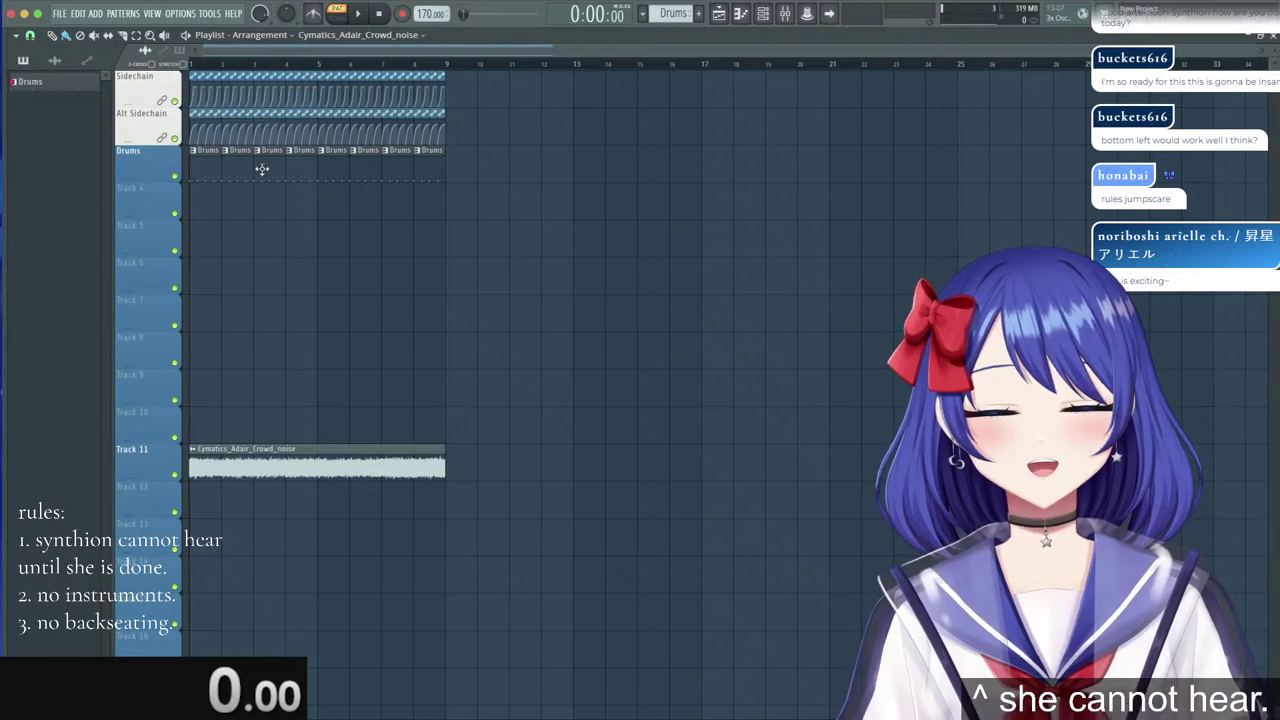
Inspect the Drums pattern's Kick notes in the piano roll and the Kick channel's sampler settings.
{"action": "double_click", "coordinate": [196, 168]}
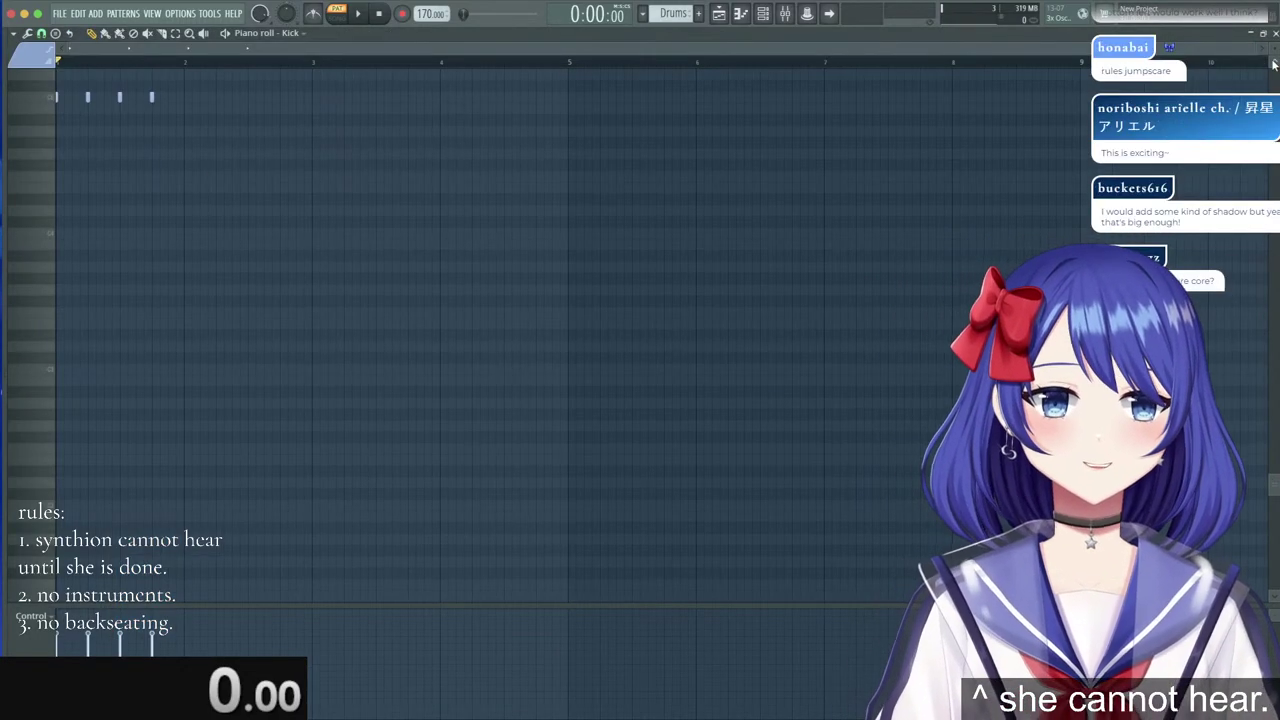
{"action": "left_click", "coordinate": [1275, 34]}
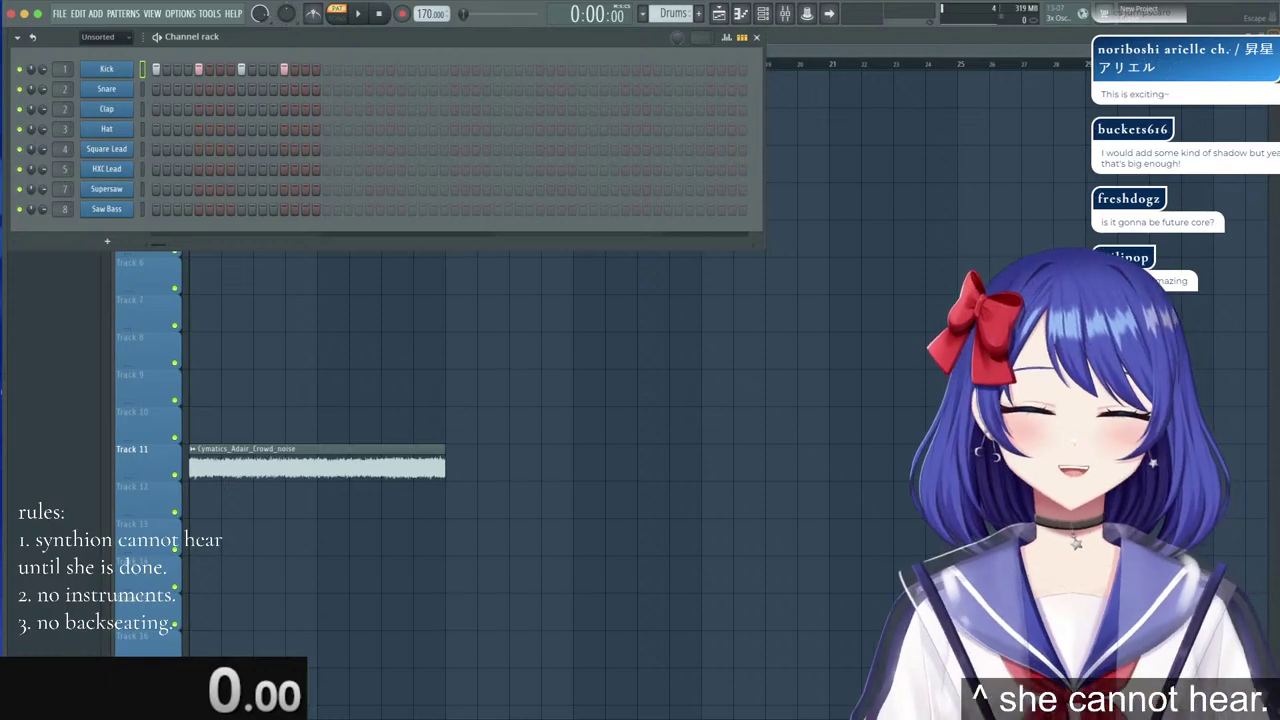
{"action": "left_click", "coordinate": [110, 69]}
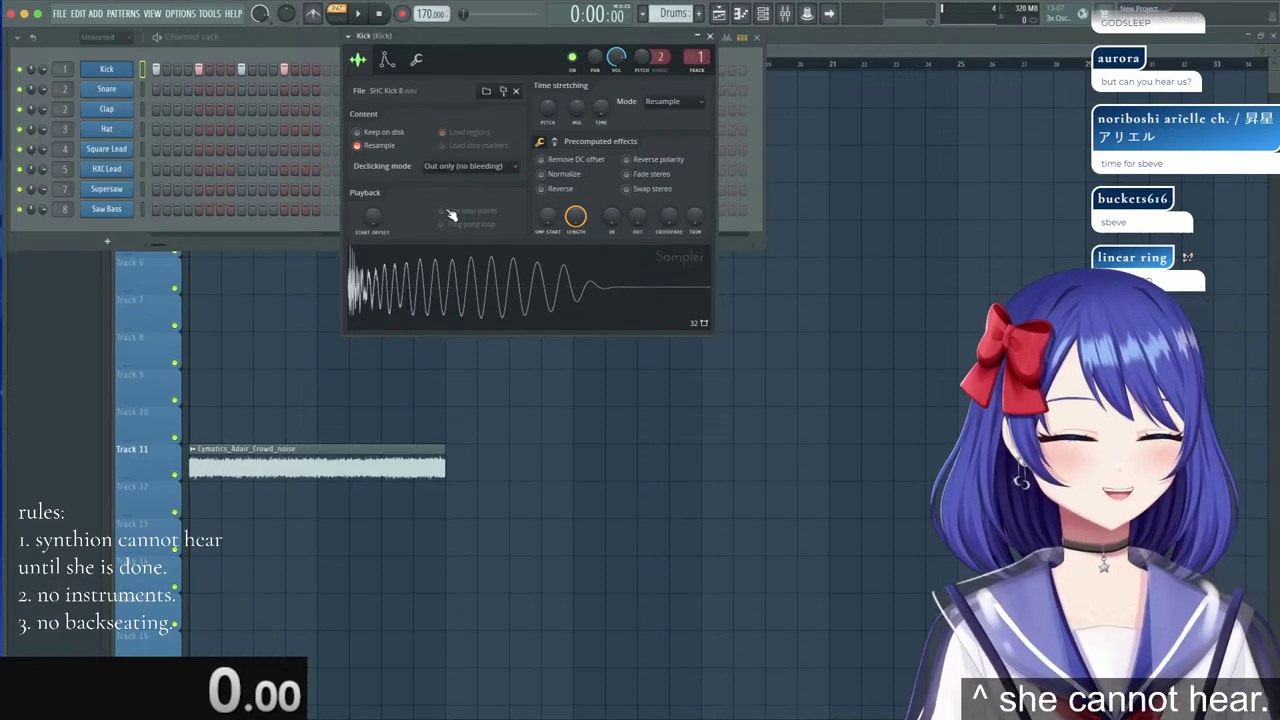
{"action": "left_click", "coordinate": [710, 36]}
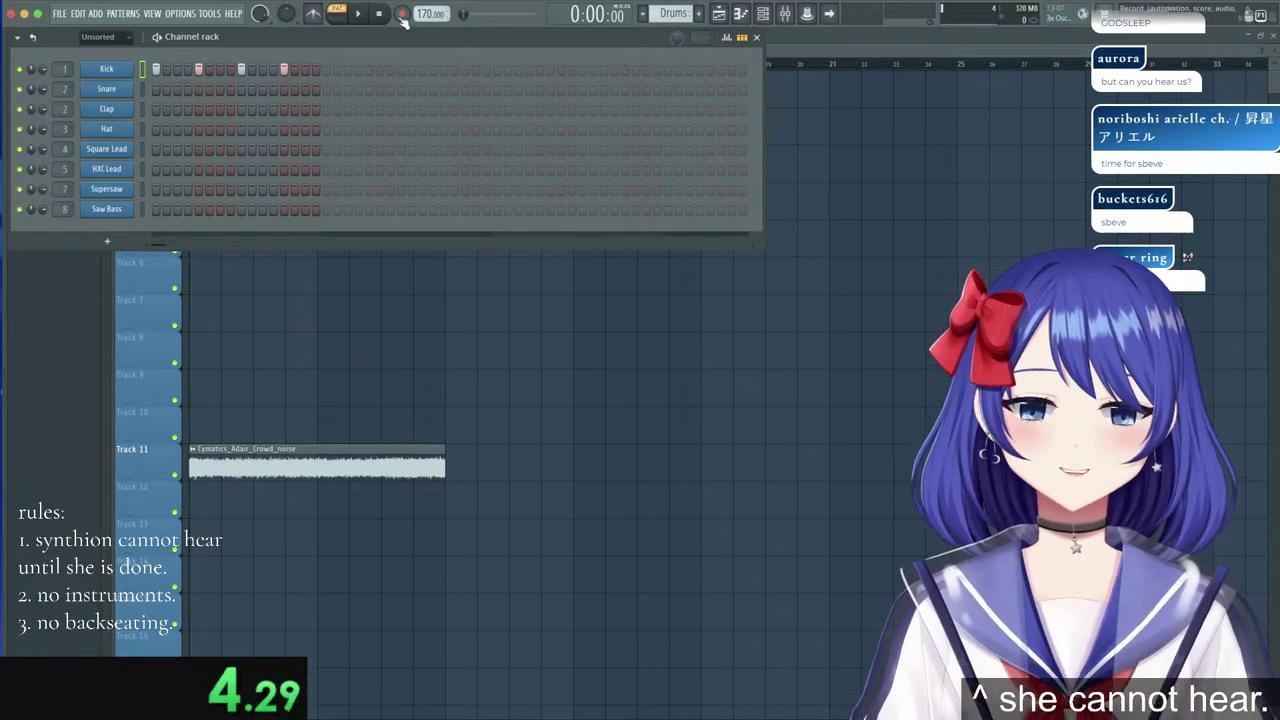
Lower the project tempo to 160 BPM.
{"action": "scroll", "coordinate": [428, 14], "scroll_direction": "down", "scroll_amount": 1}
{"action": "scroll", "coordinate": [428, 14], "scroll_direction": "down", "scroll_amount": 8}
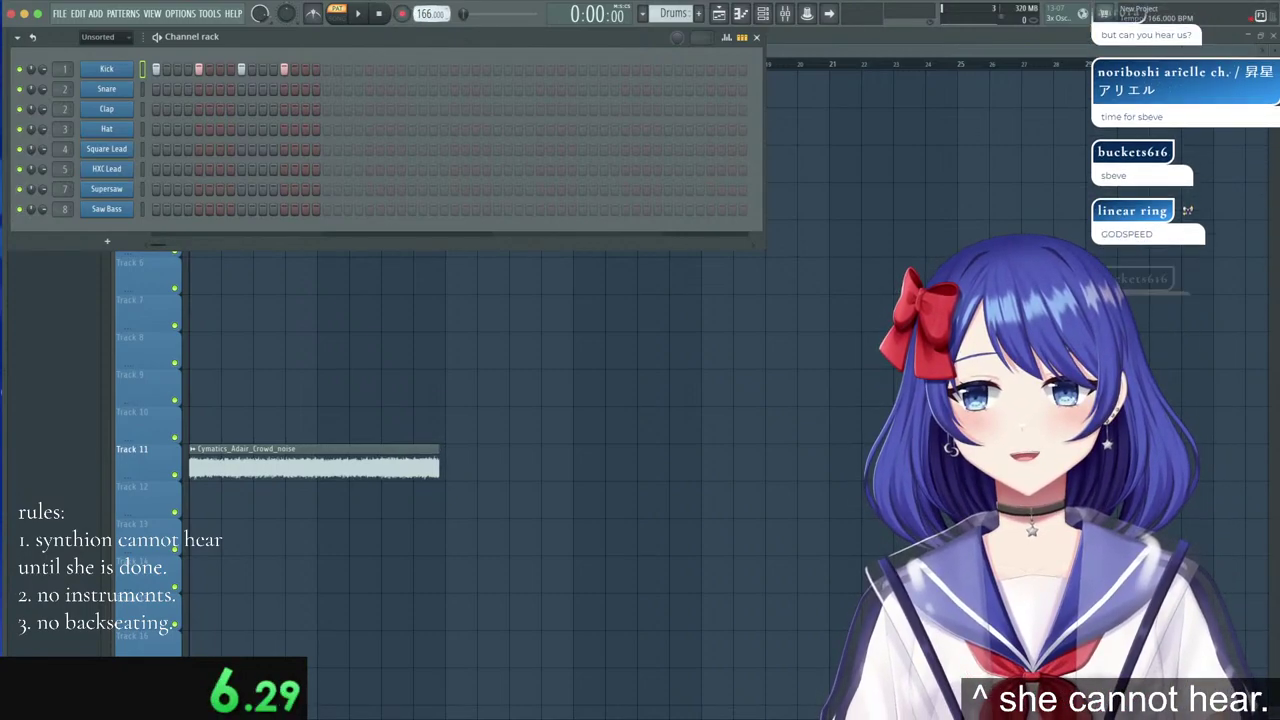
{"action": "scroll", "coordinate": [428, 14], "scroll_direction": "down", "scroll_amount": 1}
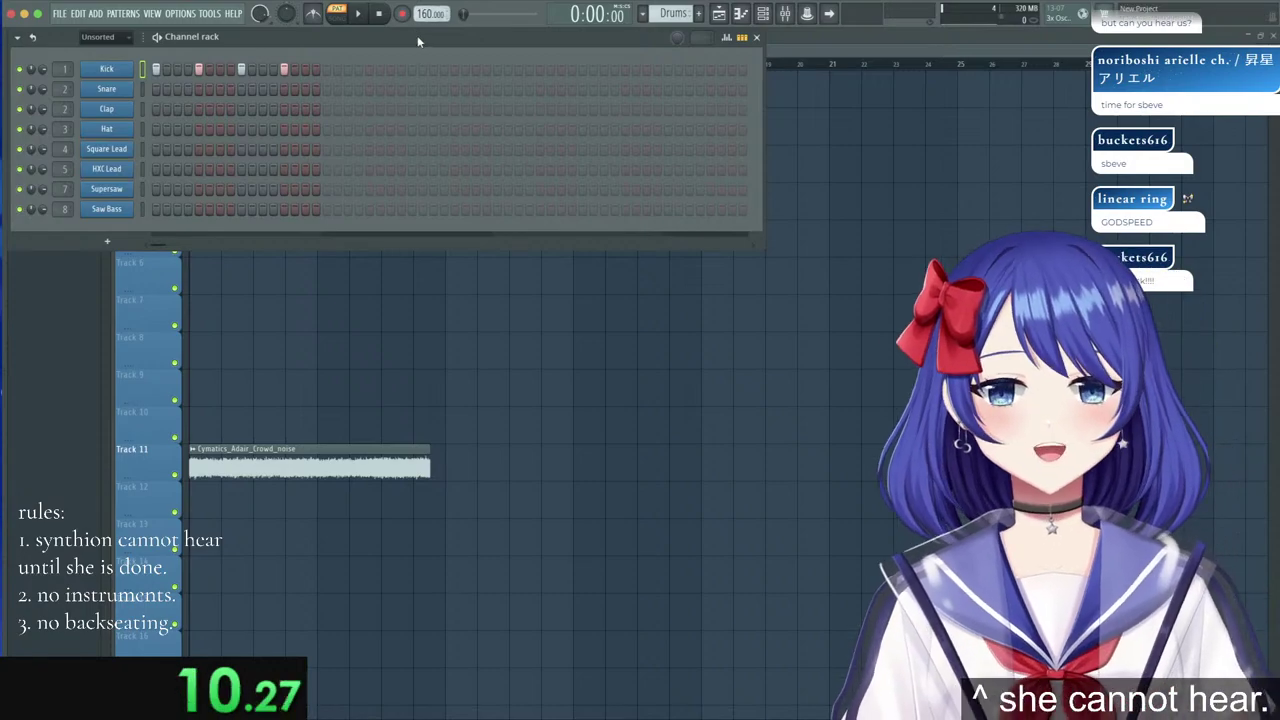
Rework the Drums pattern so the Kick hits on steps 1, 13 and 21 and the Snare on steps 9 and 25.
{"action": "left_click_drag", "start_coordinate": [417, 35], "coordinate": [665, 114]}
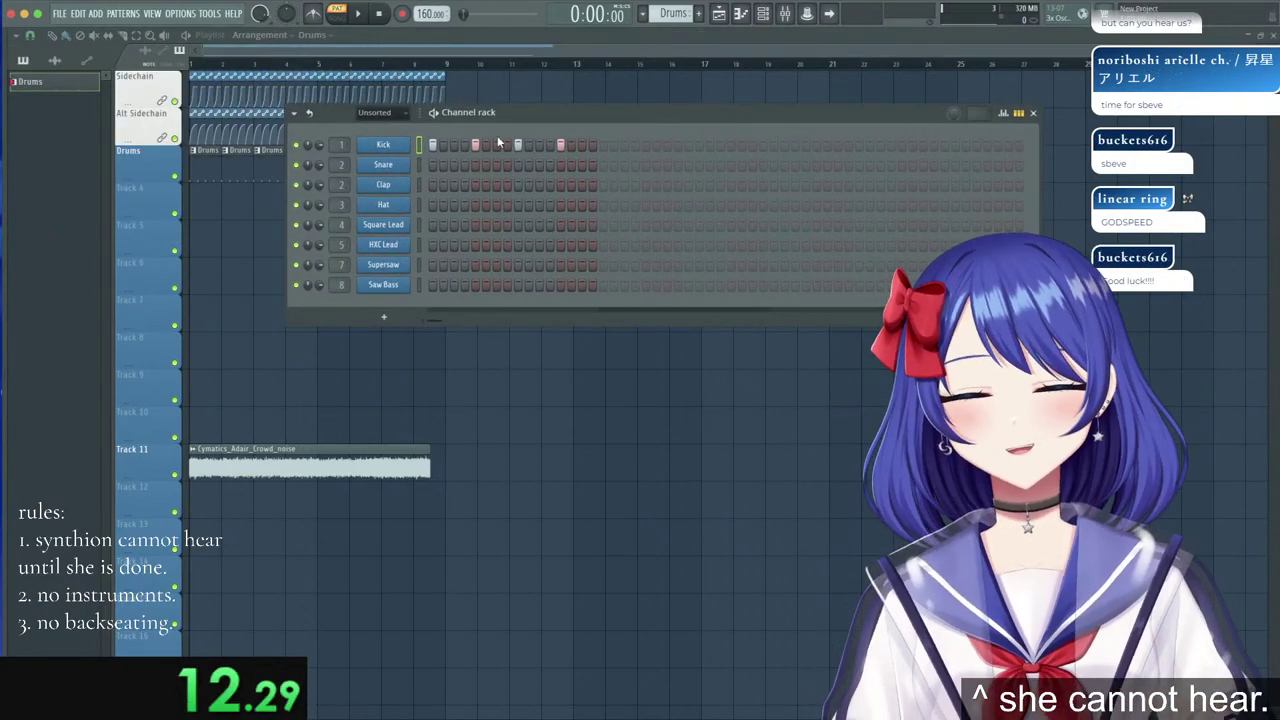
{"action": "right_click", "coordinate": [561, 147]}
{"action": "right_click", "coordinate": [518, 147]}
{"action": "right_click", "coordinate": [477, 148]}
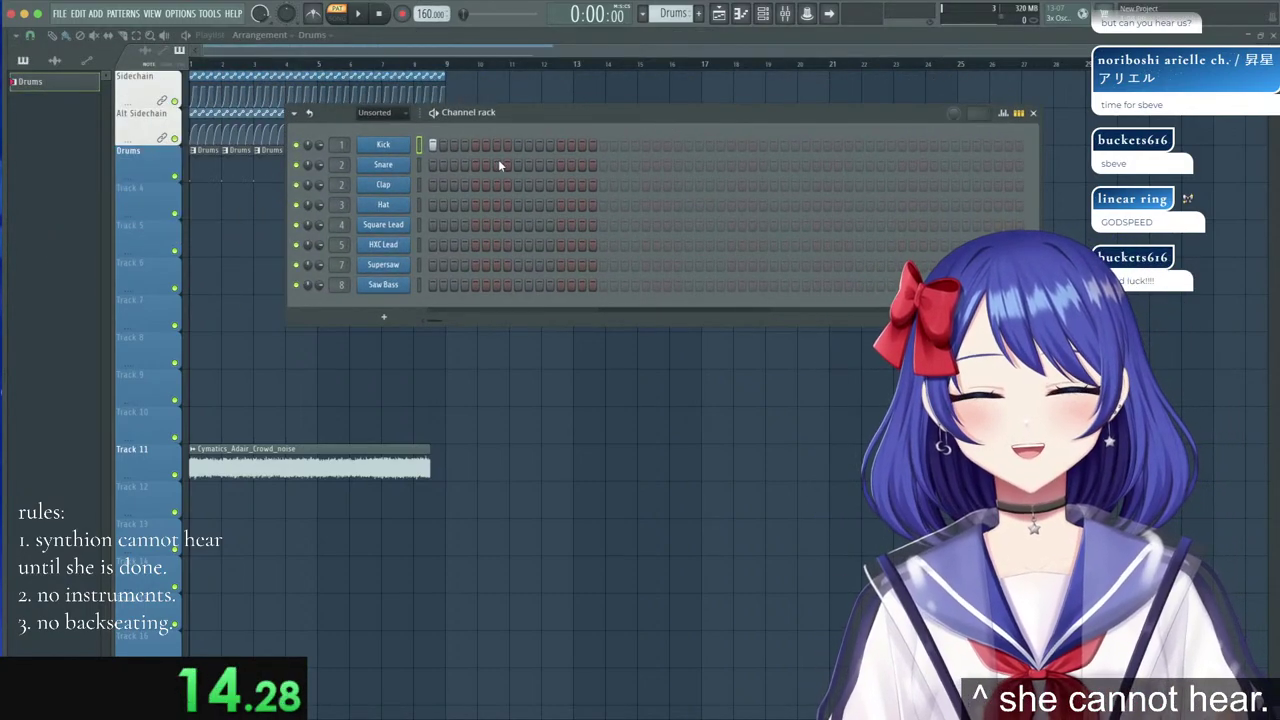
{"action": "left_click", "coordinate": [516, 165]}
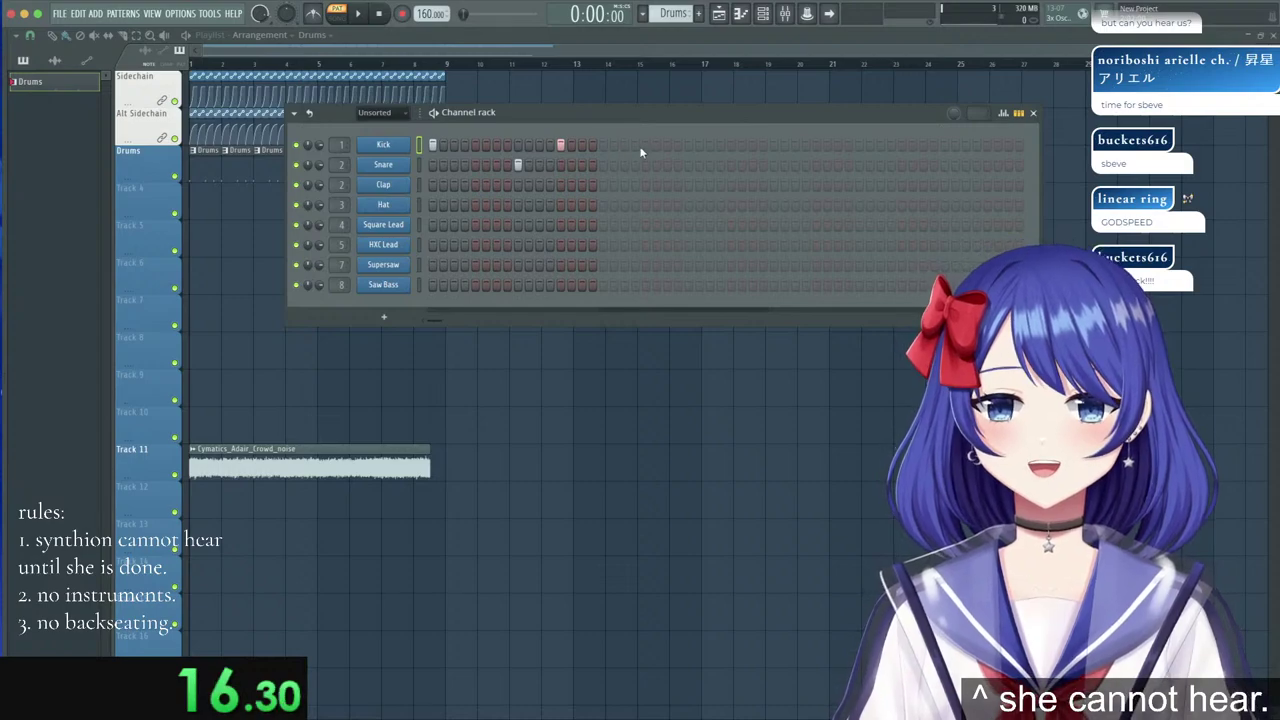
{"action": "left_click", "coordinate": [645, 147]}
{"action": "left_click", "coordinate": [688, 165]}
Play back the Drums pattern to check the new kick and snare rhythm, then stop playback.
{"action": "left_click", "coordinate": [360, 14]}
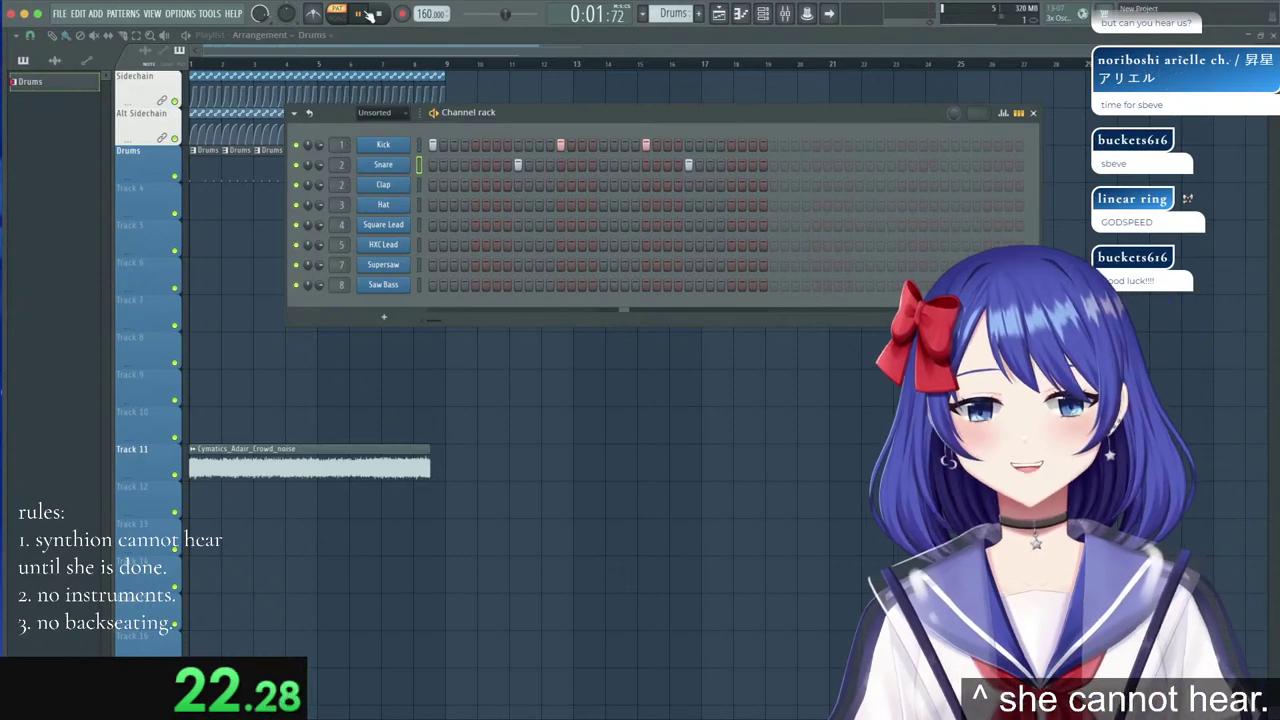
{"action": "left_click_drag", "start_coordinate": [520, 111], "coordinate": [533, 112]}
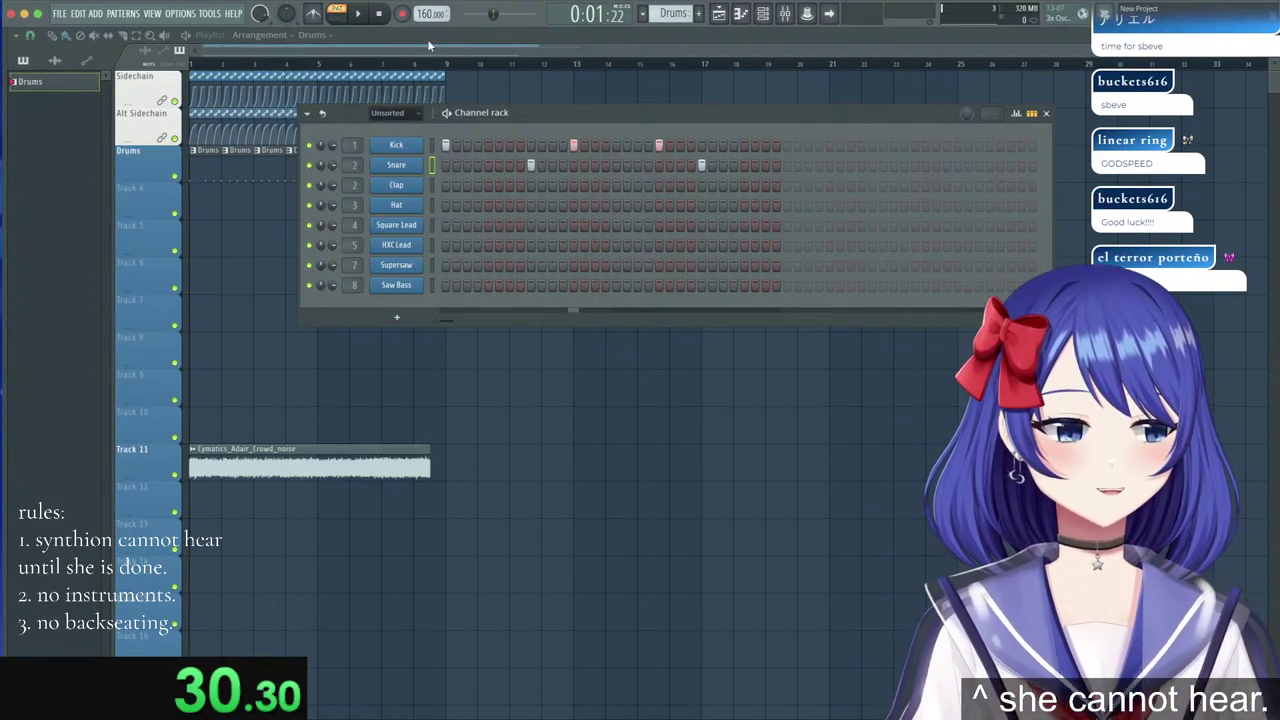
{"action": "left_click", "coordinate": [358, 14]}
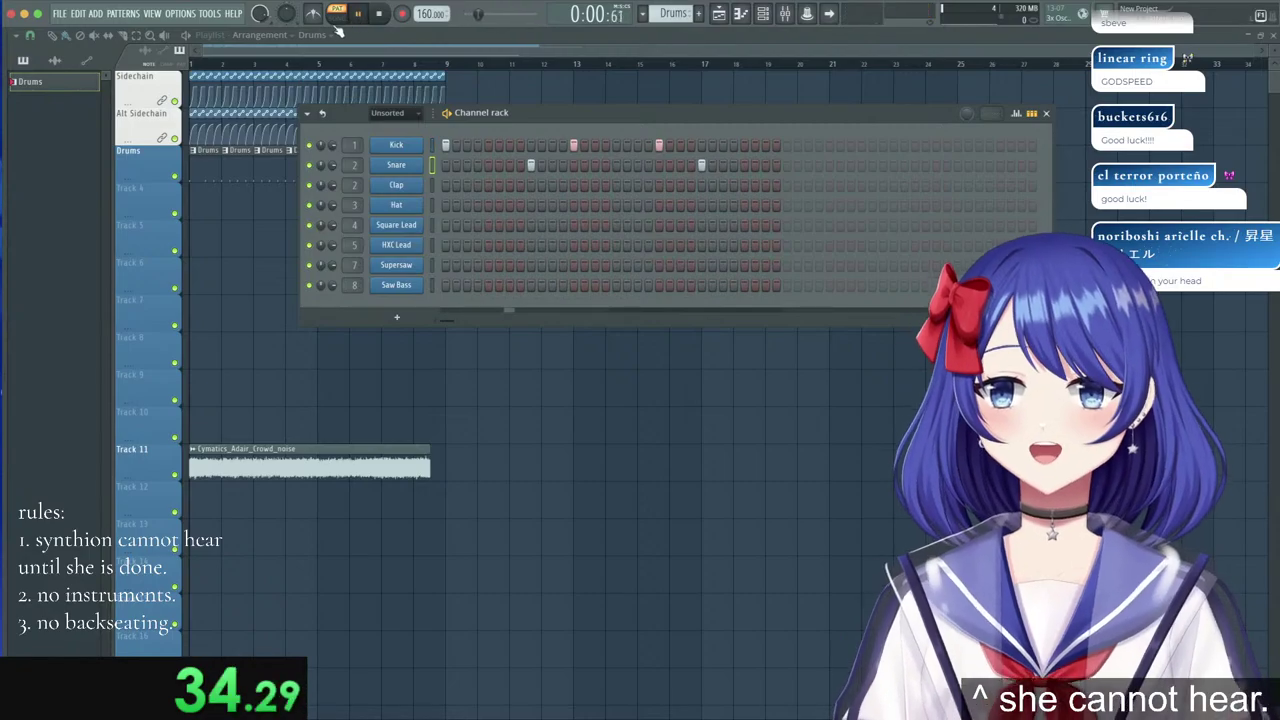
{"action": "left_click", "coordinate": [359, 15]}
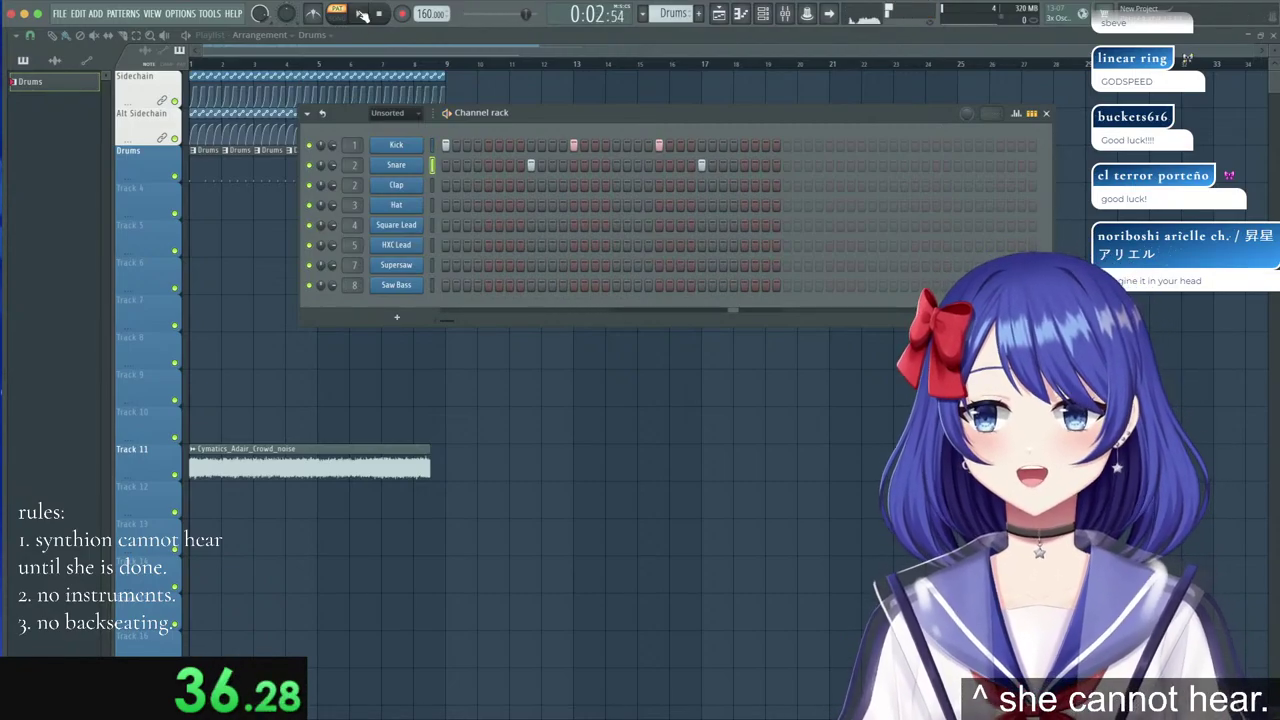
Replace the Kick channel's sample with helix_kick_-_PUNCHY from the sample library.
{"action": "mouse_move", "coordinate": [40, 443]}
{"action": "scroll", "coordinate": [40, 443], "scroll_direction": "down", "scroll_amount": 15}
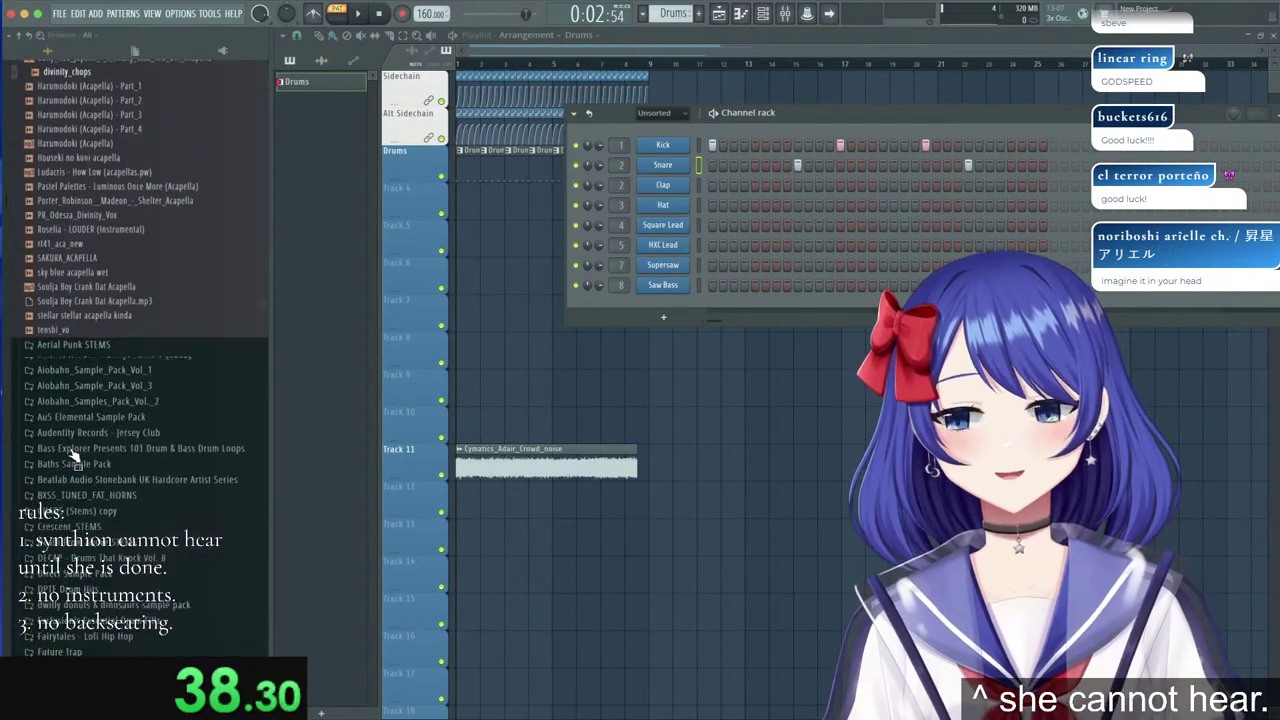
{"action": "scroll", "coordinate": [105, 345], "scroll_direction": "down", "scroll_amount": 9}
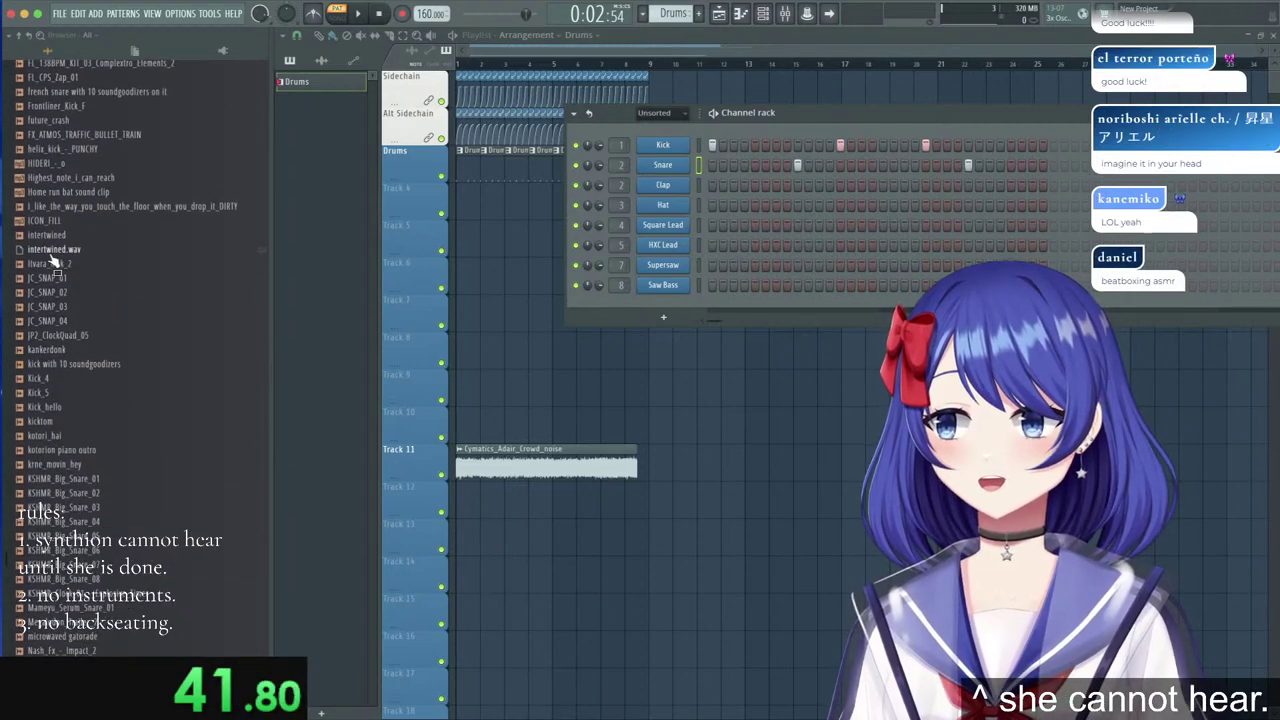
{"action": "left_click", "coordinate": [80, 151]}
{"action": "left_click_drag", "start_coordinate": [85, 152], "coordinate": [396, 145]}
Replace the Snare channel's sample with Snares1 from the Snares folder of Snail's House Sounds Vol.1.
{"action": "mouse_move", "coordinate": [8, 290]}
{"action": "scroll", "coordinate": [85, 315], "scroll_direction": "up", "scroll_amount": 15}
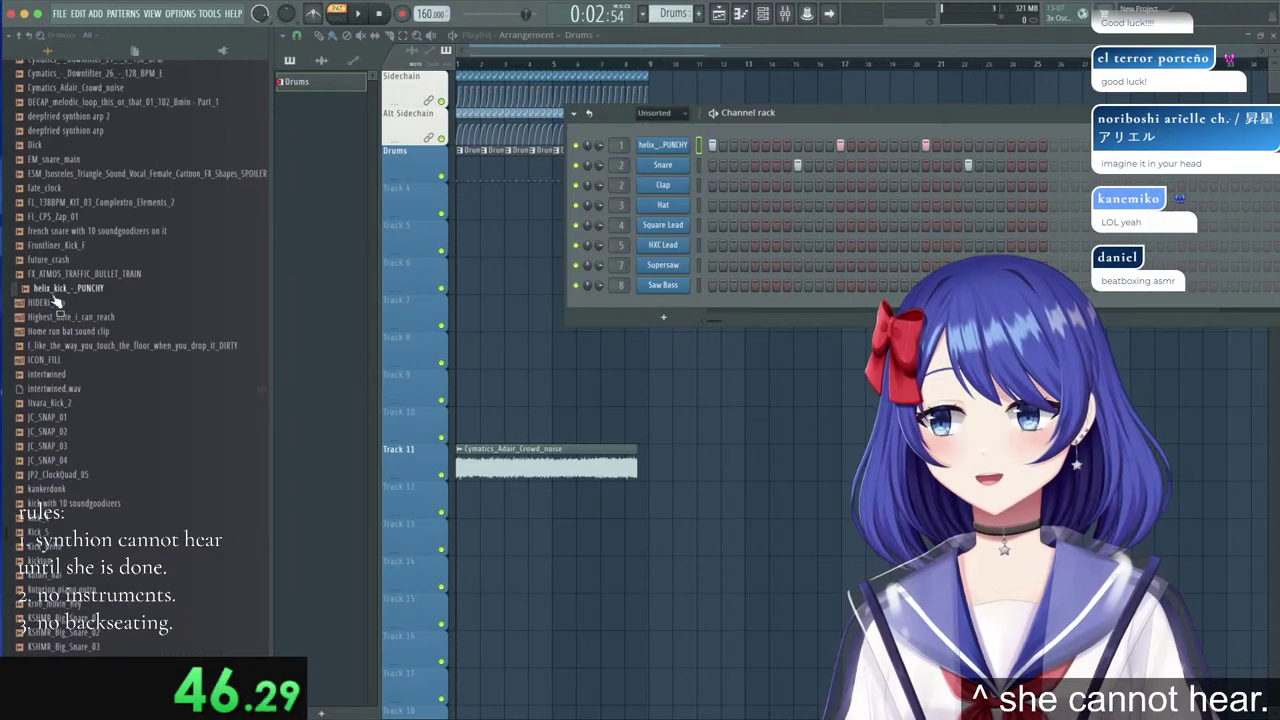
{"action": "scroll", "coordinate": [85, 315], "scroll_direction": "up", "scroll_amount": 3}
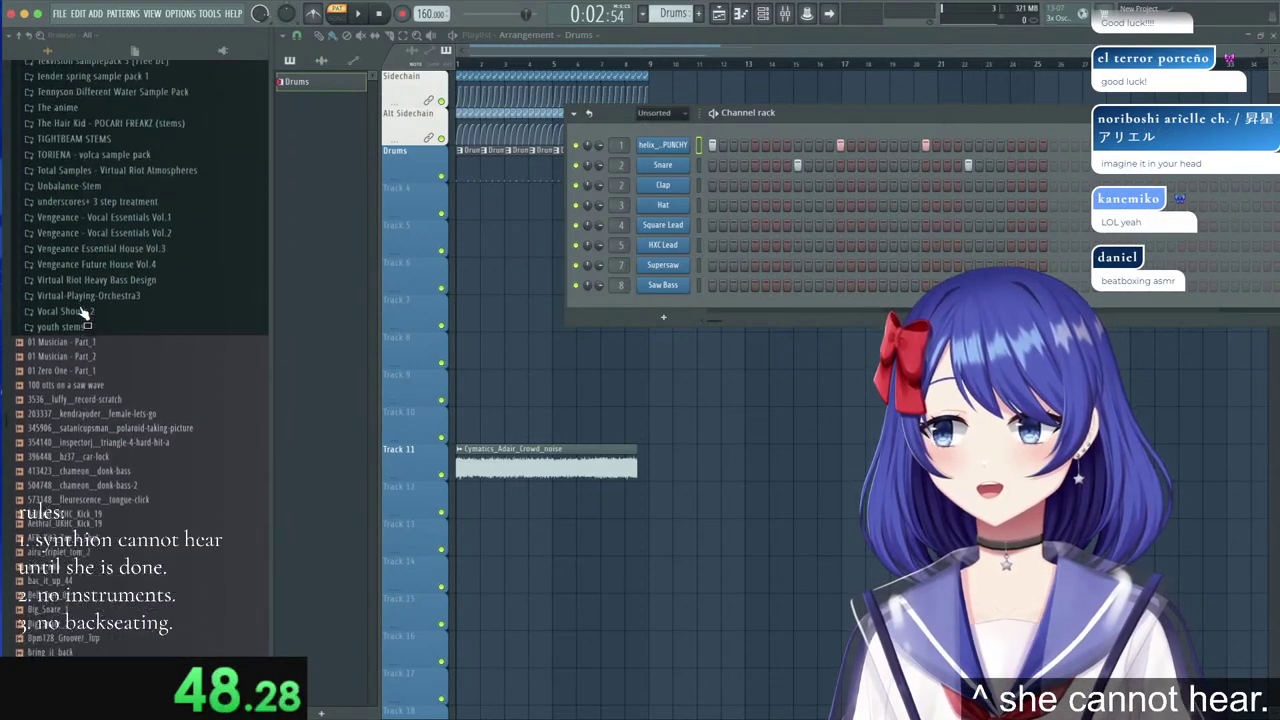
{"action": "scroll", "coordinate": [85, 315], "scroll_direction": "down", "scroll_amount": 5}
{"action": "scroll", "coordinate": [83, 310], "scroll_direction": "down", "scroll_amount": 20}
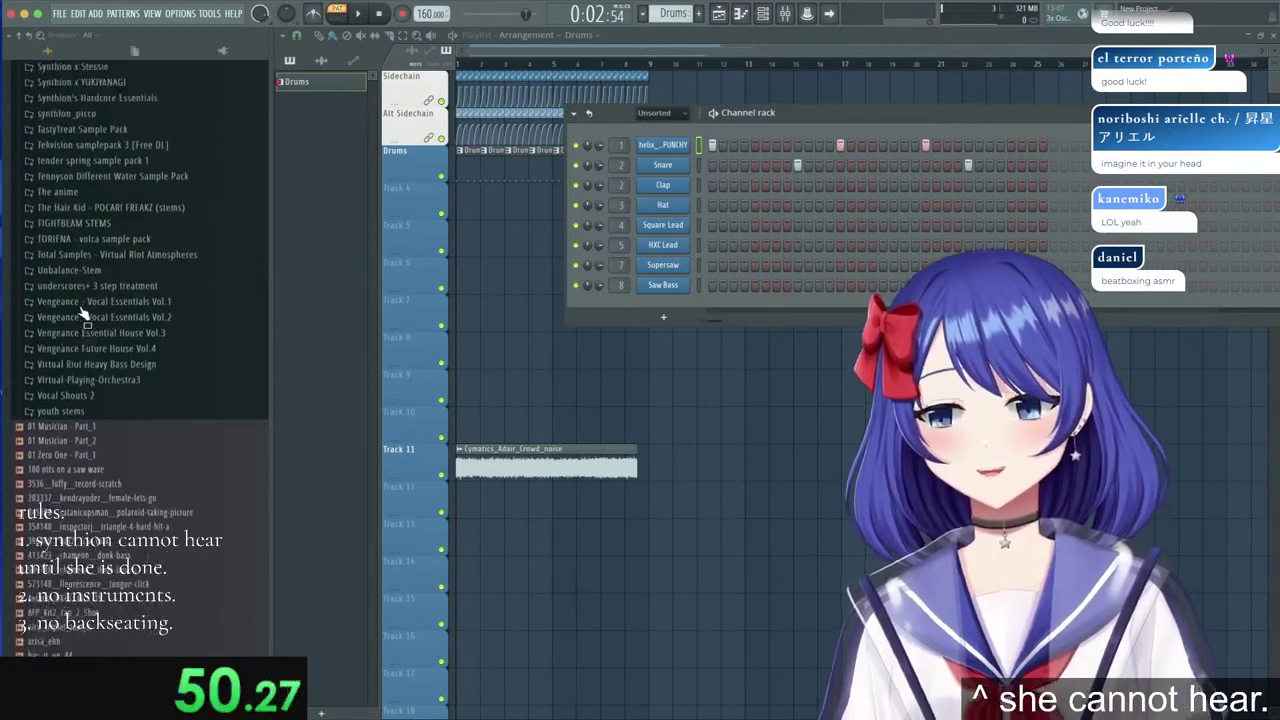
{"action": "right_click", "coordinate": [83, 310]}
{"action": "left_click", "coordinate": [60, 476]}
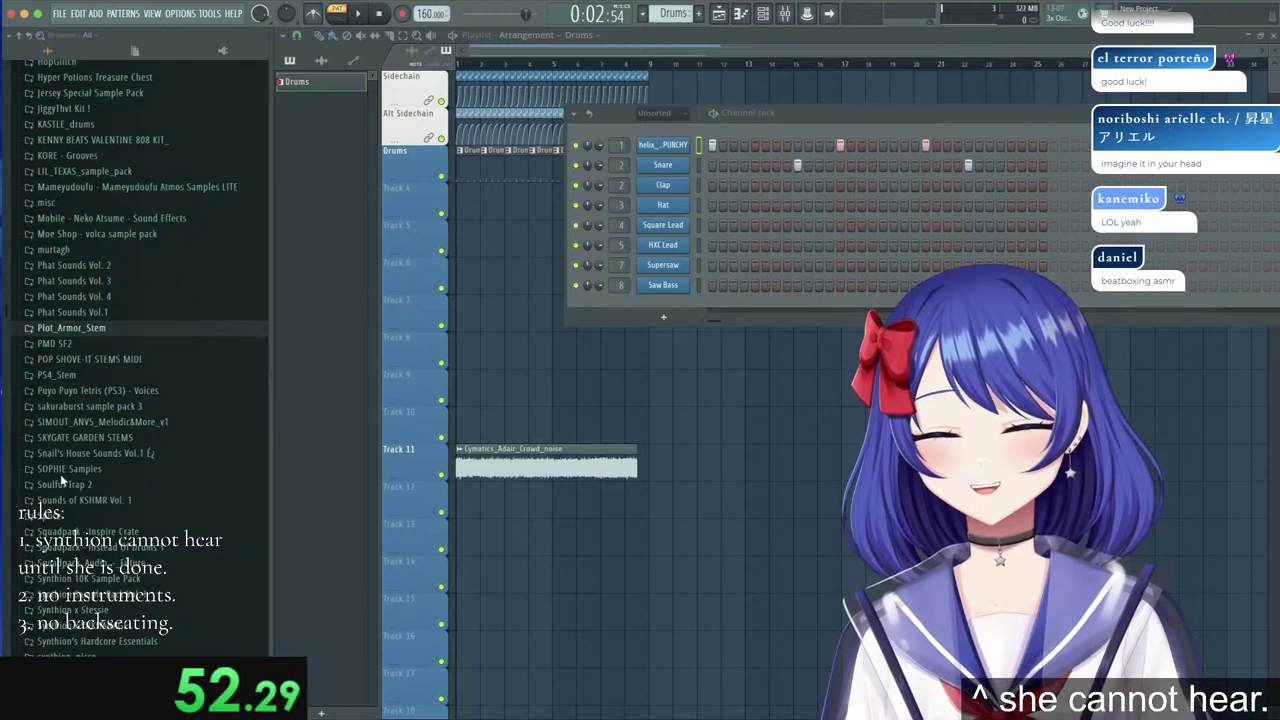
{"action": "left_click", "coordinate": [86, 331]}
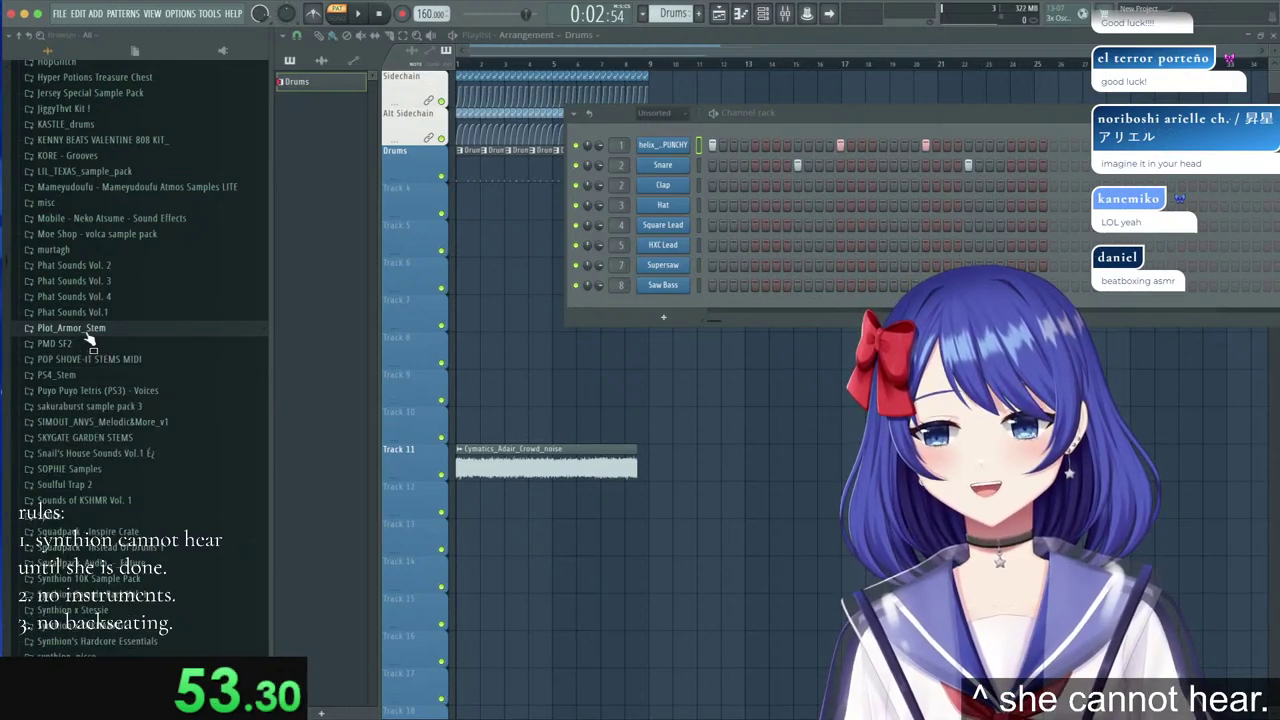
{"action": "left_click", "coordinate": [90, 455]}
{"action": "left_click", "coordinate": [85, 470]}
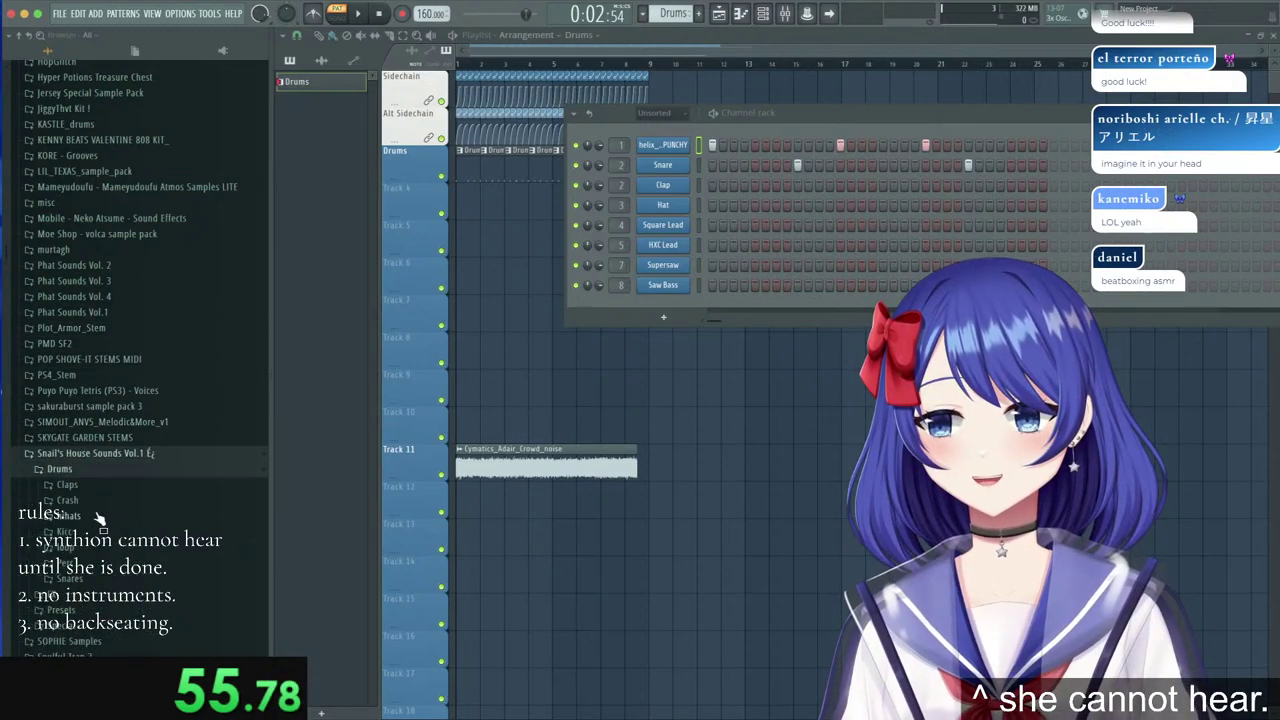
{"action": "left_click", "coordinate": [82, 580]}
{"action": "left_click", "coordinate": [76, 571]}
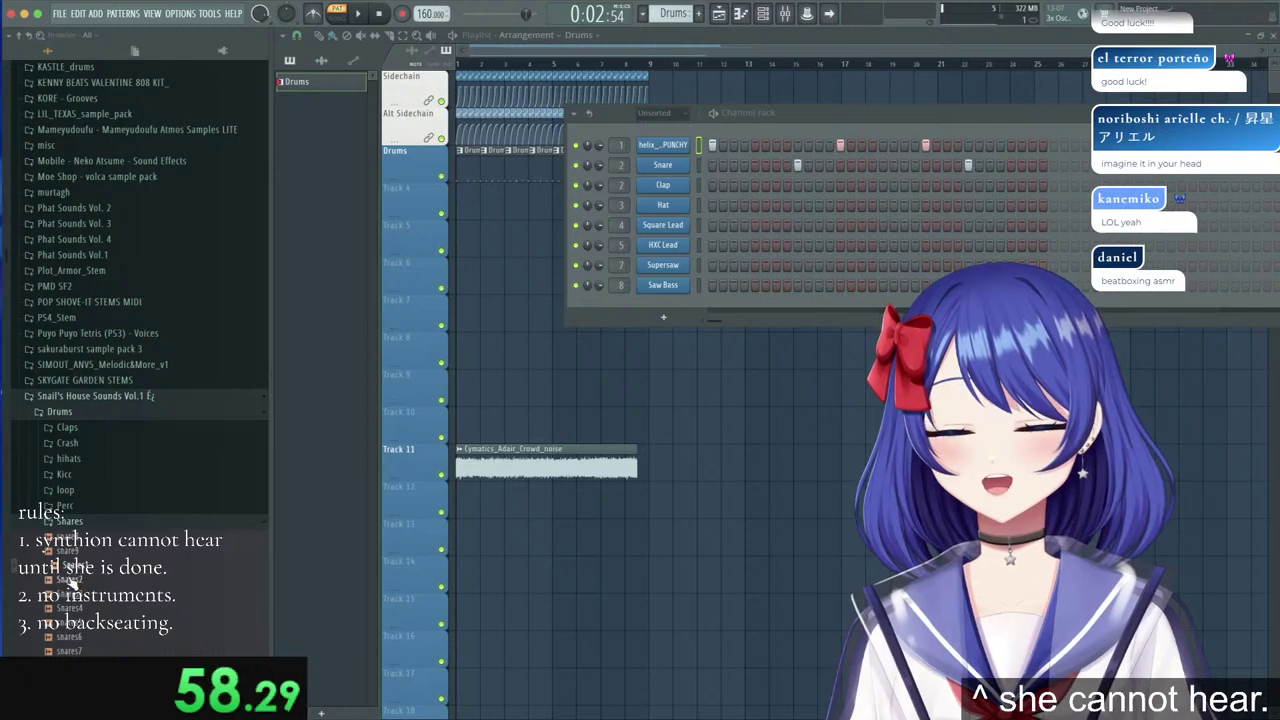
{"action": "left_click_drag", "start_coordinate": [72, 578], "coordinate": [408, 177]}
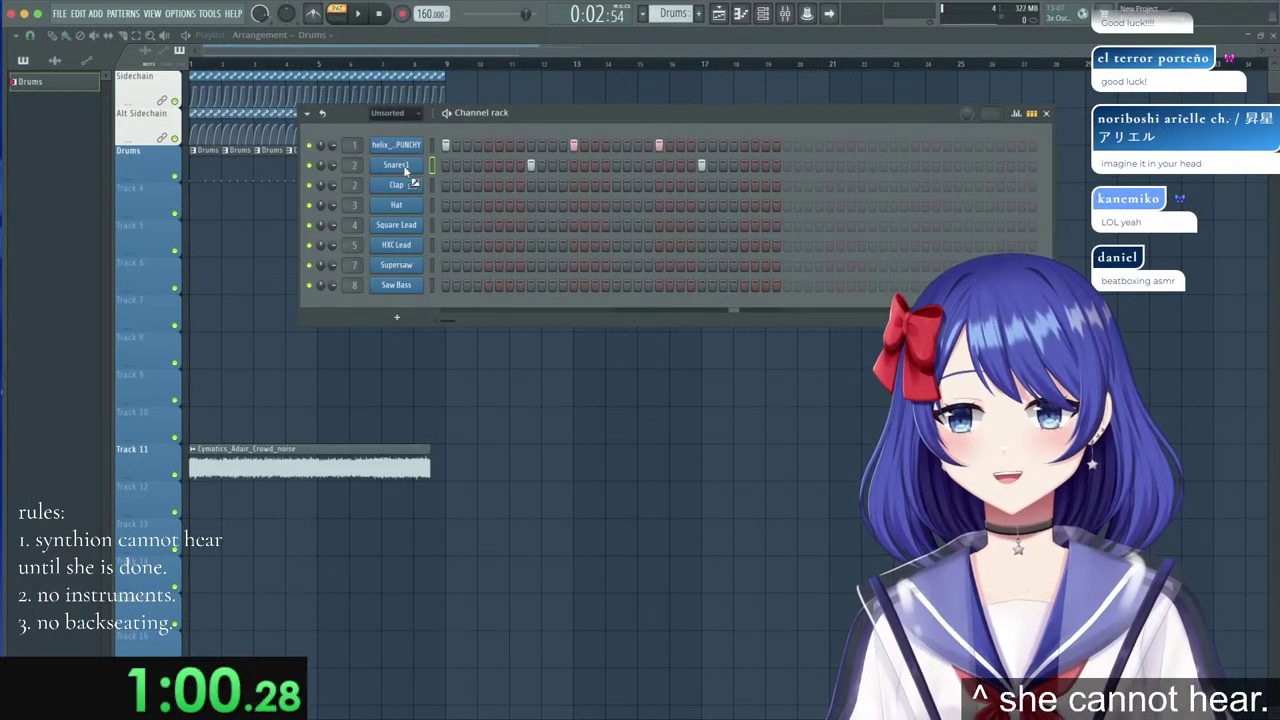
Set the Snares1 channel's time-stretching mode to Resample and review its sampler settings.
{"action": "left_click", "coordinate": [408, 177]}
{"action": "right_click", "coordinate": [411, 321]}
{"action": "left_click", "coordinate": [482, 301]}
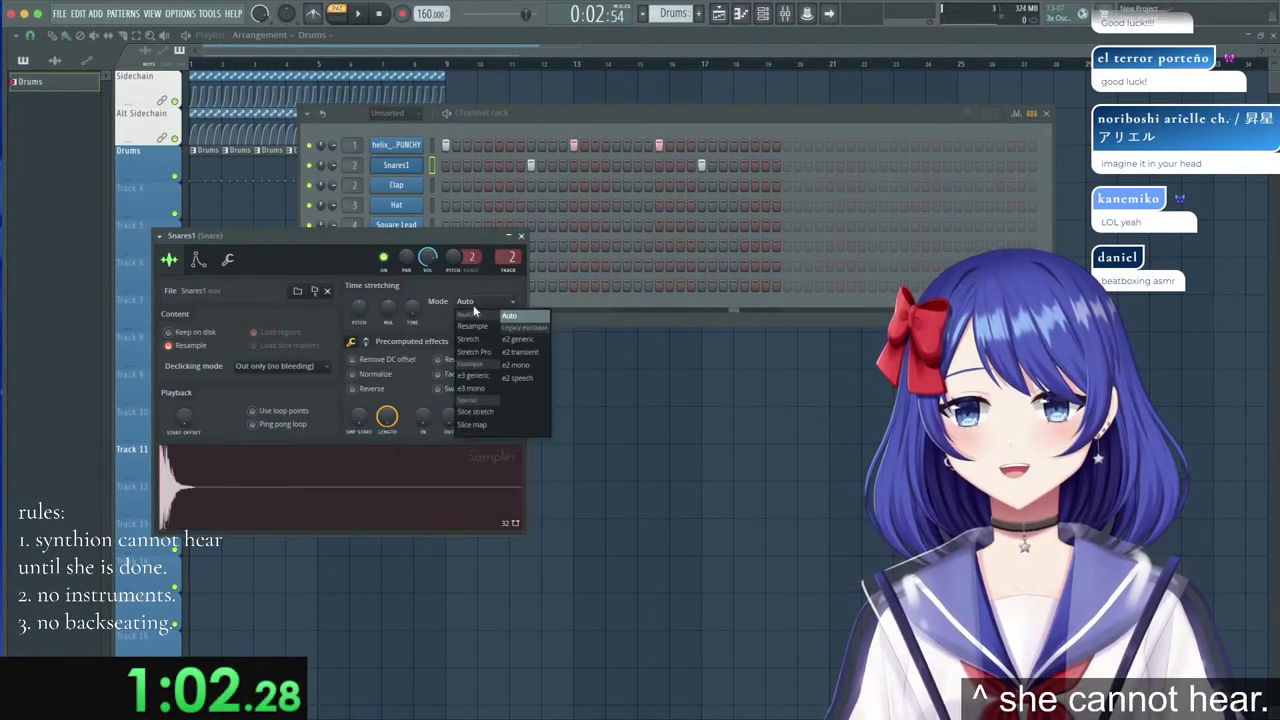
{"action": "left_click", "coordinate": [474, 327]}
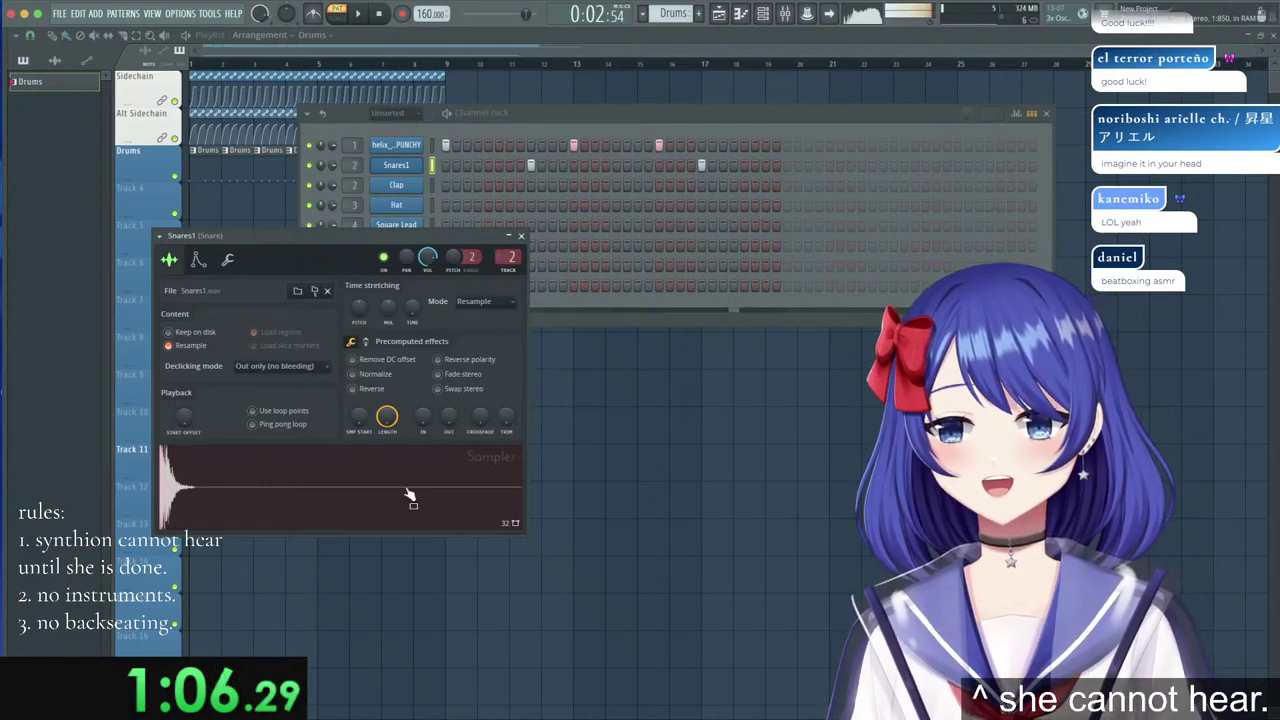
{"action": "left_click", "coordinate": [521, 236]}
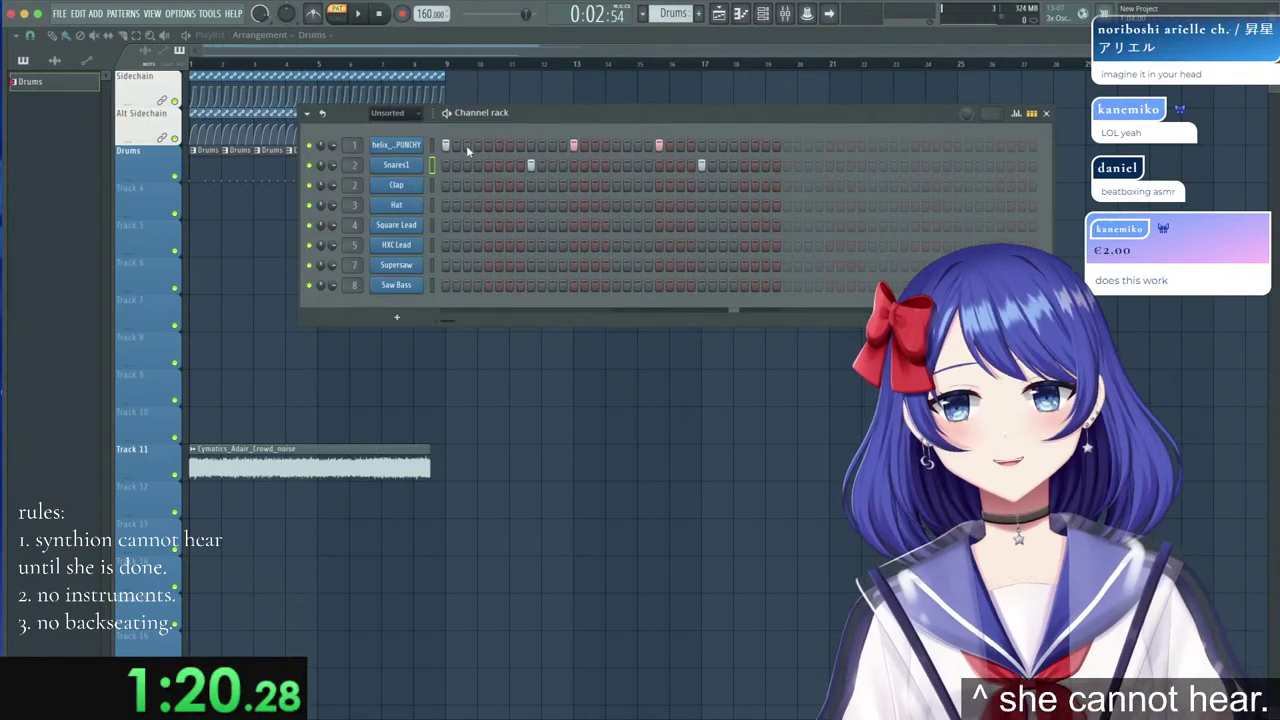
{"action": "left_click", "coordinate": [396, 165]}
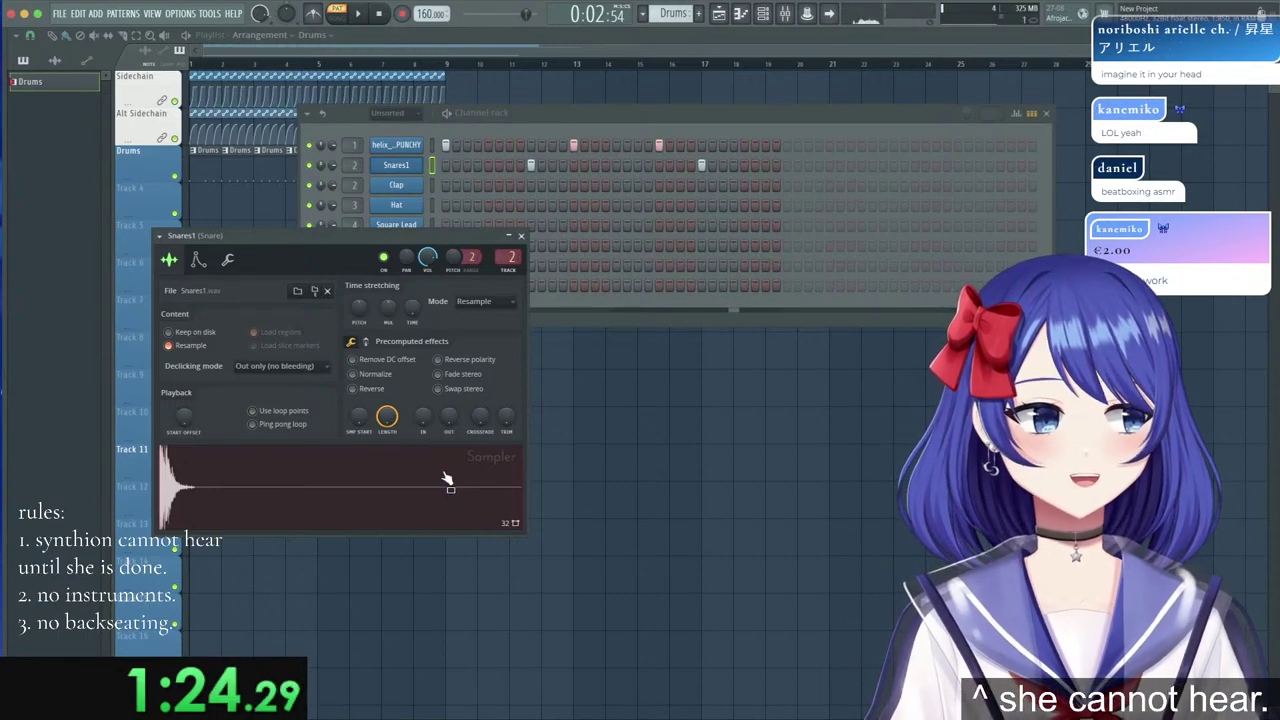
{"action": "left_click", "coordinate": [521, 236]}
Browse the sample library to the DECAP_closed_hihats folder inside the DECAP - Drums That Knock Vol. 8 pack.
{"action": "mouse_move", "coordinate": [4, 345]}
{"action": "scroll", "coordinate": [57, 374], "scroll_direction": "up", "scroll_amount": 10}
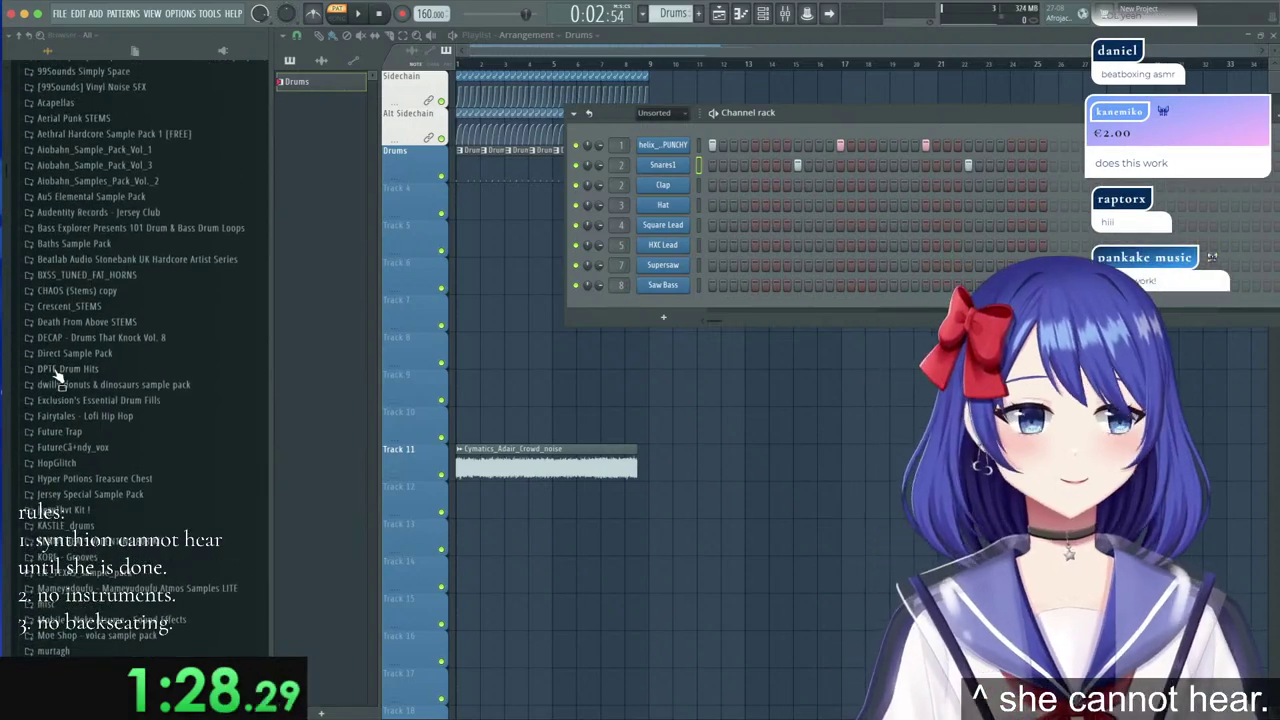
{"action": "scroll", "coordinate": [57, 378], "scroll_direction": "up", "scroll_amount": 3}
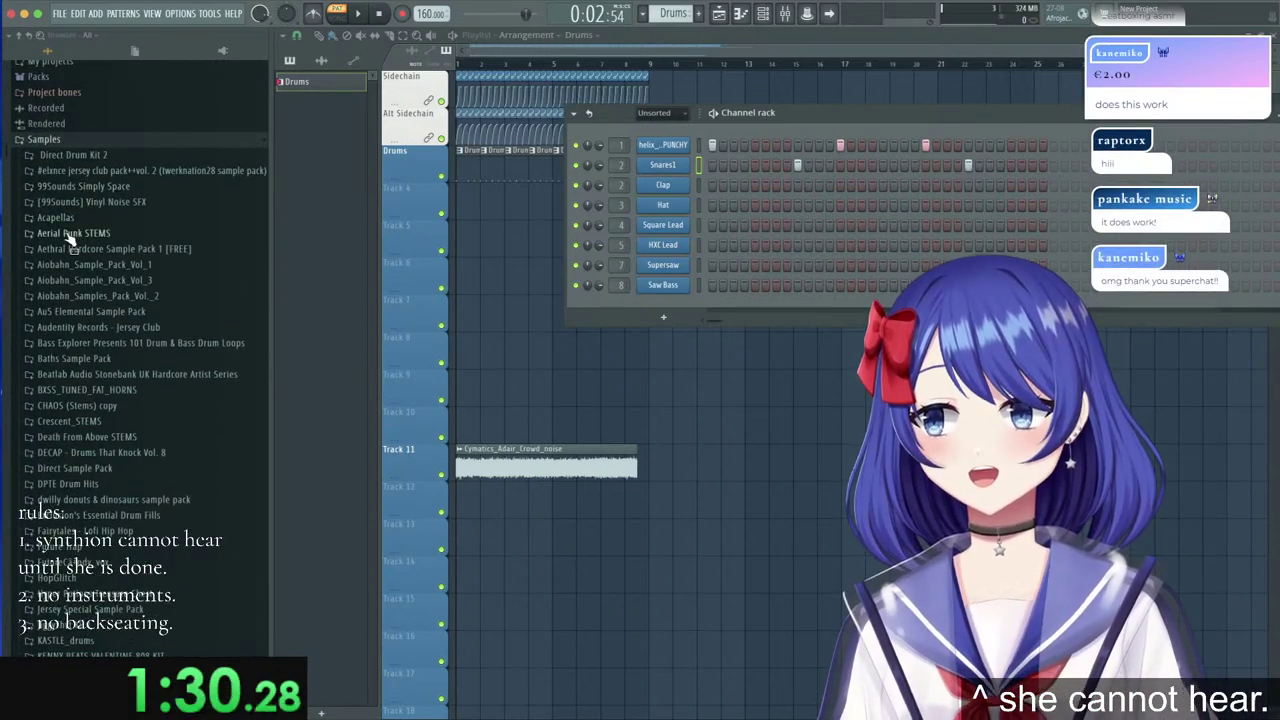
{"action": "scroll", "coordinate": [85, 250], "scroll_direction": "down", "scroll_amount": 4}
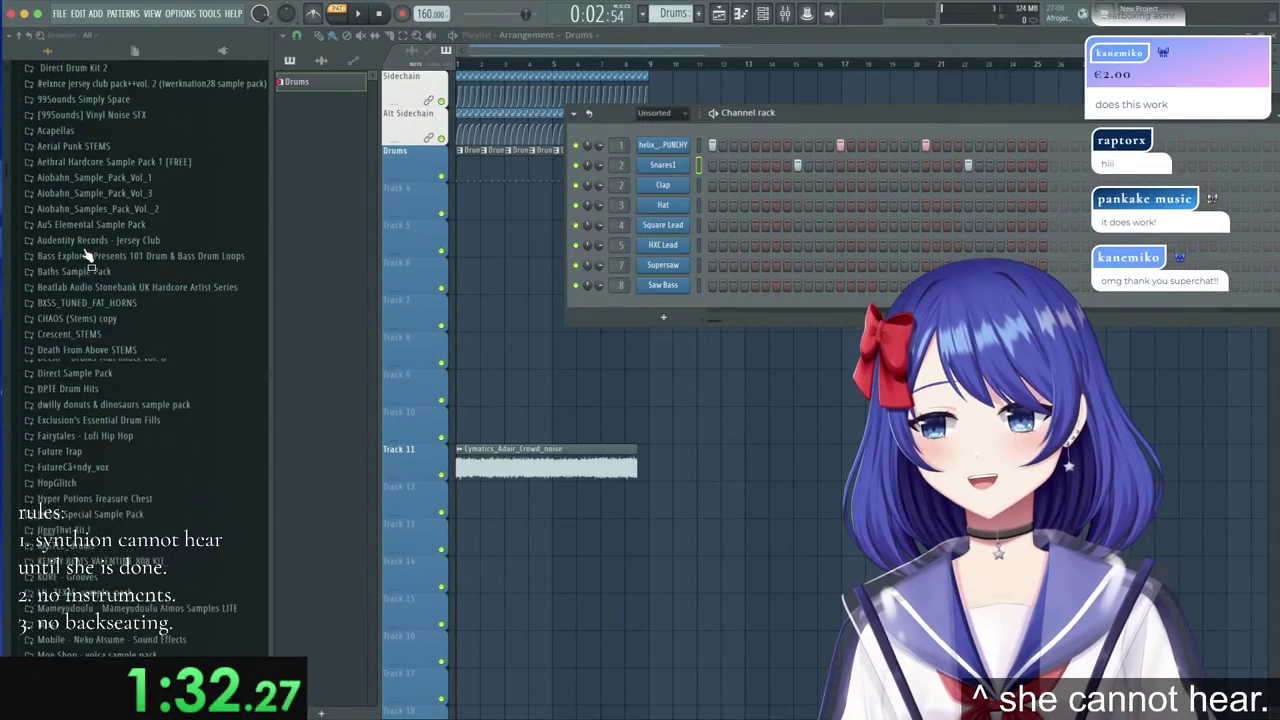
{"action": "scroll", "coordinate": [87, 257], "scroll_direction": "down", "scroll_amount": 5}
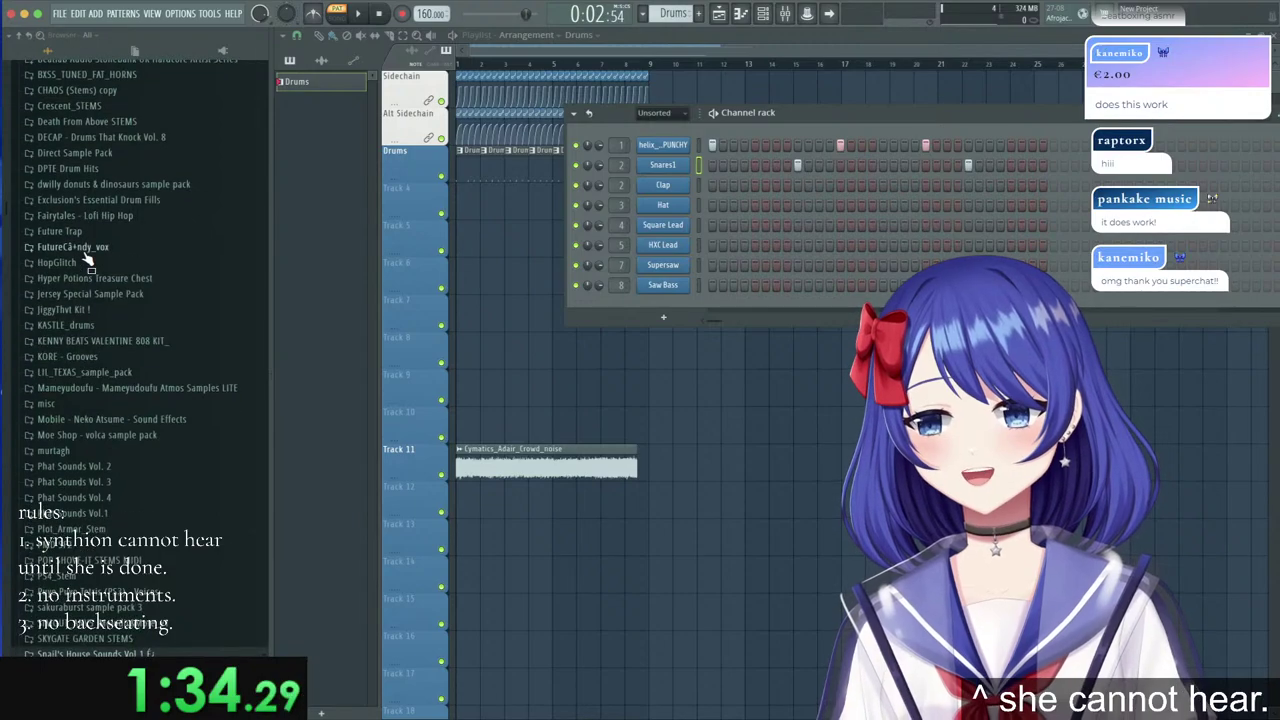
{"action": "scroll", "coordinate": [87, 258], "scroll_direction": "up", "scroll_amount": 1}
{"action": "scroll", "coordinate": [88, 260], "scroll_direction": "up", "scroll_amount": 3}
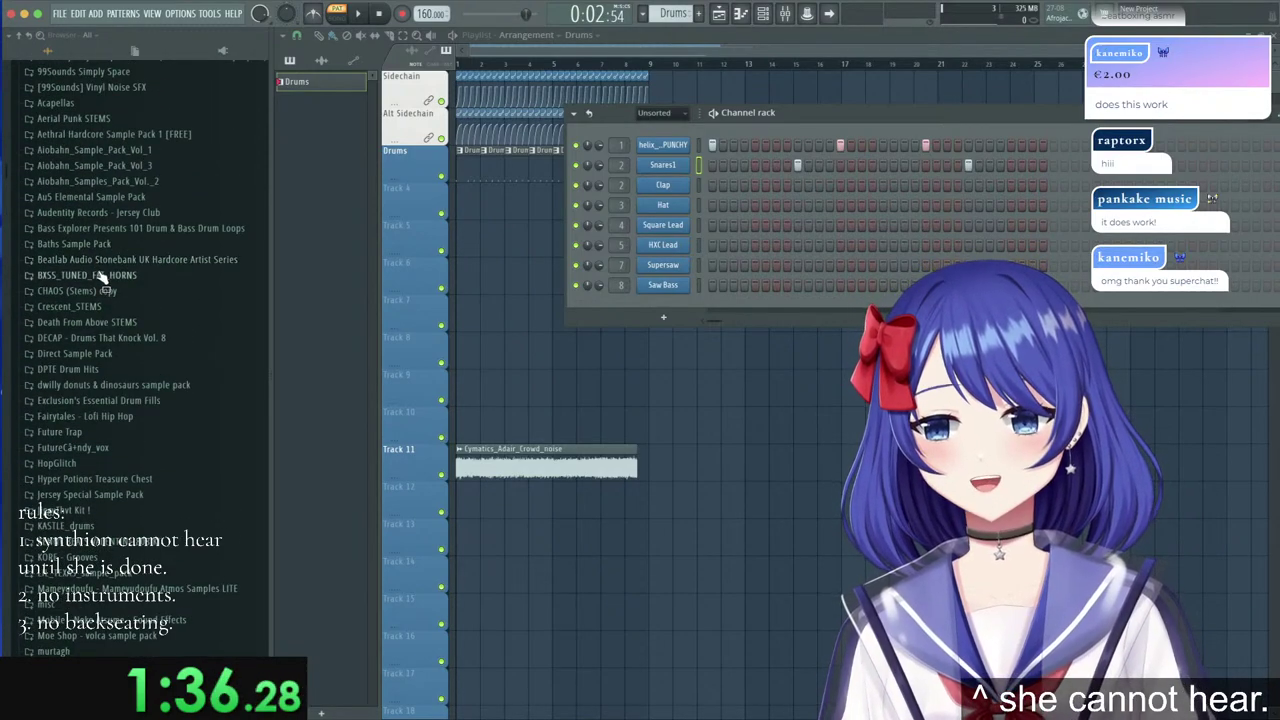
{"action": "left_click", "coordinate": [100, 337]}
{"action": "left_click", "coordinate": [90, 353]}
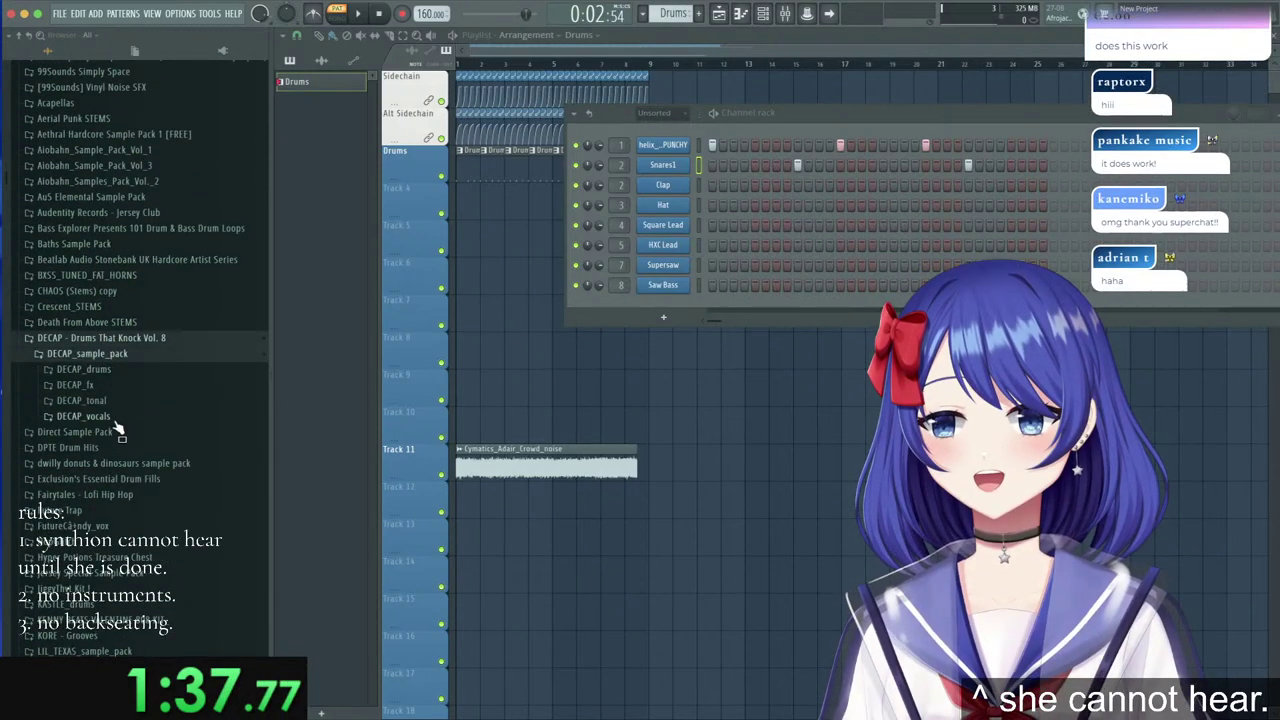
{"action": "left_click", "coordinate": [124, 372]}
{"action": "left_click", "coordinate": [145, 401]}
{"action": "left_click", "coordinate": [115, 417]}
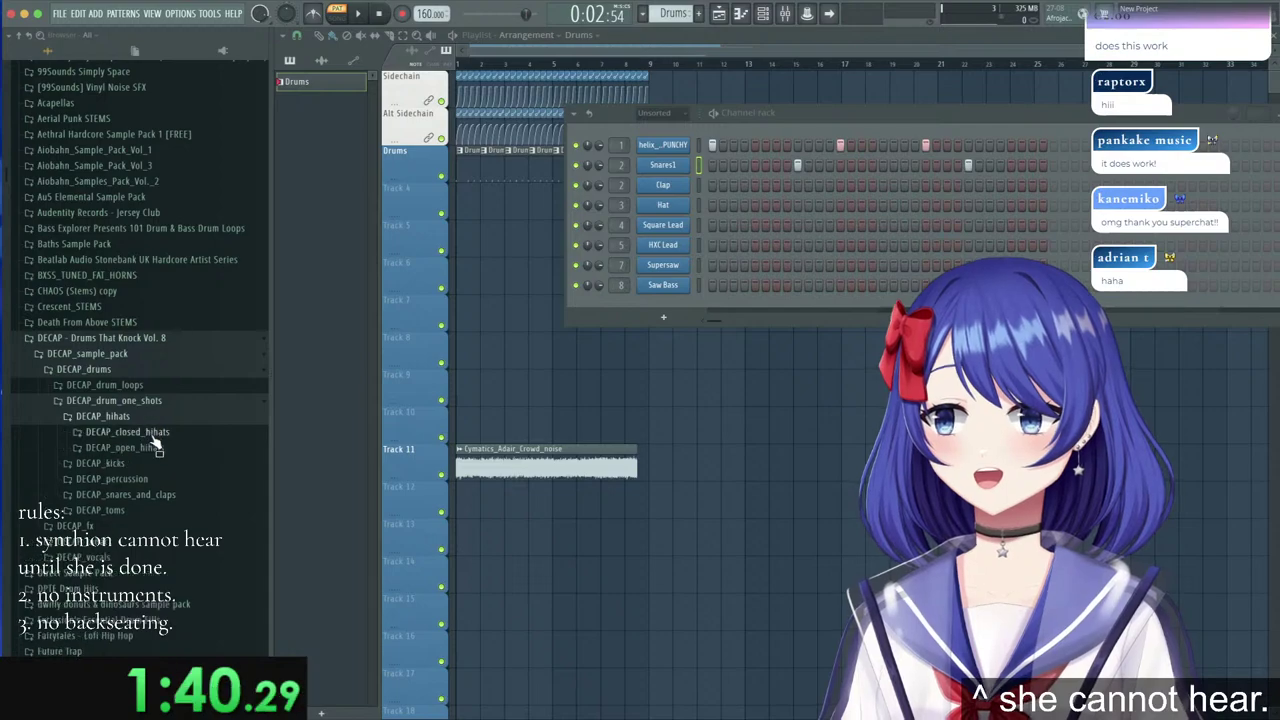
{"action": "left_click", "coordinate": [140, 432]}
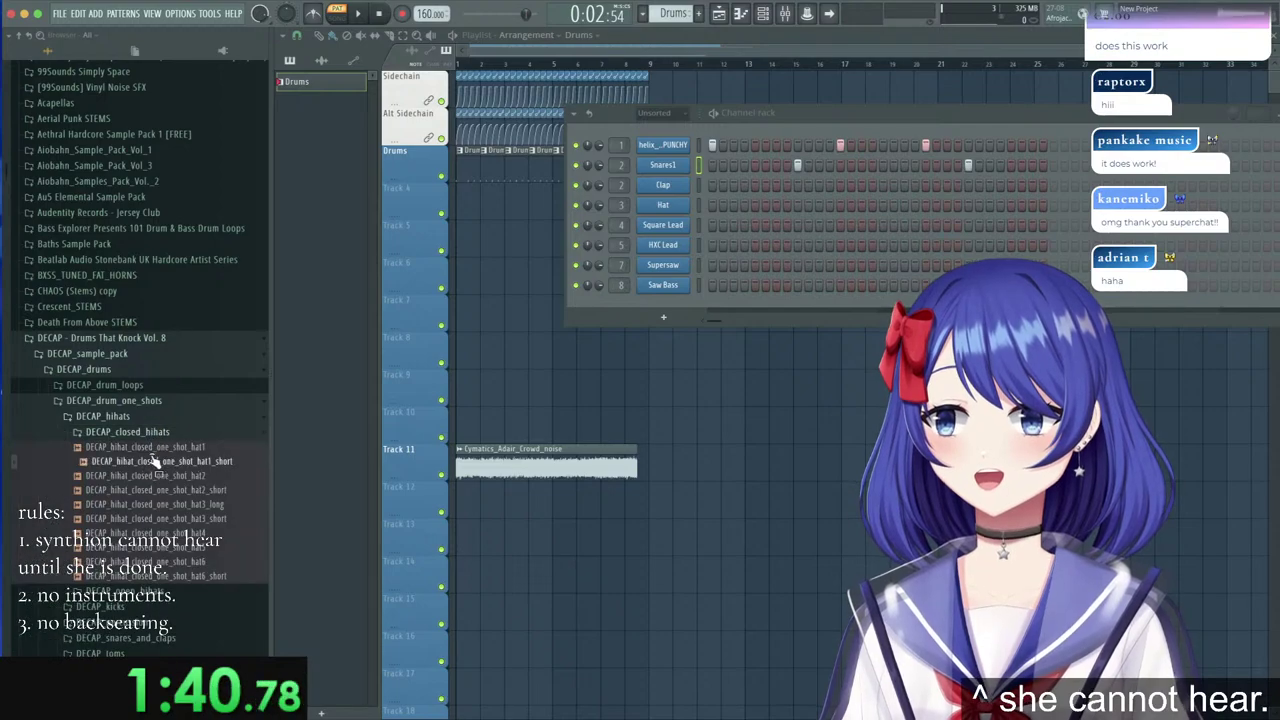
Replace the Hat channel's sample with DECAP_hihat_closed_one_shot_hat4 and review its sampler settings.
{"action": "left_click", "coordinate": [150, 533]}
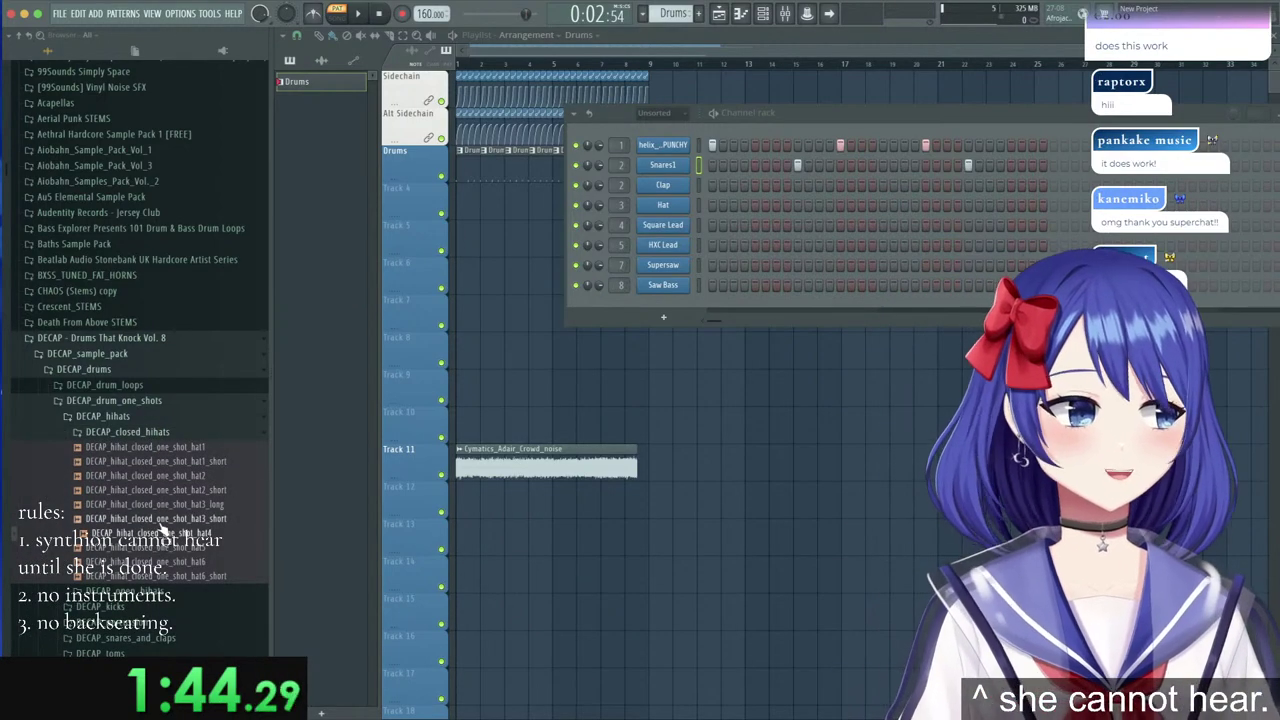
{"action": "left_click", "coordinate": [143, 538]}
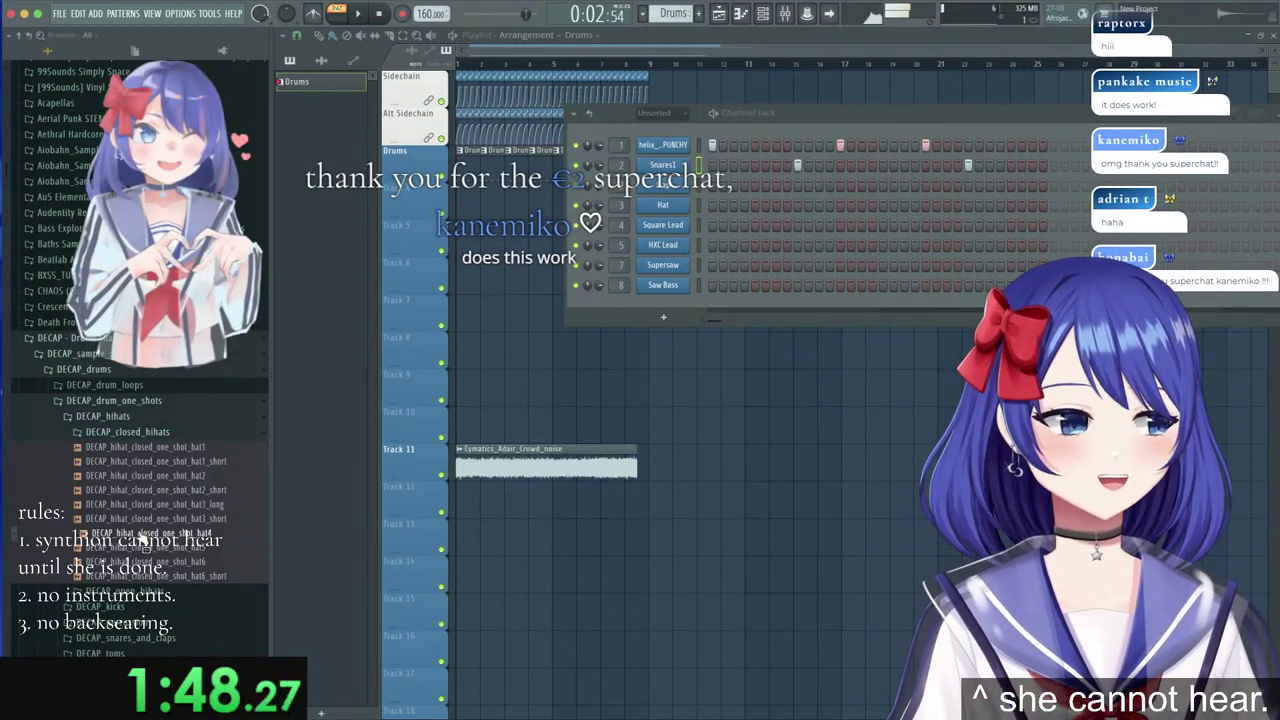
{"action": "left_click_drag", "start_coordinate": [143, 538], "coordinate": [401, 207]}
{"action": "left_click", "coordinate": [400, 206]}
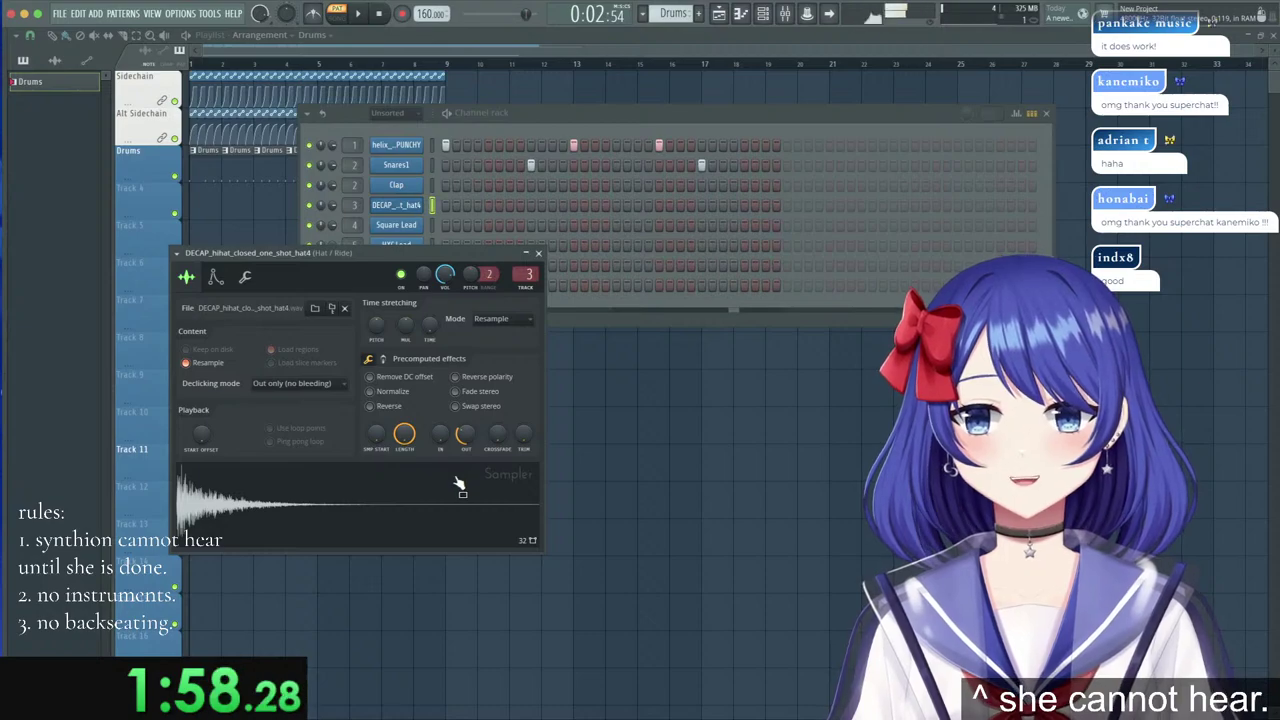
{"action": "key", "text": "Escape"}
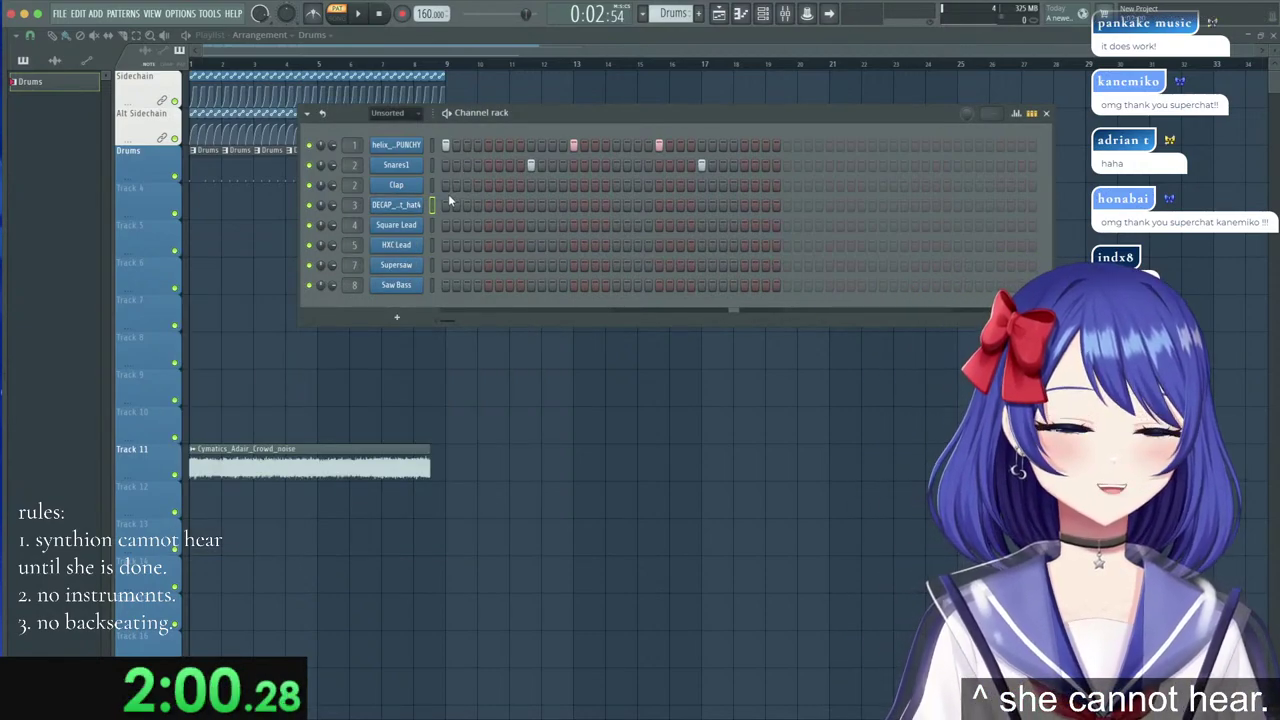
Fill the hi-hat channel with a hit on every second step and play back the Drums pattern.
{"action": "right_click", "coordinate": [402, 204]}
{"action": "left_click", "coordinate": [564, 236]}
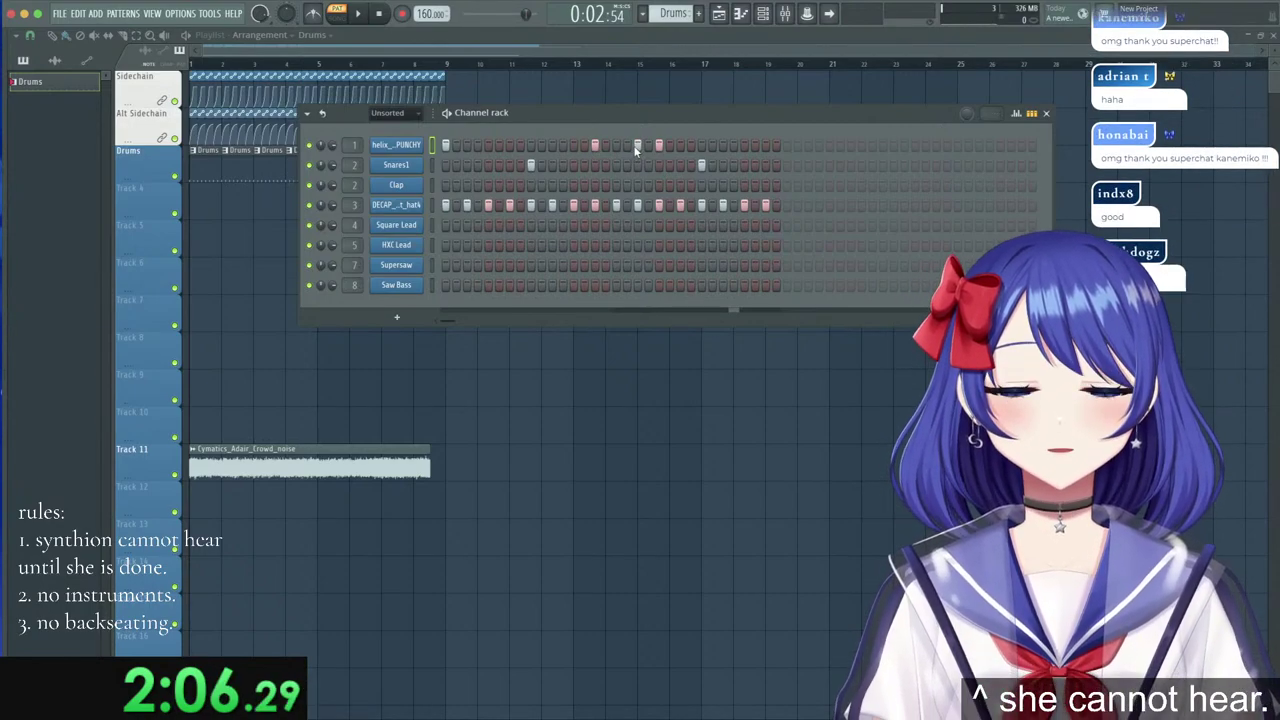
{"action": "left_click", "coordinate": [364, 17]}
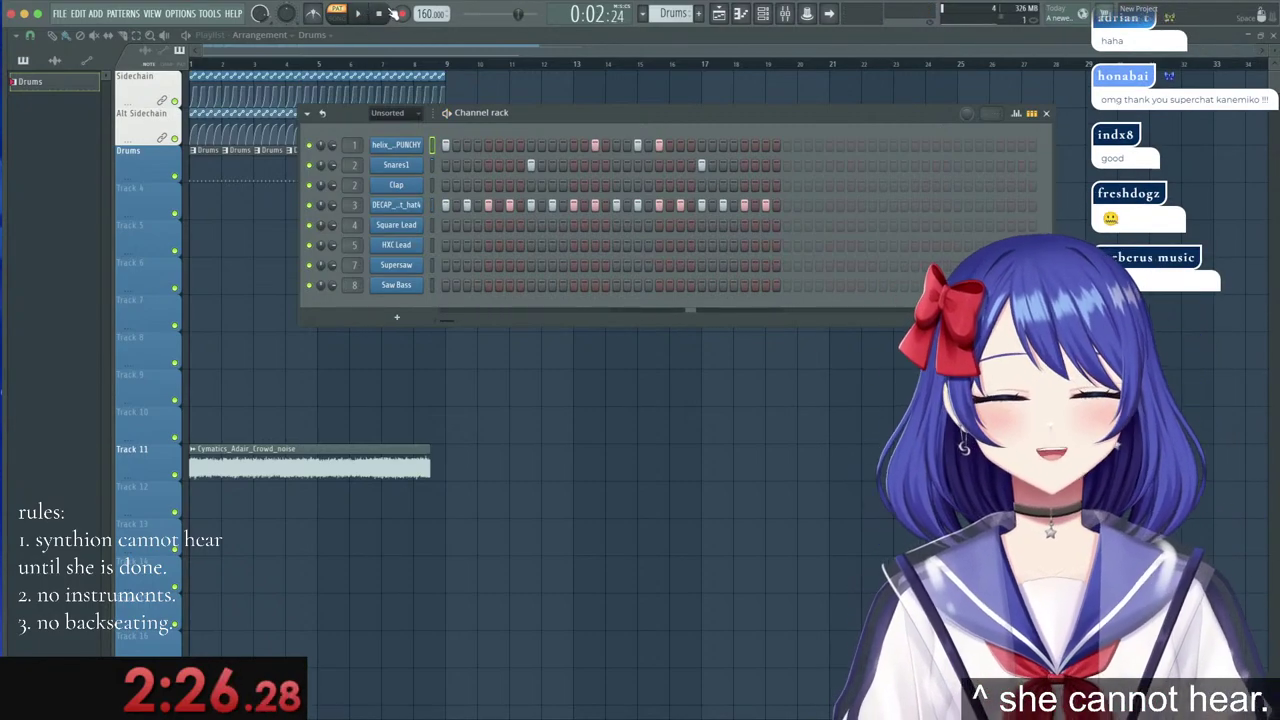
Arrange the kick hits on steps 1, 13, 19 and 21, and play back the Drums pattern to check the rhythm.
{"action": "mouse_move", "coordinate": [517, 113]}
{"action": "left_mouse_down"}
{"action": "mouse_move", "coordinate": [505, 113]}
{"action": "mouse_move", "coordinate": [530, 122]}
{"action": "left_mouse_up"}
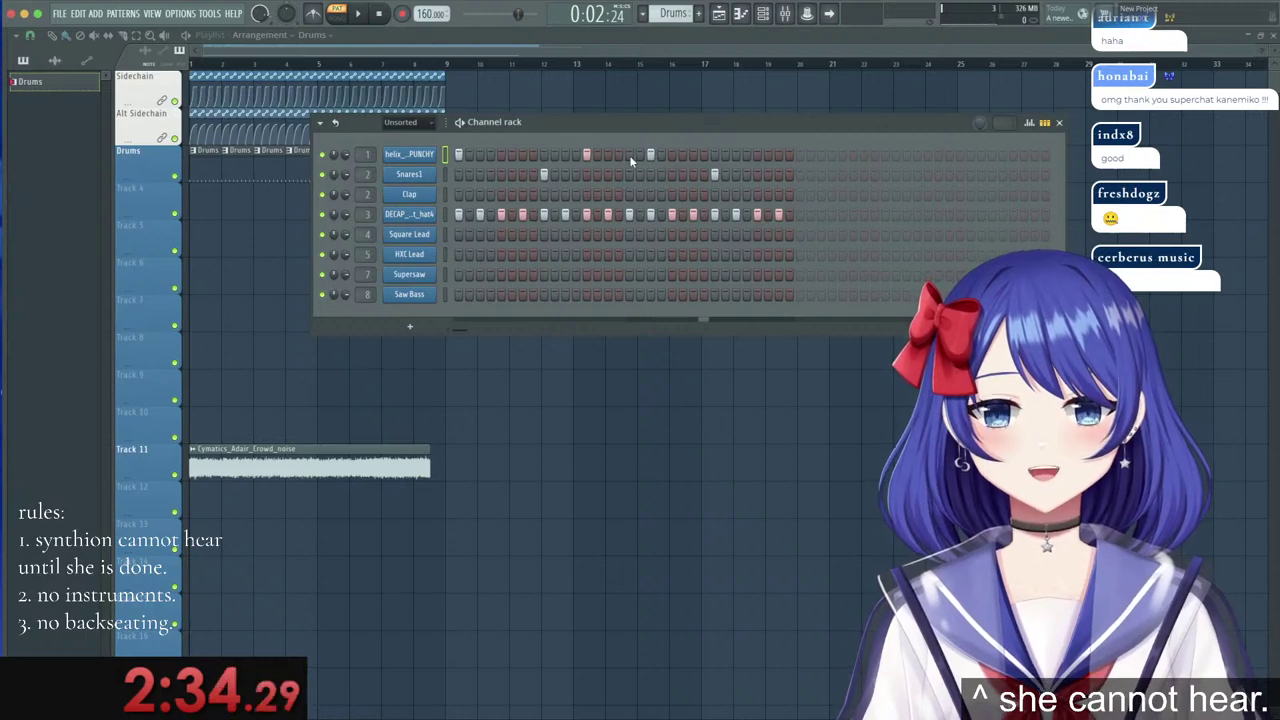
{"action": "left_click", "coordinate": [627, 154]}
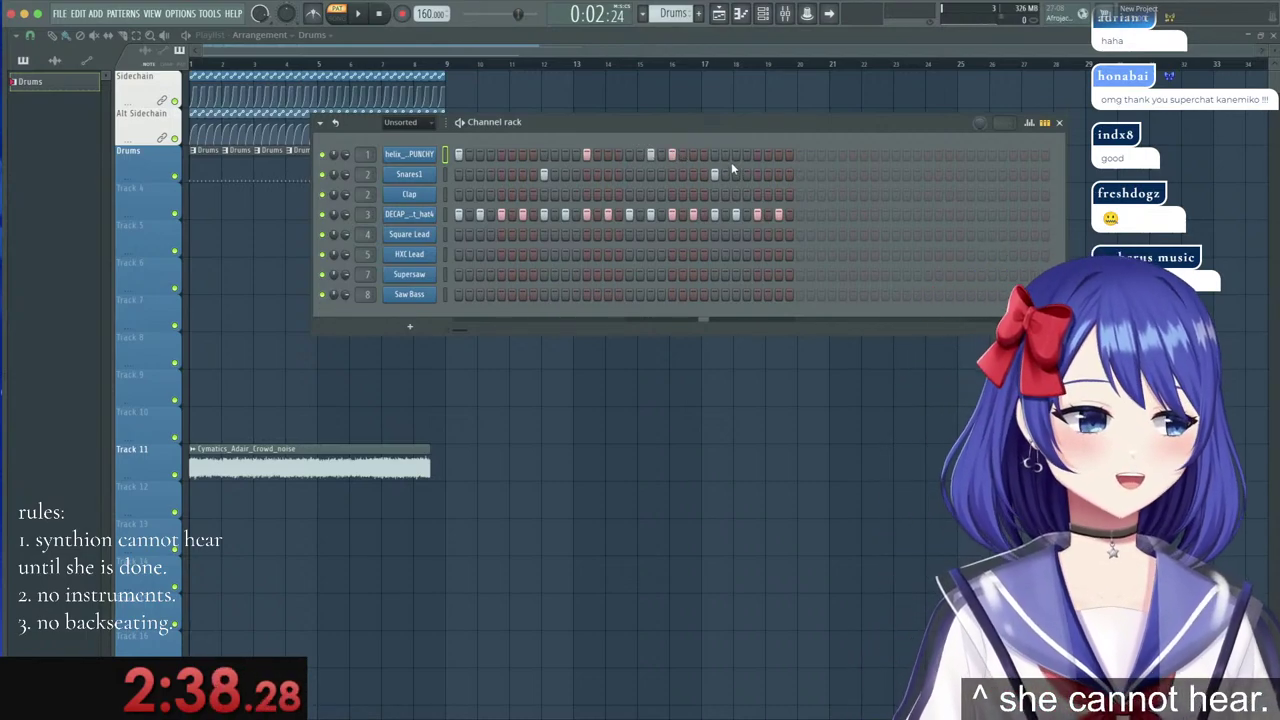
{"action": "key", "text": "space"}
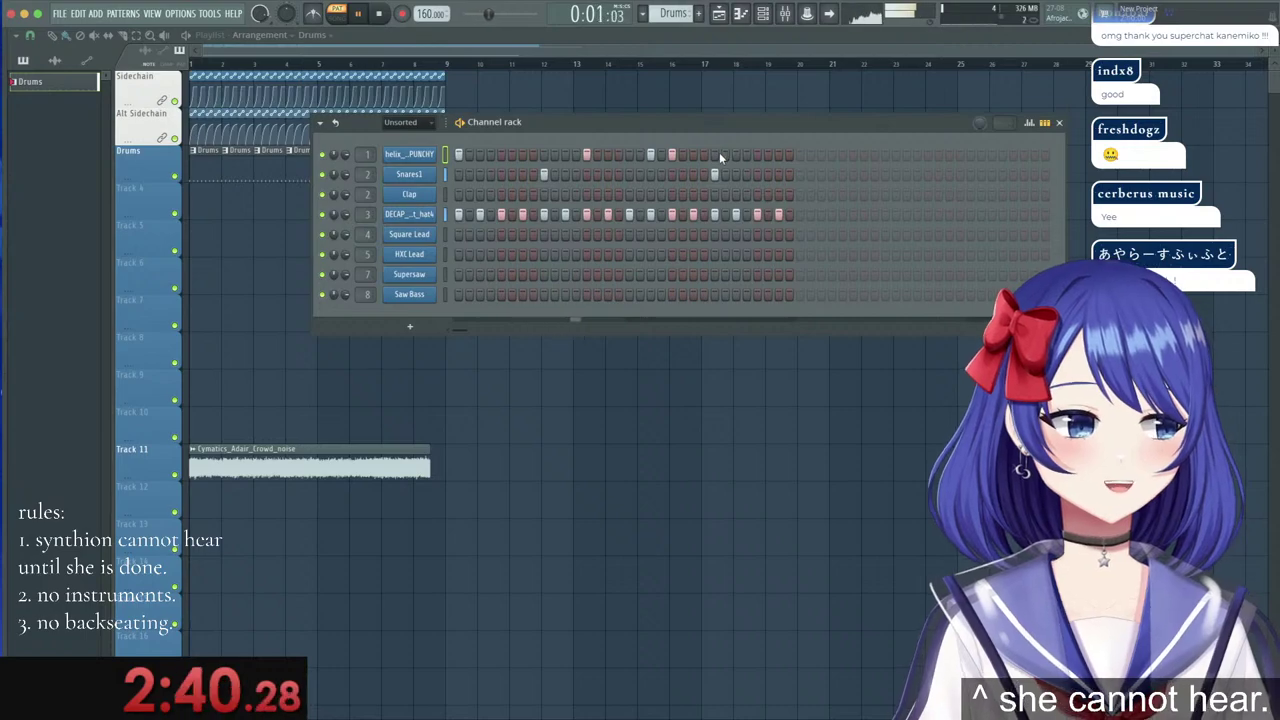
{"action": "key", "text": "space"}
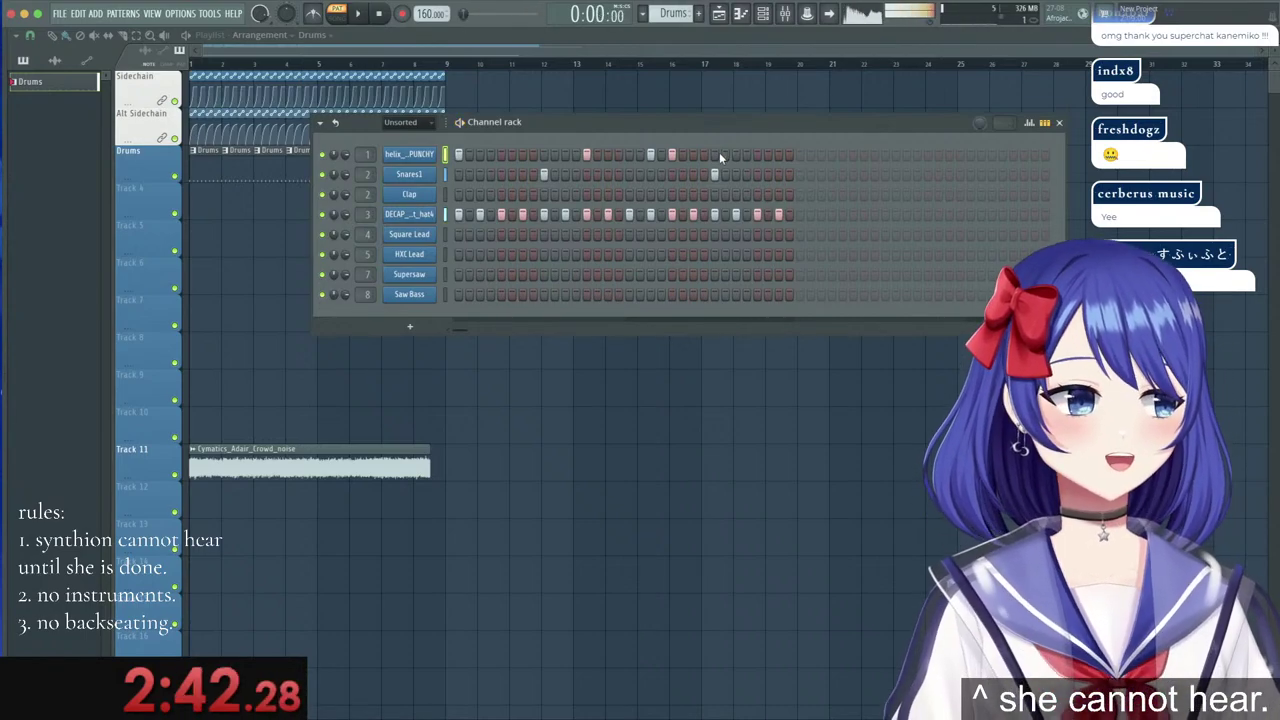
Add extra hi-hat notes on steps 6 and 18 in the hi-hat's piano roll and play back the result.
{"action": "right_click", "coordinate": [407, 215]}
{"action": "left_click", "coordinate": [450, 218]}
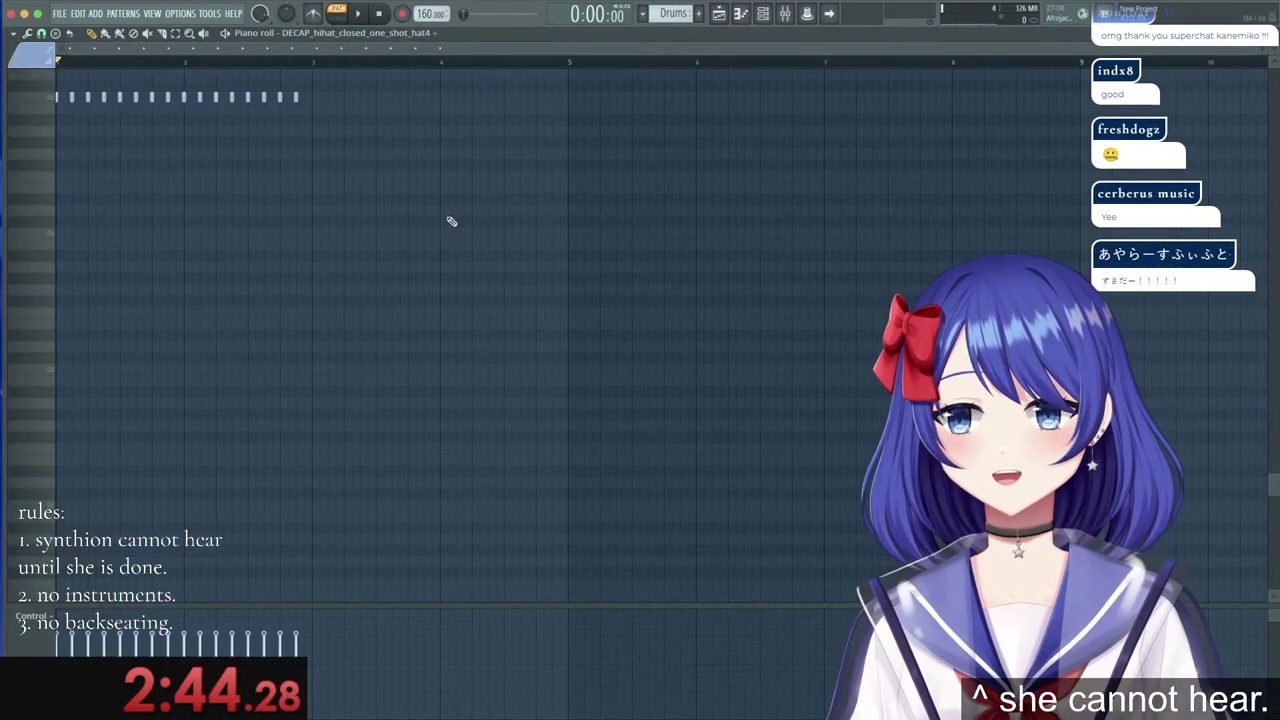
{"action": "scroll", "coordinate": [74, 67], "scroll_direction": "up", "scroll_amount": 6}
{"action": "scroll", "coordinate": [182, 126], "scroll_direction": "up", "scroll_amount": 6}
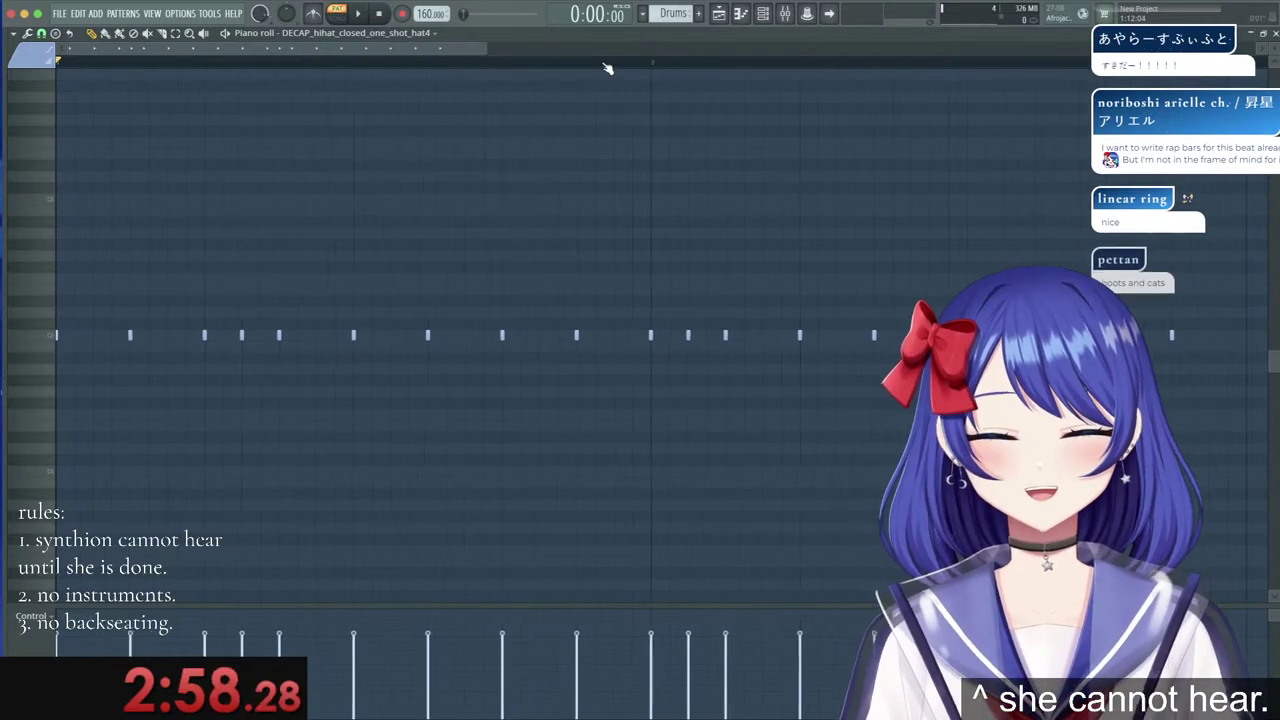
{"action": "scroll", "coordinate": [605, 62], "scroll_direction": "down", "scroll_amount": 2}
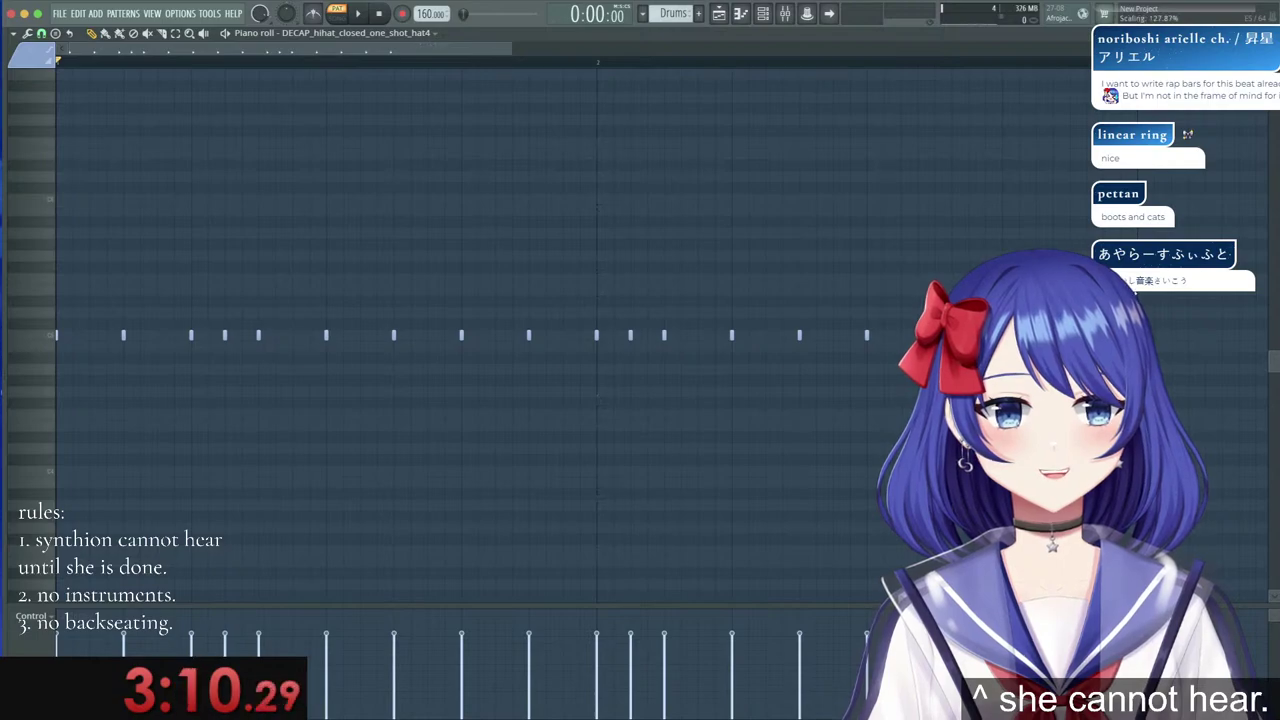
{"action": "left_click", "coordinate": [359, 14]}
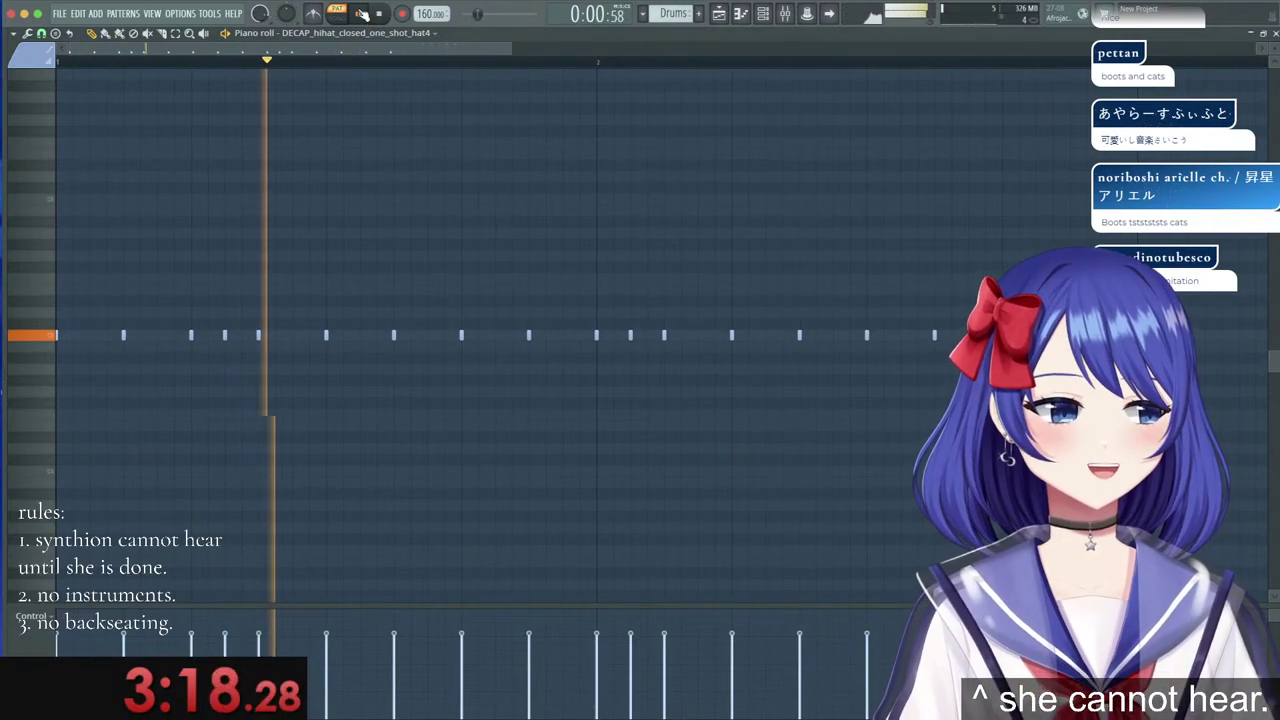
{"action": "left_click", "coordinate": [380, 14]}
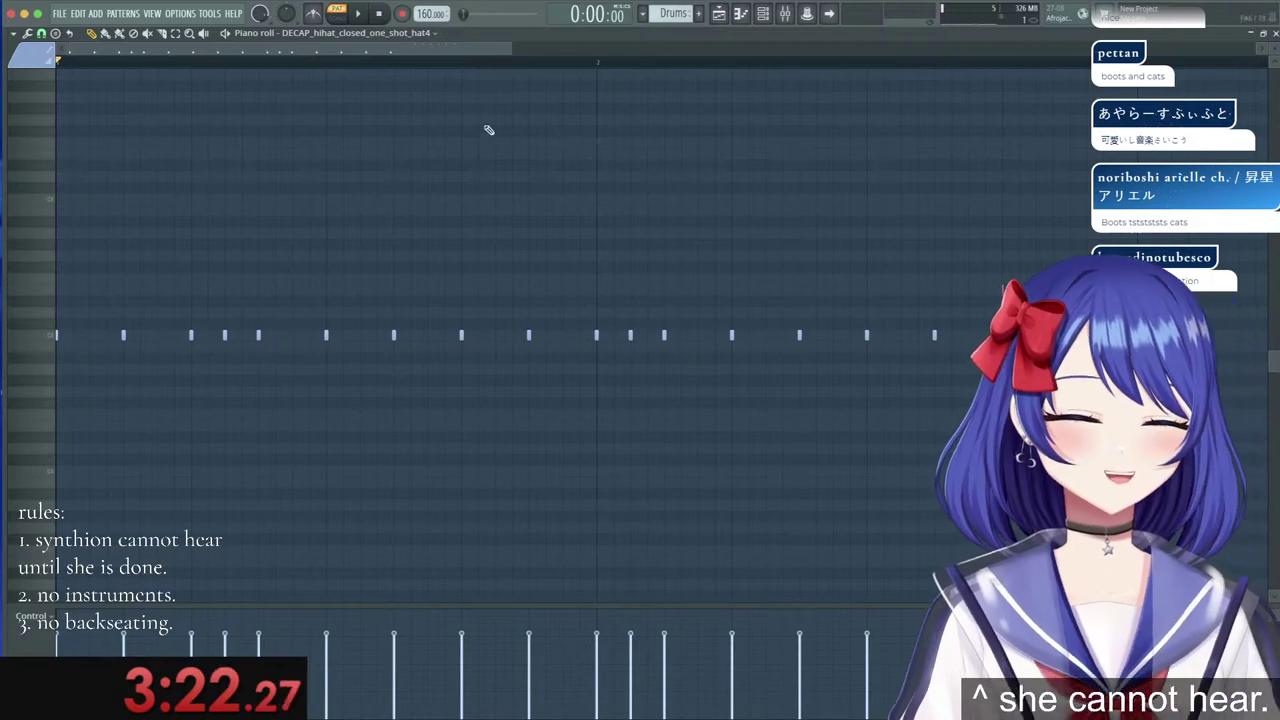
Add a fast roll of six higher-pitched hi-hat notes across the last beat of bar 2, and leave the piano roll.
{"action": "scroll", "coordinate": [358, 64], "scroll_direction": "down", "scroll_amount": 1}
{"action": "scroll", "coordinate": [358, 66], "scroll_direction": "down", "scroll_amount": 1}
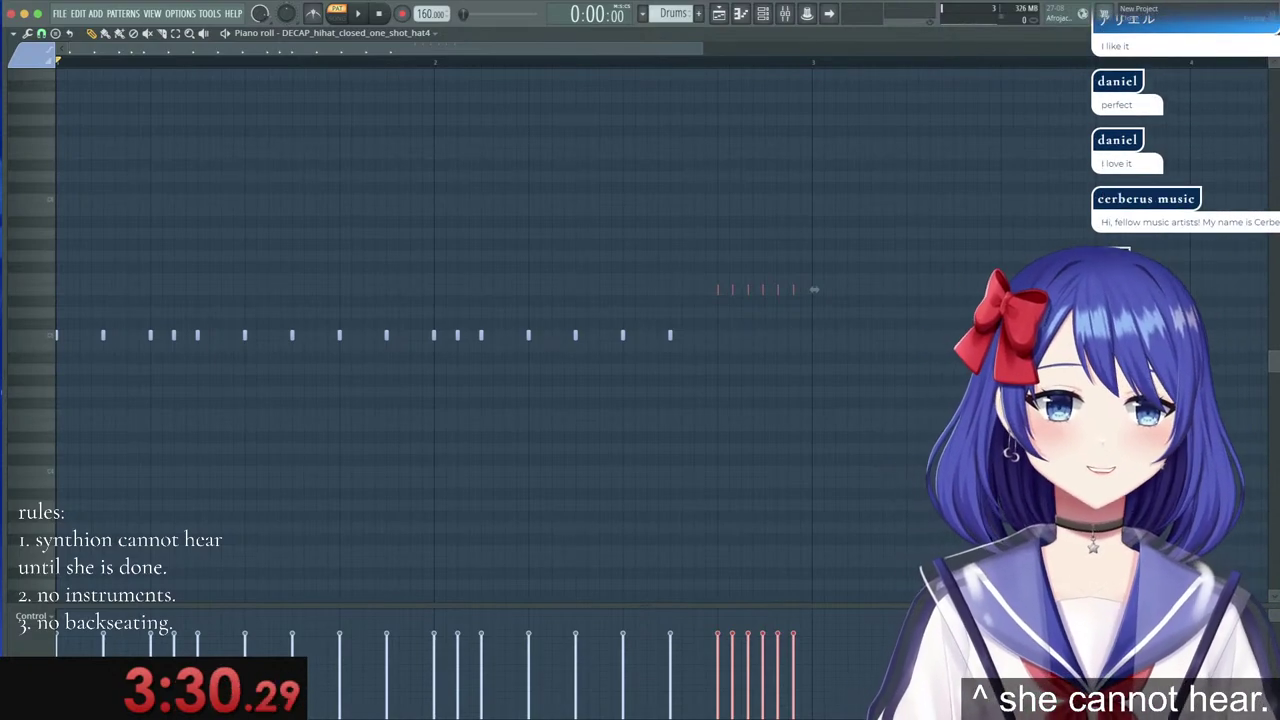
{"action": "key", "text": "Escape"}
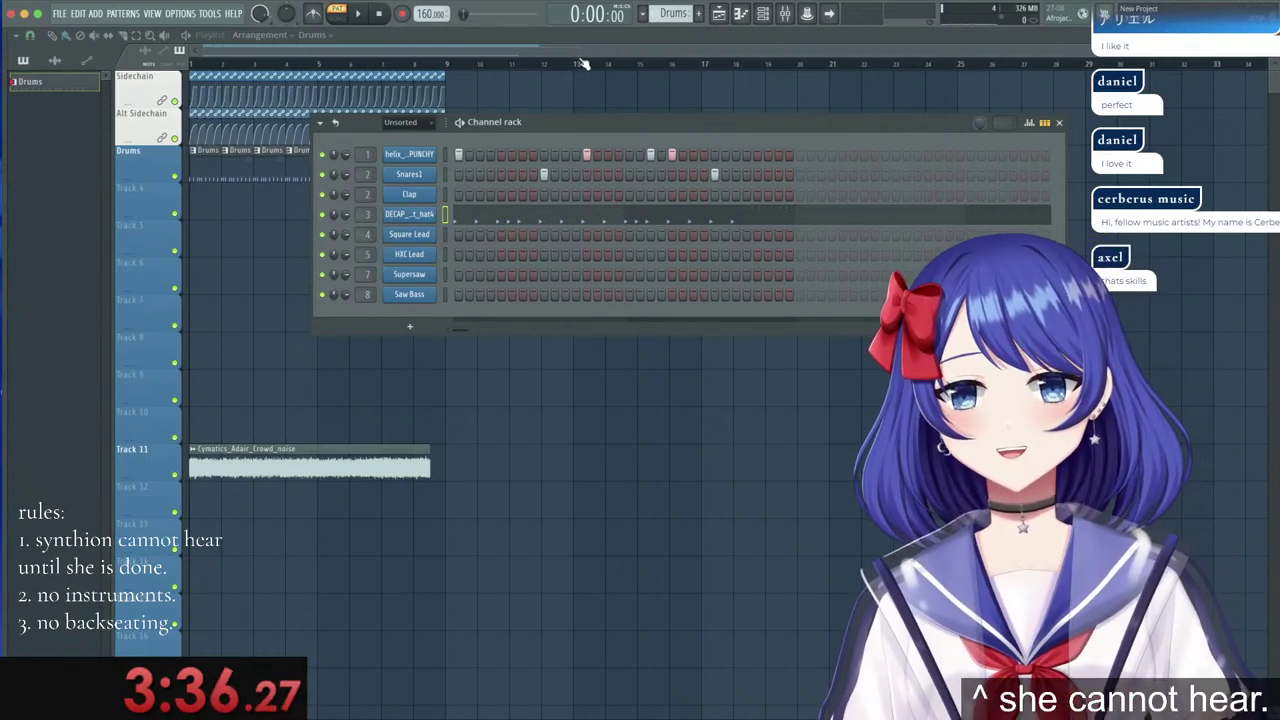
Hide the channel rack and place a Drums pattern clip at bar 17 on the playlist's Drums track.
{"action": "left_click_drag", "start_coordinate": [598, 134], "coordinate": [622, 155]}
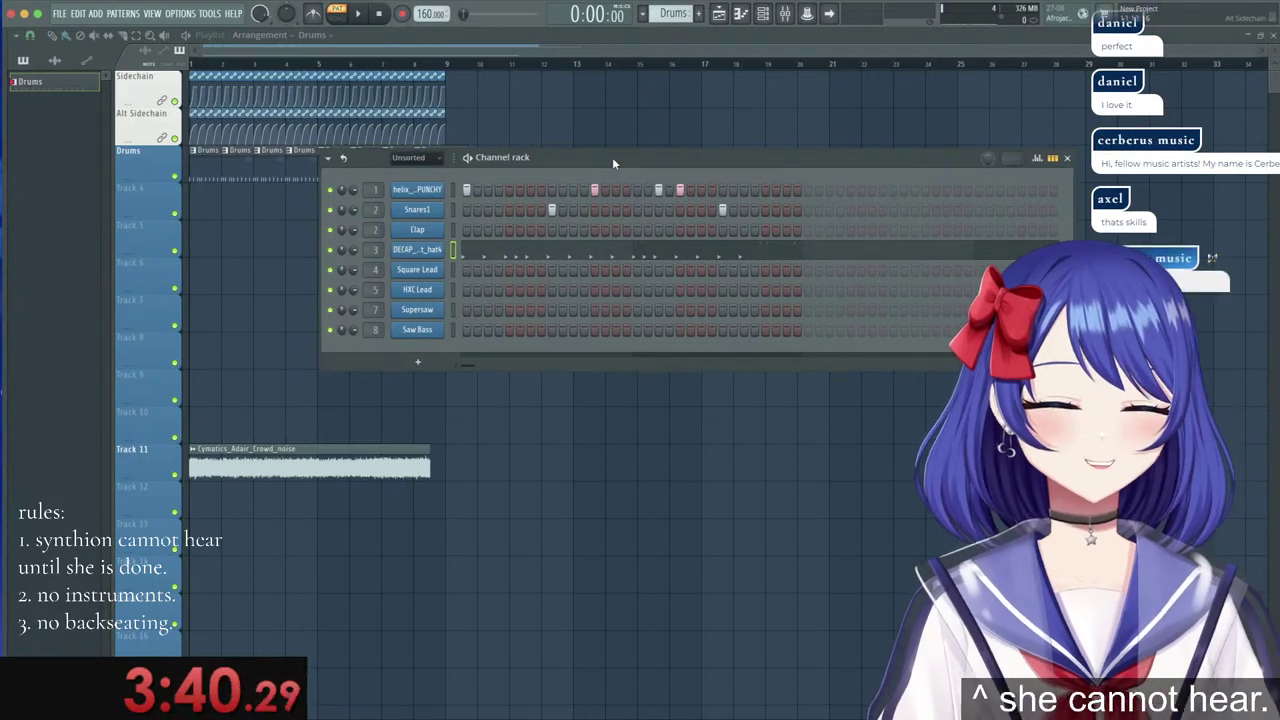
{"action": "key", "text": "F6"}
{"action": "left_click_drag", "start_coordinate": [491, 150], "coordinate": [738, 165]}
{"action": "scroll", "coordinate": [717, 66], "scroll_direction": "down", "scroll_amount": 1}
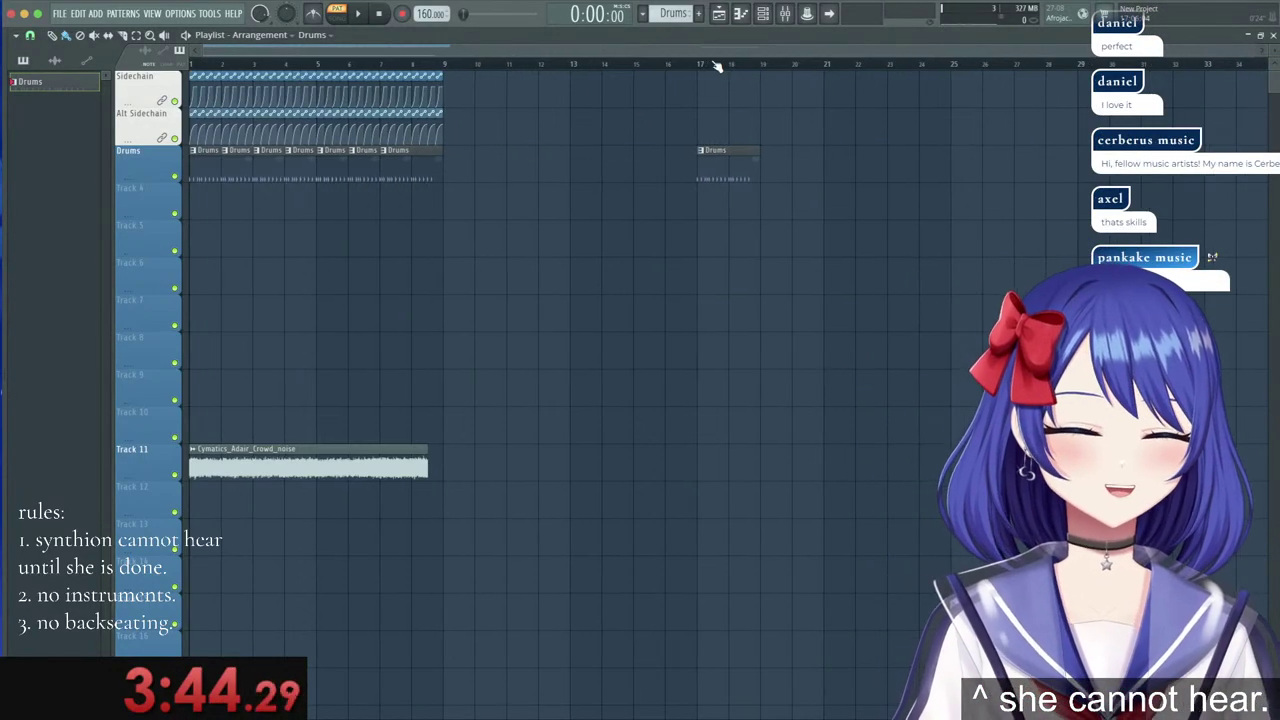
Move the last sidechain and altchain clips from the end of bar 8 to the last beat of bar 17.
{"action": "scroll", "coordinate": [443, 70], "scroll_direction": "up", "scroll_amount": 1}
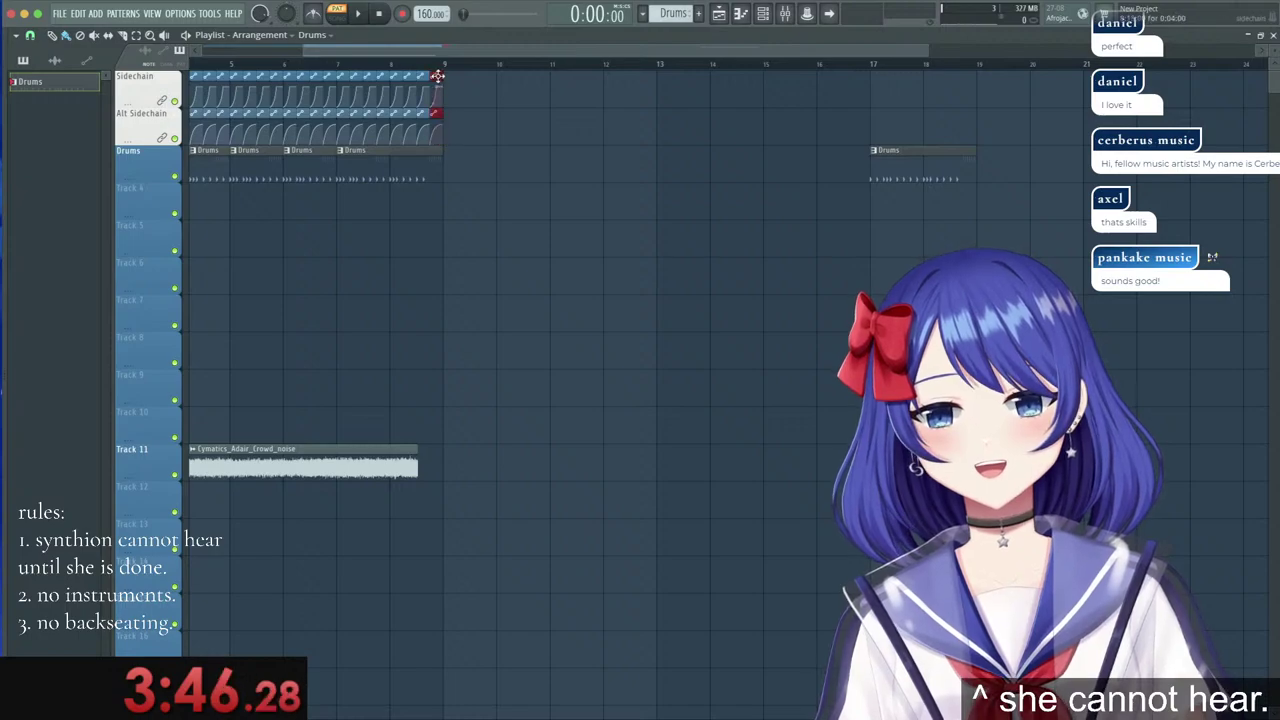
{"action": "right_click", "coordinate": [436, 78]}
{"action": "left_click", "coordinate": [437, 79]}
{"action": "left_click_drag", "start_coordinate": [437, 79], "coordinate": [863, 76]}
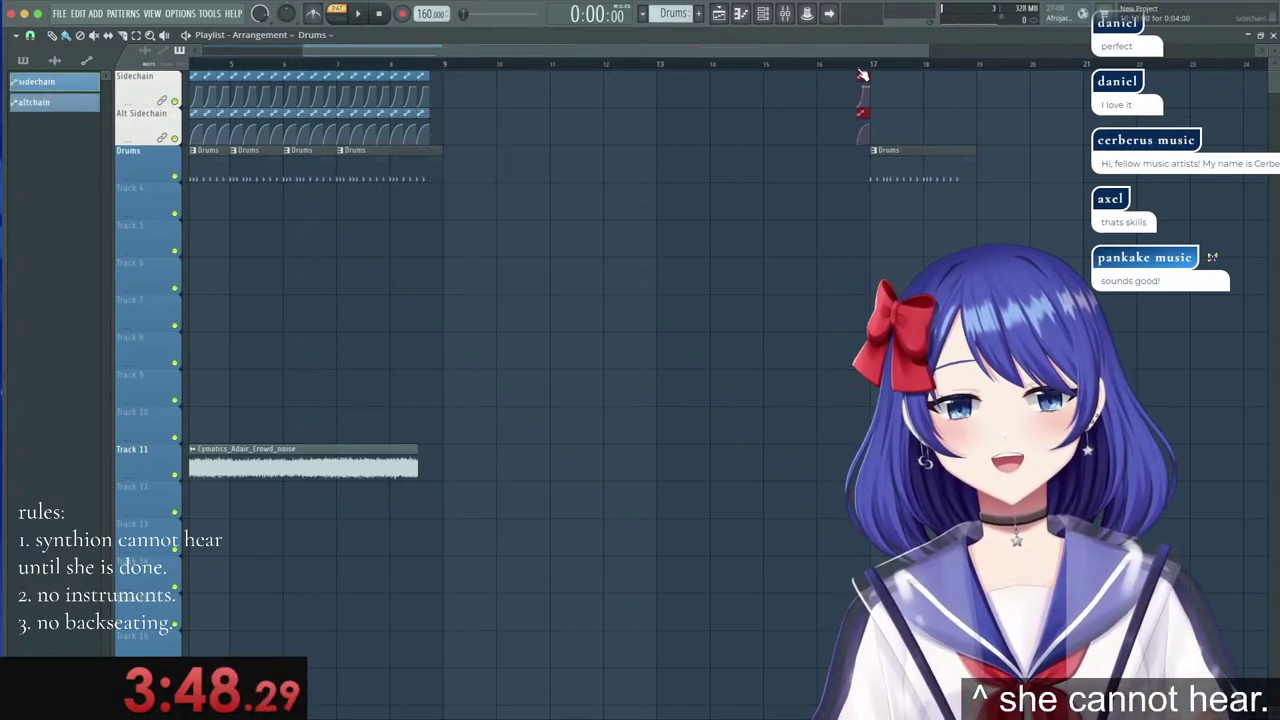
{"action": "scroll", "coordinate": [888, 72], "scroll_direction": "up", "scroll_amount": 2}
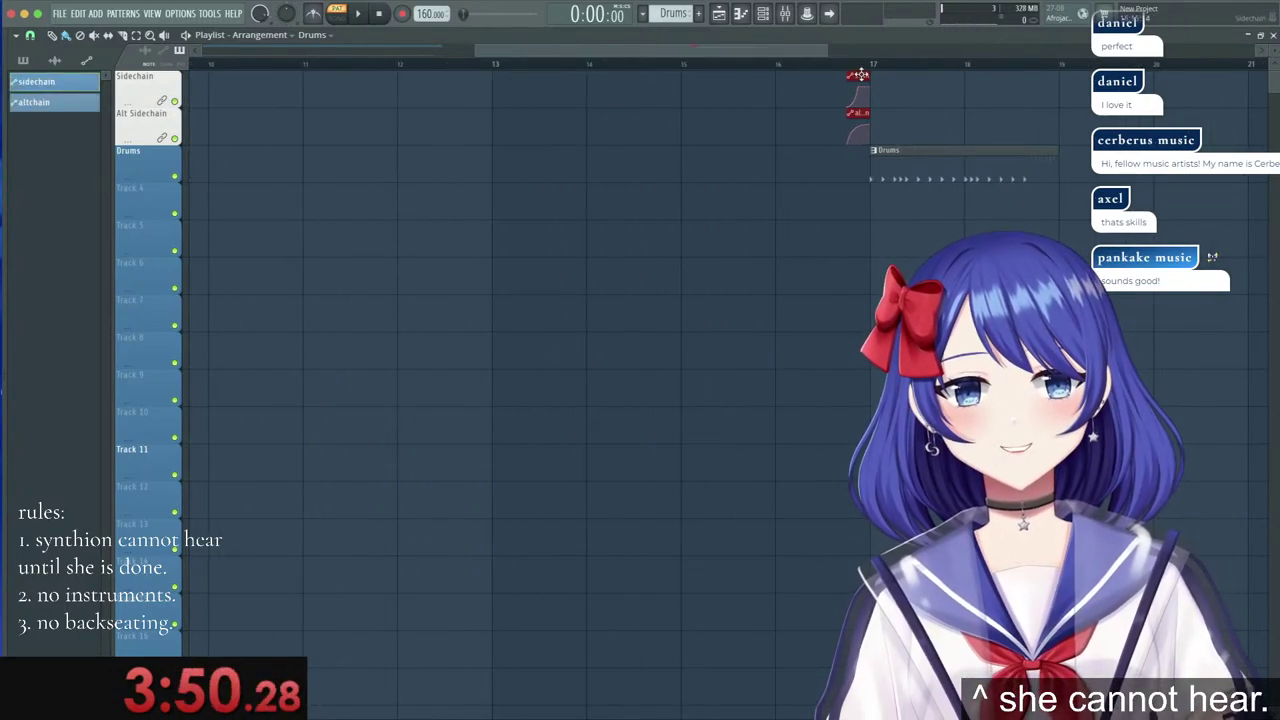
{"action": "left_click_drag", "start_coordinate": [850, 76], "coordinate": [938, 73]}
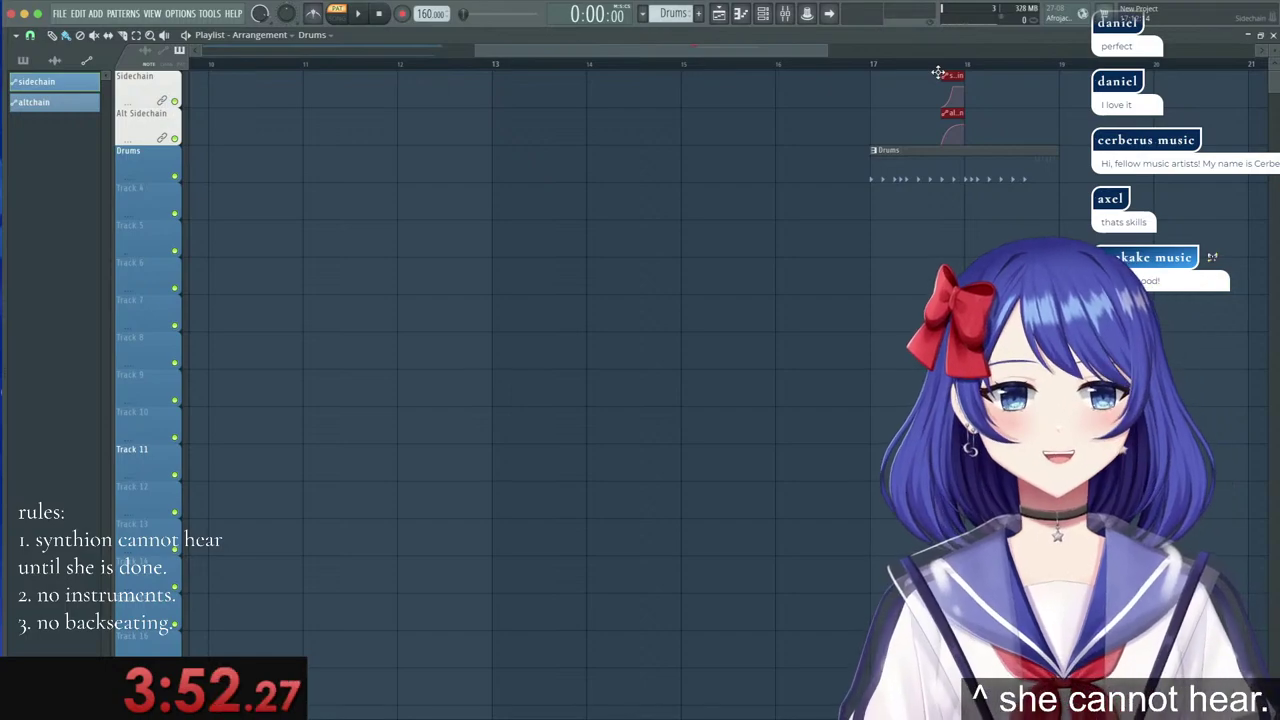
Set the playlist snap to Beat, move the sidechain and altchain clips to the start of bar 17, and deselect them.
{"action": "left_click", "coordinate": [30, 35]}
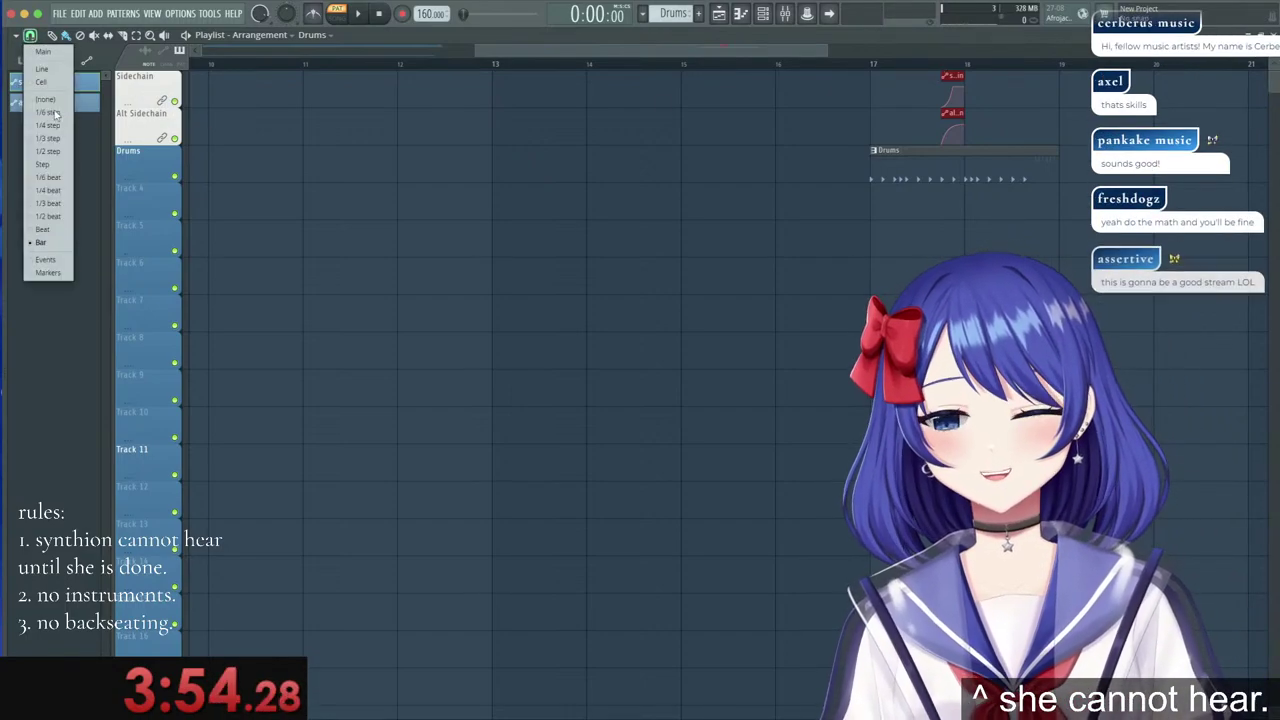
{"action": "left_click", "coordinate": [60, 228]}
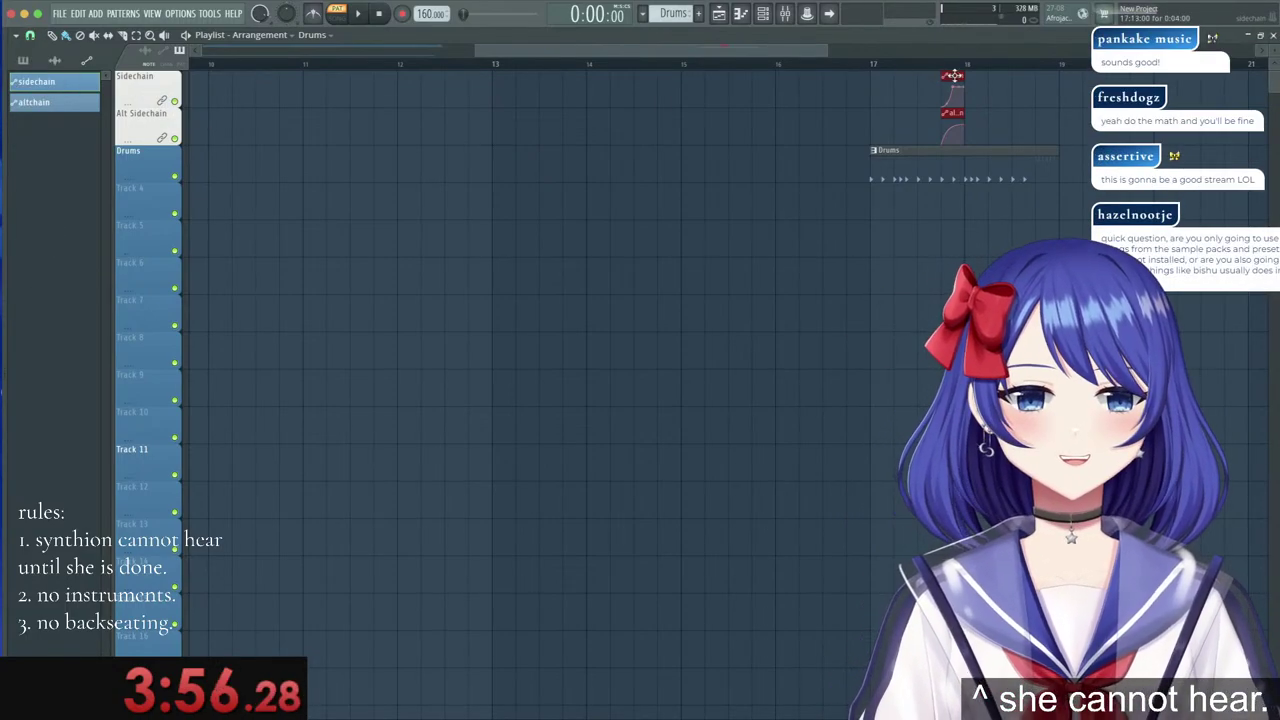
{"action": "left_click_drag", "start_coordinate": [954, 76], "coordinate": [888, 76]}
{"action": "scroll", "coordinate": [888, 67], "scroll_direction": "down", "scroll_amount": 5}
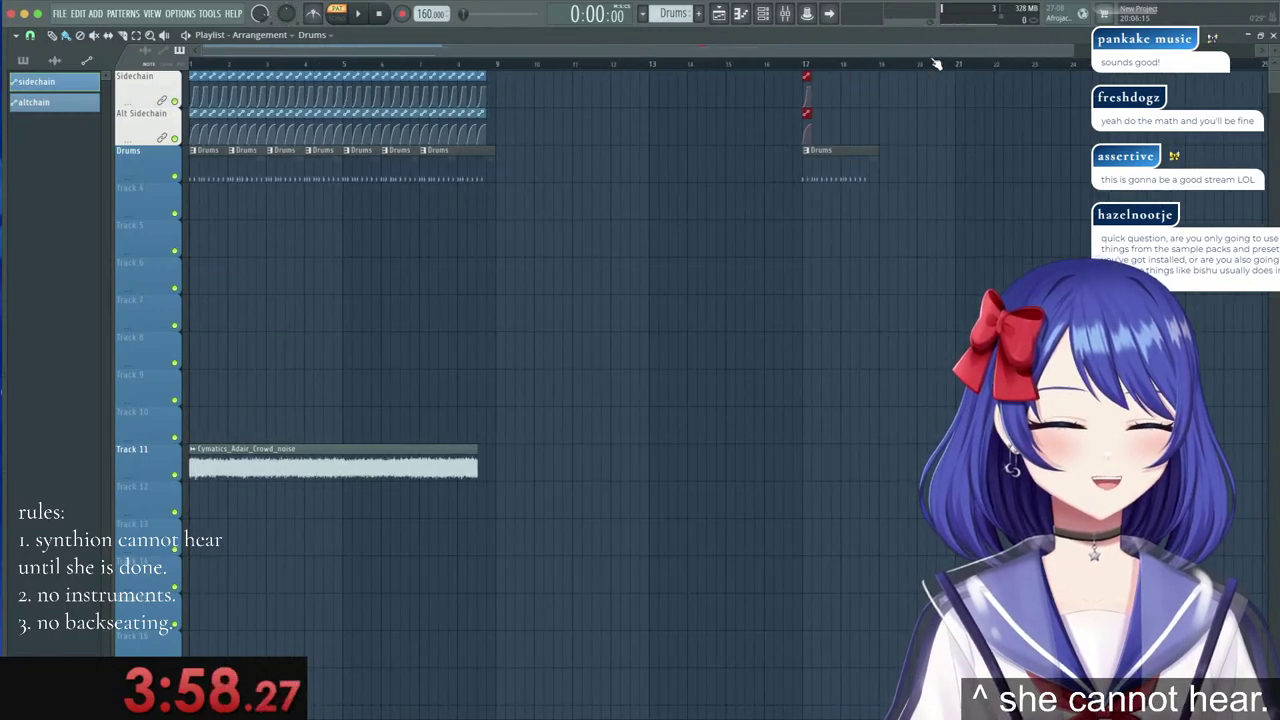
{"action": "scroll", "coordinate": [932, 65], "scroll_direction": "up", "scroll_amount": 7}
{"action": "scroll", "coordinate": [708, 68], "scroll_direction": "up", "scroll_amount": 3}
{"action": "left_click", "coordinate": [945, 250], "text": "ctrl"}
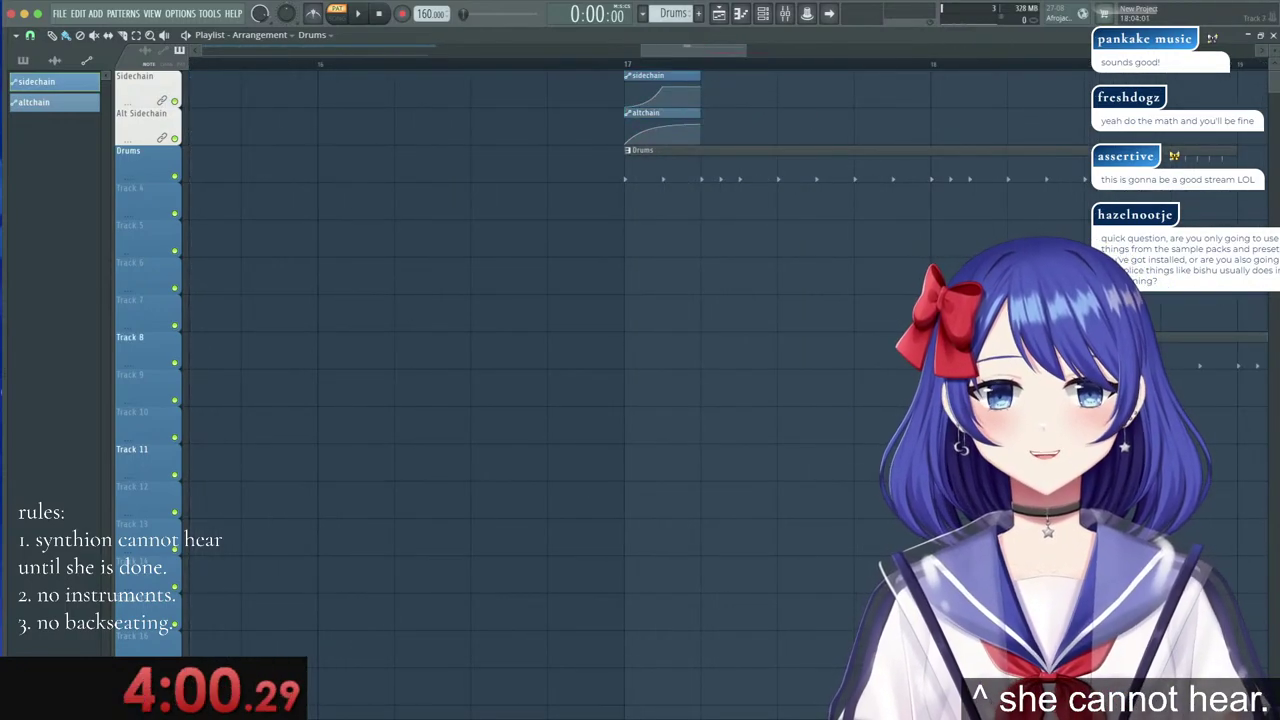
Place the helix_kick_-_PUNCHY sample as an audio clip at bar 17 on Track 4, and set the Drums clip aside near bar 18 on Track 5.
{"action": "left_click", "coordinate": [32, 36]}
{"action": "left_click", "coordinate": [54, 169]}
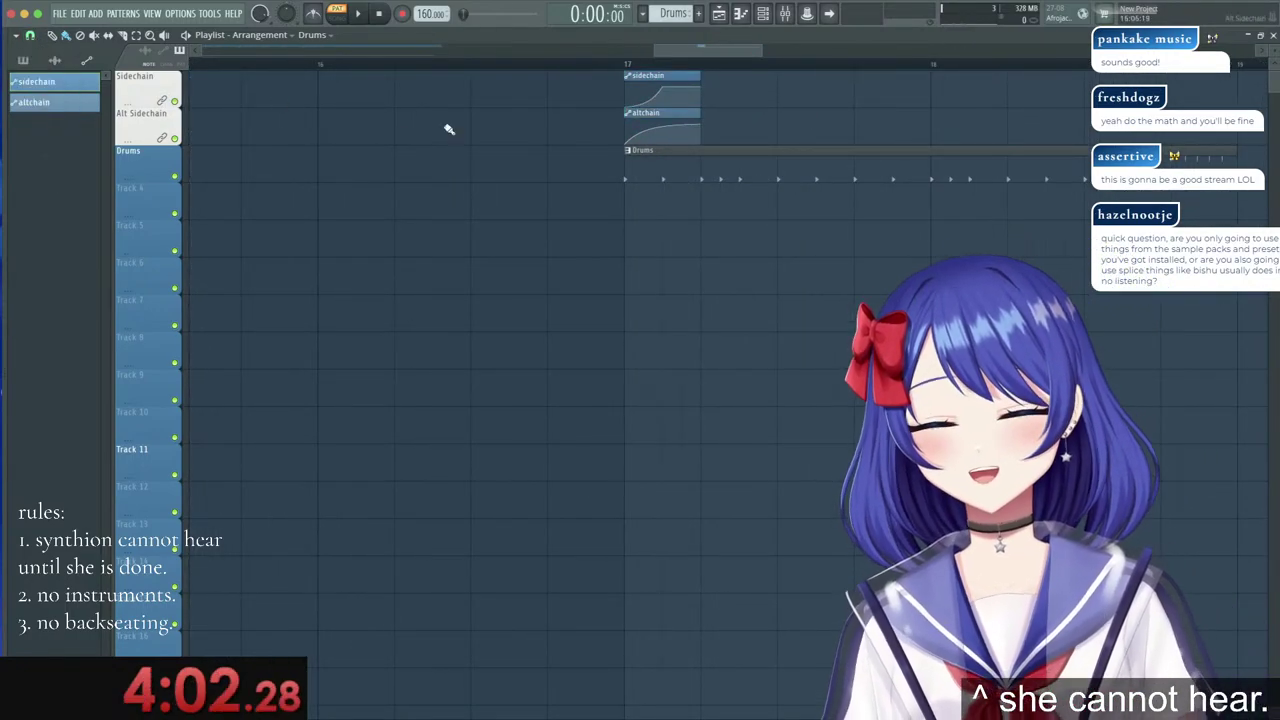
{"action": "double_click", "coordinate": [662, 172]}
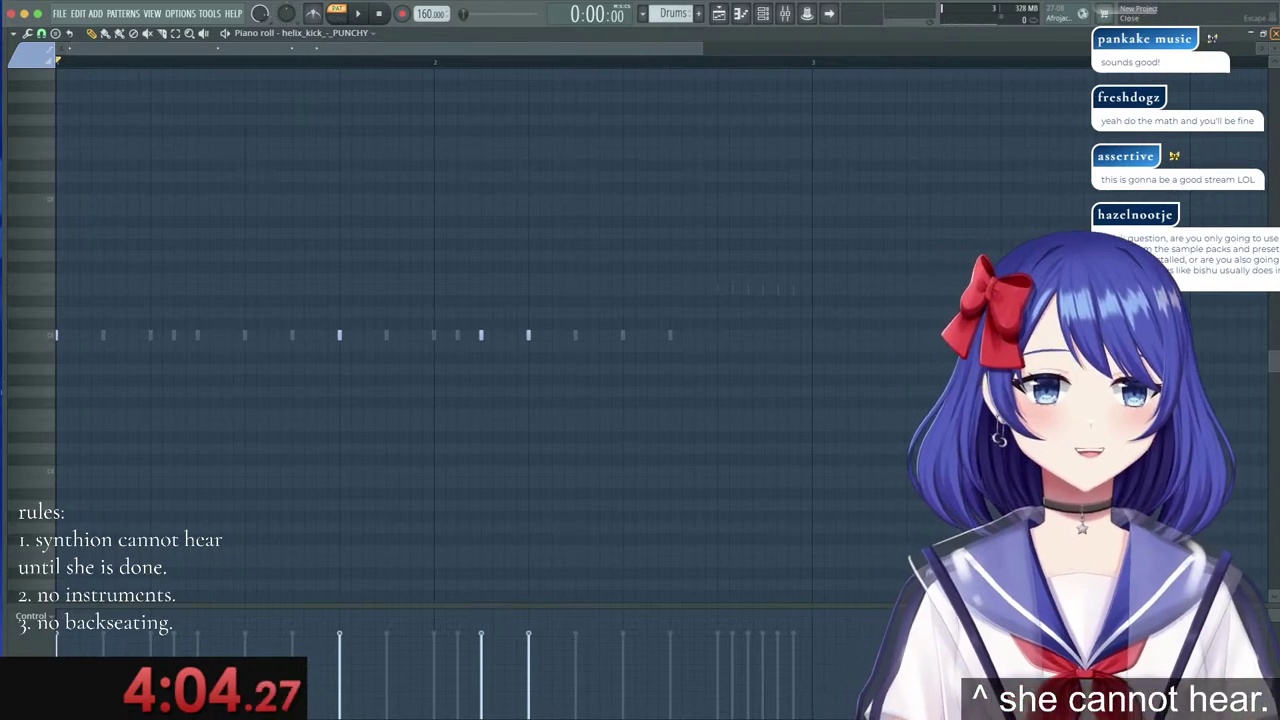
{"action": "left_click", "coordinate": [1273, 36]}
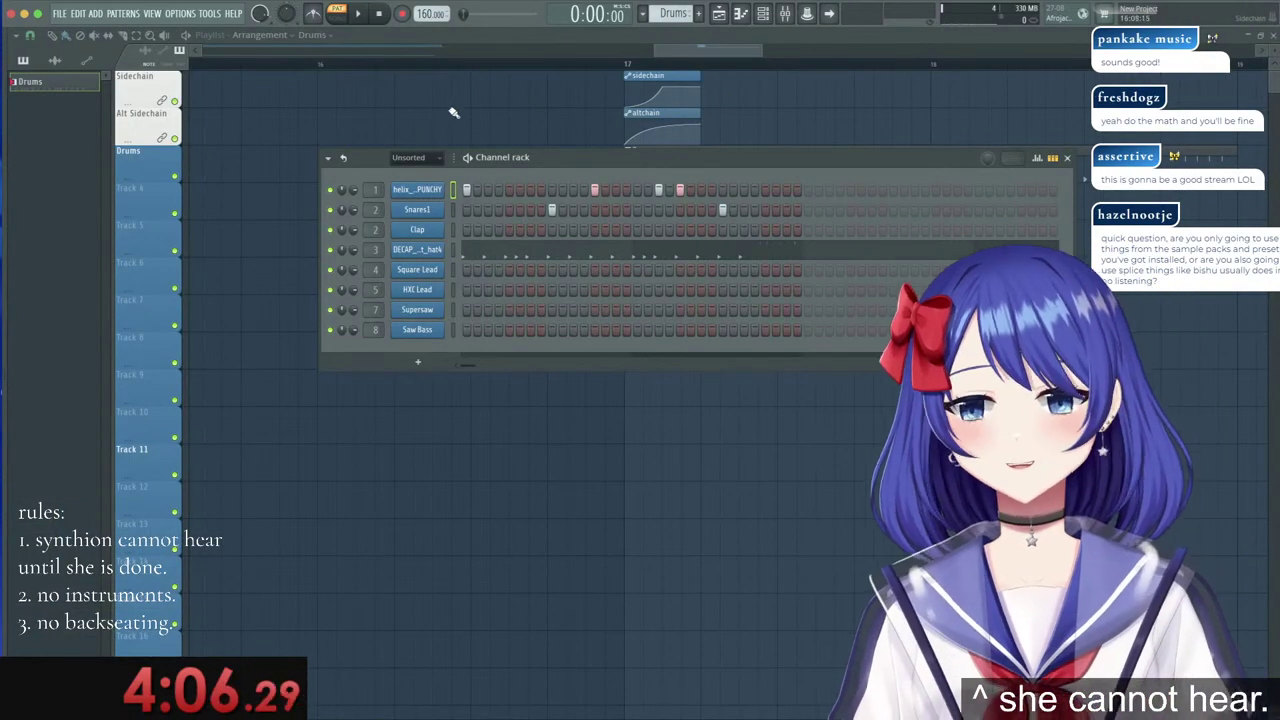
{"action": "left_click", "coordinate": [427, 191]}
{"action": "left_click_drag", "start_coordinate": [523, 297], "coordinate": [1039, 244]}
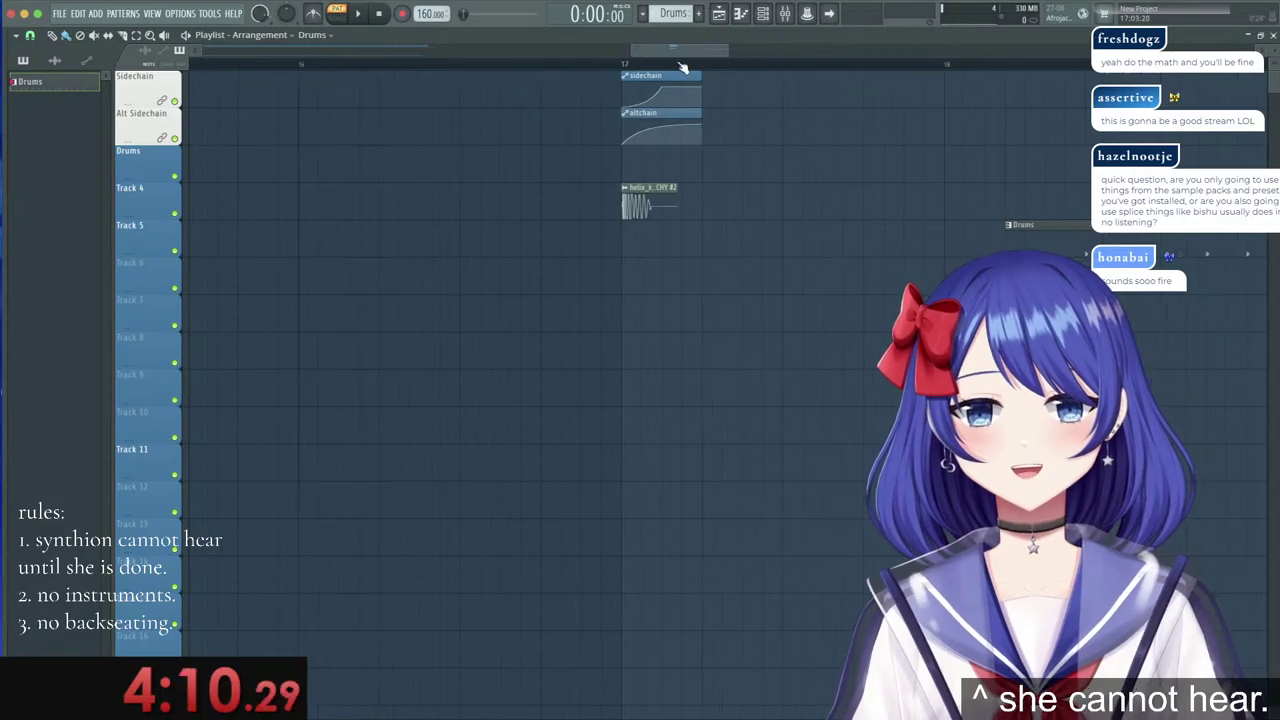
Move the kick audio clip up to the Drums track and place the sidechain clip directly beneath it on Track 4.
{"action": "scroll", "coordinate": [680, 69], "scroll_direction": "up", "scroll_amount": 5}
{"action": "left_click_drag", "start_coordinate": [570, 195], "coordinate": [570, 158]}
{"action": "left_click_drag", "start_coordinate": [640, 92], "coordinate": [640, 204]}
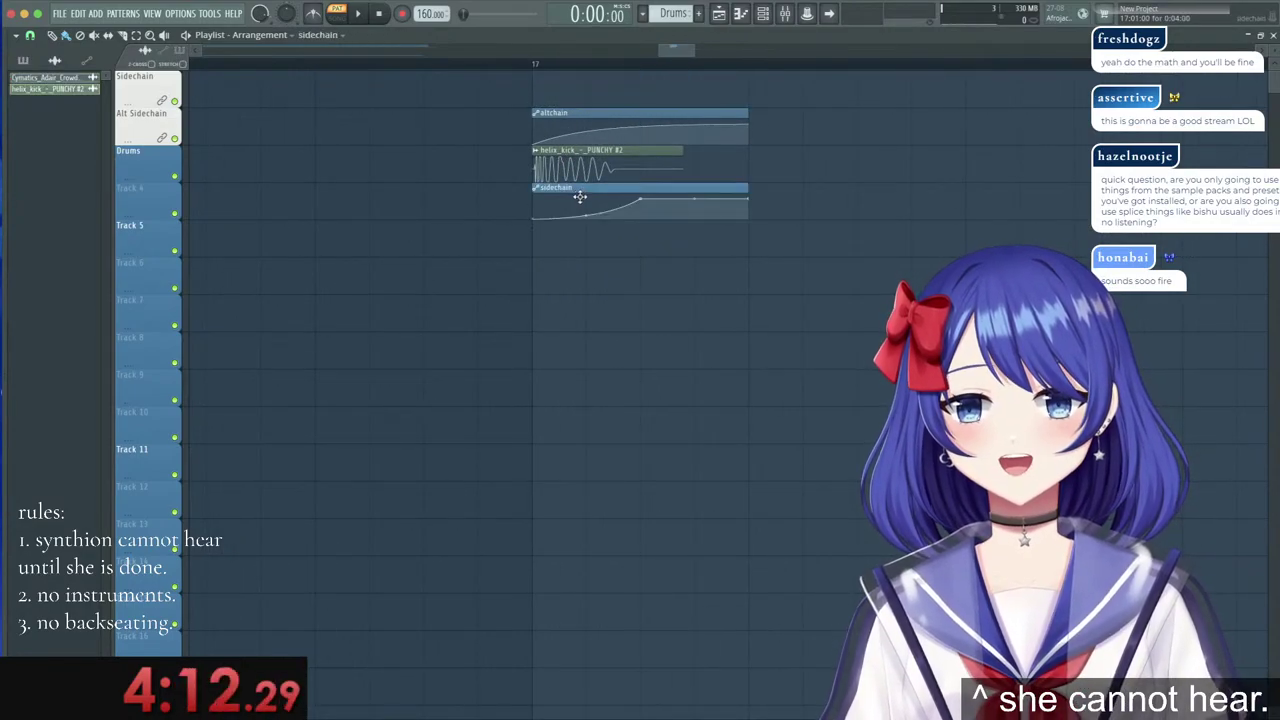
Reshape the sidechain curve to stay low at the kick's attack, rise early and flatten out, copying the plateau point's value to the following point.
{"action": "right_click", "coordinate": [640, 204]}
{"action": "left_click", "coordinate": [668, 281]}
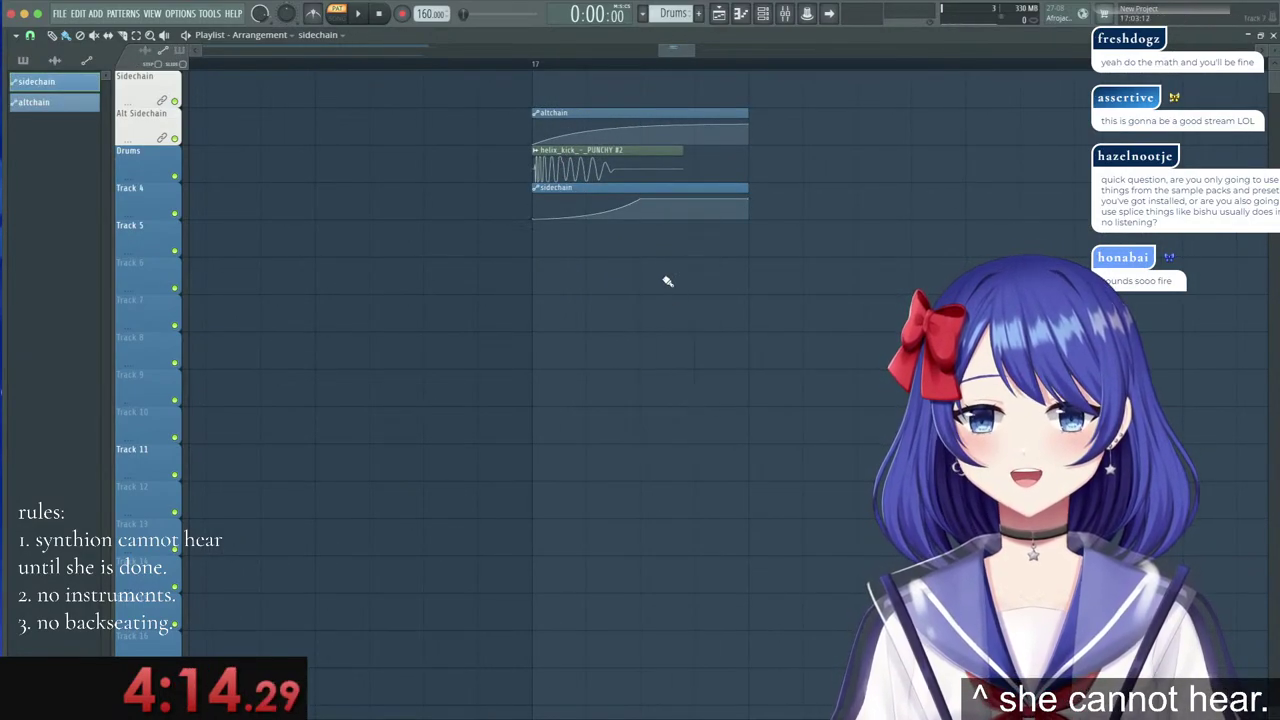
{"action": "mouse_move", "coordinate": [643, 196]}
{"action": "left_mouse_down"}
{"action": "mouse_move", "coordinate": [560, 223]}
{"action": "mouse_move", "coordinate": [648, 200]}
{"action": "left_mouse_up"}
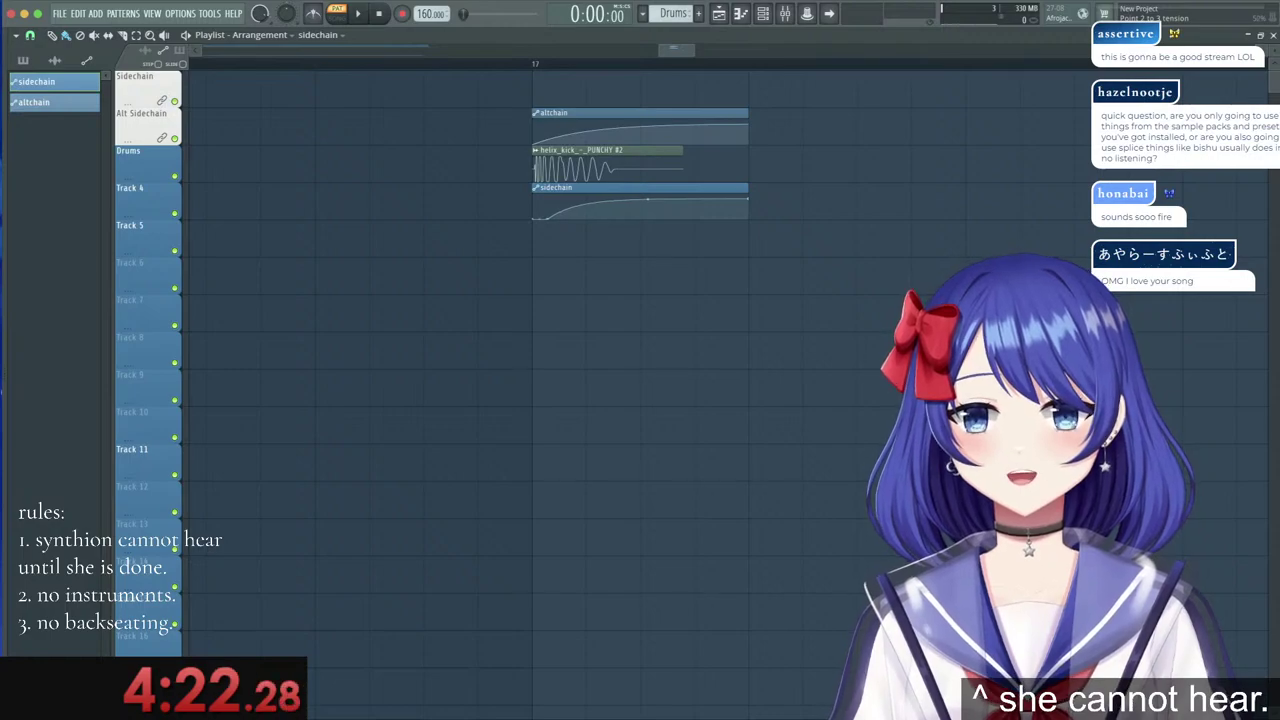
{"action": "right_click", "coordinate": [640, 203]}
{"action": "left_click", "coordinate": [672, 414]}
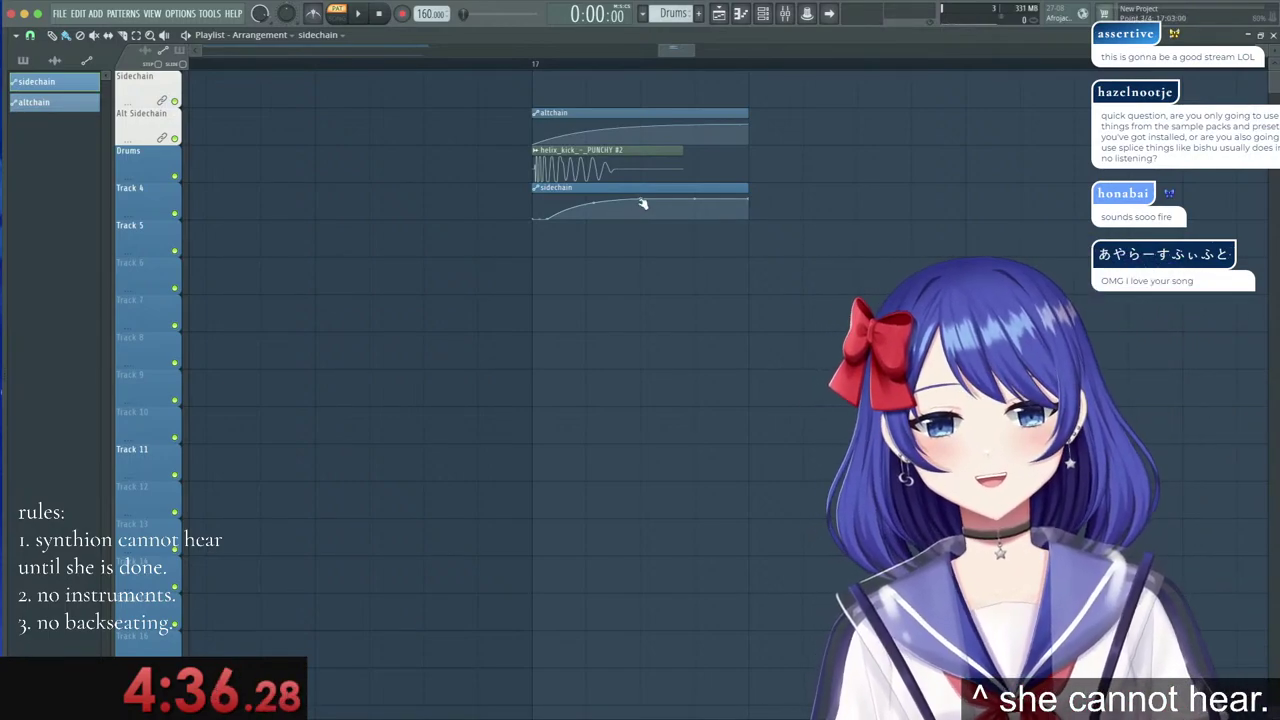
{"action": "right_click", "coordinate": [697, 203]}
{"action": "left_click", "coordinate": [733, 429]}
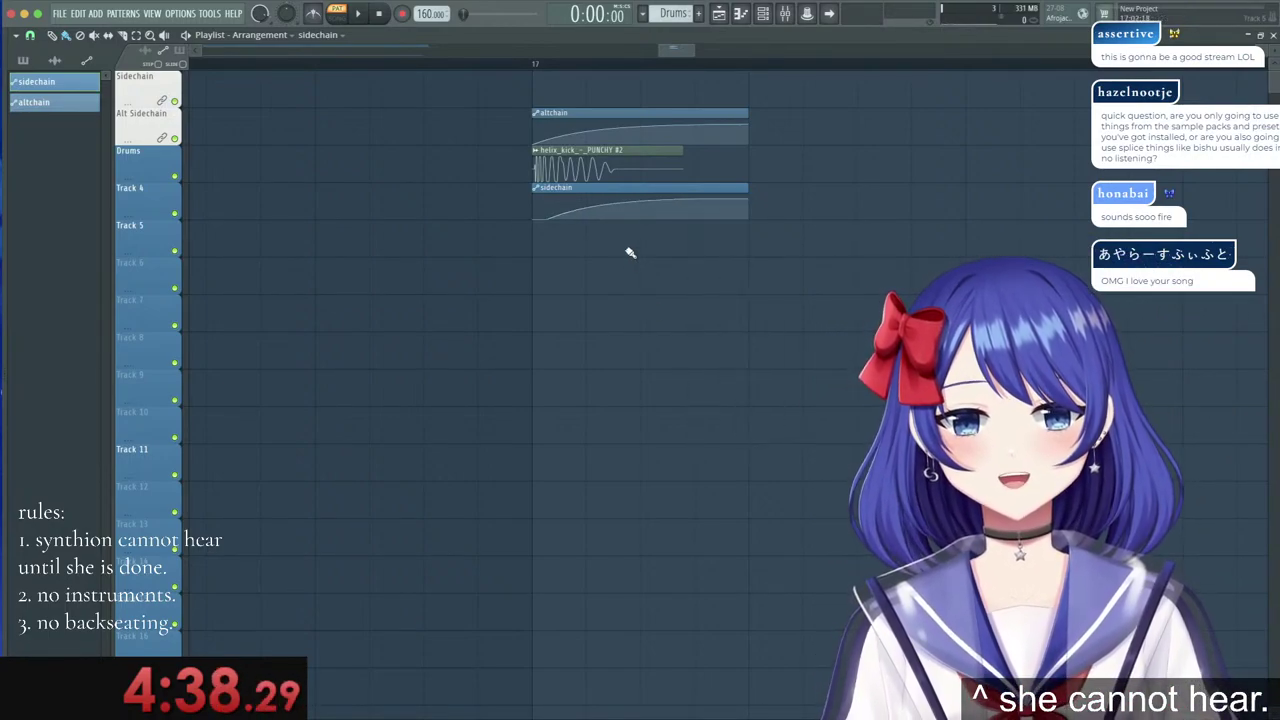
Level the altchain curve by pasting the copied value into its plateau point, and return the sidechain clip to the Sidechain track.
{"action": "left_click", "coordinate": [635, 115]}
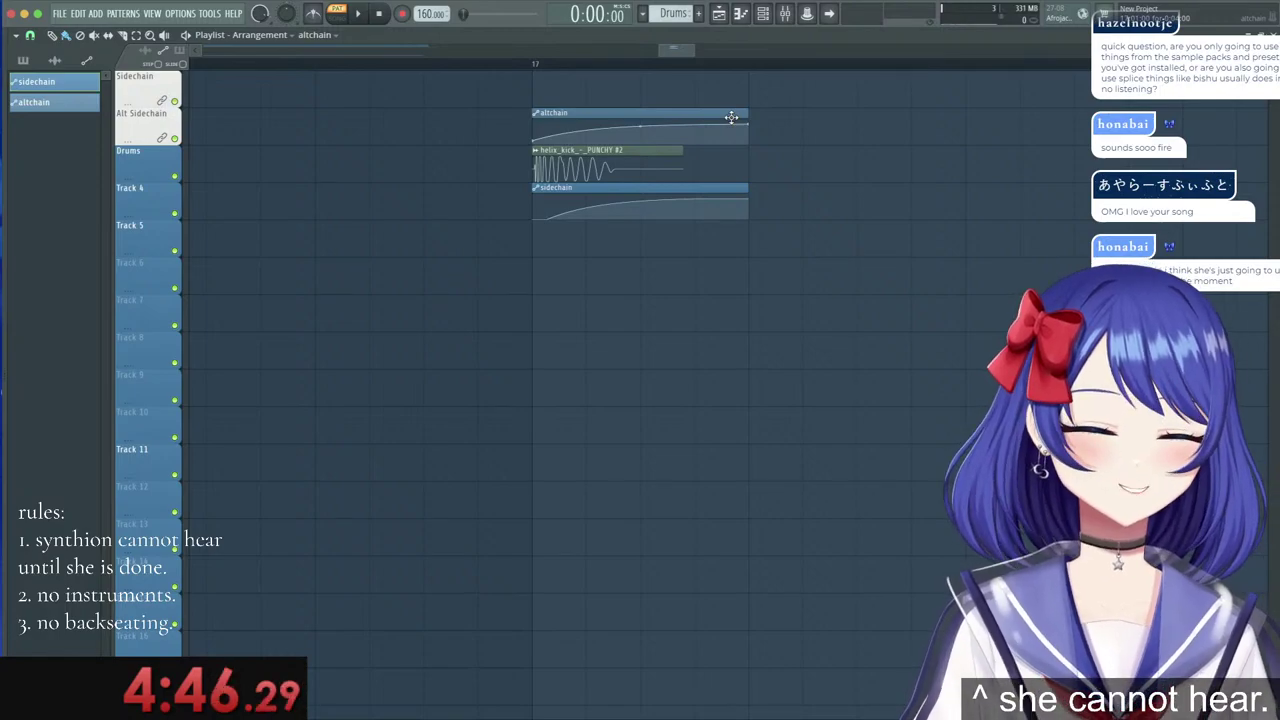
{"action": "right_click", "coordinate": [694, 125]}
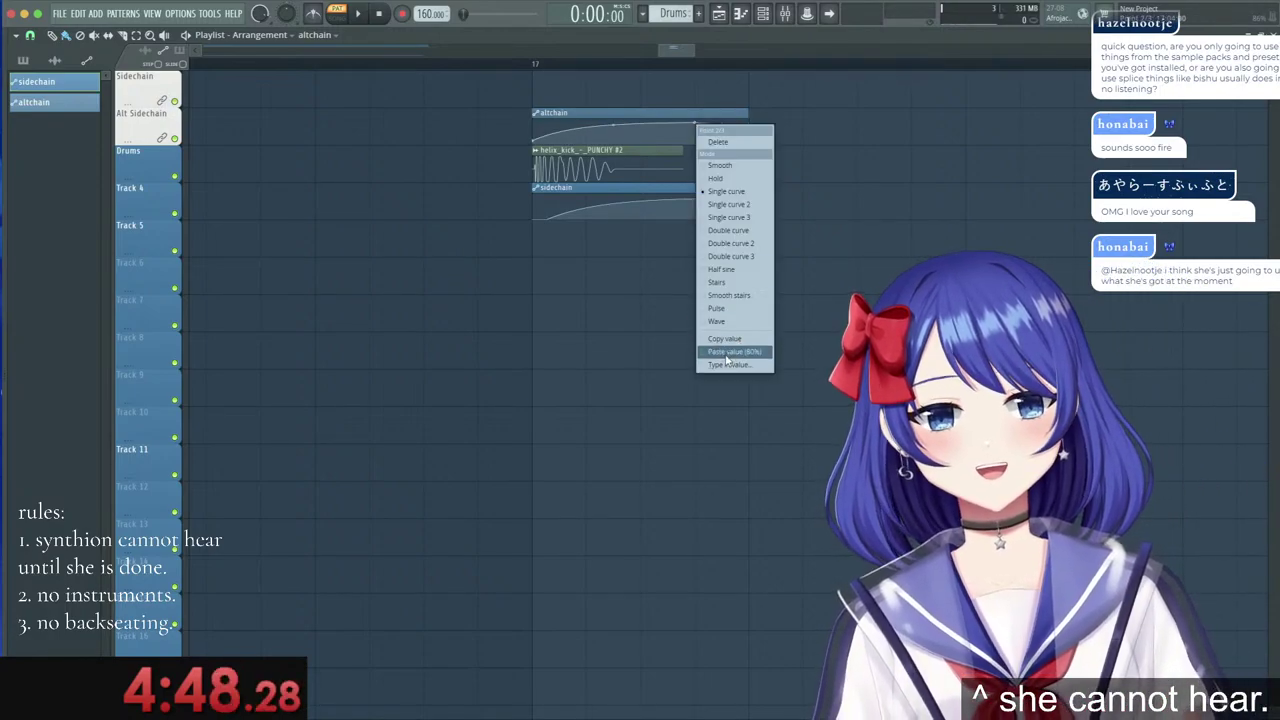
{"action": "left_click", "coordinate": [735, 352]}
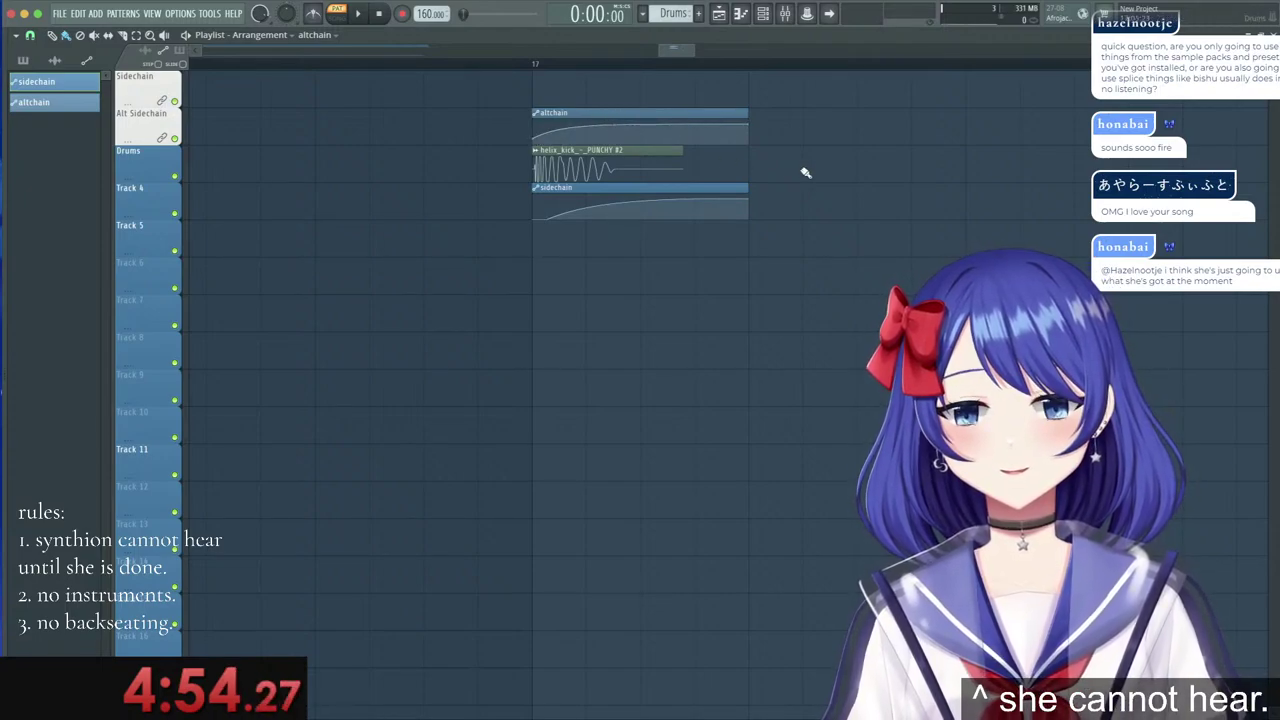
{"action": "left_click_drag", "start_coordinate": [660, 189], "coordinate": [635, 48]}
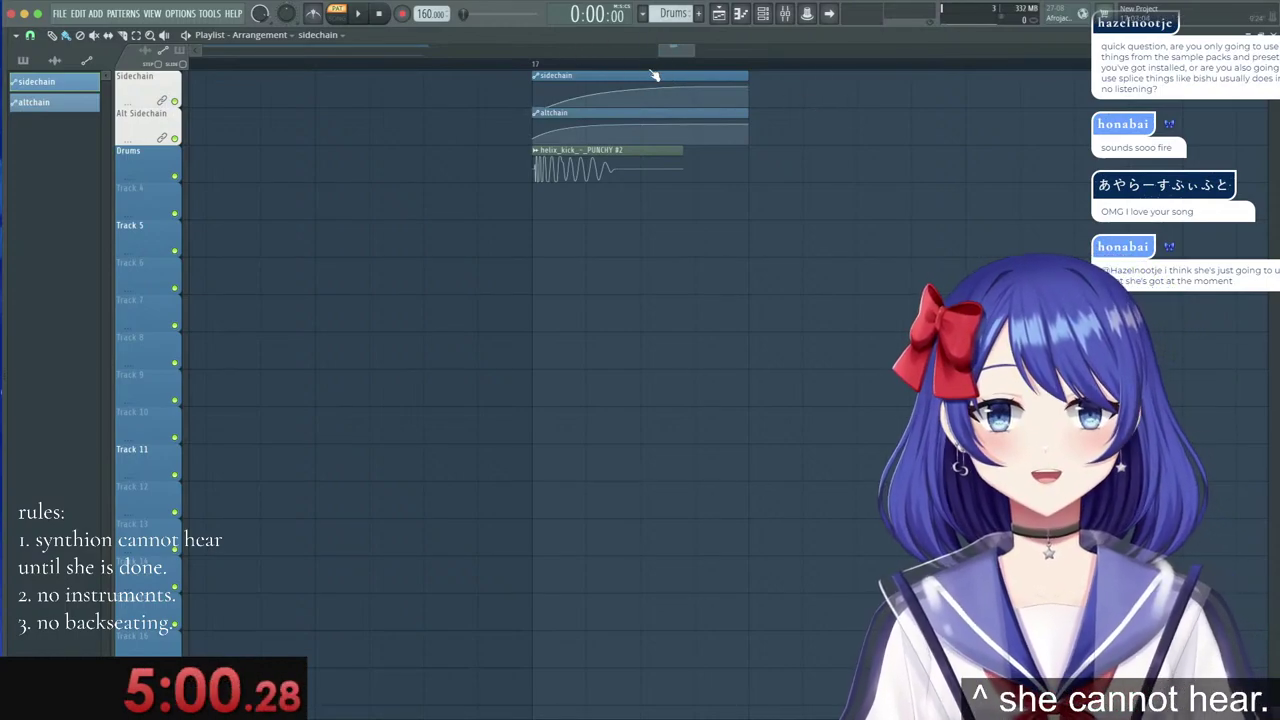
{"action": "scroll", "coordinate": [655, 72], "scroll_direction": "down", "scroll_amount": 5}
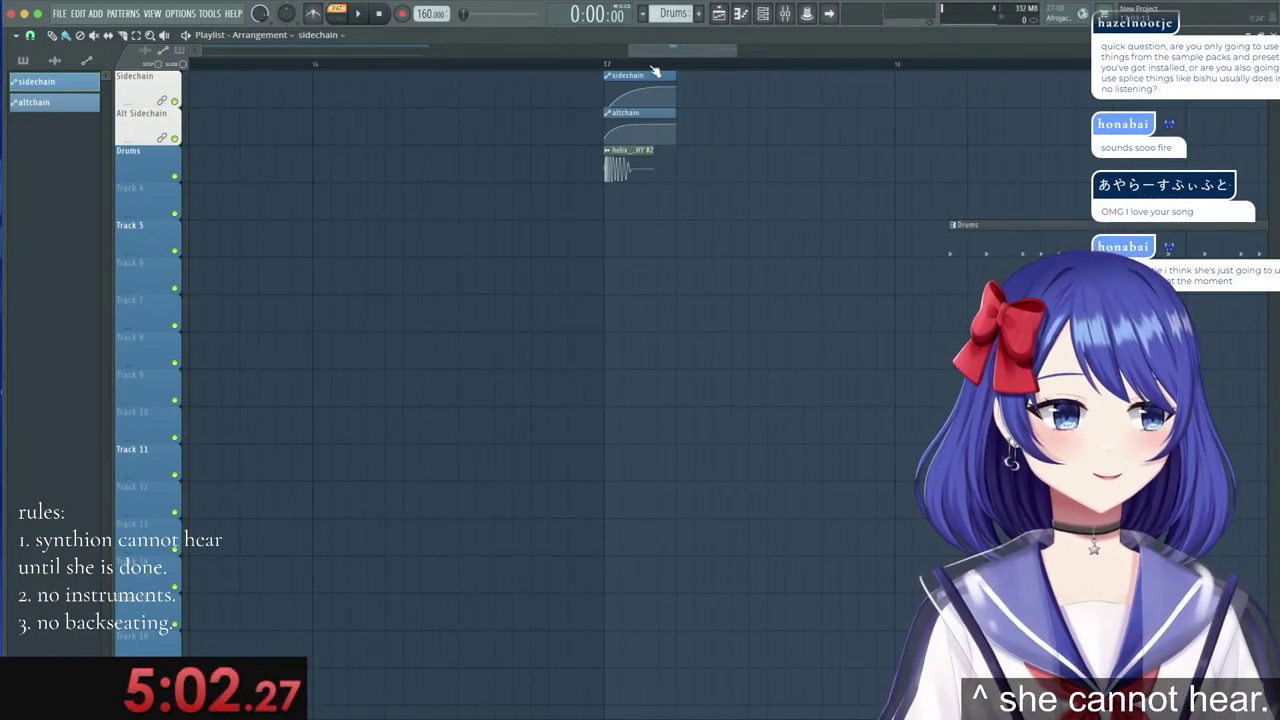
{"action": "scroll", "coordinate": [655, 72], "scroll_direction": "down", "scroll_amount": 1}
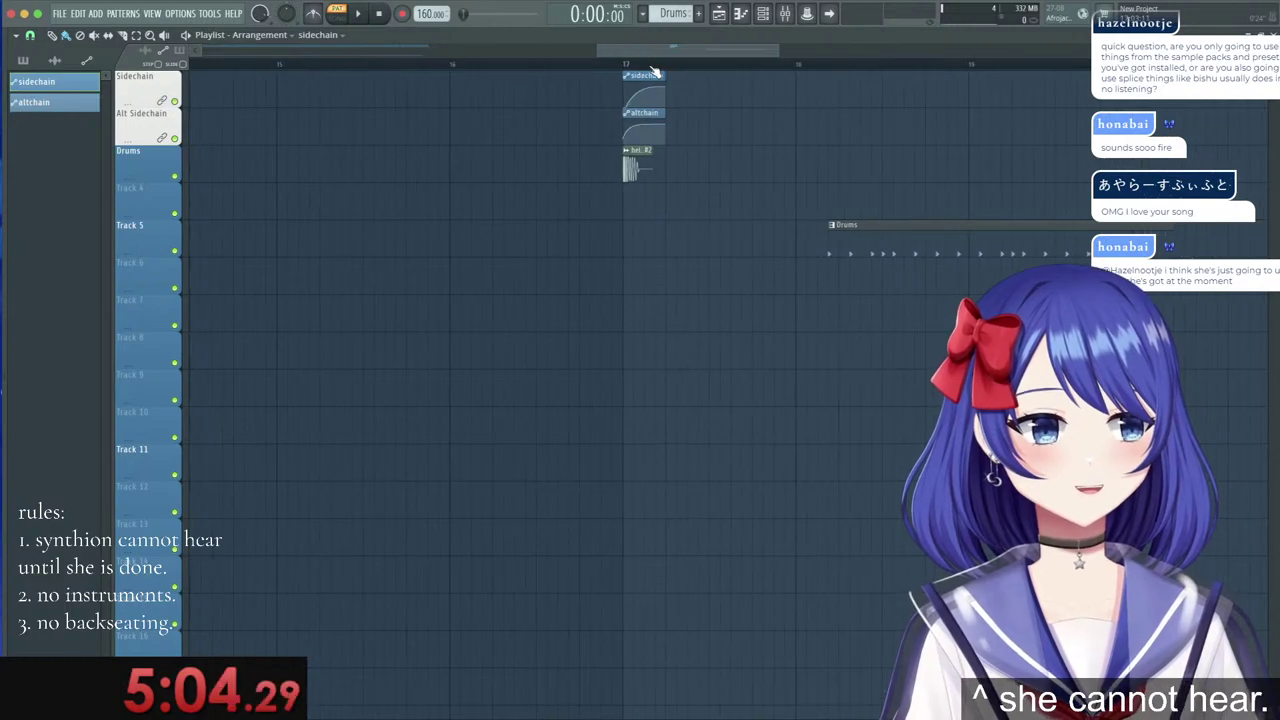
{"action": "scroll", "coordinate": [707, 73], "scroll_direction": "up", "scroll_amount": 1}
{"action": "scroll", "coordinate": [707, 73], "scroll_direction": "up", "scroll_amount": 2}
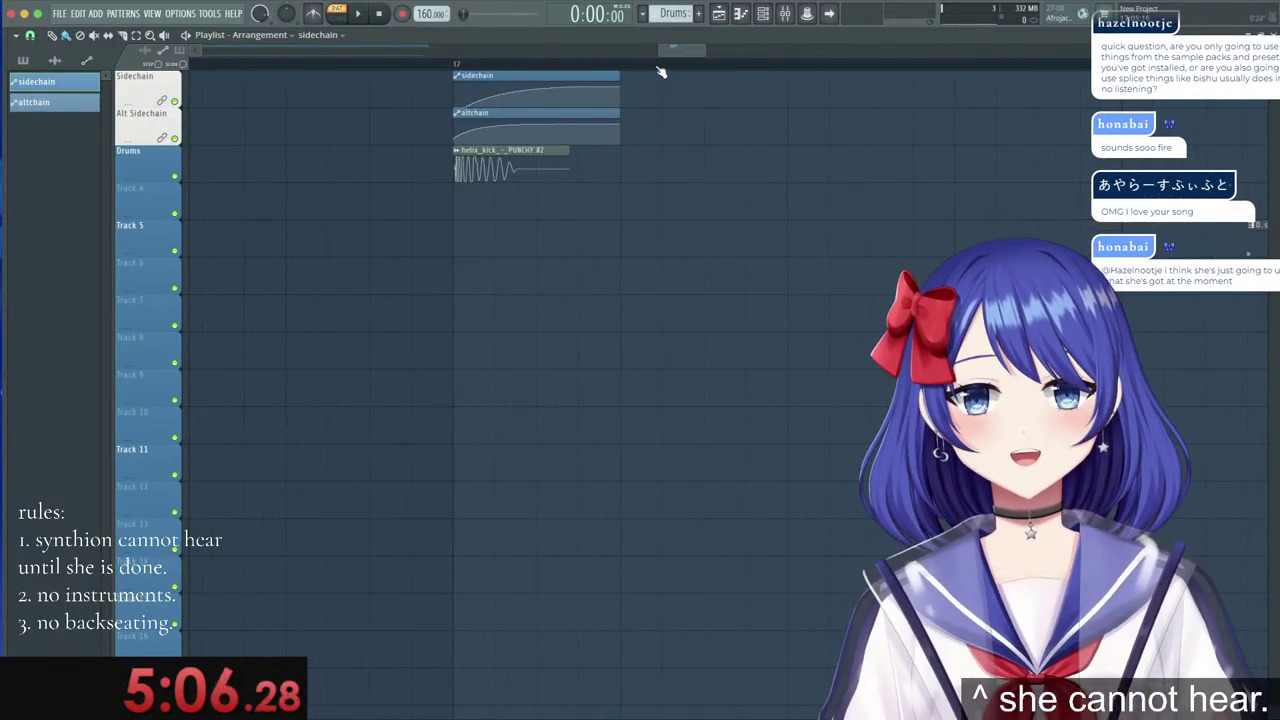
{"action": "left_click_drag", "start_coordinate": [624, 72], "coordinate": [446, 174]}
{"action": "left_click", "coordinate": [851, 265]}
{"action": "right_click", "coordinate": [884, 262]}
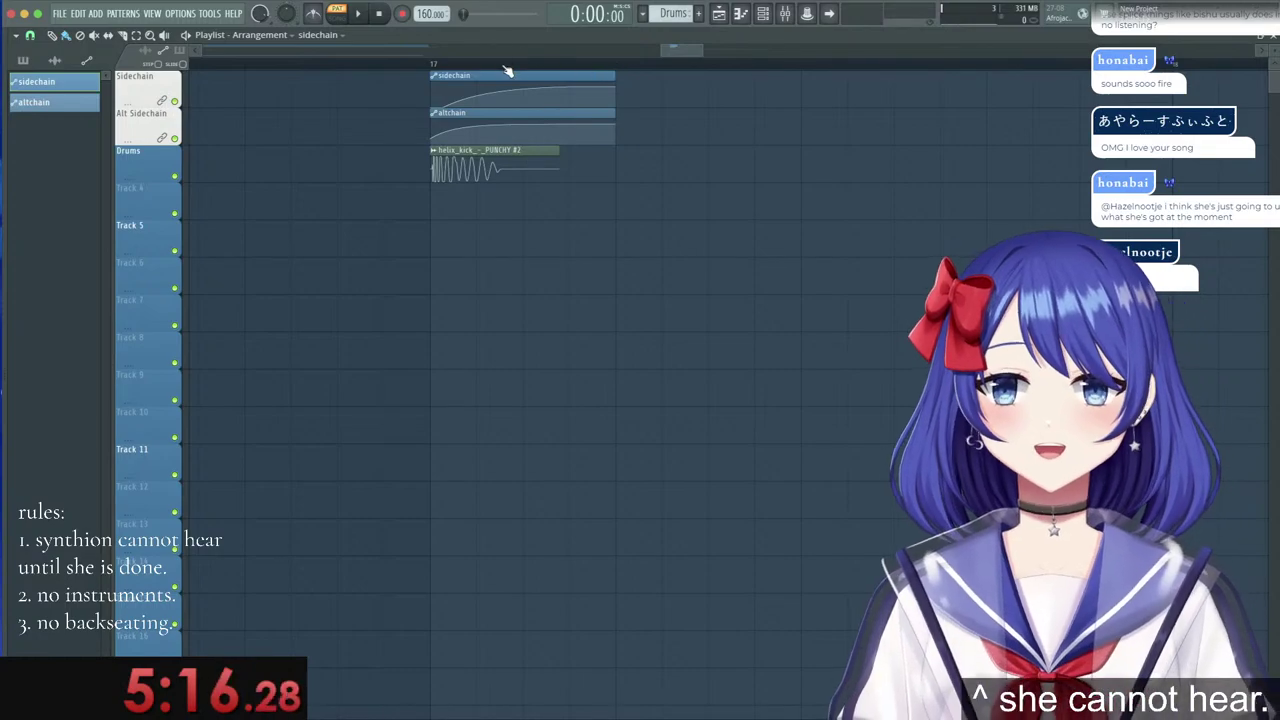
Delete the kick audio clip and move the Drums pattern clip back to the start of bar 17 on the Drums track.
{"action": "scroll", "coordinate": [505, 72], "scroll_direction": "down", "scroll_amount": 3}
{"action": "left_click", "coordinate": [503, 155]}
{"action": "right_click", "coordinate": [503, 157]}
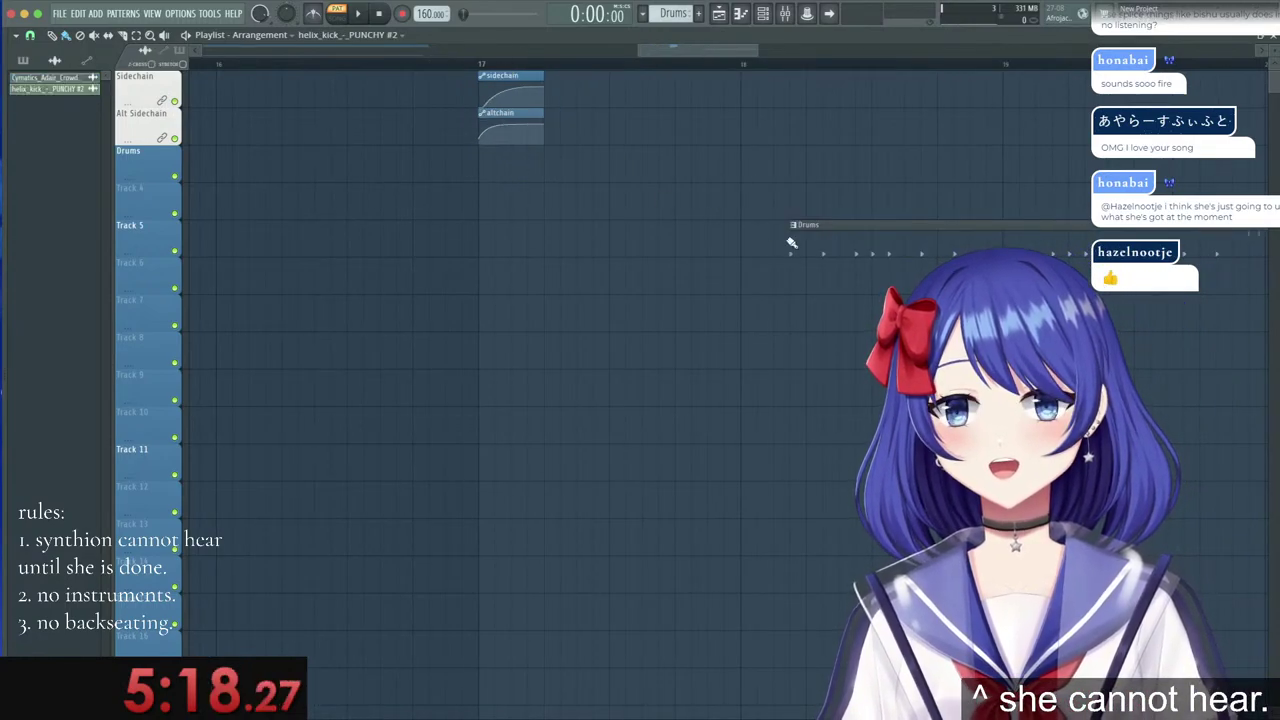
{"action": "left_click_drag", "start_coordinate": [791, 240], "coordinate": [480, 165]}
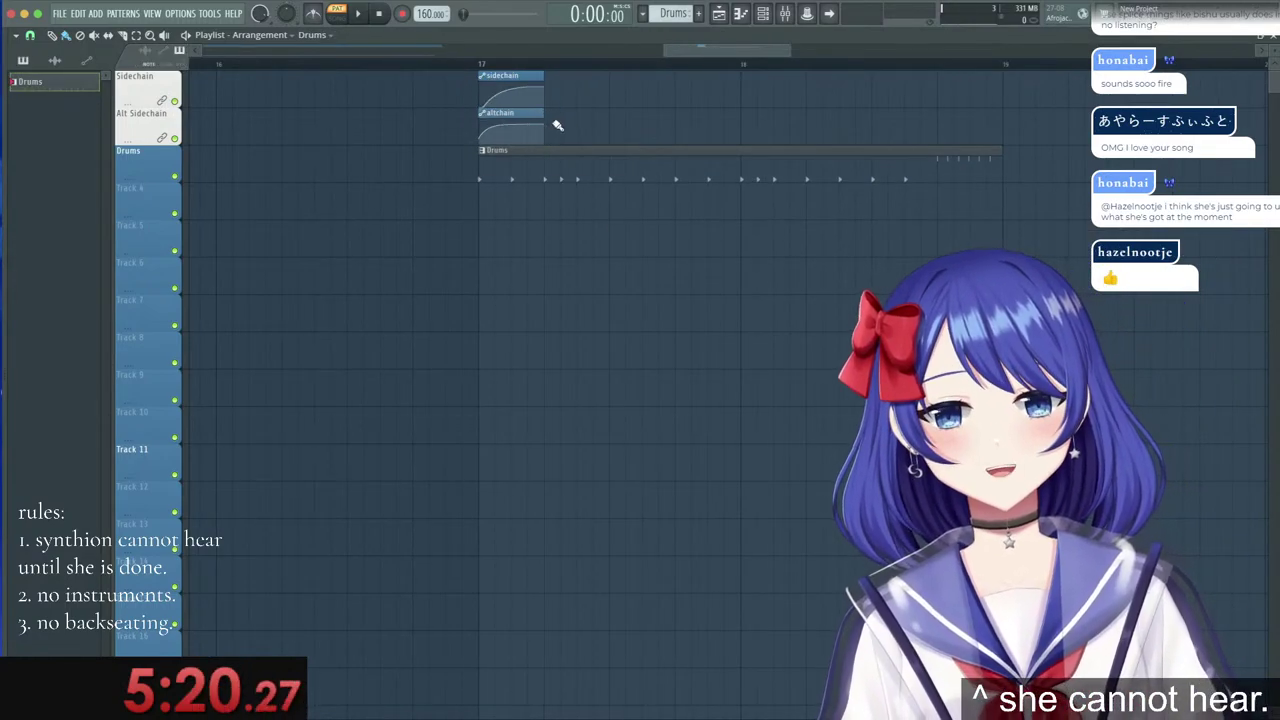
Duplicate the sidechain and altchain pair onto beats 3 and 4 of bar 17, and beats 1.5, 2 and 3 of bar 18.
{"action": "mouse_move", "coordinate": [556, 122]}
{"action": "left_mouse_down"}
{"action": "mouse_move", "coordinate": [497, 80]}
{"action": "mouse_move", "coordinate": [645, 85]}
{"action": "left_mouse_up"}
{"action": "key", "text": "ctrl+b"}
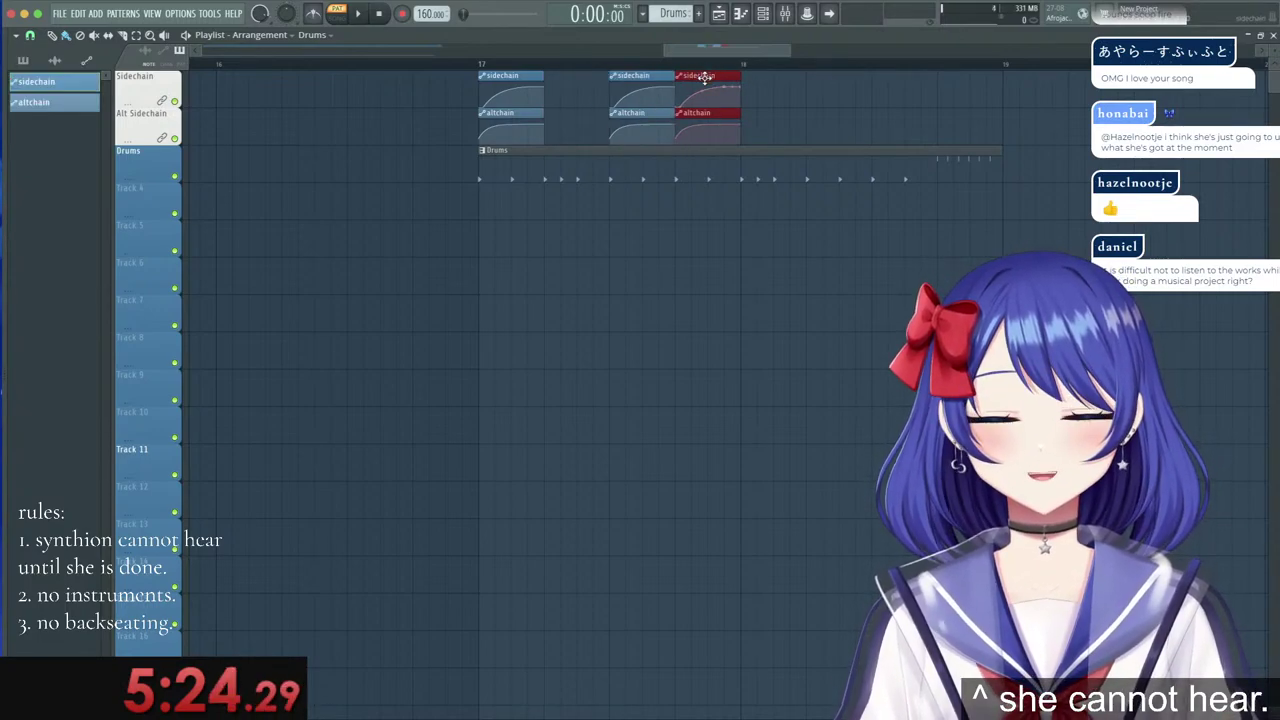
{"action": "key", "text": "ctrl+b"}
{"action": "left_click_drag", "start_coordinate": [783, 74], "coordinate": [872, 76]}
{"action": "key", "text": "ctrl+b"}
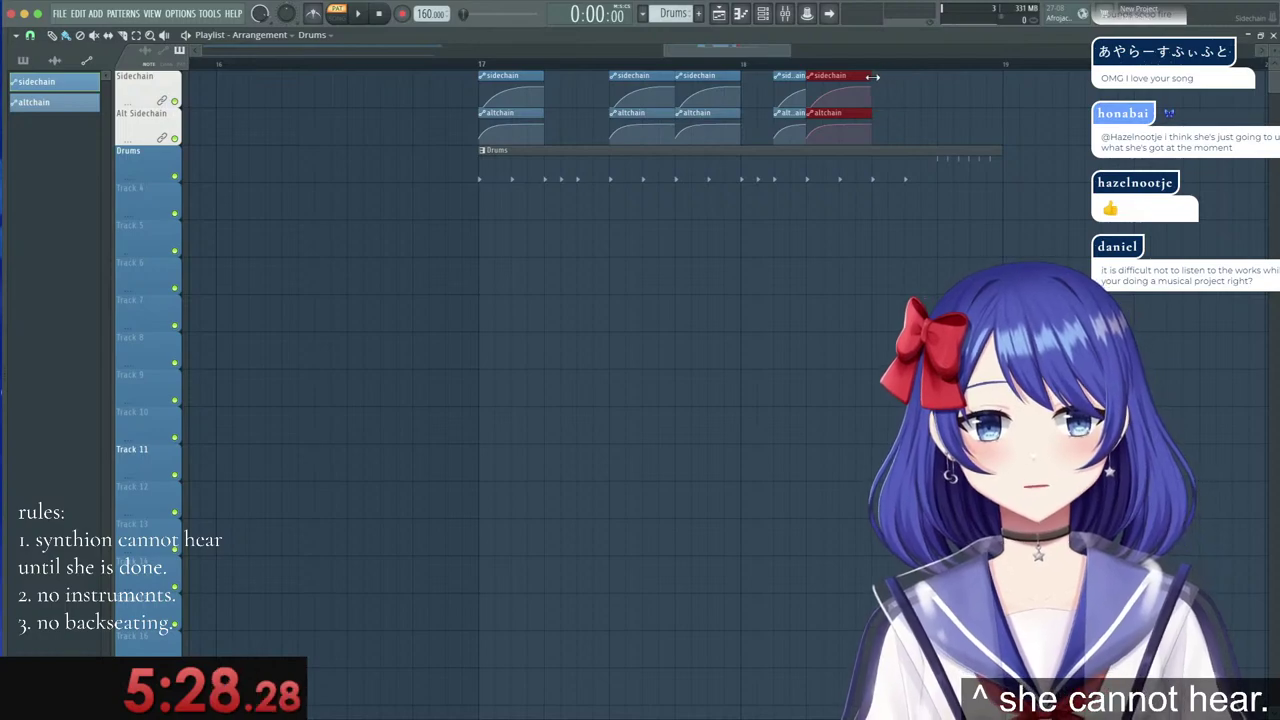
{"action": "key", "text": "ctrl+b"}
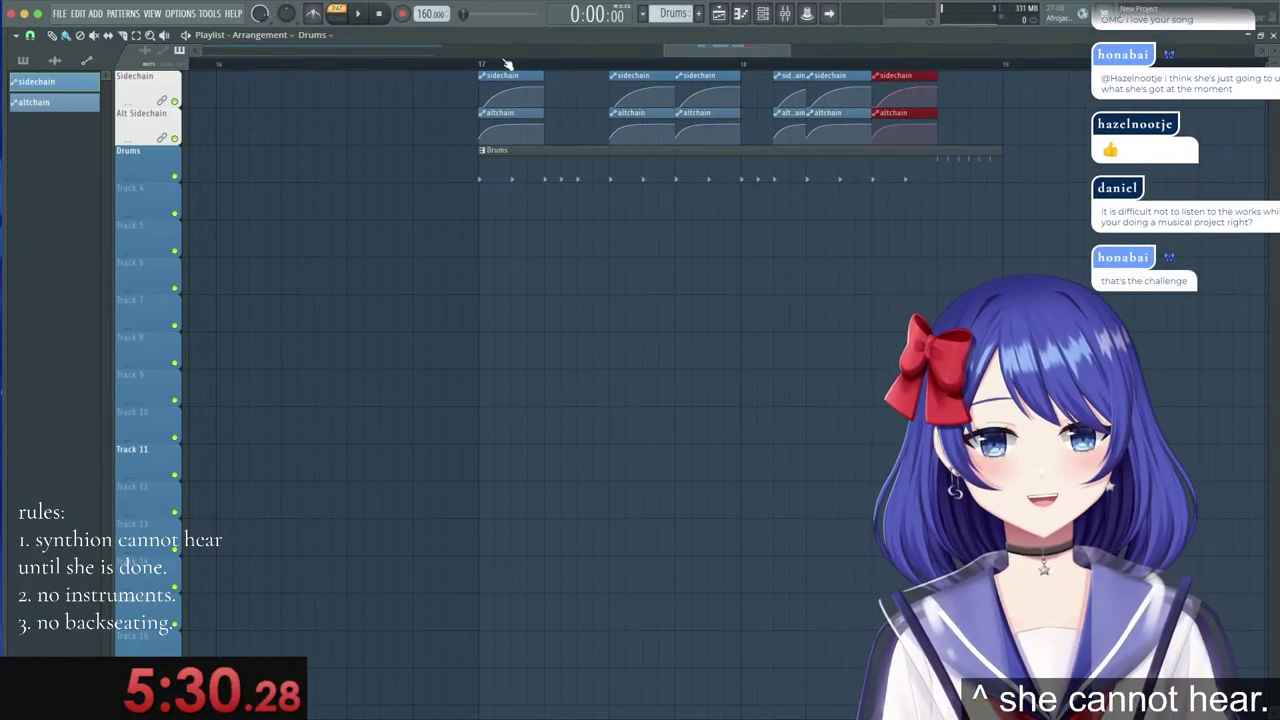
Play the arrangement twice from bar 17 to check the drums and sidechain clips.
{"action": "left_click", "coordinate": [483, 64]}
{"action": "key", "text": "space"}
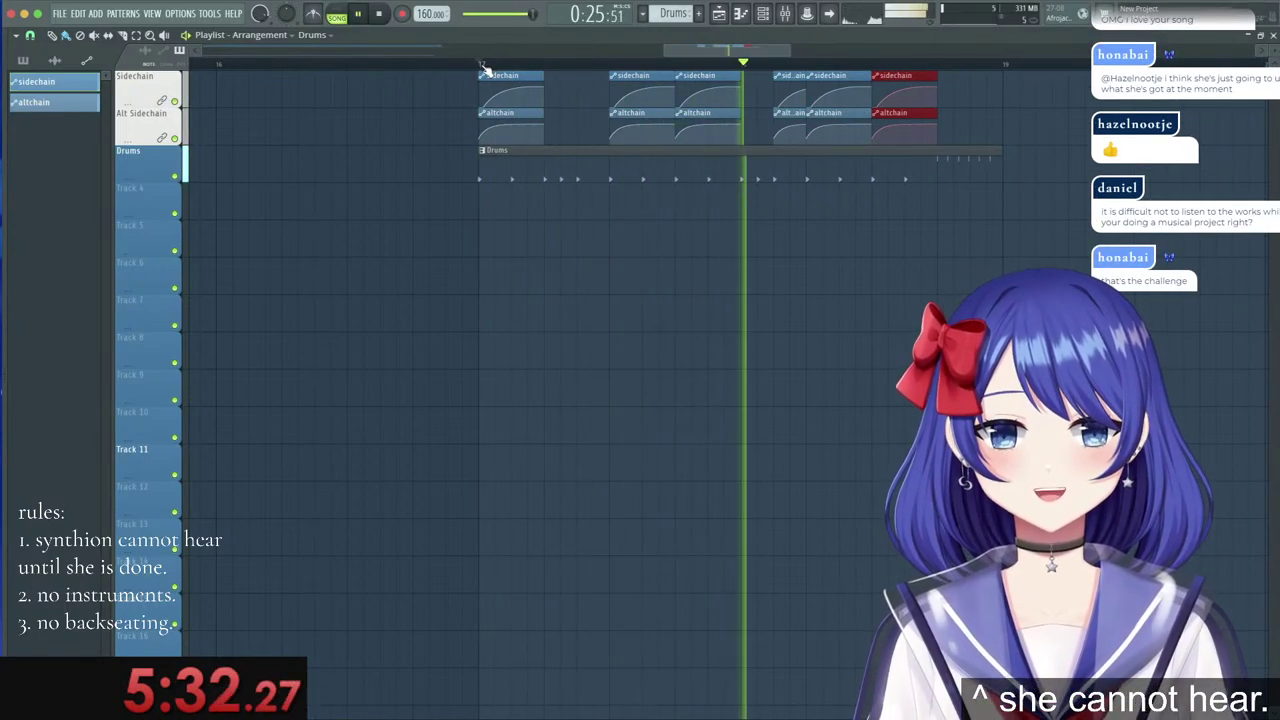
{"action": "key", "text": "space"}
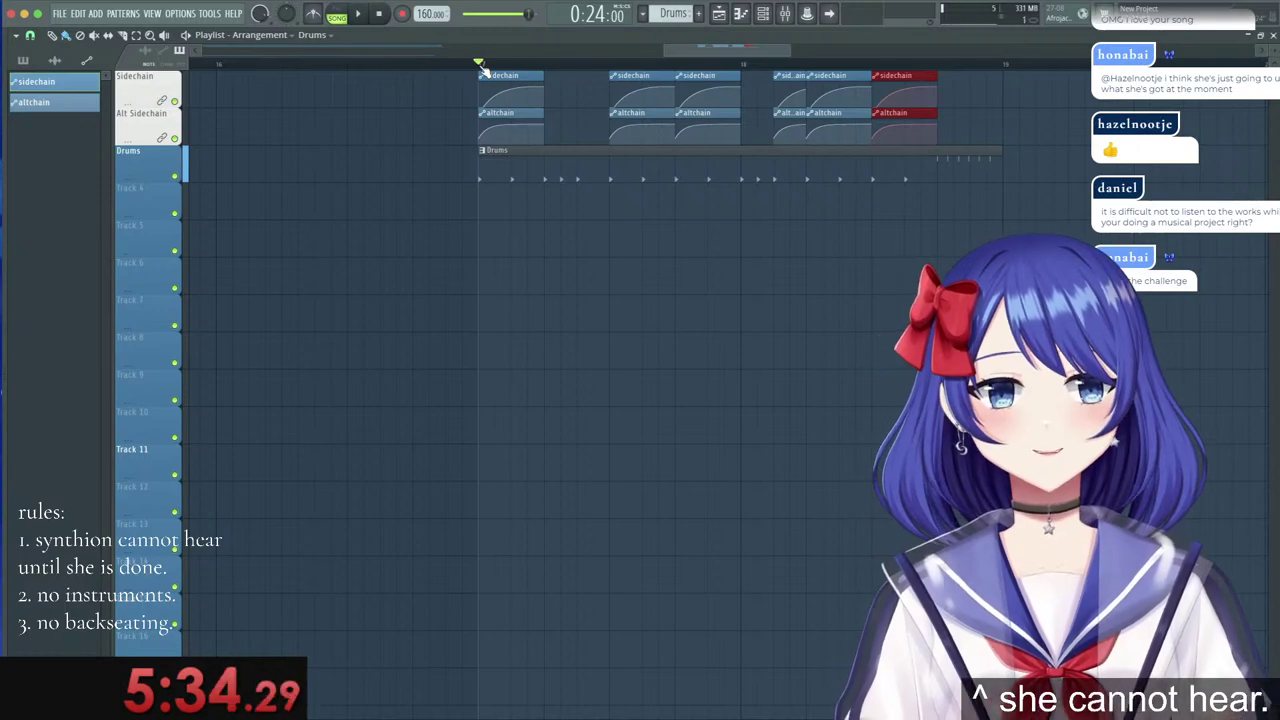
{"action": "key", "text": "space"}
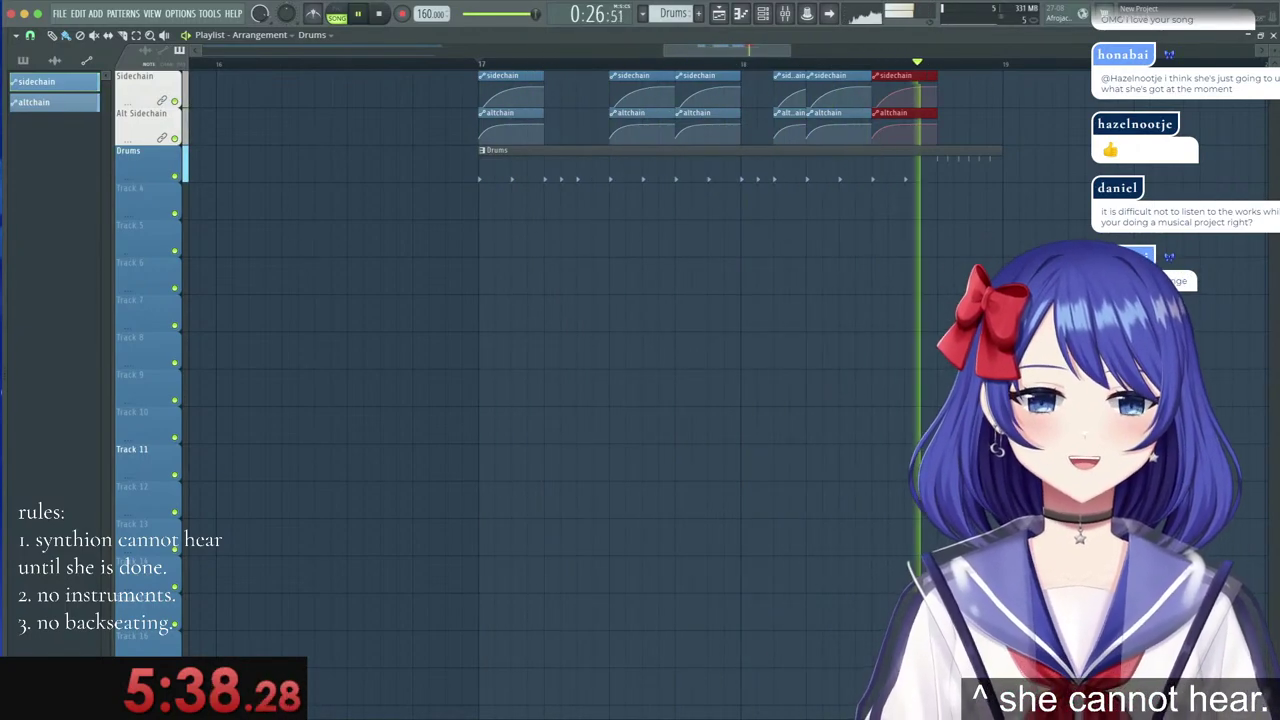
{"action": "key", "text": "space"}
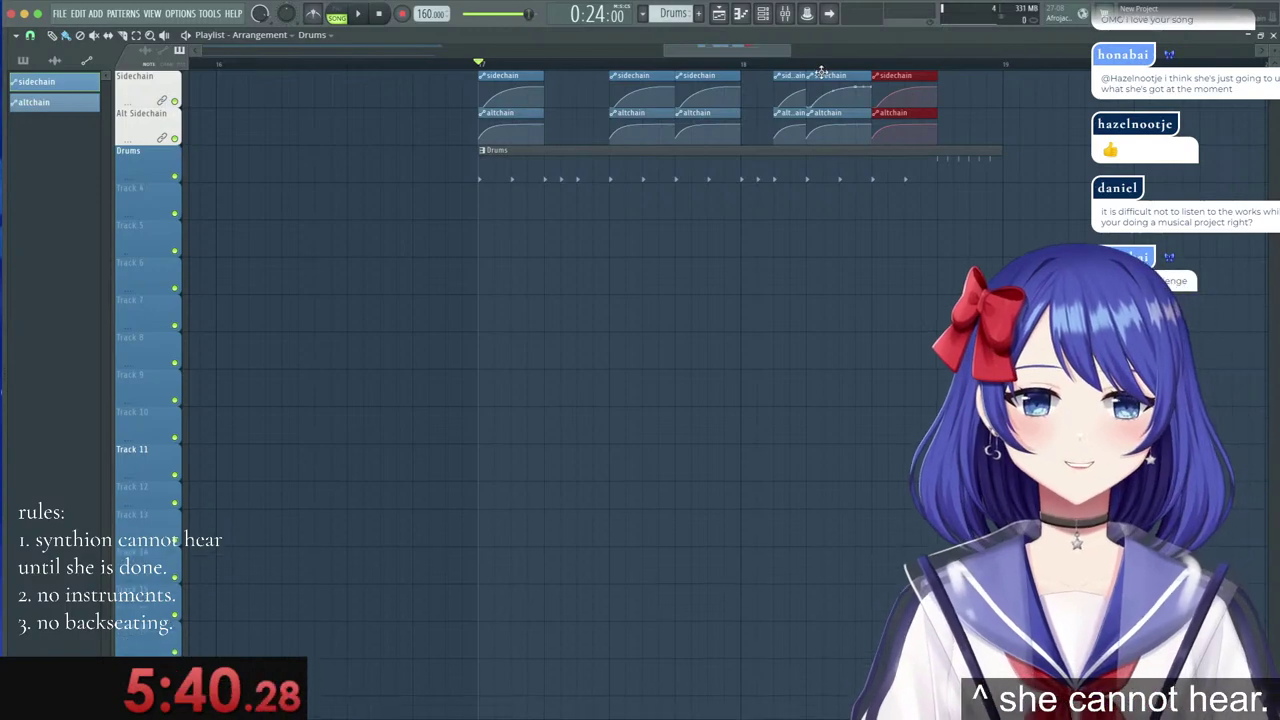
{"action": "scroll", "coordinate": [821, 70], "scroll_direction": "down", "scroll_amount": 2}
{"action": "scroll", "coordinate": [1204, 145], "scroll_direction": "up", "scroll_amount": 1}
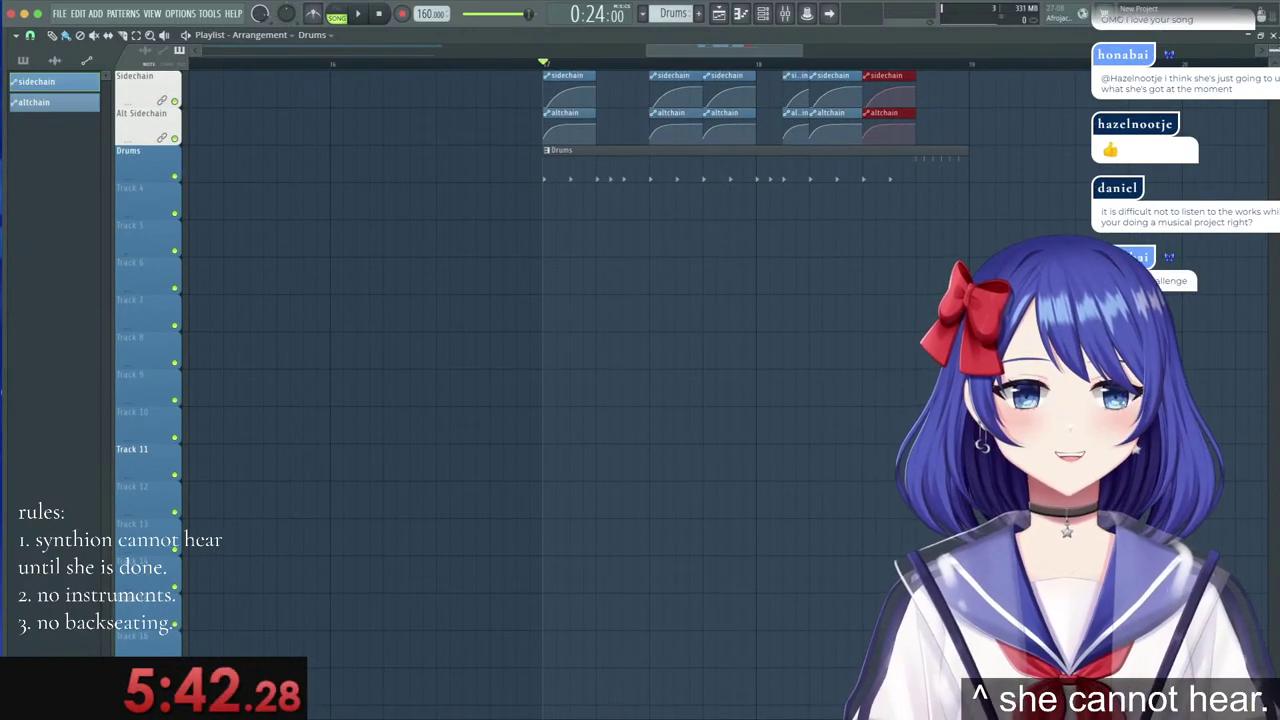
Close the playlist, show the Unsorted channels in the channel rack, and move the rack into a corner of the workspace.
{"action": "left_click", "coordinate": [1273, 35]}
{"action": "left_click", "coordinate": [710, 37]}
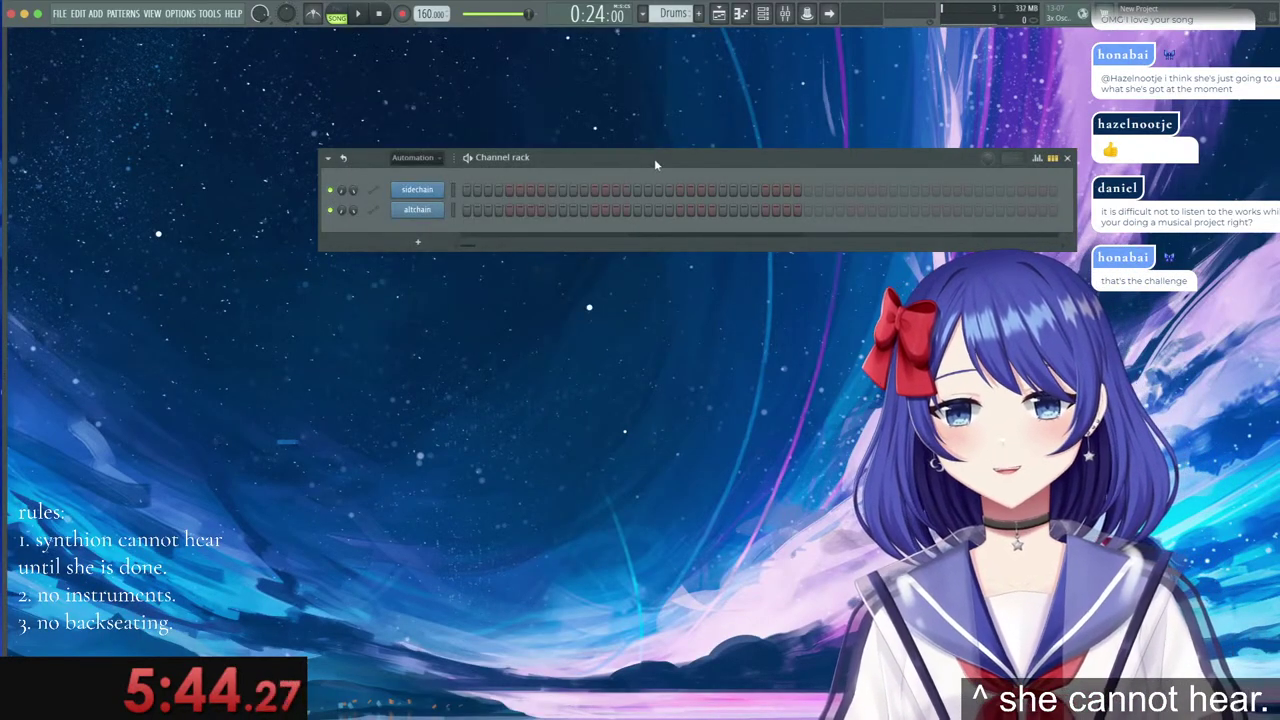
{"action": "left_click", "coordinate": [437, 160]}
{"action": "left_click", "coordinate": [420, 205]}
{"action": "left_click_drag", "start_coordinate": [588, 156], "coordinate": [280, 36]}
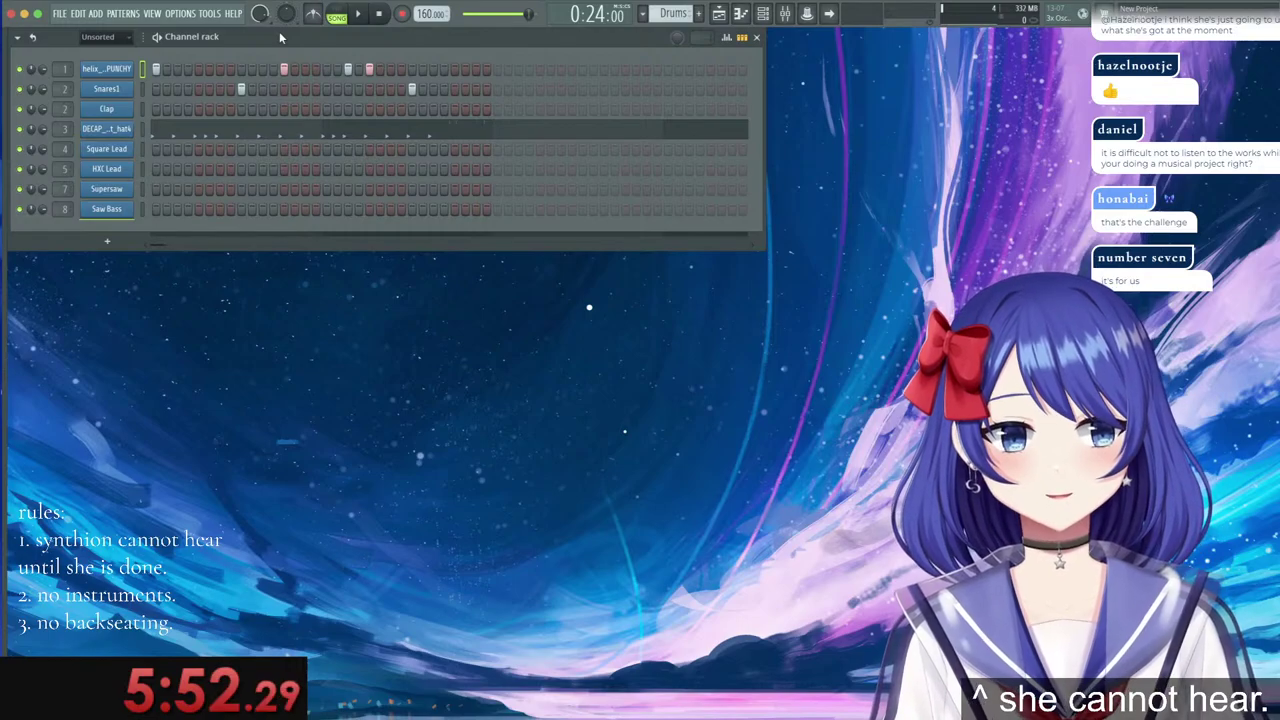
Create a new pattern named chords.
{"action": "left_click", "coordinate": [680, 14]}
{"action": "left_click", "coordinate": [741, 27]}
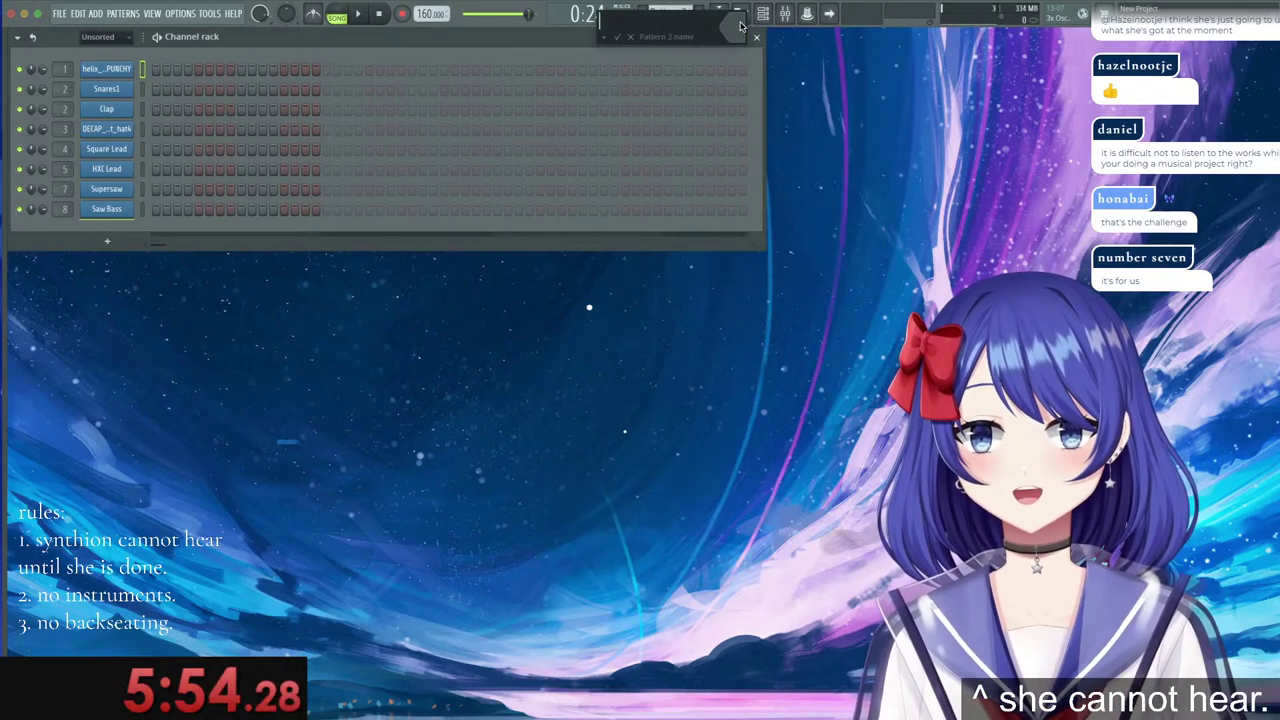
{"action": "type", "text": "chords"}
{"action": "key", "text": "Return"}
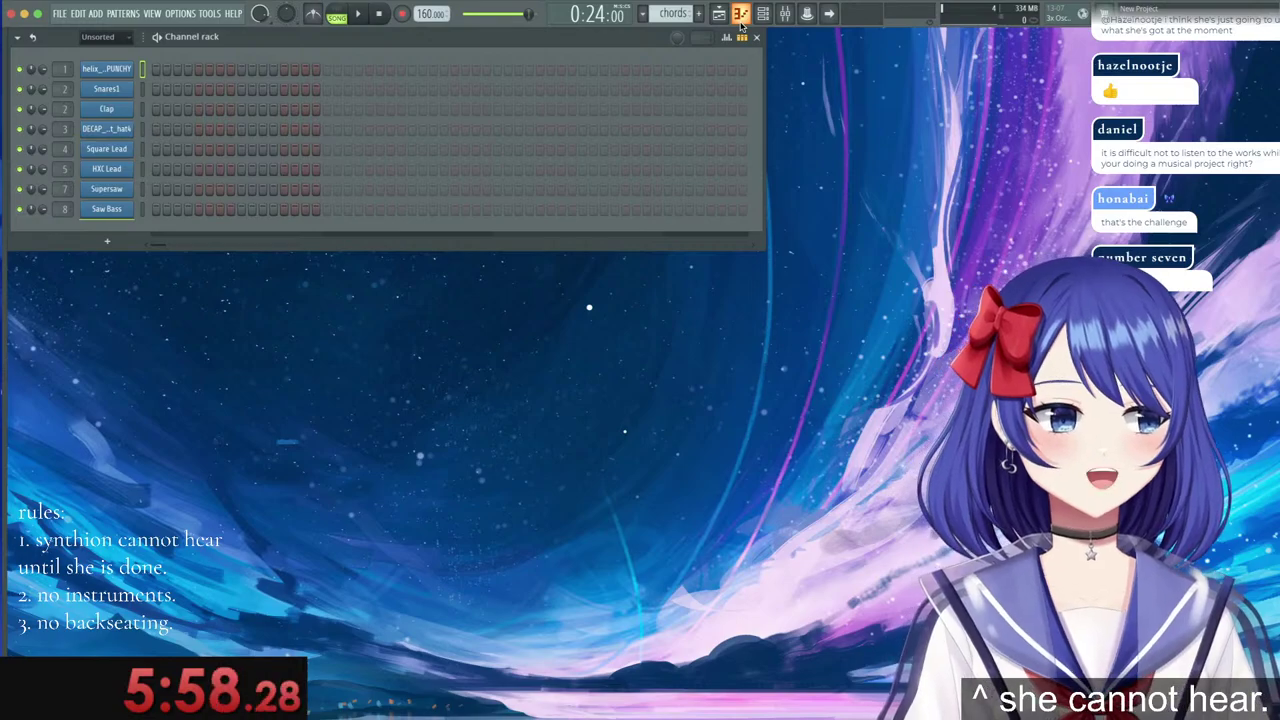
Check the Saw Bass channel's instrument, close it, and open the Supersaw channel's piano roll.
{"action": "left_click", "coordinate": [108, 209]}
{"action": "left_click", "coordinate": [745, 149]}
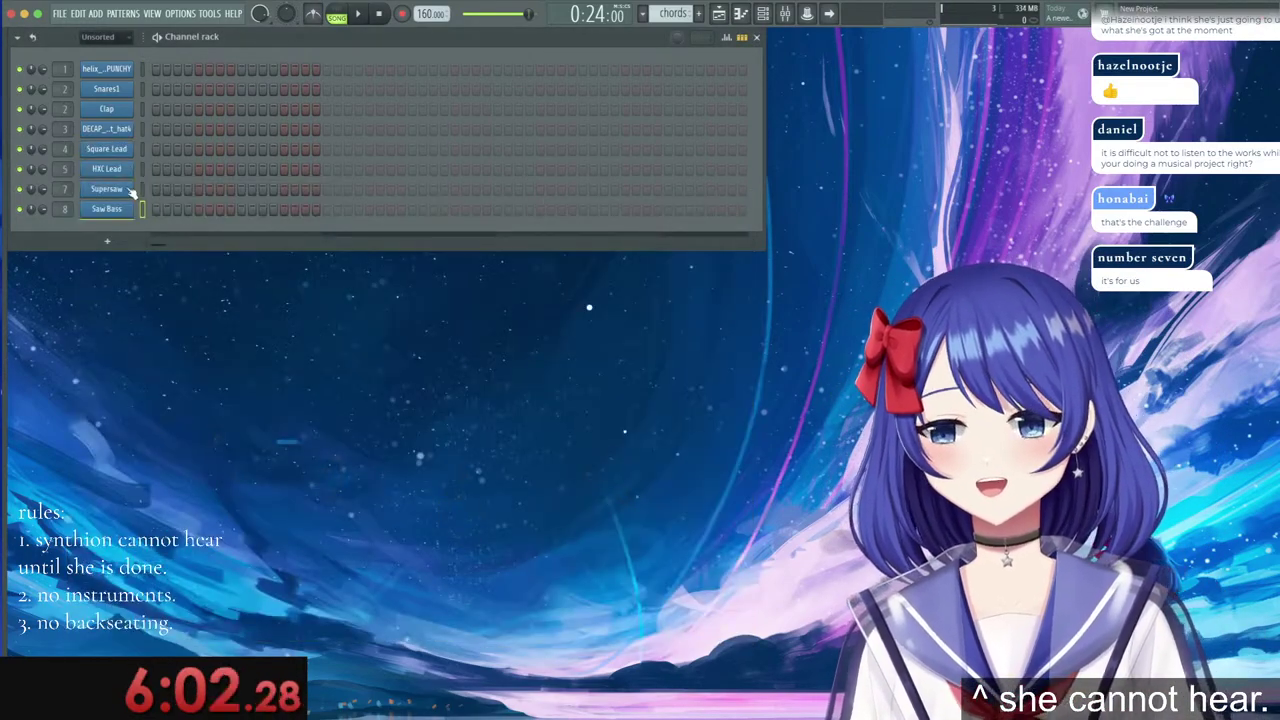
{"action": "left_click", "coordinate": [160, 191]}
{"action": "scroll", "coordinate": [247, 58], "scroll_direction": "up", "scroll_amount": 3}
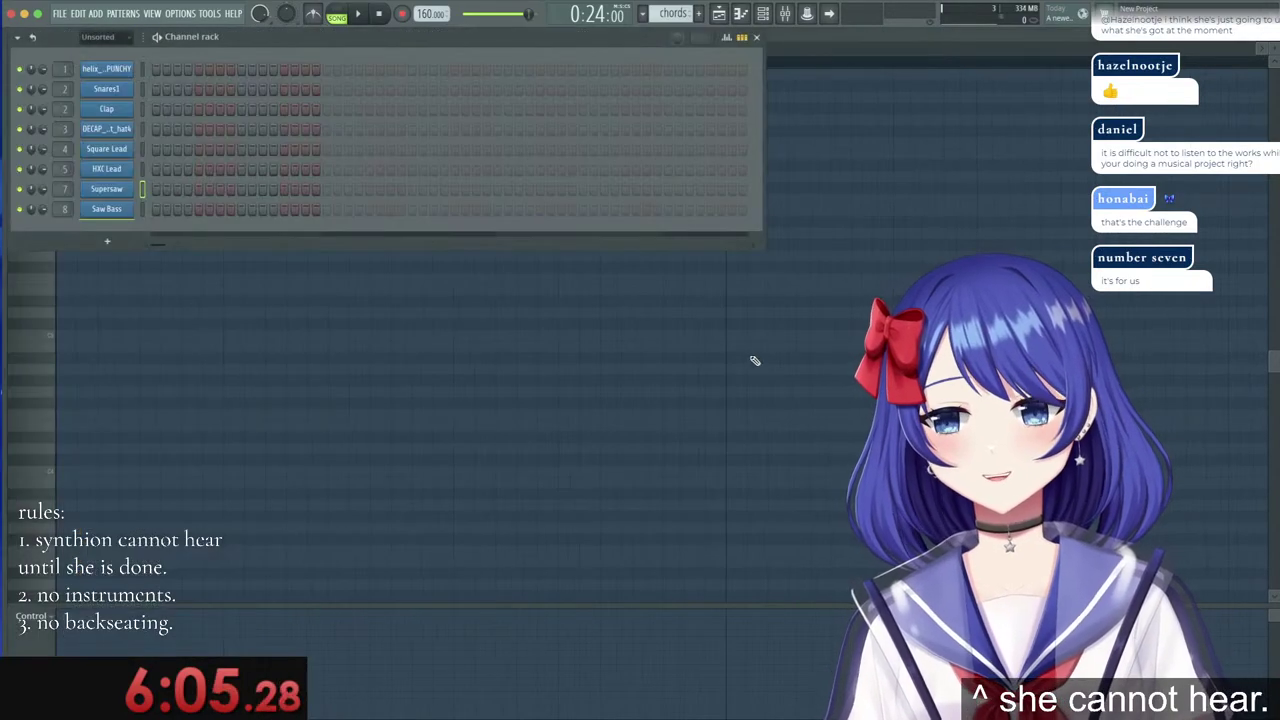
Draw a B4 note at the start of bar 1 and slice it down to one beat.
{"action": "left_click", "coordinate": [706, 380]}
{"action": "right_click", "coordinate": [725, 379]}
{"action": "right_click", "coordinate": [706, 380]}
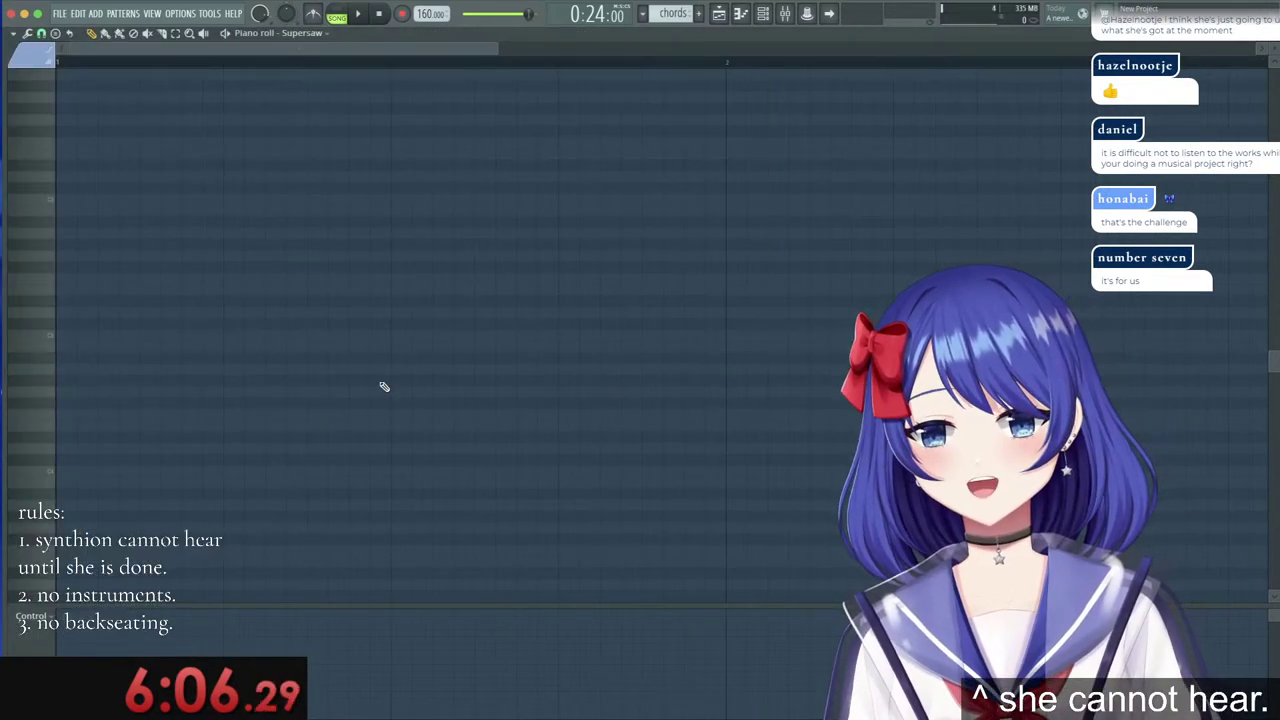
{"action": "left_click_drag", "start_coordinate": [80, 346], "coordinate": [287, 346]}
{"action": "left_click", "coordinate": [162, 35]}
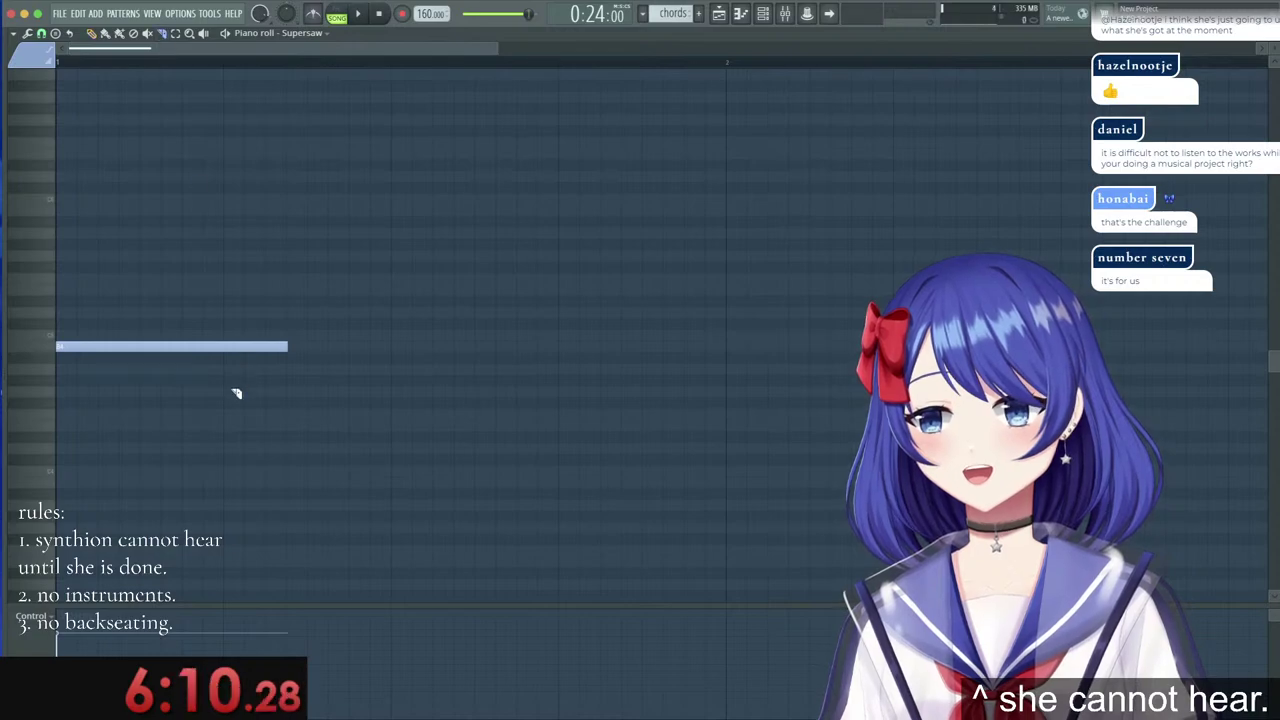
{"action": "left_click_drag", "start_coordinate": [224, 382], "coordinate": [222, 314]}
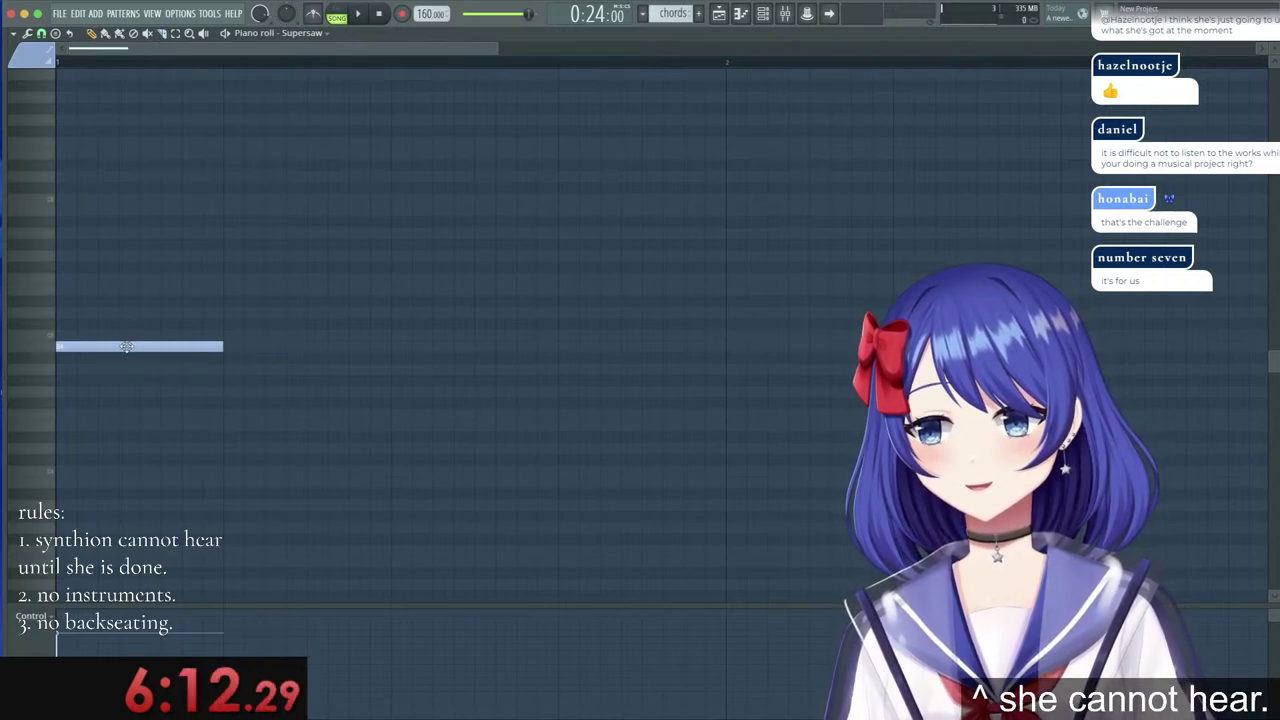
Try the note one semitone higher, at C5, and return it to B4.
{"action": "mouse_move", "coordinate": [126, 346]}
{"action": "left_mouse_down"}
{"action": "mouse_move", "coordinate": [126, 274]}
{"action": "mouse_move", "coordinate": [146, 300]}
{"action": "mouse_move", "coordinate": [97, 323]}
{"action": "left_mouse_up"}
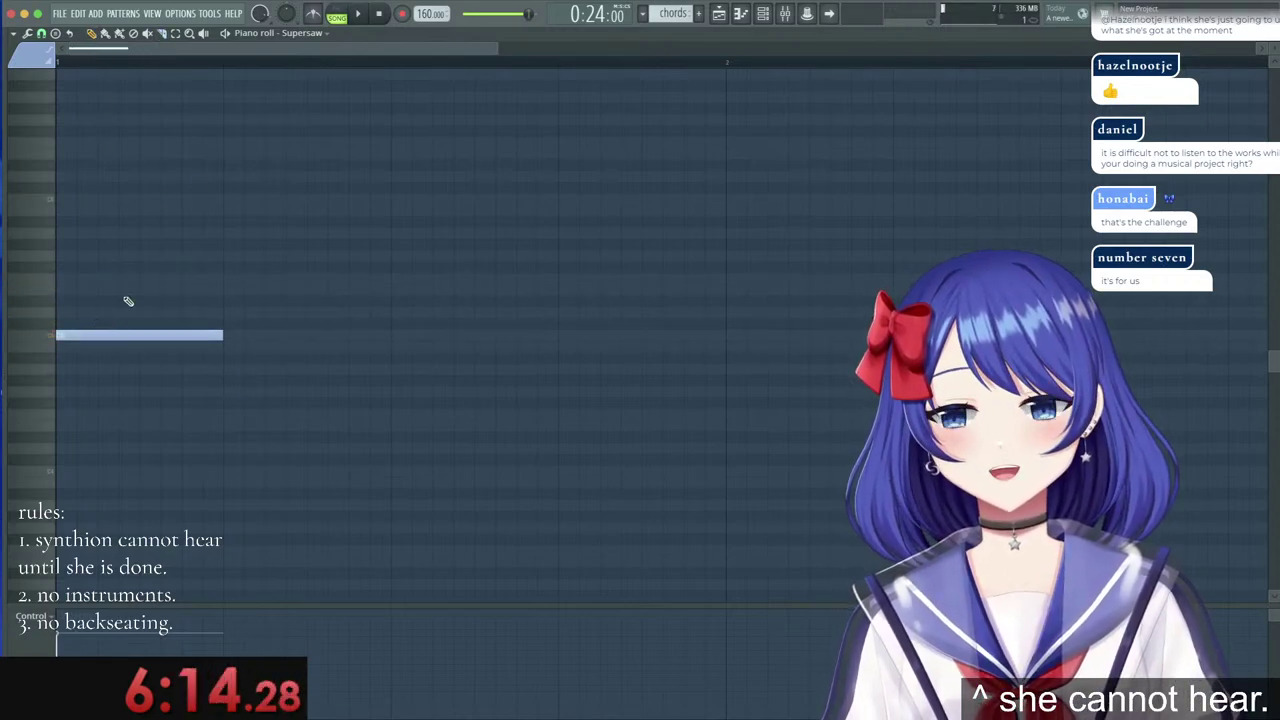
{"action": "left_click", "coordinate": [113, 338]}
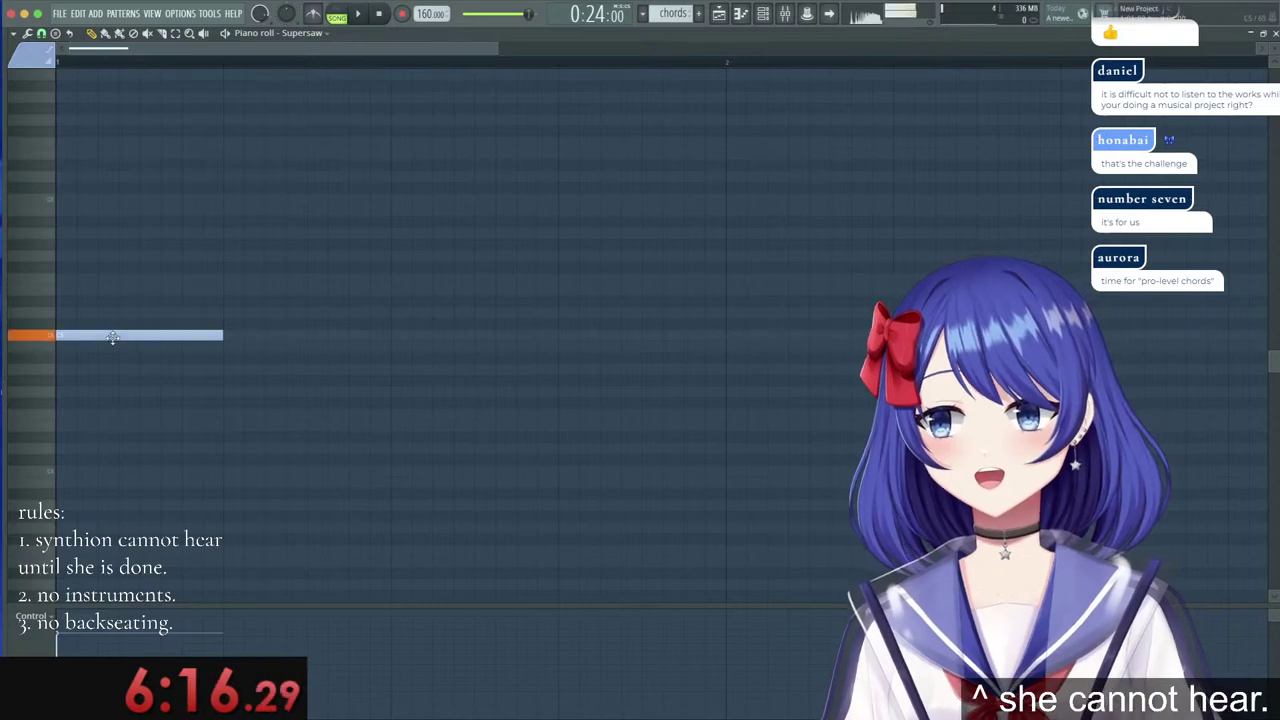
{"action": "mouse_move", "coordinate": [114, 333]}
{"action": "left_mouse_down"}
{"action": "mouse_move", "coordinate": [109, 250]}
{"action": "mouse_move", "coordinate": [97, 358]}
{"action": "mouse_move", "coordinate": [102, 339]}
{"action": "left_mouse_up"}
{"action": "left_click", "coordinate": [188, 344]}
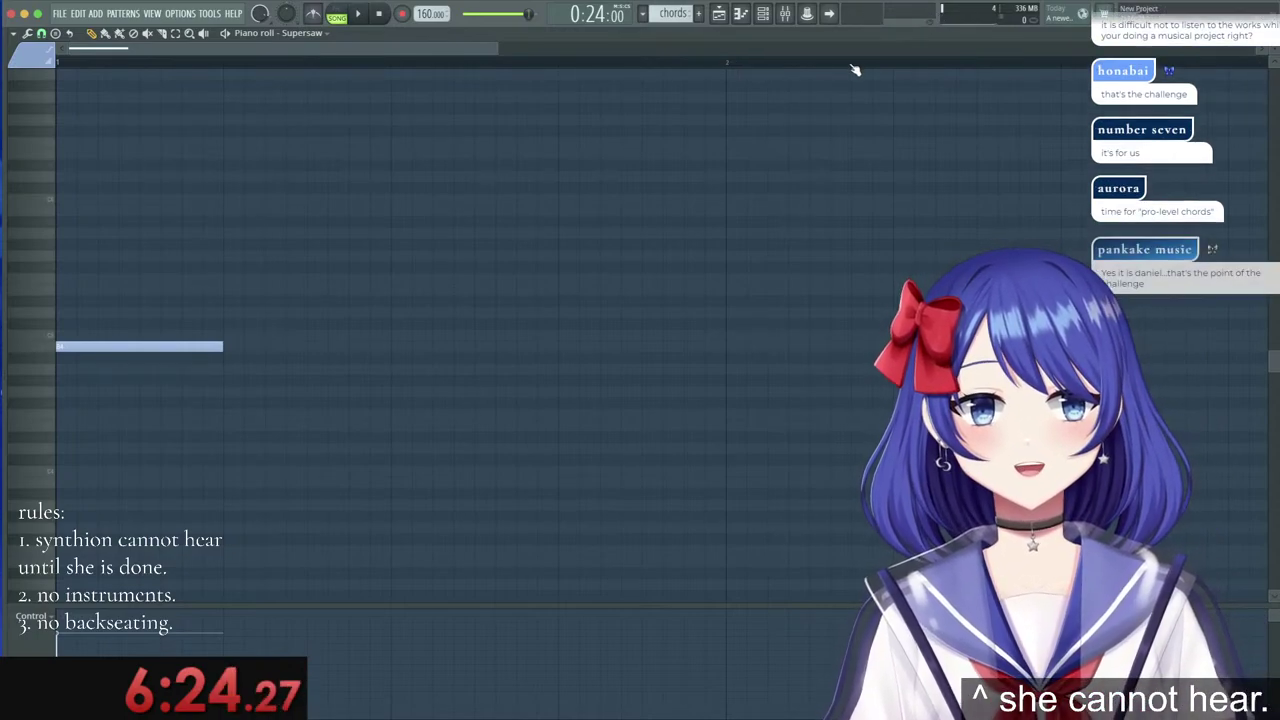
Open toolbar editing, turn the main volume down to minimum, and leave toolbar editing.
{"action": "right_click", "coordinate": [941, 22]}
{"action": "left_click", "coordinate": [958, 37]}
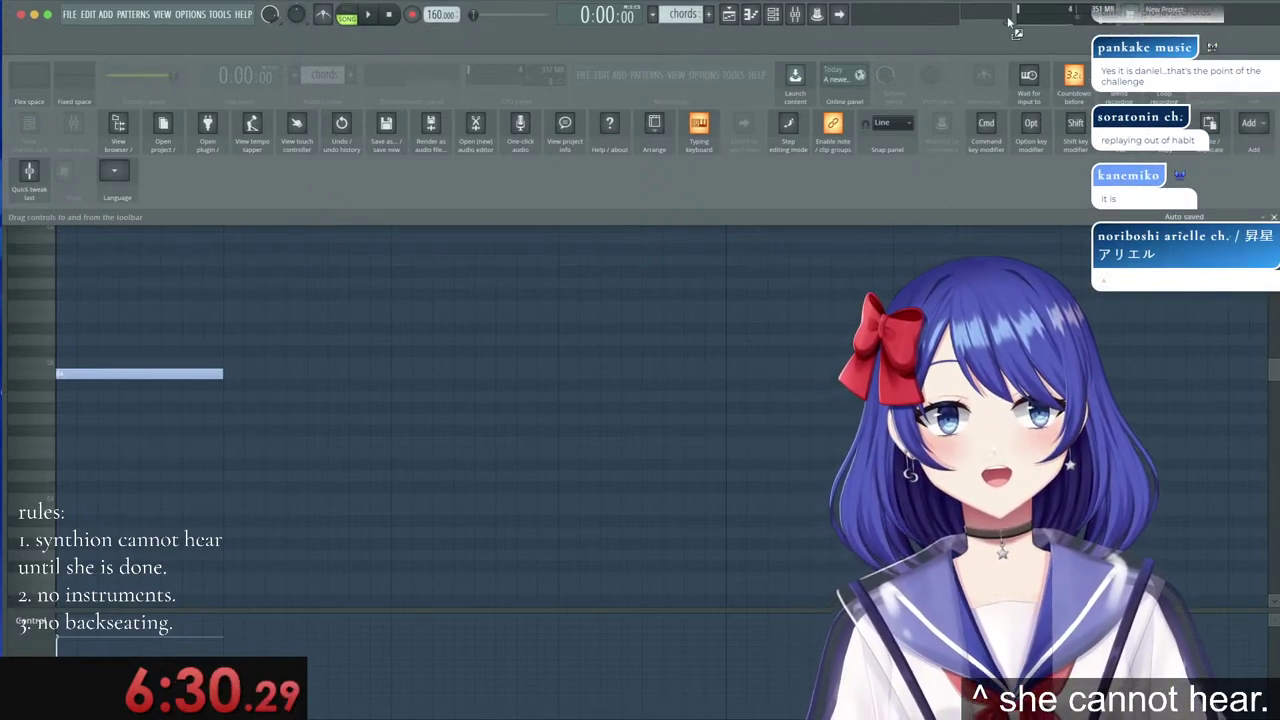
{"action": "right_click", "coordinate": [962, 36]}
{"action": "left_click", "coordinate": [983, 50]}
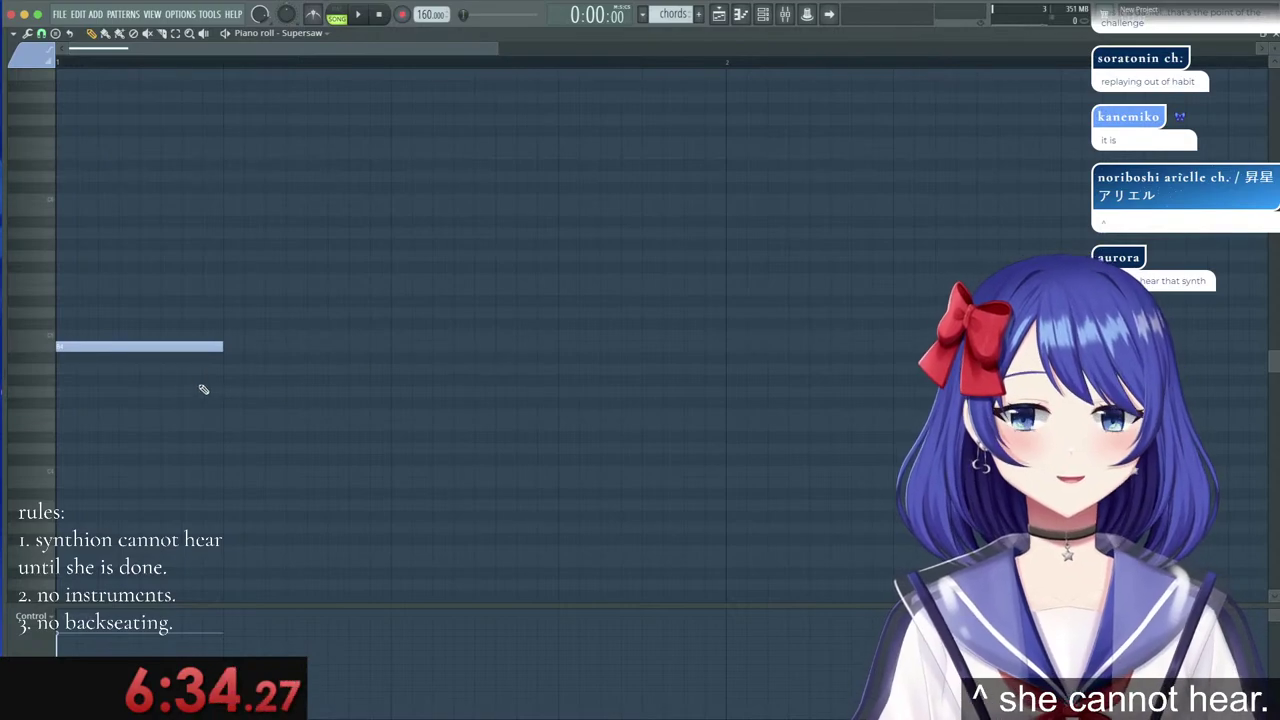
Move the note down to G4 and stack one-beat D5, A5, B5, D6 and F#6 notes above it.
{"action": "left_click_drag", "start_coordinate": [134, 349], "coordinate": [131, 394]}
{"action": "left_click", "coordinate": [78, 312]}
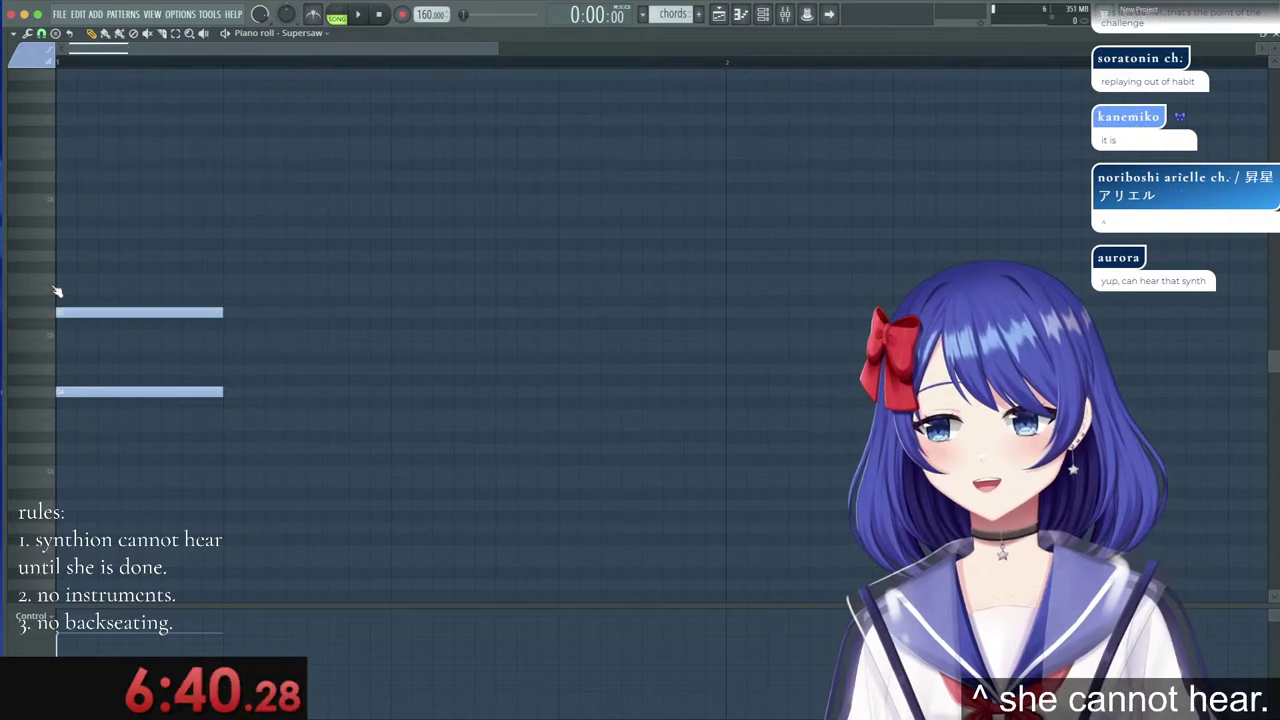
{"action": "left_click", "coordinate": [66, 233]}
{"action": "left_click", "coordinate": [76, 211]}
{"action": "left_click", "coordinate": [72, 178]}
{"action": "scroll", "coordinate": [163, 267], "scroll_direction": "up", "scroll_amount": 3}
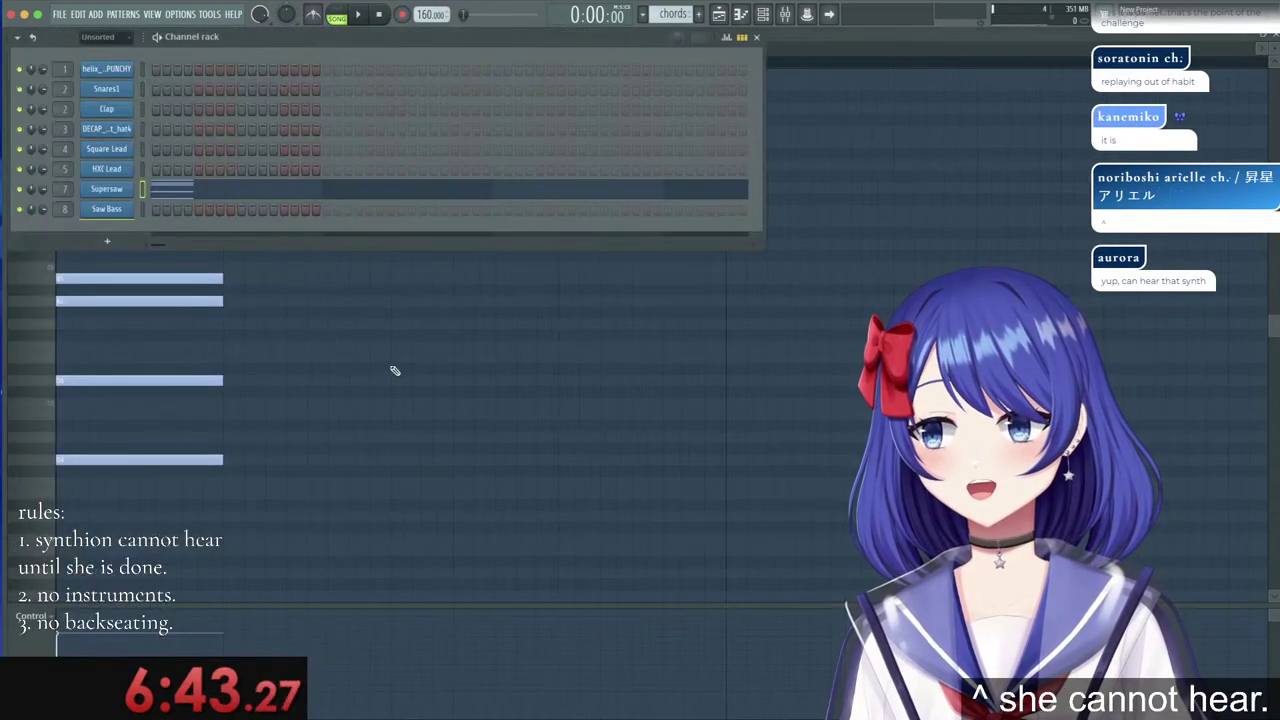
{"action": "left_click", "coordinate": [394, 369]}
{"action": "right_click", "coordinate": [394, 369]}
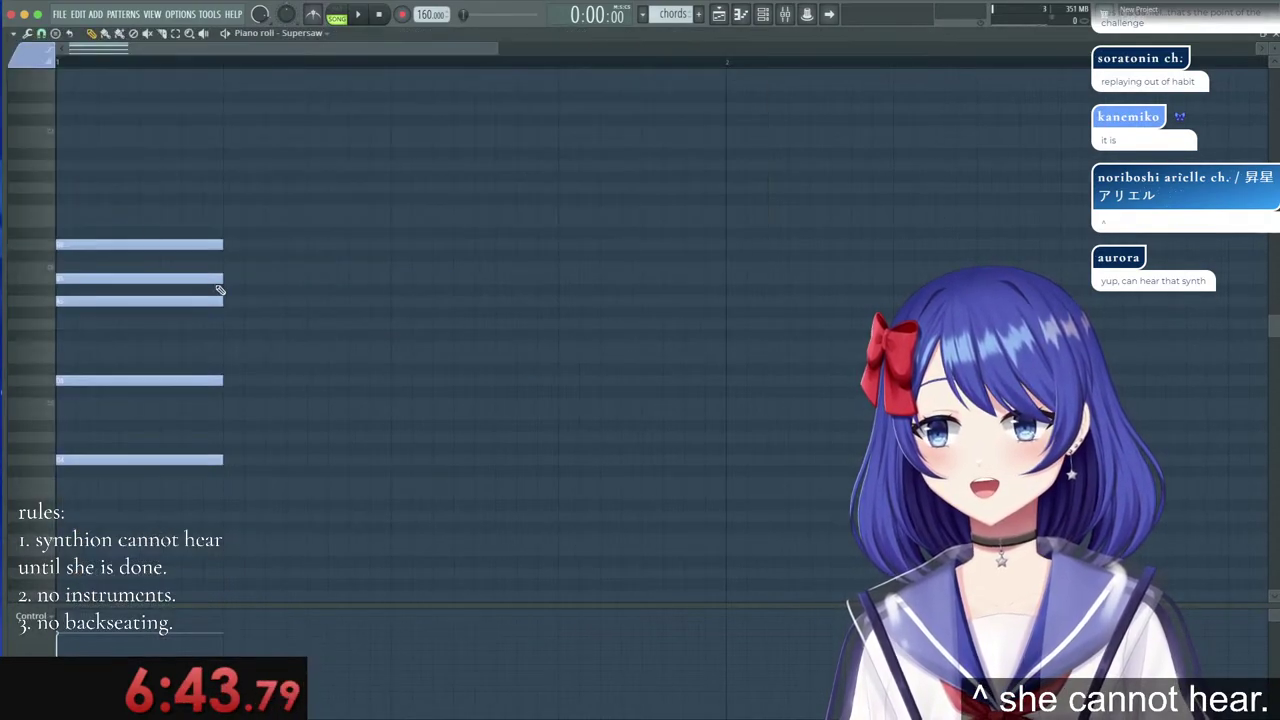
{"action": "left_click", "coordinate": [70, 200]}
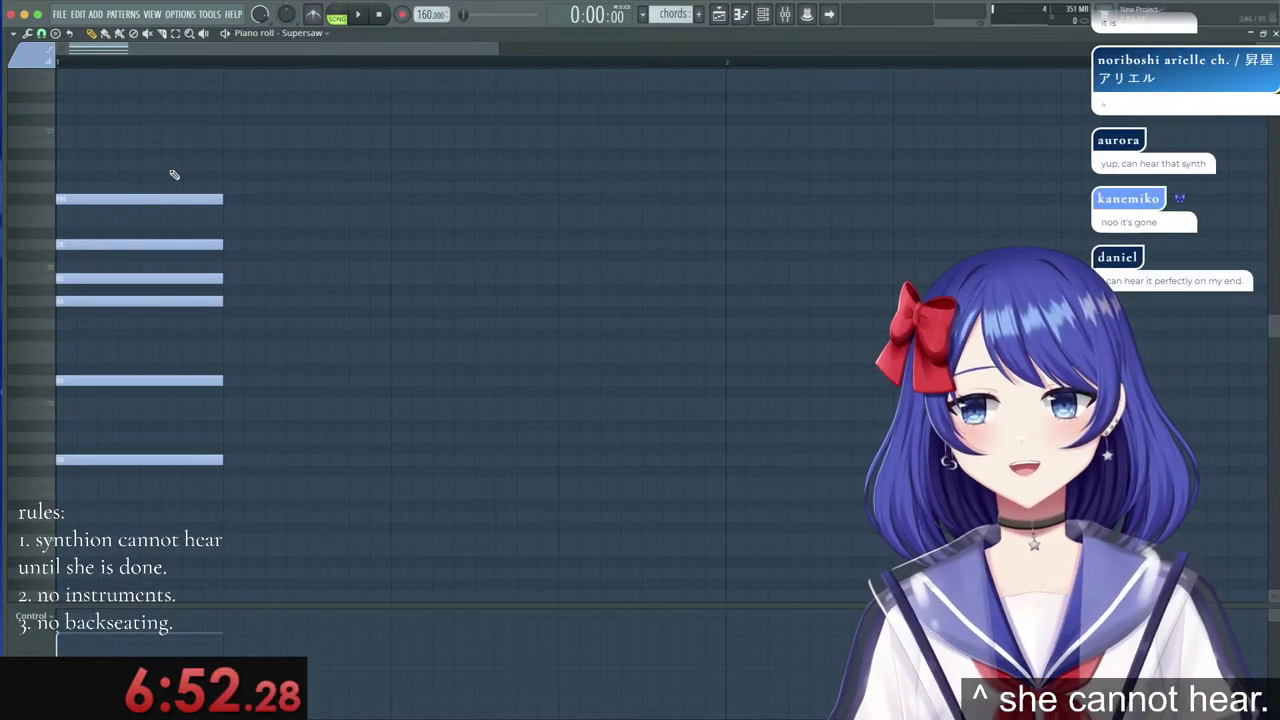
Lengthen all six chord notes to two beats and place a duplicate of the chord starting on beat 4 of bar 1.
{"action": "left_click_drag", "start_coordinate": [171, 171], "coordinate": [183, 502]}
{"action": "left_click_drag", "start_coordinate": [218, 462], "coordinate": [388, 461]}
{"action": "left_click", "coordinate": [481, 463]}
{"action": "right_click", "coordinate": [486, 464]}
{"action": "left_click_drag", "start_coordinate": [415, 543], "coordinate": [309, 190]}
{"action": "key", "text": "super+b"}
{"action": "left_click_drag", "start_coordinate": [474, 459], "coordinate": [606, 195]}
{"action": "left_click", "coordinate": [570, 485]}
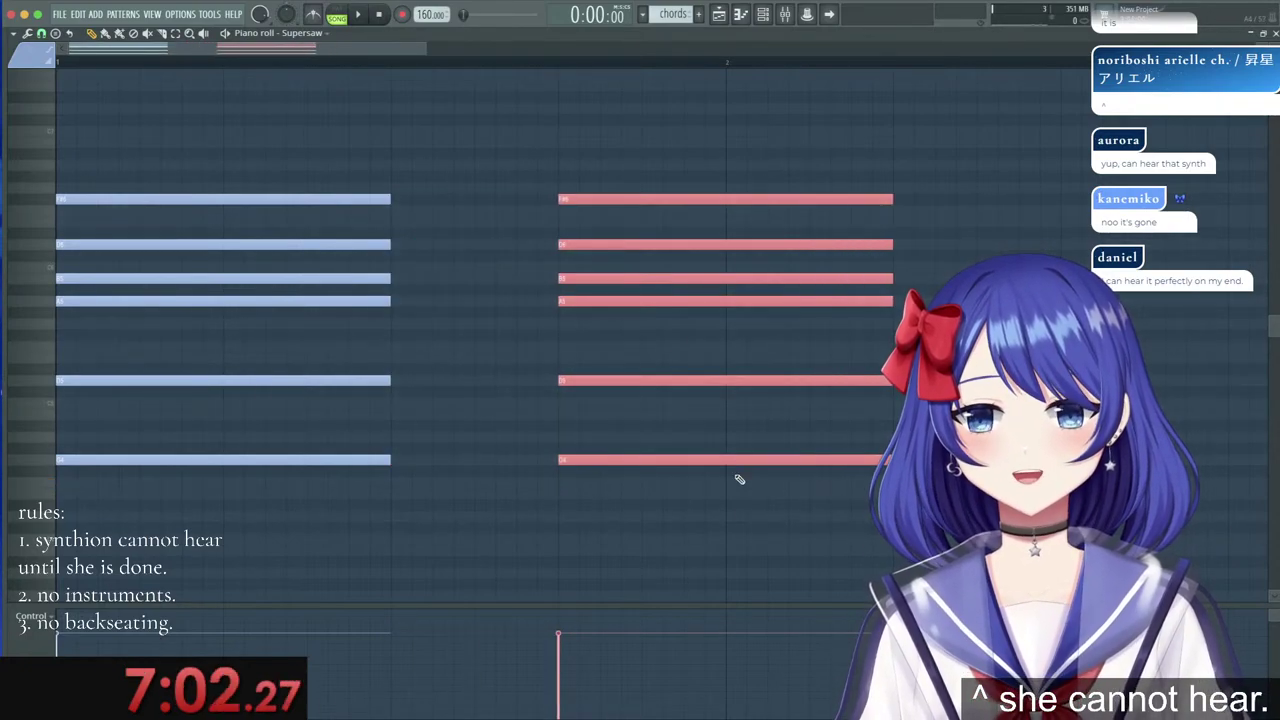
Lower the two bottom notes of the second chord one semitone to F#4 and C#5.
{"action": "left_click", "coordinate": [745, 500], "text": "super"}
{"action": "left_click_drag", "start_coordinate": [609, 470], "coordinate": [594, 393]}
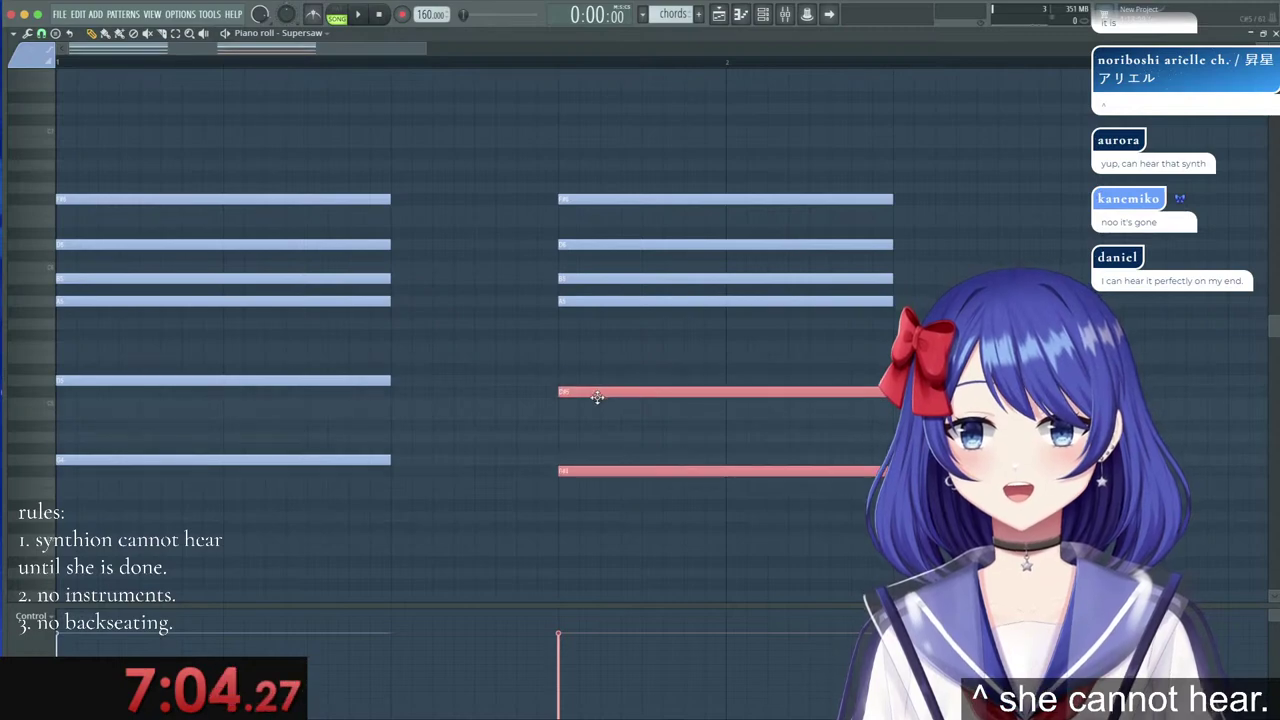
{"action": "left_click", "coordinate": [629, 429], "text": "super"}
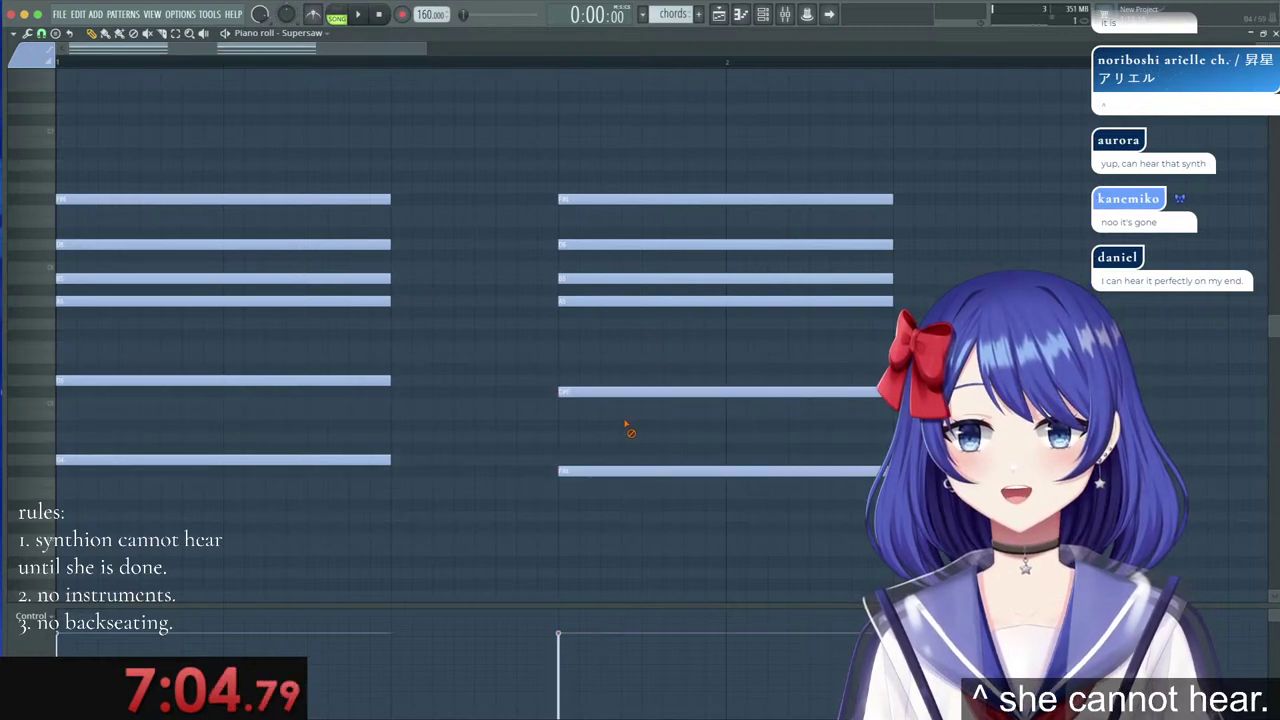
{"action": "left_click", "coordinate": [585, 472]}
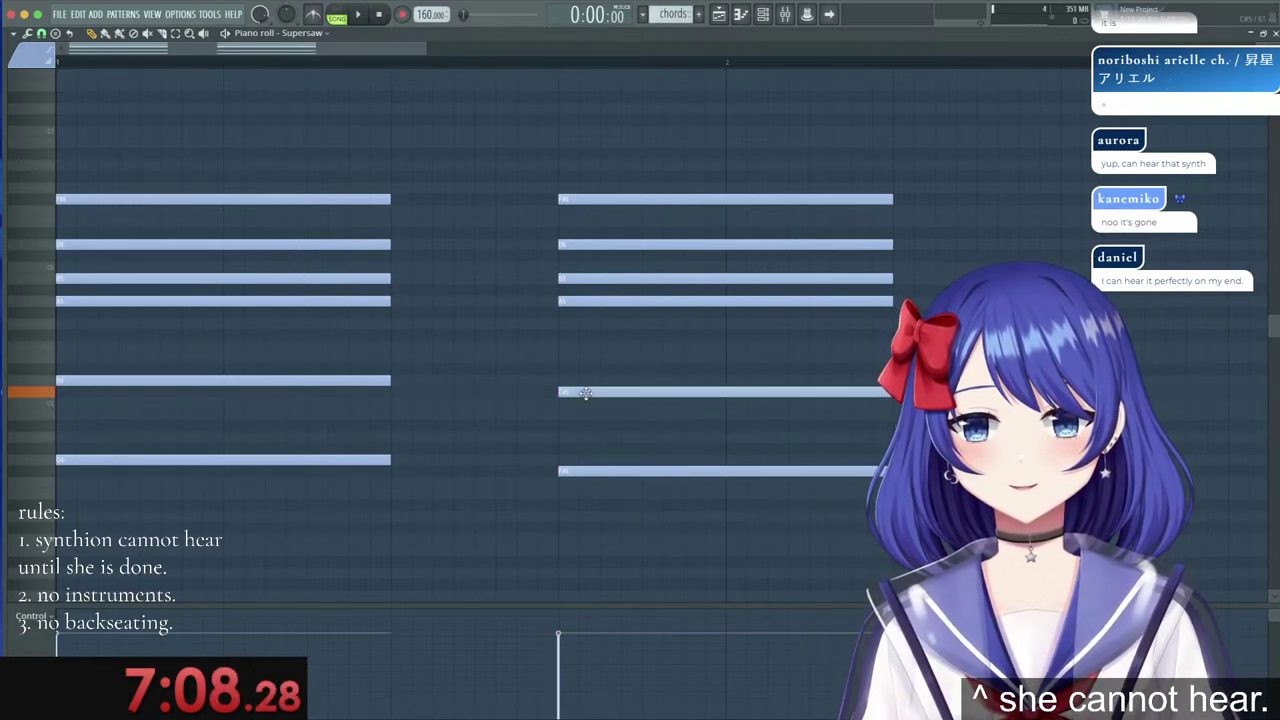
Try adding an E5 note to the second chord and remove it.
{"action": "left_click", "coordinate": [562, 358]}
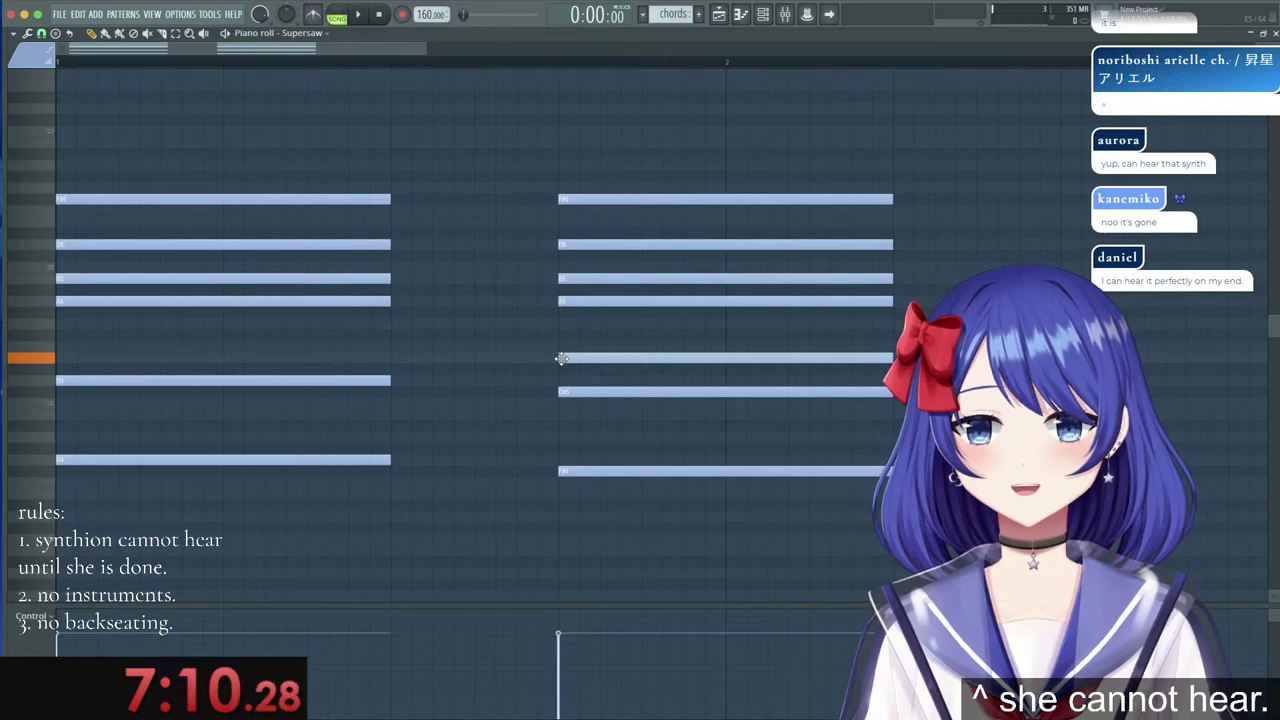
{"action": "left_click", "coordinate": [574, 325]}
{"action": "right_click", "coordinate": [577, 328]}
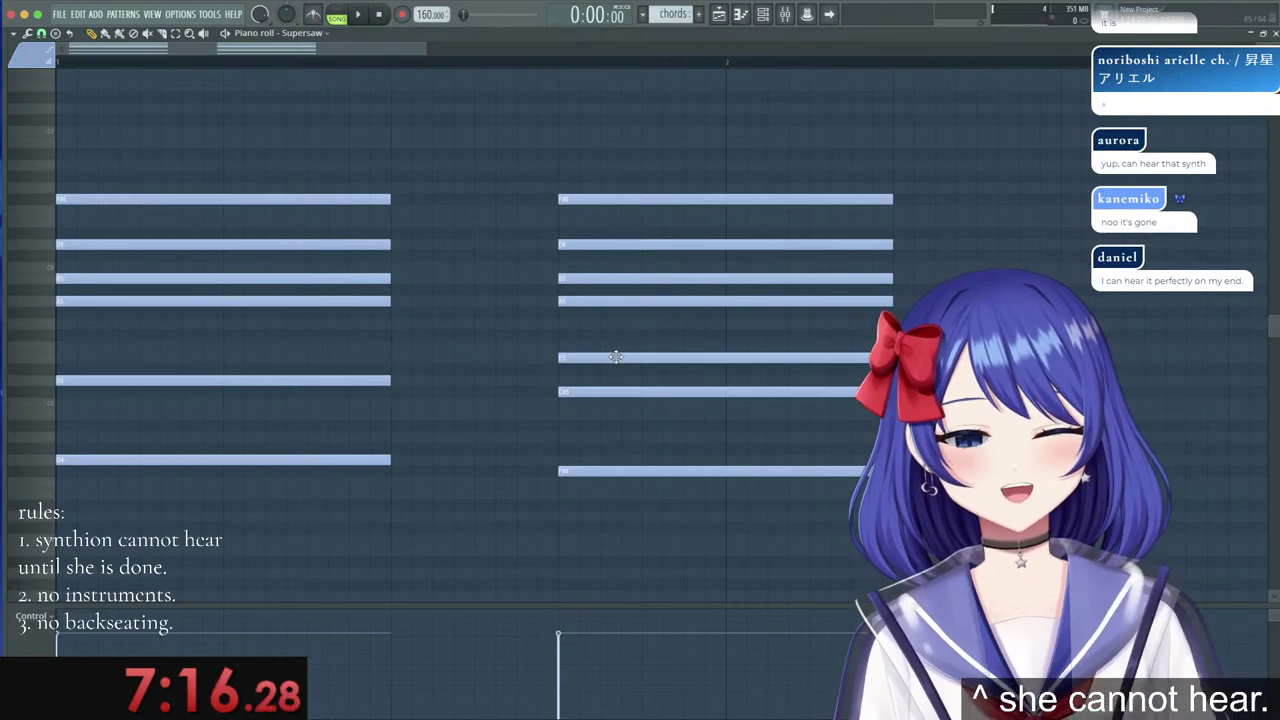
{"action": "right_click", "coordinate": [615, 357]}
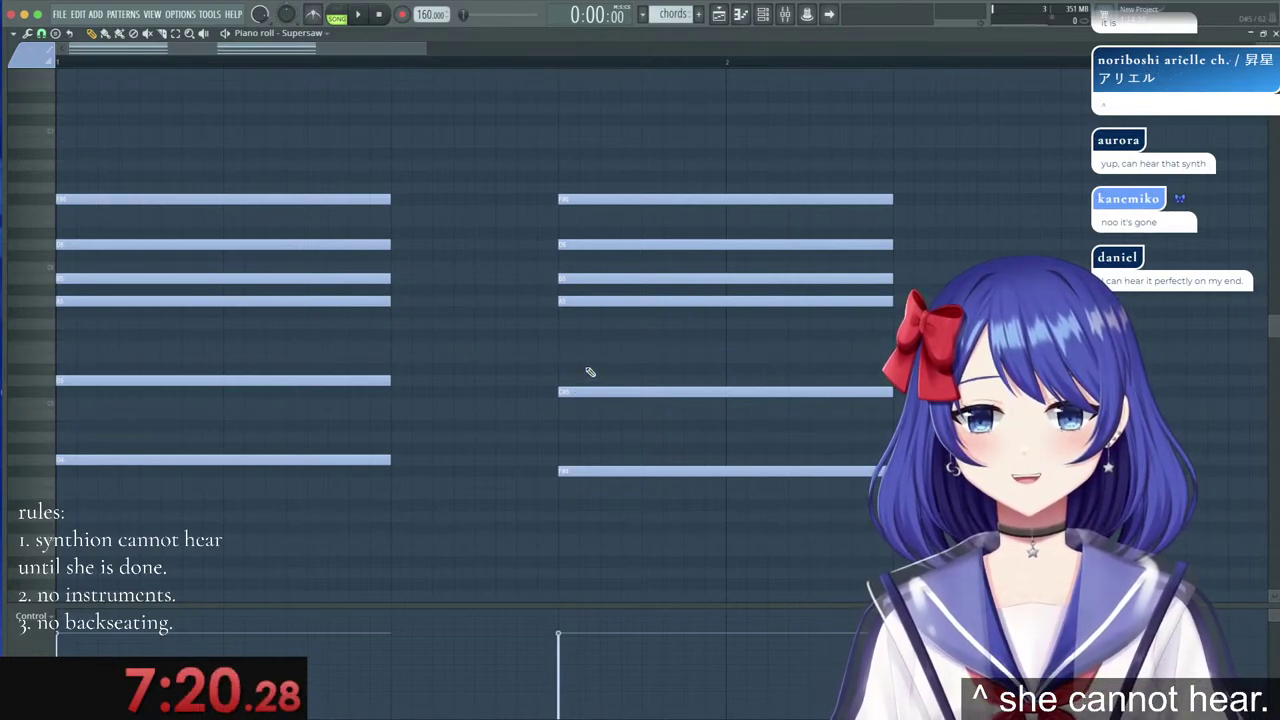
Raise the four upper notes of the second chord to A#5, C#6, E6 and A6, and audition them.
{"action": "left_click_drag", "start_coordinate": [572, 296], "coordinate": [575, 216]}
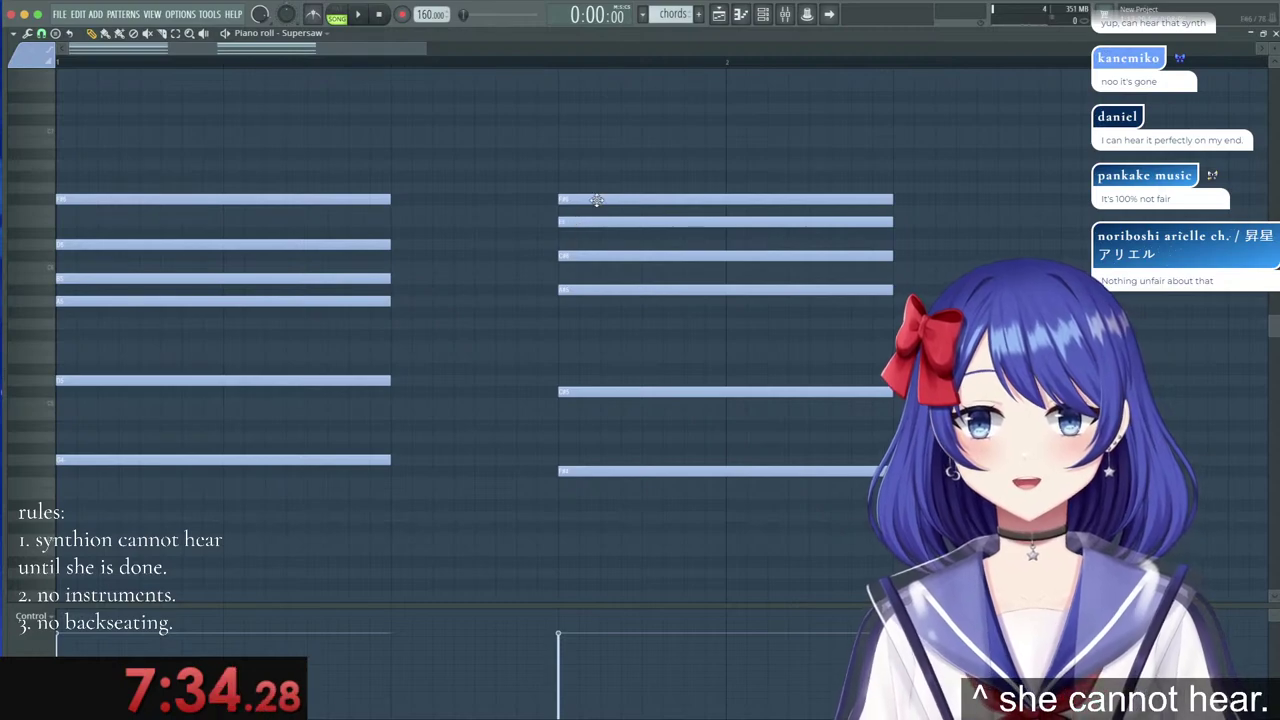
{"action": "left_click_drag", "start_coordinate": [596, 199], "coordinate": [586, 165]}
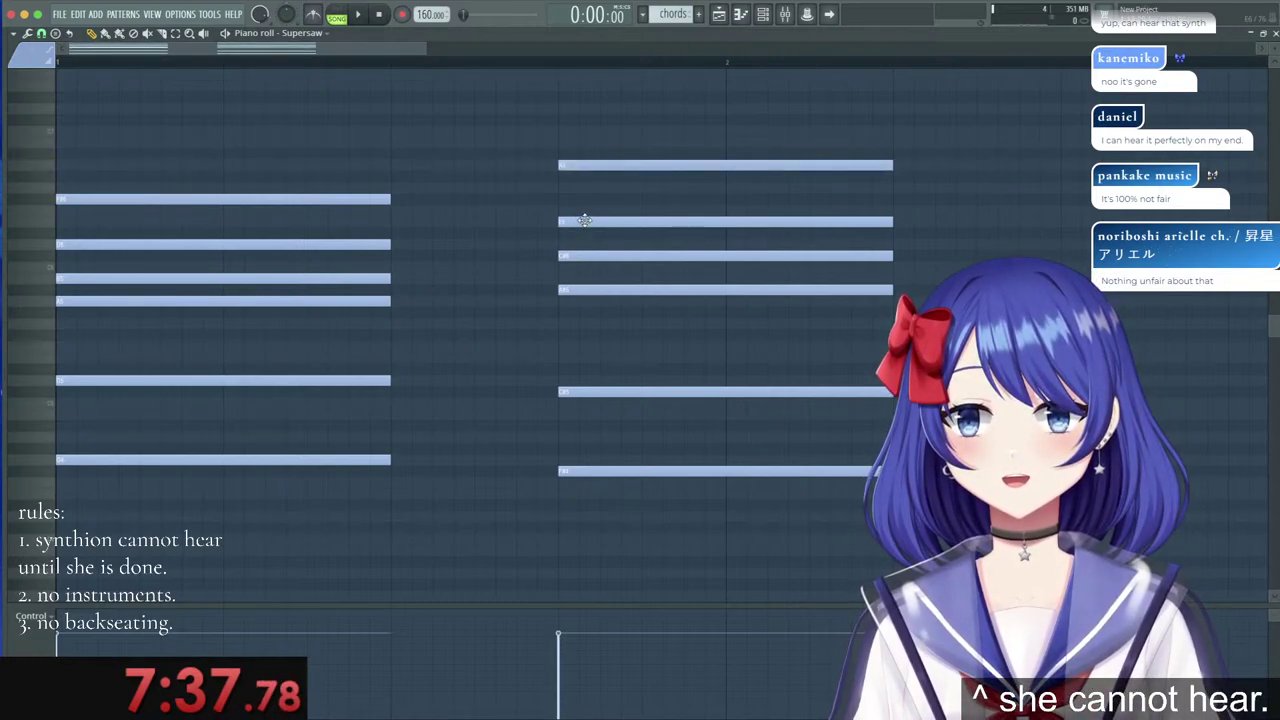
{"action": "left_click", "coordinate": [589, 290]}
{"action": "left_click", "coordinate": [589, 221]}
{"action": "left_click", "coordinate": [596, 164]}
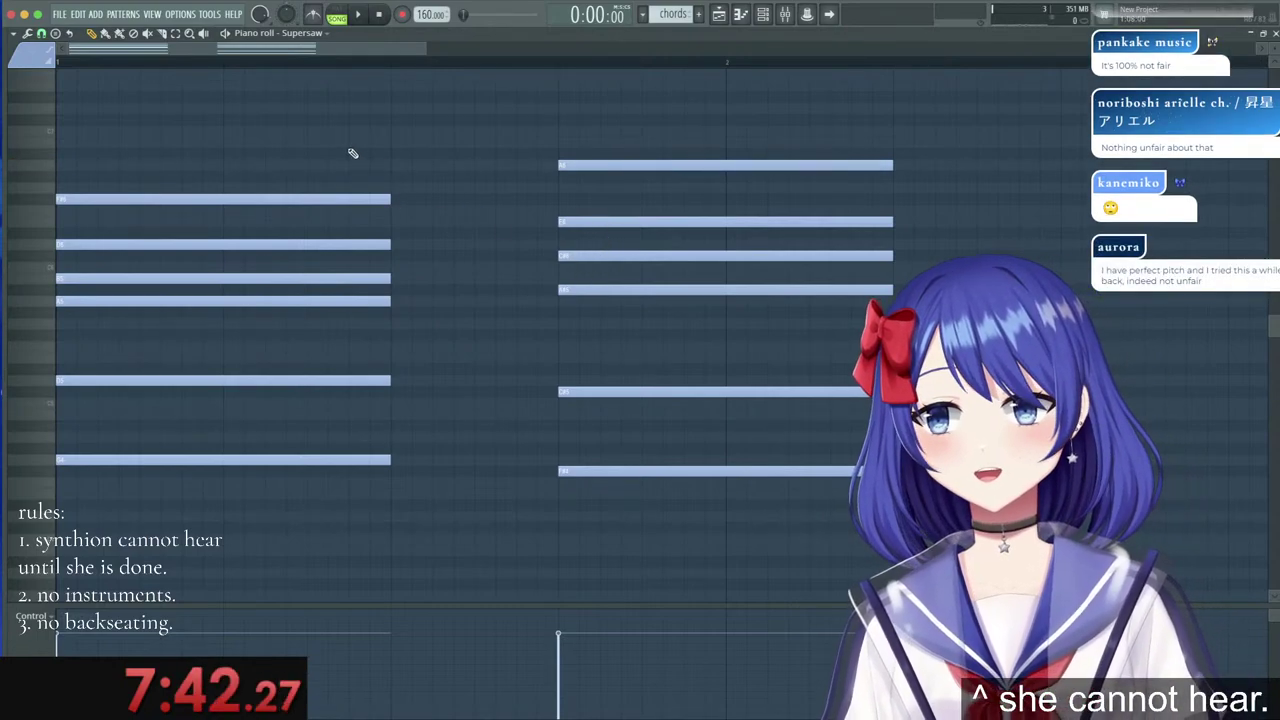
Add a one-beat F#5 note to the first chord from beat 2, and shorten the second chord to five steps.
{"action": "left_click_drag", "start_coordinate": [223, 344], "coordinate": [308, 334]}
{"action": "left_click_drag", "start_coordinate": [557, 340], "coordinate": [388, 343]}
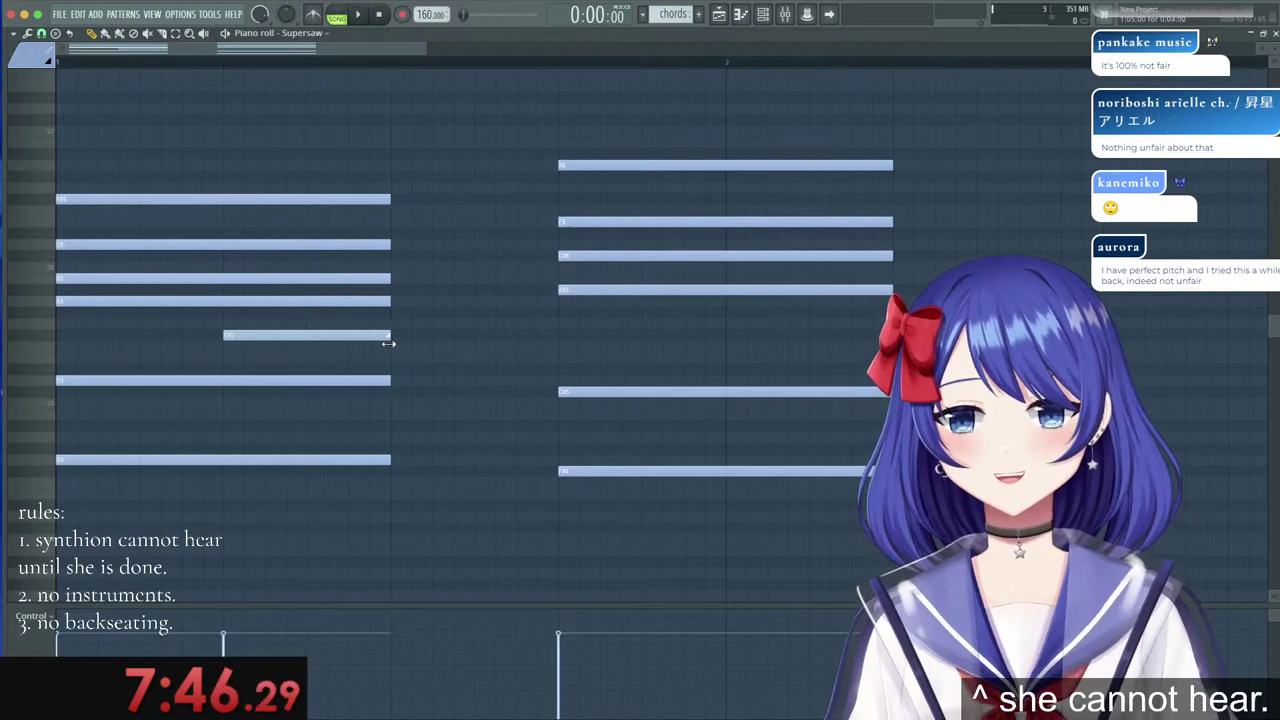
{"action": "left_click_drag", "start_coordinate": [730, 127], "coordinate": [737, 523]}
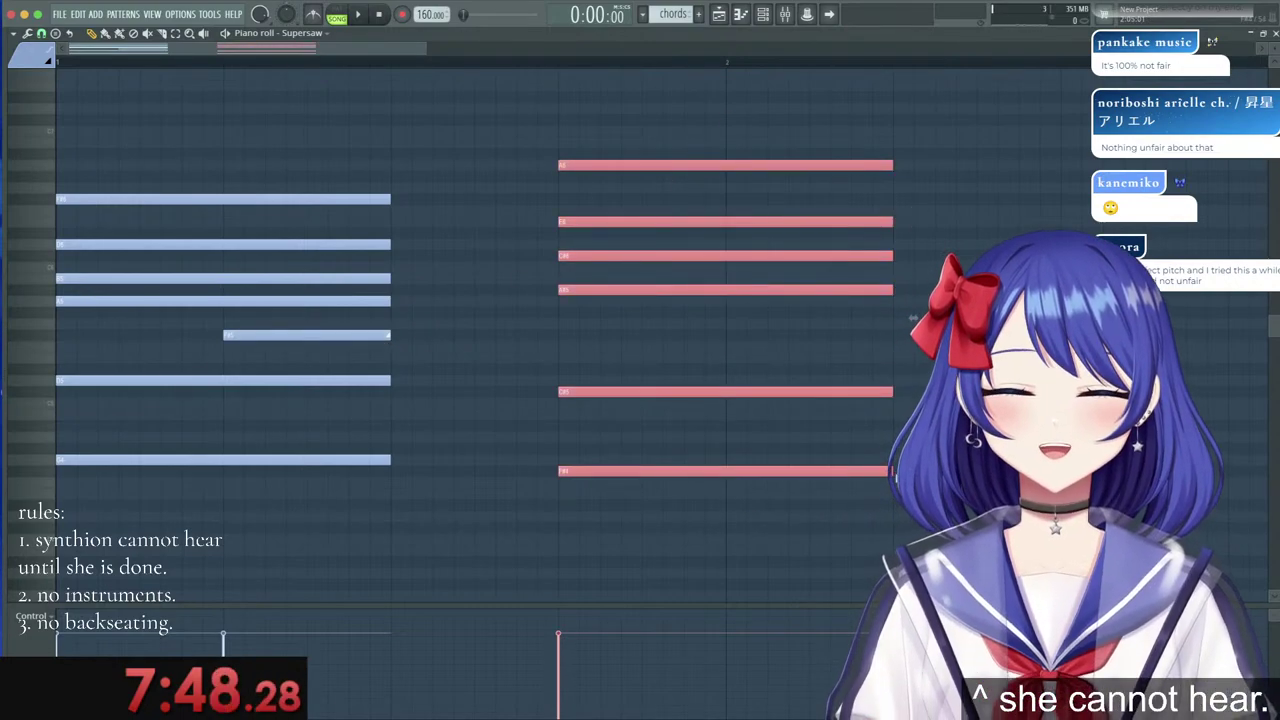
{"action": "left_click_drag", "start_coordinate": [890, 471], "coordinate": [720, 479]}
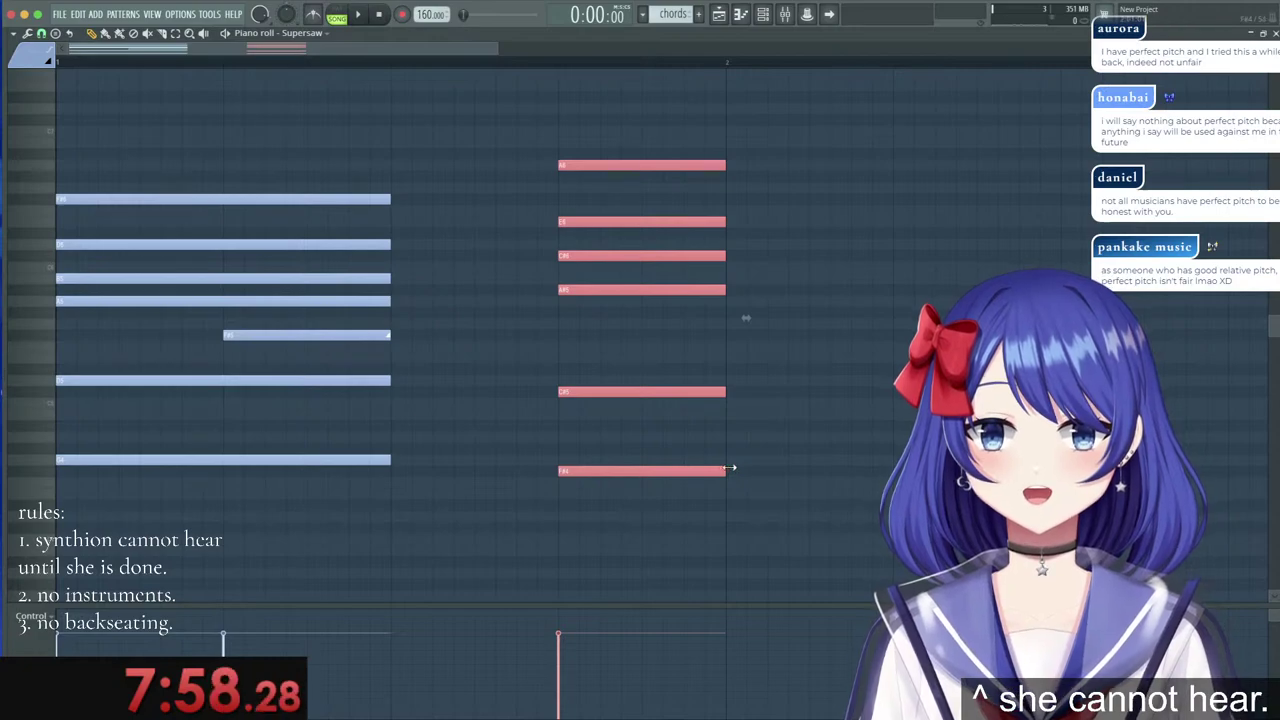
{"action": "left_click_drag", "start_coordinate": [728, 471], "coordinate": [766, 472]}
Duplicate the second chord onto step 3 of bar 2 and shorten the copy to one step.
{"action": "key", "text": "super+v"}
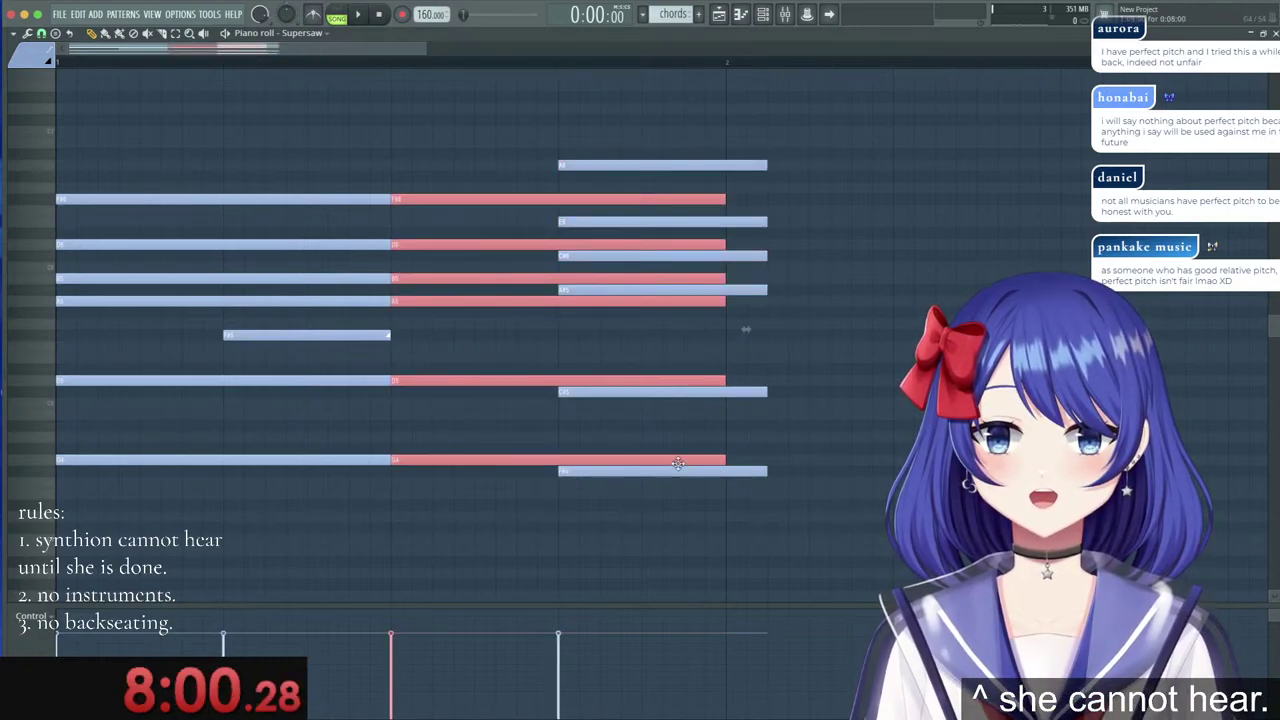
{"action": "key", "text": "super+z"}
{"action": "key", "text": "super+b"}
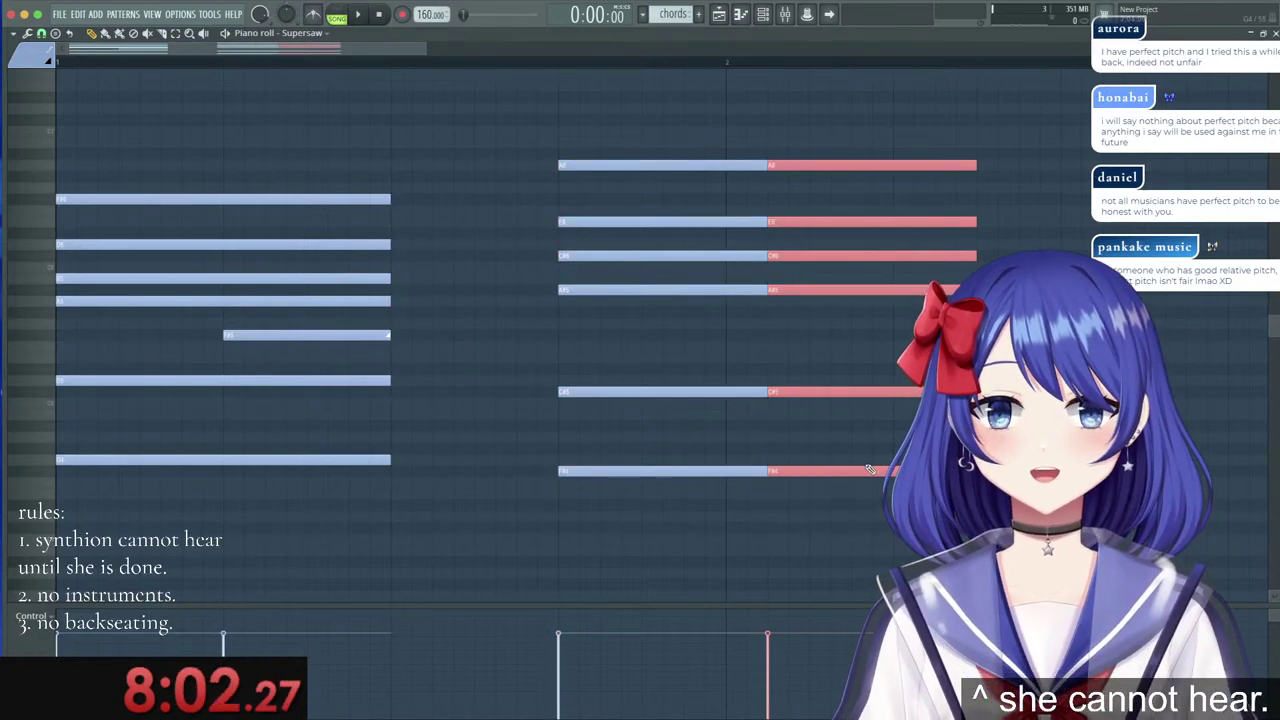
{"action": "left_click_drag", "start_coordinate": [854, 471], "coordinate": [894, 473]}
{"action": "left_click_drag", "start_coordinate": [1017, 471], "coordinate": [849, 479]}
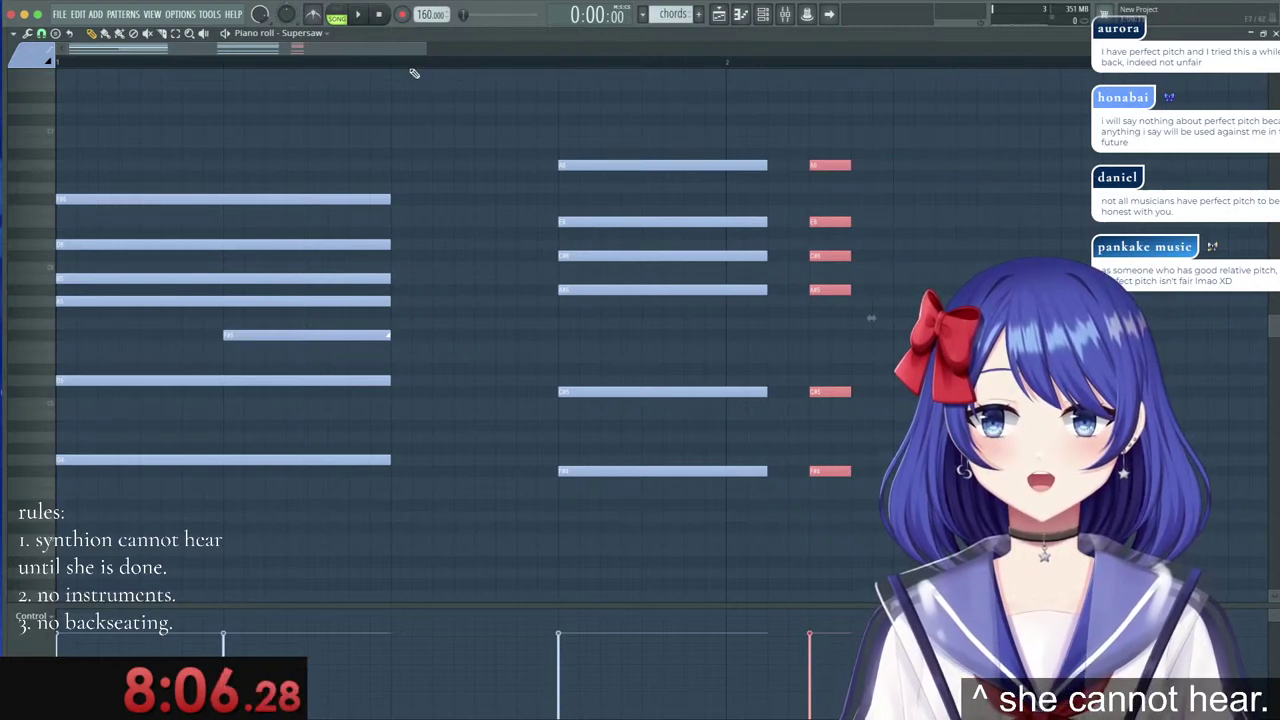
Duplicate the one-step chord stab onto step 5 of bar 2.
{"action": "scroll", "coordinate": [408, 65], "scroll_direction": "down", "scroll_amount": 3}
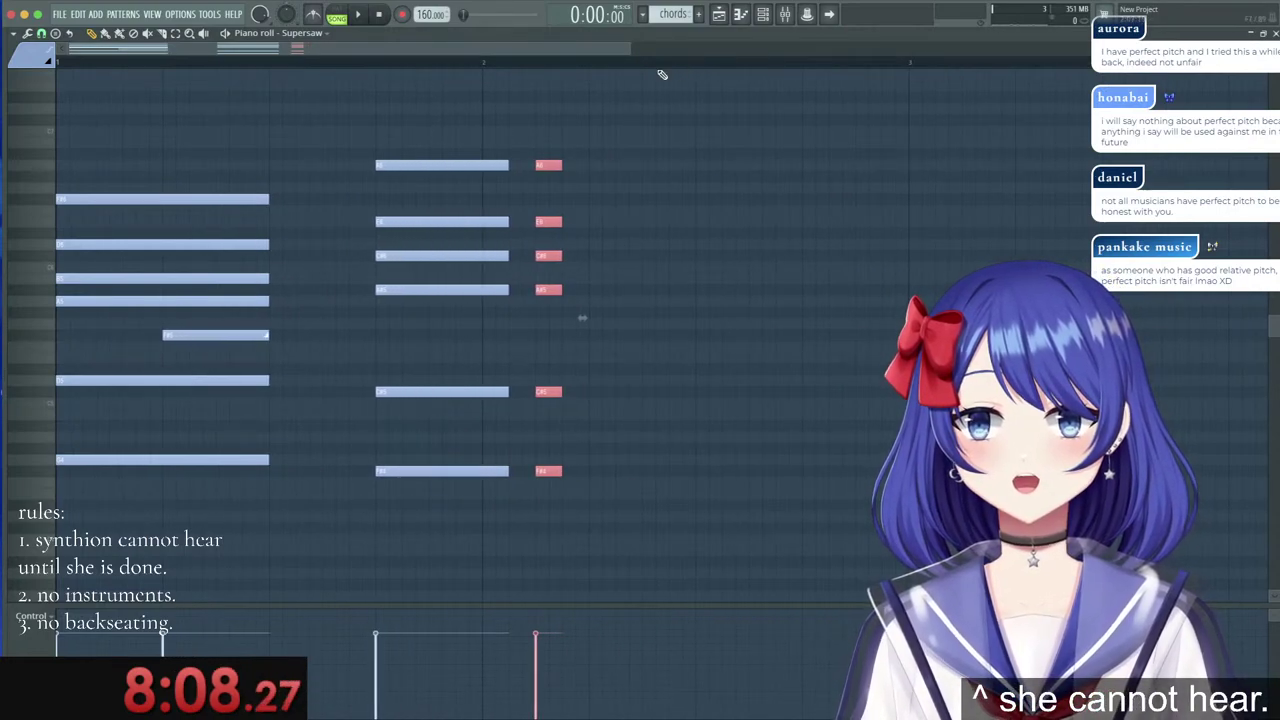
{"action": "key", "text": "super+b"}
{"action": "left_click_drag", "start_coordinate": [578, 164], "coordinate": [602, 162]}
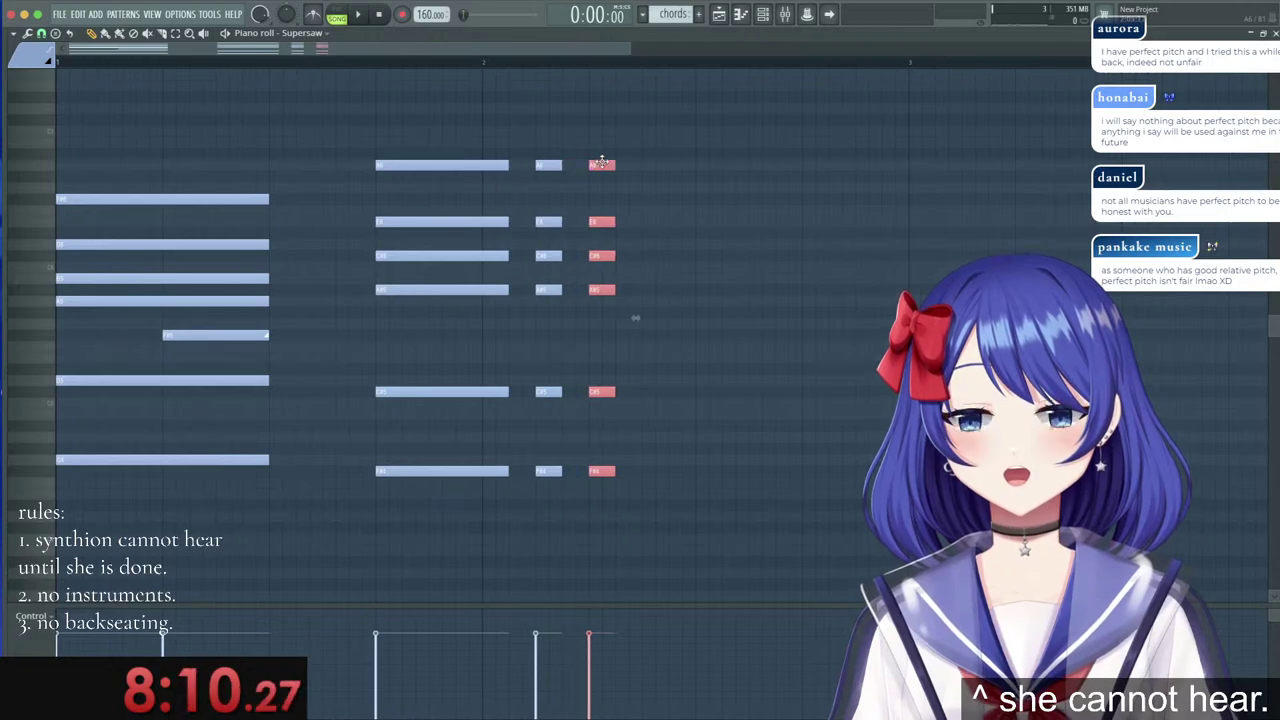
In bar 2, shorten the step 5 chord to half a step, and add a half-step copy on step 6 and two-step copies on steps 7 and 11.
{"action": "scroll", "coordinate": [549, 64], "scroll_direction": "up", "scroll_amount": 2}
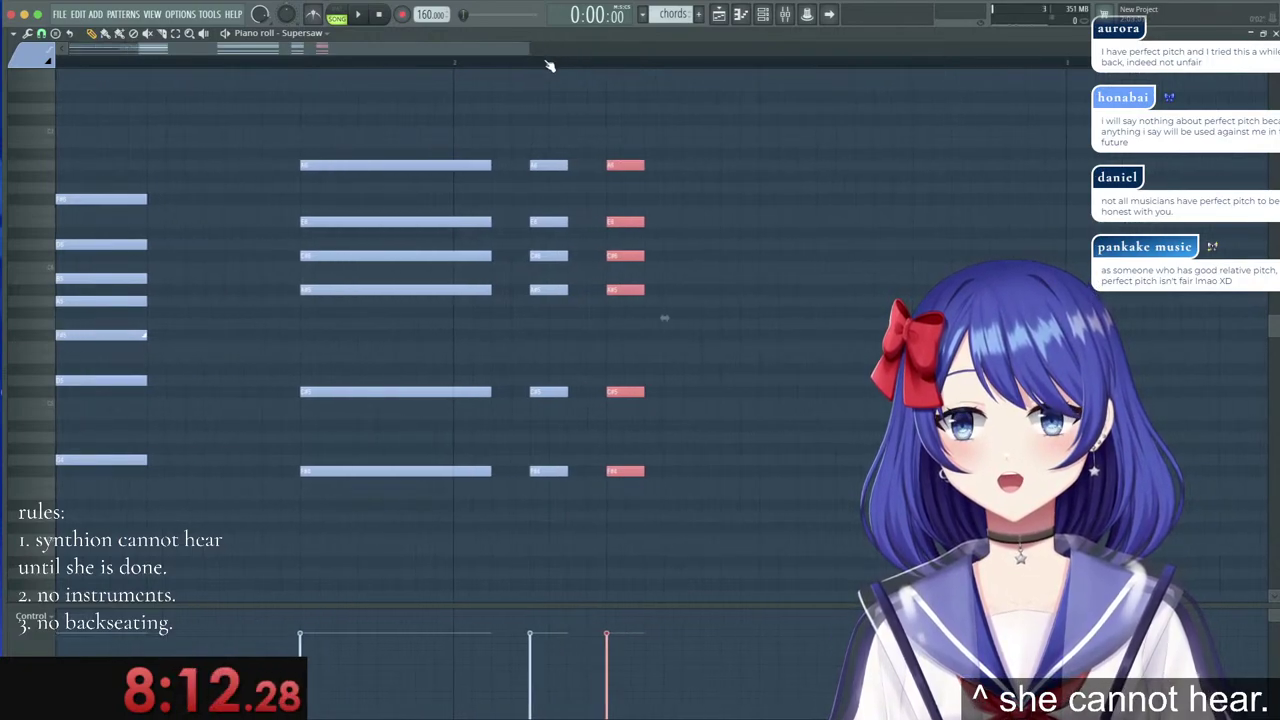
{"action": "left_click_drag", "start_coordinate": [545, 104], "coordinate": [547, 506]}
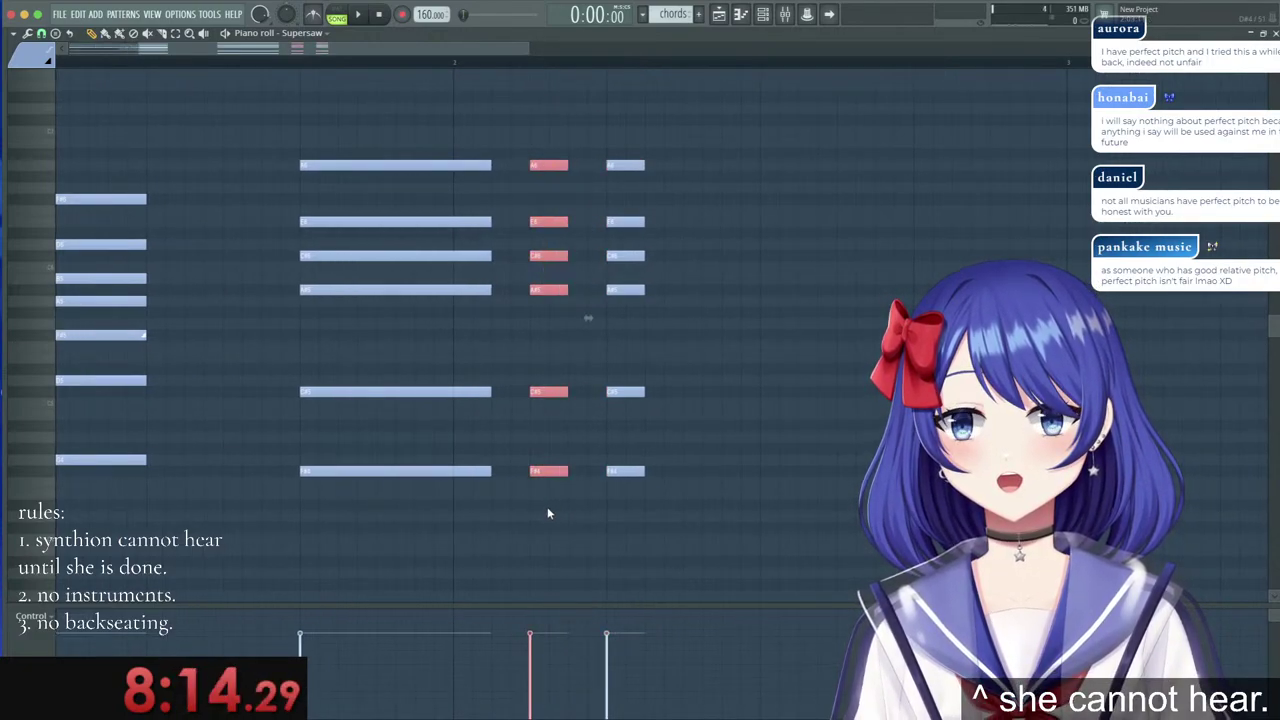
{"action": "left_click_drag", "start_coordinate": [641, 162], "coordinate": [903, 474]}
{"action": "key", "text": "ctrl+b"}
{"action": "key", "text": "ctrl+b"}
{"action": "key", "text": "ctrl+b"}
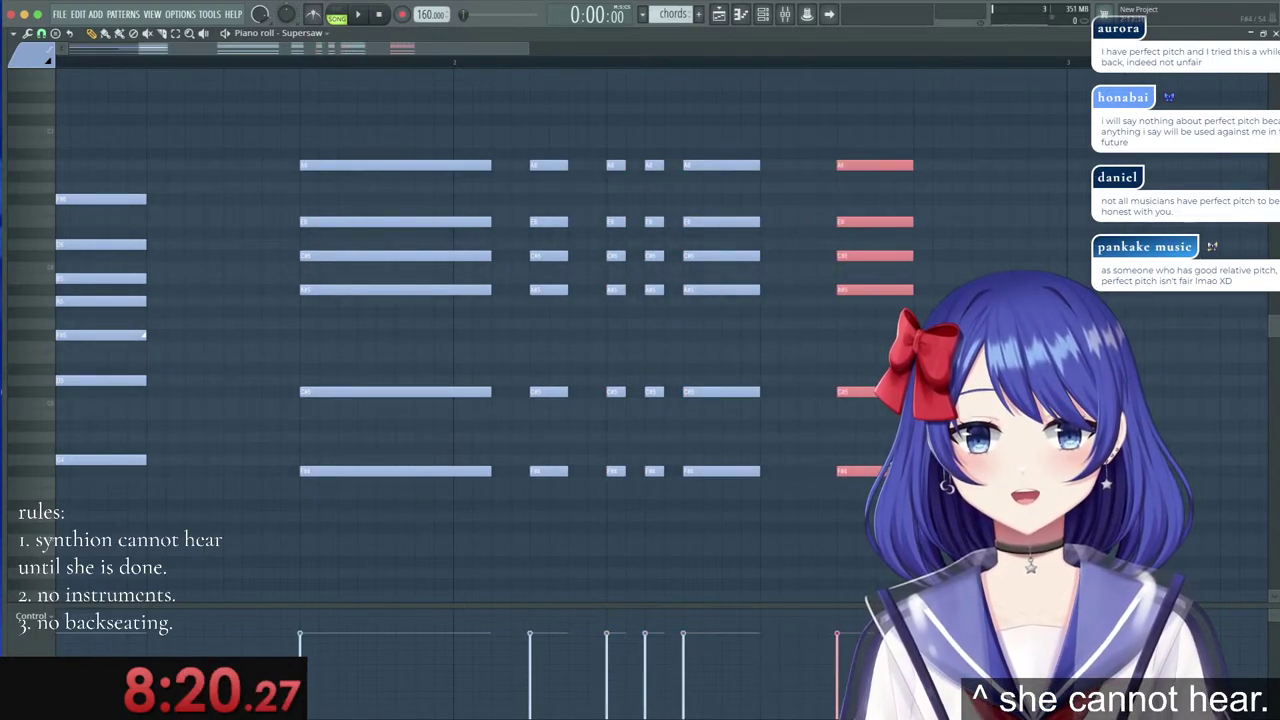
Revoice the last chord in bar 2 by moving its top note to G6 and its two lowest notes to A#4 and F#5.
{"action": "key", "text": "ctrl+d"}
{"action": "left_click_drag", "start_coordinate": [860, 167], "coordinate": [860, 189]}
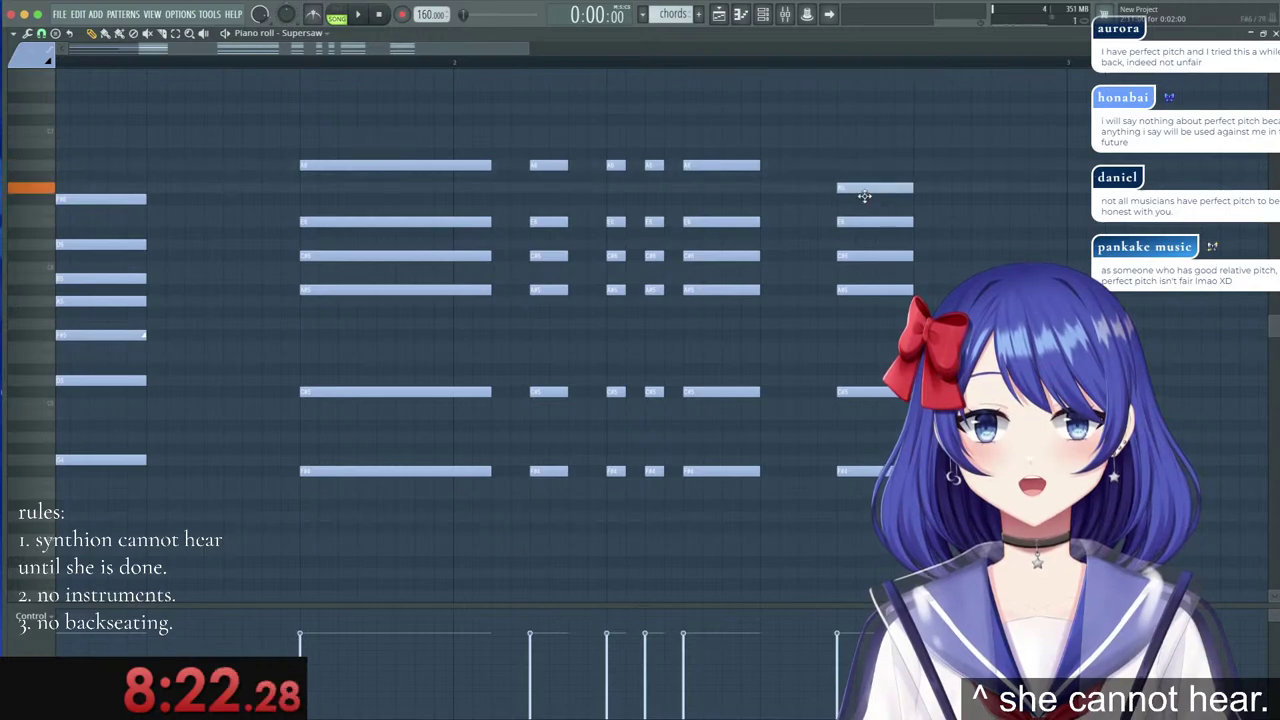
{"action": "left_click_drag", "start_coordinate": [864, 452], "coordinate": [863, 340]}
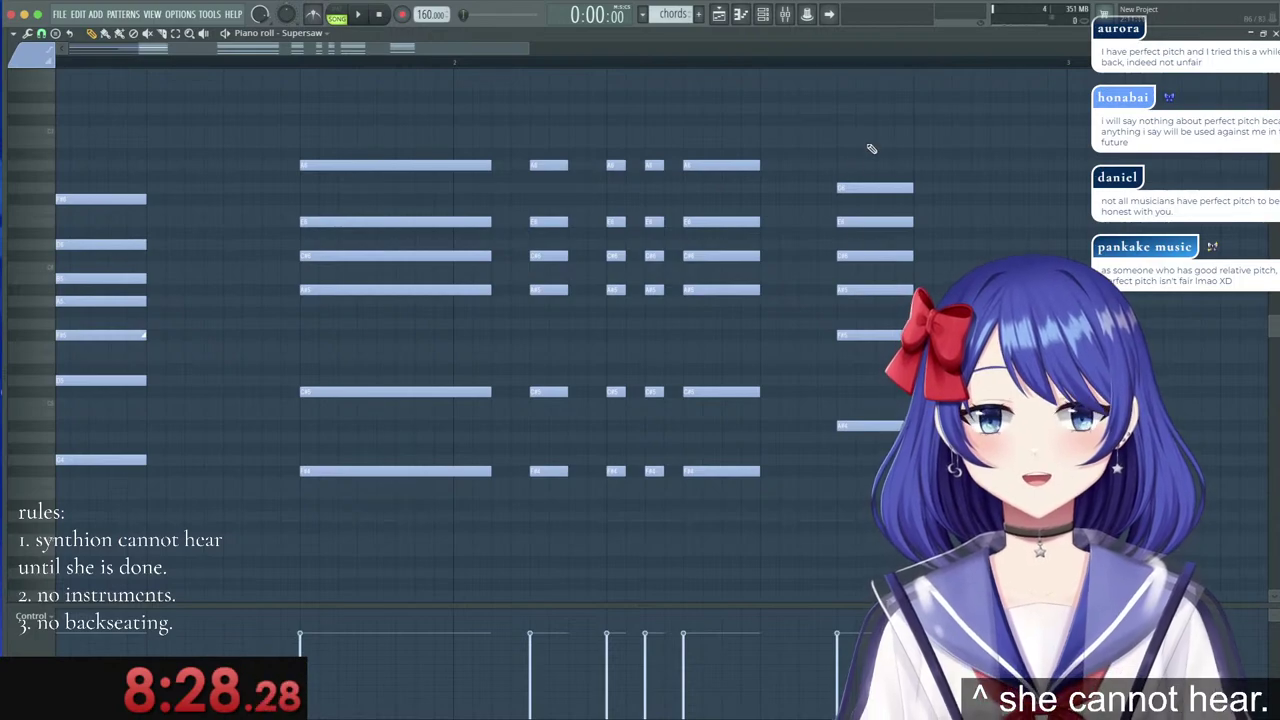
Duplicate bar 2's last chord onto step 13, extend the copy to four steps, and shorten the original on step 11 to one step.
{"action": "left_click_drag", "start_coordinate": [870, 148], "coordinate": [840, 295]}
{"action": "key", "text": "ctrl+b"}
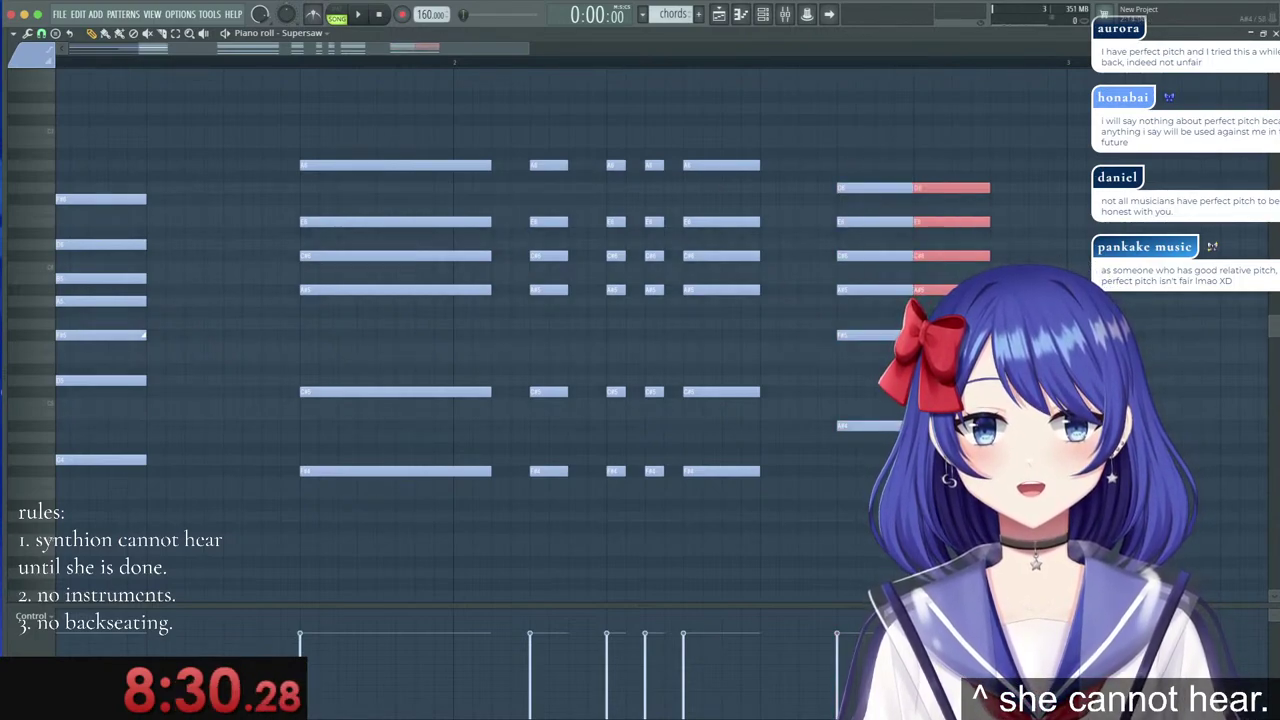
{"action": "left_click_drag", "start_coordinate": [989, 290], "coordinate": [1066, 290]}
{"action": "left_click_drag", "start_coordinate": [848, 171], "coordinate": [876, 431]}
{"action": "scroll", "coordinate": [540, 67], "scroll_direction": "down", "scroll_amount": 3}
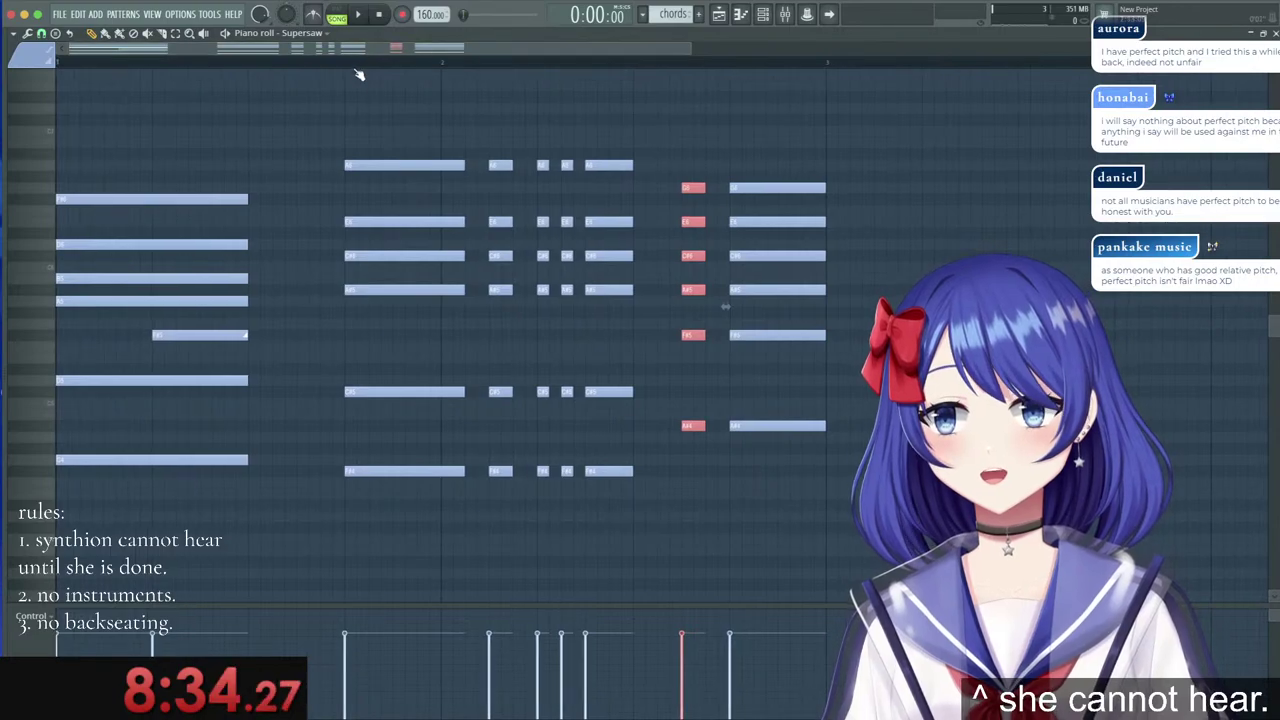
Switch playback to pattern mode and play the two-bar chords pattern through once.
{"action": "left_click", "coordinate": [359, 15]}
{"action": "left_click", "coordinate": [346, 17]}
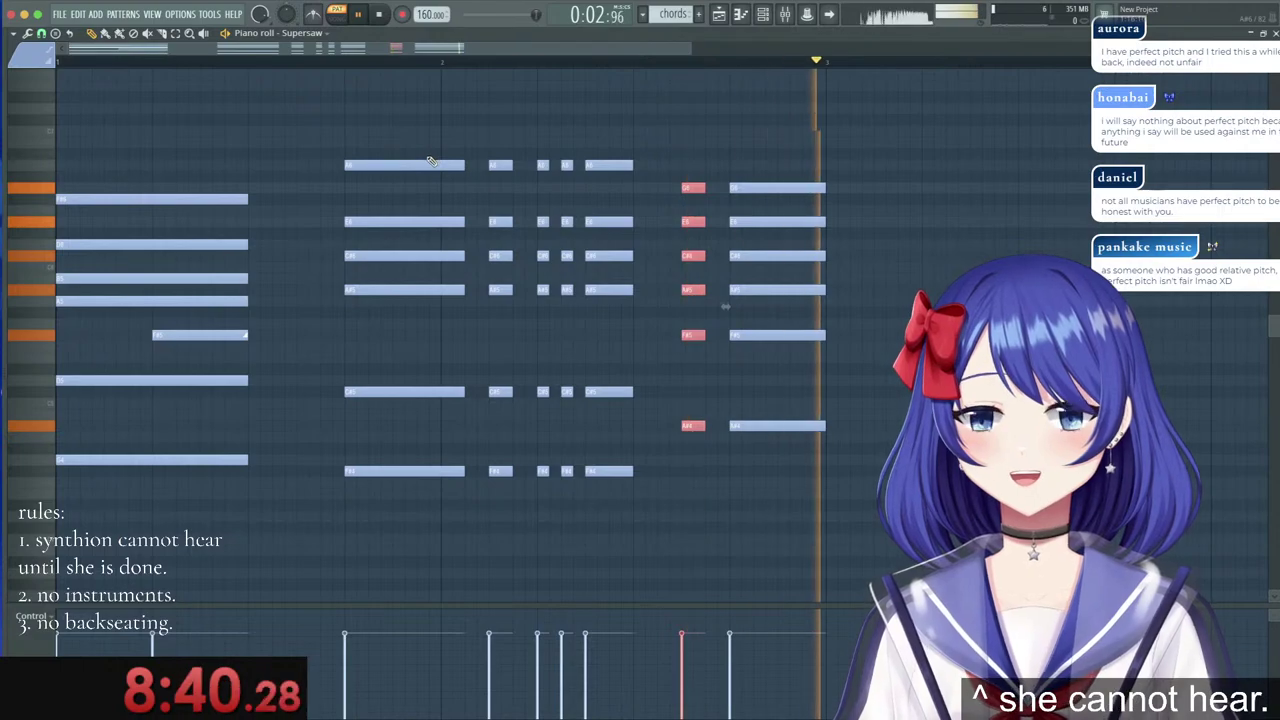
{"action": "key", "text": "space"}
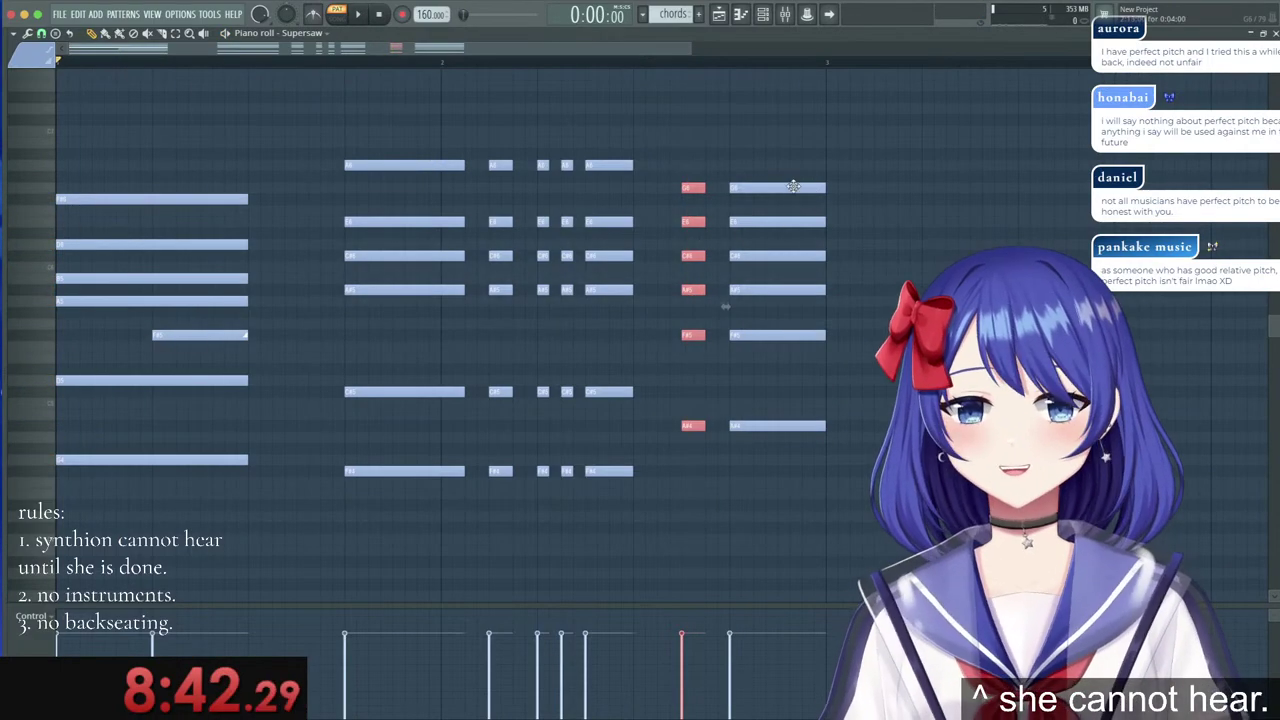
Deselect the chord and add a two-step G5 slide note on step 15 of bar 2.
{"action": "left_click", "coordinate": [878, 324]}
{"action": "right_click", "coordinate": [878, 324]}
{"action": "left_click", "coordinate": [206, 338]}
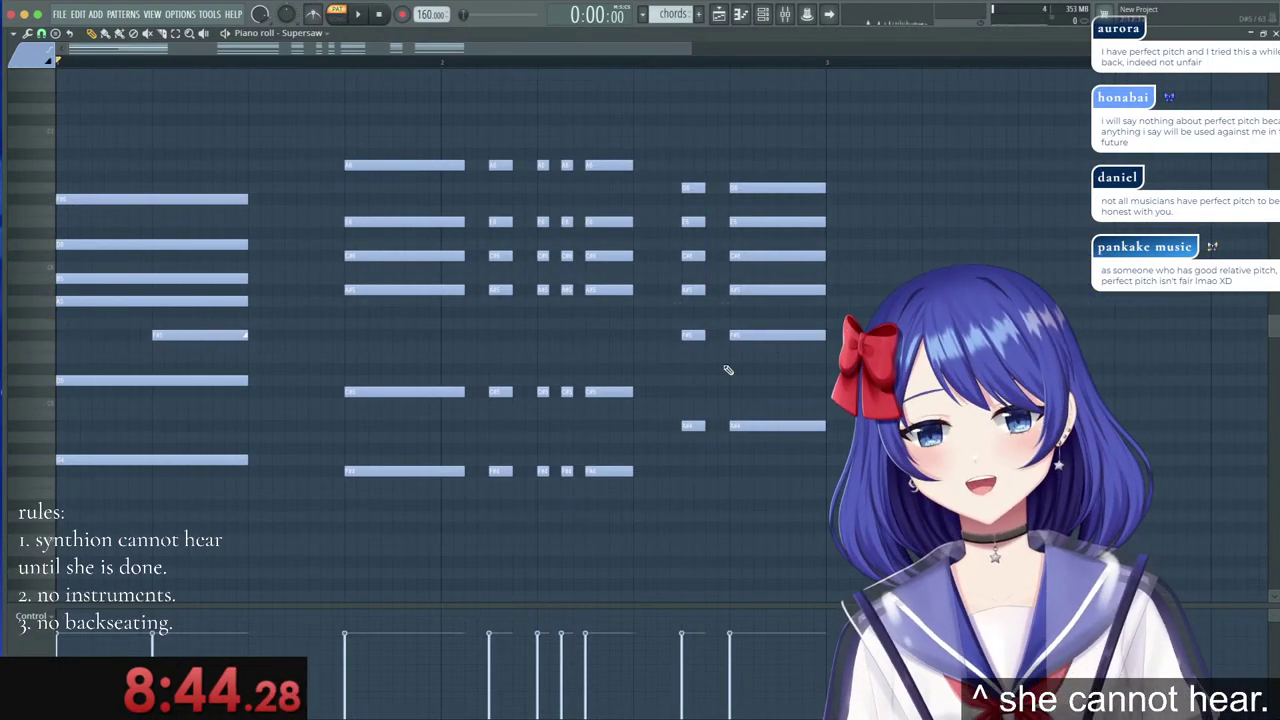
{"action": "left_click", "coordinate": [739, 372]}
{"action": "left_click_drag", "start_coordinate": [790, 370], "coordinate": [828, 328]}
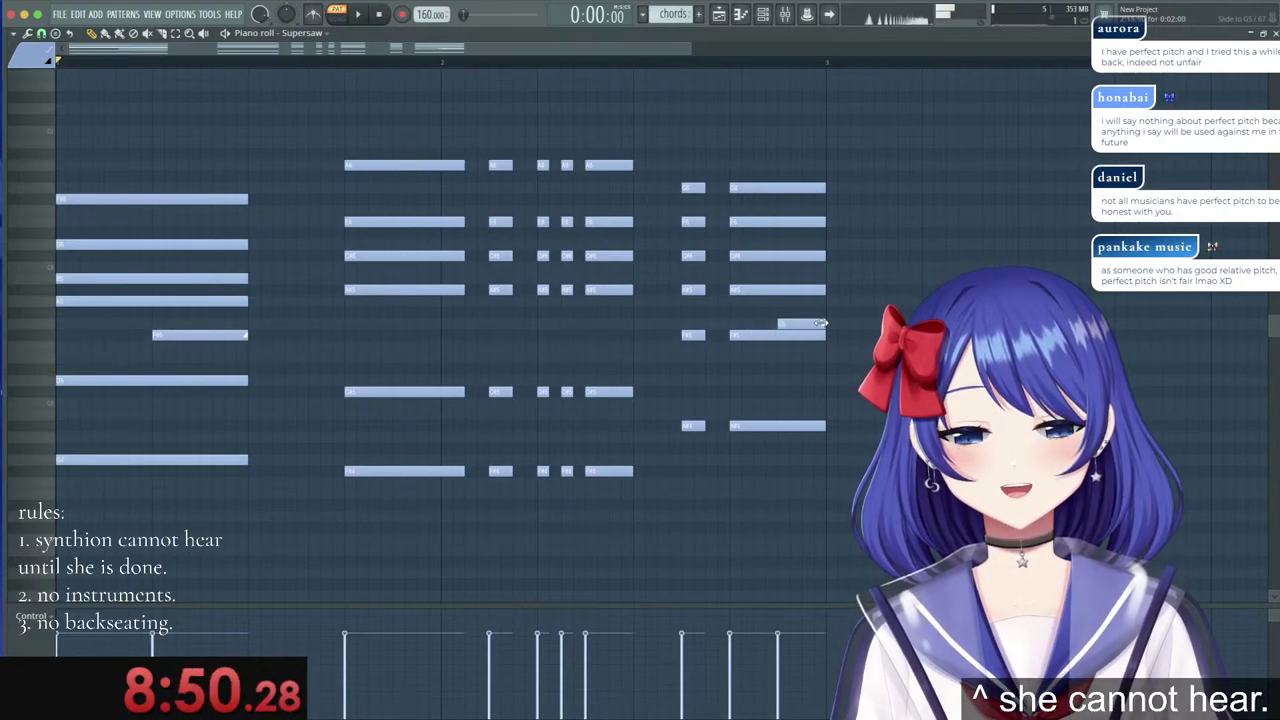
Duplicate the whole two-bar chord progression into bars 3 and 4, removing the stray note drawn below the copy.
{"action": "left_click_drag", "start_coordinate": [870, 510], "coordinate": [123, 124]}
{"action": "key", "text": "super+b"}
{"action": "left_click", "coordinate": [587, 528]}
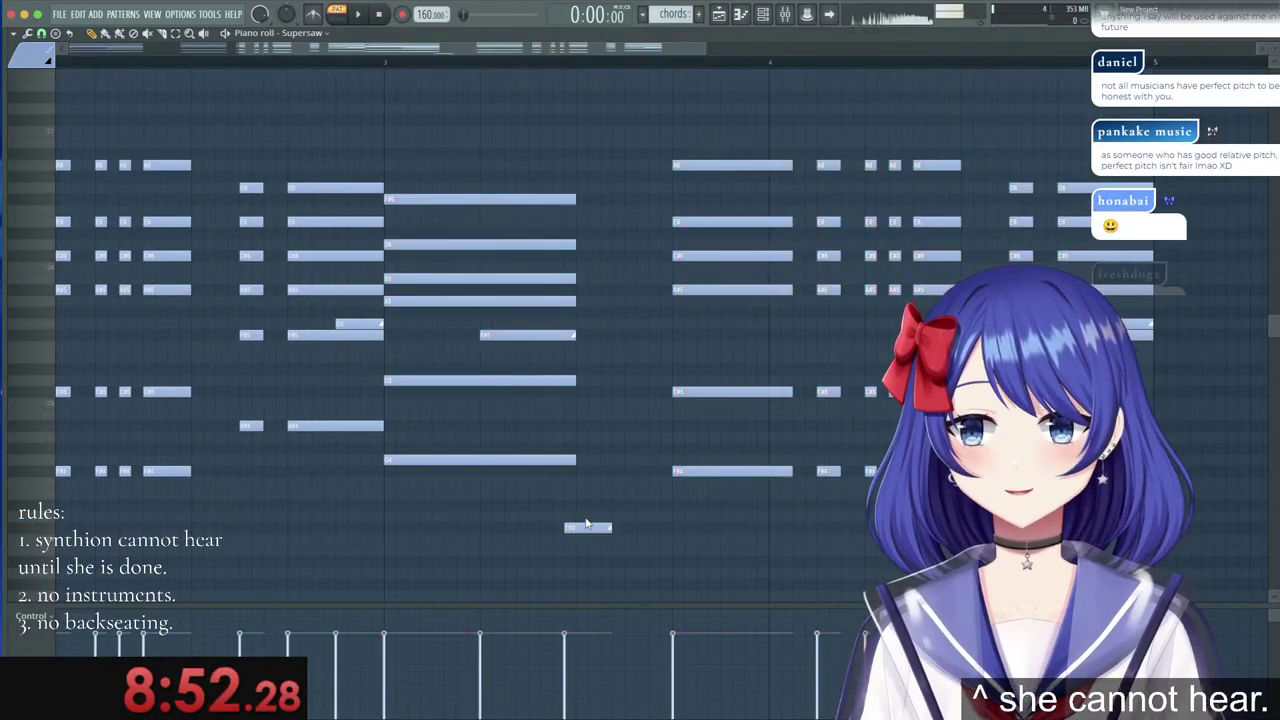
{"action": "right_click", "coordinate": [586, 528]}
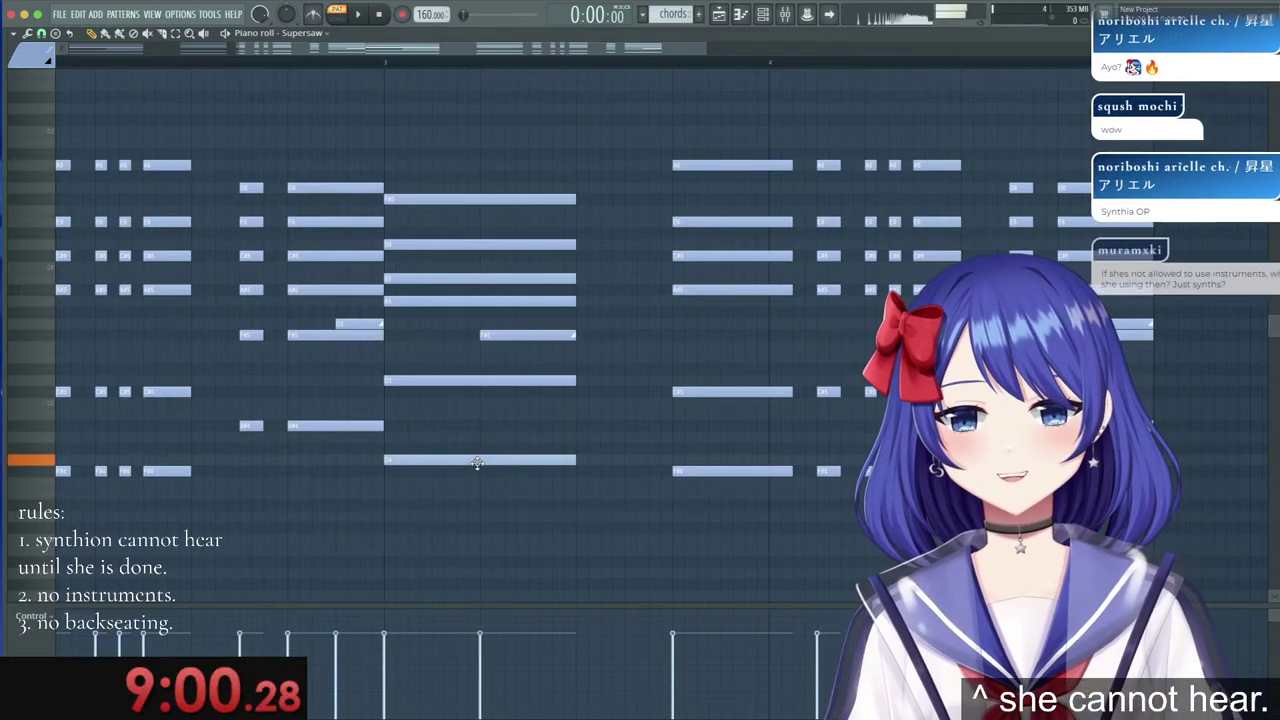
Revoice the first chord of bar 3 by moving its lowest notes to B4 and F#5 and its B5 to C#6.
{"action": "left_click_drag", "start_coordinate": [477, 463], "coordinate": [443, 335]}
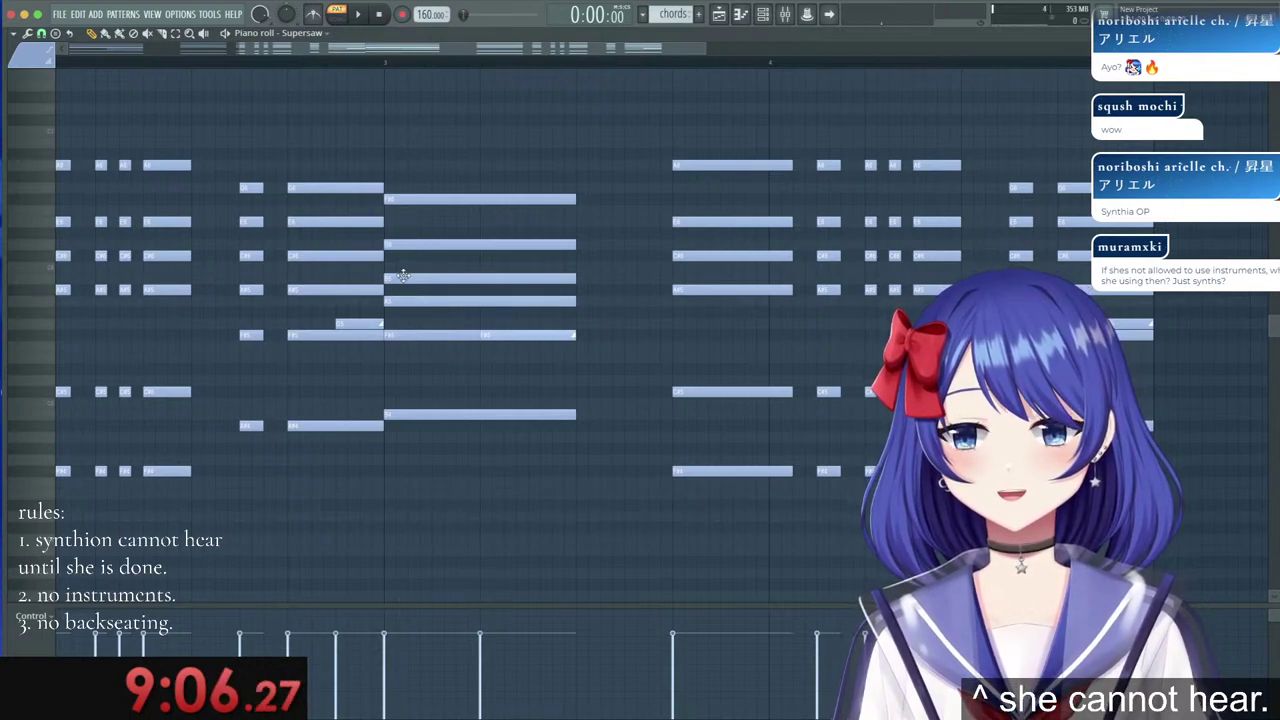
{"action": "left_click_drag", "start_coordinate": [412, 279], "coordinate": [409, 255]}
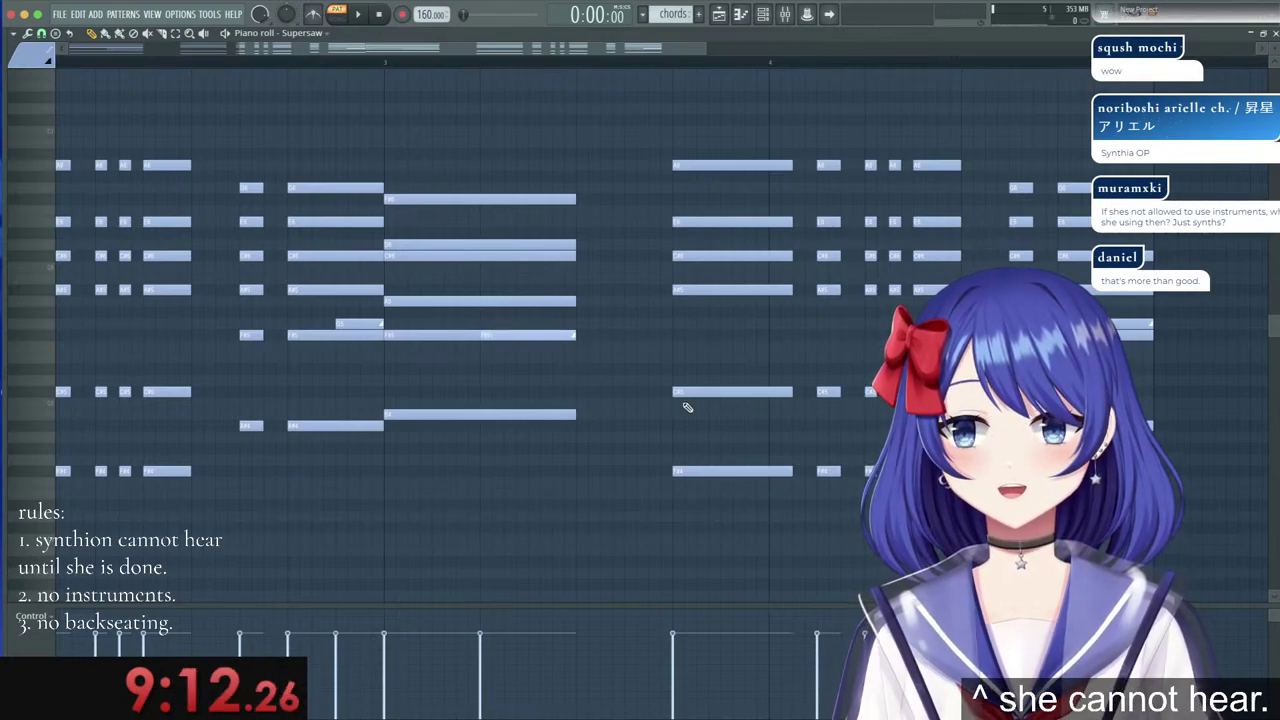
Play the four-bar chord pattern from the start, briefly showing the channel rack.
{"action": "scroll", "coordinate": [471, 63], "scroll_direction": "down", "scroll_amount": 4}
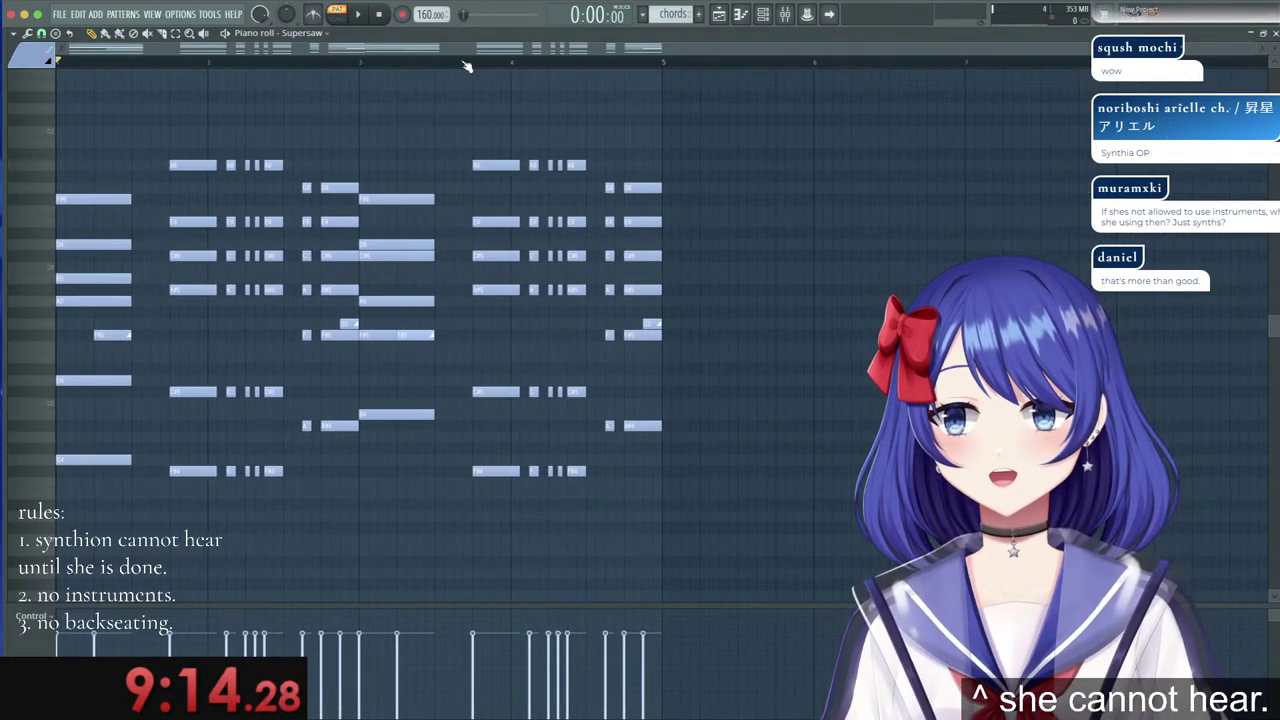
{"action": "key", "text": "F6"}
{"action": "key", "text": "space"}
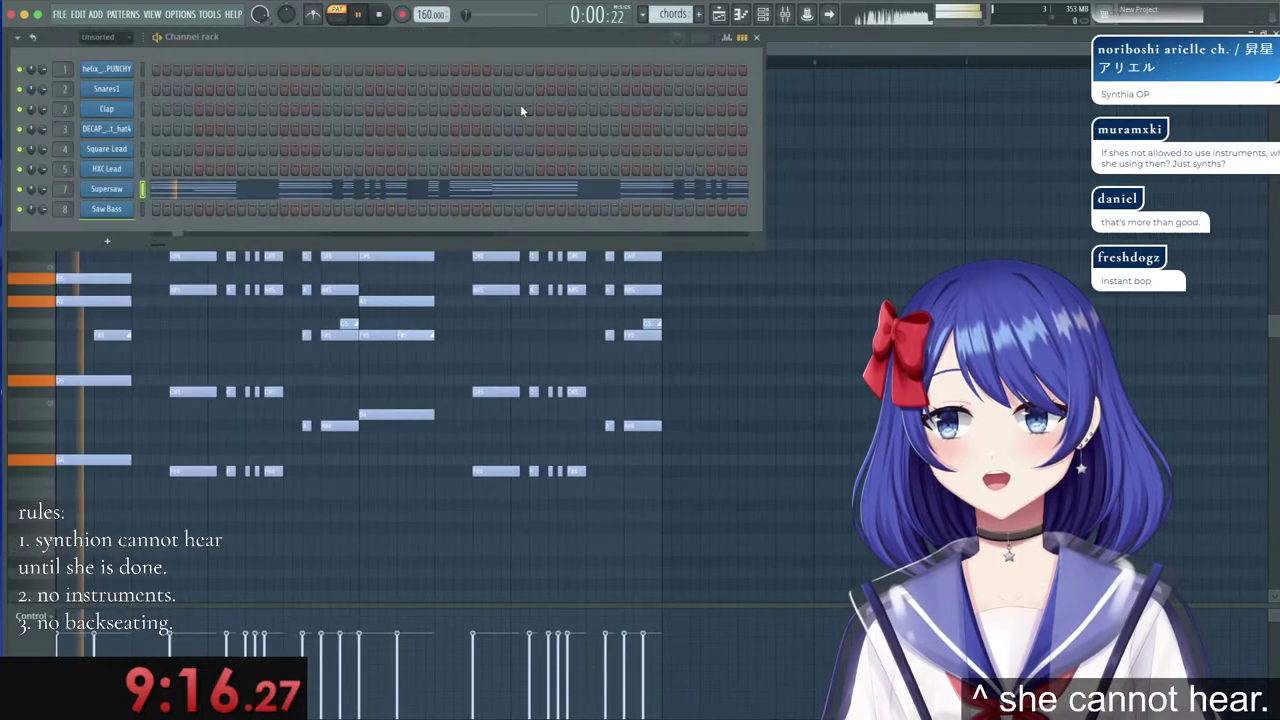
{"action": "key", "text": "F6"}
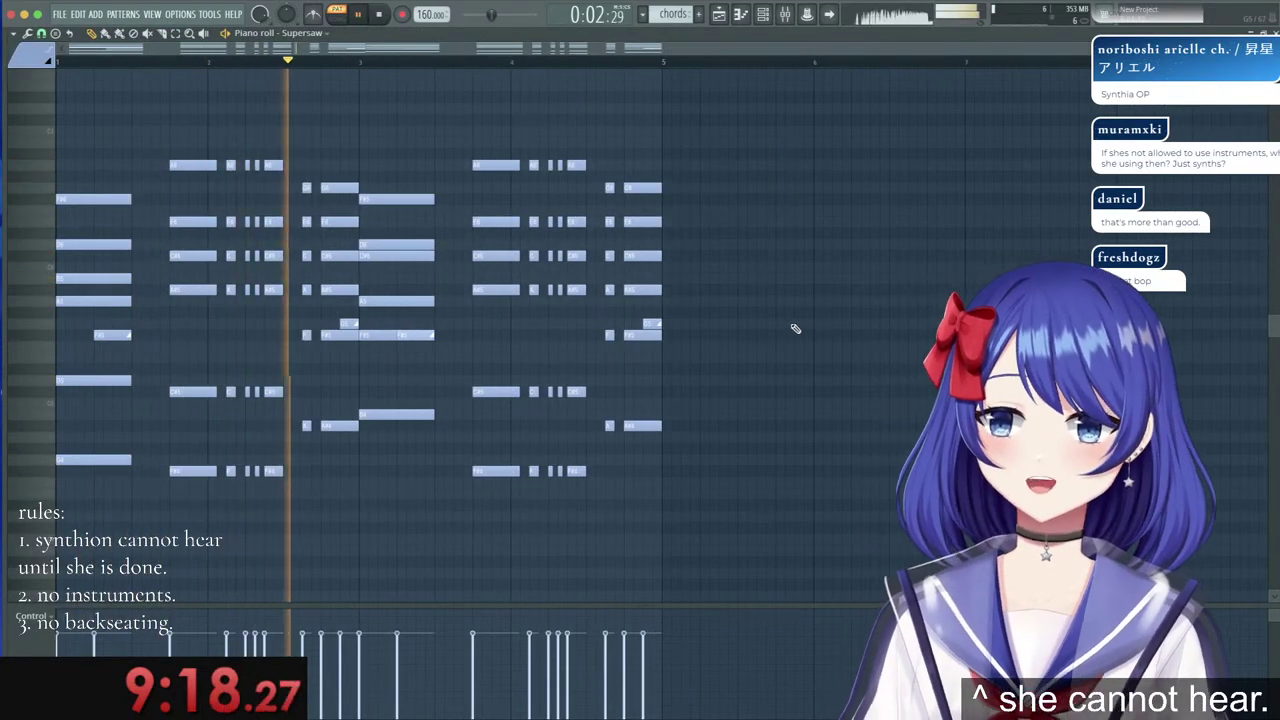
{"action": "key", "text": "space"}
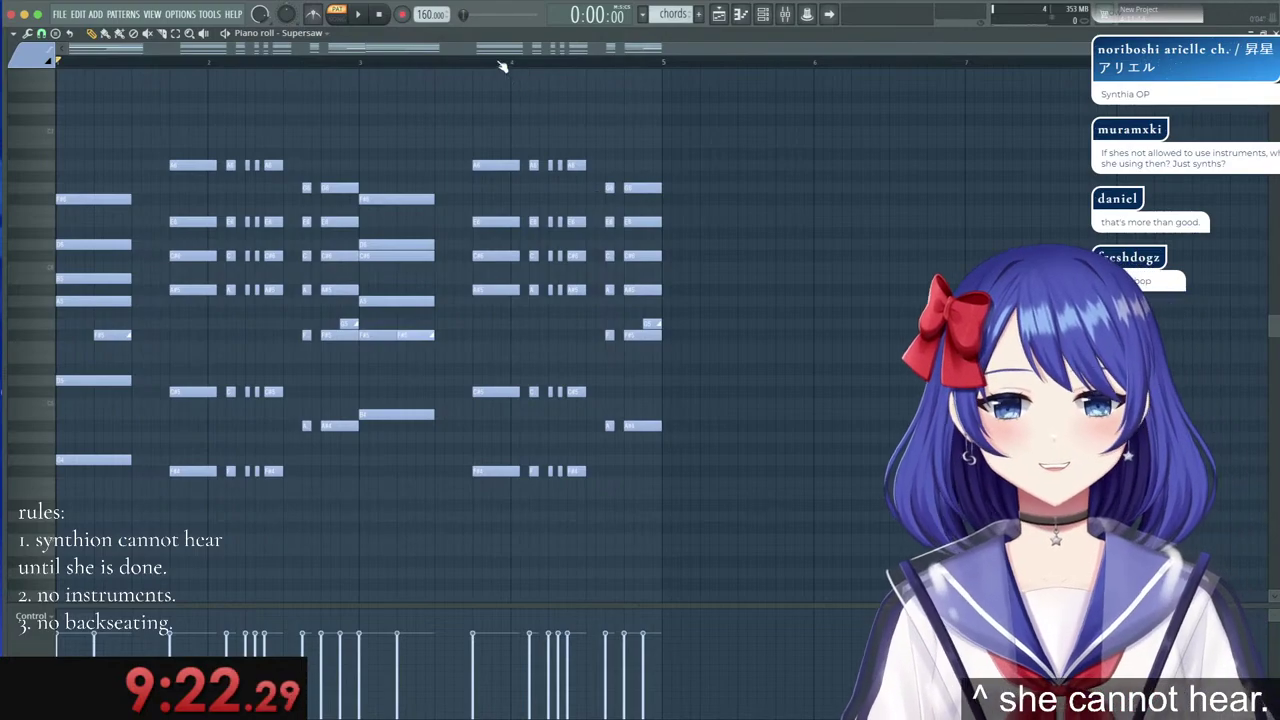
Move the lowest notes of the chords from bar 3 step 13 to bar 4 step 7 to E4, and those of the final two chords to F#4.
{"action": "scroll", "coordinate": [500, 64], "scroll_direction": "up", "scroll_amount": 3}
{"action": "scroll", "coordinate": [500, 67], "scroll_direction": "up", "scroll_amount": 2}
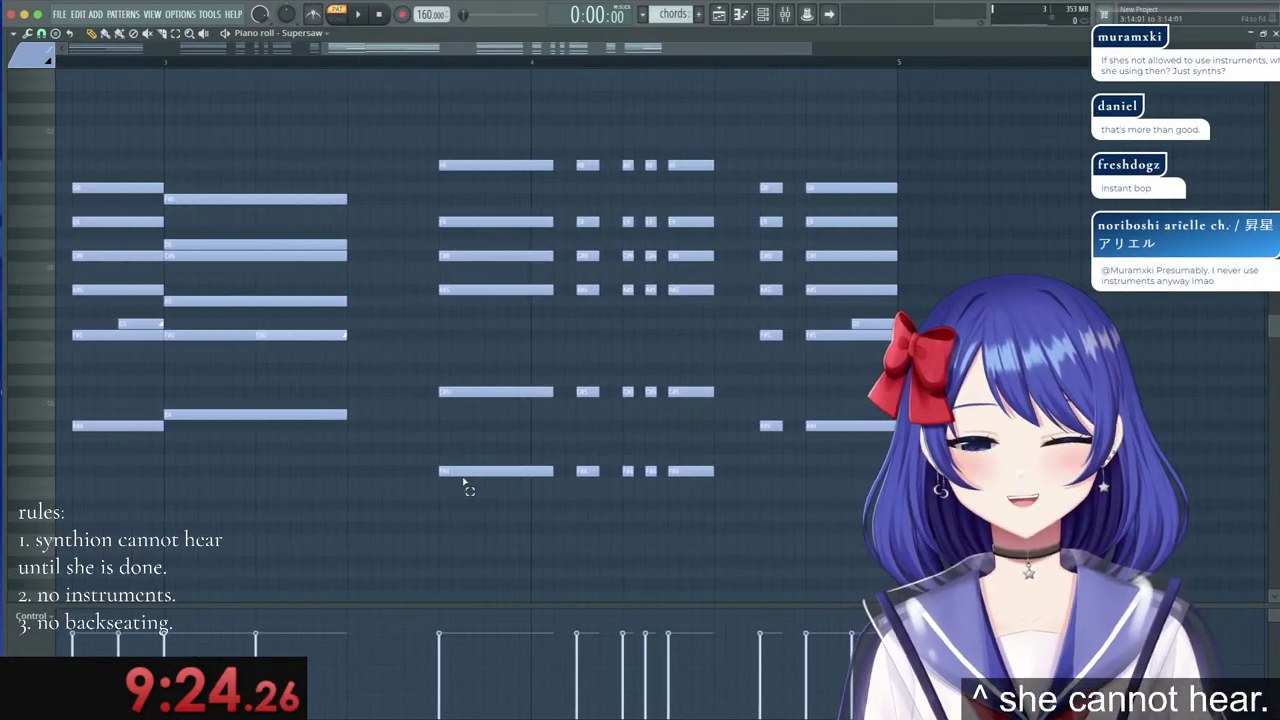
{"action": "left_click_drag", "start_coordinate": [463, 473], "coordinate": [763, 485]}
{"action": "left_click_drag", "start_coordinate": [484, 477], "coordinate": [485, 500]}
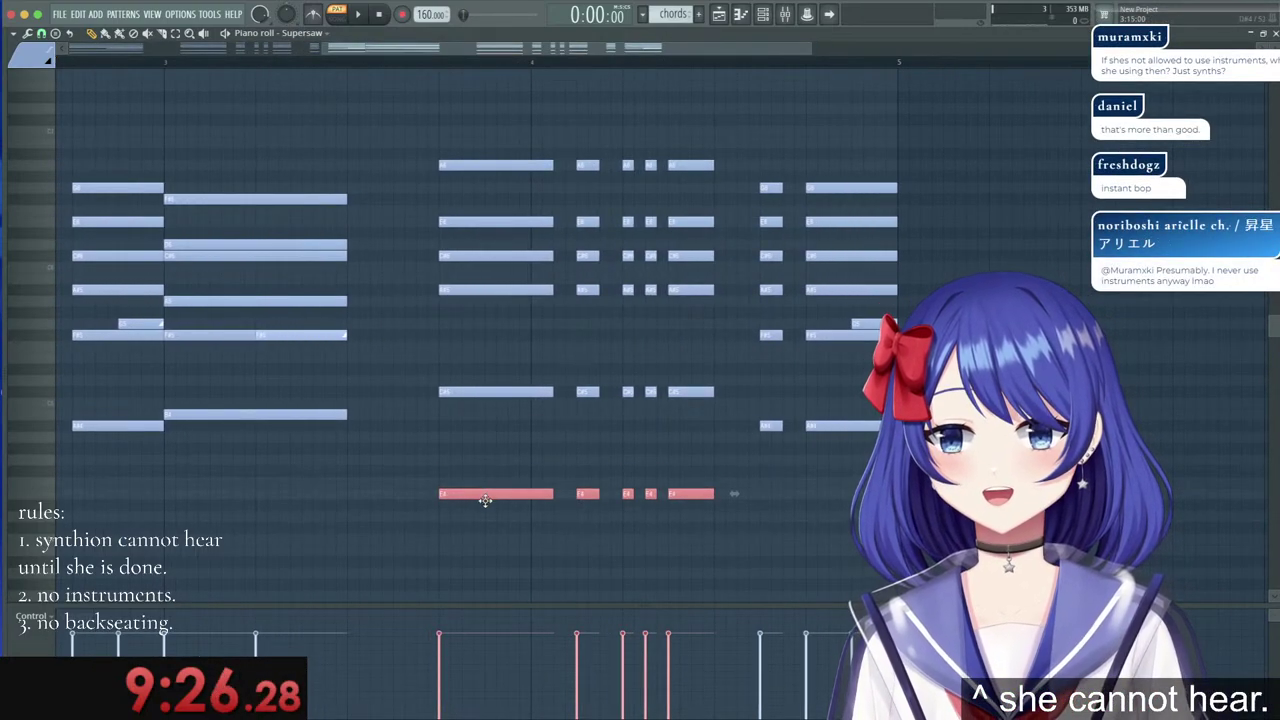
{"action": "left_click_drag", "start_coordinate": [746, 413], "coordinate": [845, 441]}
{"action": "left_click_drag", "start_coordinate": [831, 430], "coordinate": [828, 476]}
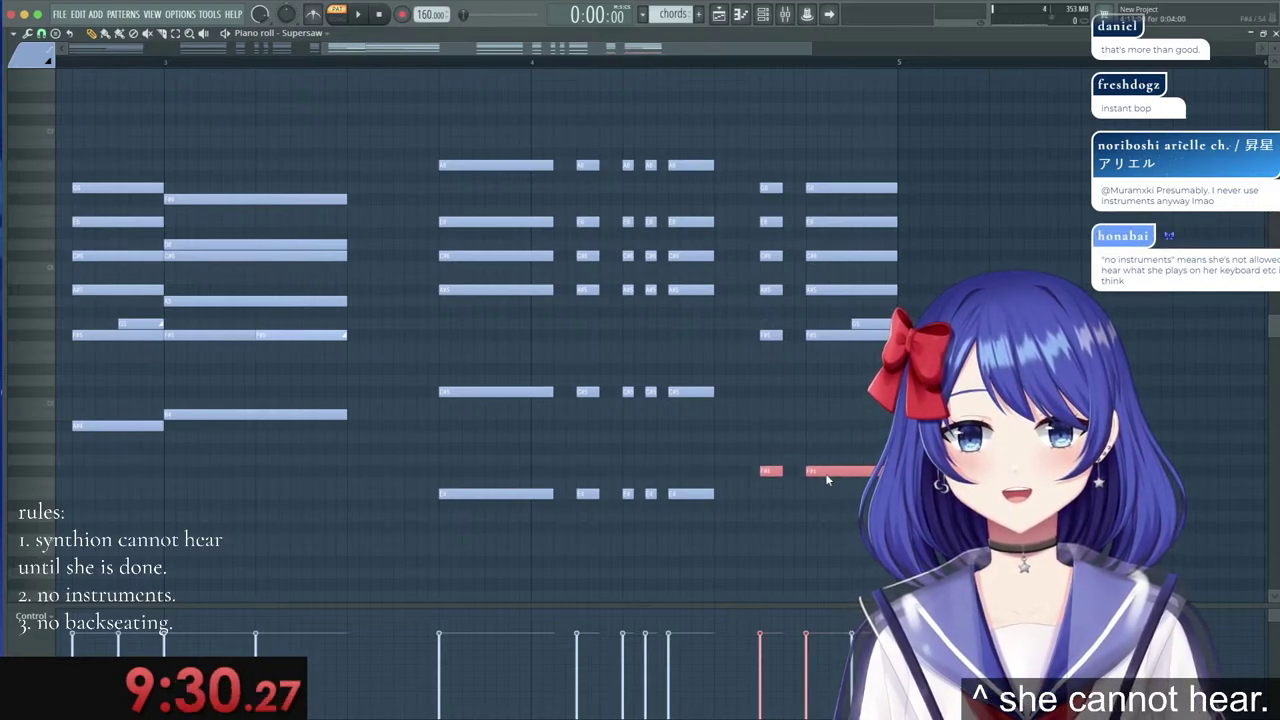
Revoice the chords from bar 3 step 13 to bar 4 step 7 by moving C#5 to B4, A#5 to G#5, C#6 to B5 and the top note to F#6.
{"action": "left_click_drag", "start_coordinate": [706, 378], "coordinate": [472, 414]}
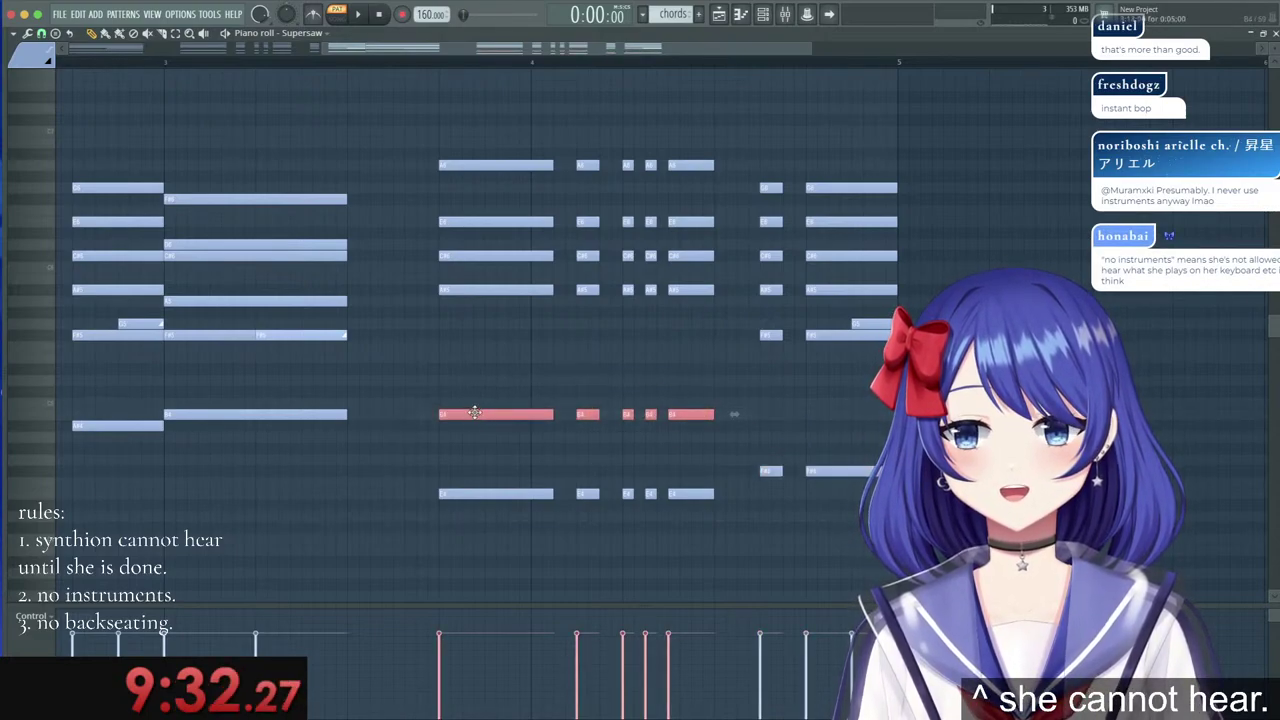
{"action": "left_click", "coordinate": [450, 291]}
{"action": "left_click_drag", "start_coordinate": [452, 295], "coordinate": [697, 312]}
{"action": "left_click_drag", "start_coordinate": [503, 250], "coordinate": [700, 289]}
{"action": "left_click_drag", "start_coordinate": [697, 208], "coordinate": [494, 220]}
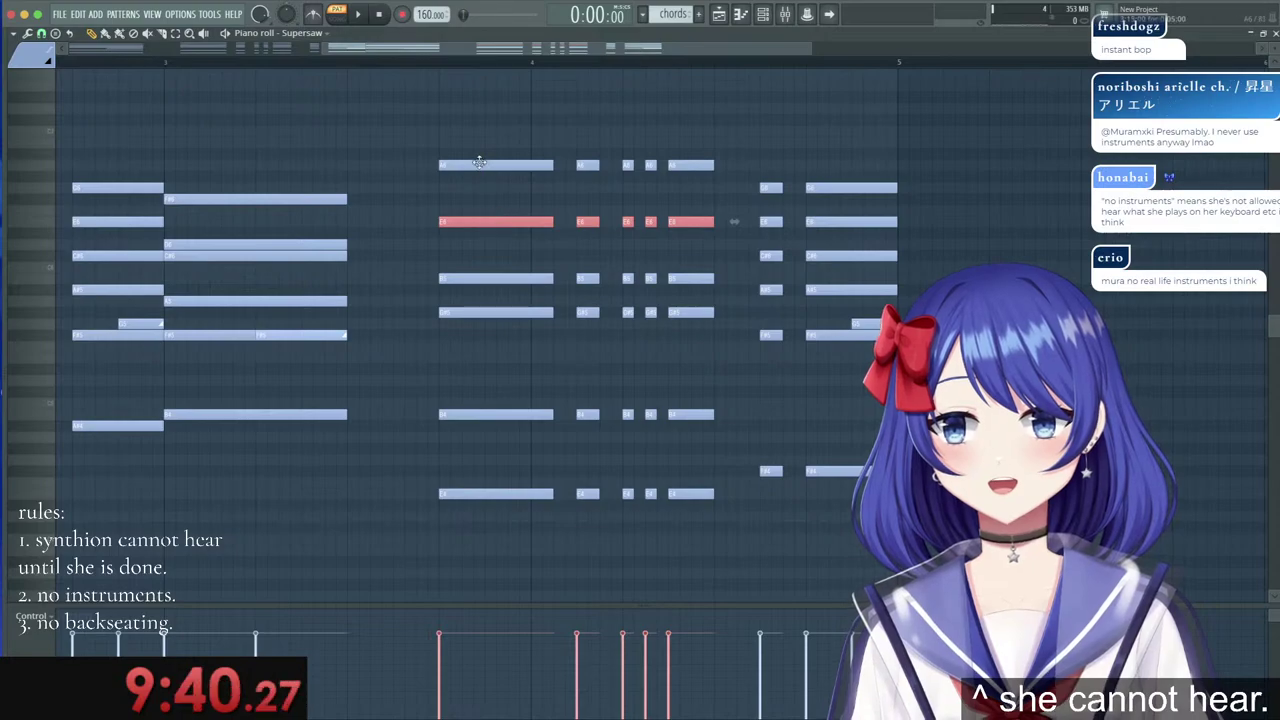
{"action": "left_click_drag", "start_coordinate": [478, 160], "coordinate": [688, 200]}
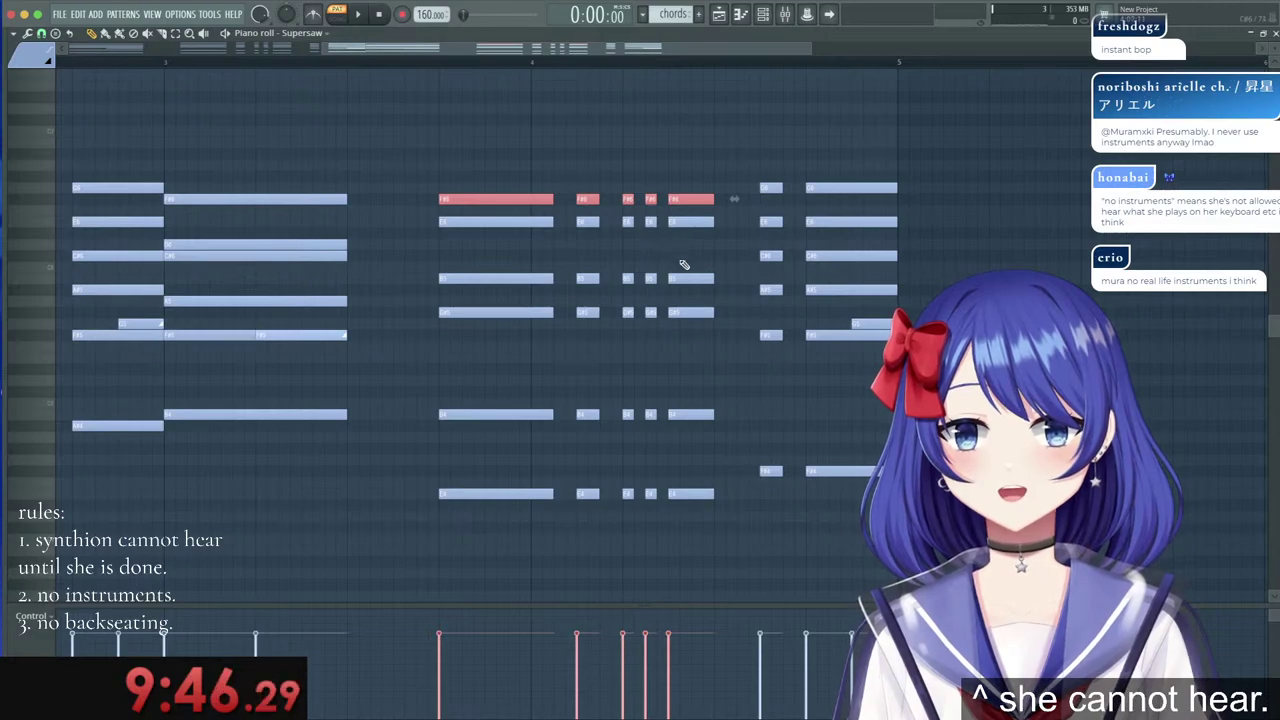
Revoice bar 4's last two chords with D5, A5, D6 and F#6, set the short chord's top note to E6, and lower the slide note to F#5.
{"action": "left_click_drag", "start_coordinate": [877, 338], "coordinate": [770, 386]}
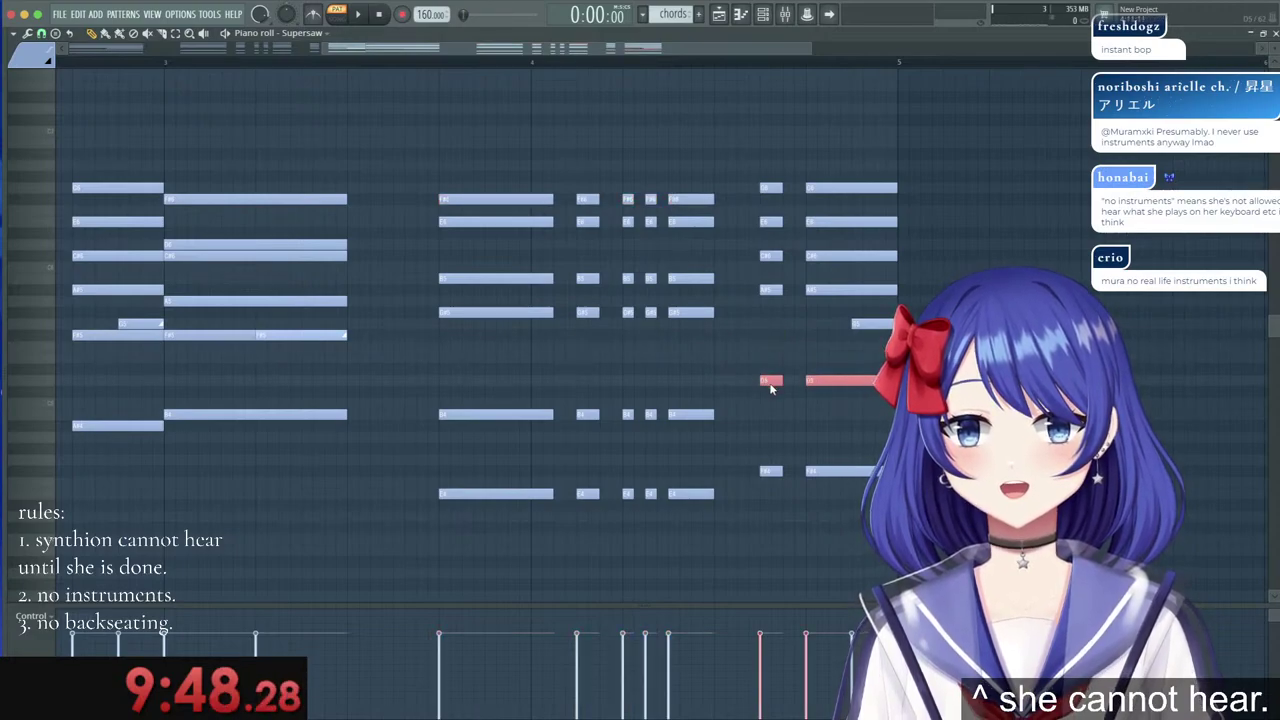
{"action": "left_click_drag", "start_coordinate": [767, 291], "coordinate": [865, 304]}
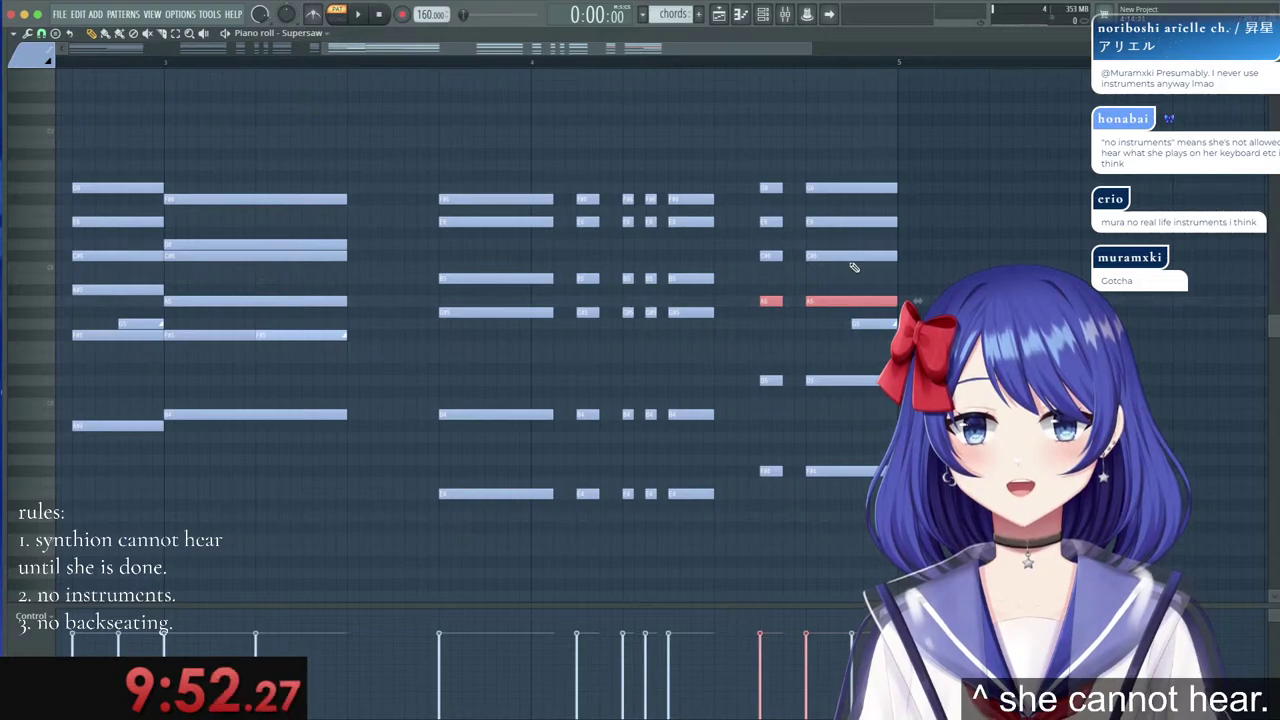
{"action": "left_click_drag", "start_coordinate": [852, 227], "coordinate": [771, 246]}
{"action": "left_click_drag", "start_coordinate": [772, 188], "coordinate": [856, 197]}
{"action": "left_click", "coordinate": [835, 164]}
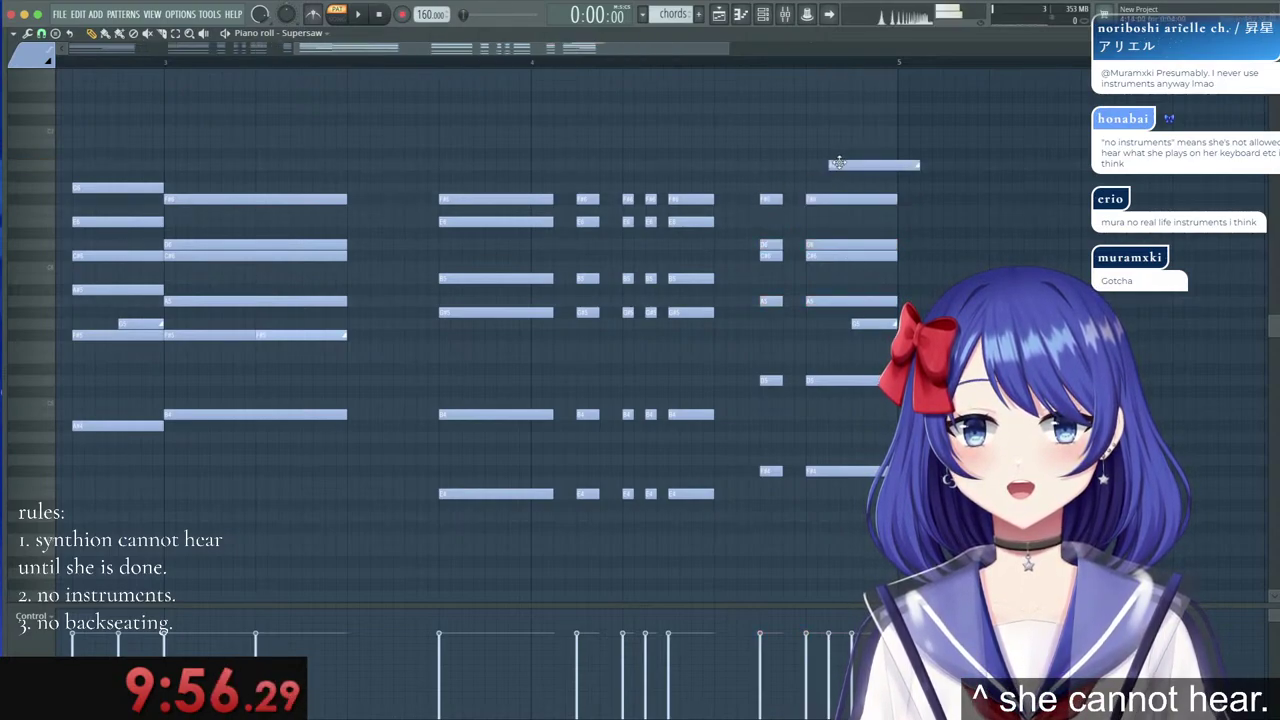
{"action": "right_click", "coordinate": [841, 165]}
{"action": "left_click_drag", "start_coordinate": [770, 199], "coordinate": [770, 222]}
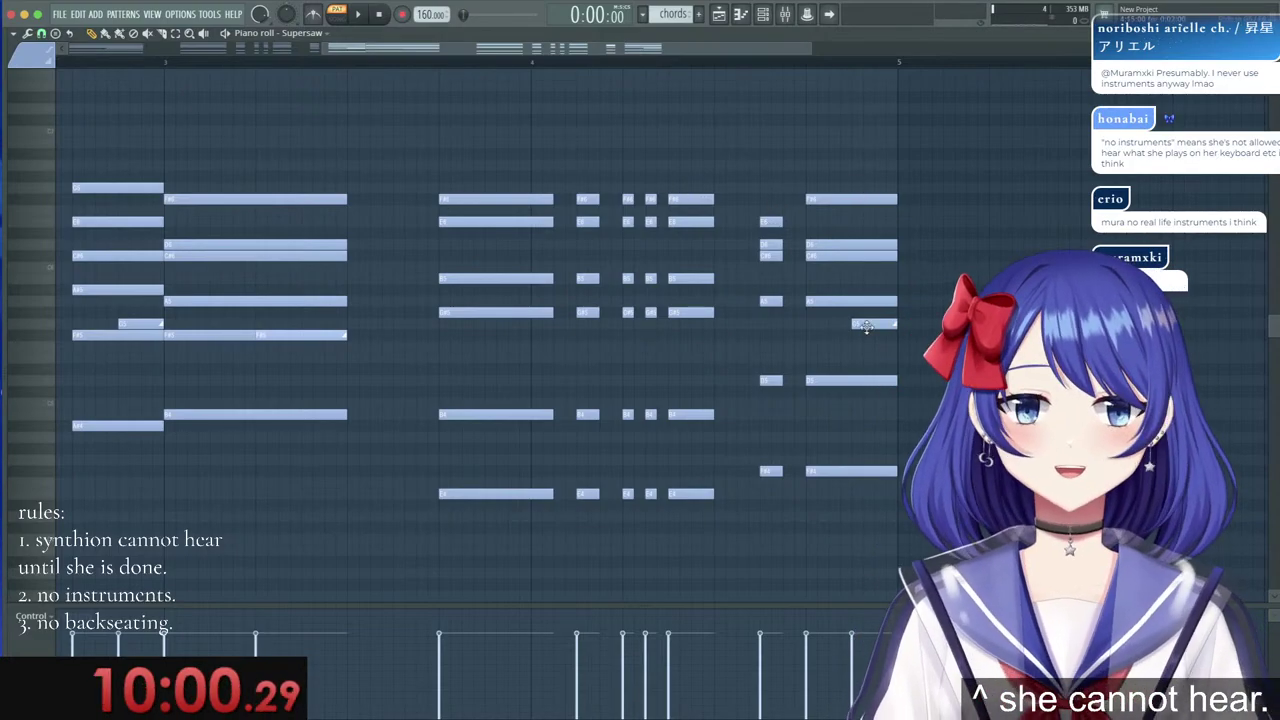
Play back the revoiced four-bar progression and restart it briefly from the beginning.
{"action": "key", "text": "space"}
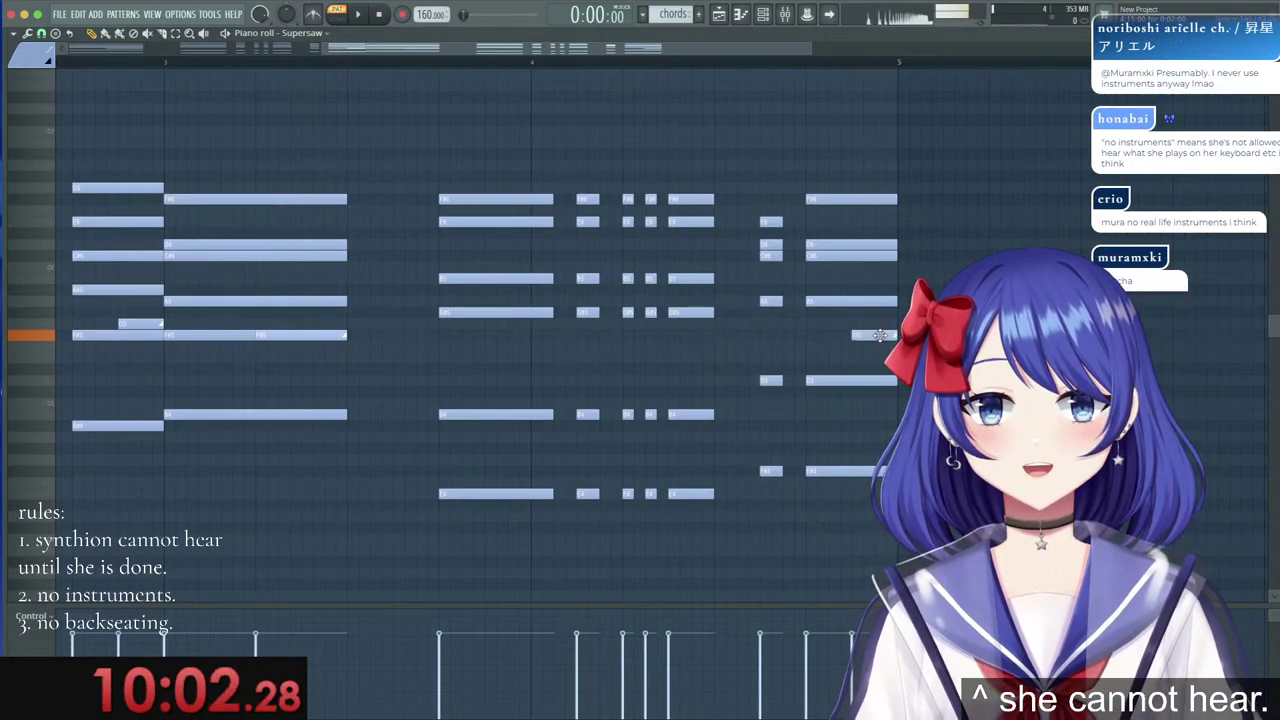
{"action": "scroll", "coordinate": [623, 57], "scroll_direction": "down", "scroll_amount": 3}
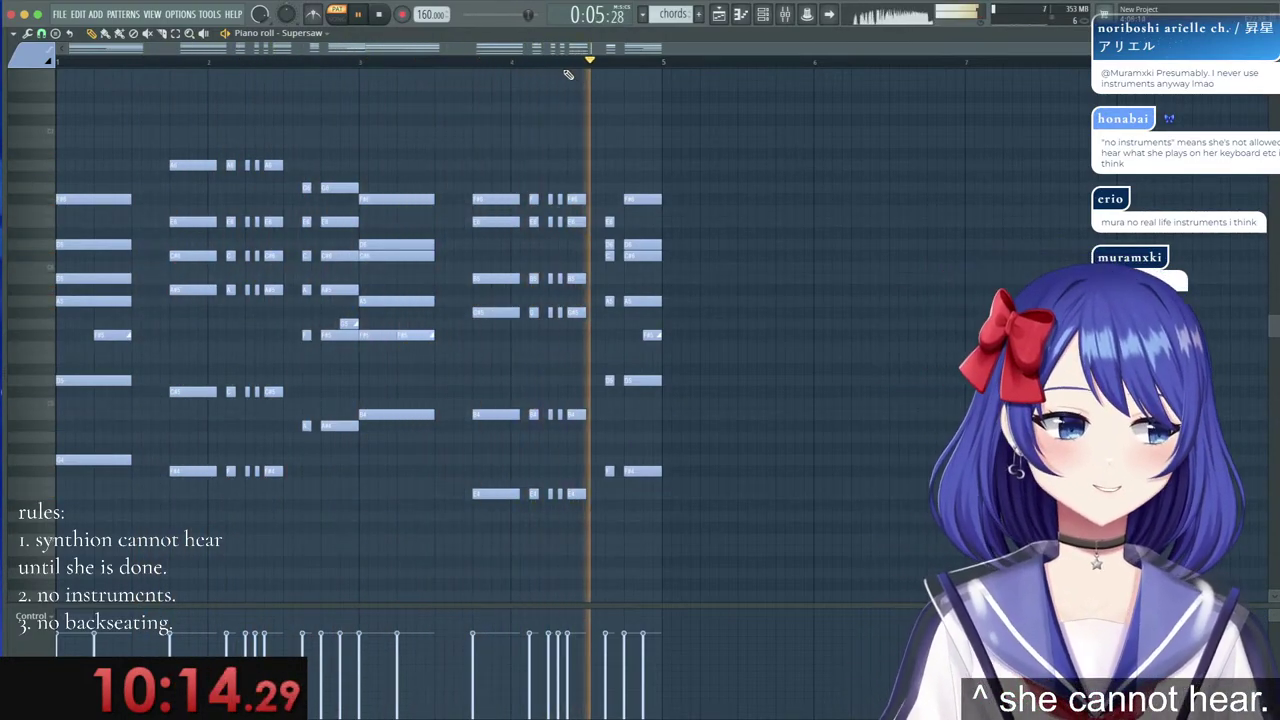
{"action": "key", "text": "space"}
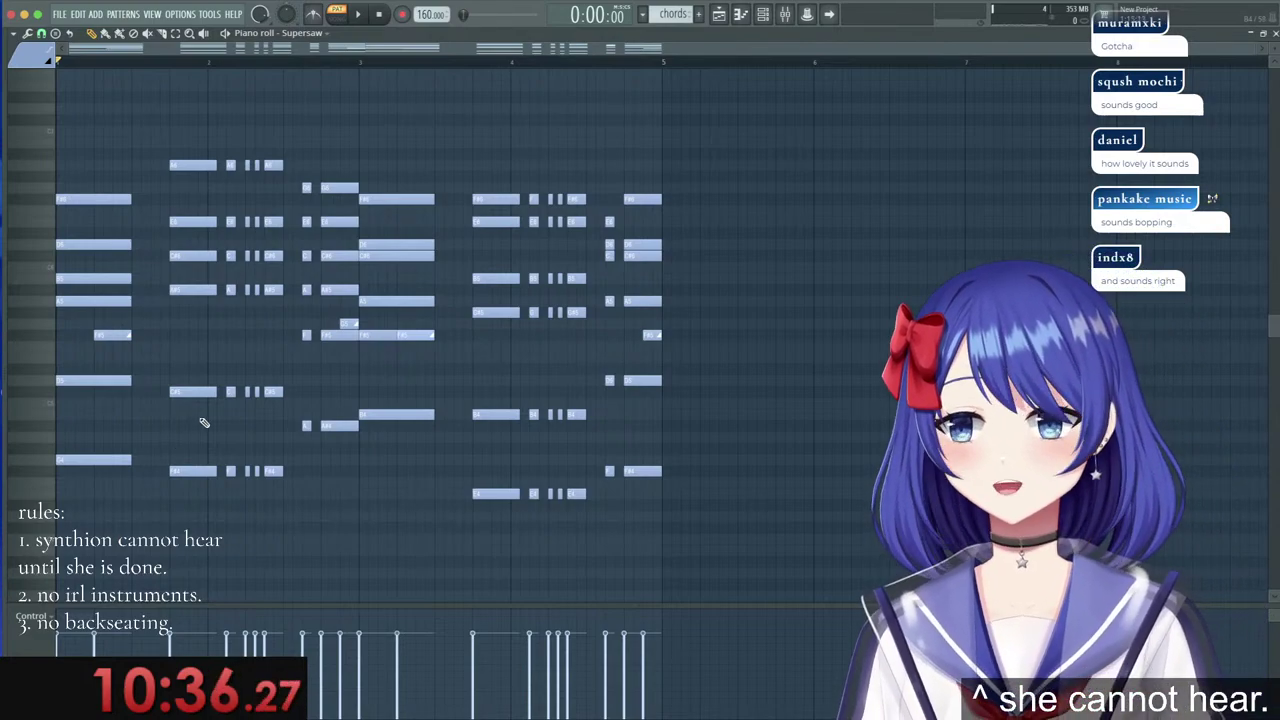
{"action": "key", "text": "space"}
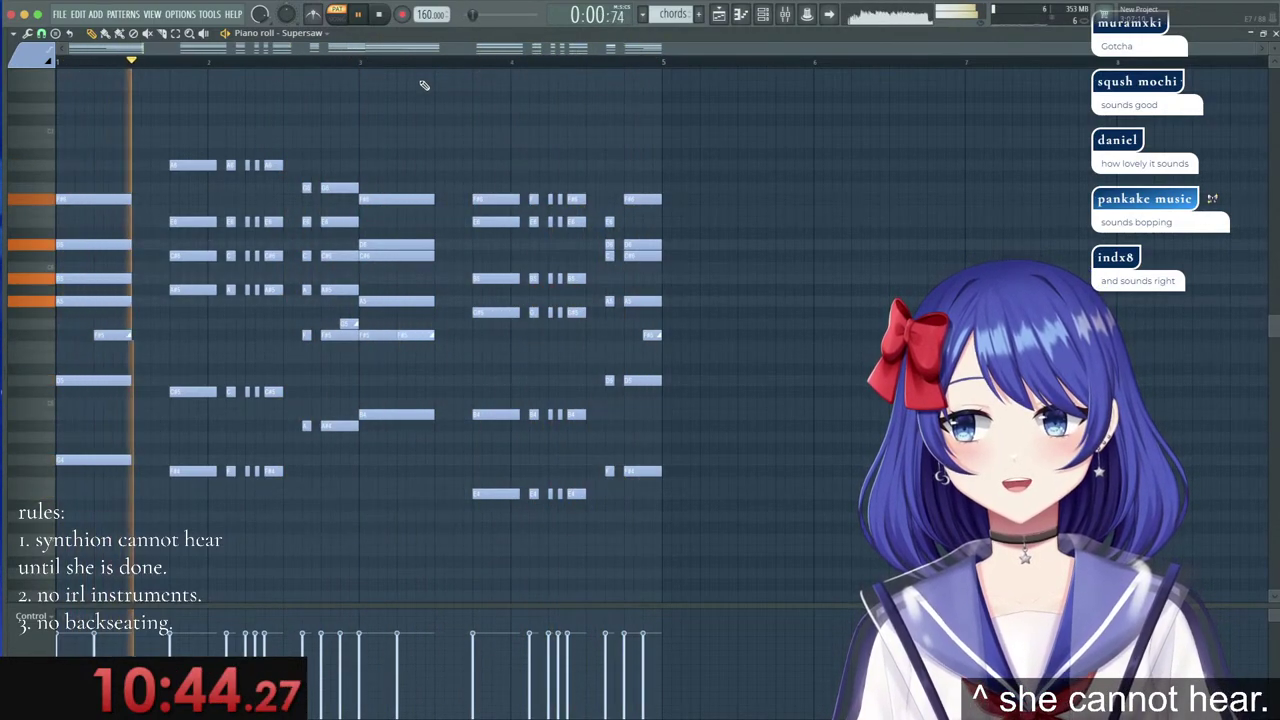
{"action": "key", "text": "space"}
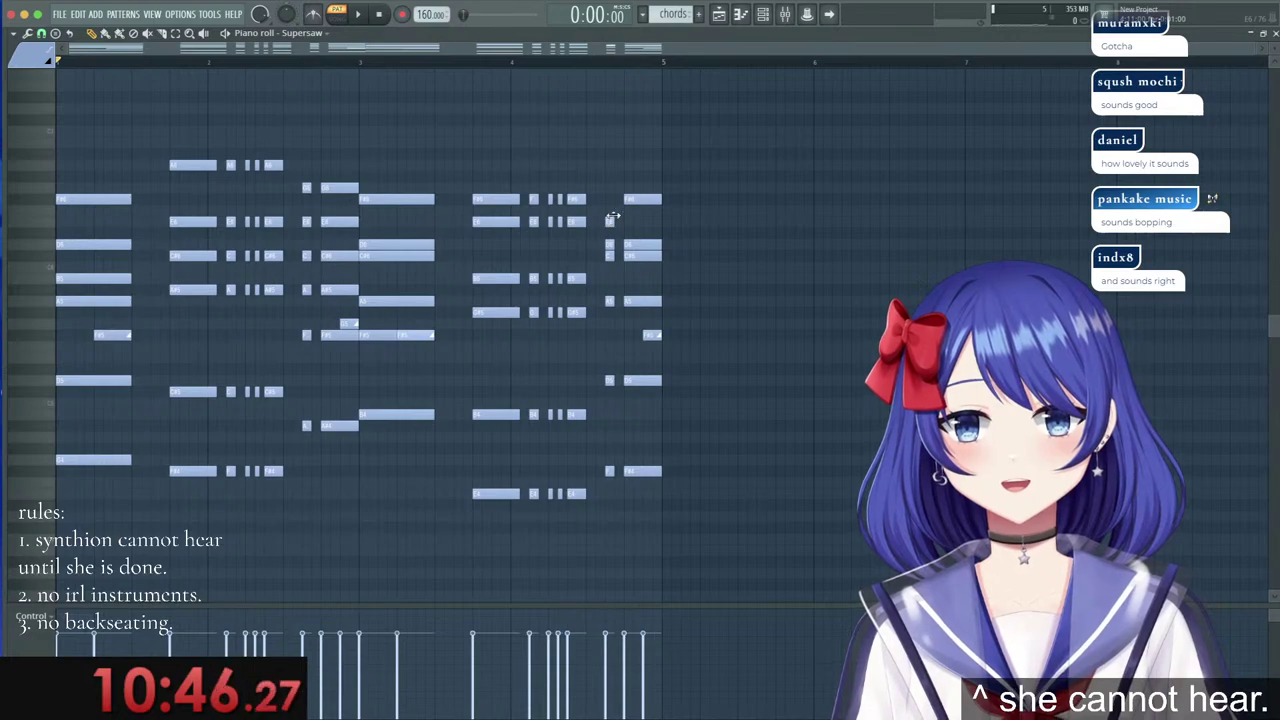
Move the top note of bar 4's short chord to F#5, the final chord's to E6, and the preceding five chords' F#6 notes to D6.
{"action": "left_click_drag", "start_coordinate": [640, 202], "coordinate": [609, 345]}
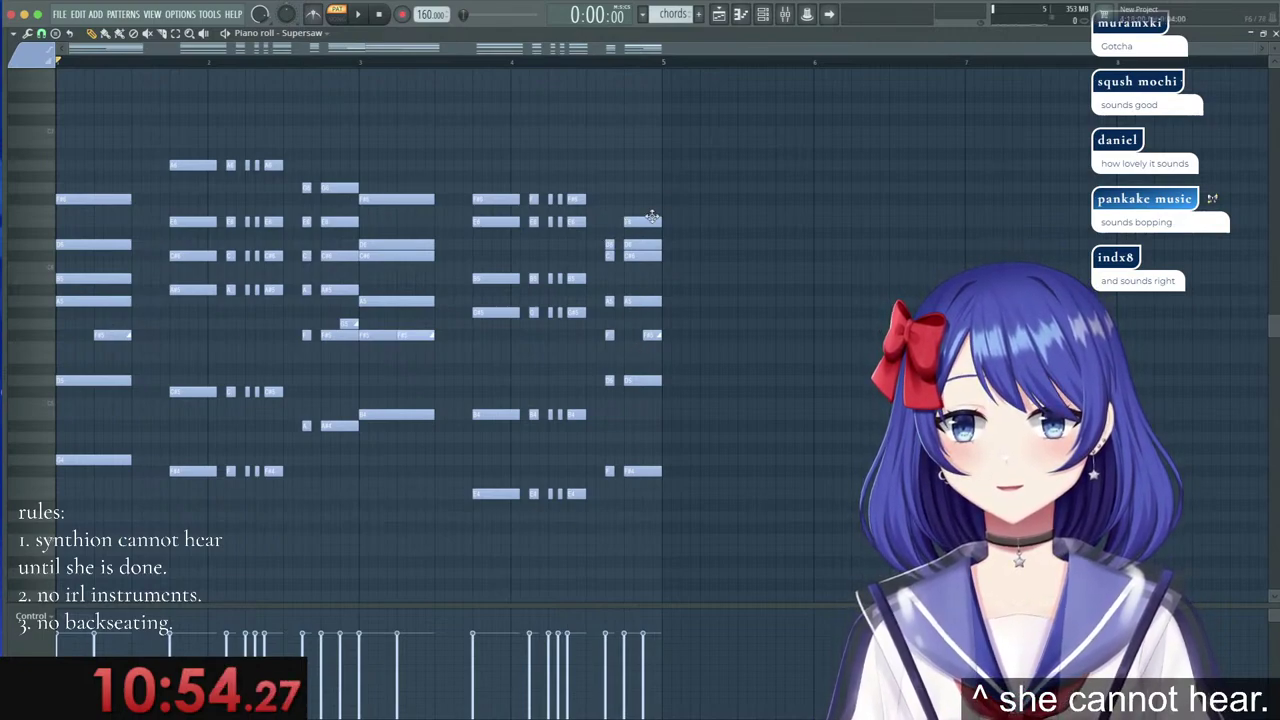
{"action": "left_click", "coordinate": [356, 64]}
{"action": "left_click_drag", "start_coordinate": [502, 210], "coordinate": [578, 249]}
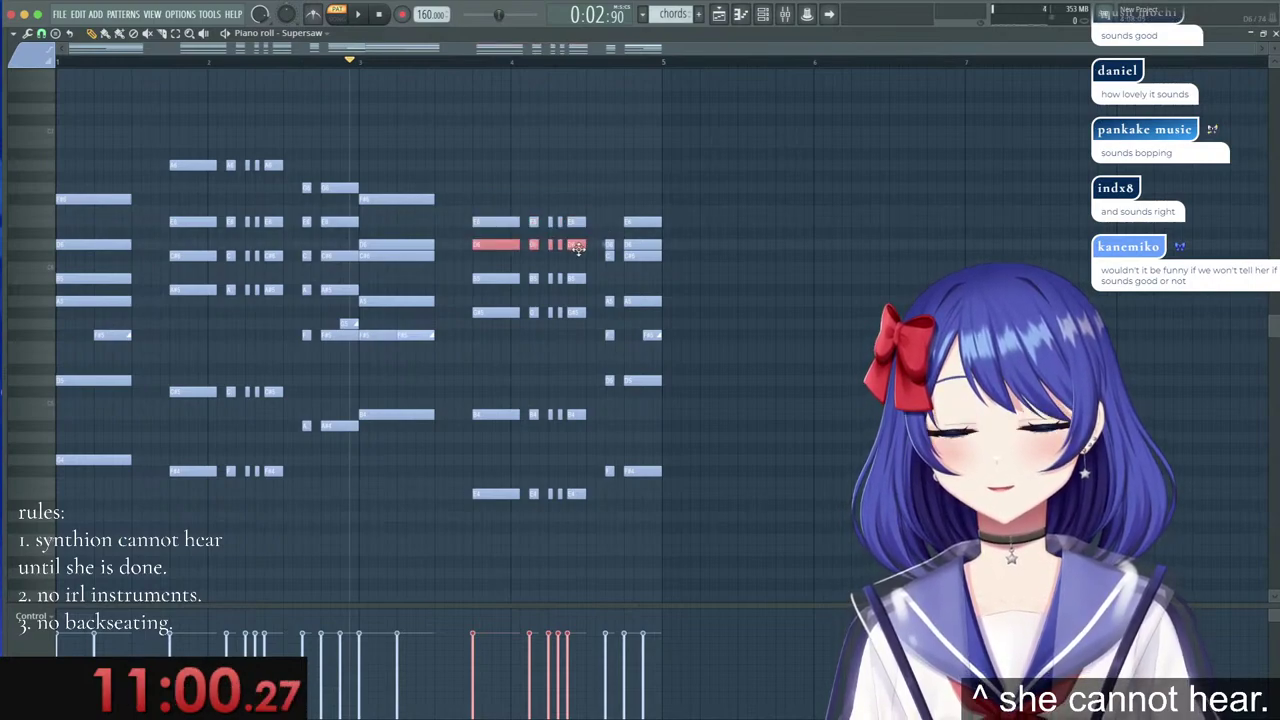
Cue the playhead to the start of bar 3 and to the chord on step 13 of that bar.
{"action": "scroll", "coordinate": [508, 60], "scroll_direction": "up", "scroll_amount": 2}
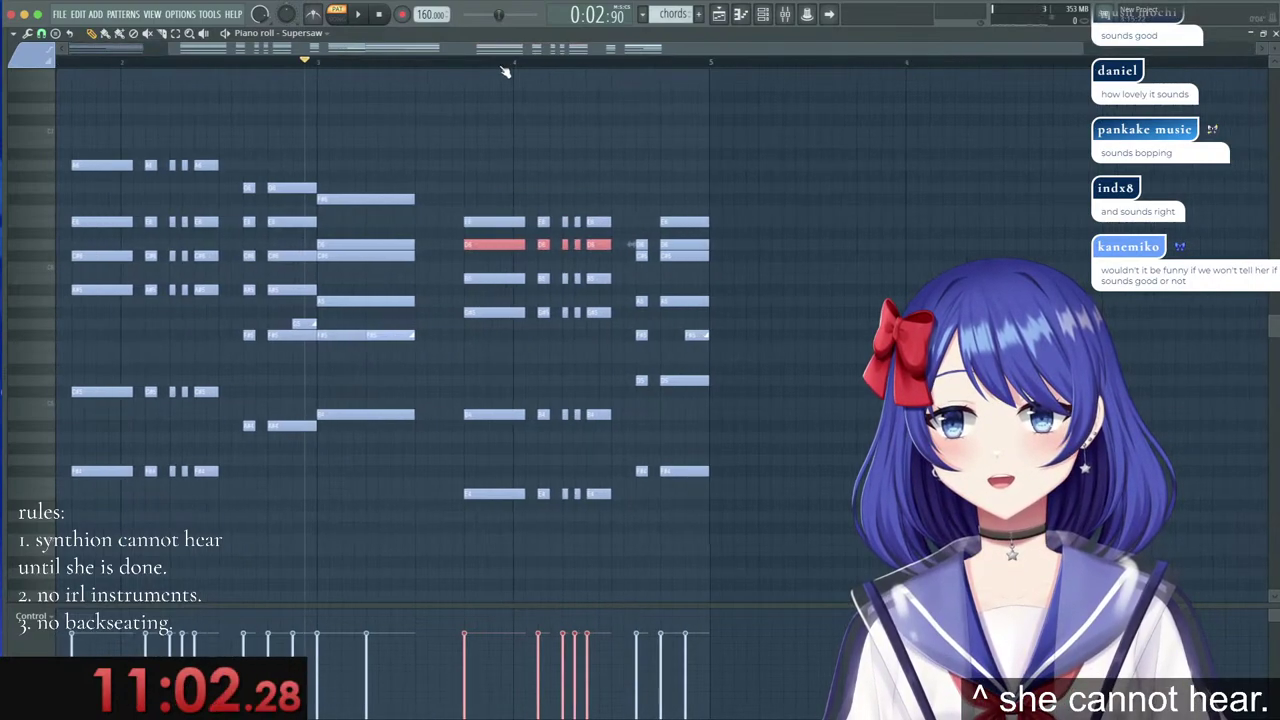
{"action": "left_click", "coordinate": [320, 60]}
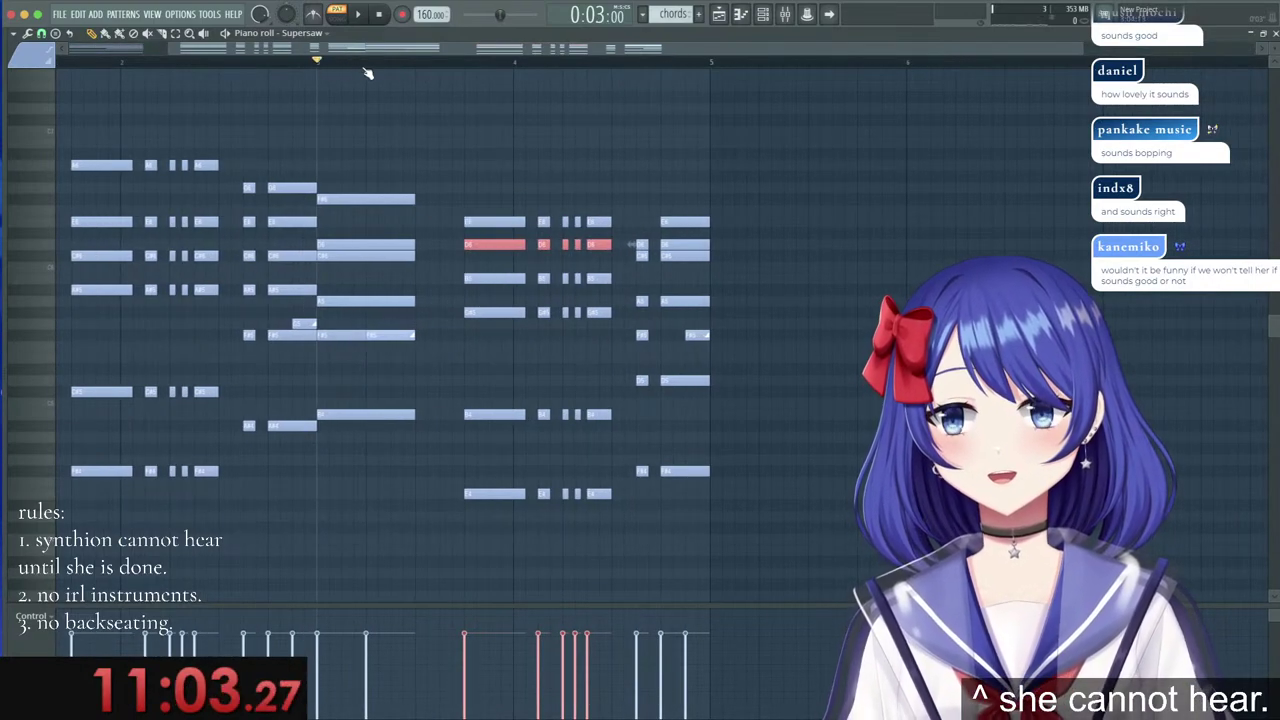
{"action": "left_click", "coordinate": [464, 62]}
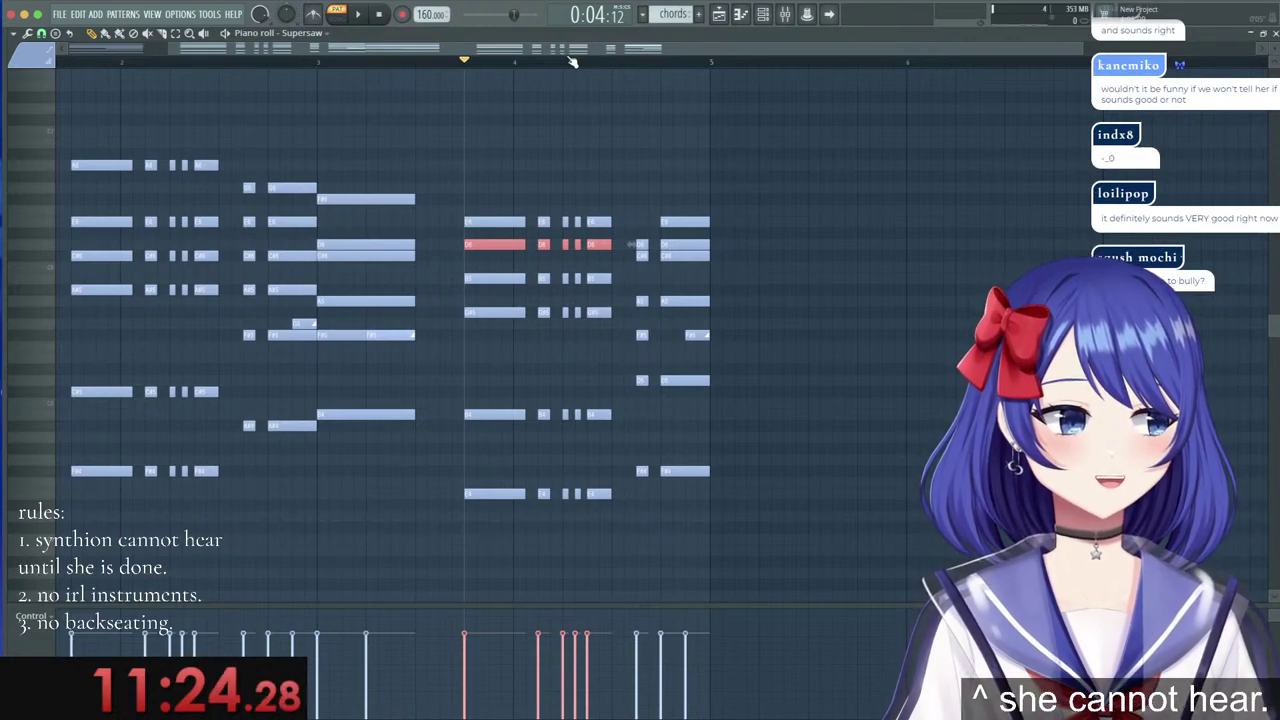
{"action": "scroll", "coordinate": [468, 60], "scroll_direction": "down", "scroll_amount": 3}
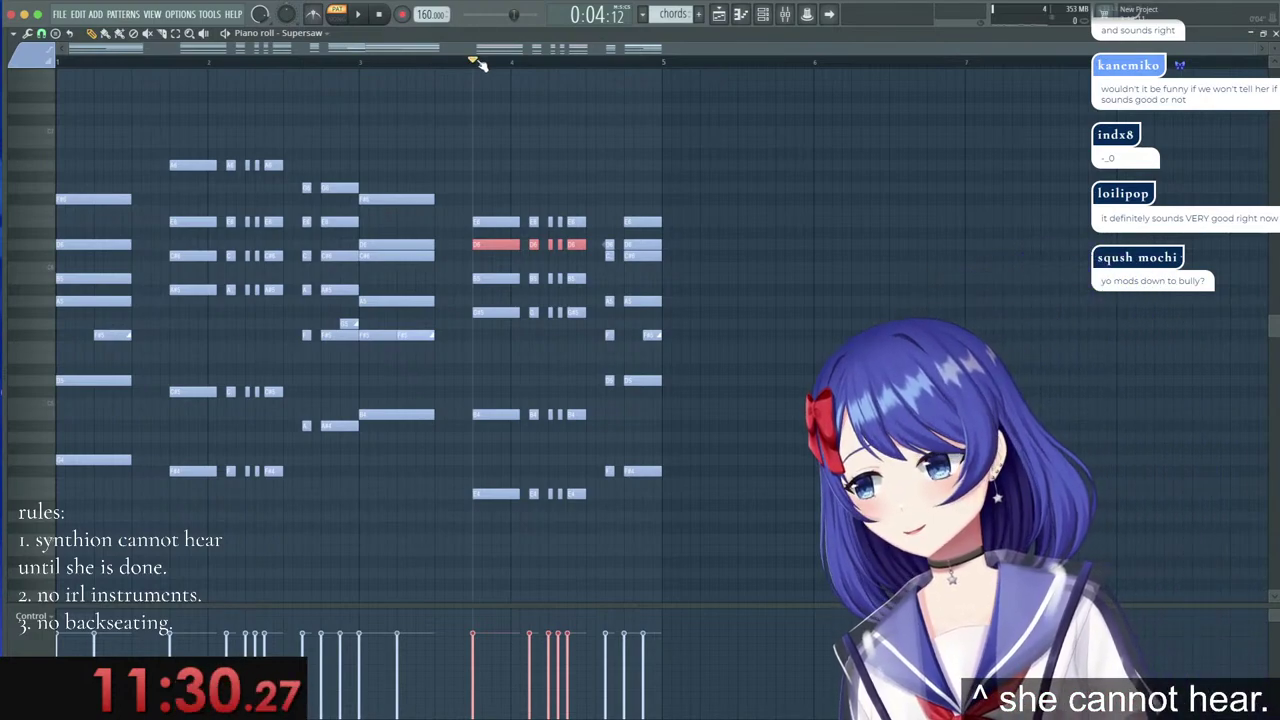
Play back the revised chord progression from the cued point and bring up the Supersaw channel's notes again.
{"action": "key", "text": "space"}
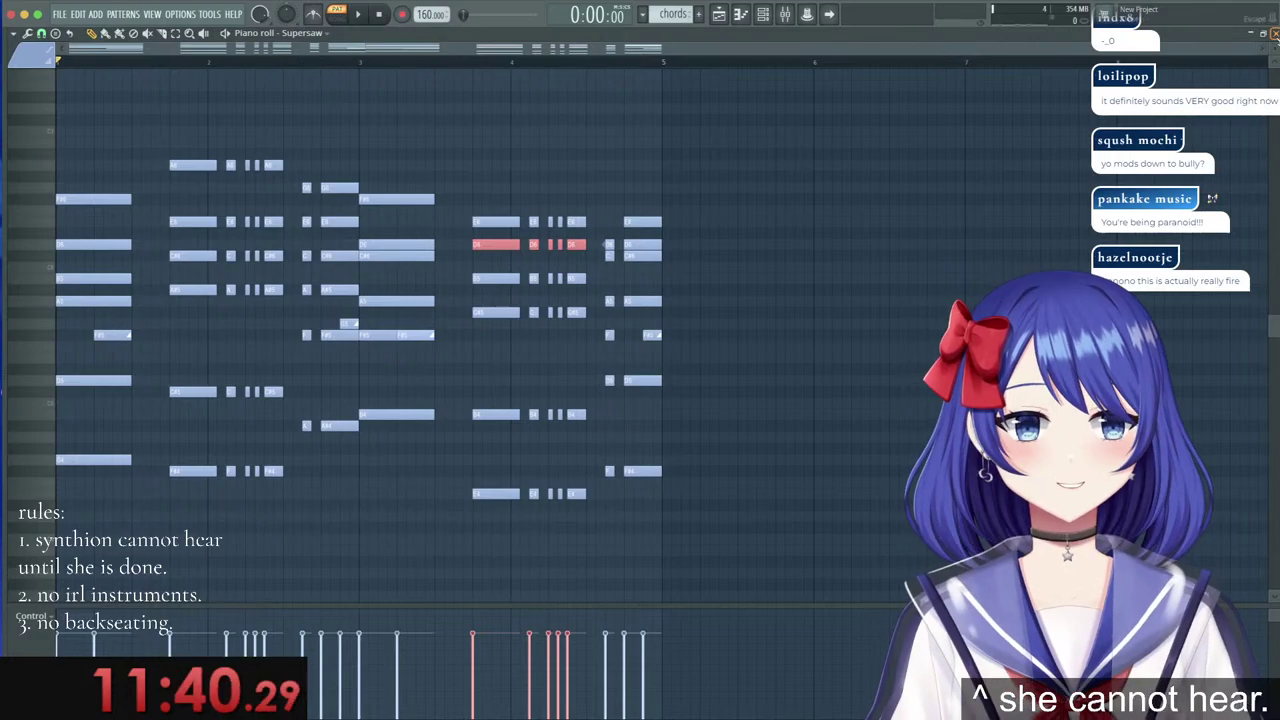
{"action": "left_click", "coordinate": [1275, 33]}
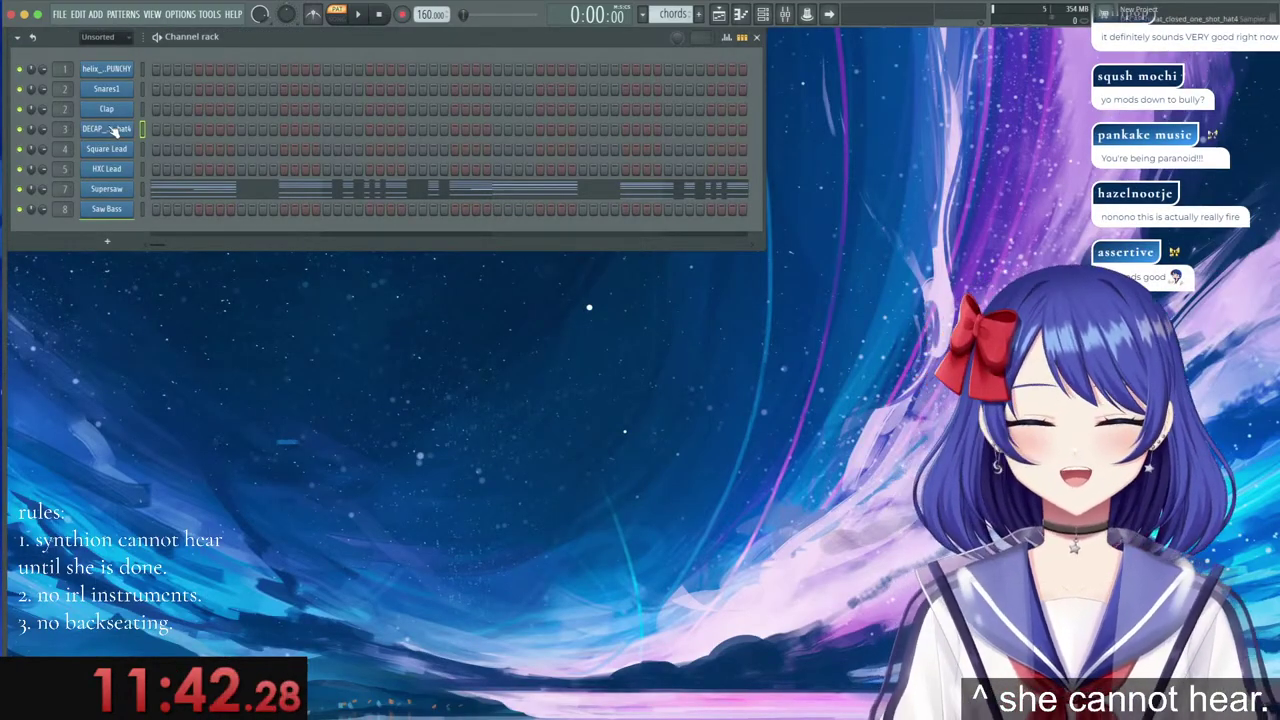
{"action": "left_click", "coordinate": [143, 189]}
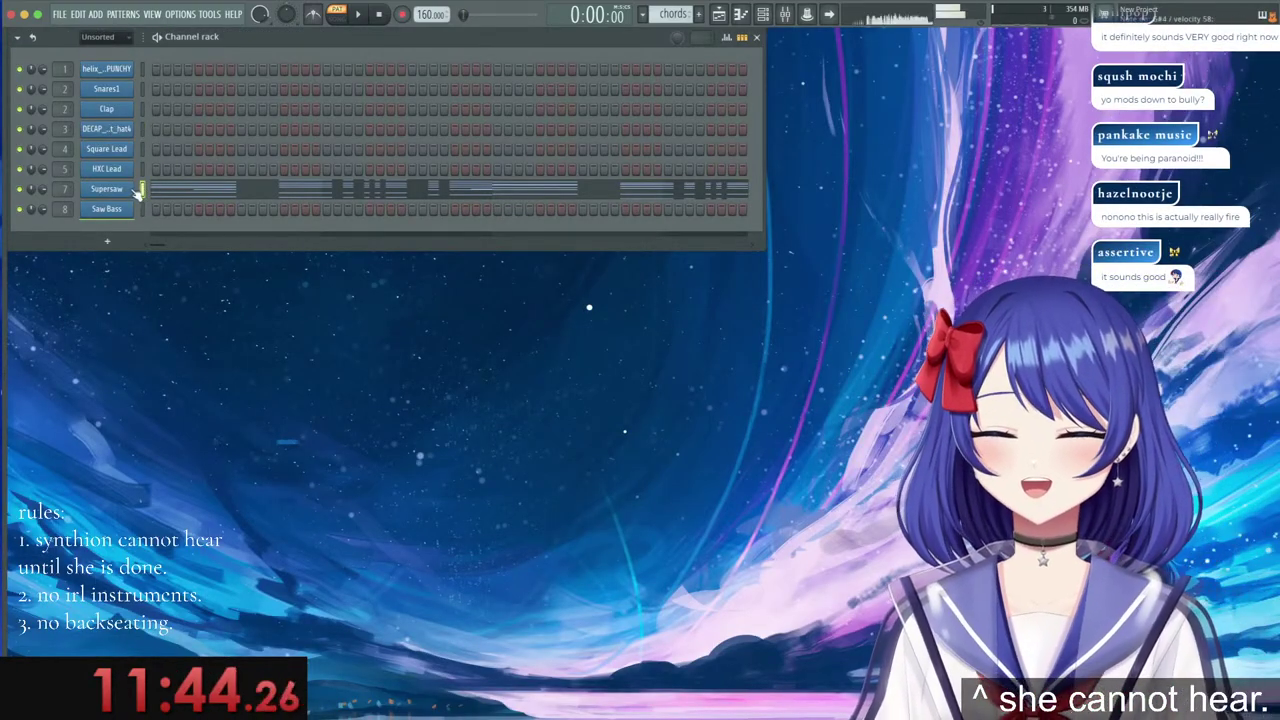
{"action": "left_click", "coordinate": [176, 191]}
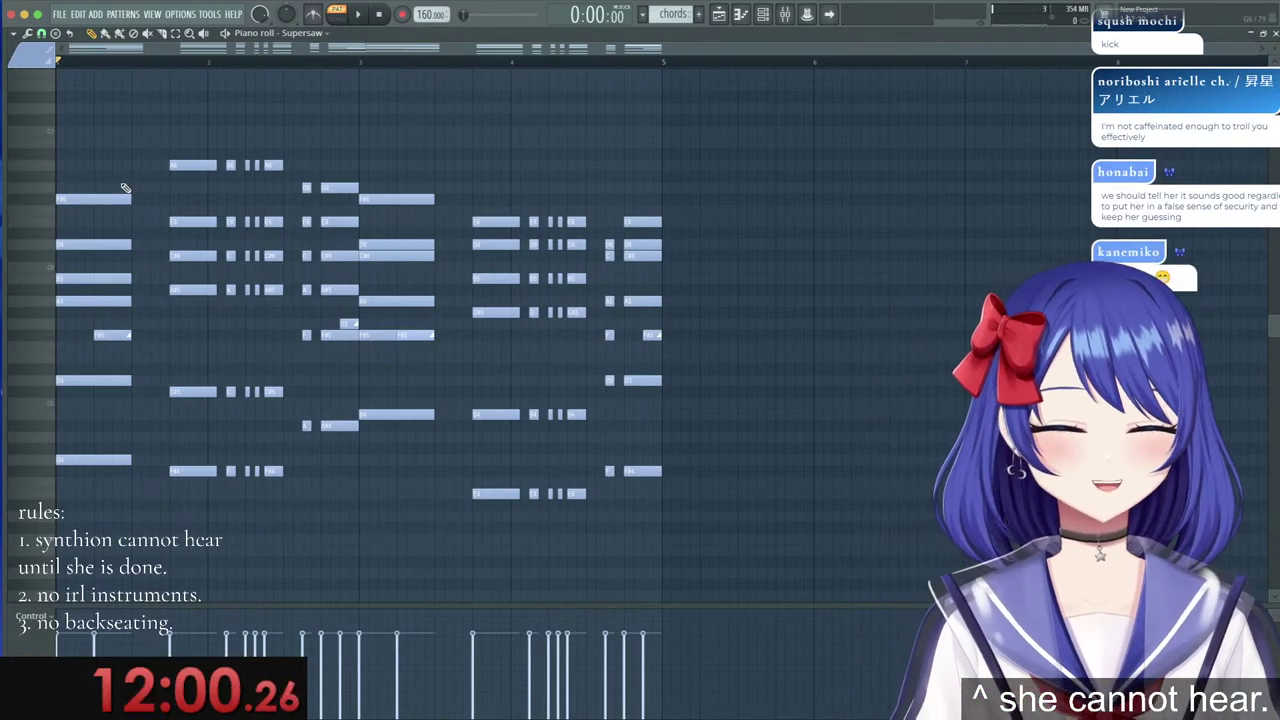
{"action": "key", "text": "Tab"}
{"action": "key", "text": "Tab"}
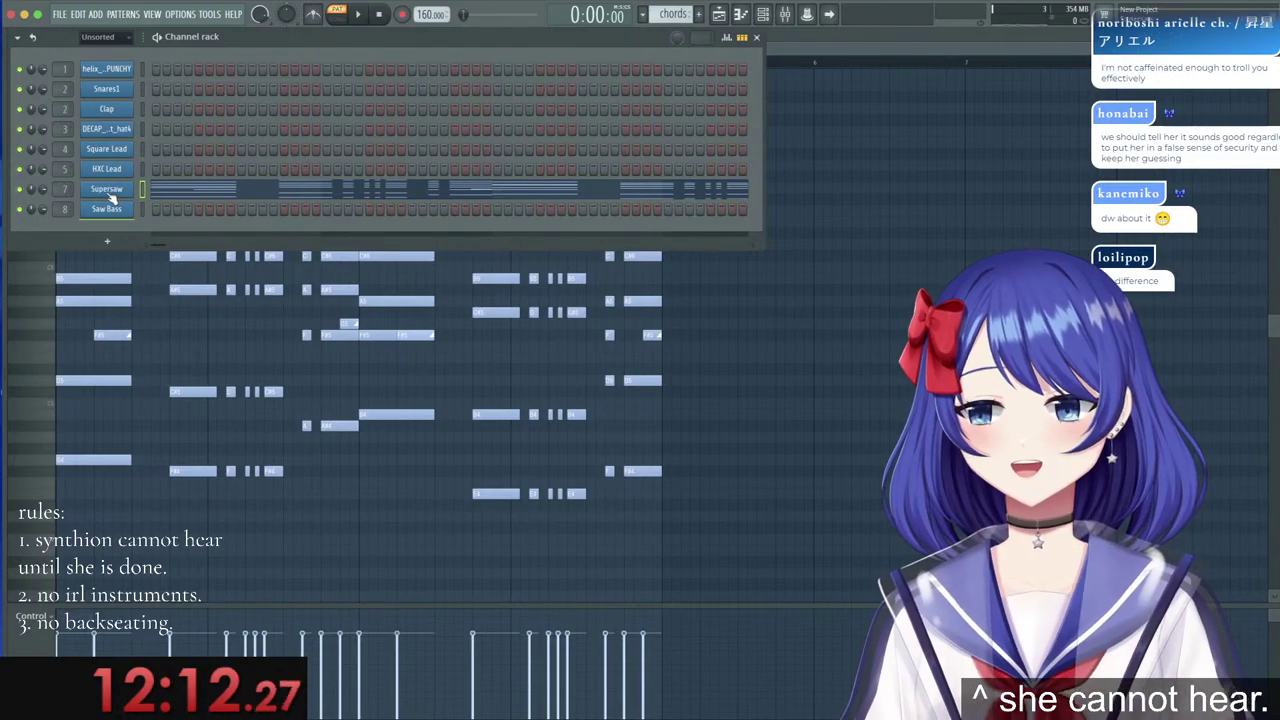
Copy the lowest note of every Supersaw chord across all four bars into the Saw Bass channel.
{"action": "left_click", "coordinate": [756, 37]}
{"action": "scroll", "coordinate": [155, 65], "scroll_direction": "up", "scroll_amount": 3}
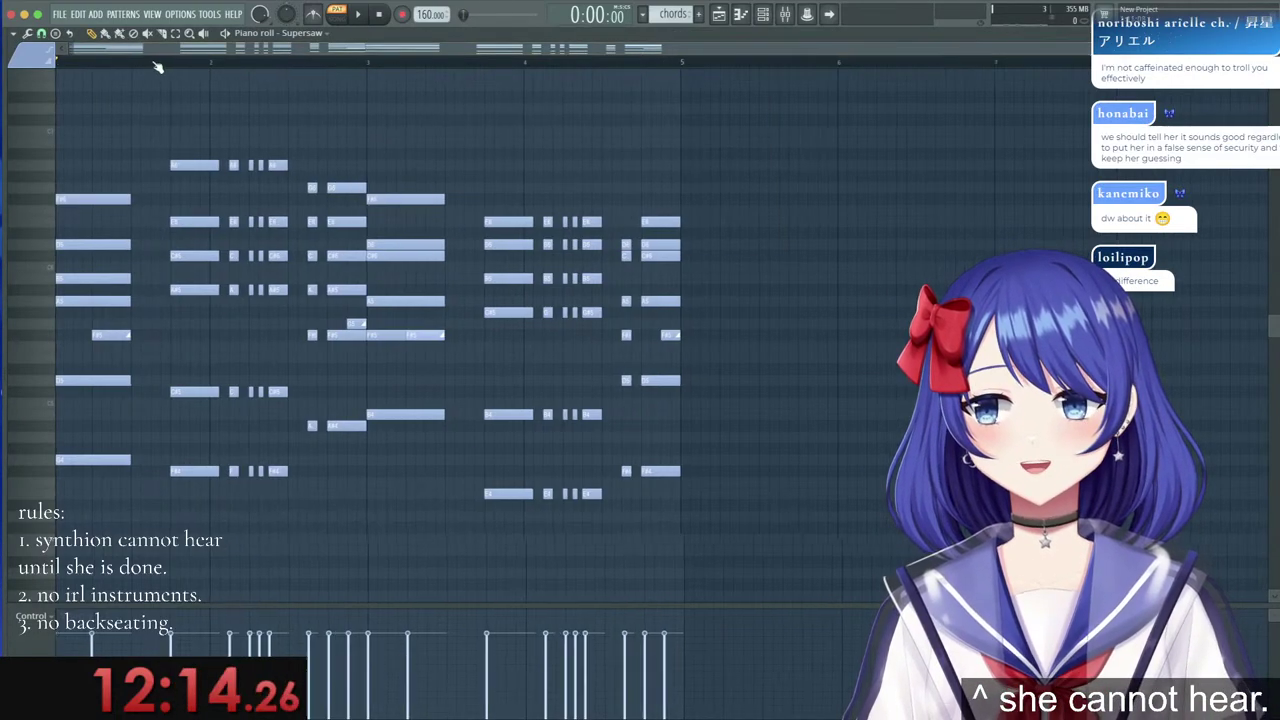
{"action": "left_click_drag", "start_coordinate": [117, 433], "coordinate": [474, 425]}
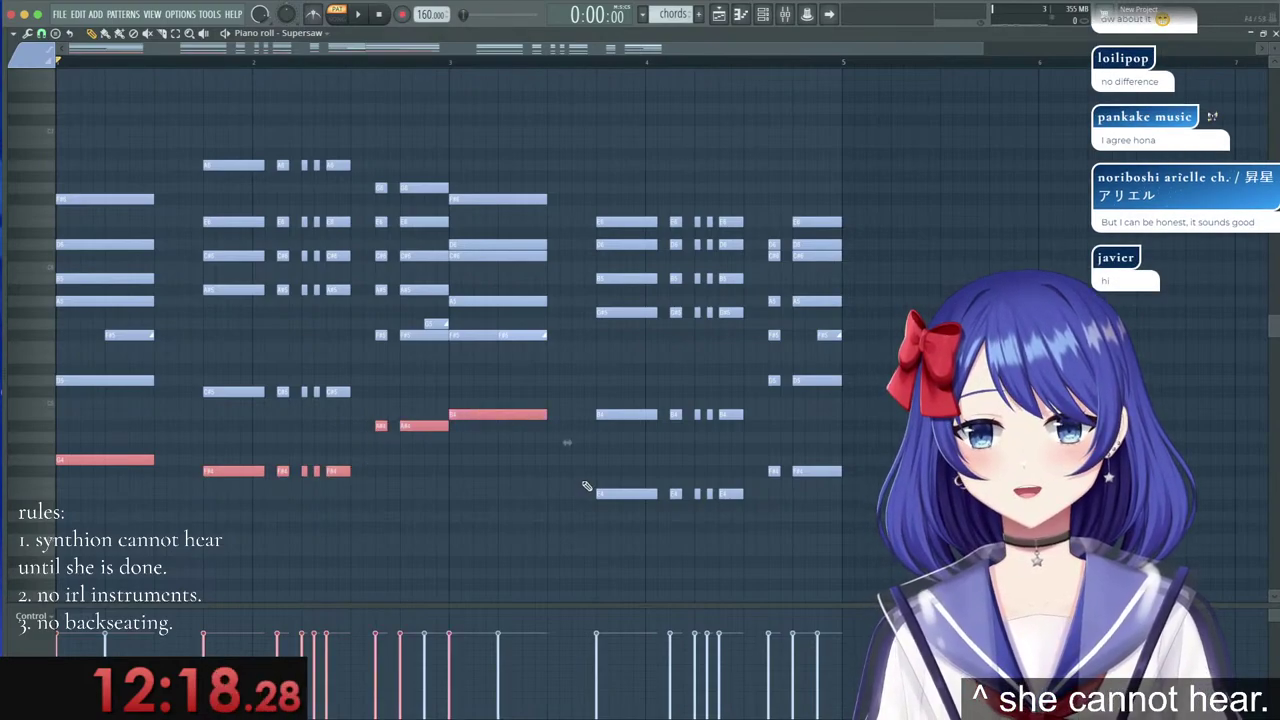
{"action": "left_click_drag", "start_coordinate": [586, 487], "coordinate": [868, 487]}
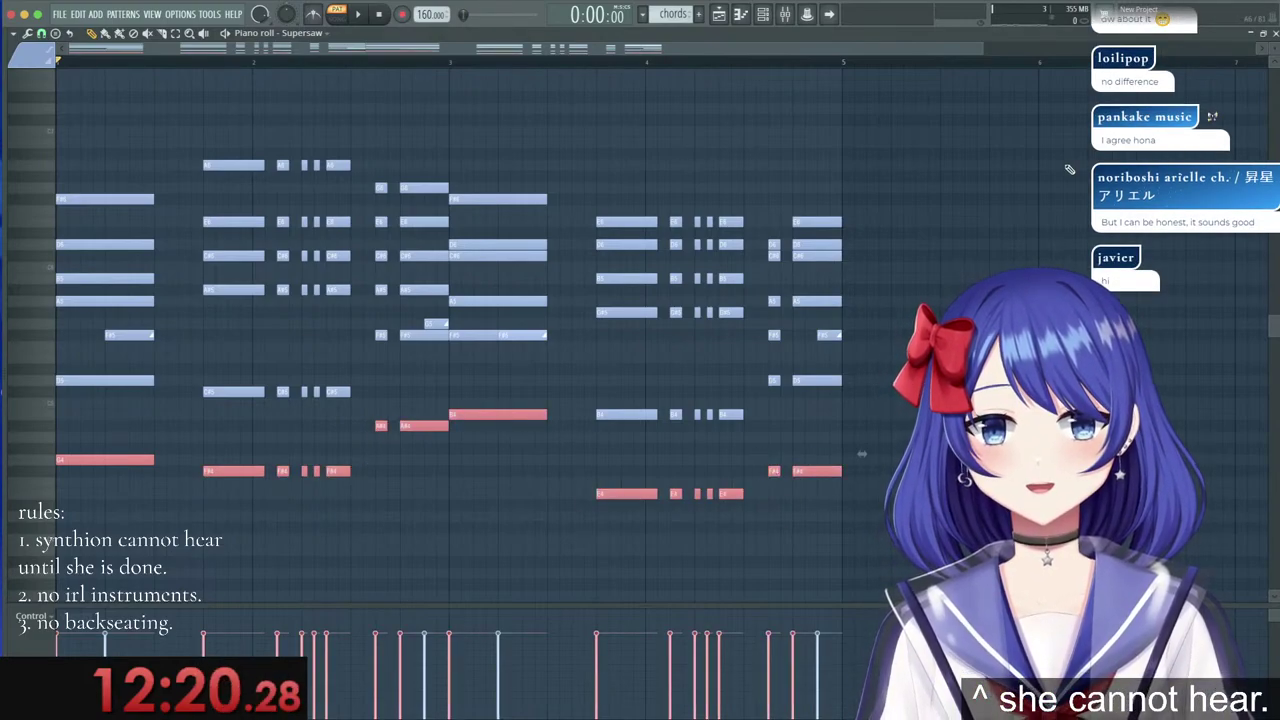
{"action": "key", "text": "Escape"}
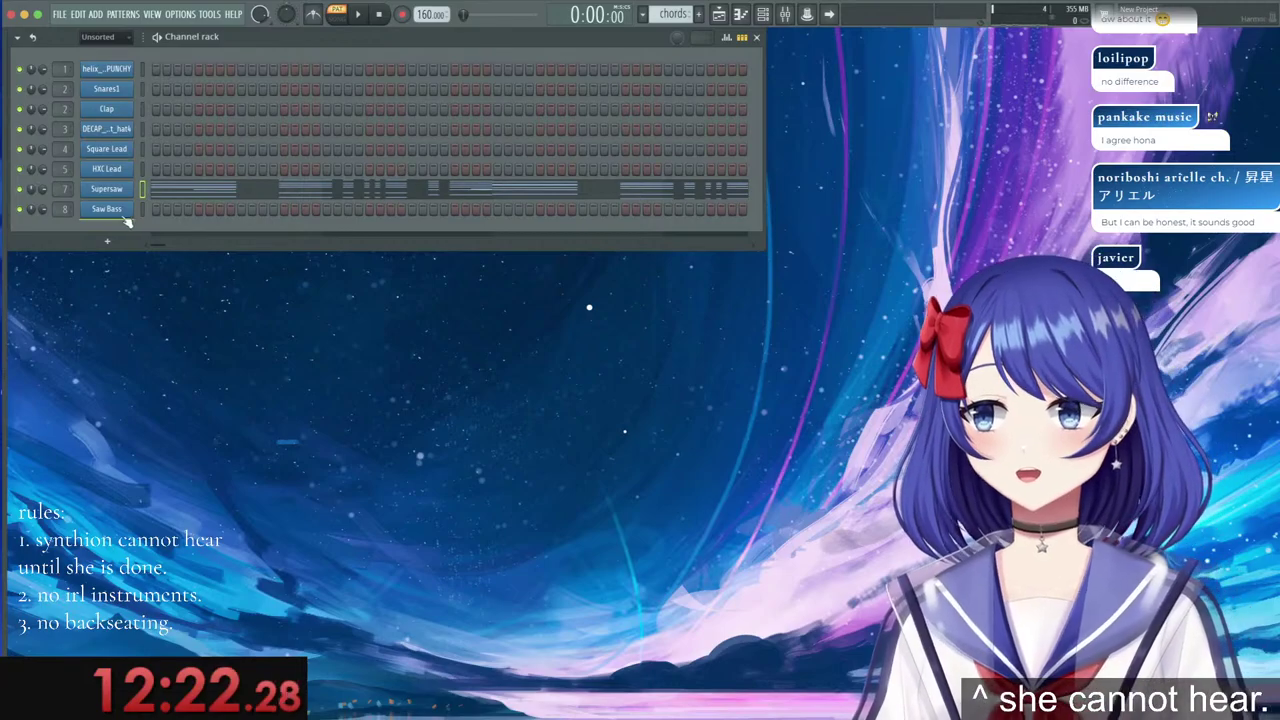
{"action": "right_click", "coordinate": [124, 215]}
{"action": "left_click", "coordinate": [147, 222]}
{"action": "key", "text": "ctrl+v"}
{"action": "left_click", "coordinate": [273, 467]}
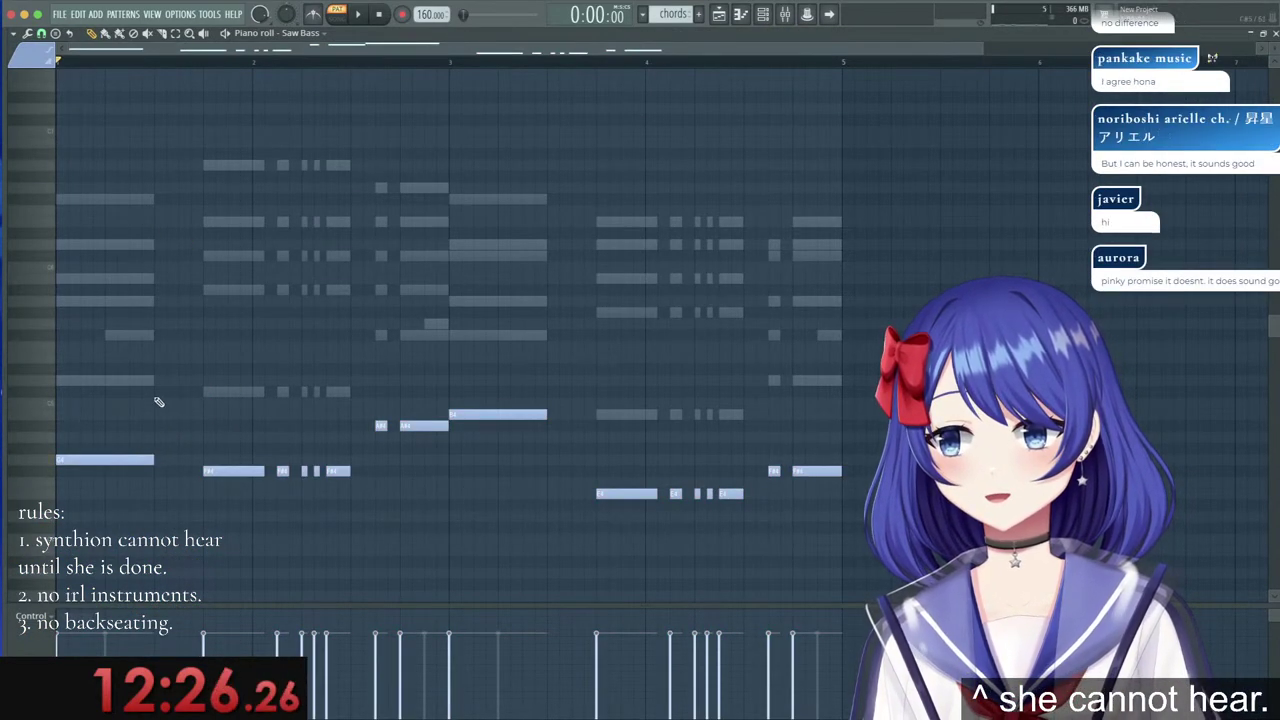
Add two short two-step Saw Bass notes after bar 1's first long note: G6, followed by G4.
{"action": "left_click", "coordinate": [160, 384]}
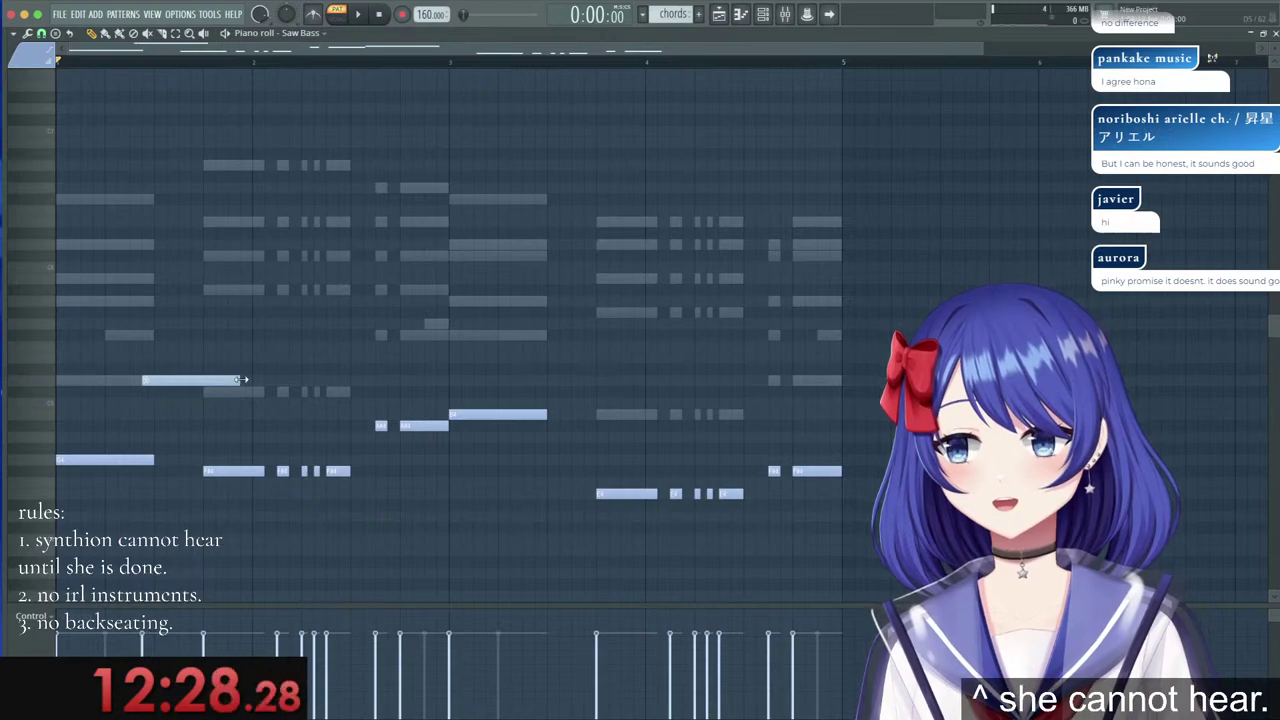
{"action": "left_click_drag", "start_coordinate": [155, 382], "coordinate": [167, 382]}
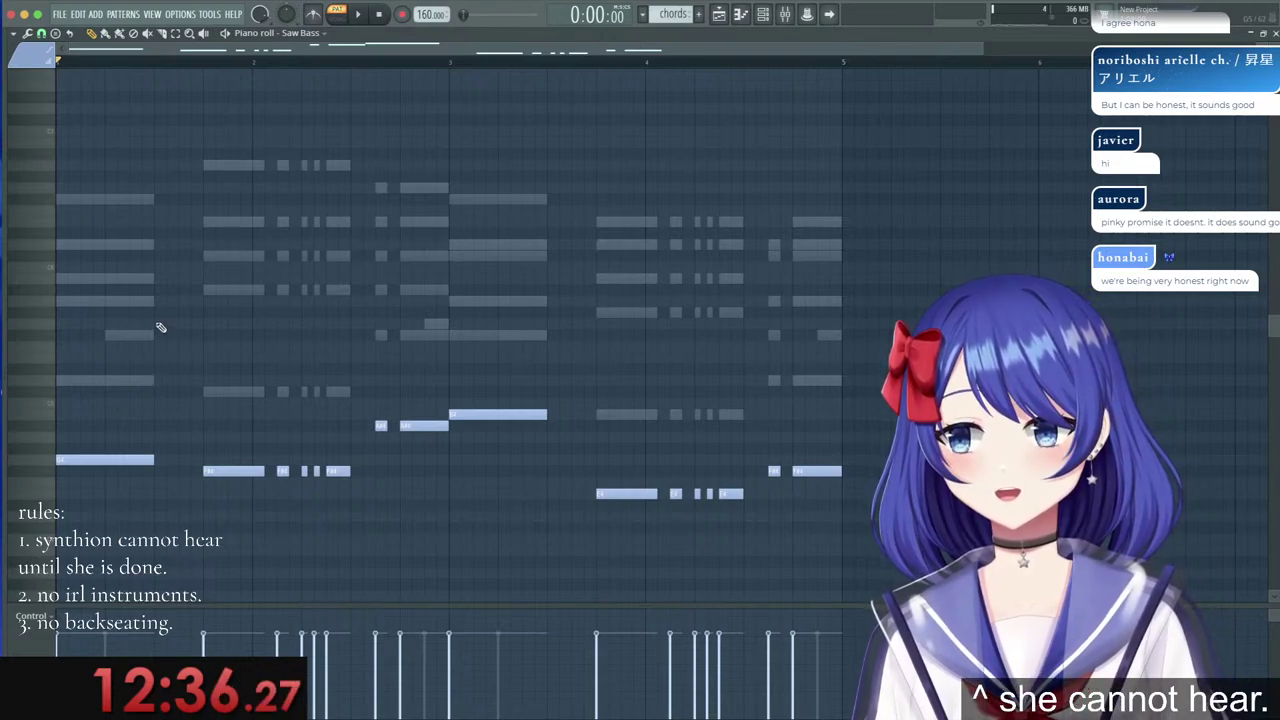
{"action": "left_click", "coordinate": [155, 188]}
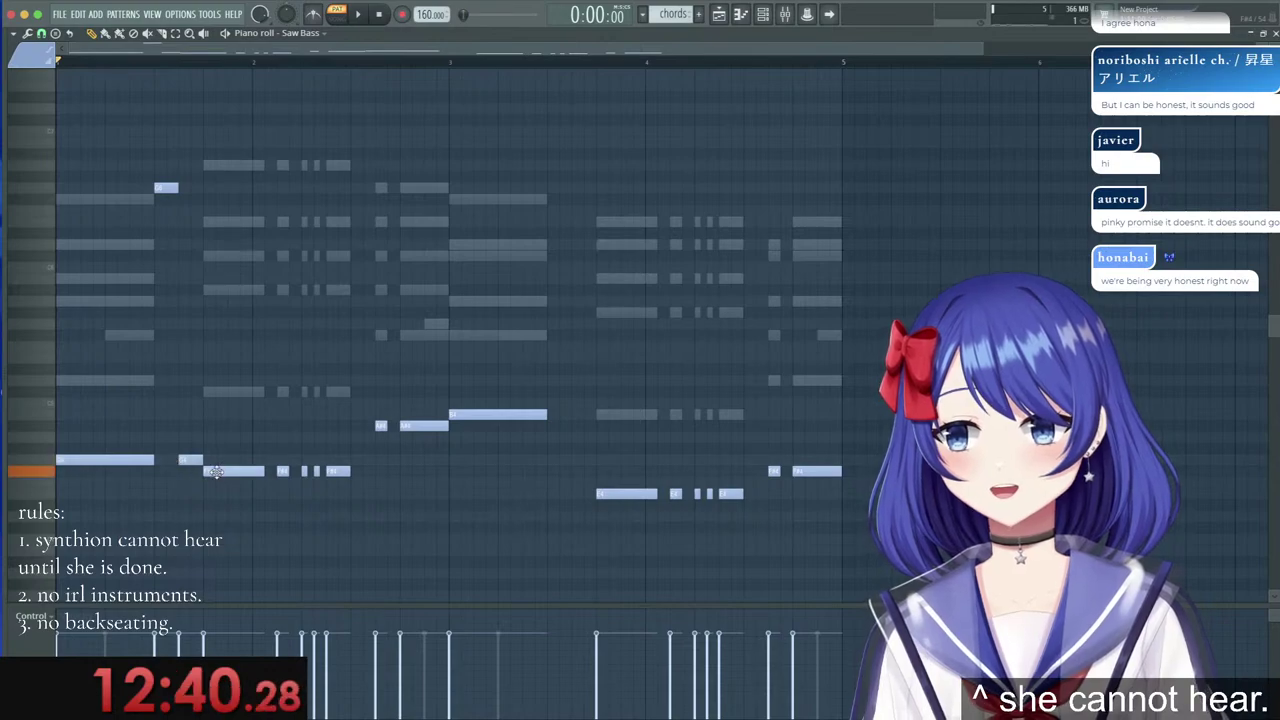
Replace the bass ending of bar 2 with rising A#4, C#5, F#5 and of bar 4 with F#4, D5, F#5, and play it back.
{"action": "left_click", "coordinate": [378, 471]}
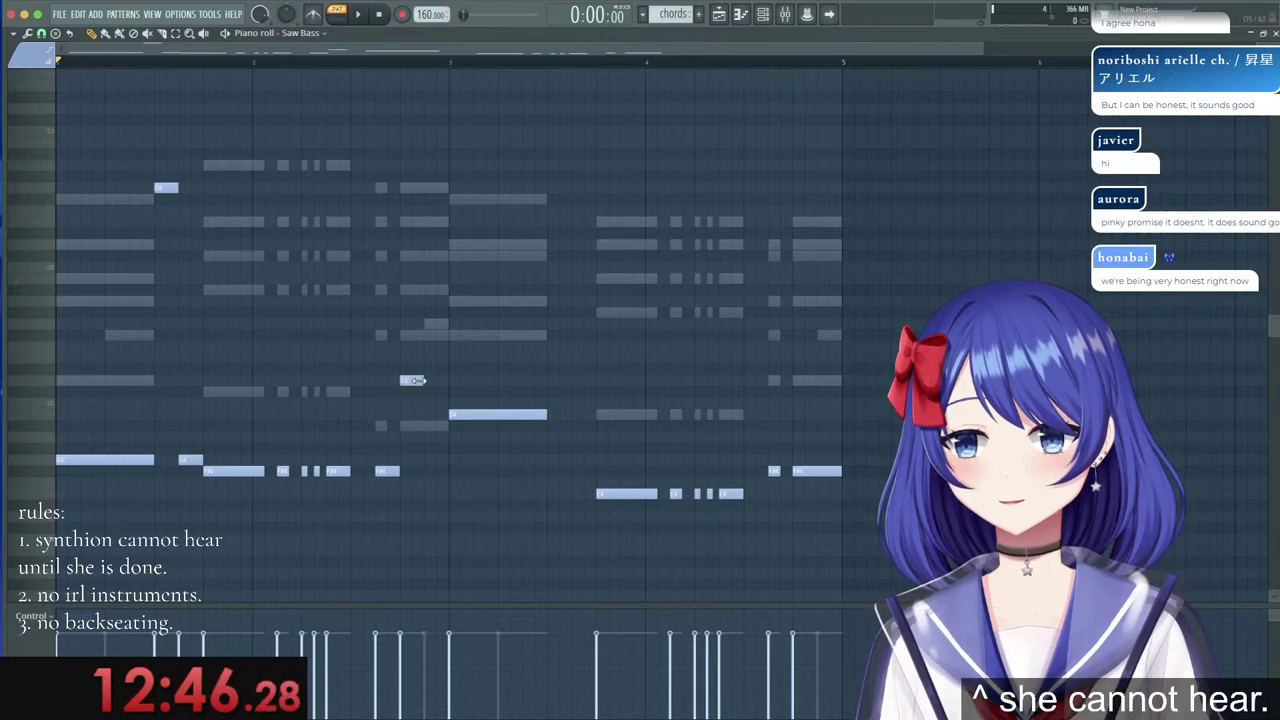
{"action": "left_click_drag", "start_coordinate": [412, 390], "coordinate": [414, 426]}
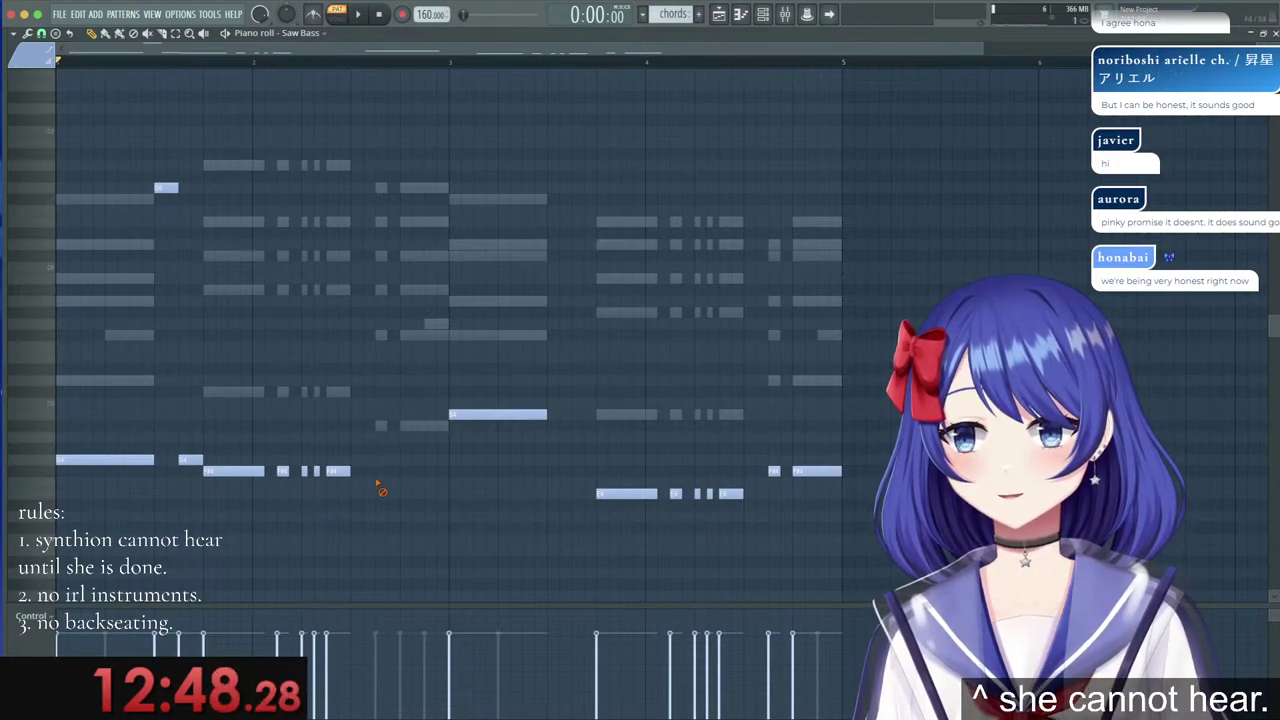
{"action": "left_click_drag", "start_coordinate": [399, 390], "coordinate": [405, 391]}
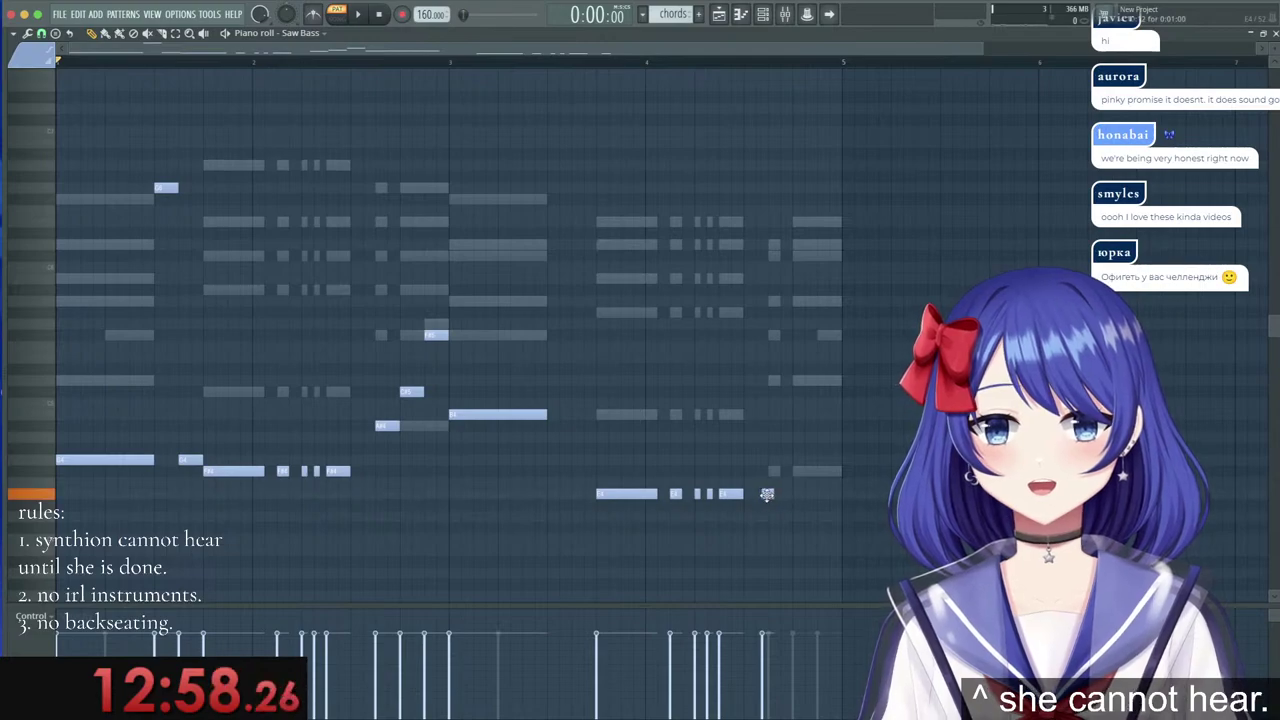
{"action": "left_click_drag", "start_coordinate": [773, 494], "coordinate": [806, 379]}
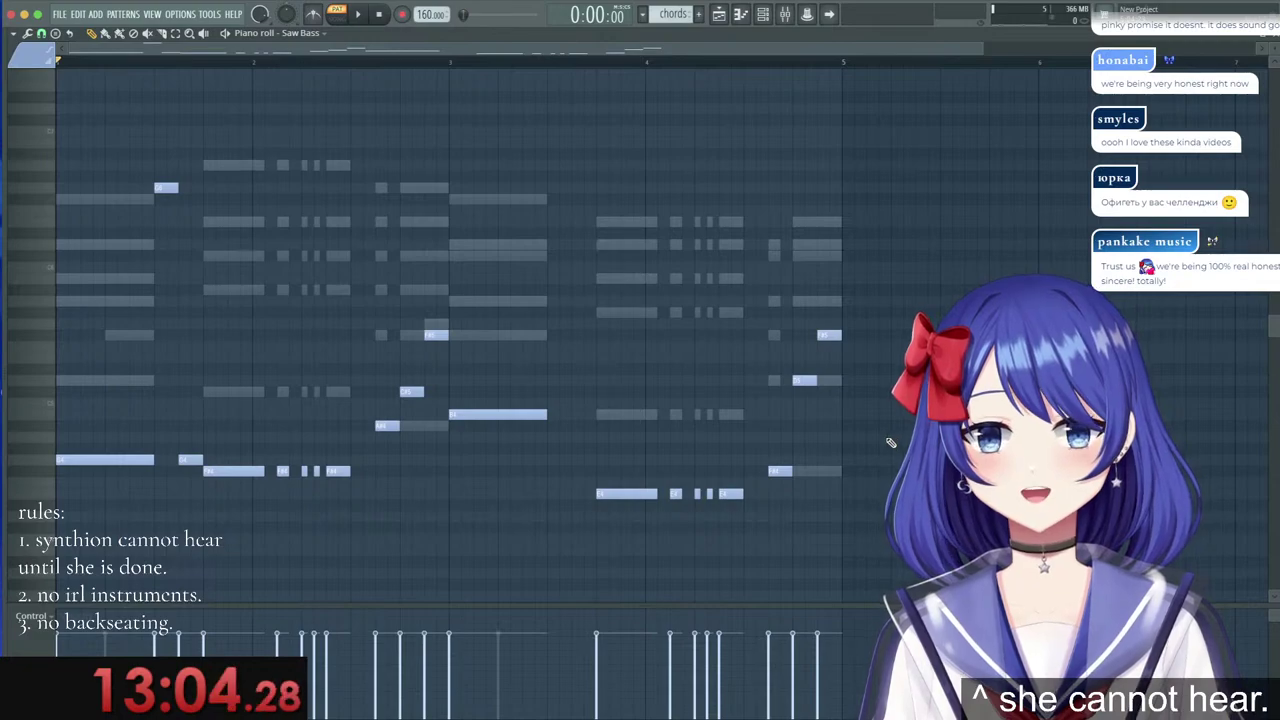
{"action": "key", "text": "space"}
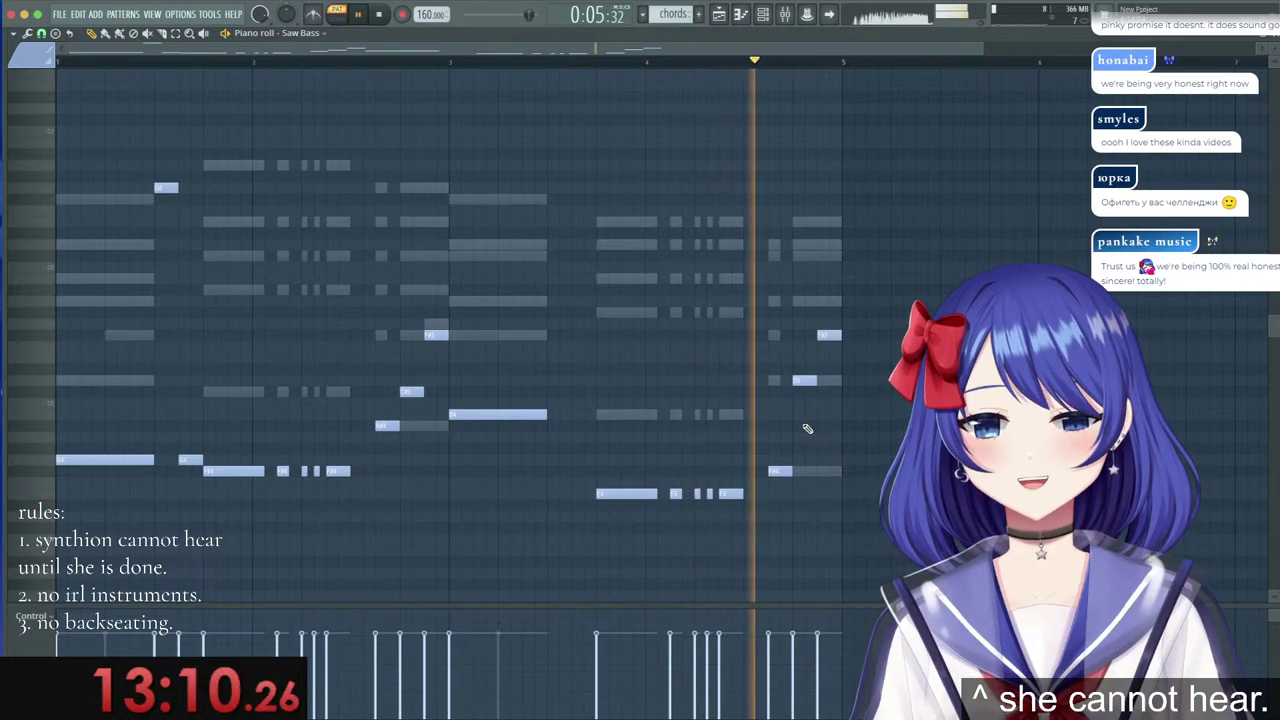
{"action": "key", "text": "space"}
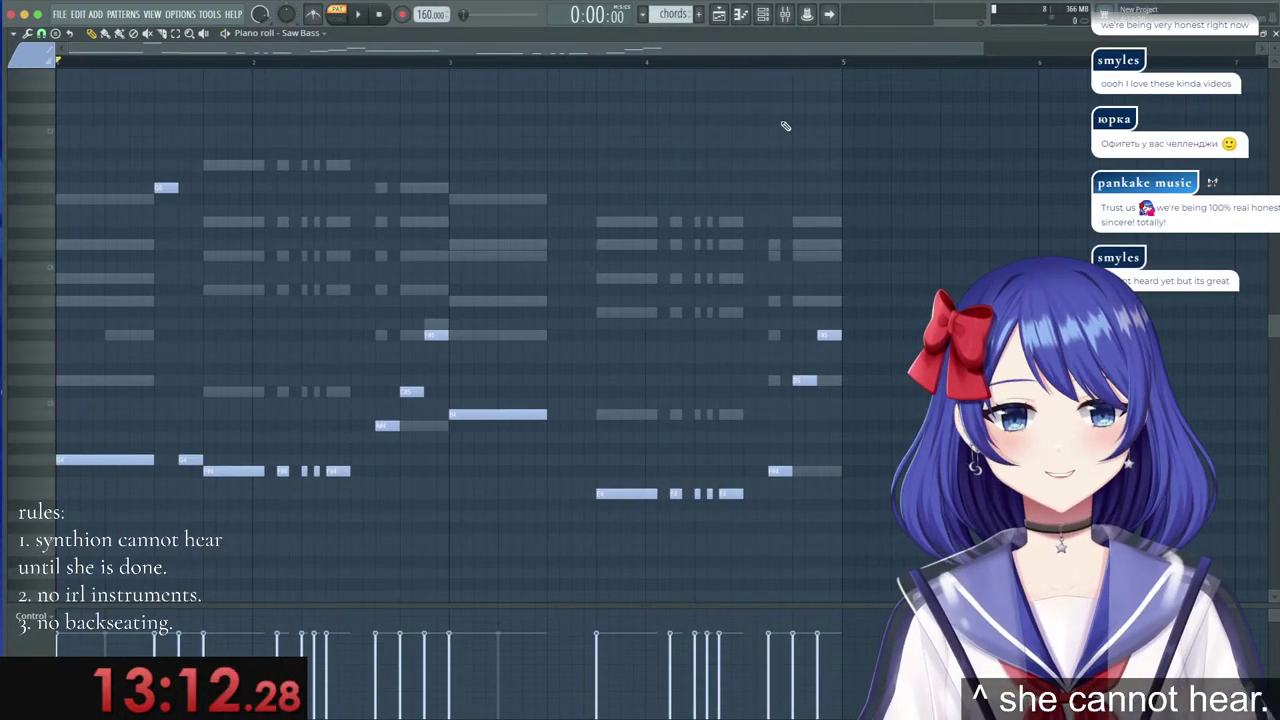
Place the chords pattern on Track 4 of the playlist, starting at bar 17 under the Drums clip.
{"action": "left_click", "coordinate": [1264, 34]}
{"action": "left_click", "coordinate": [721, 19]}
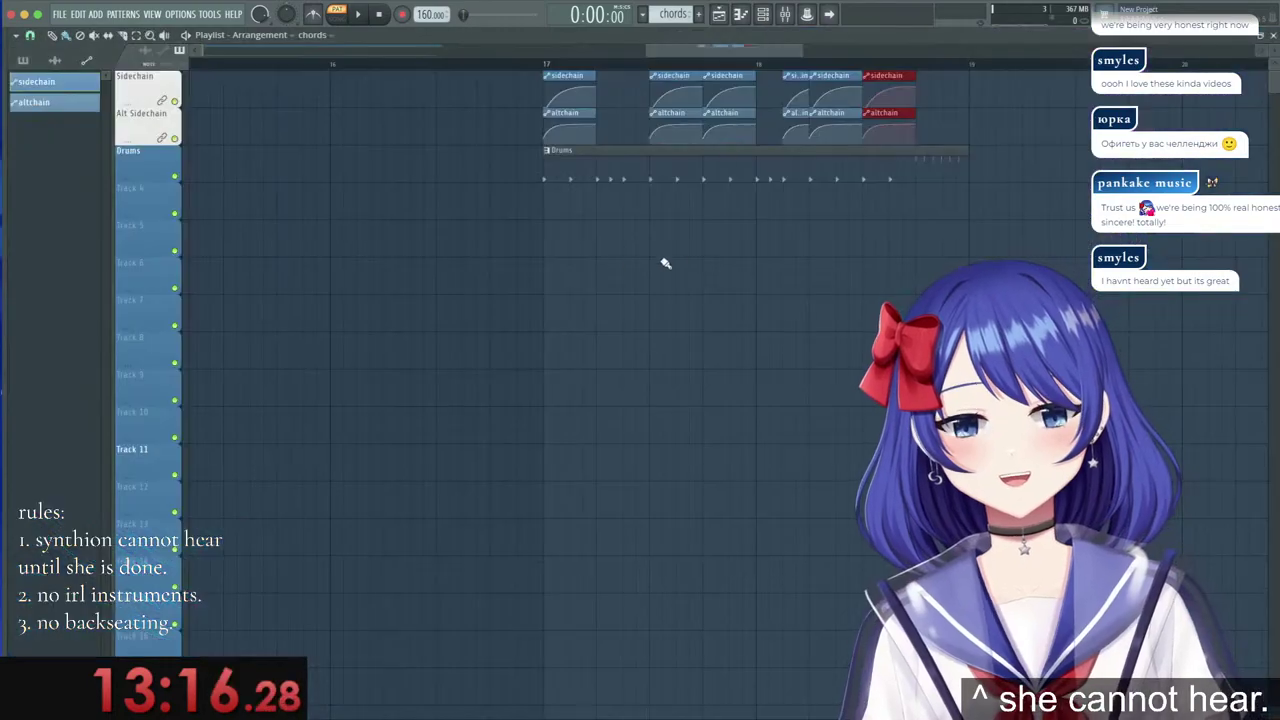
{"action": "left_click", "coordinate": [614, 265]}
{"action": "left_click_drag", "start_coordinate": [694, 271], "coordinate": [641, 194]}
{"action": "scroll", "coordinate": [542, 67], "scroll_direction": "down", "scroll_amount": 3}
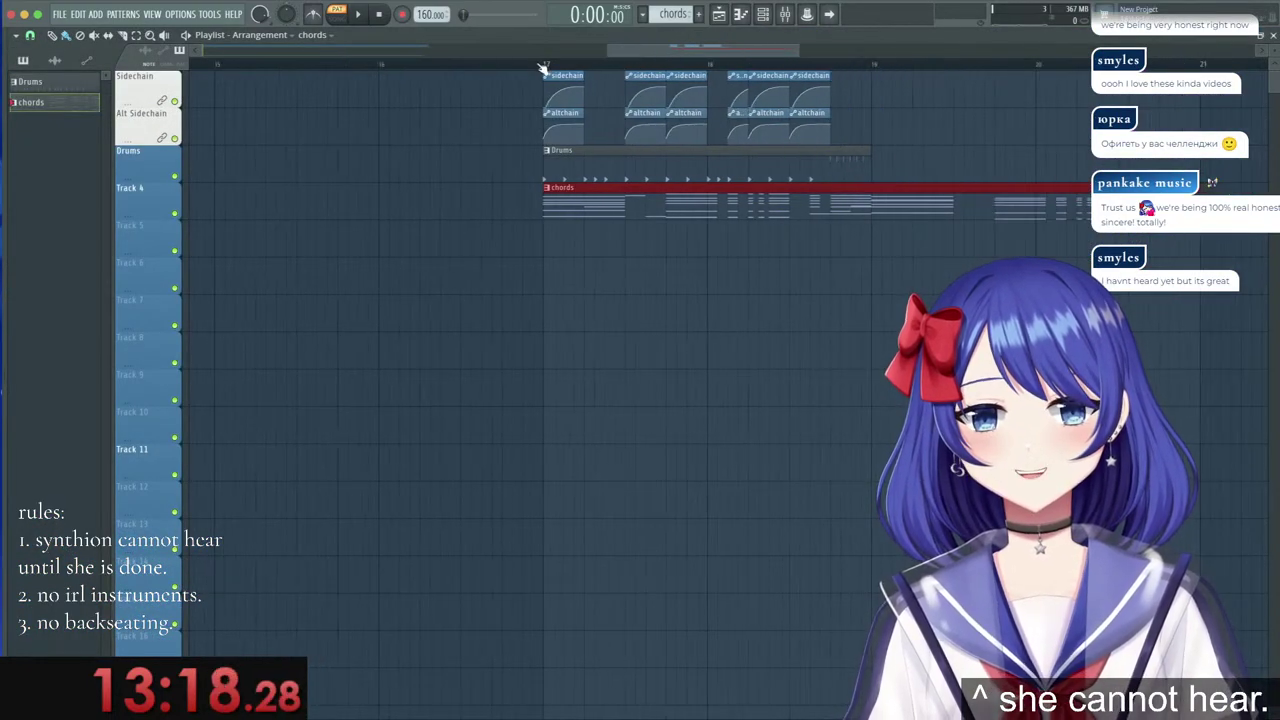
Duplicate the Drums, sidechain and altchain clips to bar 19 and play the arrangement from just before bar 17.
{"action": "left_click_drag", "start_coordinate": [818, 158], "coordinate": [518, 79]}
{"action": "key", "text": "super+b"}
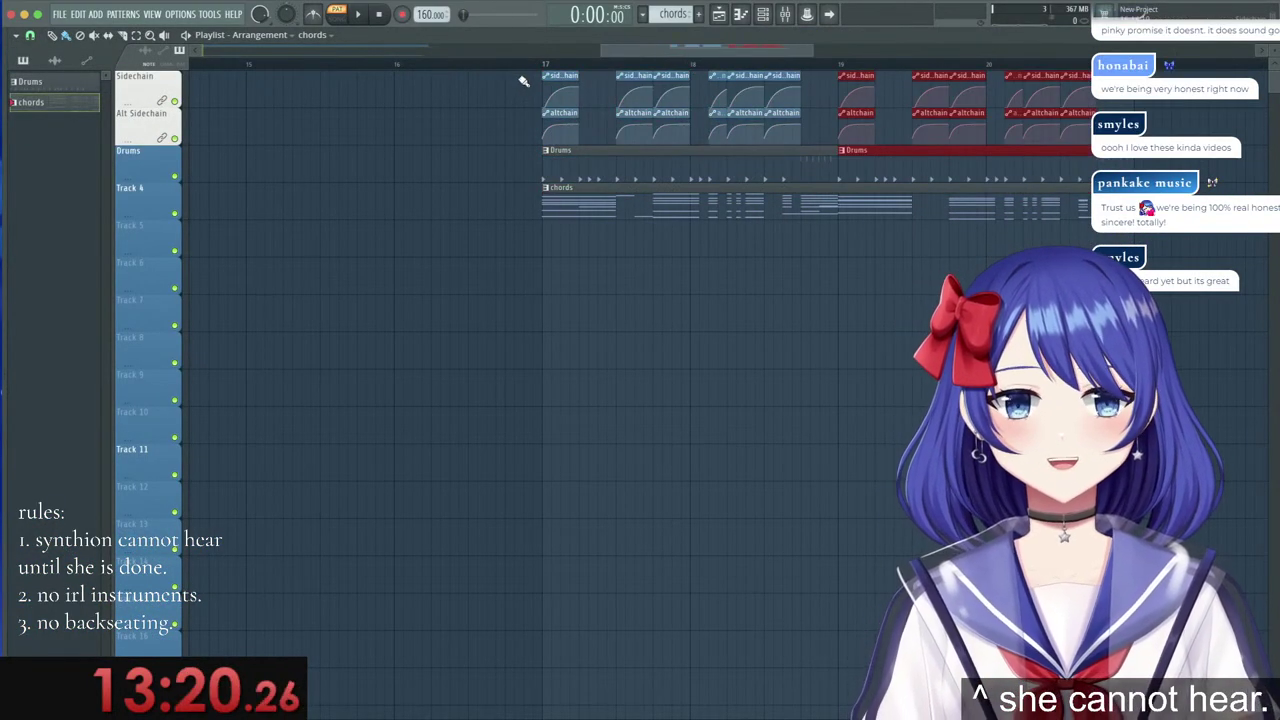
{"action": "left_click", "coordinate": [516, 64]}
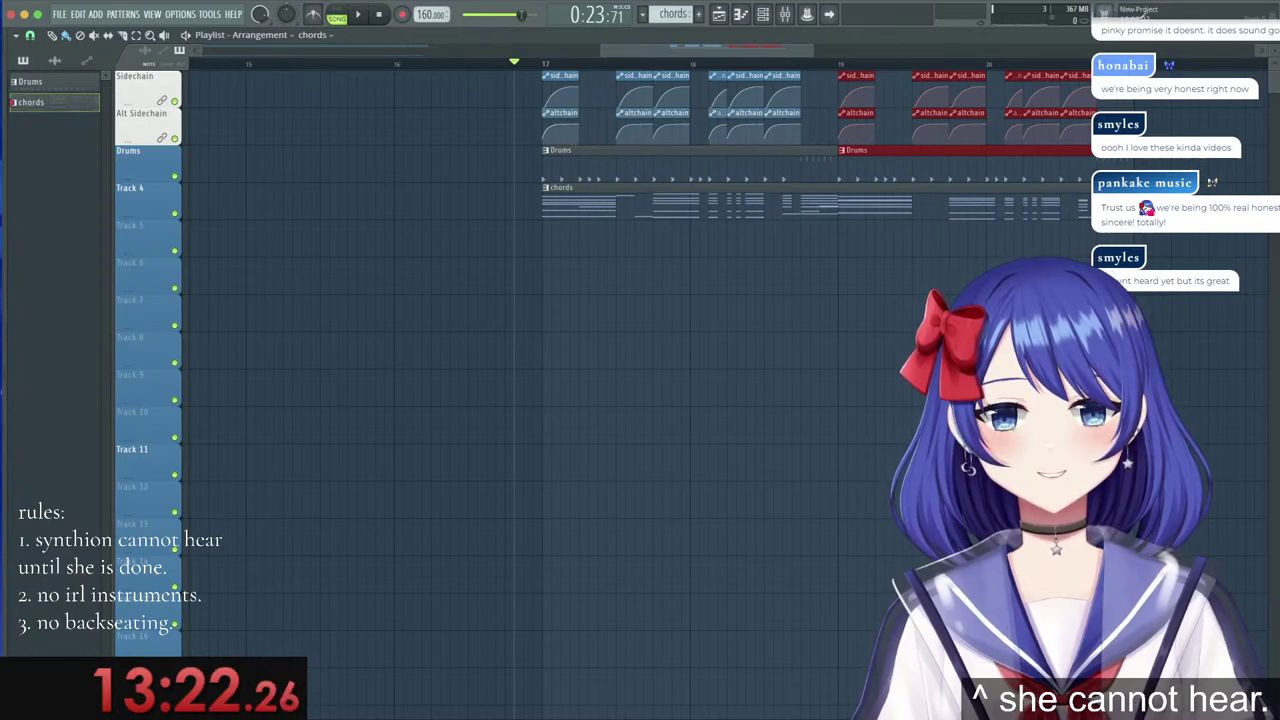
{"action": "key", "text": "super+d"}
{"action": "key", "text": "space"}
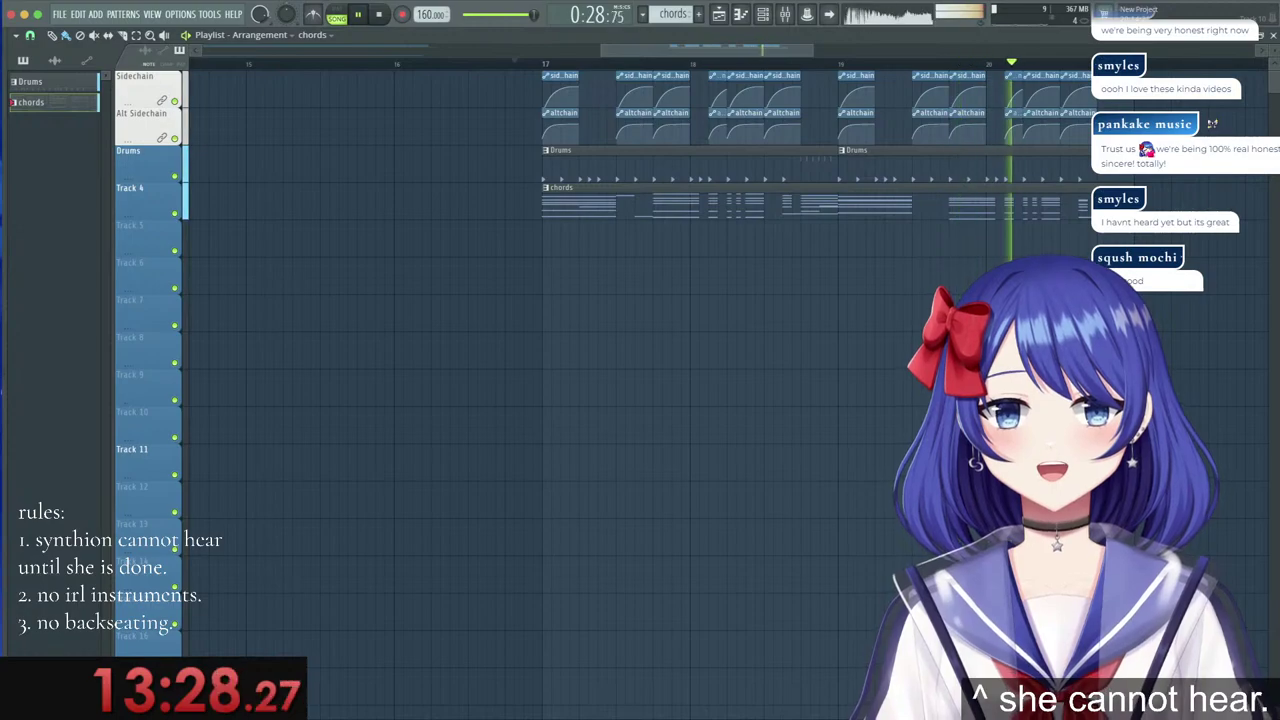
{"action": "key", "text": "space"}
Add four-step Saw Bass slide notes an octave below the long notes, G3 in bar 1 and B3 in bar 3, each from step 5.
{"action": "double_click", "coordinate": [771, 190]}
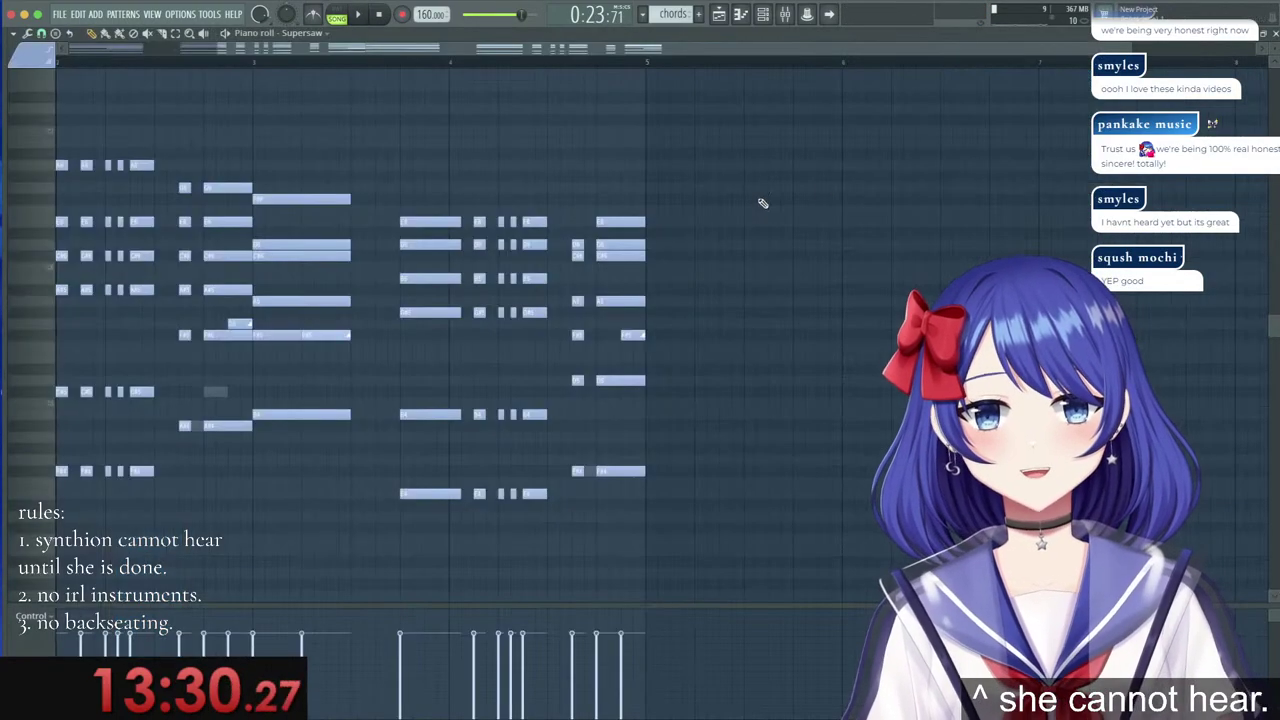
{"action": "left_click", "coordinate": [1275, 34]}
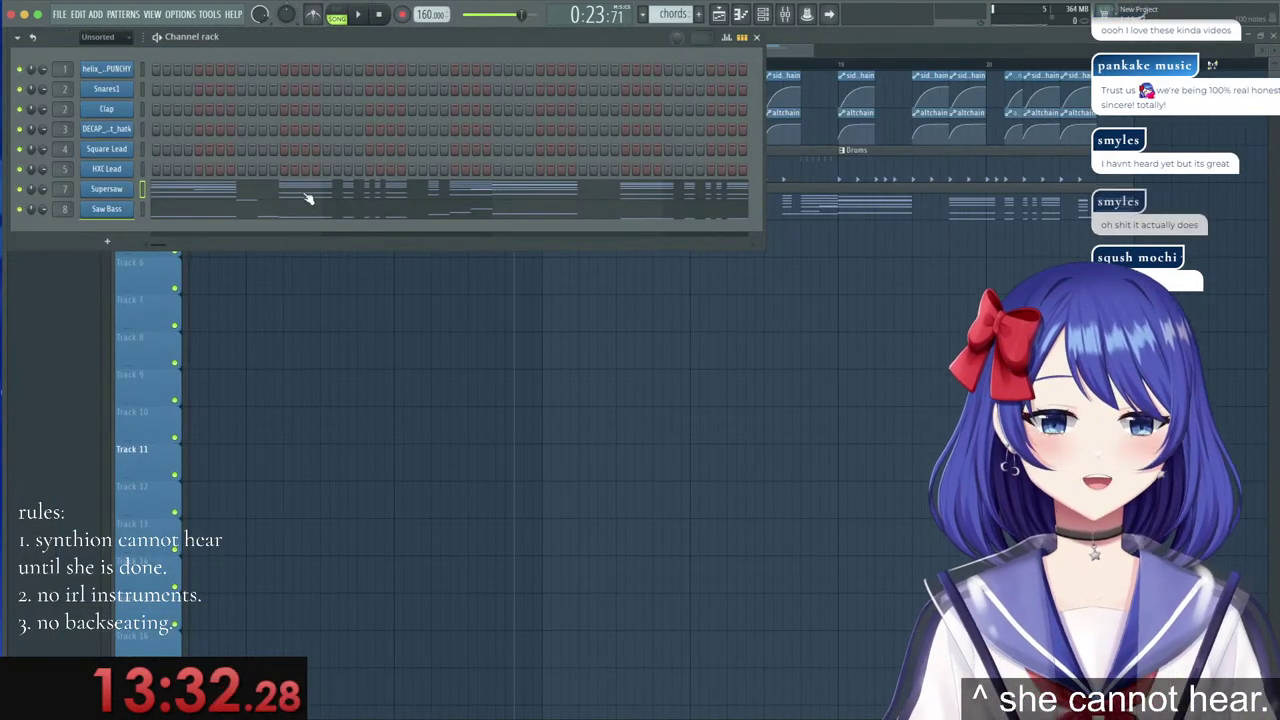
{"action": "left_click", "coordinate": [210, 212]}
{"action": "scroll", "coordinate": [160, 51], "scroll_direction": "up", "scroll_amount": 4}
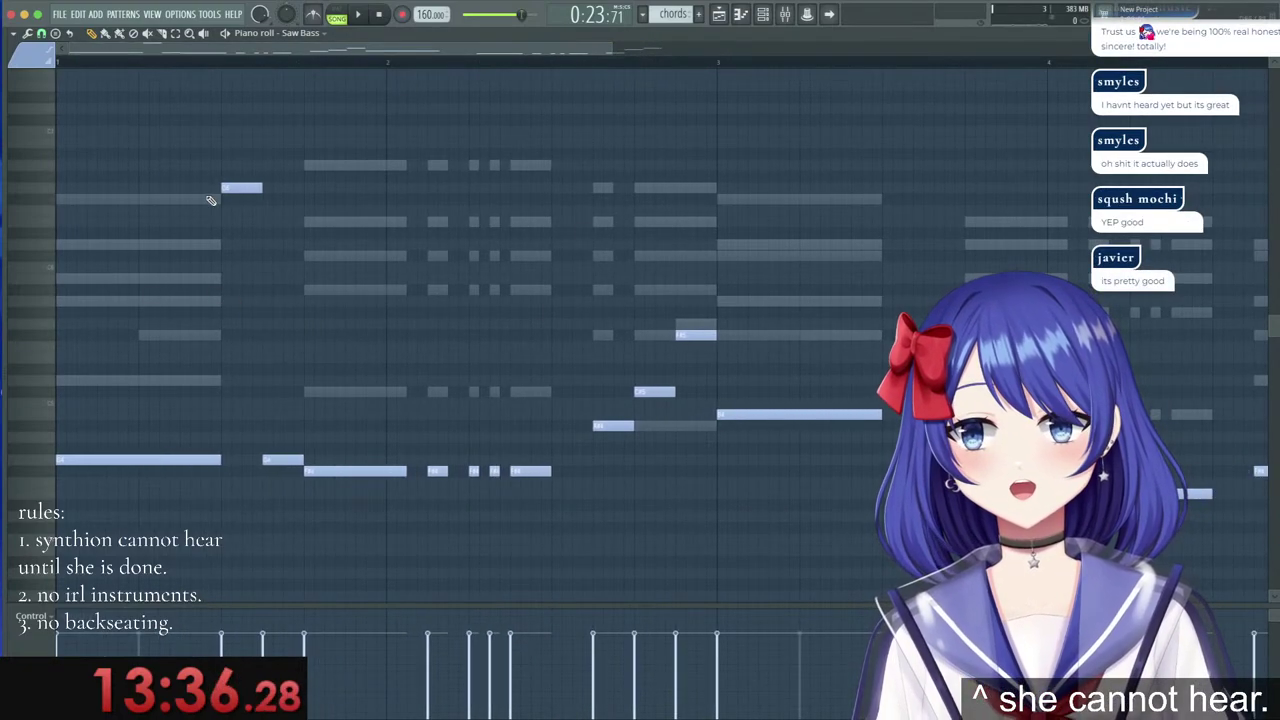
{"action": "scroll", "coordinate": [156, 330], "scroll_direction": "down", "scroll_amount": 2}
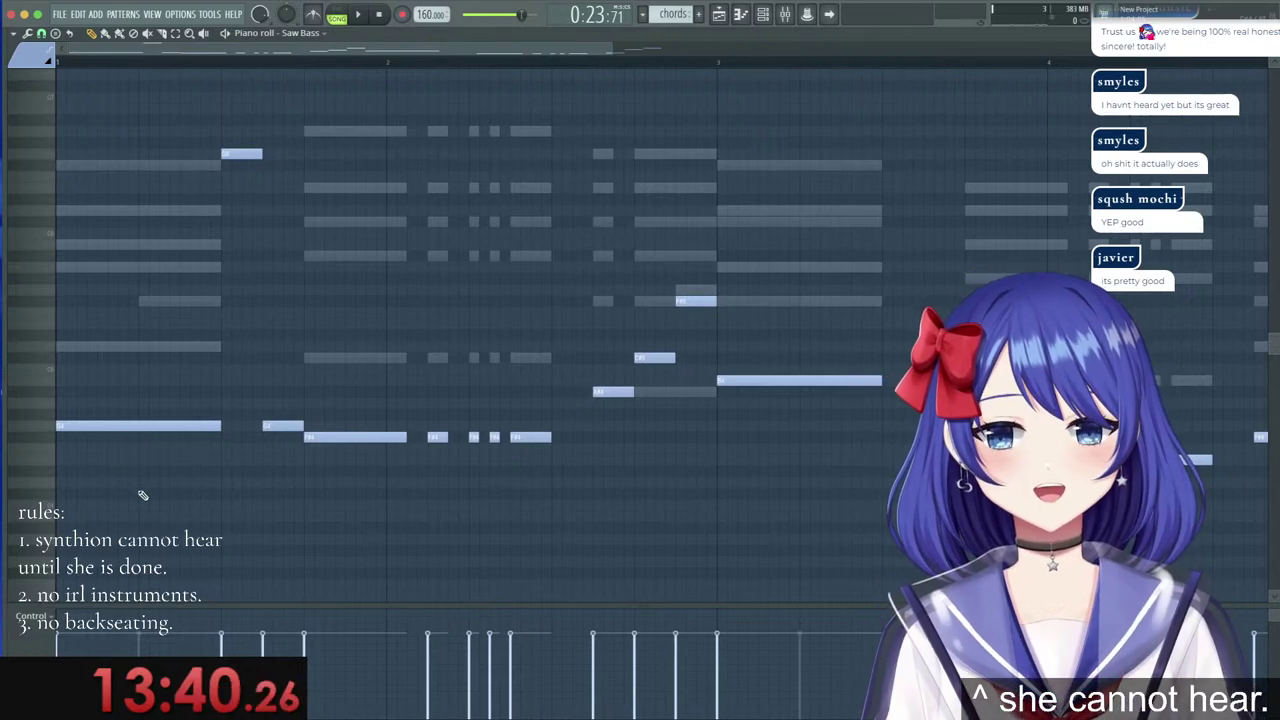
{"action": "left_click", "coordinate": [143, 549]}
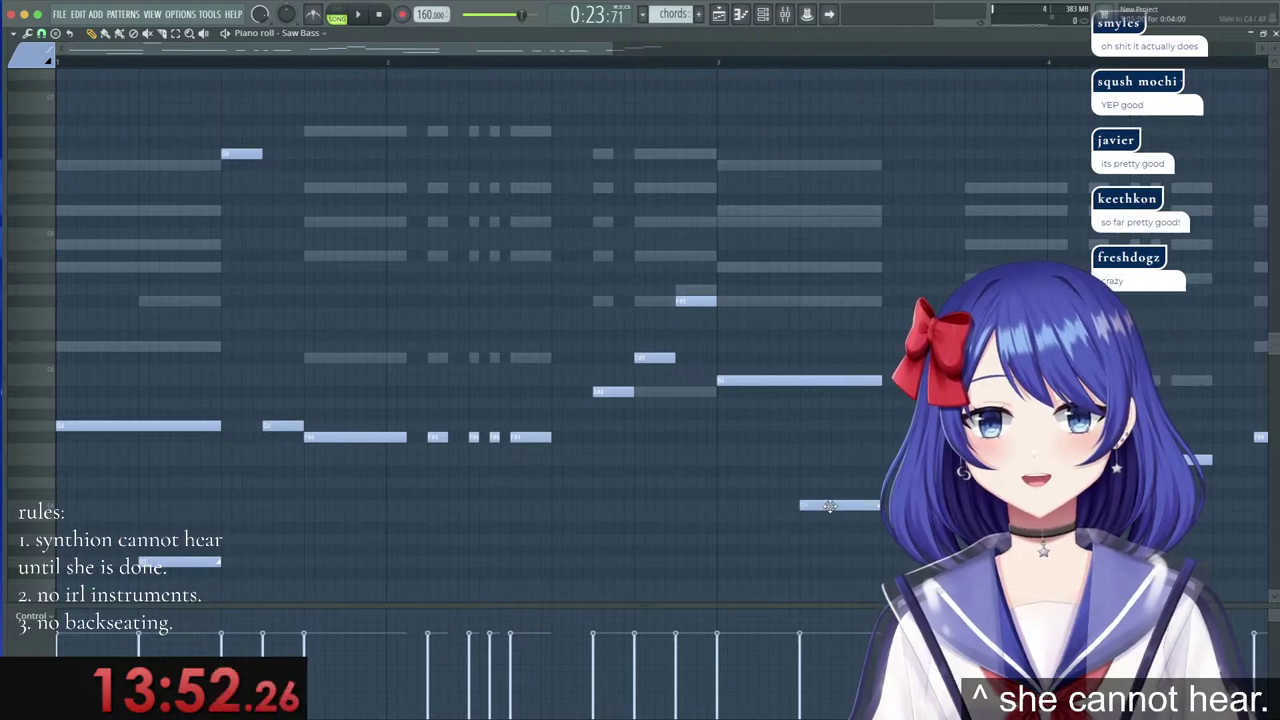
{"action": "scroll", "coordinate": [566, 64], "scroll_direction": "down", "scroll_amount": 3}
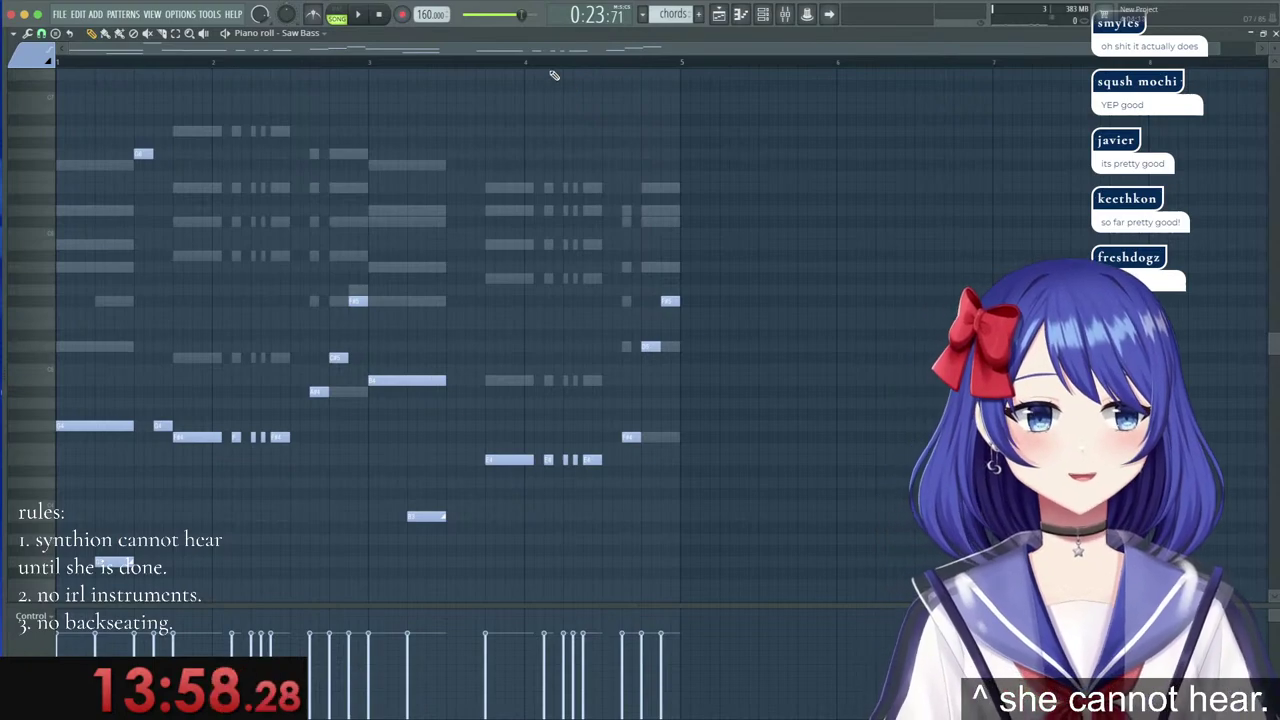
Lower the entire Saw Bass line by three octaves while playing back the chords pattern.
{"action": "left_click", "coordinate": [357, 16]}
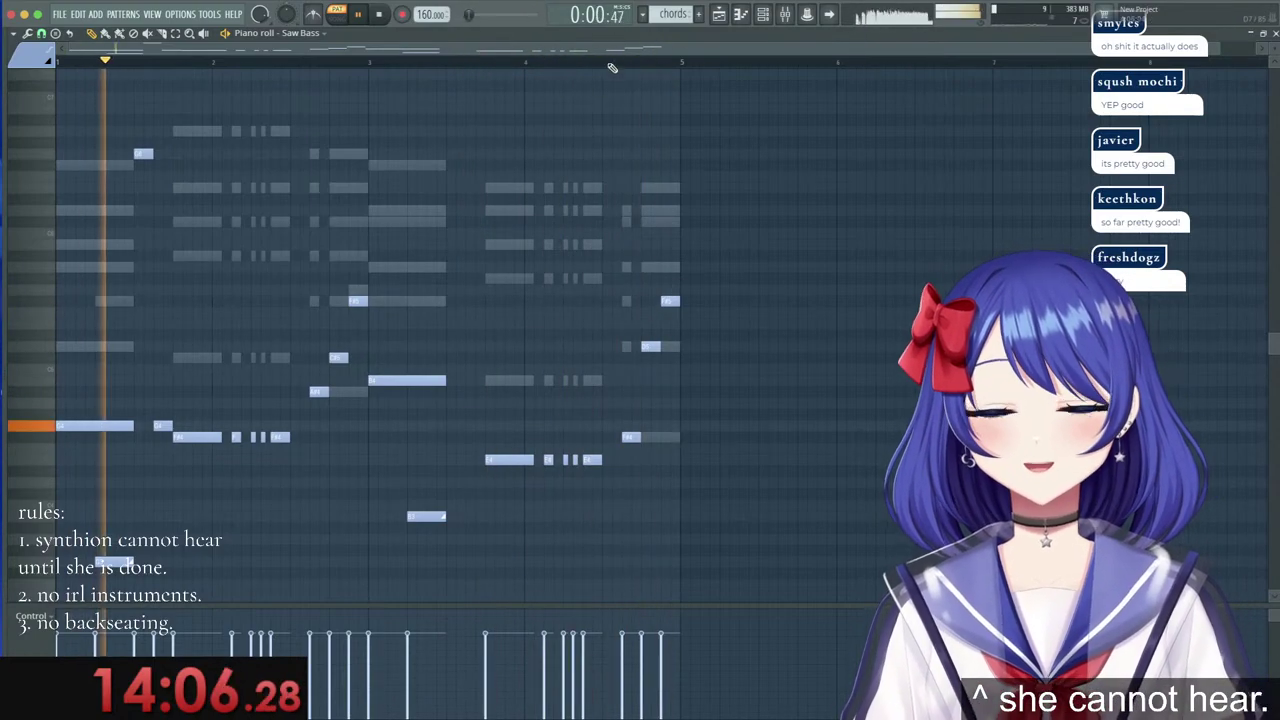
{"action": "key", "text": "space"}
{"action": "key", "text": "ctrl+a"}
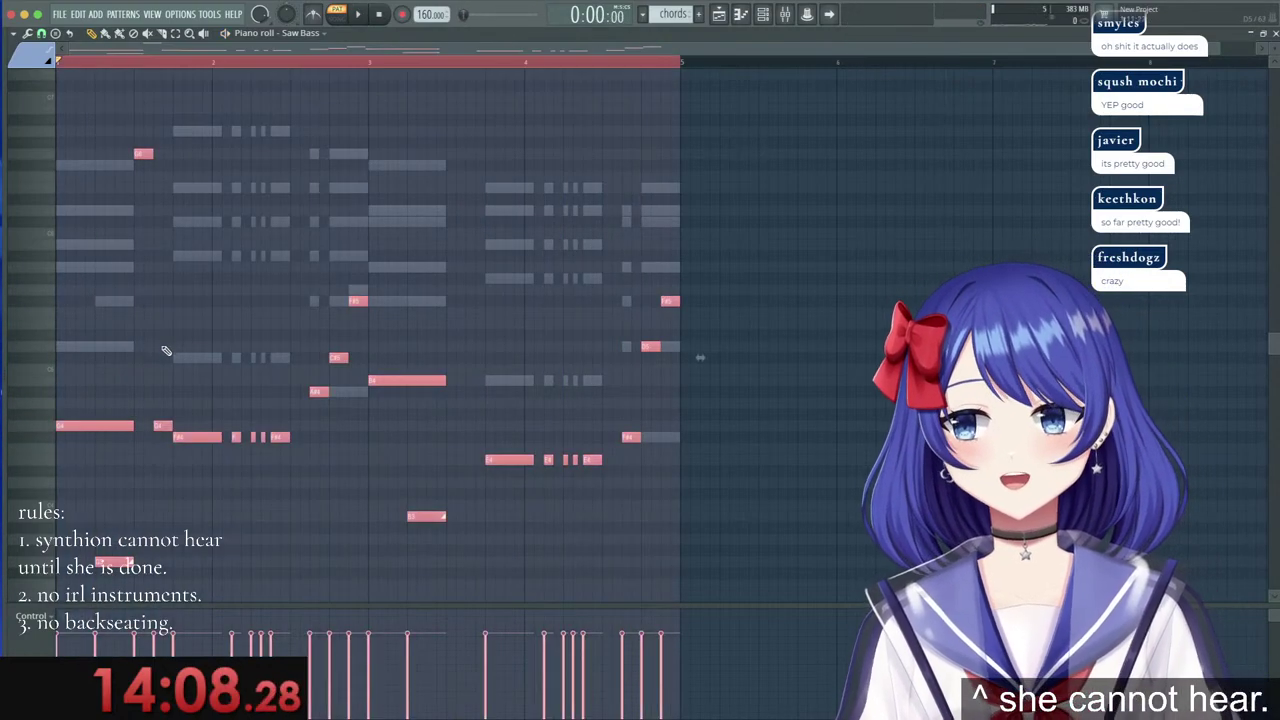
{"action": "key", "text": "ctrl+Down"}
{"action": "key", "text": "space"}
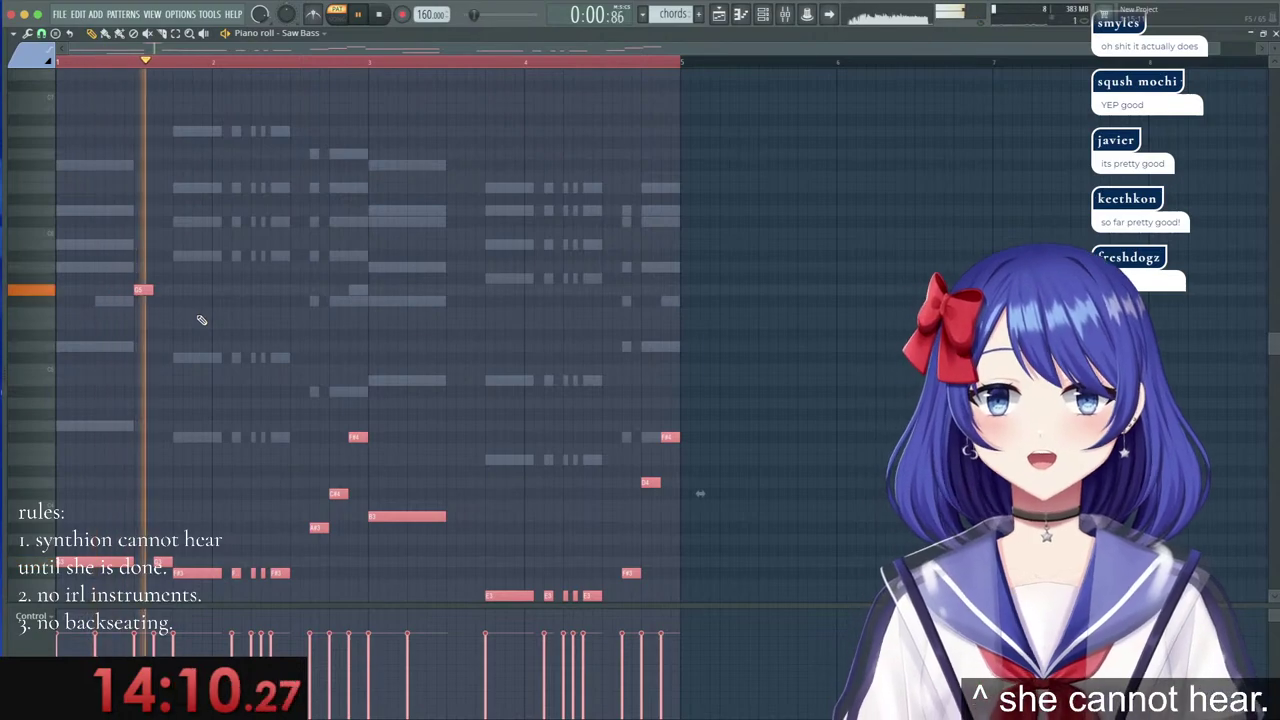
{"action": "scroll", "coordinate": [204, 310], "scroll_direction": "down", "scroll_amount": 5}
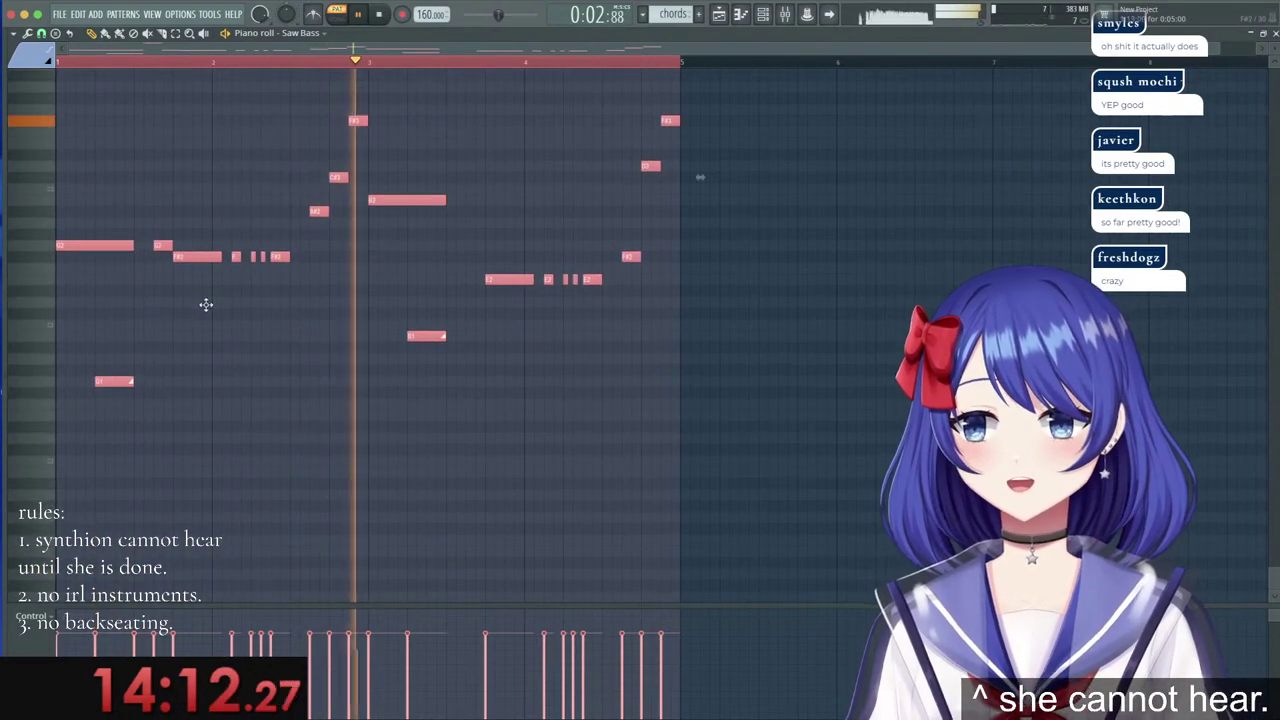
{"action": "key", "text": "ctrl+Down"}
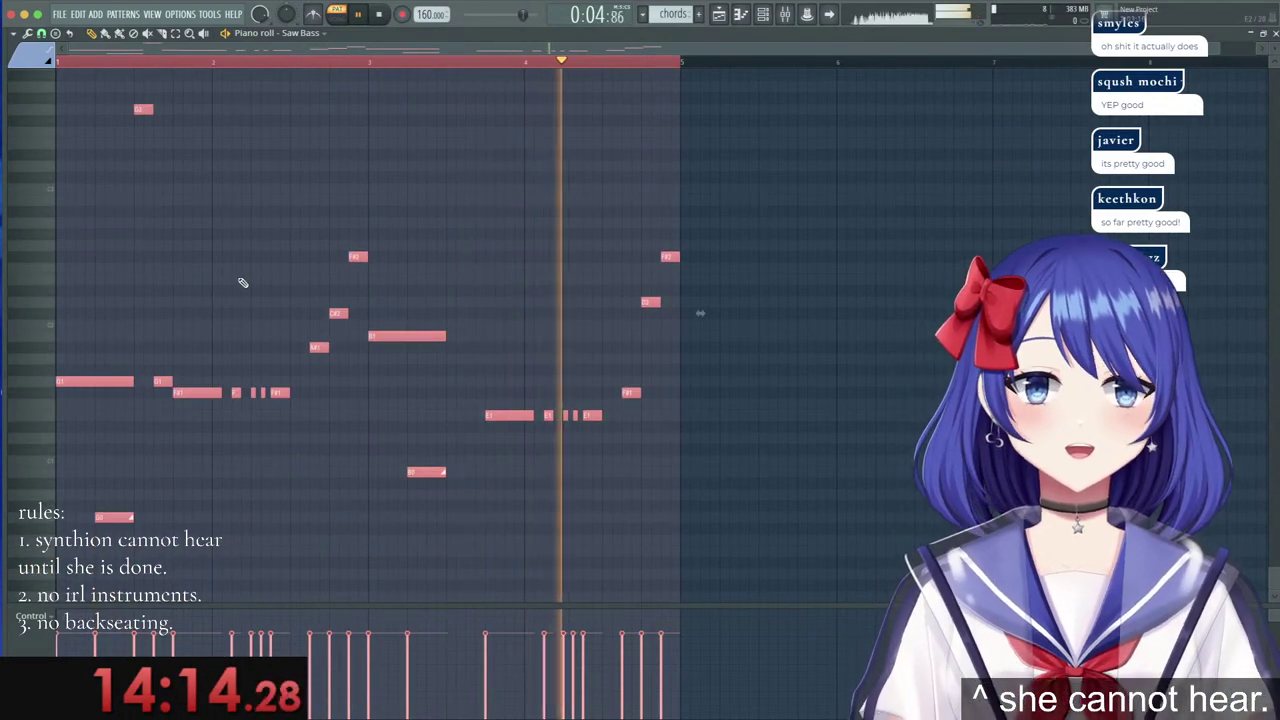
Raise the entire Saw Bass line by one octave and play back the chords pattern.
{"action": "scroll", "coordinate": [242, 283], "scroll_direction": "down", "scroll_amount": 4}
{"action": "scroll", "coordinate": [300, 250], "scroll_direction": "up", "scroll_amount": 1}
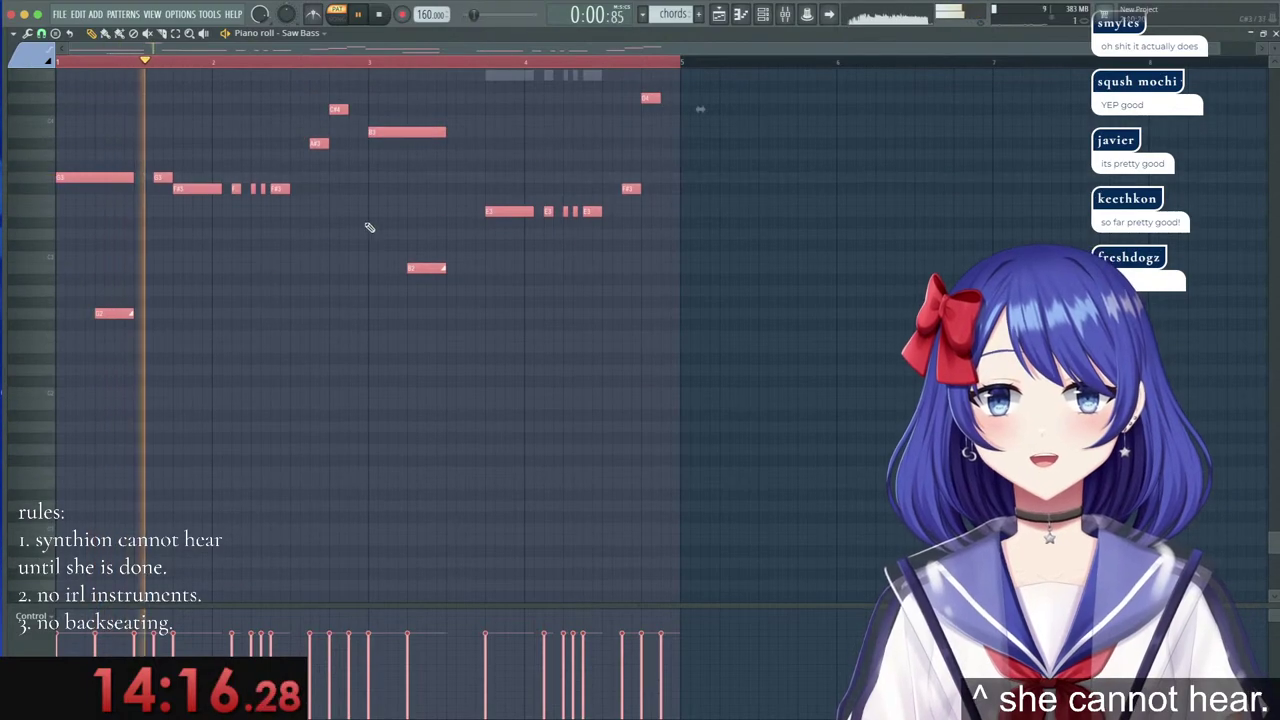
{"action": "scroll", "coordinate": [294, 214], "scroll_direction": "up", "scroll_amount": 4}
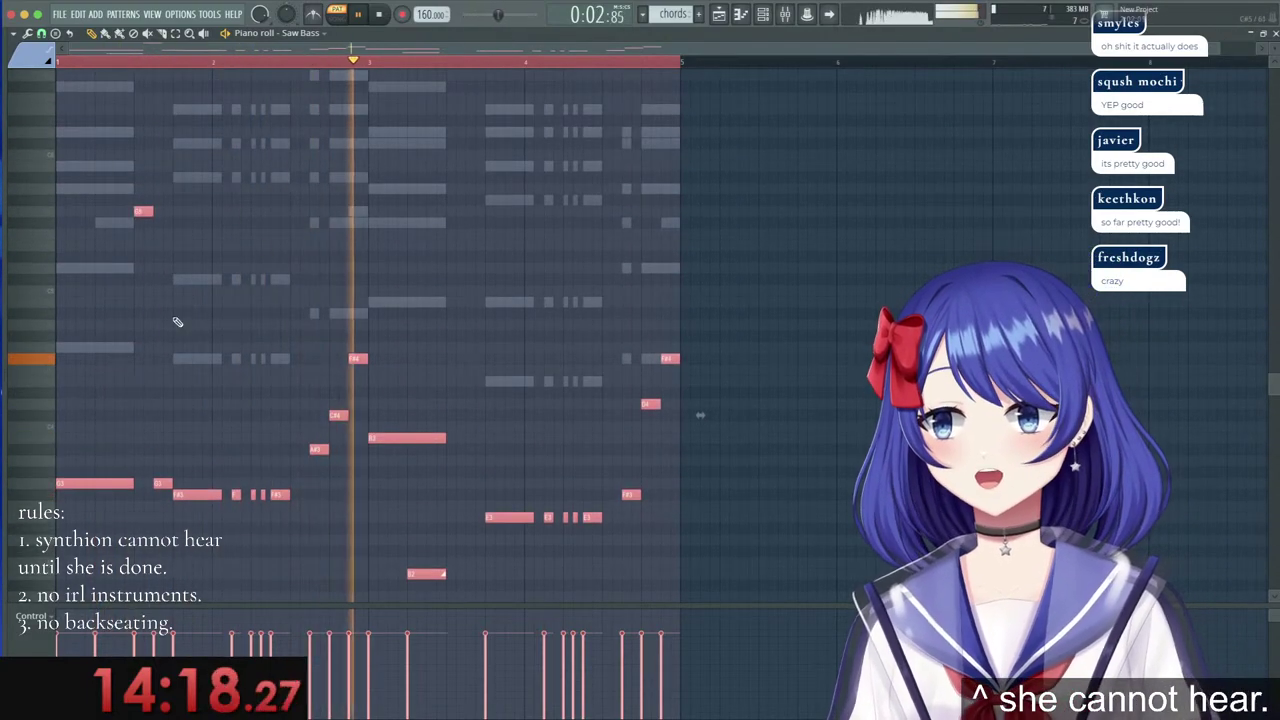
{"action": "key", "text": "ctrl+Up"}
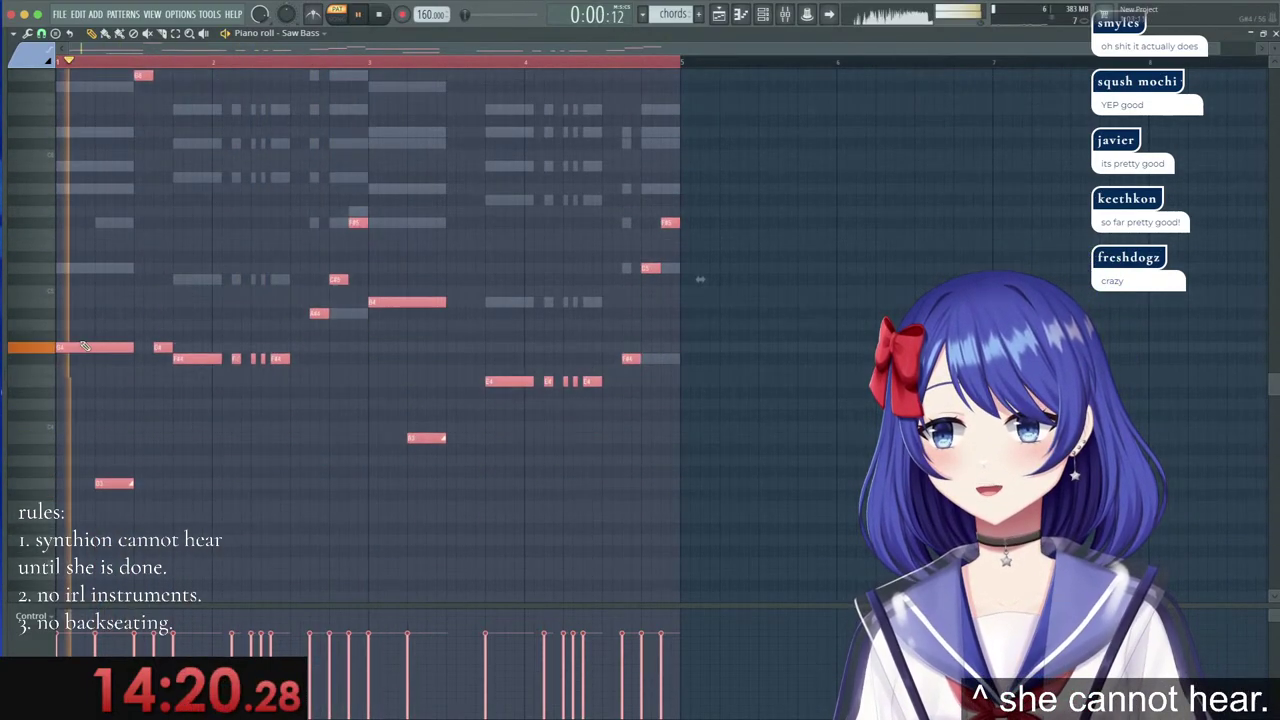
{"action": "key", "text": "space"}
{"action": "key", "text": "F9"}
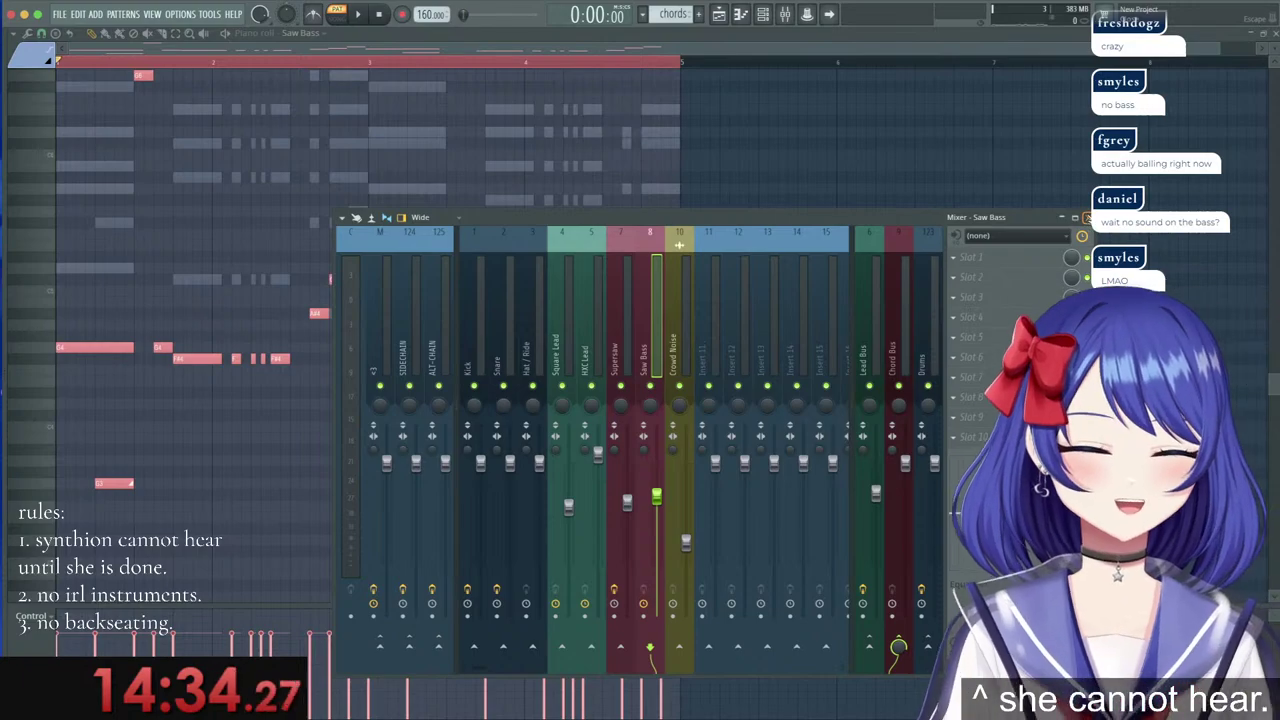
{"action": "left_click", "coordinate": [1087, 217]}
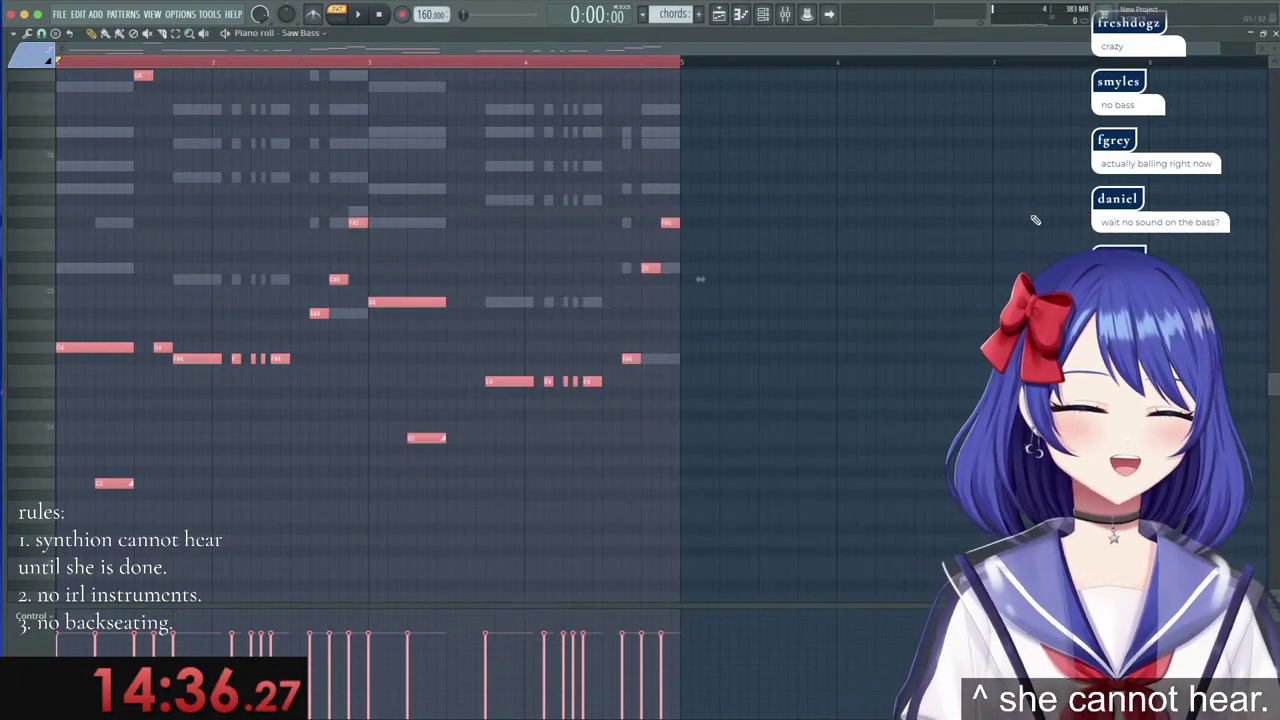
{"action": "key", "text": "space"}
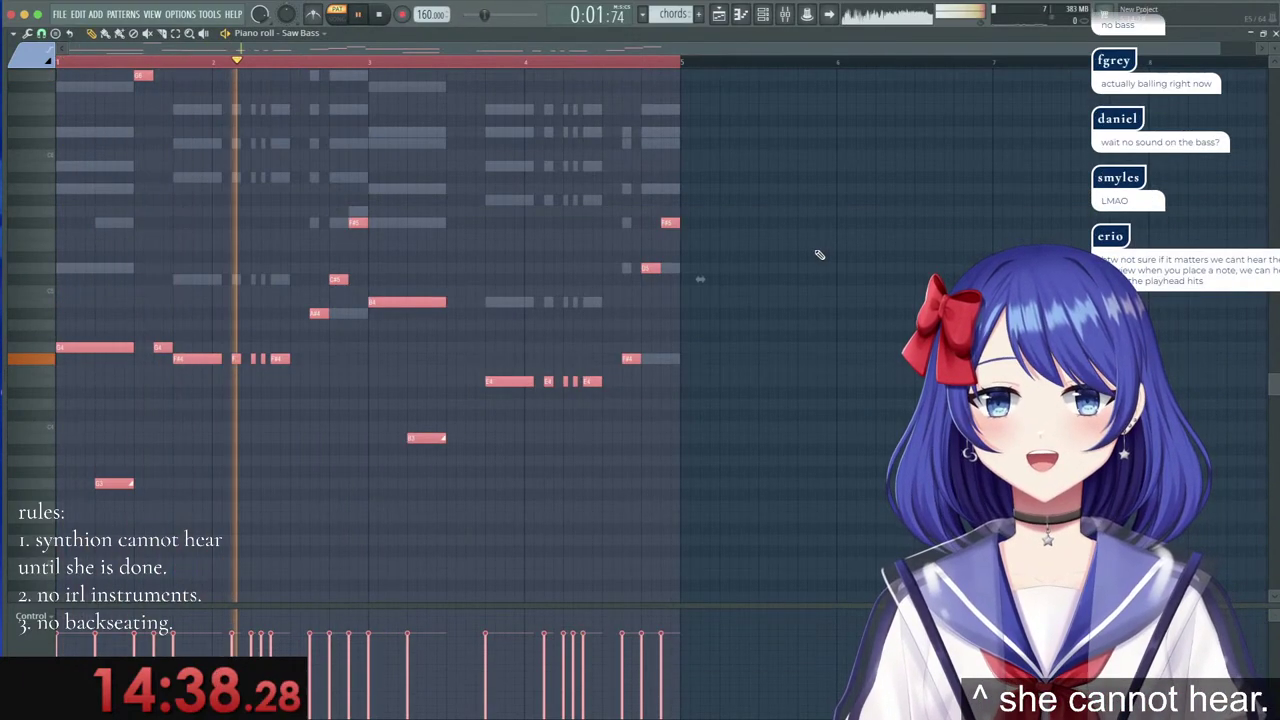
Load Fruity Parametric EQ 2 in the first effect slot of the Saw Bass mixer track and play the chords pattern.
{"action": "key", "text": "space"}
{"action": "left_click", "coordinate": [785, 14]}
{"action": "left_click", "coordinate": [1000, 257]}
{"action": "mouse_move", "coordinate": [975, 276]}
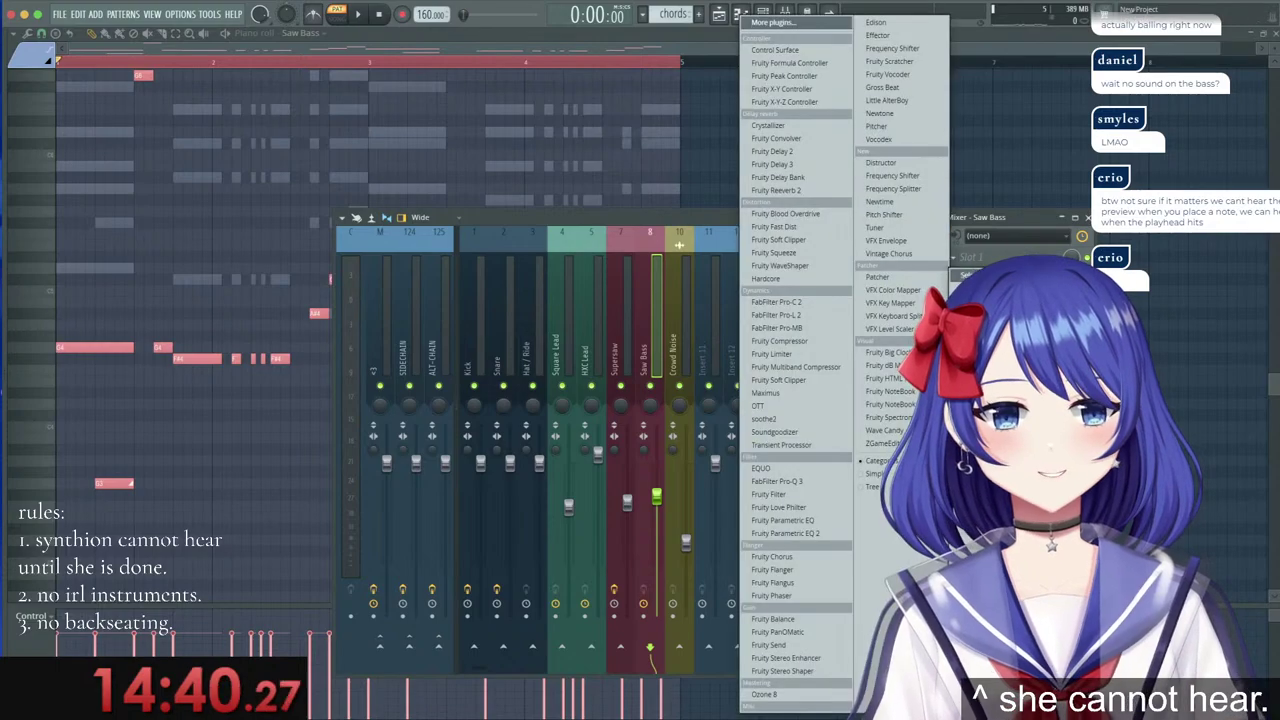
{"action": "left_click", "coordinate": [803, 535]}
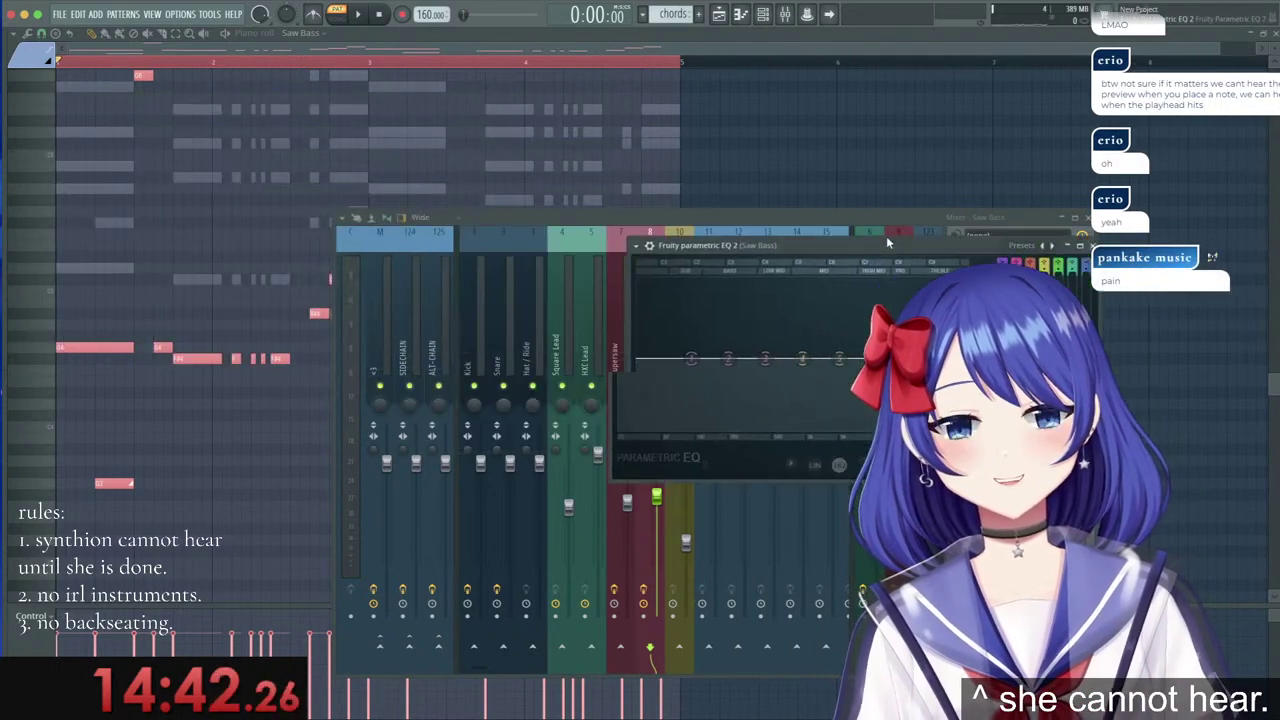
{"action": "key", "text": "space"}
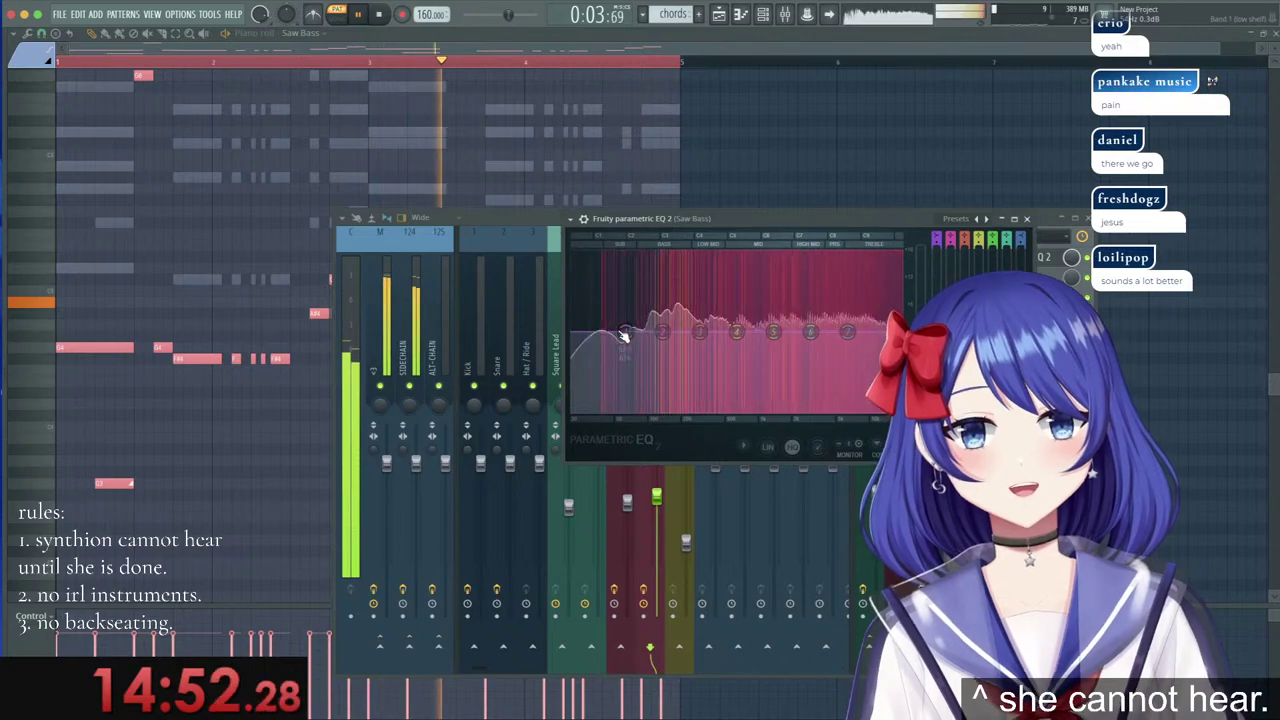
Boost the Saw Bass lows by raising the EQ's band 1 low shelf and moving it to a higher frequency.
{"action": "left_click", "coordinate": [551, 40]}
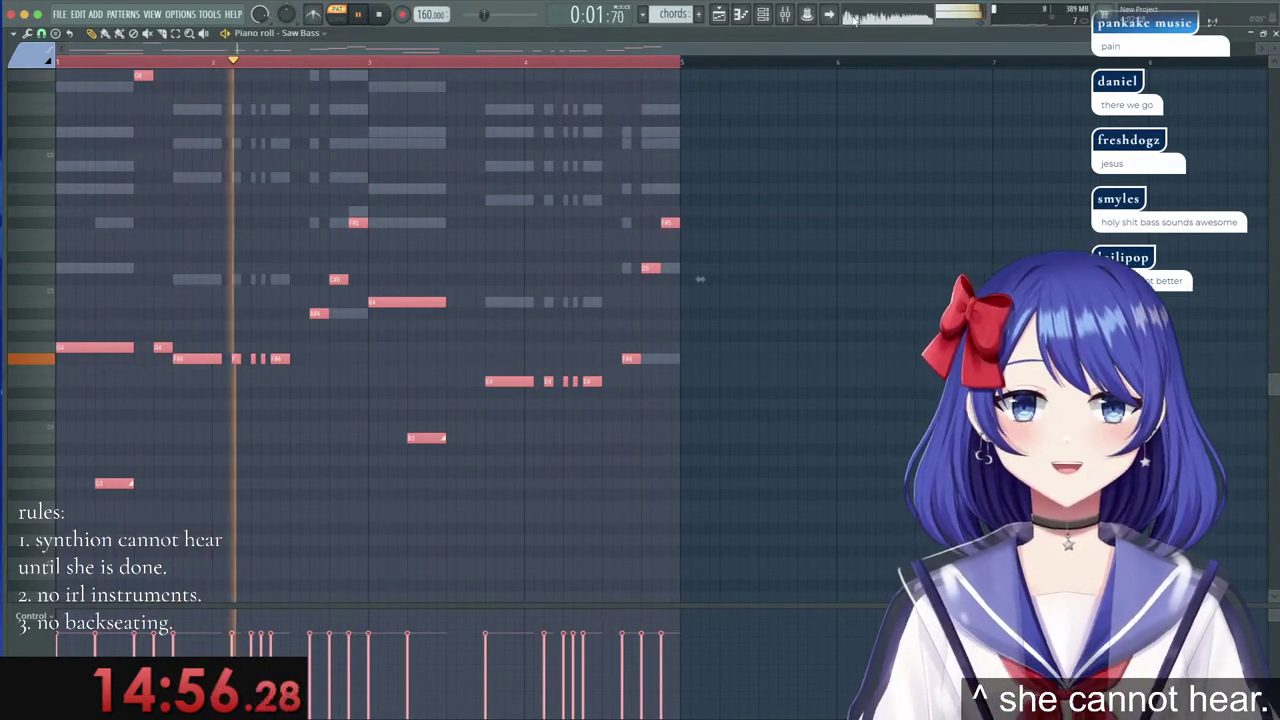
{"action": "left_click", "coordinate": [786, 14]}
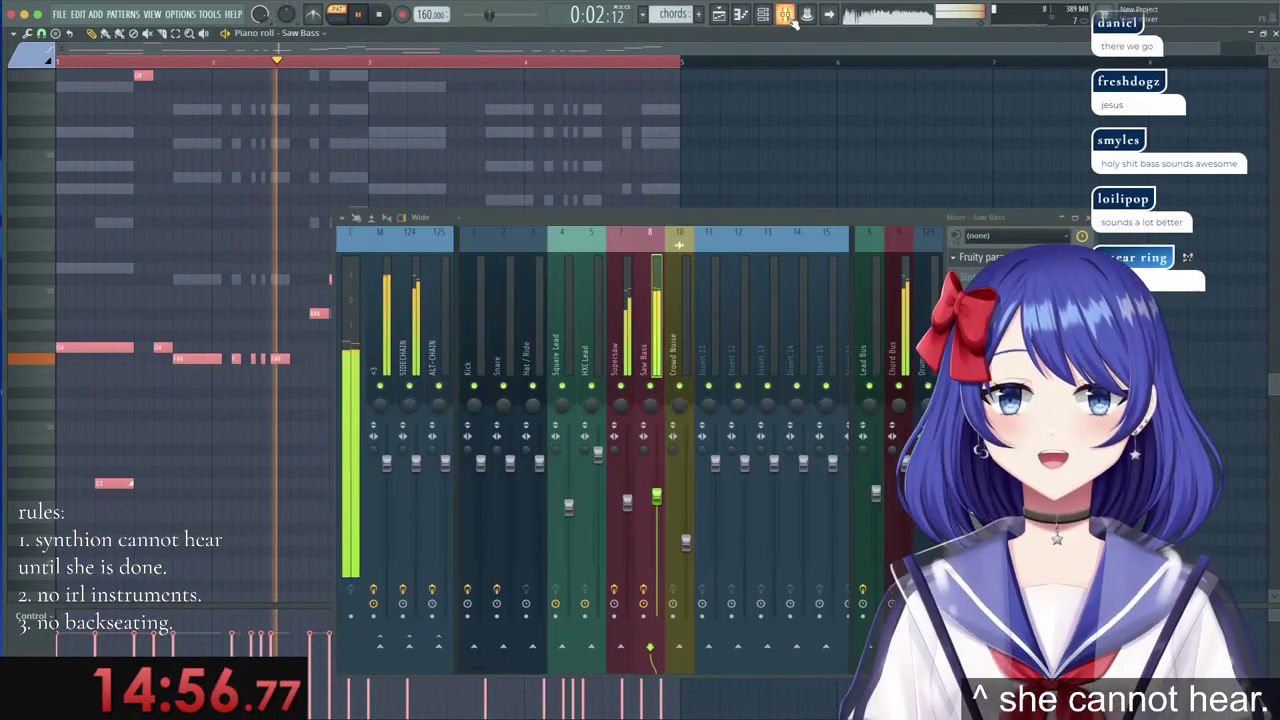
{"action": "left_click", "coordinate": [970, 259]}
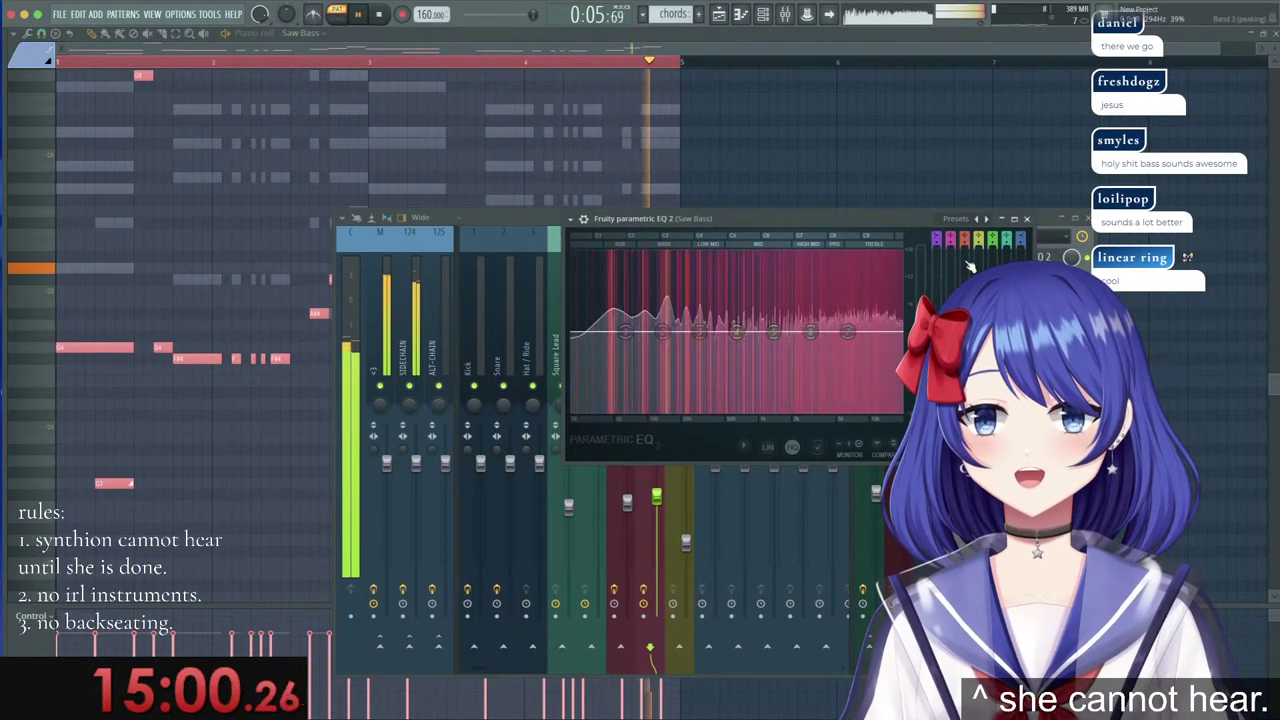
{"action": "left_click_drag", "start_coordinate": [628, 334], "coordinate": [671, 311]}
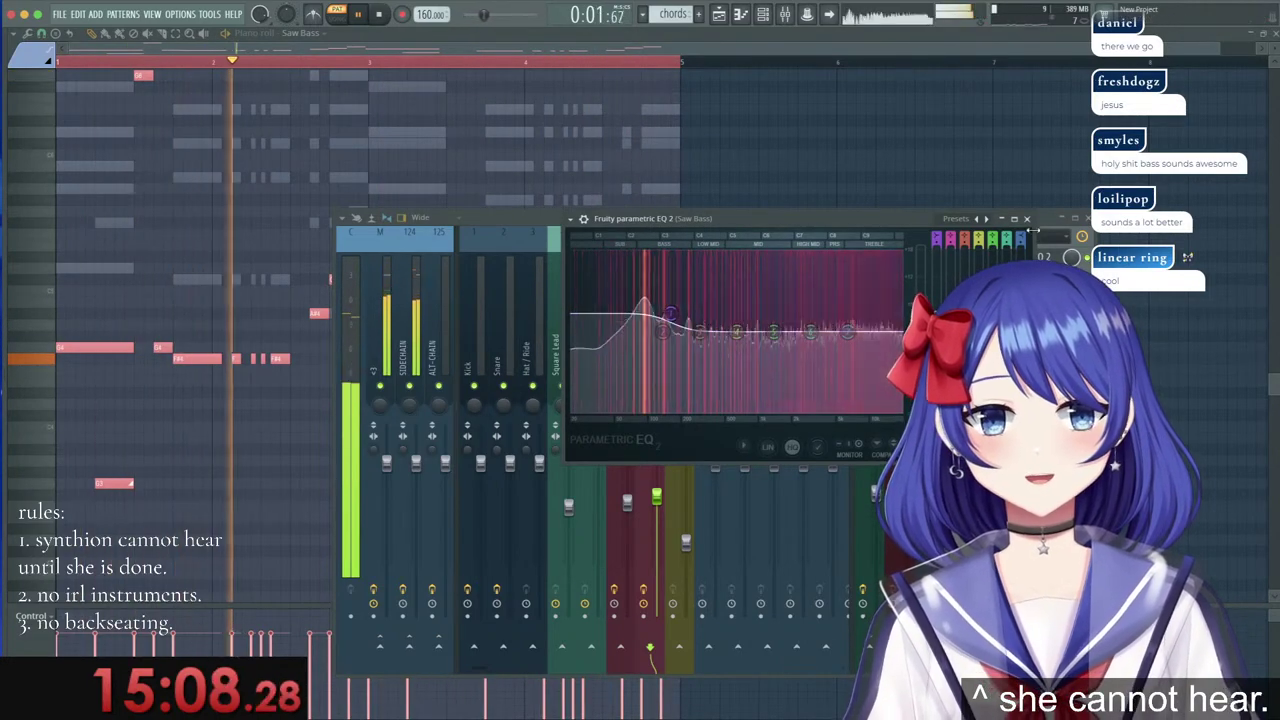
{"action": "left_click", "coordinate": [1027, 219]}
Raise the Supersaw mixer level slightly and lower the Saw Bass level a little, then stop playback.
{"action": "left_click", "coordinate": [631, 338]}
{"action": "mouse_move", "coordinate": [627, 503]}
{"action": "left_mouse_down"}
{"action": "mouse_move", "coordinate": [657, 503]}
{"action": "mouse_move", "coordinate": [628, 491]}
{"action": "left_mouse_up"}
{"action": "left_click", "coordinate": [633, 300]}
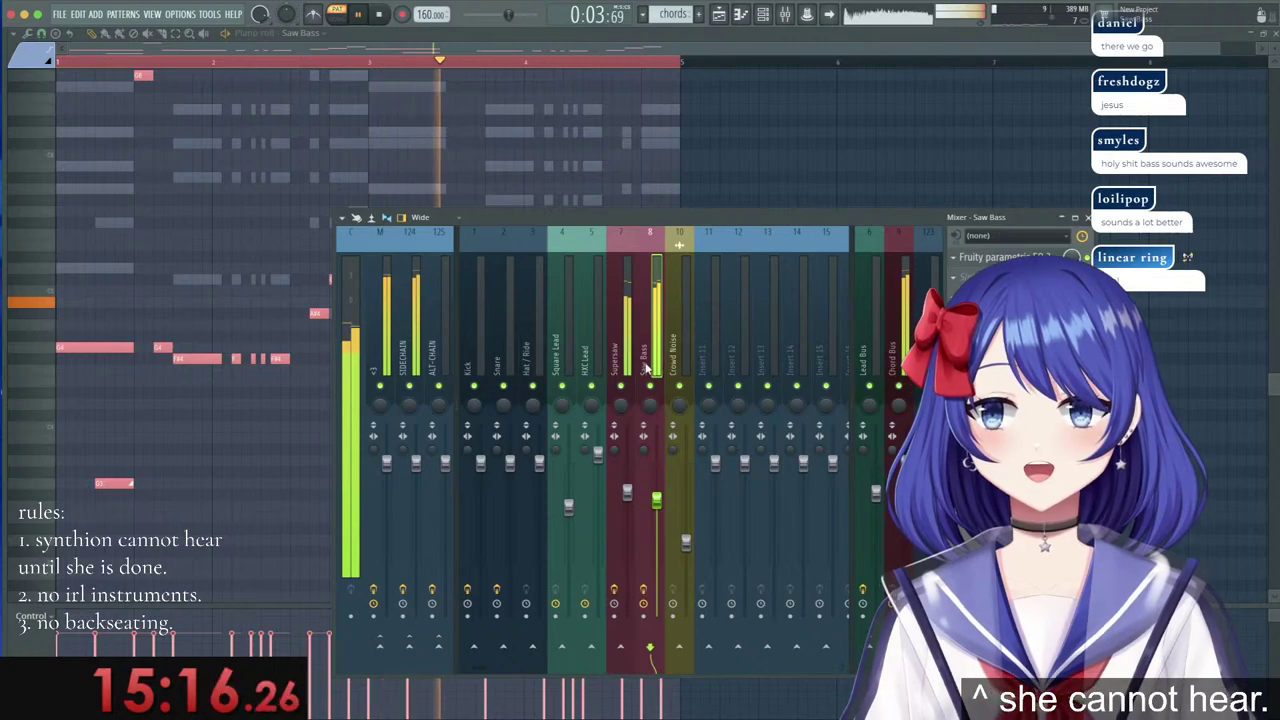
{"action": "key", "text": "space"}
{"action": "left_click", "coordinate": [905, 305]}
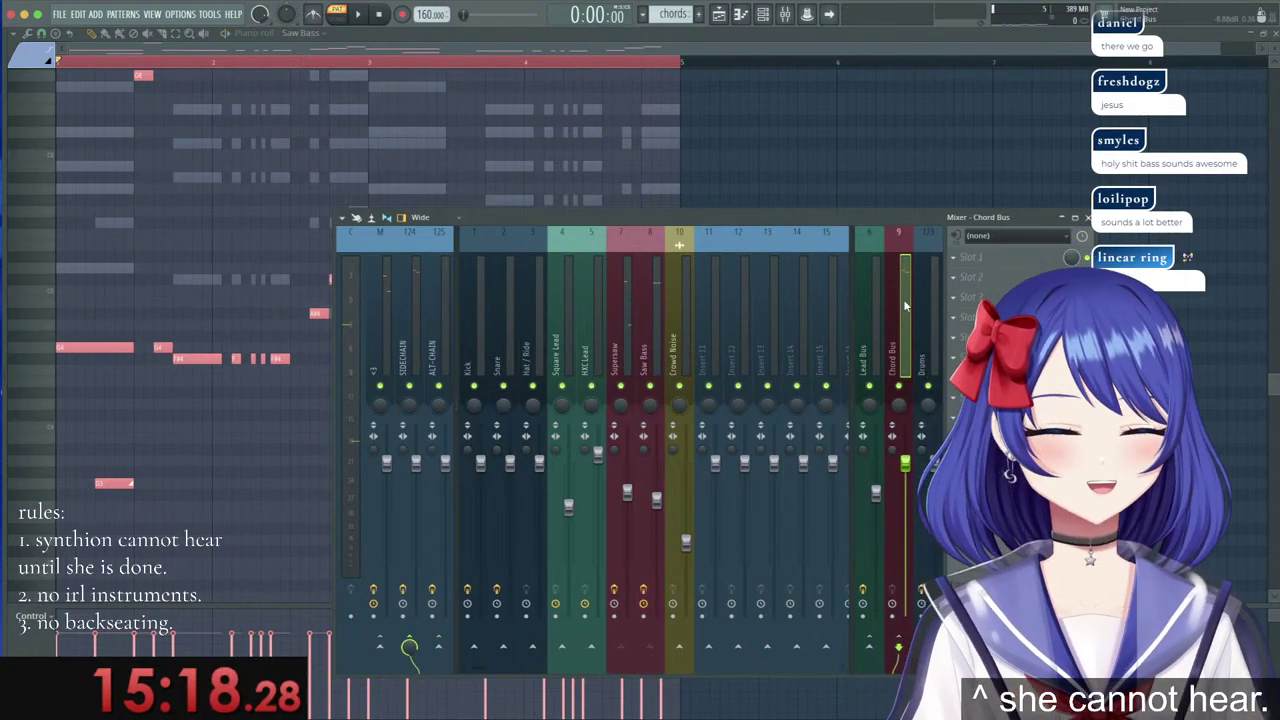
{"action": "left_click", "coordinate": [1088, 217]}
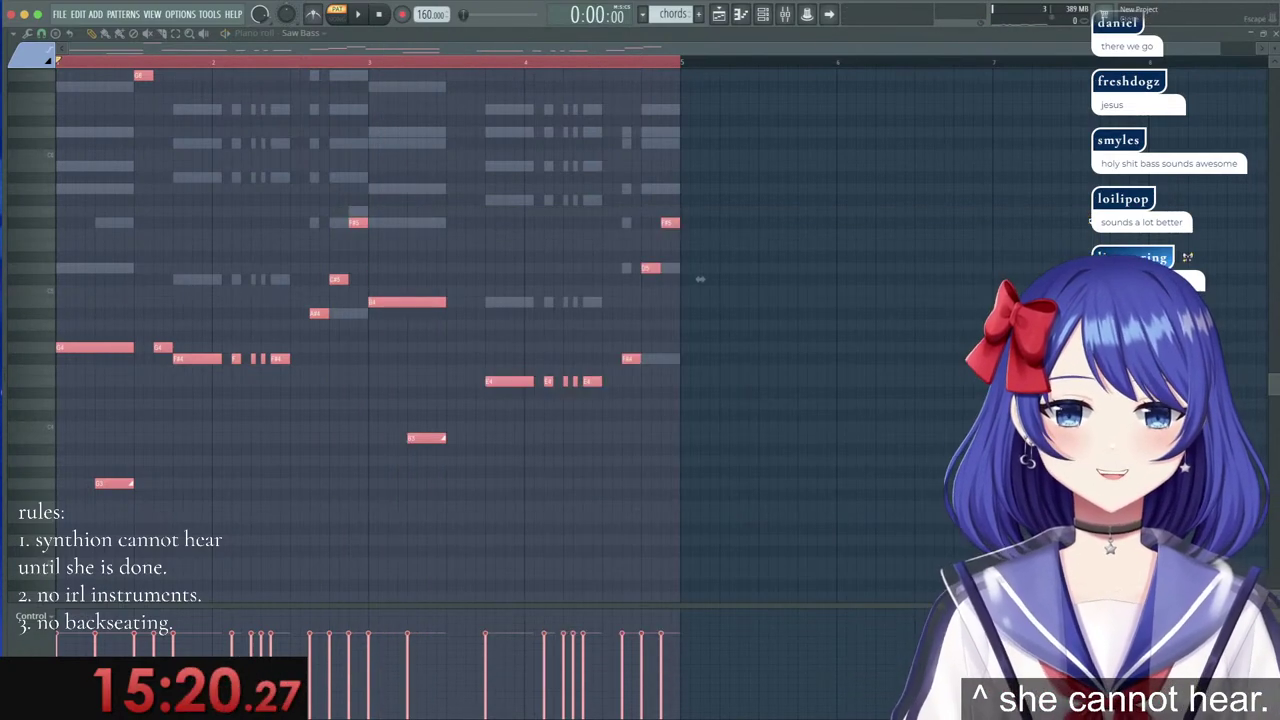
Return to the playlist and play the arrangement from just before bar 17.
{"action": "left_click", "coordinate": [1275, 34]}
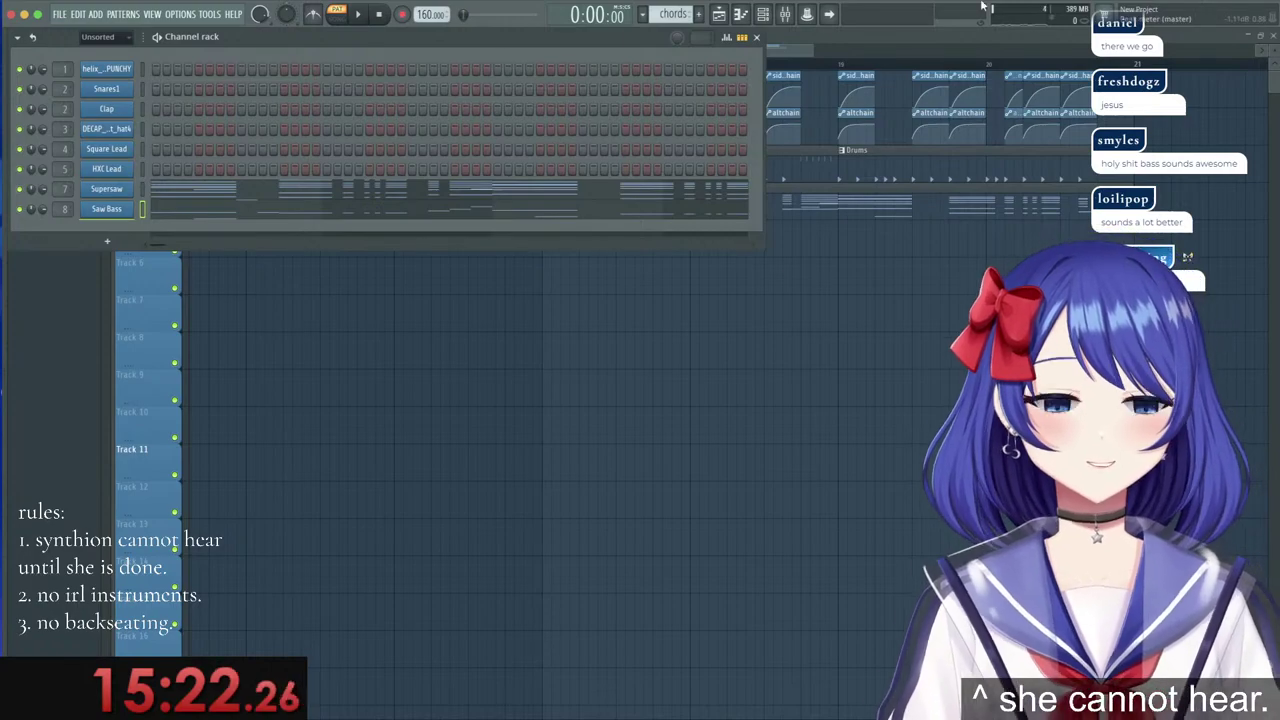
{"action": "left_click", "coordinate": [757, 37]}
{"action": "left_click", "coordinate": [534, 67]}
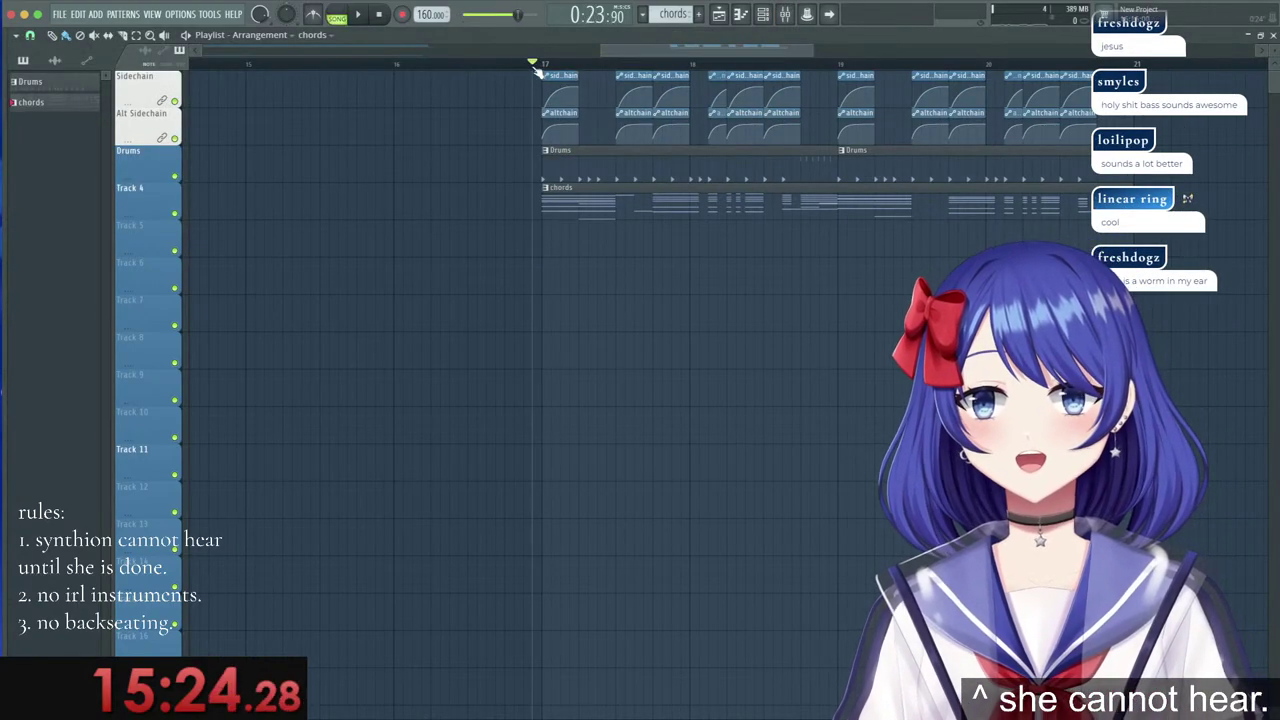
{"action": "scroll", "coordinate": [534, 68], "scroll_direction": "down", "scroll_amount": 3}
{"action": "key", "text": "space"}
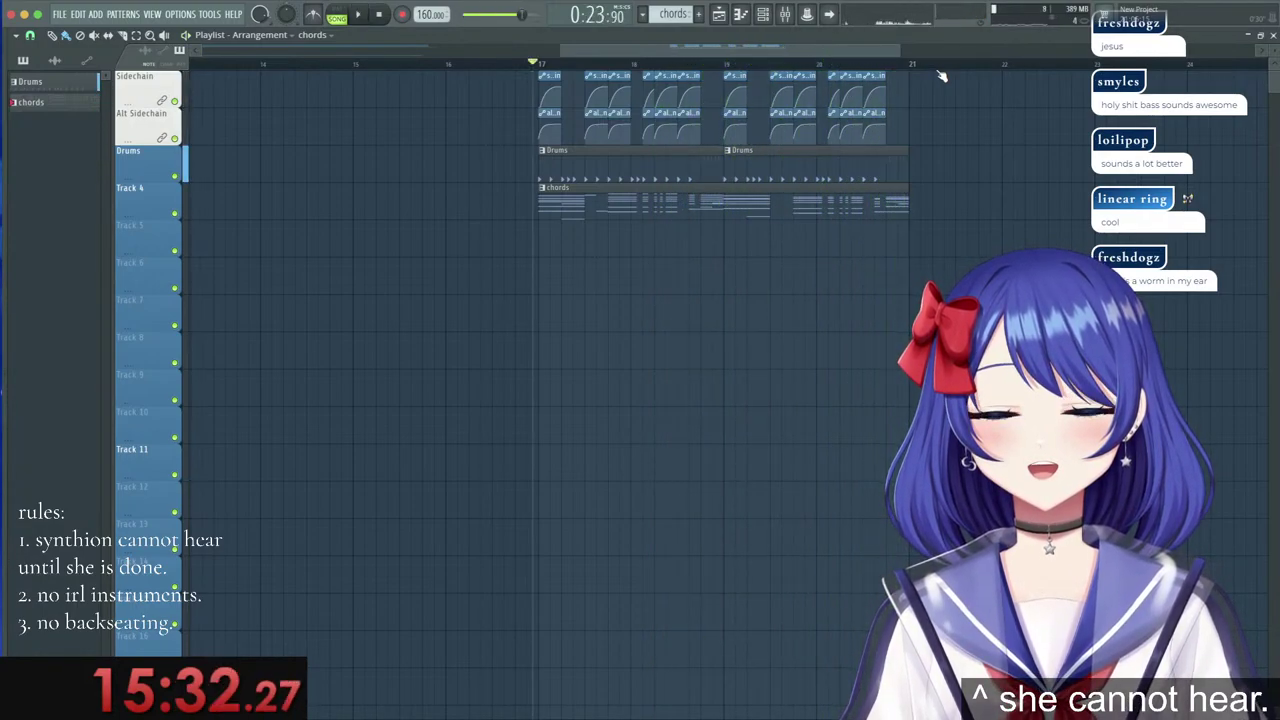
Duplicate all sidechain, altchain, Drums and chords clips of bars 17 to 20 to bar 21.
{"action": "left_click_drag", "start_coordinate": [952, 218], "coordinate": [534, 66]}
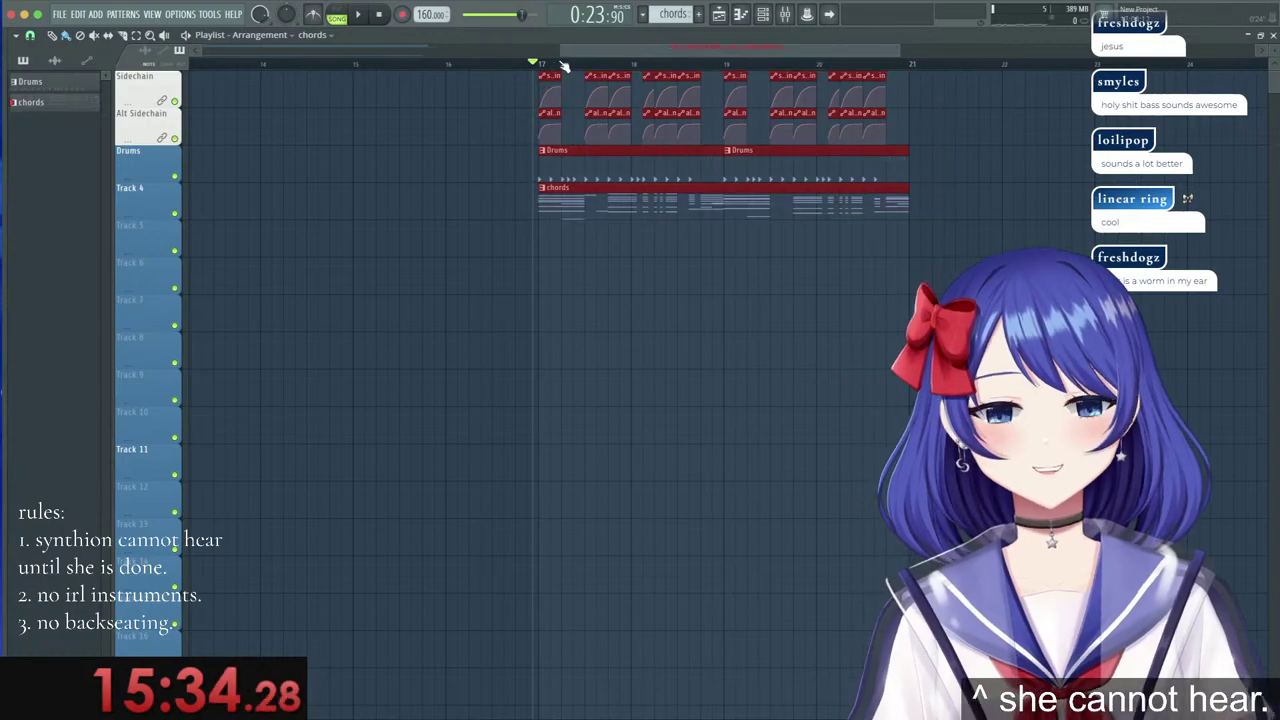
{"action": "key", "text": "super+b"}
{"action": "scroll", "coordinate": [566, 65], "scroll_direction": "up", "scroll_amount": 3}
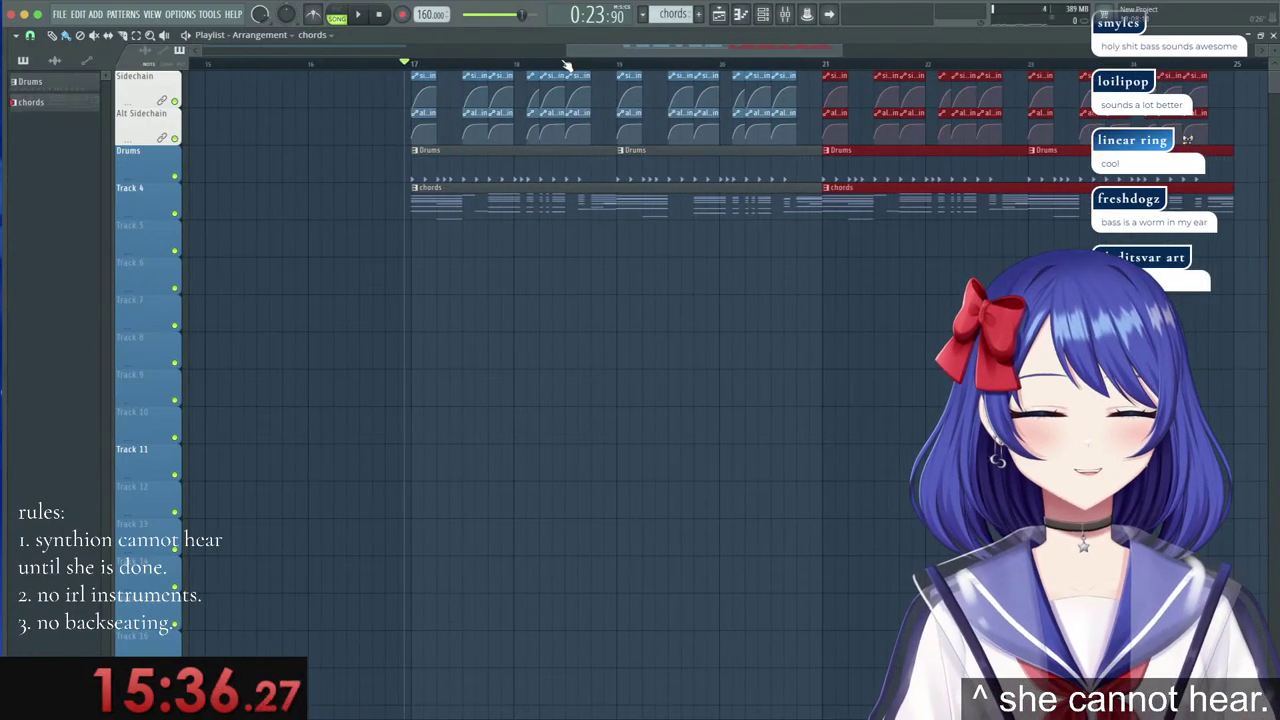
{"action": "left_click", "coordinate": [640, 246]}
{"action": "right_click", "coordinate": [640, 246]}
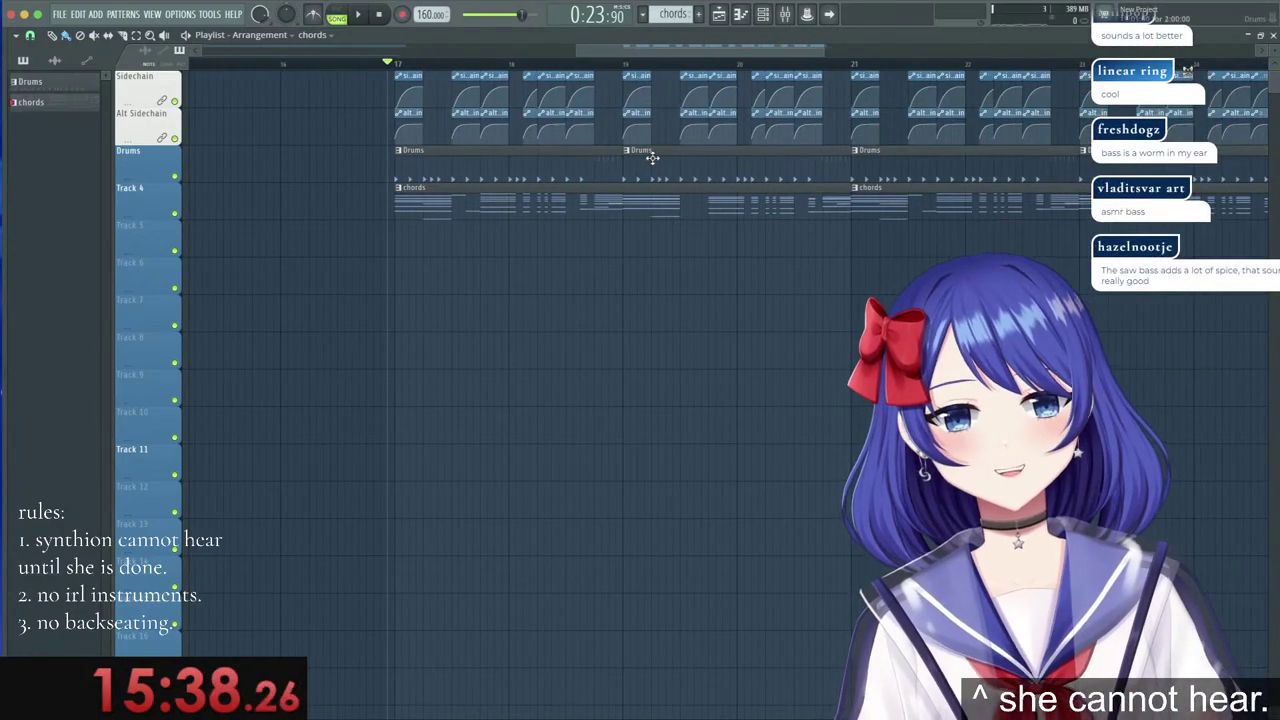
Add two-step Saw Bass notes in bar 3 of the chords pattern, B6 at step 9 and B4 at step 11, and play the song.
{"action": "double_click", "coordinate": [665, 183]}
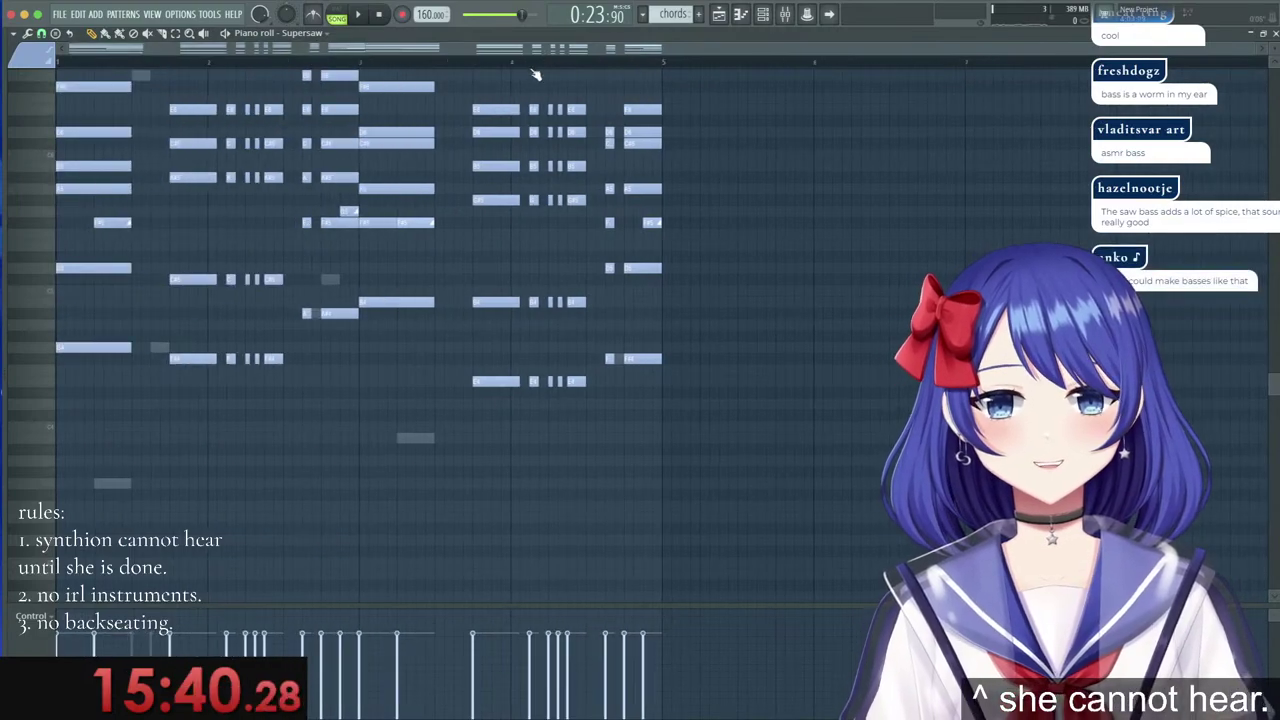
{"action": "scroll", "coordinate": [344, 230], "scroll_direction": "up", "scroll_amount": 2}
{"action": "double_click", "coordinate": [330, 282]}
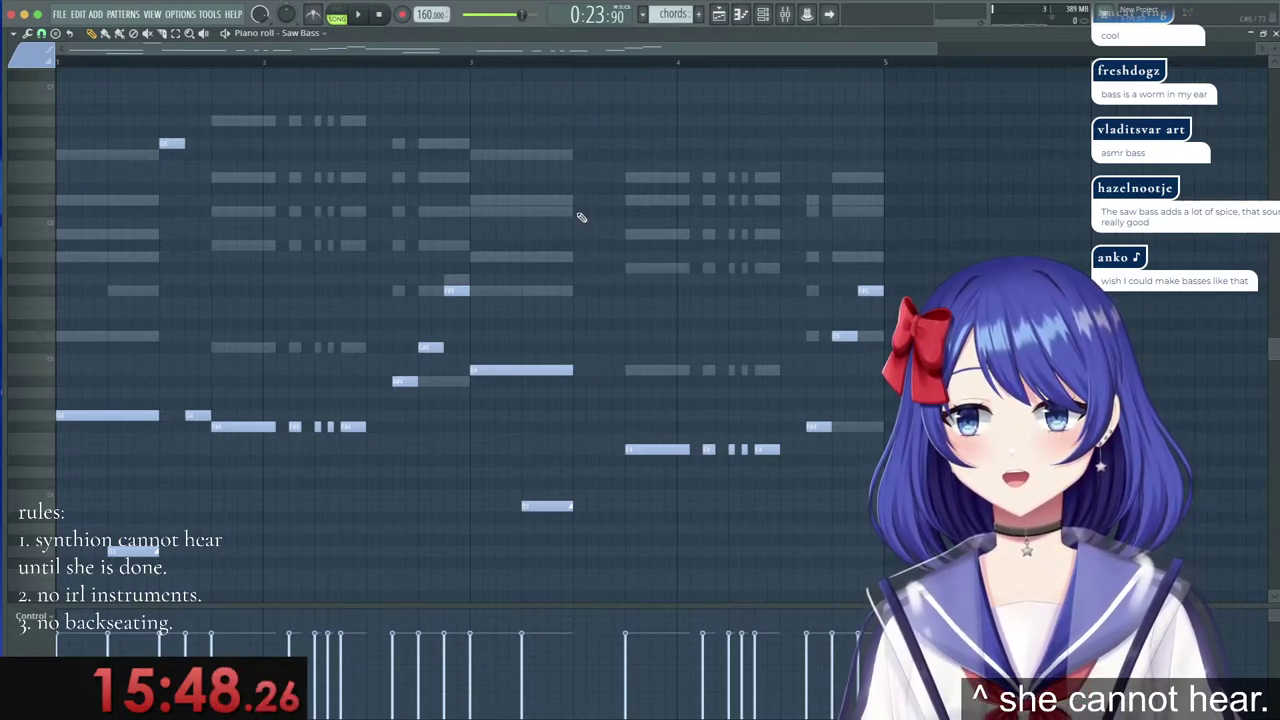
{"action": "left_click", "coordinate": [573, 97]}
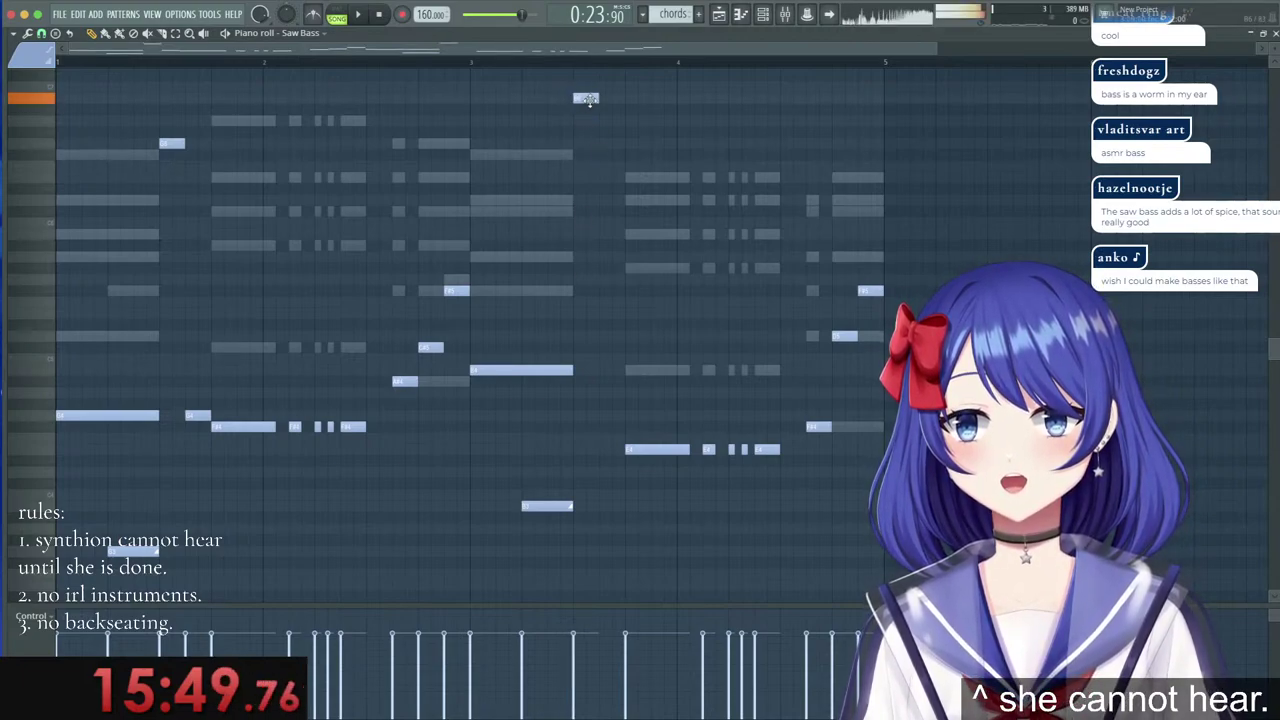
{"action": "left_click", "coordinate": [598, 370]}
{"action": "key", "text": "space"}
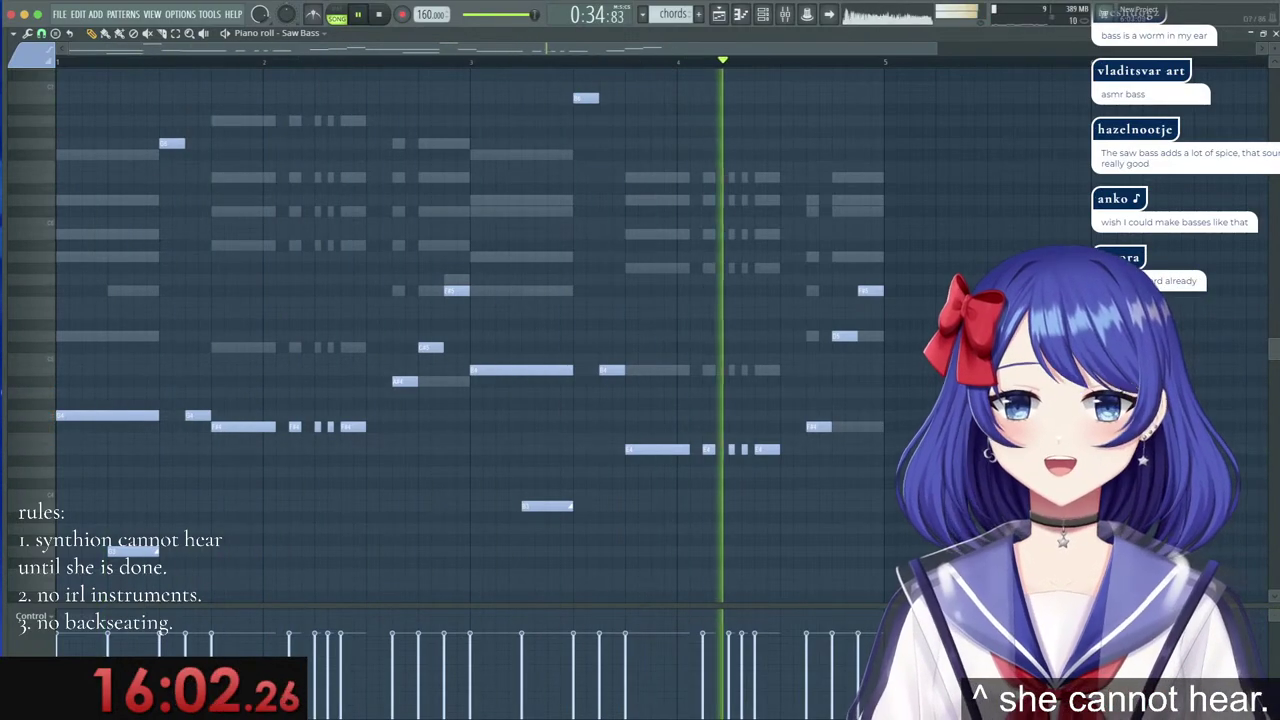
Go back to the playlist and play the extended arrangement from bar 17.
{"action": "key", "text": "space"}
{"action": "left_click", "coordinate": [1273, 36]}
{"action": "left_click", "coordinate": [757, 38]}
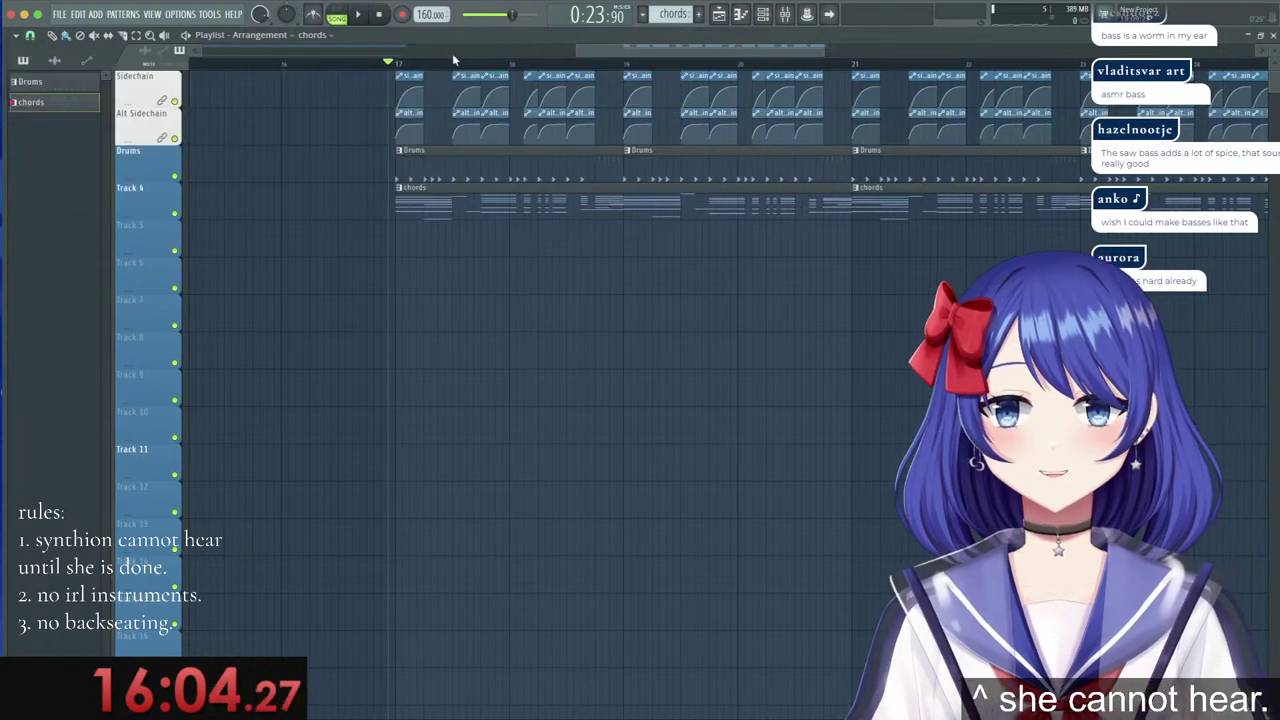
{"action": "left_click", "coordinate": [397, 65]}
{"action": "key", "text": "space"}
{"action": "scroll", "coordinate": [399, 68], "scroll_direction": "down", "scroll_amount": 3}
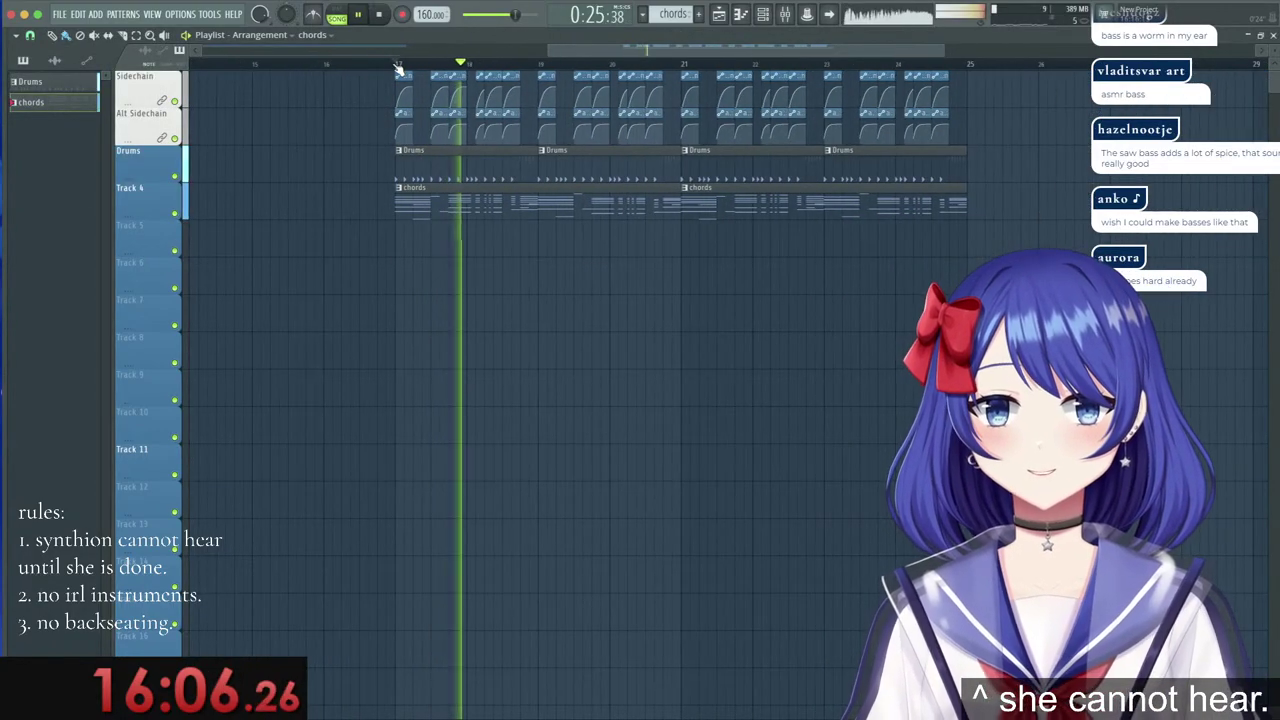
Examine the Fruity Balance effect on the SIDECHAIN mixer track during playback, then close it and return to the playlist.
{"action": "key", "text": "F9"}
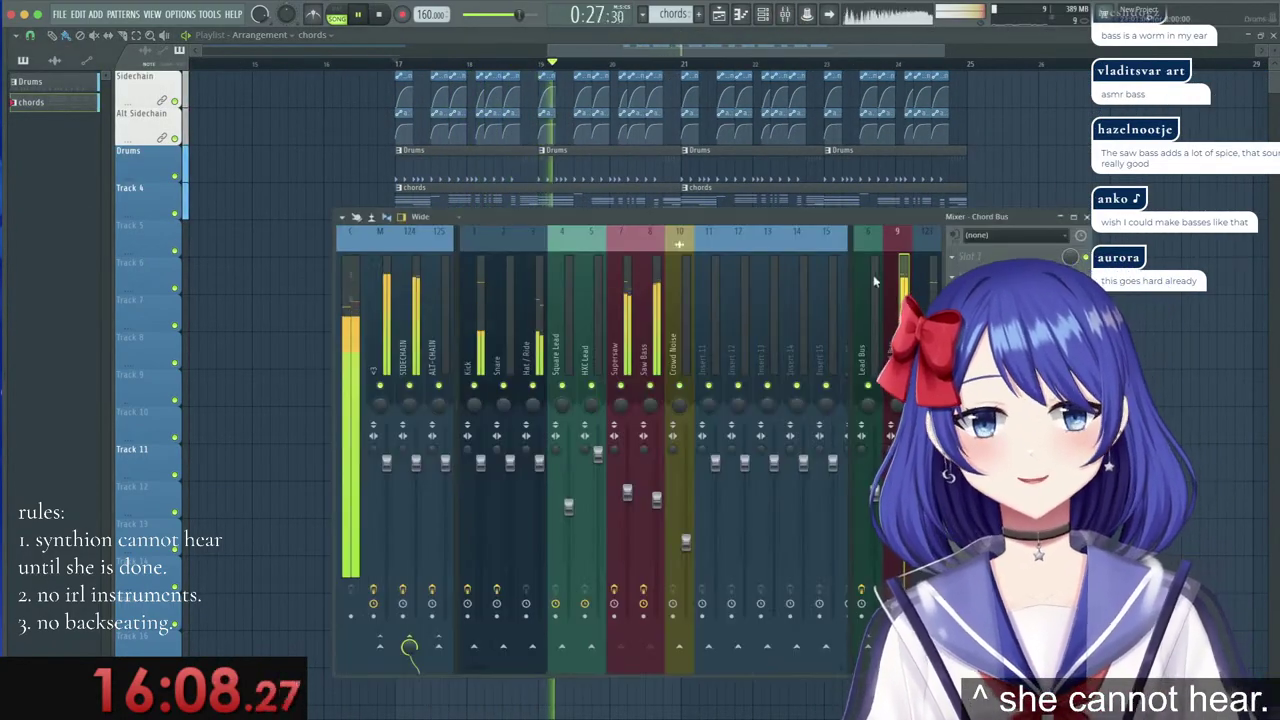
{"action": "left_click", "coordinate": [409, 340]}
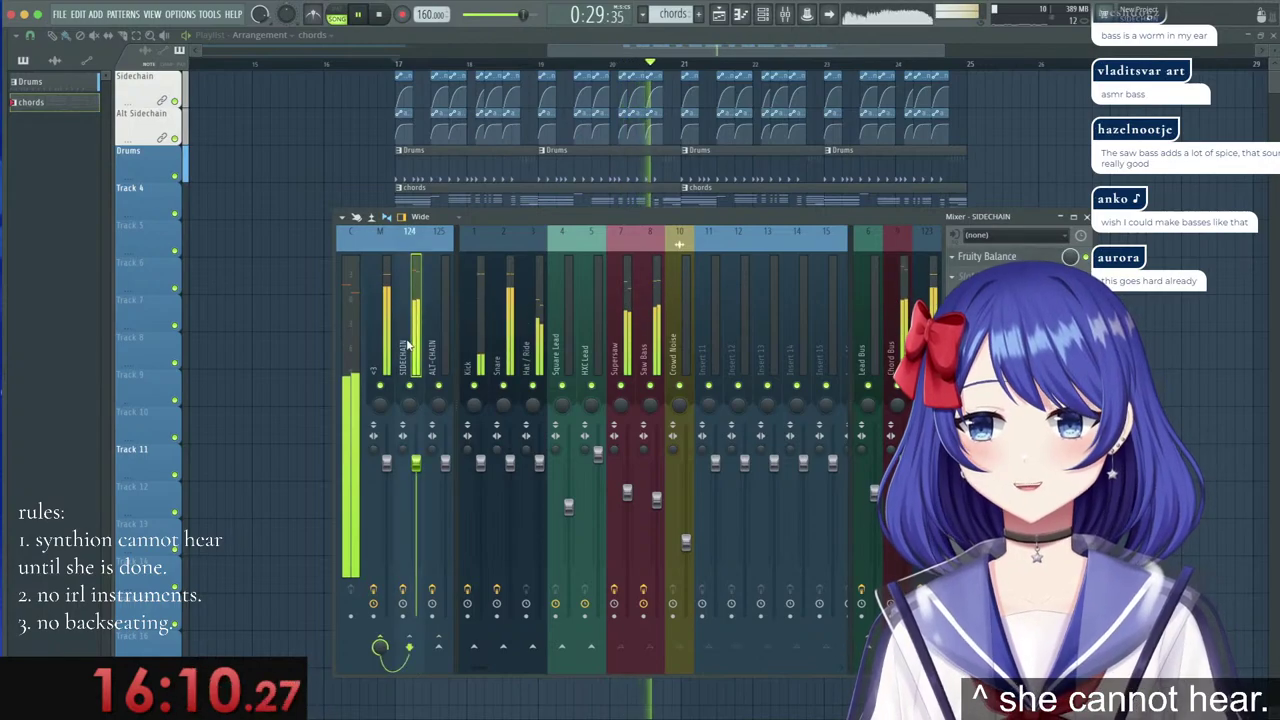
{"action": "left_click", "coordinate": [983, 257]}
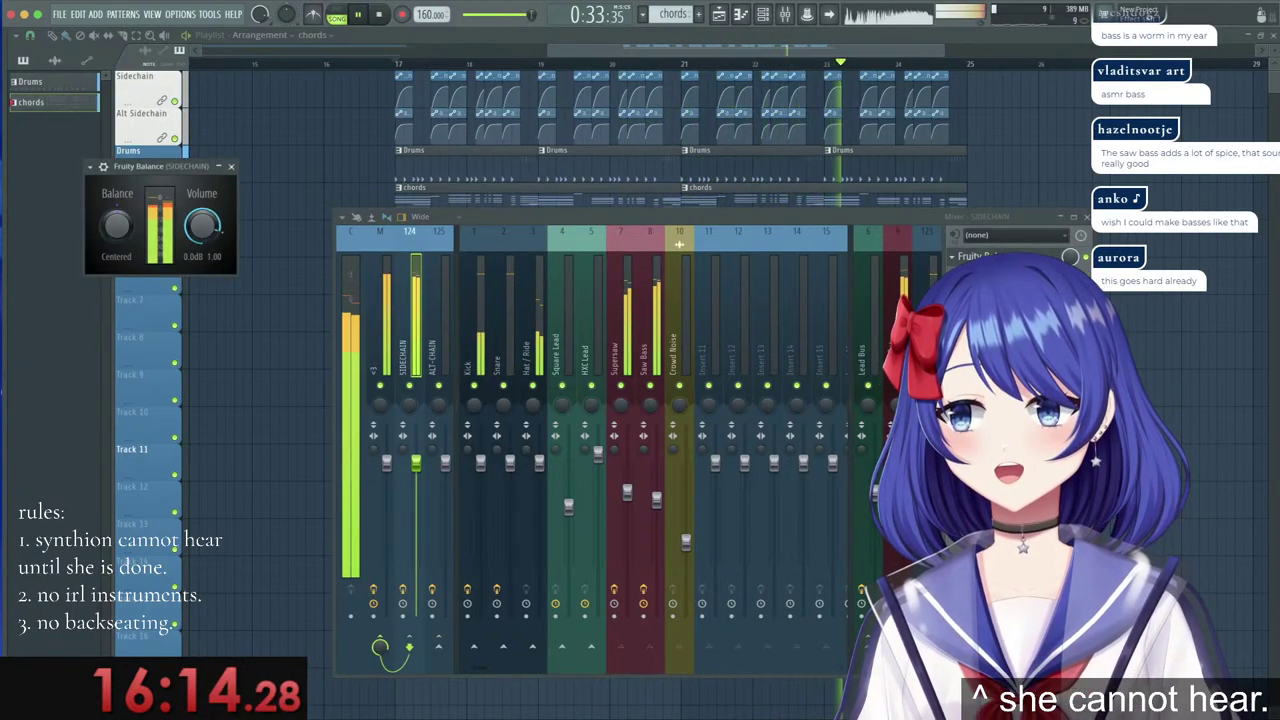
{"action": "key", "text": "space"}
{"action": "left_click", "coordinate": [1076, 217]}
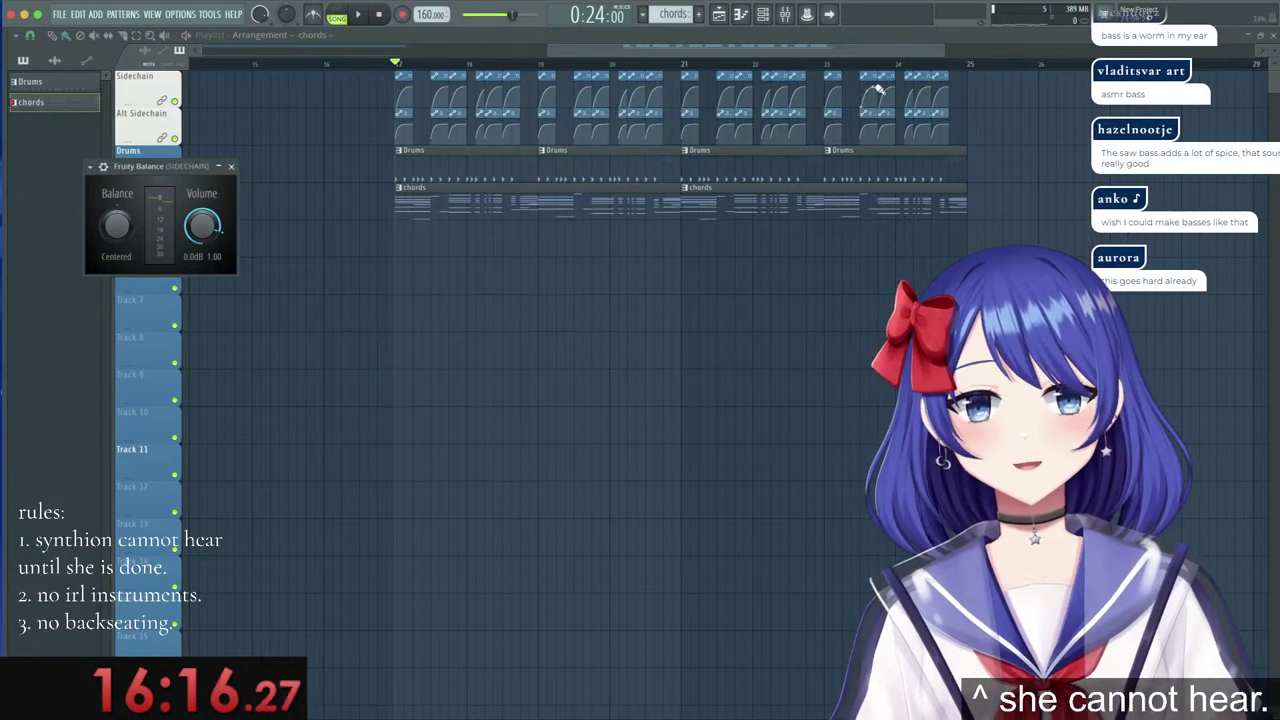
{"action": "scroll", "coordinate": [415, 69], "scroll_direction": "down", "scroll_amount": 3}
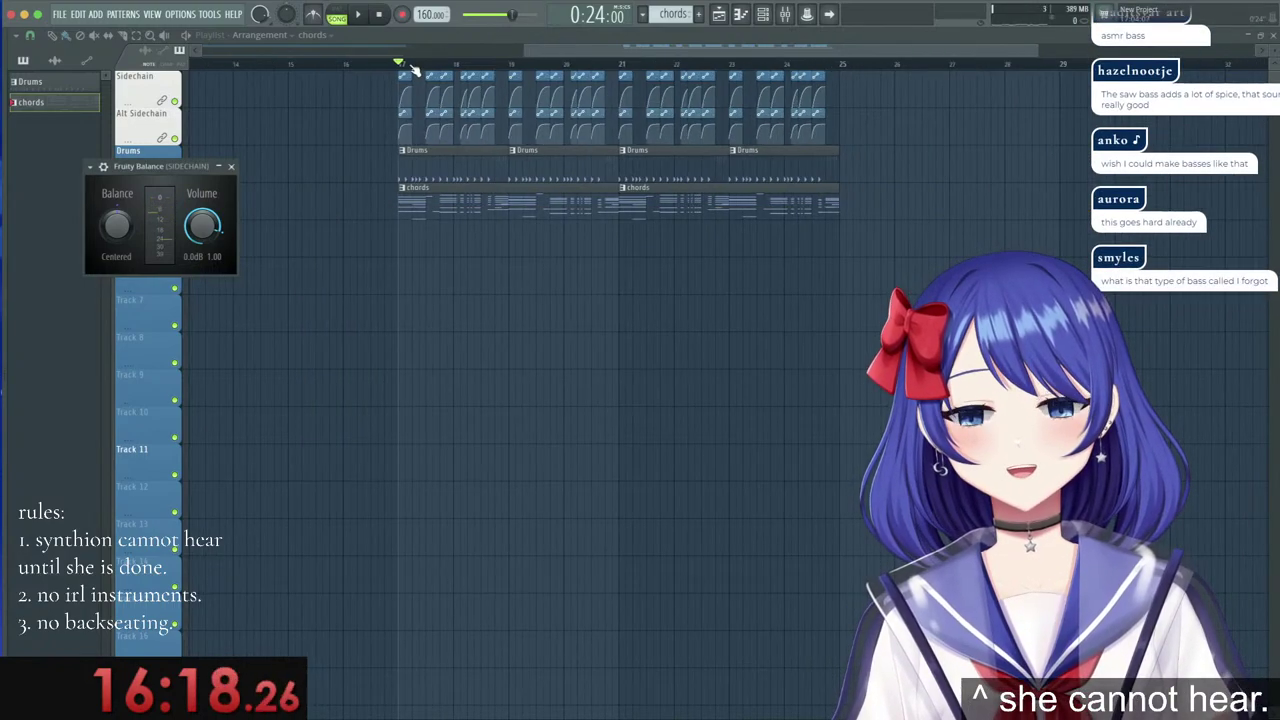
{"action": "scroll", "coordinate": [415, 69], "scroll_direction": "up", "scroll_amount": 2}
{"action": "scroll", "coordinate": [412, 69], "scroll_direction": "up", "scroll_amount": 1}
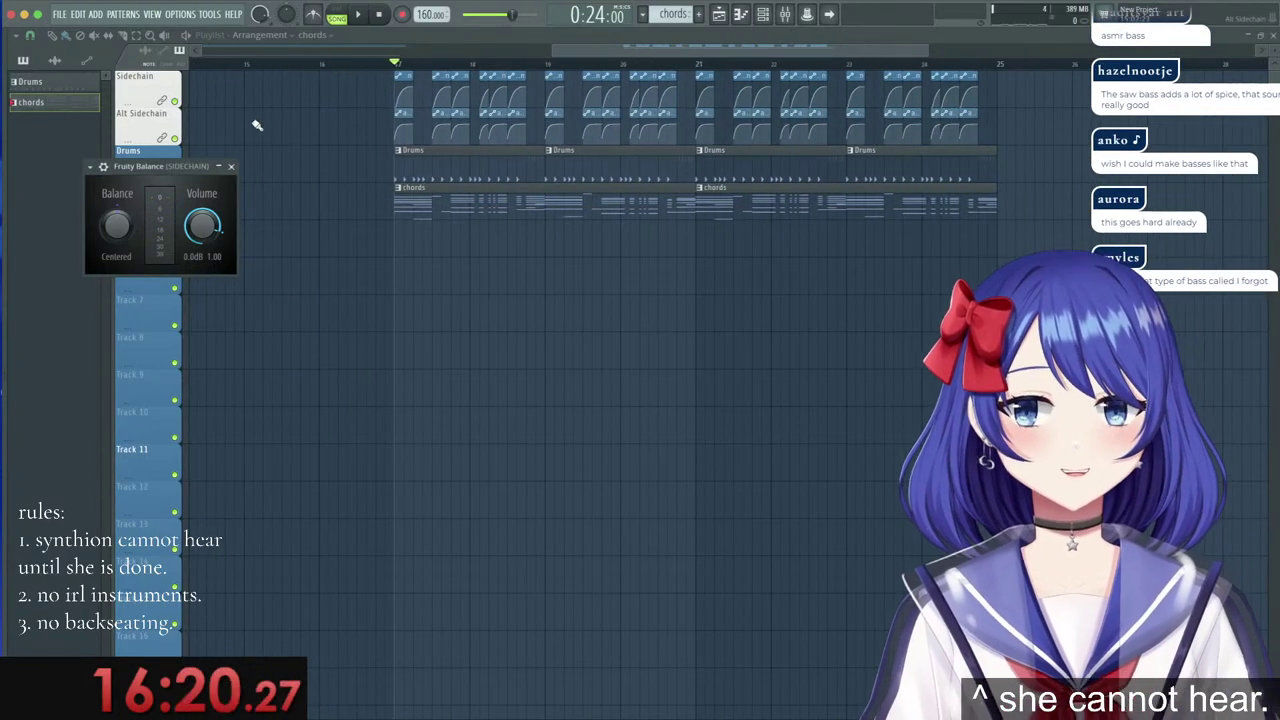
{"action": "left_click", "coordinate": [232, 167]}
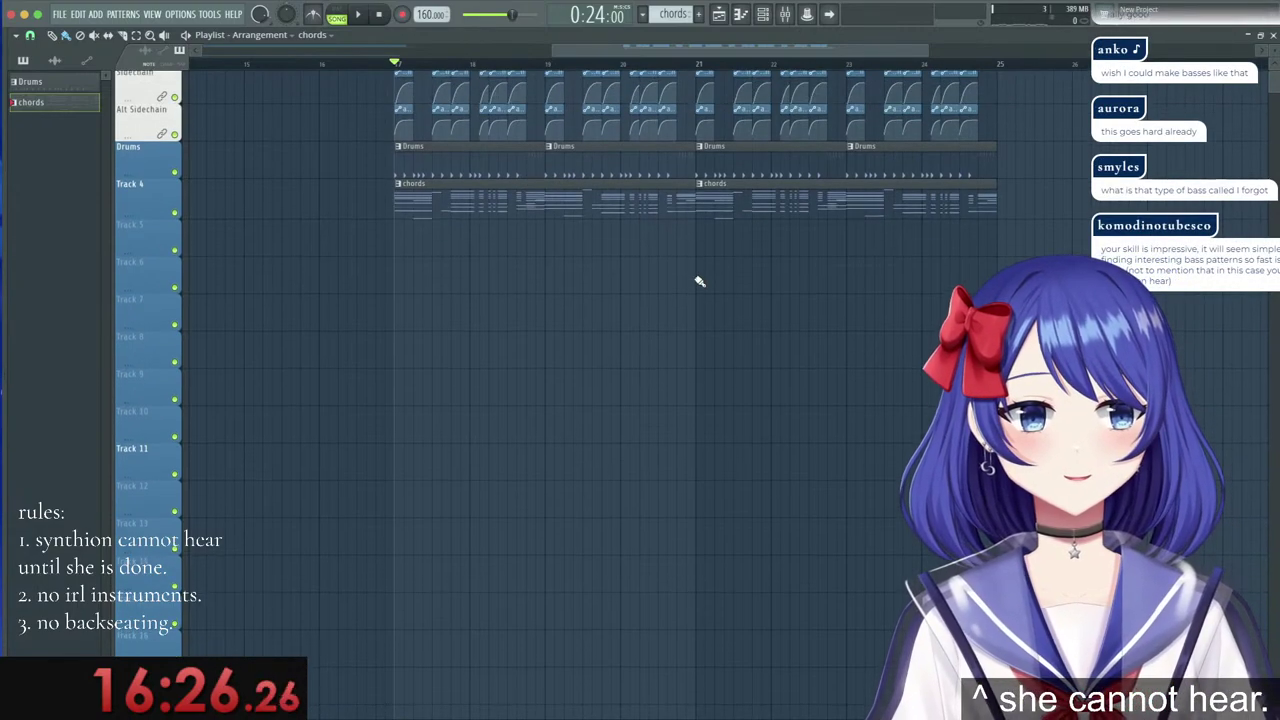
Move both chords clips of bars 17 to 24 from Track 4 down to Track 6 and clear the selection.
{"action": "left_click", "coordinate": [990, 200]}
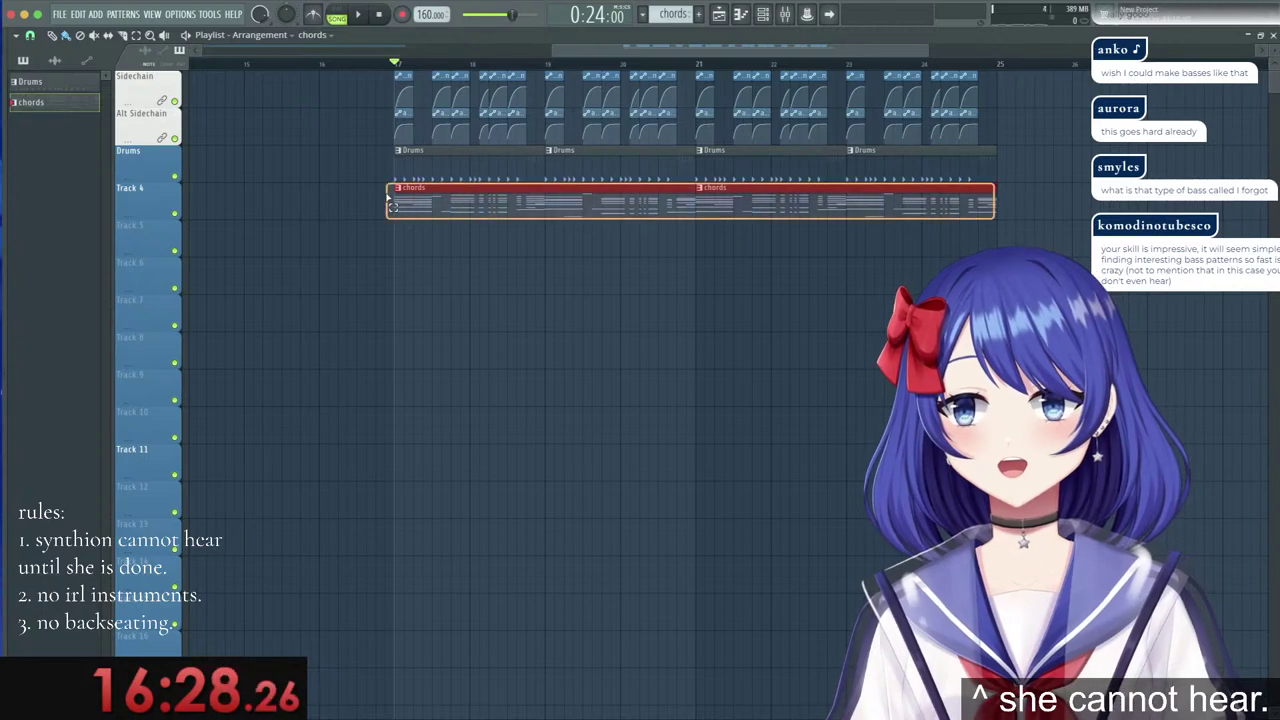
{"action": "left_click_drag", "start_coordinate": [420, 206], "coordinate": [416, 289]}
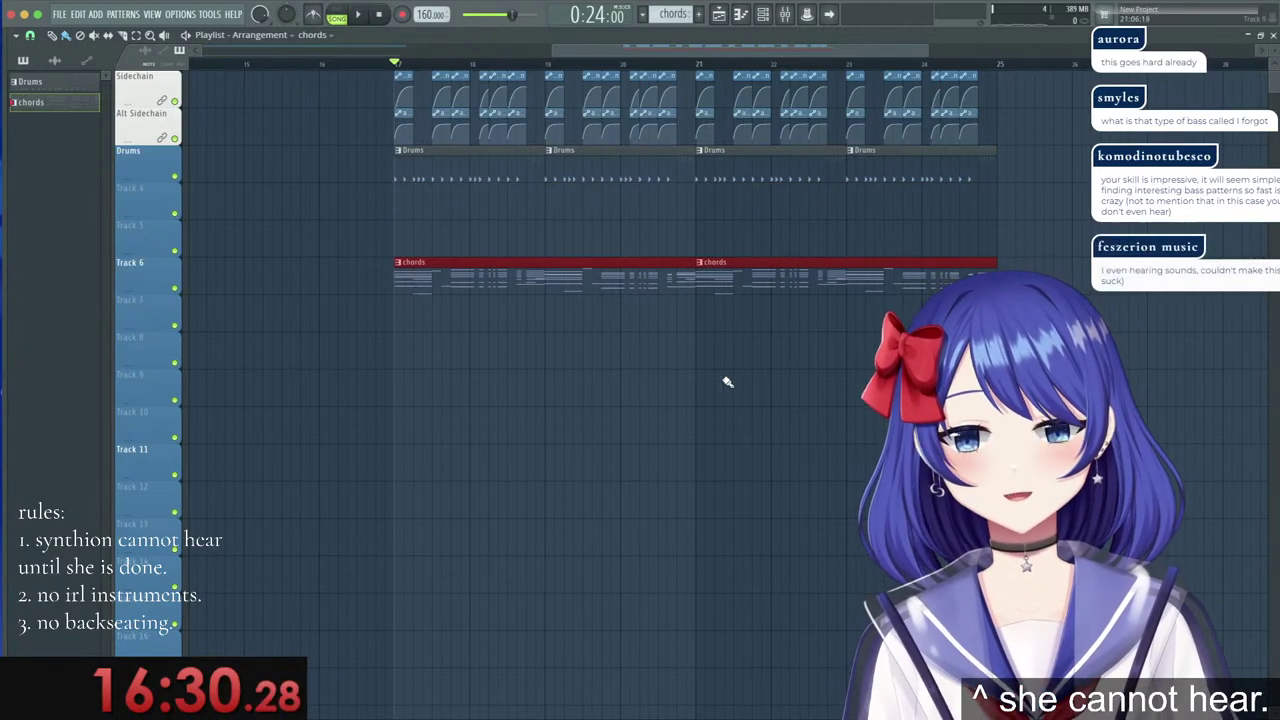
{"action": "left_click", "coordinate": [730, 381], "text": "ctrl"}
Place the future_crash sample from the sample library on Track 4 at bar 17 and open its channel settings.
{"action": "mouse_move", "coordinate": [5, 517]}
{"action": "scroll", "coordinate": [30, 515], "scroll_direction": "down", "scroll_amount": 15}
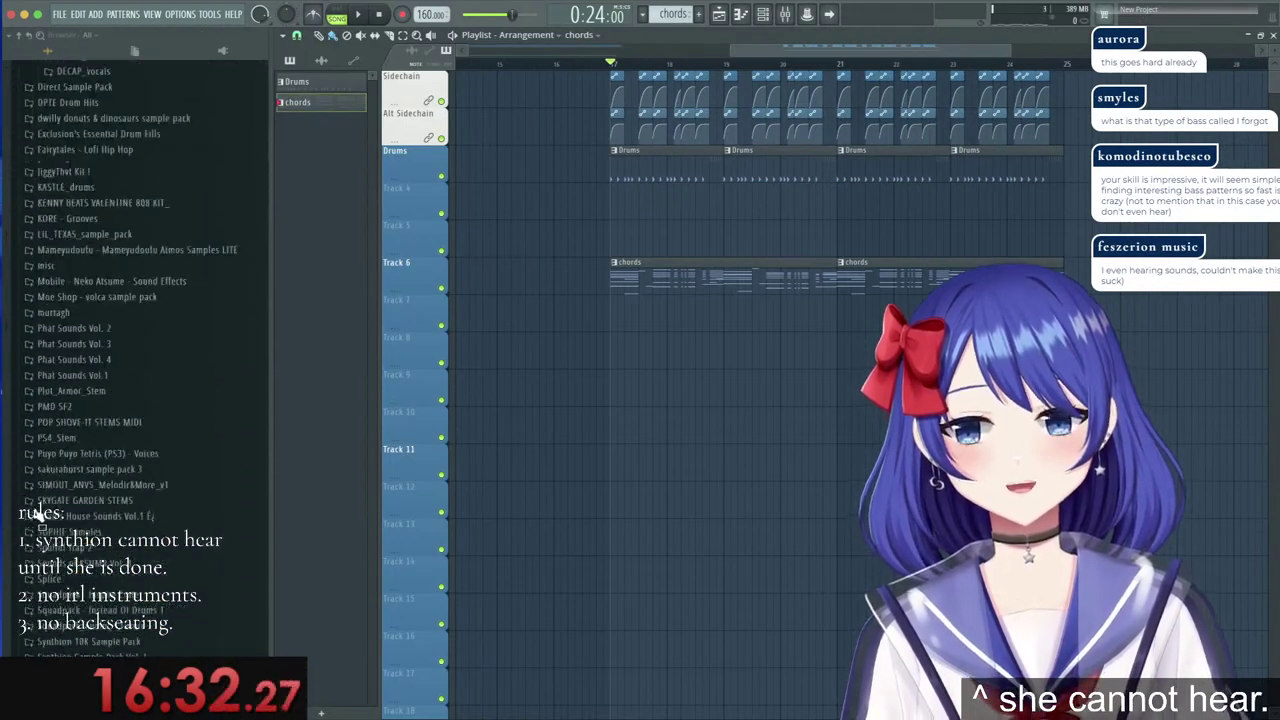
{"action": "scroll", "coordinate": [46, 451], "scroll_direction": "down", "scroll_amount": 6}
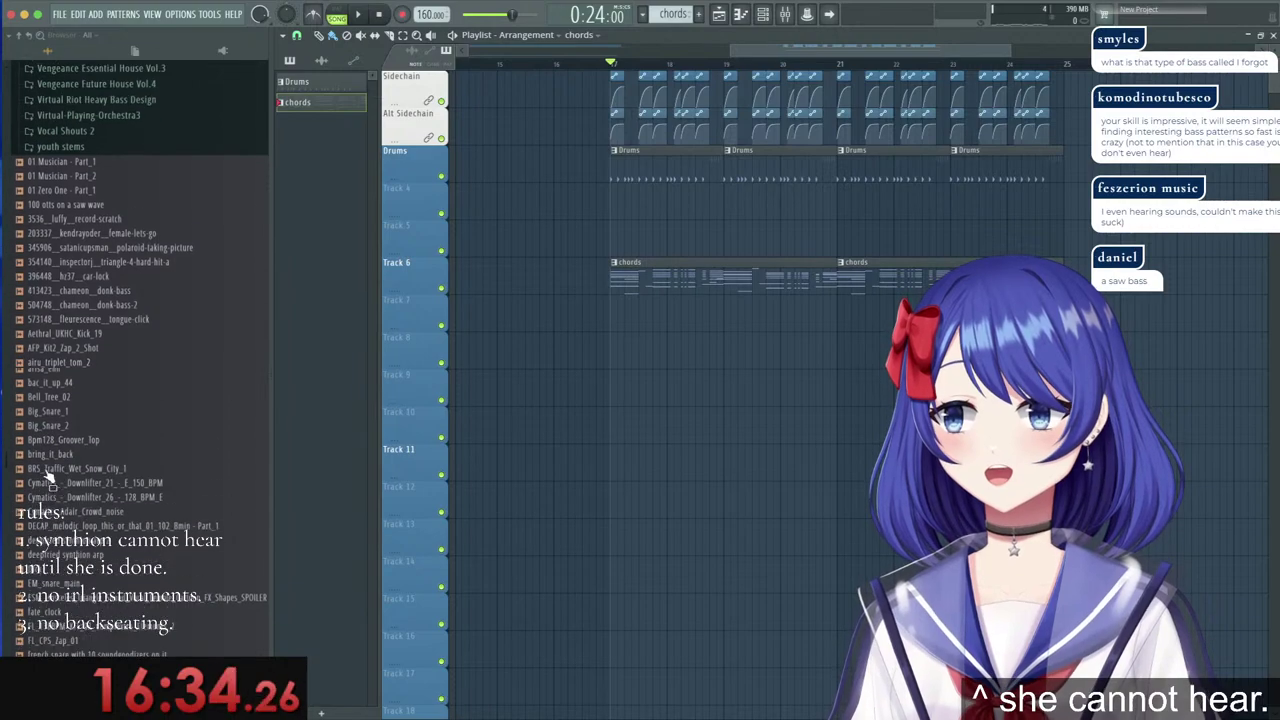
{"action": "left_click_drag", "start_coordinate": [60, 541], "coordinate": [407, 203]}
{"action": "double_click", "coordinate": [417, 204]}
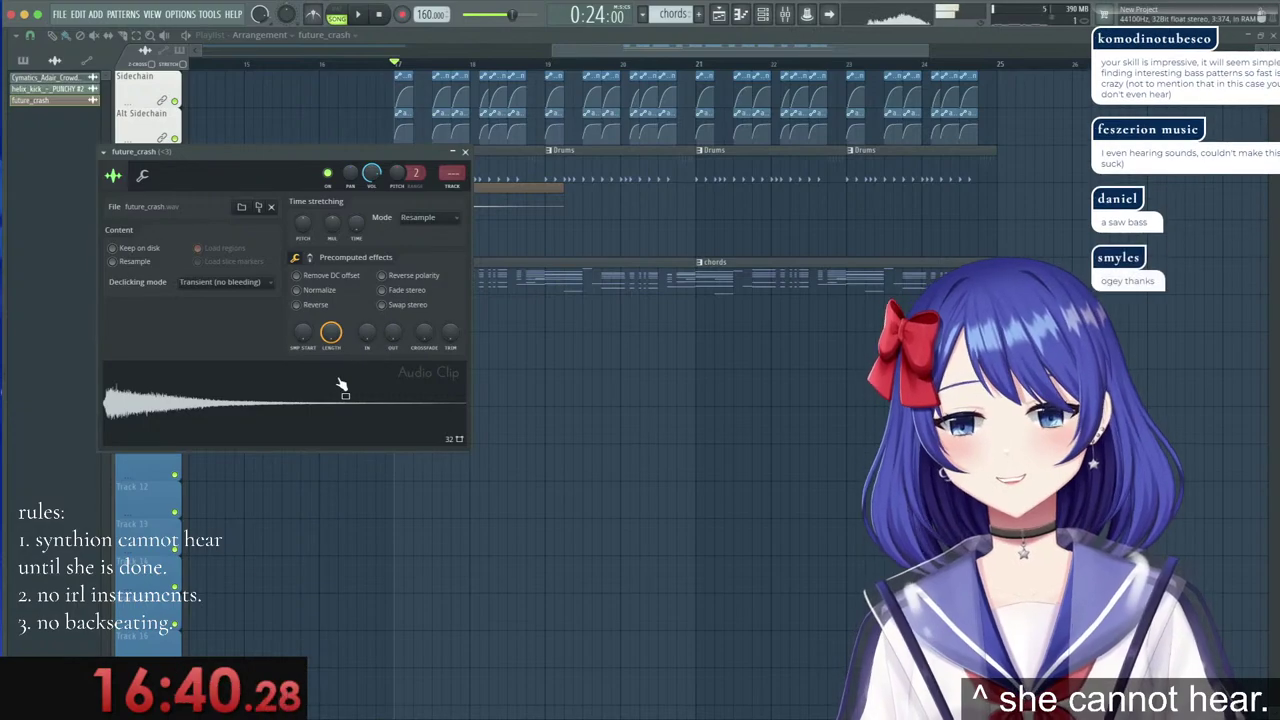
Play the song from bar 17 with the crash included, then close the crash's channel settings.
{"action": "key", "text": "space"}
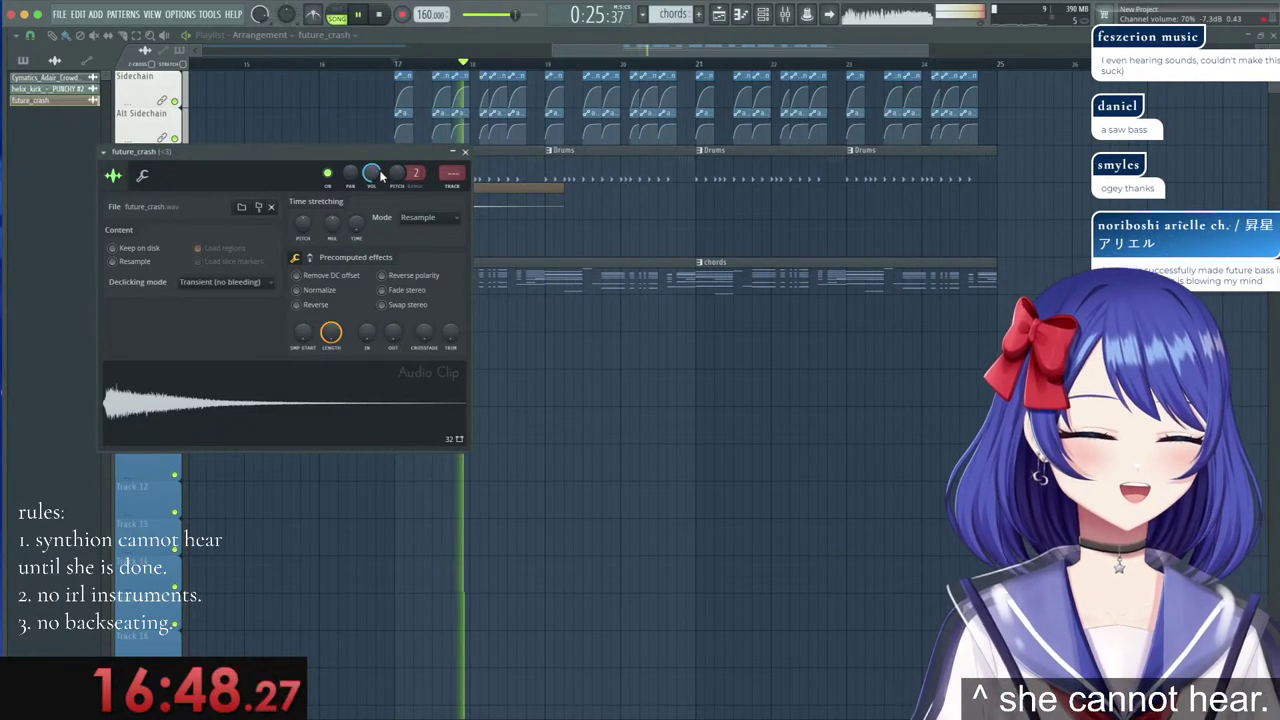
{"action": "left_click", "coordinate": [466, 153]}
{"action": "key", "text": "space"}
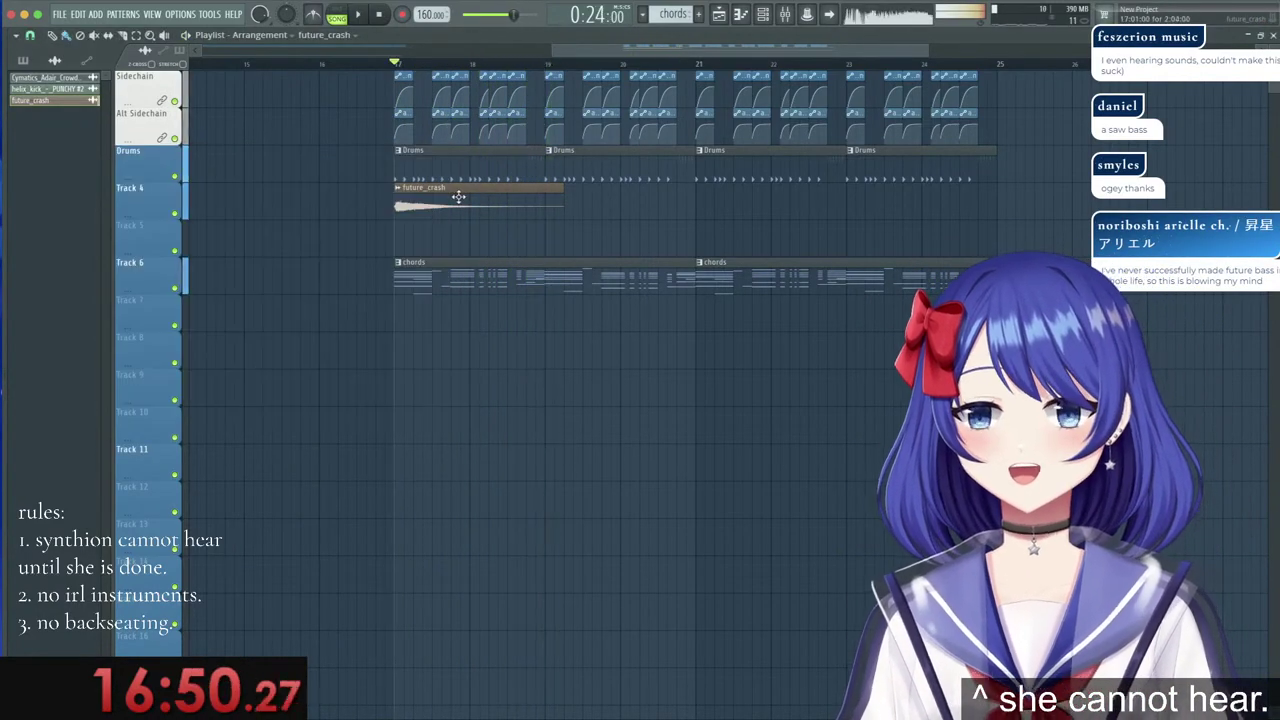
{"action": "scroll", "coordinate": [408, 66], "scroll_direction": "up", "scroll_amount": 3}
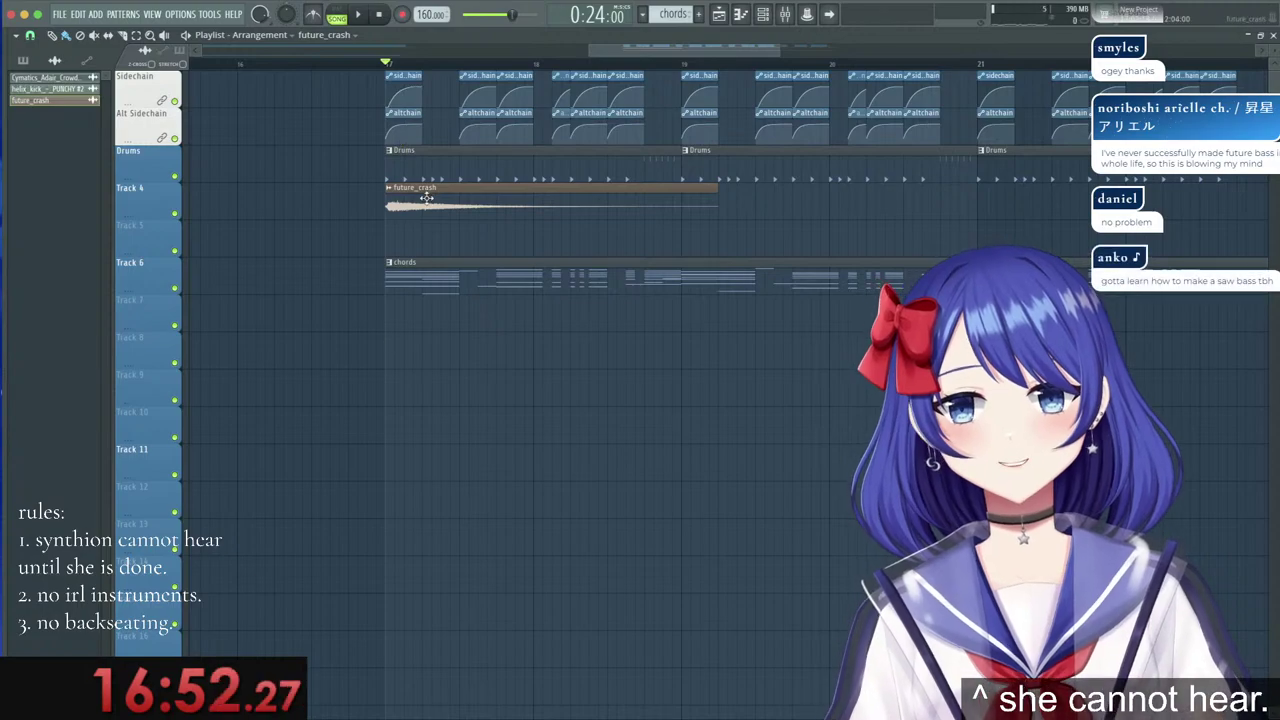
{"action": "double_click", "coordinate": [415, 187]}
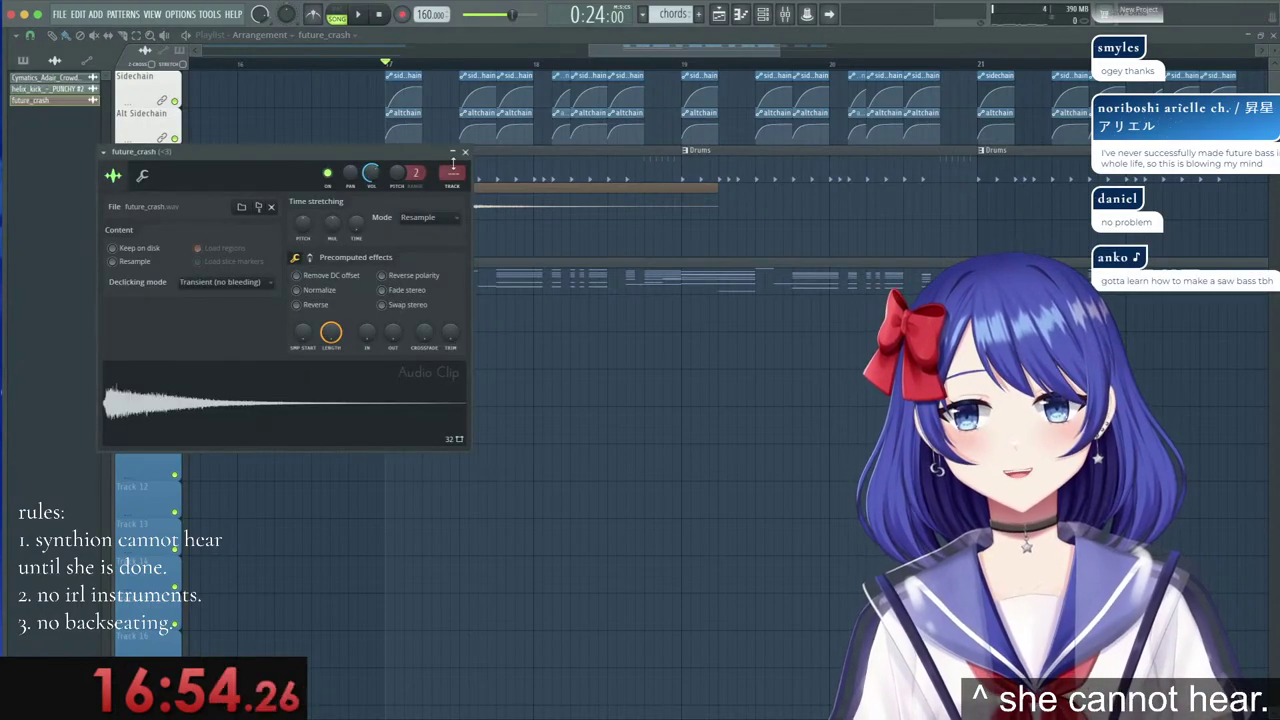
{"action": "left_click", "coordinate": [465, 152]}
Trim the crash on Track 4 to two beats and place shorter copies in bars 17 and 18 following the chord rhythm.
{"action": "scroll", "coordinate": [460, 88], "scroll_direction": "up", "scroll_amount": 2}
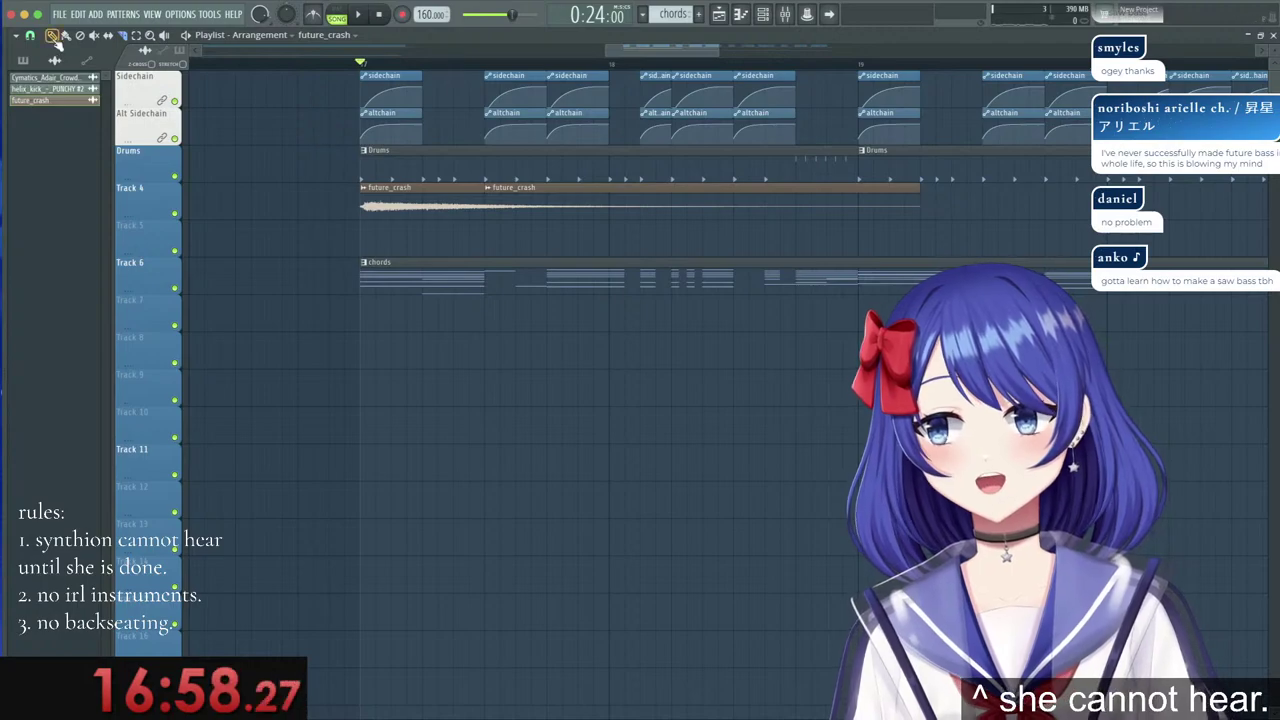
{"action": "right_click", "coordinate": [538, 205]}
{"action": "left_click_drag", "start_coordinate": [604, 208], "coordinate": [593, 211]}
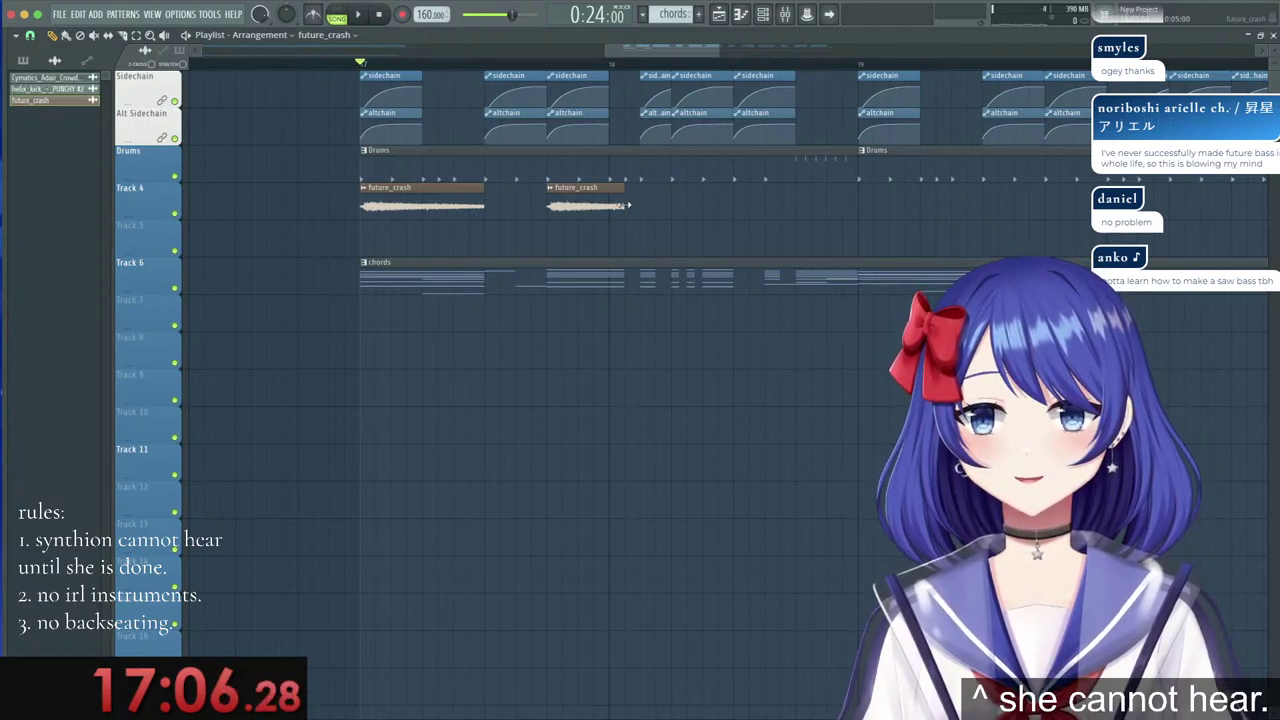
{"action": "left_click", "coordinate": [680, 202]}
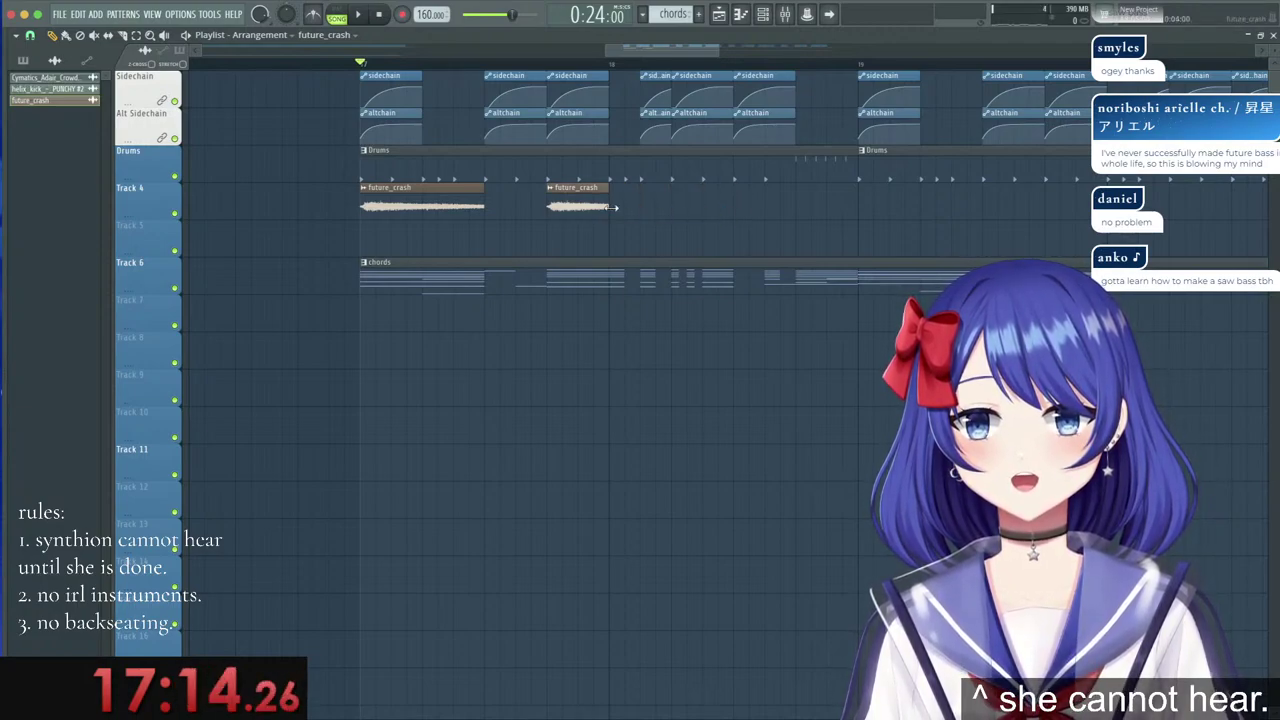
{"action": "left_click", "coordinate": [643, 204]}
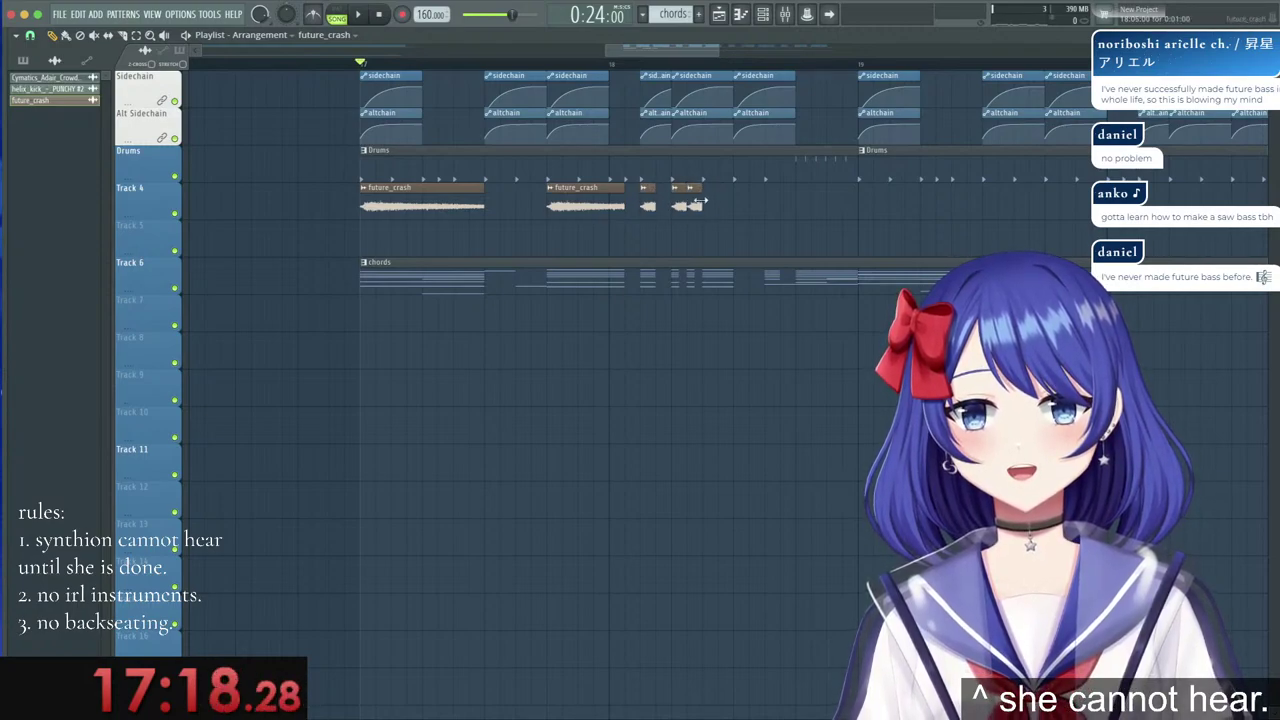
{"action": "scroll", "coordinate": [722, 87], "scroll_direction": "up", "scroll_amount": 3}
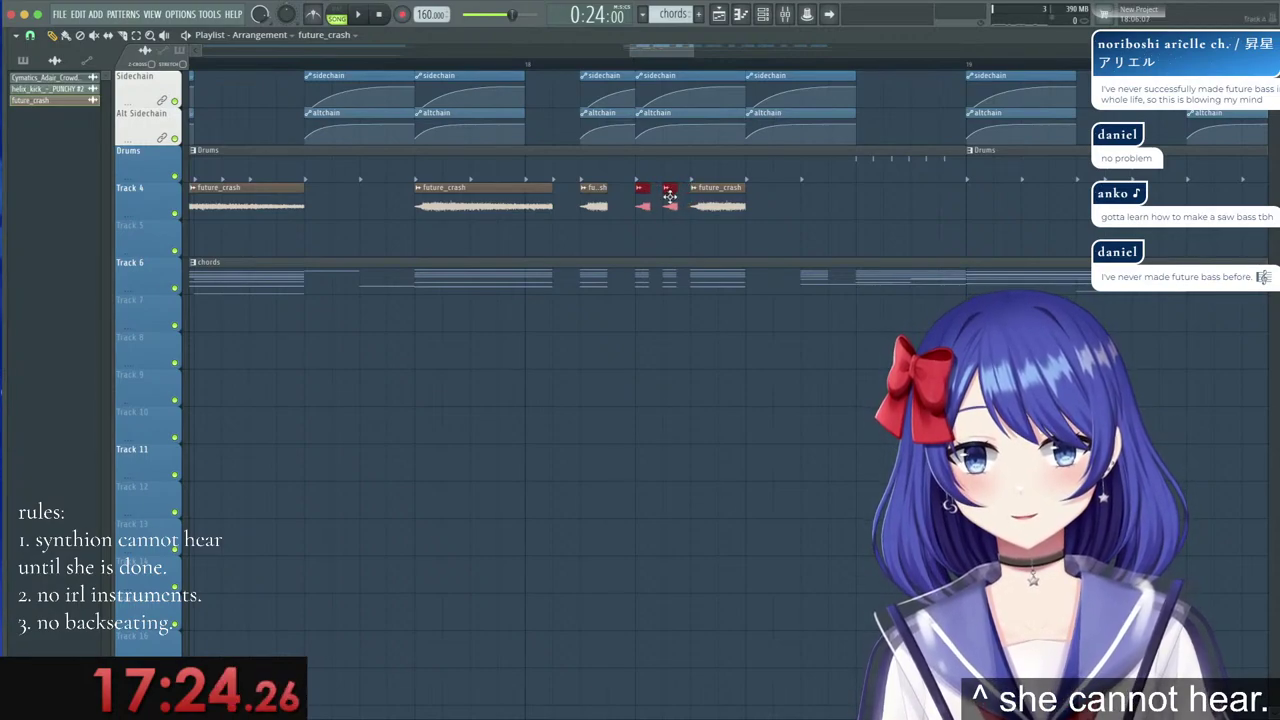
Set the future_crash clip's declicking mode to Transient (bleeding).
{"action": "double_click", "coordinate": [670, 197]}
{"action": "left_click", "coordinate": [240, 283]}
{"action": "left_click", "coordinate": [242, 323]}
Add two more crash hits near the end of bar 18 and duplicate the crashes of bars 17 and 18 to bar 19.
{"action": "left_click", "coordinate": [827, 229]}
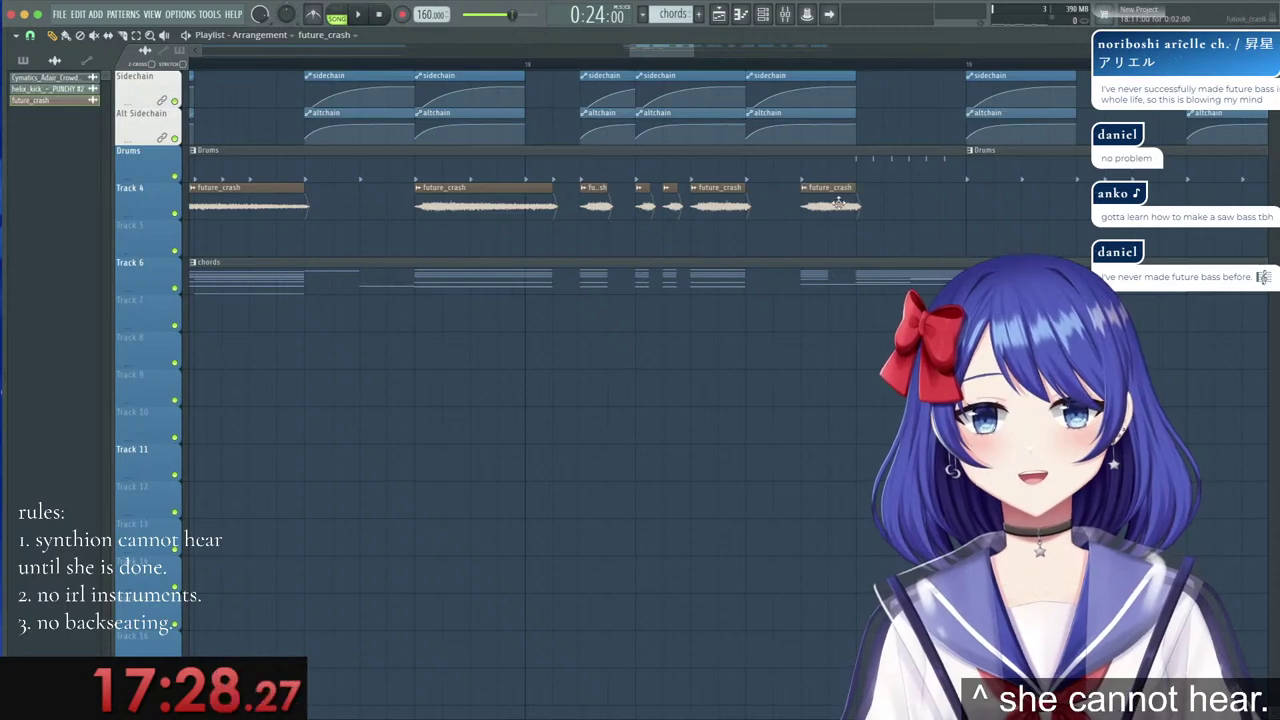
{"action": "left_click", "coordinate": [863, 207]}
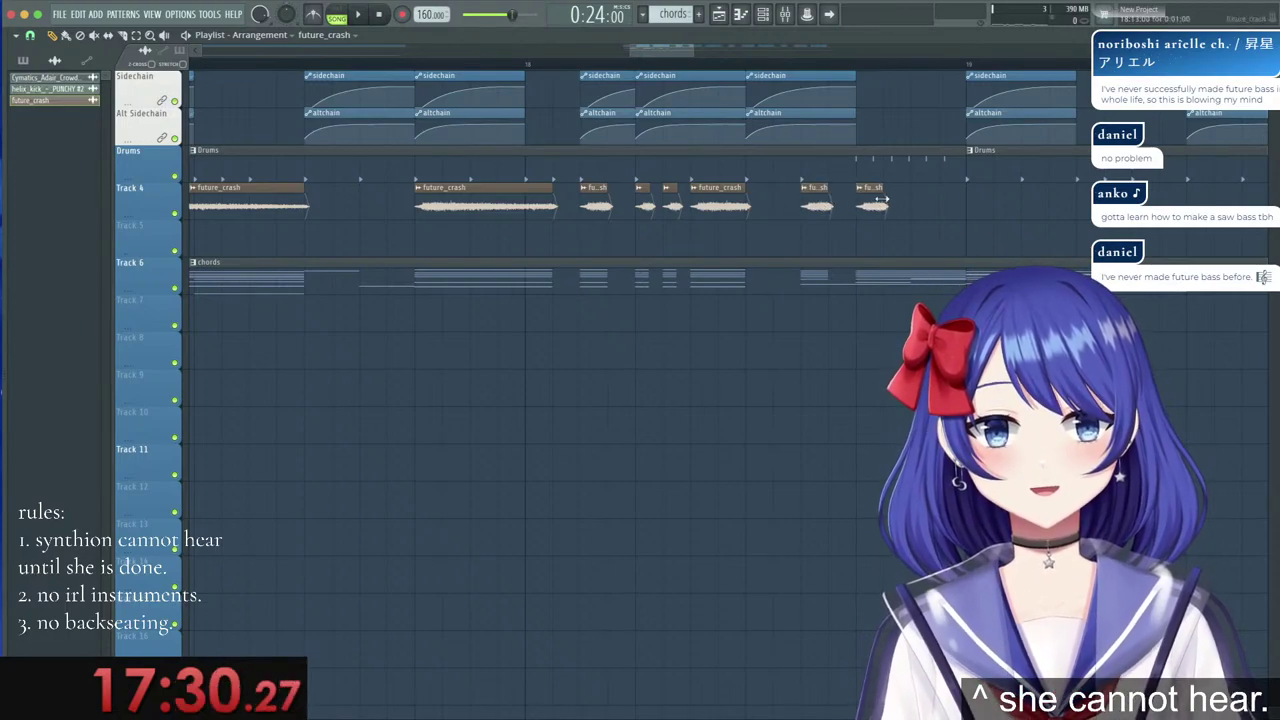
{"action": "scroll", "coordinate": [803, 75], "scroll_direction": "down", "scroll_amount": 5}
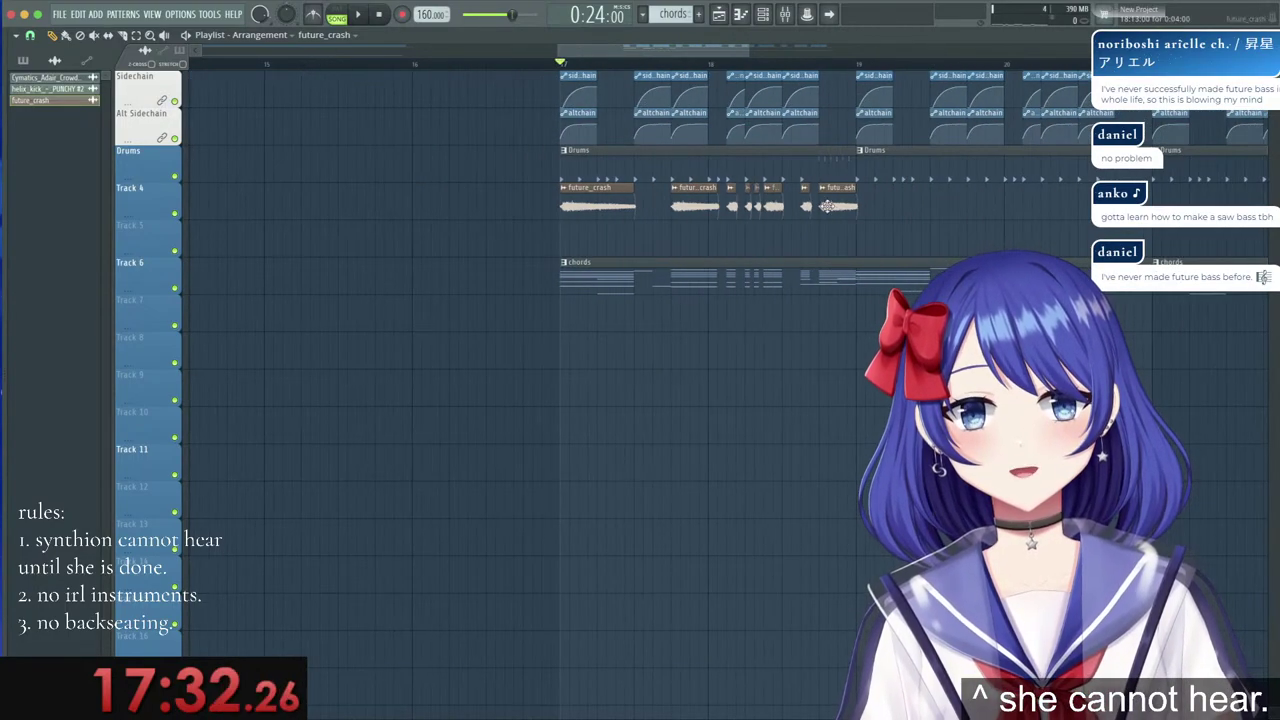
{"action": "left_click_drag", "start_coordinate": [854, 201], "coordinate": [600, 188]}
{"action": "key", "text": "super+b"}
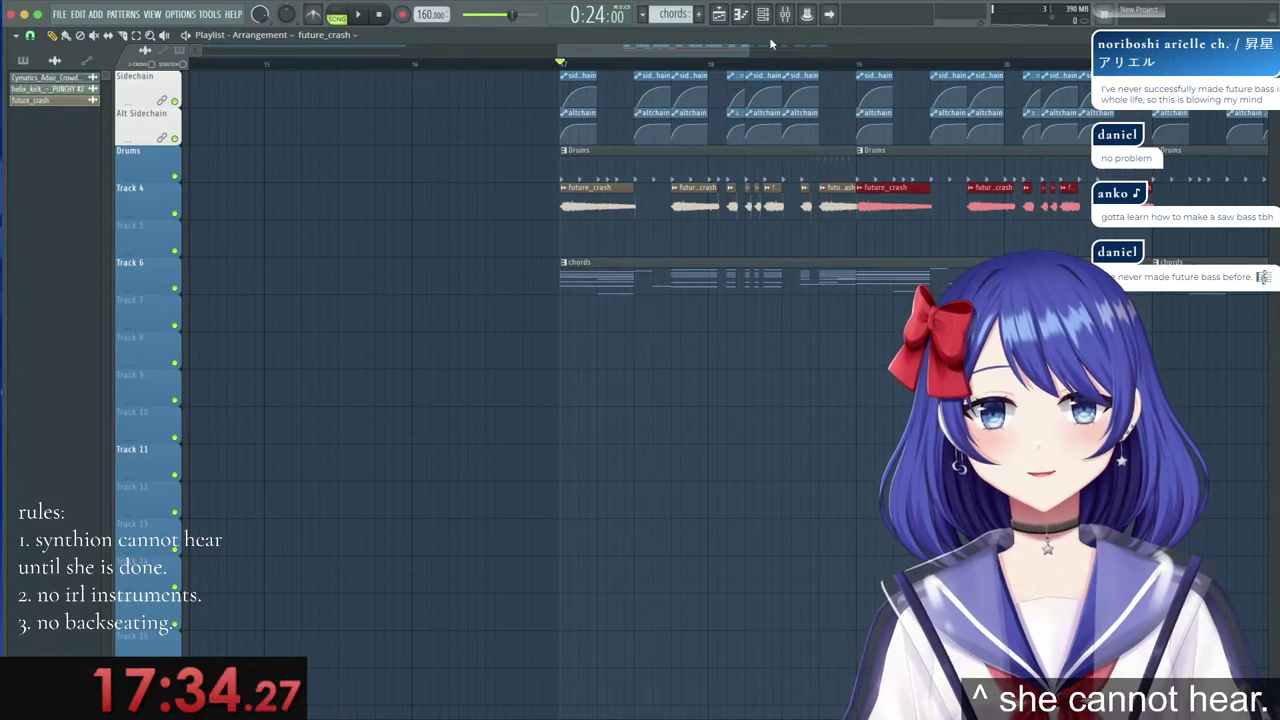
Duplicate the crash clips of bars 17 to 20 on Track 4 to bar 21 and clear the selection.
{"action": "scroll", "coordinate": [743, 66], "scroll_direction": "down", "scroll_amount": 6}
{"action": "left_click_drag", "start_coordinate": [888, 207], "coordinate": [689, 196]}
{"action": "key", "text": "super+b"}
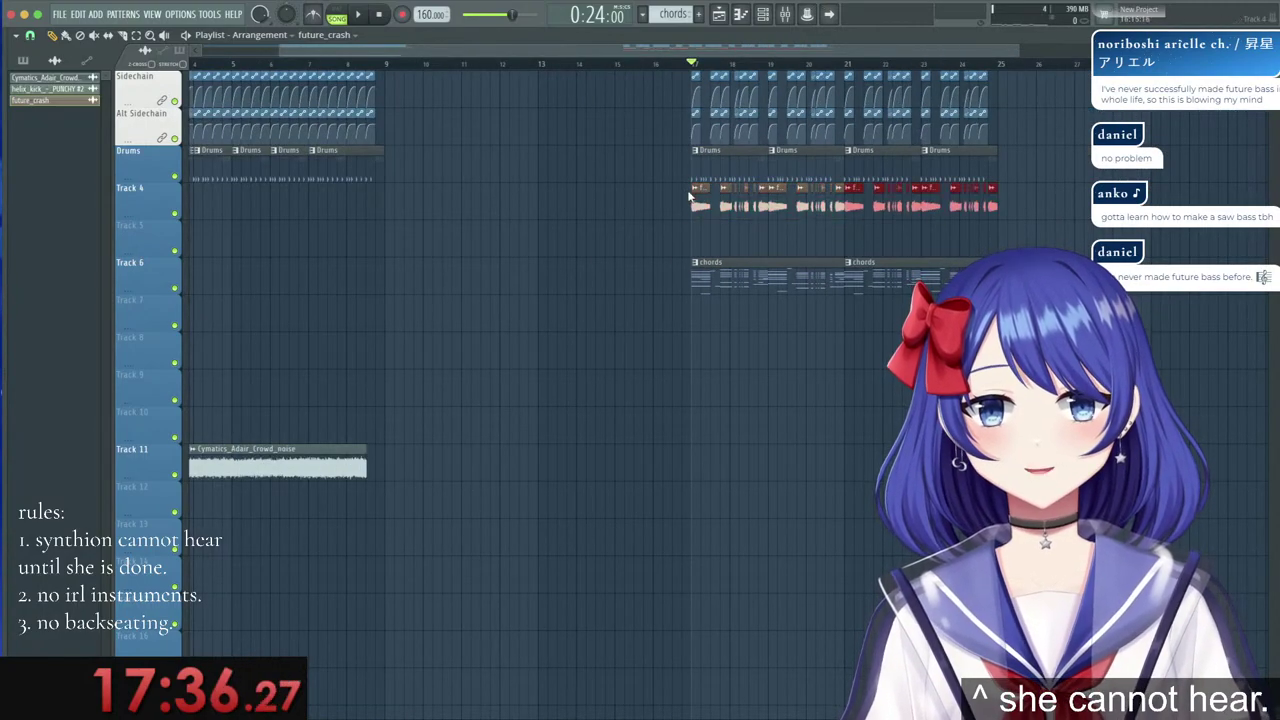
{"action": "left_click", "coordinate": [1148, 193]}
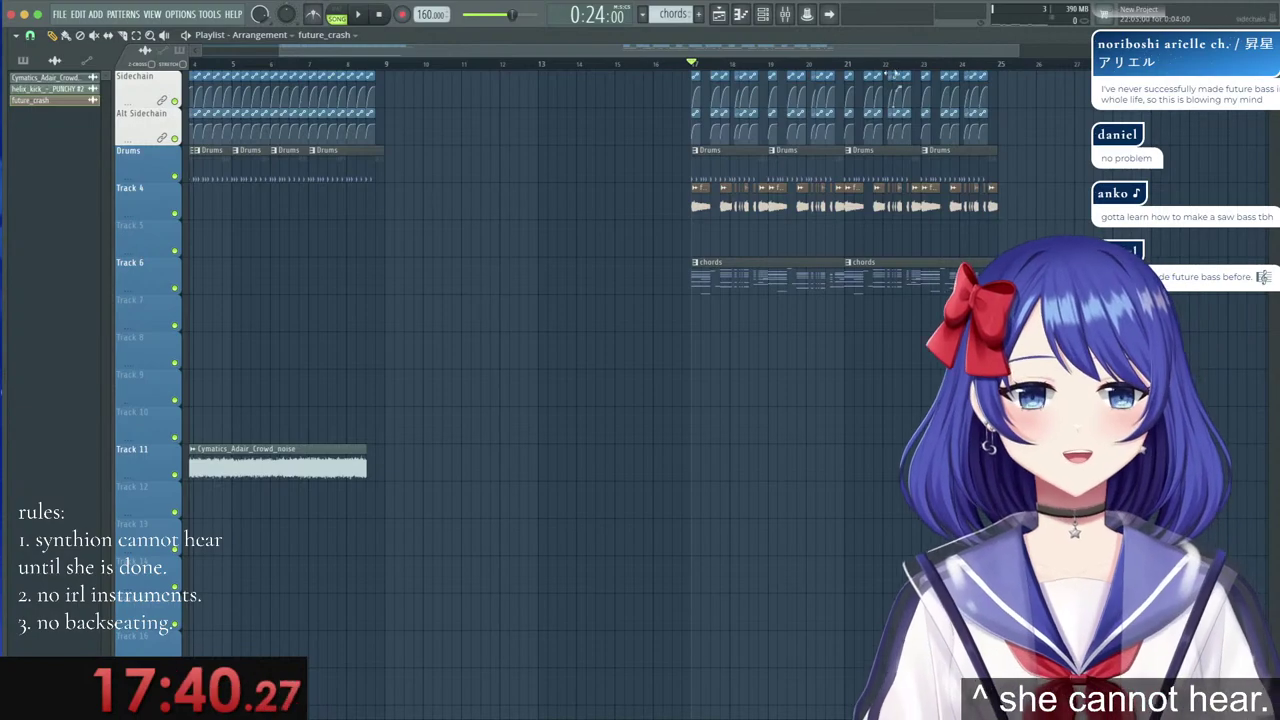
Set the future_crash clip's time-stretching mode to Stretch and the project tempo to 175 BPM.
{"action": "scroll", "coordinate": [882, 64], "scroll_direction": "up", "scroll_amount": 4}
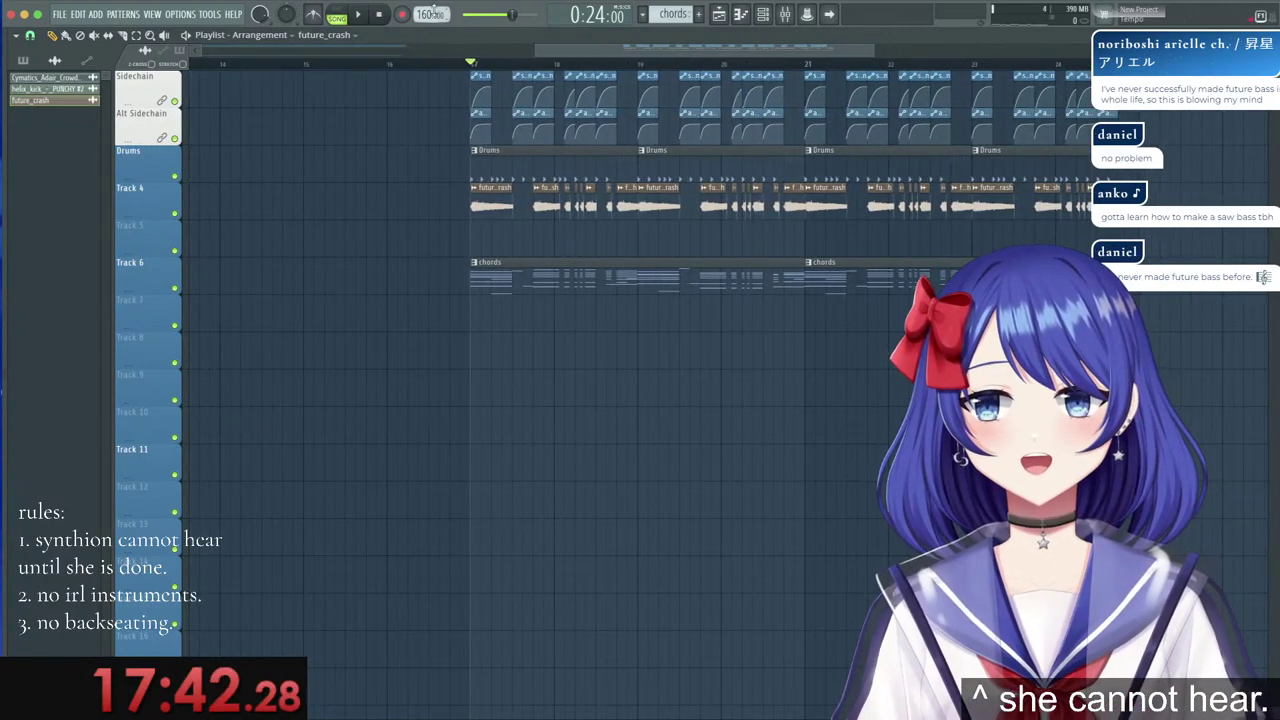
{"action": "double_click", "coordinate": [480, 202]}
{"action": "left_click", "coordinate": [420, 218]}
{"action": "left_click", "coordinate": [415, 256]}
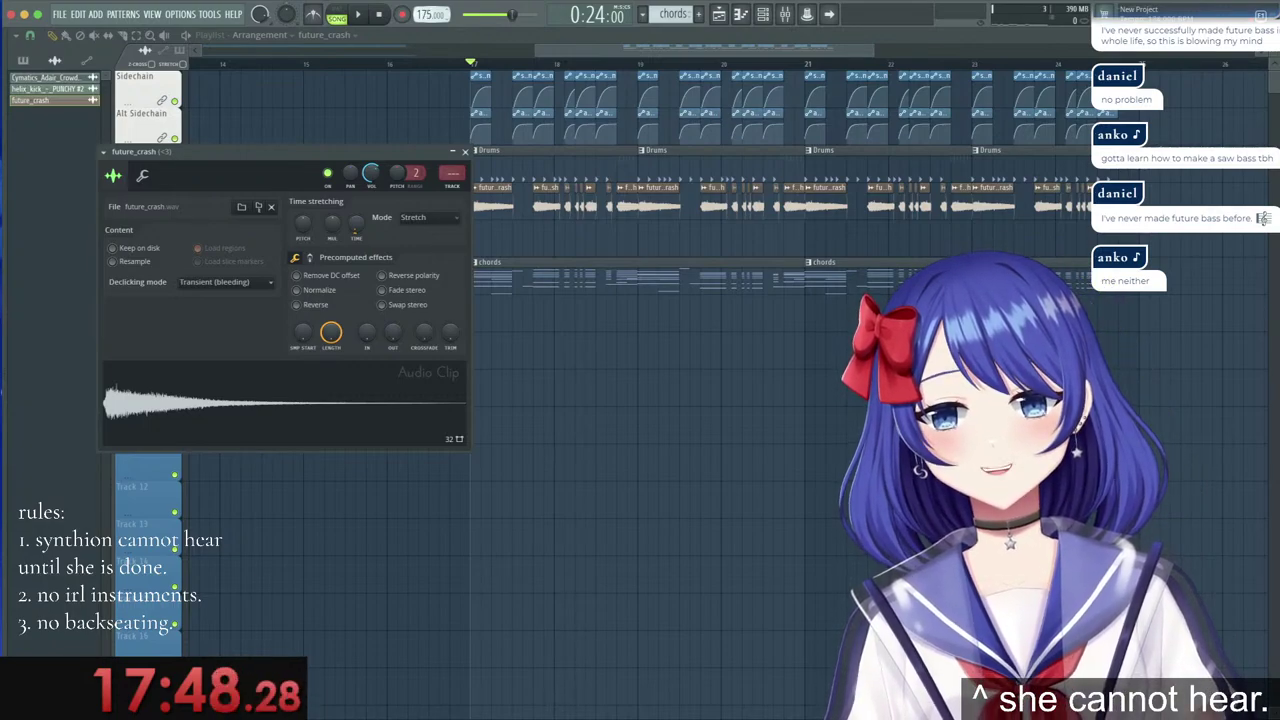
{"action": "left_click", "coordinate": [465, 150]}
Play the arrangement at the new tempo, play the Drums track soloed, and restore all tracks.
{"action": "key", "text": "space"}
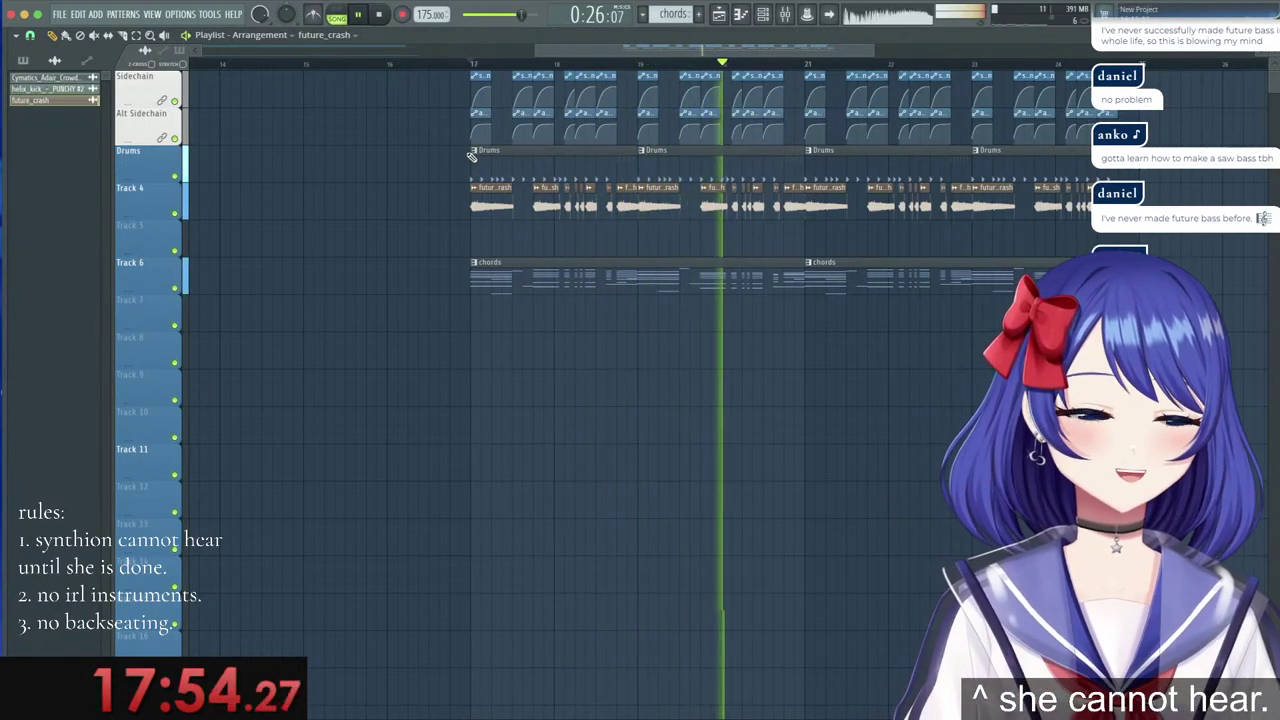
{"action": "key", "text": "space"}
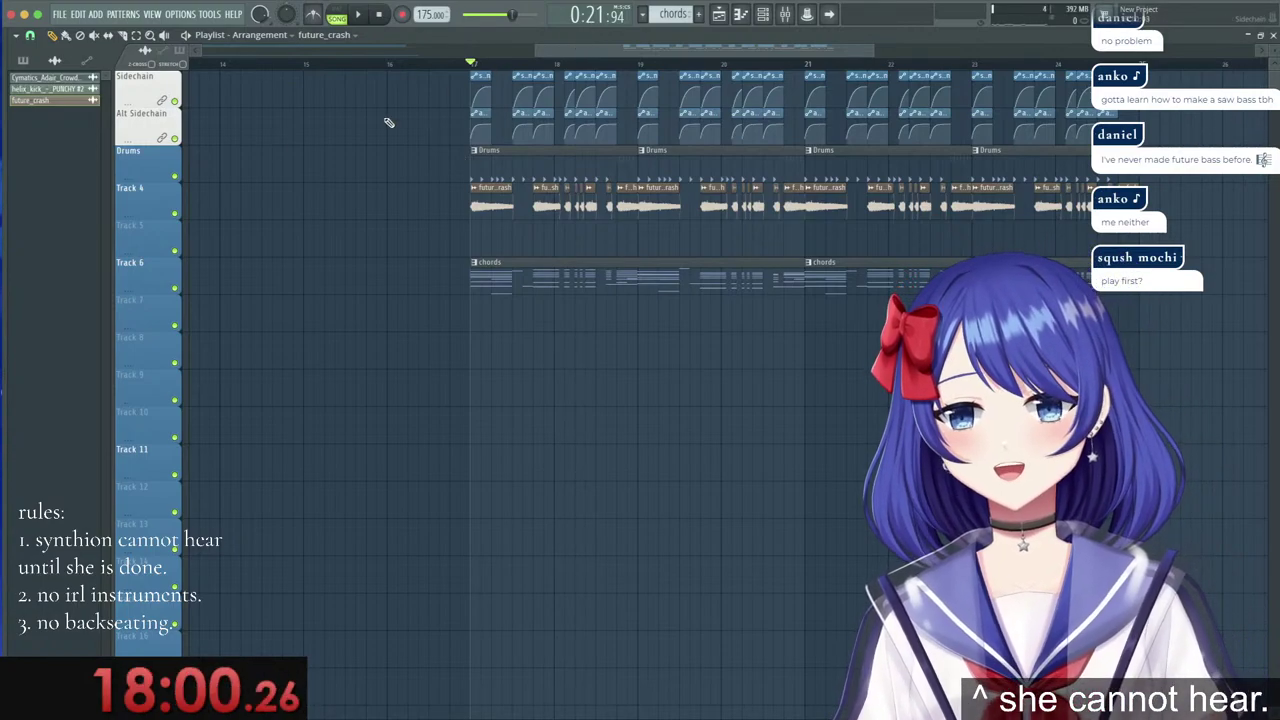
{"action": "right_click", "coordinate": [175, 175]}
{"action": "key", "text": "space"}
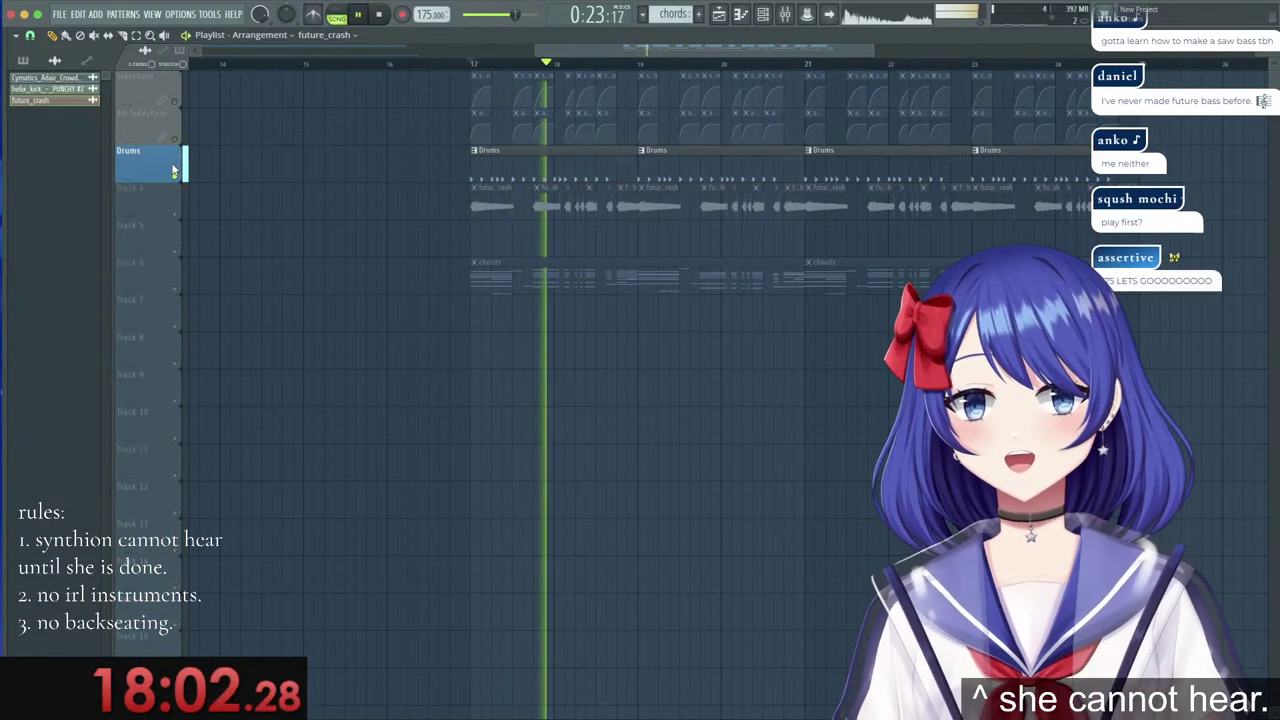
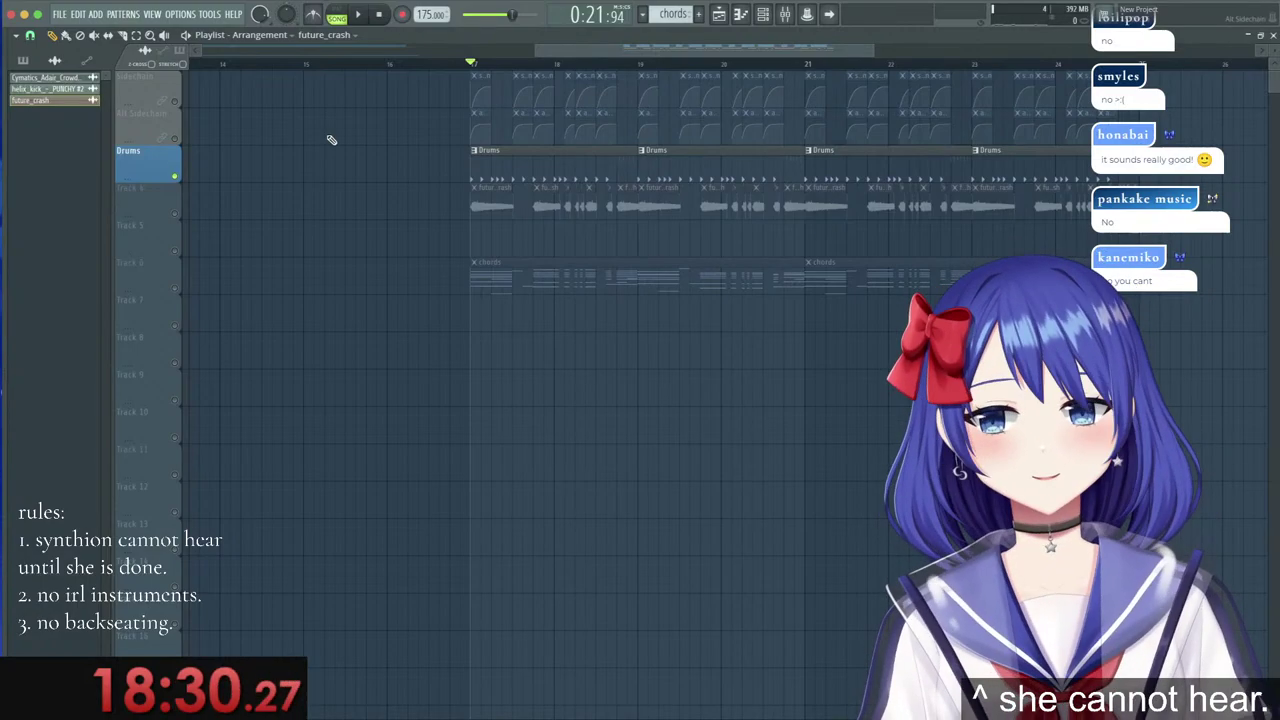
{"action": "right_click", "coordinate": [175, 178]}
Bring the channel rack into view and filter it to the Unsorted channels.
{"action": "scroll", "coordinate": [620, 65], "scroll_direction": "down", "scroll_amount": 5}
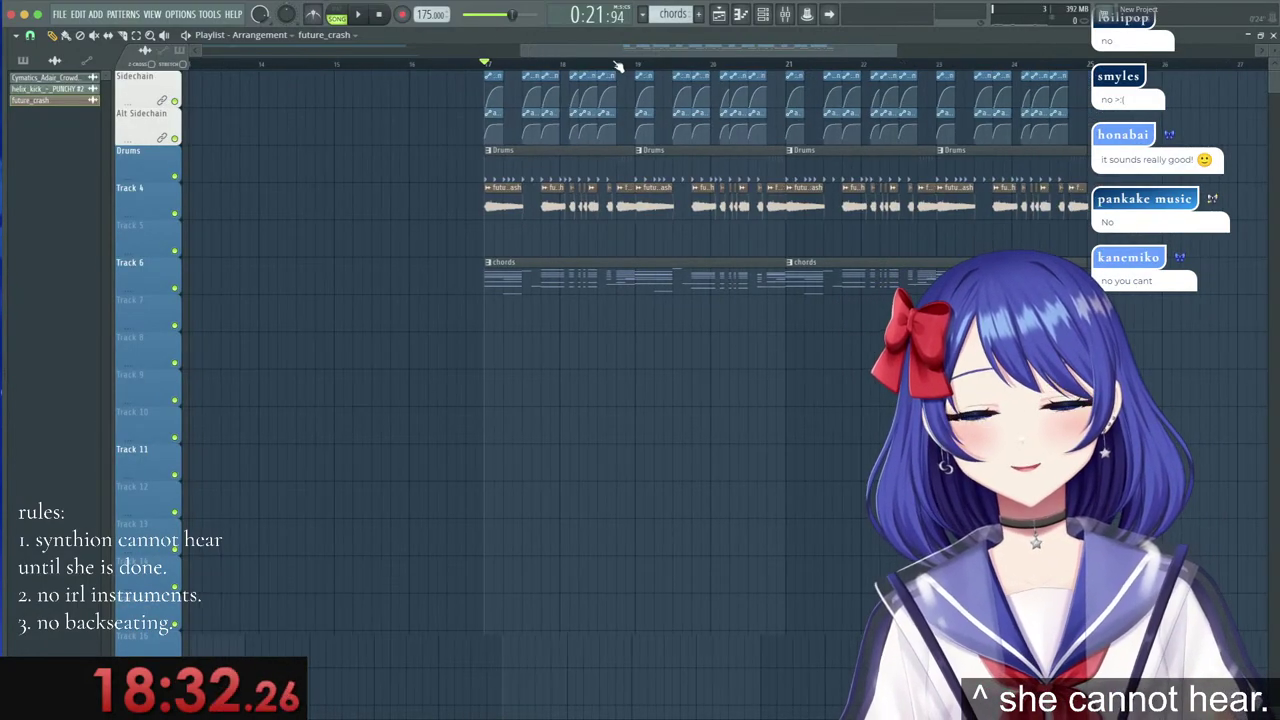
{"action": "scroll", "coordinate": [770, 68], "scroll_direction": "up", "scroll_amount": 4}
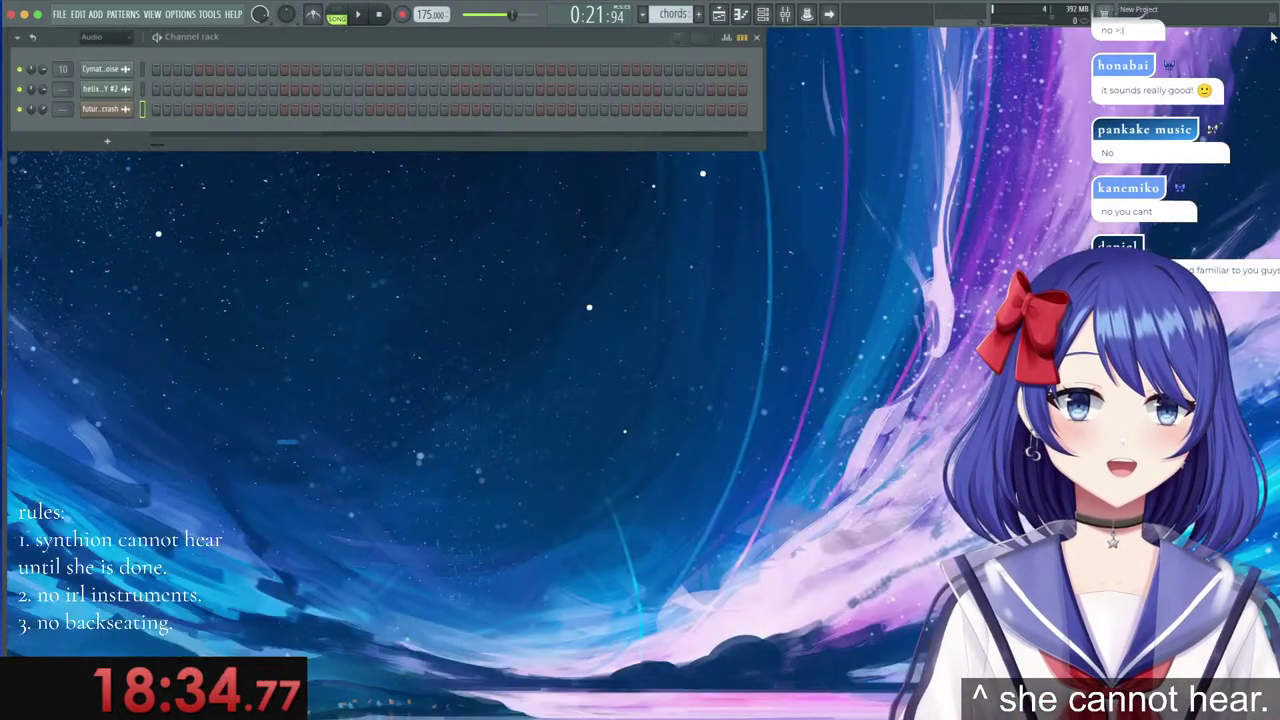
{"action": "key", "text": "F5"}
{"action": "left_click", "coordinate": [92, 37]}
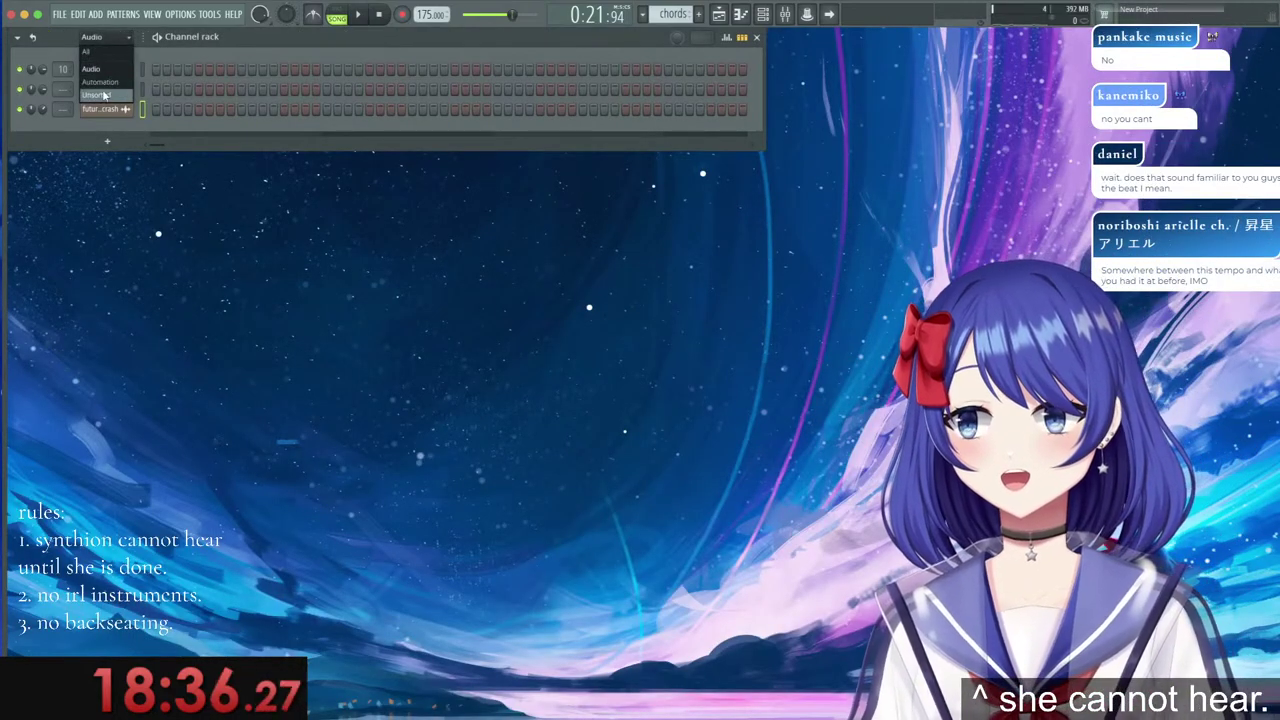
{"action": "left_click", "coordinate": [100, 56]}
Create a new empty pattern and name it melody.
{"action": "left_click", "coordinate": [678, 14]}
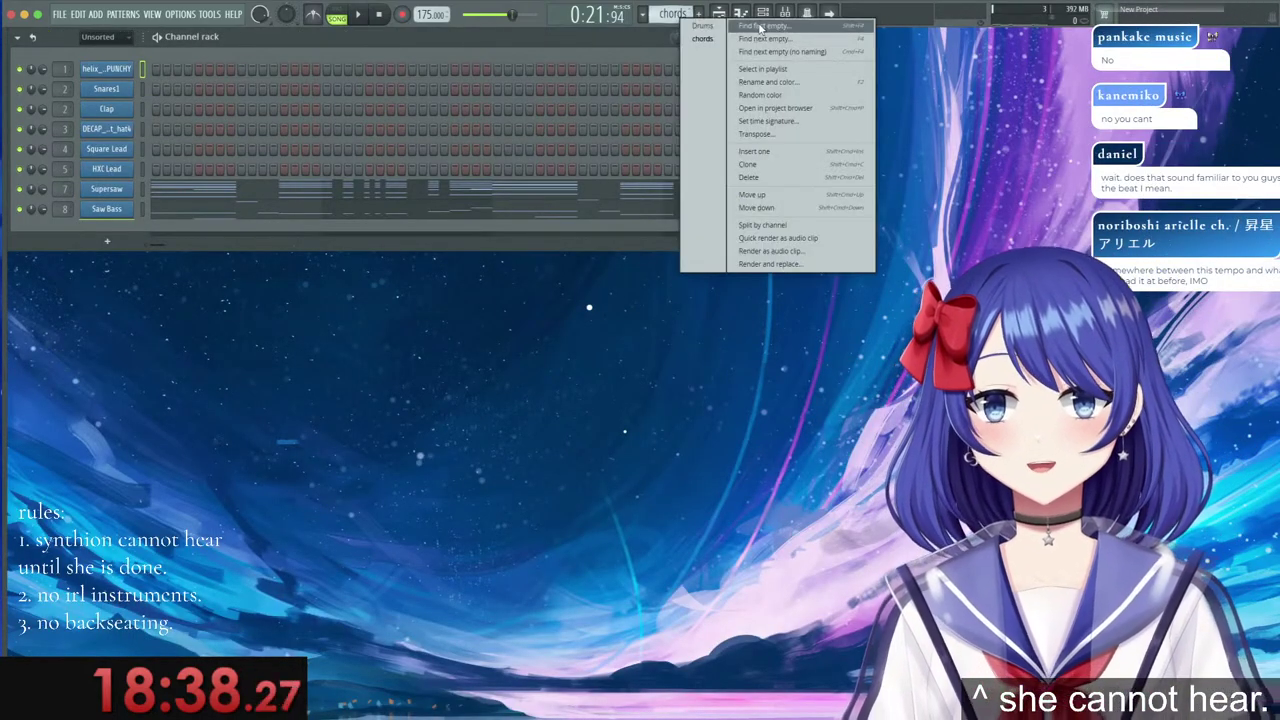
{"action": "left_click", "coordinate": [762, 25]}
{"action": "left_click", "coordinate": [672, 14]}
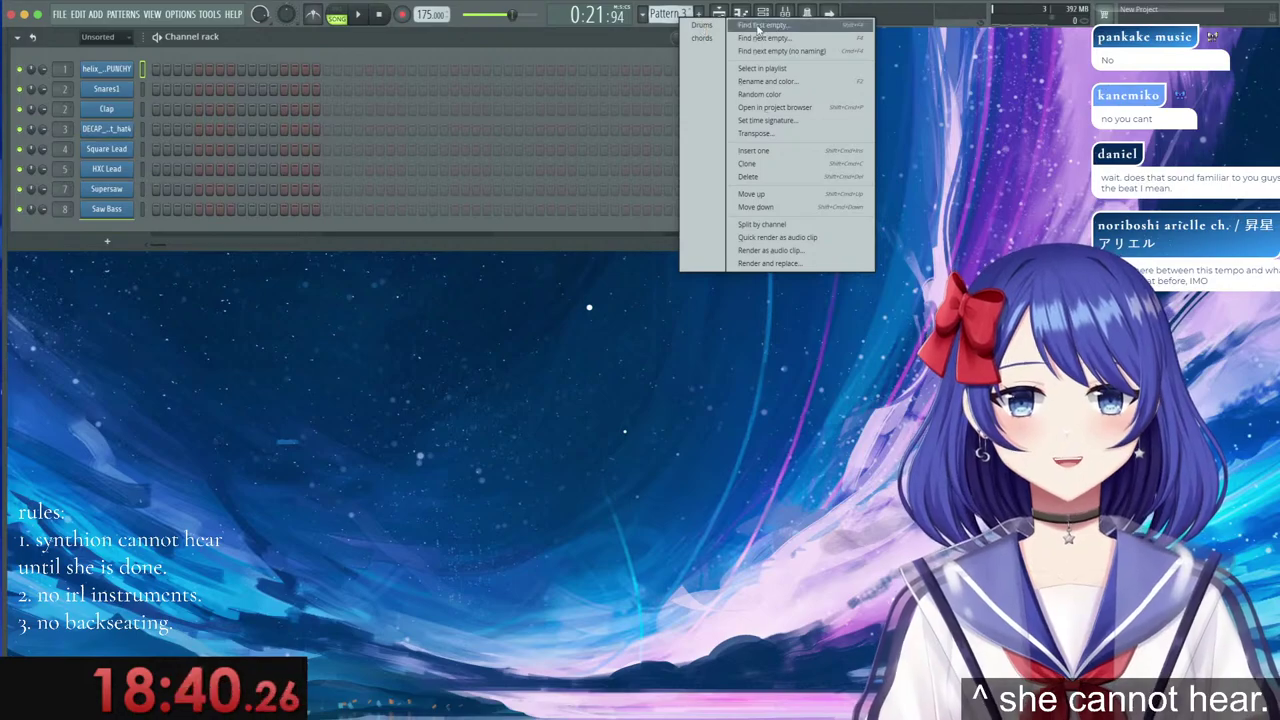
{"action": "left_click", "coordinate": [758, 27]}
{"action": "type", "text": "melody"}
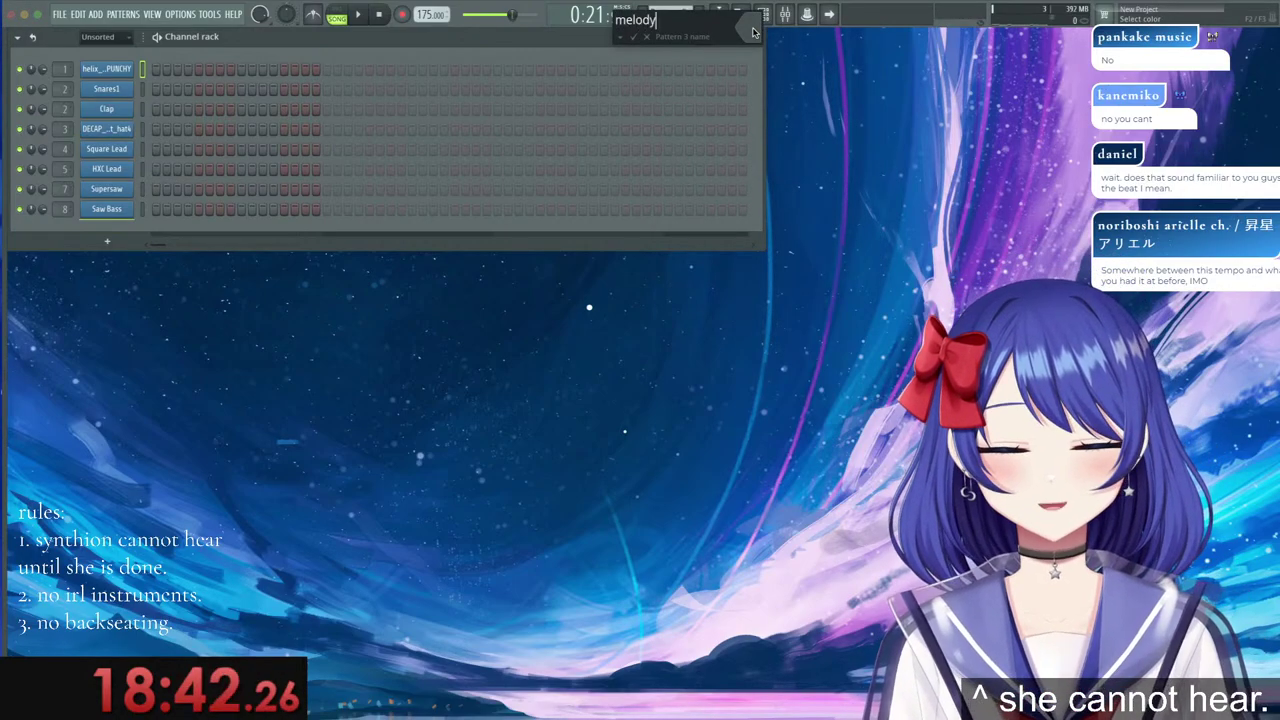
{"action": "key", "text": "Return"}
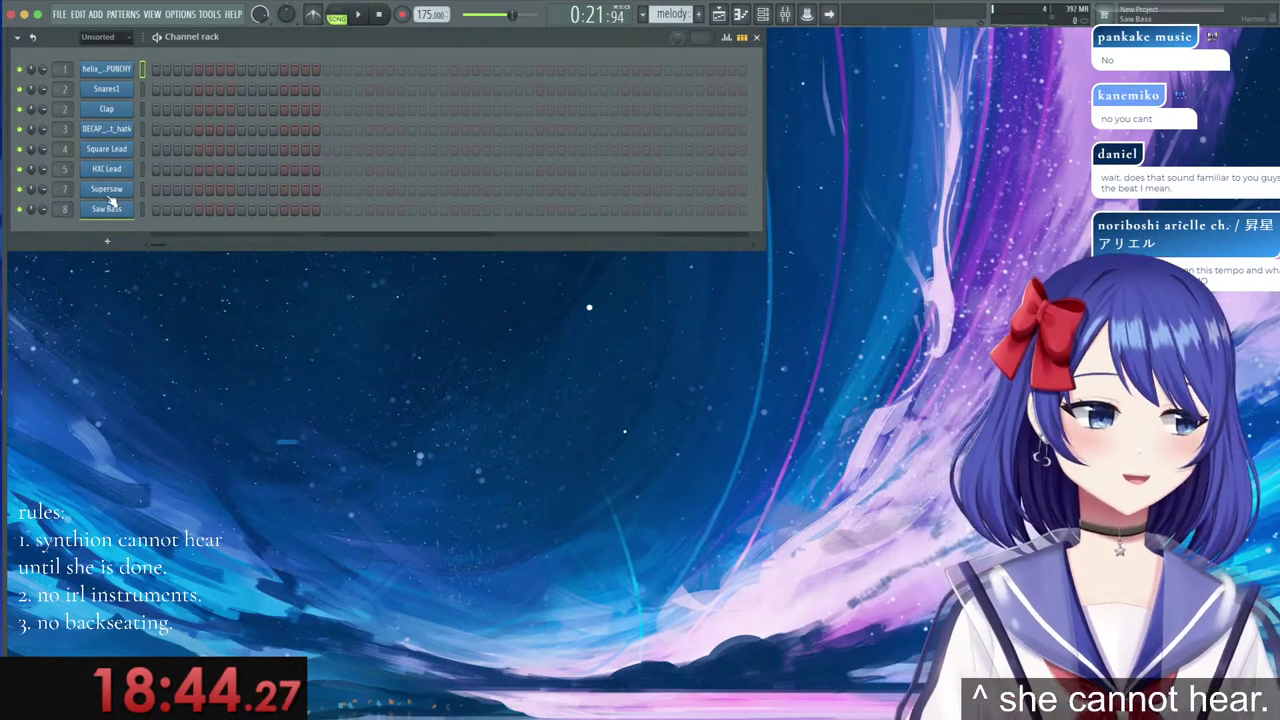
Add a Harmor synth channel and move its window clear of the channel rack.
{"action": "left_click", "coordinate": [105, 242]}
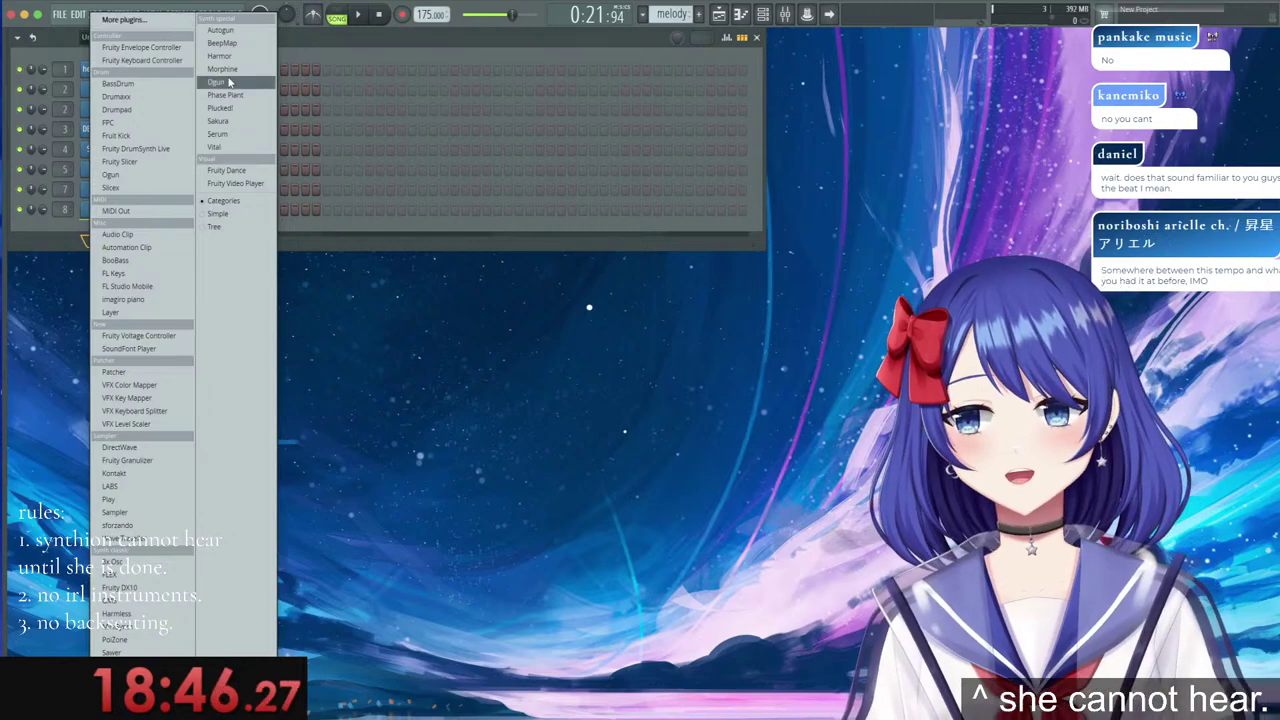
{"action": "left_click", "coordinate": [220, 56]}
{"action": "left_click_drag", "start_coordinate": [290, 162], "coordinate": [728, 209]}
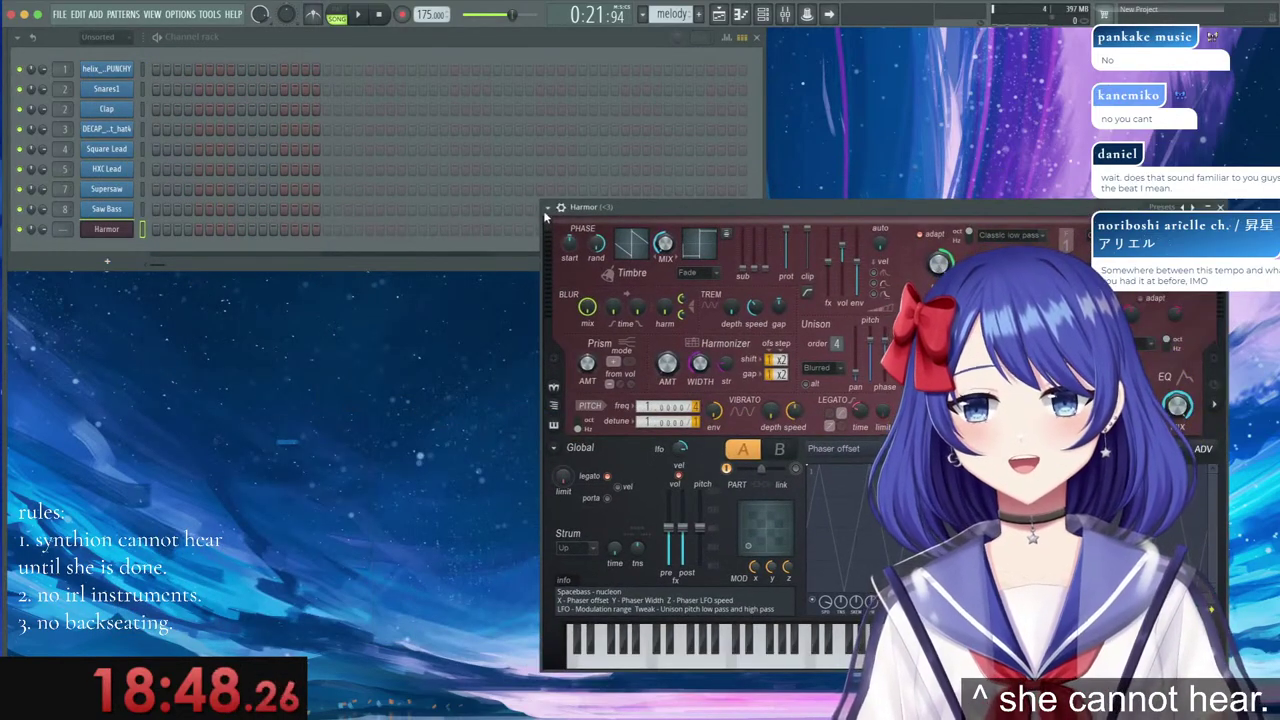
Load the Default preset into the Harmor channel and move the synth window closer to the channel rack.
{"action": "left_click", "coordinate": [548, 207]}
{"action": "mouse_move", "coordinate": [618, 250]}
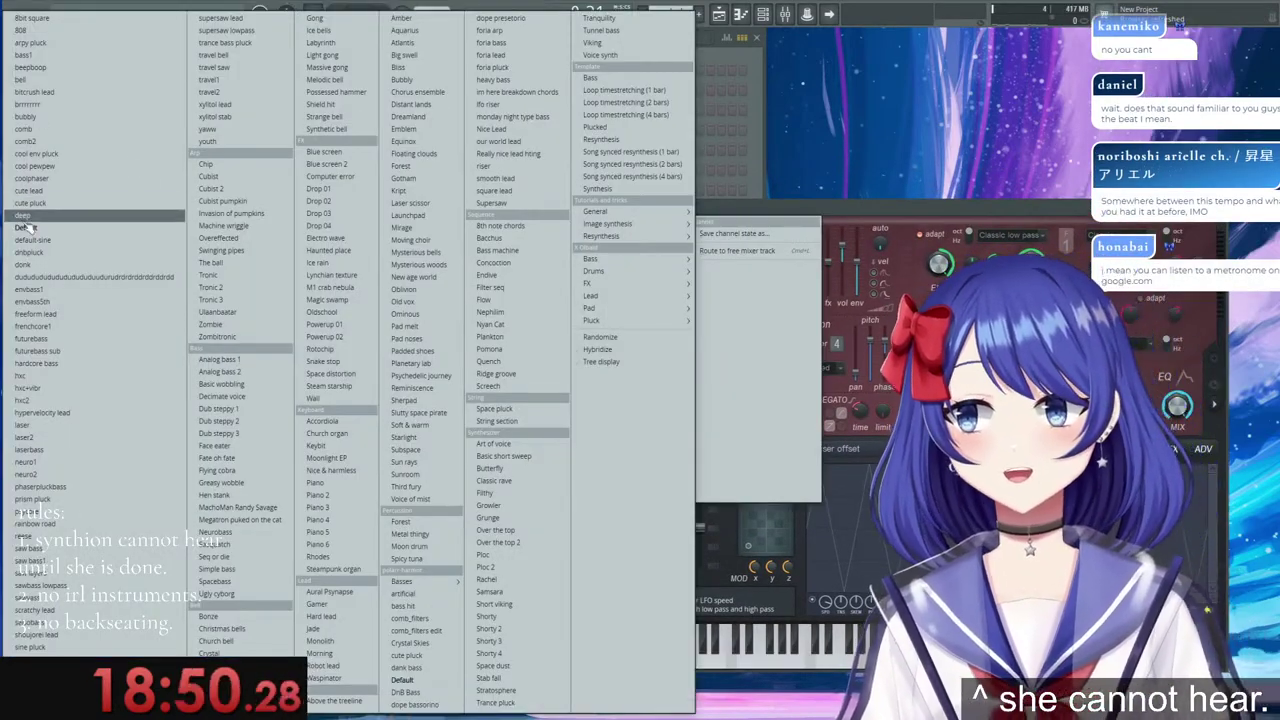
{"action": "left_click", "coordinate": [25, 227]}
{"action": "left_click_drag", "start_coordinate": [706, 209], "coordinate": [618, 177]}
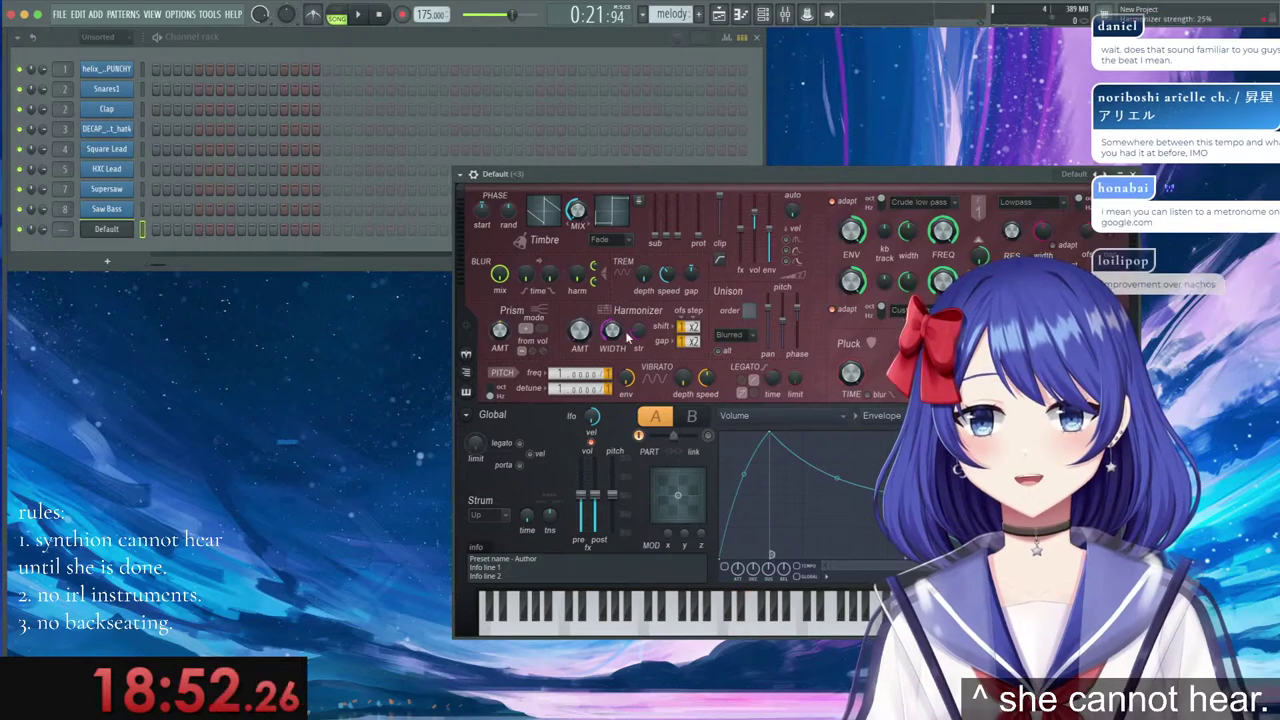
Route the Harmor channel to a free mixer track, close the mixer and reposition the synth window.
{"action": "left_click", "coordinate": [460, 175]}
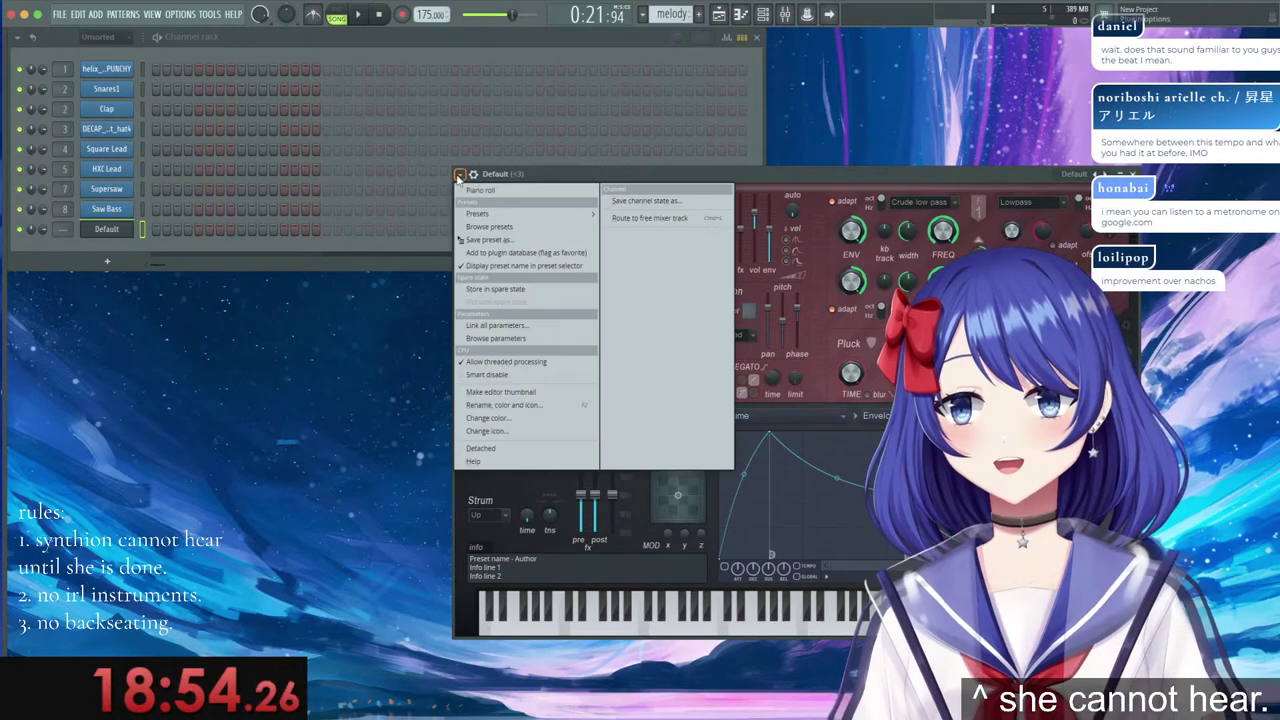
{"action": "left_click", "coordinate": [684, 219]}
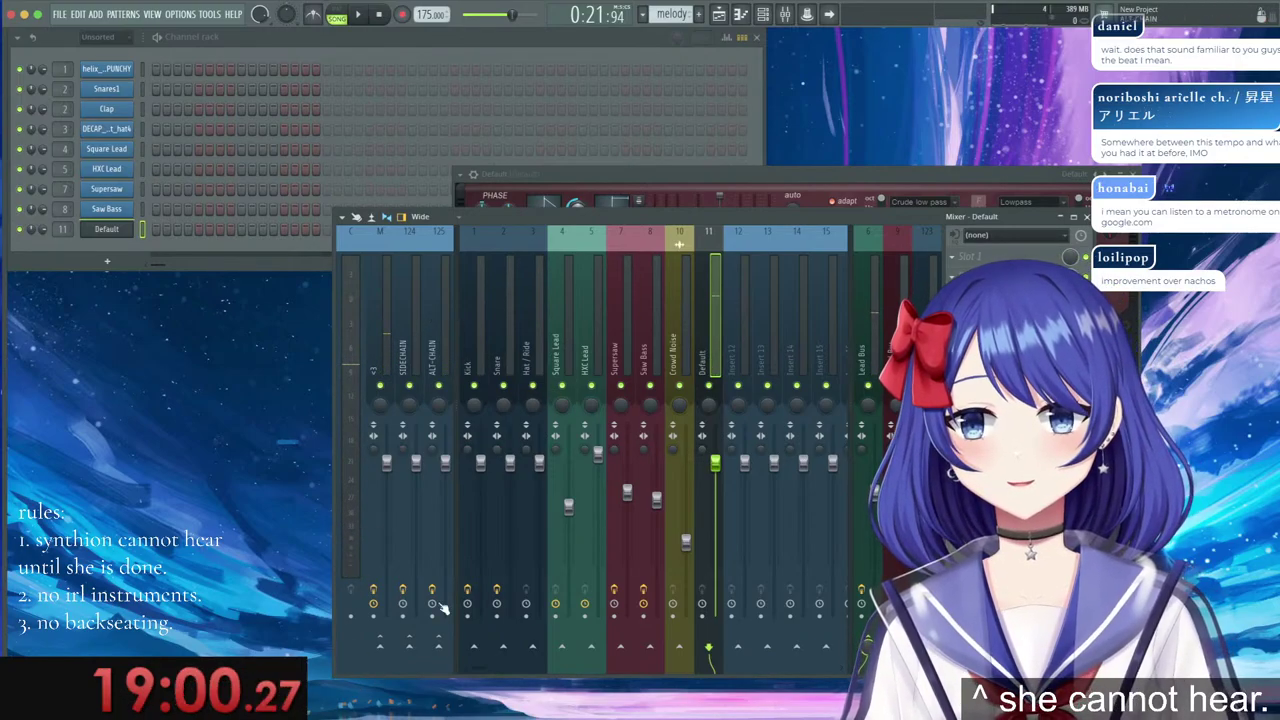
{"action": "left_click", "coordinate": [359, 15]}
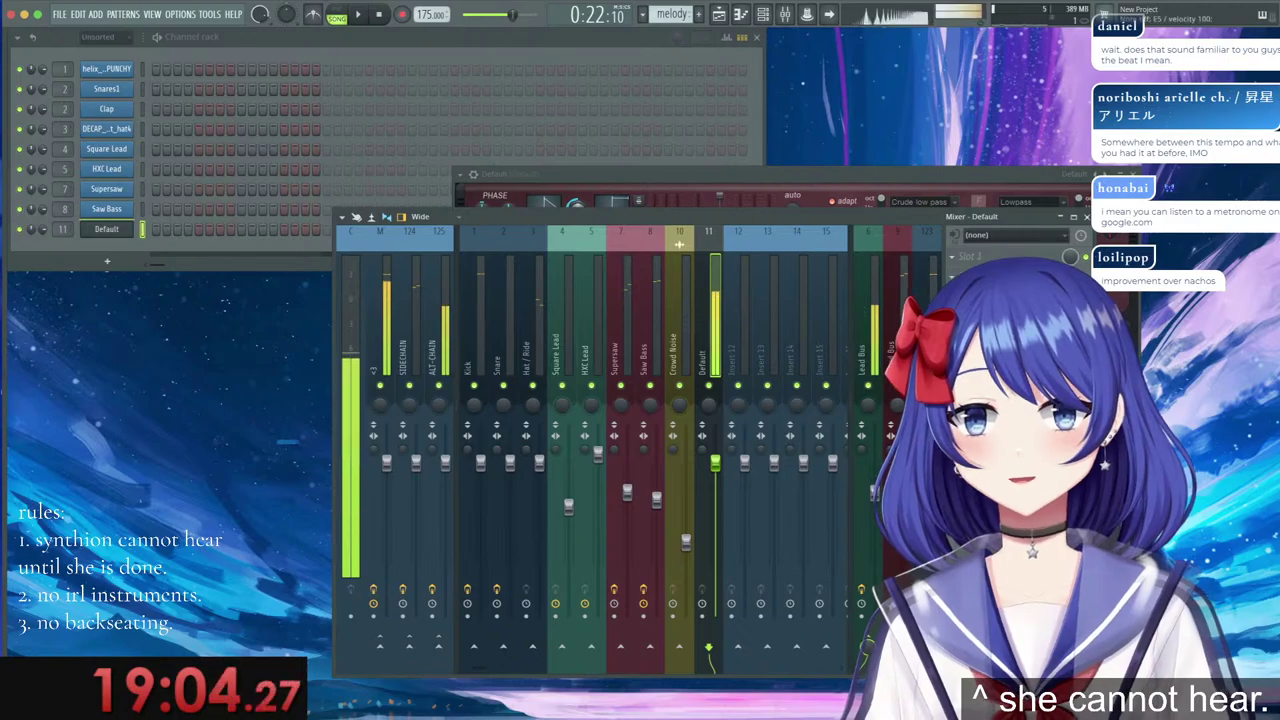
{"action": "left_click", "coordinate": [1086, 217]}
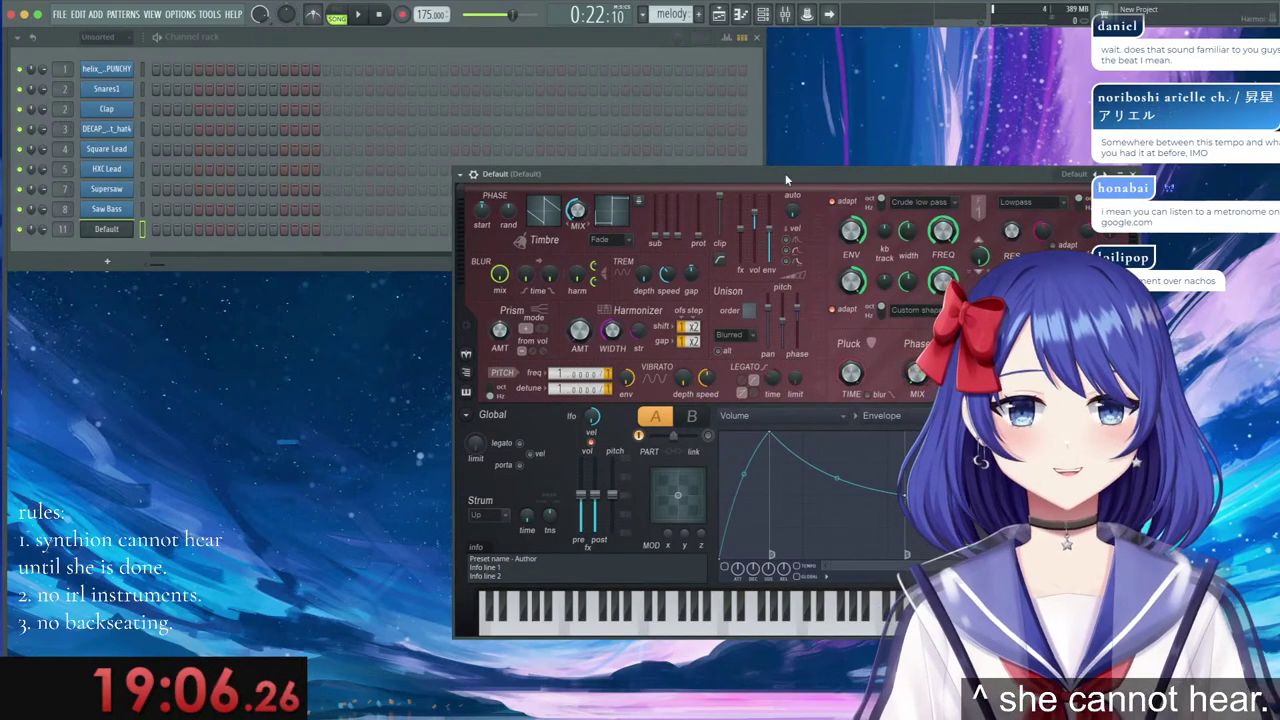
{"action": "left_click_drag", "start_coordinate": [785, 173], "coordinate": [695, 140]}
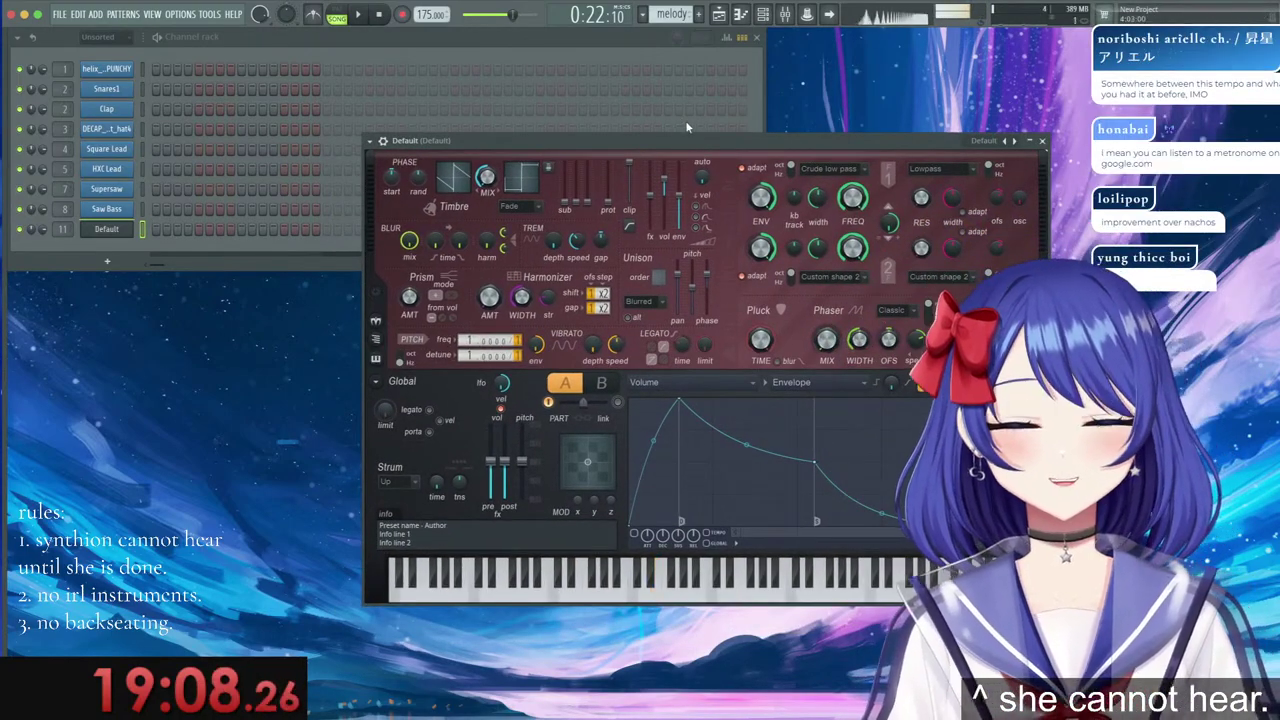
Play test notes on Harmor's Default preset to try out melody ideas.
{"action": "key", "text": "c"}
{"action": "key", "text": "z"}
{"action": "key", "text": "x"}
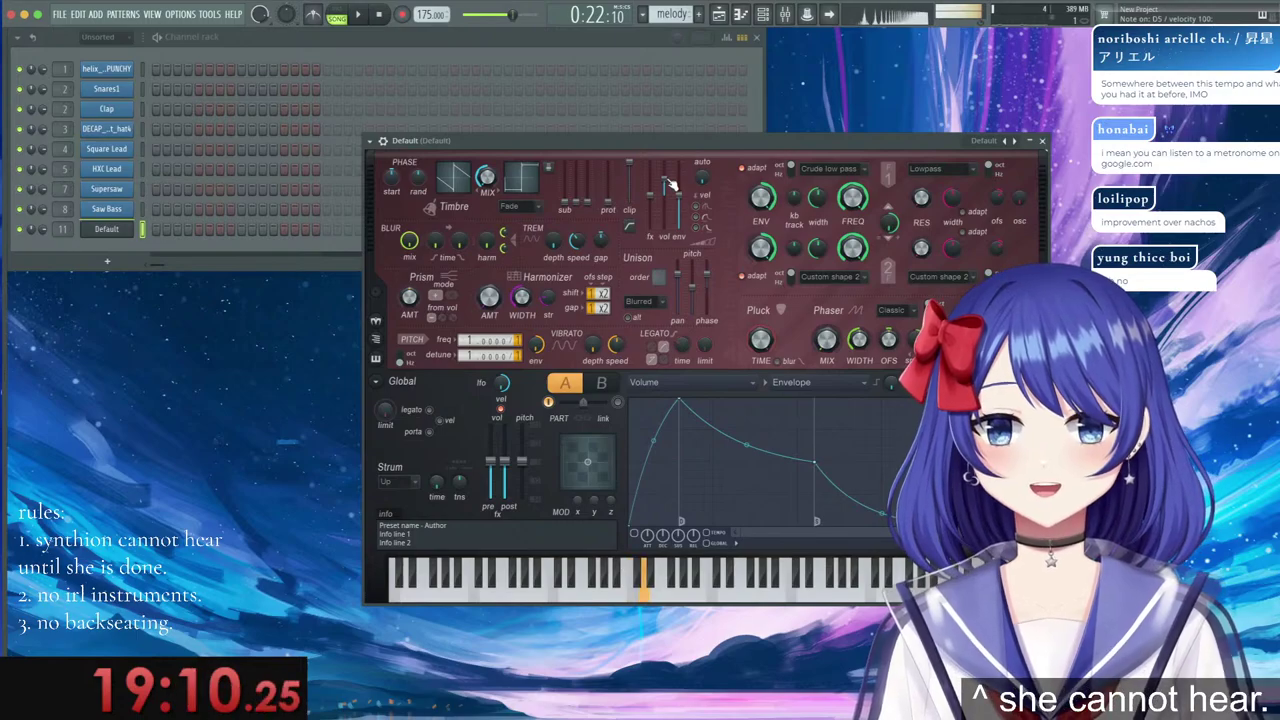
{"action": "key", "text": "x"}
{"action": "key", "text": "z"}
{"action": "key", "text": "v"}
{"action": "key", "text": "c"}
{"action": "key", "text": "c"}
{"action": "key", "text": "comma"}
{"action": "key", "text": "v"}
{"action": "key", "text": "m"}
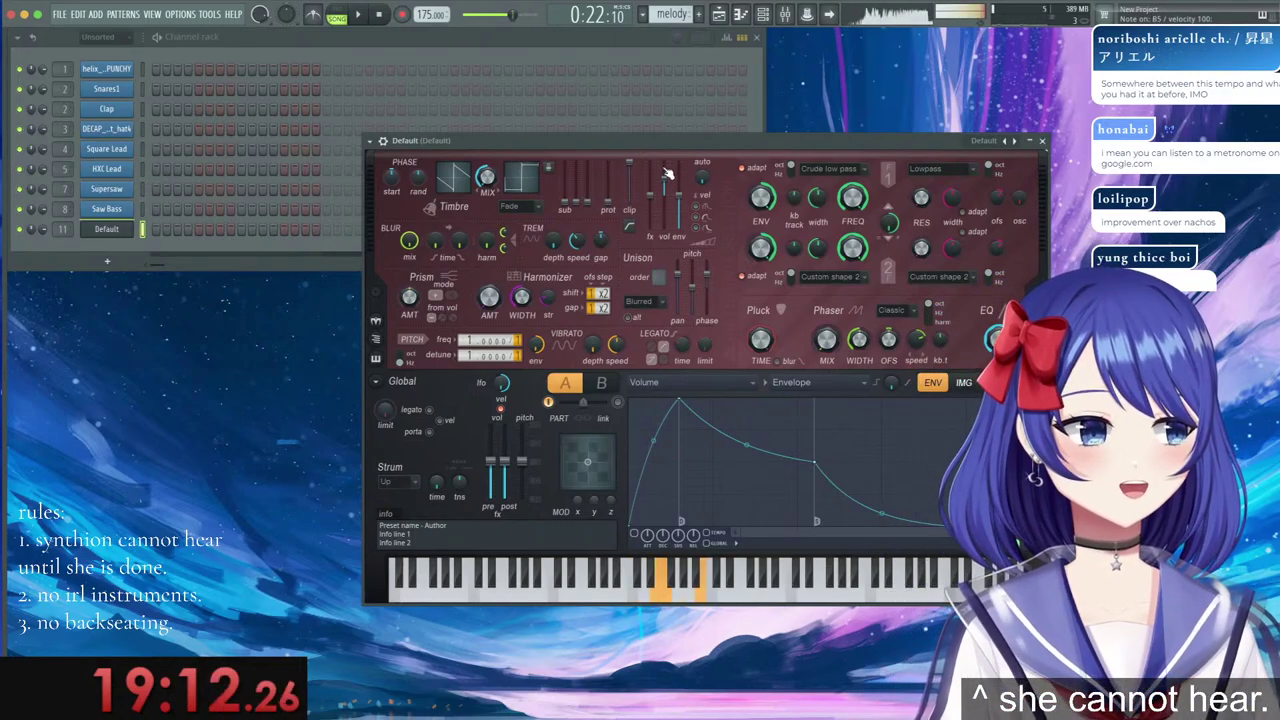
{"action": "key", "text": "comma"}
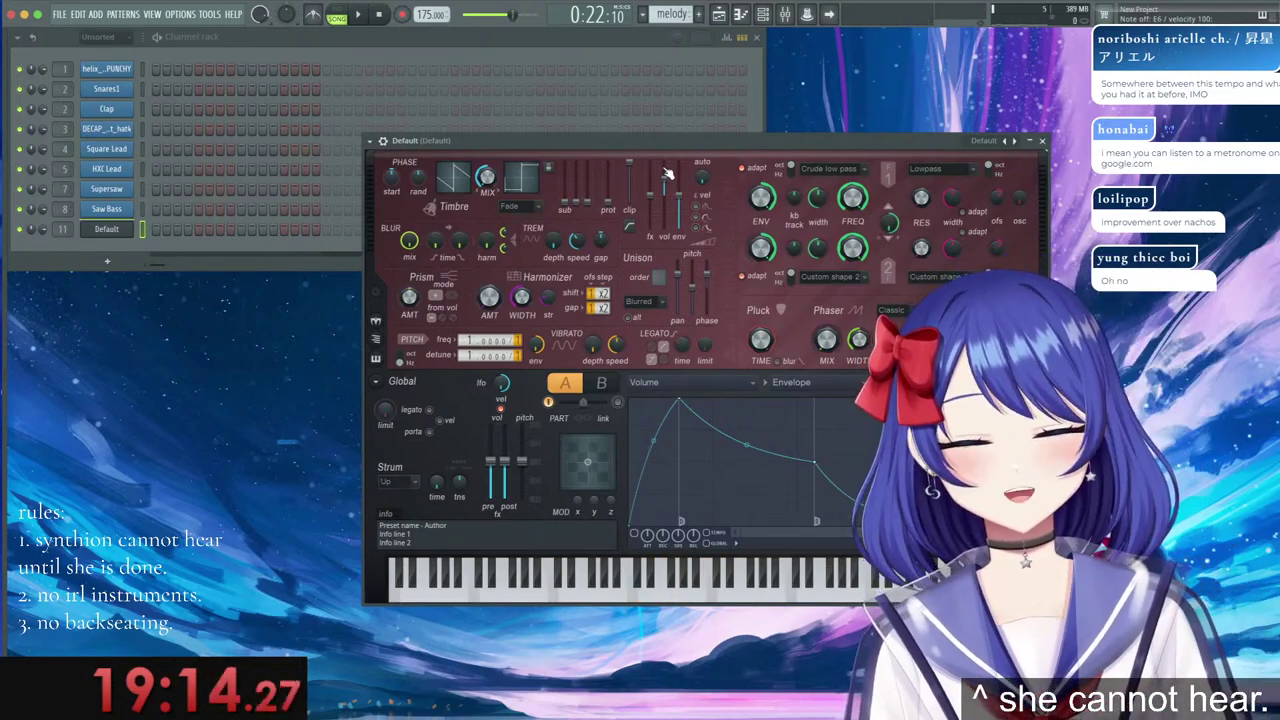
{"action": "key", "text": "z"}
{"action": "key", "text": "c"}
{"action": "key", "text": "b"}
{"action": "key", "text": "comma"}
{"action": "key", "text": "m"}
{"action": "key", "text": "period"}
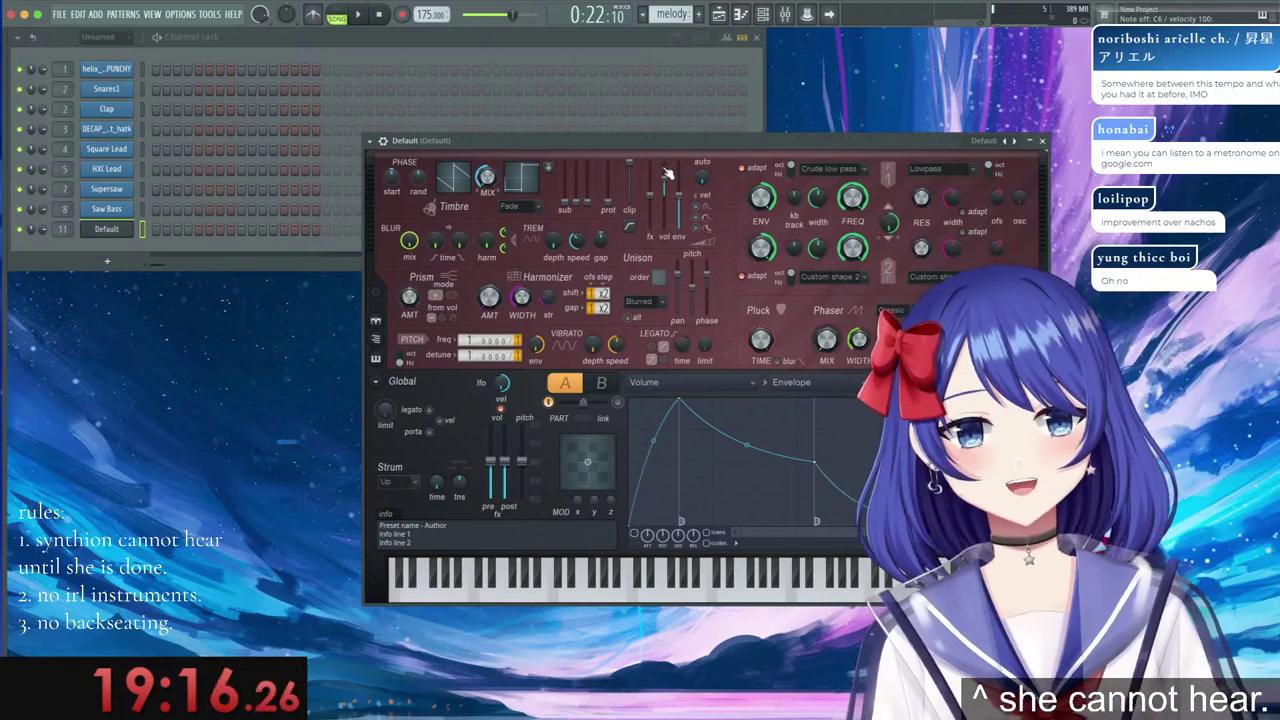
{"action": "left_click_drag", "start_coordinate": [616, 141], "coordinate": [672, 177]}
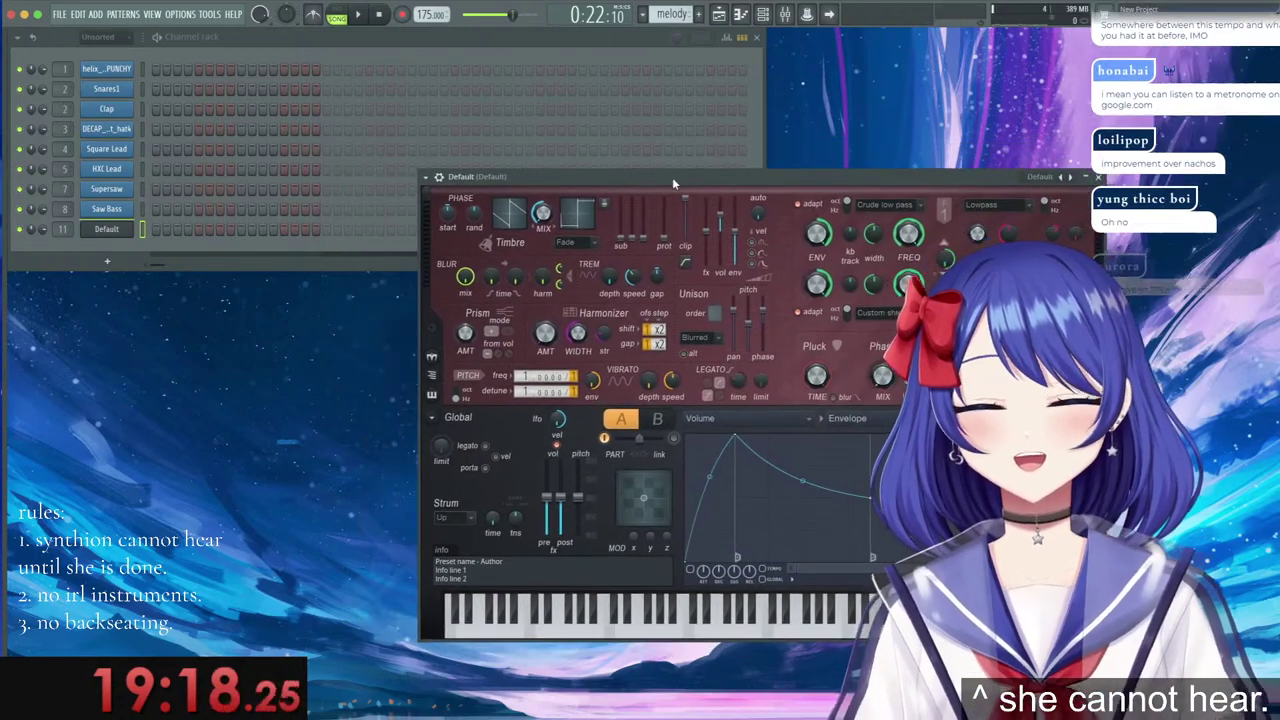
Play the arrangement briefly and look over the Supersaw notes of the chords pattern in the piano roll.
{"action": "left_click", "coordinate": [719, 14]}
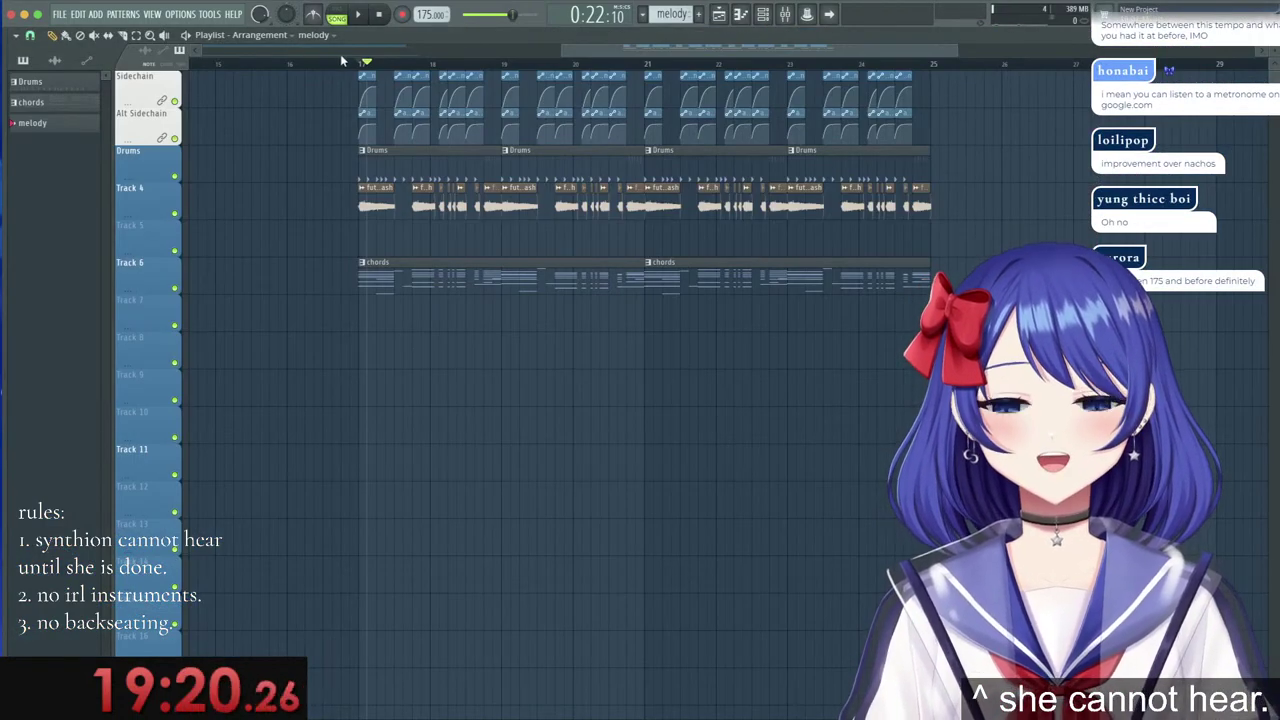
{"action": "key", "text": "space"}
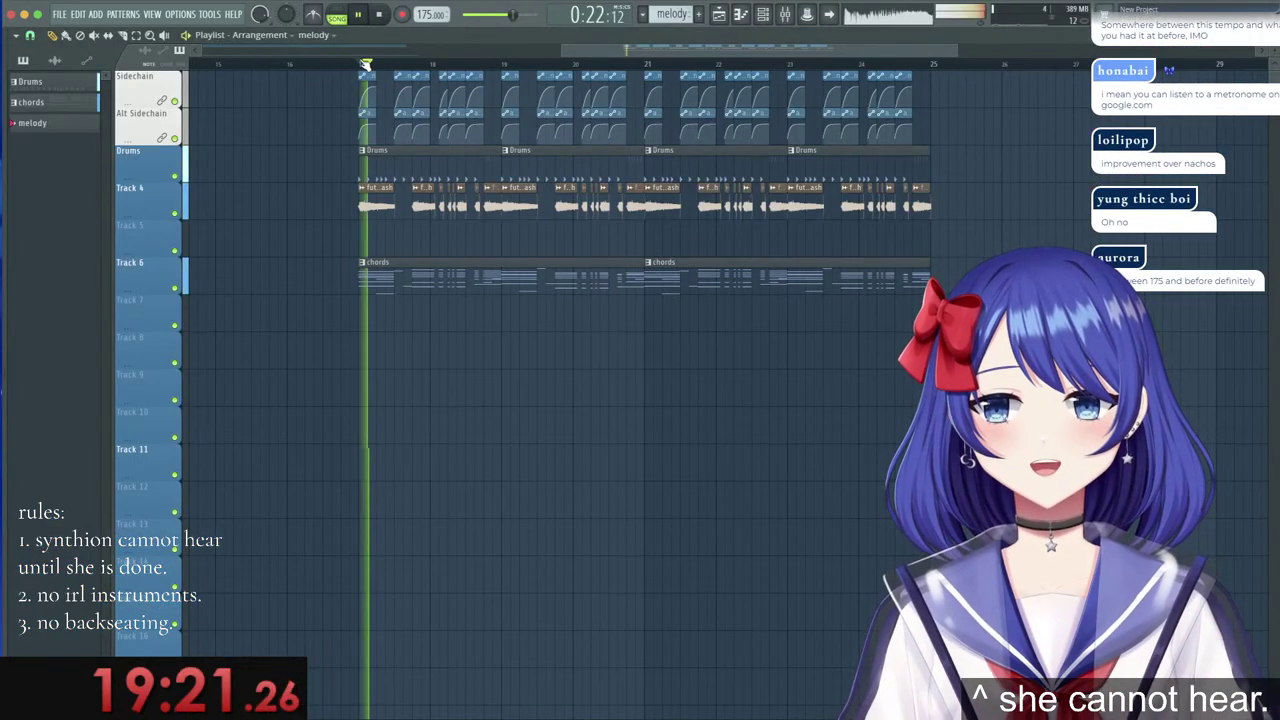
{"action": "key", "text": "space"}
{"action": "double_click", "coordinate": [421, 292]}
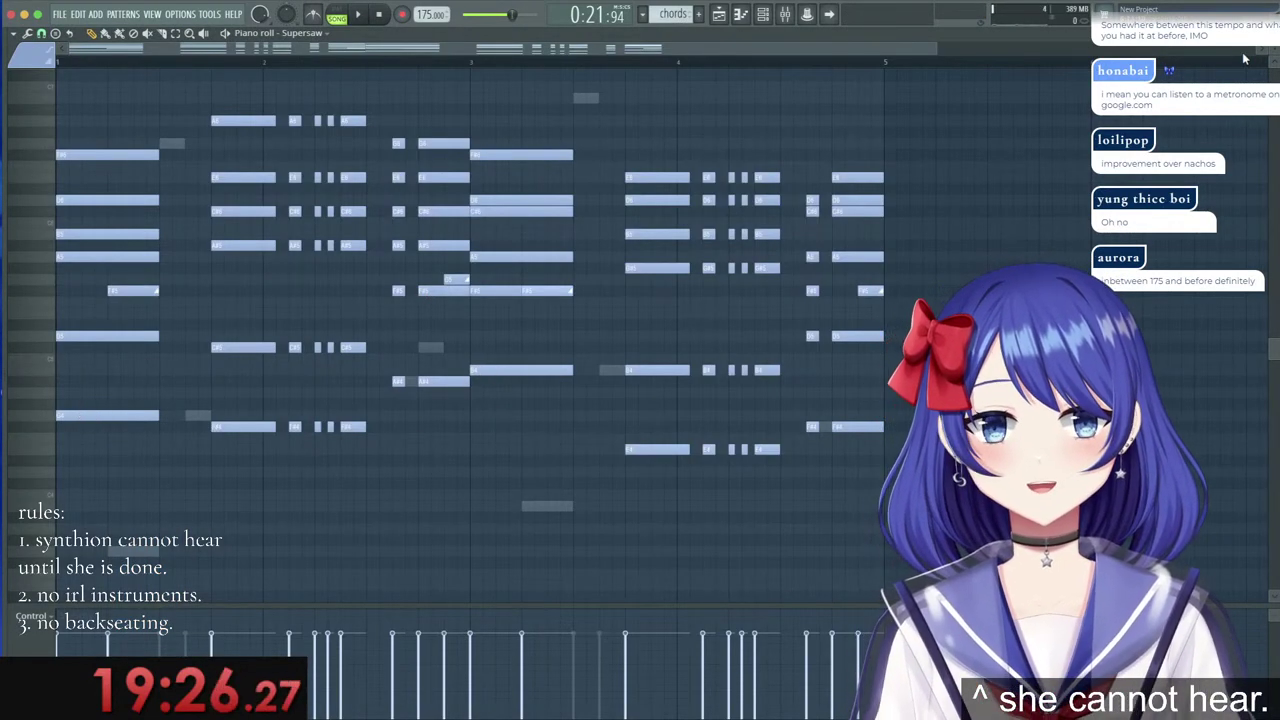
{"action": "left_click", "coordinate": [1272, 34]}
Switch to the melody pattern, open the Harmor channel's empty piano roll and close it again.
{"action": "left_click", "coordinate": [671, 14]}
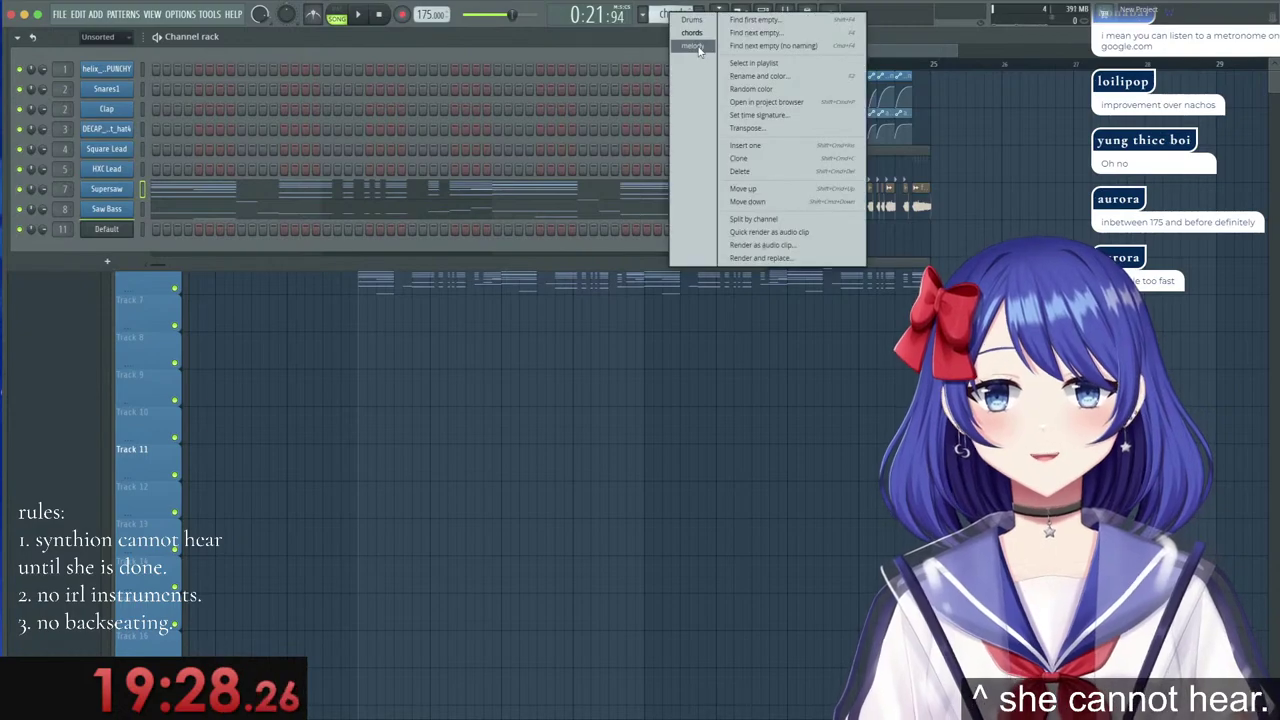
{"action": "left_click", "coordinate": [697, 47]}
{"action": "right_click", "coordinate": [123, 232]}
{"action": "left_click", "coordinate": [158, 231]}
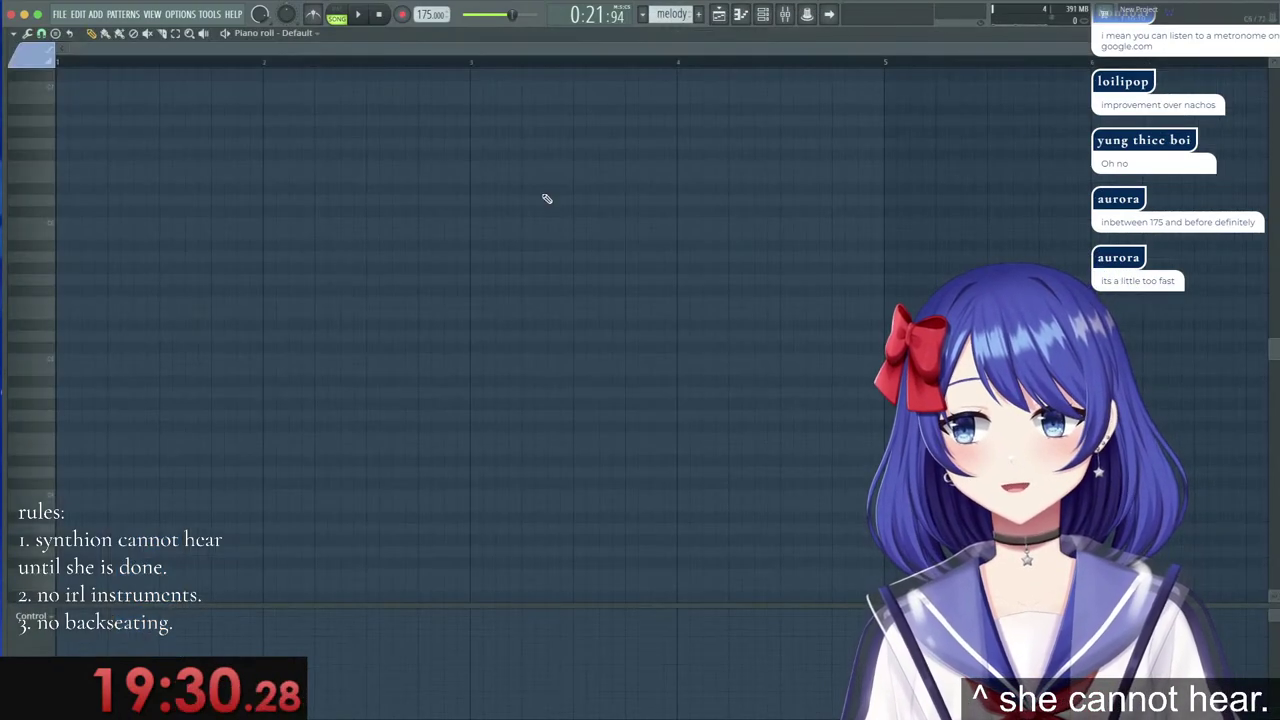
{"action": "left_click", "coordinate": [1263, 33]}
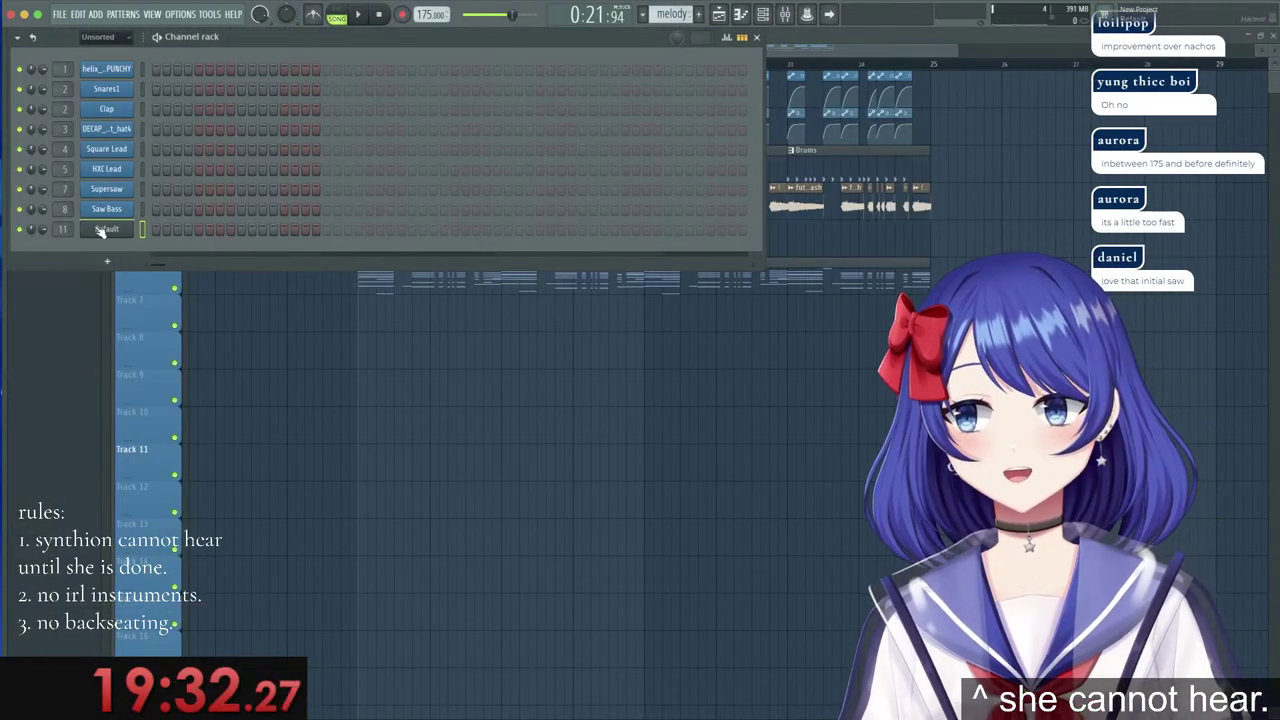
Set Harmor part A's unison order to 9 and its unison pitch thickness to 28%.
{"action": "left_click", "coordinate": [106, 229]}
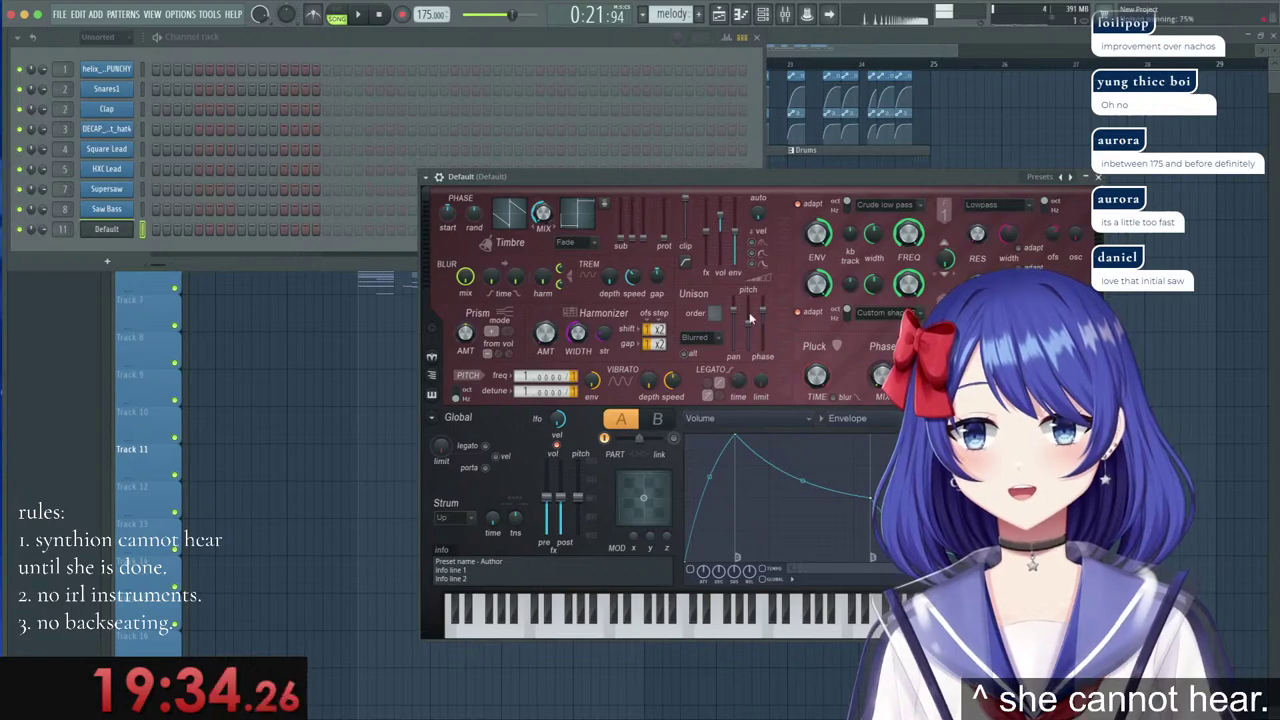
{"action": "left_click_drag", "start_coordinate": [715, 316], "coordinate": [748, 342]}
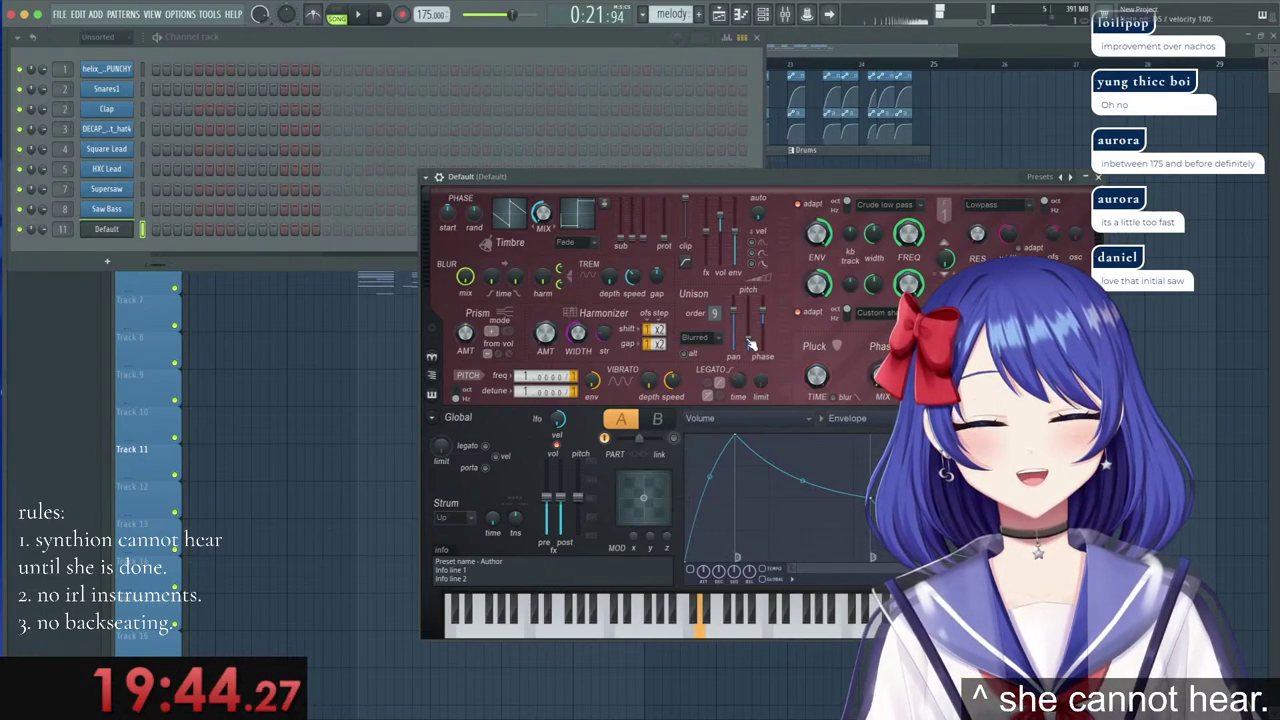
{"action": "left_click_drag", "start_coordinate": [750, 343], "coordinate": [750, 340]}
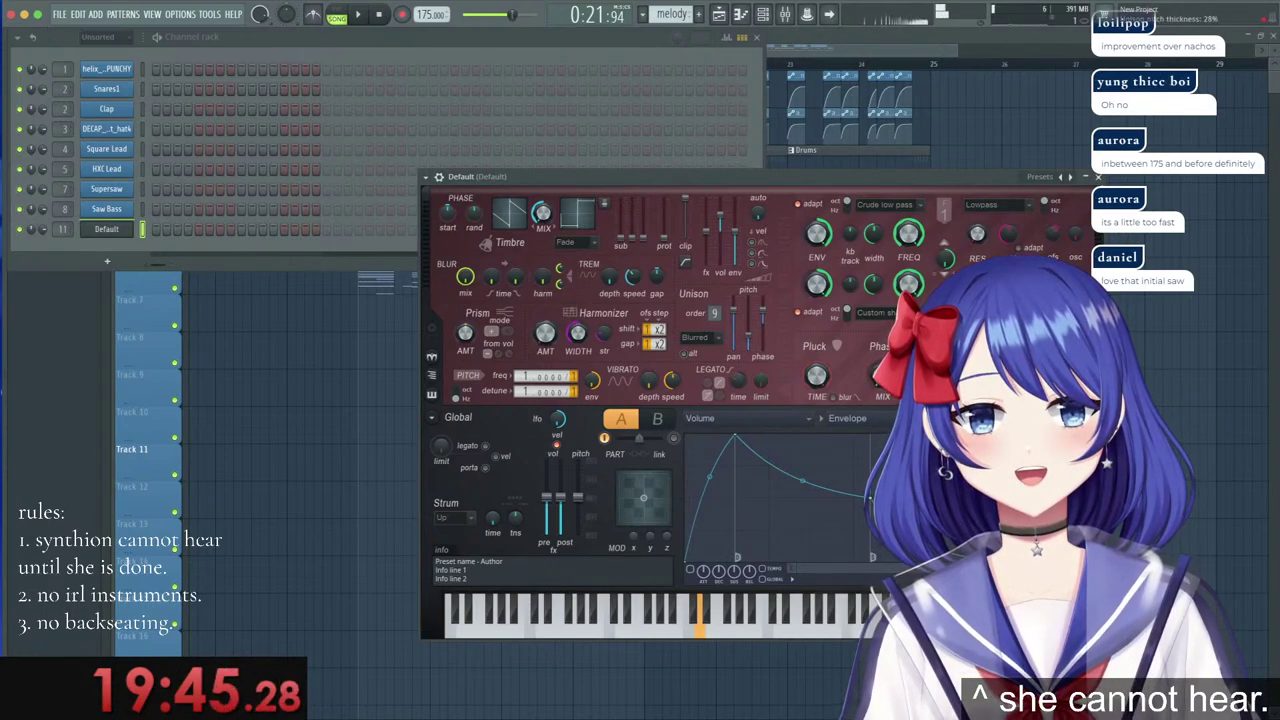
In part B, shift the A/B mix slightly towards A, raise the unison pitch thickness and set the frequency multiplier to 2.
{"action": "left_click", "coordinate": [657, 419]}
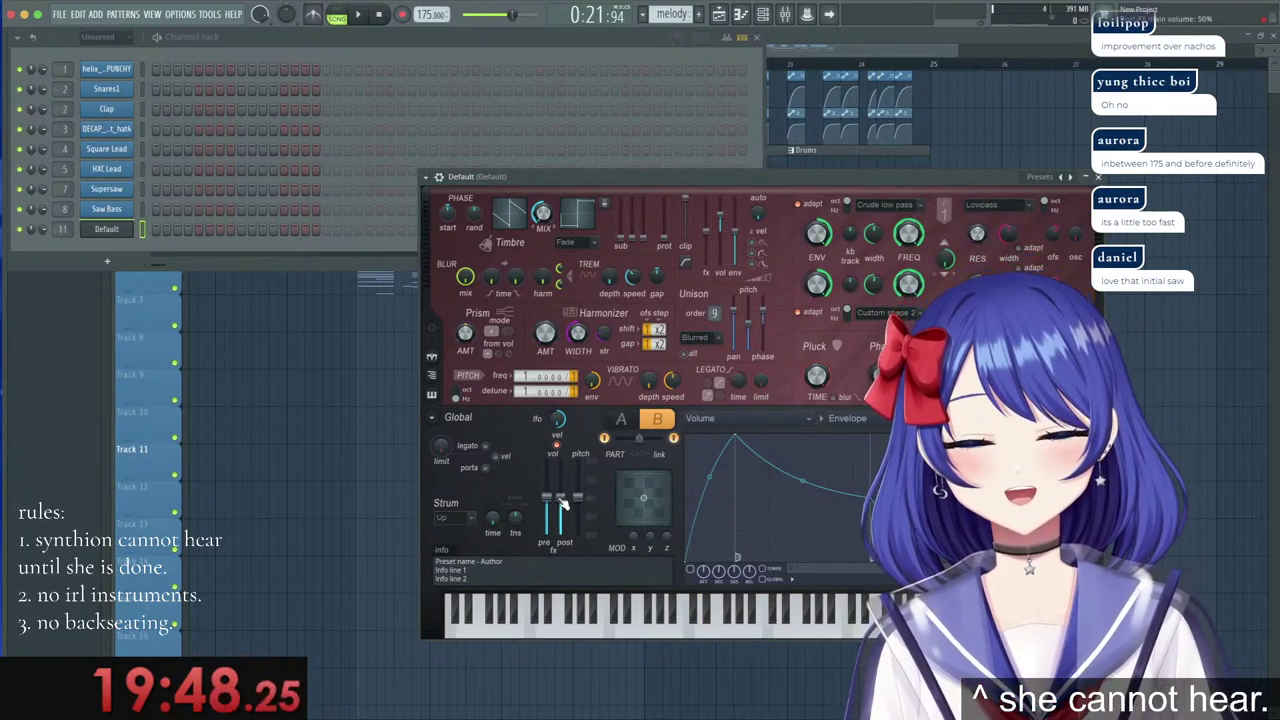
{"action": "left_click_drag", "start_coordinate": [639, 439], "coordinate": [631, 439]}
{"action": "left_click_drag", "start_coordinate": [750, 336], "coordinate": [750, 318]}
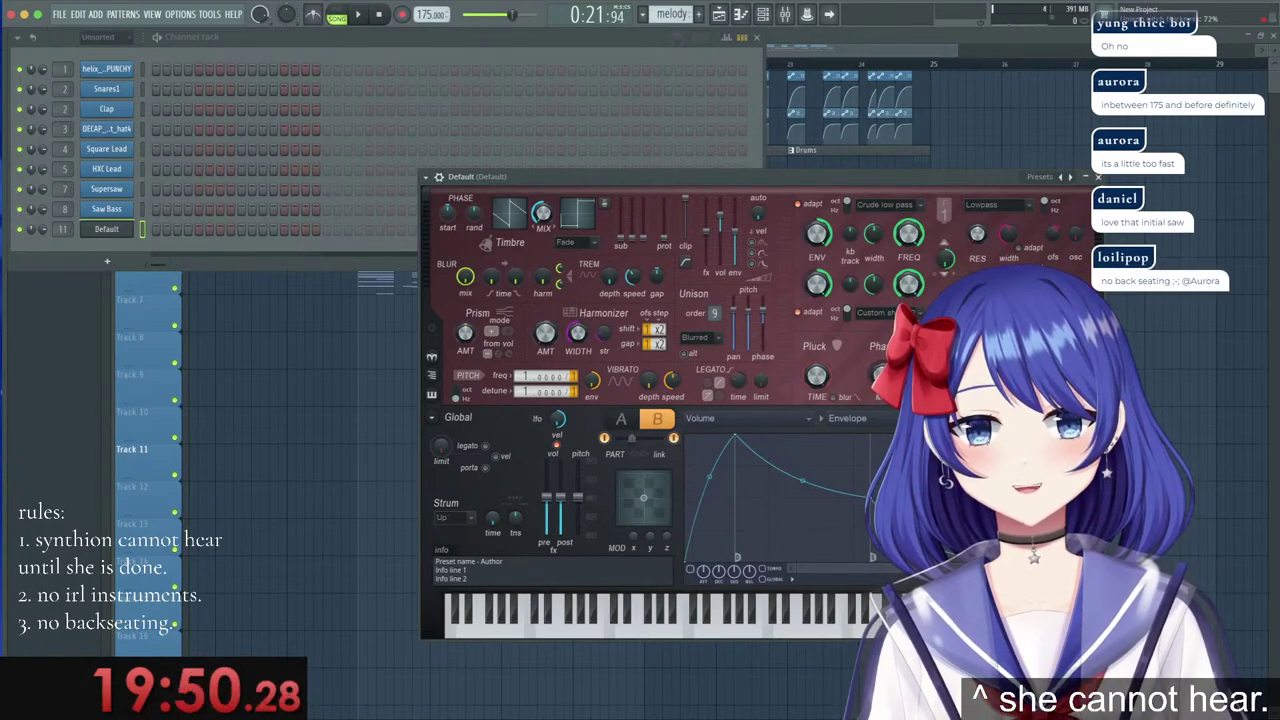
{"action": "left_click_drag", "start_coordinate": [526, 377], "coordinate": [526, 367]}
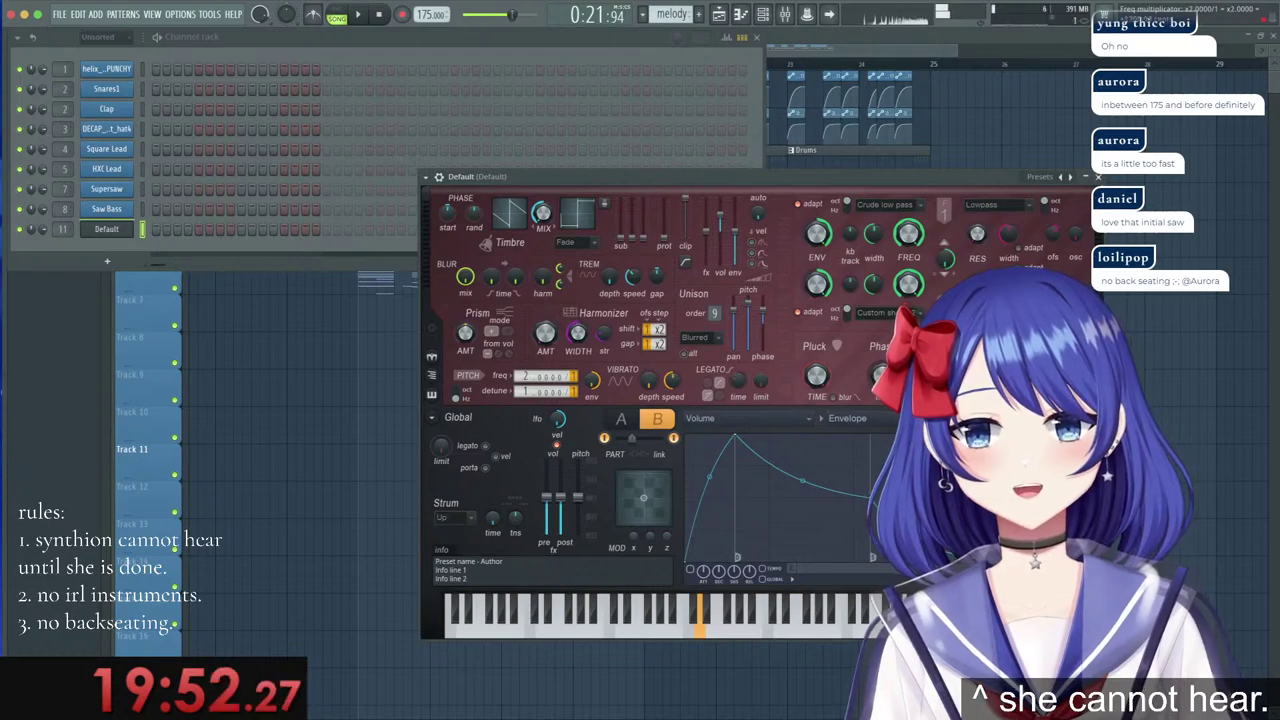
Return to Harmor's part A and play test notes with the combined sound.
{"action": "left_click", "coordinate": [621, 420]}
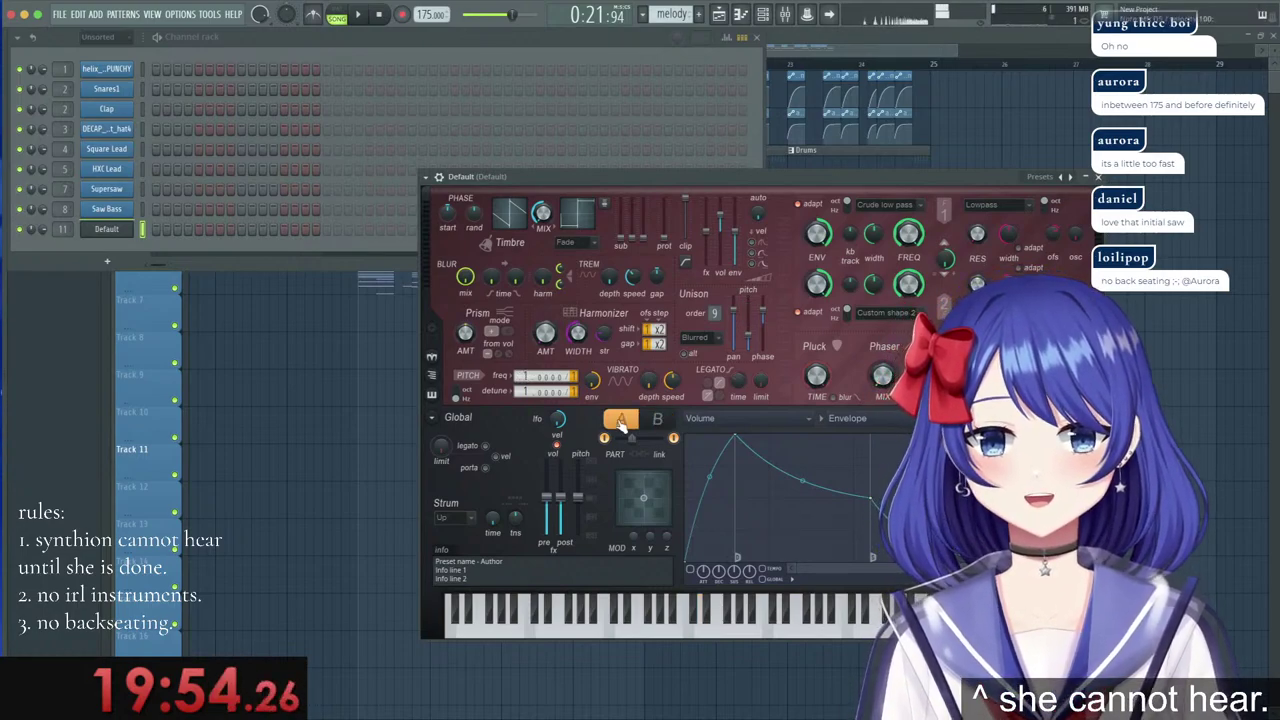
{"action": "key", "text": "z"}
{"action": "key", "text": "x"}
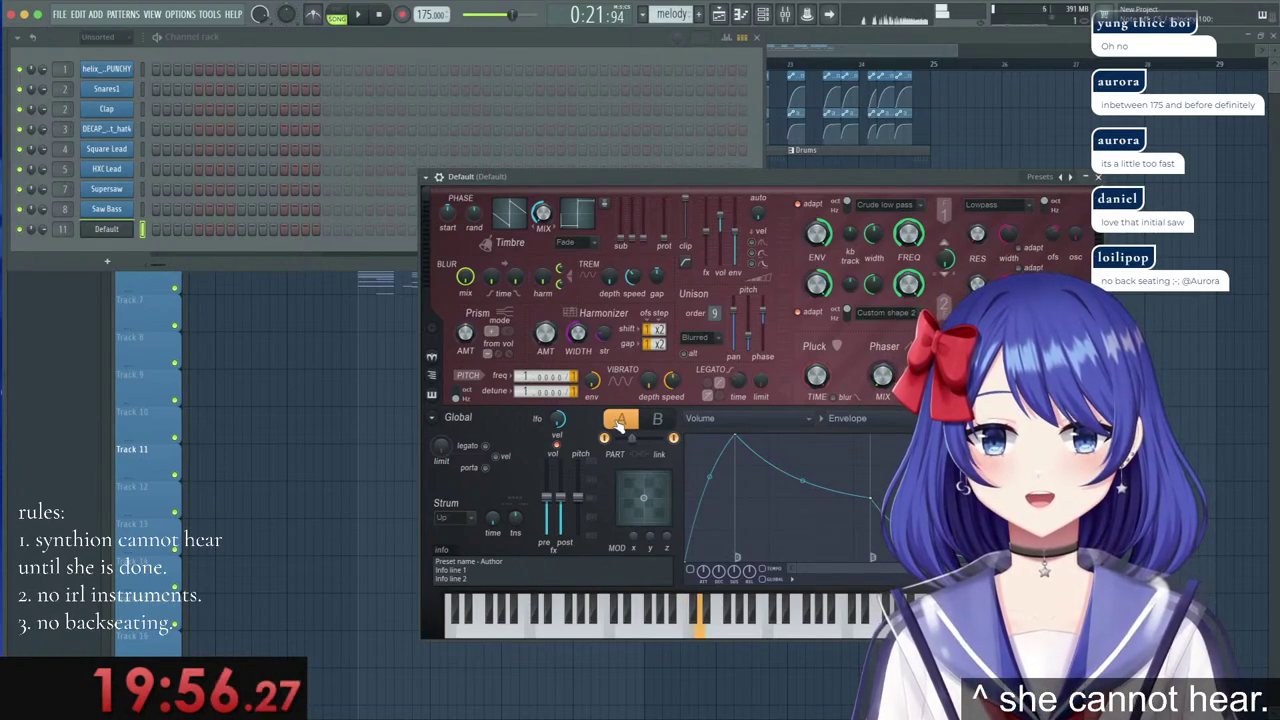
{"action": "key", "text": "c"}
{"action": "key", "text": "b"}
{"action": "key", "text": "z"}
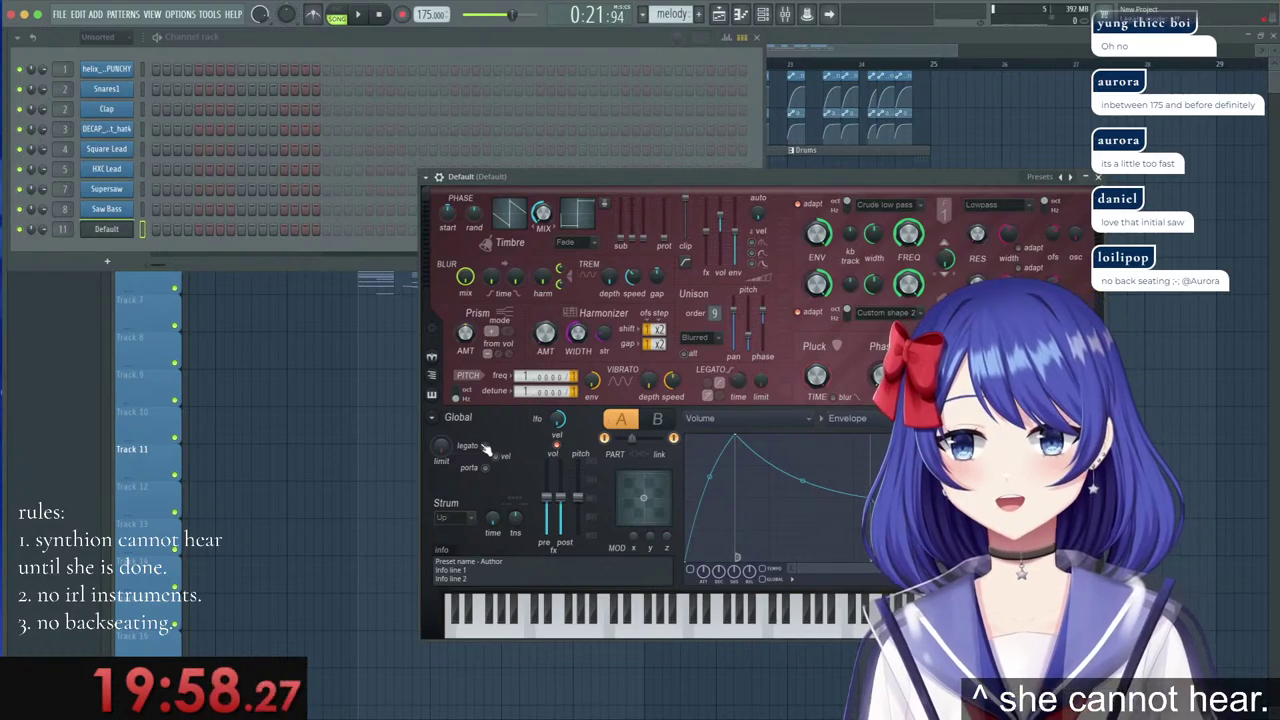
Enable global legato in Harmor and play overlapping notes to test the glide.
{"action": "key", "text": "z"}
{"action": "key", "text": "c"}
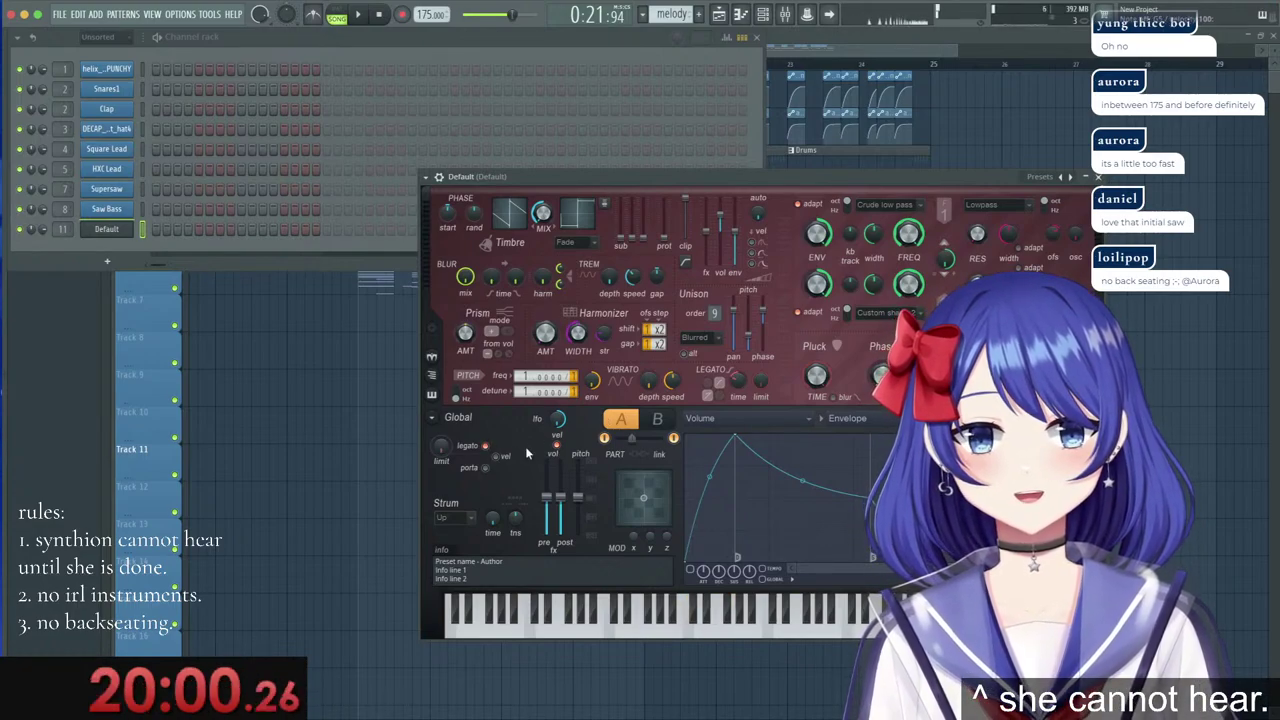
{"action": "key", "text": "z"}
{"action": "key", "text": "c"}
{"action": "key", "text": "b"}
{"action": "key", "text": "z"}
{"action": "key", "text": "c"}
{"action": "key", "text": "b"}
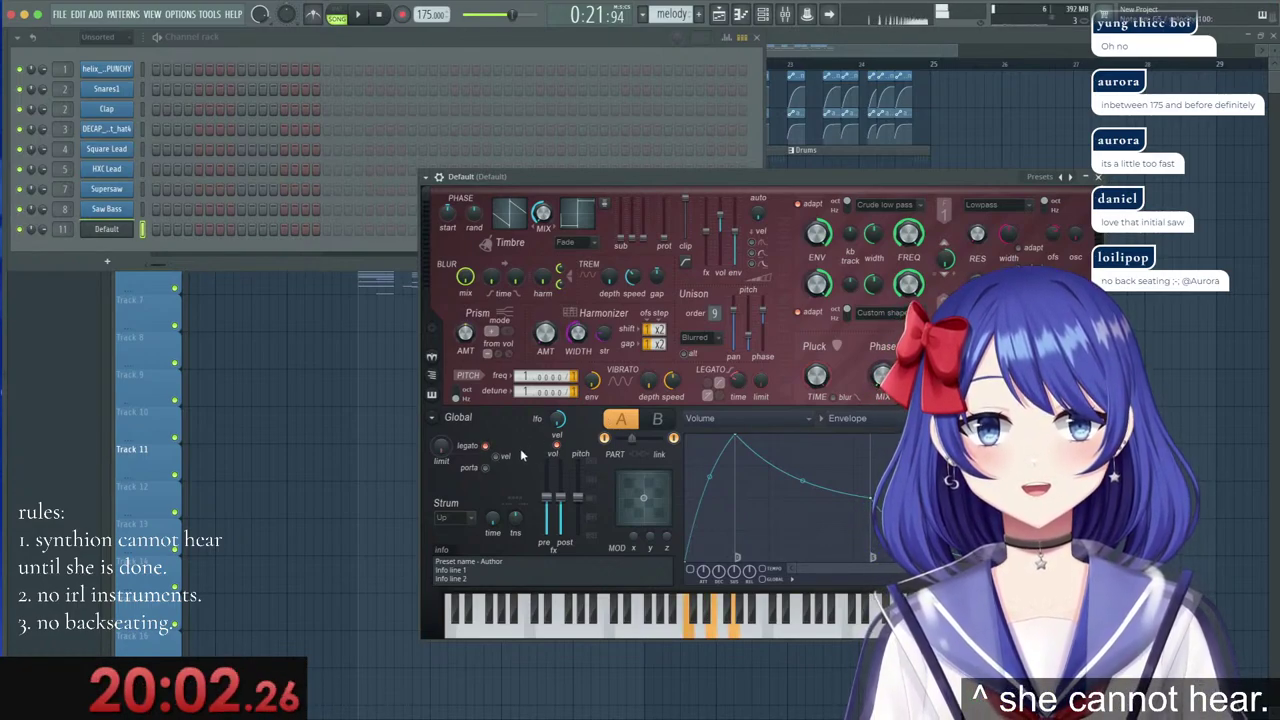
{"action": "key", "text": "c"}
{"action": "key", "text": "b"}
{"action": "key", "text": "b"}
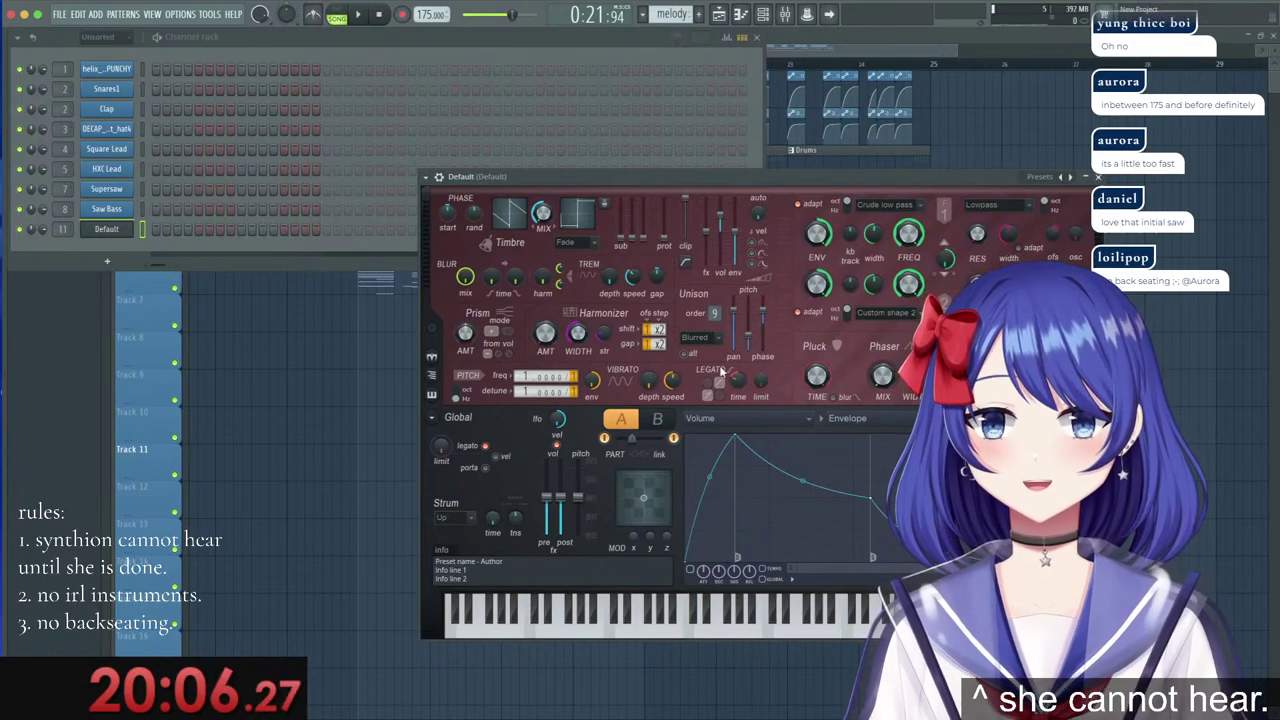
Adjust the legato time in Harmor's parts A and B, playing single and overlapping notes to test the glide.
{"action": "left_click", "coordinate": [666, 418]}
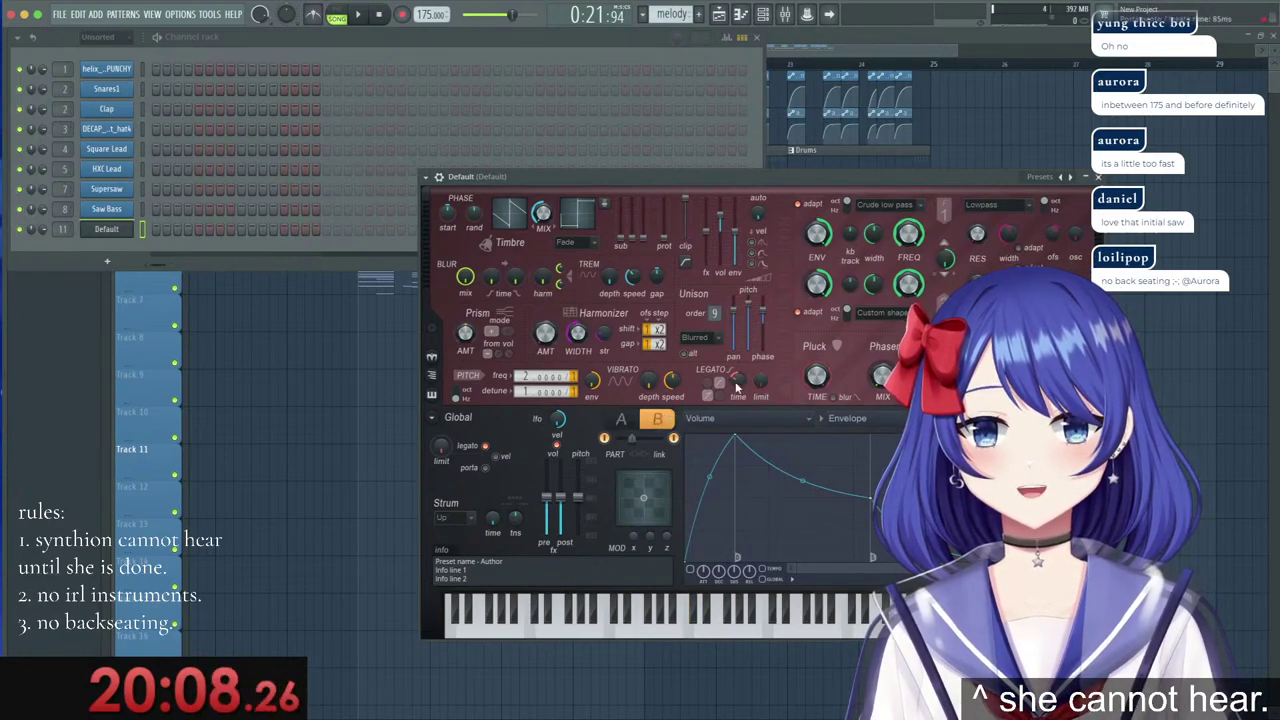
{"action": "left_click", "coordinate": [621, 418]}
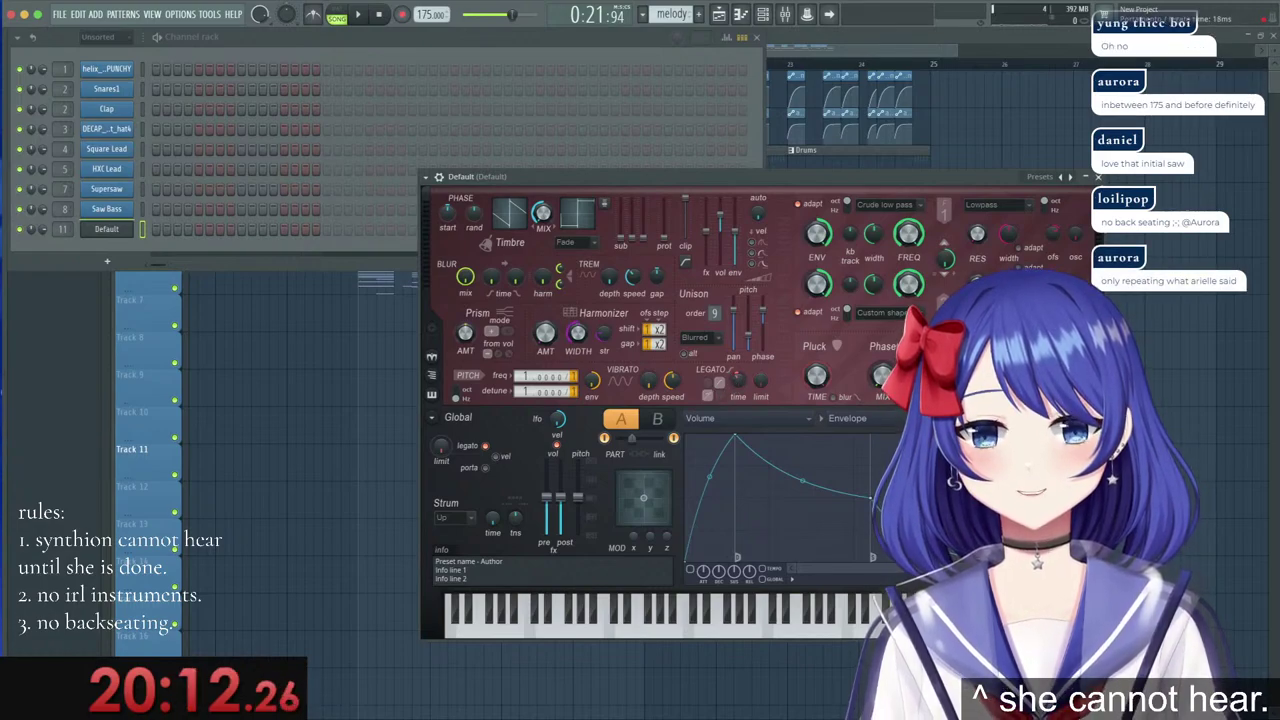
{"action": "key", "text": "z"}
{"action": "key", "text": "b"}
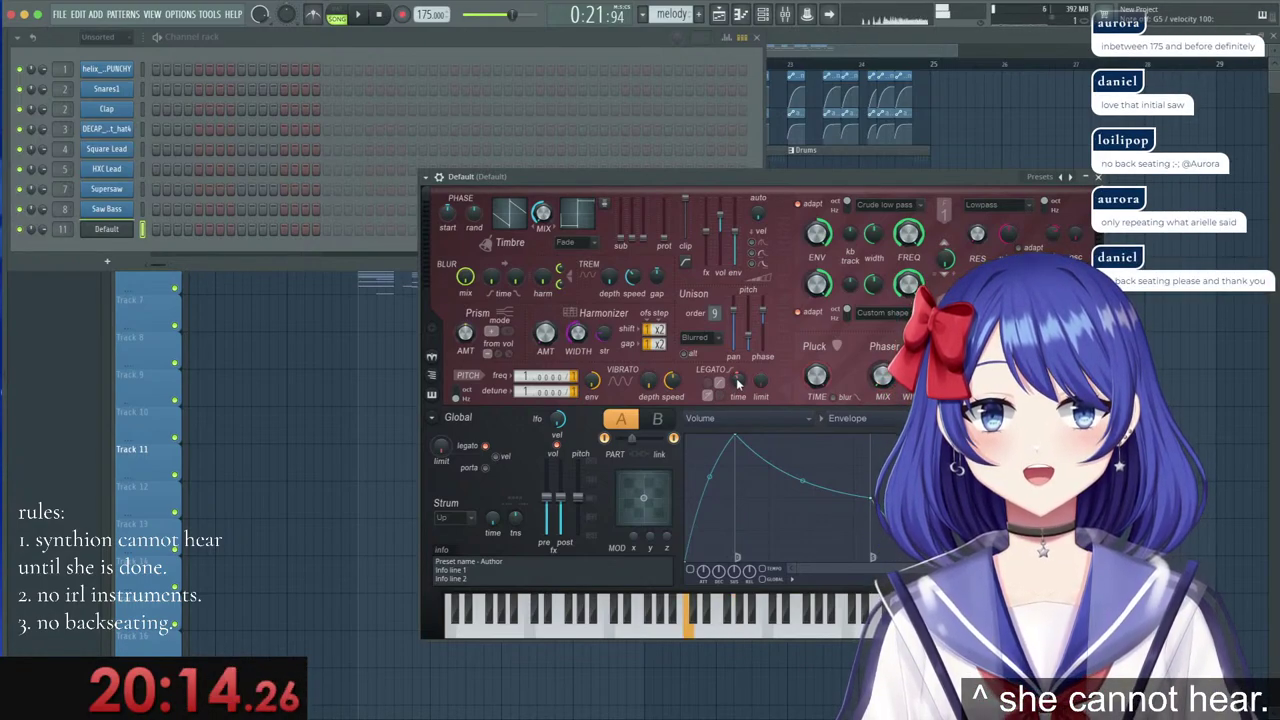
{"action": "left_click", "coordinate": [658, 419]}
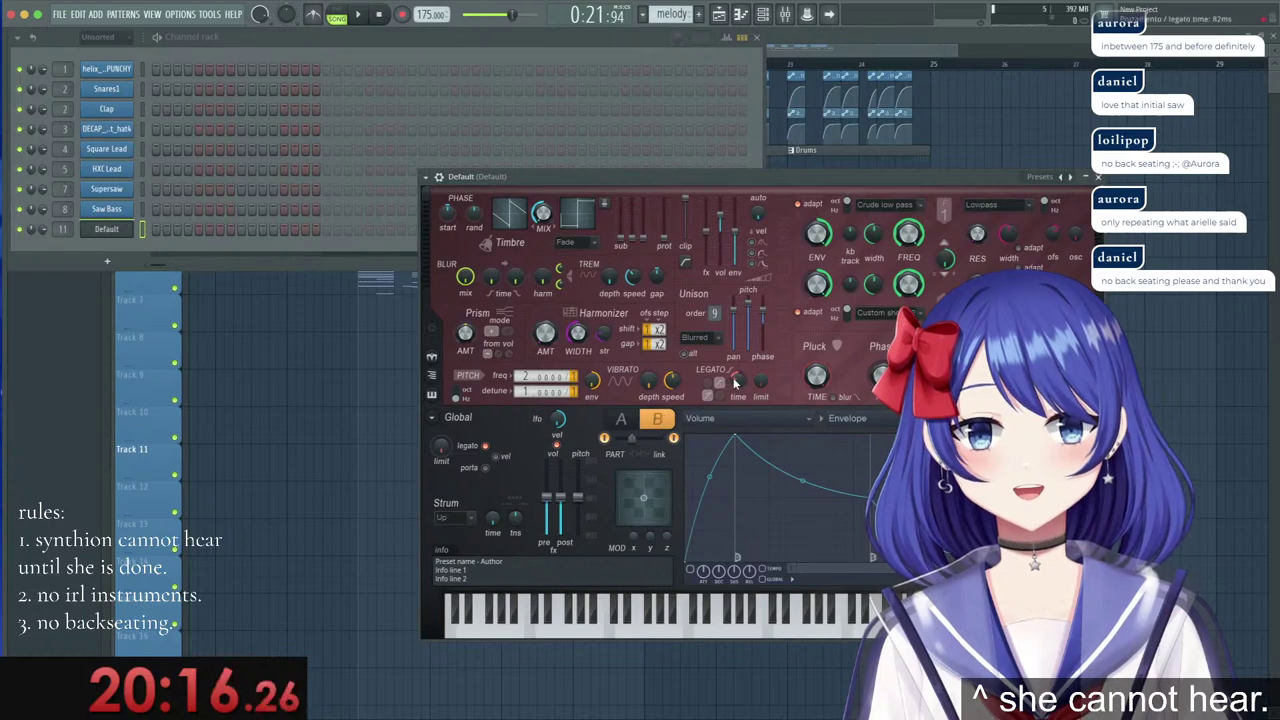
{"action": "key", "text": "z"}
{"action": "left_click", "coordinate": [622, 419]}
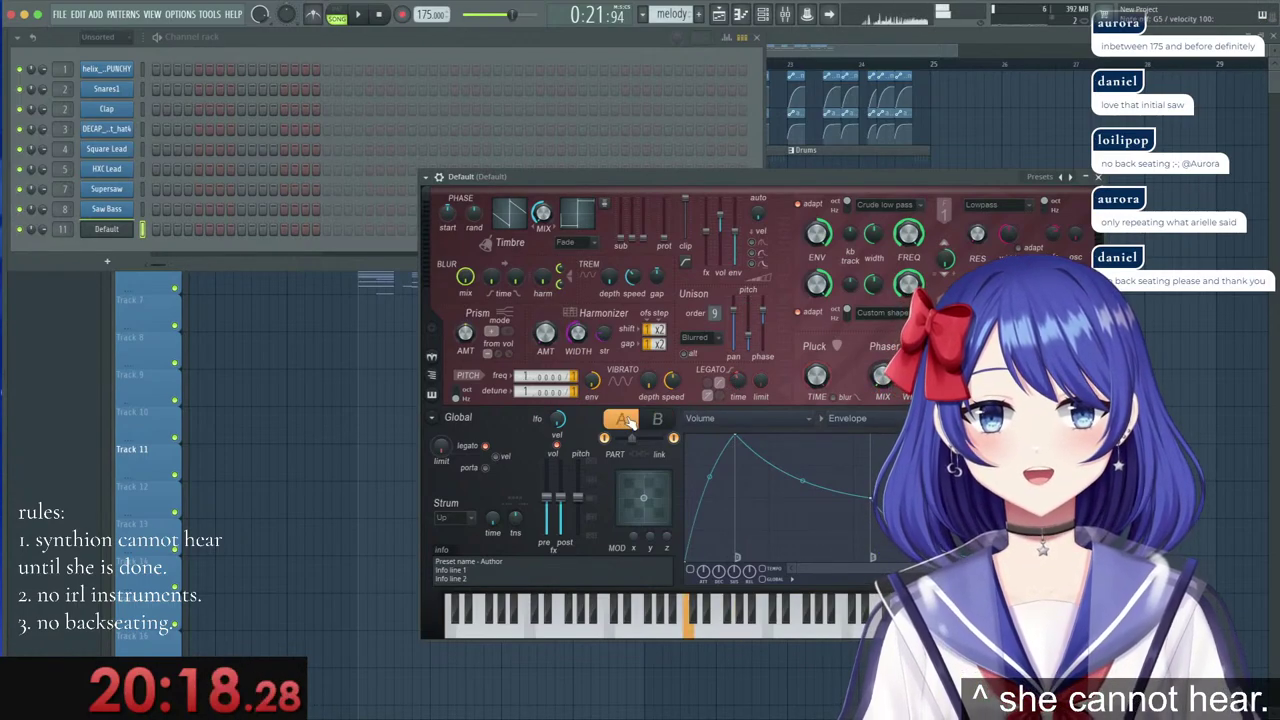
{"action": "key", "text": "b"}
{"action": "key", "text": "b"}
{"action": "key", "text": "b"}
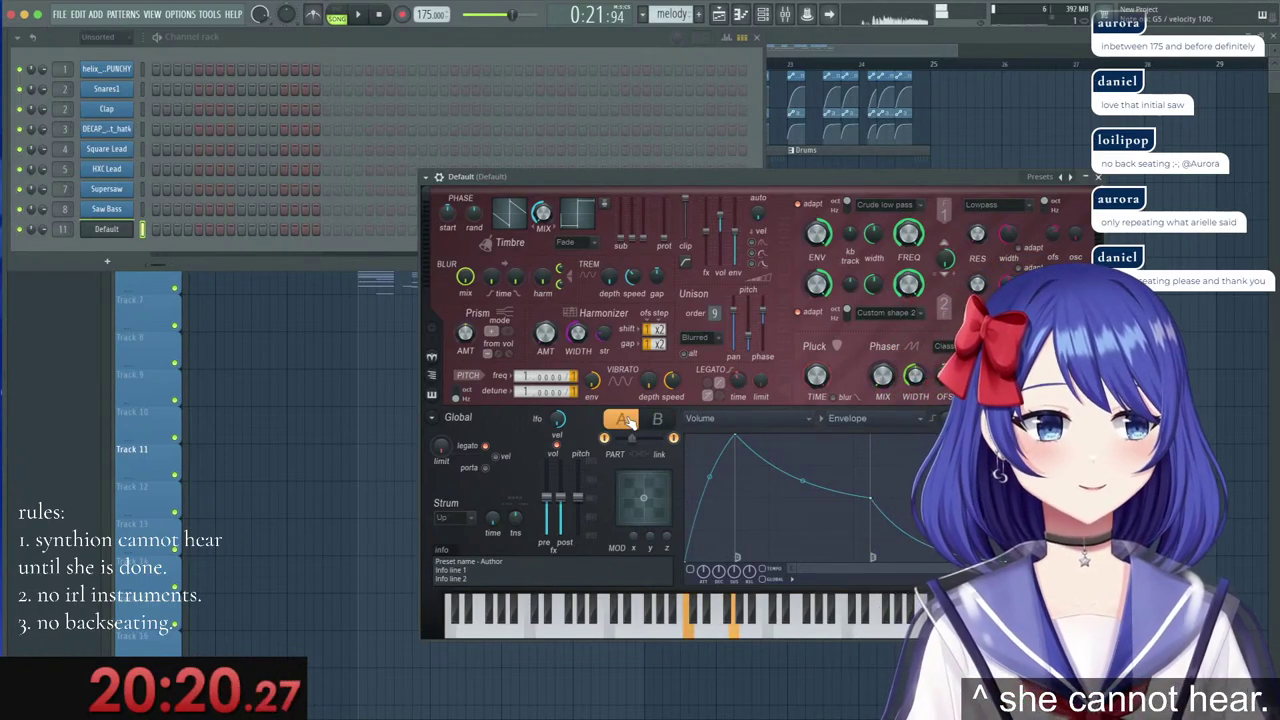
{"action": "key", "text": "b"}
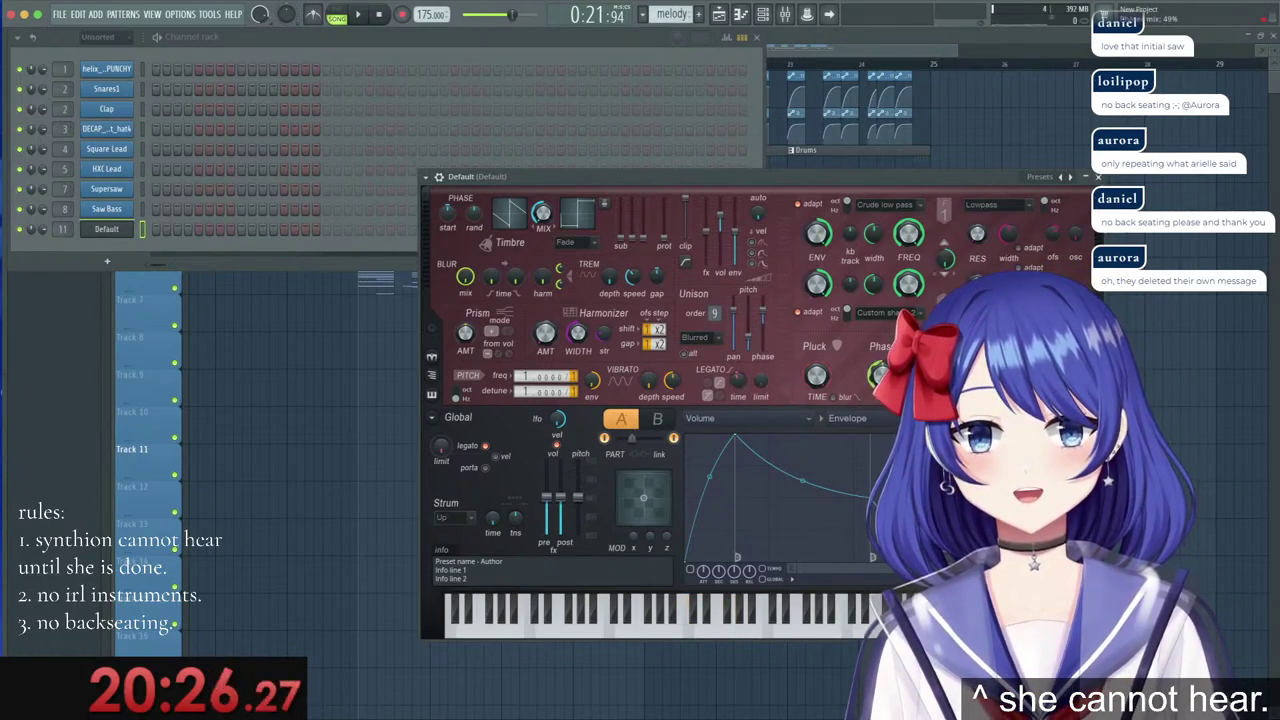
In part A, set the phaser mix to 49% and the phaser width to 74%, and play a test note.
{"action": "left_click_drag", "start_coordinate": [881, 376], "coordinate": [881, 372]}
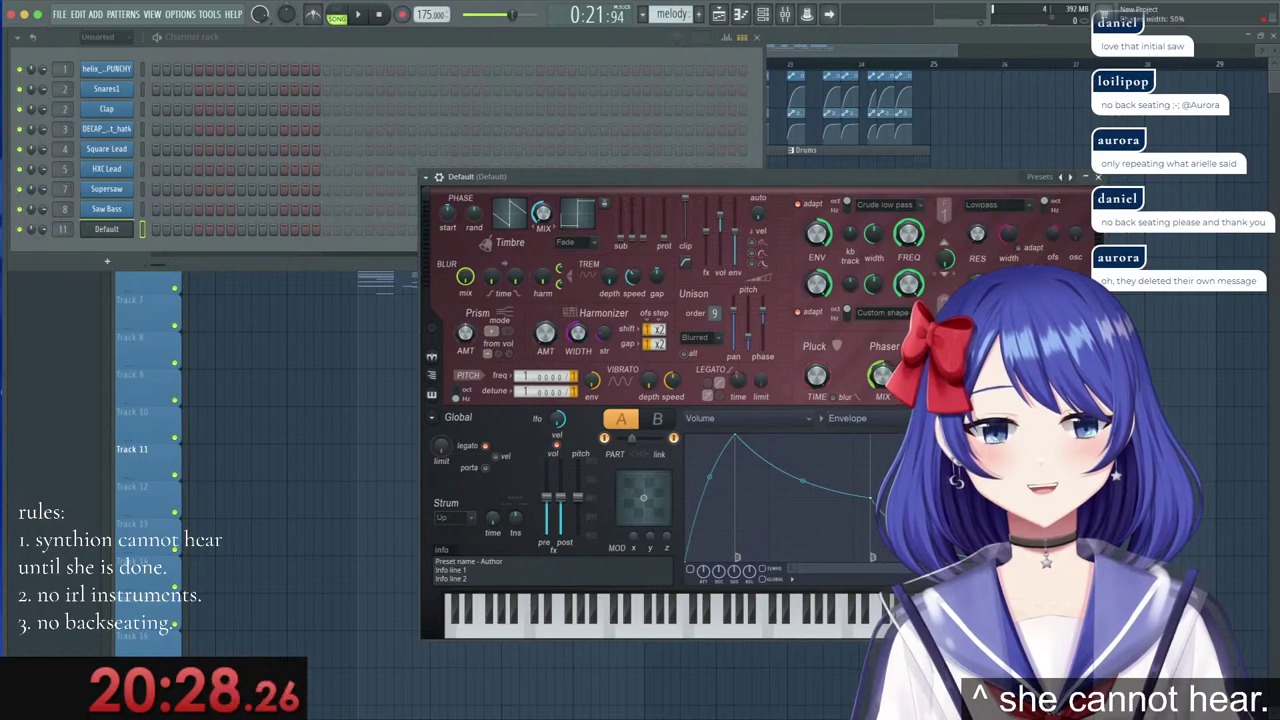
{"action": "left_click_drag", "start_coordinate": [913, 376], "coordinate": [913, 351]}
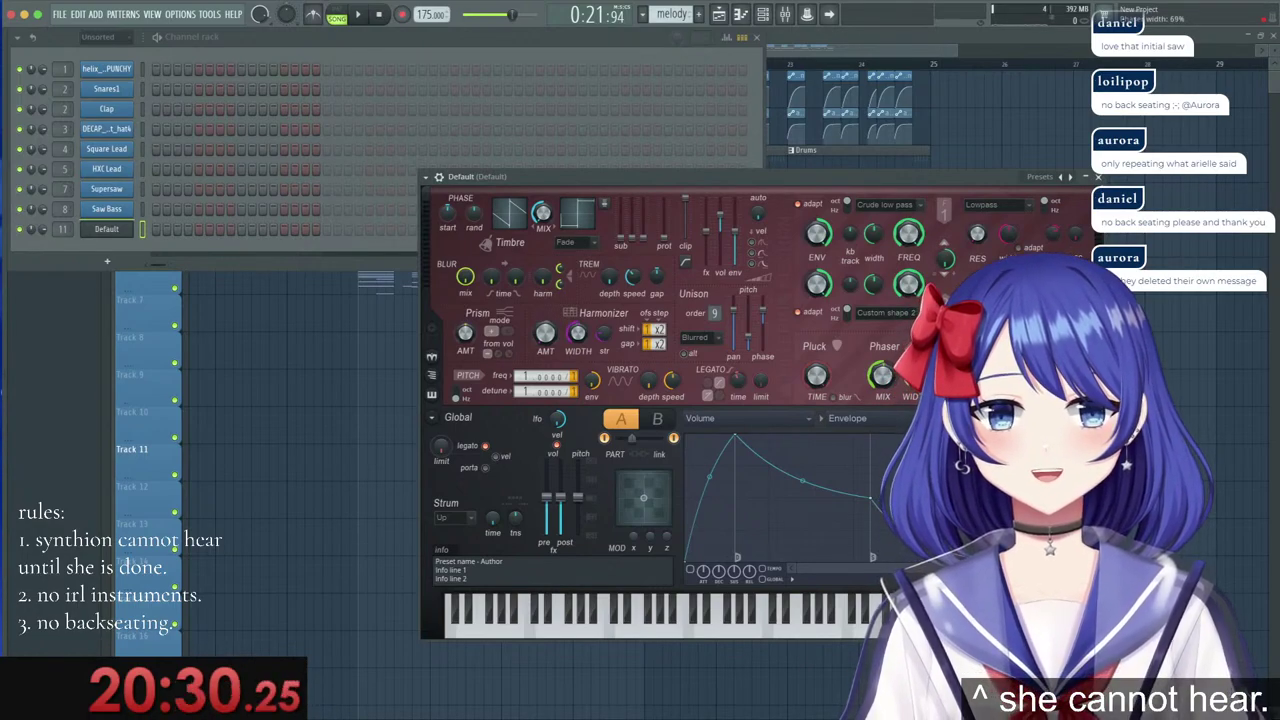
{"action": "key", "text": "z"}
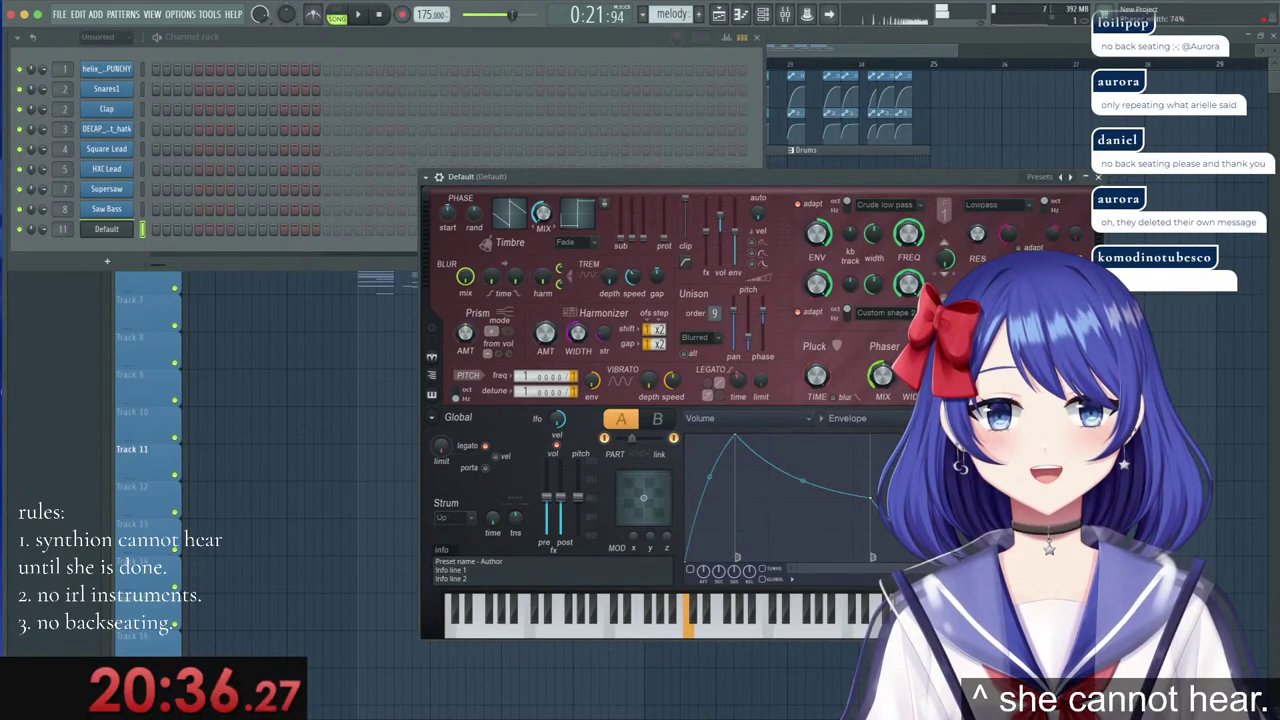
{"action": "left_click", "coordinate": [432, 375]}
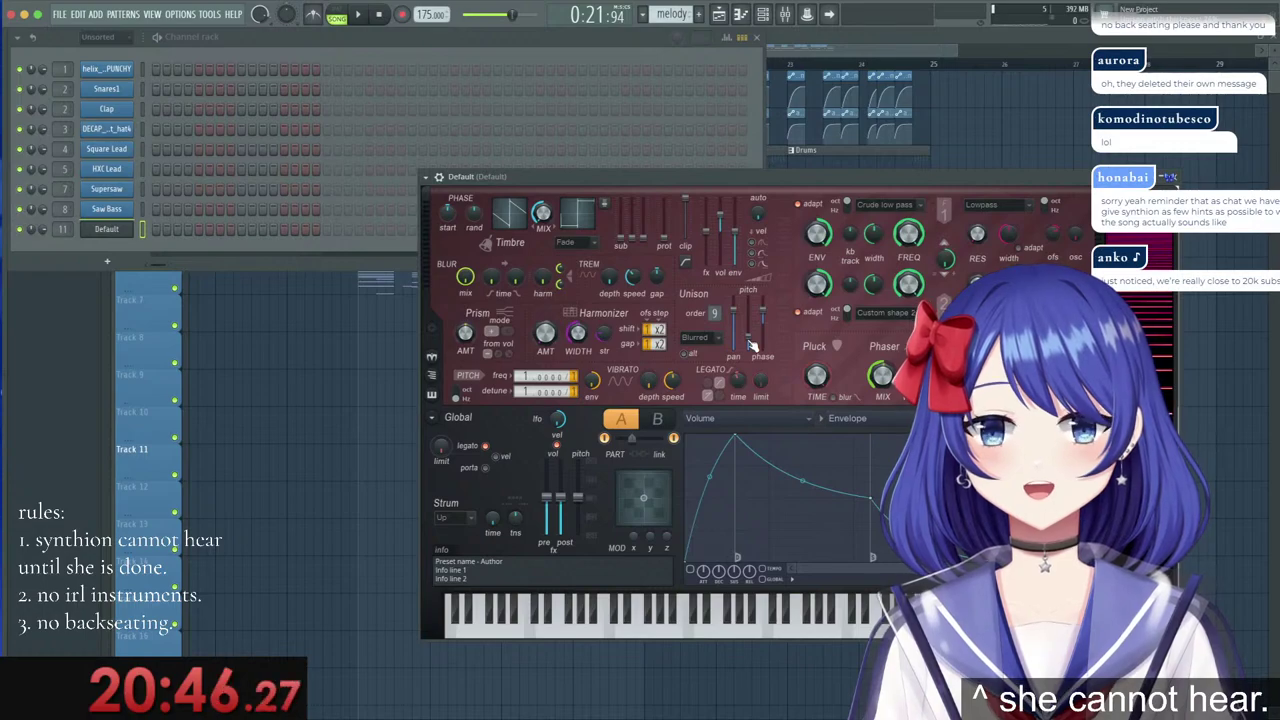
Enable an envelope on part A's unison pitch thickness and shape it as a quick, curved decay from maximum to a low level.
{"action": "right_click", "coordinate": [748, 302]}
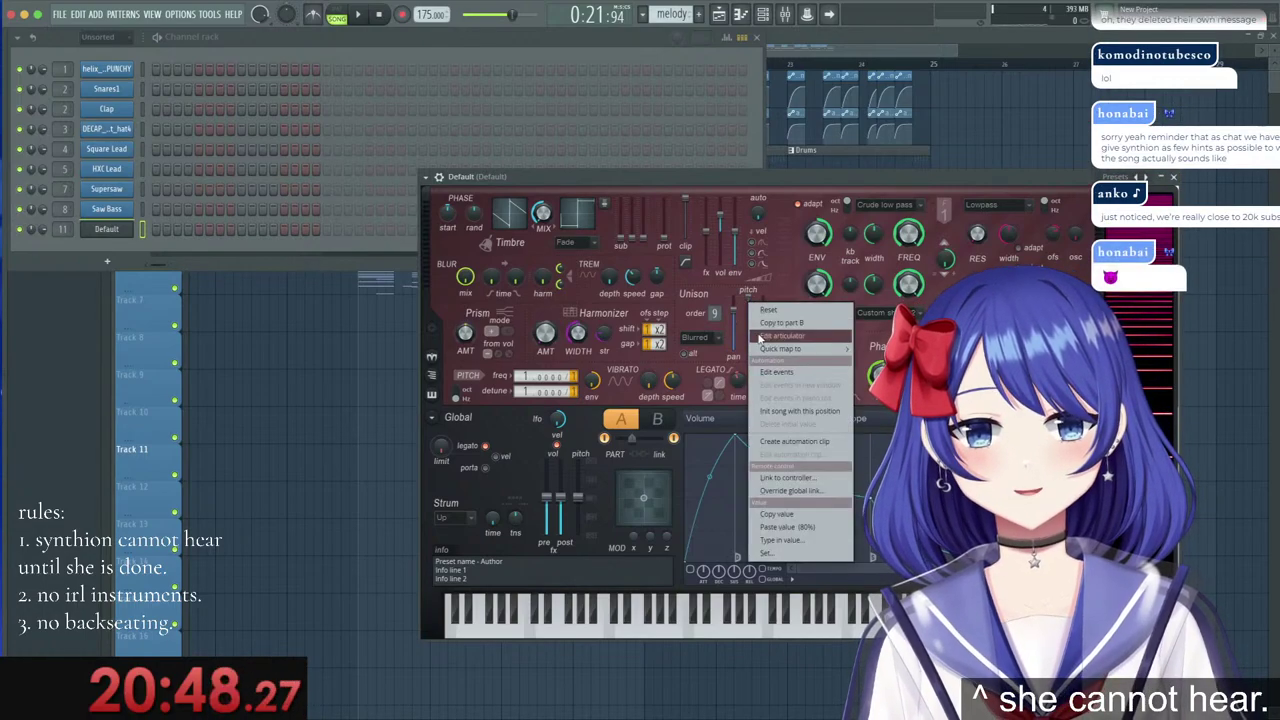
{"action": "left_click", "coordinate": [765, 528]}
{"action": "right_click", "coordinate": [724, 530]}
{"action": "left_click", "coordinate": [690, 570]}
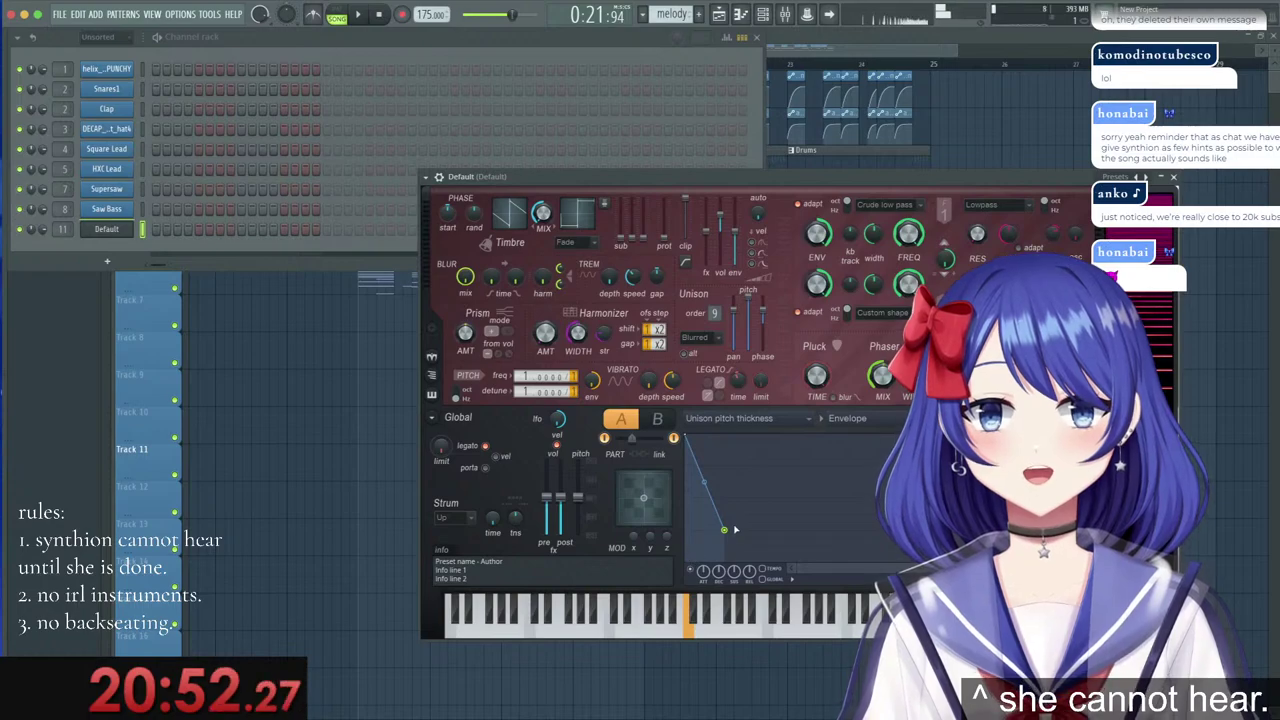
{"action": "left_click_drag", "start_coordinate": [724, 530], "coordinate": [724, 538]}
{"action": "left_click_drag", "start_coordinate": [704, 487], "coordinate": [704, 506]}
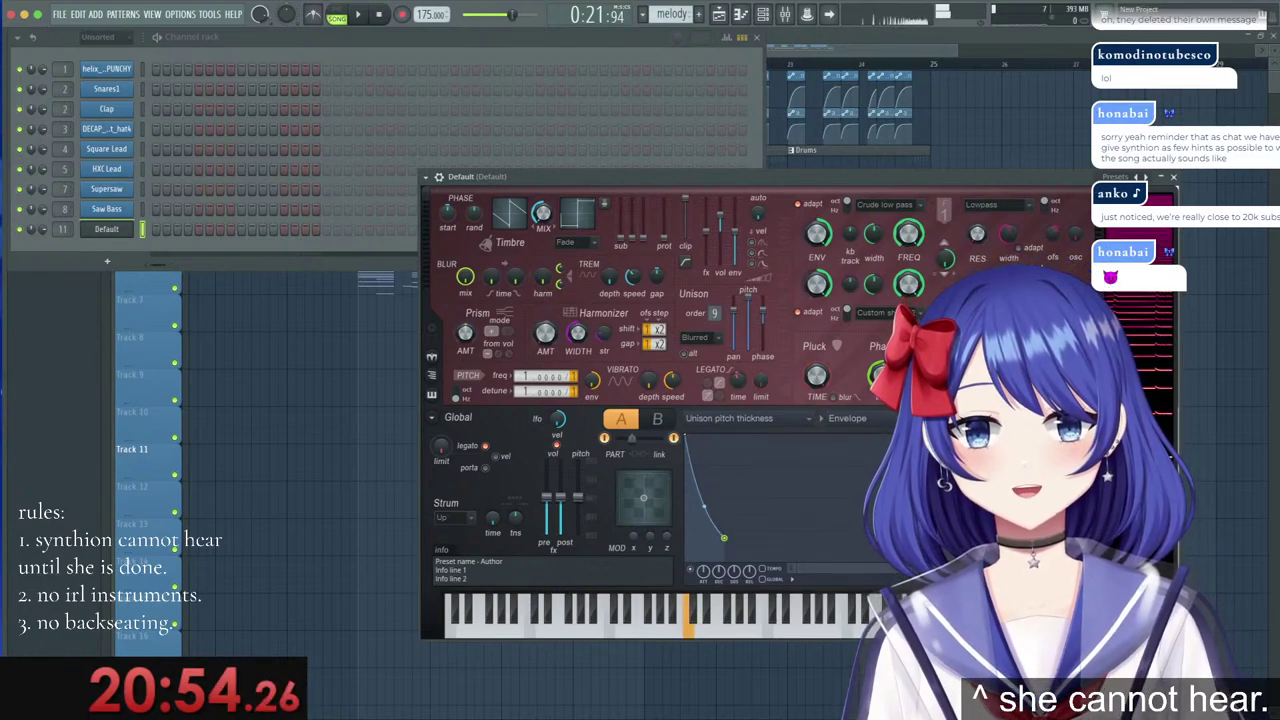
{"action": "key", "text": "z"}
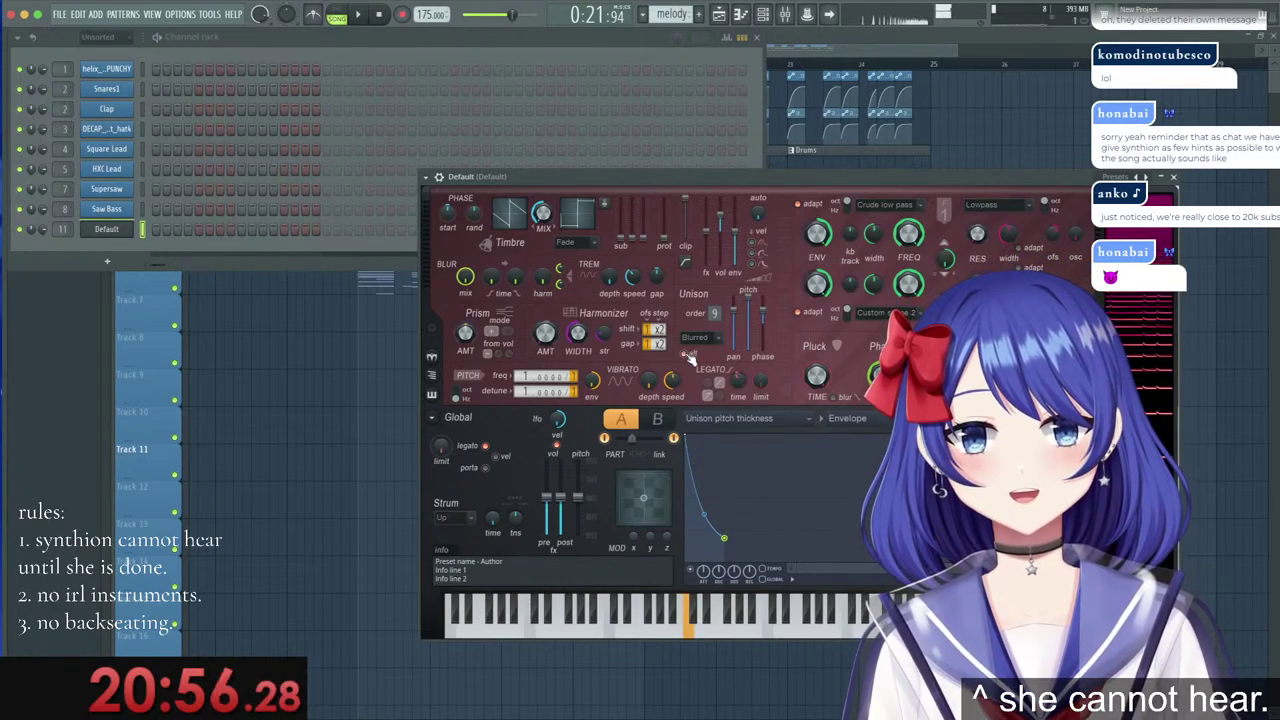
{"action": "left_click_drag", "start_coordinate": [704, 514], "coordinate": [704, 516]}
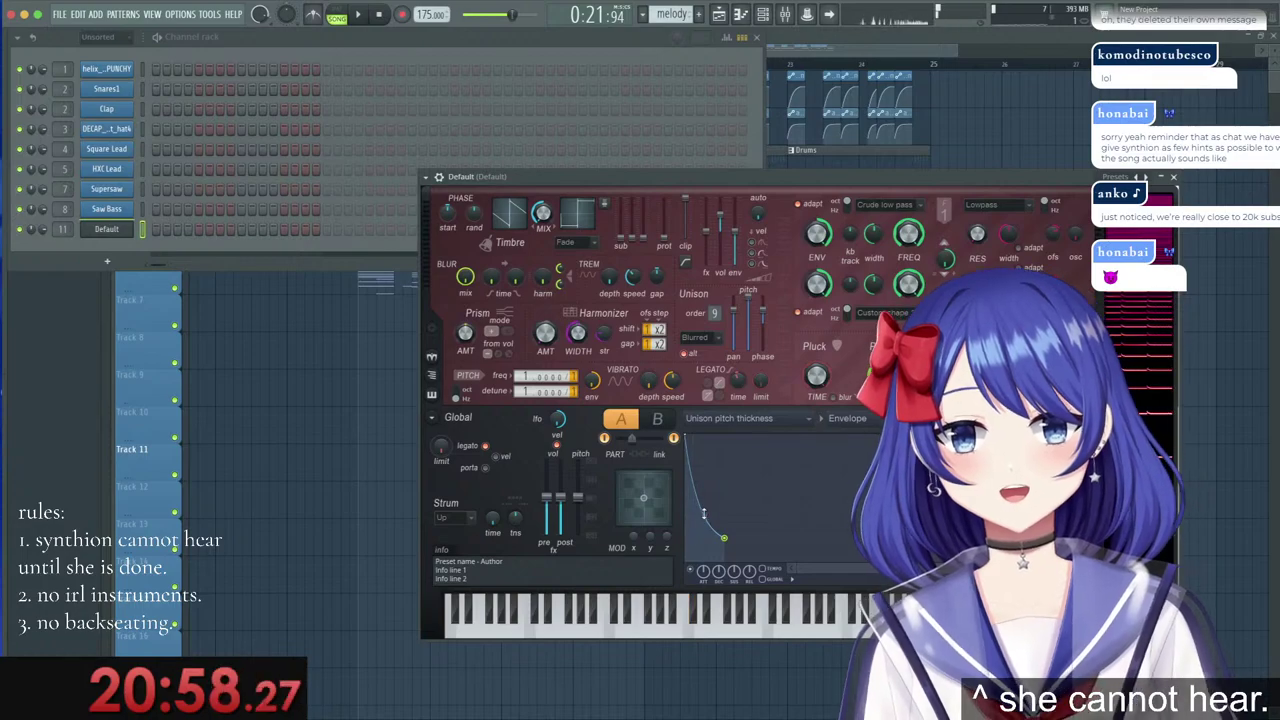
Try the unison's alt option on and off while playing repeated test notes.
{"action": "key", "text": "z"}
{"action": "left_click", "coordinate": [690, 354]}
{"action": "key", "text": "z"}
{"action": "key", "text": "z"}
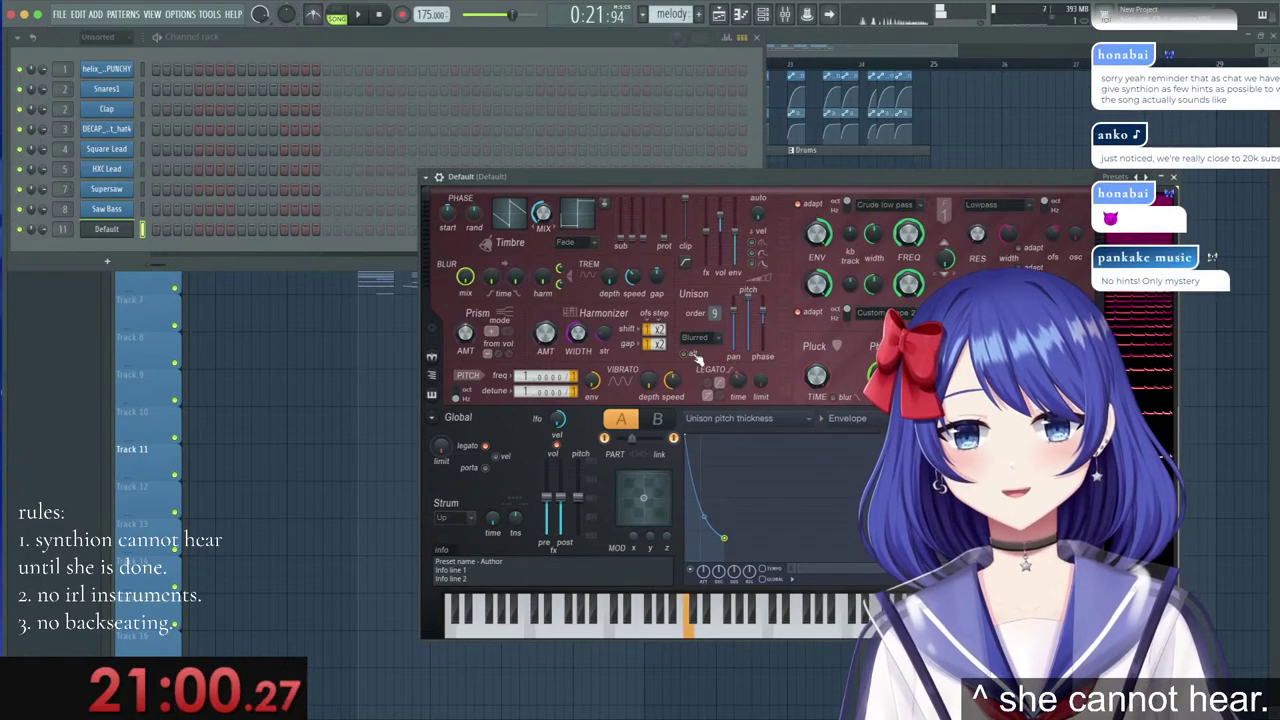
{"action": "key", "text": "z"}
{"action": "left_click", "coordinate": [694, 356]}
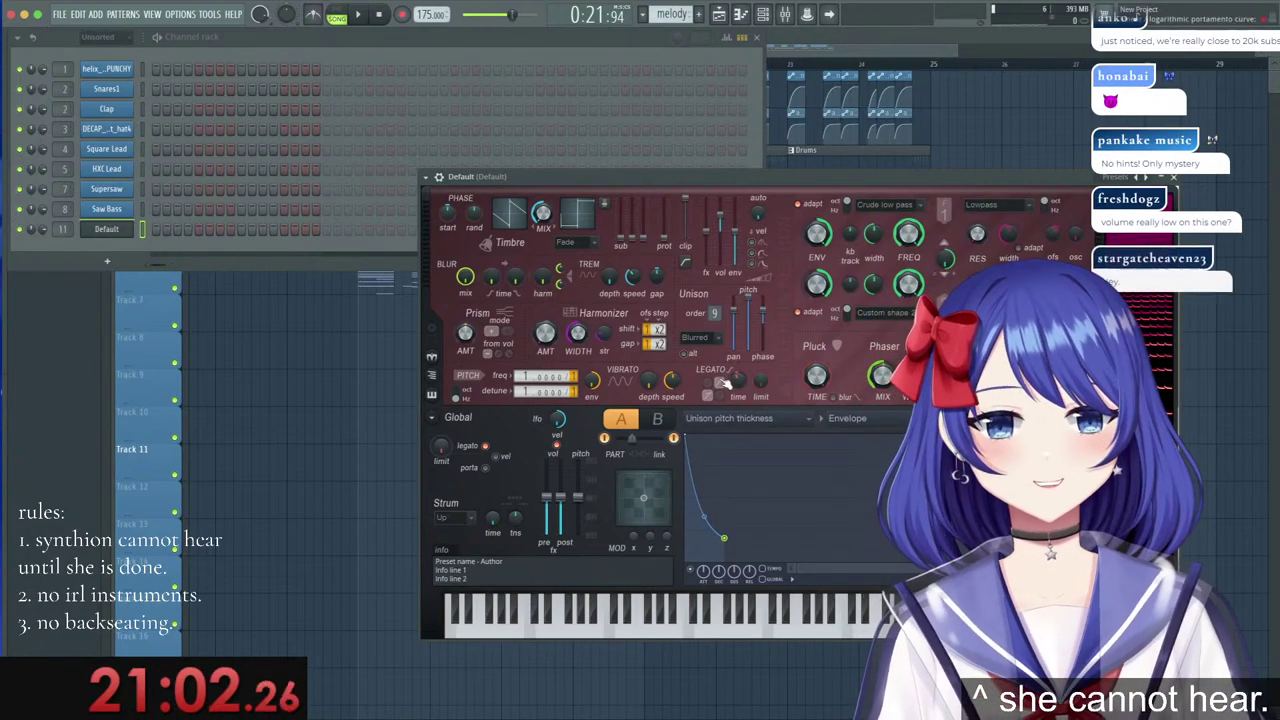
Play overlapping notes to recheck the glide, inspect the lead's mixer track, and close the mixer and Harmor.
{"action": "key", "text": "z"}
{"action": "key", "text": "b"}
{"action": "key", "text": "b"}
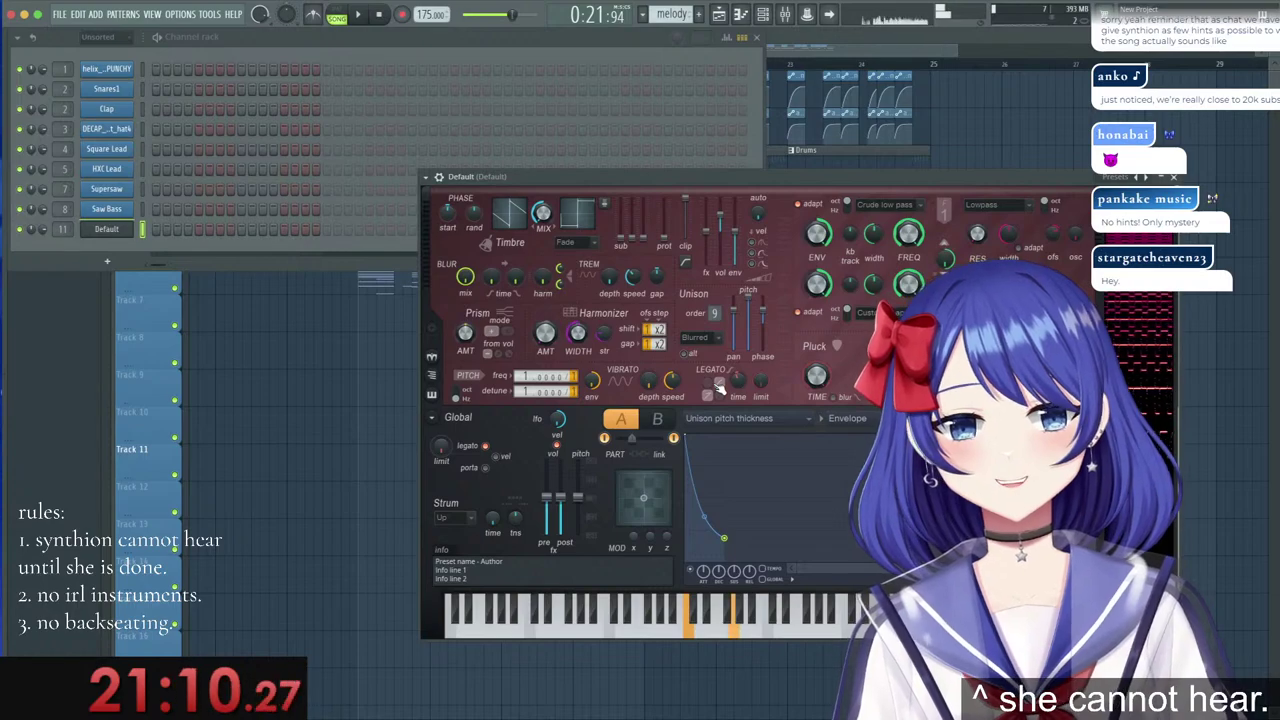
{"action": "left_click", "coordinate": [438, 178]}
{"action": "double_click", "coordinate": [1155, 199]}
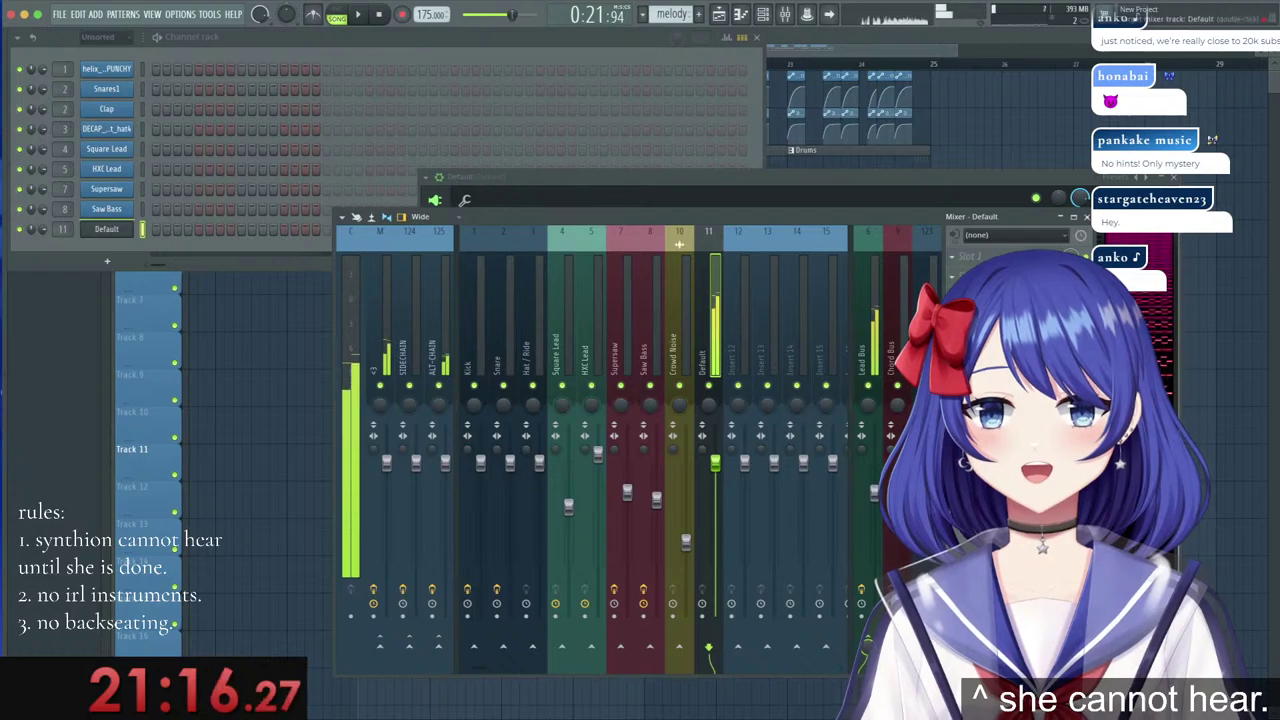
{"action": "left_click", "coordinate": [1087, 217]}
{"action": "left_click", "coordinate": [1173, 177]}
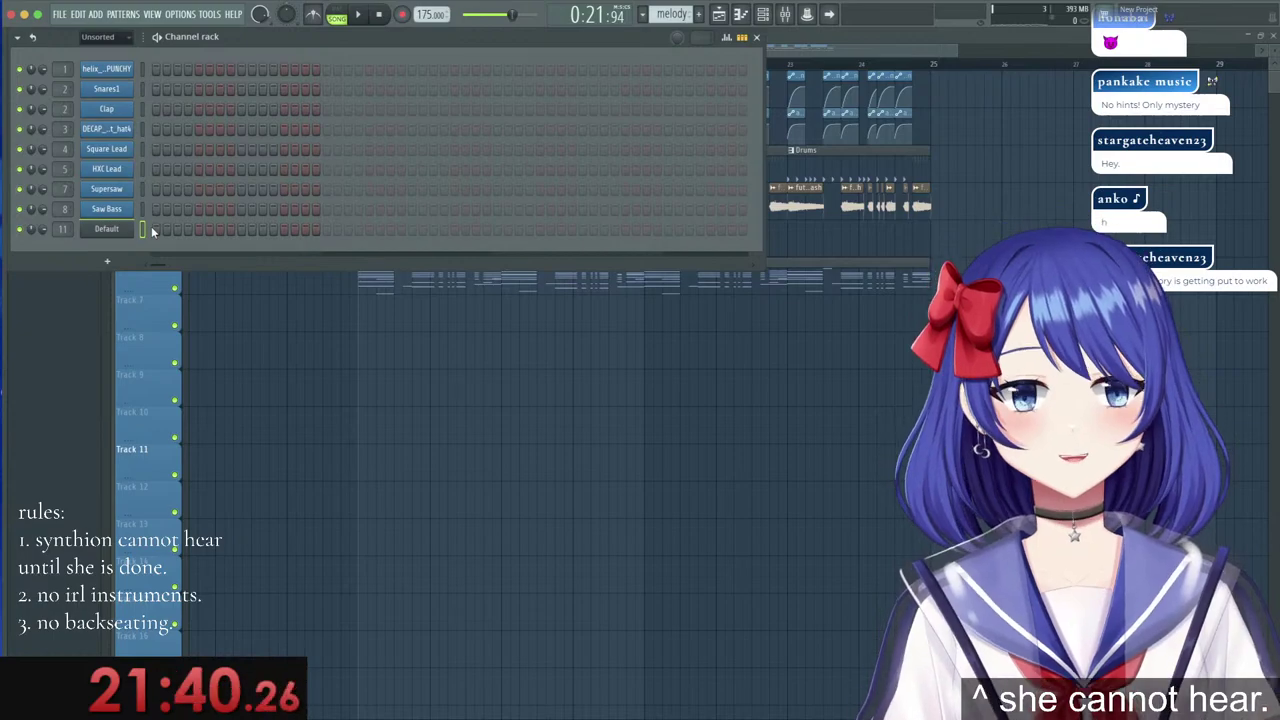
Review the playlist arrangement, reopen the Harmor lead and play a few test notes.
{"action": "key", "text": "F6"}
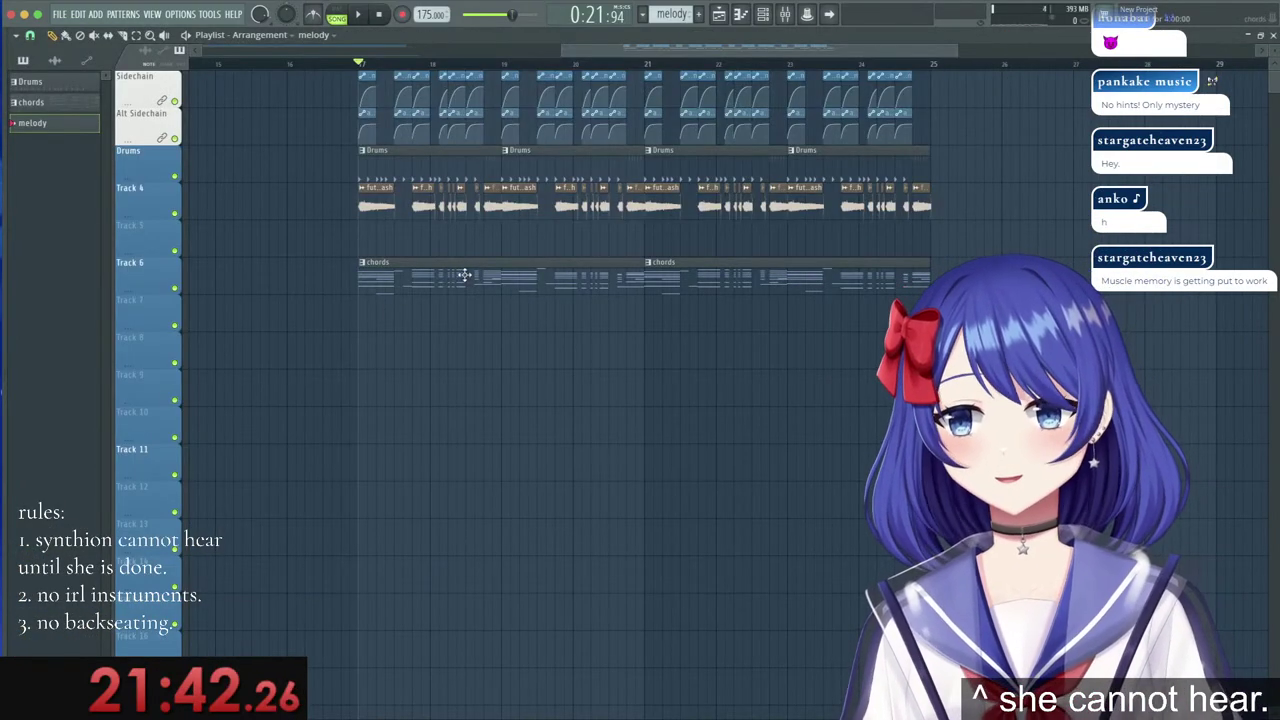
{"action": "key", "text": "F5"}
{"action": "left_click", "coordinate": [116, 231]}
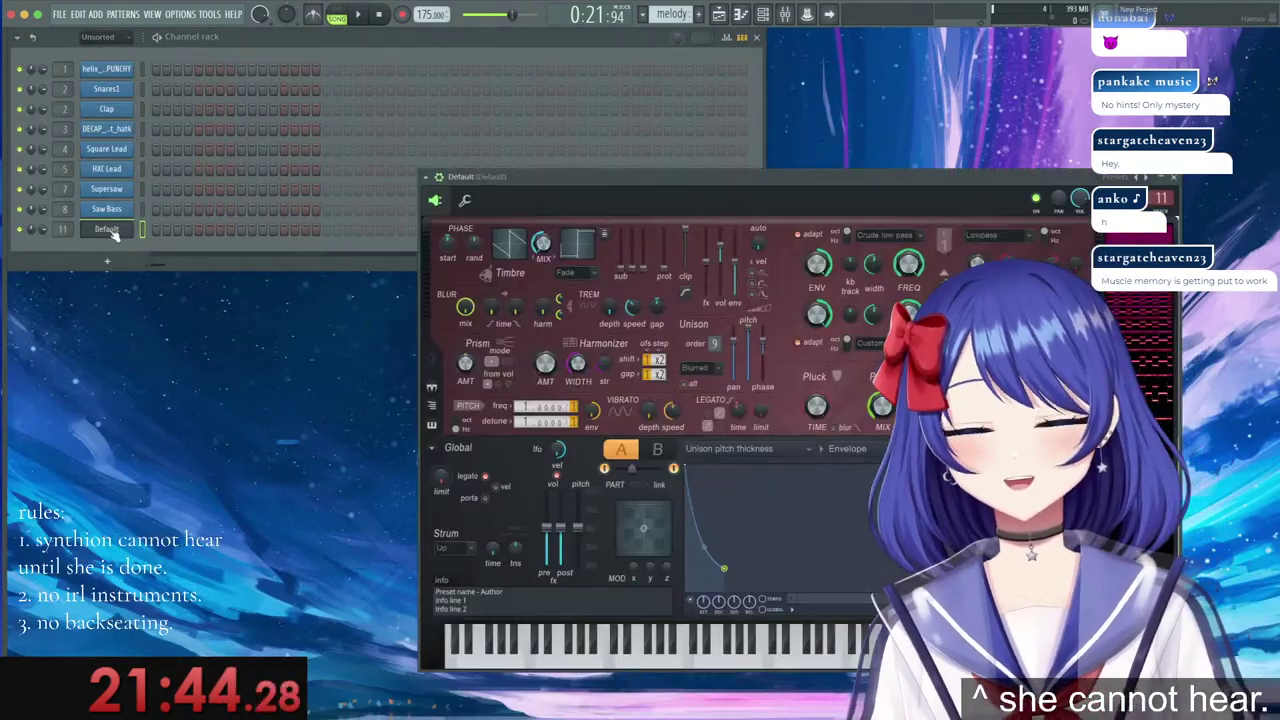
{"action": "key", "text": "q"}
{"action": "key", "text": "t"}
{"action": "key", "text": "t"}
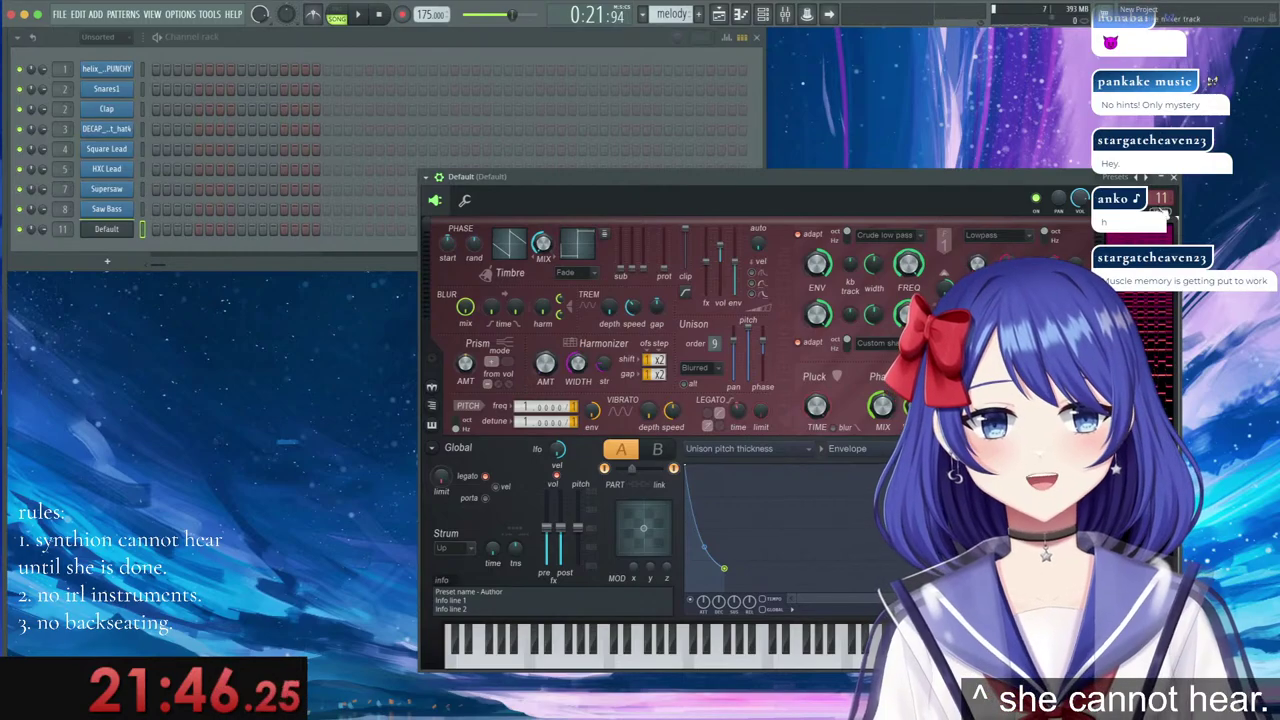
Inspect the Harmor channel's piano roll, check its level in the mixer and return to the playlist.
{"action": "right_click", "coordinate": [110, 229]}
{"action": "left_click", "coordinate": [170, 231]}
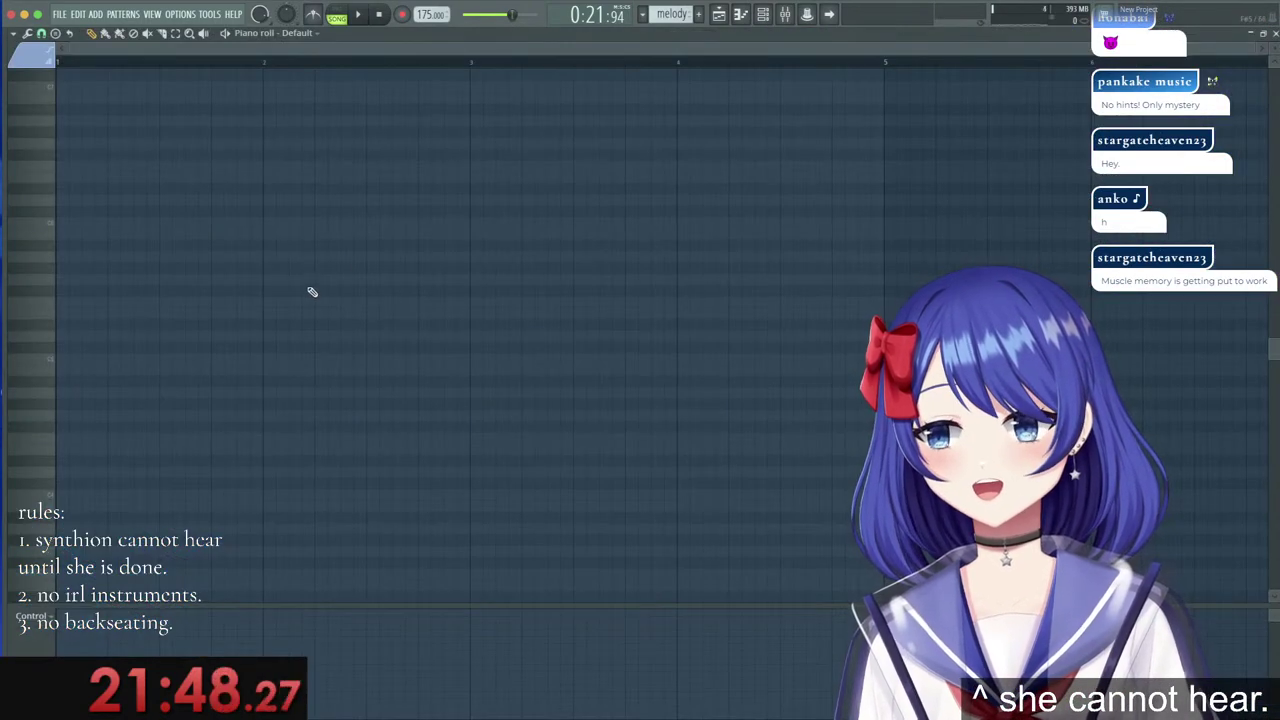
{"action": "left_click", "coordinate": [785, 16]}
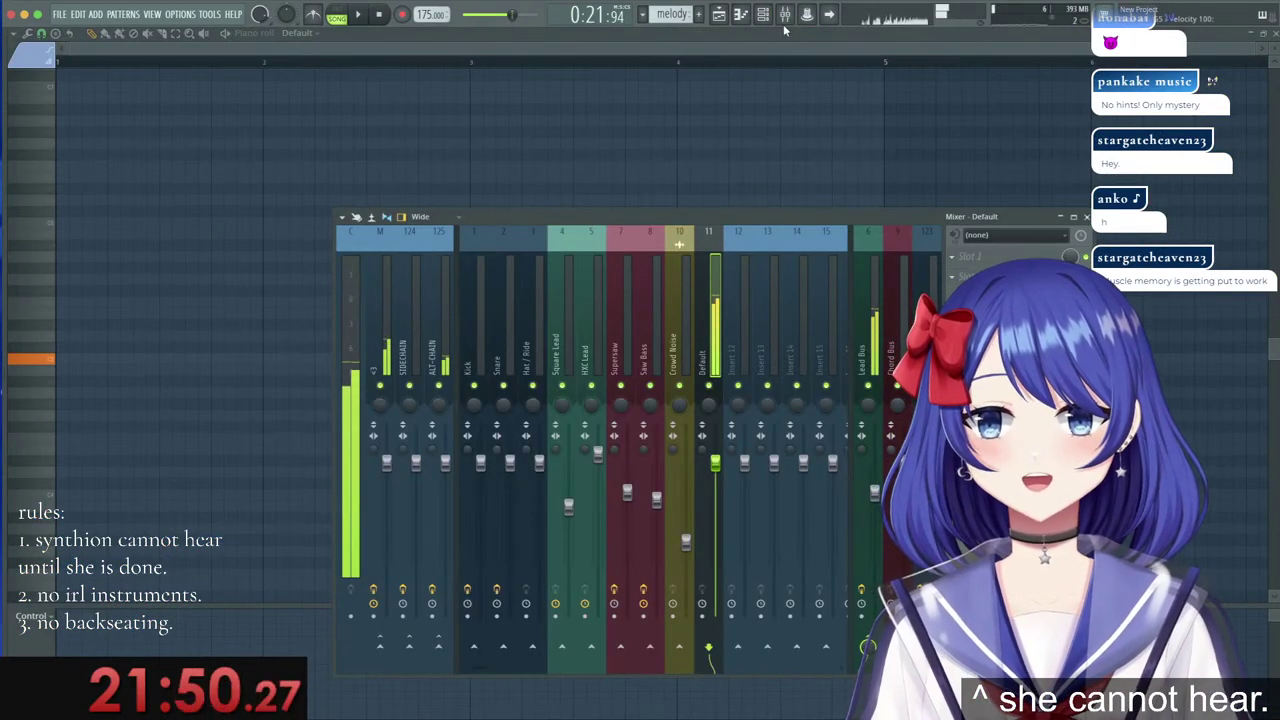
{"action": "key", "text": "t"}
{"action": "left_click", "coordinate": [772, 90]}
{"action": "key", "text": "Escape"}
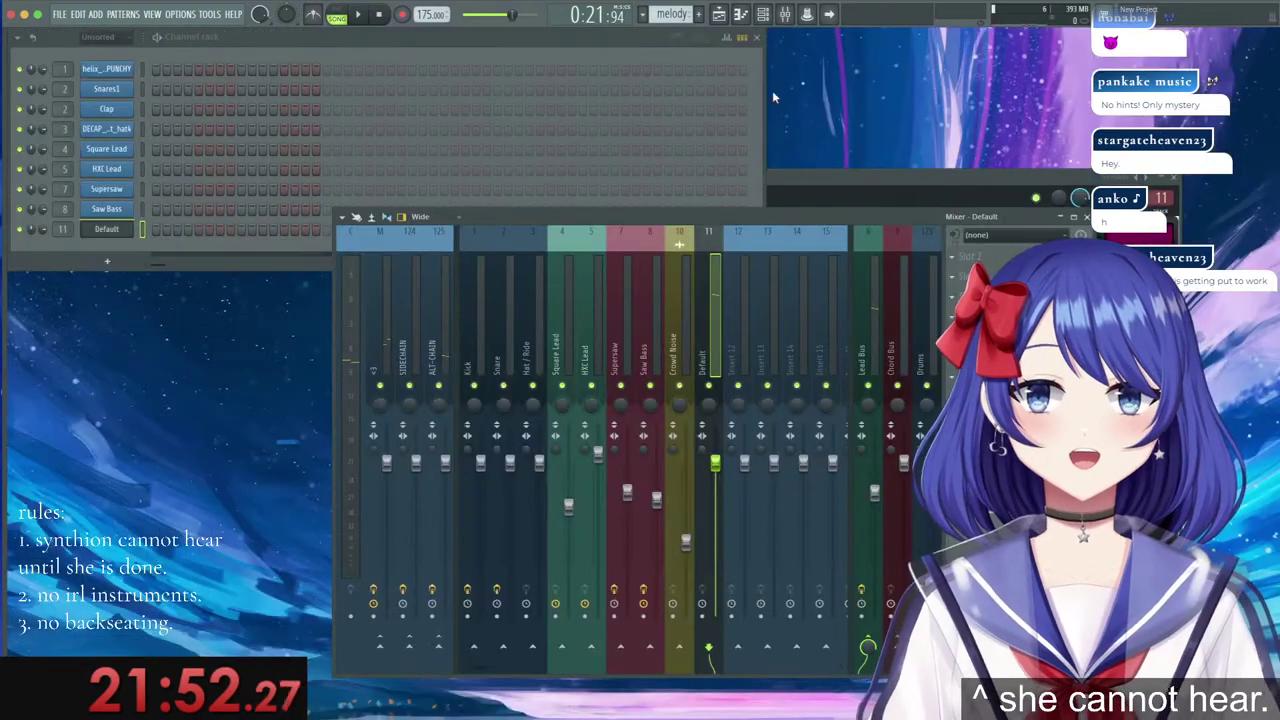
{"action": "left_click", "coordinate": [721, 18]}
{"action": "left_click", "coordinate": [719, 17]}
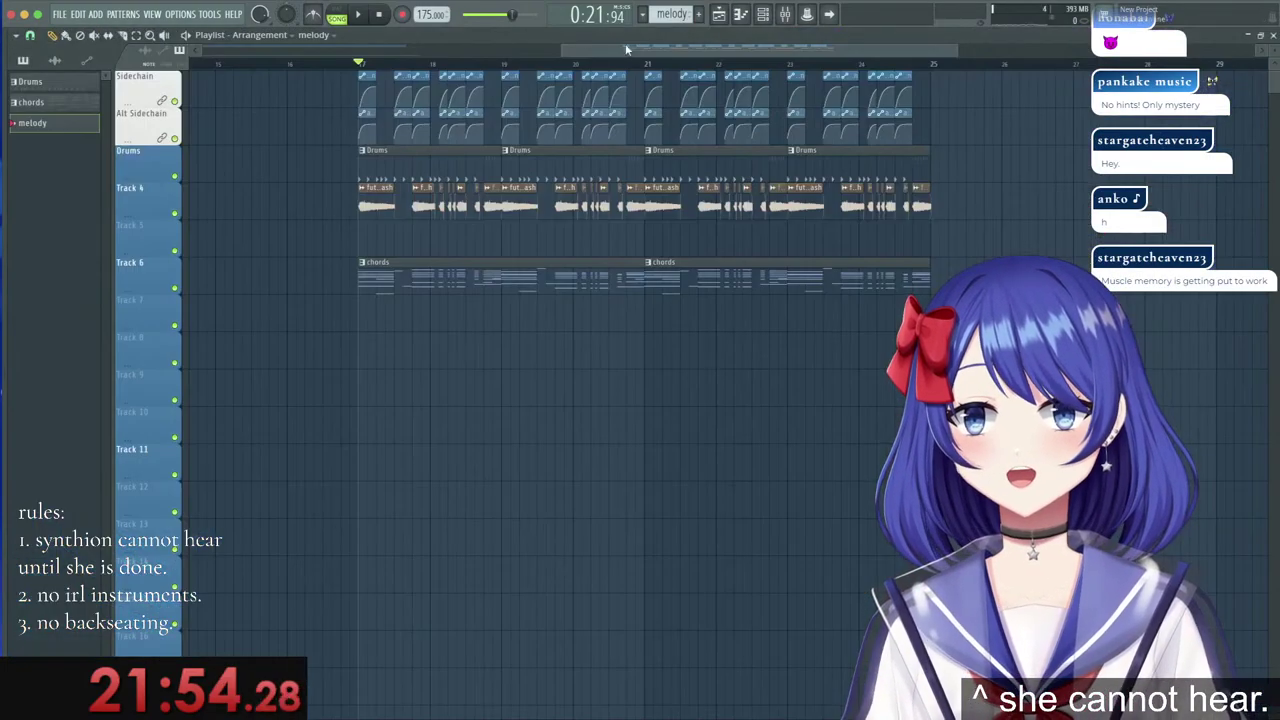
Play the arrangement with live Harmor notes over it, stop playback and compare the lead's level in the mixer.
{"action": "key", "text": "space"}
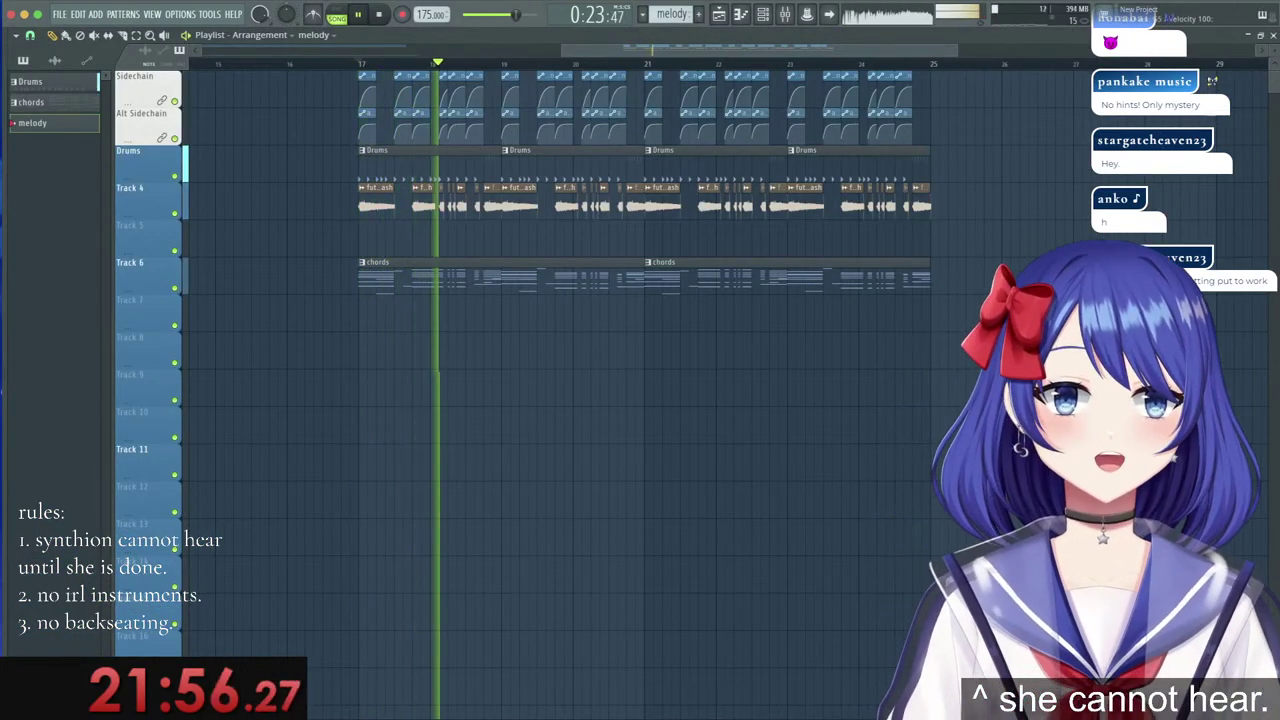
{"action": "key", "text": "F5"}
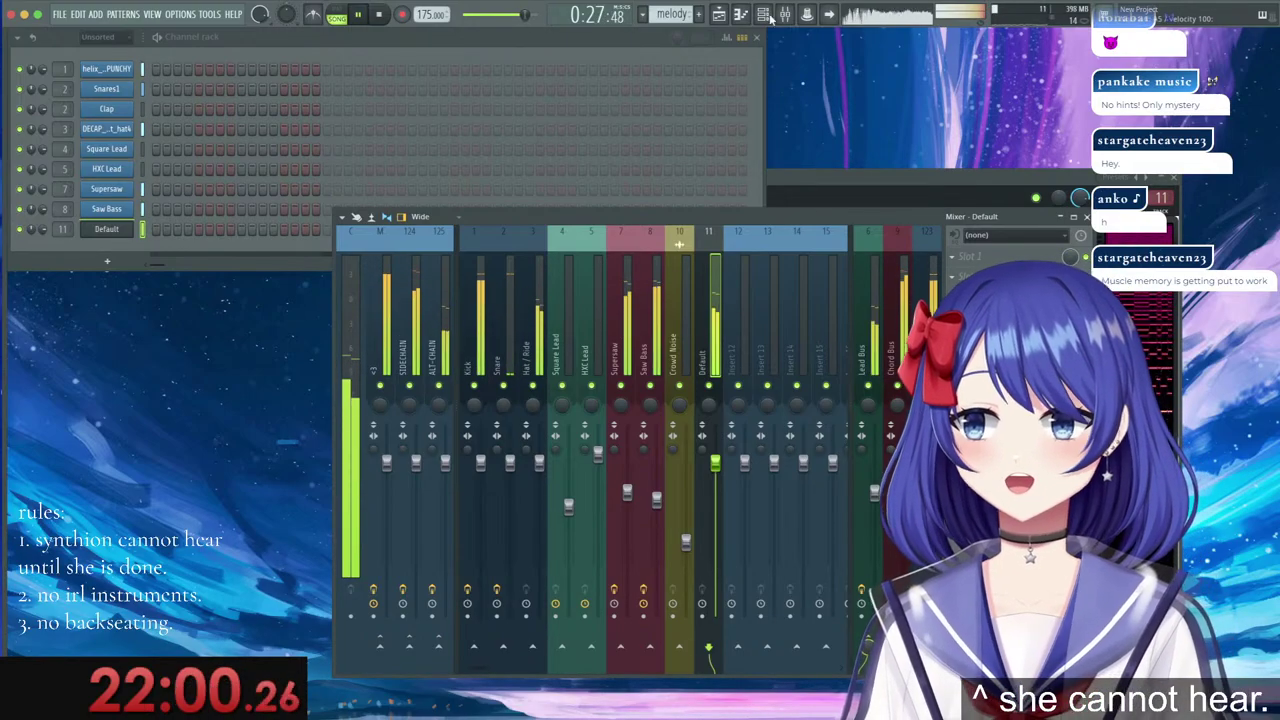
{"action": "left_click", "coordinate": [108, 229]}
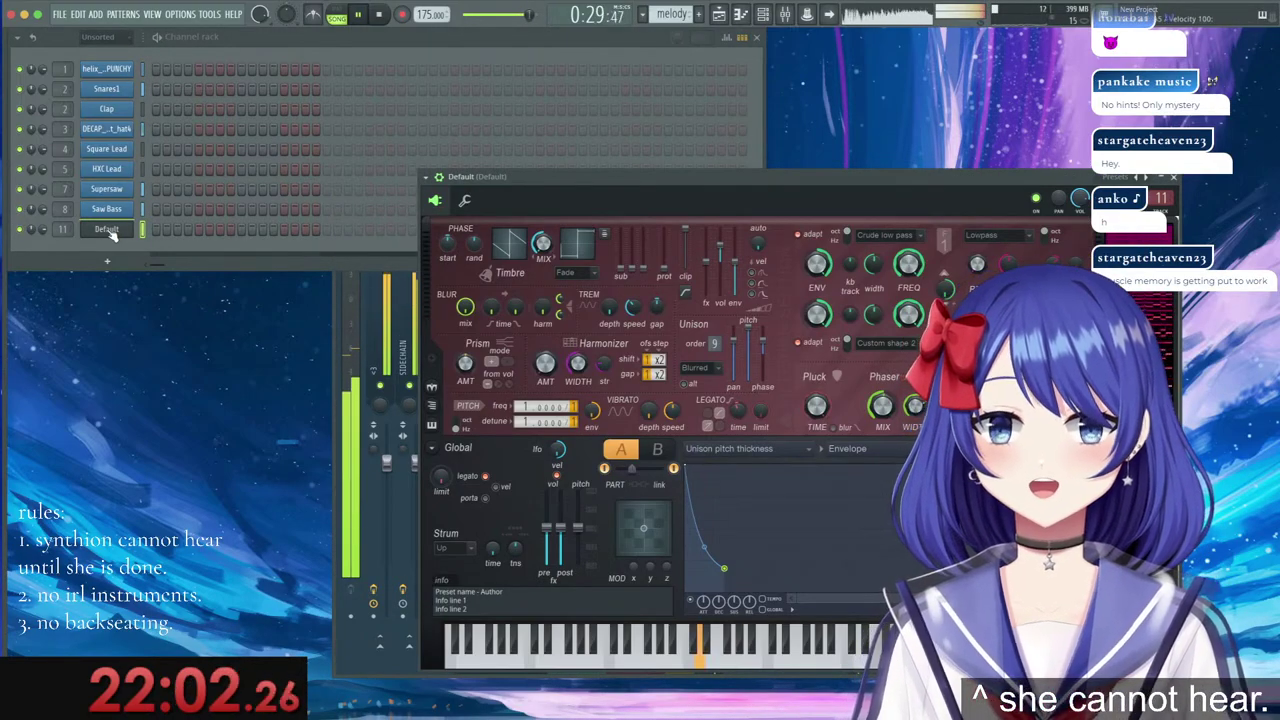
{"action": "key", "text": "space"}
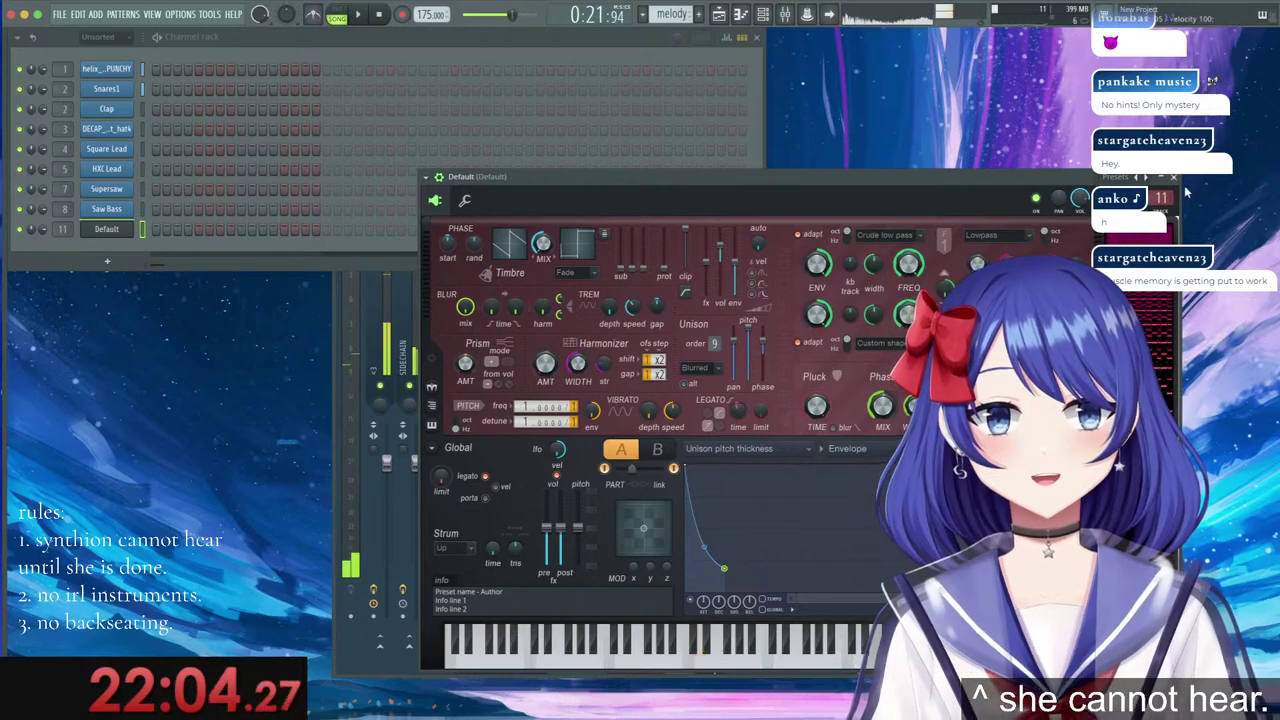
{"action": "left_click", "coordinate": [786, 16]}
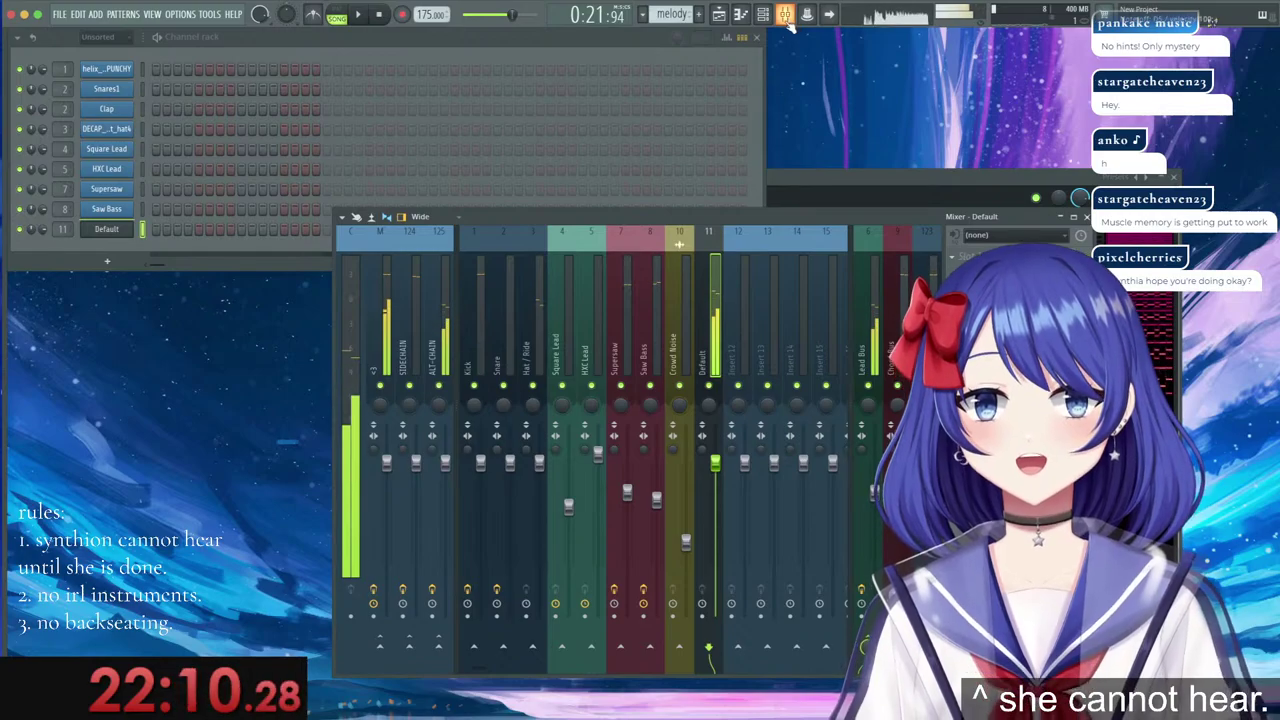
Open the Harmor channel's piano roll in the melody pattern and draw a short first note at the start of bar 1.
{"action": "right_click", "coordinate": [136, 231]}
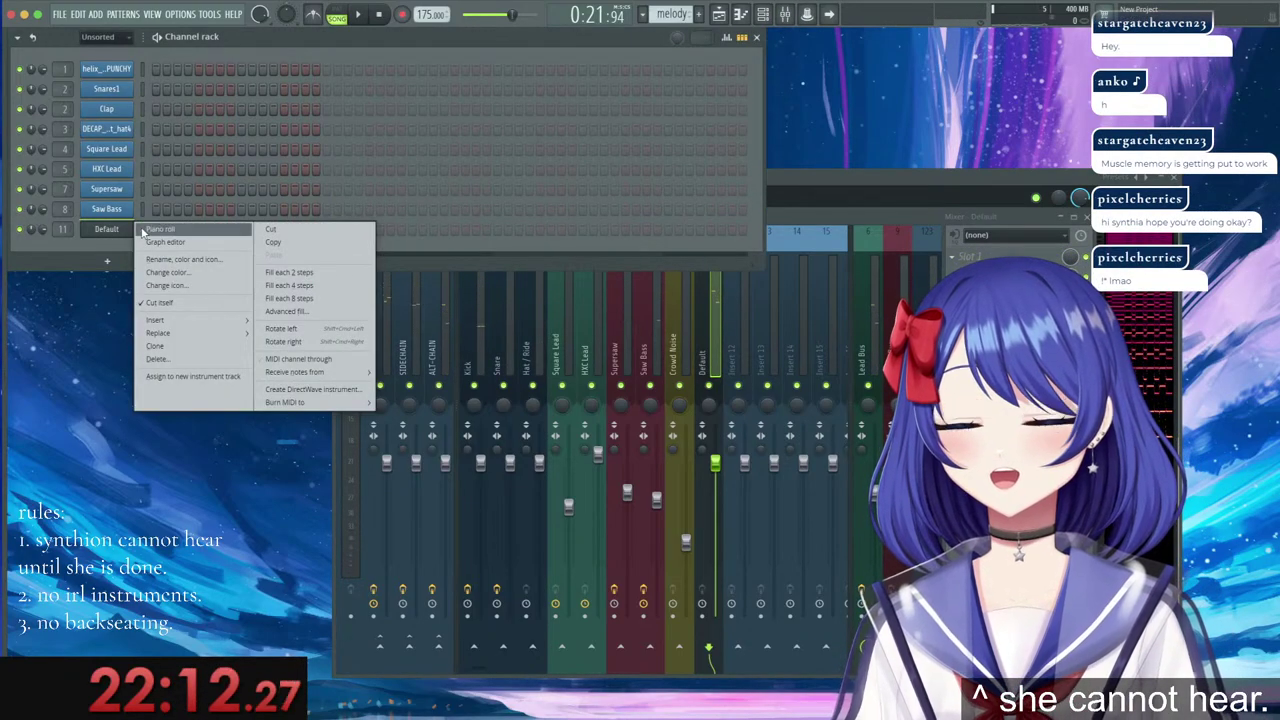
{"action": "left_click", "coordinate": [144, 231]}
{"action": "left_click_drag", "start_coordinate": [146, 233], "coordinate": [58, 202]}
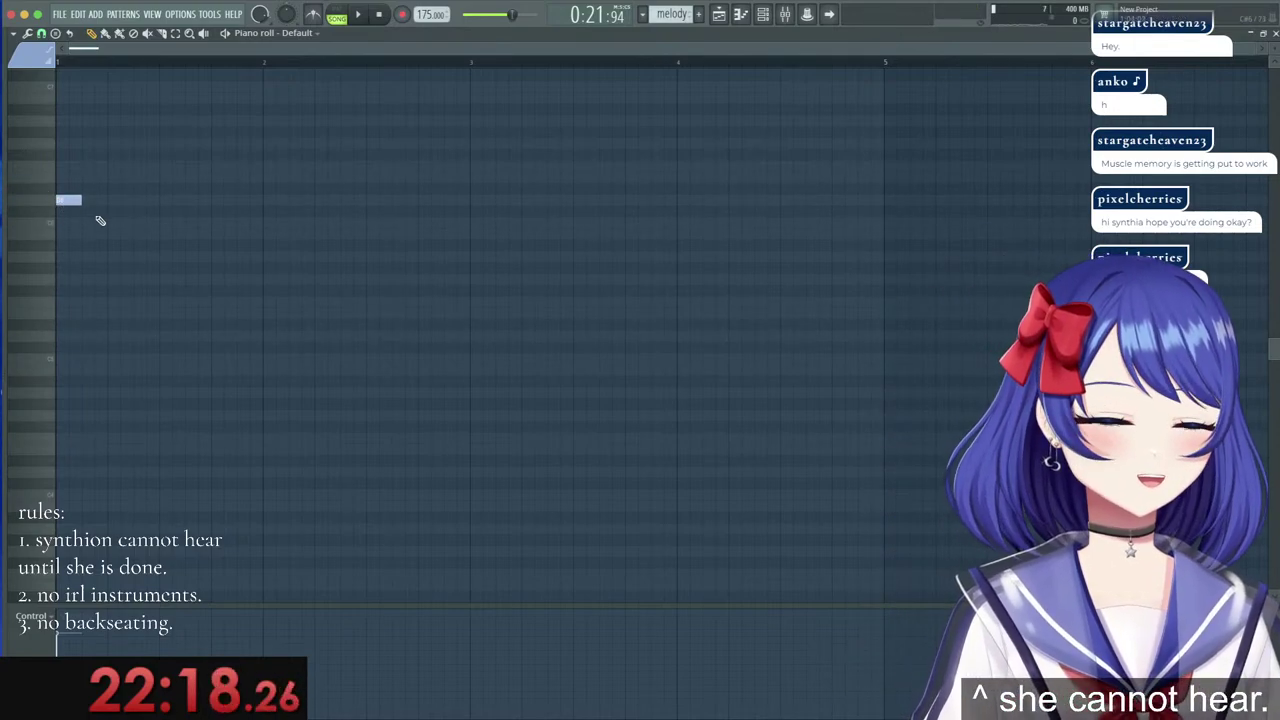
Draw overlapping D6, C#6 and D6 notes at half-beat spacing from beat 2 of bar 1, followed by a G5 note.
{"action": "scroll", "coordinate": [83, 62], "scroll_direction": "up", "scroll_amount": 6}
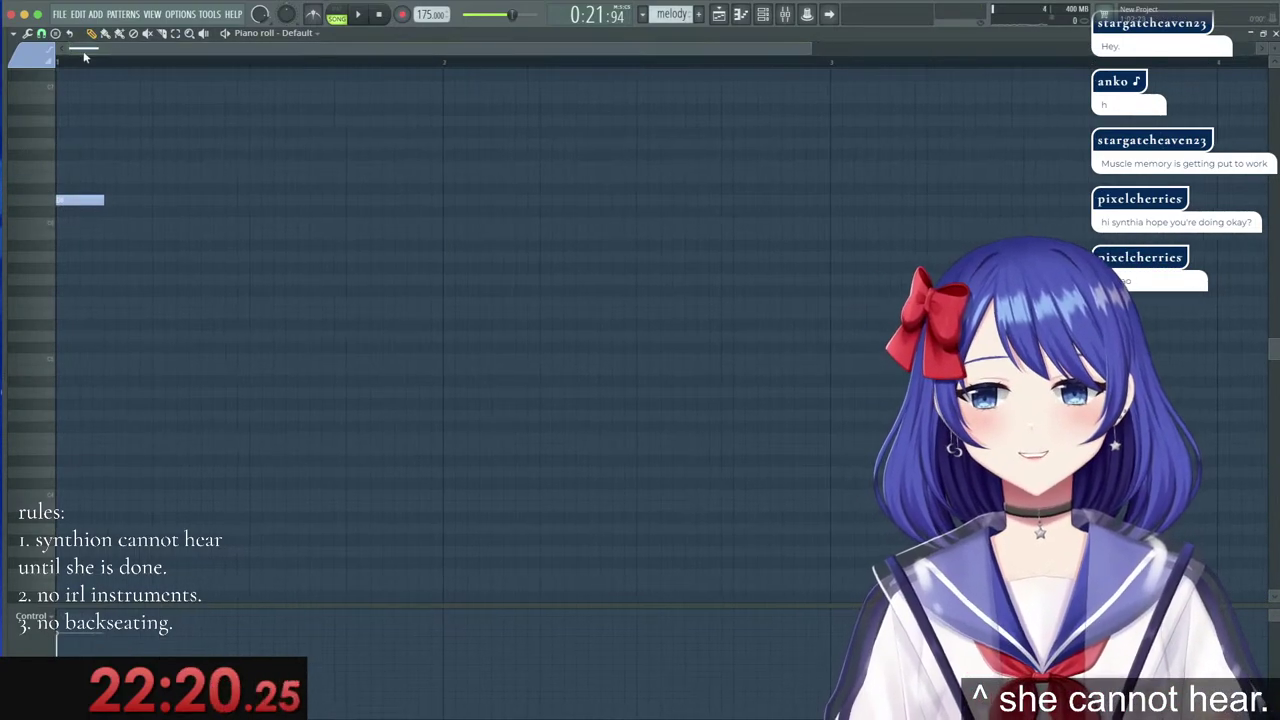
{"action": "left_click", "coordinate": [87, 203]}
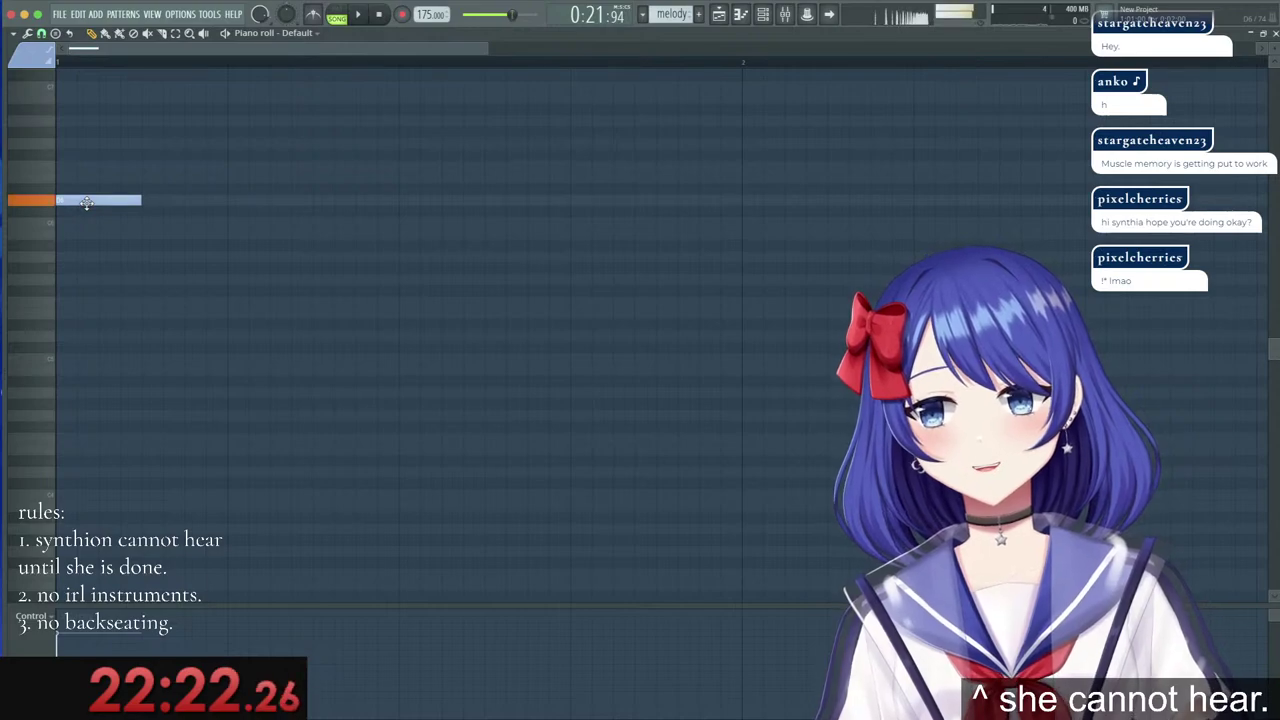
{"action": "left_click", "coordinate": [239, 209]}
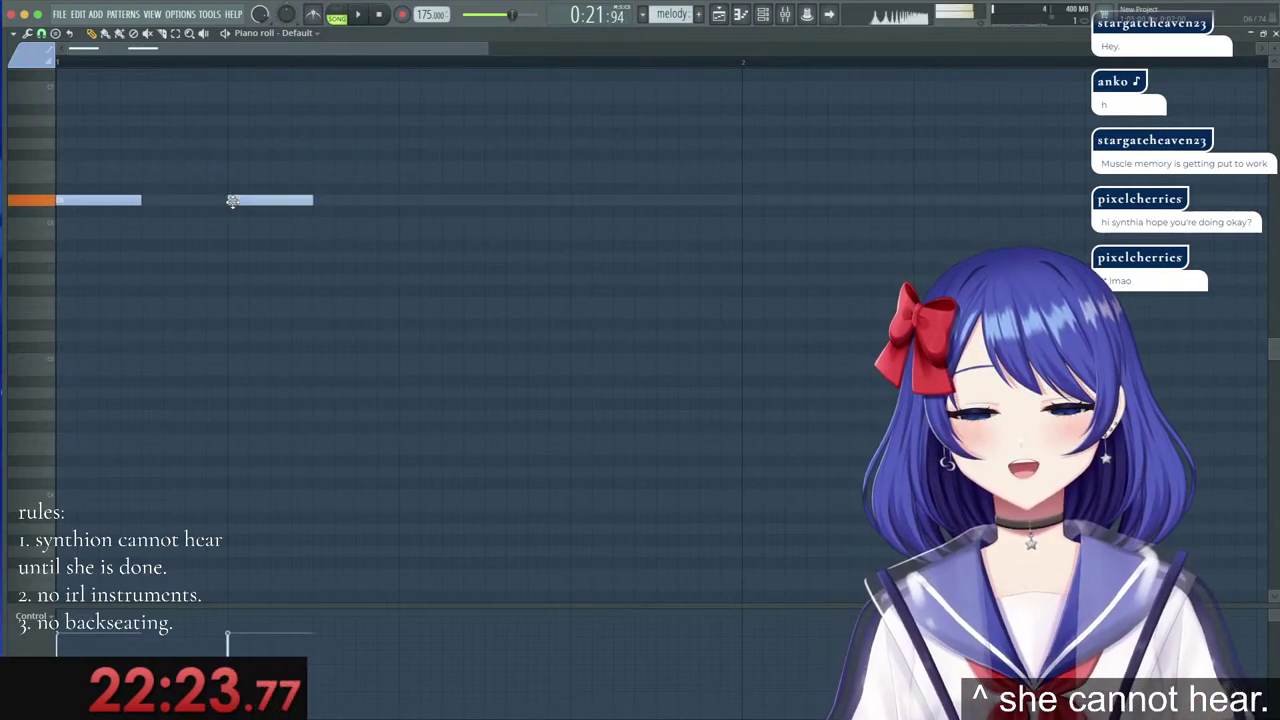
{"action": "left_click", "coordinate": [320, 211]}
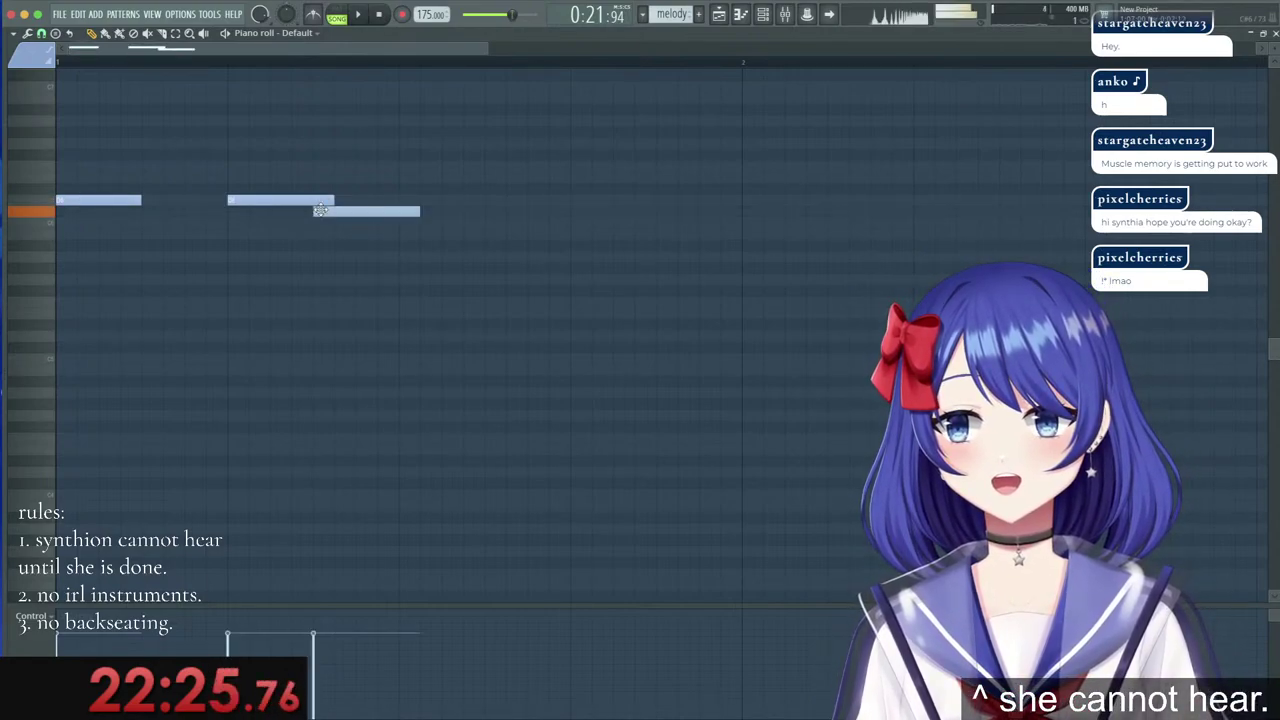
{"action": "left_click", "coordinate": [405, 200]}
{"action": "left_click", "coordinate": [490, 280]}
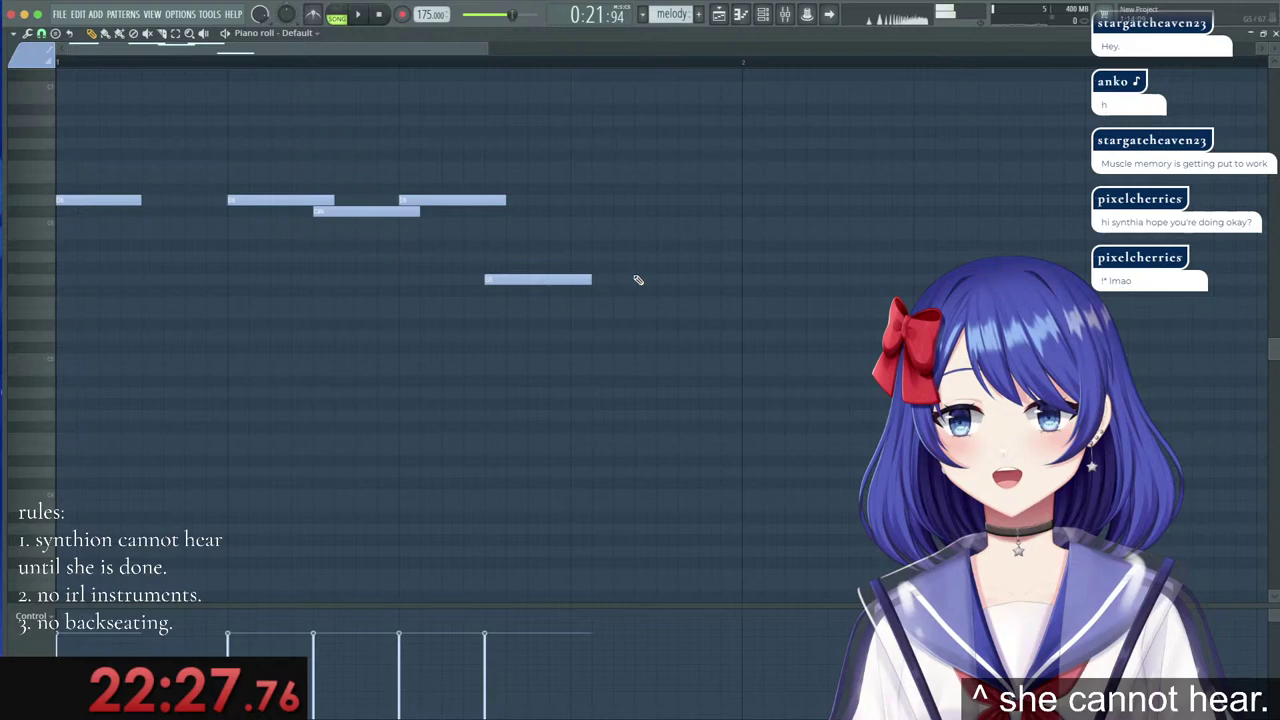
Change the low G5 note in bar 1 to A5 and add a D6 note on beat 4.
{"action": "left_click_drag", "start_coordinate": [561, 288], "coordinate": [549, 256]}
{"action": "right_click", "coordinate": [563, 278]}
{"action": "right_click", "coordinate": [552, 280]}
{"action": "left_click", "coordinate": [499, 268]}
{"action": "left_click", "coordinate": [576, 203]}
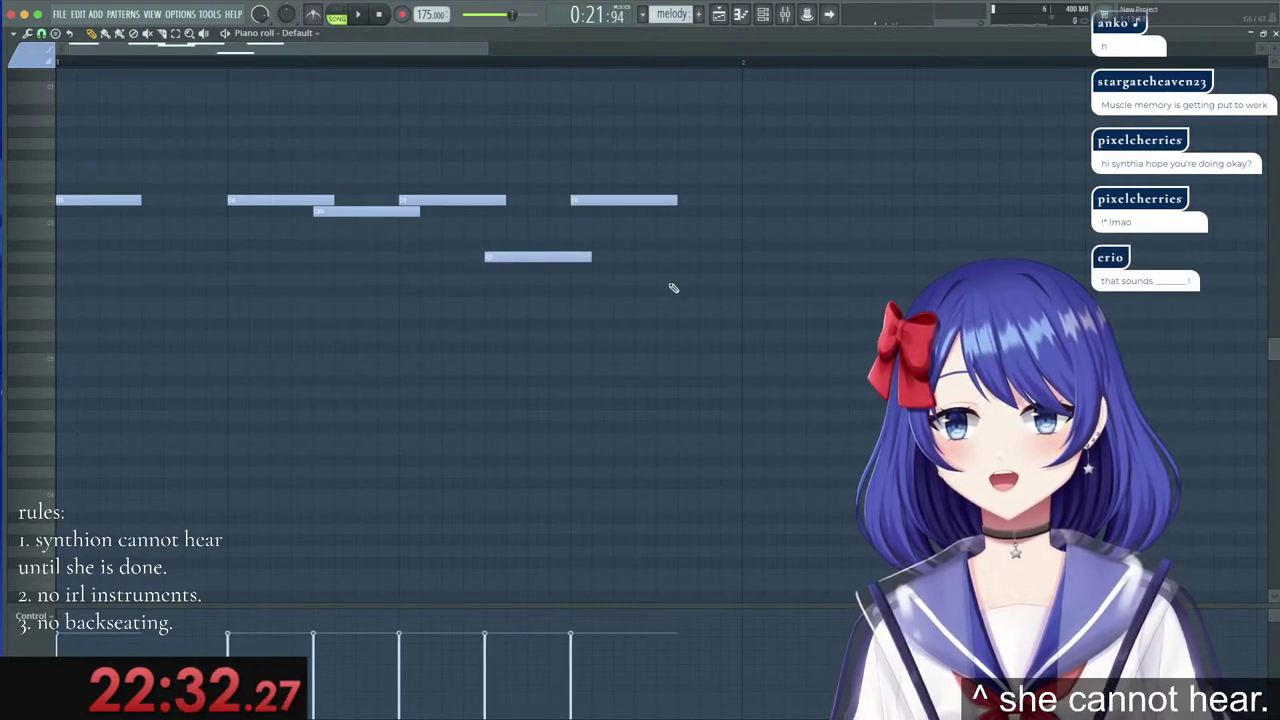
Add a G#6 note on the last half beat of bar 1 with a short A6 slide note, lengthening the G#6 into bar 2.
{"action": "scroll", "coordinate": [656, 285], "scroll_direction": "up", "scroll_amount": 2}
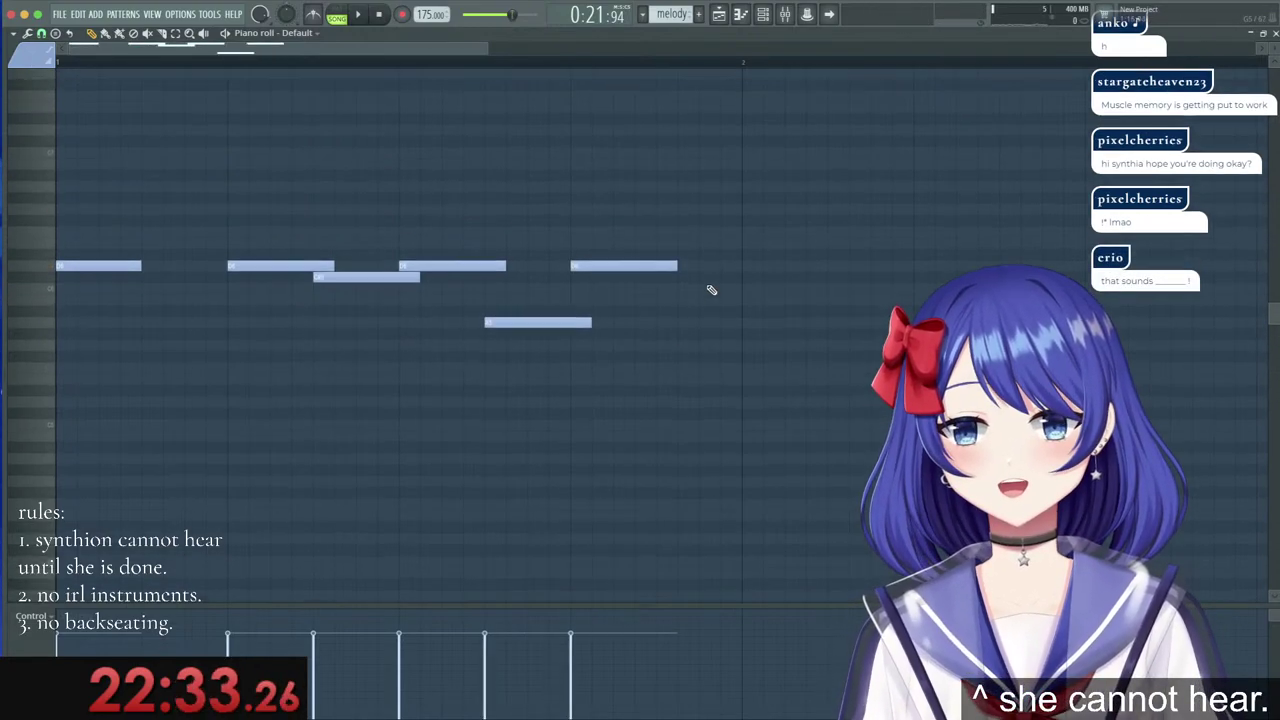
{"action": "left_click", "coordinate": [657, 199]}
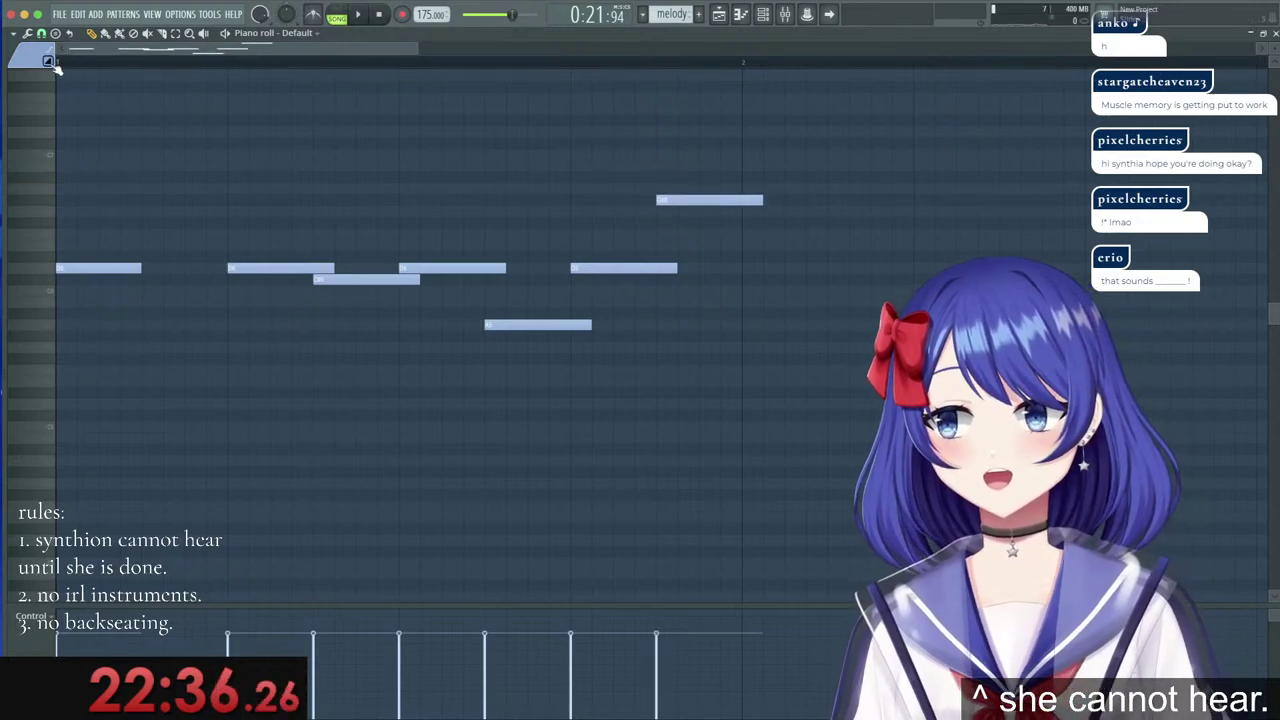
{"action": "left_click", "coordinate": [654, 191]}
{"action": "mouse_move", "coordinate": [757, 189]}
{"action": "left_mouse_down"}
{"action": "mouse_move", "coordinate": [698, 189]}
{"action": "mouse_move", "coordinate": [770, 206]}
{"action": "left_mouse_up"}
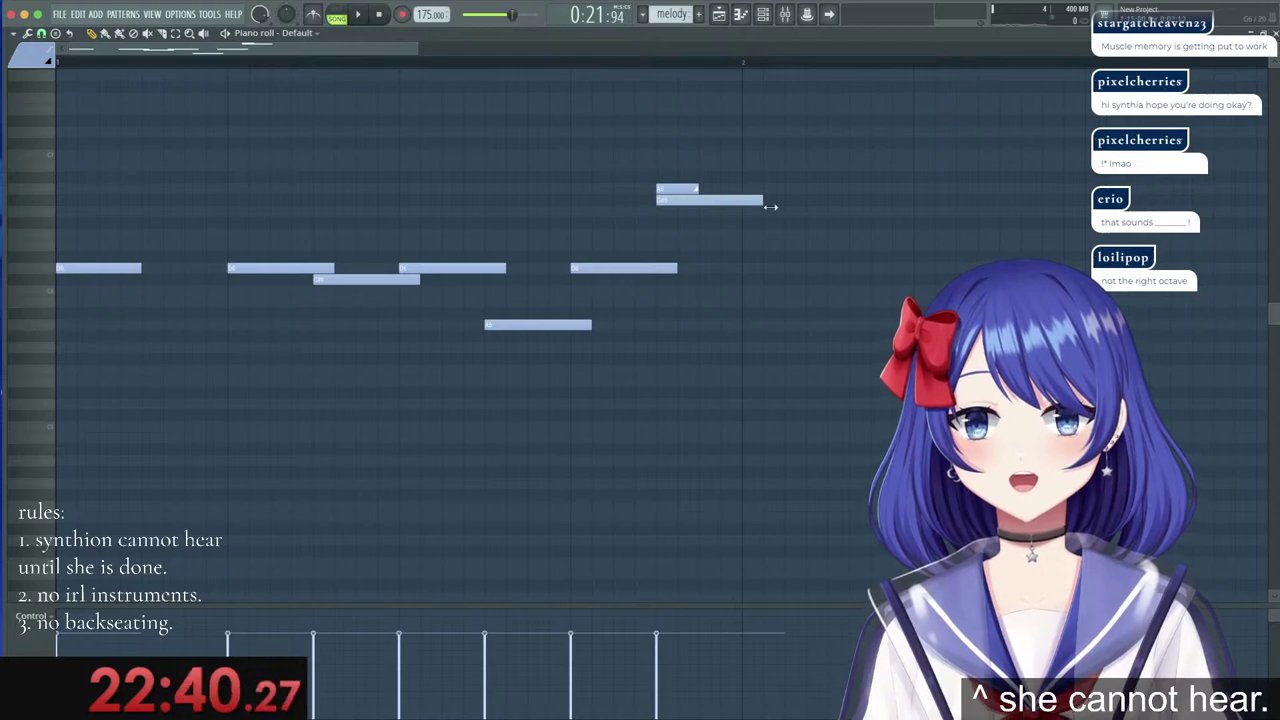
Draw a G6 note half a beat into bar 2 and an E6 note one beat after it, with a short F#6 slide note.
{"action": "left_click", "coordinate": [826, 221]}
{"action": "left_click_drag", "start_coordinate": [885, 226], "coordinate": [884, 212]}
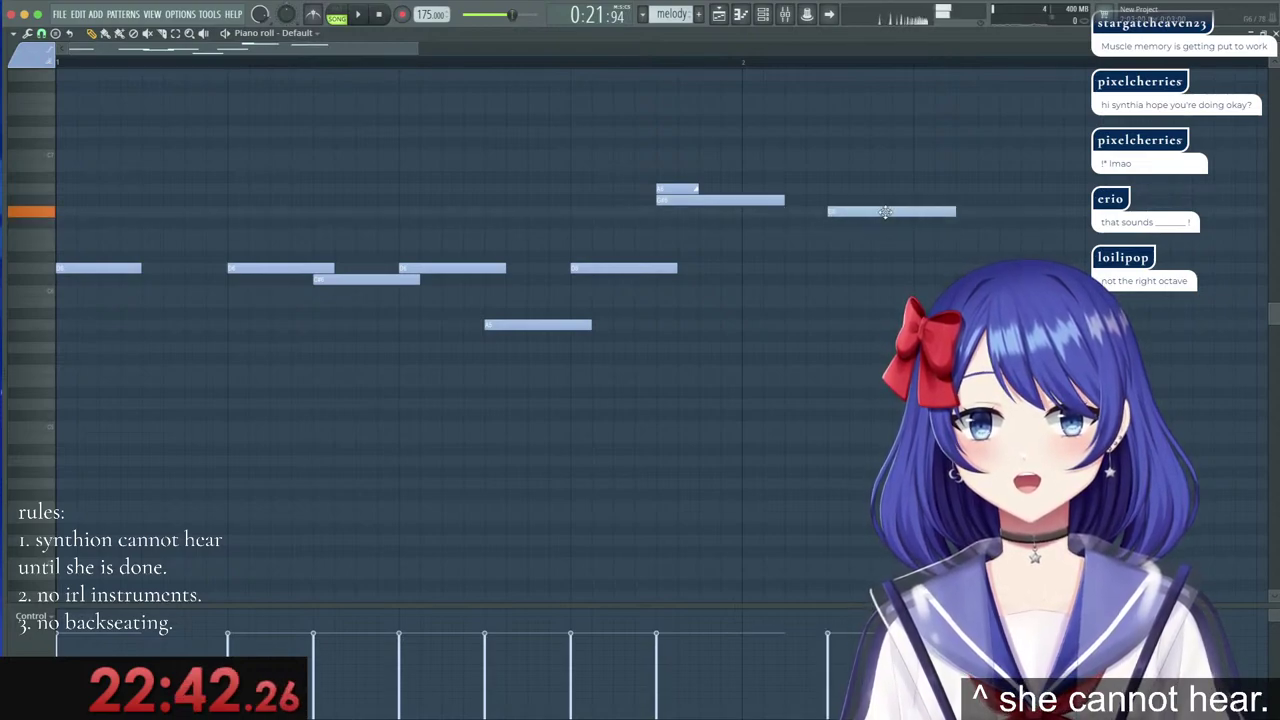
{"action": "left_click", "coordinate": [1000, 223]}
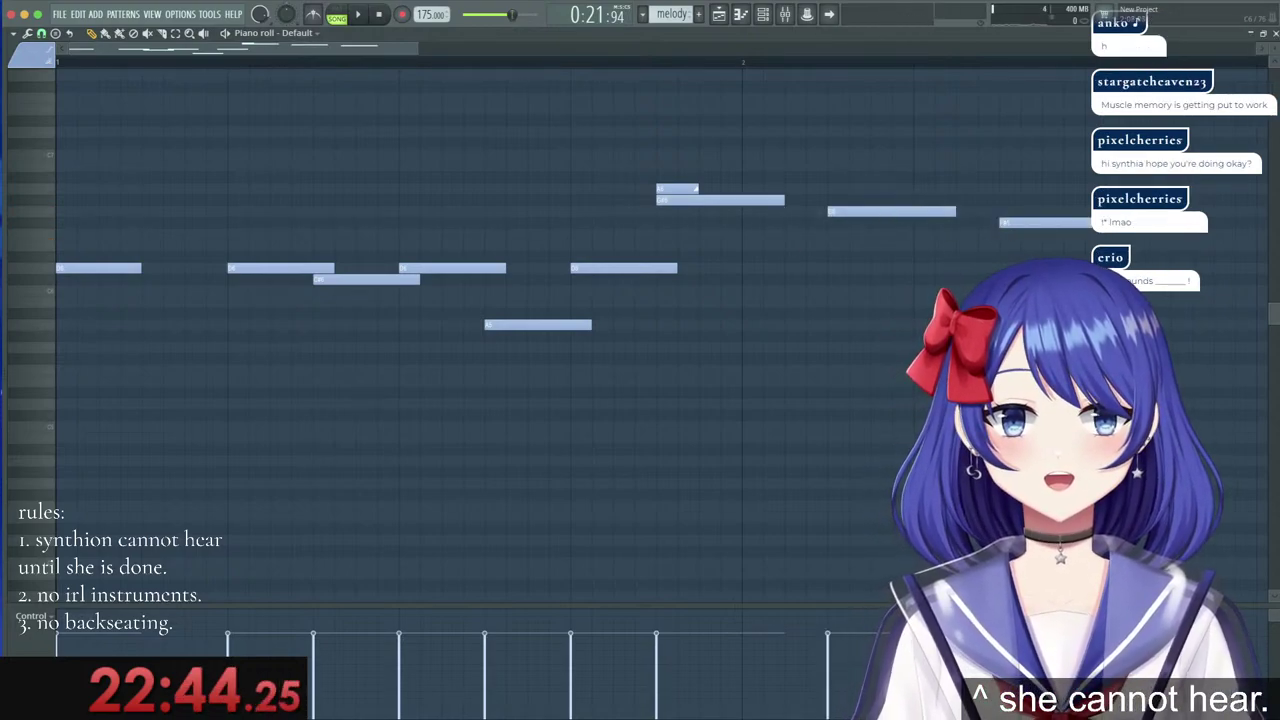
{"action": "left_click_drag", "start_coordinate": [1042, 222], "coordinate": [1042, 245]}
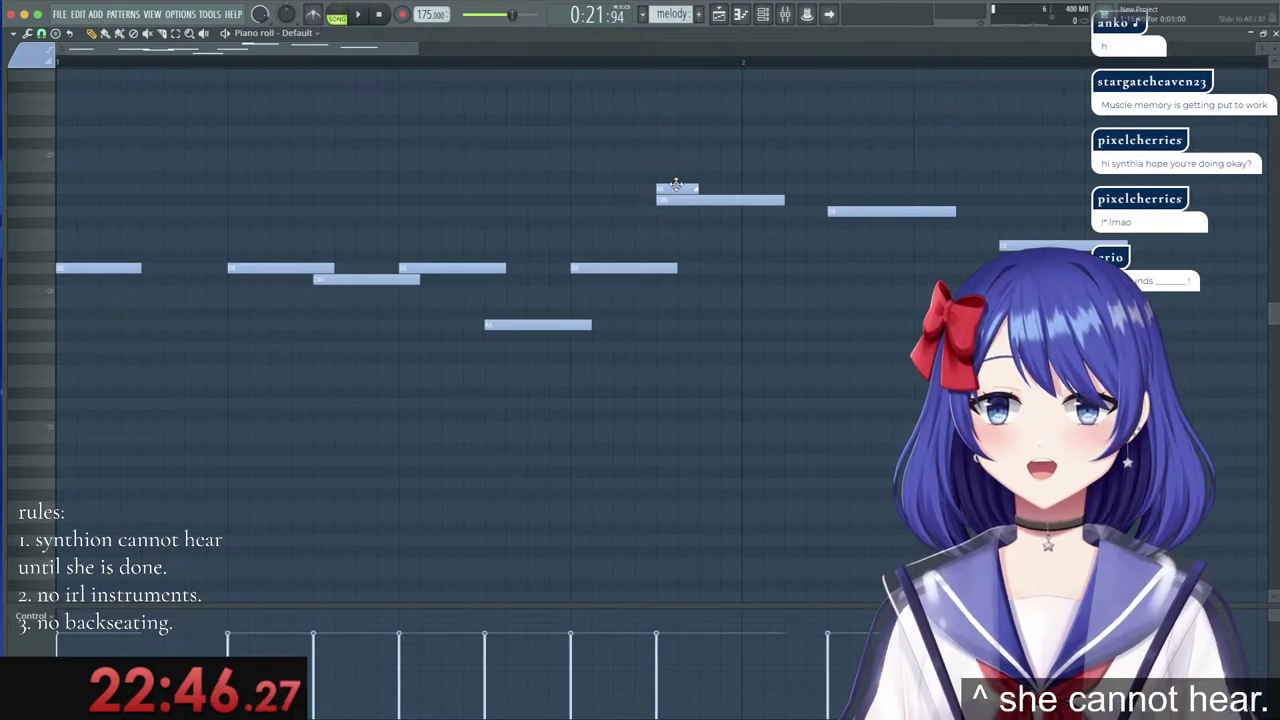
Finish bar 2 with overlapping G6, F#6 and C#6 notes at half-beat spacing up to the start of bar 3.
{"action": "scroll", "coordinate": [469, 72], "scroll_direction": "down", "scroll_amount": 2}
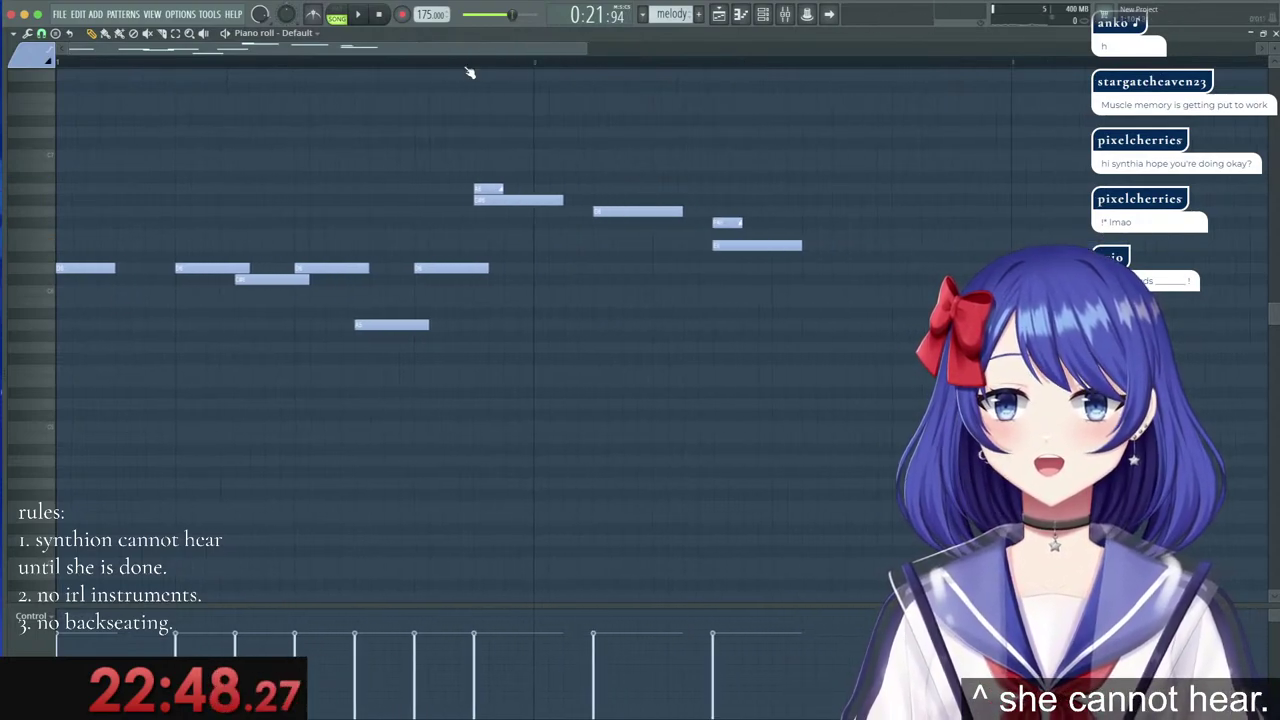
{"action": "left_click", "coordinate": [826, 213]}
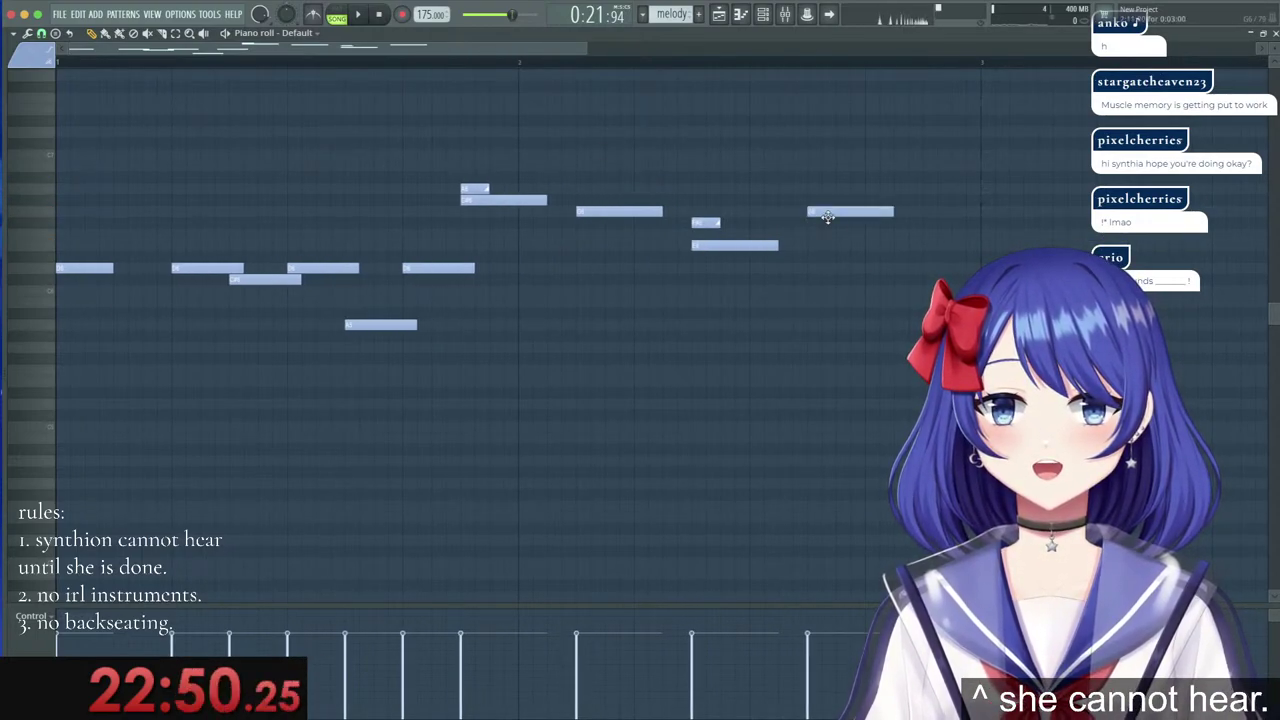
{"action": "left_click", "coordinate": [867, 223]}
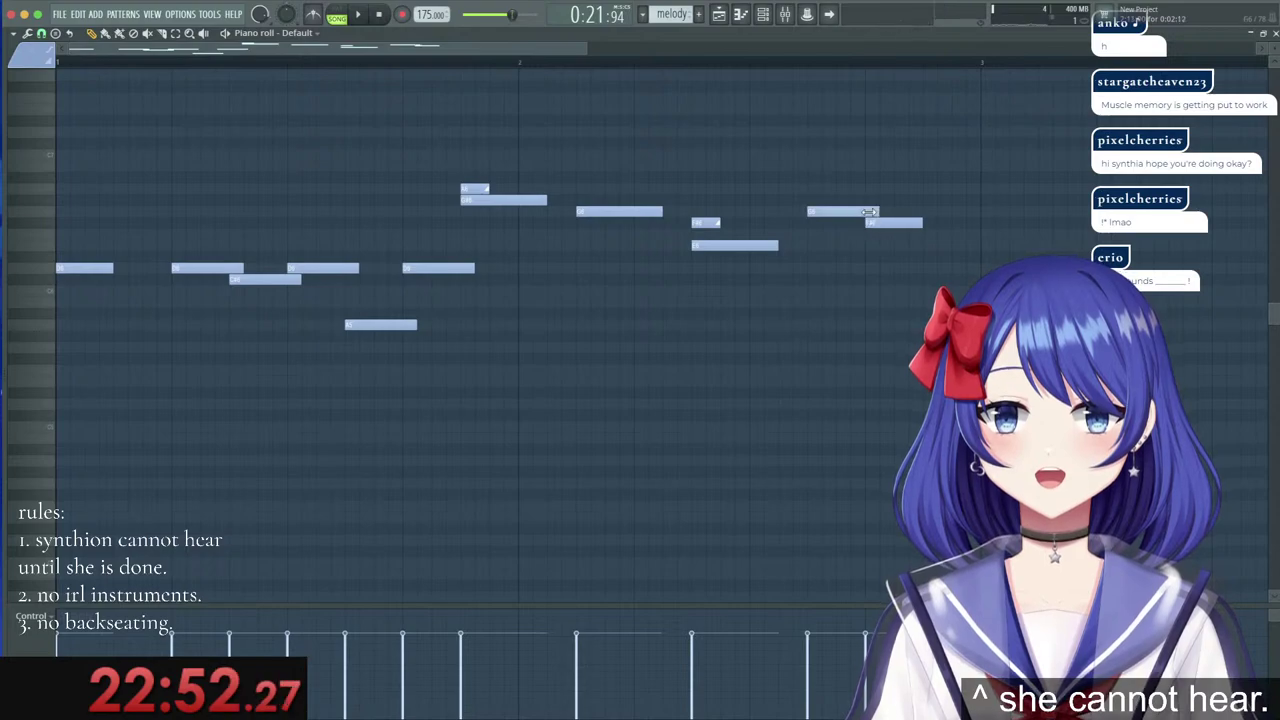
{"action": "left_click", "coordinate": [926, 281]}
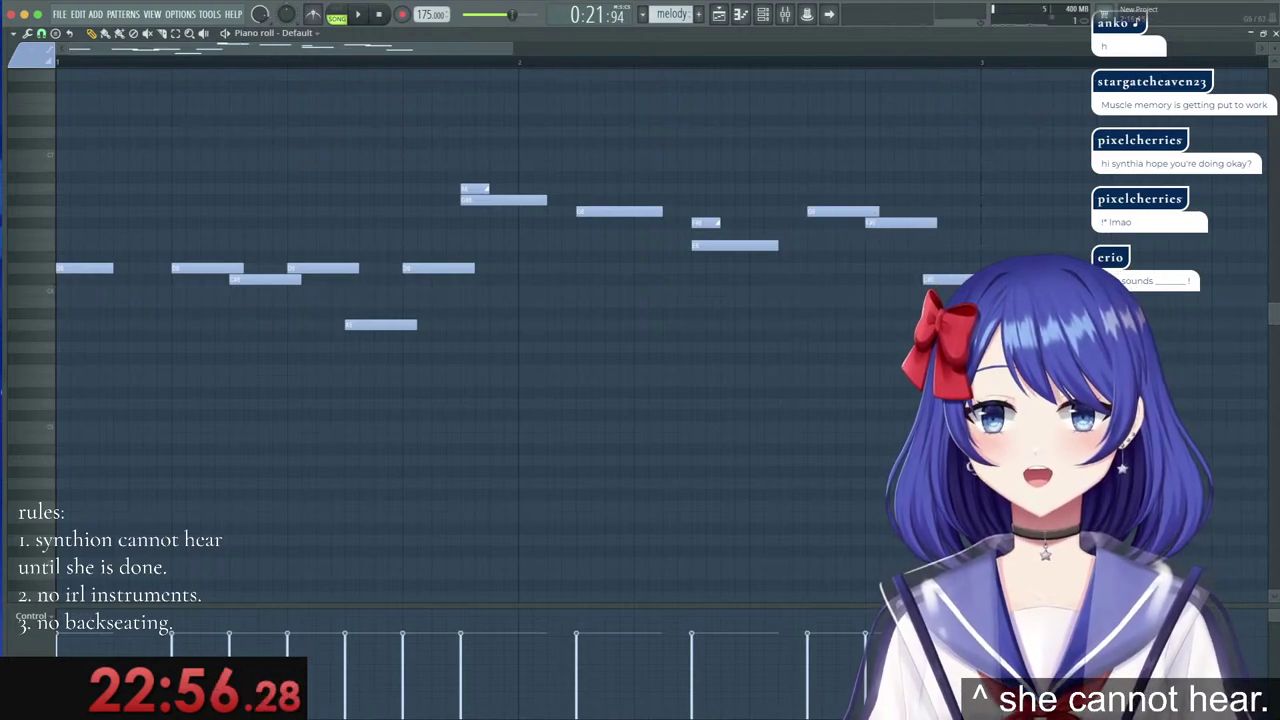
Select the whole two-bar phrase and duplicate it into bars 3 and 4.
{"action": "left_click_drag", "start_coordinate": [936, 352], "coordinate": [56, 172]}
{"action": "key", "text": "ctrl+b"}
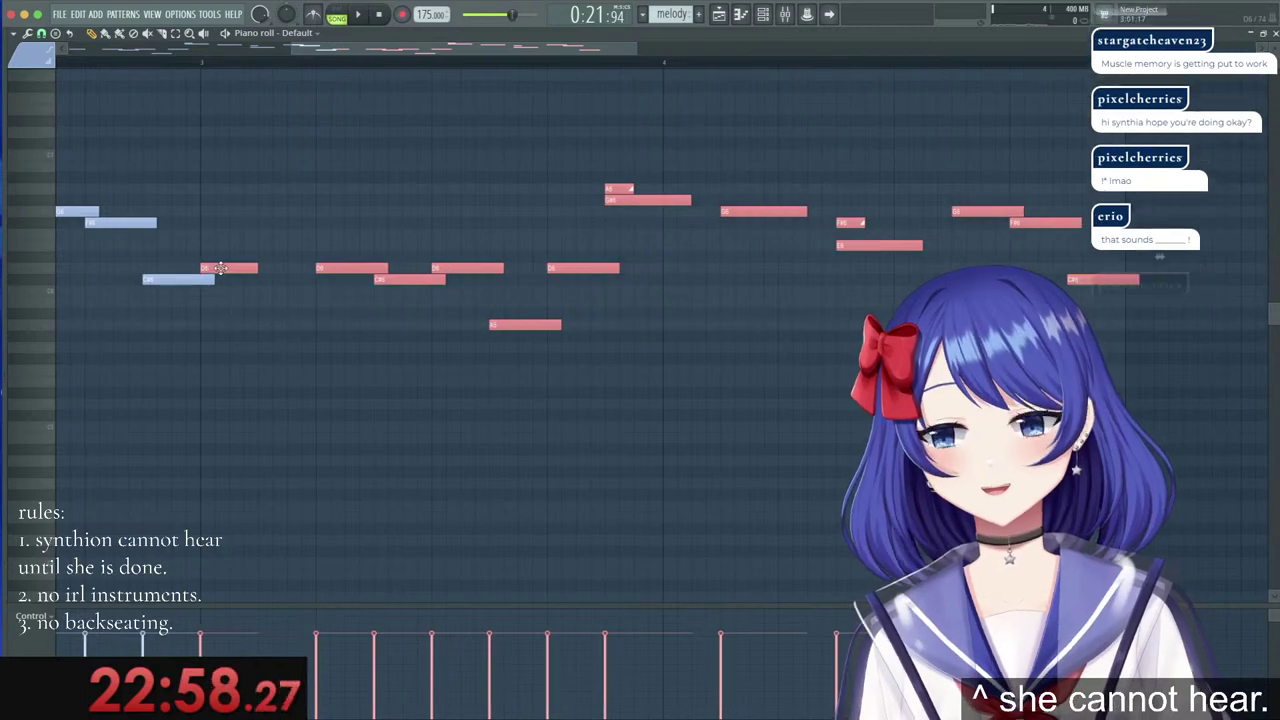
{"action": "left_click_drag", "start_coordinate": [357, 50], "coordinate": [152, 50]}
Switch to pattern playback, play the melody while checking its mixer level and note positions, and stop playback.
{"action": "left_click", "coordinate": [338, 16]}
{"action": "left_click", "coordinate": [361, 16]}
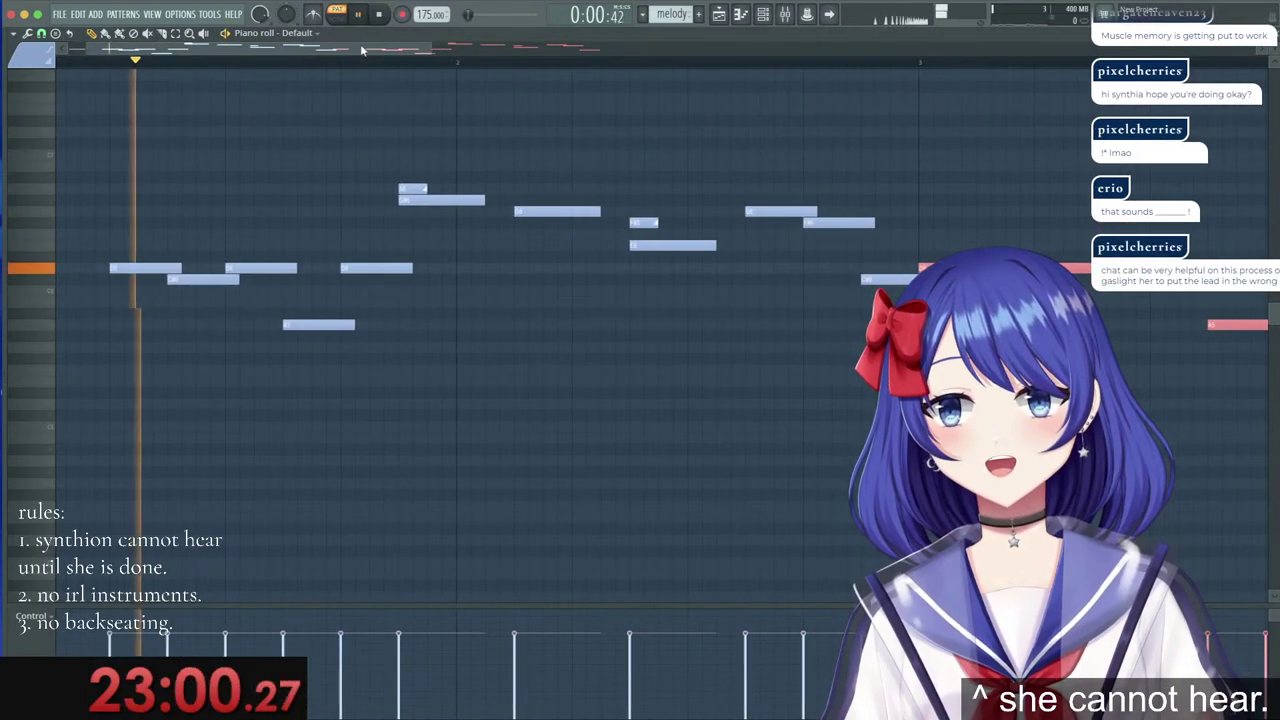
{"action": "left_click", "coordinate": [784, 14]}
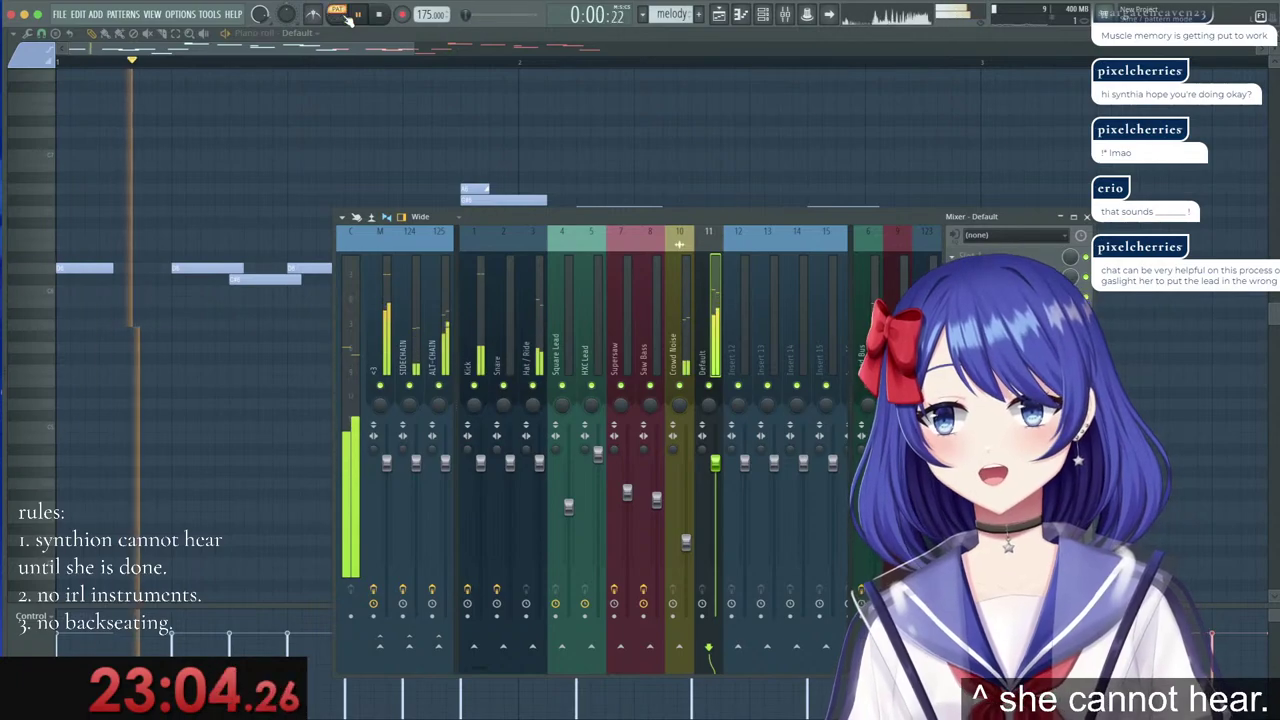
{"action": "left_click", "coordinate": [384, 51]}
{"action": "scroll", "coordinate": [375, 61], "scroll_direction": "down", "scroll_amount": 2}
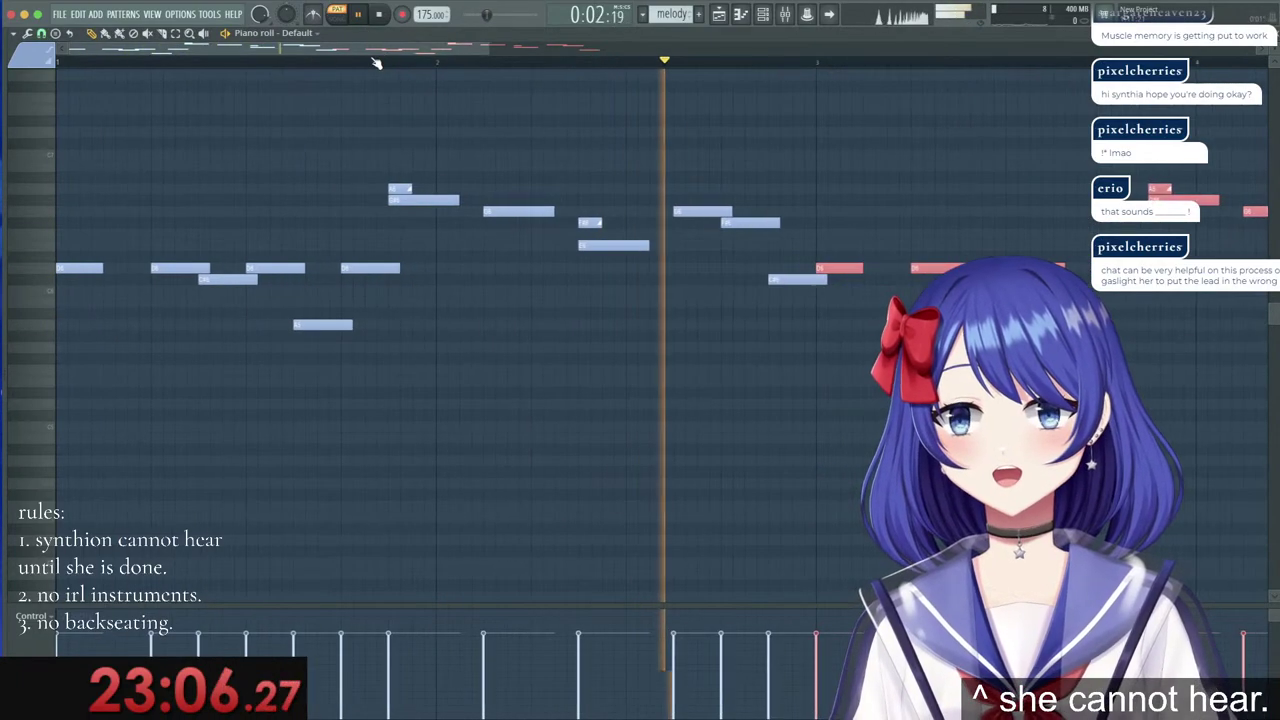
{"action": "scroll", "coordinate": [375, 62], "scroll_direction": "down", "scroll_amount": 4}
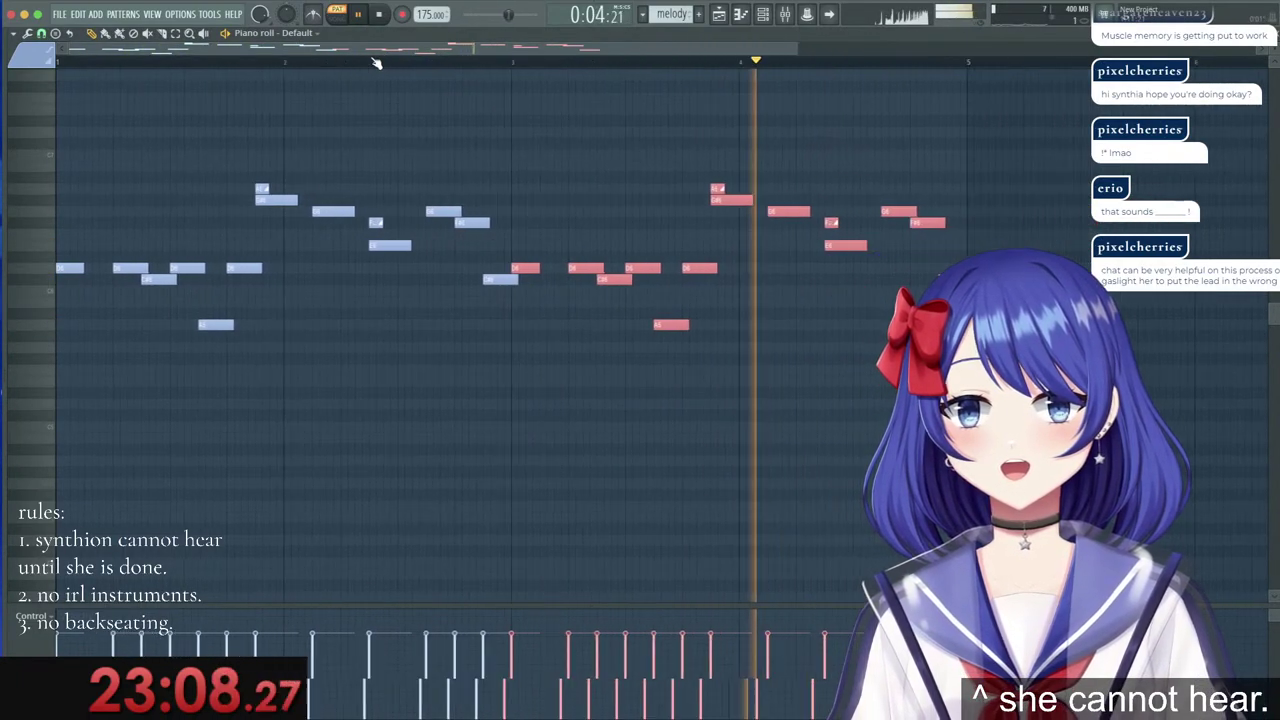
{"action": "scroll", "coordinate": [375, 62], "scroll_direction": "down", "scroll_amount": 1}
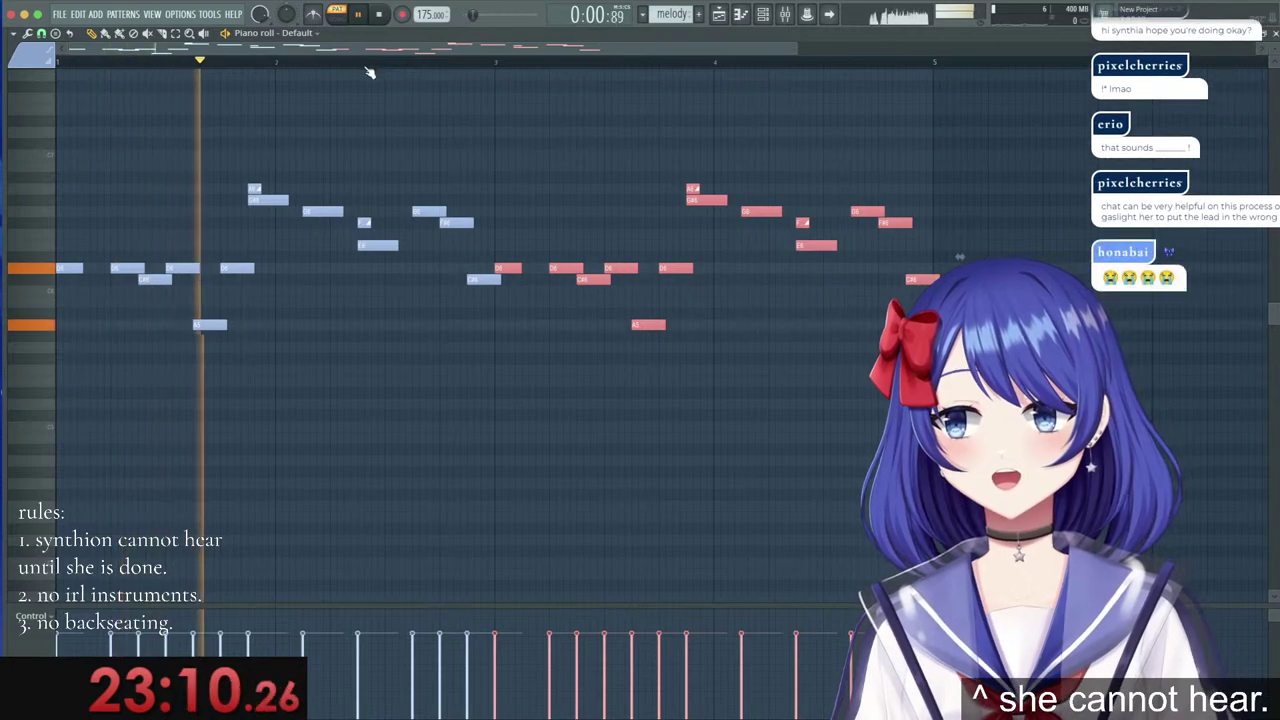
{"action": "key", "text": "space"}
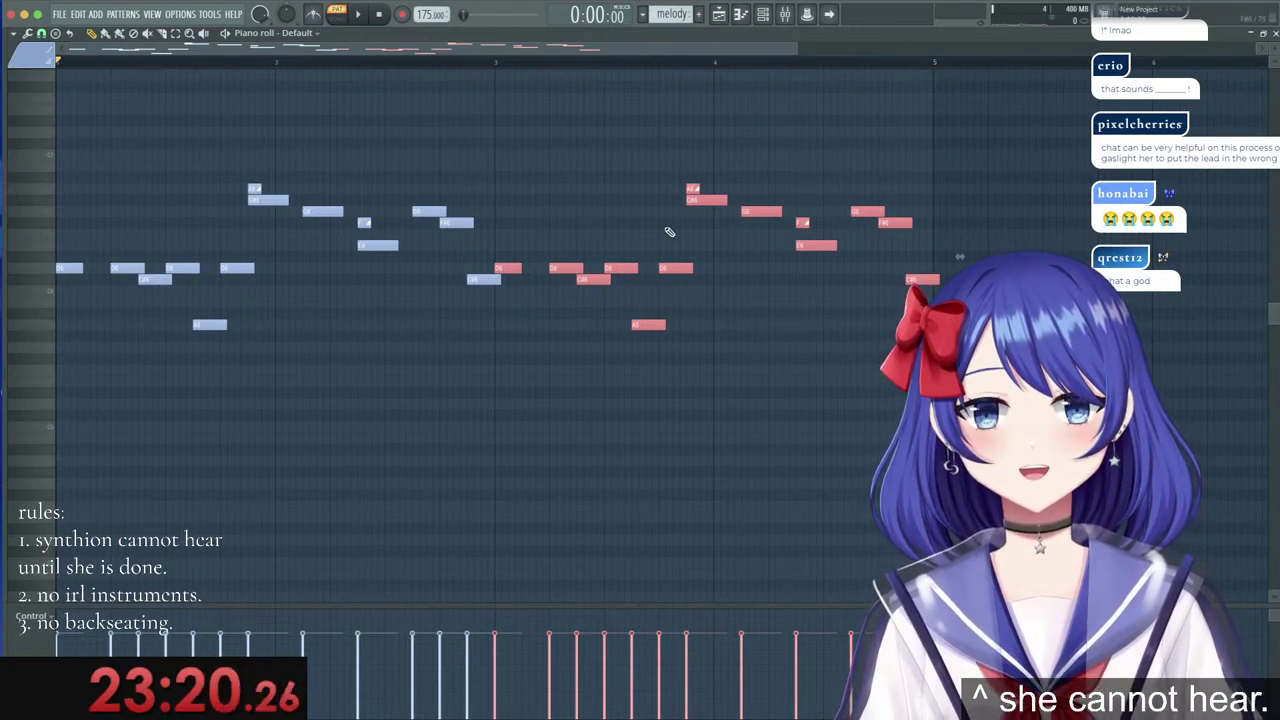
Vary the end of bar 4 by moving its last F#6 note to A6 and its final C#6 note to A5.
{"action": "left_click_drag", "start_coordinate": [764, 50], "coordinate": [838, 68]}
{"action": "scroll", "coordinate": [835, 73], "scroll_direction": "up", "scroll_amount": 2}
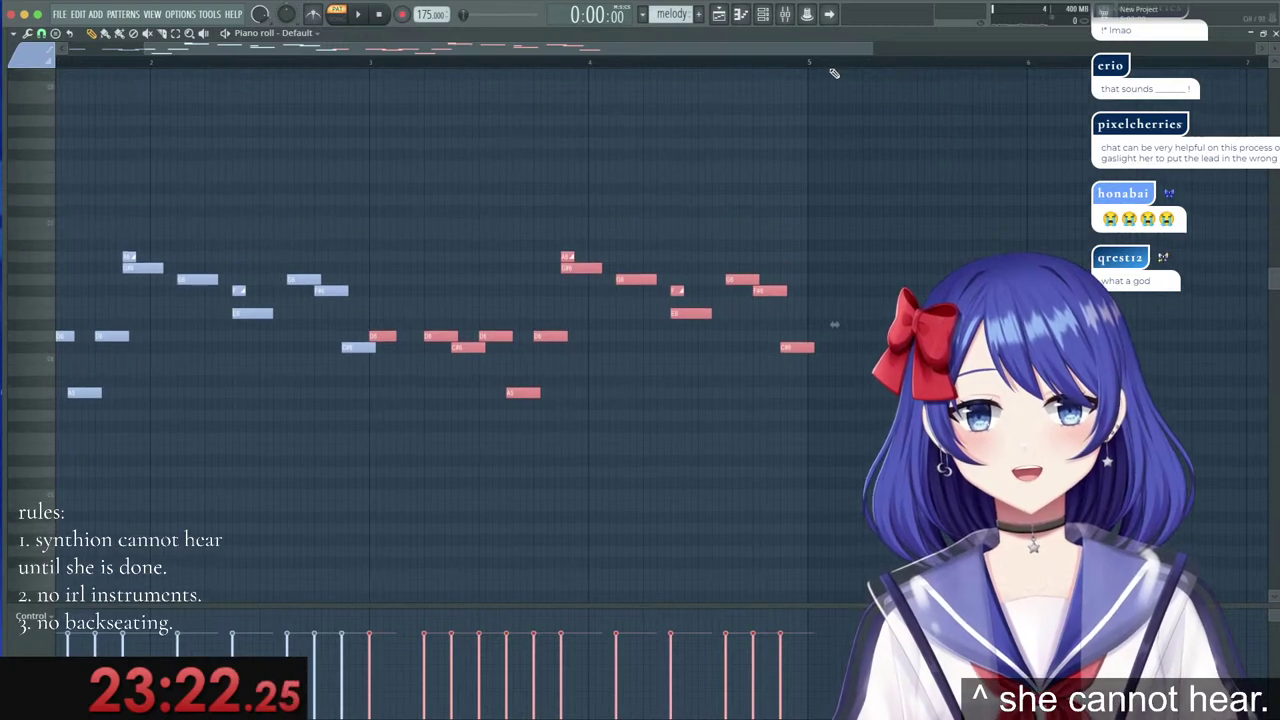
{"action": "key", "text": "ctrl"}
{"action": "scroll", "coordinate": [832, 71], "scroll_direction": "up", "scroll_amount": 3}
{"action": "right_click", "coordinate": [817, 252]}
{"action": "left_click_drag", "start_coordinate": [733, 292], "coordinate": [737, 257]}
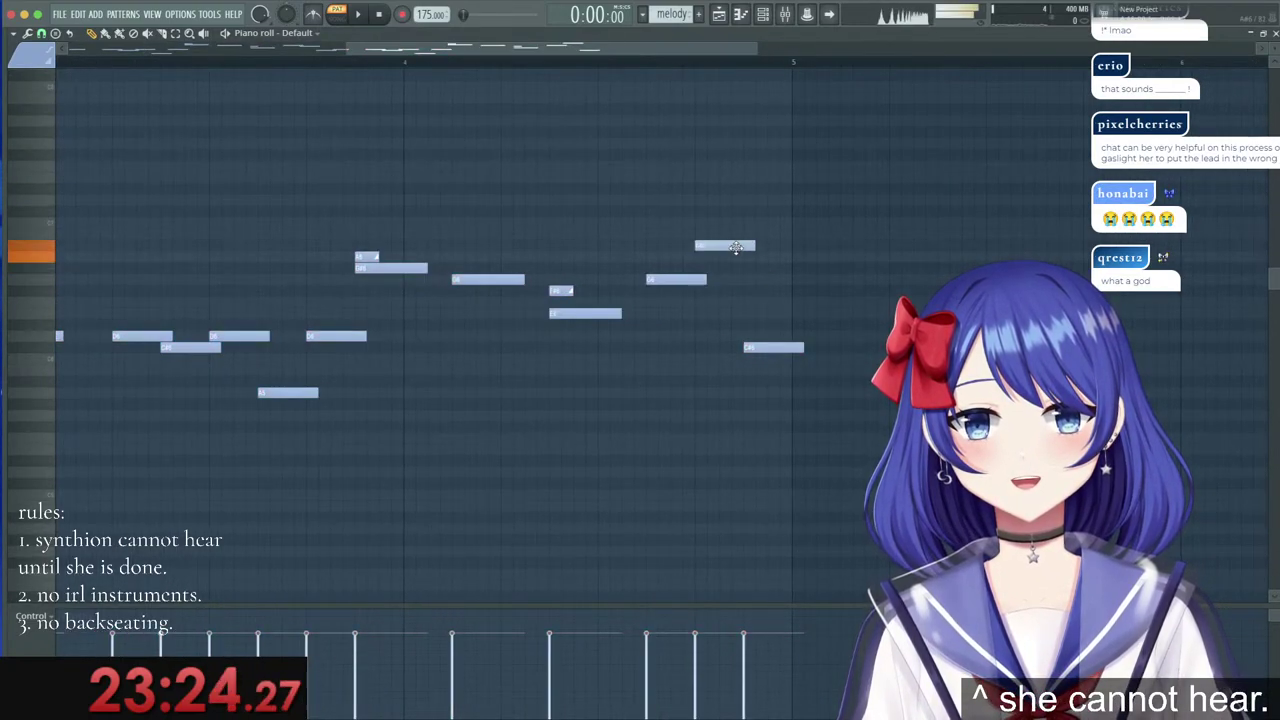
{"action": "left_click_drag", "start_coordinate": [774, 347], "coordinate": [776, 401]}
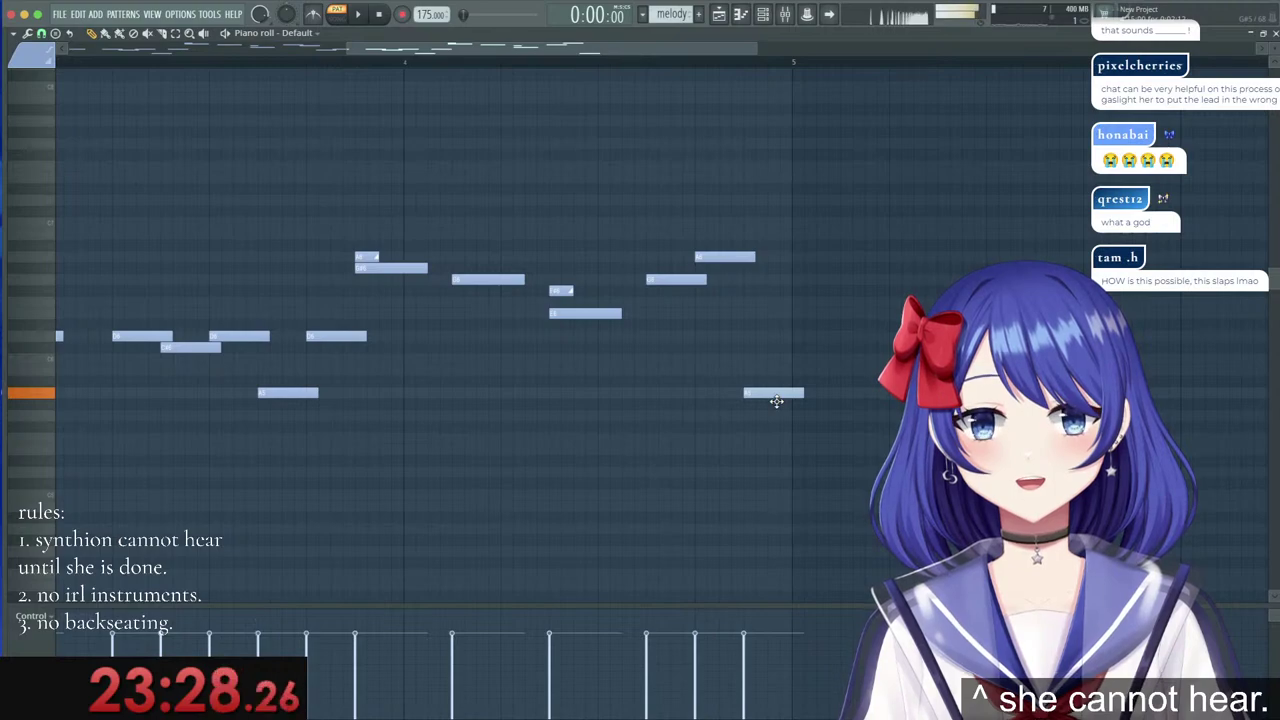
{"action": "left_click_drag", "start_coordinate": [776, 401], "coordinate": [779, 405]}
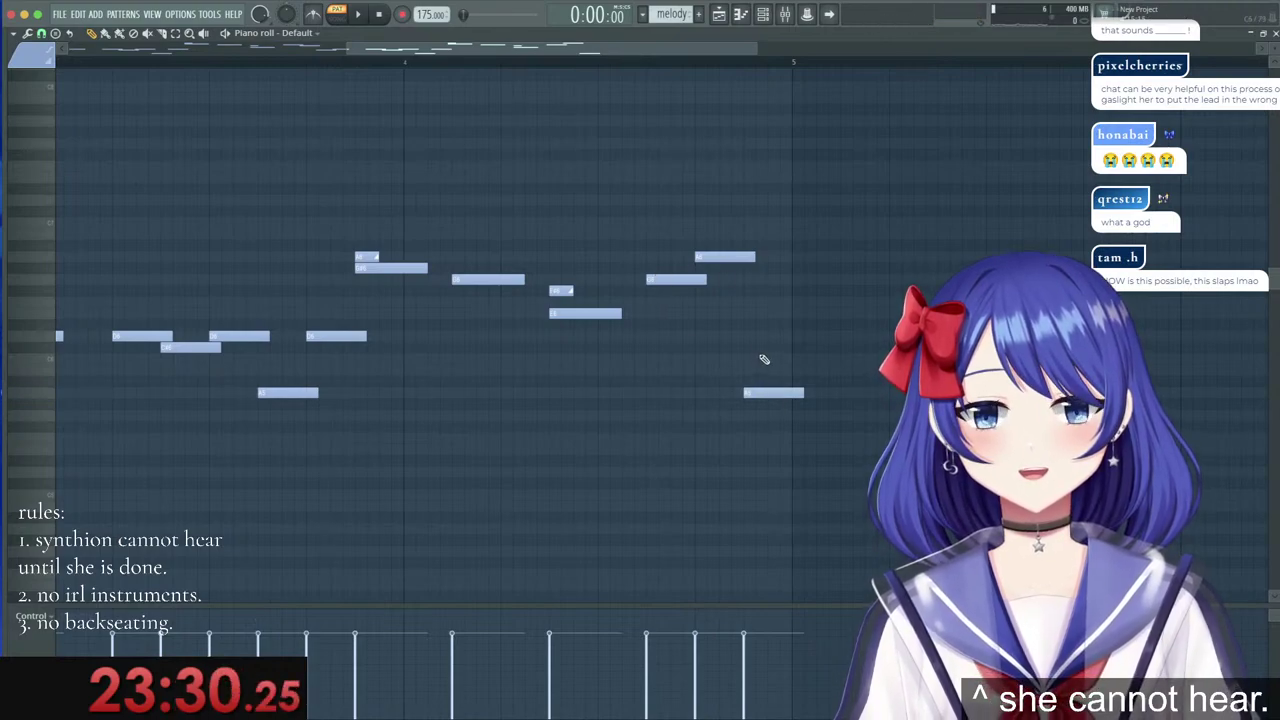
Select the whole four-bar melody, duplicate it into bars 5 to 8 and clear the selection.
{"action": "scroll", "coordinate": [607, 64], "scroll_direction": "down", "scroll_amount": 5}
{"action": "left_click_drag", "start_coordinate": [606, 560], "coordinate": [71, 177]}
{"action": "key", "text": "ctrl+b"}
{"action": "left_click_drag", "start_coordinate": [612, 340], "coordinate": [604, 337]}
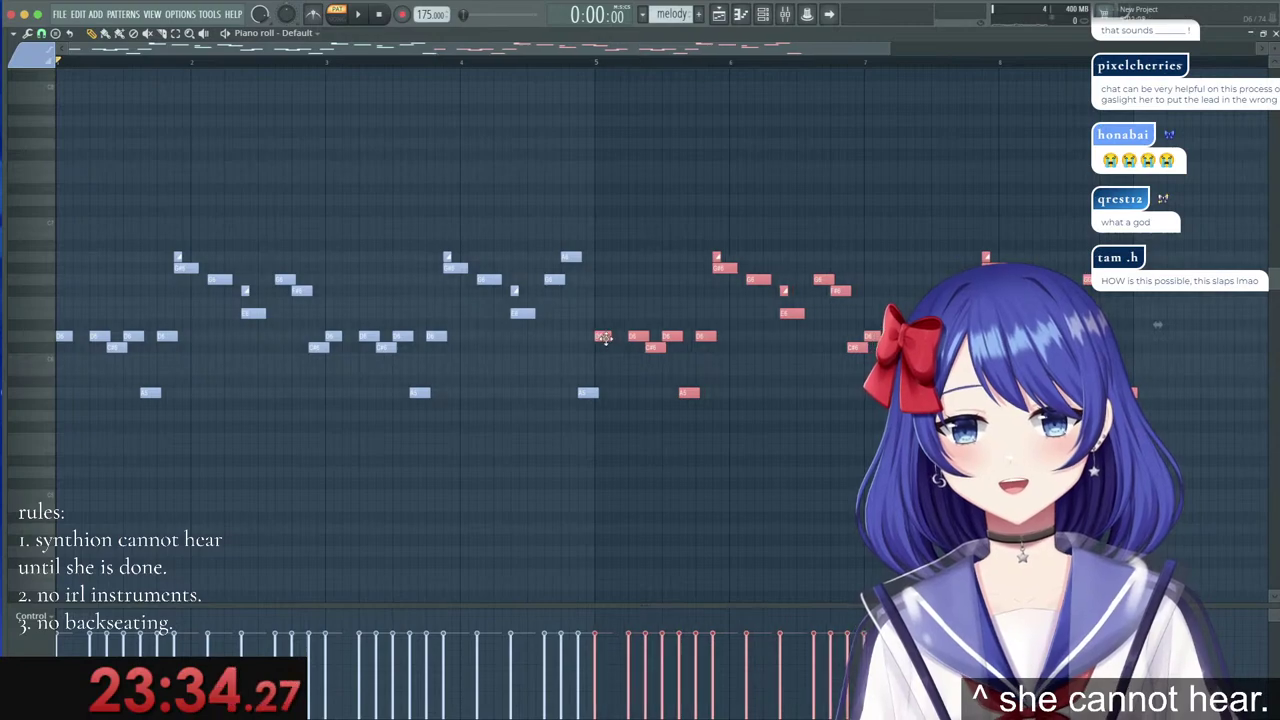
{"action": "scroll", "coordinate": [667, 71], "scroll_direction": "down", "scroll_amount": 3}
{"action": "scroll", "coordinate": [571, 67], "scroll_direction": "up", "scroll_amount": 5}
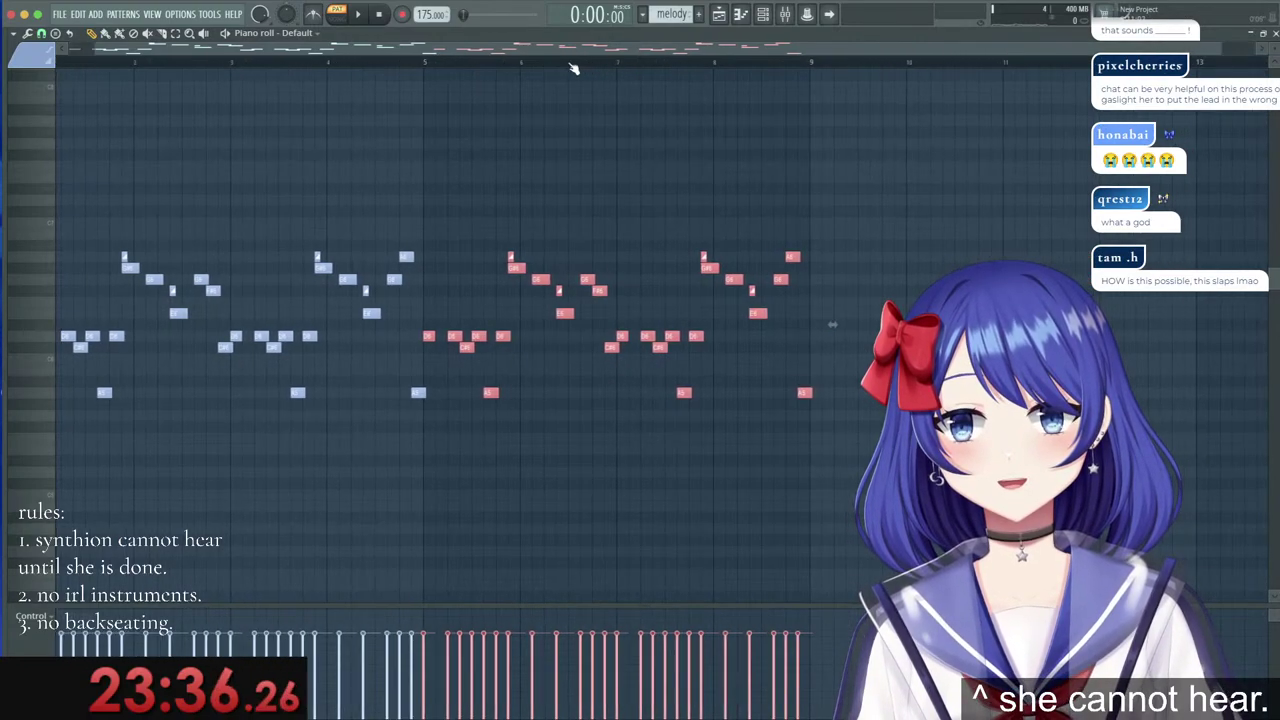
{"action": "right_click", "coordinate": [633, 454]}
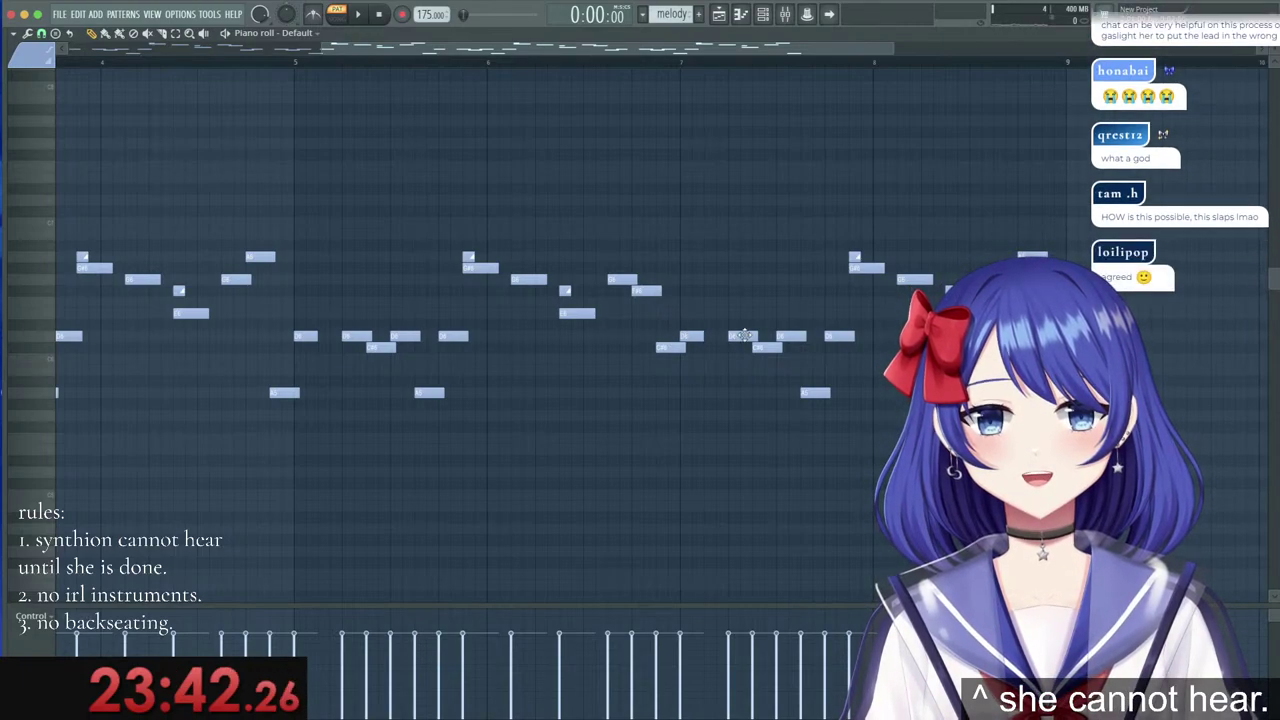
In bar 7, lower the C#6 note to A5, raise the next D6 to D7, add a C#7 after it and delete the second A5.
{"action": "left_click_drag", "start_coordinate": [766, 346], "coordinate": [788, 197]}
{"action": "left_click", "coordinate": [803, 211]}
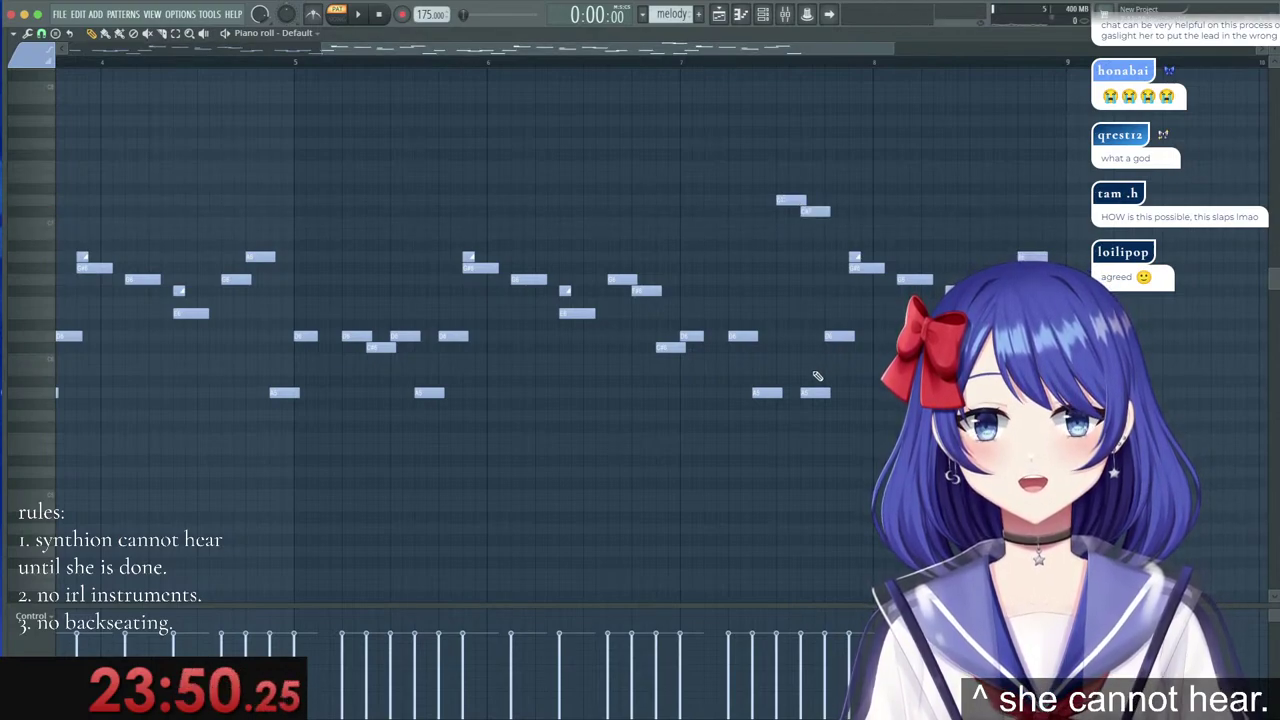
{"action": "left_click", "coordinate": [833, 337]}
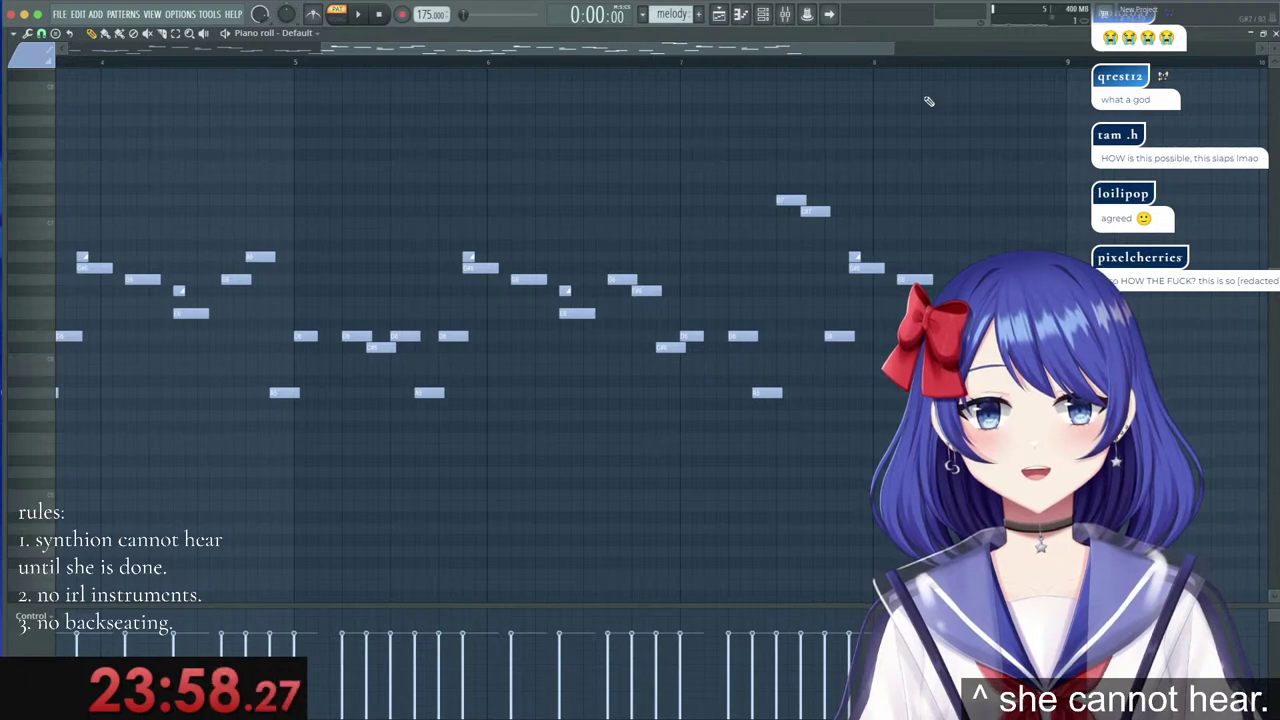
In bar 8, lower the first G6 note to D6 and delete the E6 with its short F#6 grace note.
{"action": "left_click_drag", "start_coordinate": [868, 47], "coordinate": [951, 61]}
{"action": "scroll", "coordinate": [830, 63], "scroll_direction": "up", "scroll_amount": 2}
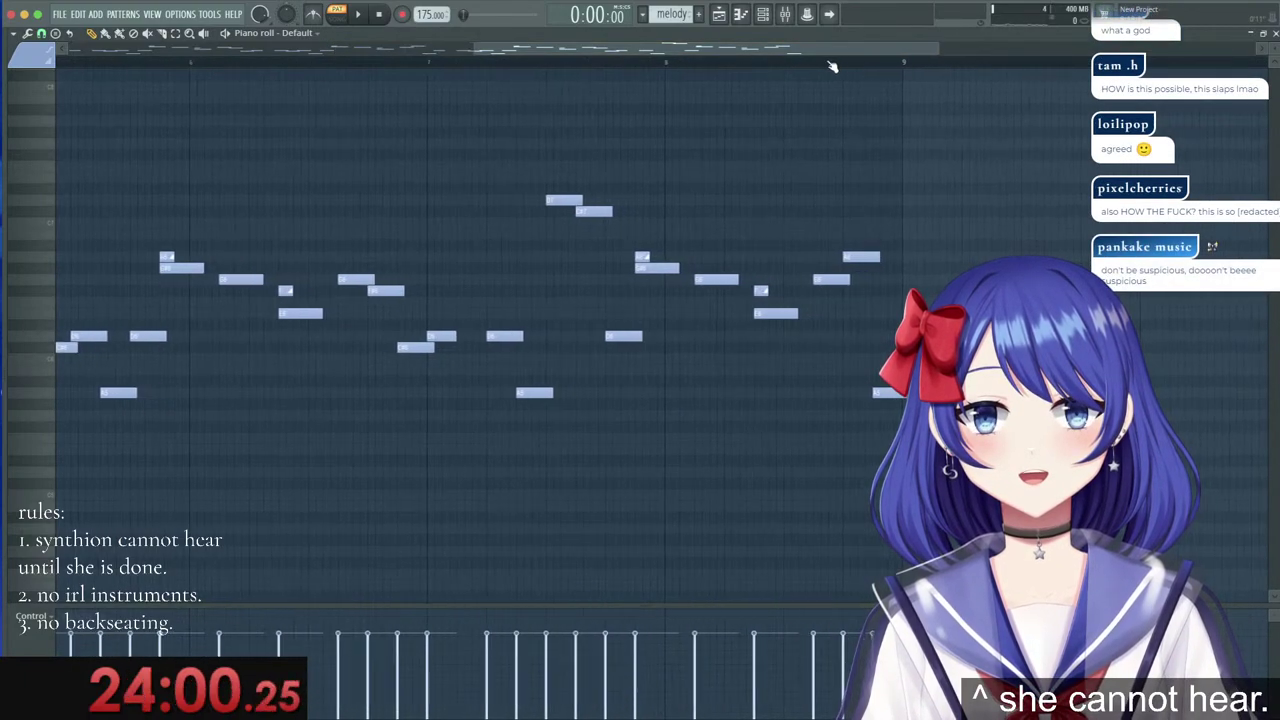
{"action": "scroll", "coordinate": [830, 66], "scroll_direction": "up", "scroll_amount": 1}
{"action": "left_click_drag", "start_coordinate": [704, 283], "coordinate": [705, 348]}
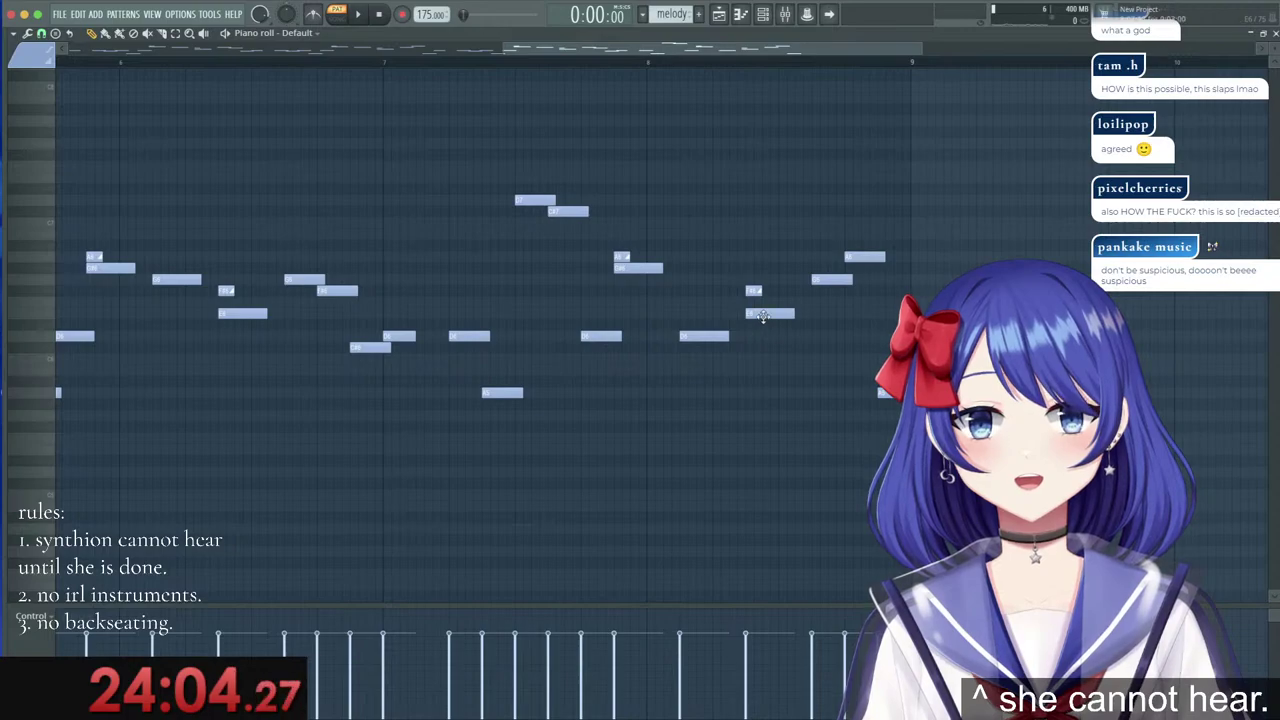
{"action": "right_click", "coordinate": [762, 315]}
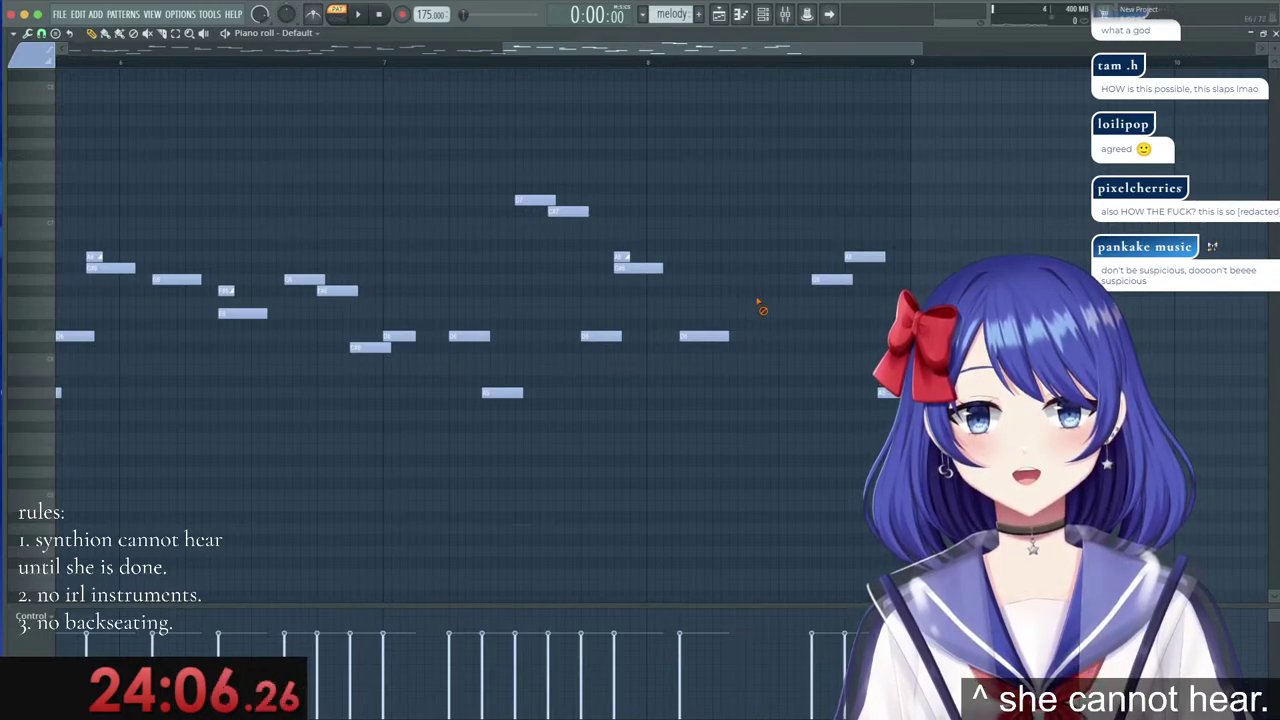
Draw the notes A6, D7, A7, E7, D7 and A6 in sequence across bar 8, and delete the old G6 and A6 notes.
{"action": "left_click", "coordinate": [750, 258]}
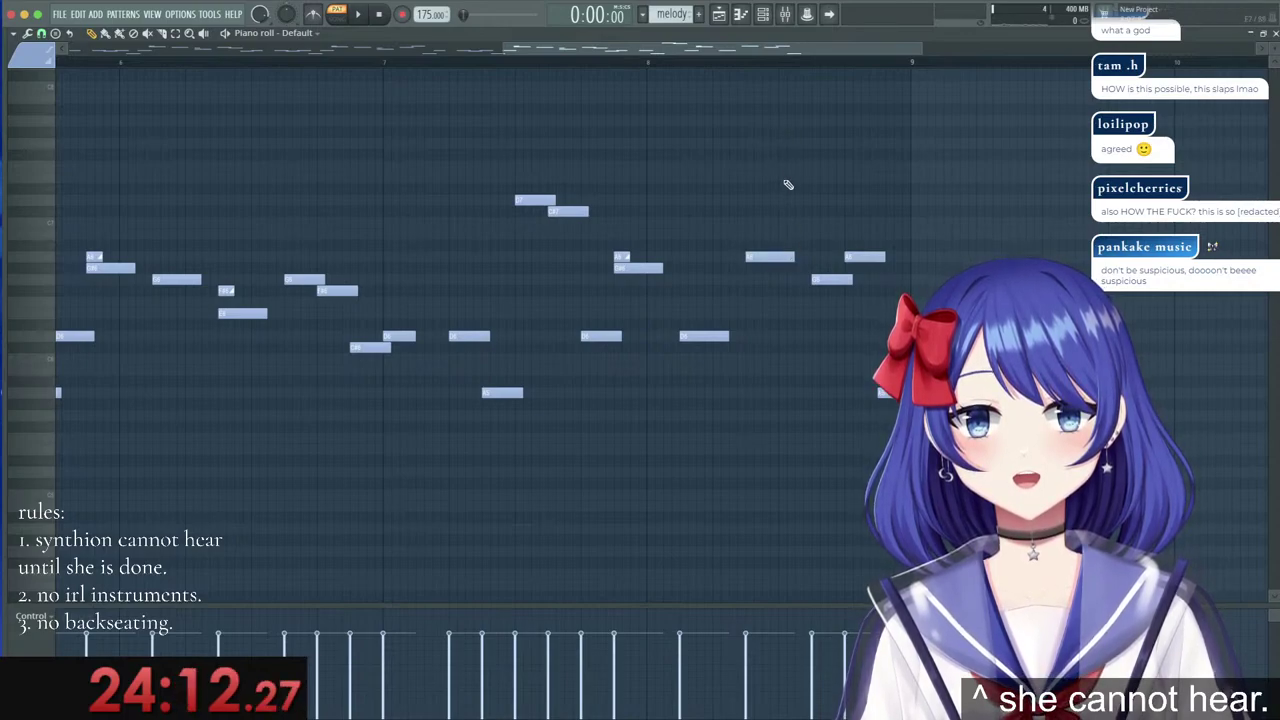
{"action": "right_click", "coordinate": [775, 257]}
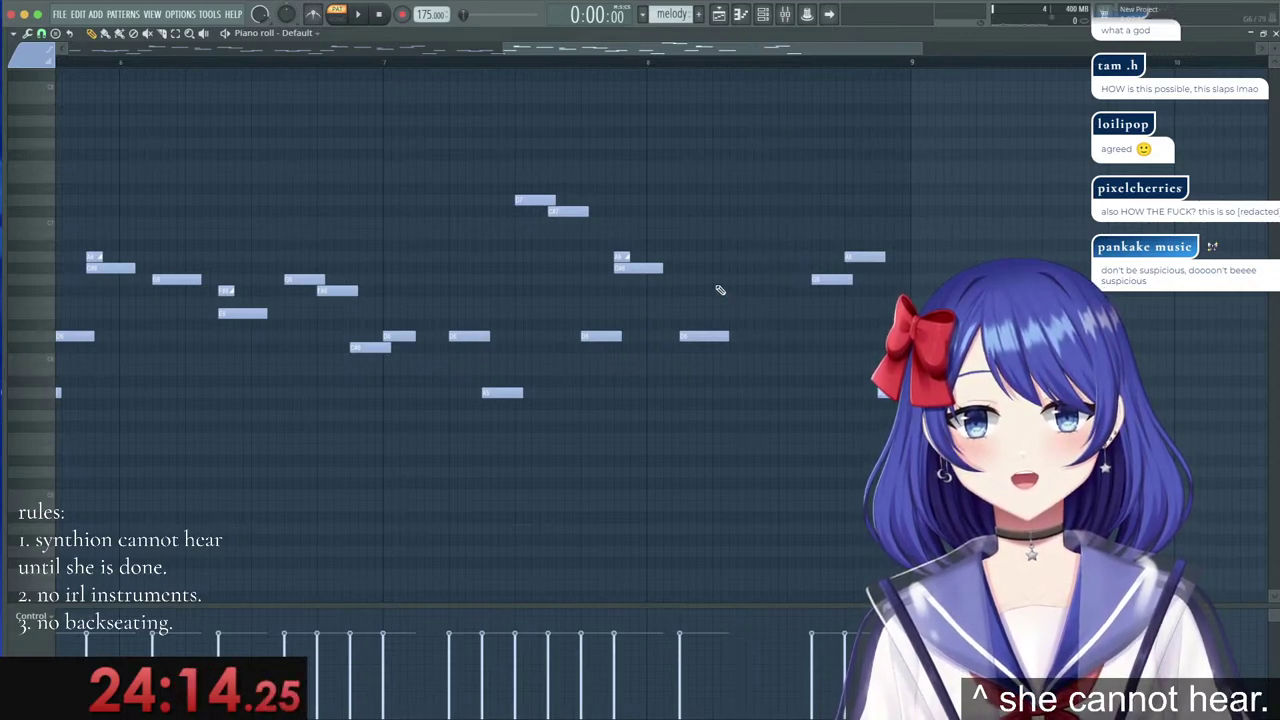
{"action": "left_click", "coordinate": [735, 257]}
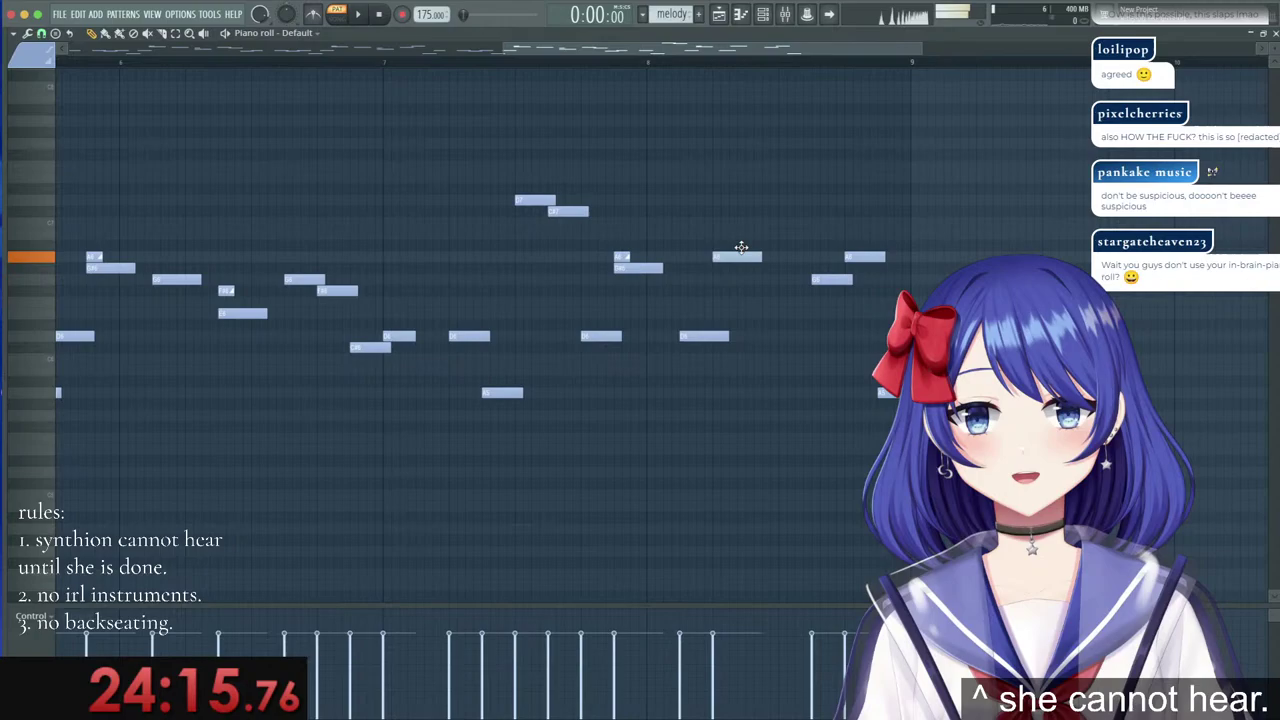
{"action": "left_click", "coordinate": [758, 200]}
{"action": "left_click", "coordinate": [790, 120]}
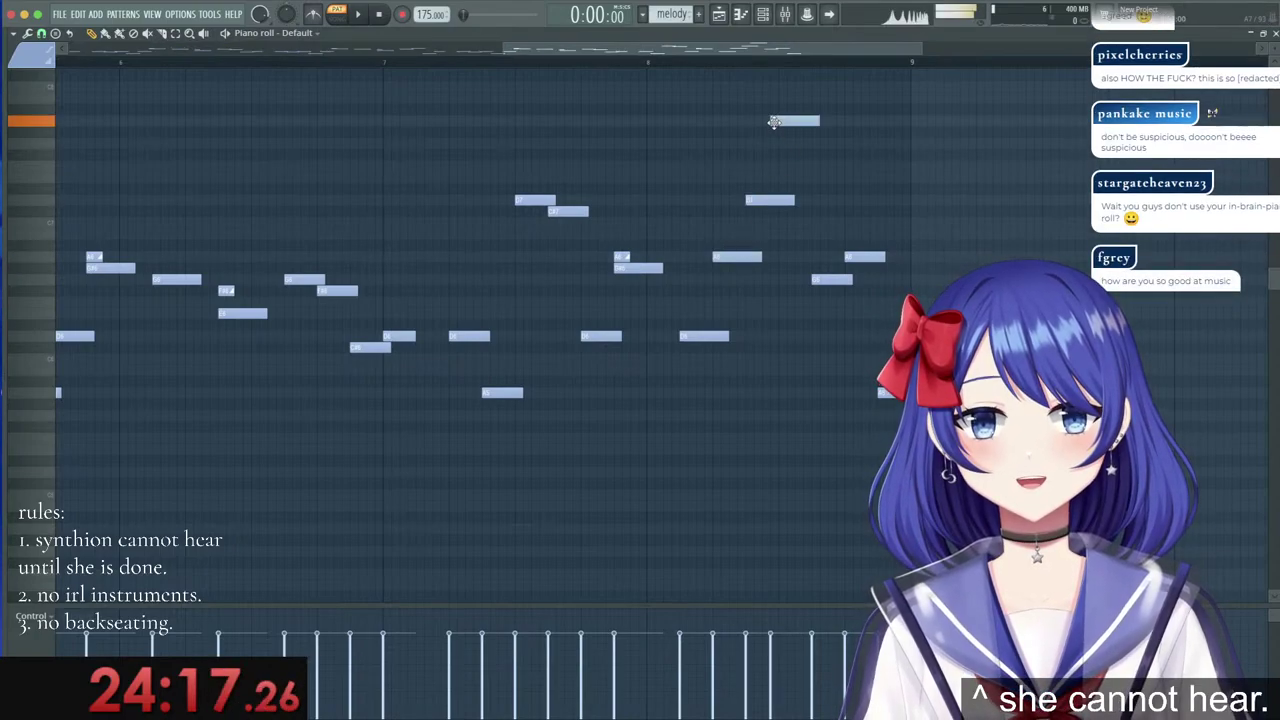
{"action": "left_click_drag", "start_coordinate": [842, 168], "coordinate": [833, 178]}
{"action": "left_click", "coordinate": [843, 201]}
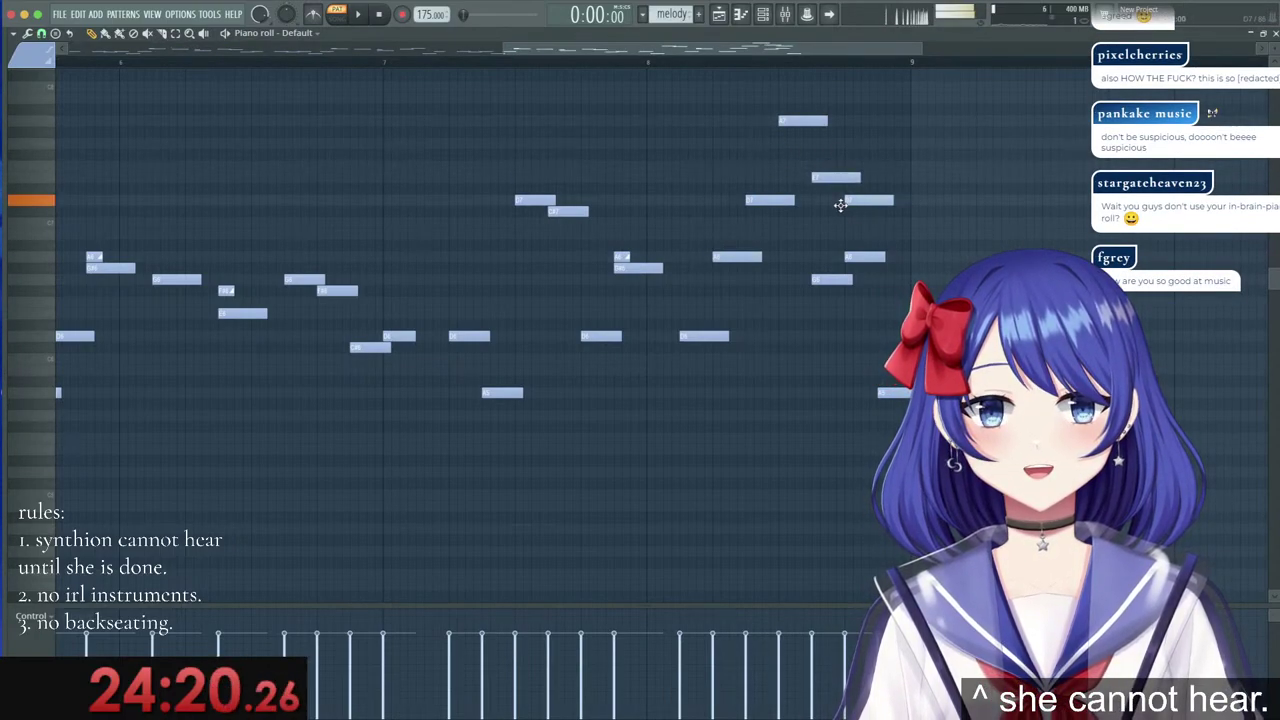
{"action": "left_click", "coordinate": [891, 257]}
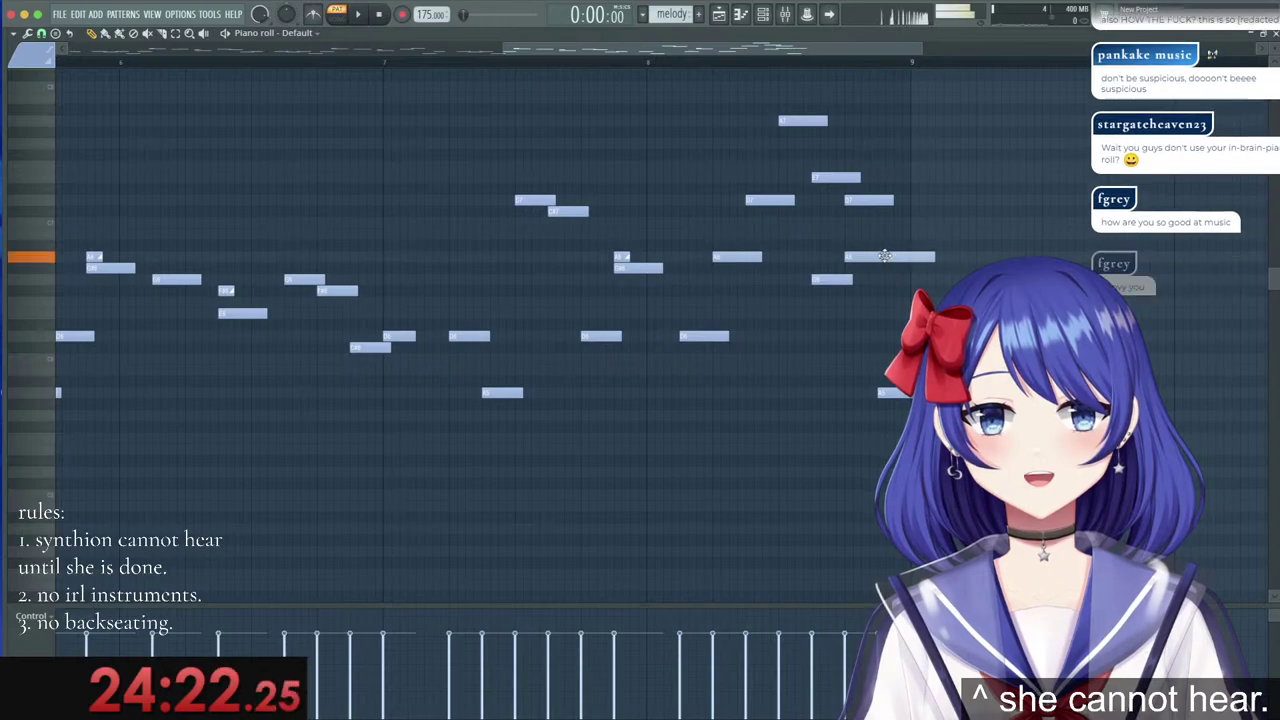
{"action": "right_click", "coordinate": [864, 257]}
{"action": "right_click", "coordinate": [831, 279]}
Play back the melody pattern and replay its new ending from bar 8.
{"action": "scroll", "coordinate": [675, 66], "scroll_direction": "down", "scroll_amount": 3}
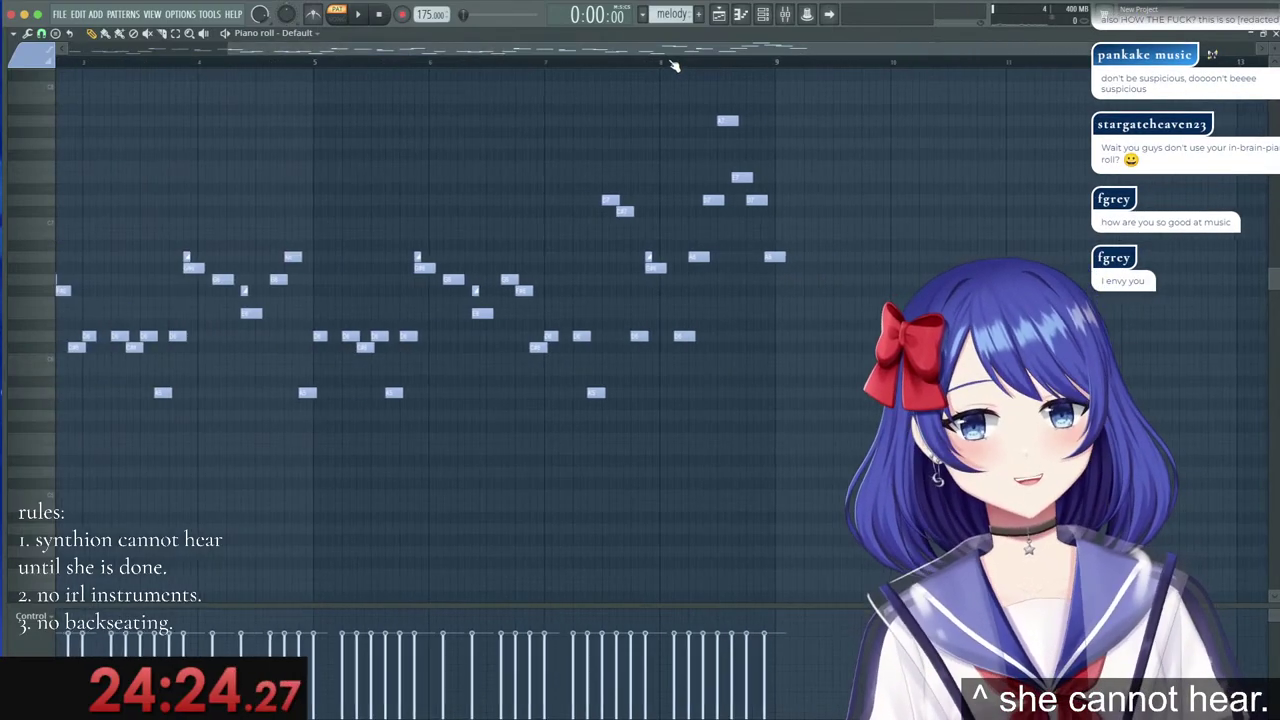
{"action": "key", "text": "space"}
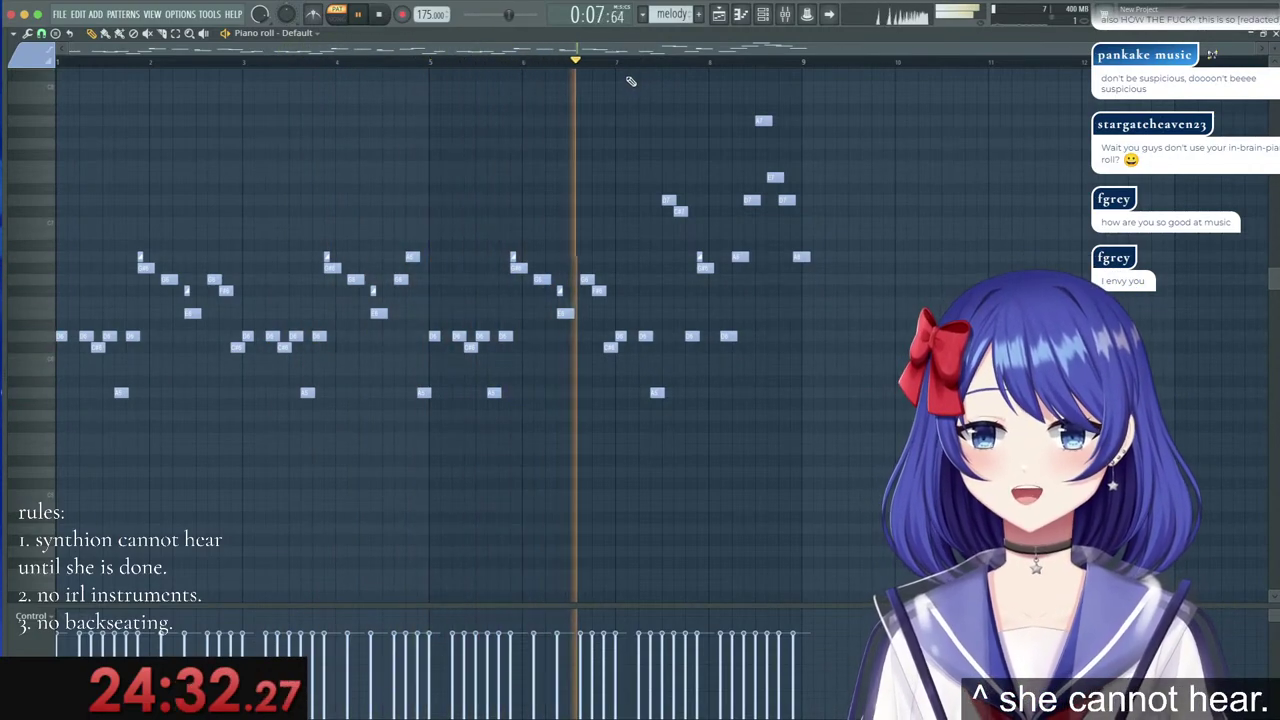
{"action": "scroll", "coordinate": [641, 56], "scroll_direction": "up", "scroll_amount": 4}
{"action": "left_click_drag", "start_coordinate": [671, 51], "coordinate": [754, 70]}
{"action": "left_click", "coordinate": [610, 66]}
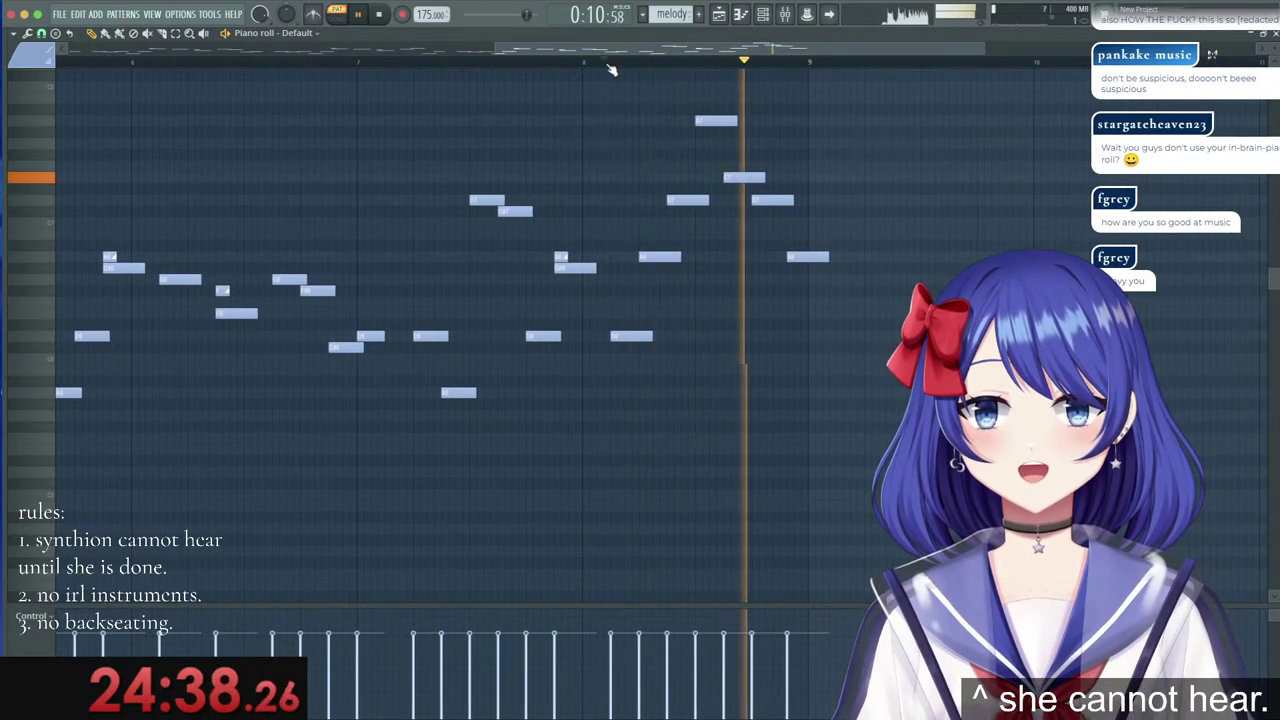
{"action": "key", "text": "space"}
Move the final A6 note half a step earlier and adjust the piano roll's snap setting.
{"action": "scroll", "coordinate": [831, 73], "scroll_direction": "up", "scroll_amount": 2}
{"action": "scroll", "coordinate": [829, 100], "scroll_direction": "up", "scroll_amount": 4}
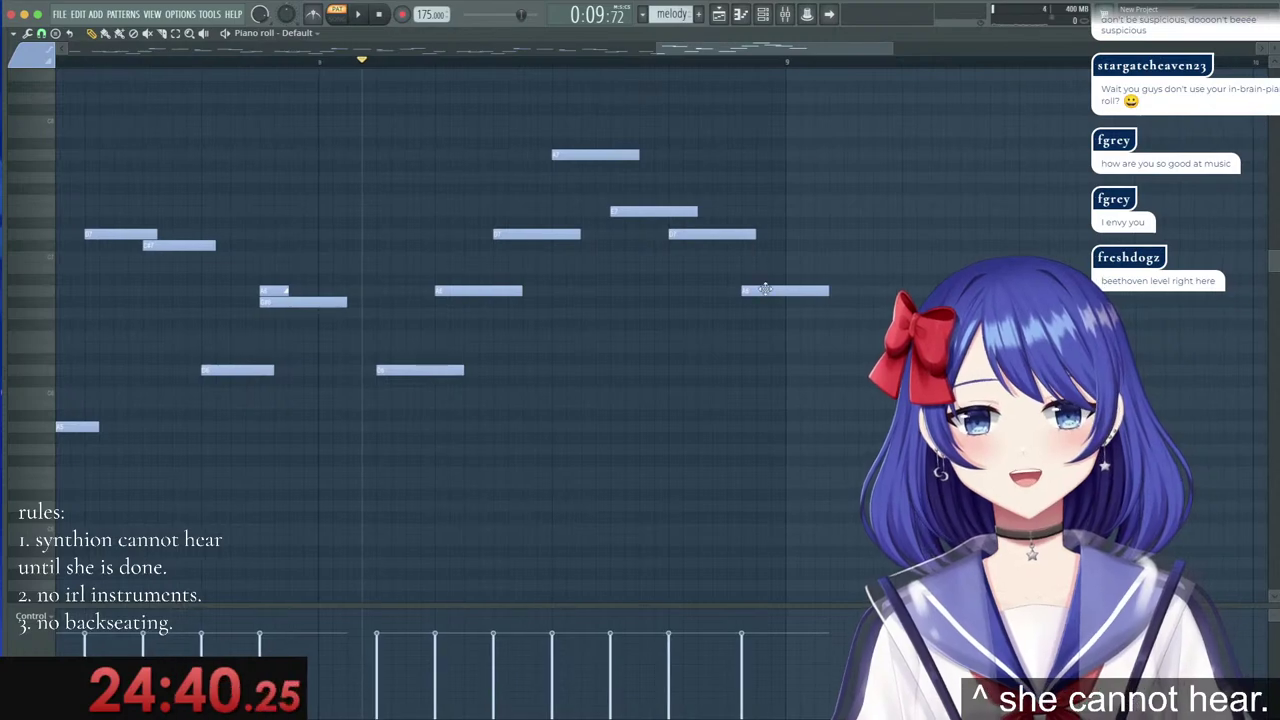
{"action": "left_click_drag", "start_coordinate": [766, 290], "coordinate": [750, 291]}
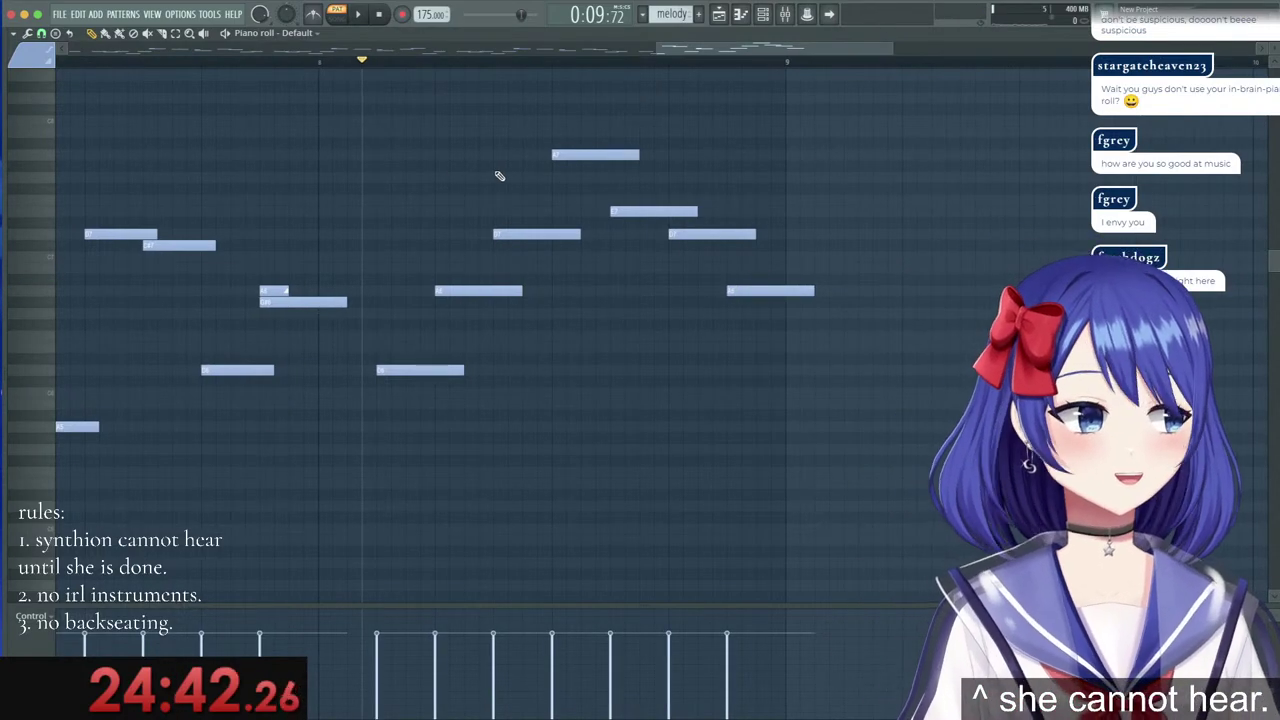
{"action": "key", "text": "F9"}
{"action": "left_click", "coordinate": [43, 37]}
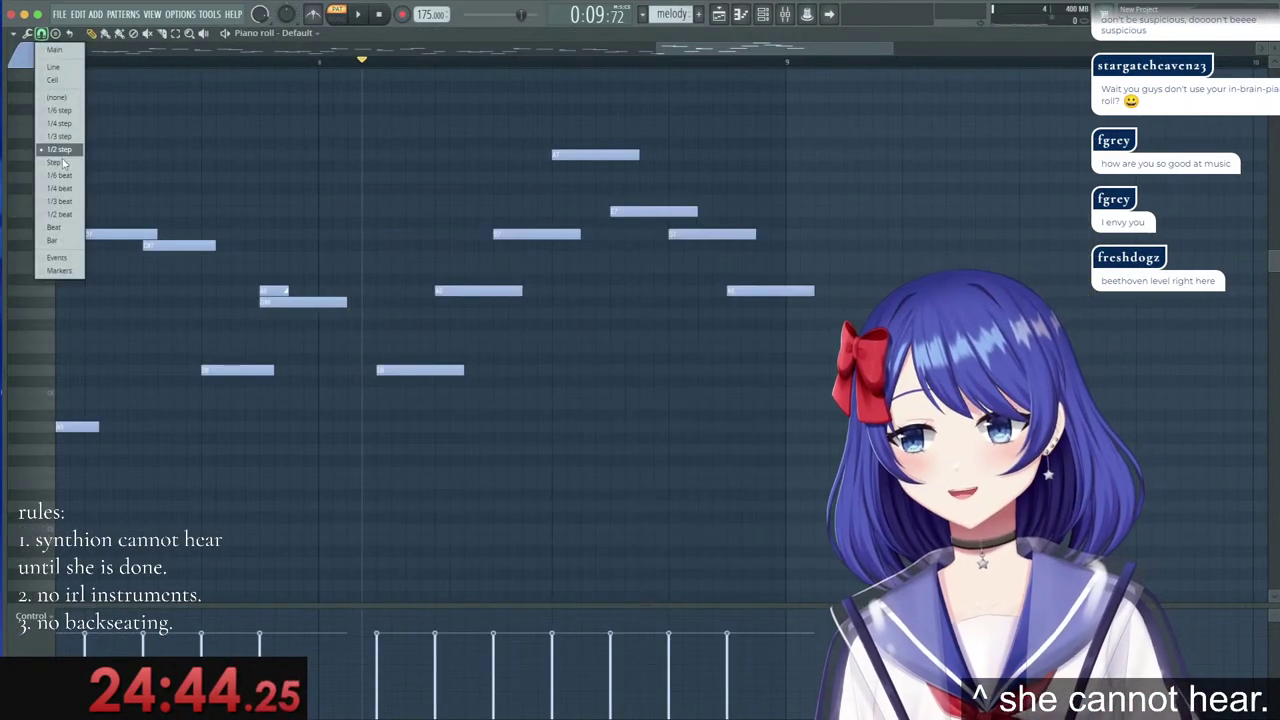
{"action": "left_click", "coordinate": [61, 156]}
Shorten the final A6 note to end at the start of bar 9 and raise it to C#7.
{"action": "left_click_drag", "start_coordinate": [679, 50], "coordinate": [699, 181]}
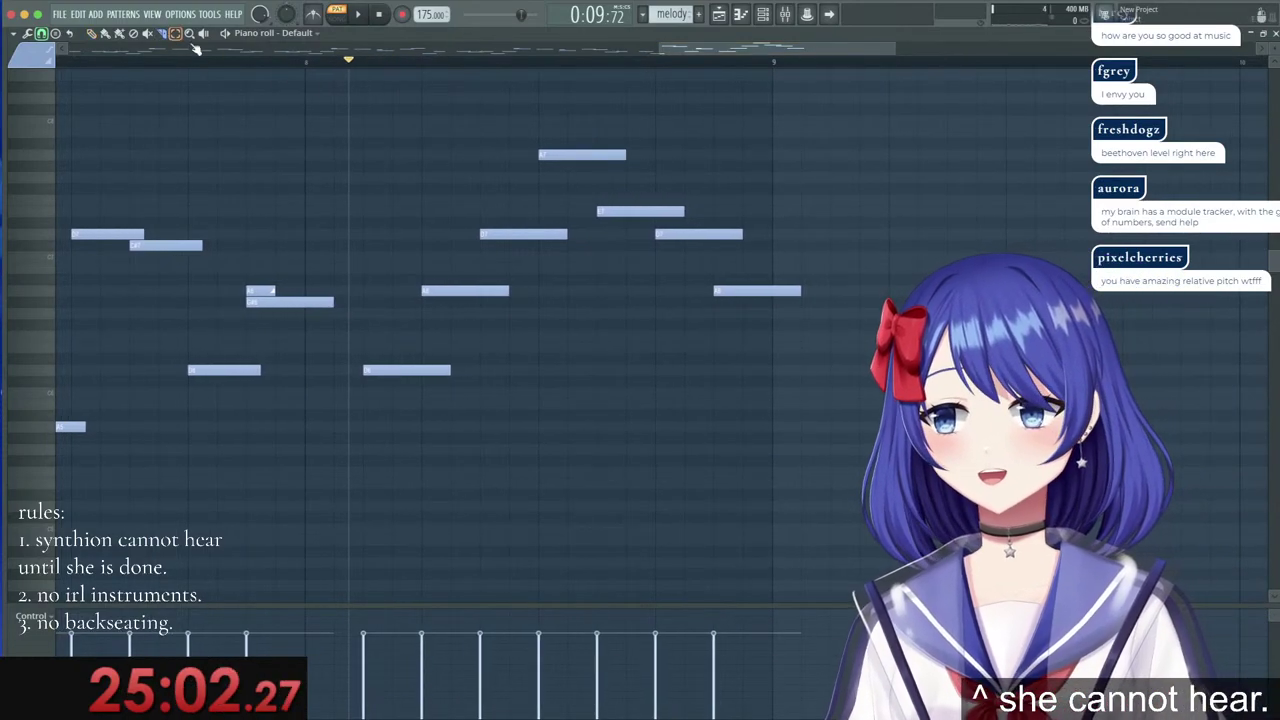
{"action": "left_click_drag", "start_coordinate": [773, 290], "coordinate": [772, 290]}
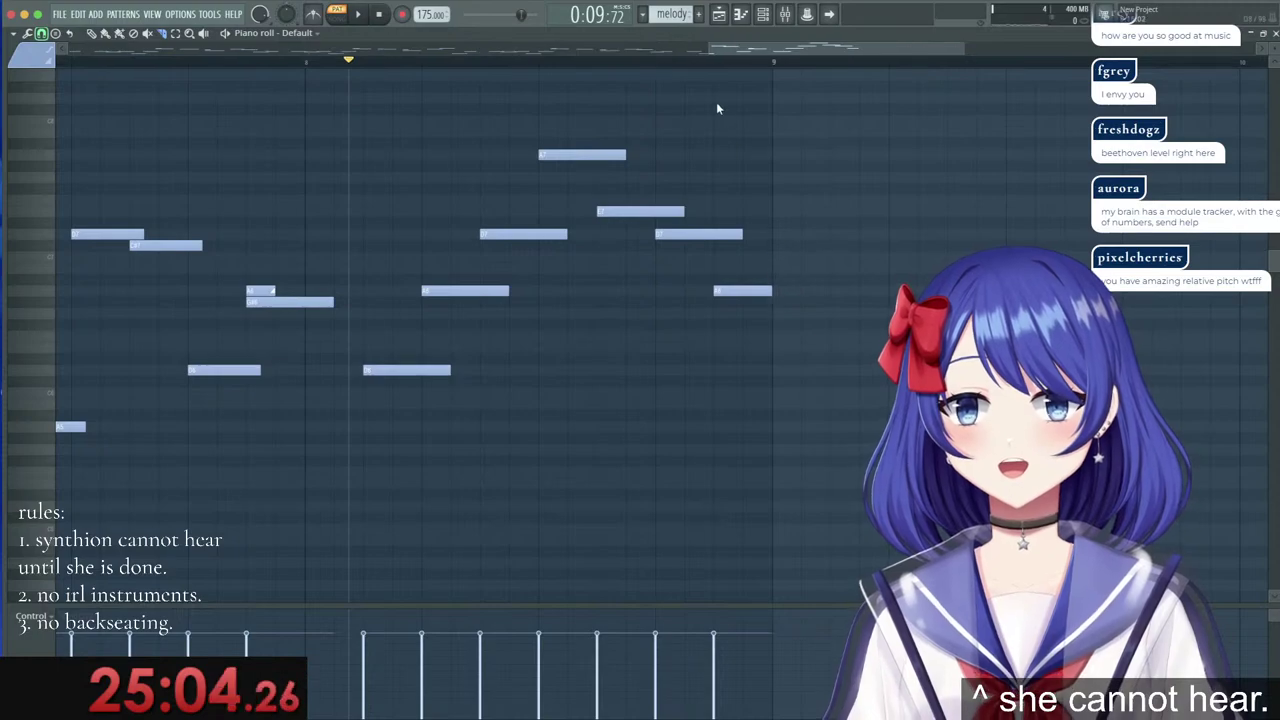
{"action": "scroll", "coordinate": [675, 65], "scroll_direction": "down", "scroll_amount": 3}
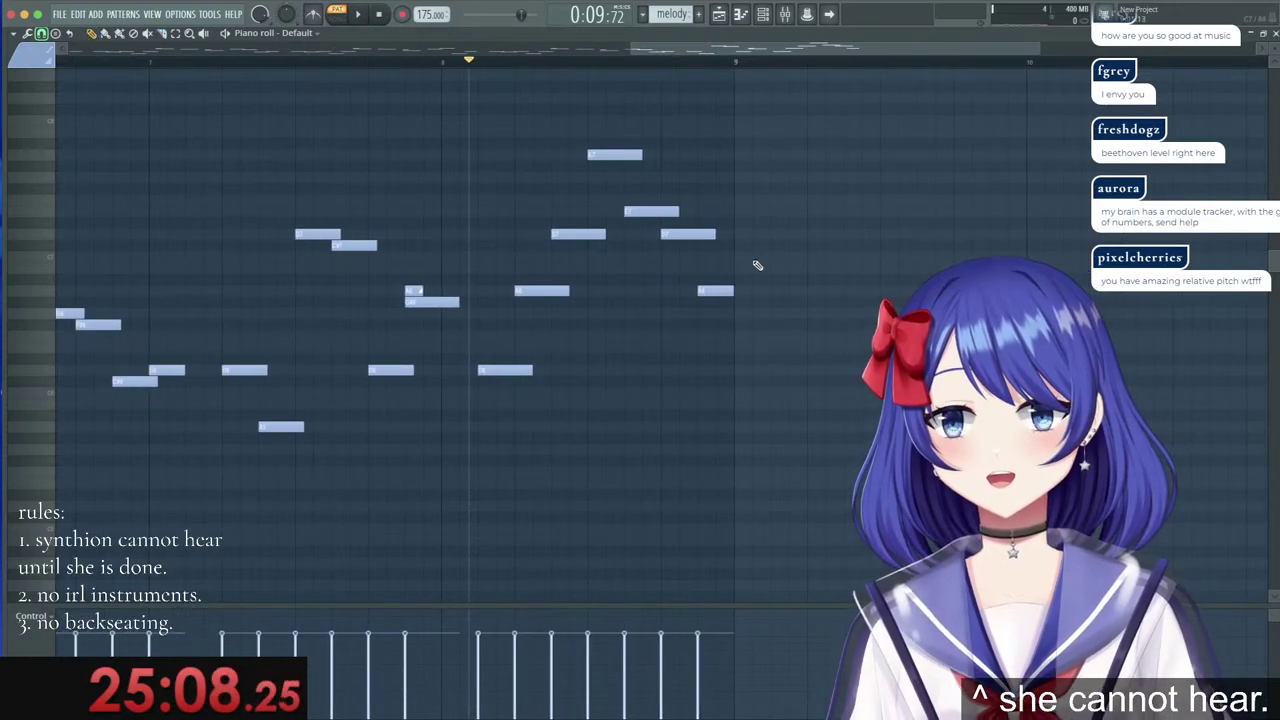
{"action": "left_click_drag", "start_coordinate": [714, 289], "coordinate": [712, 240]}
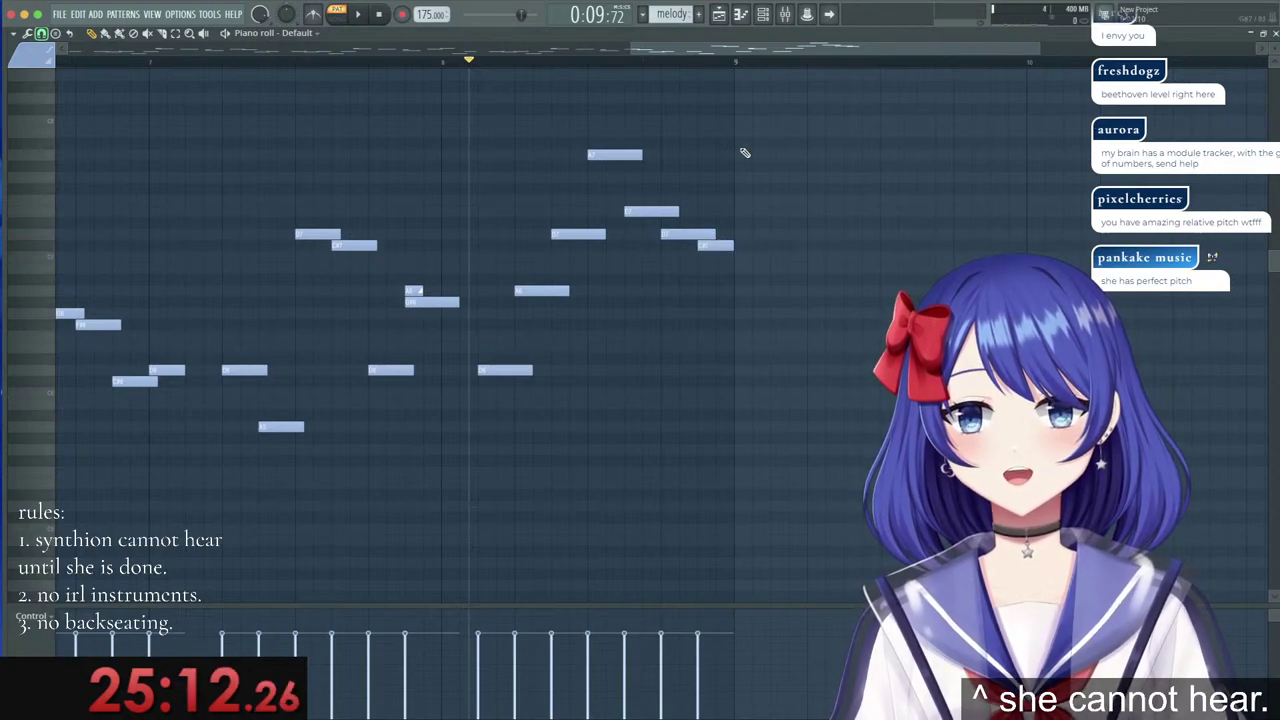
Place the melody pattern on Track 7 of the playlist at bar 17 and play the song from just before it.
{"action": "scroll", "coordinate": [677, 63], "scroll_direction": "down", "scroll_amount": 2}
{"action": "left_click", "coordinate": [719, 14]}
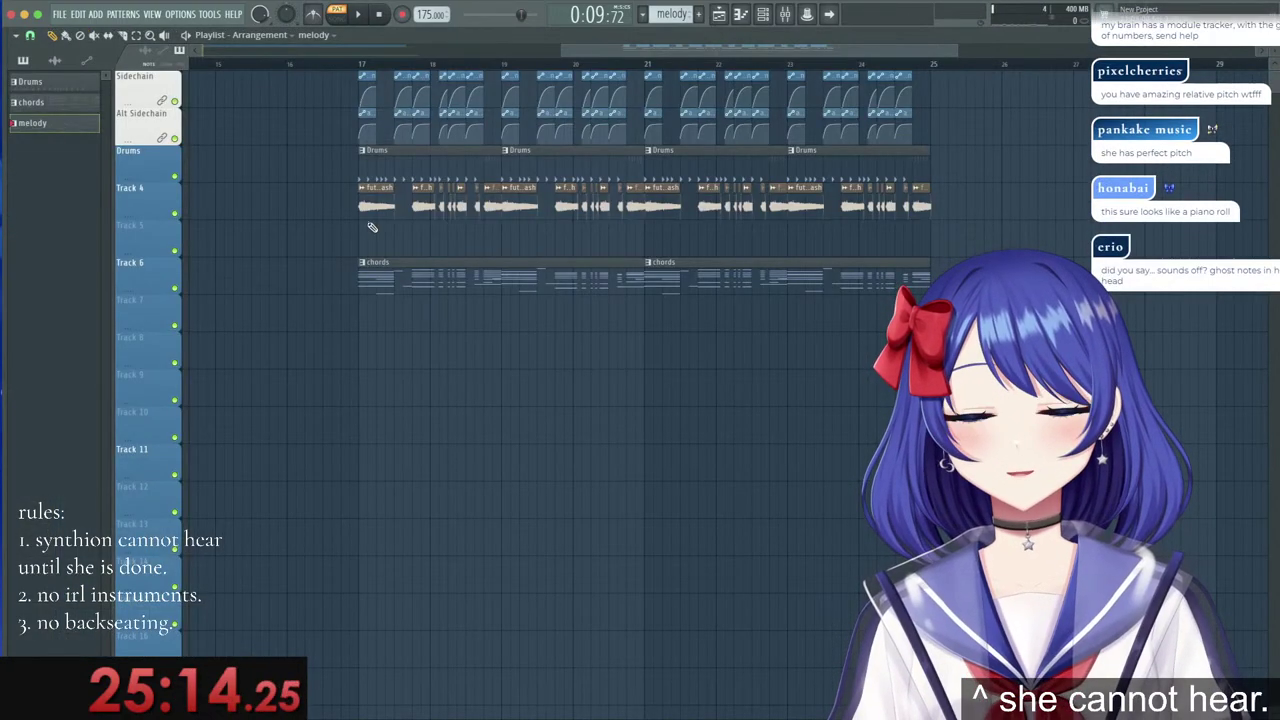
{"action": "left_click", "coordinate": [360, 305]}
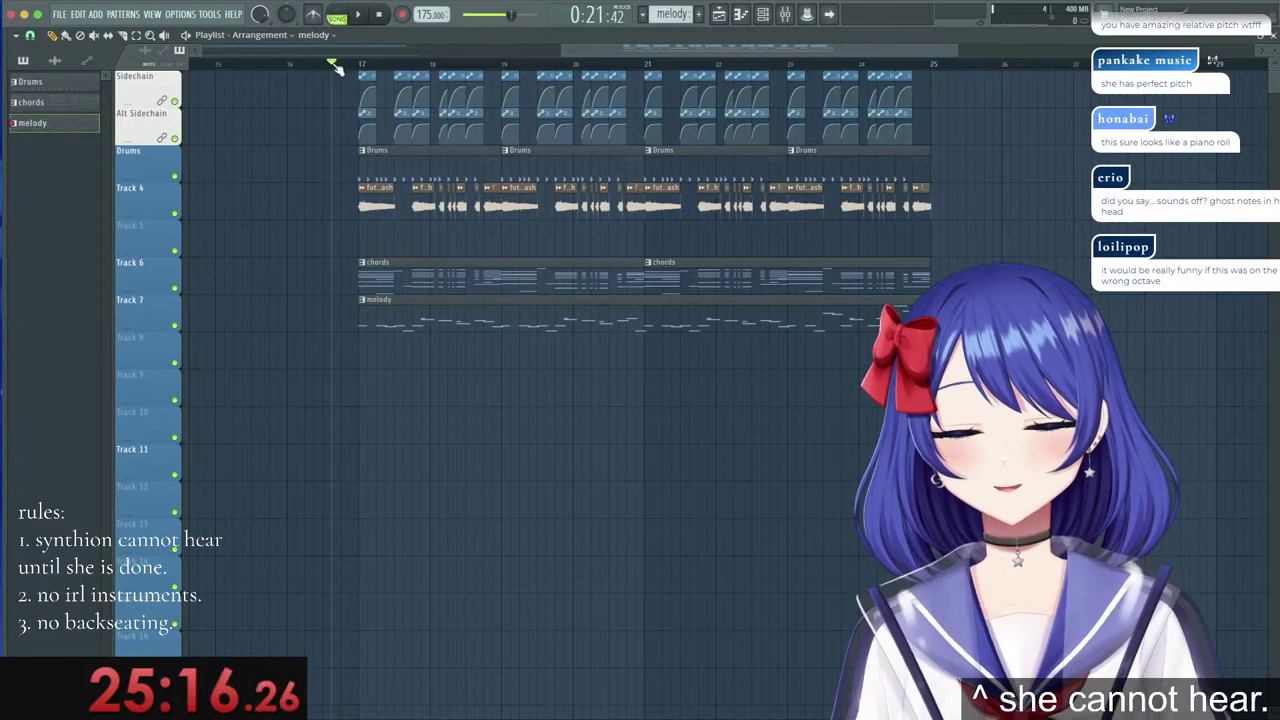
{"action": "key", "text": "space"}
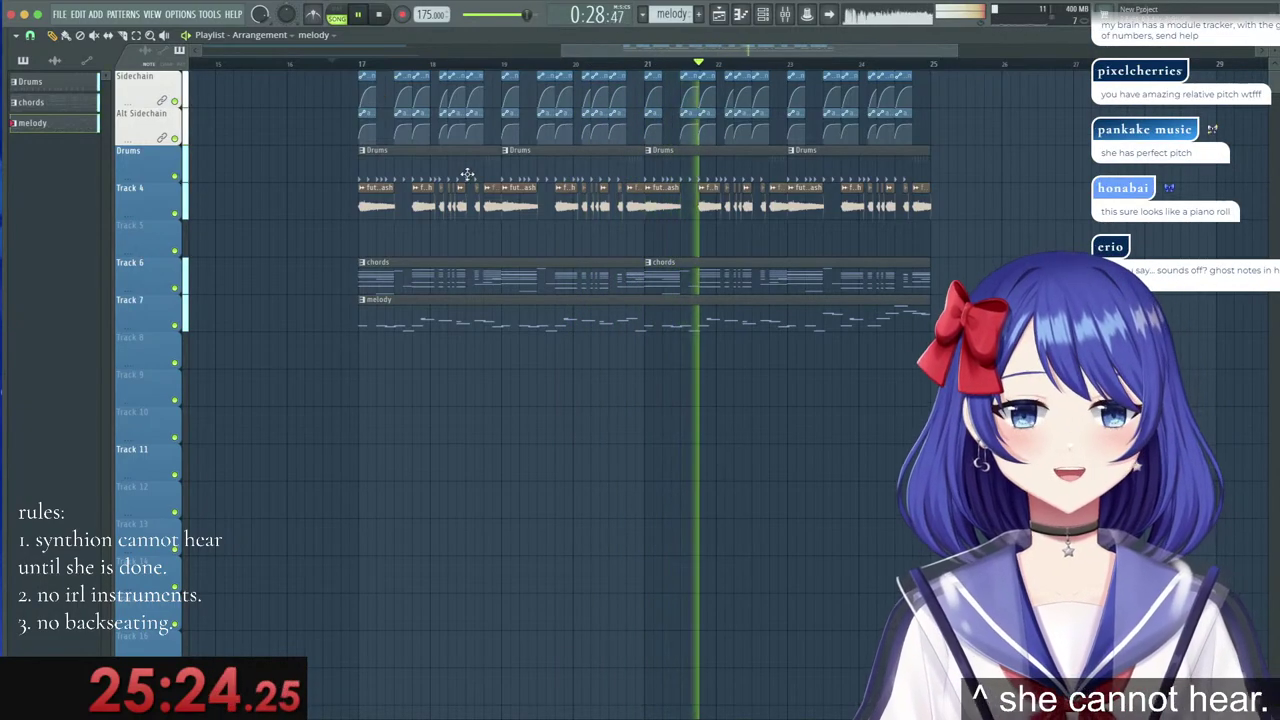
{"action": "key", "text": "space"}
Reopen the melody clip's notes, audition the D6 key and transpose the whole melody up one octave.
{"action": "double_click", "coordinate": [455, 305]}
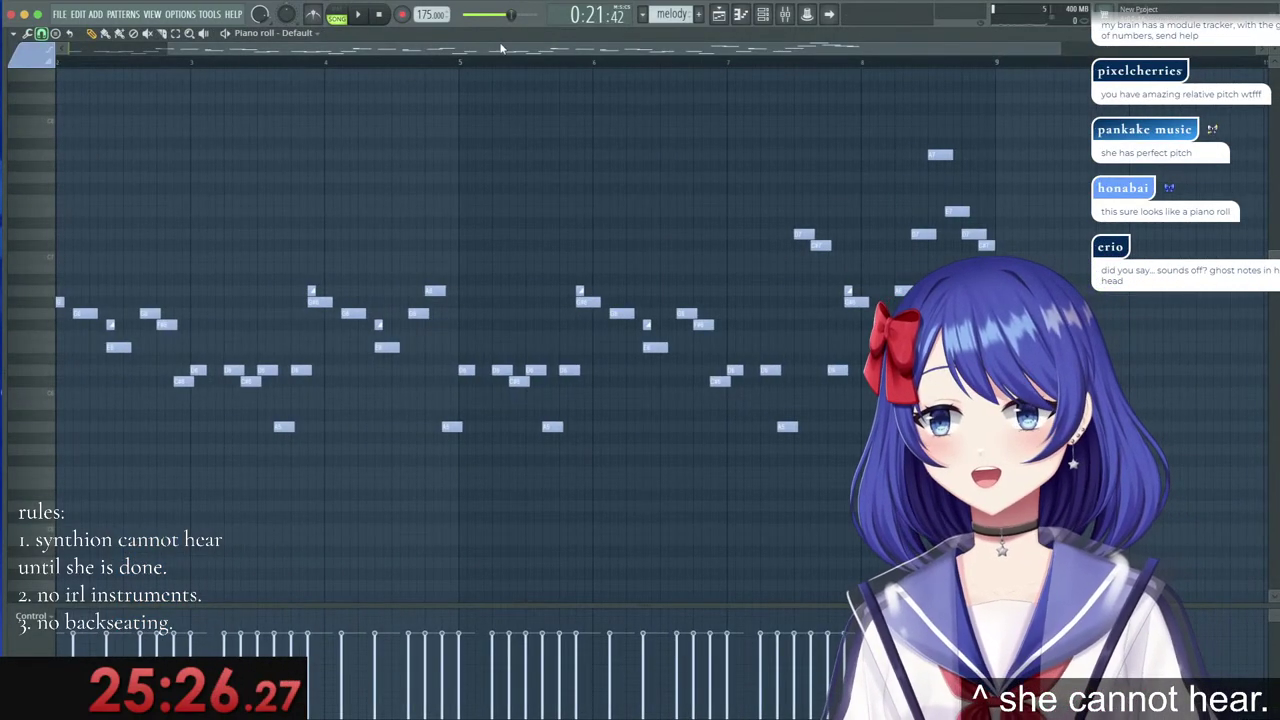
{"action": "left_click_drag", "start_coordinate": [501, 48], "coordinate": [395, 48]}
{"action": "key", "text": "Tab"}
{"action": "key", "text": "Tab"}
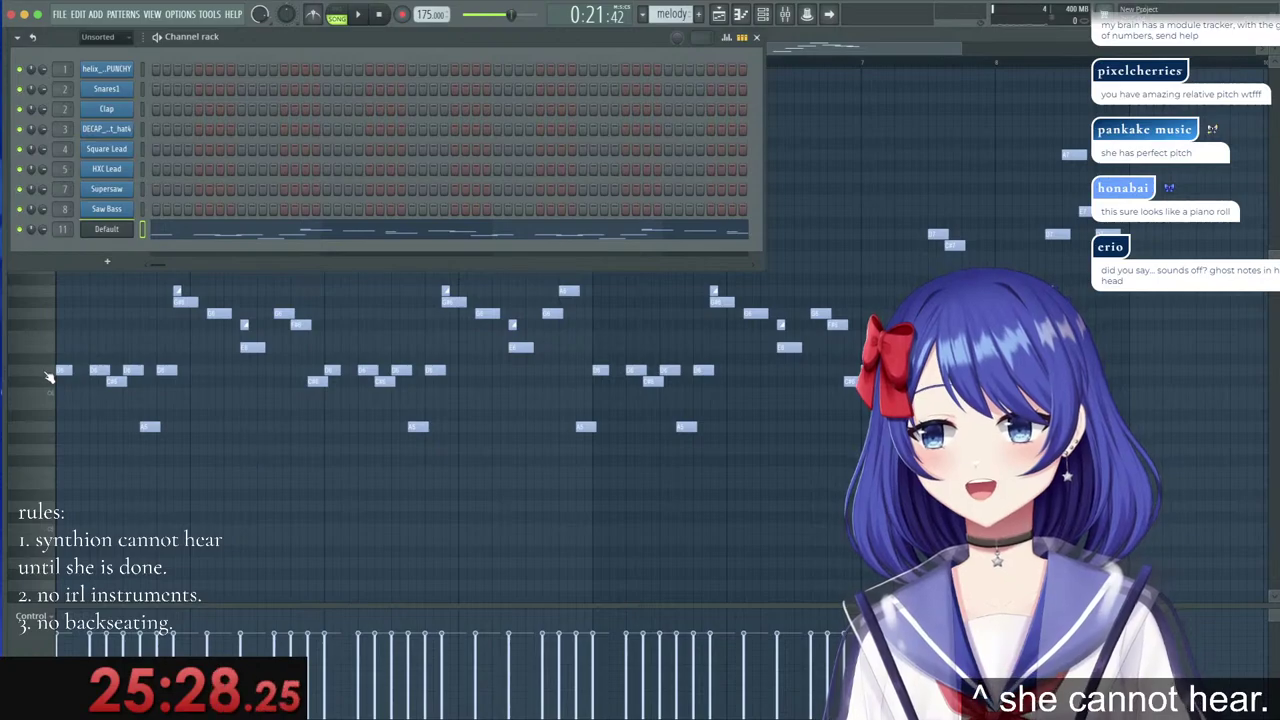
{"action": "left_click", "coordinate": [48, 376]}
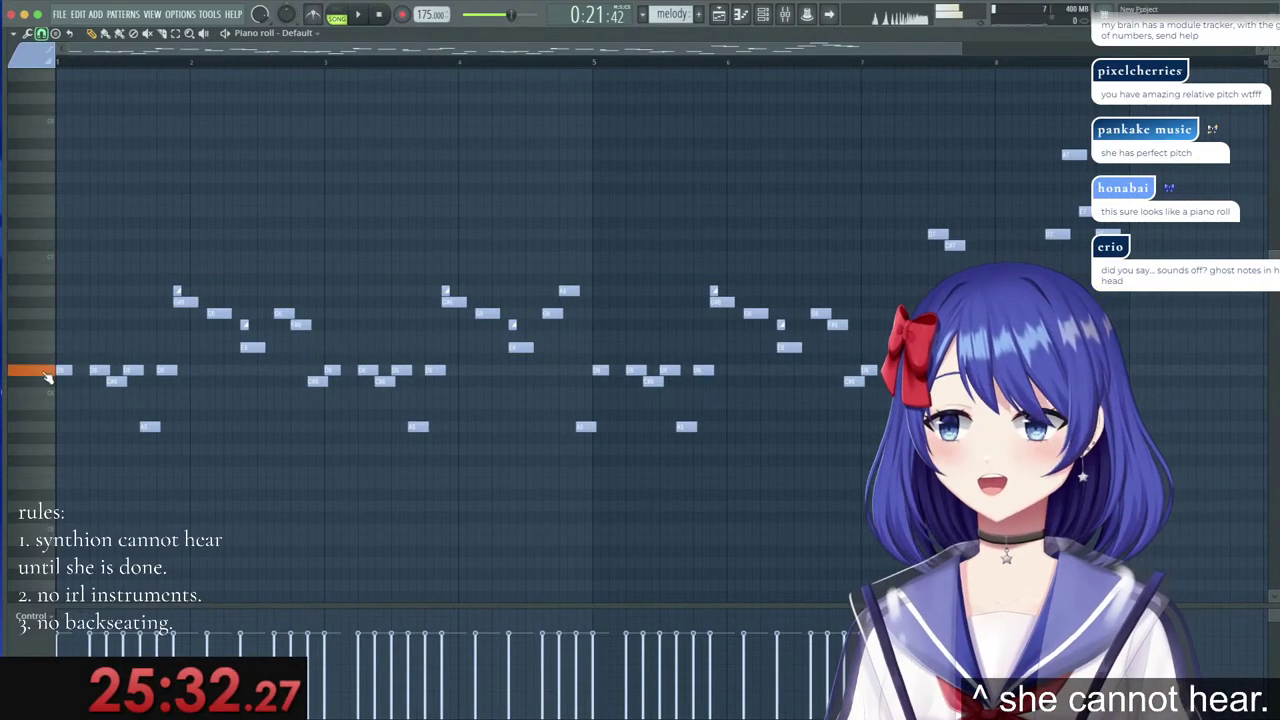
{"action": "key", "text": "ctrl+a"}
{"action": "scroll", "coordinate": [47, 373], "scroll_direction": "down", "scroll_amount": 3}
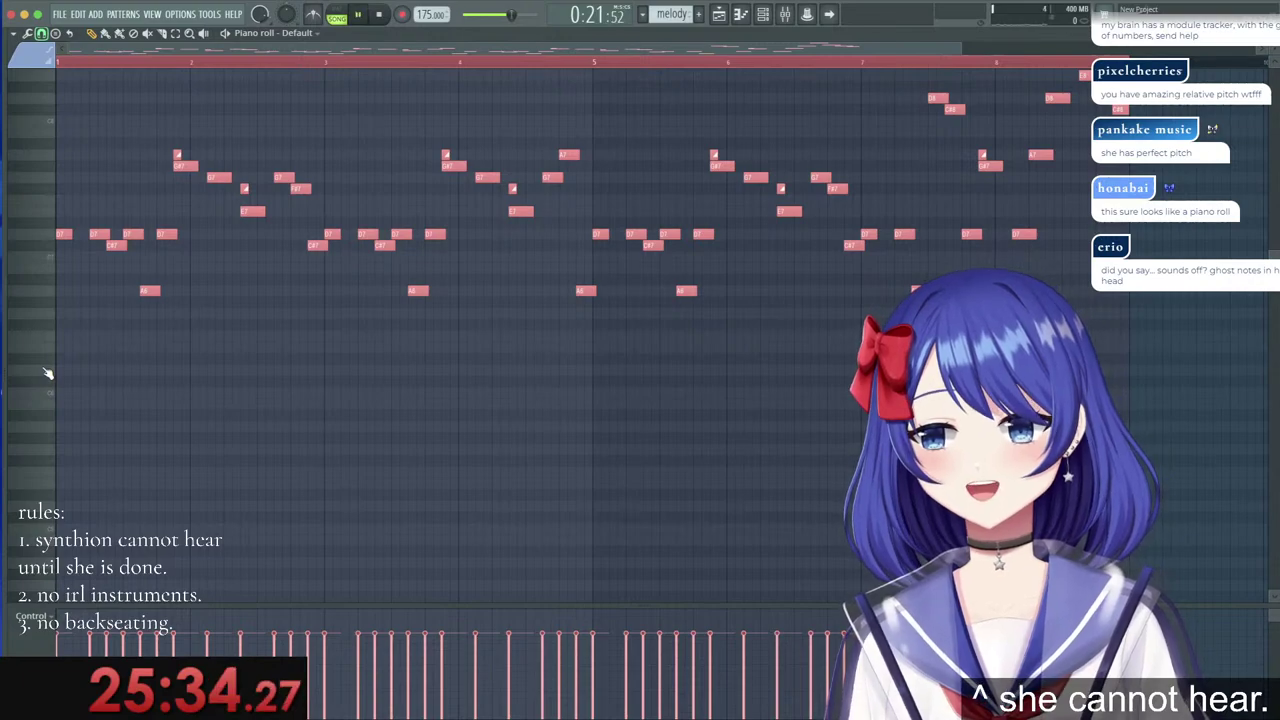
Stop the song and play the transposed melody pattern on its own in pattern mode.
{"action": "key", "text": "space"}
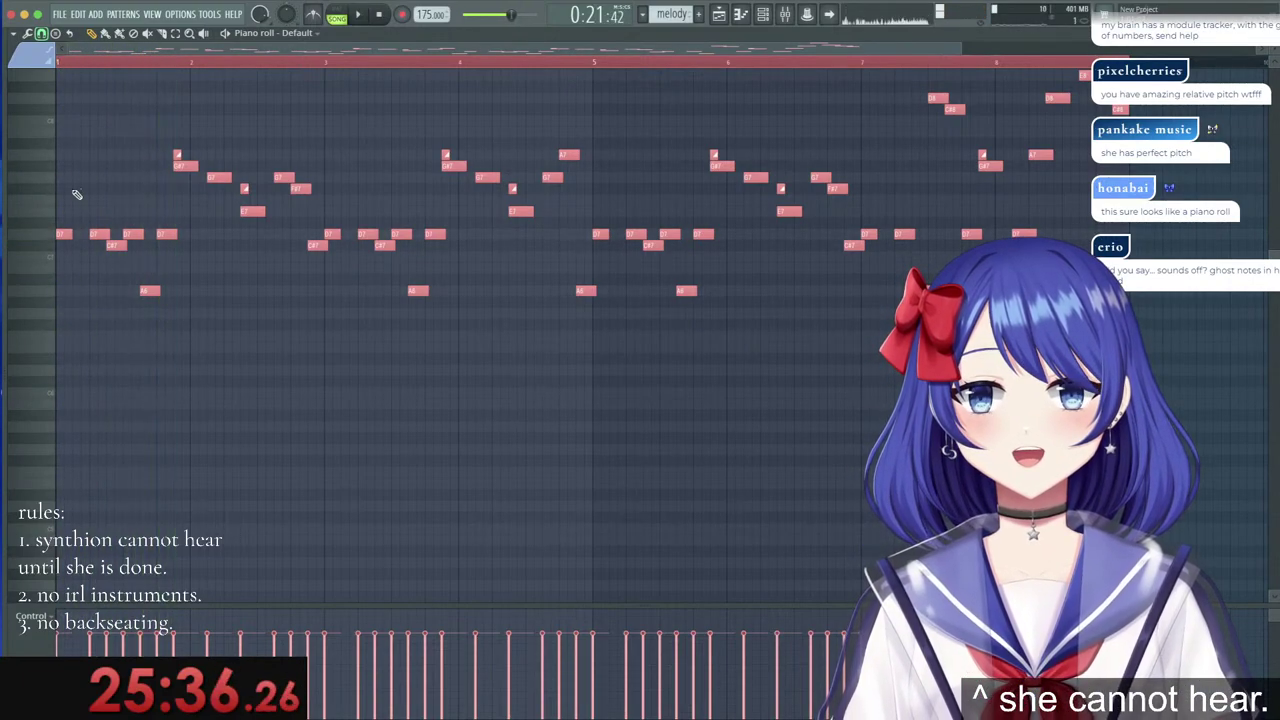
{"action": "left_click", "coordinate": [356, 17]}
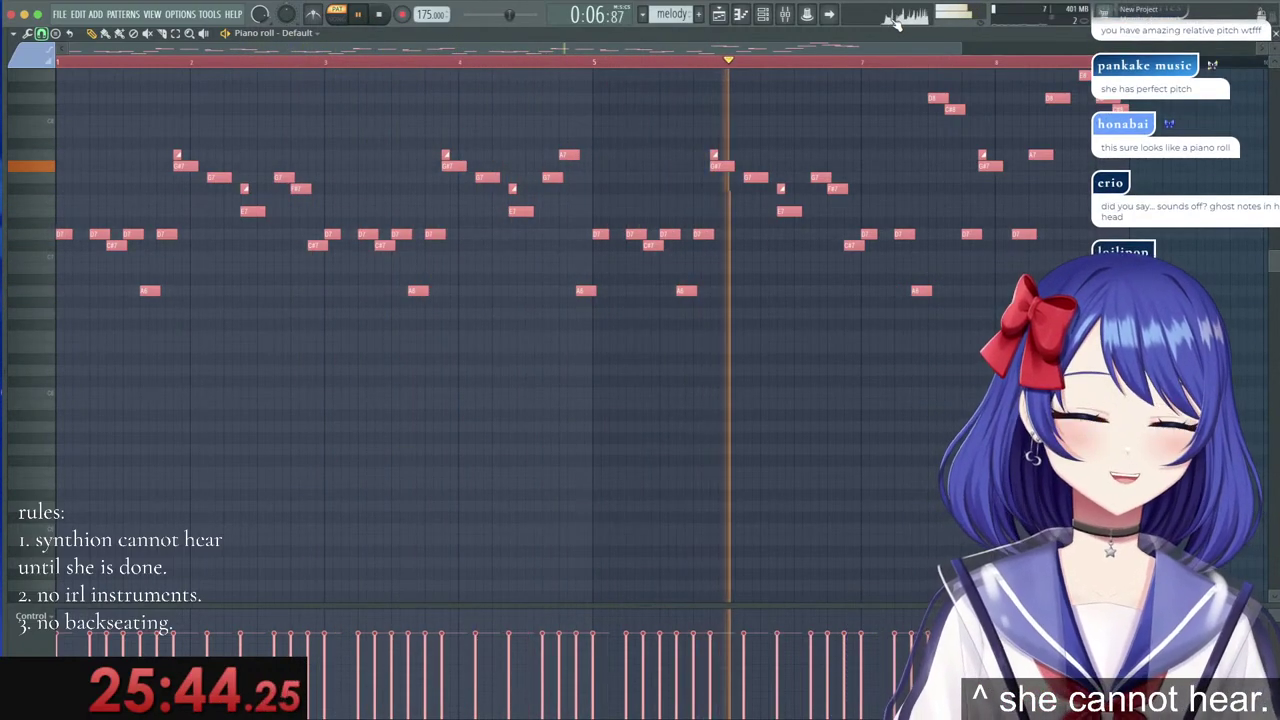
{"action": "key", "text": "space"}
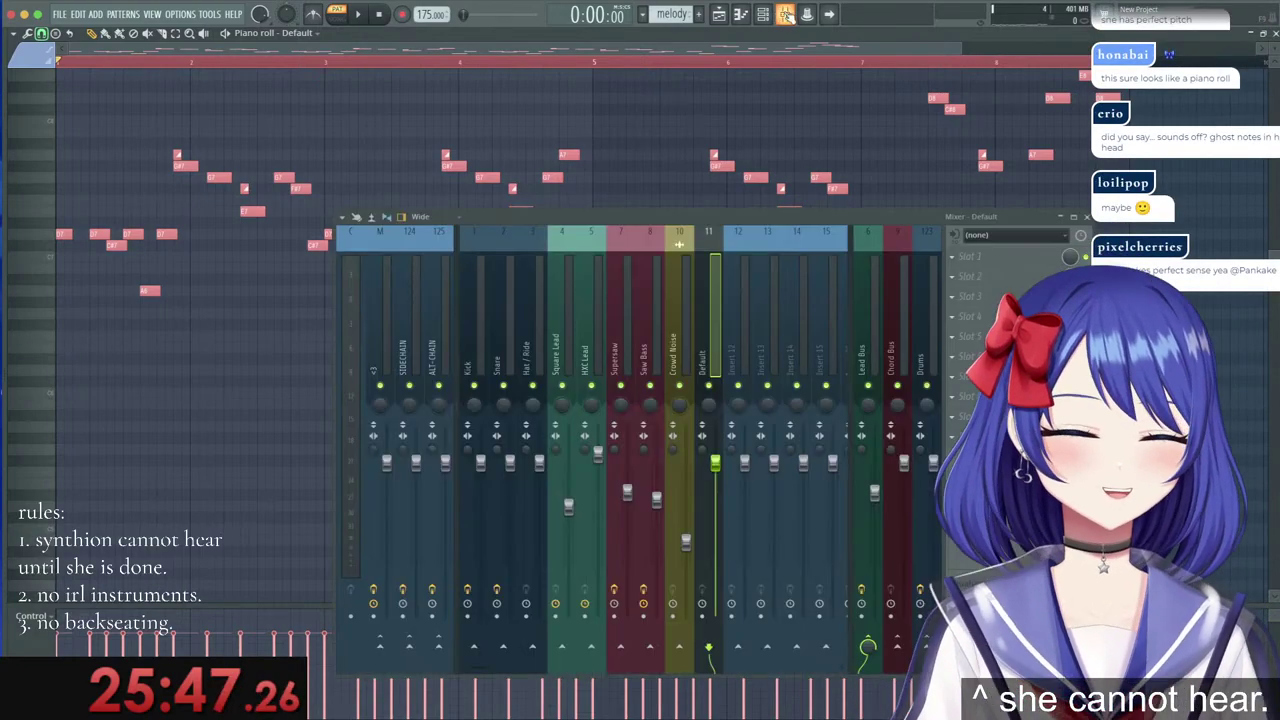
On the mixer's Lead Bus, move Fruity Delay 3 ahead of Fruity Reeverb 2 and open the delay's settings during playback.
{"action": "left_click", "coordinate": [786, 14]}
{"action": "key", "text": "space"}
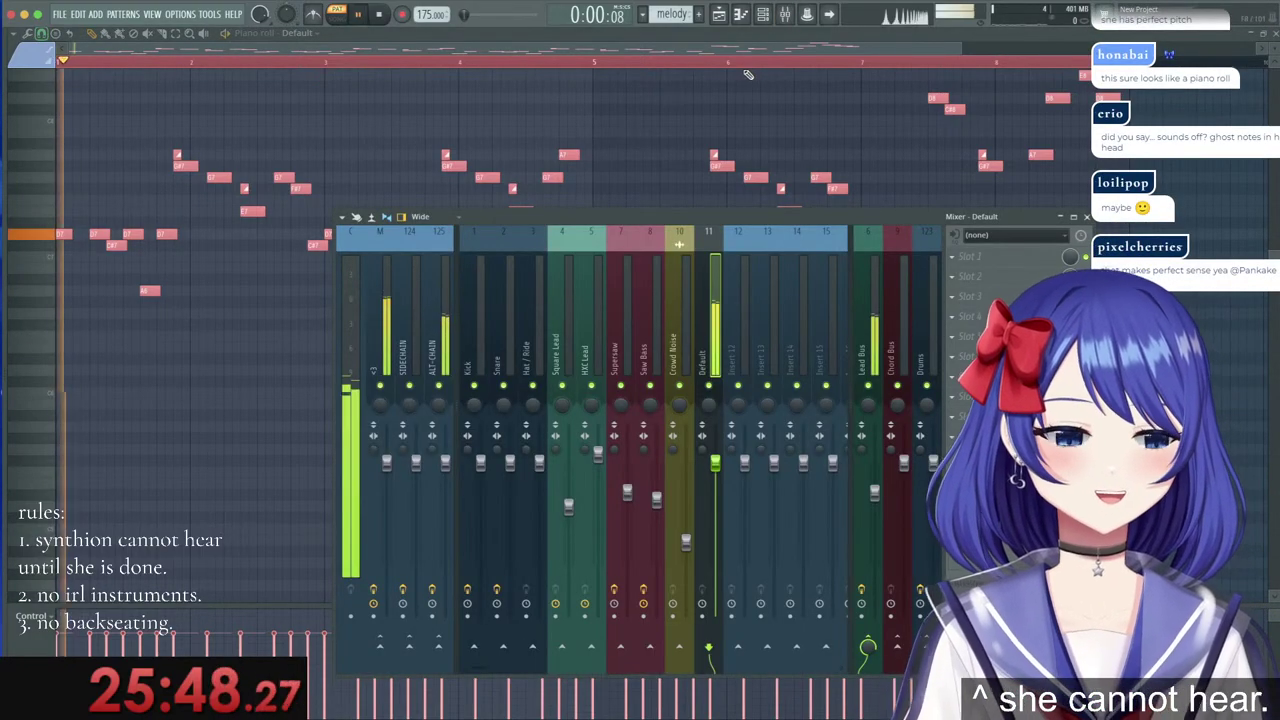
{"action": "left_click_drag", "start_coordinate": [720, 216], "coordinate": [637, 185]}
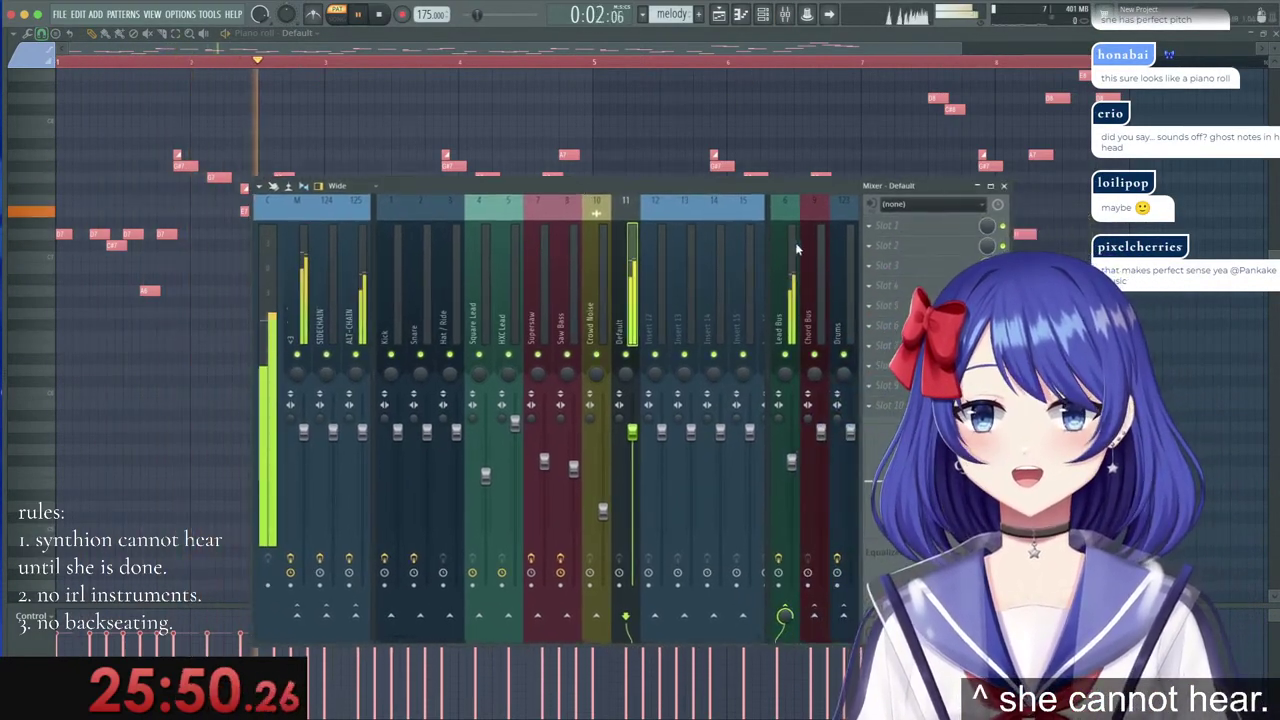
{"action": "left_click", "coordinate": [790, 252]}
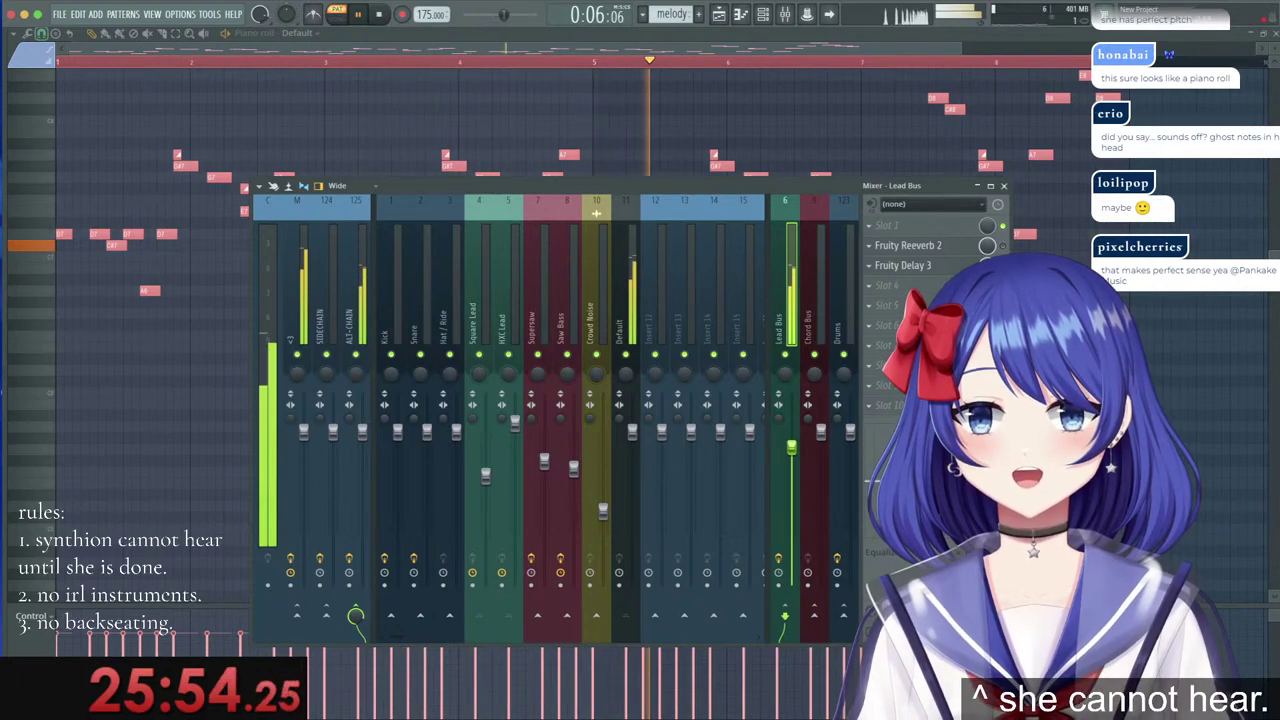
{"action": "left_click", "coordinate": [903, 245]}
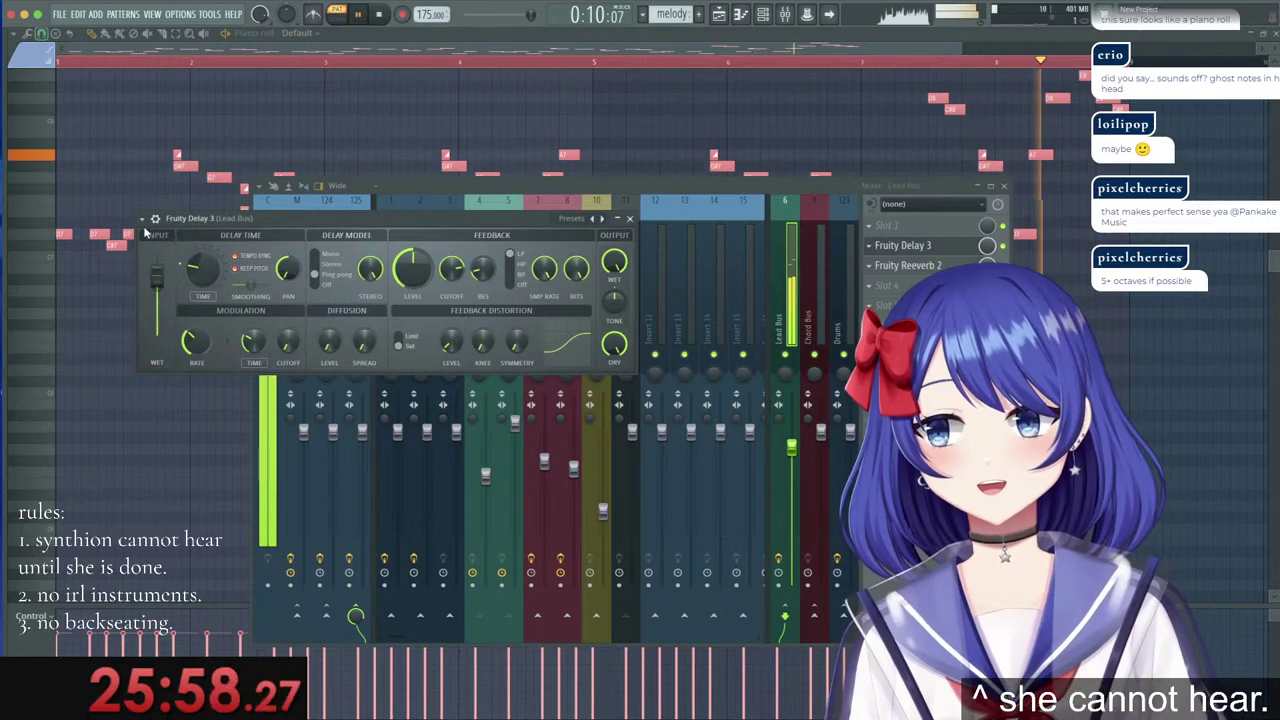
Load the Ping pong preset in the Lead Bus's Fruity Delay 3 and close the delay's settings.
{"action": "left_click", "coordinate": [142, 218]}
{"action": "mouse_move", "coordinate": [160, 271]}
{"action": "left_click", "coordinate": [320, 337]}
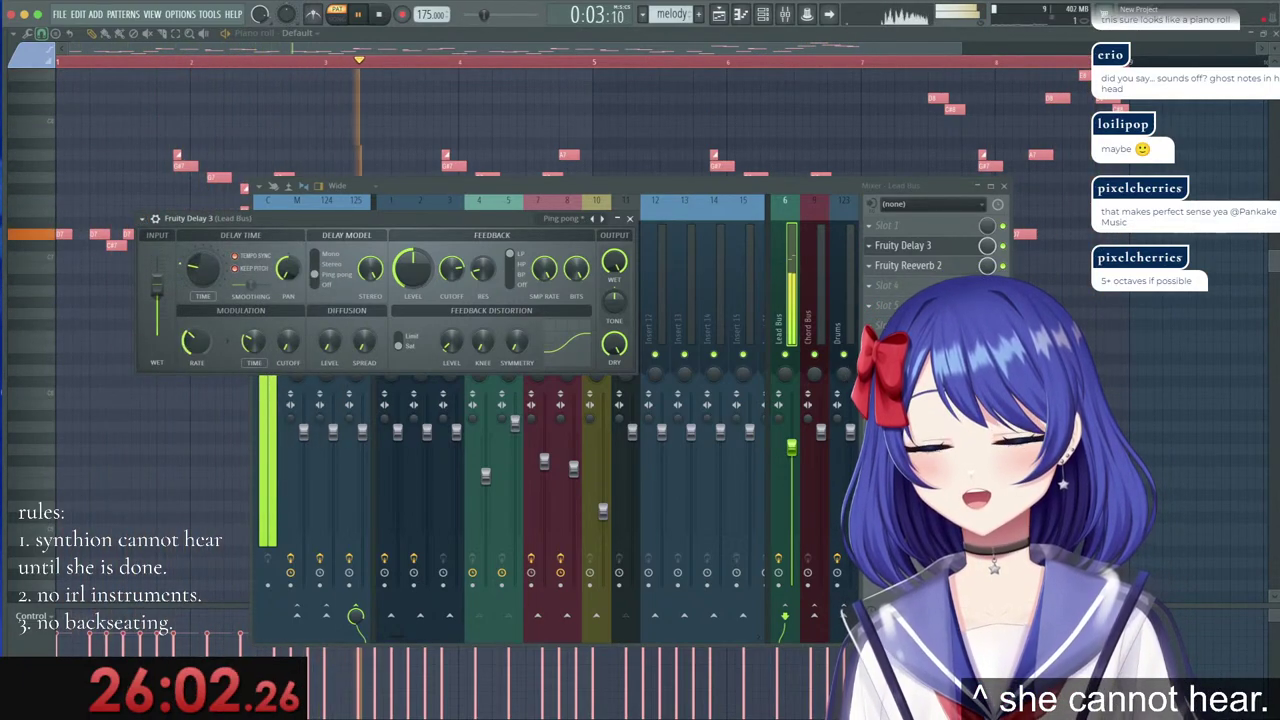
{"action": "left_click", "coordinate": [630, 218]}
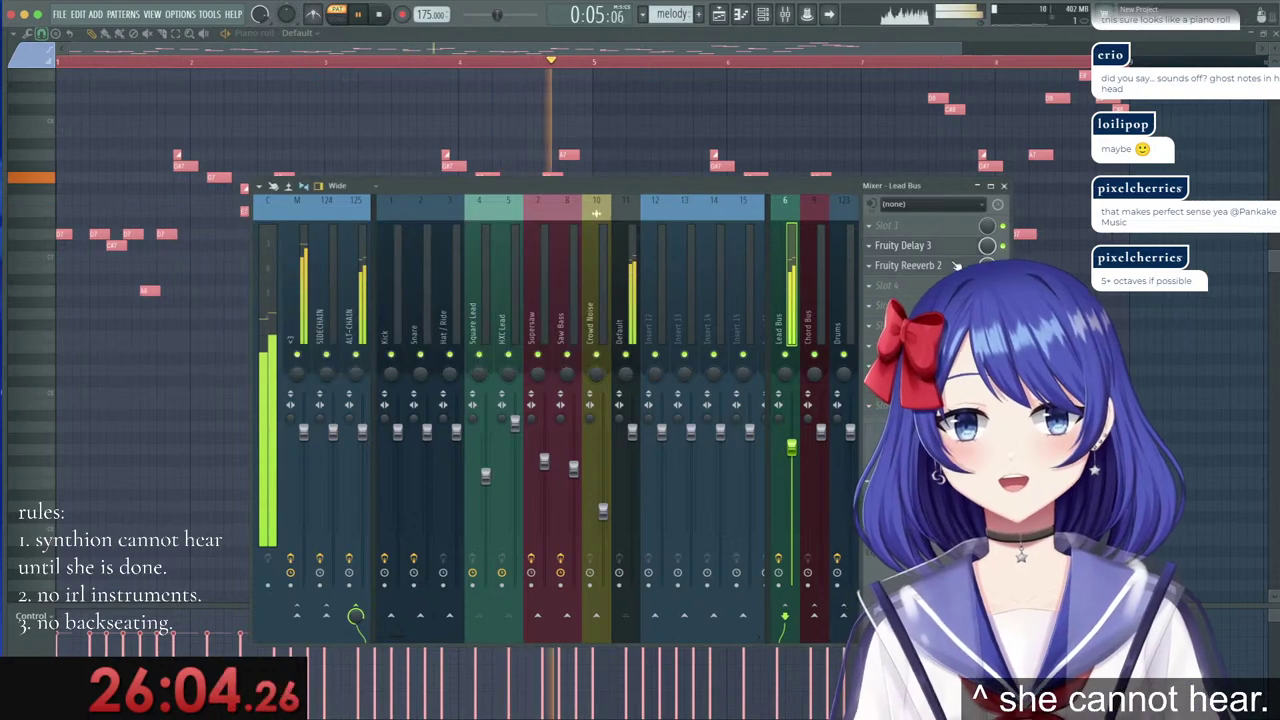
Look at the Lead Bus's Fruity Reeverb 2 settings and return to an unobstructed playlist.
{"action": "left_click", "coordinate": [946, 265]}
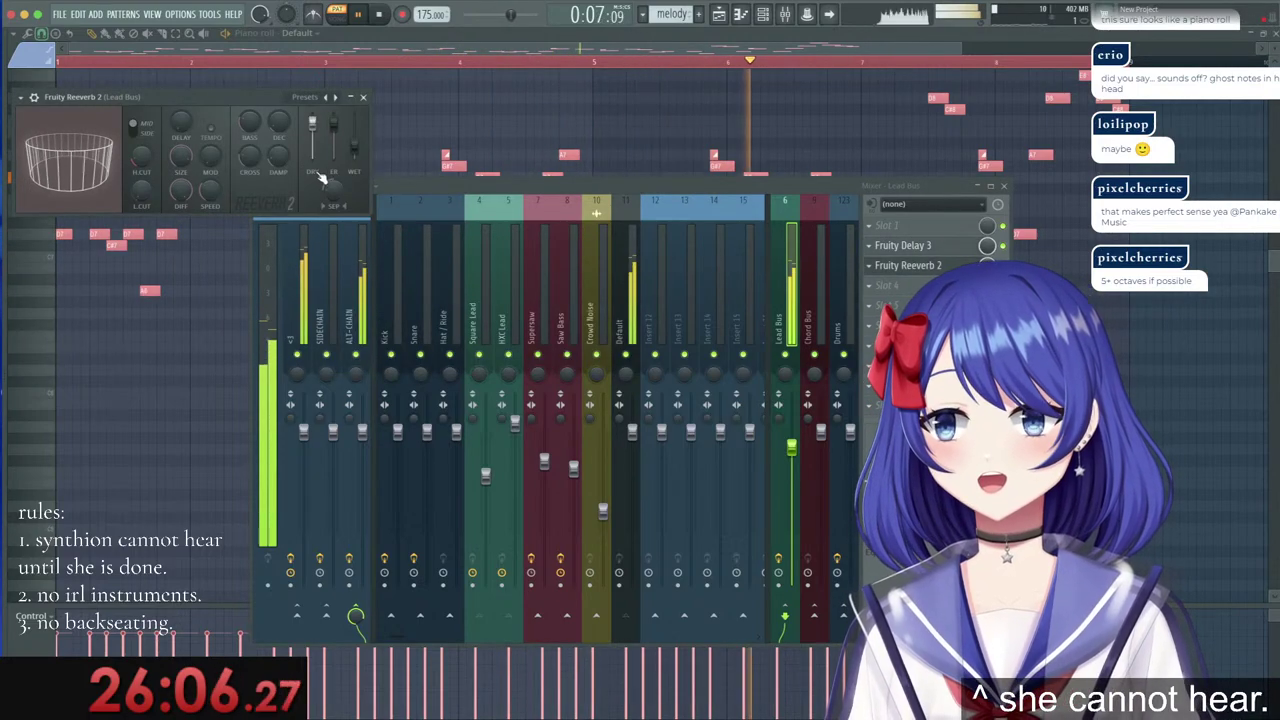
{"action": "left_click", "coordinate": [363, 97]}
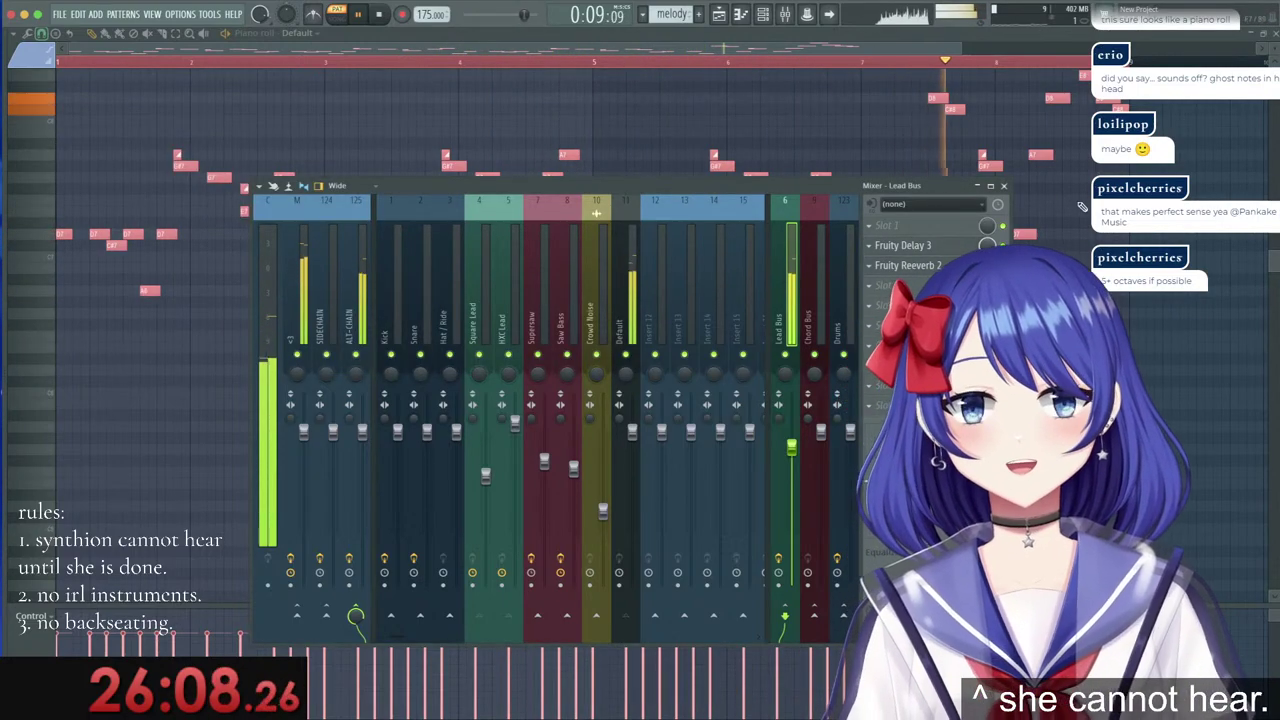
{"action": "left_click", "coordinate": [1004, 187]}
{"action": "left_click", "coordinate": [1274, 34]}
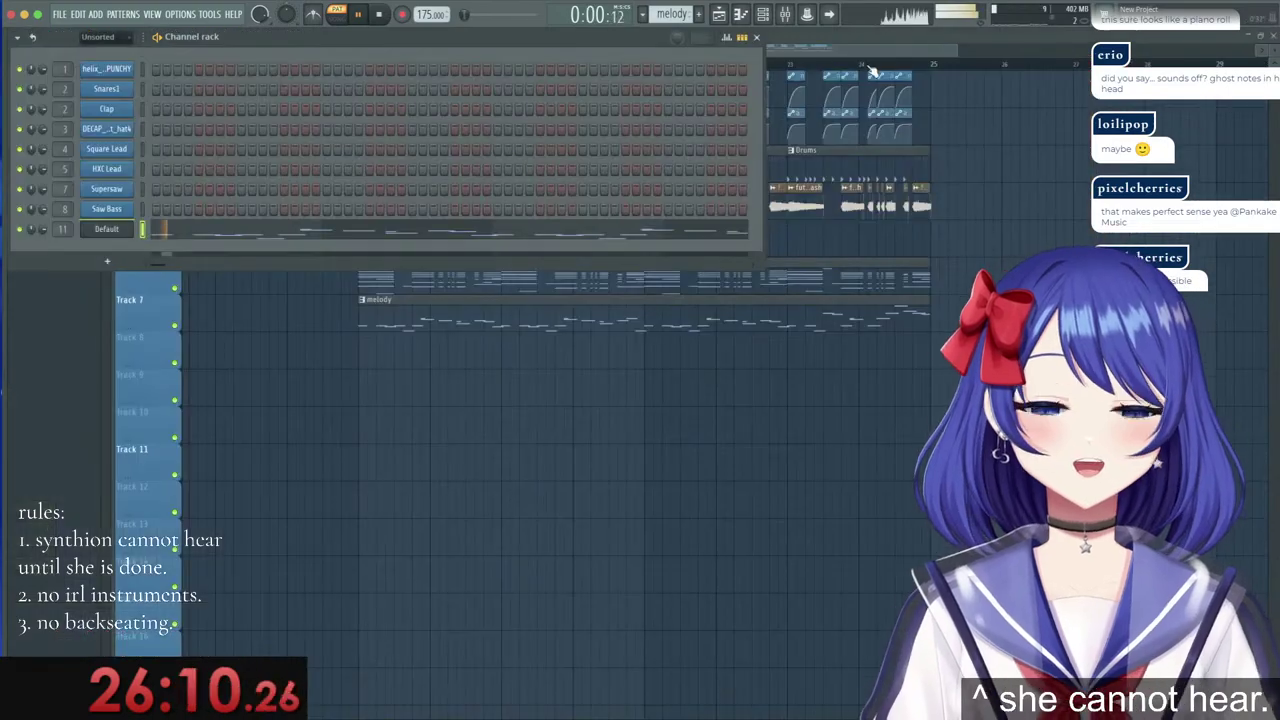
{"action": "left_click", "coordinate": [756, 38]}
Play the arrangement with the melody in song mode from just before bar 17, restarting it several times.
{"action": "left_click", "coordinate": [341, 64]}
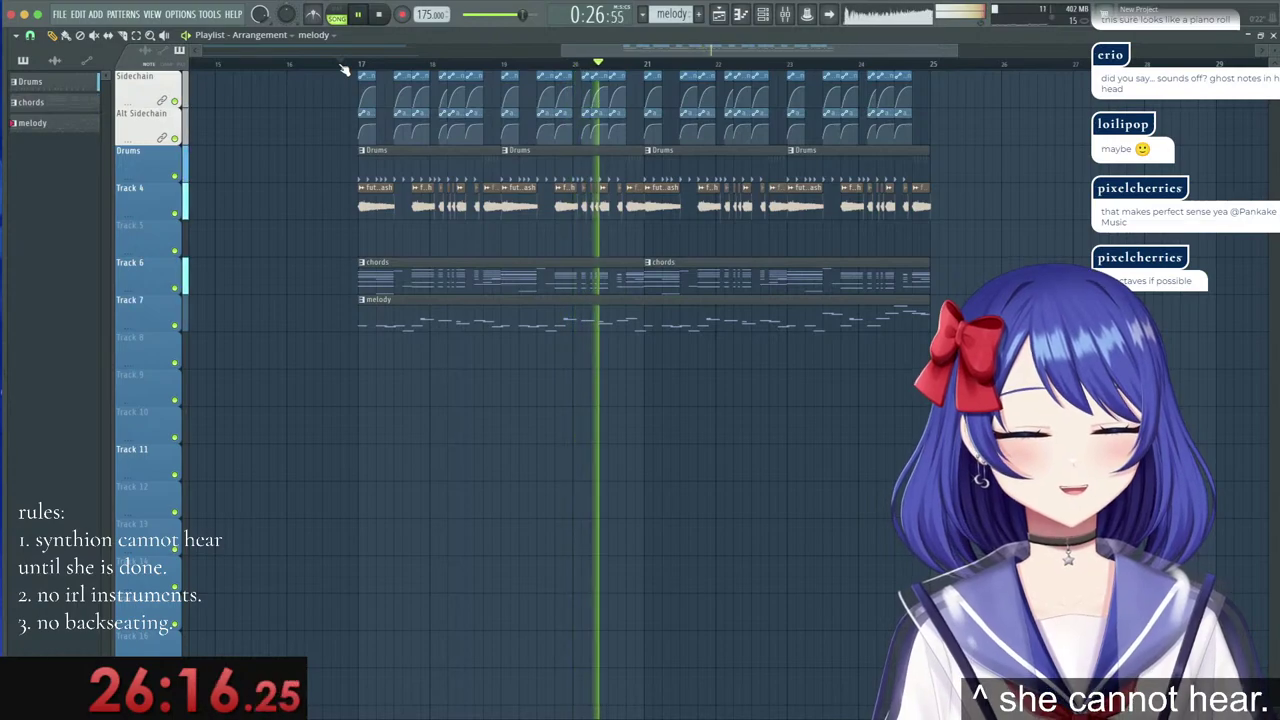
{"action": "key", "text": "space"}
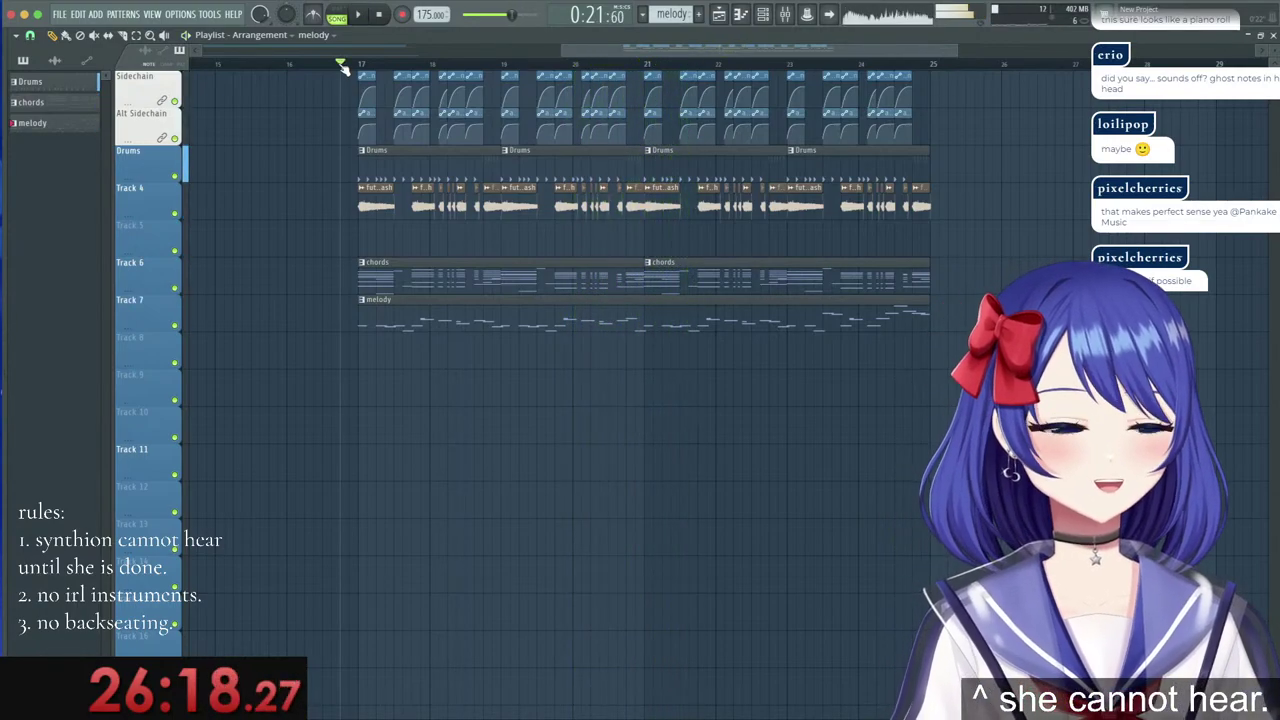
{"action": "key", "text": "space"}
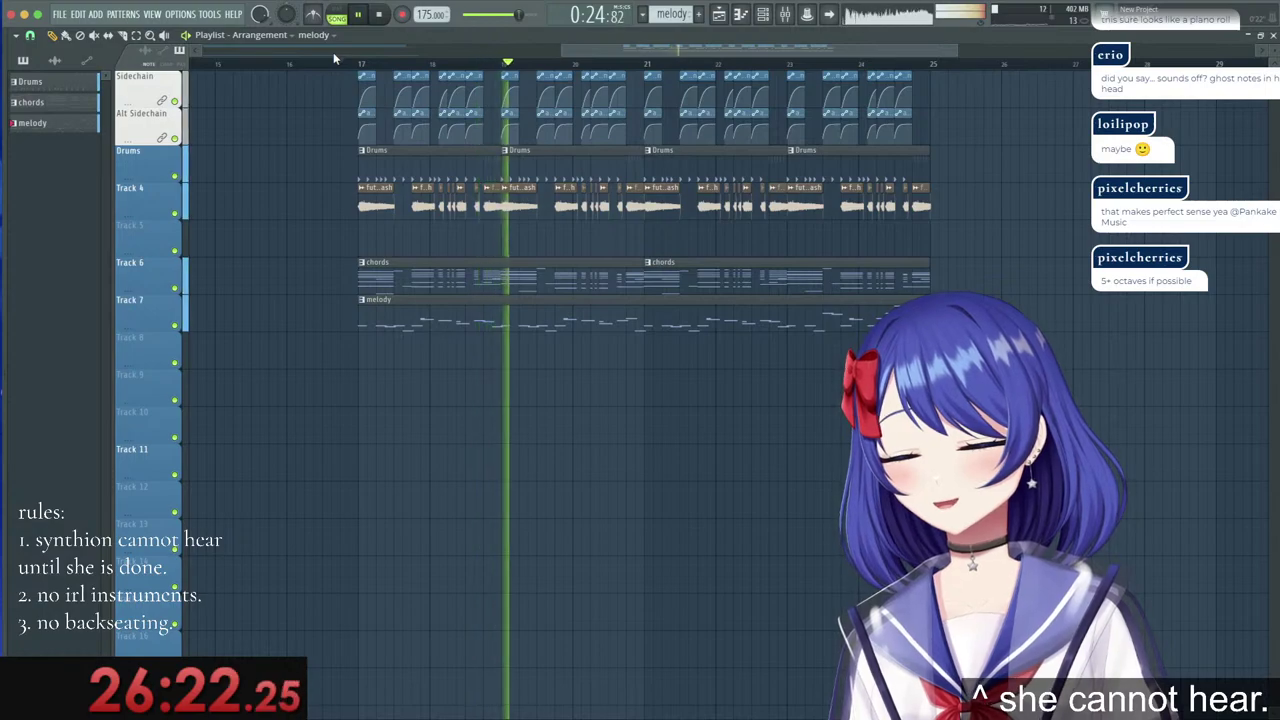
{"action": "key", "text": "space"}
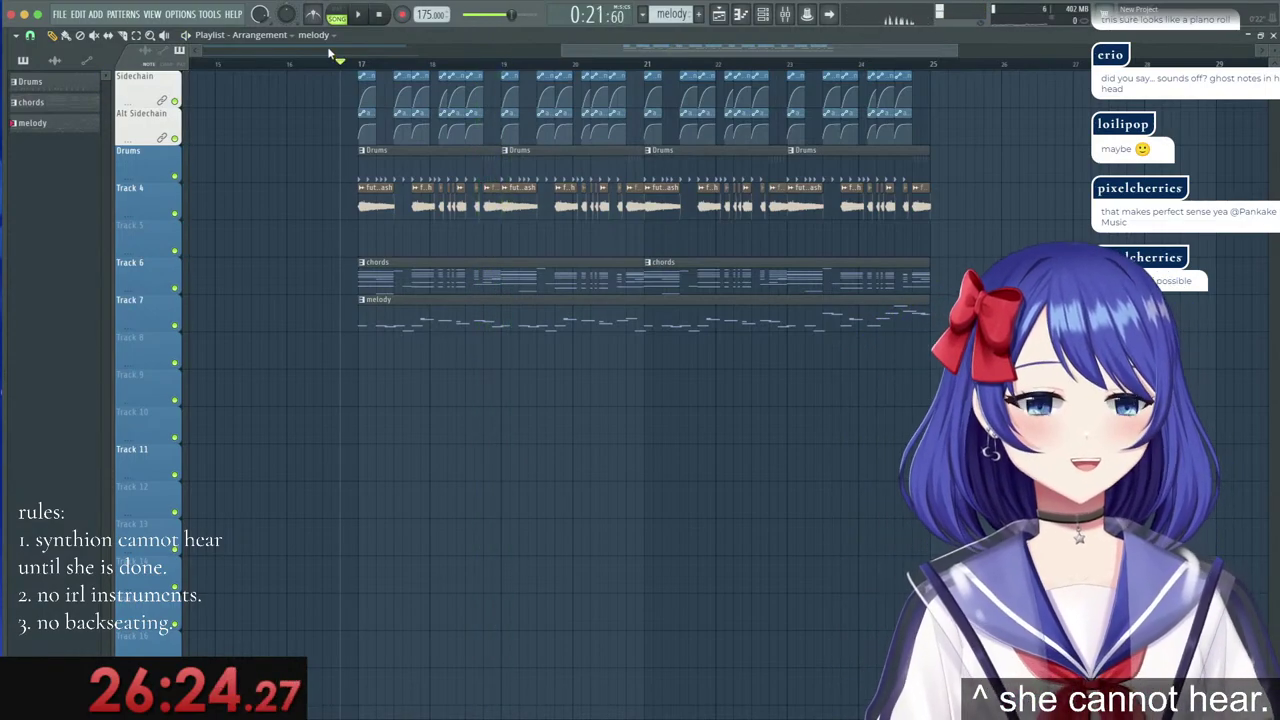
{"action": "key", "text": "space"}
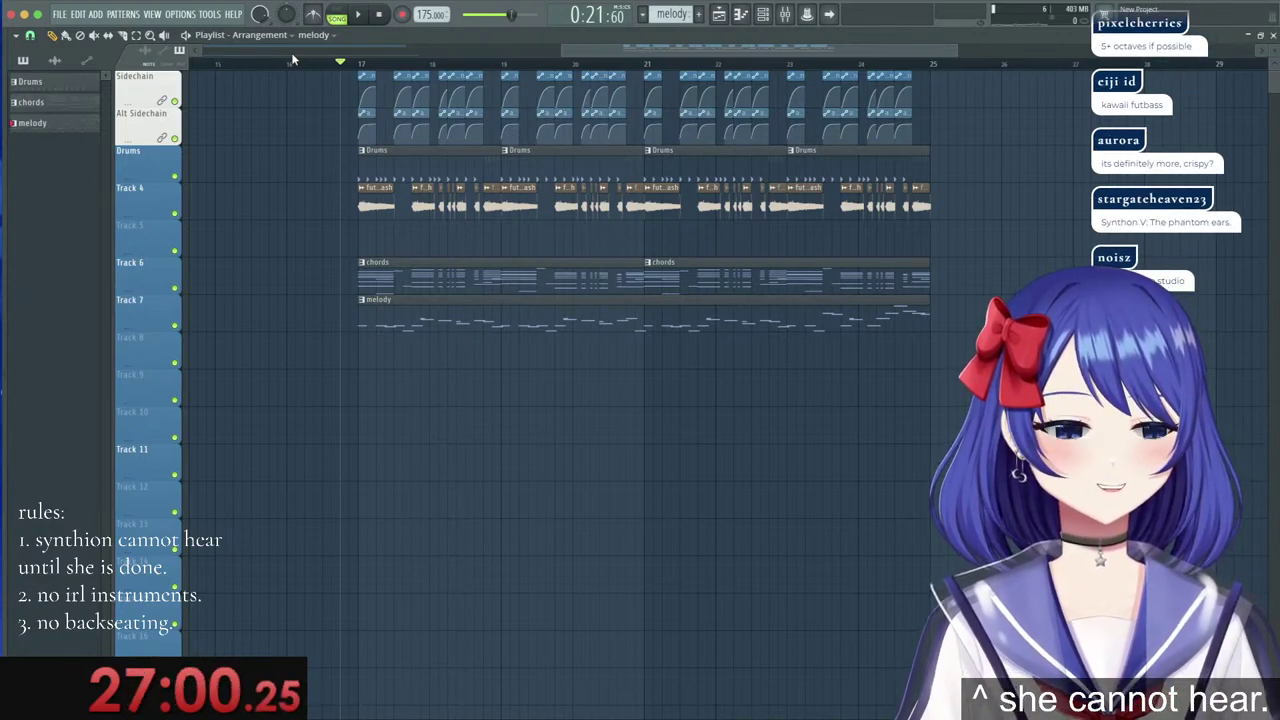
{"action": "key", "text": "space"}
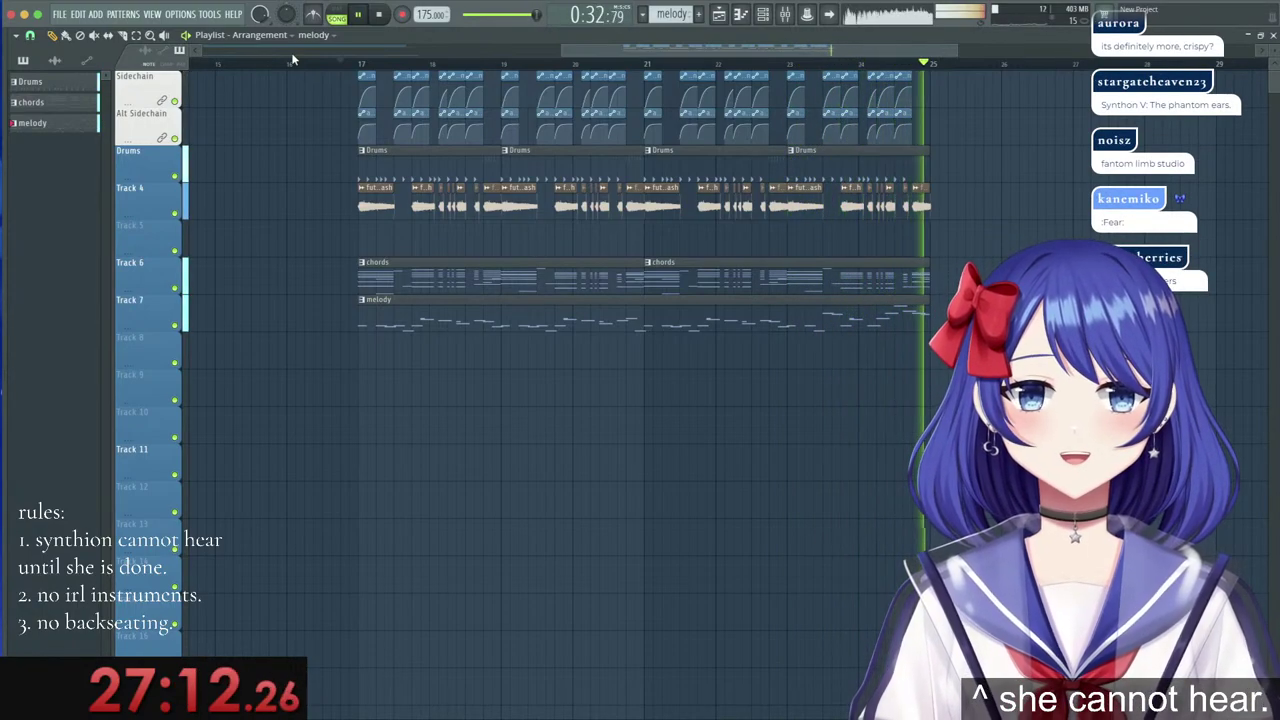
{"action": "key", "text": "space"}
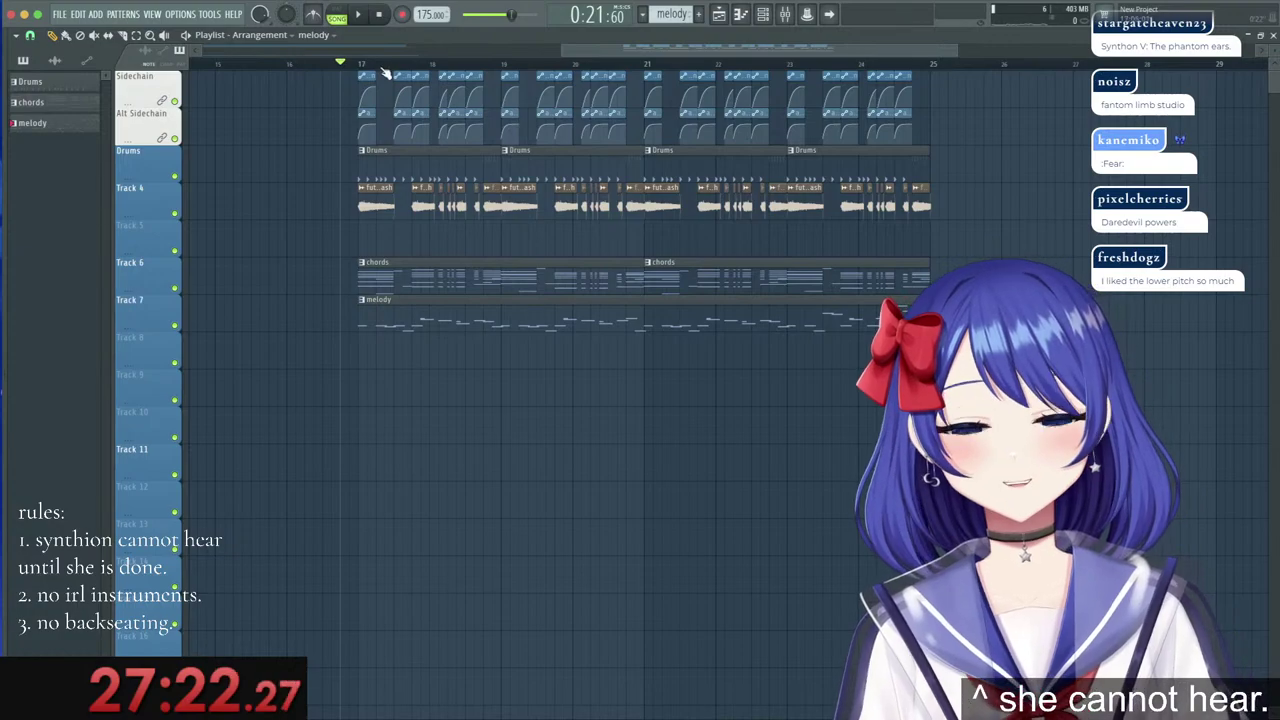
Find the 396448__hz37__car-lock sample in the browser and place it on Track 5 where the first future_crash clip ends.
{"action": "scroll", "coordinate": [379, 64], "scroll_direction": "up", "scroll_amount": 3}
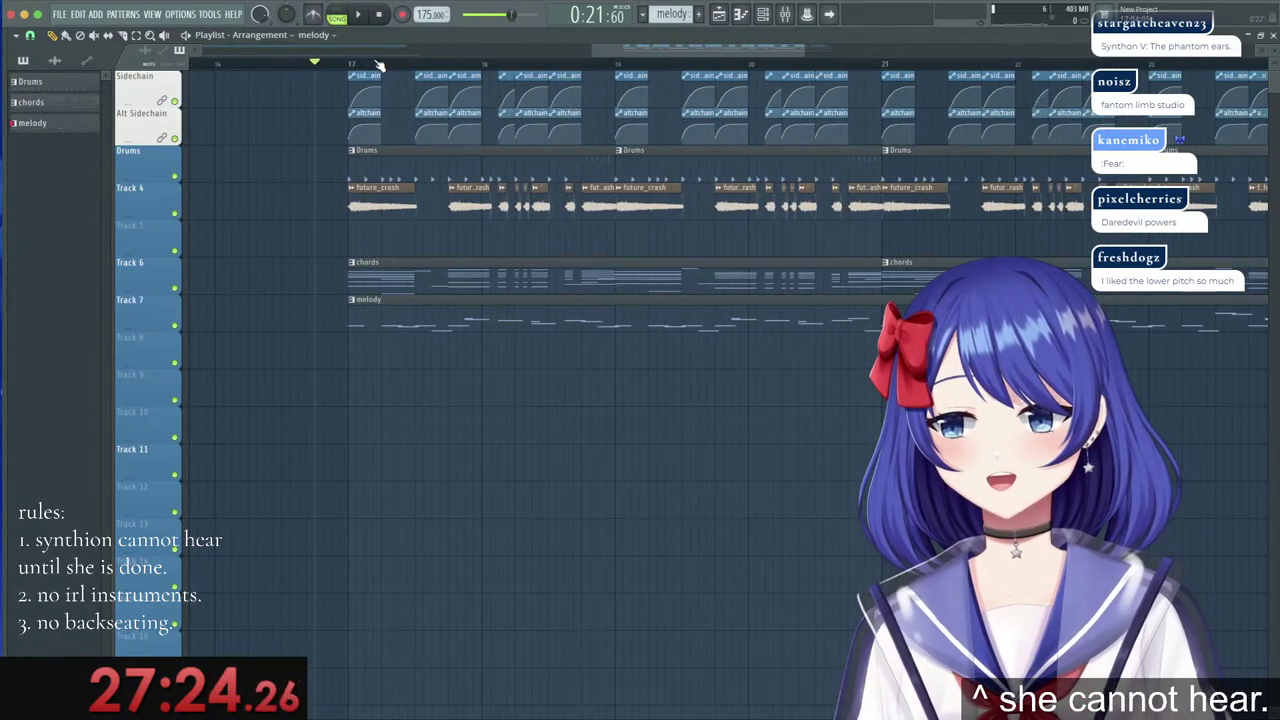
{"action": "mouse_move", "coordinate": [6, 145]}
{"action": "scroll", "coordinate": [113, 207], "scroll_direction": "up", "scroll_amount": 8}
{"action": "scroll", "coordinate": [110, 205], "scroll_direction": "down", "scroll_amount": 5}
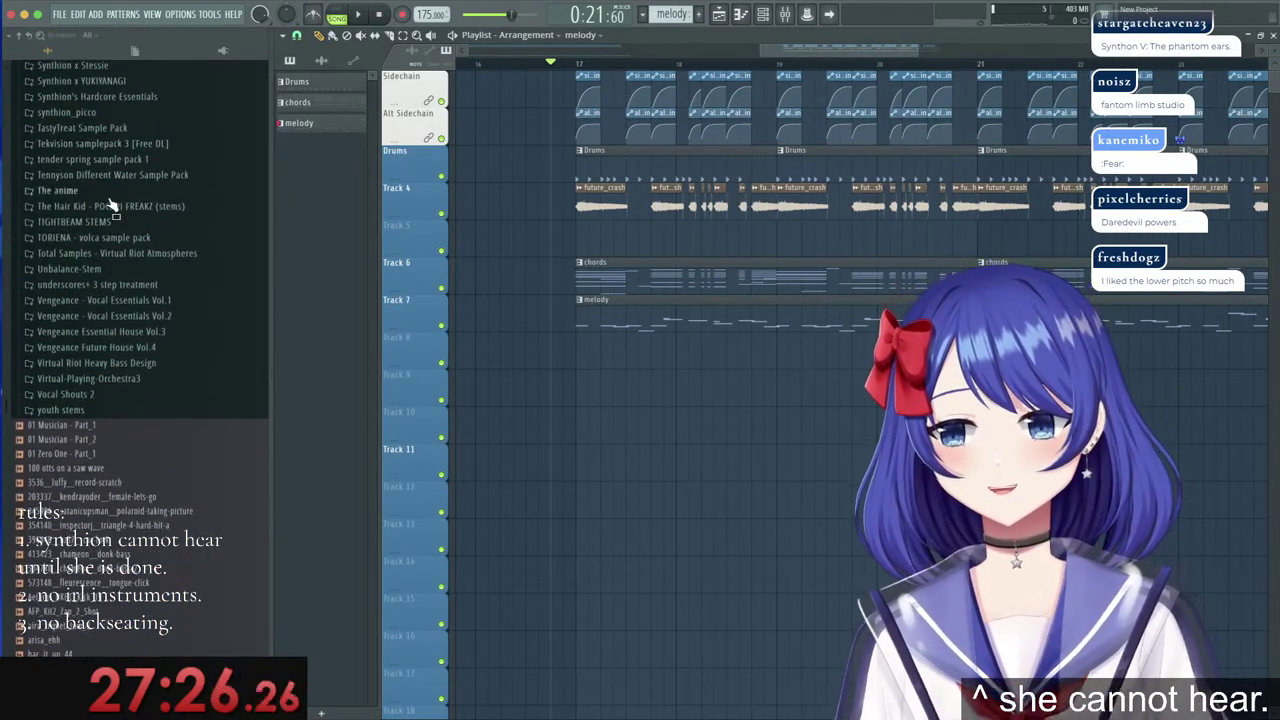
{"action": "scroll", "coordinate": [113, 205], "scroll_direction": "down", "scroll_amount": 2}
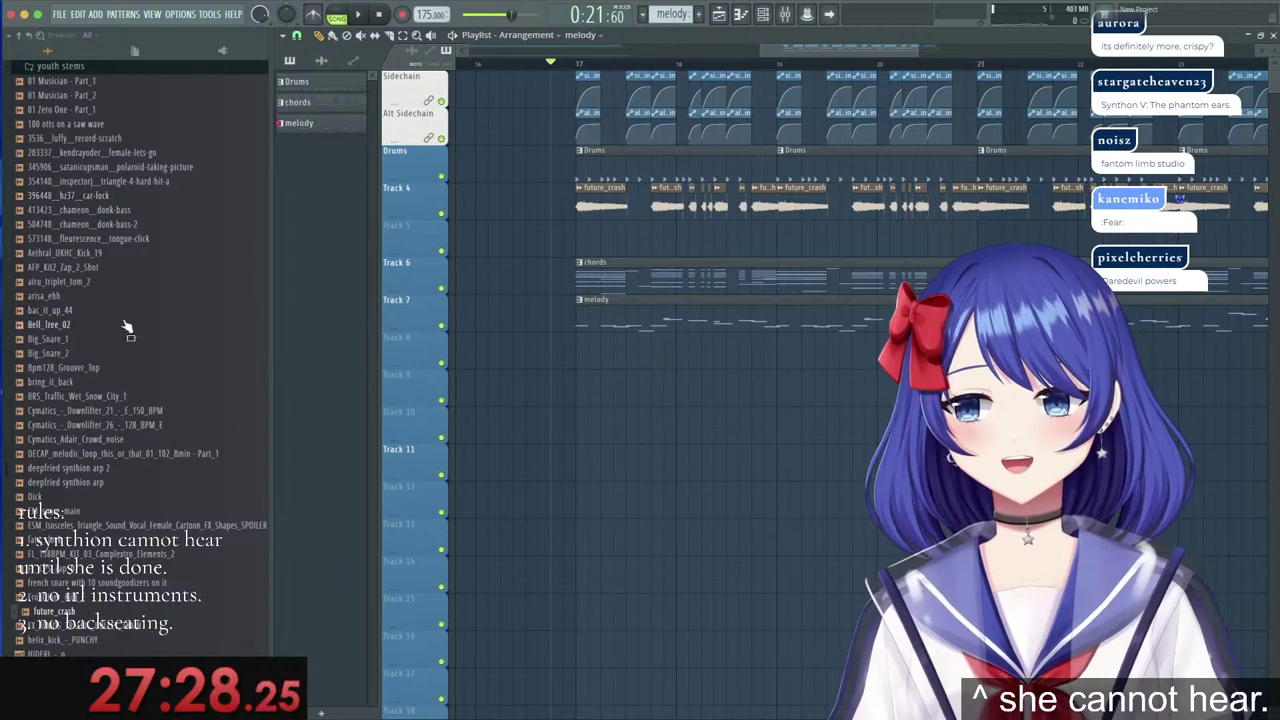
{"action": "scroll", "coordinate": [118, 321], "scroll_direction": "up", "scroll_amount": 2}
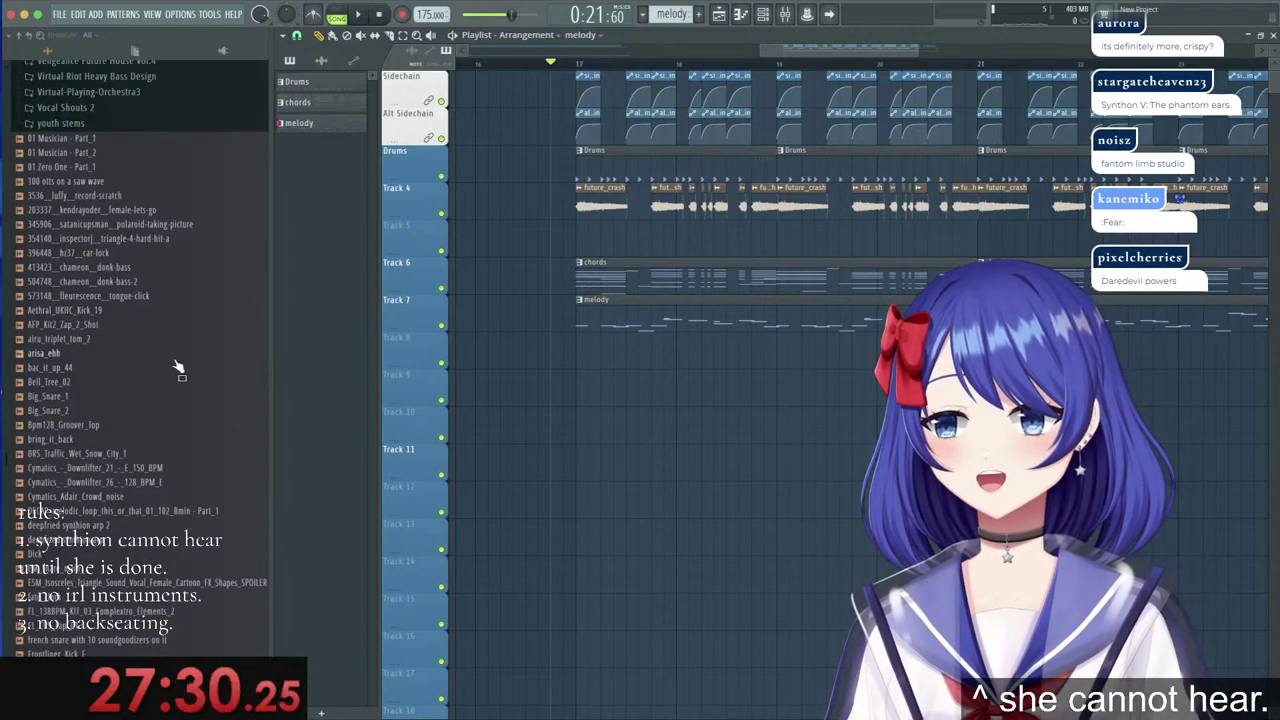
{"action": "scroll", "coordinate": [177, 368], "scroll_direction": "up", "scroll_amount": 2}
{"action": "scroll", "coordinate": [177, 368], "scroll_direction": "down", "scroll_amount": 4}
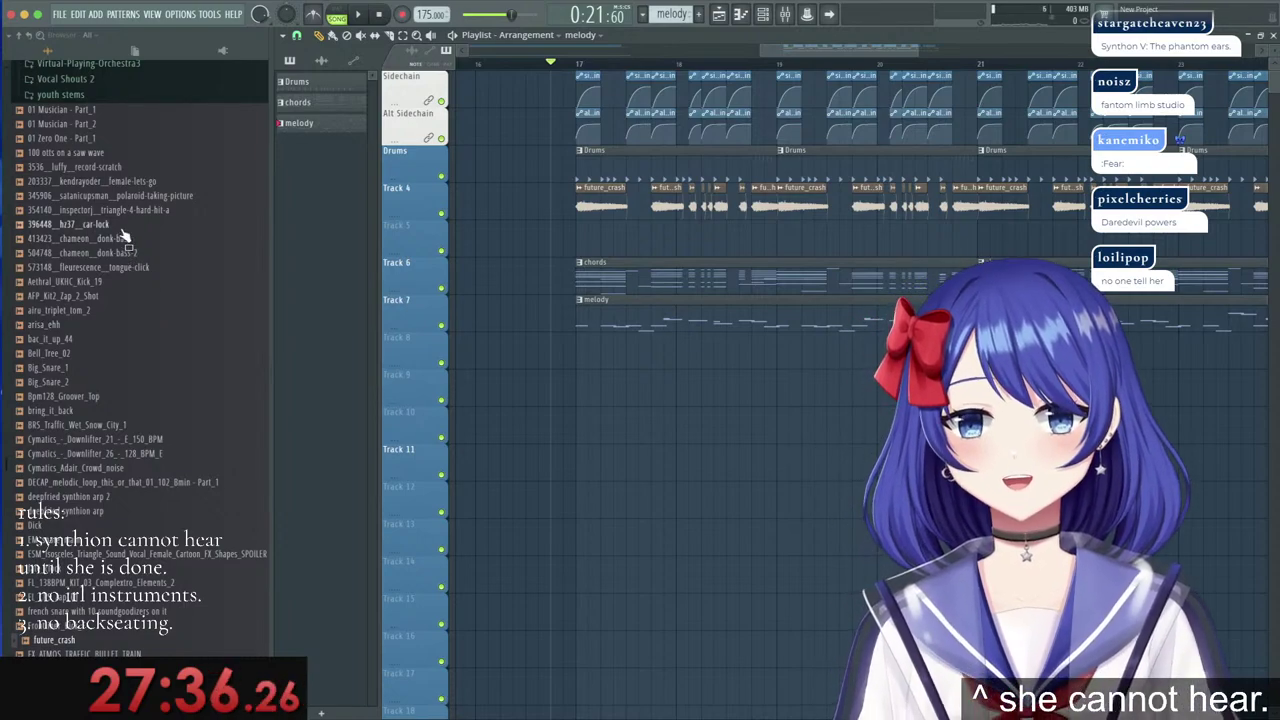
{"action": "left_click_drag", "start_coordinate": [123, 232], "coordinate": [416, 232]}
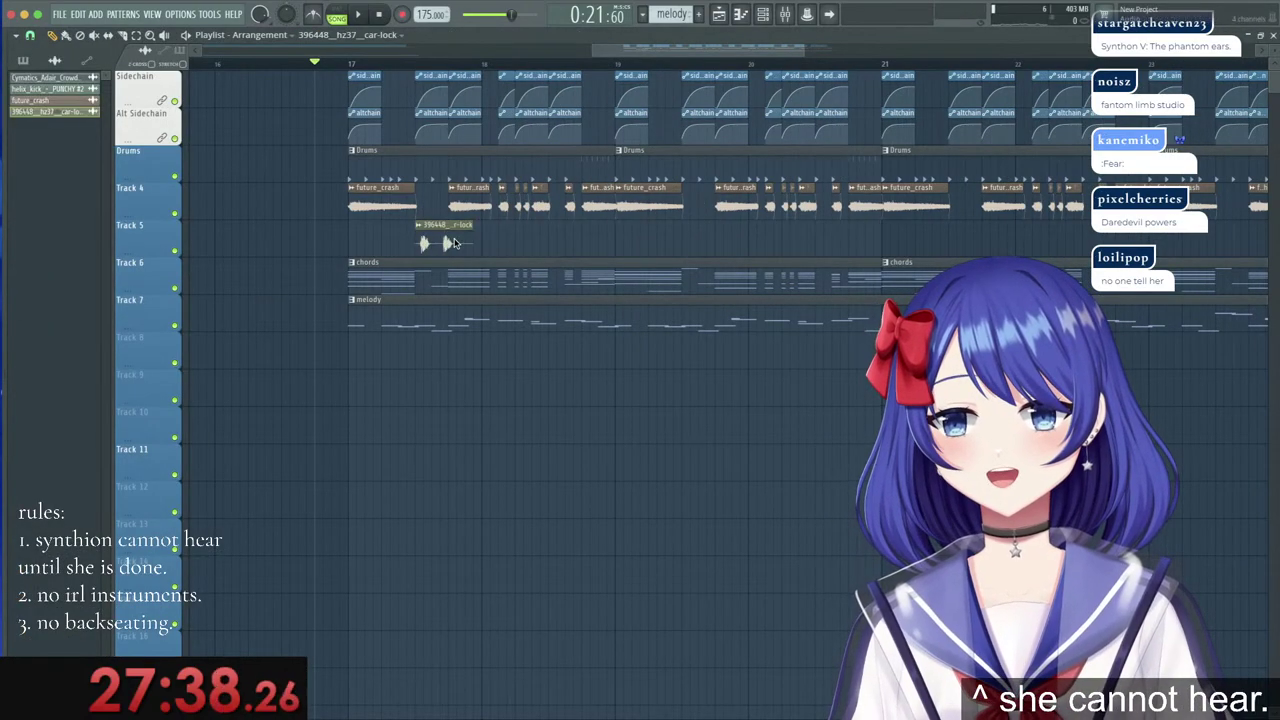
Split the car-lock clip on Track 5, line its two hits up with the beat and look at the sample's settings.
{"action": "scroll", "coordinate": [432, 84], "scroll_direction": "up", "scroll_amount": 3}
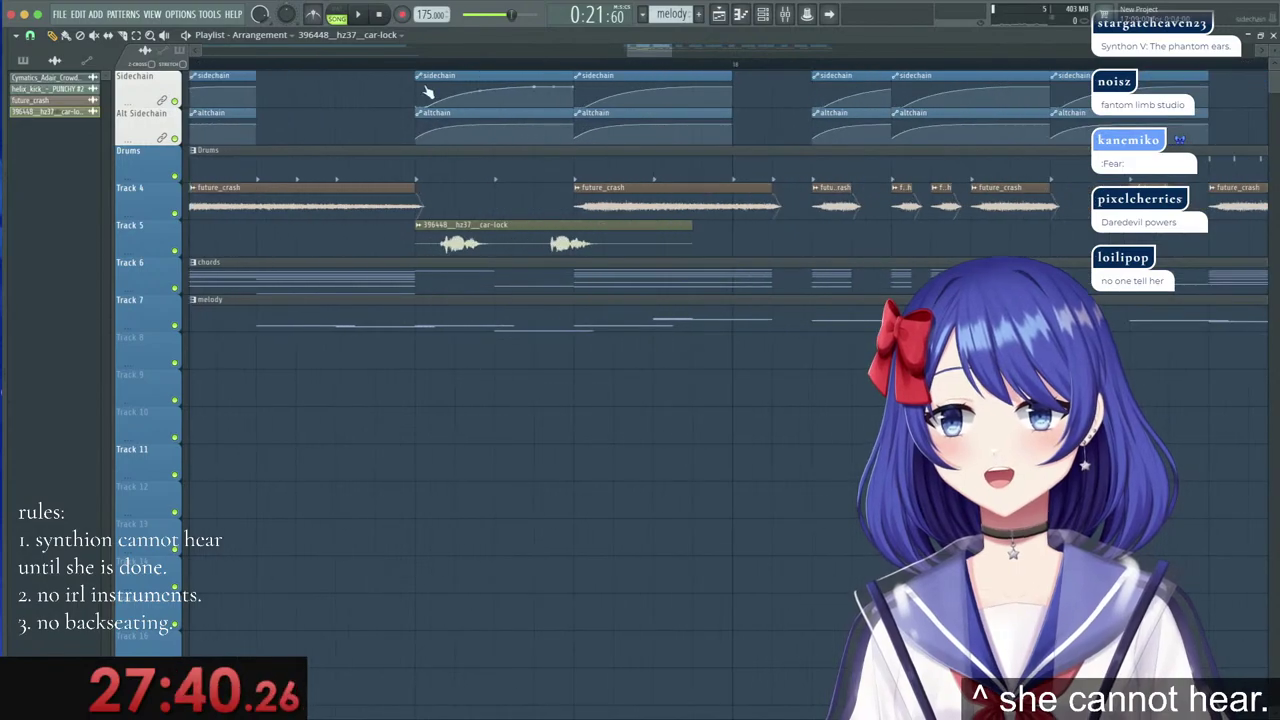
{"action": "left_click_drag", "start_coordinate": [486, 249], "coordinate": [442, 234]}
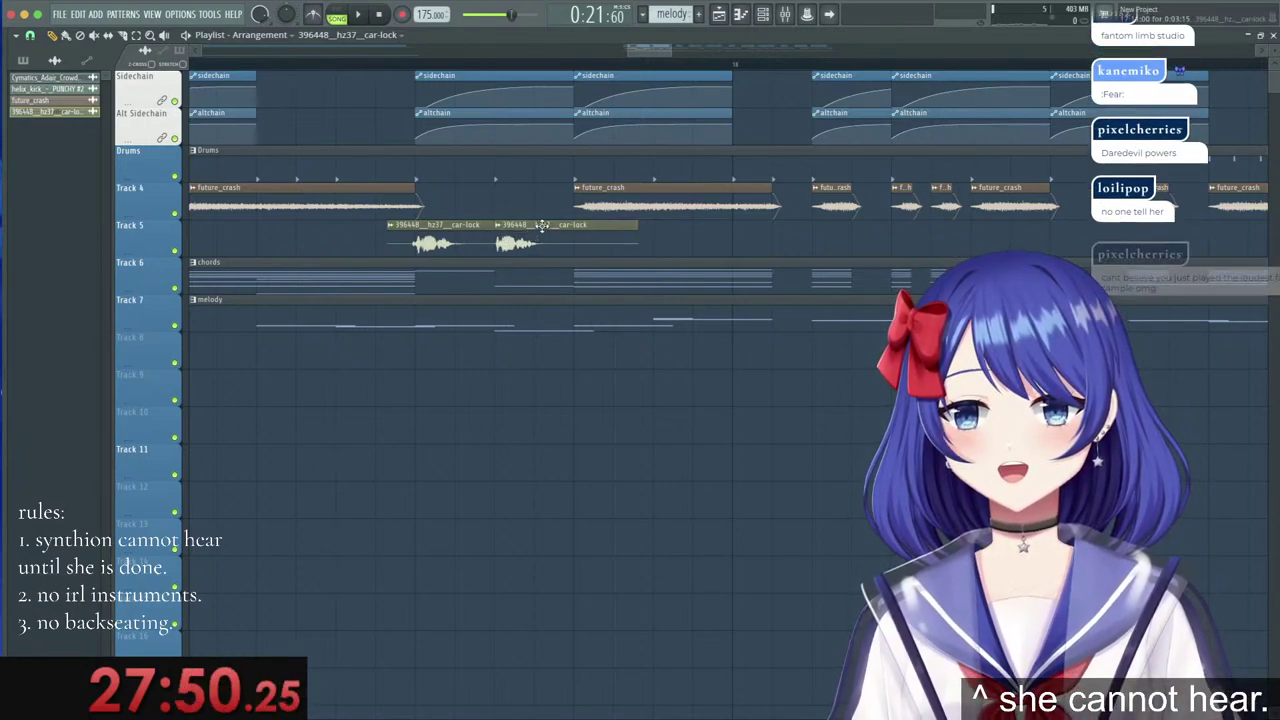
{"action": "double_click", "coordinate": [461, 235]}
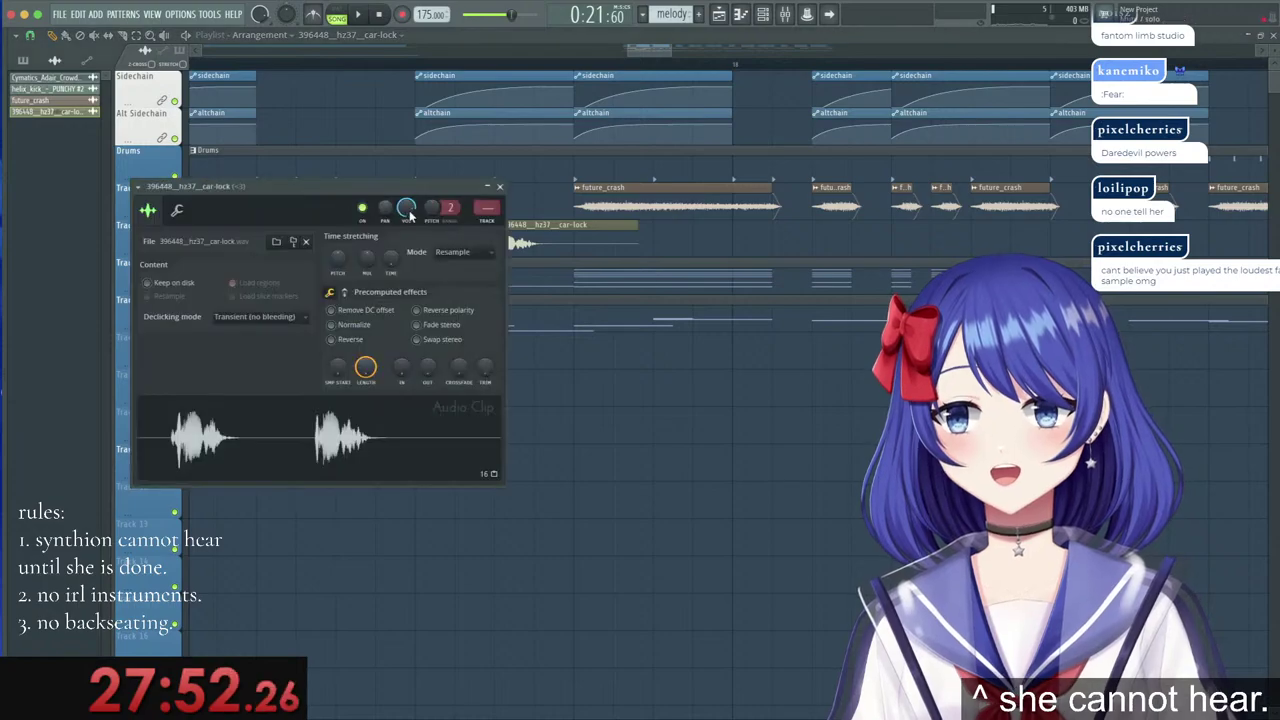
{"action": "left_click", "coordinate": [499, 187]}
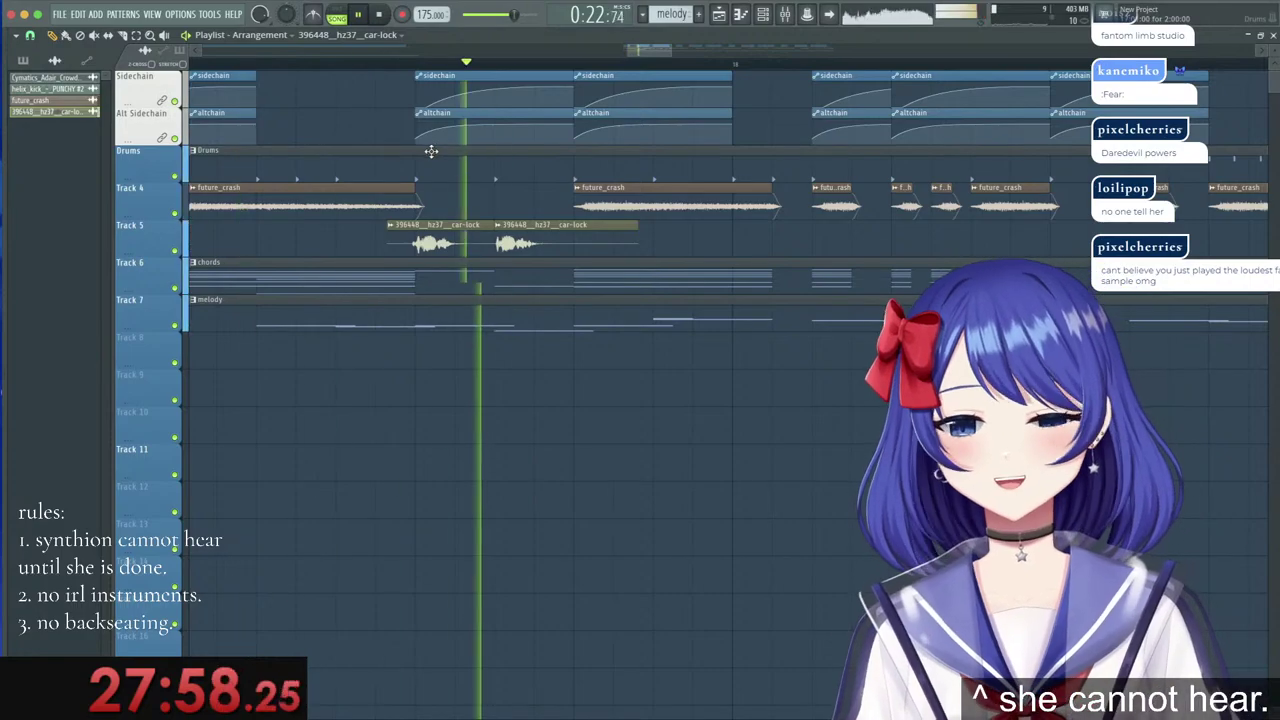
{"action": "scroll", "coordinate": [447, 73], "scroll_direction": "down", "scroll_amount": 6}
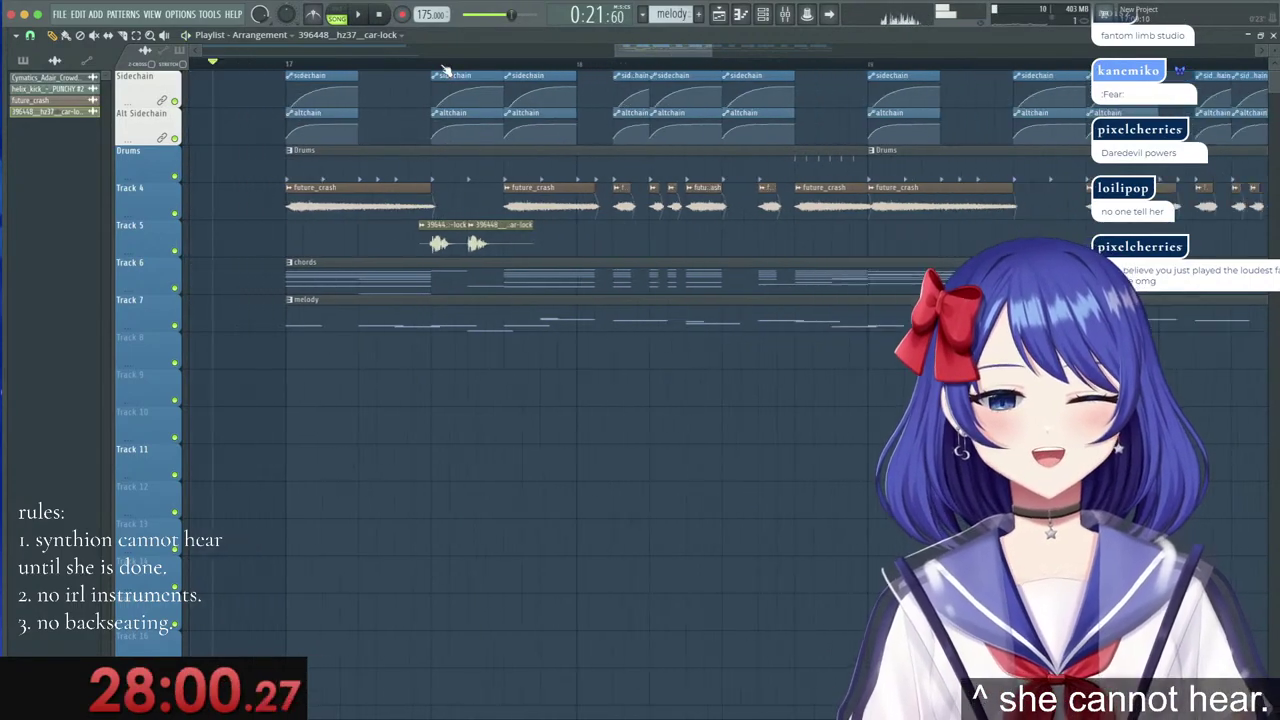
Preview the airu_triplet_tom_2 sample from the browser and place it on Track 5 in the second half of bar 18.
{"action": "scroll", "coordinate": [447, 72], "scroll_direction": "up", "scroll_amount": 3}
{"action": "mouse_move", "coordinate": [3, 174]}
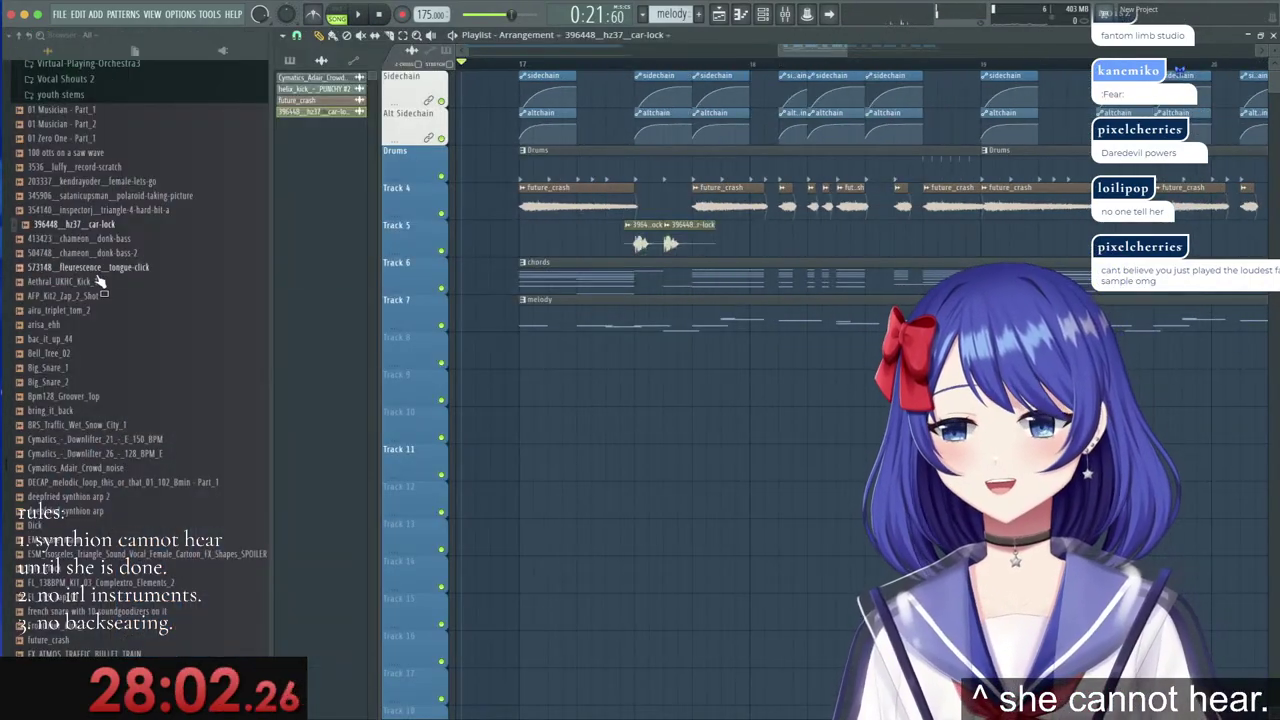
{"action": "scroll", "coordinate": [120, 345], "scroll_direction": "up", "scroll_amount": 2}
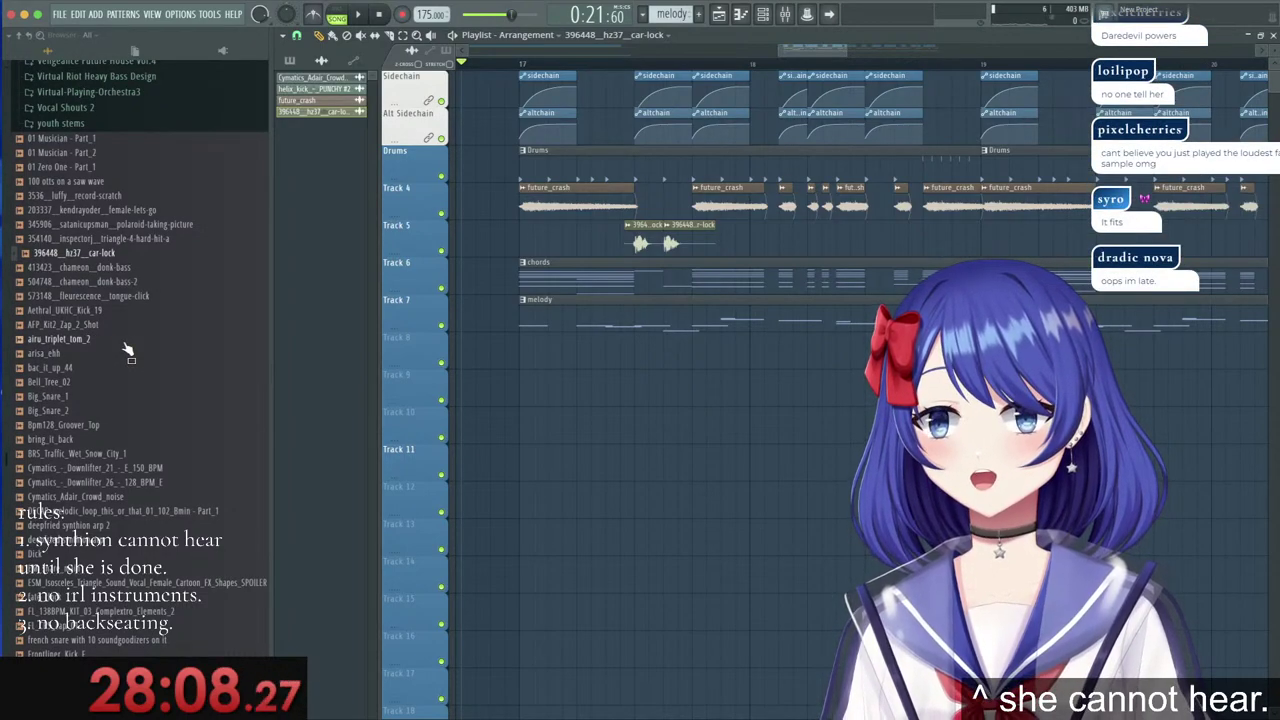
{"action": "left_click", "coordinate": [125, 343]}
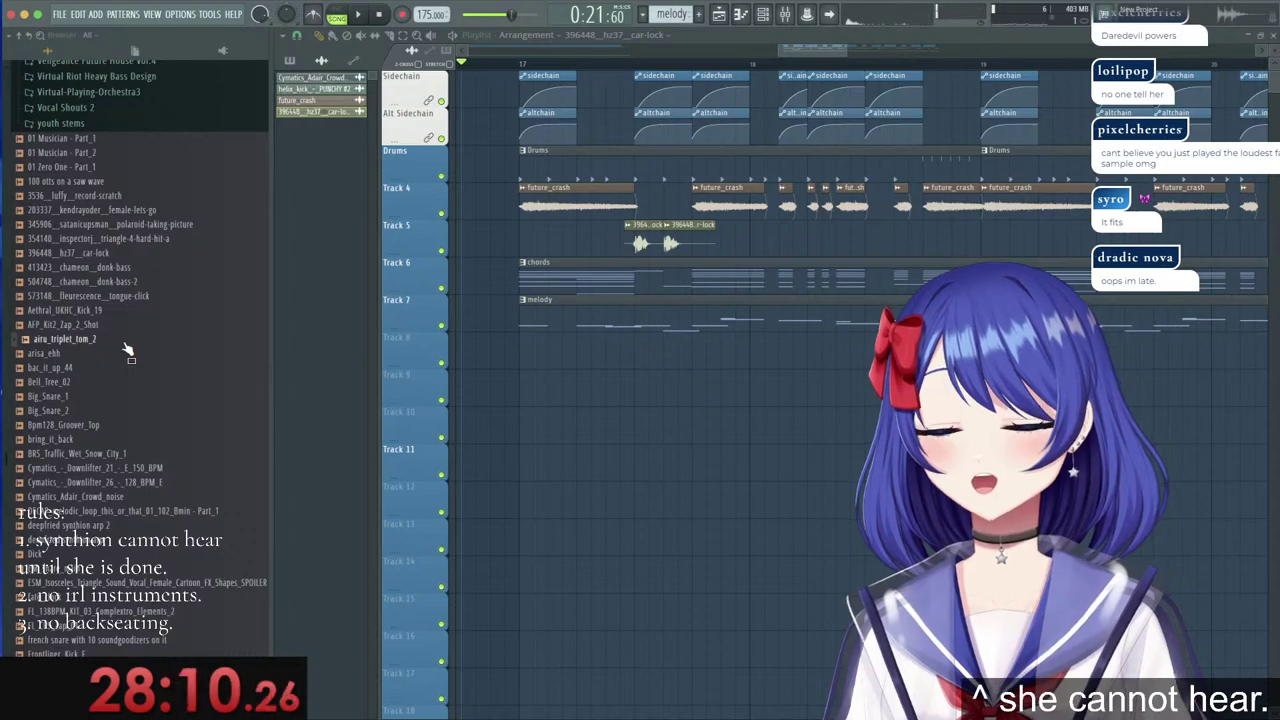
{"action": "scroll", "coordinate": [120, 340], "scroll_direction": "down", "scroll_amount": 4}
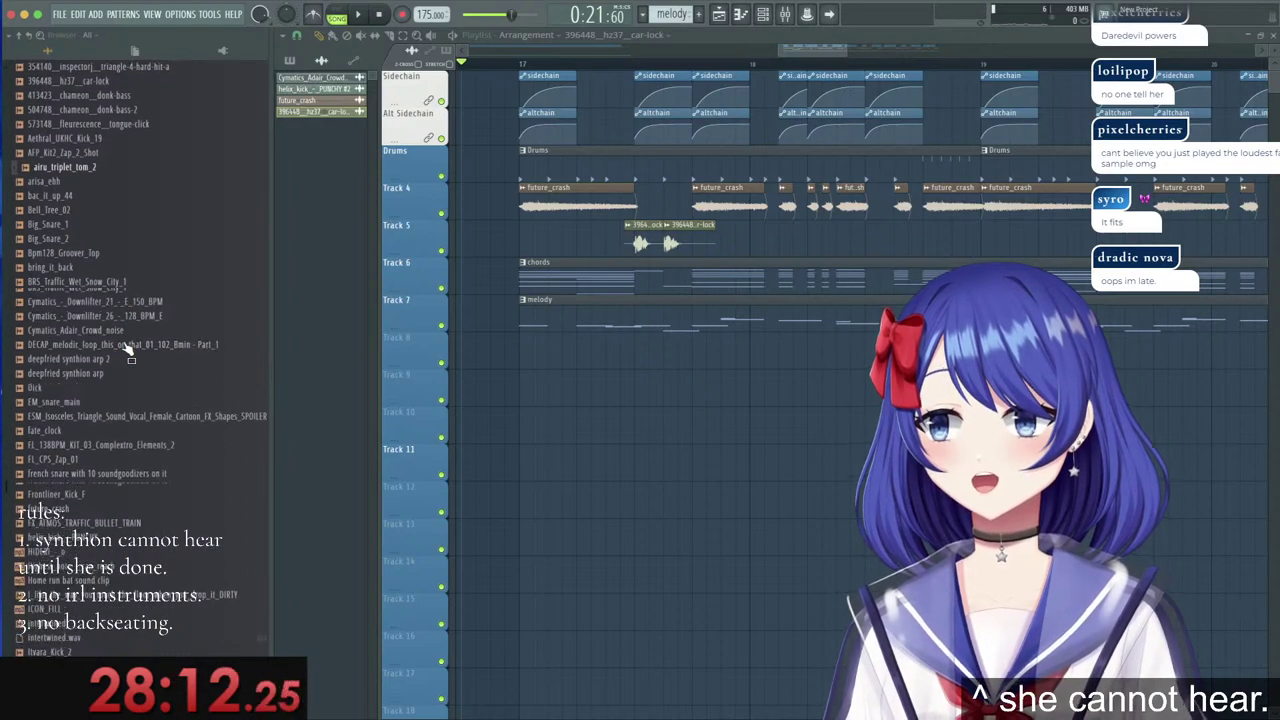
{"action": "left_click_drag", "start_coordinate": [100, 313], "coordinate": [798, 237]}
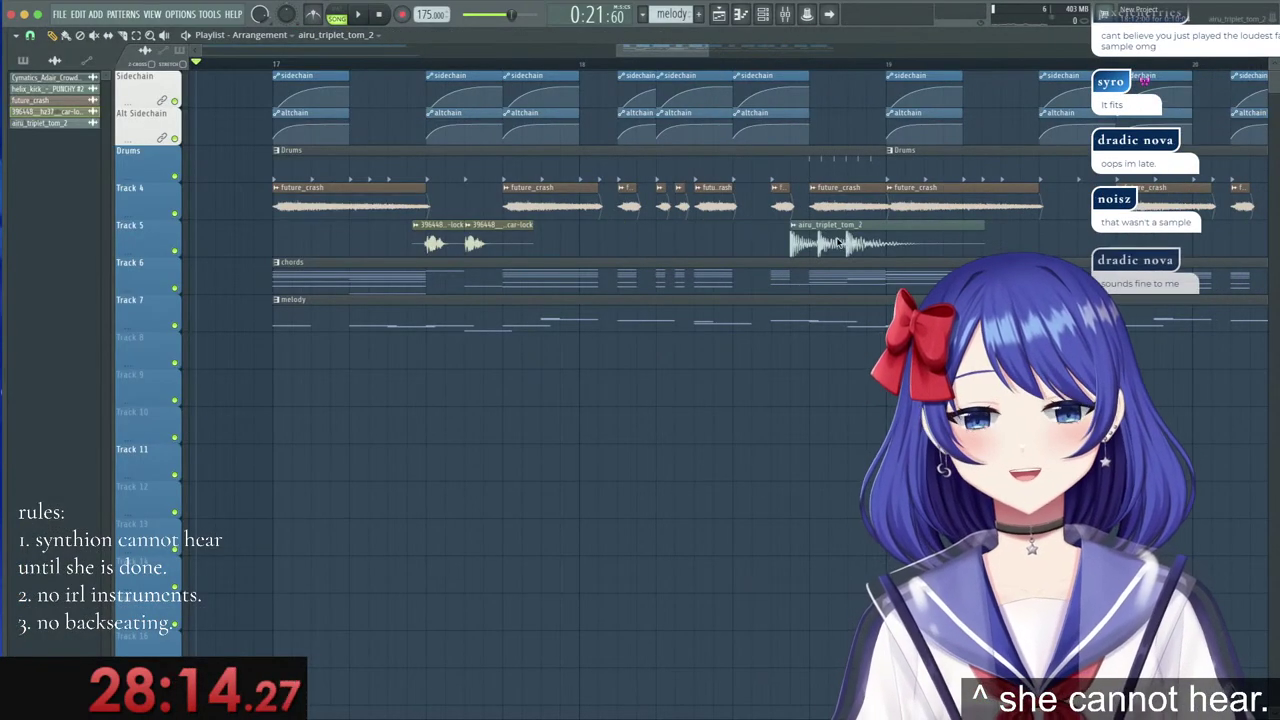
Cut airu_triplet_tom_2 down to its last hit and move it into the crash gap in bar 19 on Track 5.
{"action": "left_click", "coordinate": [792, 64]}
{"action": "scroll", "coordinate": [795, 70], "scroll_direction": "down", "scroll_amount": 3}
{"action": "scroll", "coordinate": [968, 78], "scroll_direction": "up", "scroll_amount": 5}
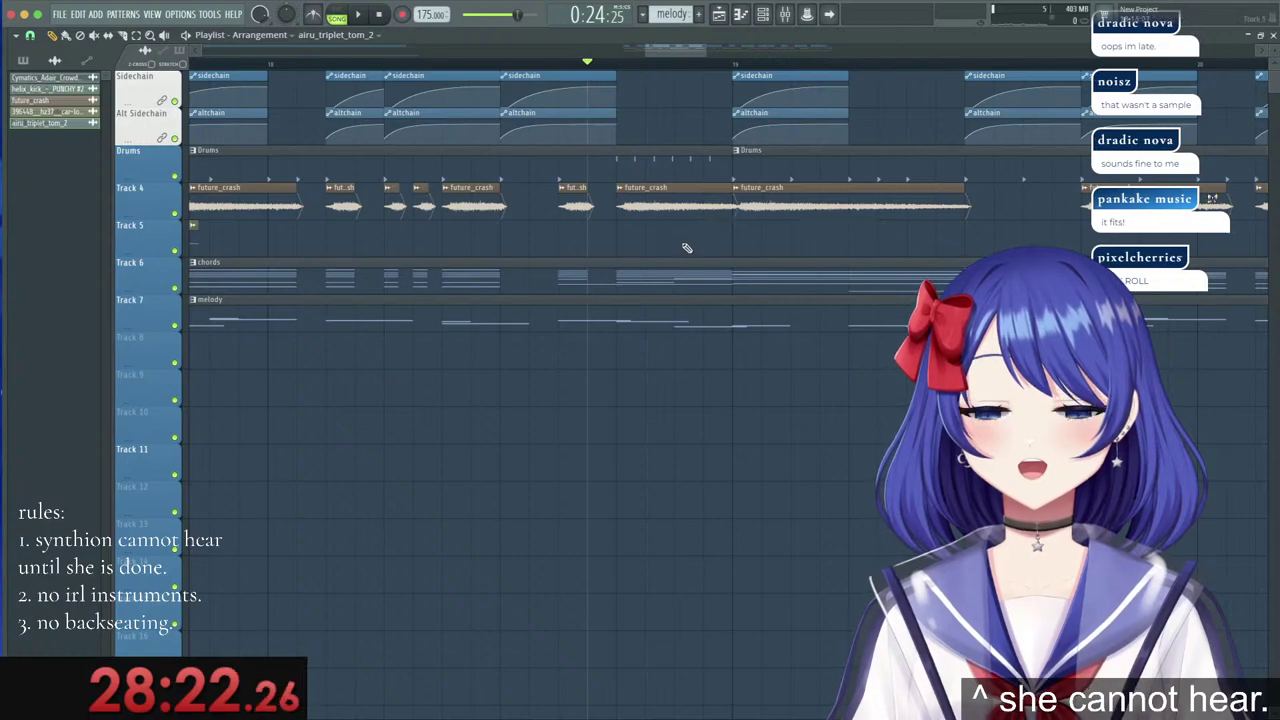
{"action": "key", "text": "space"}
{"action": "key", "text": "space"}
{"action": "scroll", "coordinate": [620, 64], "scroll_direction": "down", "scroll_amount": 2}
{"action": "left_click_drag", "start_coordinate": [724, 237], "coordinate": [845, 235]}
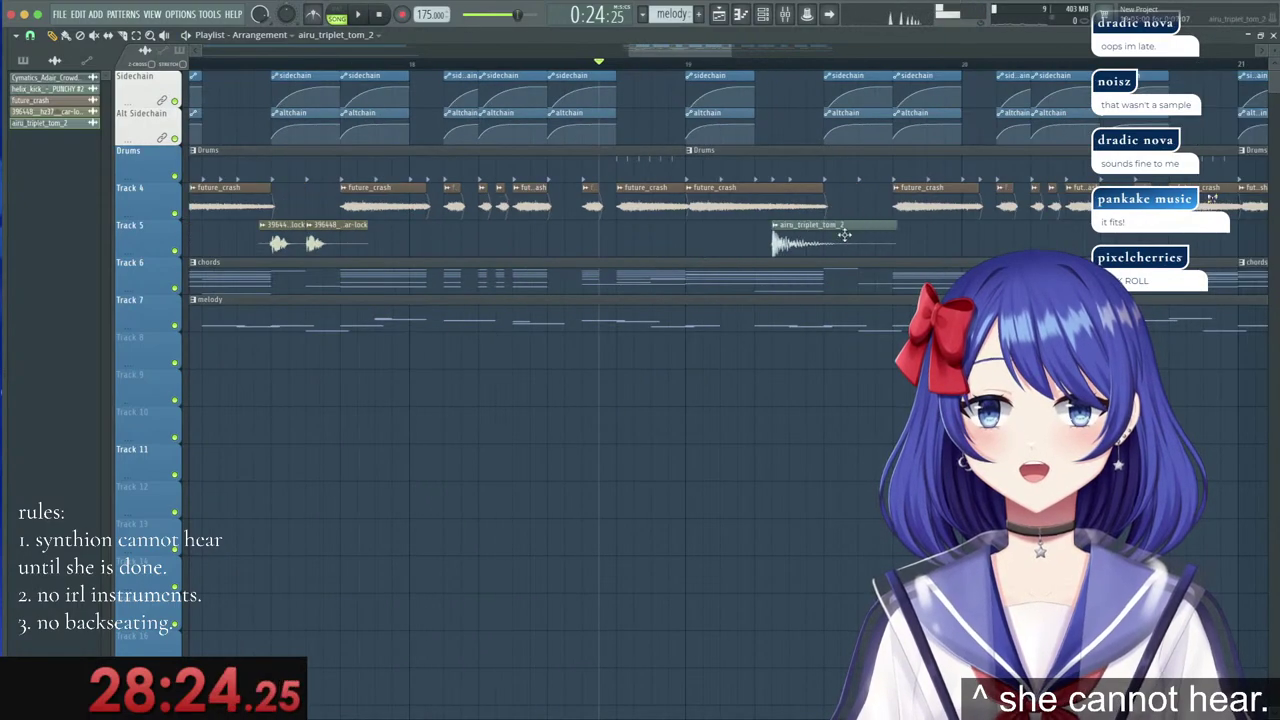
Trim the tom clip's end to where the next future_crash clip starts and replay the passage from late in bar 18.
{"action": "key", "text": "space"}
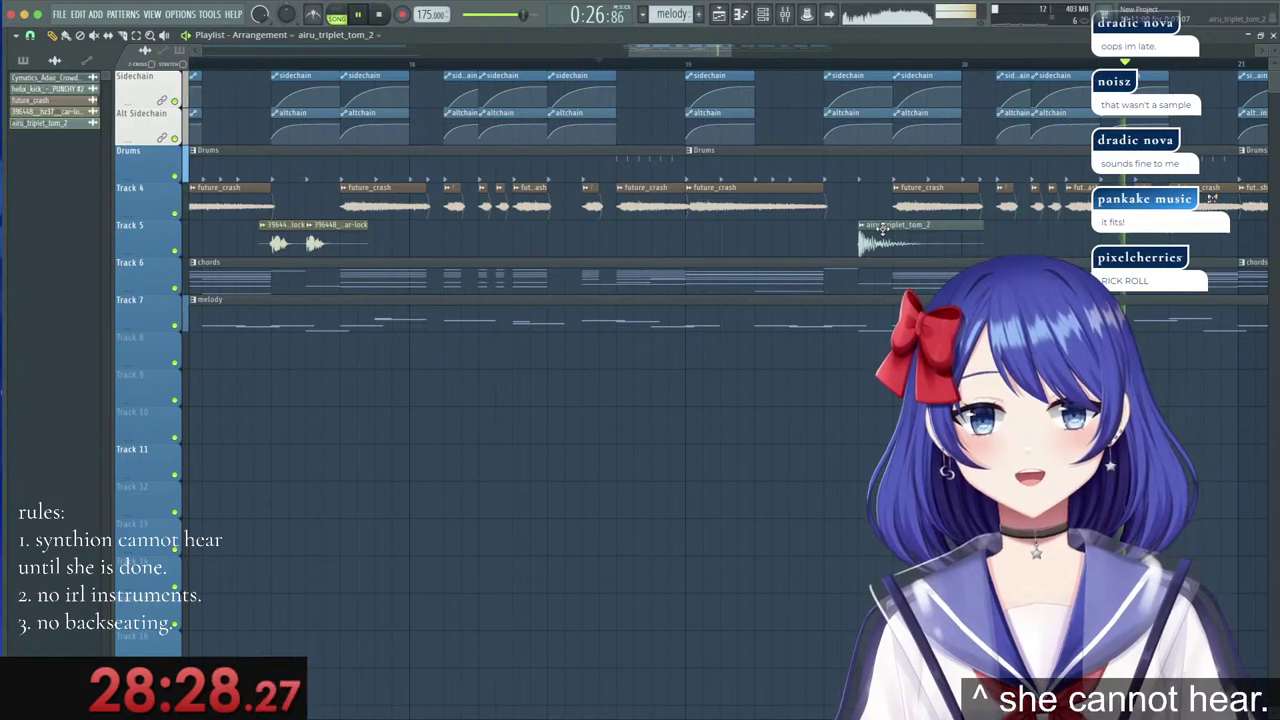
{"action": "key", "text": "space"}
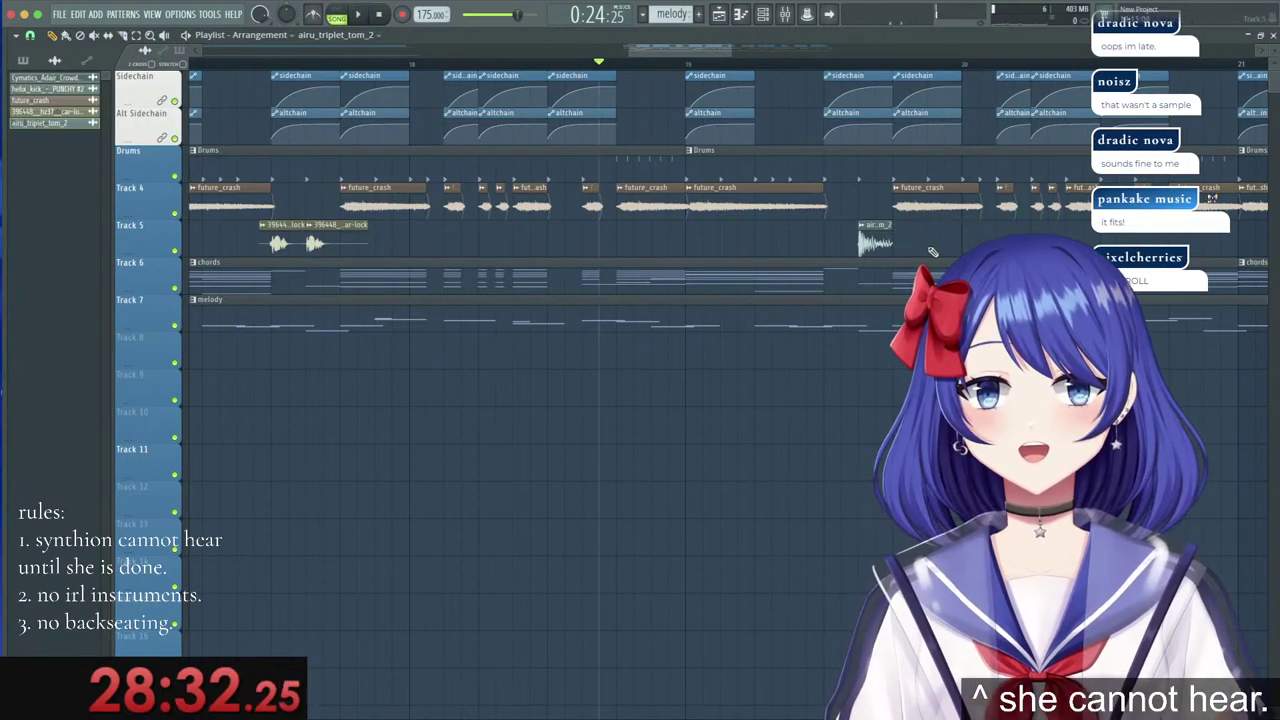
{"action": "key", "text": "space"}
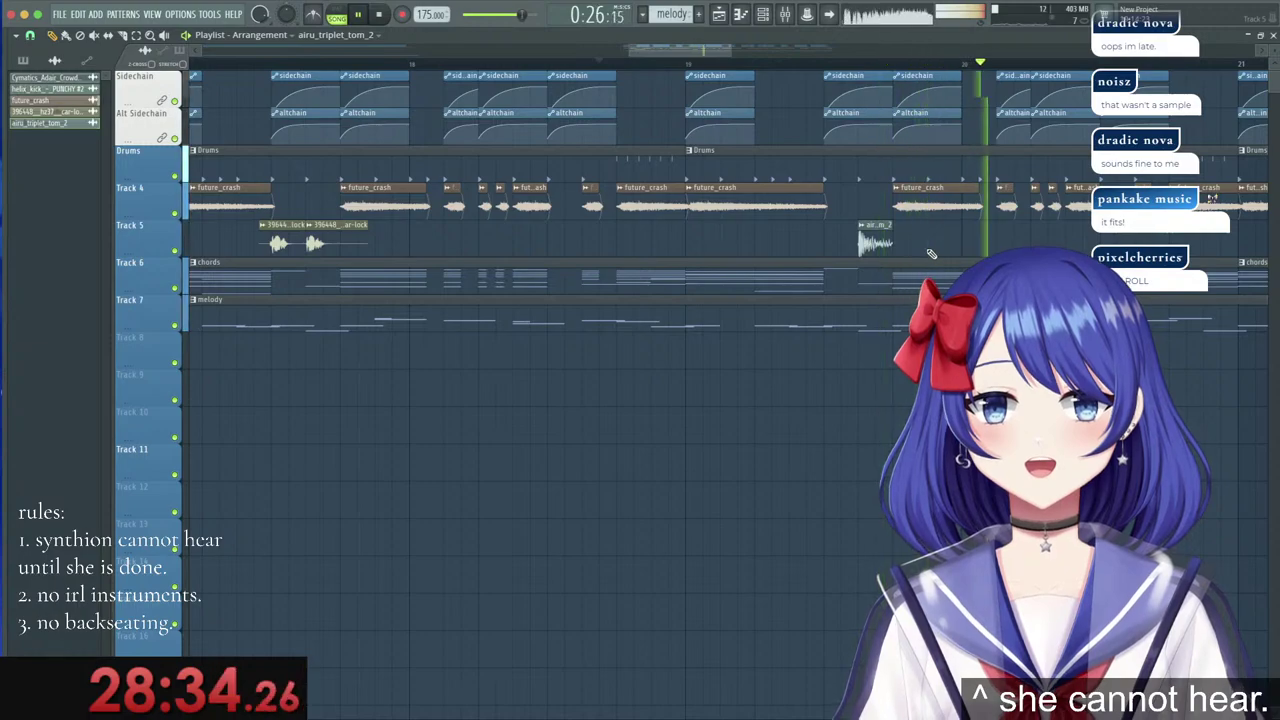
Check the mixer levels during playback, close the mixer and replay the song from about half a bar before bar 17.
{"action": "left_click", "coordinate": [788, 20]}
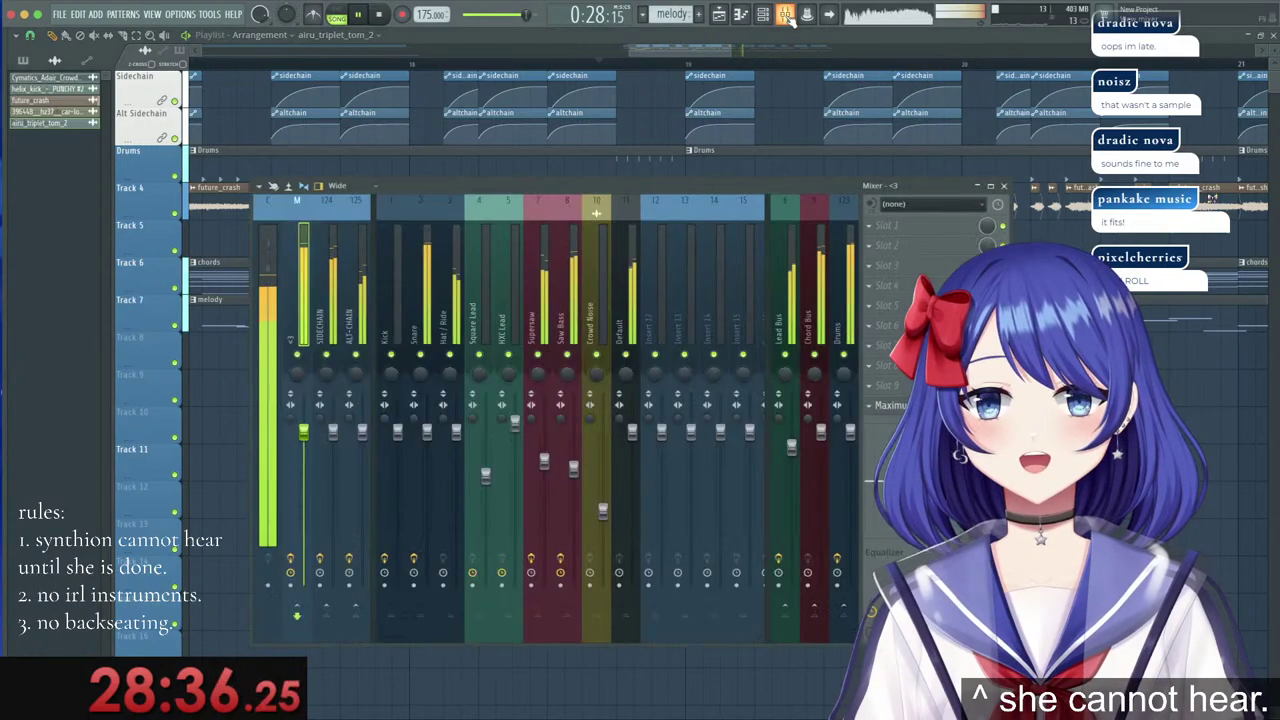
{"action": "left_click", "coordinate": [788, 20]}
{"action": "key", "text": "space"}
{"action": "scroll", "coordinate": [660, 73], "scroll_direction": "down", "scroll_amount": 2}
{"action": "scroll", "coordinate": [658, 73], "scroll_direction": "down", "scroll_amount": 2}
{"action": "left_click_drag", "start_coordinate": [334, 64], "coordinate": [272, 62]}
{"action": "key", "text": "space"}
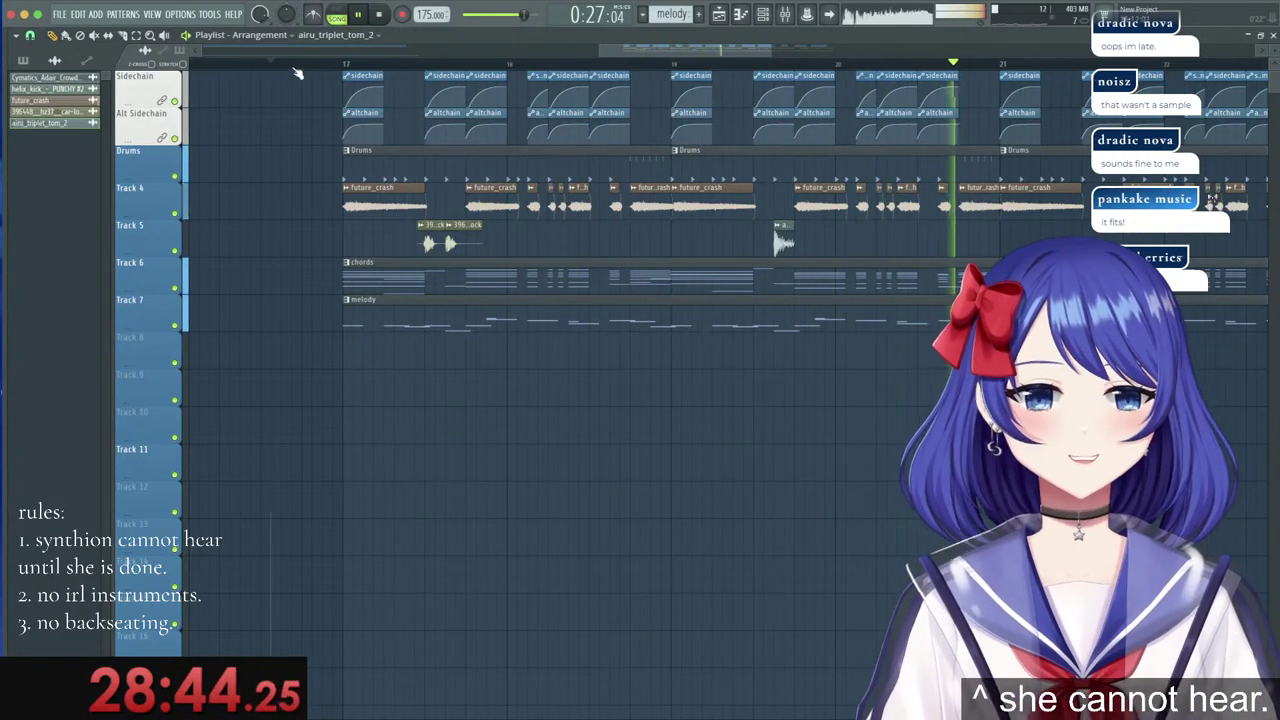
Replay the arrangement from just before bar 17 into bar 21, following the playhead, and stop playback.
{"action": "key", "text": "space"}
{"action": "scroll", "coordinate": [783, 69], "scroll_direction": "down", "scroll_amount": 2}
{"action": "scroll", "coordinate": [783, 70], "scroll_direction": "down", "scroll_amount": 3}
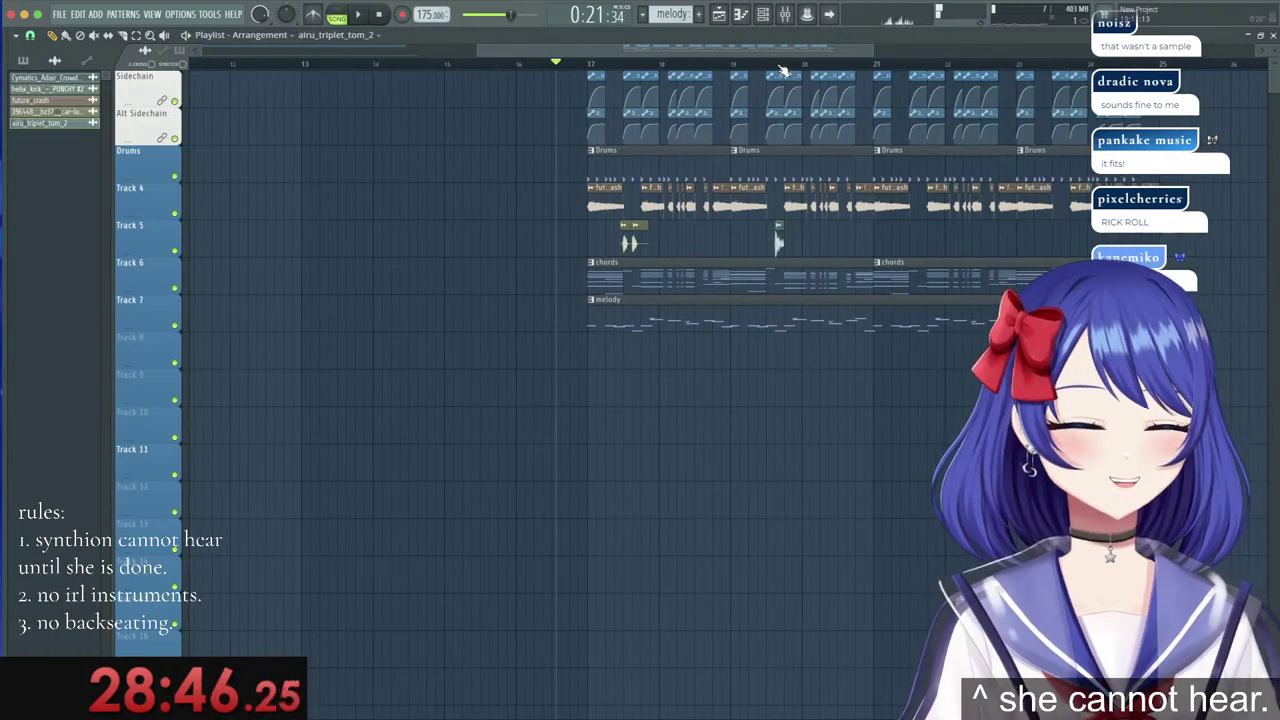
{"action": "scroll", "coordinate": [960, 73], "scroll_direction": "up", "scroll_amount": 3}
{"action": "key", "text": "space"}
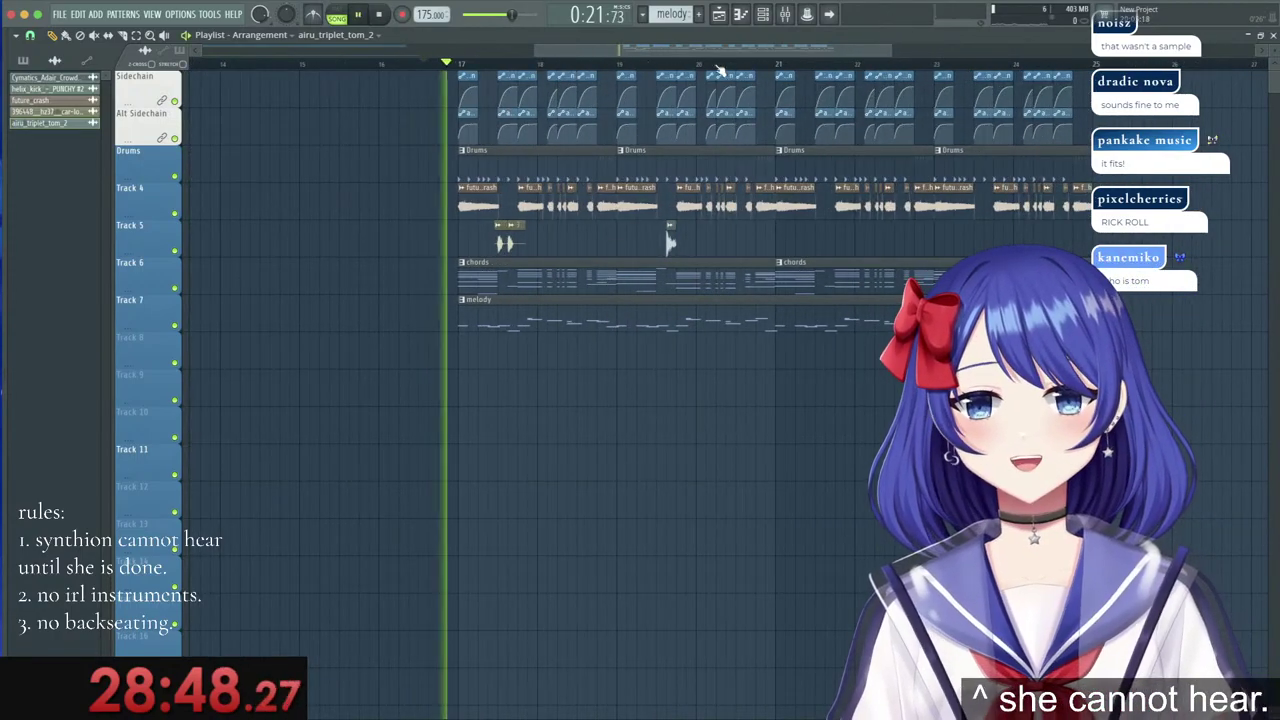
{"action": "scroll", "coordinate": [683, 70], "scroll_direction": "up", "scroll_amount": 2}
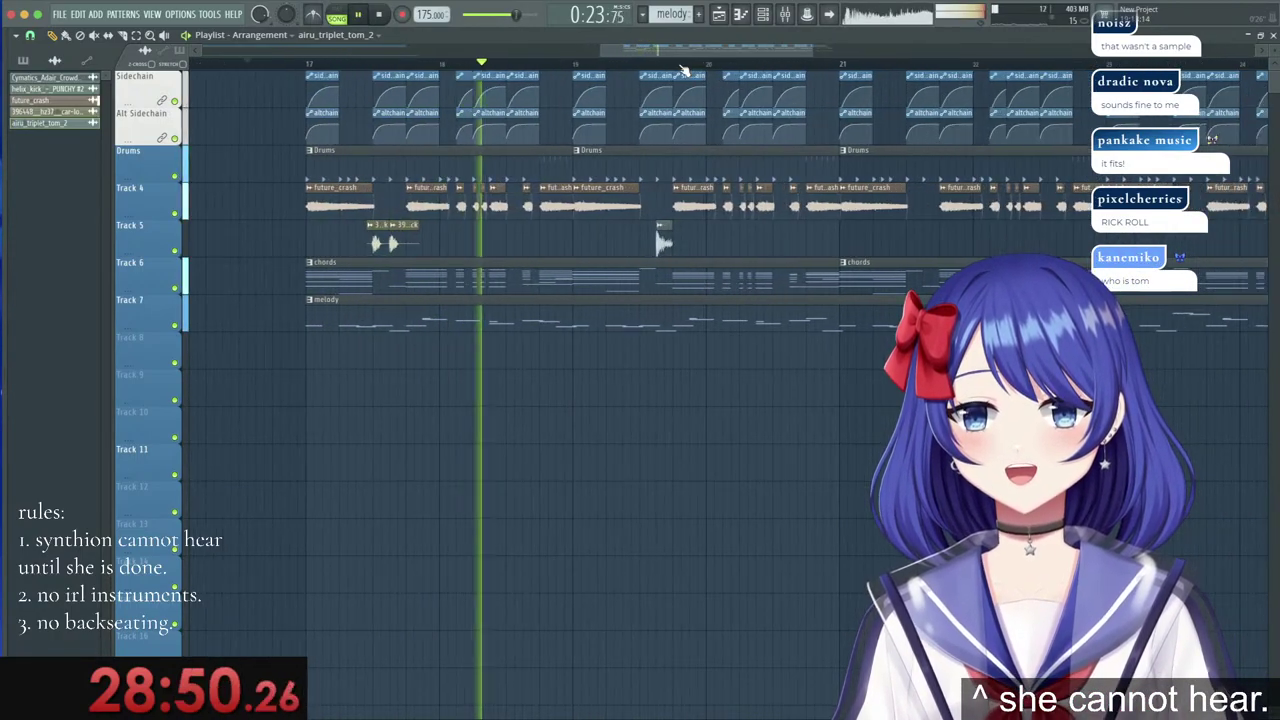
{"action": "scroll", "coordinate": [701, 49], "scroll_direction": "up", "scroll_amount": 1}
{"action": "left_click_drag", "start_coordinate": [724, 48], "coordinate": [758, 50]}
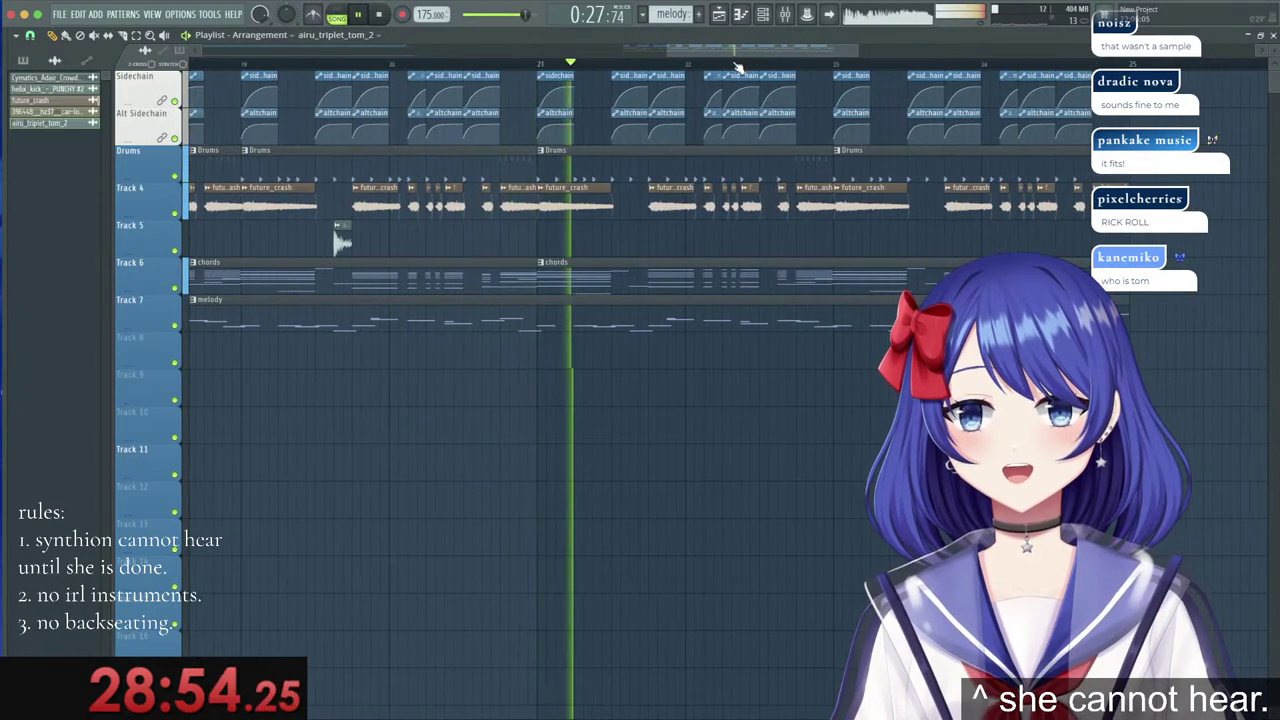
{"action": "scroll", "coordinate": [738, 67], "scroll_direction": "up", "scroll_amount": 2}
{"action": "key", "text": "space"}
Look through the loose samples and sample pack folders in the browser for another fill sound.
{"action": "mouse_move", "coordinate": [34, 346]}
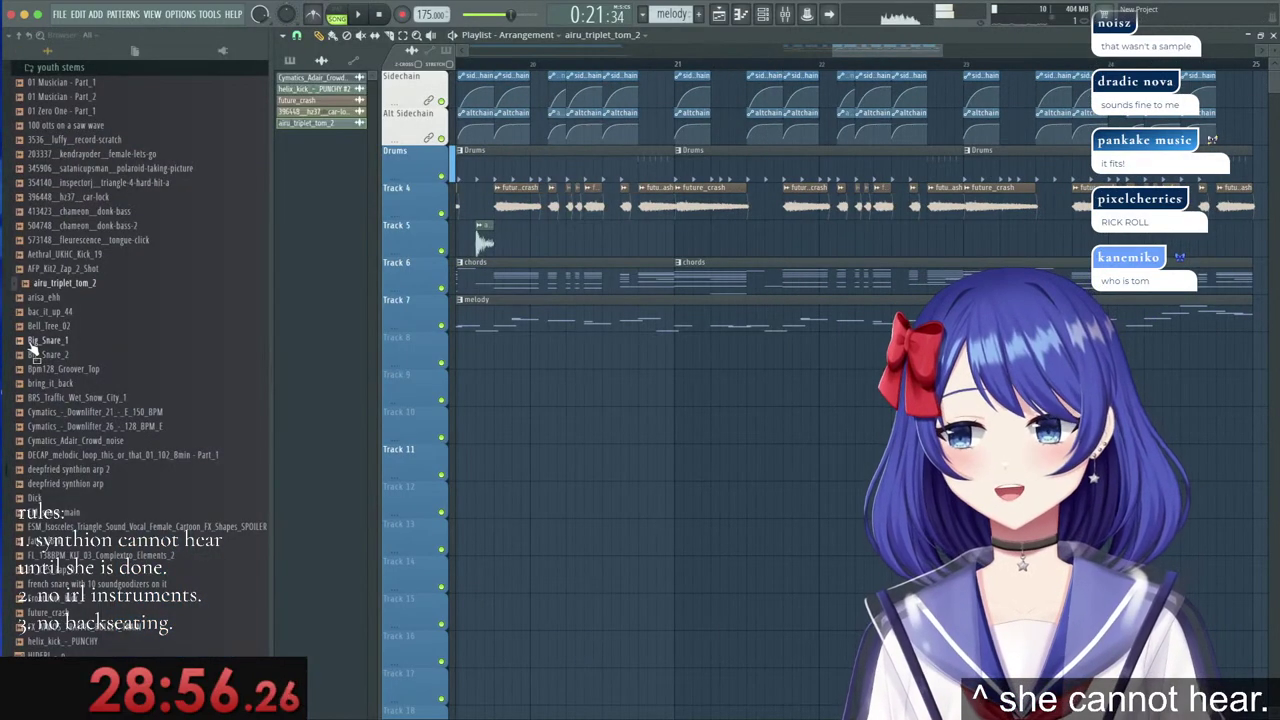
{"action": "scroll", "coordinate": [68, 298], "scroll_direction": "up", "scroll_amount": 4}
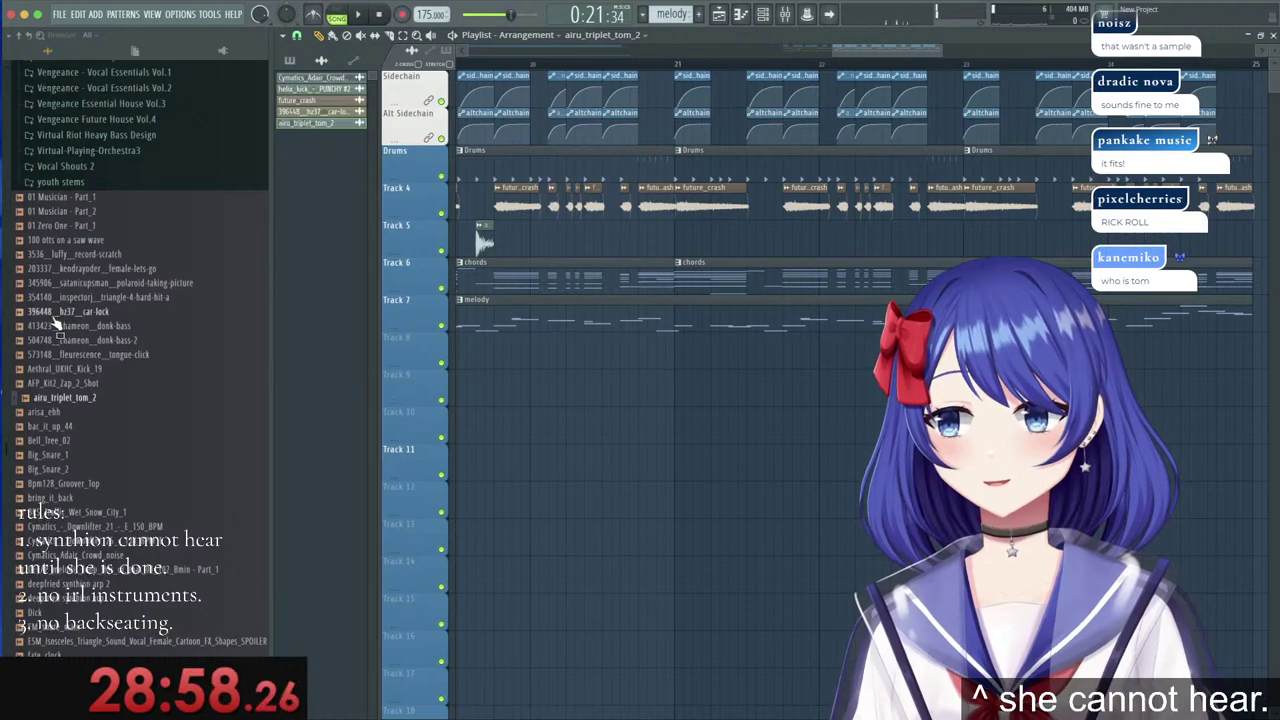
{"action": "scroll", "coordinate": [52, 342], "scroll_direction": "down", "scroll_amount": 8}
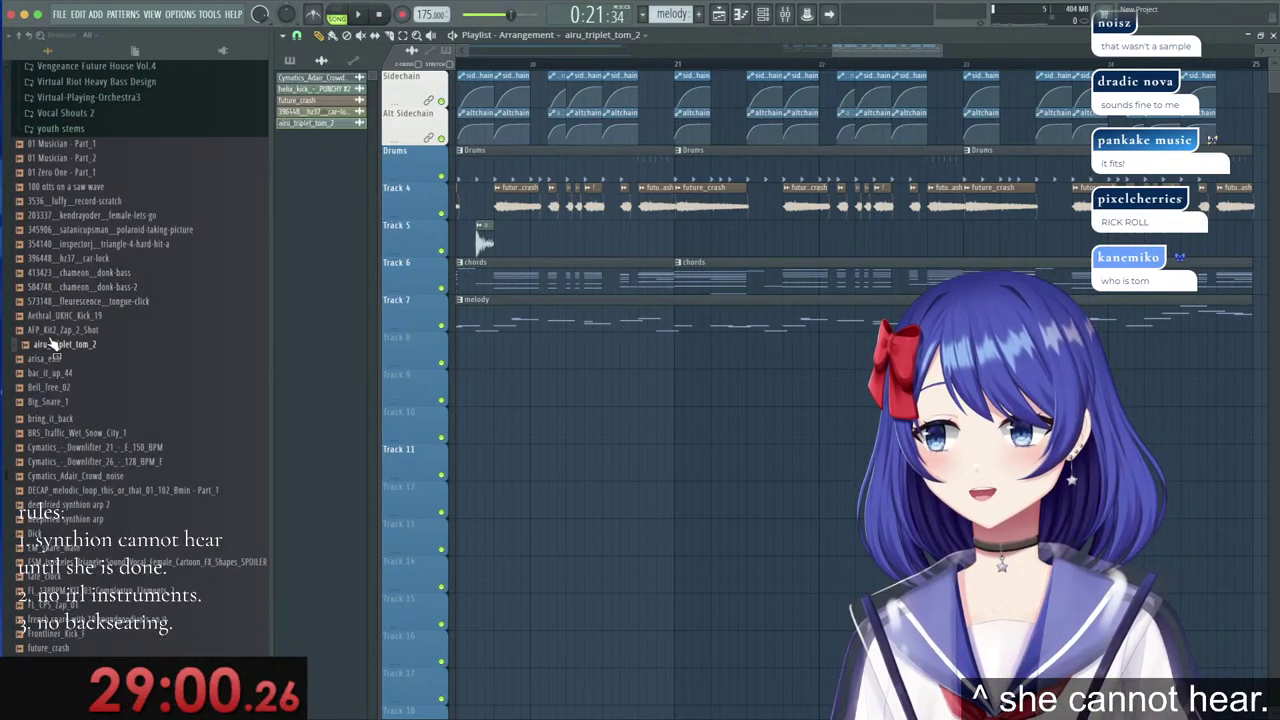
{"action": "scroll", "coordinate": [52, 344], "scroll_direction": "up", "scroll_amount": 10}
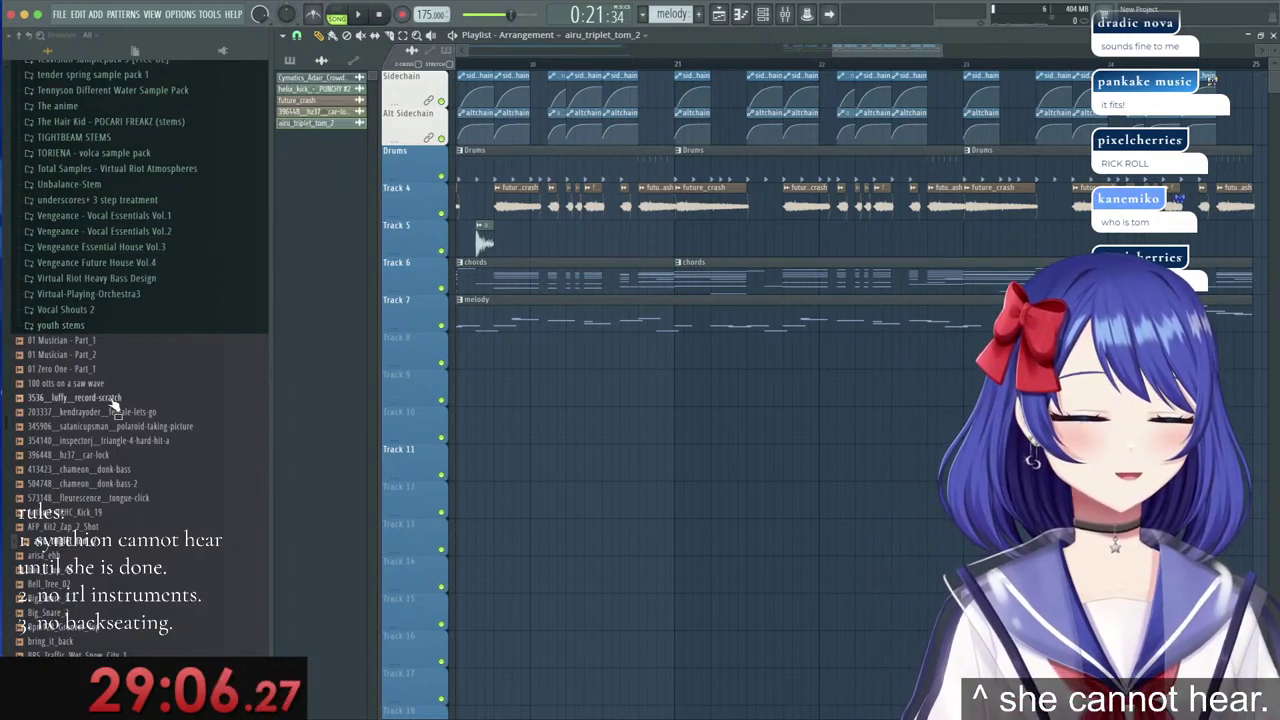
{"action": "scroll", "coordinate": [113, 398], "scroll_direction": "down", "scroll_amount": 3}
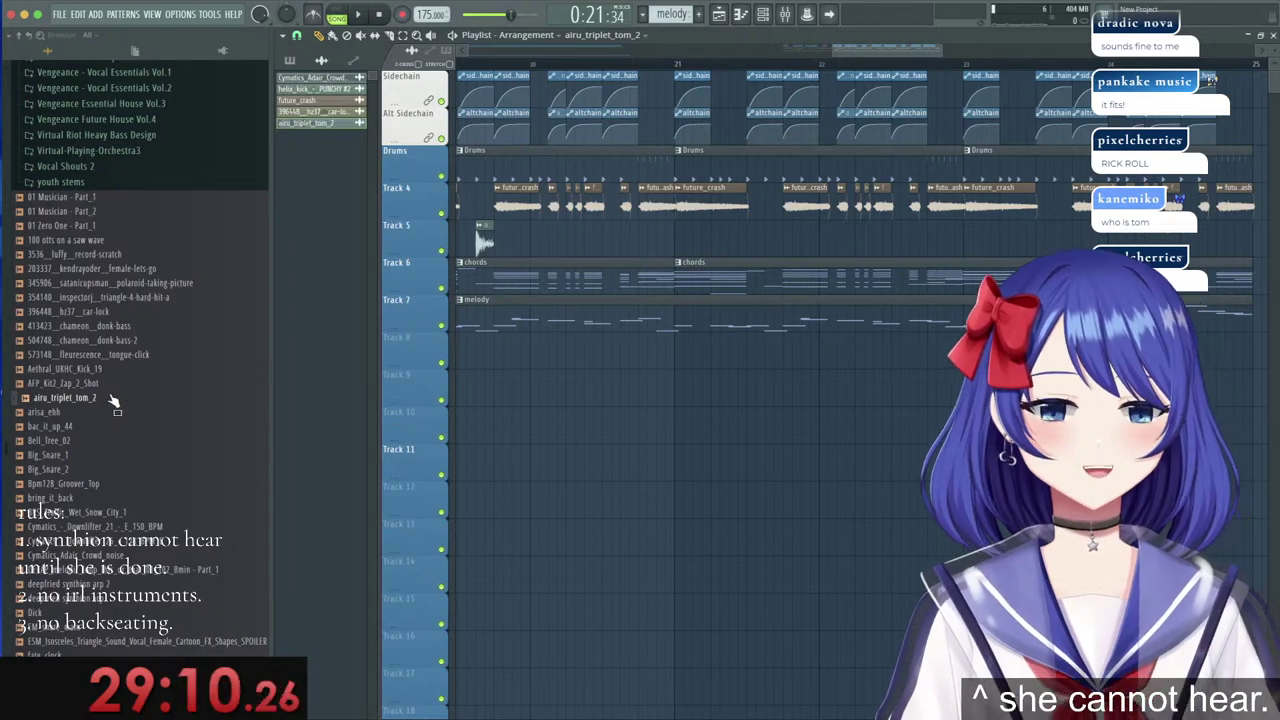
{"action": "scroll", "coordinate": [113, 402], "scroll_direction": "down", "scroll_amount": 12}
{"action": "scroll", "coordinate": [113, 402], "scroll_direction": "down", "scroll_amount": 20}
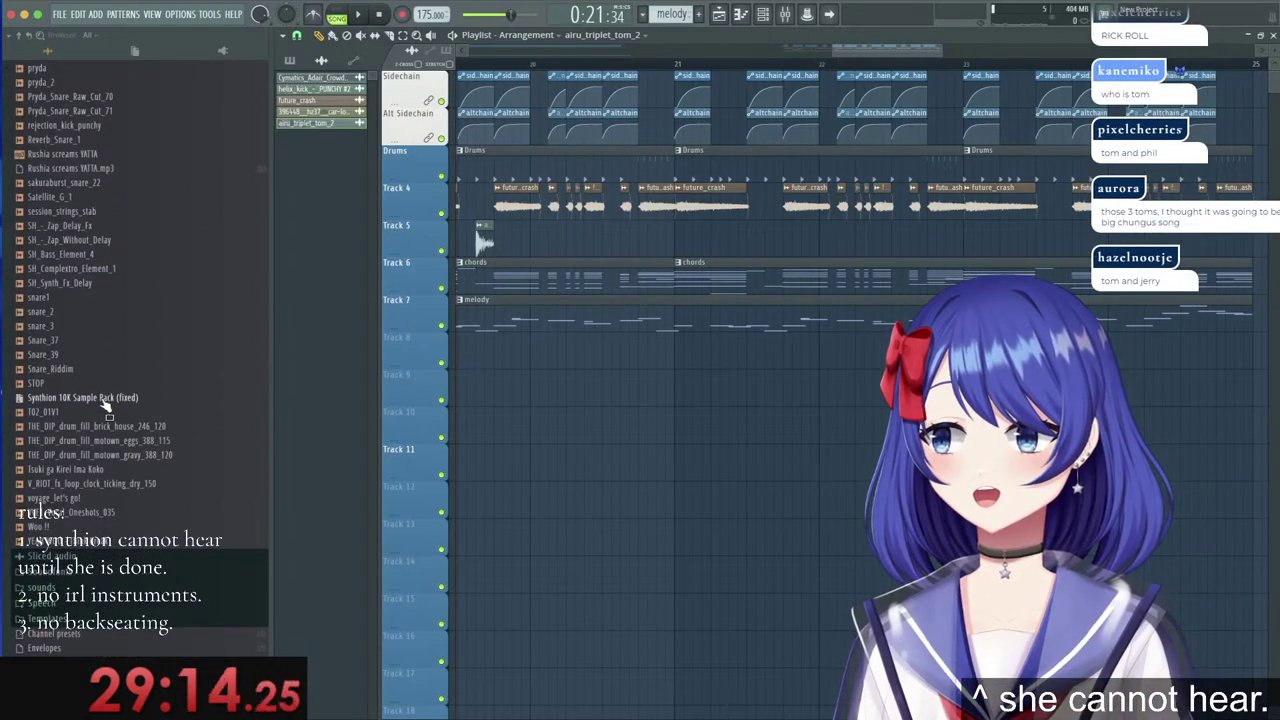
{"action": "scroll", "coordinate": [105, 402], "scroll_direction": "up", "scroll_amount": 3}
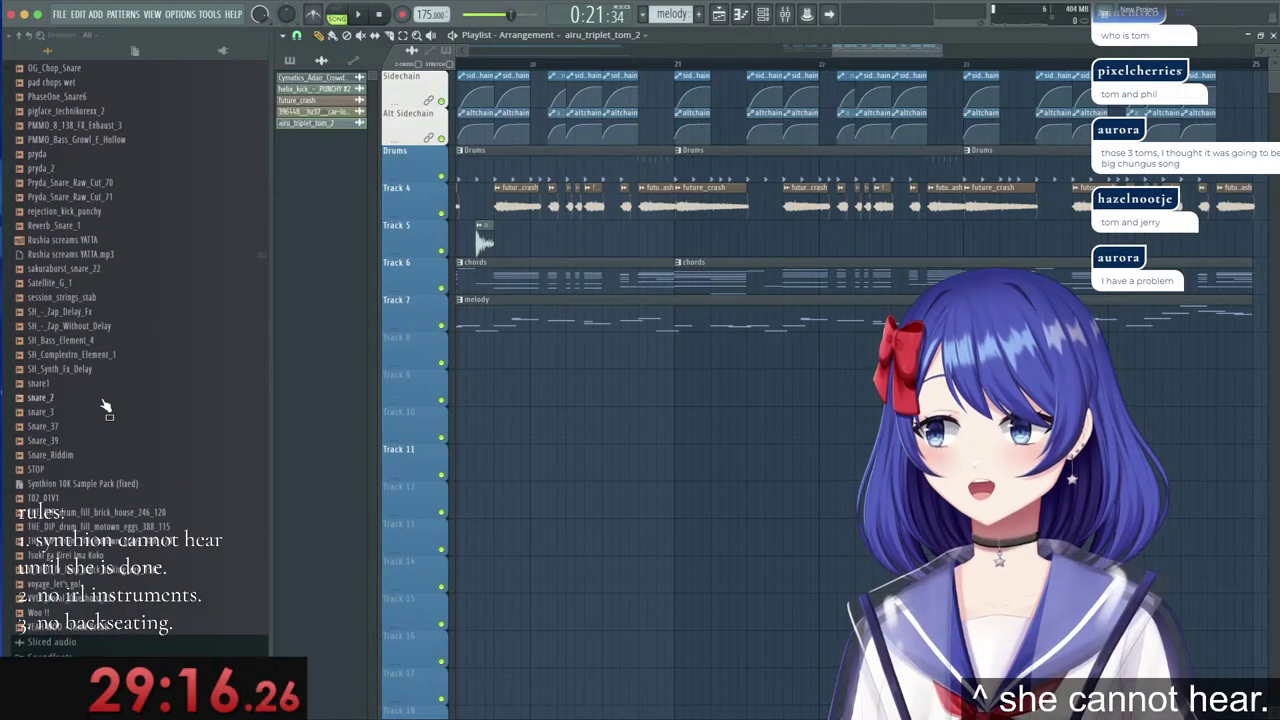
{"action": "scroll", "coordinate": [105, 404], "scroll_direction": "up", "scroll_amount": 4}
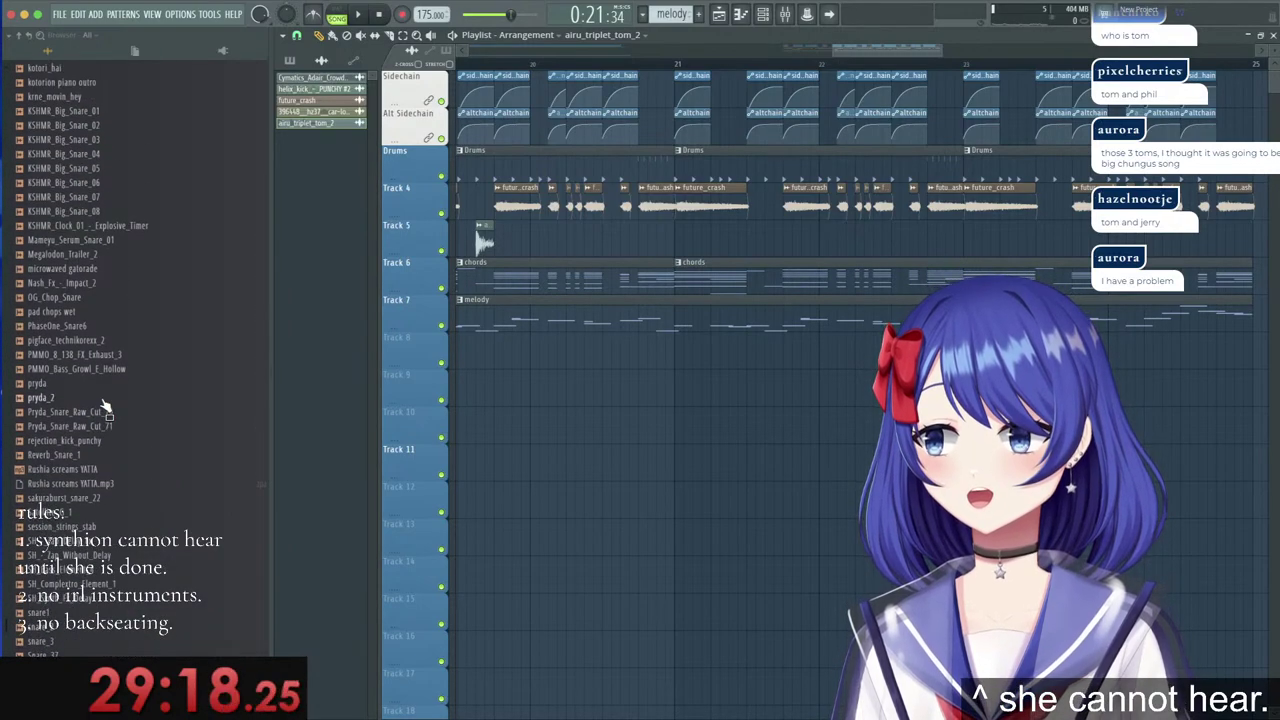
{"action": "scroll", "coordinate": [105, 405], "scroll_direction": "down", "scroll_amount": 1}
{"action": "scroll", "coordinate": [105, 405], "scroll_direction": "up", "scroll_amount": 10}
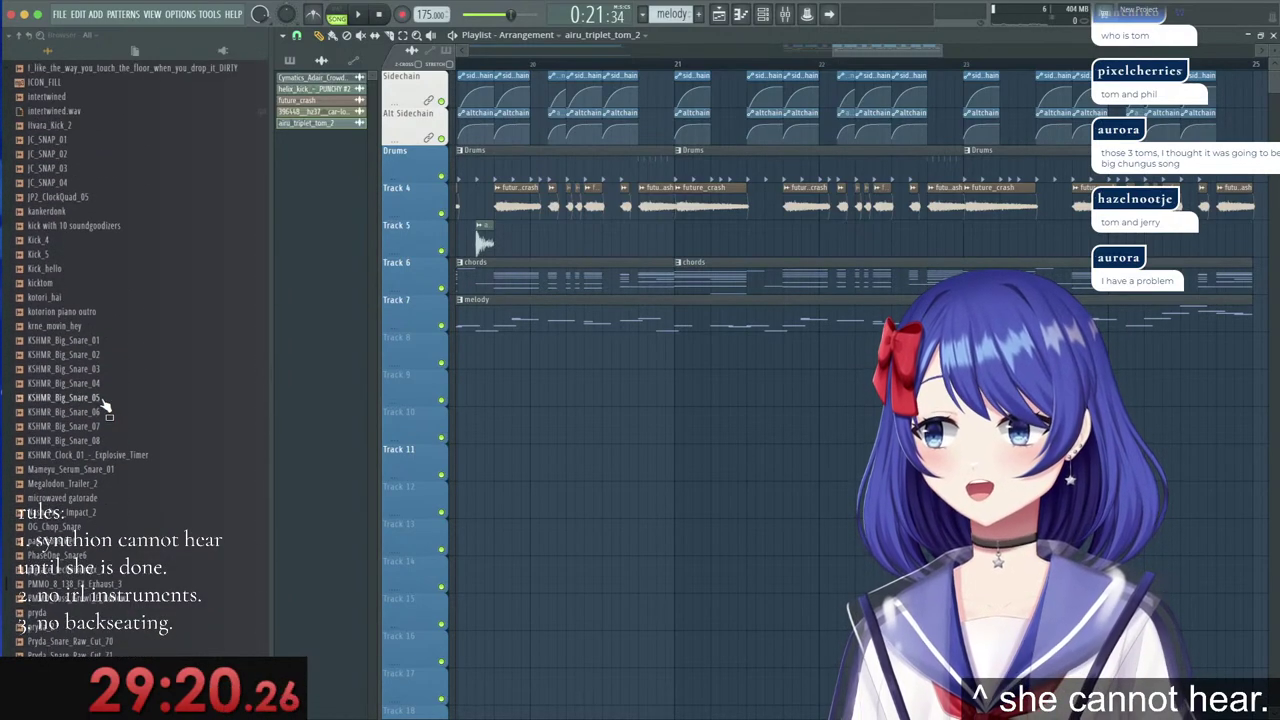
{"action": "scroll", "coordinate": [105, 405], "scroll_direction": "up", "scroll_amount": 9}
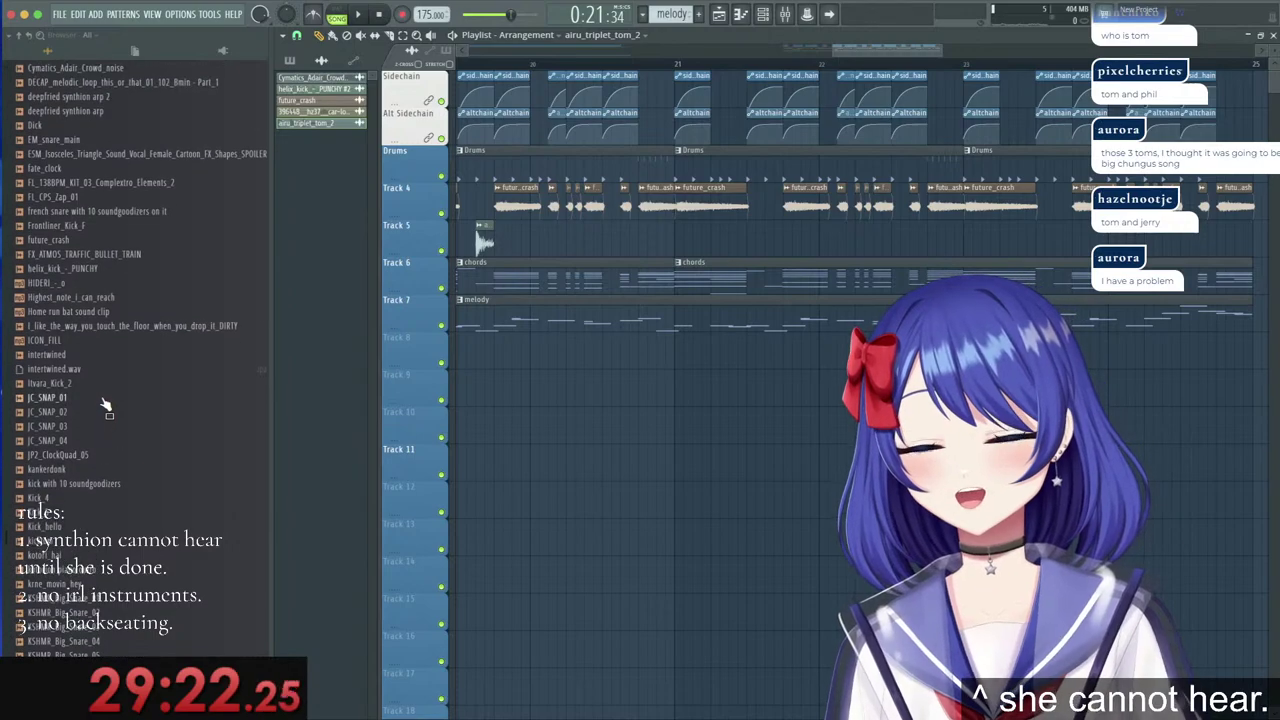
{"action": "scroll", "coordinate": [105, 405], "scroll_direction": "up", "scroll_amount": 7}
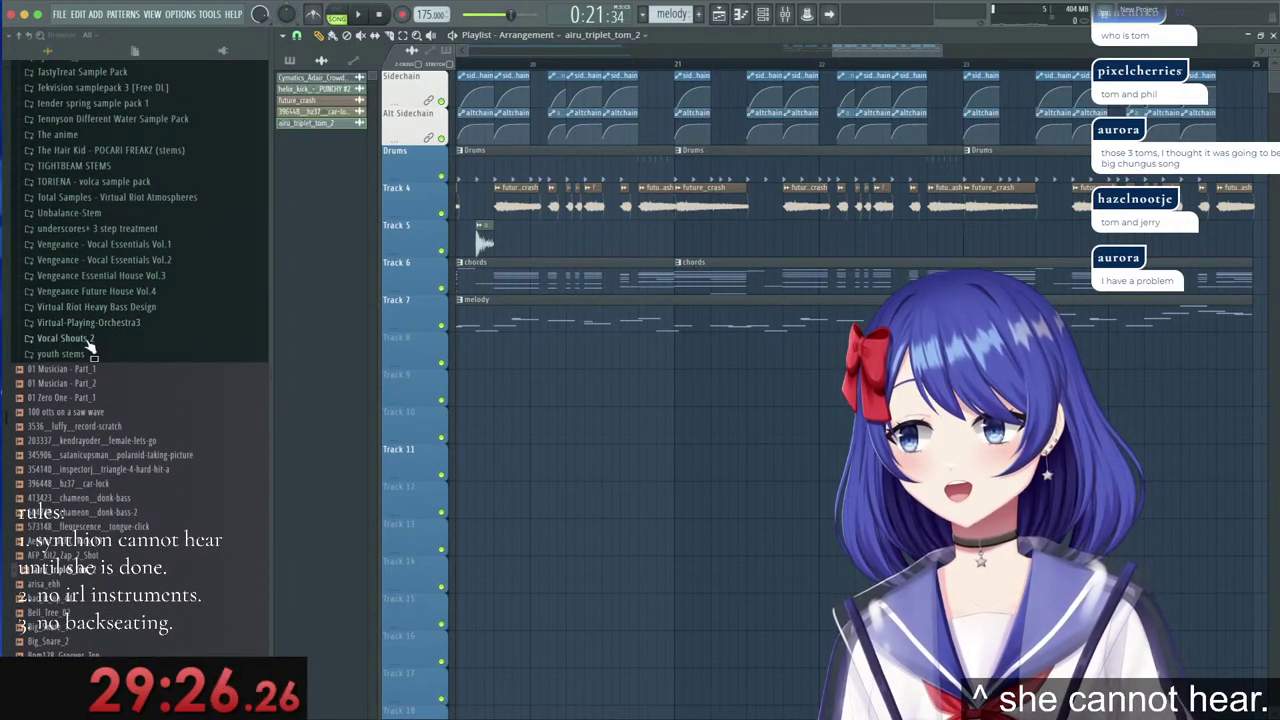
Look inside the Vocal Shouts 2 and Vengeance - Vocal Essentials Vol.1 folders, closing each again.
{"action": "left_click", "coordinate": [88, 341]}
{"action": "left_click", "coordinate": [88, 354]}
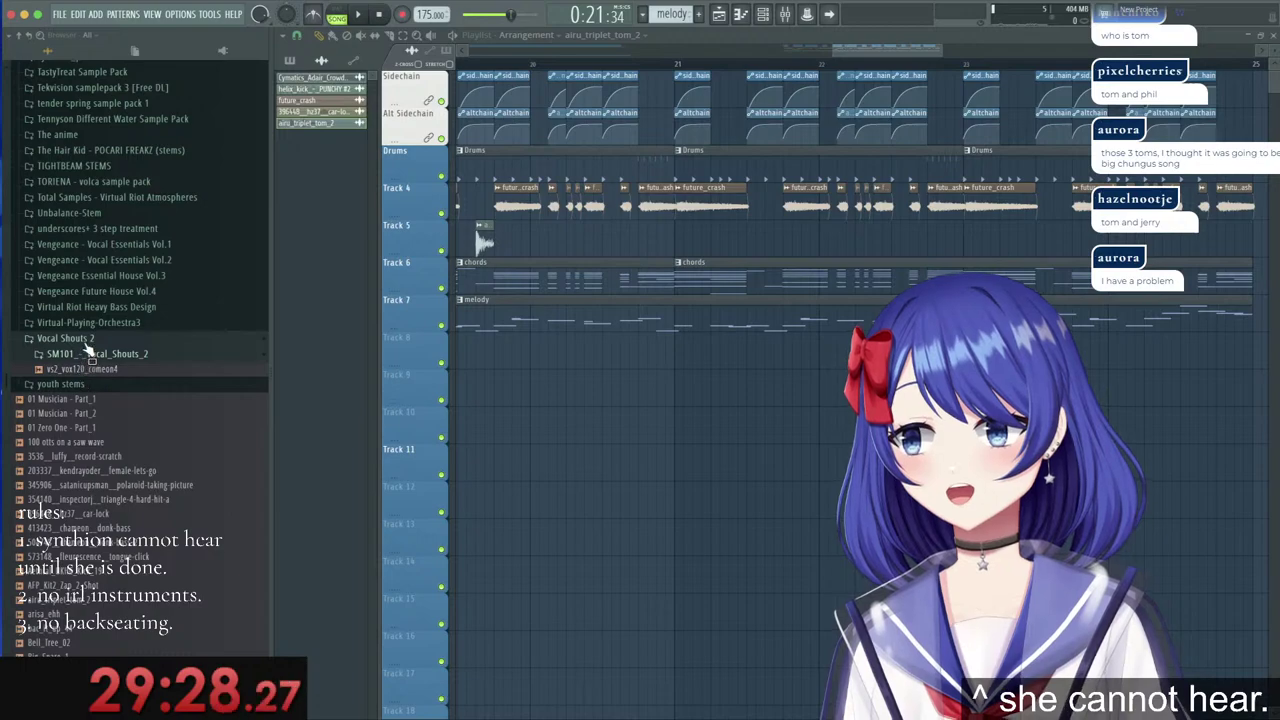
{"action": "left_click", "coordinate": [87, 344]}
{"action": "scroll", "coordinate": [87, 348], "scroll_direction": "up", "scroll_amount": 1}
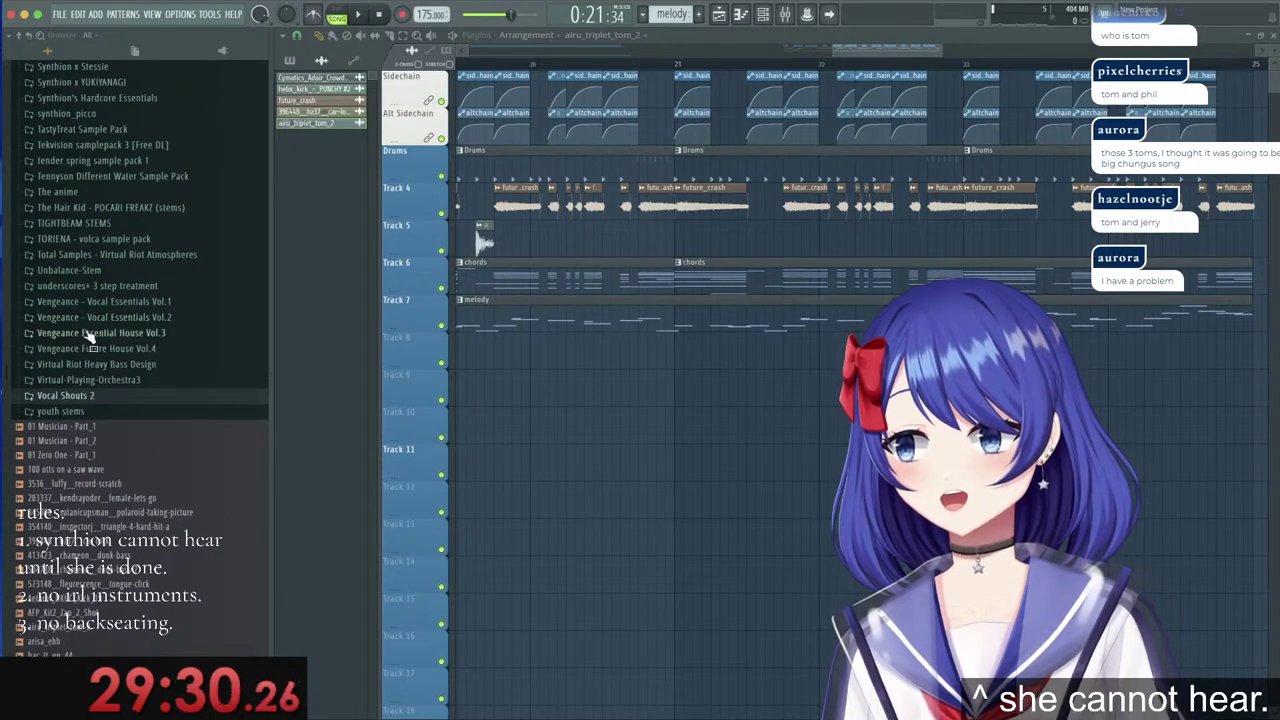
{"action": "left_click", "coordinate": [90, 304]}
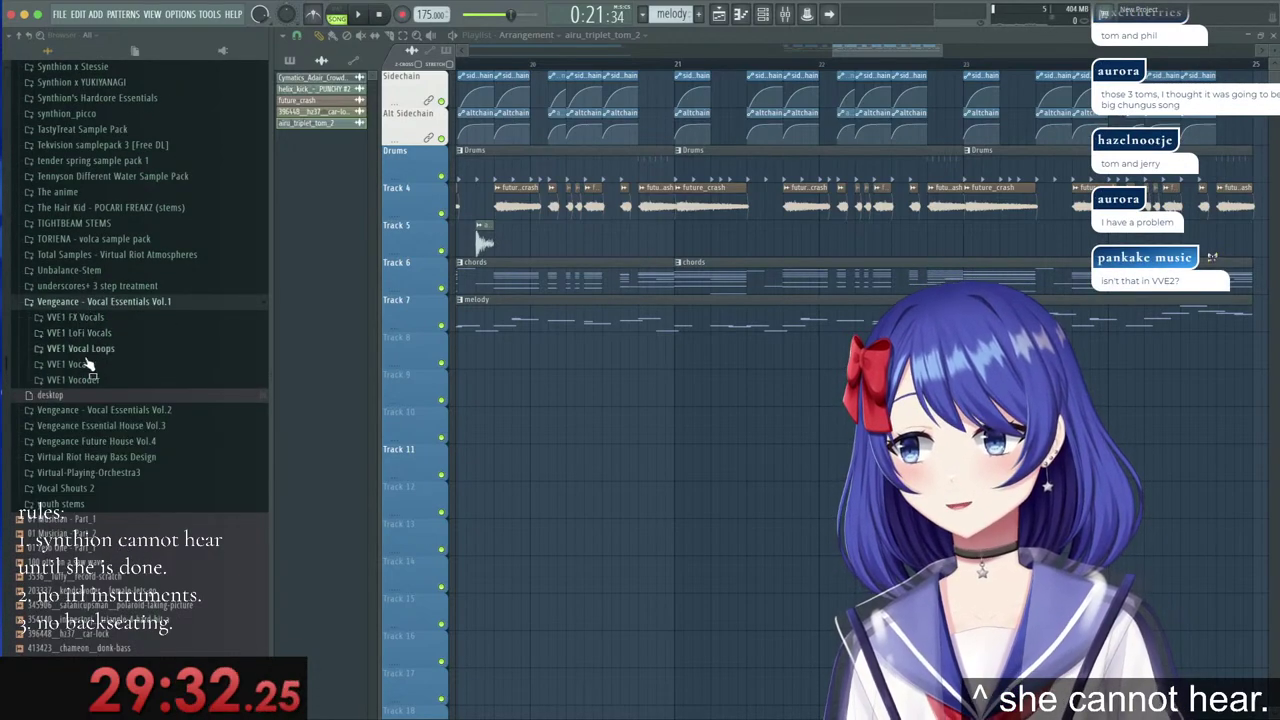
{"action": "left_click", "coordinate": [95, 302]}
Expand Vengeance - Vocal Essentials Vol.2, check its VVE2 Vocal Shots folder and open VVE2 Vocal Words instead.
{"action": "left_click", "coordinate": [100, 316]}
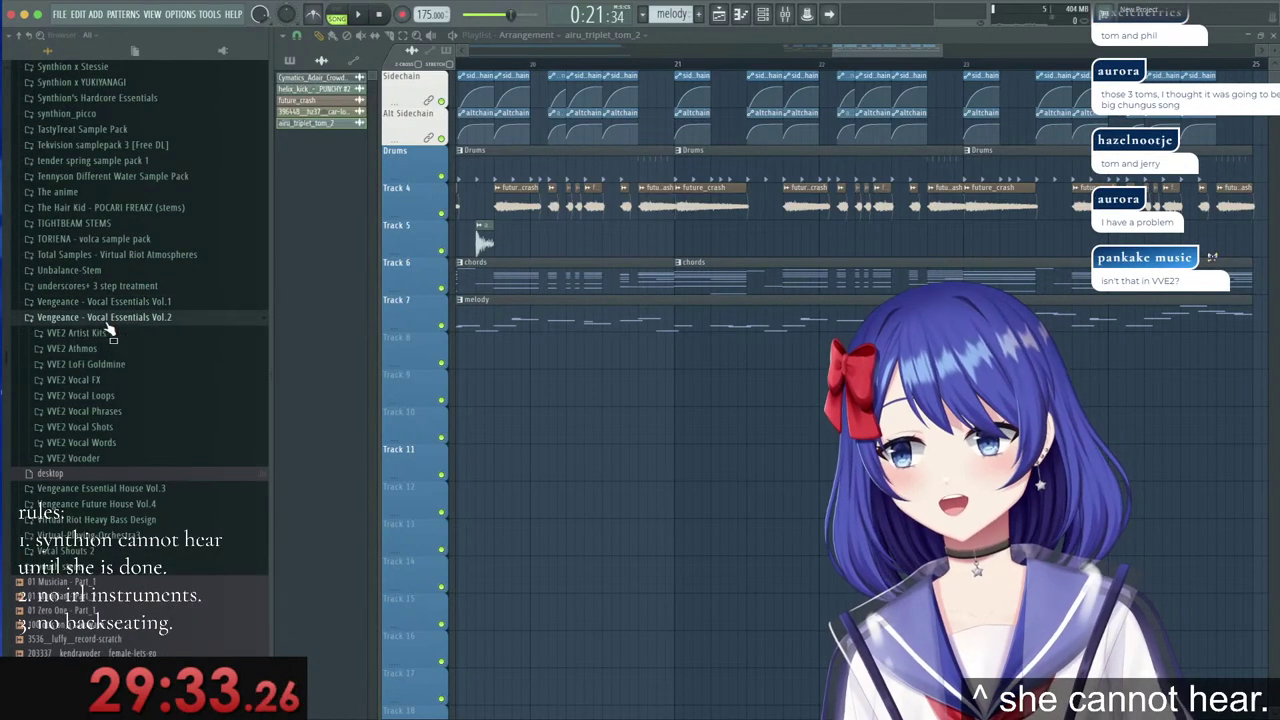
{"action": "left_click", "coordinate": [109, 428]}
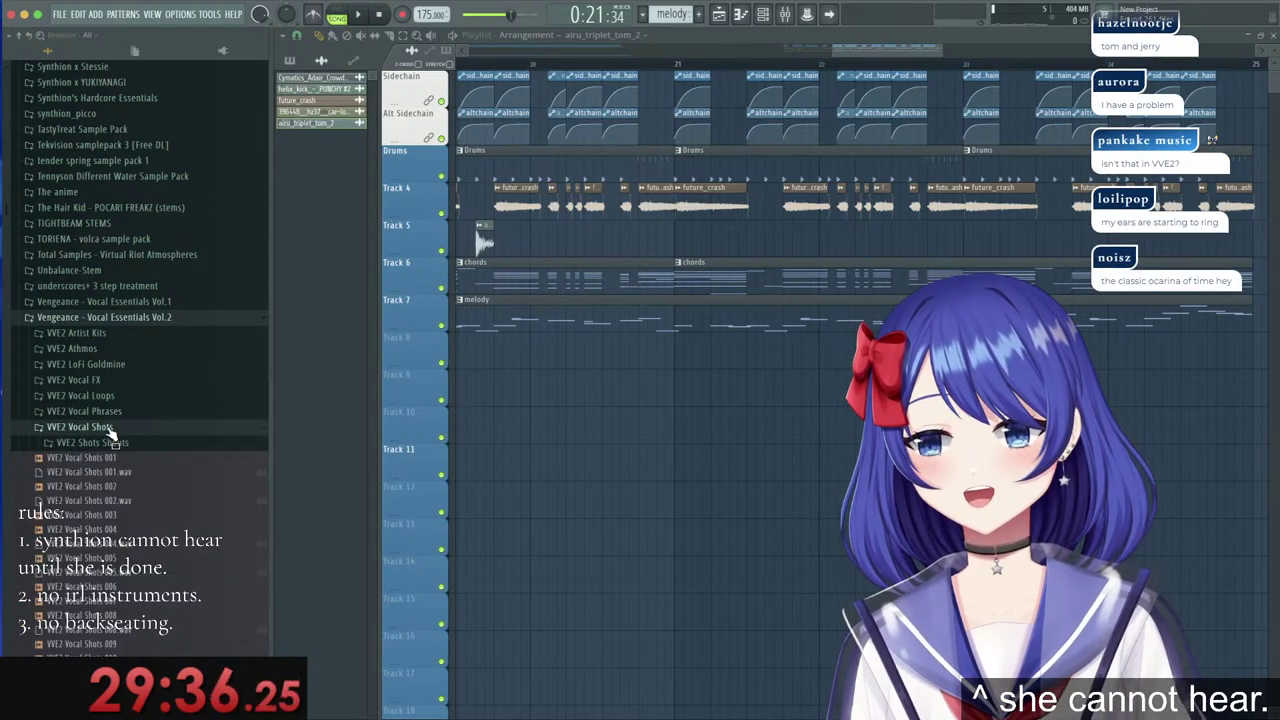
{"action": "left_click", "coordinate": [112, 430]}
{"action": "left_click", "coordinate": [122, 443]}
{"action": "scroll", "coordinate": [126, 450], "scroll_direction": "down", "scroll_amount": 10}
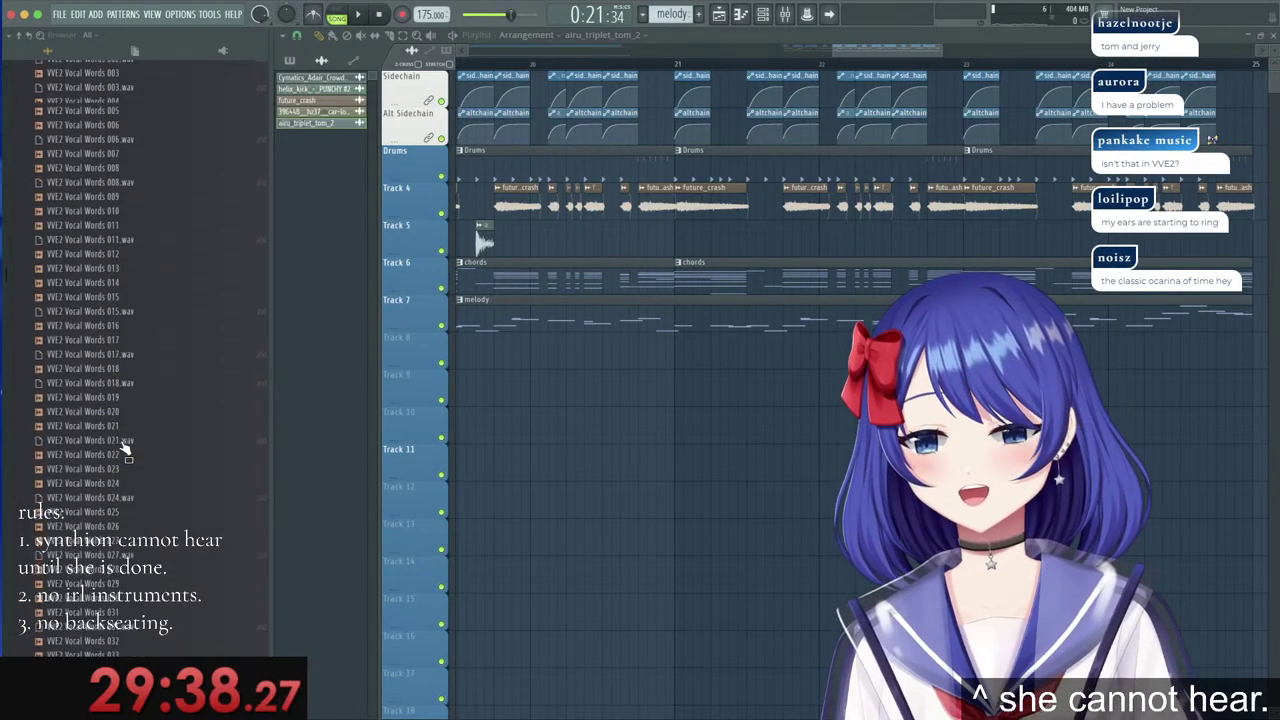
Preview a selection of the vocal word samples from VVE2 Vocal Words 027 to about 043.
{"action": "scroll", "coordinate": [124, 446], "scroll_direction": "down", "scroll_amount": 3}
{"action": "left_click", "coordinate": [121, 403]}
{"action": "left_click", "coordinate": [119, 416]}
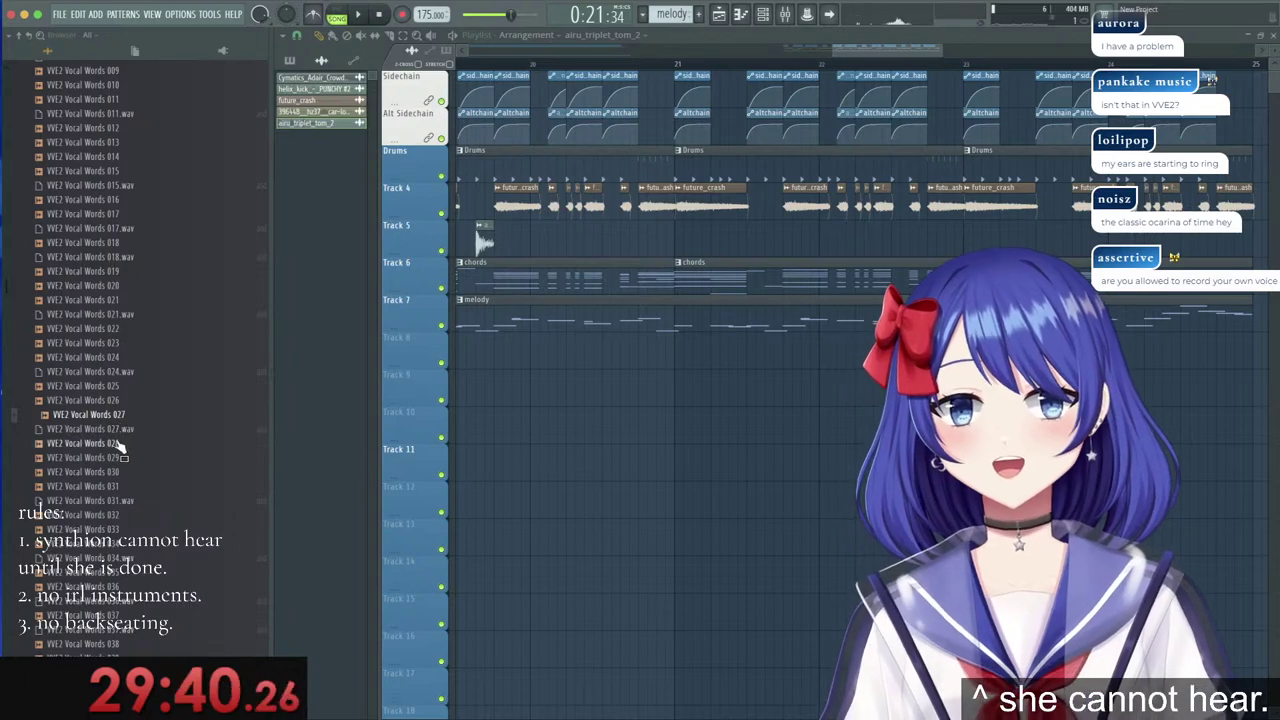
{"action": "scroll", "coordinate": [118, 446], "scroll_direction": "down", "scroll_amount": 1}
{"action": "left_click", "coordinate": [117, 455]}
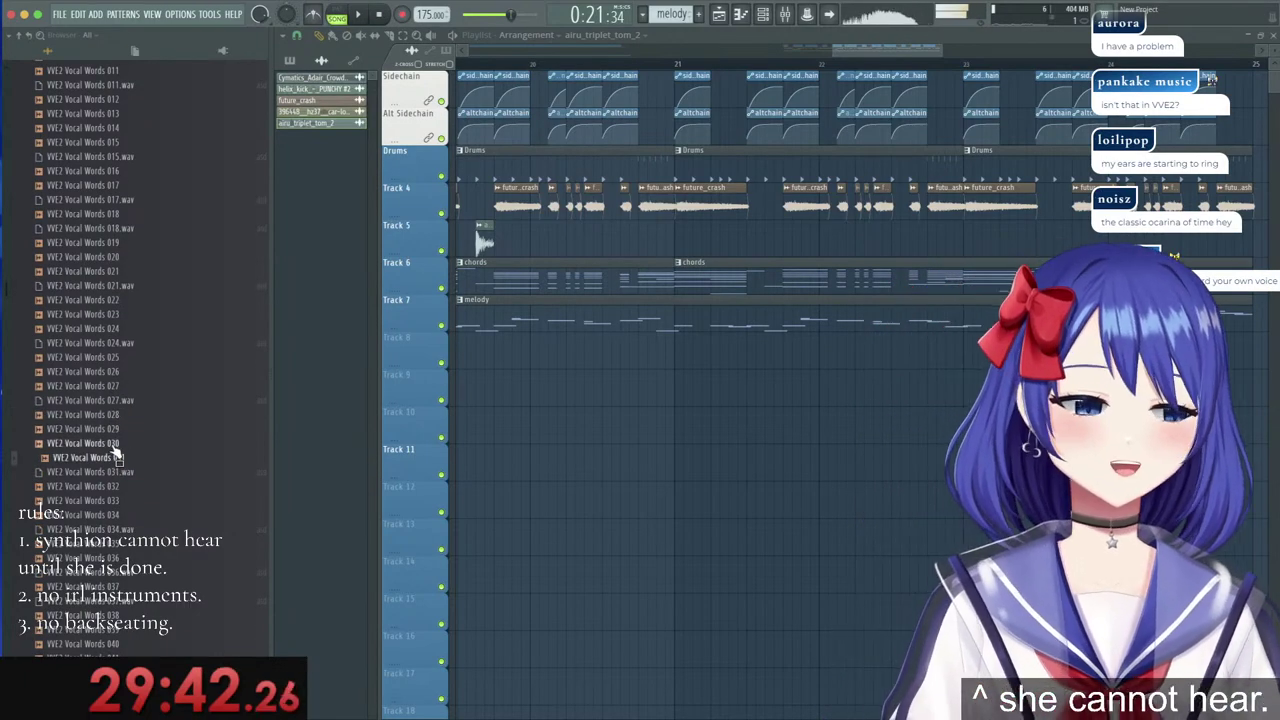
{"action": "scroll", "coordinate": [115, 455], "scroll_direction": "down", "scroll_amount": 3}
{"action": "left_click", "coordinate": [107, 457]}
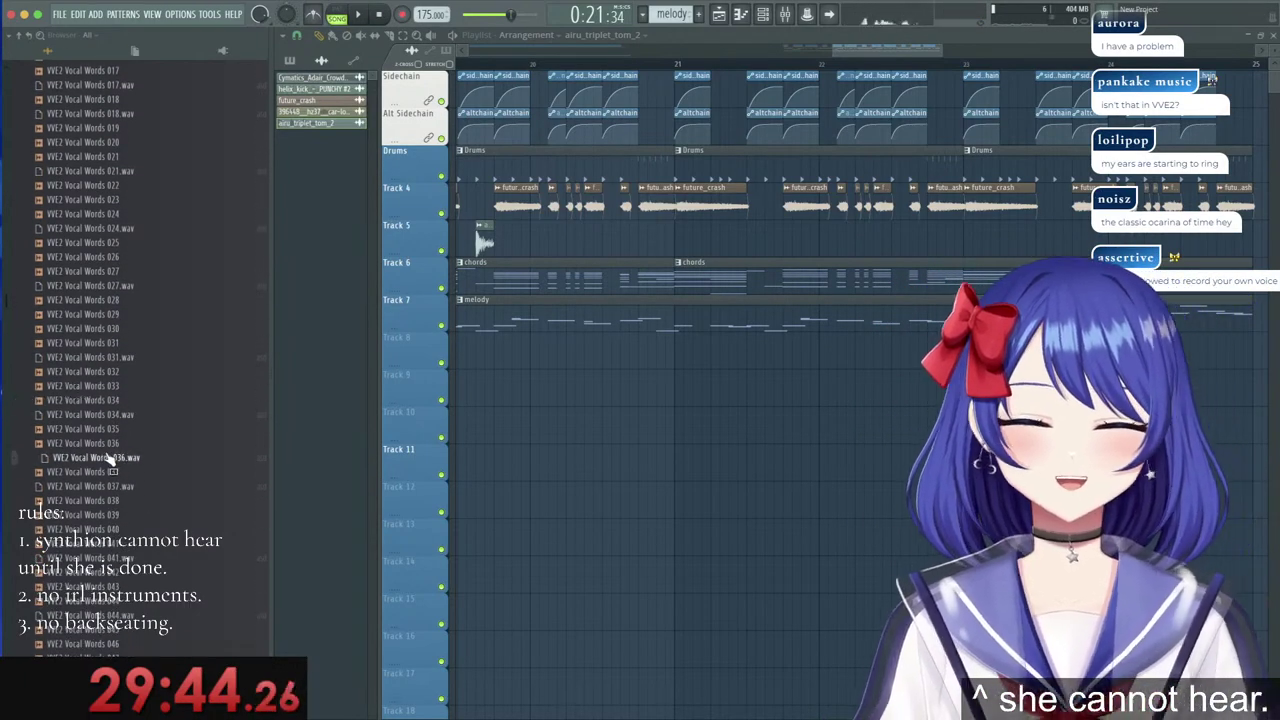
{"action": "scroll", "coordinate": [105, 455], "scroll_direction": "down", "scroll_amount": 1}
{"action": "left_click", "coordinate": [90, 402]}
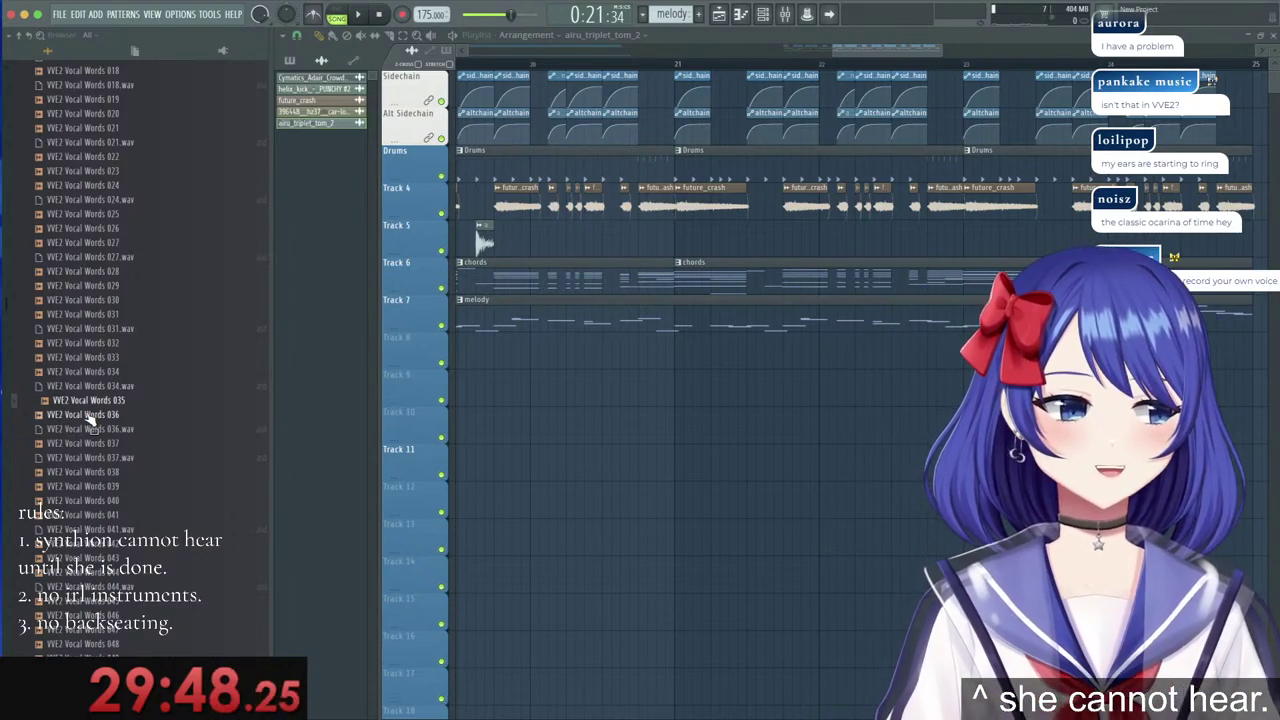
{"action": "scroll", "coordinate": [86, 417], "scroll_direction": "down", "scroll_amount": 1}
{"action": "left_click", "coordinate": [75, 438]}
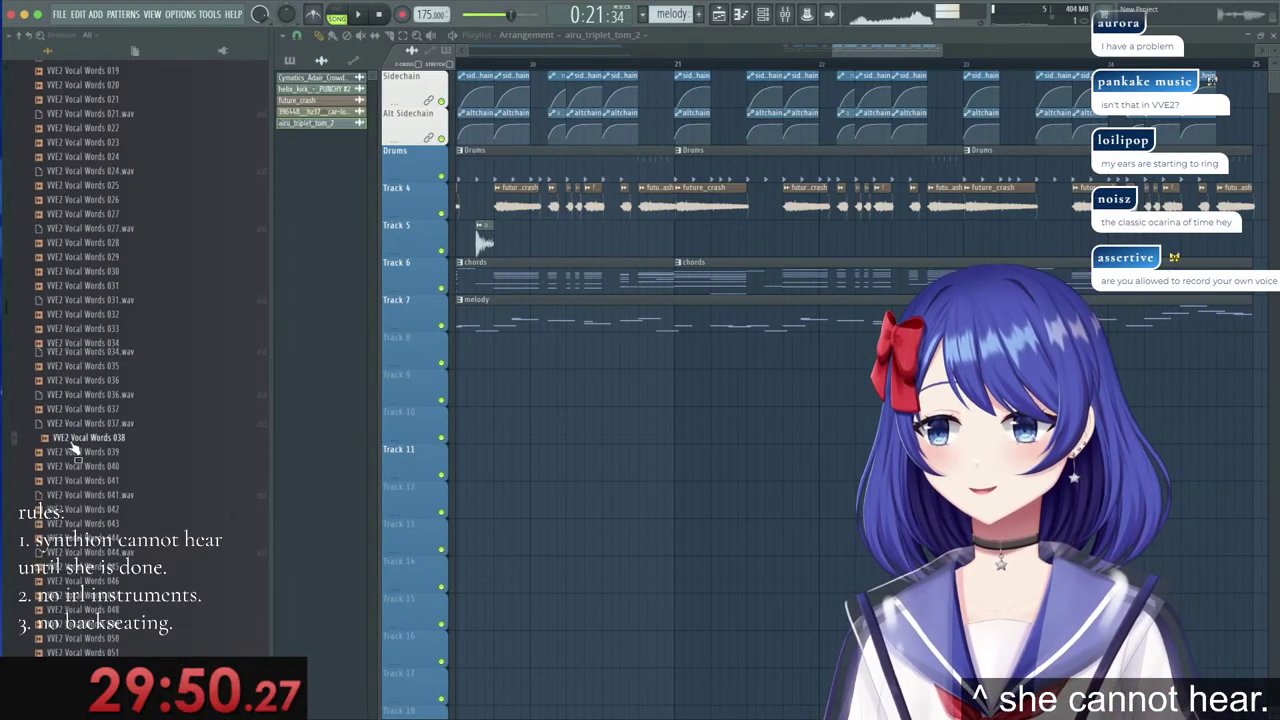
{"action": "scroll", "coordinate": [74, 447], "scroll_direction": "down", "scroll_amount": 1}
{"action": "left_click", "coordinate": [79, 419]}
{"action": "scroll", "coordinate": [81, 430], "scroll_direction": "down", "scroll_amount": 1}
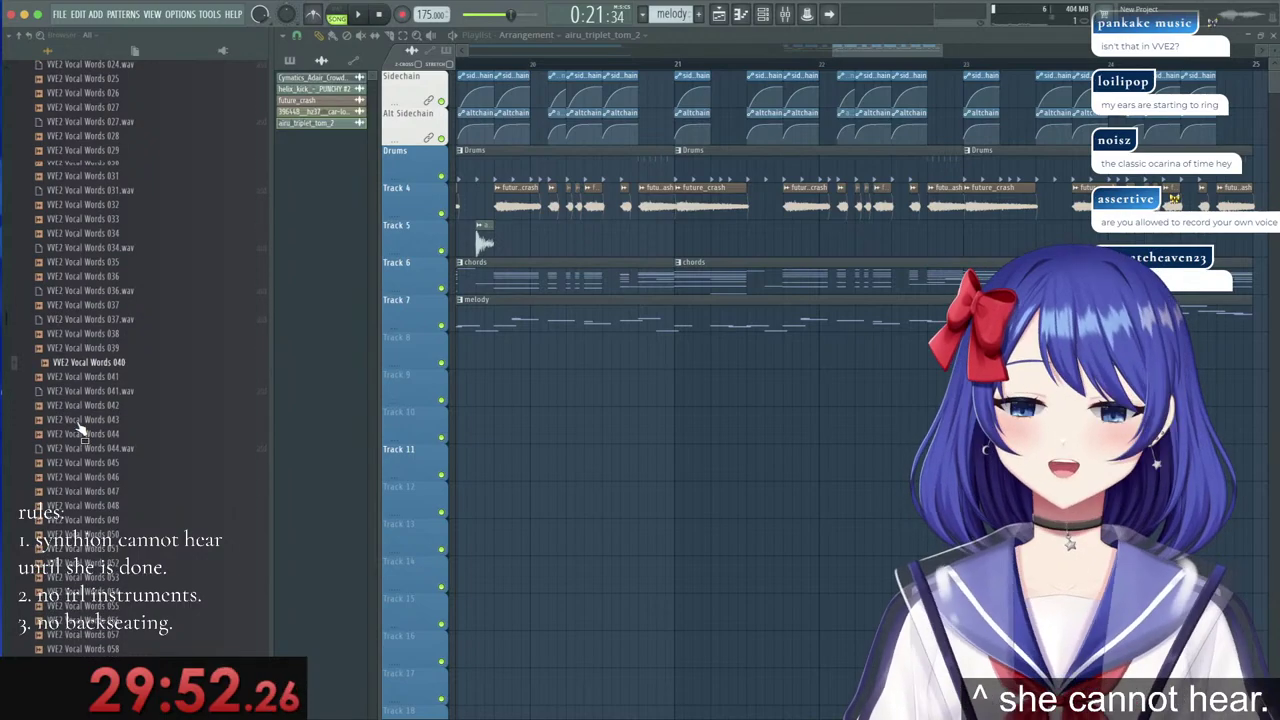
{"action": "left_click", "coordinate": [80, 422]}
Preview further vocal words working backwards from VVE2 Vocal Words 087 through 078, 066, 062 and 055 to 049.
{"action": "scroll", "coordinate": [81, 430], "scroll_direction": "down", "scroll_amount": 20}
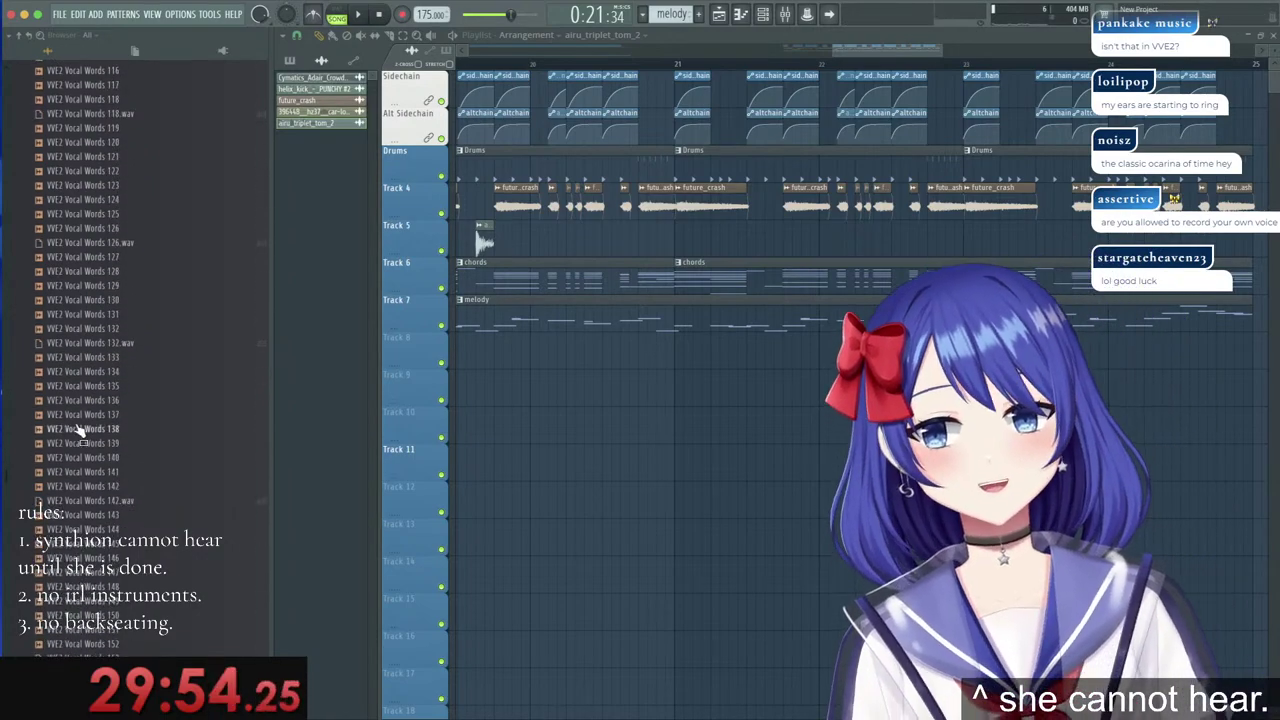
{"action": "scroll", "coordinate": [80, 430], "scroll_direction": "up", "scroll_amount": 15}
{"action": "left_click", "coordinate": [58, 372]}
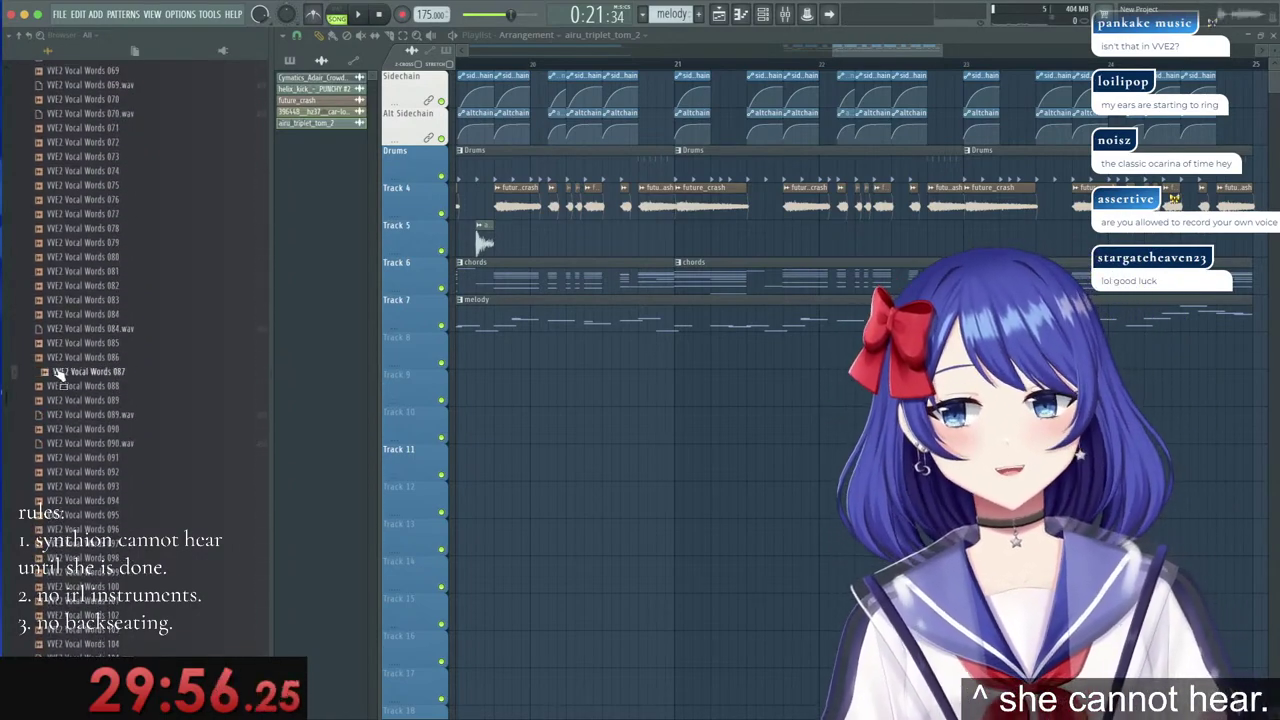
{"action": "scroll", "coordinate": [59, 371], "scroll_direction": "up", "scroll_amount": 3}
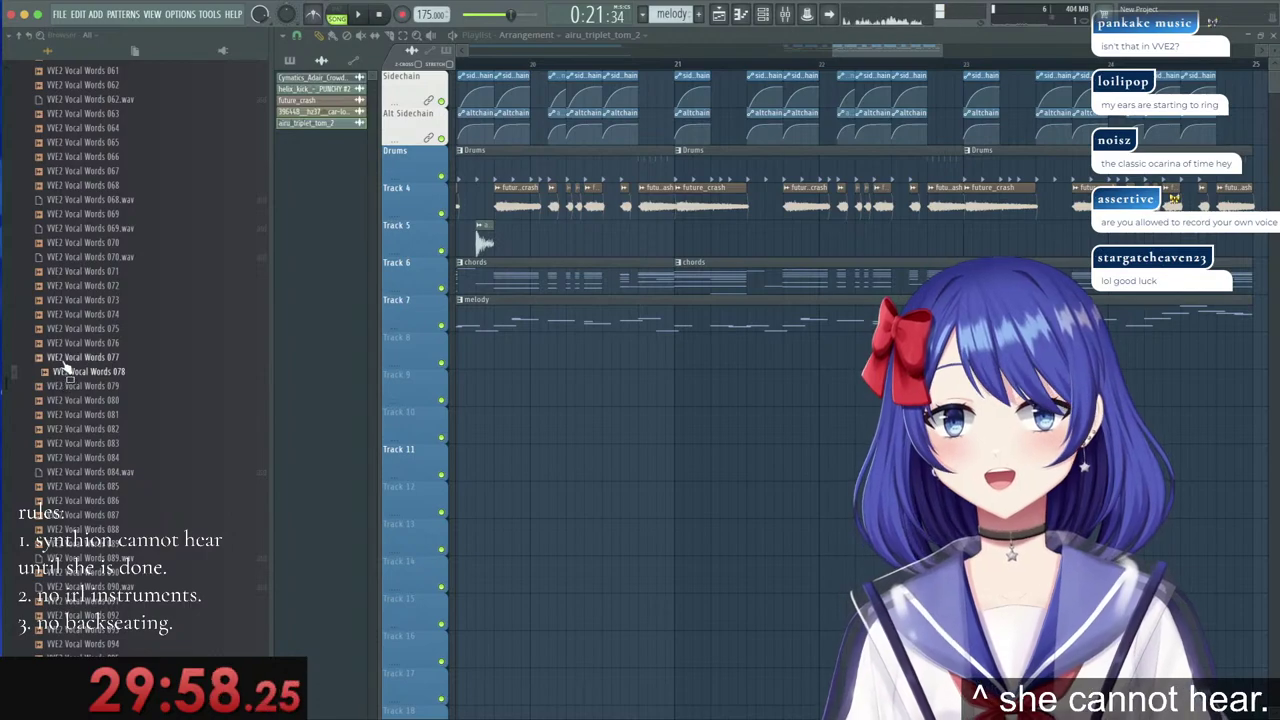
{"action": "scroll", "coordinate": [67, 340], "scroll_direction": "up", "scroll_amount": 3}
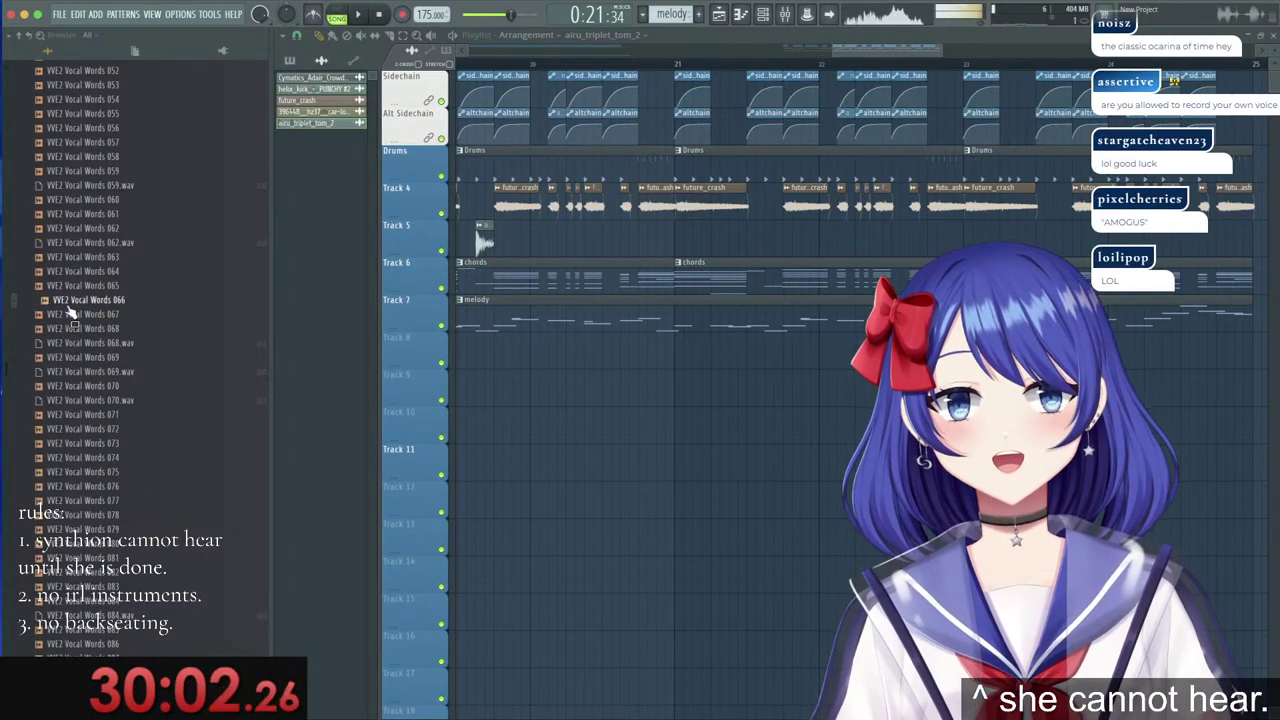
{"action": "scroll", "coordinate": [70, 314], "scroll_direction": "up", "scroll_amount": 2}
{"action": "scroll", "coordinate": [72, 330], "scroll_direction": "up", "scroll_amount": 1}
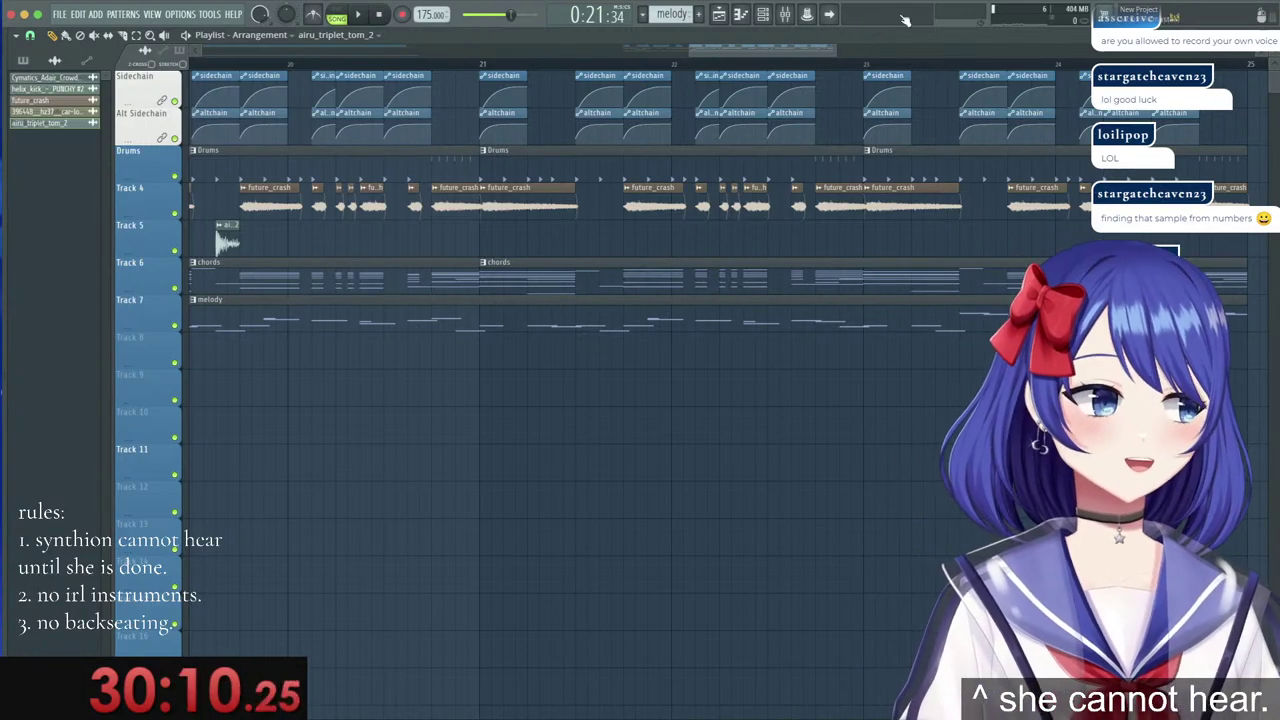
{"action": "mouse_move", "coordinate": [5, 468]}
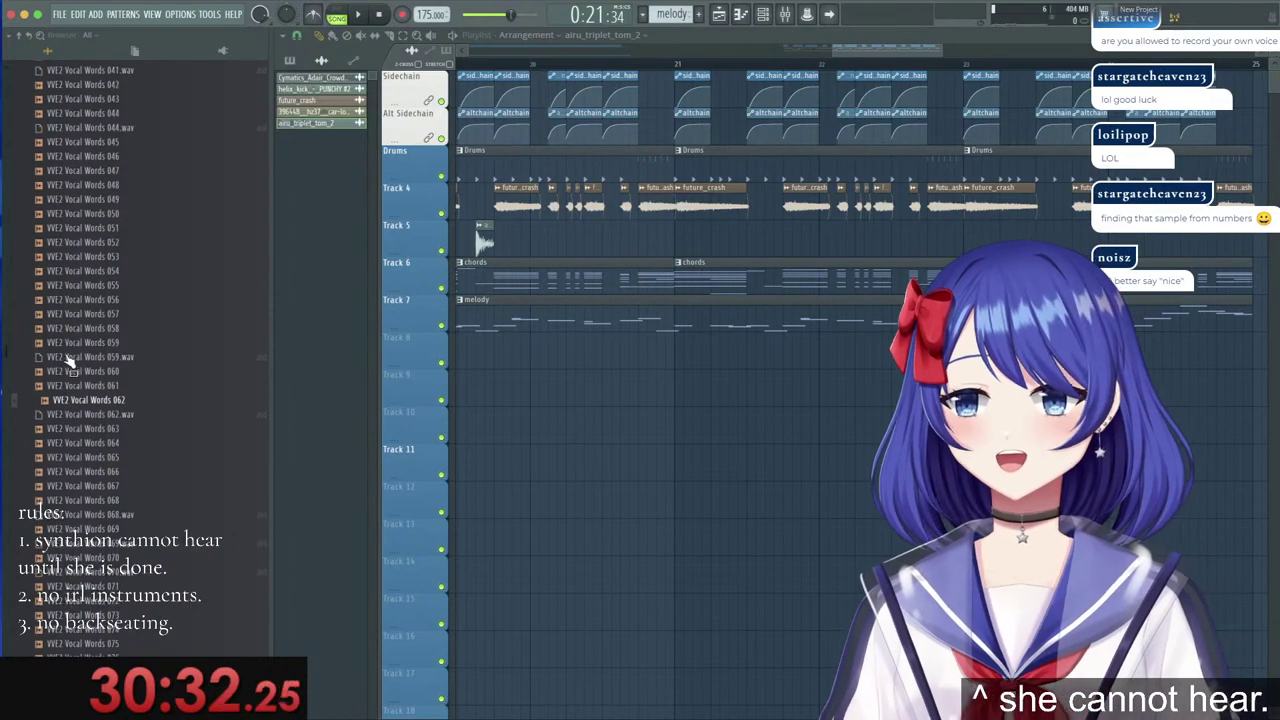
{"action": "scroll", "coordinate": [72, 350], "scroll_direction": "up", "scroll_amount": 3}
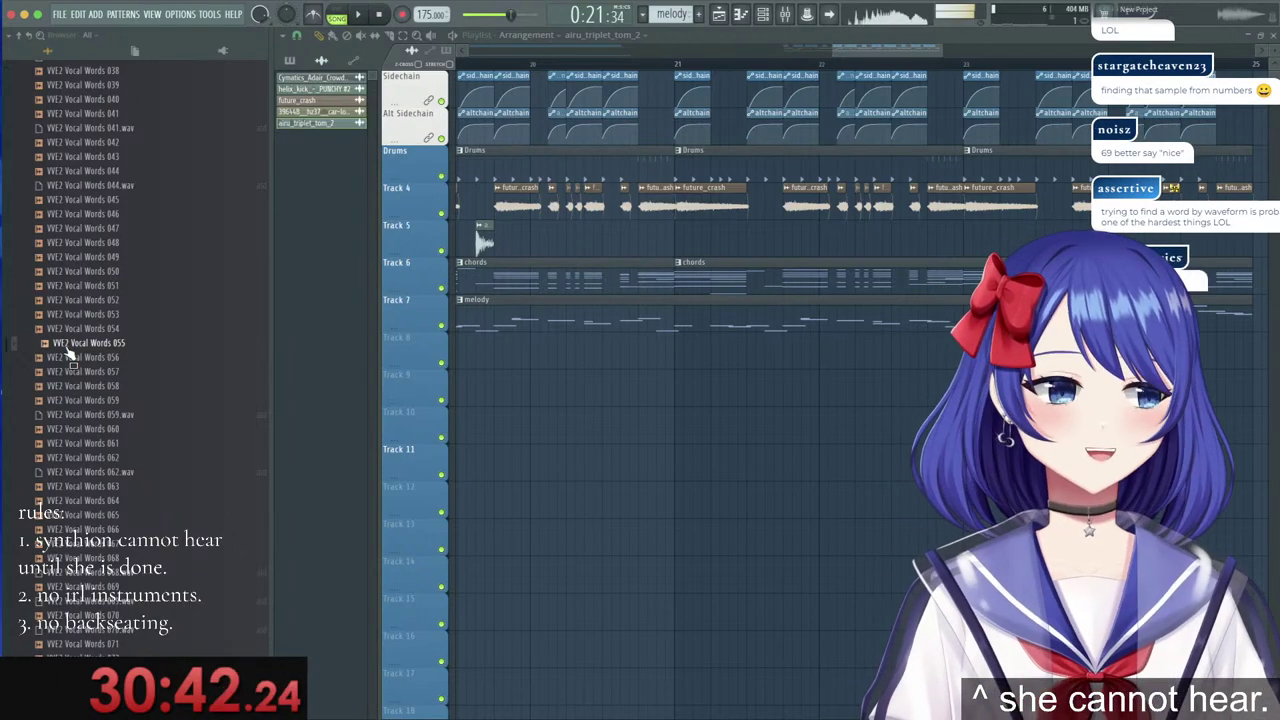
{"action": "scroll", "coordinate": [69, 356], "scroll_direction": "up", "scroll_amount": 2}
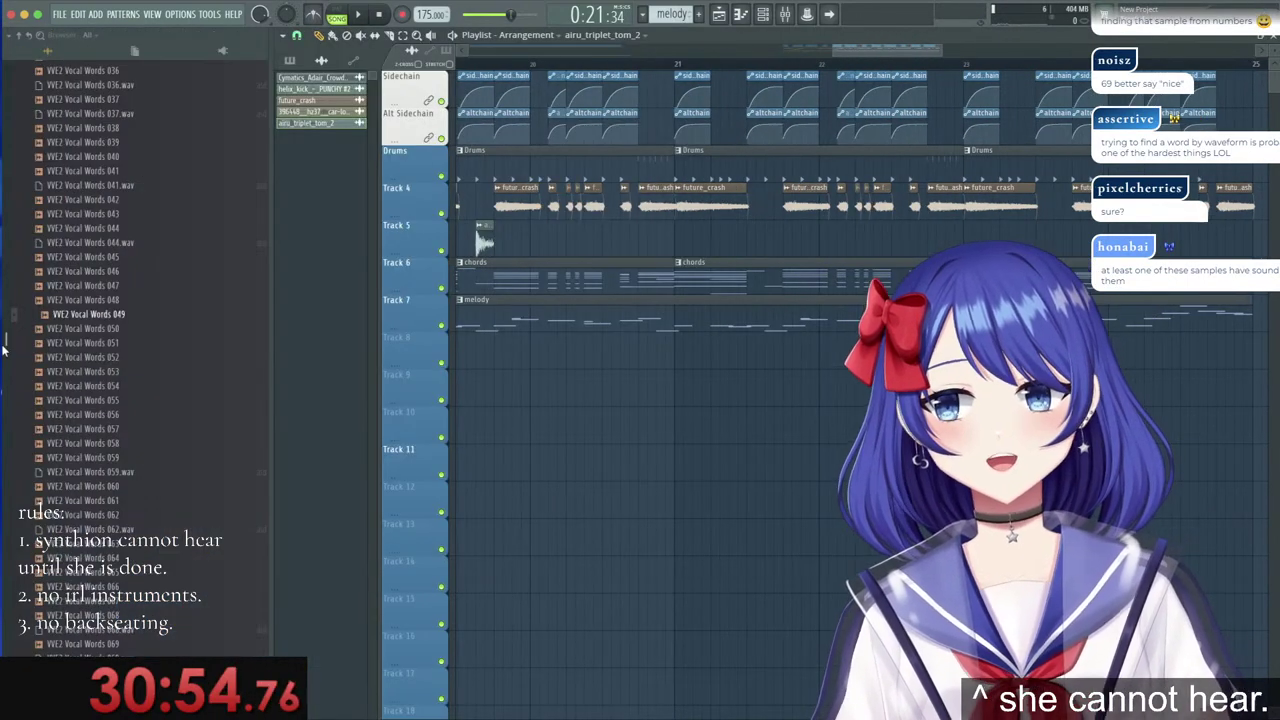
Preview the vocal word samples working backwards from VVE2 Vocal Words 047 to 042.
{"action": "left_click", "coordinate": [80, 291]}
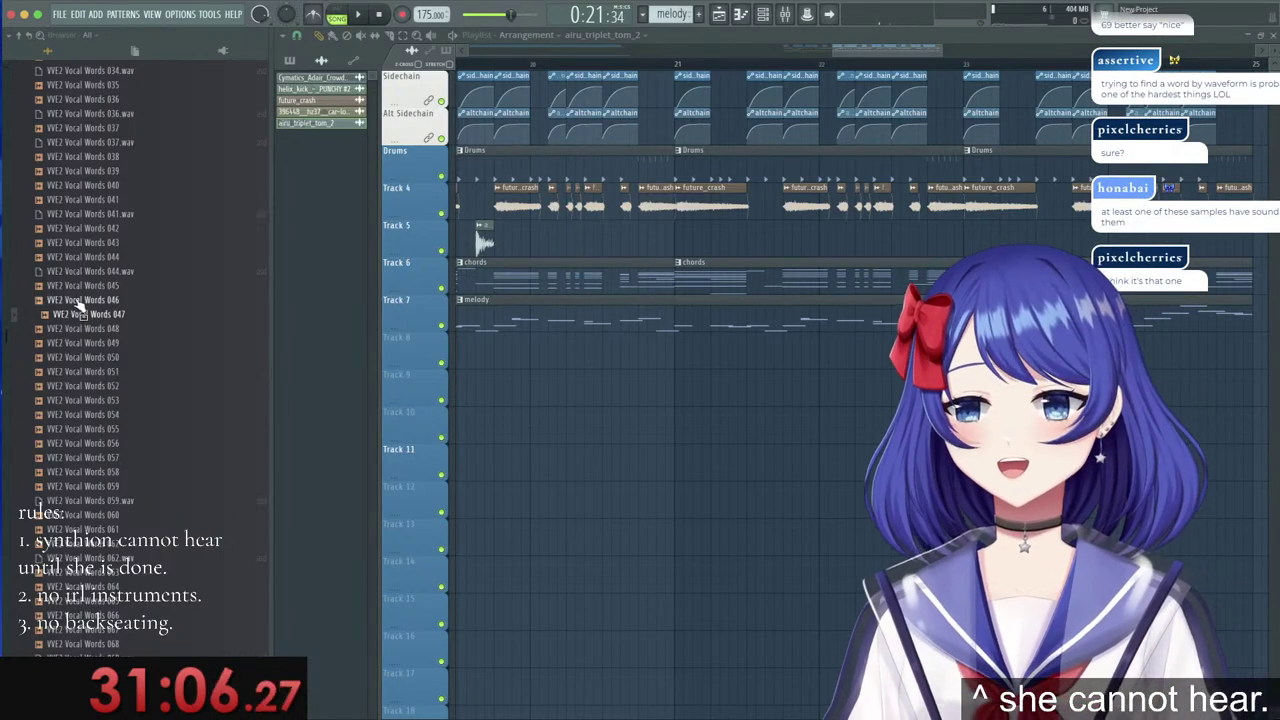
{"action": "left_click", "coordinate": [81, 301]}
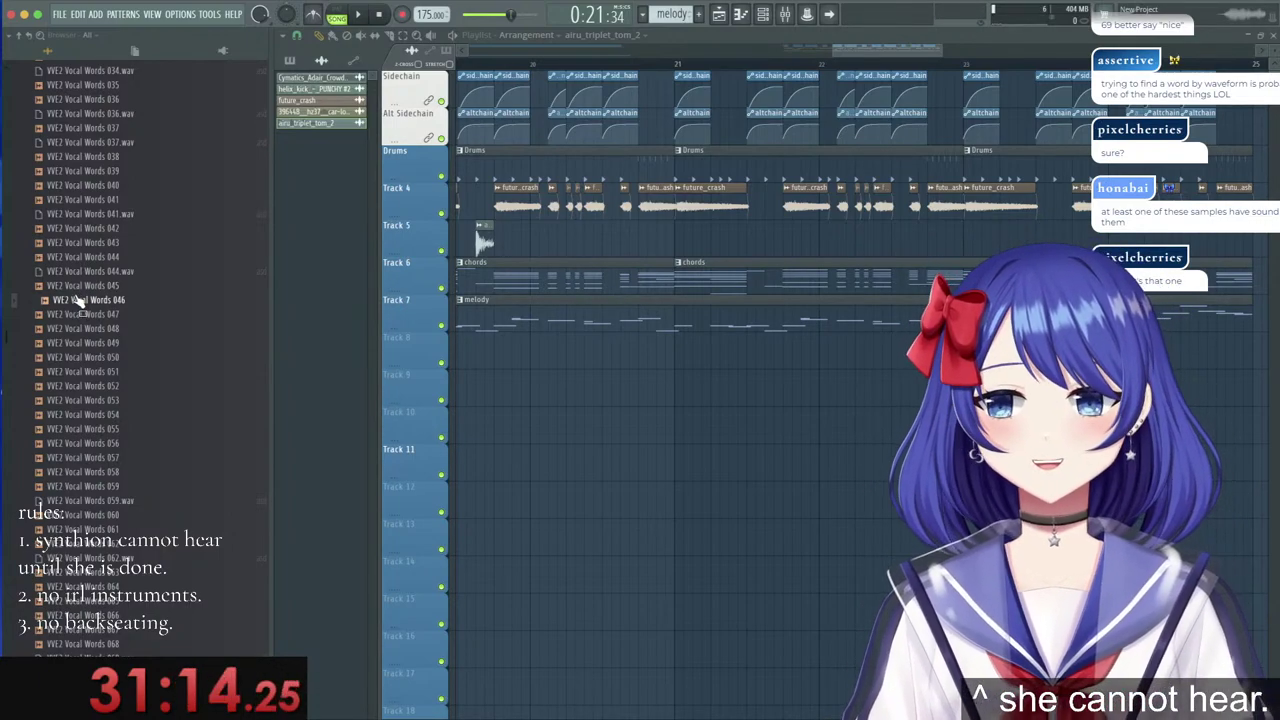
{"action": "left_click", "coordinate": [83, 287]}
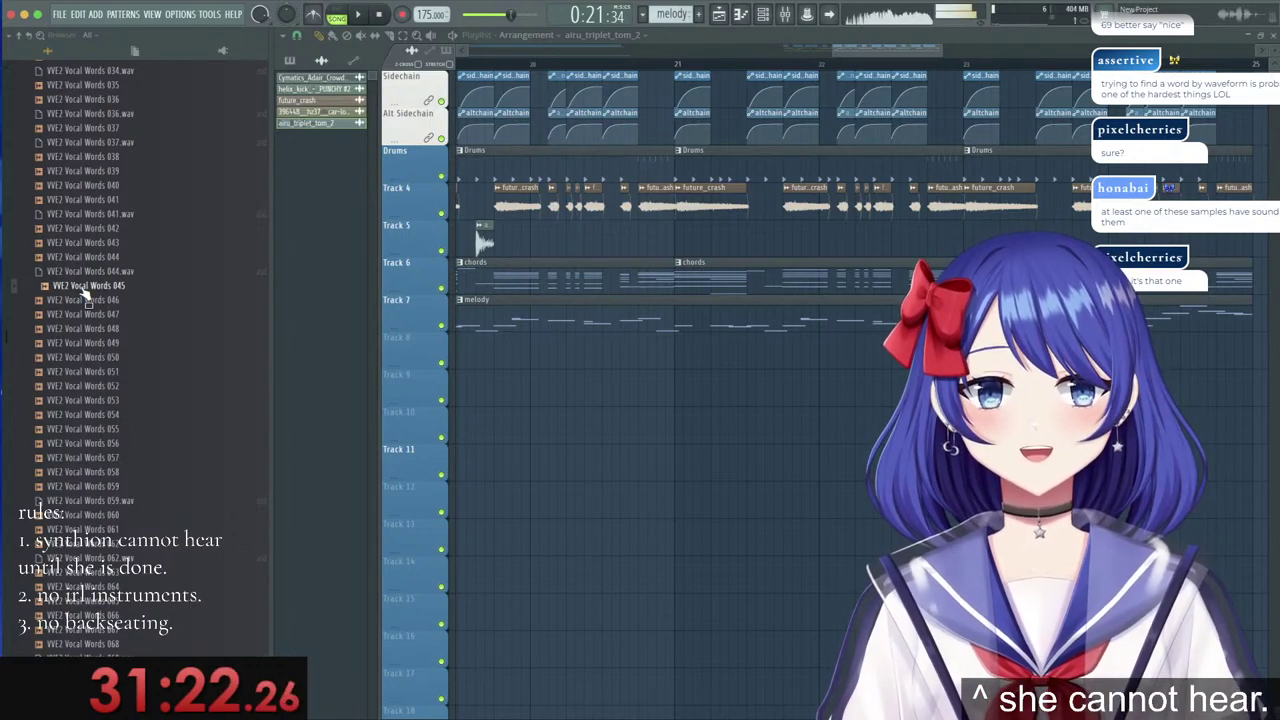
{"action": "scroll", "coordinate": [83, 289], "scroll_direction": "up", "scroll_amount": 1}
{"action": "left_click", "coordinate": [83, 289]}
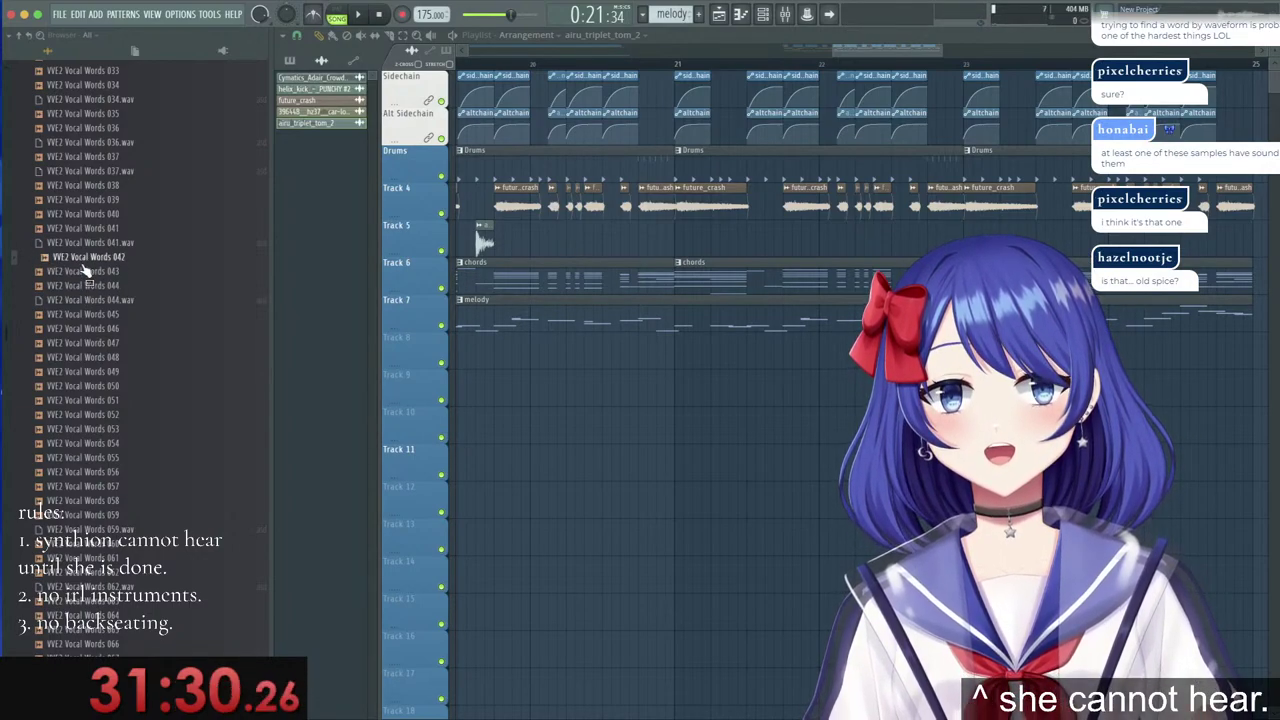
{"action": "scroll", "coordinate": [85, 270], "scroll_direction": "down", "scroll_amount": 2}
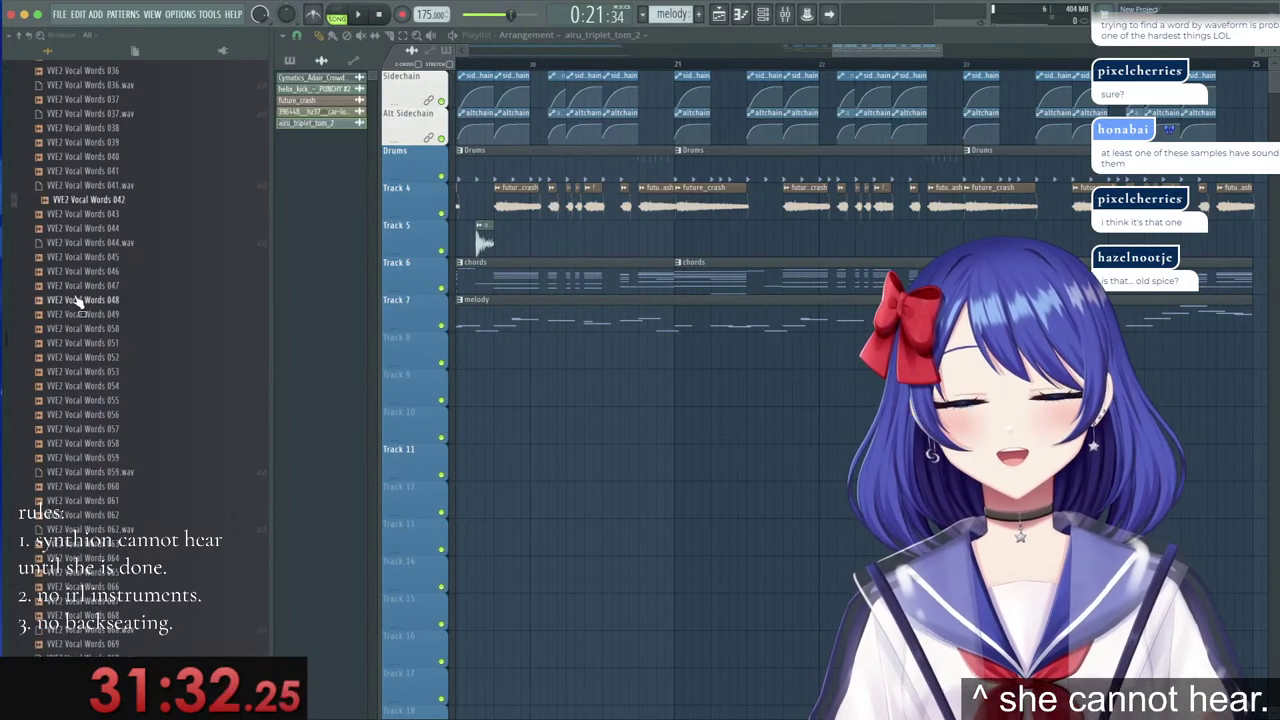
{"action": "scroll", "coordinate": [80, 290], "scroll_direction": "up", "scroll_amount": 2}
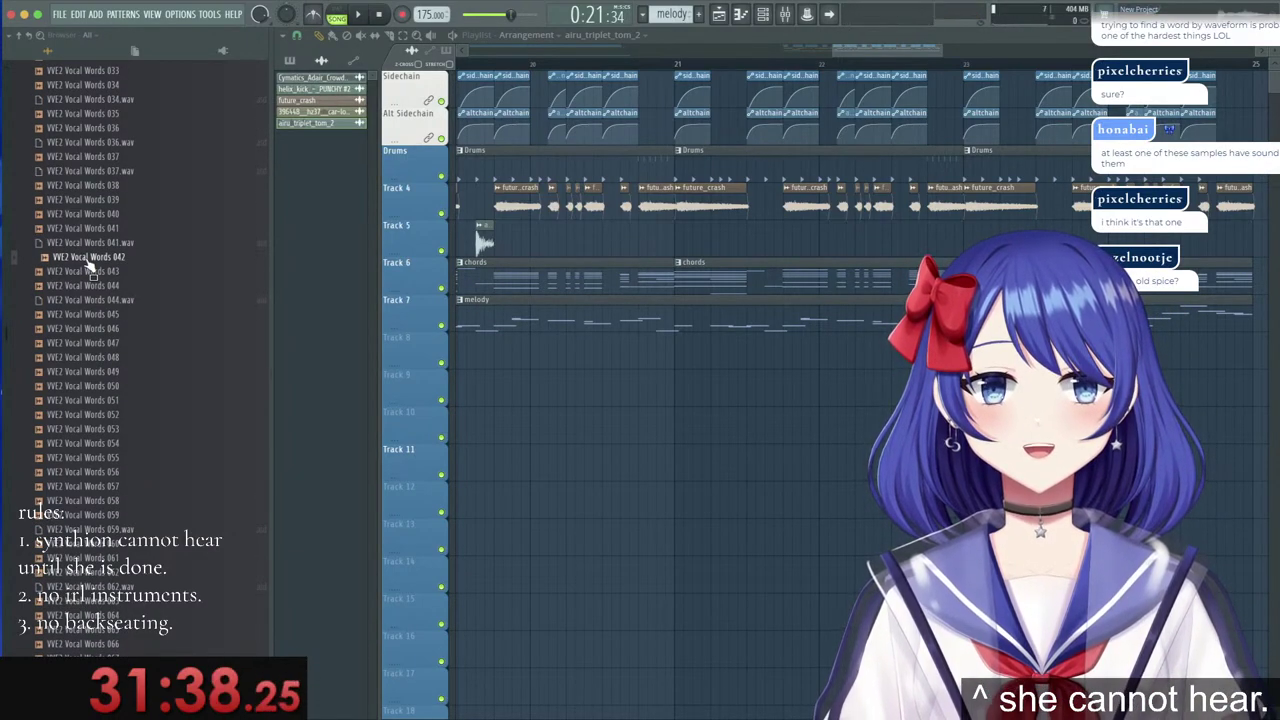
Try placing VVE2 Vocal Words 058 on Track 9 around bar 22 and delete the clip.
{"action": "scroll", "coordinate": [85, 300], "scroll_direction": "down", "scroll_amount": 5}
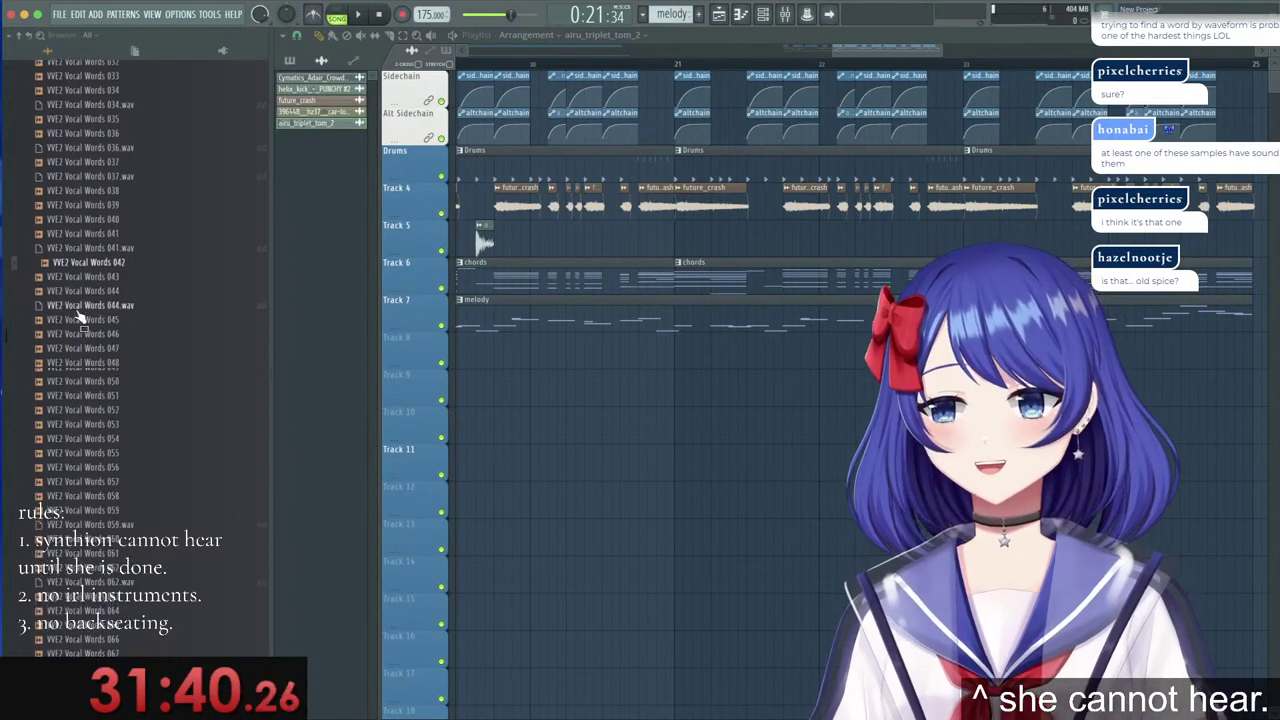
{"action": "scroll", "coordinate": [85, 300], "scroll_direction": "down", "scroll_amount": 2}
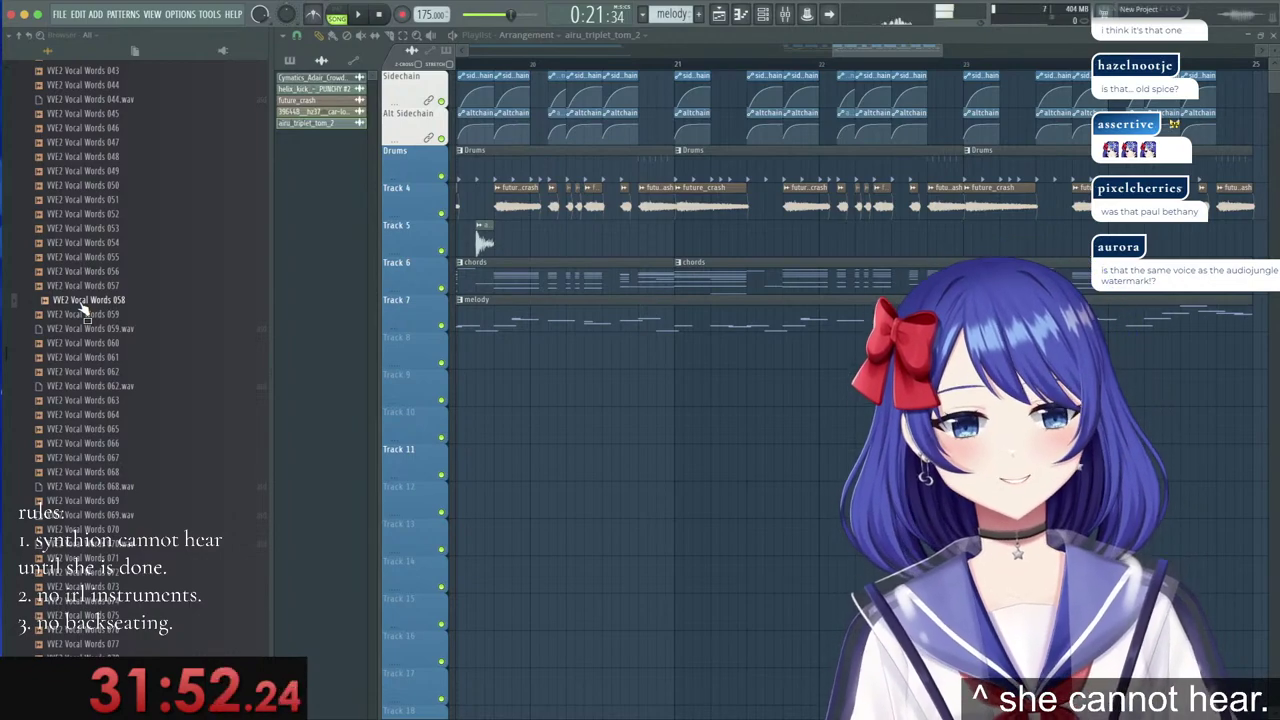
{"action": "left_click_drag", "start_coordinate": [84, 305], "coordinate": [682, 394]}
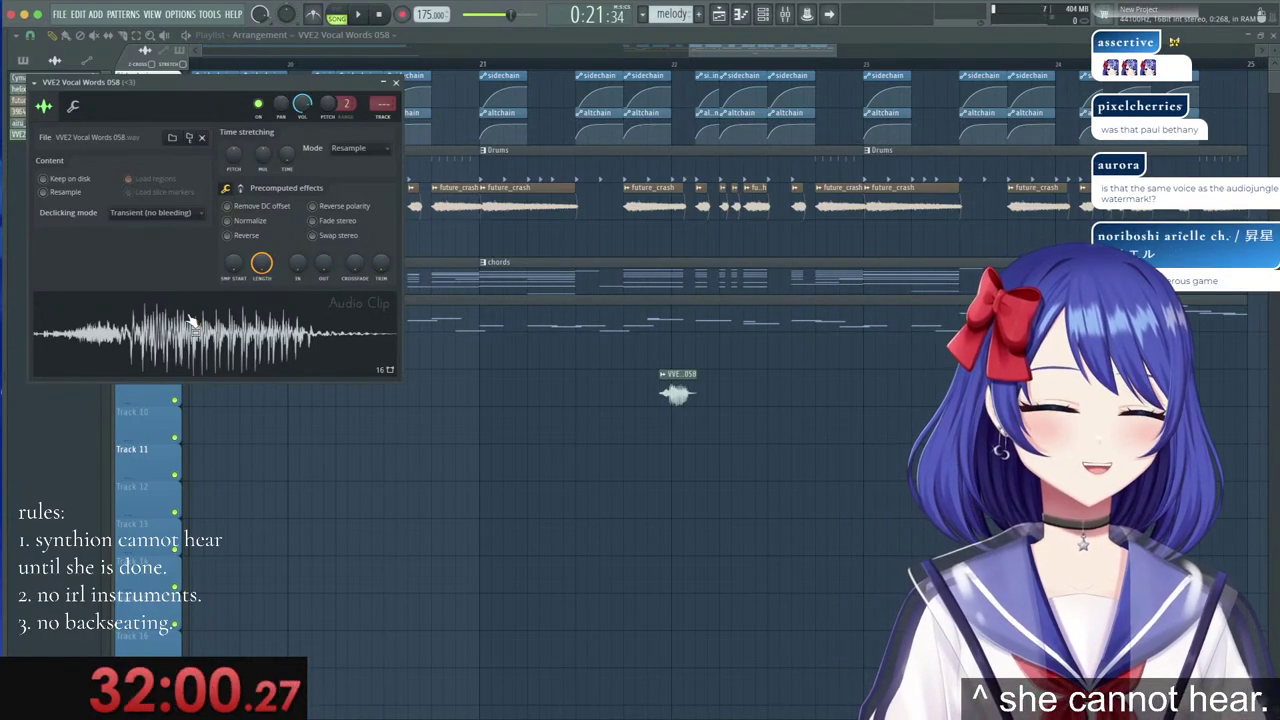
{"action": "right_click", "coordinate": [678, 390]}
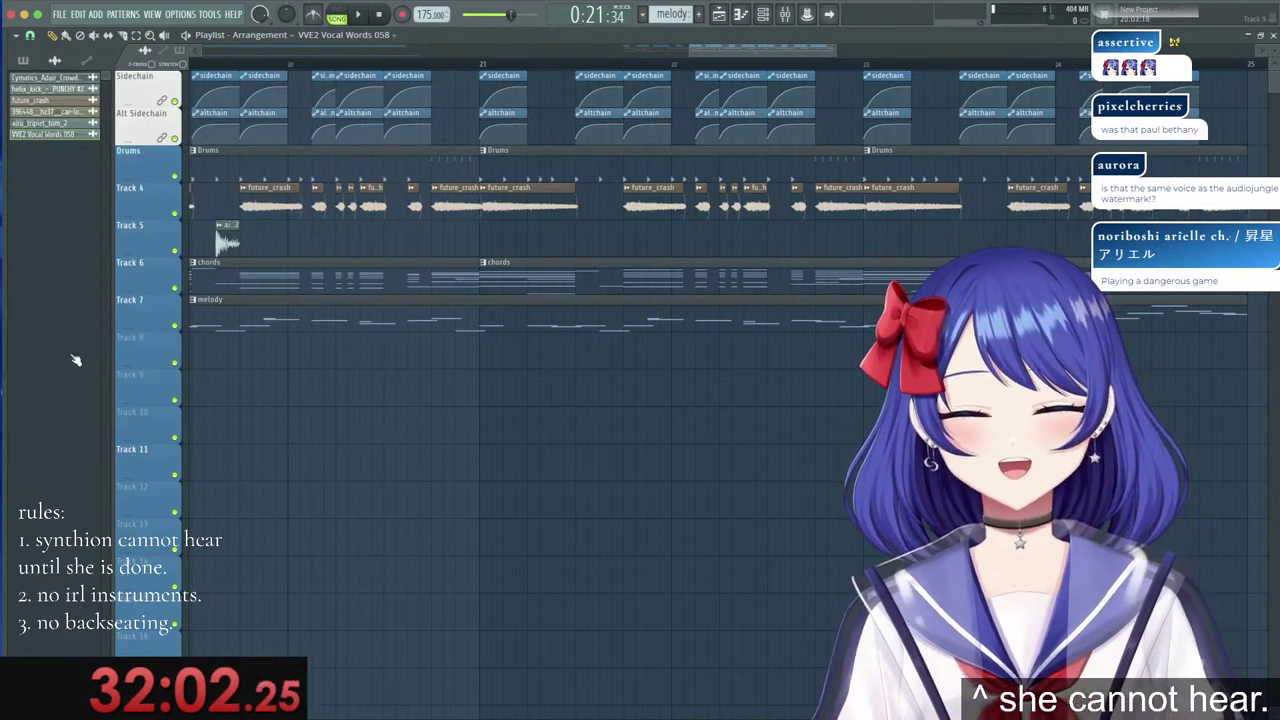
Preview vocal word samples further down the folder, including VVE2 Vocal Words 088, 139, 137 and 141.
{"action": "mouse_move", "coordinate": [34, 428]}
{"action": "scroll", "coordinate": [34, 428], "scroll_direction": "down", "scroll_amount": 4}
{"action": "left_click", "coordinate": [60, 331]}
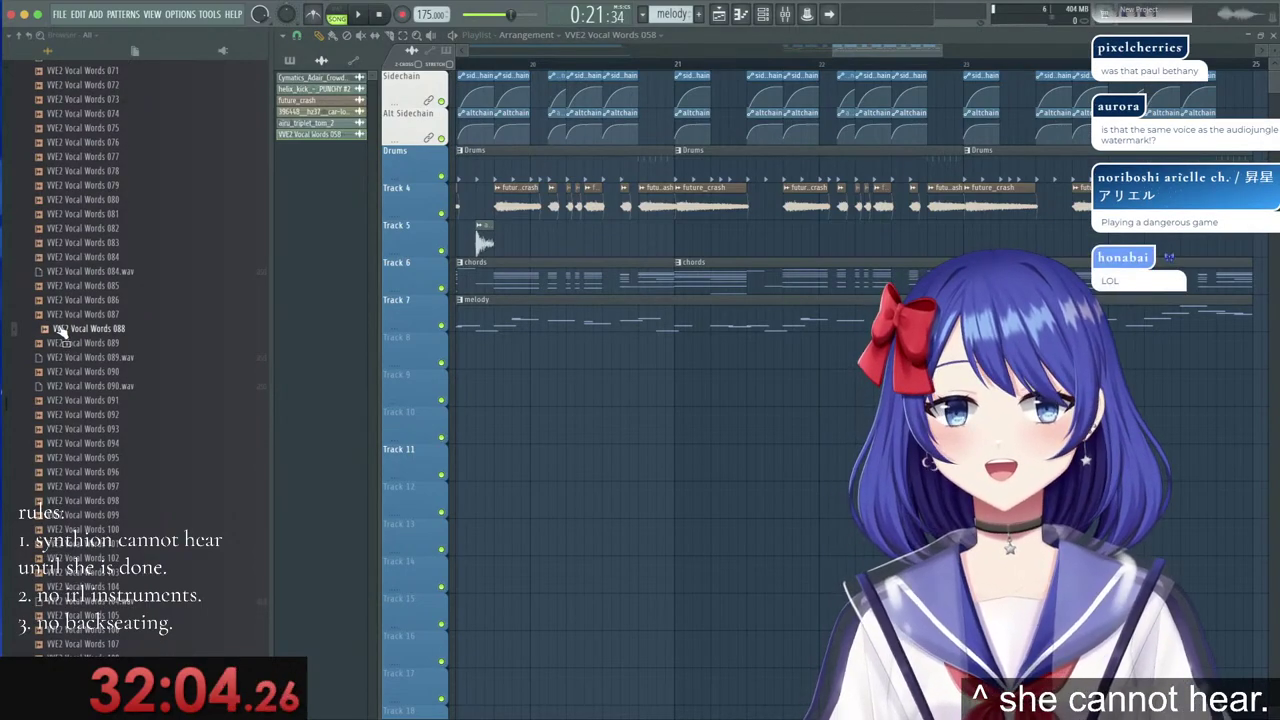
{"action": "scroll", "coordinate": [71, 425], "scroll_direction": "down", "scroll_amount": 8}
{"action": "scroll", "coordinate": [71, 425], "scroll_direction": "down", "scroll_amount": 2}
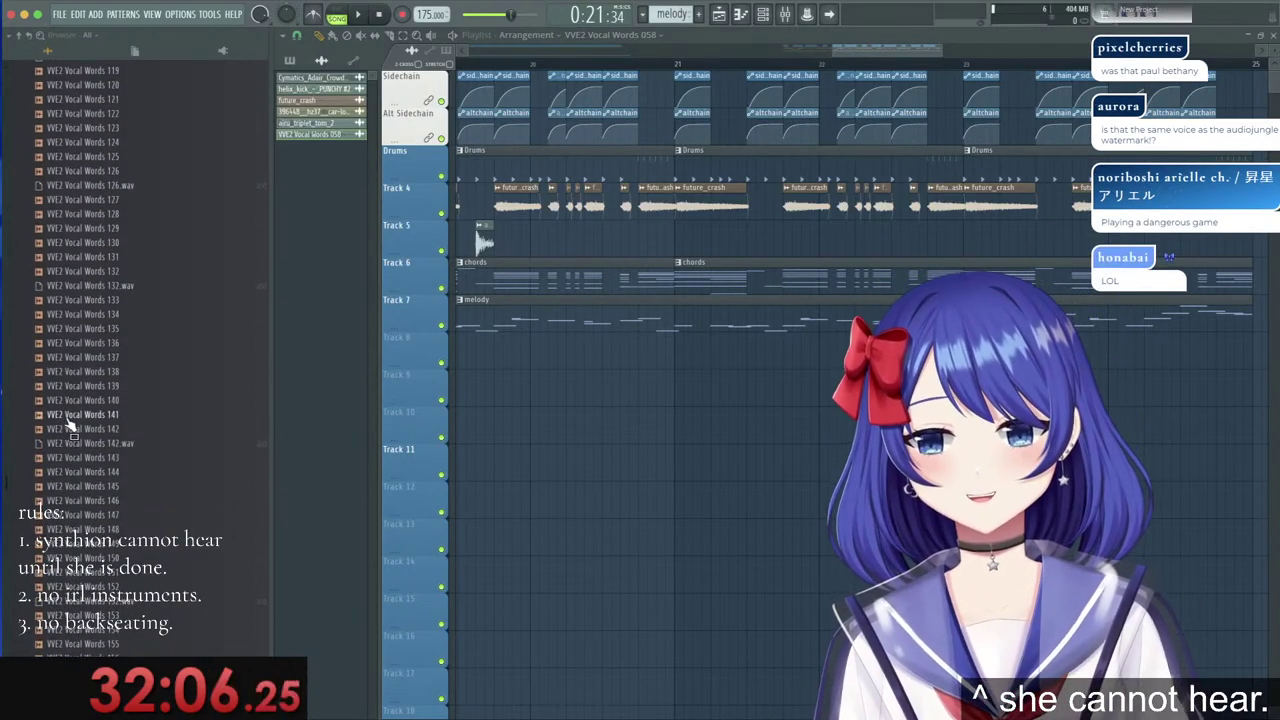
{"action": "left_click", "coordinate": [75, 388]}
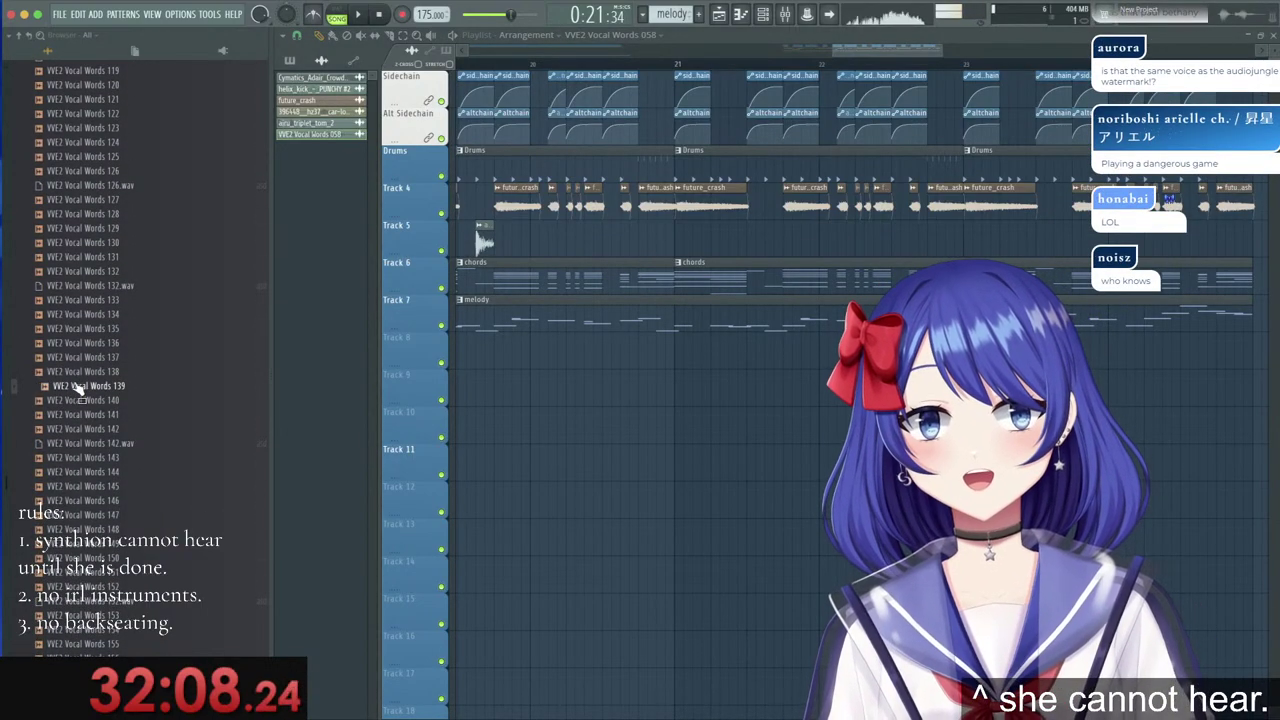
{"action": "left_click", "coordinate": [77, 360]}
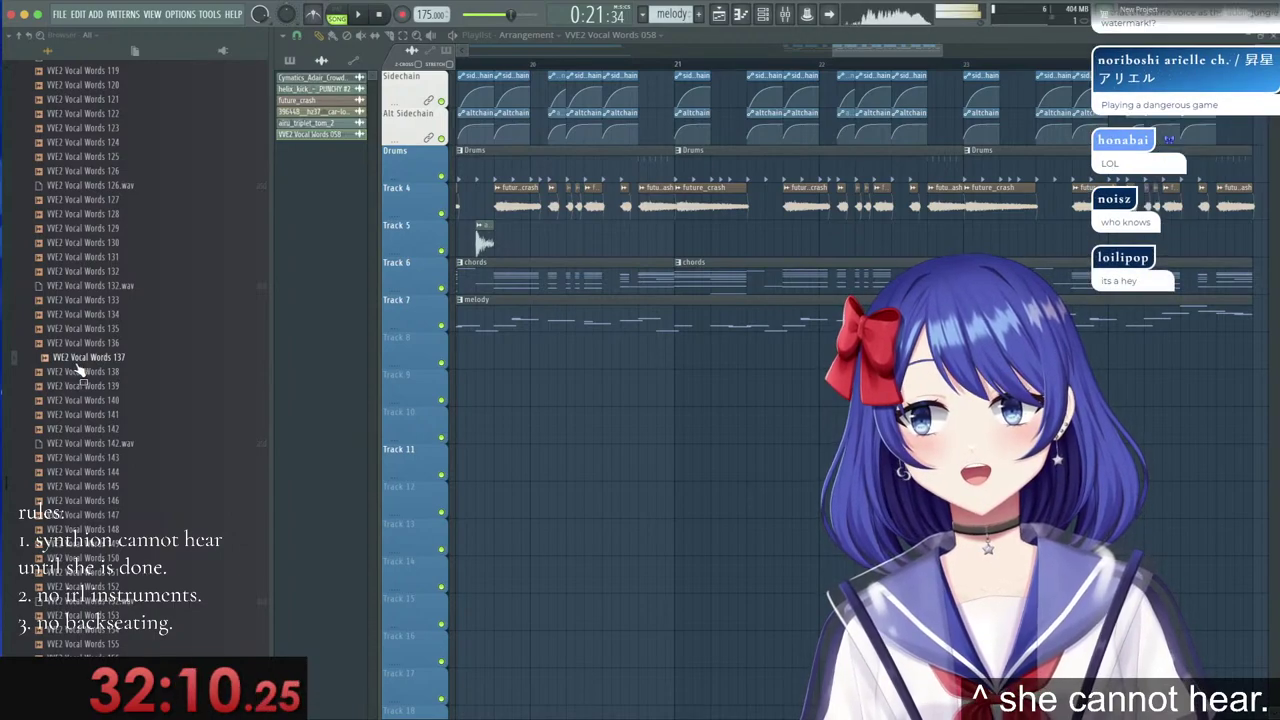
{"action": "left_click", "coordinate": [77, 416]}
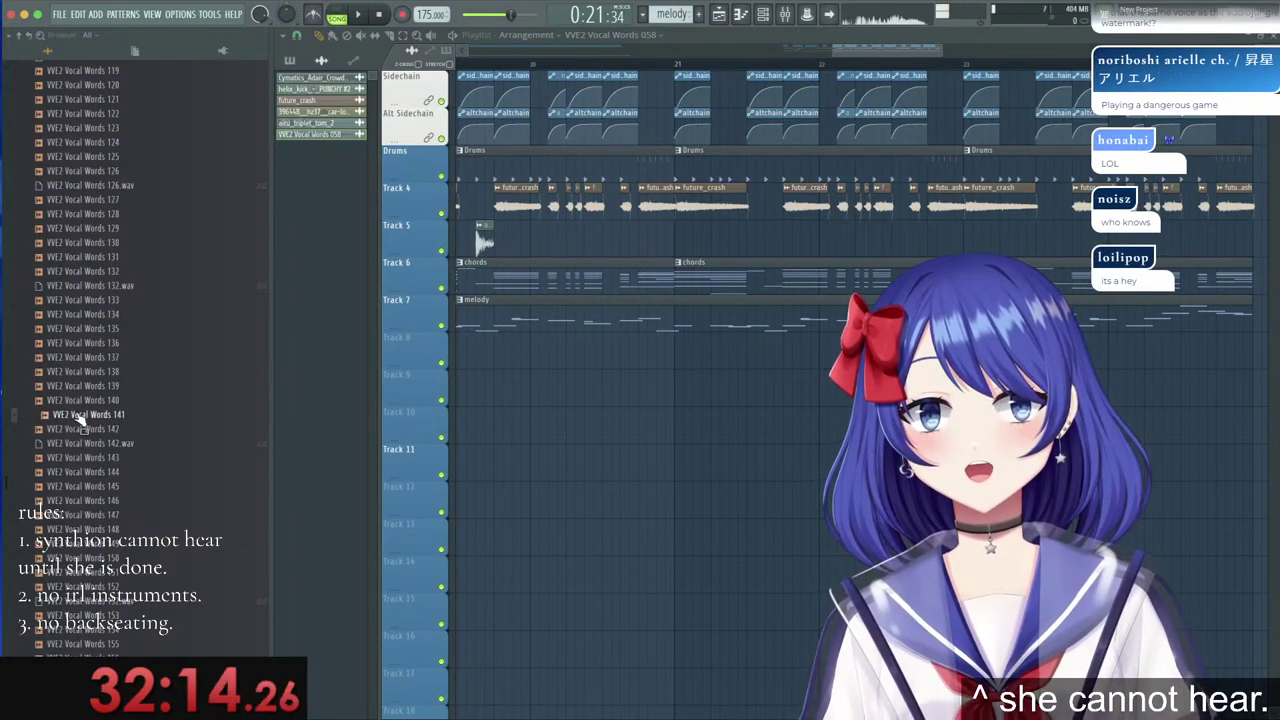
Place VVE2 Vocal Words 141 on Track 5 at the middle of bar 21 and play the arrangement from bar 21.
{"action": "left_click_drag", "start_coordinate": [85, 420], "coordinate": [522, 392]}
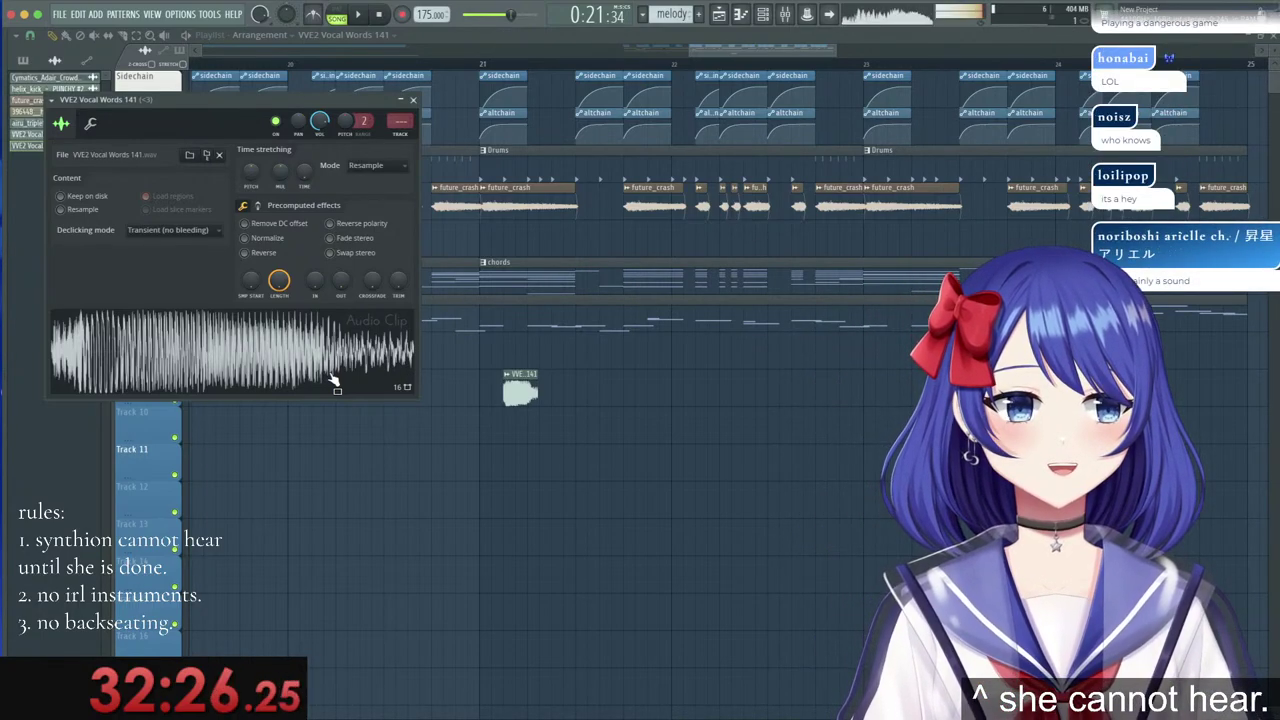
{"action": "mouse_move", "coordinate": [520, 388]}
{"action": "left_mouse_down"}
{"action": "mouse_move", "coordinate": [590, 212]}
{"action": "mouse_move", "coordinate": [592, 240]}
{"action": "left_mouse_up"}
{"action": "left_click", "coordinate": [480, 63]}
{"action": "key", "text": "space"}
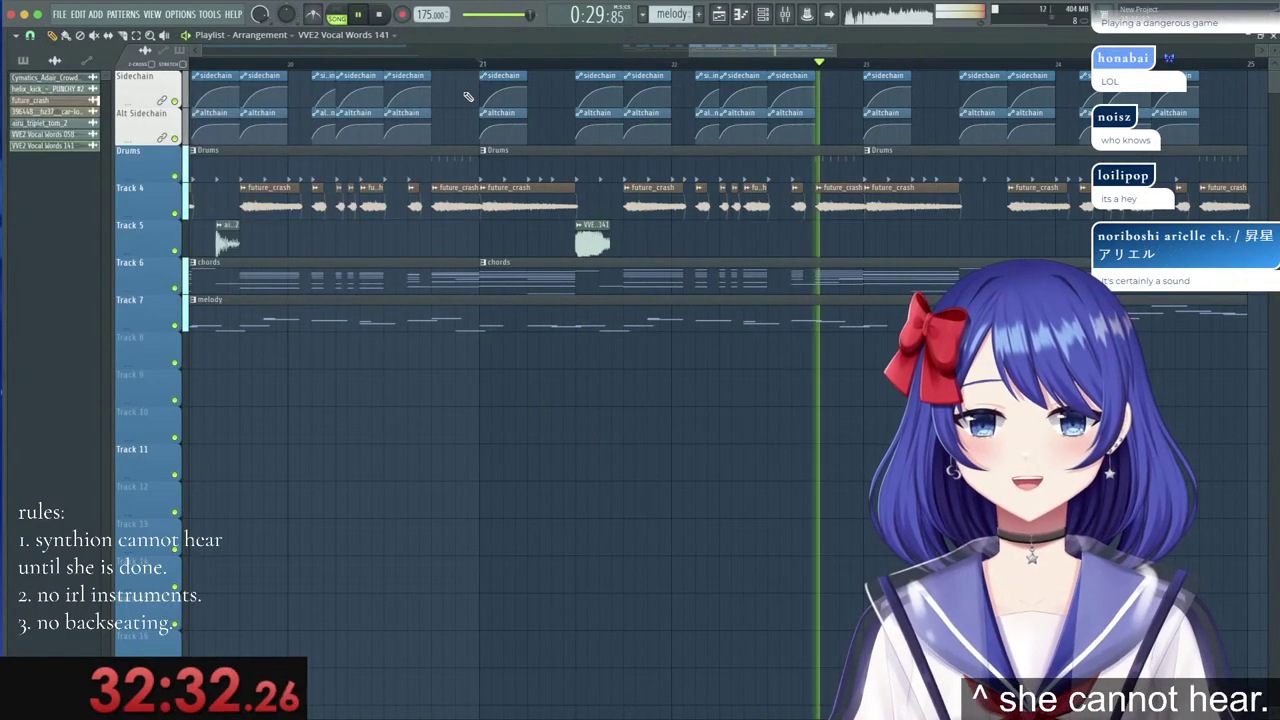
{"action": "key", "text": "space"}
{"action": "right_click", "coordinate": [594, 240]}
{"action": "left_click", "coordinate": [578, 237]}
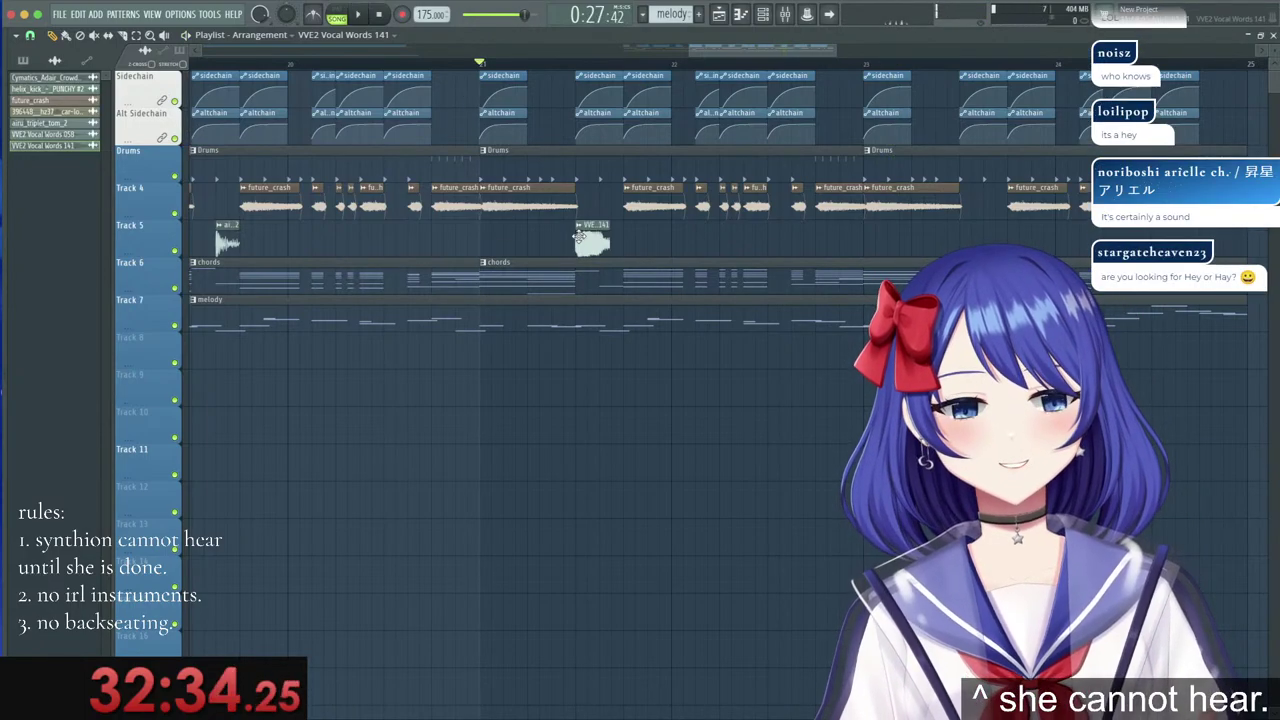
Preview the vocal word samples from VVE2 Vocal Words 143 to 151.
{"action": "mouse_move", "coordinate": [4, 391]}
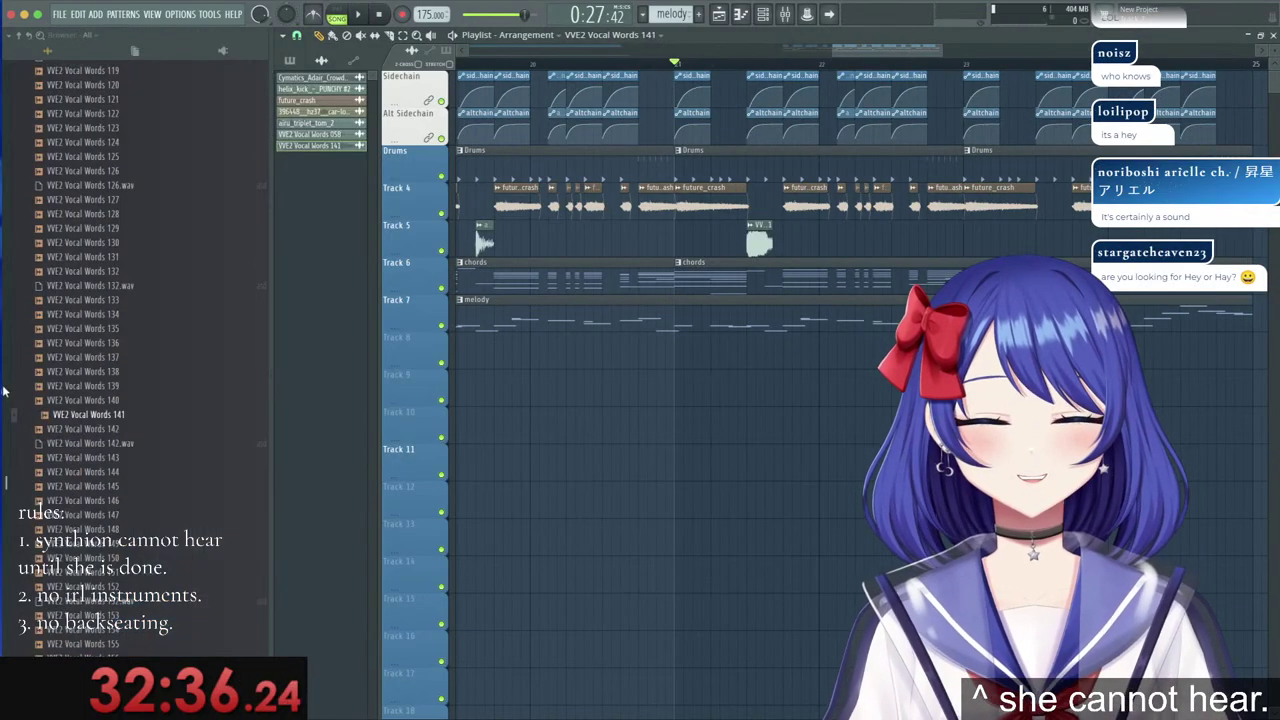
{"action": "left_click", "coordinate": [100, 456]}
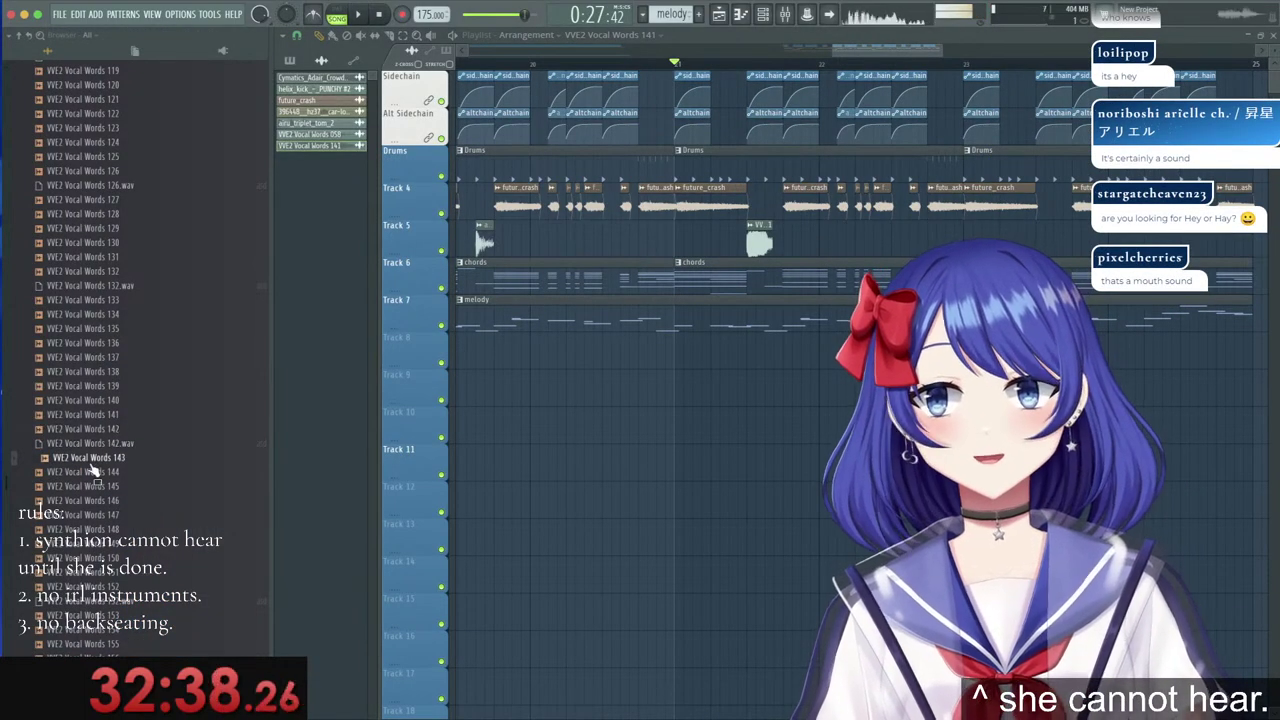
{"action": "left_click", "coordinate": [88, 472]}
{"action": "left_click", "coordinate": [88, 486]}
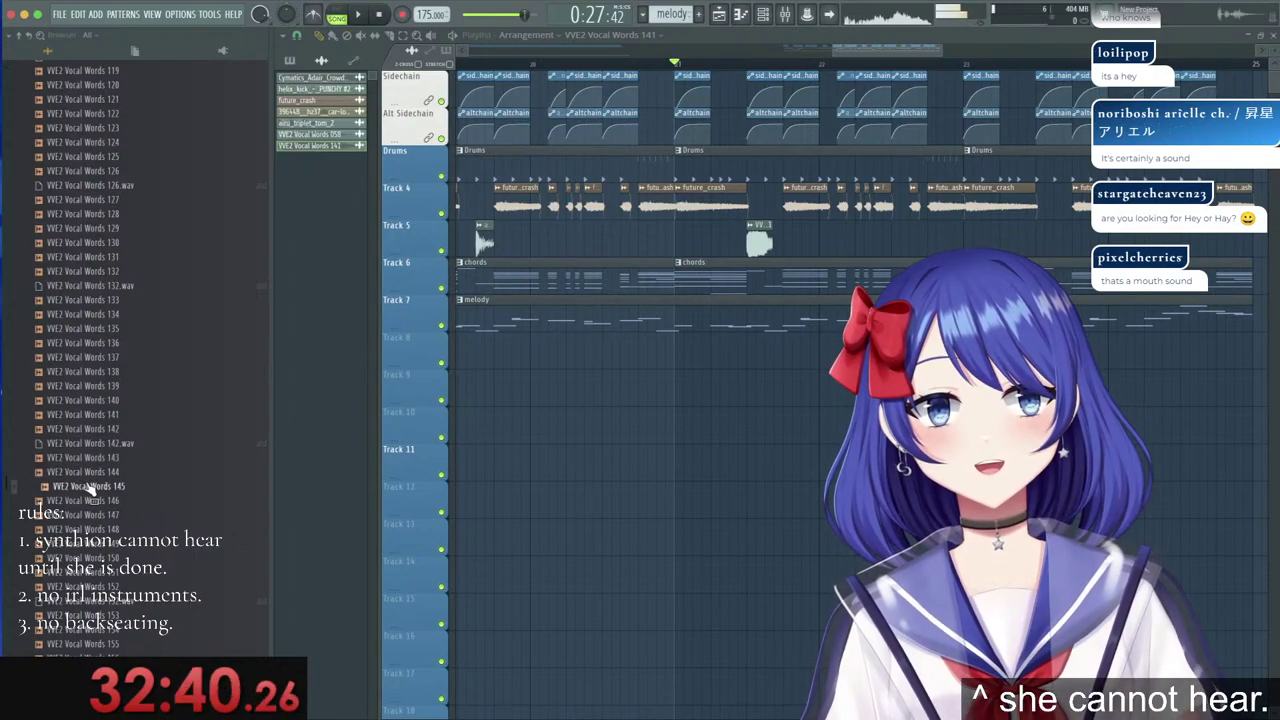
{"action": "left_click", "coordinate": [88, 500]}
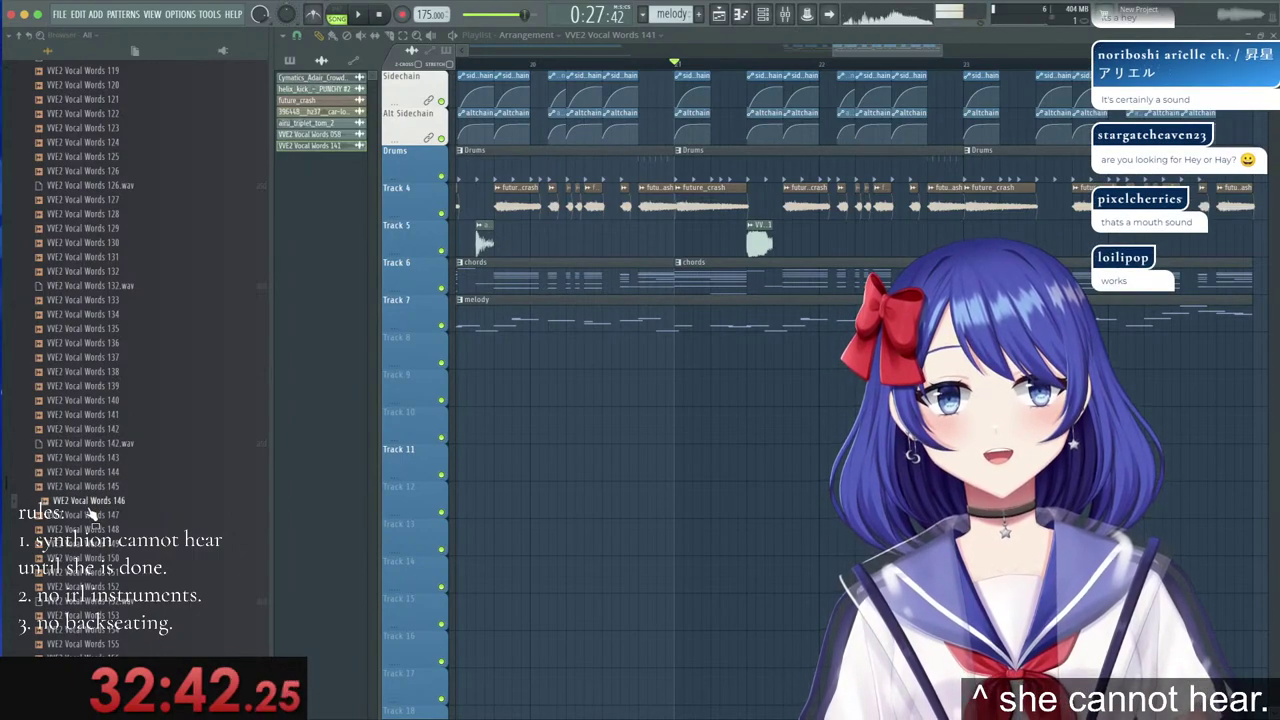
{"action": "left_click", "coordinate": [88, 514]}
{"action": "left_click", "coordinate": [88, 528]}
{"action": "left_click", "coordinate": [89, 543]}
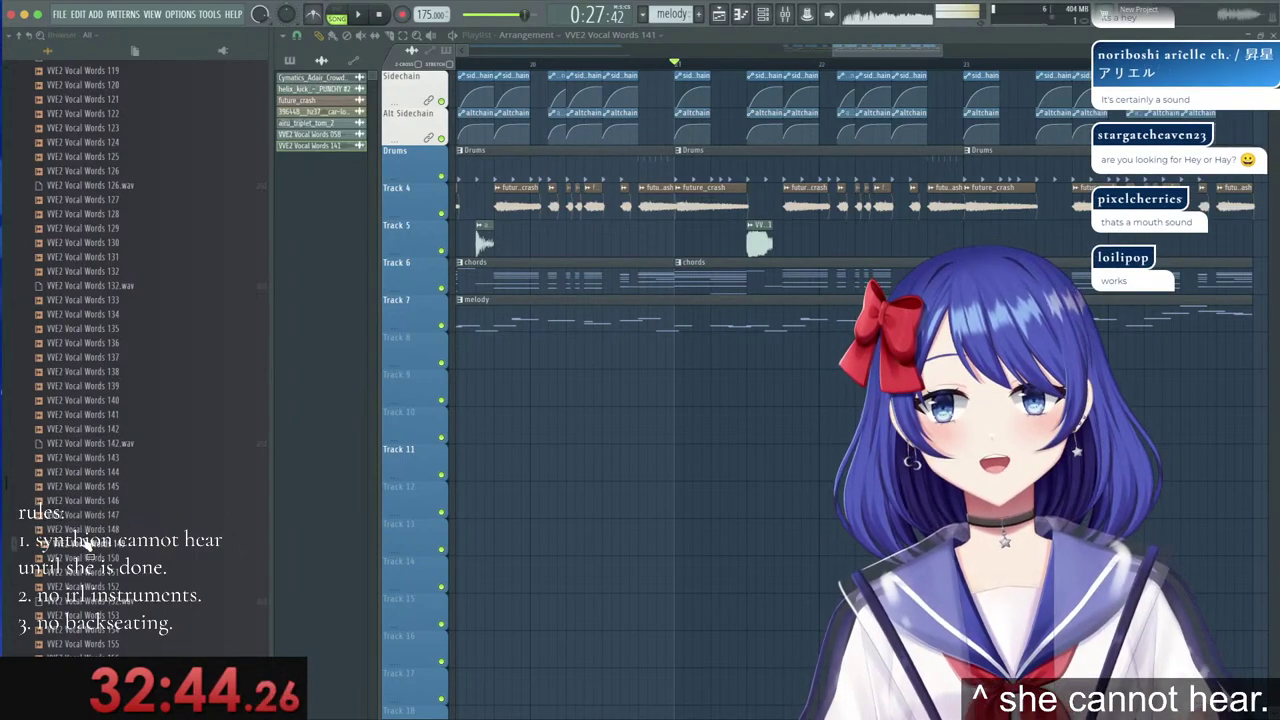
{"action": "left_click", "coordinate": [79, 572]}
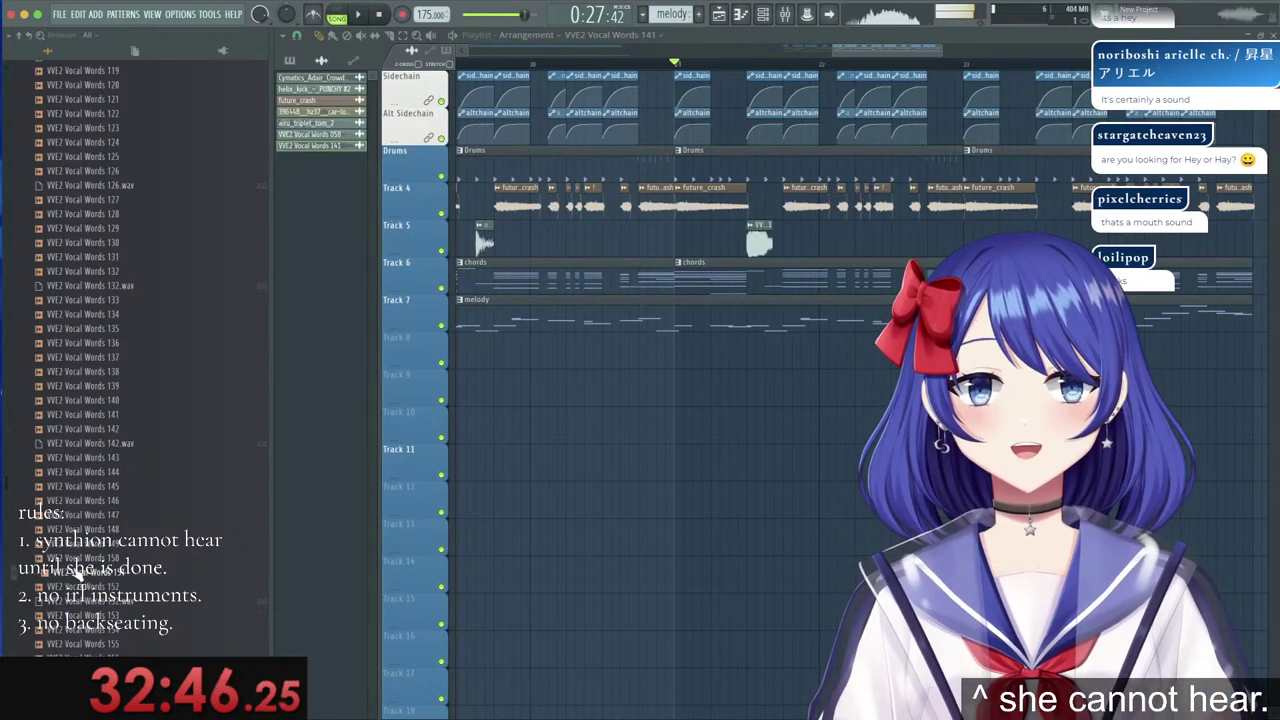
Preview the remaining vocal word samples from VVE2 Vocal Words 152 to 163 and hide the sample browser.
{"action": "scroll", "coordinate": [85, 510], "scroll_direction": "down", "scroll_amount": 4}
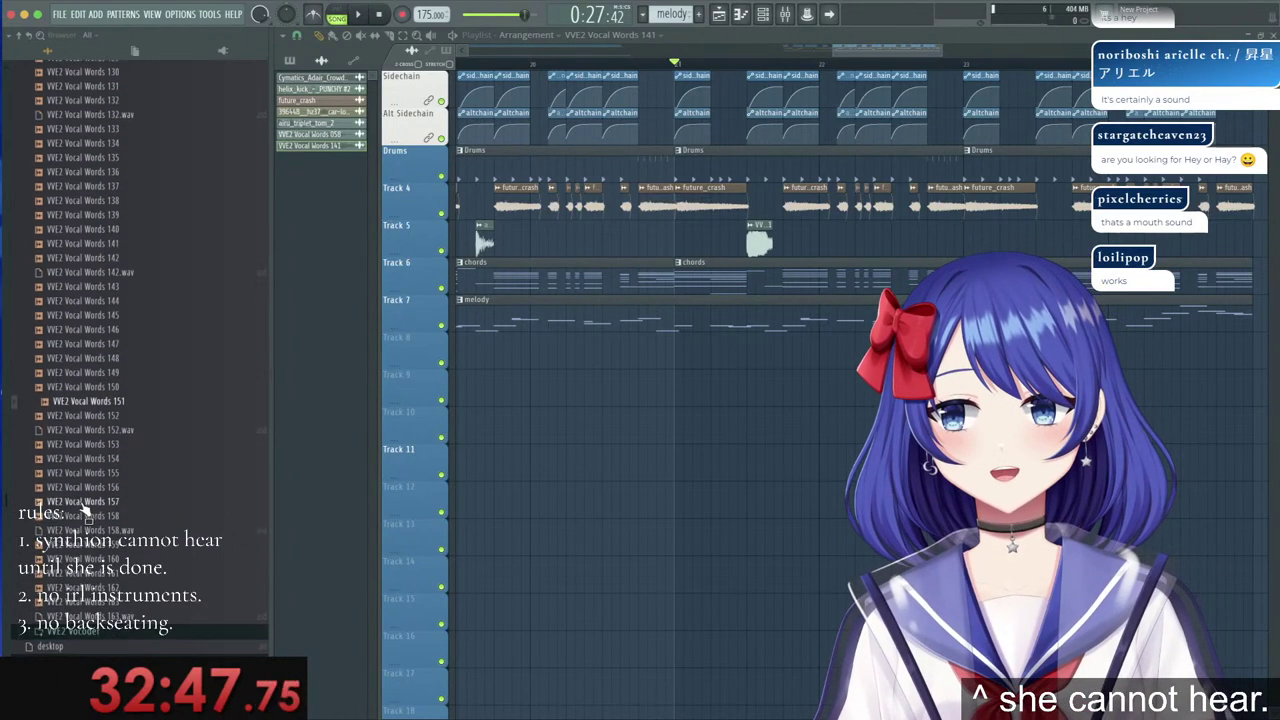
{"action": "left_click", "coordinate": [92, 416]}
{"action": "left_click", "coordinate": [94, 430]}
{"action": "left_click", "coordinate": [96, 446]}
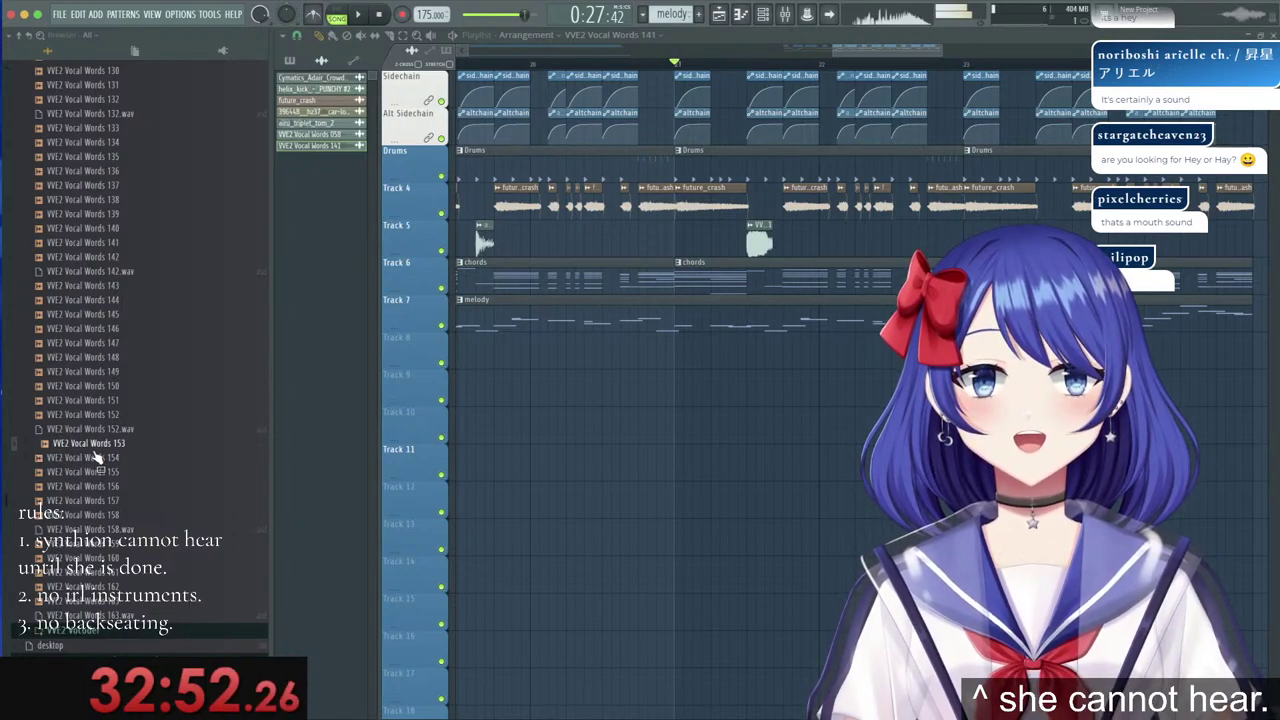
{"action": "left_click", "coordinate": [90, 460]}
{"action": "left_click", "coordinate": [88, 473]}
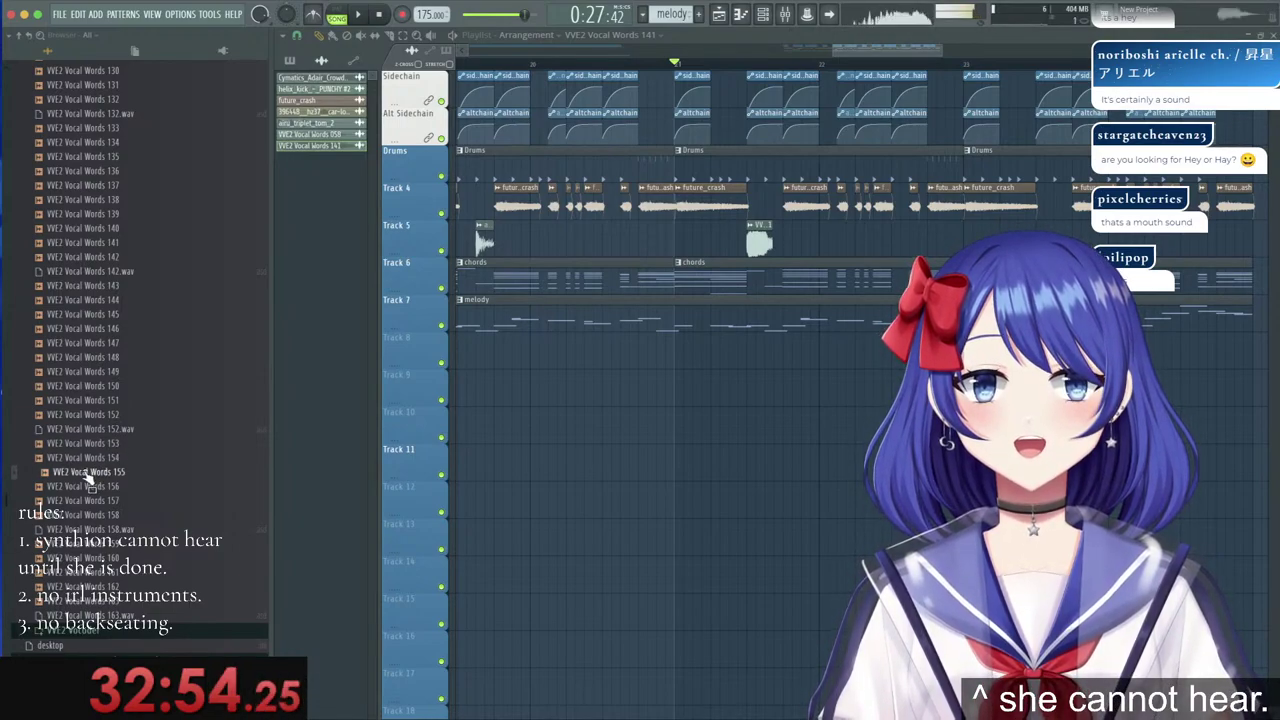
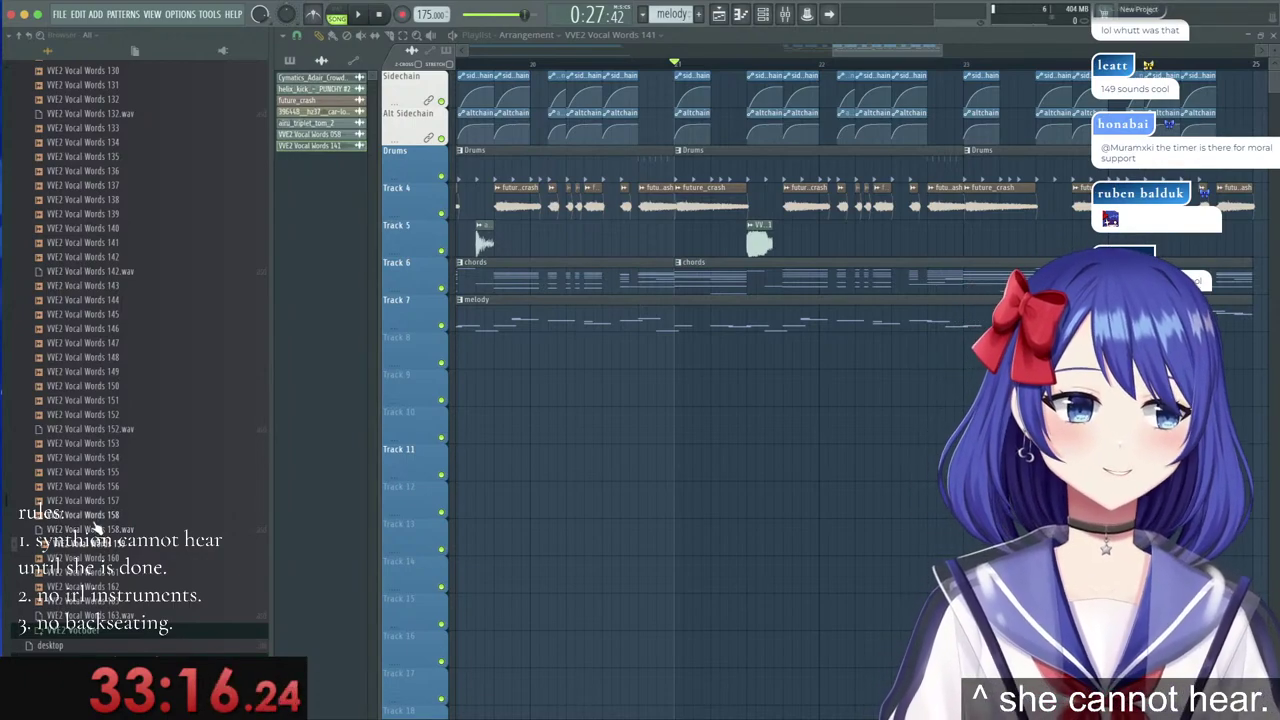
{"action": "left_click", "coordinate": [100, 559]}
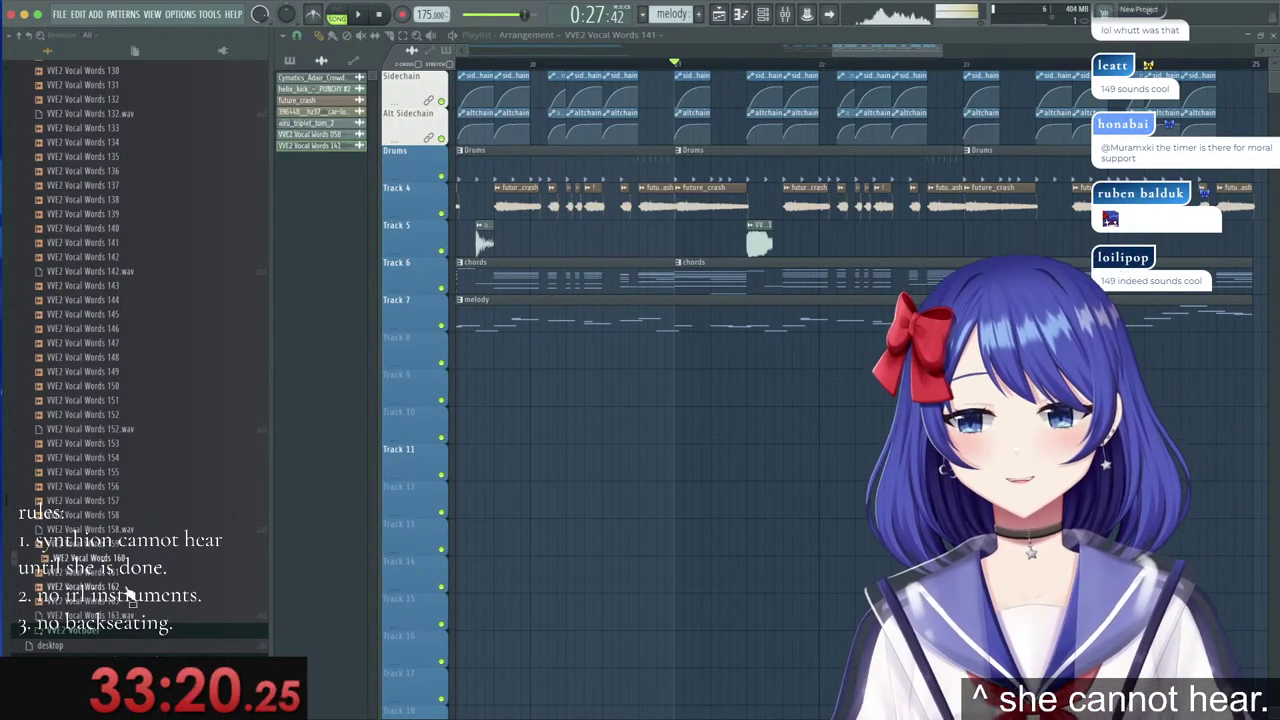
{"action": "left_click", "coordinate": [115, 577]}
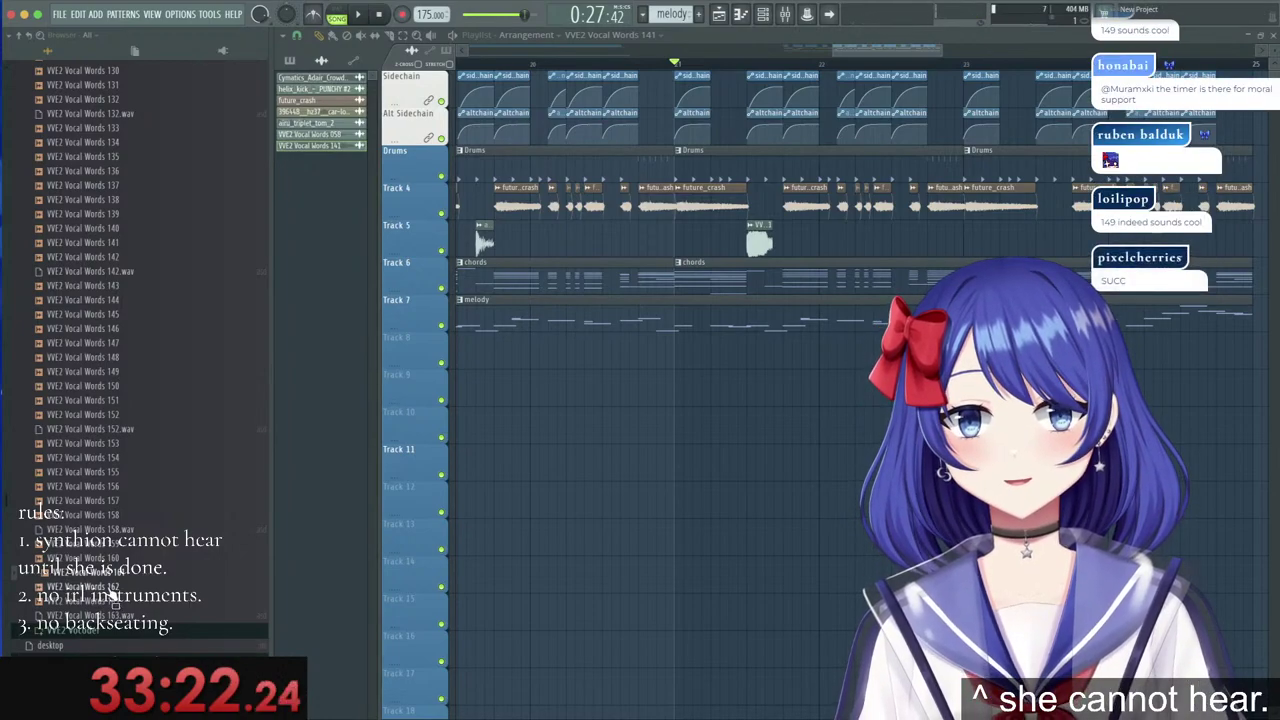
{"action": "left_click", "coordinate": [112, 590]}
{"action": "left_click", "coordinate": [106, 601]}
{"action": "key", "text": "alt+F8"}
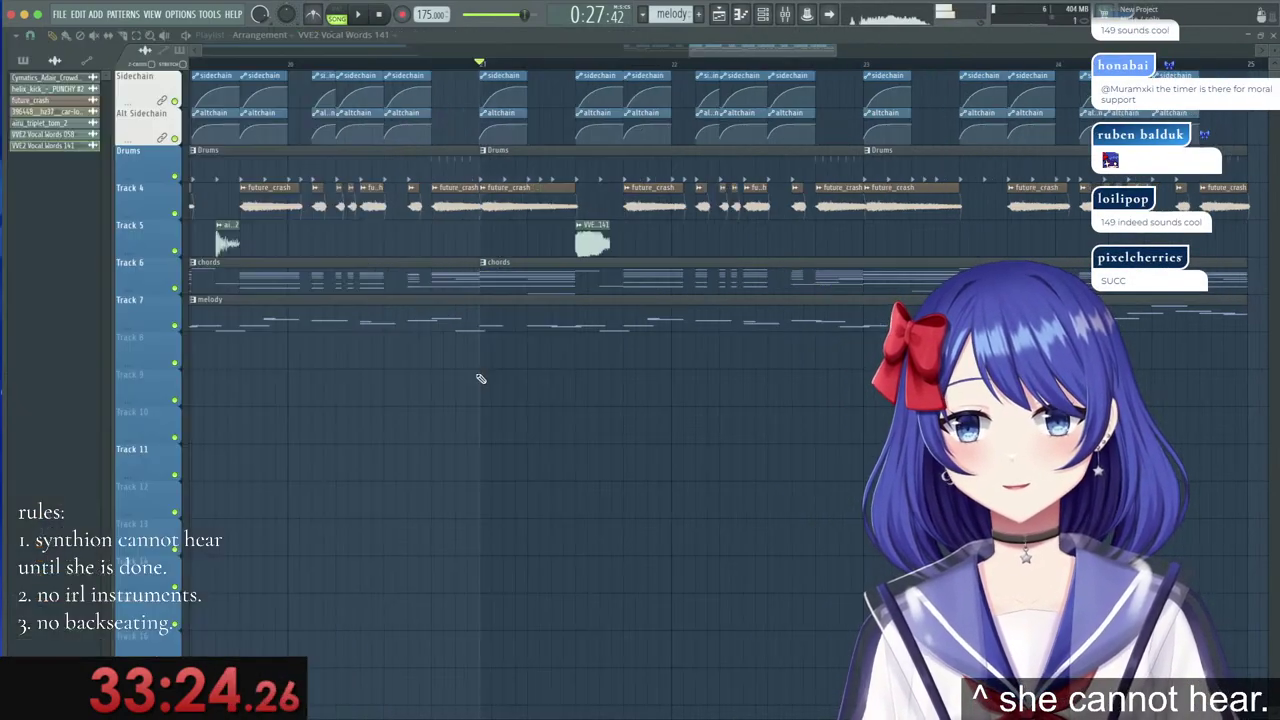
Set the VVE2 Vocal Words 141 sample's volume to -14.6 dB and play the arrangement from the middle of bar 20.
{"action": "double_click", "coordinate": [600, 250]}
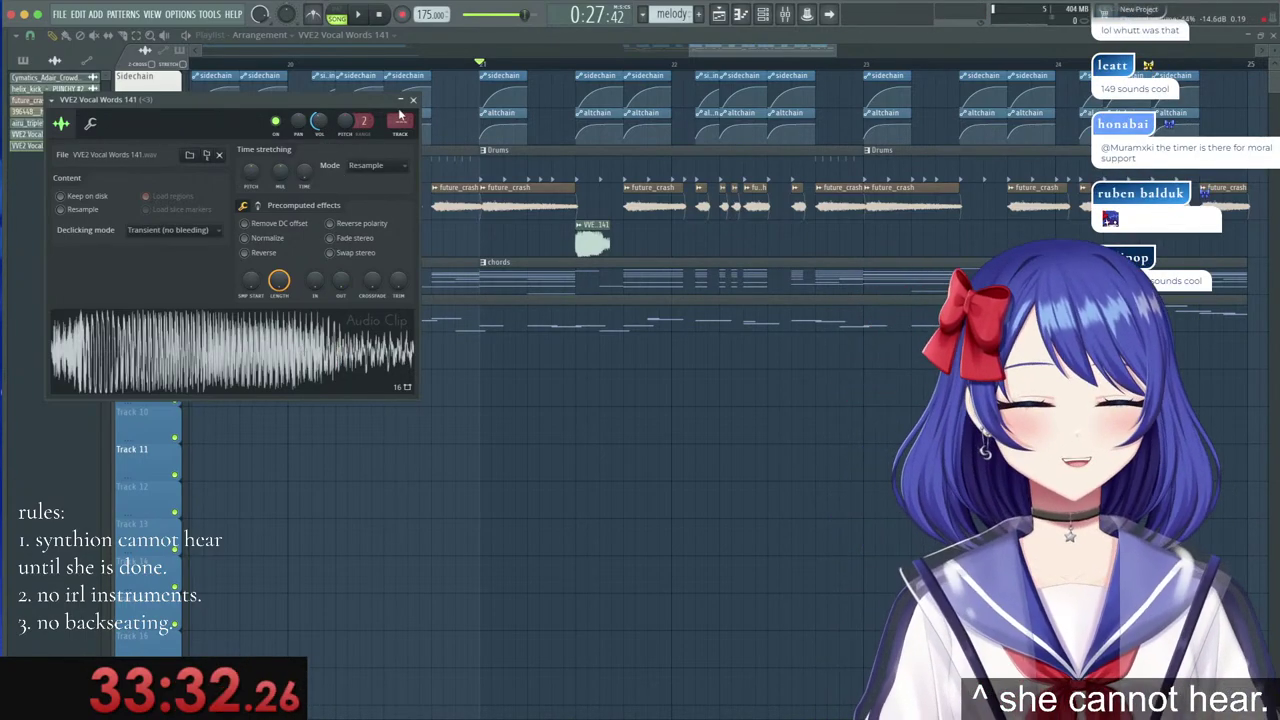
{"action": "left_click", "coordinate": [412, 100]}
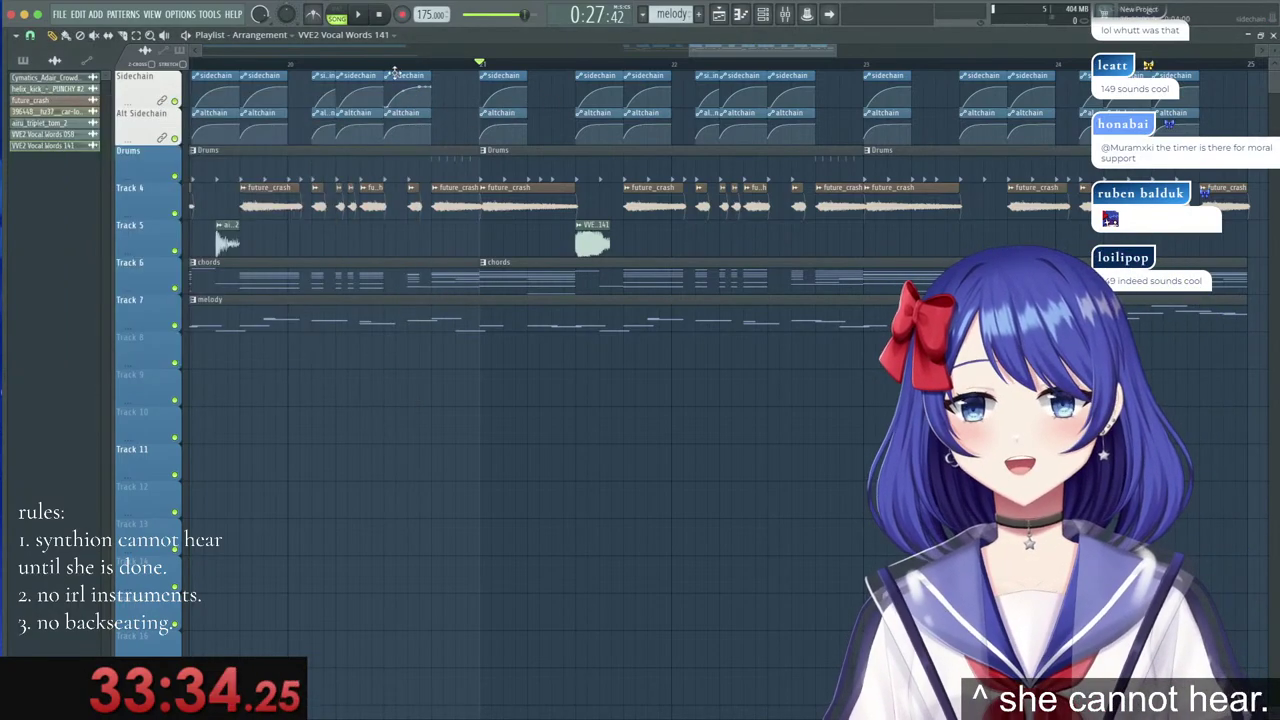
{"action": "left_click", "coordinate": [391, 64]}
{"action": "key", "text": "space"}
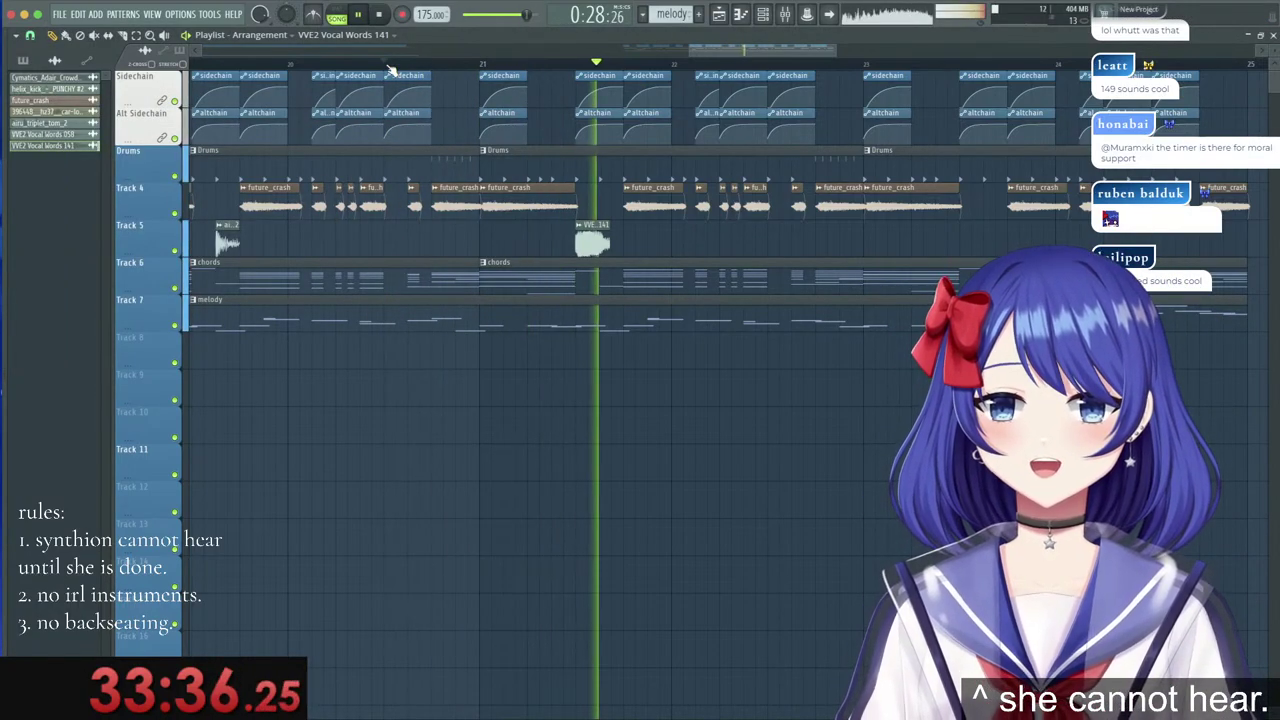
{"action": "key", "text": "space"}
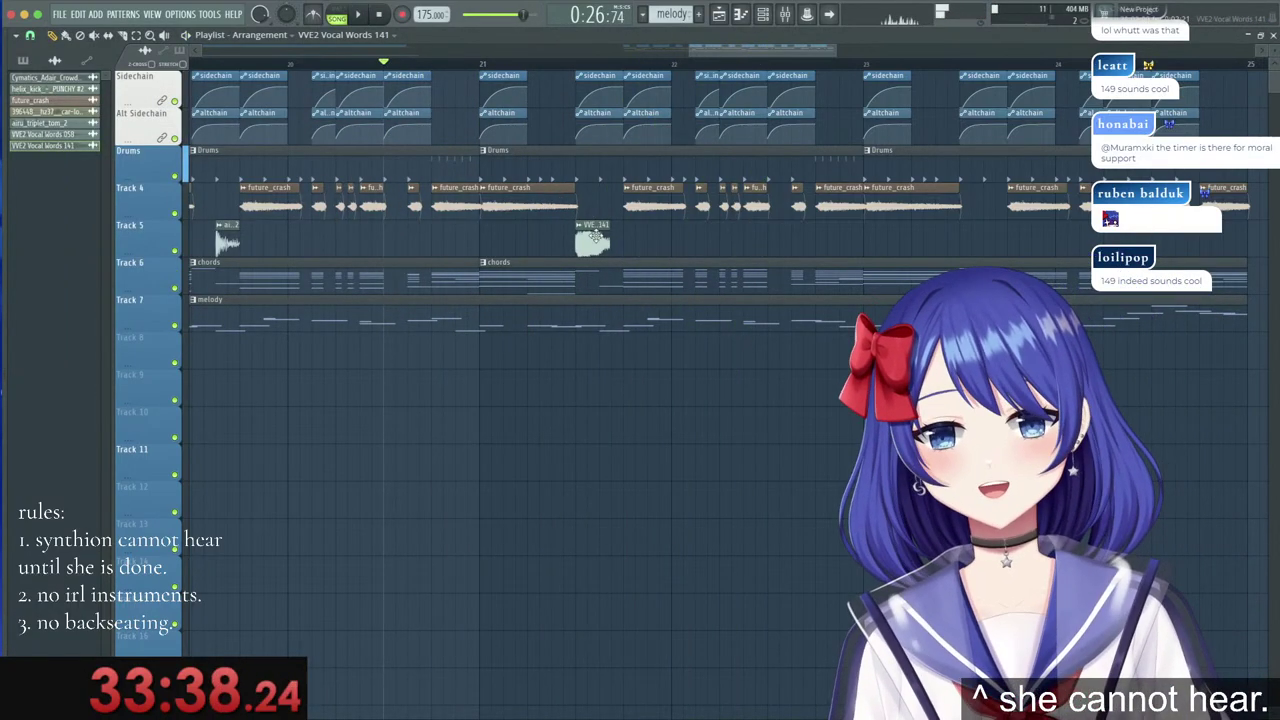
Check the sample settings of the VVE2 Vocal Words 141 clip on Track 5.
{"action": "scroll", "coordinate": [595, 237], "scroll_direction": "up", "scroll_amount": 4}
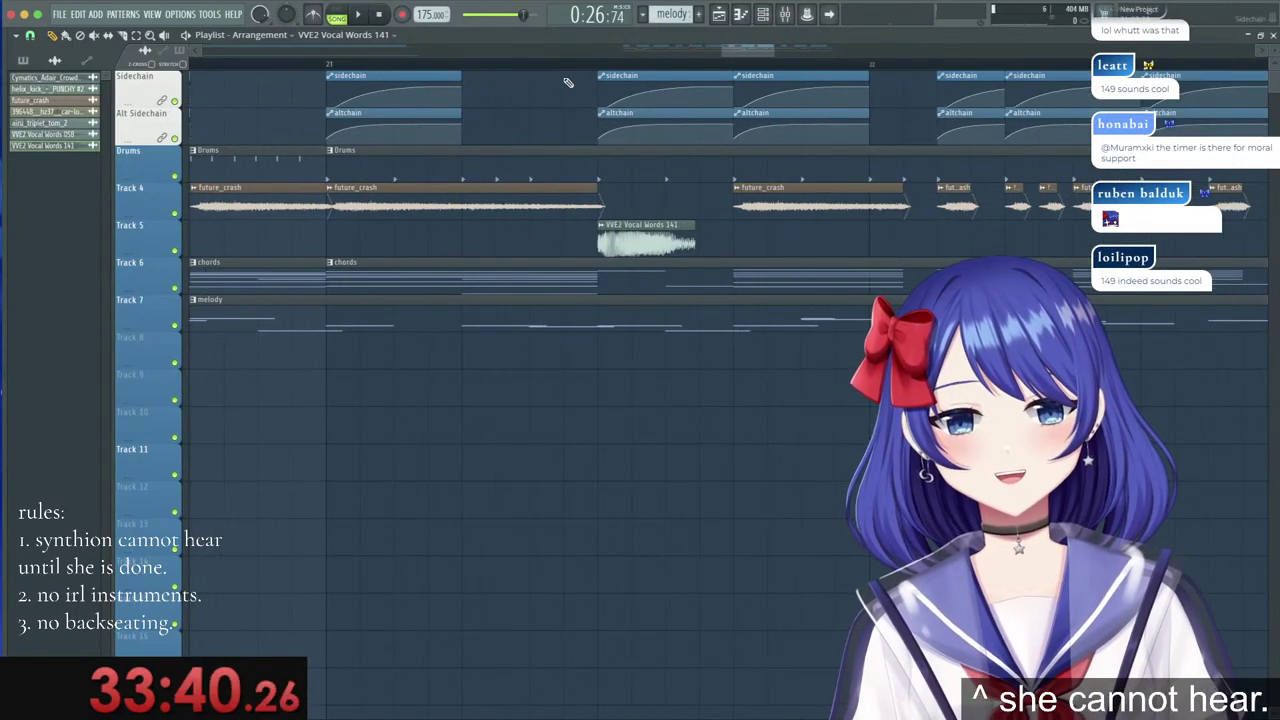
{"action": "double_click", "coordinate": [625, 238]}
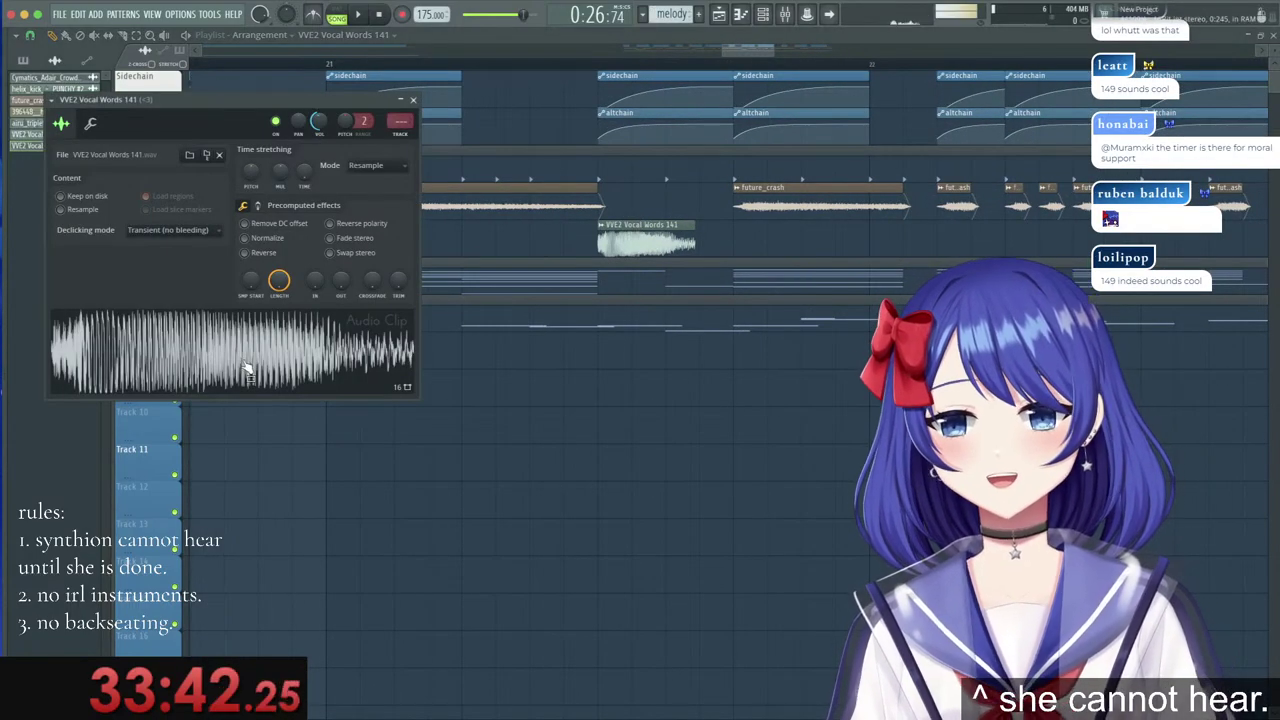
{"action": "left_click", "coordinate": [412, 100]}
Show the sample browser and collapse the VVE2 Vocal Words folder.
{"action": "key", "text": "alt+F8"}
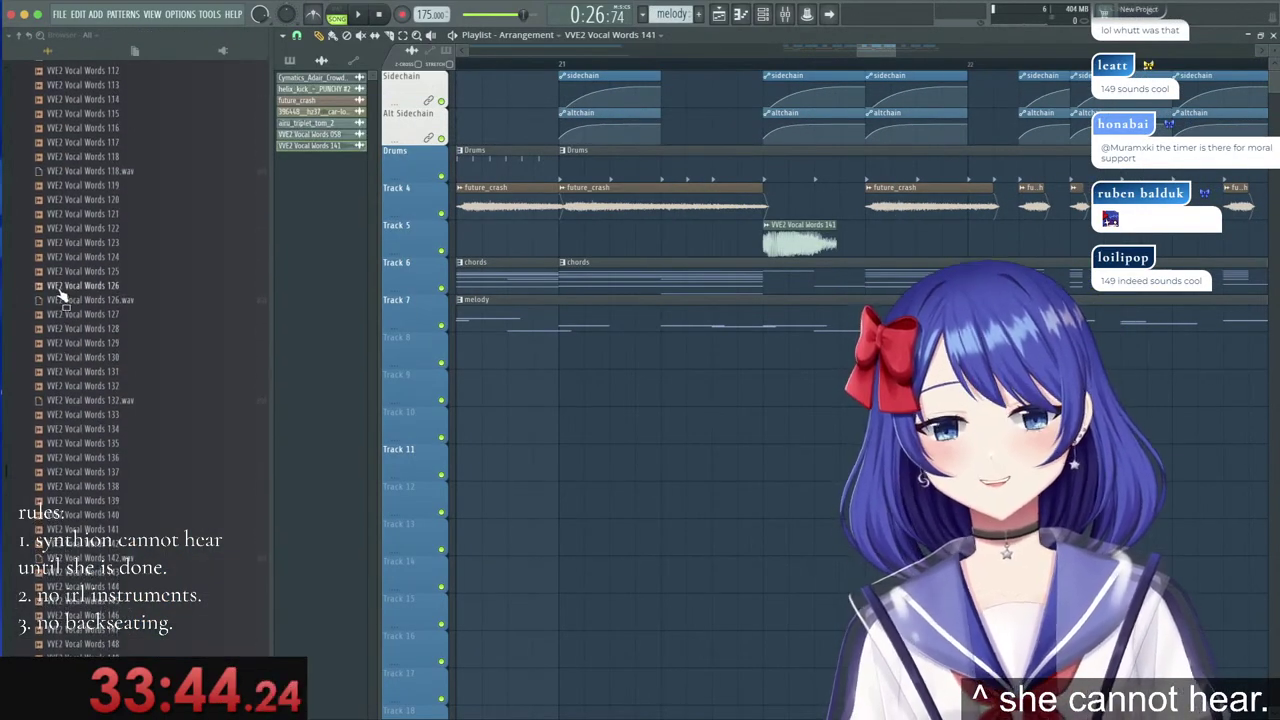
{"action": "scroll", "coordinate": [60, 292], "scroll_direction": "up", "scroll_amount": 10}
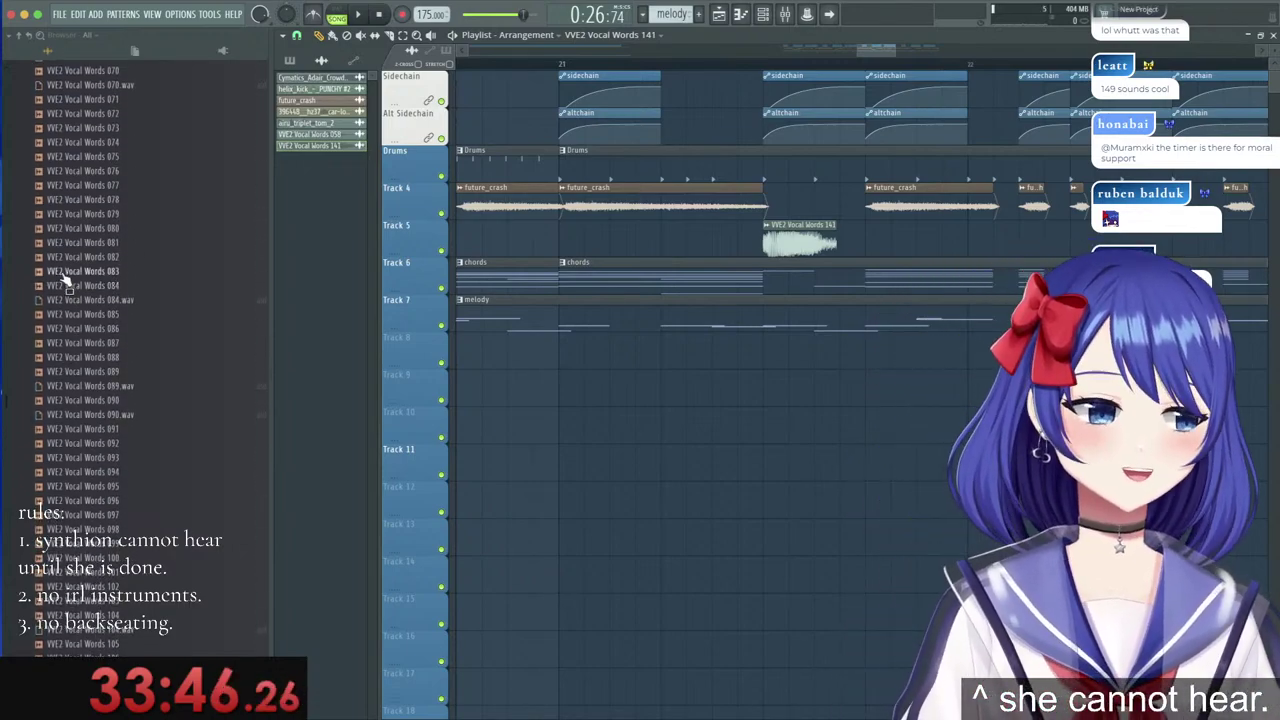
{"action": "scroll", "coordinate": [62, 280], "scroll_direction": "up", "scroll_amount": 6}
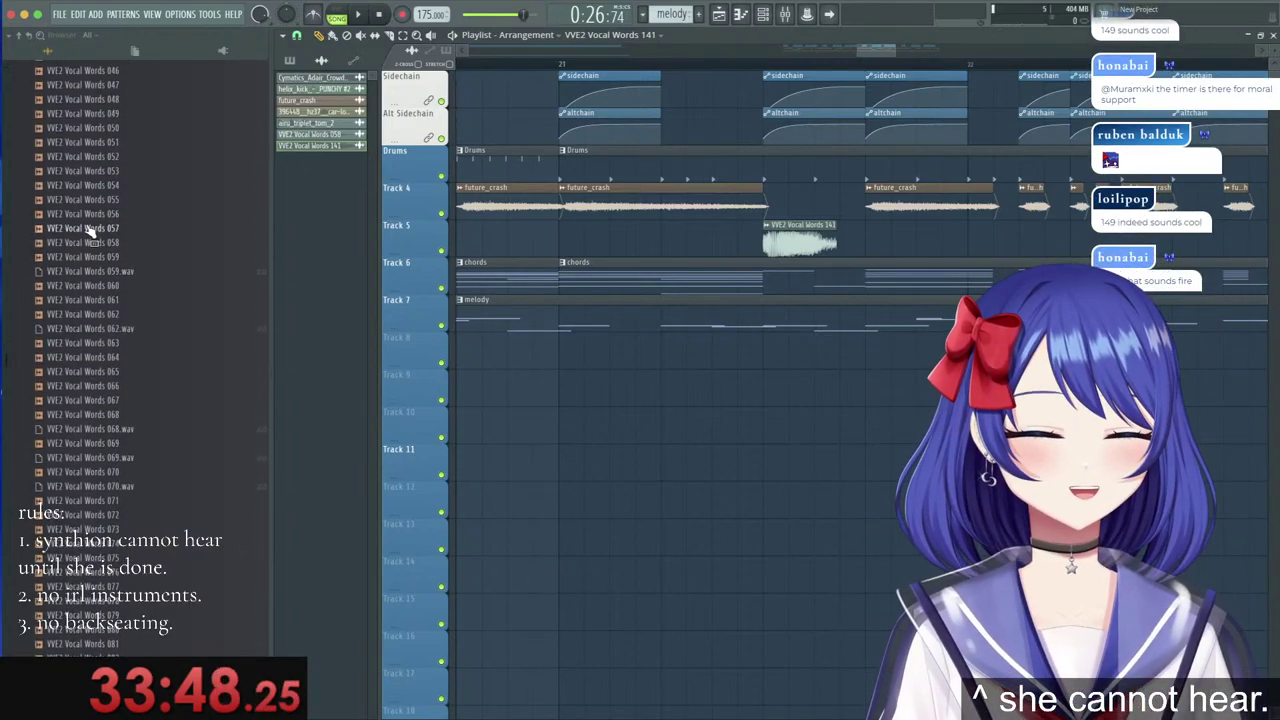
{"action": "scroll", "coordinate": [88, 230], "scroll_direction": "up", "scroll_amount": 12}
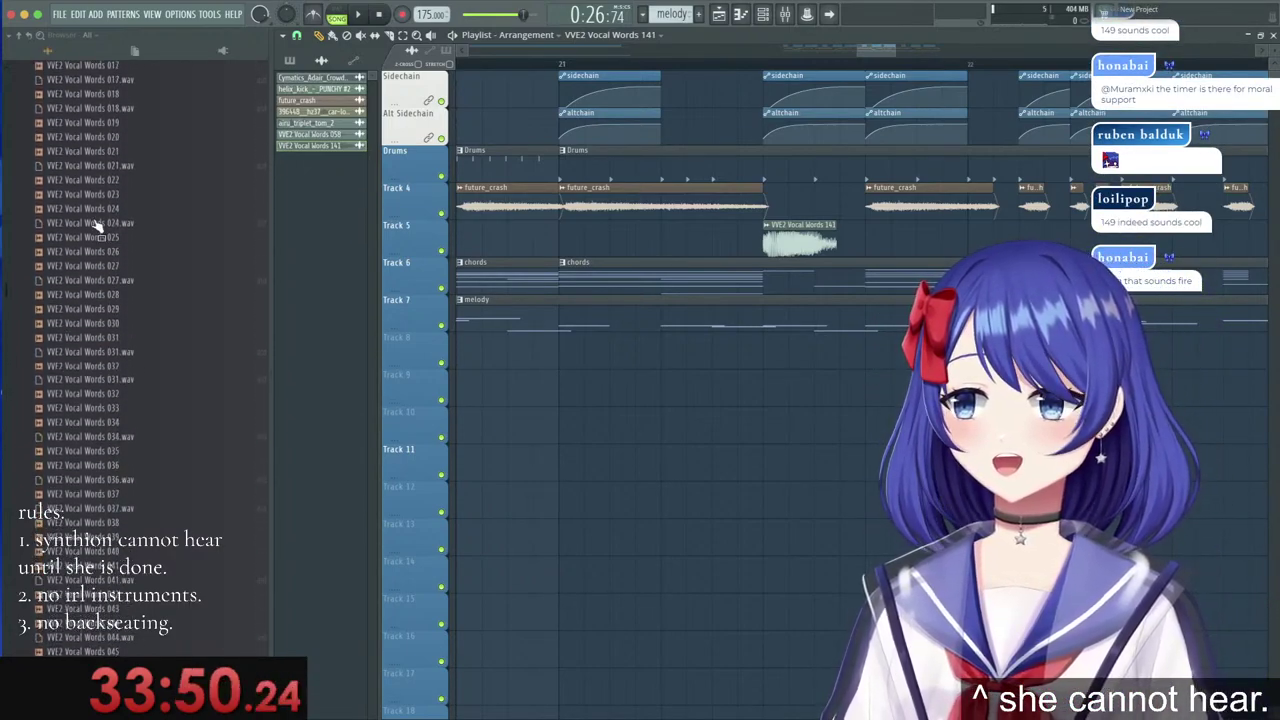
{"action": "scroll", "coordinate": [93, 227], "scroll_direction": "up", "scroll_amount": 4}
{"action": "left_click", "coordinate": [97, 357]}
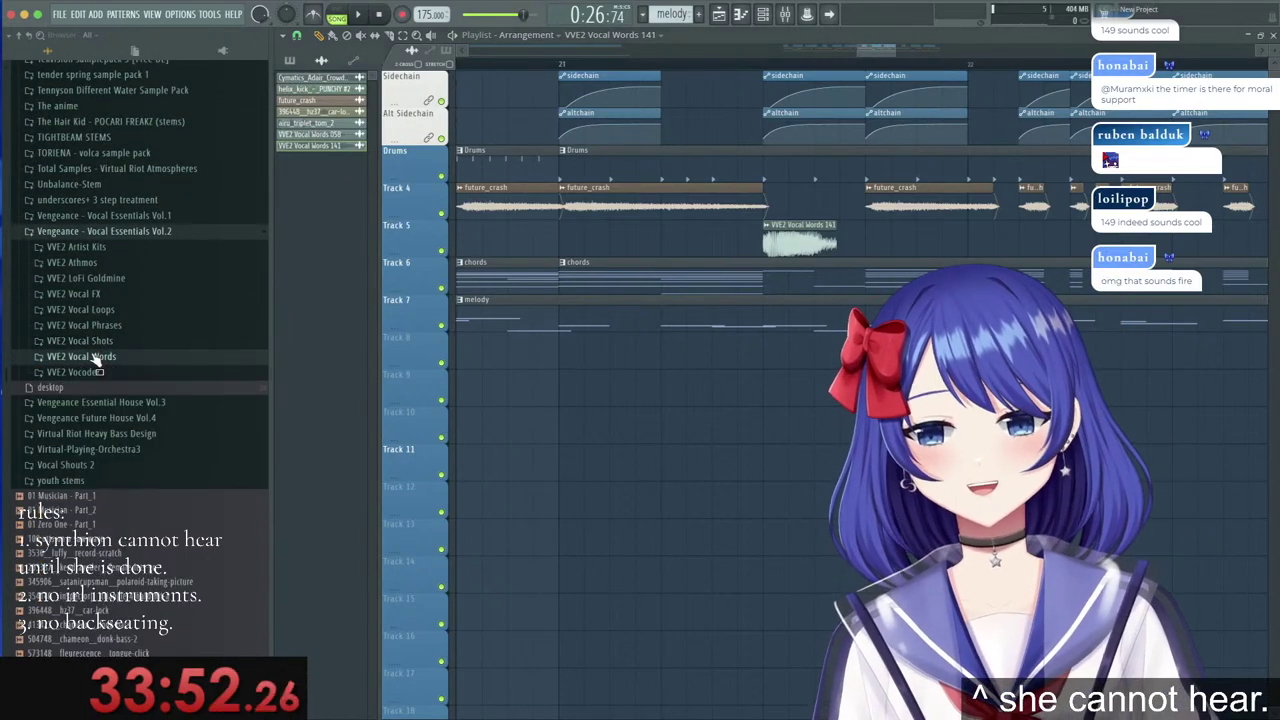
Look through the sample pack folders and open the vocals folder of the jersey club pack vol. 2.
{"action": "scroll", "coordinate": [100, 325], "scroll_direction": "up", "scroll_amount": 3}
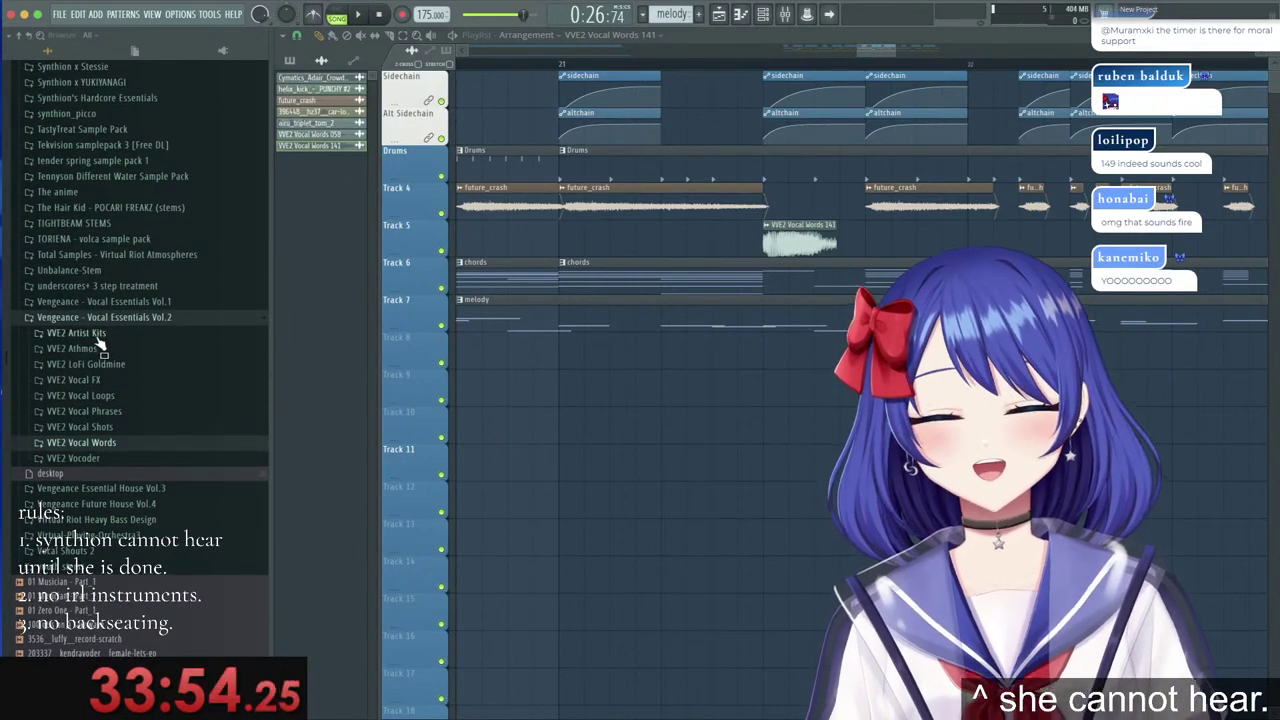
{"action": "scroll", "coordinate": [100, 345], "scroll_direction": "up", "scroll_amount": 20}
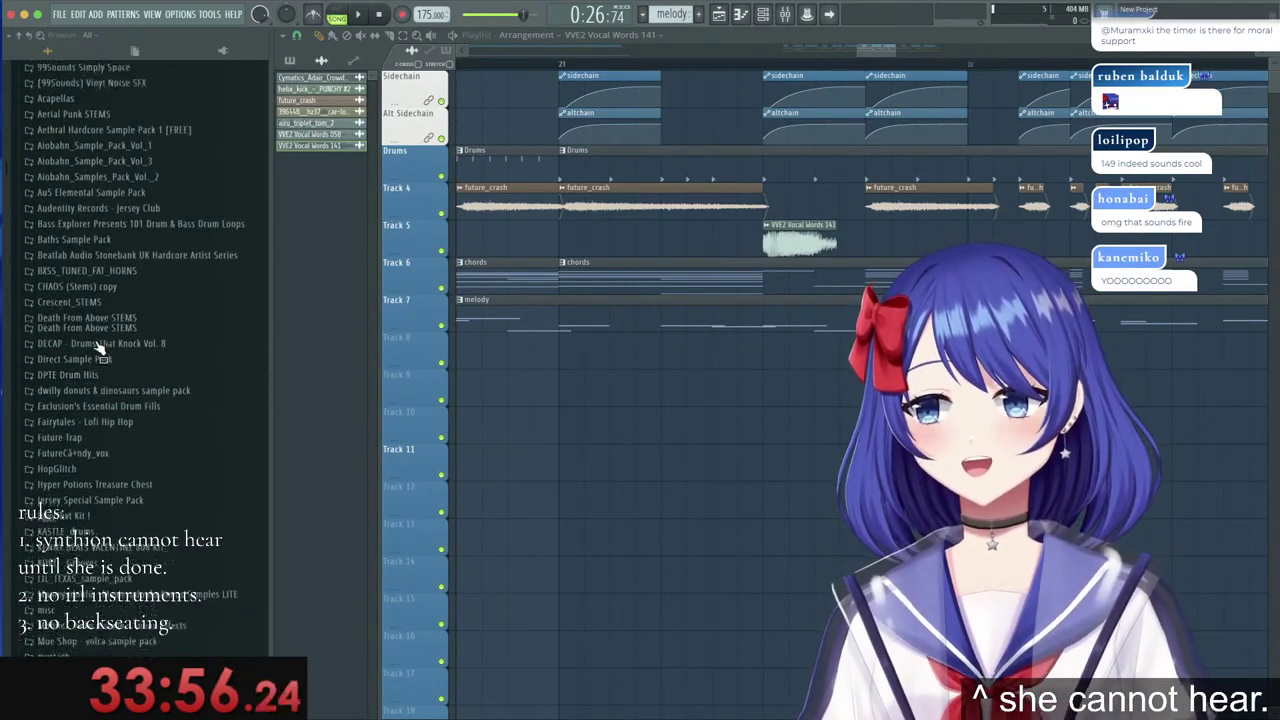
{"action": "scroll", "coordinate": [100, 345], "scroll_direction": "up", "scroll_amount": 3}
{"action": "scroll", "coordinate": [100, 350], "scroll_direction": "down", "scroll_amount": 15}
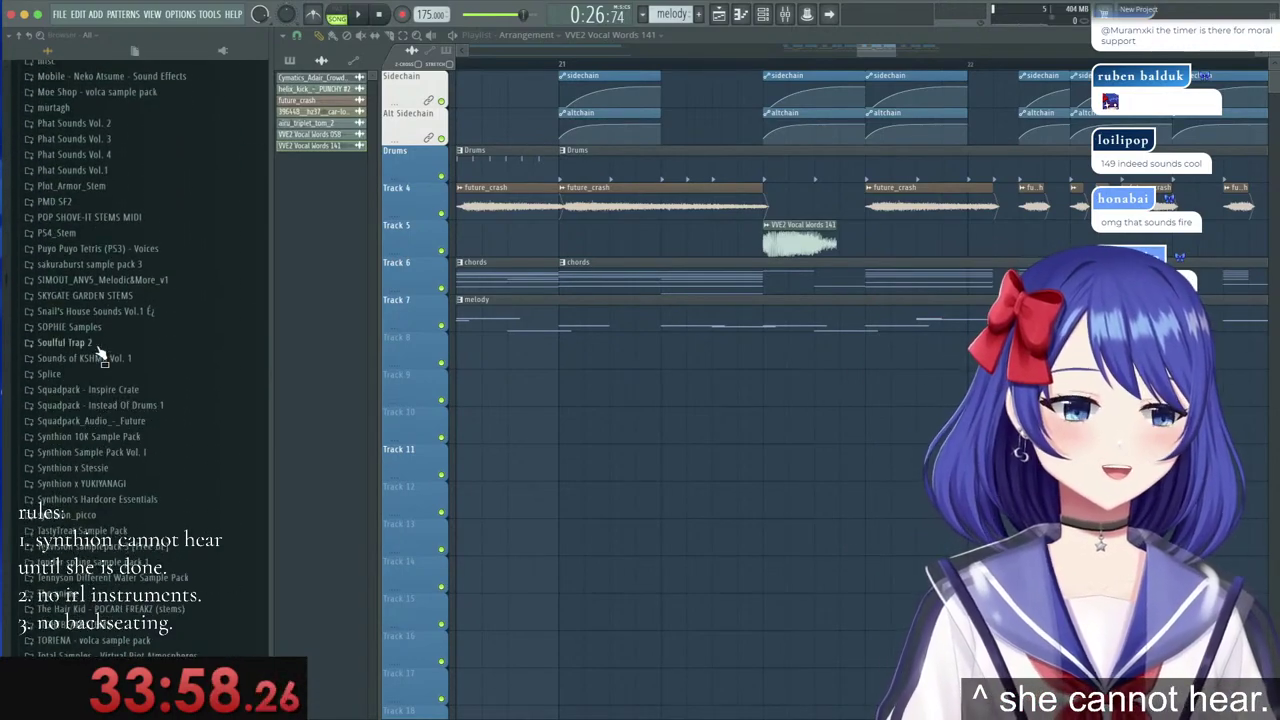
{"action": "scroll", "coordinate": [100, 355], "scroll_direction": "down", "scroll_amount": 6}
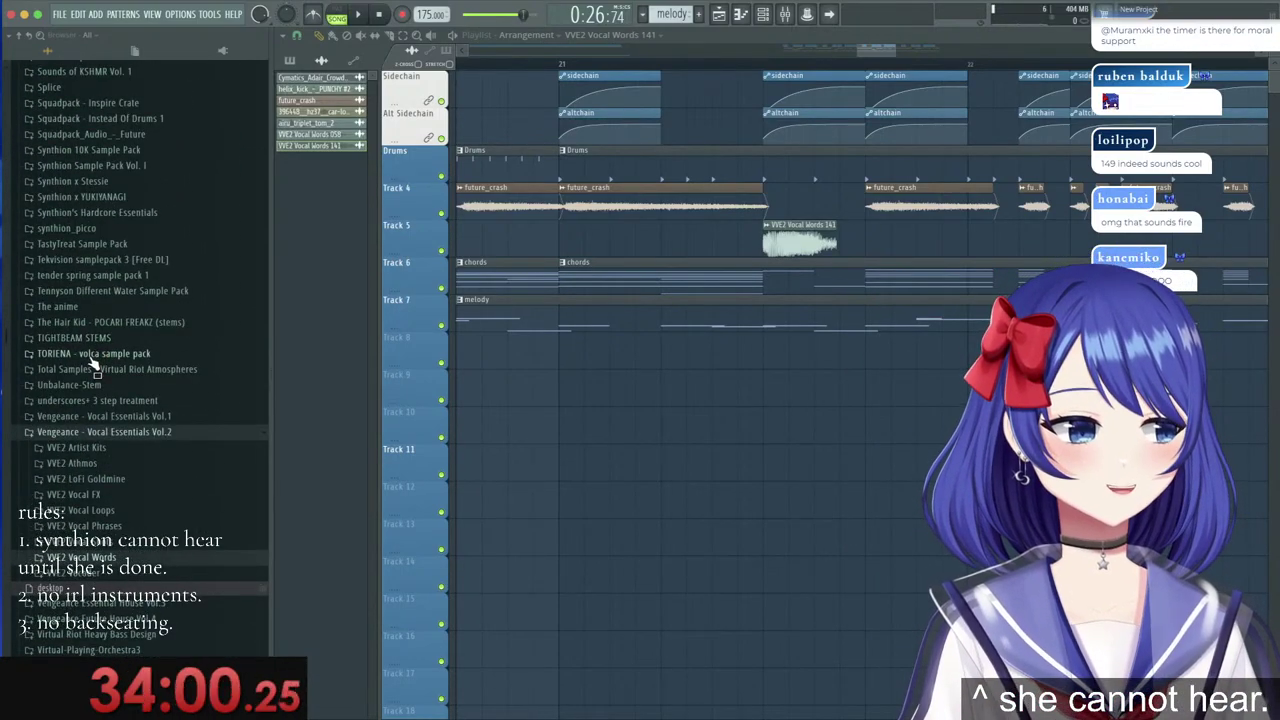
{"action": "scroll", "coordinate": [92, 362], "scroll_direction": "down", "scroll_amount": 3}
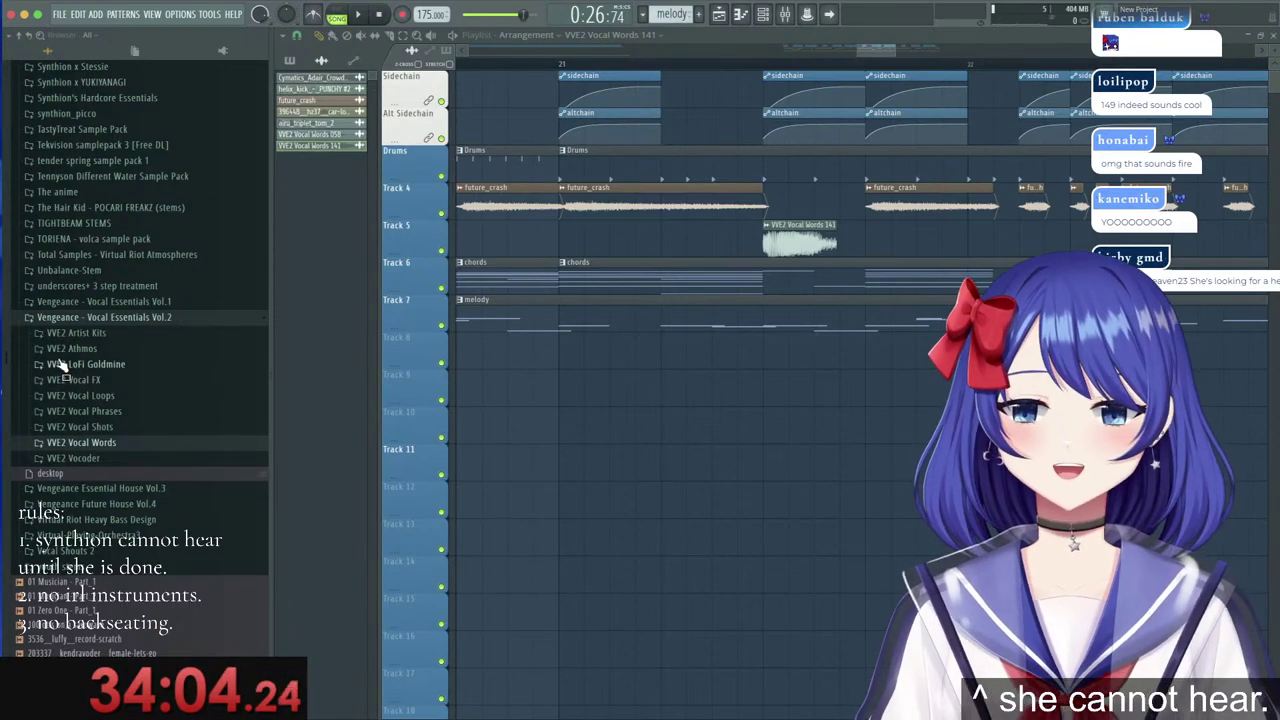
{"action": "scroll", "coordinate": [60, 365], "scroll_direction": "up", "scroll_amount": 15}
{"action": "scroll", "coordinate": [70, 357], "scroll_direction": "up", "scroll_amount": 8}
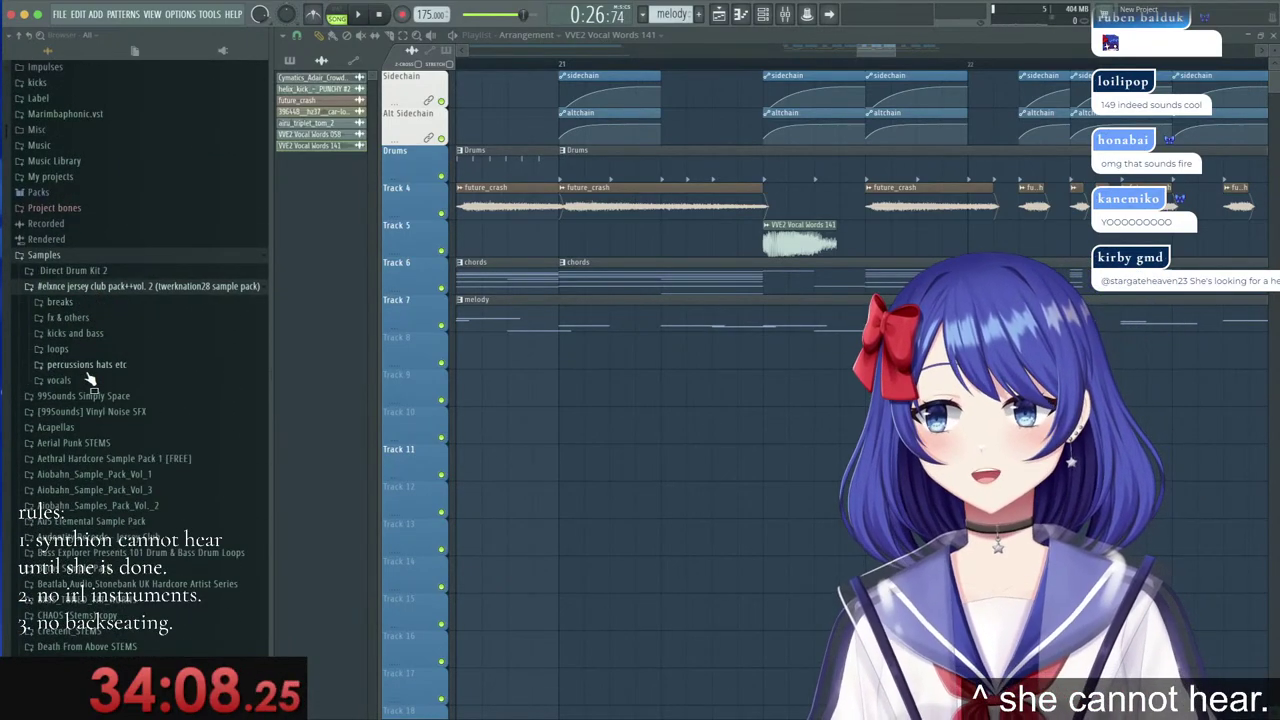
{"action": "left_click", "coordinate": [86, 380]}
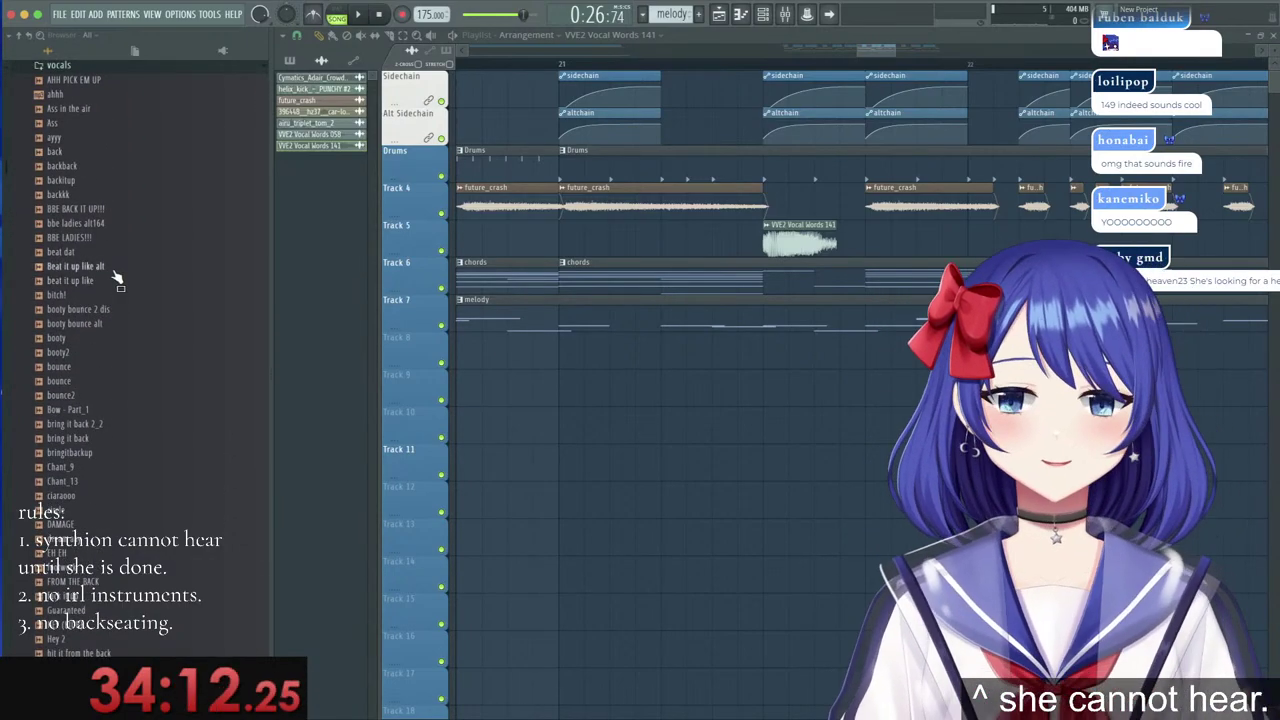
Preview vocal samples from the jersey club pack: Hey 2, HEY (KIUB), ID - Aye ( Chant ) and ID - Famous Hey ( Chant ).
{"action": "scroll", "coordinate": [117, 280], "scroll_direction": "down", "scroll_amount": 2}
{"action": "scroll", "coordinate": [117, 280], "scroll_direction": "down", "scroll_amount": 6}
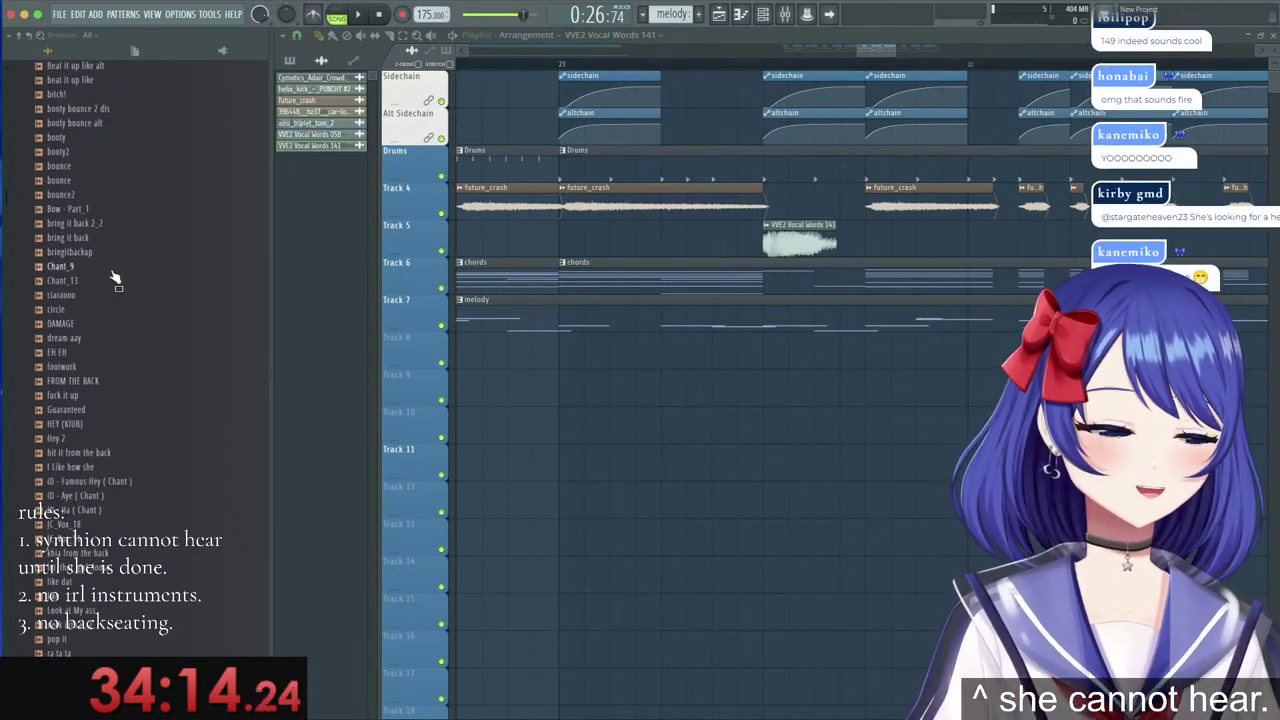
{"action": "scroll", "coordinate": [110, 287], "scroll_direction": "down", "scroll_amount": 2}
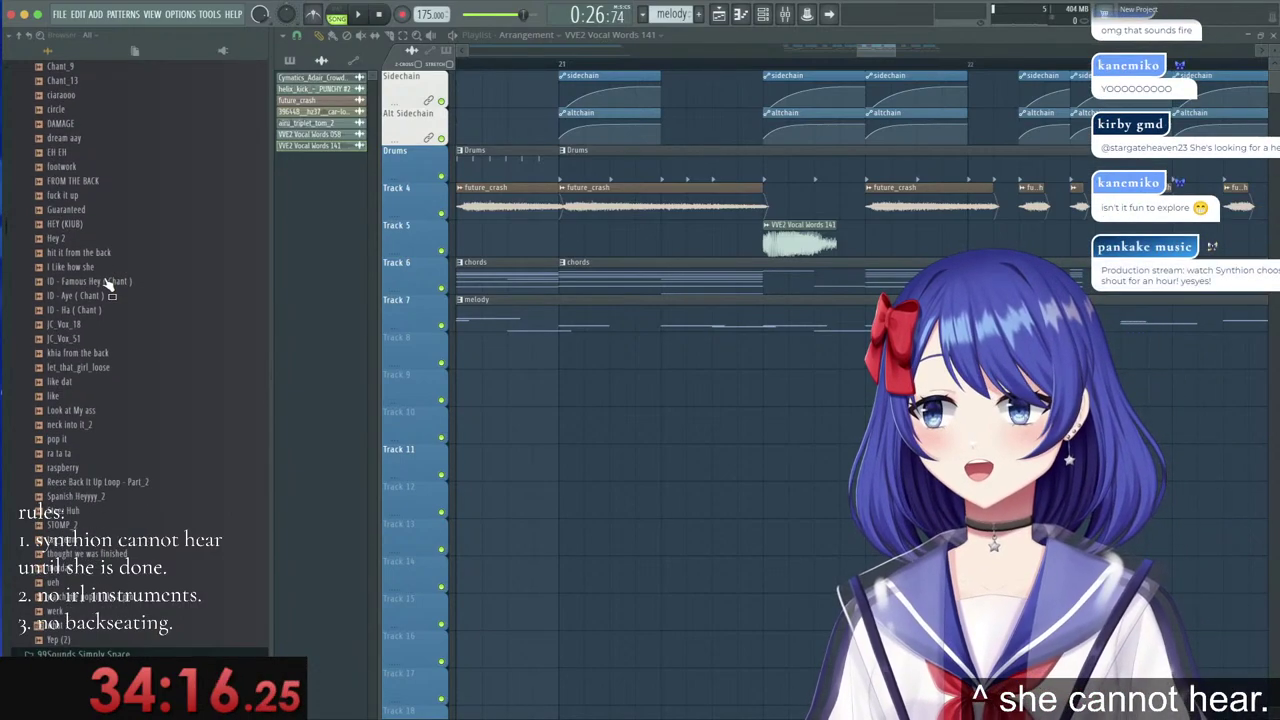
{"action": "left_click", "coordinate": [84, 242]}
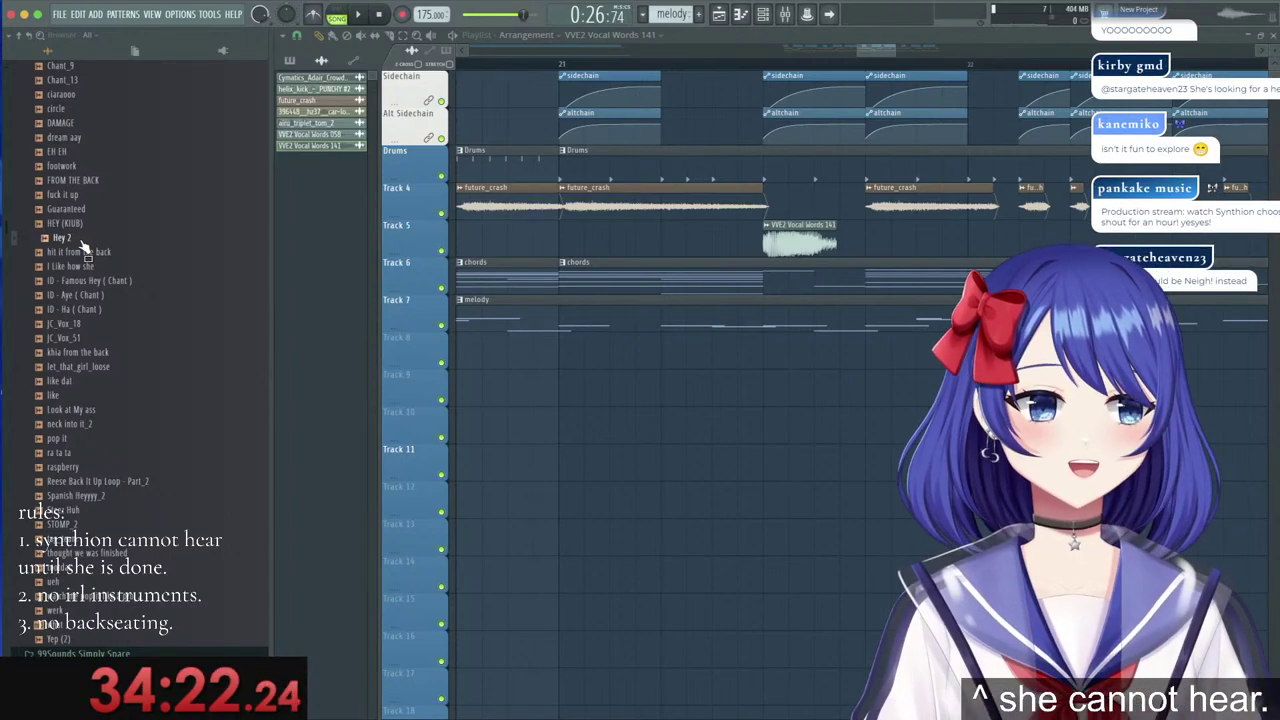
{"action": "left_click", "coordinate": [84, 225]}
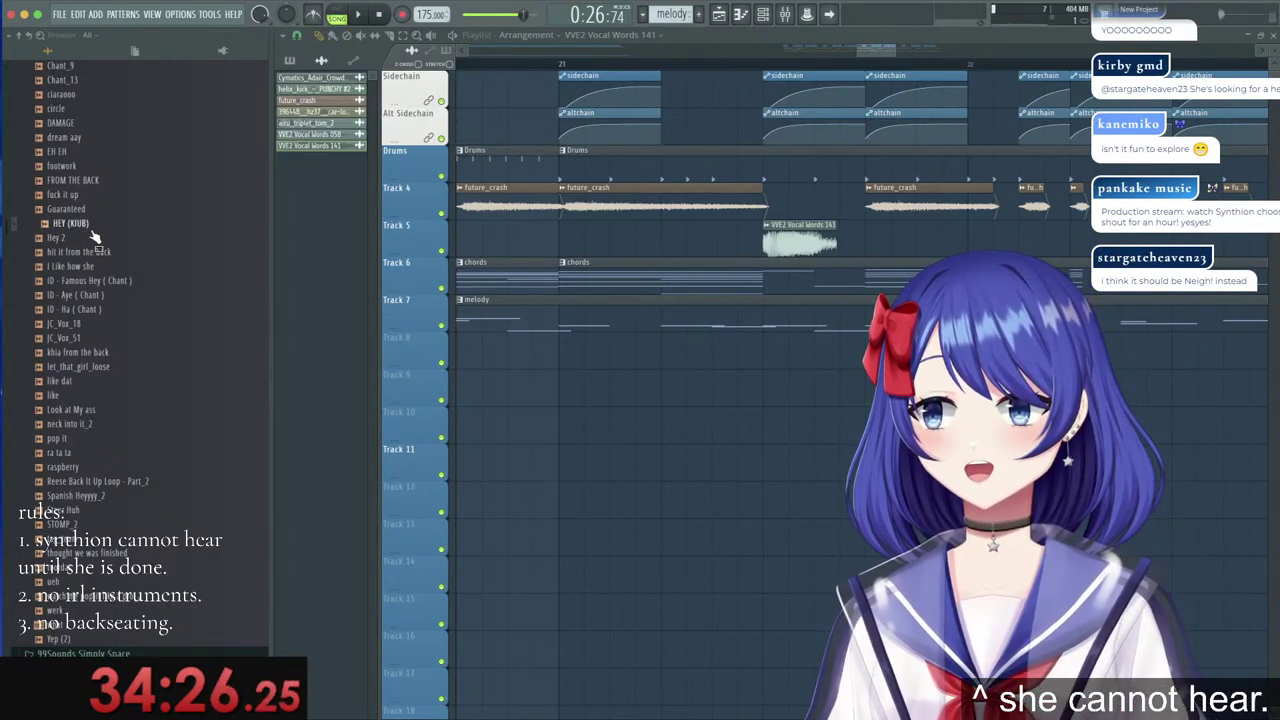
{"action": "left_click", "coordinate": [98, 239]}
{"action": "scroll", "coordinate": [103, 245], "scroll_direction": "down", "scroll_amount": 2}
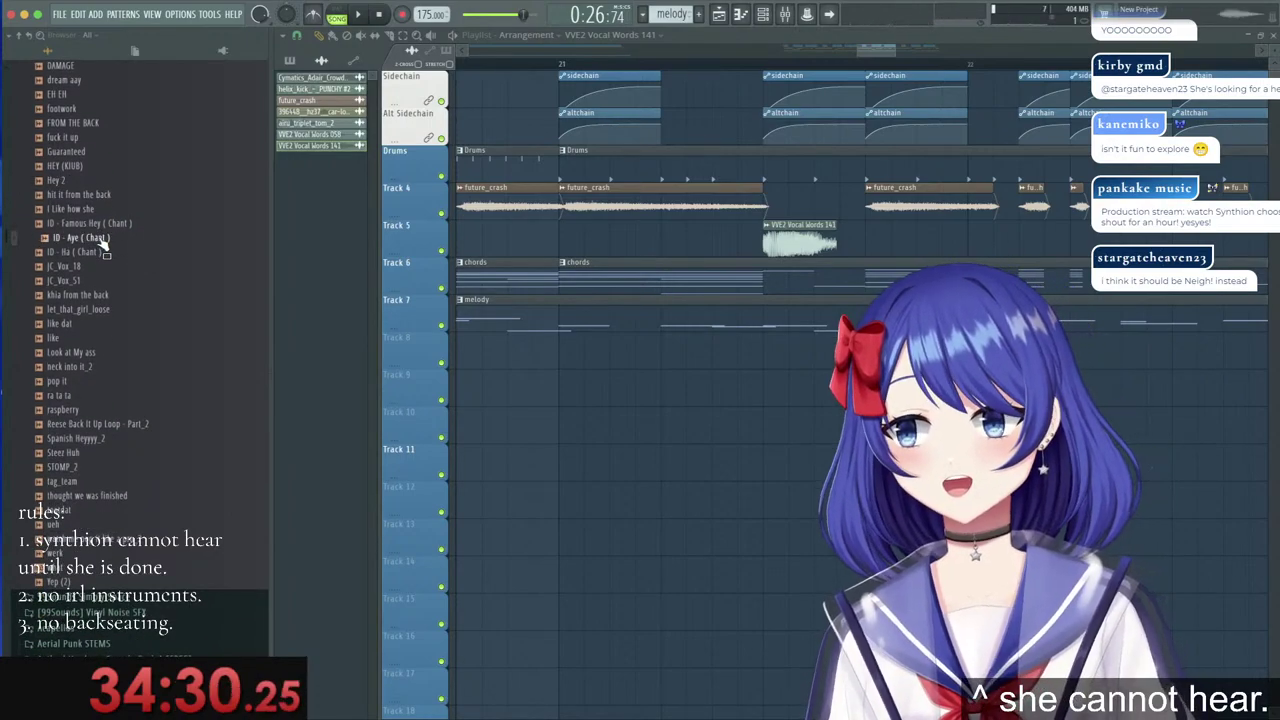
{"action": "left_click", "coordinate": [99, 225]}
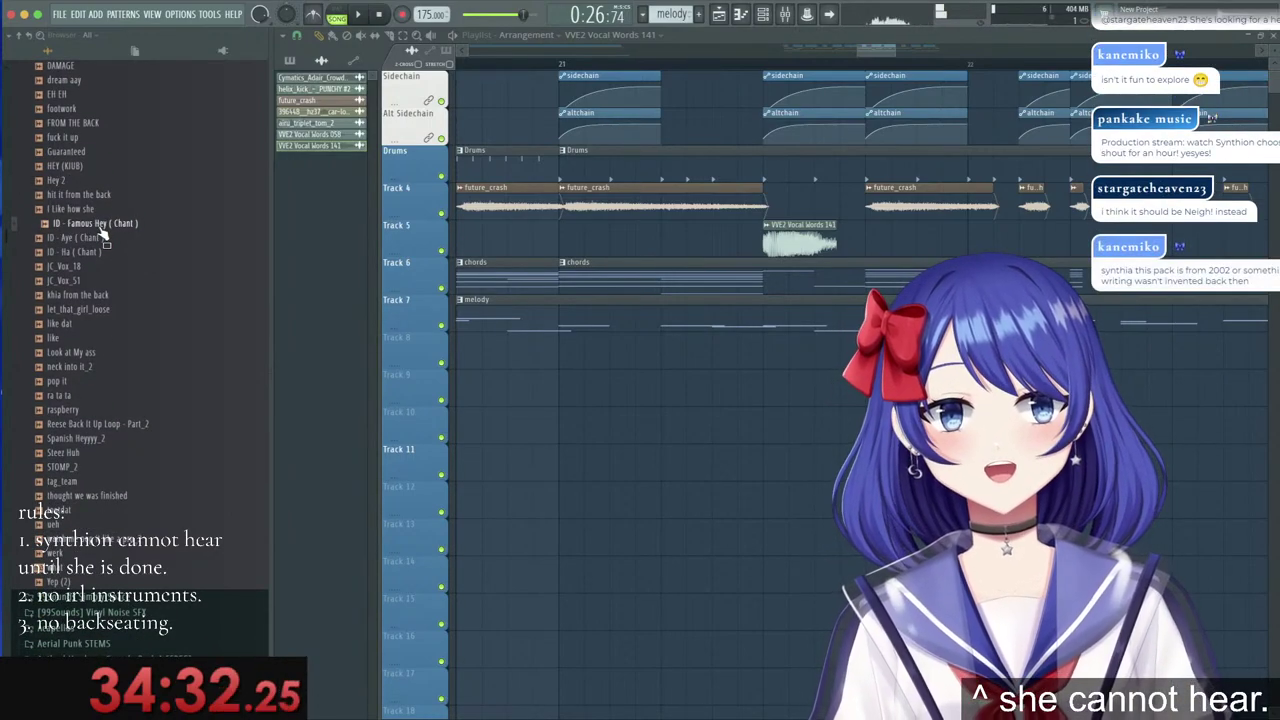
Try ID - Famous Hey ( Chant ) on Track 9 at the middle of bar 21, then delete it and the vocal word clip above.
{"action": "left_click_drag", "start_coordinate": [100, 232], "coordinate": [602, 390]}
{"action": "double_click", "coordinate": [604, 390]}
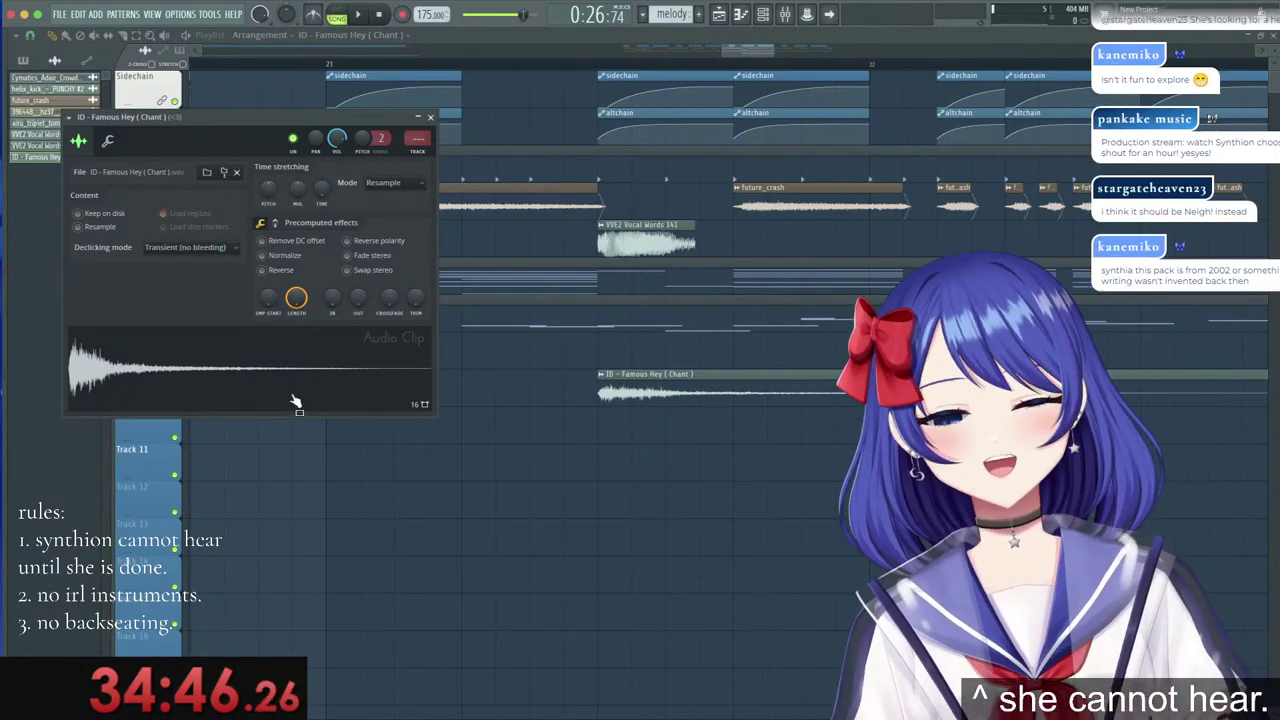
{"action": "right_click", "coordinate": [611, 403]}
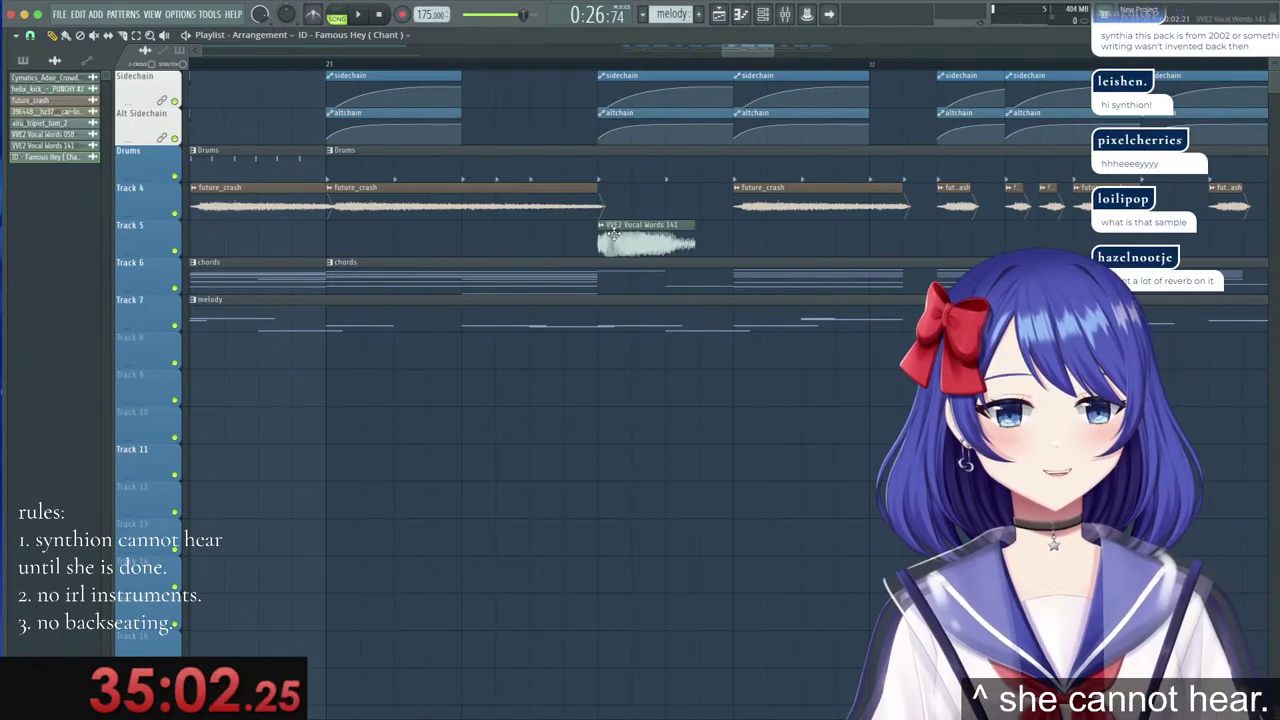
{"action": "right_click", "coordinate": [613, 235]}
Look through the remaining vocal samples, preview watch me pop it like a pro_2 and hide the sample browser.
{"action": "mouse_move", "coordinate": [5, 311]}
{"action": "scroll", "coordinate": [20, 311], "scroll_direction": "down", "scroll_amount": 2}
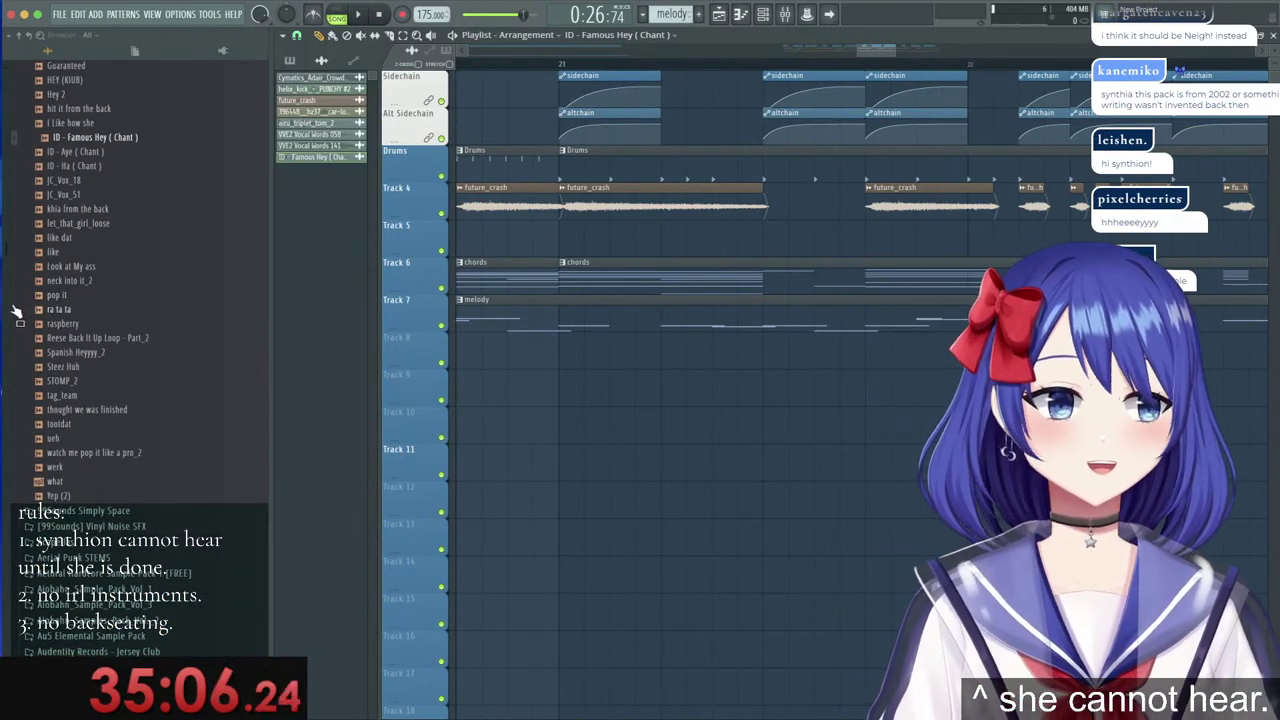
{"action": "scroll", "coordinate": [16, 311], "scroll_direction": "down", "scroll_amount": 1}
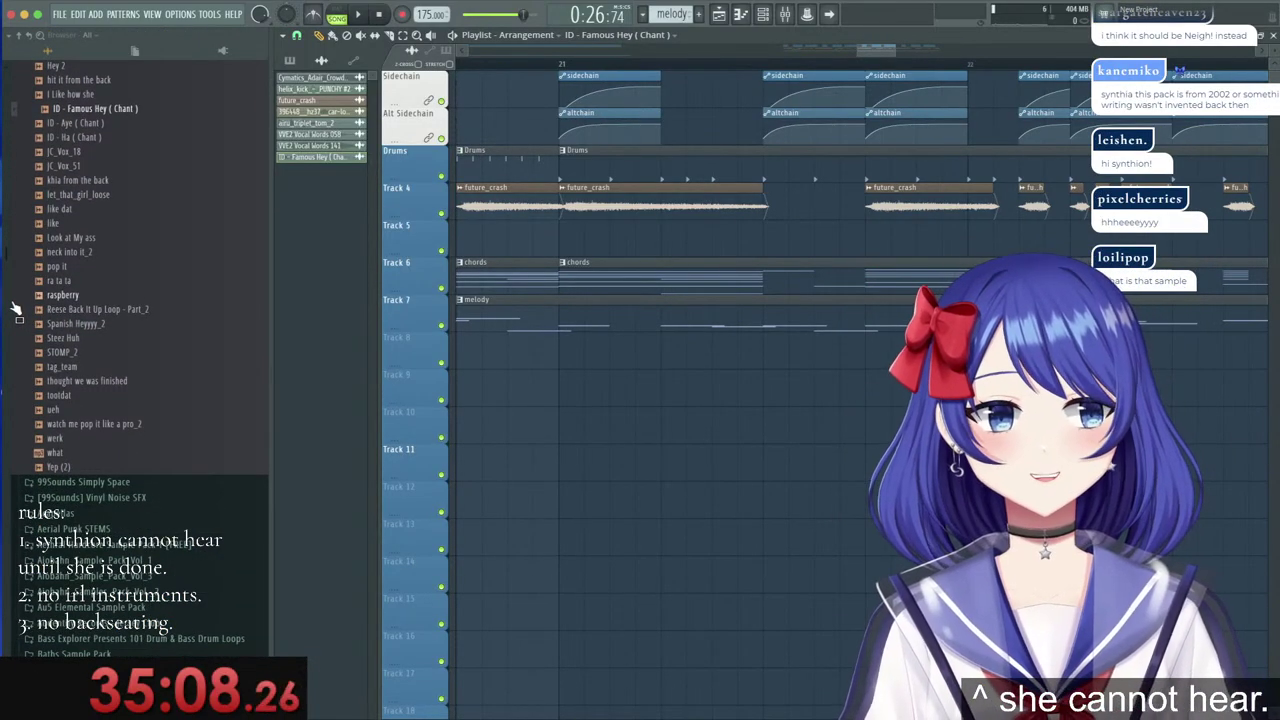
{"action": "scroll", "coordinate": [17, 311], "scroll_direction": "down", "scroll_amount": 2}
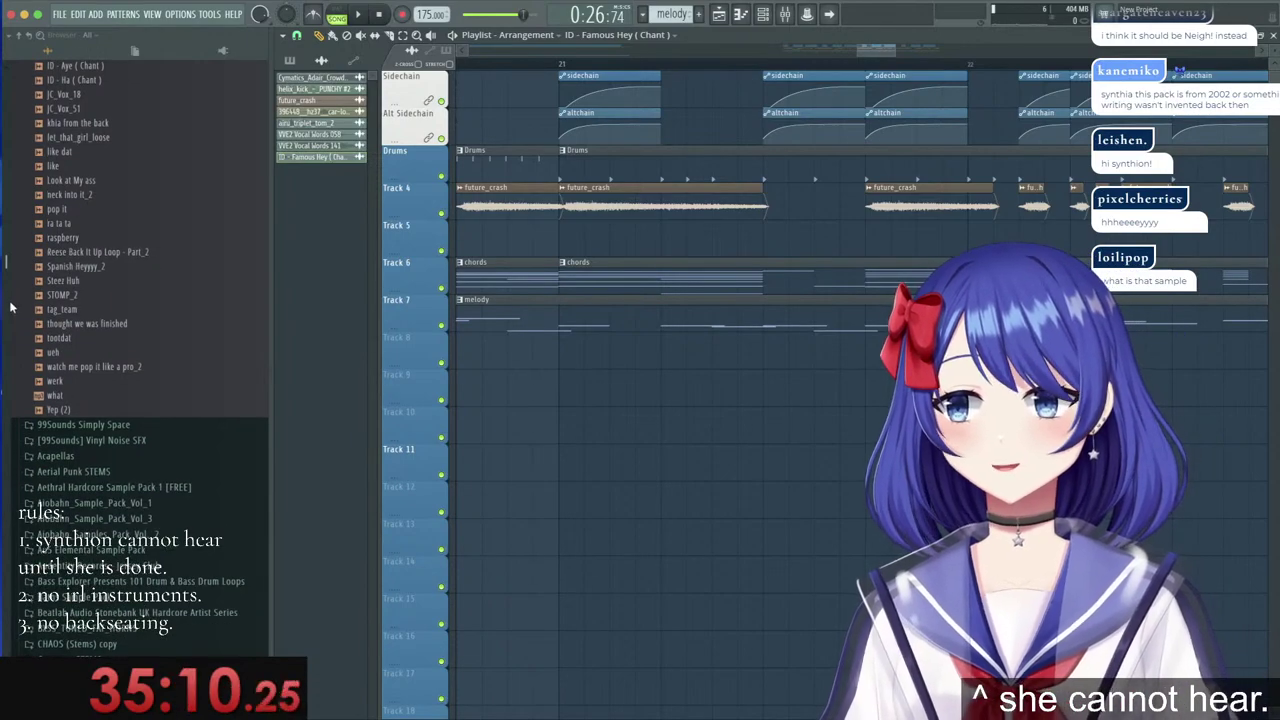
{"action": "scroll", "coordinate": [104, 343], "scroll_direction": "down", "scroll_amount": 2}
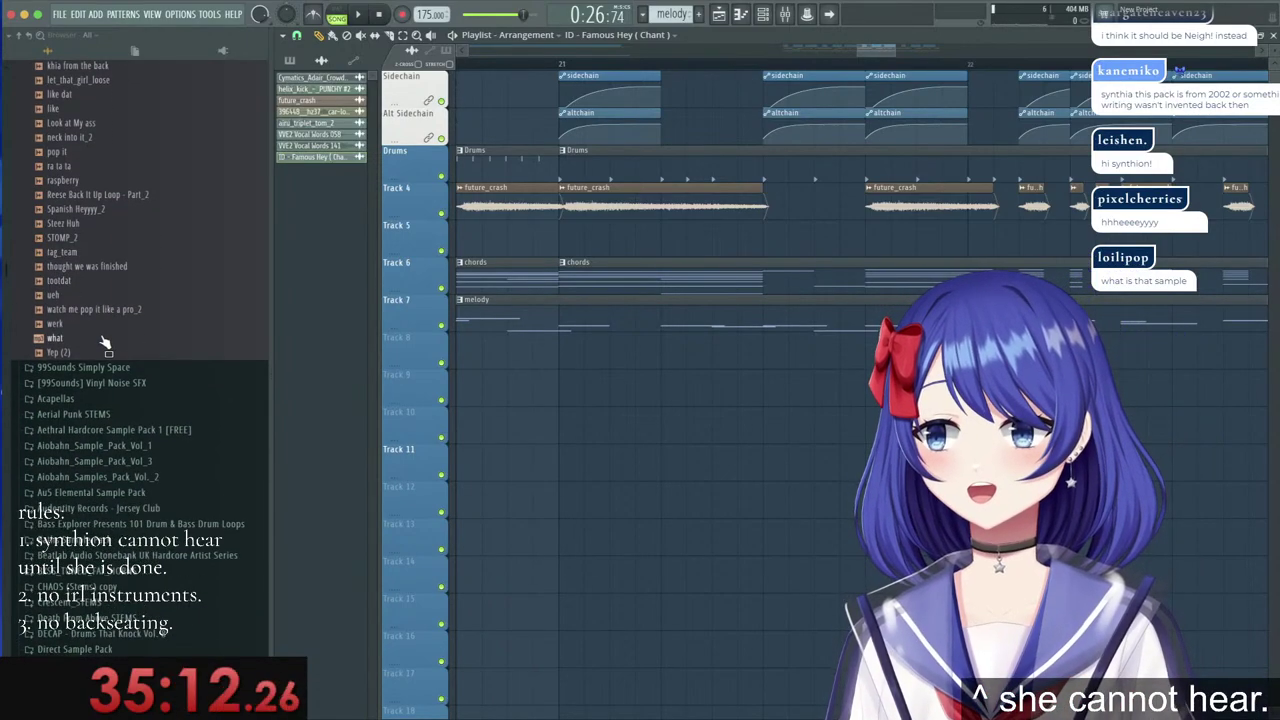
{"action": "left_click", "coordinate": [118, 318]}
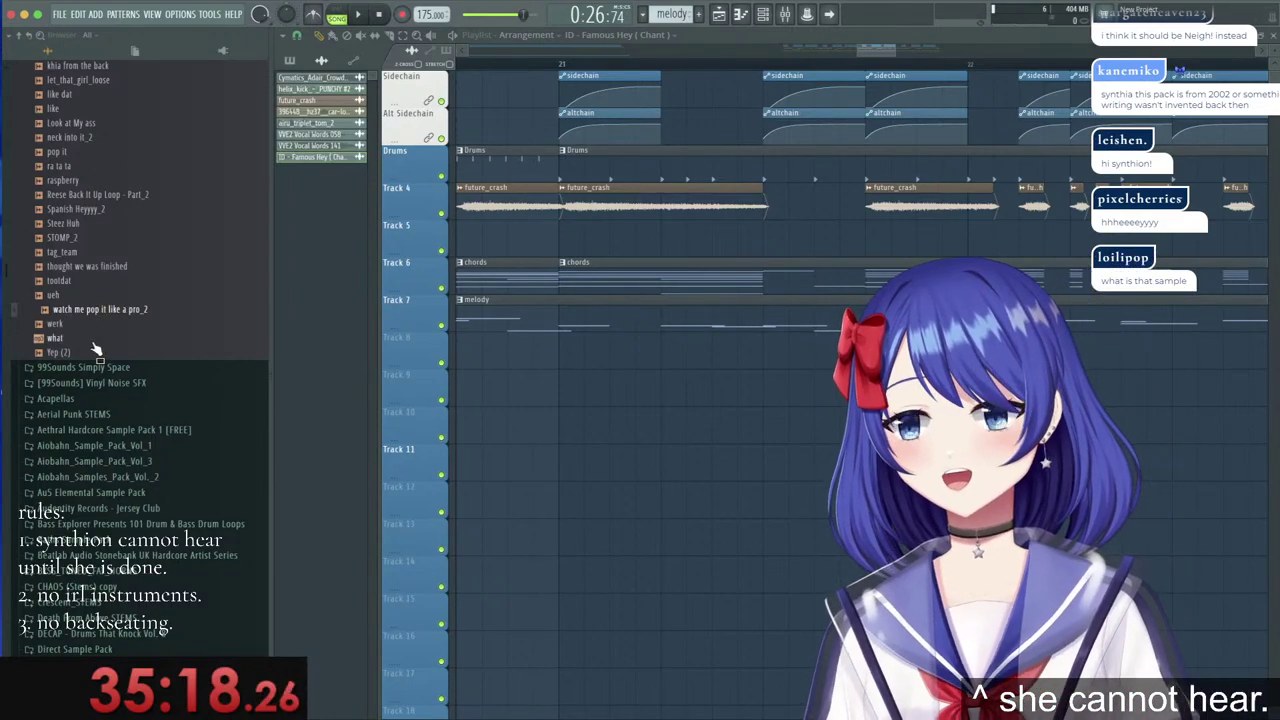
{"action": "scroll", "coordinate": [100, 330], "scroll_direction": "down", "scroll_amount": 3}
{"action": "scroll", "coordinate": [100, 346], "scroll_direction": "down", "scroll_amount": 15}
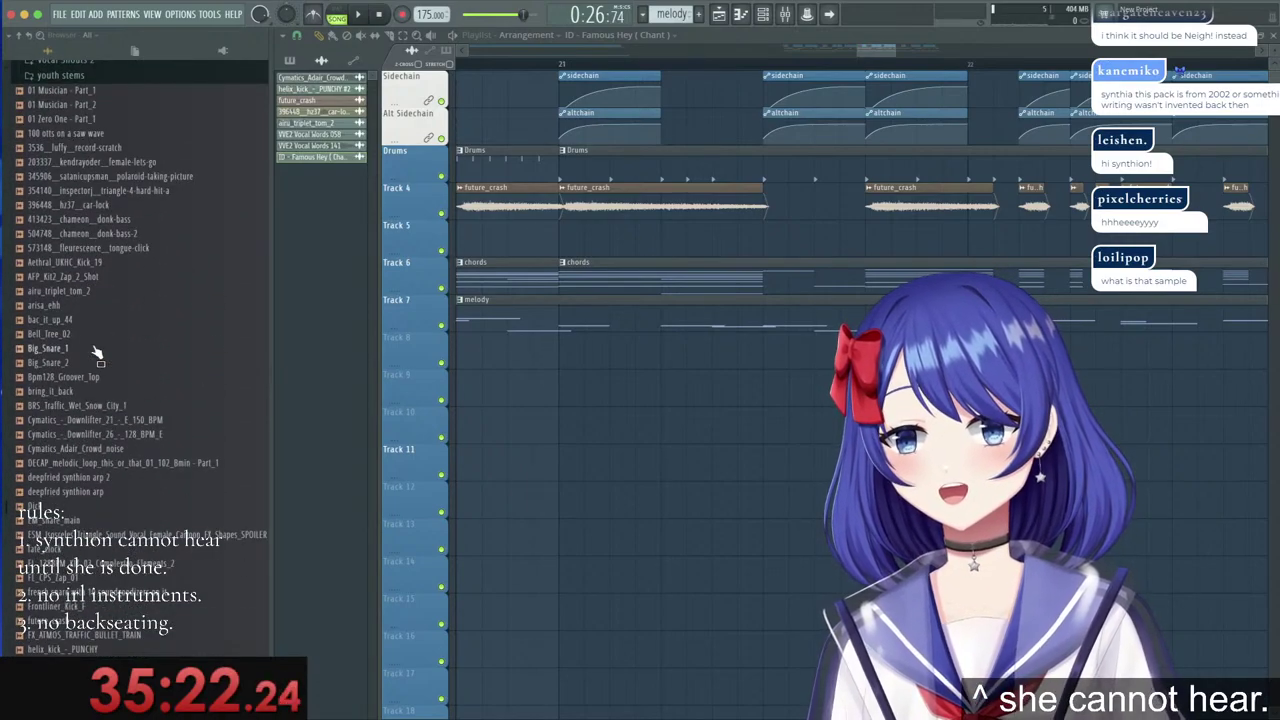
{"action": "key", "text": "alt+F8"}
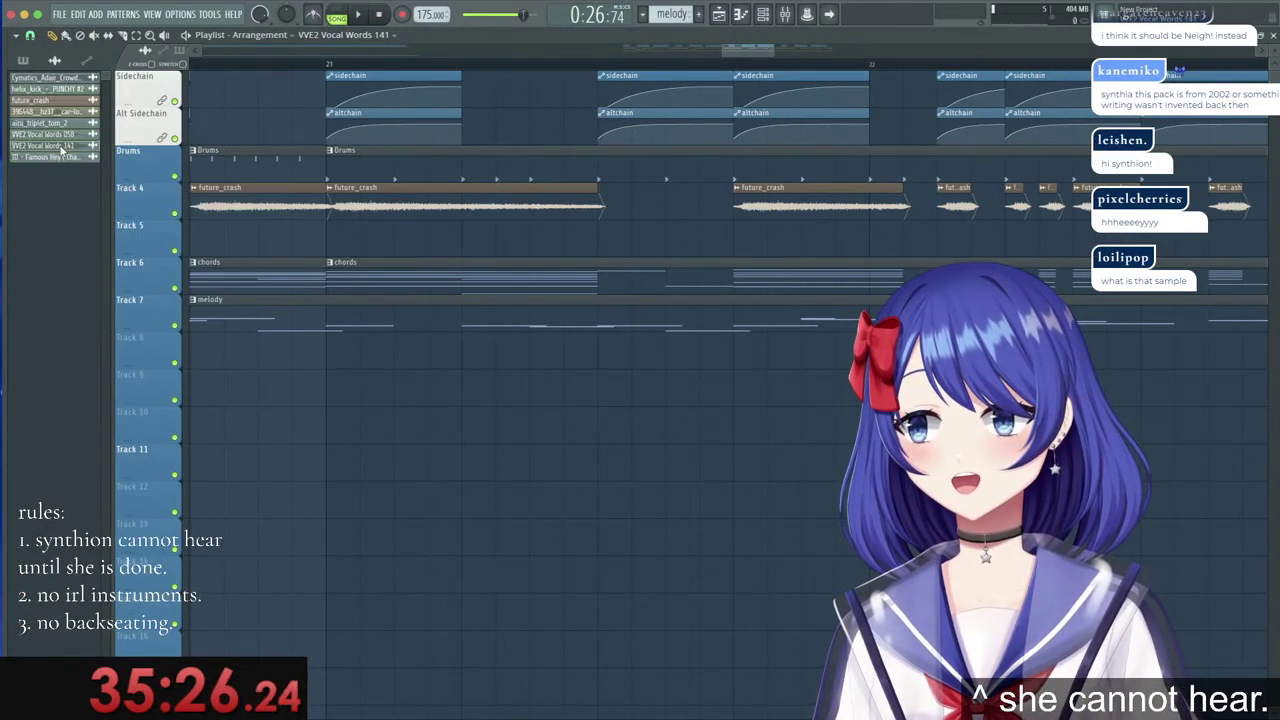
Place VVE2 Vocal Words 141 back on Track 5 at the middle of bar 21 and check its sample settings.
{"action": "left_click_drag", "start_coordinate": [62, 148], "coordinate": [588, 246]}
{"action": "double_click", "coordinate": [632, 241]}
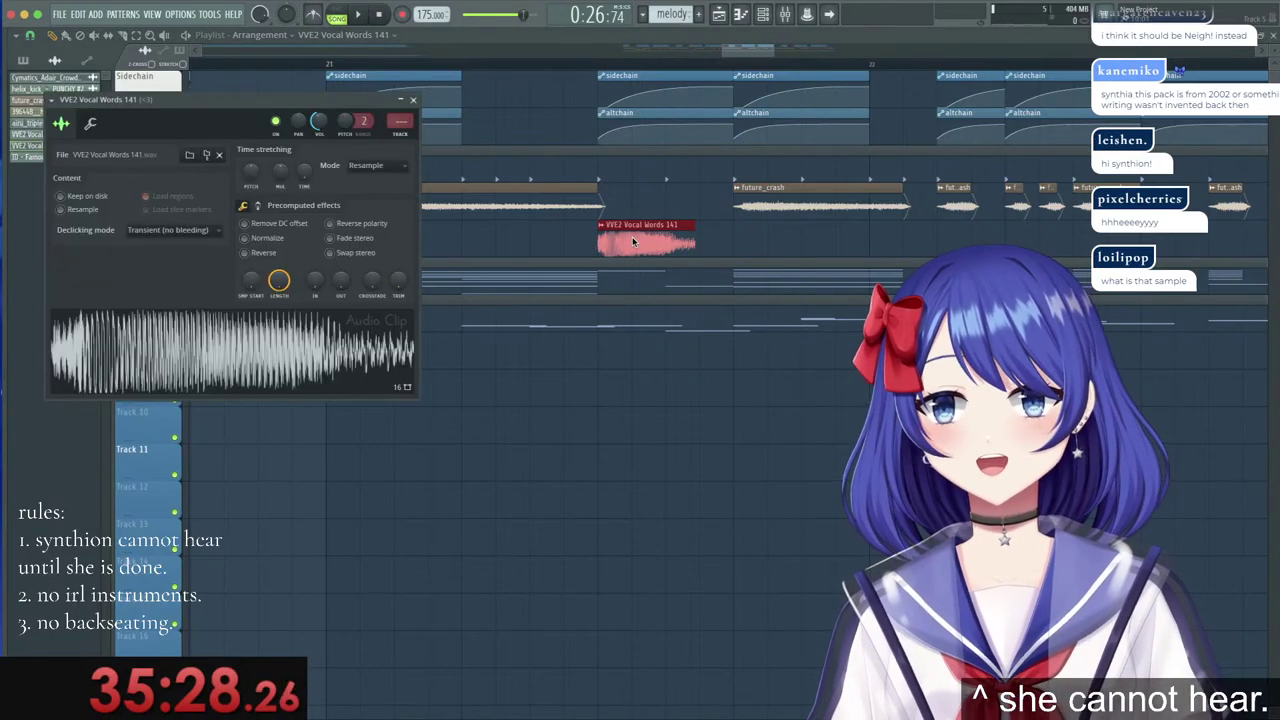
{"action": "left_click", "coordinate": [413, 102]}
Move the playback position to the middle of bar 23.
{"action": "scroll", "coordinate": [331, 66], "scroll_direction": "down", "scroll_amount": 3}
{"action": "scroll", "coordinate": [331, 66], "scroll_direction": "down", "scroll_amount": 5}
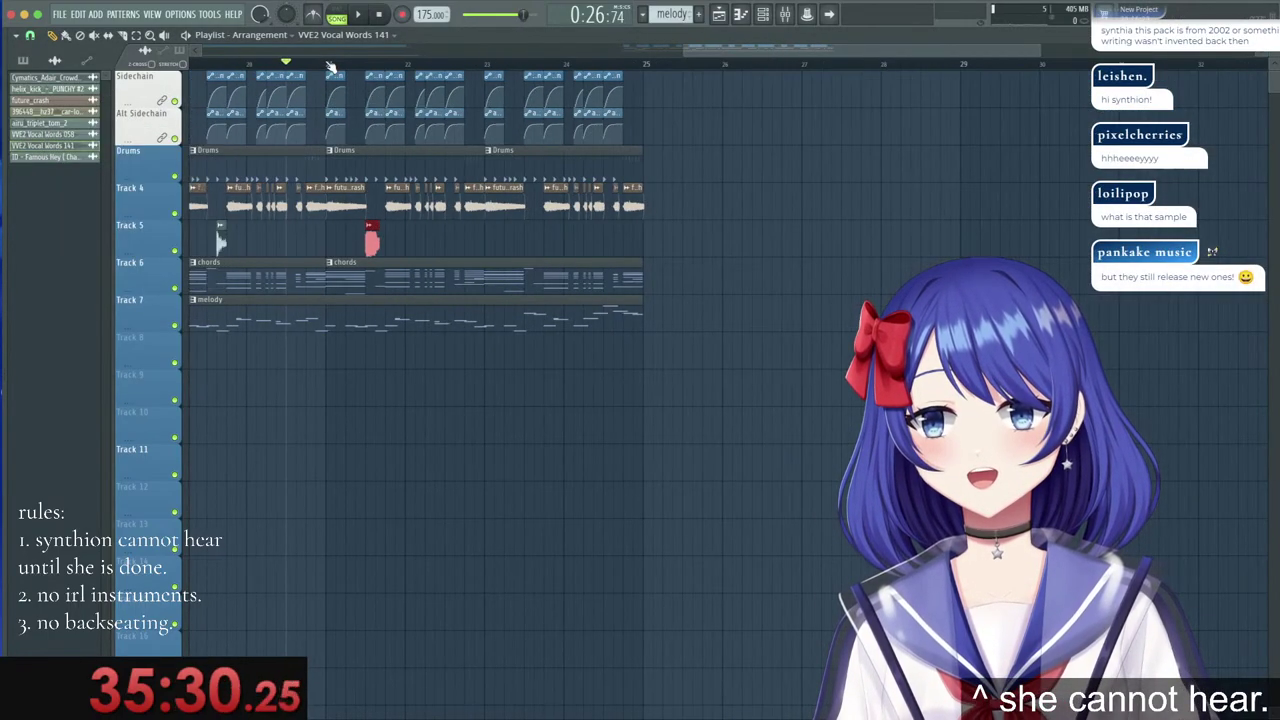
{"action": "left_click_drag", "start_coordinate": [82, 60], "coordinate": [888, 78]}
{"action": "scroll", "coordinate": [890, 70], "scroll_direction": "up", "scroll_amount": 2}
{"action": "scroll", "coordinate": [932, 67], "scroll_direction": "up", "scroll_amount": 3}
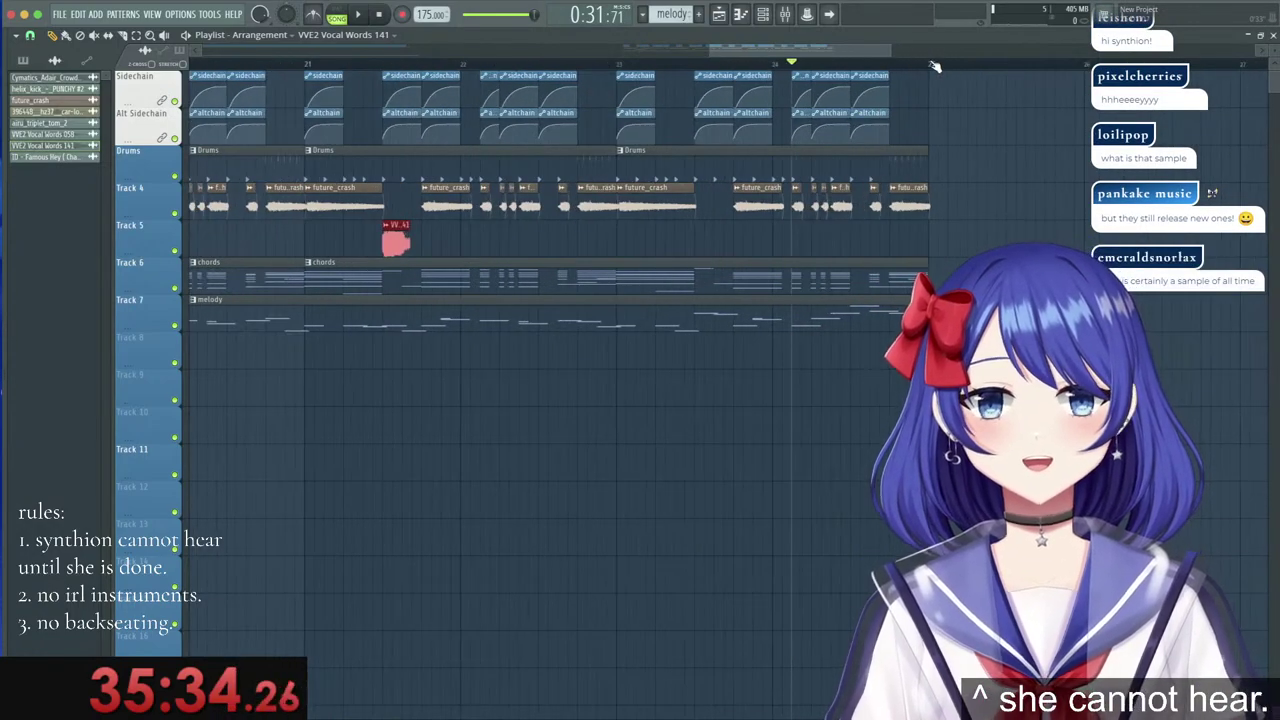
{"action": "left_click", "coordinate": [626, 64]}
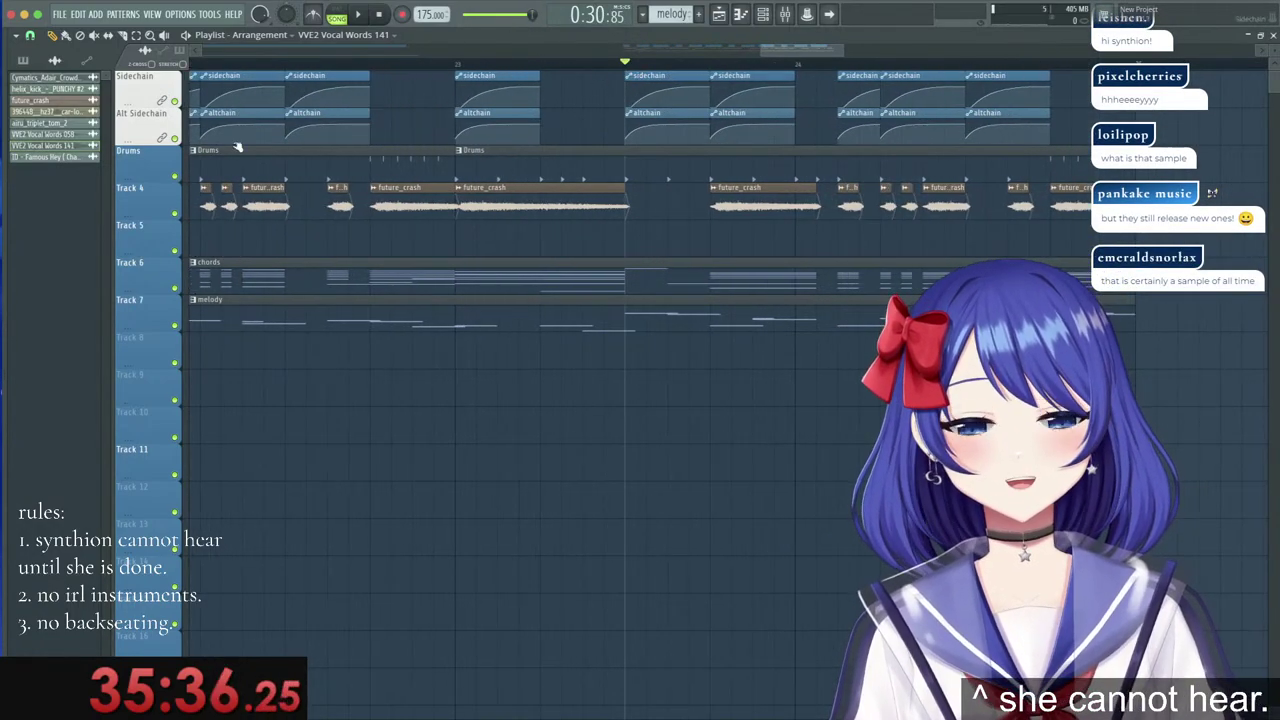
Find HYPER_POTIONS_fx_one_shot_magical_girl in the Hyper Potions Treasure Chest fx samples and place it on Track 5 at the middle of bar 23.
{"action": "mouse_move", "coordinate": [3, 257]}
{"action": "scroll", "coordinate": [15, 259], "scroll_direction": "up", "scroll_amount": 4}
{"action": "scroll", "coordinate": [22, 258], "scroll_direction": "up", "scroll_amount": 10}
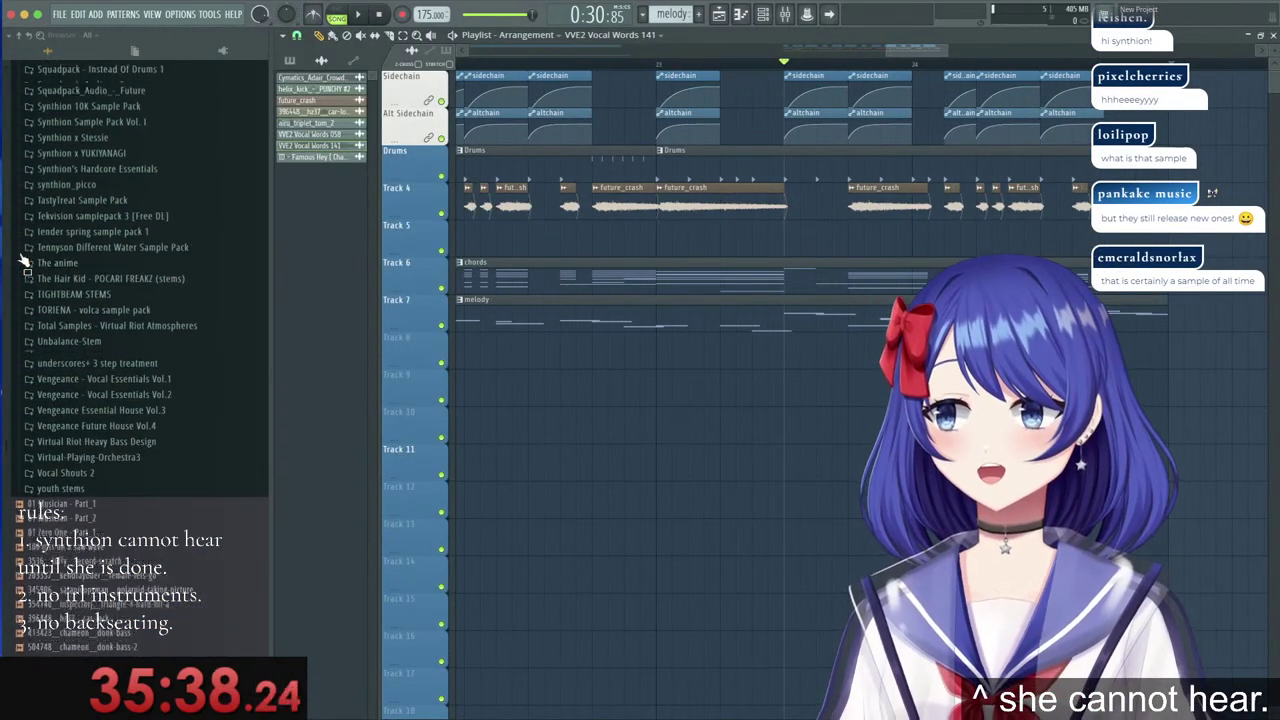
{"action": "left_click", "coordinate": [70, 258]}
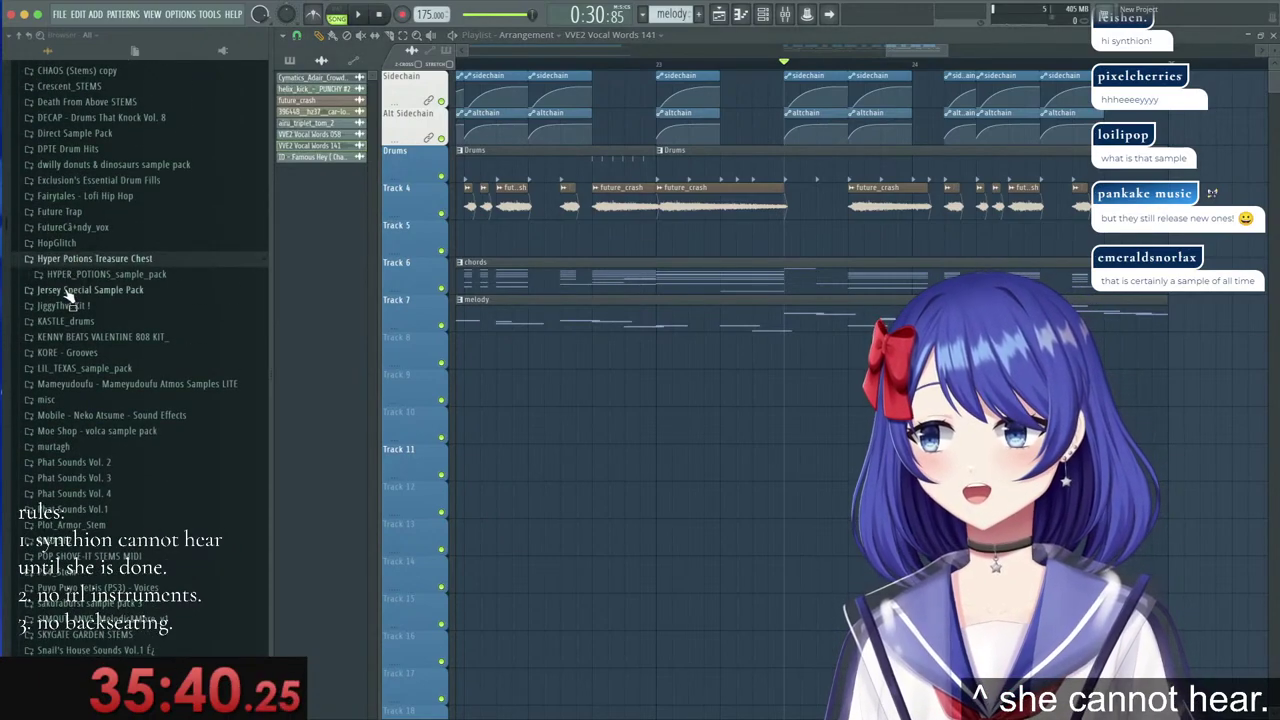
{"action": "left_click", "coordinate": [88, 274]}
{"action": "left_click", "coordinate": [100, 290]}
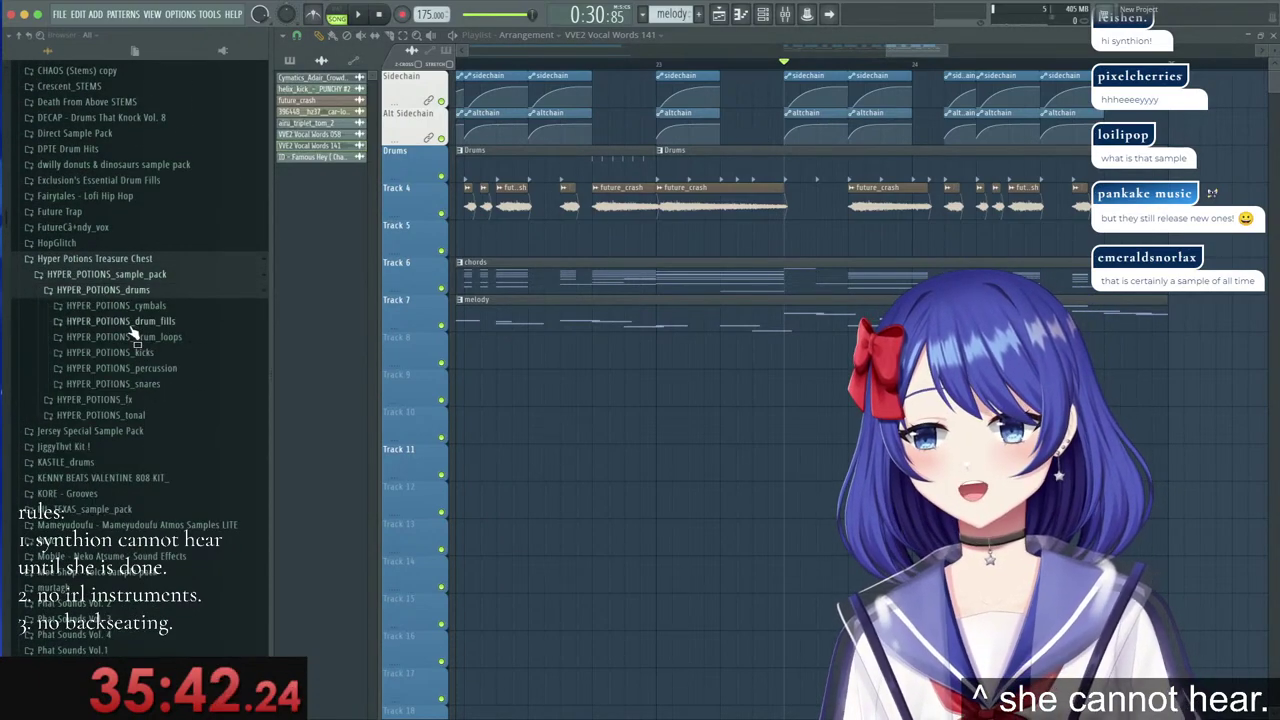
{"action": "left_click", "coordinate": [125, 399]}
{"action": "scroll", "coordinate": [153, 397], "scroll_direction": "down", "scroll_amount": 2}
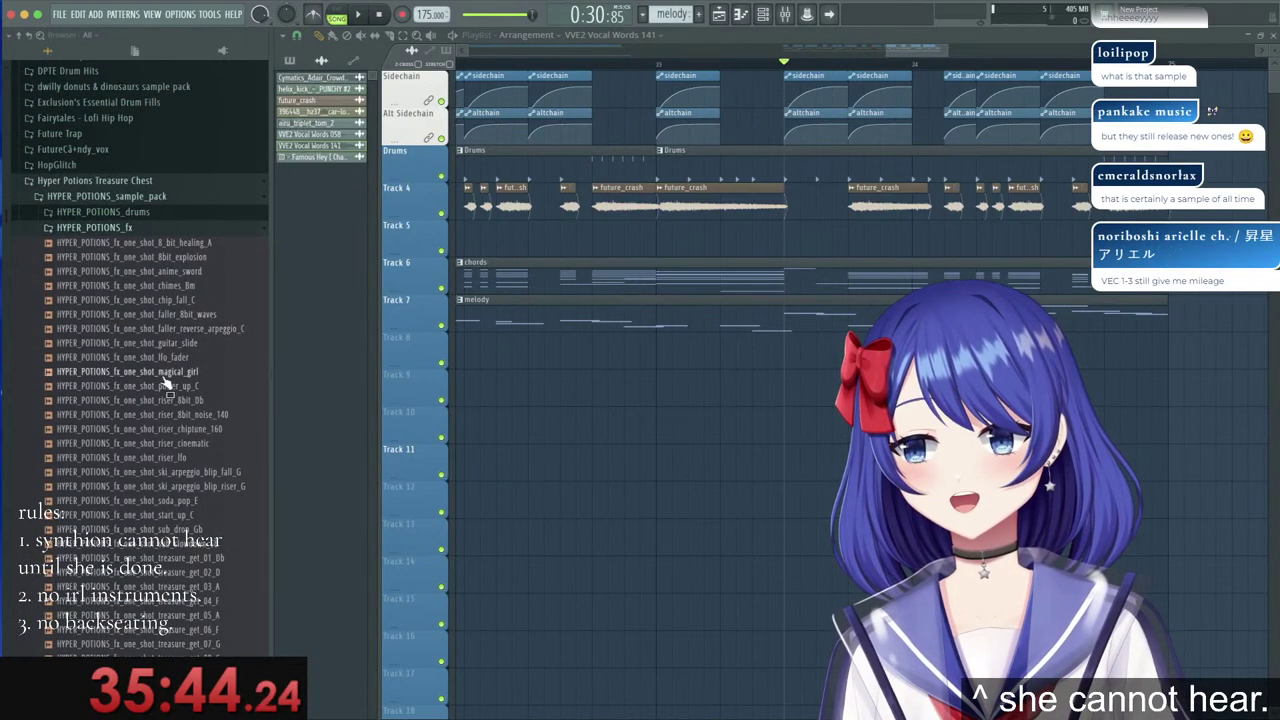
{"action": "left_click", "coordinate": [164, 375]}
{"action": "left_click_drag", "start_coordinate": [164, 375], "coordinate": [664, 234]}
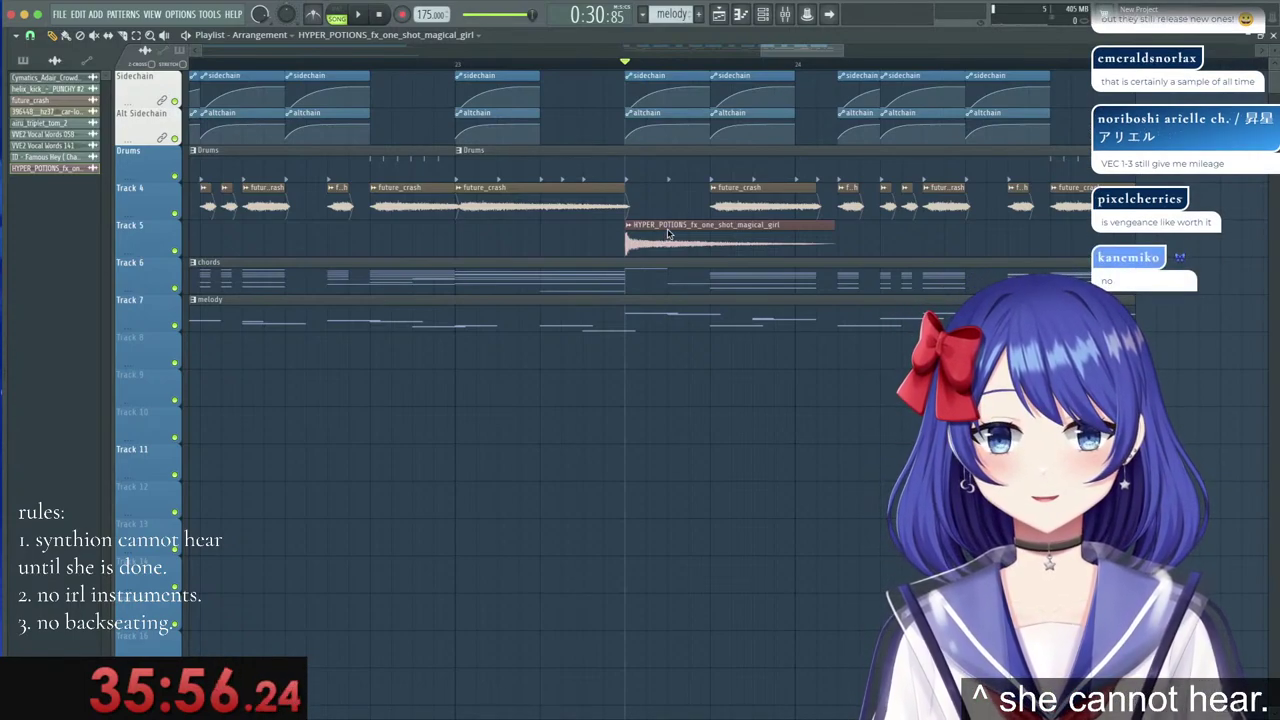
Select the second half of bar 24 and add Fruity parametric EQ 2 to the Chord Bus with the 20Hz + 18kHz cut preset.
{"action": "scroll", "coordinate": [668, 233], "scroll_direction": "down", "scroll_amount": 4}
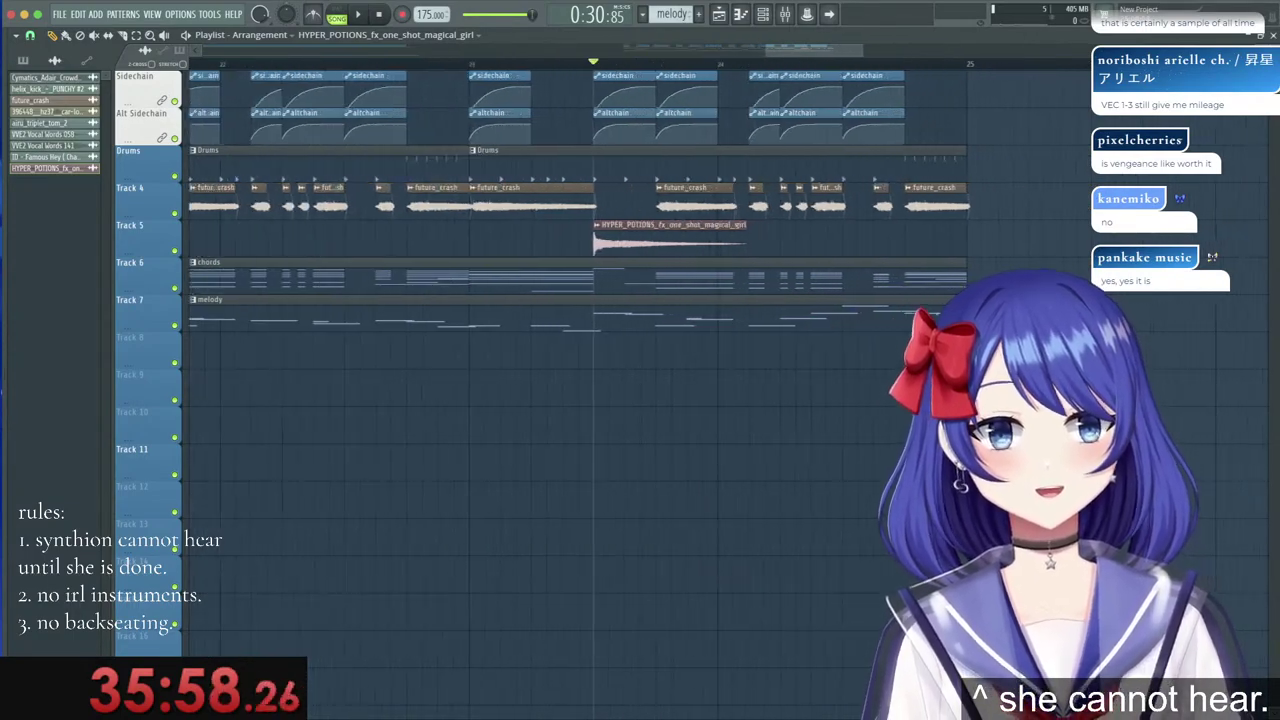
{"action": "scroll", "coordinate": [759, 71], "scroll_direction": "up", "scroll_amount": 1}
{"action": "left_click_drag", "start_coordinate": [806, 65], "coordinate": [932, 63]}
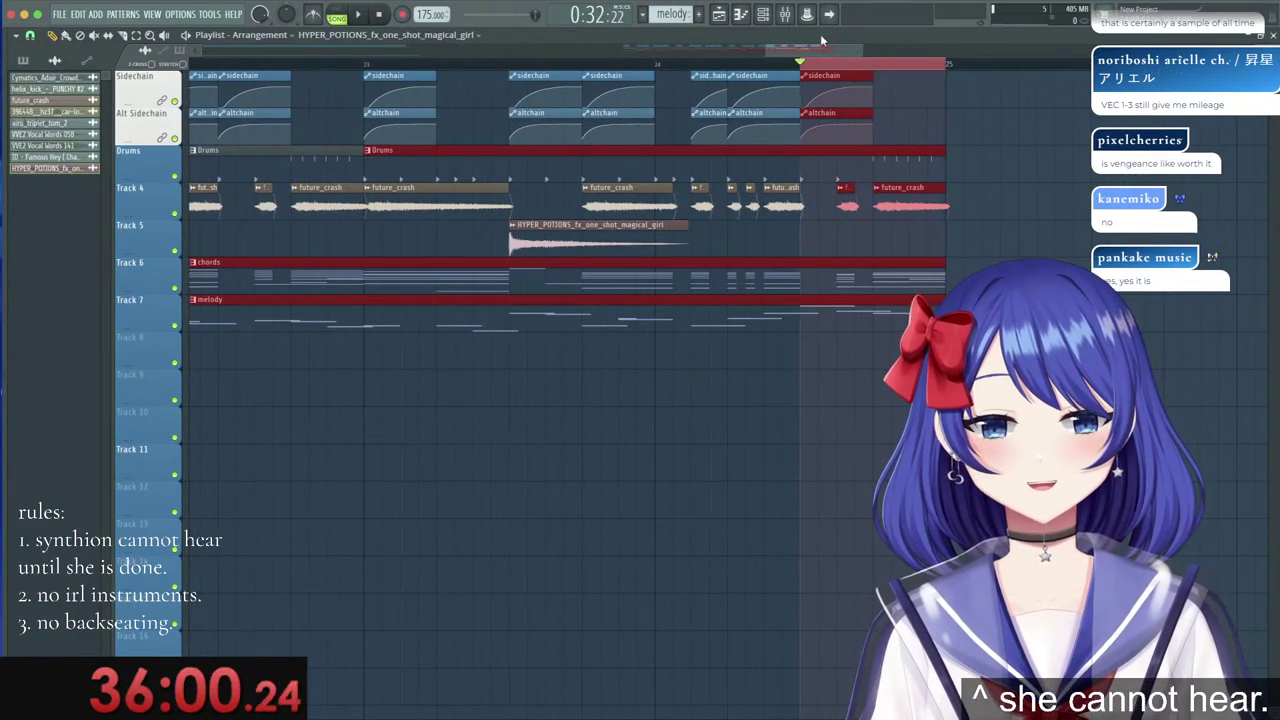
{"action": "left_click", "coordinate": [785, 14]}
{"action": "left_click", "coordinate": [817, 289]}
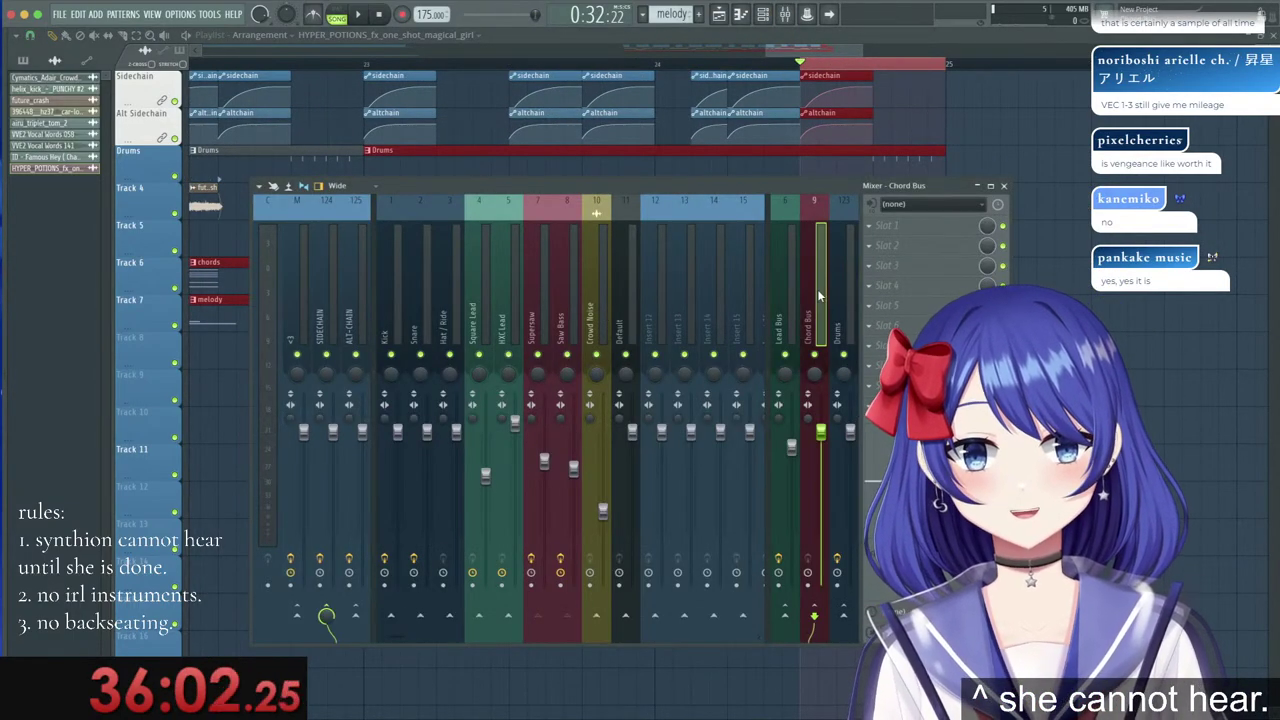
{"action": "left_click", "coordinate": [901, 231]}
{"action": "left_click", "coordinate": [1050, 480]}
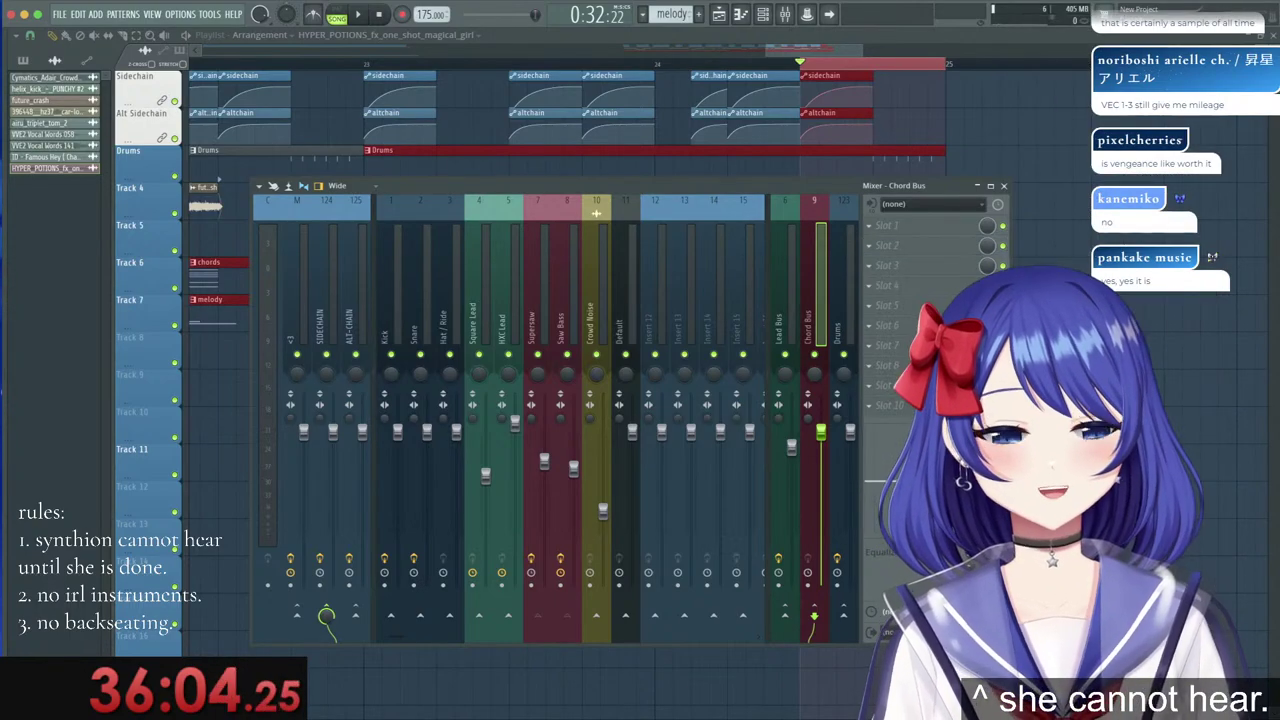
{"action": "left_click", "coordinate": [87, 136]}
{"action": "mouse_move", "coordinate": [104, 187]}
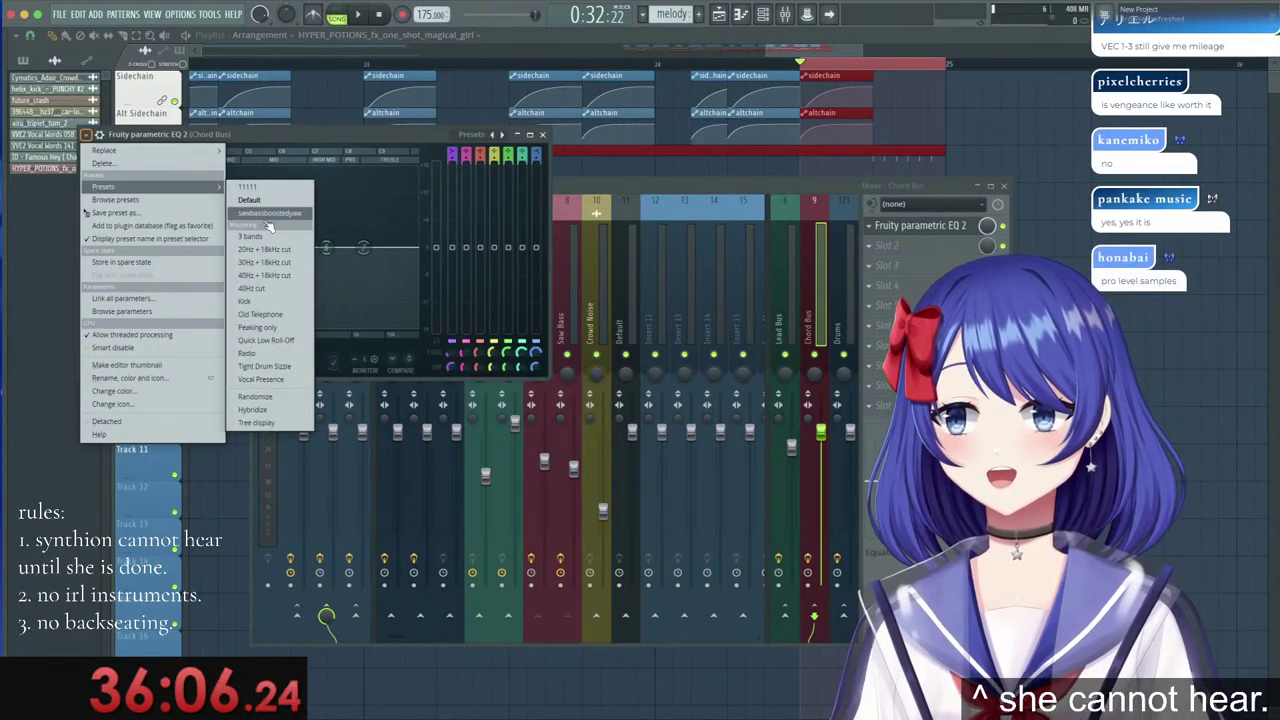
{"action": "left_click", "coordinate": [272, 250]}
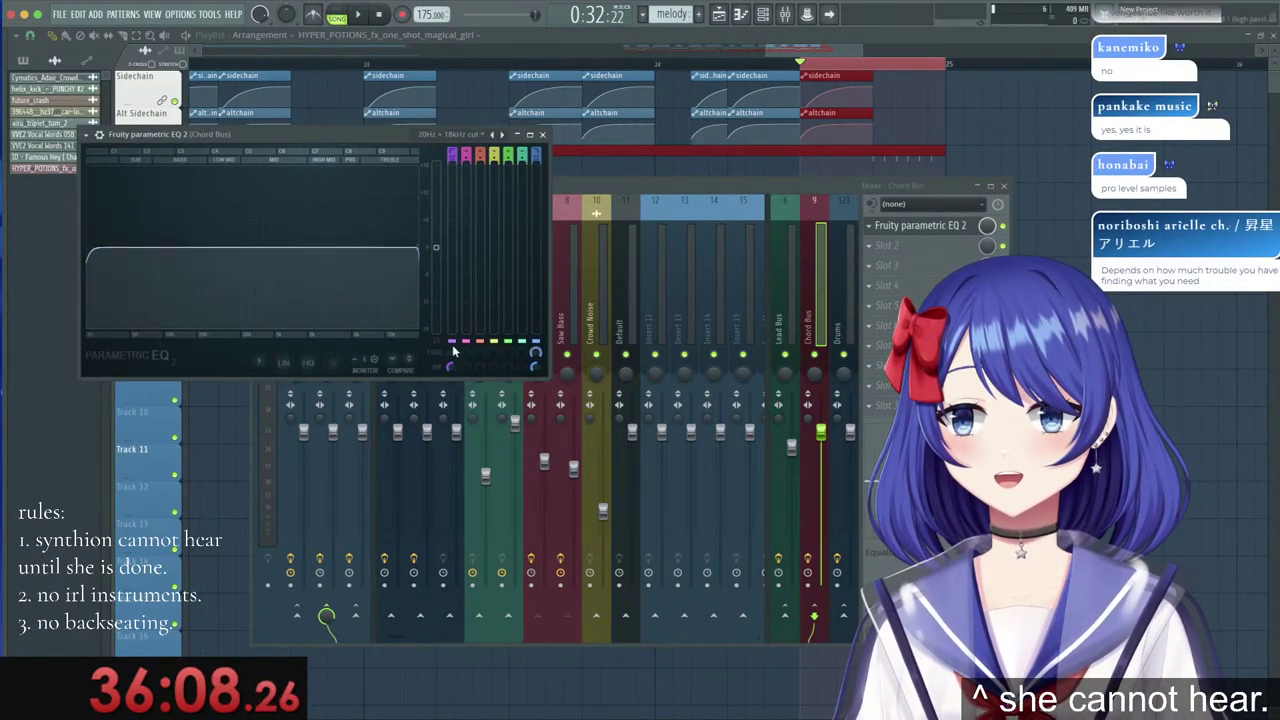
Automate the Chord Bus EQ's band 1 frequency rising over bar 24's first half on Track 8, and trim the chords clip to mid-bar 24.
{"action": "right_click", "coordinate": [455, 346]}
{"action": "left_click", "coordinate": [500, 385]}
{"action": "left_click", "coordinate": [838, 52]}
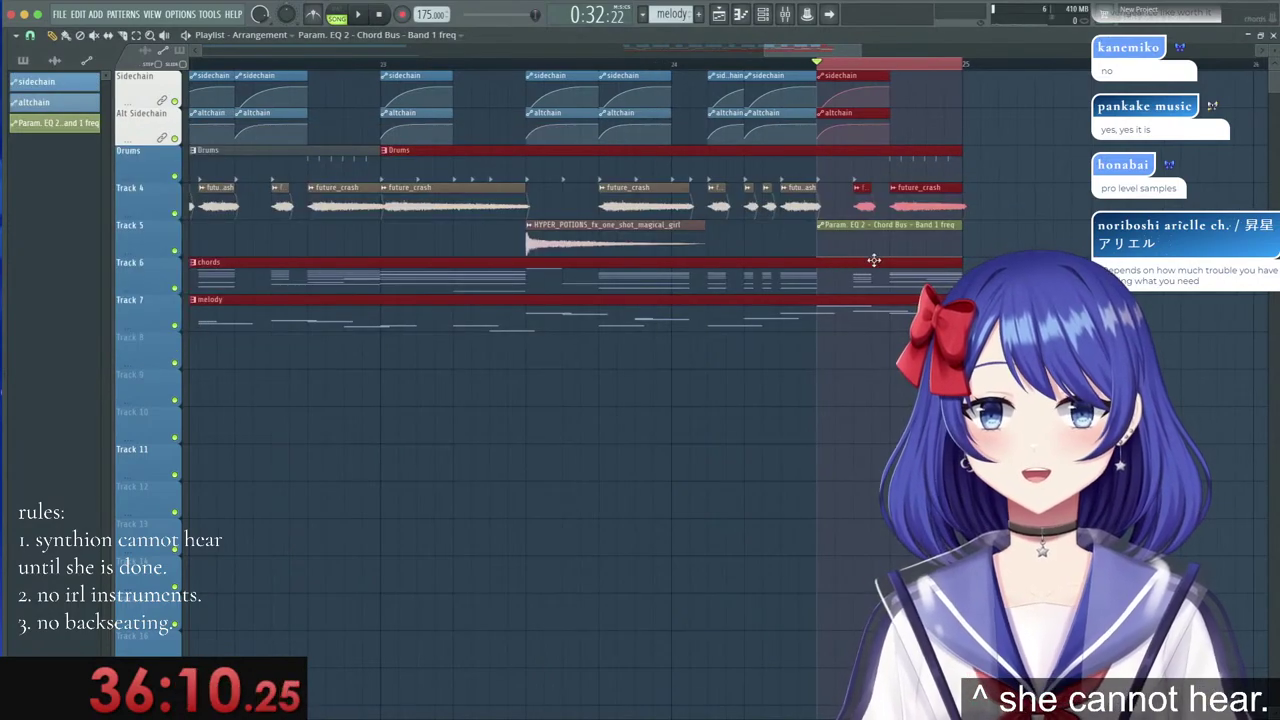
{"action": "left_click_drag", "start_coordinate": [877, 236], "coordinate": [735, 354]}
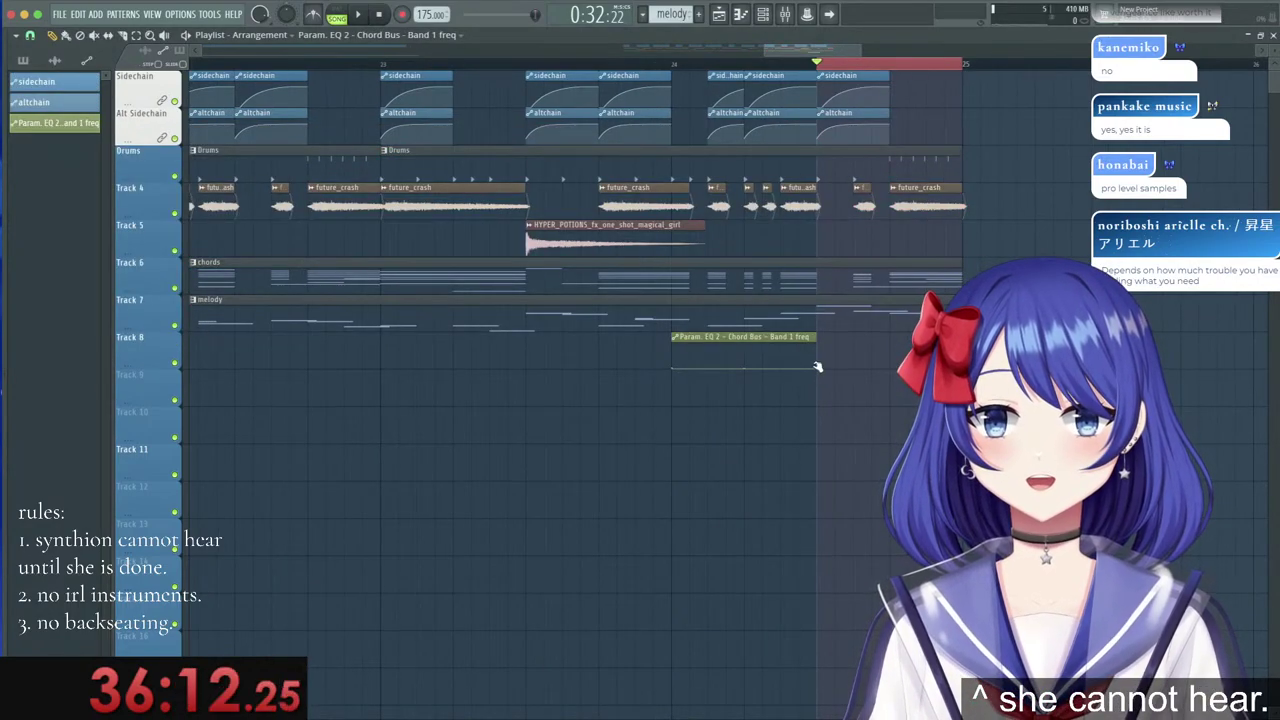
{"action": "left_click_drag", "start_coordinate": [817, 366], "coordinate": [820, 350]}
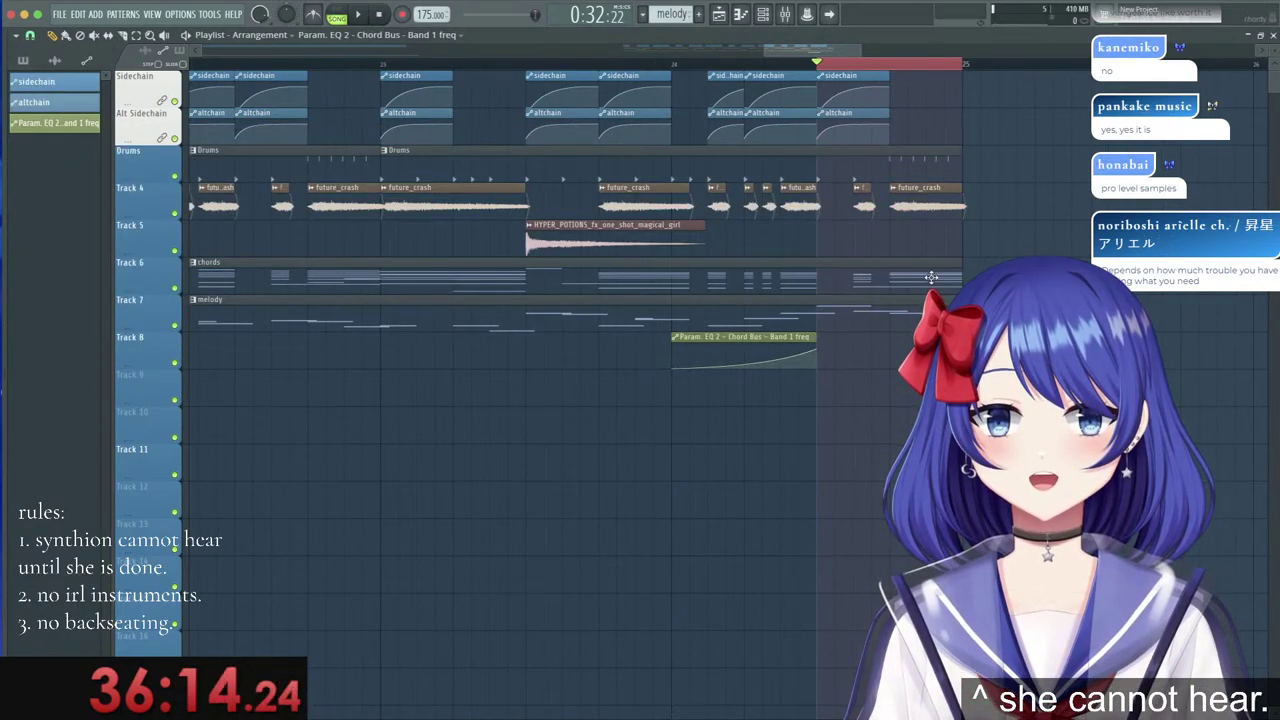
{"action": "left_click_drag", "start_coordinate": [958, 268], "coordinate": [817, 268]}
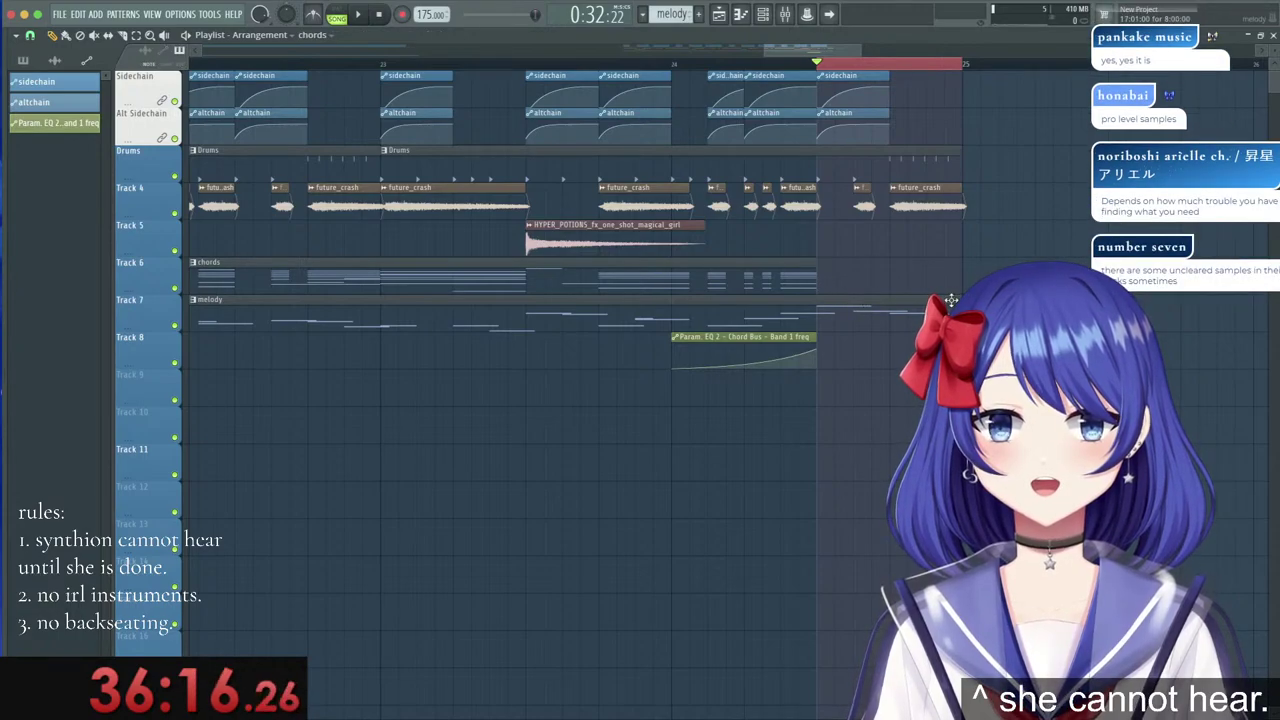
In the melody pattern, raise the third-to-last note of bar 8 an octave, shorten it, remove the two notes after it and play from bar 24.
{"action": "double_click", "coordinate": [676, 65]}
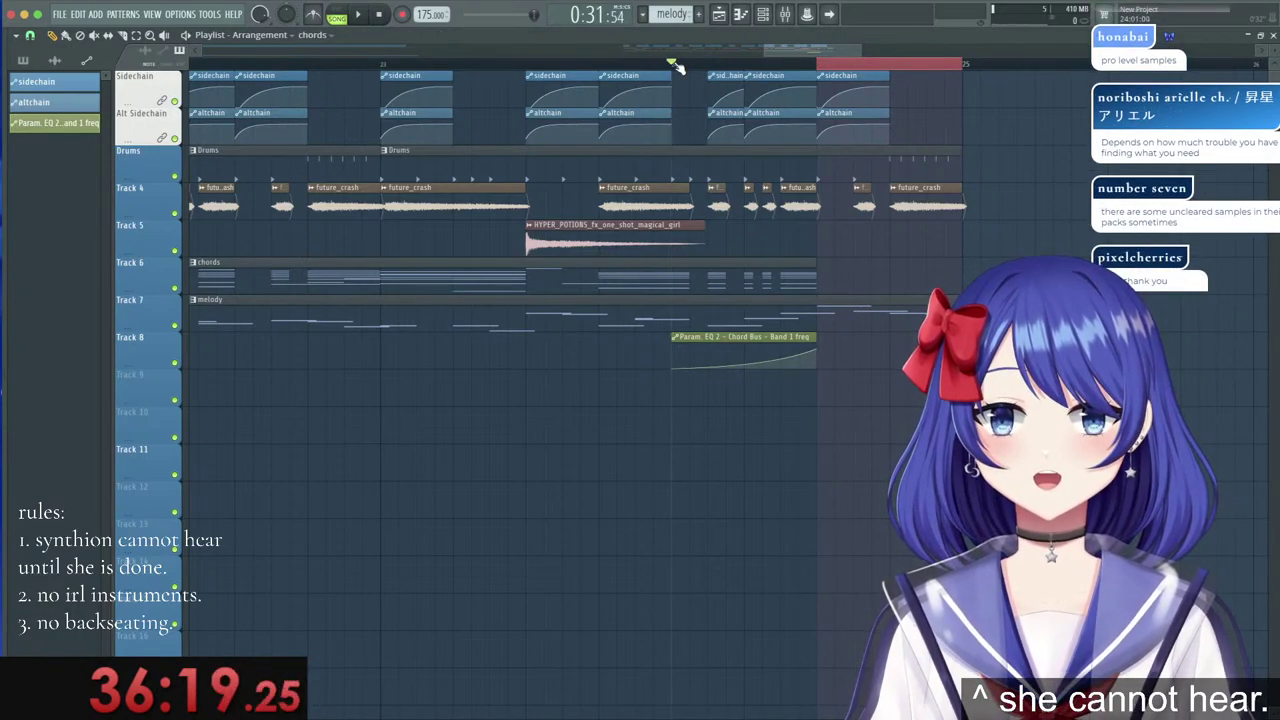
{"action": "double_click", "coordinate": [763, 316]}
{"action": "scroll", "coordinate": [354, 72], "scroll_direction": "down", "scroll_amount": 3}
{"action": "scroll", "coordinate": [849, 118], "scroll_direction": "up", "scroll_amount": 3}
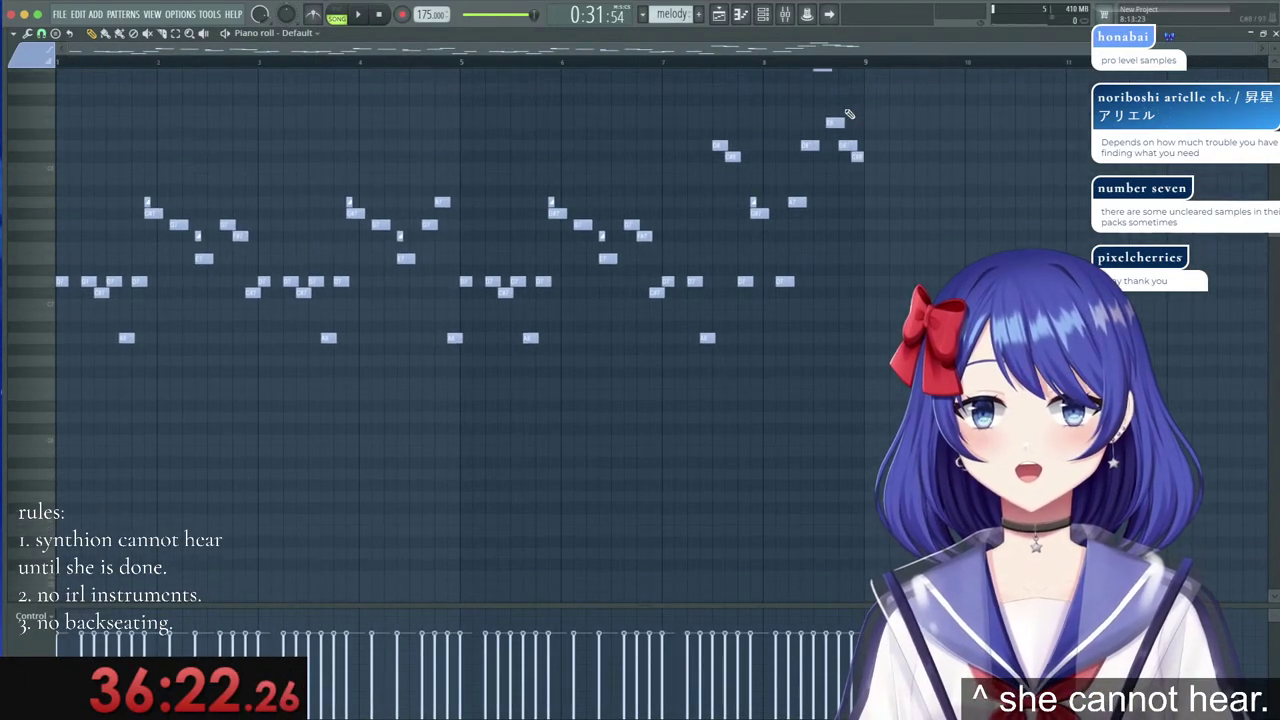
{"action": "scroll", "coordinate": [861, 74], "scroll_direction": "up", "scroll_amount": 1}
{"action": "scroll", "coordinate": [858, 66], "scroll_direction": "up", "scroll_amount": 4}
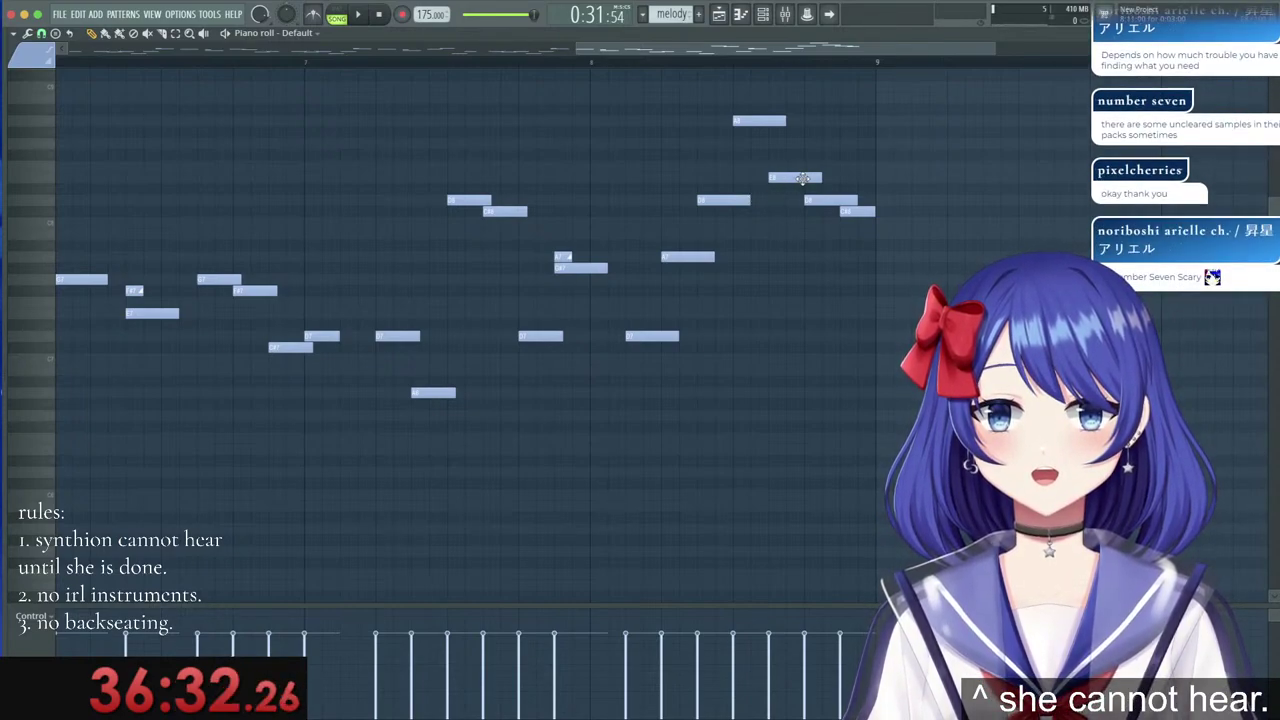
{"action": "scroll", "coordinate": [806, 190], "scroll_direction": "up", "scroll_amount": 3}
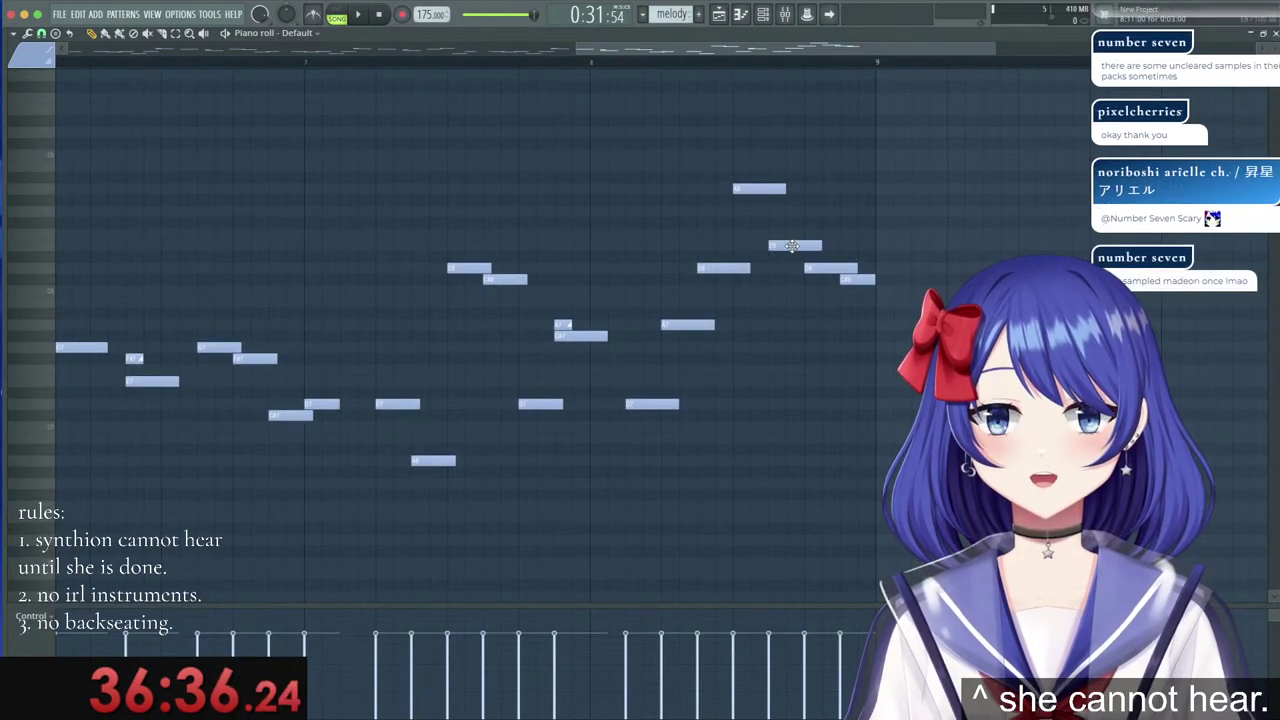
{"action": "left_click_drag", "start_coordinate": [791, 245], "coordinate": [791, 109]}
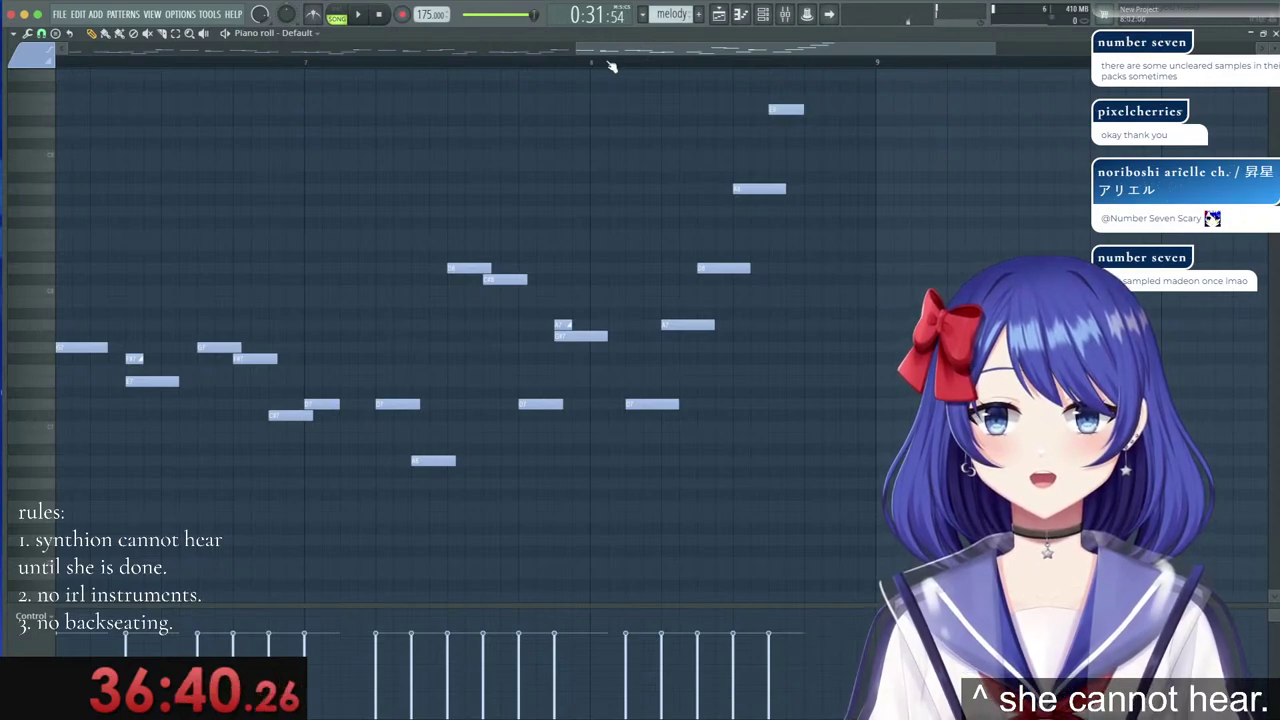
{"action": "left_click", "coordinate": [362, 15]}
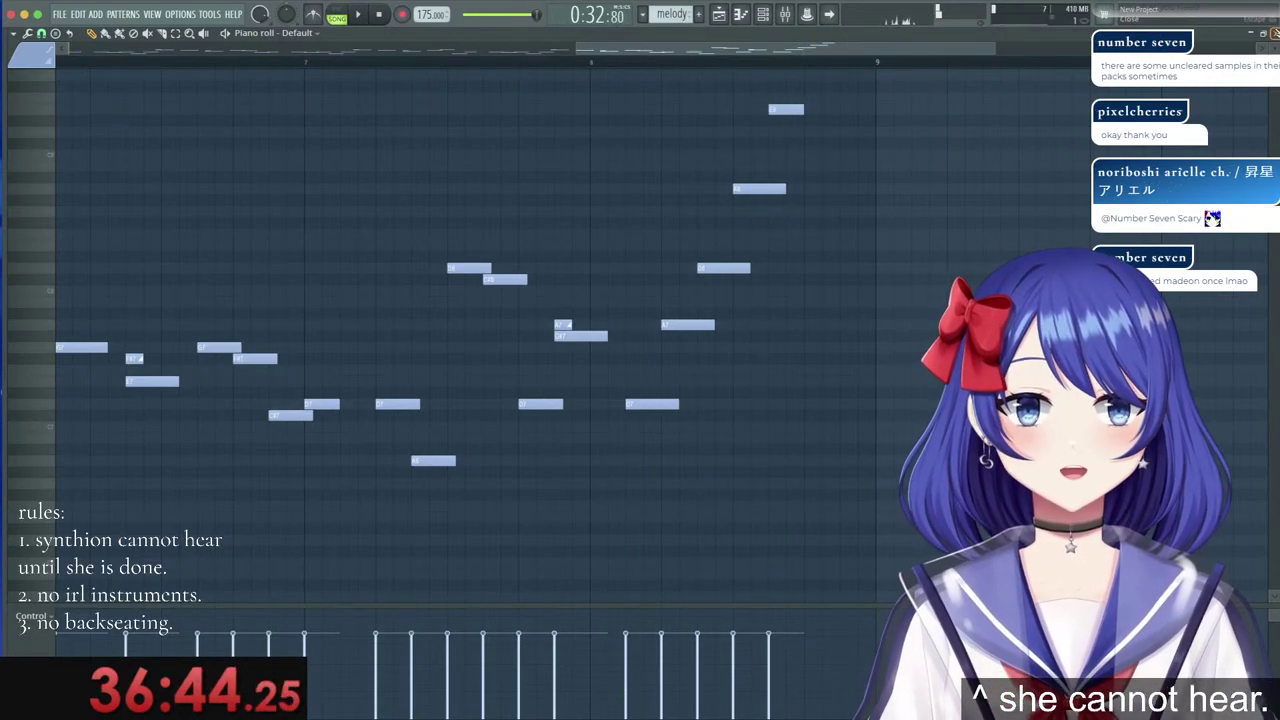
{"action": "left_click", "coordinate": [1275, 34]}
Delete the two future_crash clips in the second half of bar 24 and shorten the Drums clip to end just past the middle of the bar.
{"action": "right_click", "coordinate": [1054, 246]}
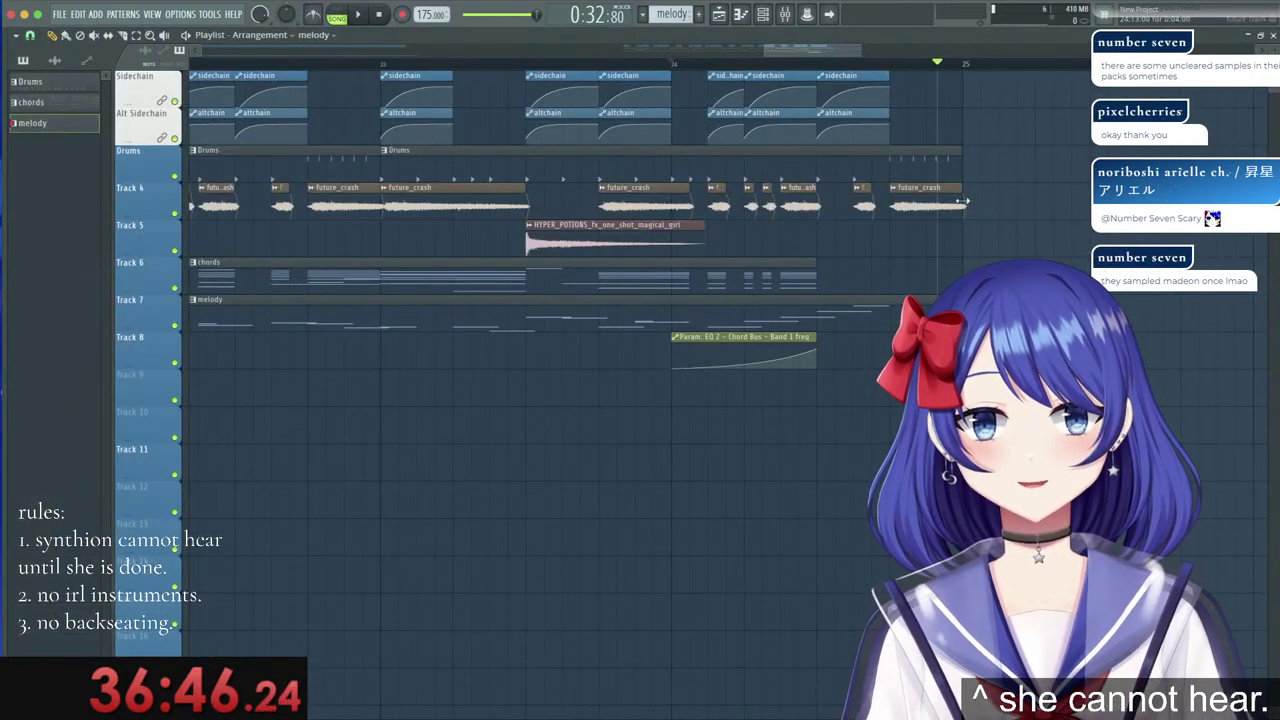
{"action": "right_click", "coordinate": [930, 206]}
{"action": "right_click", "coordinate": [865, 206]}
{"action": "left_click_drag", "start_coordinate": [960, 156], "coordinate": [852, 157]}
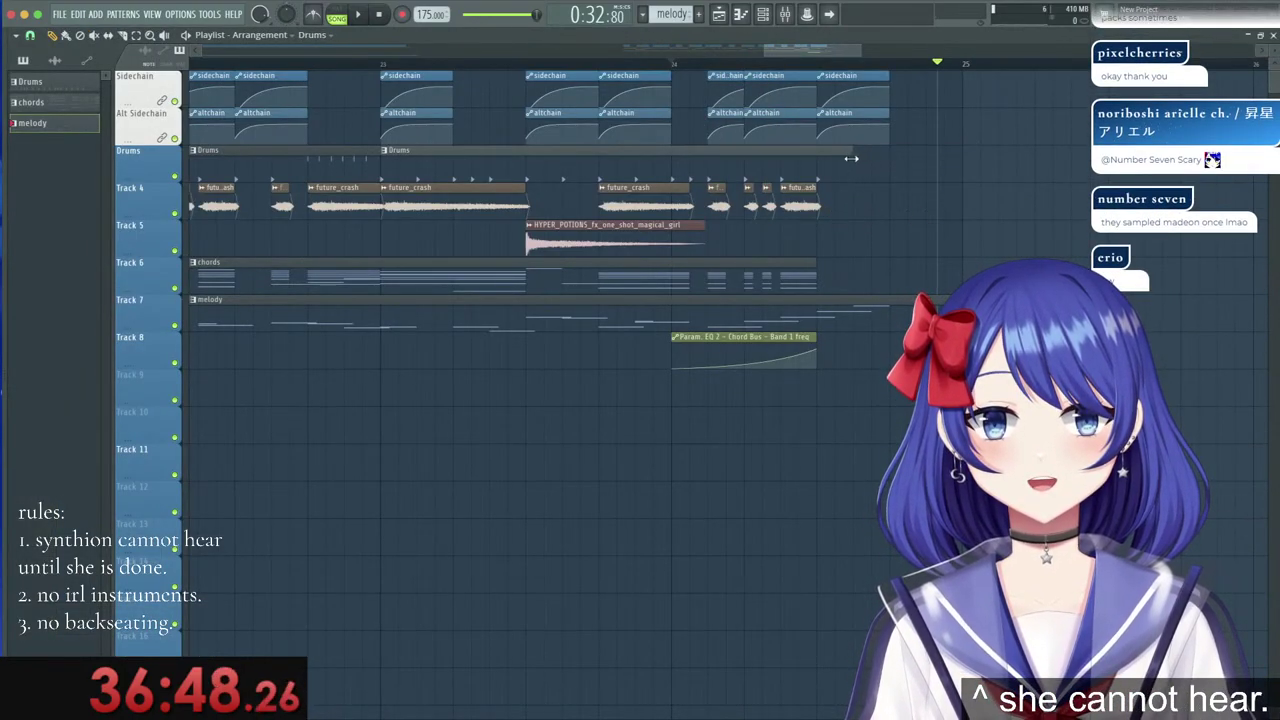
{"action": "scroll", "coordinate": [845, 70], "scroll_direction": "down", "scroll_amount": 4}
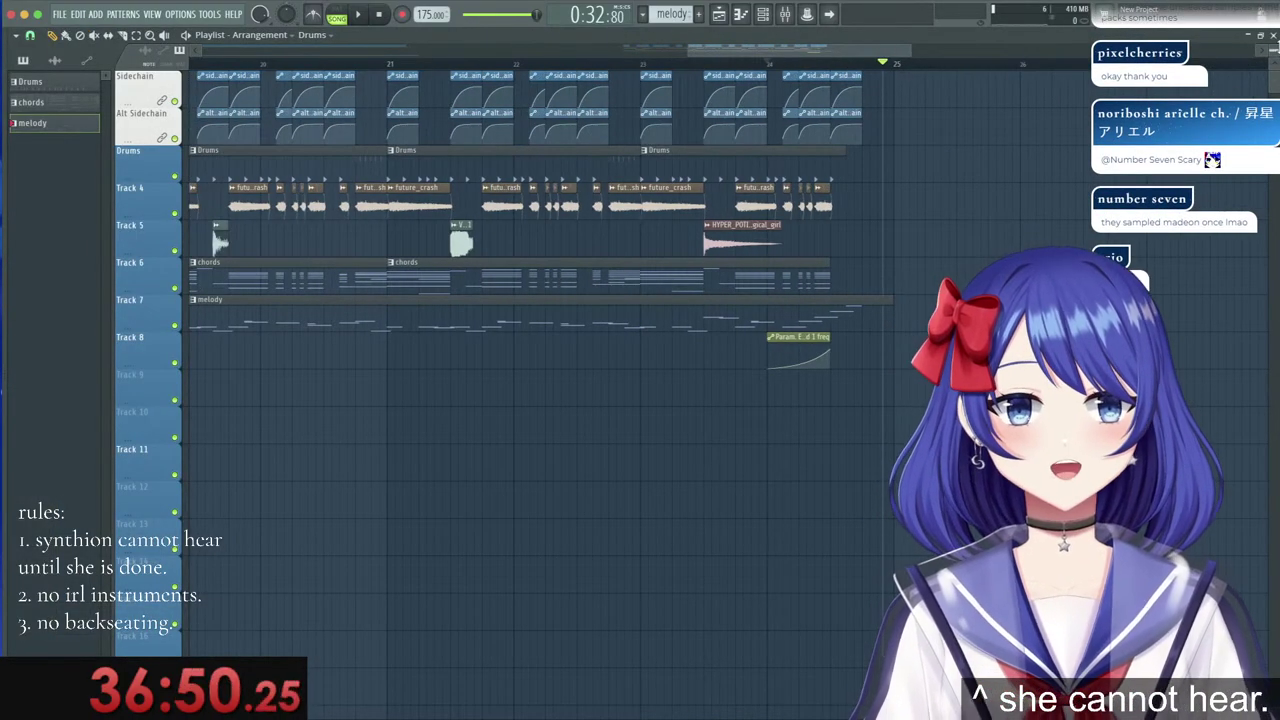
Create a new pattern named hoshi.
{"action": "key", "text": "F5"}
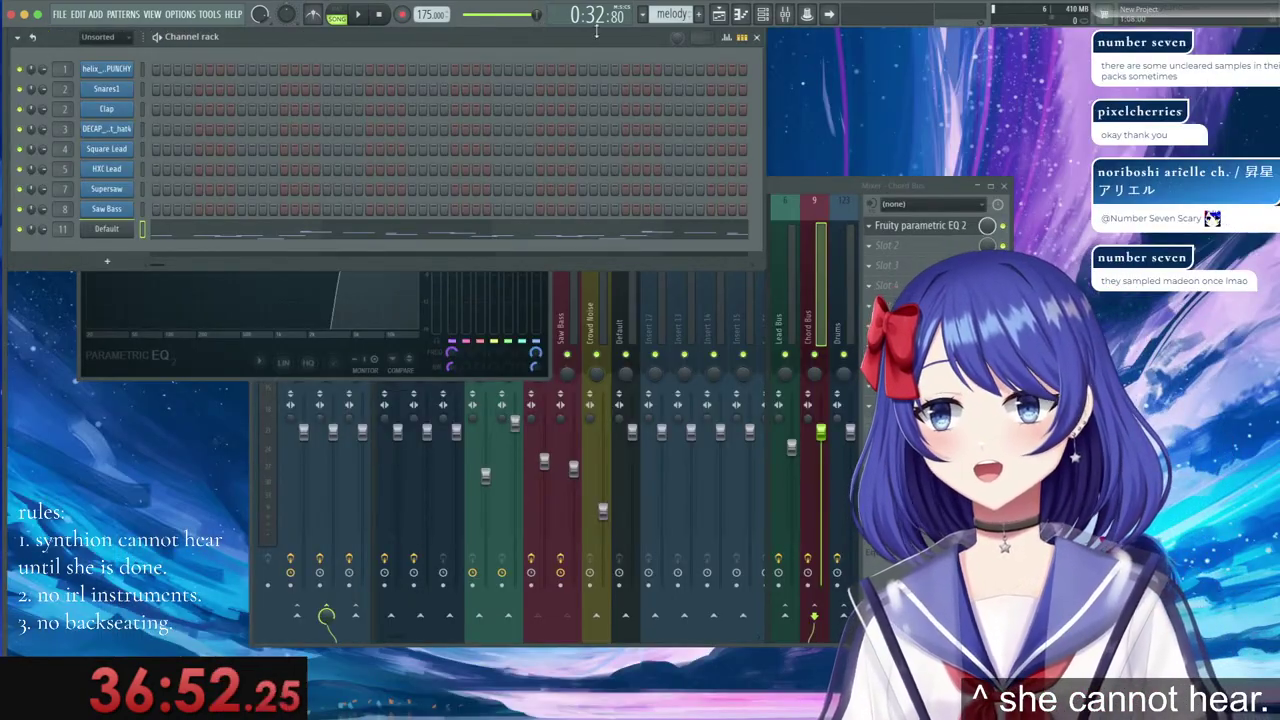
{"action": "right_click", "coordinate": [682, 14]}
{"action": "left_click", "coordinate": [789, 31]}
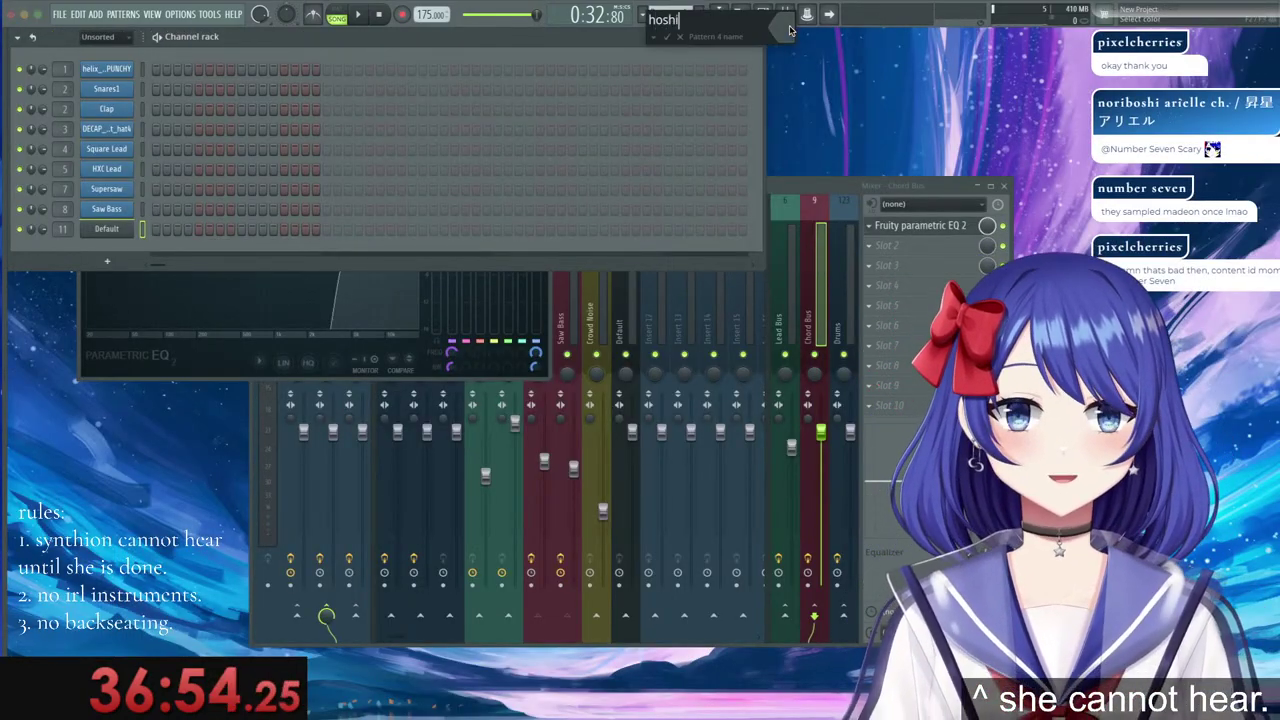
{"action": "type", "text": "hoshi"}
{"action": "key", "text": "Return"}
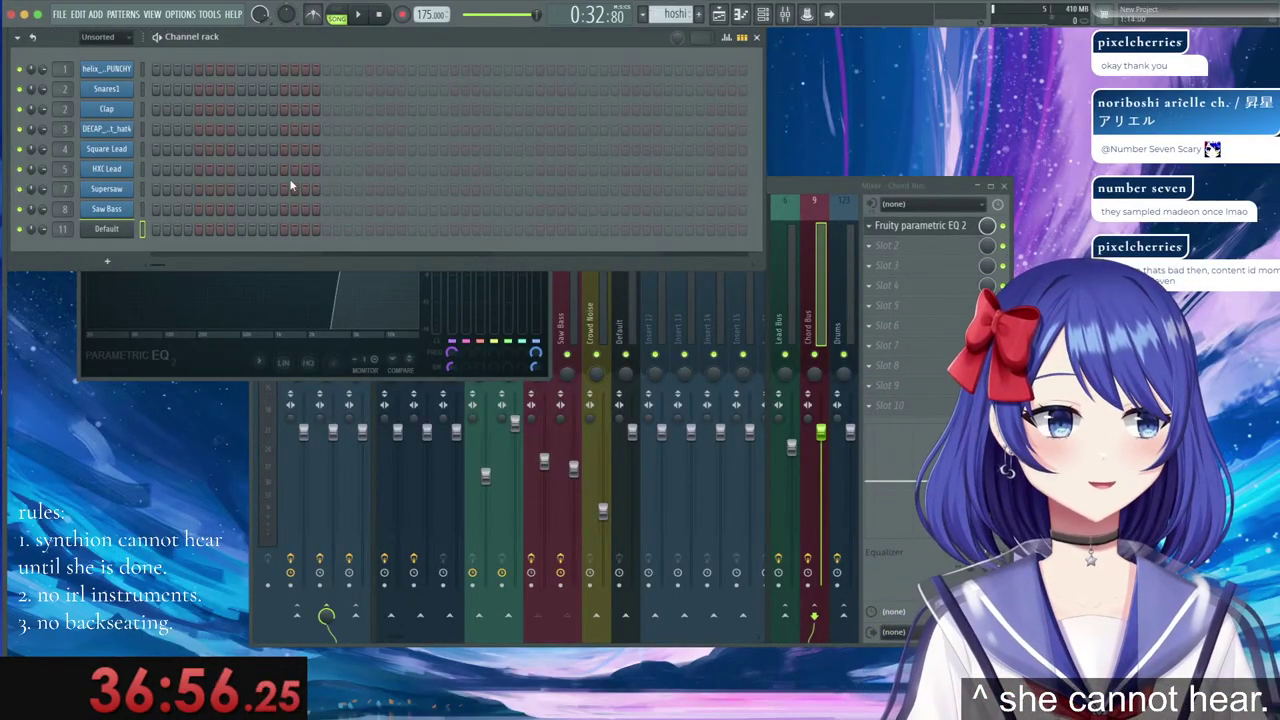
Add a Harmor channel, load its Default preset and reset the Timbre mix.
{"action": "left_click", "coordinate": [110, 262]}
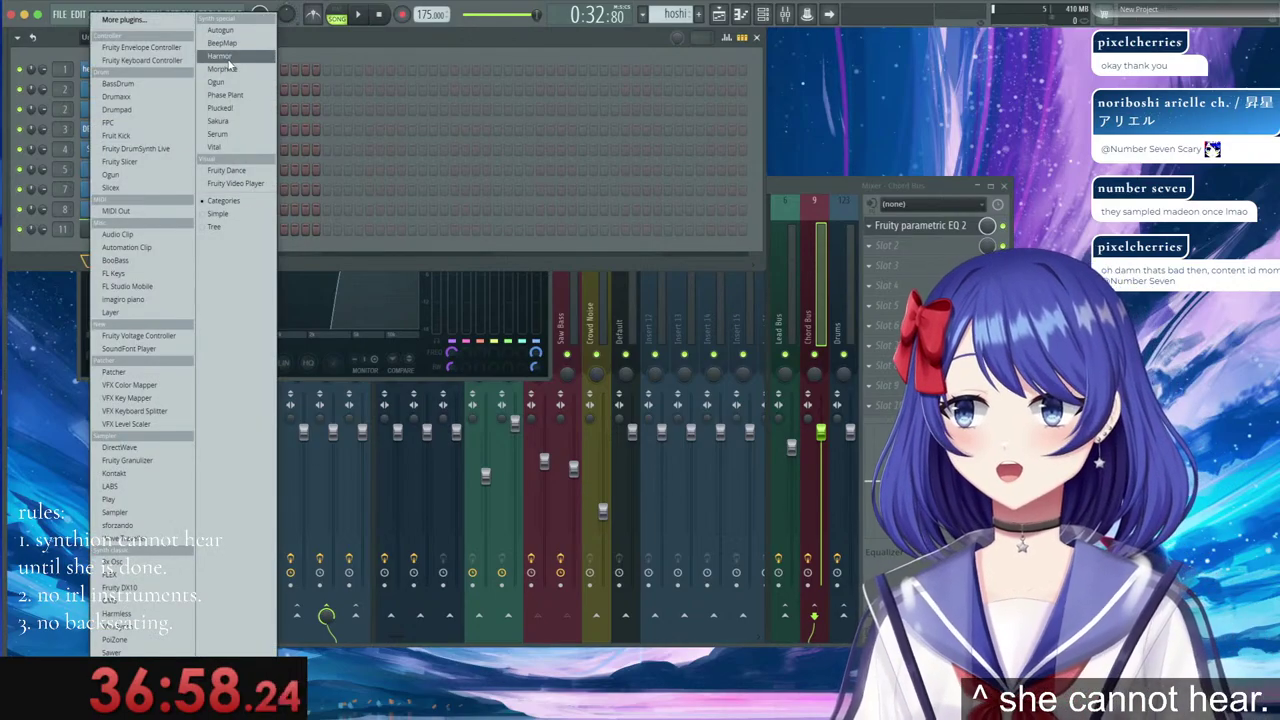
{"action": "left_click", "coordinate": [236, 73]}
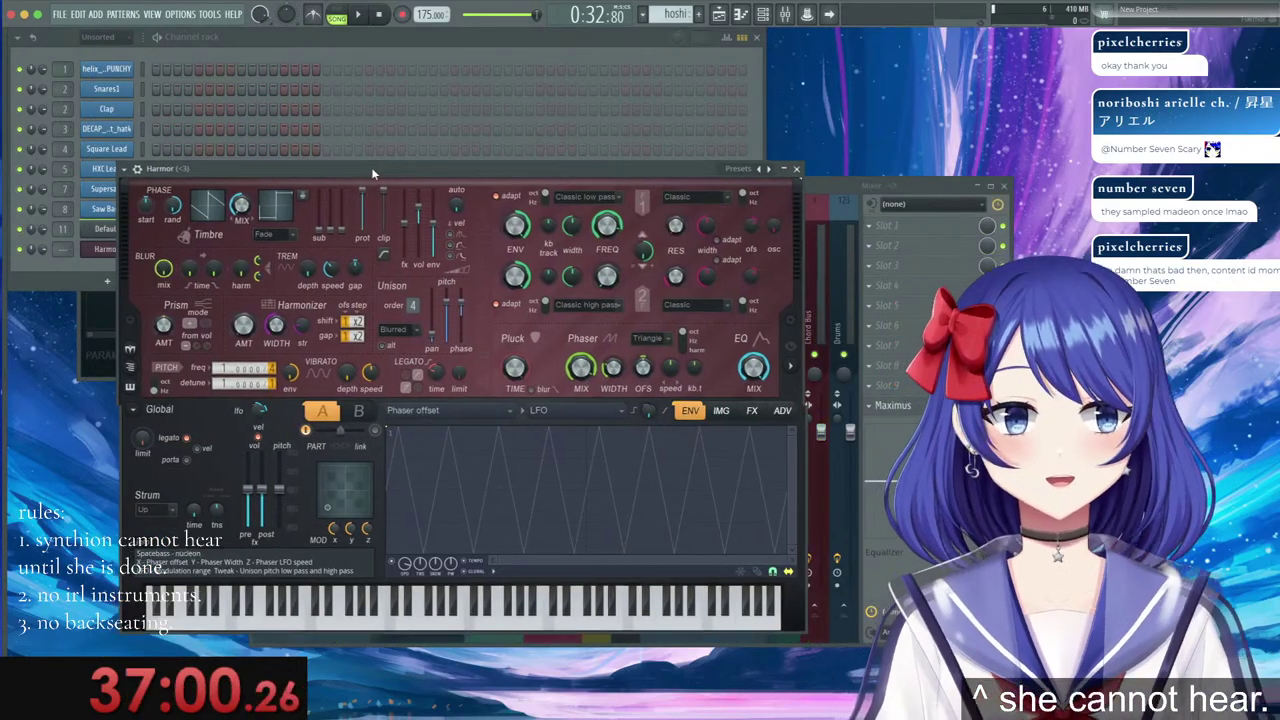
{"action": "left_click_drag", "start_coordinate": [371, 168], "coordinate": [470, 180]}
{"action": "left_click", "coordinate": [224, 176]}
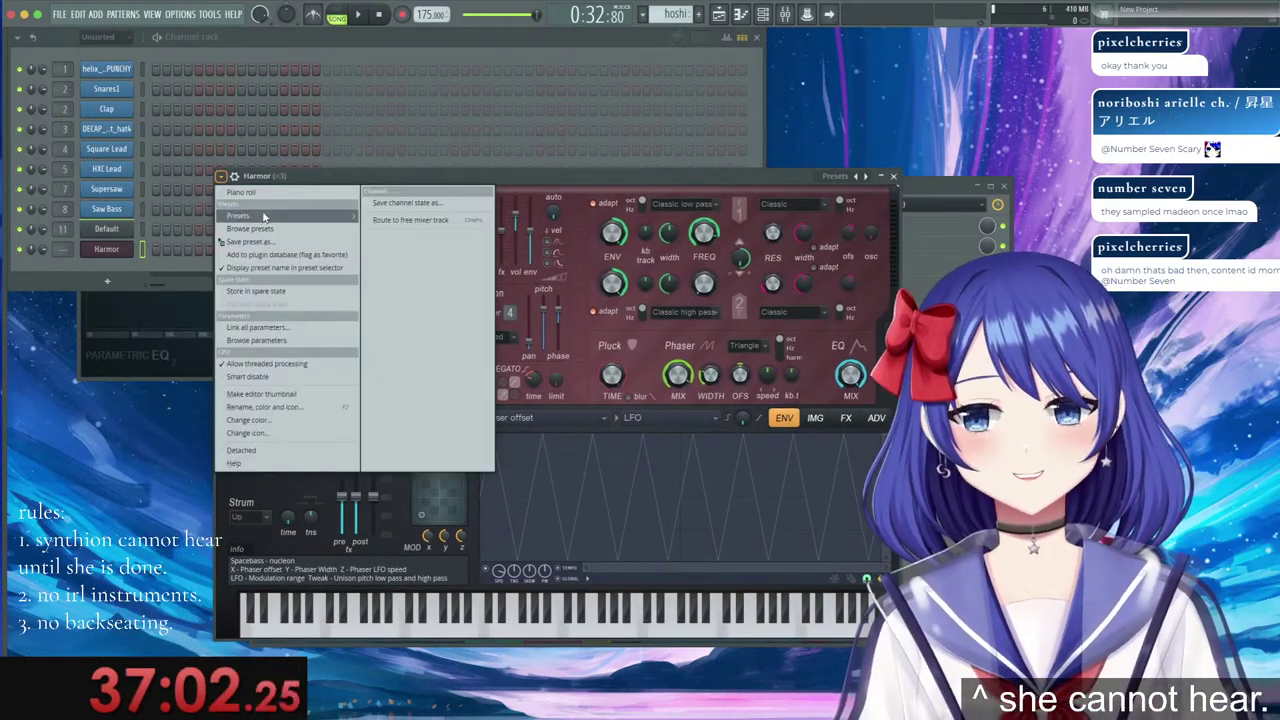
{"action": "mouse_move", "coordinate": [290, 215]}
{"action": "left_click", "coordinate": [425, 231]}
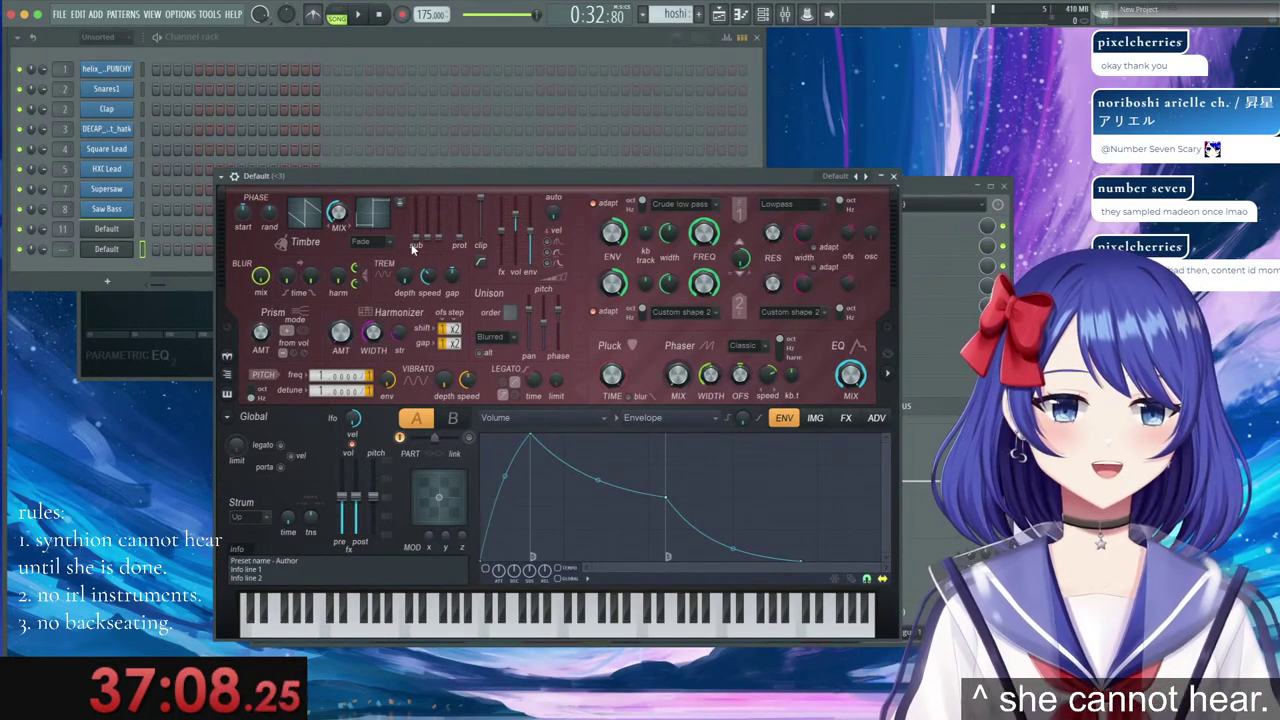
{"action": "left_click_drag", "start_coordinate": [432, 177], "coordinate": [457, 164]}
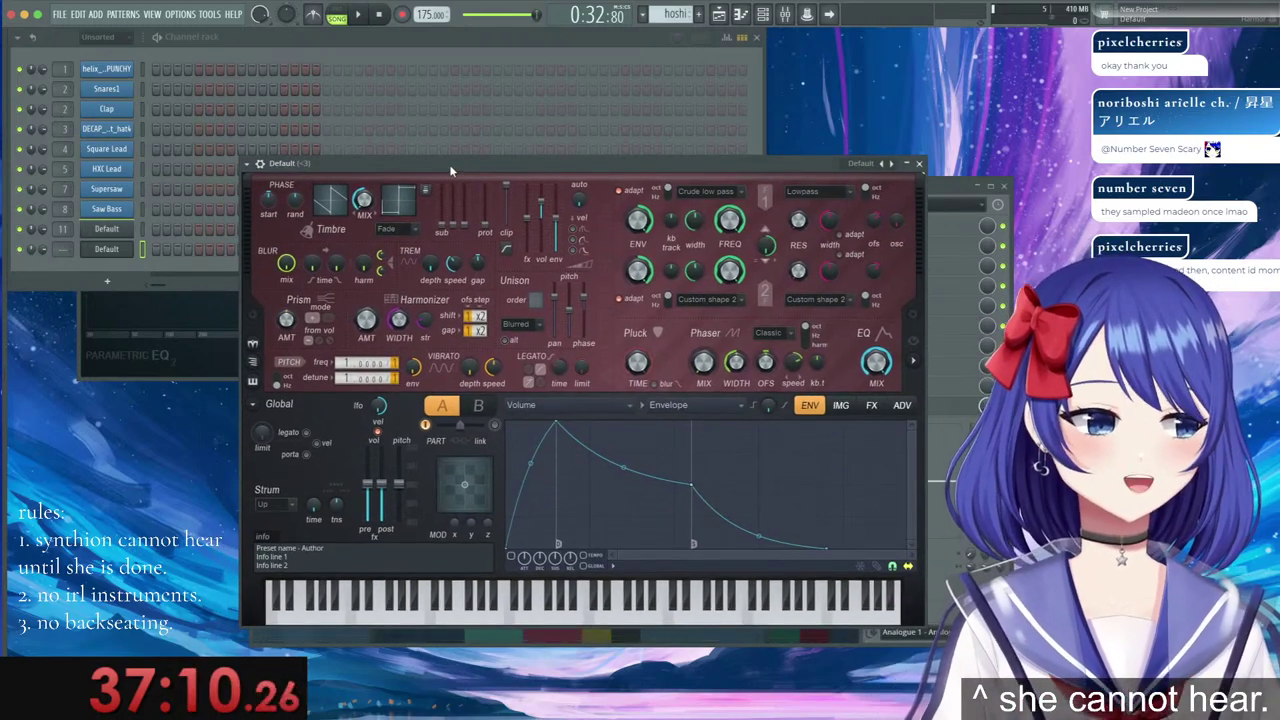
{"action": "right_click", "coordinate": [366, 197]}
{"action": "left_click", "coordinate": [380, 215]}
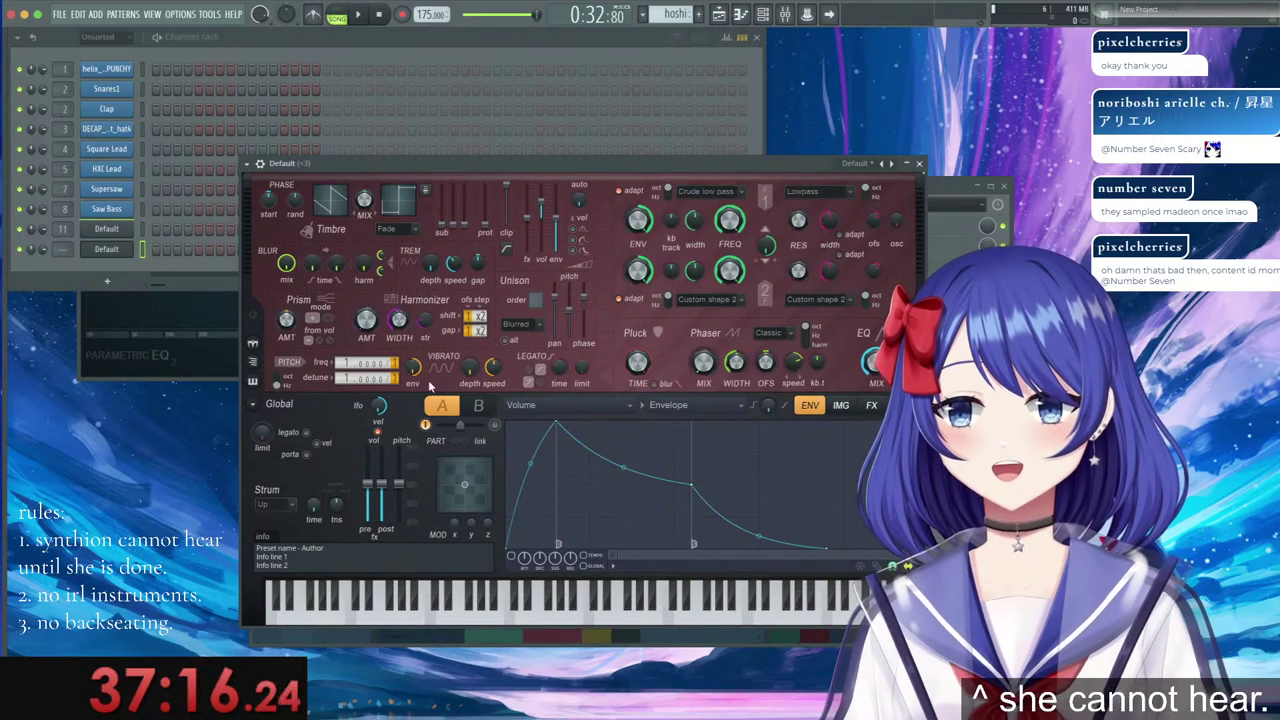
In the new Harmor channel's piano roll, draw a descending run of eight one-step notes from the start of bar 1.
{"action": "right_click", "coordinate": [128, 248]}
{"action": "left_click", "coordinate": [155, 250]}
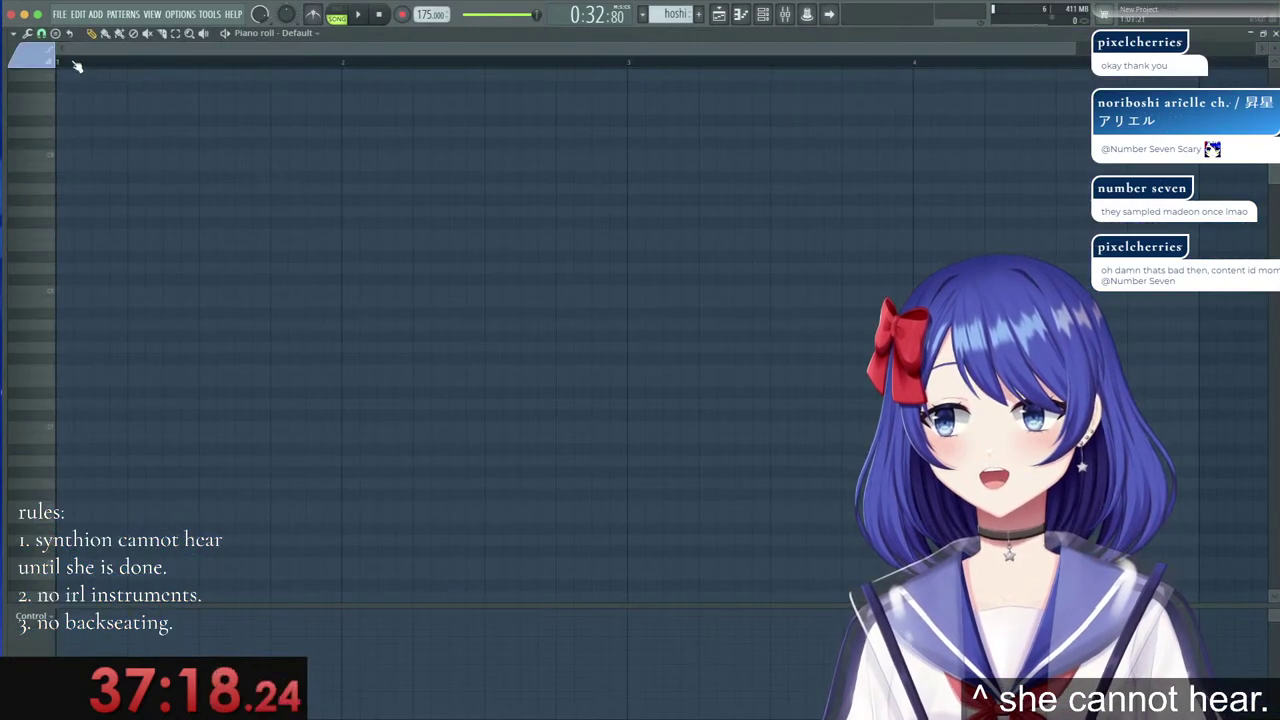
{"action": "scroll", "coordinate": [77, 65], "scroll_direction": "up", "scroll_amount": 3}
{"action": "left_click", "coordinate": [67, 133]}
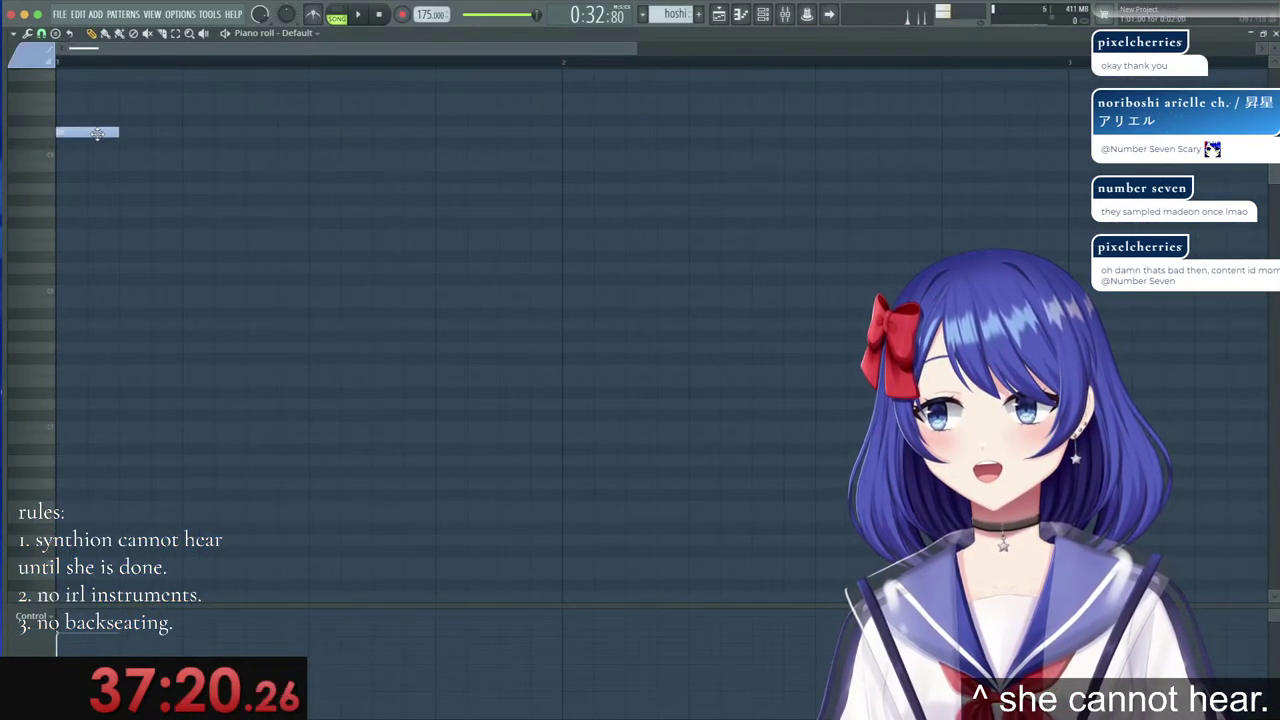
{"action": "left_click_drag", "start_coordinate": [116, 132], "coordinate": [88, 136]}
{"action": "left_click", "coordinate": [95, 144]}
{"action": "left_click", "coordinate": [121, 189]}
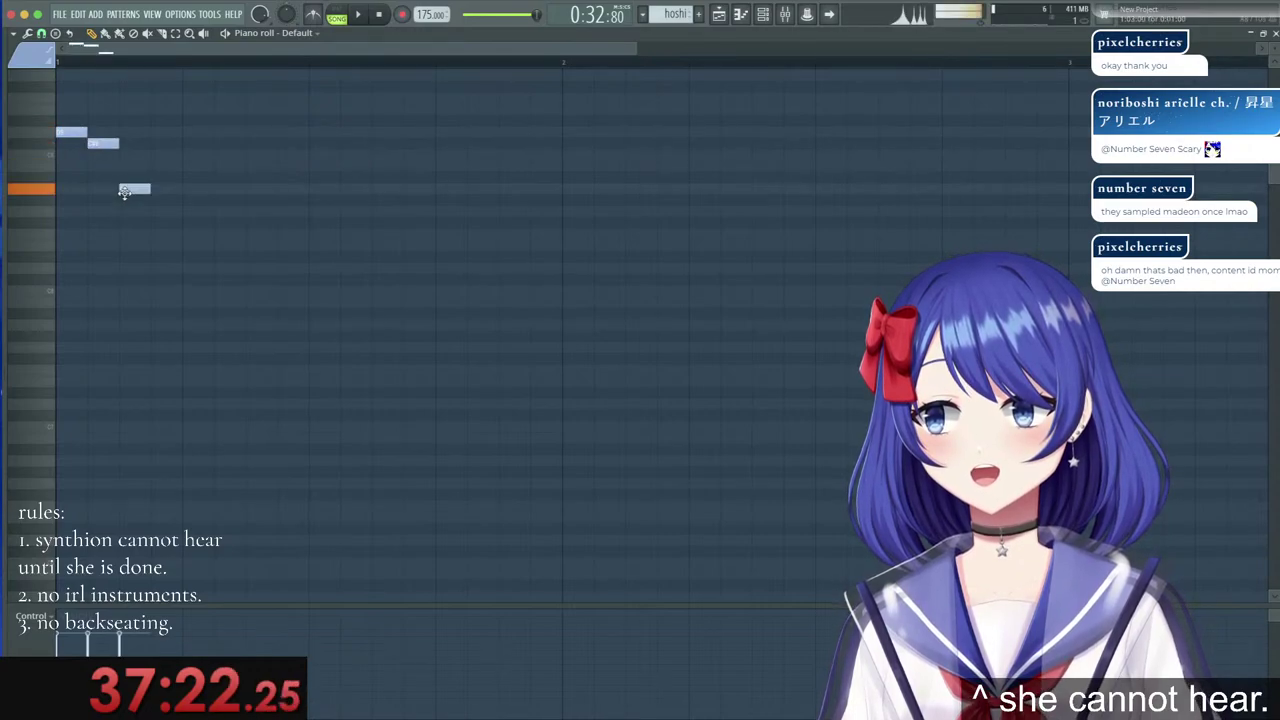
{"action": "left_click", "coordinate": [160, 223]}
{"action": "left_click", "coordinate": [190, 246]}
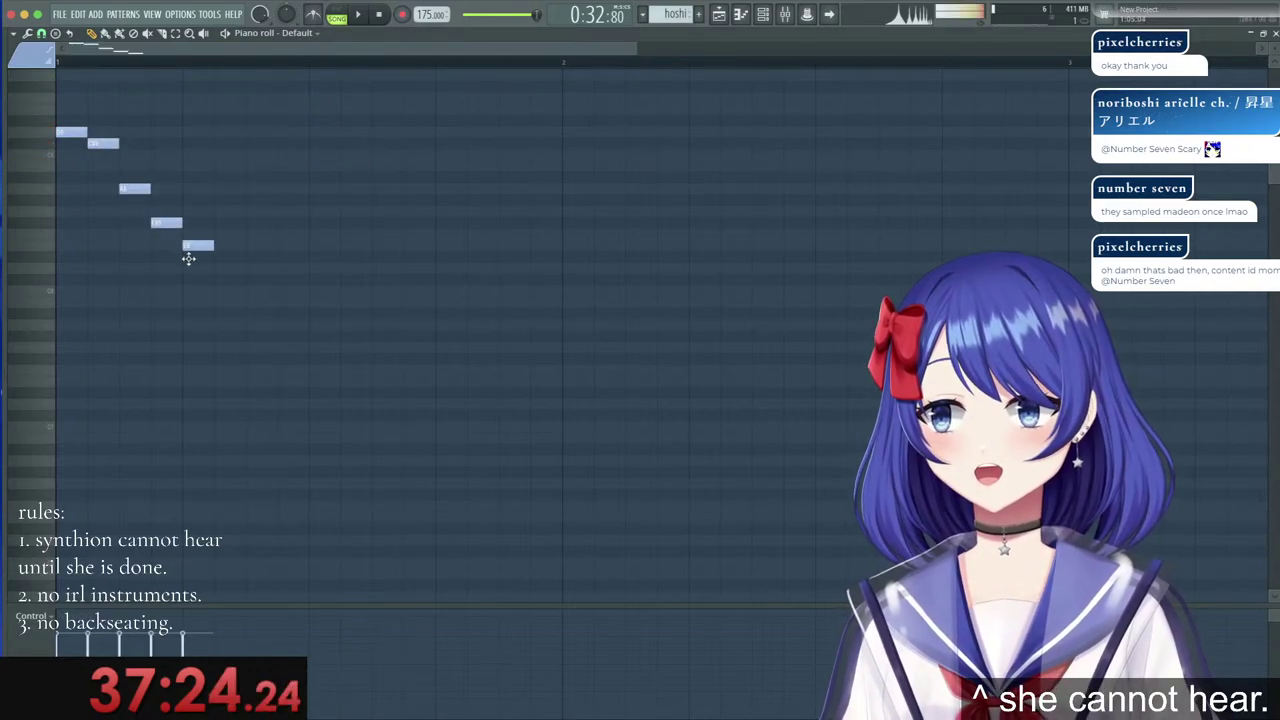
{"action": "left_click", "coordinate": [222, 277]}
{"action": "right_click", "coordinate": [224, 276]}
{"action": "left_click", "coordinate": [224, 269]}
{"action": "left_click", "coordinate": [253, 280]}
{"action": "left_click", "coordinate": [283, 325]}
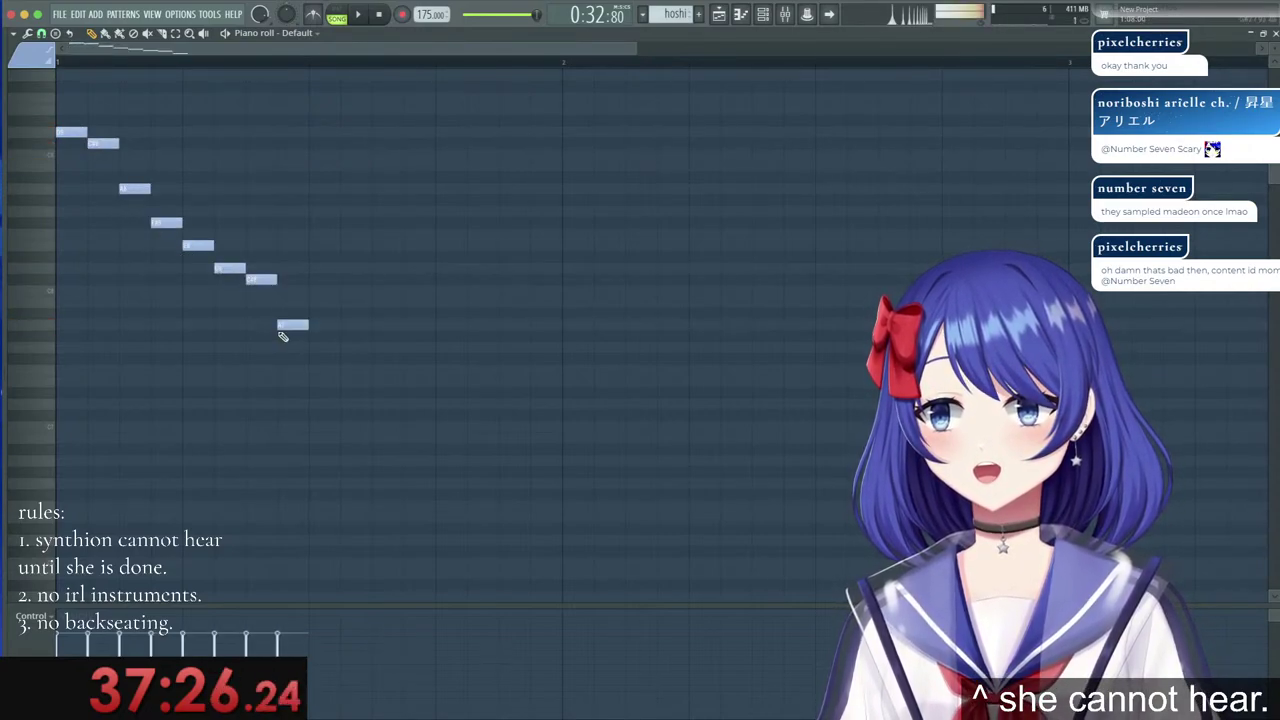
Scale the whole eight-note run to 50% of its length, transpose it down an octave and close the piano roll.
{"action": "left_click_drag", "start_coordinate": [345, 364], "coordinate": [45, 98]}
{"action": "left_click_drag", "start_coordinate": [324, 231], "coordinate": [184, 227]}
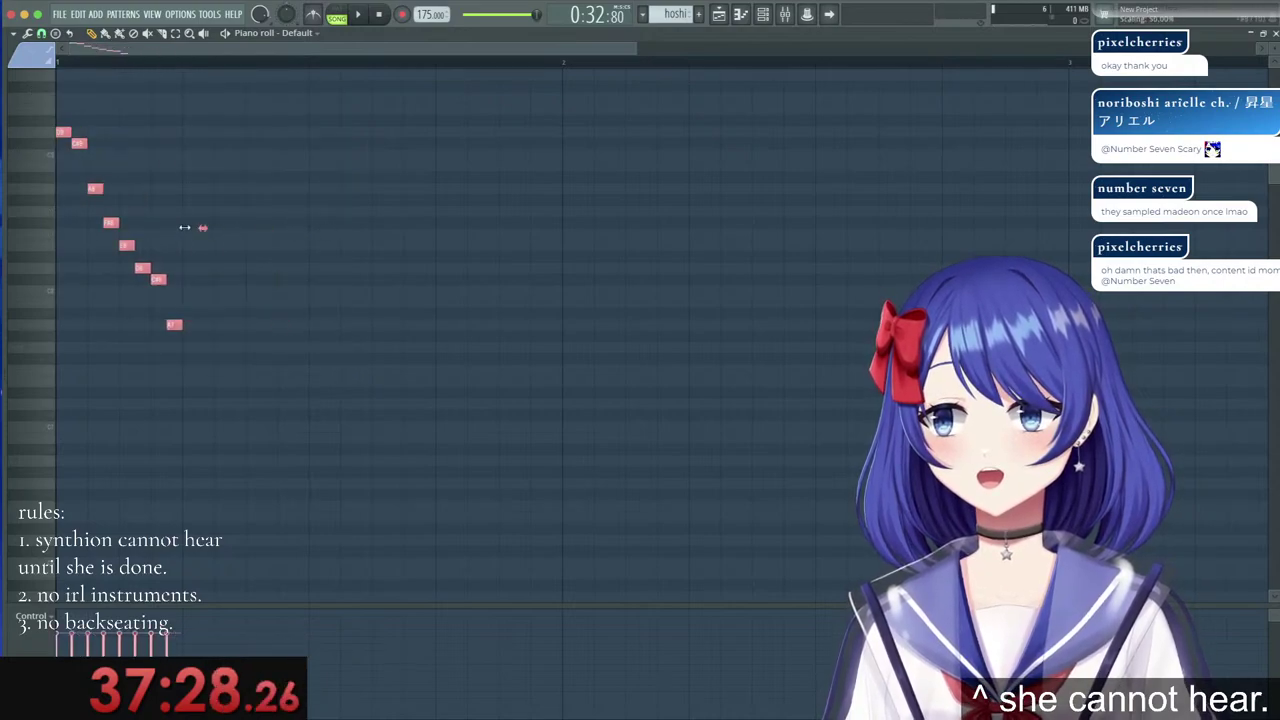
{"action": "key", "text": "ctrl+Down"}
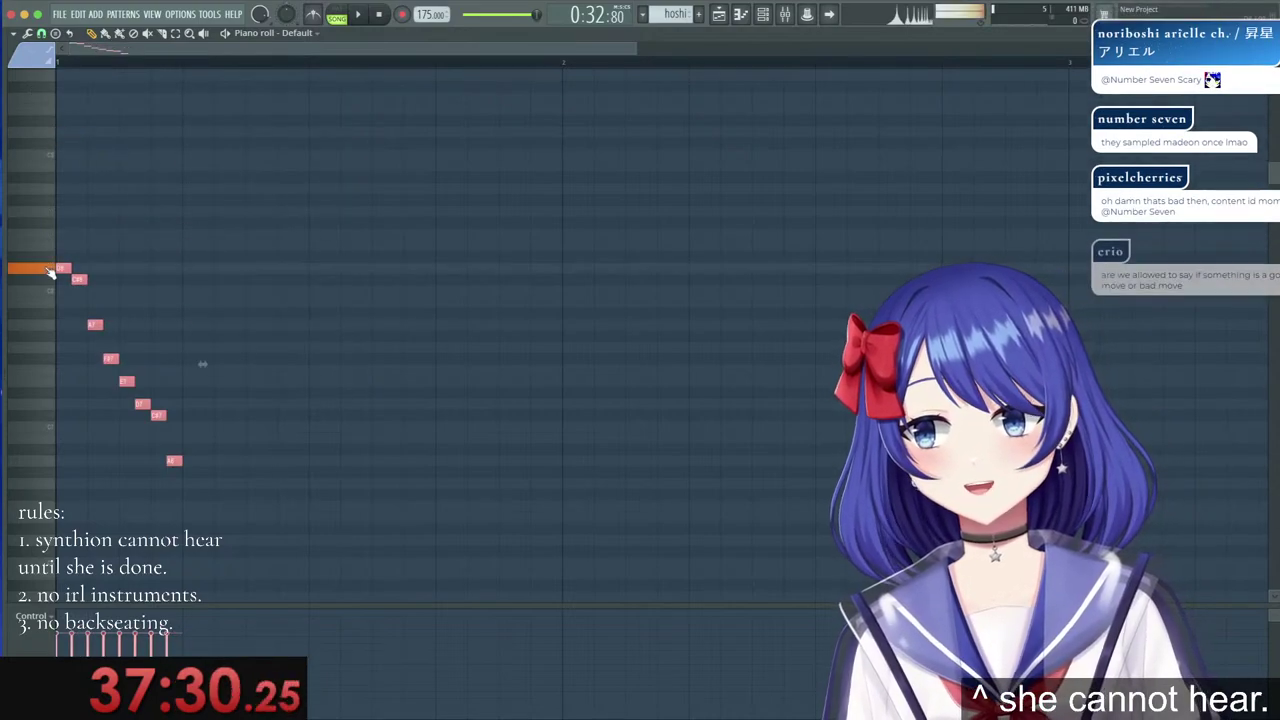
{"action": "left_click", "coordinate": [1274, 35]}
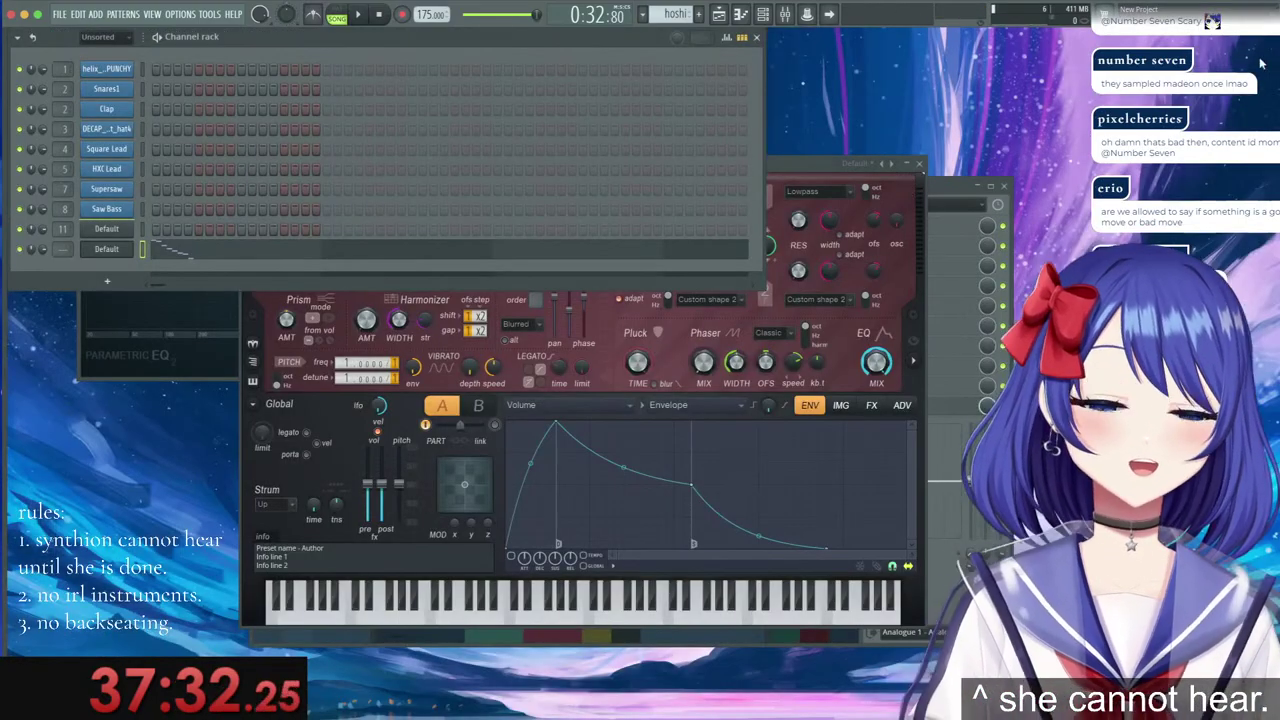
Route the Harmor channel to free mixer track 12 and load Fruity Delay 3 in its first effect slot.
{"action": "left_click", "coordinate": [128, 250]}
{"action": "left_click", "coordinate": [261, 165]}
{"action": "left_click", "coordinate": [265, 173]}
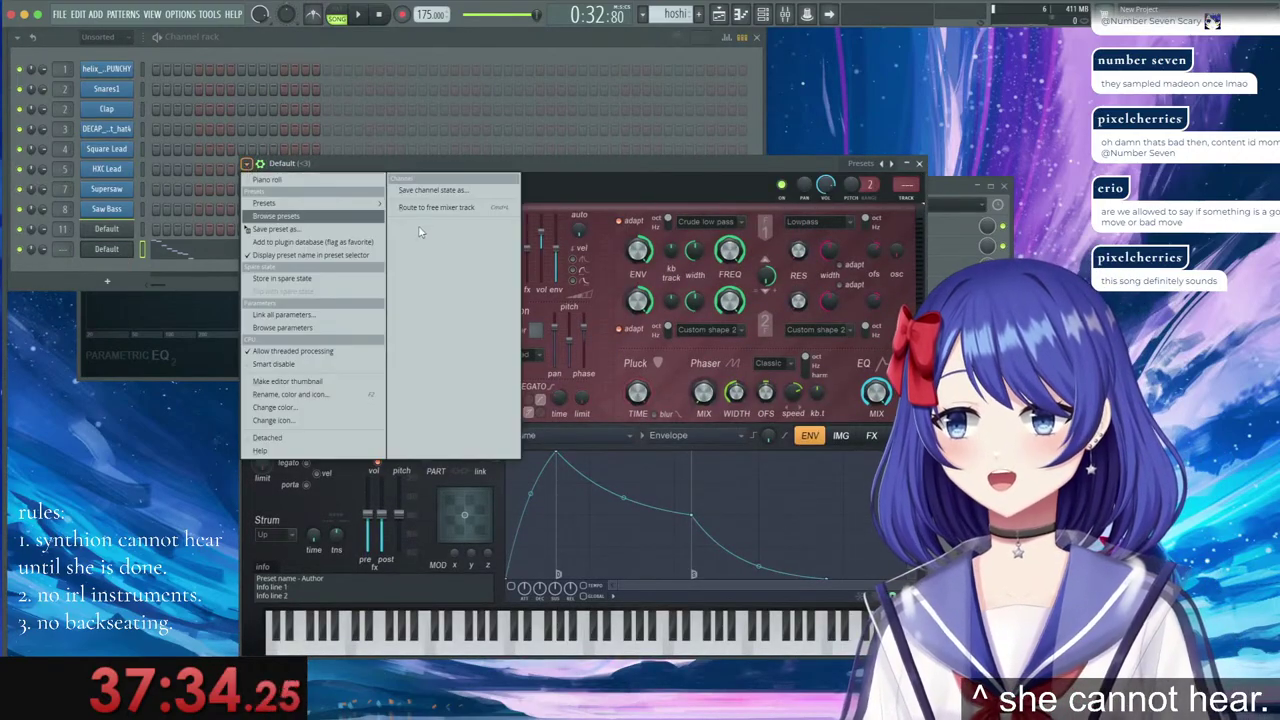
{"action": "left_click", "coordinate": [420, 229]}
{"action": "left_click", "coordinate": [918, 226]}
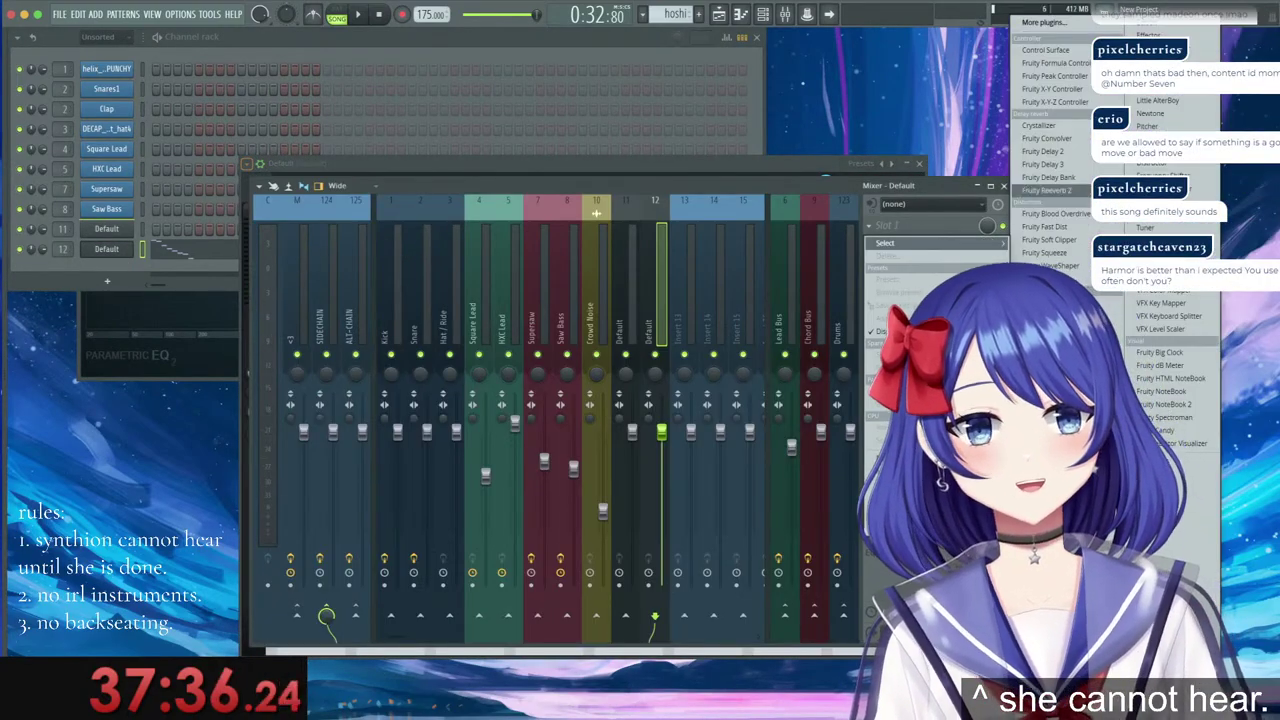
{"action": "left_click", "coordinate": [1042, 164]}
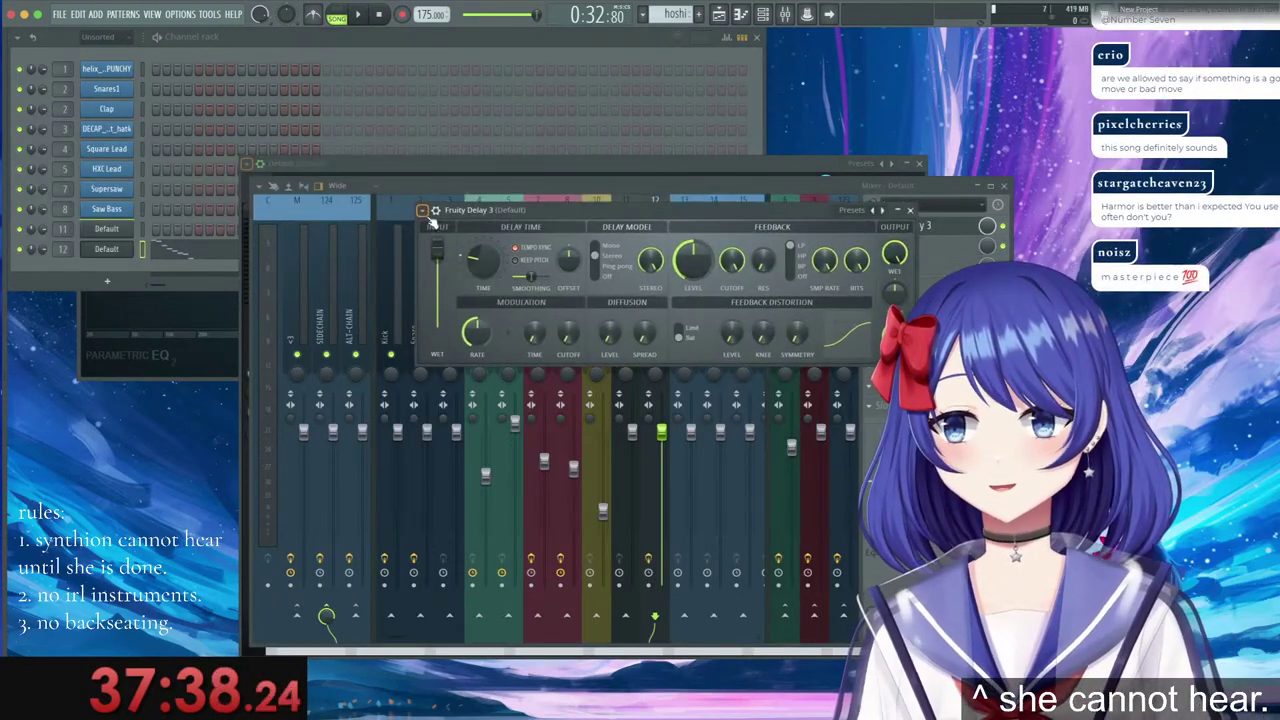
Load the Ping pong preset in Fruity Delay 3 and adjust its delay time and feedback level while the hoshi pattern plays.
{"action": "left_click", "coordinate": [422, 210]}
{"action": "mouse_move", "coordinate": [440, 262]}
{"action": "left_click", "coordinate": [588, 328]}
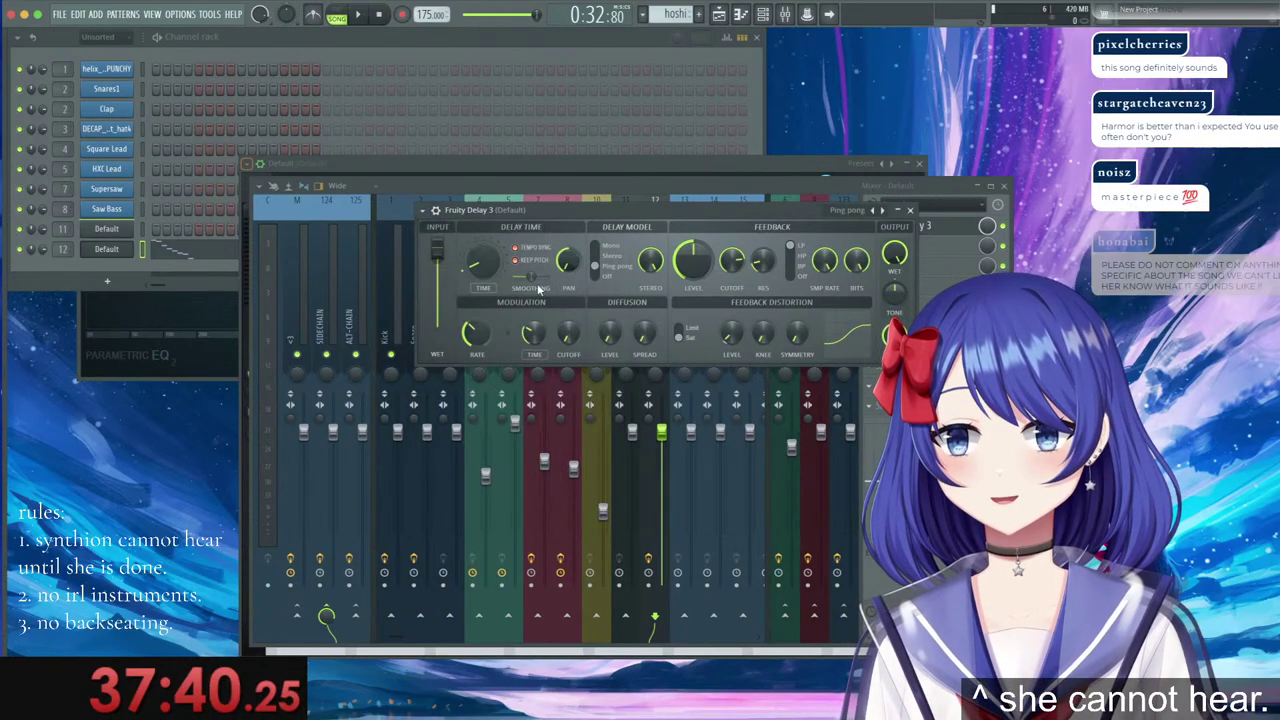
{"action": "left_click", "coordinate": [336, 14]}
{"action": "left_click", "coordinate": [357, 14]}
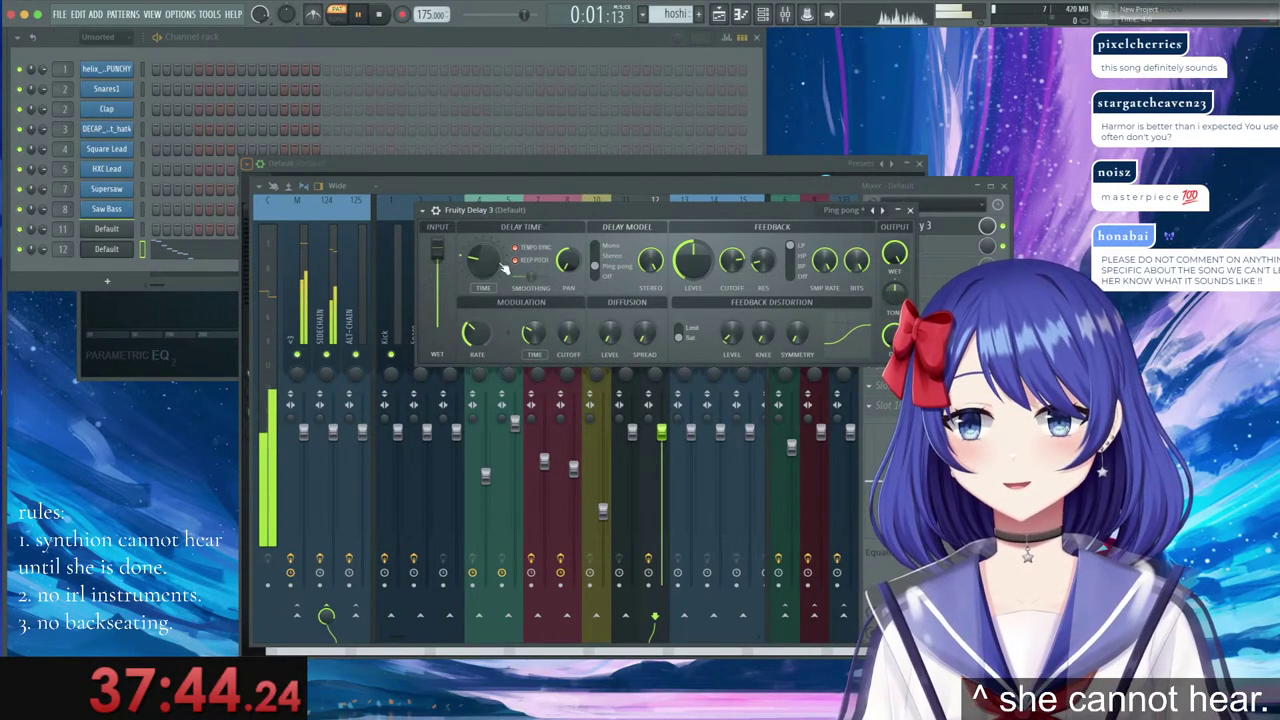
{"action": "left_click", "coordinate": [910, 211]}
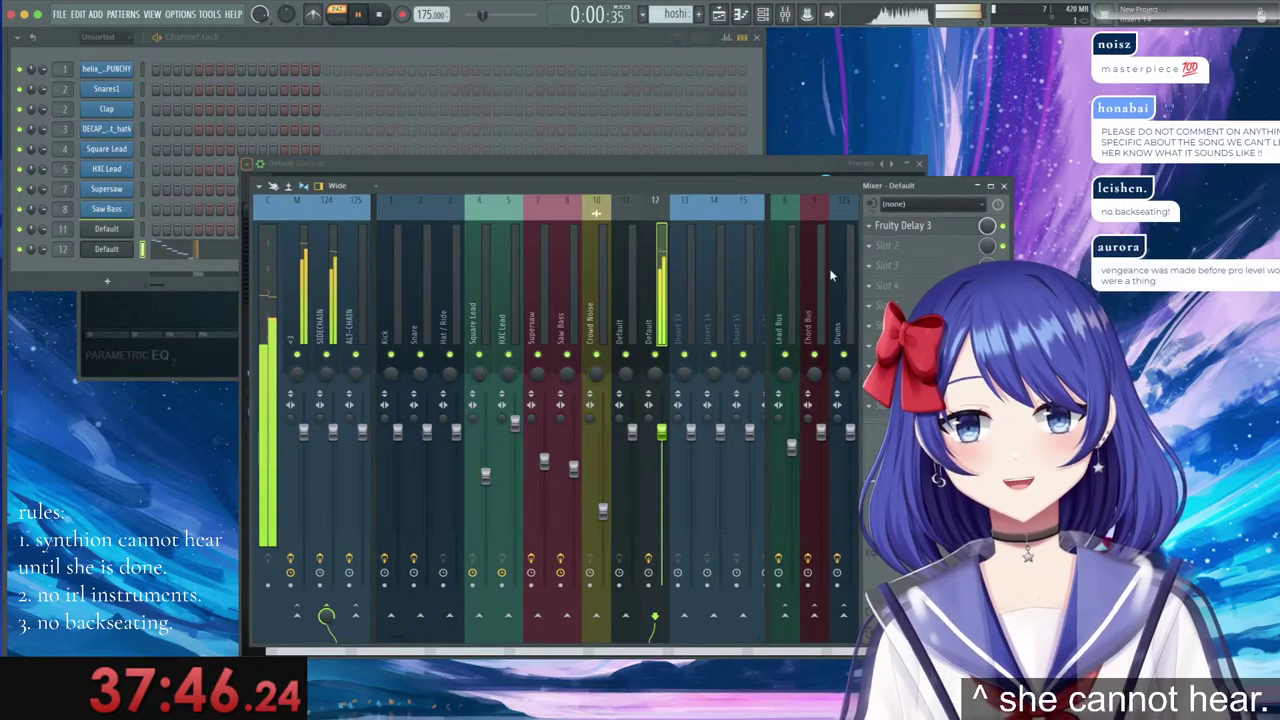
{"action": "left_click", "coordinate": [905, 226]}
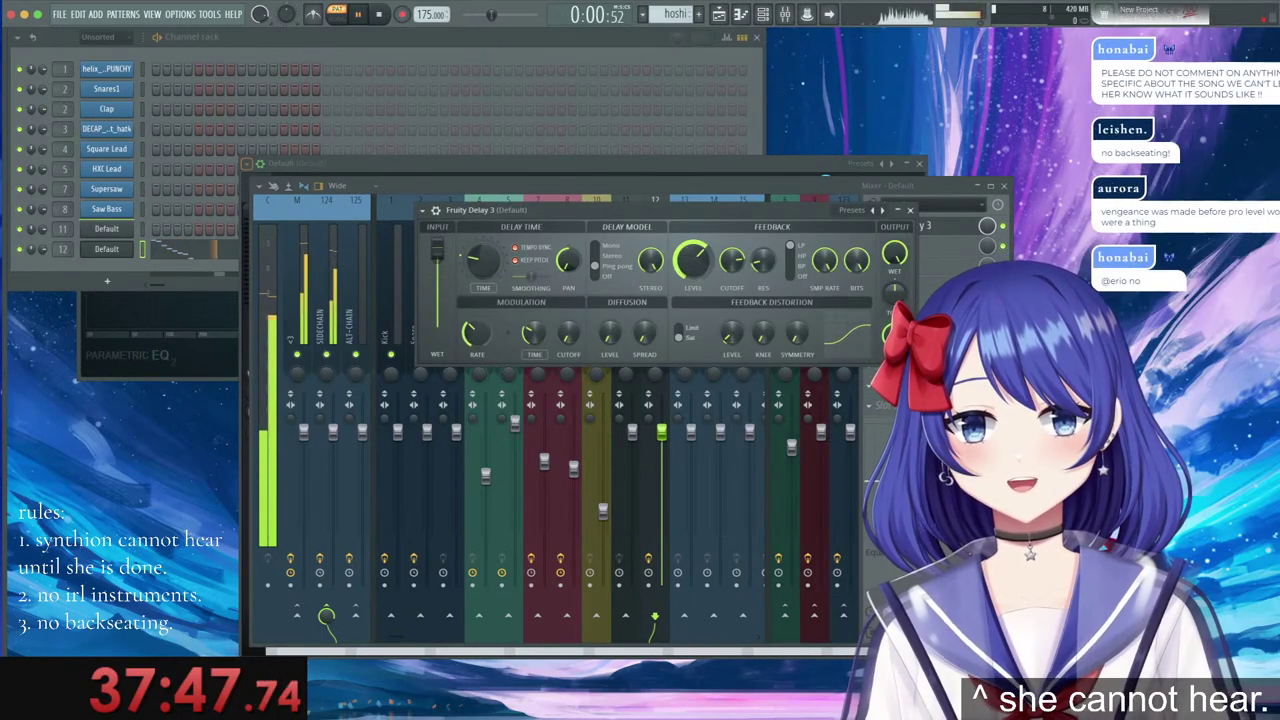
{"action": "left_click", "coordinate": [911, 211]}
Add Fruity Reeverb 2 to the second effect slot of mixer track 12, adjust its wet level and stop playback.
{"action": "left_click", "coordinate": [912, 248]}
{"action": "left_click", "coordinate": [1045, 190]}
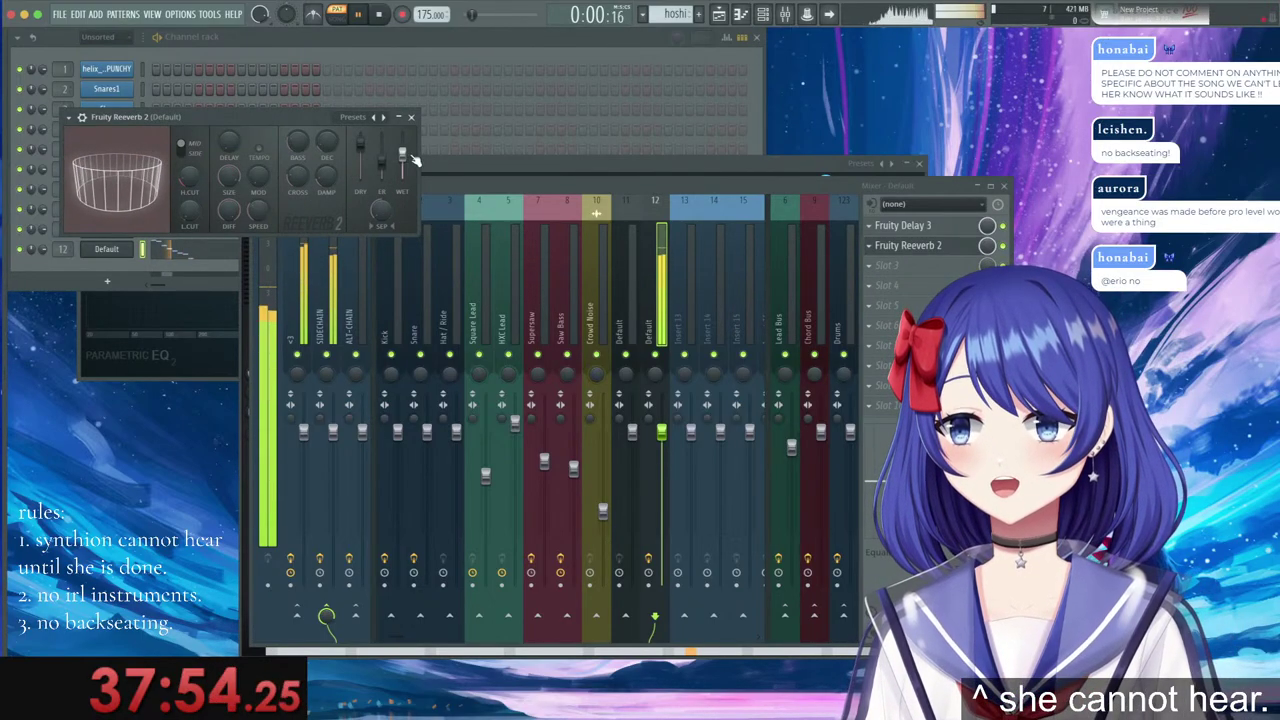
{"action": "left_click_drag", "start_coordinate": [311, 119], "coordinate": [822, 282]}
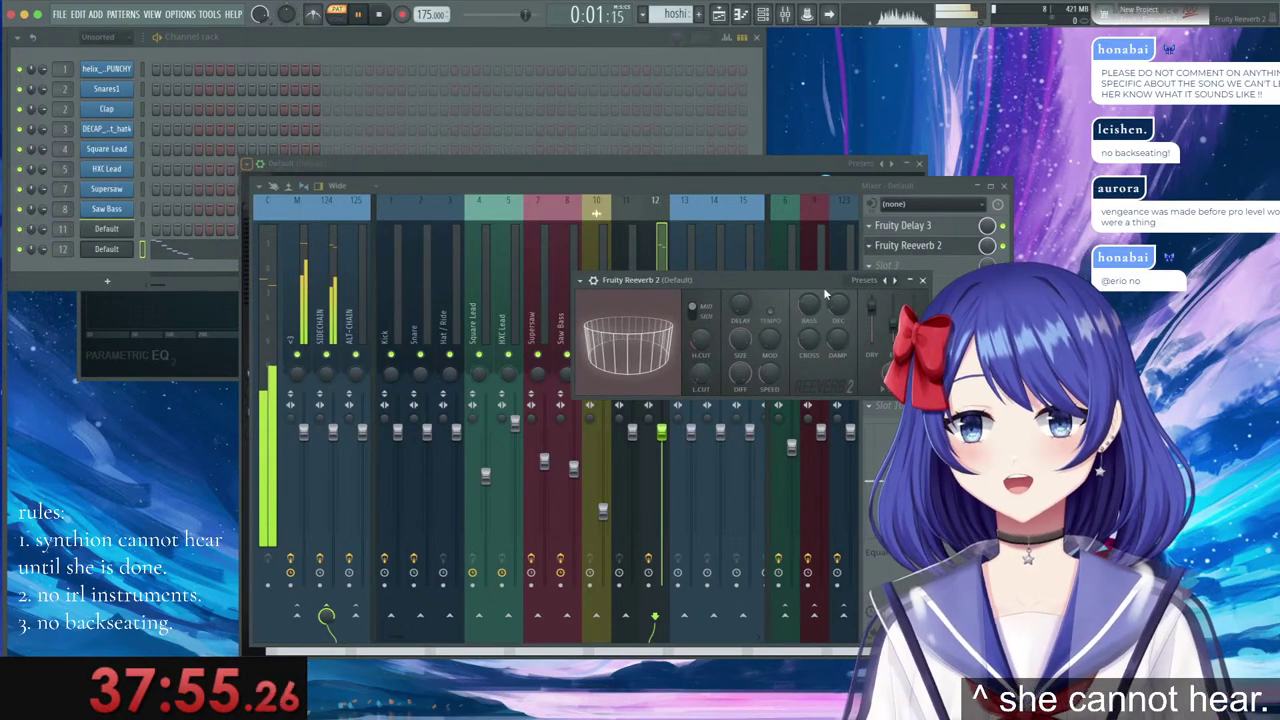
{"action": "left_click", "coordinate": [922, 280]}
{"action": "key", "text": "space"}
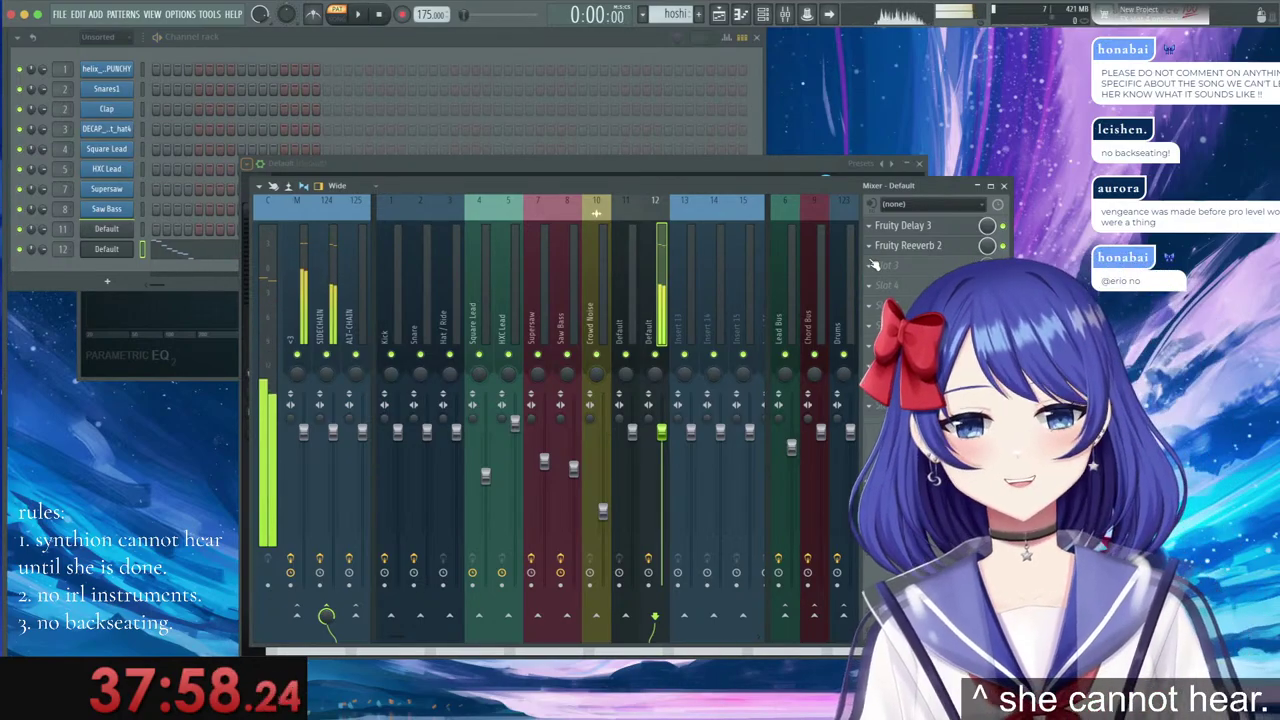
Place a hoshi clip on Track 5 in the last quarter of bar 24 and trim it to end at bar 25.
{"action": "left_click", "coordinate": [718, 14]}
{"action": "scroll", "coordinate": [548, 61], "scroll_direction": "down", "scroll_amount": 2}
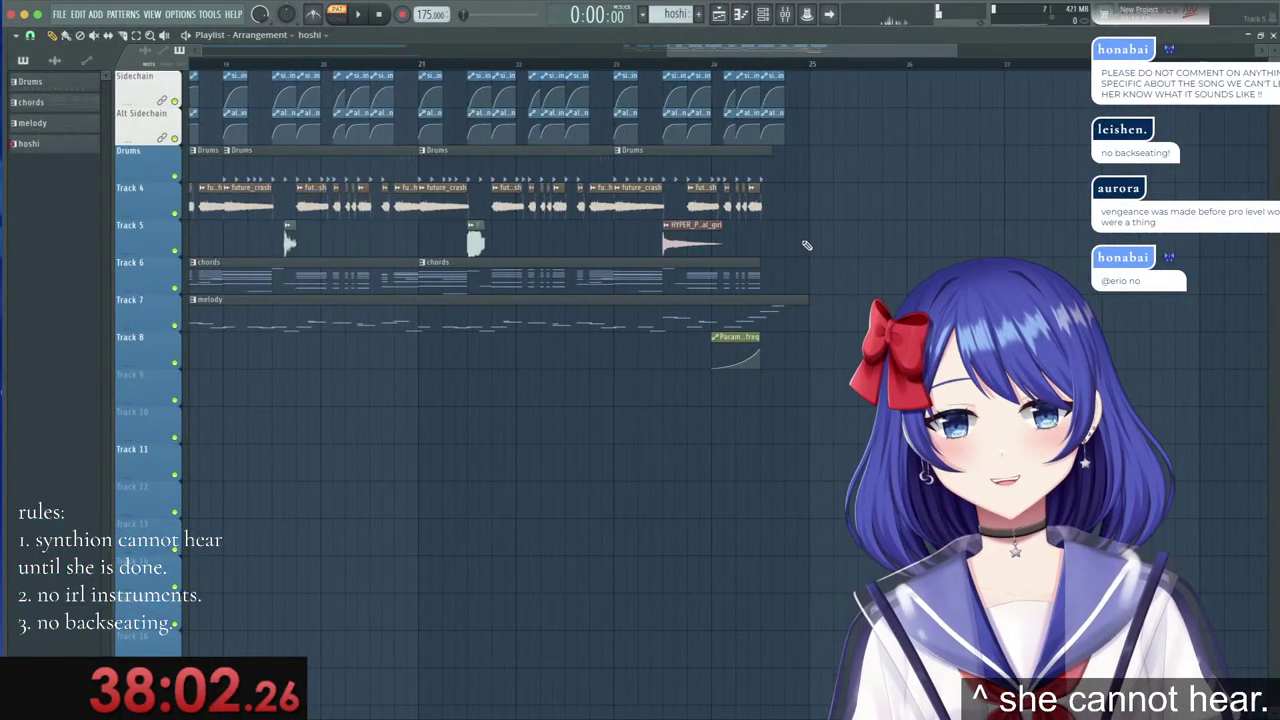
{"action": "left_click_drag", "start_coordinate": [880, 237], "coordinate": [816, 237]}
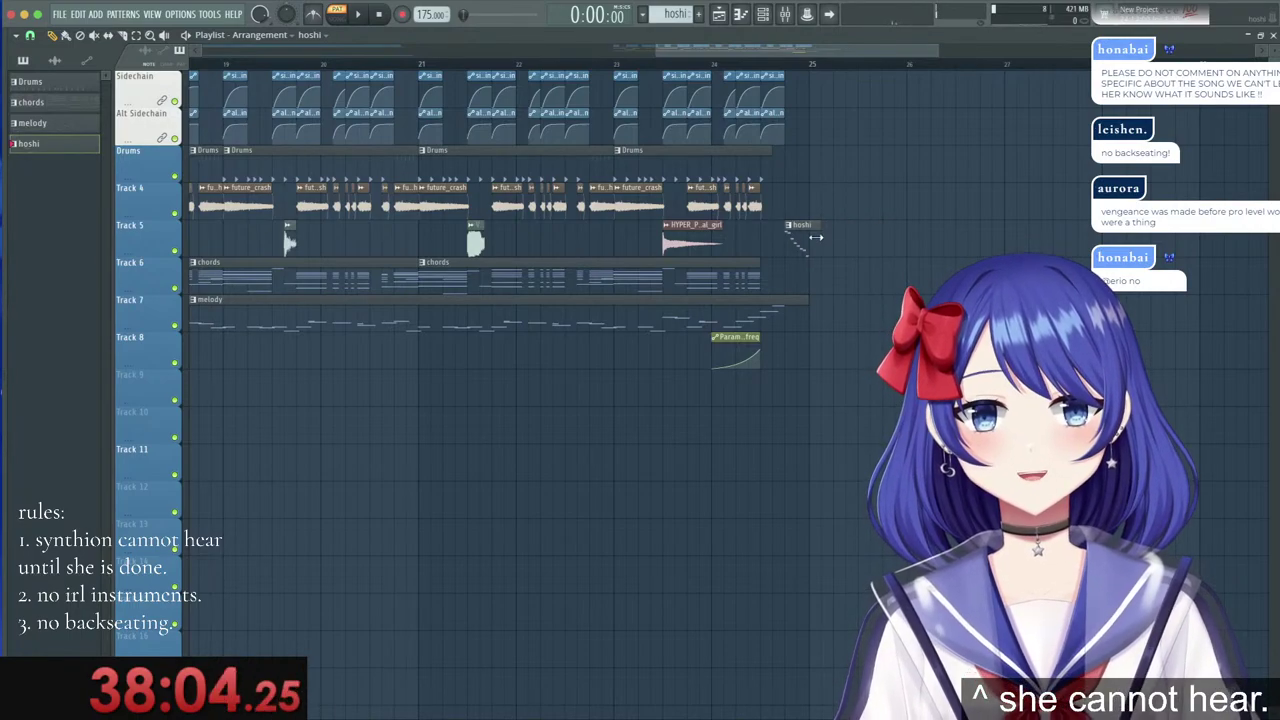
{"action": "scroll", "coordinate": [822, 74], "scroll_direction": "up", "scroll_amount": 3}
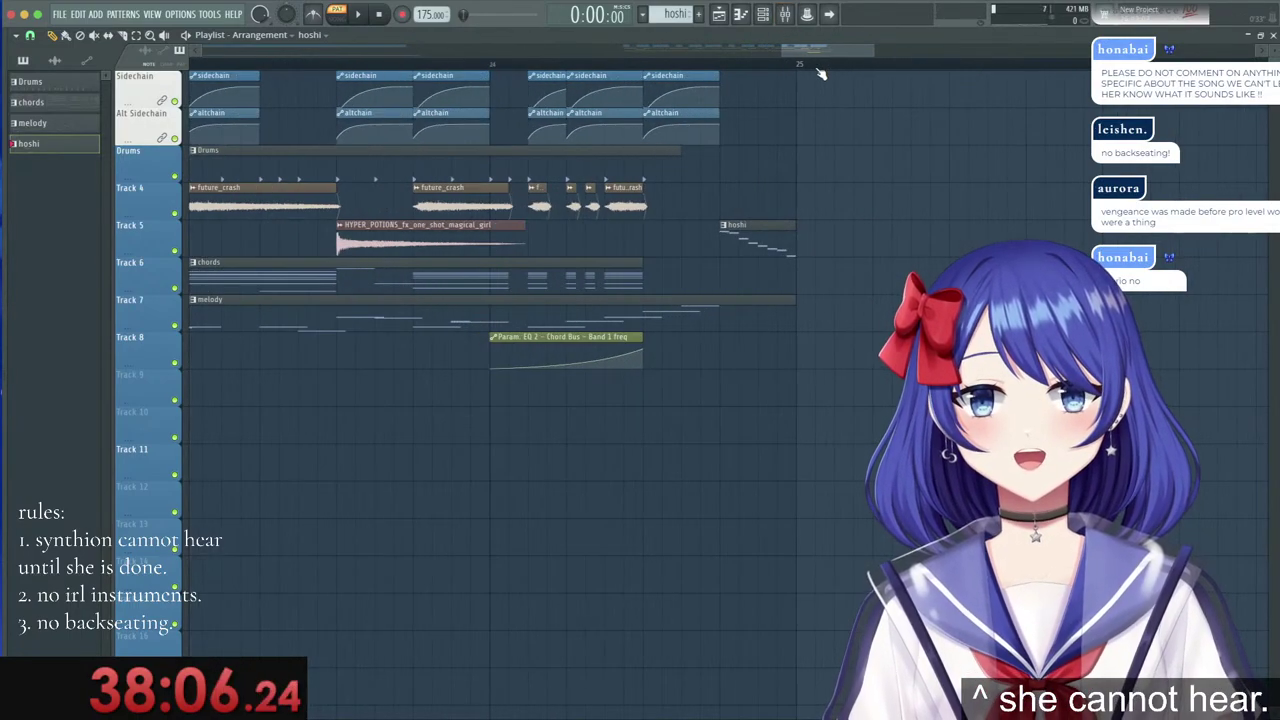
Look through the sample pack folders, including Hyper Potions Treasure Chest and Synthion's Hardcore Essentials, for a suitable sample.
{"action": "mouse_move", "coordinate": [5, 208]}
{"action": "scroll", "coordinate": [48, 208], "scroll_direction": "up", "scroll_amount": 7}
{"action": "left_click", "coordinate": [100, 510]}
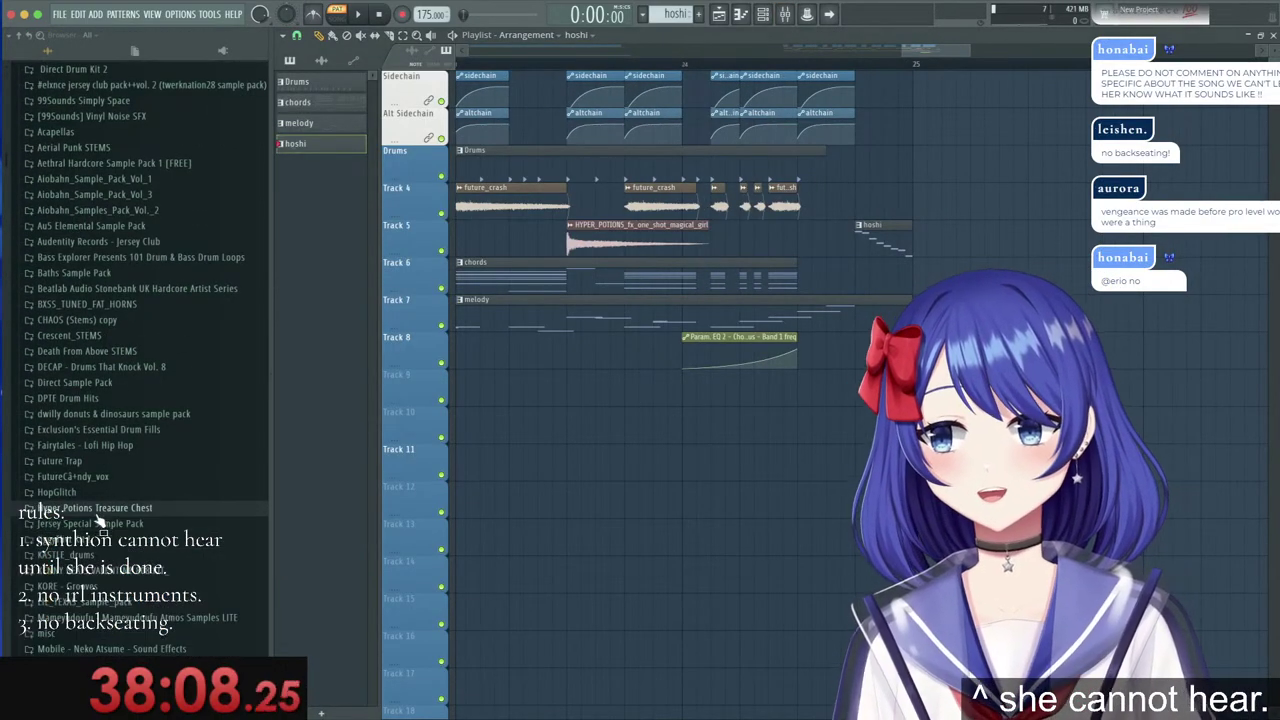
{"action": "scroll", "coordinate": [140, 510], "scroll_direction": "down", "scroll_amount": 4}
{"action": "scroll", "coordinate": [143, 508], "scroll_direction": "down", "scroll_amount": 5}
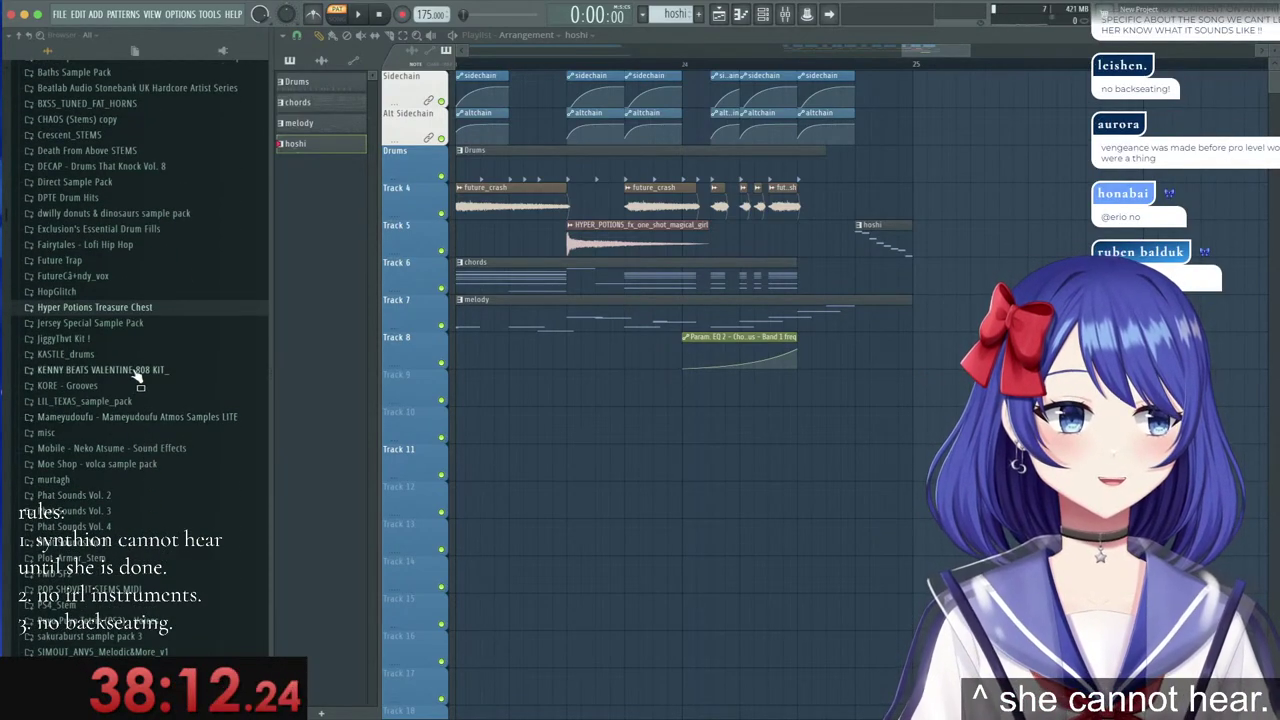
{"action": "scroll", "coordinate": [145, 450], "scroll_direction": "down", "scroll_amount": 10}
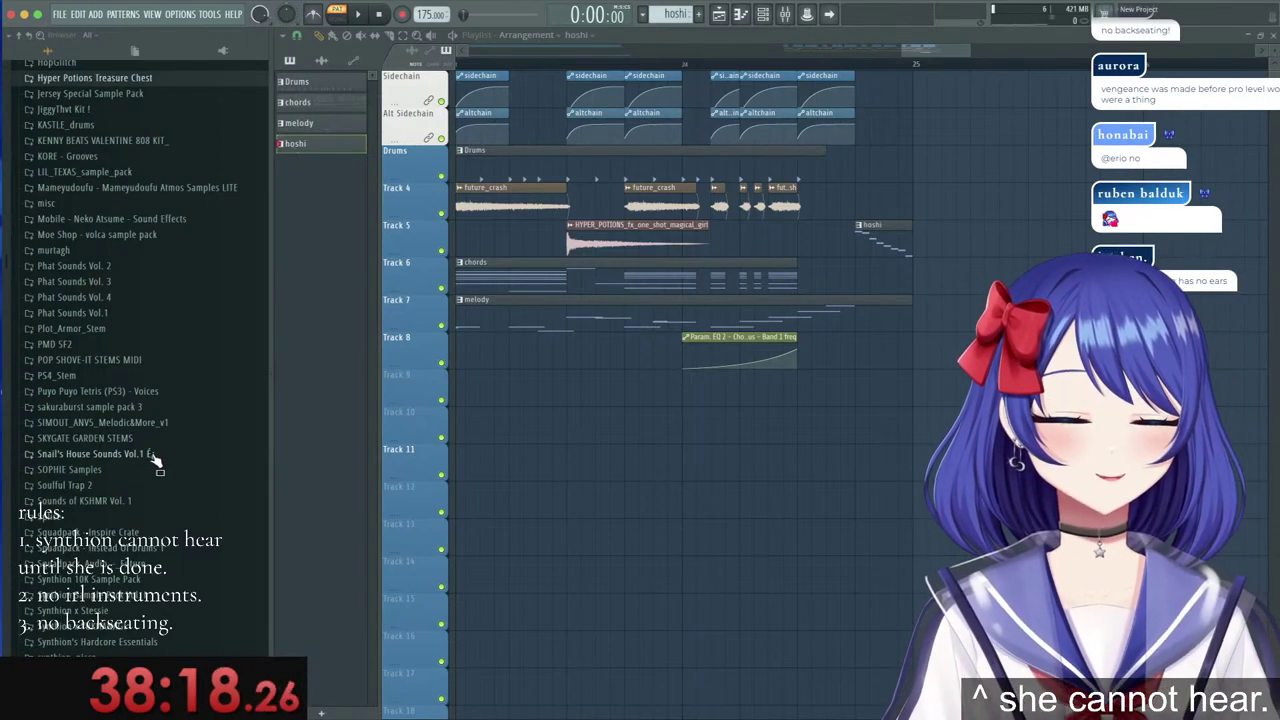
{"action": "scroll", "coordinate": [155, 460], "scroll_direction": "down", "scroll_amount": 1}
{"action": "scroll", "coordinate": [150, 460], "scroll_direction": "down", "scroll_amount": 4}
{"action": "scroll", "coordinate": [148, 460], "scroll_direction": "down", "scroll_amount": 2}
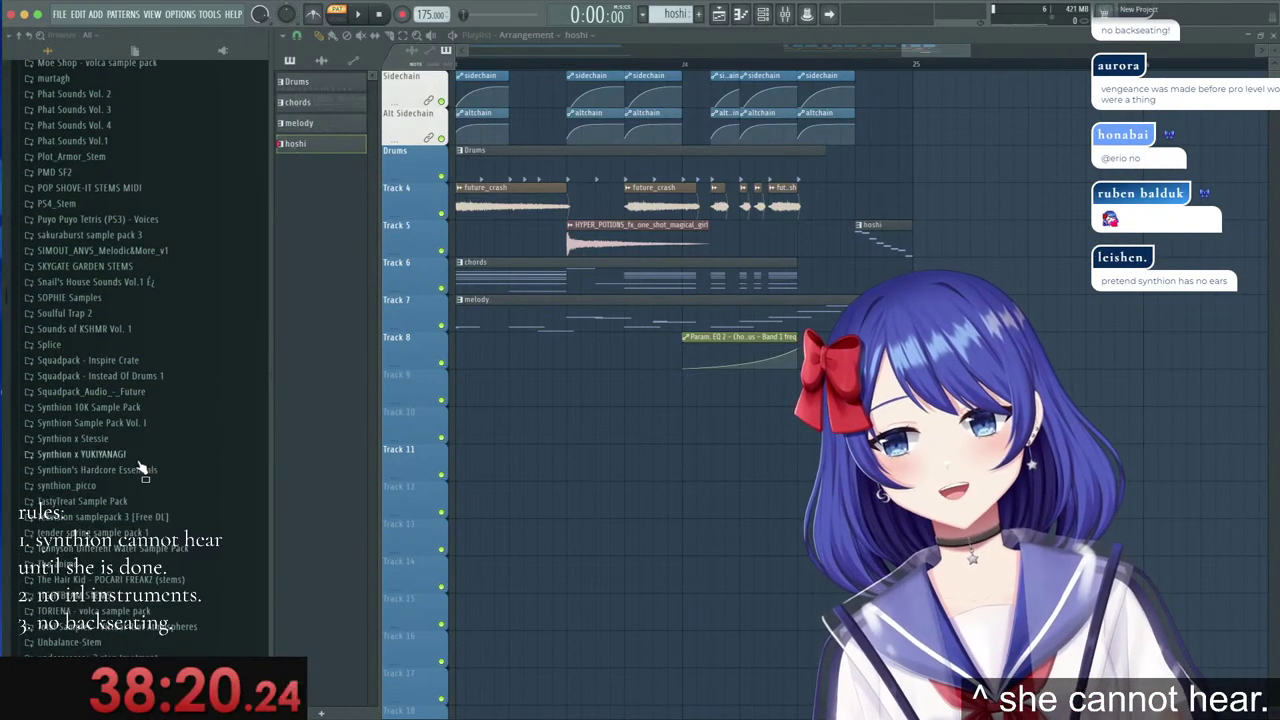
{"action": "left_click", "coordinate": [138, 470]}
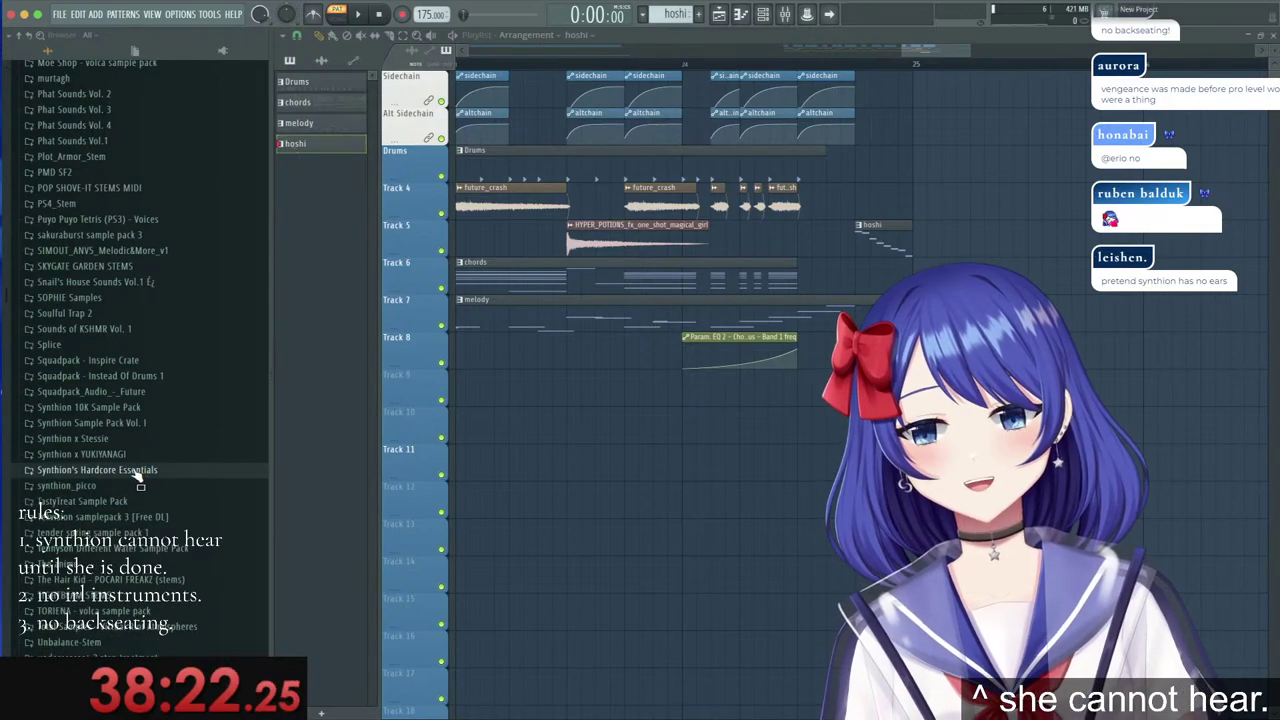
{"action": "left_click", "coordinate": [138, 470]}
{"action": "scroll", "coordinate": [137, 476], "scroll_direction": "down", "scroll_amount": 1}
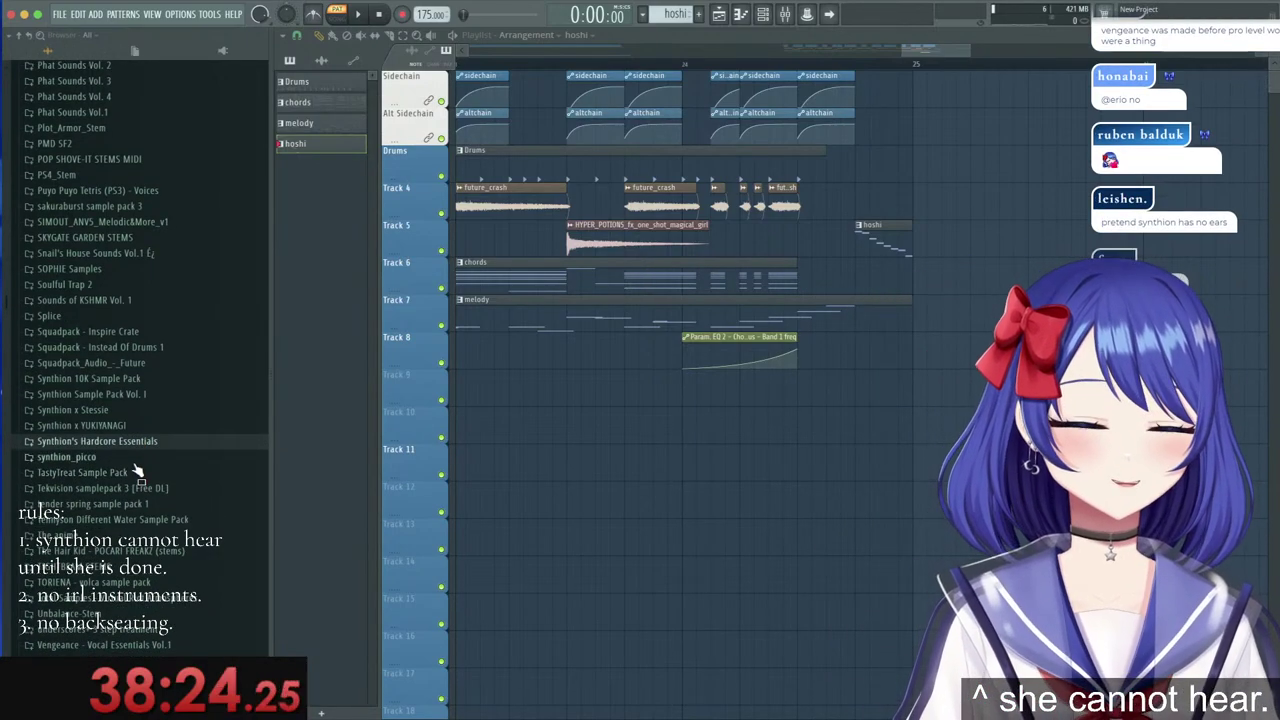
Extend the Chord Bus Band 1 freq automation clip on Track 8 to bar 25 and add a point dropping the curve to its minimum there.
{"action": "key", "text": "alt+F8"}
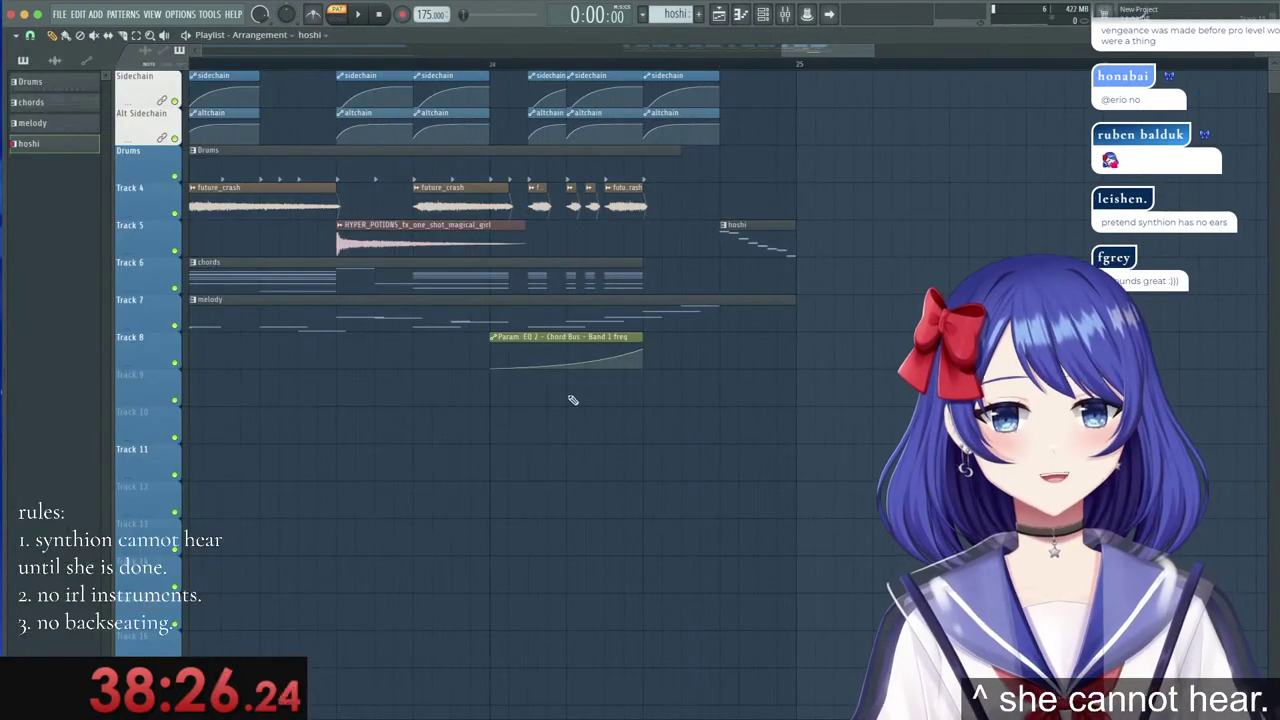
{"action": "key", "text": "alt+F8"}
{"action": "key", "text": "alt+F8"}
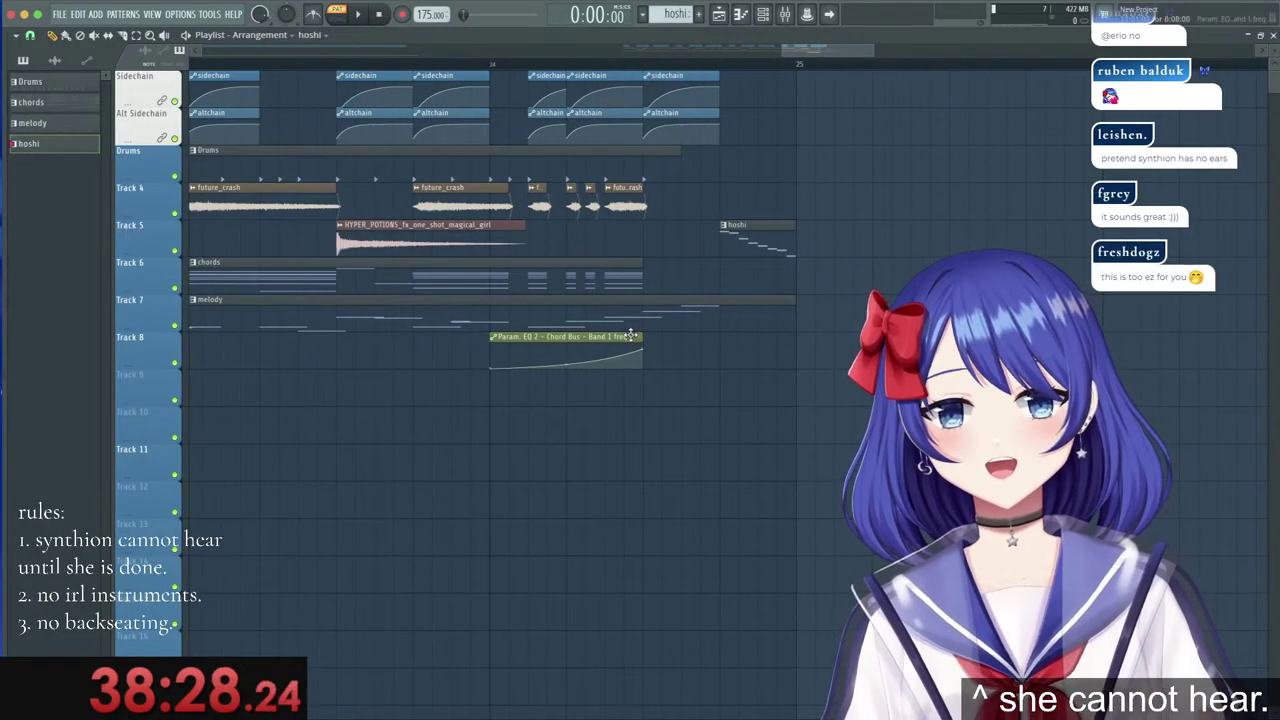
{"action": "left_click_drag", "start_coordinate": [643, 337], "coordinate": [815, 342]}
{"action": "right_click", "coordinate": [794, 358]}
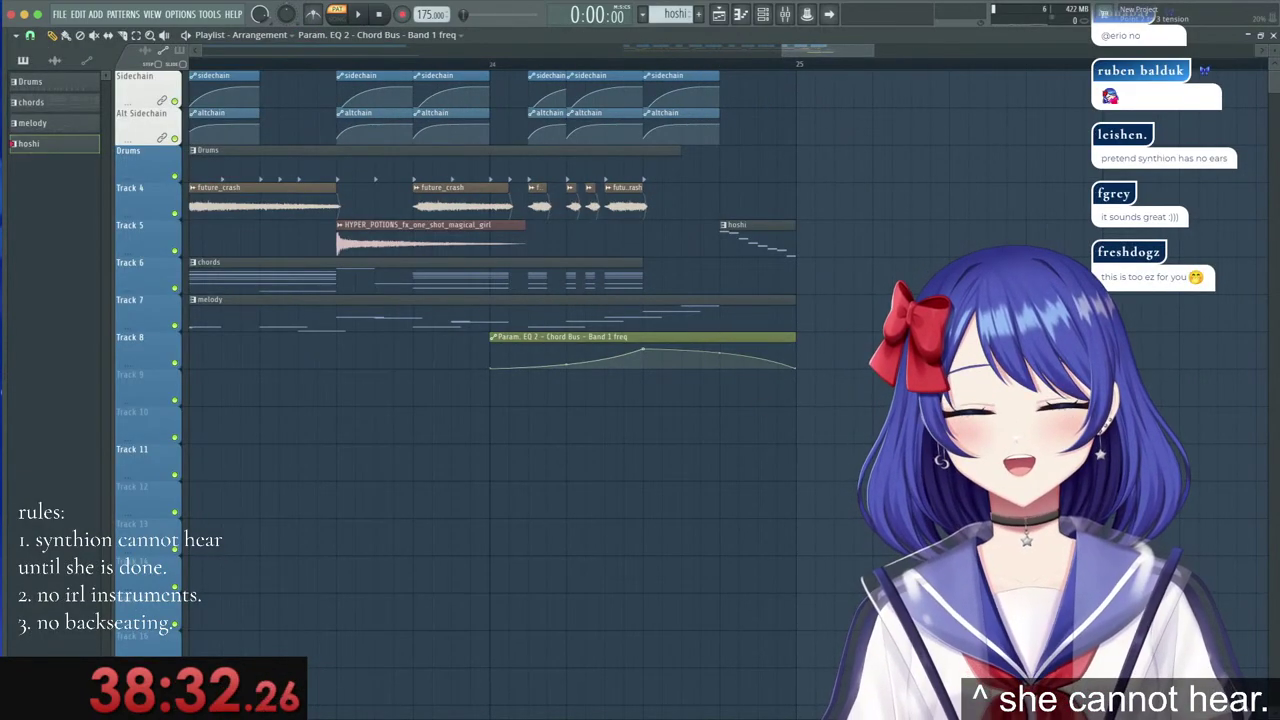
Find Notar Drop Snare 2 in the Drum One Shots of Synthion's Hardcore Essentials and place it on Track 4 in the second half of bar 24.
{"action": "key", "text": "alt+F8"}
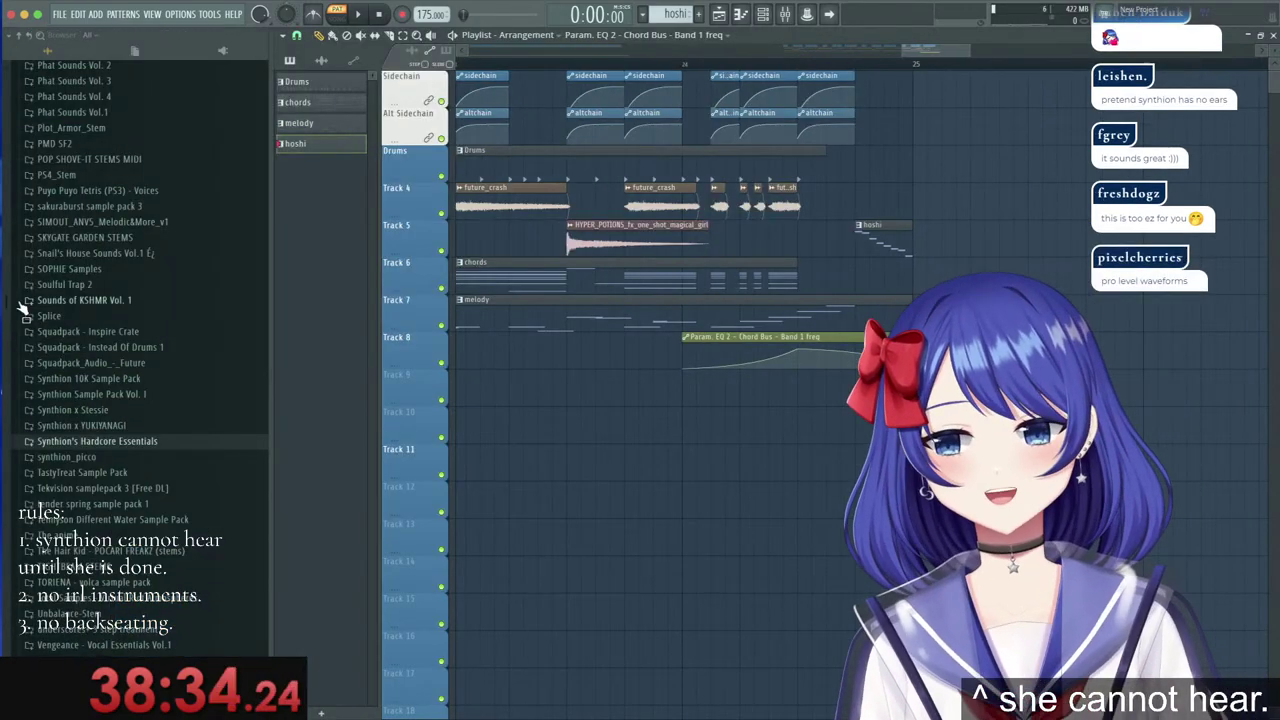
{"action": "scroll", "coordinate": [93, 282], "scroll_direction": "down", "scroll_amount": 3}
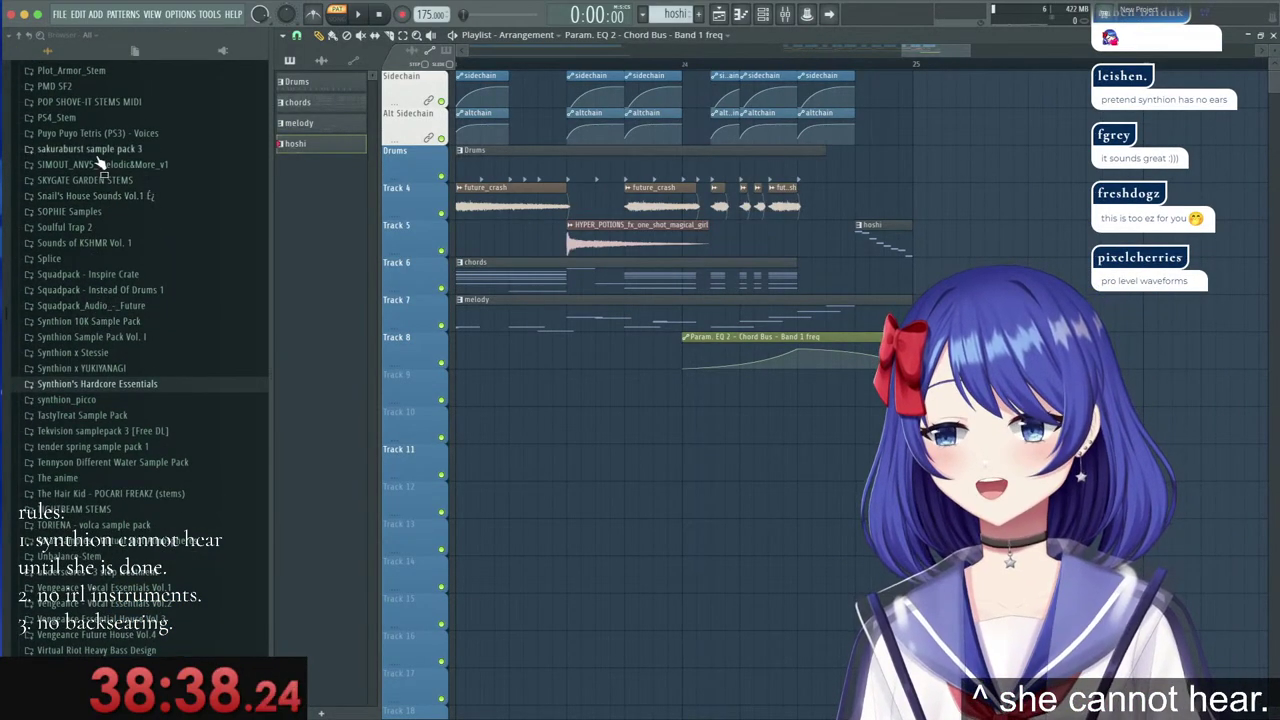
{"action": "scroll", "coordinate": [97, 163], "scroll_direction": "up", "scroll_amount": 15}
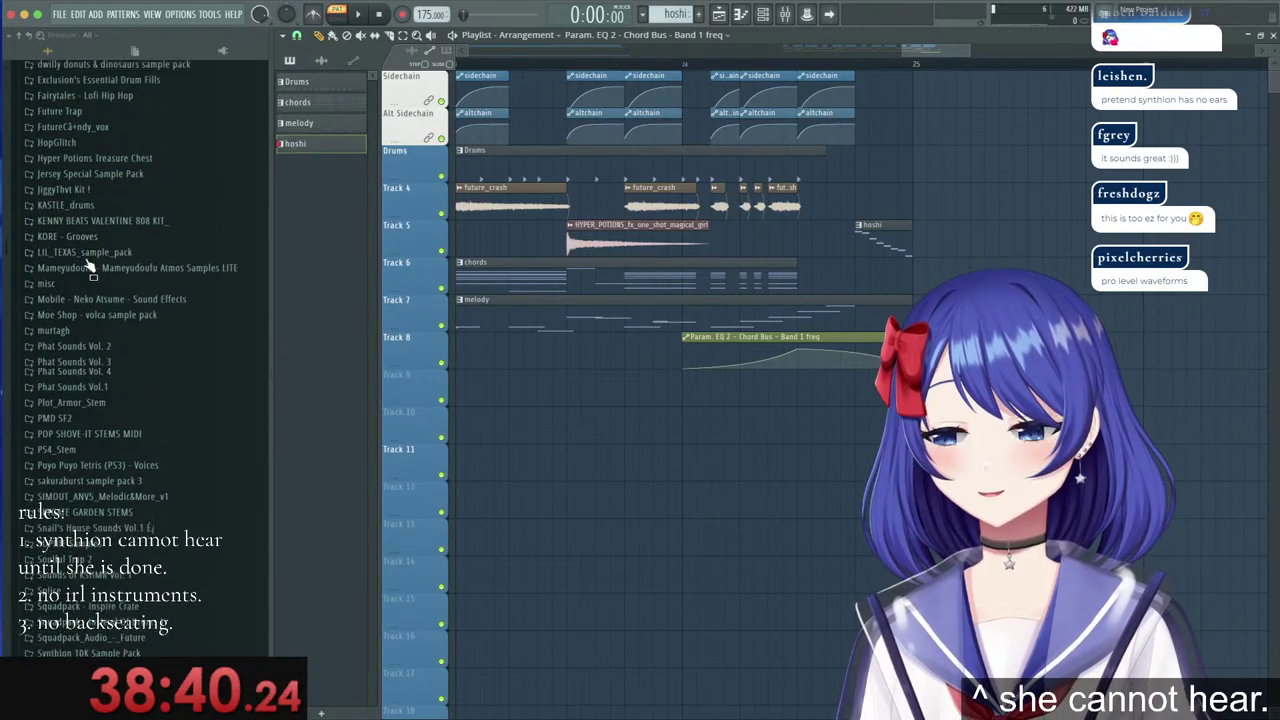
{"action": "scroll", "coordinate": [120, 350], "scroll_direction": "down", "scroll_amount": 12}
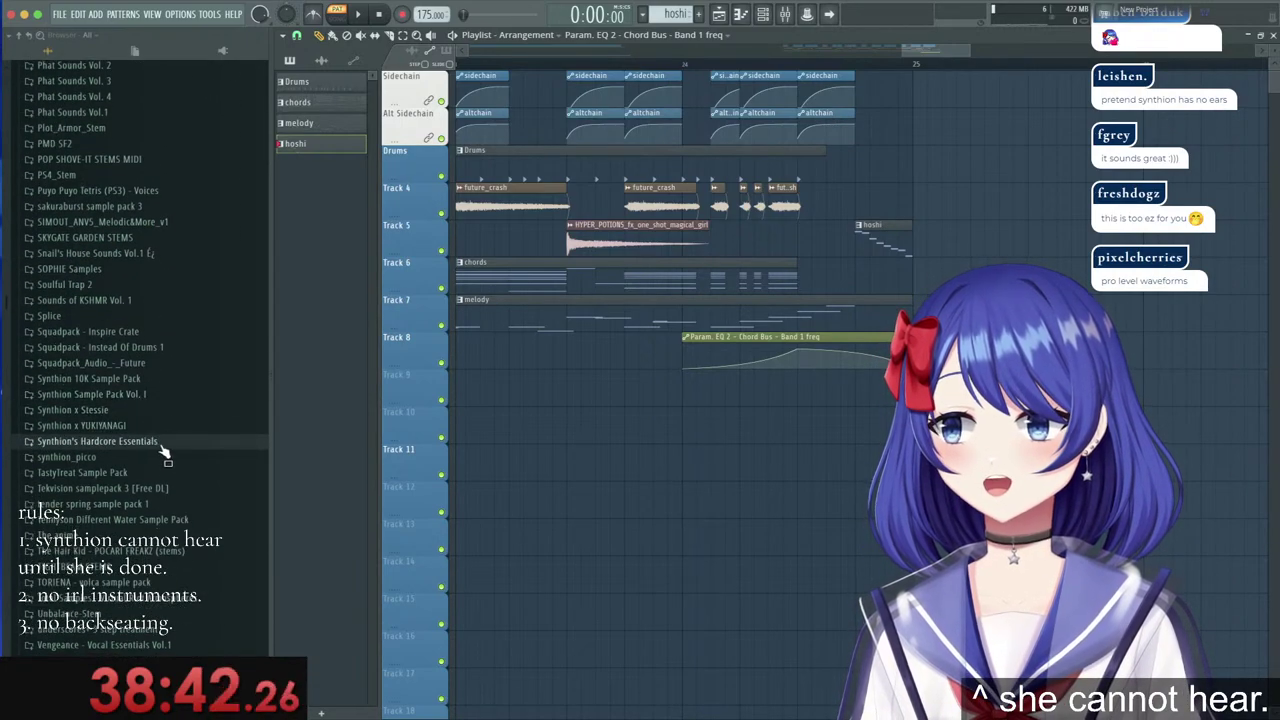
{"action": "left_click", "coordinate": [155, 445]}
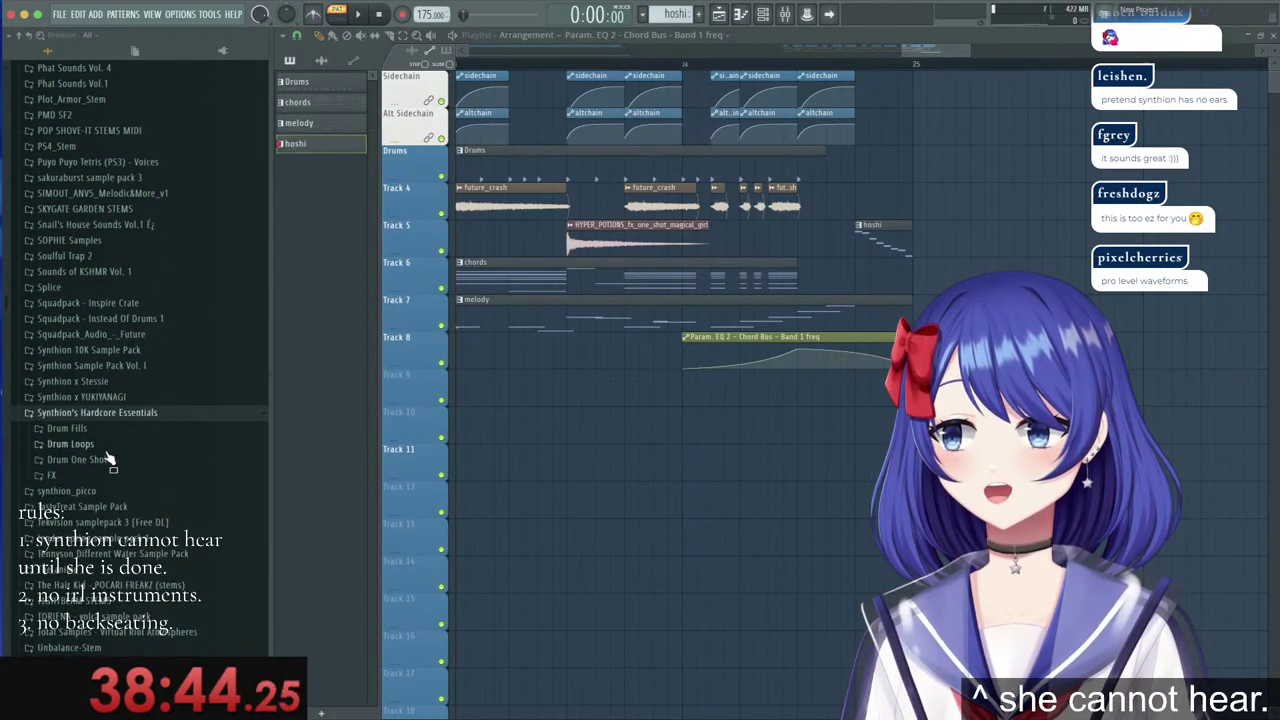
{"action": "left_click", "coordinate": [99, 462]}
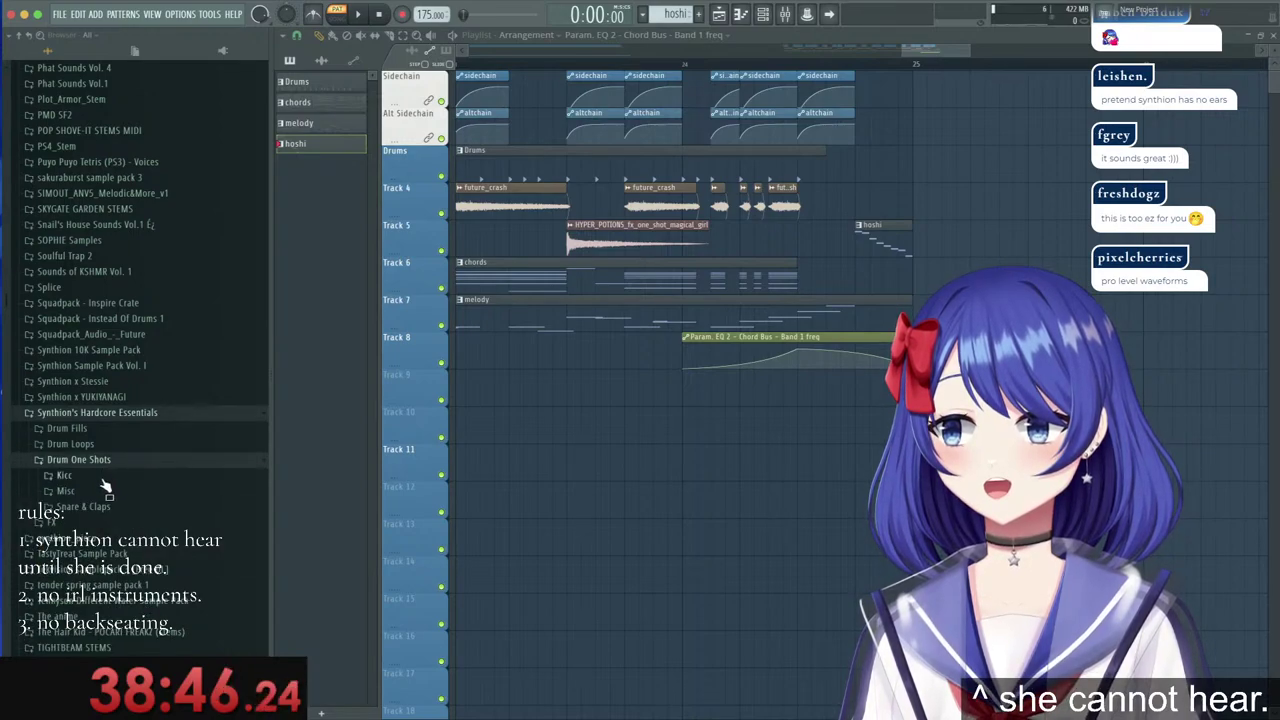
{"action": "left_click", "coordinate": [105, 491]}
{"action": "scroll", "coordinate": [114, 496], "scroll_direction": "down", "scroll_amount": 3}
{"action": "left_click_drag", "start_coordinate": [113, 463], "coordinate": [690, 200]}
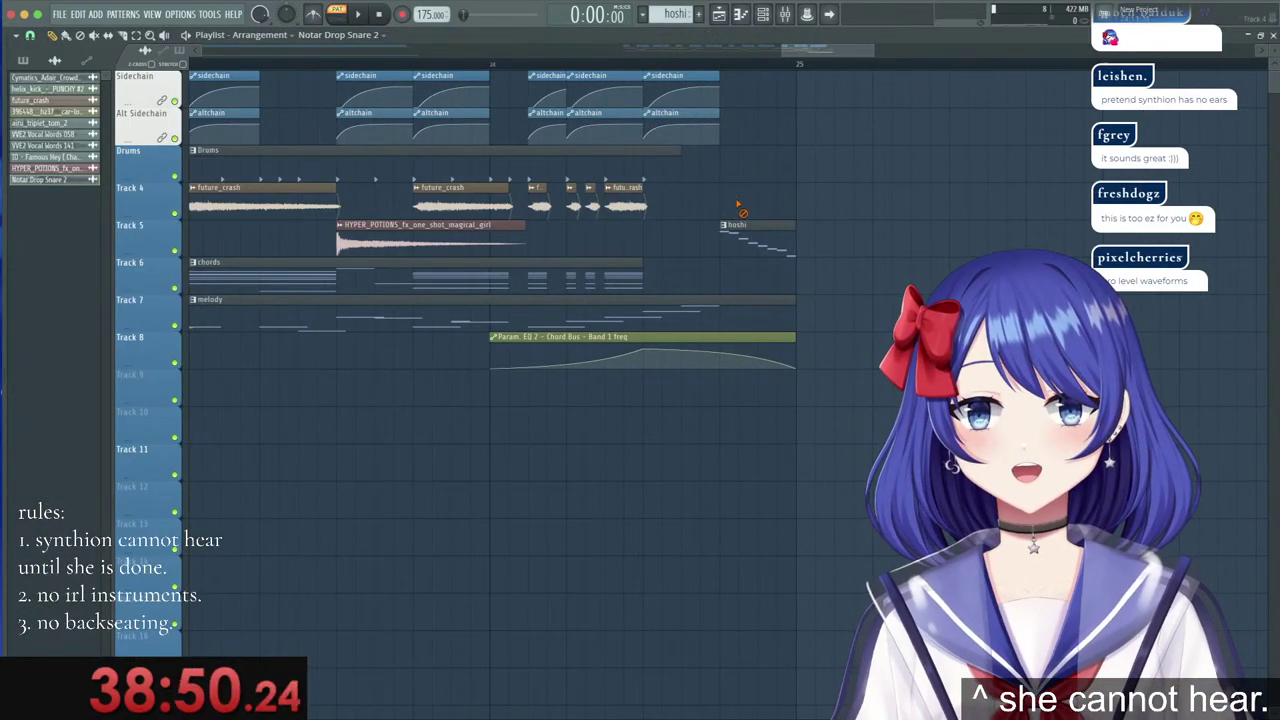
Set the Notar Drop Snare 2 sample's tempo to 128 BPM and route it to a free mixer track.
{"action": "double_click", "coordinate": [694, 200]}
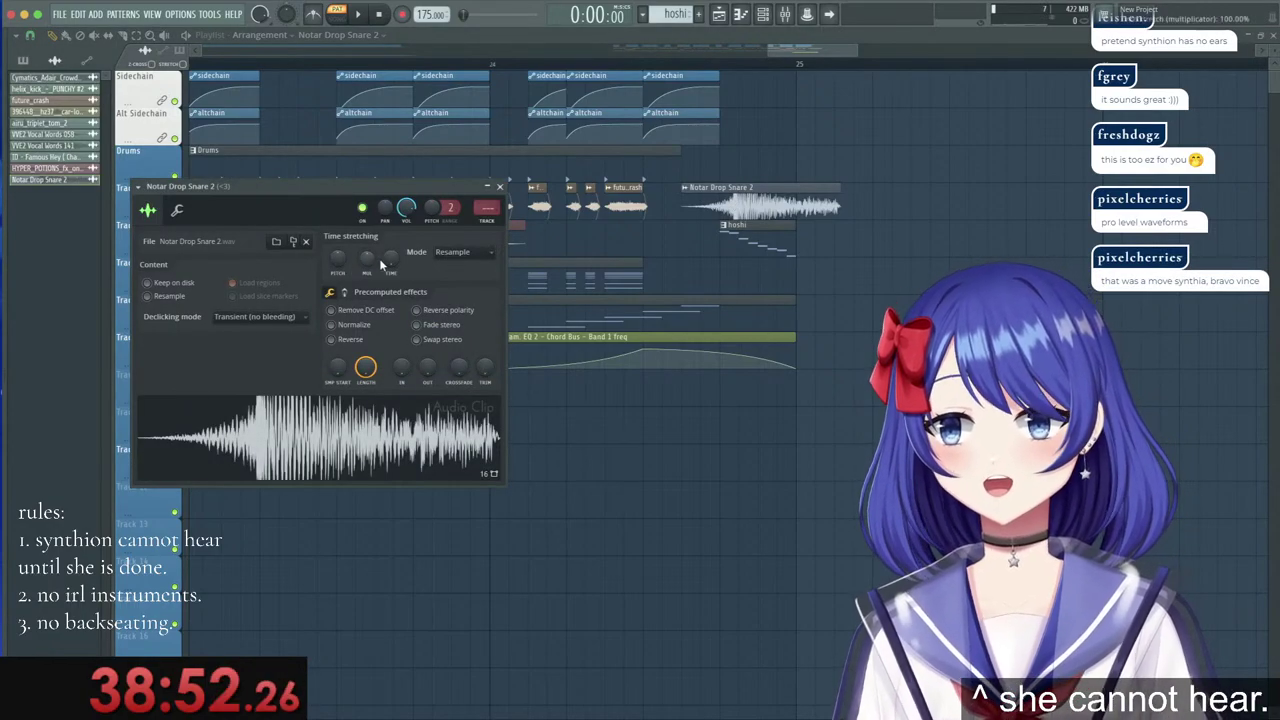
{"action": "right_click", "coordinate": [379, 258]}
{"action": "left_click", "coordinate": [456, 290]}
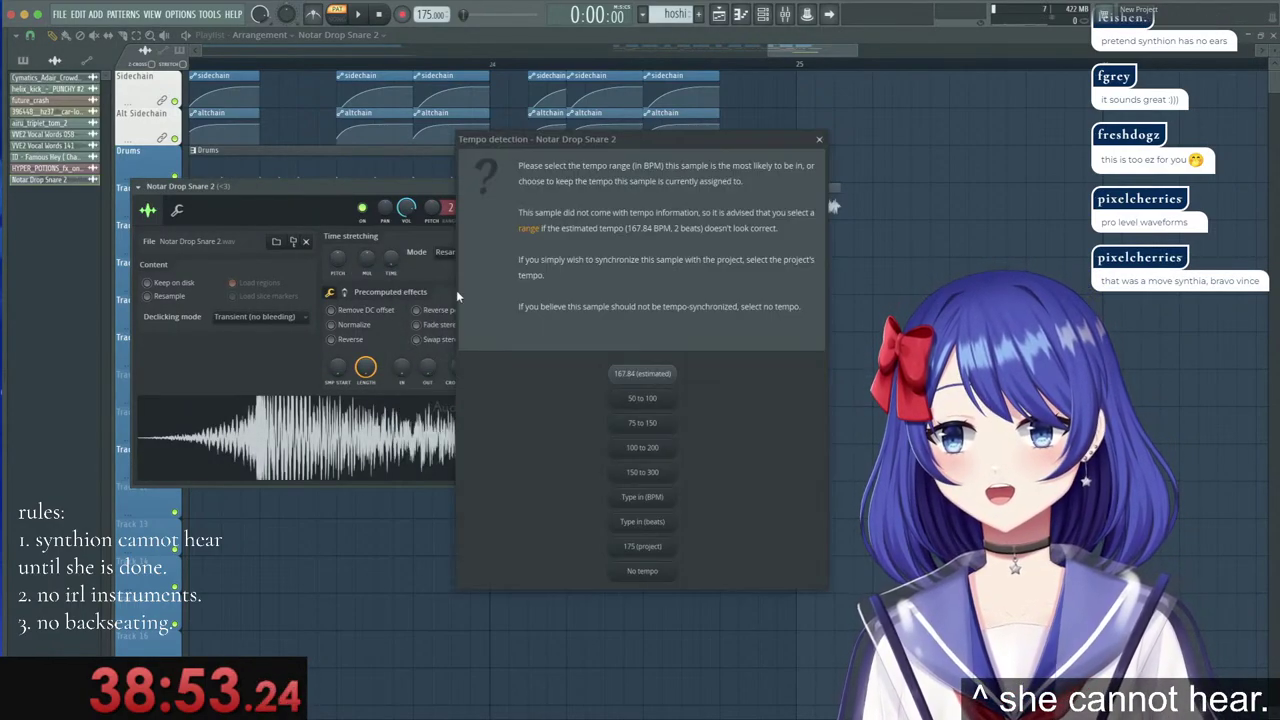
{"action": "left_click", "coordinate": [642, 497]}
{"action": "type", "text": "128"}
{"action": "key", "text": "Return"}
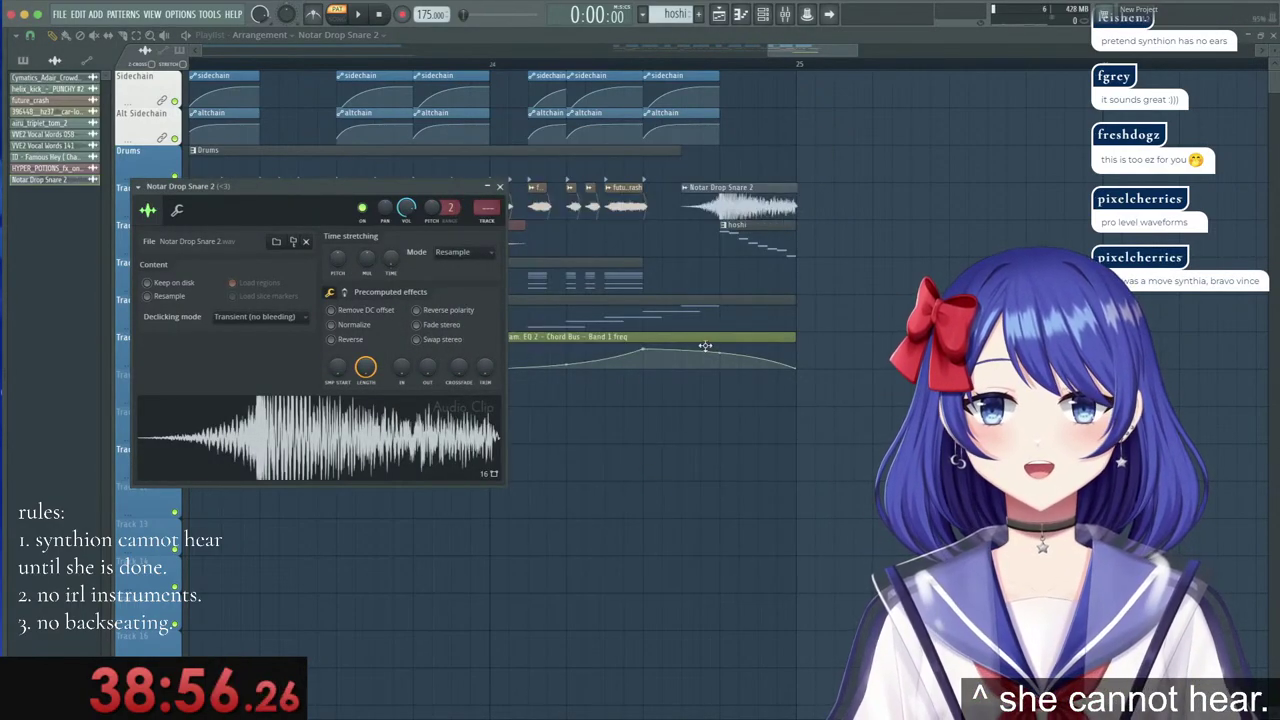
{"action": "left_click", "coordinate": [163, 192]}
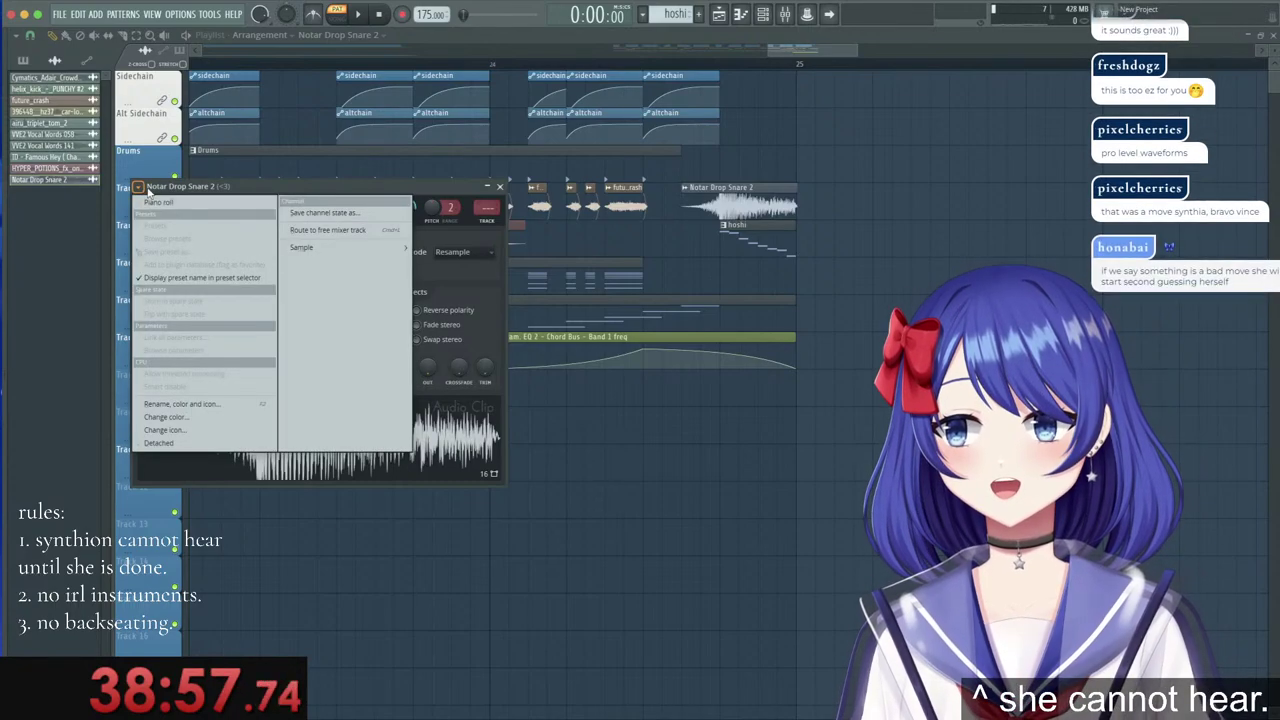
{"action": "left_click", "coordinate": [321, 230]}
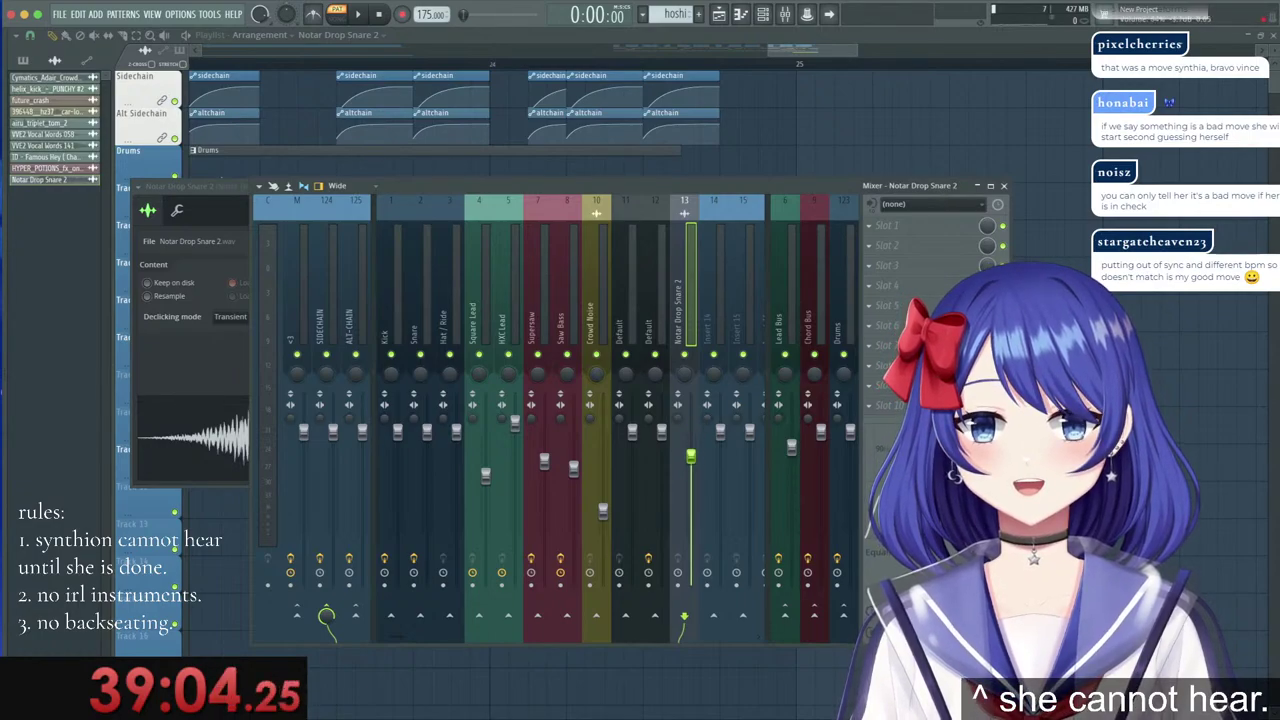
Play the song from the middle of bar 24 through the break into bar 25, then stop playback.
{"action": "left_click", "coordinate": [650, 65]}
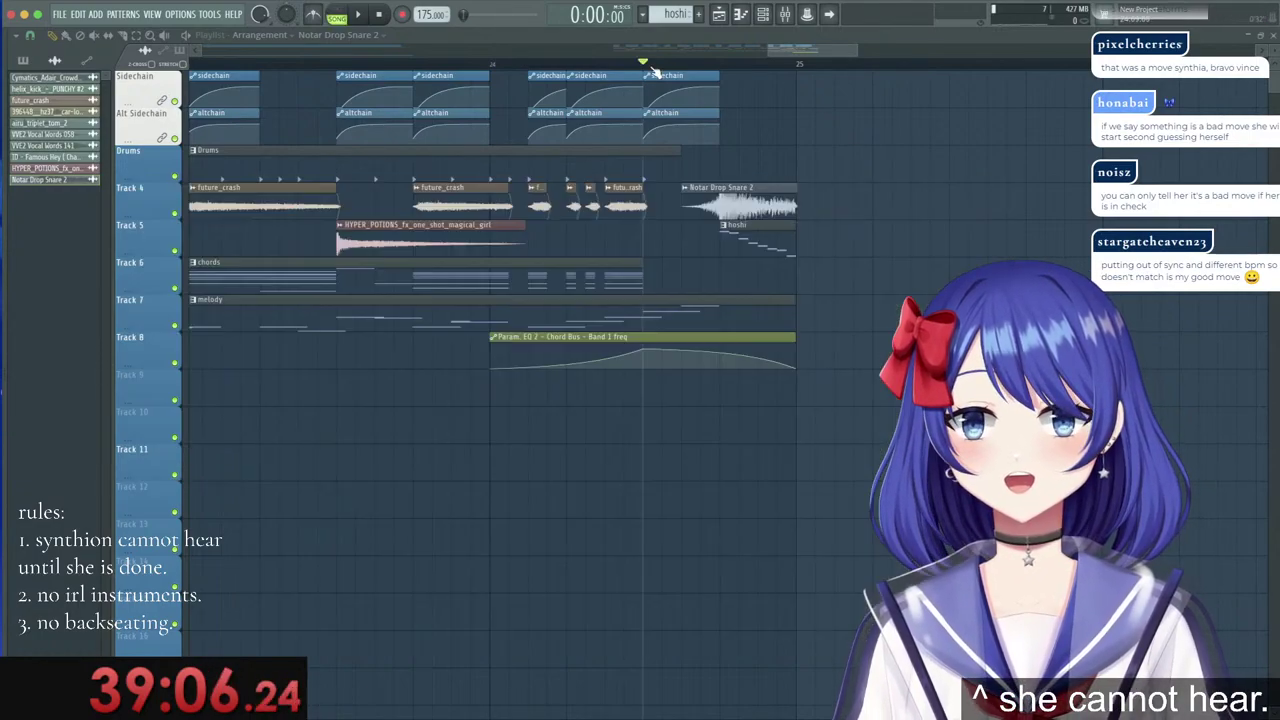
{"action": "key", "text": "space"}
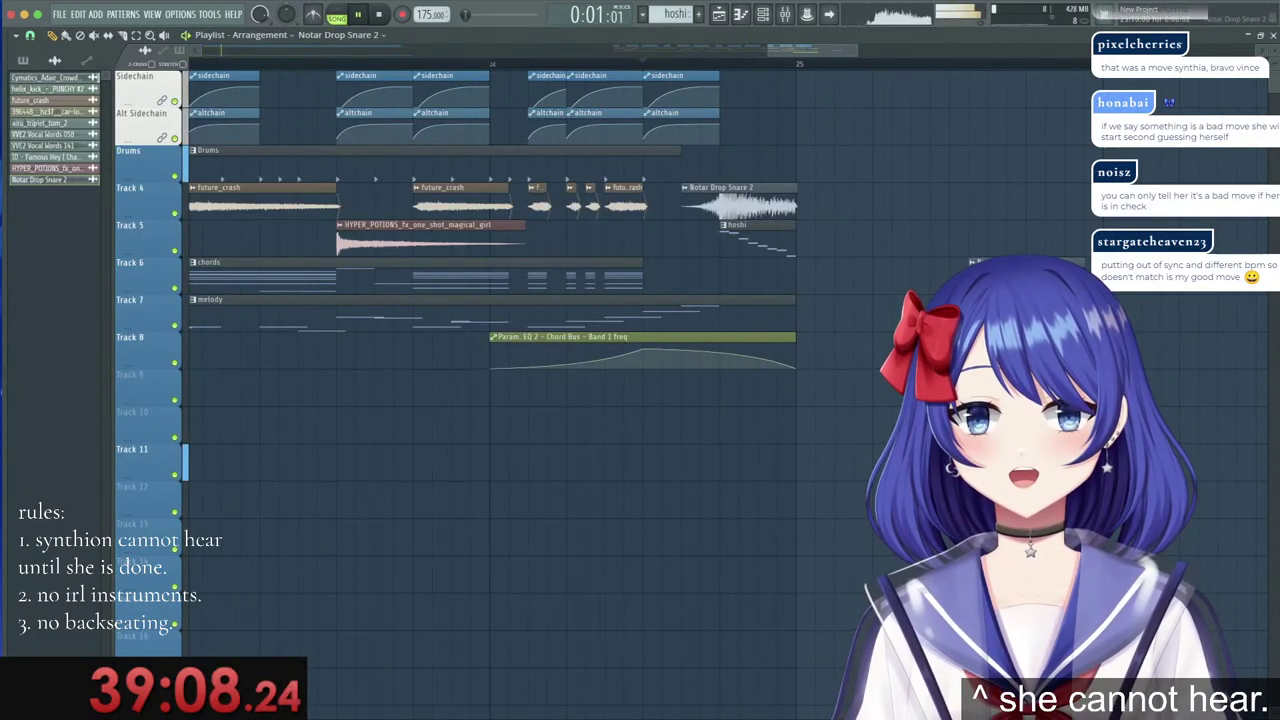
{"action": "scroll", "coordinate": [751, 80], "scroll_direction": "right", "scroll_amount": 1}
{"action": "key", "text": "space"}
{"action": "key", "text": "space"}
{"action": "scroll", "coordinate": [788, 70], "scroll_direction": "down", "scroll_amount": 5}
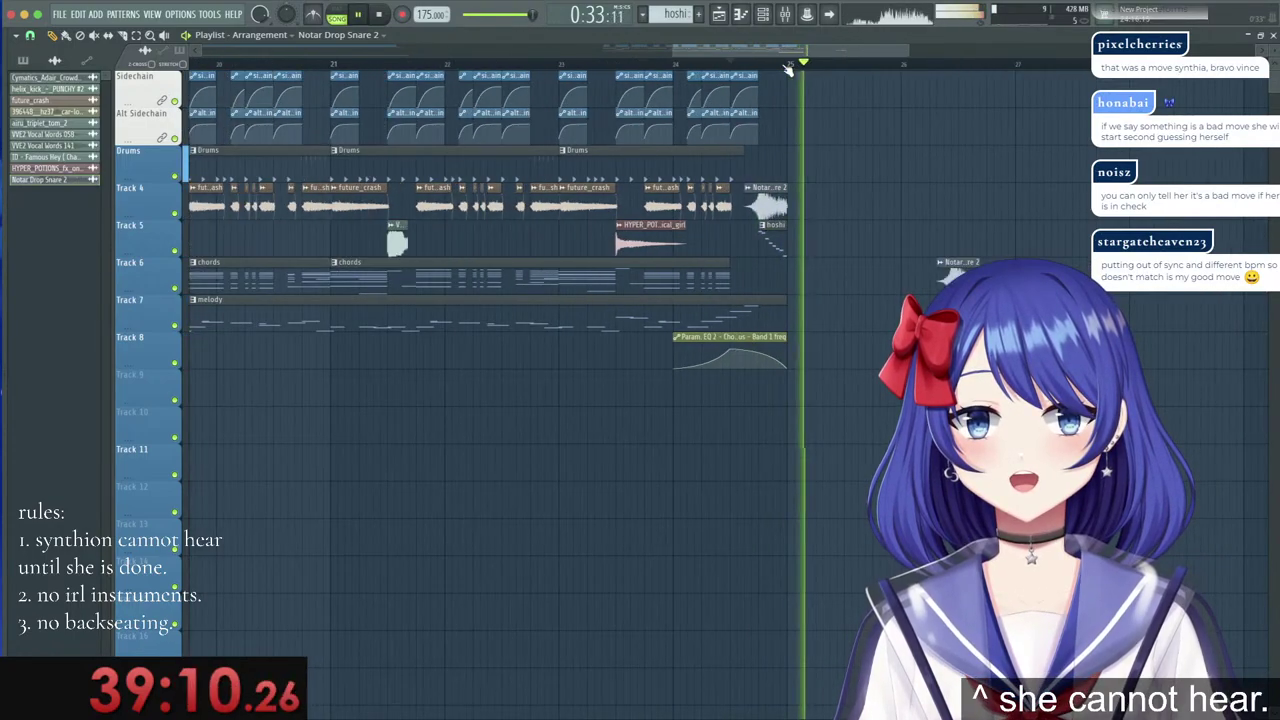
{"action": "key", "text": "space"}
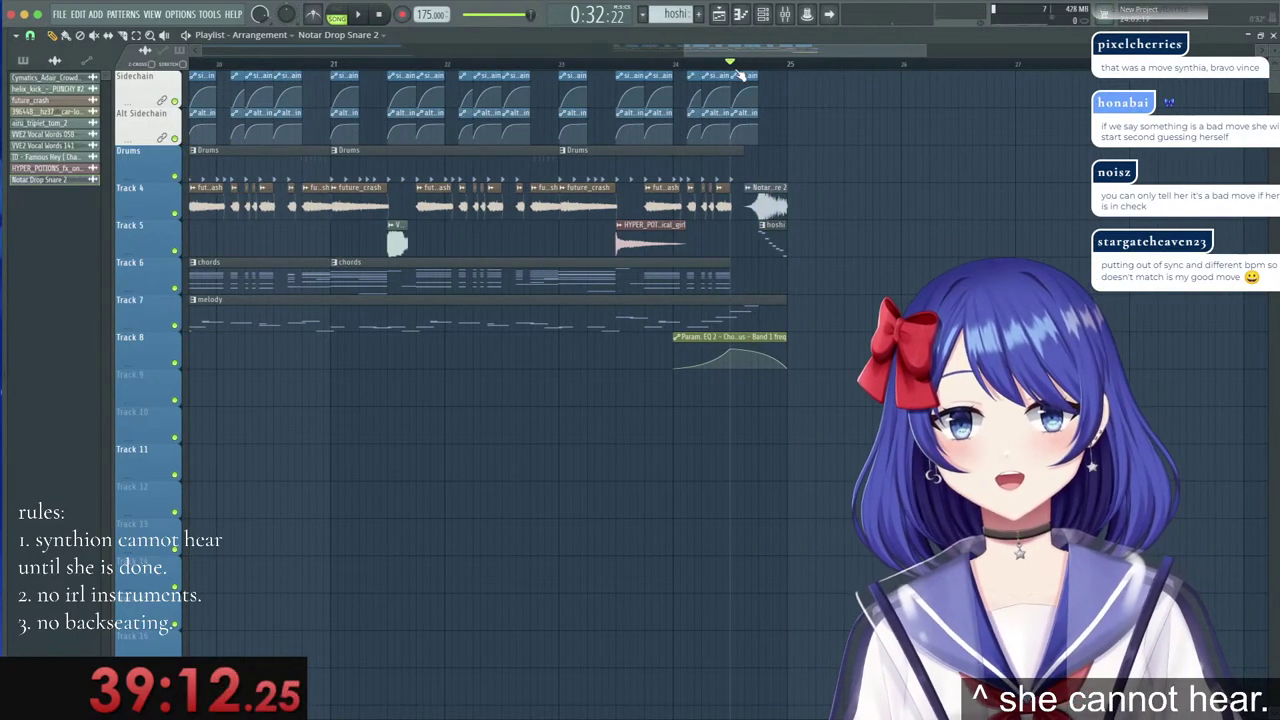
Duplicate all clips from bars 17 to 24 to bar 25 and clear the drum, crash and sidechain clips from the first half of bar 25.
{"action": "scroll", "coordinate": [740, 77], "scroll_direction": "down", "scroll_amount": 4}
{"action": "left_click_drag", "start_coordinate": [889, 405], "coordinate": [430, 60]}
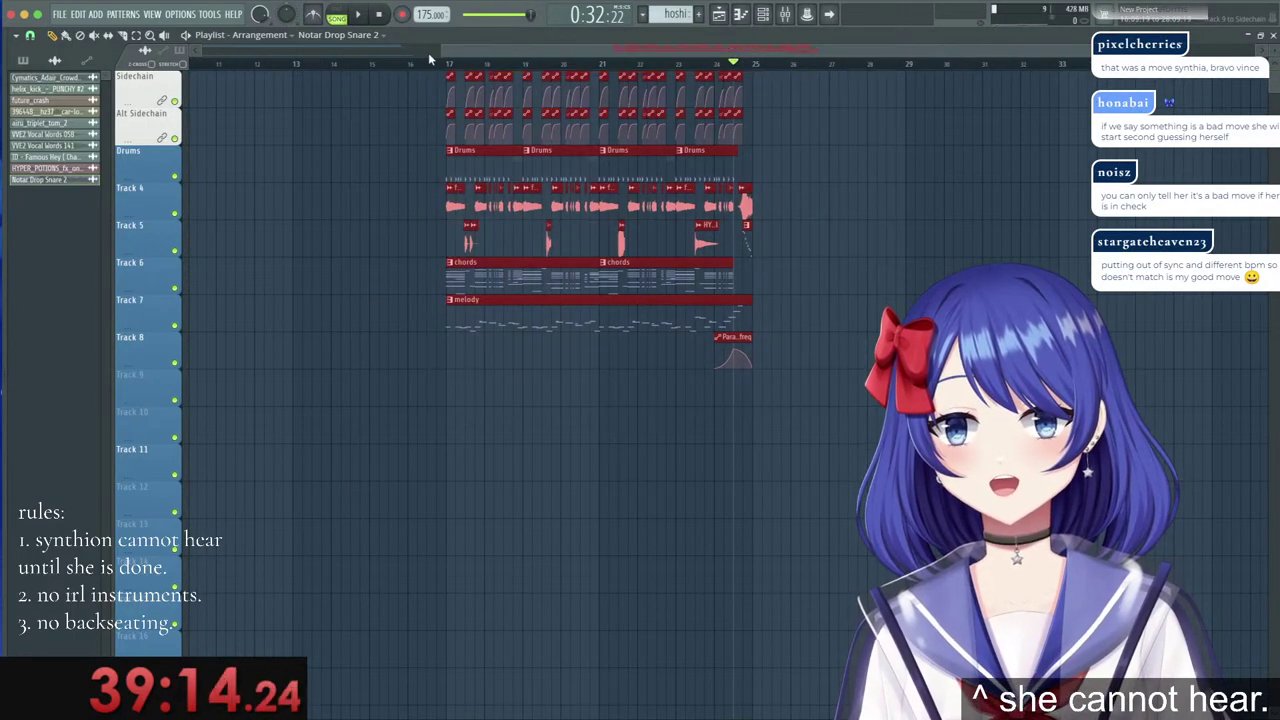
{"action": "key", "text": "ctrl+b"}
{"action": "scroll", "coordinate": [767, 72], "scroll_direction": "up", "scroll_amount": 5}
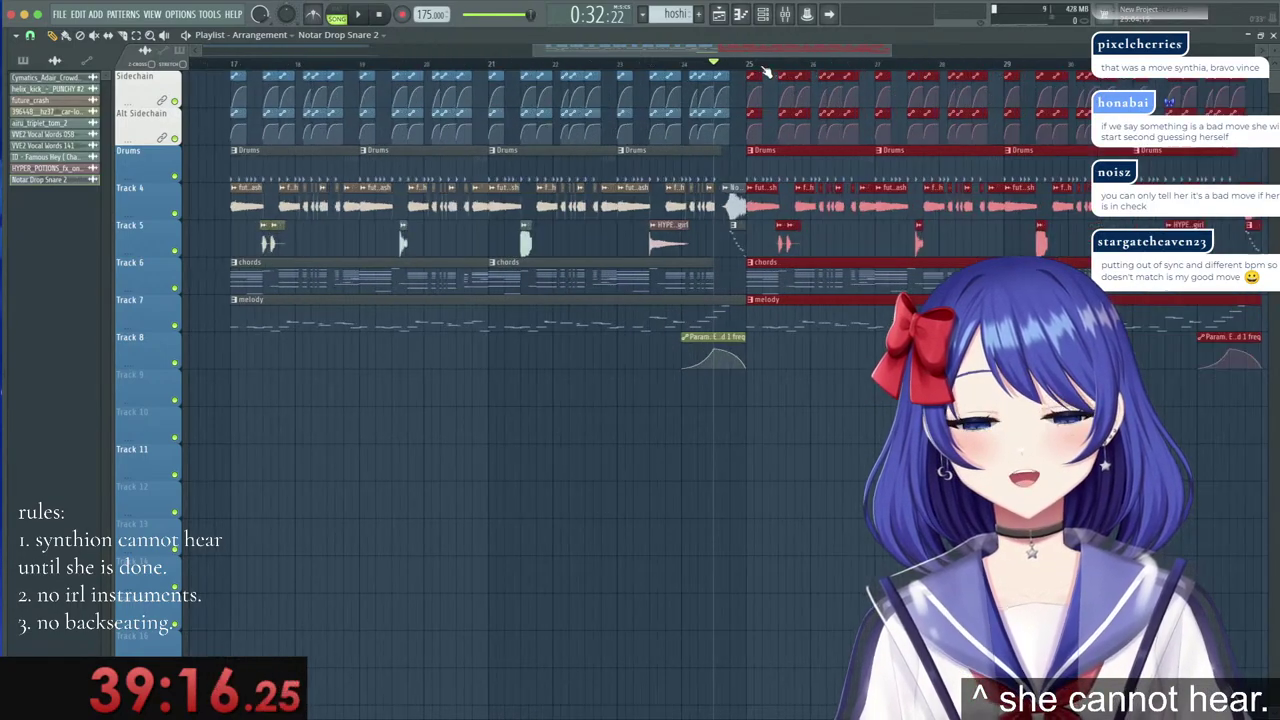
{"action": "left_click", "coordinate": [885, 410], "text": "ctrl"}
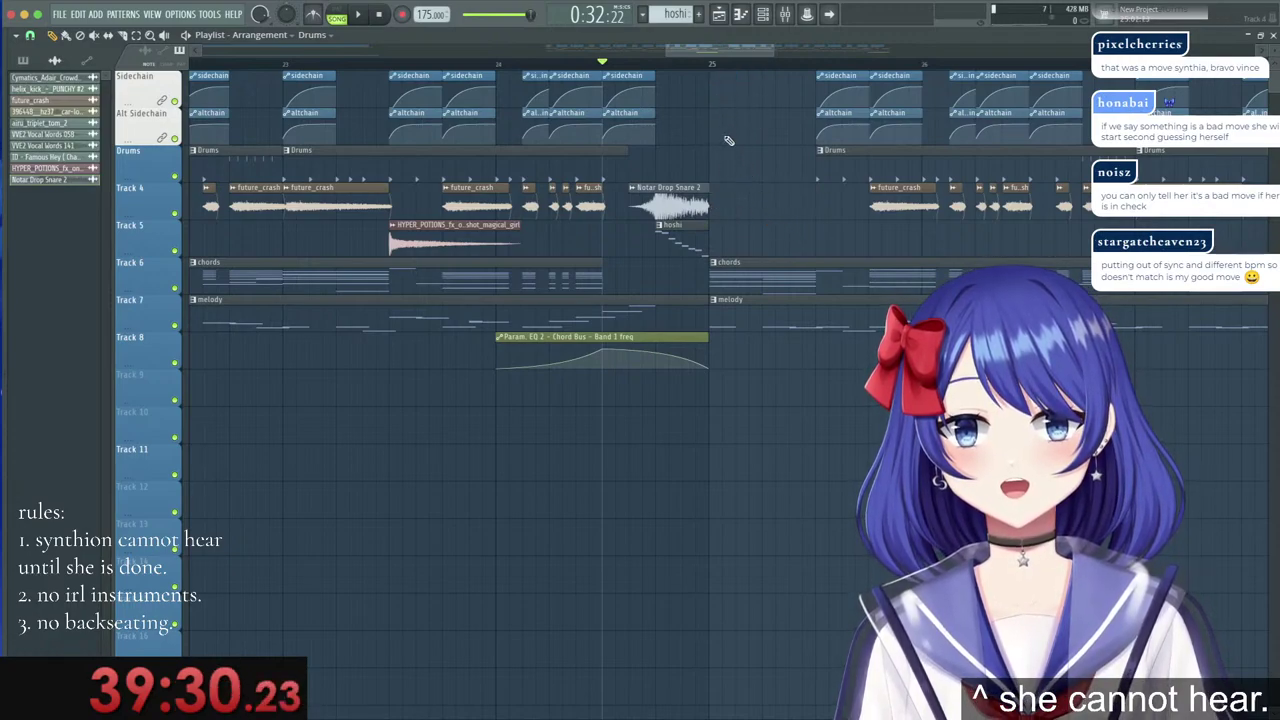
Set the timeline selection from the middle of bar 24 to the last quarter of bar 25 and deselect the clips.
{"action": "left_click_drag", "start_coordinate": [715, 66], "coordinate": [800, 70]}
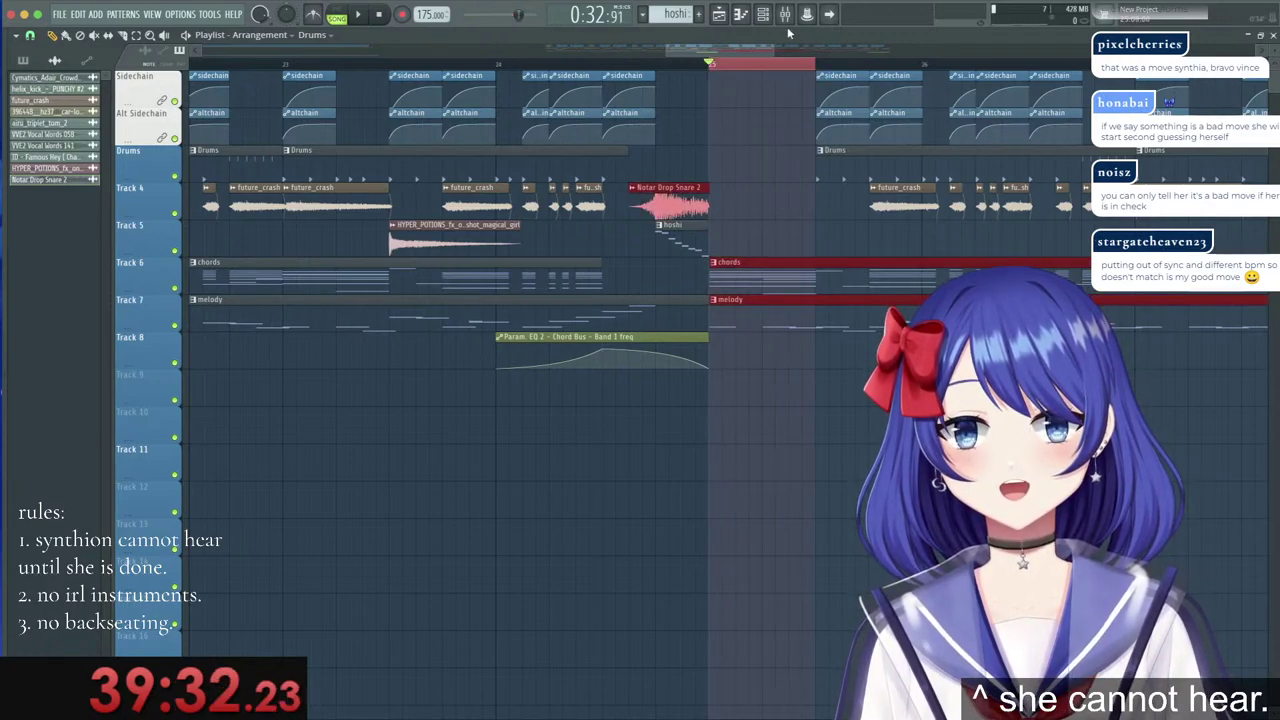
{"action": "left_click_drag", "start_coordinate": [711, 65], "coordinate": [614, 66]}
{"action": "scroll", "coordinate": [614, 66], "scroll_direction": "left", "scroll_amount": 3}
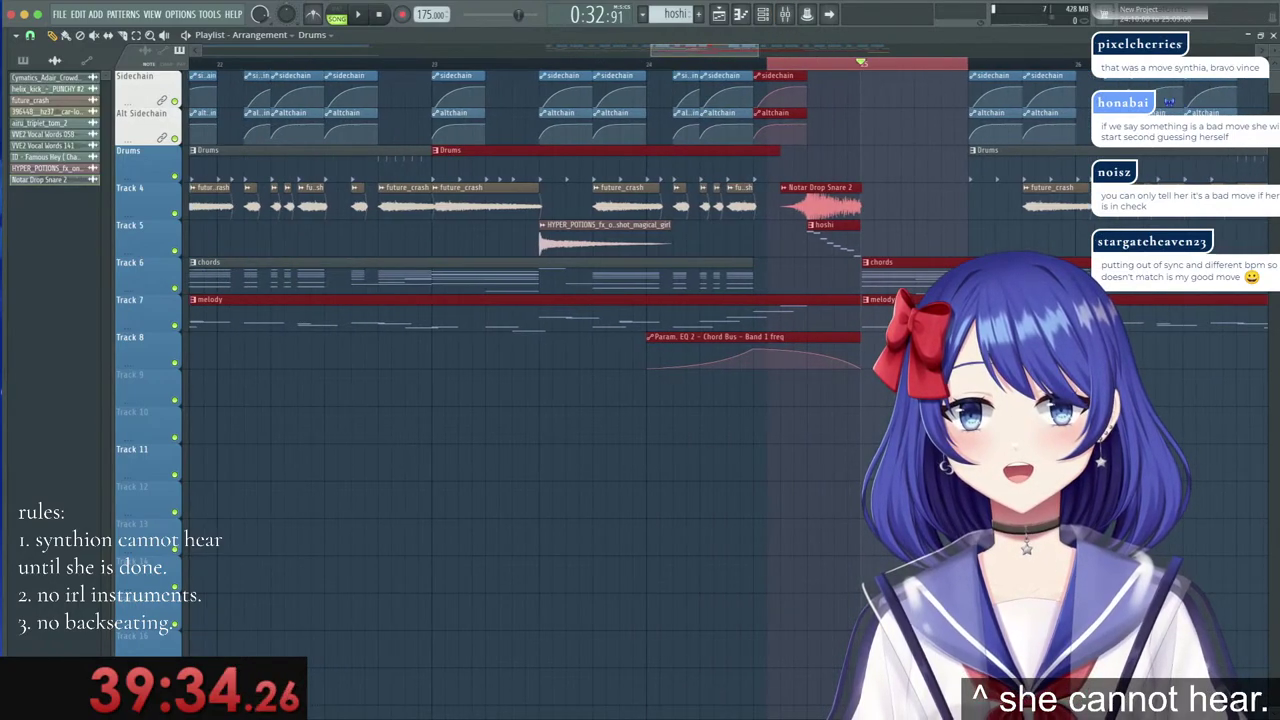
{"action": "scroll", "coordinate": [709, 51], "scroll_direction": "right", "scroll_amount": 5}
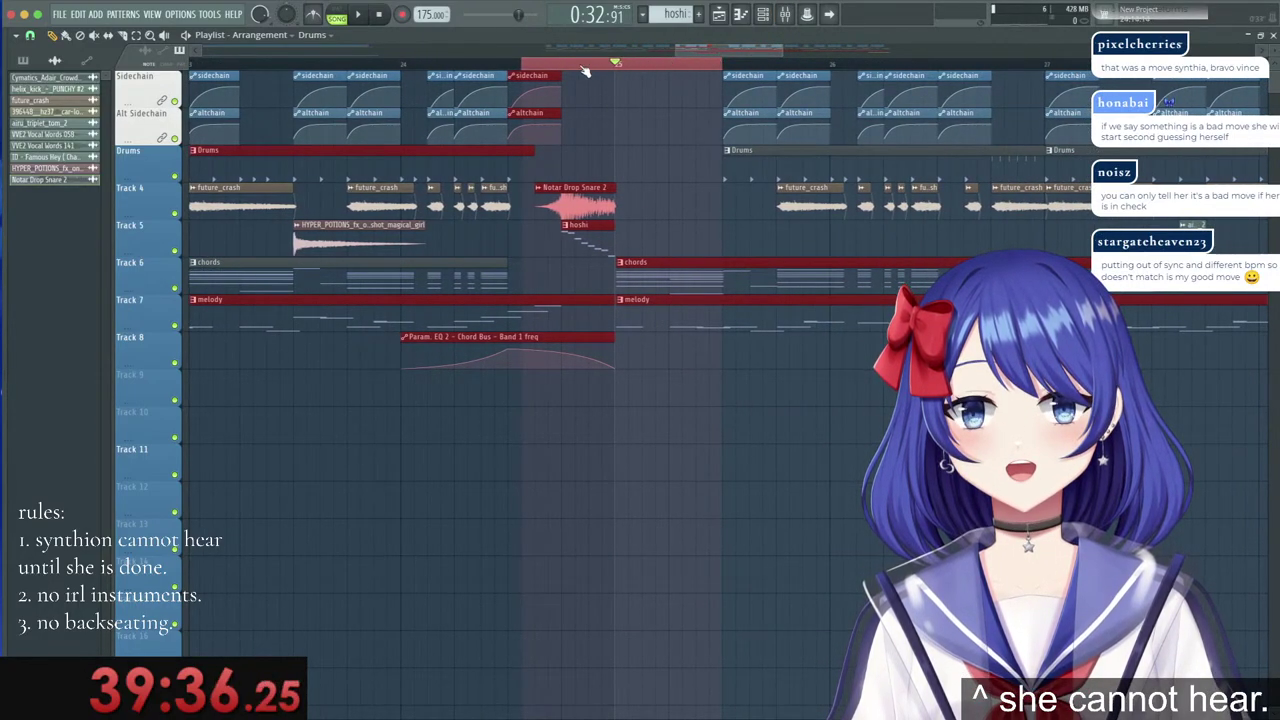
{"action": "left_click_drag", "start_coordinate": [720, 68], "coordinate": [782, 64]}
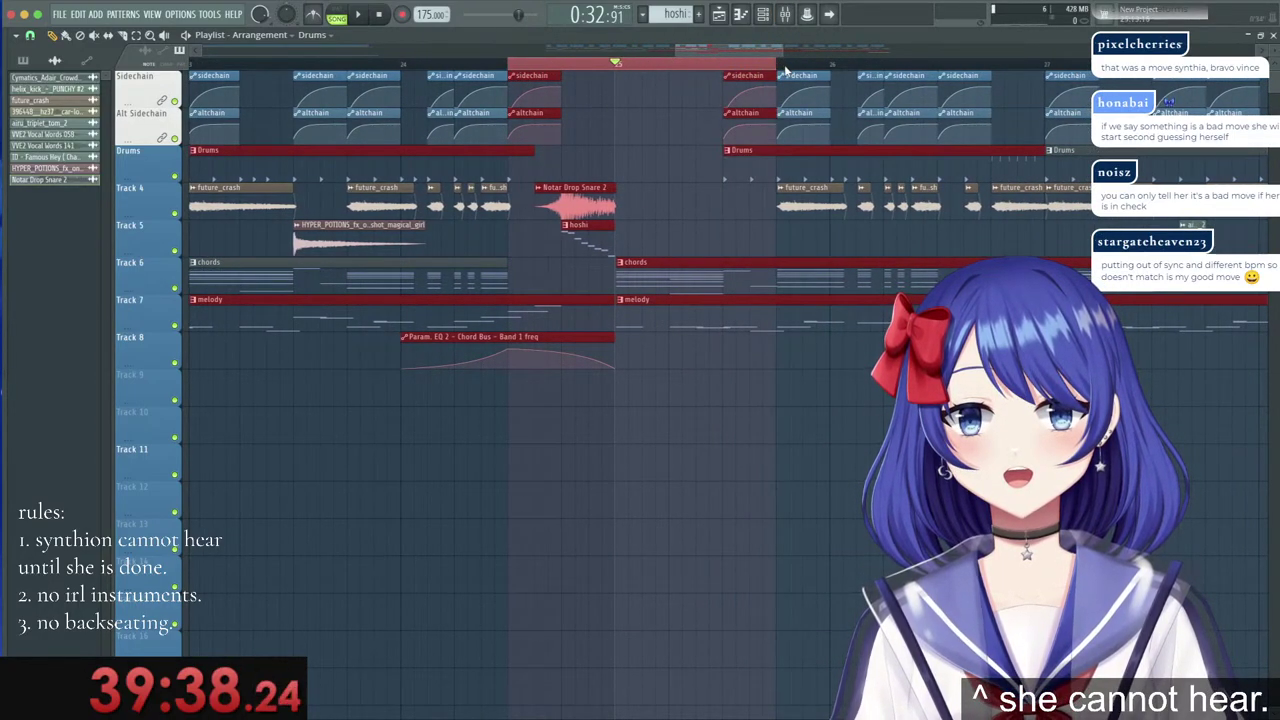
{"action": "right_click", "coordinate": [752, 234]}
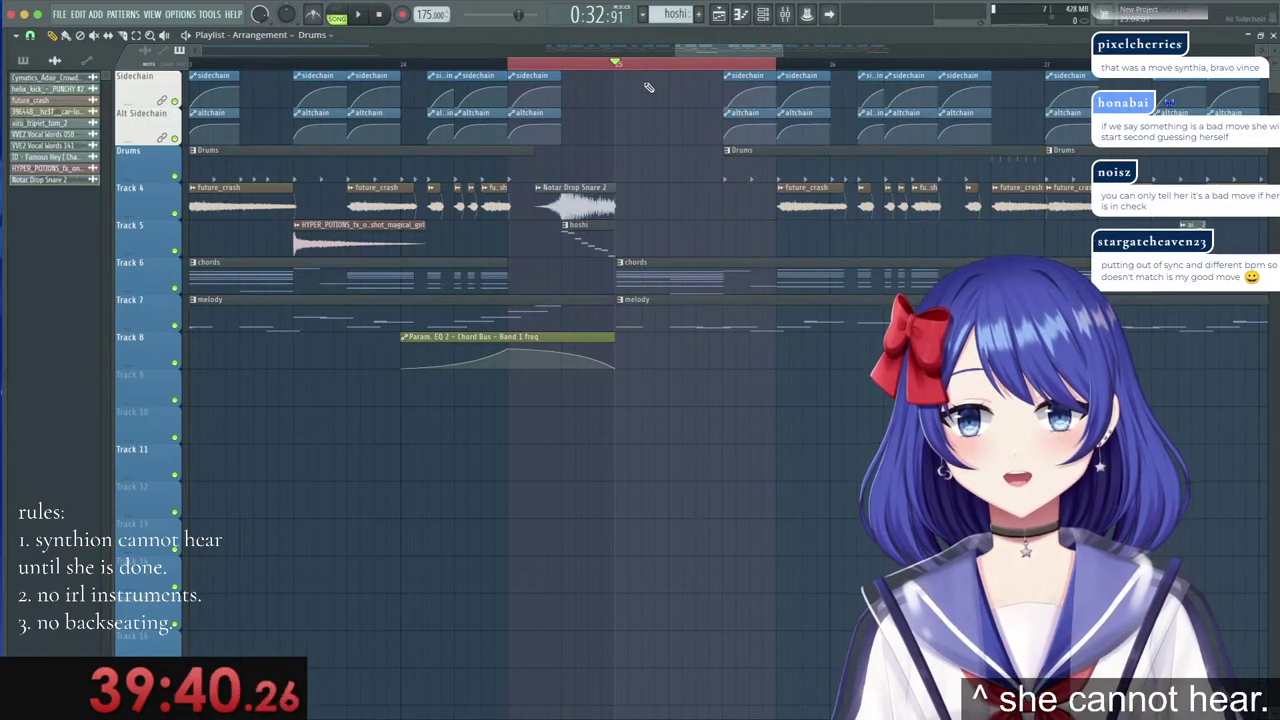
Select the duplicated section's clips and shift them slightly earlier so the chords and melody start exactly at bar 25.
{"action": "scroll", "coordinate": [640, 84], "scroll_direction": "up", "scroll_amount": 5}
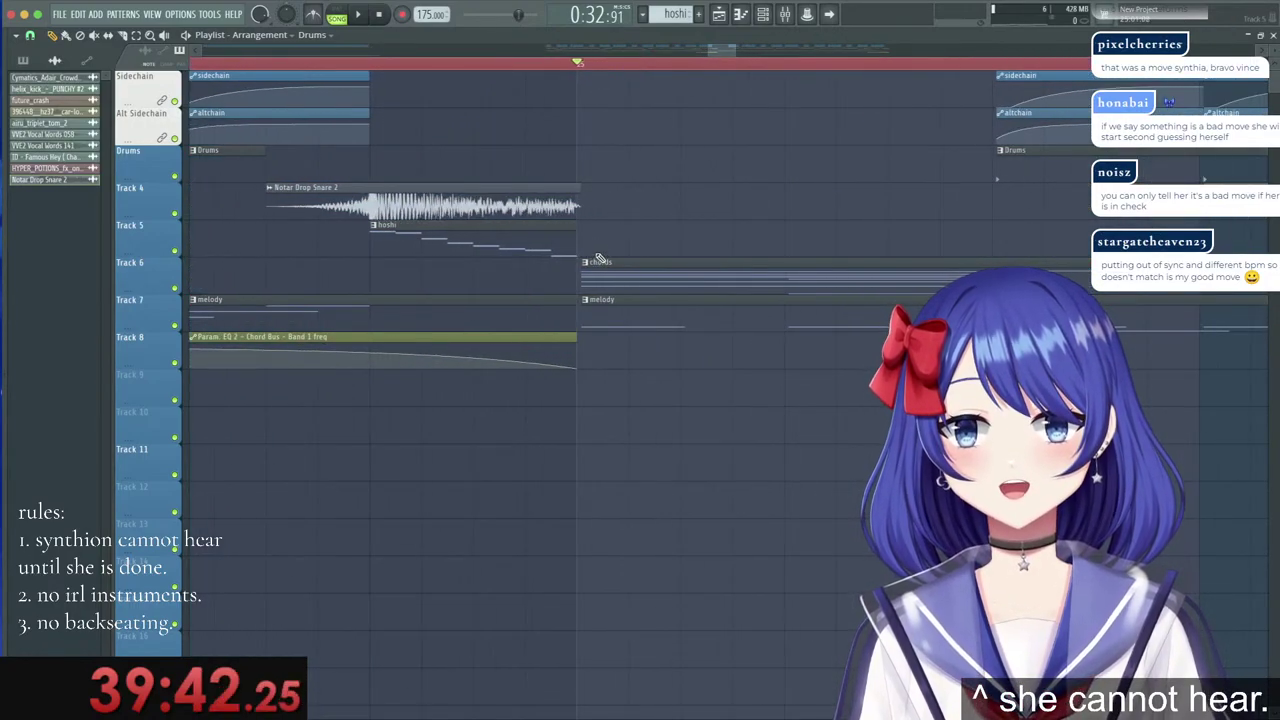
{"action": "scroll", "coordinate": [604, 71], "scroll_direction": "down", "scroll_amount": 10}
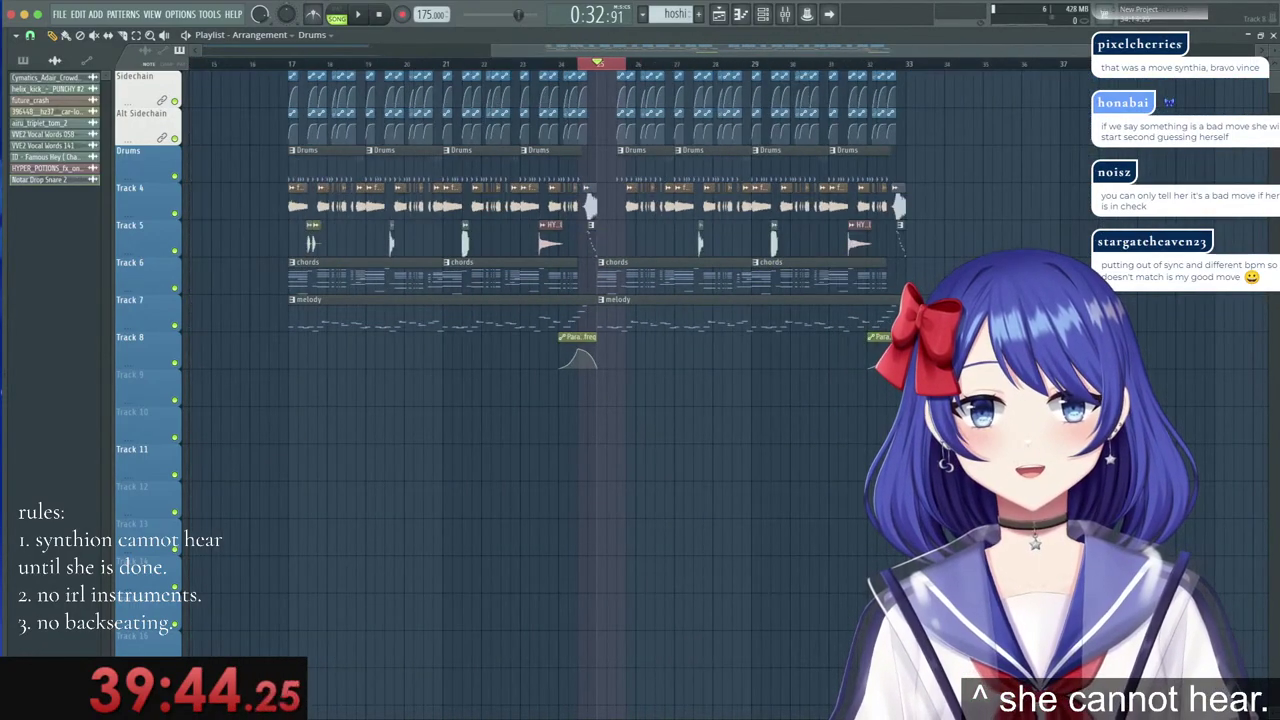
{"action": "left_click_drag", "start_coordinate": [984, 392], "coordinate": [598, 68]}
{"action": "scroll", "coordinate": [588, 65], "scroll_direction": "up", "scroll_amount": 5}
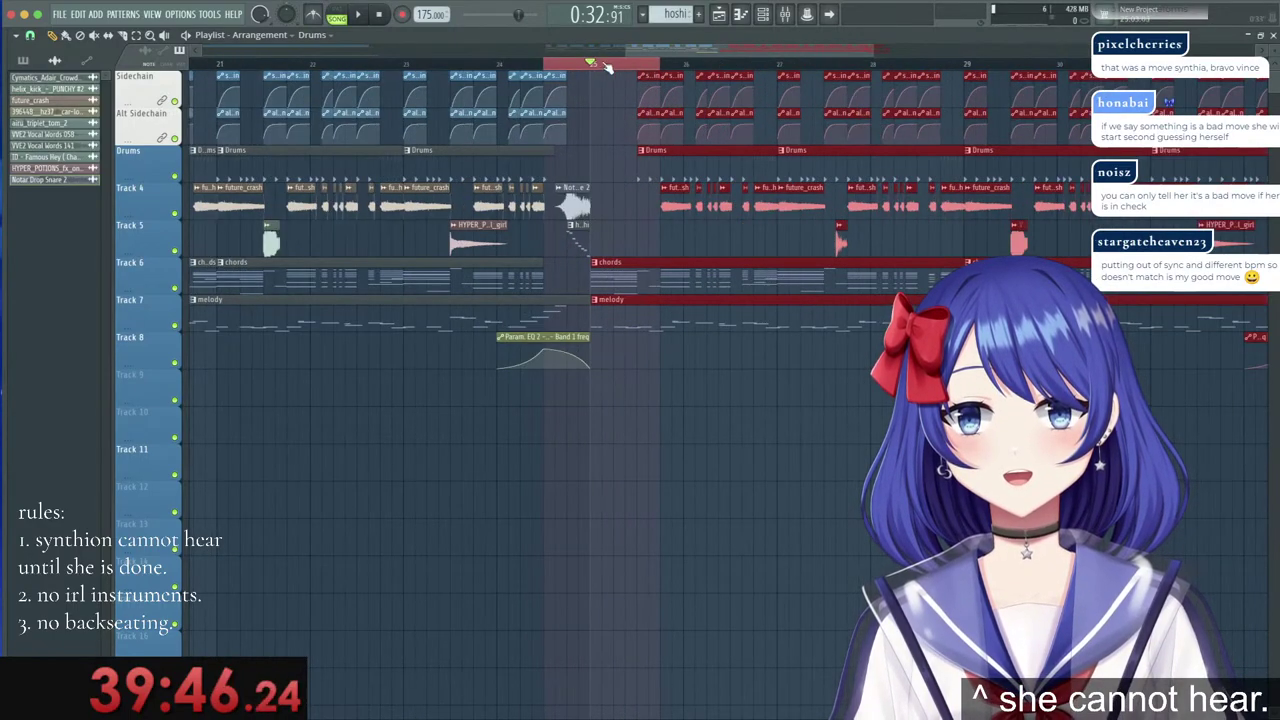
{"action": "scroll", "coordinate": [588, 65], "scroll_direction": "up", "scroll_amount": 3}
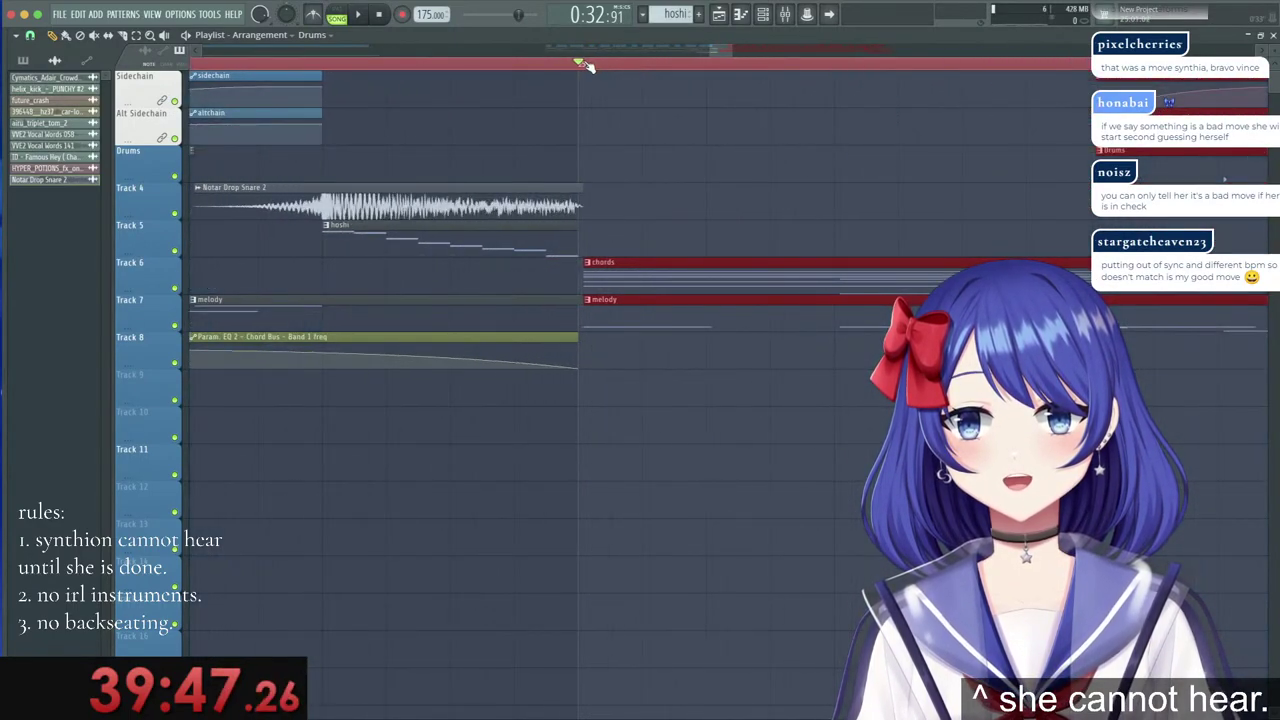
{"action": "left_click", "coordinate": [637, 282]}
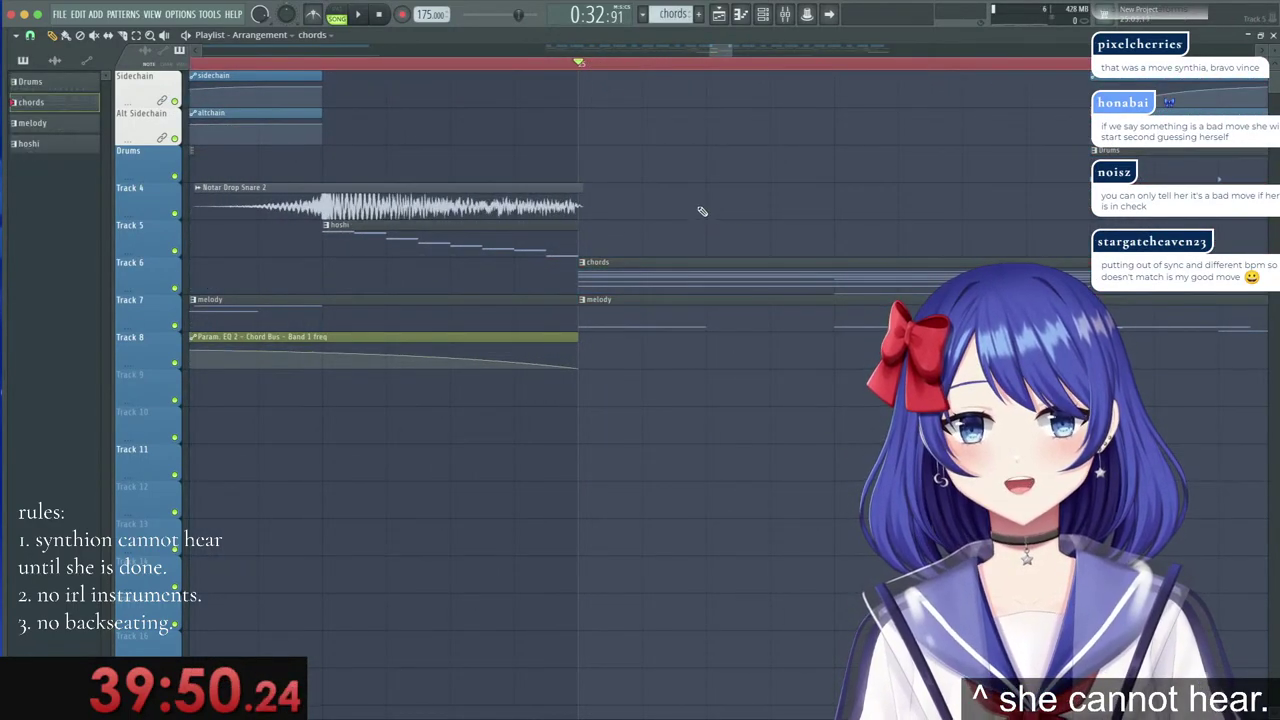
Create an automation clip on Track 9 for the Band 7 frequency of the Chord Bus Fruity parametric EQ 2.
{"action": "scroll", "coordinate": [630, 65], "scroll_direction": "down", "scroll_amount": 4}
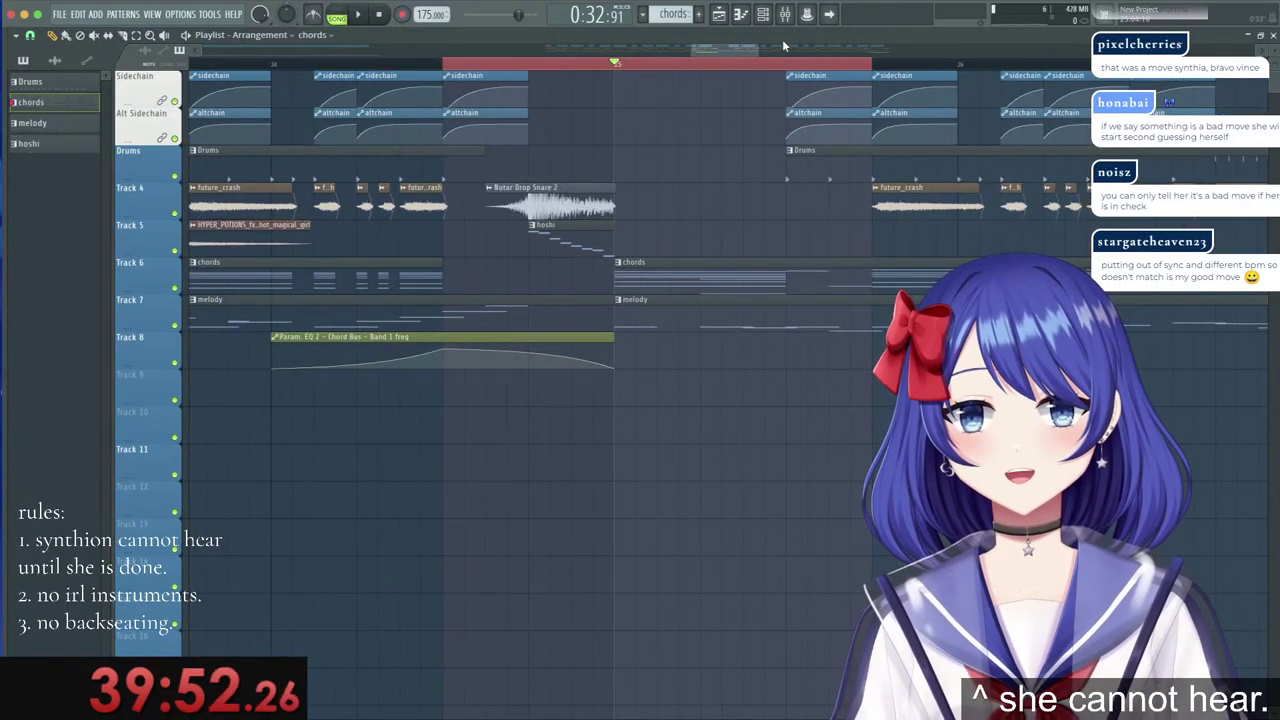
{"action": "left_click", "coordinate": [785, 14]}
{"action": "left_click", "coordinate": [825, 269]}
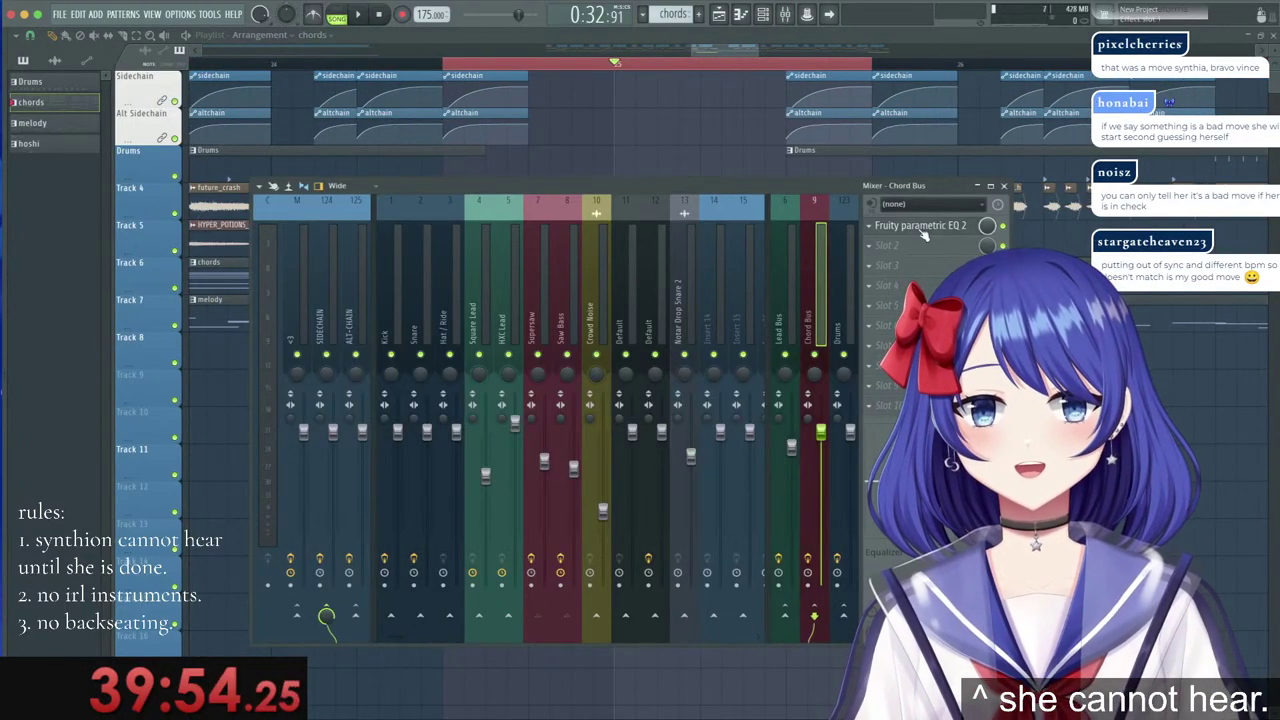
{"action": "left_click", "coordinate": [915, 225]}
{"action": "right_click", "coordinate": [534, 356]}
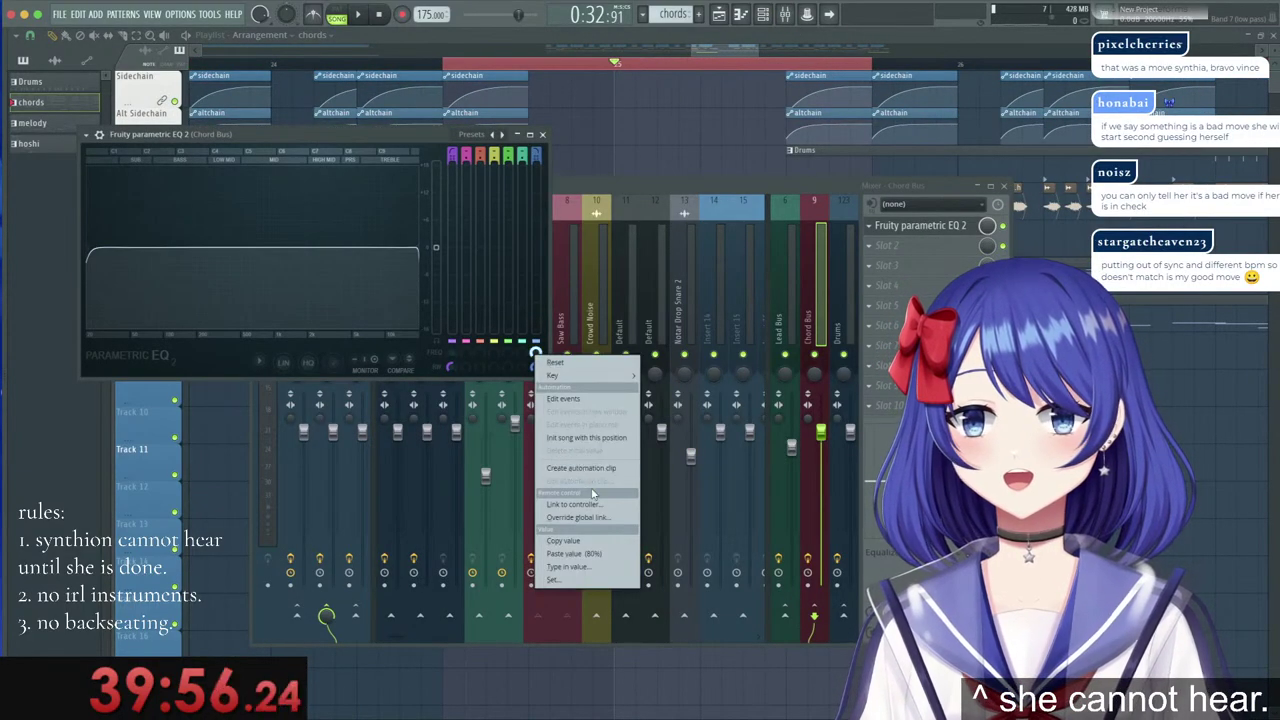
{"action": "left_click", "coordinate": [587, 469]}
{"action": "left_click", "coordinate": [710, 39]}
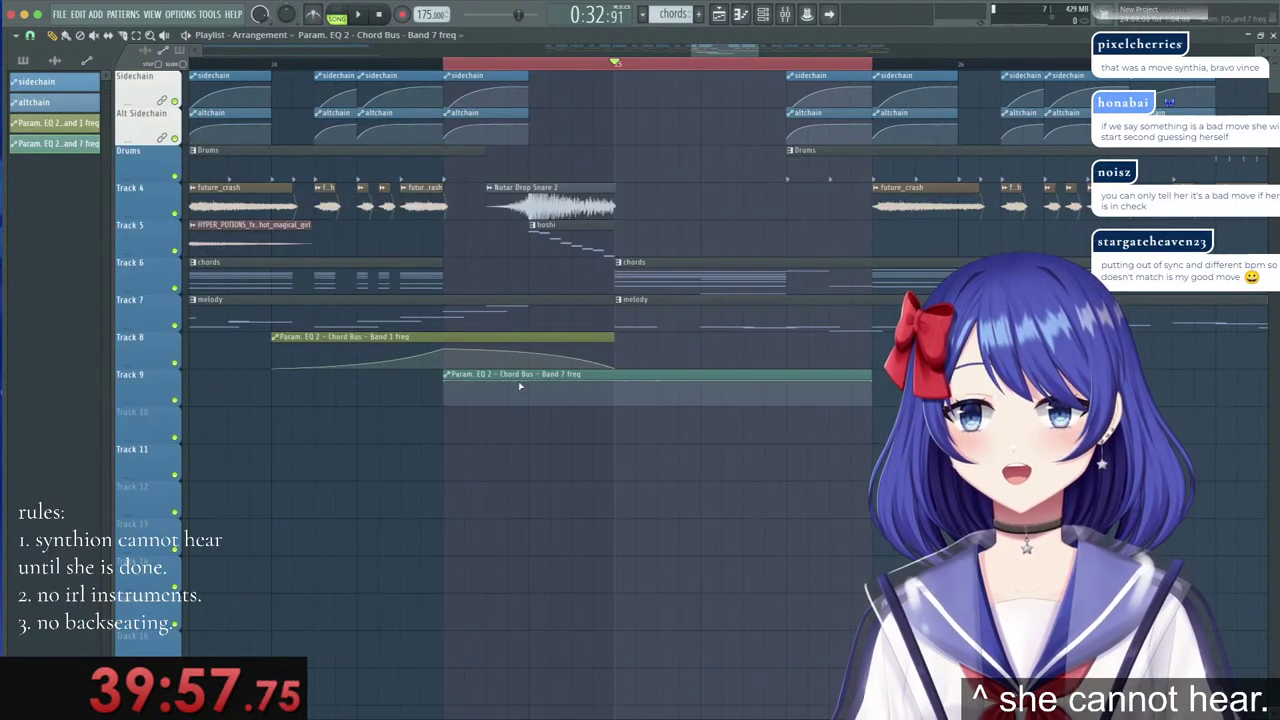
Add a point dipping the Band 7 freq automation curve at bar 25 and shorten the clip to end mid-bar 25.
{"action": "right_click", "coordinate": [615, 396]}
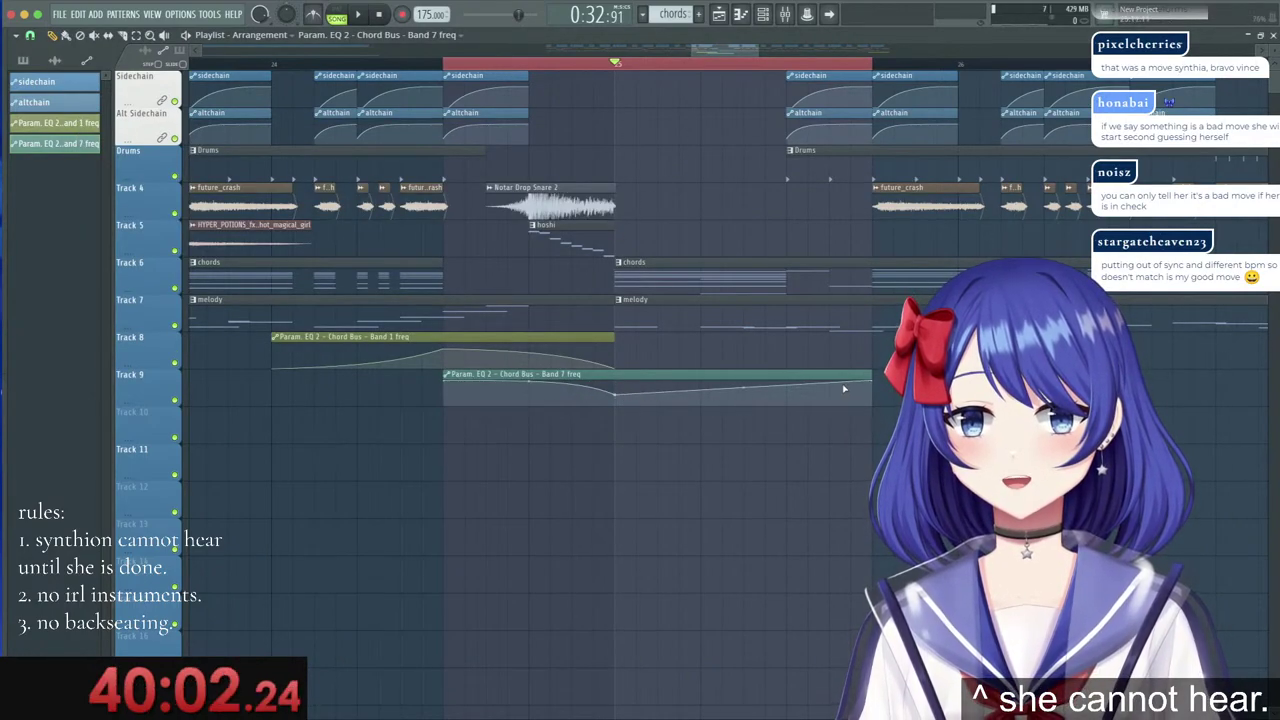
{"action": "left_click_drag", "start_coordinate": [871, 380], "coordinate": [788, 356]}
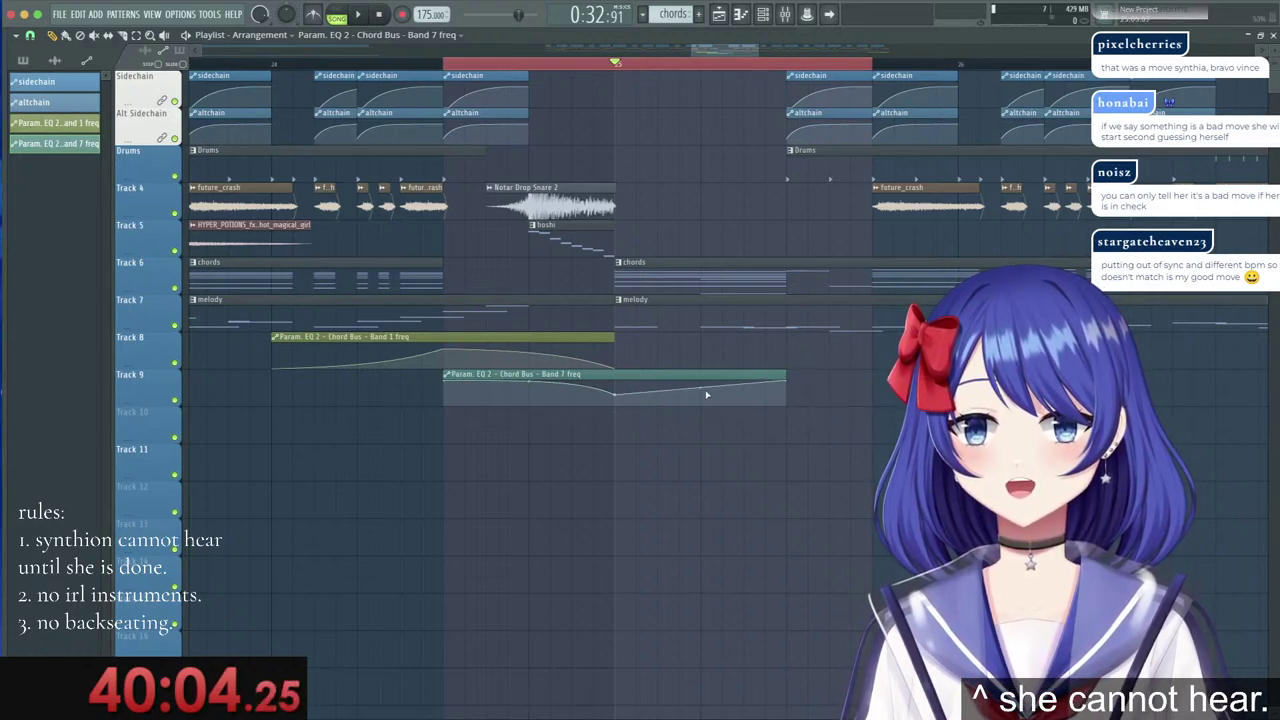
Slice the duplicated chords clip on Track 6 mid-bar 25 and at that bar's last quarter, and remove the piece between the cuts.
{"action": "left_click", "coordinate": [123, 36]}
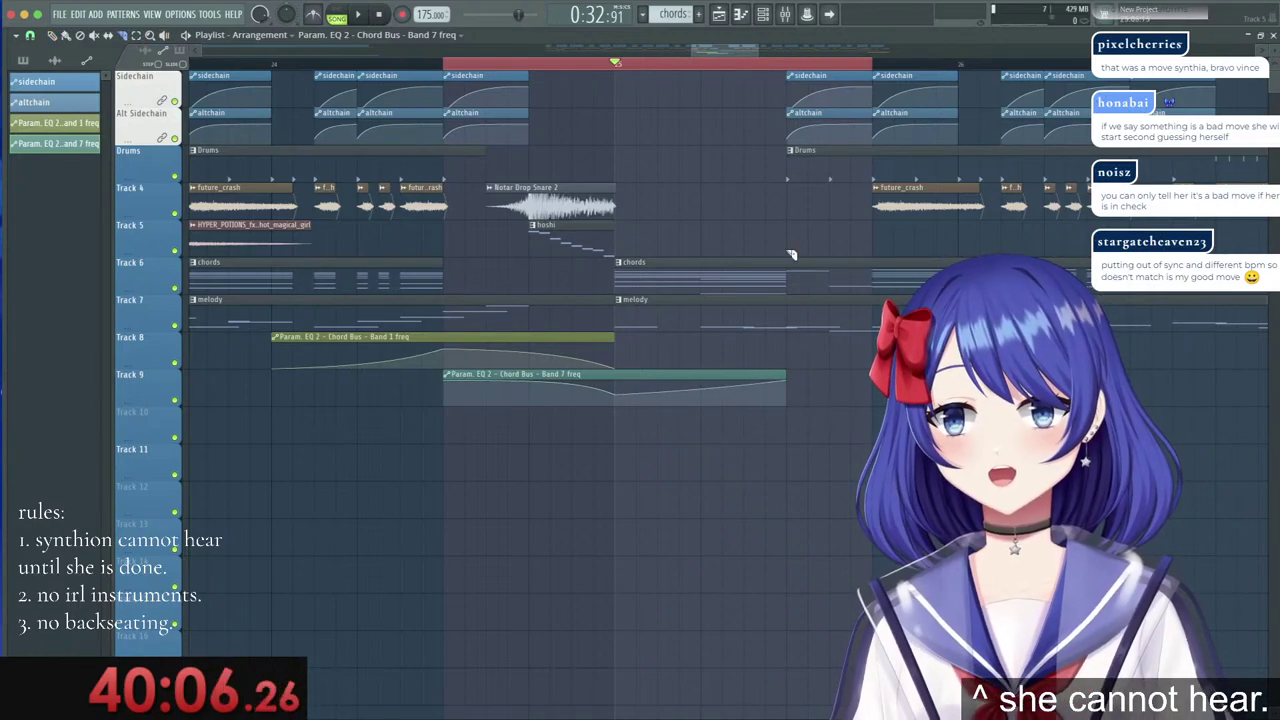
{"action": "left_click_drag", "start_coordinate": [790, 251], "coordinate": [789, 286]}
{"action": "left_click_drag", "start_coordinate": [868, 288], "coordinate": [872, 262]}
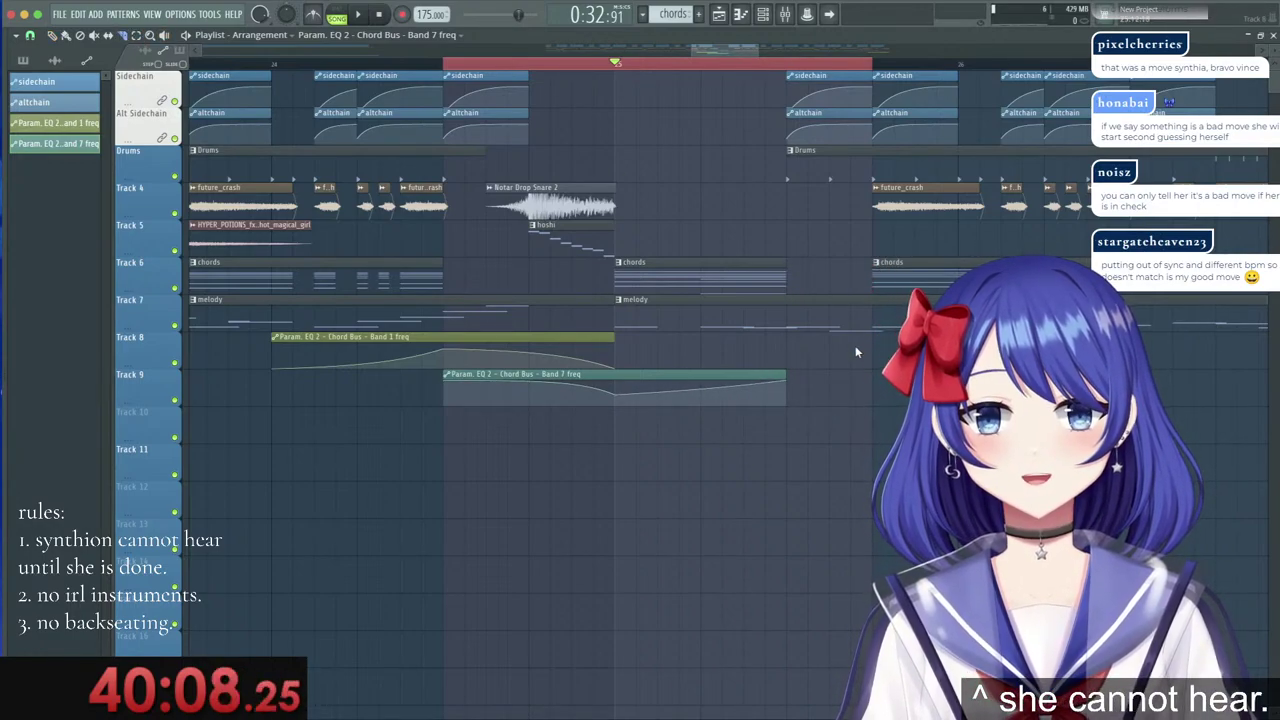
{"action": "left_click", "coordinate": [54, 37]}
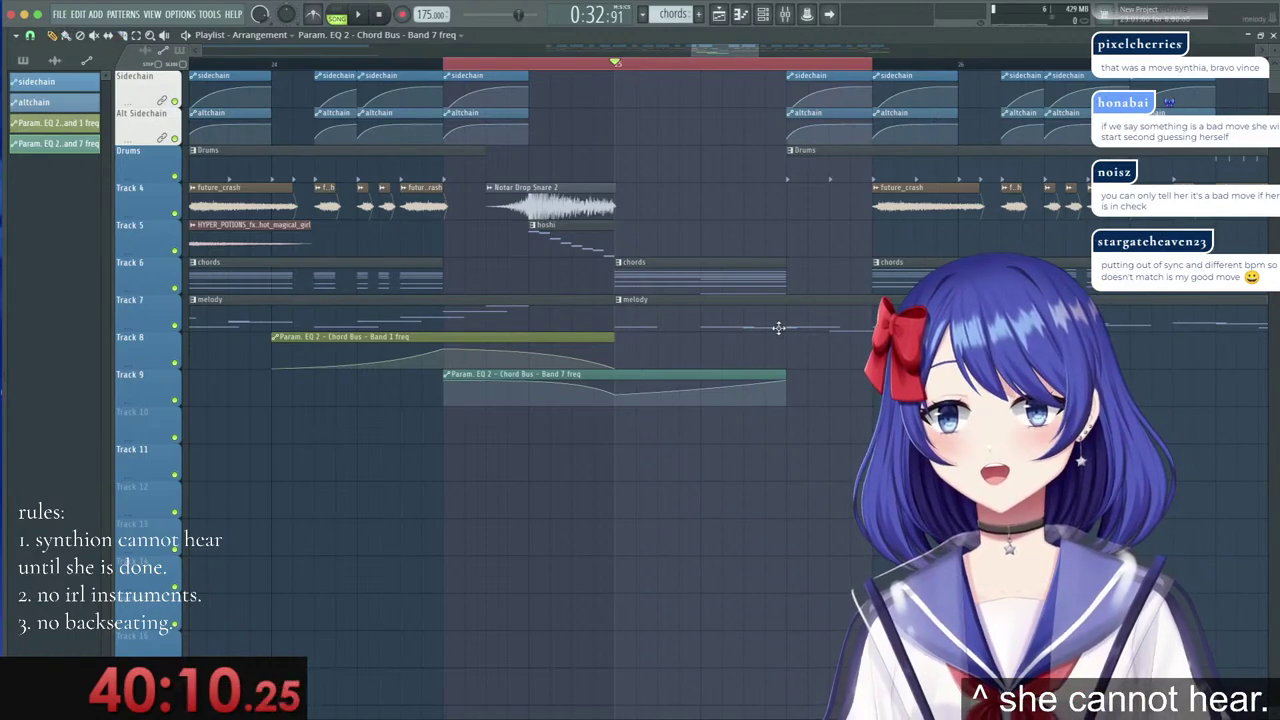
{"action": "key", "text": "space"}
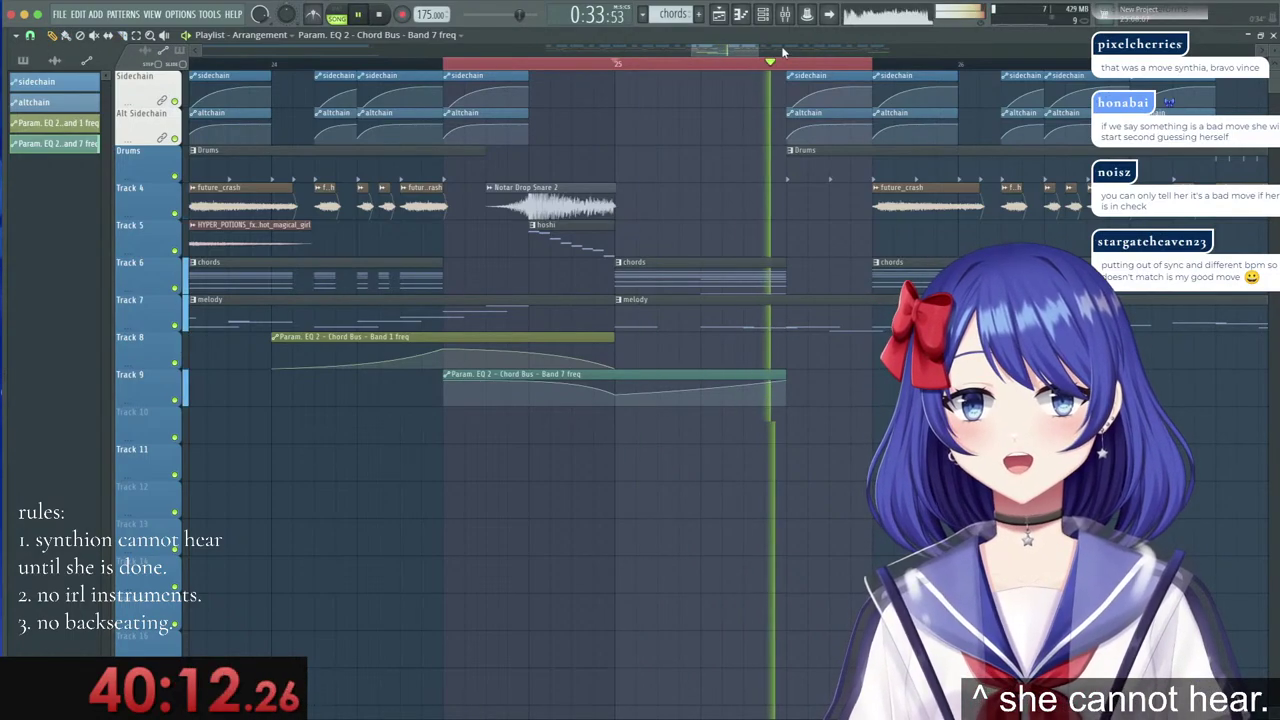
{"action": "key", "text": "space"}
Add a Fruity parametric EQ 2 to the first effect slot of the Lead Bus and load its 20Hz - 18kHz cut preset.
{"action": "left_click", "coordinate": [785, 15]}
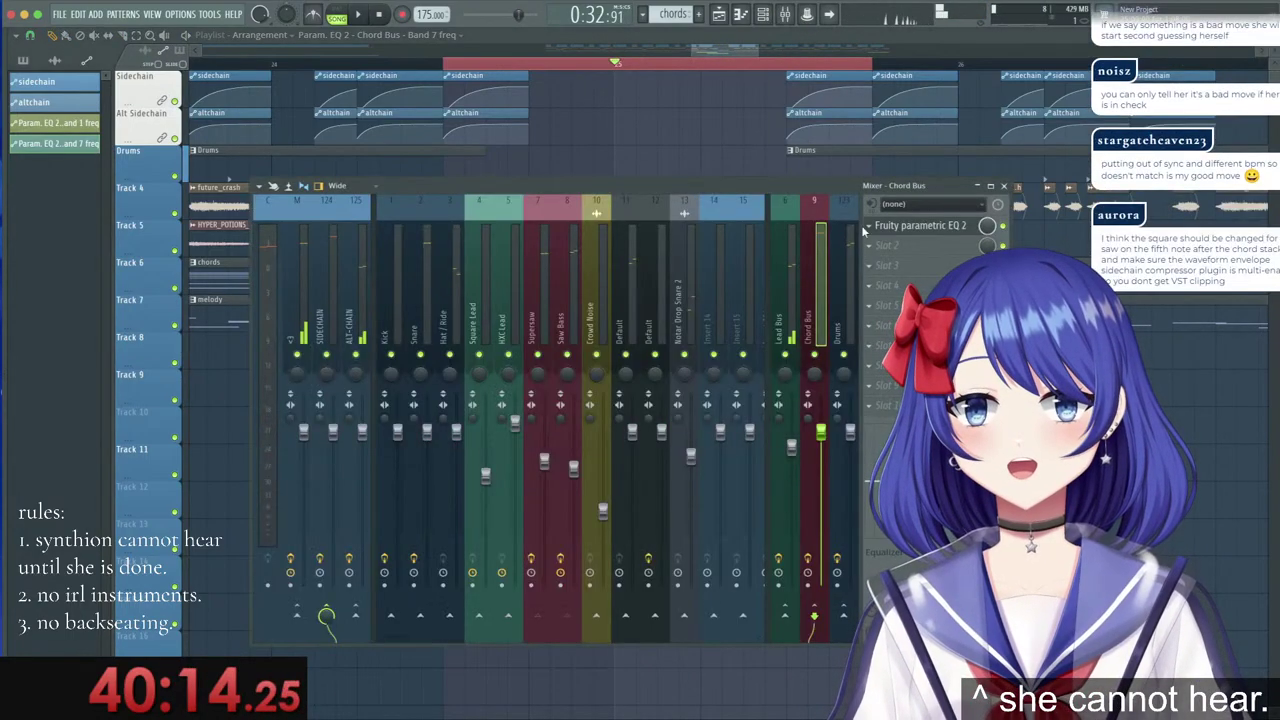
{"action": "left_click", "coordinate": [789, 262]}
{"action": "key", "text": "space"}
{"action": "left_click", "coordinate": [921, 227]}
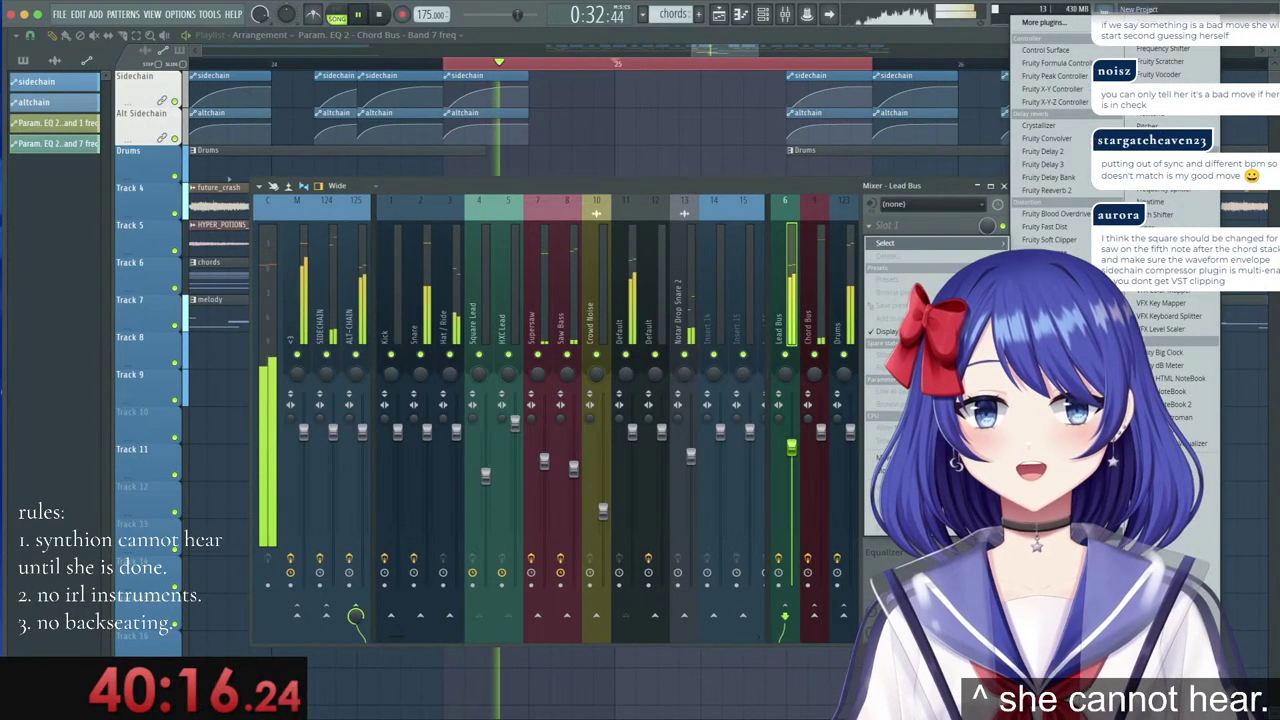
{"action": "left_click", "coordinate": [1050, 455]}
{"action": "key", "text": "space"}
{"action": "key", "text": "space"}
{"action": "key", "text": "space"}
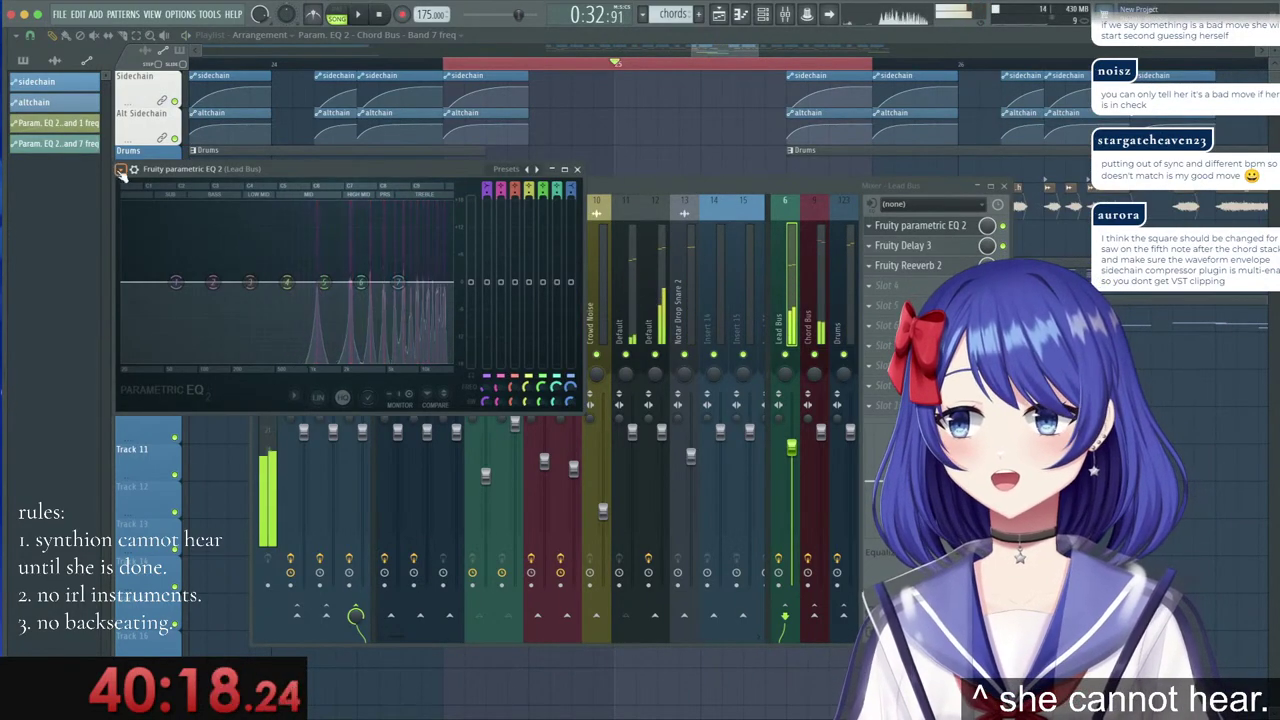
{"action": "left_click", "coordinate": [120, 172]}
{"action": "mouse_move", "coordinate": [190, 232]}
{"action": "left_click", "coordinate": [300, 286]}
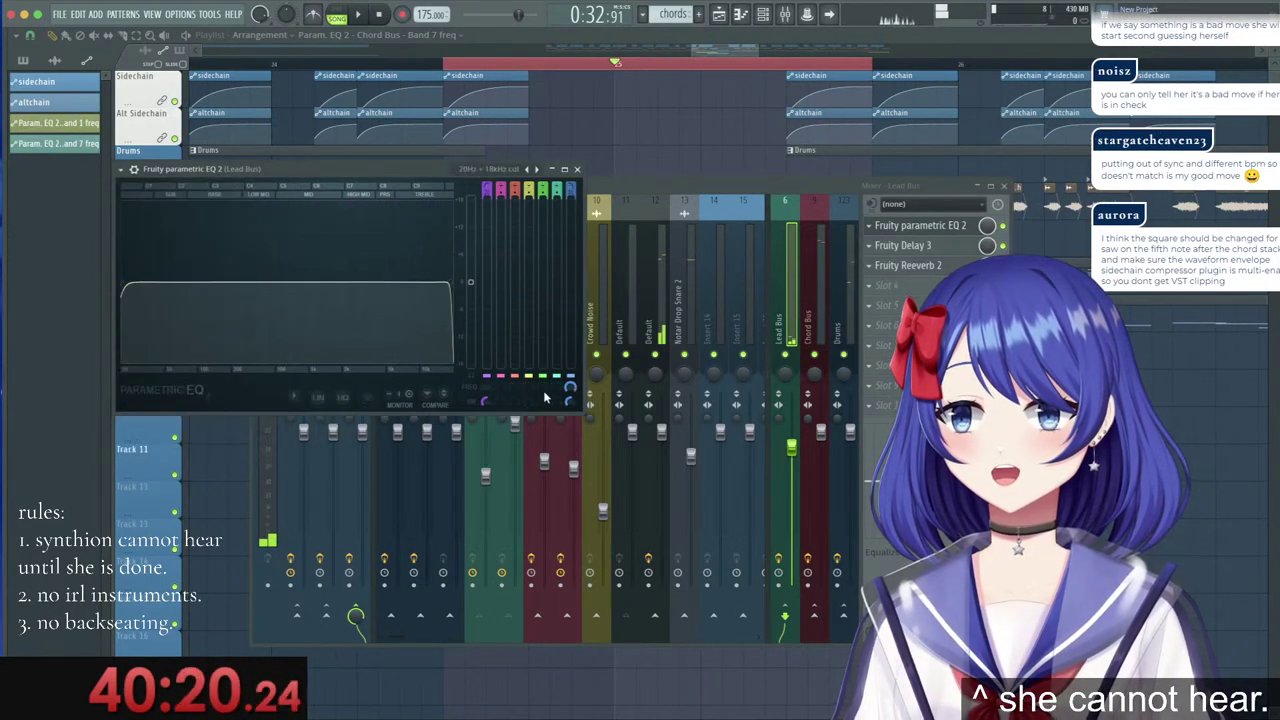
Create an automation clip on Track 10 for the Lead Bus EQ's Band 7 frequency and add a point dipping the curve at bar 25.
{"action": "right_click", "coordinate": [568, 387]}
{"action": "left_click", "coordinate": [567, 441]}
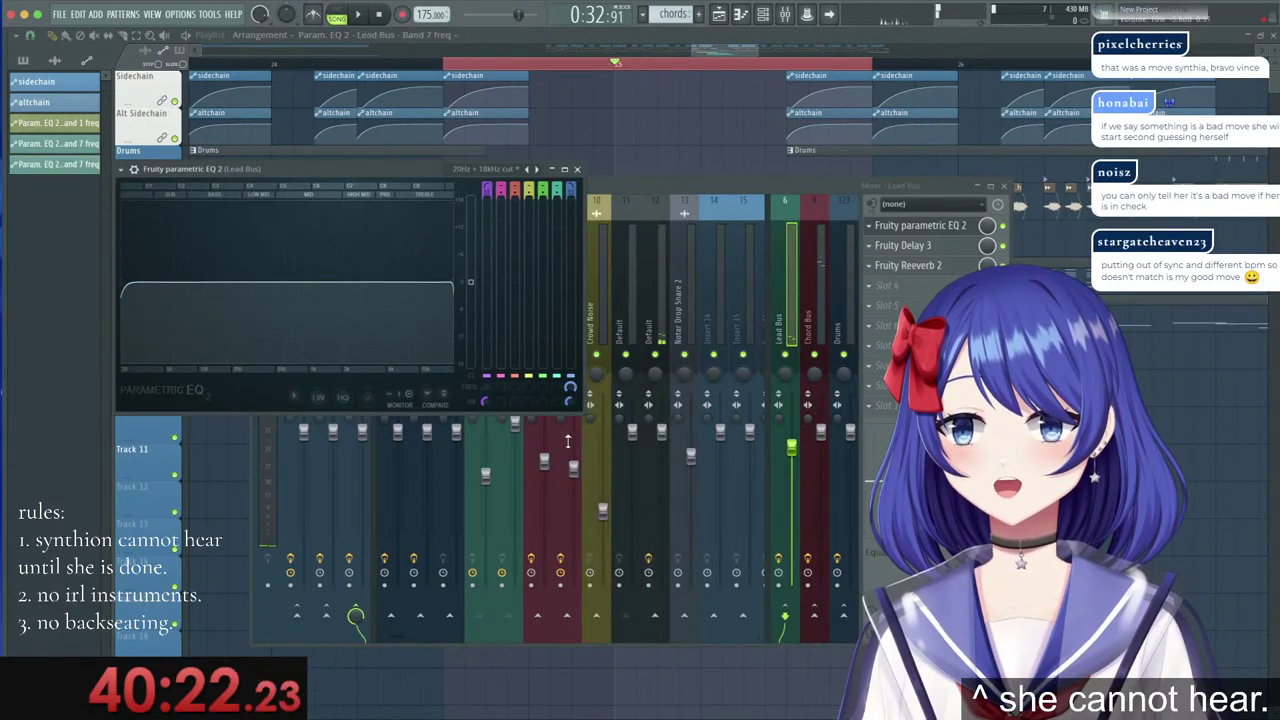
{"action": "left_click", "coordinate": [699, 48]}
{"action": "right_click", "coordinate": [630, 437]}
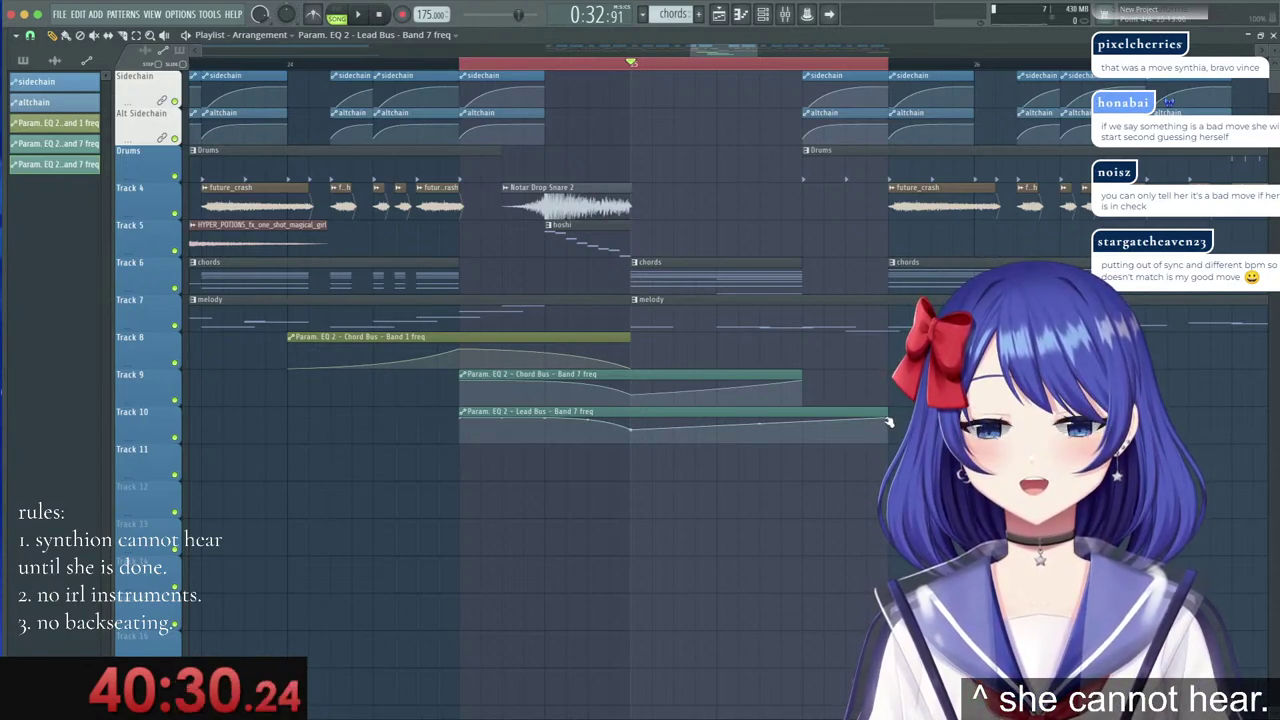
Play the selected transition and examine how the Lead Bus Fruity parametric EQ 2 responds to the automation.
{"action": "key", "text": "space"}
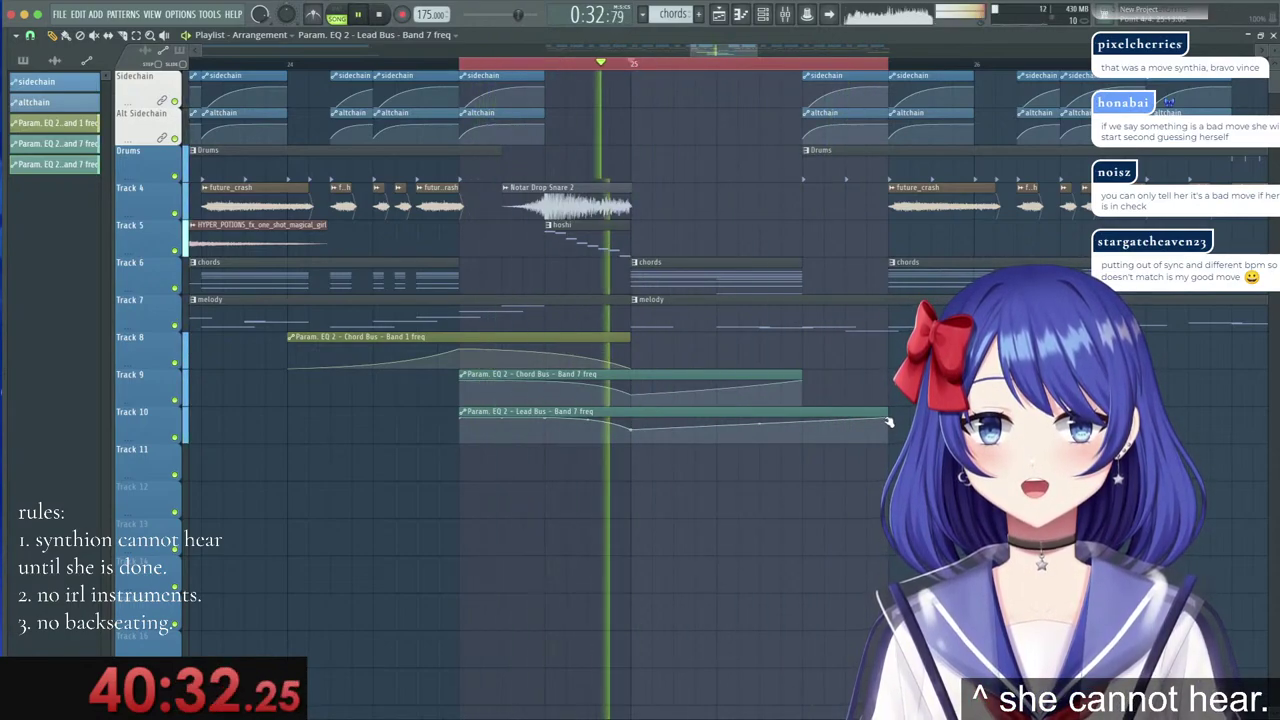
{"action": "key", "text": "space"}
{"action": "key", "text": "space"}
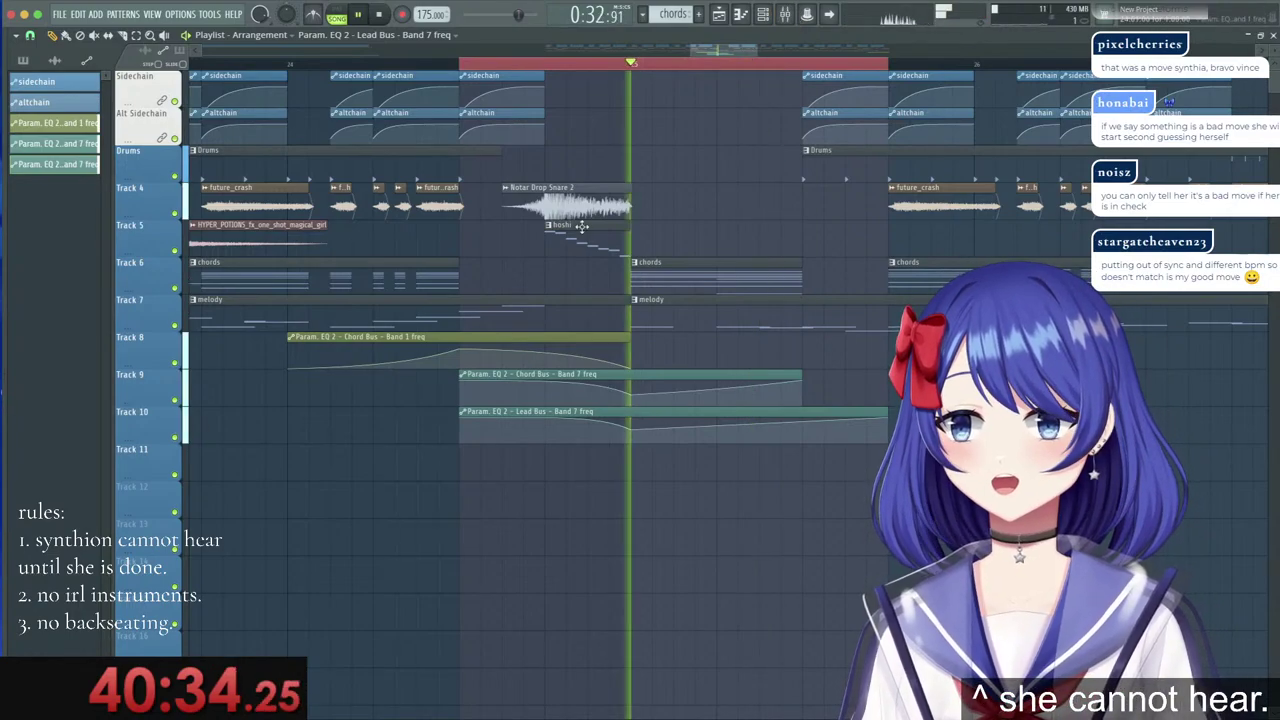
{"action": "key", "text": "F9"}
{"action": "left_click", "coordinate": [928, 226]}
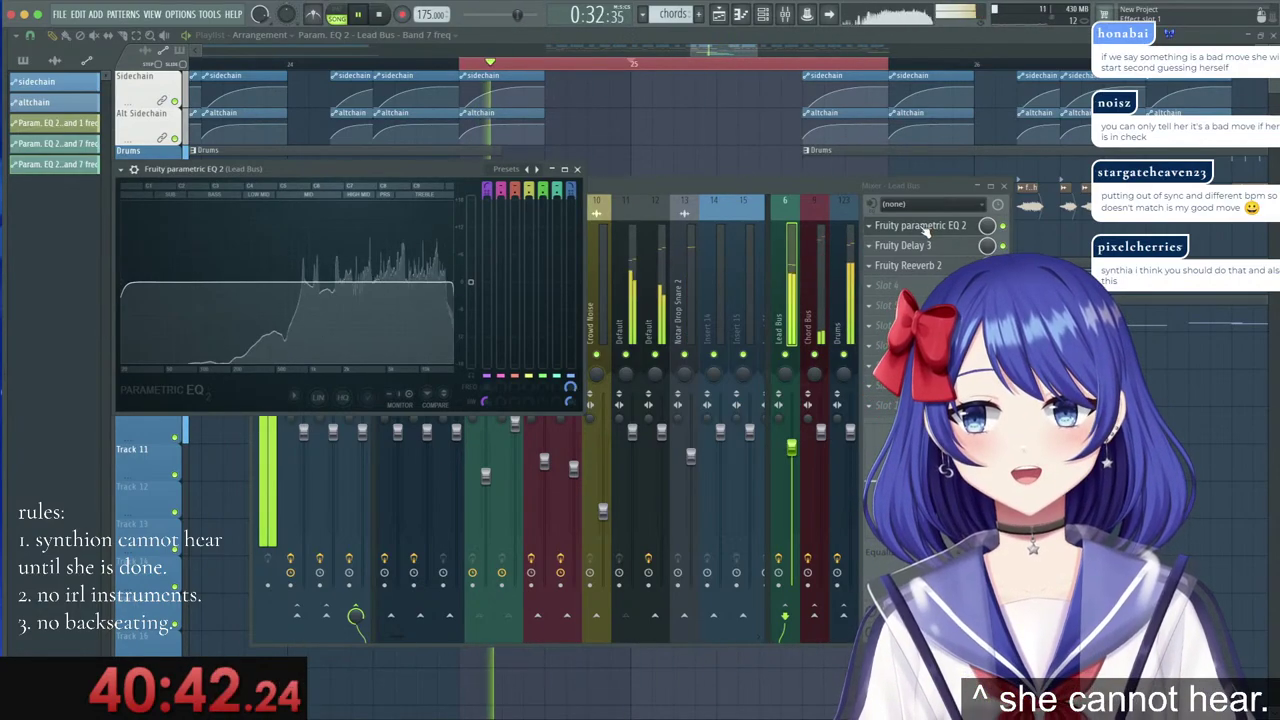
{"action": "left_click", "coordinate": [722, 48]}
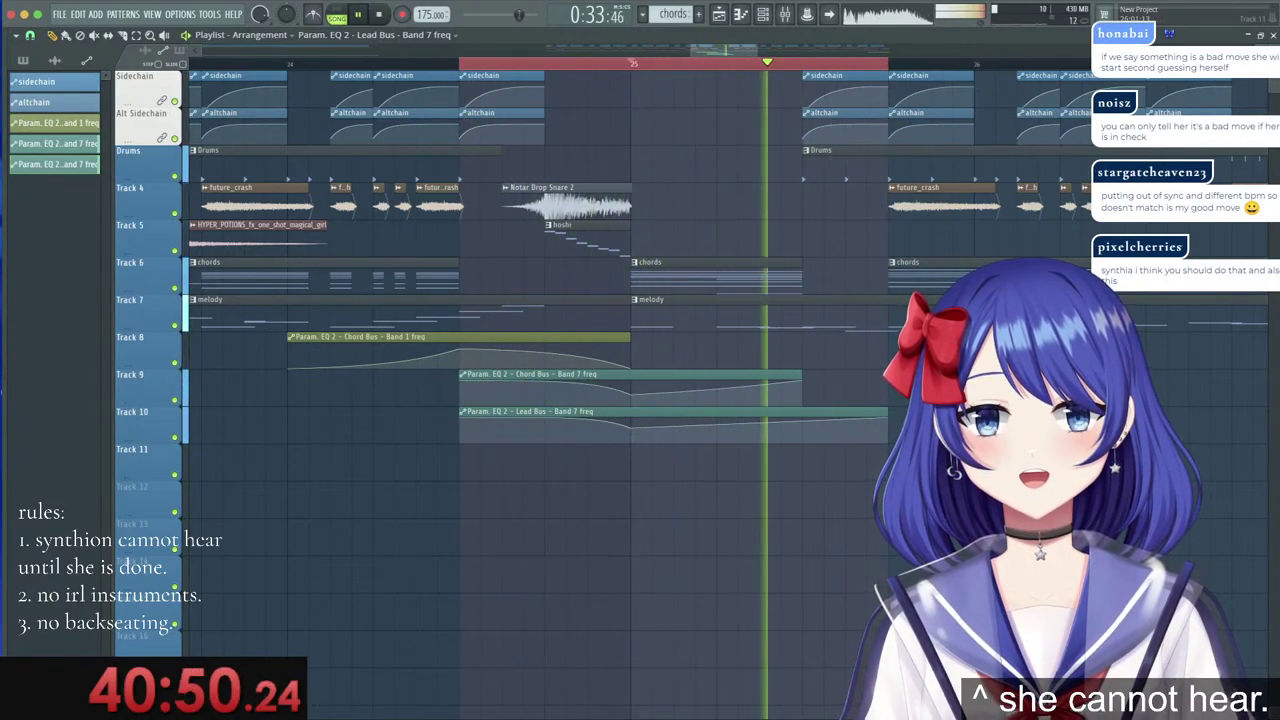
Clear the timeline selection and set the playback start to the last quarter of bar 23.
{"action": "left_click", "coordinate": [461, 66]}
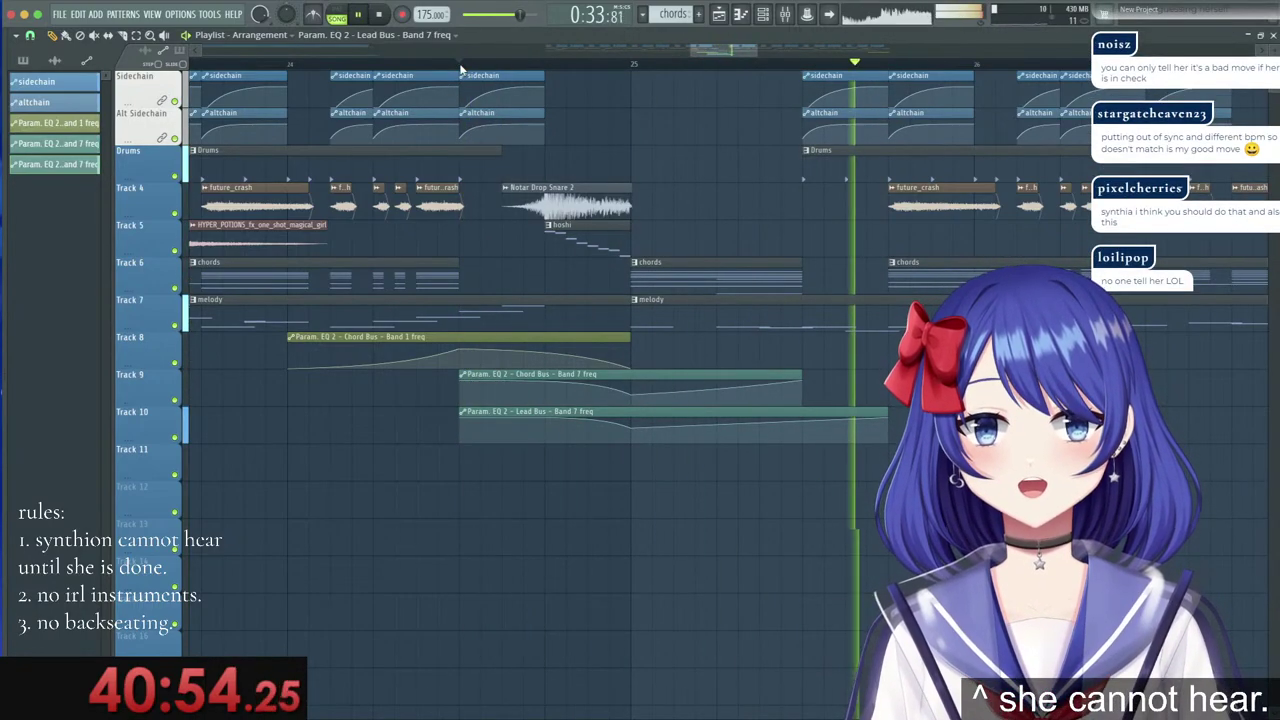
{"action": "scroll", "coordinate": [461, 66], "scroll_direction": "down", "scroll_amount": 2}
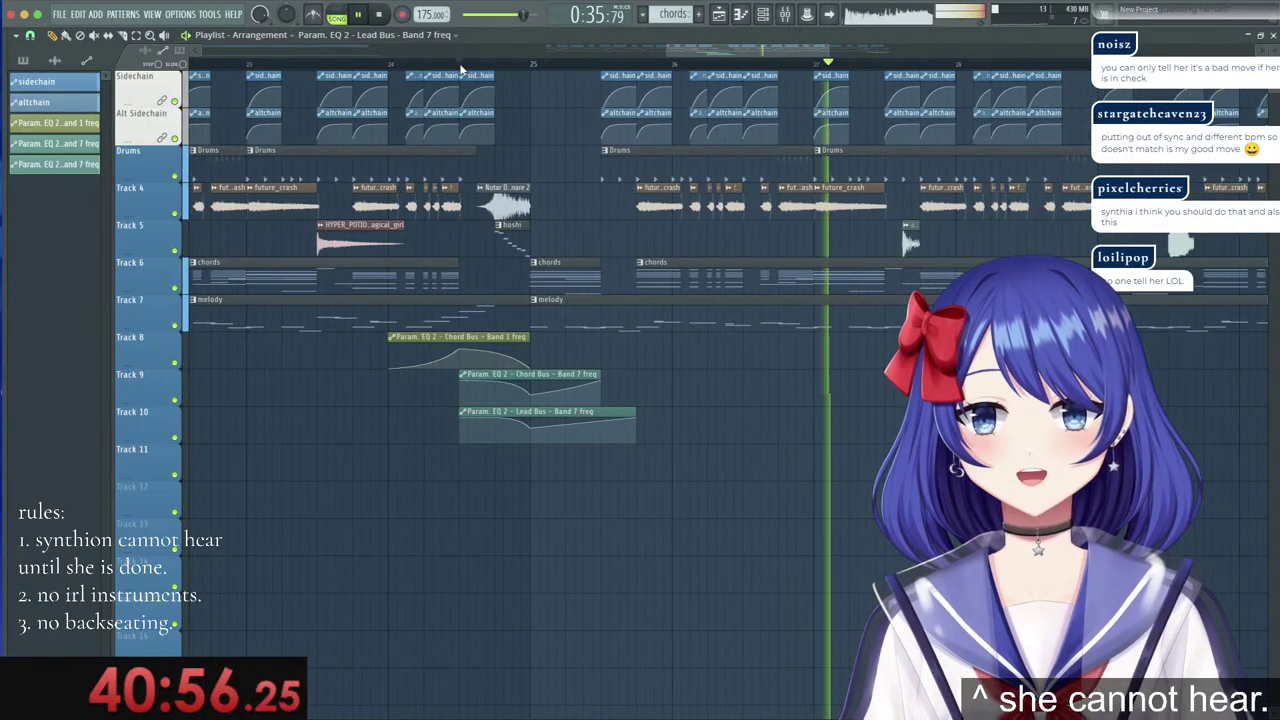
{"action": "scroll", "coordinate": [461, 66], "scroll_direction": "down", "scroll_amount": 1}
{"action": "left_click", "coordinate": [460, 66]}
{"action": "key", "text": "space"}
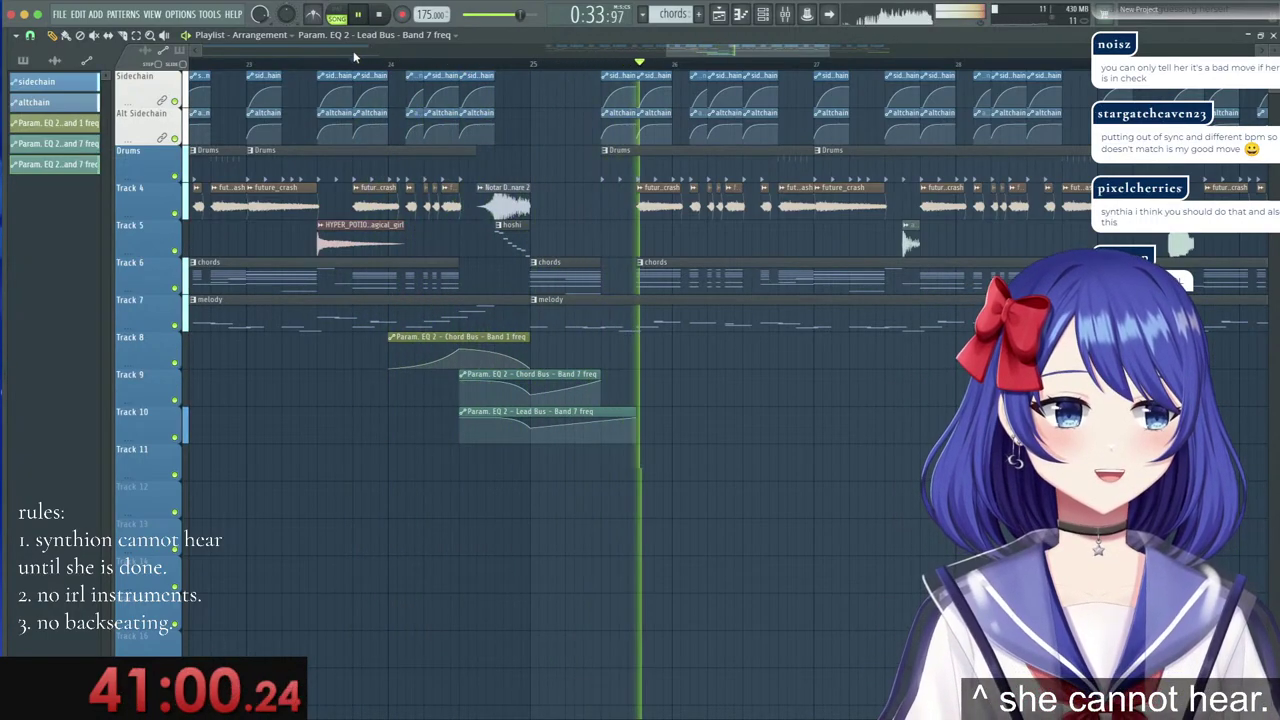
{"action": "left_click", "coordinate": [353, 57]}
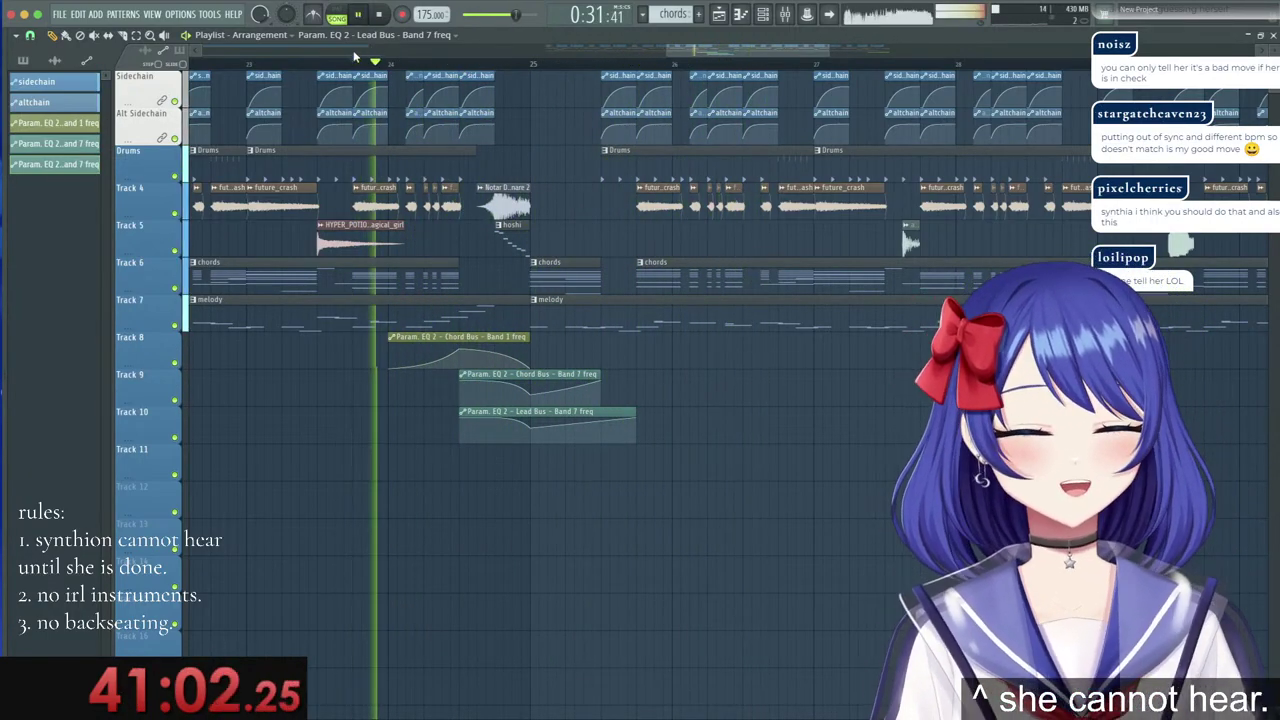
{"action": "key", "text": "space"}
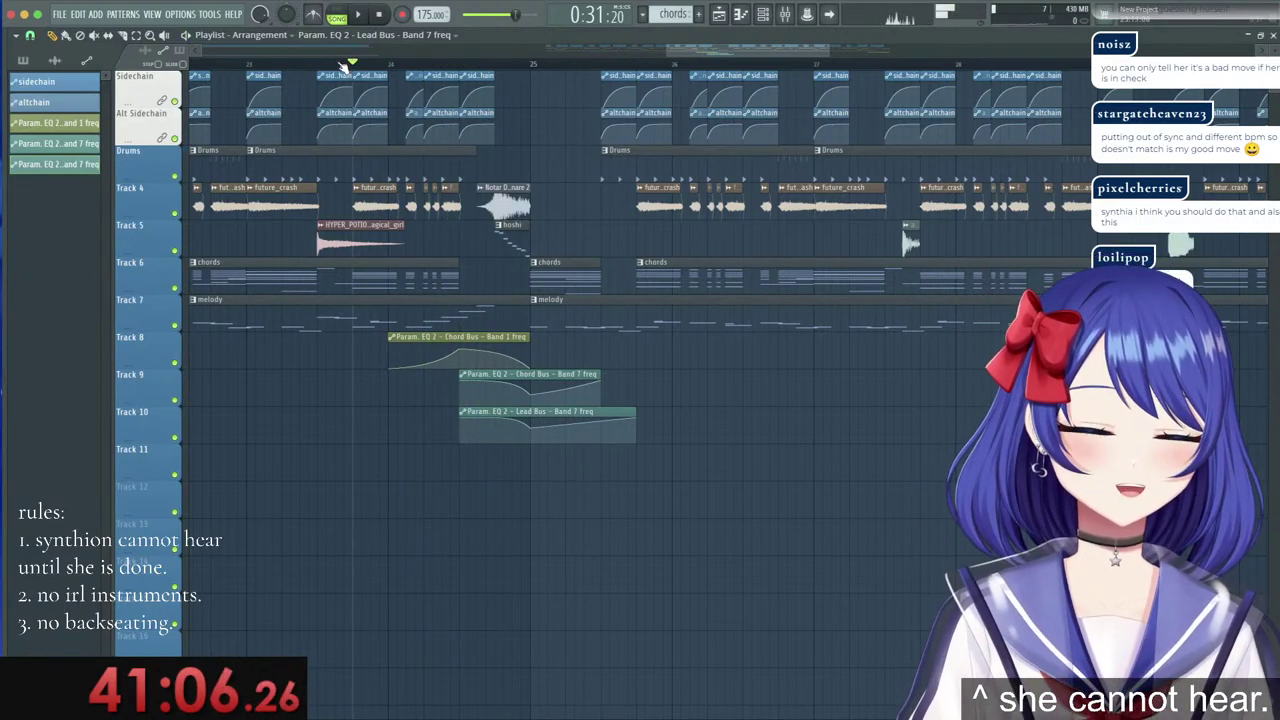
Replay the passage from the end of bar 23 into the duplicated section to check the break and its filter automation.
{"action": "key", "text": "space"}
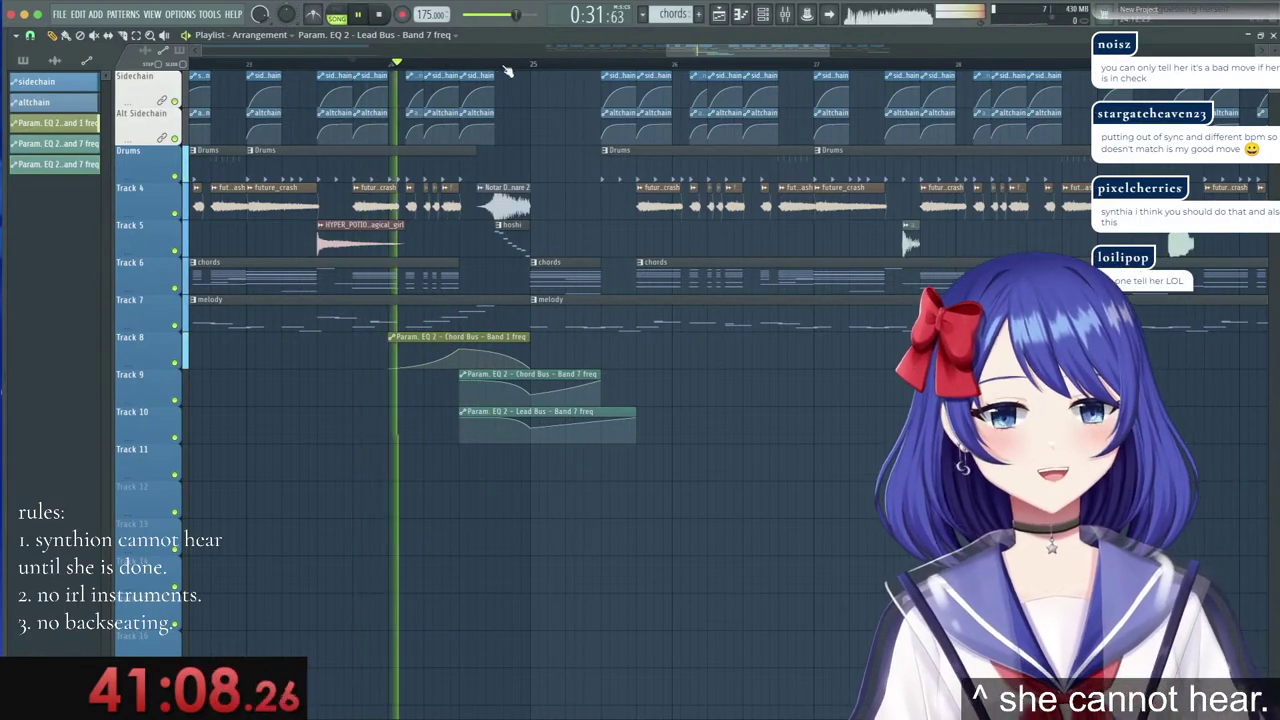
{"action": "scroll", "coordinate": [505, 65], "scroll_direction": "up", "scroll_amount": 2}
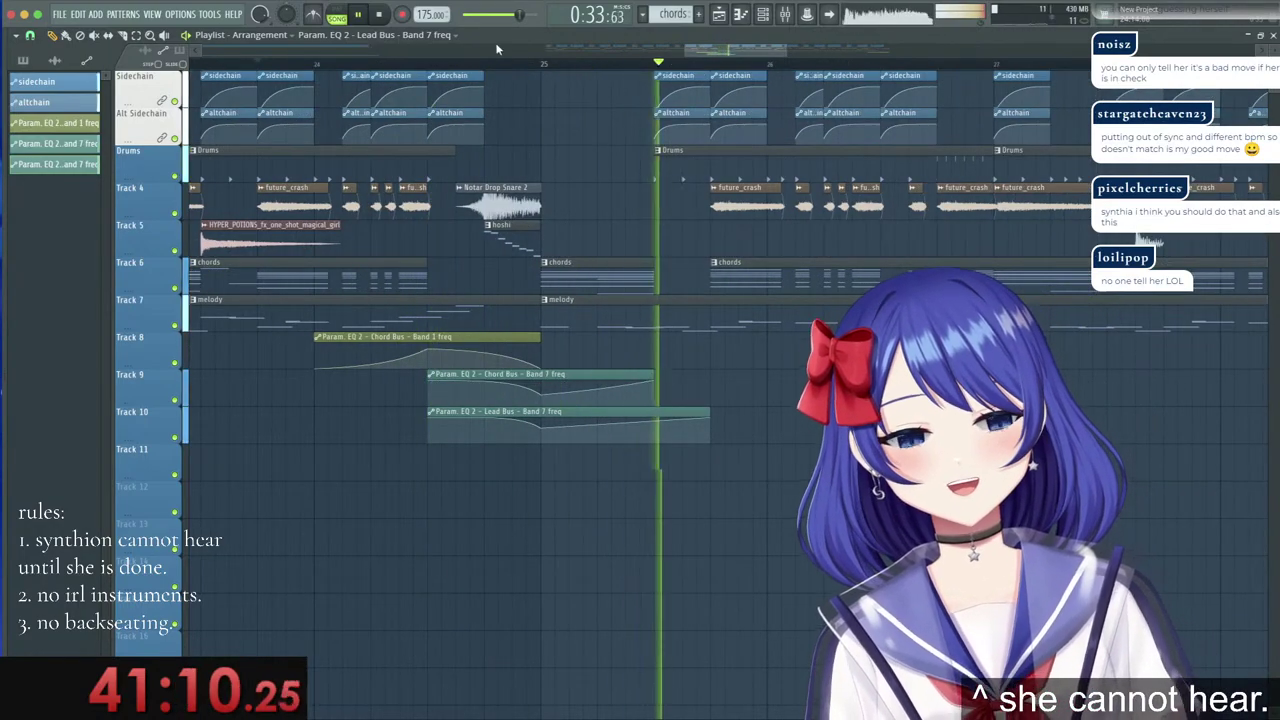
{"action": "key", "text": "space"}
{"action": "key", "text": "space"}
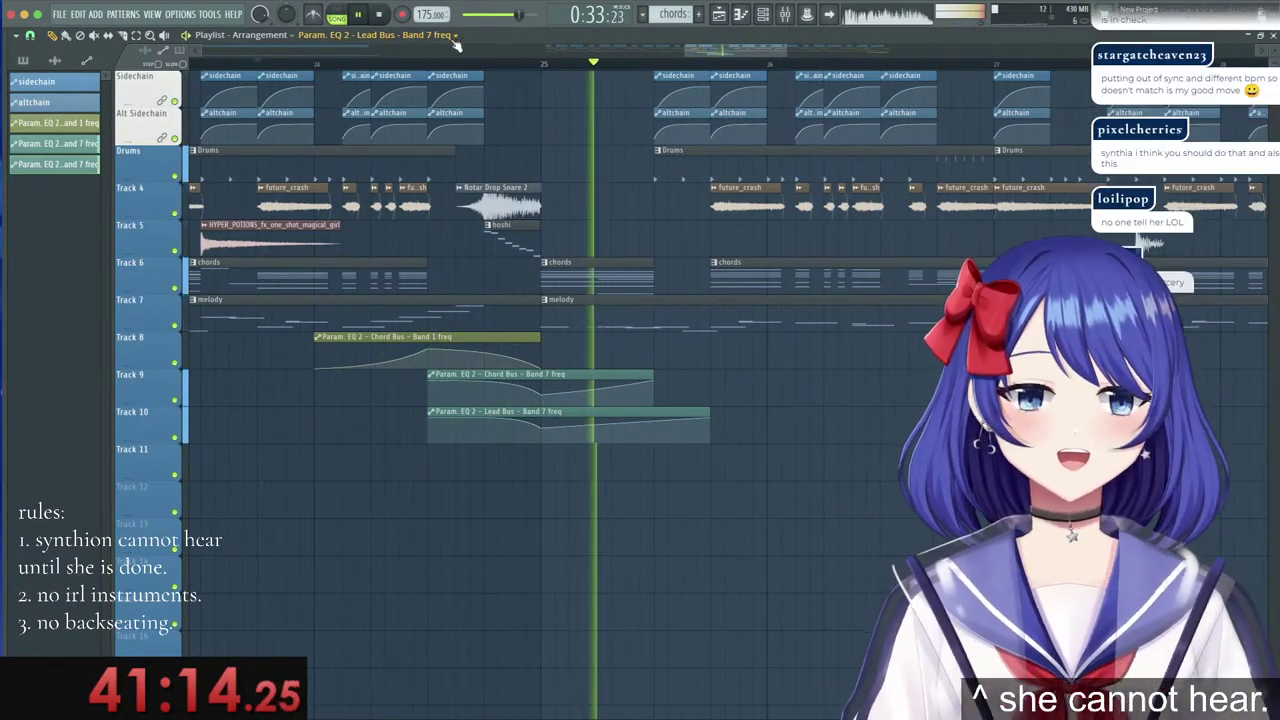
{"action": "key", "text": "space"}
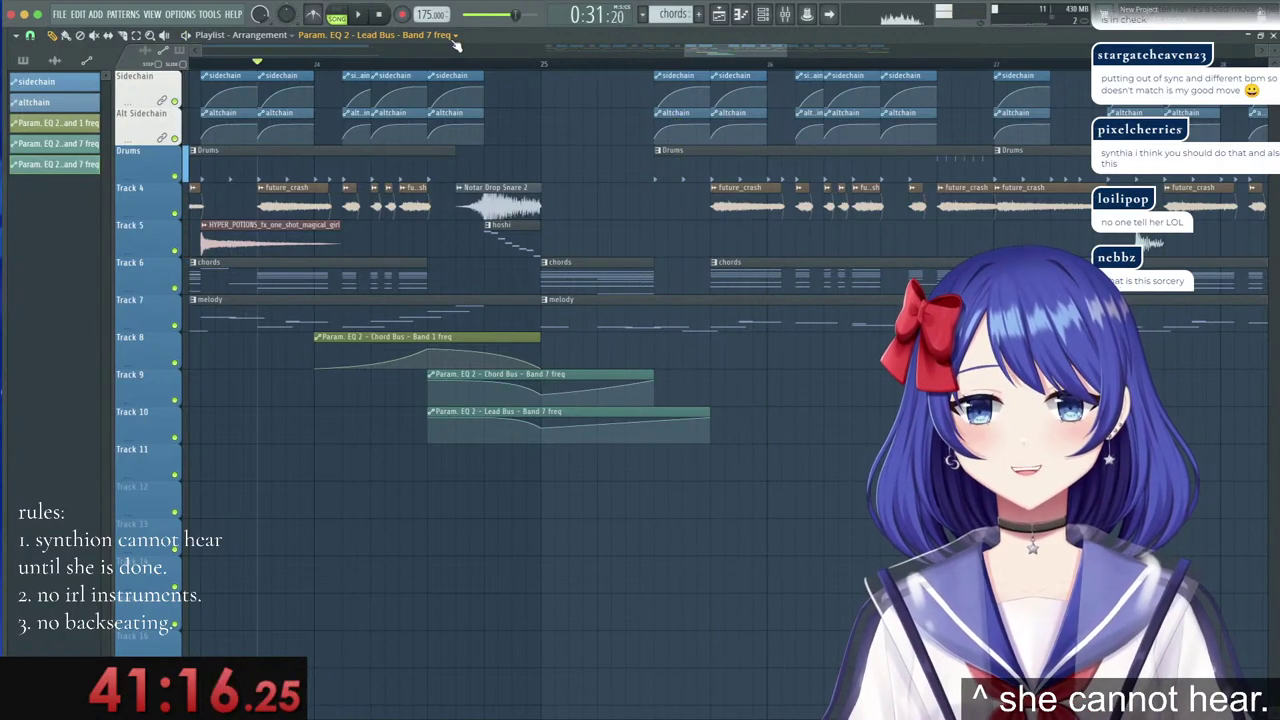
{"action": "scroll", "coordinate": [546, 69], "scroll_direction": "up", "scroll_amount": 4}
{"action": "scroll", "coordinate": [546, 69], "scroll_direction": "down", "scroll_amount": 4}
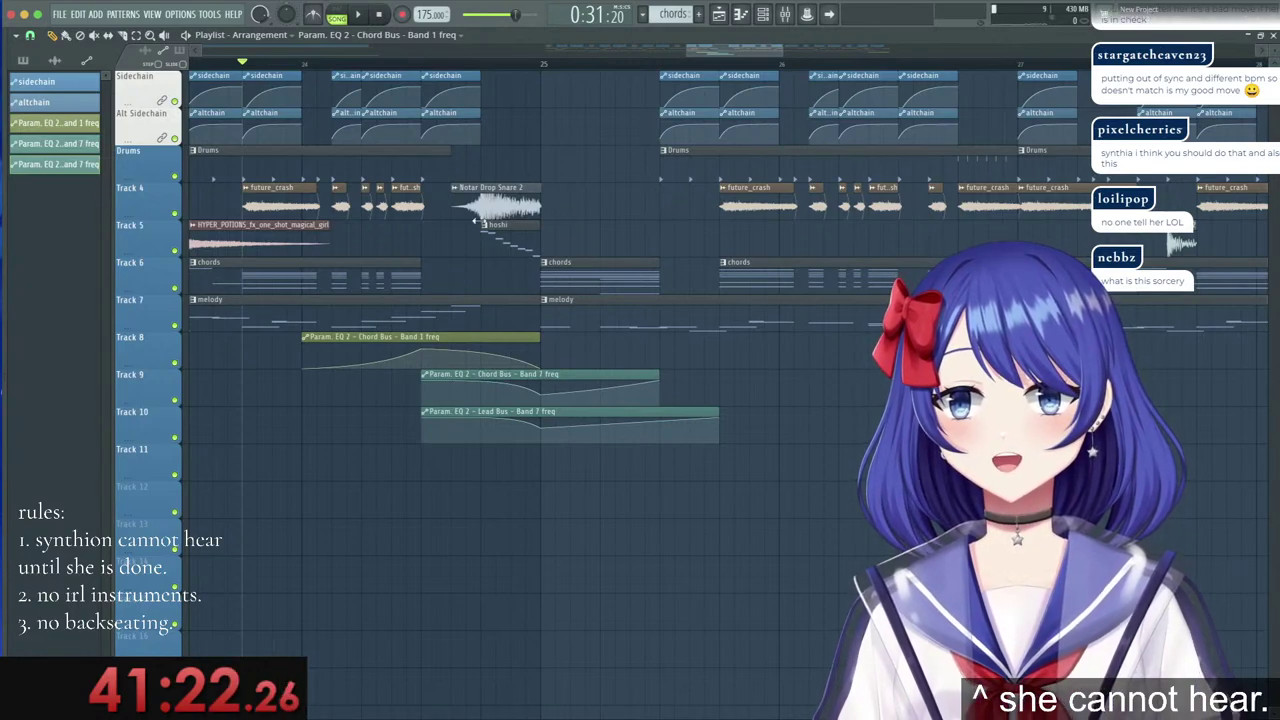
{"action": "key", "text": "space"}
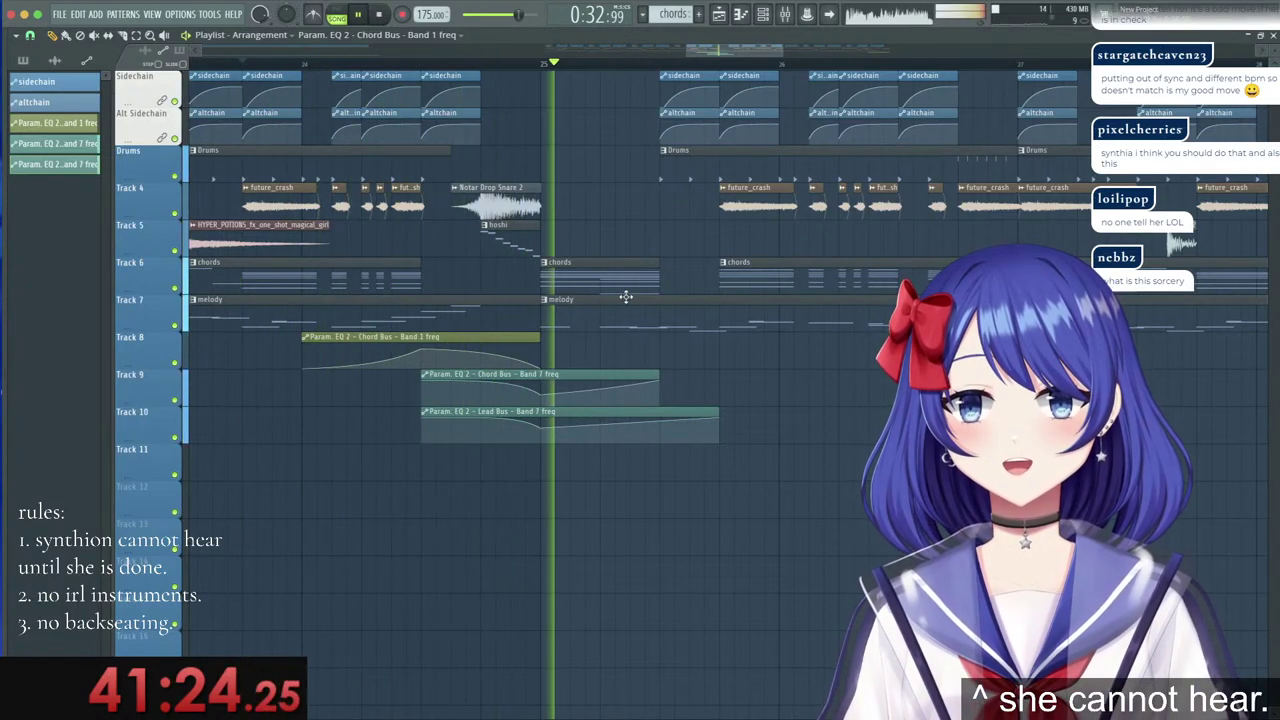
{"action": "key", "text": "space"}
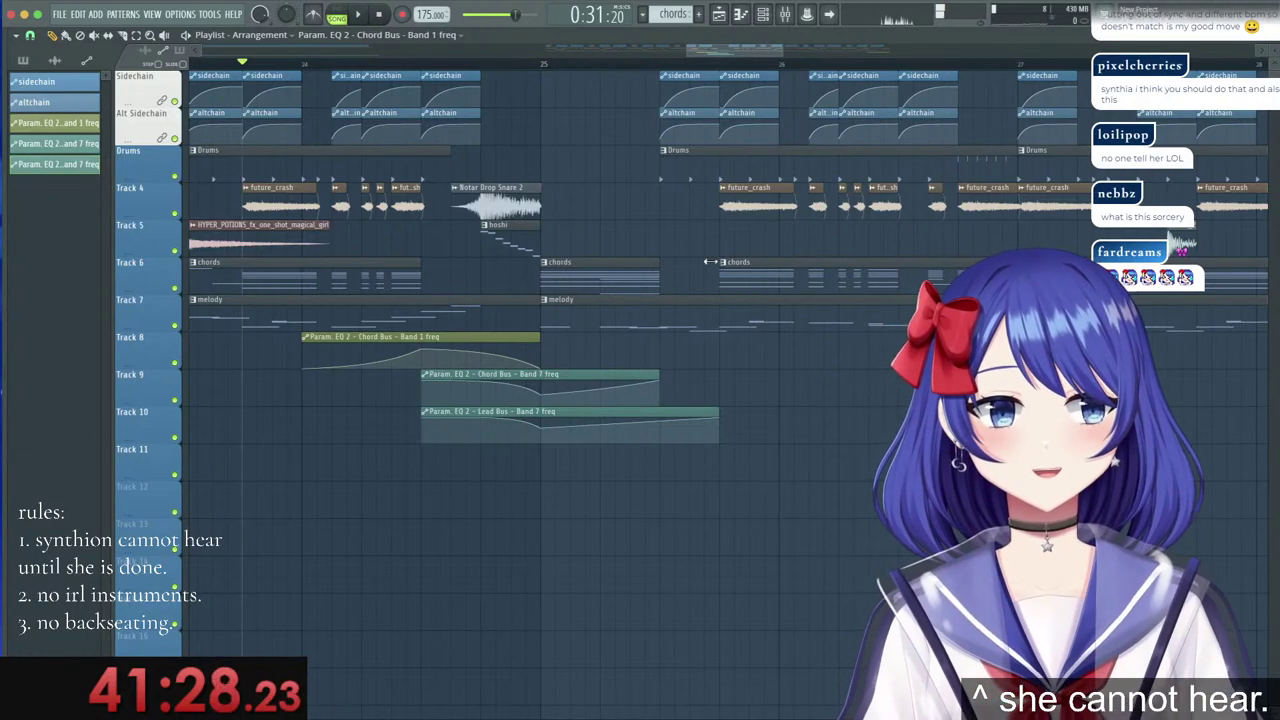
{"action": "key", "text": "space"}
{"action": "scroll", "coordinate": [590, 72], "scroll_direction": "down", "scroll_amount": 3}
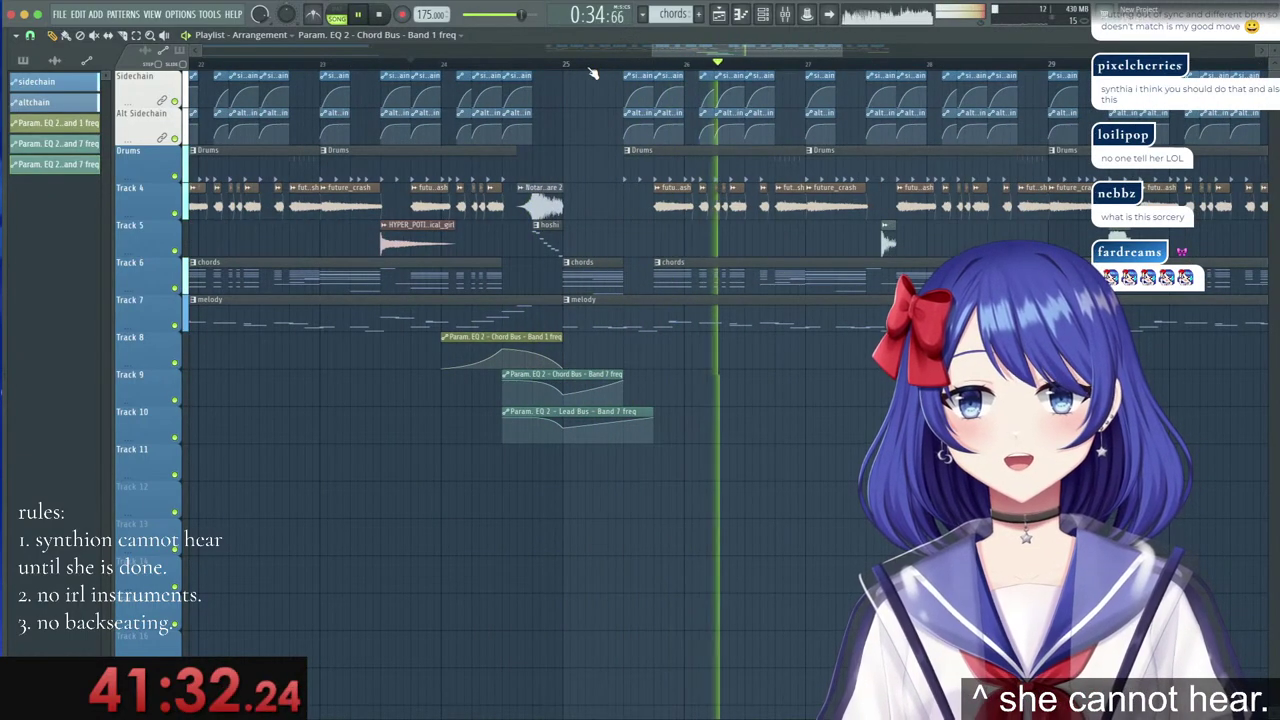
{"action": "key", "text": "space"}
{"action": "key", "text": "space"}
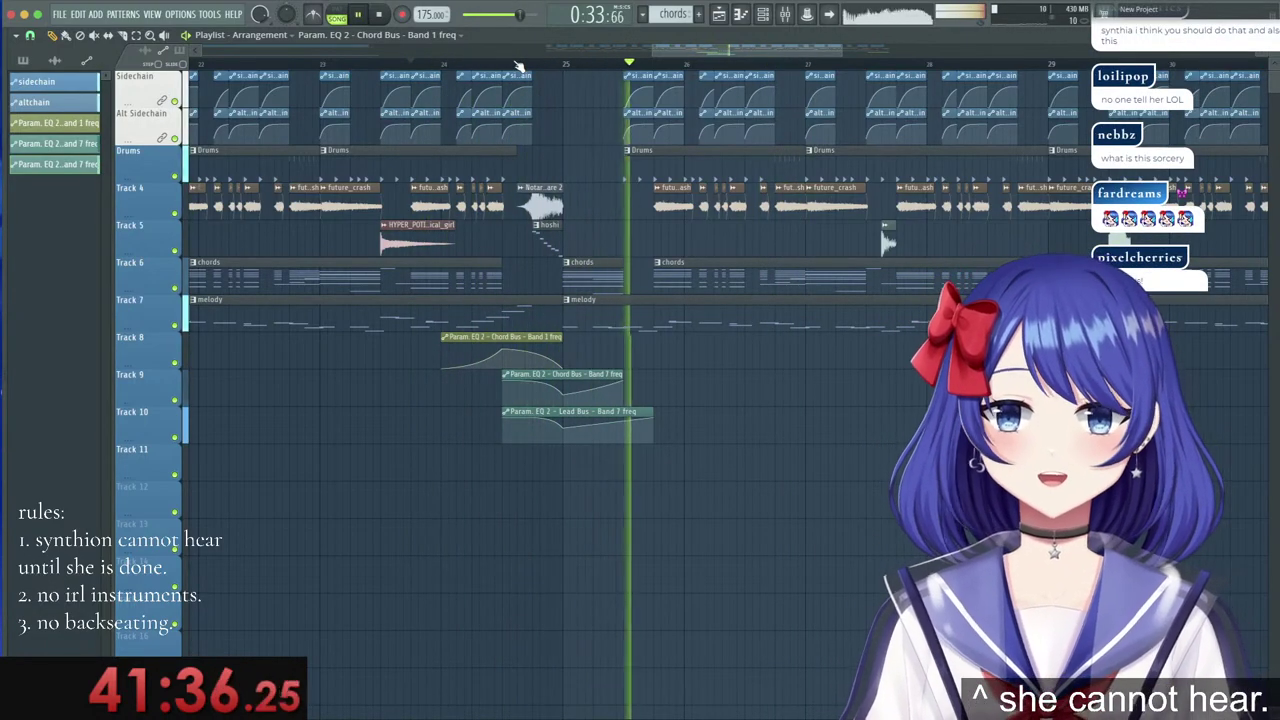
{"action": "key", "text": "space"}
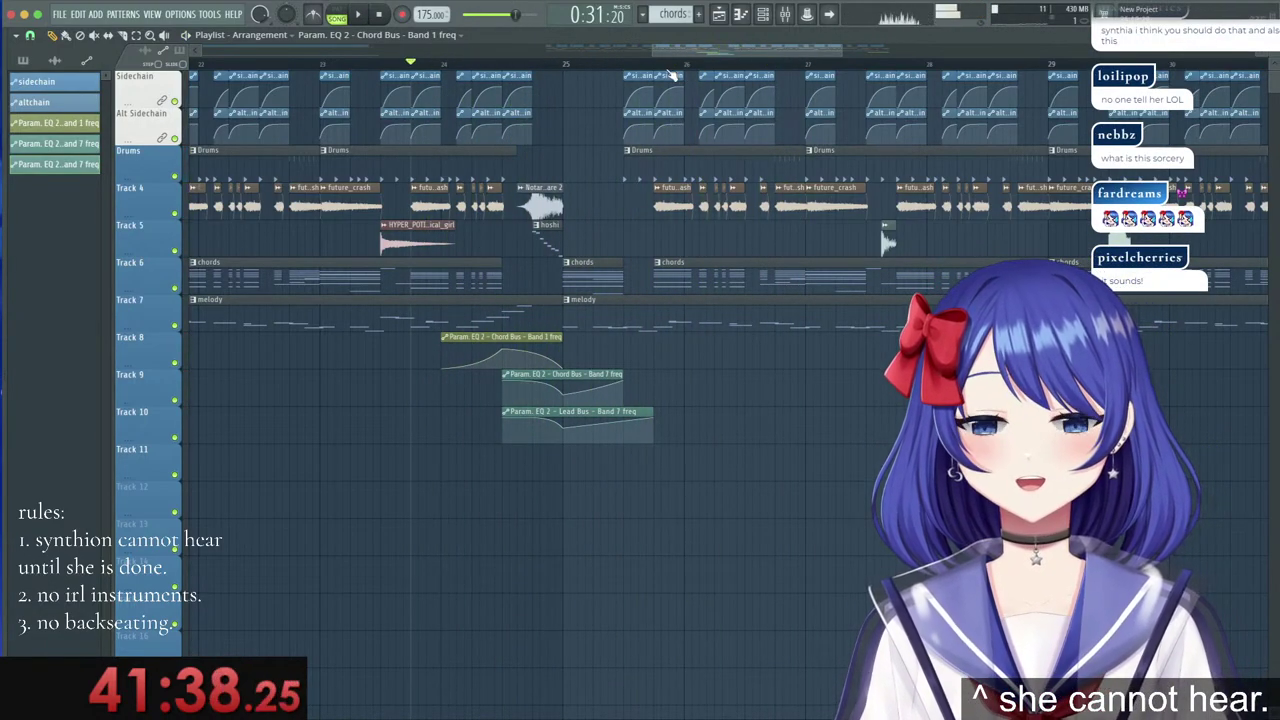
{"action": "key", "text": "space"}
{"action": "scroll", "coordinate": [665, 76], "scroll_direction": "up", "scroll_amount": 5}
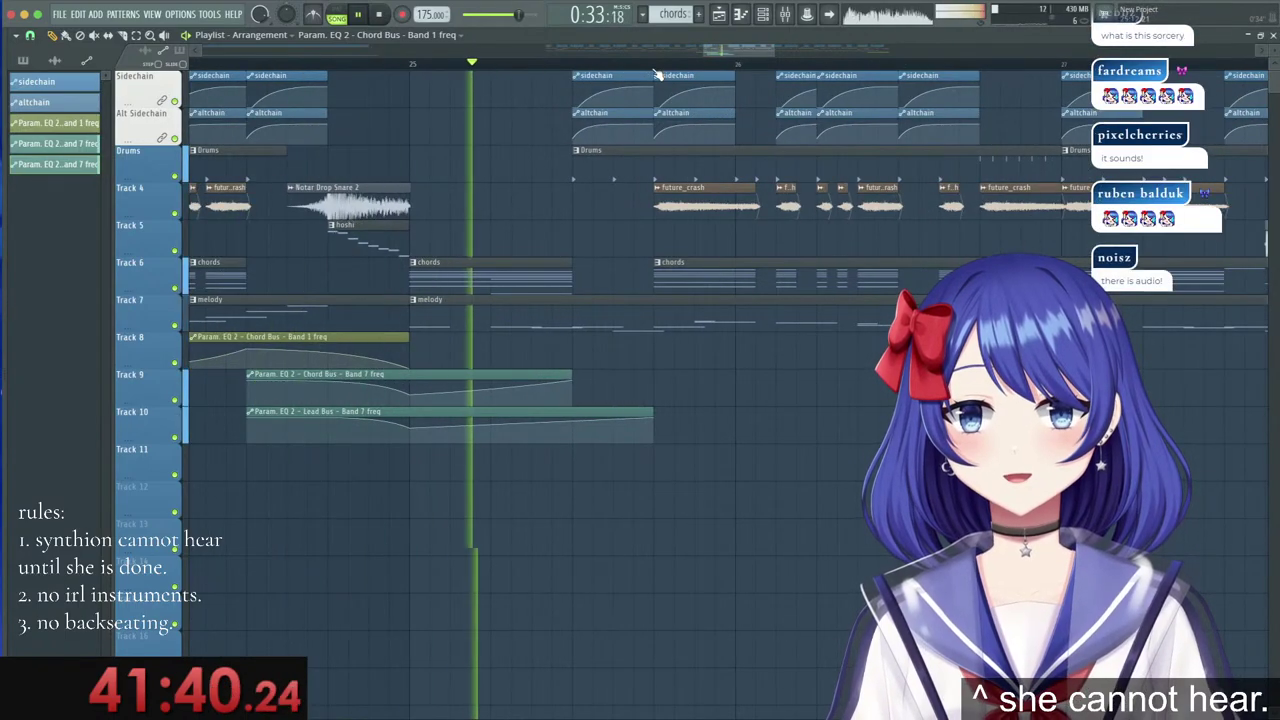
{"action": "scroll", "coordinate": [657, 76], "scroll_direction": "down", "scroll_amount": 3}
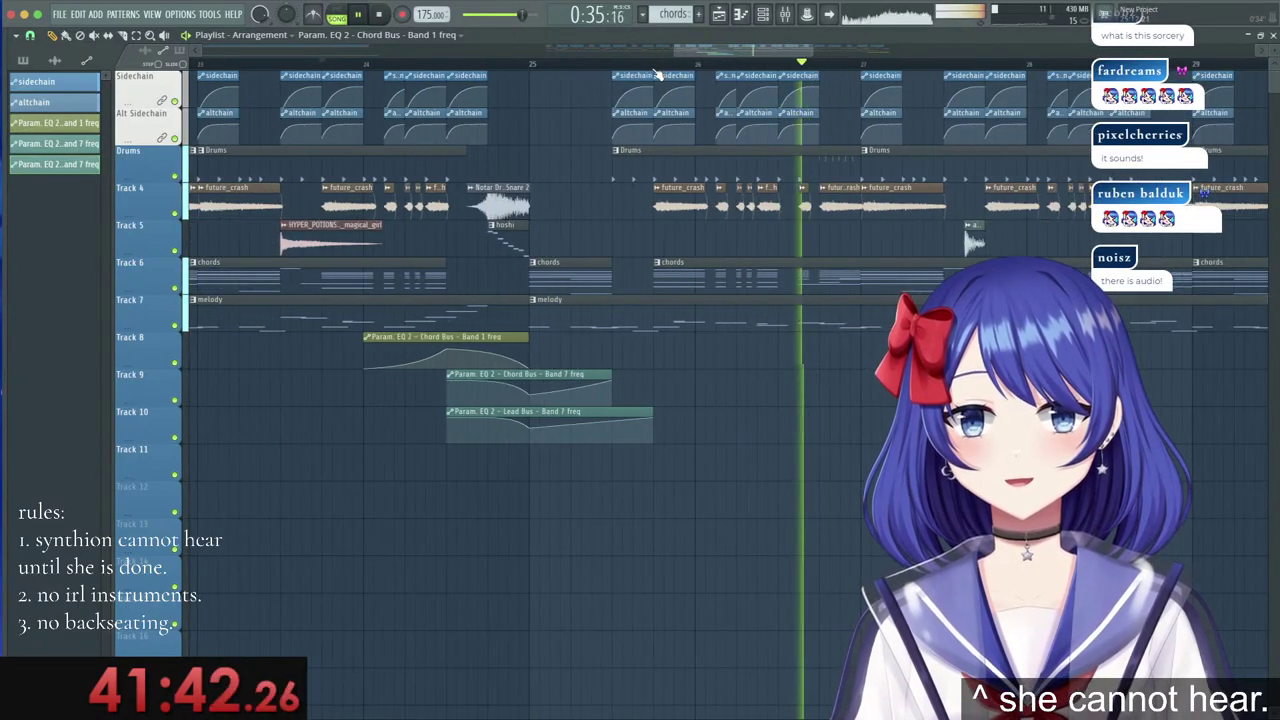
{"action": "scroll", "coordinate": [657, 76], "scroll_direction": "down", "scroll_amount": 4}
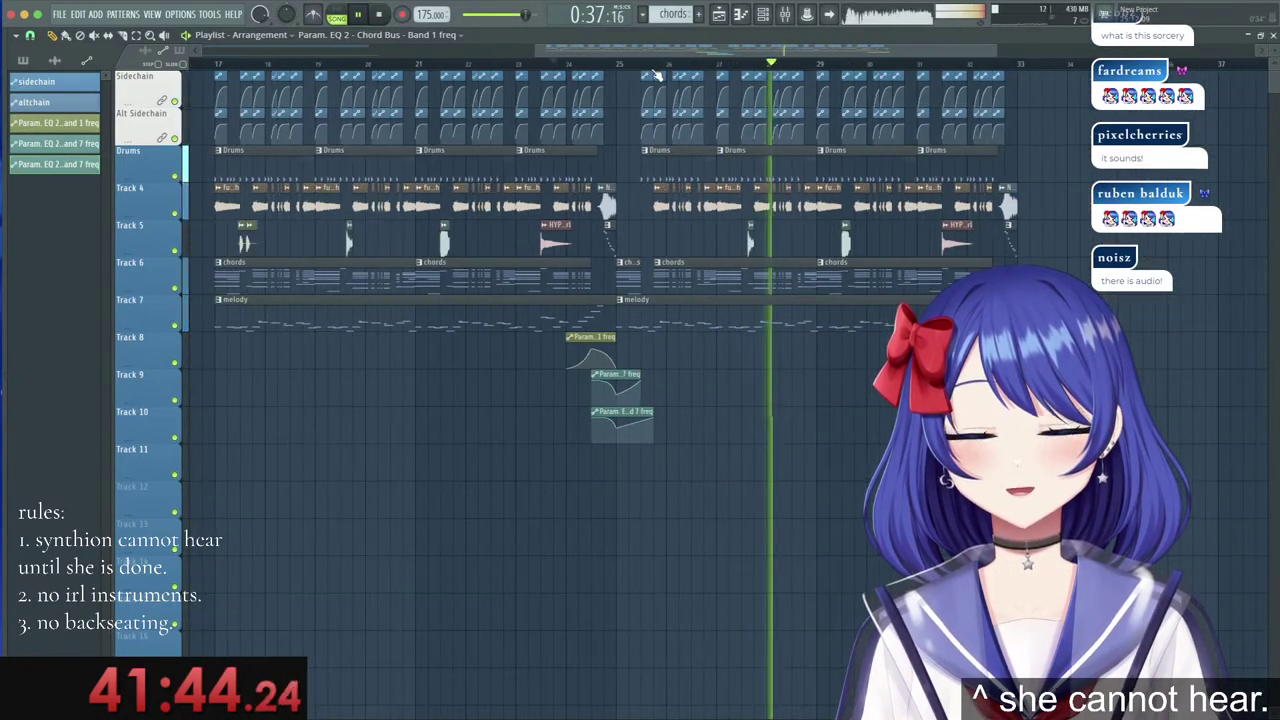
{"action": "key", "text": "space"}
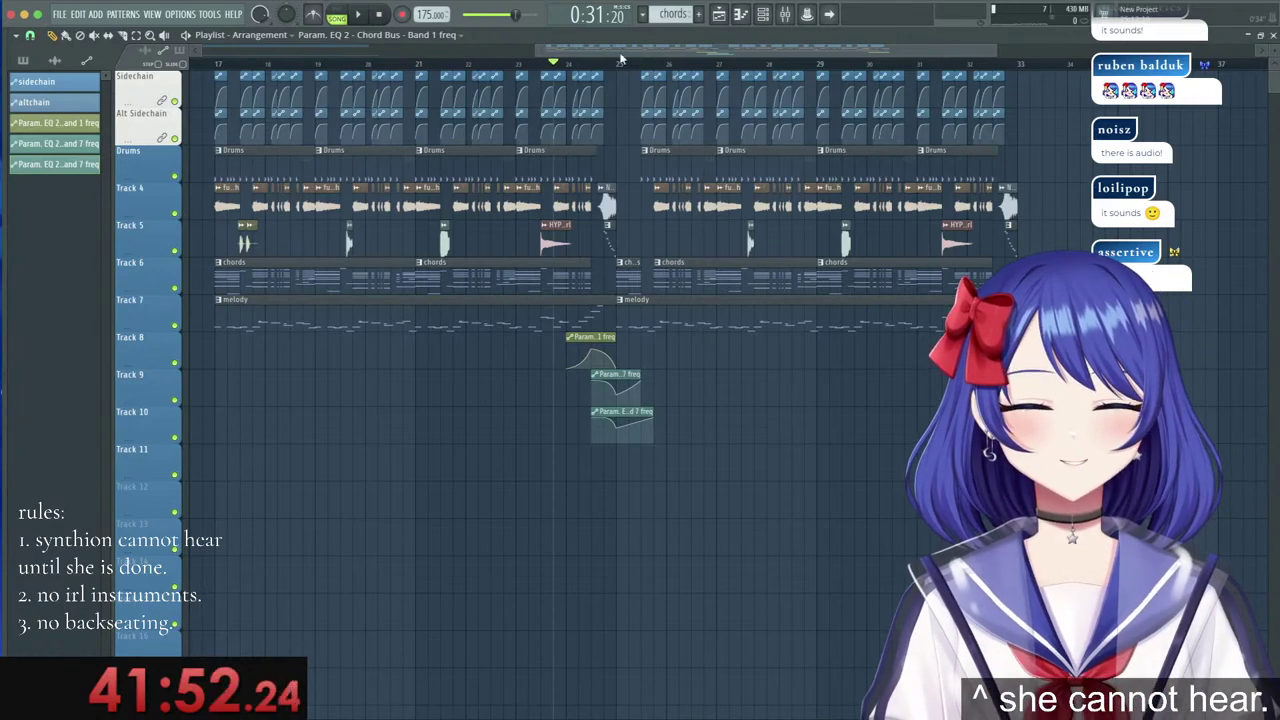
Play the transition with the mixer open to examine the track and bus levels, and close the mixer.
{"action": "left_click", "coordinate": [786, 16]}
{"action": "key", "text": "space"}
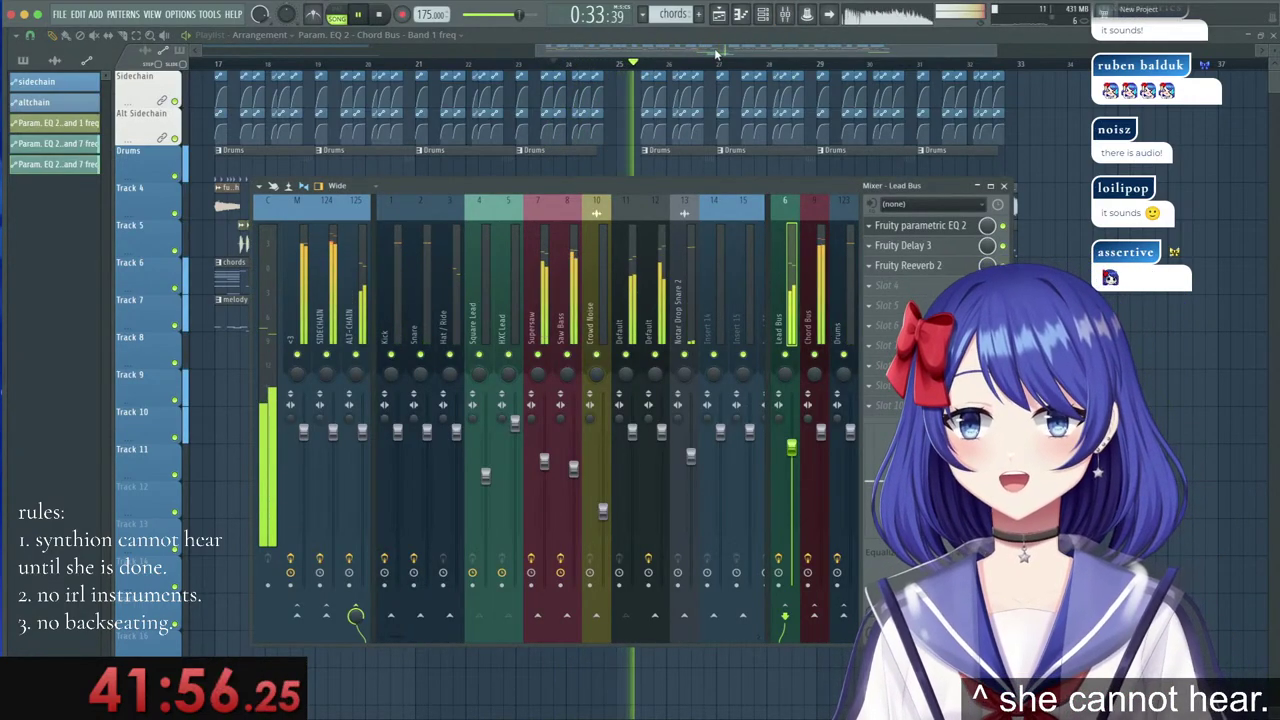
{"action": "left_click", "coordinate": [785, 15]}
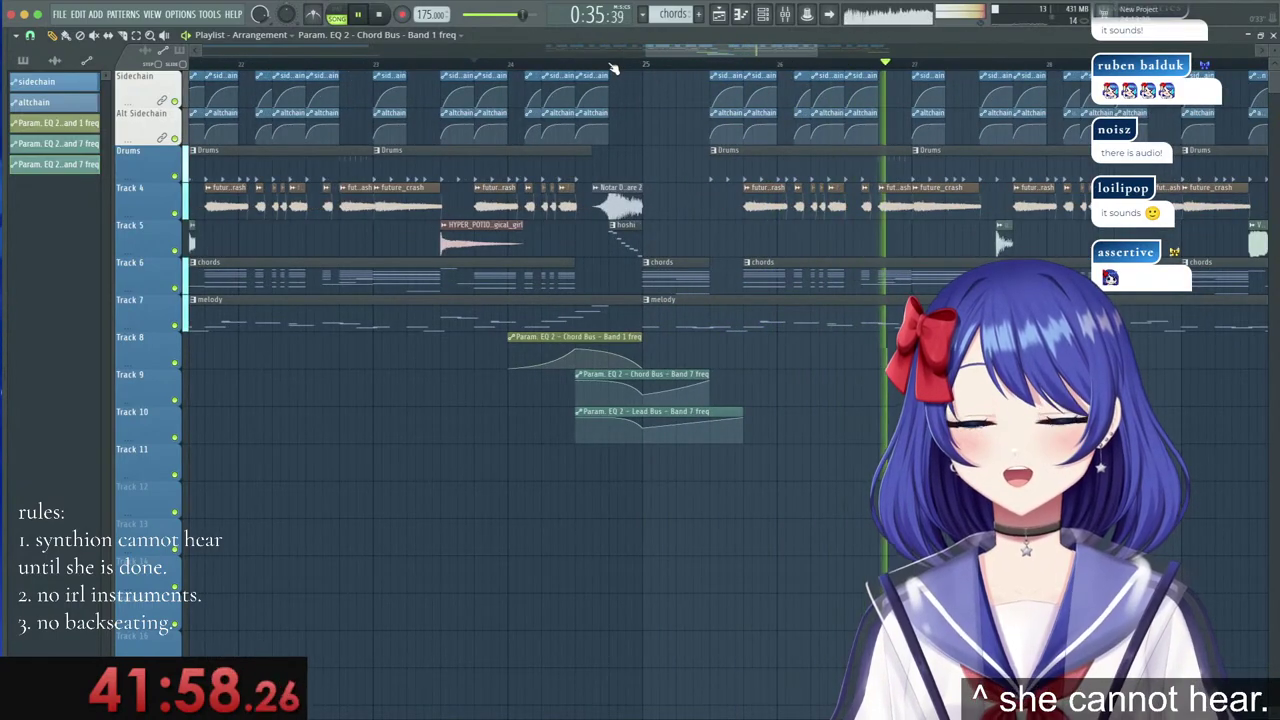
Play the song with the mixer open to examine the levels, and set the playback start just after bar 24.
{"action": "left_click", "coordinate": [785, 15]}
{"action": "key", "text": "space"}
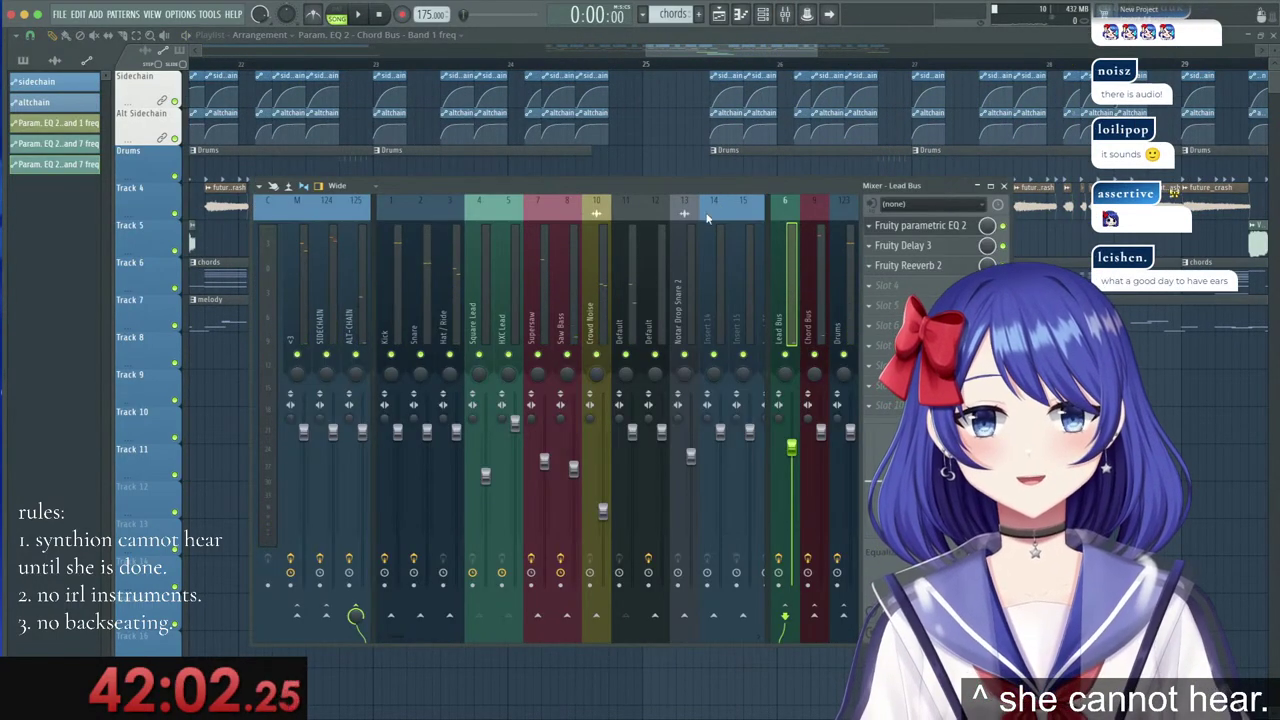
{"action": "key", "text": "space"}
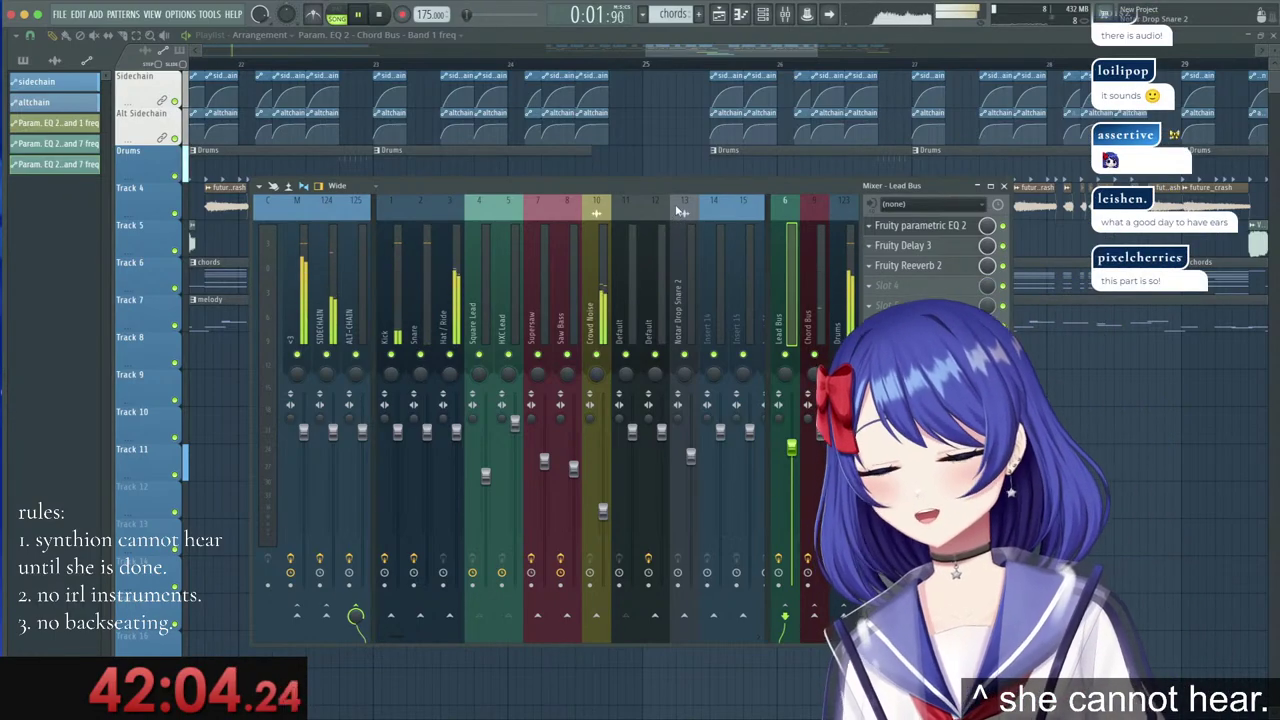
{"action": "key", "text": "space"}
{"action": "key", "text": "space"}
{"action": "left_click", "coordinate": [522, 64]}
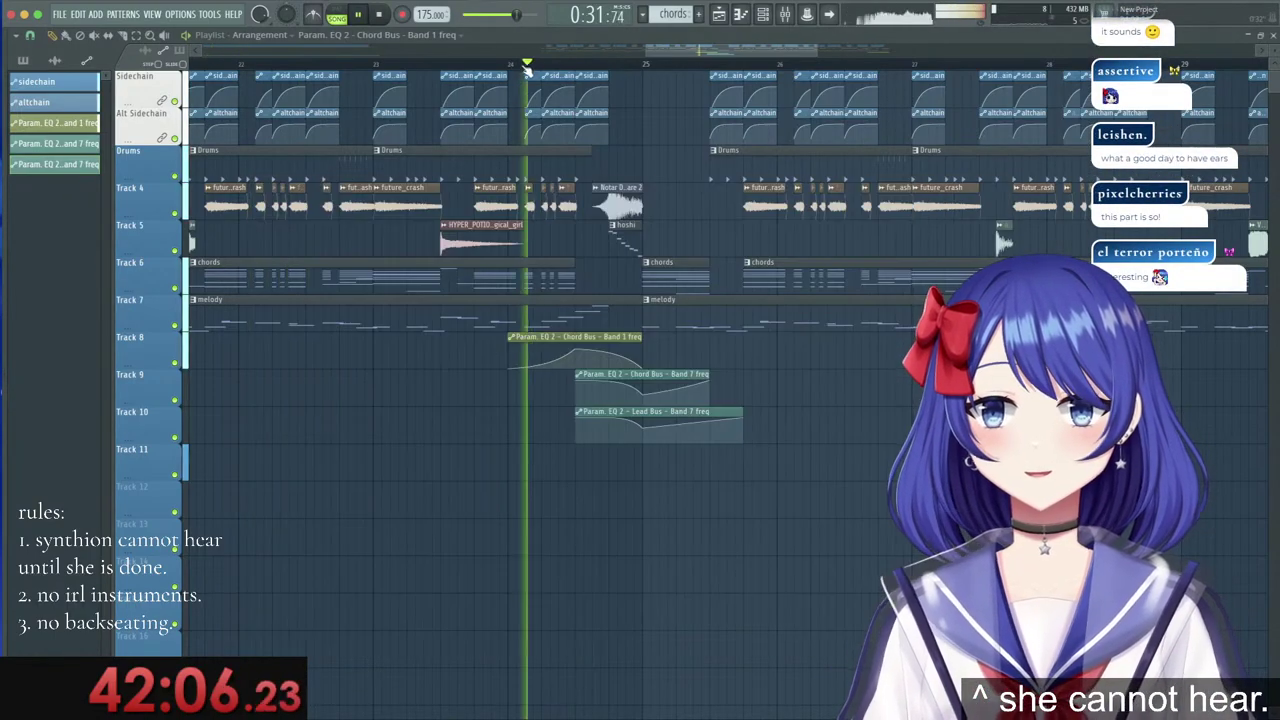
Lower the volume fader of mixer track 12 (Default) while playing the transition.
{"action": "left_click", "coordinate": [785, 15]}
{"action": "left_click", "coordinate": [665, 281]}
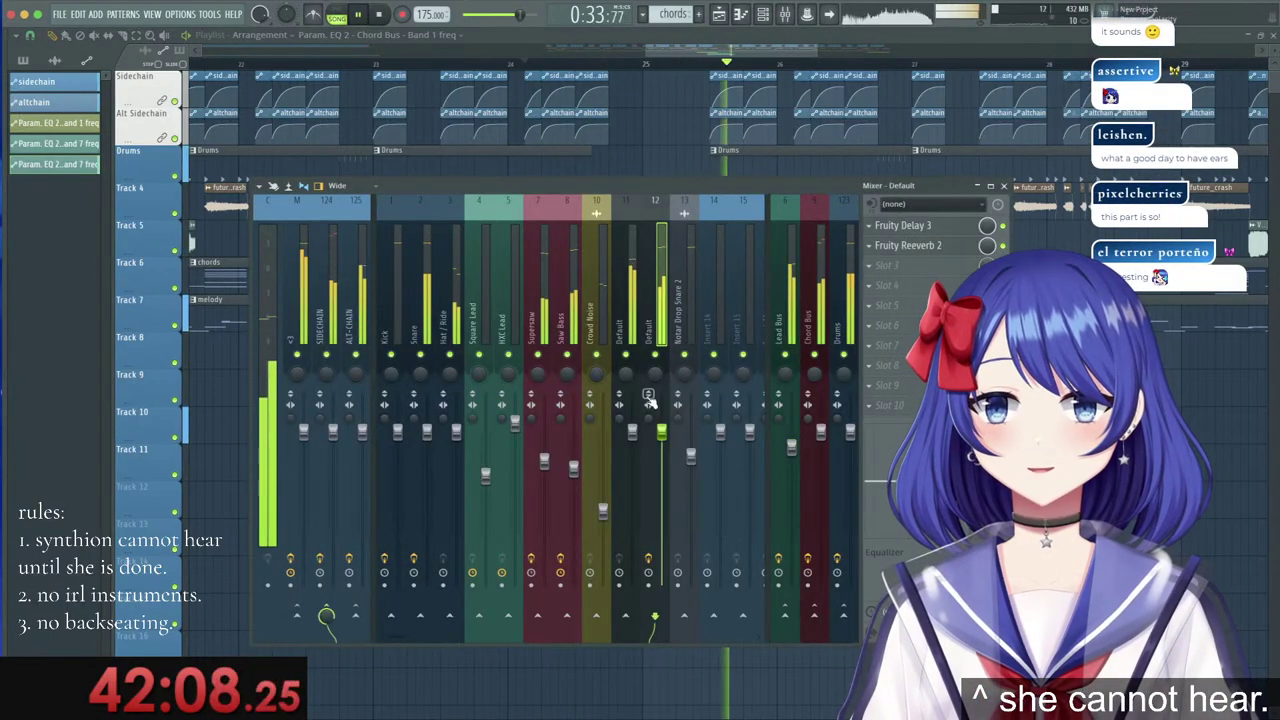
{"action": "left_click_drag", "start_coordinate": [661, 433], "coordinate": [661, 463]}
{"action": "key", "text": "space"}
{"action": "key", "text": "space"}
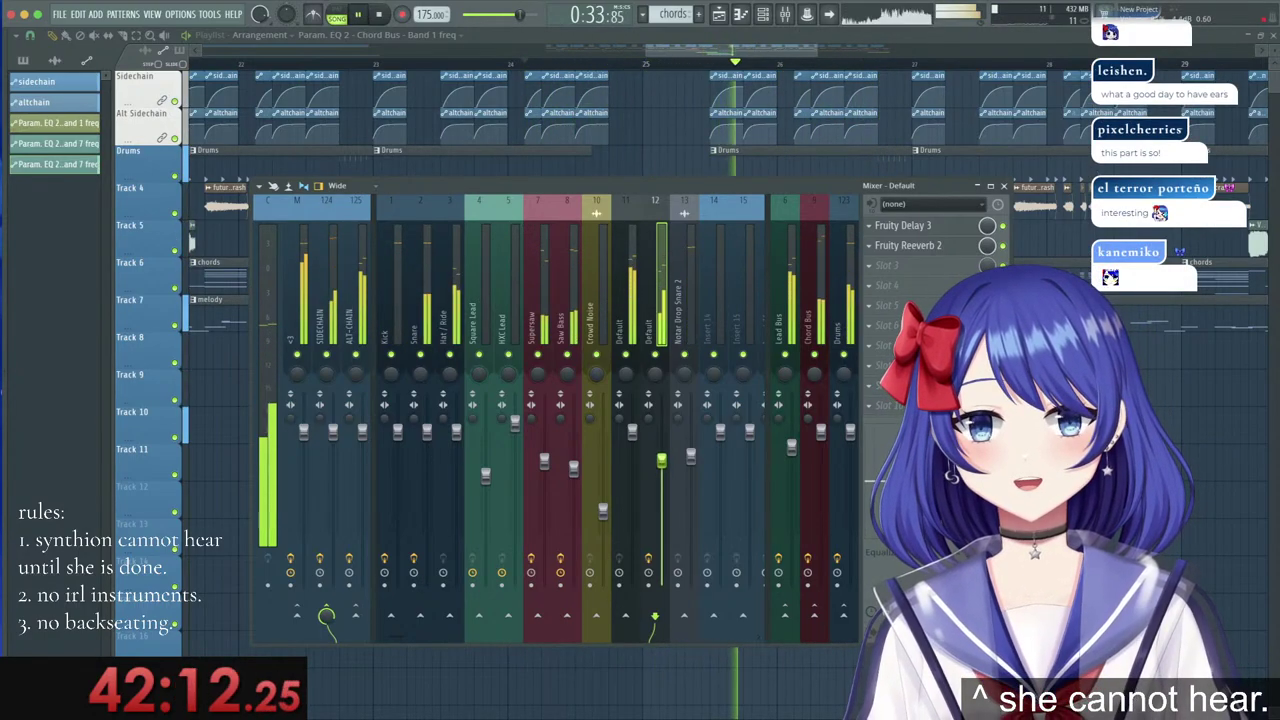
Lower the Notar Drop Snare 2 mixer track's volume slightly, check the levels during playback, and close the mixer.
{"action": "left_click_drag", "start_coordinate": [690, 456], "coordinate": [661, 460]}
{"action": "key", "text": "space"}
{"action": "key", "text": "space"}
{"action": "left_click", "coordinate": [690, 466]}
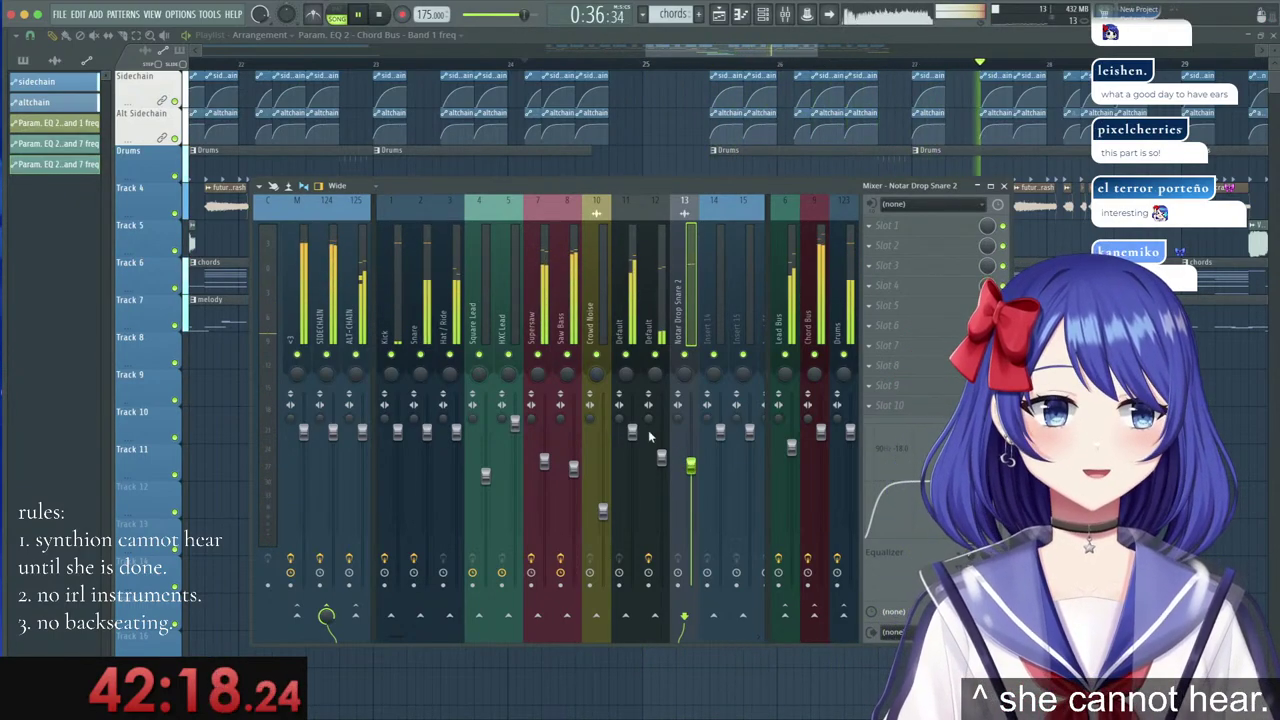
{"action": "key", "text": "space"}
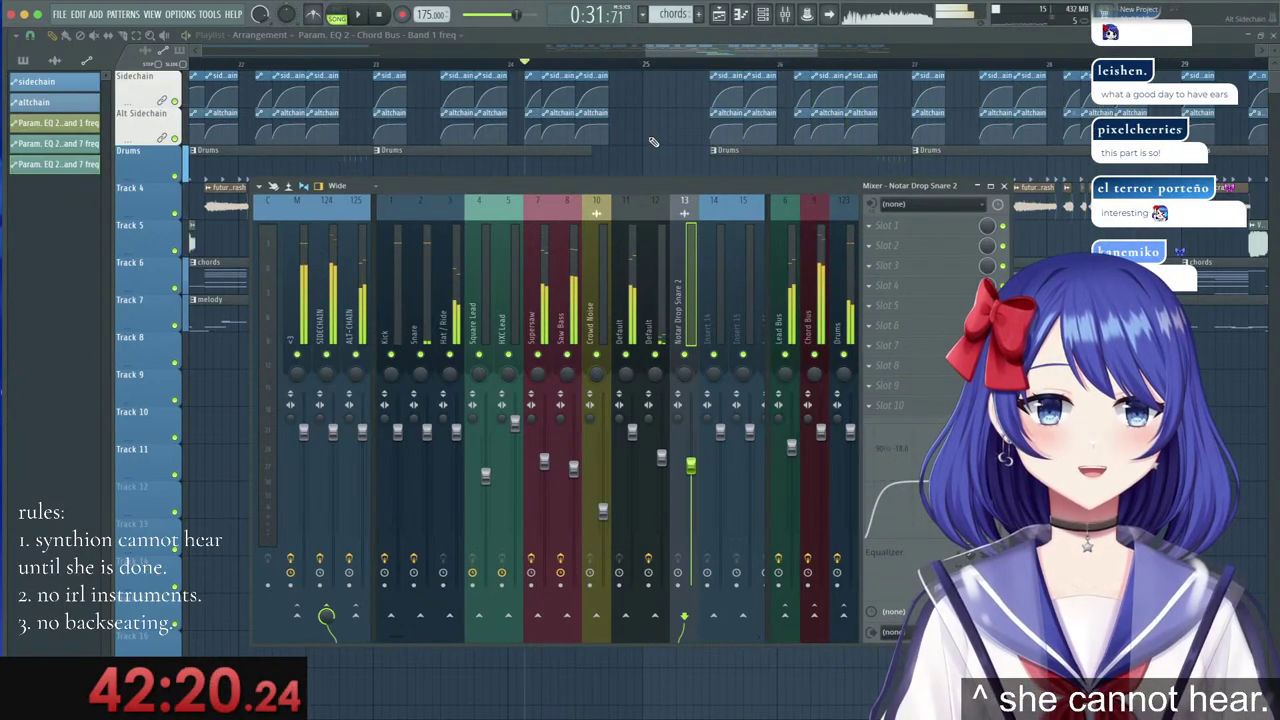
{"action": "key", "text": "F9"}
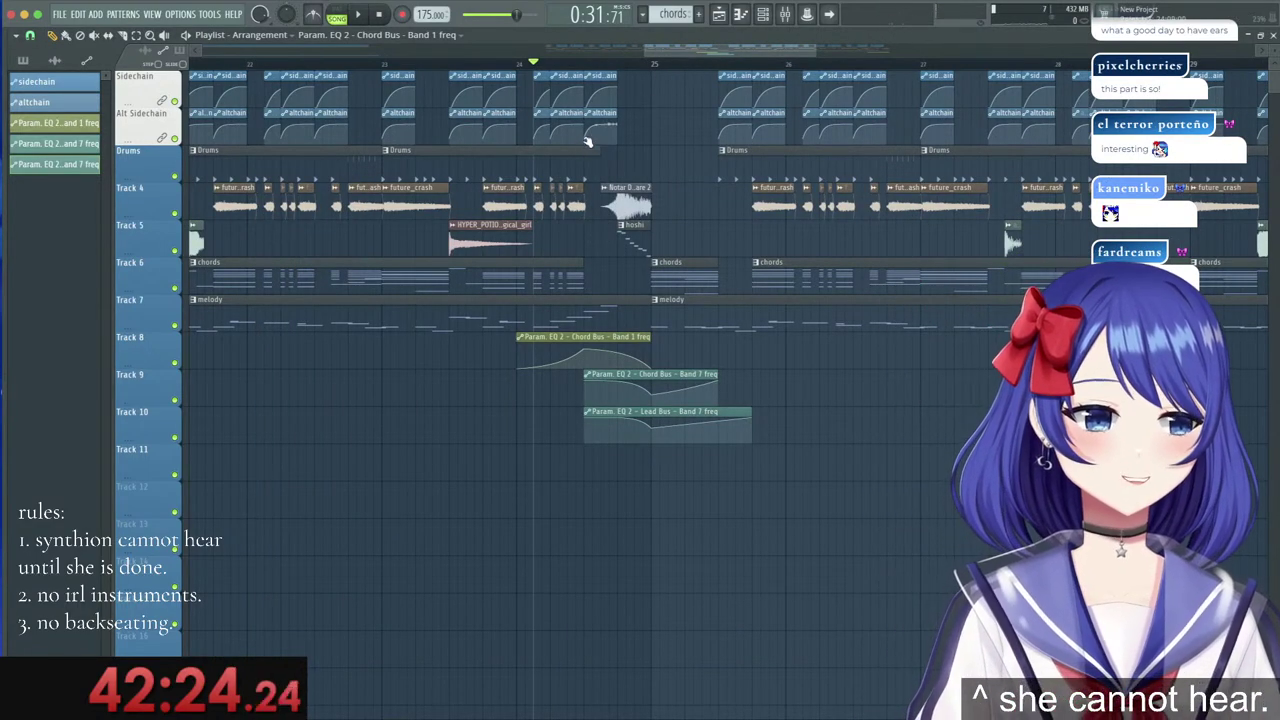
Play the transition and make the first Drums clip after the bar 24 break a unique pattern.
{"action": "key", "text": "space"}
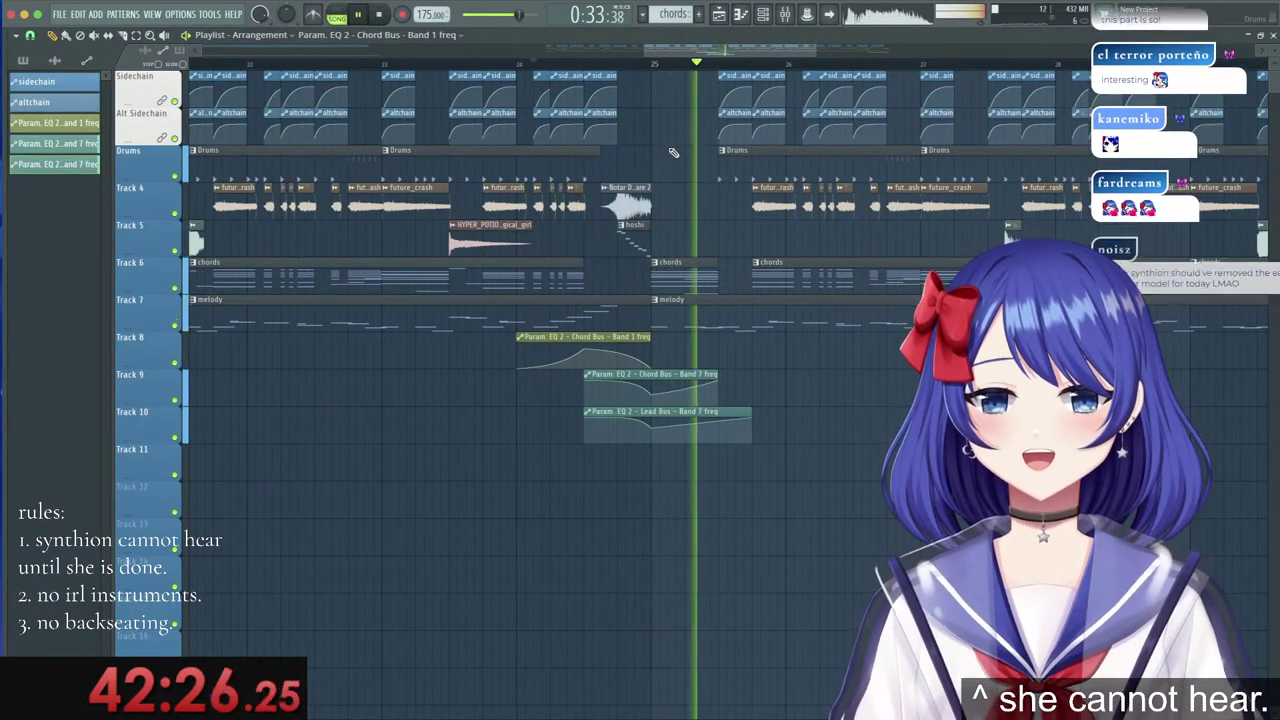
{"action": "key", "text": "space"}
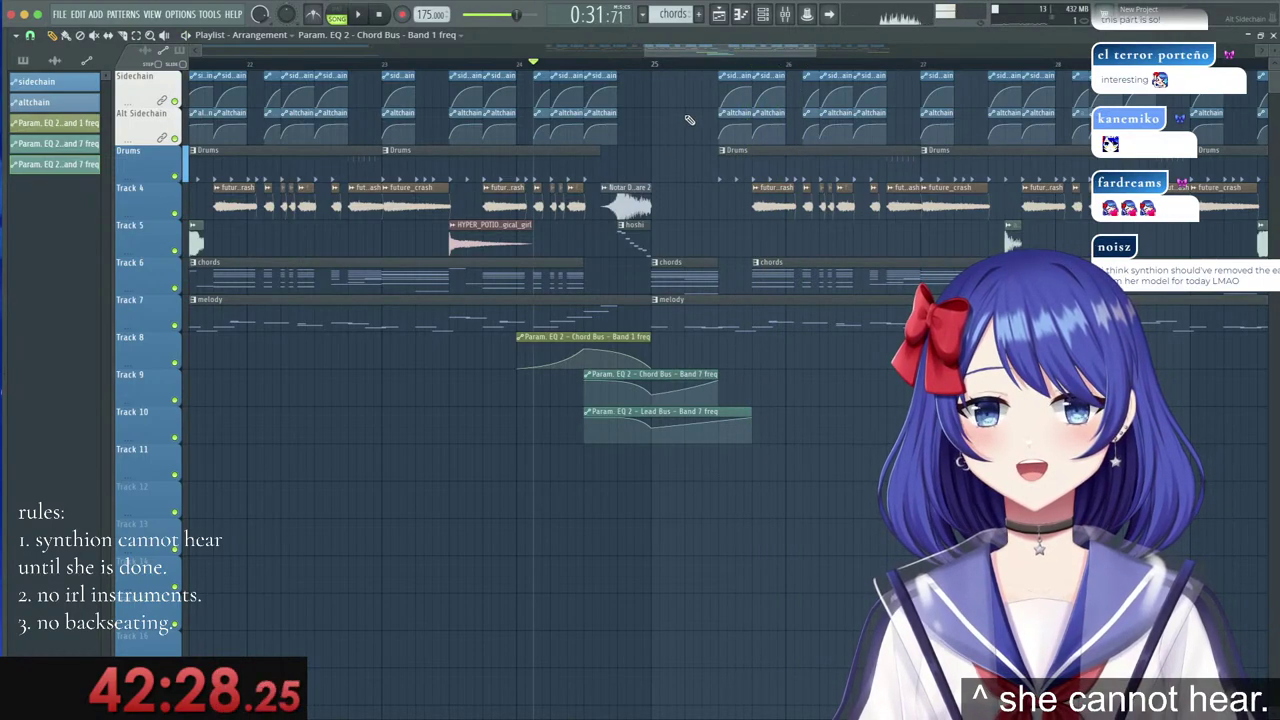
{"action": "left_click", "coordinate": [737, 155]}
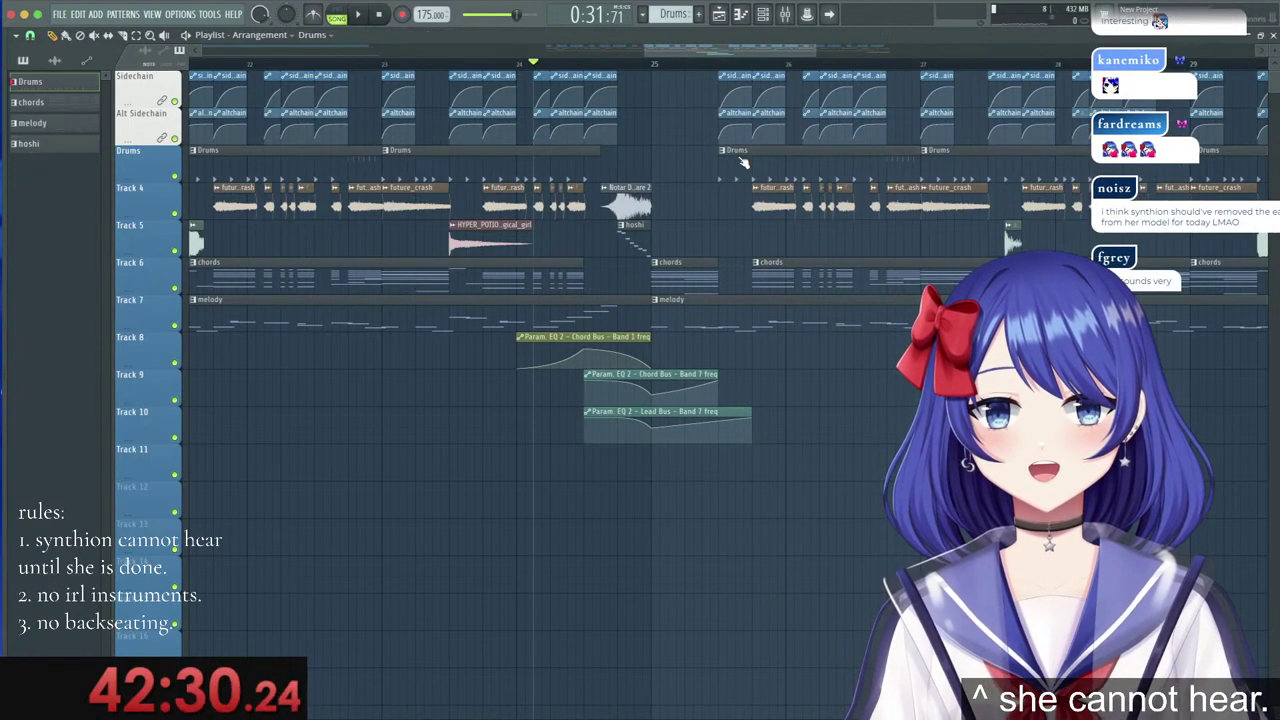
{"action": "left_click", "coordinate": [725, 157]}
{"action": "left_click", "coordinate": [754, 241]}
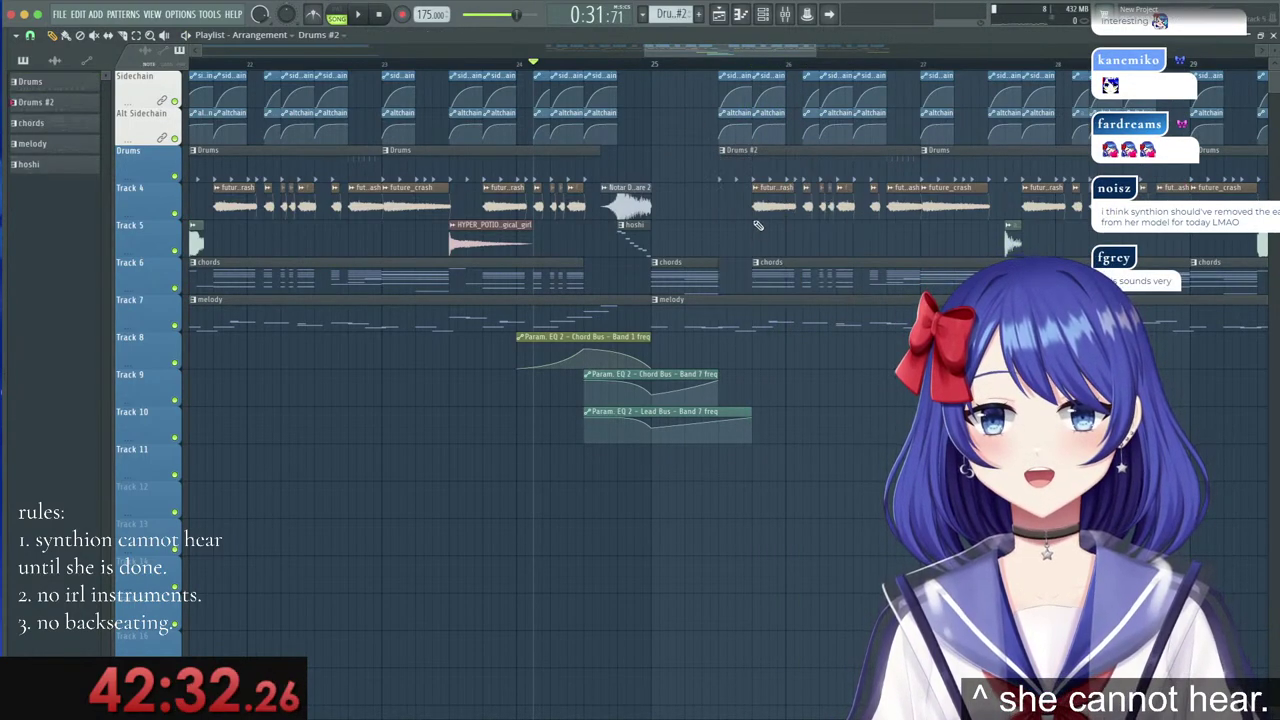
Open the Drums #2 pattern and move its second Snares1 hit from step 17 to step 21.
{"action": "double_click", "coordinate": [763, 167]}
{"action": "left_click", "coordinate": [1275, 35]}
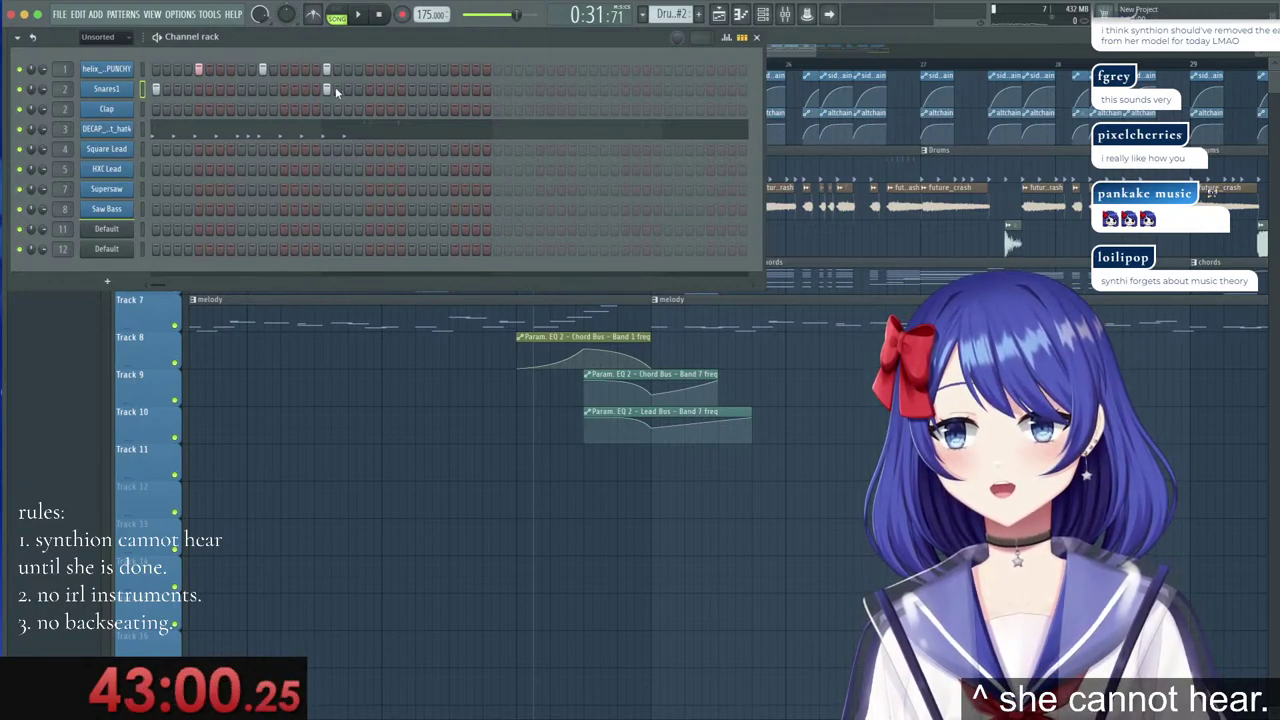
{"action": "left_click", "coordinate": [369, 89]}
Thin out the closed hi-hat notes in Drums #2 to five sparse hits across bars 1 and 2, and return to the playlist.
{"action": "left_click", "coordinate": [328, 140]}
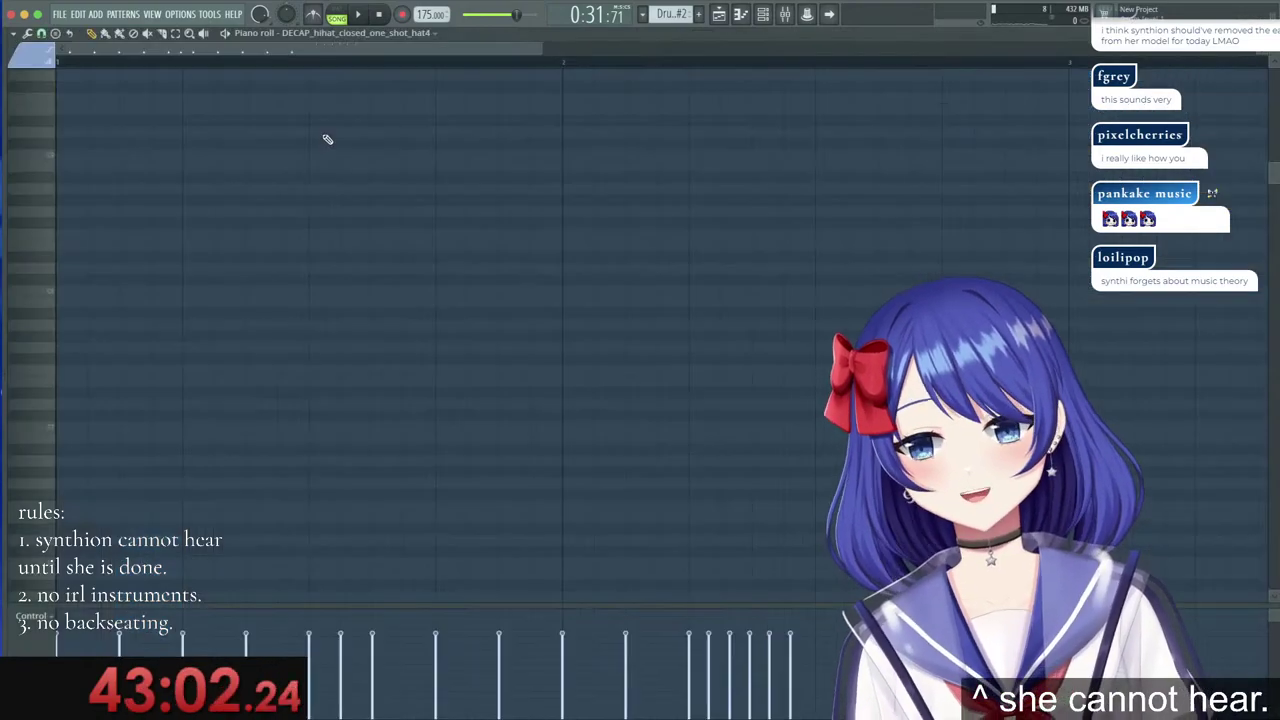
{"action": "left_click_drag", "start_coordinate": [847, 184], "coordinate": [43, 371]}
{"action": "key", "text": "Delete"}
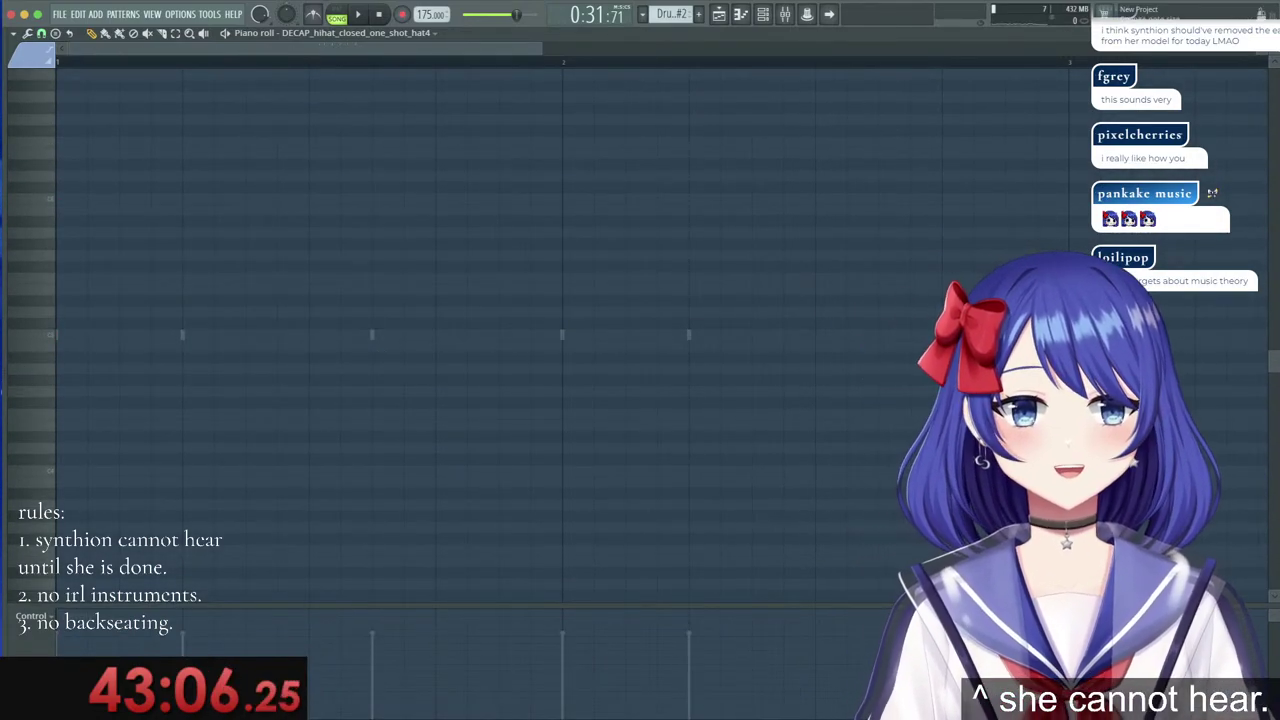
{"action": "key", "text": "Escape"}
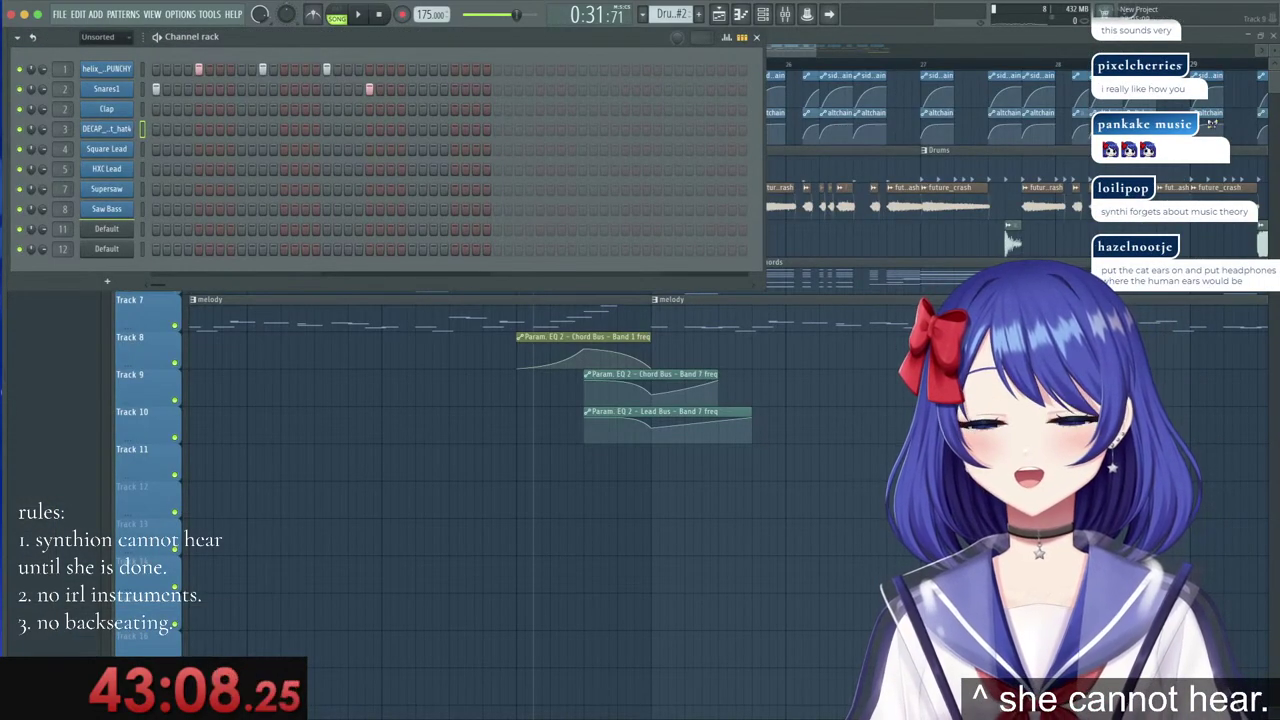
{"action": "left_click", "coordinate": [950, 461]}
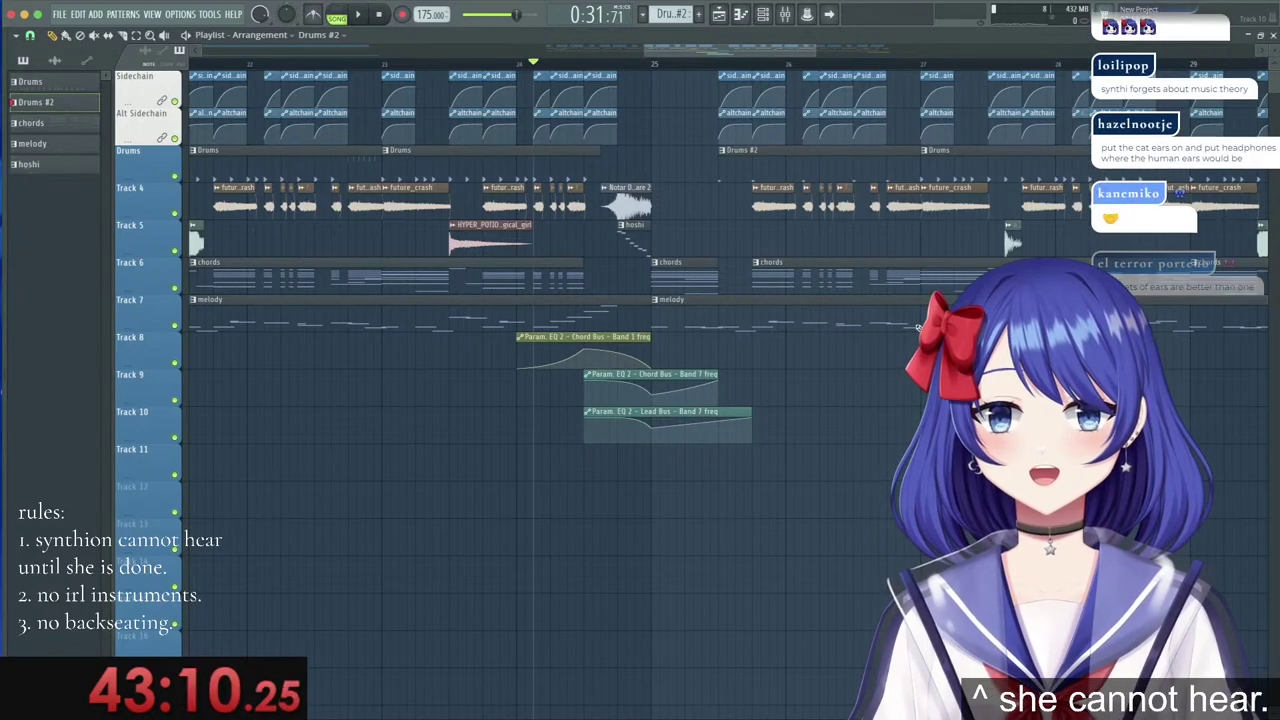
Delete the future_crash clips on Track 4 between bars 25 and 27, and play the thinned-out transition.
{"action": "scroll", "coordinate": [866, 67], "scroll_direction": "up", "scroll_amount": 2}
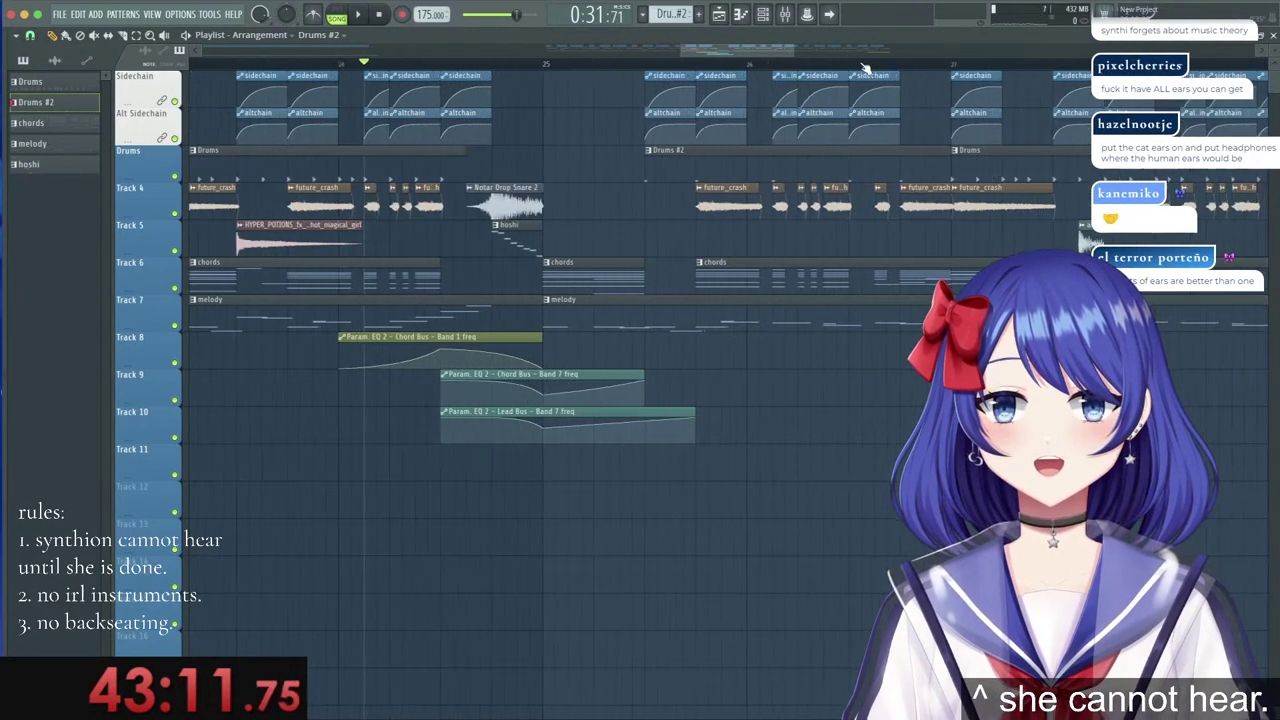
{"action": "right_click", "coordinate": [725, 208]}
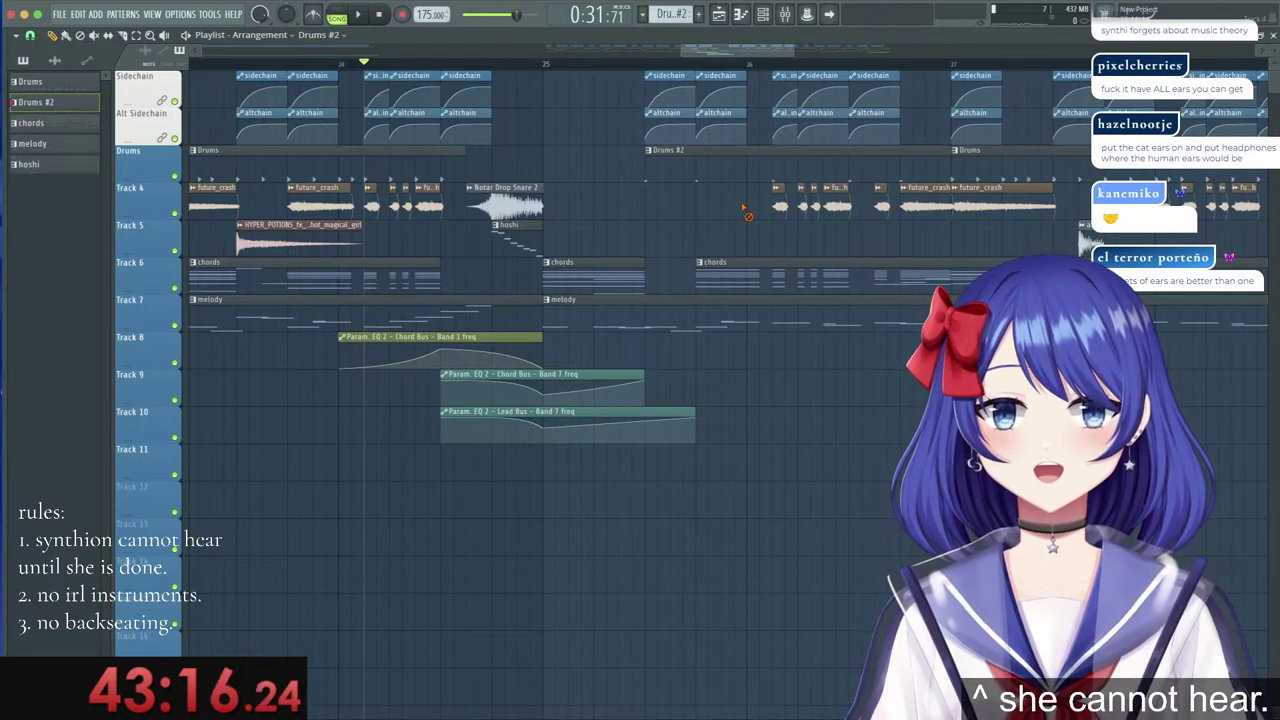
{"action": "right_click", "coordinate": [780, 207]}
{"action": "right_click", "coordinate": [805, 207]}
{"action": "right_click", "coordinate": [820, 207]}
{"action": "right_click", "coordinate": [838, 207]}
{"action": "right_click", "coordinate": [882, 207]}
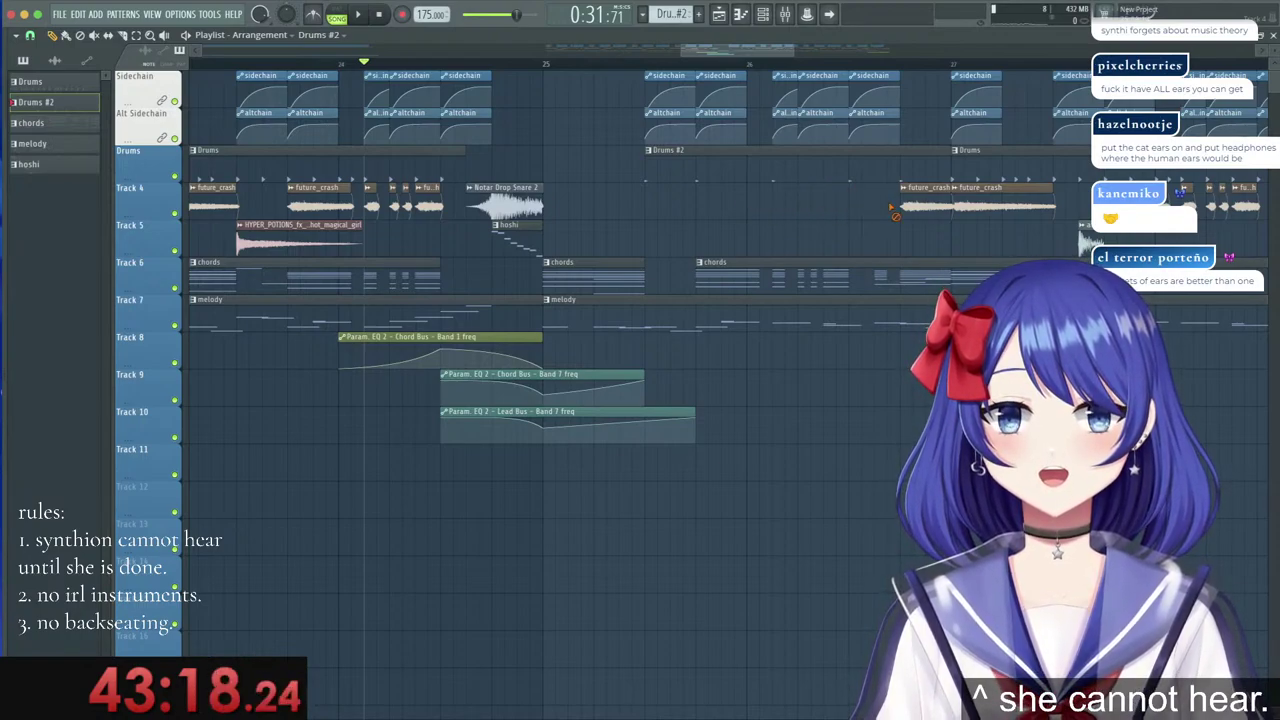
{"action": "right_click", "coordinate": [922, 207]}
{"action": "key", "text": "space"}
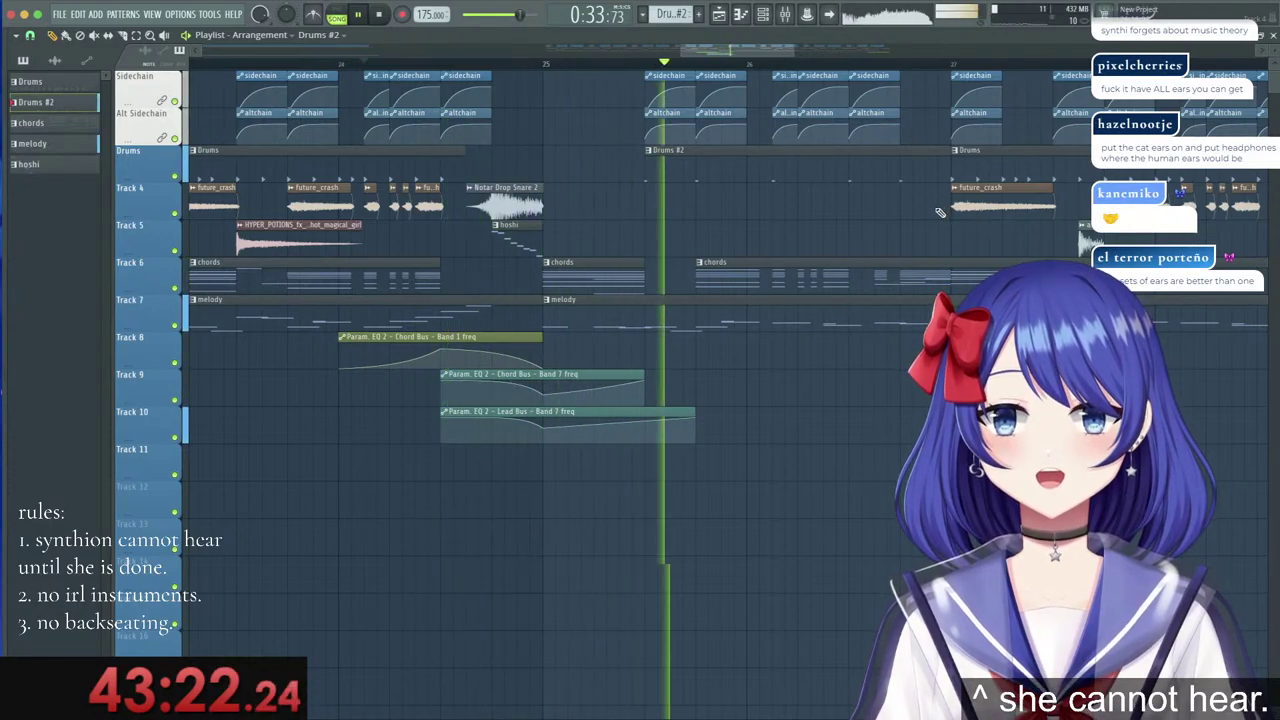
{"action": "key", "text": "space"}
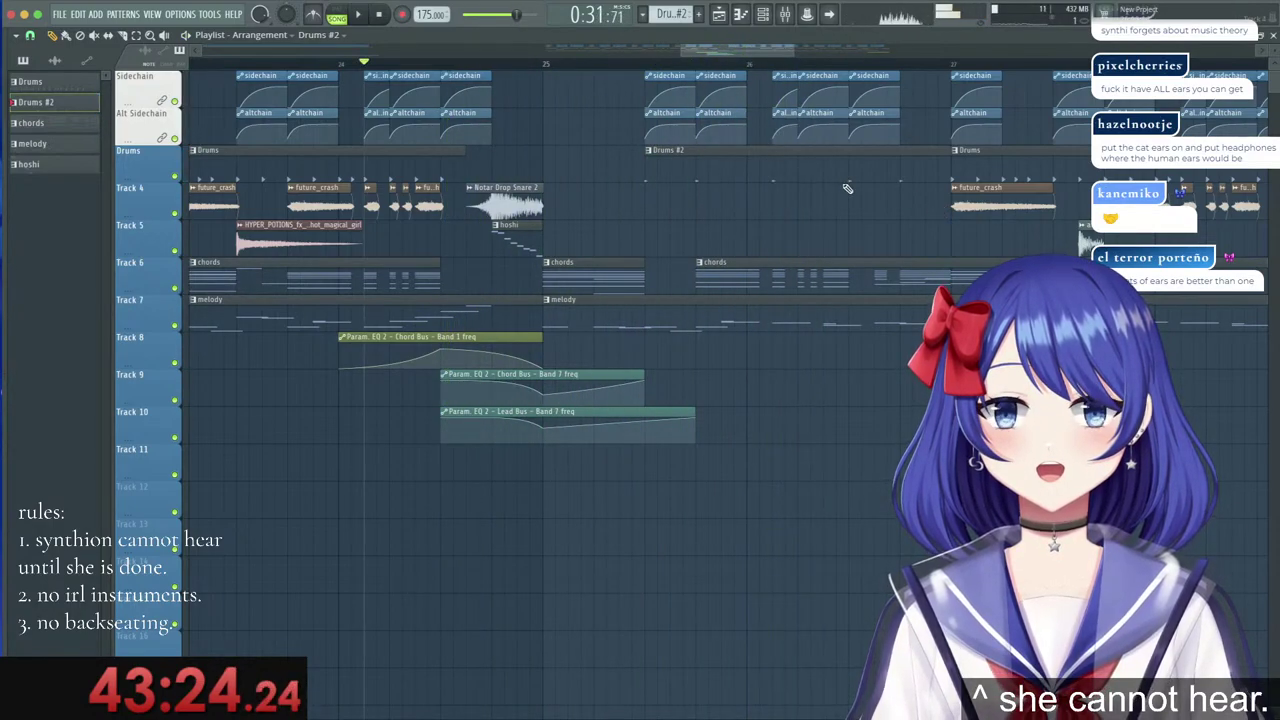
Make the chords clip above Drums #2's section on Track 6 unique and open its Supersaw notes.
{"action": "left_click", "coordinate": [699, 262]}
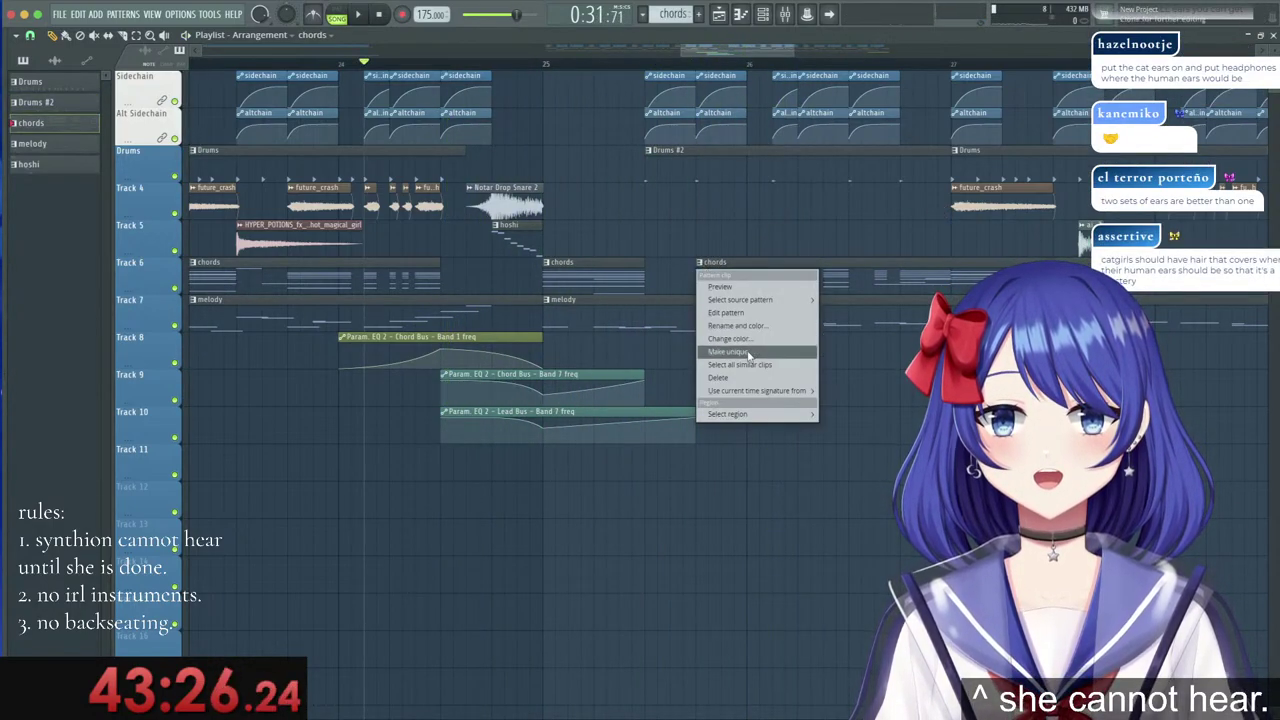
{"action": "left_click", "coordinate": [755, 351]}
{"action": "double_click", "coordinate": [795, 281]}
{"action": "scroll", "coordinate": [432, 72], "scroll_direction": "down", "scroll_amount": 3}
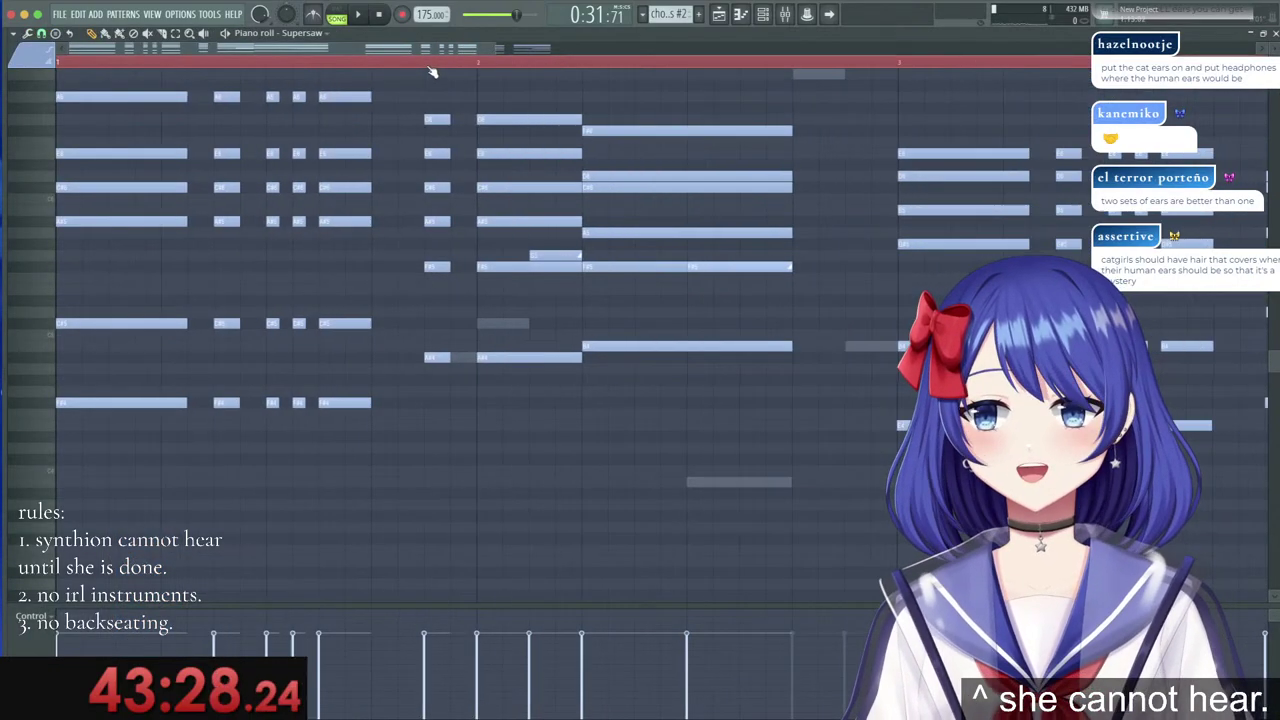
Play the start of the chords #2 pattern and examine the rhythm of its Supersaw stabs.
{"action": "key", "text": "space"}
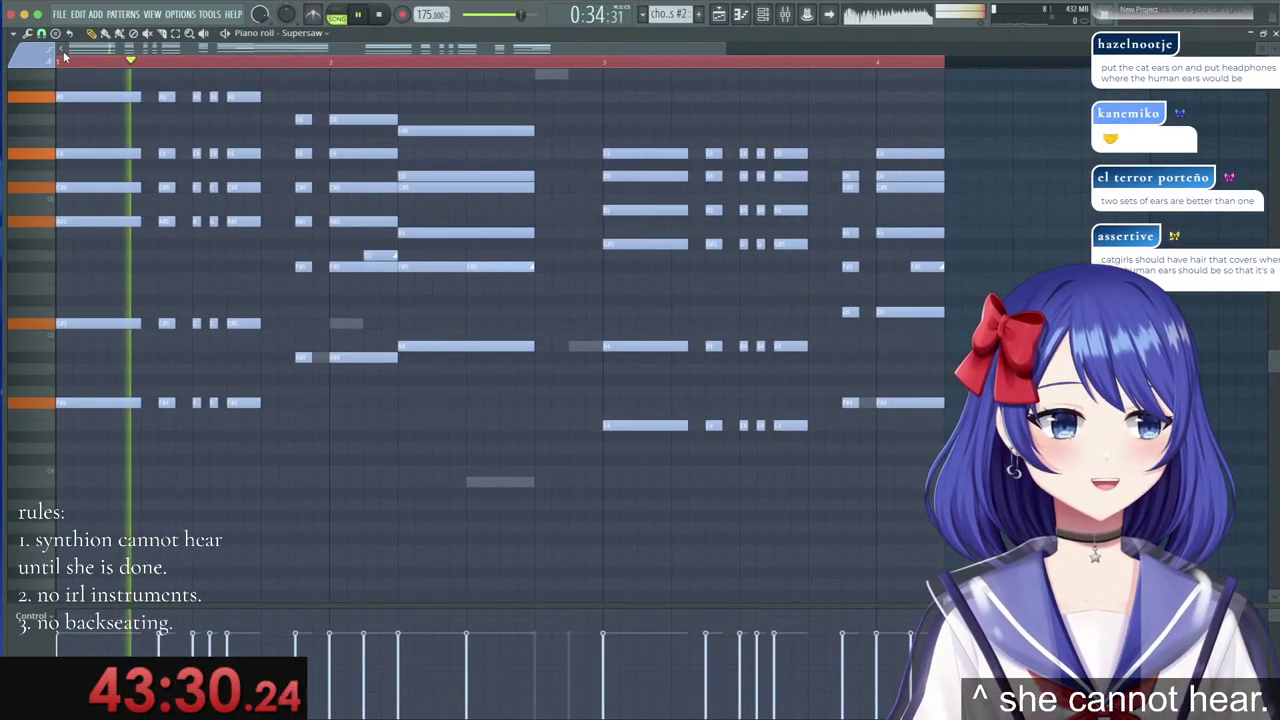
{"action": "key", "text": "space"}
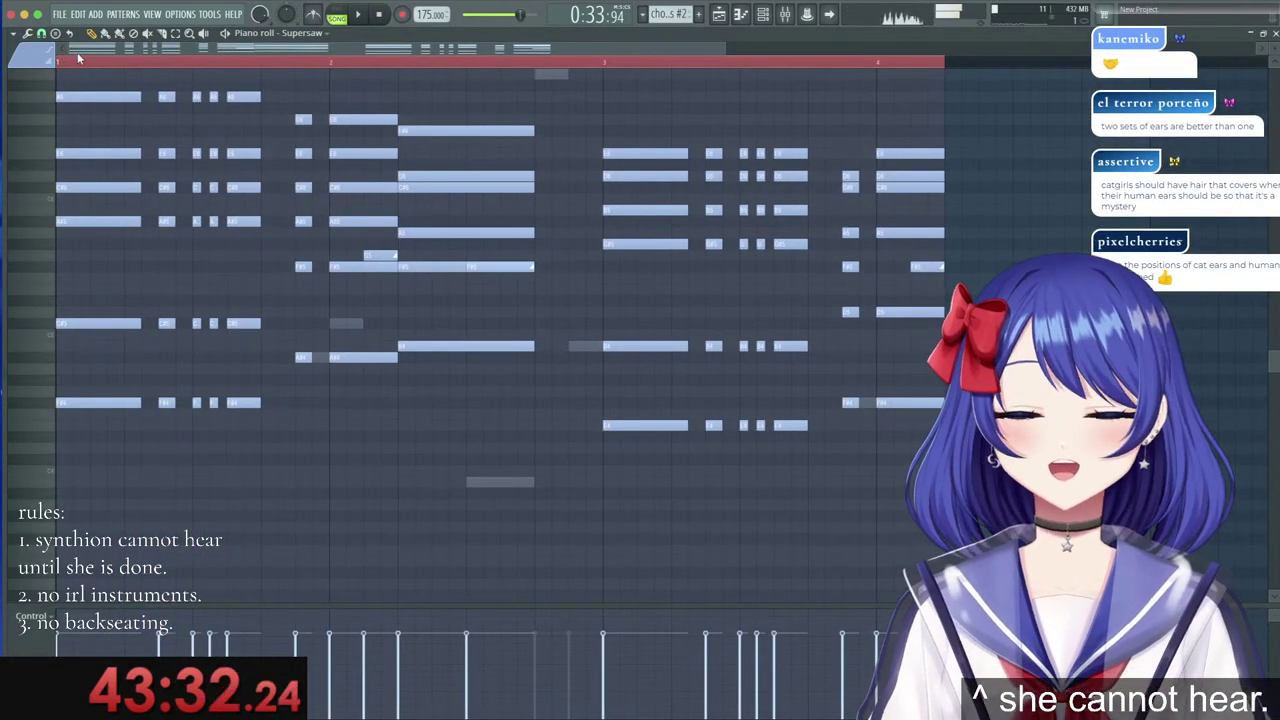
{"action": "scroll", "coordinate": [79, 58], "scroll_direction": "up", "scroll_amount": 3}
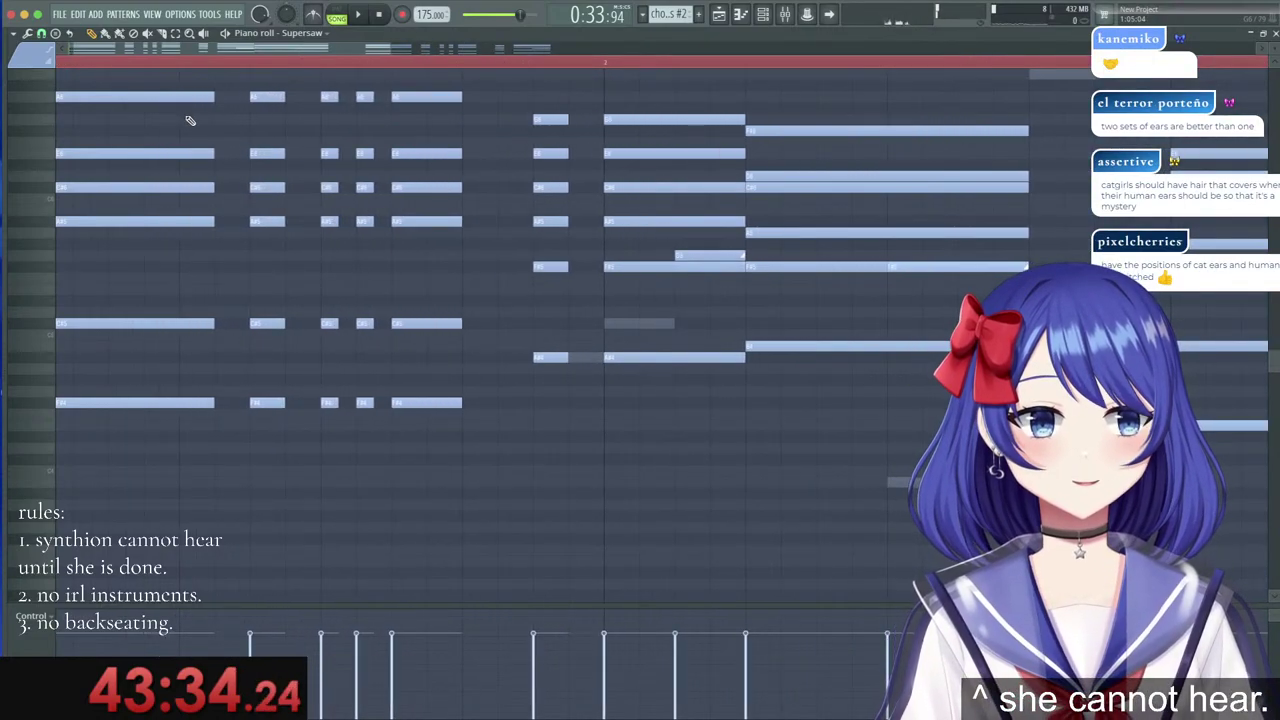
{"action": "scroll", "coordinate": [190, 120], "scroll_direction": "up", "scroll_amount": 1}
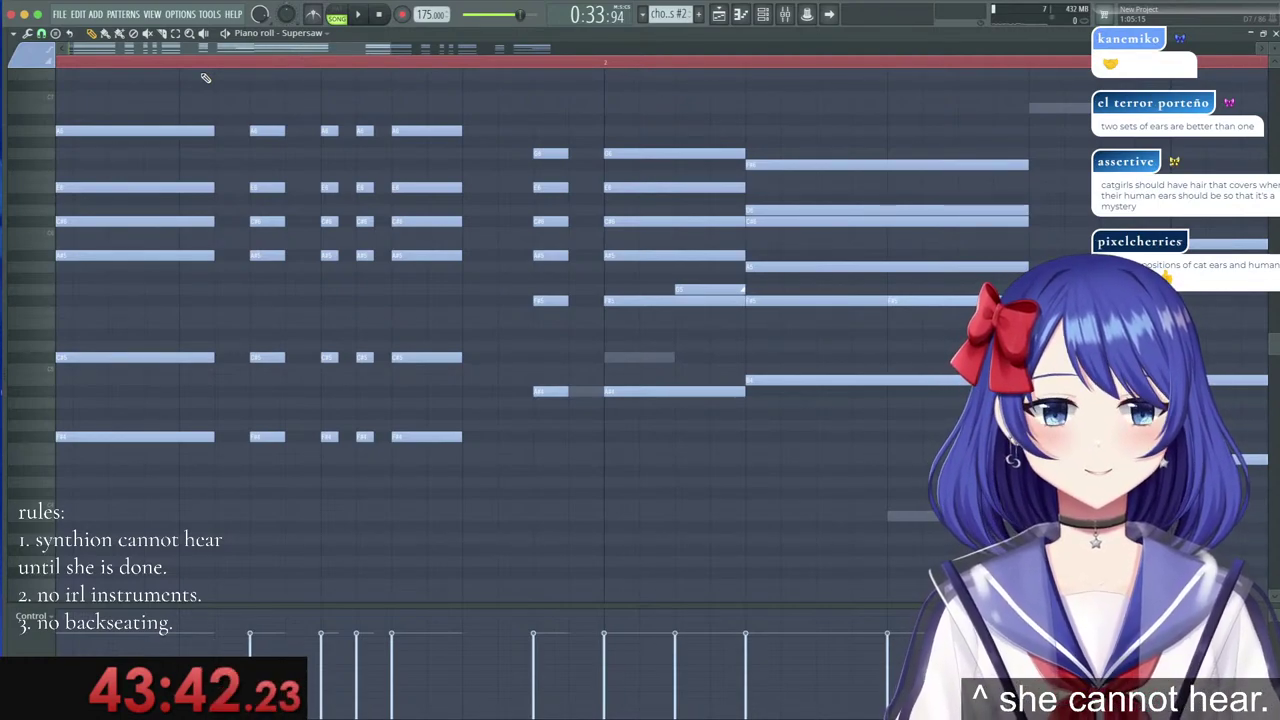
{"action": "key", "text": "space"}
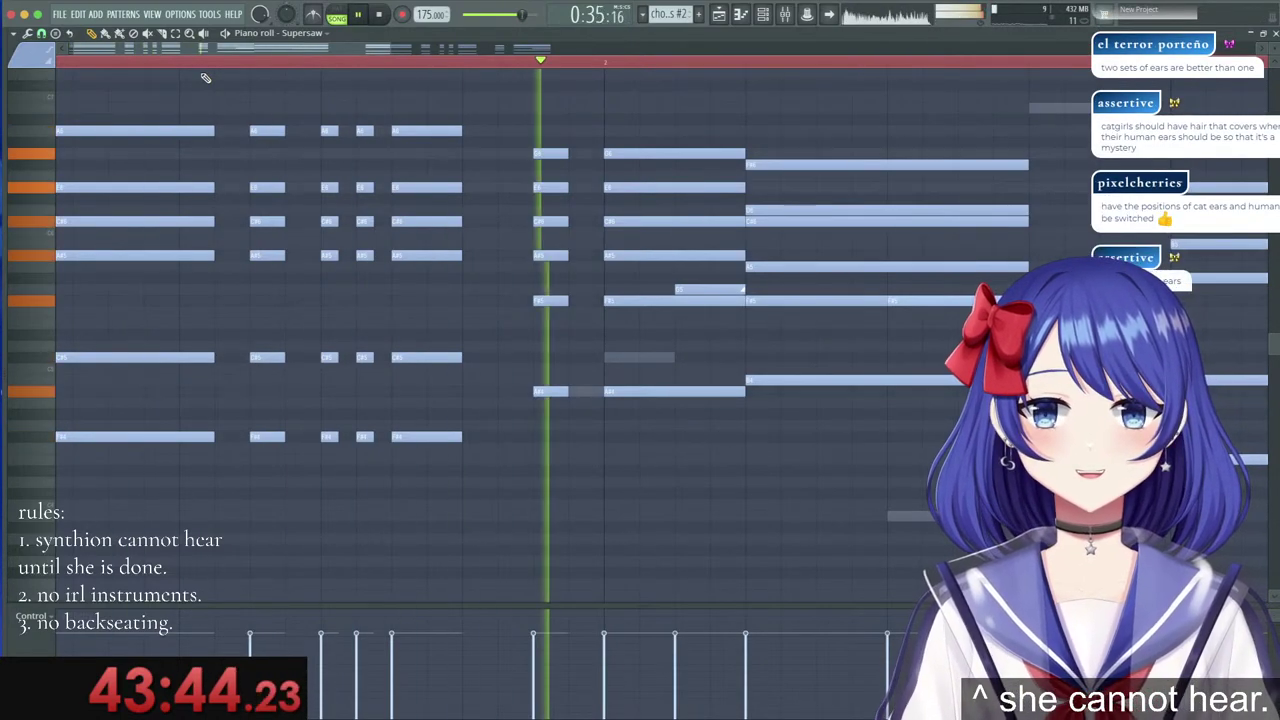
{"action": "key", "text": "space"}
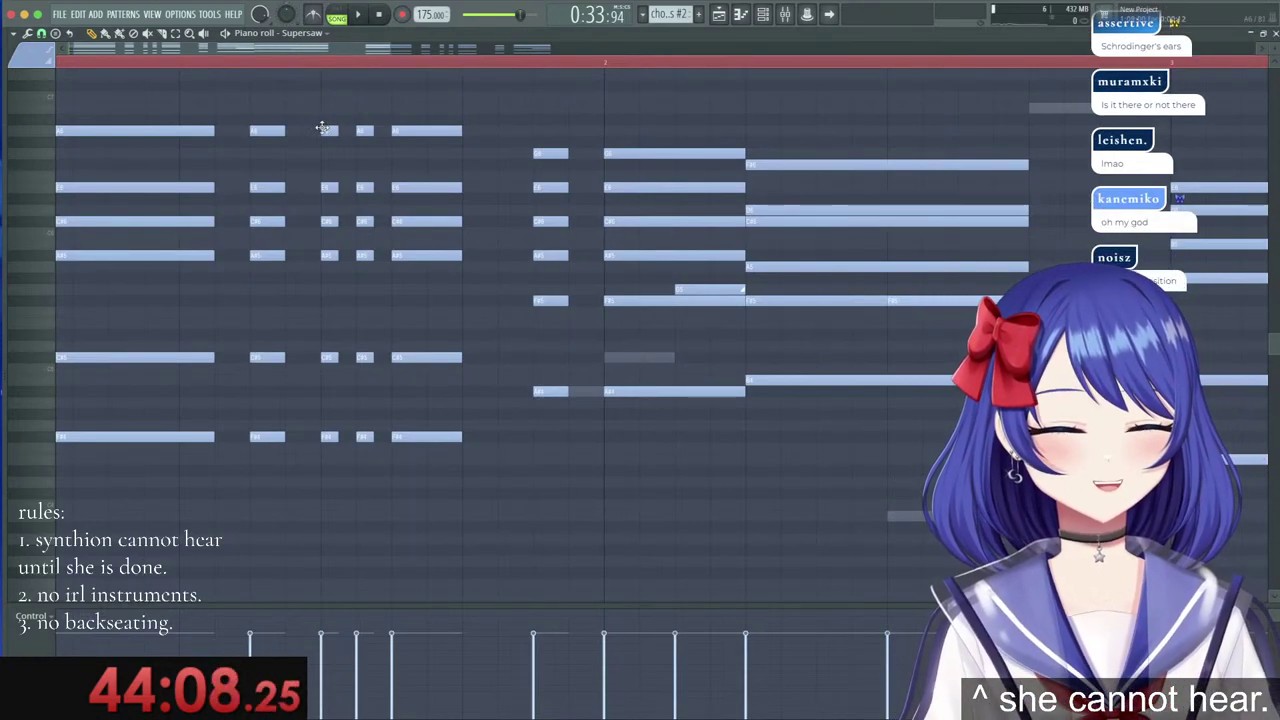
Merge the repeated Supersaw stabs in the first two chords of chords #2 into sustained notes, and shift the short passing note half a beat earlier.
{"action": "left_click_drag", "start_coordinate": [320, 124], "coordinate": [474, 137]}
{"action": "key", "text": "Delete"}
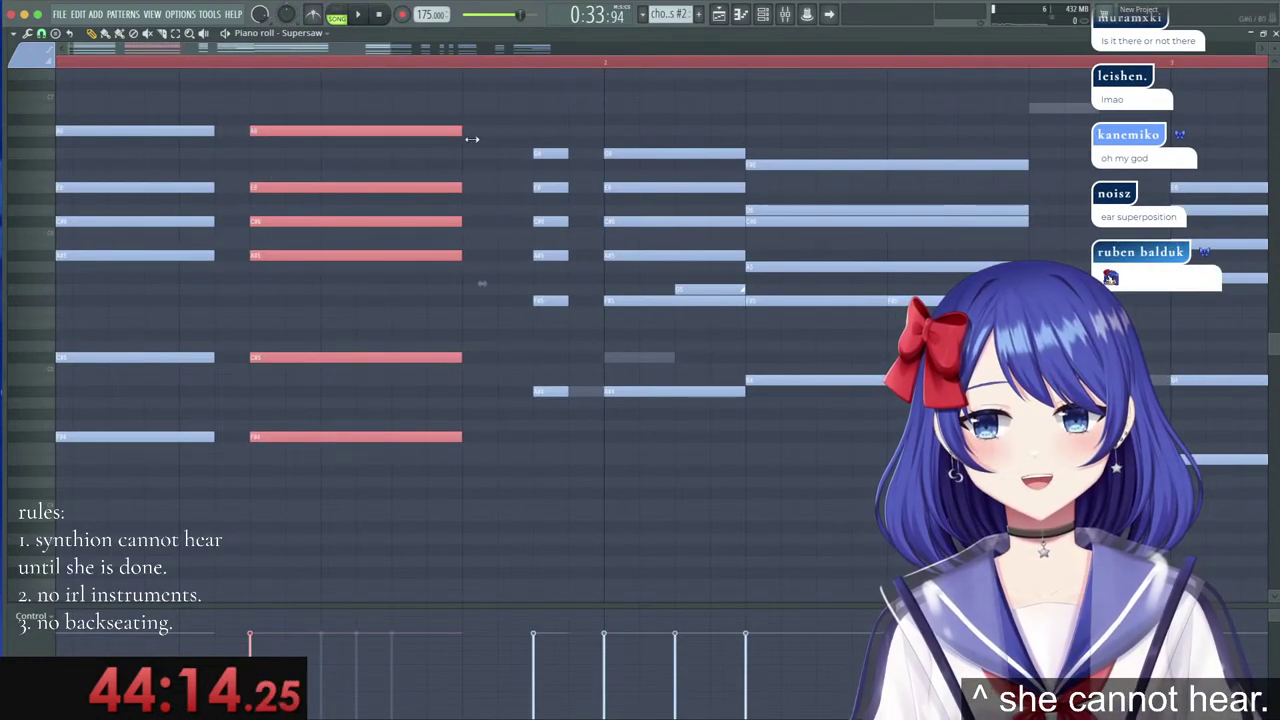
{"action": "left_click_drag", "start_coordinate": [305, 49], "coordinate": [174, 54]}
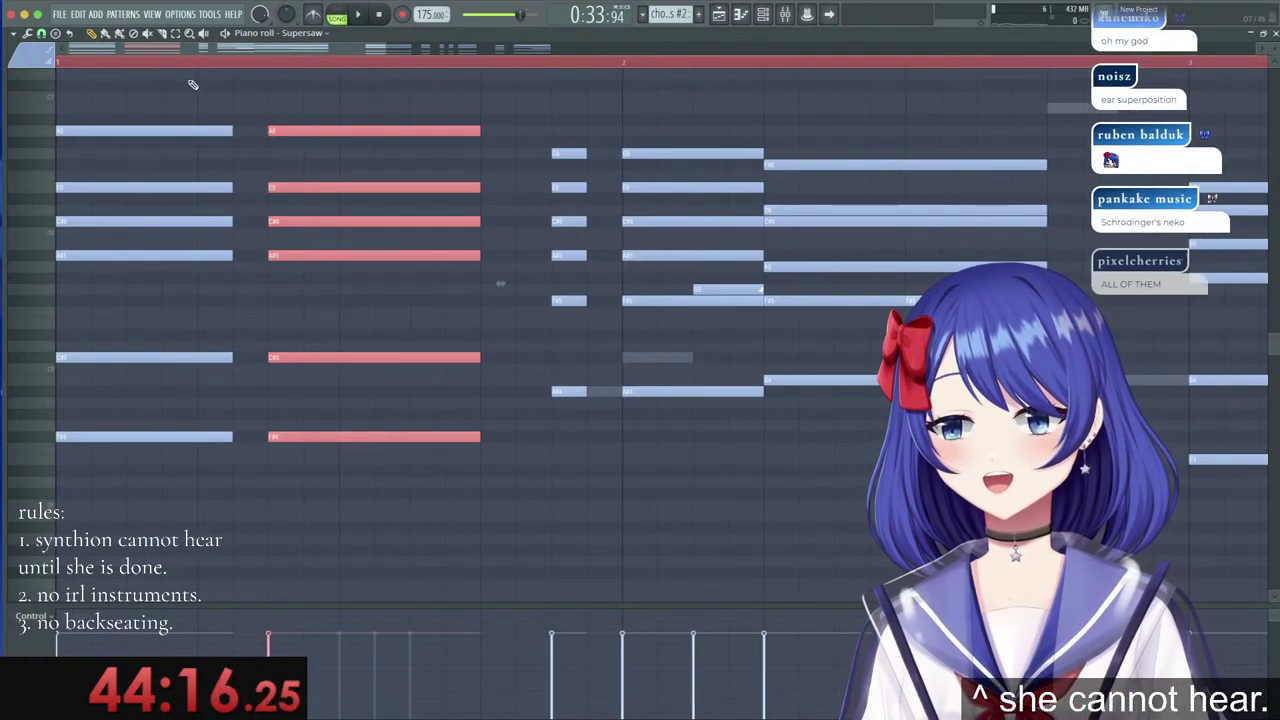
{"action": "left_click_drag", "start_coordinate": [655, 125], "coordinate": [679, 156]}
{"action": "key", "text": "Delete"}
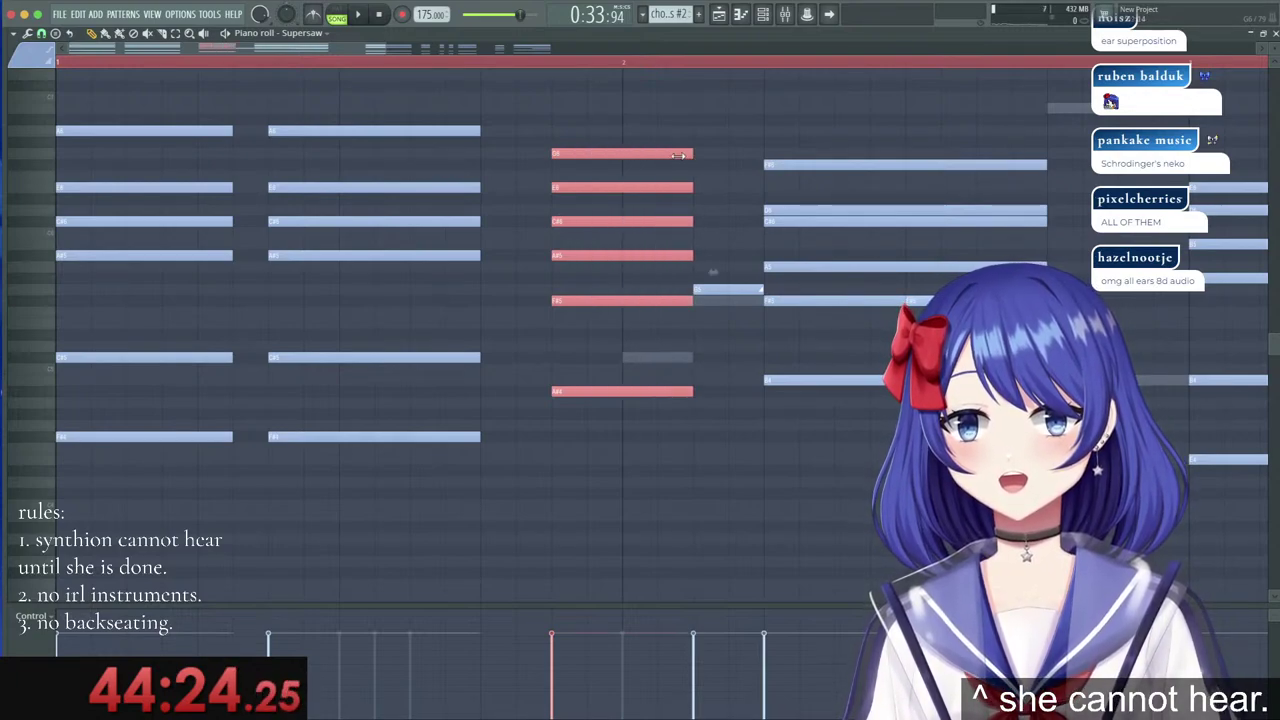
{"action": "left_click_drag", "start_coordinate": [711, 289], "coordinate": [641, 289]}
Return to the playlist and play from just after bar 25 to check the sustained chords.
{"action": "left_click", "coordinate": [719, 15]}
{"action": "left_click", "coordinate": [565, 66]}
{"action": "key", "text": "space"}
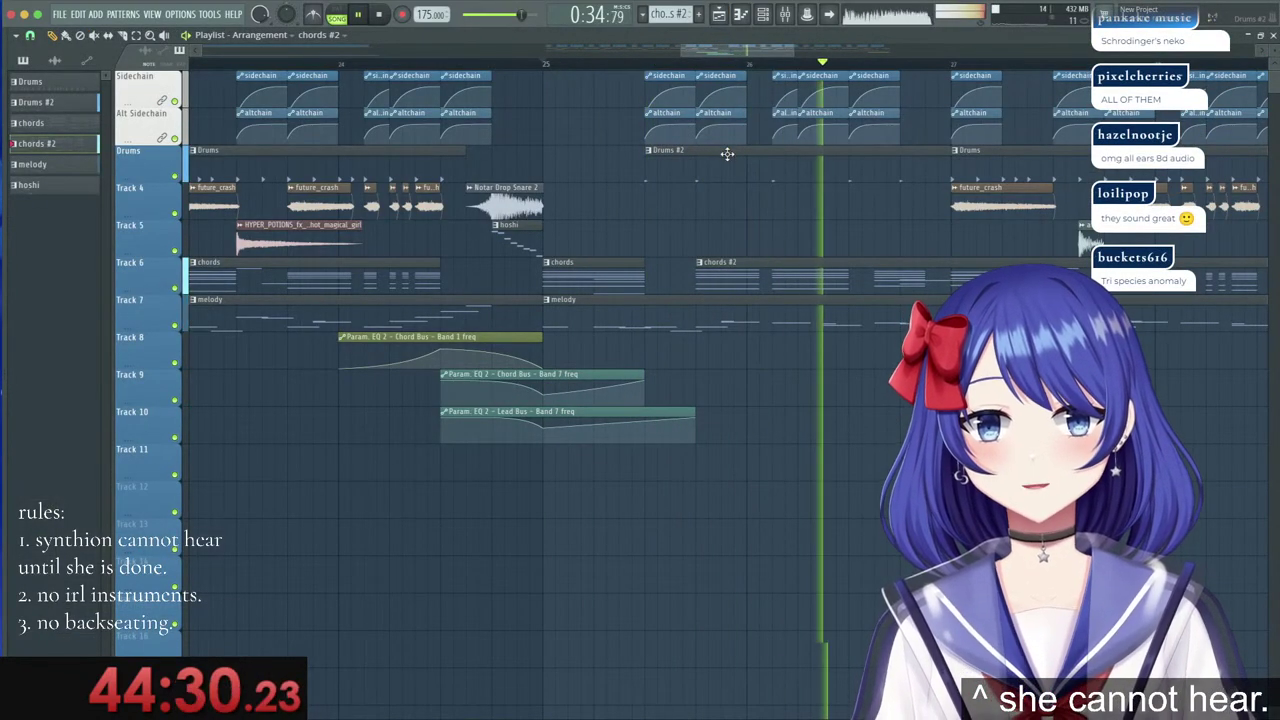
{"action": "key", "text": "space"}
Move the third Supersaw chord of chords #2 earlier to beat 4 of bar 1, and shorten the second chord to end before it.
{"action": "double_click", "coordinate": [834, 265]}
{"action": "left_click_drag", "start_coordinate": [580, 126], "coordinate": [731, 468]}
{"action": "left_click_drag", "start_coordinate": [661, 392], "coordinate": [588, 392]}
{"action": "left_click_drag", "start_coordinate": [425, 104], "coordinate": [450, 438], "text": "super"}
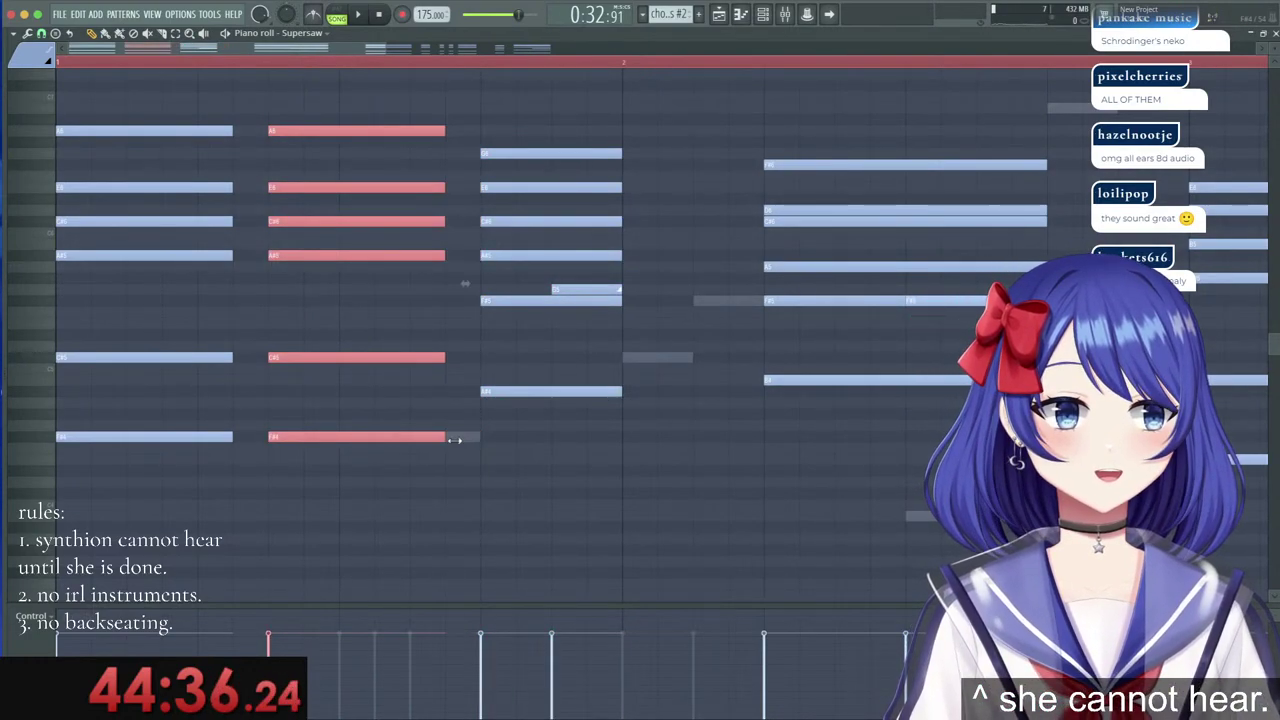
Delete the repeated Saw Bass notes under the second chord of chords #2 and lengthen the remaining one to match the chord.
{"action": "double_click", "coordinate": [455, 439]}
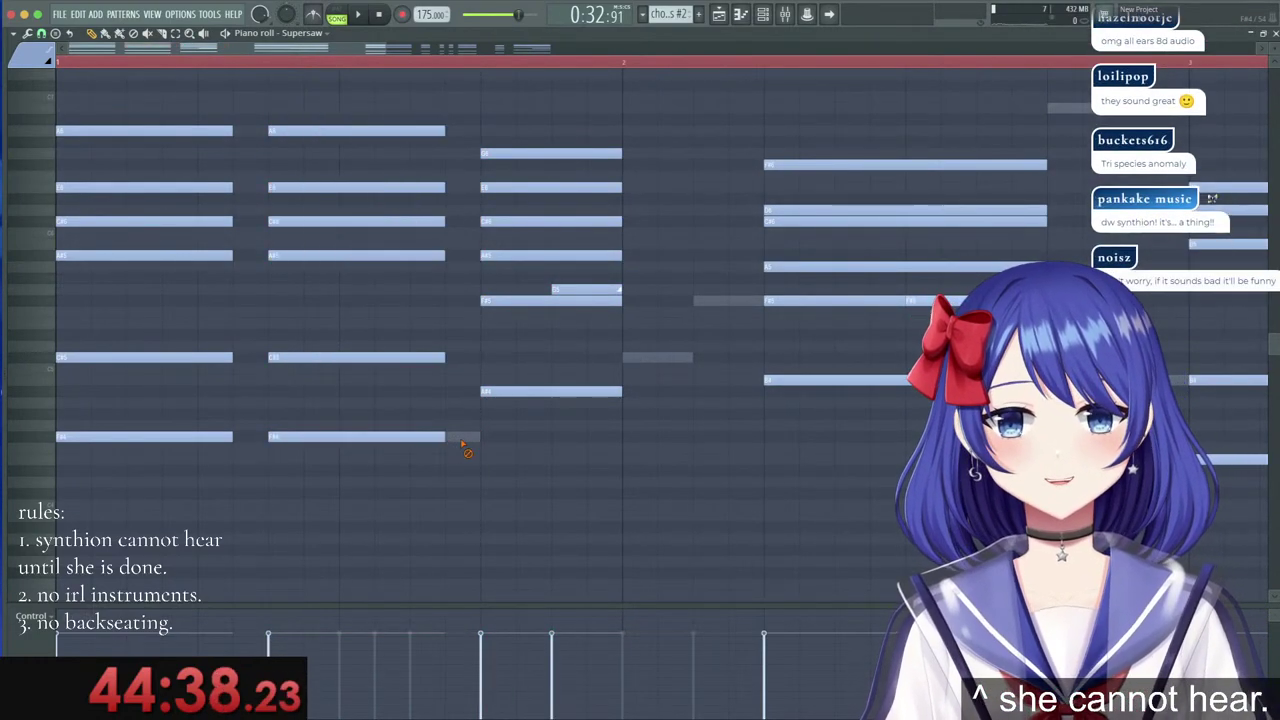
{"action": "right_click", "coordinate": [472, 440]}
{"action": "right_click", "coordinate": [383, 437]}
{"action": "right_click", "coordinate": [348, 437]}
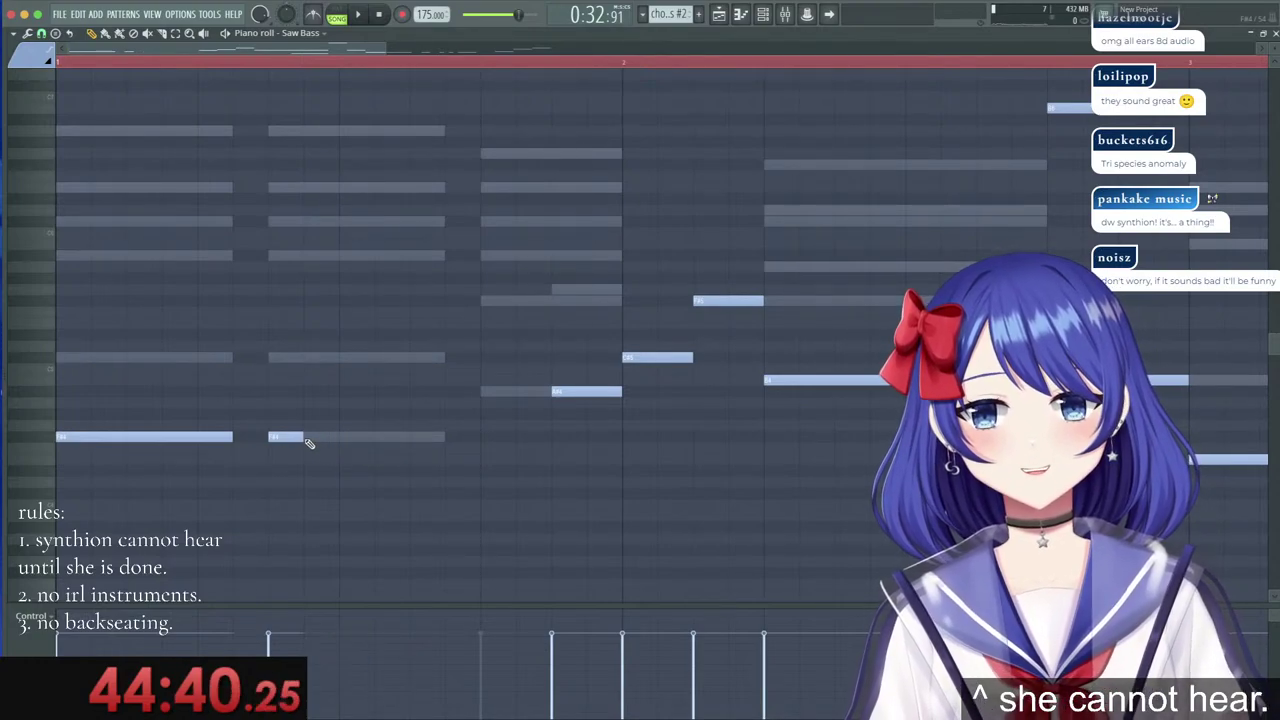
{"action": "left_click_drag", "start_coordinate": [300, 440], "coordinate": [431, 461]}
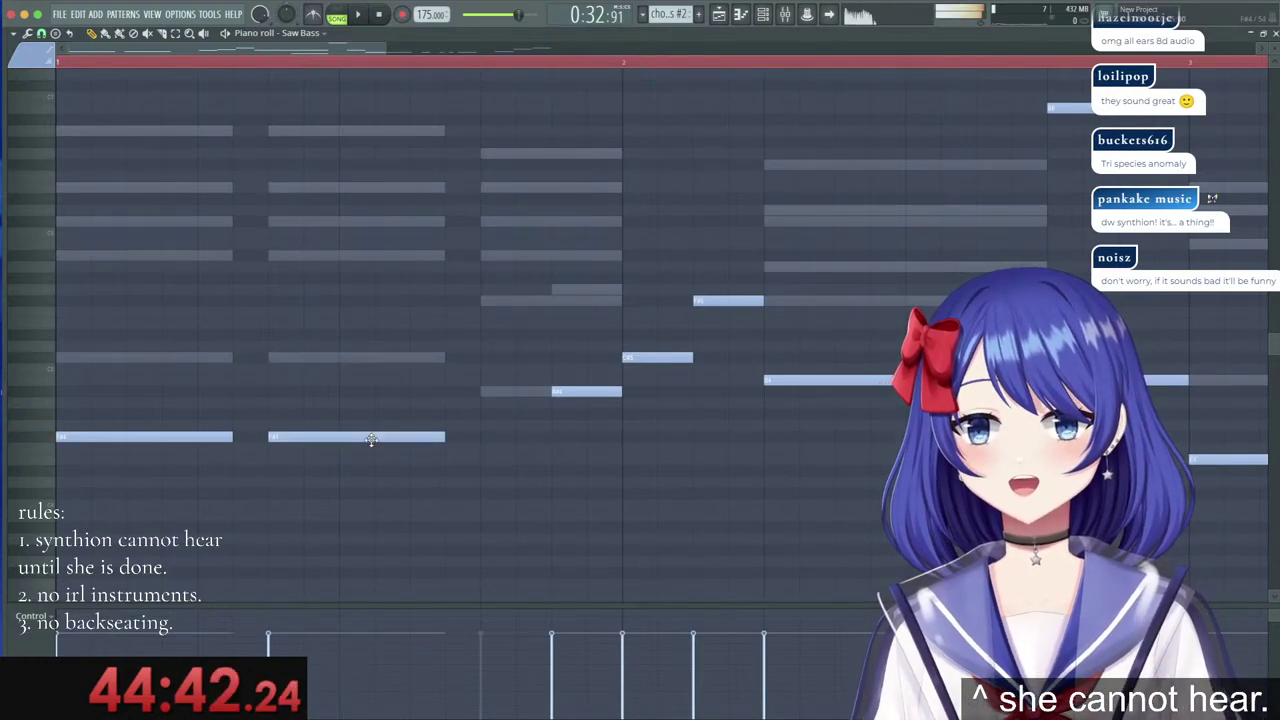
Start the third bass note on beat 4, add a lower half-beat note ending bar 1, and delete the two bass notes opening bar 2.
{"action": "mouse_move", "coordinate": [566, 390]}
{"action": "left_mouse_down"}
{"action": "mouse_move", "coordinate": [495, 391]}
{"action": "mouse_move", "coordinate": [582, 394]}
{"action": "left_mouse_up"}
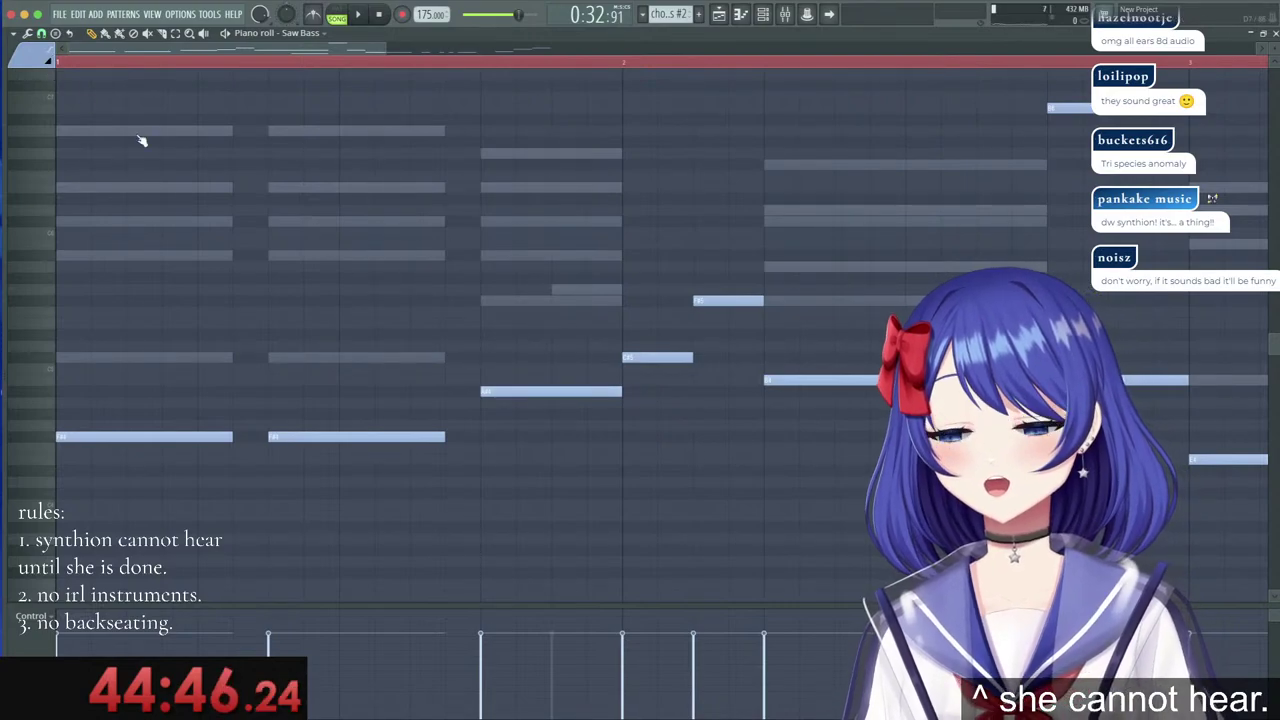
{"action": "left_click", "coordinate": [606, 514]}
{"action": "left_click_drag", "start_coordinate": [606, 514], "coordinate": [608, 527]}
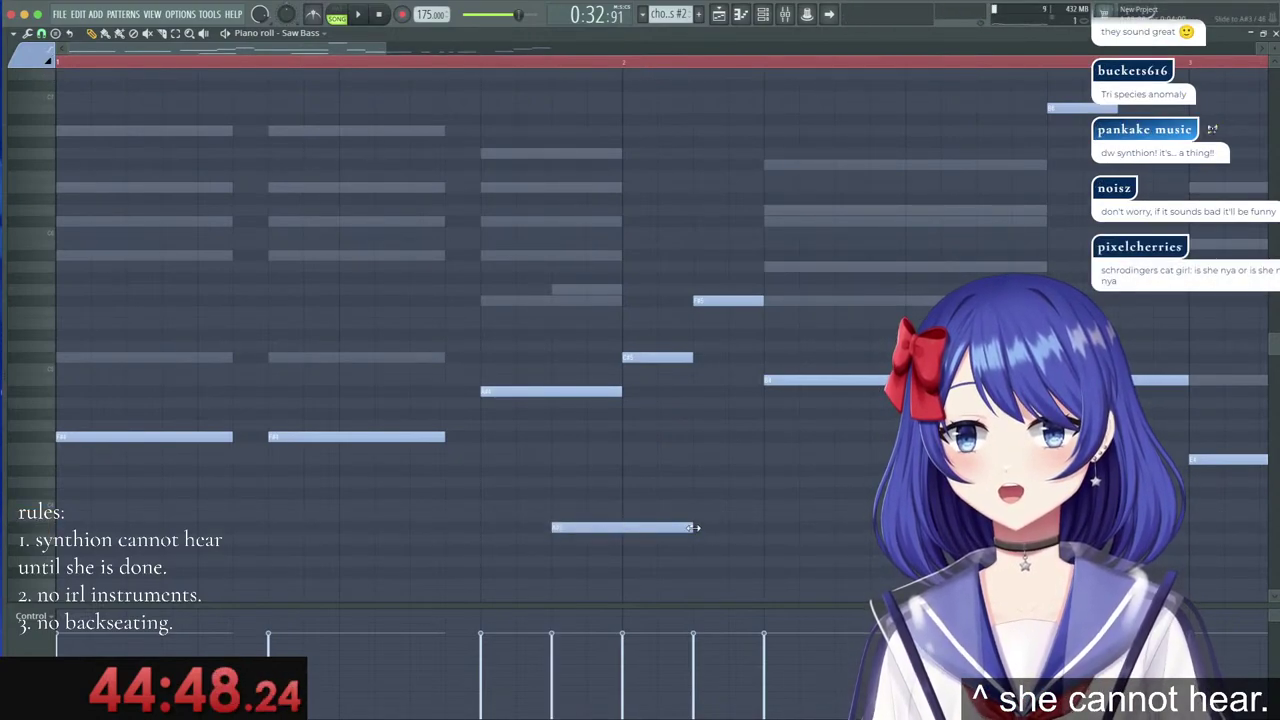
{"action": "right_click", "coordinate": [728, 300]}
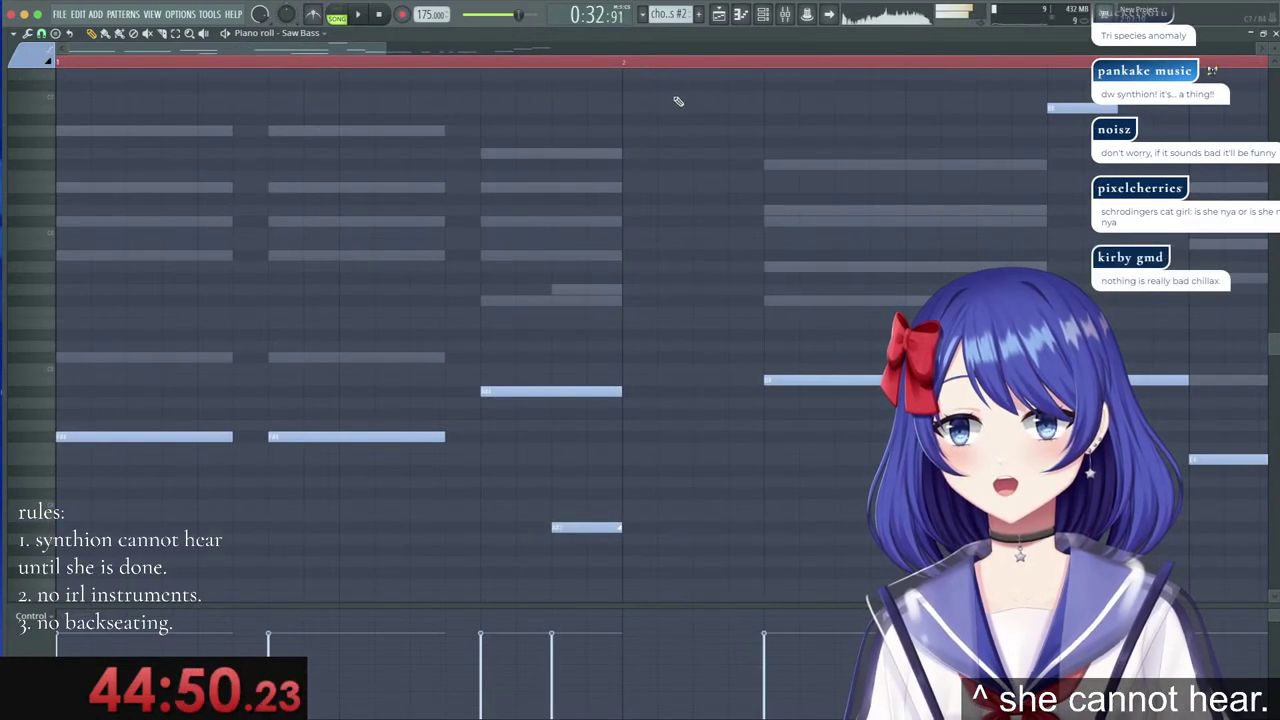
Return to the playlist, play from just before bar 23, and look into the hoshi and chords patterns.
{"action": "left_click", "coordinate": [719, 14]}
{"action": "scroll", "coordinate": [580, 68], "scroll_direction": "down", "scroll_amount": 2}
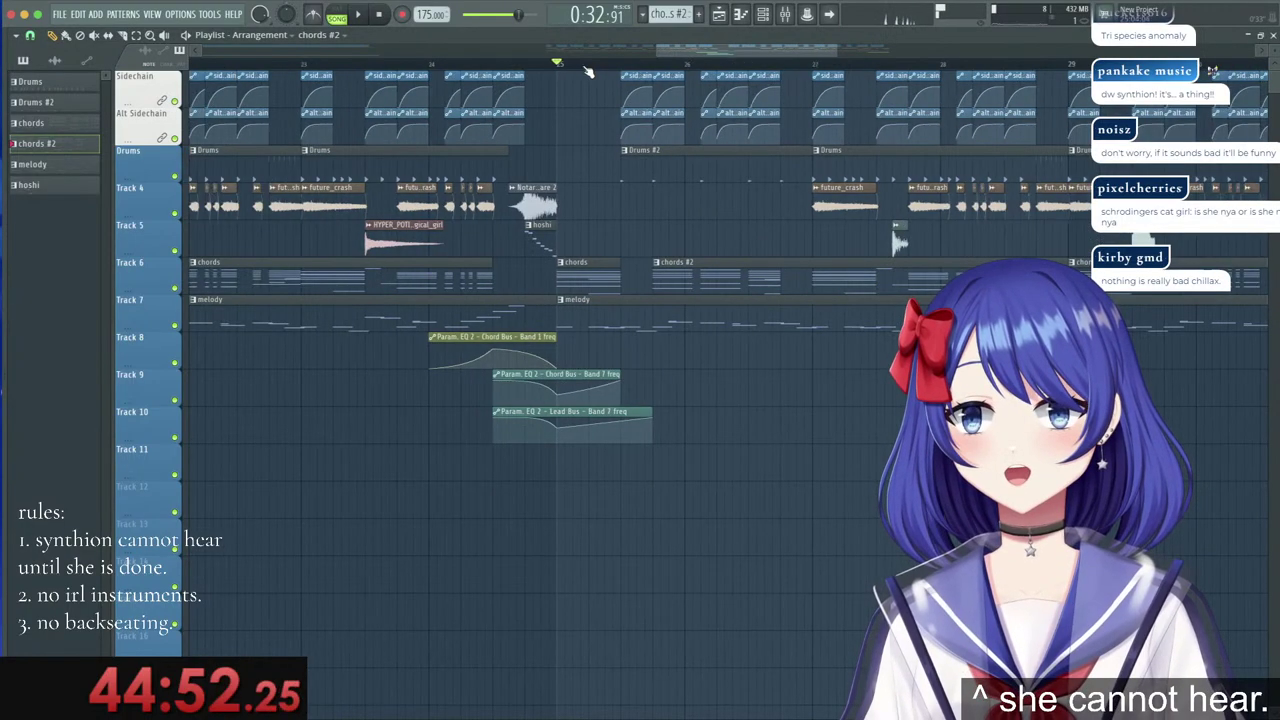
{"action": "left_click", "coordinate": [285, 67]}
{"action": "double_click", "coordinate": [549, 241]}
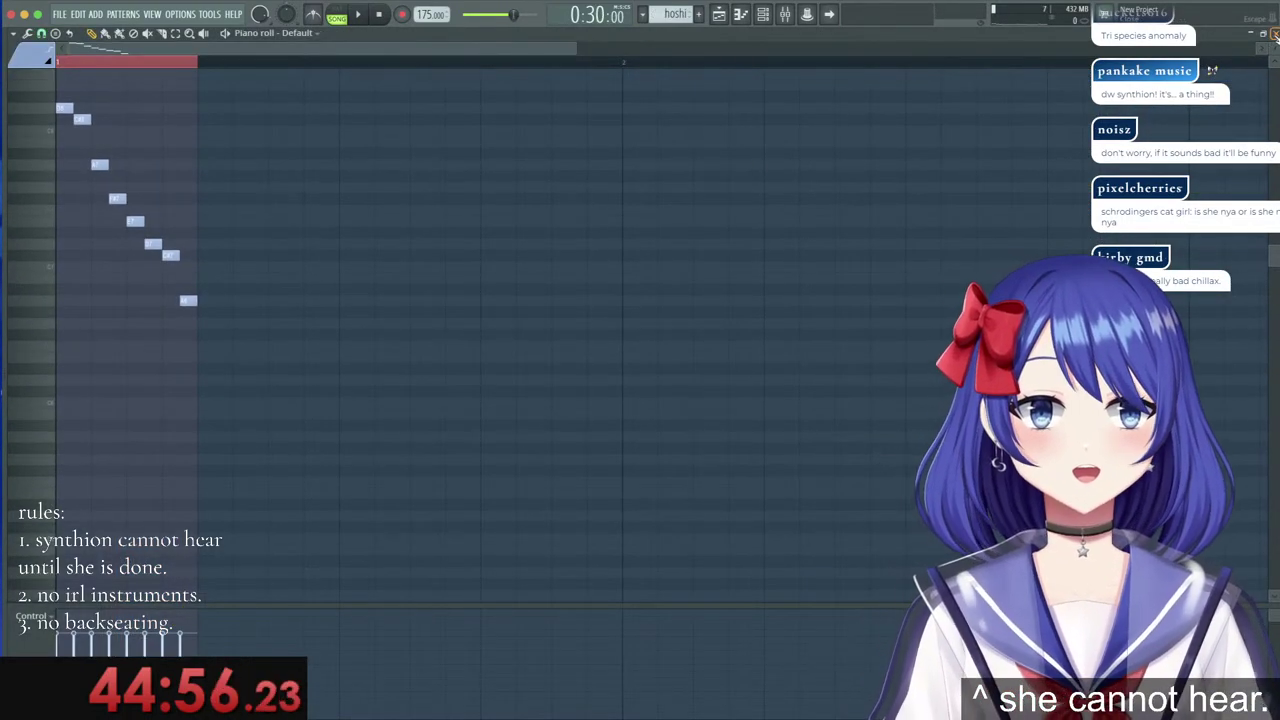
{"action": "left_click", "coordinate": [1275, 35]}
{"action": "left_click", "coordinate": [732, 421]}
{"action": "key", "text": "space"}
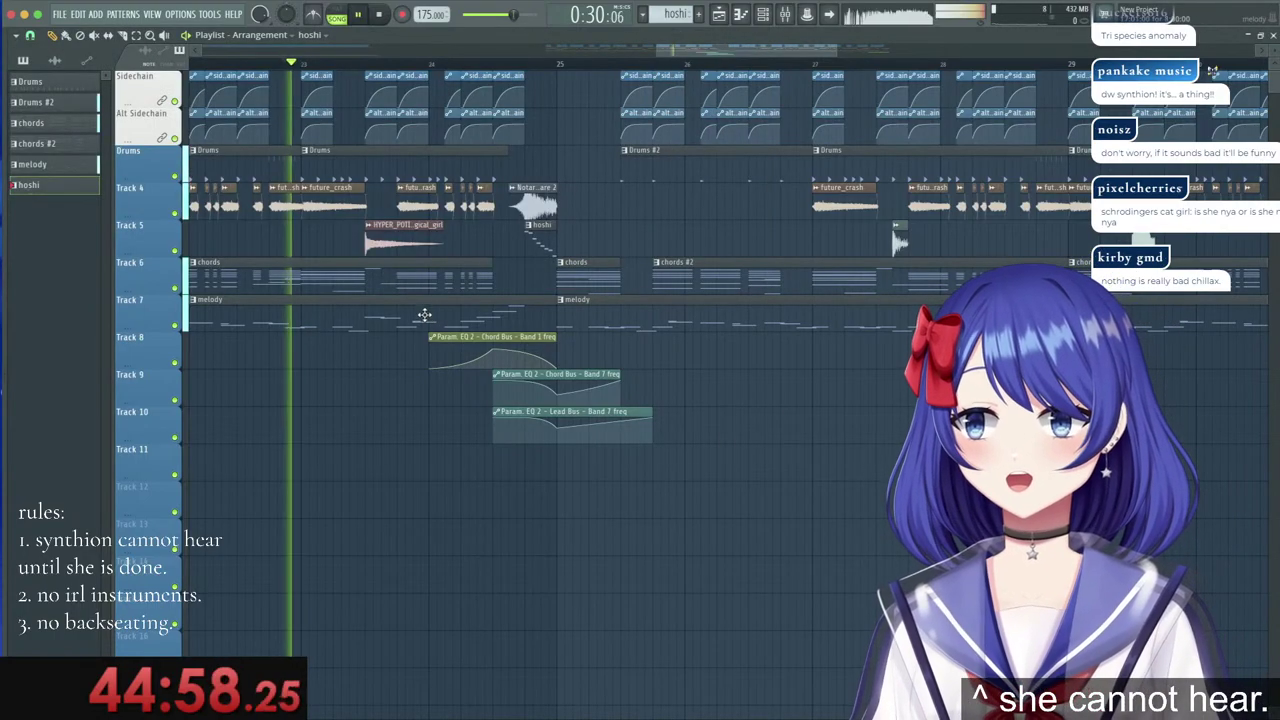
{"action": "double_click", "coordinate": [427, 274]}
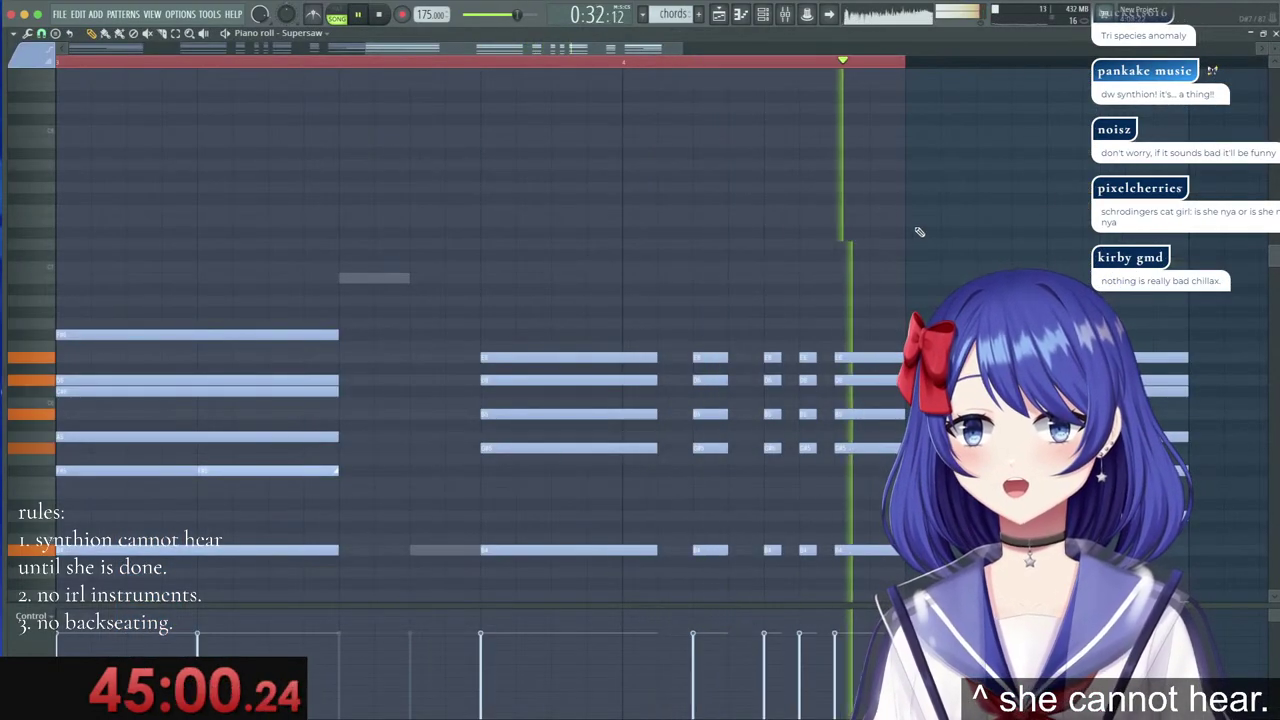
{"action": "left_click", "coordinate": [1275, 35]}
Replay the transition from just before bar 23 into bar 26 to compare the sidechain clips with chords #2.
{"action": "right_click", "coordinate": [797, 420]}
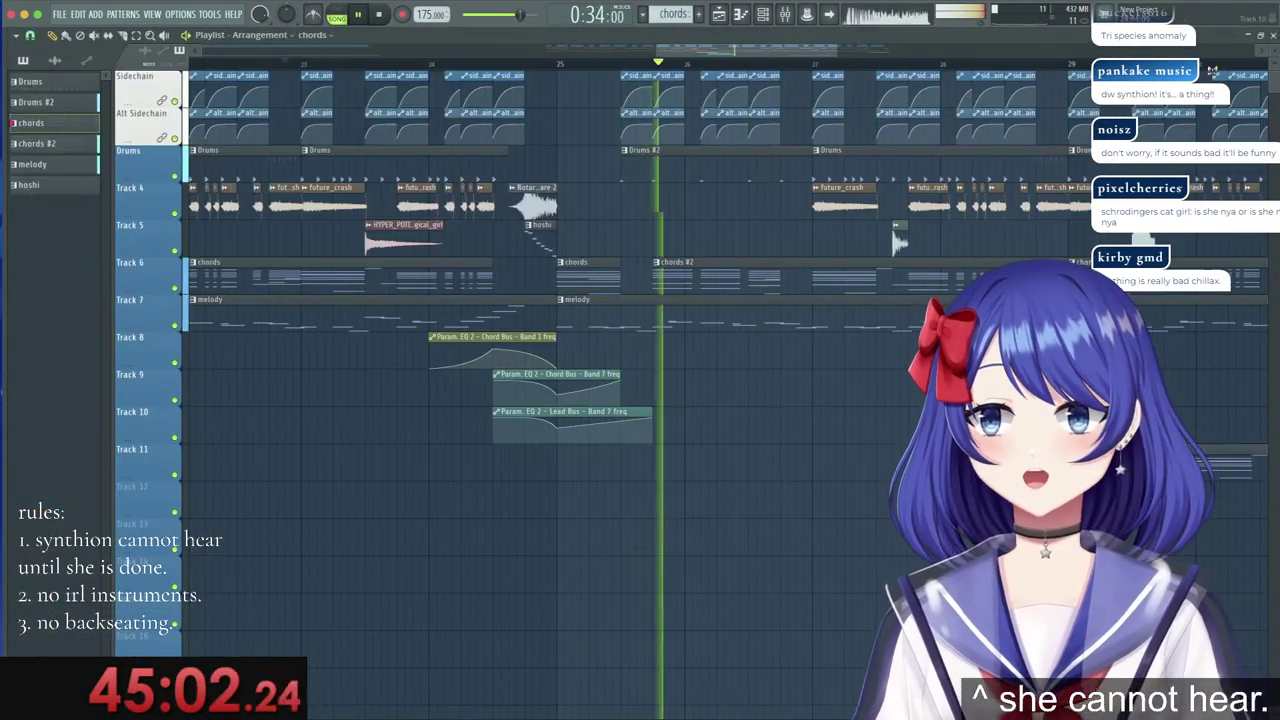
{"action": "key", "text": "space"}
{"action": "key", "text": "space"}
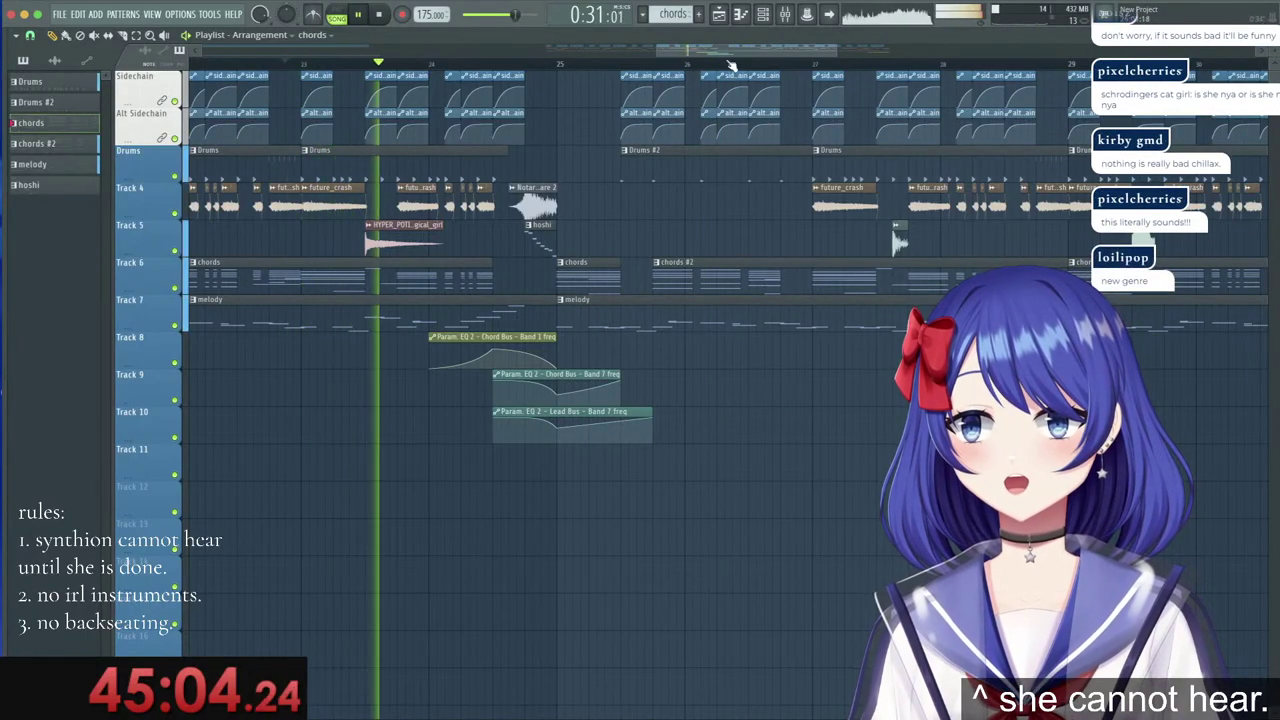
{"action": "left_click_drag", "start_coordinate": [758, 53], "coordinate": [740, 60]}
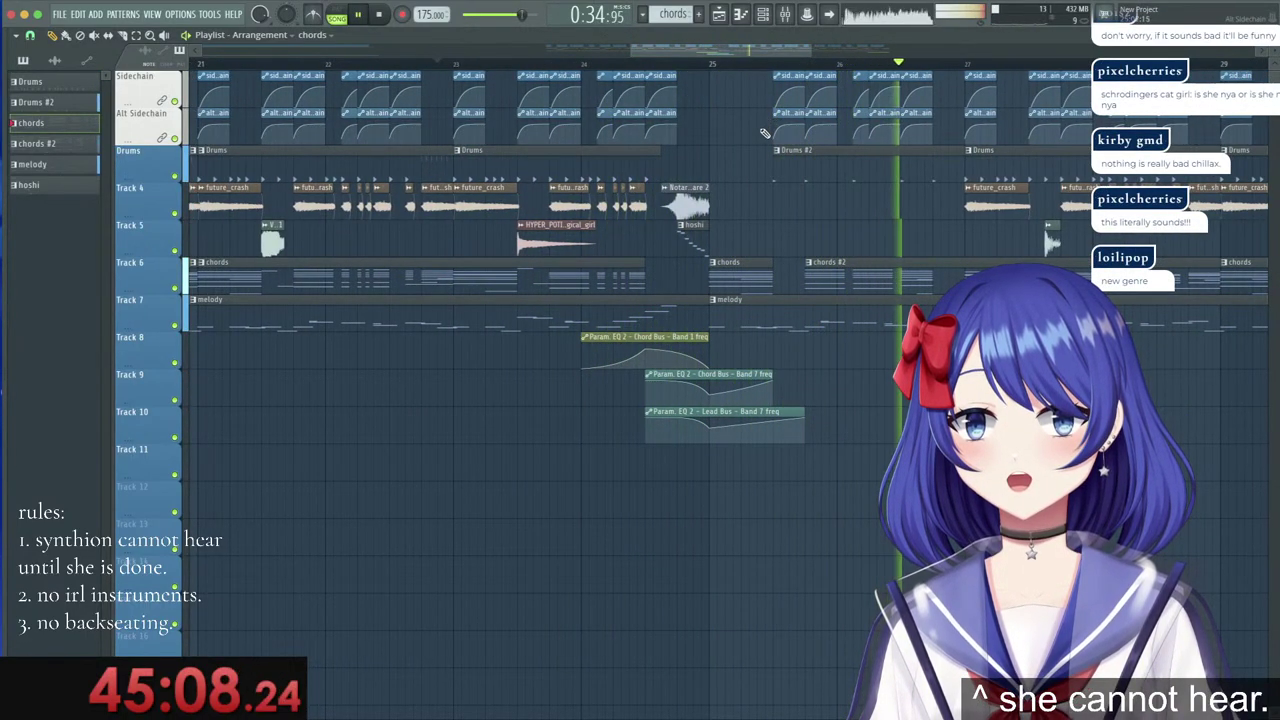
{"action": "key", "text": "space"}
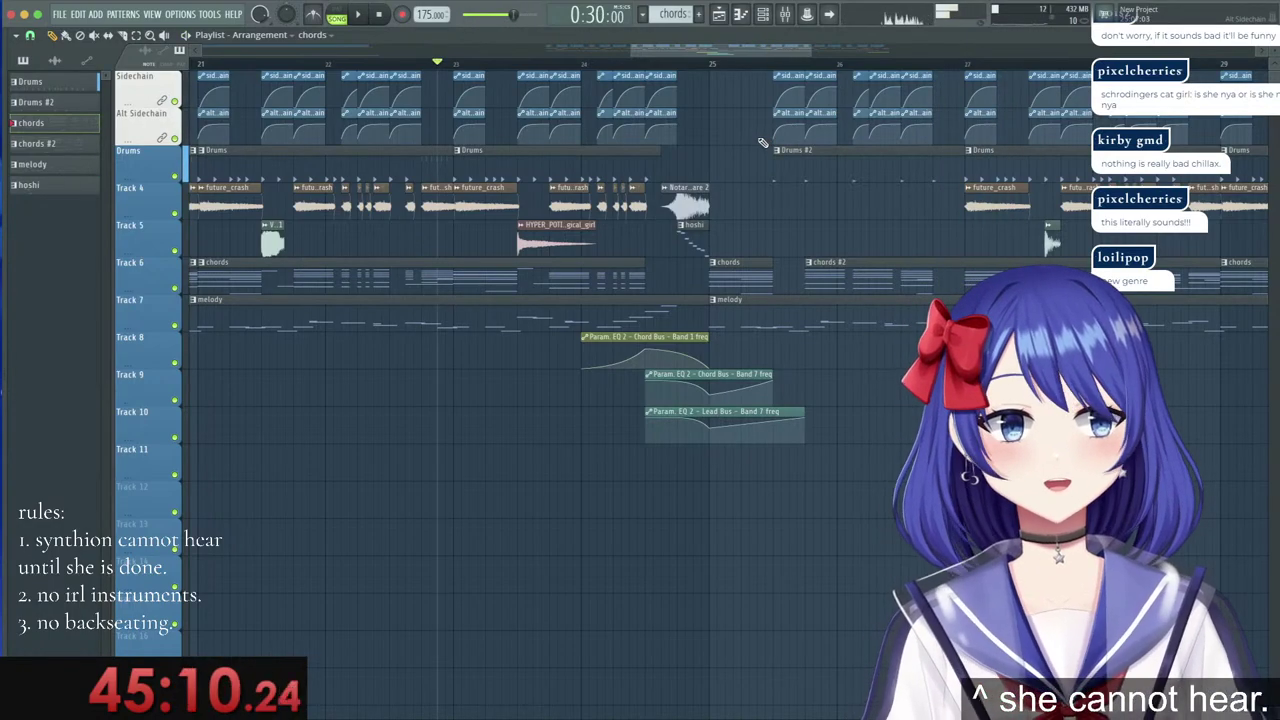
{"action": "key", "text": "space"}
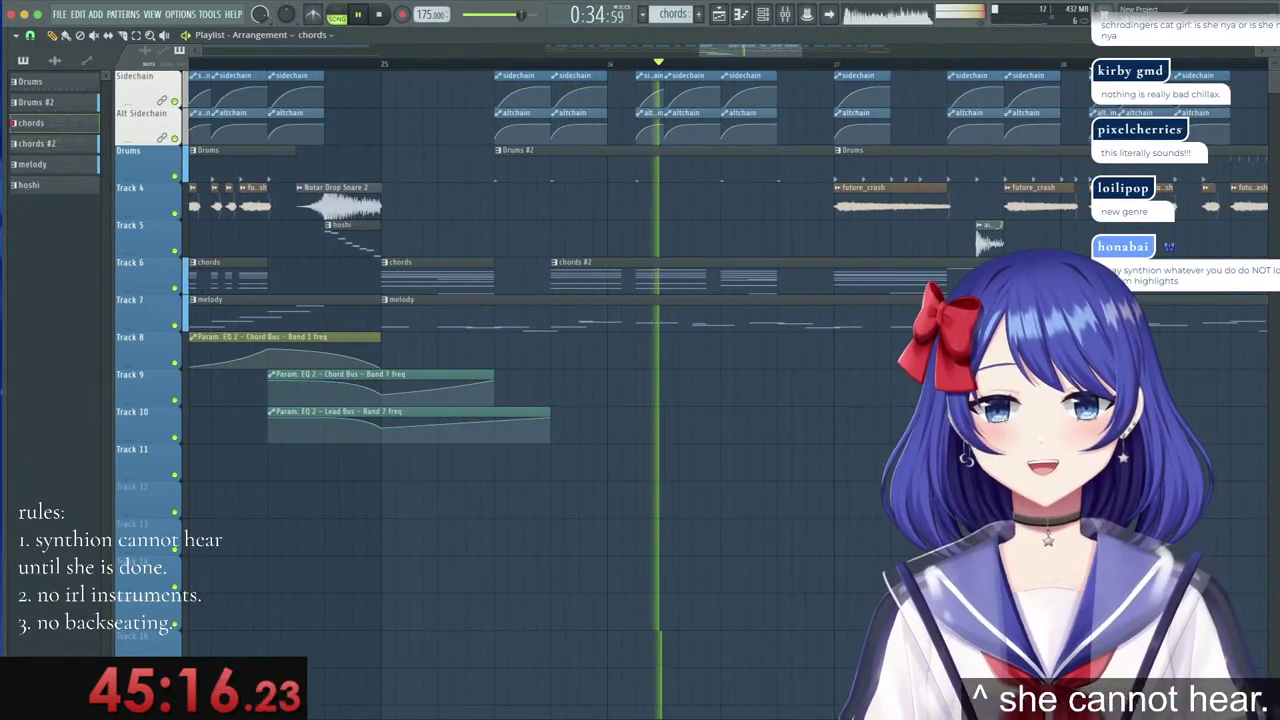
Rearrange the sidechain and altchain clips in bar 26 into two full-length pairs matching the second and third chords, and play the passage.
{"action": "key", "text": "space"}
{"action": "left_click_drag", "start_coordinate": [718, 50], "coordinate": [720, 50]}
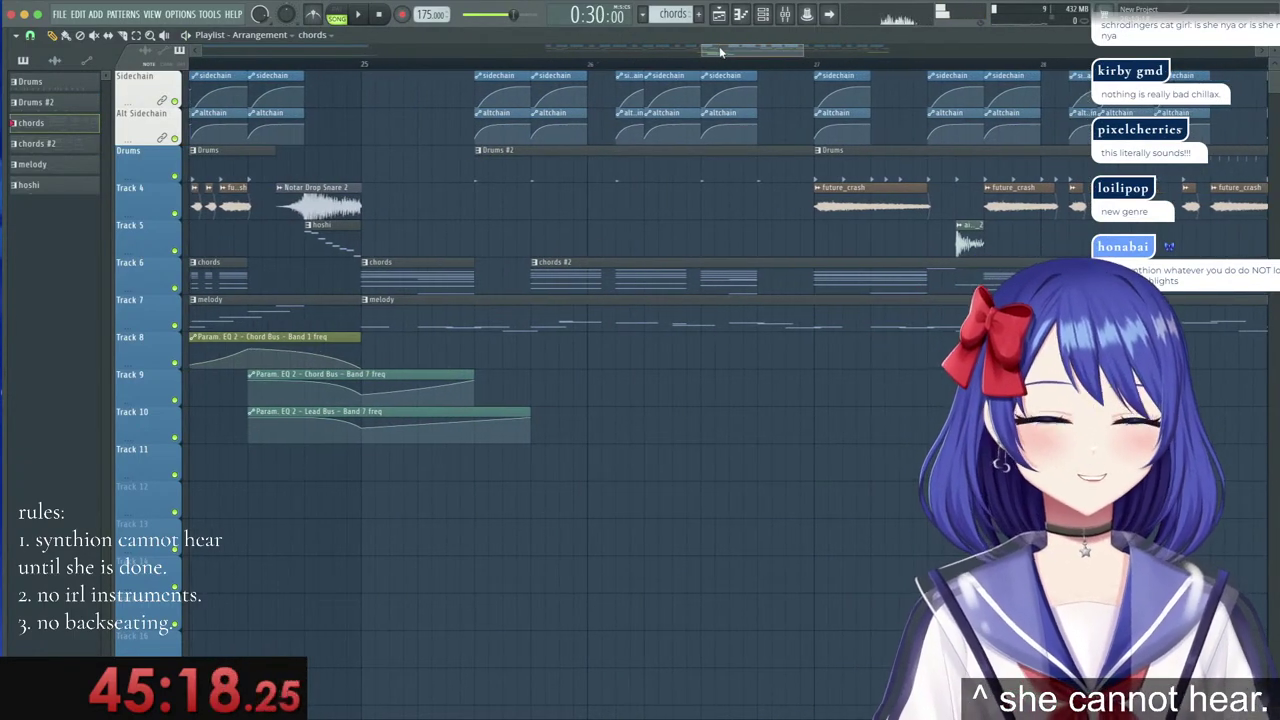
{"action": "scroll", "coordinate": [719, 74], "scroll_direction": "down", "scroll_amount": 3}
{"action": "scroll", "coordinate": [719, 74], "scroll_direction": "up", "scroll_amount": 4}
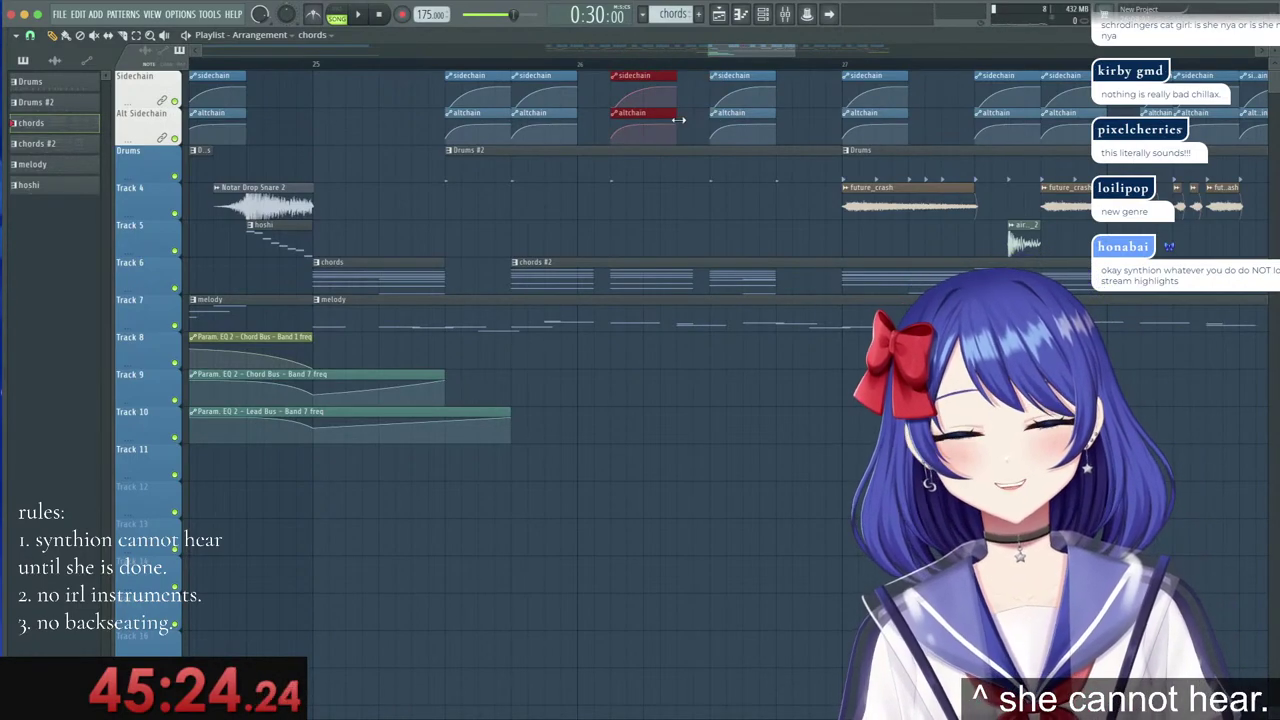
{"action": "key", "text": "space"}
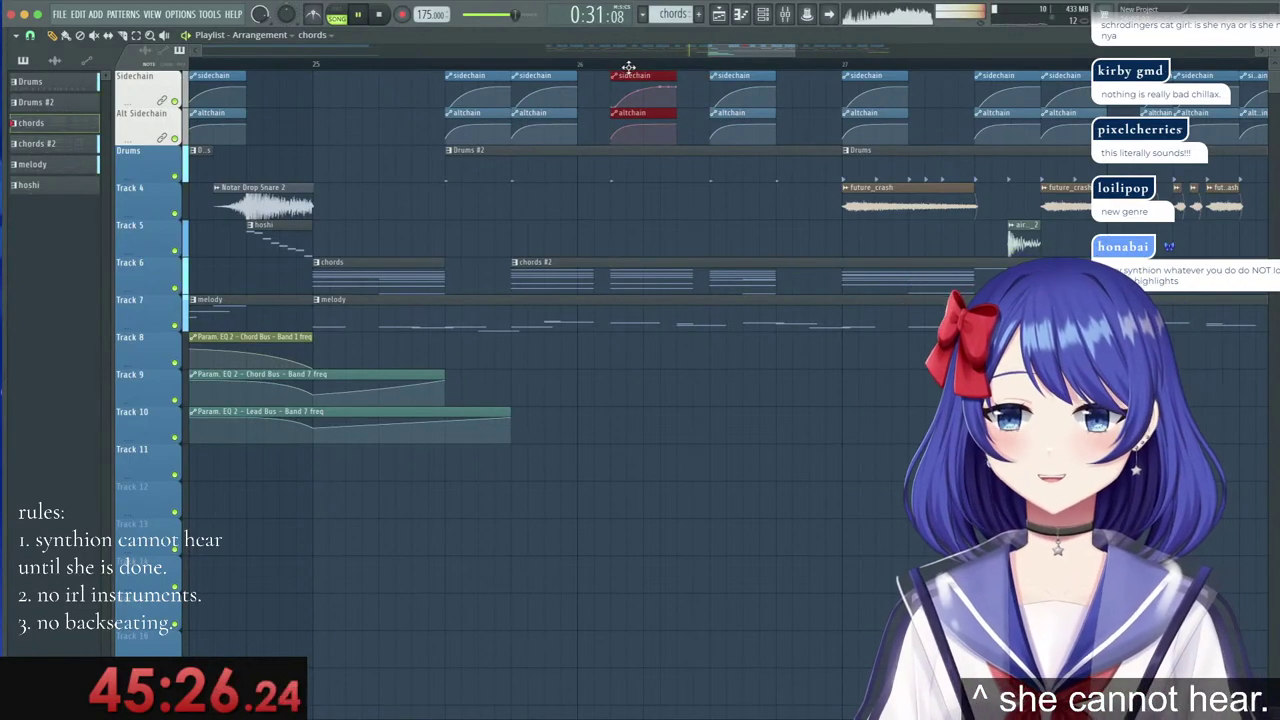
{"action": "scroll", "coordinate": [628, 72], "scroll_direction": "down", "scroll_amount": 2}
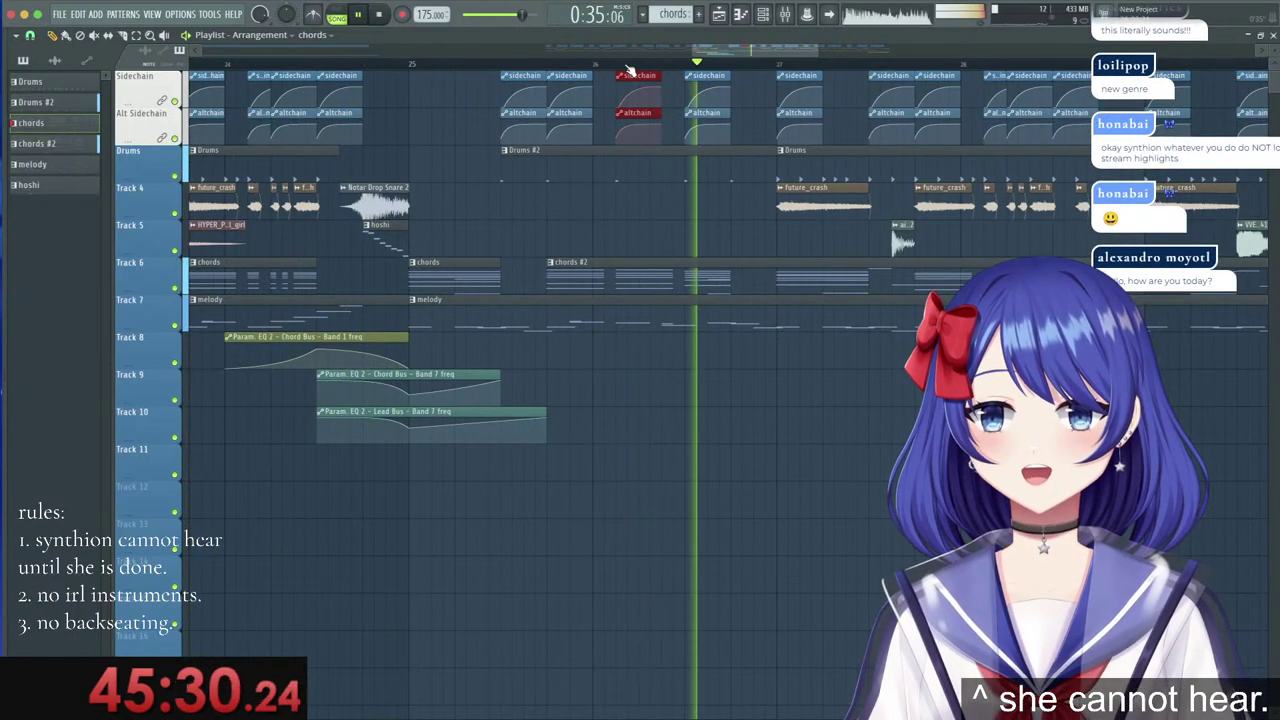
{"action": "key", "text": "space"}
Place future_crash clips on Track 4 over the first three chords of chords #2 and play the section.
{"action": "left_click", "coordinate": [714, 197]}
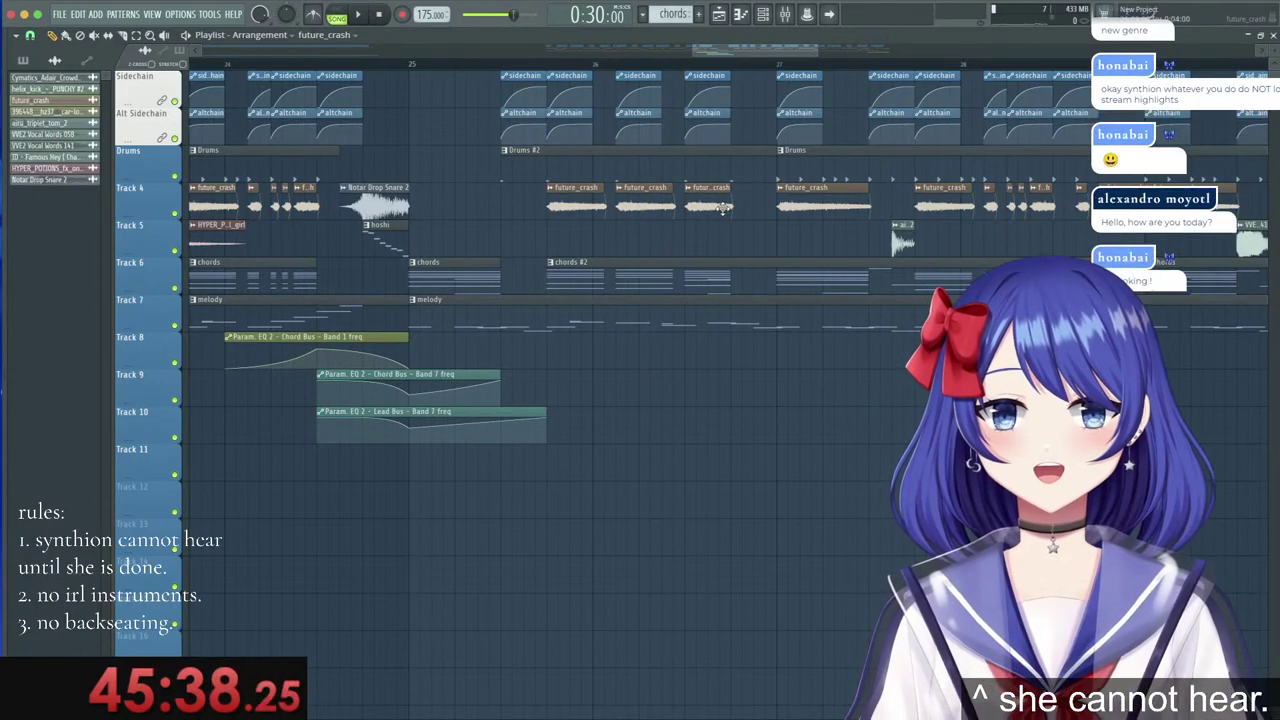
{"action": "key", "text": "space"}
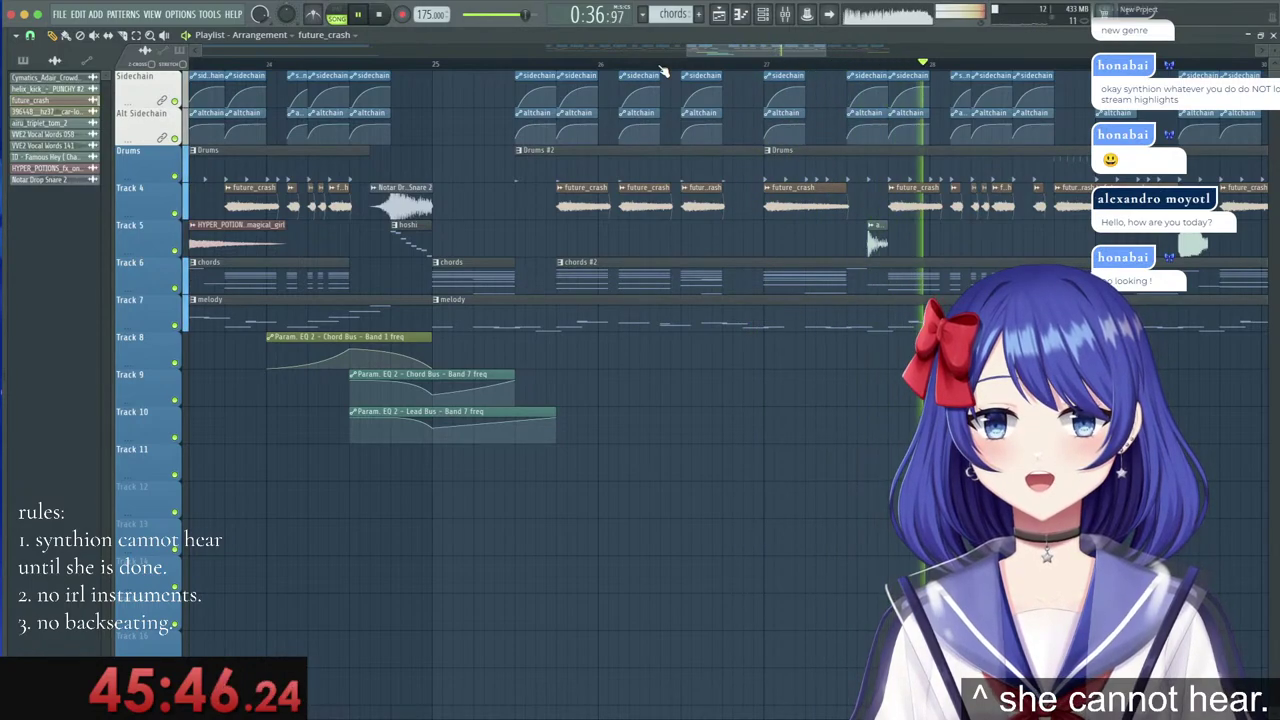
{"action": "key", "text": "space"}
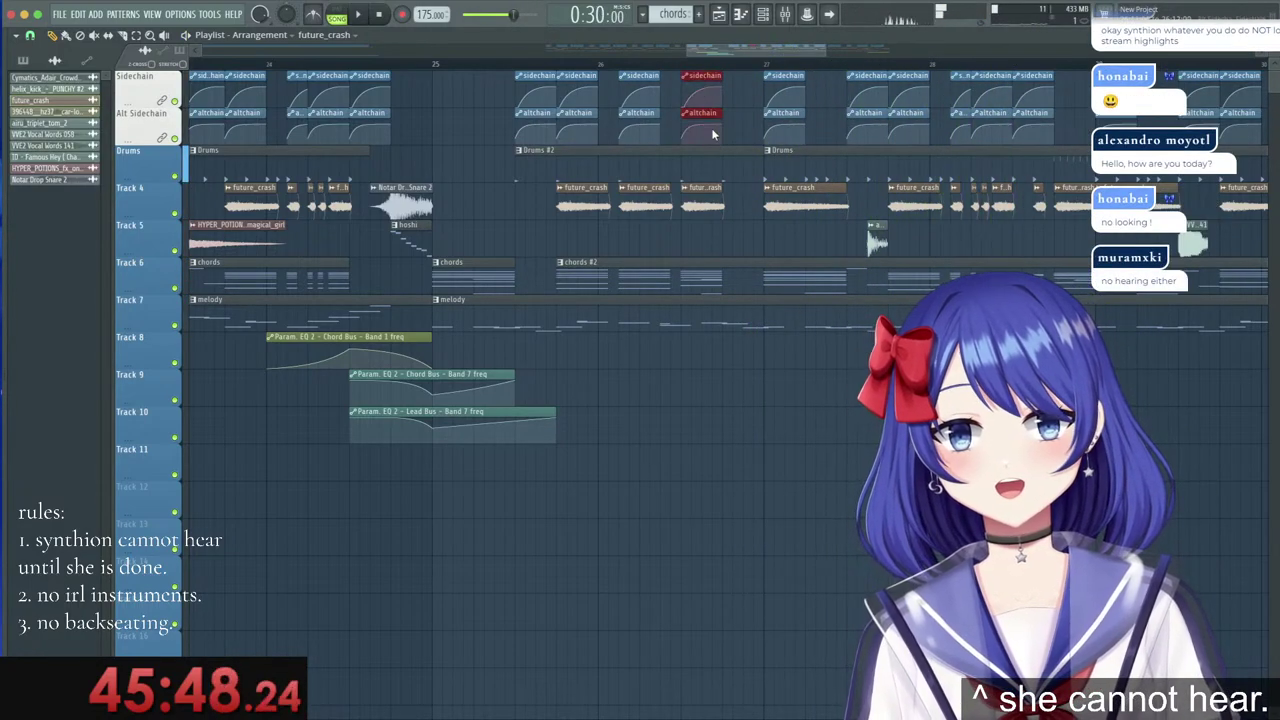
Duplicate the last sidechain and altchain clips of bar 26 onto beat 4, and play the section again.
{"action": "key", "text": "ctrl+b"}
{"action": "key", "text": "space"}
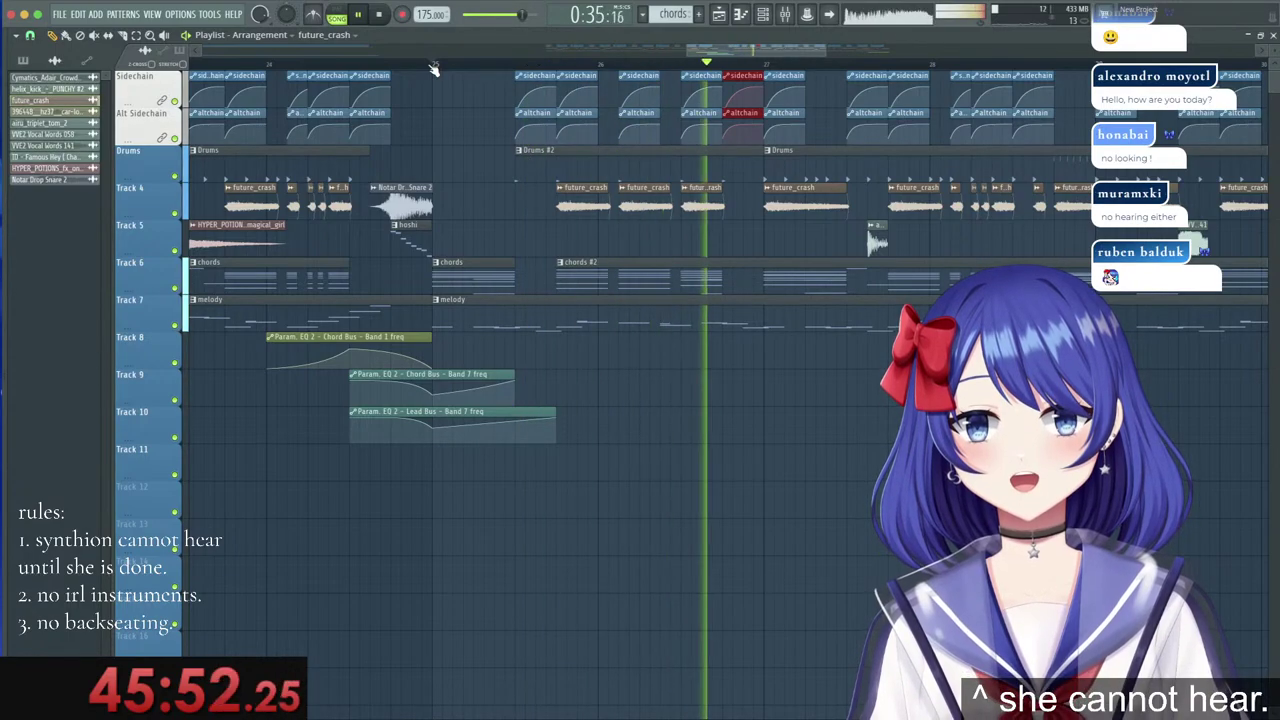
{"action": "scroll", "coordinate": [432, 68], "scroll_direction": "down", "scroll_amount": 3}
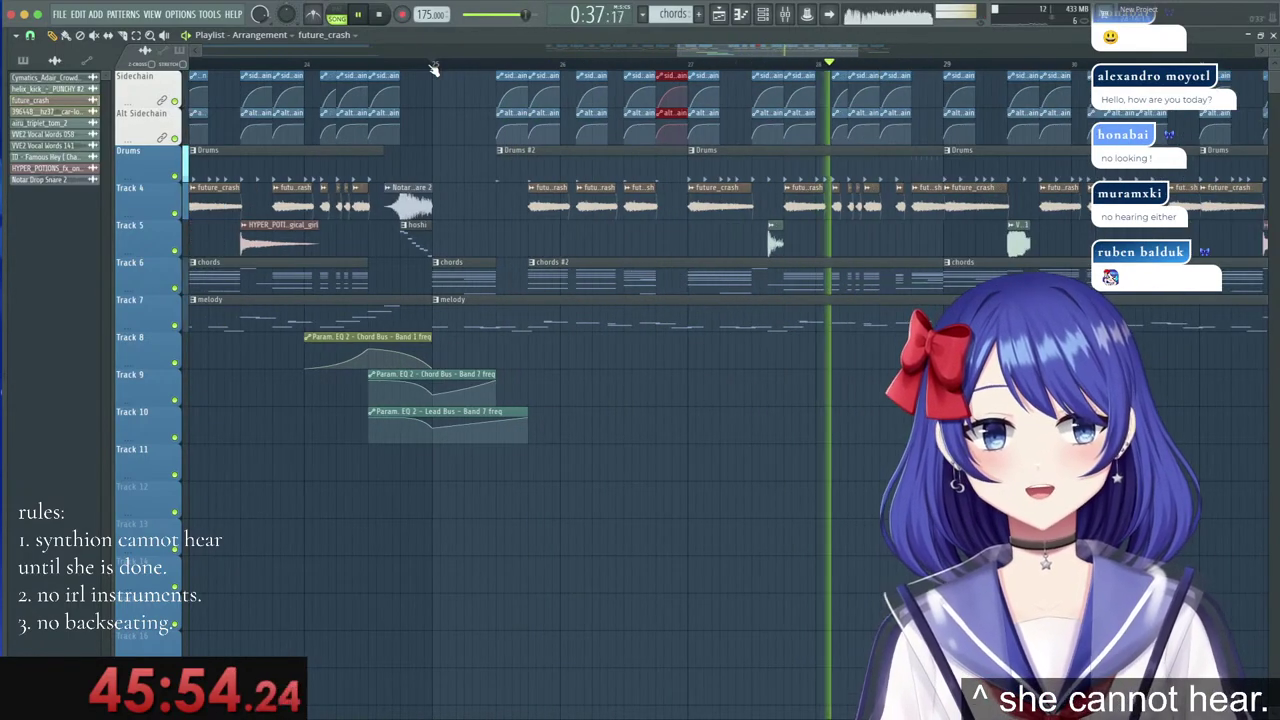
Listen to the transition into bar 25, replaying from just before it through the end of the section at bar 33.
{"action": "key", "text": "space"}
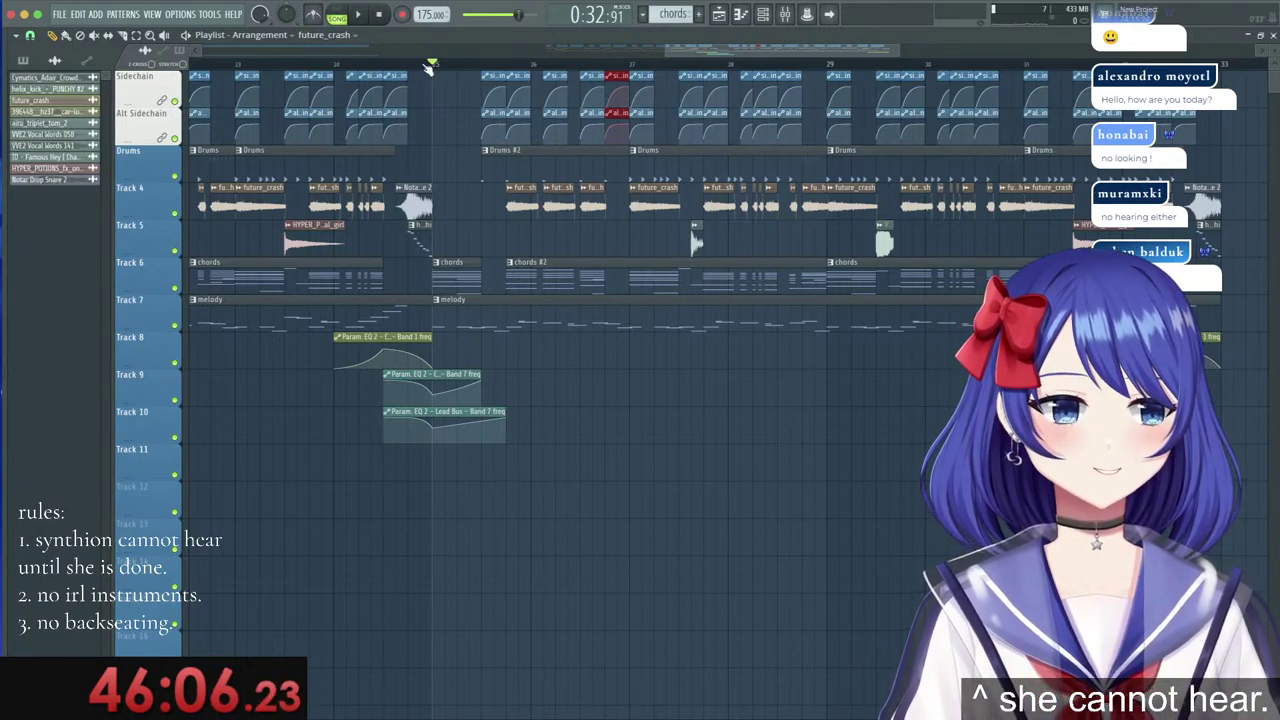
{"action": "left_click_drag", "start_coordinate": [723, 49], "coordinate": [706, 49]}
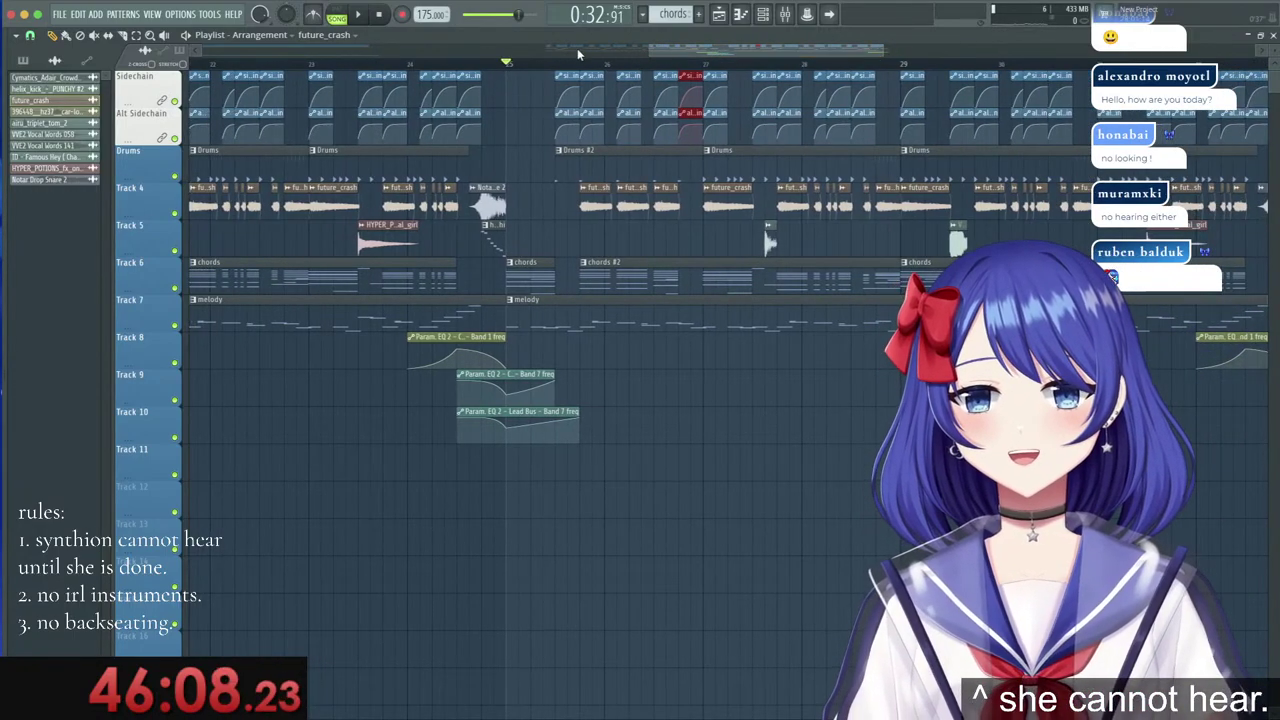
{"action": "left_click_drag", "start_coordinate": [538, 66], "coordinate": [464, 64]}
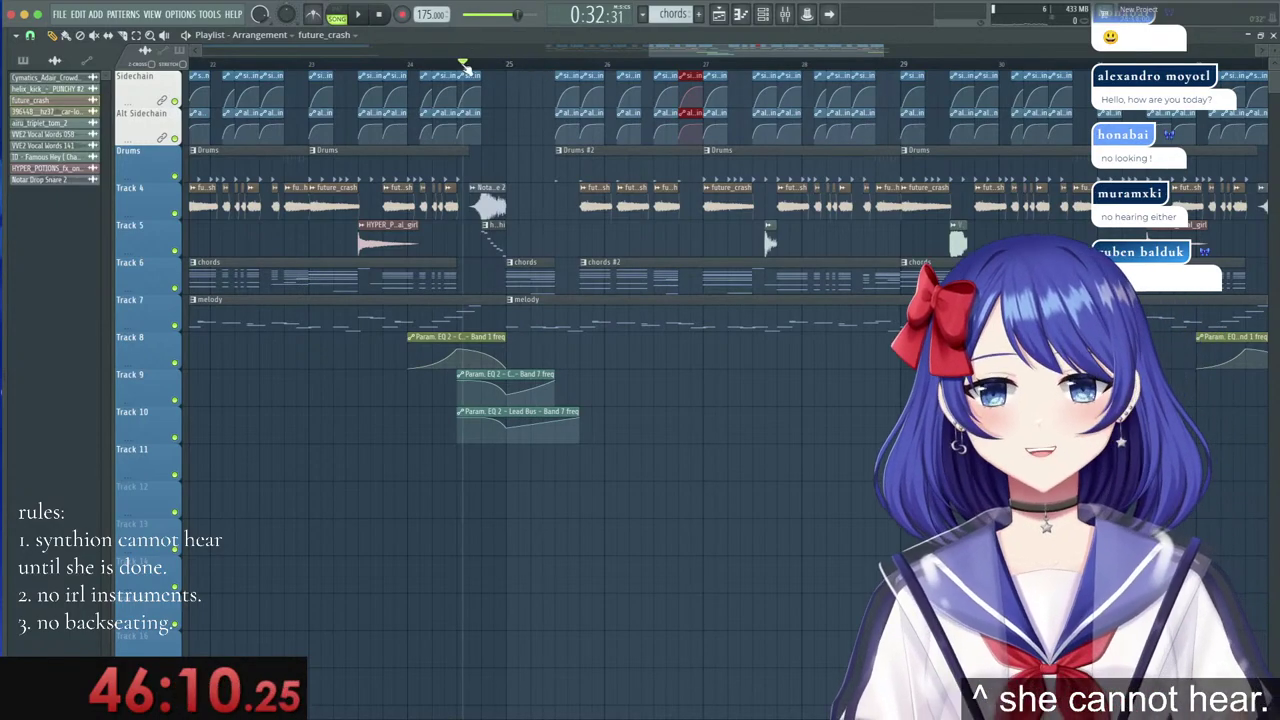
{"action": "key", "text": "space"}
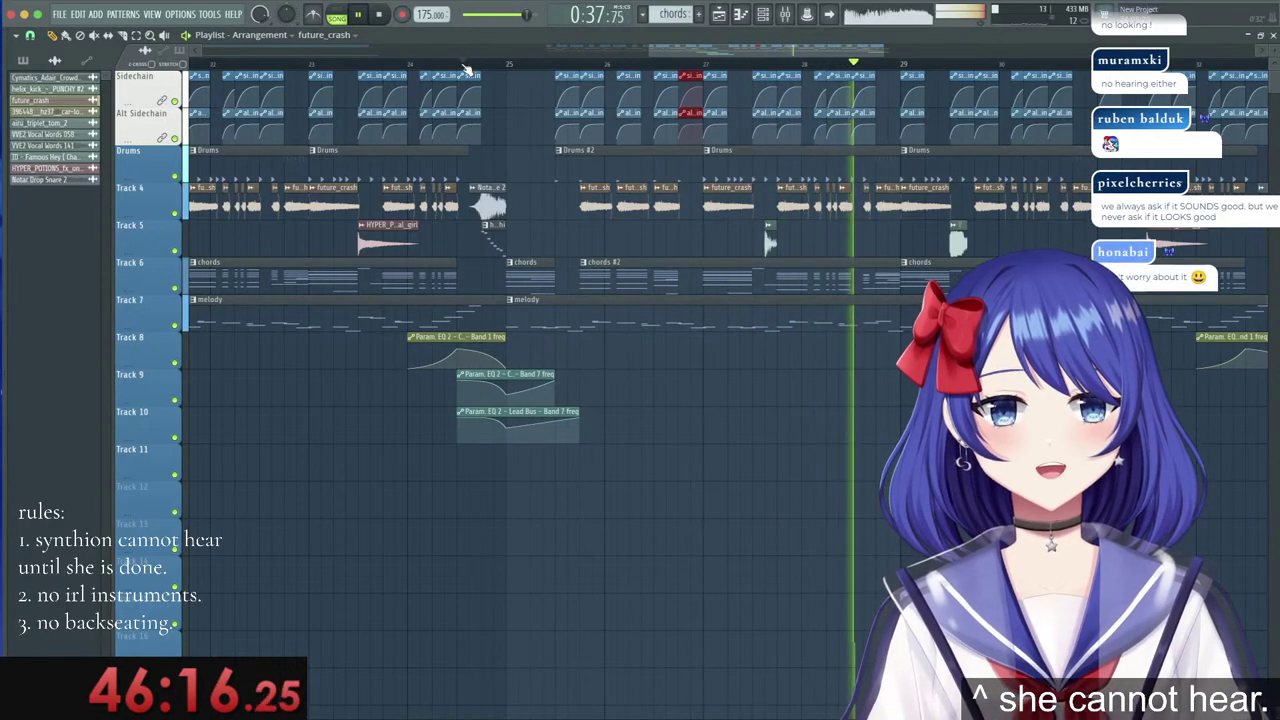
{"action": "scroll", "coordinate": [496, 64], "scroll_direction": "down", "scroll_amount": 5}
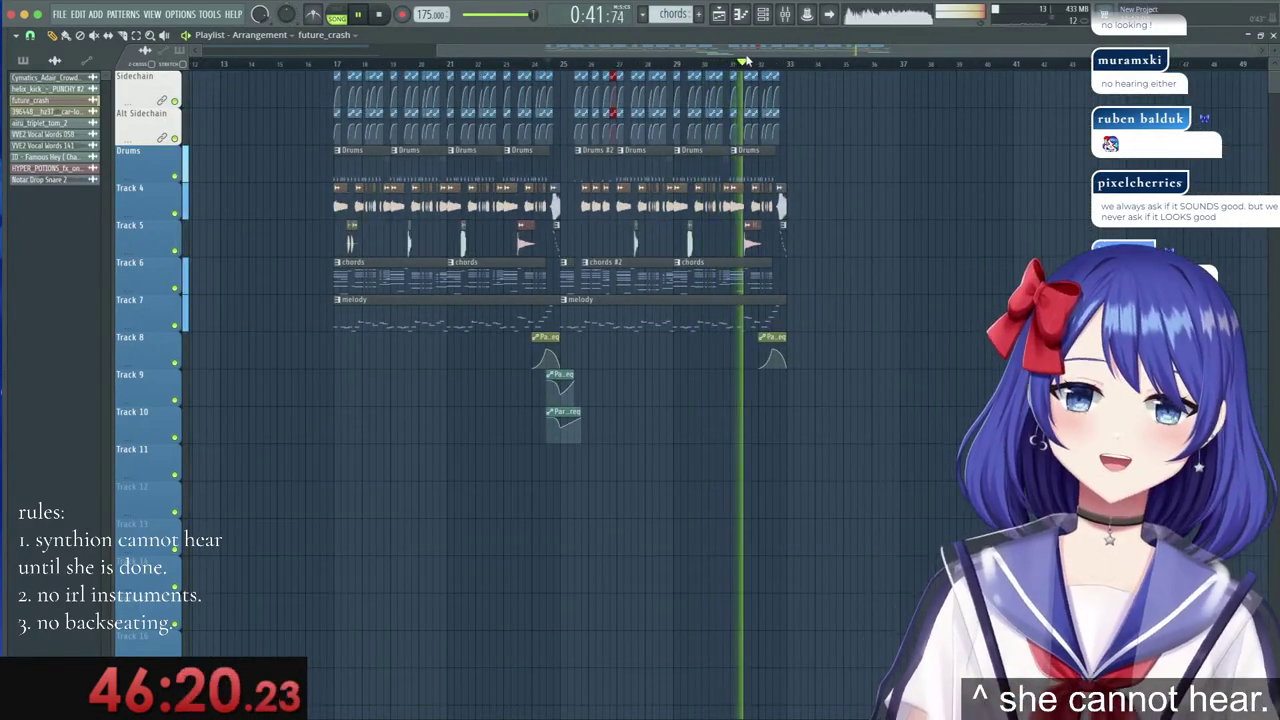
{"action": "scroll", "coordinate": [775, 66], "scroll_direction": "up", "scroll_amount": 5}
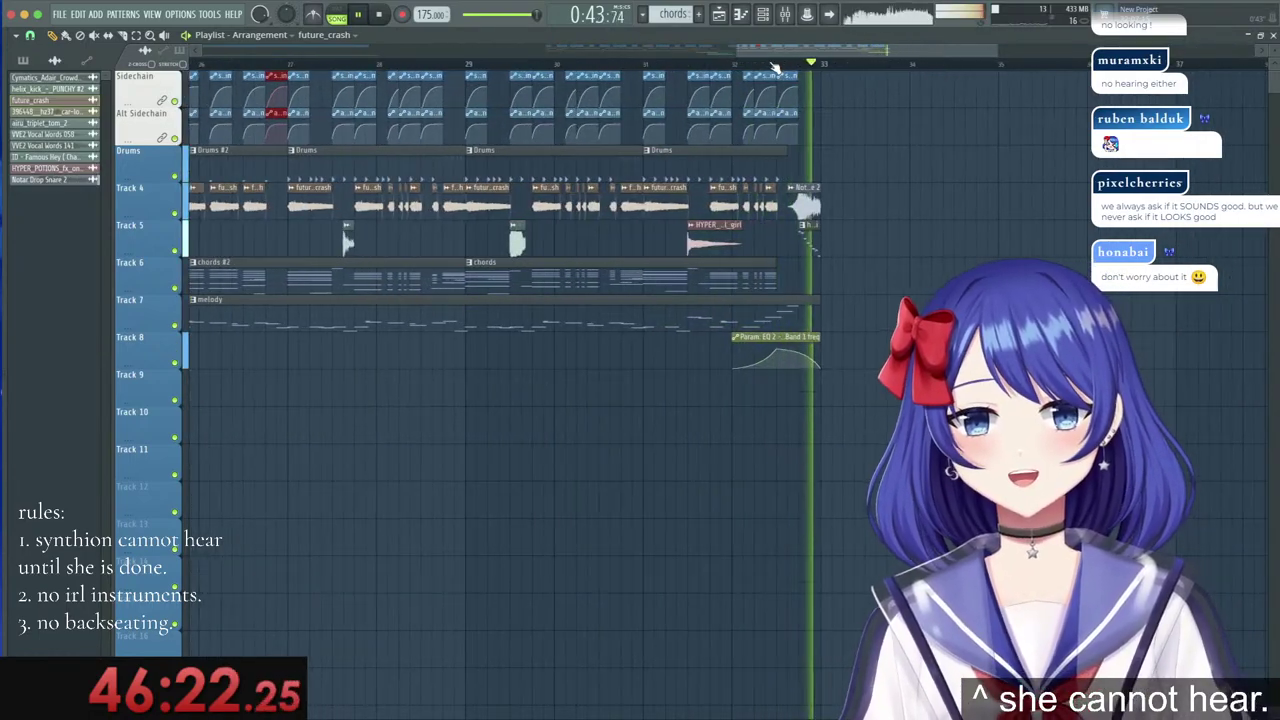
{"action": "scroll", "coordinate": [775, 66], "scroll_direction": "down", "scroll_amount": 4}
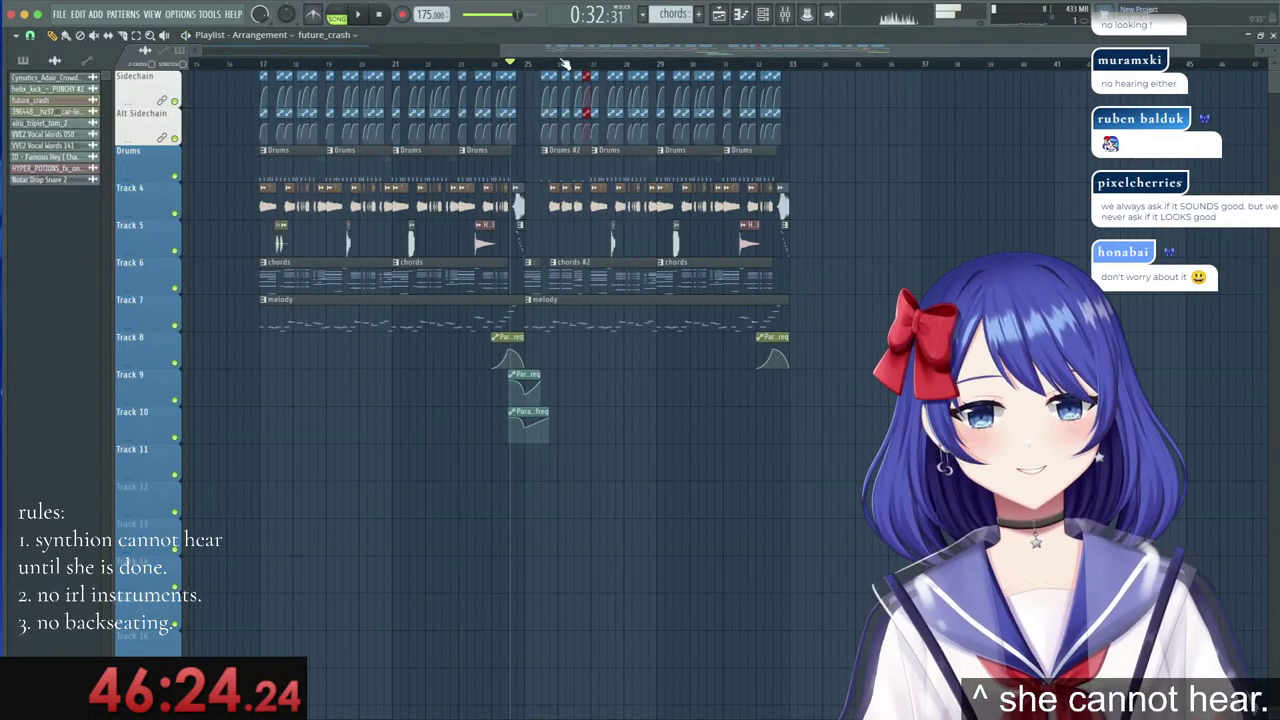
{"action": "scroll", "coordinate": [532, 70], "scroll_direction": "up", "scroll_amount": 5}
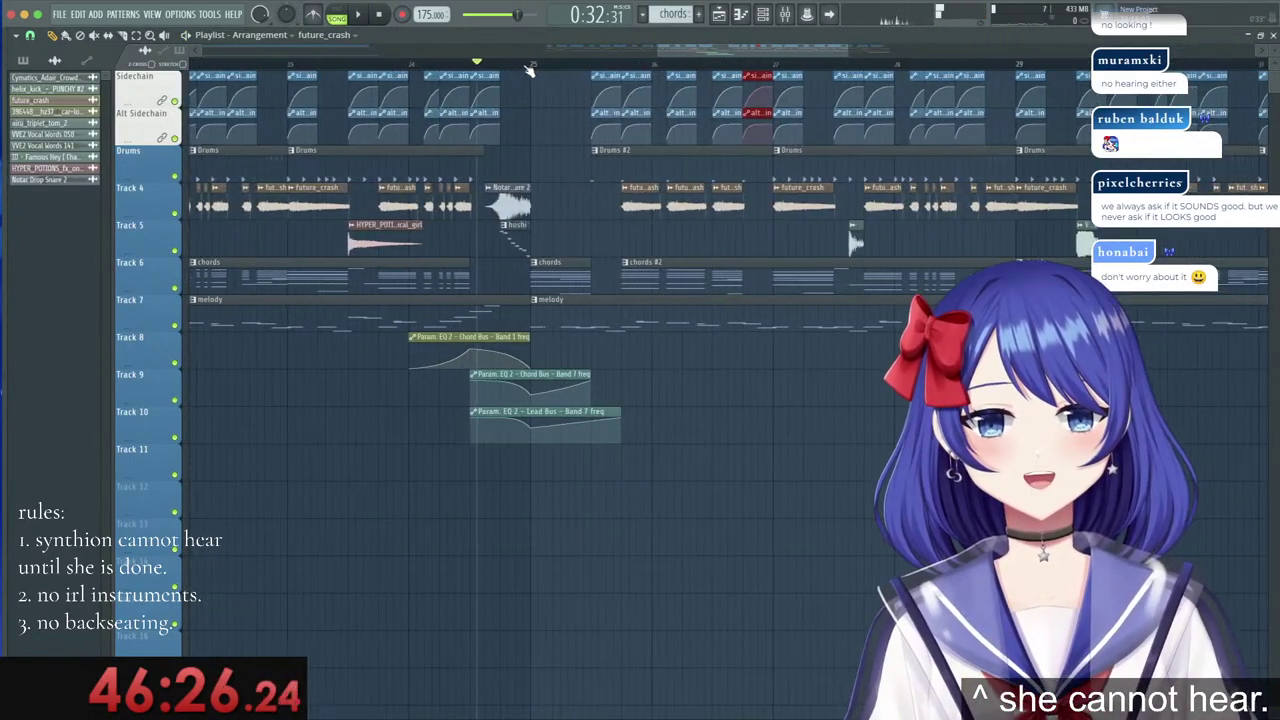
{"action": "scroll", "coordinate": [530, 70], "scroll_direction": "up", "scroll_amount": 1}
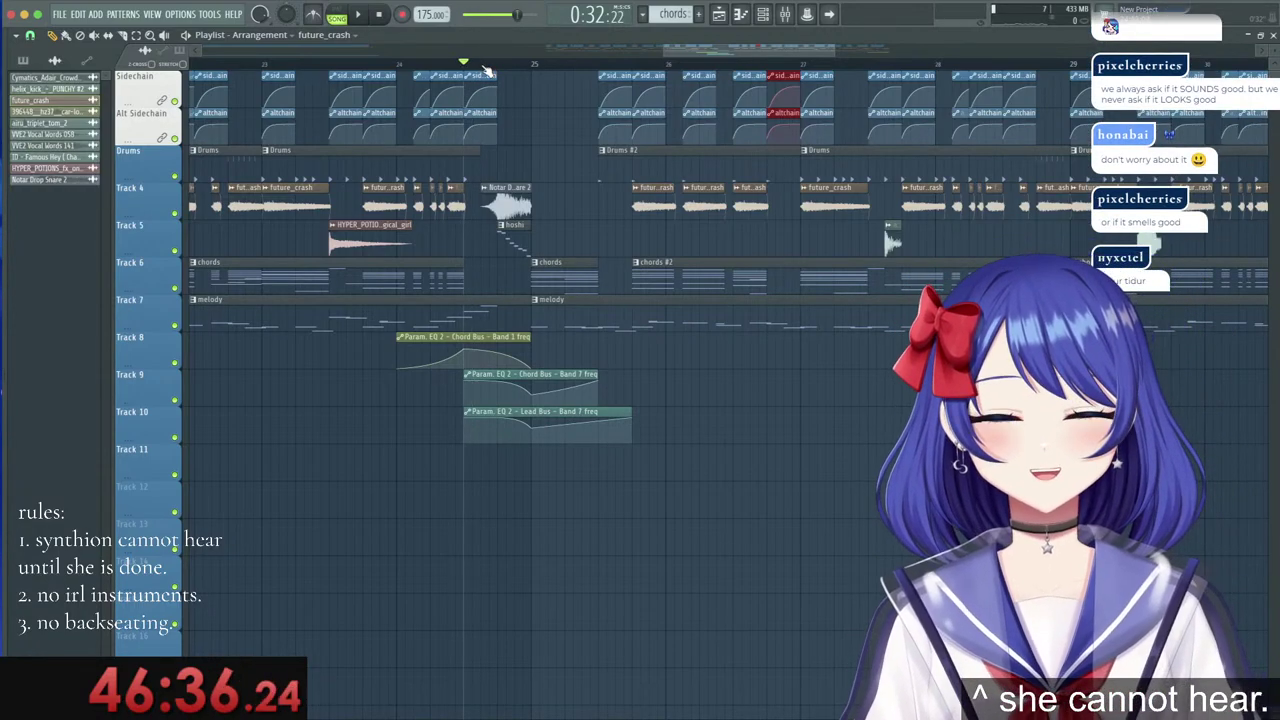
Play the arrangement from the start of the drop section at bar 17 to review it.
{"action": "scroll", "coordinate": [481, 66], "scroll_direction": "down", "scroll_amount": 8}
{"action": "left_click", "coordinate": [481, 66]}
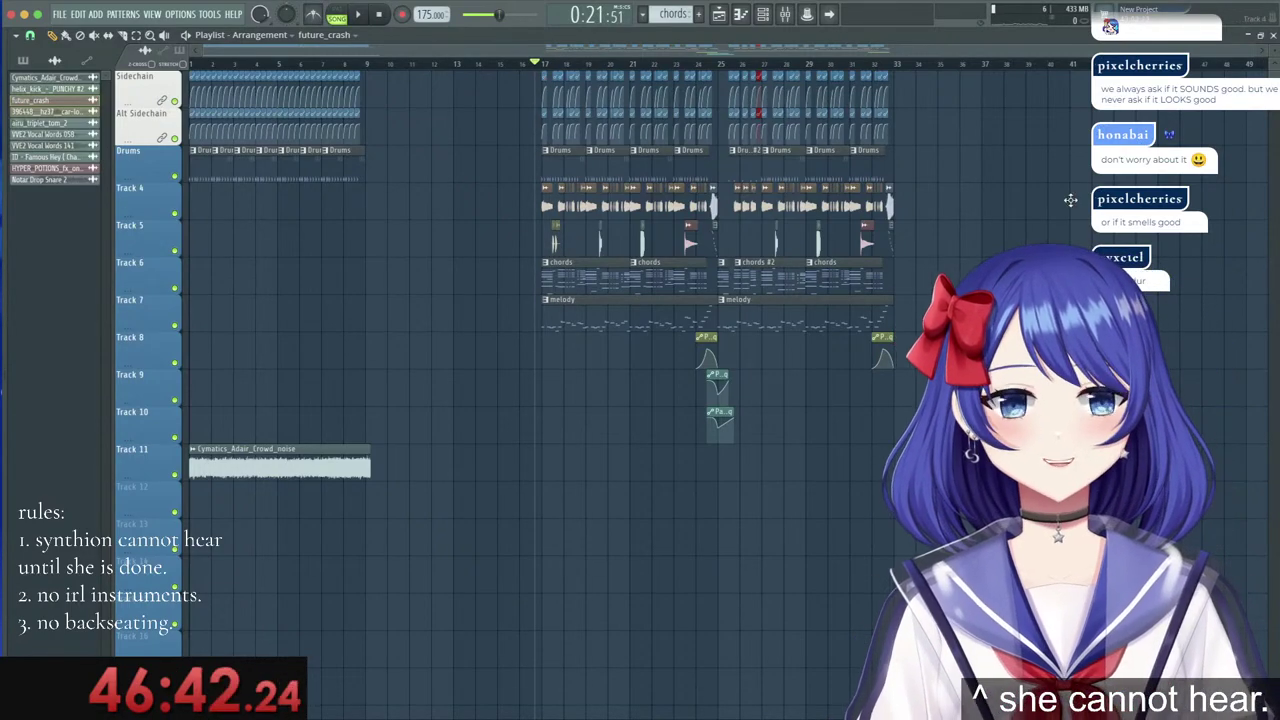
{"action": "scroll", "coordinate": [857, 85], "scroll_direction": "up", "scroll_amount": 3}
{"action": "key", "text": "space"}
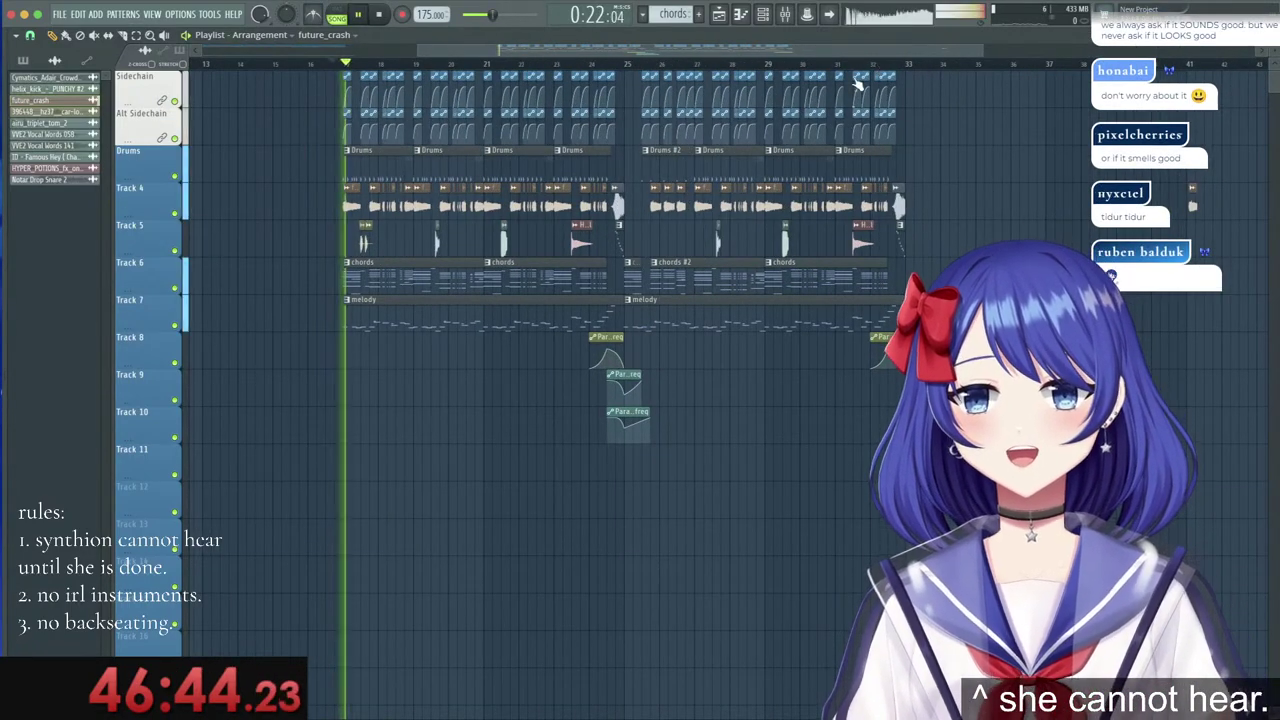
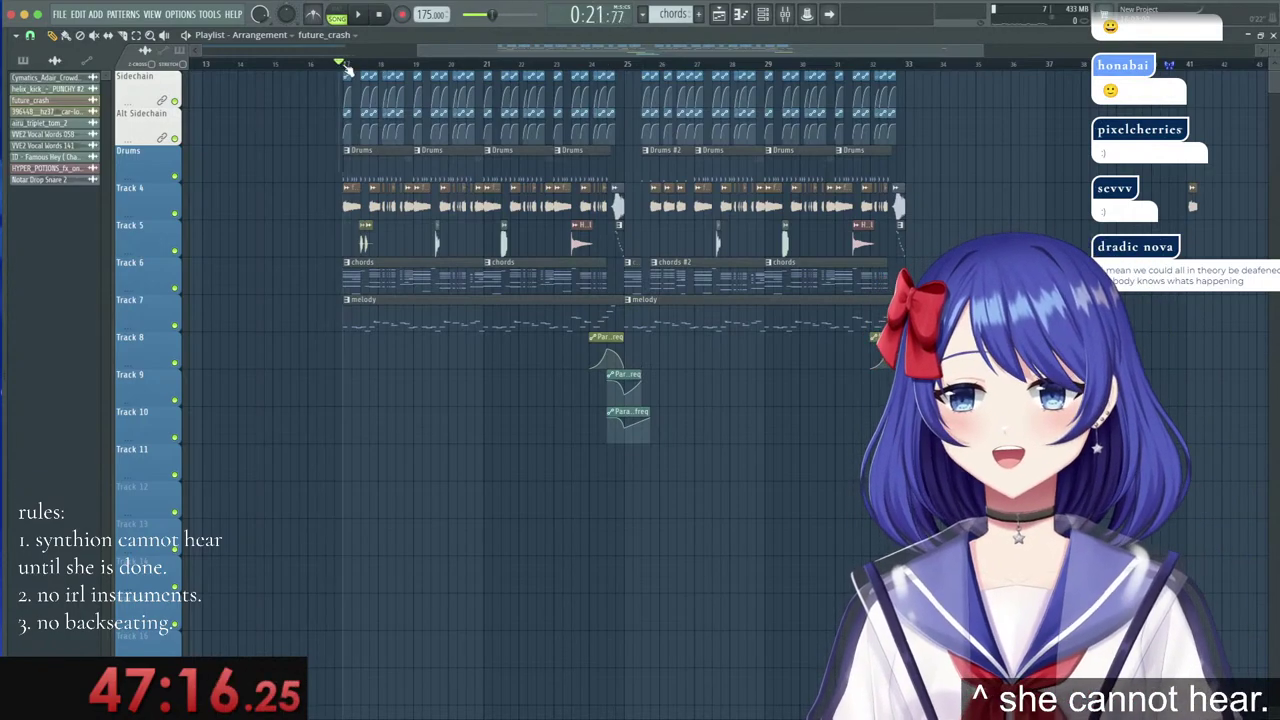
Replay the buildup from around bars 22 to 24 into bar 25 to check the EQ automation and the switch to Drums #2.
{"action": "left_click", "coordinate": [533, 64]}
{"action": "key", "text": "space"}
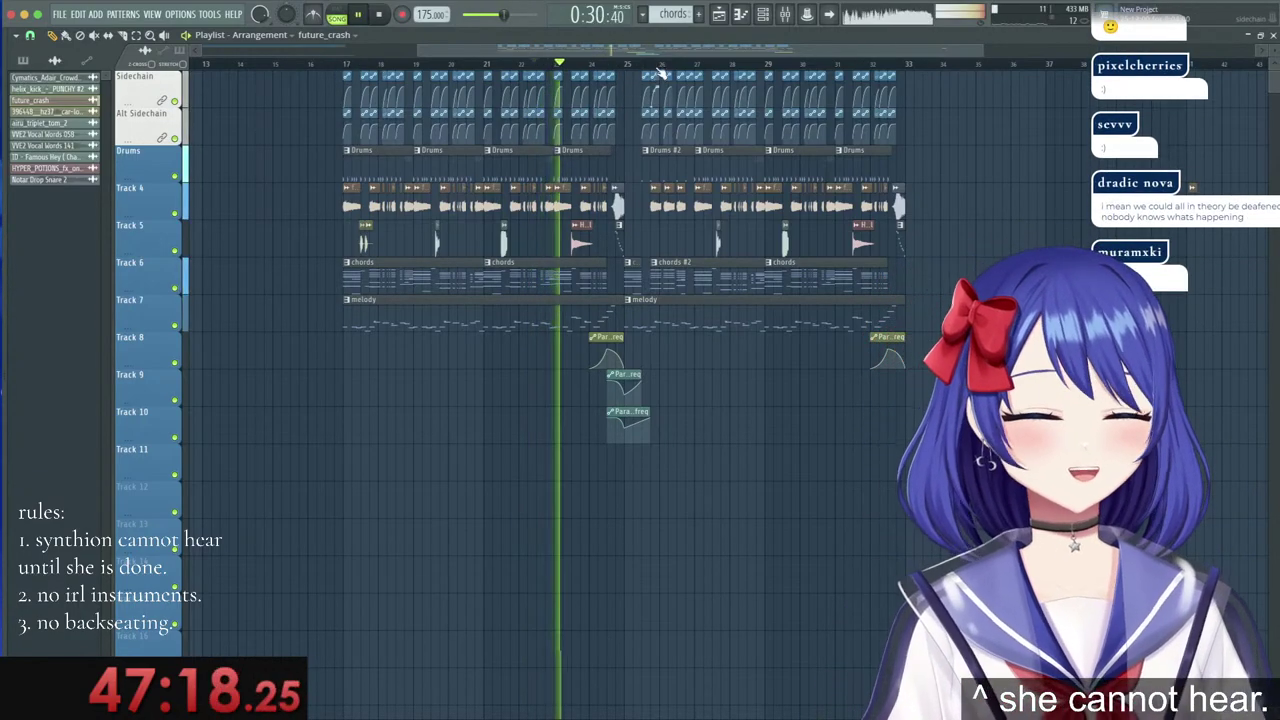
{"action": "scroll", "coordinate": [690, 75], "scroll_direction": "up", "scroll_amount": 3}
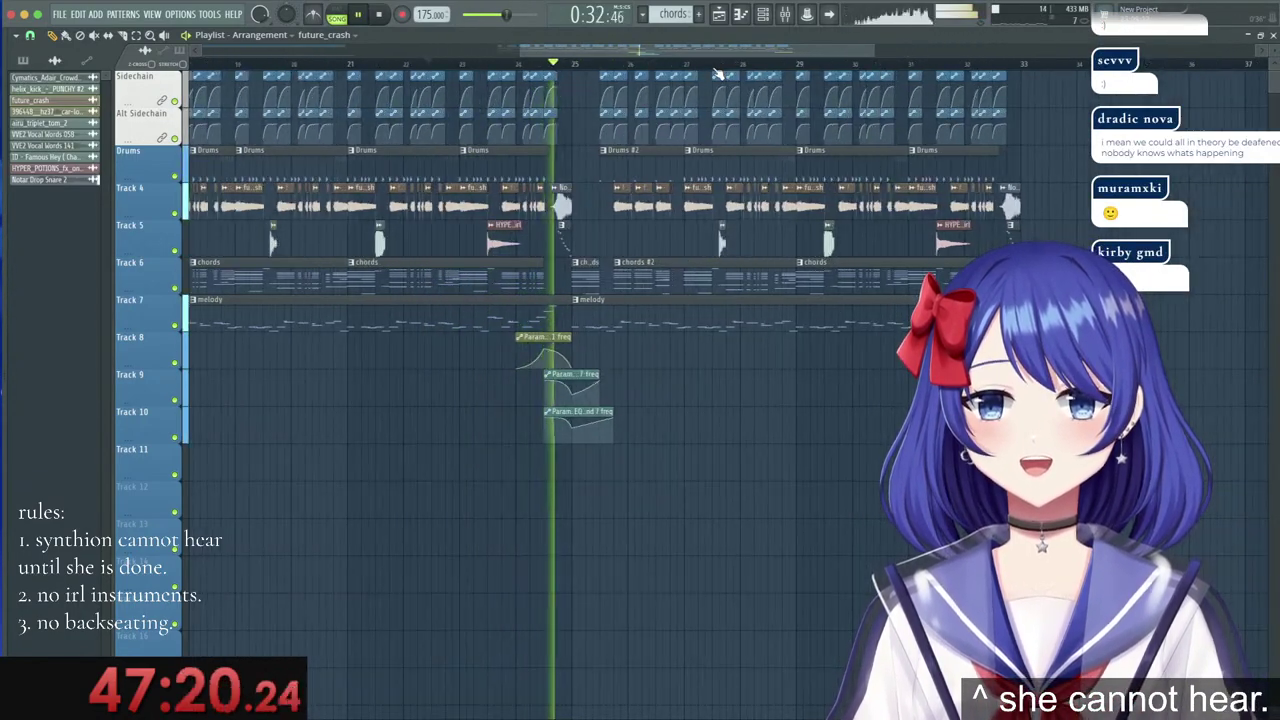
{"action": "scroll", "coordinate": [455, 66], "scroll_direction": "up", "scroll_amount": 2}
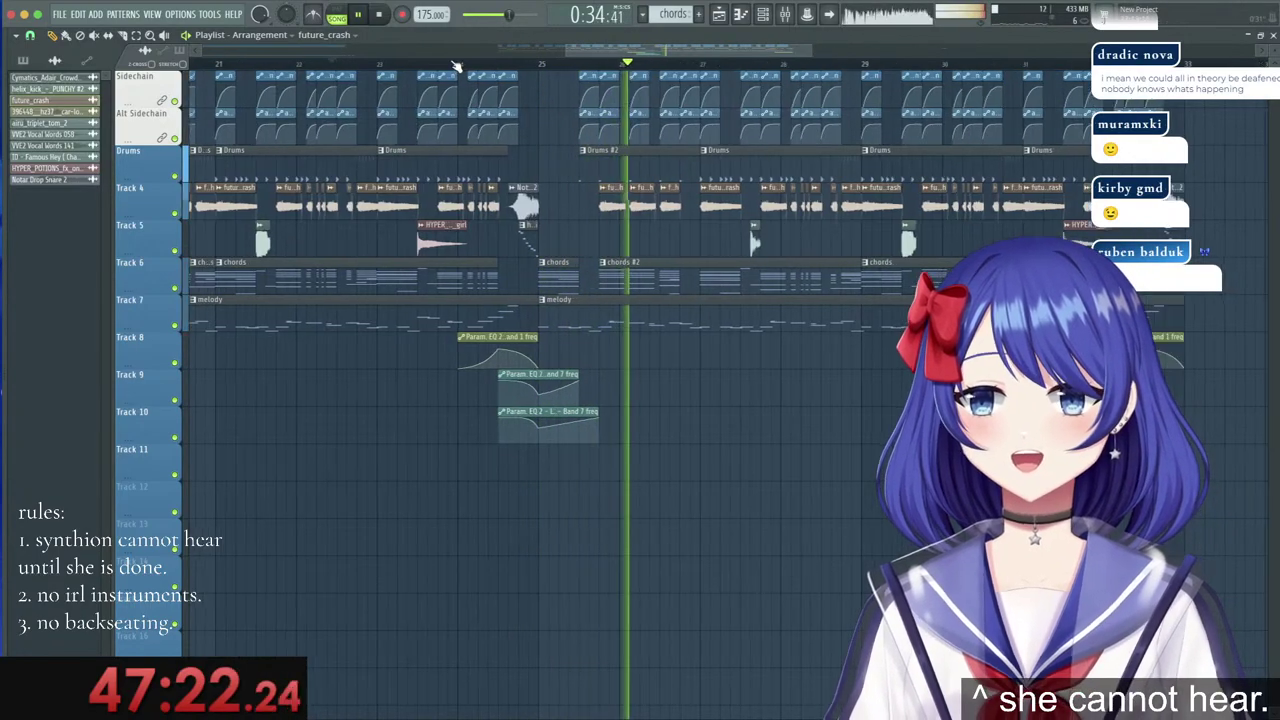
{"action": "key", "text": "space"}
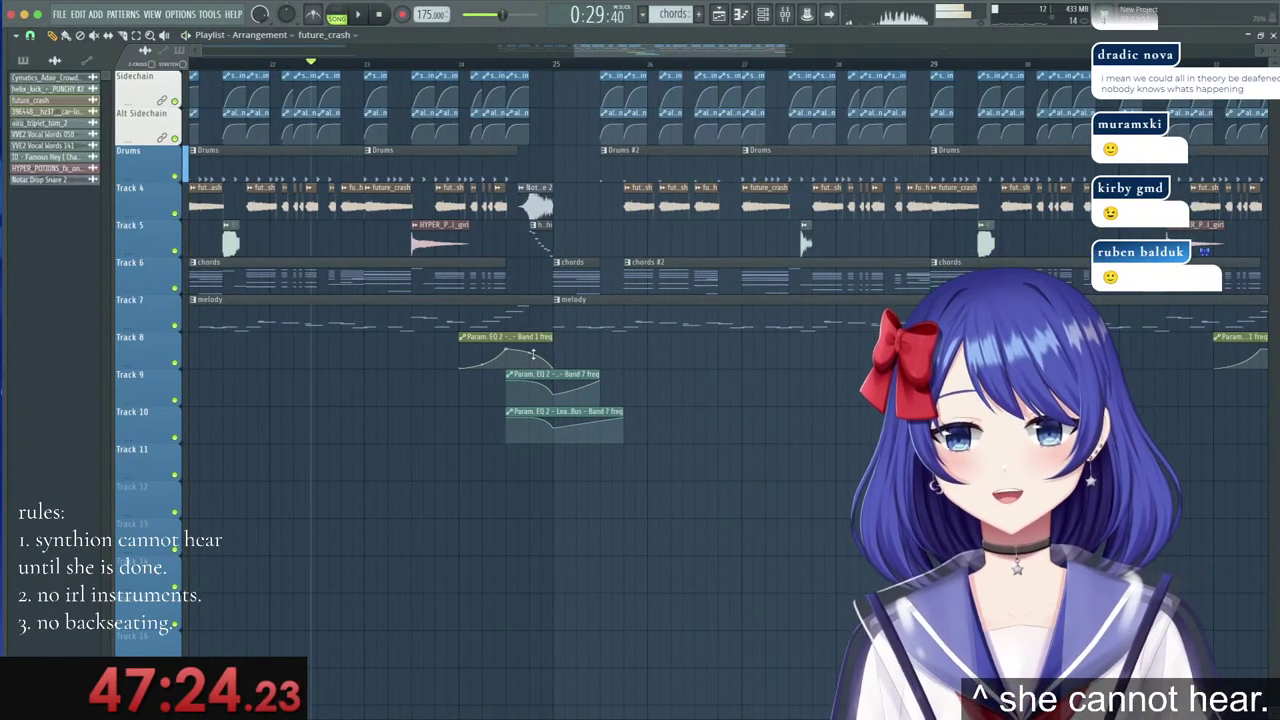
{"action": "key", "text": "space"}
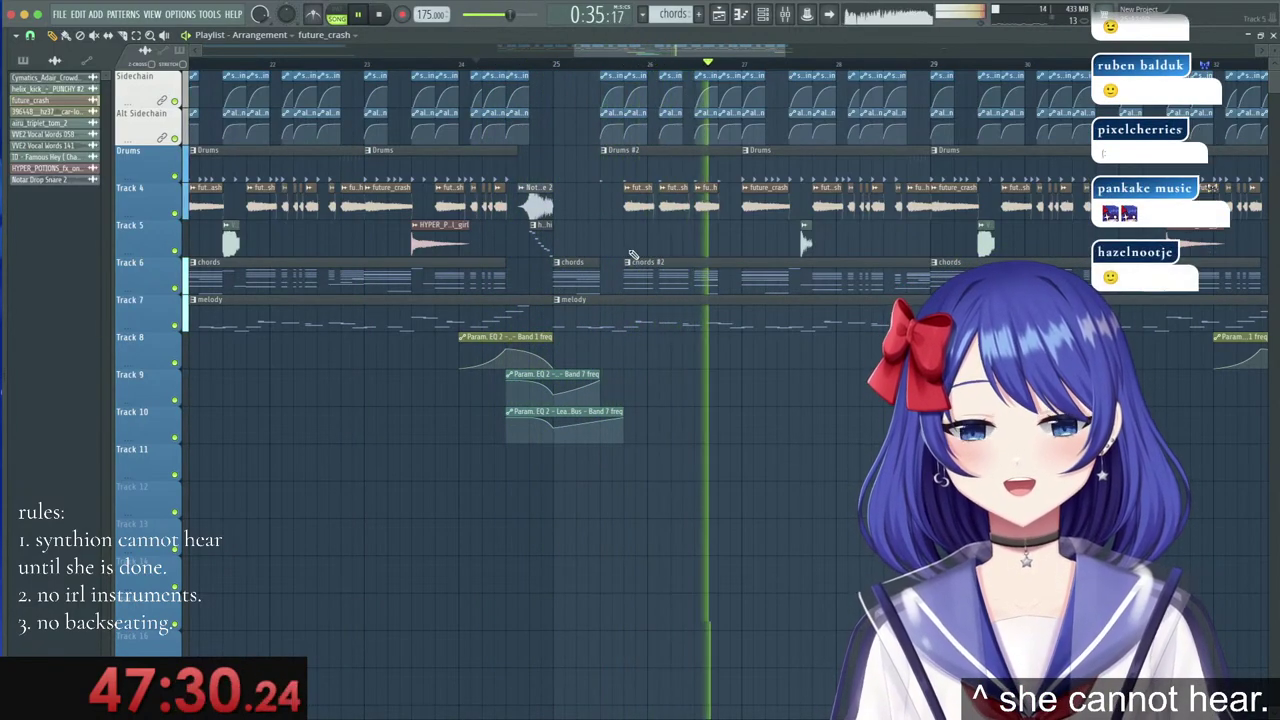
{"action": "key", "text": "space"}
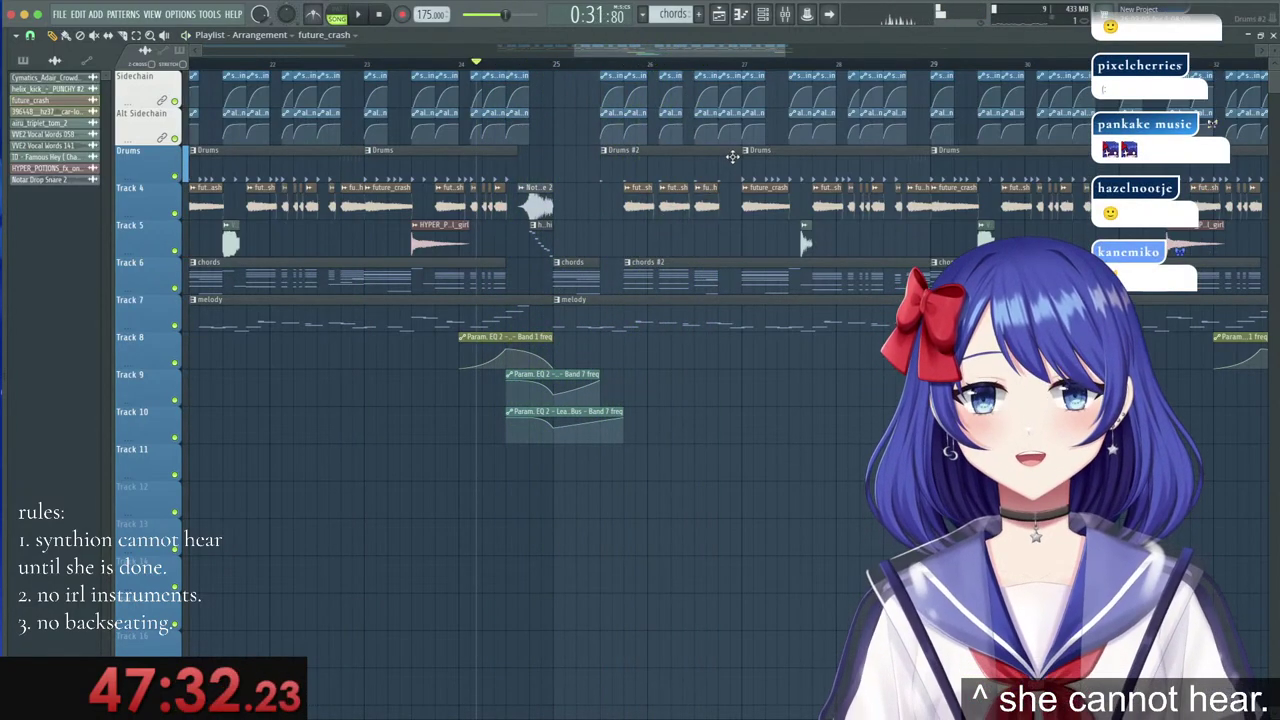
Find ReflectRiser_01 in the FX folder of the Jersey Special Sample Pack and place it on Track 8 at bar 25.
{"action": "key", "text": "alt+f8"}
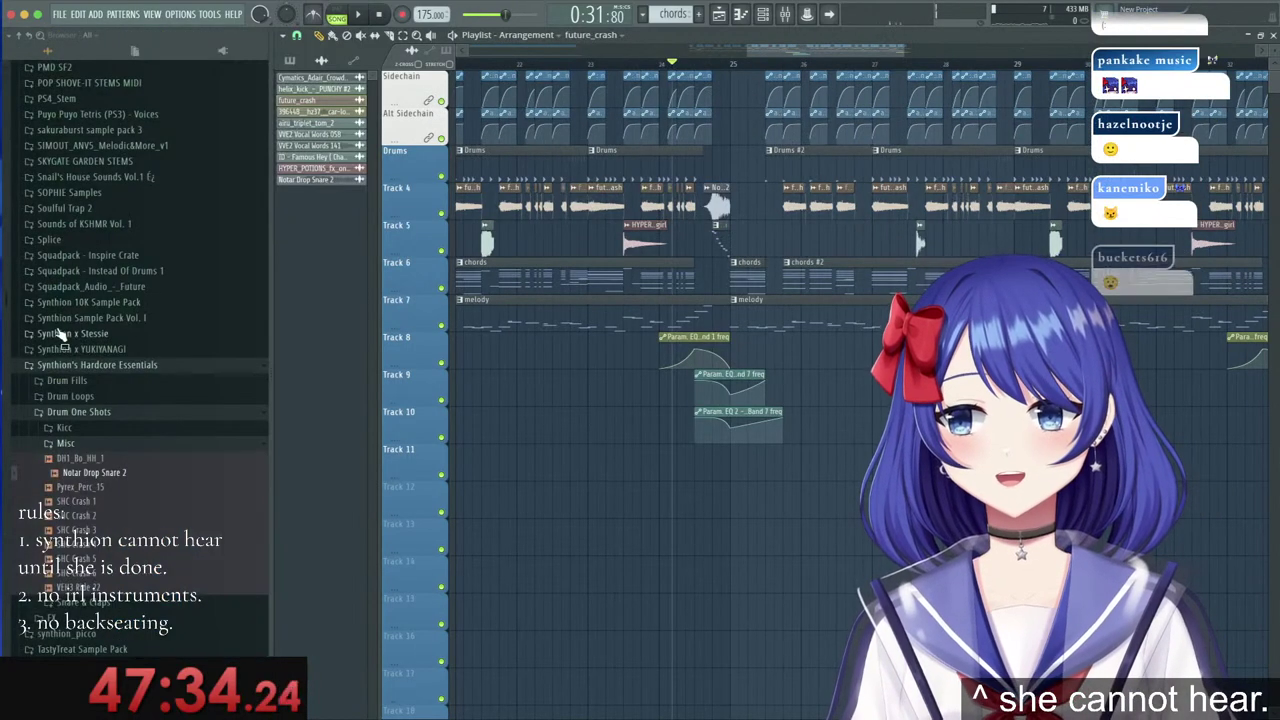
{"action": "scroll", "coordinate": [60, 345], "scroll_direction": "up", "scroll_amount": 10}
{"action": "scroll", "coordinate": [68, 360], "scroll_direction": "down", "scroll_amount": 2}
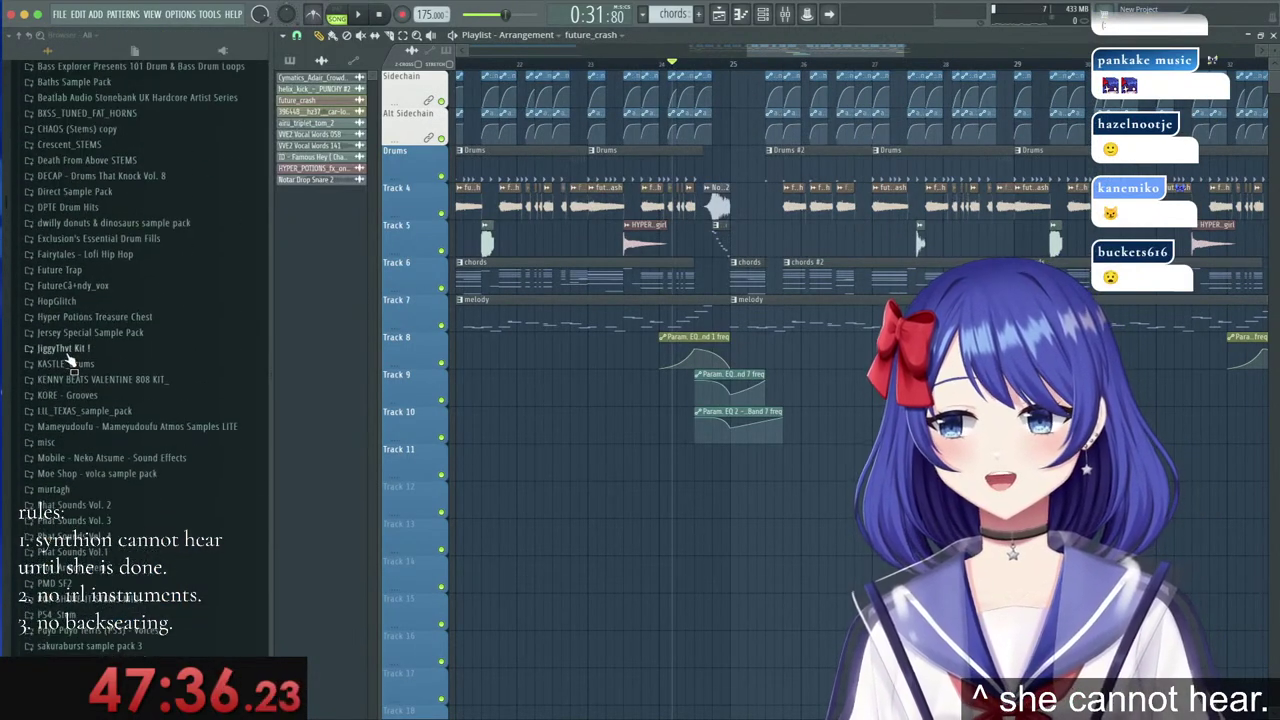
{"action": "scroll", "coordinate": [68, 360], "scroll_direction": "down", "scroll_amount": 4}
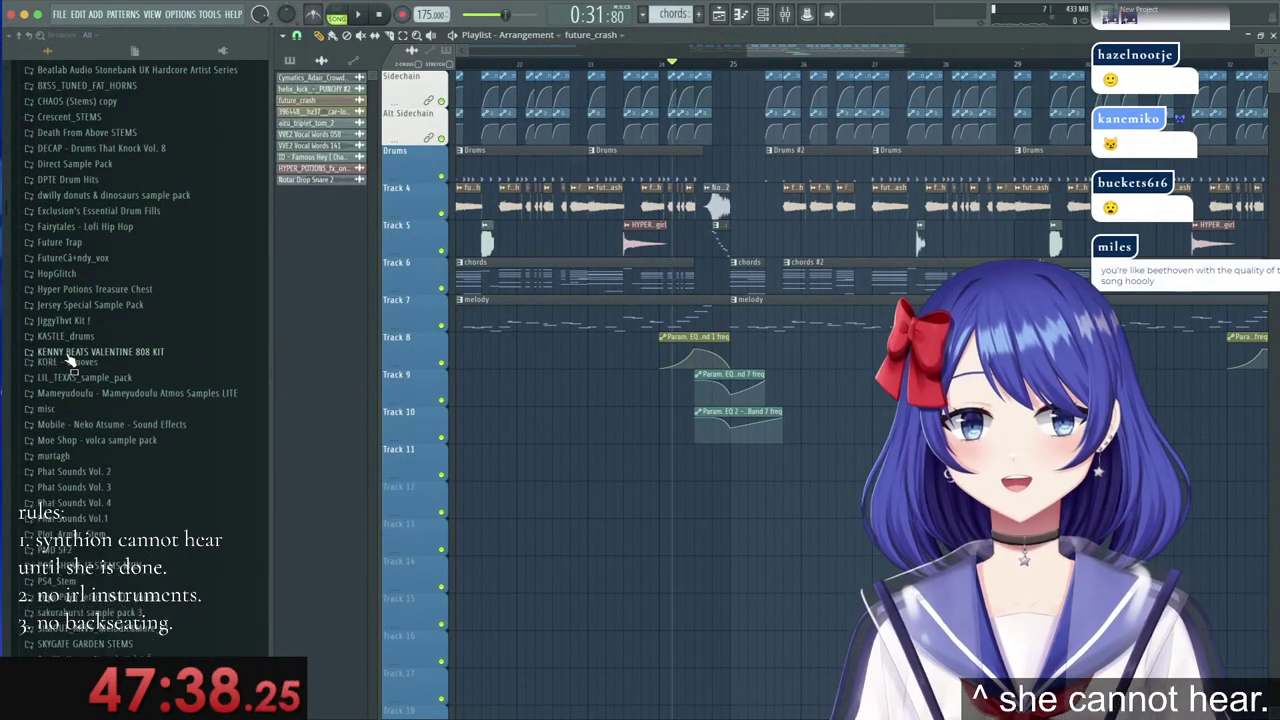
{"action": "scroll", "coordinate": [70, 362], "scroll_direction": "down", "scroll_amount": 15}
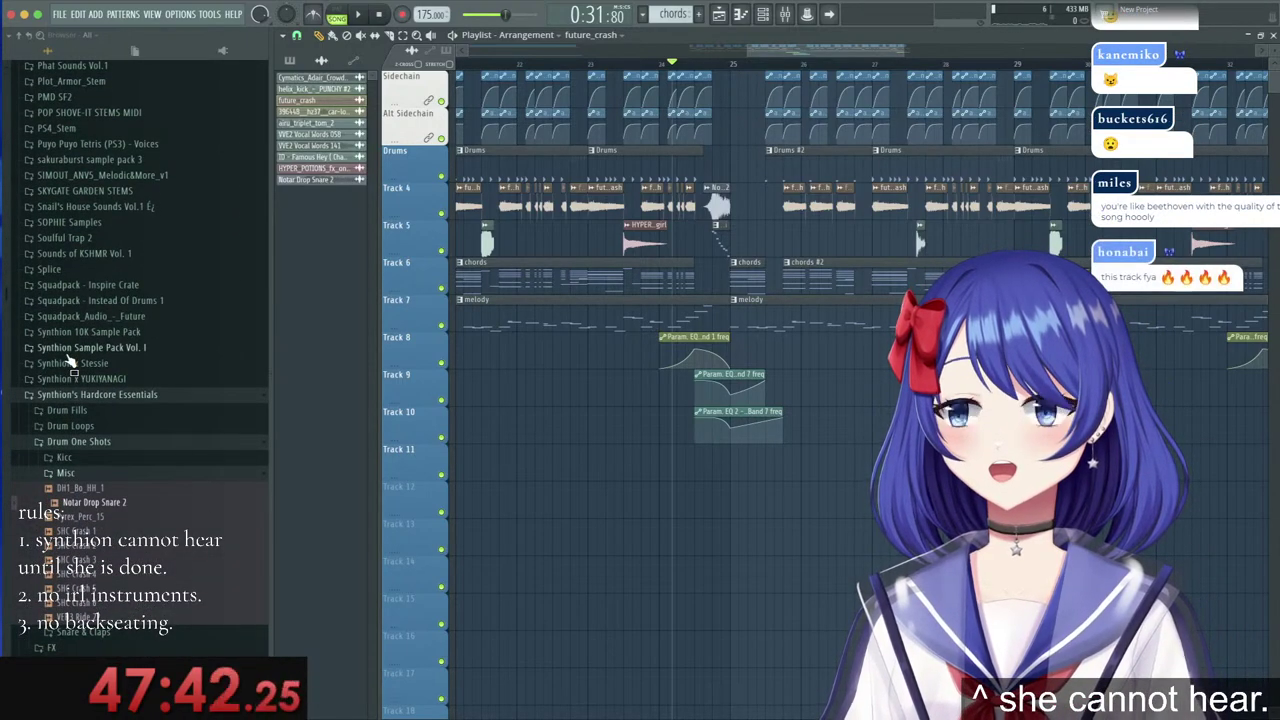
{"action": "scroll", "coordinate": [70, 362], "scroll_direction": "up", "scroll_amount": 15}
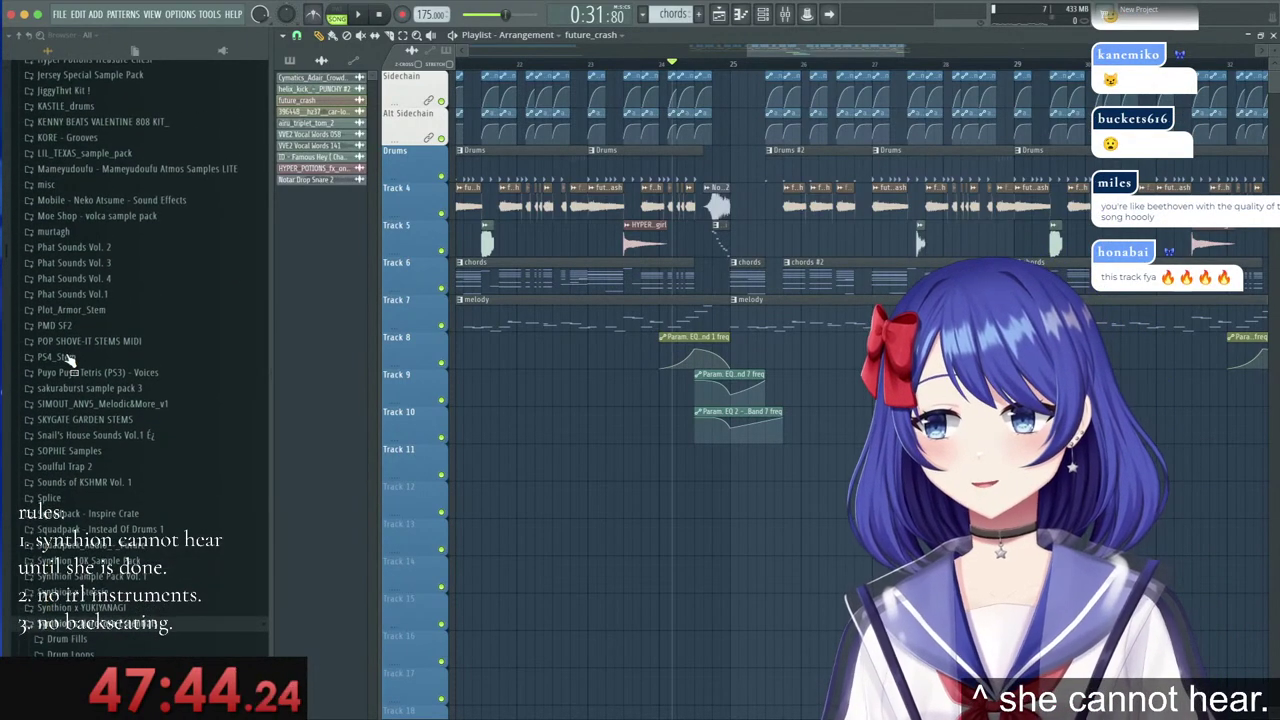
{"action": "left_click", "coordinate": [88, 218]}
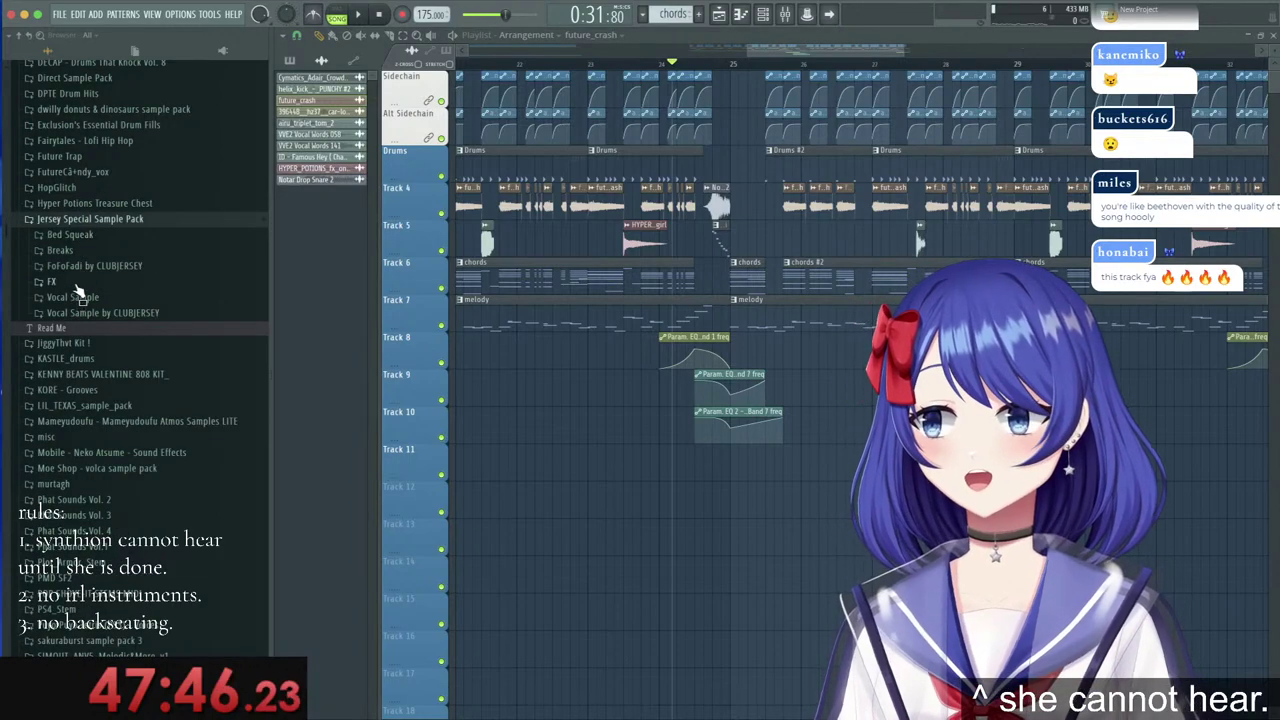
{"action": "left_click", "coordinate": [85, 282]}
{"action": "scroll", "coordinate": [93, 331], "scroll_direction": "down", "scroll_amount": 8}
{"action": "left_click_drag", "start_coordinate": [80, 283], "coordinate": [569, 355]}
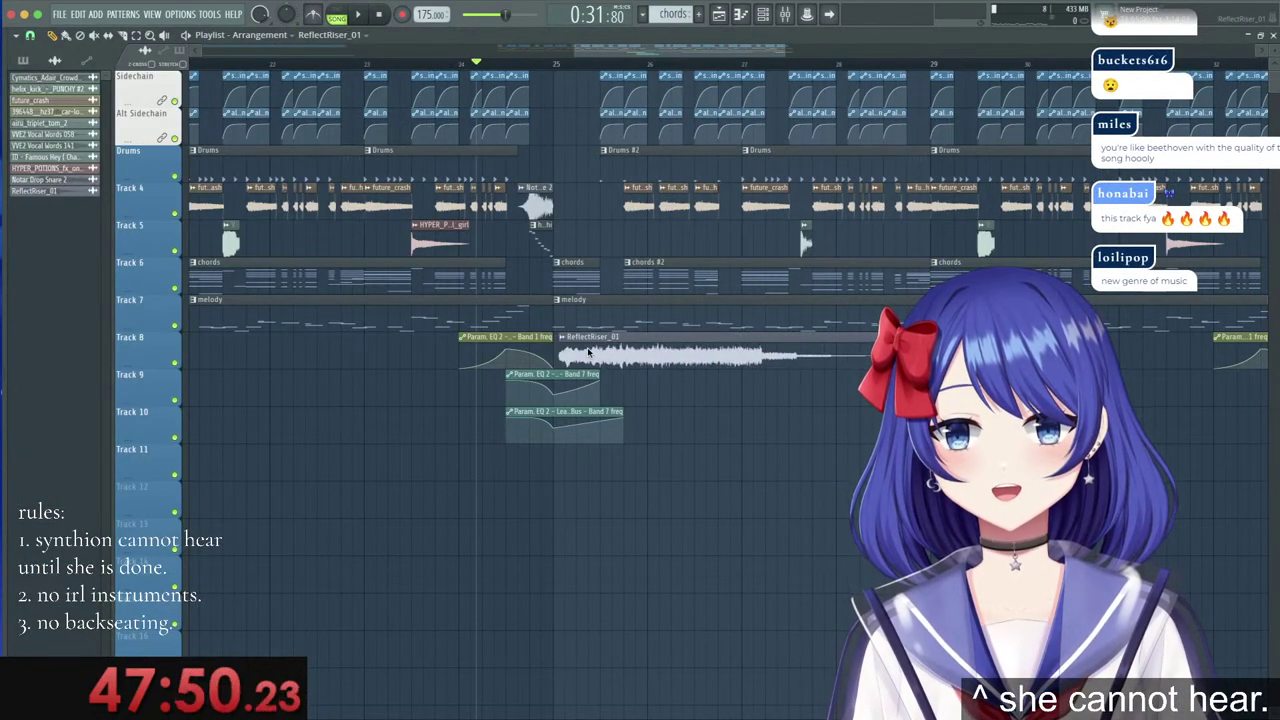
Slice the ReflectRiser_01 clip on Track 8 to the chord rhythm from bar 25, leaving a gap after the first chord.
{"action": "double_click", "coordinate": [573, 355]}
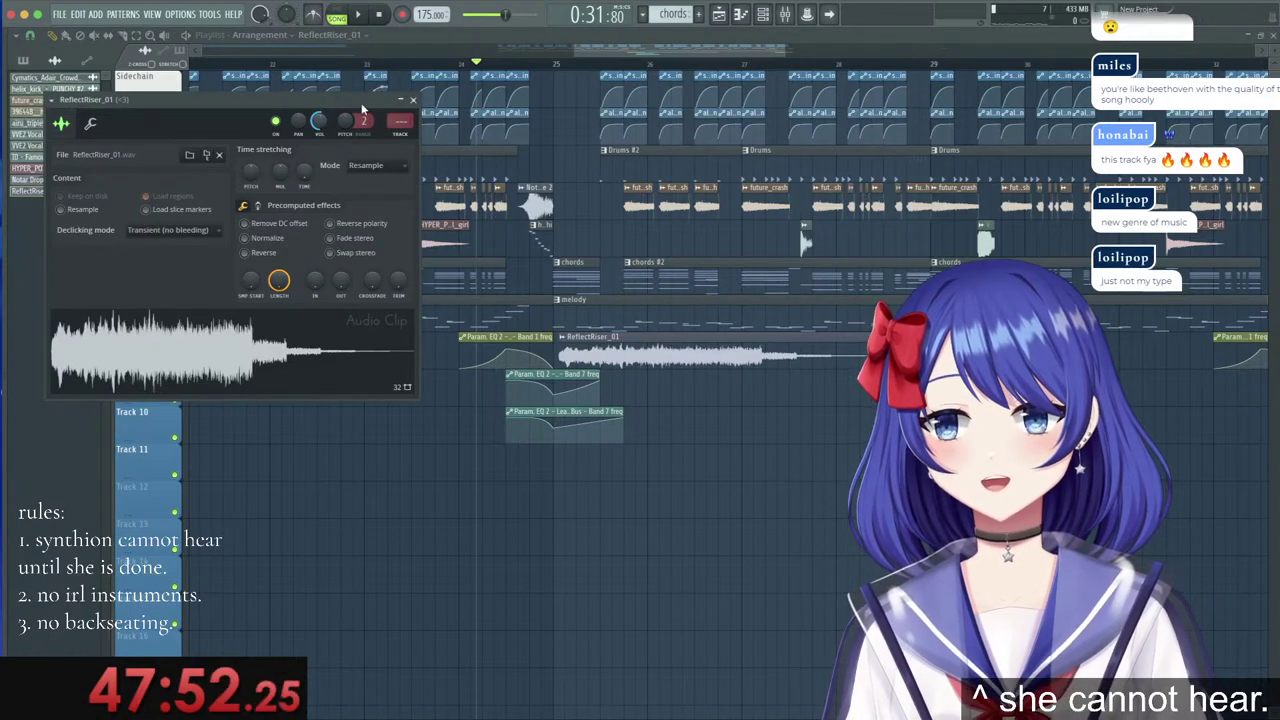
{"action": "left_click", "coordinate": [416, 101]}
{"action": "scroll", "coordinate": [620, 63], "scroll_direction": "up", "scroll_amount": 3}
{"action": "left_click_drag", "start_coordinate": [627, 353], "coordinate": [615, 354]}
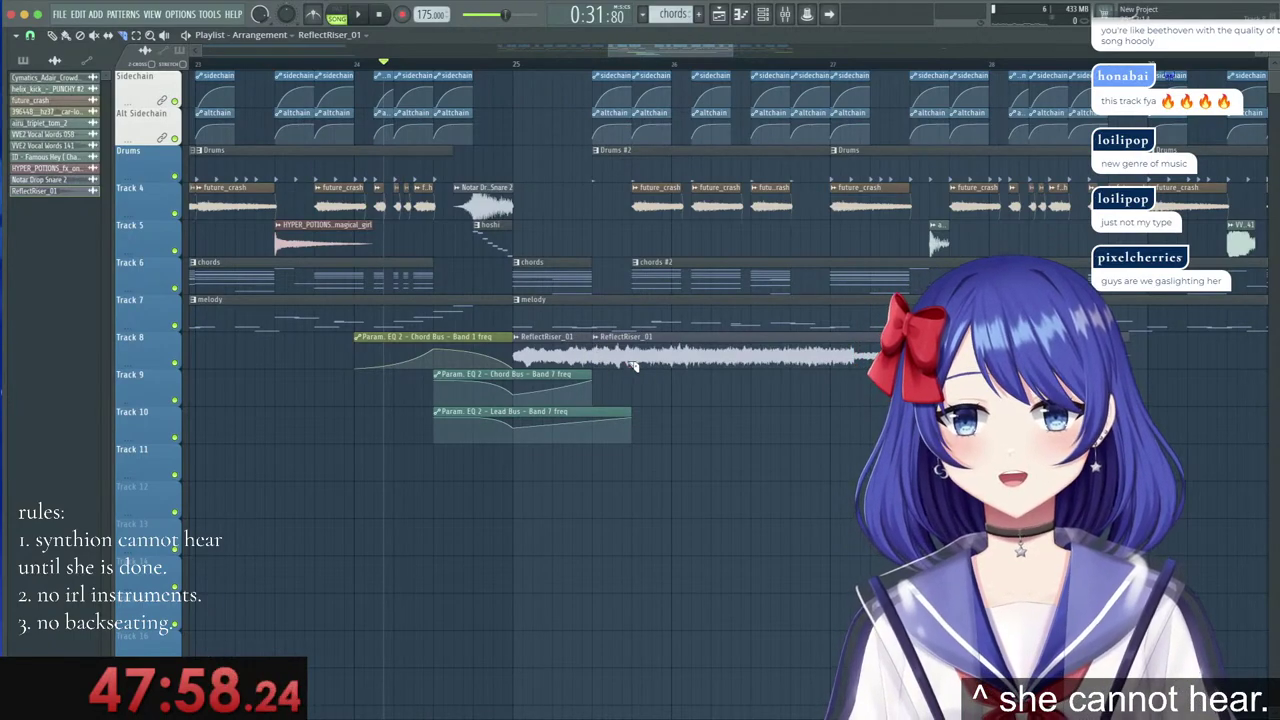
{"action": "left_click", "coordinate": [700, 341]}
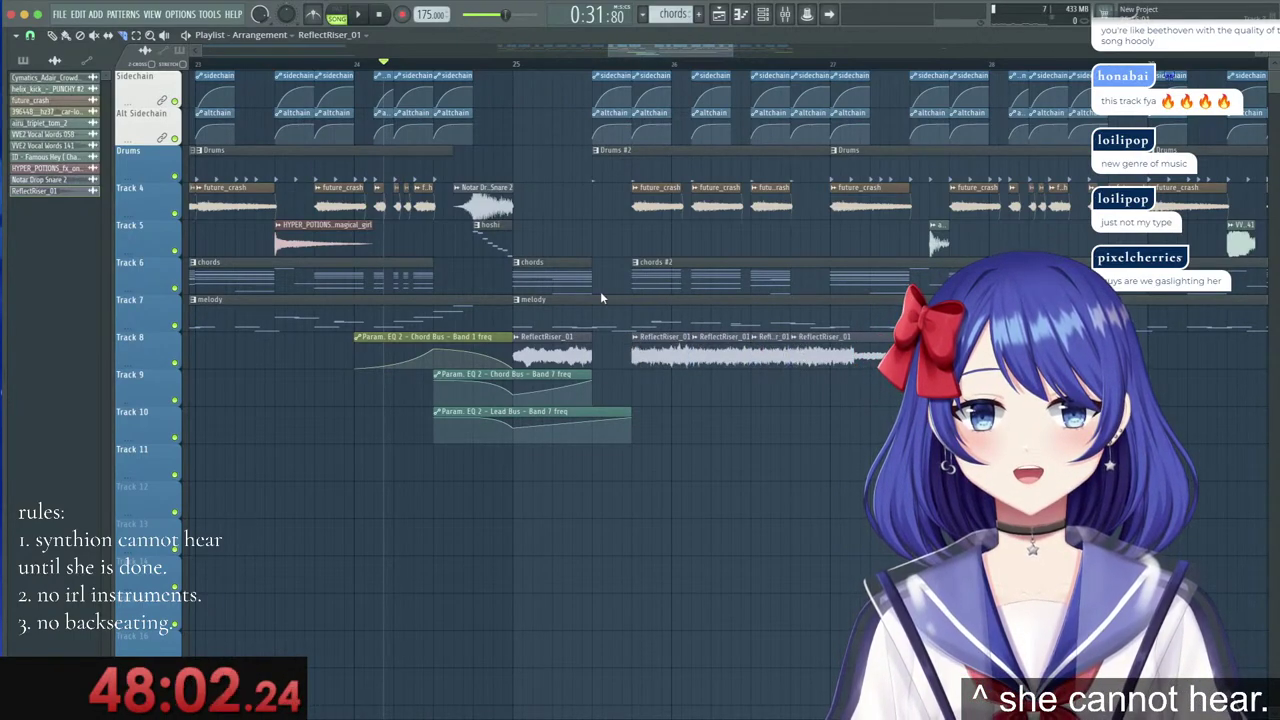
Delete the riser's leftover tail and shorten its slices in bars 25 and 26 to match the future_crash chops above.
{"action": "left_click", "coordinate": [53, 36]}
{"action": "right_click", "coordinate": [824, 353]}
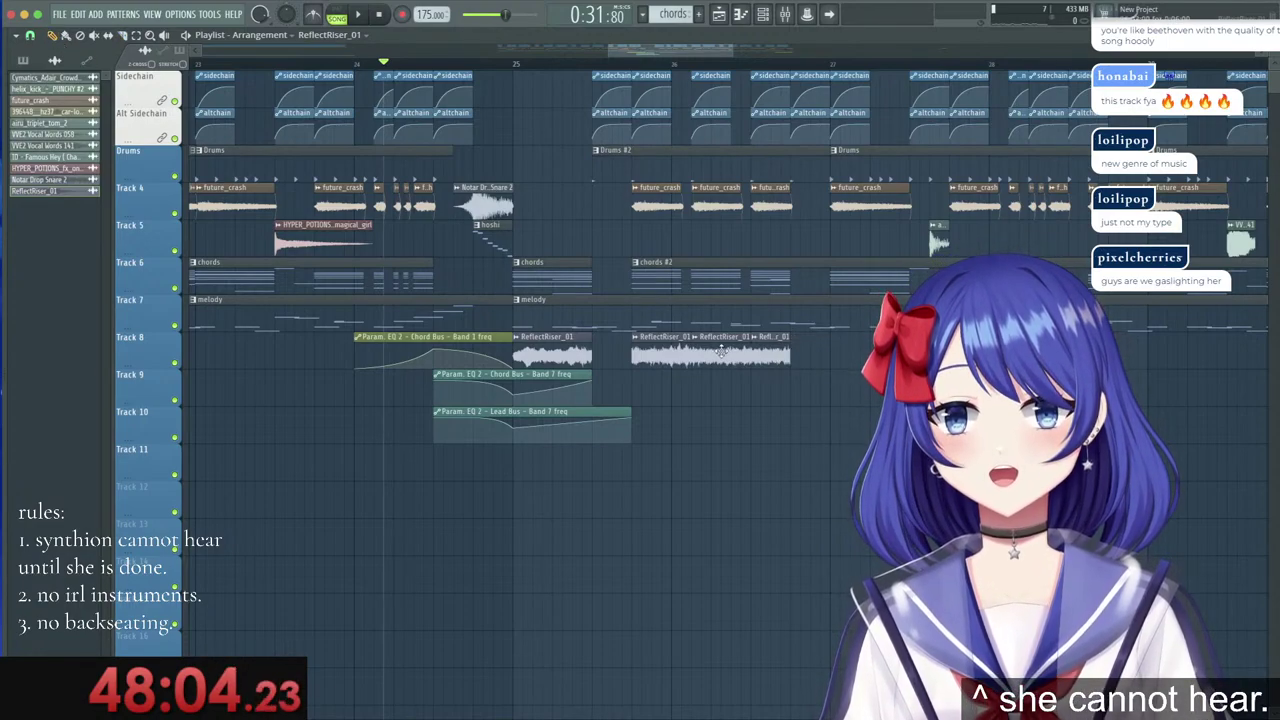
{"action": "left_click_drag", "start_coordinate": [720, 350], "coordinate": [676, 344]}
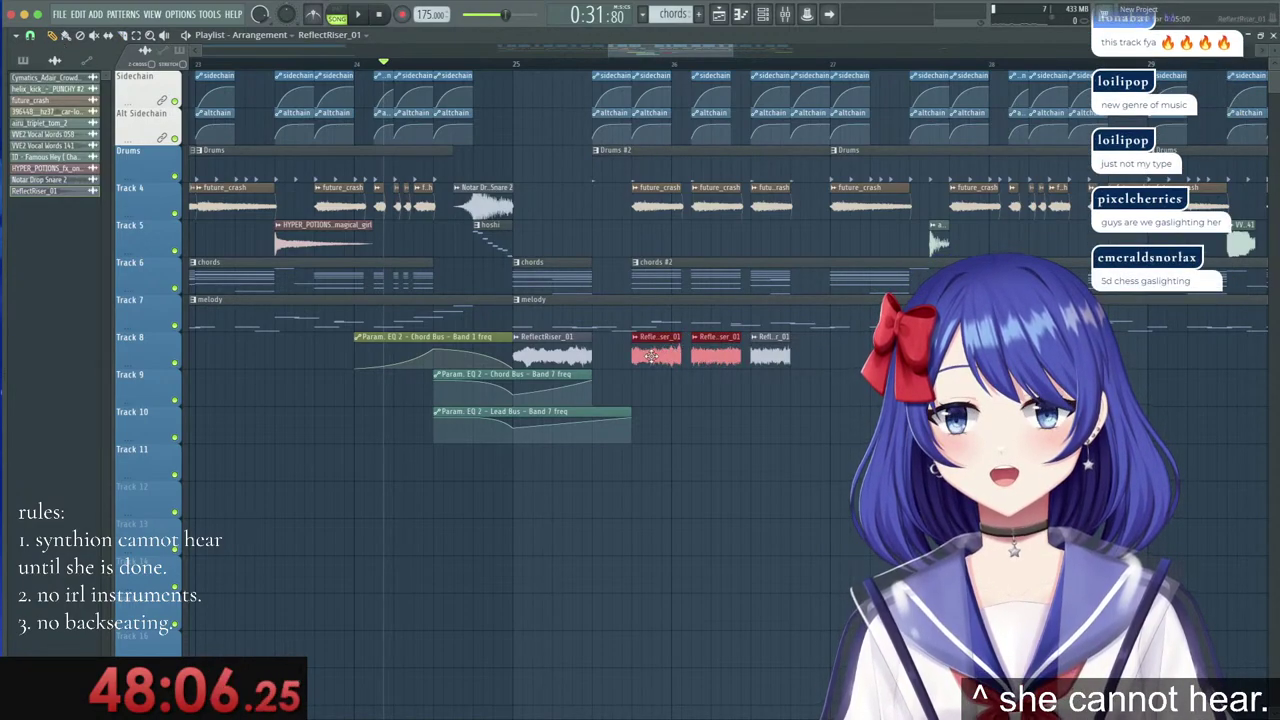
Create a channel volume automation clip for ReflectRiser_01 spanning its slices from bar 25, and lower its starting point to form a rising ramp.
{"action": "left_click_drag", "start_coordinate": [513, 64], "coordinate": [795, 82]}
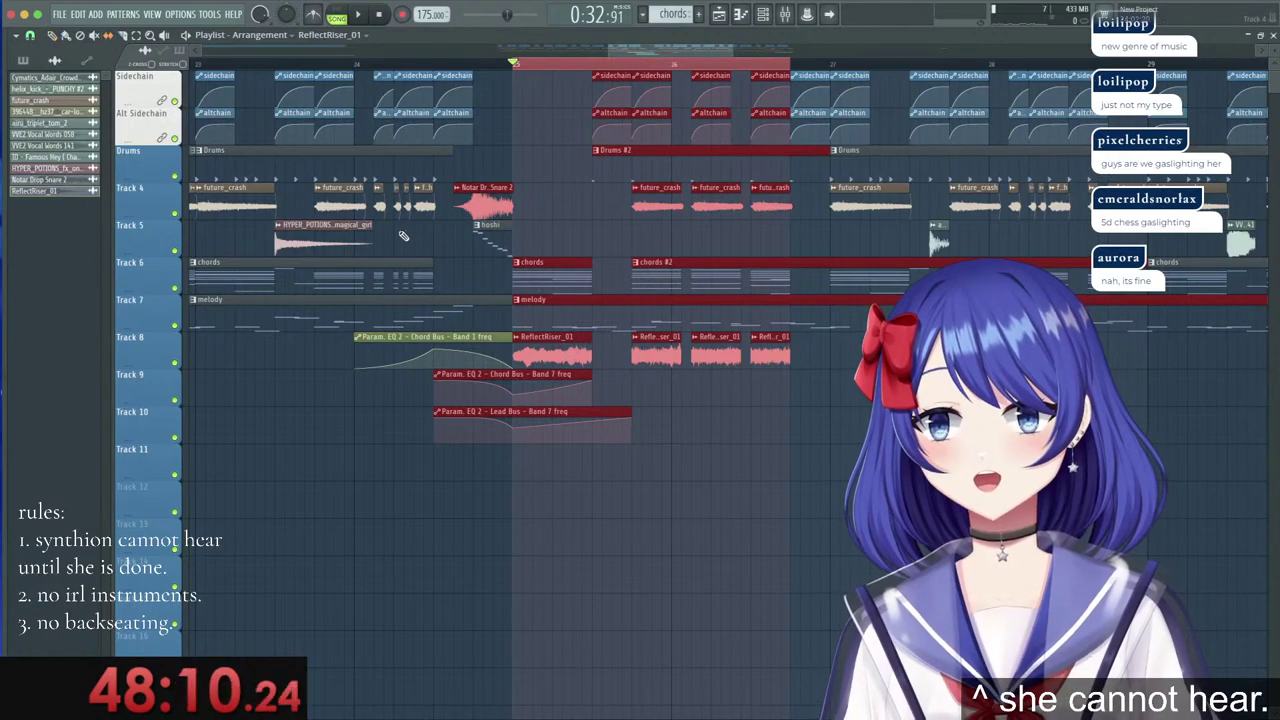
{"action": "left_click", "coordinate": [922, 430]}
{"action": "left_click_drag", "start_coordinate": [804, 360], "coordinate": [566, 351]}
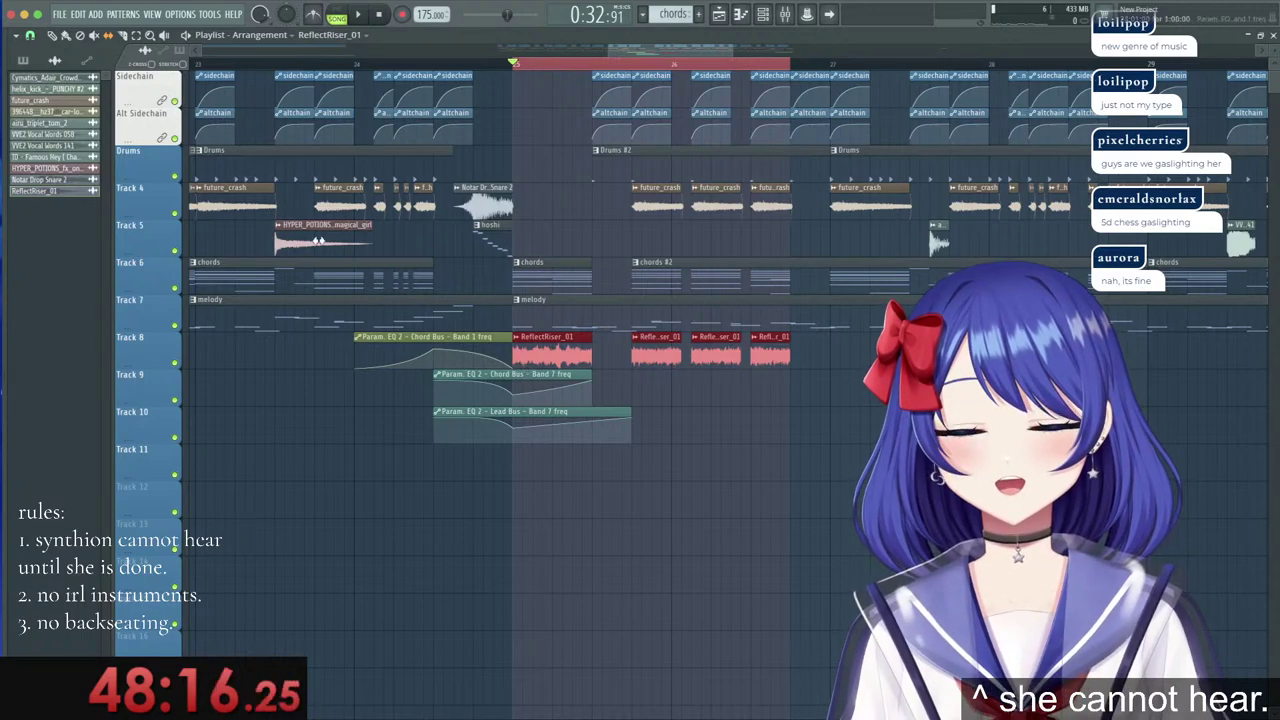
{"action": "double_click", "coordinate": [576, 364]}
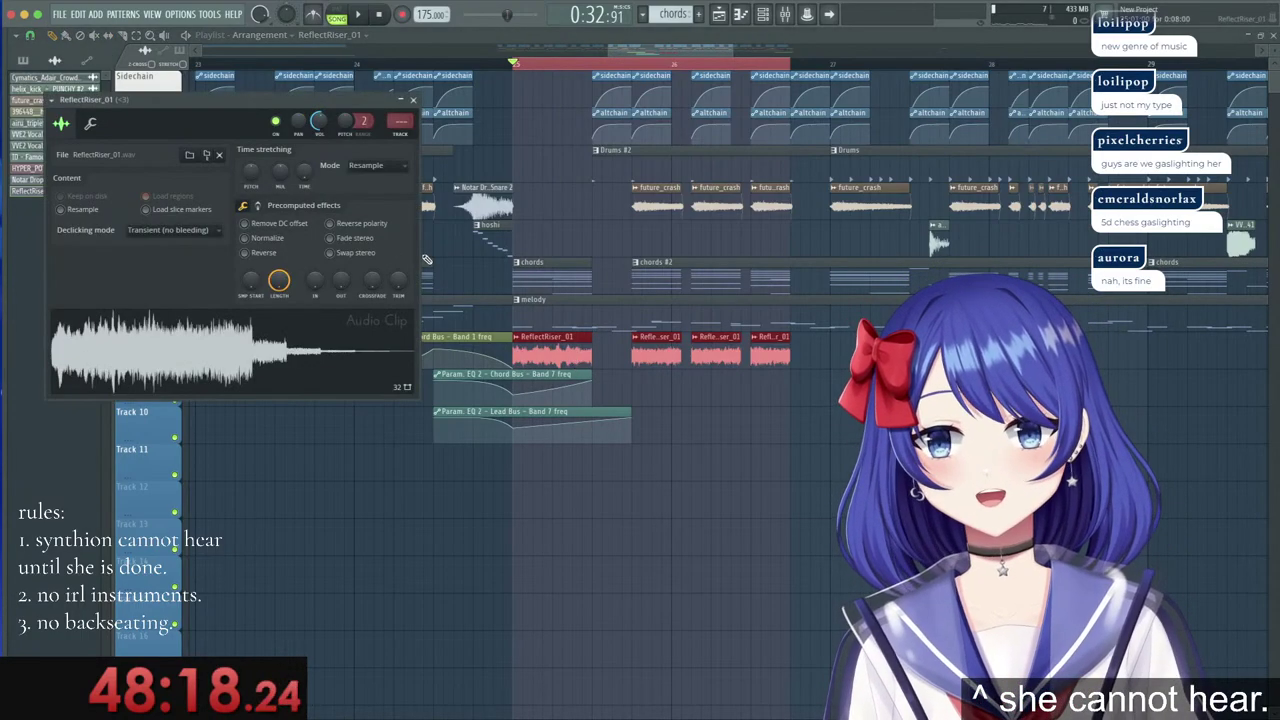
{"action": "right_click", "coordinate": [323, 130]}
{"action": "left_click", "coordinate": [370, 236]}
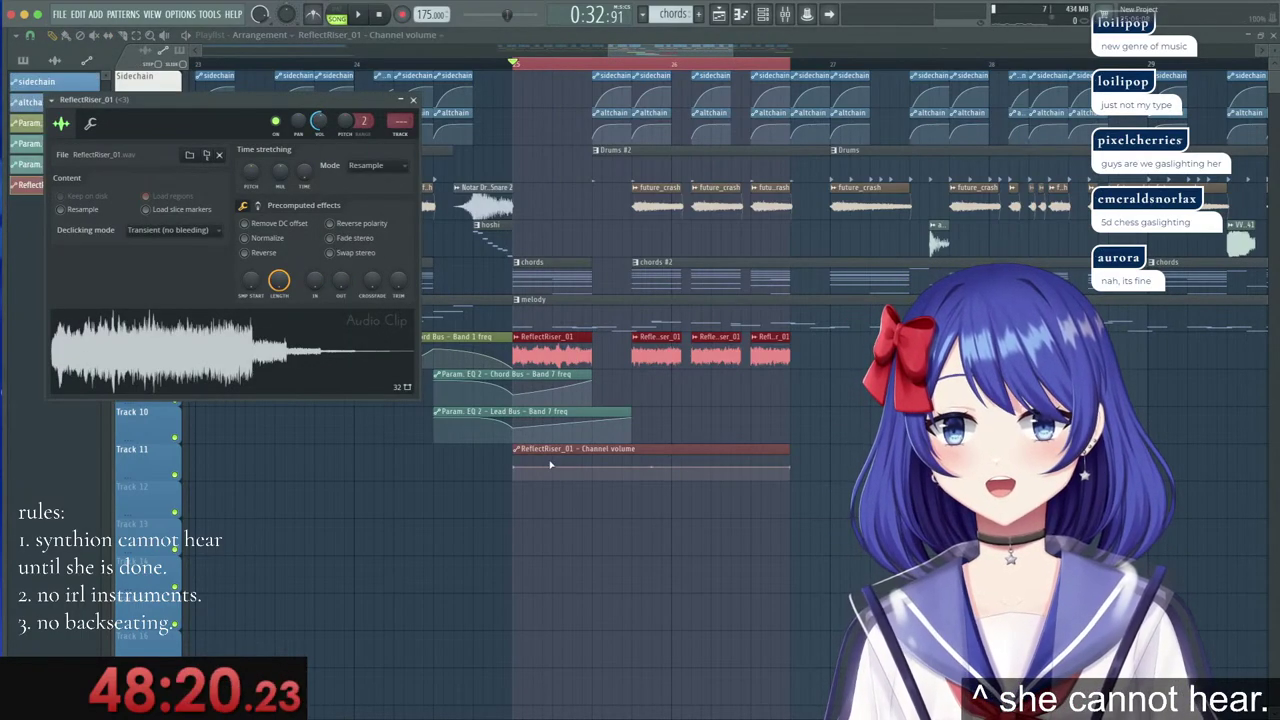
{"action": "left_click", "coordinate": [515, 470]}
{"action": "left_click_drag", "start_coordinate": [515, 470], "coordinate": [514, 480]}
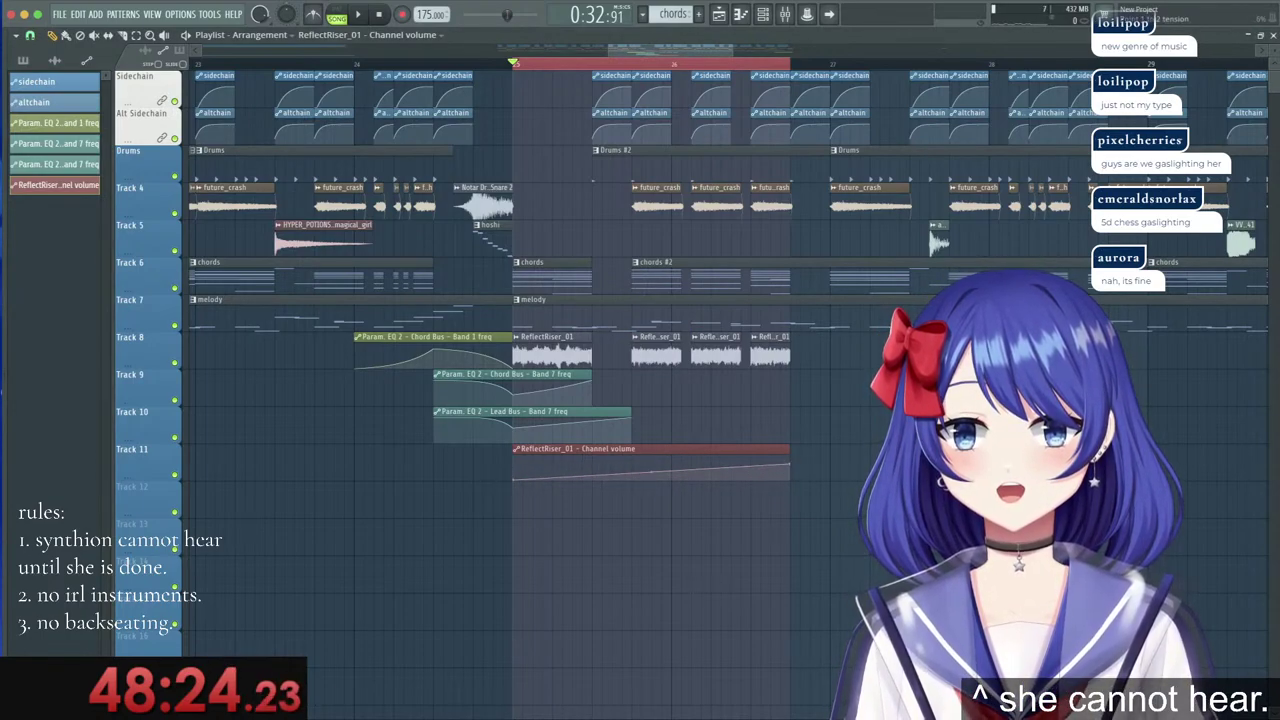
Clear the time selection and play the song from bar 25 to review the rising riser slices.
{"action": "left_click", "coordinate": [510, 62]}
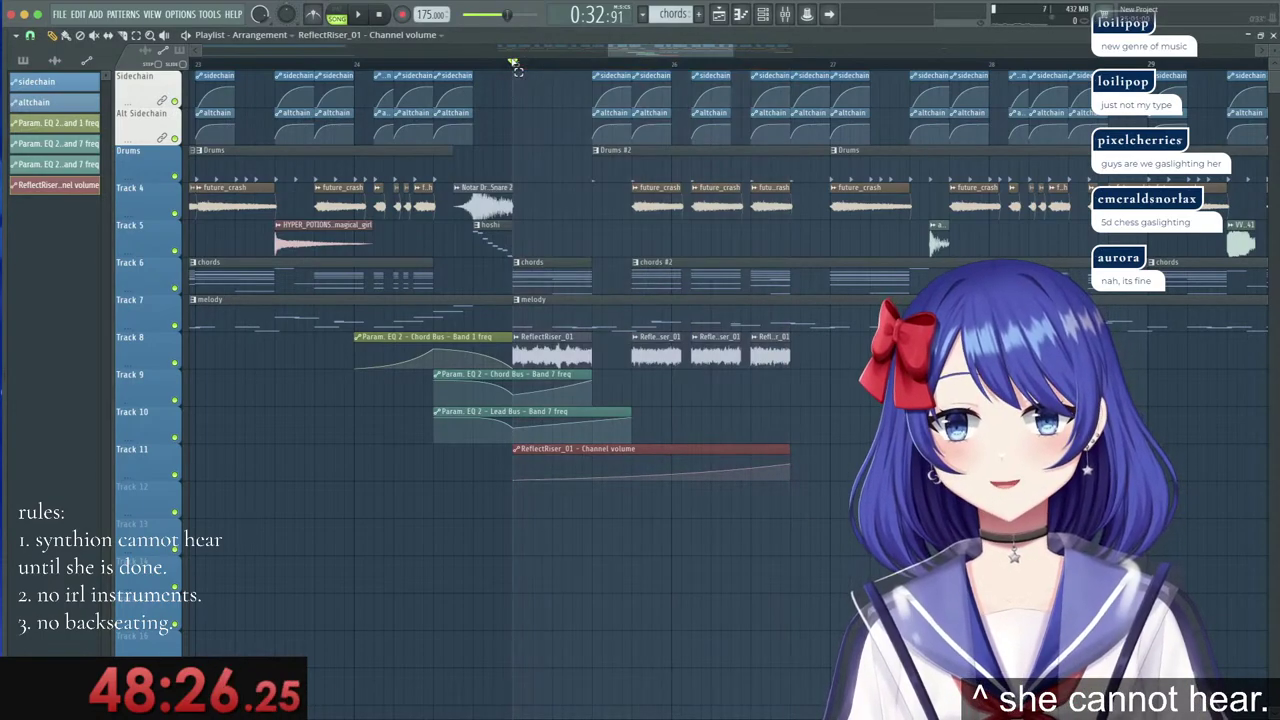
{"action": "key", "text": "space"}
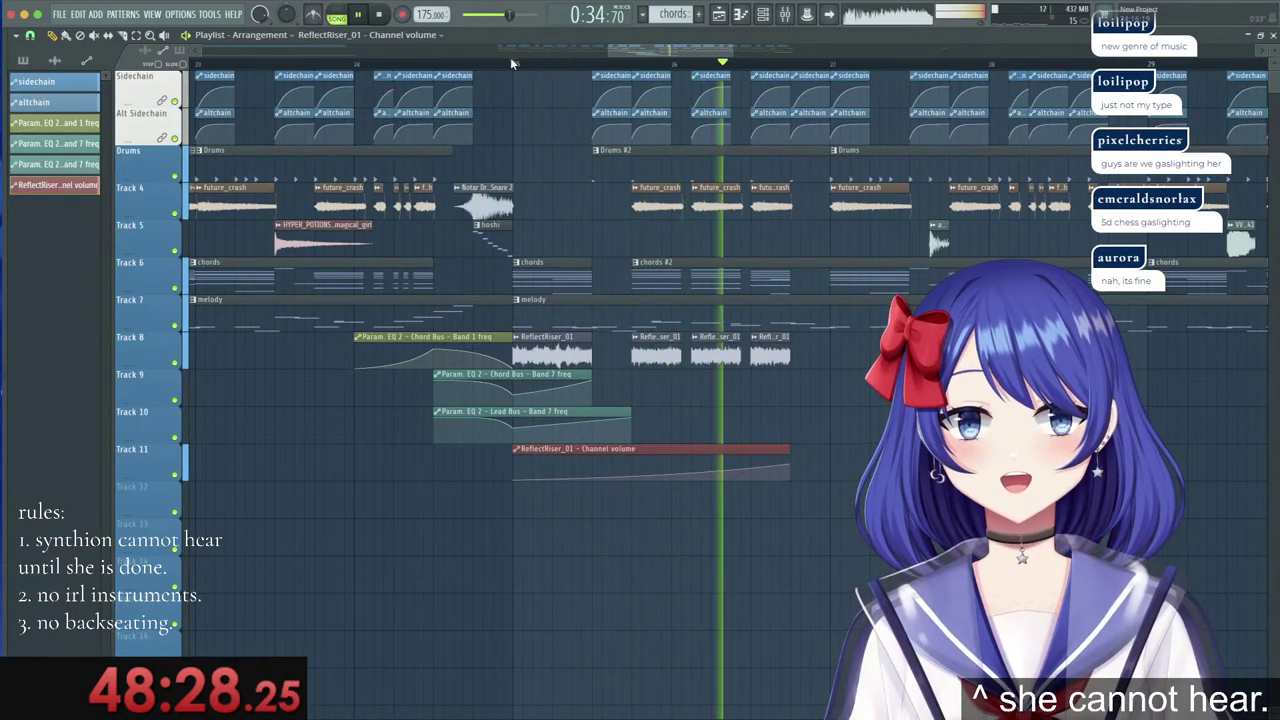
{"action": "key", "text": "space"}
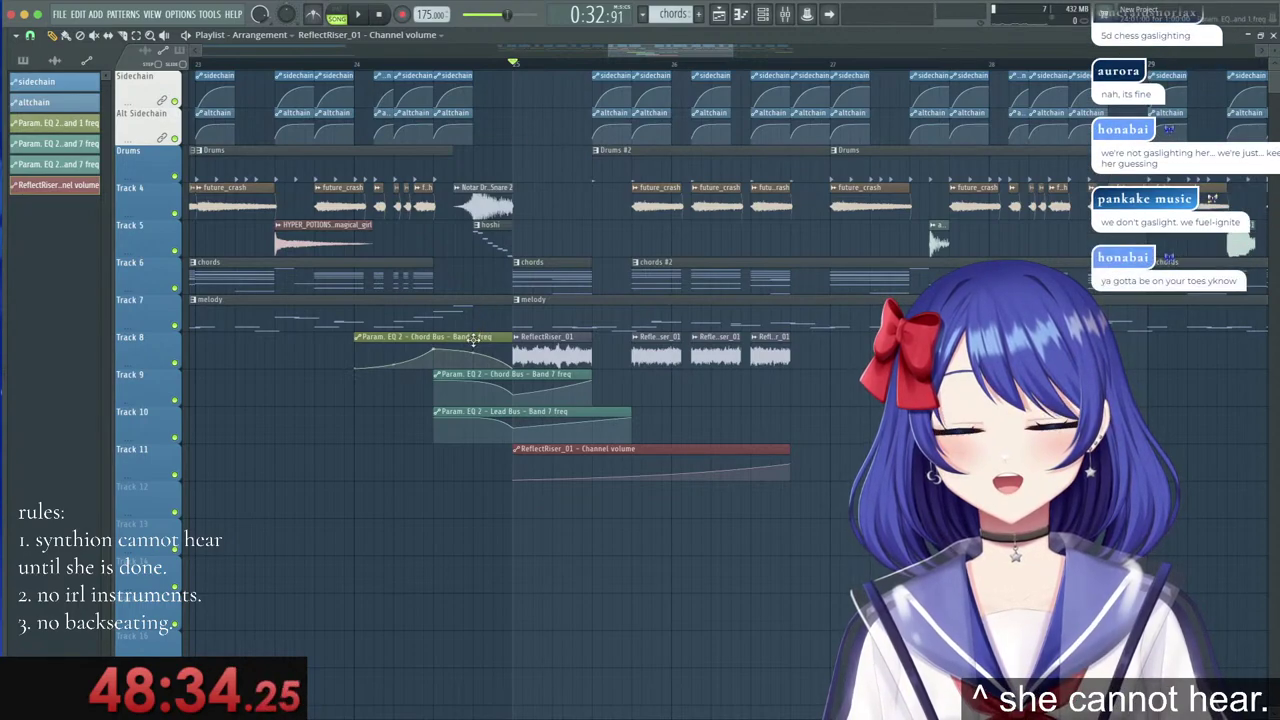
Move the Chord Bus Band 1 freq automation to Track 13, extend it to the riser's end with a longer falling curve, and play it back.
{"action": "left_click_drag", "start_coordinate": [475, 409], "coordinate": [481, 533]}
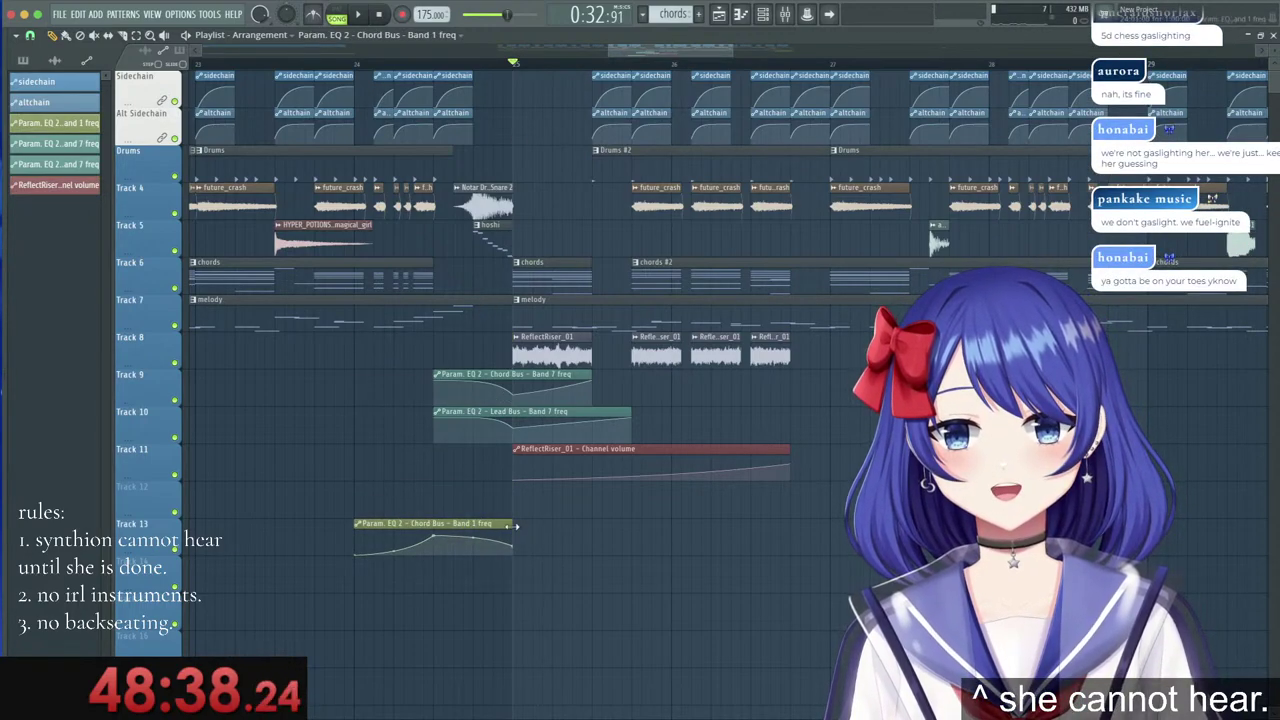
{"action": "left_click_drag", "start_coordinate": [516, 525], "coordinate": [800, 550]}
{"action": "left_click", "coordinate": [789, 551]}
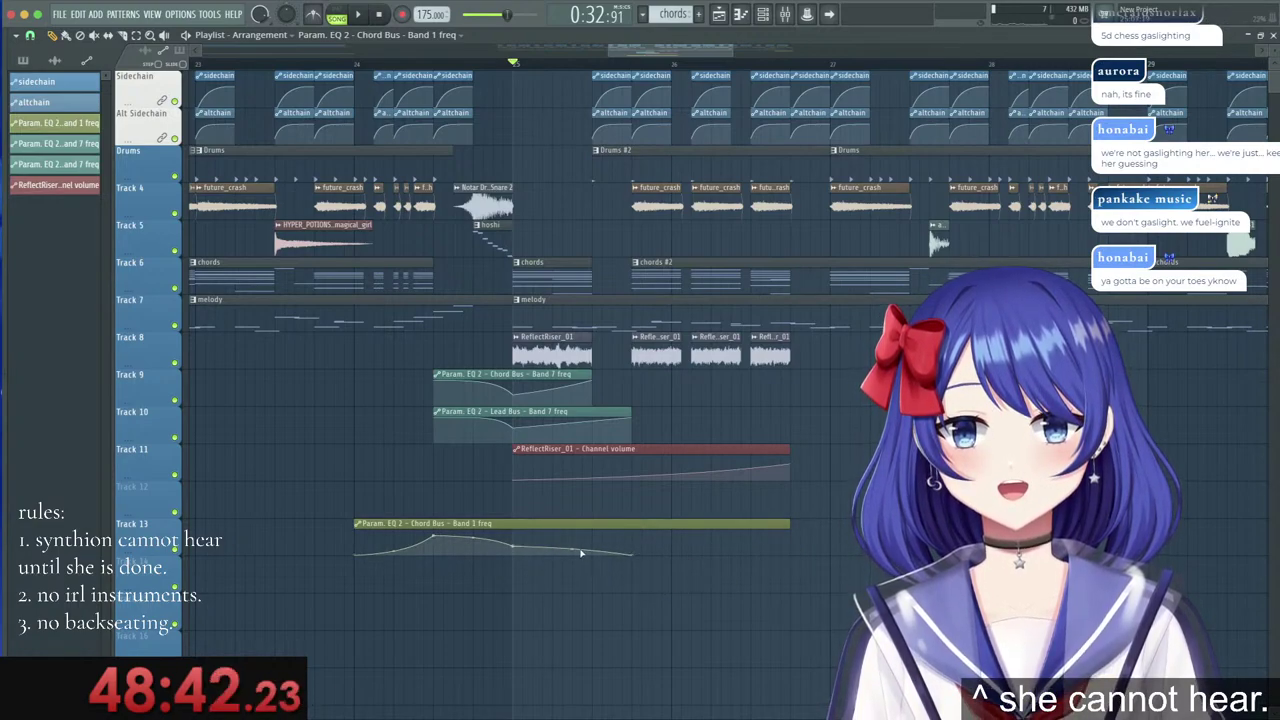
{"action": "key", "text": "space"}
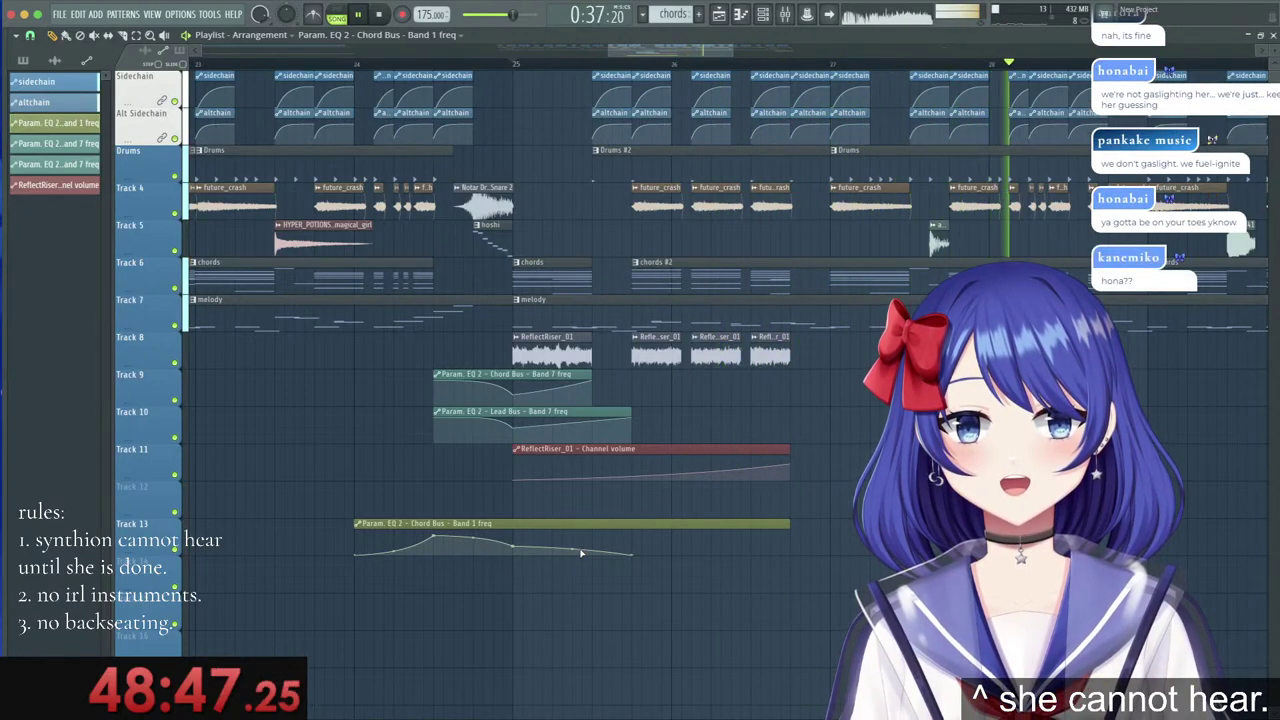
{"action": "key", "text": "space"}
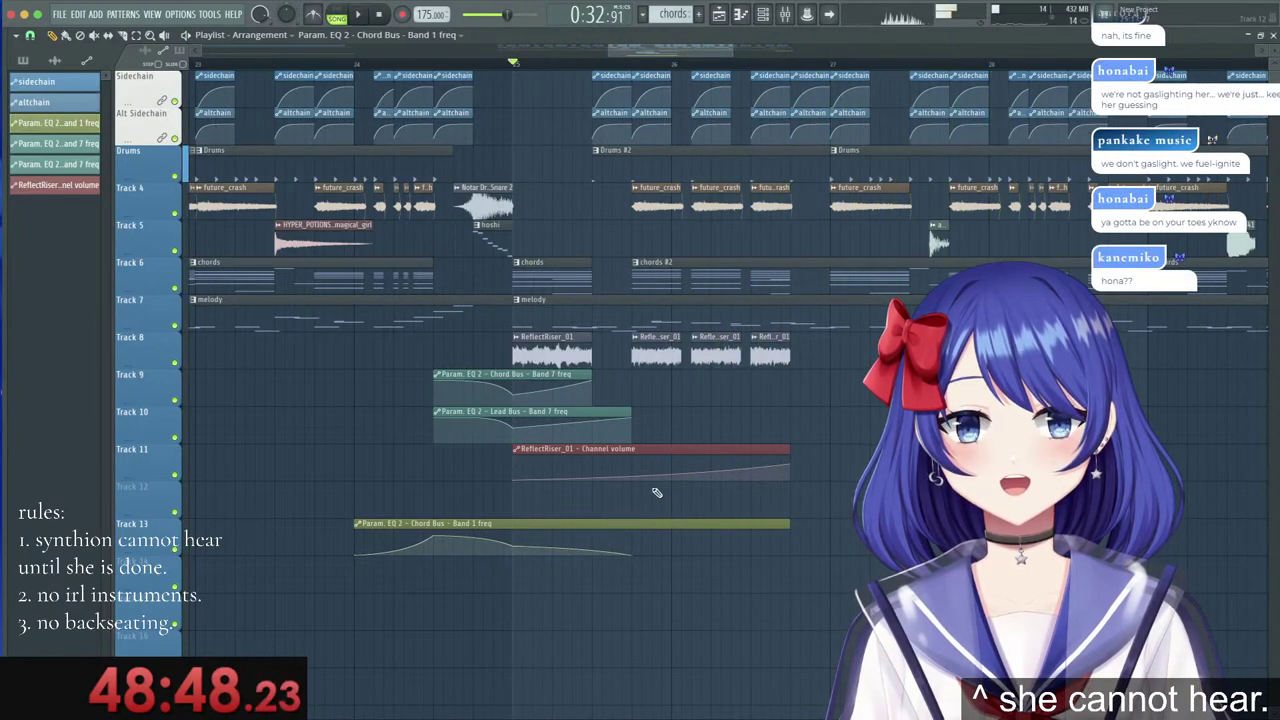
{"action": "key", "text": "space"}
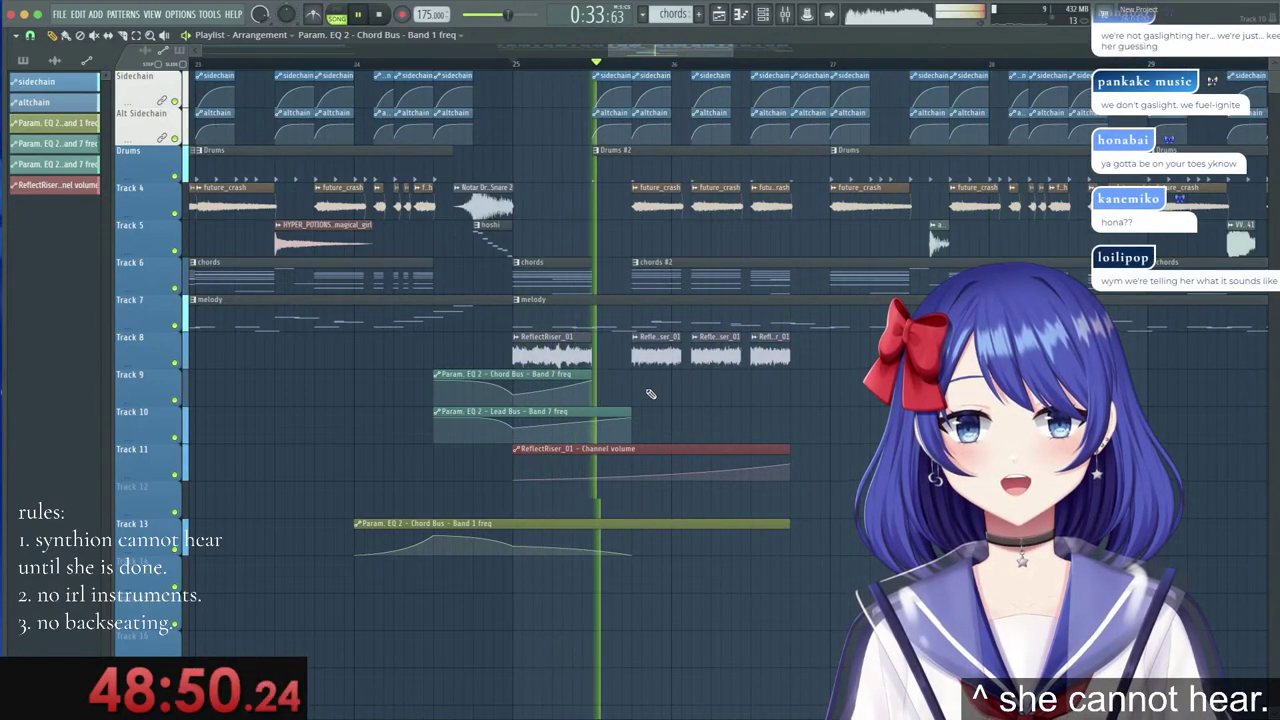
{"action": "key", "text": "space"}
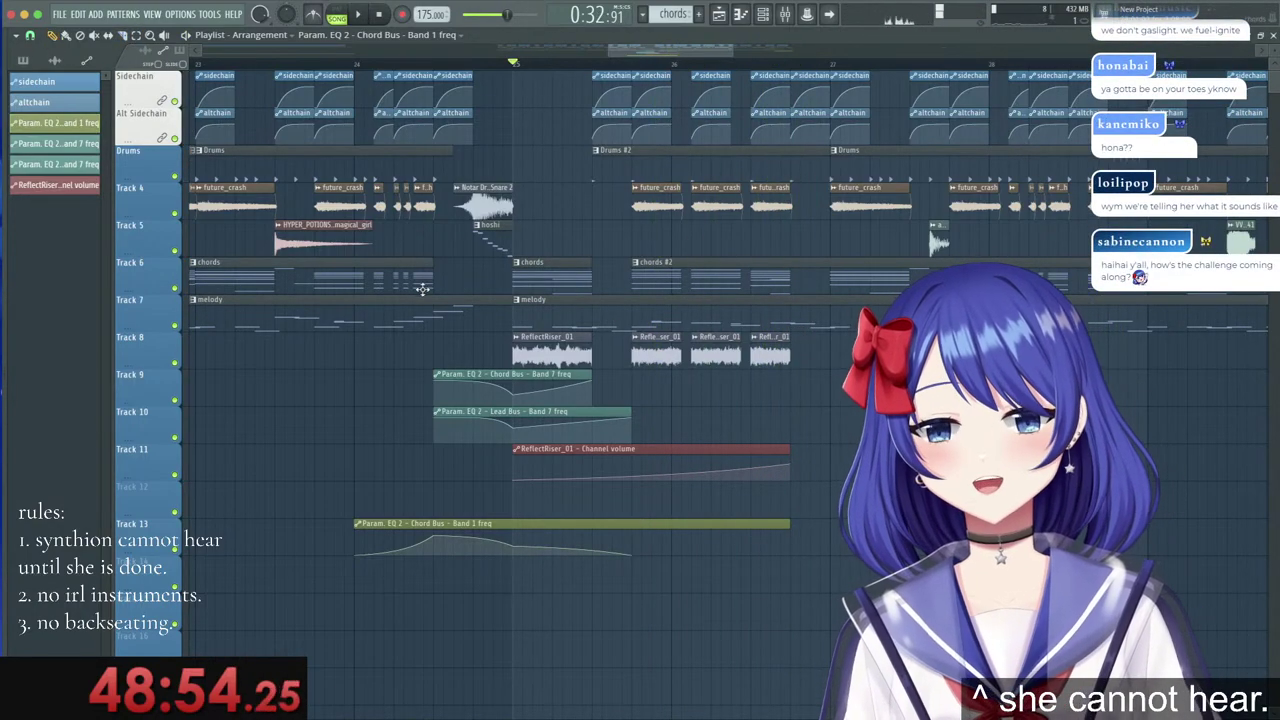
Make the last altchain clip before bar 27 unique, reshape its curve, and play the section from bar 25.
{"action": "left_click", "coordinate": [517, 302]}
{"action": "left_click", "coordinate": [847, 231]}
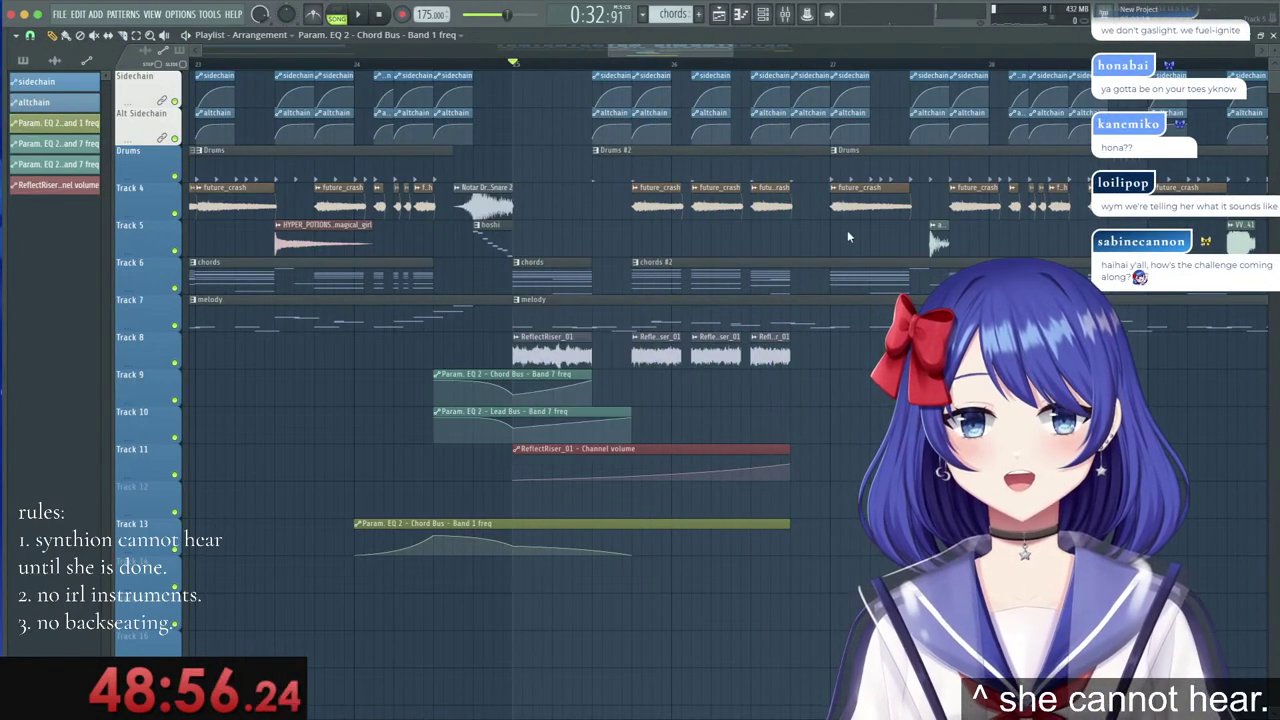
{"action": "left_click", "coordinate": [796, 113]}
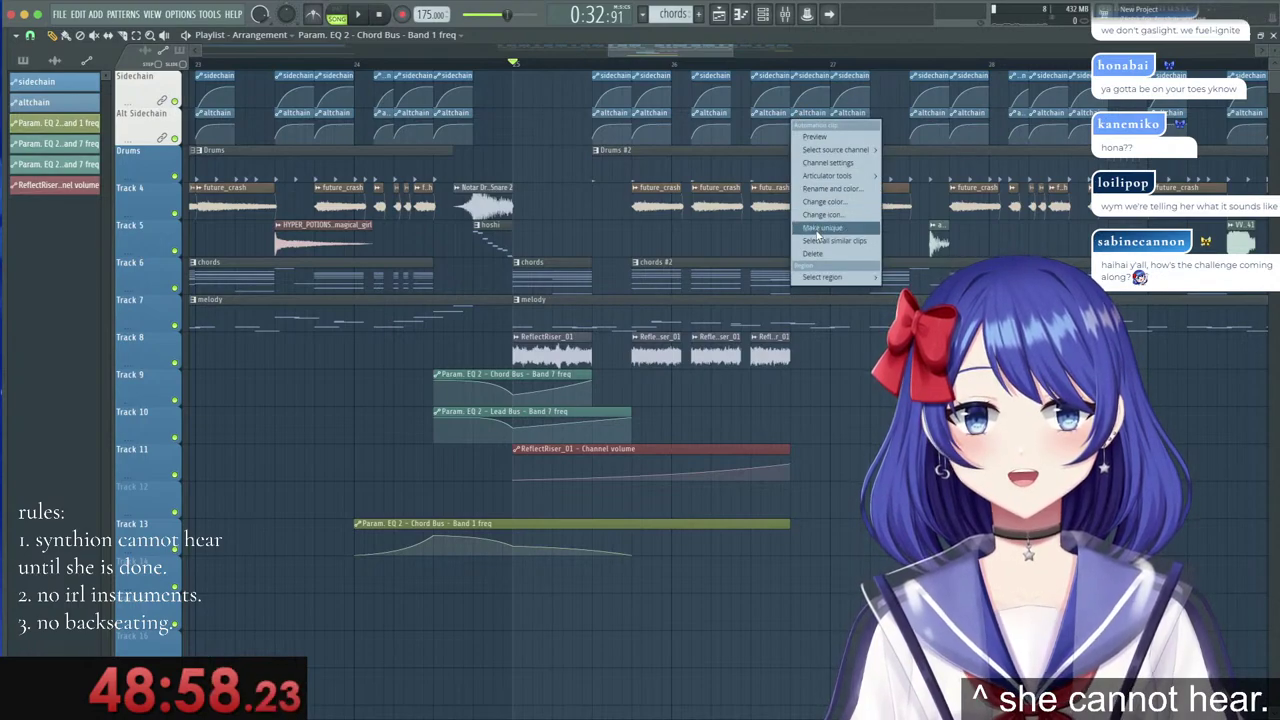
{"action": "left_click", "coordinate": [815, 229]}
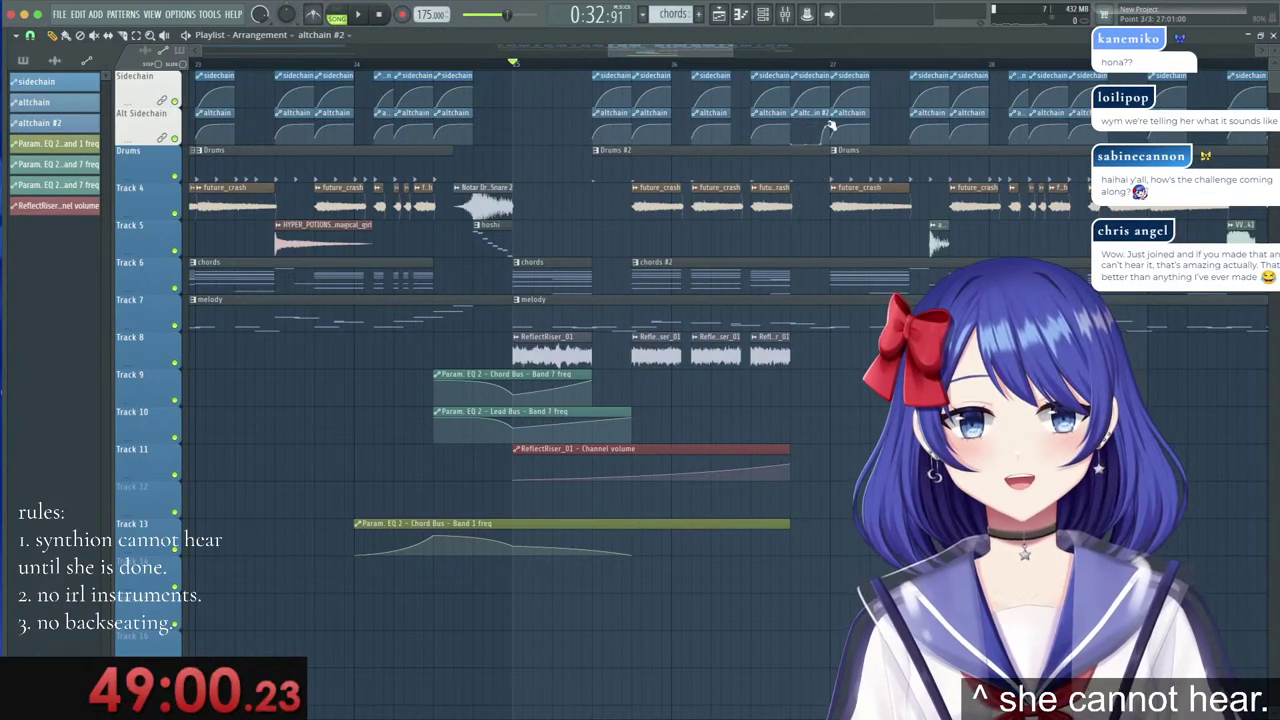
{"action": "key", "text": "space"}
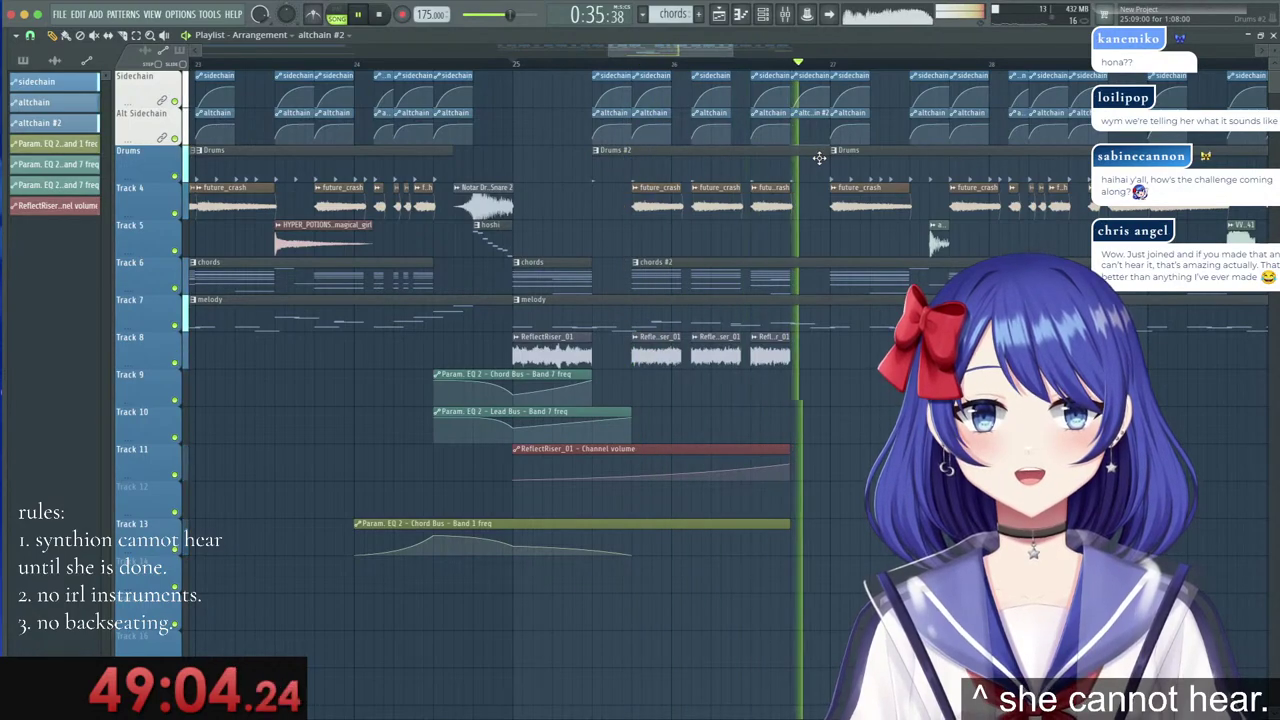
{"action": "key", "text": "space"}
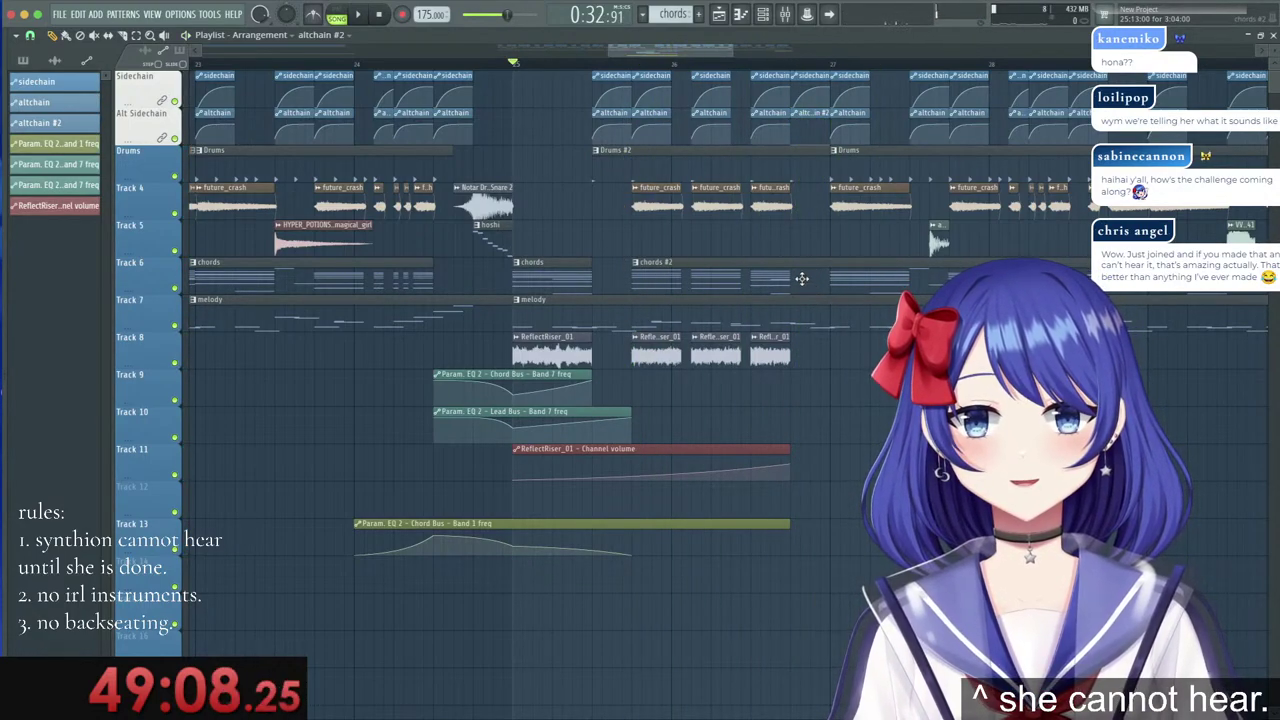
Add a Harmor channel for the chords #2 pattern and load its Default preset.
{"action": "double_click", "coordinate": [801, 278]}
{"action": "key", "text": "Escape"}
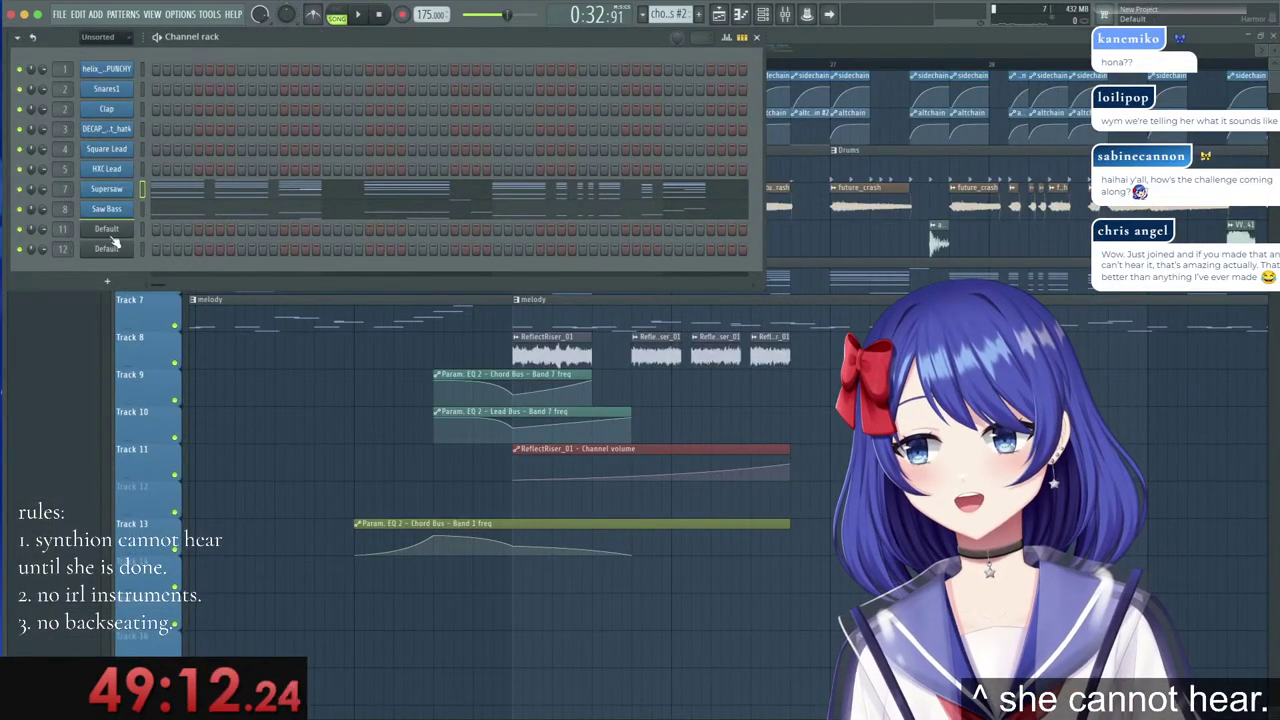
{"action": "left_click", "coordinate": [107, 283]}
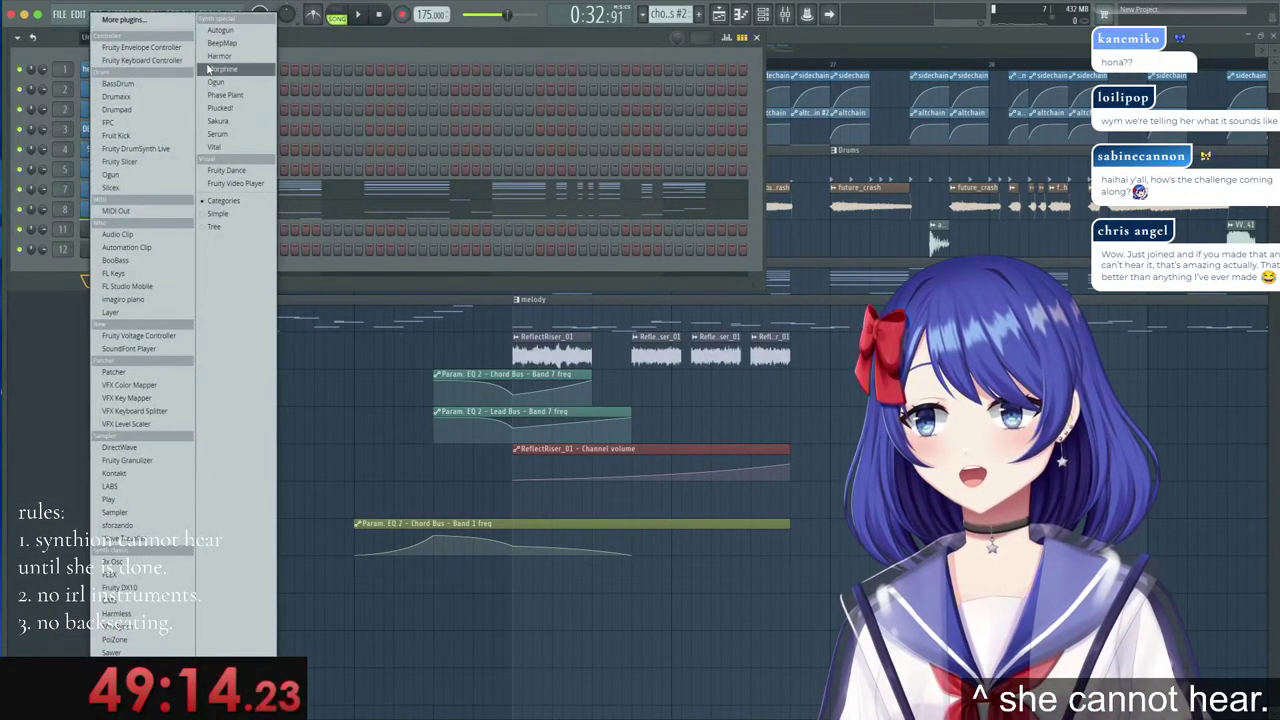
{"action": "left_click", "coordinate": [224, 57]}
{"action": "left_click", "coordinate": [110, 152]}
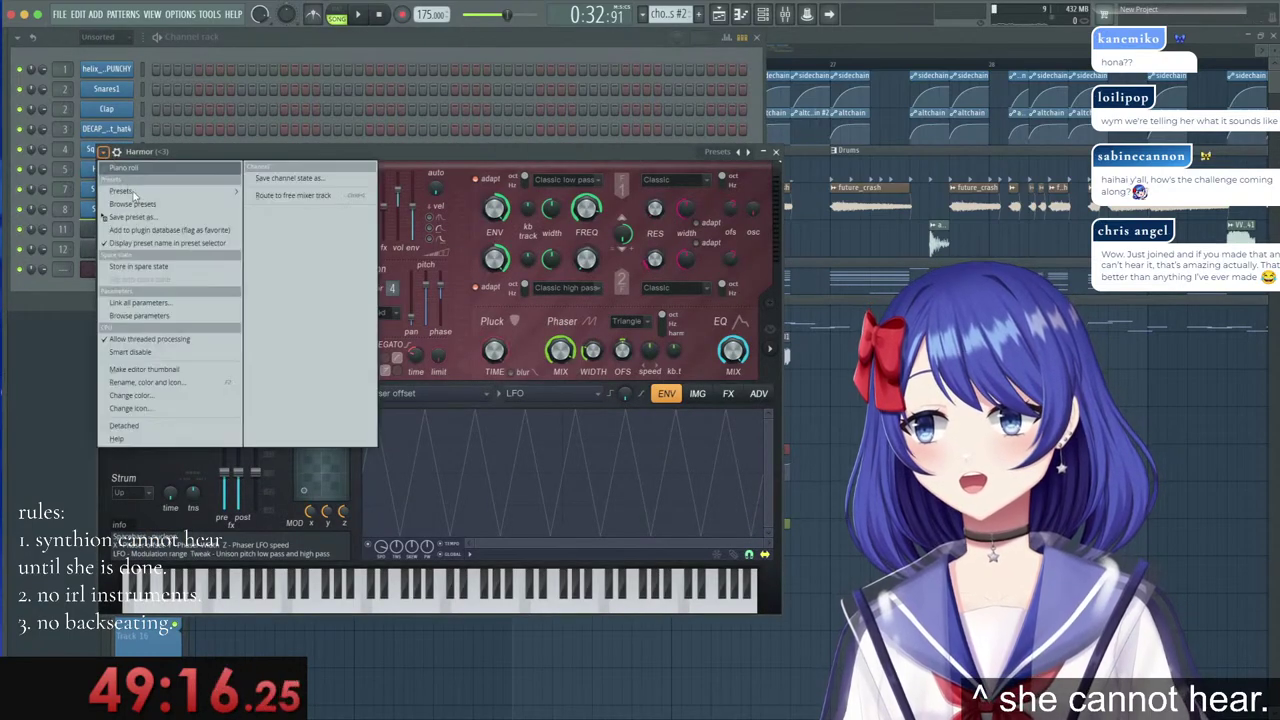
{"action": "mouse_move", "coordinate": [167, 191]}
{"action": "left_click", "coordinate": [289, 229]}
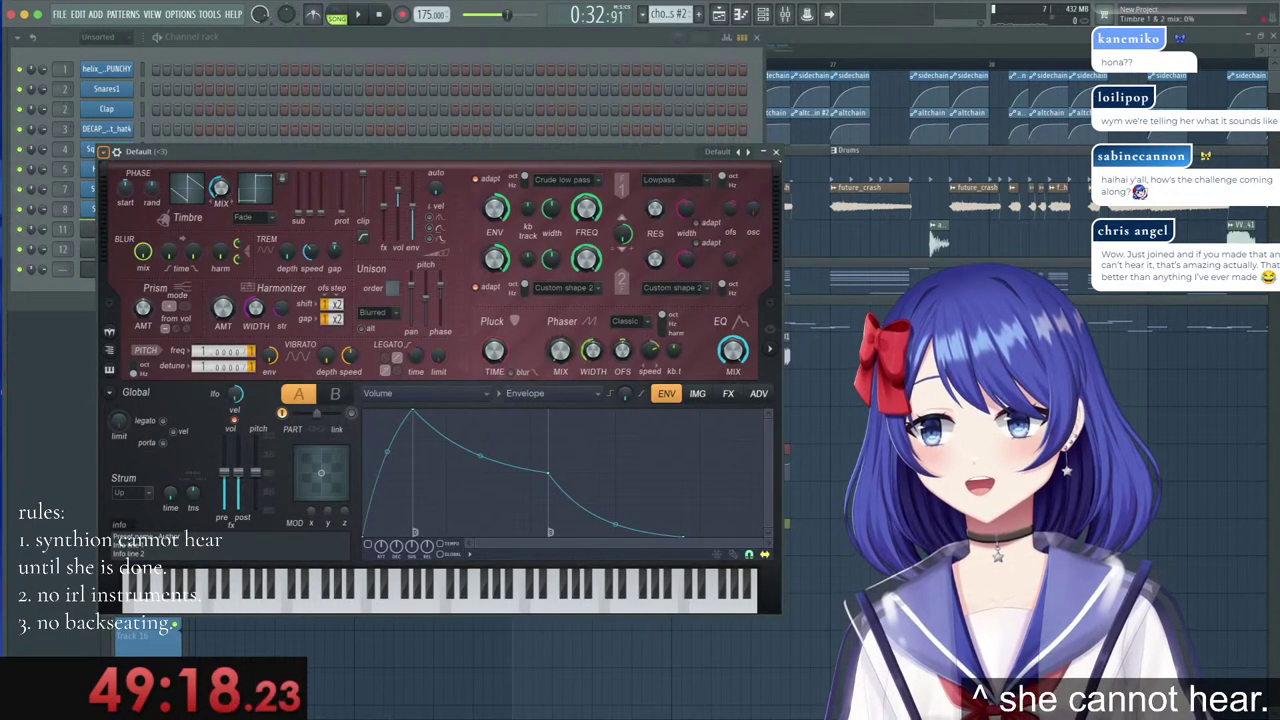
{"action": "left_click", "coordinate": [775, 153]}
In the new Harmor channel, enter two short descending notes from bar 2, copy them an octave lower, and shorten and stagger both pairs.
{"action": "right_click", "coordinate": [110, 270]}
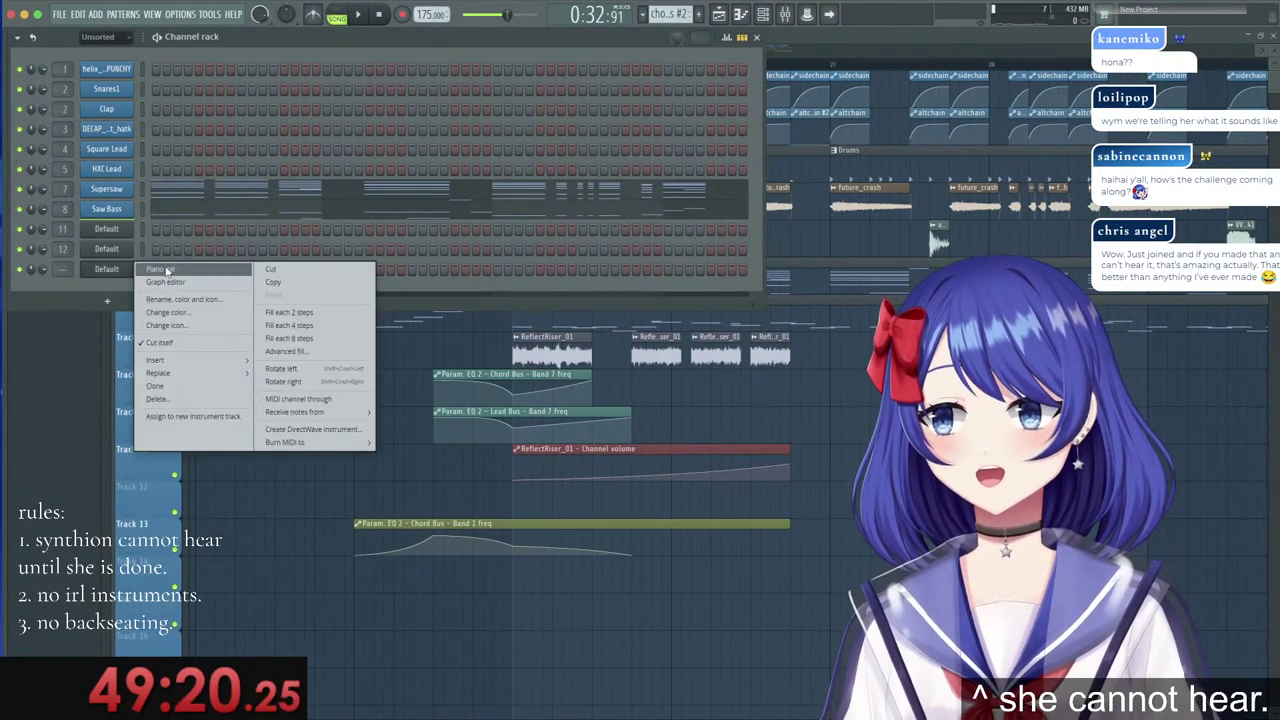
{"action": "left_click", "coordinate": [165, 270]}
{"action": "left_click_drag", "start_coordinate": [624, 266], "coordinate": [664, 319]}
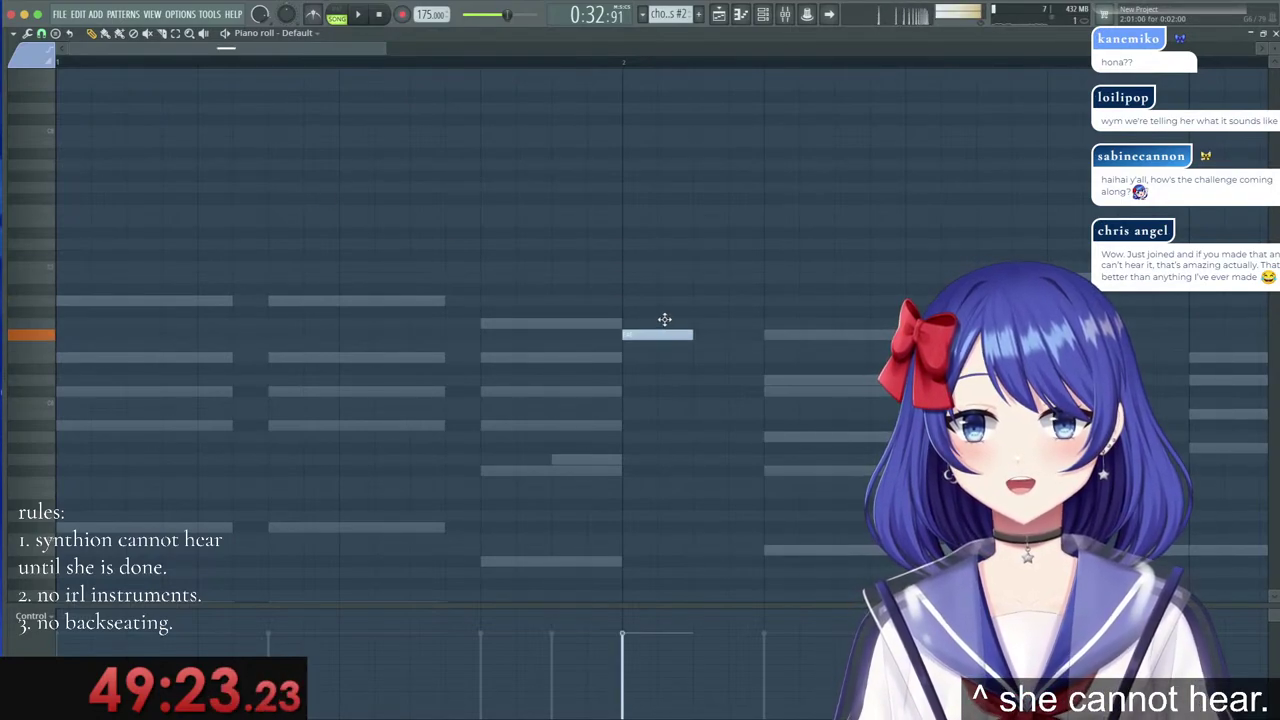
{"action": "left_click", "coordinate": [710, 358]}
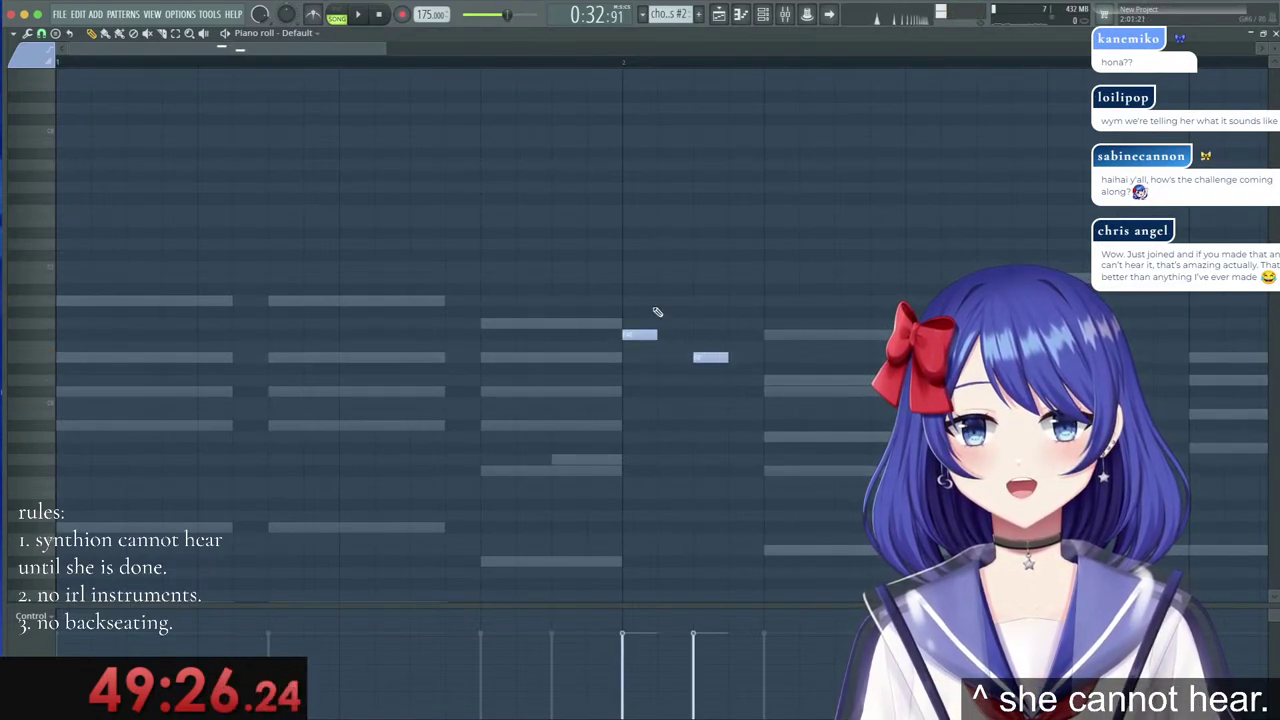
{"action": "key", "text": "ctrl+v"}
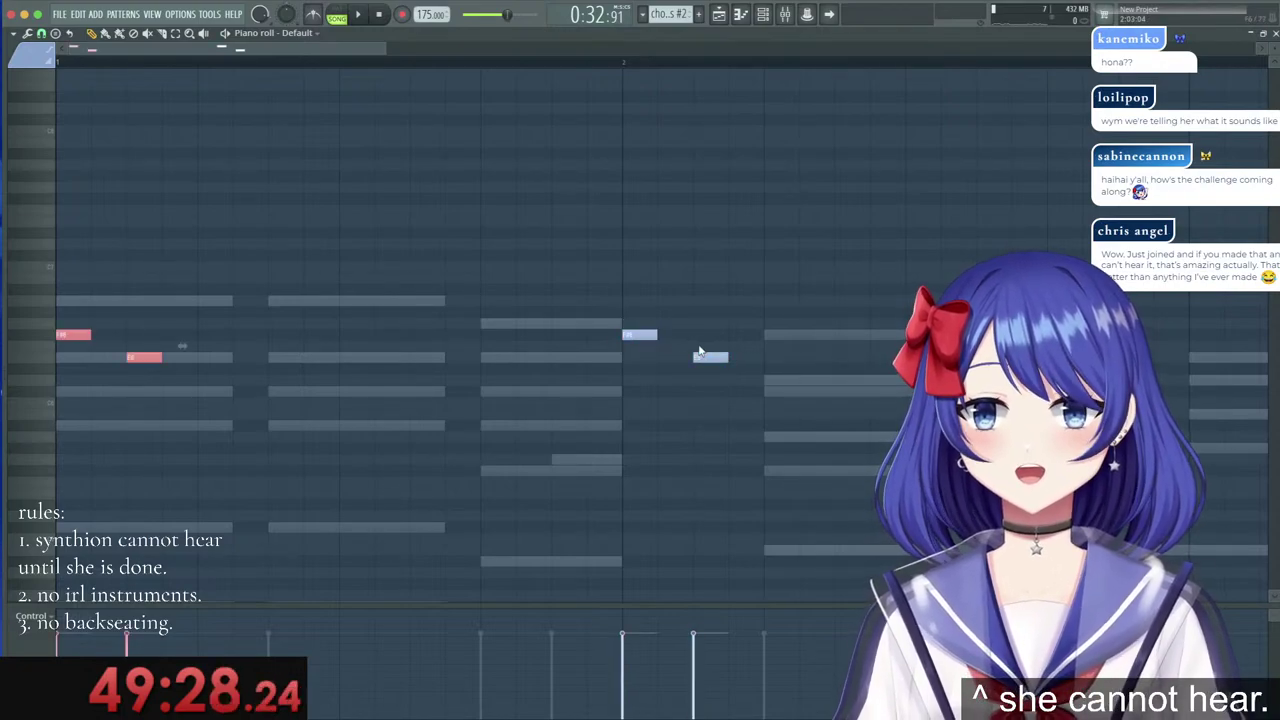
{"action": "left_click_drag", "start_coordinate": [80, 334], "coordinate": [648, 464]}
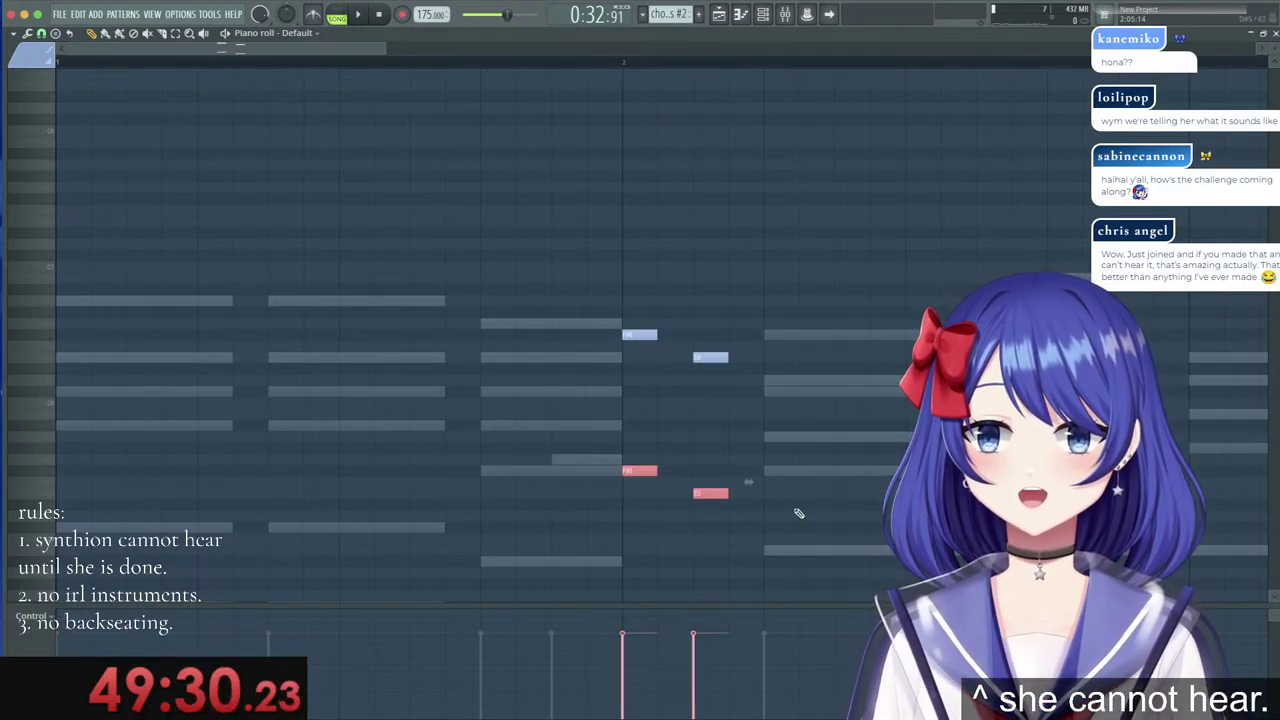
{"action": "left_click_drag", "start_coordinate": [751, 376], "coordinate": [706, 496]}
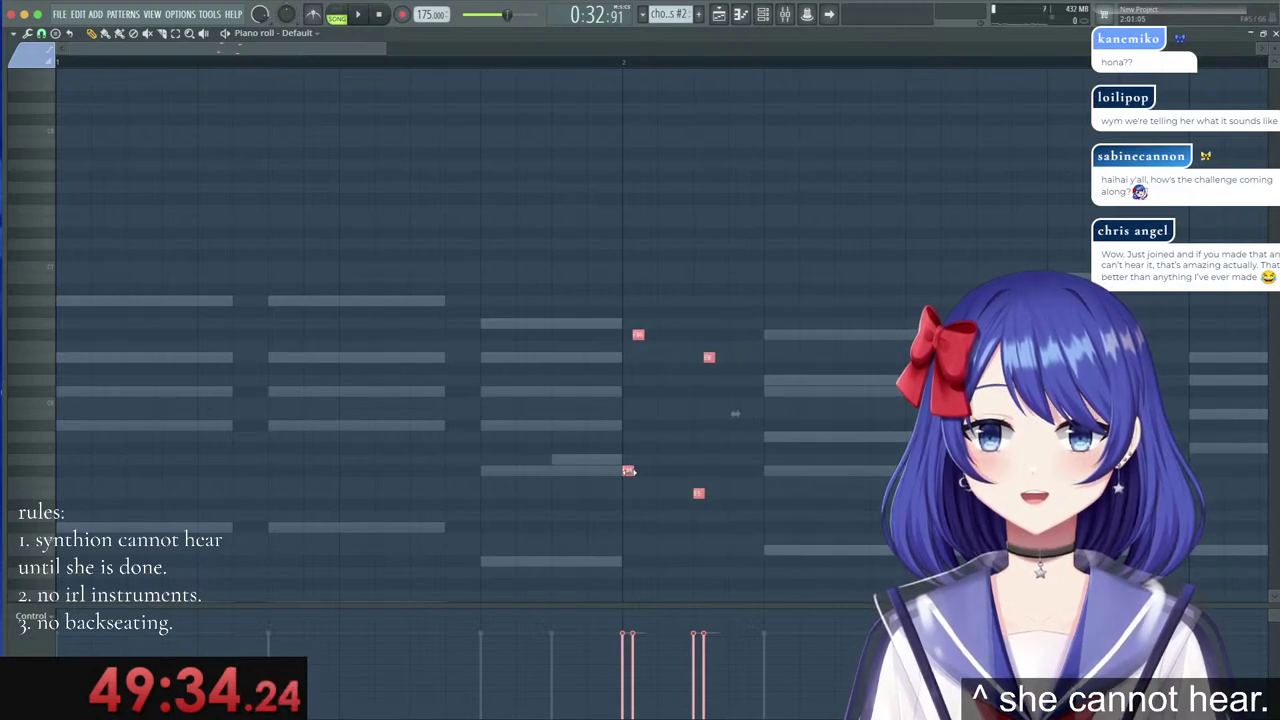
Play back the new Harmor notes and lower the second note pair by three semitones.
{"action": "key", "text": "space"}
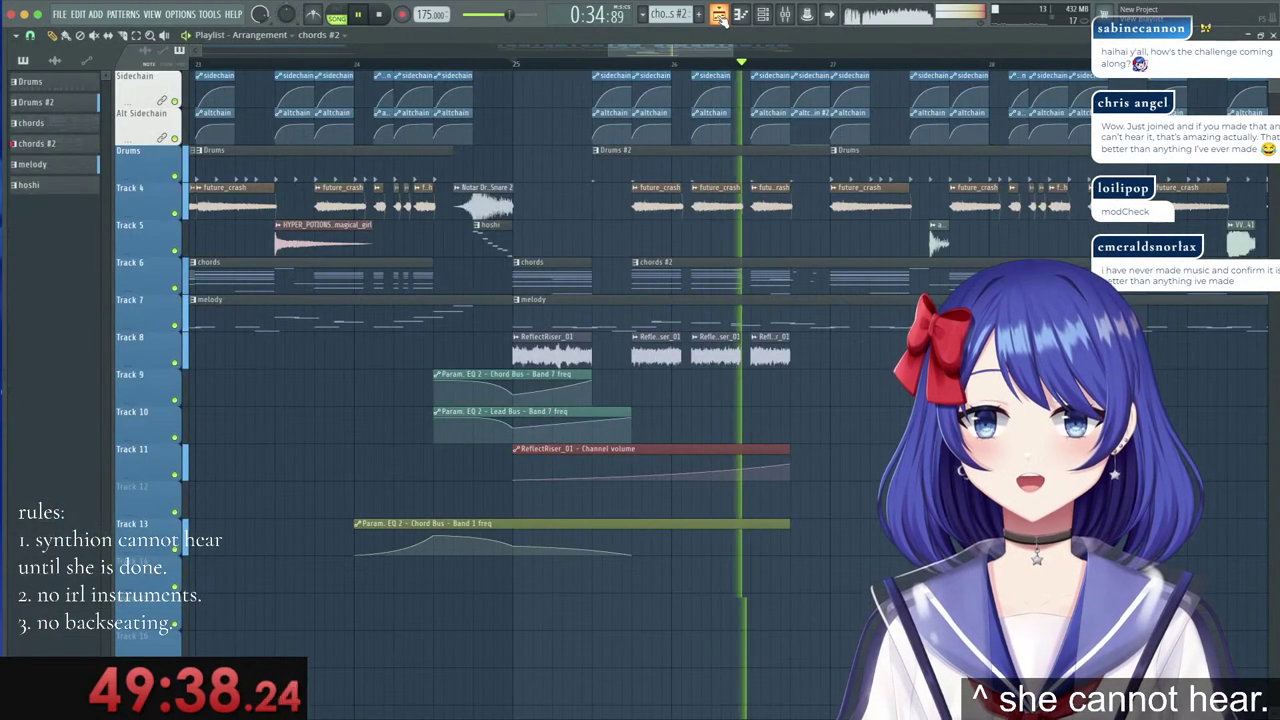
{"action": "left_click", "coordinate": [718, 14]}
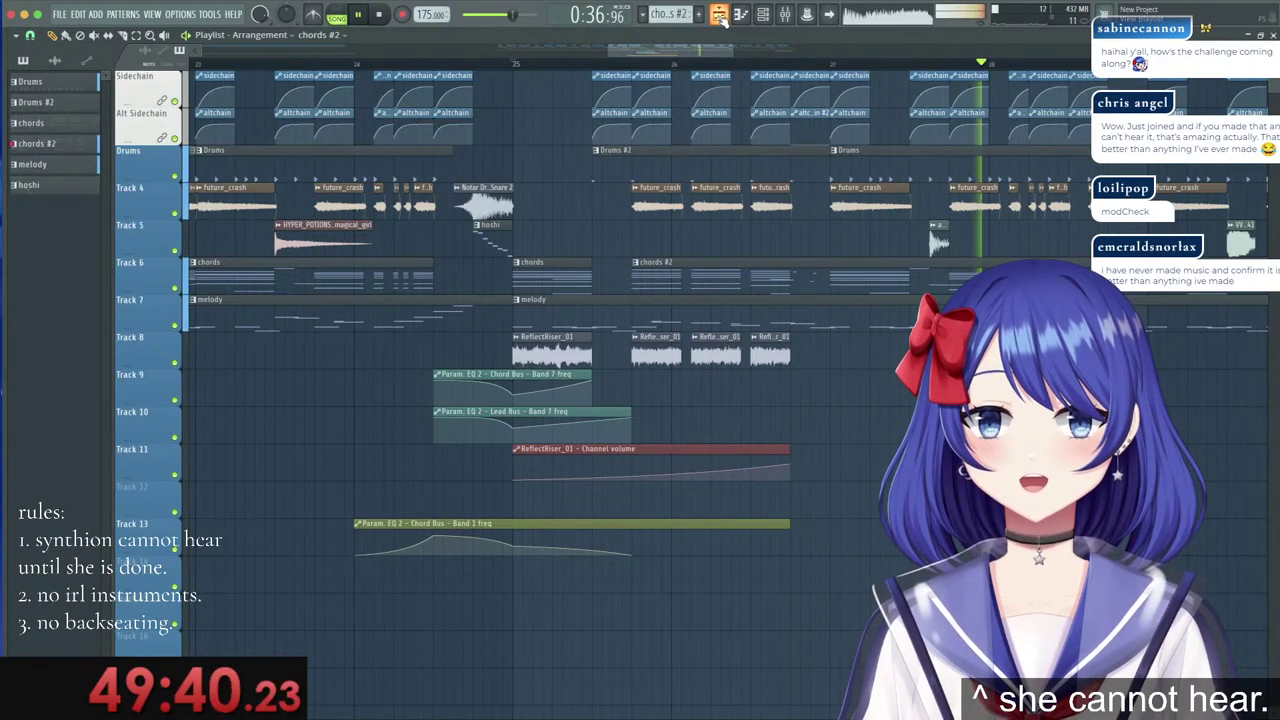
{"action": "key", "text": "space"}
{"action": "double_click", "coordinate": [814, 277]}
{"action": "scroll", "coordinate": [560, 427], "scroll_direction": "down", "scroll_amount": 2}
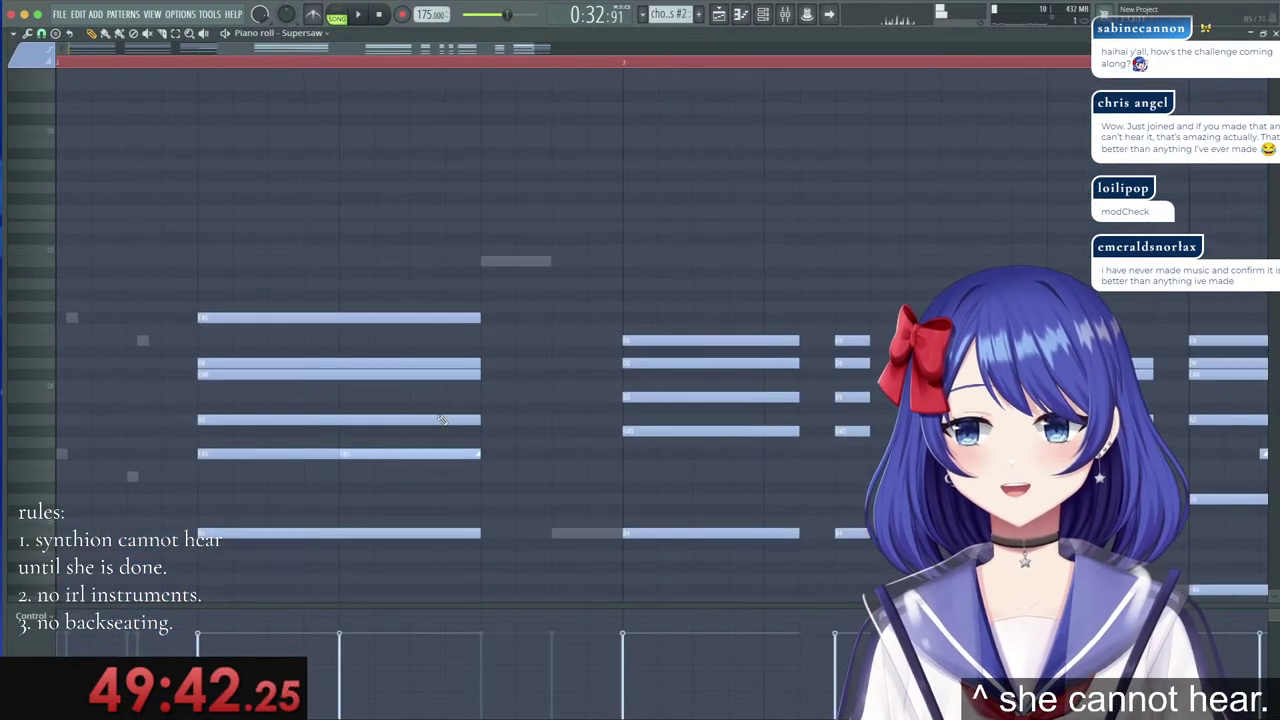
{"action": "double_click", "coordinate": [144, 325]}
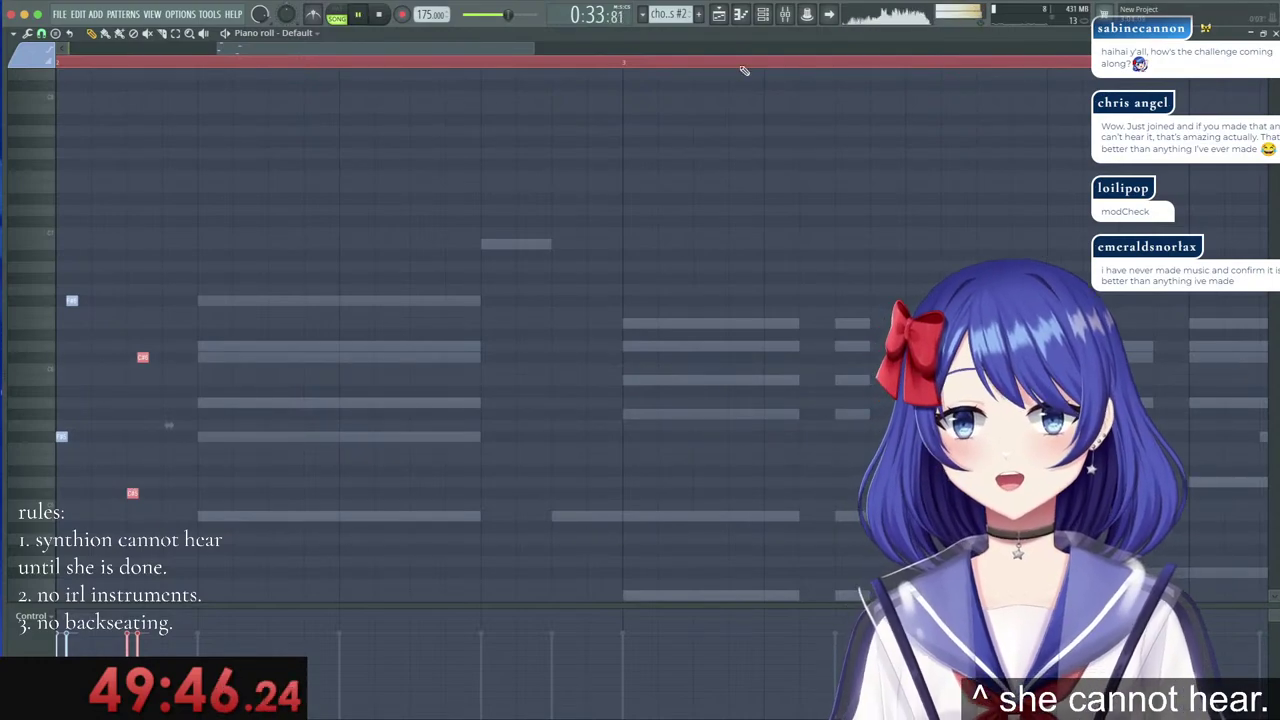
Examine the notes of the melody pattern in the piano roll during playback.
{"action": "left_click", "coordinate": [741, 15]}
{"action": "double_click", "coordinate": [804, 325]}
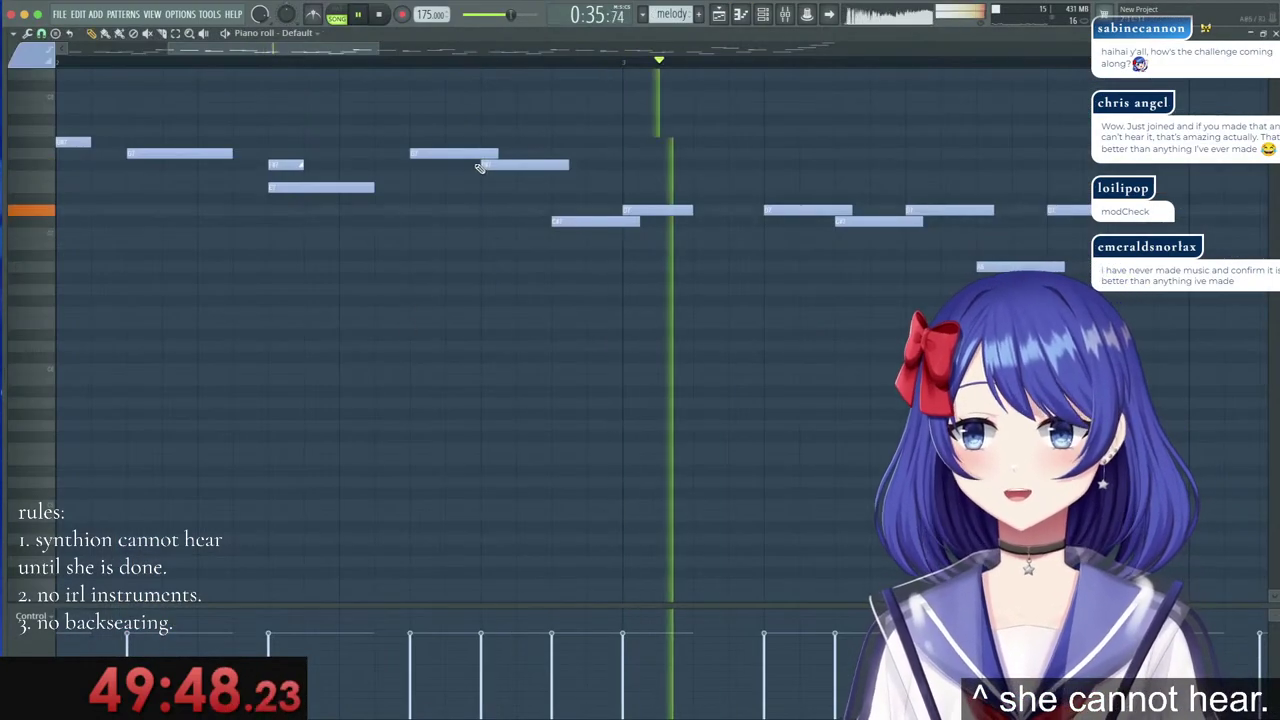
{"action": "scroll", "coordinate": [527, 64], "scroll_direction": "down", "scroll_amount": 4}
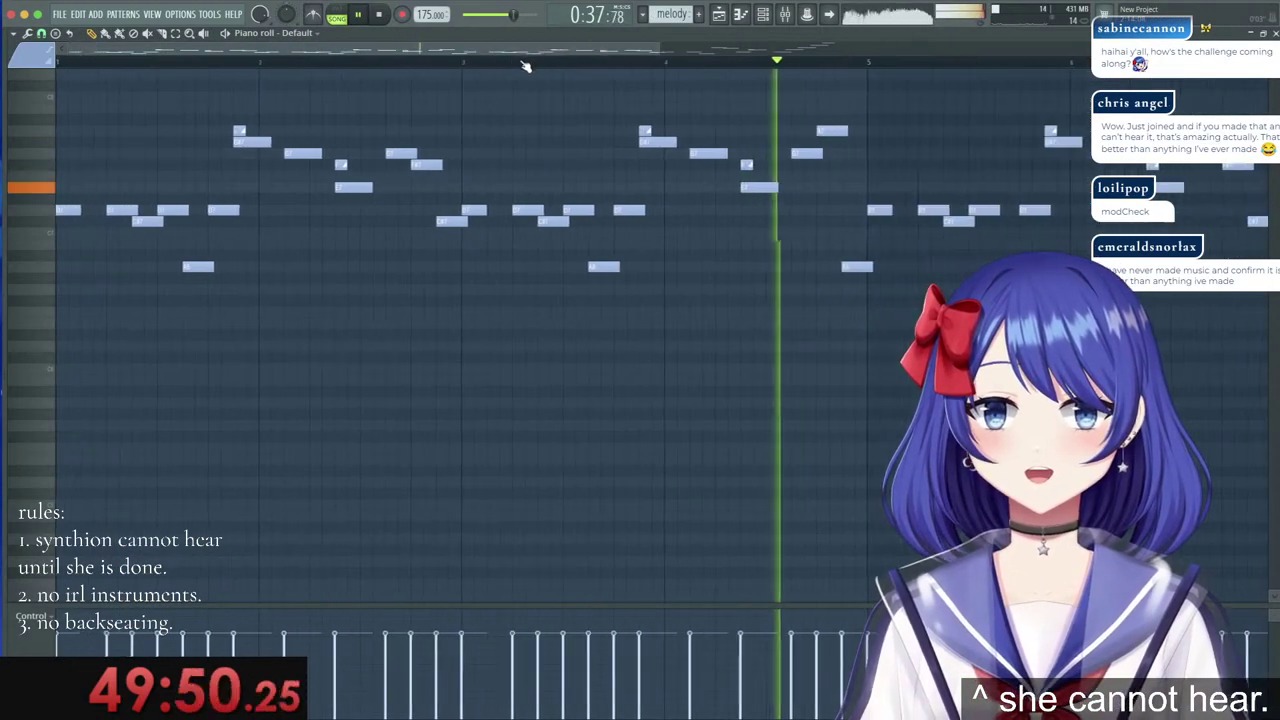
{"action": "scroll", "coordinate": [526, 66], "scroll_direction": "down", "scroll_amount": 2}
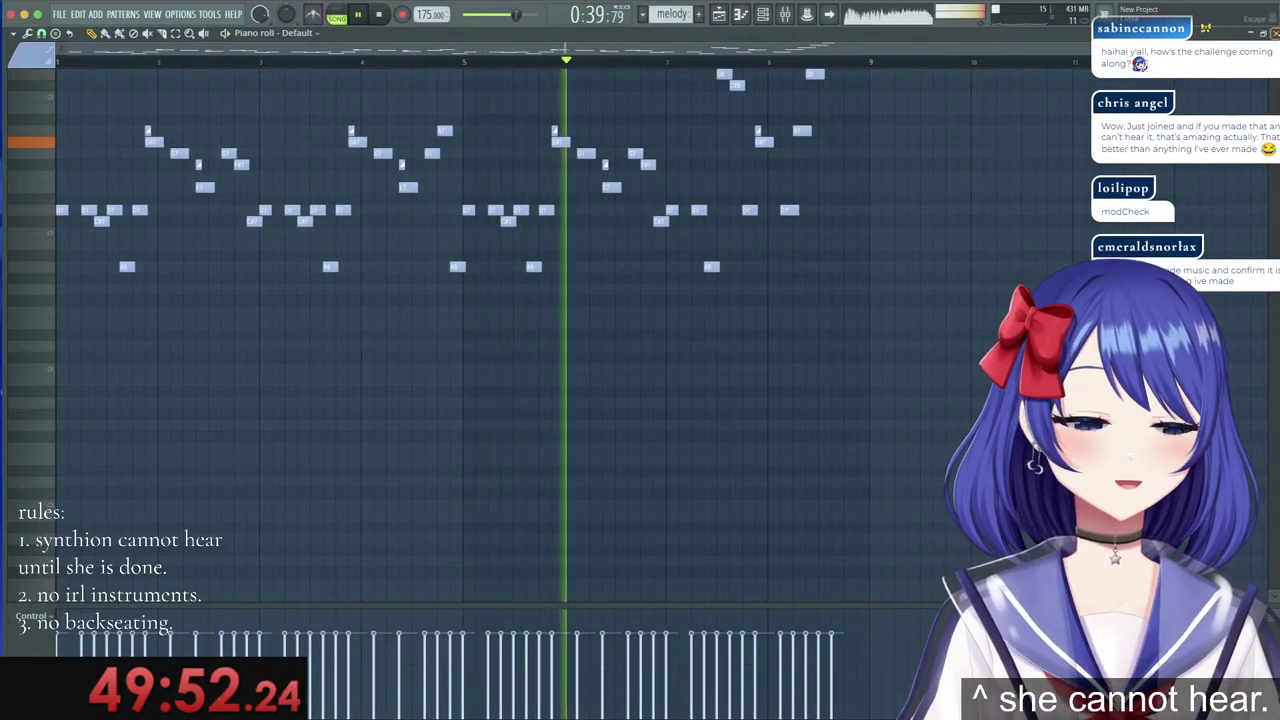
{"action": "left_click", "coordinate": [1275, 34]}
{"action": "left_click", "coordinate": [1140, 463]}
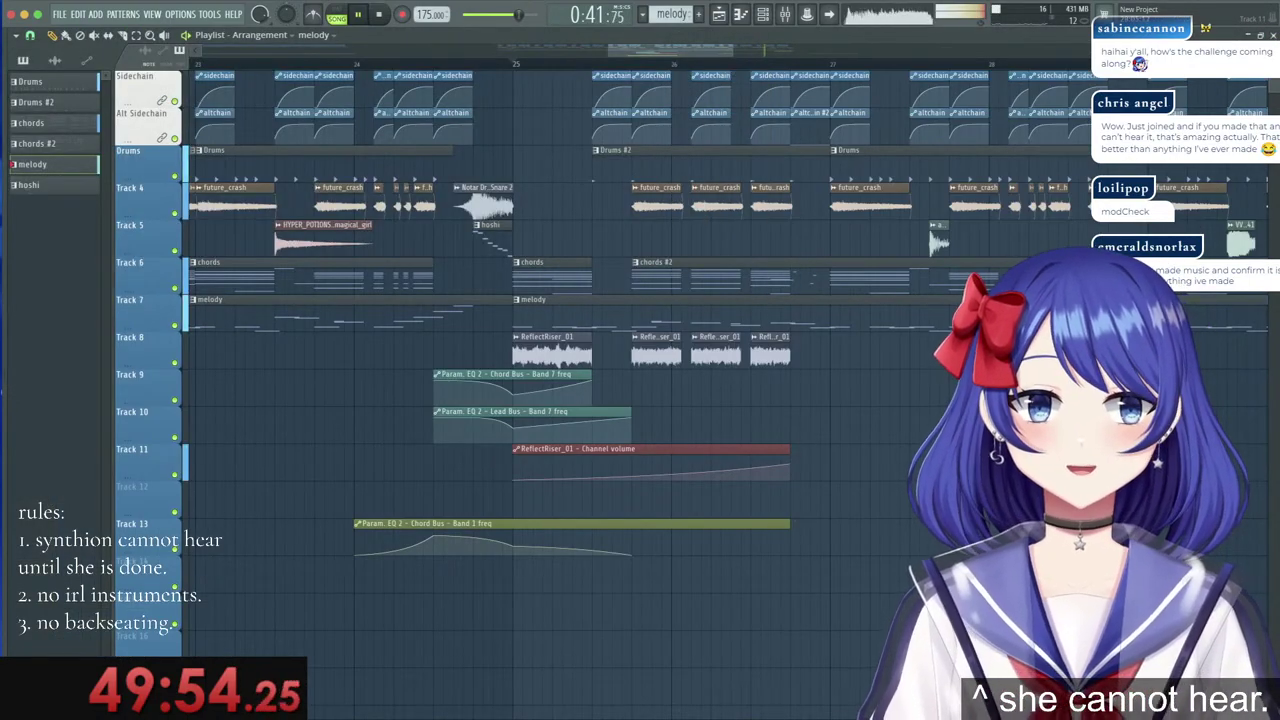
Replay the song from bar 25 and review the arrangement of the surrounding sections.
{"action": "key", "text": "space"}
{"action": "key", "text": "space"}
{"action": "scroll", "coordinate": [640, 70], "scroll_direction": "down", "scroll_amount": 2}
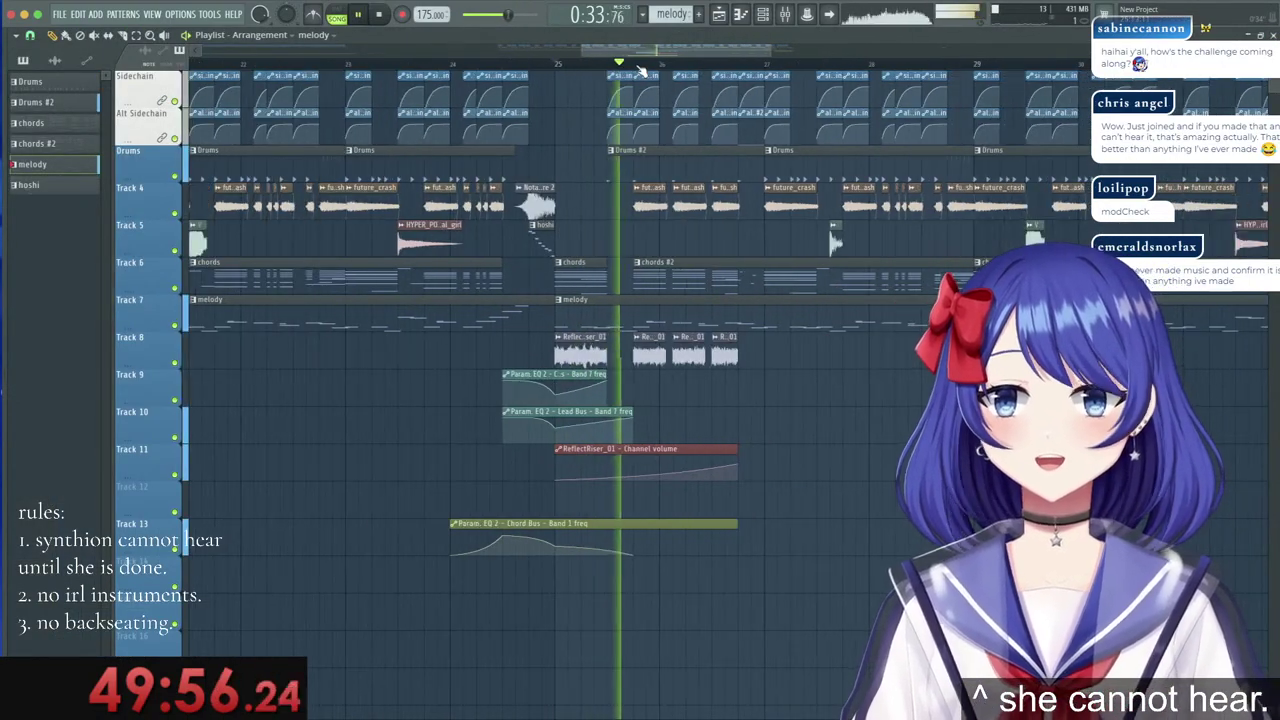
{"action": "scroll", "coordinate": [642, 71], "scroll_direction": "down", "scroll_amount": 4}
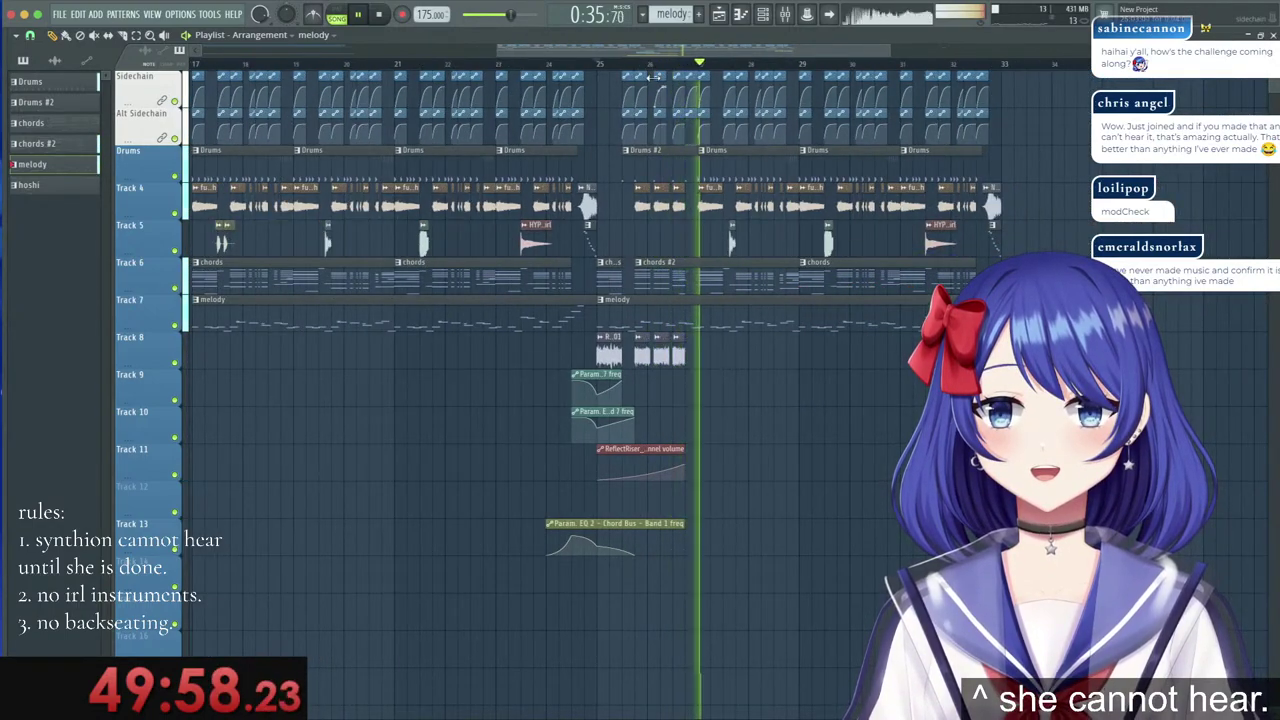
{"action": "scroll", "coordinate": [668, 79], "scroll_direction": "down", "scroll_amount": 1}
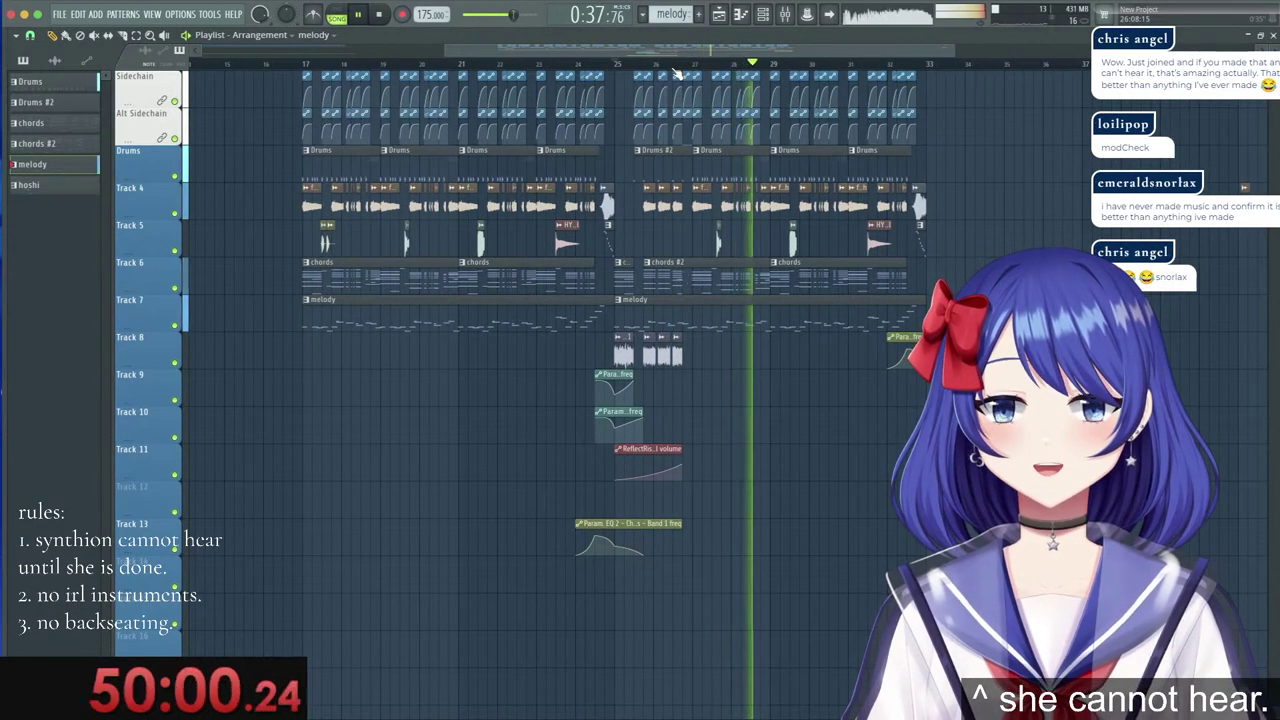
Play the song through from just before bar 17 to review both sections.
{"action": "scroll", "coordinate": [676, 73], "scroll_direction": "down", "scroll_amount": 1}
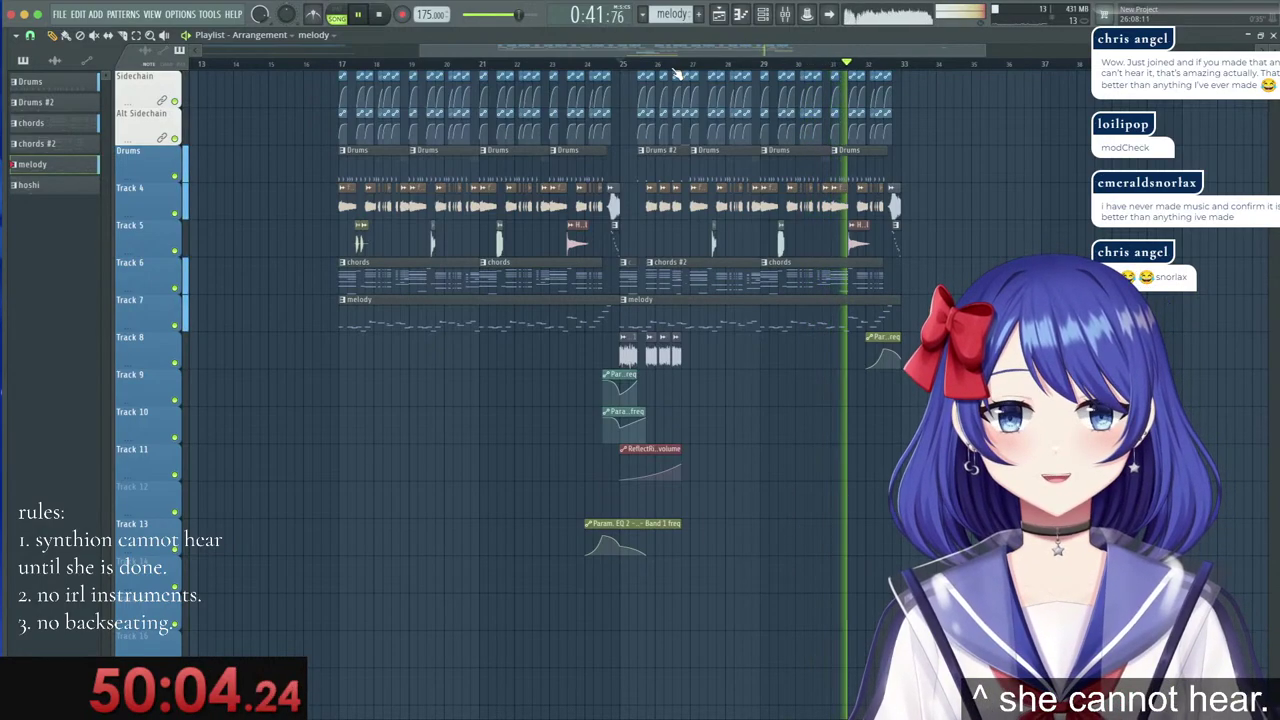
{"action": "key", "text": "space"}
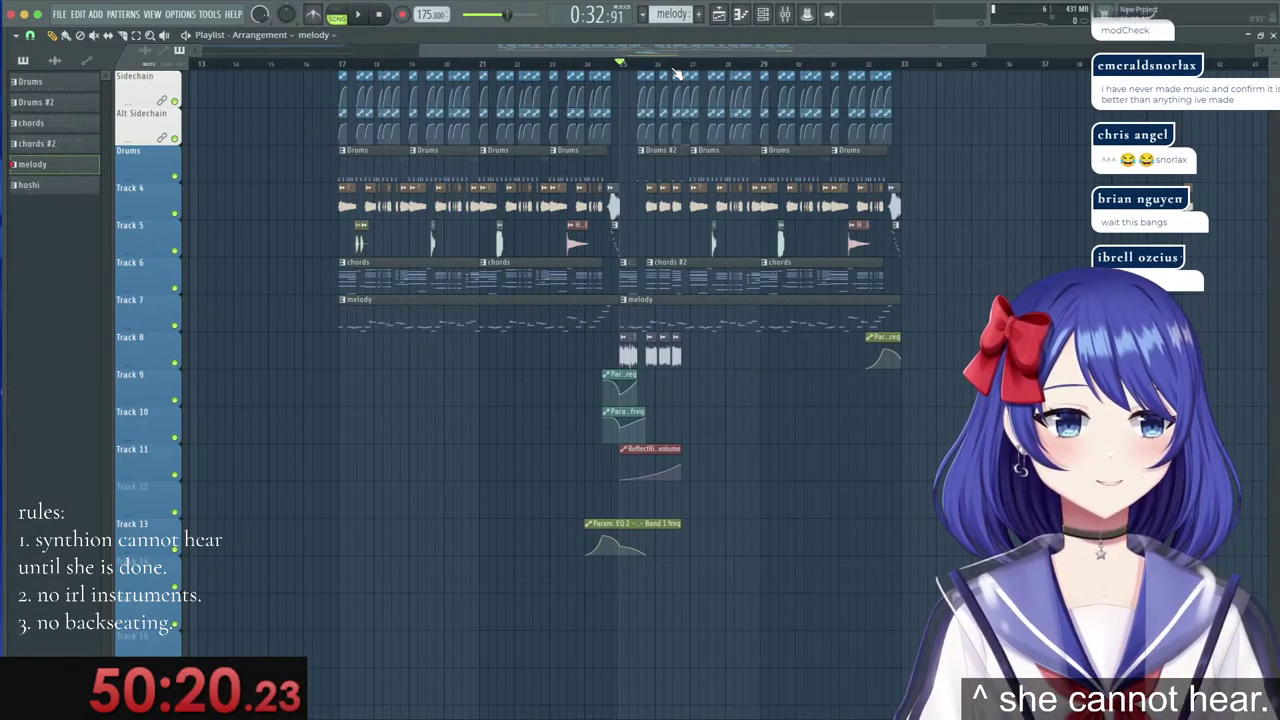
{"action": "left_click", "coordinate": [333, 64]}
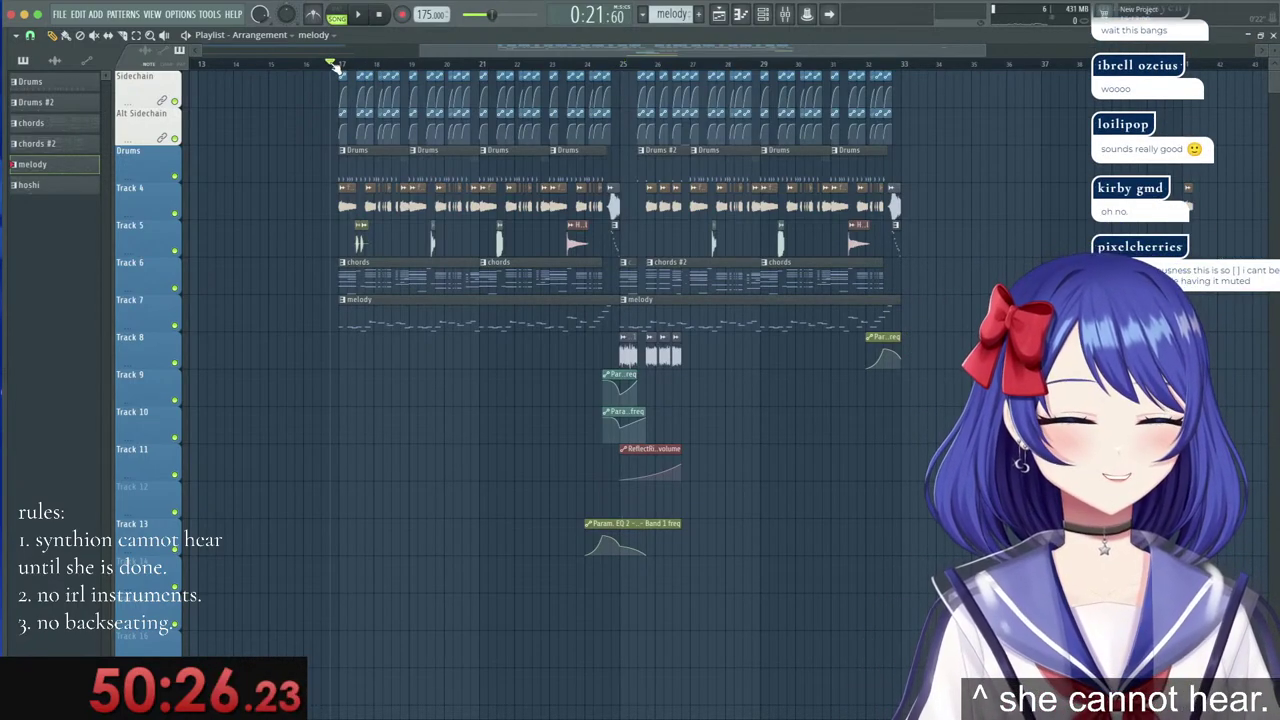
{"action": "left_click", "coordinate": [318, 64]}
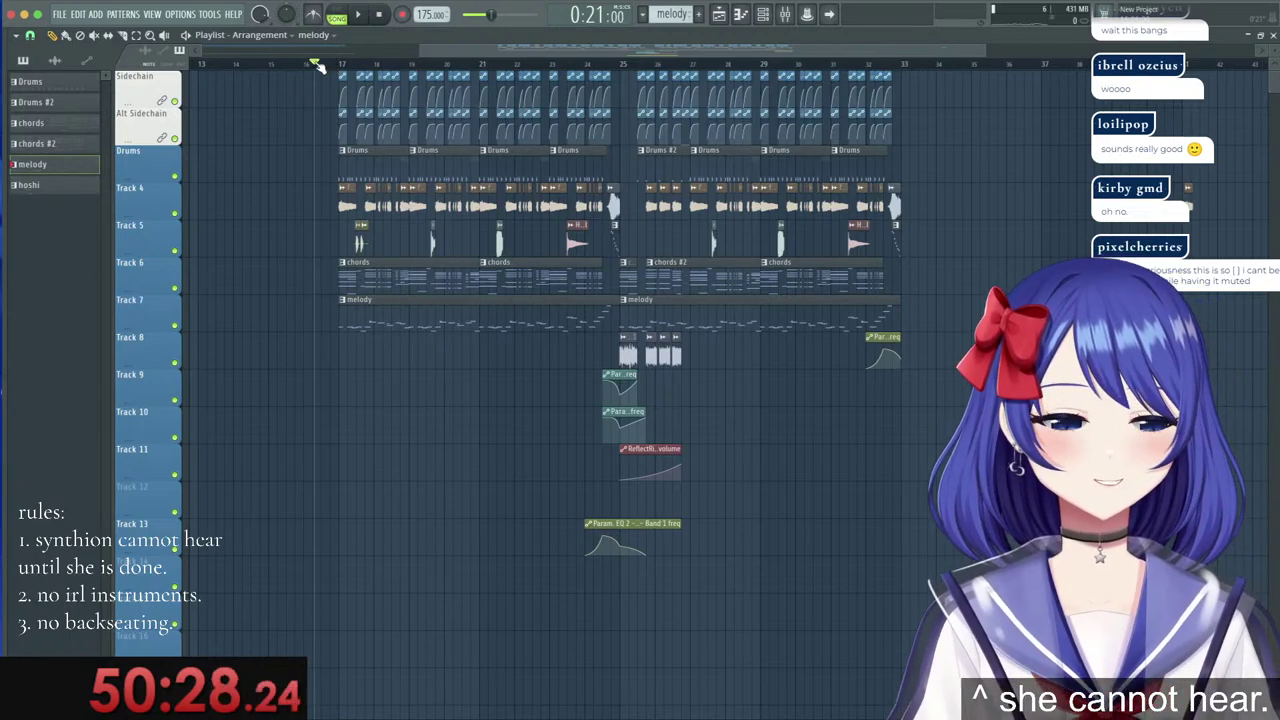
{"action": "key", "text": "space"}
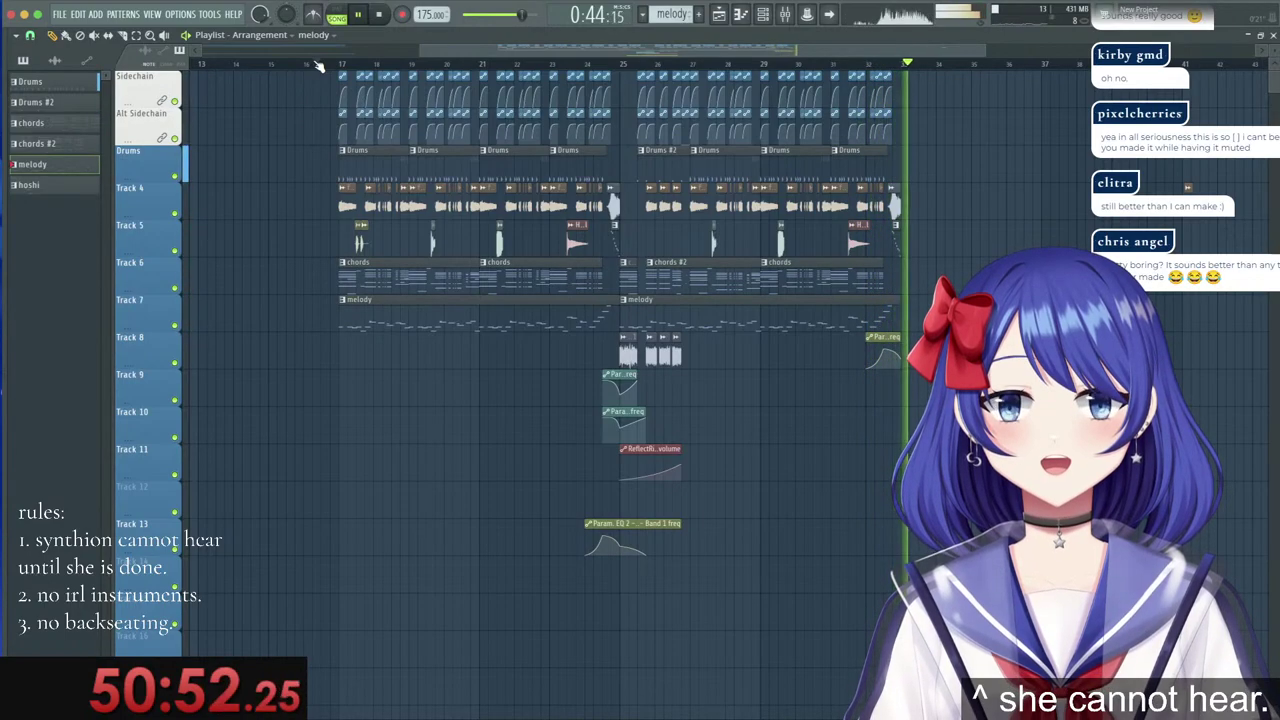
{"action": "key", "text": "space"}
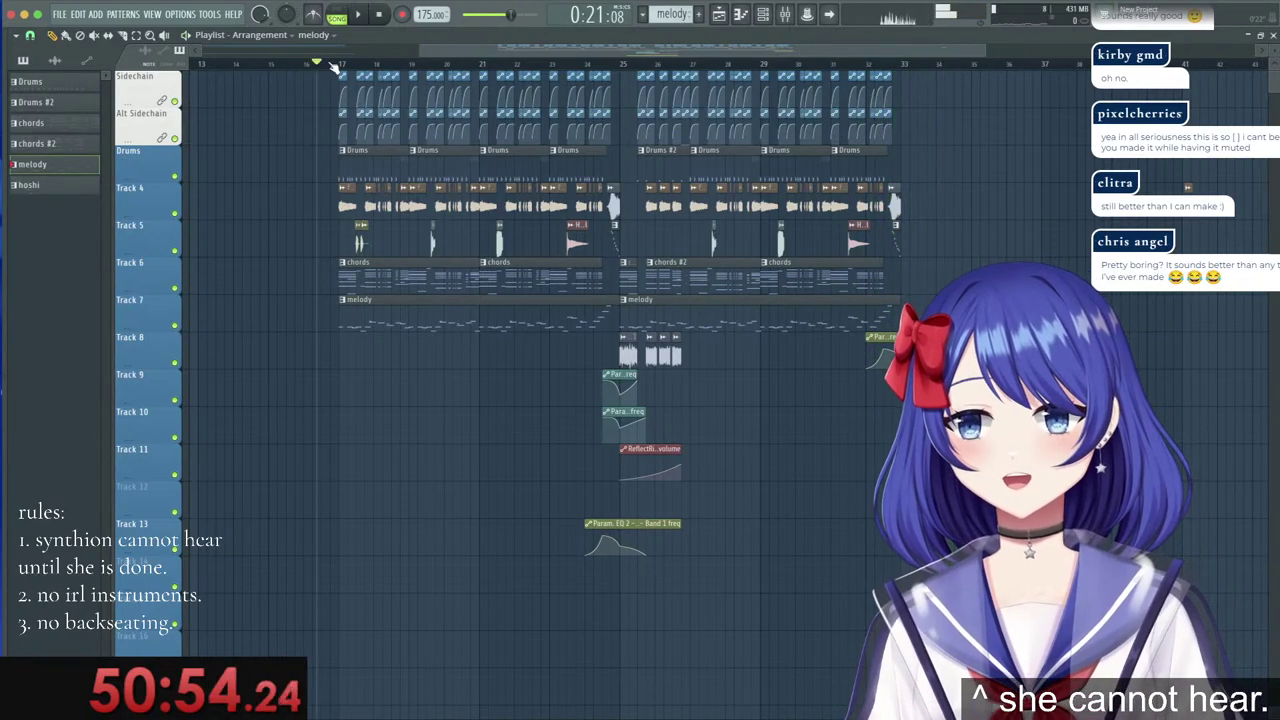
Open the Aiobahn_Samples_Pack_Vol._2 sample folder and look through its FX ETC samples.
{"action": "scroll", "coordinate": [335, 69], "scroll_direction": "up", "scroll_amount": 2}
{"action": "mouse_move", "coordinate": [18, 325]}
{"action": "scroll", "coordinate": [34, 323], "scroll_direction": "up", "scroll_amount": 15}
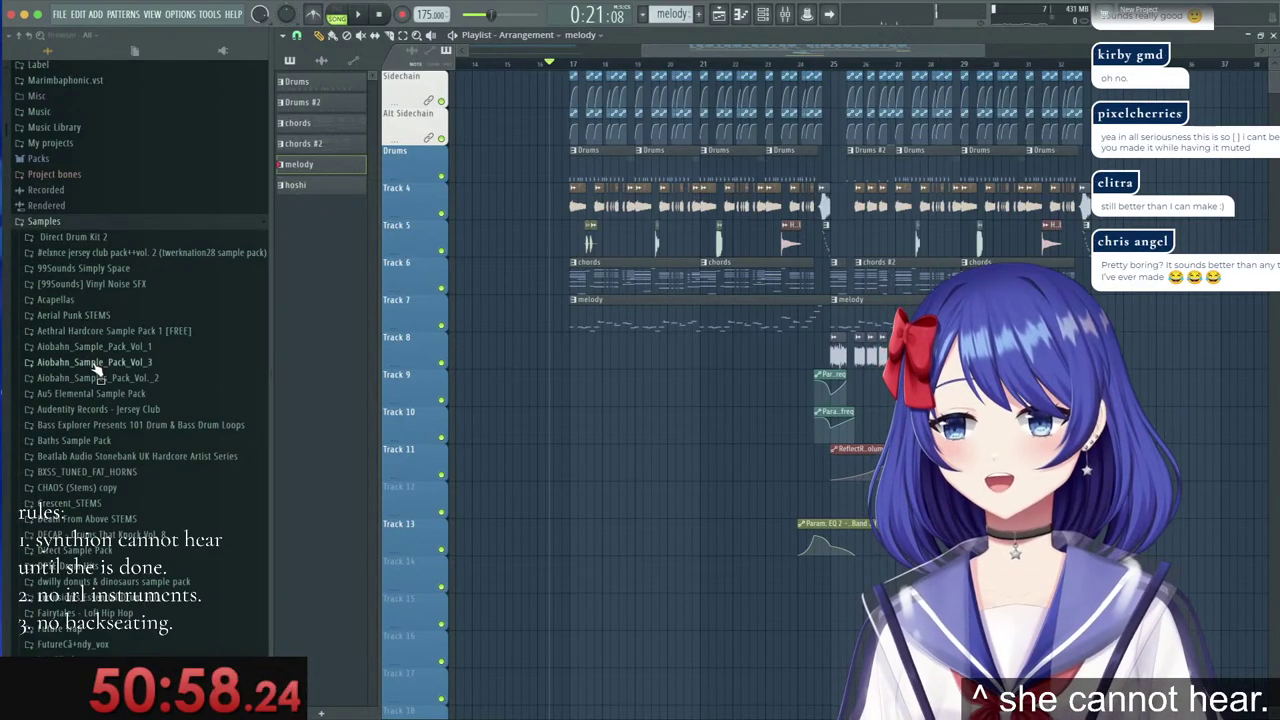
{"action": "left_click", "coordinate": [94, 377]}
{"action": "scroll", "coordinate": [95, 380], "scroll_direction": "down", "scroll_amount": 8}
{"action": "scroll", "coordinate": [86, 330], "scroll_direction": "down", "scroll_amount": 3}
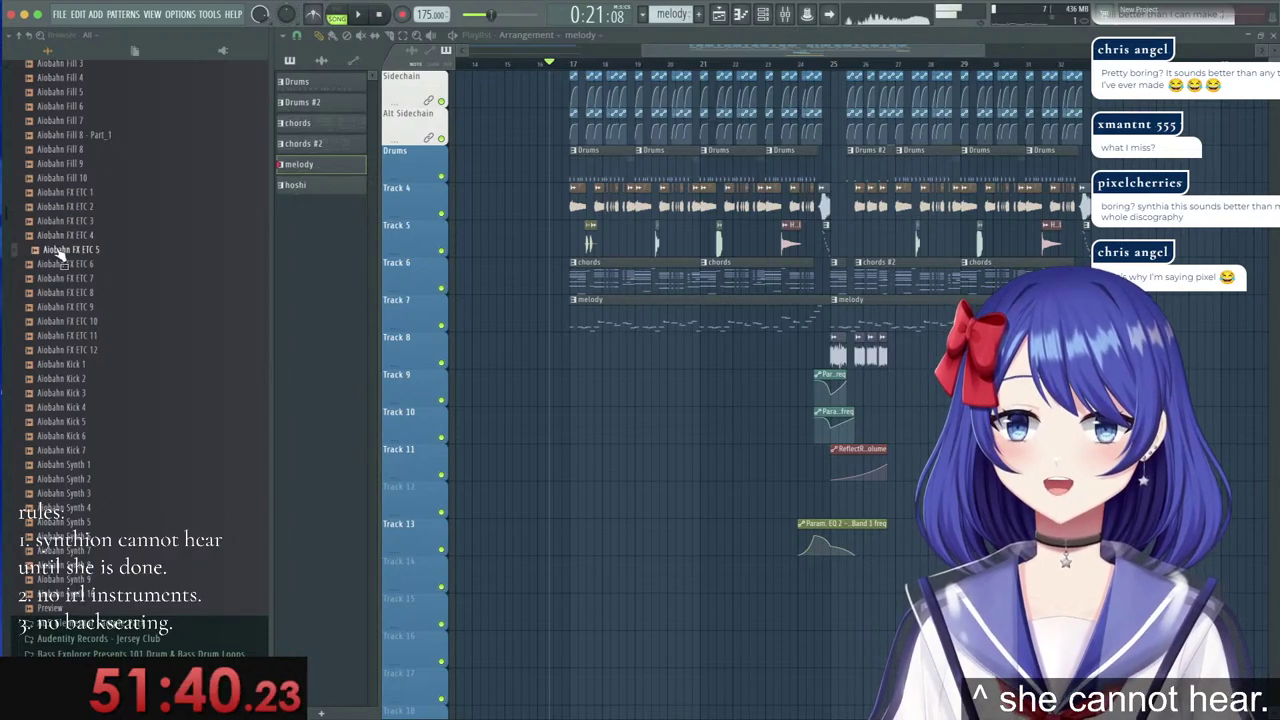
Try the Aiobahn FX ETC 5 sample on Track 10 near bar 29 with its time stretching reset.
{"action": "left_click_drag", "start_coordinate": [60, 258], "coordinate": [880, 418]}
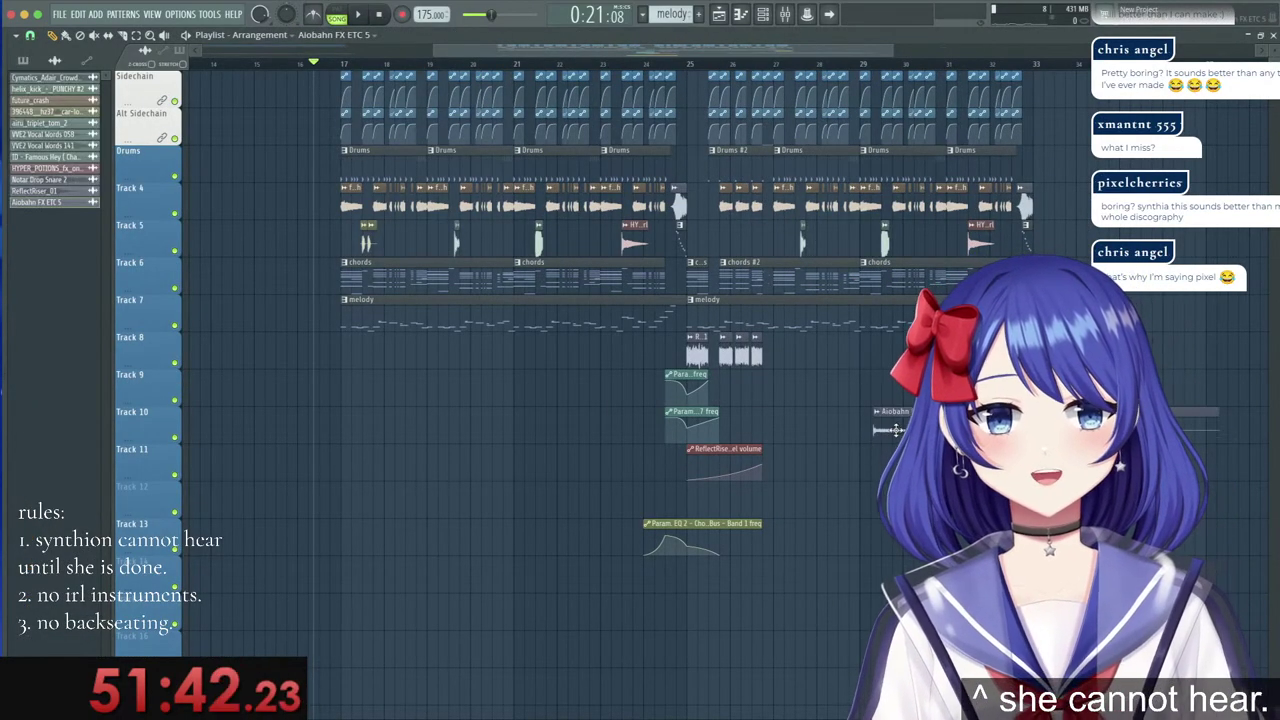
{"action": "double_click", "coordinate": [890, 412]}
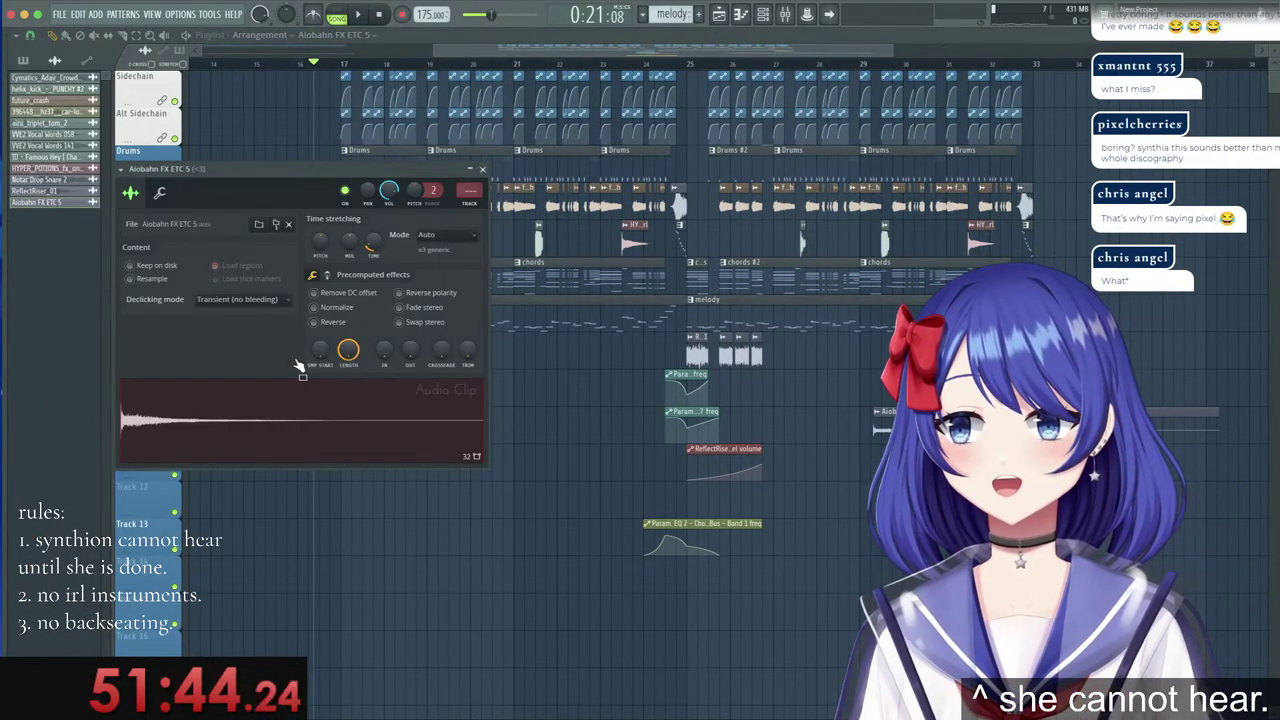
{"action": "right_click", "coordinate": [373, 244]}
{"action": "left_click", "coordinate": [387, 254]}
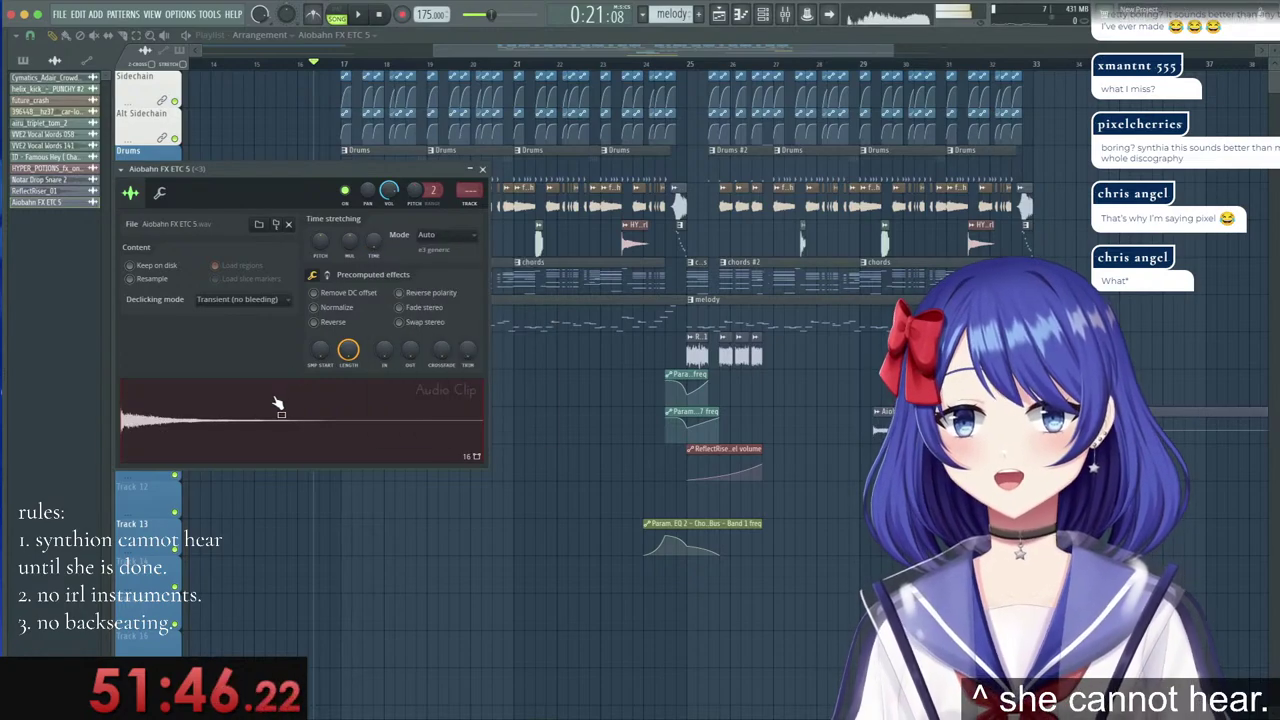
{"action": "left_click", "coordinate": [278, 403]}
{"action": "left_click", "coordinate": [482, 169]}
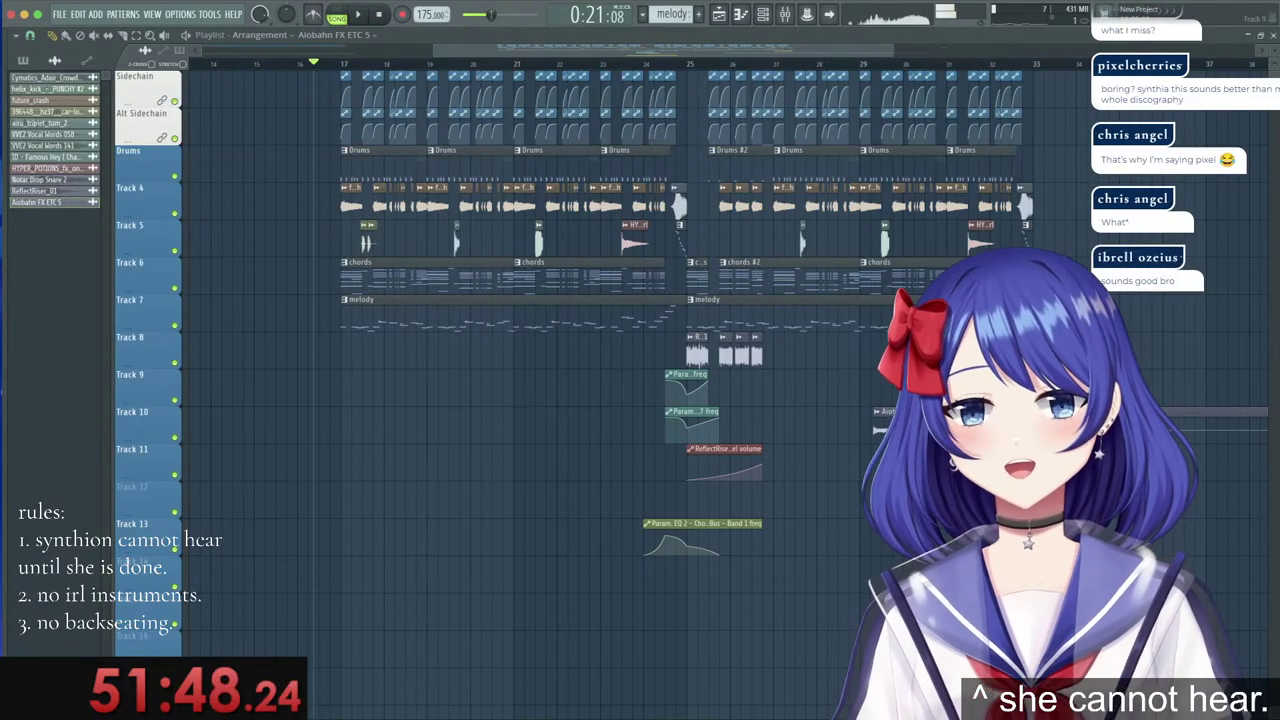
{"action": "right_click", "coordinate": [886, 413]}
Add the Aiobahn FX ETC 3 sample to Track 9 at bars 27 and 17, with its time stretching reset.
{"action": "mouse_move", "coordinate": [10, 305]}
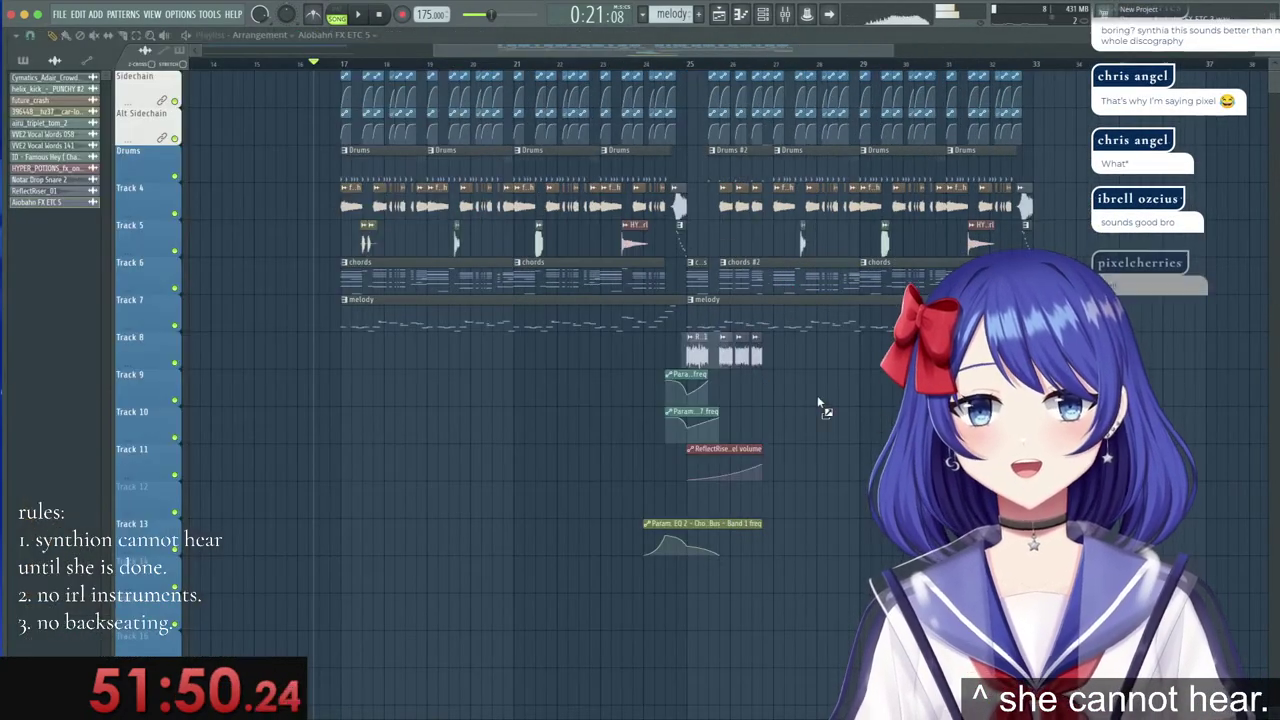
{"action": "left_click", "coordinate": [830, 400]}
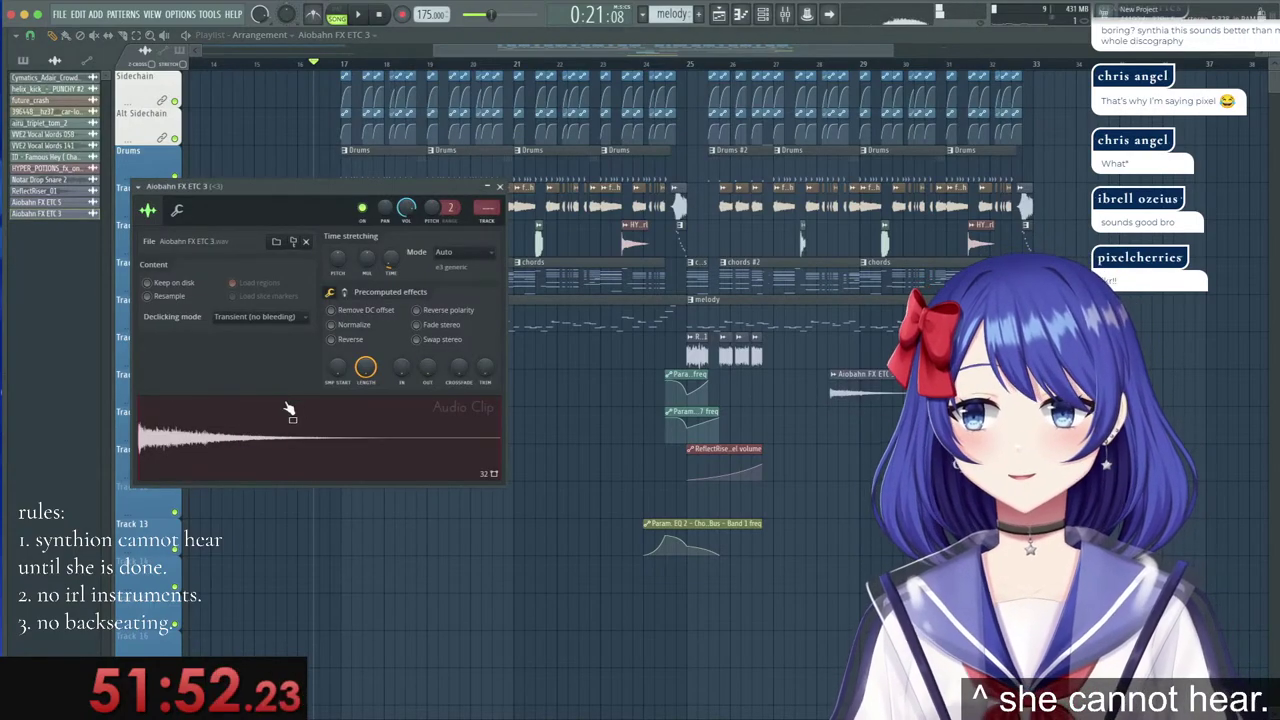
{"action": "right_click", "coordinate": [386, 262]}
{"action": "left_click", "coordinate": [400, 274]}
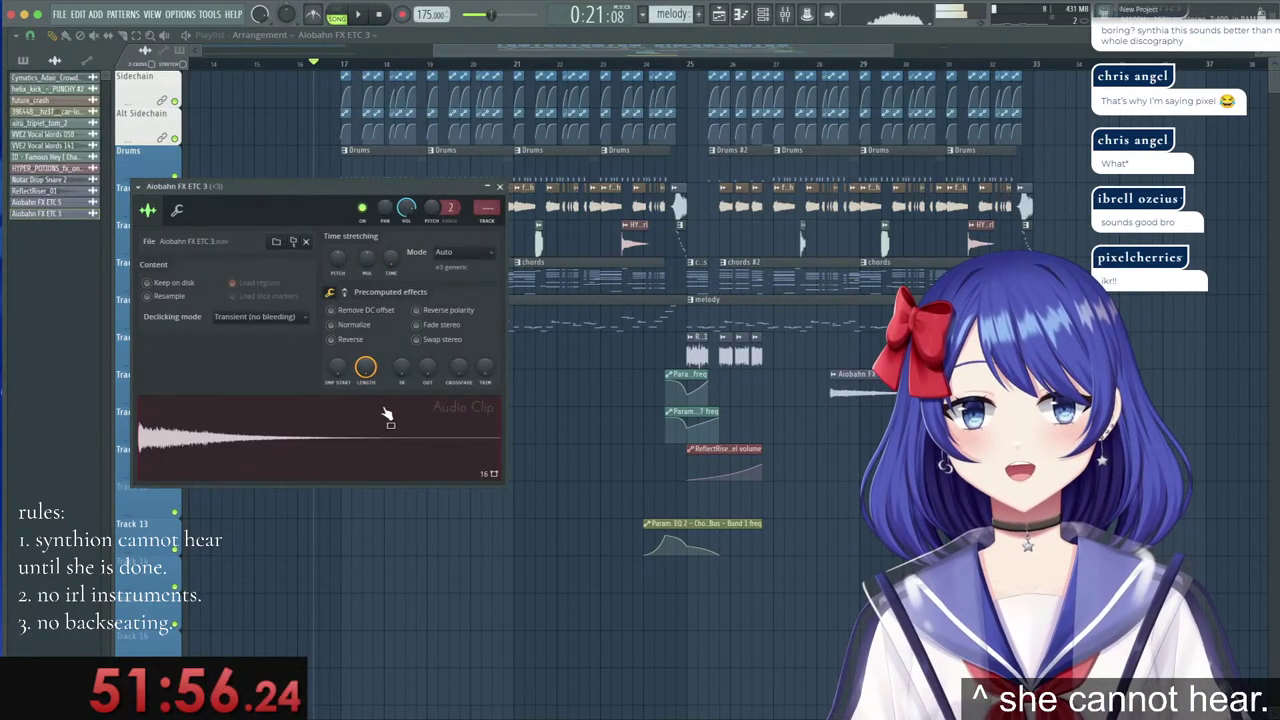
{"action": "left_click_drag", "start_coordinate": [888, 398], "coordinate": [833, 393]}
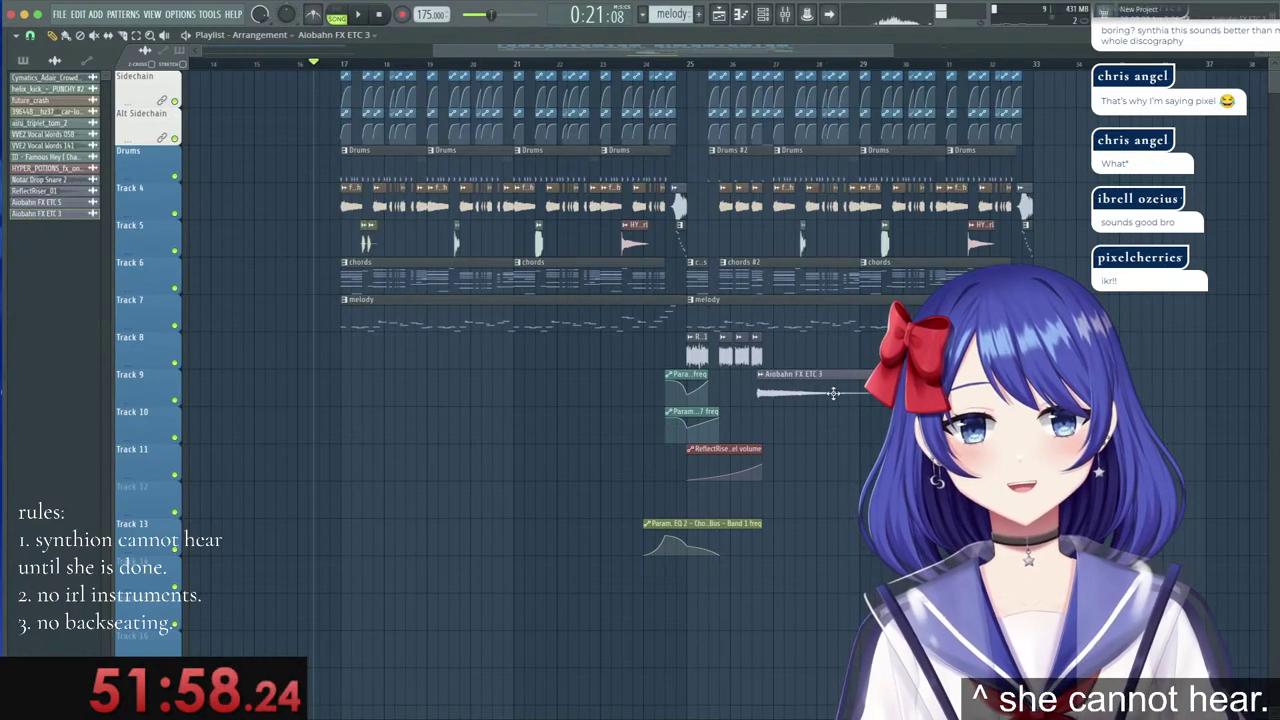
{"action": "left_click", "coordinate": [342, 390]}
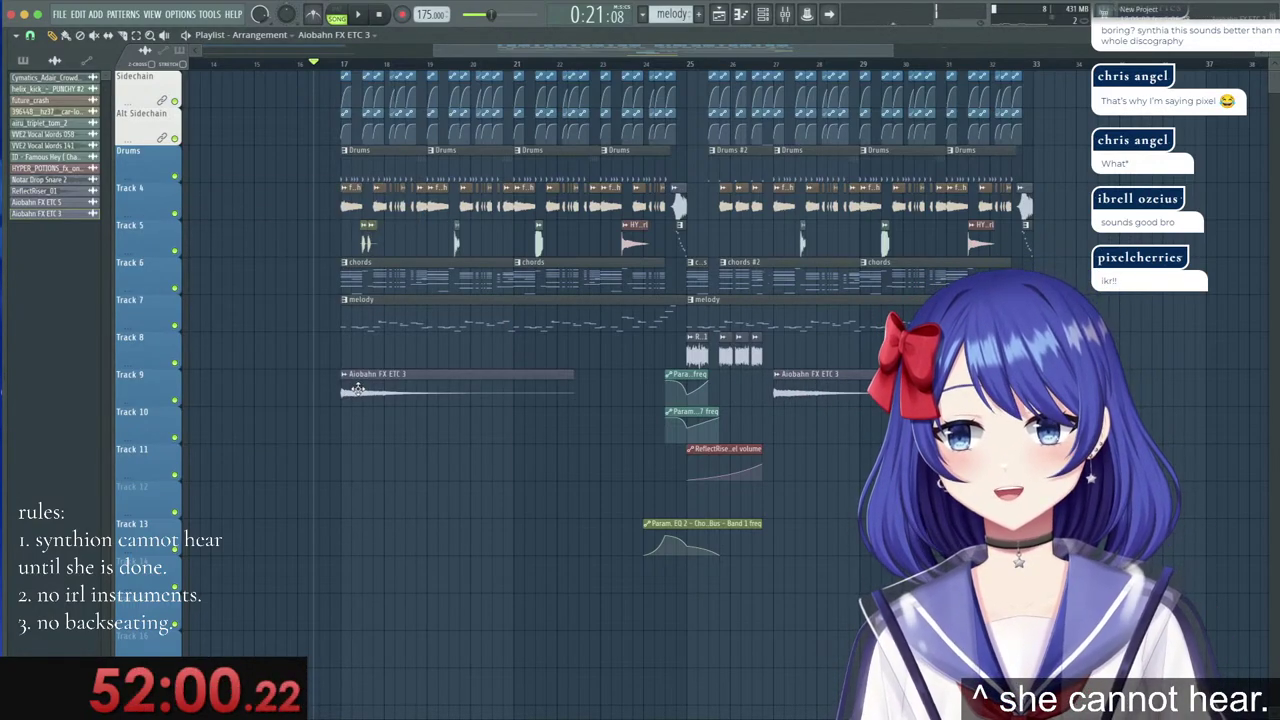
Open the Aiobahn FX ETC 3 channel settings and play back both placements of the sample.
{"action": "double_click", "coordinate": [347, 384]}
{"action": "key", "text": "space"}
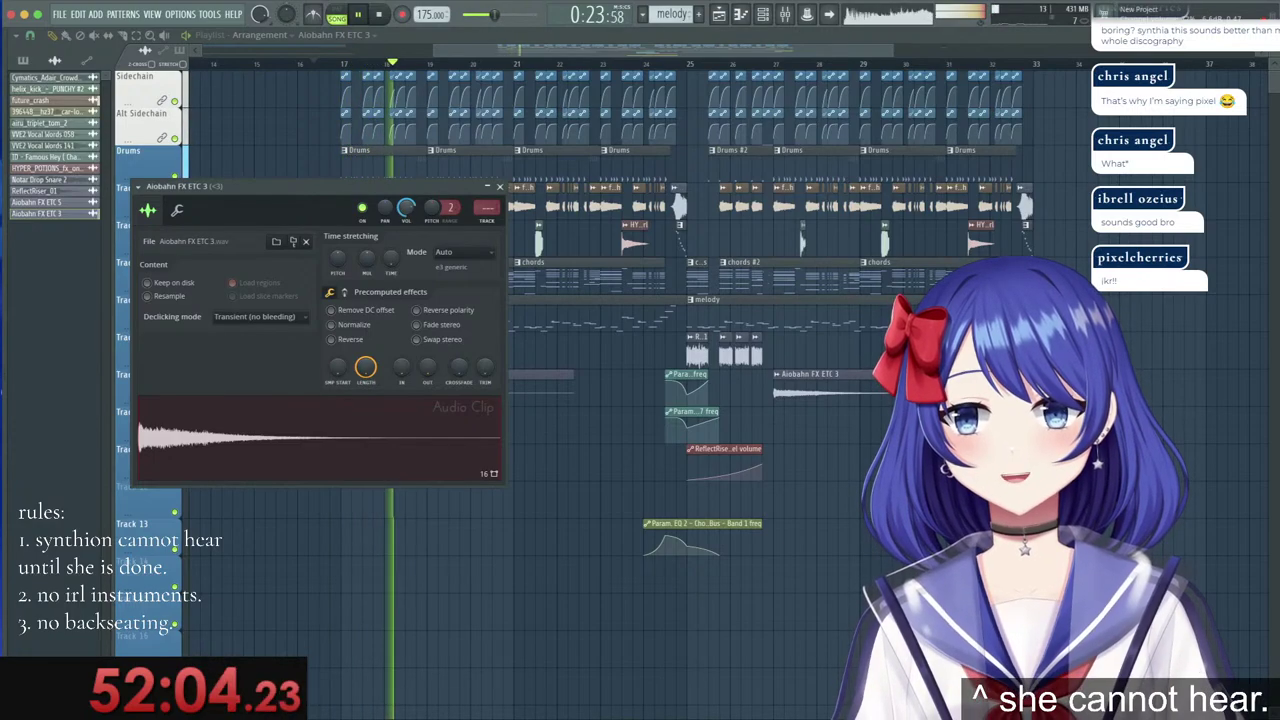
{"action": "left_click", "coordinate": [760, 64]}
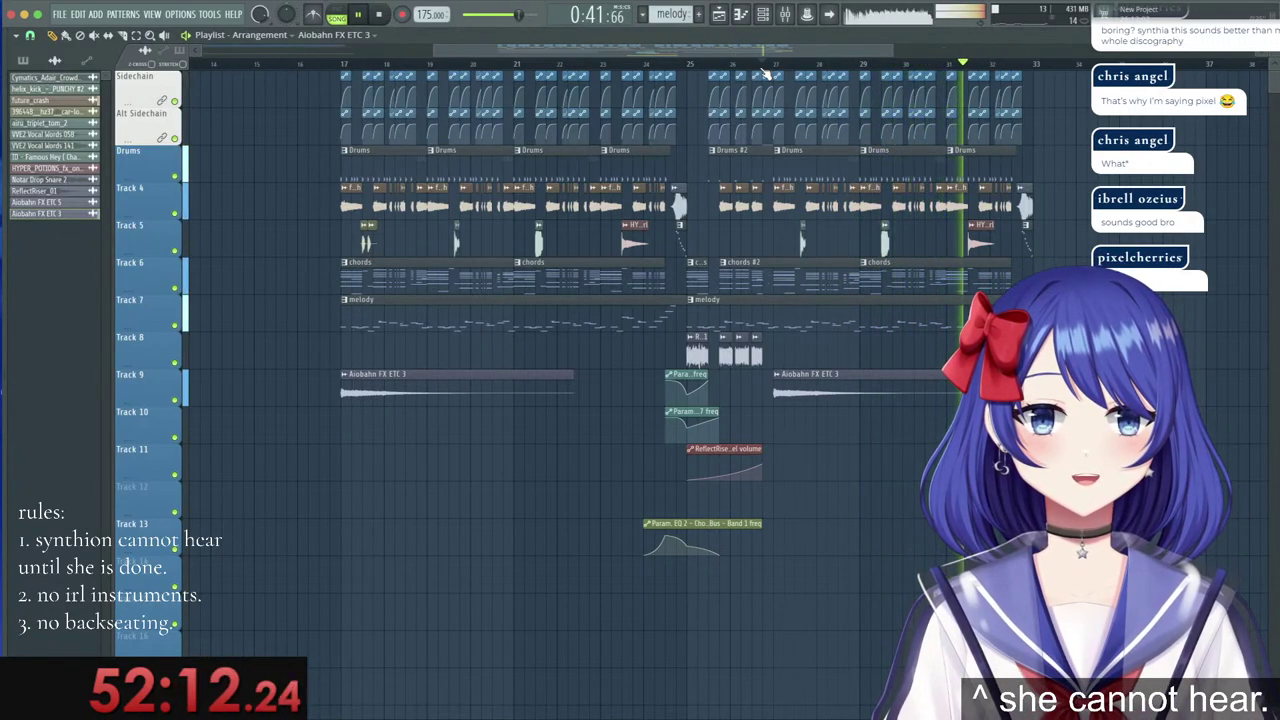
{"action": "left_click", "coordinate": [763, 66]}
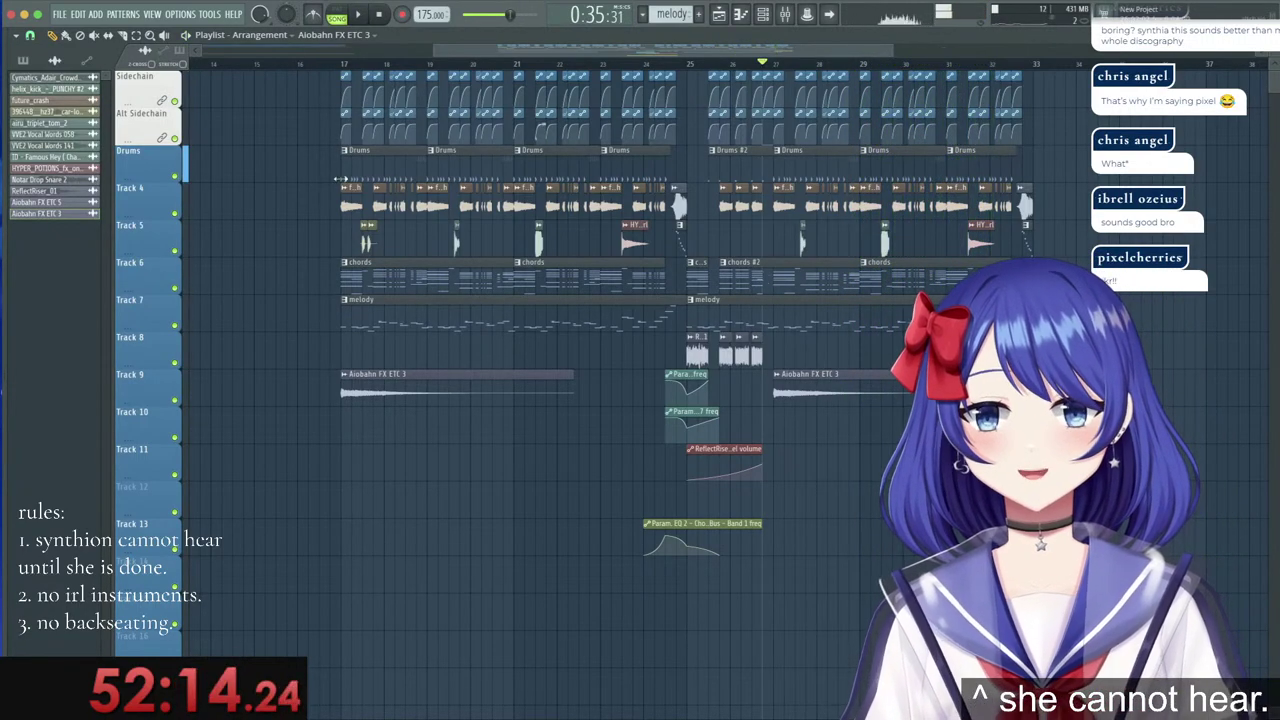
Find the Synthion's Hardcore Essentials sample pack in the browser and open its FX folder.
{"action": "mouse_move", "coordinate": [7, 286]}
{"action": "scroll", "coordinate": [99, 248], "scroll_direction": "up", "scroll_amount": 10}
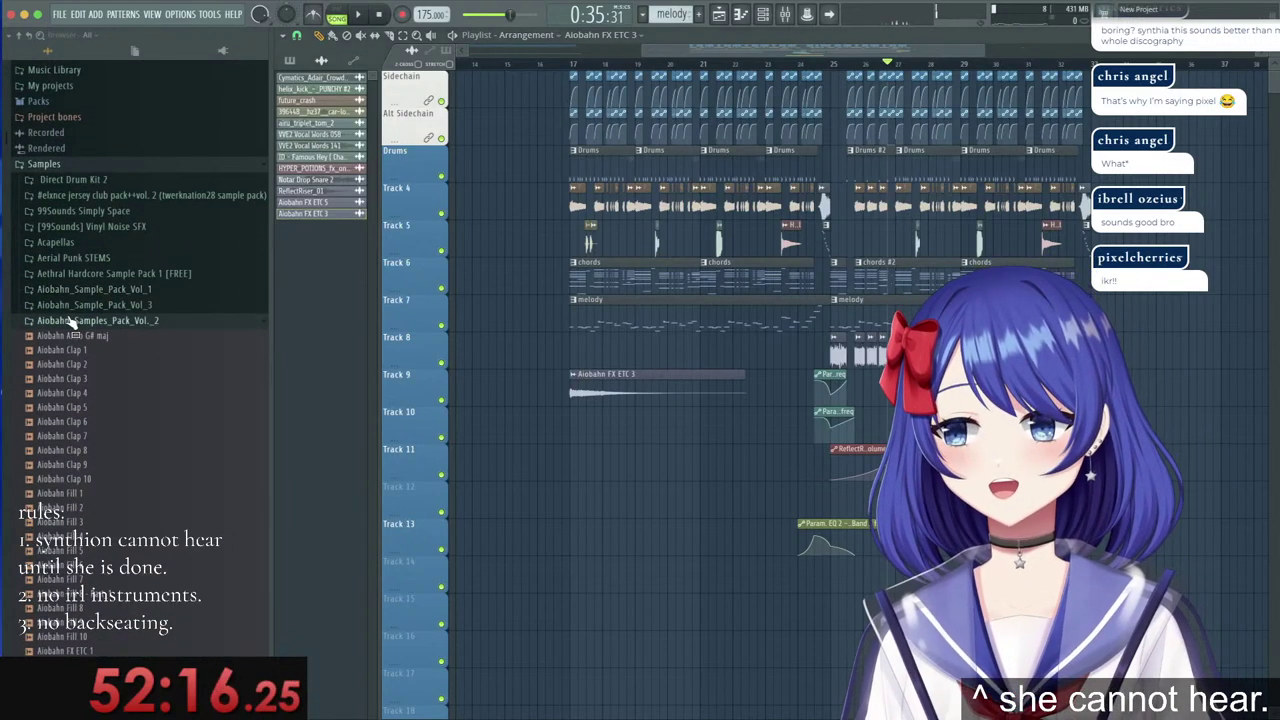
{"action": "left_click", "coordinate": [72, 321]}
{"action": "scroll", "coordinate": [118, 393], "scroll_direction": "down", "scroll_amount": 6}
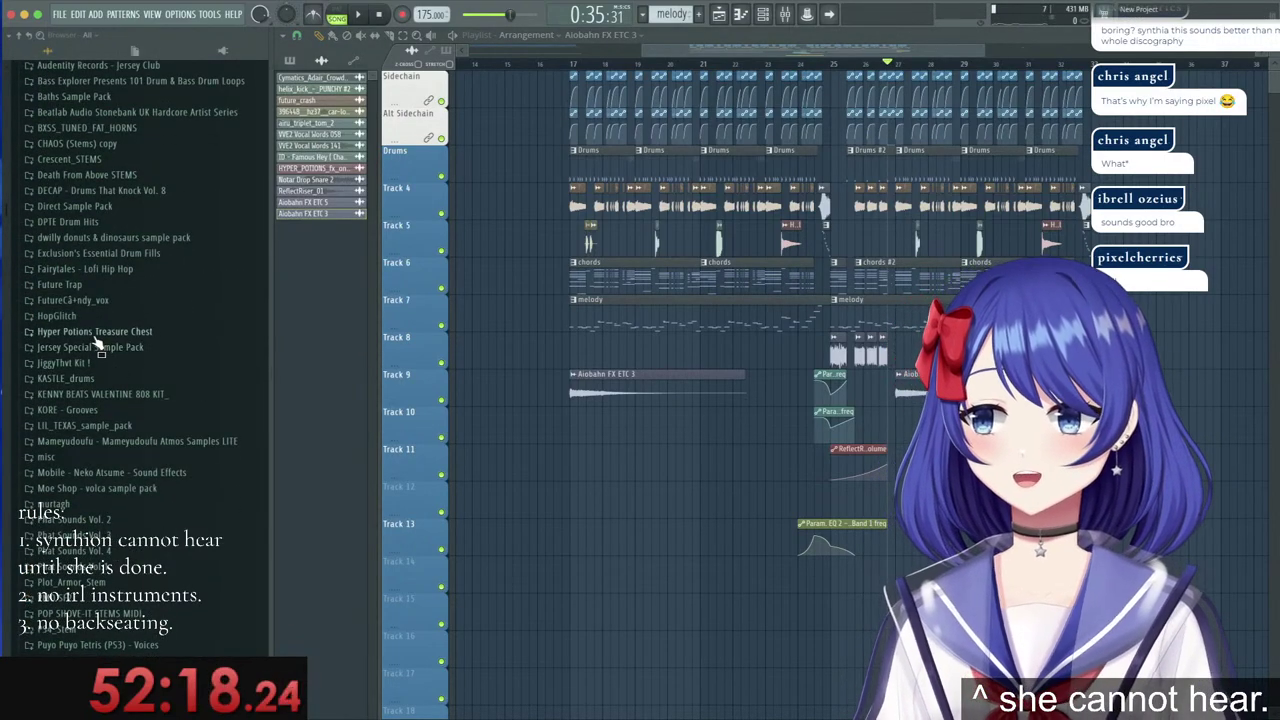
{"action": "scroll", "coordinate": [100, 345], "scroll_direction": "down", "scroll_amount": 5}
{"action": "scroll", "coordinate": [118, 408], "scroll_direction": "down", "scroll_amount": 3}
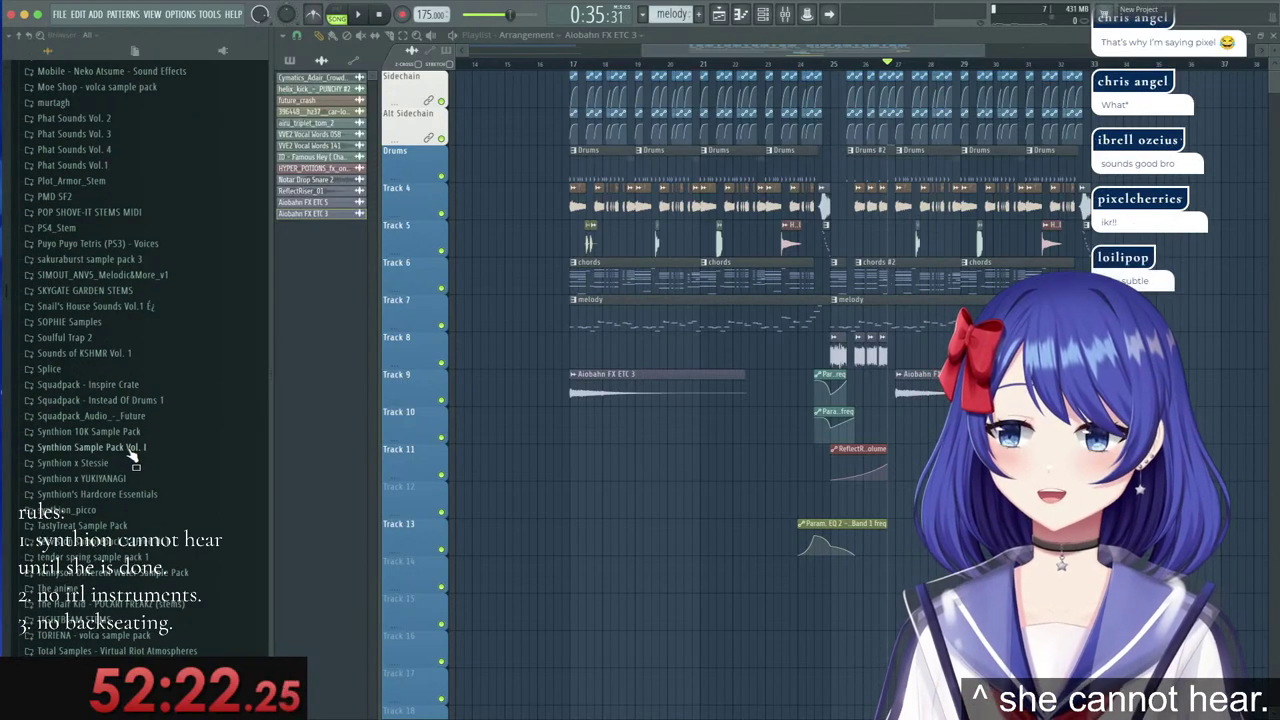
{"action": "scroll", "coordinate": [130, 455], "scroll_direction": "down", "scroll_amount": 1}
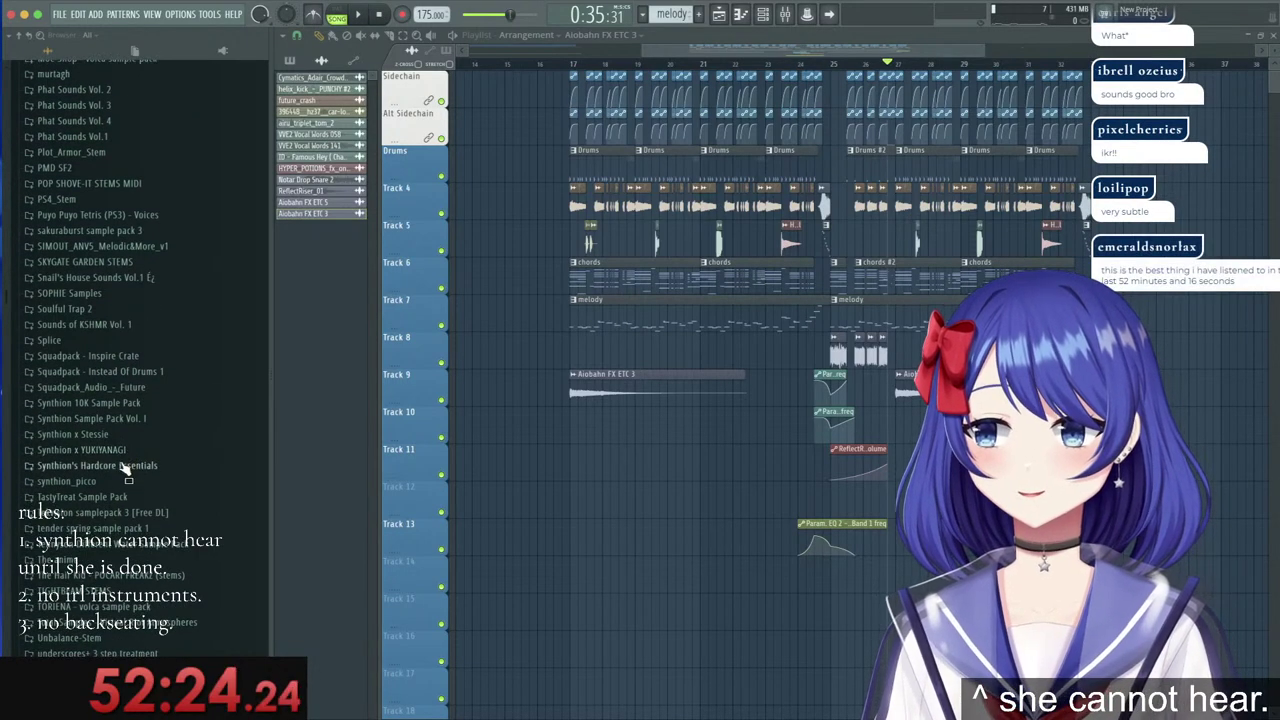
{"action": "left_click", "coordinate": [128, 466]}
{"action": "scroll", "coordinate": [122, 470], "scroll_direction": "down", "scroll_amount": 3}
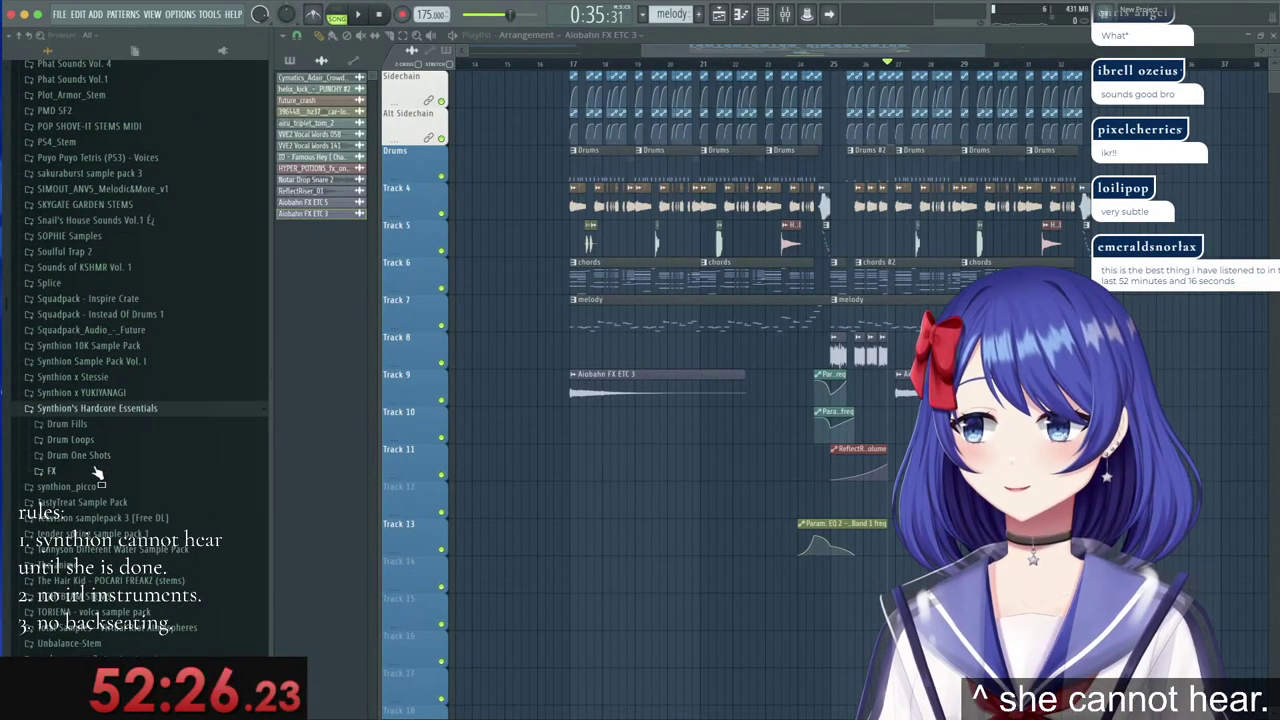
{"action": "left_click", "coordinate": [97, 471]}
Place FX_8BarsRiser01 on Track 11, ending shortly before bar 25, and set its channel volume to 32% (-18.7 dB).
{"action": "mouse_move", "coordinate": [100, 502]}
{"action": "left_mouse_down"}
{"action": "mouse_move", "coordinate": [466, 537]}
{"action": "mouse_move", "coordinate": [400, 492]}
{"action": "mouse_move", "coordinate": [486, 472]}
{"action": "mouse_move", "coordinate": [330, 432]}
{"action": "mouse_move", "coordinate": [350, 484]}
{"action": "mouse_move", "coordinate": [370, 483]}
{"action": "left_mouse_up"}
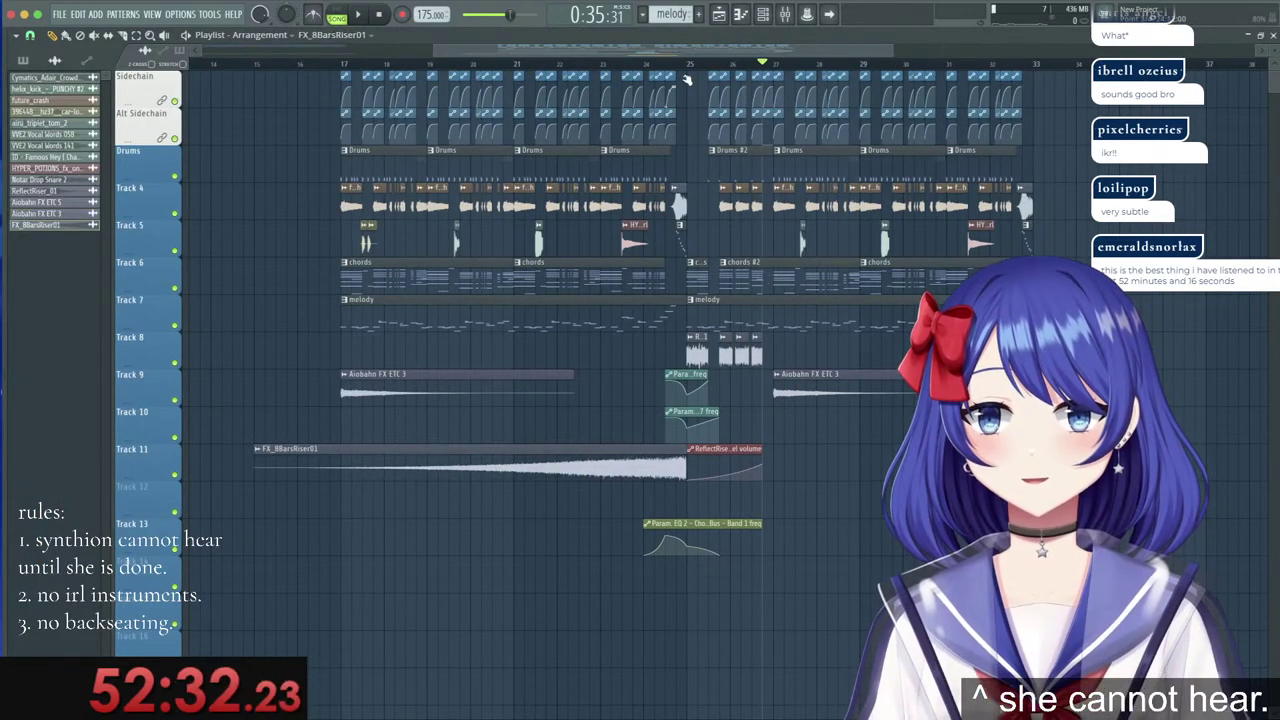
{"action": "scroll", "coordinate": [688, 80], "scroll_direction": "up", "scroll_amount": 4}
{"action": "left_click_drag", "start_coordinate": [653, 472], "coordinate": [588, 467]}
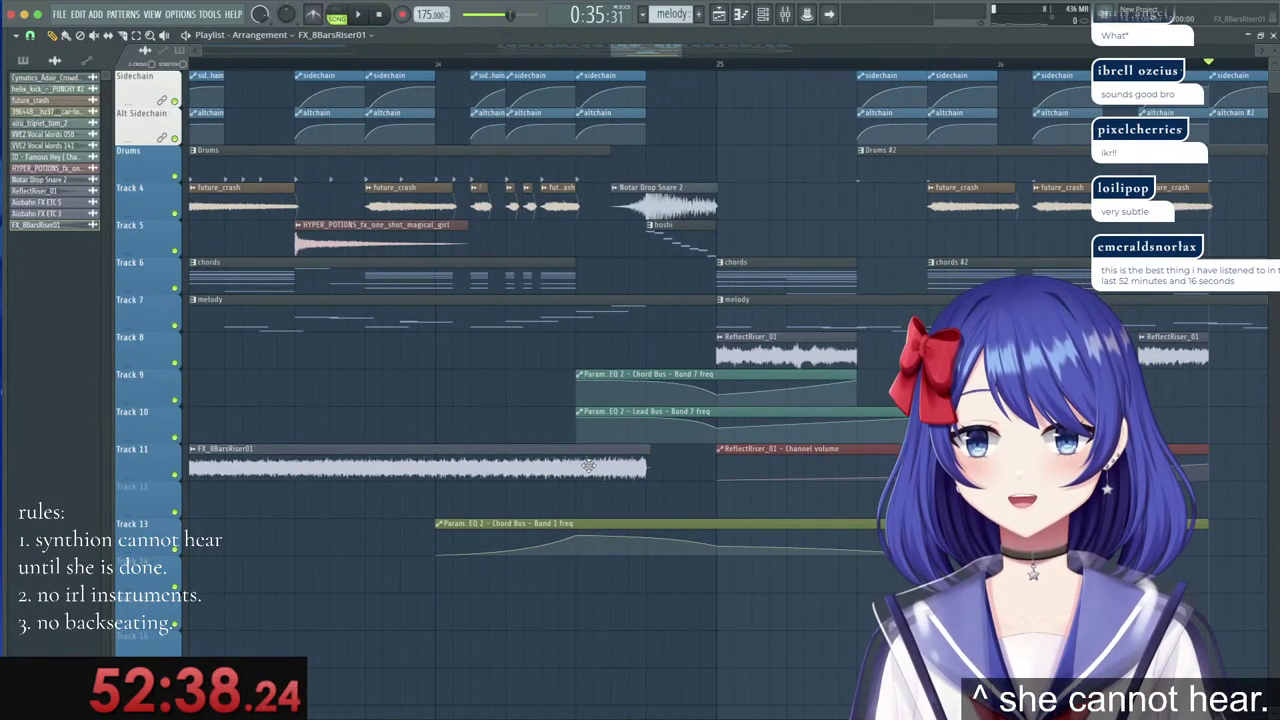
{"action": "double_click", "coordinate": [588, 467]}
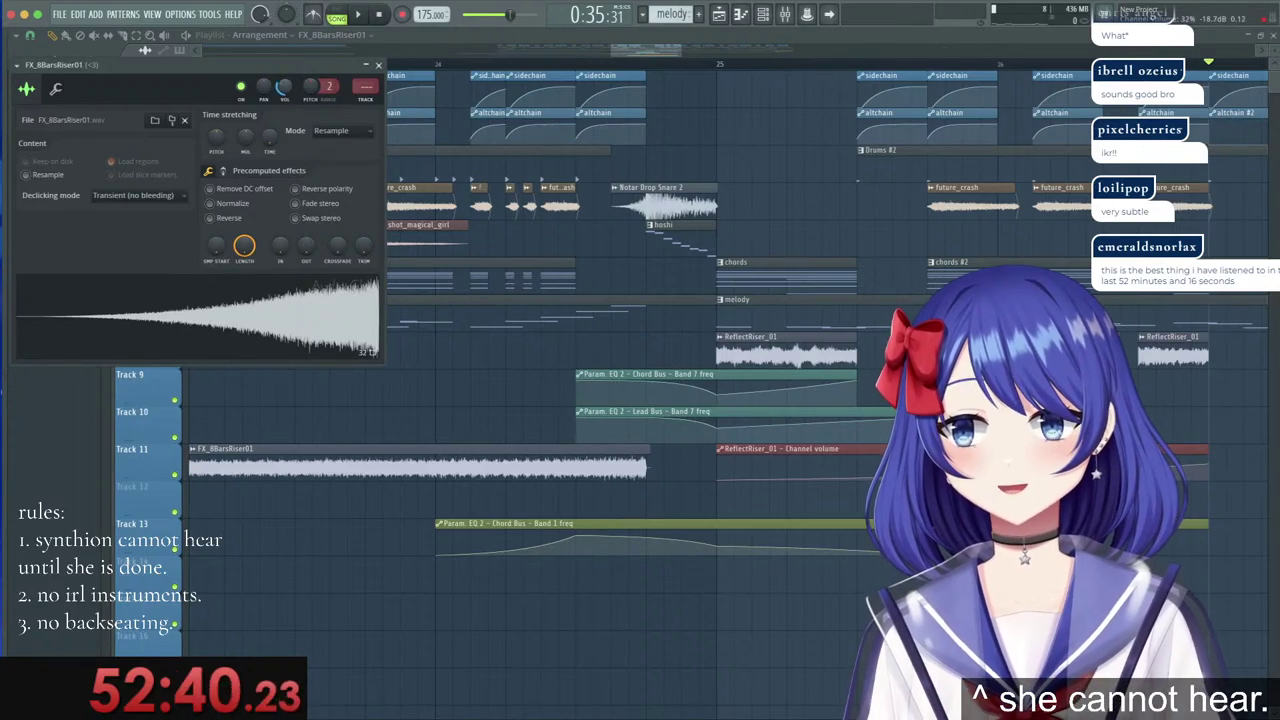
{"action": "left_click", "coordinate": [378, 65]}
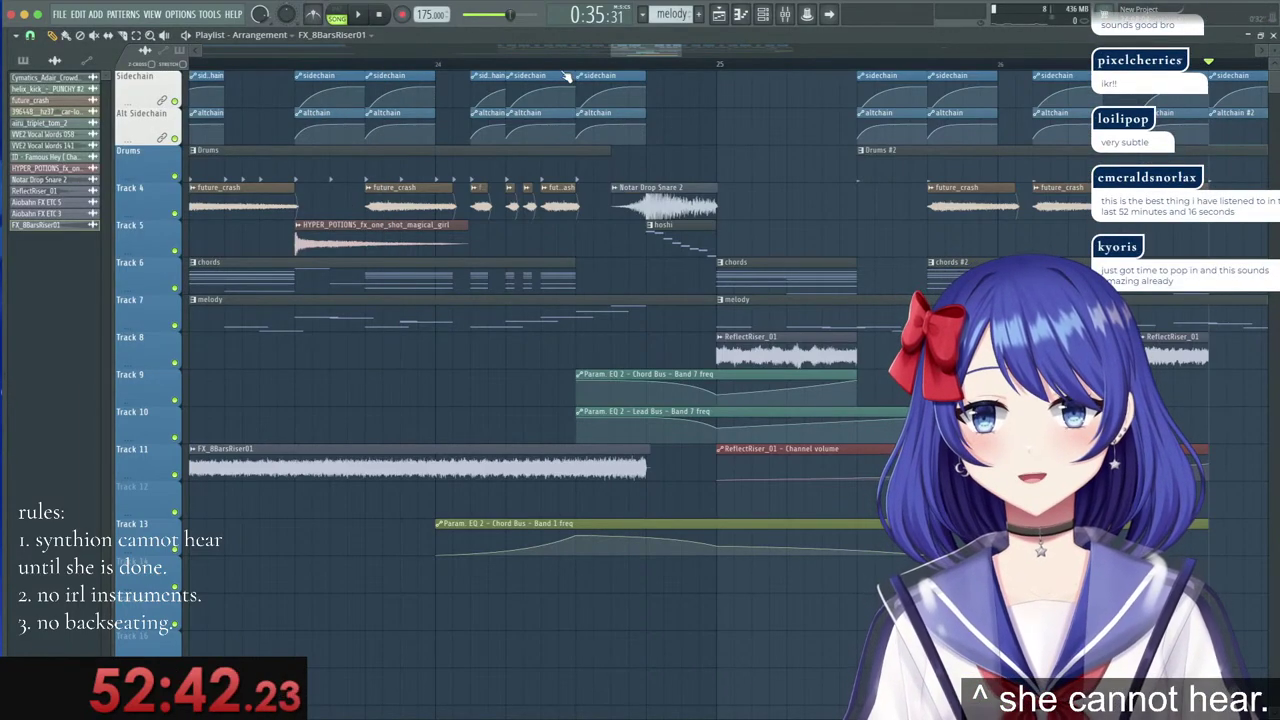
Duplicate the FX_8BarsRiser01 clip on Track 11 and move the copy to start at bar 23.
{"action": "scroll", "coordinate": [567, 77], "scroll_direction": "down", "scroll_amount": 5}
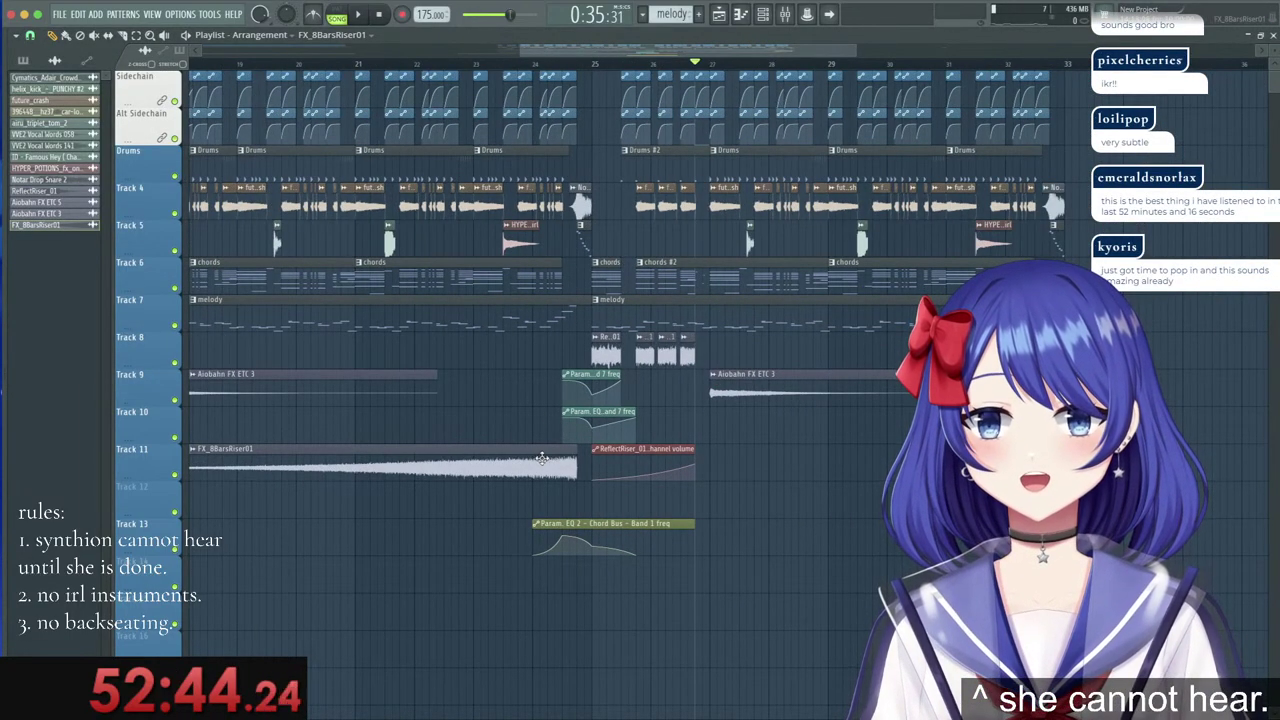
{"action": "left_click", "coordinate": [541, 458]}
{"action": "scroll", "coordinate": [951, 75], "scroll_direction": "up", "scroll_amount": 3}
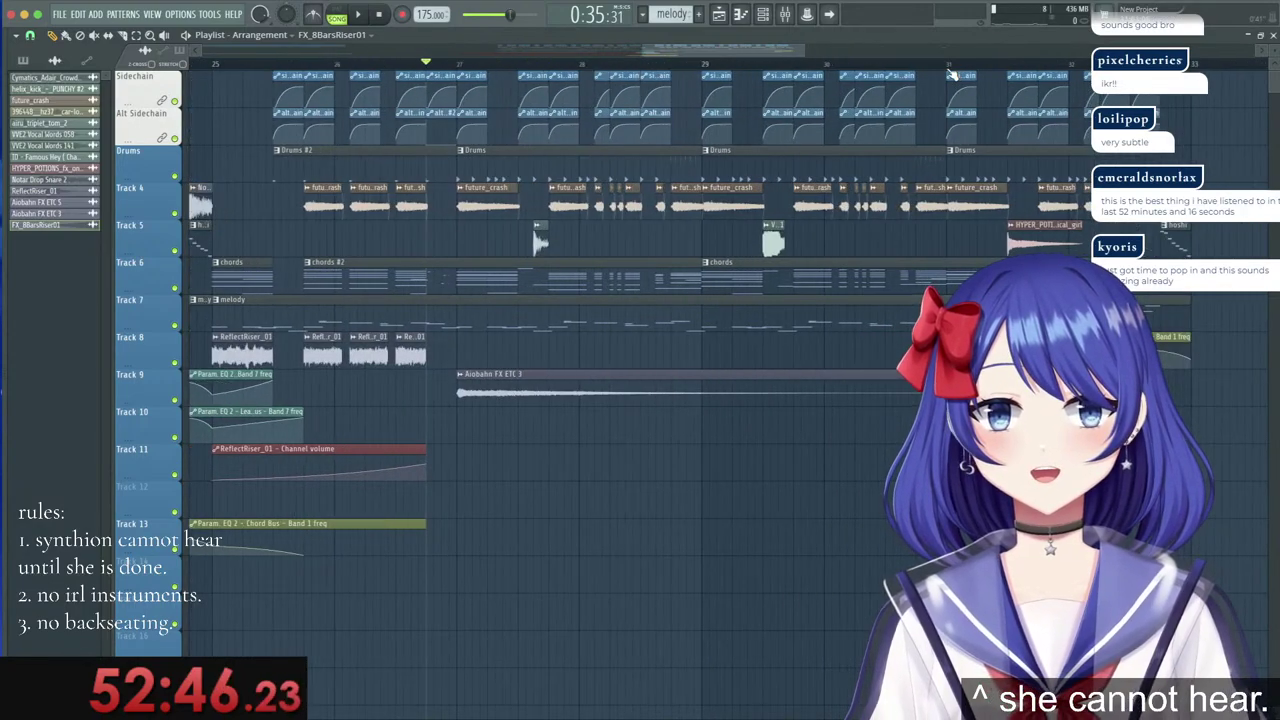
{"action": "key", "text": "super+b"}
{"action": "scroll", "coordinate": [951, 75], "scroll_direction": "down", "scroll_amount": 3}
{"action": "left_click_drag", "start_coordinate": [1040, 460], "coordinate": [923, 460]}
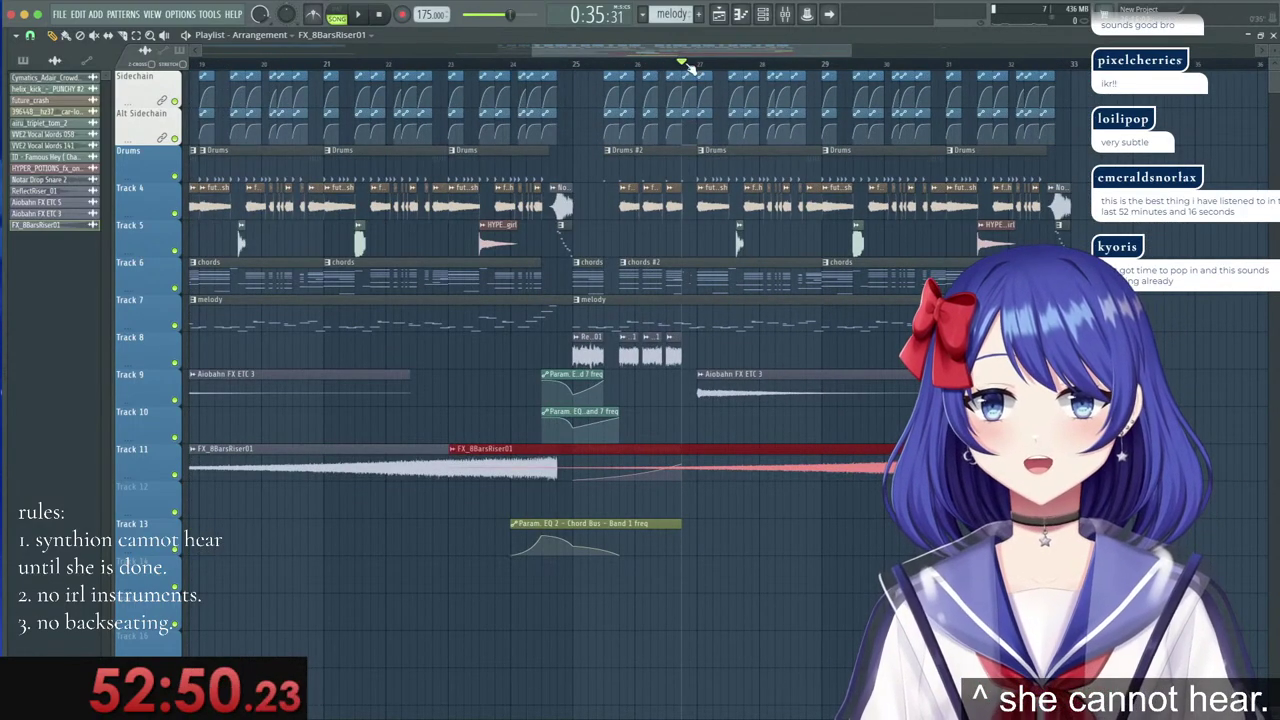
Lower the riser channel's volume to -22.5 dB and cut away the copied clip's part before the playhead just ahead of bar 27.
{"action": "double_click", "coordinate": [831, 448]}
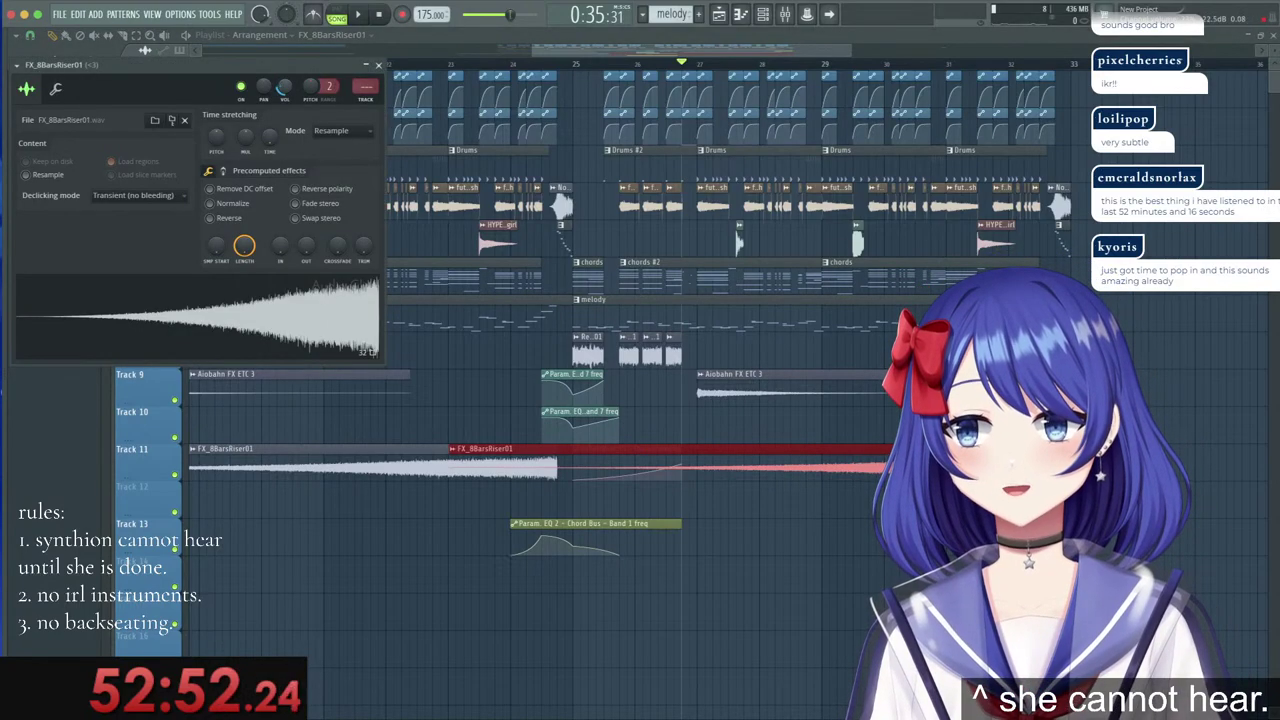
{"action": "left_click", "coordinate": [370, 66]}
{"action": "scroll", "coordinate": [747, 226], "scroll_direction": "up", "scroll_amount": 4}
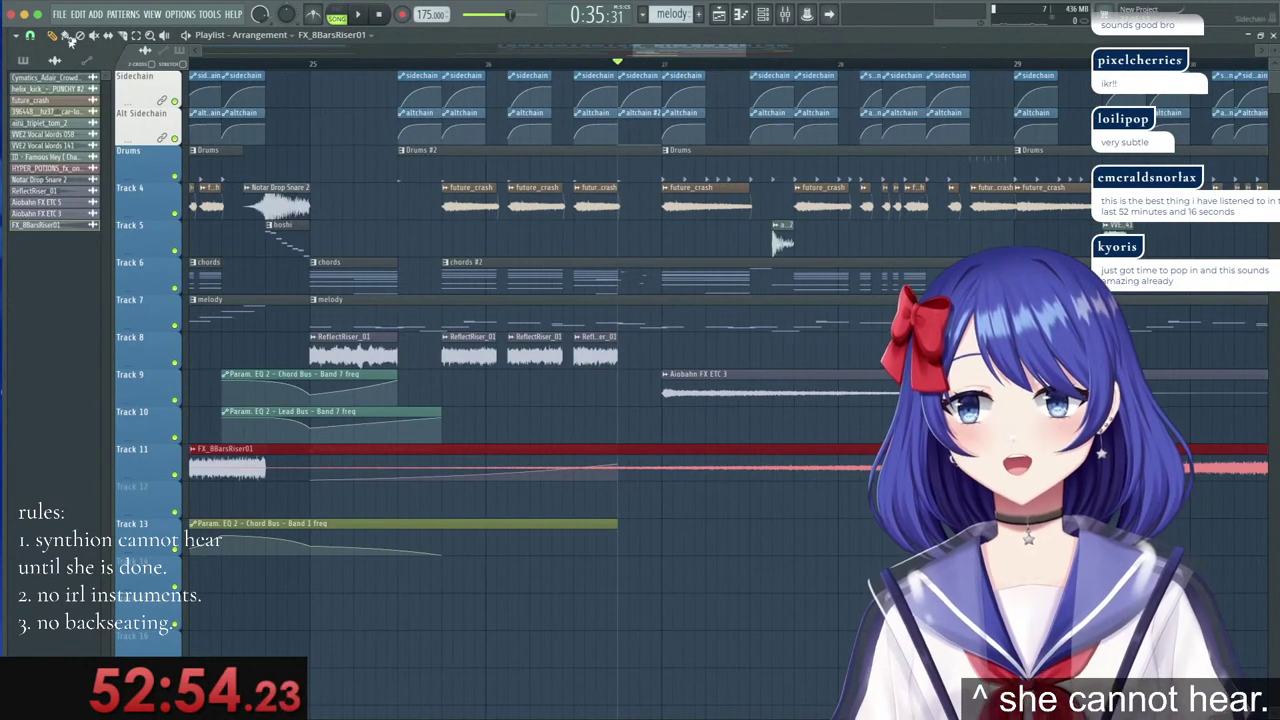
{"action": "left_click_drag", "start_coordinate": [618, 476], "coordinate": [618, 452]}
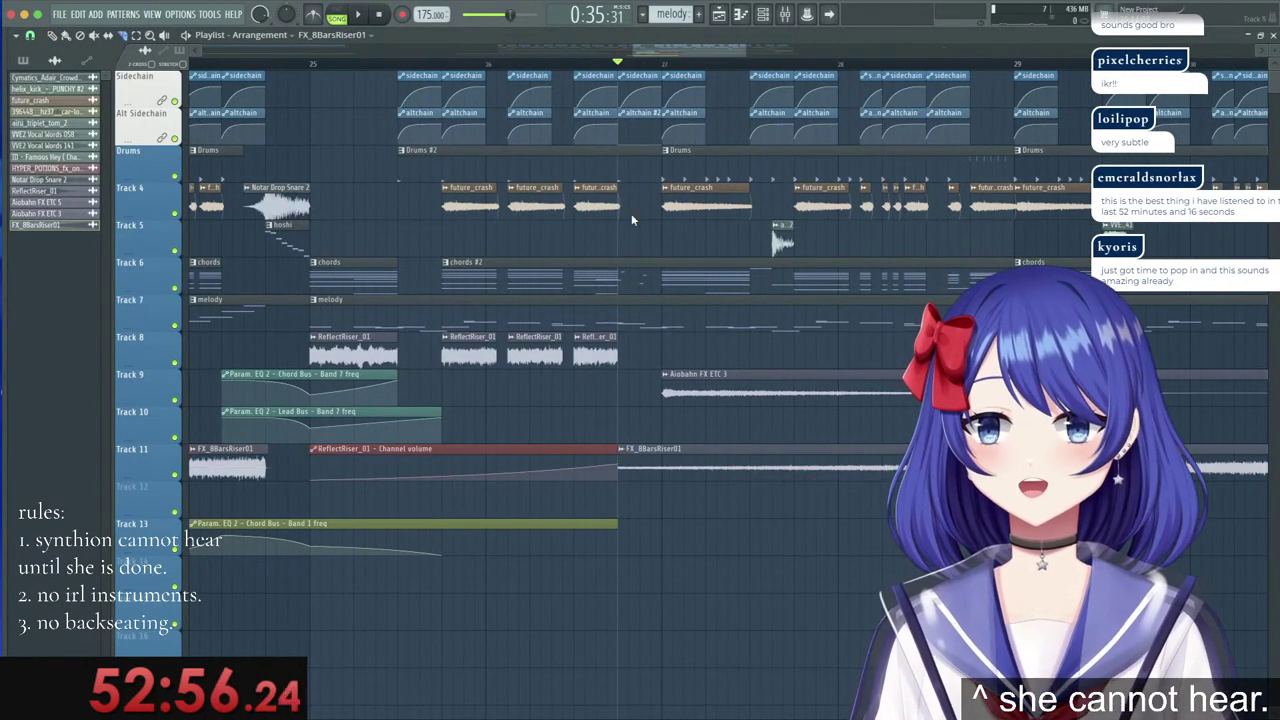
Trim the start of the first FX_8BarsRiser01 clip on Track 11 to bar 17 and play from there.
{"action": "scroll", "coordinate": [641, 65], "scroll_direction": "down", "scroll_amount": 4}
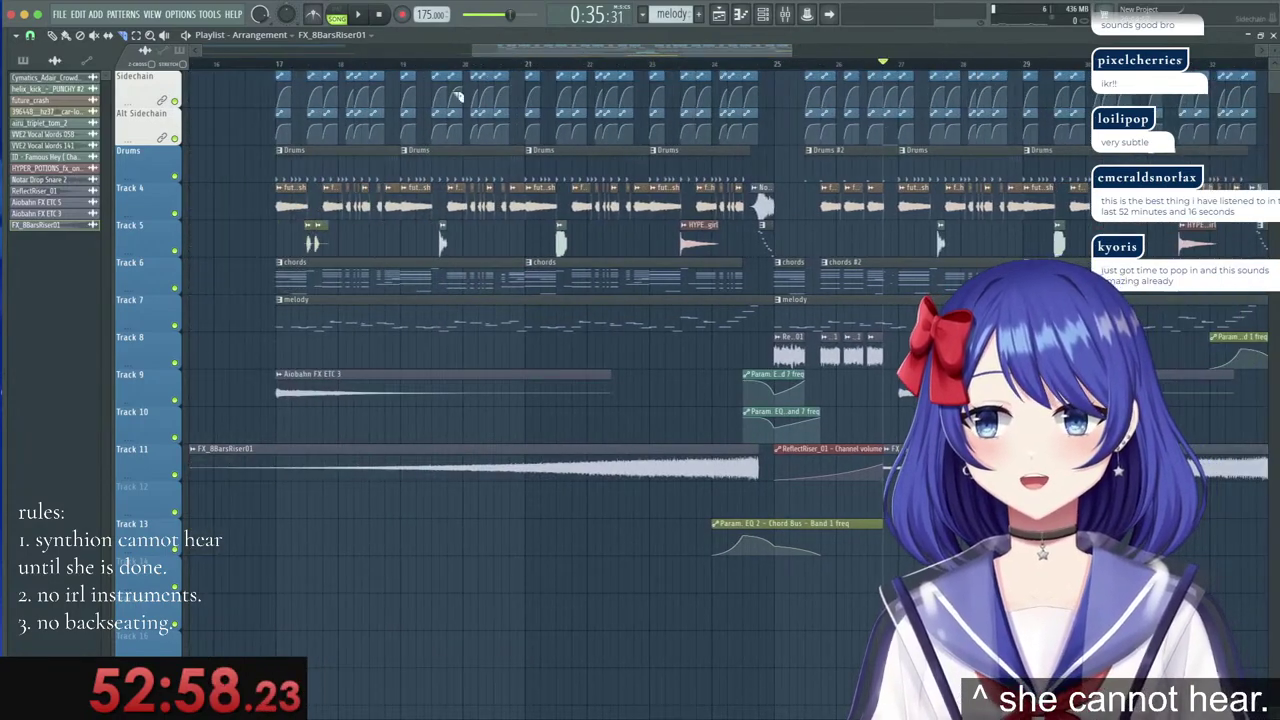
{"action": "left_click_drag", "start_coordinate": [276, 488], "coordinate": [281, 454]}
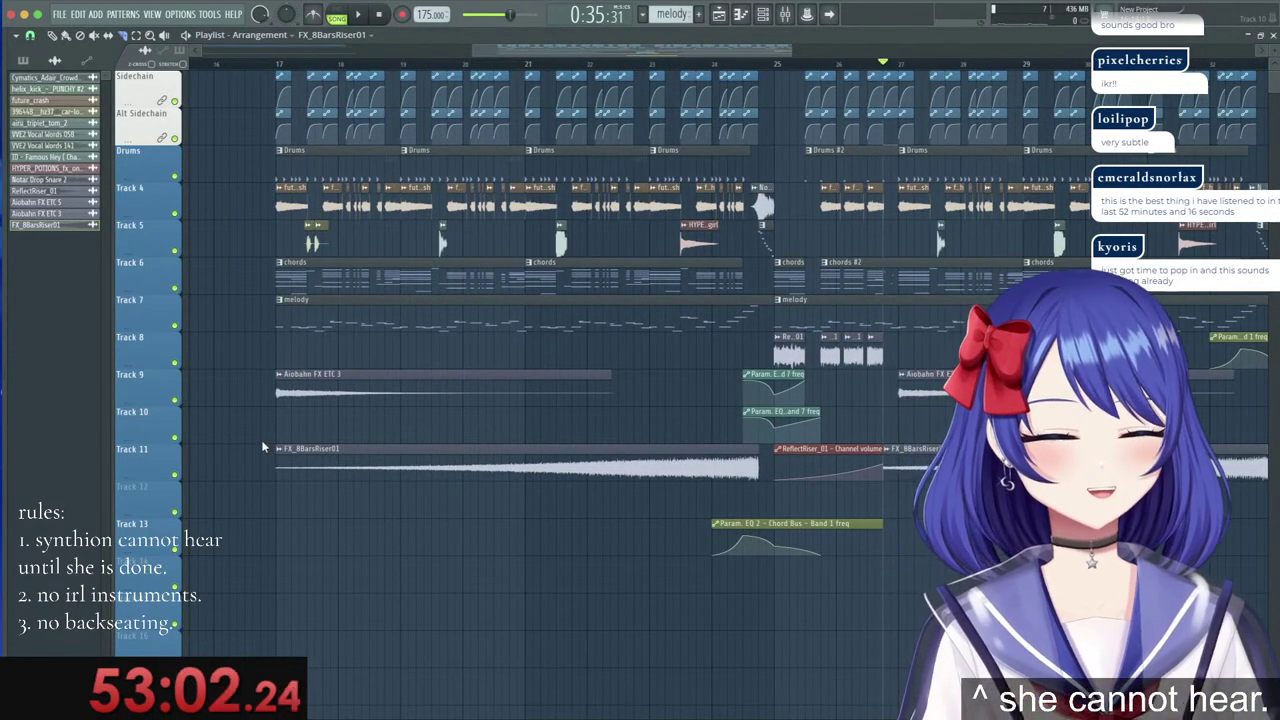
{"action": "left_click", "coordinate": [278, 66]}
{"action": "key", "text": "space"}
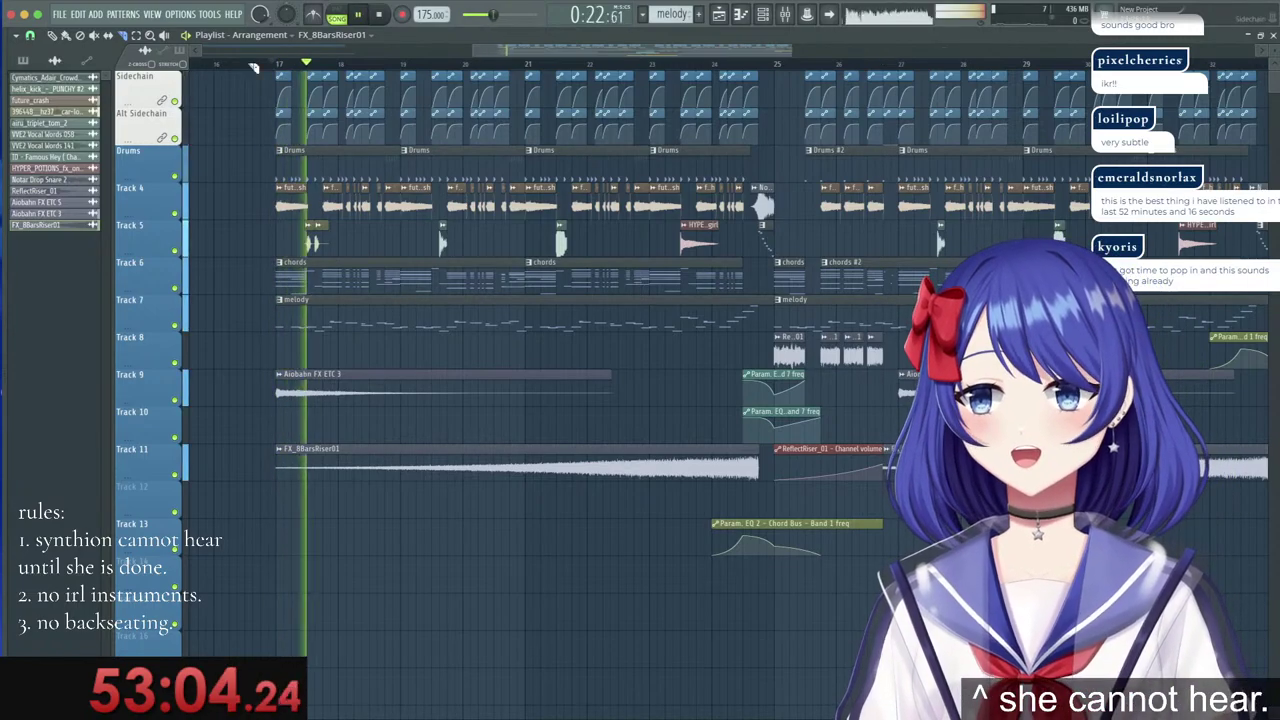
Open the FX_8BarsRiser01 channel settings and route the riser to its own free mixer track, 14.
{"action": "double_click", "coordinate": [569, 441]}
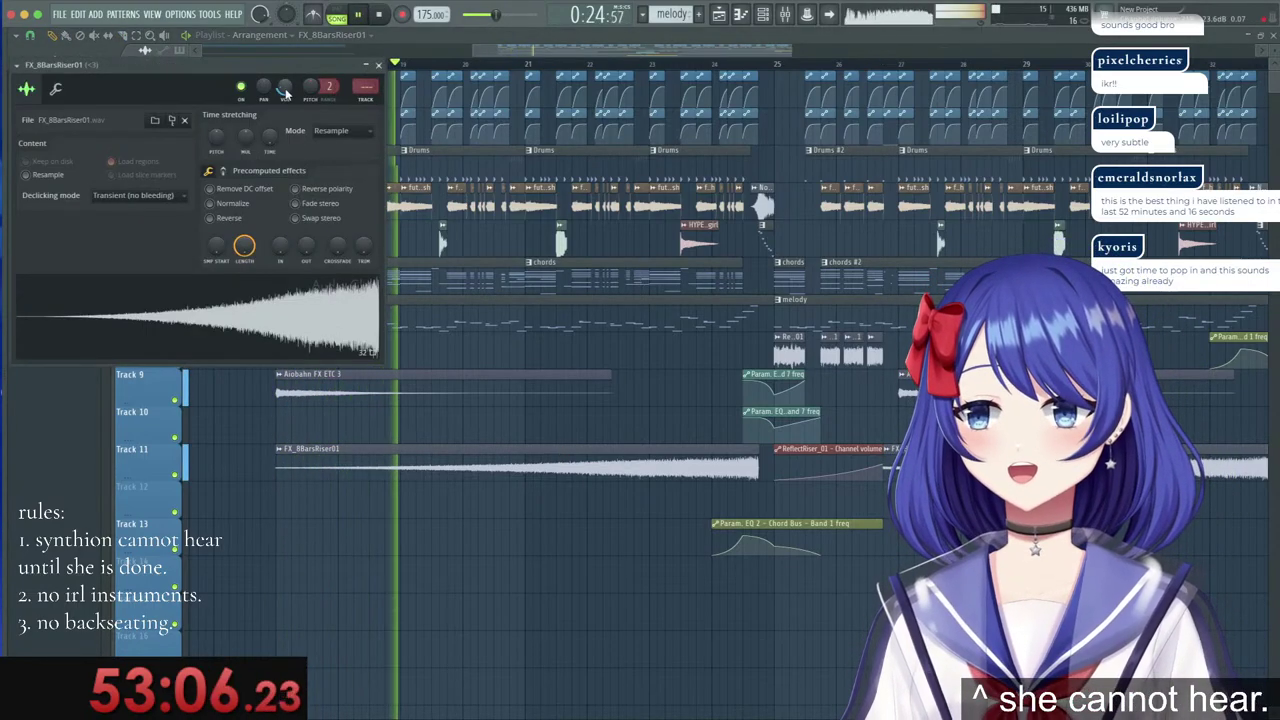
{"action": "left_click", "coordinate": [379, 65]}
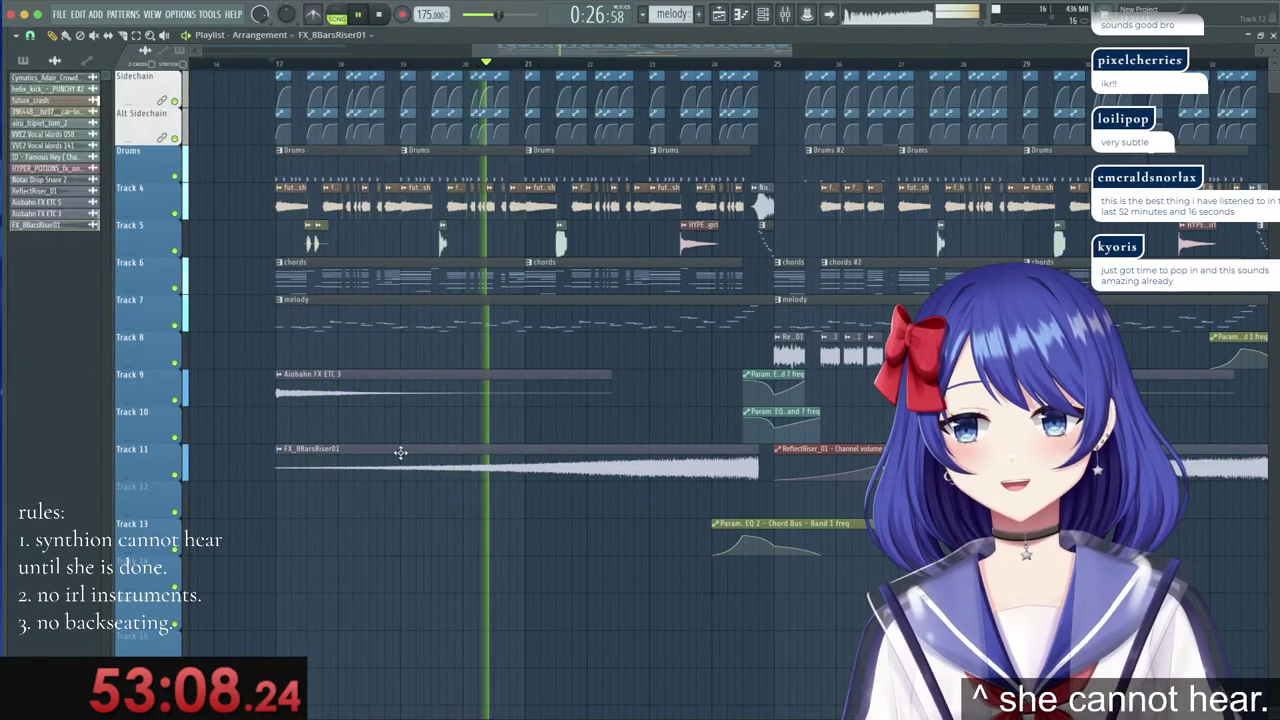
{"action": "double_click", "coordinate": [400, 450]}
{"action": "left_click", "coordinate": [17, 65]}
{"action": "mouse_move", "coordinate": [60, 81]}
{"action": "left_click", "coordinate": [254, 110]}
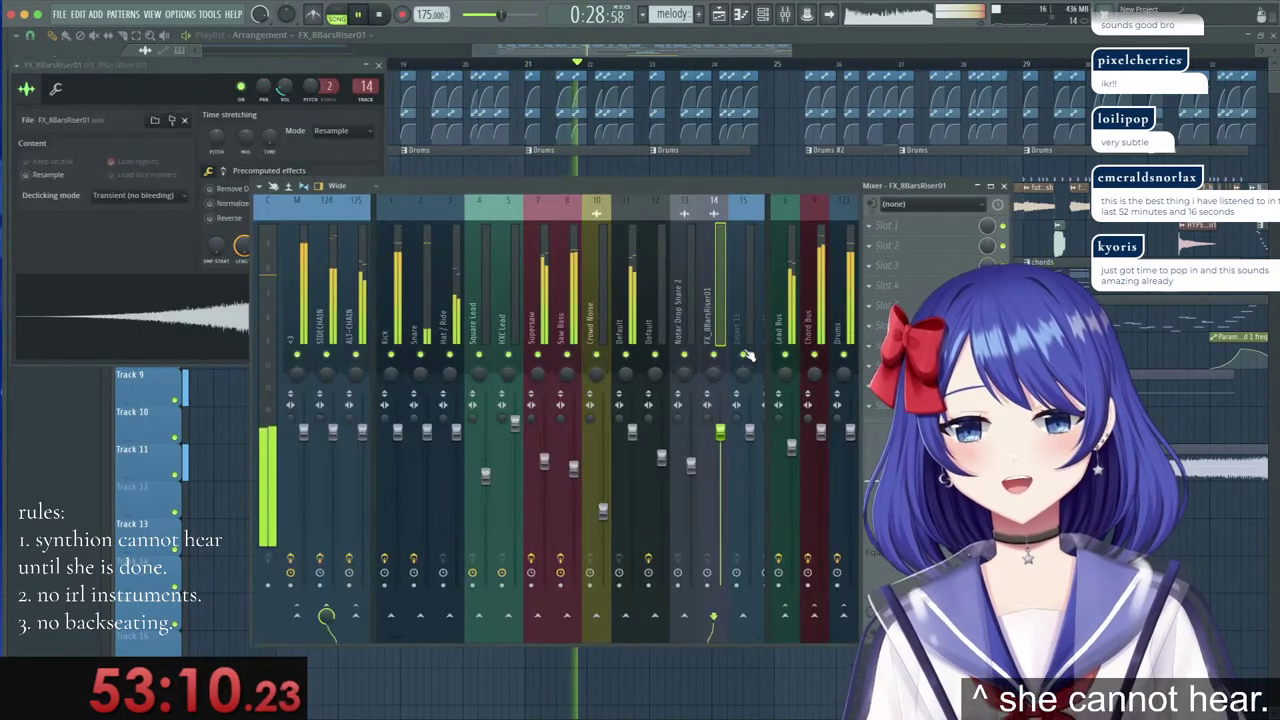
Lower the FX_8BarsRiser01 channel volume to -24.7 dB during playback and close its settings and the mixer.
{"action": "key", "text": "space"}
{"action": "key", "text": "space"}
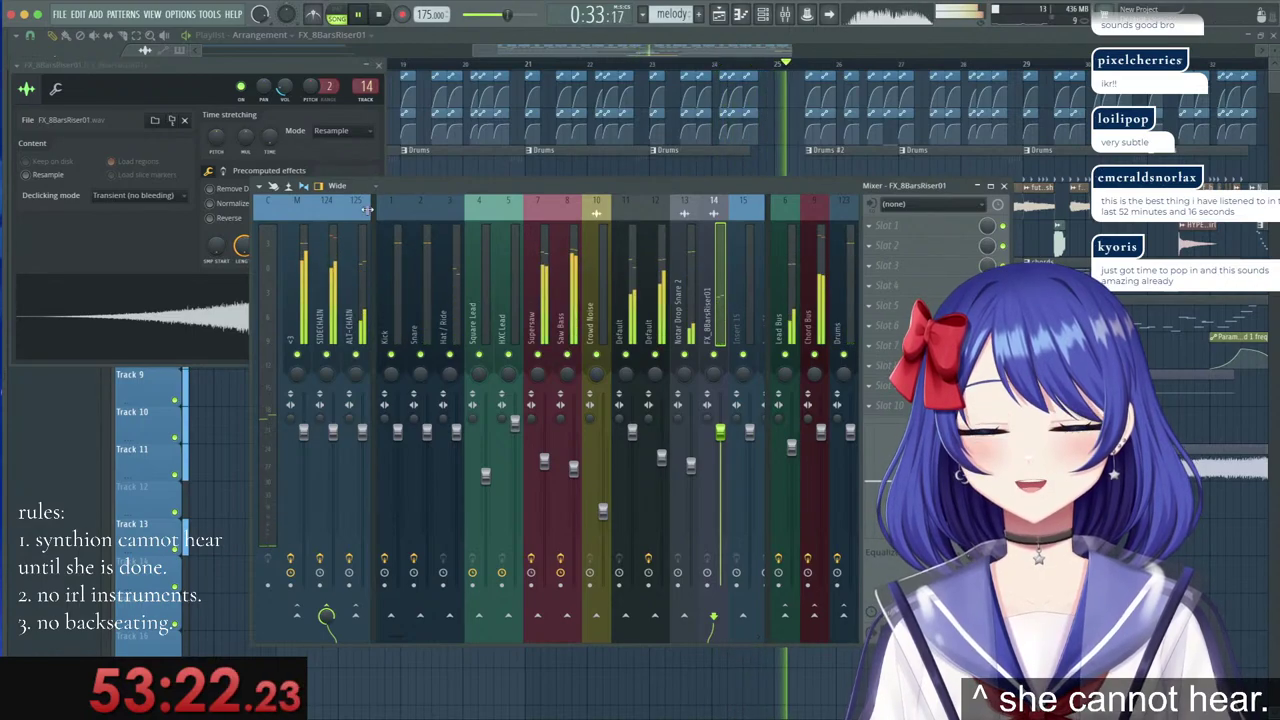
{"action": "left_click_drag", "start_coordinate": [285, 88], "coordinate": [285, 92]}
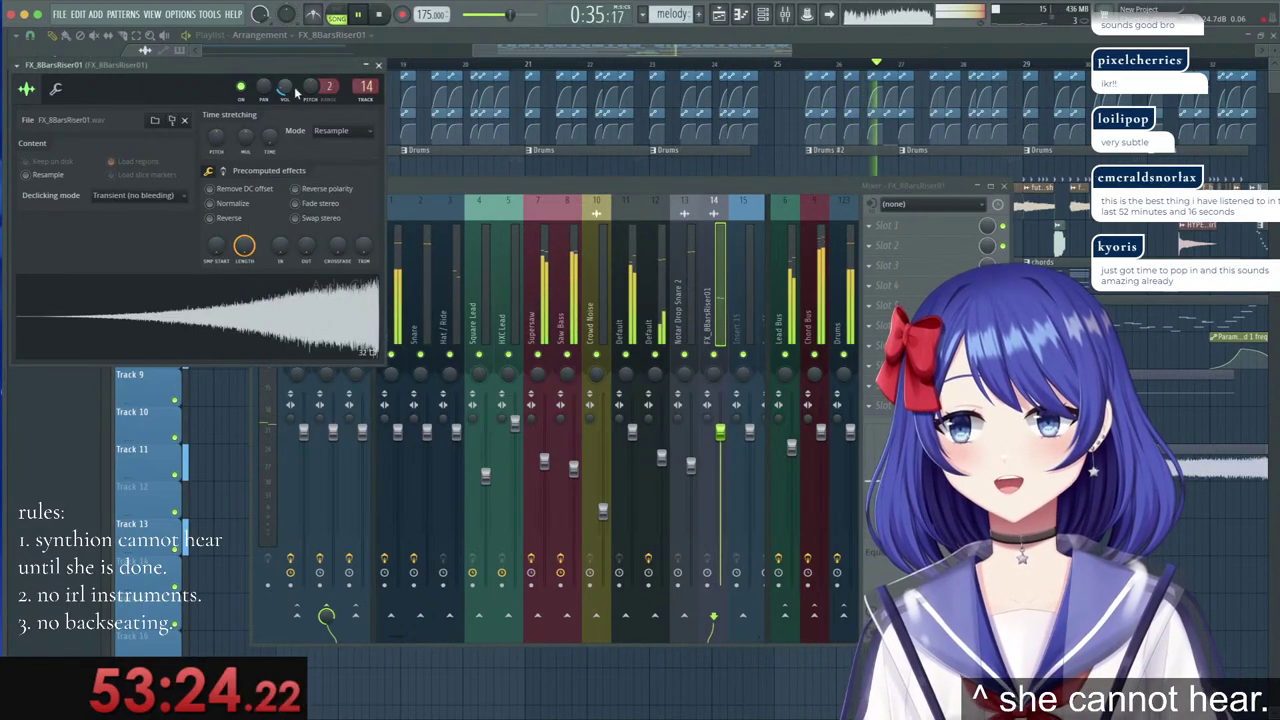
{"action": "left_click", "coordinate": [379, 65]}
{"action": "left_click", "coordinate": [1004, 187]}
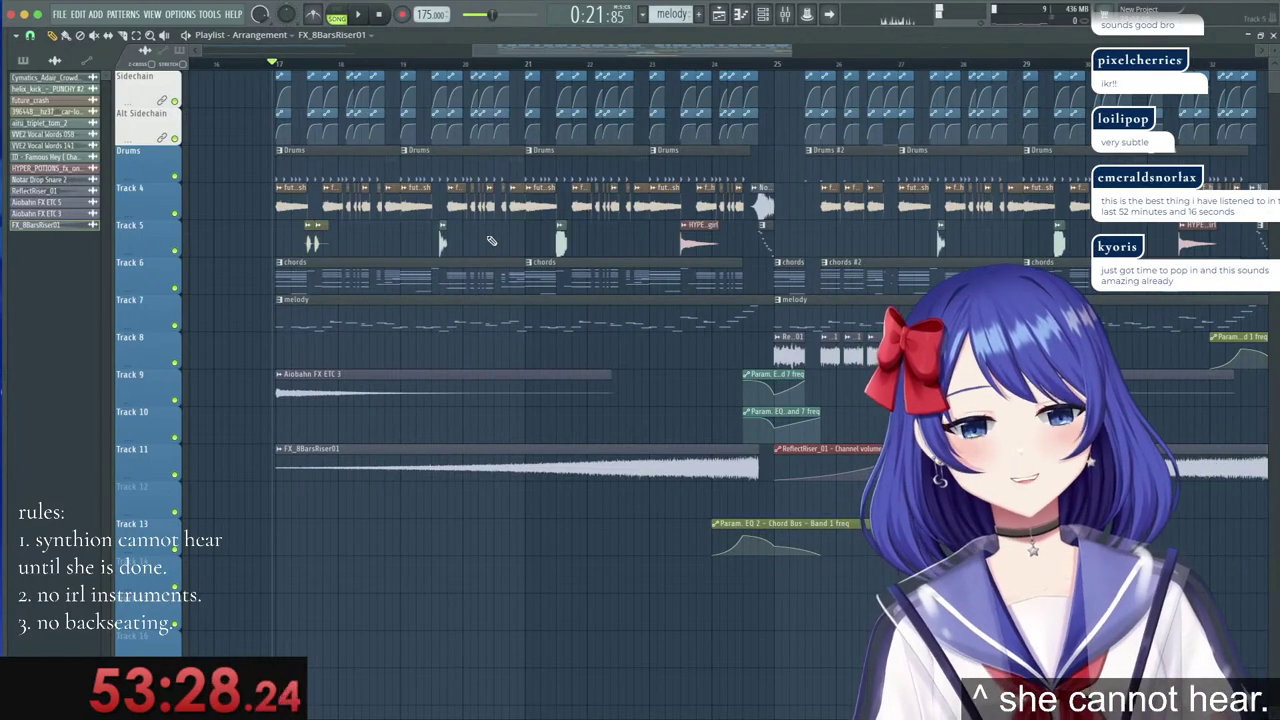
Move both Aiobahn FX ETC 3 clips from Track 9 down to Track 10.
{"action": "scroll", "coordinate": [614, 66], "scroll_direction": "down", "scroll_amount": 2}
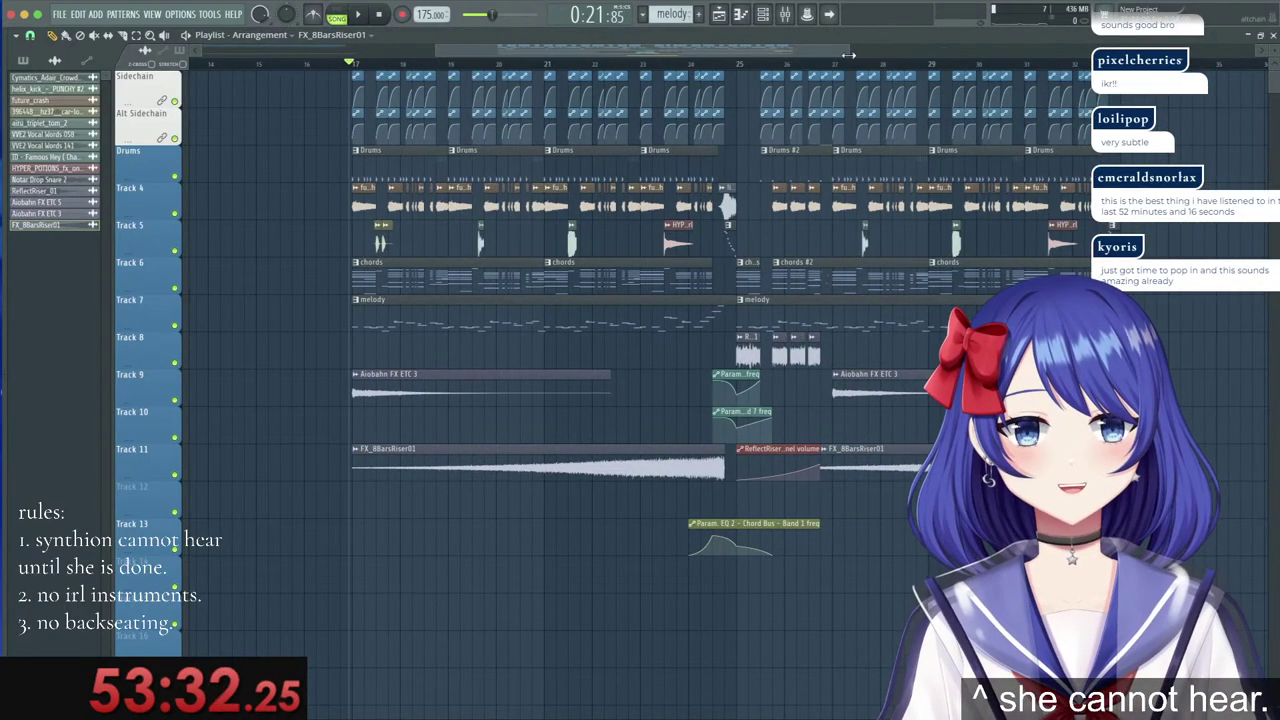
{"action": "scroll", "coordinate": [848, 55], "scroll_direction": "up", "scroll_amount": 3}
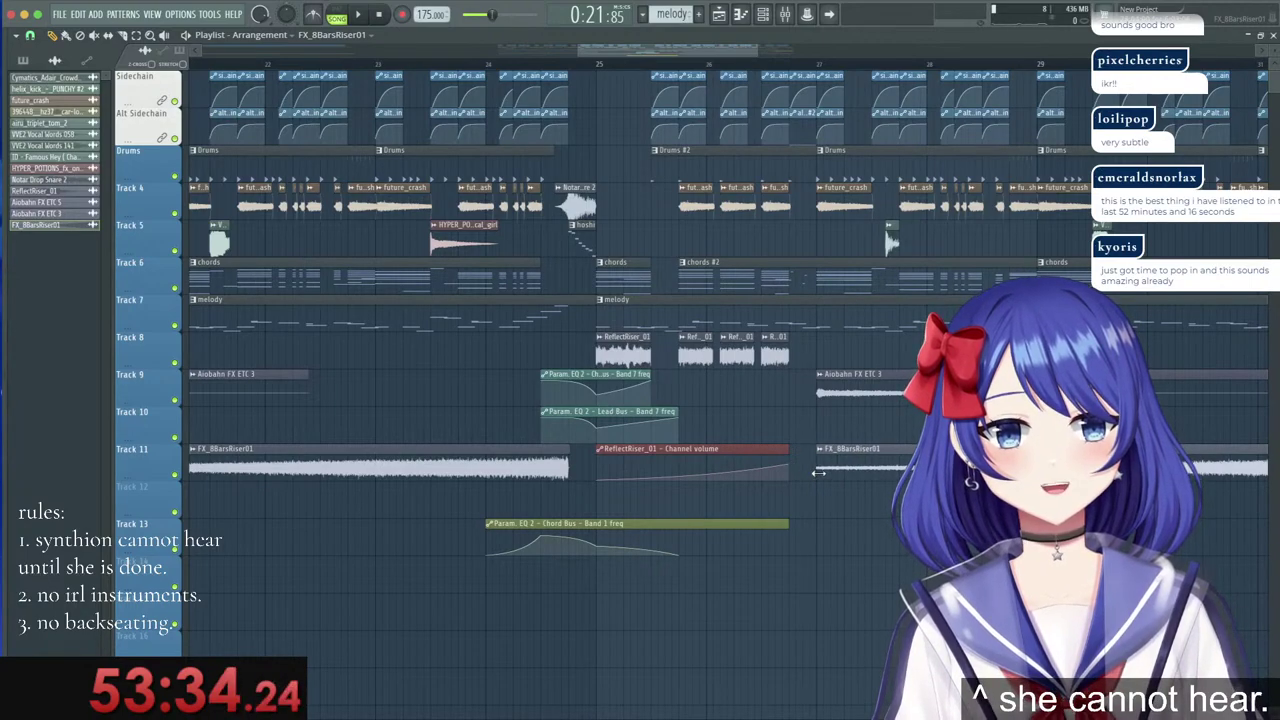
{"action": "scroll", "coordinate": [716, 68], "scroll_direction": "down", "scroll_amount": 4}
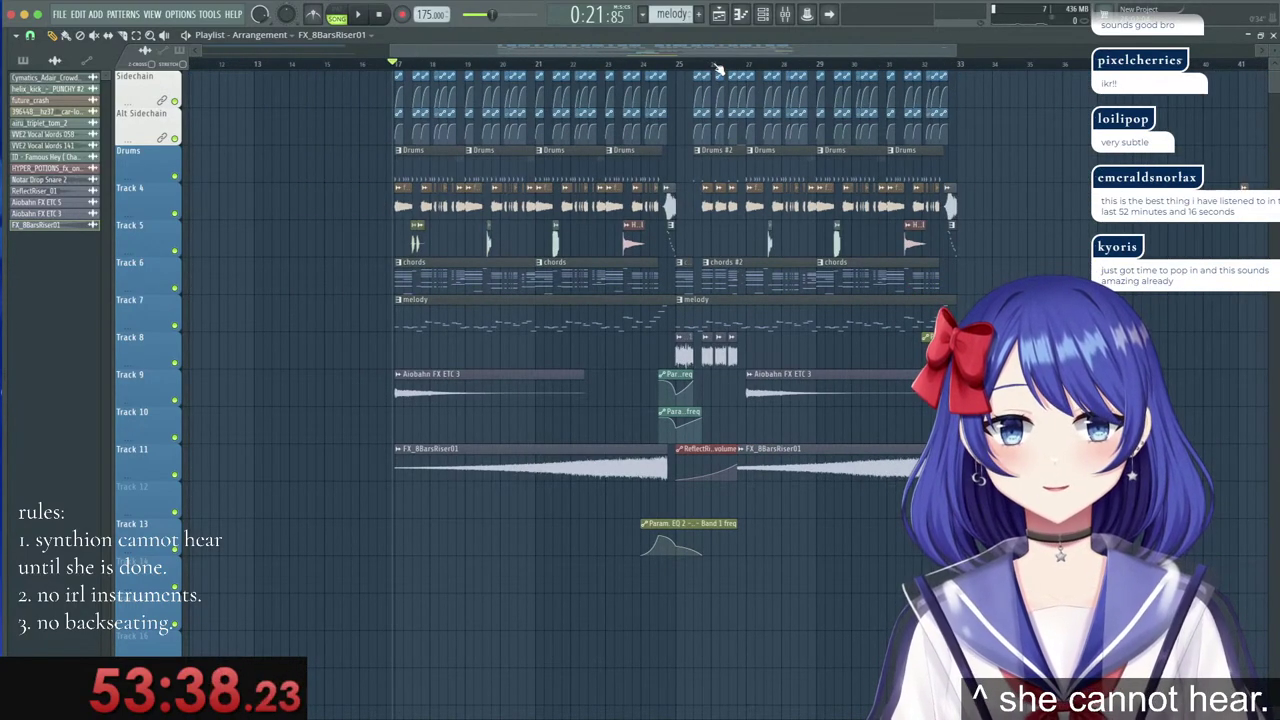
{"action": "left_click", "coordinate": [852, 391], "text": "ctrl+shift"}
{"action": "left_click", "coordinate": [501, 384], "text": "ctrl+shift"}
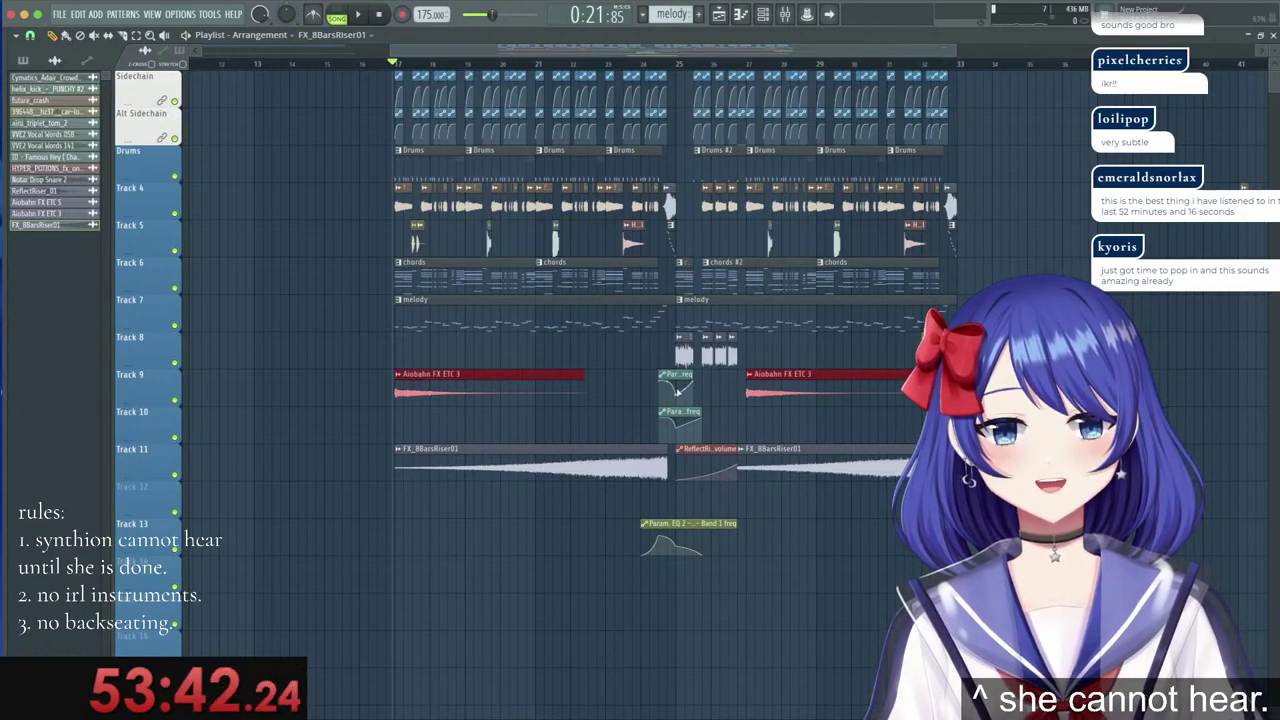
{"action": "key", "text": "shift+Down"}
Move the two Band 7 EQ automation clips below the Band 1 clip, then place all three on Tracks 12 to 14.
{"action": "left_click", "coordinate": [678, 392]}
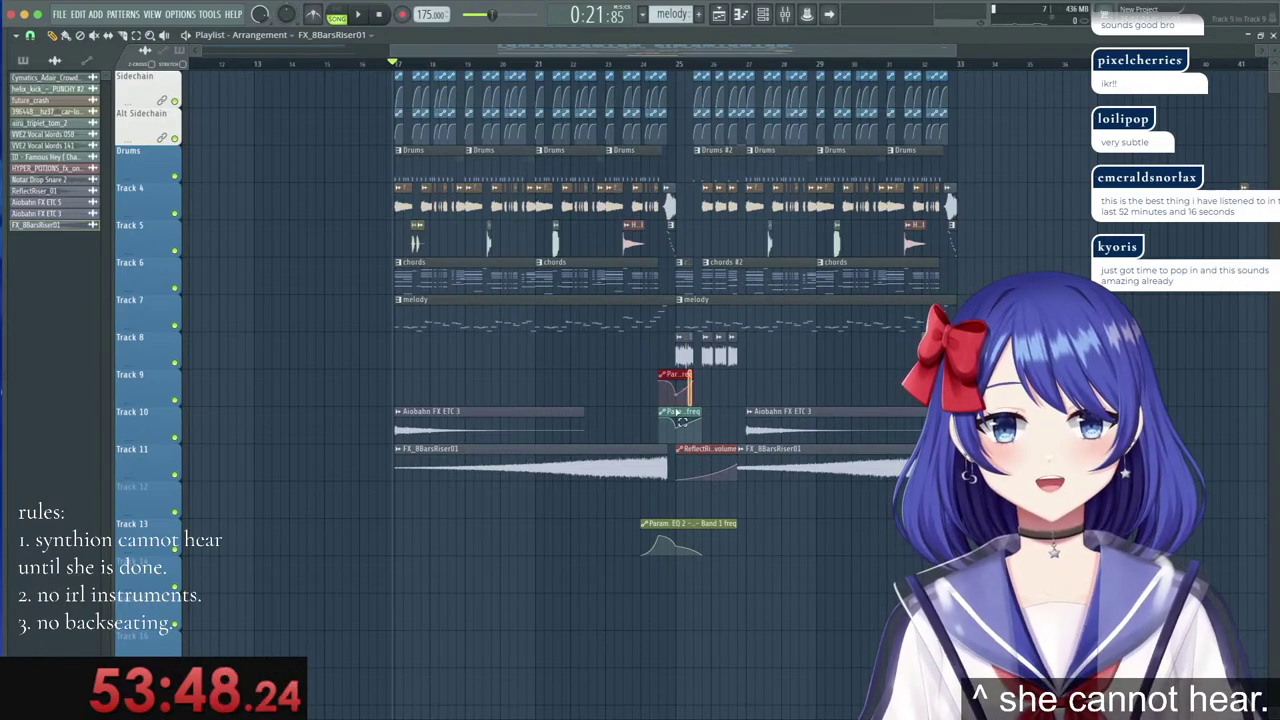
{"action": "key", "text": "shift+Down"}
{"action": "key", "text": "shift+Down"}
{"action": "key", "text": "shift+Down"}
{"action": "key", "text": "shift+Down"}
{"action": "key", "text": "shift+Down"}
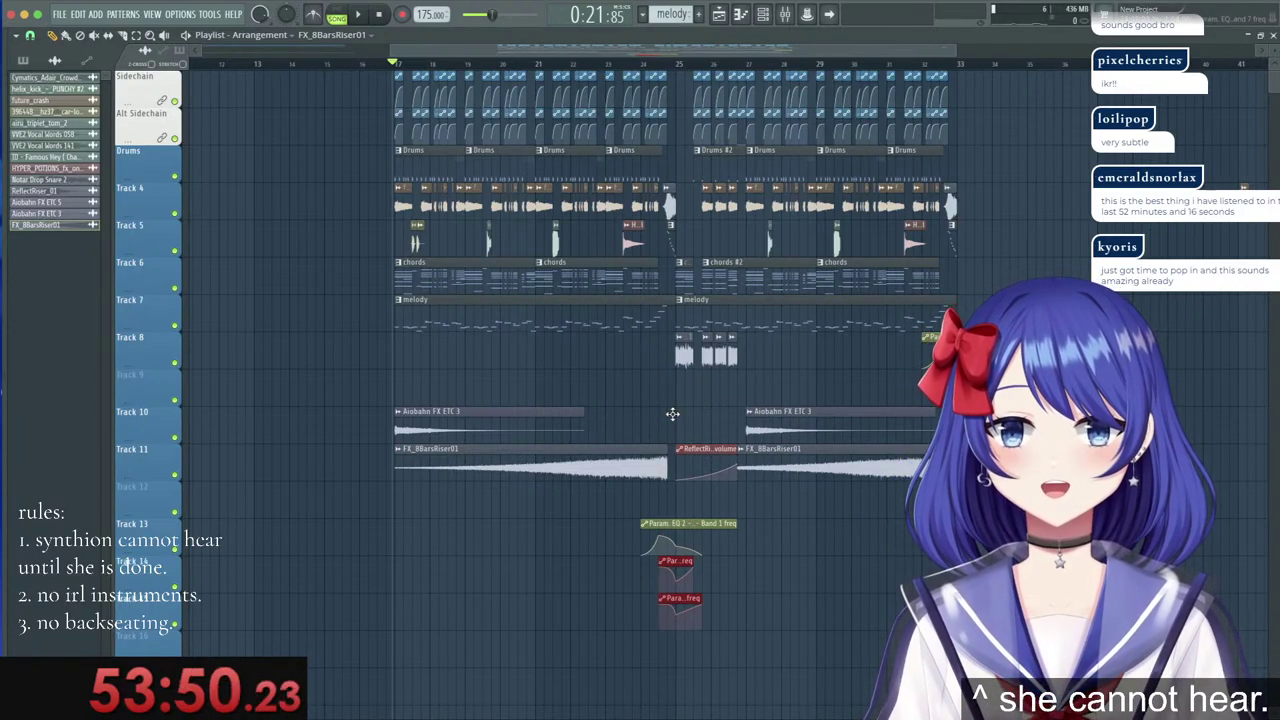
{"action": "left_click_drag", "start_coordinate": [703, 530], "coordinate": [664, 631]}
{"action": "key", "text": "shift+Up"}
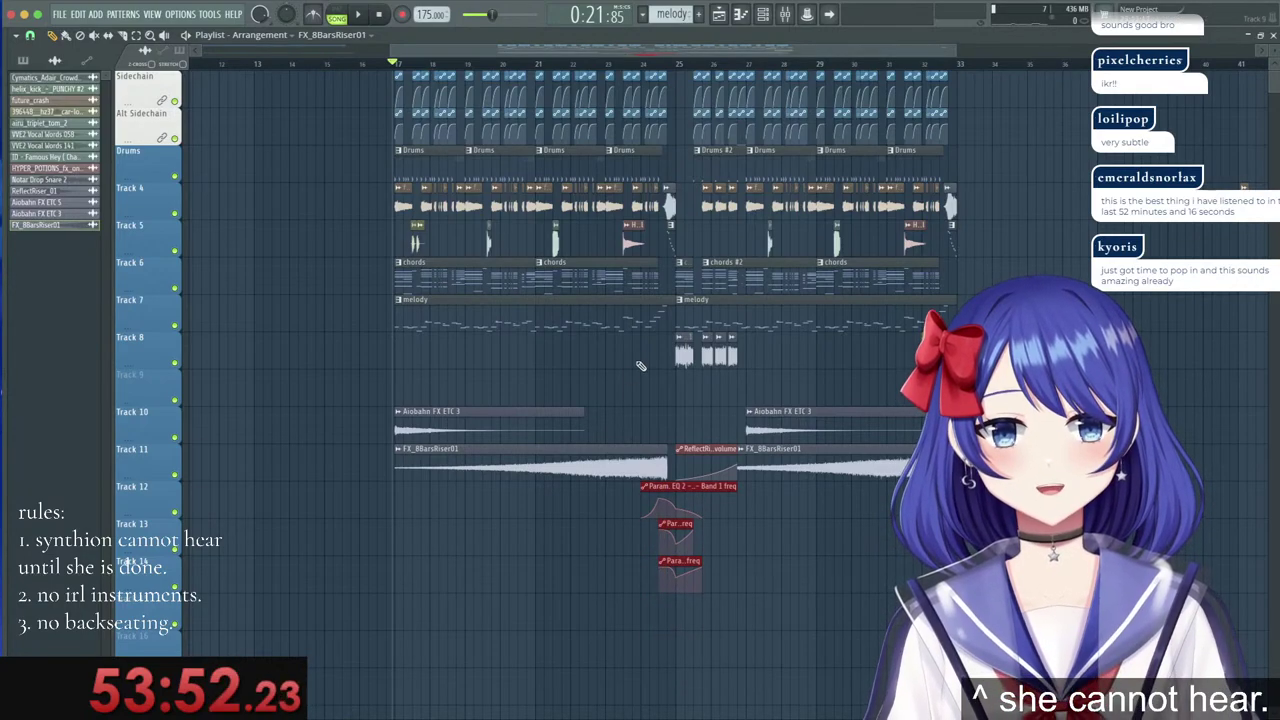
Move the four ReflectRiser_01 clips from Track 8 down to Track 10, between the Aiobahn FX clips.
{"action": "left_click_drag", "start_coordinate": [641, 366], "coordinate": [750, 356]}
{"action": "key", "text": "shift+Down"}
{"action": "key", "text": "shift+Down"}
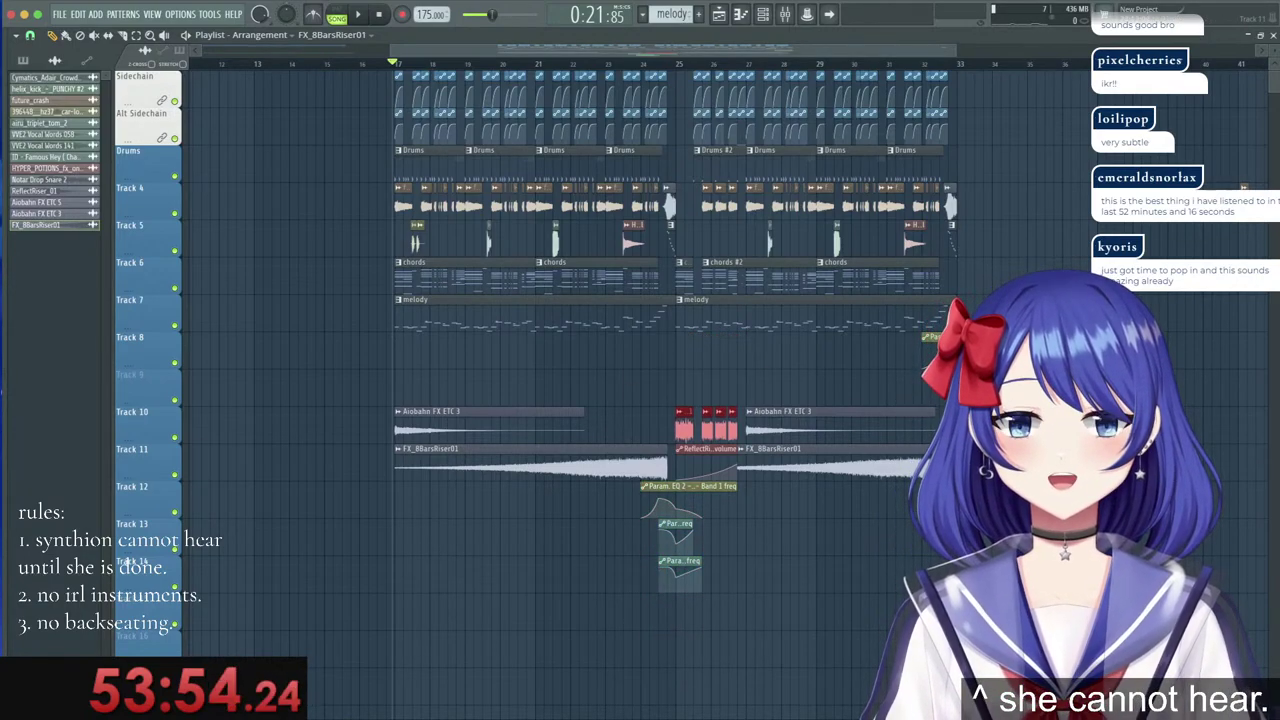
Shift all effect and automation clips below Track 9 up one track, put the bar 32 EQ automation on Track 11, and play from bar 17.
{"action": "left_click_drag", "start_coordinate": [930, 408], "coordinate": [285, 601]}
{"action": "key", "text": "shift+Up"}
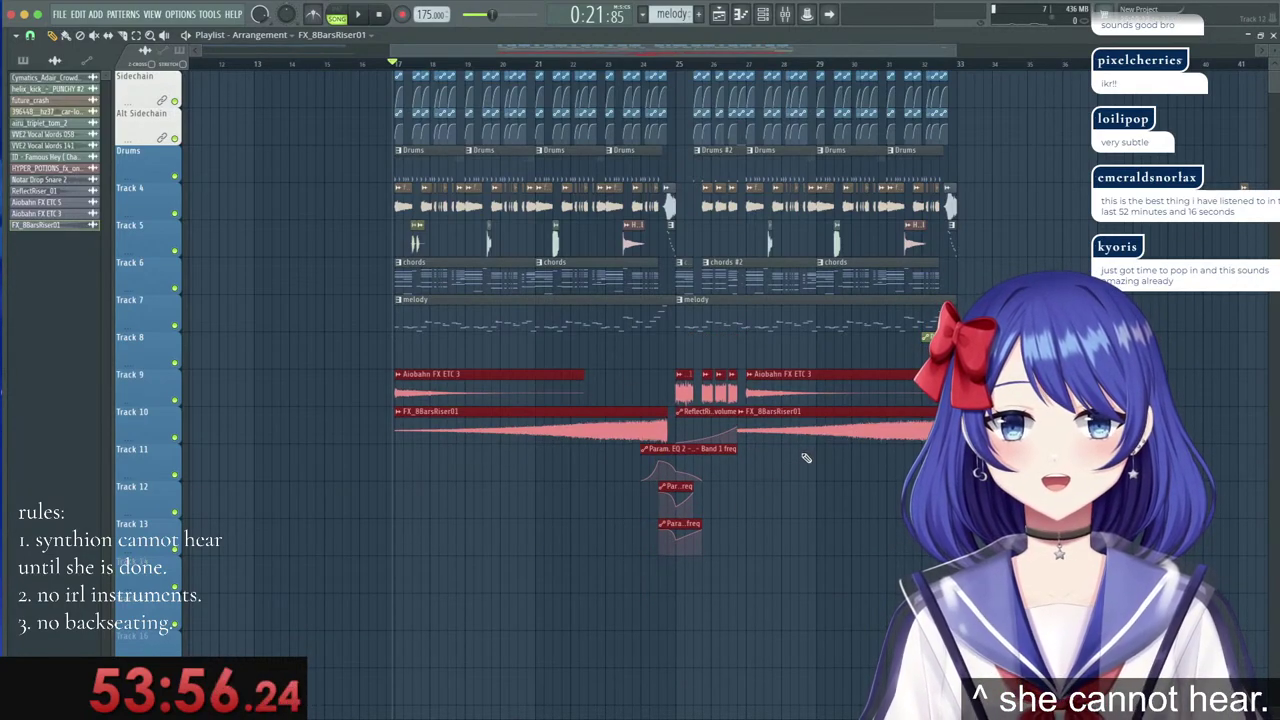
{"action": "left_click_drag", "start_coordinate": [916, 347], "coordinate": [921, 351]}
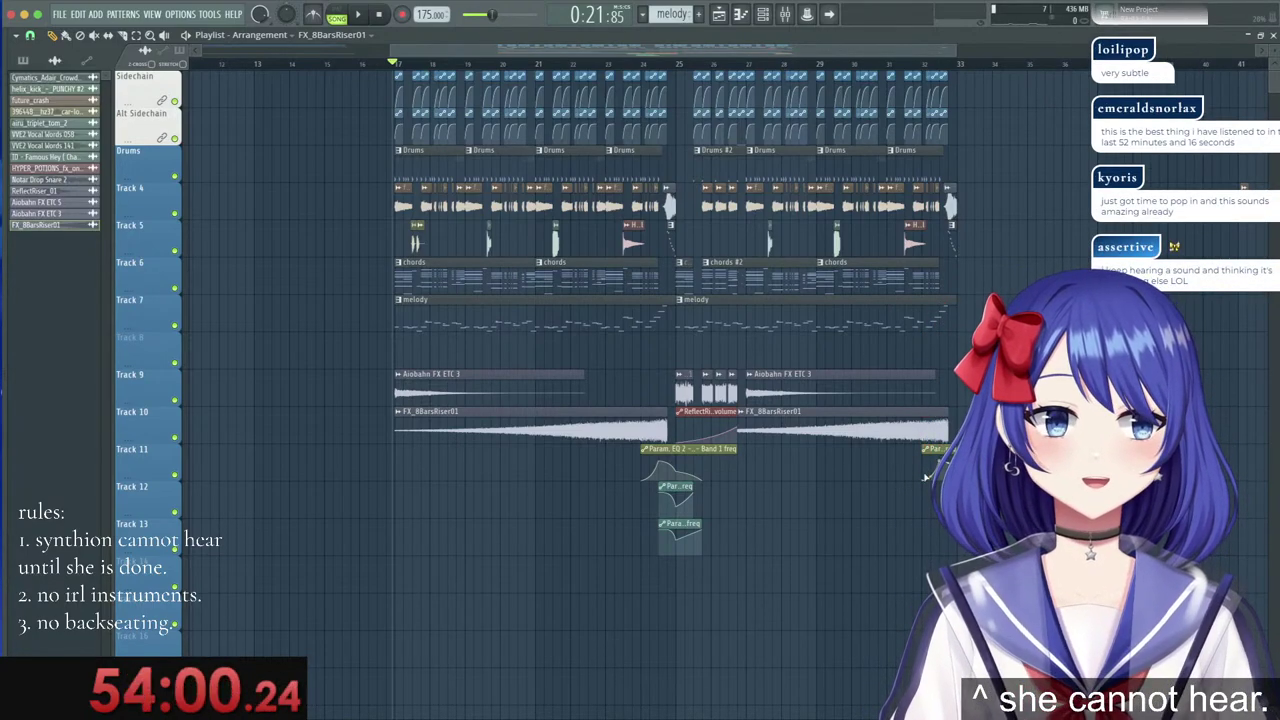
{"action": "key", "text": "space"}
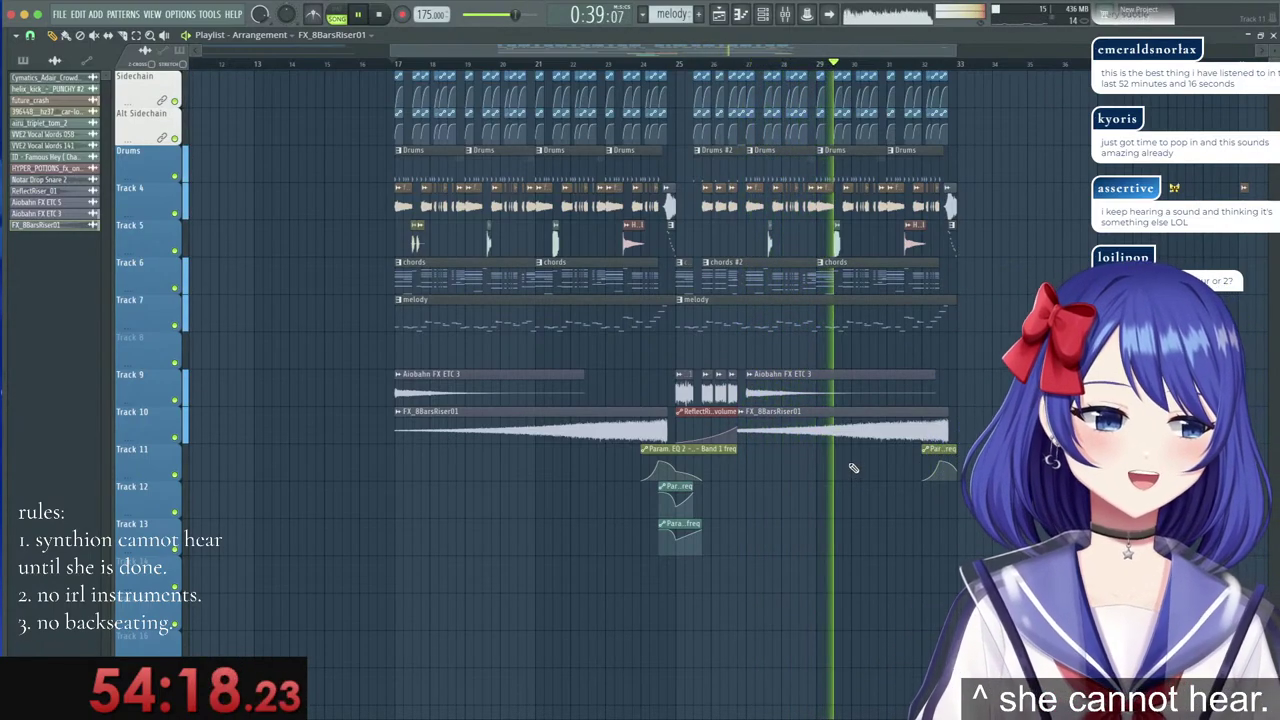
{"action": "key", "text": "space"}
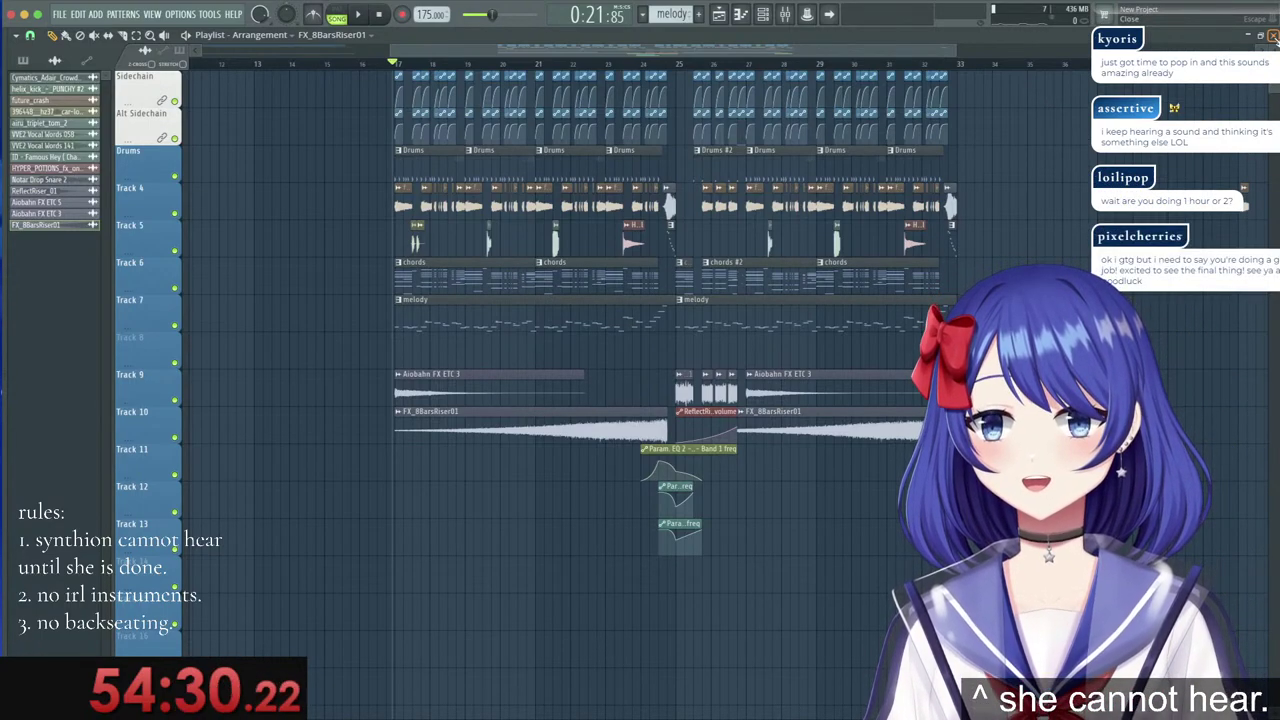
Close the playlist, show the Unsorted channels in the channel rack, and create the empty, unnamed Pattern 7.
{"action": "left_click", "coordinate": [1272, 36]}
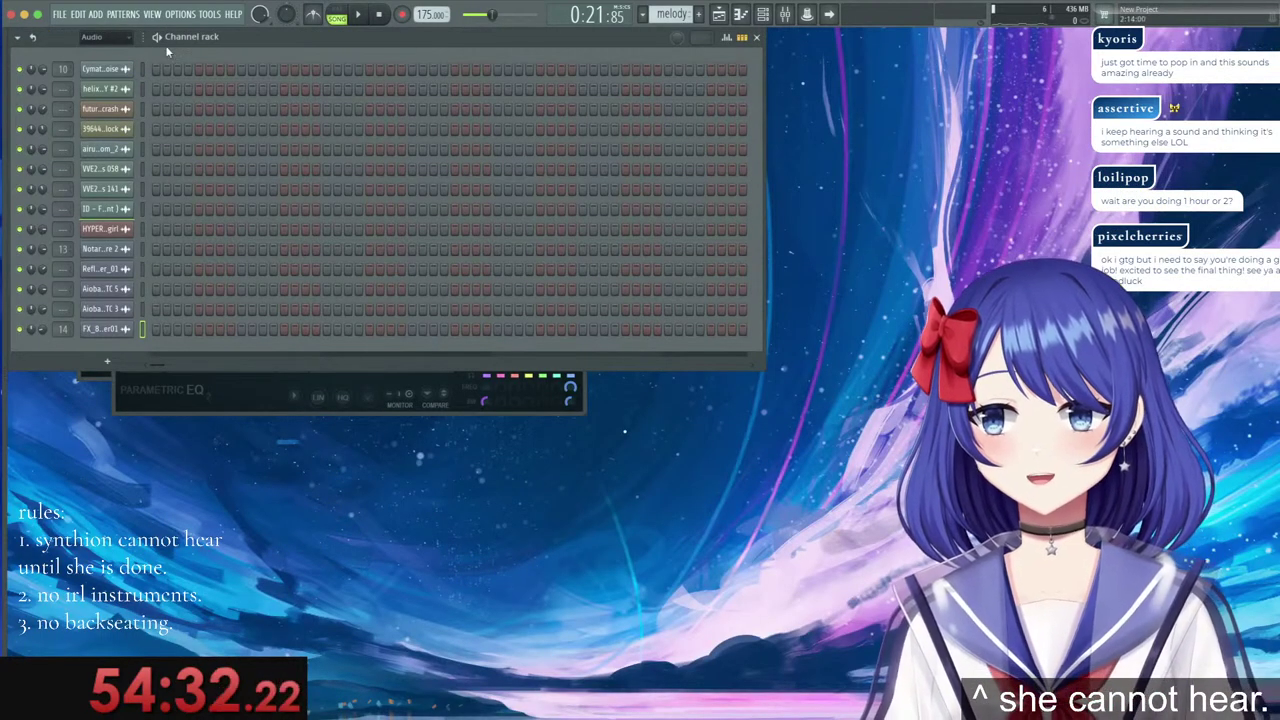
{"action": "left_click", "coordinate": [91, 36]}
{"action": "left_click", "coordinate": [105, 99]}
{"action": "left_click", "coordinate": [672, 14]}
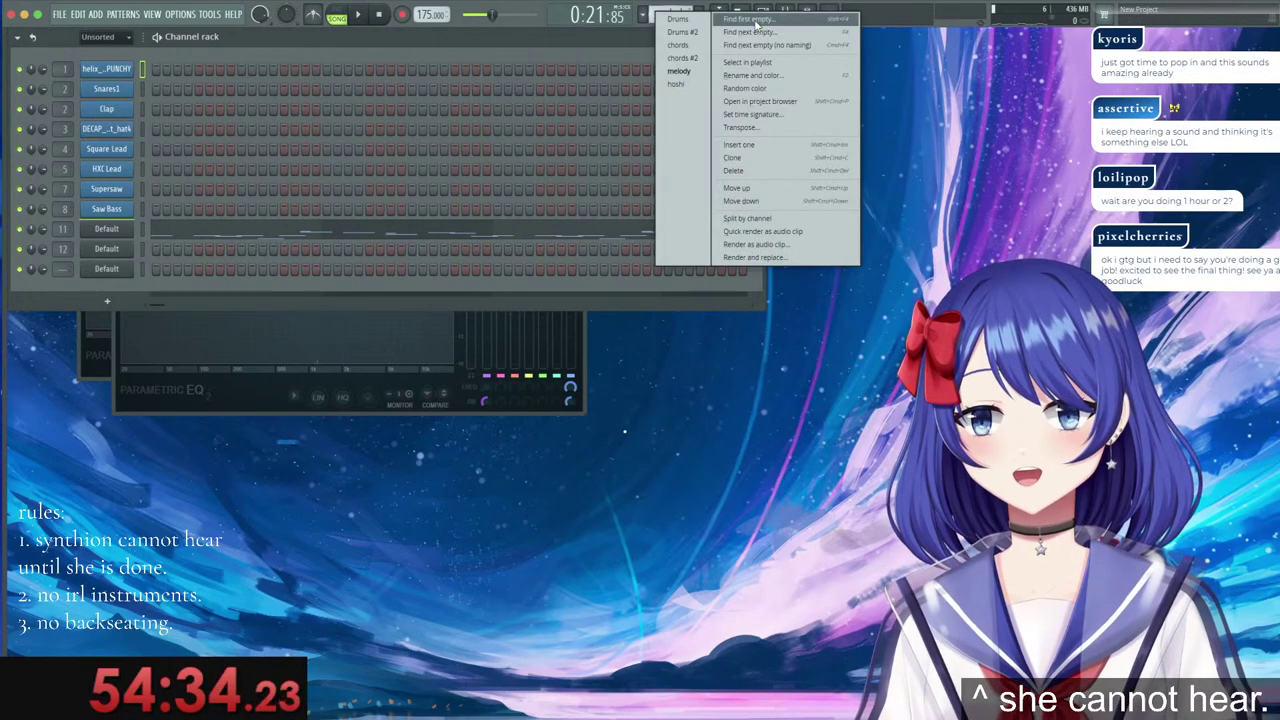
{"action": "left_click", "coordinate": [755, 20]}
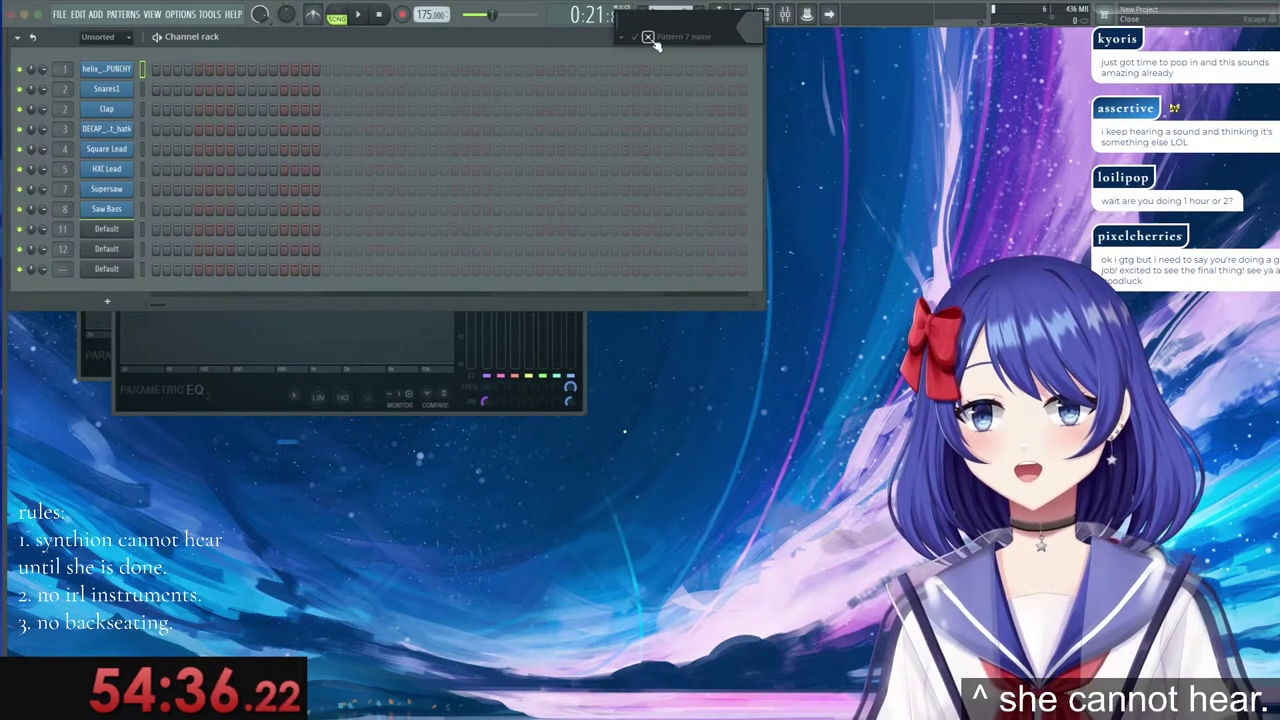
{"action": "left_click", "coordinate": [649, 38]}
Add a Harmor instrument channel and load its Default preset.
{"action": "left_click", "coordinate": [108, 301]}
{"action": "left_click", "coordinate": [242, 58]}
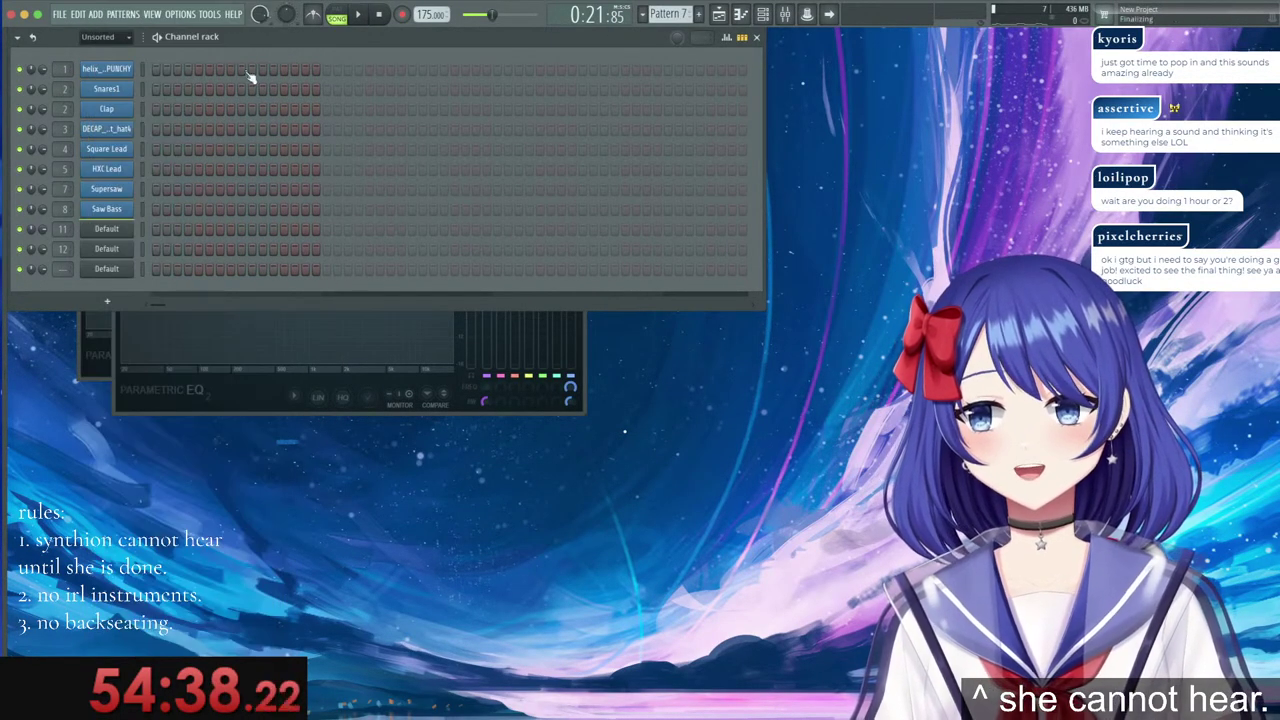
{"action": "left_click_drag", "start_coordinate": [246, 80], "coordinate": [530, 134]}
{"action": "left_click", "coordinate": [395, 131]}
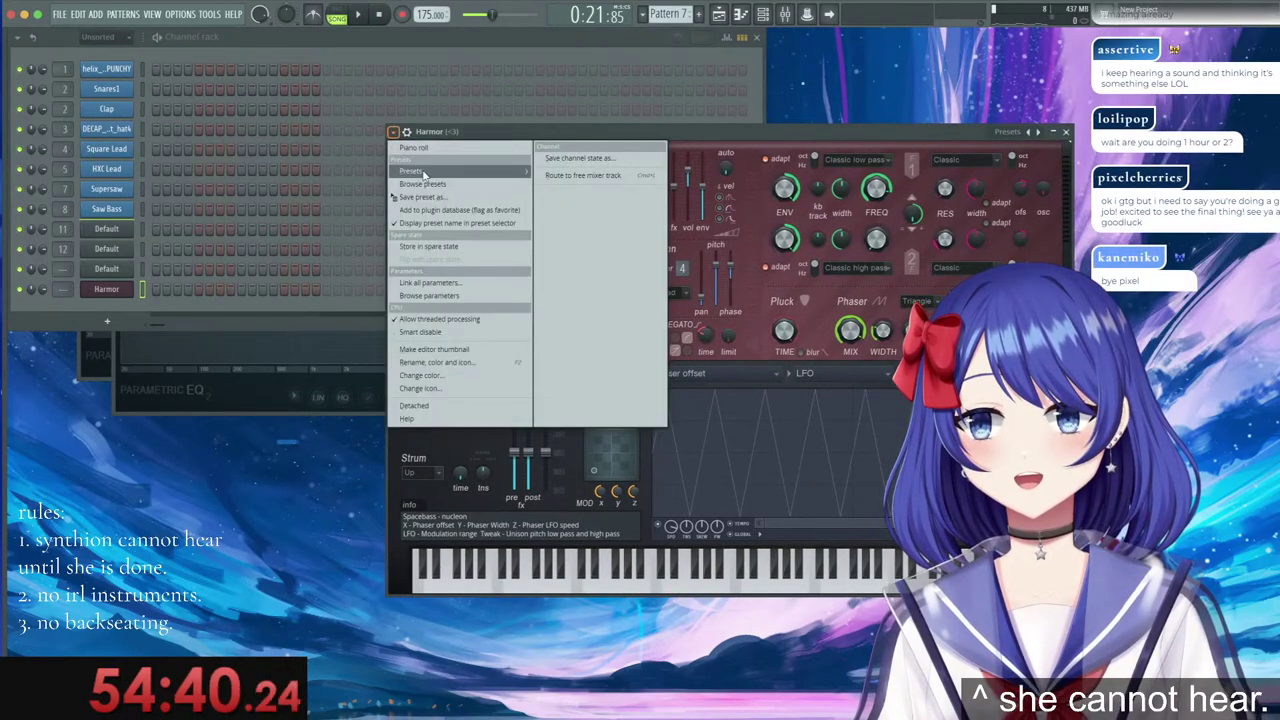
{"action": "mouse_move", "coordinate": [420, 171]}
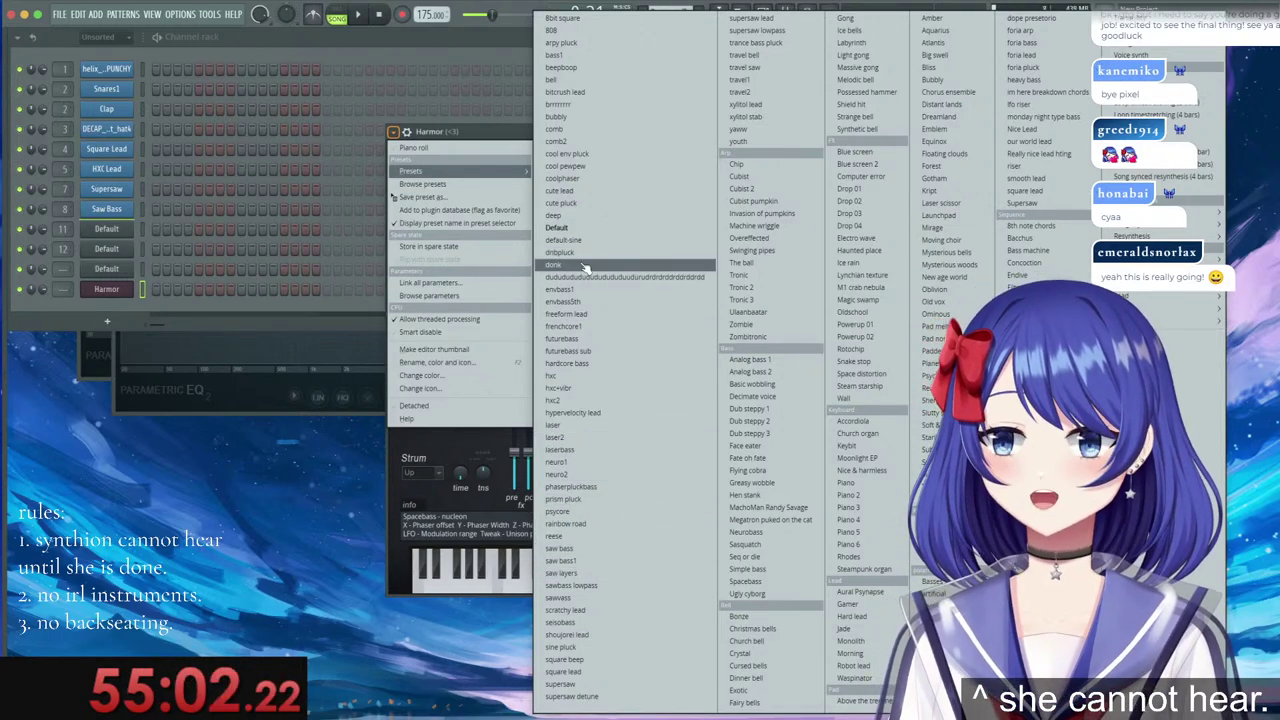
{"action": "left_click", "coordinate": [586, 227]}
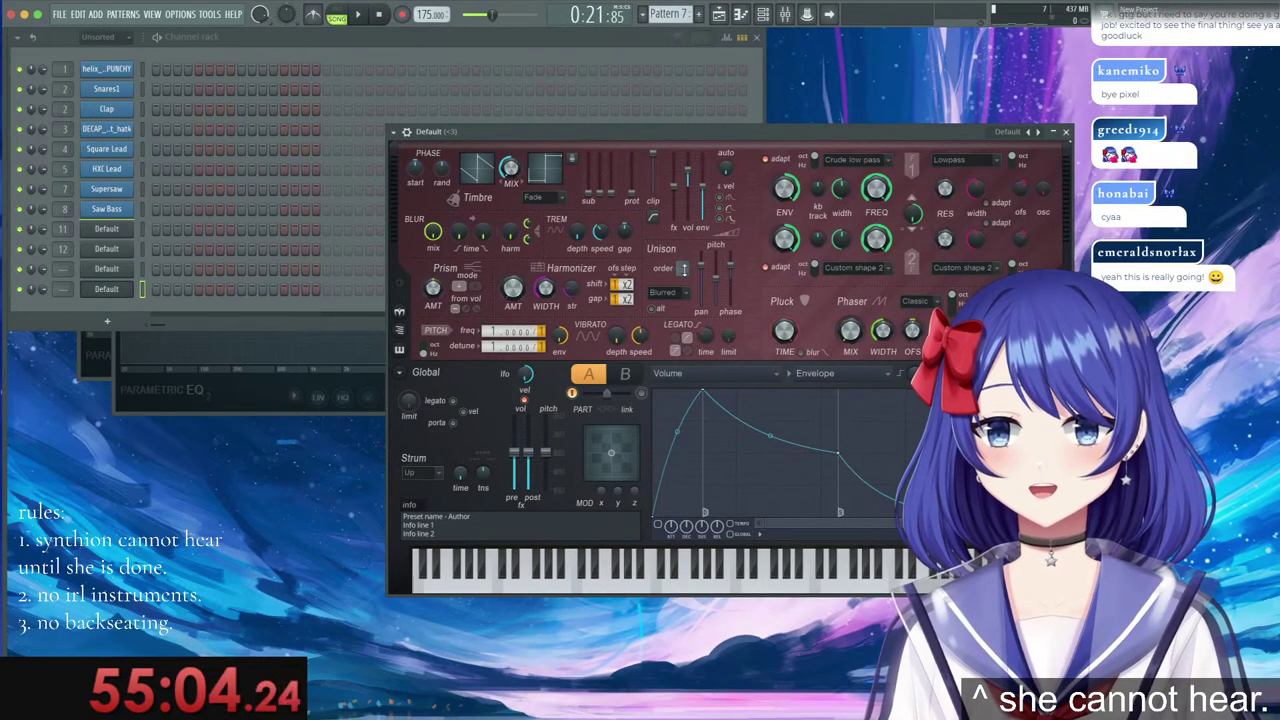
Set Harmor's unison order to 9 and pitch frequency to 2, apply Softsat distortion, and audition the sound with test notes.
{"action": "key", "text": "q"}
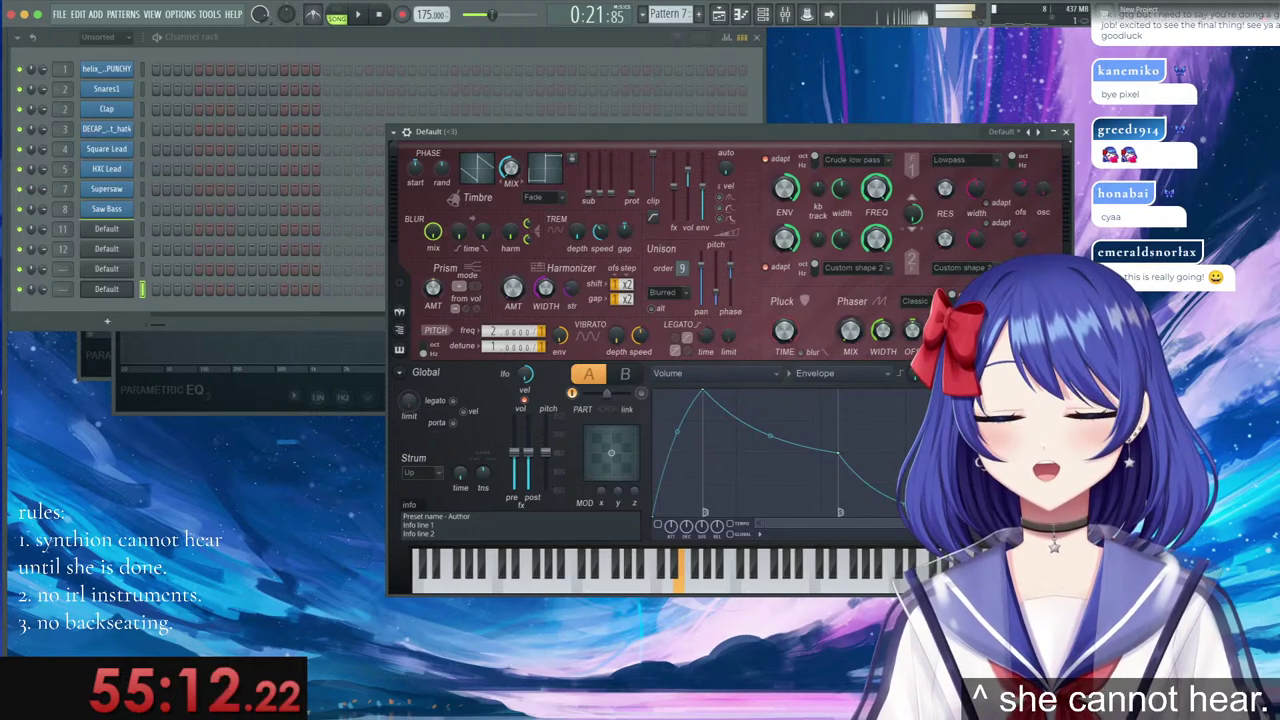
{"action": "left_click", "coordinate": [1062, 428]}
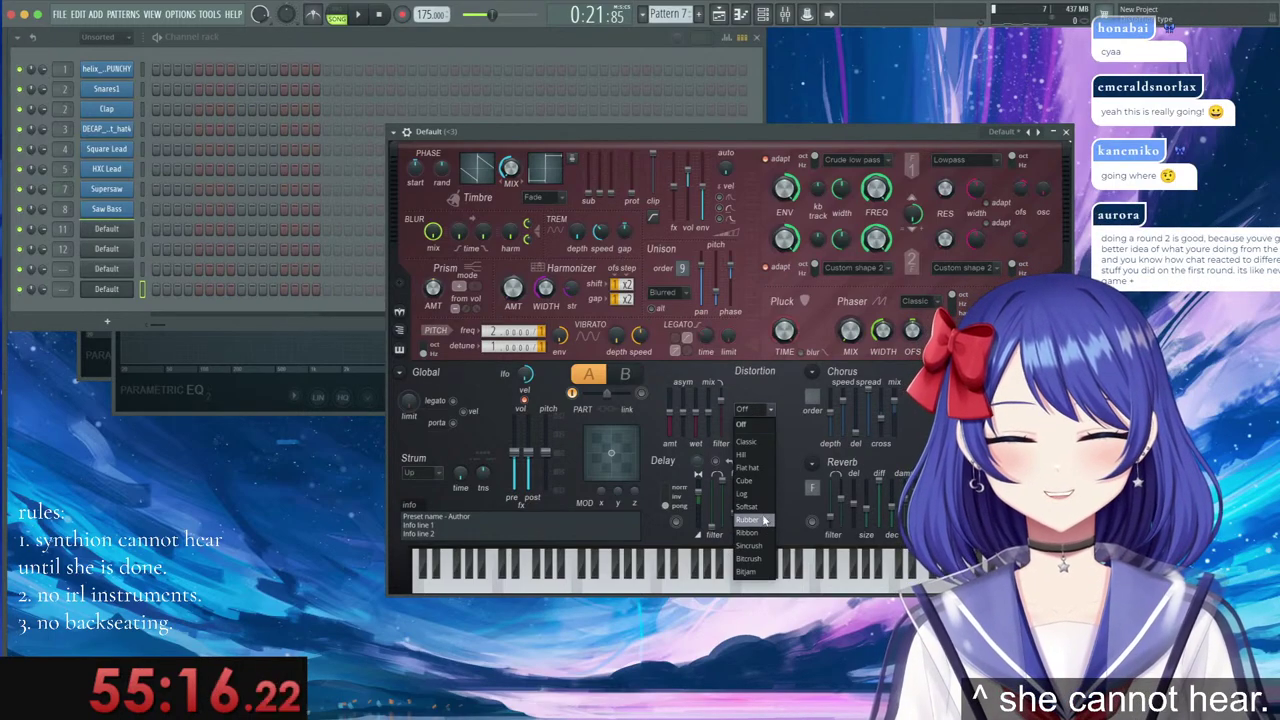
{"action": "left_click", "coordinate": [760, 506]}
{"action": "key", "text": "x"}
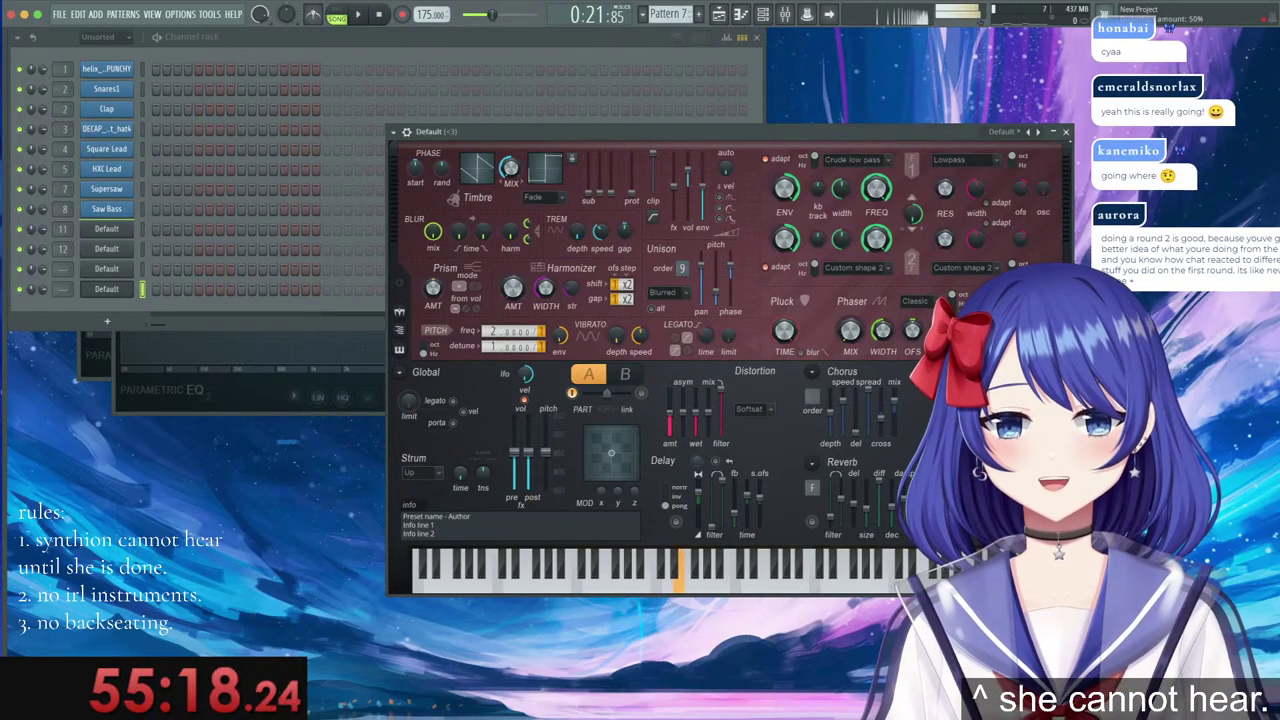
In the new Harmor channel's piano roll, draw eight evenly spaced, slightly overlapping notes across bar 1: A7, D7, C#7, A6, D6, A6, C#7, D7.
{"action": "right_click", "coordinate": [124, 284]}
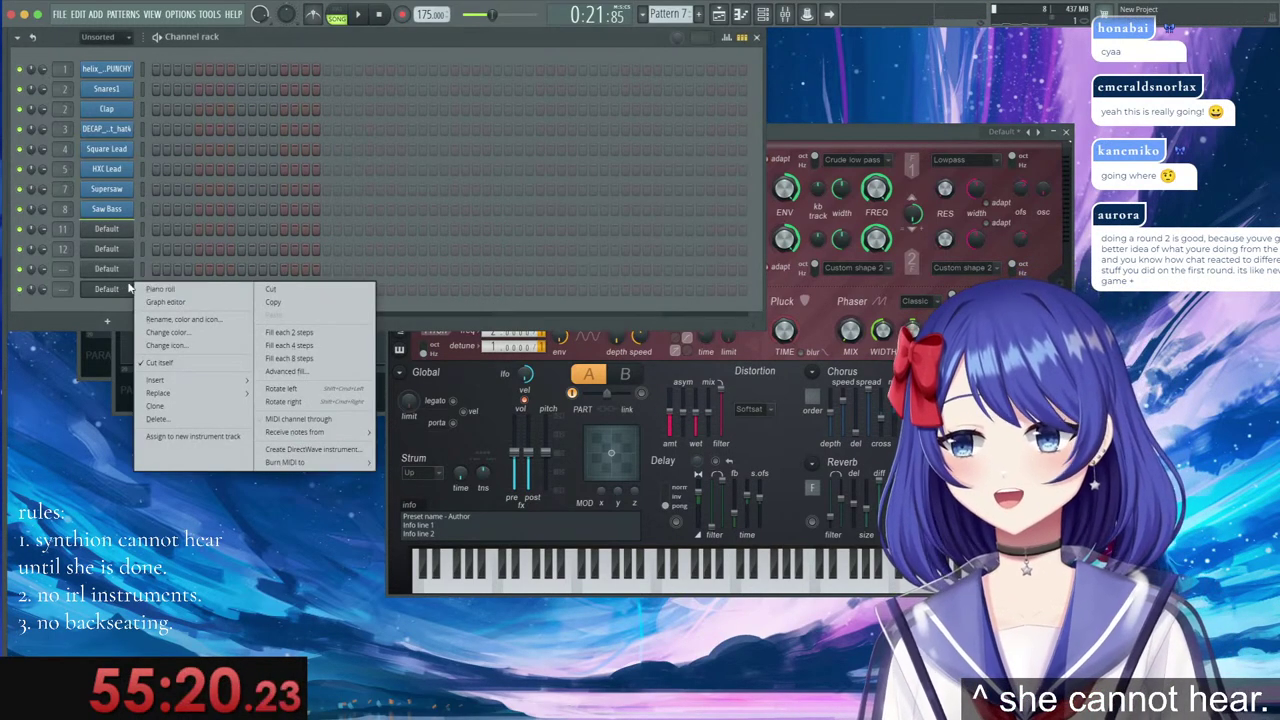
{"action": "left_click", "coordinate": [130, 292]}
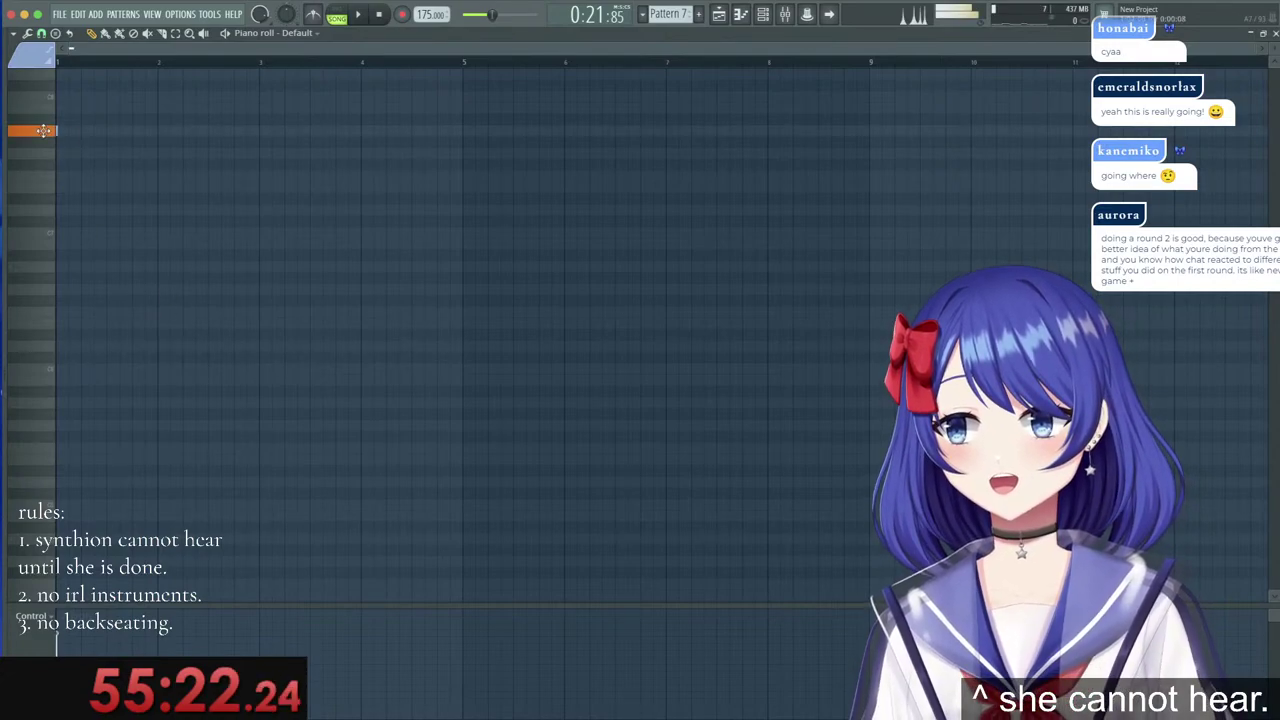
{"action": "scroll", "coordinate": [78, 67], "scroll_direction": "up", "scroll_amount": 5}
{"action": "left_click_drag", "start_coordinate": [104, 52], "coordinate": [84, 52]}
{"action": "left_click", "coordinate": [63, 129]}
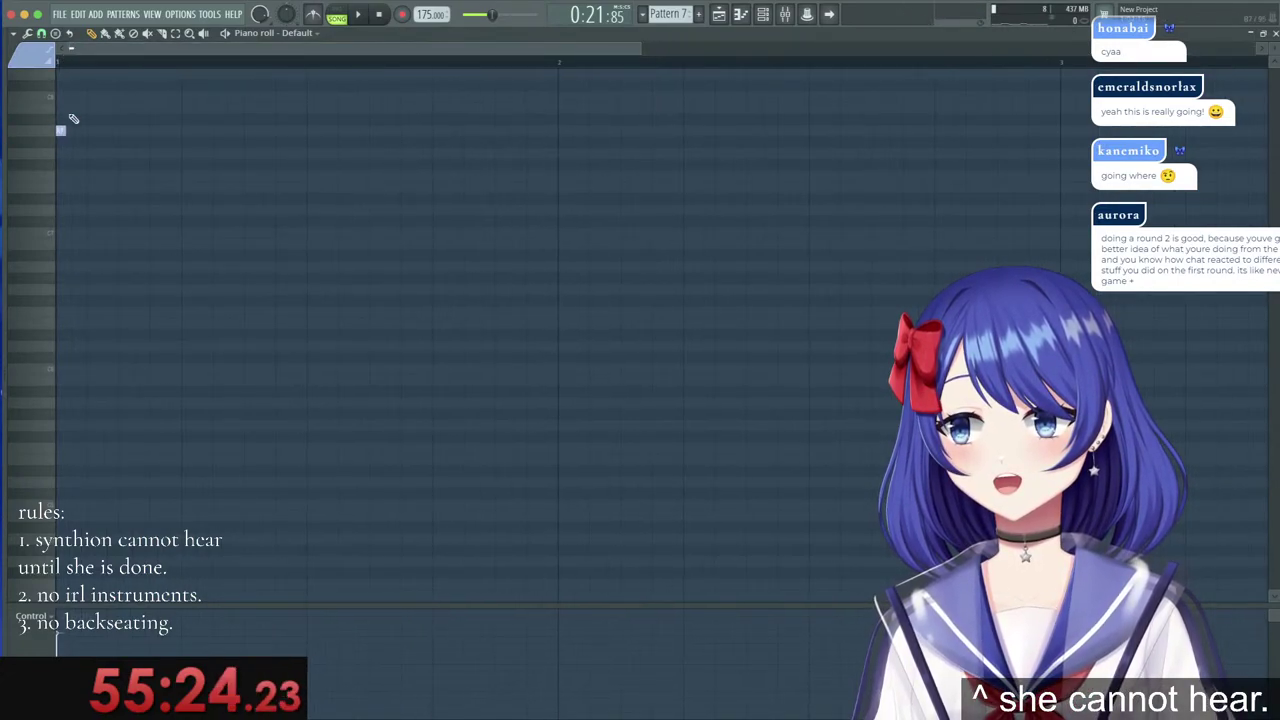
{"action": "left_click_drag", "start_coordinate": [63, 129], "coordinate": [124, 137]}
{"action": "left_click", "coordinate": [122, 210]}
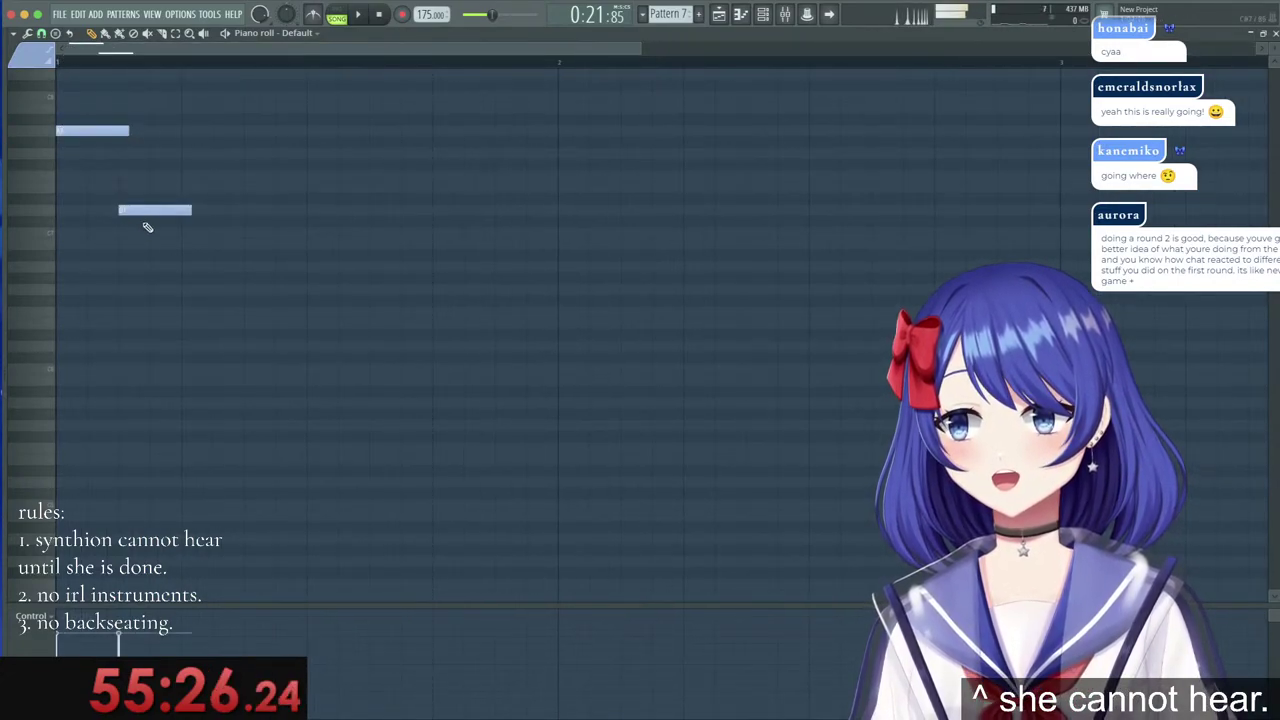
{"action": "left_click", "coordinate": [186, 221]}
{"action": "left_click", "coordinate": [248, 266]}
{"action": "left_click_drag", "start_coordinate": [310, 311], "coordinate": [316, 346]}
{"action": "left_click", "coordinate": [373, 266]}
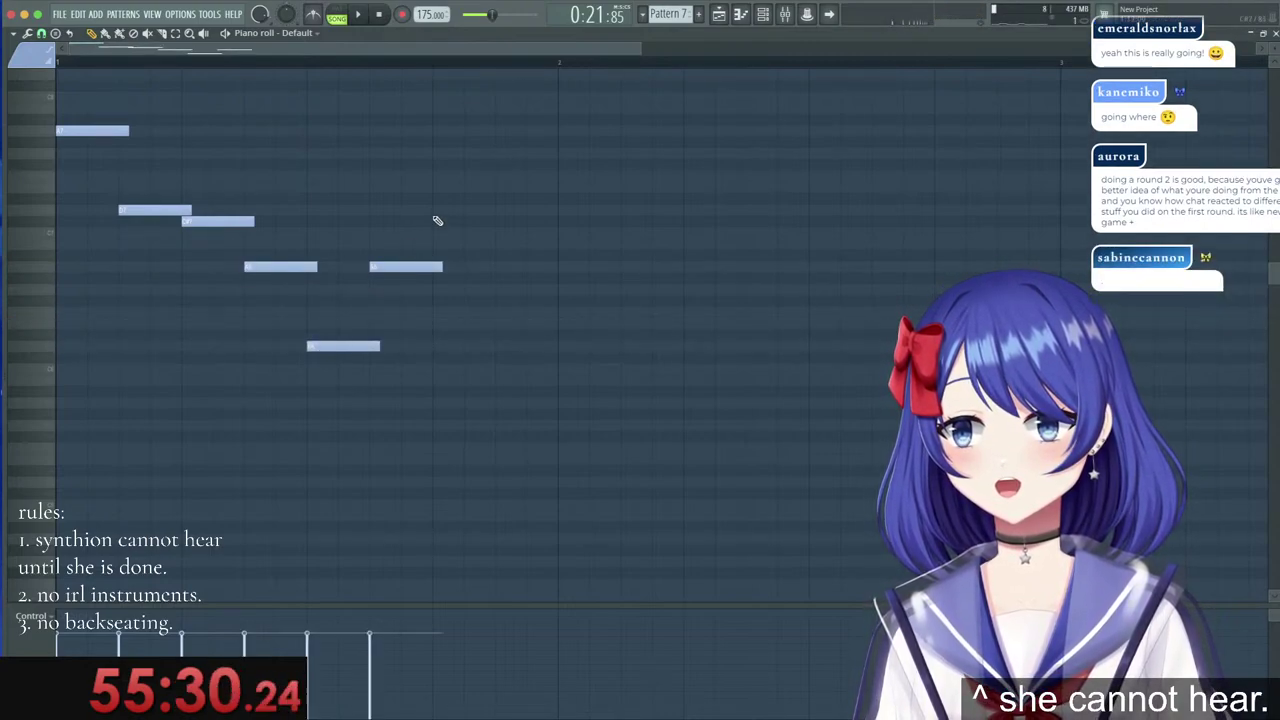
{"action": "left_click_drag", "start_coordinate": [436, 210], "coordinate": [436, 221]}
{"action": "left_click", "coordinate": [499, 210]}
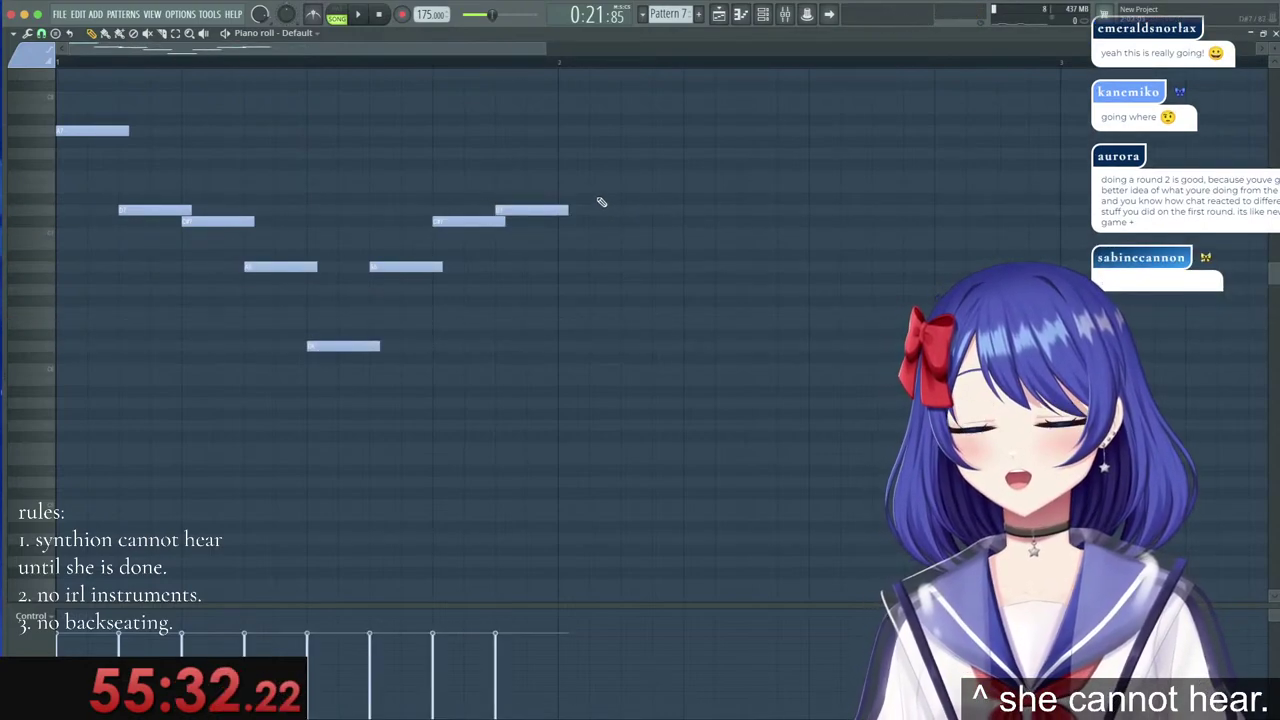
Duplicate the one-bar arpeggio until it fills bars 1 to 4 of Pattern 7.
{"action": "left_click_drag", "start_coordinate": [565, 104], "coordinate": [106, 456]}
{"action": "key", "text": "super+c"}
{"action": "key", "text": "super+v"}
{"action": "key", "text": "shift+Right"}
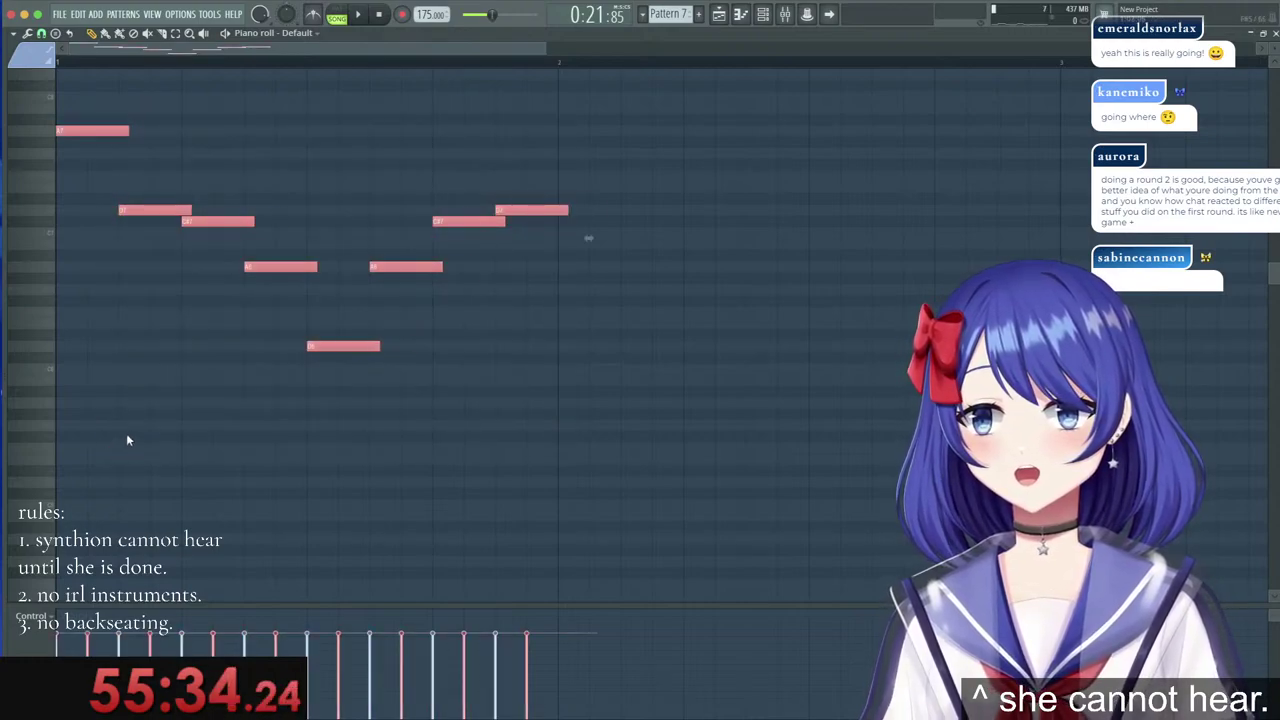
{"action": "left_click_drag", "start_coordinate": [113, 134], "coordinate": [590, 122]}
{"action": "scroll", "coordinate": [314, 65], "scroll_direction": "down", "scroll_amount": 4}
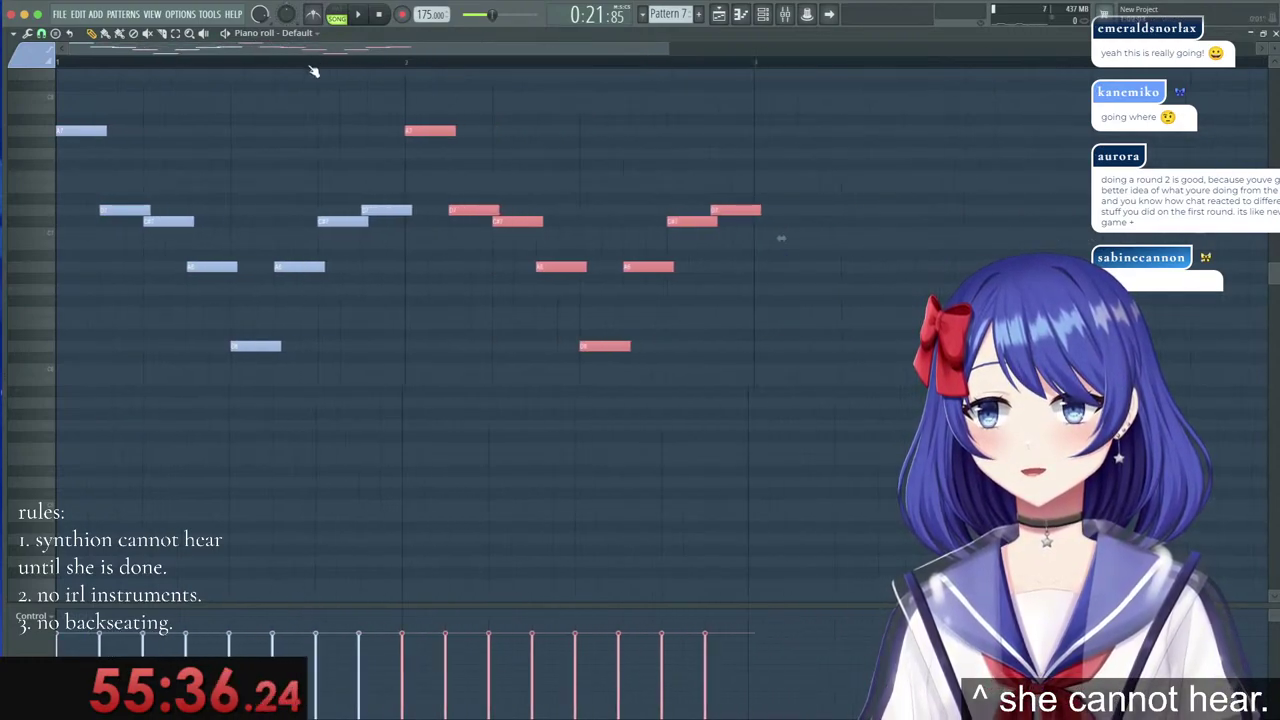
{"action": "mouse_move", "coordinate": [655, 430]}
{"action": "left_mouse_down"}
{"action": "mouse_move", "coordinate": [411, 276]}
{"action": "mouse_move", "coordinate": [77, 121]}
{"action": "mouse_move", "coordinate": [529, 135]}
{"action": "mouse_move", "coordinate": [515, 134]}
{"action": "left_mouse_up"}
{"action": "key", "text": "super+c"}
{"action": "key", "text": "super+v"}
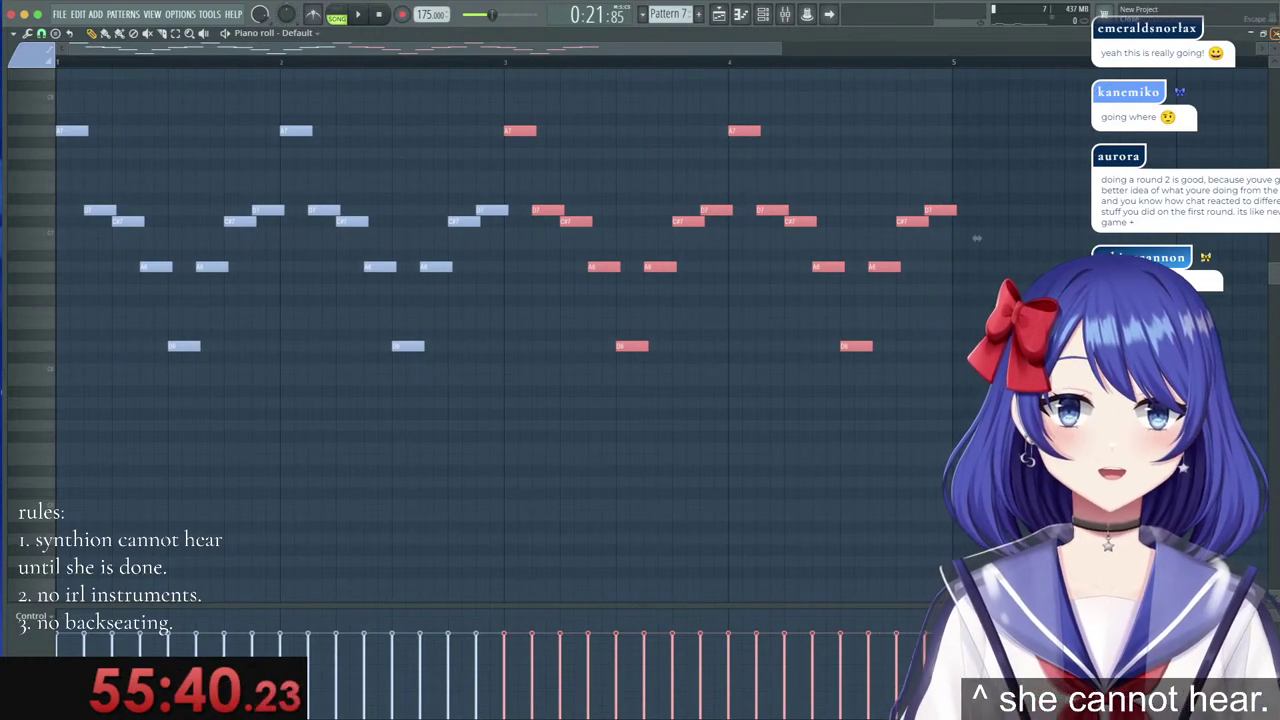
Play Pattern 7 on its own, enable Harmor's global legato, and set the legato time to 29 ms.
{"action": "key", "text": "Escape"}
{"action": "left_click", "coordinate": [338, 17]}
{"action": "left_click", "coordinate": [359, 17]}
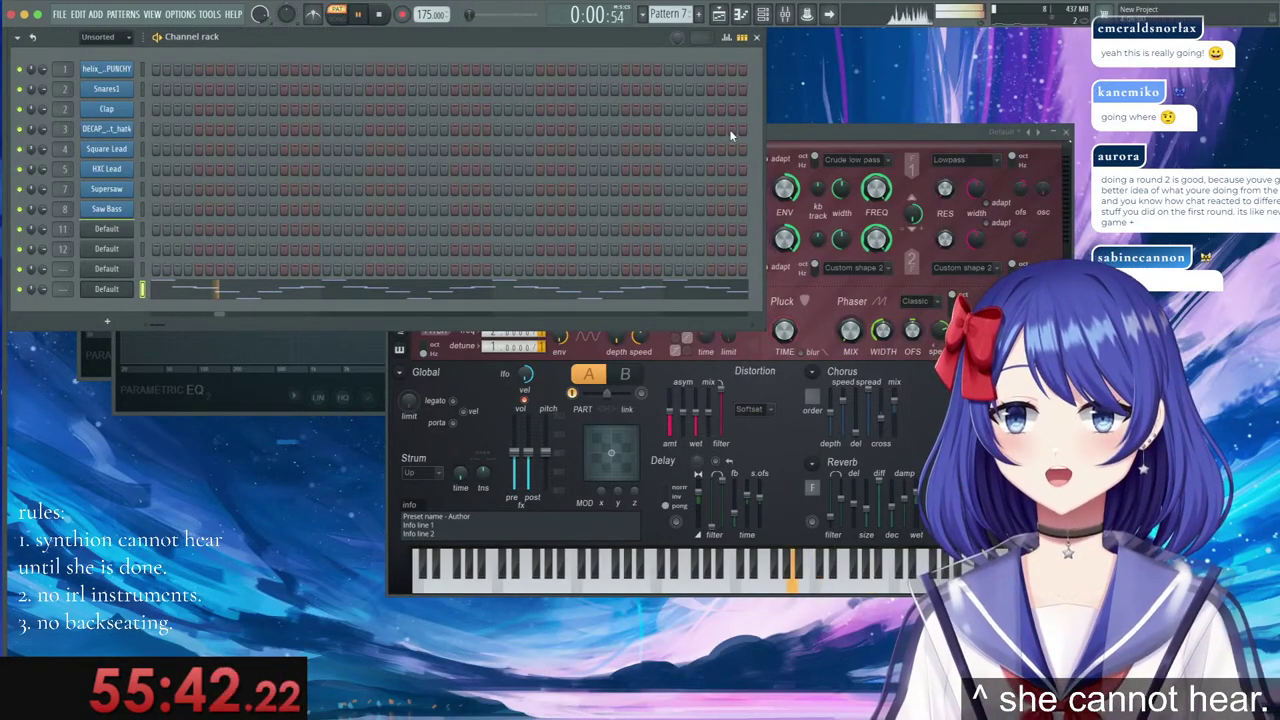
{"action": "left_click", "coordinate": [805, 130]}
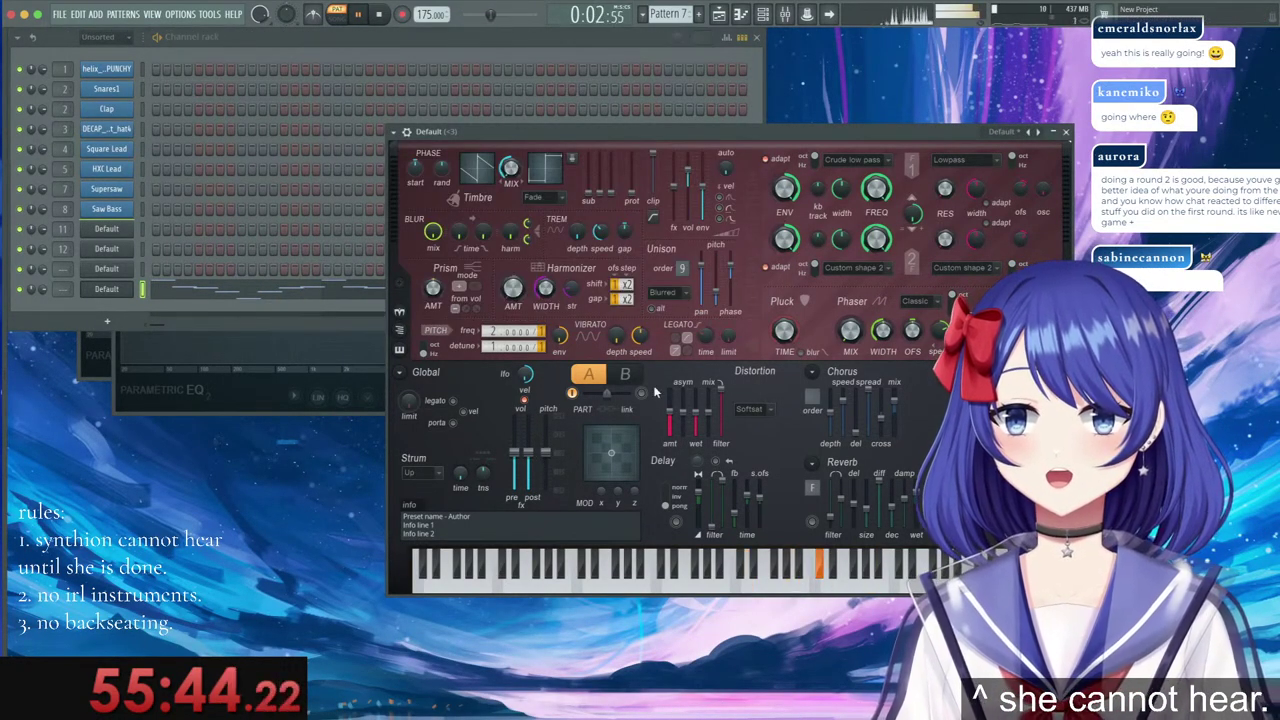
{"action": "left_click", "coordinate": [453, 401]}
{"action": "left_click_drag", "start_coordinate": [707, 337], "coordinate": [707, 325]}
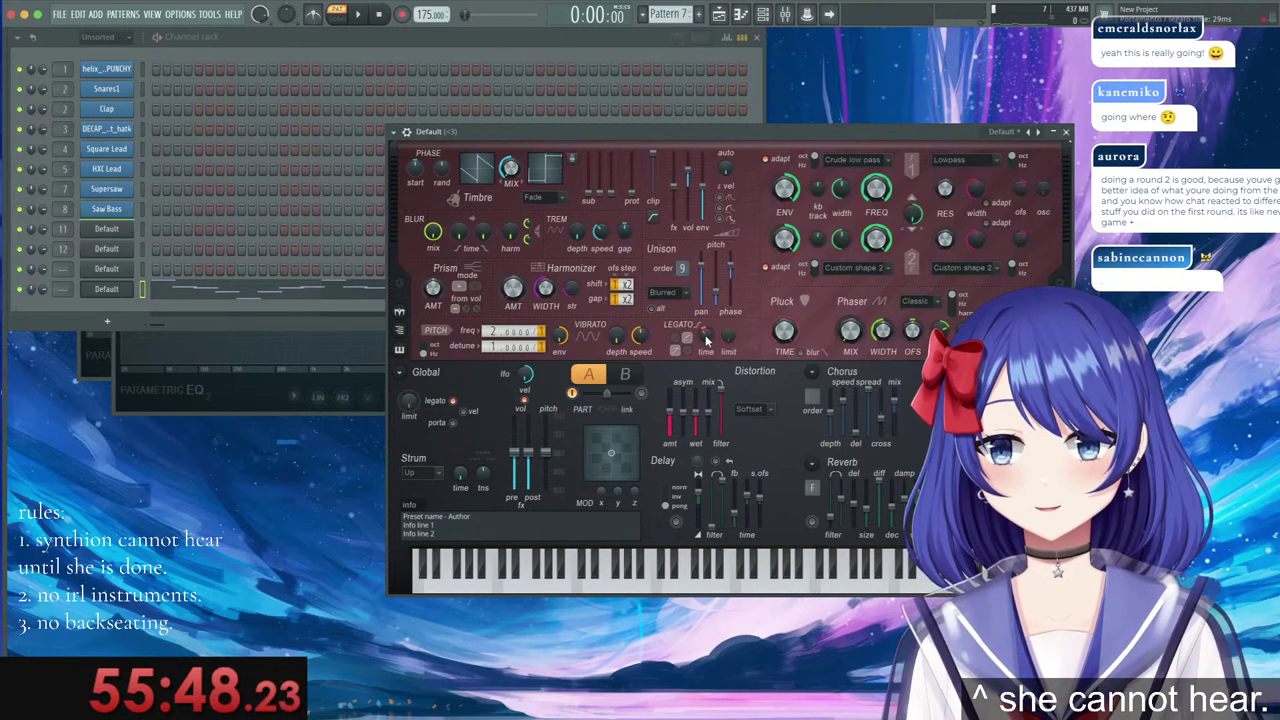
Route the Harmor channel to free mixer track 15 and lower that track's volume during pattern playback.
{"action": "left_click", "coordinate": [392, 131]}
{"action": "left_click", "coordinate": [591, 177]}
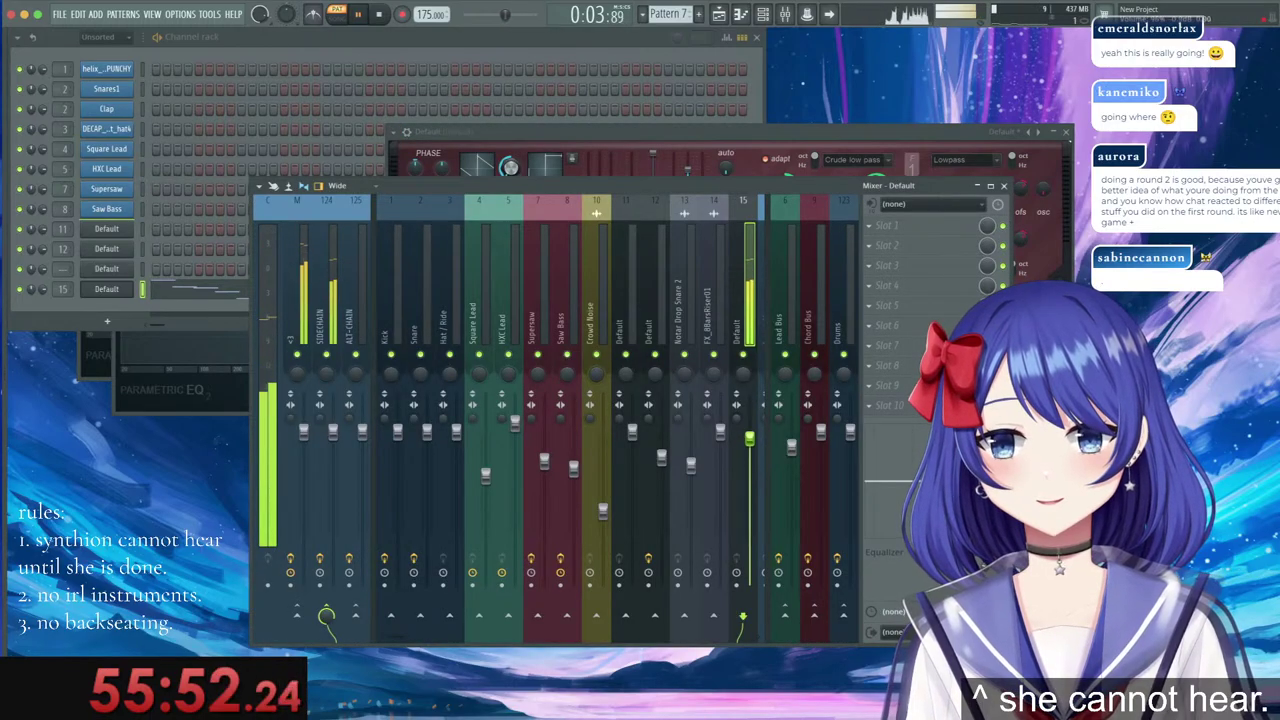
{"action": "key", "text": "space"}
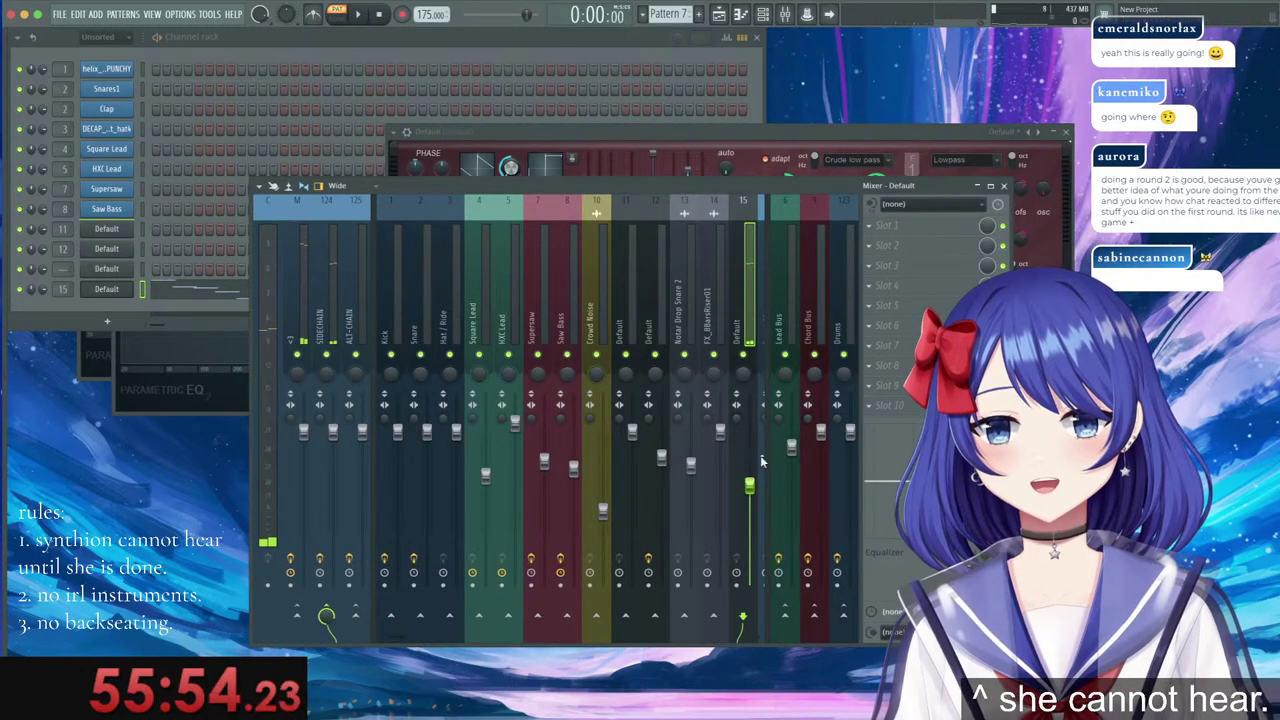
Insert Fruity Delay 3 in slot 1 of mixer track 15, load its Ping pong preset, and lower the track while auditioning the pattern.
{"action": "left_click", "coordinate": [898, 228]}
{"action": "mouse_move", "coordinate": [928, 238]}
{"action": "left_click", "coordinate": [1047, 167]}
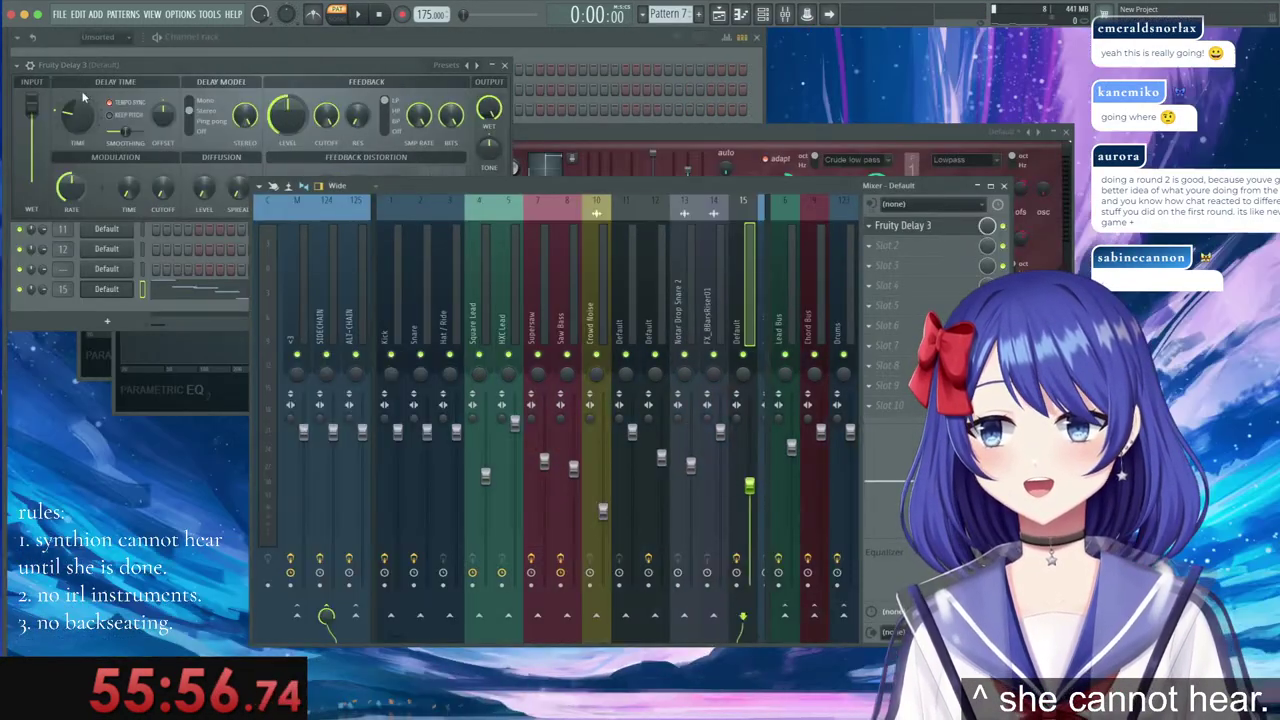
{"action": "left_click", "coordinate": [30, 65]}
{"action": "left_click", "coordinate": [20, 66]}
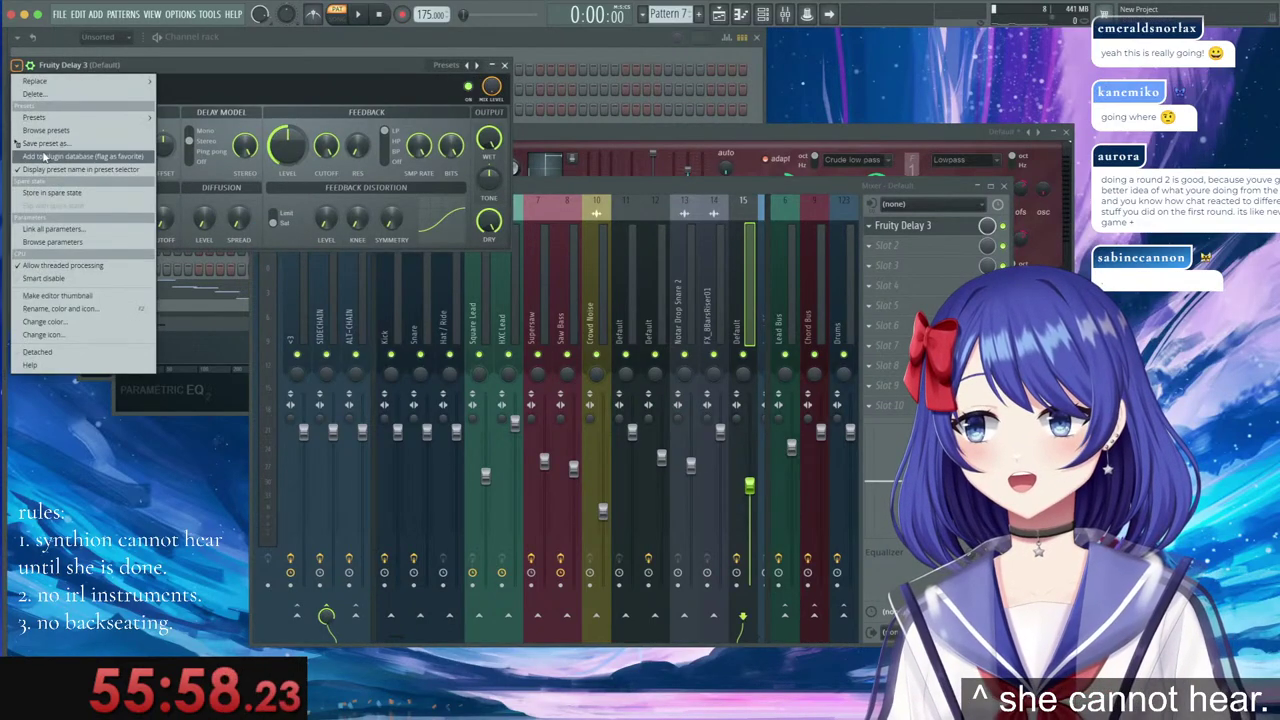
{"action": "mouse_move", "coordinate": [60, 117]}
{"action": "left_click", "coordinate": [187, 184]}
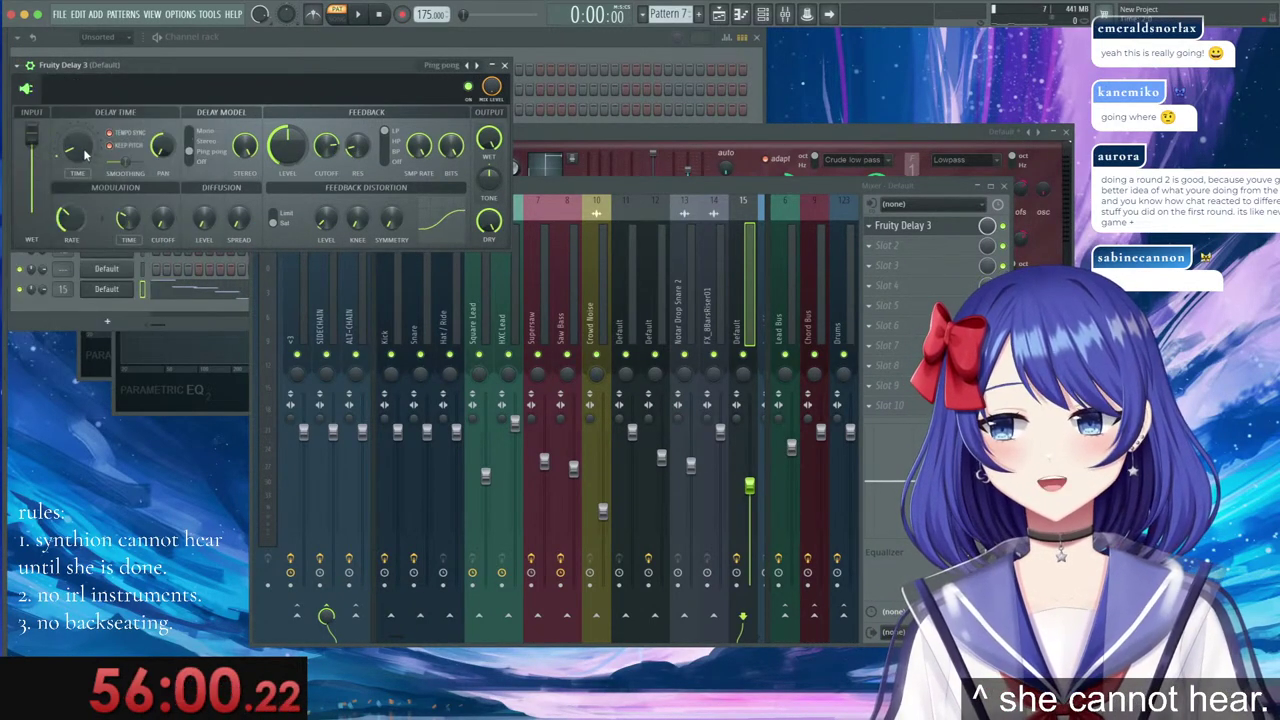
{"action": "left_click", "coordinate": [505, 65]}
{"action": "key", "text": "space"}
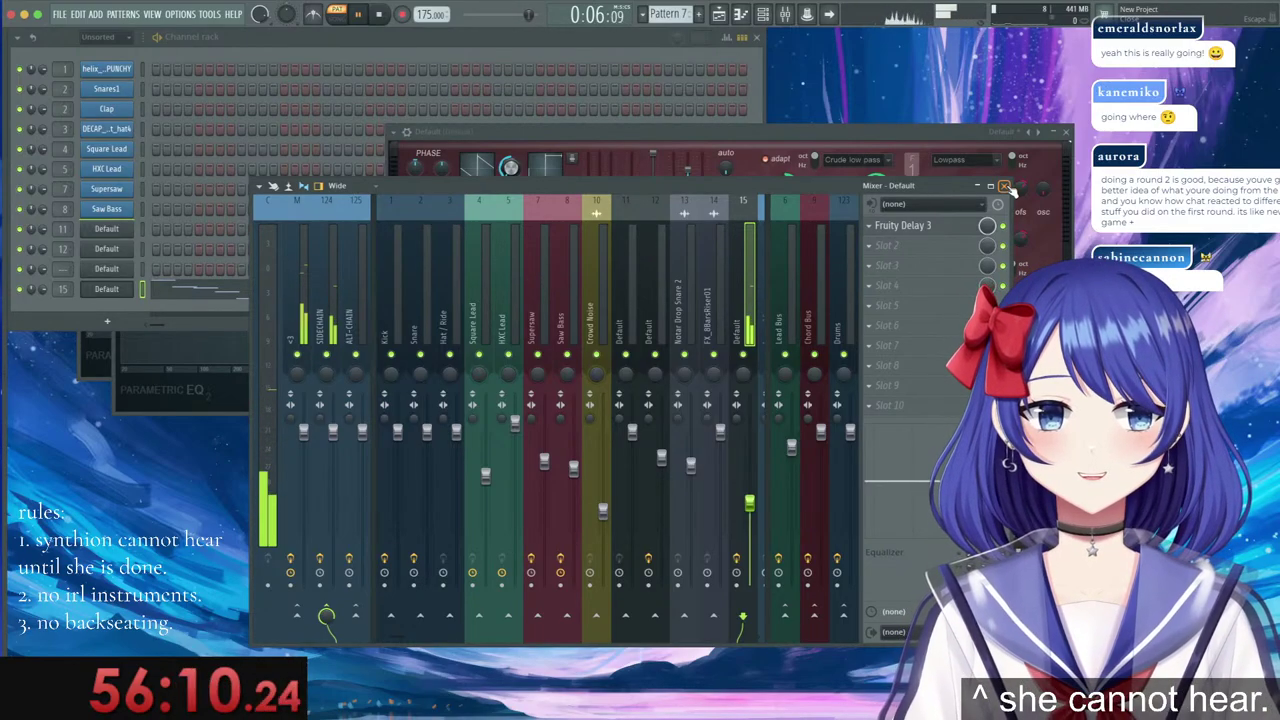
Place four consecutive Pattern 7 clips on playlist Track 8, starting at bars 17, 21, 25 and 29.
{"action": "left_click", "coordinate": [1004, 186]}
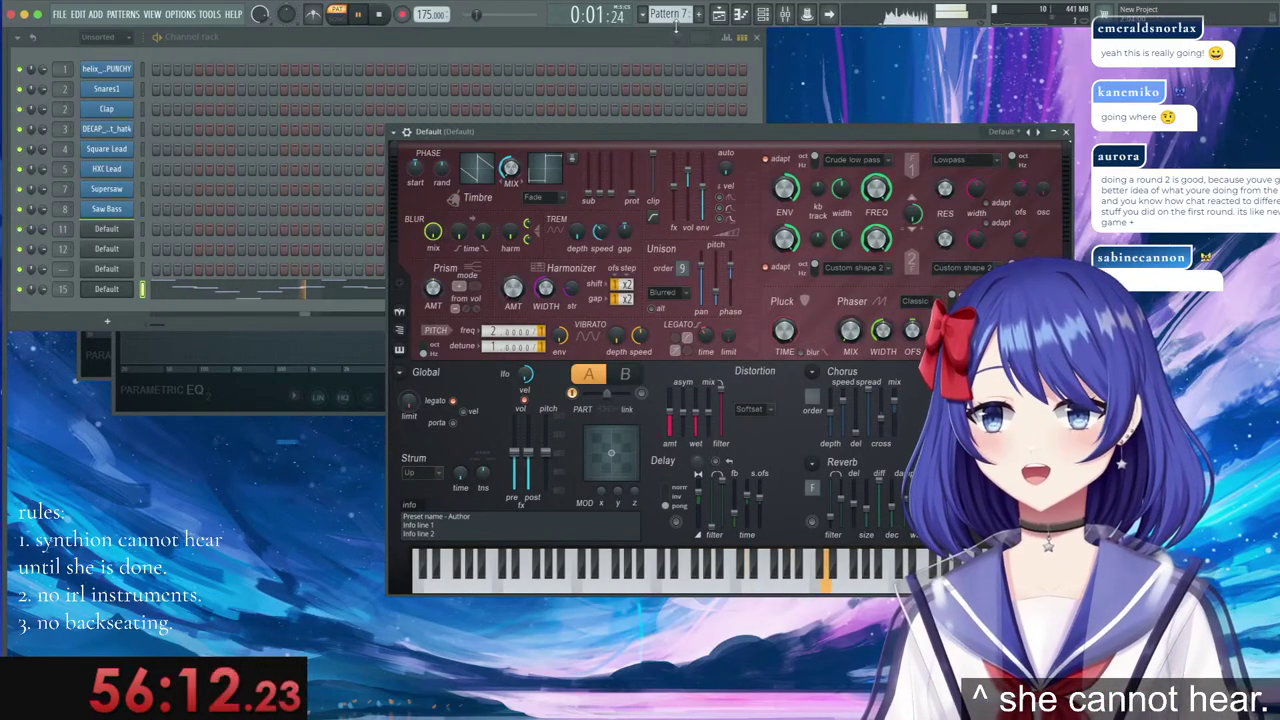
{"action": "left_click", "coordinate": [719, 15]}
{"action": "left_click_drag", "start_coordinate": [386, 474], "coordinate": [425, 464]}
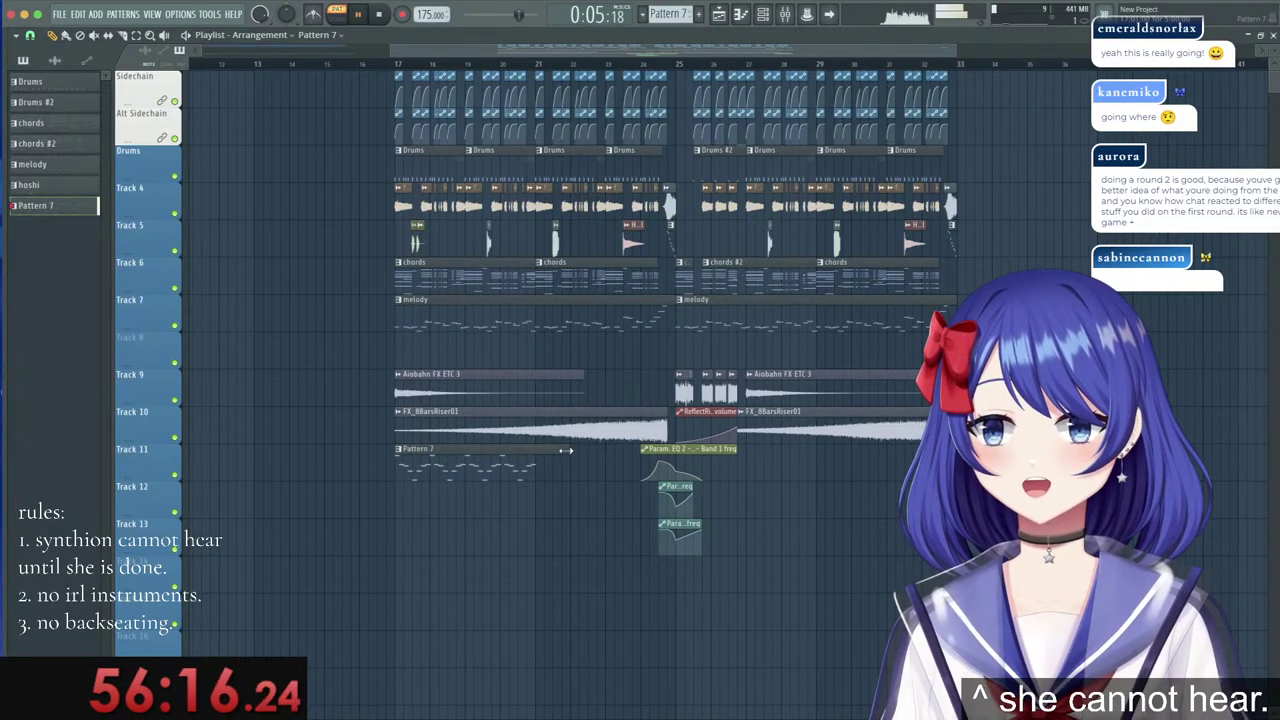
{"action": "left_click_drag", "start_coordinate": [534, 472], "coordinate": [570, 359]}
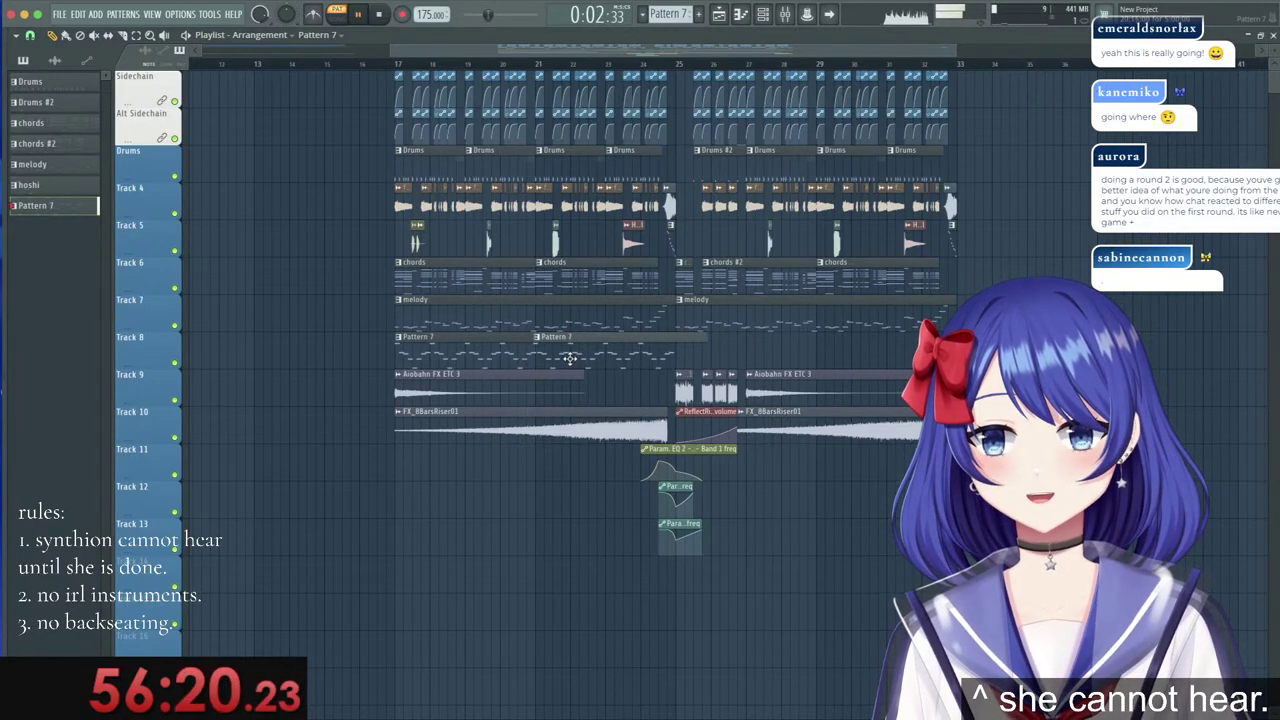
{"action": "left_click_drag", "start_coordinate": [802, 348], "coordinate": [722, 347]}
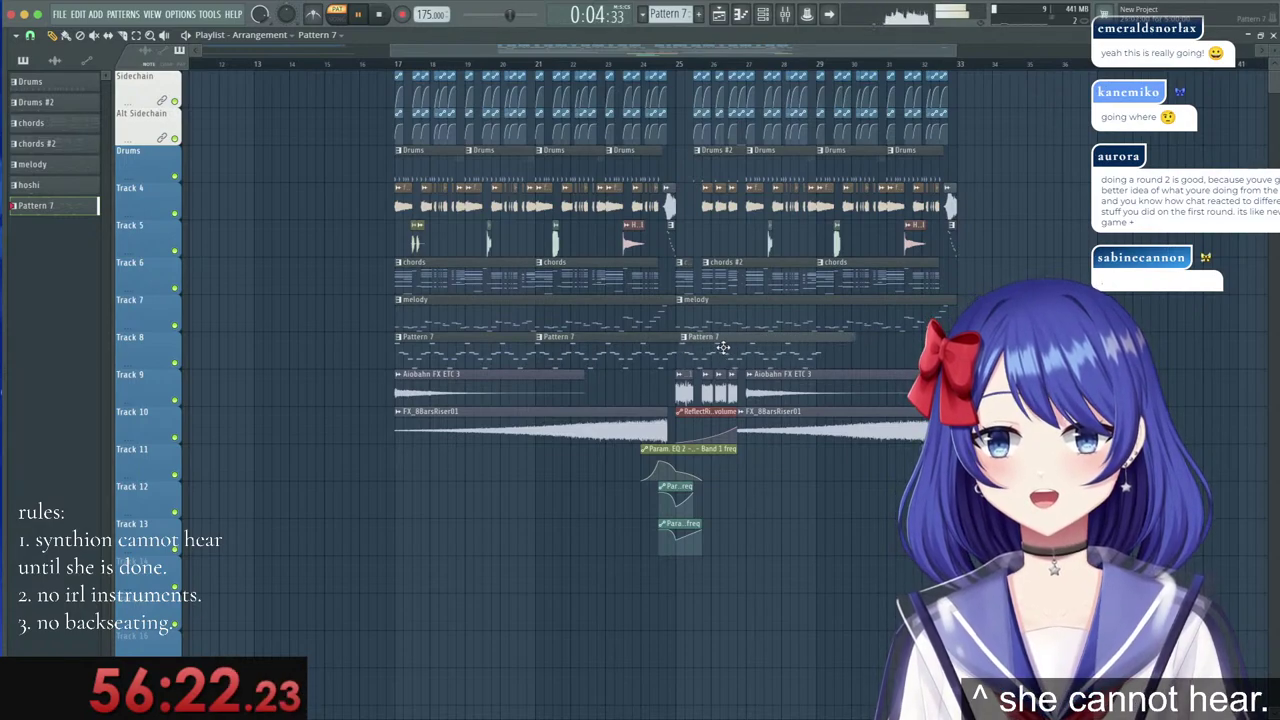
{"action": "left_click_drag", "start_coordinate": [921, 341], "coordinate": [851, 350]}
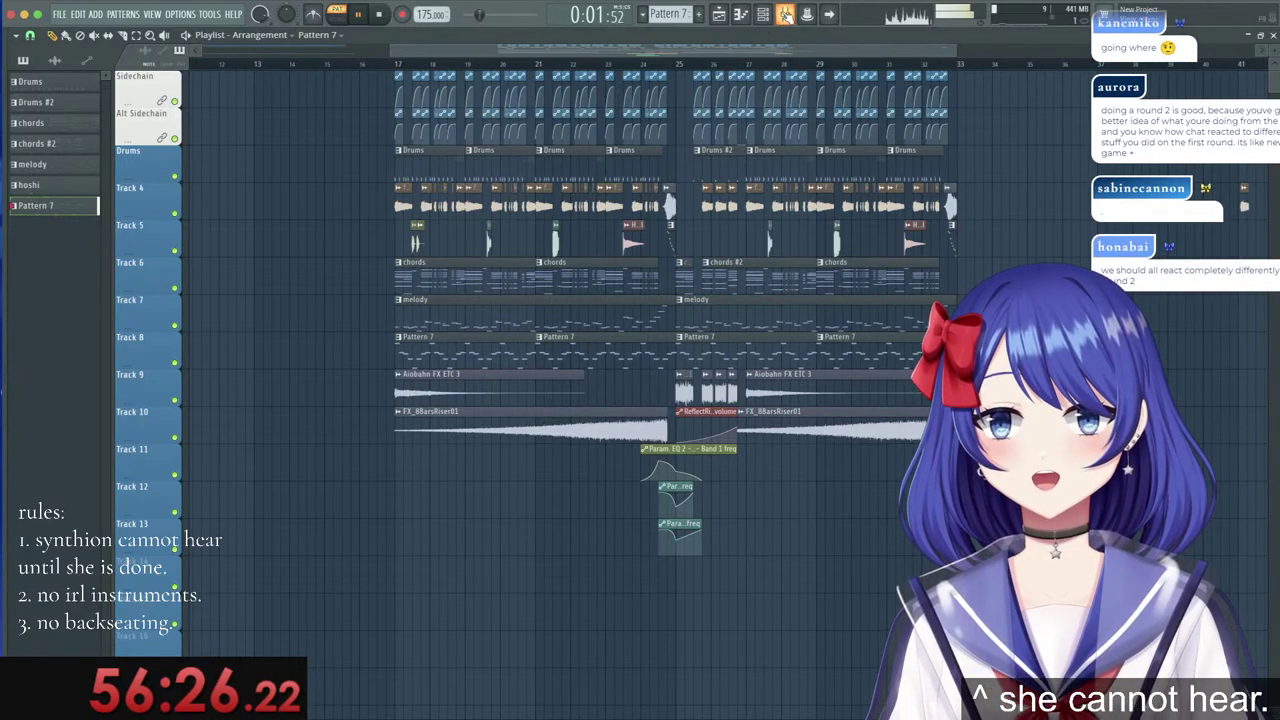
Route mixer track 15 through the Lead Bus, raise its fader slightly, and play the full song from bar 17.
{"action": "left_click", "coordinate": [785, 14]}
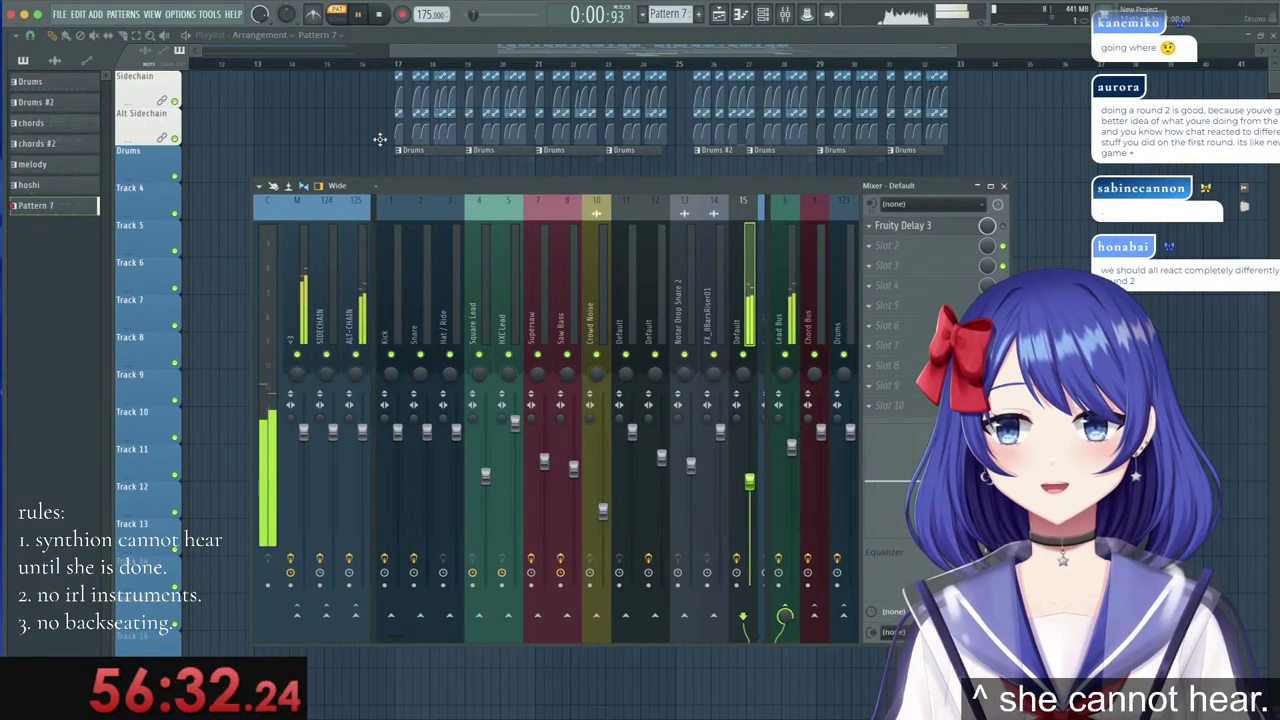
{"action": "left_click", "coordinate": [394, 68]}
{"action": "key", "text": "F9"}
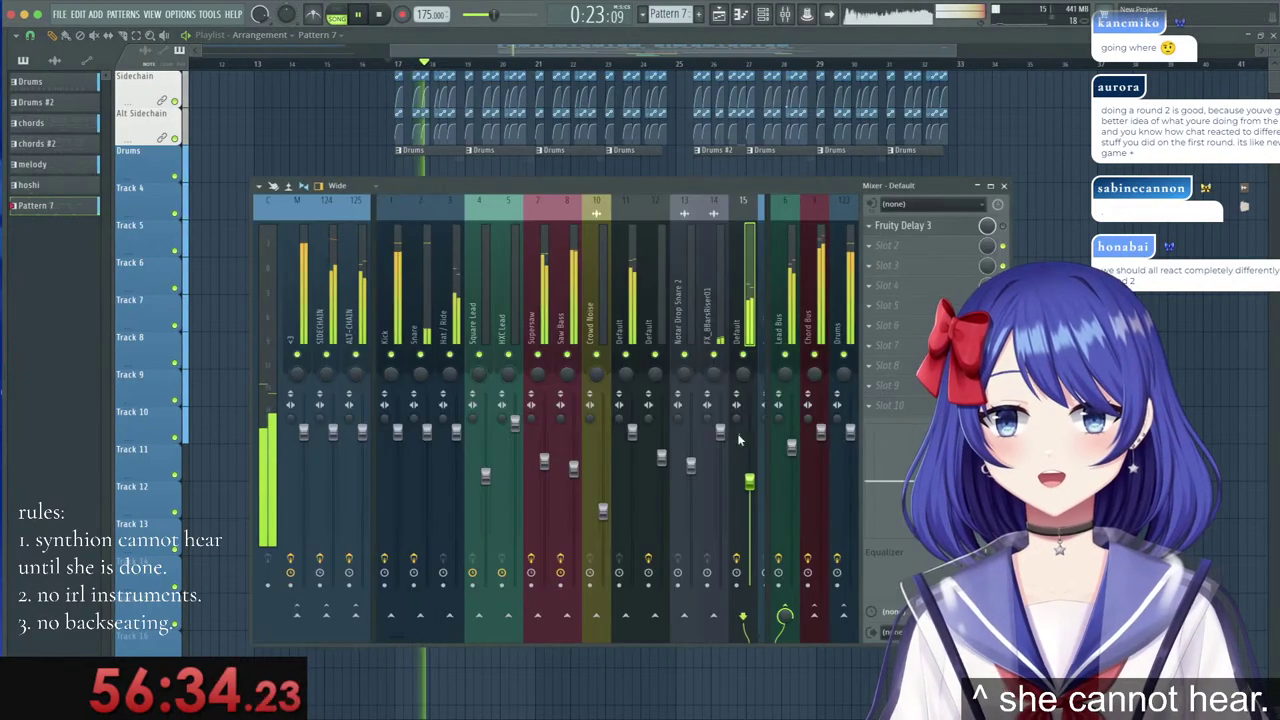
{"action": "key", "text": "F9"}
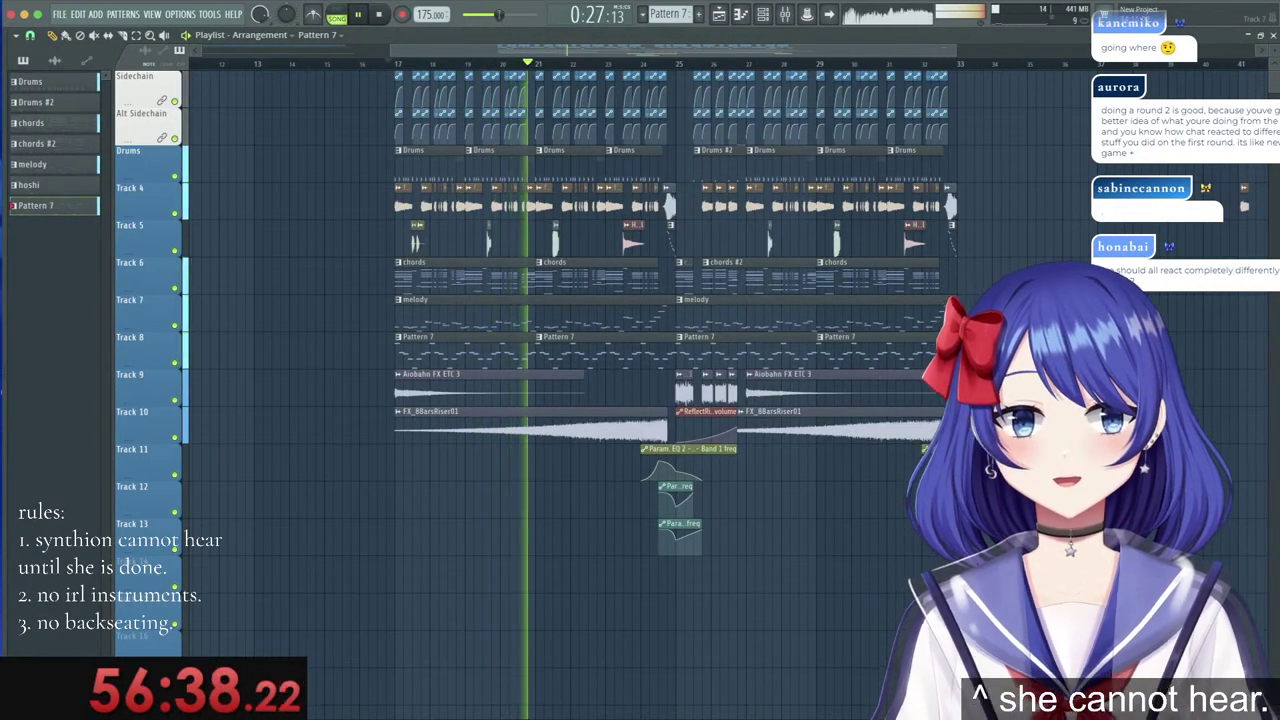
{"action": "key", "text": "space"}
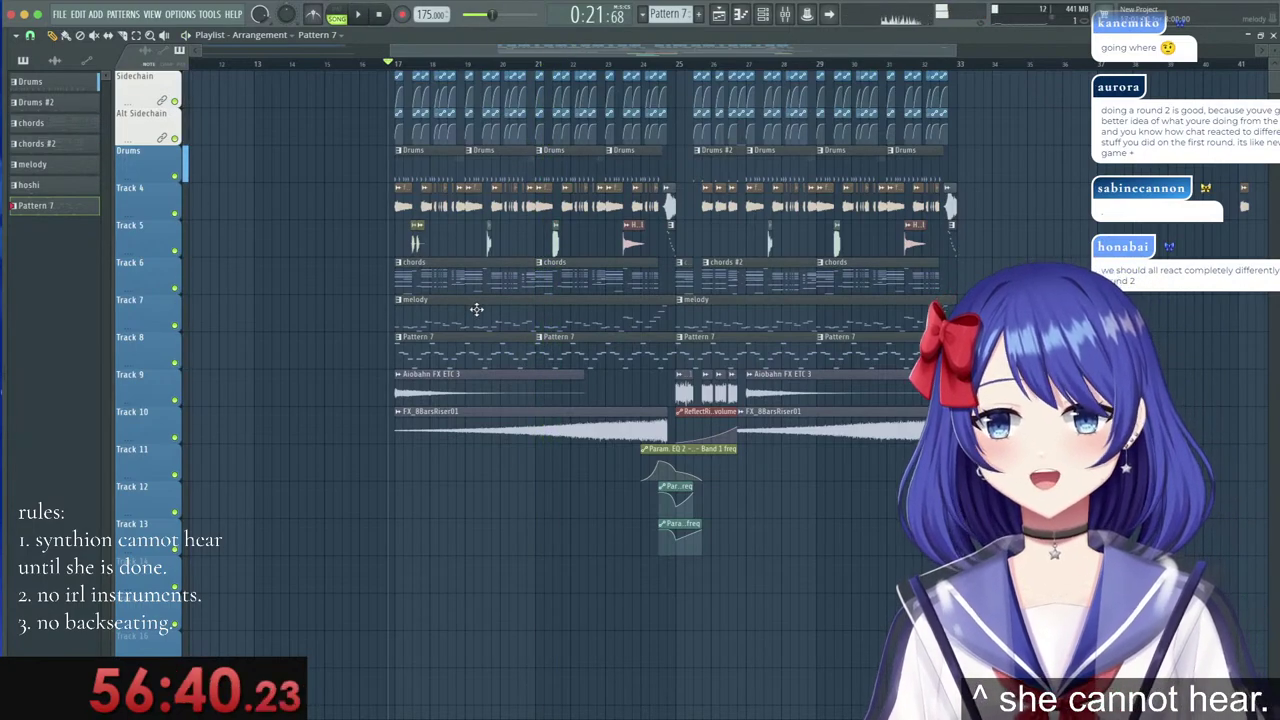
Open the melody pattern, clone the Harmor channel assigned to mixer track 11, and load the Default preset on the clone.
{"action": "double_click", "coordinate": [476, 311]}
{"action": "scroll", "coordinate": [703, 74], "scroll_direction": "down", "scroll_amount": 2}
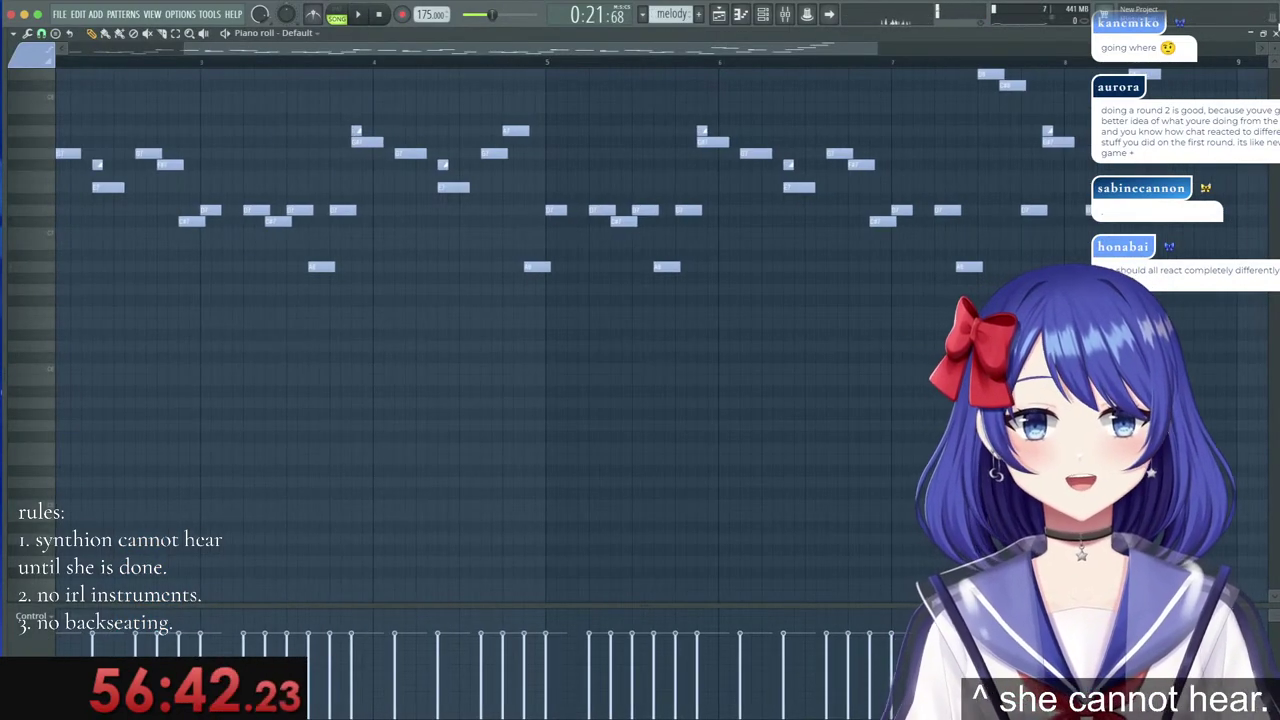
{"action": "key", "text": "F7"}
{"action": "right_click", "coordinate": [105, 232]}
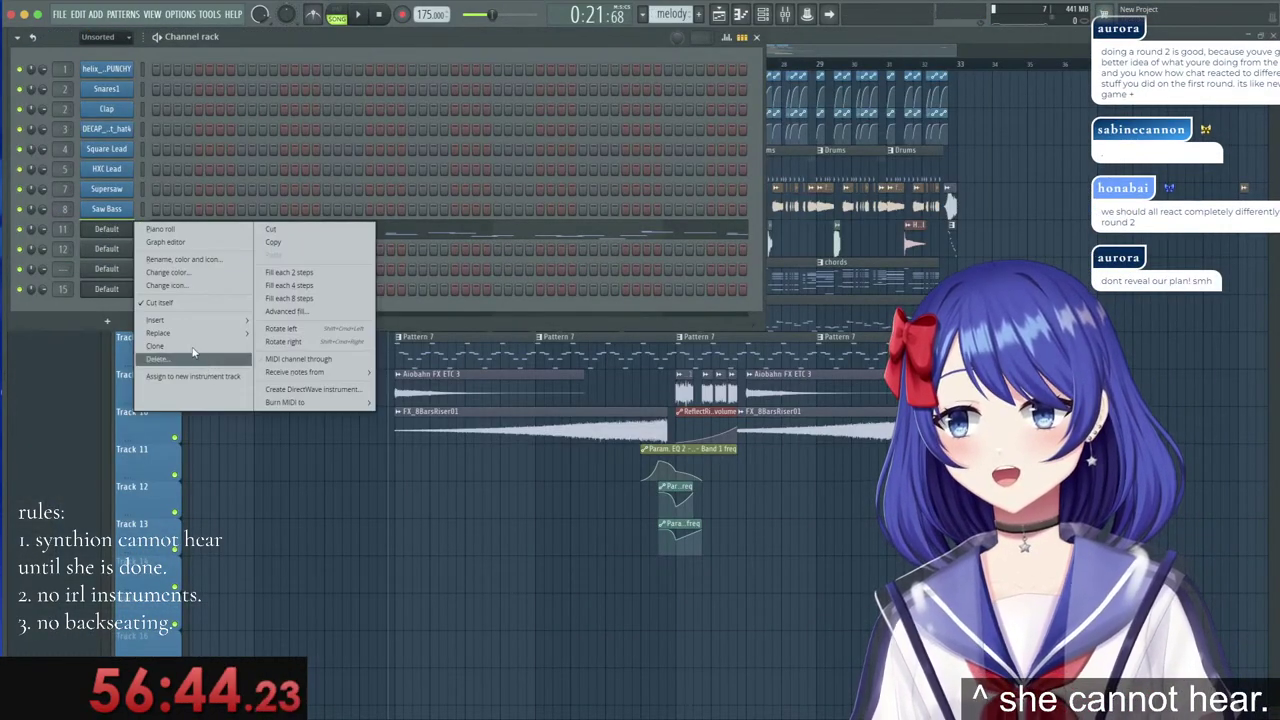
{"action": "left_click", "coordinate": [175, 347]}
{"action": "left_click", "coordinate": [443, 195]}
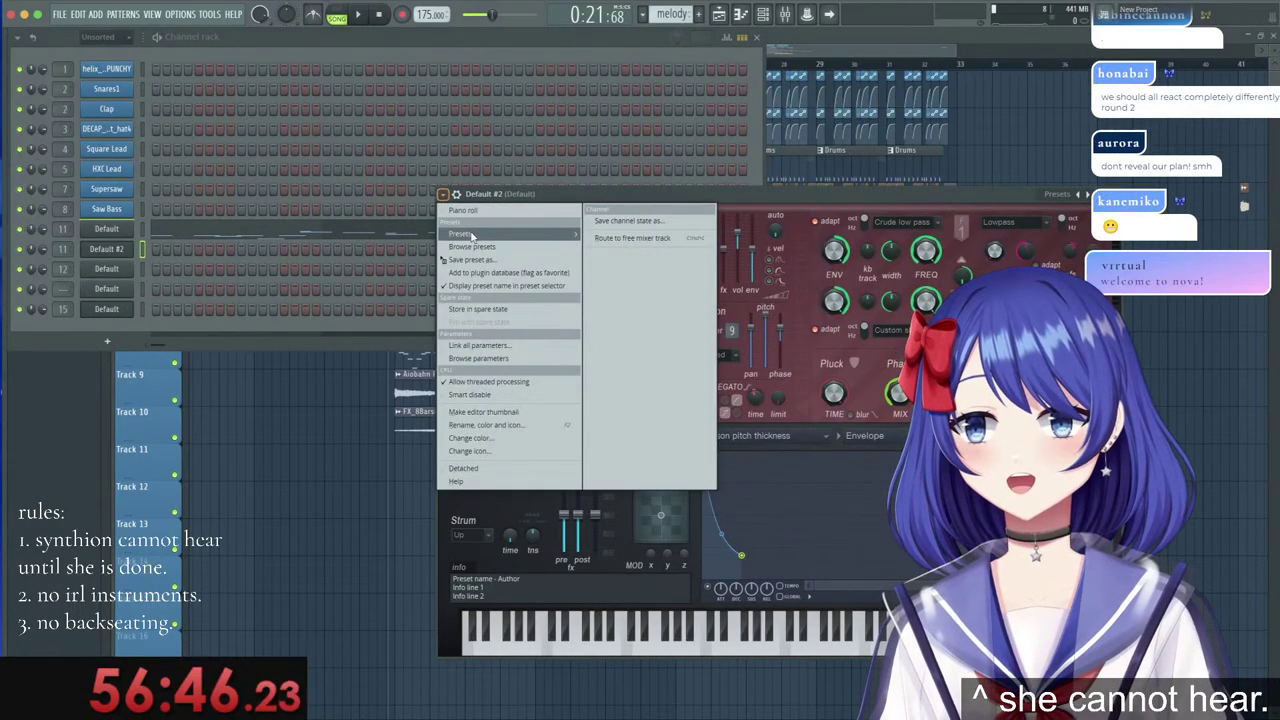
{"action": "mouse_move", "coordinate": [473, 235]}
{"action": "left_click", "coordinate": [651, 230]}
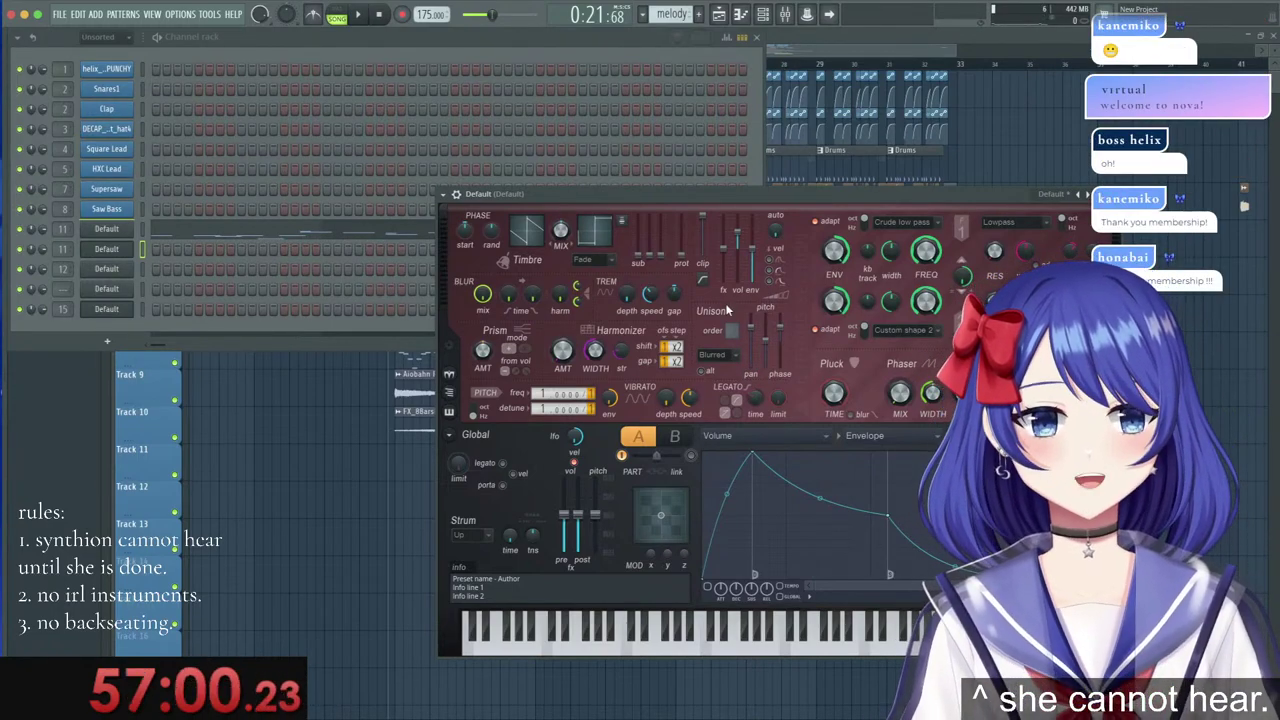
Copy the melody notes from the original Harmor channel into the cloned channel and open the clone's piano roll.
{"action": "right_click", "coordinate": [130, 229]}
{"action": "left_click", "coordinate": [267, 243]}
{"action": "right_click", "coordinate": [122, 249]}
{"action": "left_click", "coordinate": [266, 274]}
{"action": "left_click", "coordinate": [240, 252]}
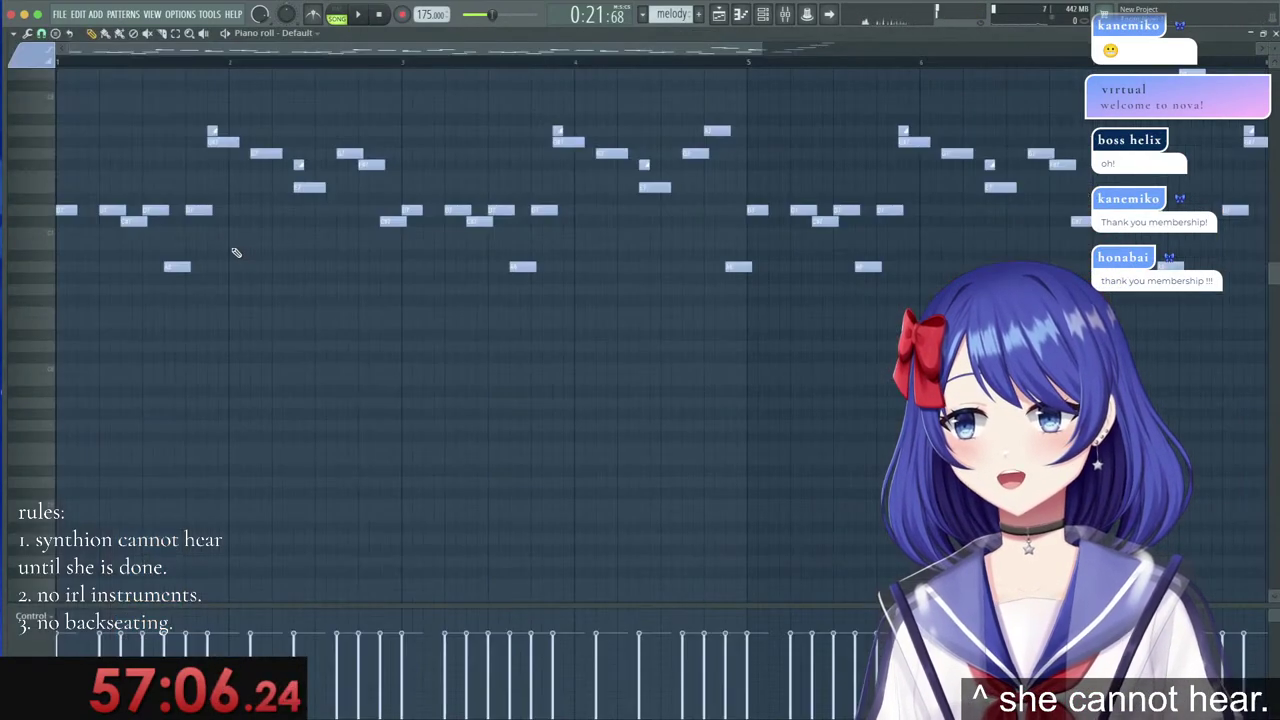
Transpose all of the cloned channel's melody notes up four semitones, then deselect them.
{"action": "scroll", "coordinate": [85, 63], "scroll_direction": "up", "scroll_amount": 5}
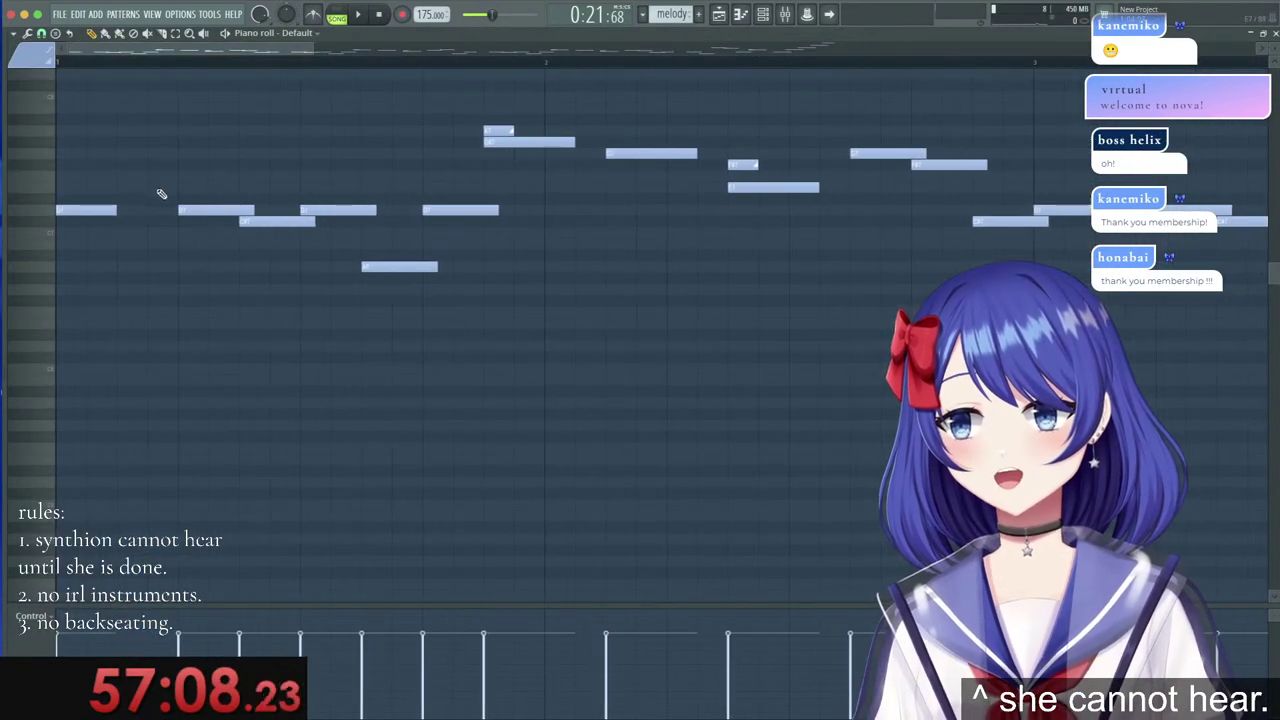
{"action": "key", "text": "ctrl+a"}
{"action": "left_click_drag", "start_coordinate": [87, 215], "coordinate": [81, 161]}
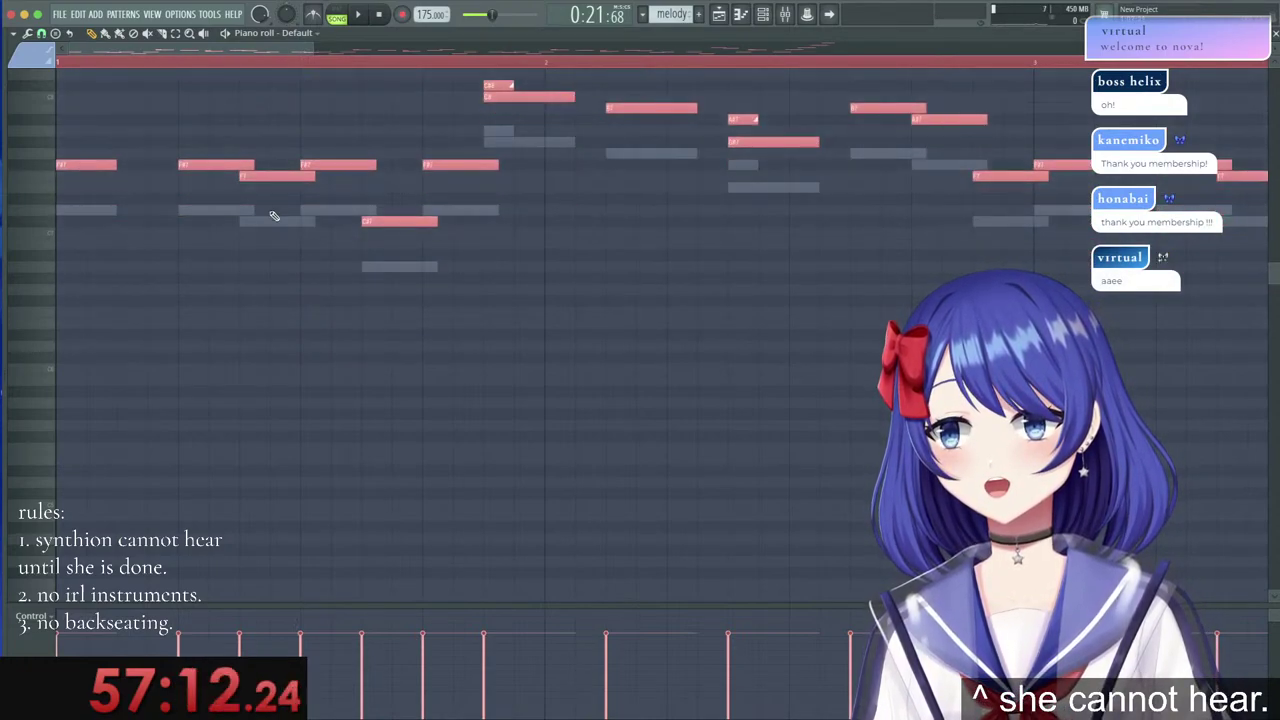
{"action": "key", "text": "ctrl+d"}
Nudge the off-key harmony notes in bars 1 and 2 by one semitone, raising those late in bar 1 and lowering the others.
{"action": "left_click_drag", "start_coordinate": [267, 178], "coordinate": [266, 195]}
{"action": "scroll", "coordinate": [390, 262], "scroll_direction": "up", "scroll_amount": 1}
{"action": "left_click_drag", "start_coordinate": [409, 255], "coordinate": [420, 245]}
{"action": "scroll", "coordinate": [506, 229], "scroll_direction": "up", "scroll_amount": 2}
{"action": "left_click_drag", "start_coordinate": [511, 199], "coordinate": [512, 187]}
{"action": "key", "text": "ctrl+d"}
{"action": "left_click_drag", "start_coordinate": [776, 260], "coordinate": [741, 262]}
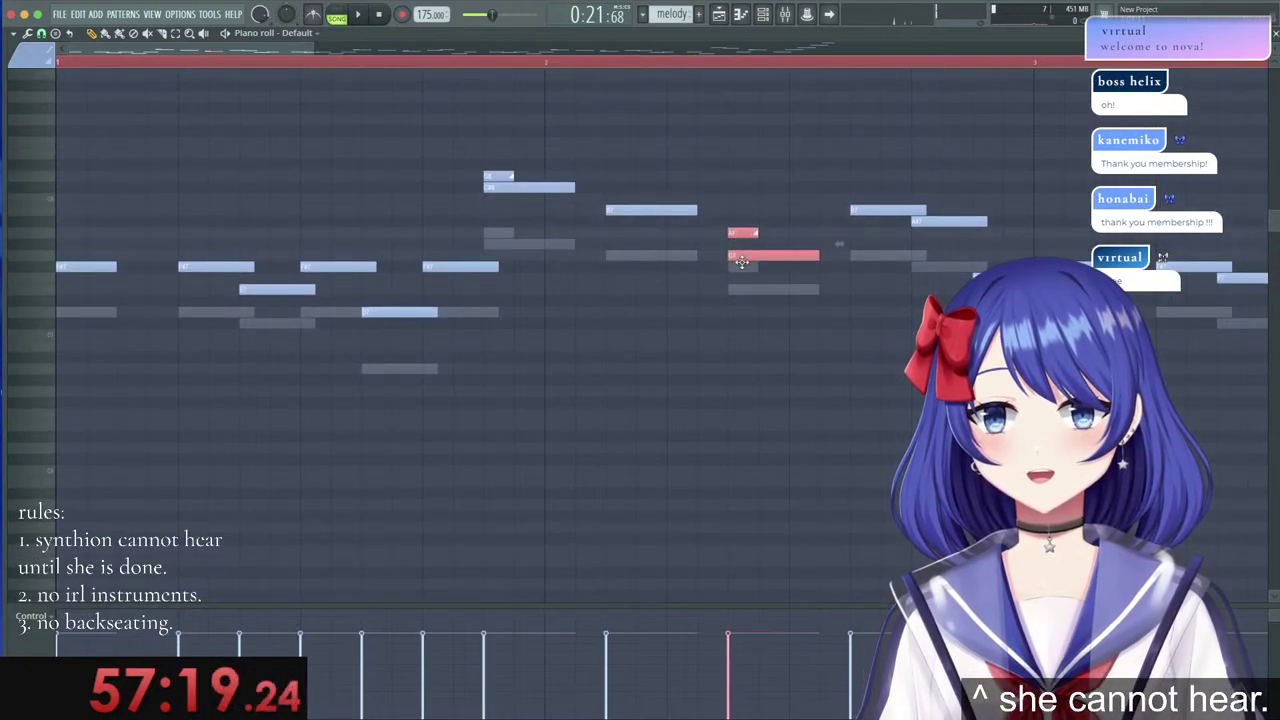
{"action": "left_click", "coordinate": [966, 244]}
{"action": "left_click_drag", "start_coordinate": [972, 222], "coordinate": [972, 234]}
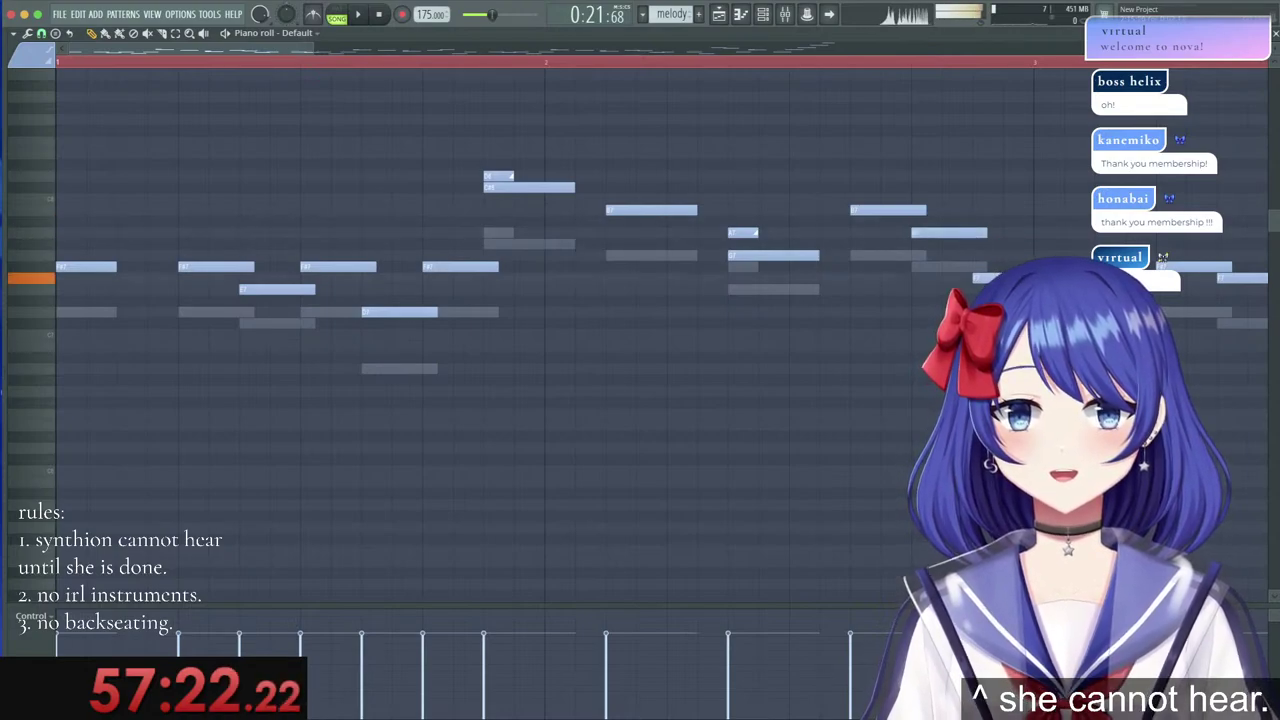
Shift the off-key harmony notes from bar 3 to early bar 5 up or down one semitone to fit the key.
{"action": "scroll", "coordinate": [728, 76], "scroll_direction": "down", "scroll_amount": 5}
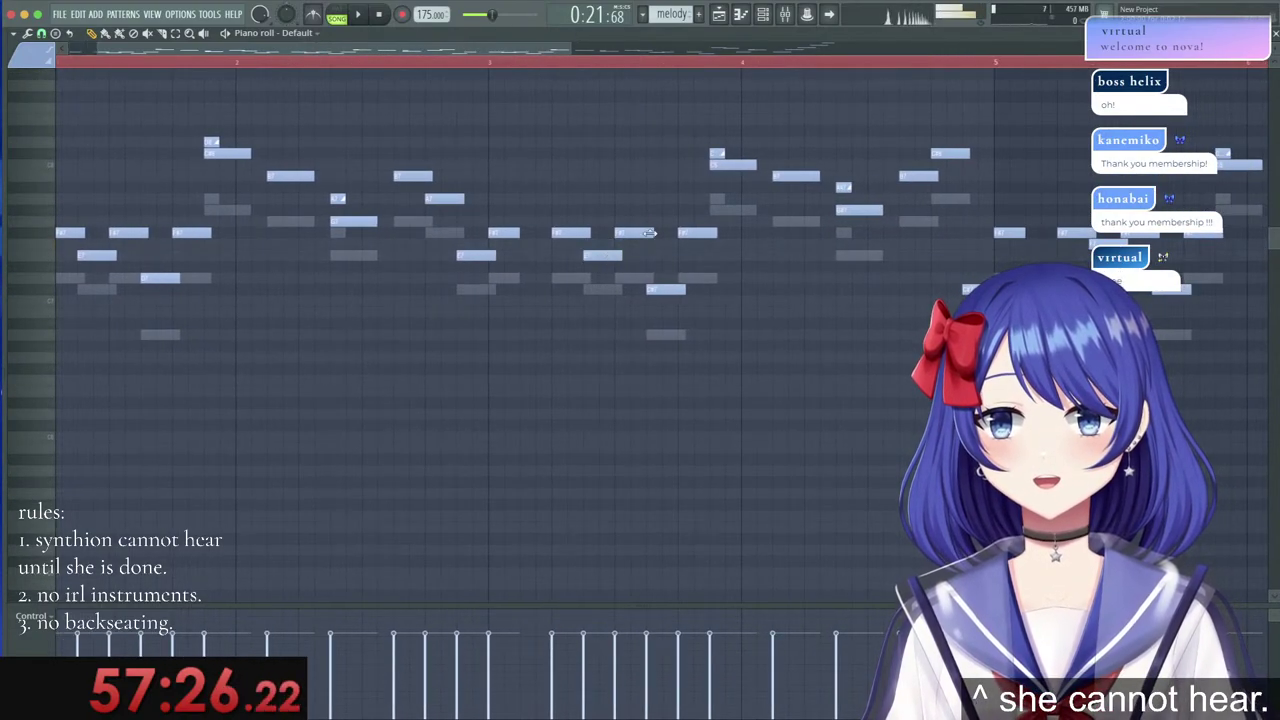
{"action": "left_click_drag", "start_coordinate": [673, 290], "coordinate": [675, 278]}
{"action": "left_click", "coordinate": [727, 165]}
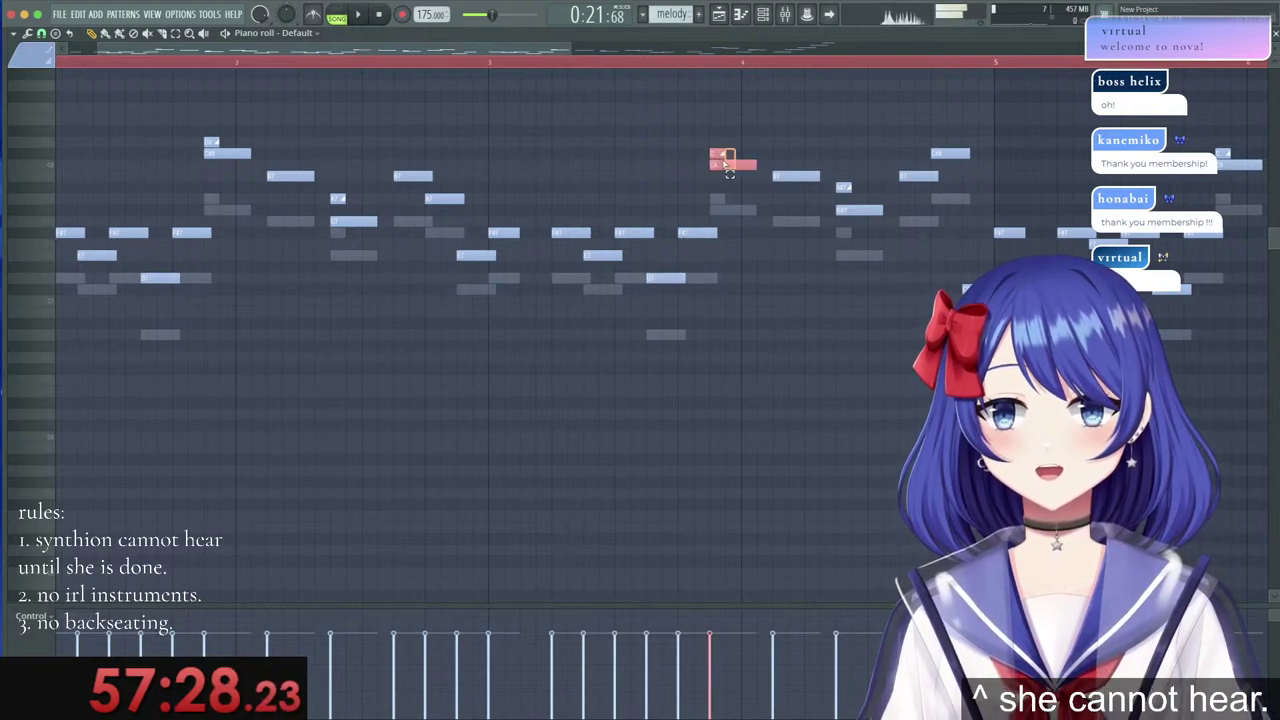
{"action": "left_click_drag", "start_coordinate": [733, 167], "coordinate": [733, 155]}
{"action": "left_click_drag", "start_coordinate": [872, 211], "coordinate": [870, 222]}
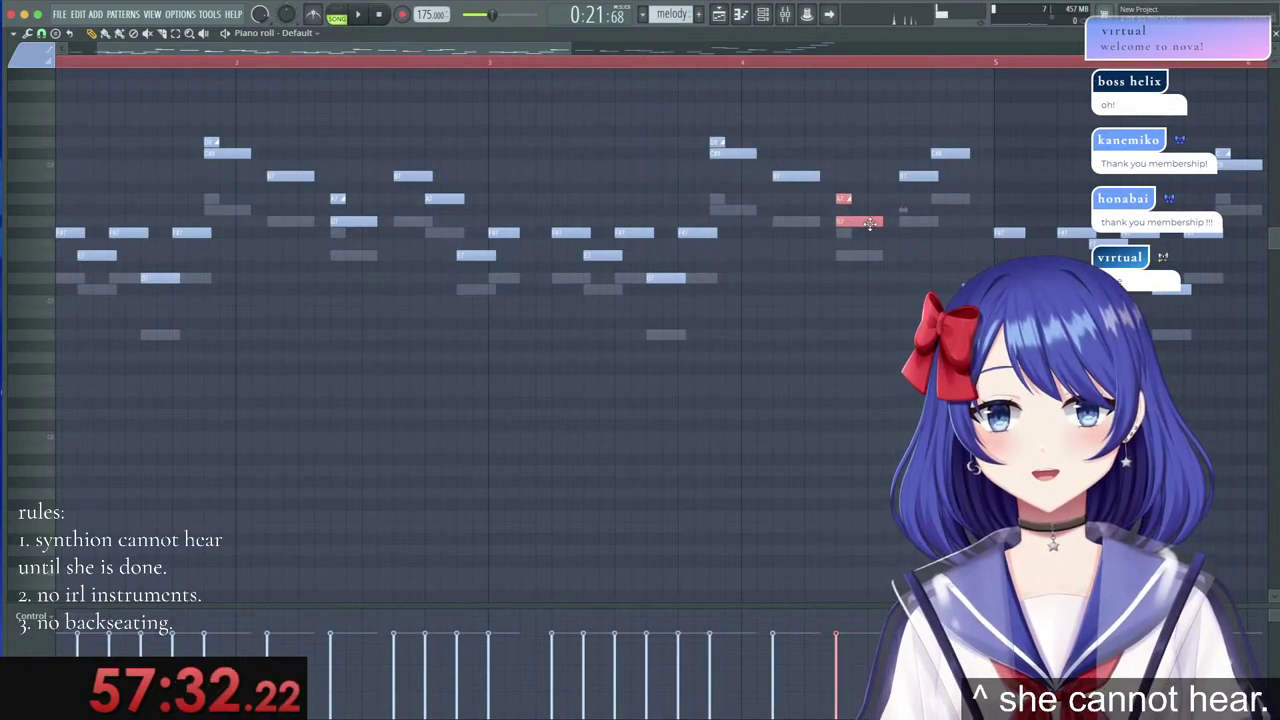
{"action": "left_click_drag", "start_coordinate": [950, 153], "coordinate": [950, 142]}
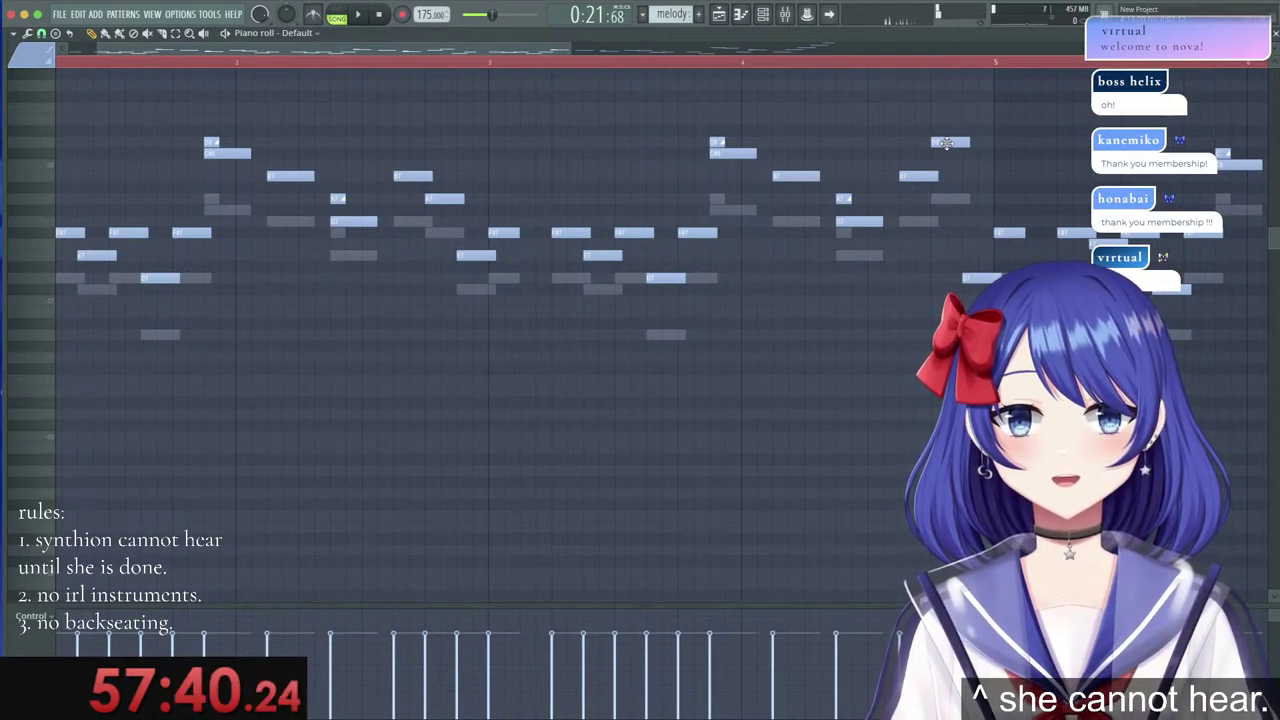
{"action": "left_click", "coordinate": [986, 278]}
{"action": "left_click_drag", "start_coordinate": [986, 278], "coordinate": [986, 289]}
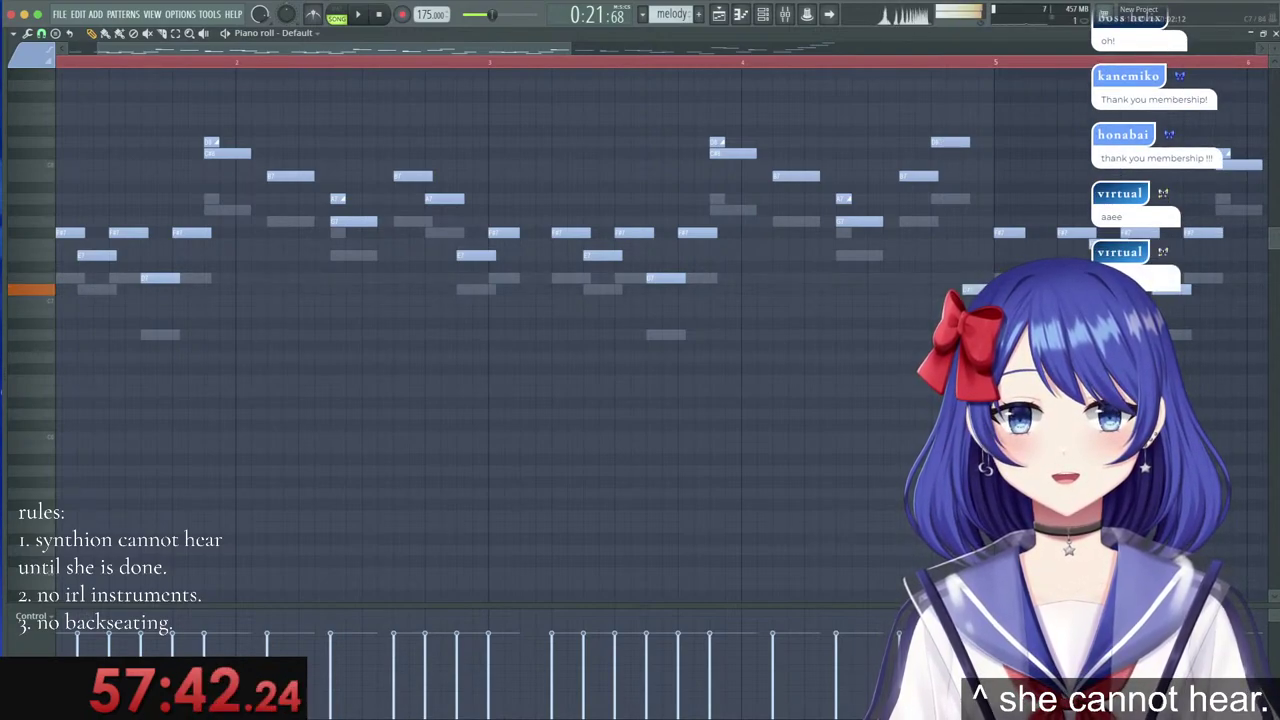
{"action": "left_click_drag", "start_coordinate": [1103, 244], "coordinate": [1103, 255]}
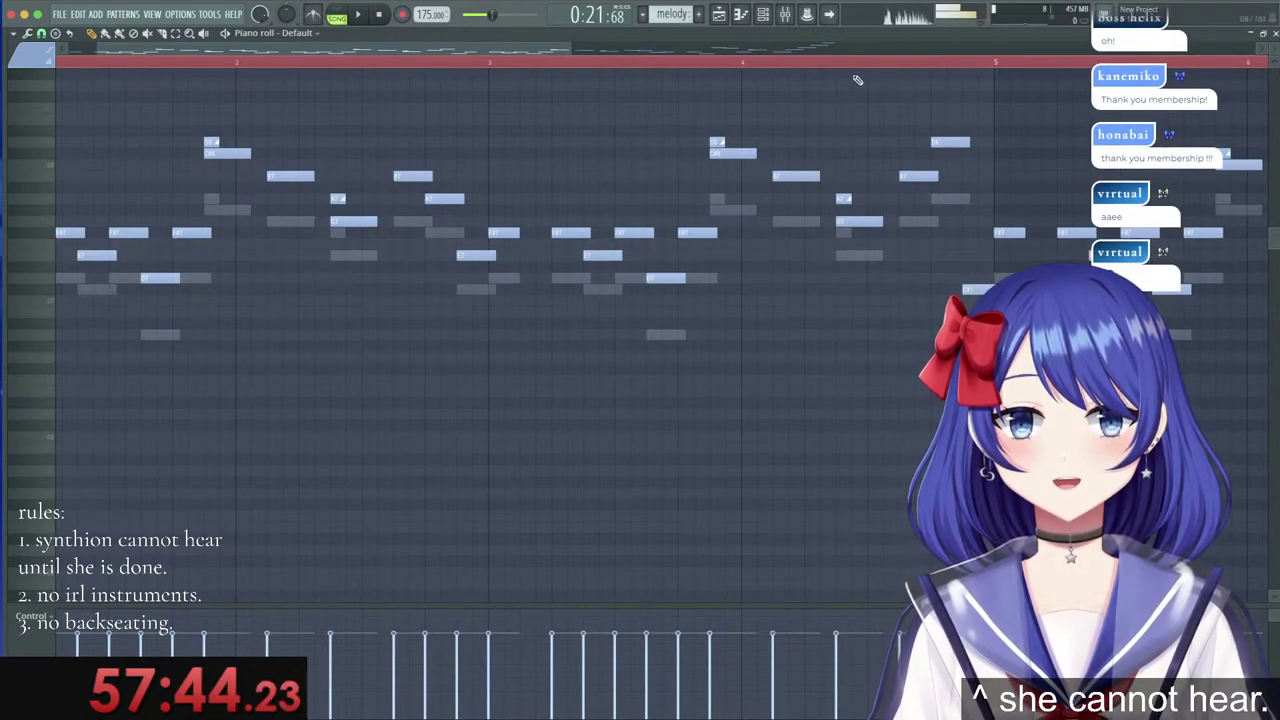
Raise the off-key harmony notes in late bar 5 by one semitone and lower those in bar 6 by one semitone.
{"action": "left_click_drag", "start_coordinate": [552, 49], "coordinate": [757, 81]}
{"action": "left_click_drag", "start_coordinate": [636, 290], "coordinate": [636, 279]}
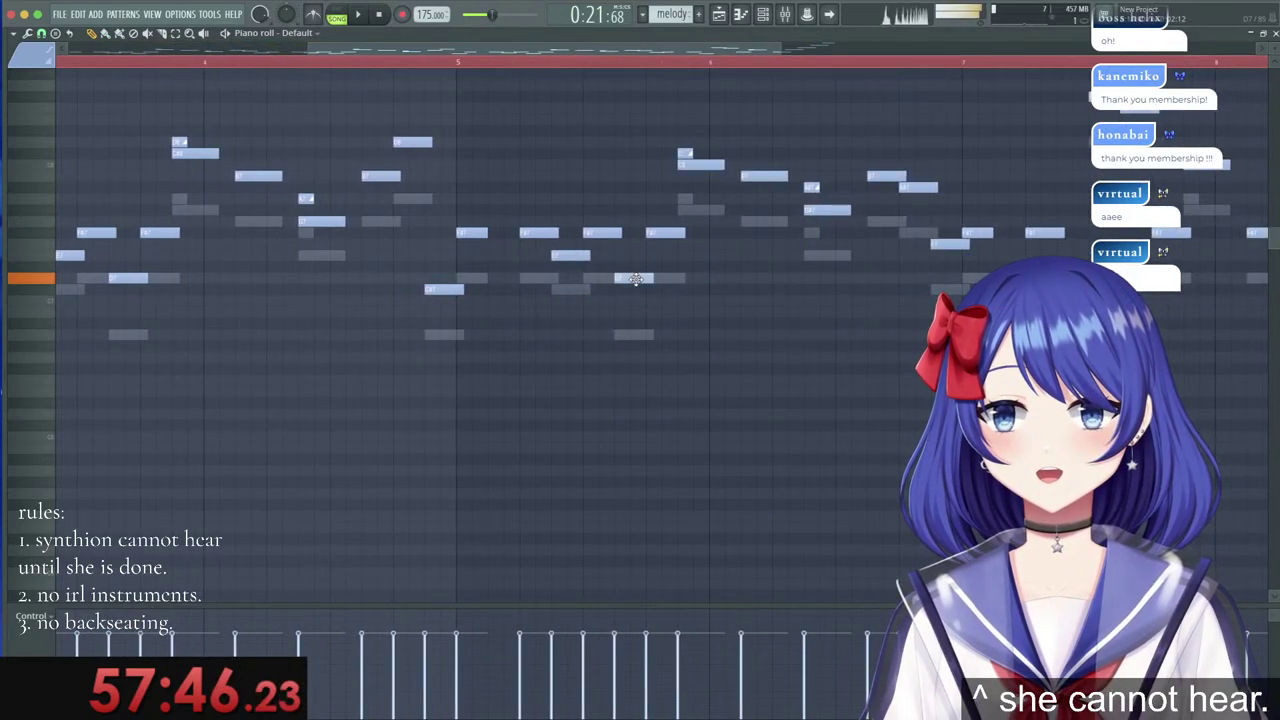
{"action": "left_click_drag", "start_coordinate": [700, 164], "coordinate": [700, 153]}
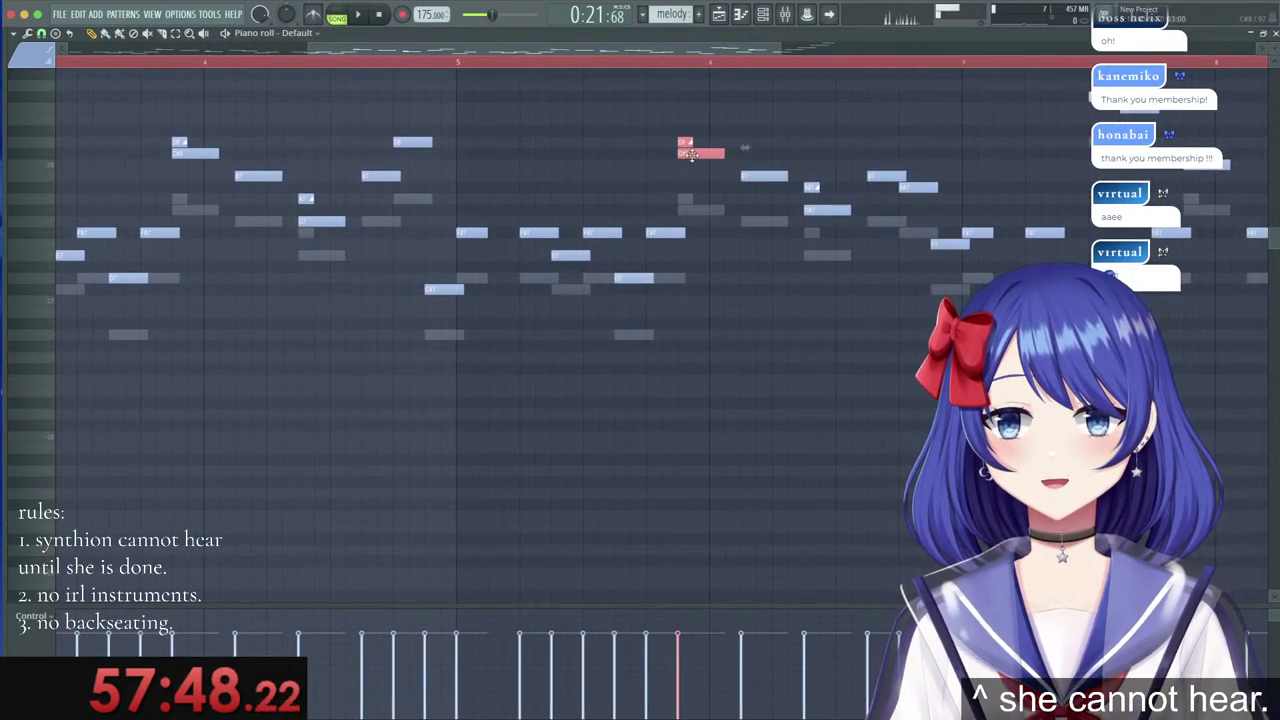
{"action": "left_click", "coordinate": [830, 212]}
{"action": "left_click_drag", "start_coordinate": [824, 211], "coordinate": [825, 221]}
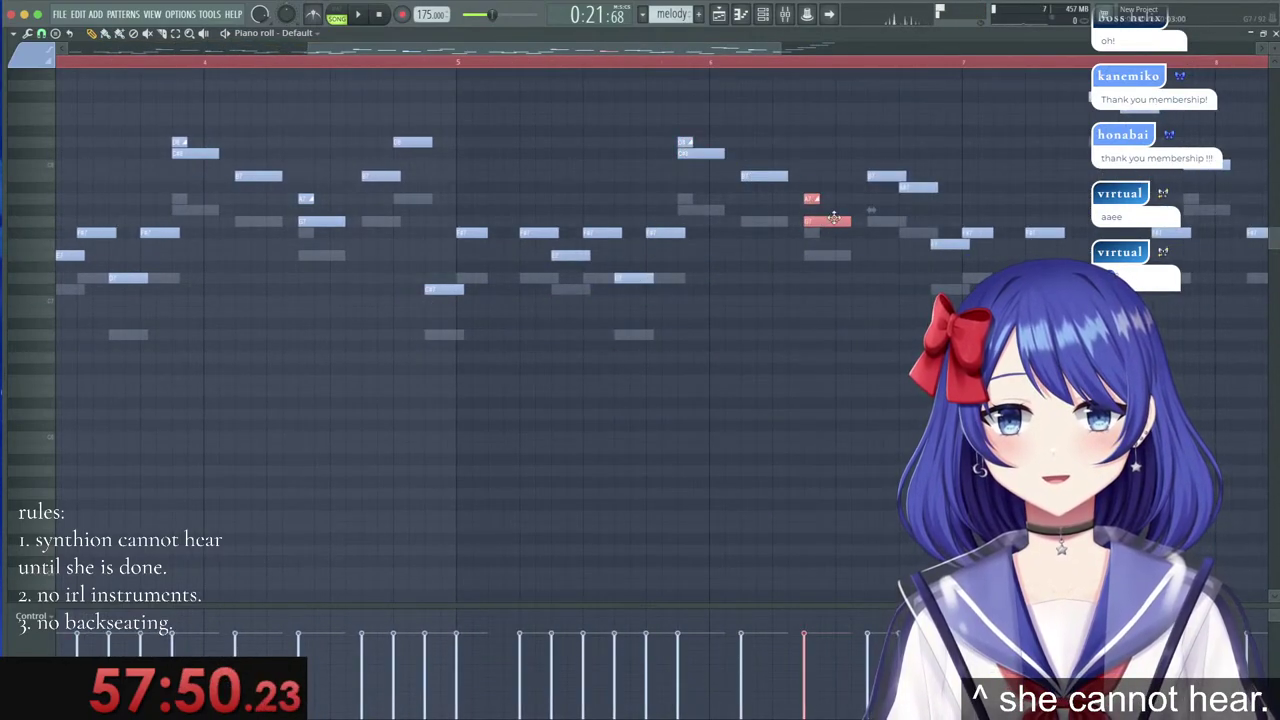
{"action": "left_click", "coordinate": [880, 178]}
{"action": "left_click_drag", "start_coordinate": [914, 189], "coordinate": [944, 255]}
In bar 7, raise the low harmony note and the closing note pair by one semitone, and lower the second high note by one.
{"action": "scroll", "coordinate": [820, 70], "scroll_direction": "right", "scroll_amount": 6}
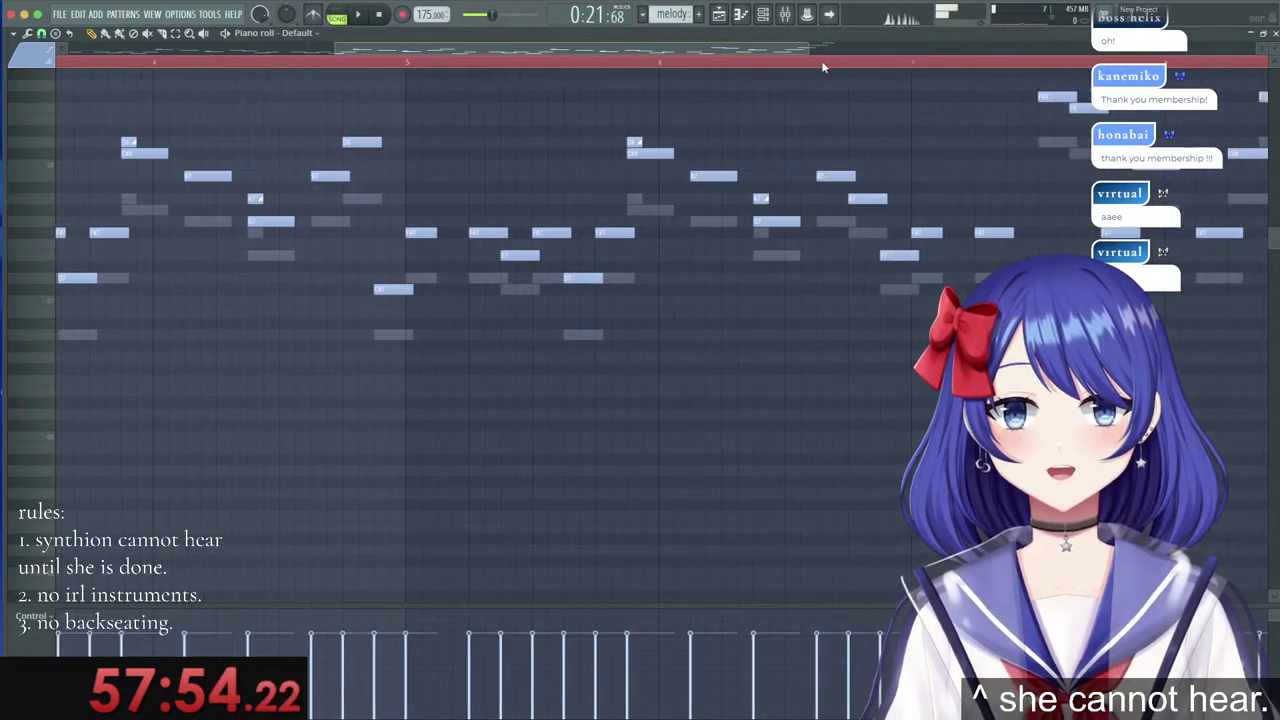
{"action": "left_click_drag", "start_coordinate": [733, 288], "coordinate": [735, 276]}
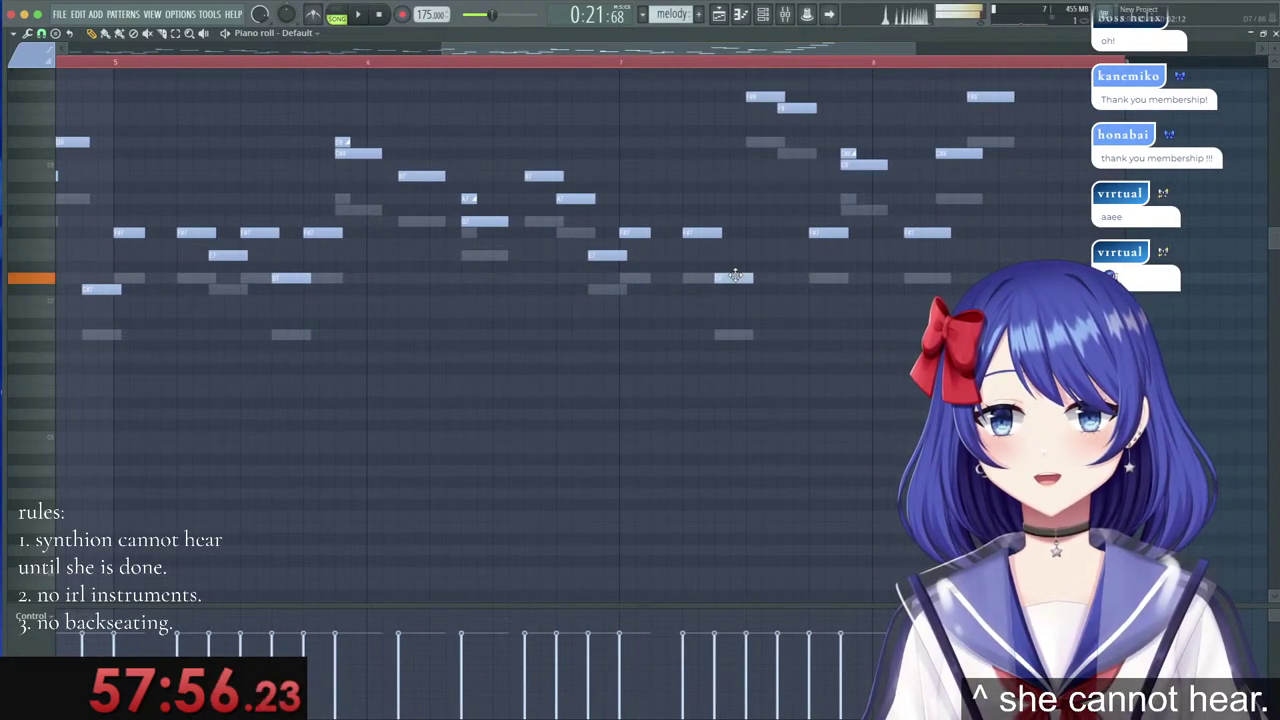
{"action": "scroll", "coordinate": [750, 282], "scroll_direction": "up", "scroll_amount": 3}
{"action": "left_click_drag", "start_coordinate": [795, 182], "coordinate": [795, 194]}
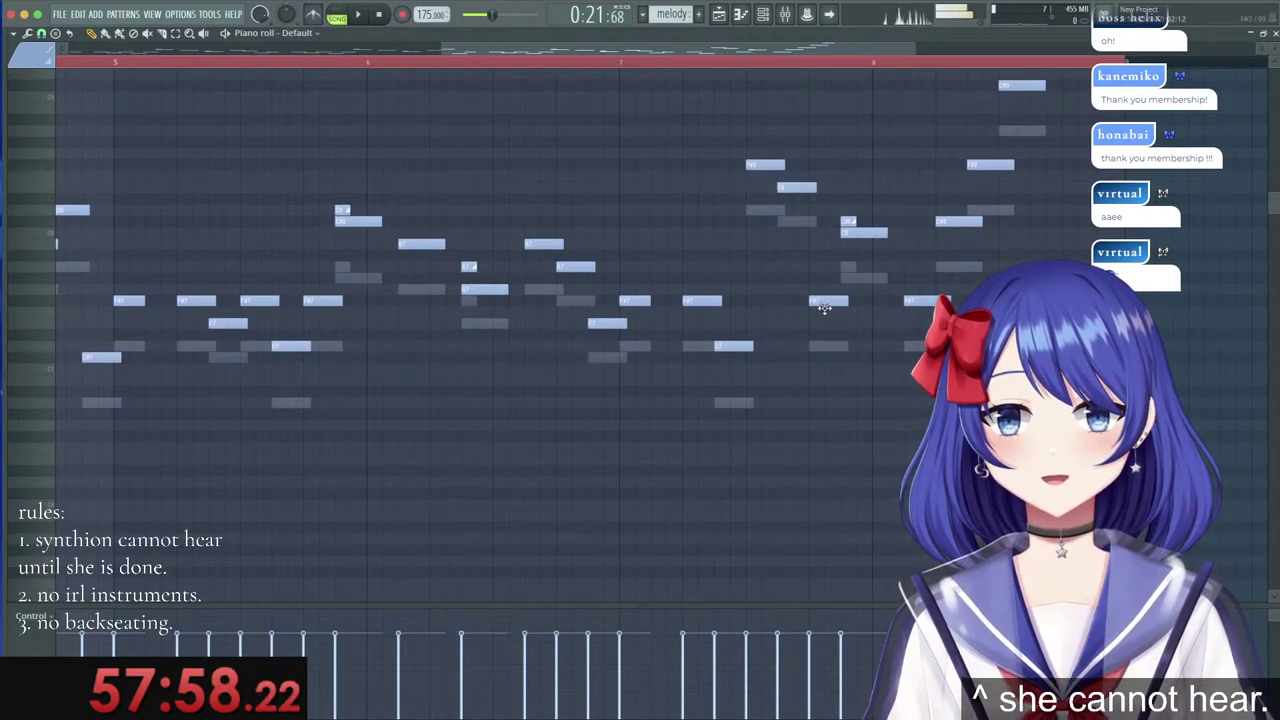
{"action": "left_click_drag", "start_coordinate": [845, 228], "coordinate": [852, 216]}
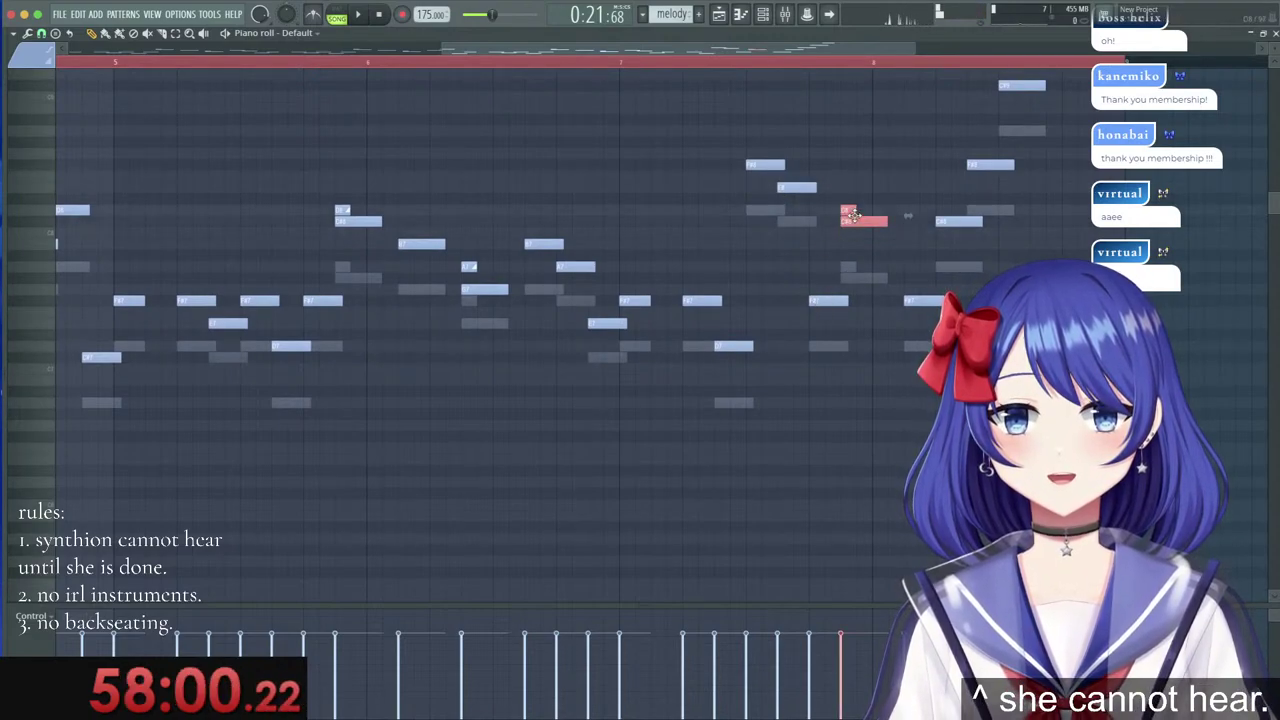
In bar 8, raise the first harmony note three semitones and the off-key notes of the final climb one semitone each.
{"action": "left_click", "coordinate": [928, 302]}
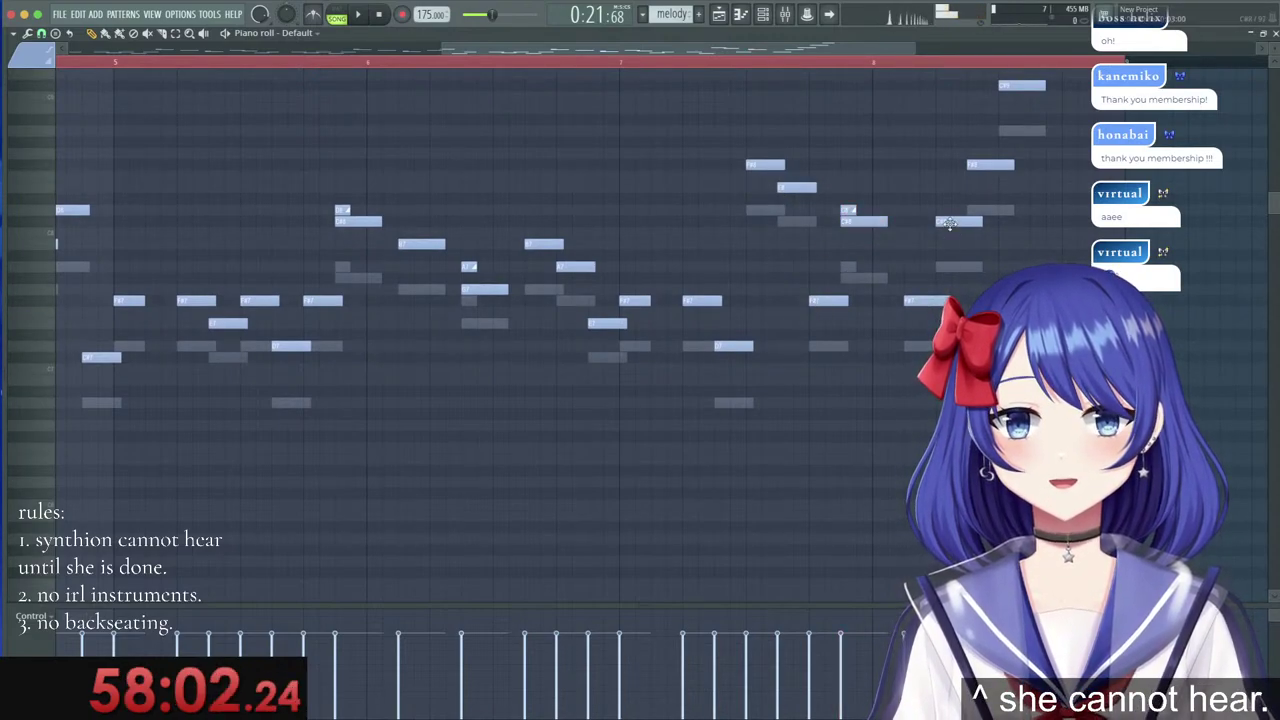
{"action": "left_click_drag", "start_coordinate": [951, 222], "coordinate": [957, 207]}
{"action": "scroll", "coordinate": [990, 236], "scroll_direction": "up", "scroll_amount": 1}
{"action": "left_click_drag", "start_coordinate": [1016, 119], "coordinate": [1018, 105]}
{"action": "scroll", "coordinate": [1044, 176], "scroll_direction": "up", "scroll_amount": 5}
{"action": "left_click_drag", "start_coordinate": [1045, 209], "coordinate": [1042, 188]}
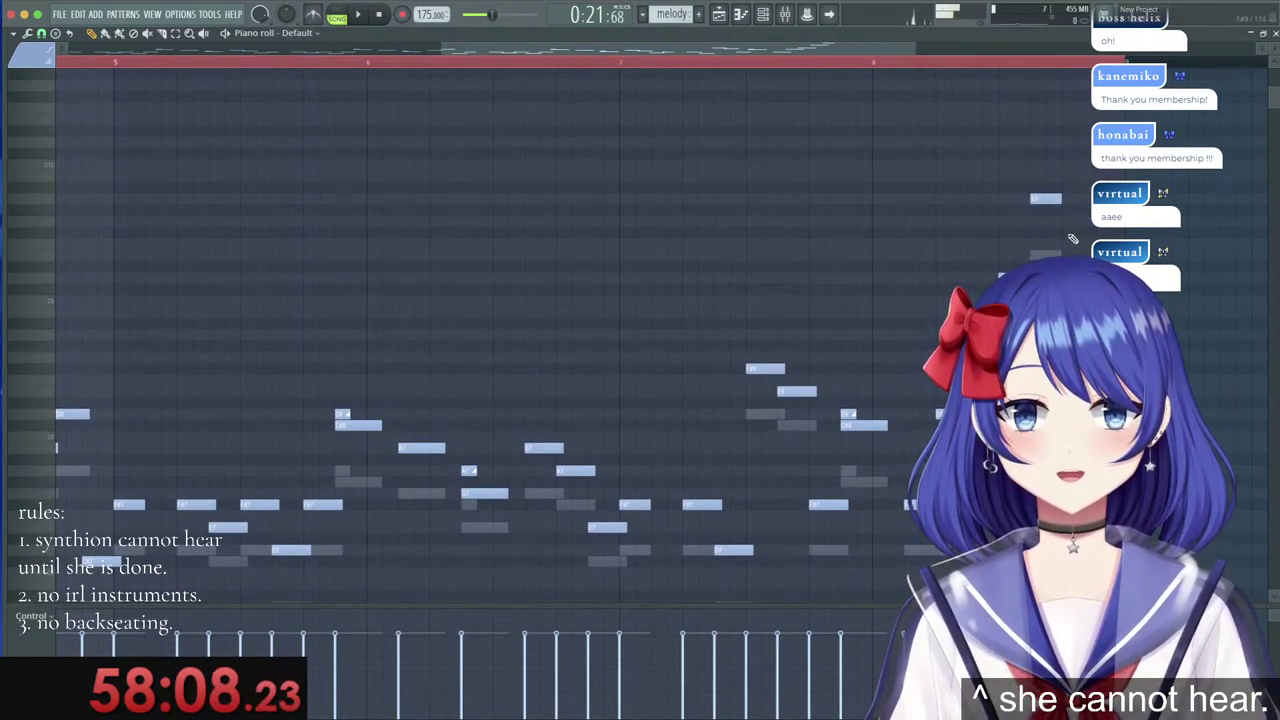
{"action": "left_click", "coordinate": [980, 369]}
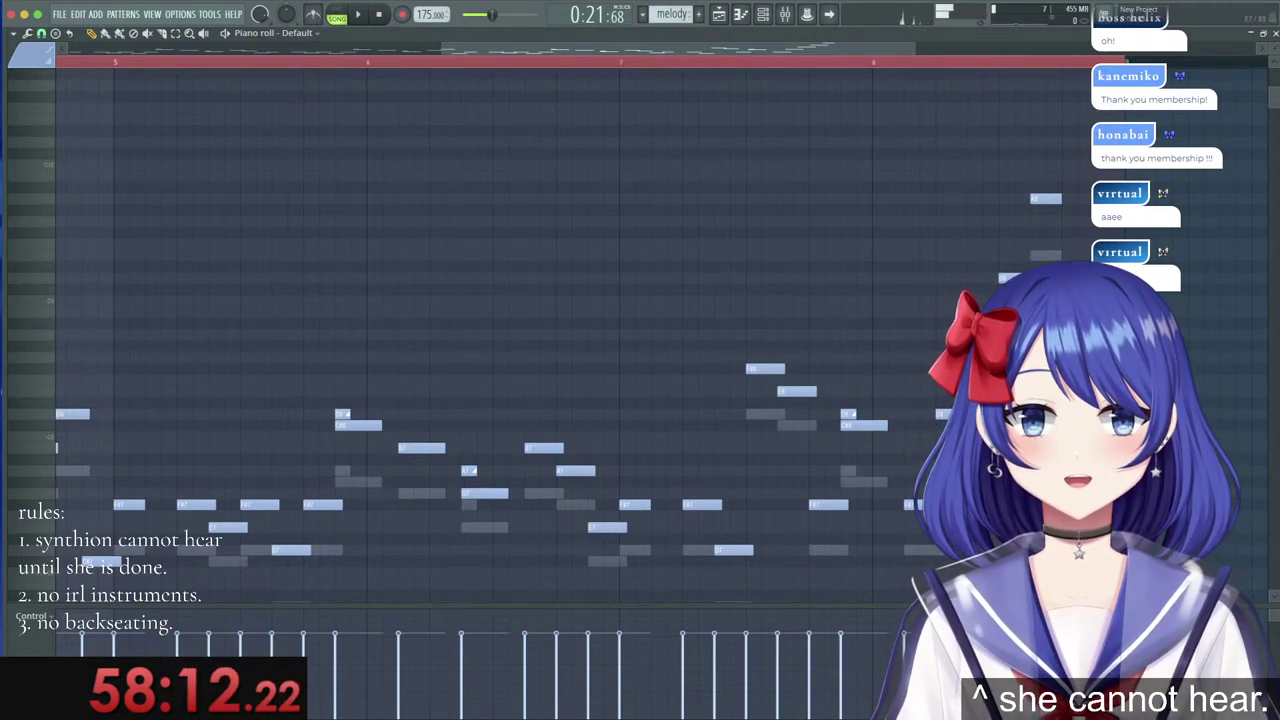
{"action": "left_click_drag", "start_coordinate": [926, 505], "coordinate": [928, 469]}
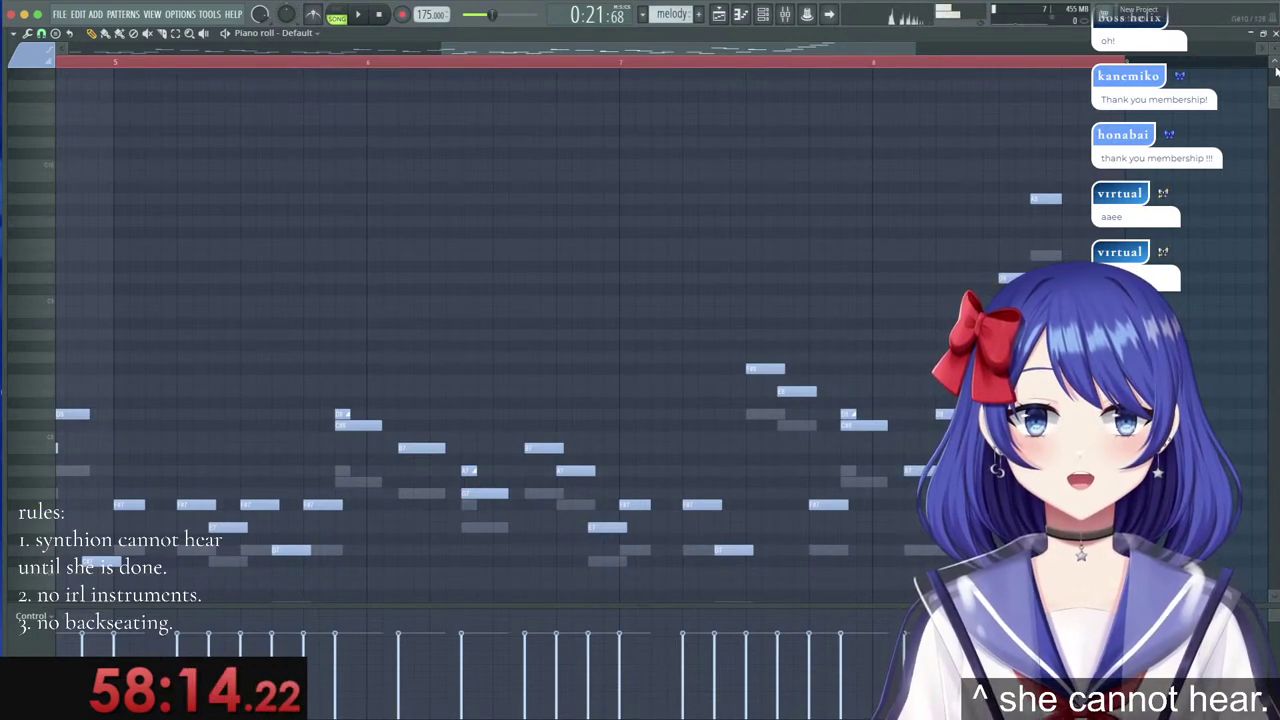
Close the piano roll, play the song, and route the cloned Harmor channel to a free mixer track.
{"action": "left_click", "coordinate": [1275, 34]}
{"action": "key", "text": "space"}
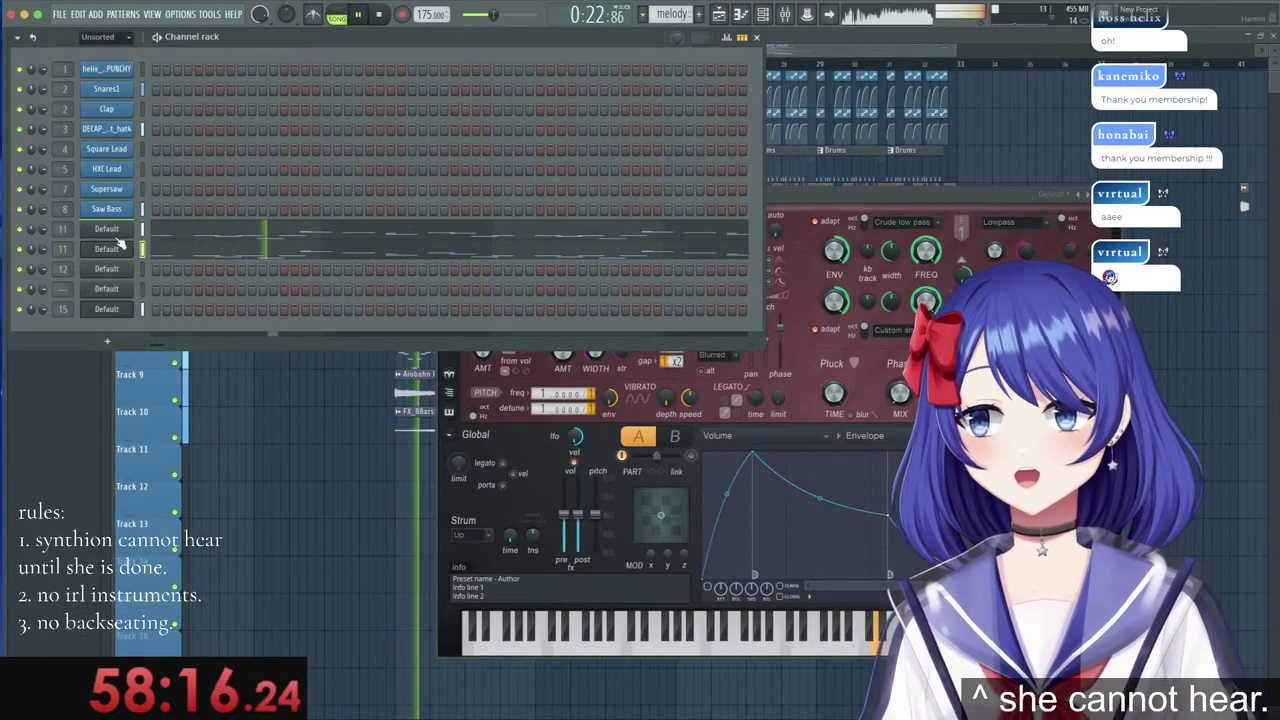
{"action": "left_click", "coordinate": [118, 247]}
{"action": "left_click", "coordinate": [456, 194]}
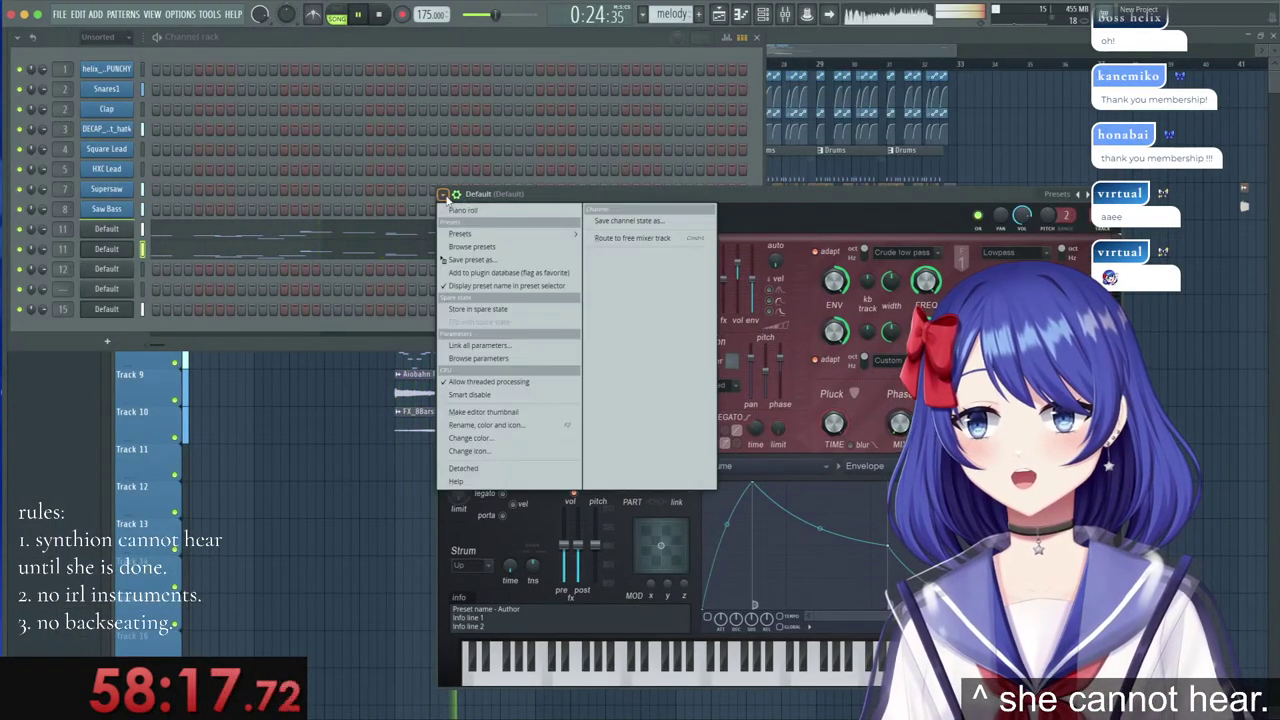
{"action": "left_click", "coordinate": [630, 238]}
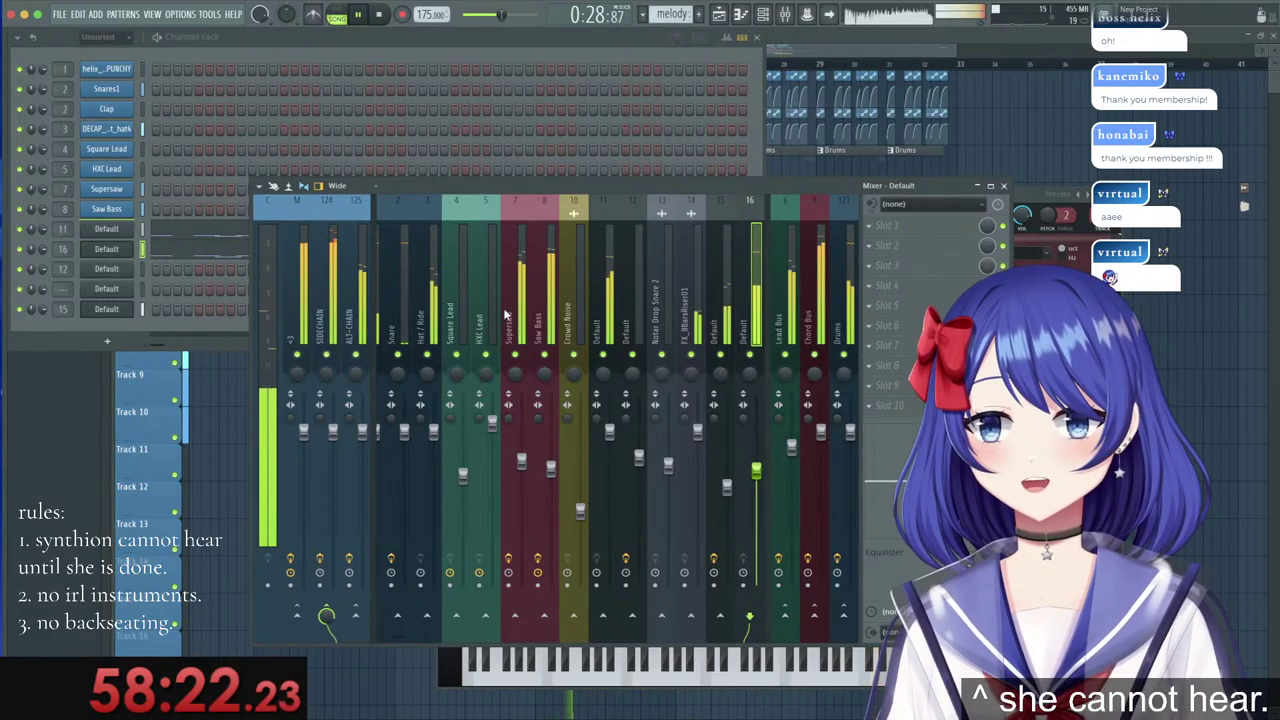
Briefly solo mixer track 11, lower track 16's fader slightly, route it only to the Lead Bus, and return to the playlist.
{"action": "left_click", "coordinate": [607, 360]}
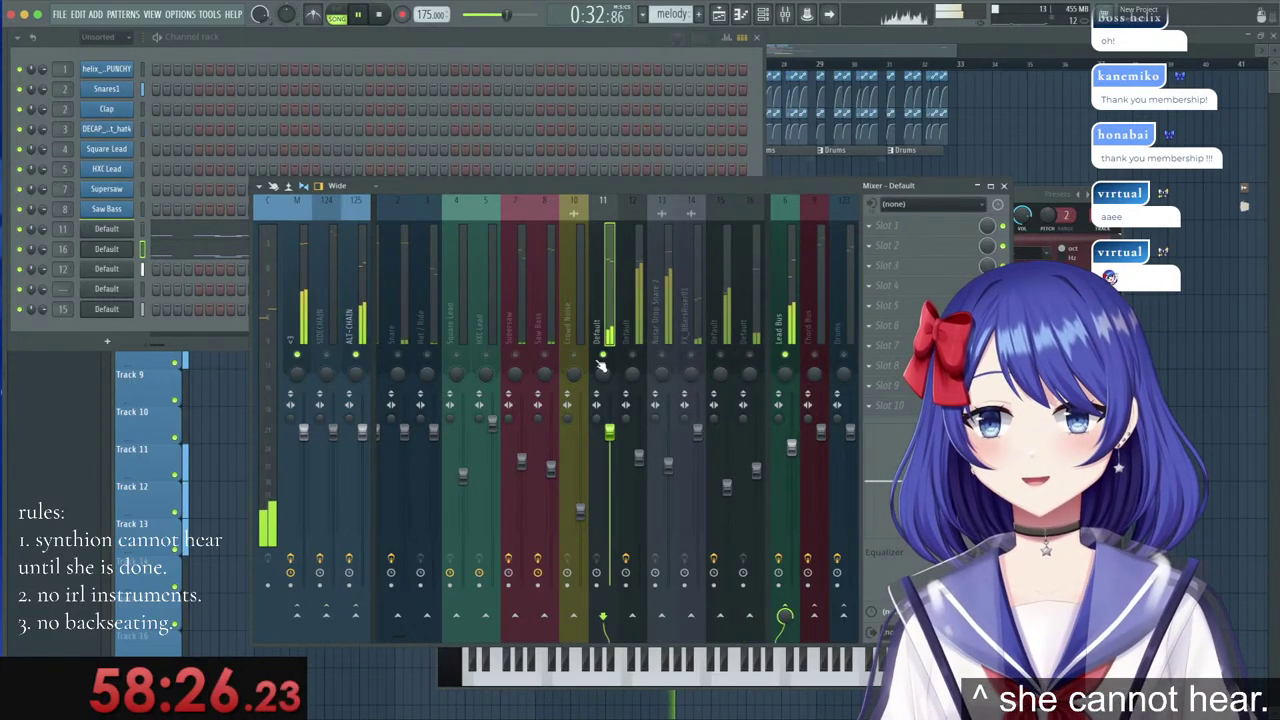
{"action": "right_click", "coordinate": [602, 359]}
{"action": "left_click", "coordinate": [756, 471]}
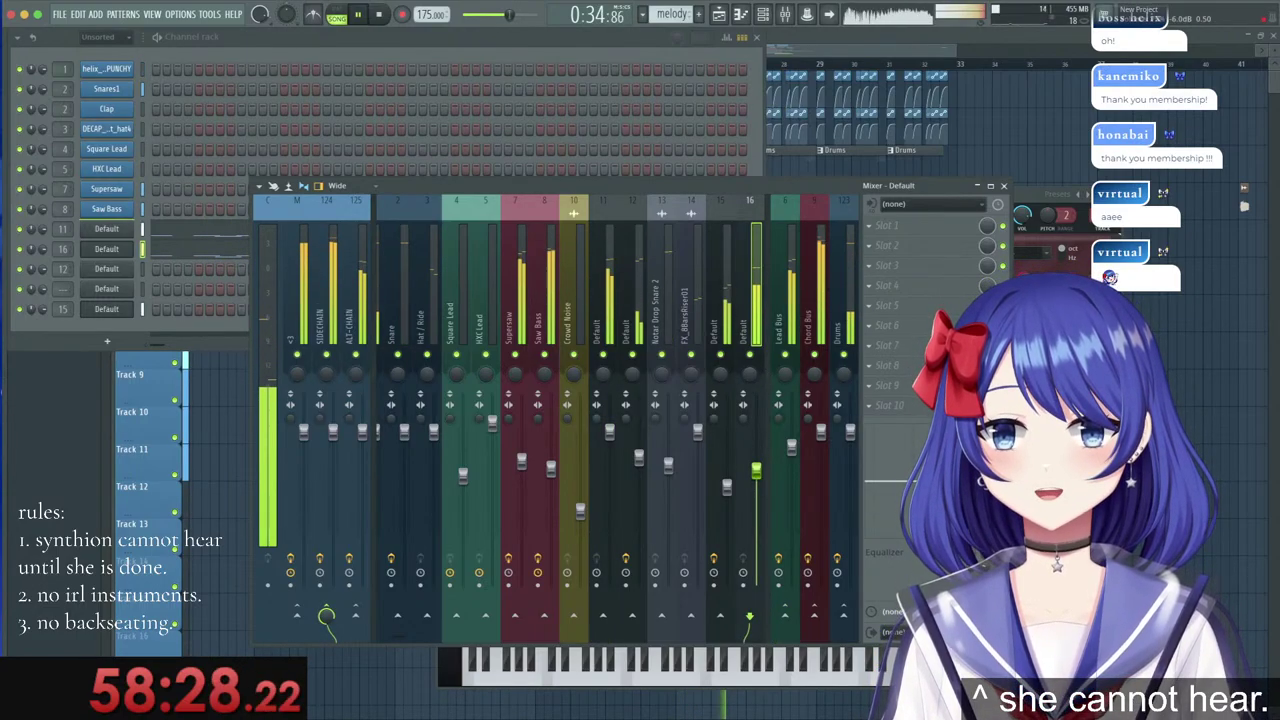
{"action": "right_click", "coordinate": [786, 612]}
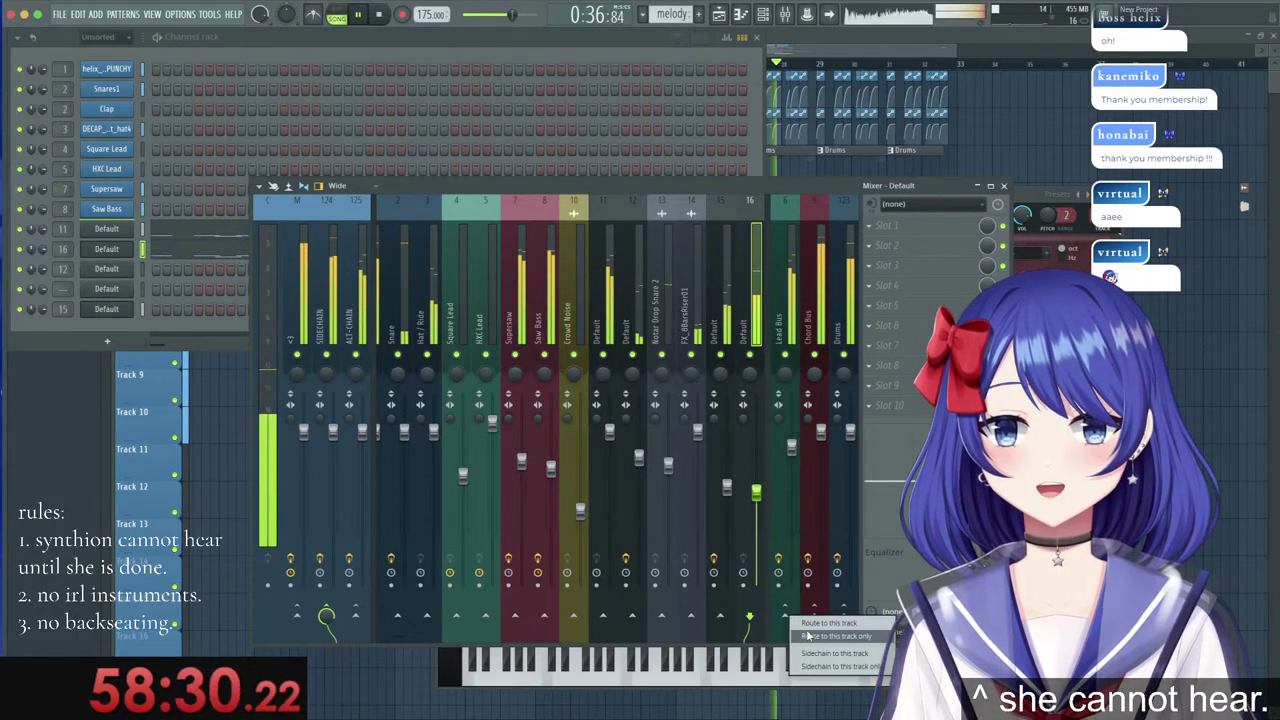
{"action": "left_click", "coordinate": [810, 636]}
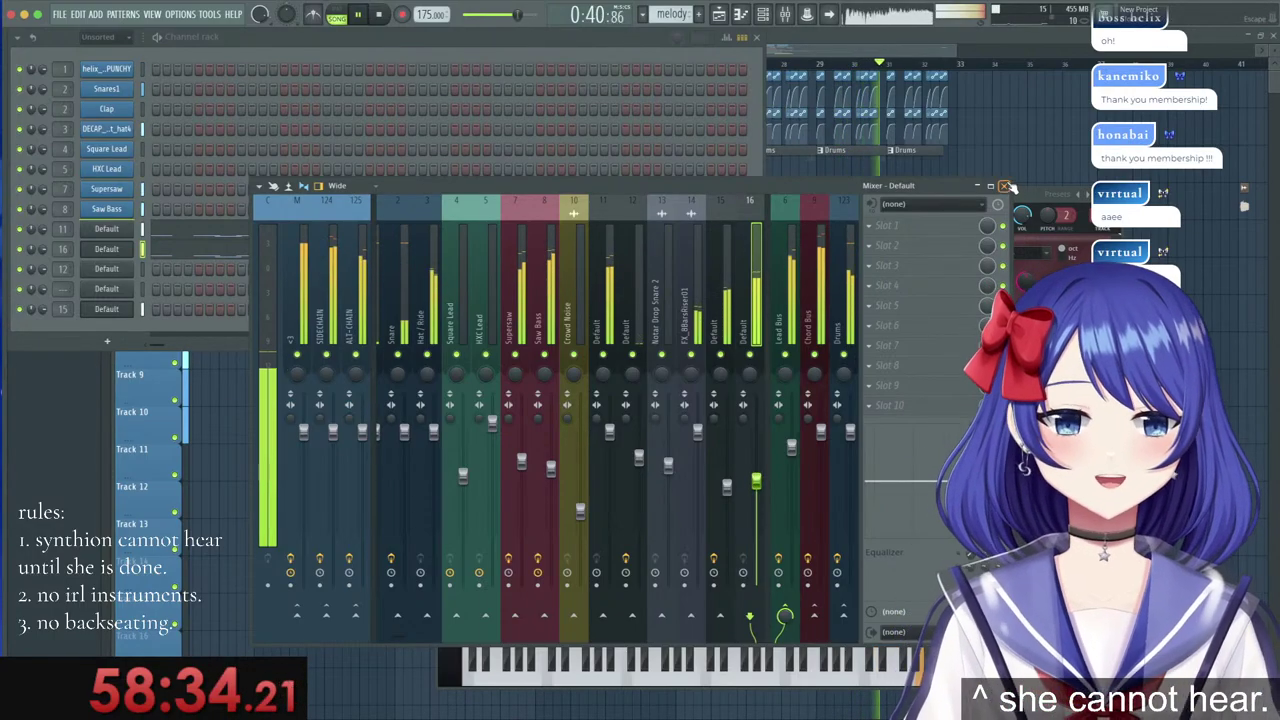
{"action": "left_click", "coordinate": [842, 40]}
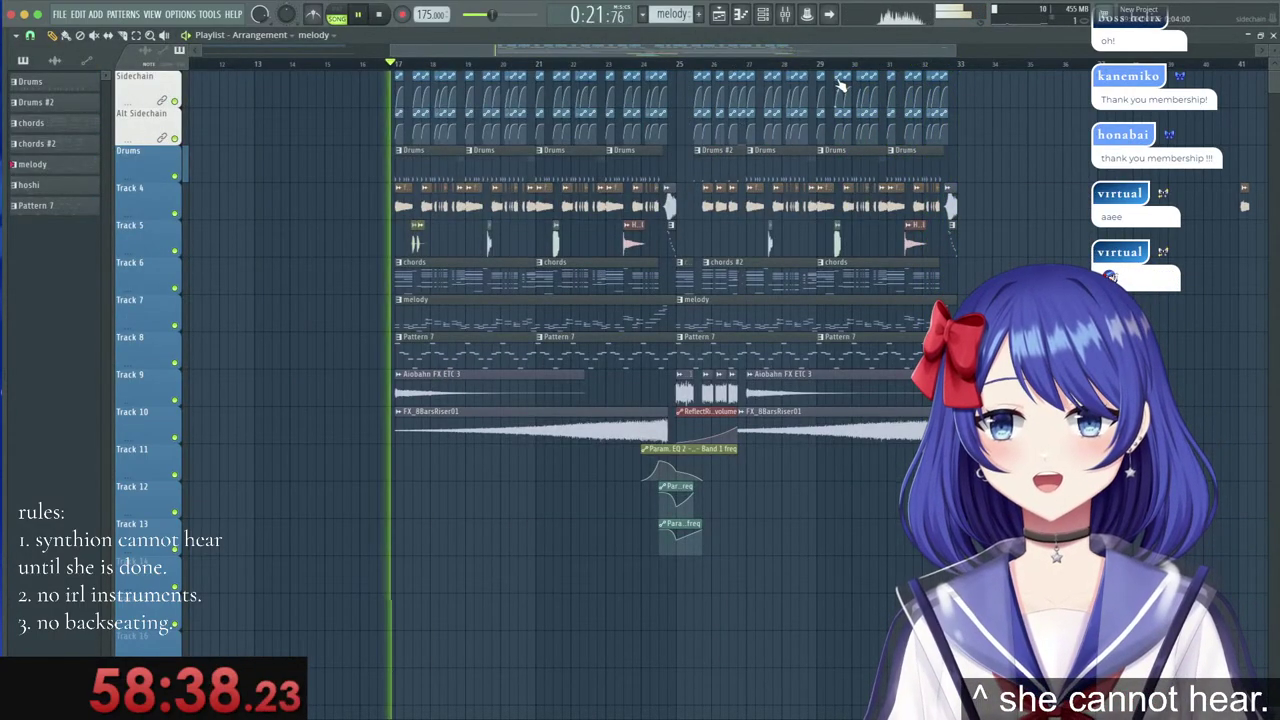
Lower mixer track 15's fader slightly and add Fruity Stereo Enhancer in its second slot with 58% stereo separation.
{"action": "left_click", "coordinate": [786, 15]}
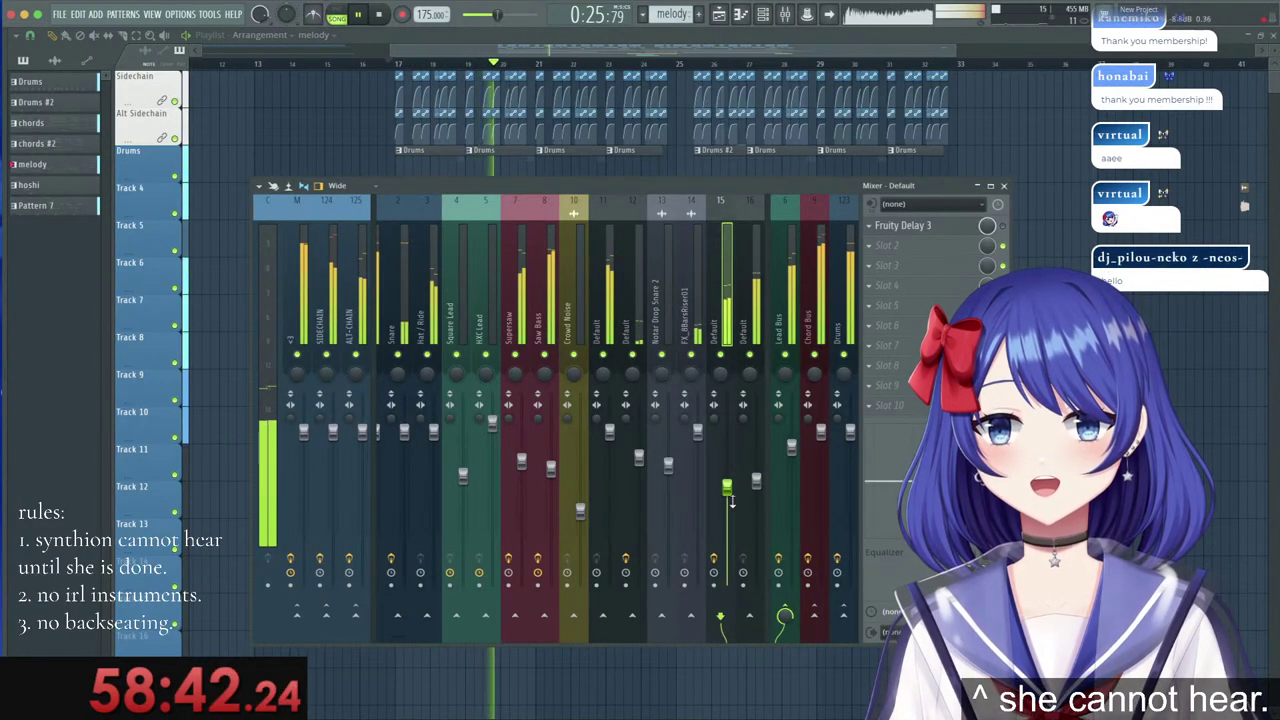
{"action": "left_click_drag", "start_coordinate": [727, 487], "coordinate": [727, 503]}
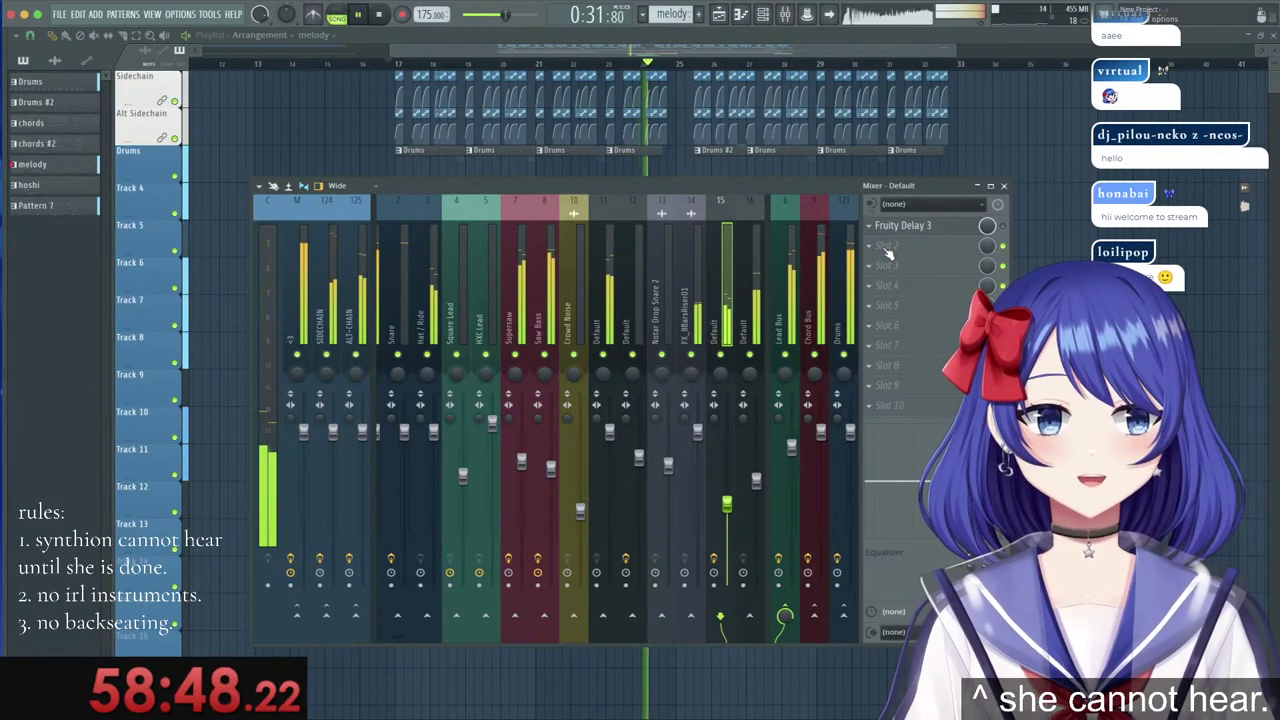
{"action": "left_click", "coordinate": [886, 253]}
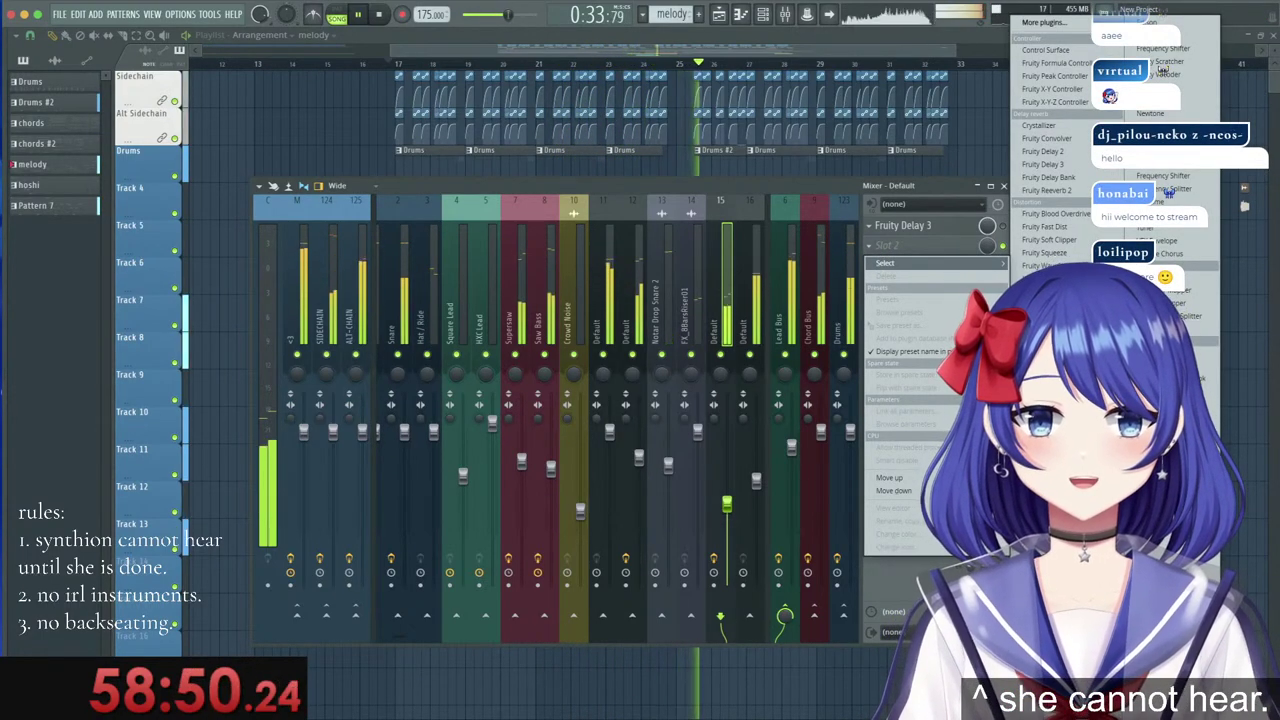
{"action": "left_click", "coordinate": [1056, 490]}
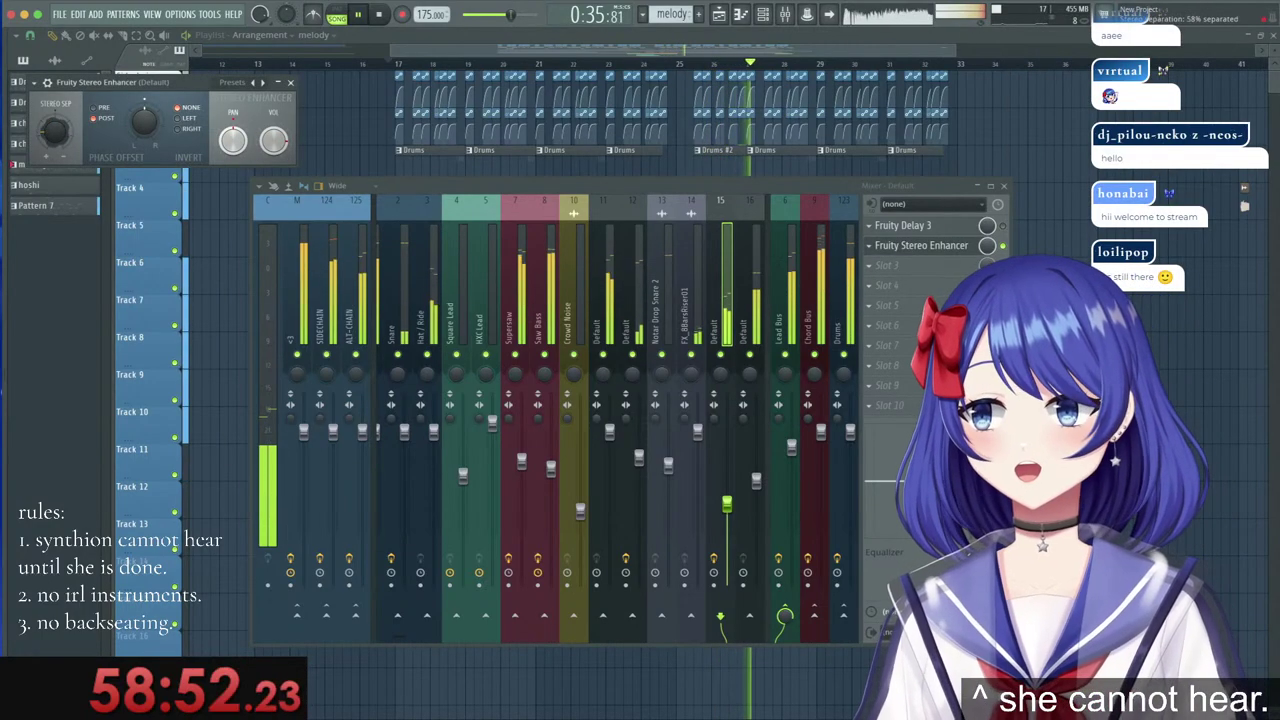
{"action": "left_click", "coordinate": [291, 83]}
Play the arrangement from bar 17 and open the Drums pattern in the channel rack.
{"action": "left_click", "coordinate": [395, 65]}
{"action": "key", "text": "space"}
{"action": "scroll", "coordinate": [429, 63], "scroll_direction": "down", "scroll_amount": 4}
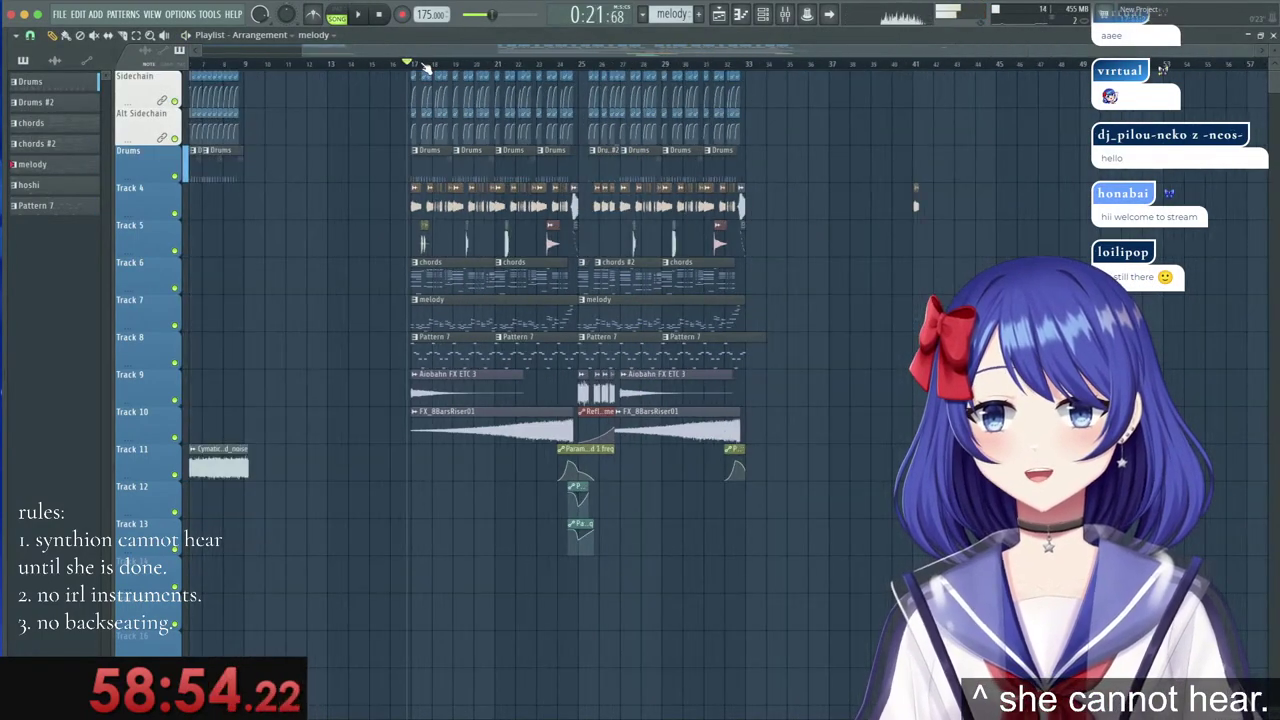
{"action": "scroll", "coordinate": [671, 222], "scroll_direction": "down", "scroll_amount": 6}
{"action": "scroll", "coordinate": [671, 222], "scroll_direction": "up", "scroll_amount": 6}
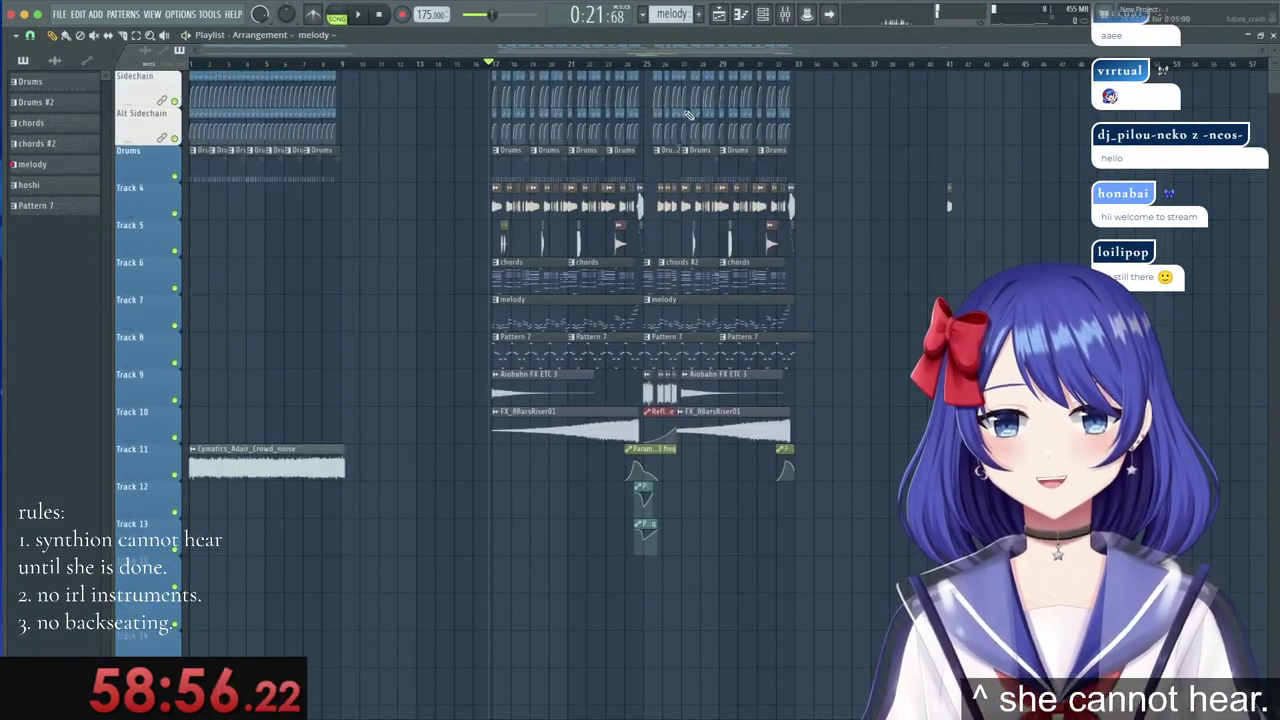
{"action": "key", "text": "space"}
{"action": "scroll", "coordinate": [585, 63], "scroll_direction": "up", "scroll_amount": 4}
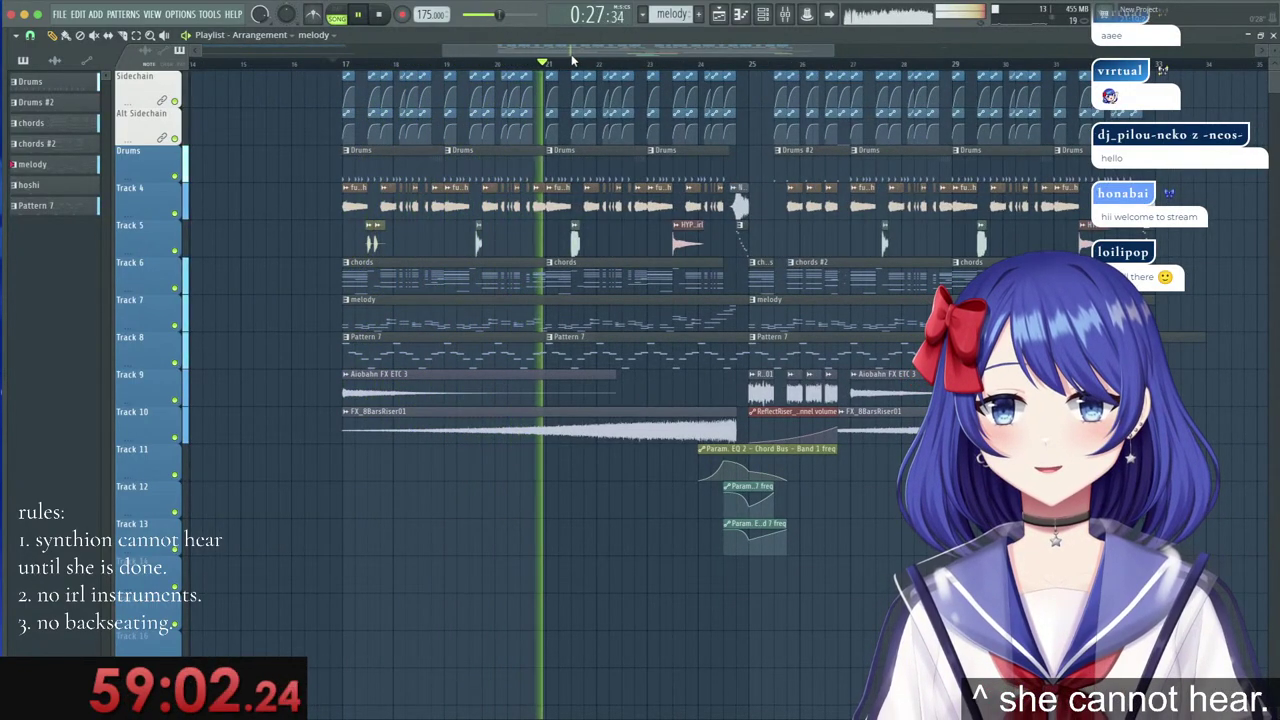
{"action": "double_click", "coordinate": [600, 166]}
{"action": "key", "text": "Escape"}
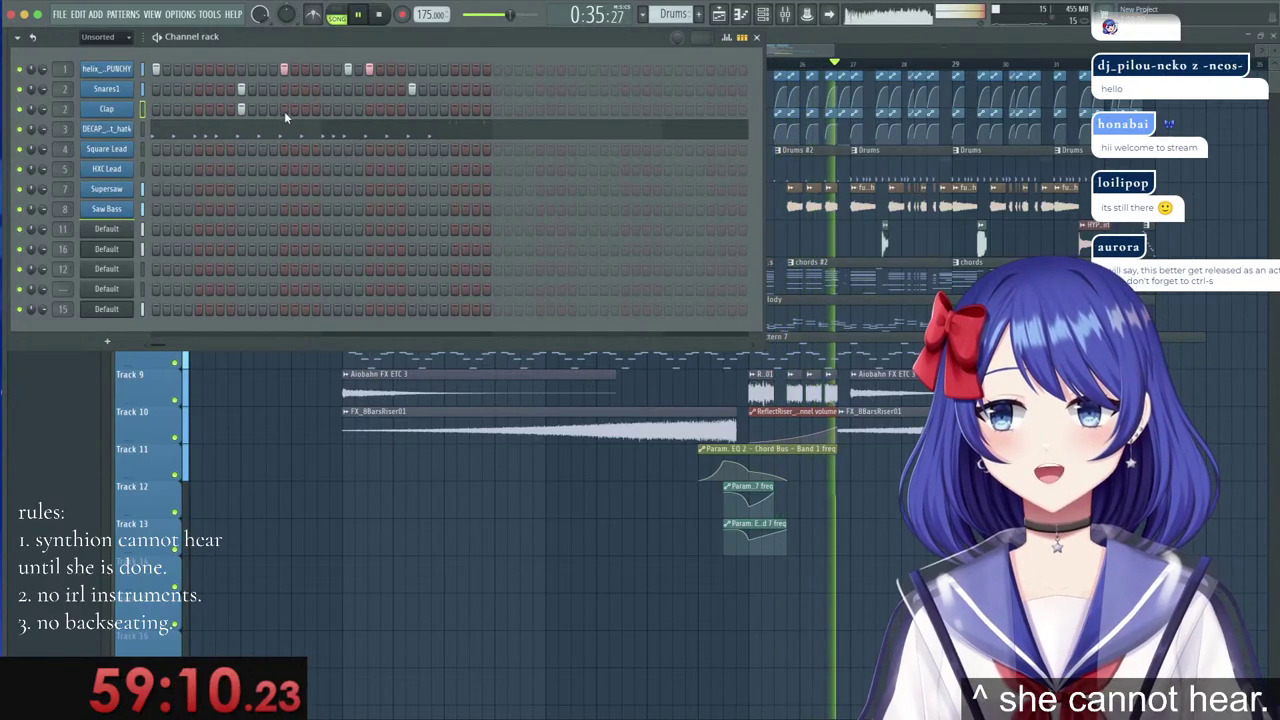
Close the channel rack and replay the arrangement from bar 17 through the section after bar 25.
{"action": "left_click", "coordinate": [833, 49]}
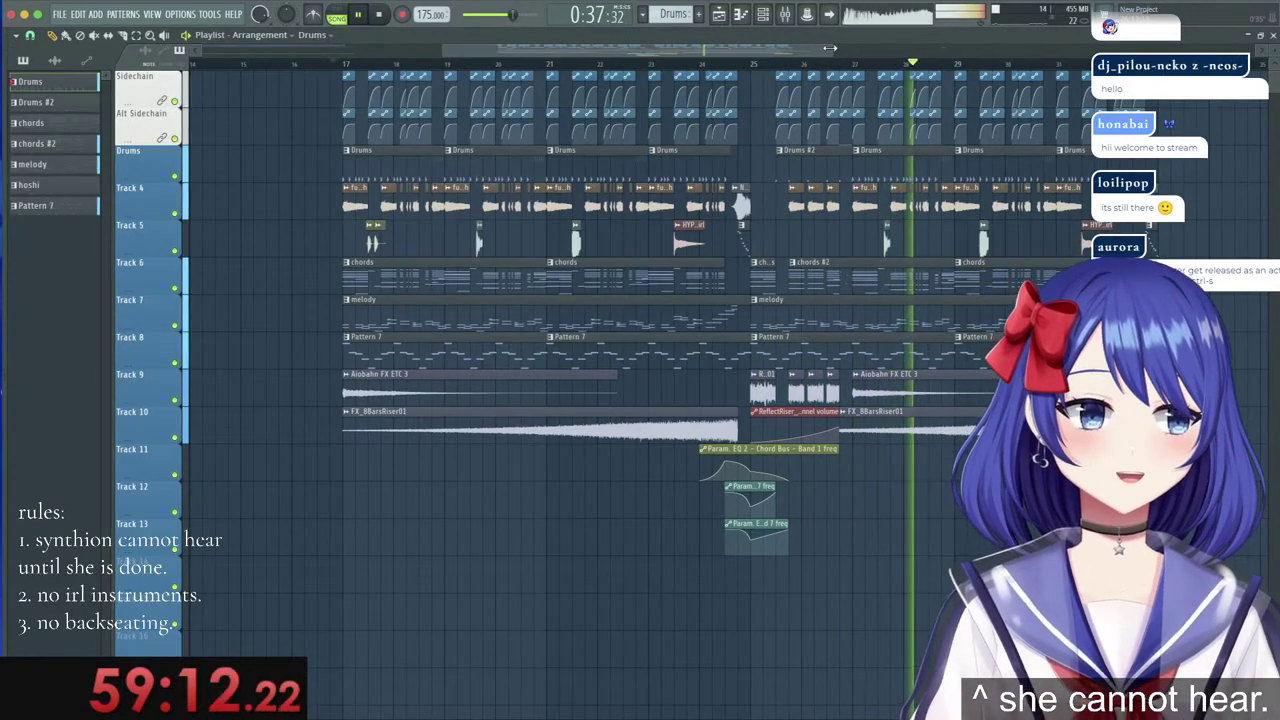
{"action": "key", "text": "space"}
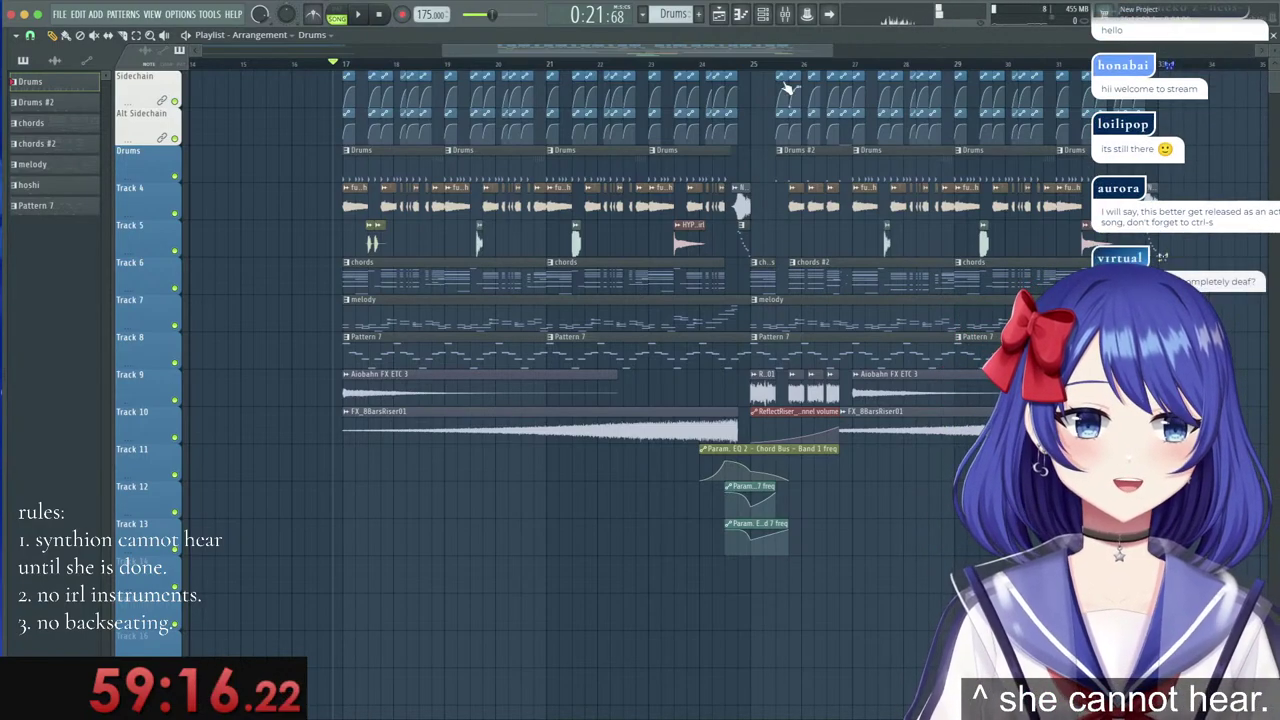
{"action": "key", "text": "space"}
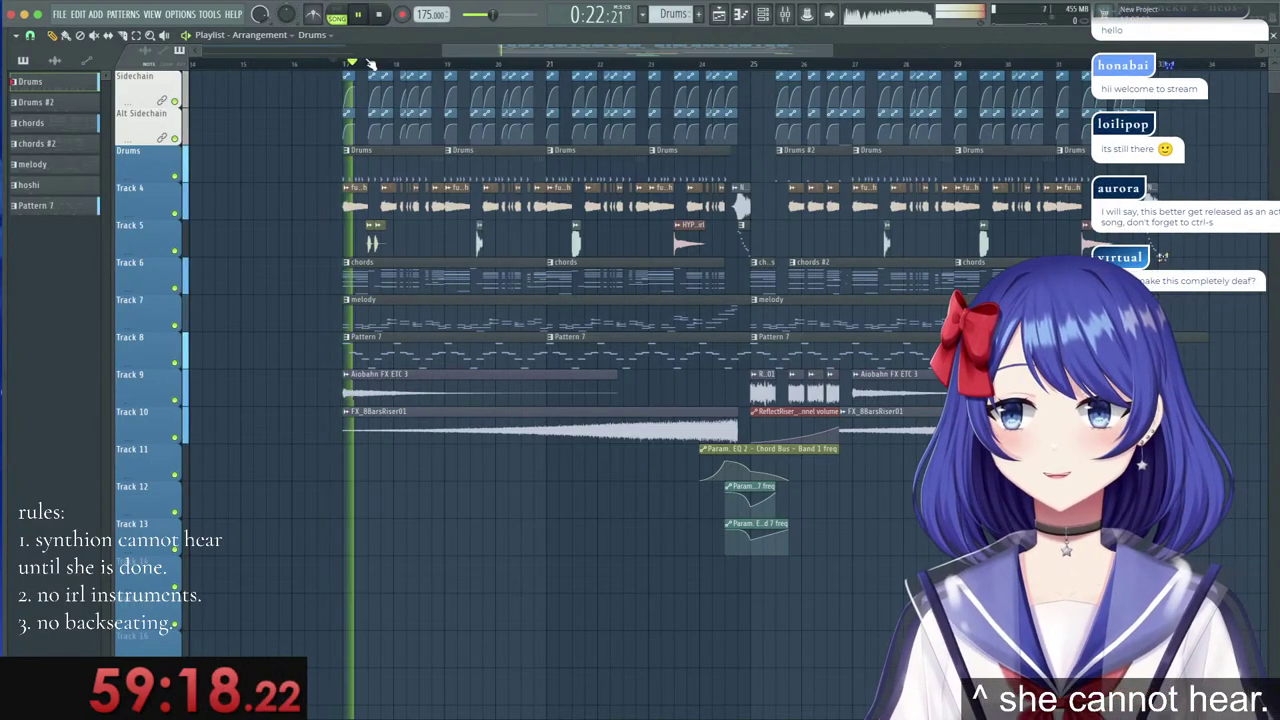
{"action": "left_click_drag", "start_coordinate": [488, 46], "coordinate": [544, 46]}
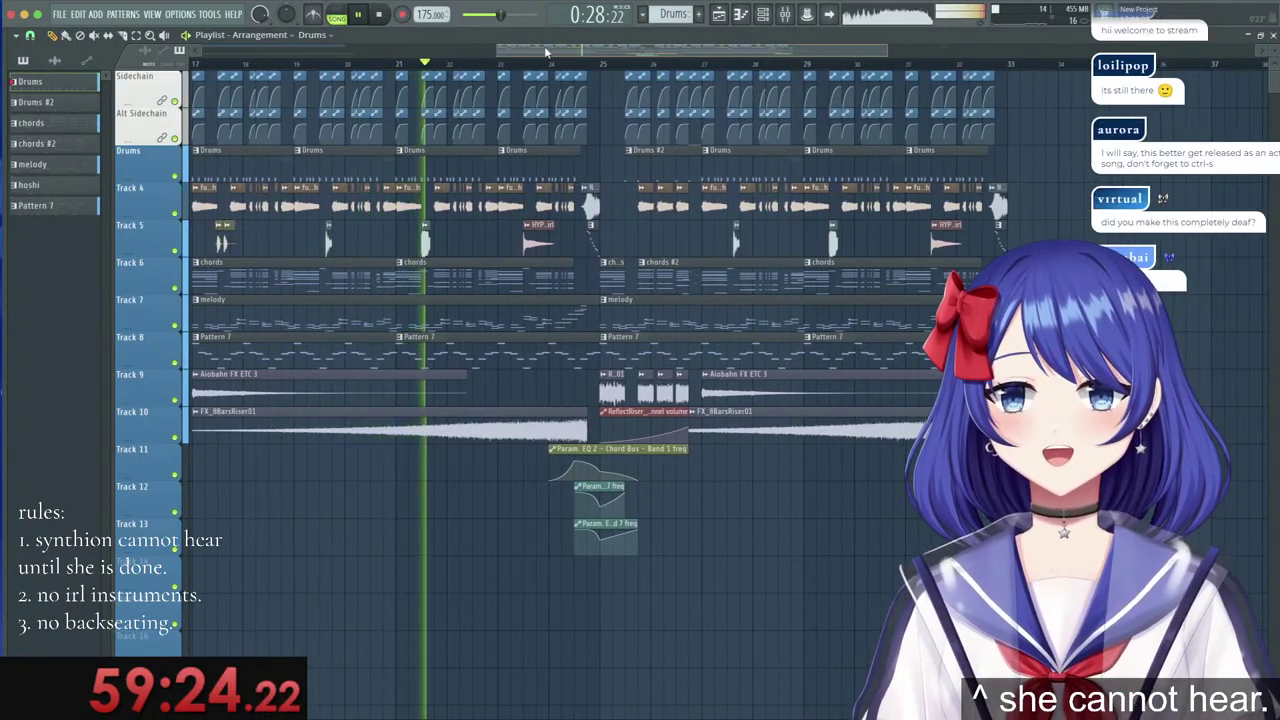
{"action": "scroll", "coordinate": [640, 70], "scroll_direction": "up", "scroll_amount": 5}
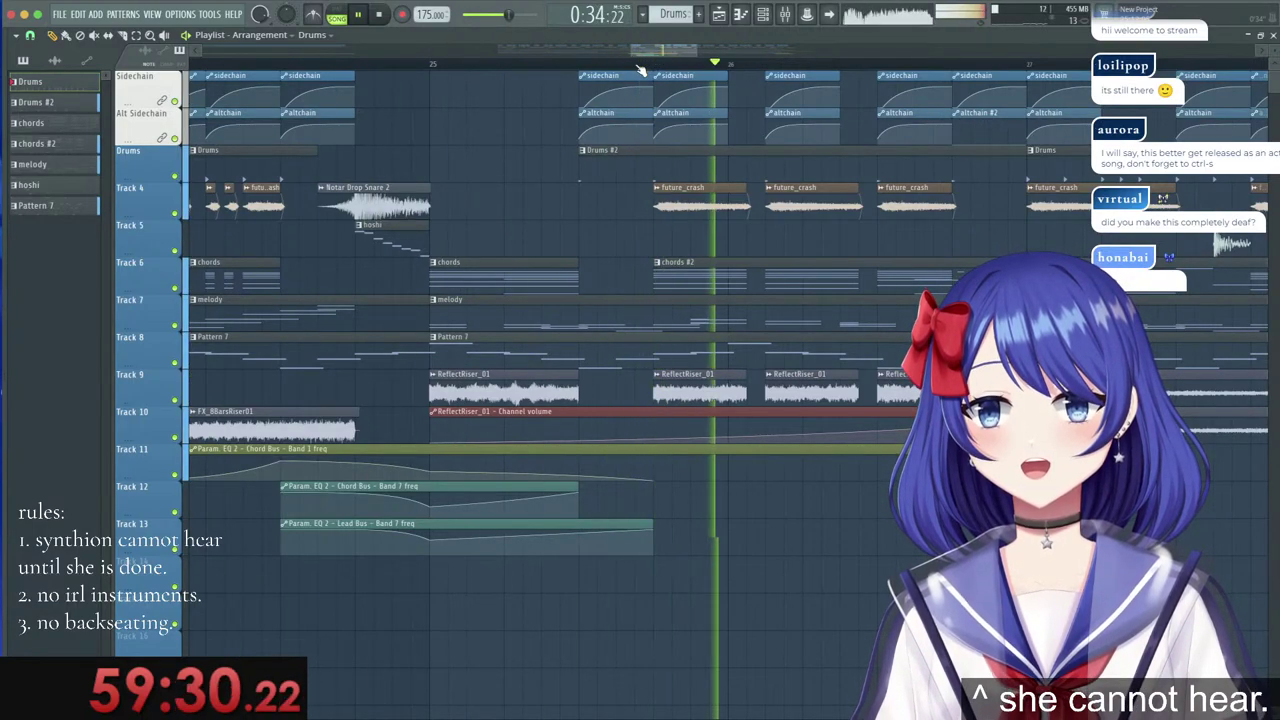
Find the airu_triplet_tom_2 sample in the browser and place it on Track 5 just after bar 25.
{"action": "mouse_move", "coordinate": [5, 293]}
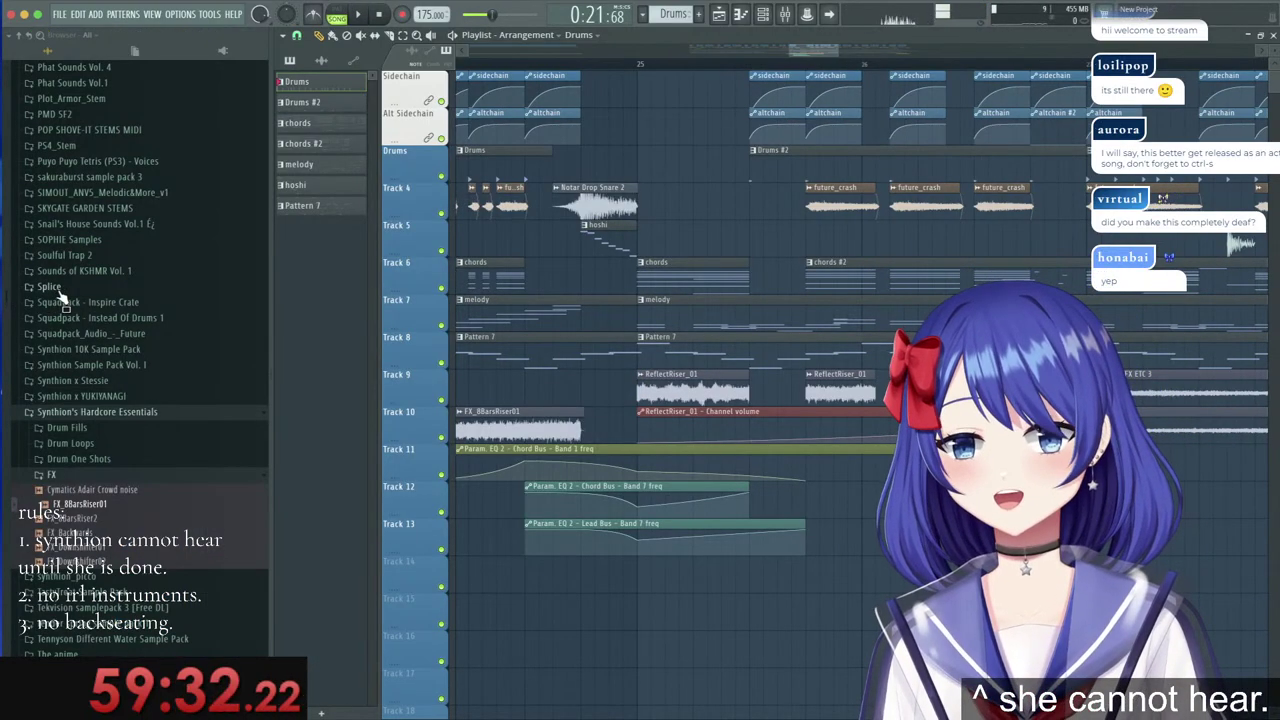
{"action": "key", "text": "F6"}
{"action": "key", "text": "F6"}
{"action": "scroll", "coordinate": [596, 67], "scroll_direction": "down", "scroll_amount": 5}
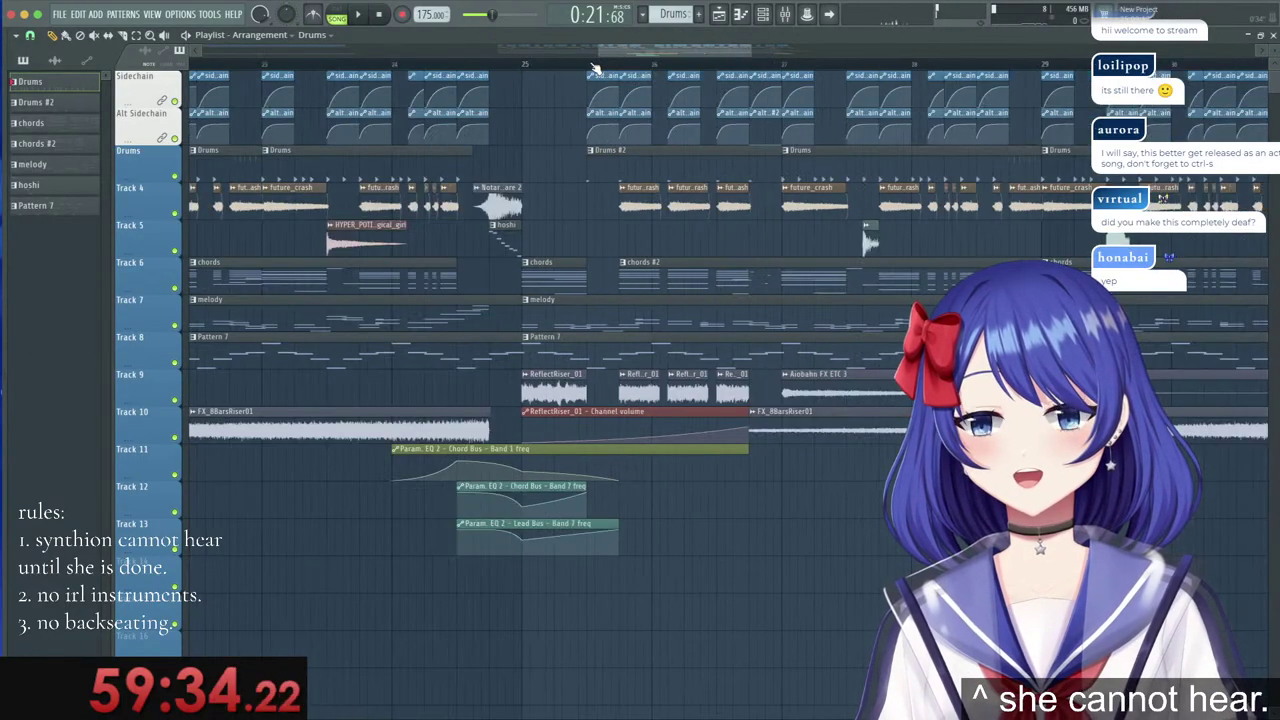
{"action": "scroll", "coordinate": [596, 67], "scroll_direction": "up", "scroll_amount": 4}
{"action": "scroll", "coordinate": [596, 67], "scroll_direction": "up", "scroll_amount": 2}
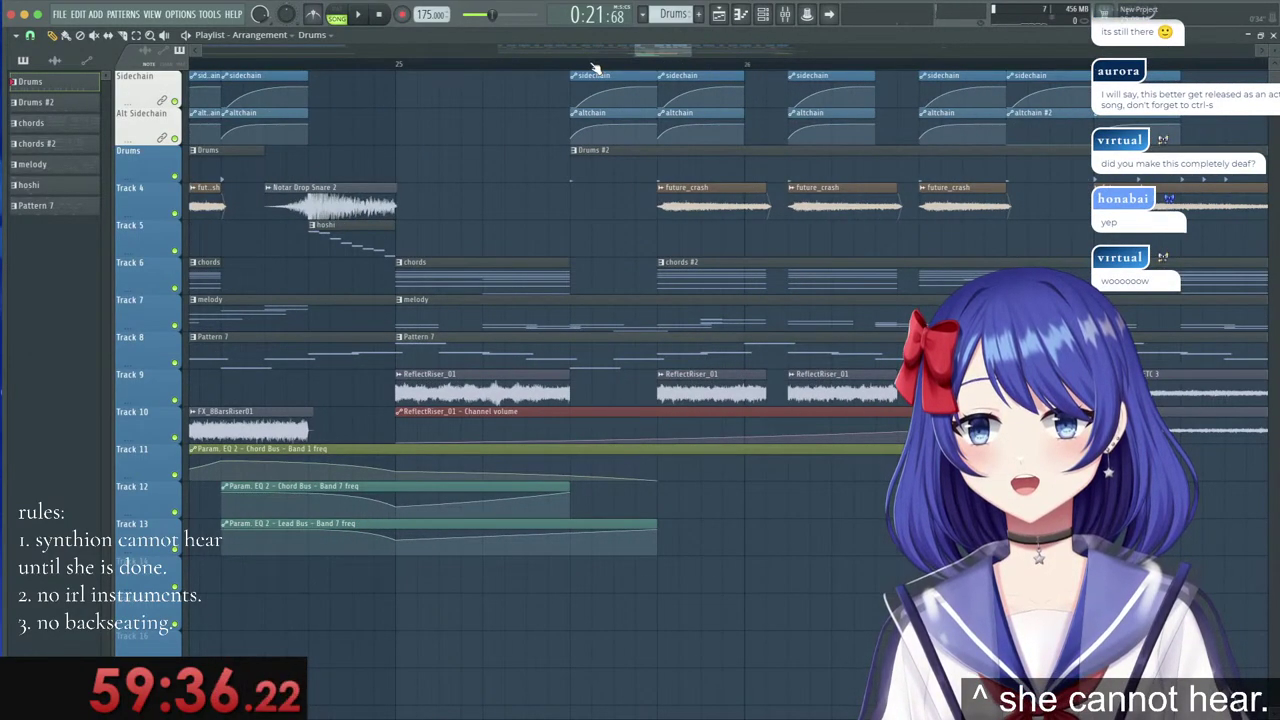
{"action": "mouse_move", "coordinate": [8, 250]}
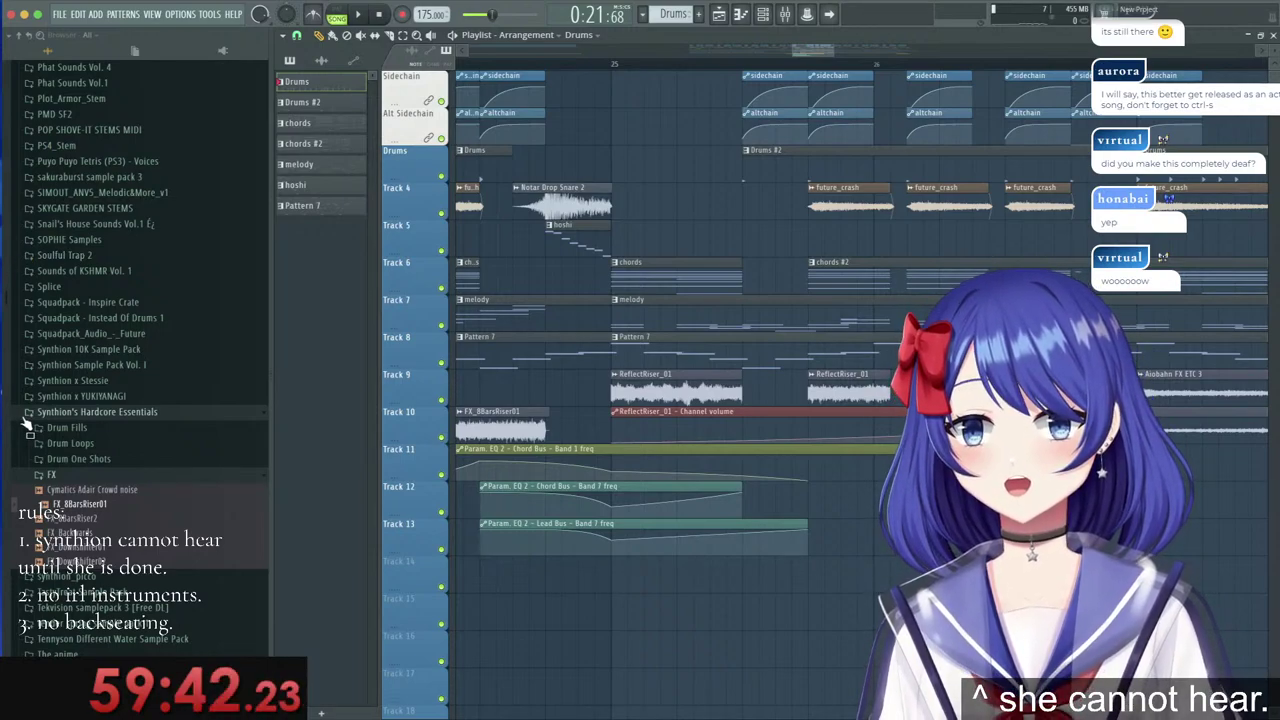
{"action": "scroll", "coordinate": [27, 423], "scroll_direction": "down", "scroll_amount": 5}
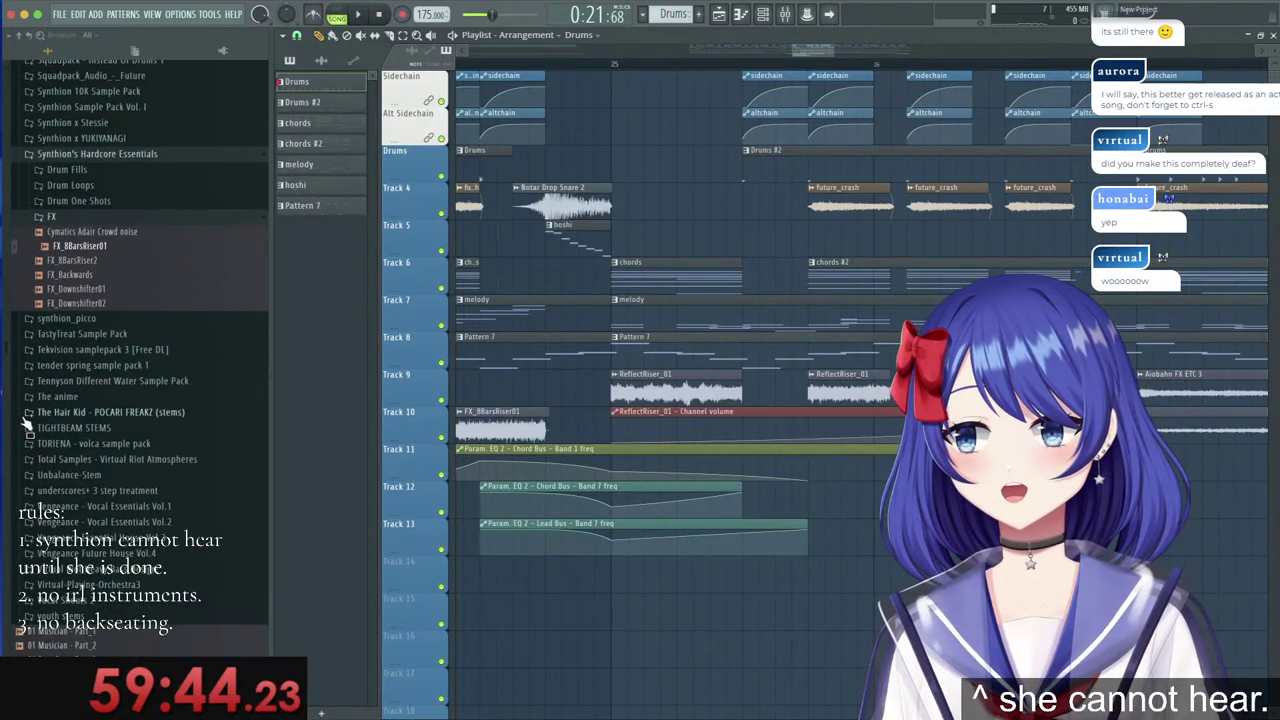
{"action": "scroll", "coordinate": [27, 423], "scroll_direction": "down", "scroll_amount": 10}
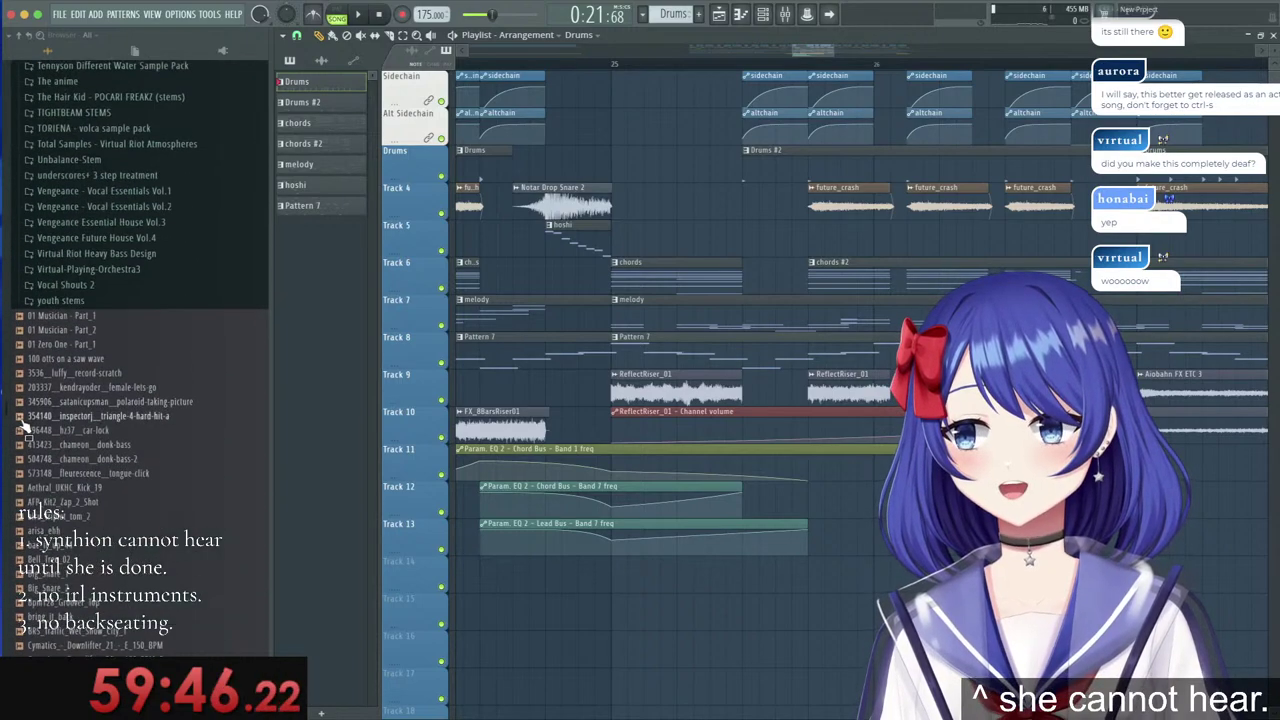
{"action": "left_click_drag", "start_coordinate": [55, 344], "coordinate": [468, 233]}
{"action": "right_click", "coordinate": [468, 232]}
{"action": "left_click", "coordinate": [517, 331]}
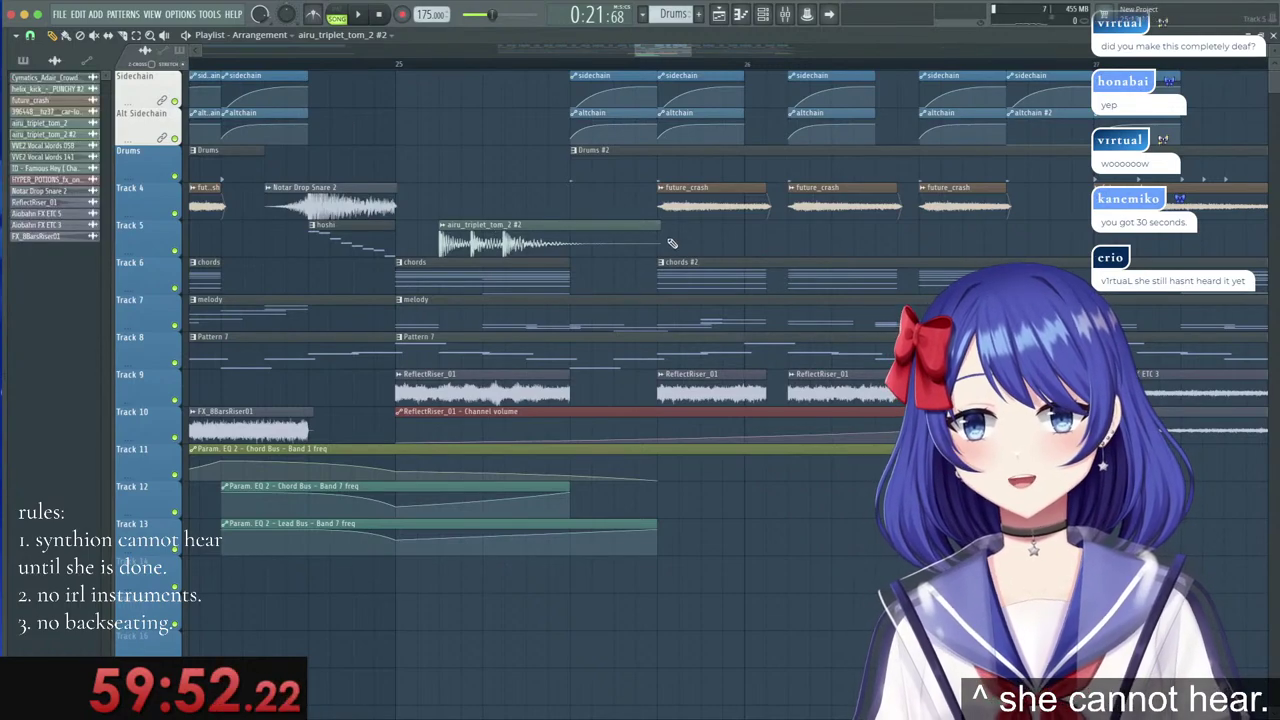
Stretch the new tom clip on Track 5 to end at bar 26 and set its channel volume to 59%.
{"action": "left_click_drag", "start_coordinate": [662, 242], "coordinate": [757, 241]}
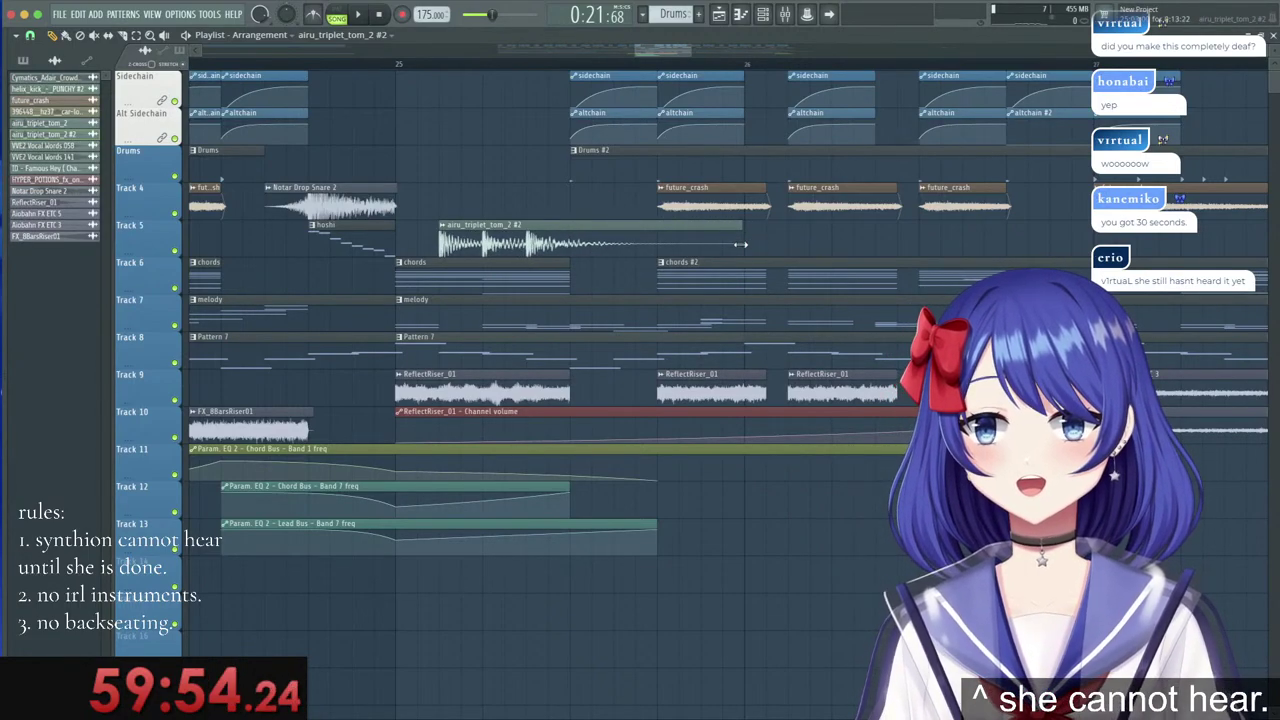
{"action": "double_click", "coordinate": [691, 237]}
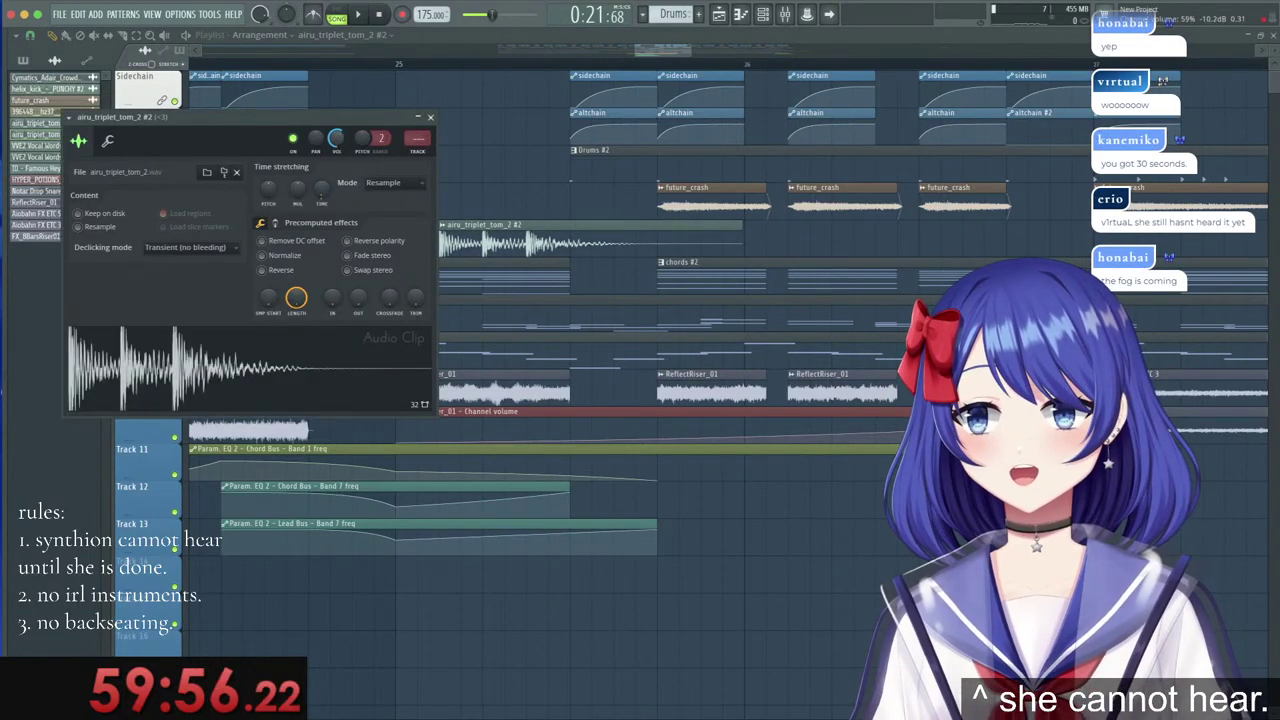
{"action": "left_click", "coordinate": [431, 117]}
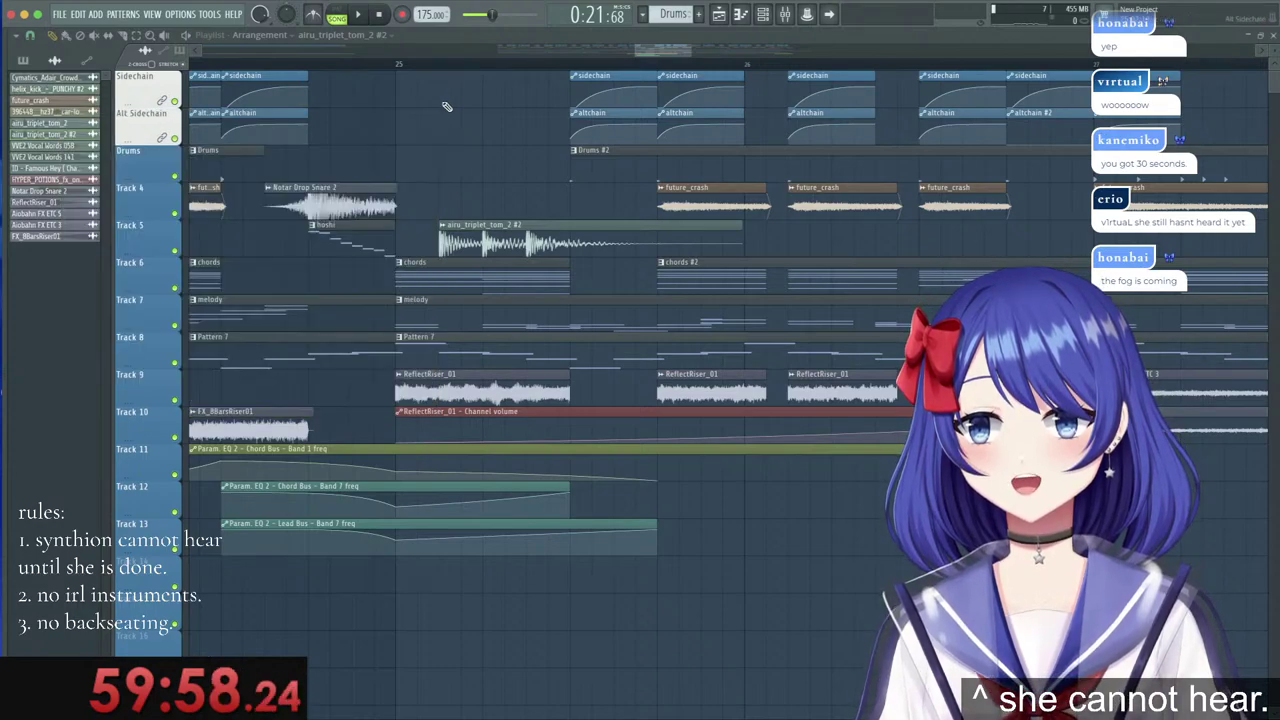
Play the whole arrangement through bar 33, starting just before bar 17.
{"action": "scroll", "coordinate": [460, 77], "scroll_direction": "down", "scroll_amount": 4}
{"action": "scroll", "coordinate": [460, 72], "scroll_direction": "down", "scroll_amount": 3}
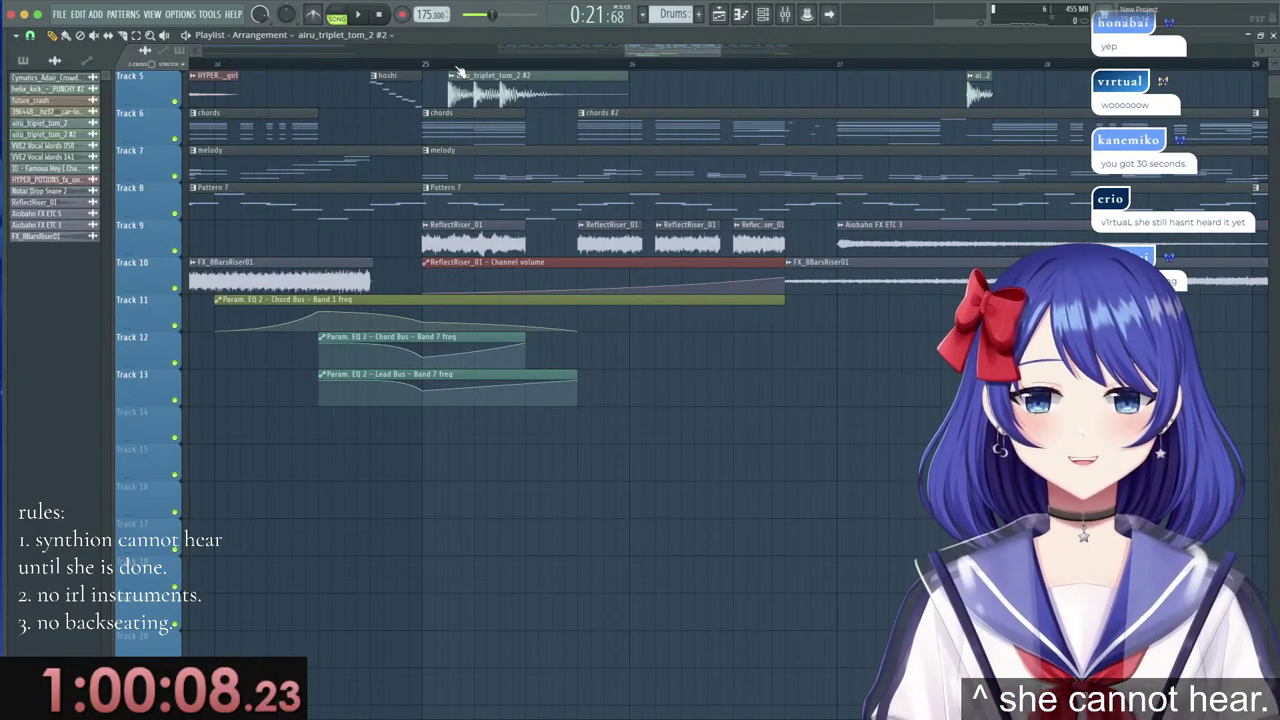
{"action": "scroll", "coordinate": [493, 51], "scroll_direction": "down", "scroll_amount": 5}
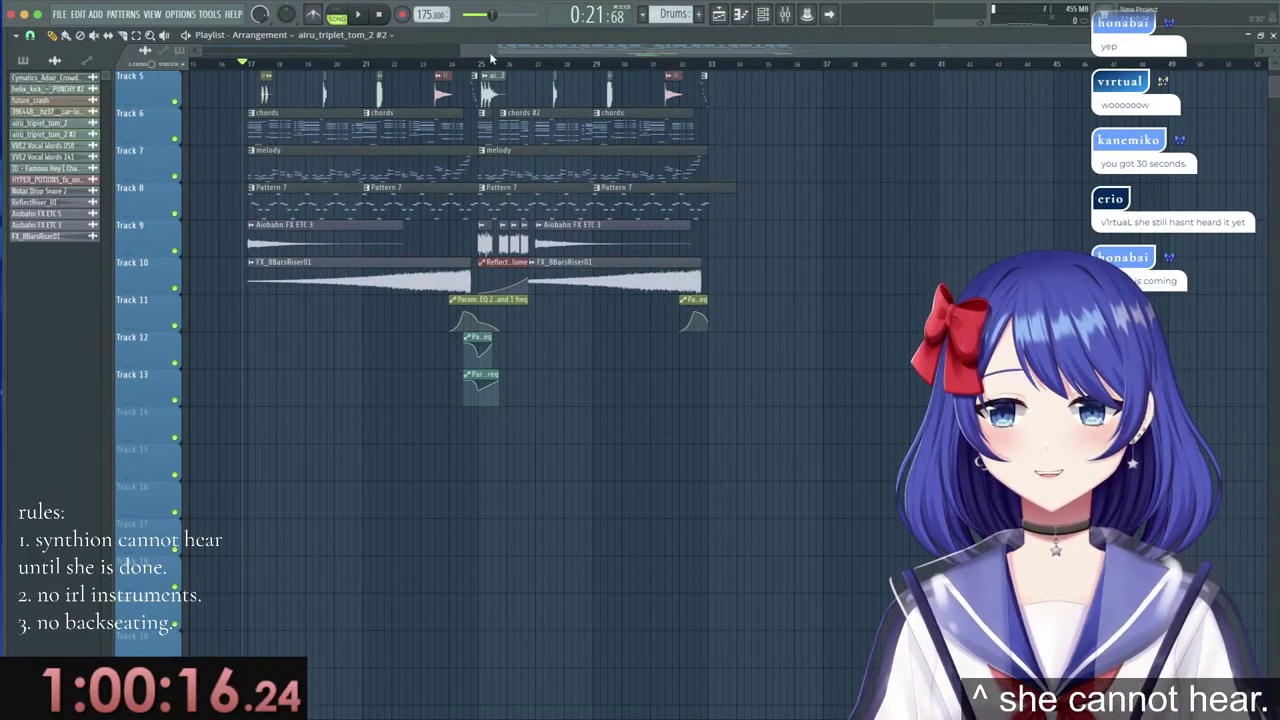
{"action": "left_click_drag", "start_coordinate": [491, 55], "coordinate": [396, 54]}
{"action": "scroll", "coordinate": [572, 138], "scroll_direction": "up", "scroll_amount": 4}
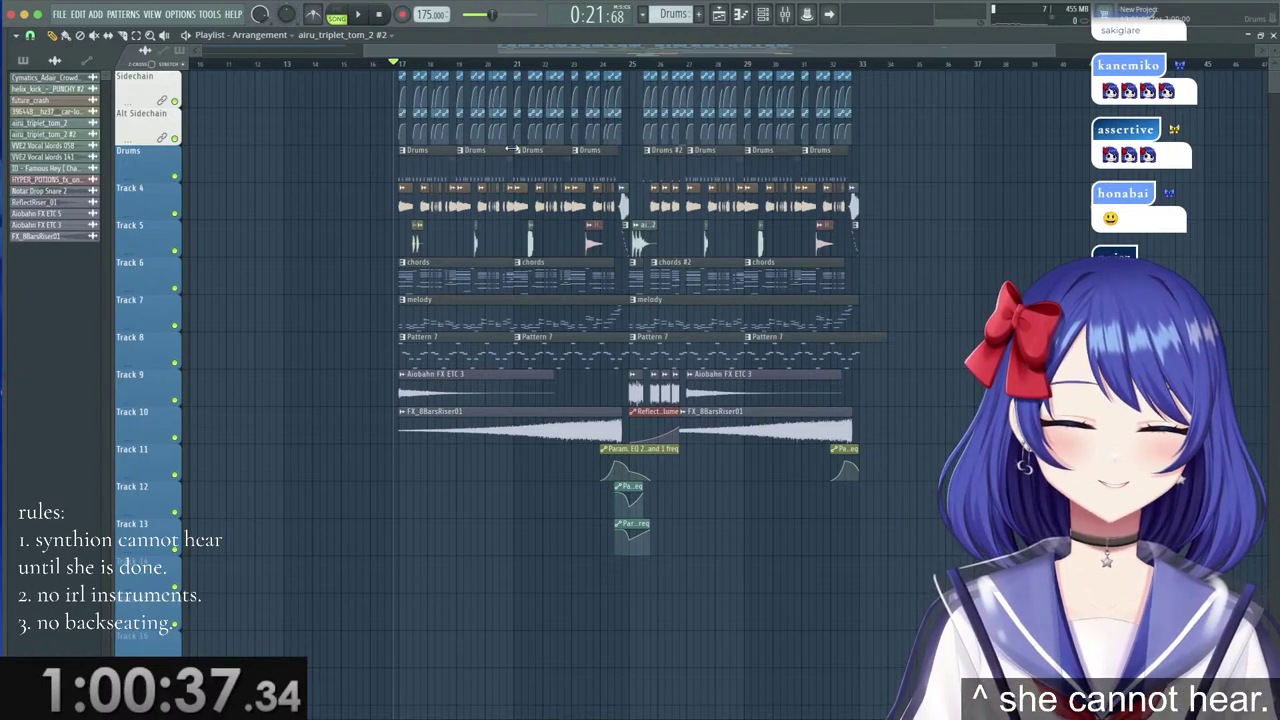
{"action": "left_click", "coordinate": [355, 64]}
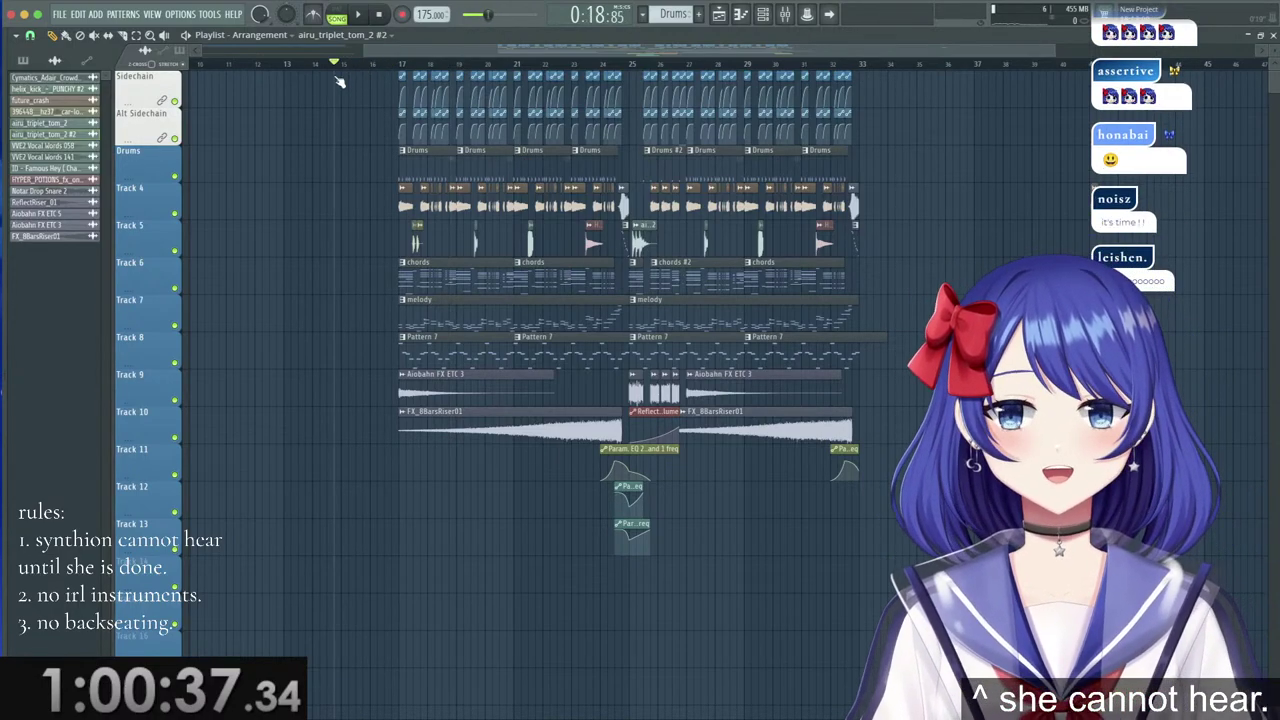
{"action": "left_click", "coordinate": [385, 65]}
{"action": "key", "text": "space"}
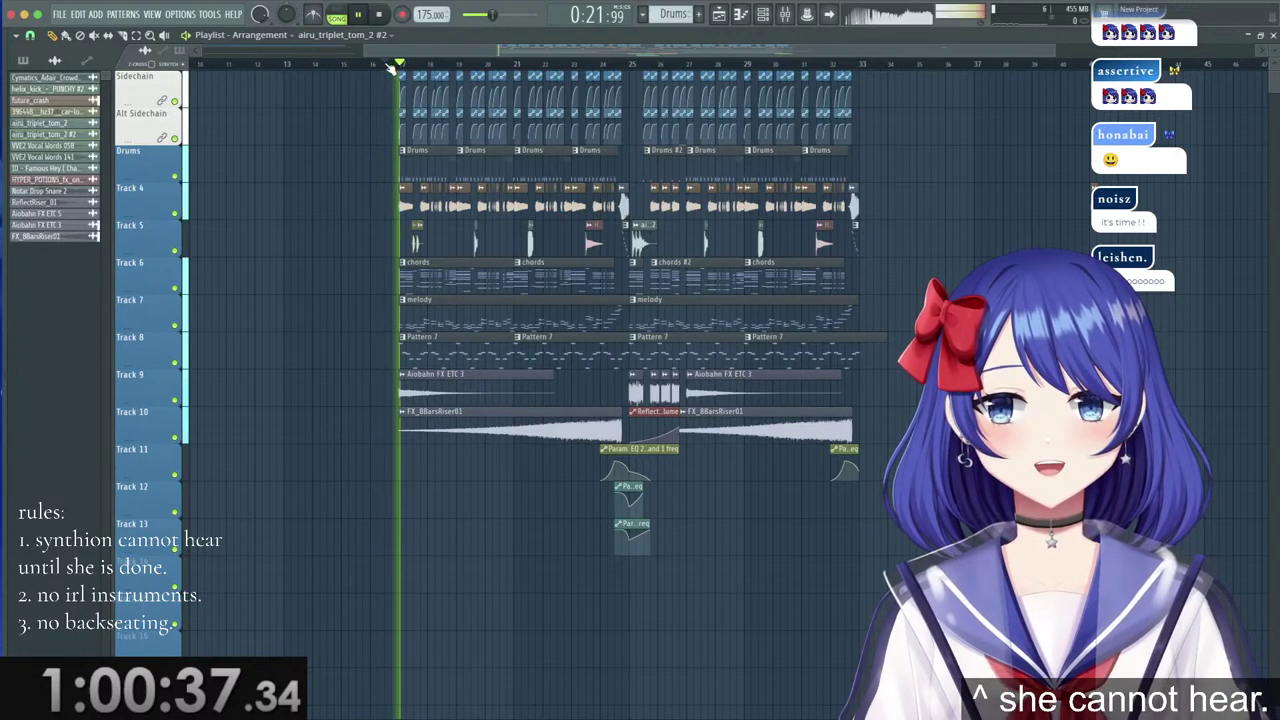
{"action": "key", "text": "space"}
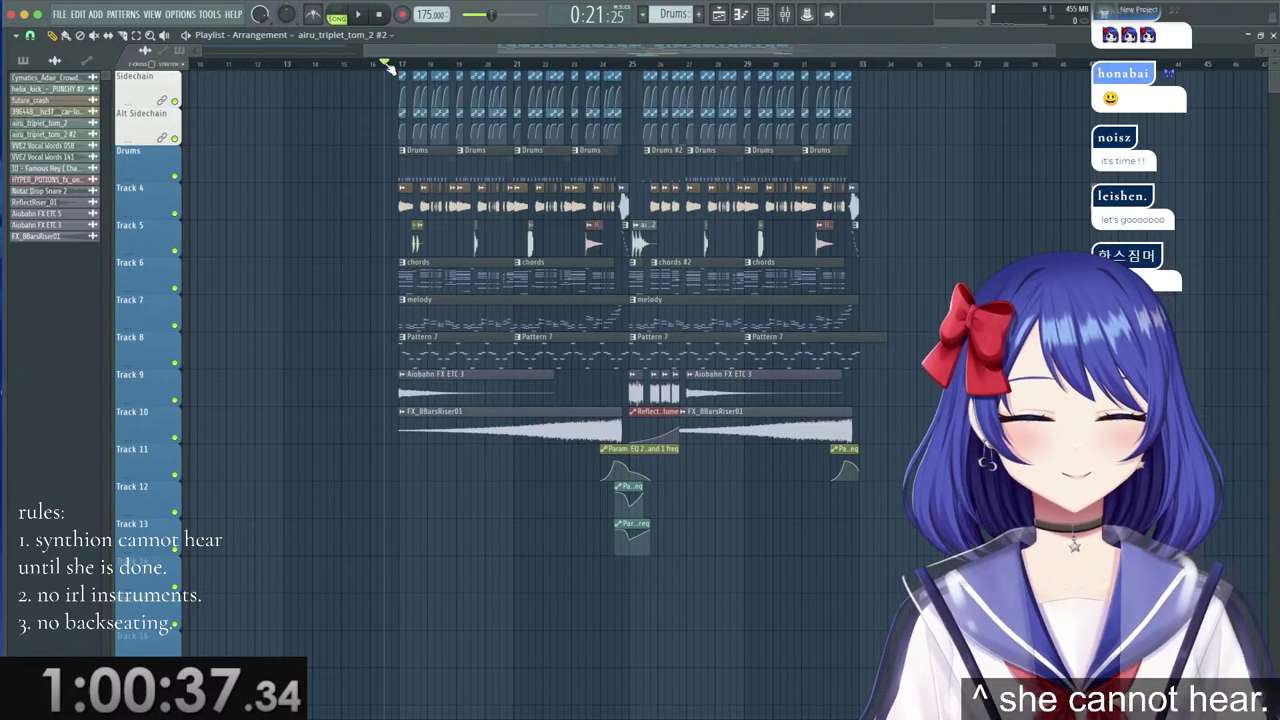
{"action": "key", "text": "space"}
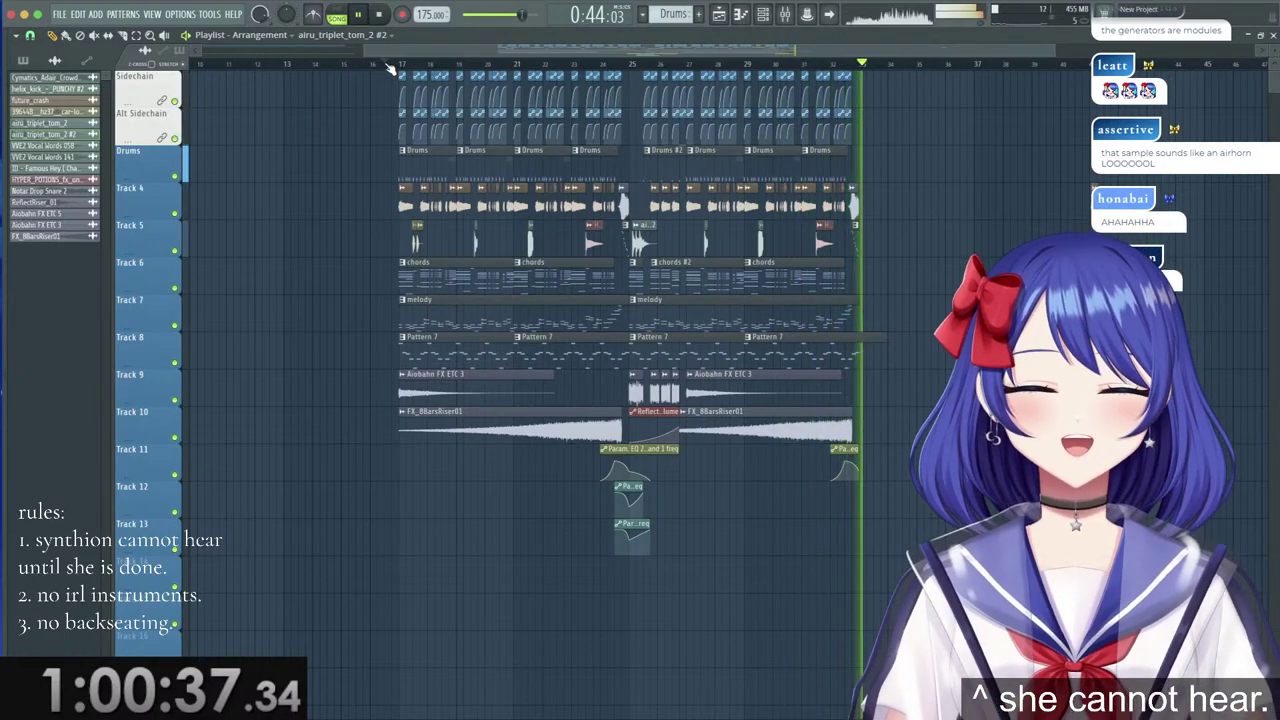
{"action": "left_click", "coordinate": [387, 64]}
Audition the VVE2 Vocal Words 141 sample from the Track 5 clip after bar 29 and close its channel settings.
{"action": "scroll", "coordinate": [810, 89], "scroll_direction": "up", "scroll_amount": 3}
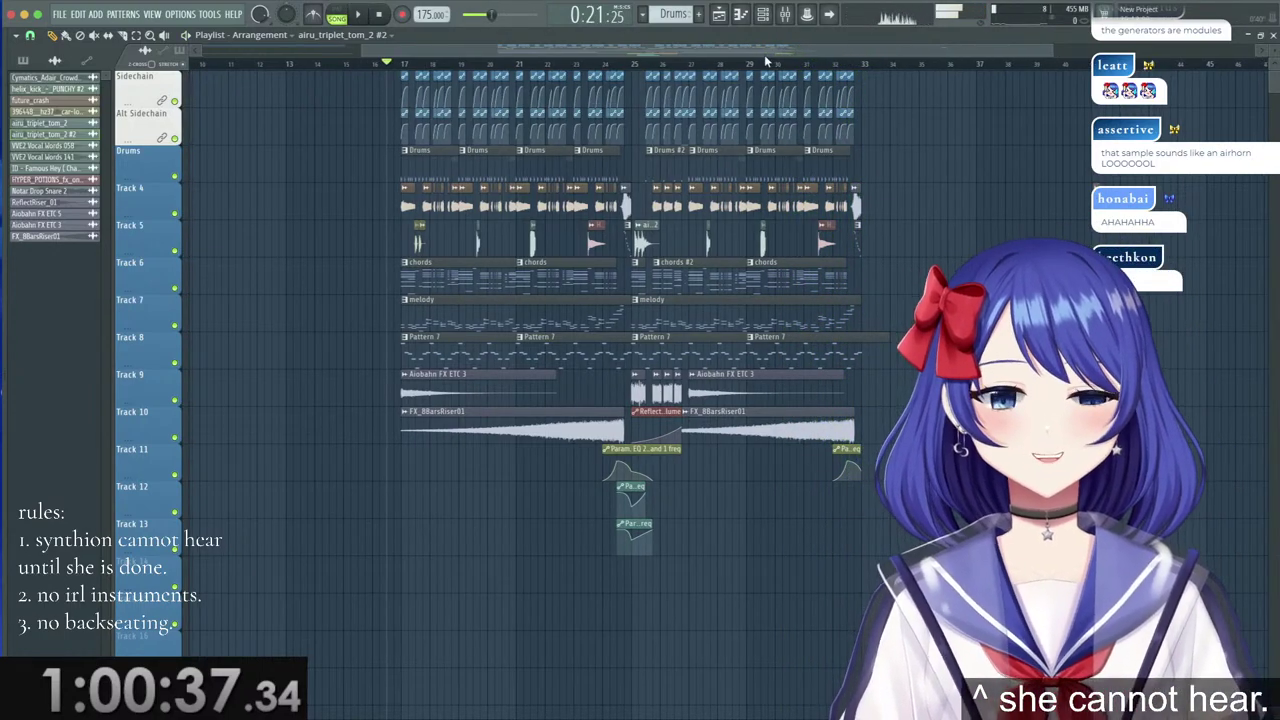
{"action": "double_click", "coordinate": [874, 249]}
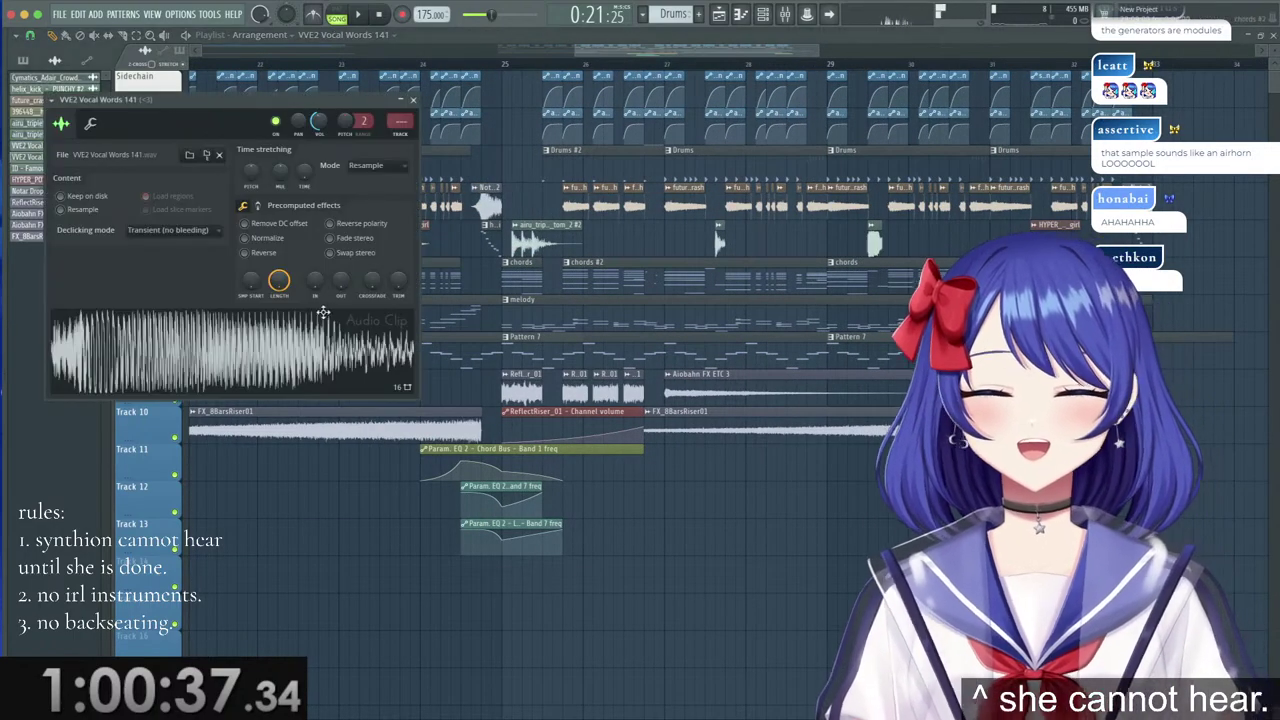
{"action": "left_click", "coordinate": [277, 348]}
{"action": "key", "text": "Escape"}
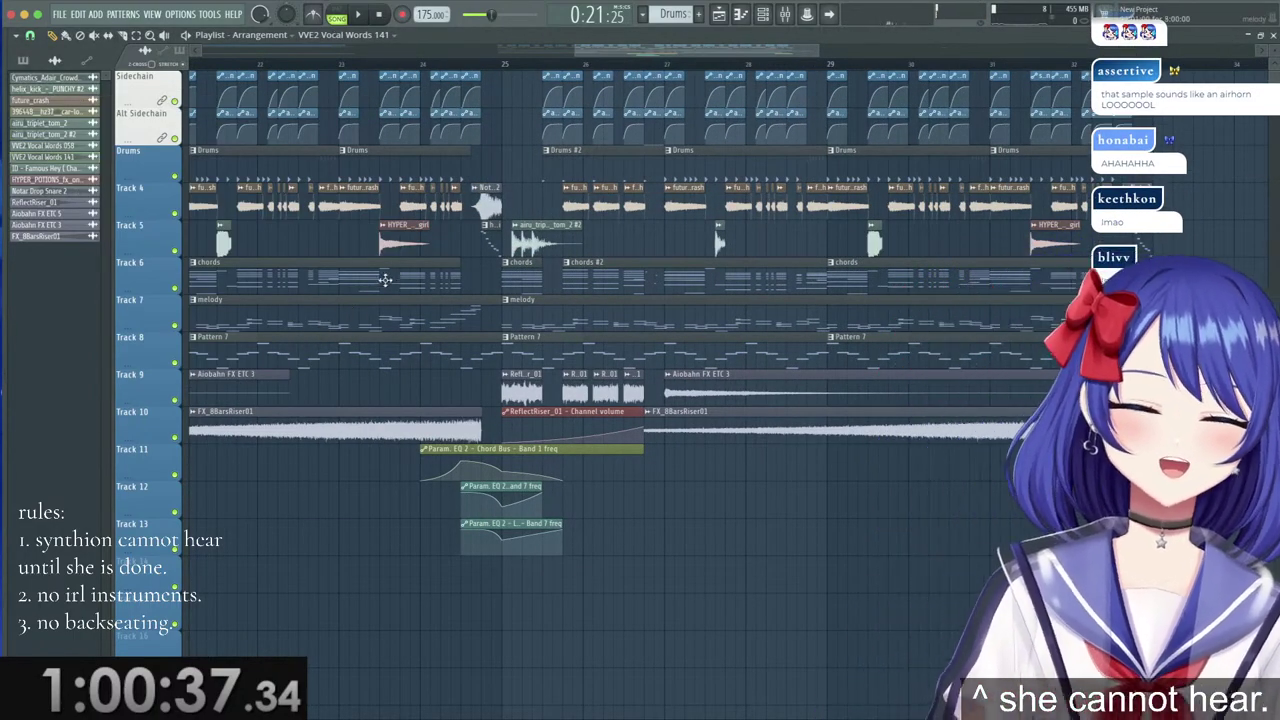
{"action": "double_click", "coordinate": [872, 243]}
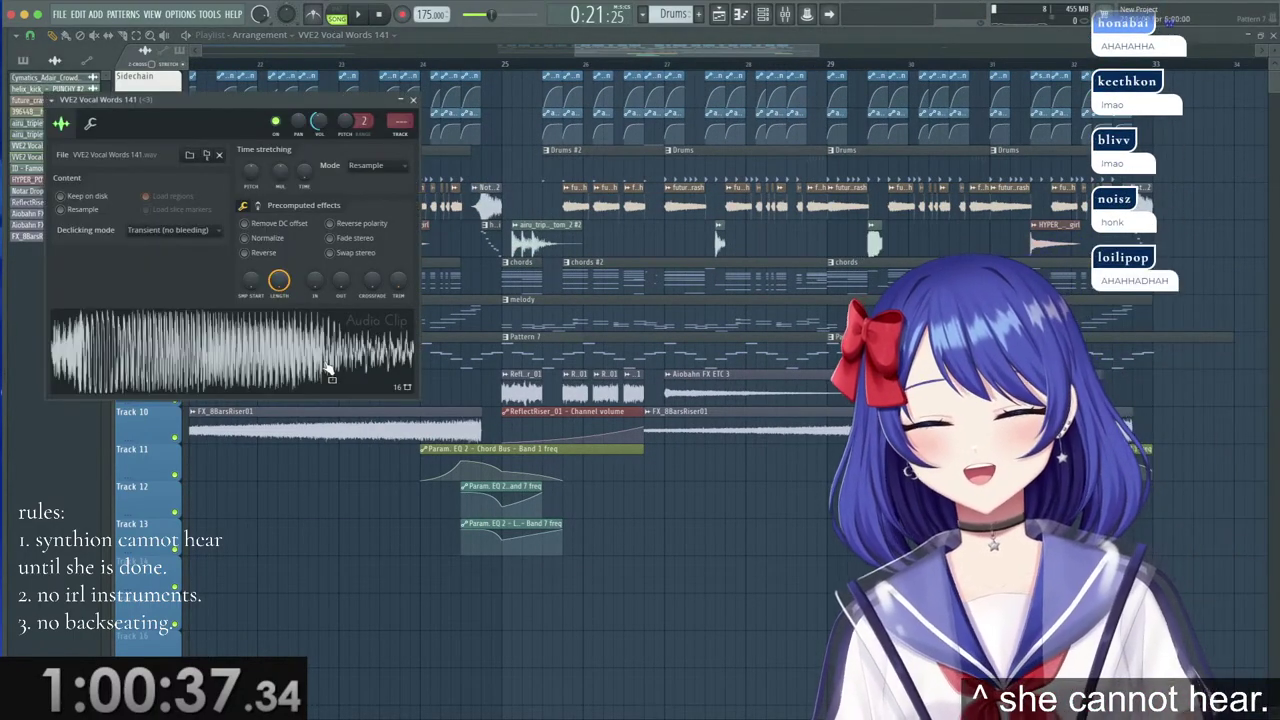
{"action": "double_click", "coordinate": [436, 358]}
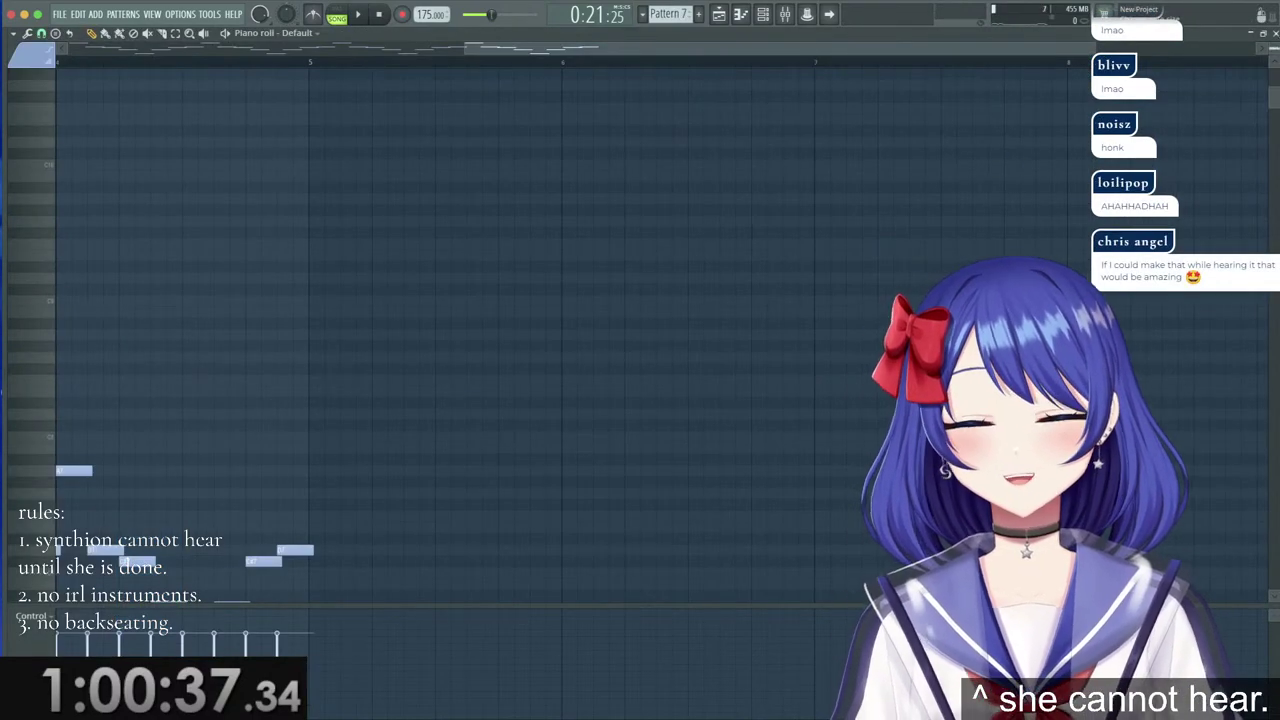
{"action": "left_click", "coordinate": [1268, 33]}
{"action": "left_click", "coordinate": [962, 65]}
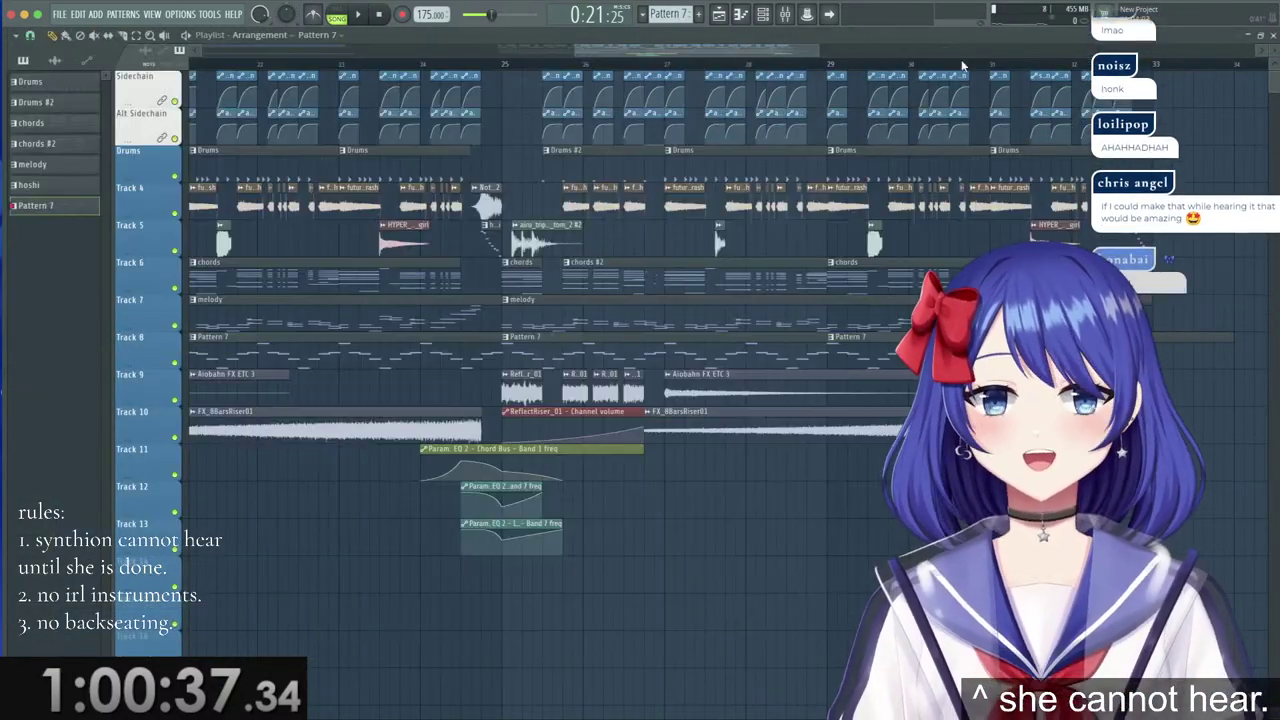
{"action": "double_click", "coordinate": [875, 245]}
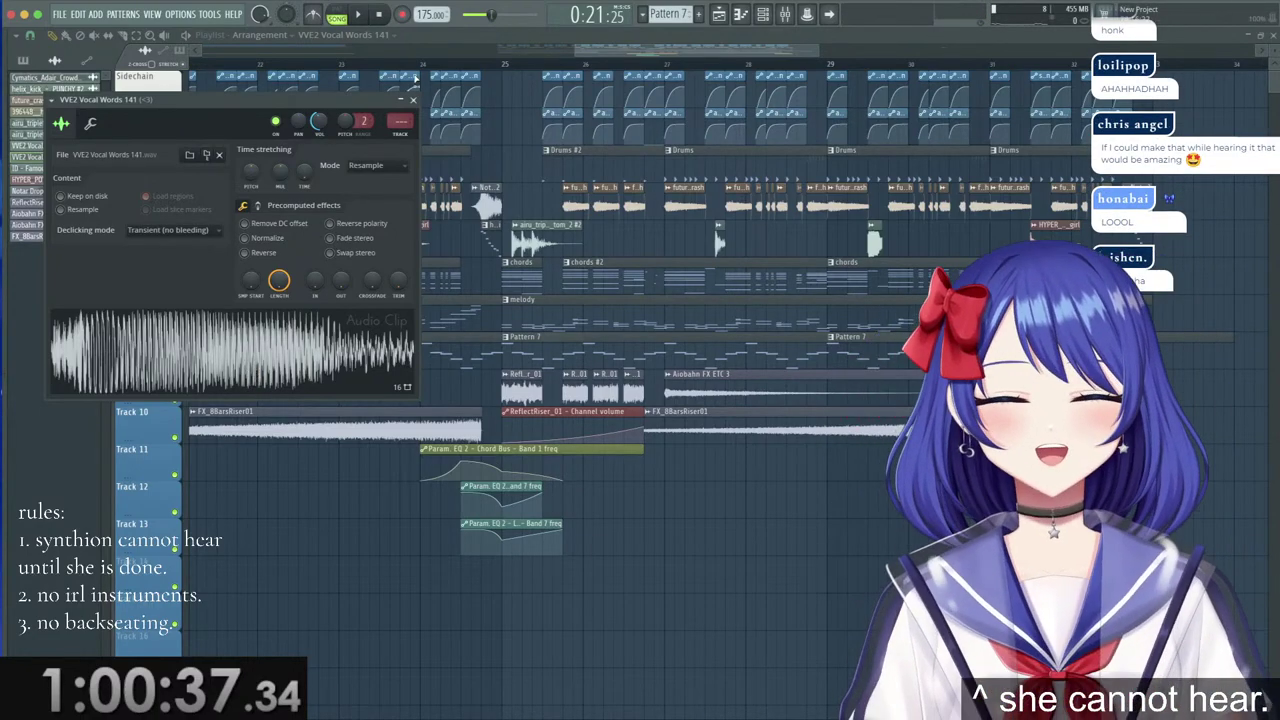
{"action": "left_click", "coordinate": [414, 101]}
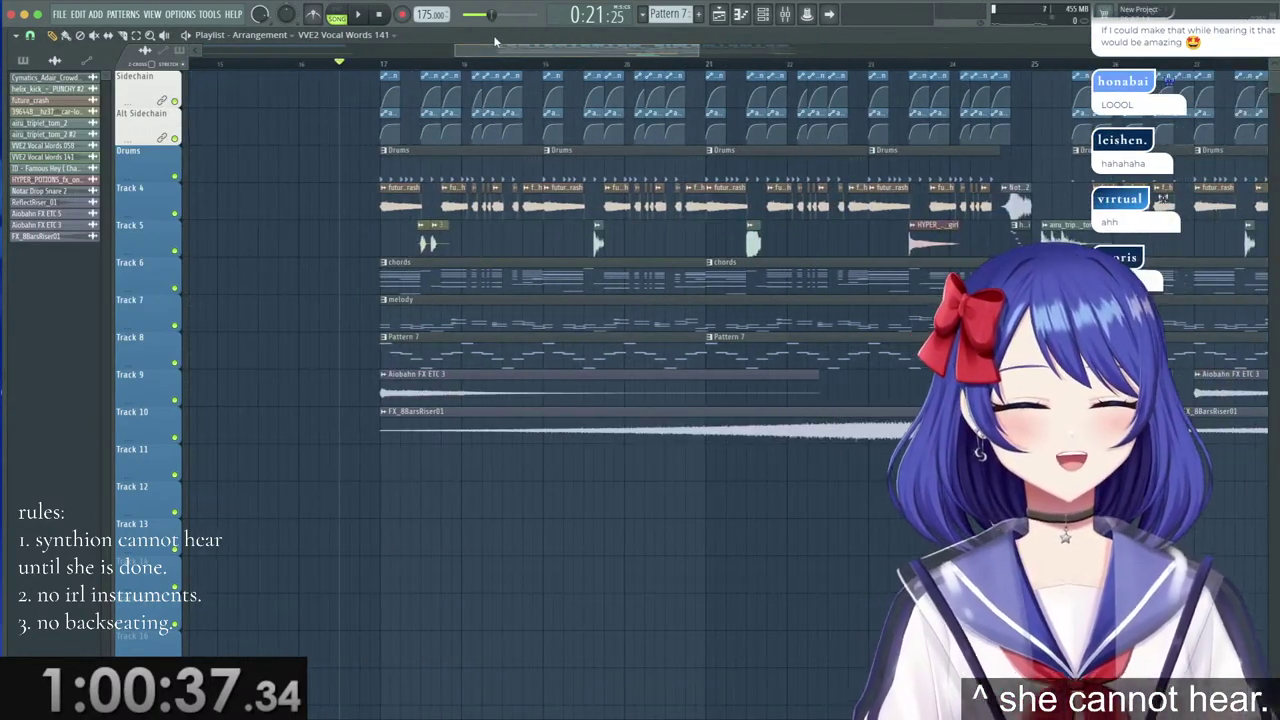
Play the arrangement from just before bar 17 with Track 5 muted for comparison, and unmute the track.
{"action": "key", "text": "space"}
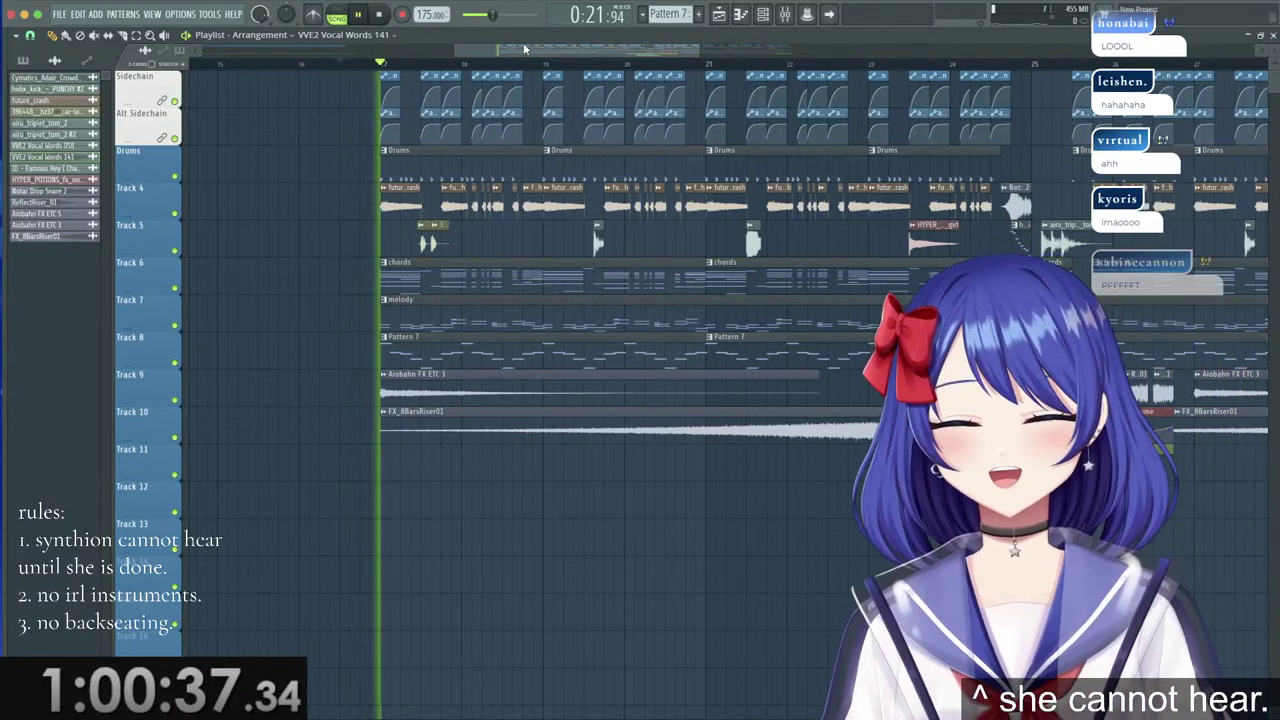
{"action": "key", "text": "space"}
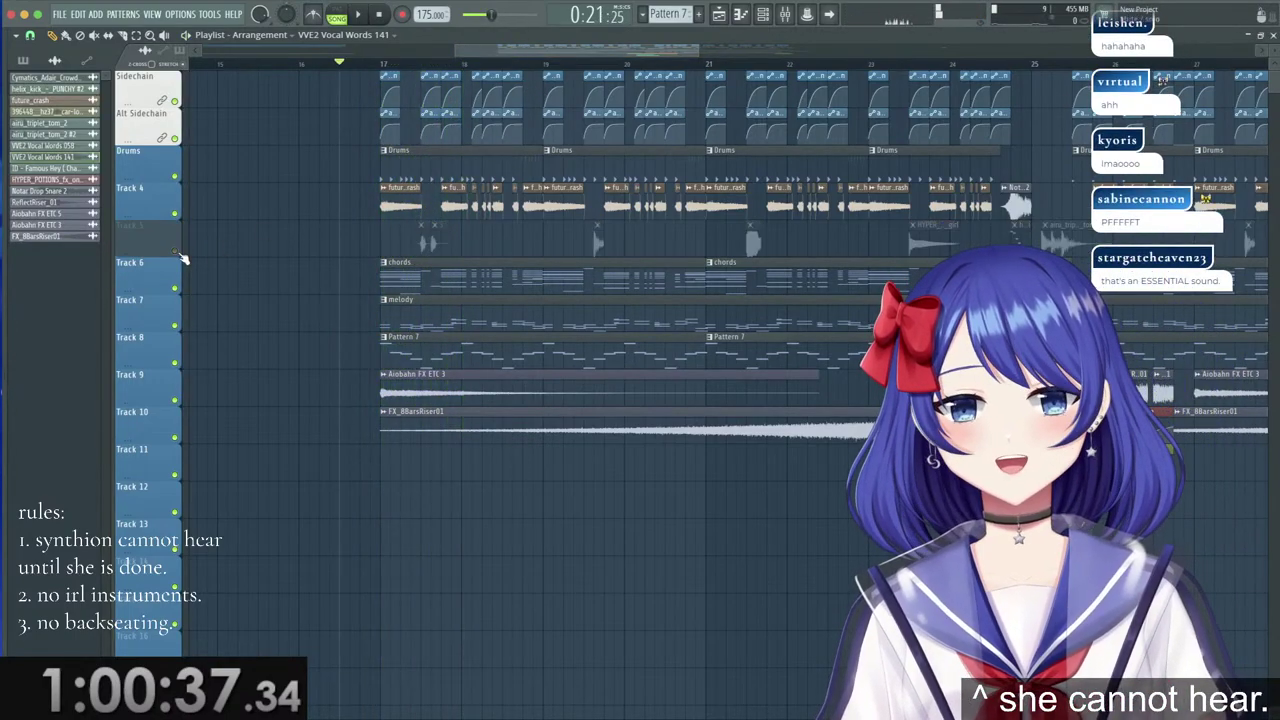
{"action": "key", "text": "space"}
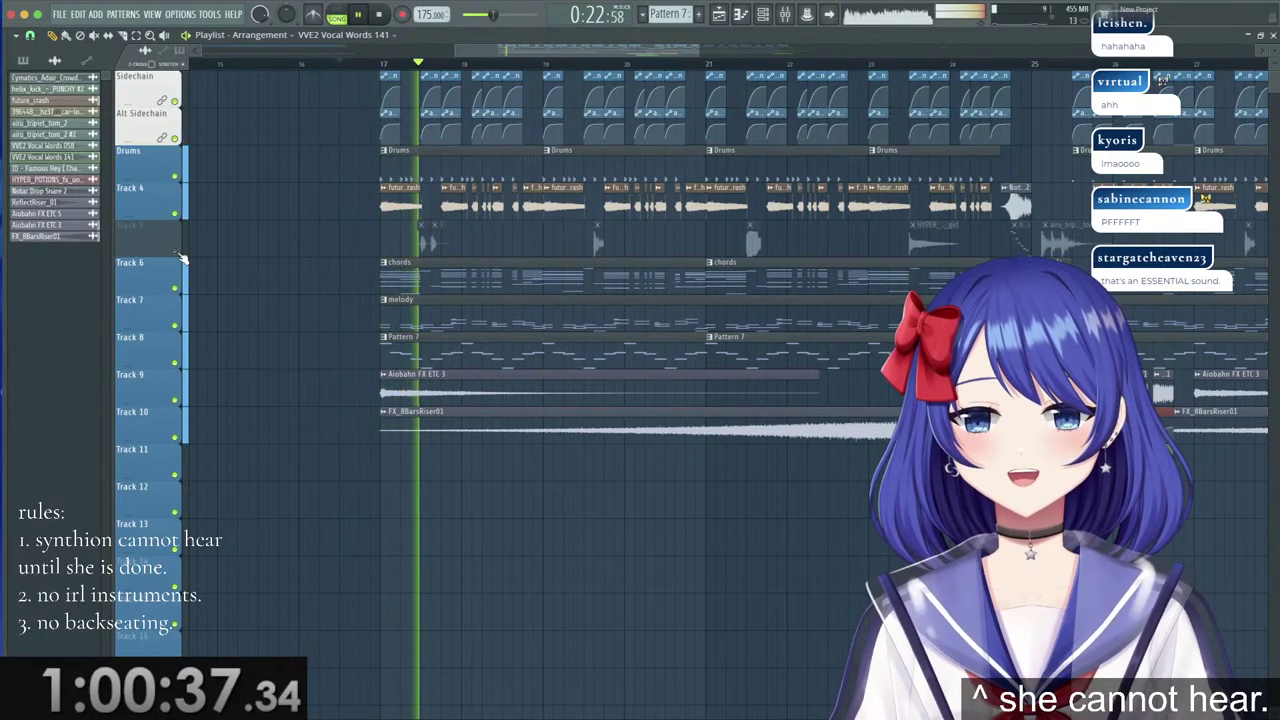
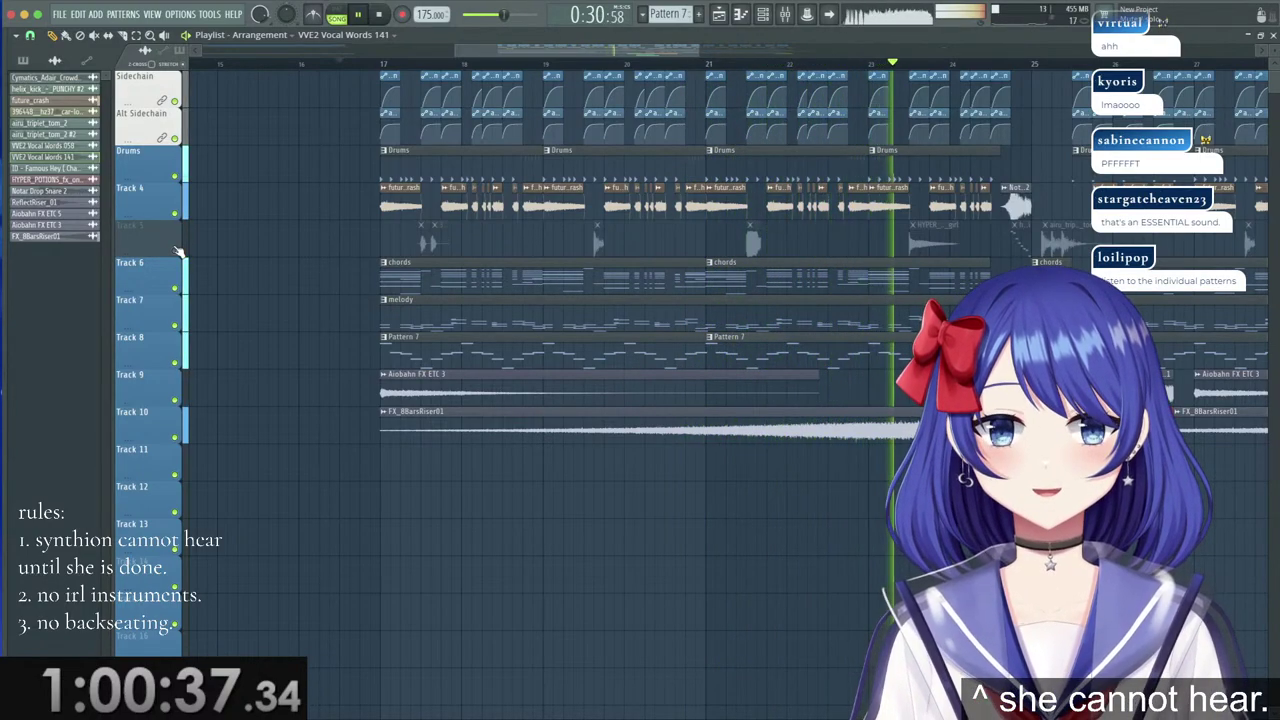
{"action": "left_click", "coordinate": [176, 250]}
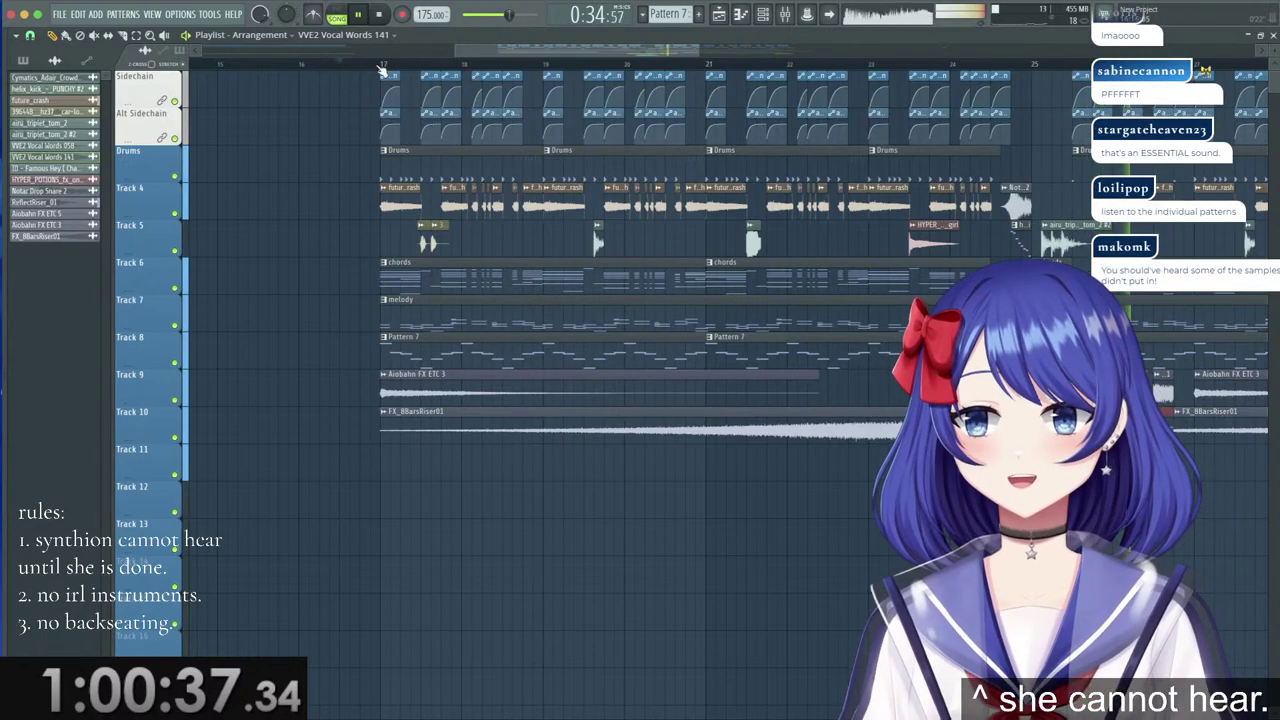
Stop playback and examine the chords #2 pattern's Supersaw and Default channel notes in the piano roll.
{"action": "key", "text": "space"}
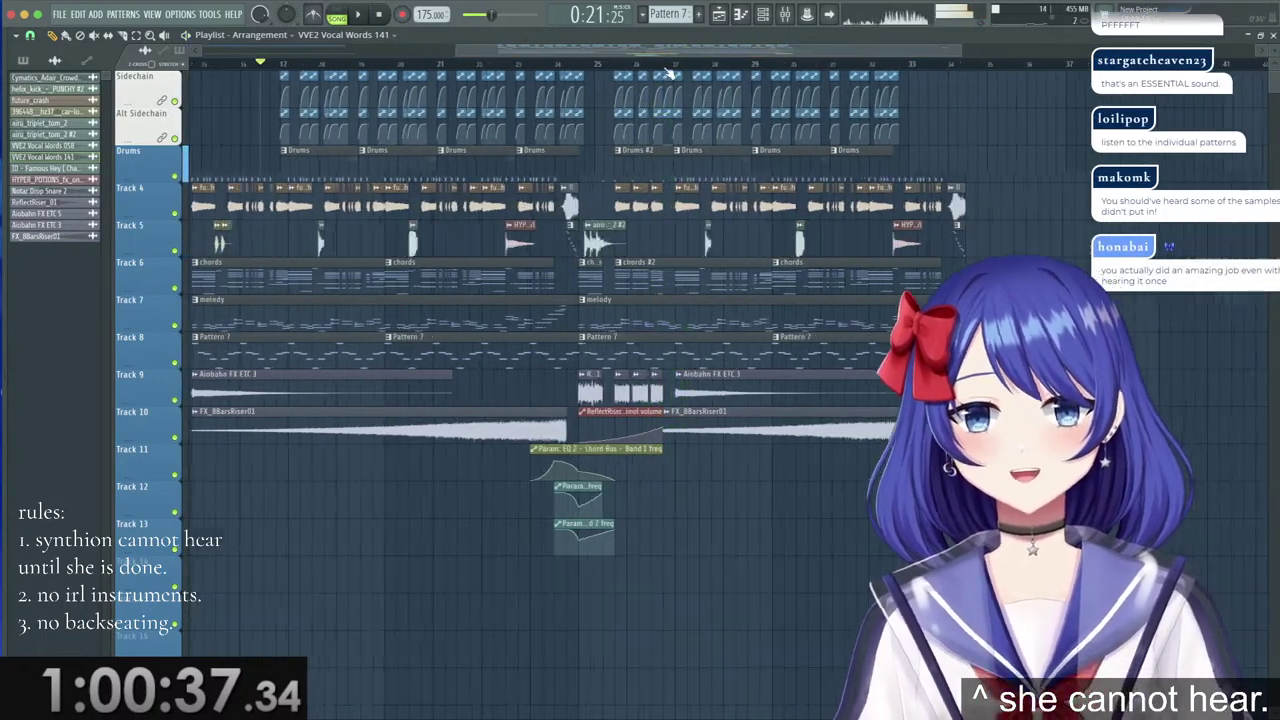
{"action": "double_click", "coordinate": [690, 277]}
{"action": "scroll", "coordinate": [403, 237], "scroll_direction": "down", "scroll_amount": 10}
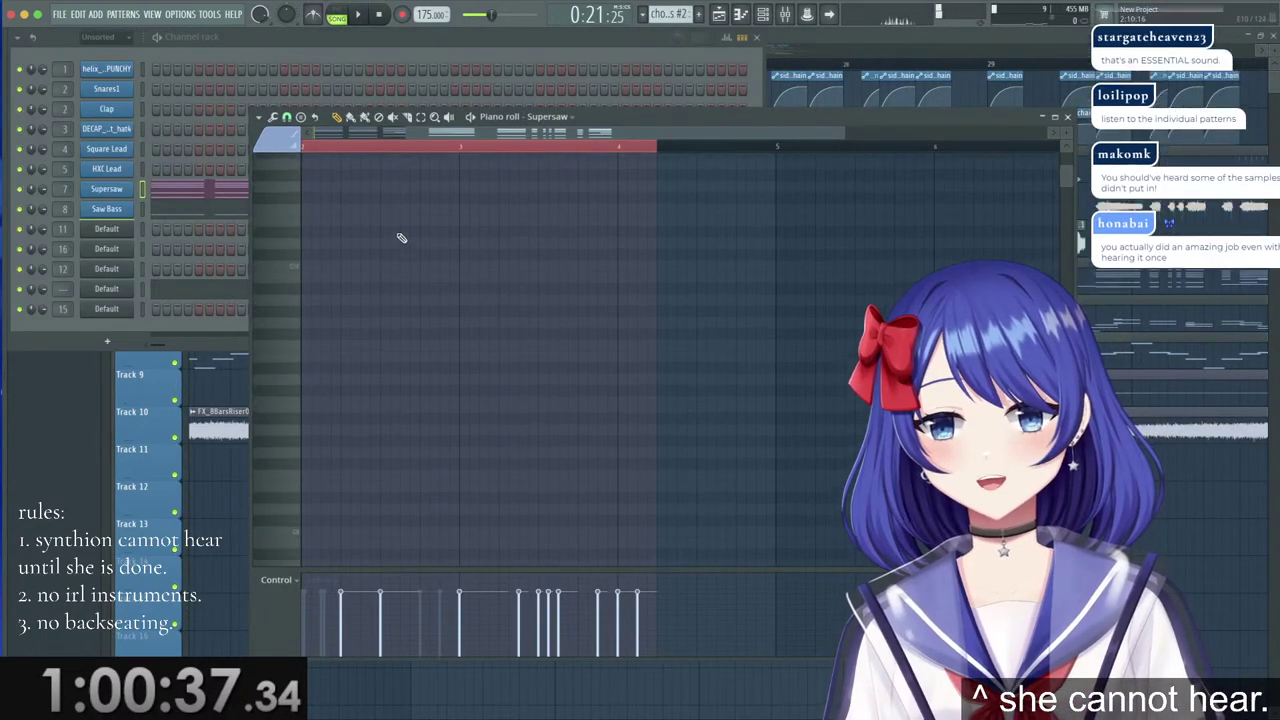
{"action": "right_click", "coordinate": [325, 206]}
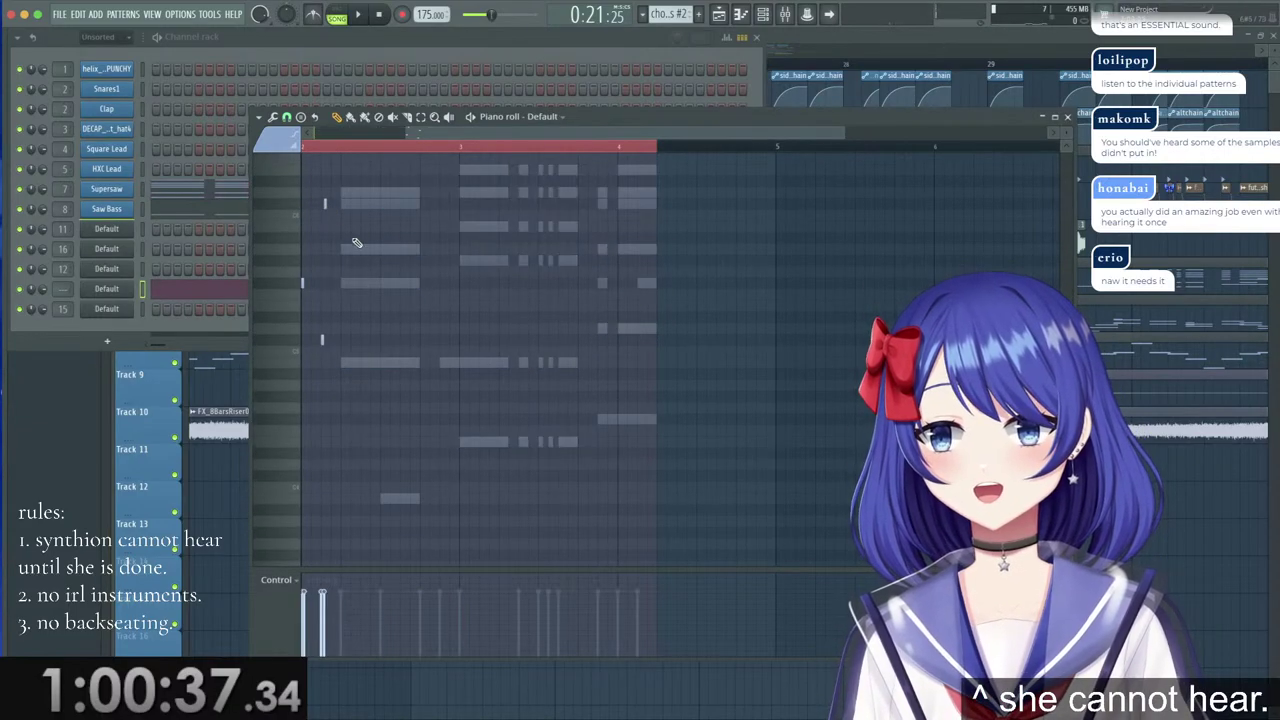
{"action": "left_click", "coordinate": [924, 38]}
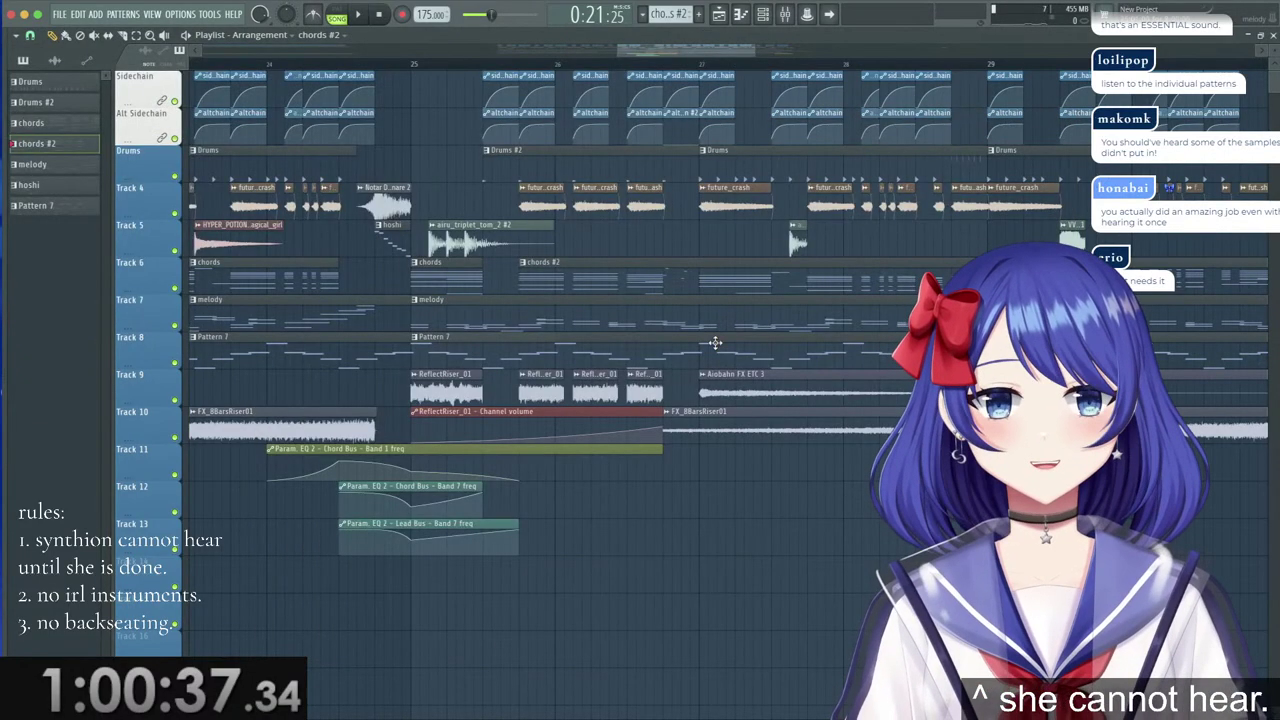
Loop the melody pattern and transpose its notes on channels 11 and 16 down one octave in the piano roll.
{"action": "double_click", "coordinate": [715, 320]}
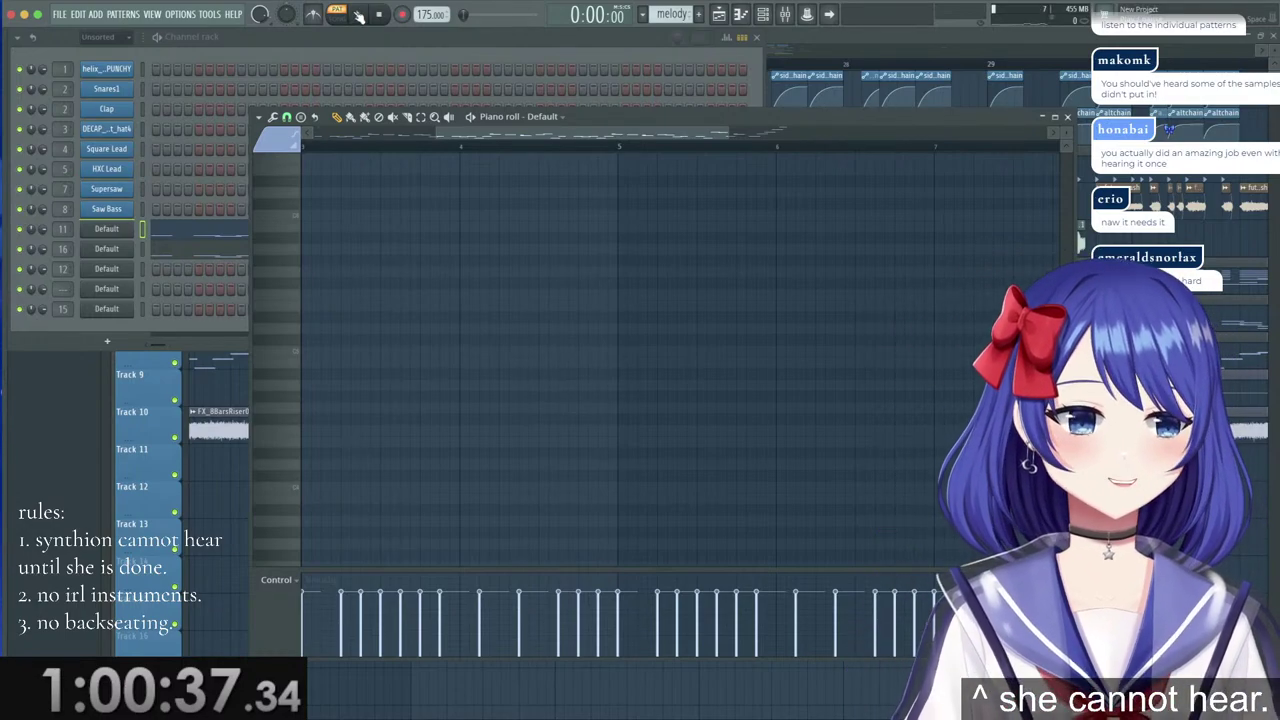
{"action": "left_click", "coordinate": [358, 44]}
{"action": "left_click", "coordinate": [254, 233]}
{"action": "left_click", "coordinate": [254, 233]}
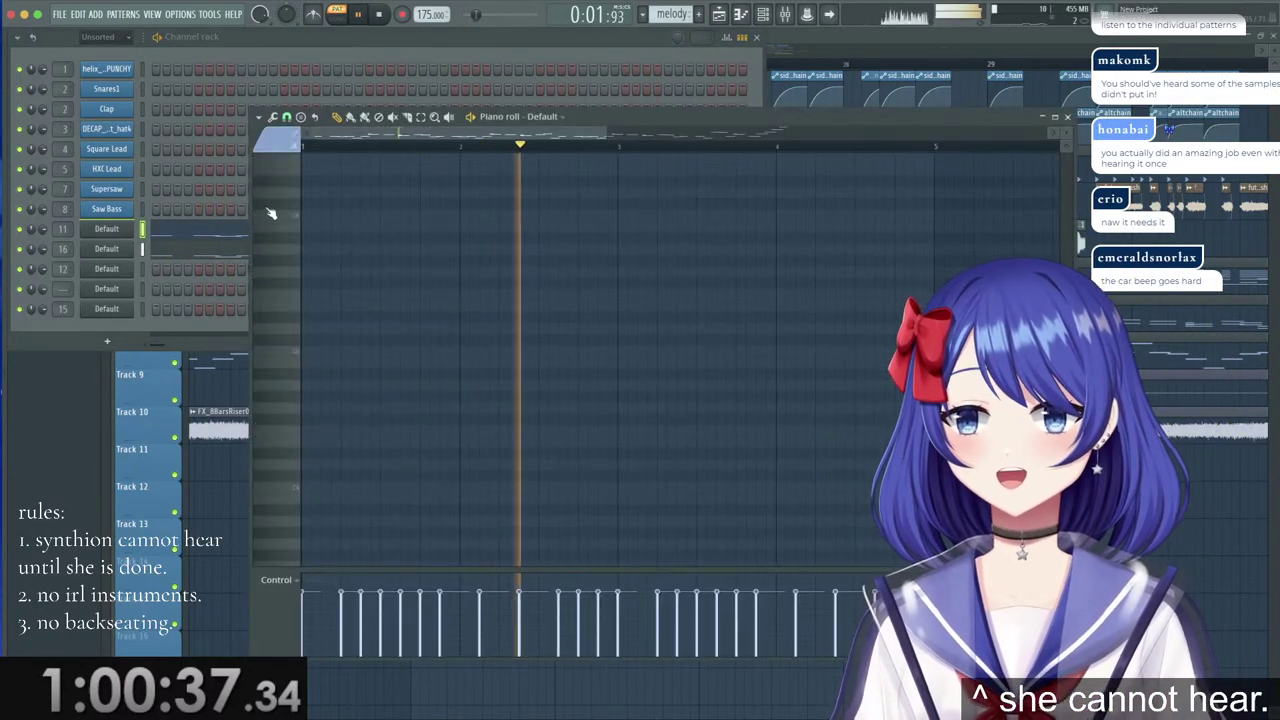
{"action": "key", "text": "super+a"}
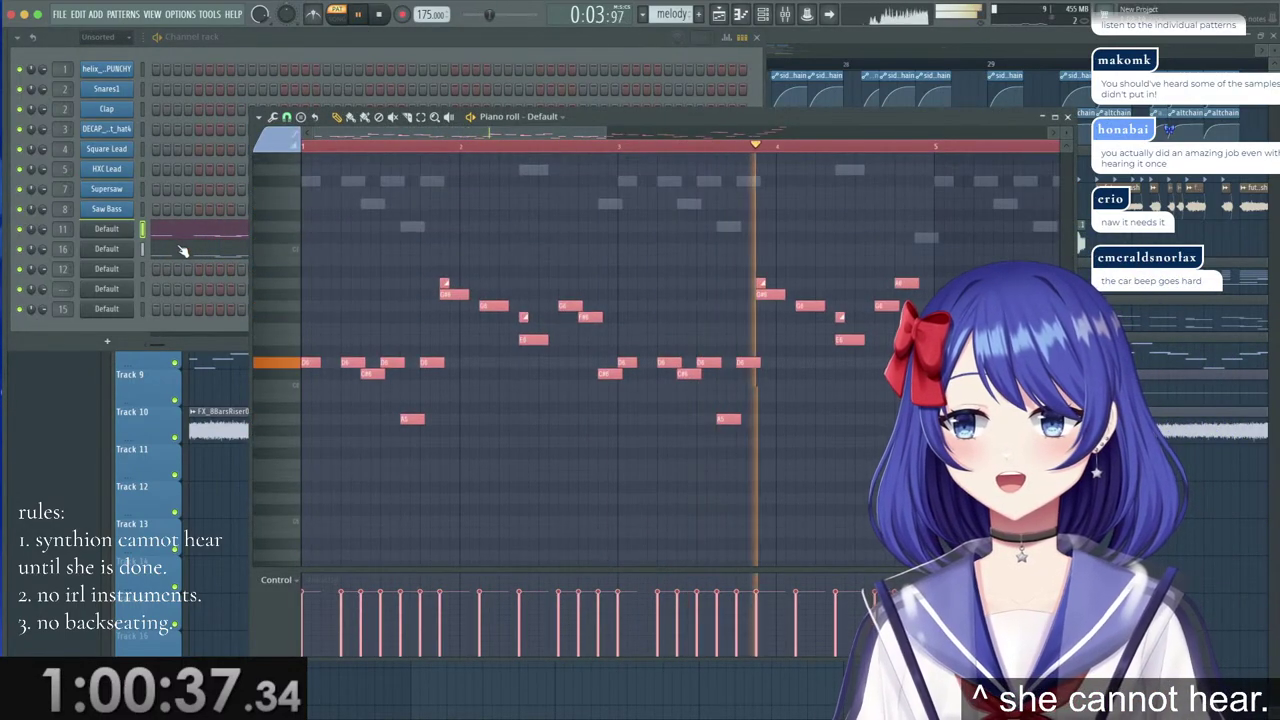
{"action": "left_click", "coordinate": [186, 245]}
{"action": "key", "text": "super+a"}
{"action": "key", "text": "super+Down"}
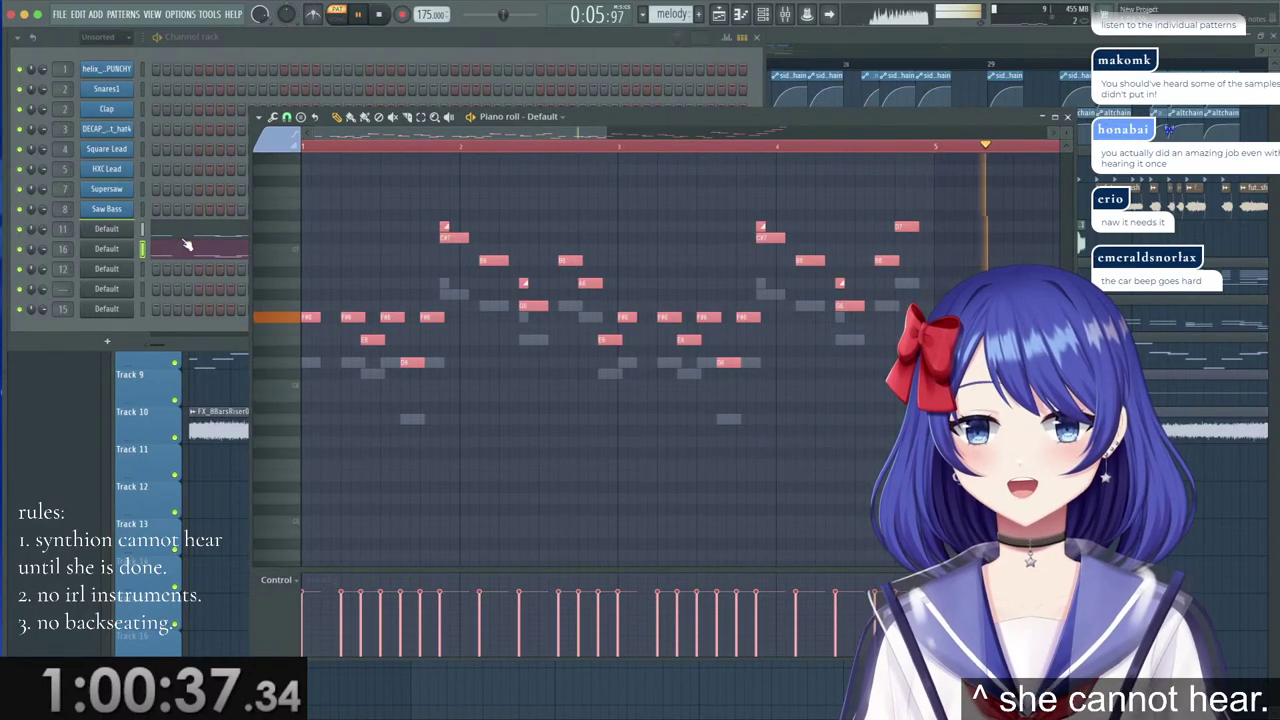
Check the mixer levels of the melody channels during playback and return to the channel rack.
{"action": "left_click", "coordinate": [134, 212]}
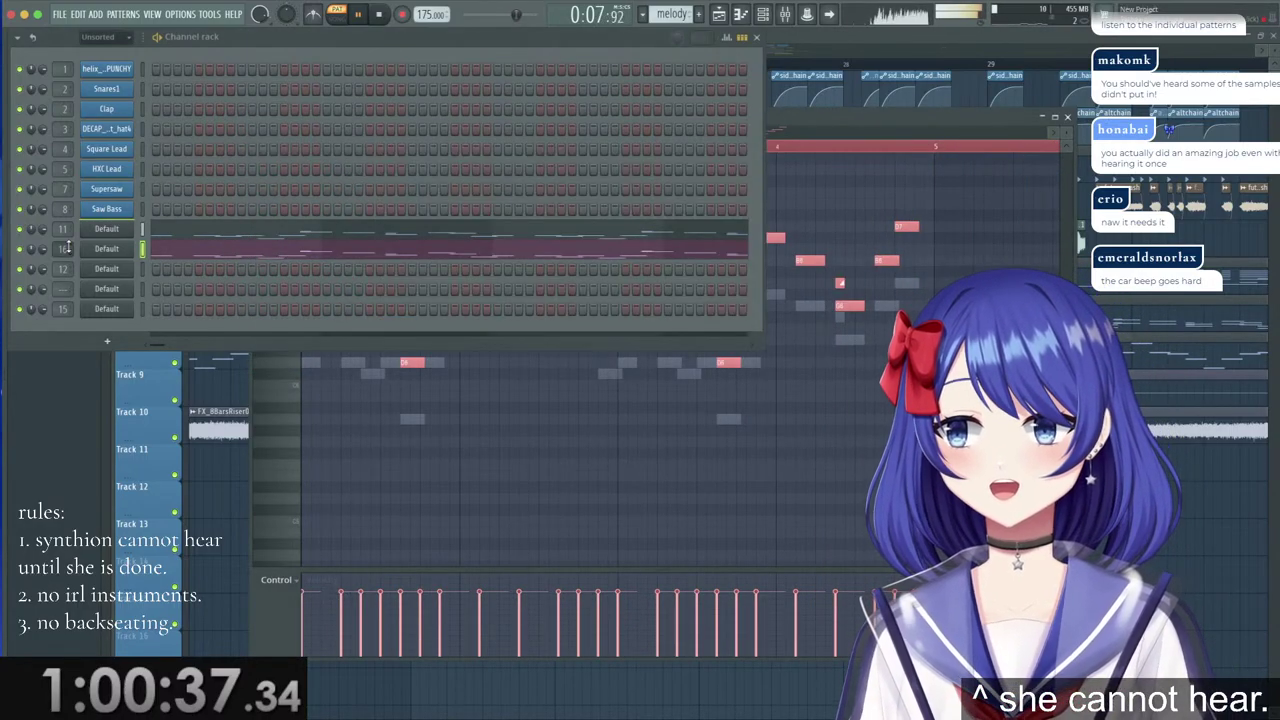
{"action": "key", "text": "F9"}
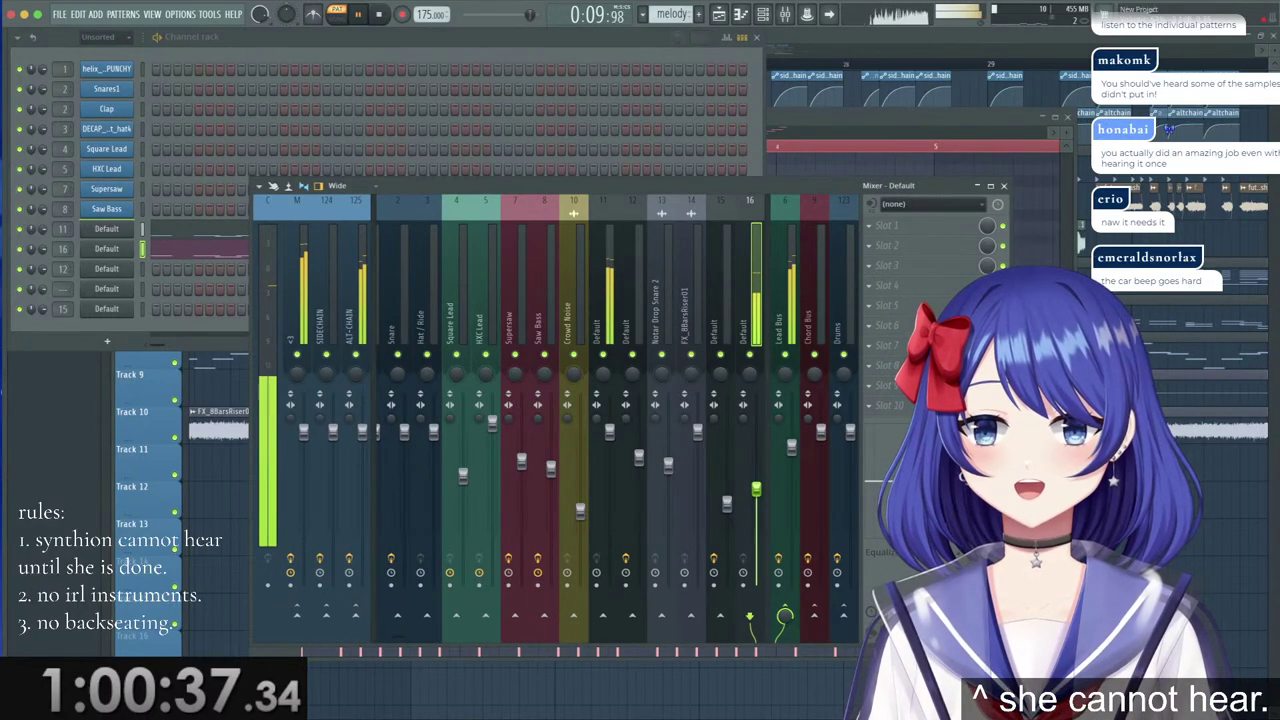
{"action": "left_click", "coordinate": [247, 207]}
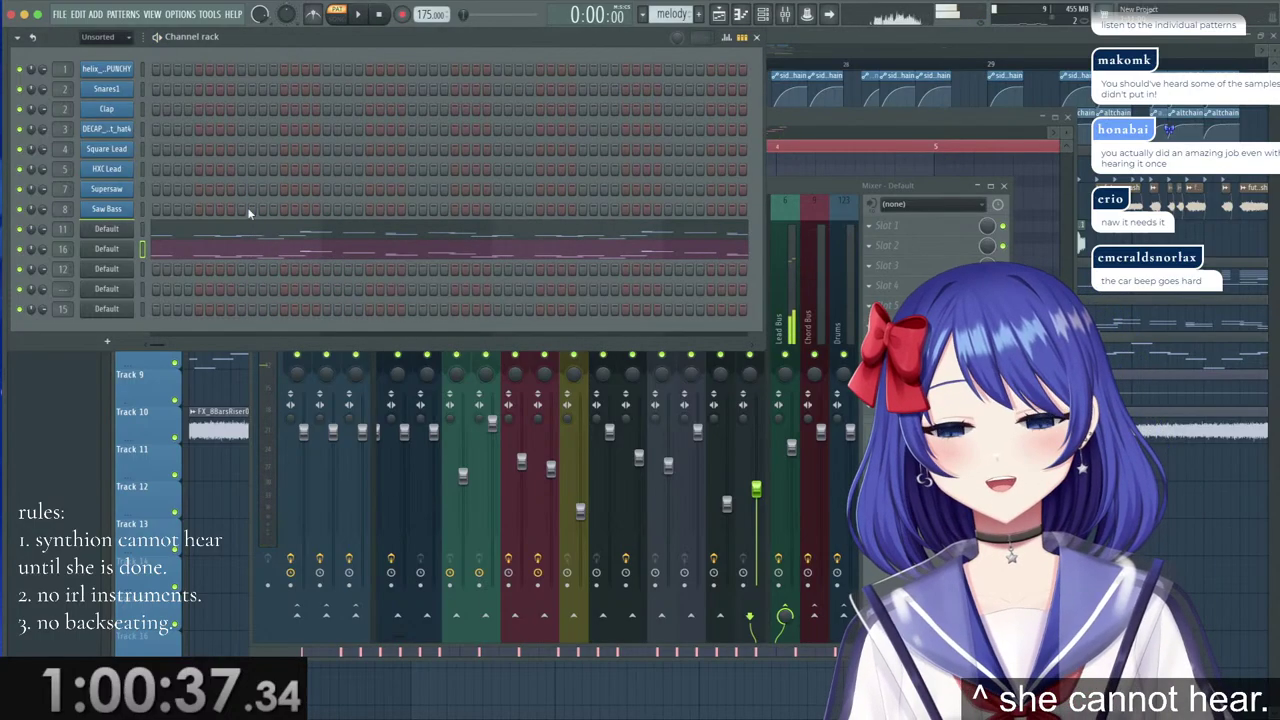
Set the distortion type of channel 11's synth to Softsat while auditioning the melody with channel 16 temporarily muted.
{"action": "left_click", "coordinate": [108, 229]}
{"action": "key", "text": "space"}
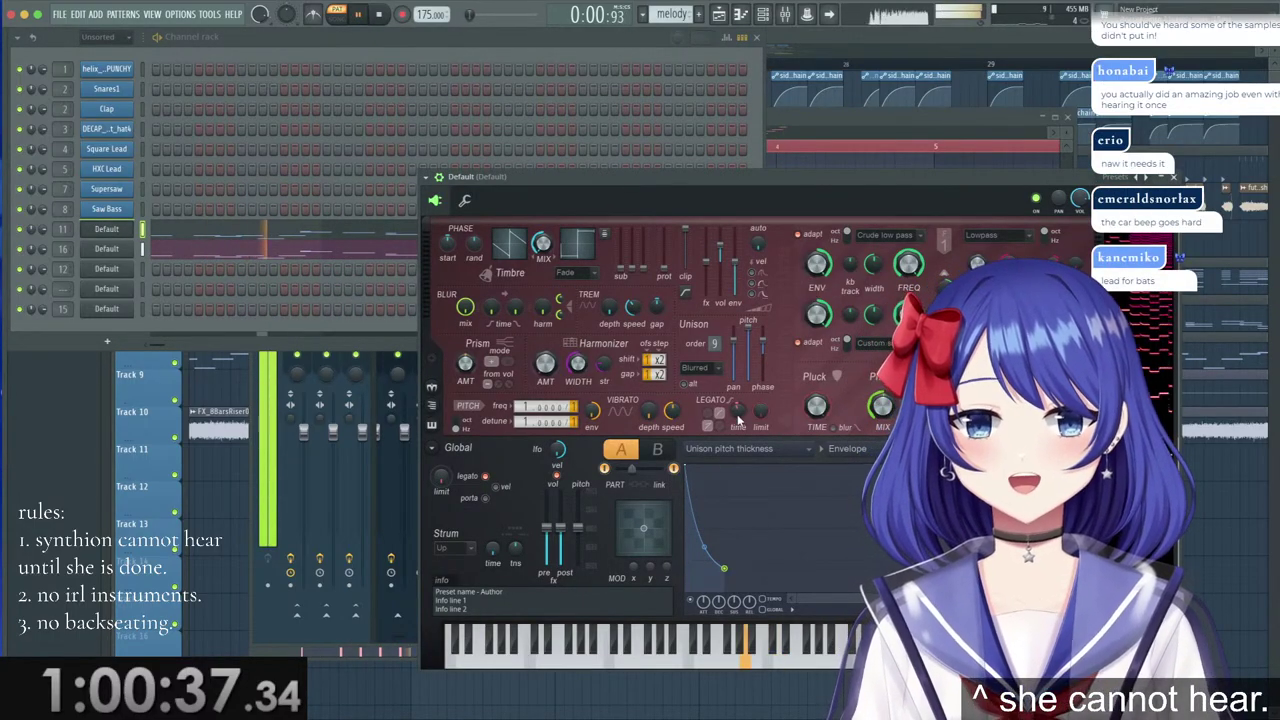
{"action": "left_click", "coordinate": [115, 261]}
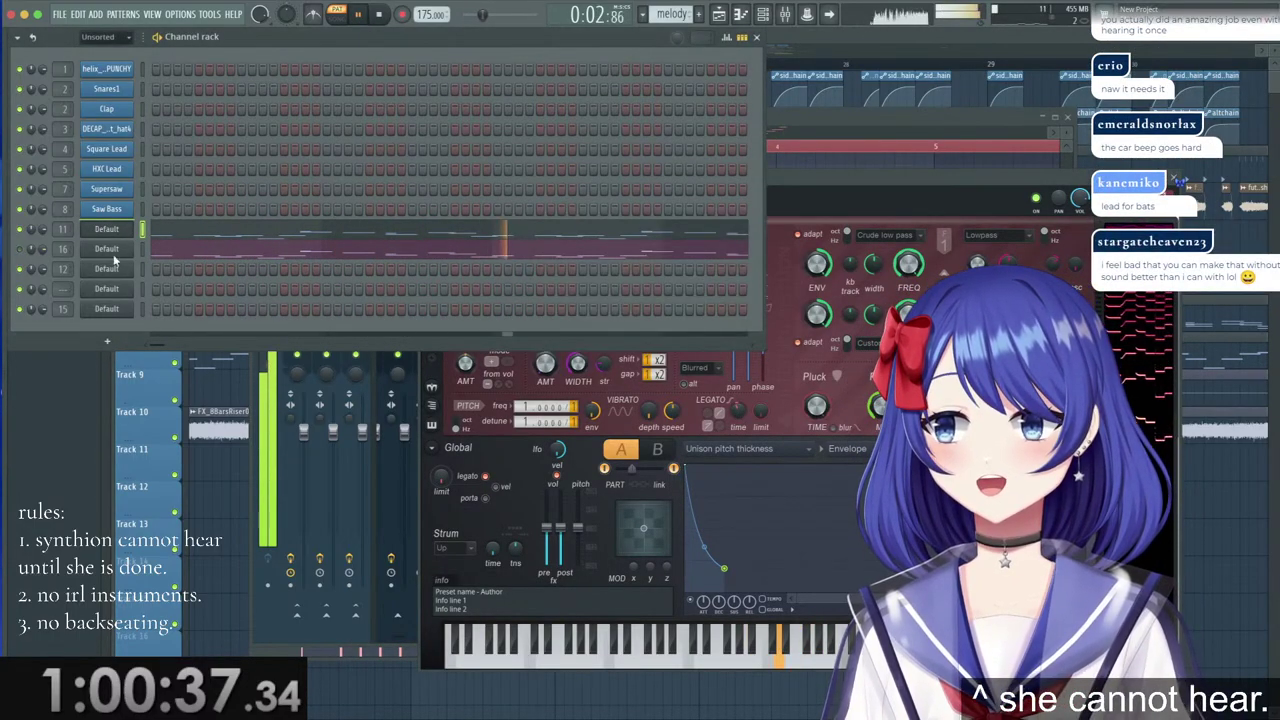
{"action": "left_click", "coordinate": [759, 405]}
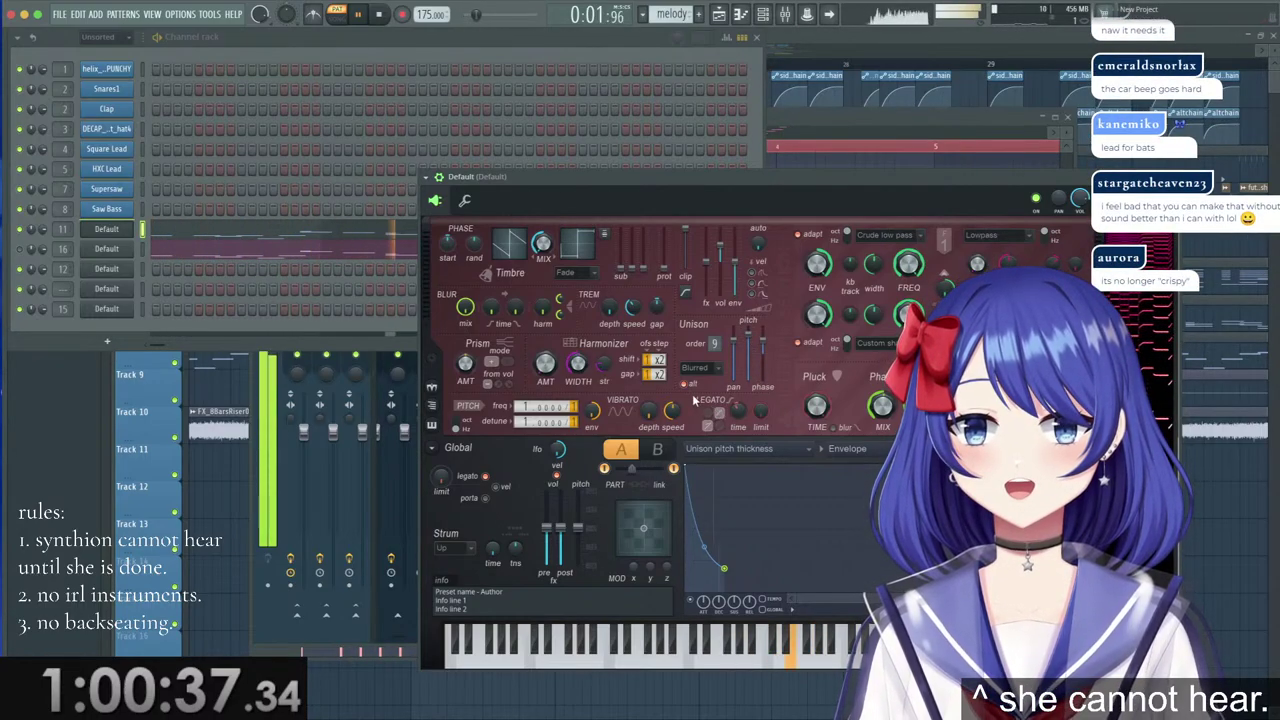
{"action": "left_click", "coordinate": [818, 452]}
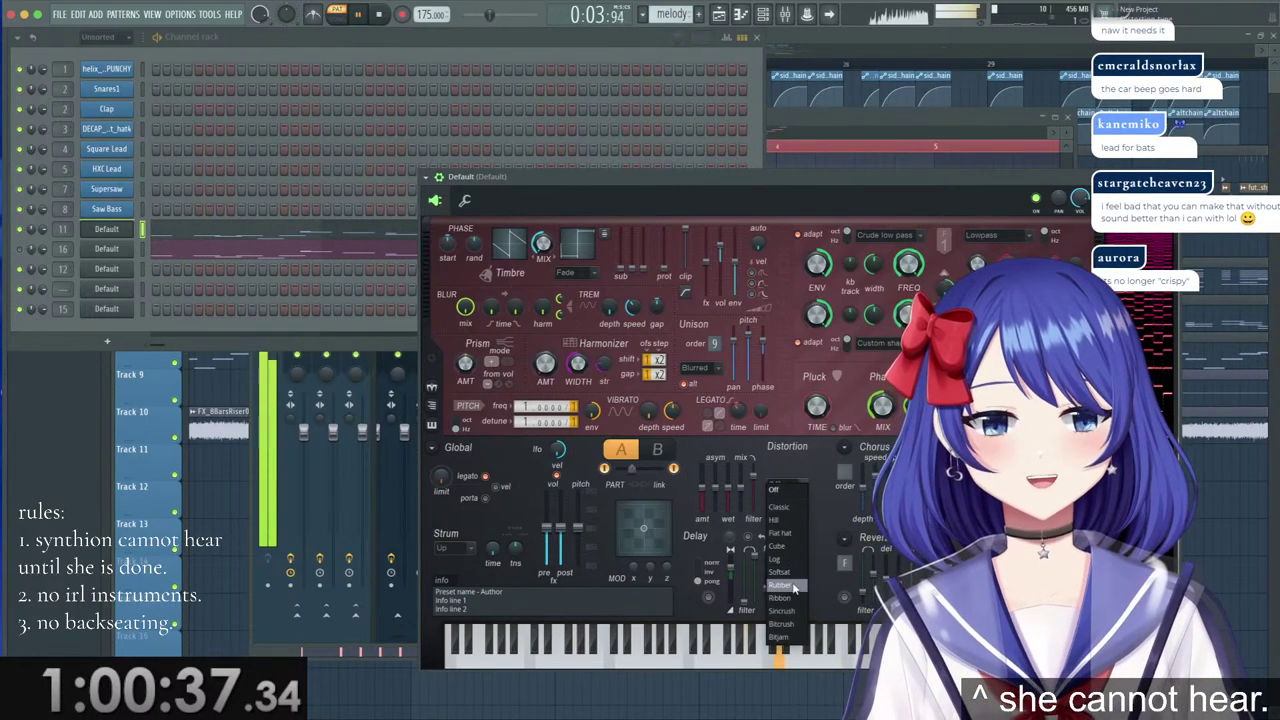
{"action": "left_click", "coordinate": [785, 572]}
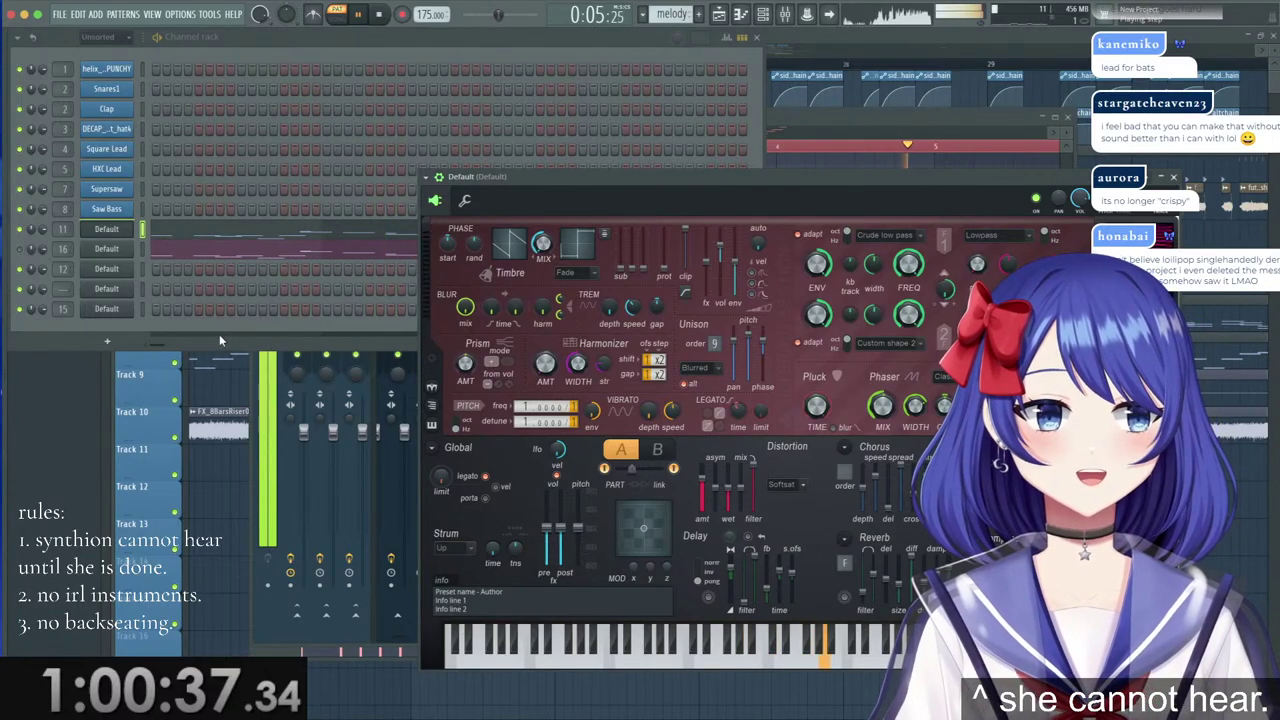
{"action": "left_click", "coordinate": [22, 250]}
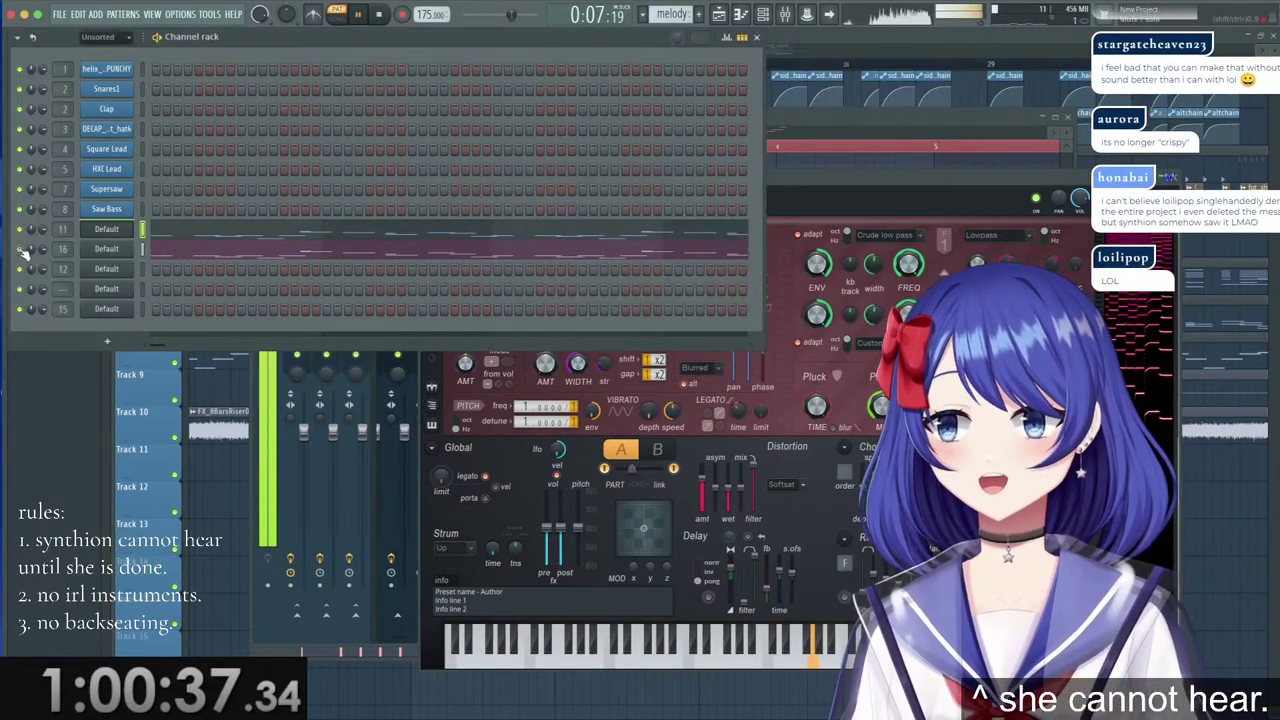
Inspect the Fruity Delay 3 effect on the Lead Bus in the mixer and return to the playlist.
{"action": "key", "text": "F9"}
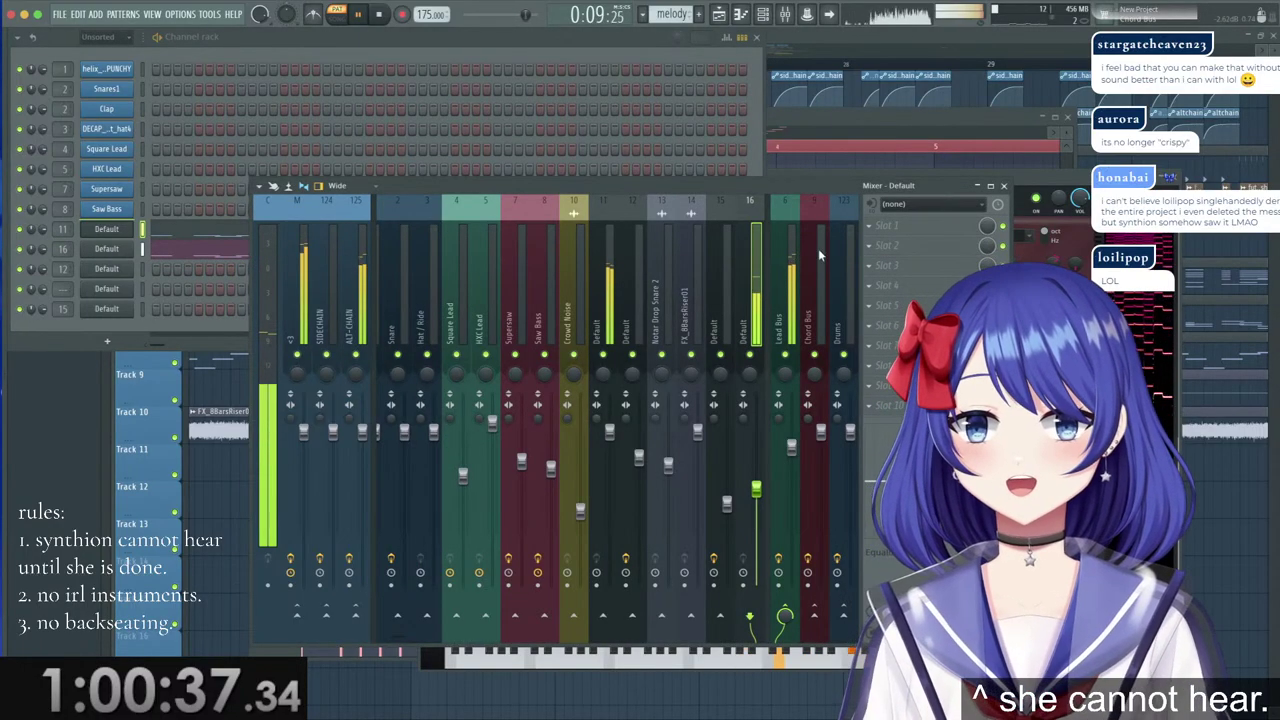
{"action": "left_click", "coordinate": [786, 290]}
{"action": "left_click", "coordinate": [905, 245]}
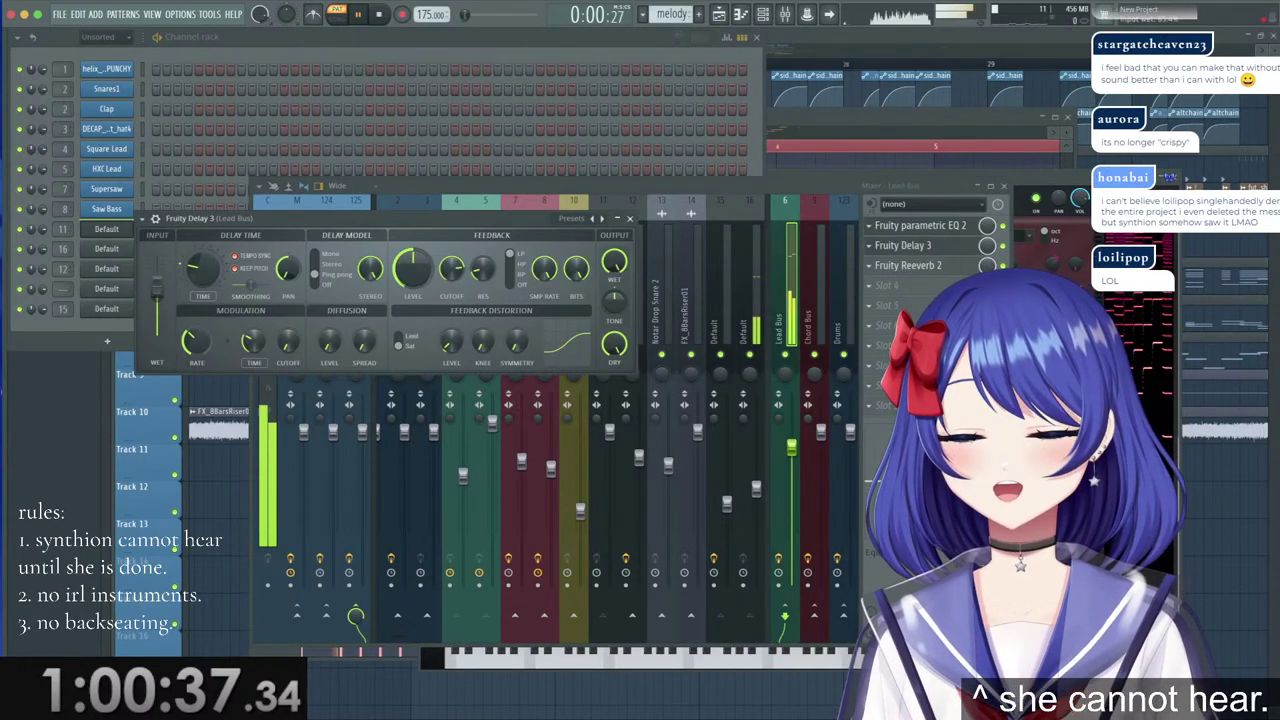
{"action": "left_click", "coordinate": [813, 62]}
{"action": "scroll", "coordinate": [770, 66], "scroll_direction": "down", "scroll_amount": 5}
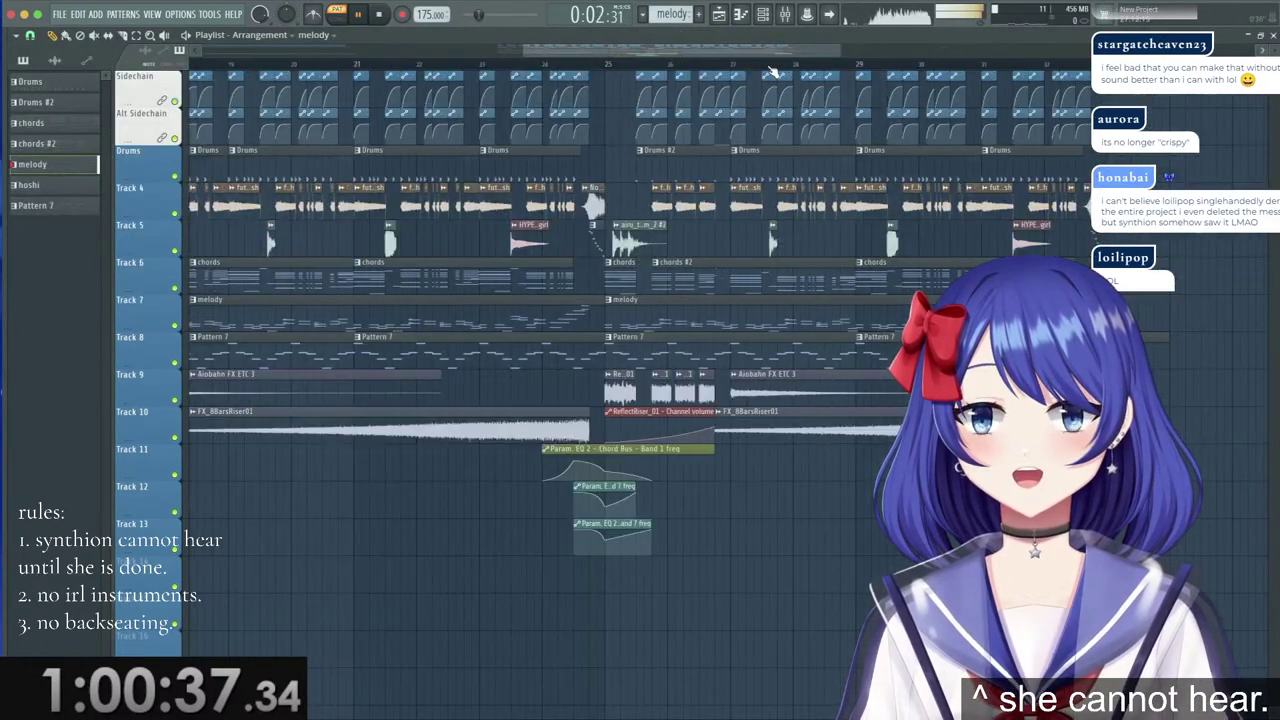
Play the arrangement in song mode and move the start of the second FX_8BarsRiser01 clip on Track 10 to bar 27.
{"action": "key", "text": "l"}
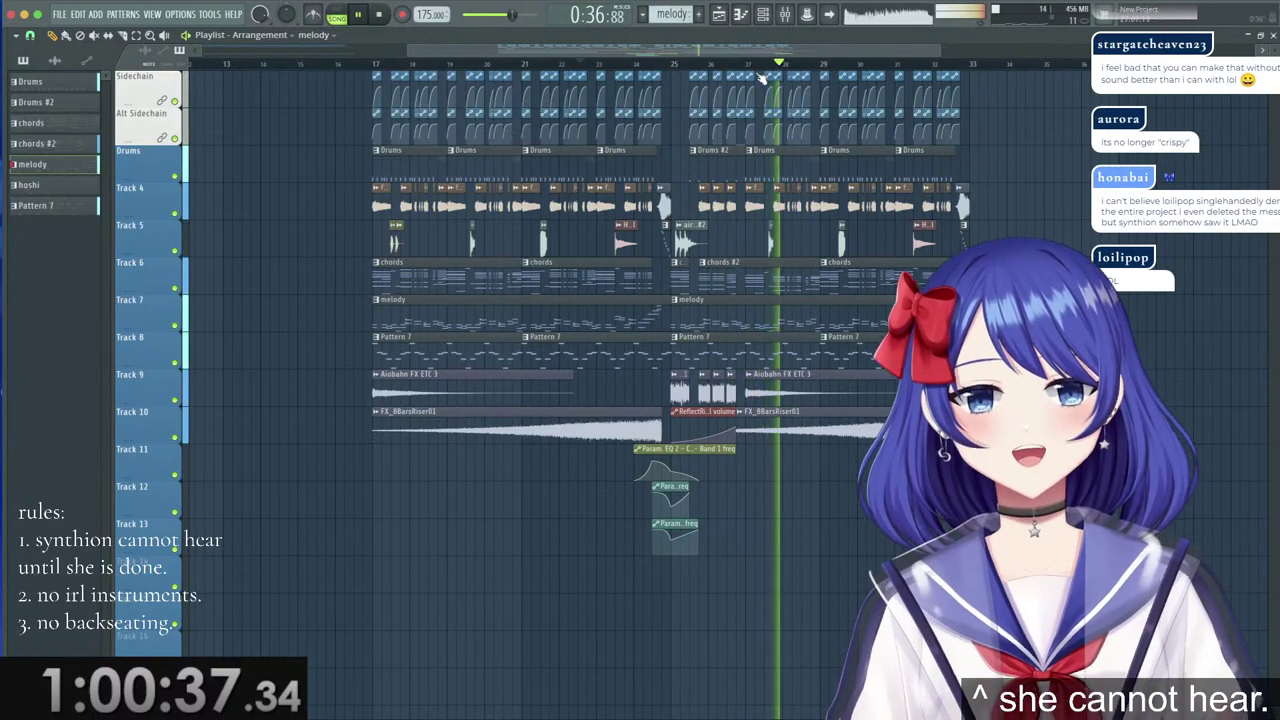
{"action": "key", "text": "space"}
{"action": "scroll", "coordinate": [745, 67], "scroll_direction": "up", "scroll_amount": 5}
{"action": "left_click", "coordinate": [729, 65]}
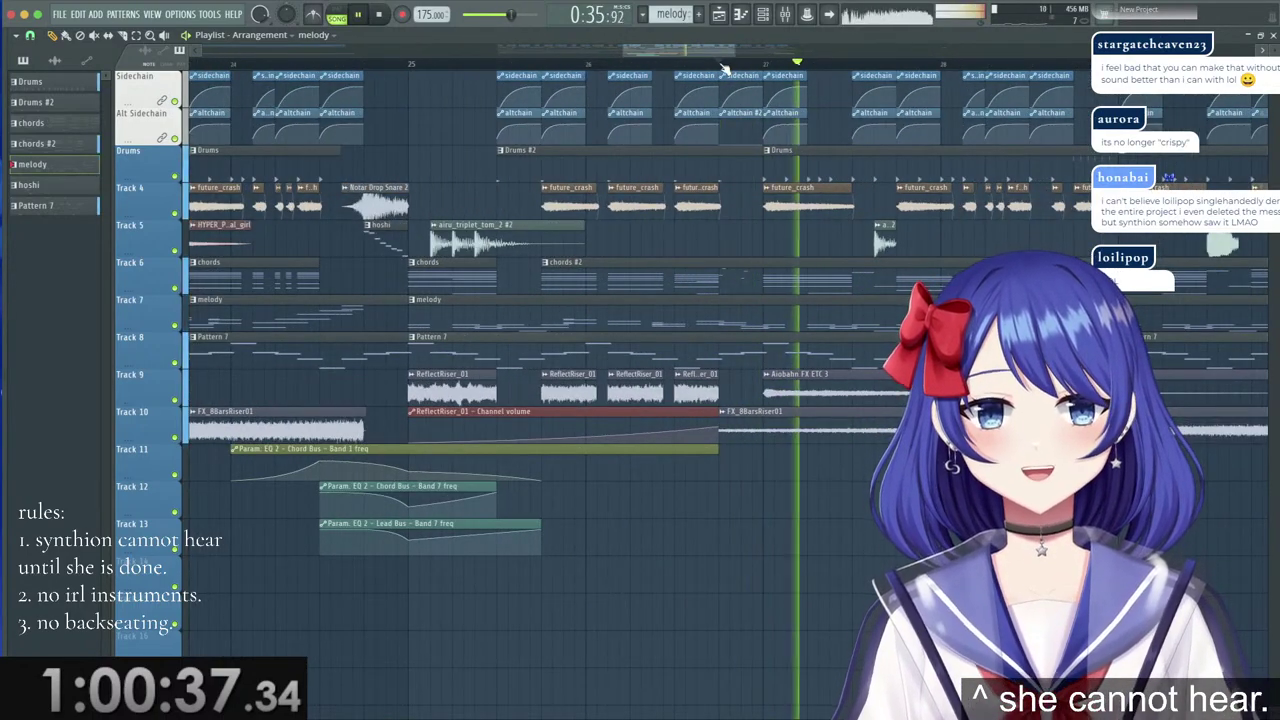
{"action": "left_click_drag", "start_coordinate": [720, 428], "coordinate": [768, 430]}
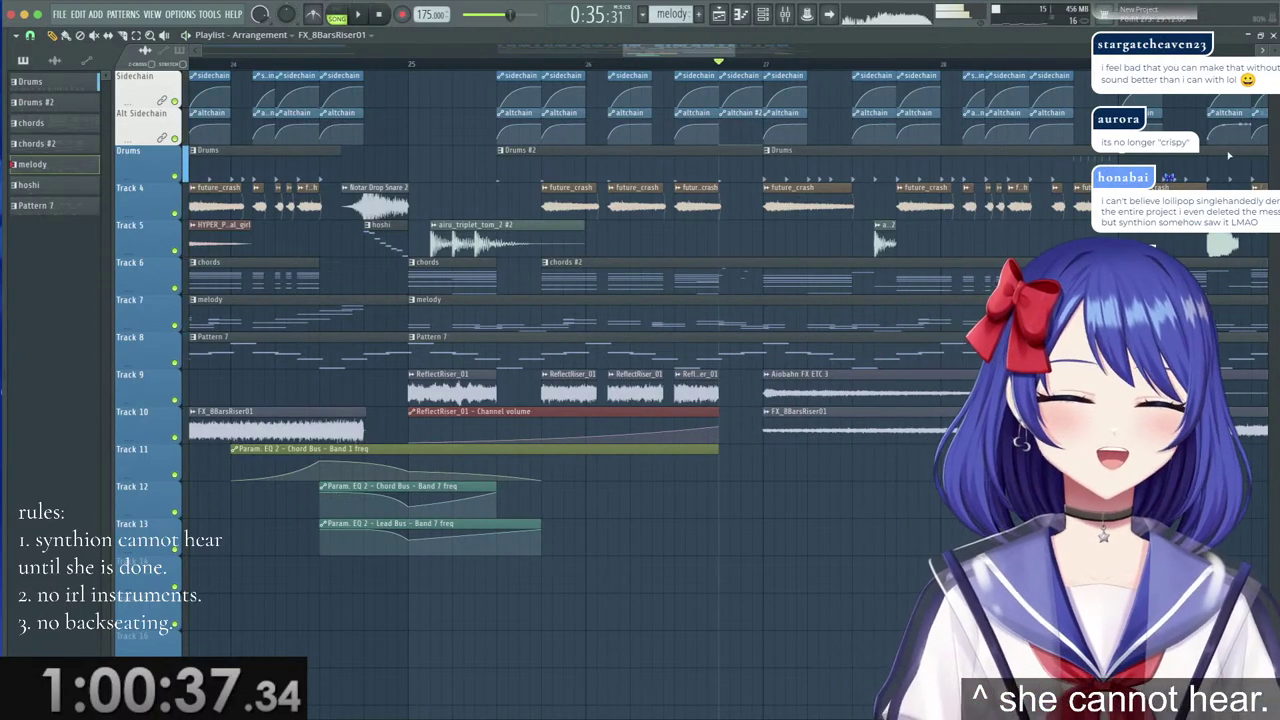
Check the VVE2 Vocal Words 141 clip's channel settings, playing the song from just before bar 27, and close them.
{"action": "double_click", "coordinate": [1227, 242]}
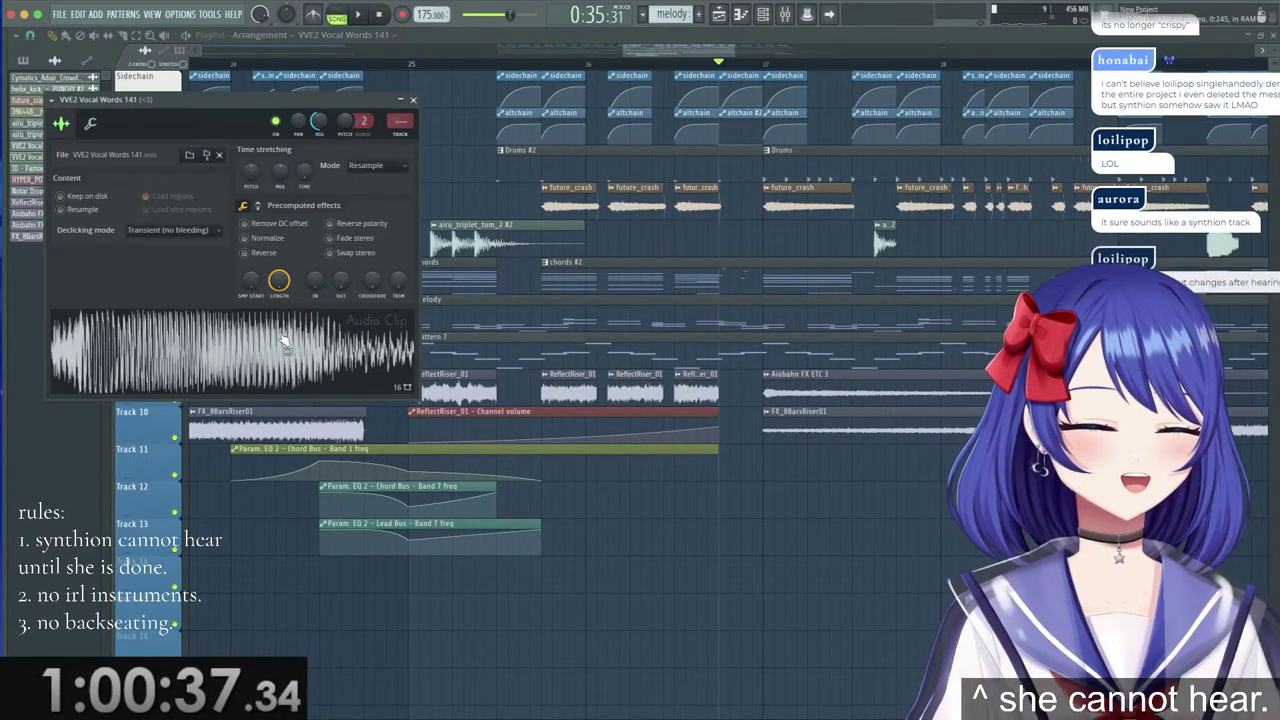
{"action": "key", "text": "space"}
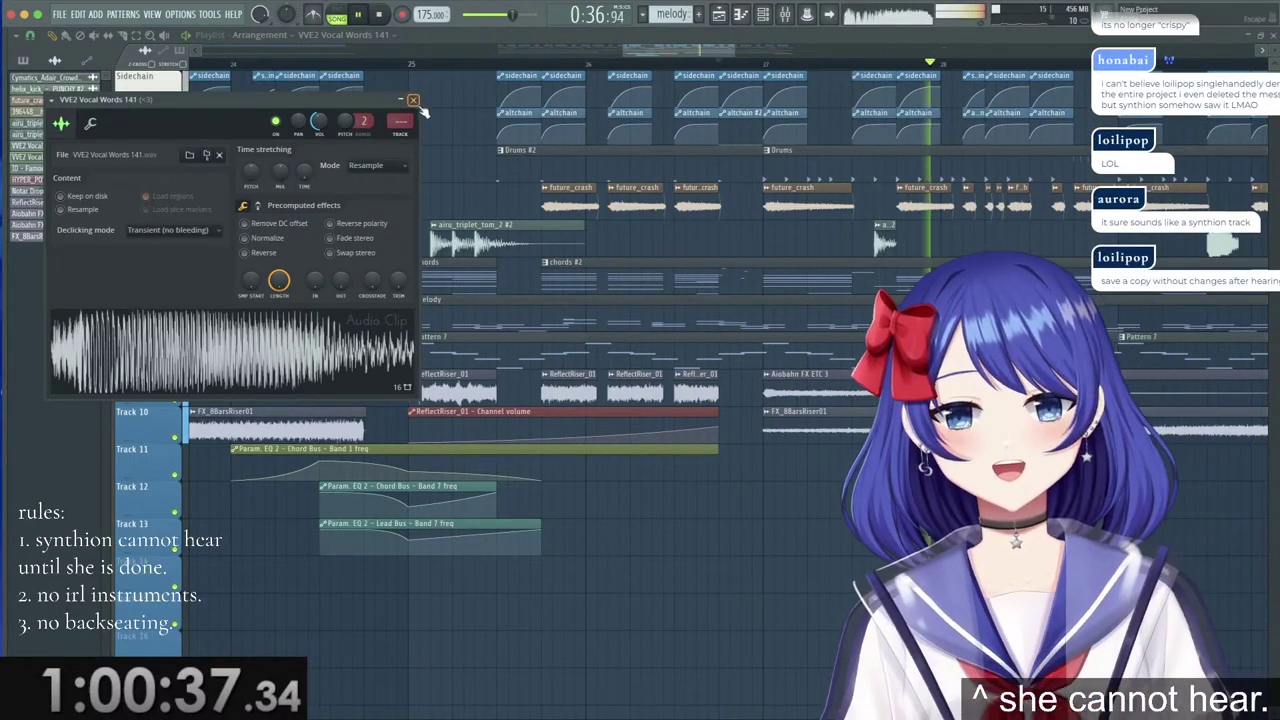
{"action": "left_click", "coordinate": [413, 100]}
{"action": "scroll", "coordinate": [519, 73], "scroll_direction": "down", "scroll_amount": 5}
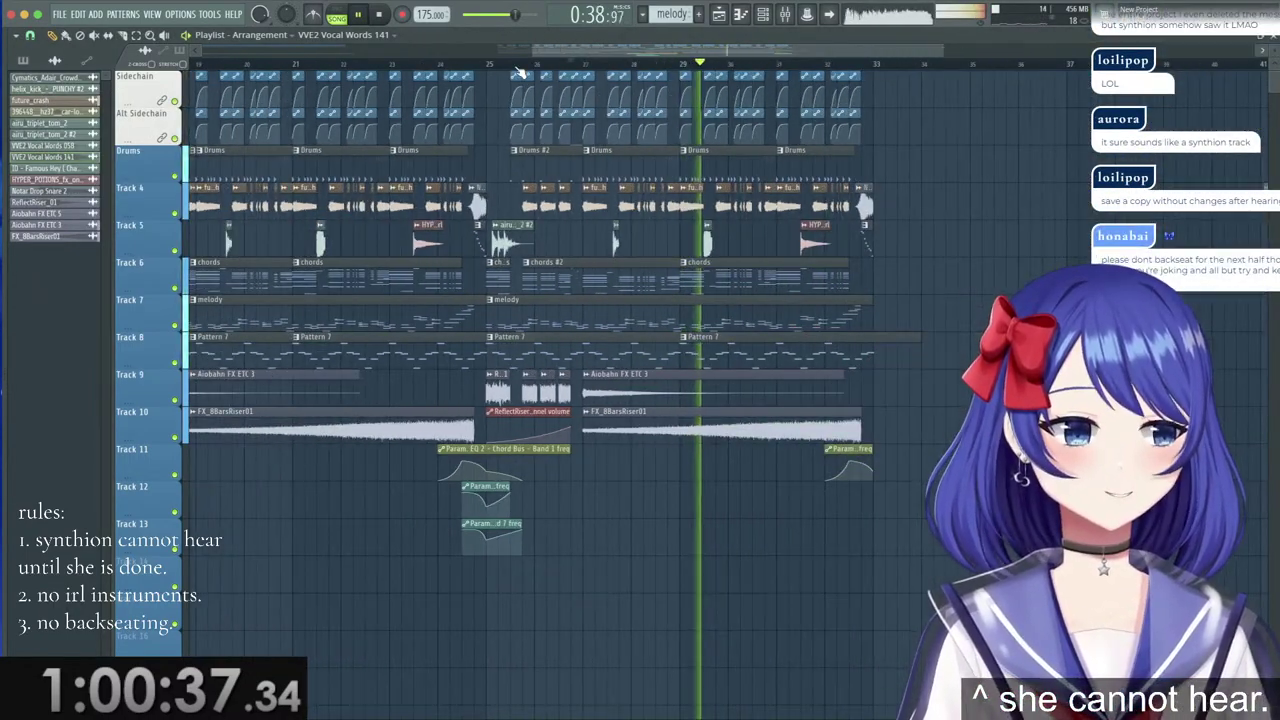
Play the arrangement again from just before bar 17.
{"action": "scroll", "coordinate": [519, 73], "scroll_direction": "down", "scroll_amount": 1}
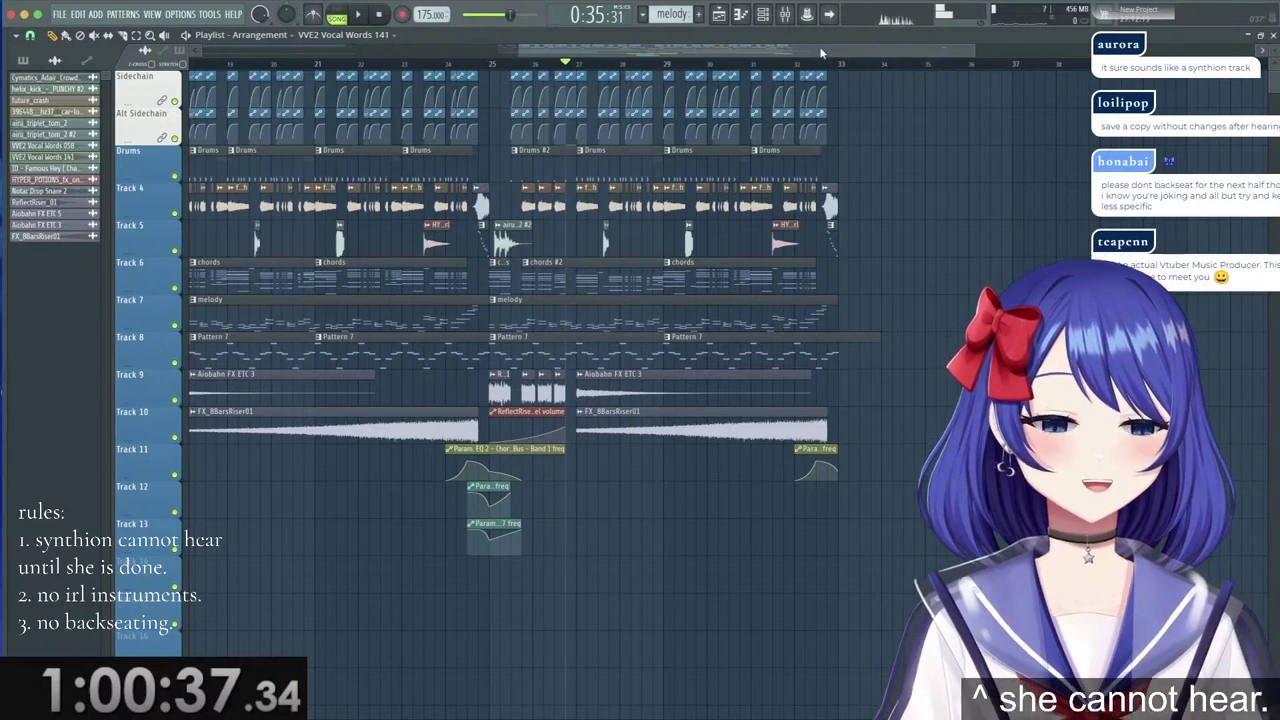
{"action": "scroll", "coordinate": [803, 68], "scroll_direction": "down", "scroll_amount": 3}
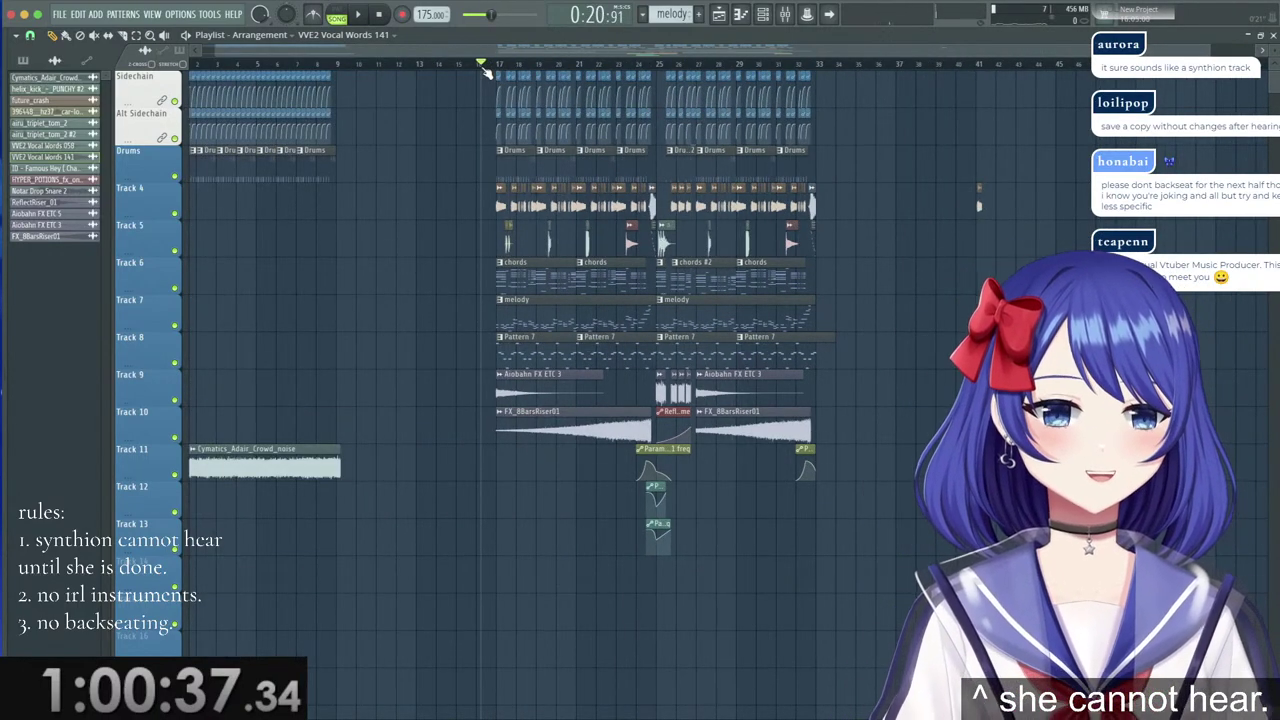
{"action": "key", "text": "space"}
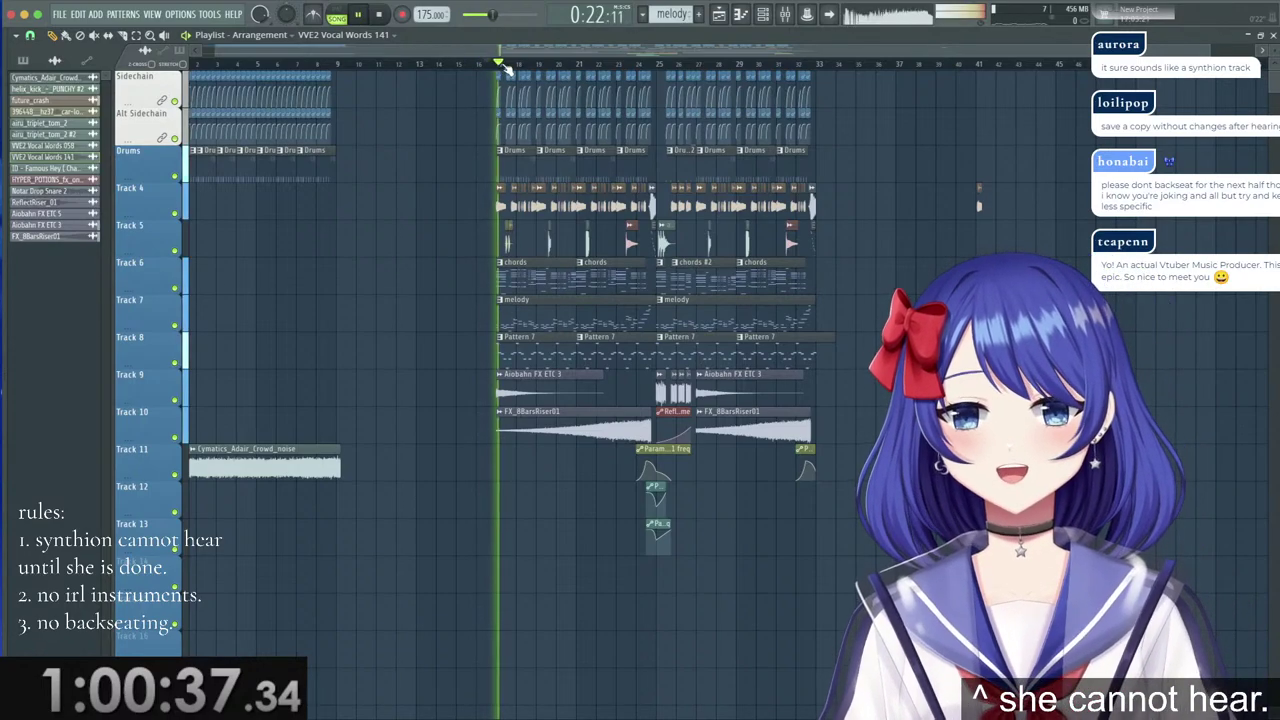
{"action": "scroll", "coordinate": [491, 70], "scroll_direction": "up", "scroll_amount": 3}
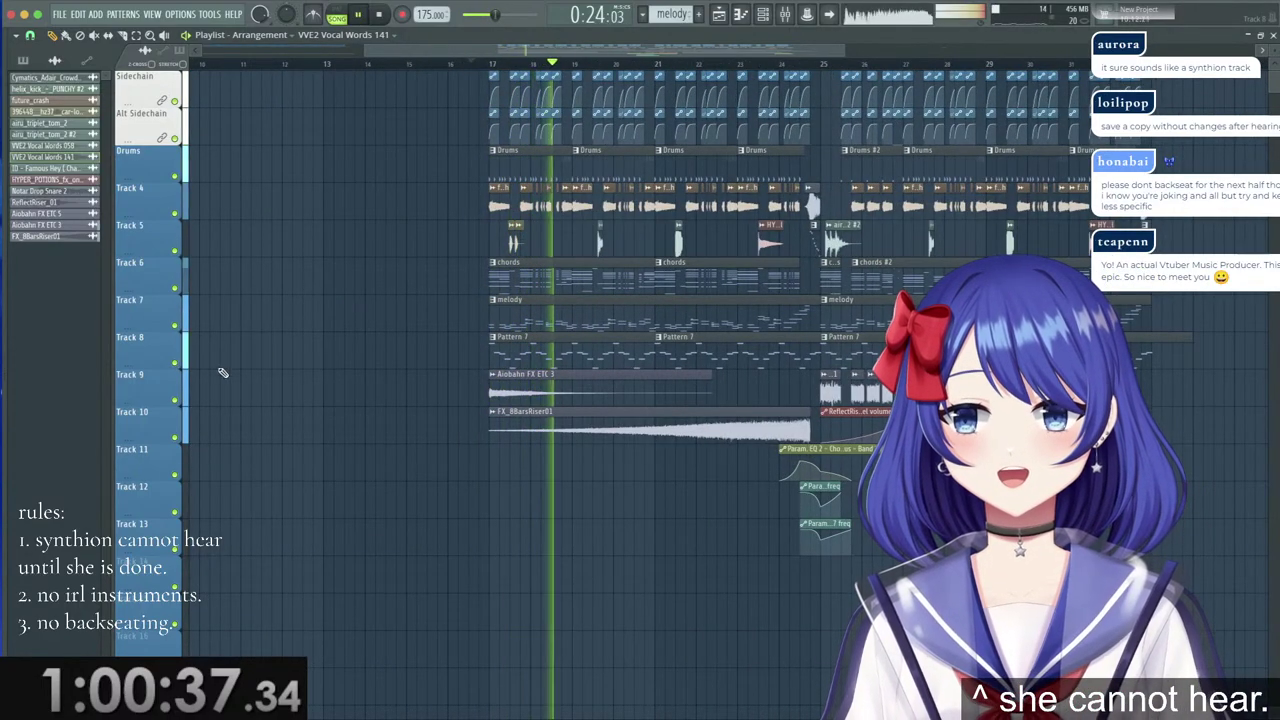
Solo Track 8 to hear Pattern 7 alone, briefly viewing the mixer.
{"action": "key", "text": "space"}
{"action": "left_click", "coordinate": [176, 365], "text": "ctrl"}
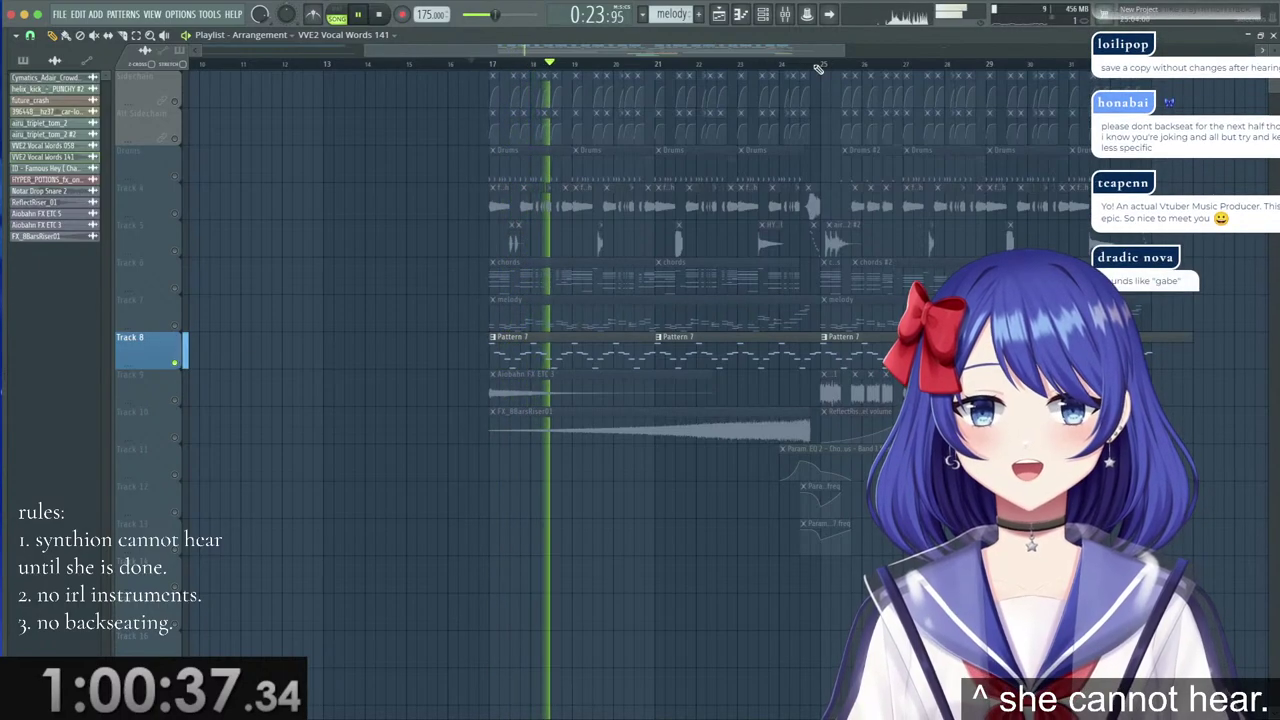
{"action": "left_click", "coordinate": [785, 14]}
{"action": "key", "text": "F9"}
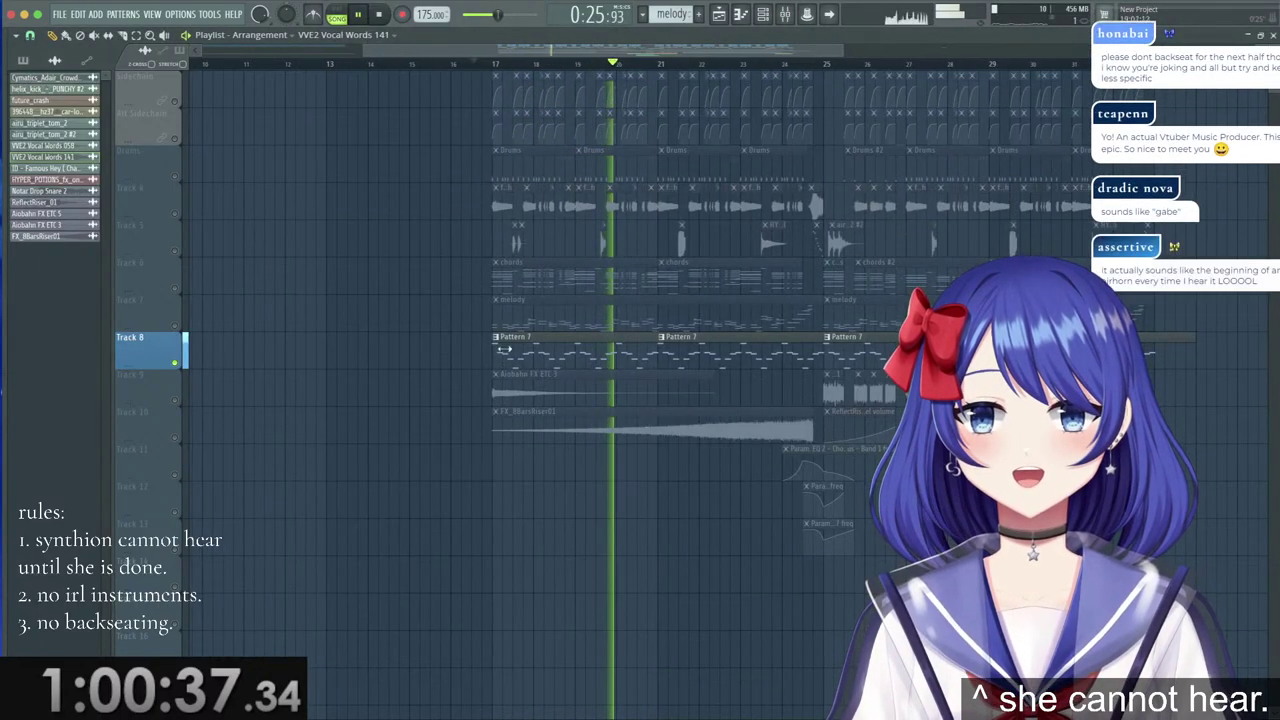
Transpose the Pattern 7 notes on channel 15 down one octave in the piano roll and return to the playlist.
{"action": "double_click", "coordinate": [530, 360]}
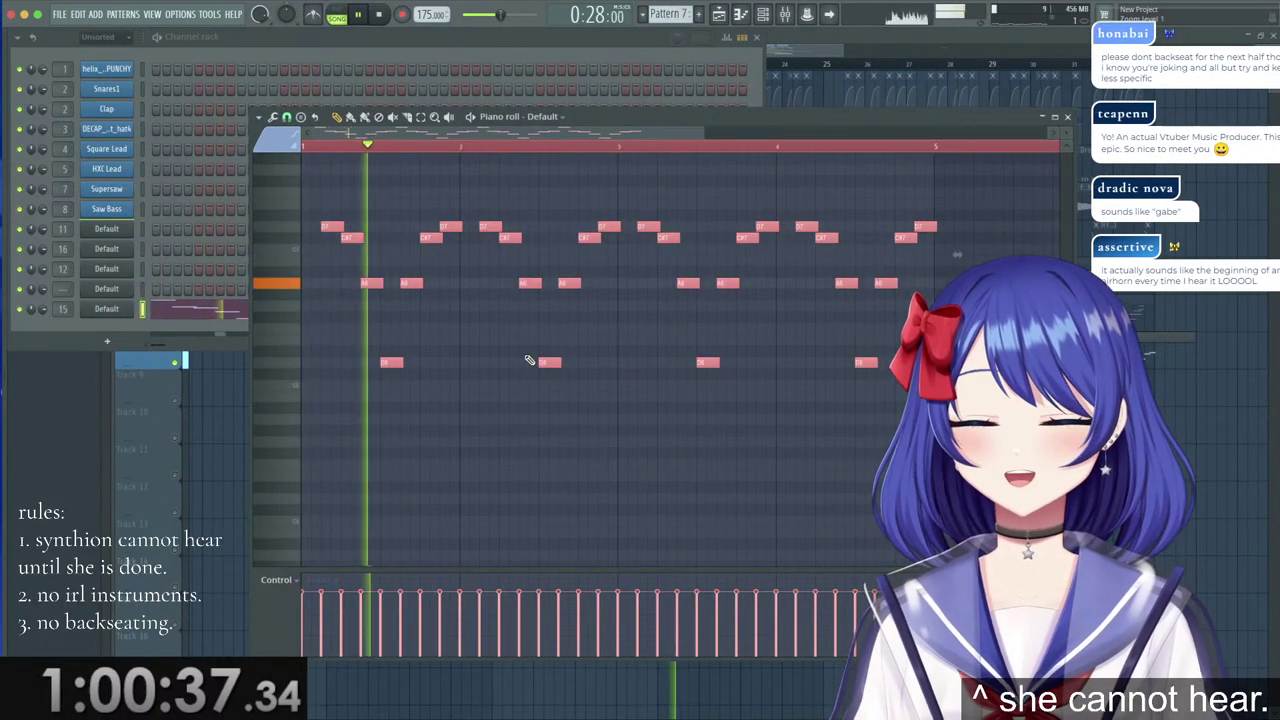
{"action": "scroll", "coordinate": [530, 360], "scroll_direction": "up", "scroll_amount": 3}
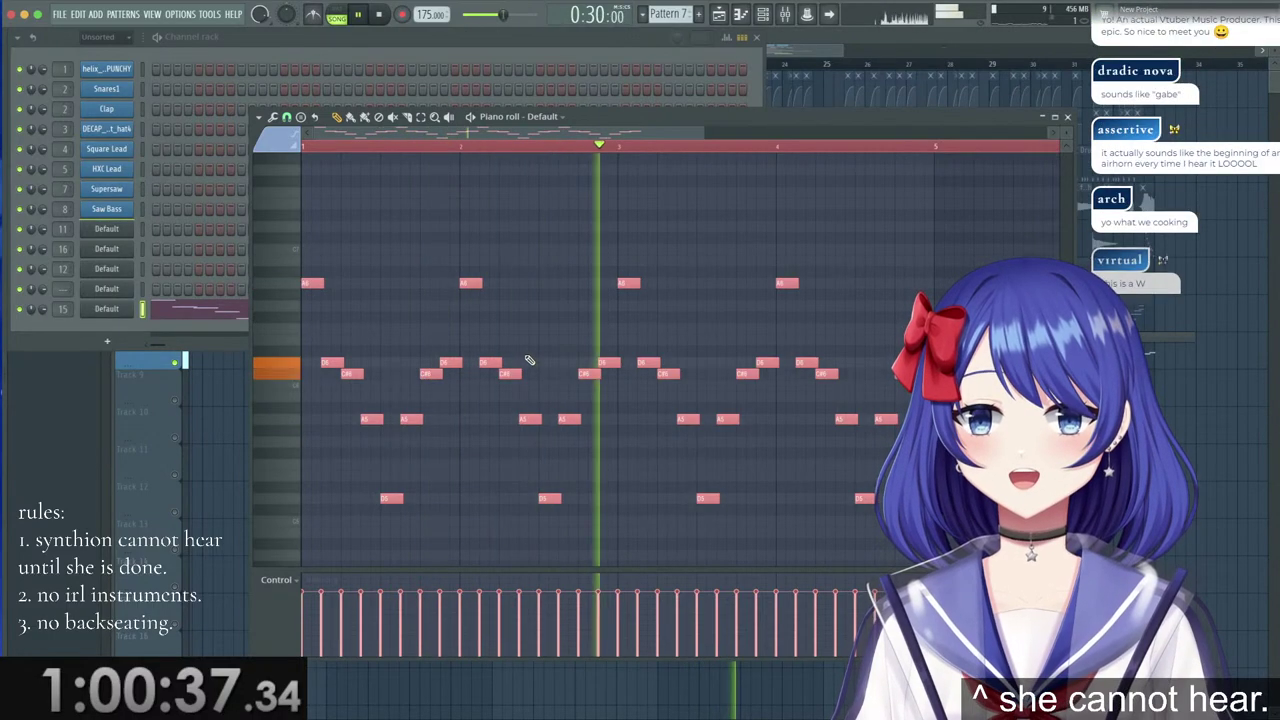
{"action": "scroll", "coordinate": [530, 360], "scroll_direction": "up", "scroll_amount": 3}
{"action": "left_click", "coordinate": [884, 49]}
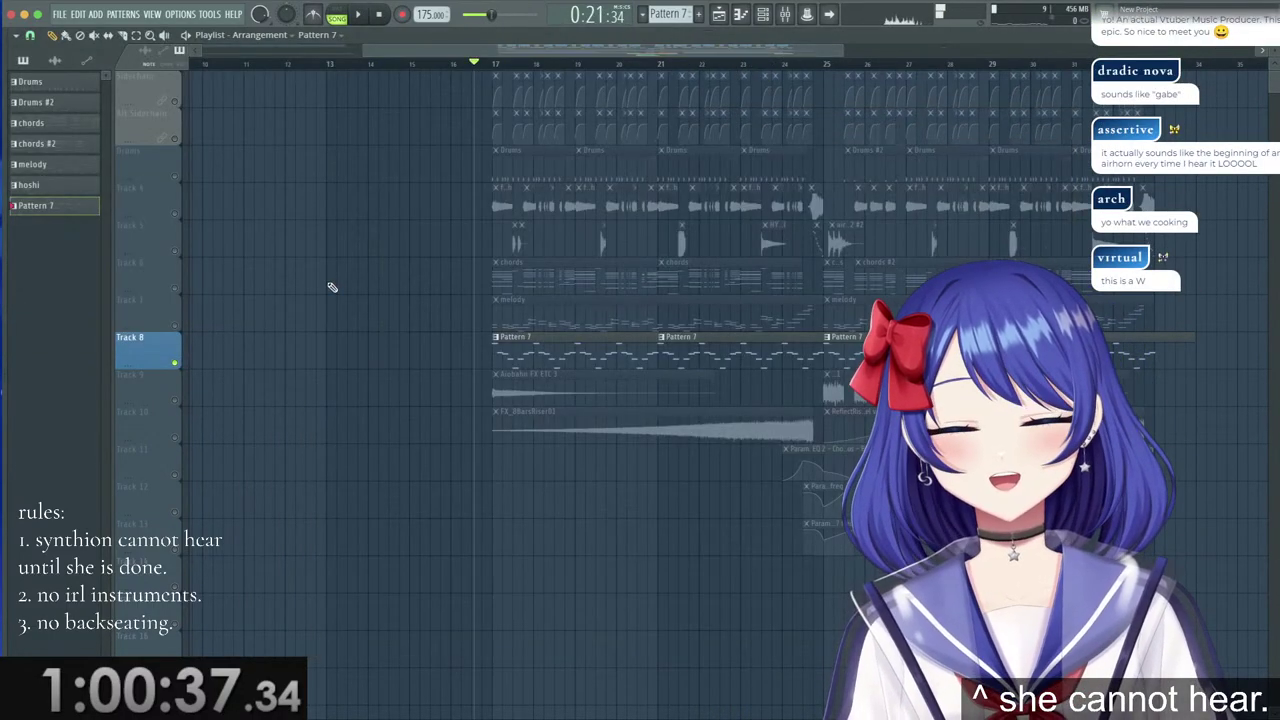
Unsolo Track 8 and play the full arrangement from just before bar 17.
{"action": "right_click", "coordinate": [175, 363]}
{"action": "key", "text": "space"}
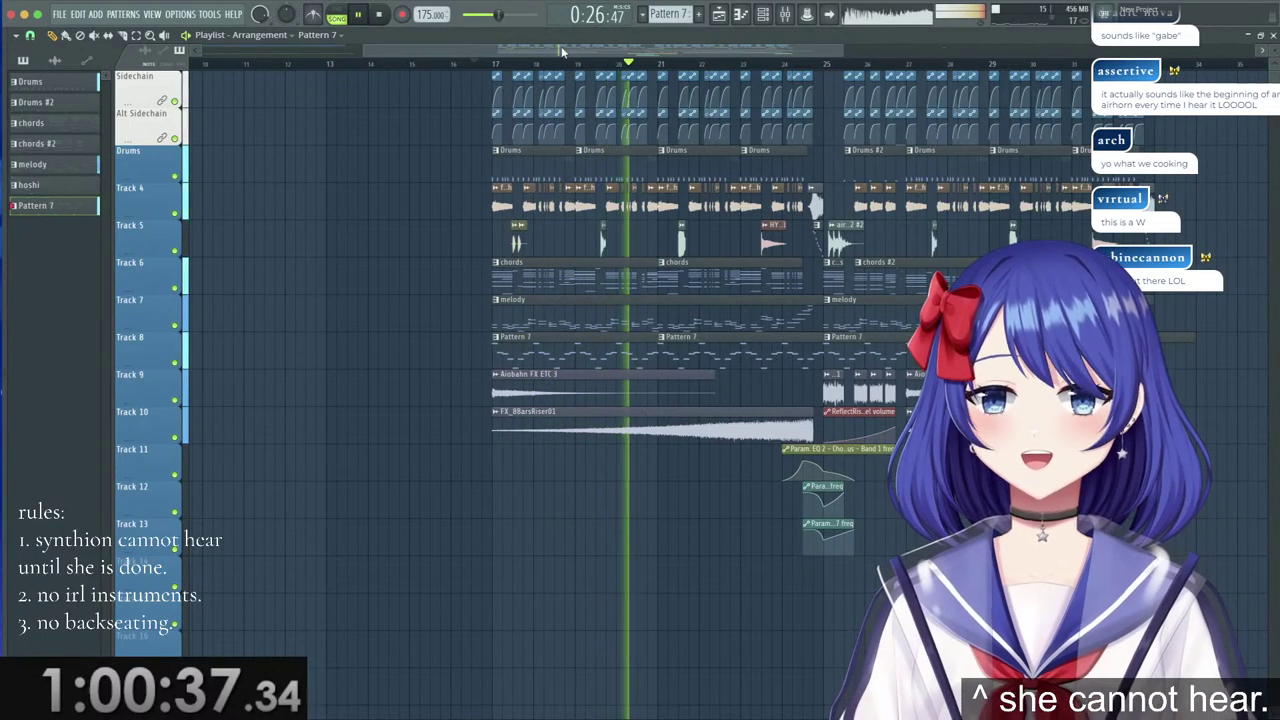
{"action": "left_click_drag", "start_coordinate": [576, 50], "coordinate": [649, 42]}
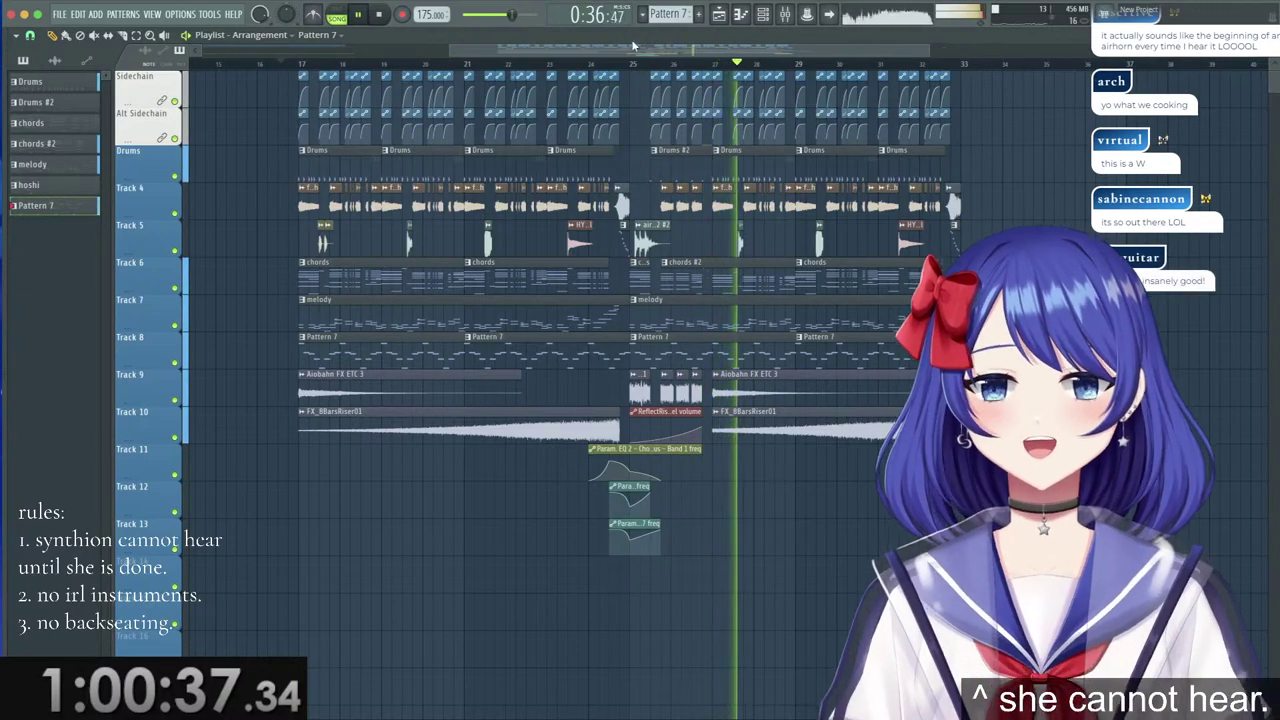
{"action": "key", "text": "space"}
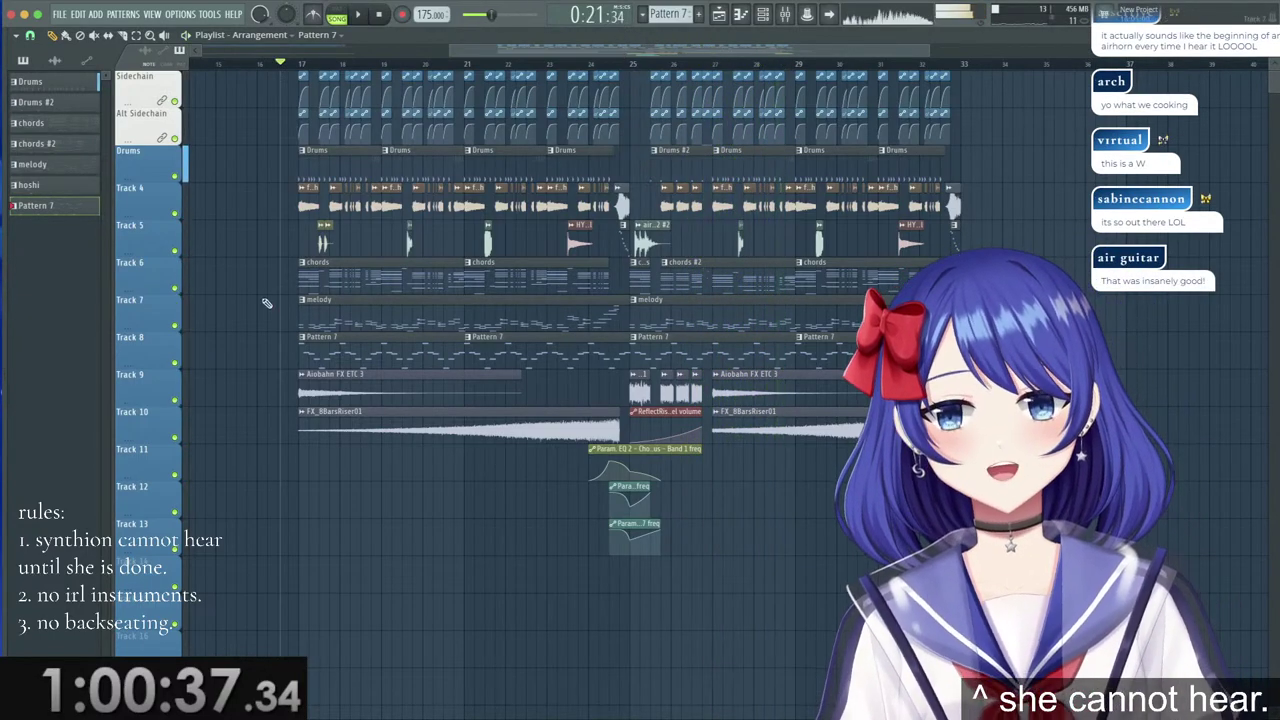
Solo Track 6 and listen to the chords pattern while viewing its Supersaw notes in the piano roll, returning to the playlist.
{"action": "right_click", "coordinate": [176, 289]}
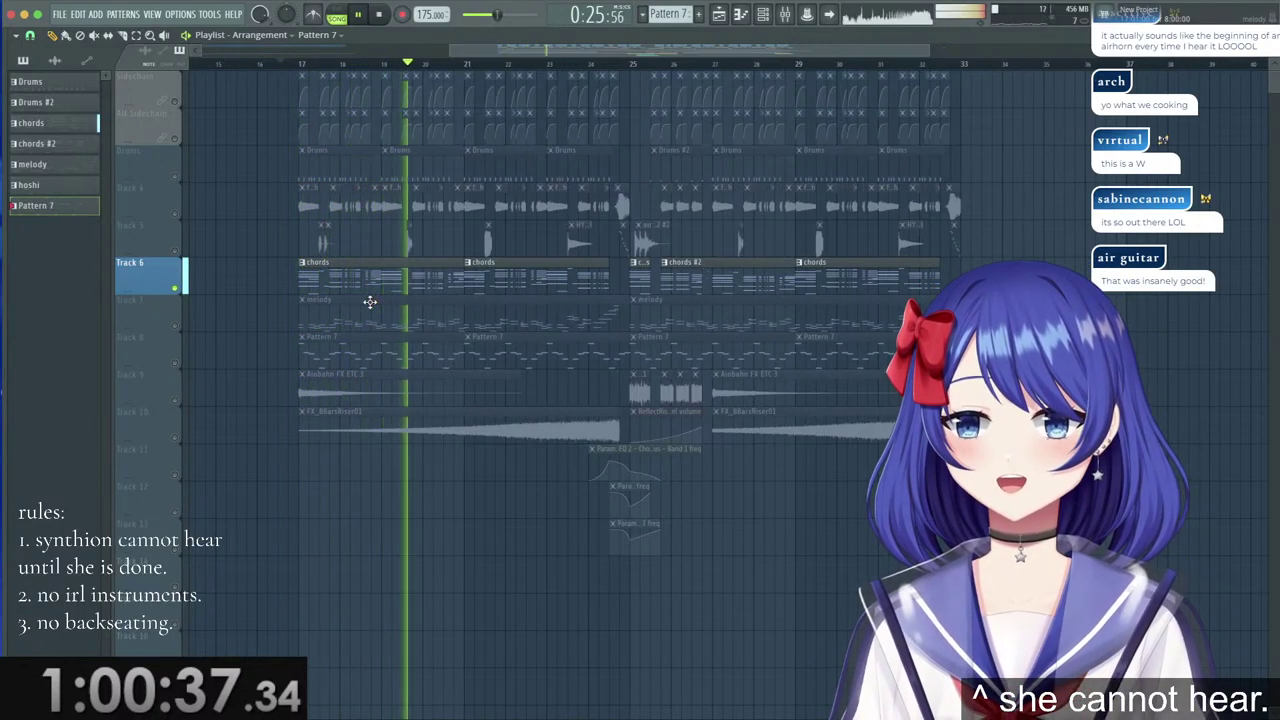
{"action": "double_click", "coordinate": [455, 289]}
{"action": "left_click_drag", "start_coordinate": [618, 137], "coordinate": [303, 175]}
{"action": "scroll", "coordinate": [386, 146], "scroll_direction": "up", "scroll_amount": 4}
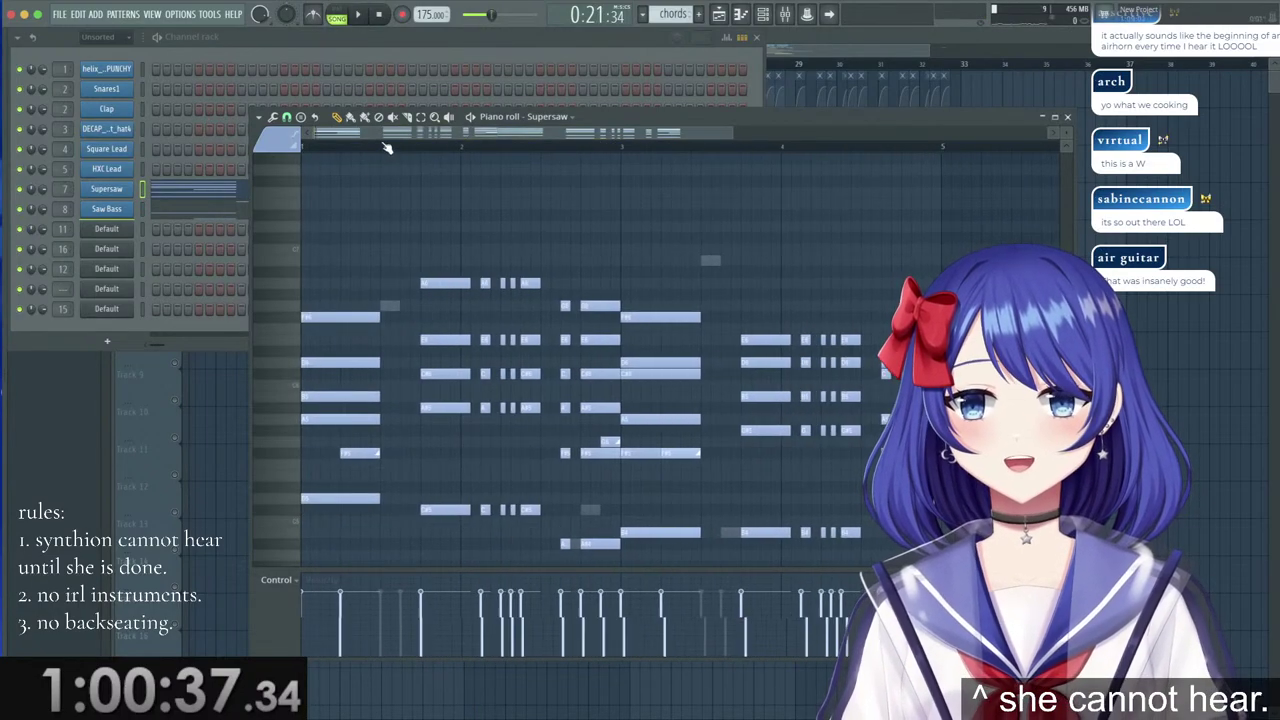
{"action": "left_click", "coordinate": [385, 146]}
{"action": "key", "text": "space"}
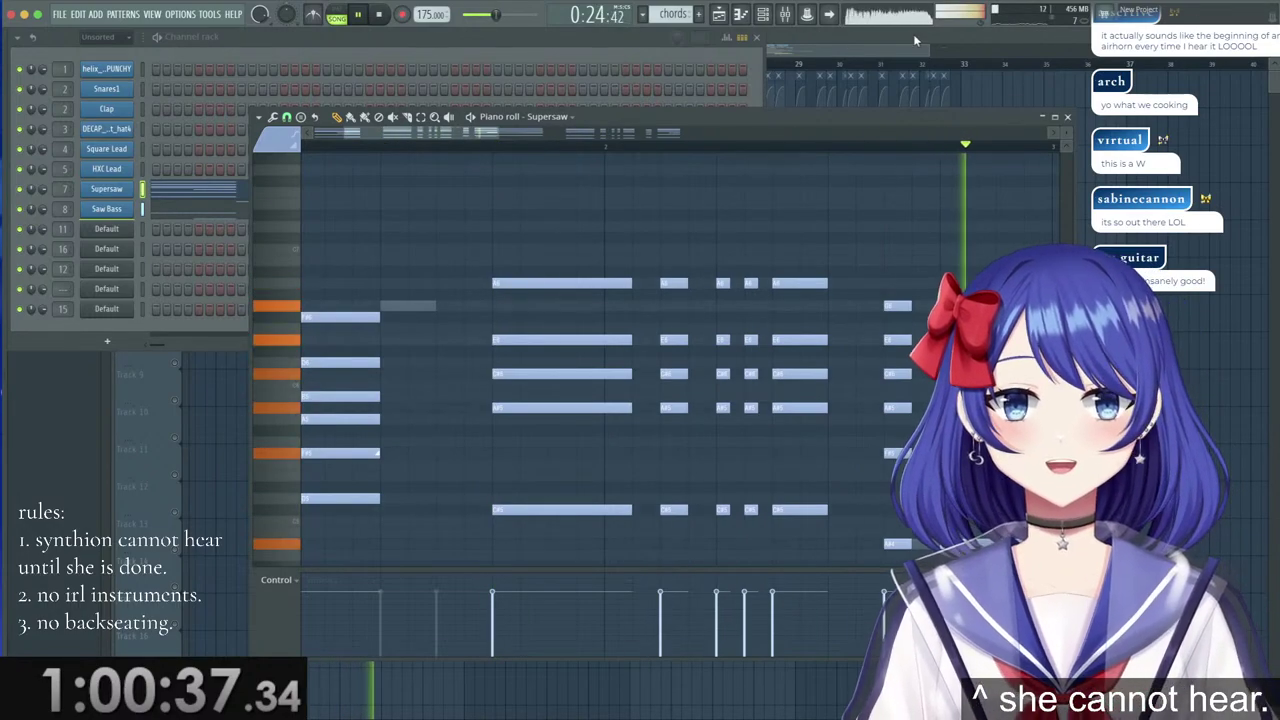
{"action": "left_click", "coordinate": [913, 40]}
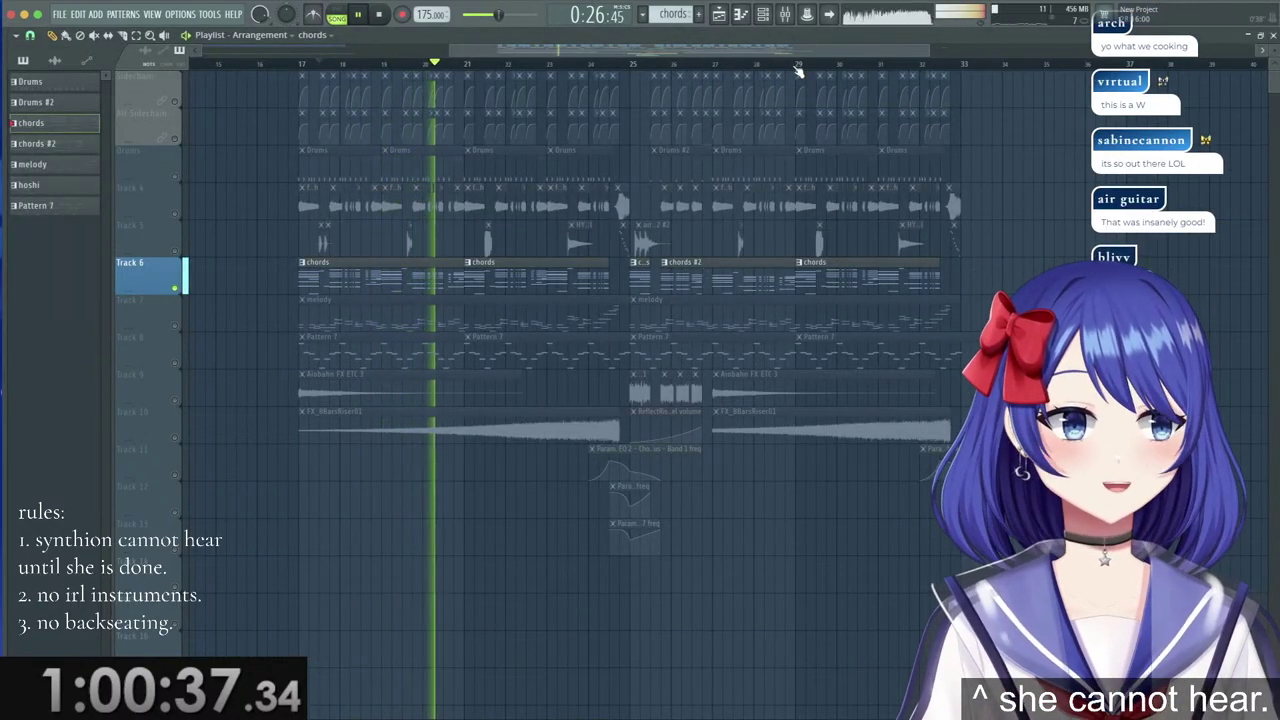
Add Track 5 to the soloed chords and play both tracks, briefly checking the car-lock clip's channel settings.
{"action": "left_click", "coordinate": [172, 250]}
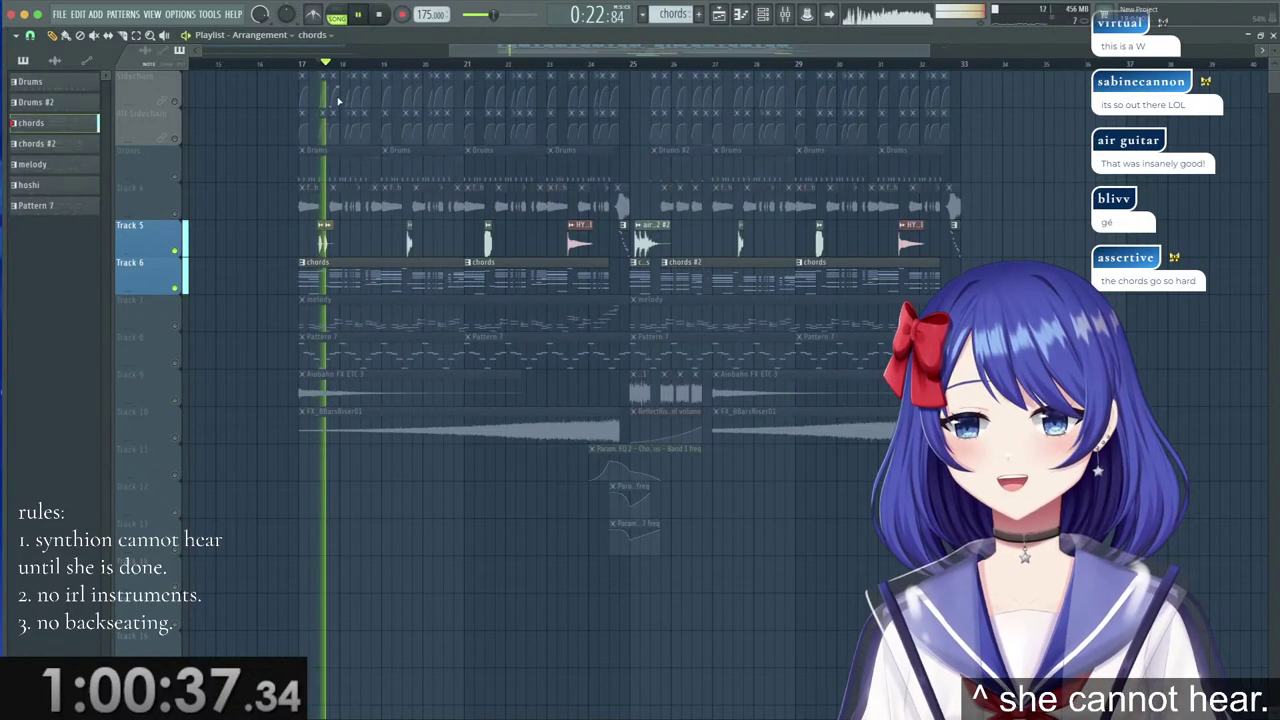
{"action": "key", "text": "space"}
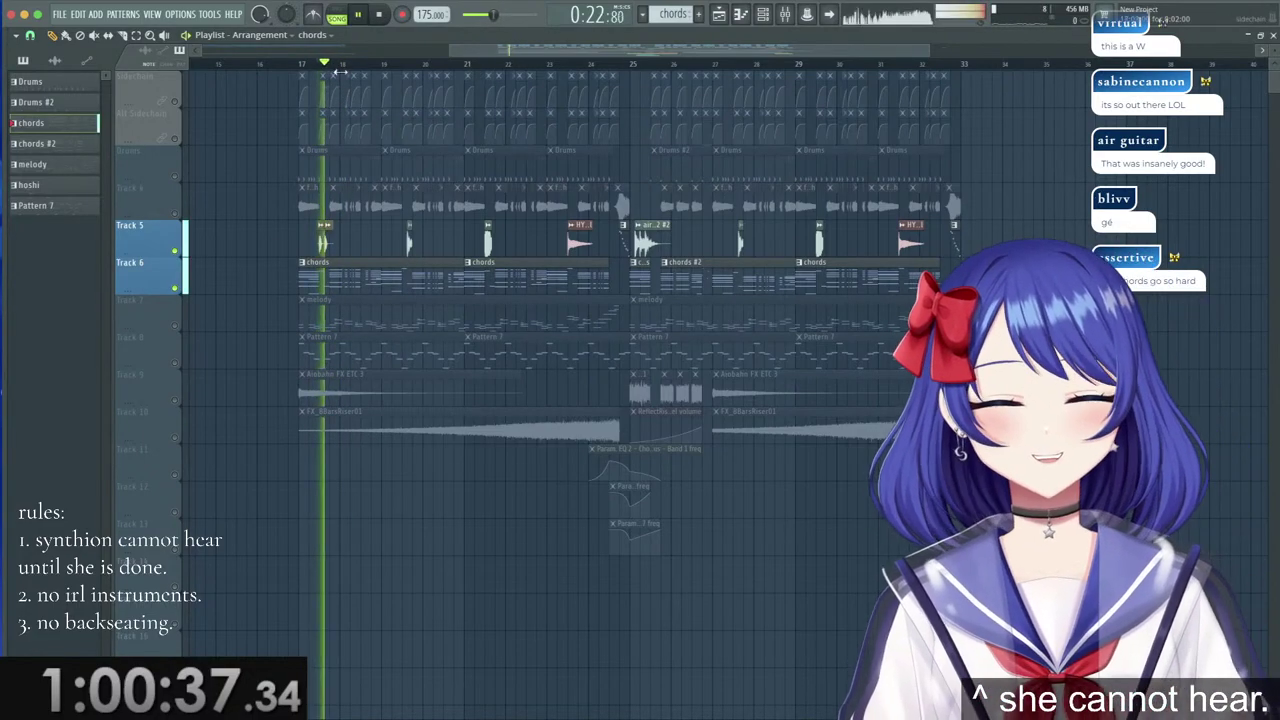
{"action": "scroll", "coordinate": [323, 69], "scroll_direction": "up", "scroll_amount": 5}
{"action": "double_click", "coordinate": [334, 238]}
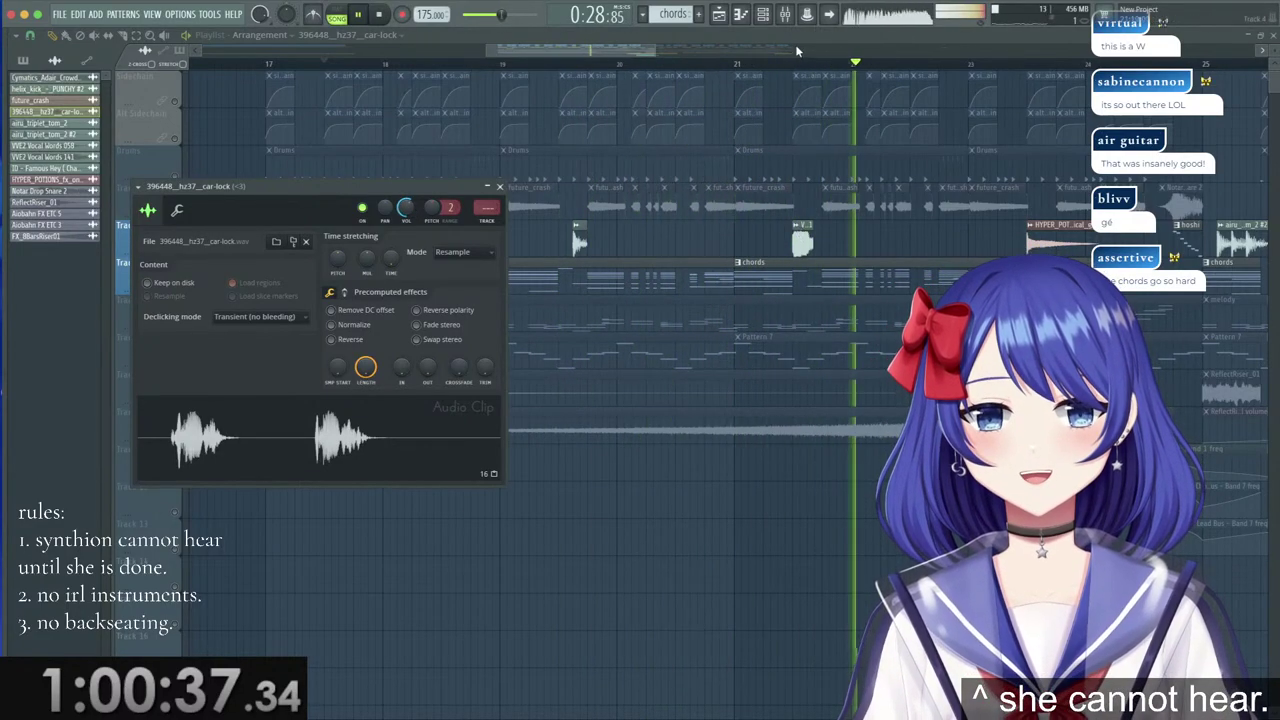
{"action": "key", "text": "Escape"}
{"action": "scroll", "coordinate": [782, 70], "scroll_direction": "down", "scroll_amount": 5}
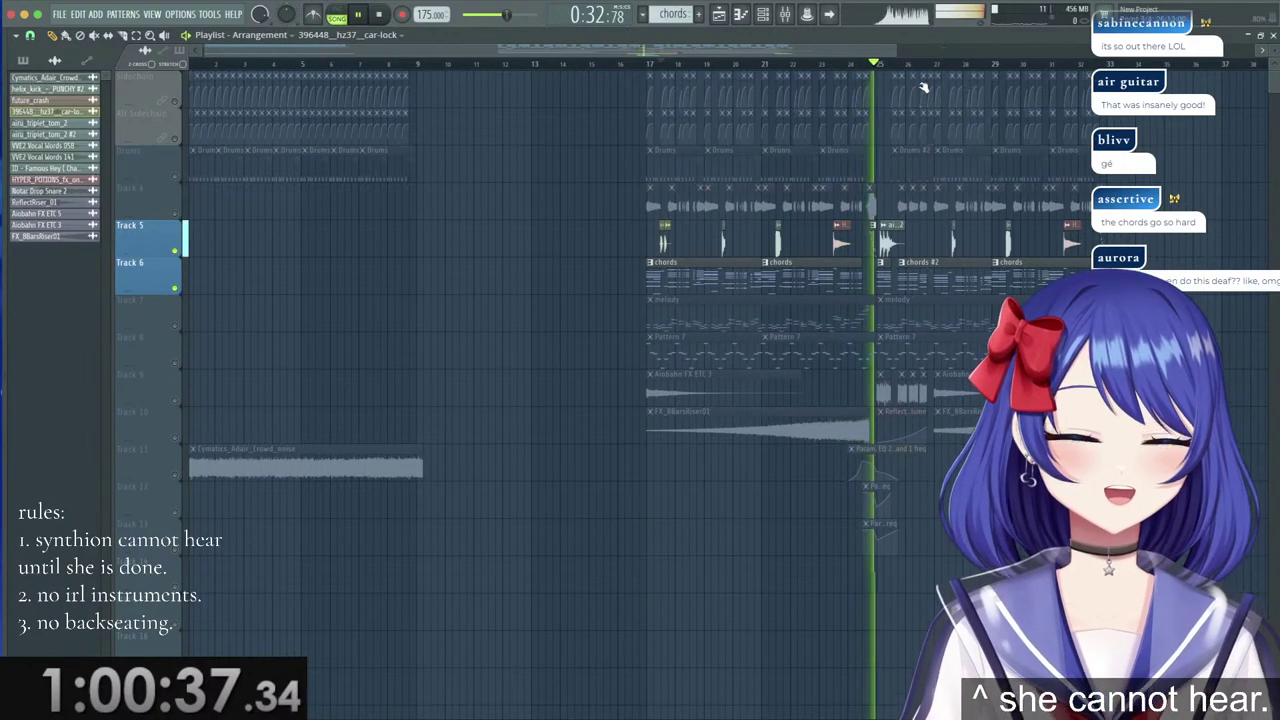
{"action": "scroll", "coordinate": [1108, 62], "scroll_direction": "up", "scroll_amount": 4}
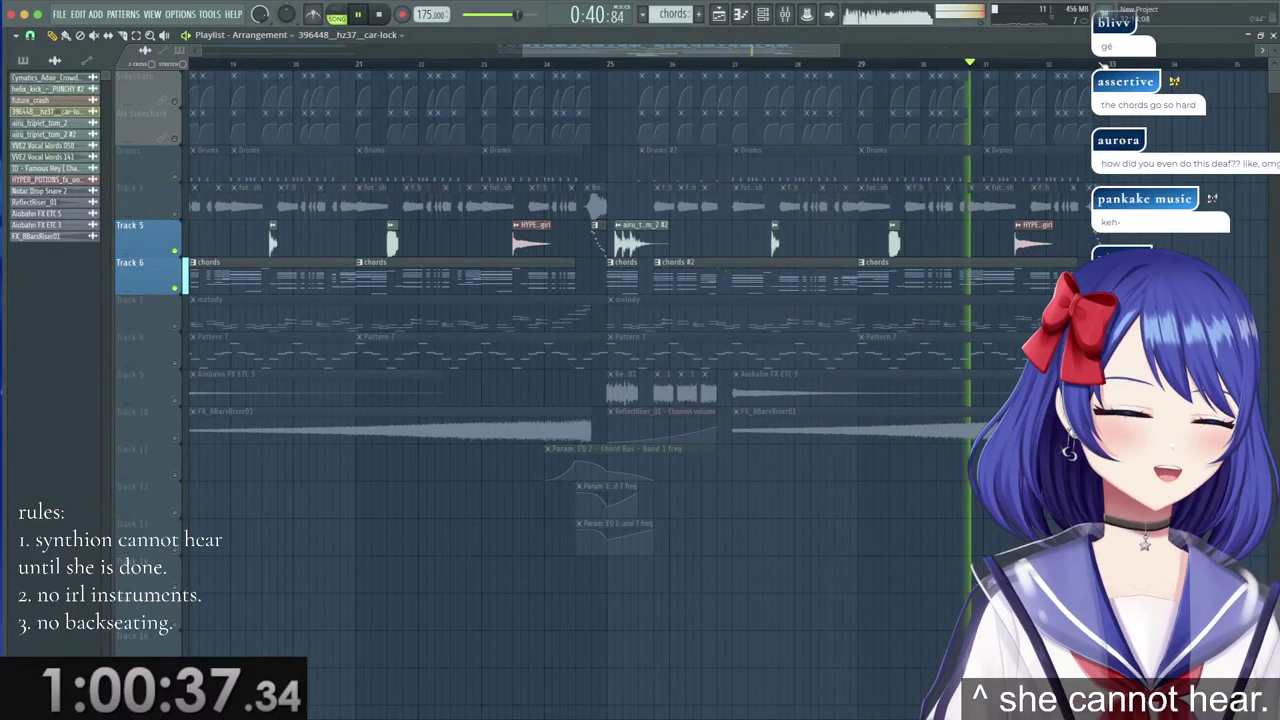
{"action": "scroll", "coordinate": [1092, 62], "scroll_direction": "down", "scroll_amount": 3}
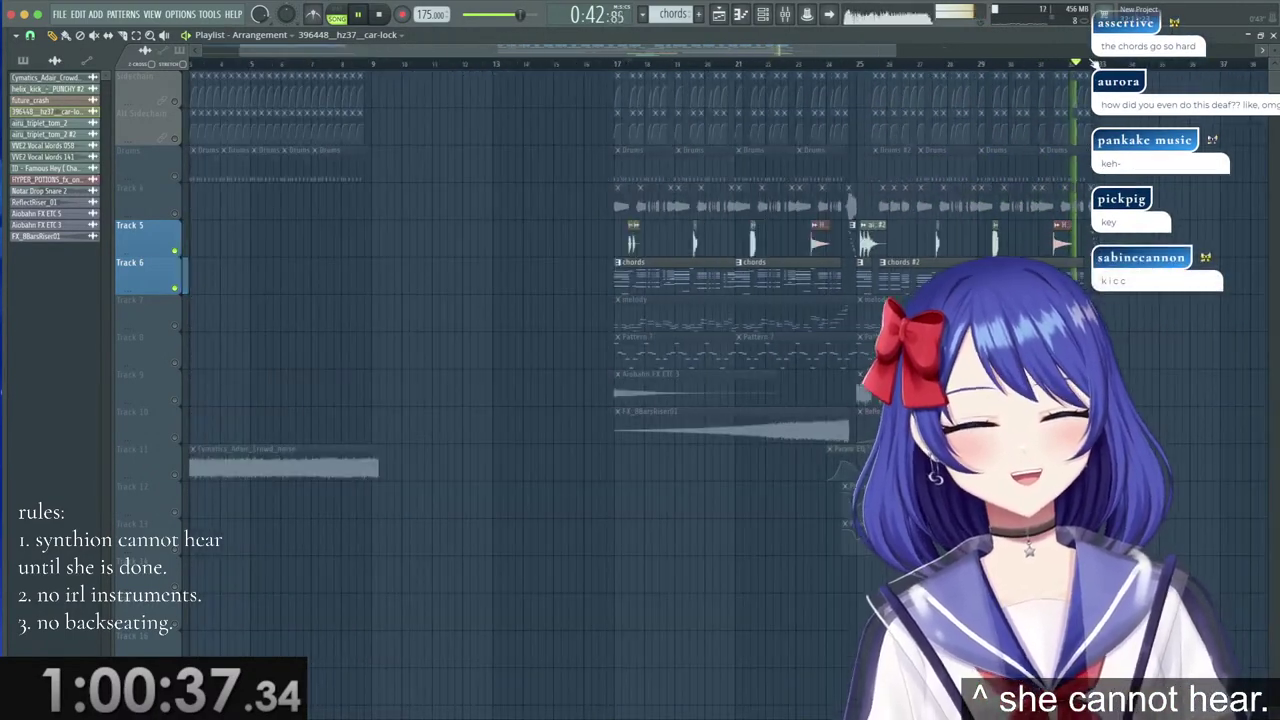
Bring all tracks back from solo and open the channel settings of the VVE2 Vocal Words 141 clip near bar 21.
{"action": "right_click", "coordinate": [176, 251]}
{"action": "right_click", "coordinate": [176, 251]}
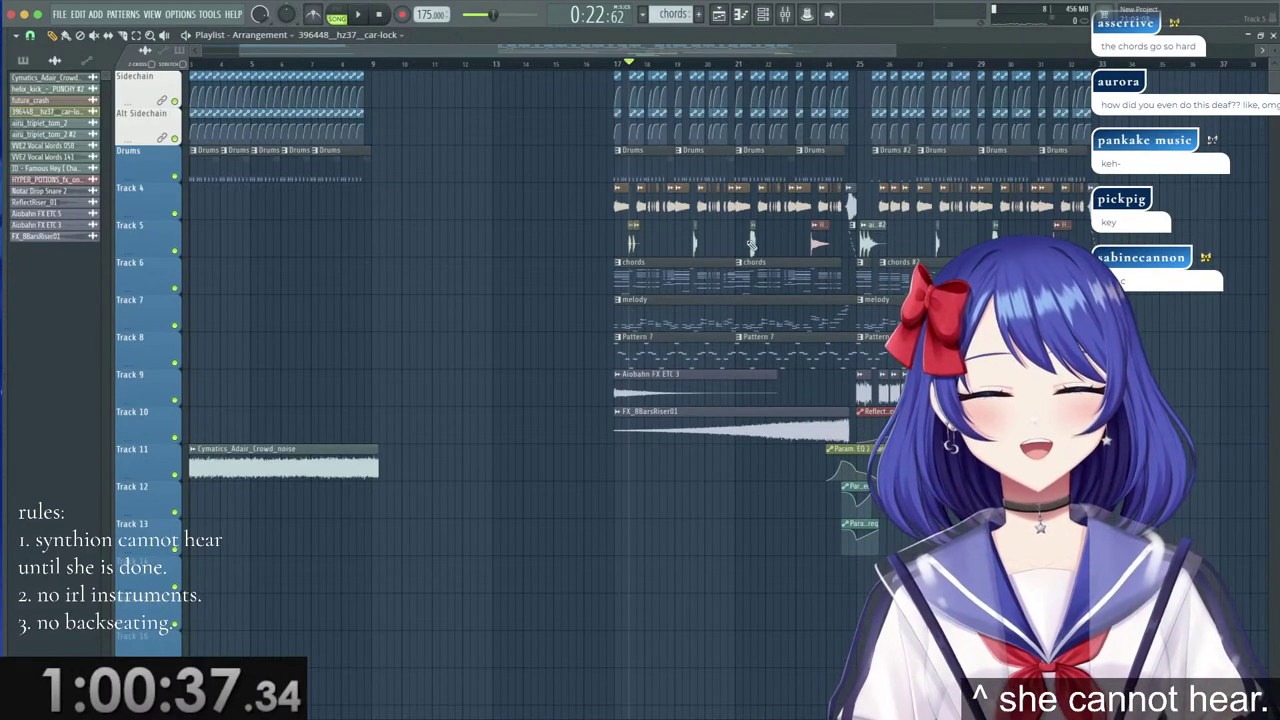
{"action": "double_click", "coordinate": [751, 243]}
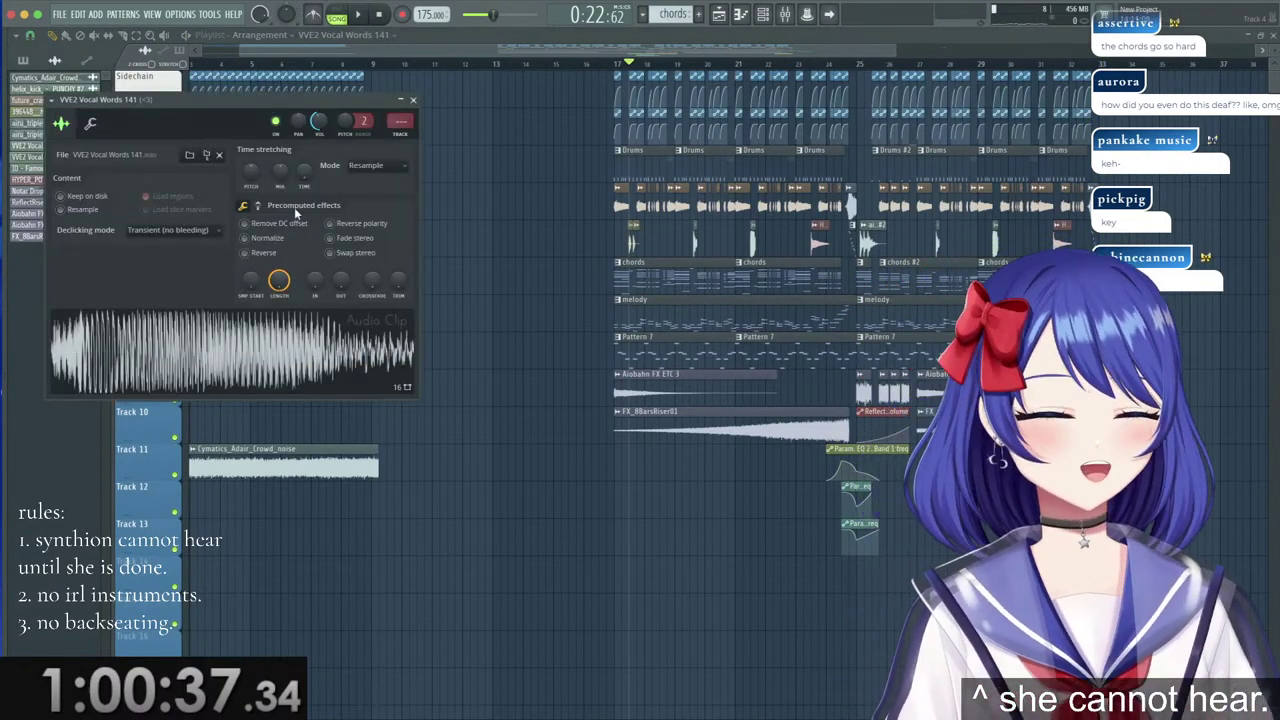
{"action": "left_click", "coordinate": [949, 39]}
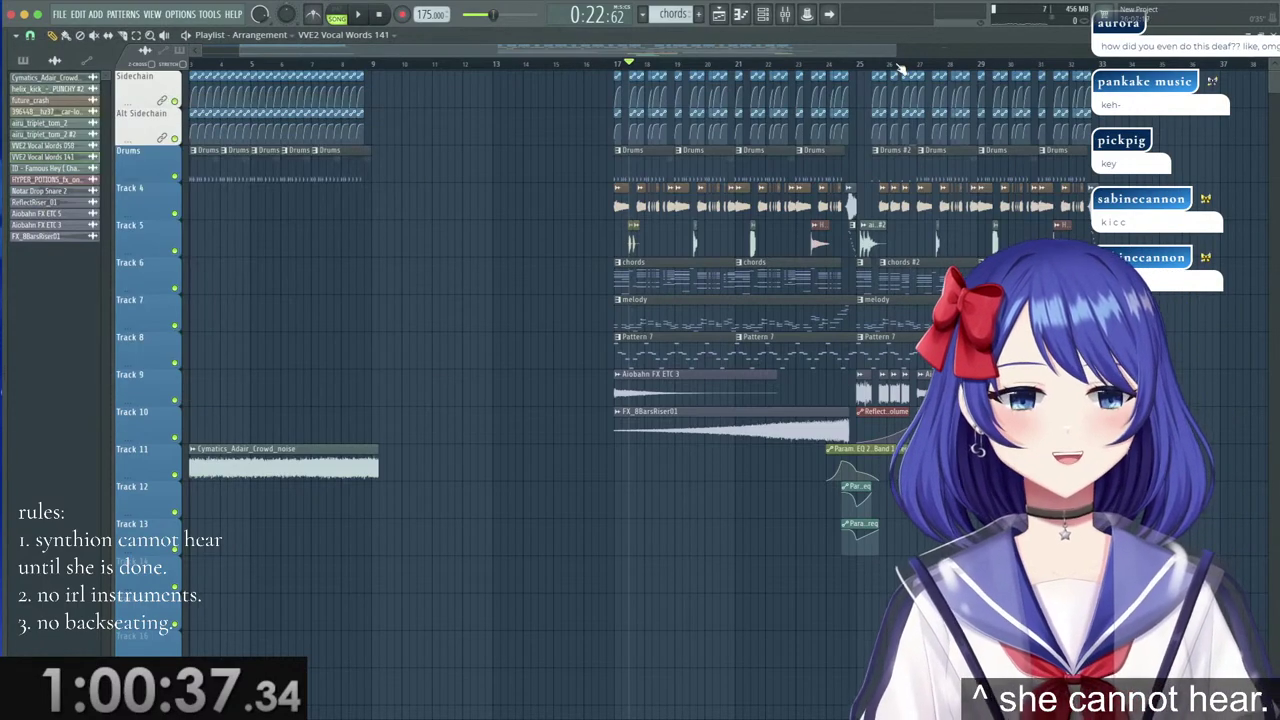
{"action": "scroll", "coordinate": [898, 66], "scroll_direction": "up", "scroll_amount": 4}
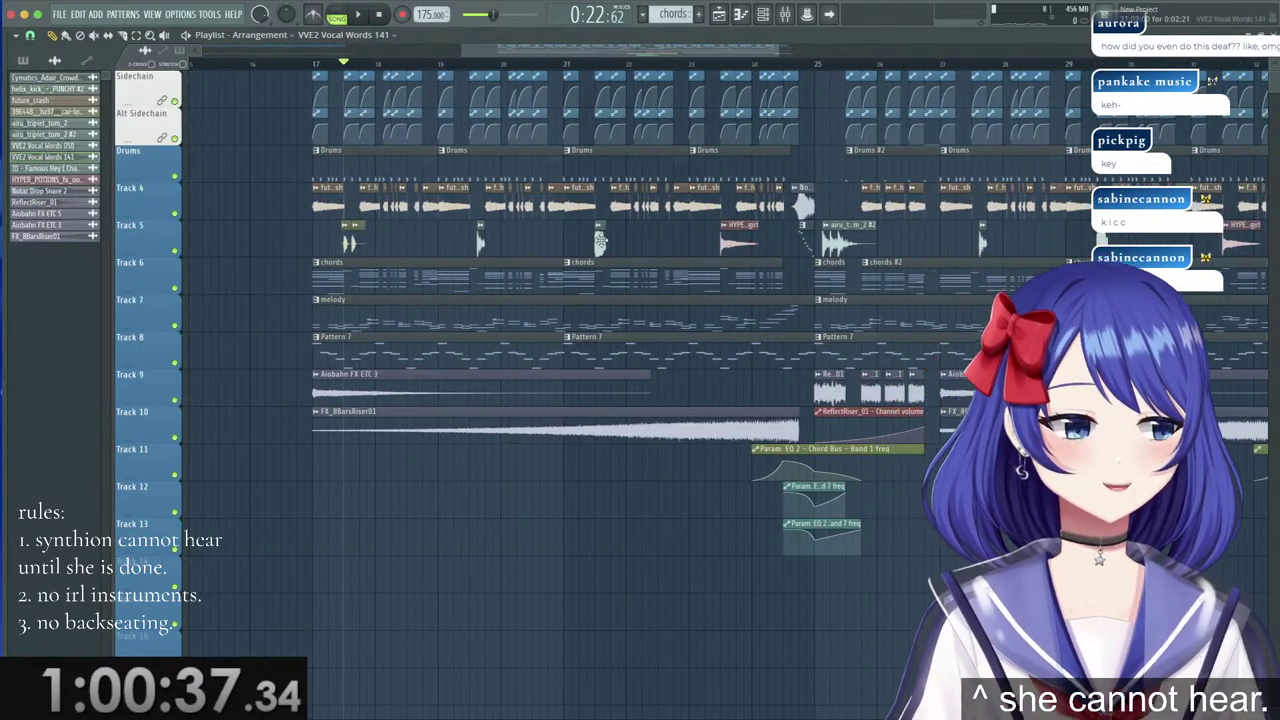
{"action": "double_click", "coordinate": [594, 243]}
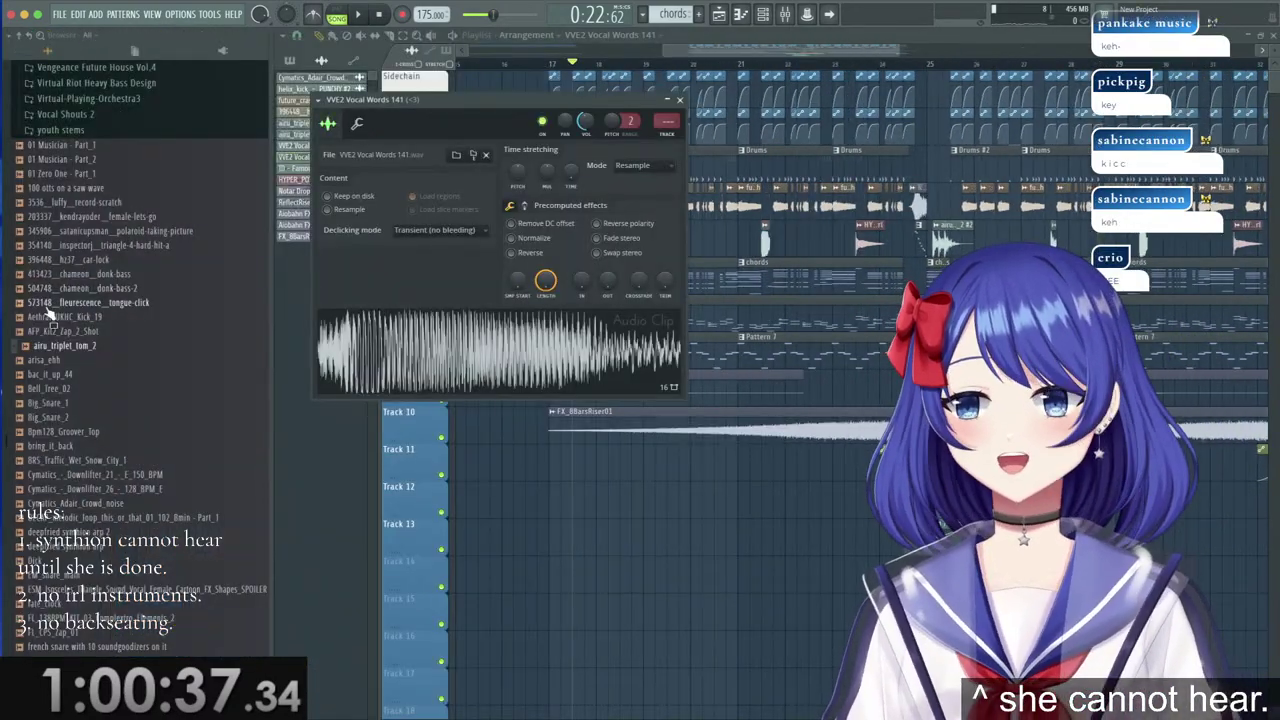
Audition samples from the VVE2 Vocal Words folder of Vengeance - Vocal Essentials Vol.2 as possible replacements for the vocal clip.
{"action": "scroll", "coordinate": [76, 316], "scroll_direction": "up", "scroll_amount": 6}
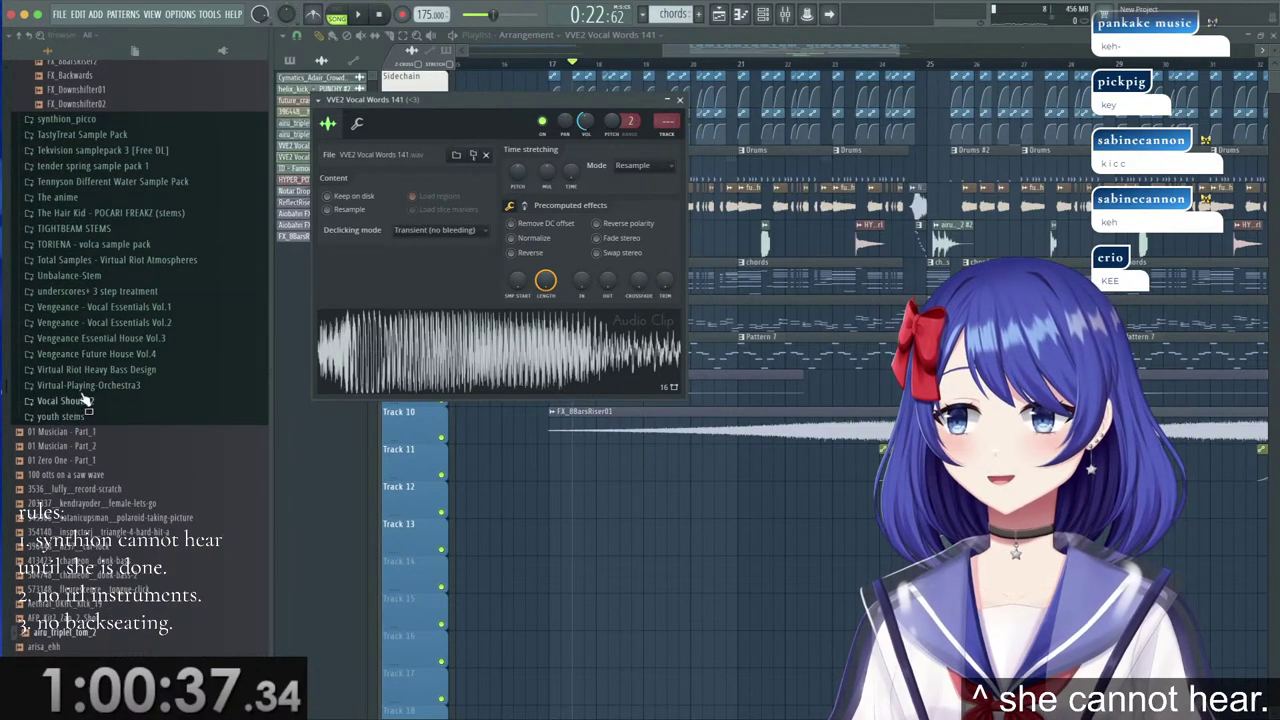
{"action": "left_click", "coordinate": [117, 323]}
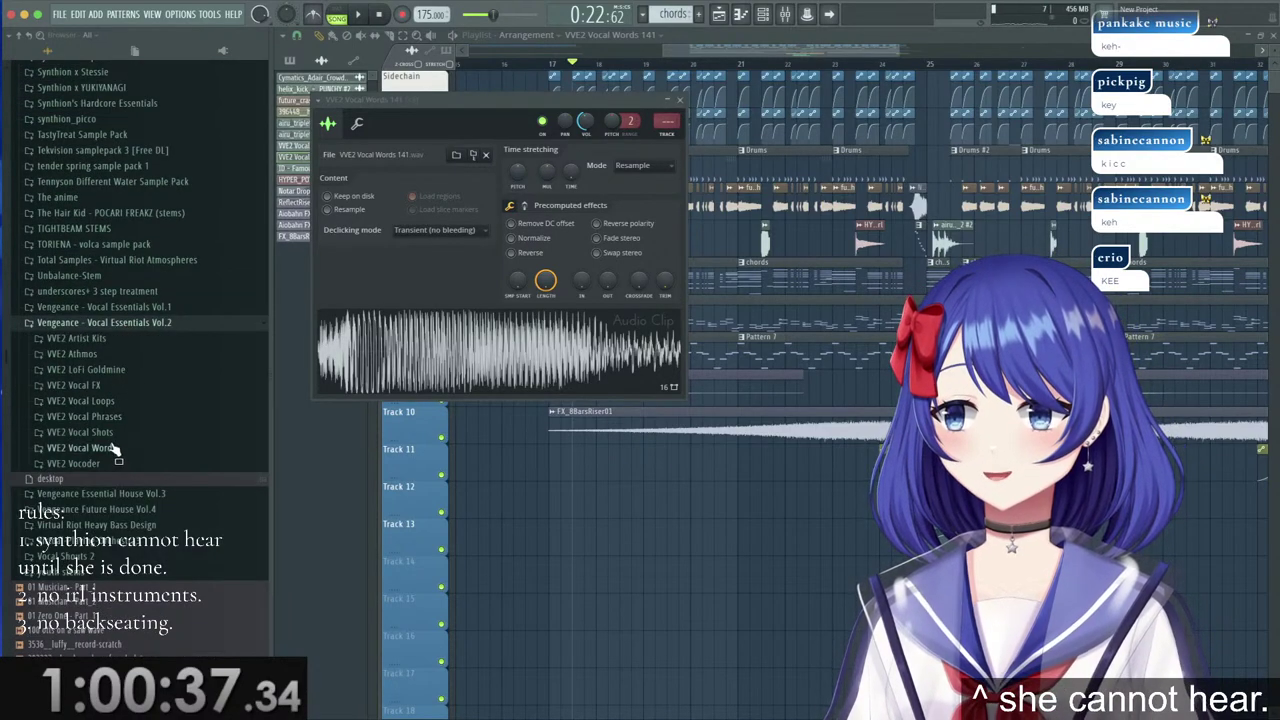
{"action": "left_click", "coordinate": [112, 434]}
{"action": "scroll", "coordinate": [118, 445], "scroll_direction": "down", "scroll_amount": 20}
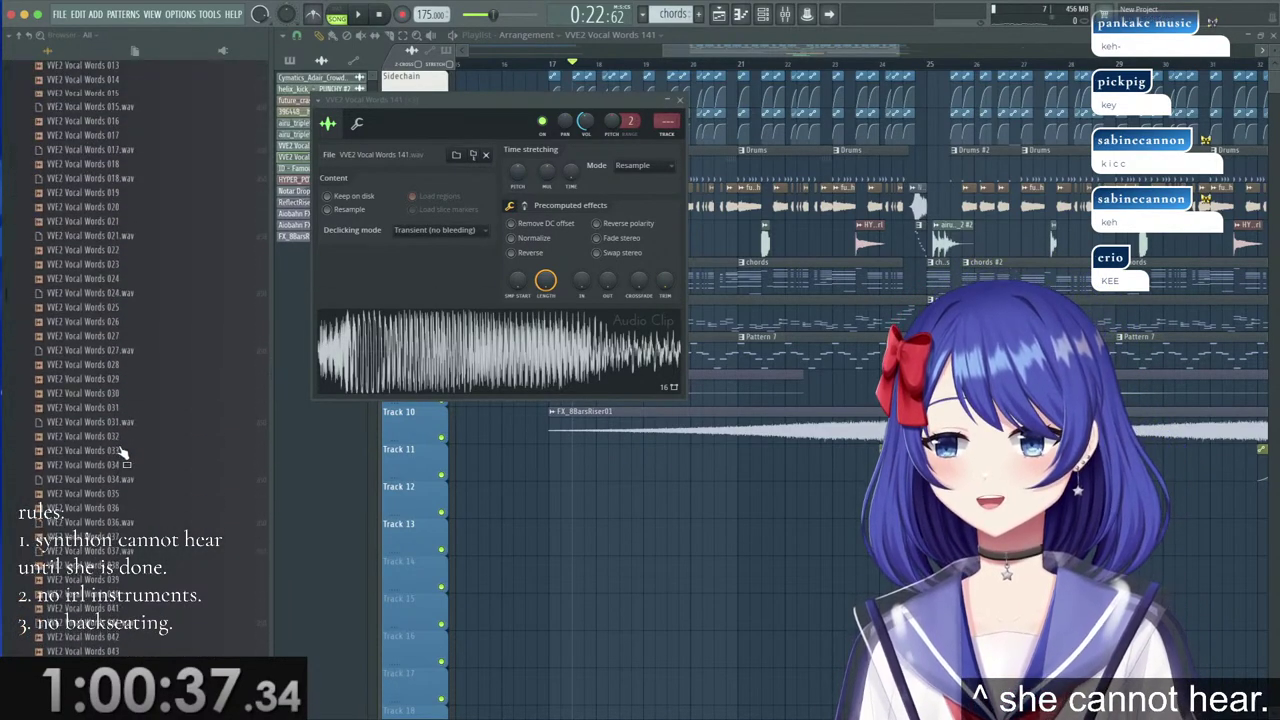
{"action": "scroll", "coordinate": [120, 452], "scroll_direction": "down", "scroll_amount": 6}
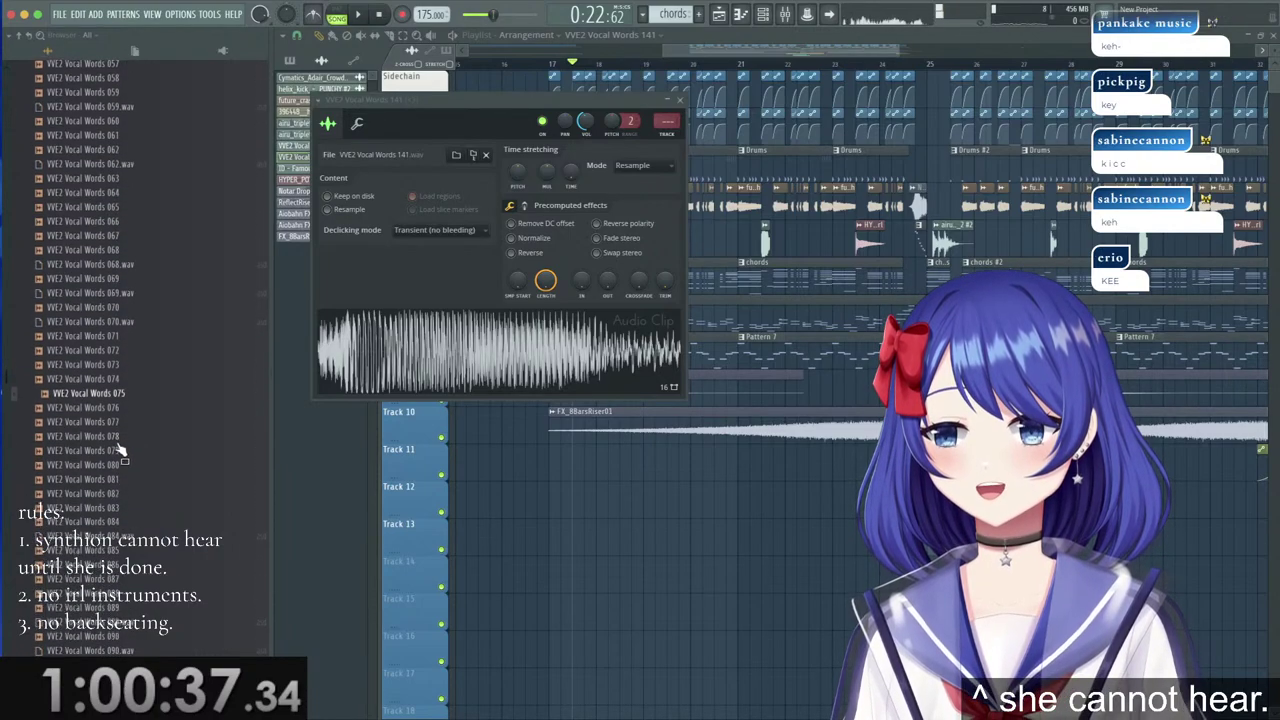
{"action": "scroll", "coordinate": [115, 458], "scroll_direction": "down", "scroll_amount": 4}
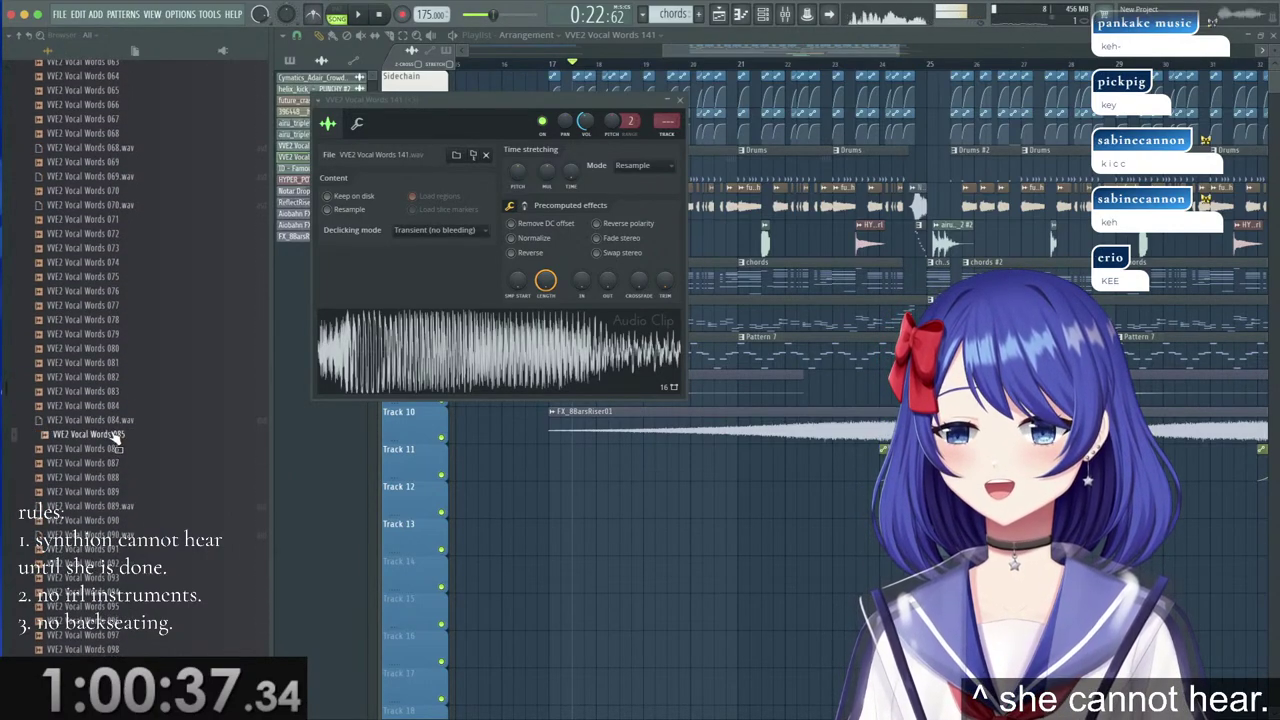
{"action": "scroll", "coordinate": [115, 437], "scroll_direction": "down", "scroll_amount": 3}
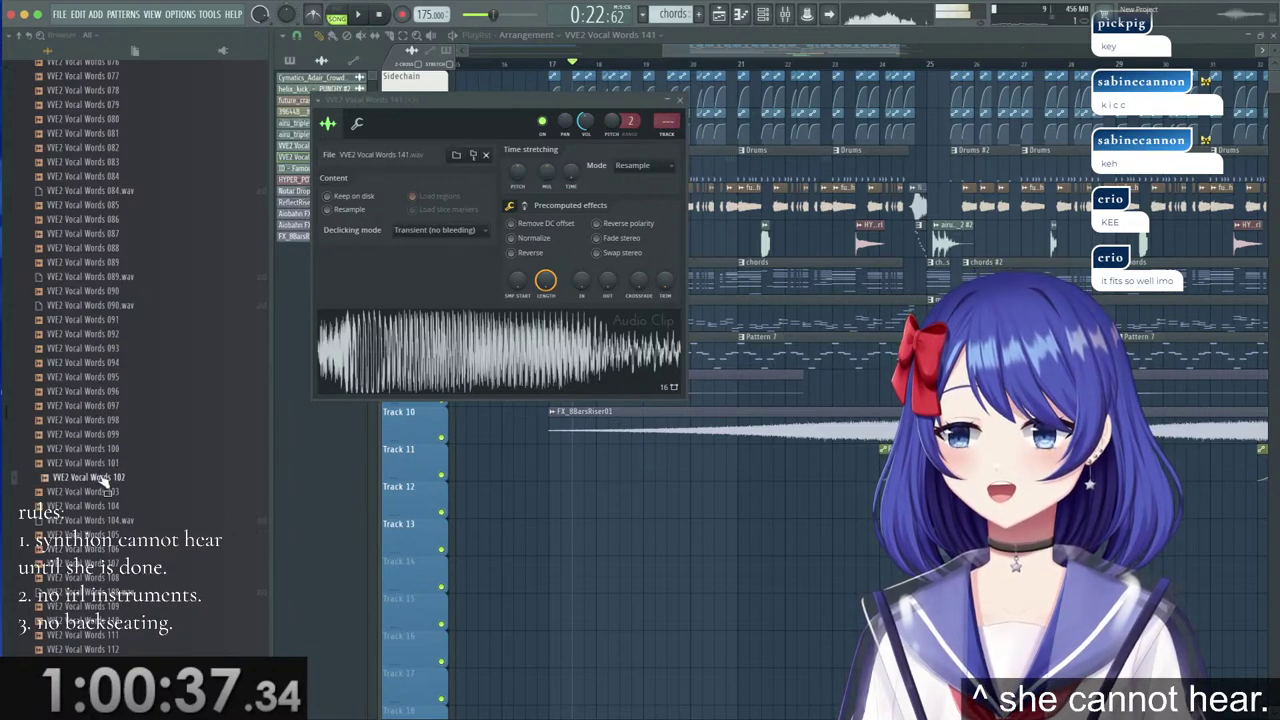
{"action": "scroll", "coordinate": [112, 510], "scroll_direction": "down", "scroll_amount": 2}
{"action": "scroll", "coordinate": [112, 510], "scroll_direction": "down", "scroll_amount": 9}
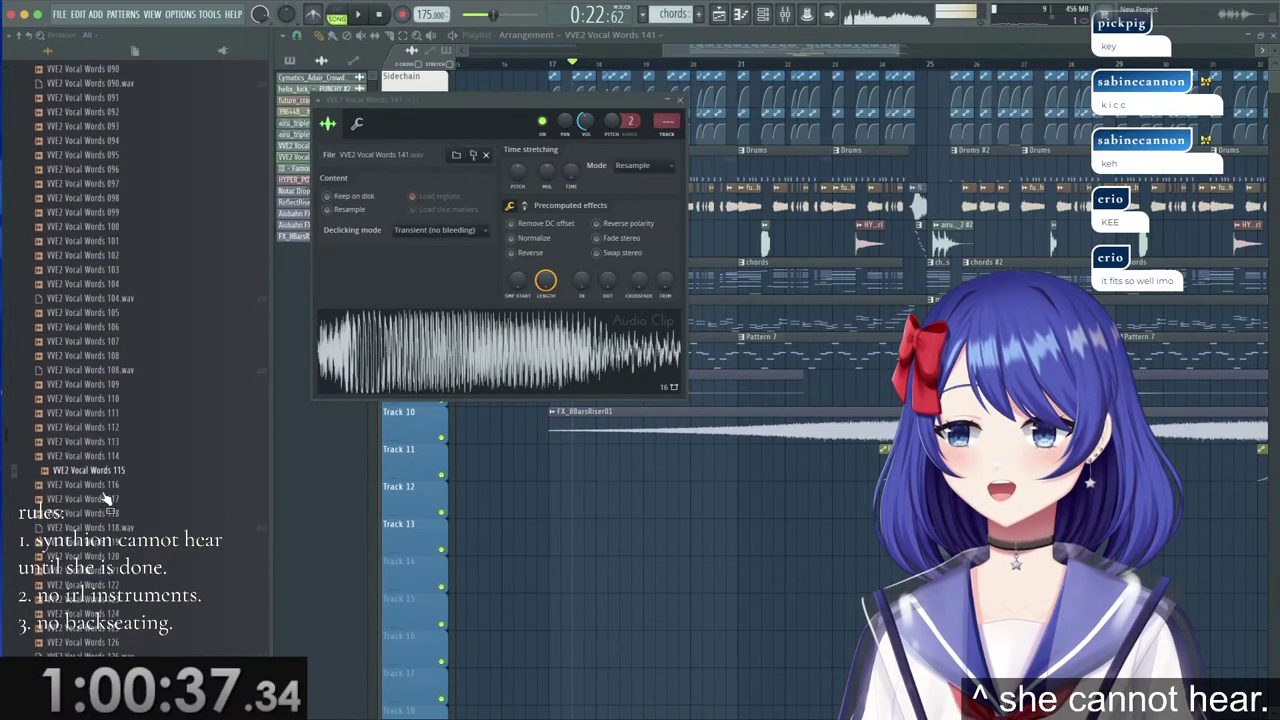
{"action": "scroll", "coordinate": [110, 500], "scroll_direction": "down", "scroll_amount": 7}
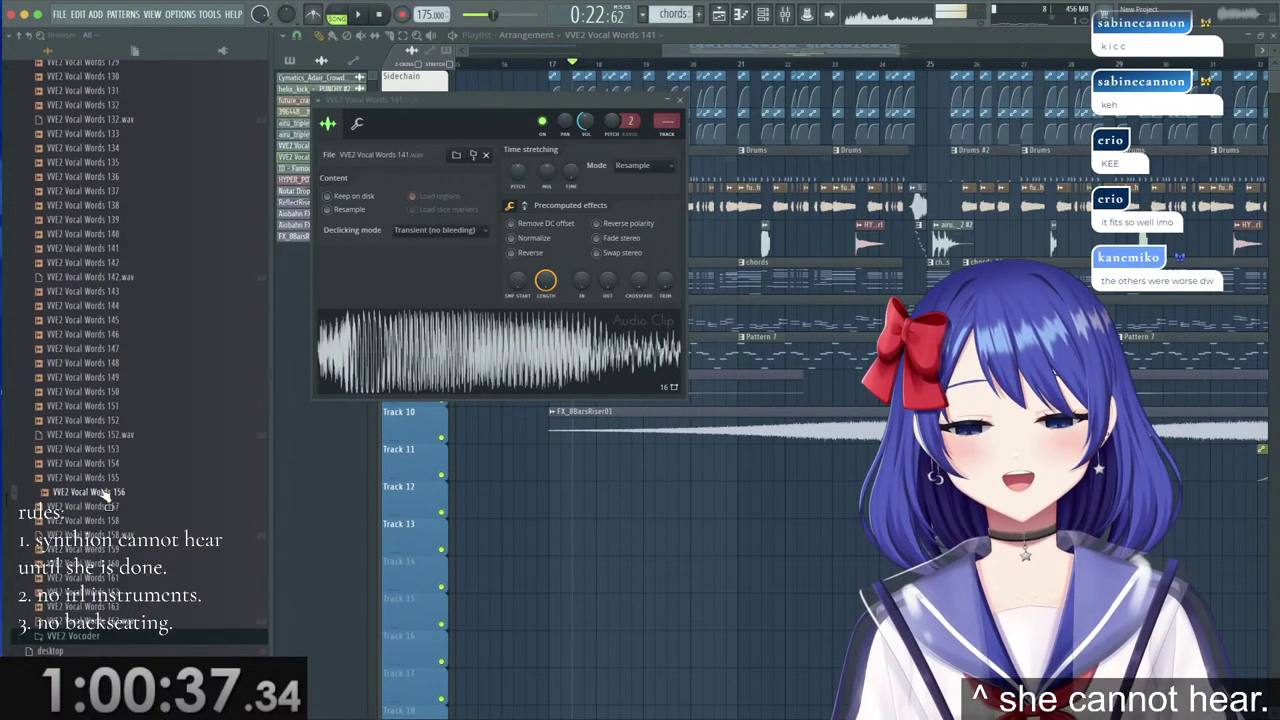
{"action": "scroll", "coordinate": [100, 480], "scroll_direction": "up", "scroll_amount": 20}
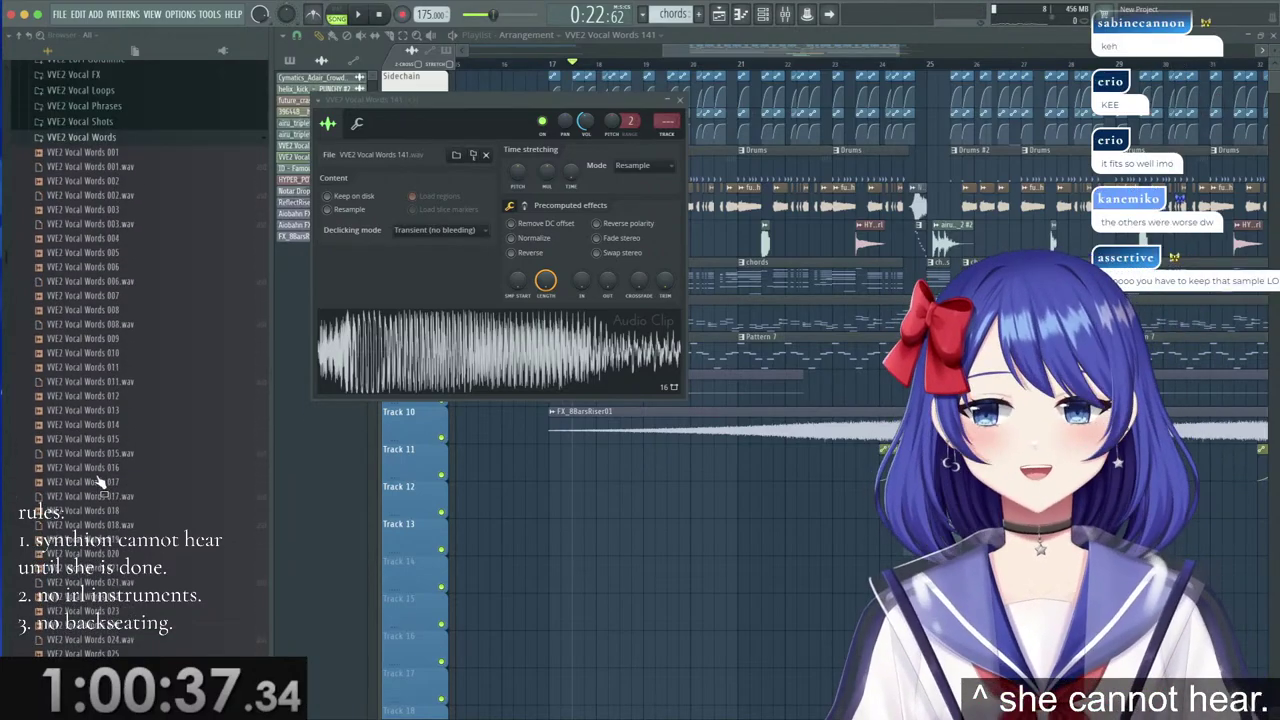
Switch from the VVE2 Vocal Words samples to the VVE2 Shots Shouts folder inside VVE2 Vocal Shots.
{"action": "scroll", "coordinate": [105, 500], "scroll_direction": "down", "scroll_amount": 2}
{"action": "left_click", "coordinate": [120, 537]}
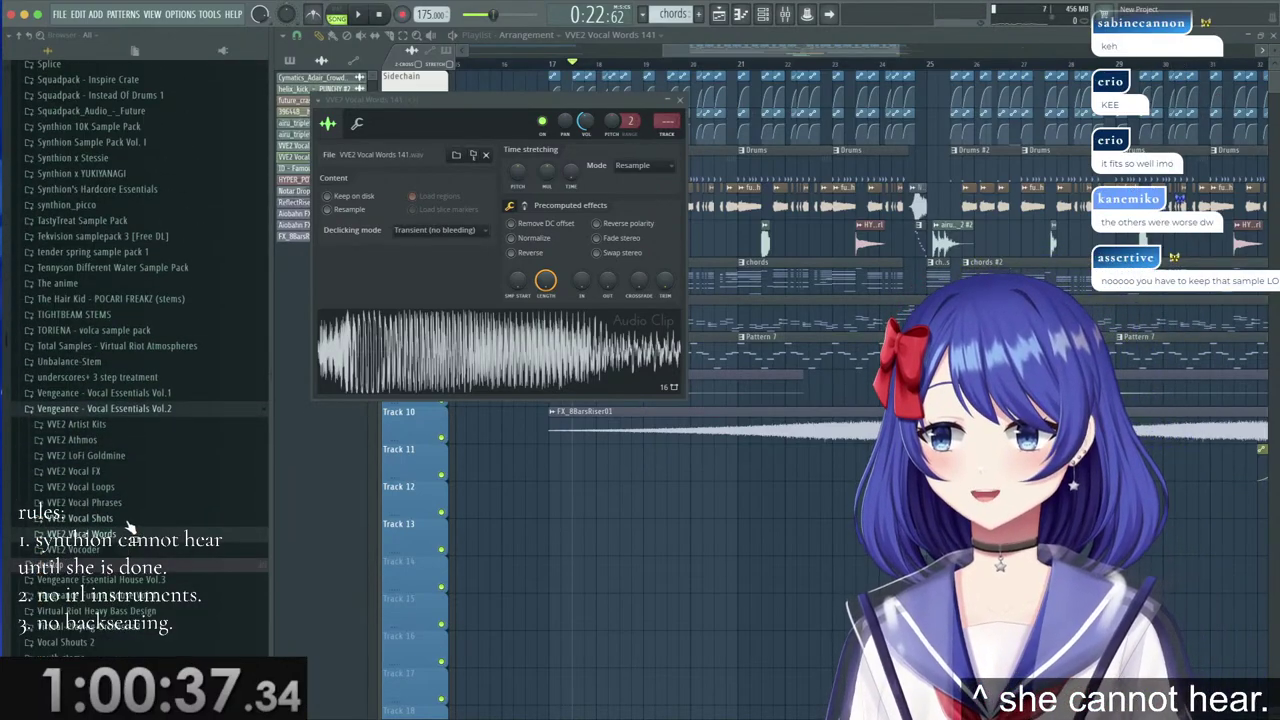
{"action": "left_click", "coordinate": [126, 520]}
{"action": "scroll", "coordinate": [130, 535], "scroll_direction": "down", "scroll_amount": 5}
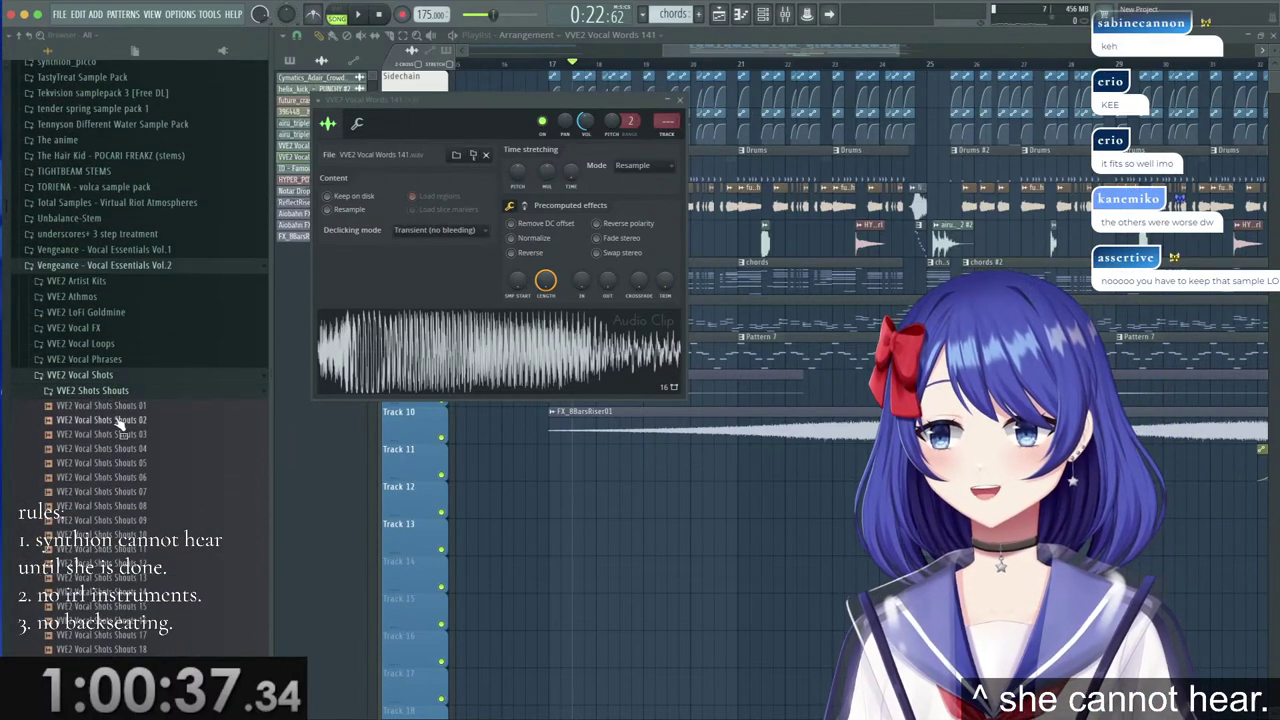
{"action": "scroll", "coordinate": [118, 425], "scroll_direction": "down", "scroll_amount": 2}
Audition the VVE2 Vocal Shots Shouts samples from 04 through 29 as possible replacements for the vocal clip.
{"action": "left_click", "coordinate": [132, 390]}
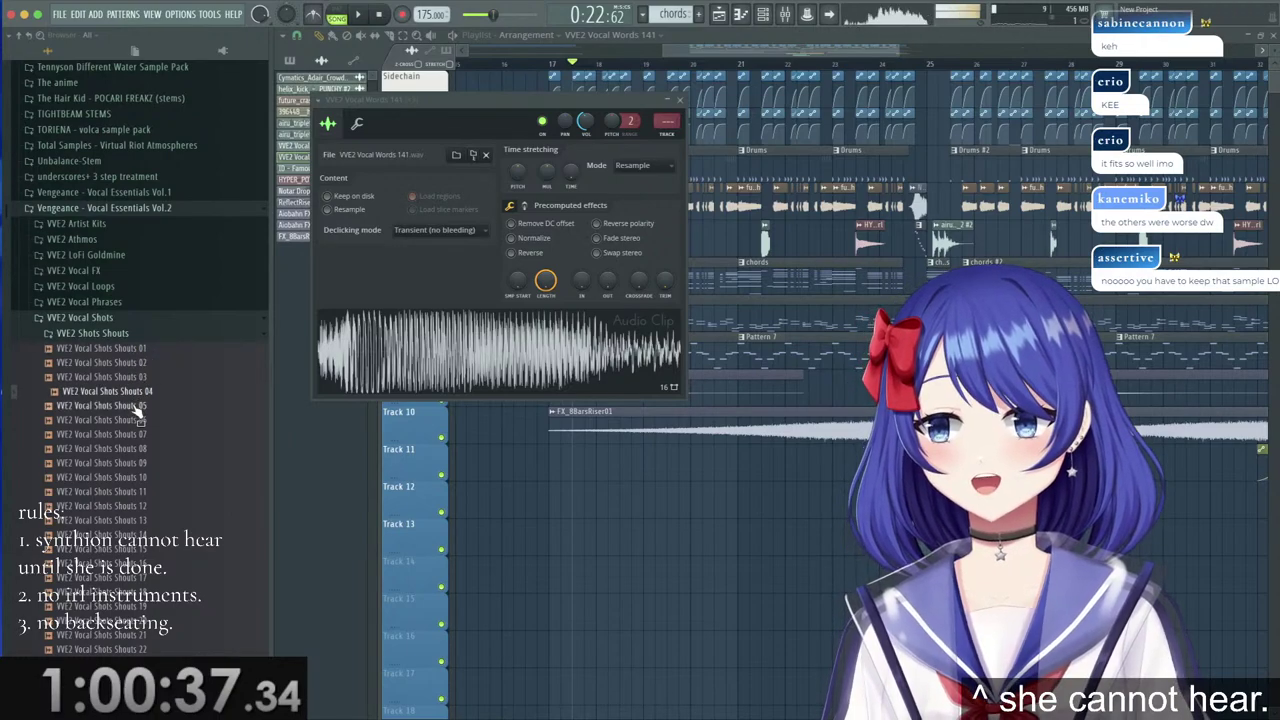
{"action": "left_click", "coordinate": [120, 405]}
{"action": "left_click", "coordinate": [120, 420]}
{"action": "left_click", "coordinate": [120, 434]}
{"action": "left_click", "coordinate": [120, 448]}
{"action": "left_click", "coordinate": [120, 463]}
{"action": "left_click", "coordinate": [120, 477]}
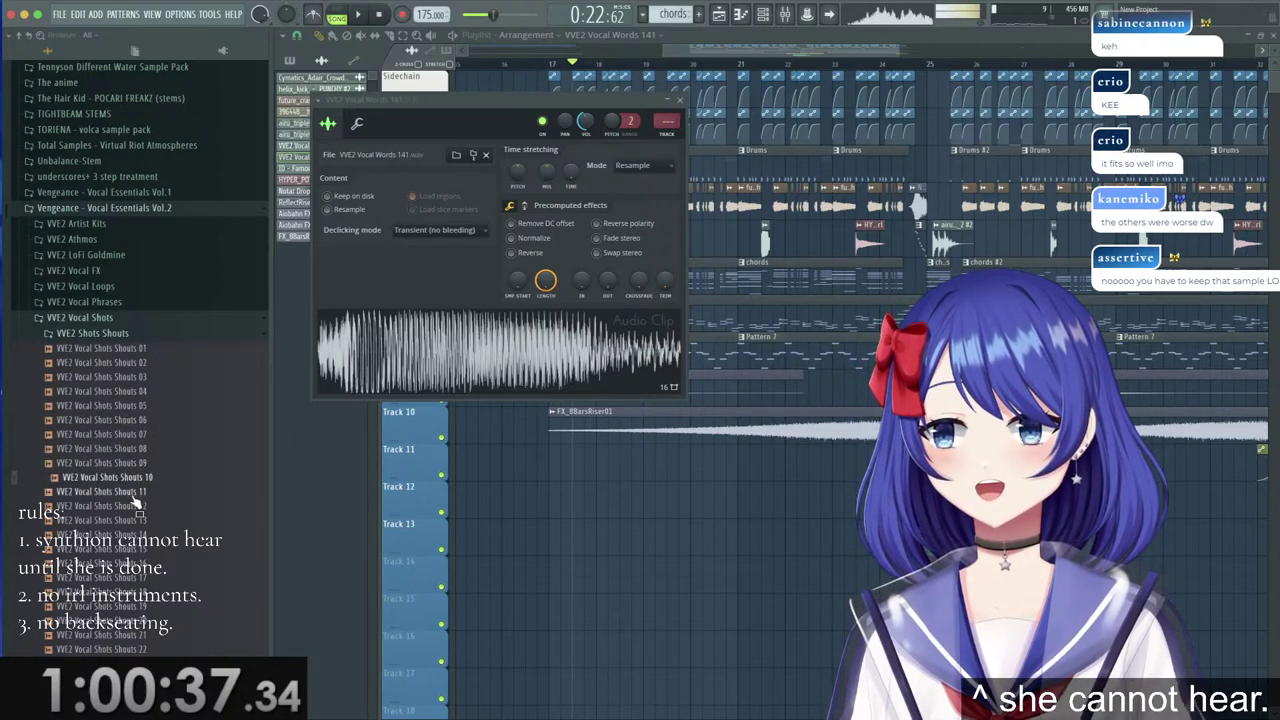
{"action": "left_click", "coordinate": [138, 491]}
{"action": "left_click", "coordinate": [138, 506]}
{"action": "left_click", "coordinate": [140, 520]}
{"action": "left_click", "coordinate": [140, 534]}
{"action": "left_click", "coordinate": [145, 549]}
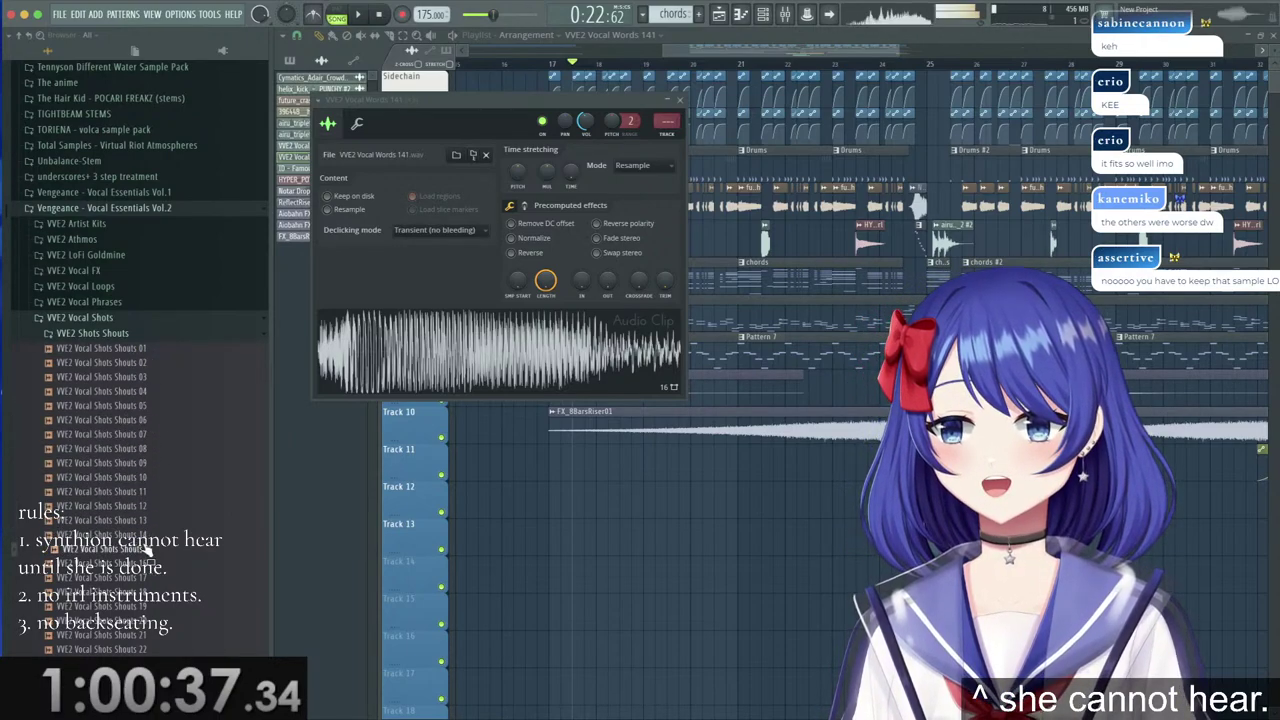
{"action": "scroll", "coordinate": [145, 545], "scroll_direction": "down", "scroll_amount": 2}
{"action": "left_click", "coordinate": [140, 506]}
{"action": "left_click", "coordinate": [140, 520]}
{"action": "left_click", "coordinate": [140, 534]}
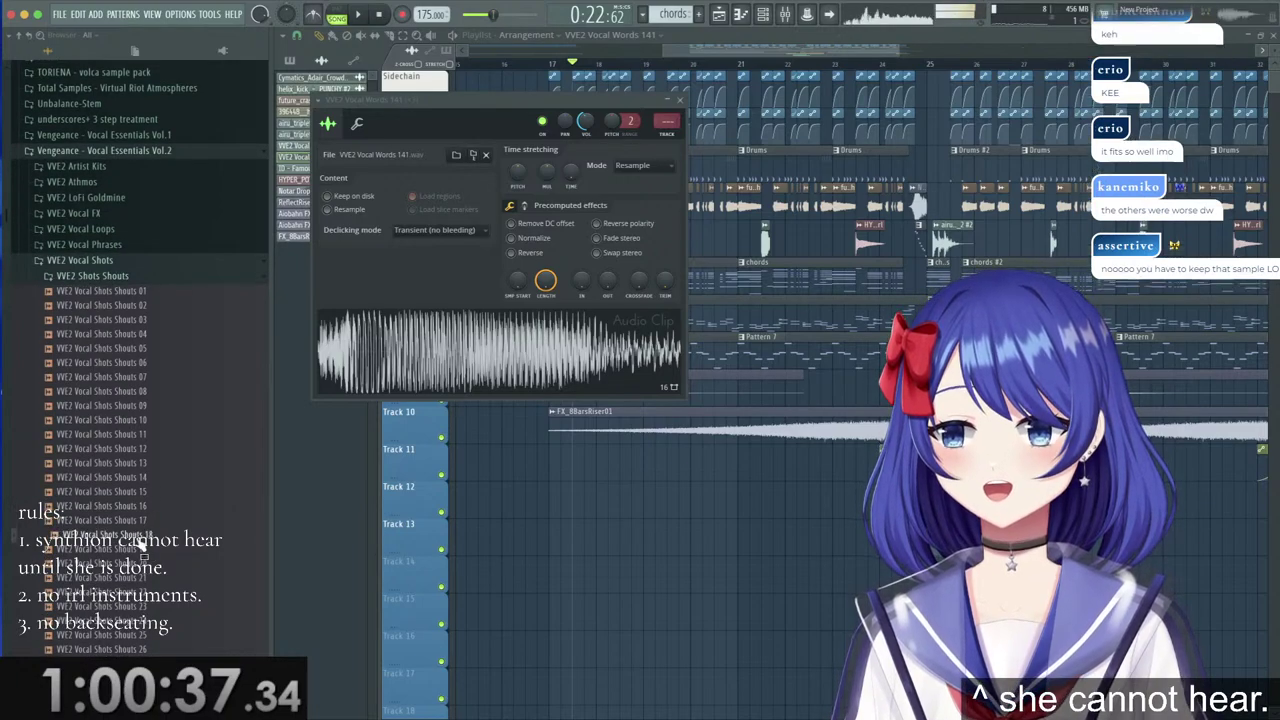
{"action": "left_click", "coordinate": [140, 549]}
{"action": "left_click", "coordinate": [140, 563]}
{"action": "left_click", "coordinate": [140, 578]}
{"action": "left_click", "coordinate": [140, 593]}
{"action": "scroll", "coordinate": [142, 590], "scroll_direction": "down", "scroll_amount": 2}
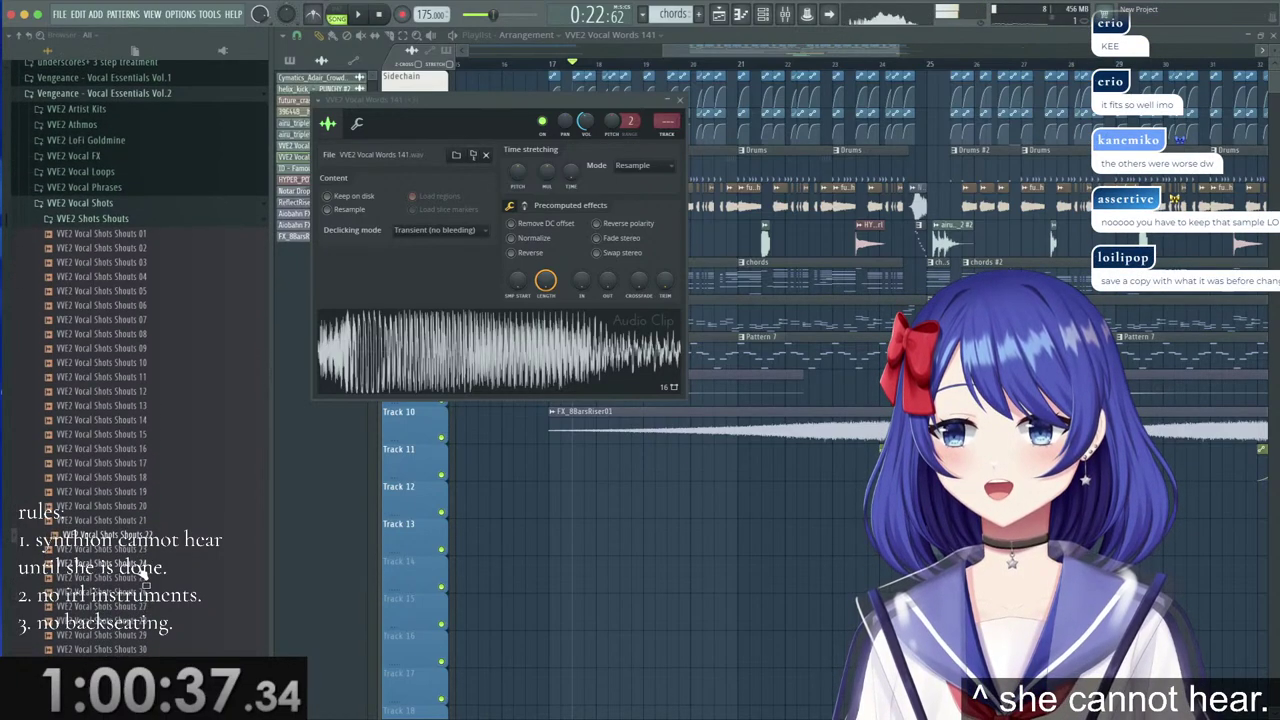
{"action": "left_click", "coordinate": [145, 549]}
{"action": "left_click", "coordinate": [145, 563]}
{"action": "left_click", "coordinate": [146, 578]}
{"action": "left_click", "coordinate": [148, 592]}
{"action": "left_click", "coordinate": [150, 606]}
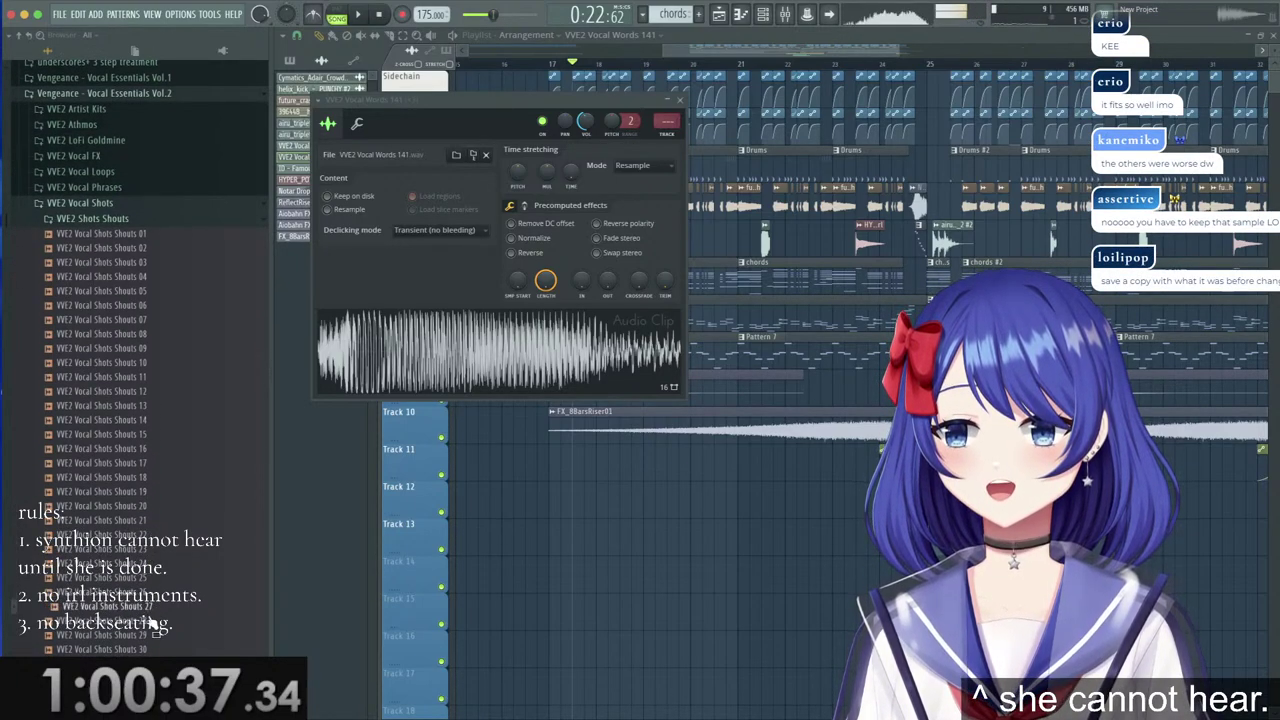
{"action": "left_click", "coordinate": [152, 620]}
{"action": "left_click", "coordinate": [153, 634]}
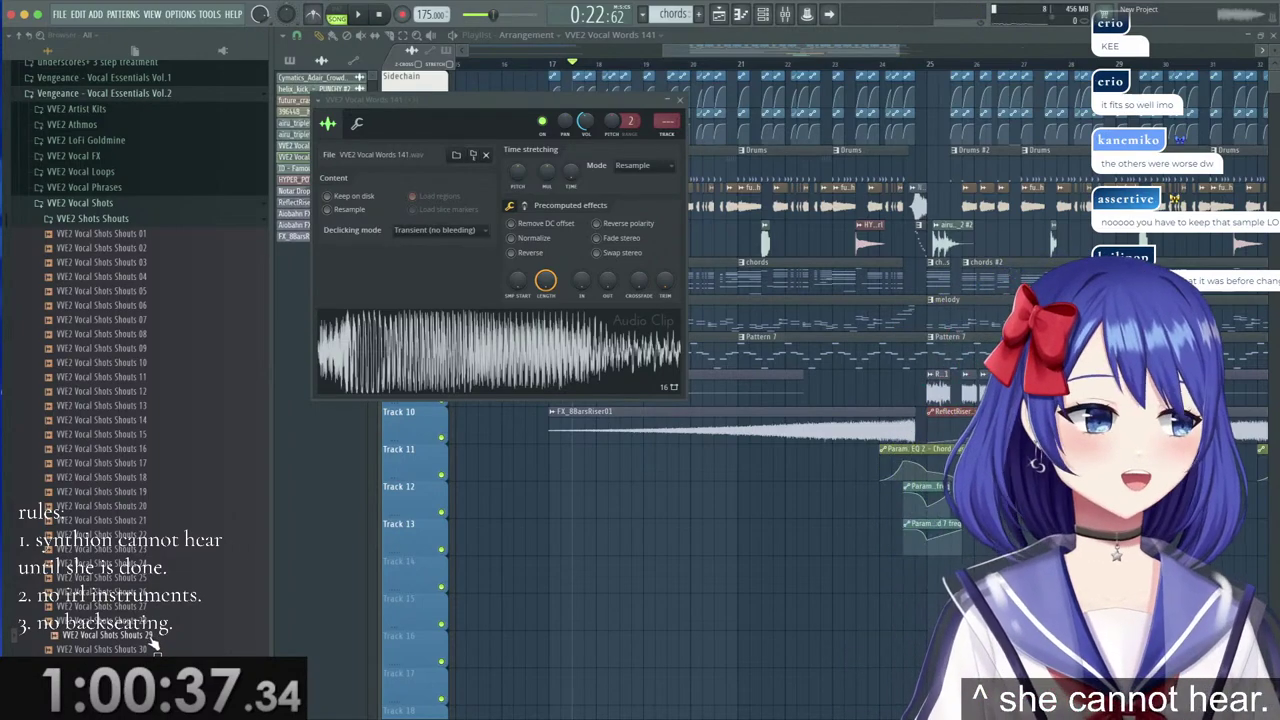
Replace the Vocal Words 141 sample with VVE2 Vocal Shots Shouts 29 and play the arrangement from about bar 19.
{"action": "left_click_drag", "start_coordinate": [152, 641], "coordinate": [253, 350]}
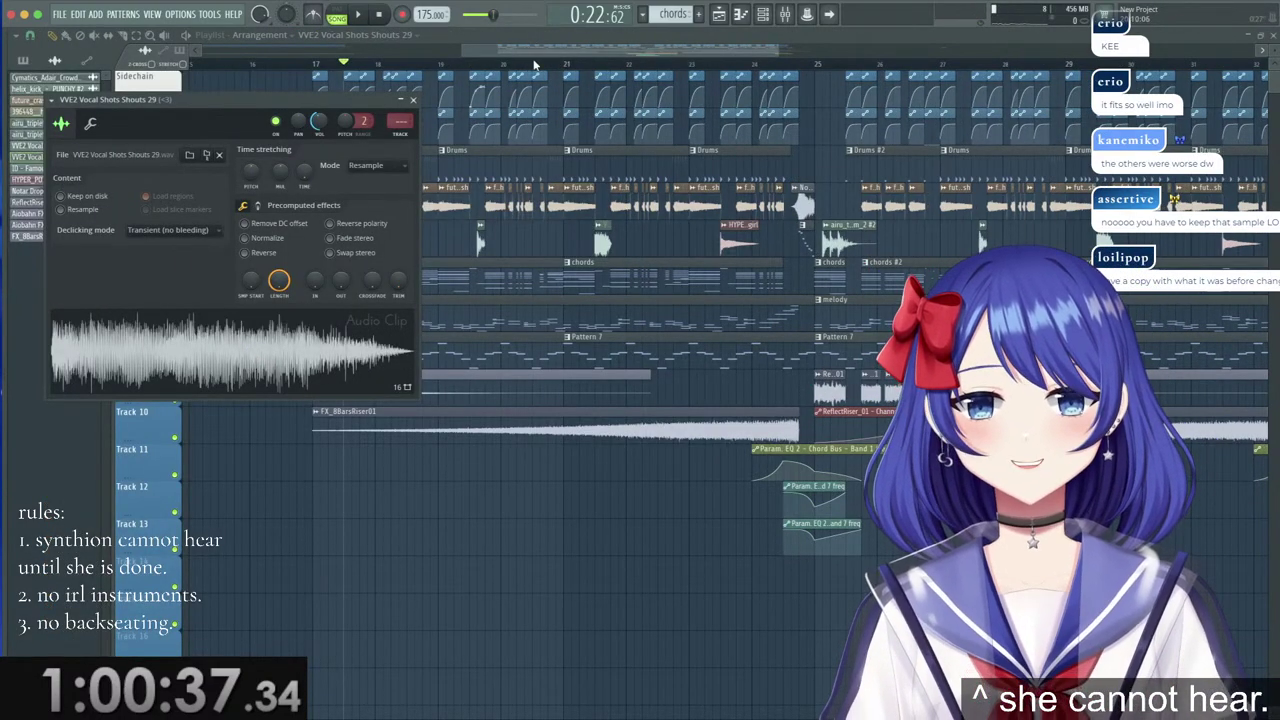
{"action": "left_click", "coordinate": [453, 62]}
{"action": "key", "text": "space"}
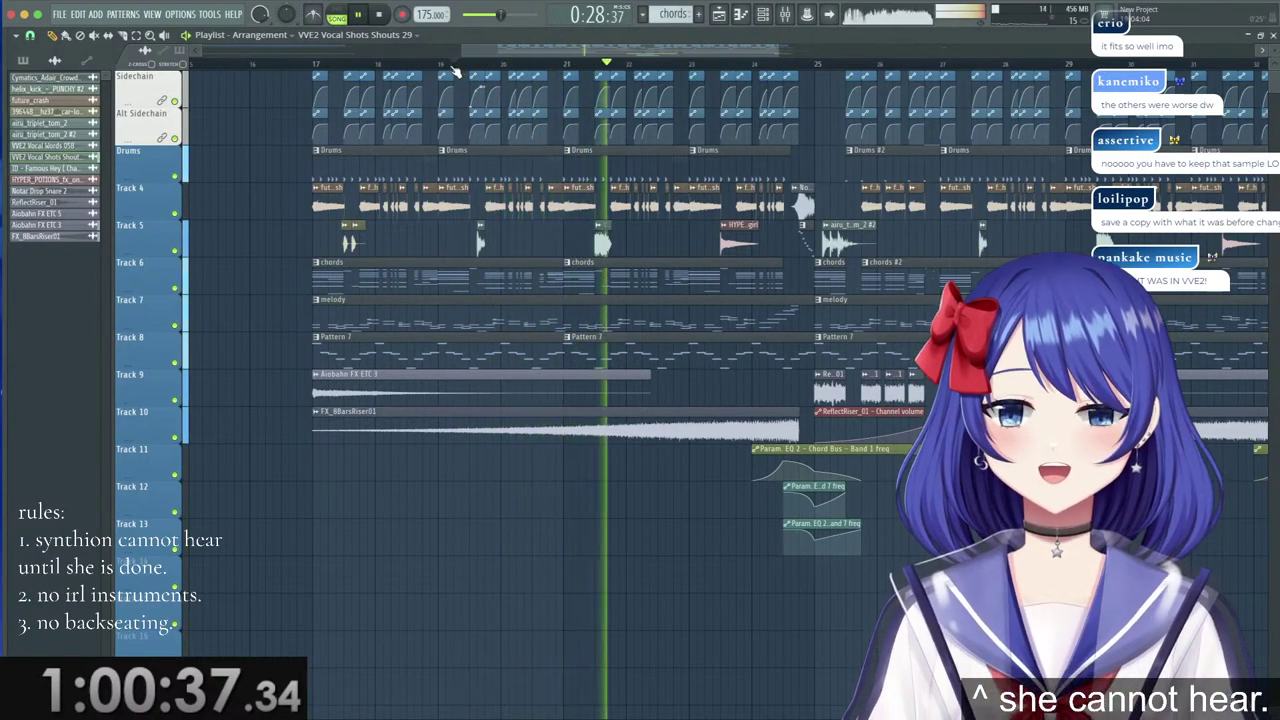
{"action": "key", "text": "space"}
Set the channel volume of the Shouts 29 vocal clip to 64% and play the arrangement from bar 21 onward.
{"action": "double_click", "coordinate": [602, 237]}
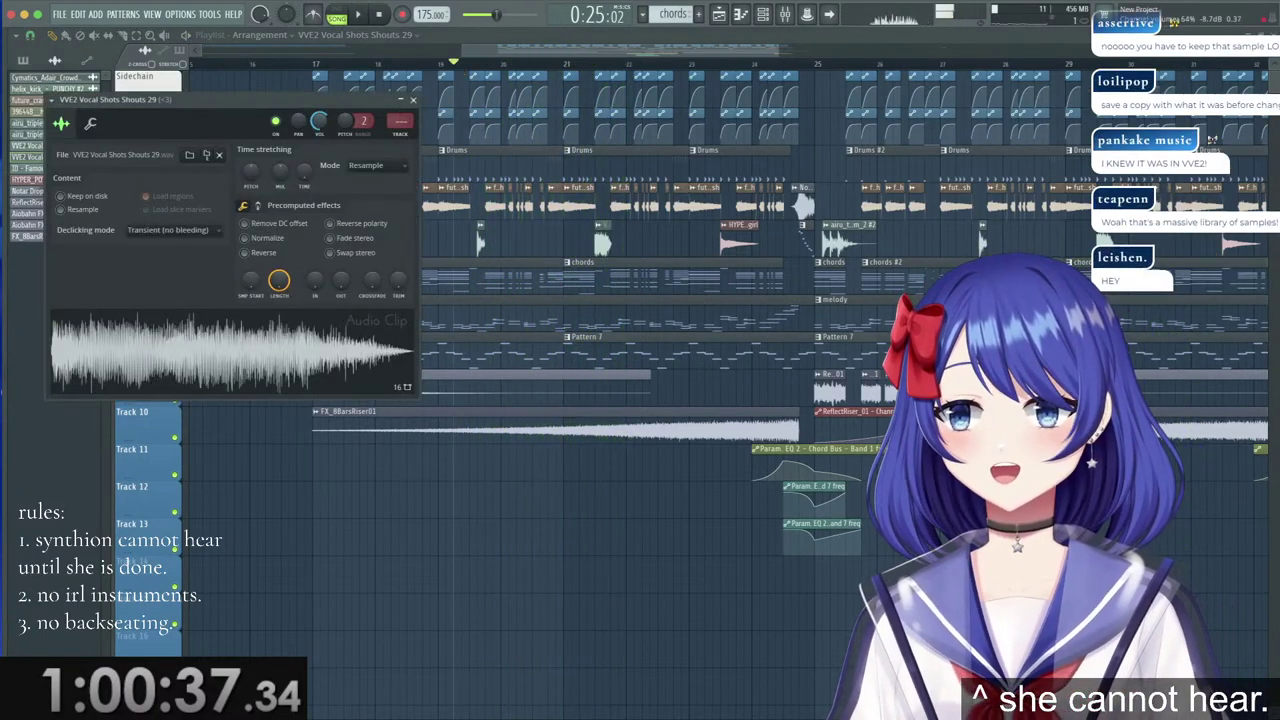
{"action": "left_click", "coordinate": [565, 68]}
{"action": "key", "text": "space"}
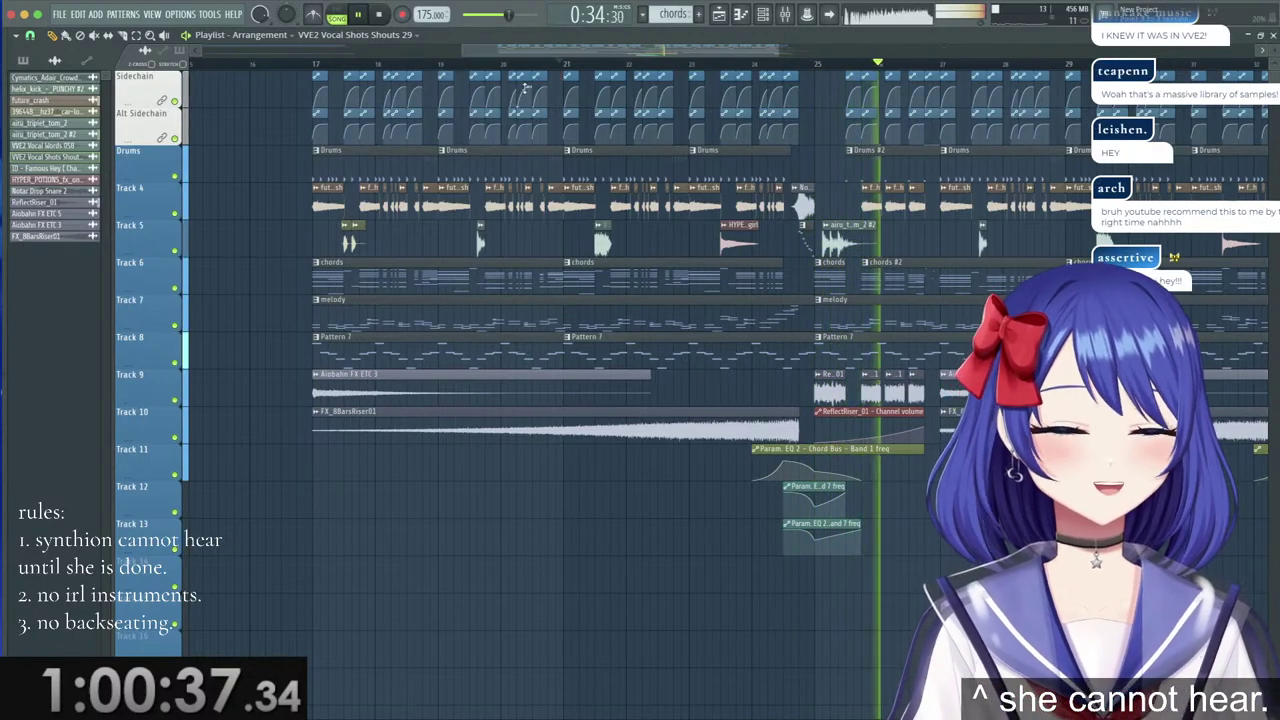
{"action": "left_click_drag", "start_coordinate": [717, 51], "coordinate": [853, 72]}
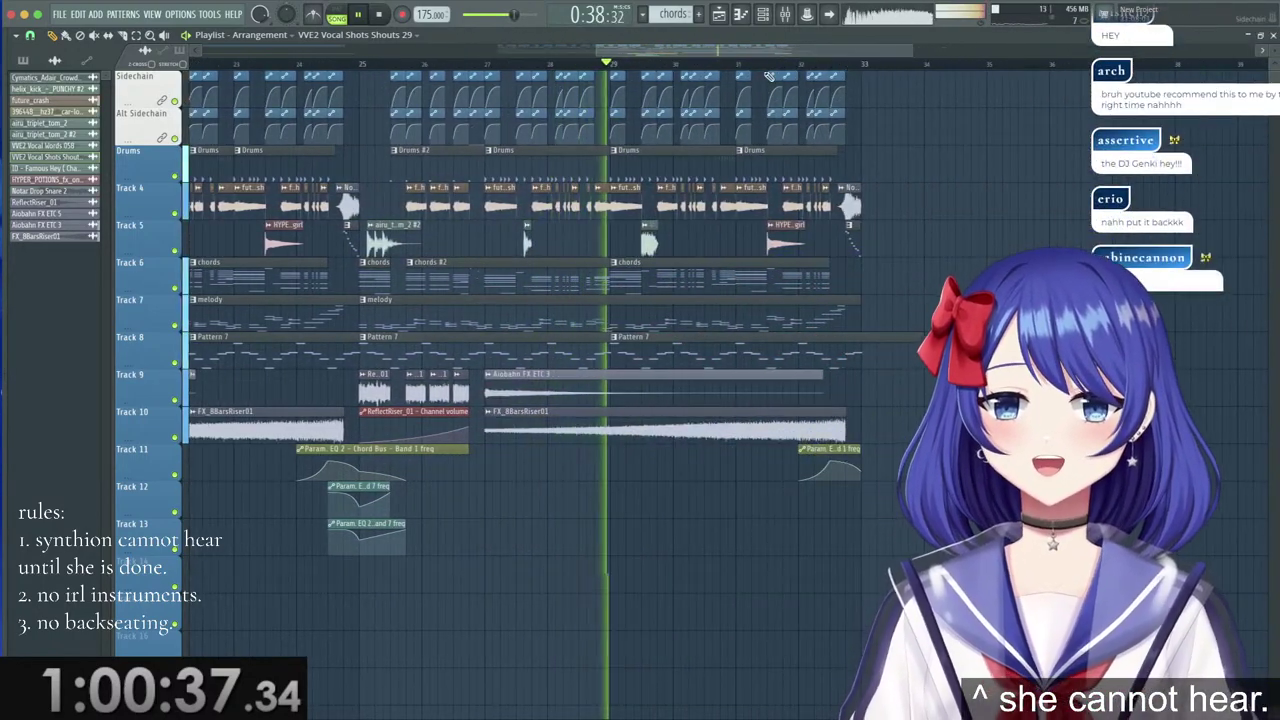
{"action": "left_click_drag", "start_coordinate": [684, 51], "coordinate": [698, 51]}
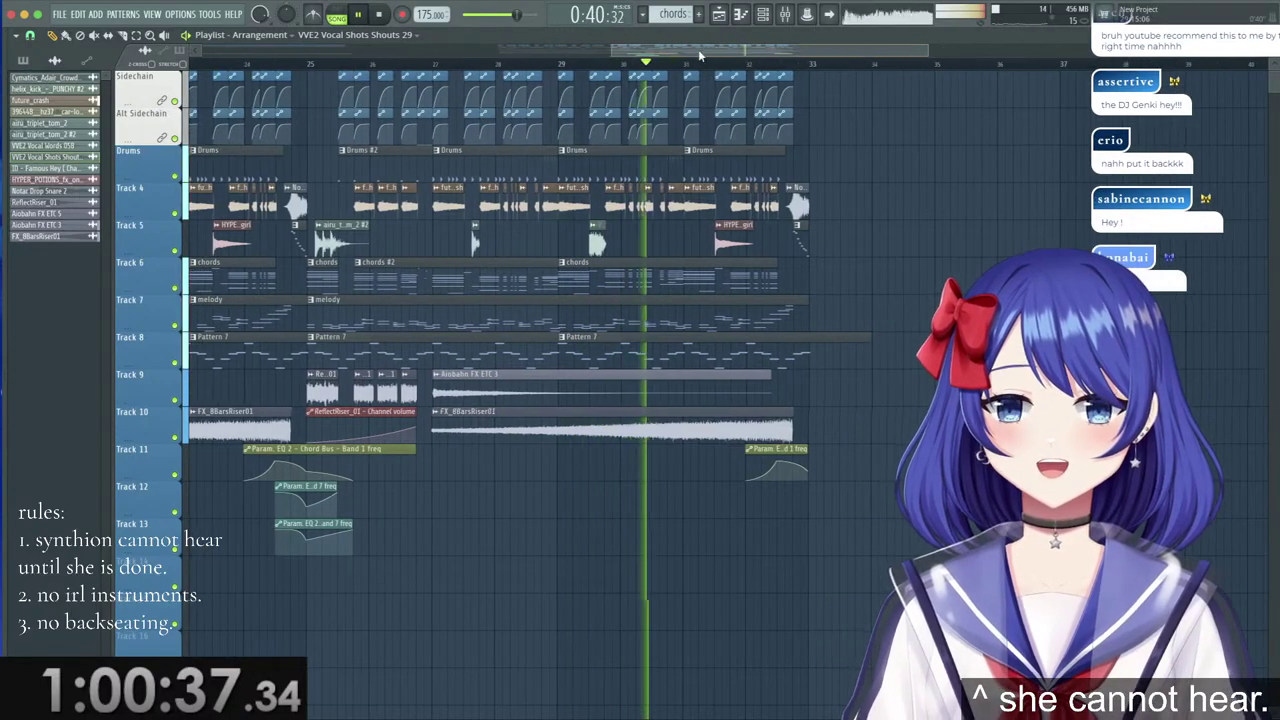
Set the Shouts 29 clip's channel volume to 66%, close its settings and stop playback past bar 33.
{"action": "double_click", "coordinate": [600, 238]}
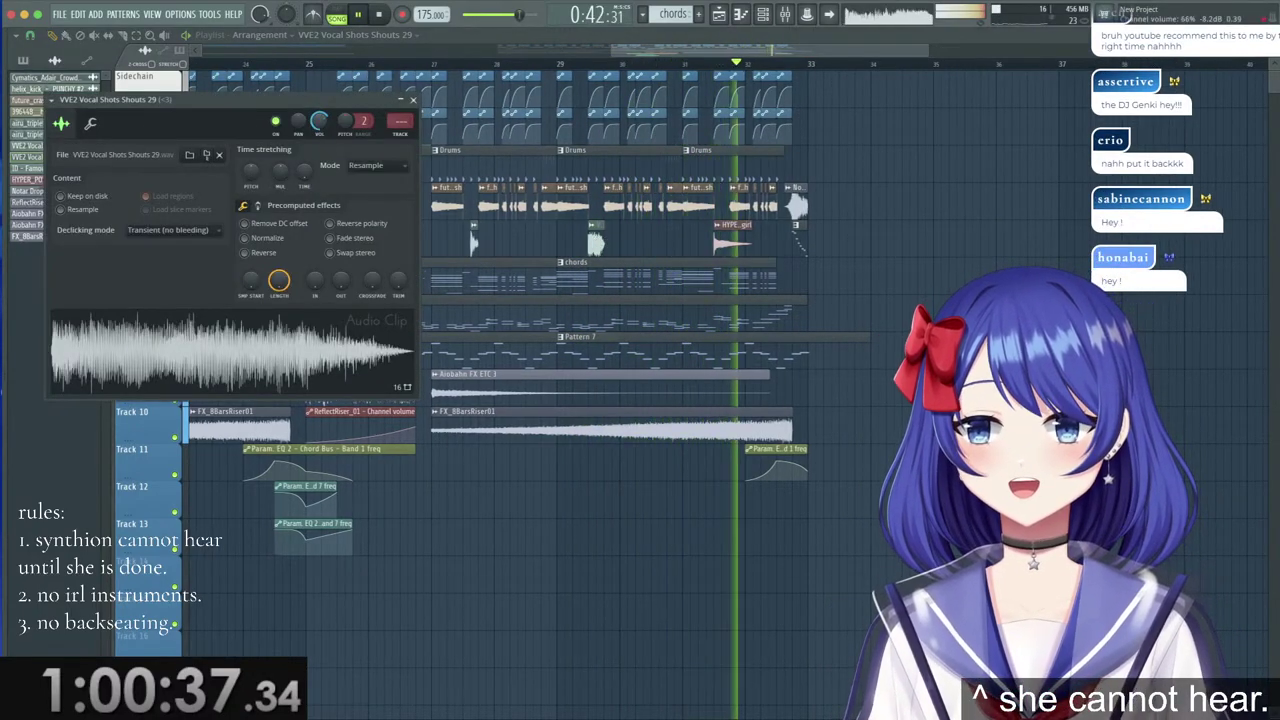
{"action": "left_click", "coordinate": [412, 101]}
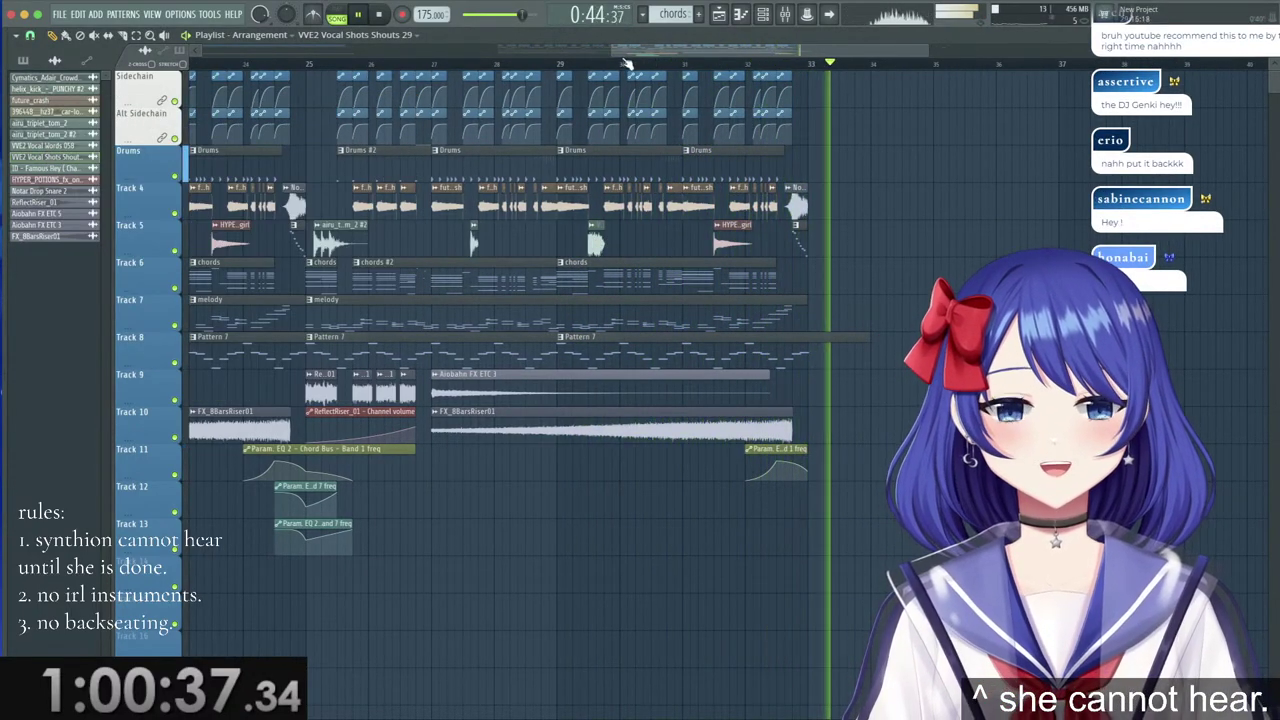
{"action": "key", "text": "space"}
Save the project as a new version.
{"action": "scroll", "coordinate": [618, 70], "scroll_direction": "down", "scroll_amount": 4}
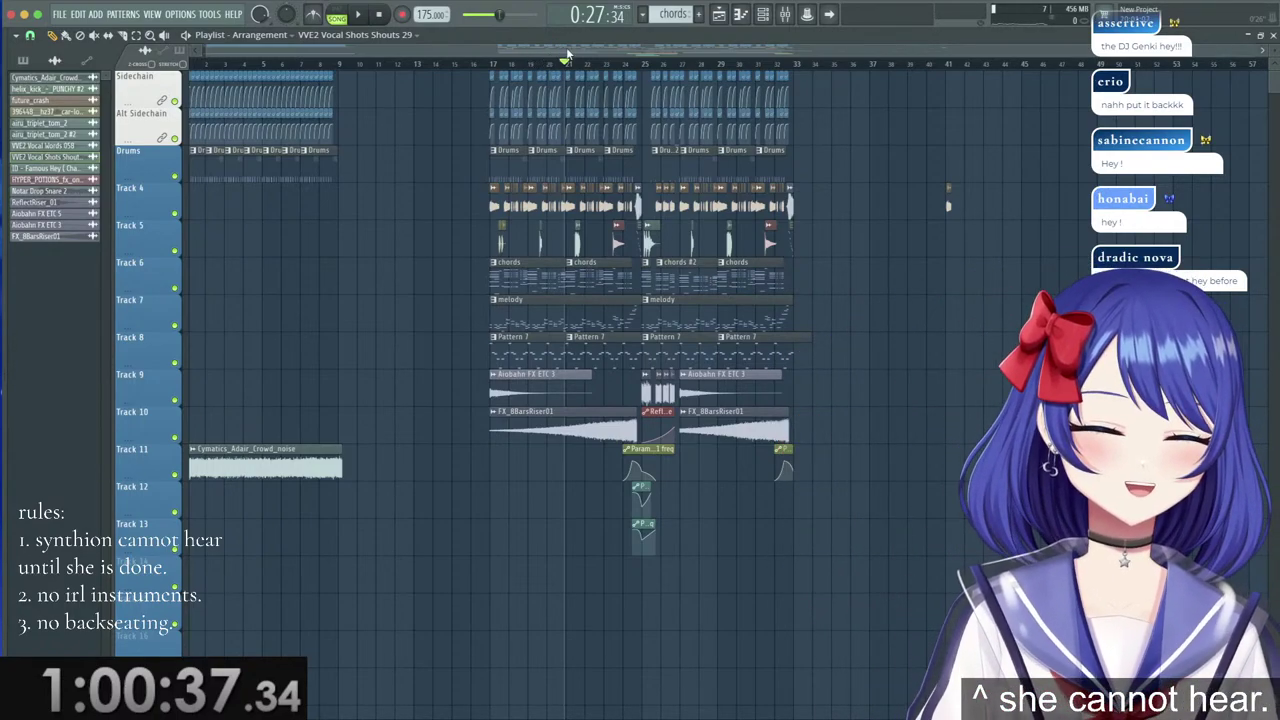
{"action": "scroll", "coordinate": [583, 66], "scroll_direction": "up", "scroll_amount": 4}
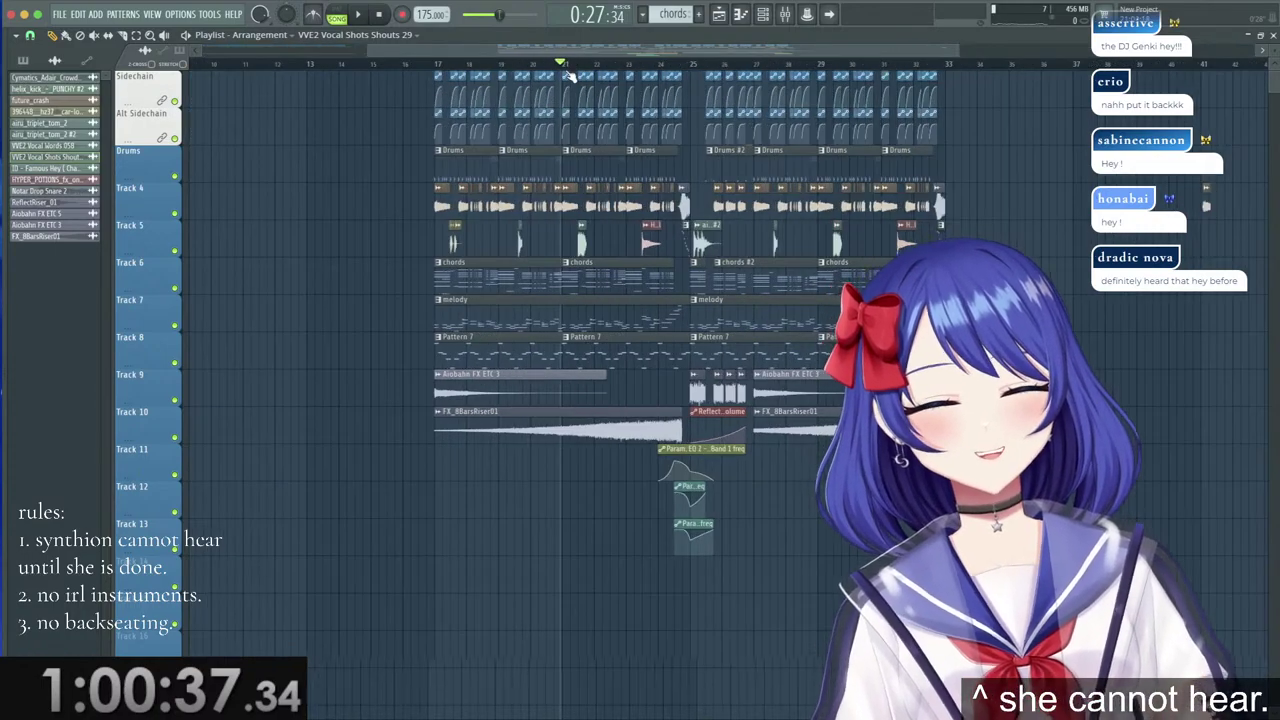
{"action": "left_click", "coordinate": [59, 14]}
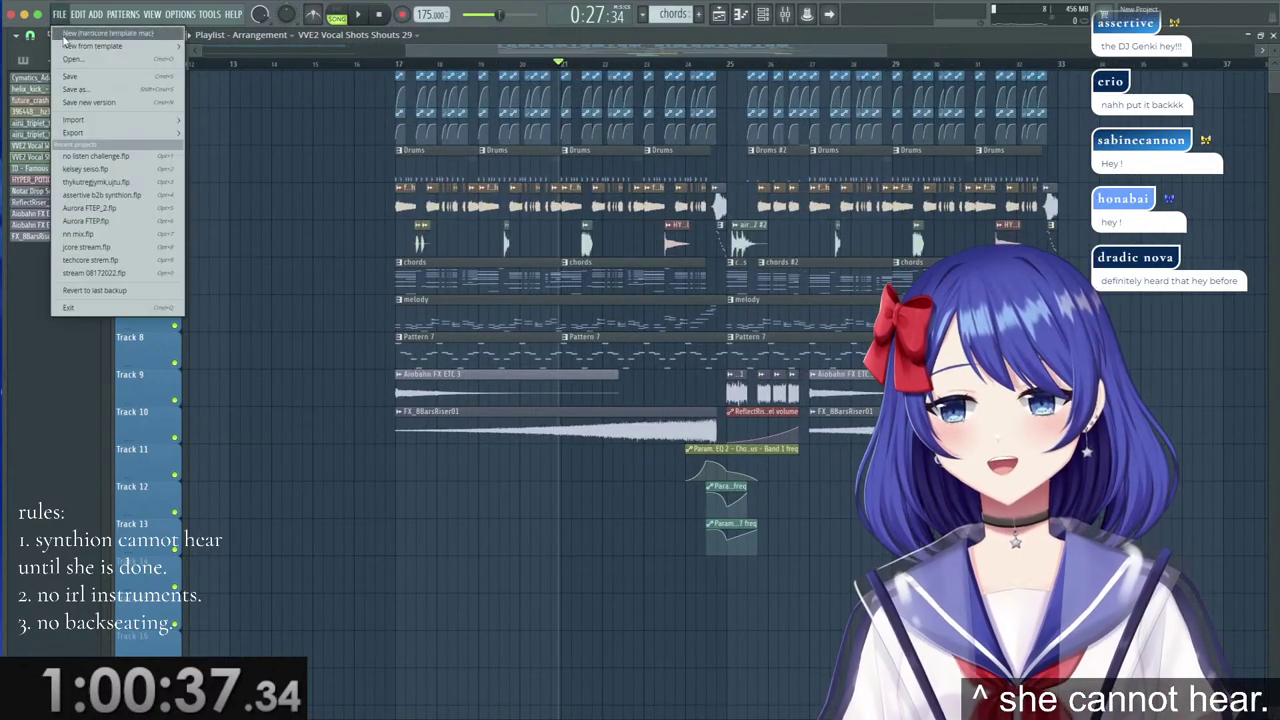
{"action": "left_click", "coordinate": [101, 105]}
Briefly play the arrangement again from bar 21 and stop.
{"action": "left_click_drag", "start_coordinate": [607, 49], "coordinate": [637, 66]}
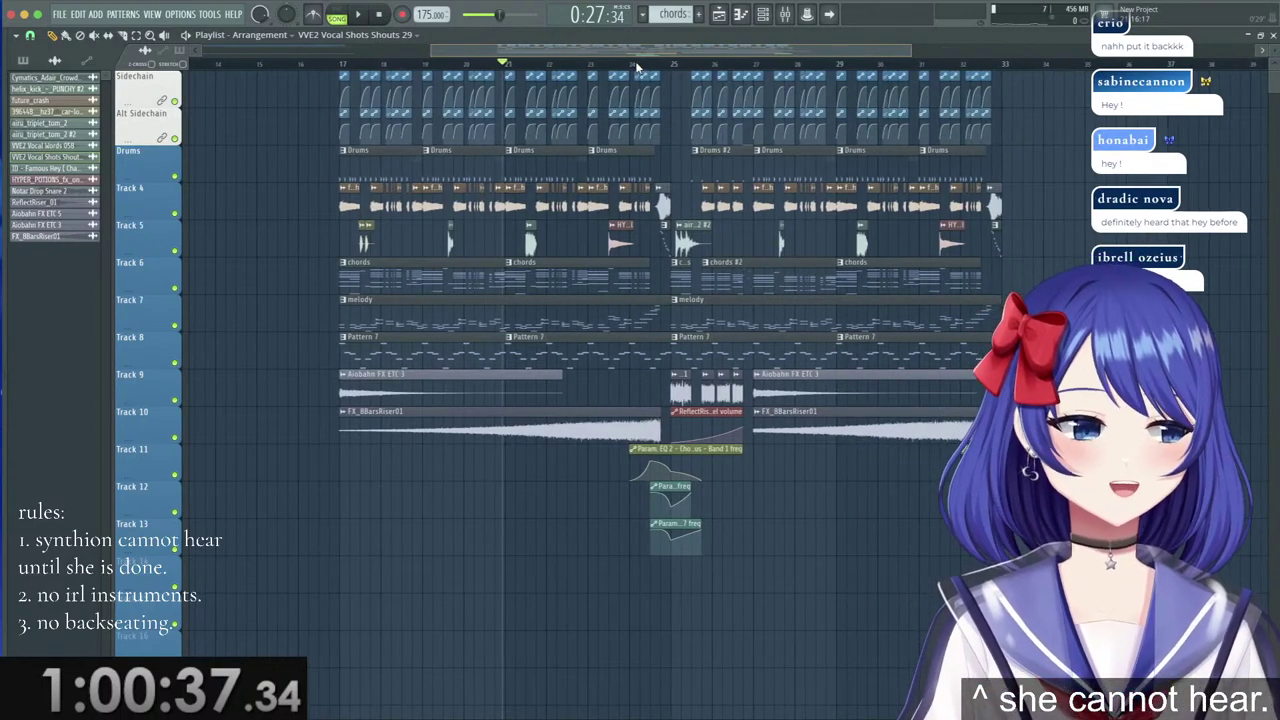
{"action": "left_click_drag", "start_coordinate": [637, 66], "coordinate": [629, 68]}
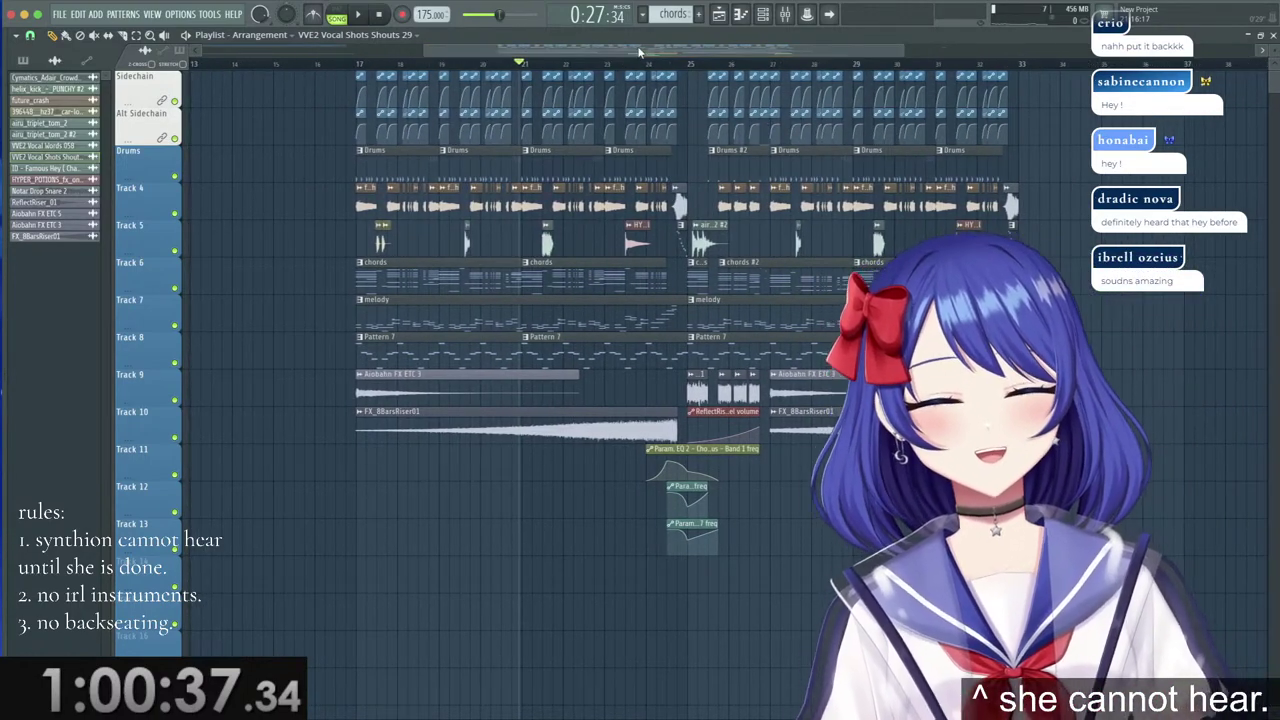
{"action": "key", "text": "space"}
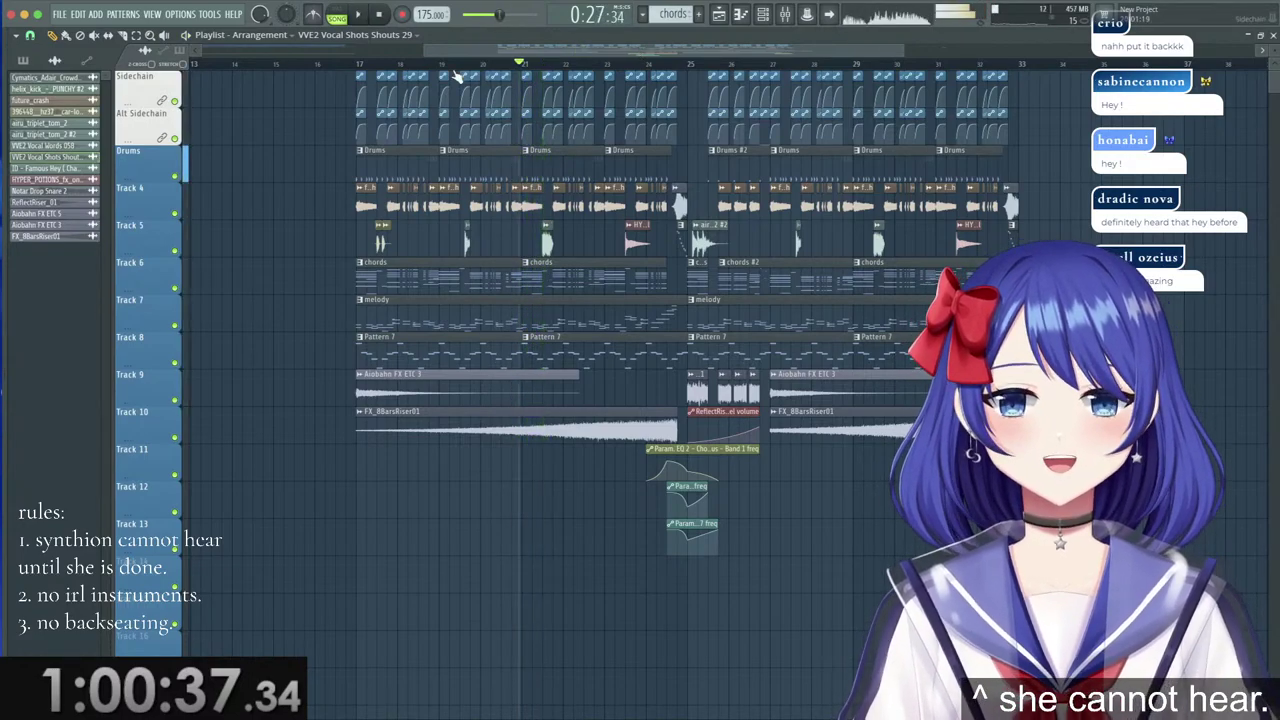
{"action": "key", "text": "space"}
{"action": "key", "text": "space"}
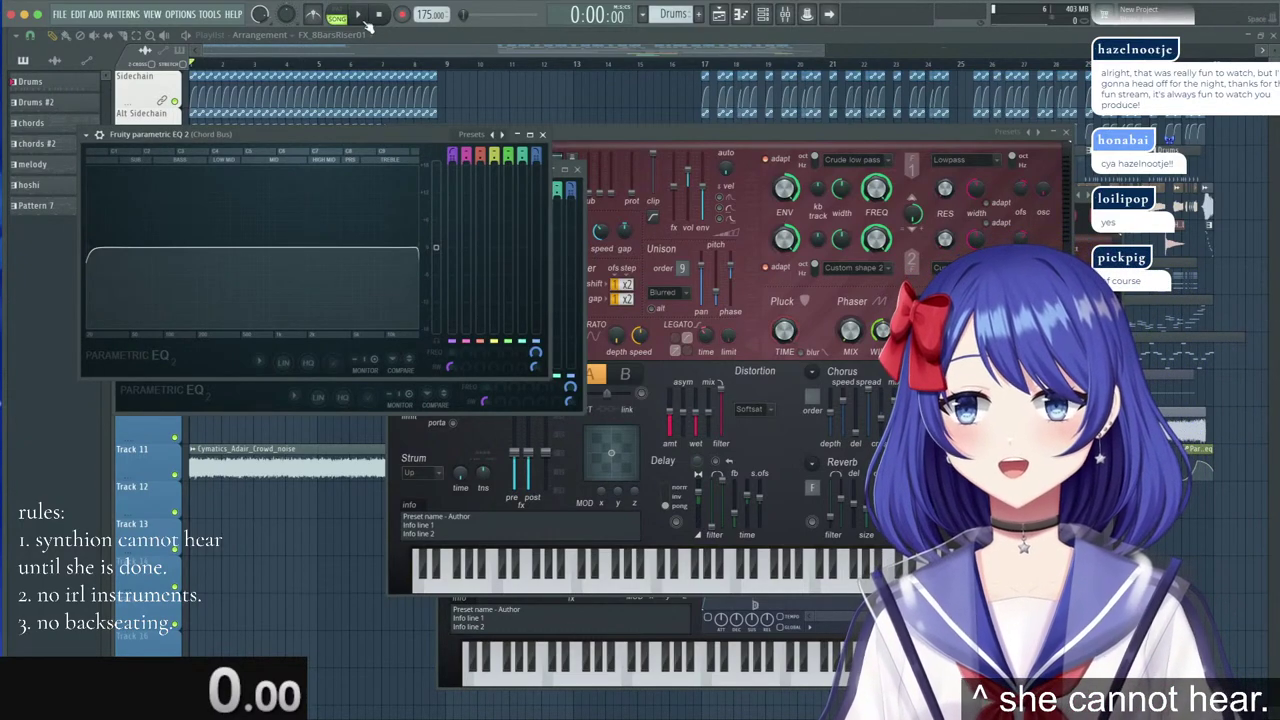
Play the arrangement from bar 17 to its end and check the Vocal Words 141 clip's channel settings near bar 21.
{"action": "key", "text": "space"}
{"action": "left_click", "coordinate": [667, 65]}
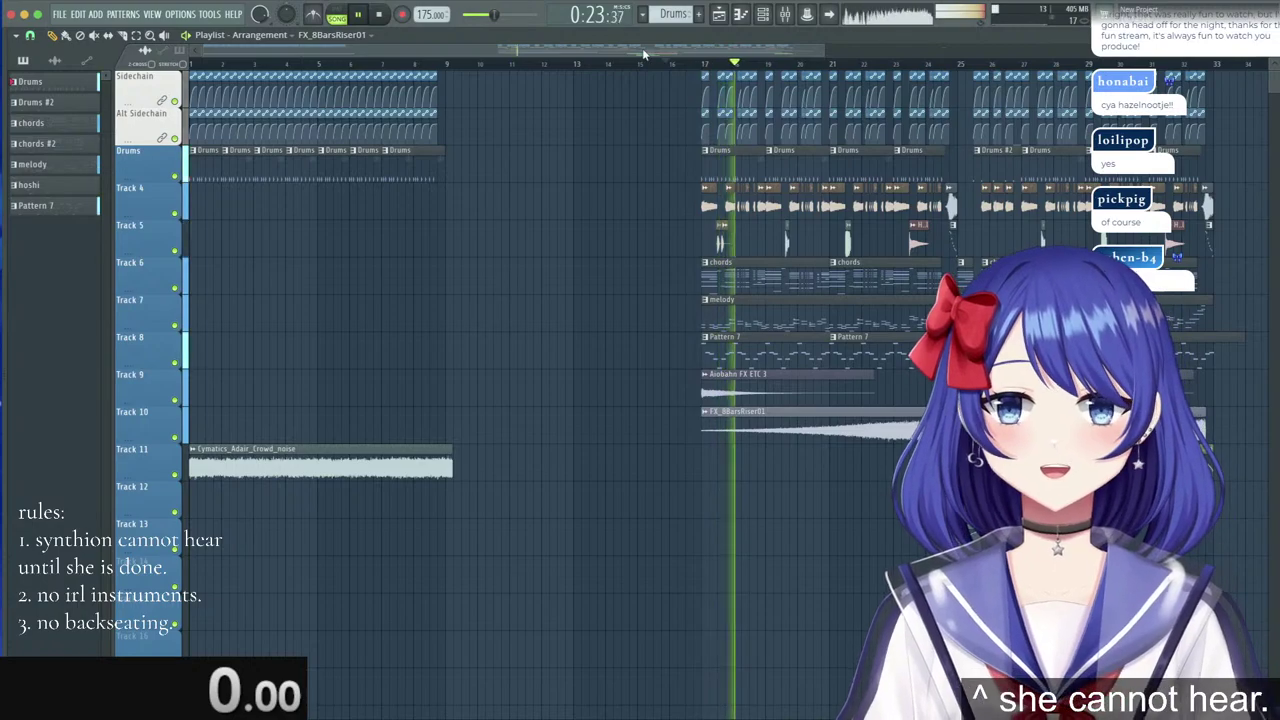
{"action": "left_click_drag", "start_coordinate": [655, 51], "coordinate": [802, 50]}
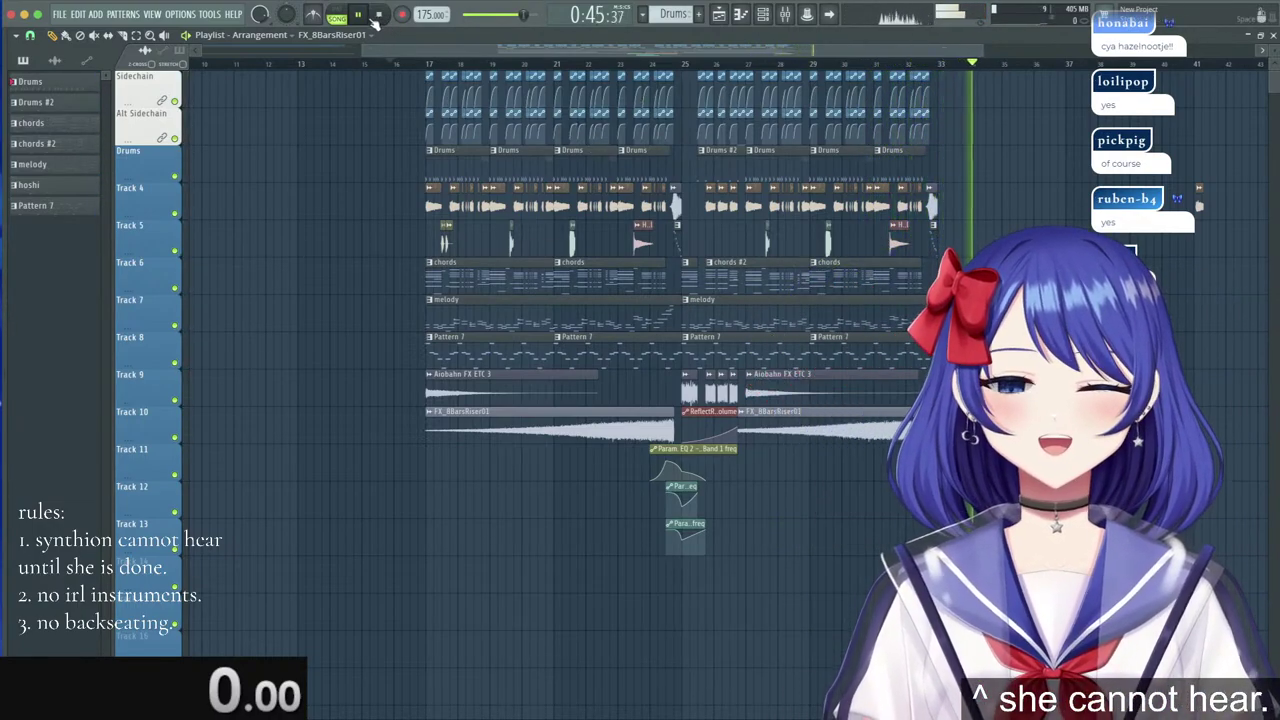
{"action": "left_click", "coordinate": [365, 23]}
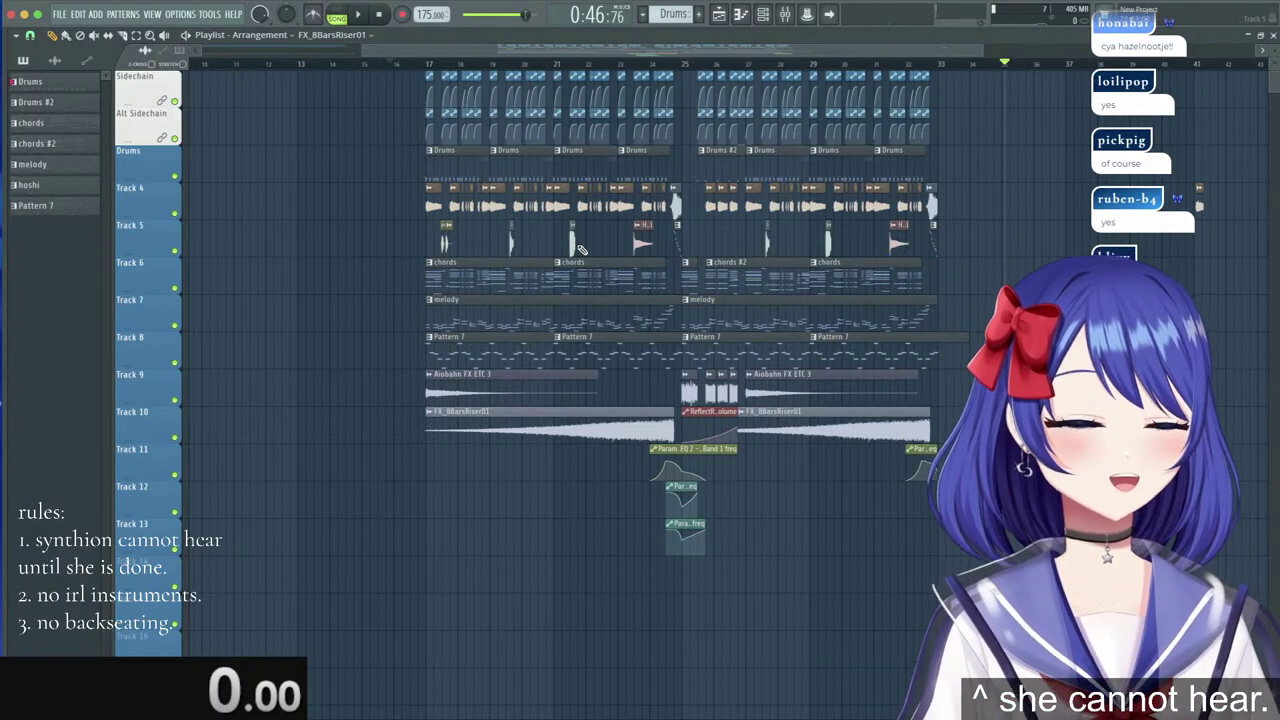
{"action": "double_click", "coordinate": [576, 245]}
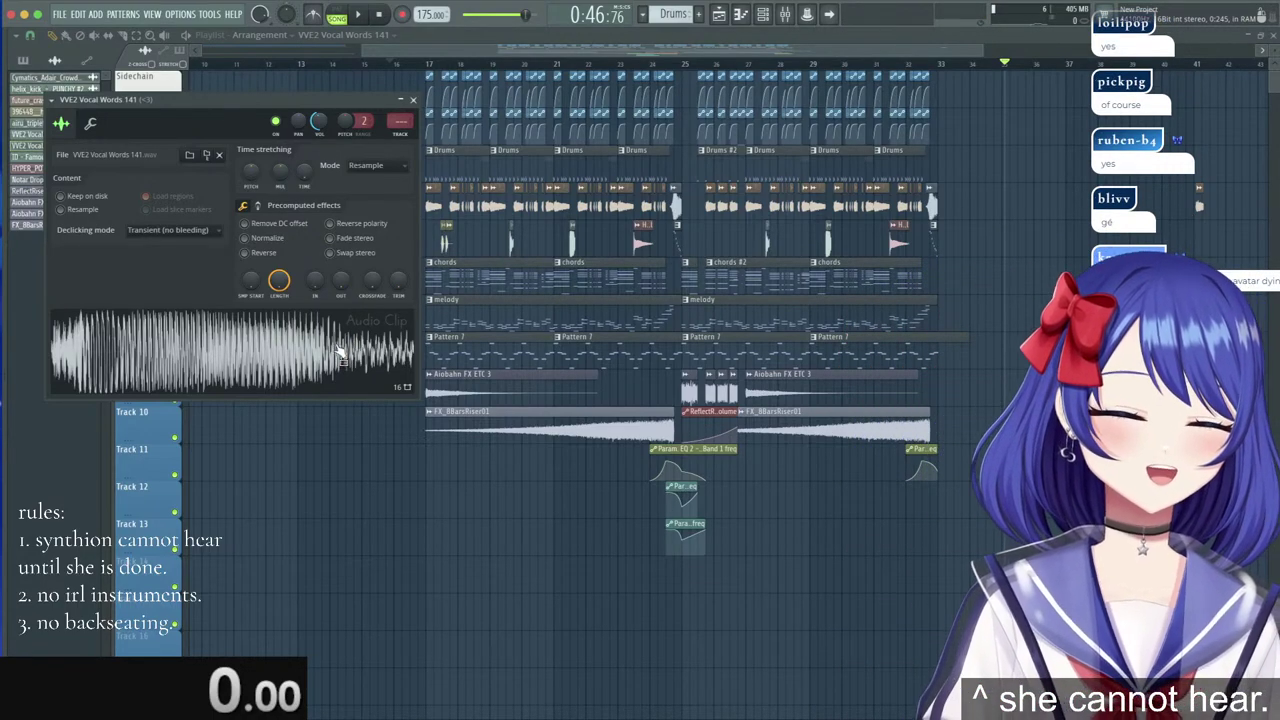
{"action": "left_click", "coordinate": [413, 100]}
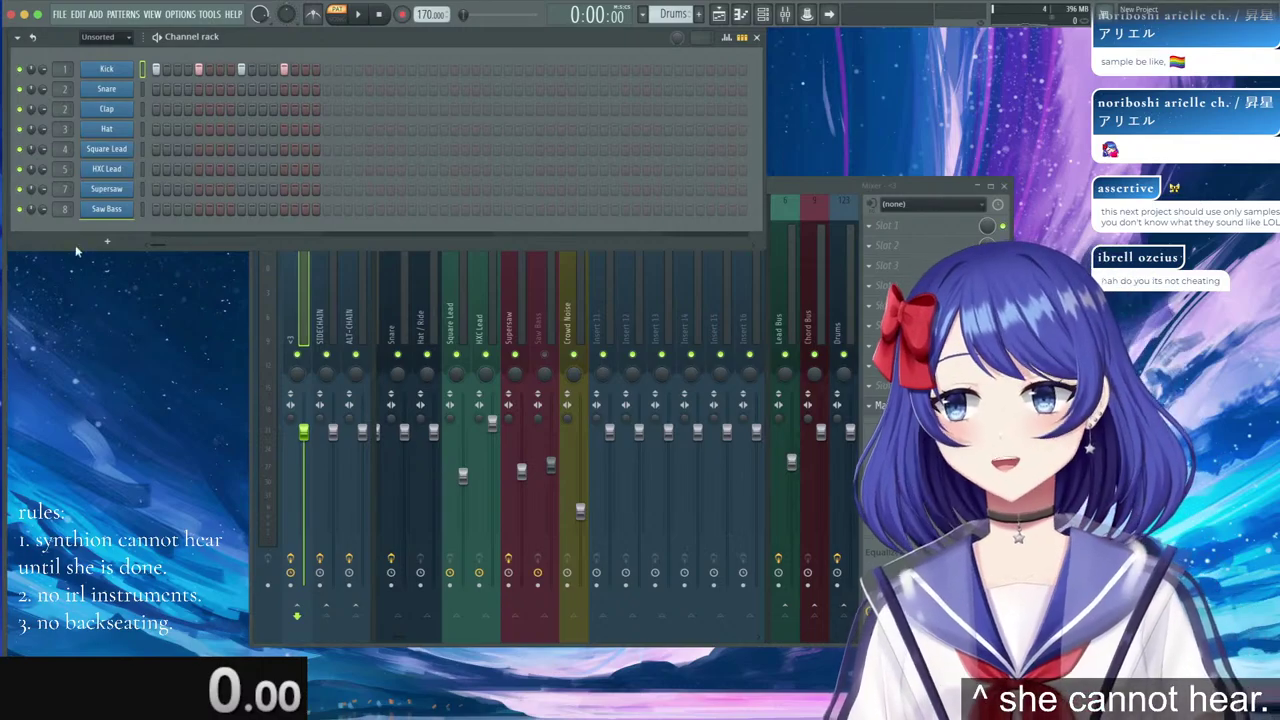
Look through the settings of the template's Square Lead, HXC Lead, Supersaw and Saw Bass channels.
{"action": "left_click", "coordinate": [104, 154]}
{"action": "left_click", "coordinate": [115, 173]}
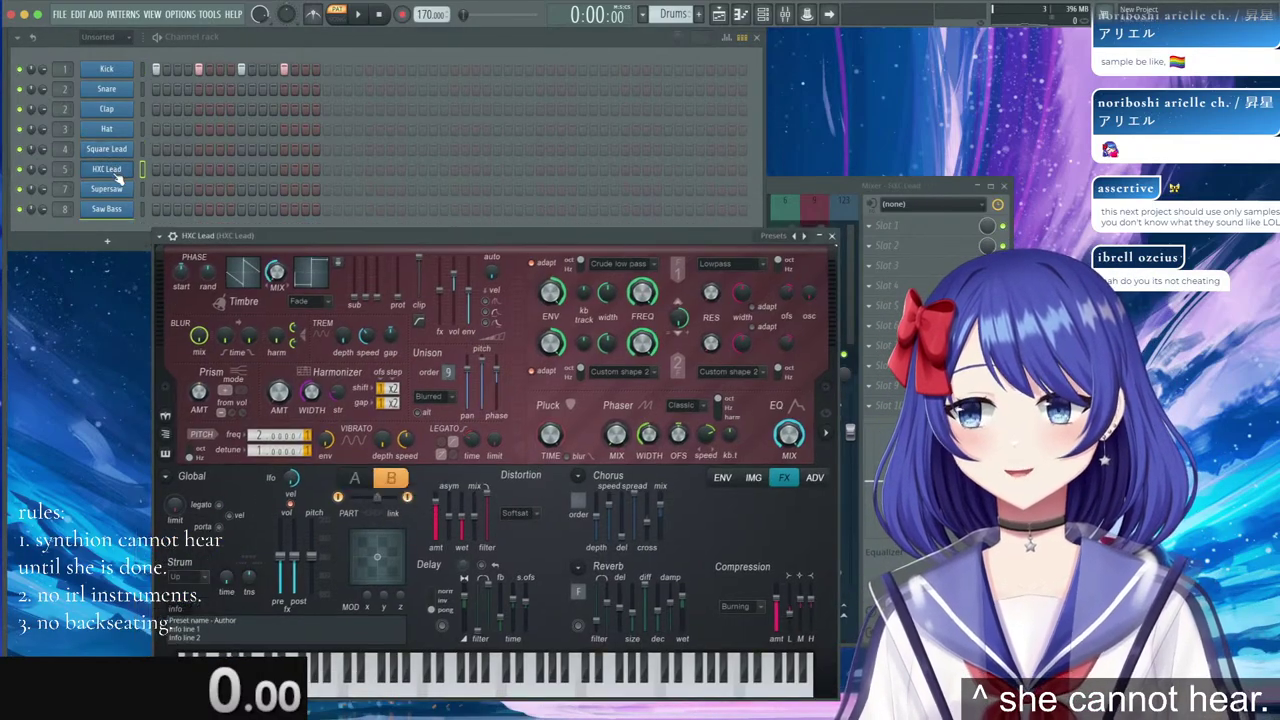
{"action": "left_click", "coordinate": [121, 194]}
{"action": "left_click", "coordinate": [110, 209]}
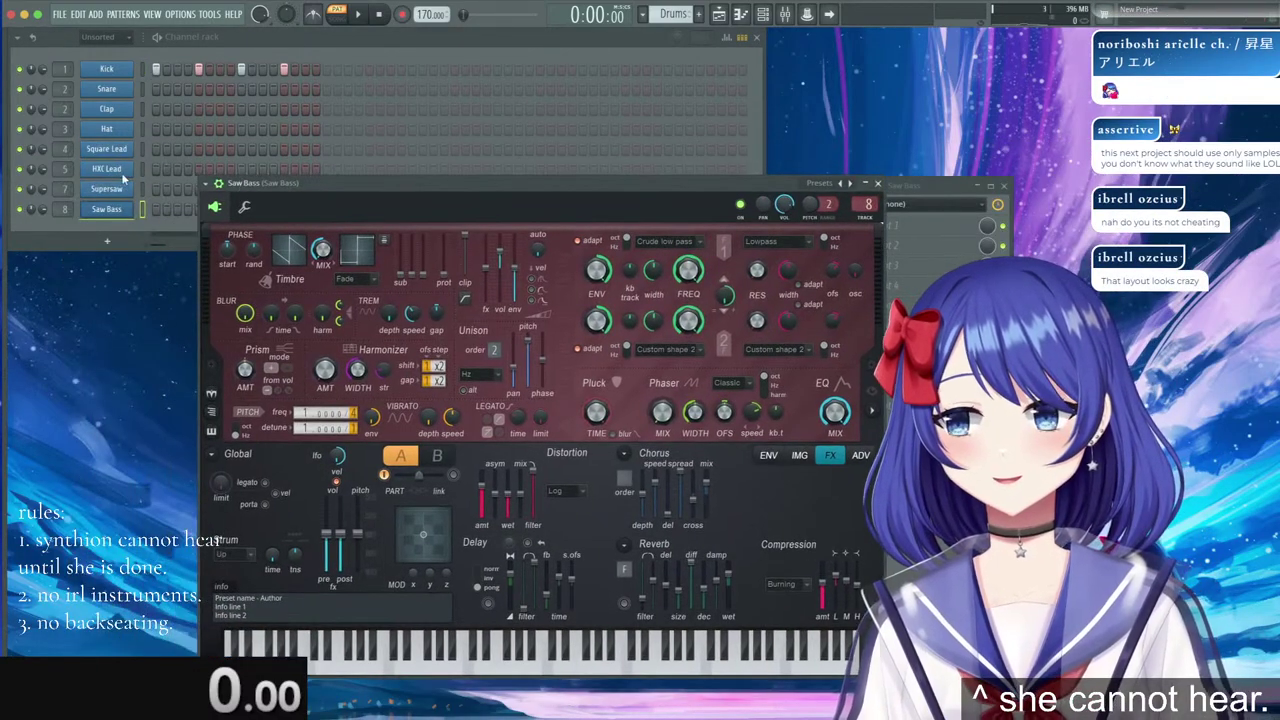
Delete the Square Lead channel from the channel rack.
{"action": "left_click", "coordinate": [106, 148]}
{"action": "right_click", "coordinate": [125, 147]}
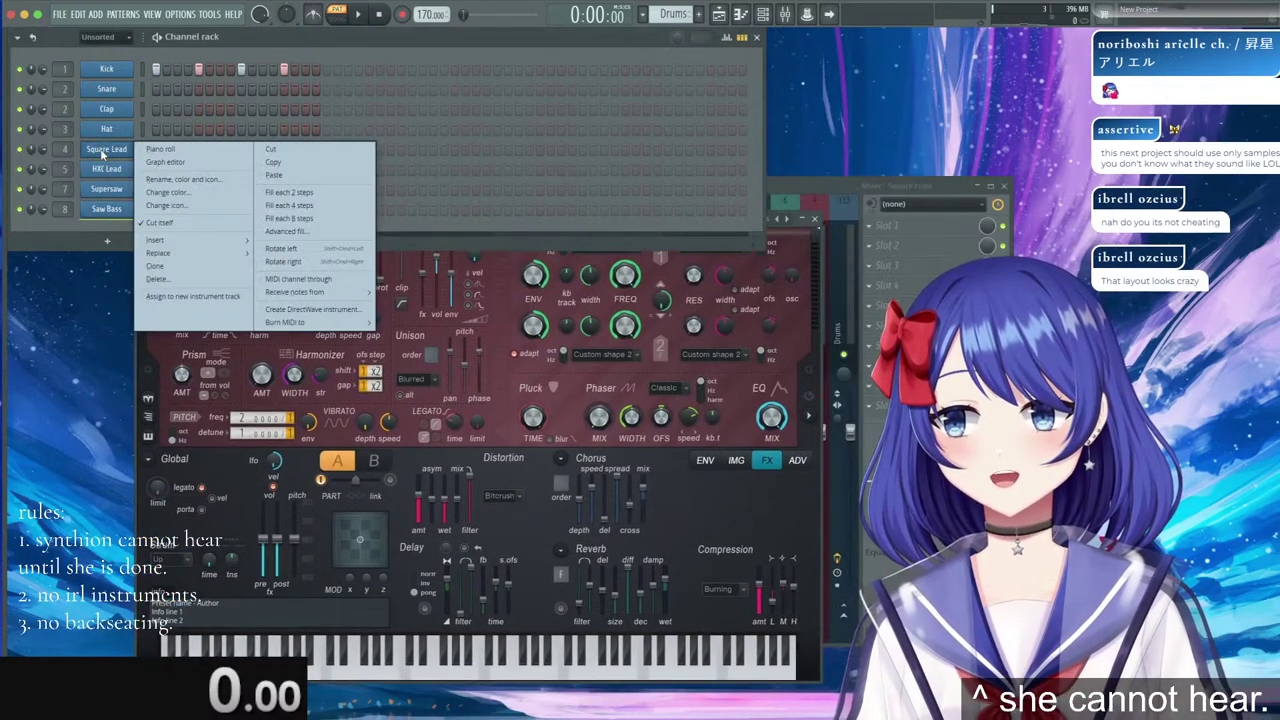
{"action": "left_click", "coordinate": [158, 285]}
{"action": "left_click", "coordinate": [690, 412]}
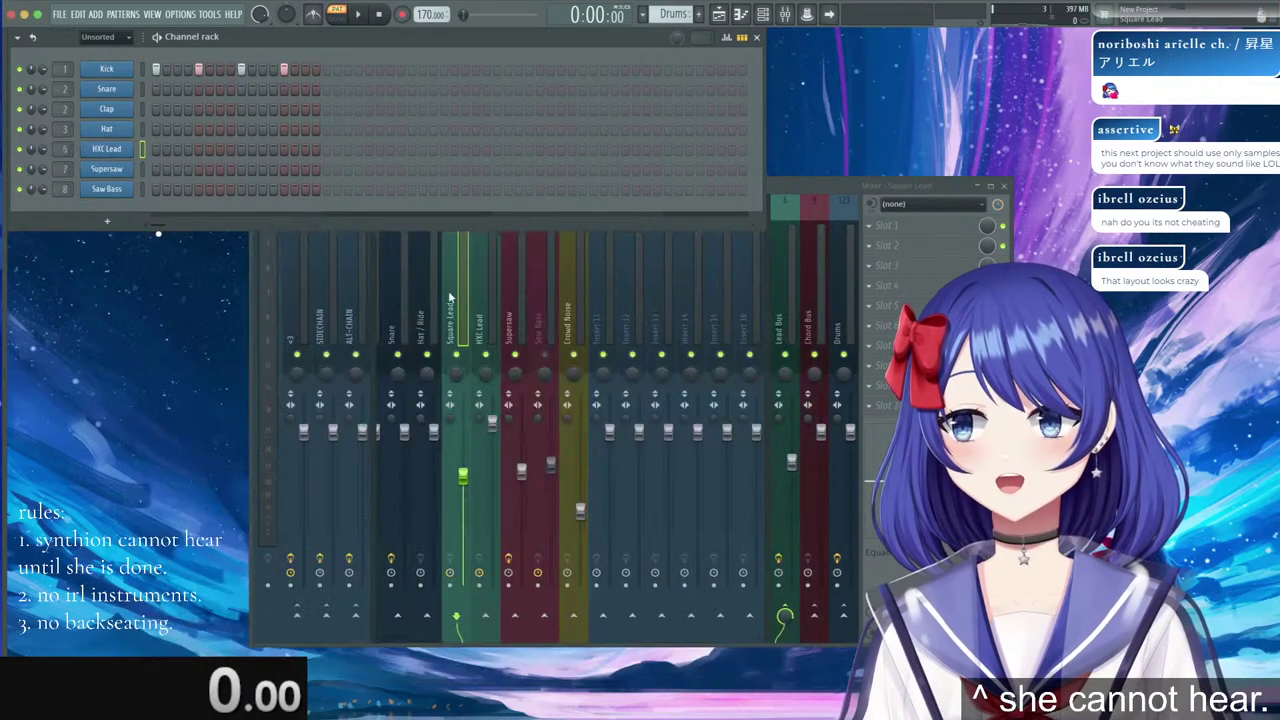
Delete the HXC Lead channel from the channel rack.
{"action": "left_click", "coordinate": [104, 149]}
{"action": "right_click", "coordinate": [110, 149]}
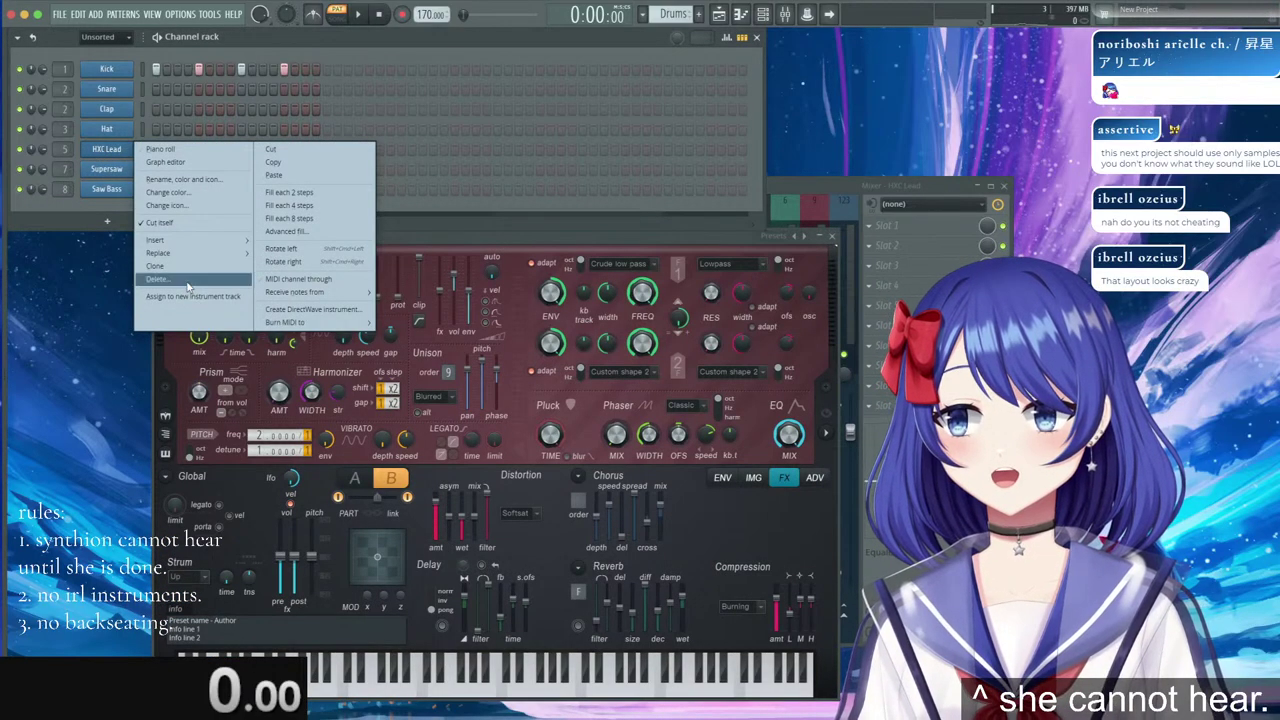
{"action": "left_click", "coordinate": [158, 284]}
{"action": "left_click", "coordinate": [674, 410]}
Delete the Supersaw channel from the channel rack.
{"action": "left_click", "coordinate": [106, 168]}
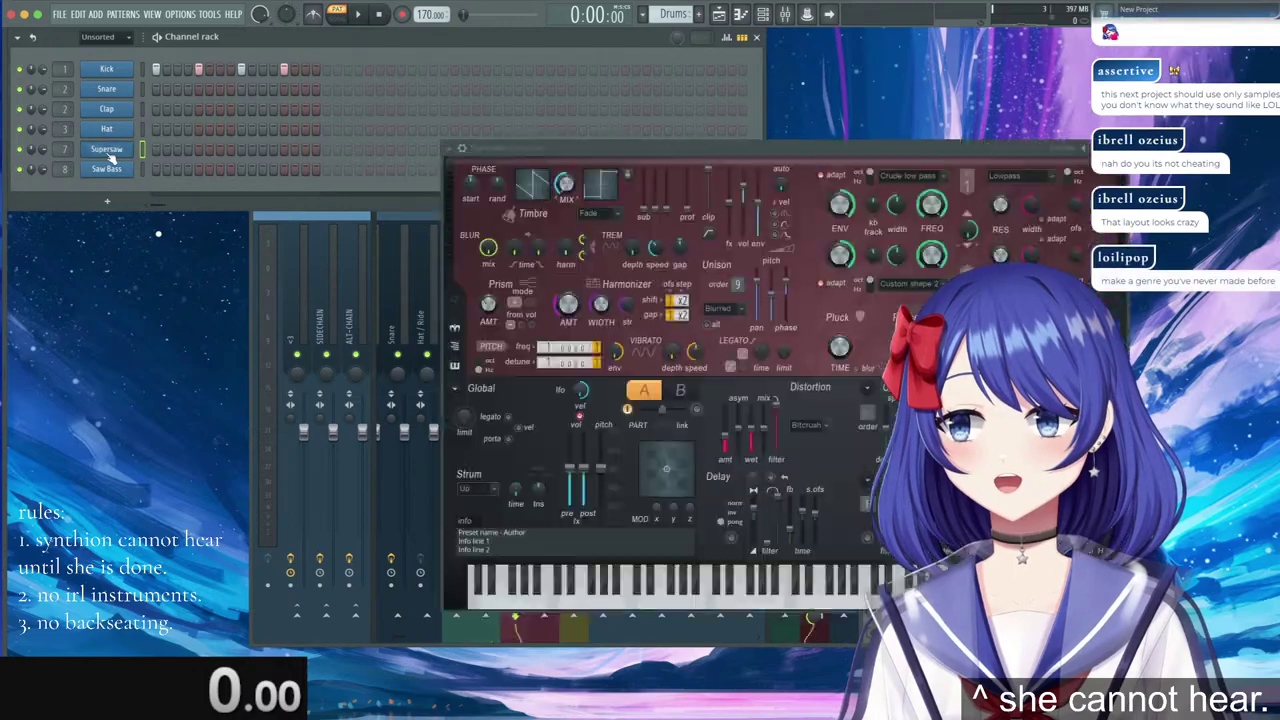
{"action": "right_click", "coordinate": [134, 146]}
{"action": "left_click", "coordinate": [158, 279]}
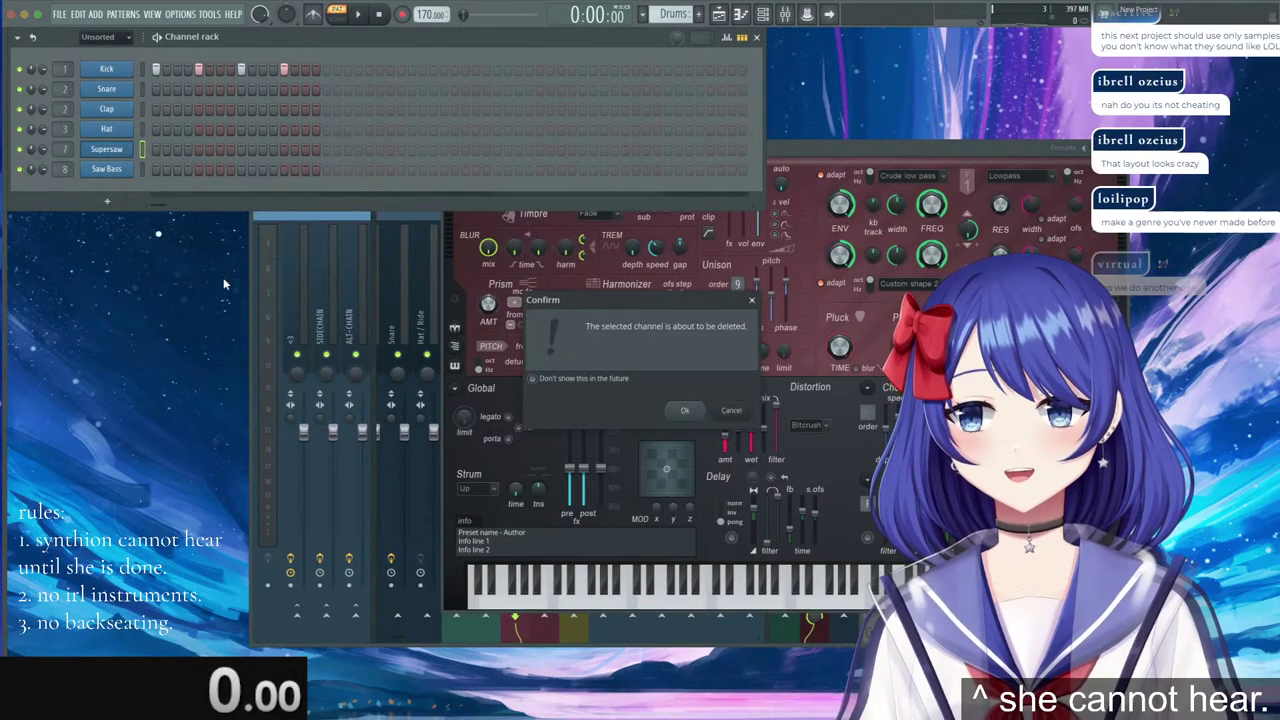
{"action": "key", "text": "Return"}
Delete the Saw Bass channel from the channel rack and turn its mixer track back on.
{"action": "left_click", "coordinate": [126, 150]}
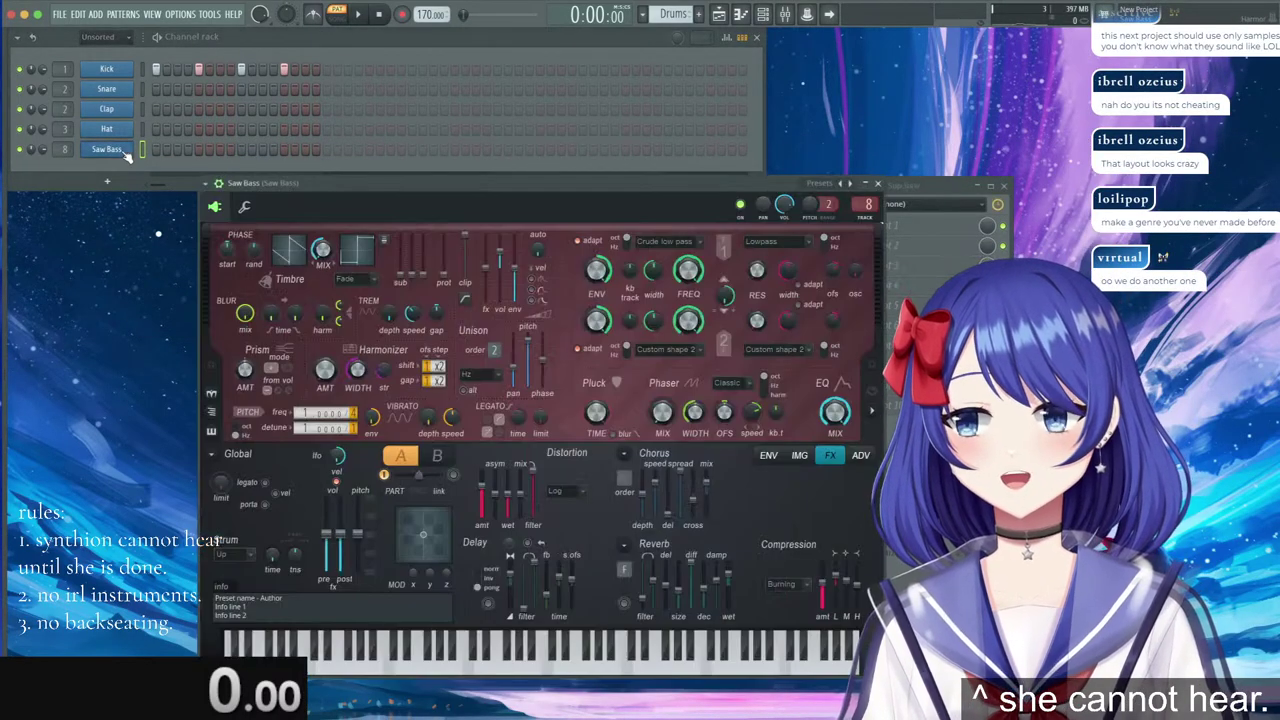
{"action": "right_click", "coordinate": [134, 146]}
{"action": "left_click", "coordinate": [176, 285]}
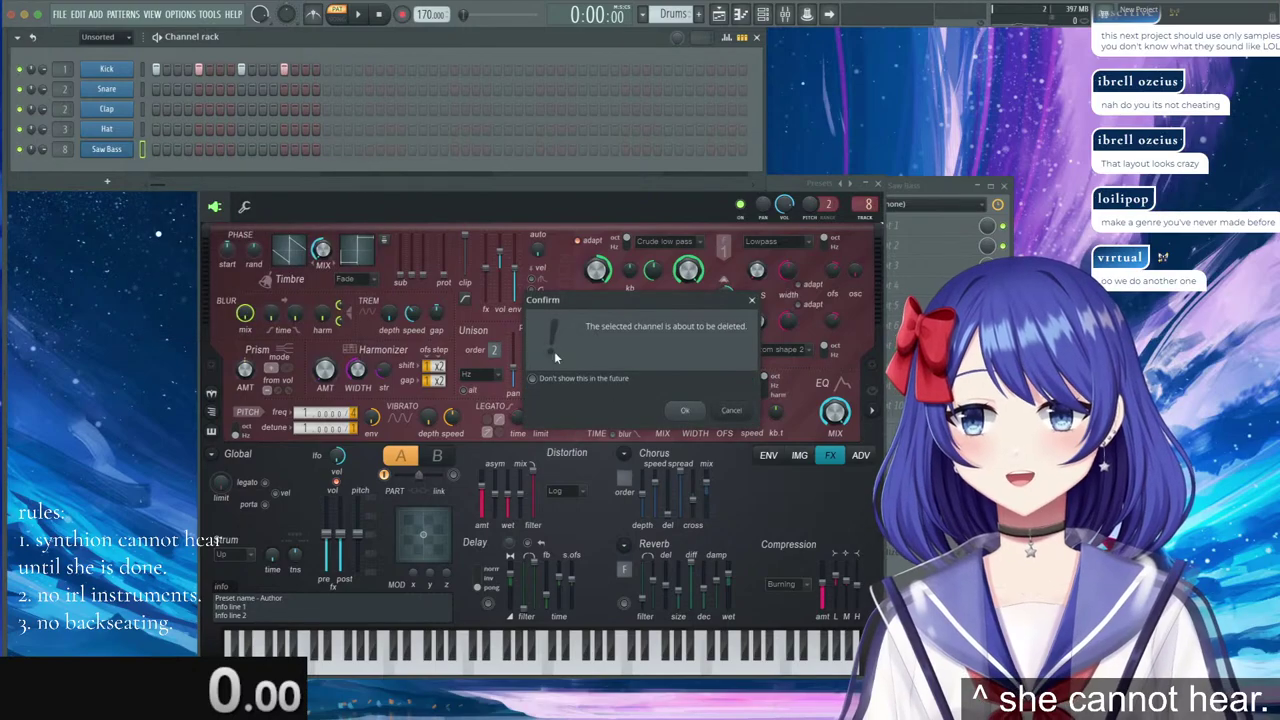
{"action": "key", "text": "Return"}
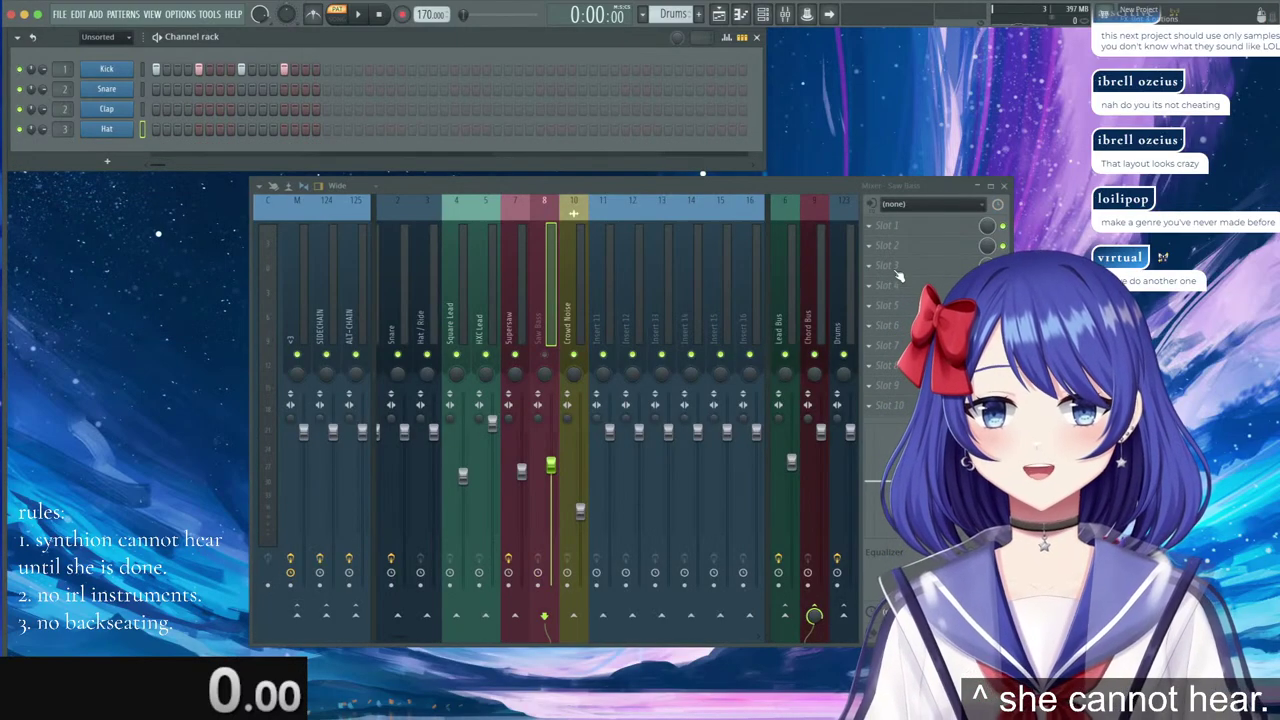
{"action": "left_click", "coordinate": [546, 355]}
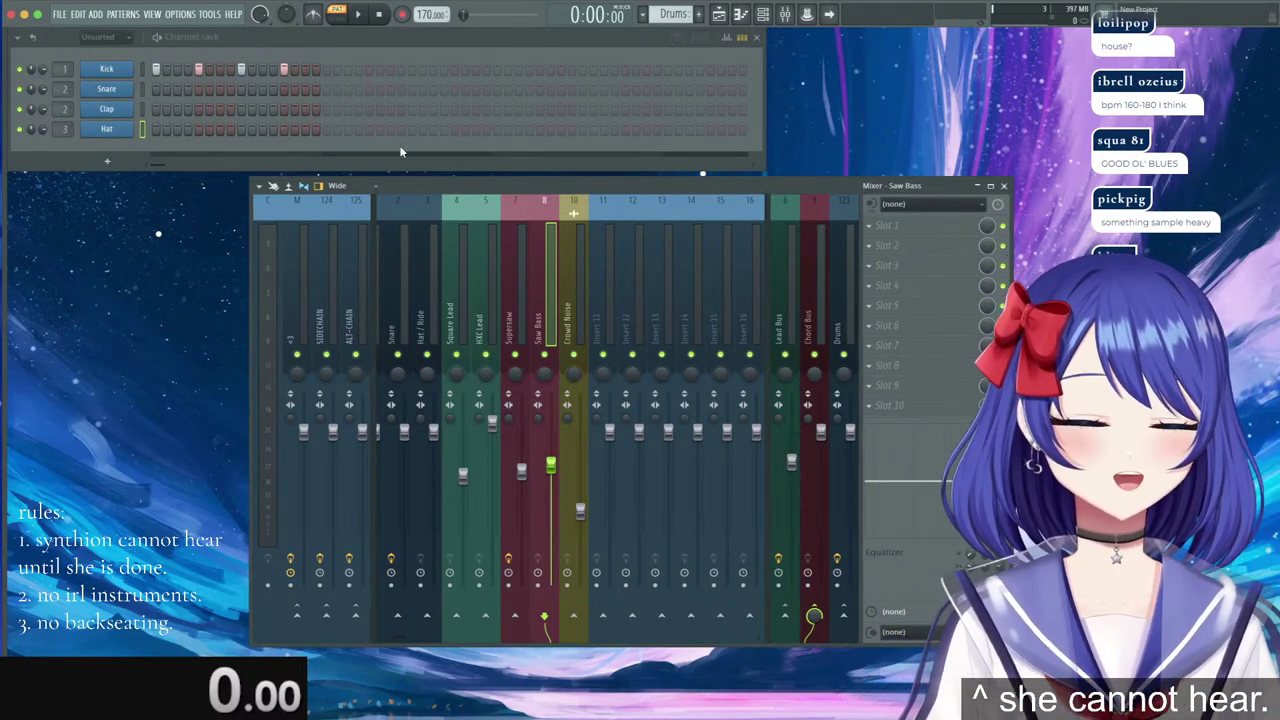
Set the project tempo to 150 BPM and play the Drums pattern at that speed.
{"action": "left_click", "coordinate": [357, 16]}
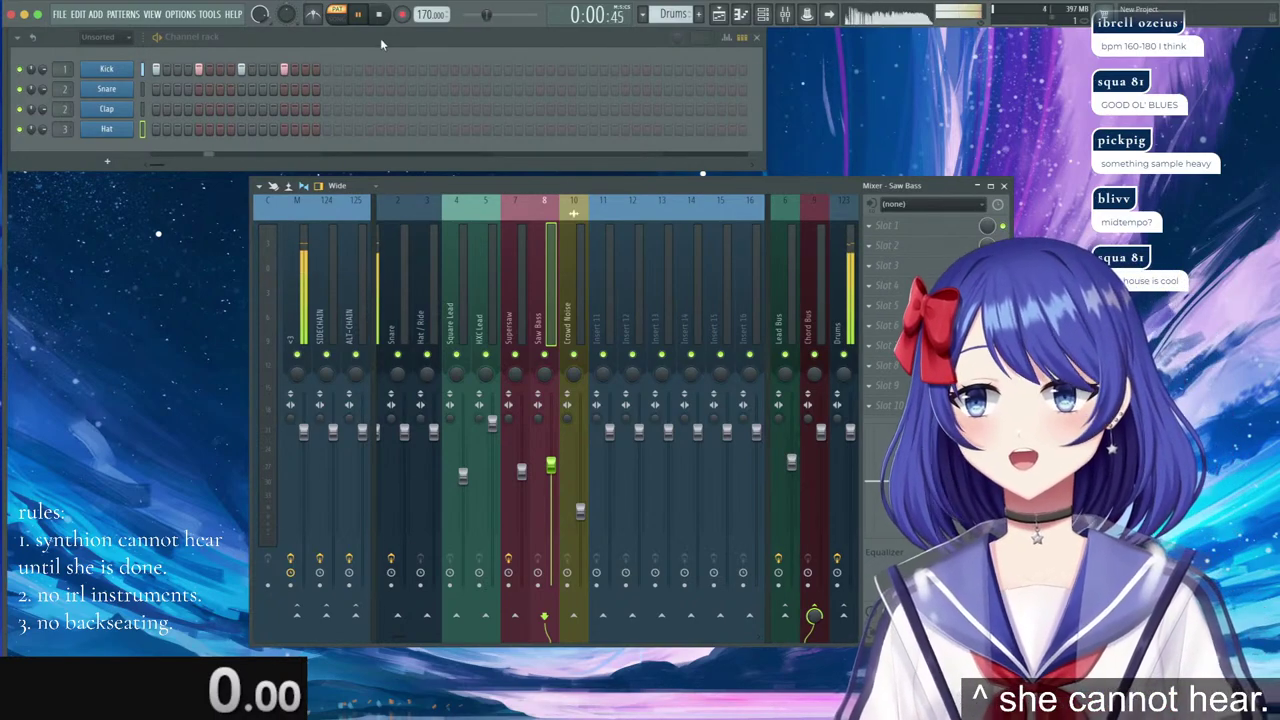
{"action": "left_click", "coordinate": [380, 15]}
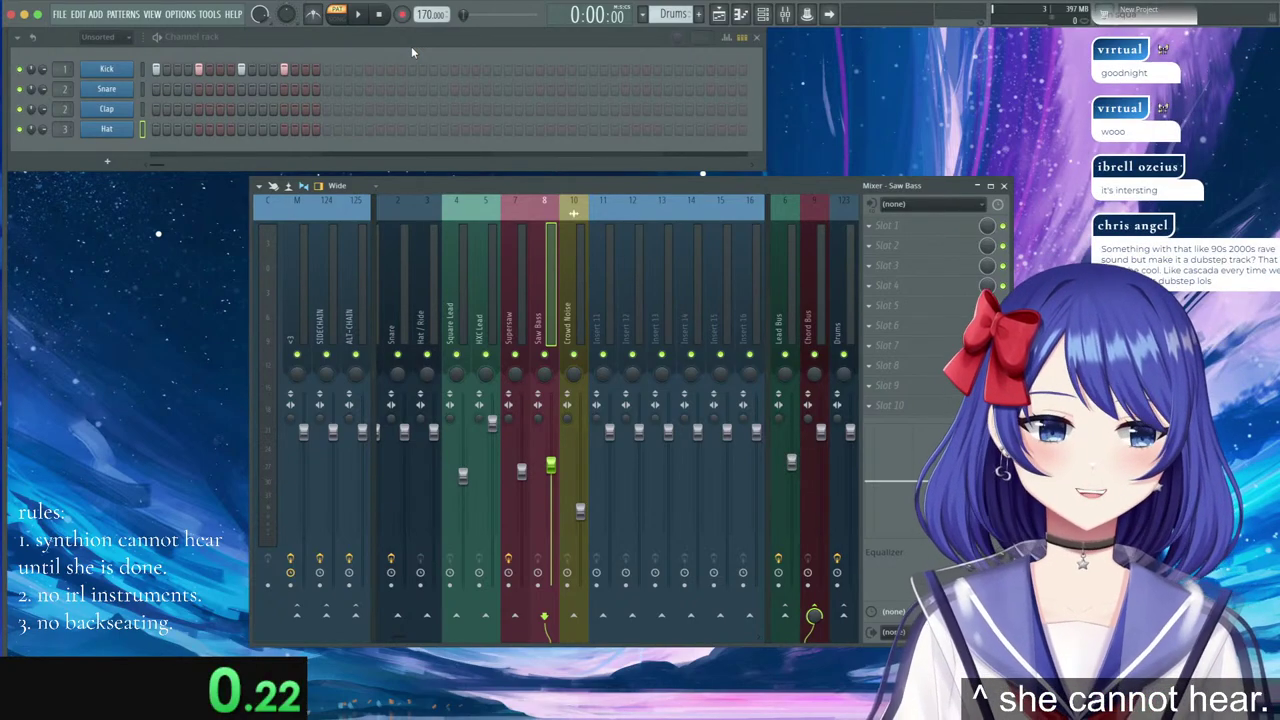
{"action": "left_click", "coordinate": [323, 38]}
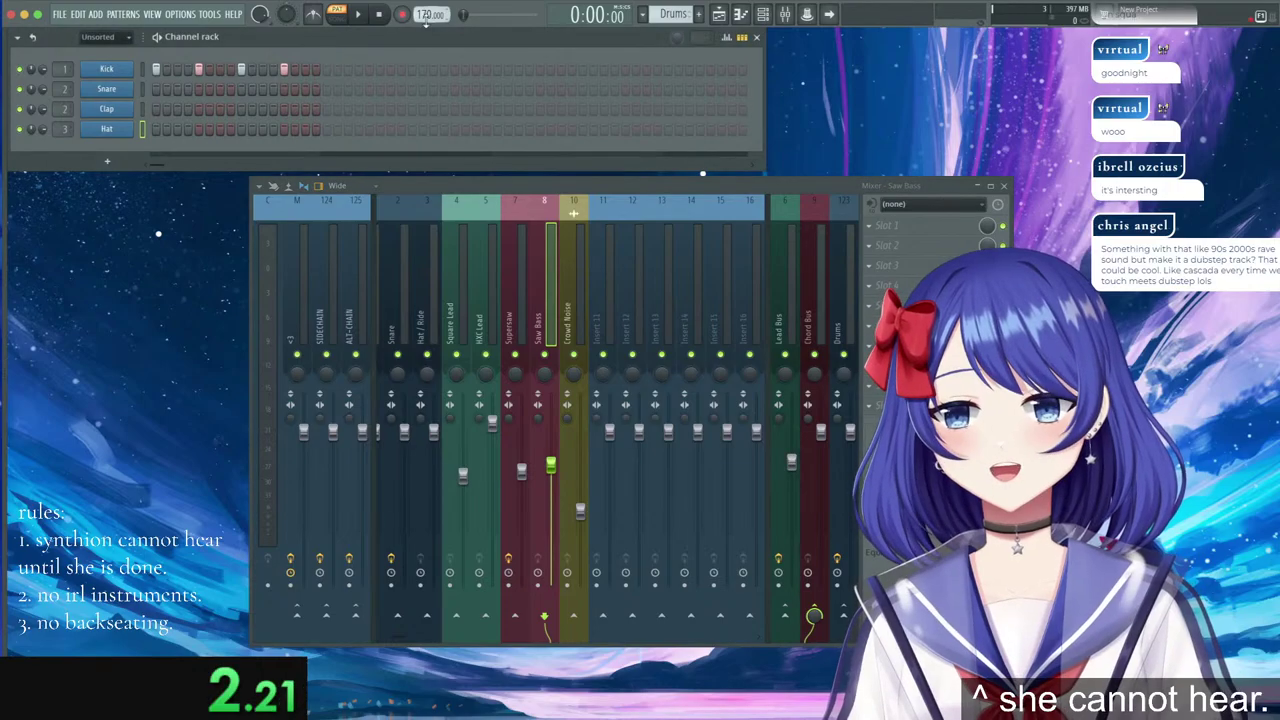
{"action": "left_click_drag", "start_coordinate": [423, 14], "coordinate": [430, 15]}
{"action": "left_click", "coordinate": [358, 15]}
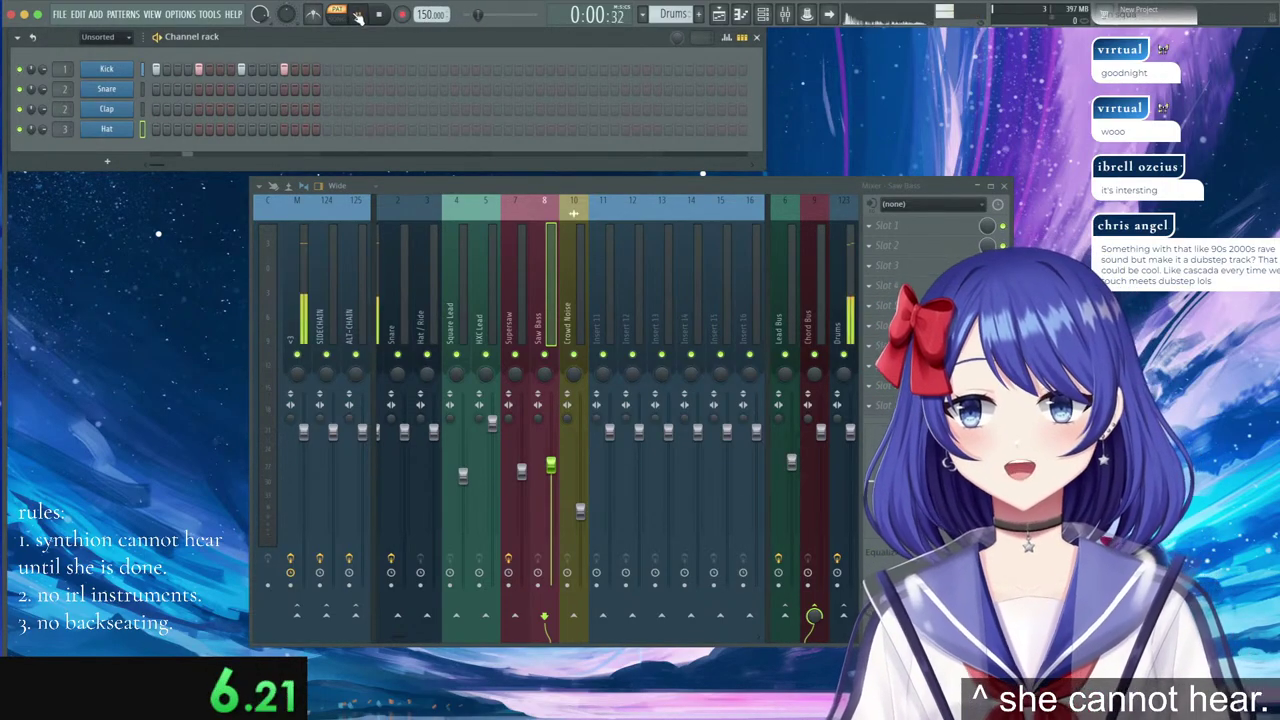
{"action": "left_click", "coordinate": [358, 15]}
Audition the Kick channel's current sample in its sampler settings.
{"action": "left_click", "coordinate": [106, 70]}
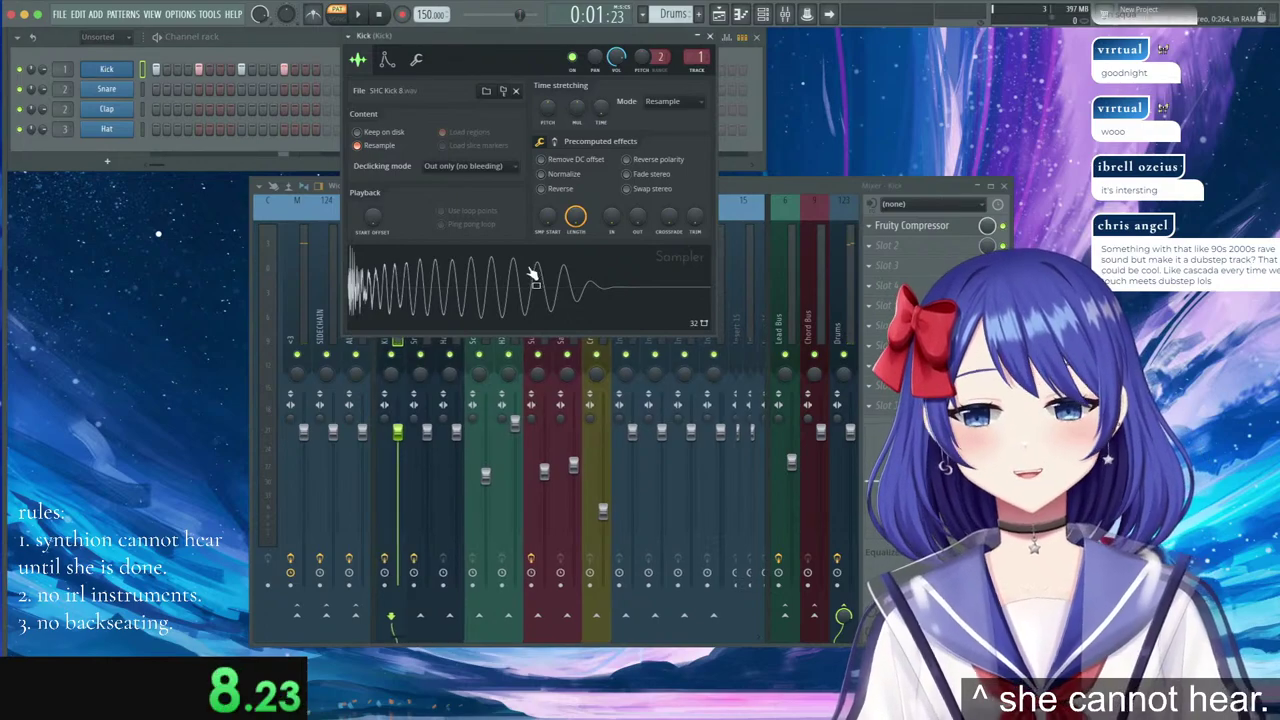
{"action": "left_click", "coordinate": [534, 274]}
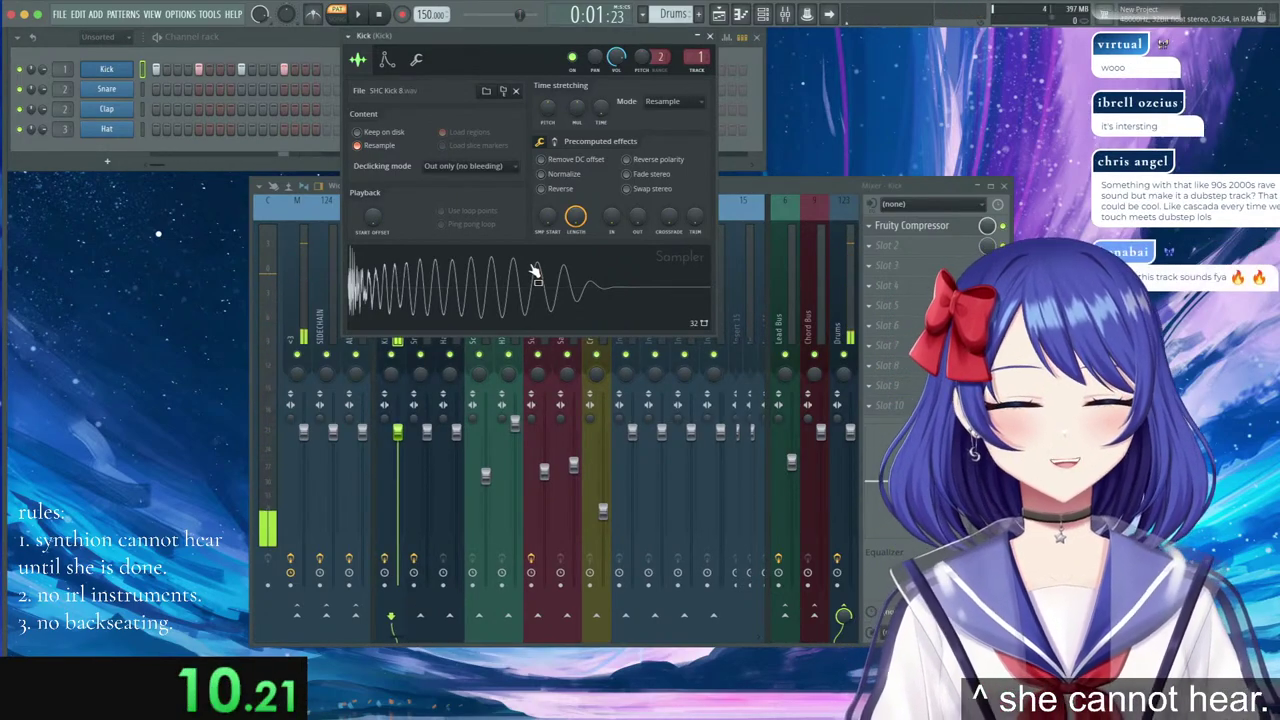
{"action": "left_click", "coordinate": [709, 37]}
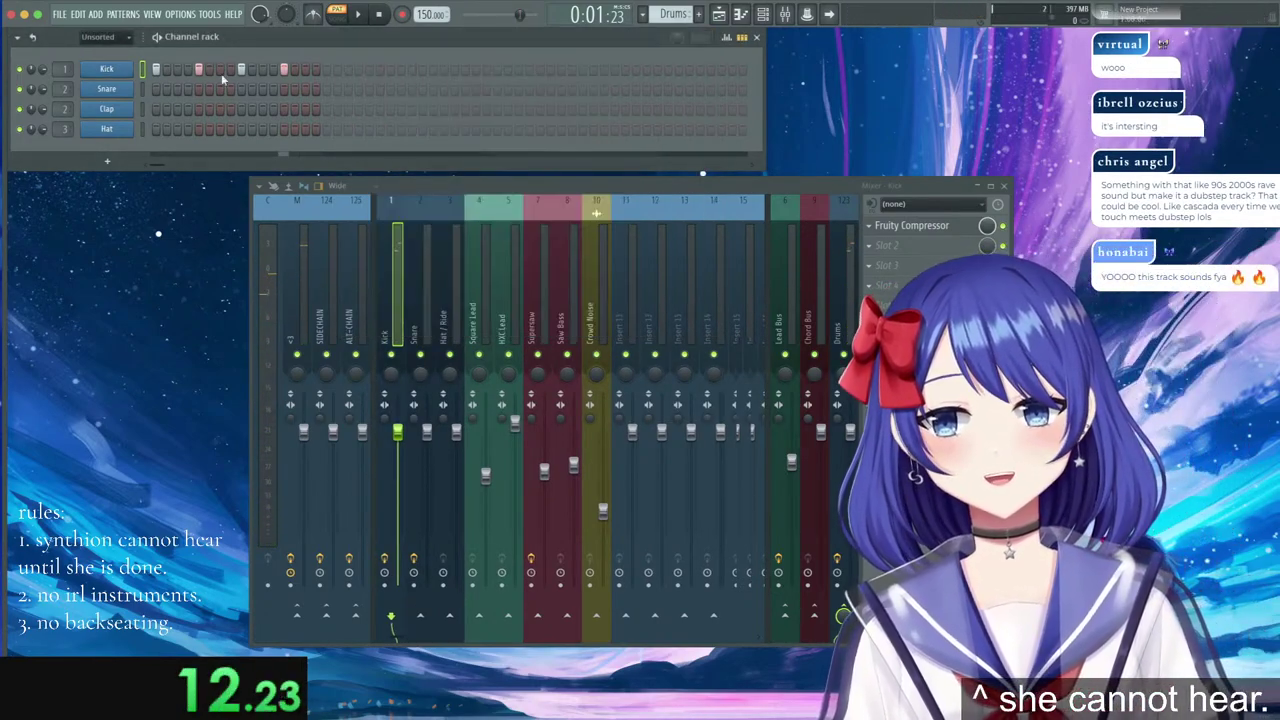
Replace the Kick channel's sample with rejection_kick_punchy from the sample browser.
{"action": "left_click", "coordinate": [113, 92]}
{"action": "left_click", "coordinate": [6, 387]}
{"action": "scroll", "coordinate": [42, 338], "scroll_direction": "down", "scroll_amount": 20}
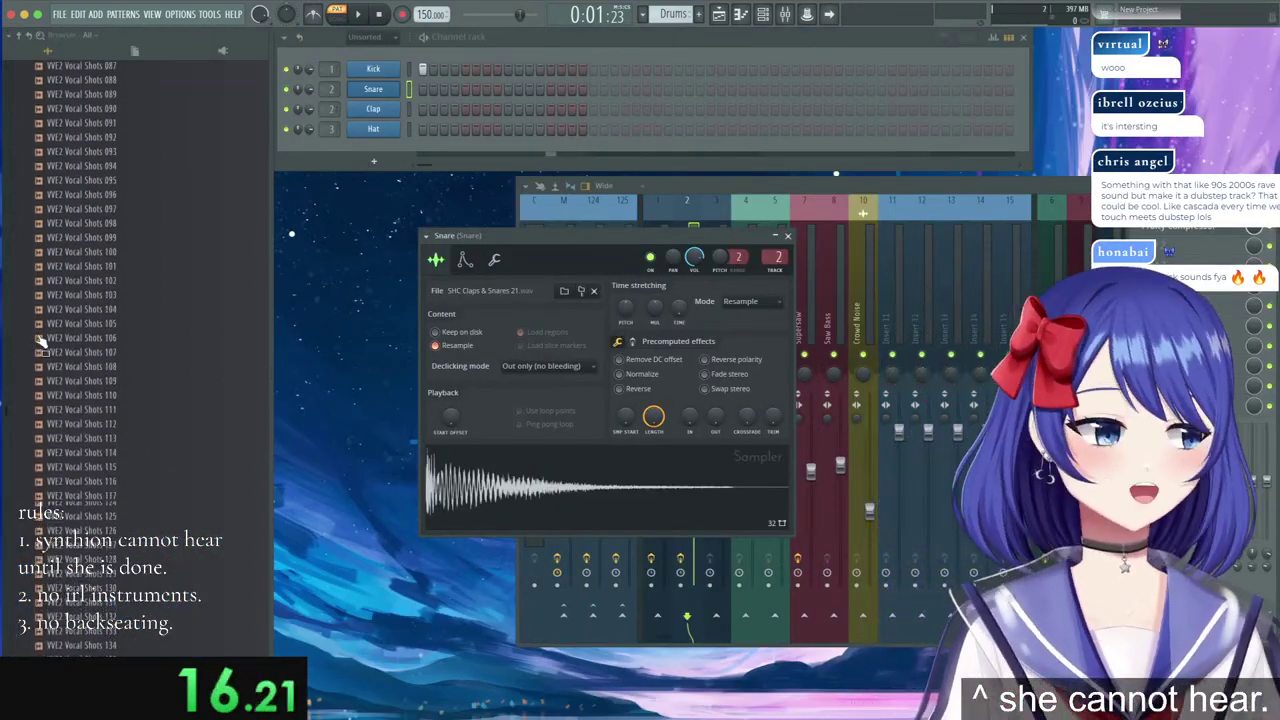
{"action": "scroll", "coordinate": [42, 342], "scroll_direction": "down", "scroll_amount": 20}
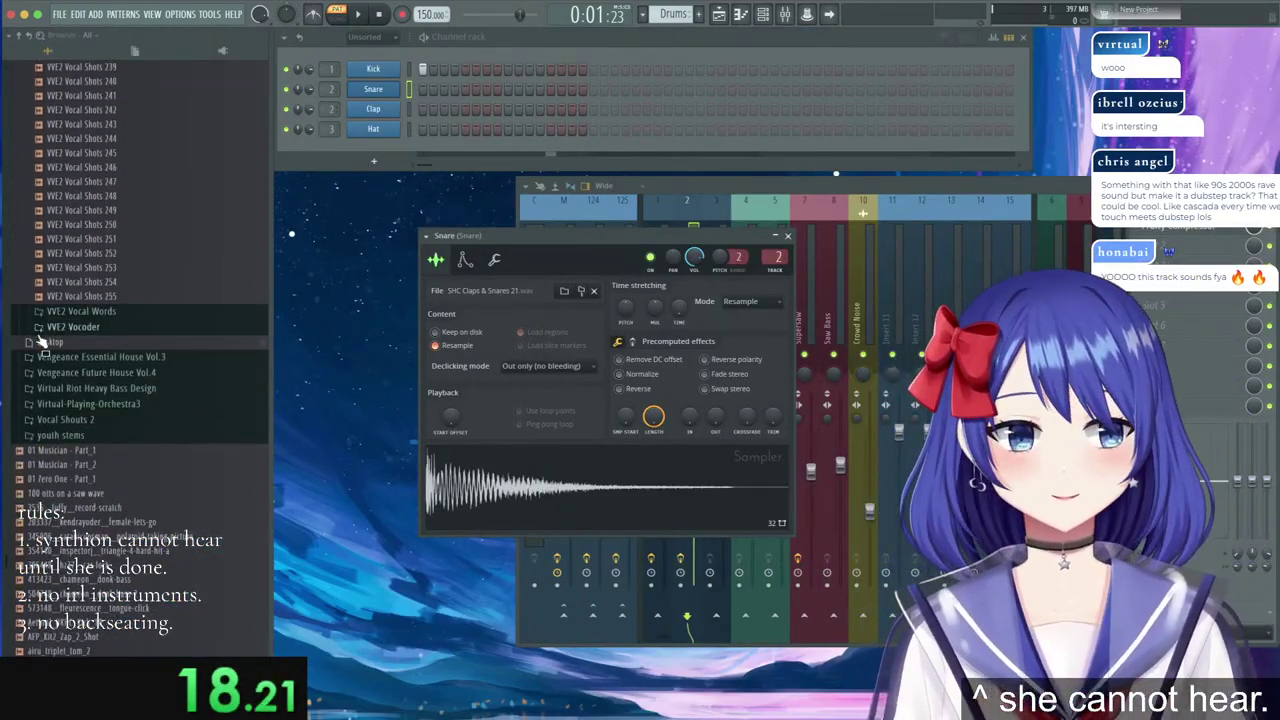
{"action": "scroll", "coordinate": [42, 342], "scroll_direction": "down", "scroll_amount": 10}
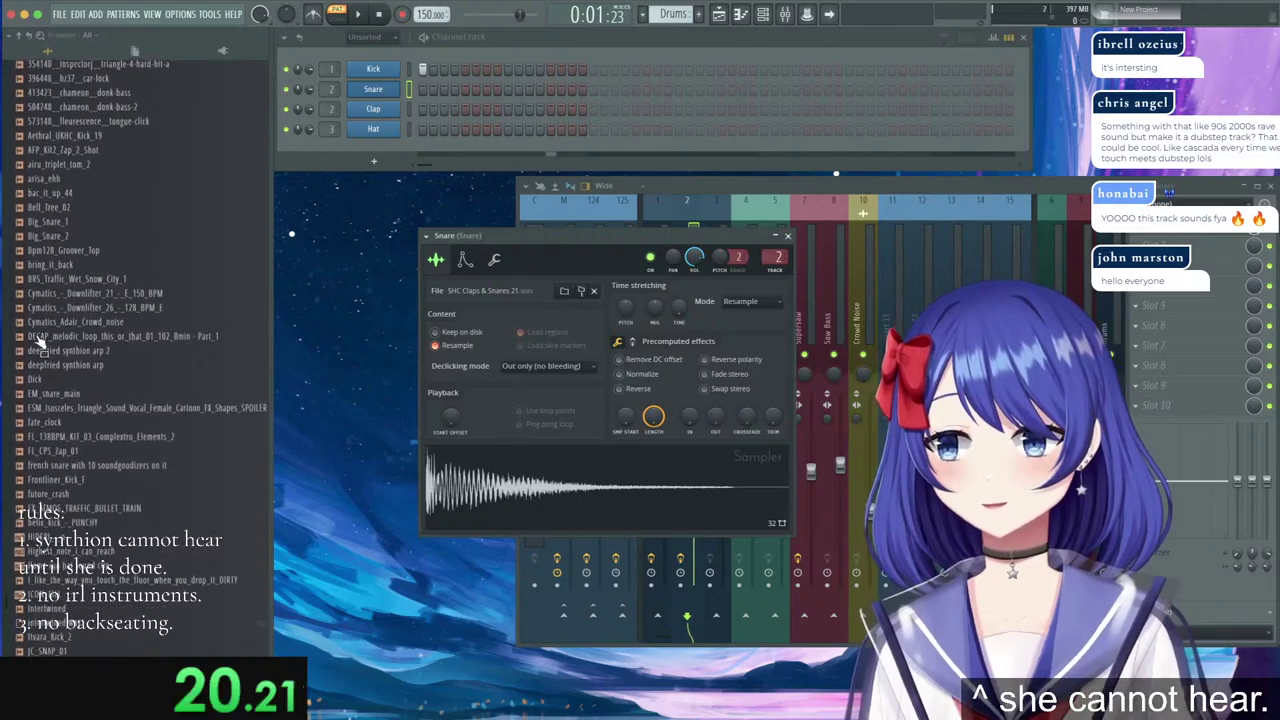
{"action": "scroll", "coordinate": [42, 340], "scroll_direction": "down", "scroll_amount": 20}
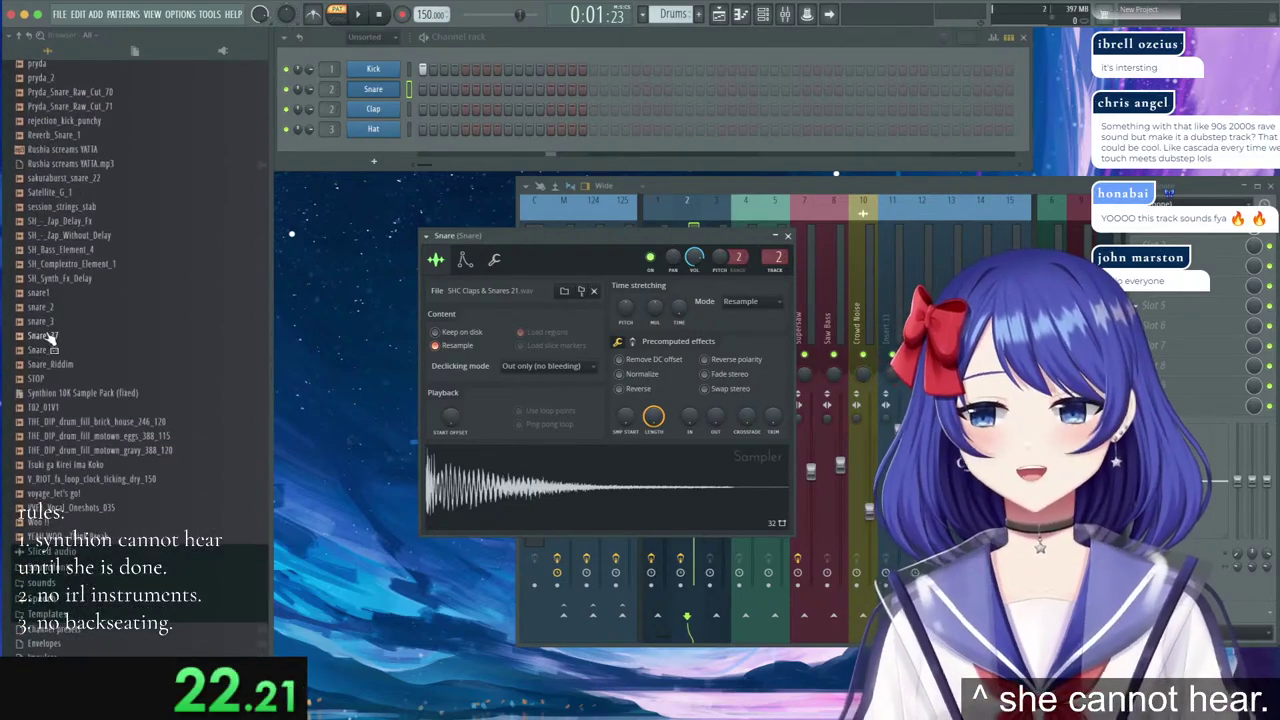
{"action": "scroll", "coordinate": [48, 335], "scroll_direction": "up", "scroll_amount": 2}
{"action": "left_click", "coordinate": [77, 178]}
{"action": "left_click_drag", "start_coordinate": [77, 178], "coordinate": [115, 70]}
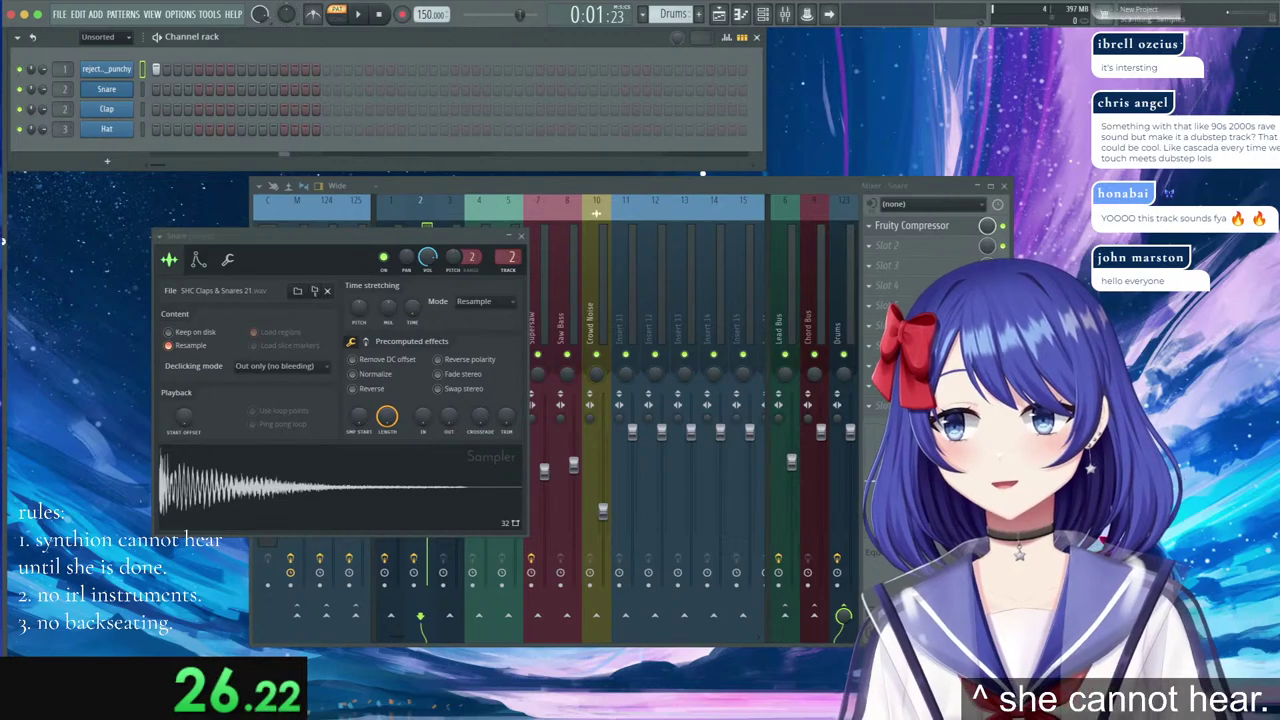
Replace the Snare channel's sample with snare_2 from the sample browser.
{"action": "mouse_move", "coordinate": [3, 241]}
{"action": "scroll", "coordinate": [38, 290], "scroll_direction": "up", "scroll_amount": 11}
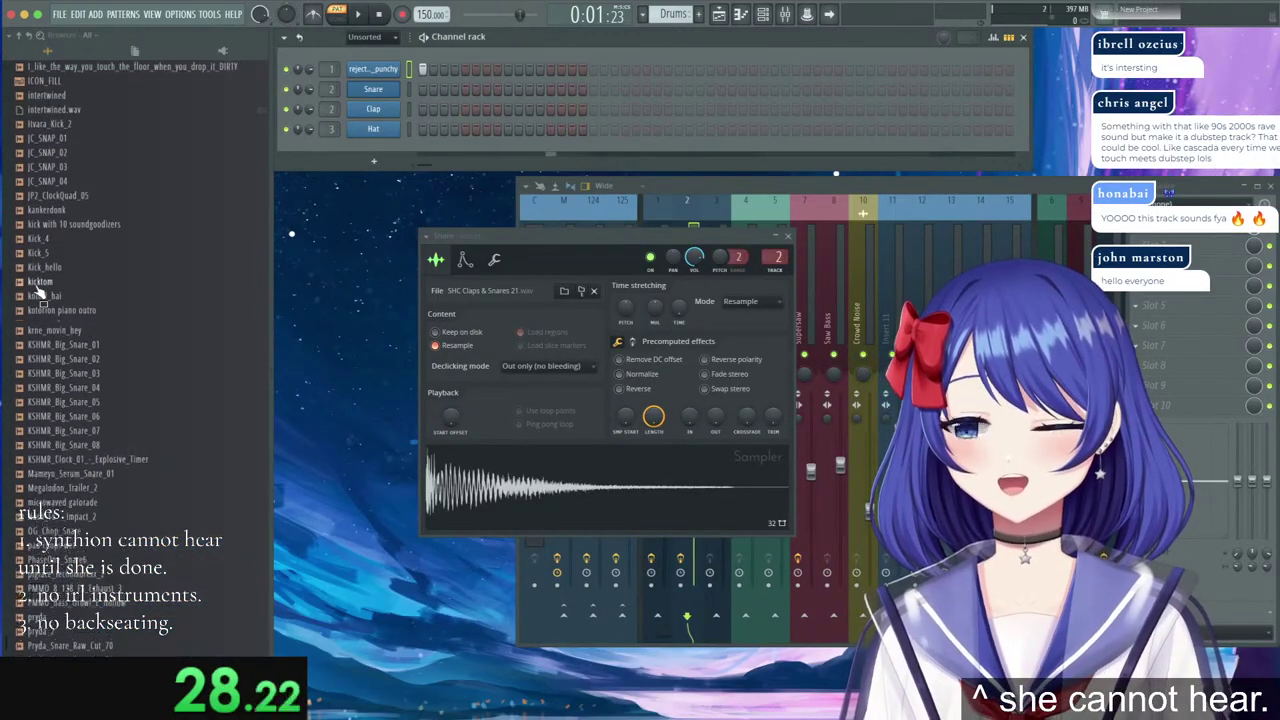
{"action": "scroll", "coordinate": [38, 290], "scroll_direction": "up", "scroll_amount": 12}
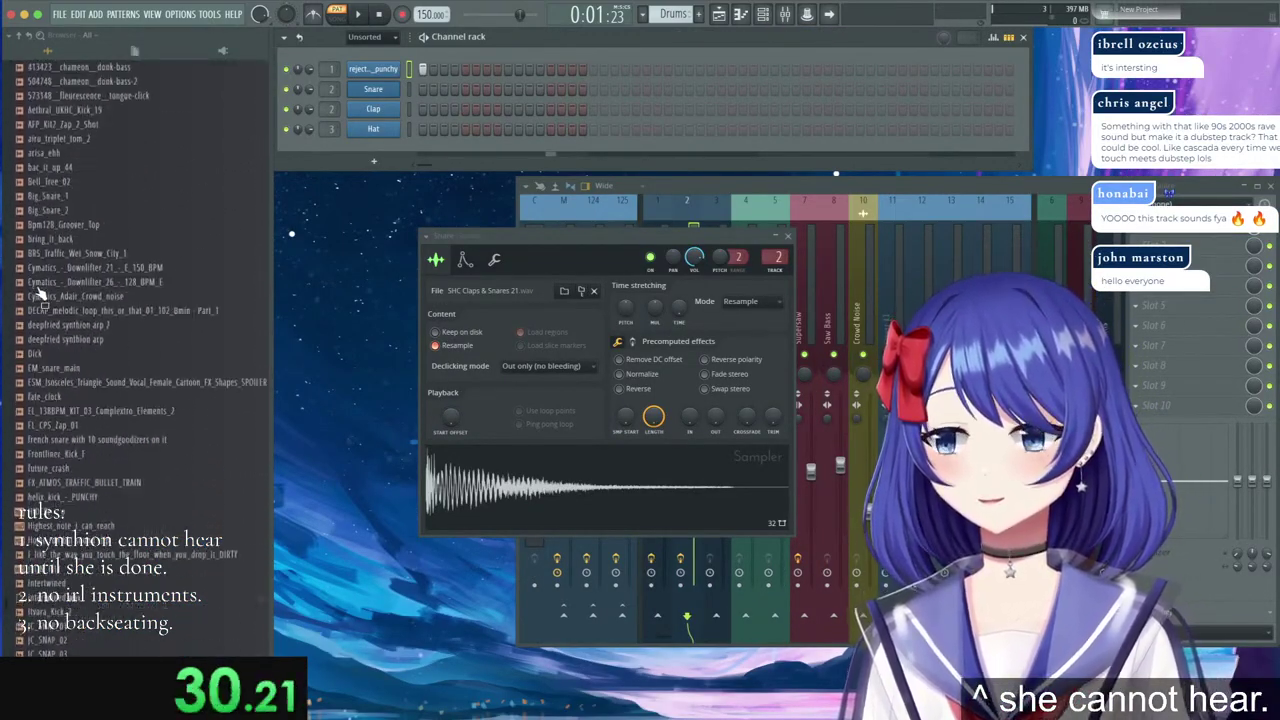
{"action": "scroll", "coordinate": [38, 290], "scroll_direction": "down", "scroll_amount": 15}
{"action": "left_click", "coordinate": [58, 261]}
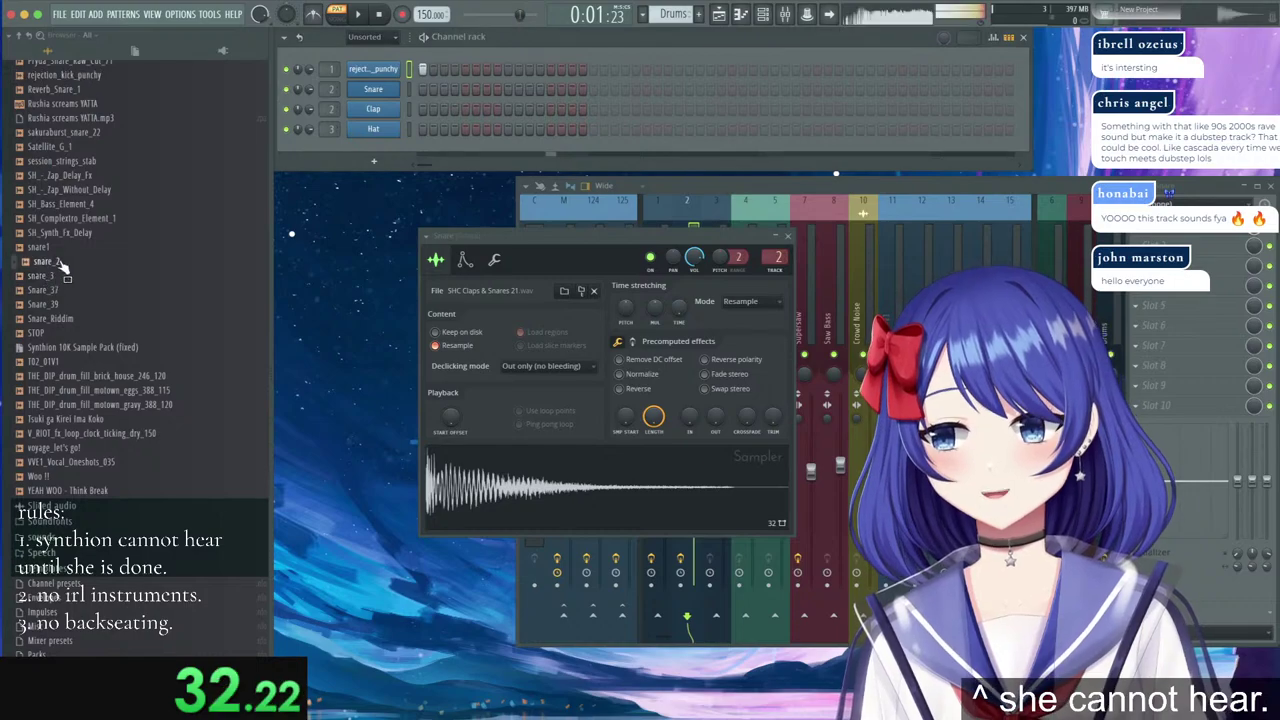
{"action": "left_click_drag", "start_coordinate": [58, 261], "coordinate": [116, 90]}
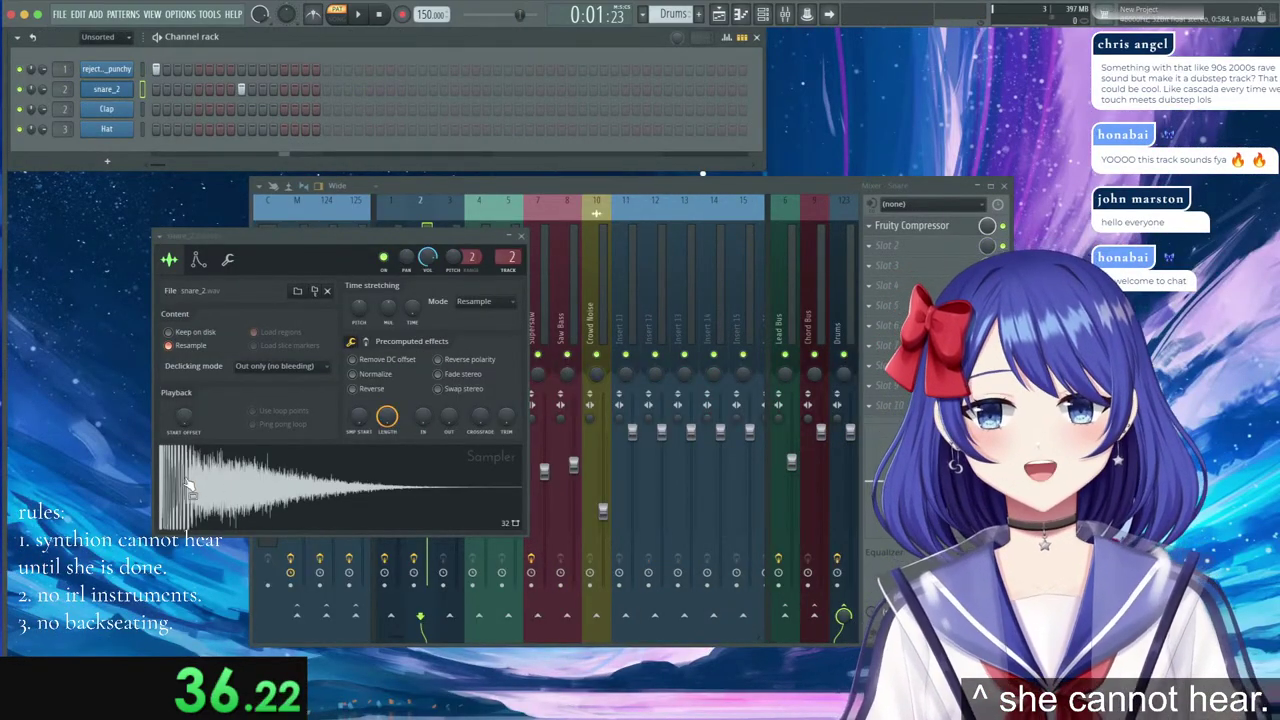
Audition the snare_2 sample and play the Drums pattern with the new kick and snare.
{"action": "left_click", "coordinate": [184, 487]}
{"action": "left_click", "coordinate": [172, 488]}
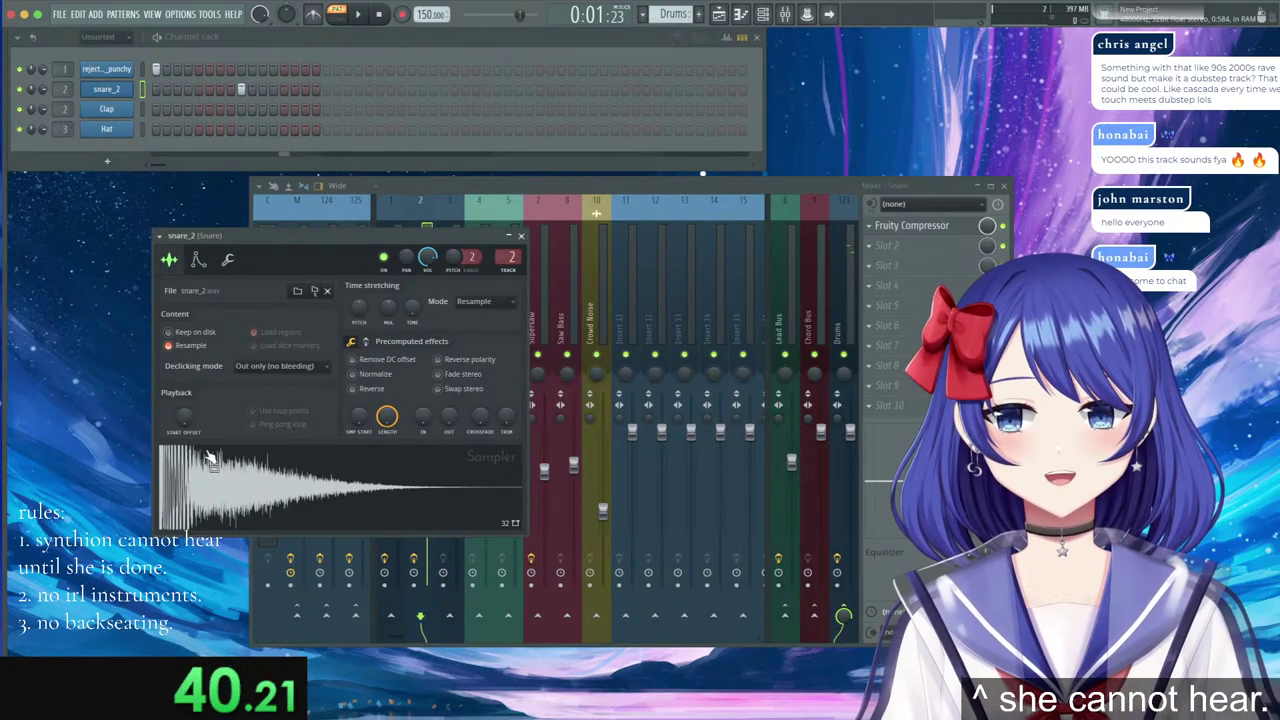
{"action": "key", "text": "space"}
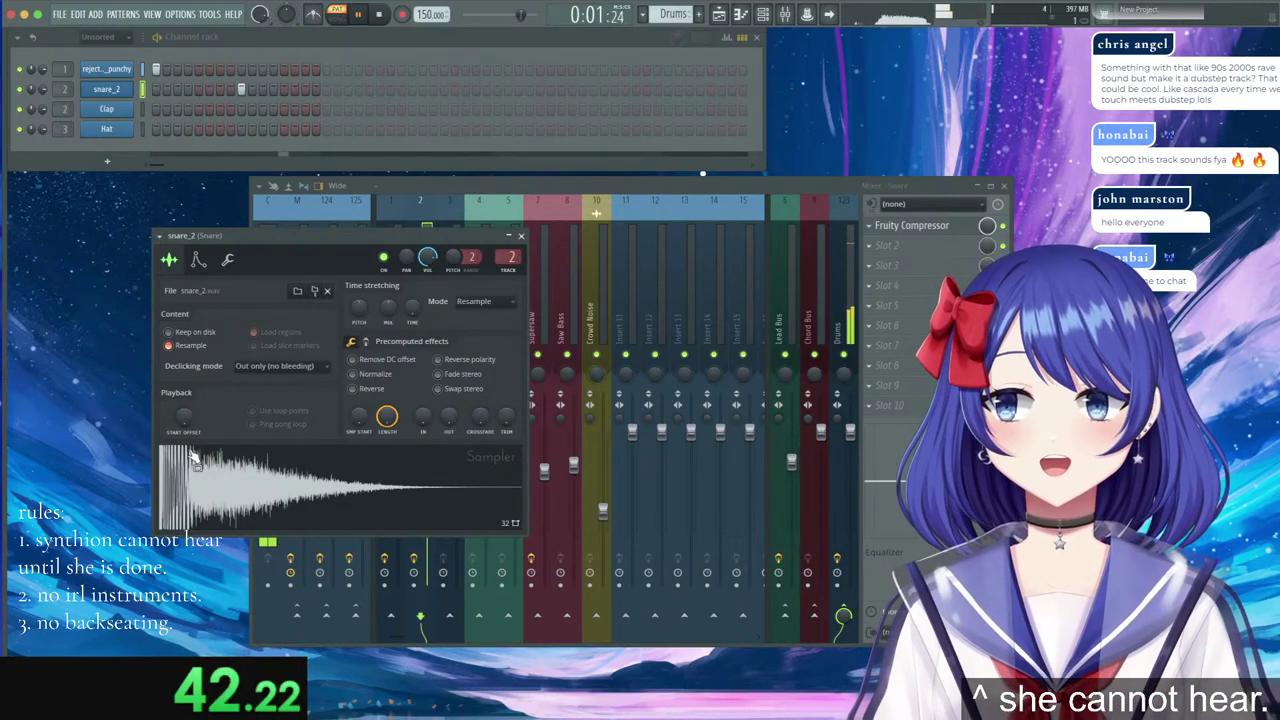
{"action": "left_click", "coordinate": [336, 40]}
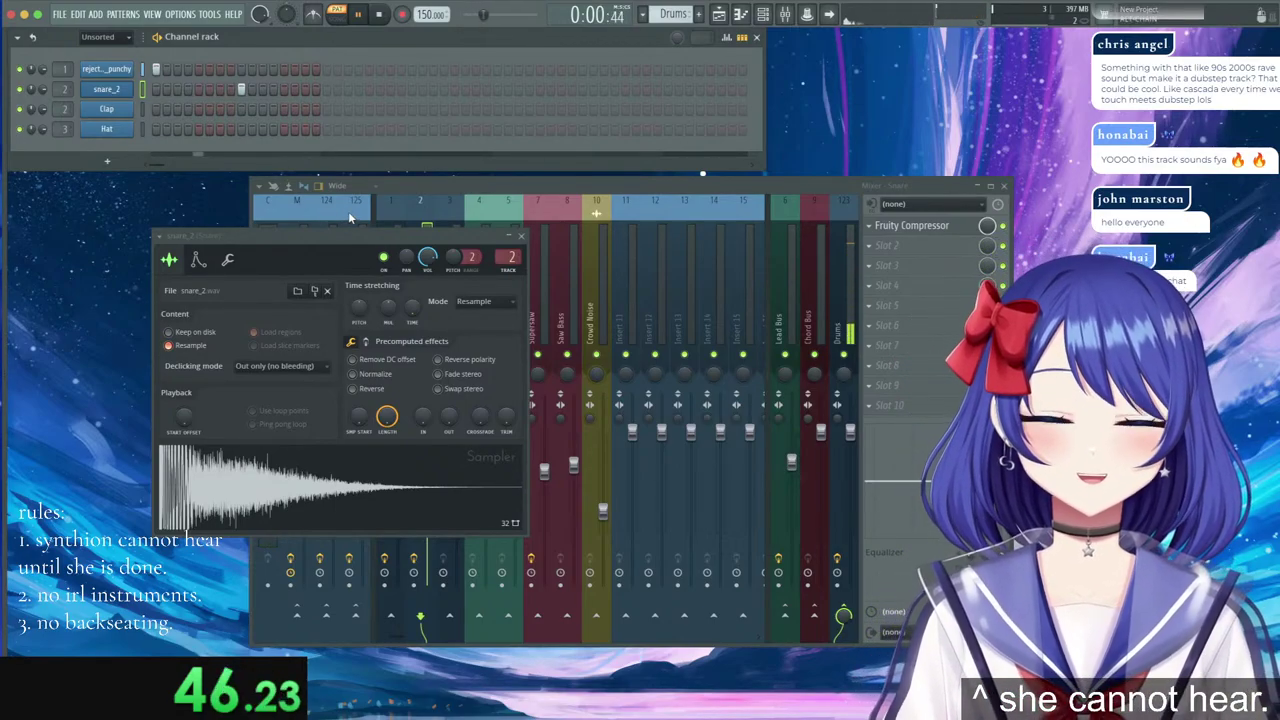
{"action": "key", "text": "space"}
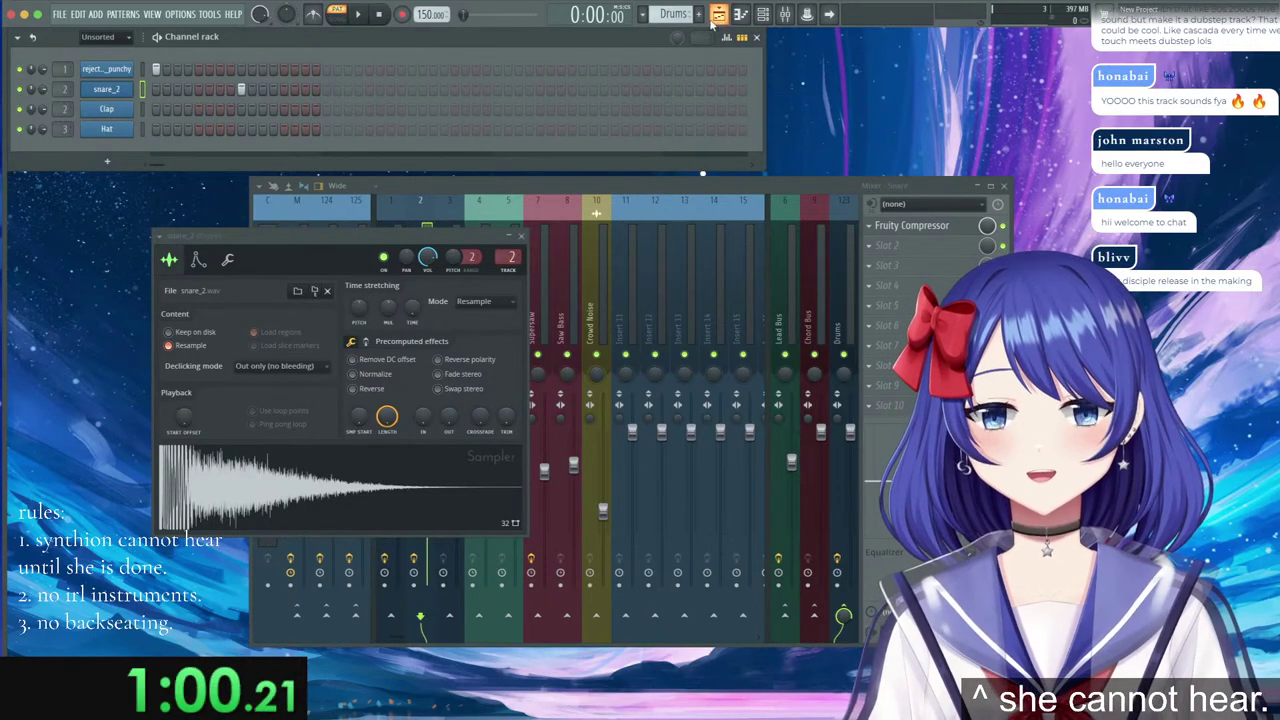
Open the arrangement playlist and bring the channel rack back in front of it.
{"action": "left_click", "coordinate": [718, 16]}
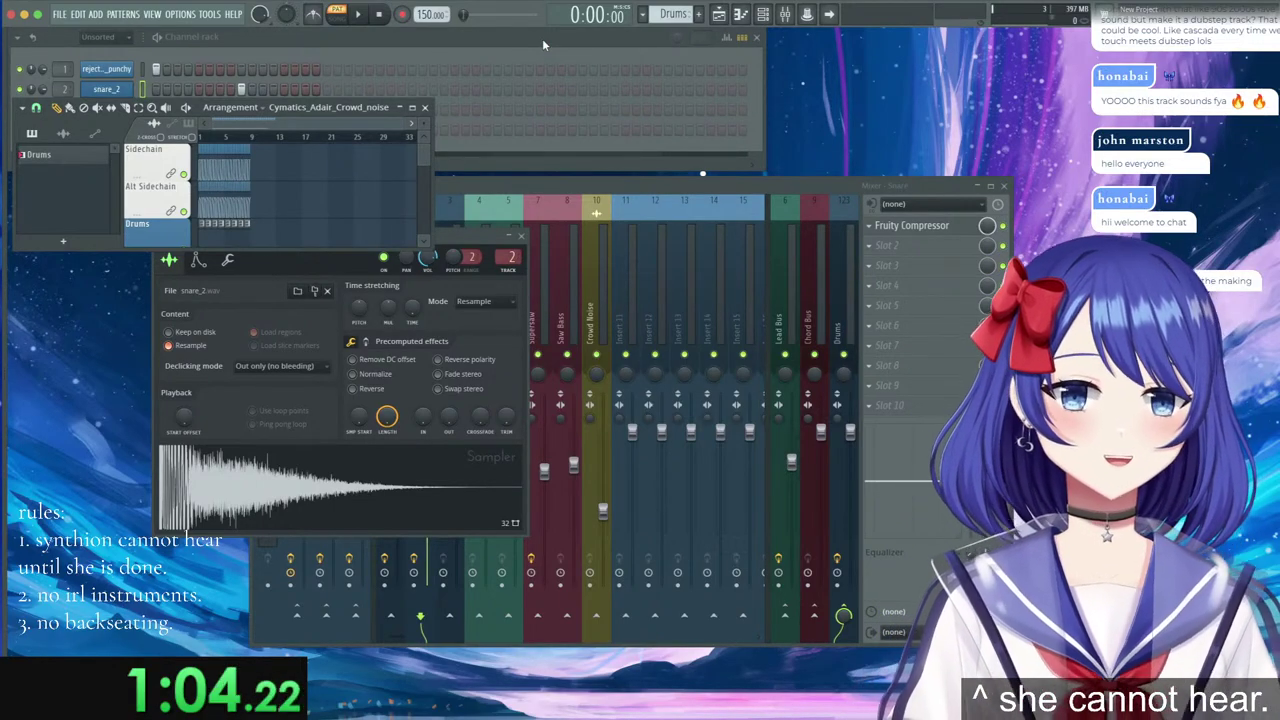
{"action": "left_click", "coordinate": [543, 41]}
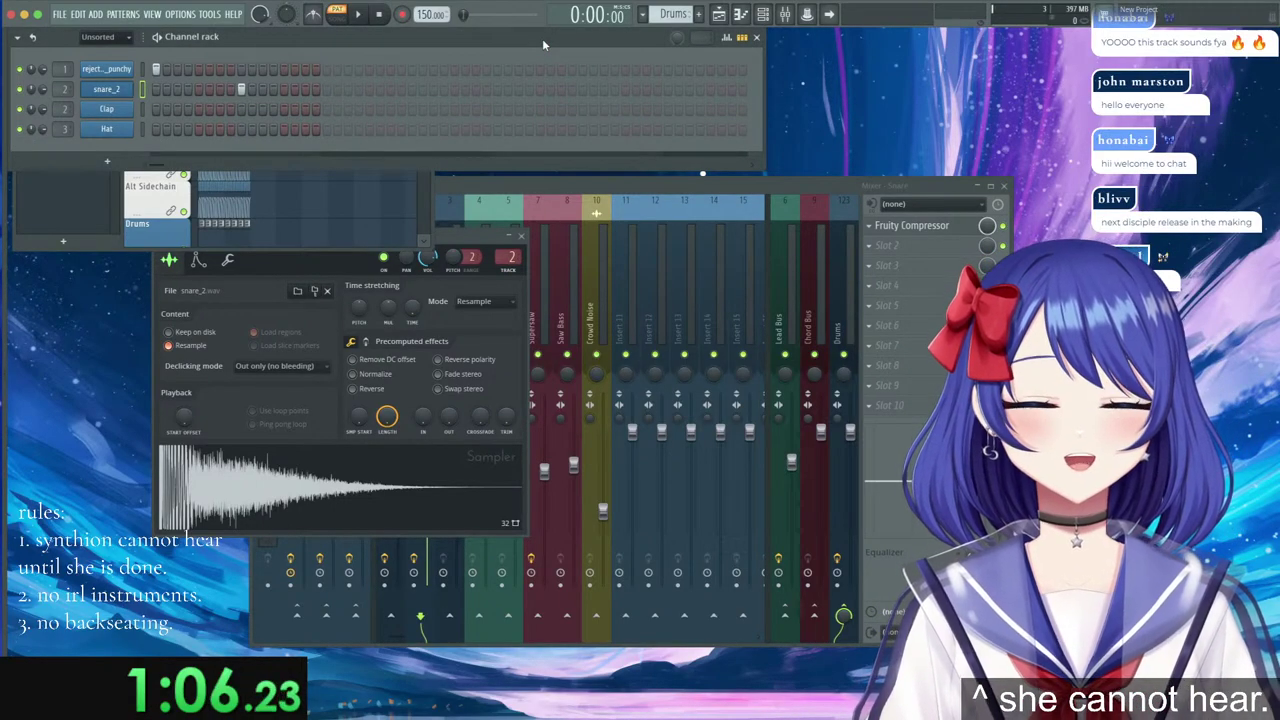
Create a new empty pattern named "melodic buildup".
{"action": "right_click", "coordinate": [684, 15]}
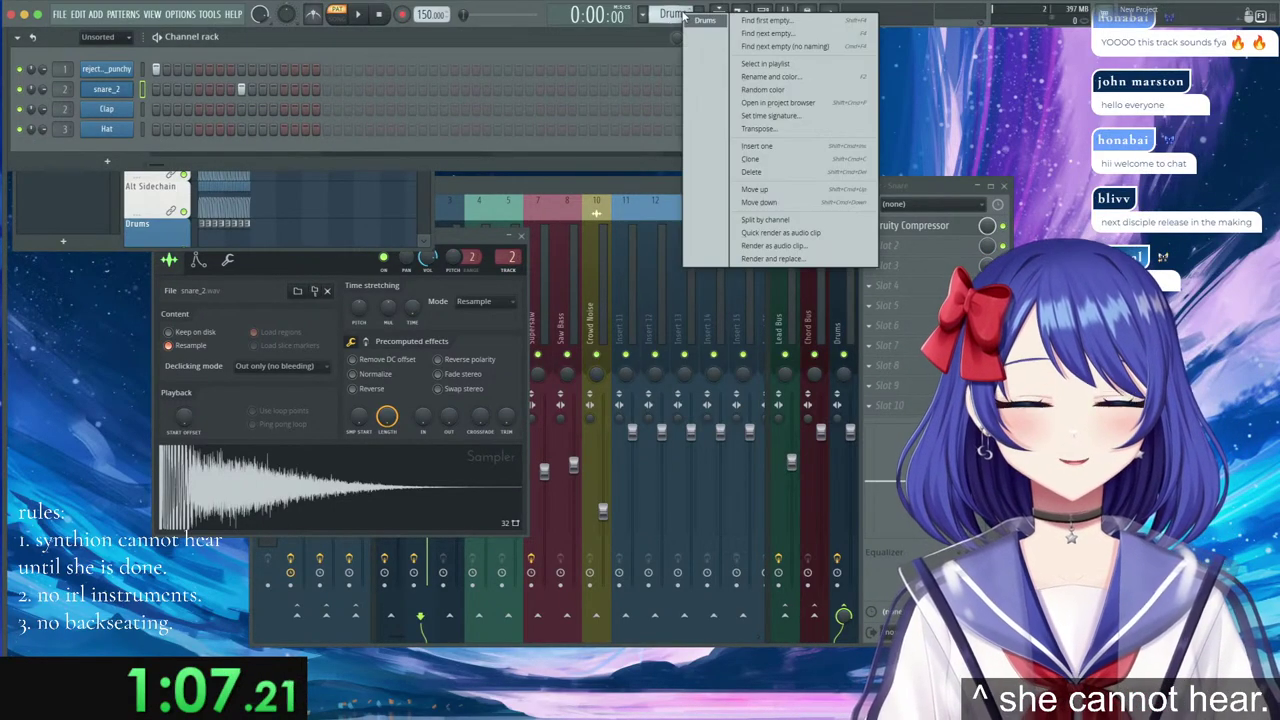
{"action": "left_click", "coordinate": [770, 21]}
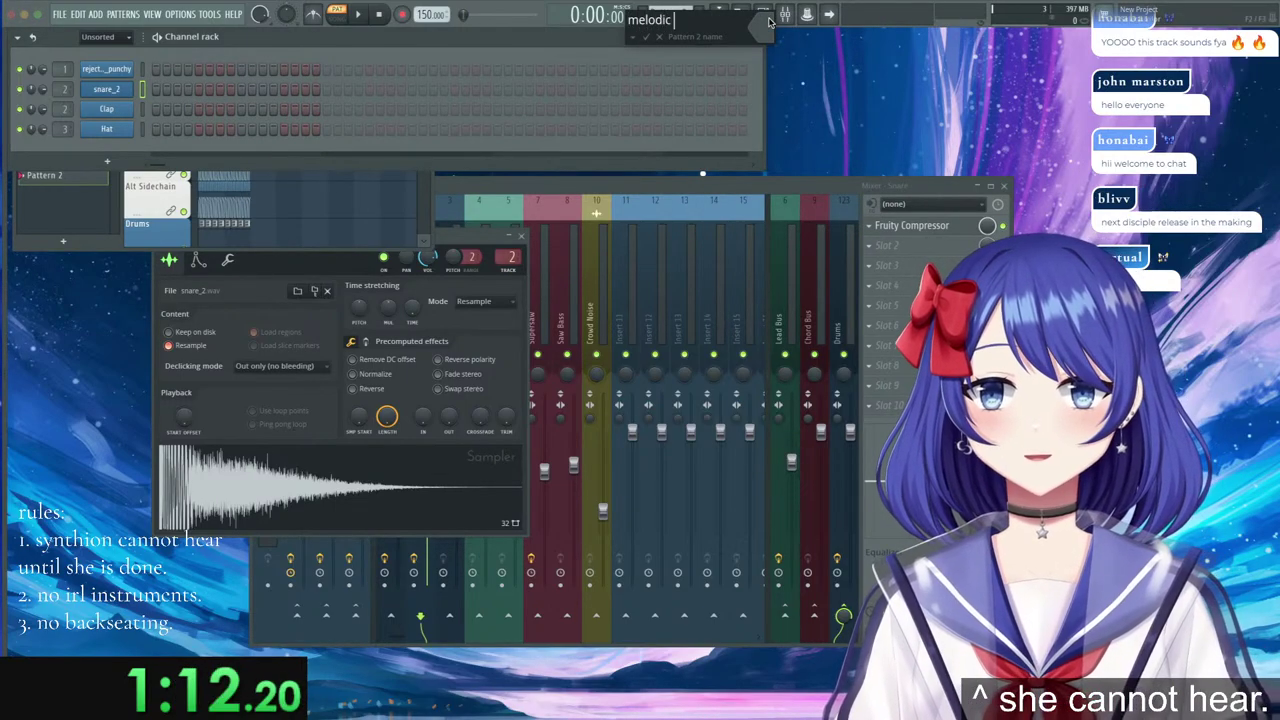
{"action": "type", "text": "melodic buildup"}
{"action": "key", "text": "Return"}
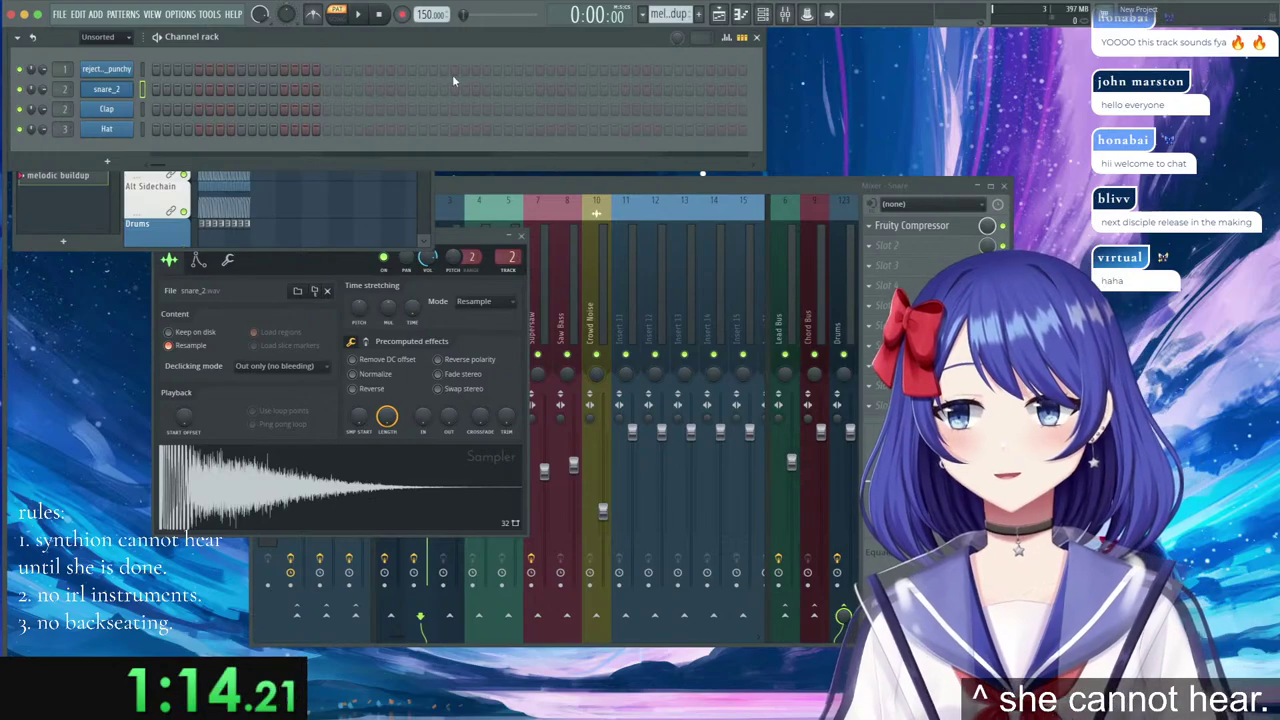
Add a Harmor synth channel and load its Default preset.
{"action": "left_click", "coordinate": [108, 162]}
{"action": "left_click", "coordinate": [225, 60]}
{"action": "left_click_drag", "start_coordinate": [92, 84], "coordinate": [565, 223]}
{"action": "left_click", "coordinate": [522, 224]}
{"action": "left_click", "coordinate": [508, 224]}
{"action": "mouse_move", "coordinate": [525, 264]}
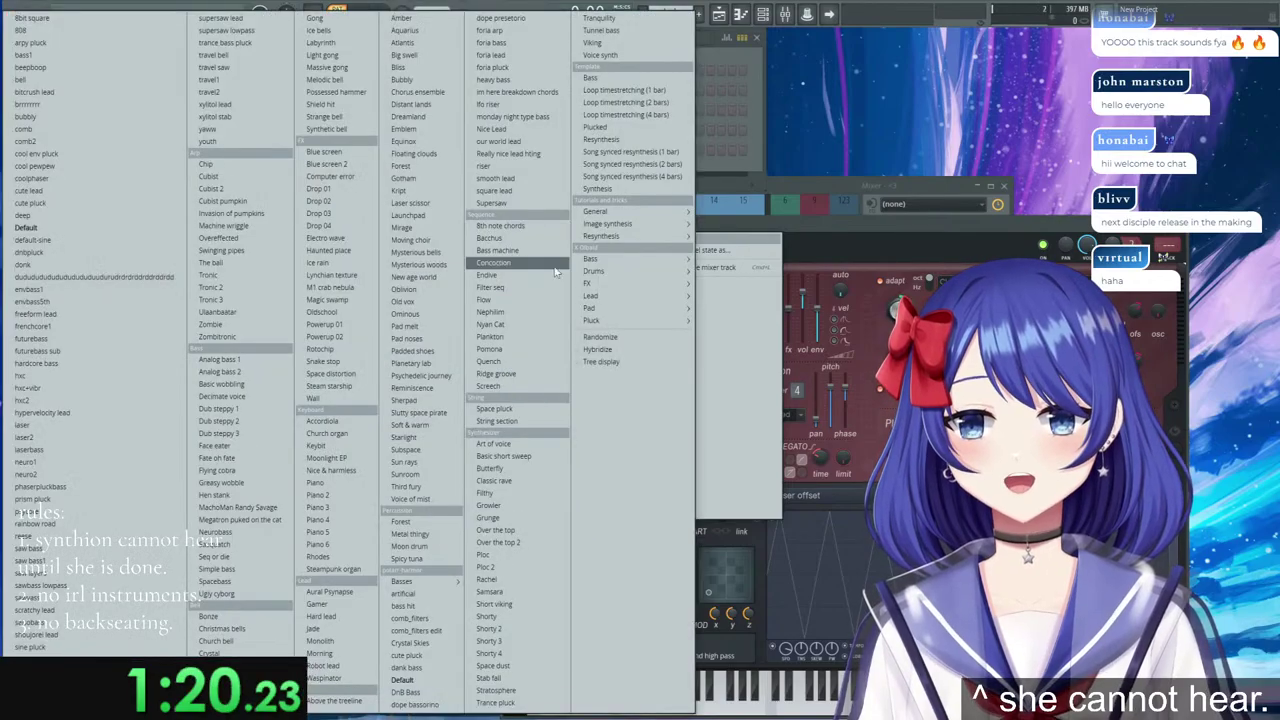
{"action": "left_click", "coordinate": [42, 227]}
{"action": "left_click_drag", "start_coordinate": [759, 227], "coordinate": [722, 118]}
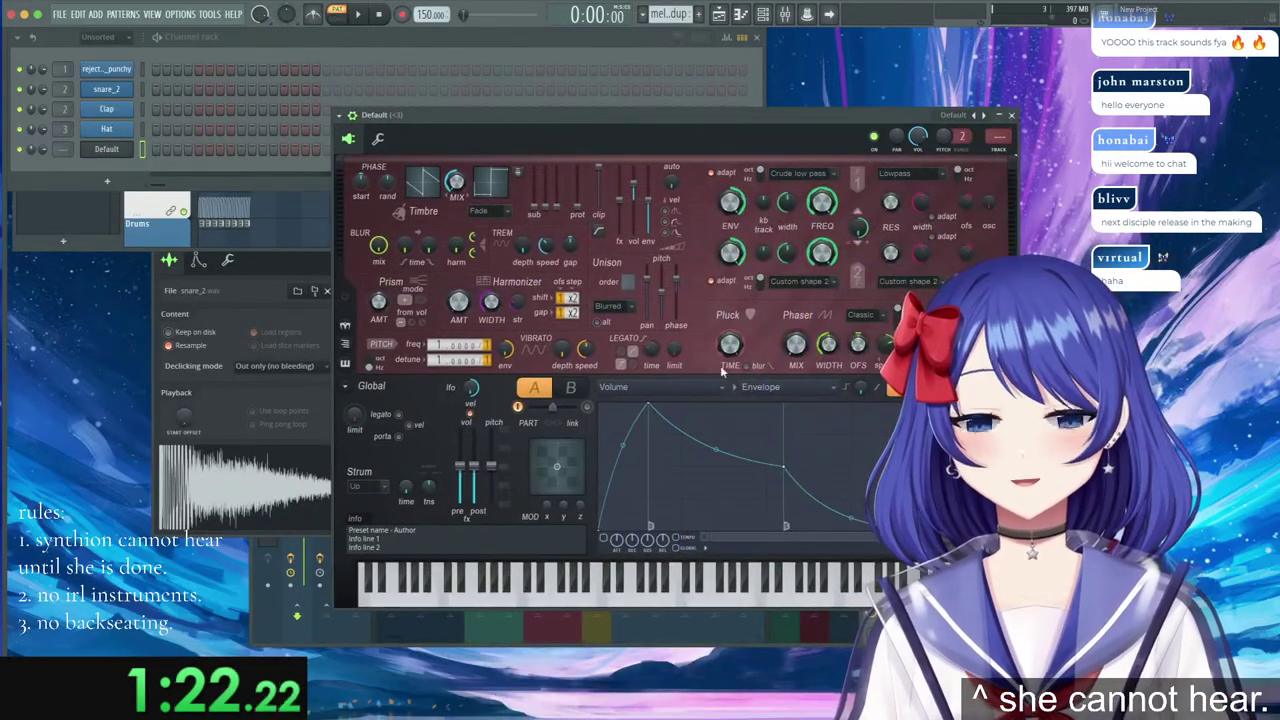
Set the synth's unison to order 2 with the Hz type.
{"action": "left_click_drag", "start_coordinate": [487, 345], "coordinate": [487, 332]}
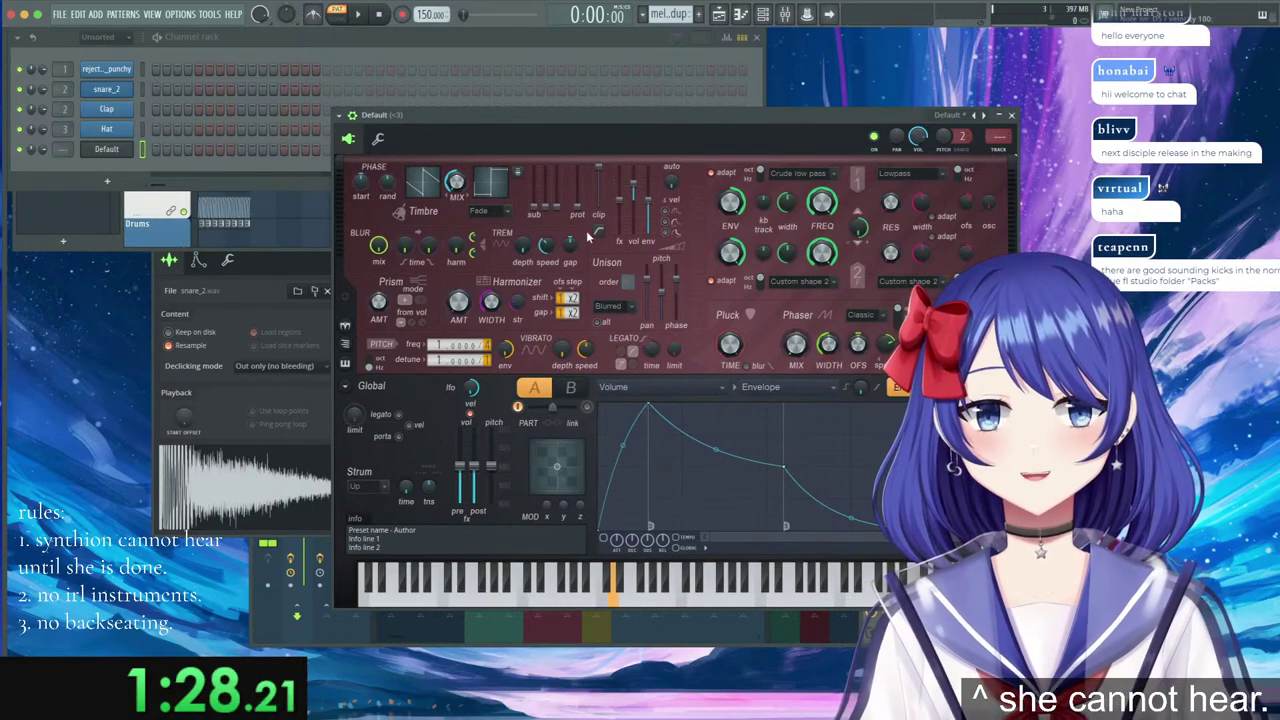
{"action": "left_click_drag", "start_coordinate": [664, 298], "coordinate": [662, 294]}
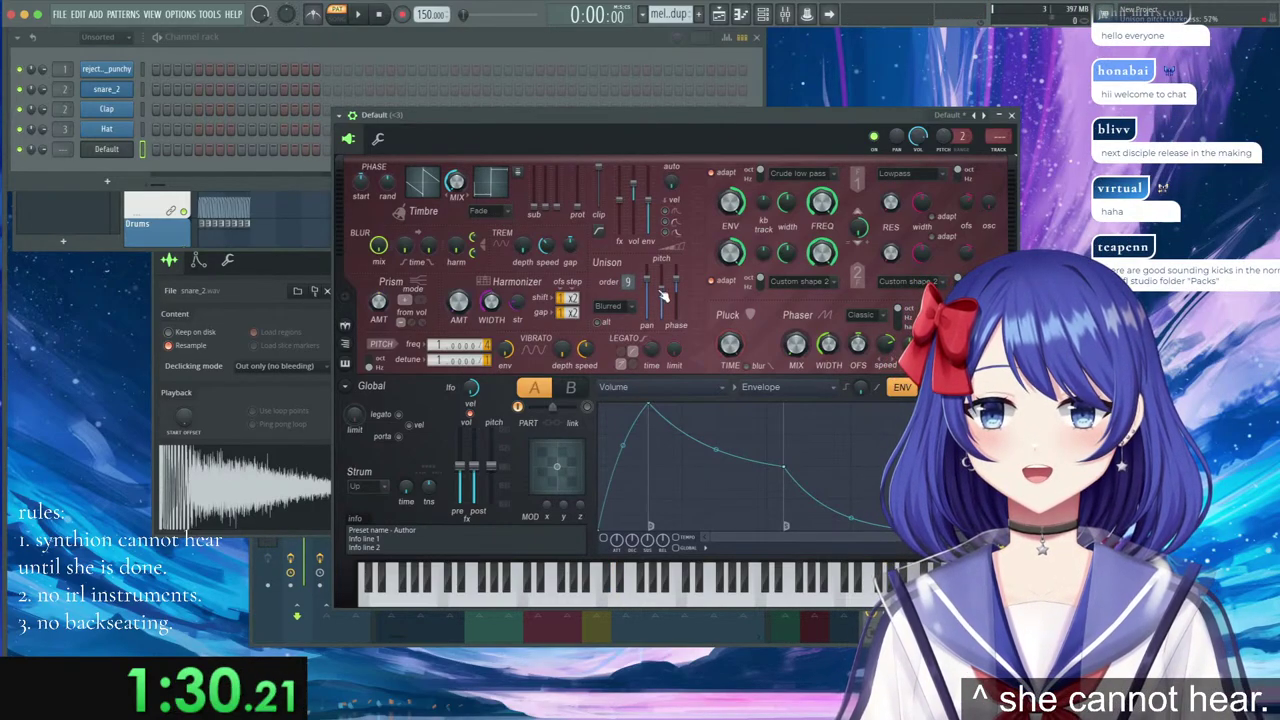
{"action": "left_click", "coordinate": [614, 307]}
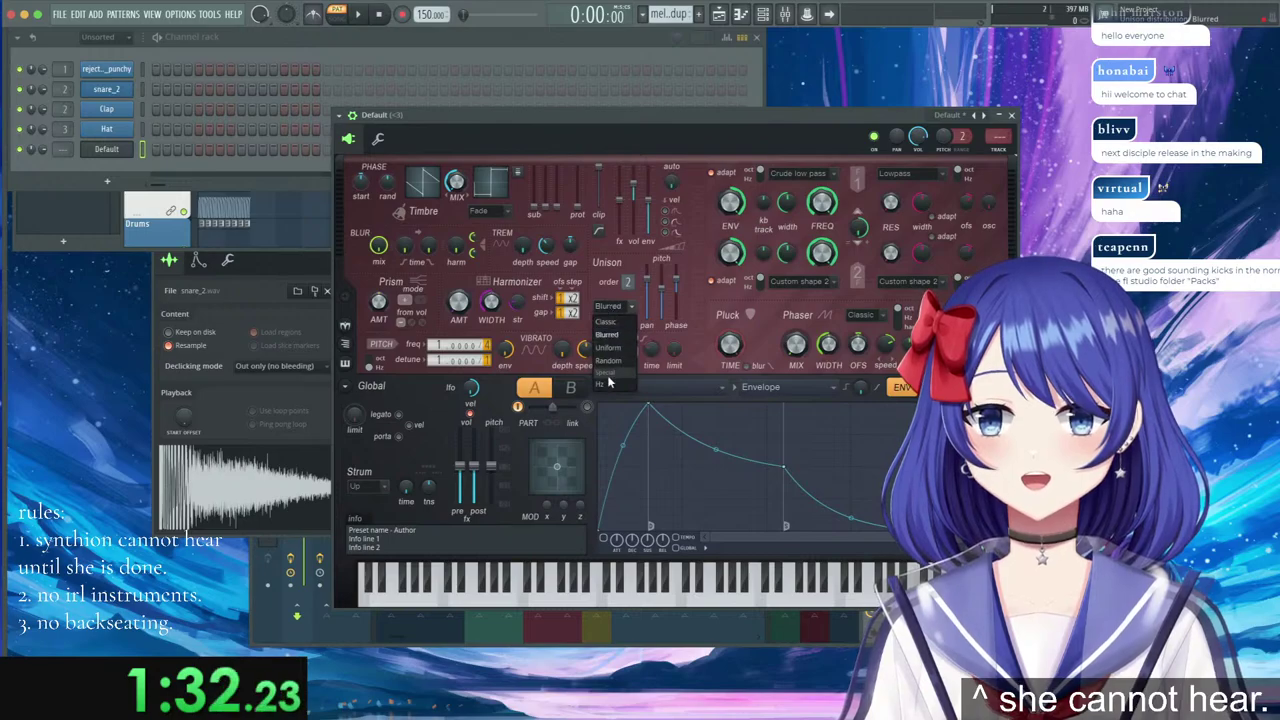
{"action": "left_click", "coordinate": [612, 334]}
Edit the unison pitch thickness envelope into a short decay from maximum to zero, with its curve bent outward.
{"action": "right_click", "coordinate": [661, 266]}
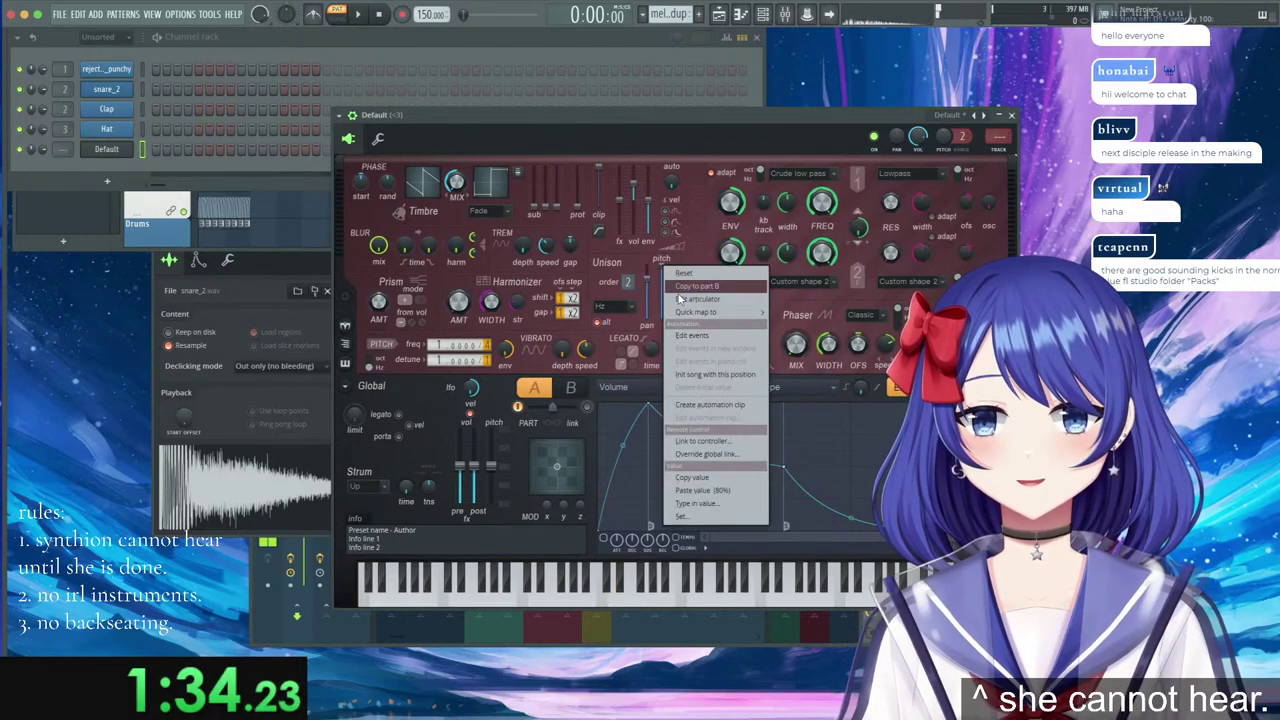
{"action": "left_click", "coordinate": [700, 290]}
{"action": "left_click", "coordinate": [603, 539]}
{"action": "key", "text": "z"}
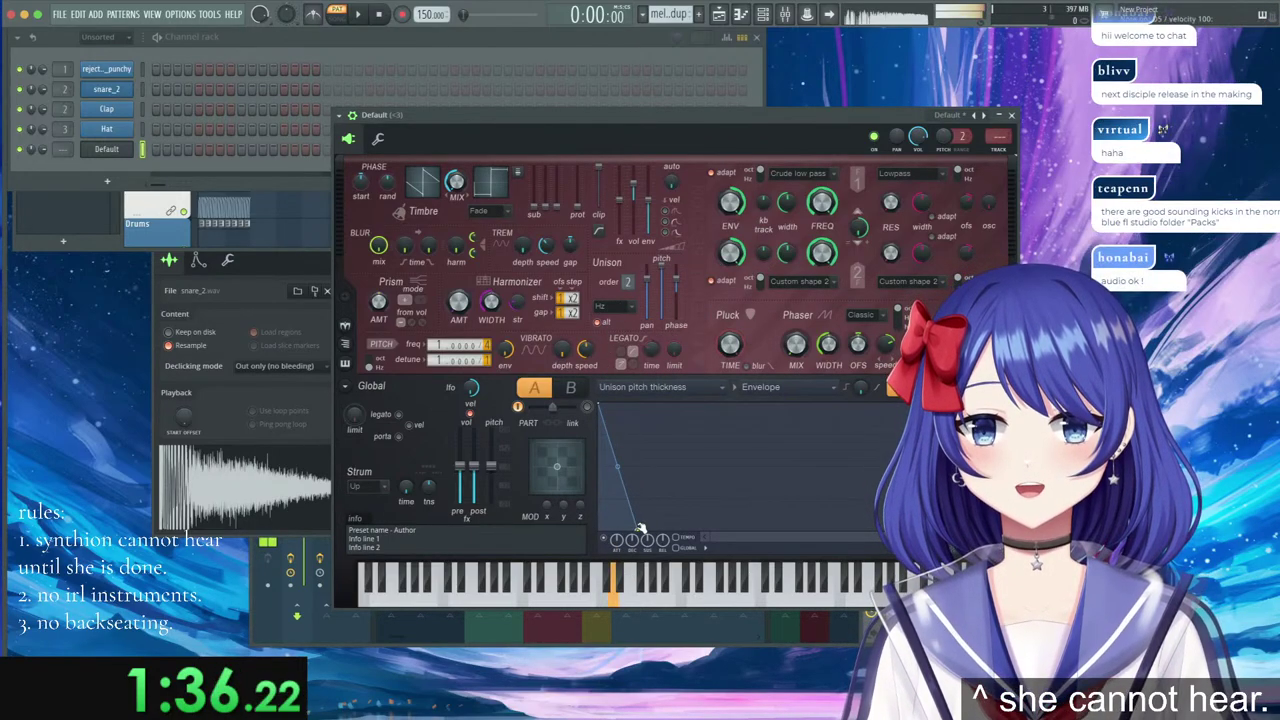
{"action": "key", "text": "space"}
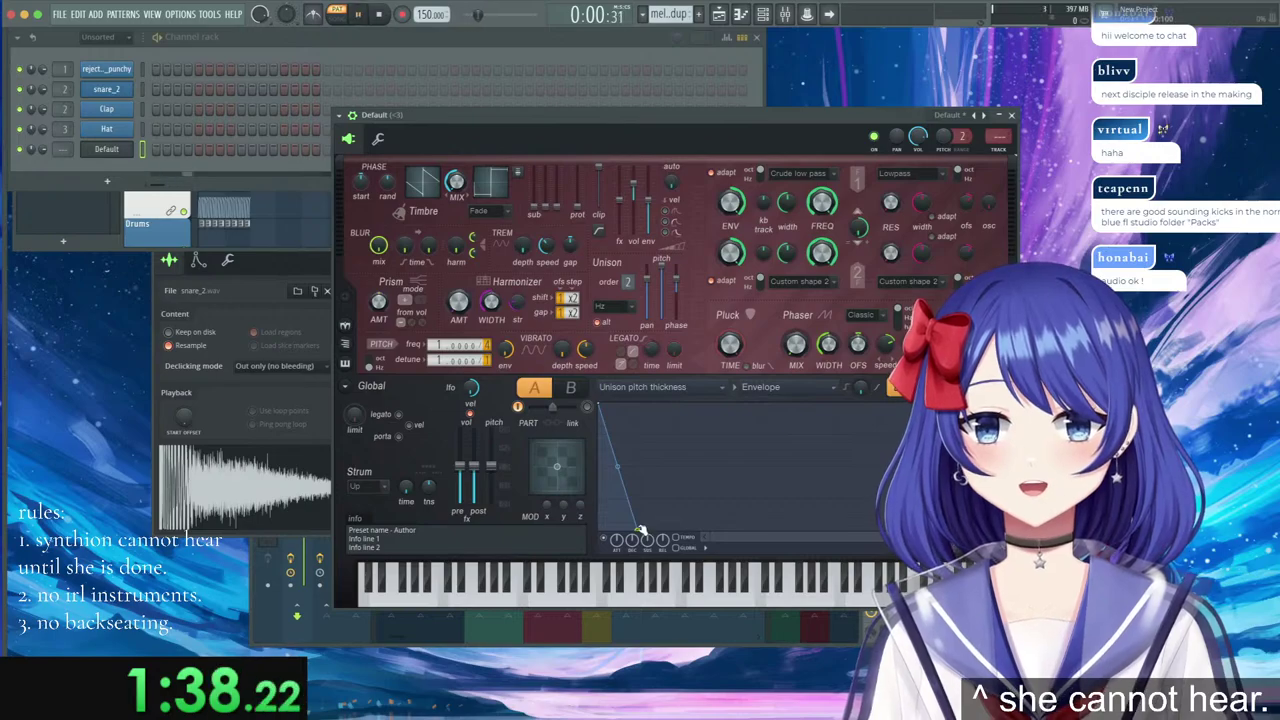
{"action": "left_click_drag", "start_coordinate": [639, 529], "coordinate": [629, 533]}
{"action": "left_click_drag", "start_coordinate": [612, 467], "coordinate": [612, 413]}
{"action": "key", "text": "space"}
Audition the edited synth sound by playing several notes at different pitches.
{"action": "key", "text": "w"}
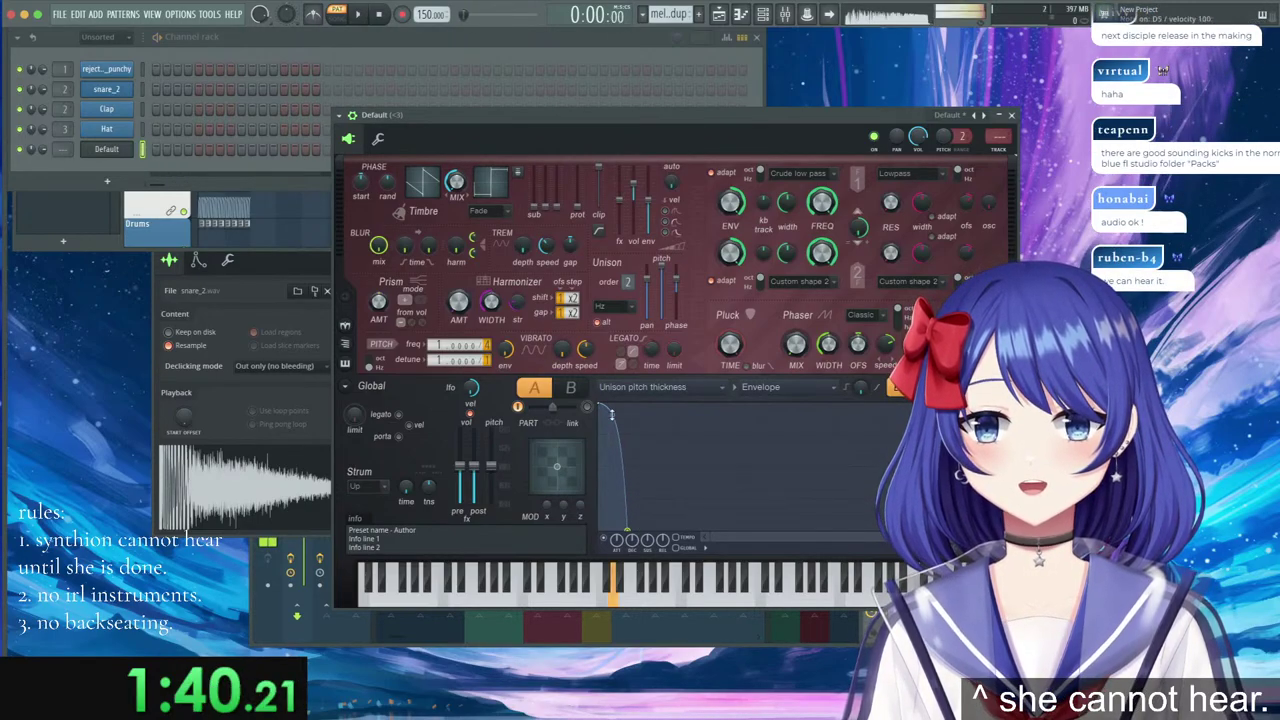
{"action": "key", "text": "x"}
{"action": "key", "text": "b"}
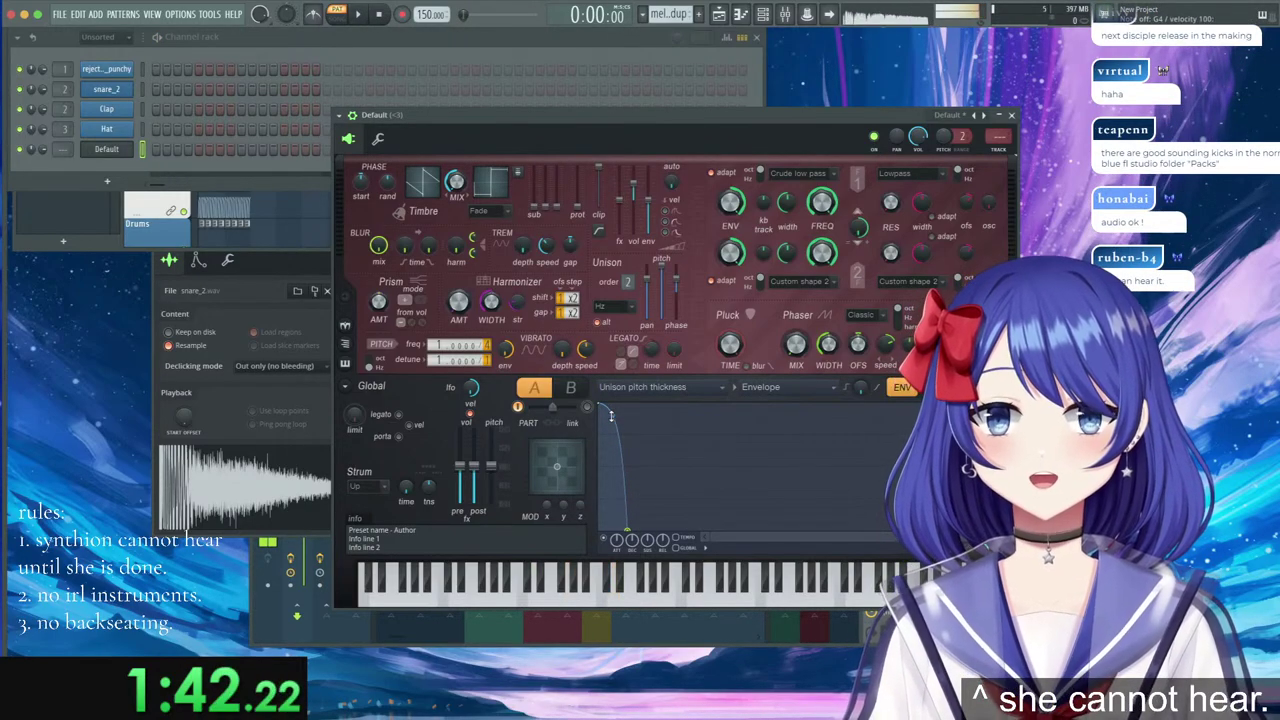
{"action": "key", "text": "c"}
{"action": "key", "text": "x"}
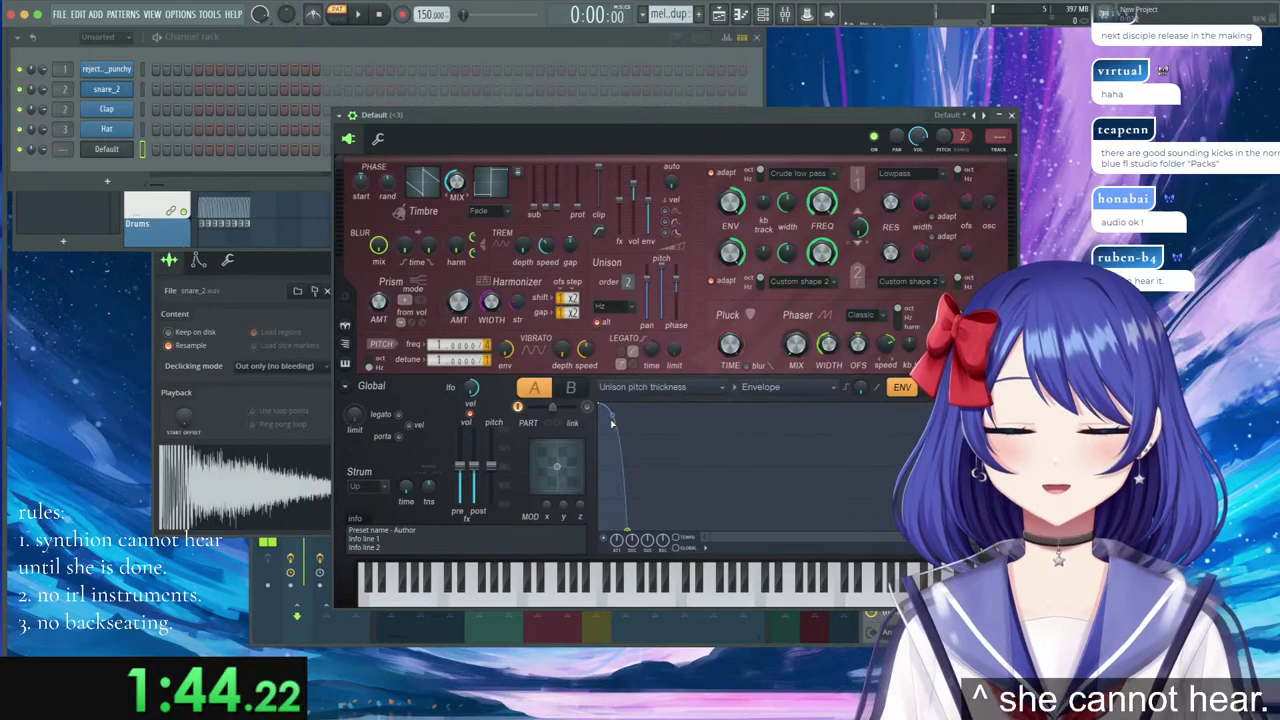
{"action": "key", "text": "c"}
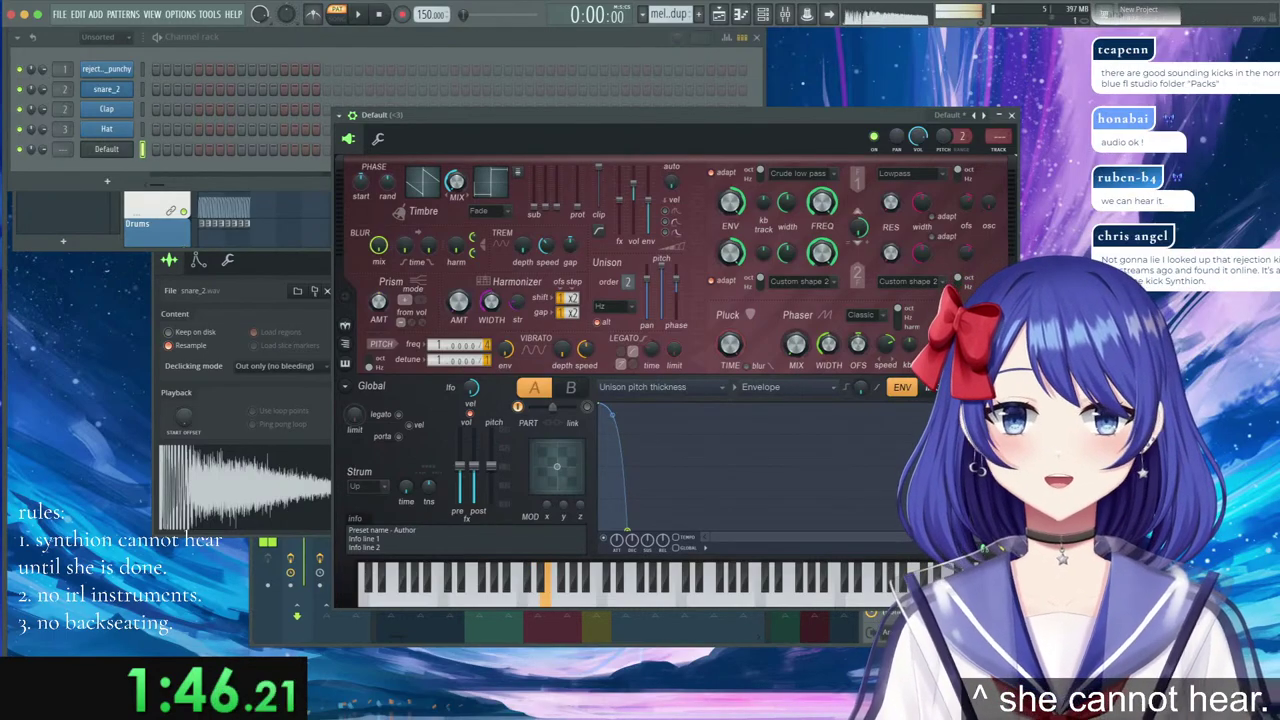
Set the synth's distortion to Log, raise its amount and adjust the Burning compression while auditioning notes.
{"action": "left_click", "coordinate": [967, 387]}
{"action": "left_click", "coordinate": [705, 423]}
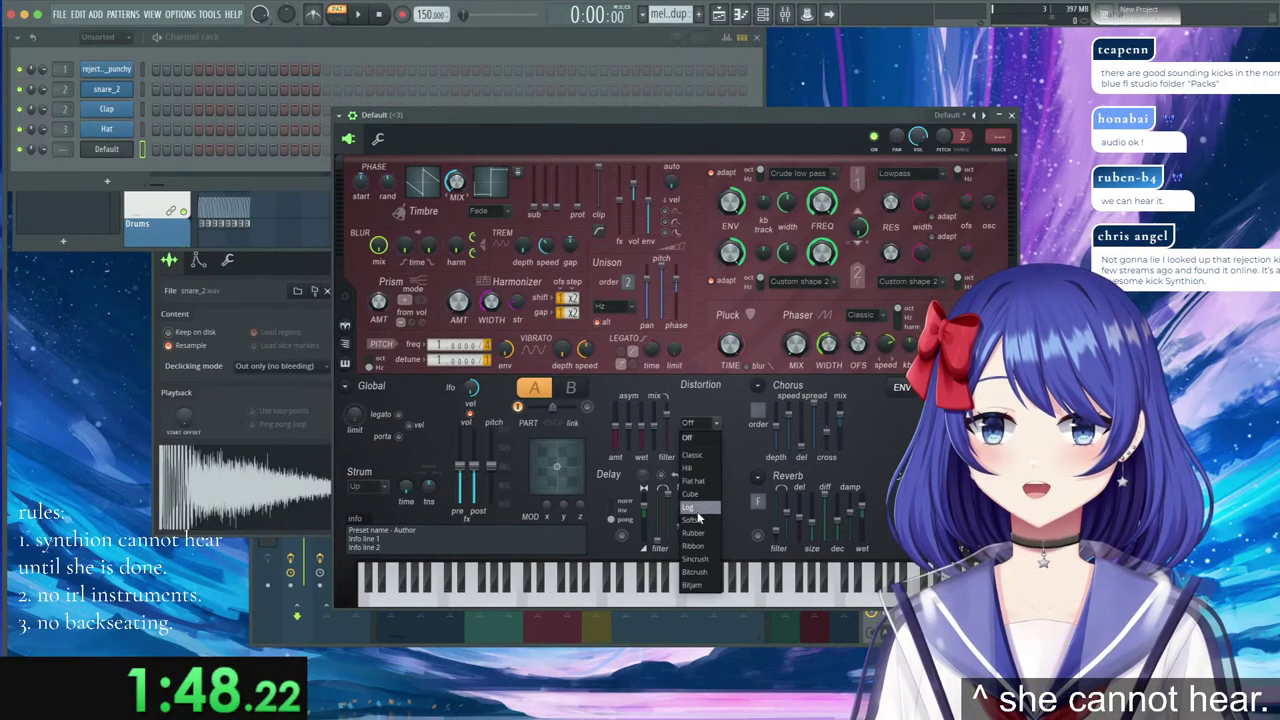
{"action": "left_click", "coordinate": [698, 517]}
{"action": "key", "text": "c"}
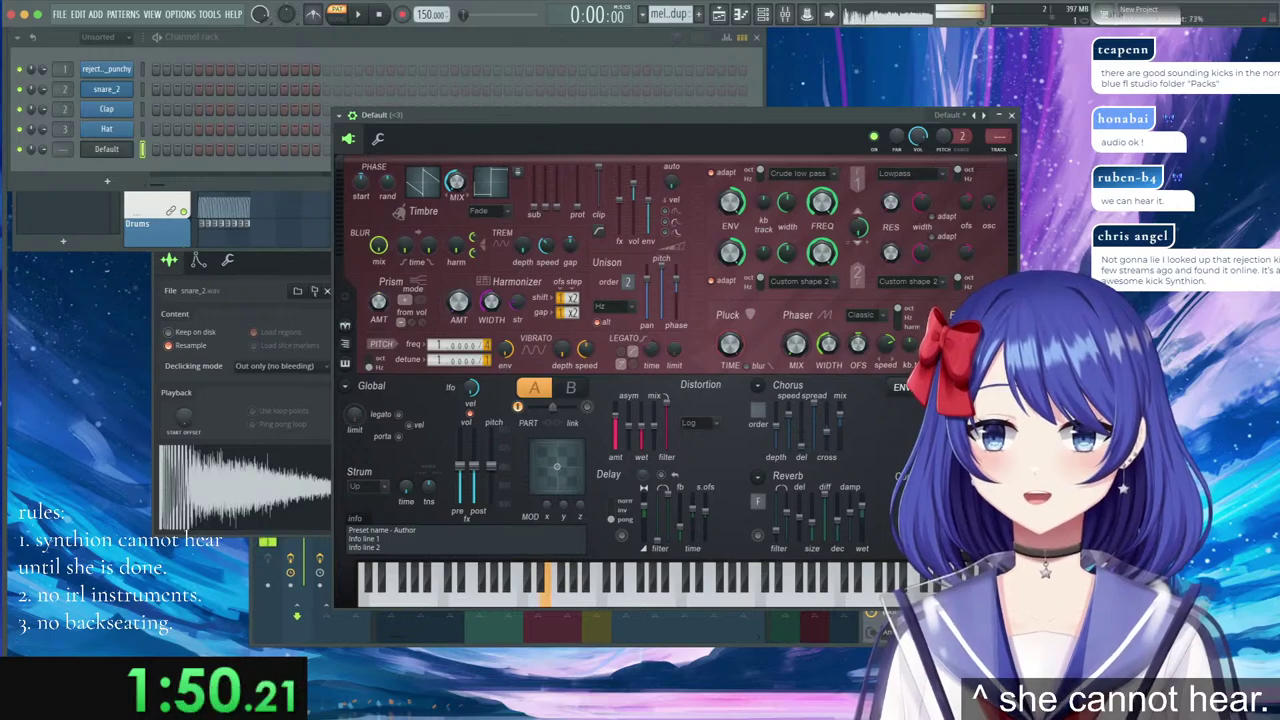
{"action": "key", "text": "c"}
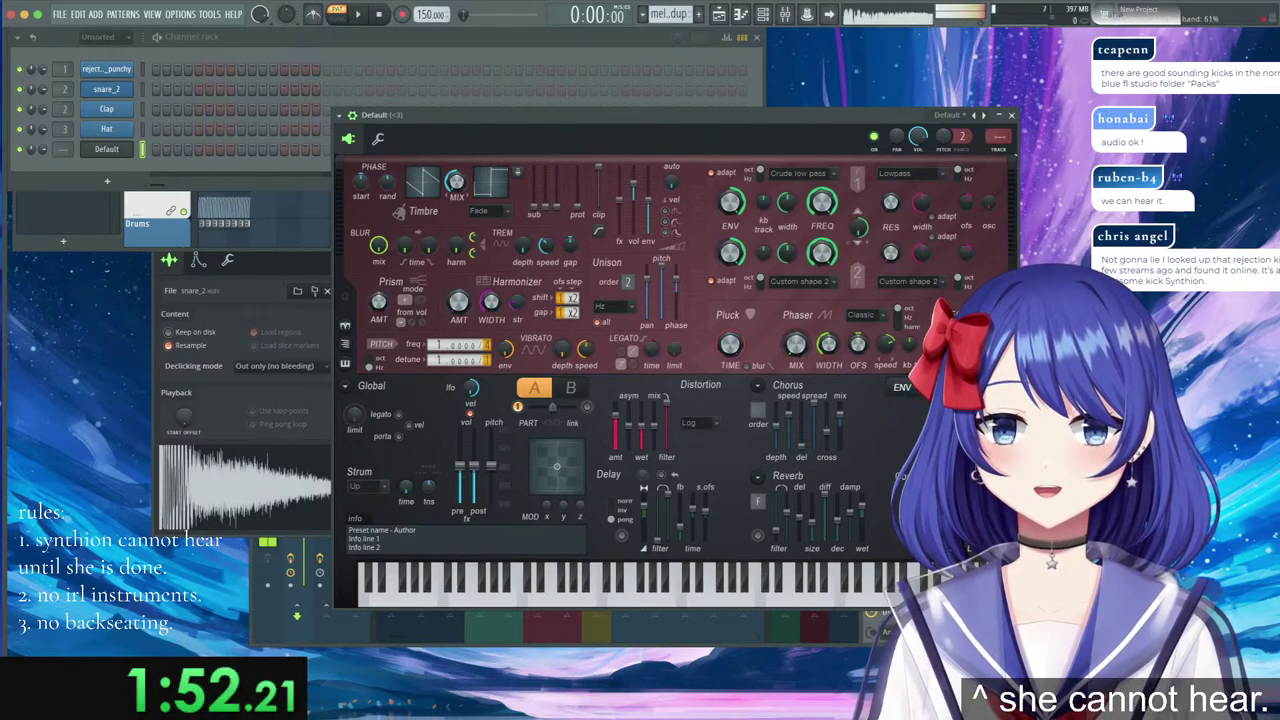
{"action": "key", "text": "c"}
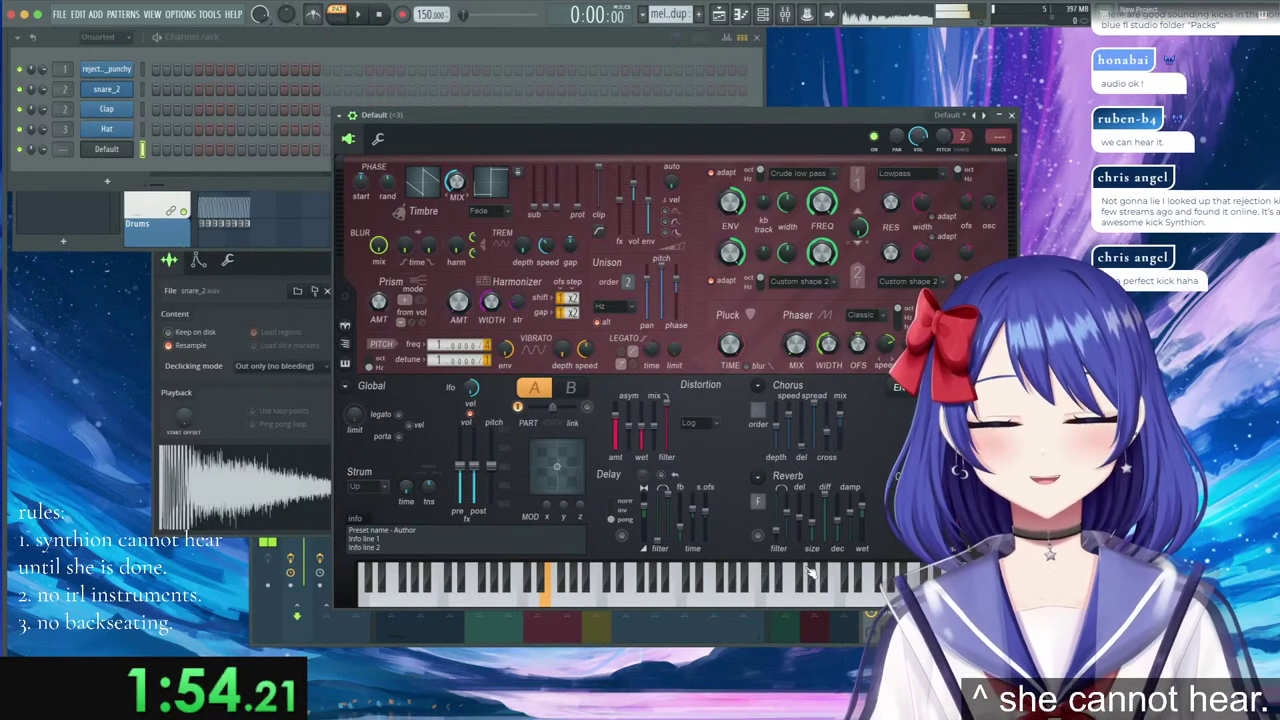
{"action": "key", "text": "c"}
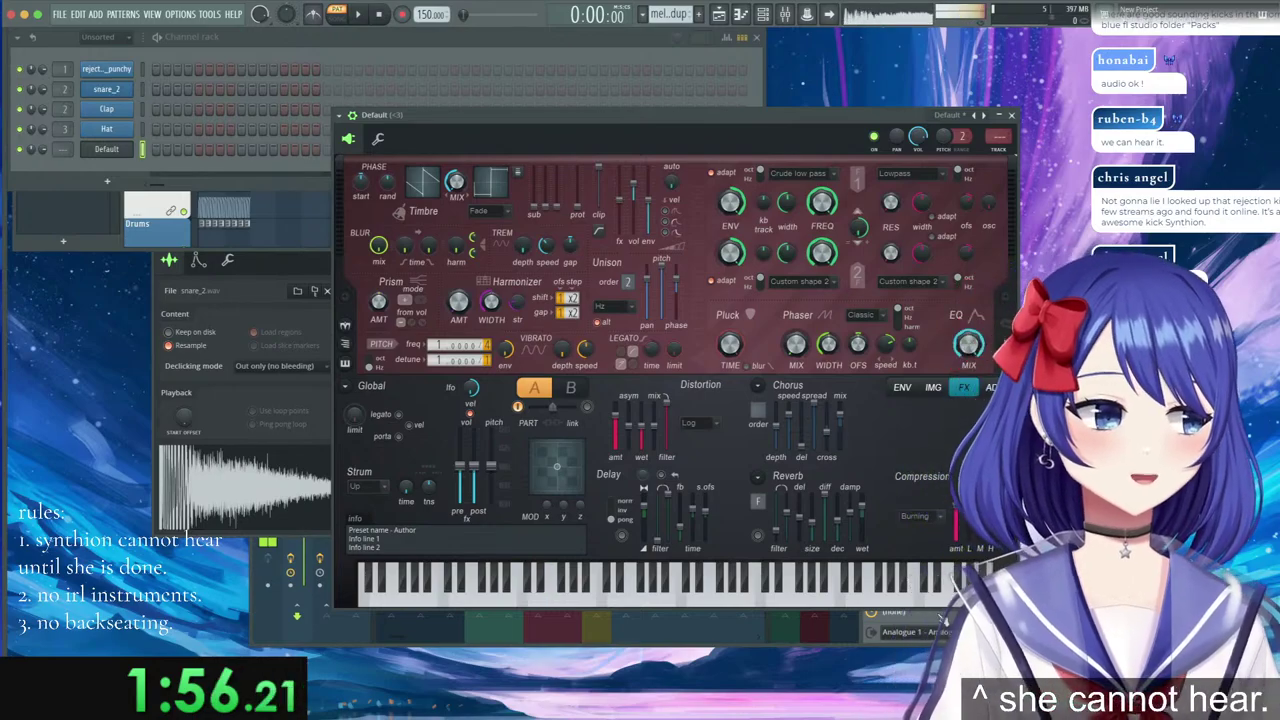
{"action": "key", "text": "c"}
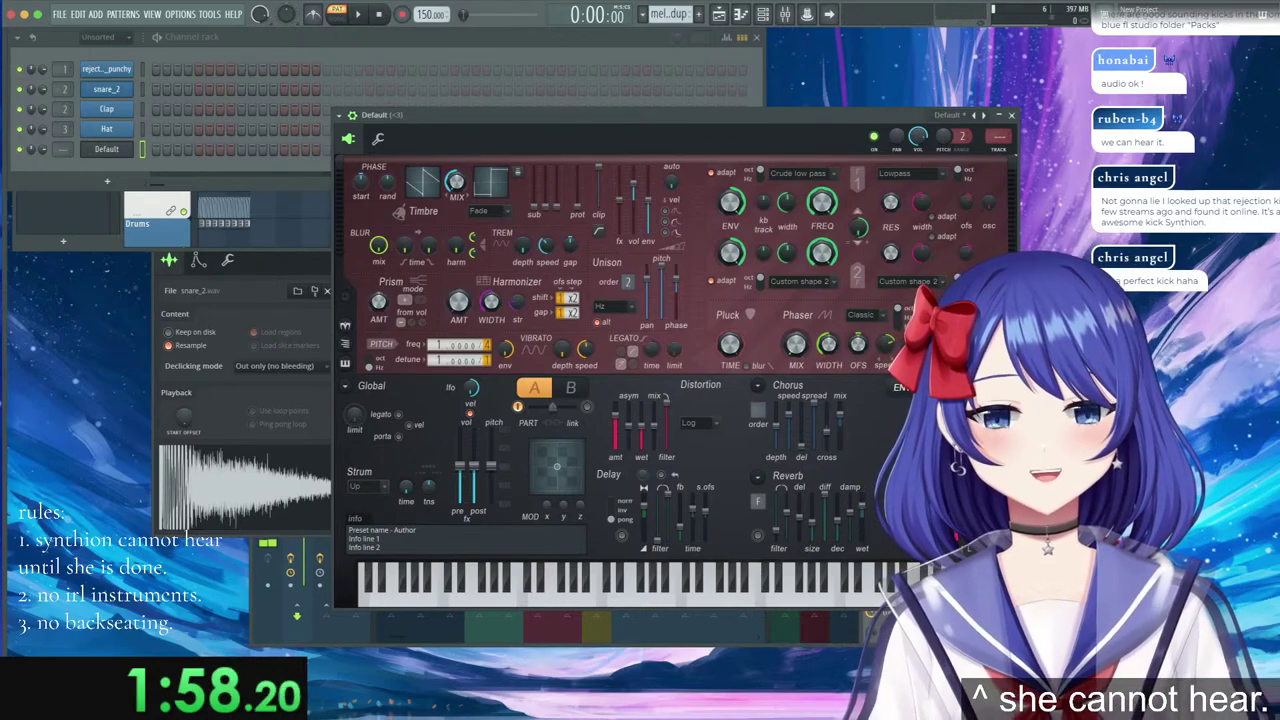
{"action": "key", "text": "c"}
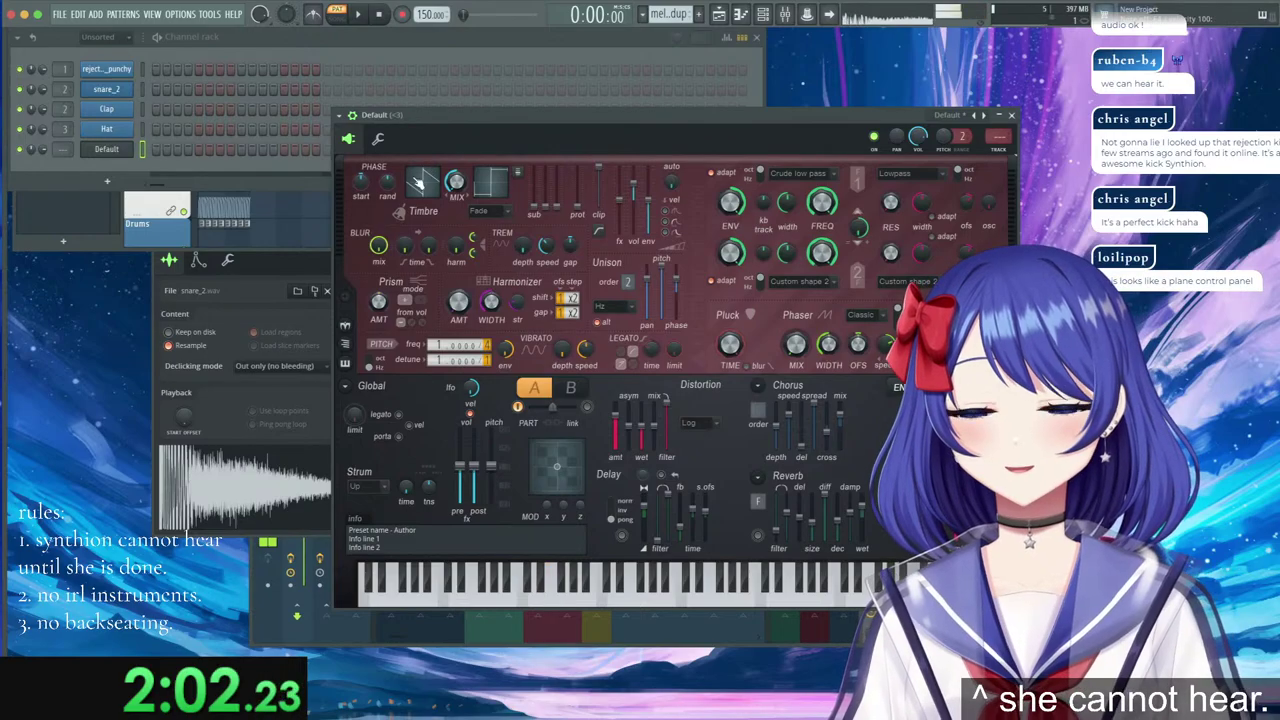
Open the synth channel's piano roll and draw one-bar notes on C5 in bar 1 and D5 in bar 2.
{"action": "right_click", "coordinate": [118, 149]}
{"action": "left_click", "coordinate": [165, 148]}
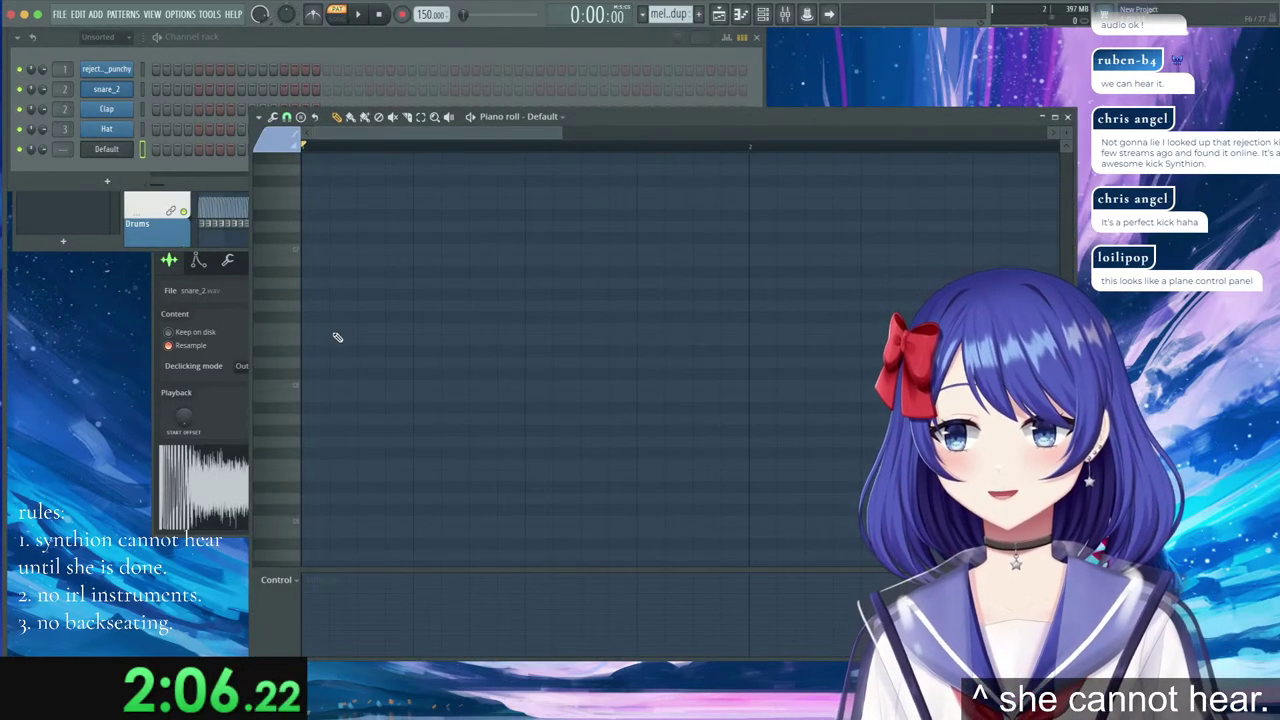
{"action": "left_click_drag", "start_coordinate": [334, 372], "coordinate": [289, 391]}
{"action": "left_click_drag", "start_coordinate": [351, 388], "coordinate": [749, 425]}
{"action": "left_click", "coordinate": [756, 401]}
{"action": "scroll", "coordinate": [606, 149], "scroll_direction": "down", "scroll_amount": 6}
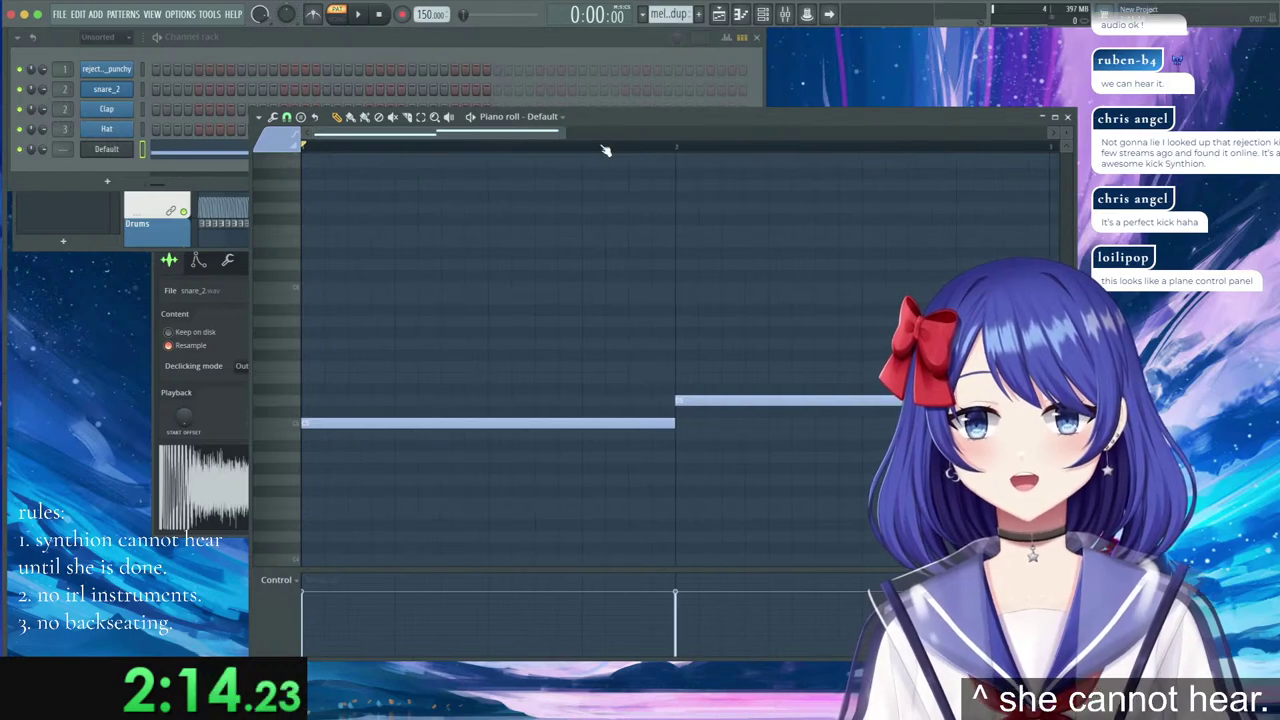
Add an E4 note at the start of bar 3 and stretch it to one and a half bars.
{"action": "left_click", "coordinate": [548, 503]}
{"action": "left_click_drag", "start_coordinate": [548, 503], "coordinate": [556, 515]}
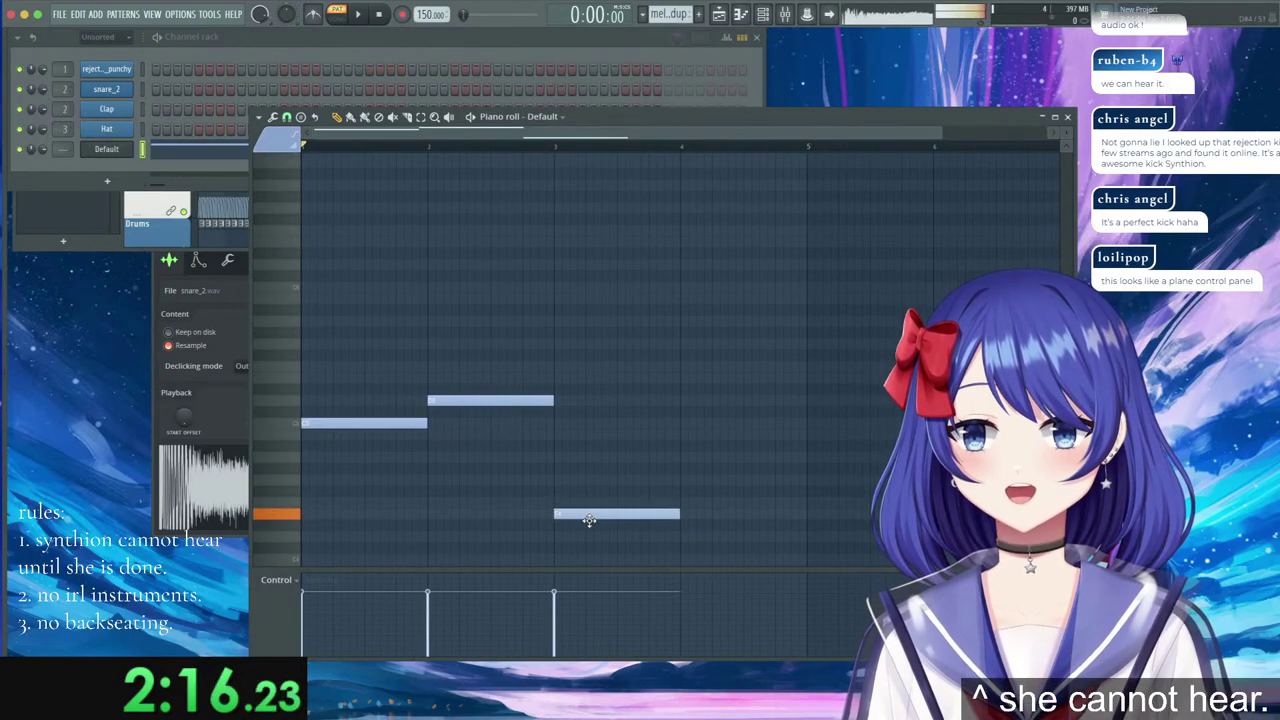
{"action": "left_click_drag", "start_coordinate": [680, 514], "coordinate": [737, 517]}
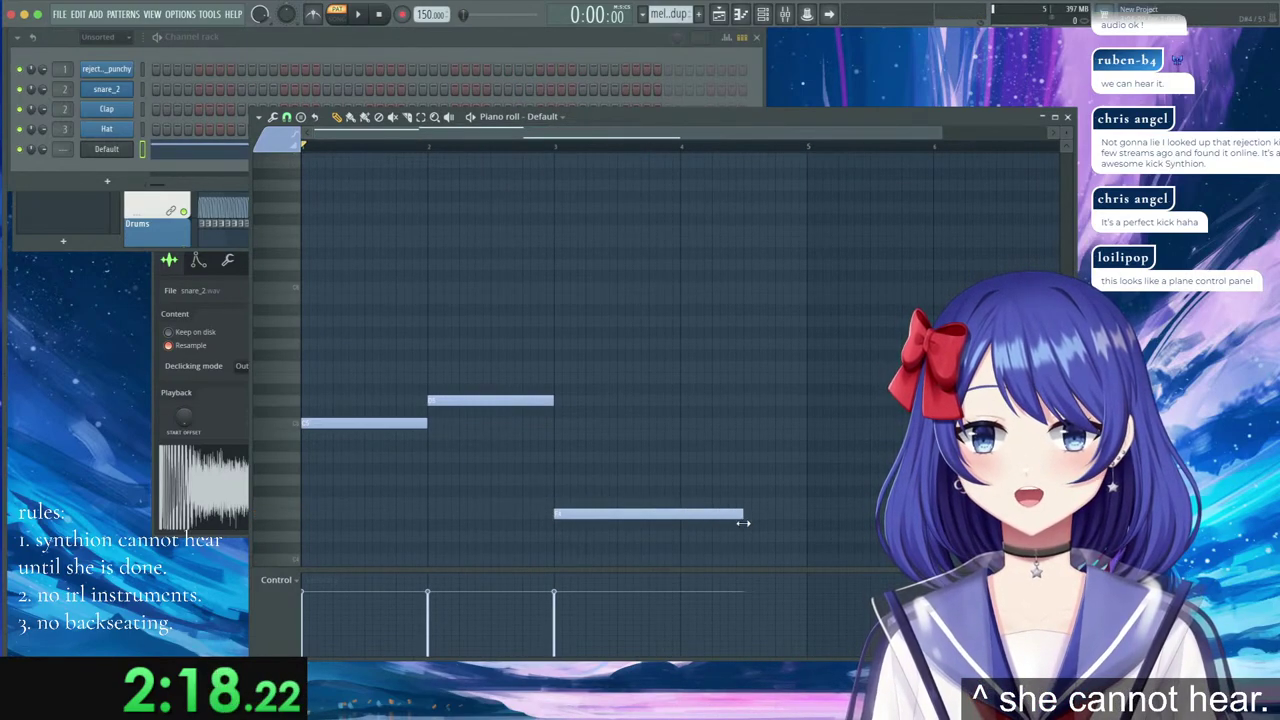
Fill the second half of bar 4 with four half-beat notes on E4, F#4, G4 and B4.
{"action": "left_click", "coordinate": [746, 515]}
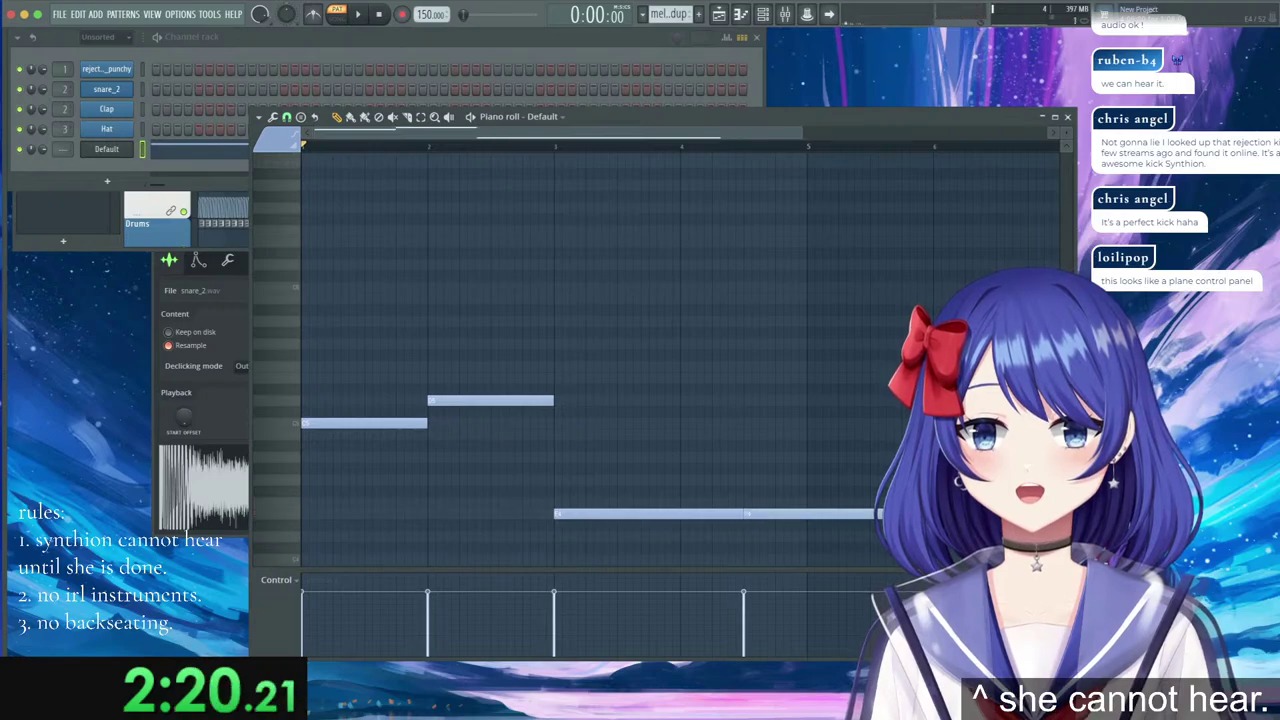
{"action": "left_click_drag", "start_coordinate": [917, 515], "coordinate": [767, 490]}
{"action": "left_click", "coordinate": [766, 504]}
{"action": "left_click", "coordinate": [767, 502]}
{"action": "left_click", "coordinate": [782, 480]}
{"action": "left_click", "coordinate": [798, 434]}
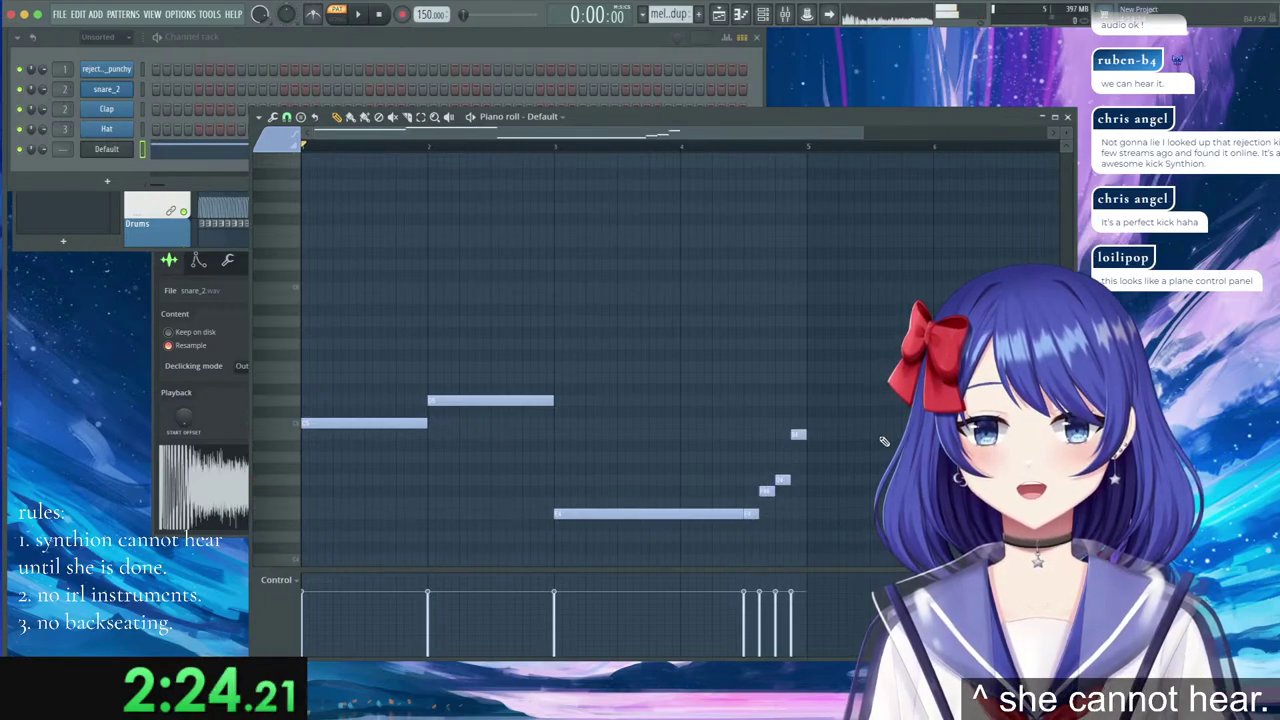
Chop the long notes into repeated half-beat notes with the Chop tool by adjusting its time multiplier.
{"action": "left_click", "coordinate": [274, 117]}
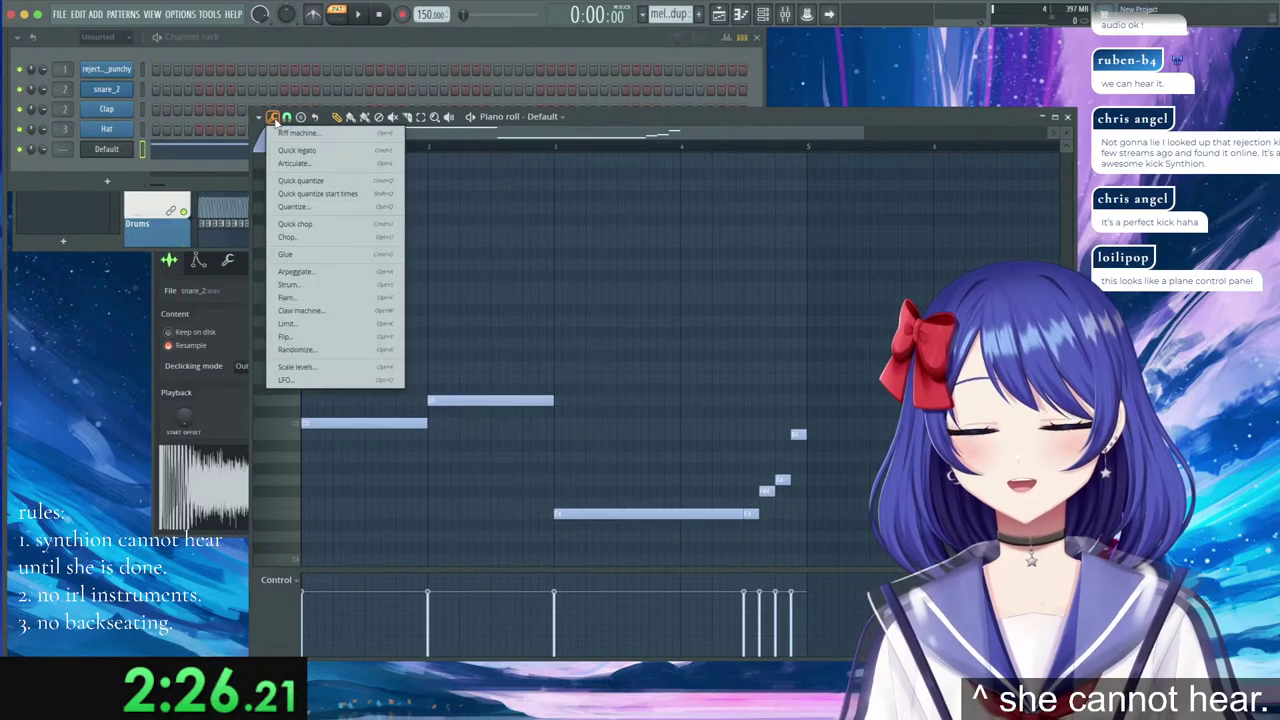
{"action": "left_click", "coordinate": [330, 234]}
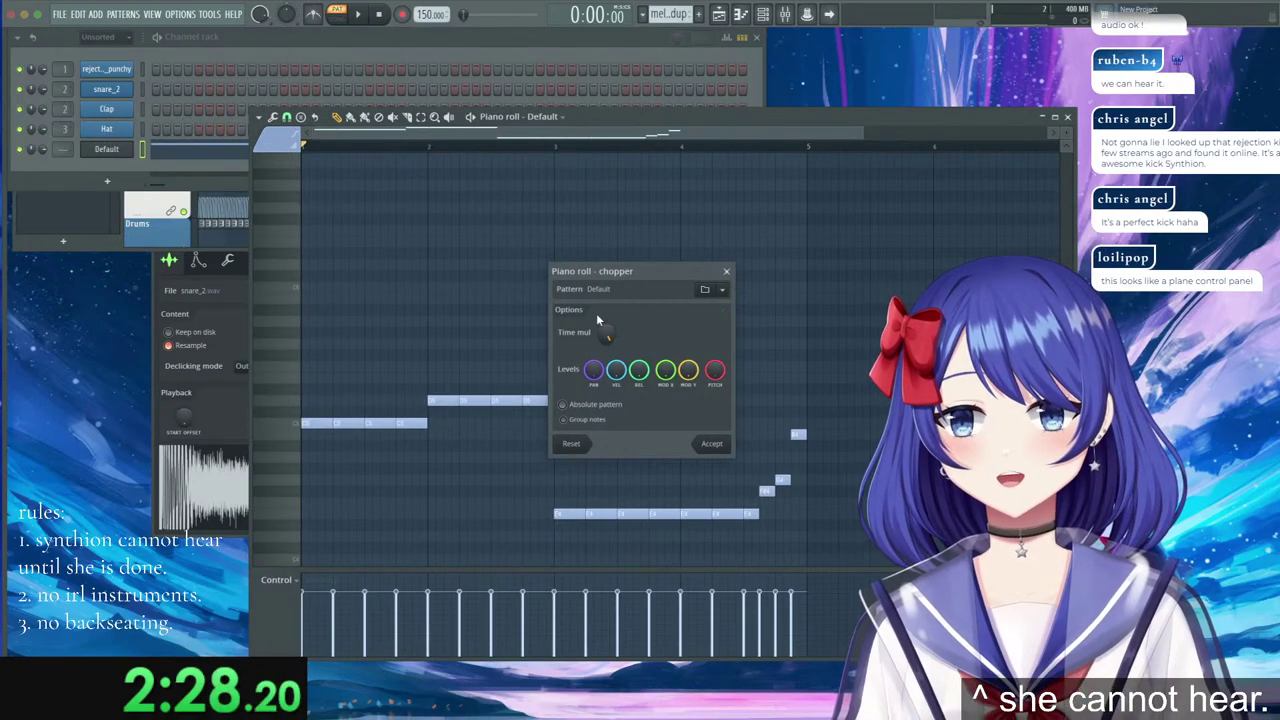
{"action": "left_click_drag", "start_coordinate": [606, 333], "coordinate": [606, 357]}
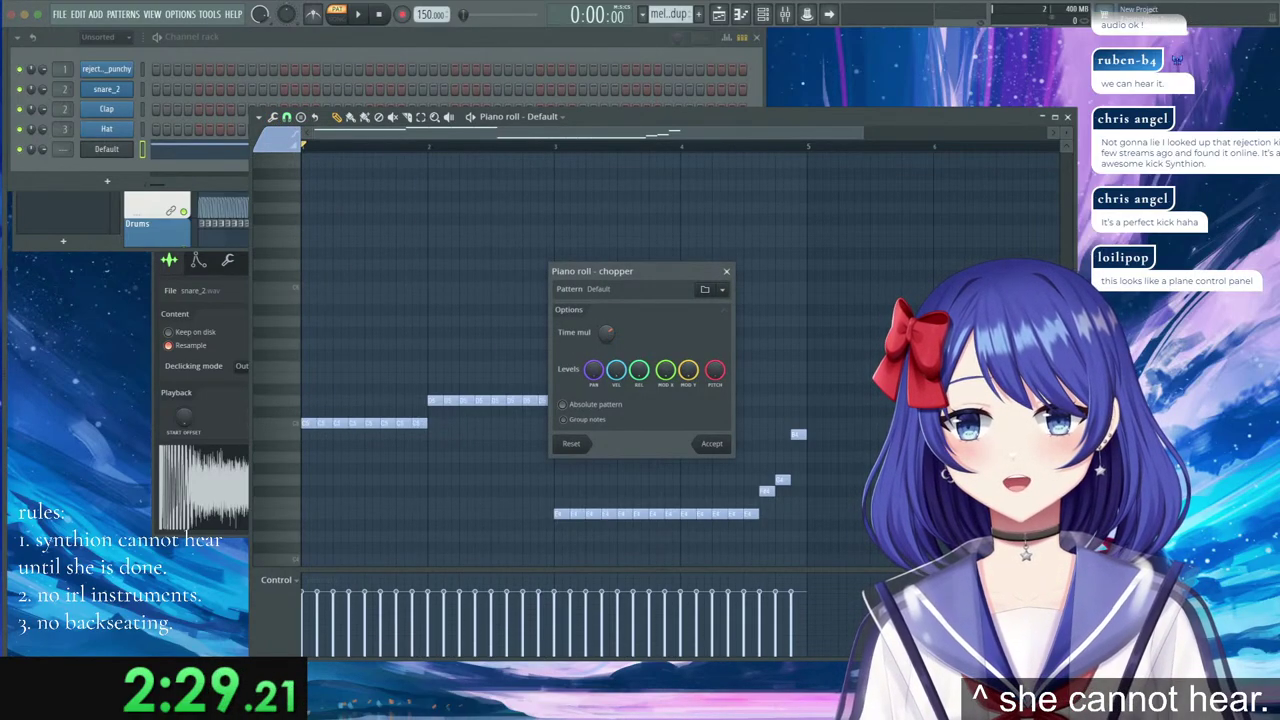
{"action": "left_click", "coordinate": [711, 443]}
Shorten all the notes slightly to leave gaps between them, and play the pattern.
{"action": "left_click_drag", "start_coordinate": [826, 526], "coordinate": [302, 316]}
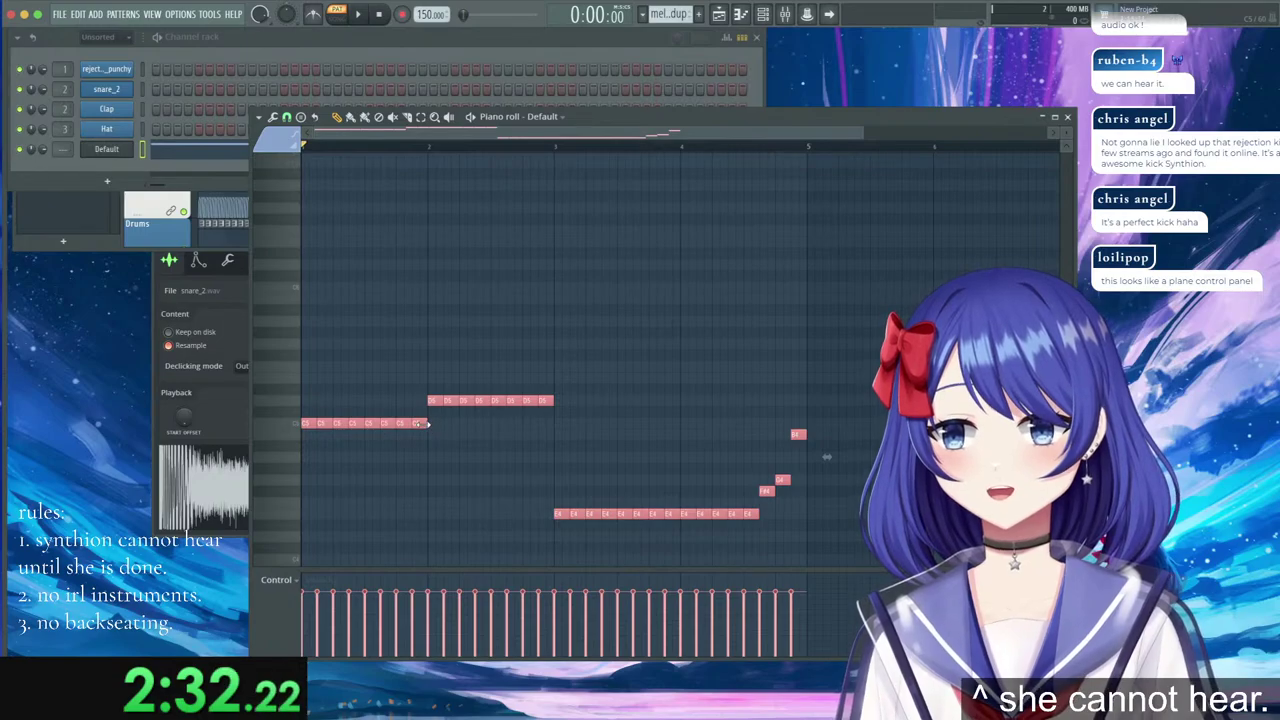
{"action": "left_click_drag", "start_coordinate": [428, 424], "coordinate": [420, 424]}
{"action": "left_click", "coordinate": [357, 16]}
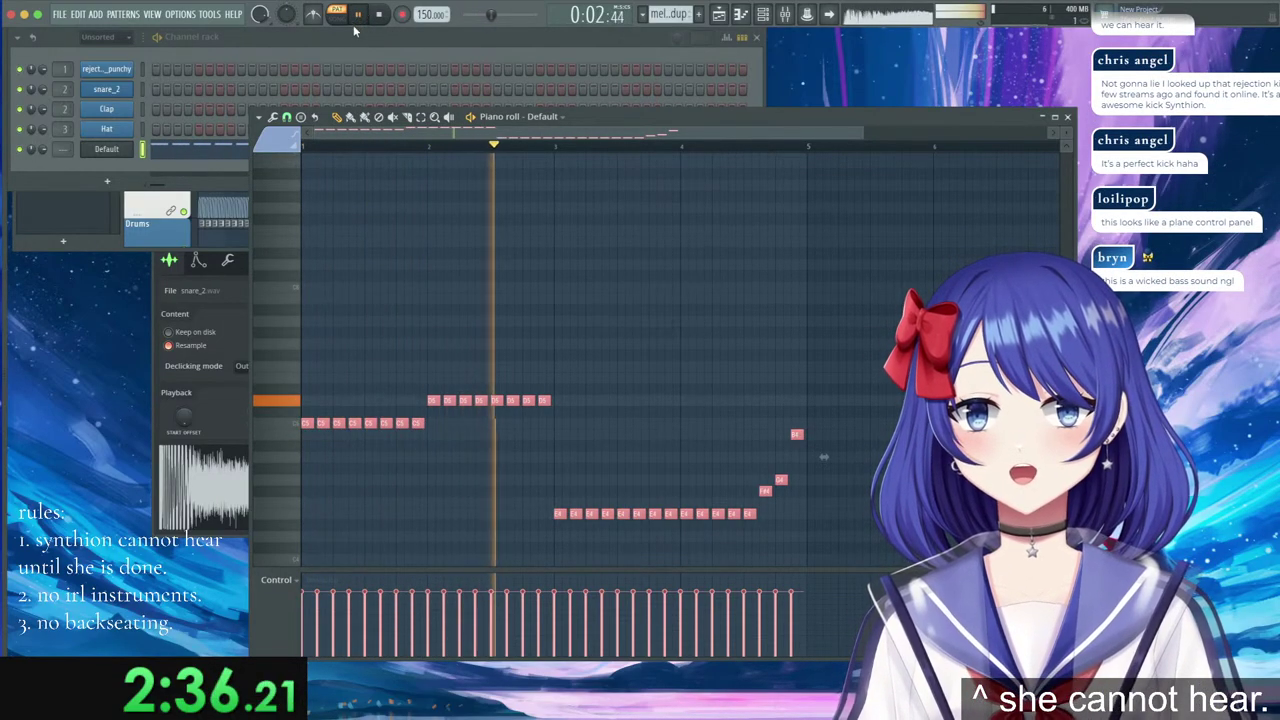
Route the Default synth channel to mixer track 5, HXC Lead.
{"action": "left_click", "coordinate": [124, 150]}
{"action": "left_click", "coordinate": [341, 118]}
{"action": "left_click", "coordinate": [341, 118]}
{"action": "left_click", "coordinate": [341, 118]}
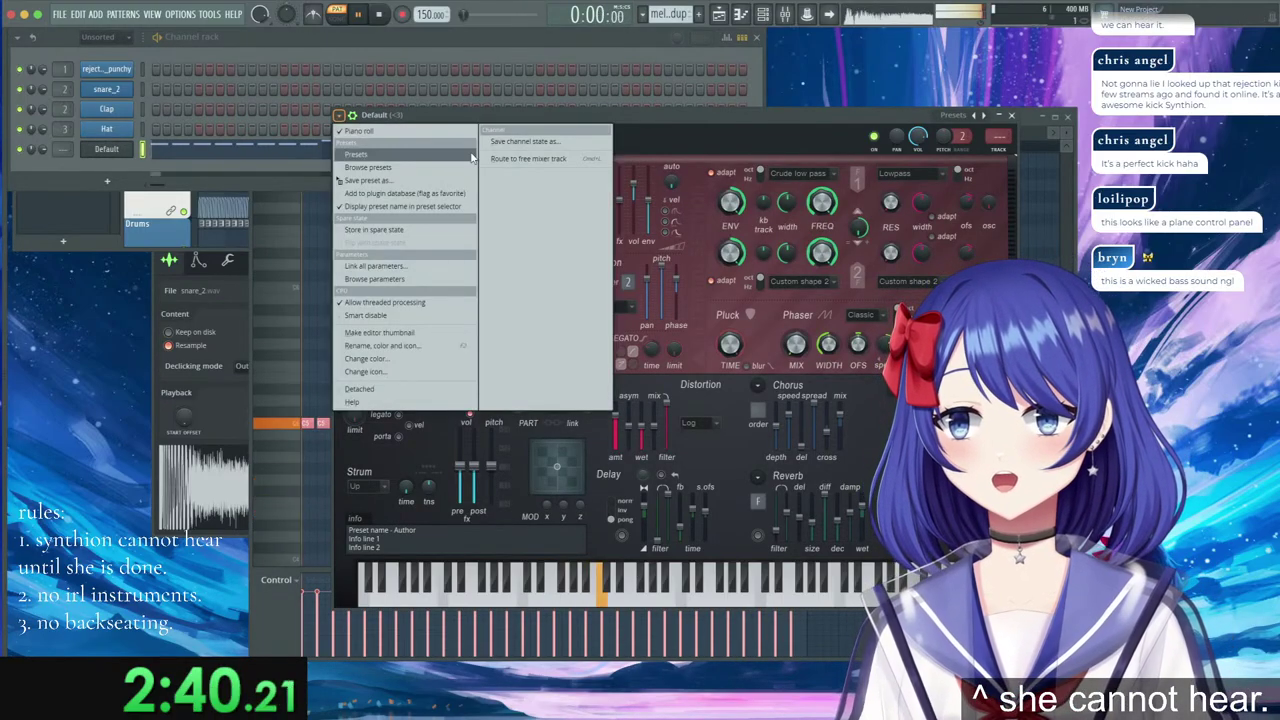
{"action": "mouse_move", "coordinate": [400, 130]}
{"action": "left_click", "coordinate": [958, 150]}
{"action": "left_click_drag", "start_coordinate": [998, 137], "coordinate": [998, 108]}
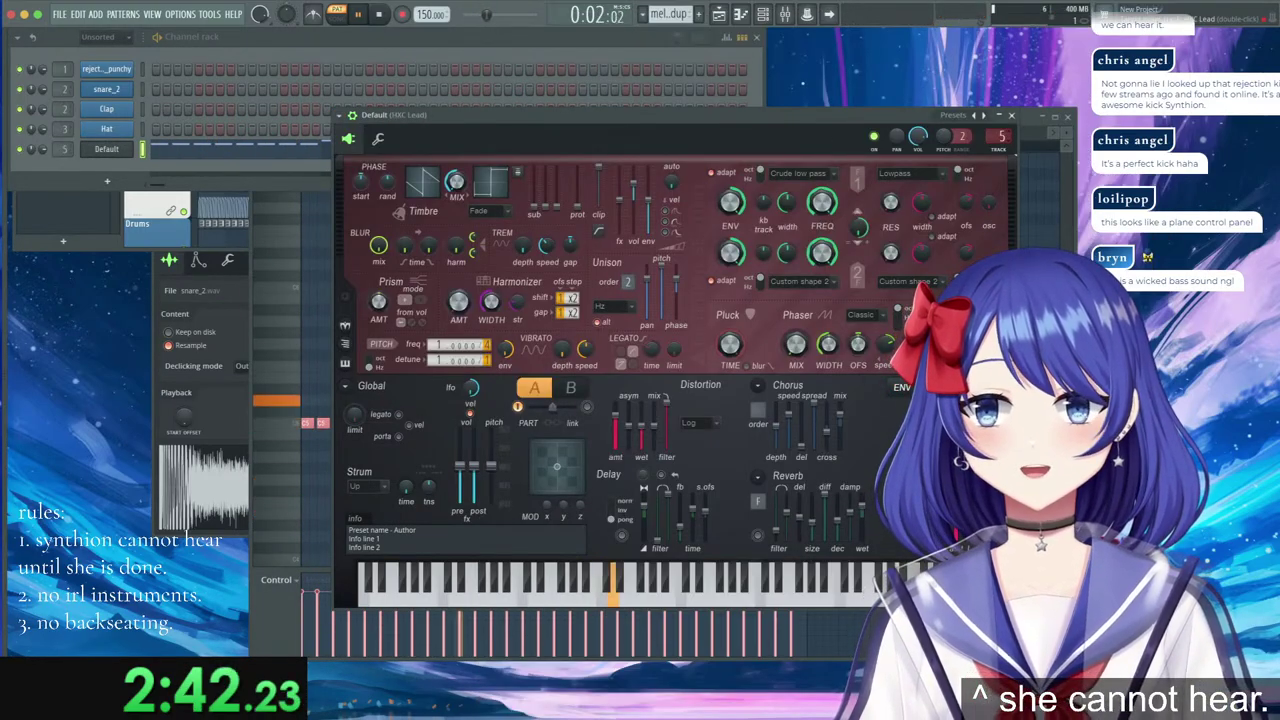
Route the Default synth channel to mixer track 8, Saw Bass, and load Fruity parametric EQ 2 in its first effect slot.
{"action": "double_click", "coordinate": [999, 137]}
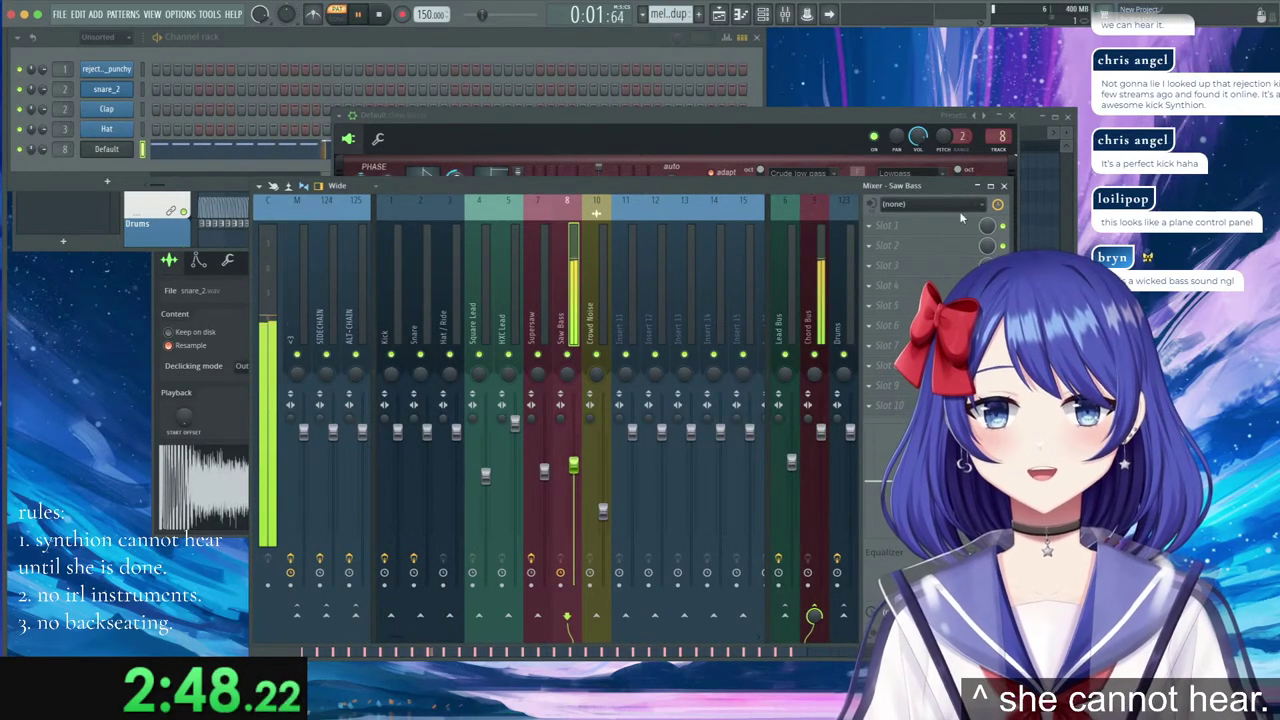
{"action": "left_click", "coordinate": [937, 226]}
{"action": "left_click", "coordinate": [1058, 470]}
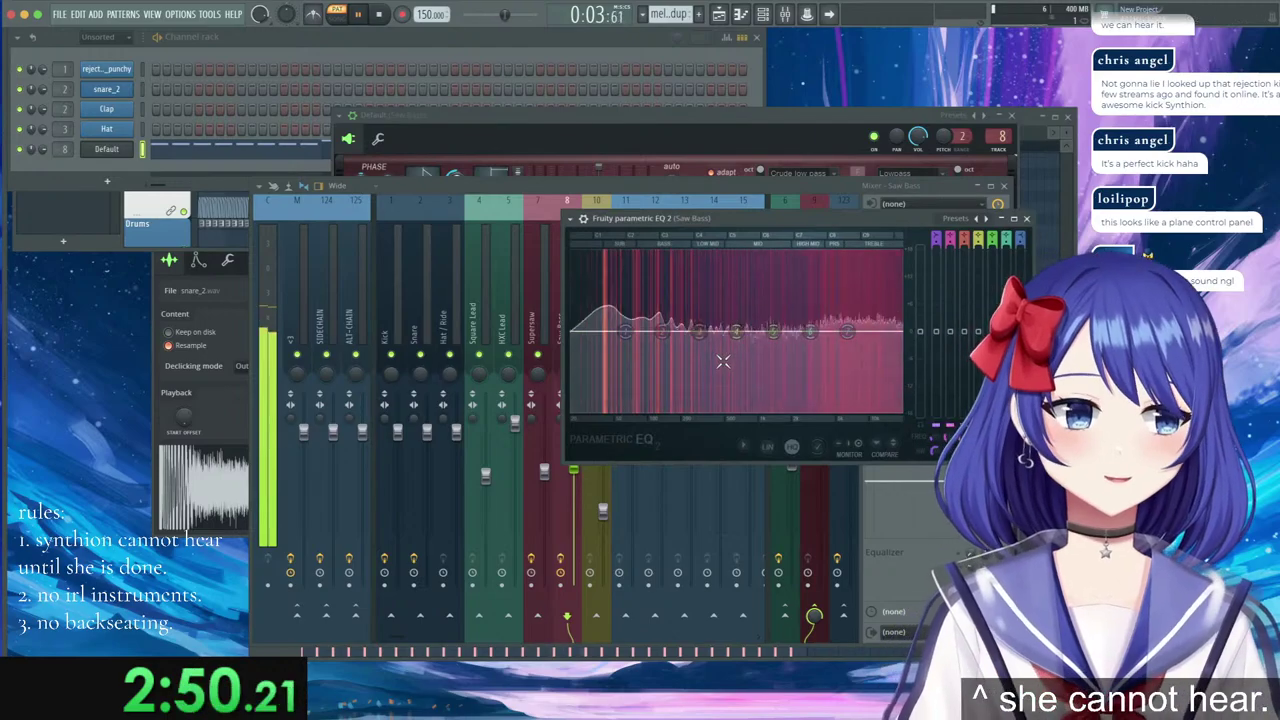
Boost the Saw Bass lows with EQ band 1, lower the track's volume slightly, and play the pattern to check it.
{"action": "key", "text": "space"}
{"action": "left_click_drag", "start_coordinate": [625, 331], "coordinate": [669, 310]}
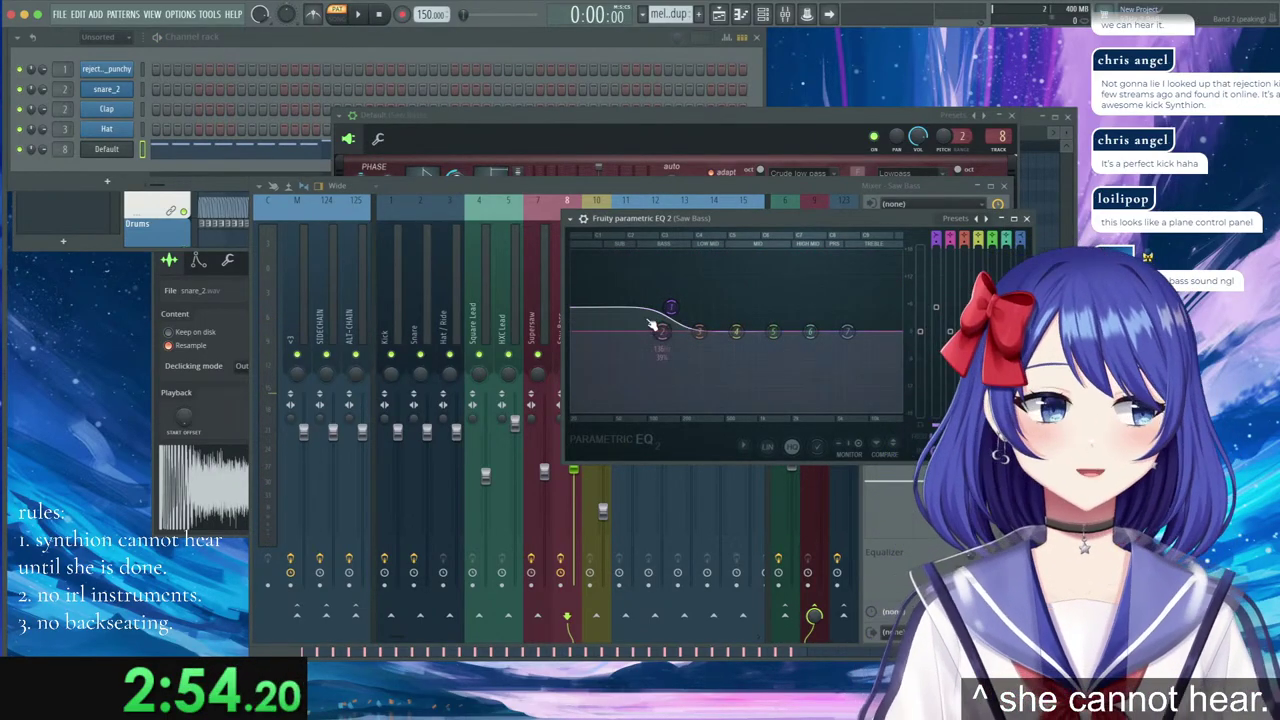
{"action": "key", "text": "space"}
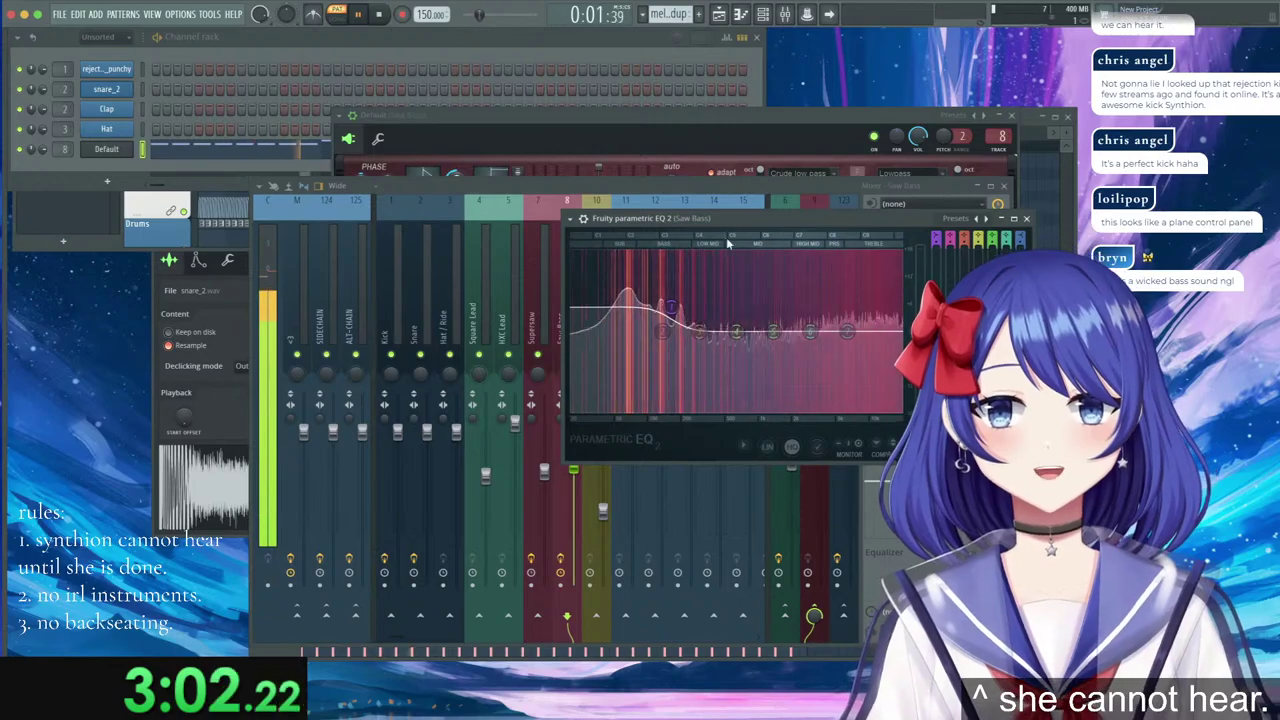
{"action": "left_click", "coordinate": [1025, 218]}
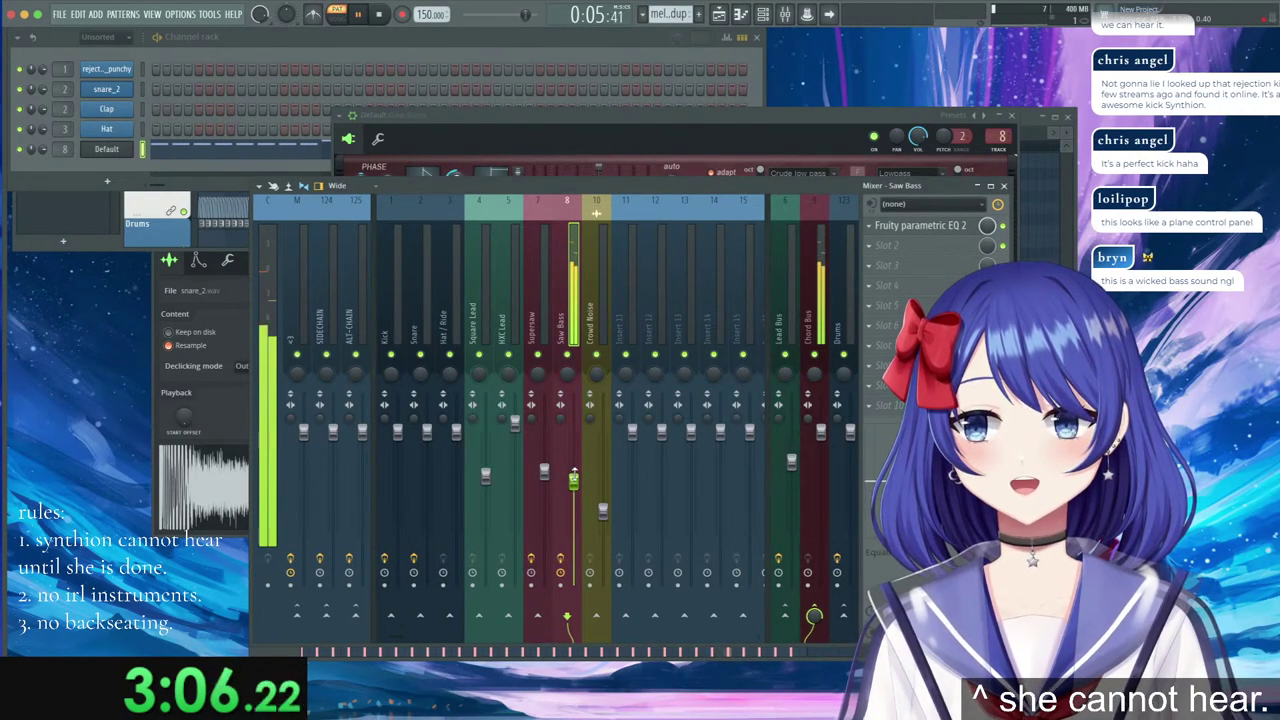
{"action": "key", "text": "space"}
Add a new Harmor channel and load its Default preset.
{"action": "left_click", "coordinate": [104, 183]}
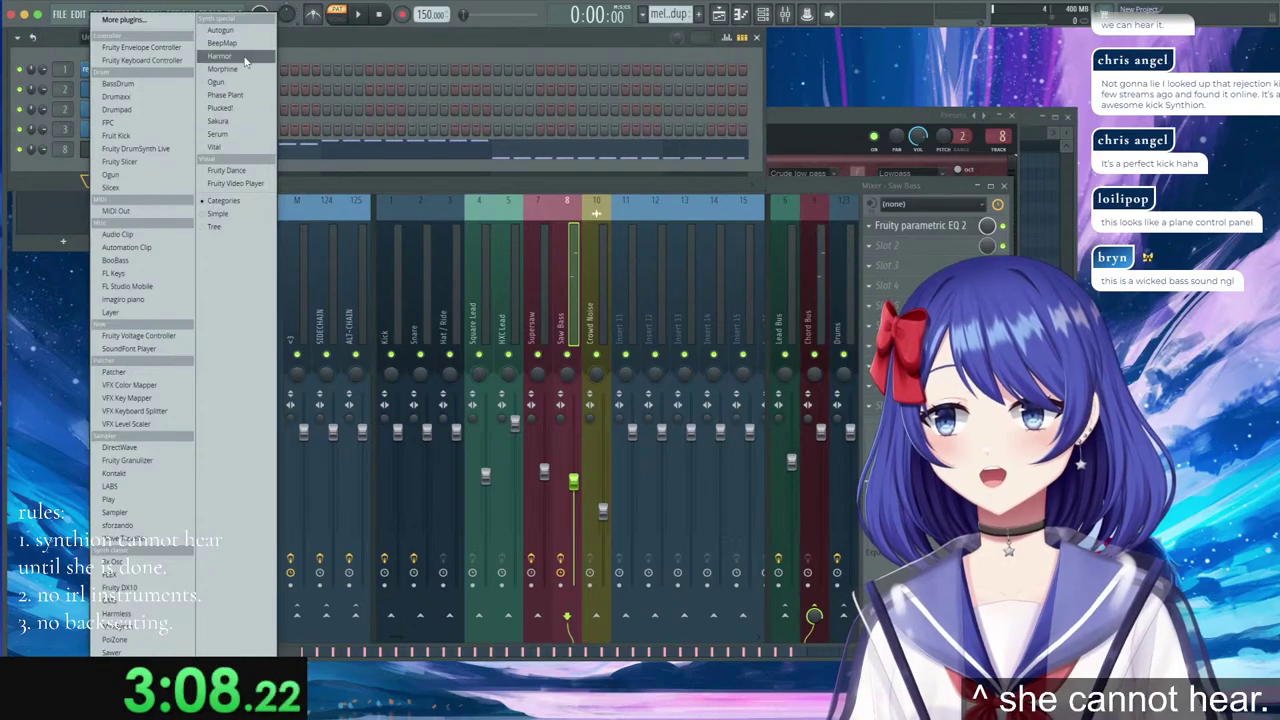
{"action": "left_click", "coordinate": [220, 56]}
{"action": "left_click", "coordinate": [50, 103]}
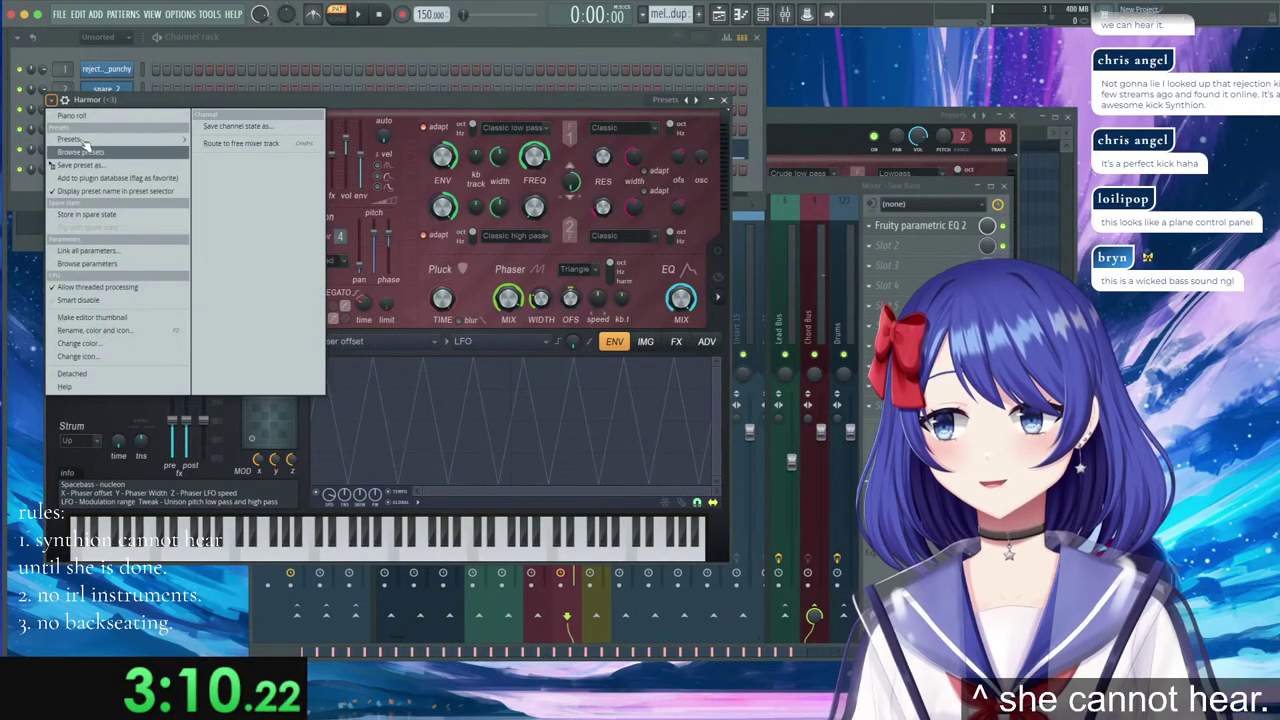
{"action": "left_click", "coordinate": [270, 232]}
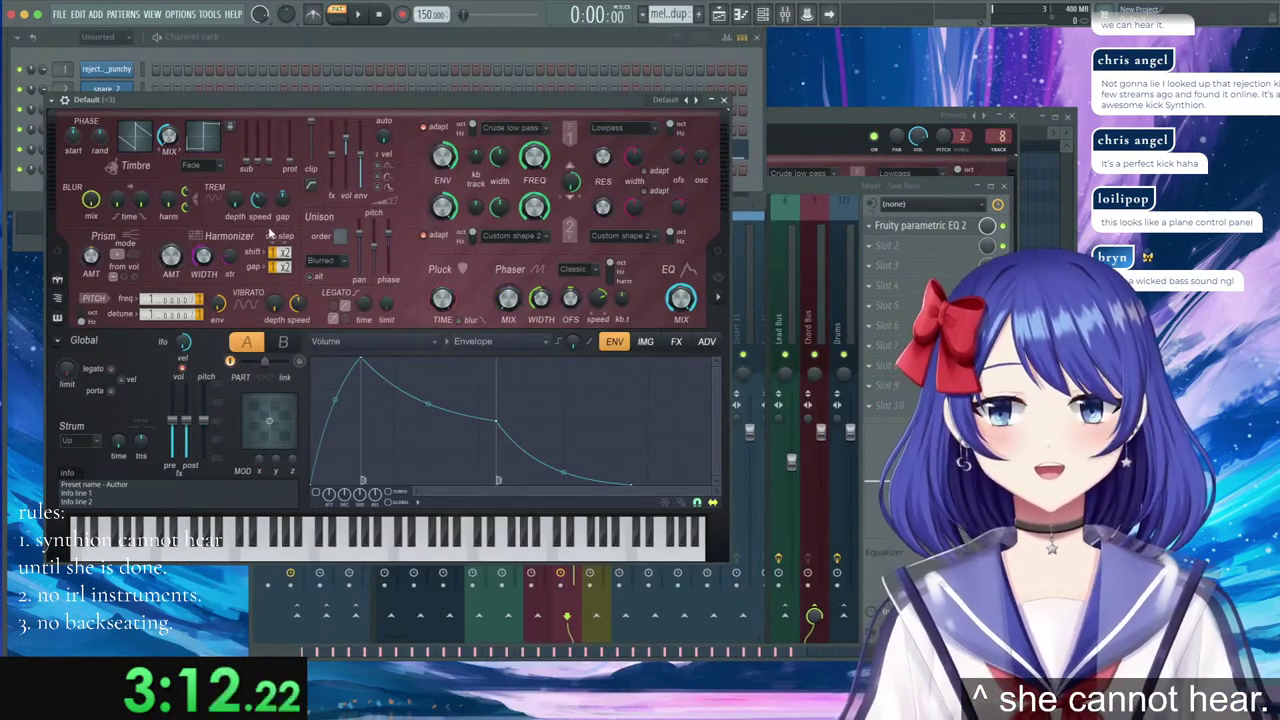
Set Harmor's unison order to 9, auditioning the sound with a few notes before and after.
{"action": "key", "text": "z"}
{"action": "key", "text": "c"}
{"action": "key", "text": "z"}
{"action": "key", "text": "c"}
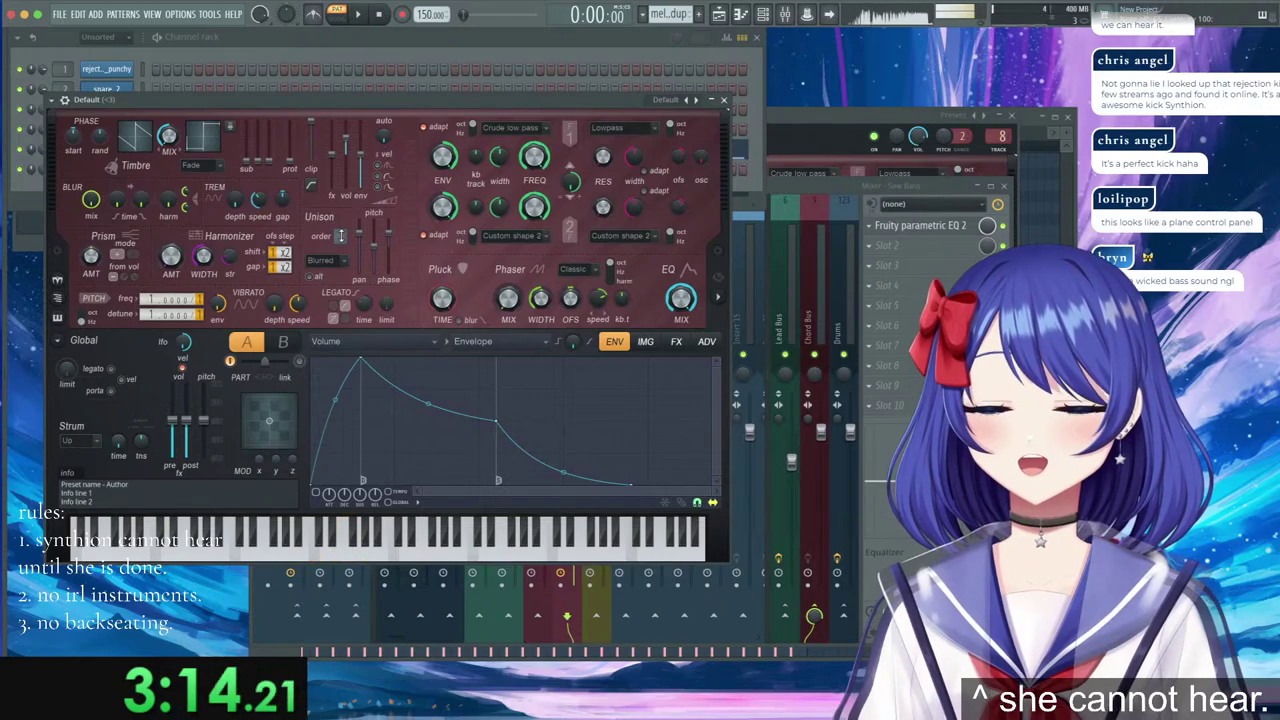
{"action": "key", "text": "z"}
{"action": "key", "text": "c"}
{"action": "key", "text": "b"}
{"action": "left_click_drag", "start_coordinate": [341, 236], "coordinate": [341, 200]}
{"action": "key", "text": "z"}
{"action": "key", "text": "c"}
{"action": "key", "text": "b"}
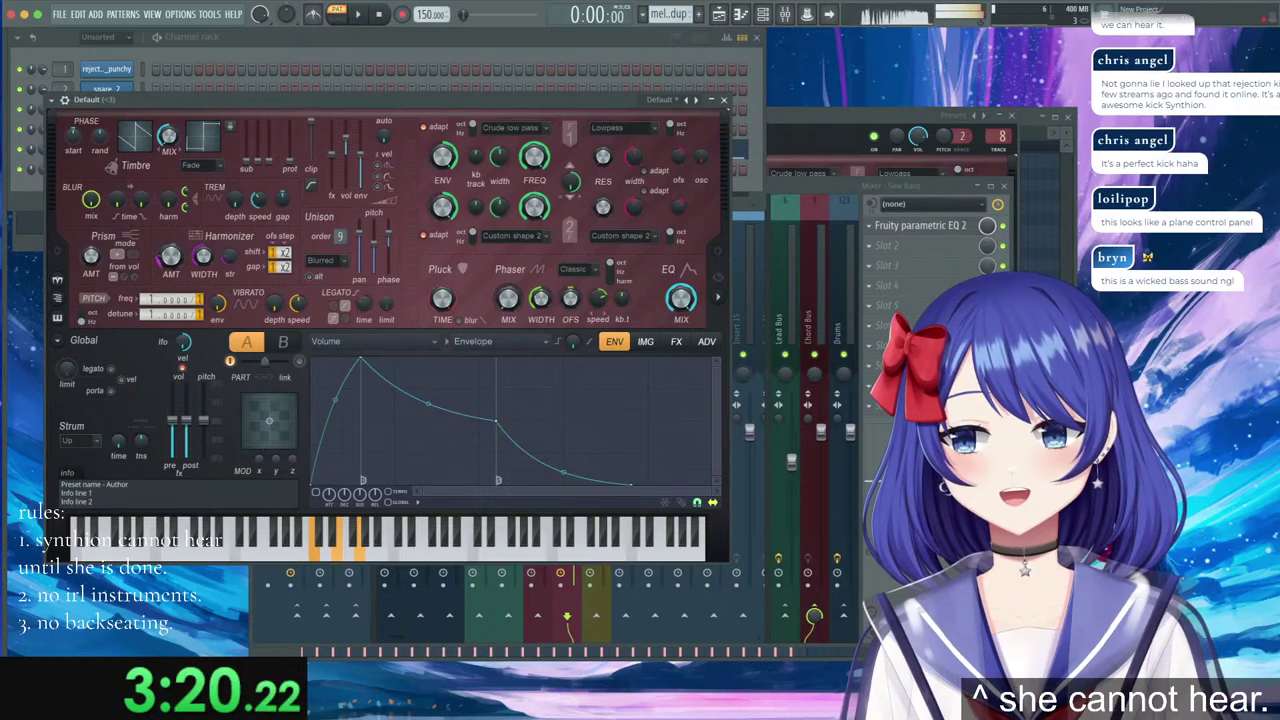
Enable Softsat distortion in Harmor's effects and audition it with a three-note chord.
{"action": "left_click", "coordinate": [676, 341]}
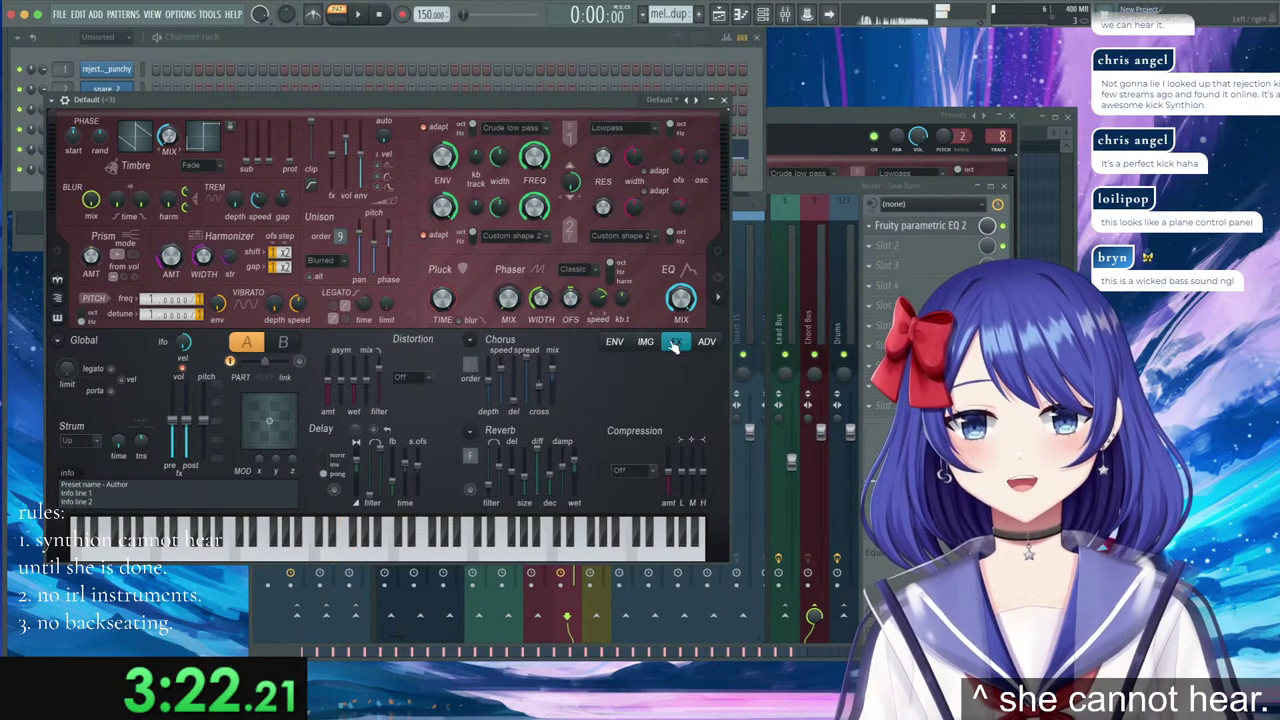
{"action": "left_click", "coordinate": [407, 377]}
{"action": "left_click", "coordinate": [378, 366]}
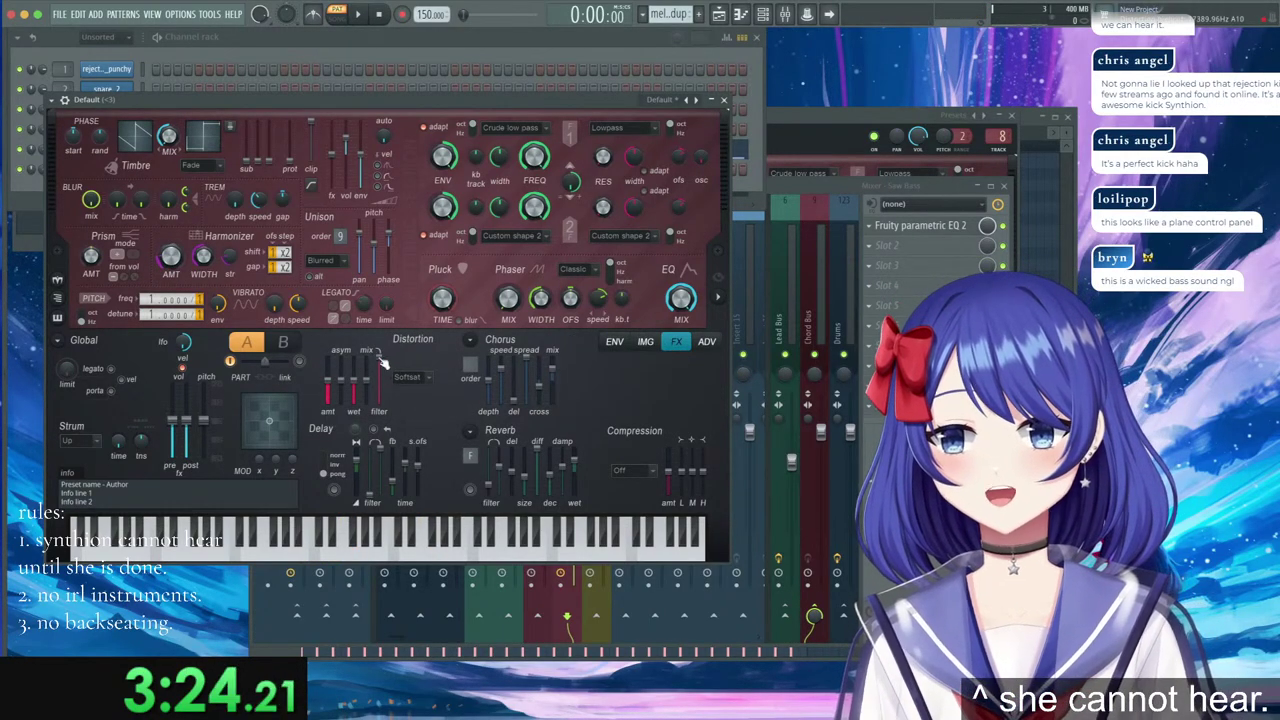
{"action": "key", "text": "z"}
{"action": "key", "text": "c"}
{"action": "key", "text": "b"}
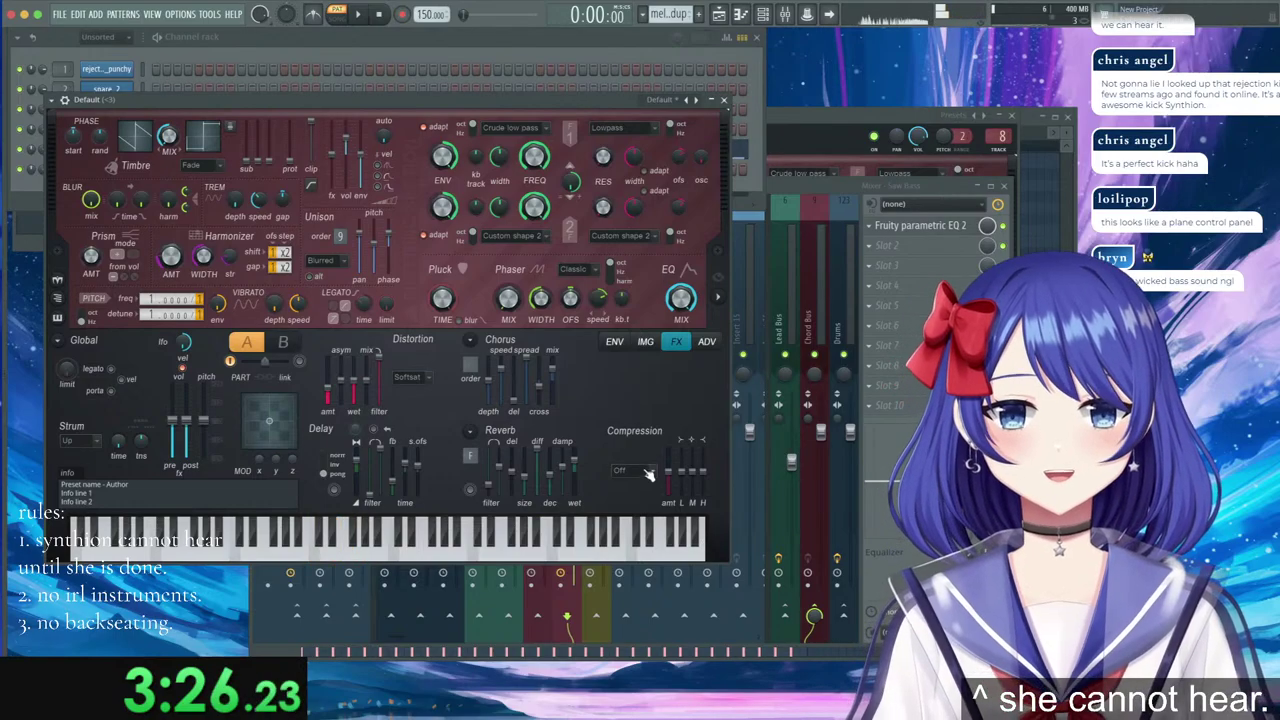
Set Harmor's compression to Warming with a reduced amount, and audition the chord.
{"action": "left_click", "coordinate": [627, 515]}
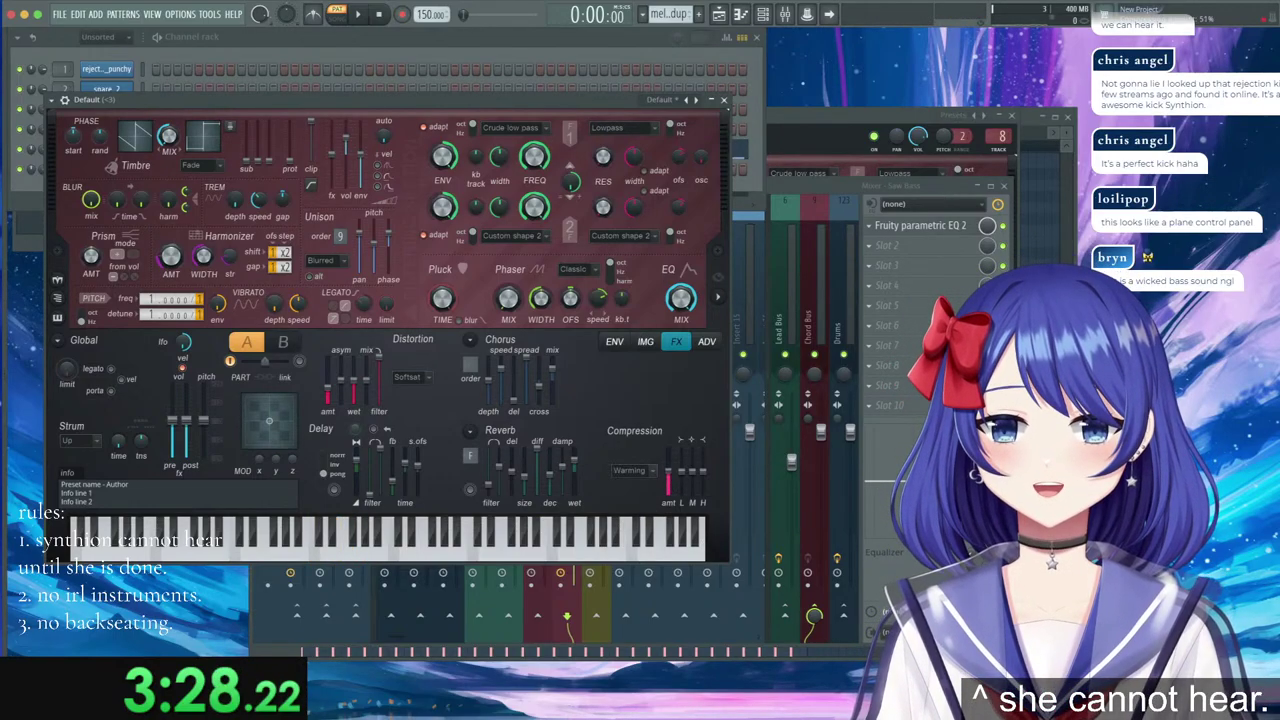
{"action": "key", "text": "z"}
{"action": "key", "text": "c"}
{"action": "key", "text": "b"}
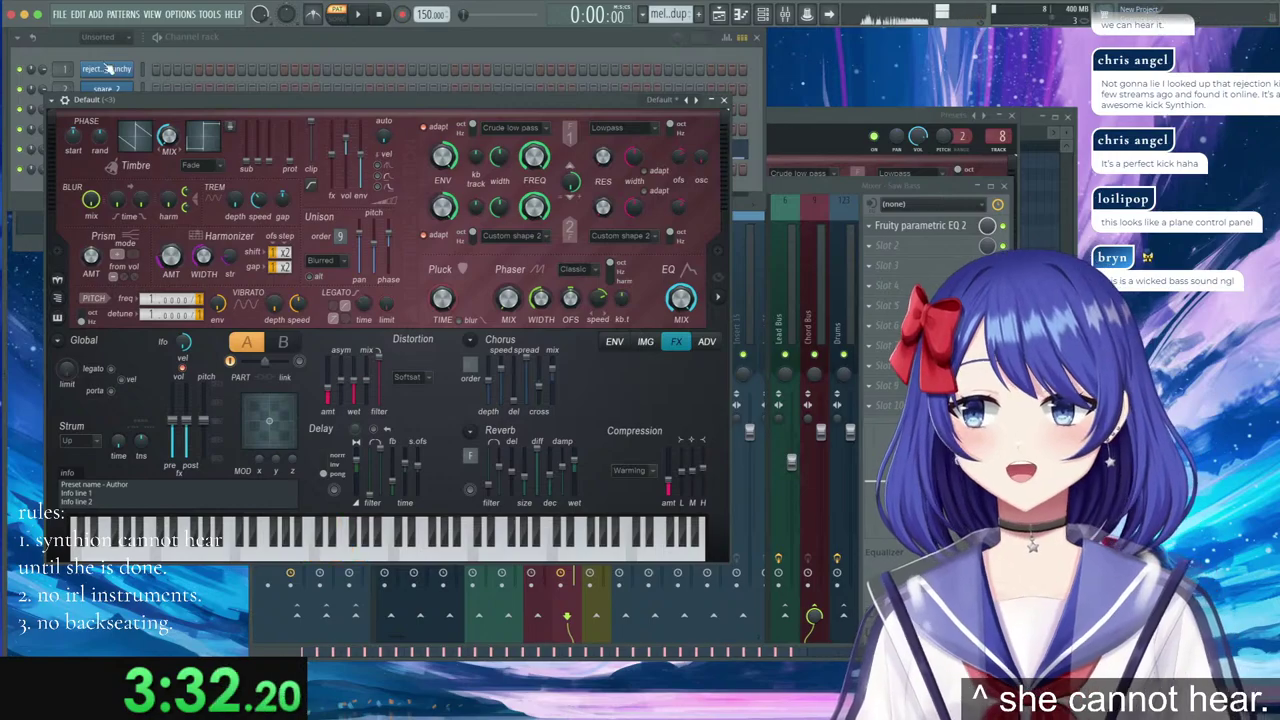
Open the new Harmor channel's piano roll and draw a one-bar chord of C5, G5, D6 and G6 in bar 1.
{"action": "left_click", "coordinate": [211, 52]}
{"action": "right_click", "coordinate": [120, 169]}
{"action": "left_click", "coordinate": [179, 172]}
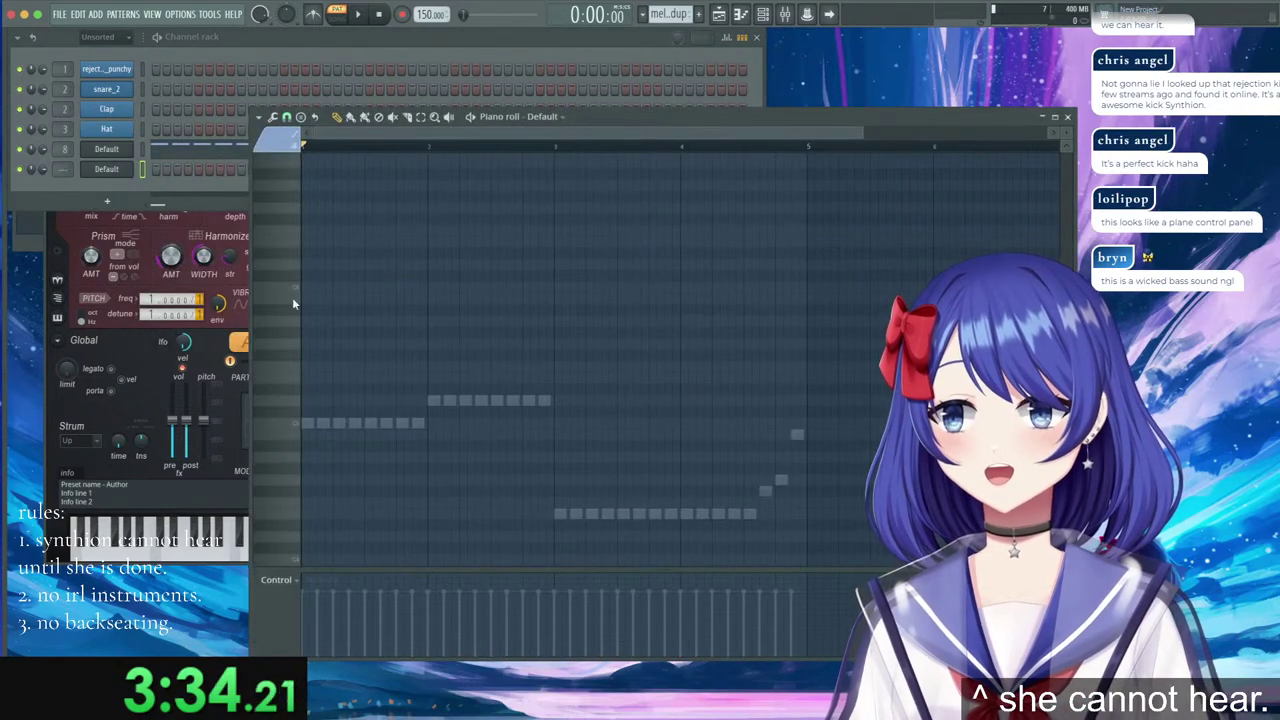
{"action": "left_click", "coordinate": [318, 423]}
{"action": "left_click_drag", "start_coordinate": [318, 423], "coordinate": [396, 428]}
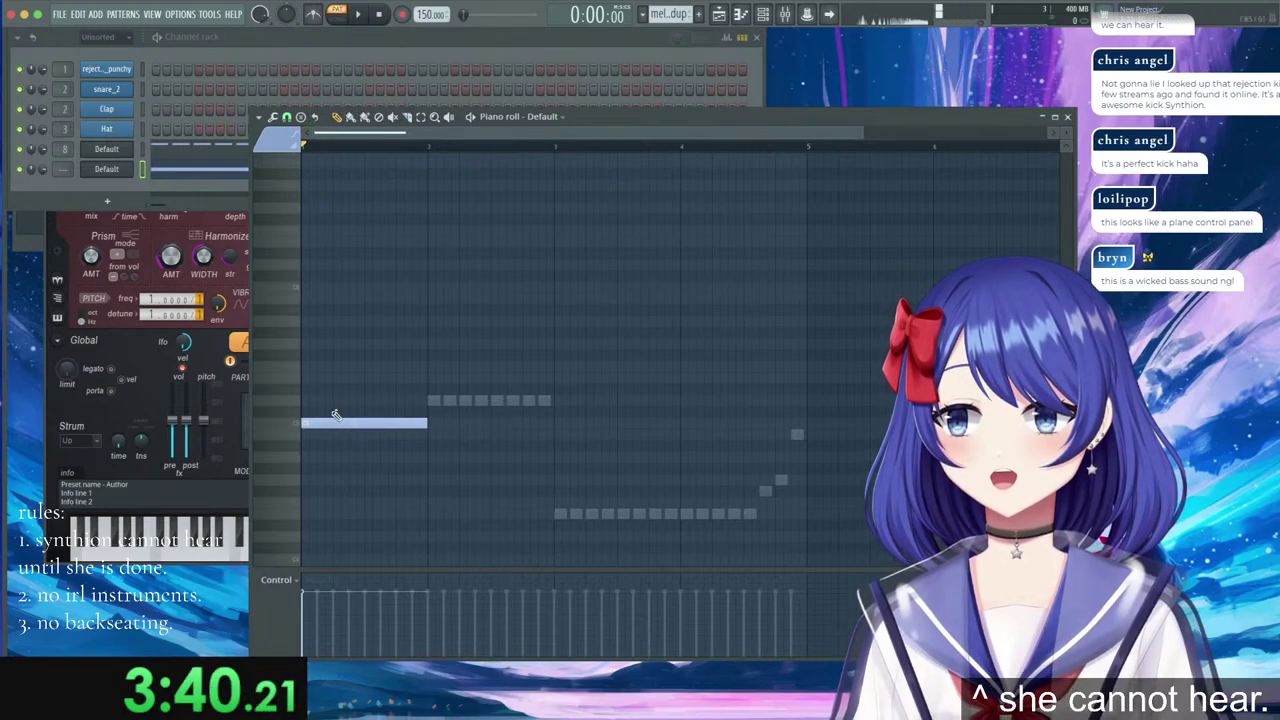
{"action": "left_click", "coordinate": [320, 344]}
{"action": "left_click", "coordinate": [316, 264]}
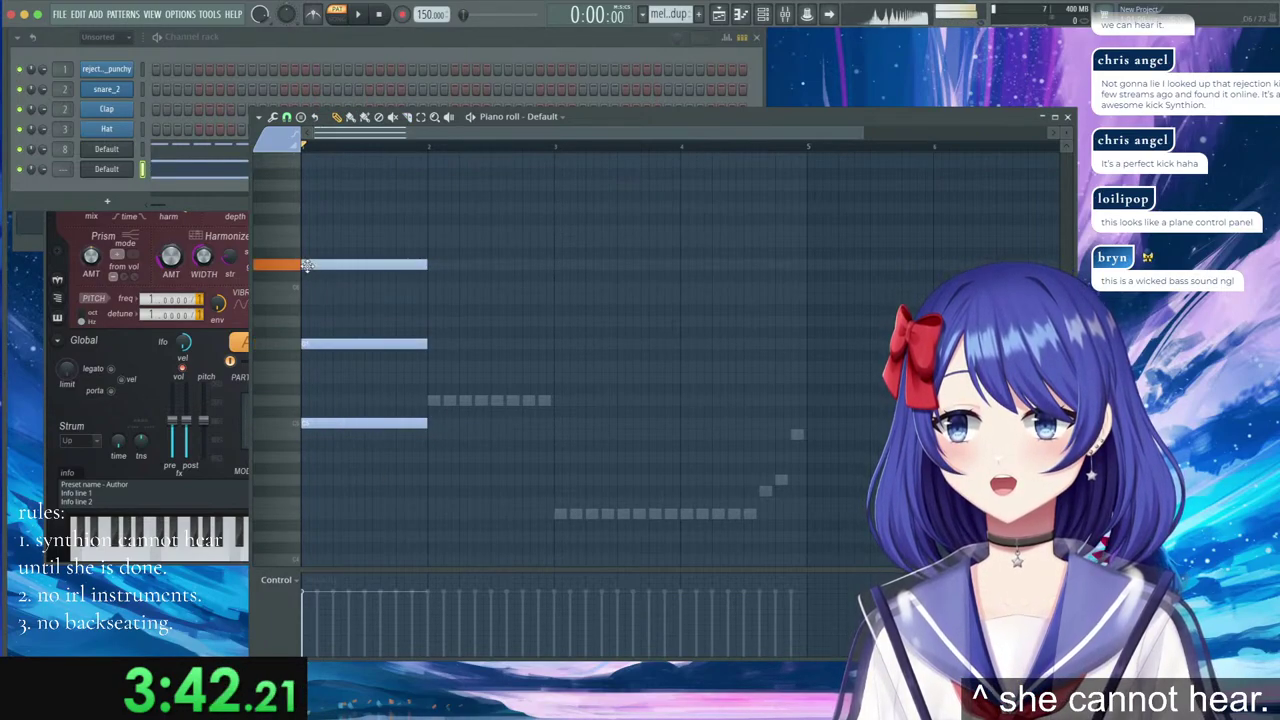
{"action": "left_click", "coordinate": [315, 207]}
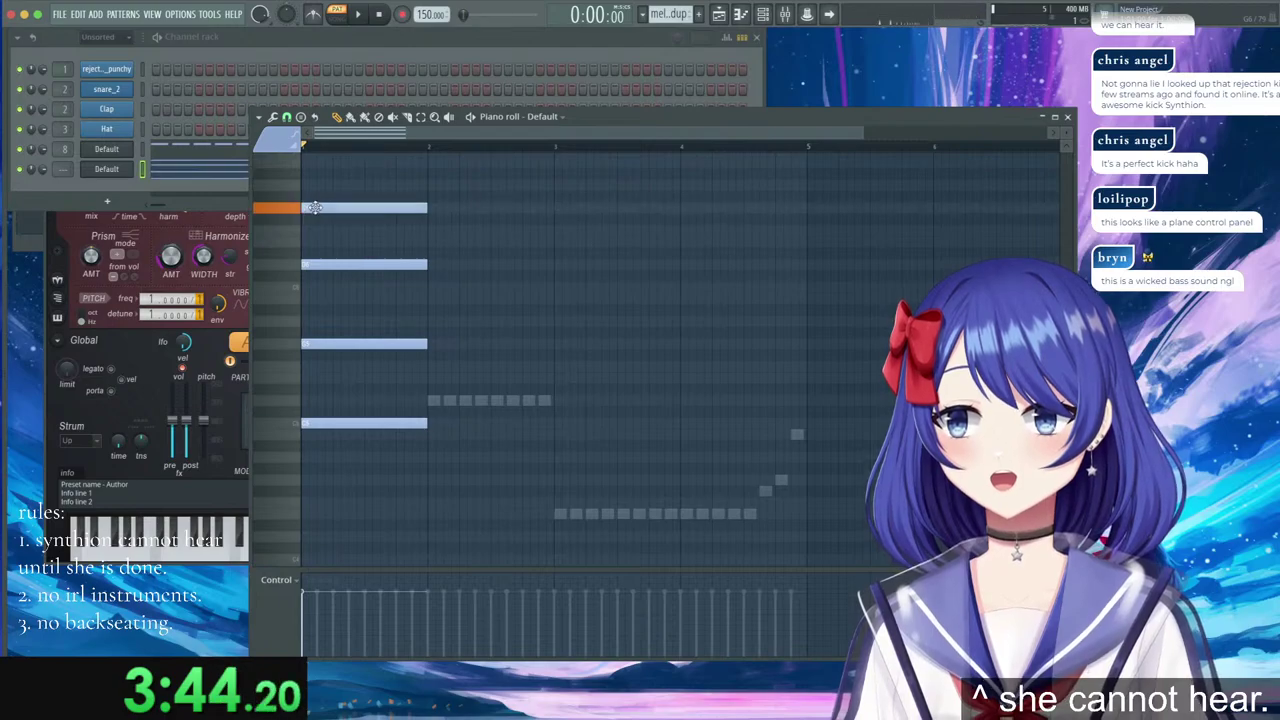
Transpose the bar 1 chord down one octave and add a one-bar D6 note on top.
{"action": "key", "text": "ctrl+a"}
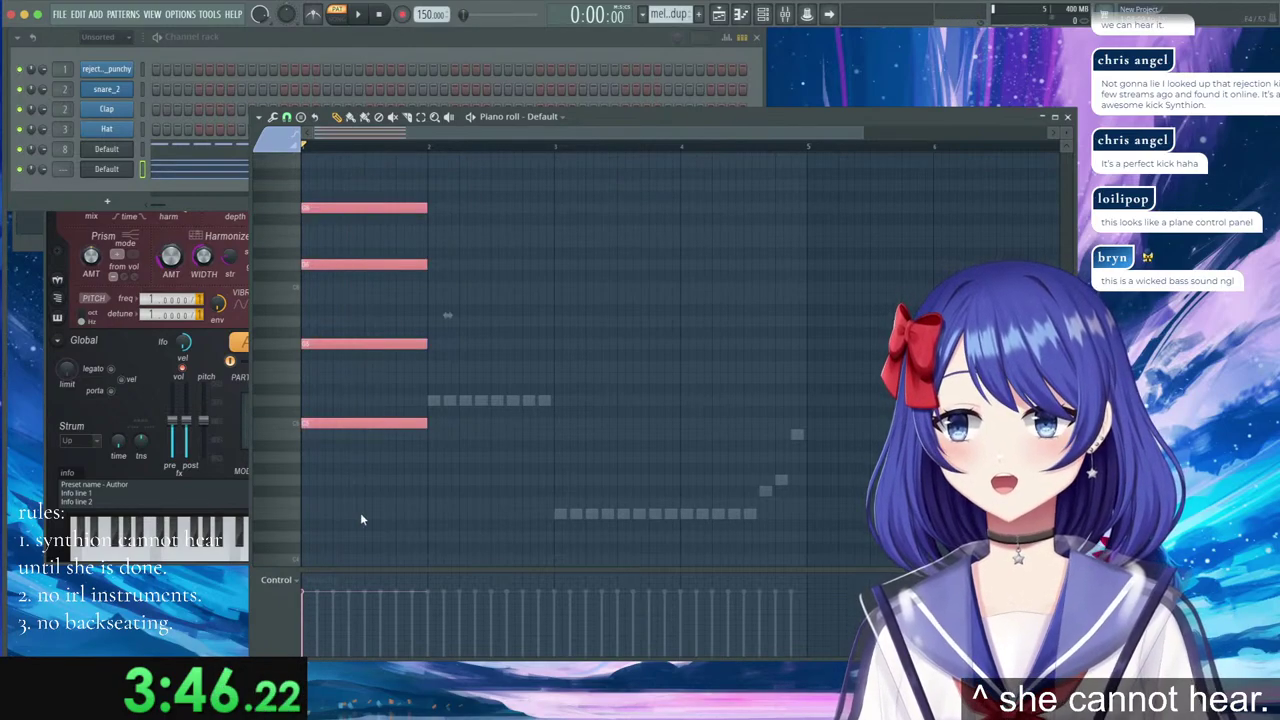
{"action": "key", "text": "ctrl+Down"}
{"action": "left_click", "coordinate": [312, 263]}
{"action": "left_click_drag", "start_coordinate": [311, 262], "coordinate": [298, 265]}
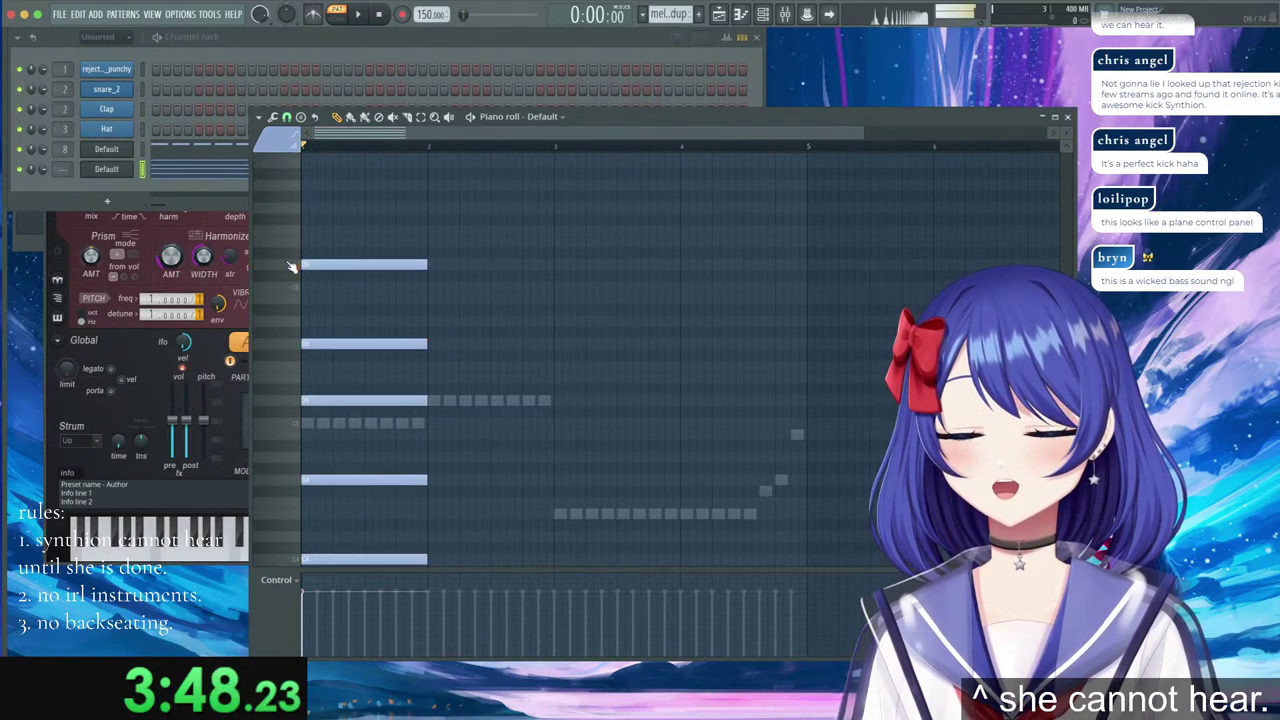
Duplicate the chord into bar 2 and revoice it as D4, A4, E5, F#5 and D6.
{"action": "left_click_drag", "start_coordinate": [374, 214], "coordinate": [420, 564]}
{"action": "key", "text": "ctrl+b"}
{"action": "left_click_drag", "start_coordinate": [460, 526], "coordinate": [460, 494]}
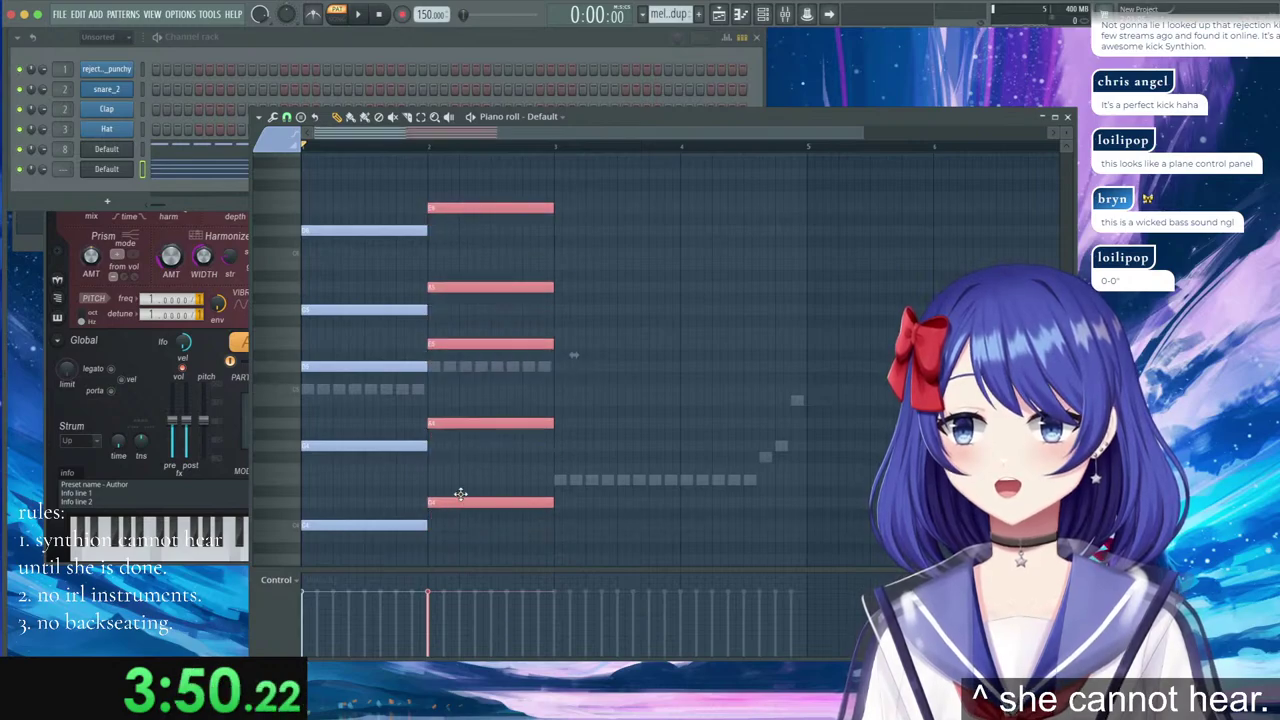
{"action": "left_click", "coordinate": [597, 381]}
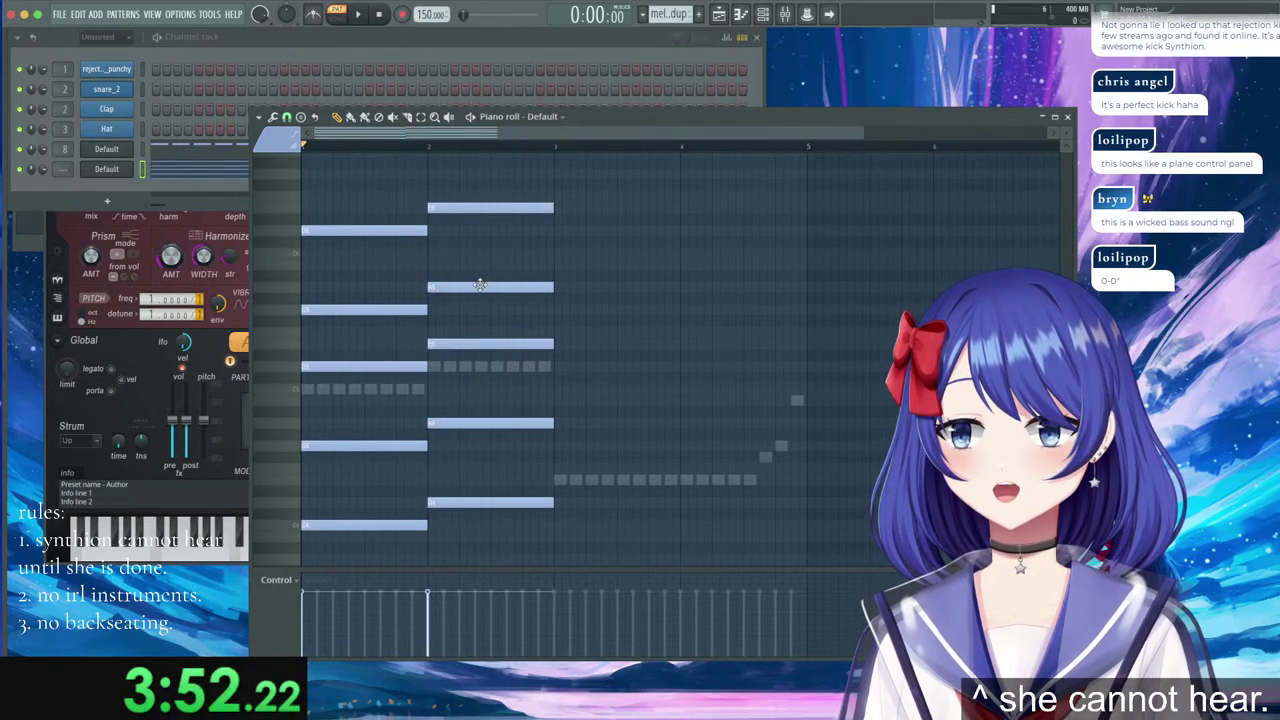
{"action": "left_click_drag", "start_coordinate": [480, 285], "coordinate": [480, 319]}
{"action": "left_click_drag", "start_coordinate": [453, 209], "coordinate": [453, 233]}
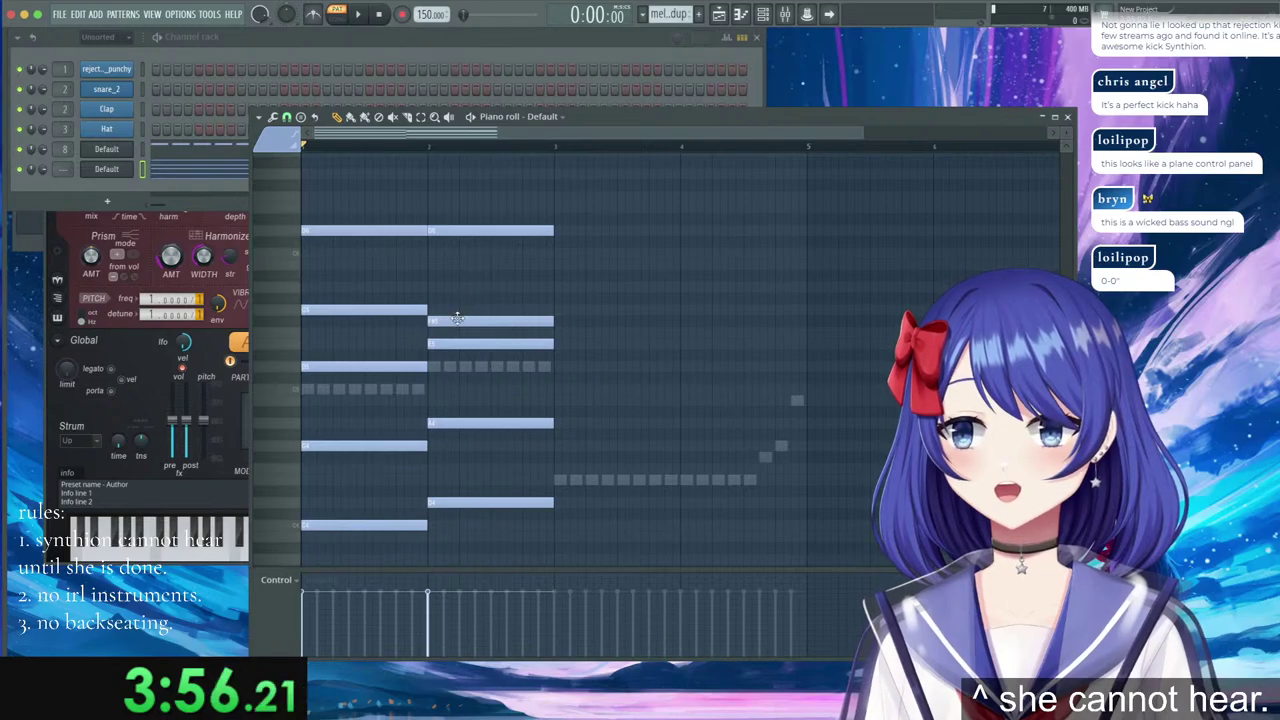
{"action": "mouse_move", "coordinate": [455, 342]}
{"action": "left_mouse_down"}
{"action": "mouse_move", "coordinate": [451, 298]}
{"action": "mouse_move", "coordinate": [449, 343]}
{"action": "left_mouse_up"}
Duplicate the bar 2 chord into bar 3 and change its notes to E4, B4, F#5, G5 and D6.
{"action": "left_click_drag", "start_coordinate": [513, 193], "coordinate": [529, 538]}
{"action": "key", "text": "super+b"}
{"action": "left_click", "coordinate": [611, 503], "text": "super"}
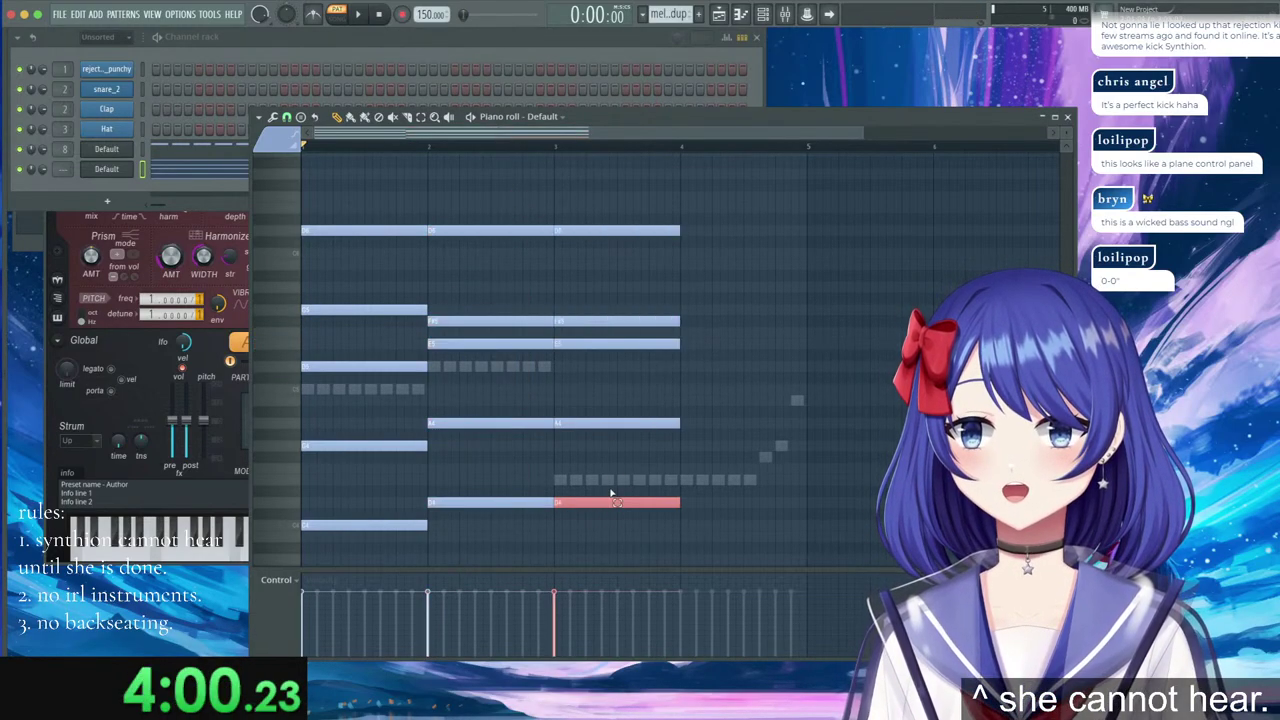
{"action": "left_click", "coordinate": [606, 424], "text": "shift+super"}
{"action": "left_click_drag", "start_coordinate": [605, 428], "coordinate": [606, 401]}
{"action": "left_click_drag", "start_coordinate": [594, 343], "coordinate": [594, 309]}
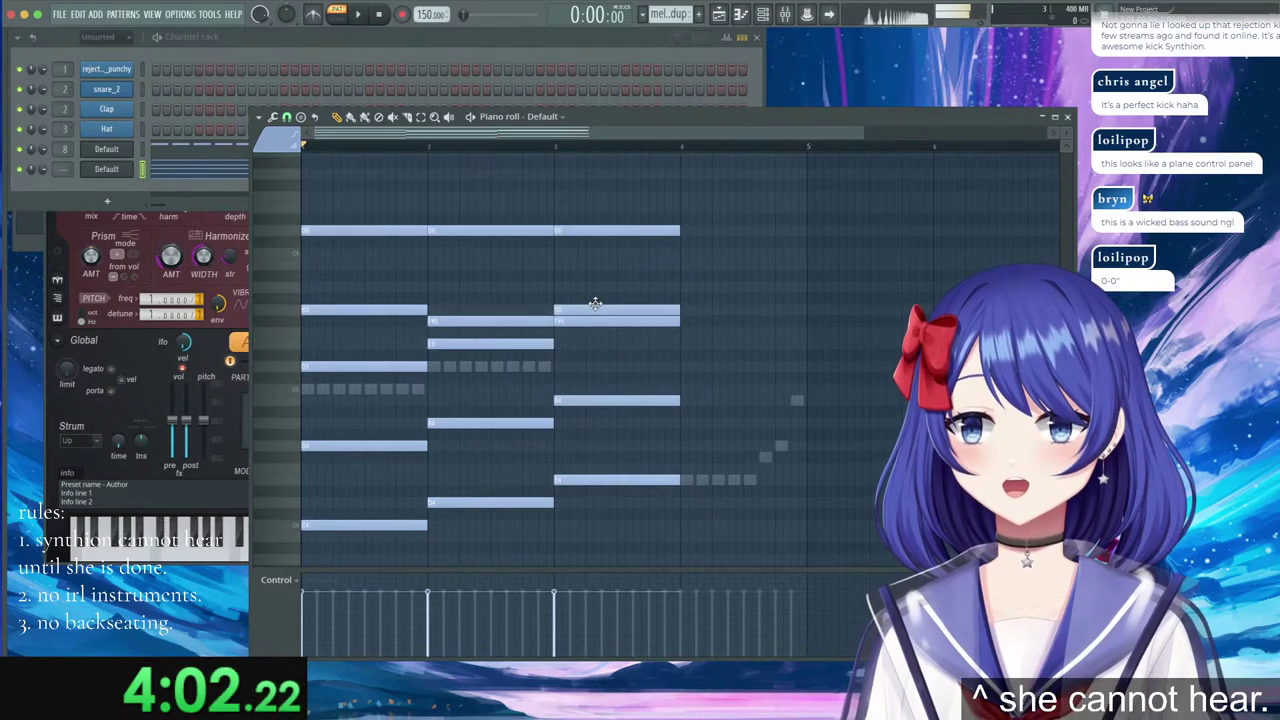
Lengthen all notes of the bar 3 chord to reach the end of bar 4.
{"action": "left_click_drag", "start_coordinate": [630, 204], "coordinate": [686, 536]}
{"action": "left_click_drag", "start_coordinate": [680, 483], "coordinate": [758, 483]}
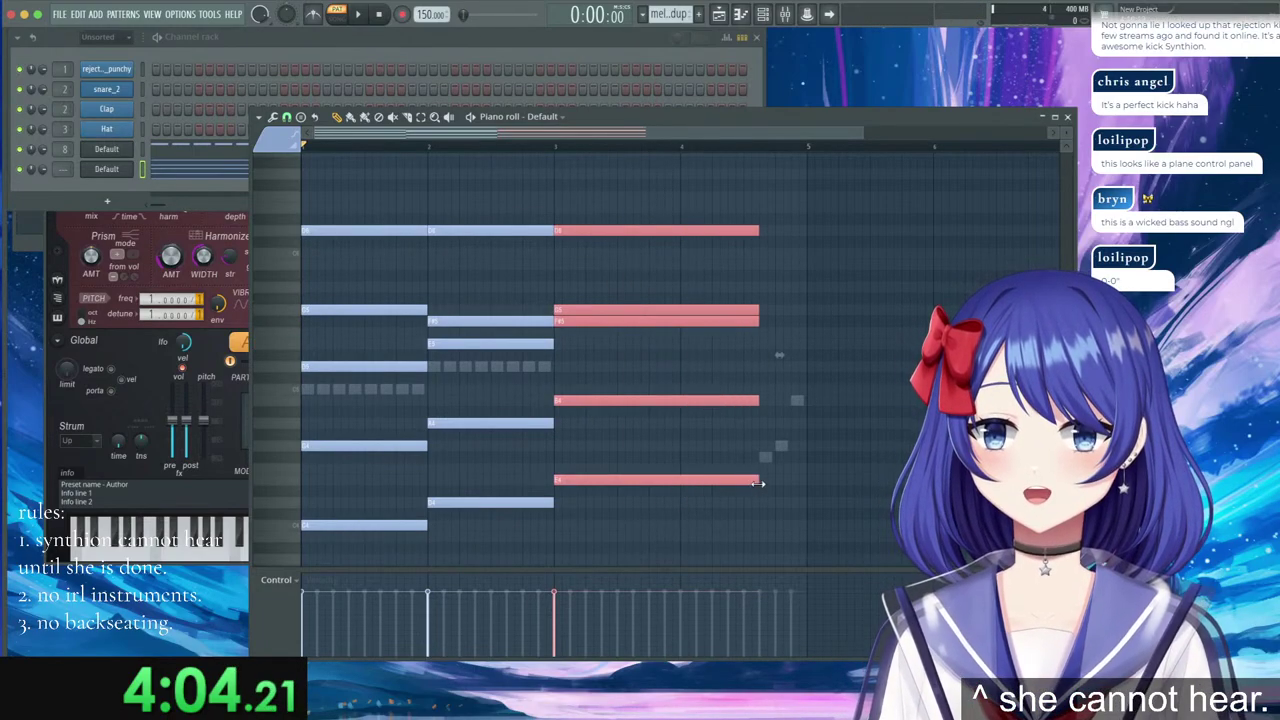
{"action": "key", "text": "super+b"}
{"action": "right_click", "coordinate": [809, 478]}
{"action": "scroll", "coordinate": [800, 220], "scroll_direction": "up", "scroll_amount": 2}
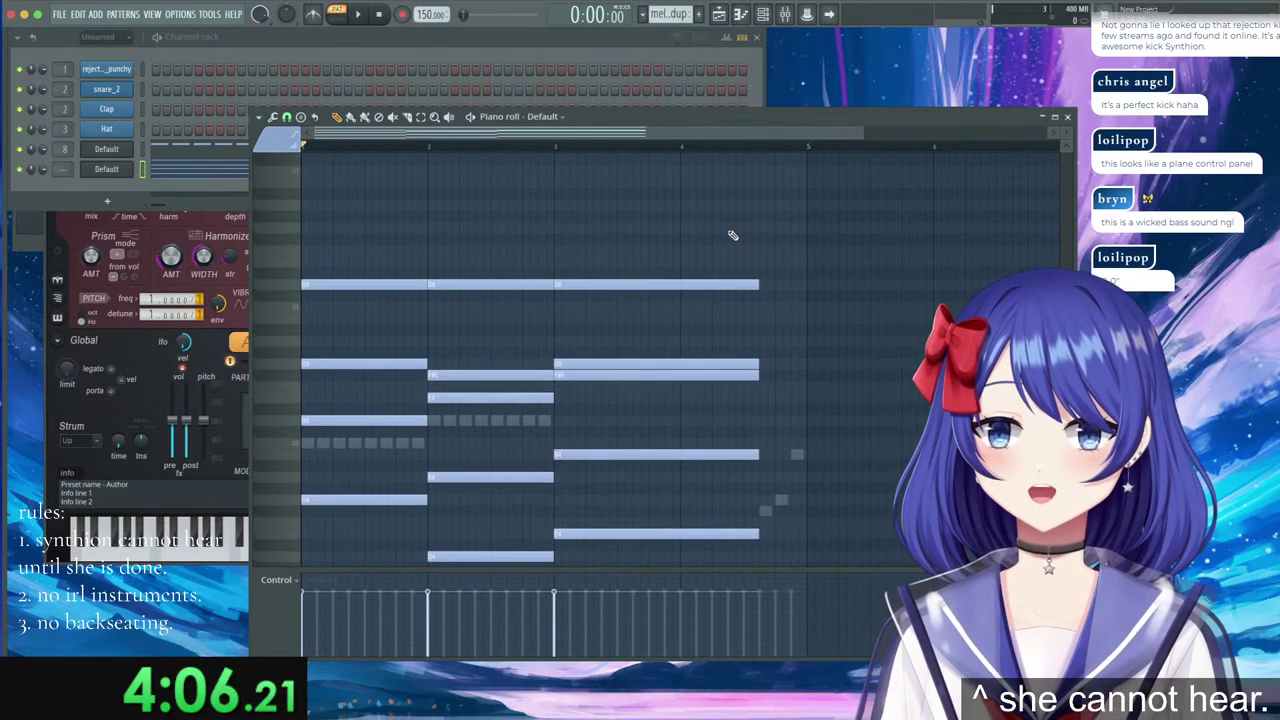
{"action": "mouse_move", "coordinate": [727, 232]}
{"action": "left_mouse_down"}
{"action": "mouse_move", "coordinate": [755, 541]}
{"action": "mouse_move", "coordinate": [809, 540]}
{"action": "left_mouse_up"}
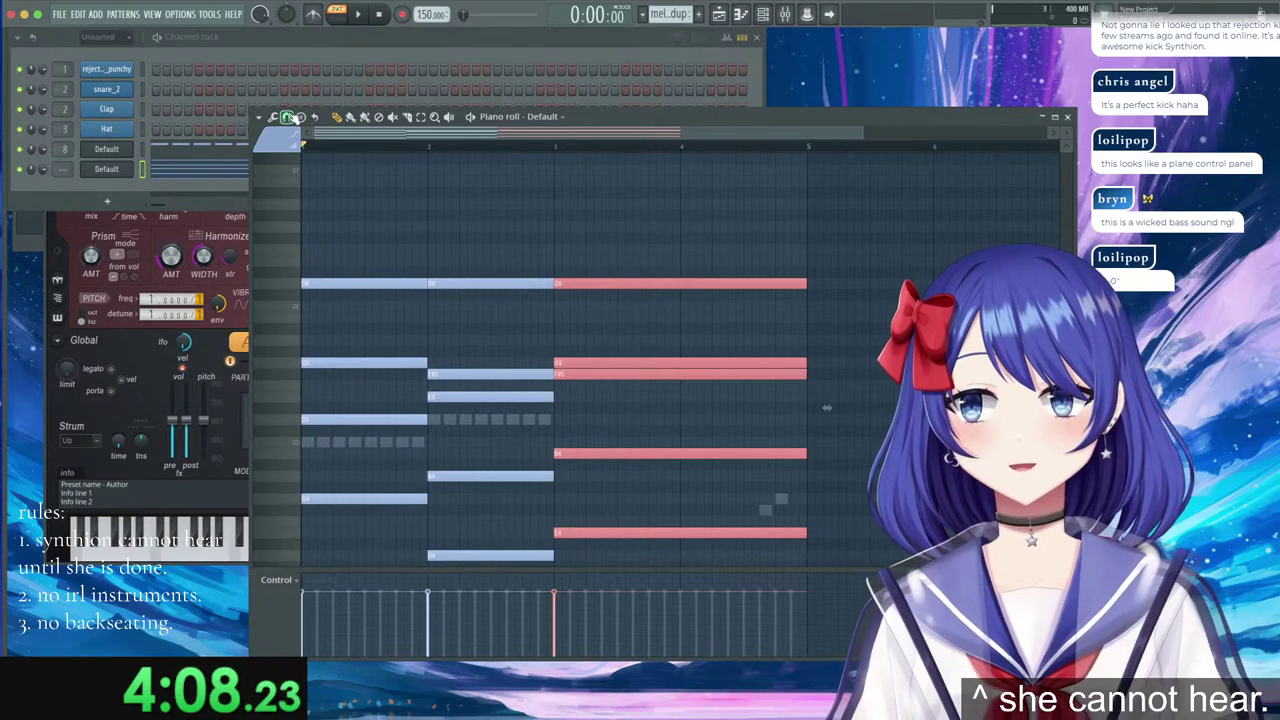
{"action": "left_click", "coordinate": [286, 117]}
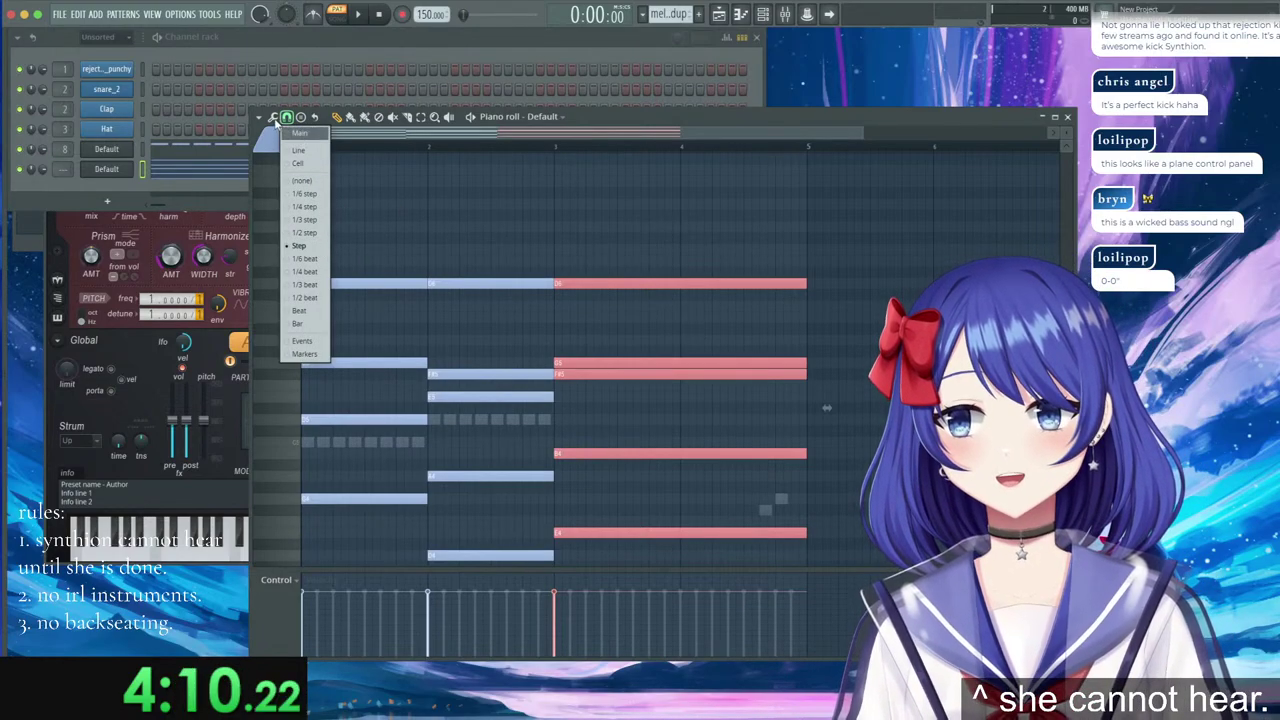
{"action": "left_click", "coordinate": [276, 117]}
{"action": "left_click", "coordinate": [302, 242]}
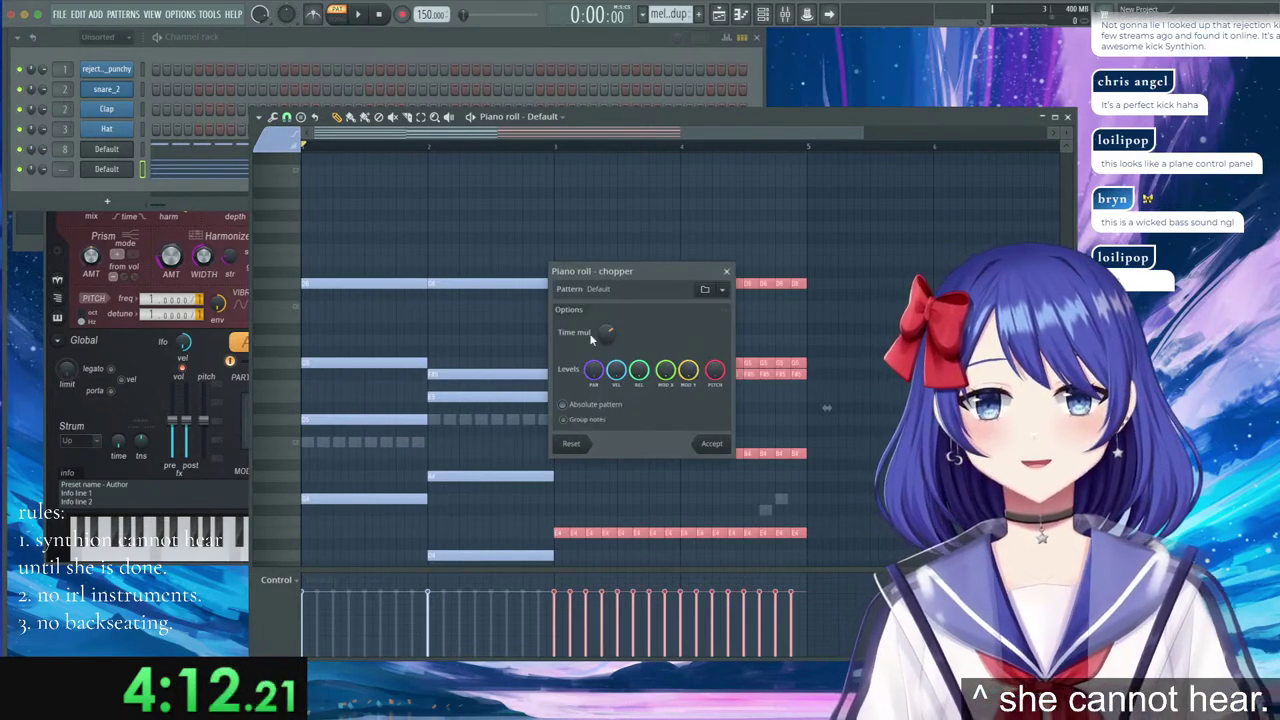
{"action": "left_click", "coordinate": [727, 272]}
{"action": "left_click", "coordinate": [833, 246]}
{"action": "right_click", "coordinate": [856, 244]}
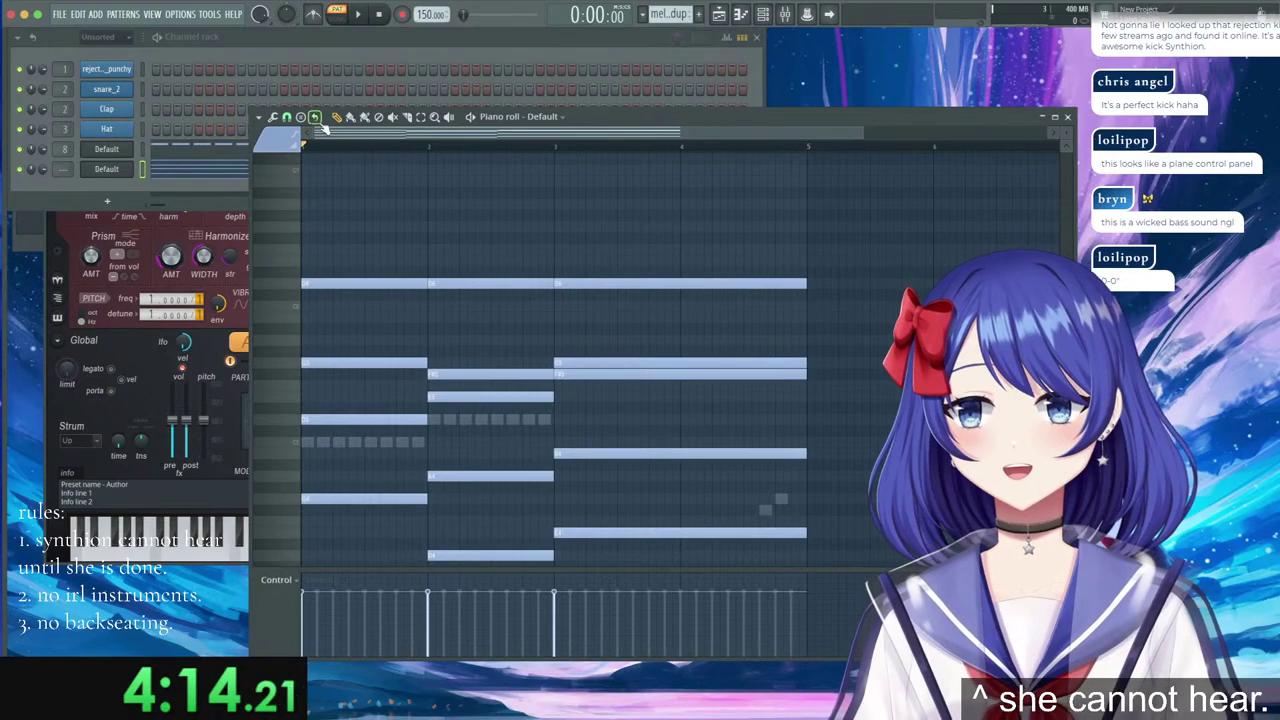
Chop all the chord notes into repeated half-beat notes with the Chop tool's Default pattern.
{"action": "left_click", "coordinate": [274, 119]}
{"action": "left_click", "coordinate": [290, 237]}
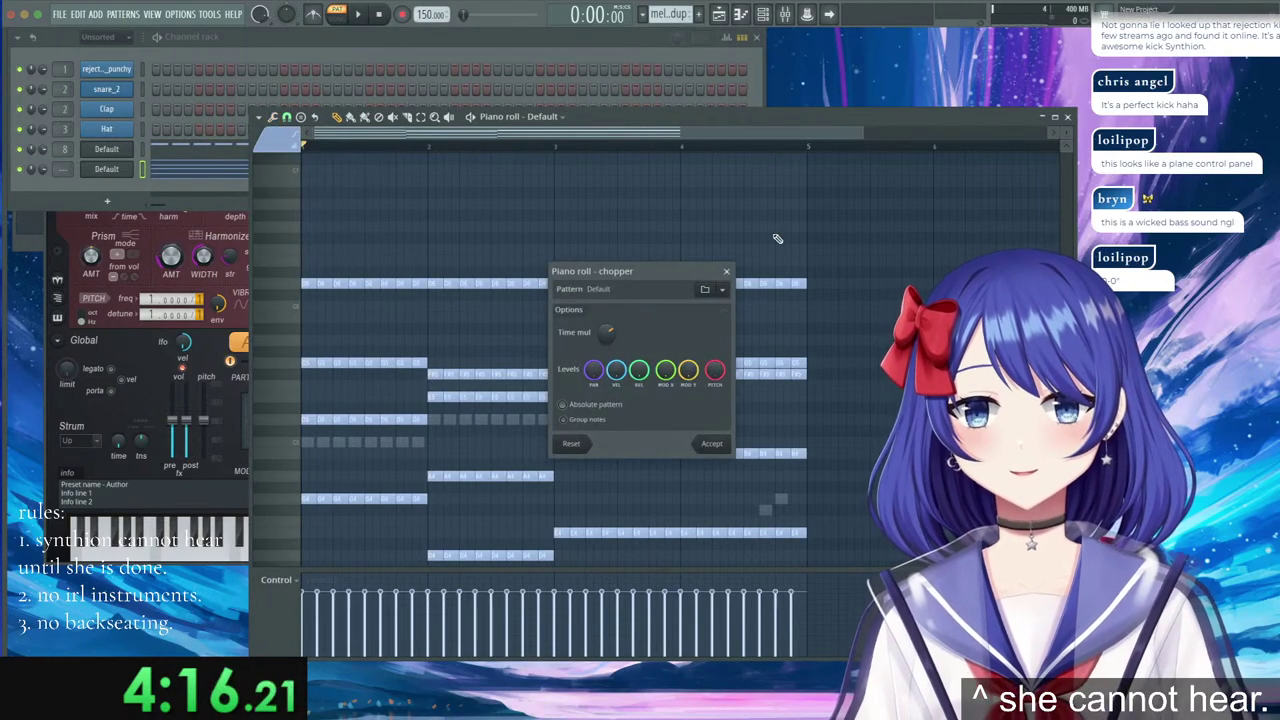
{"action": "left_click", "coordinate": [710, 445]}
Shorten all the chopped chord notes equally to match the bass note length, leaving a small gap before each following note.
{"action": "key", "text": "ctrl+a"}
{"action": "scroll", "coordinate": [824, 151], "scroll_direction": "up", "scroll_amount": 5}
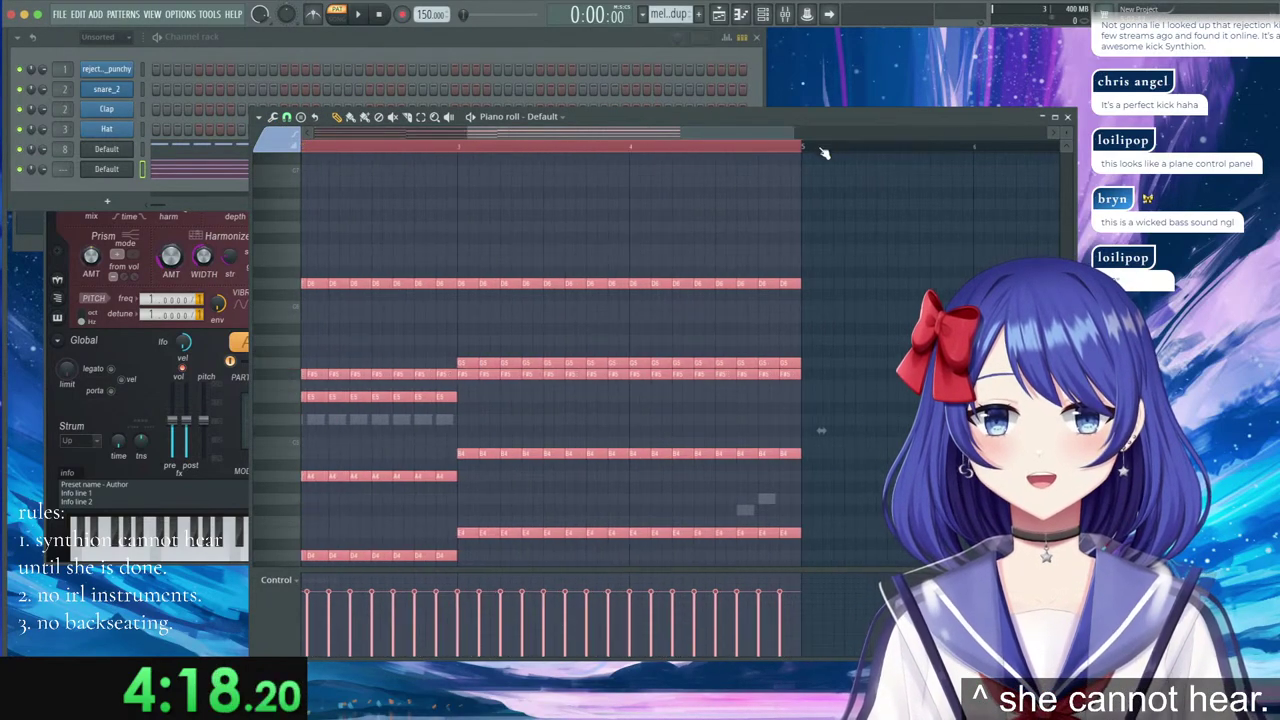
{"action": "scroll", "coordinate": [790, 151], "scroll_direction": "up", "scroll_amount": 8}
{"action": "scroll", "coordinate": [737, 277], "scroll_direction": "down", "scroll_amount": 10}
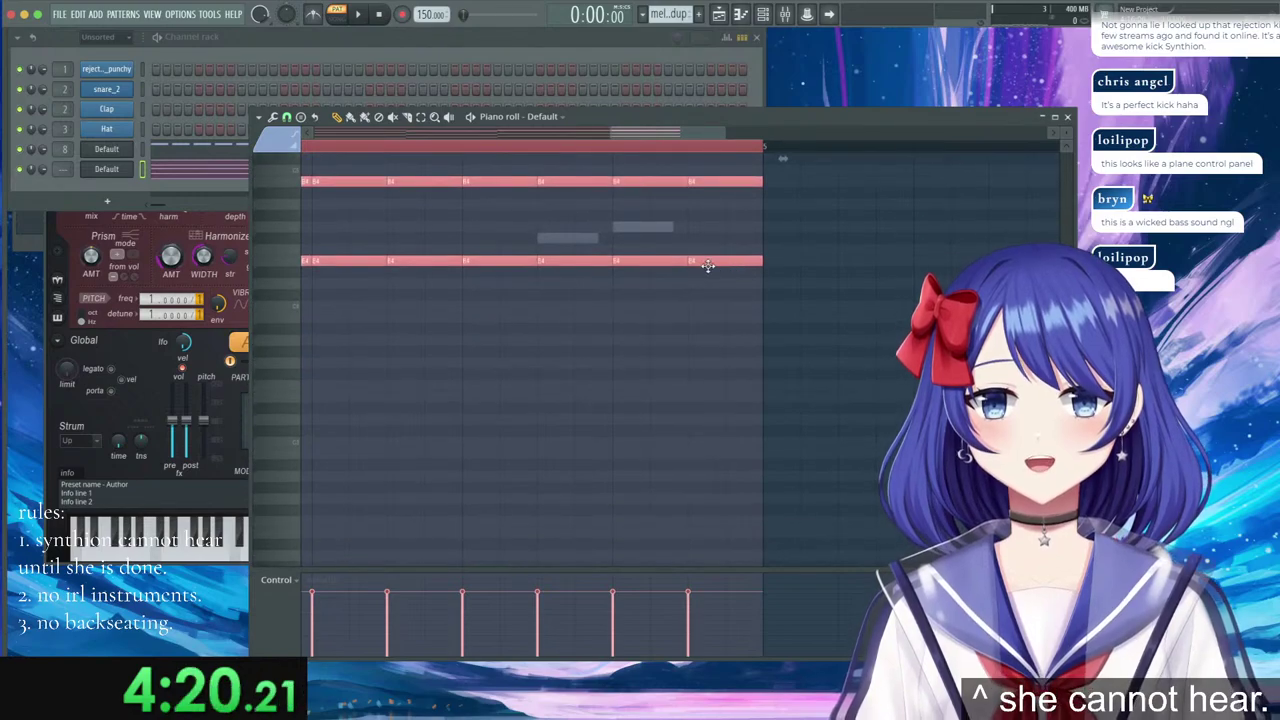
{"action": "mouse_move", "coordinate": [608, 261]}
{"action": "left_mouse_down"}
{"action": "mouse_move", "coordinate": [580, 276]}
{"action": "mouse_move", "coordinate": [593, 270]}
{"action": "left_mouse_up"}
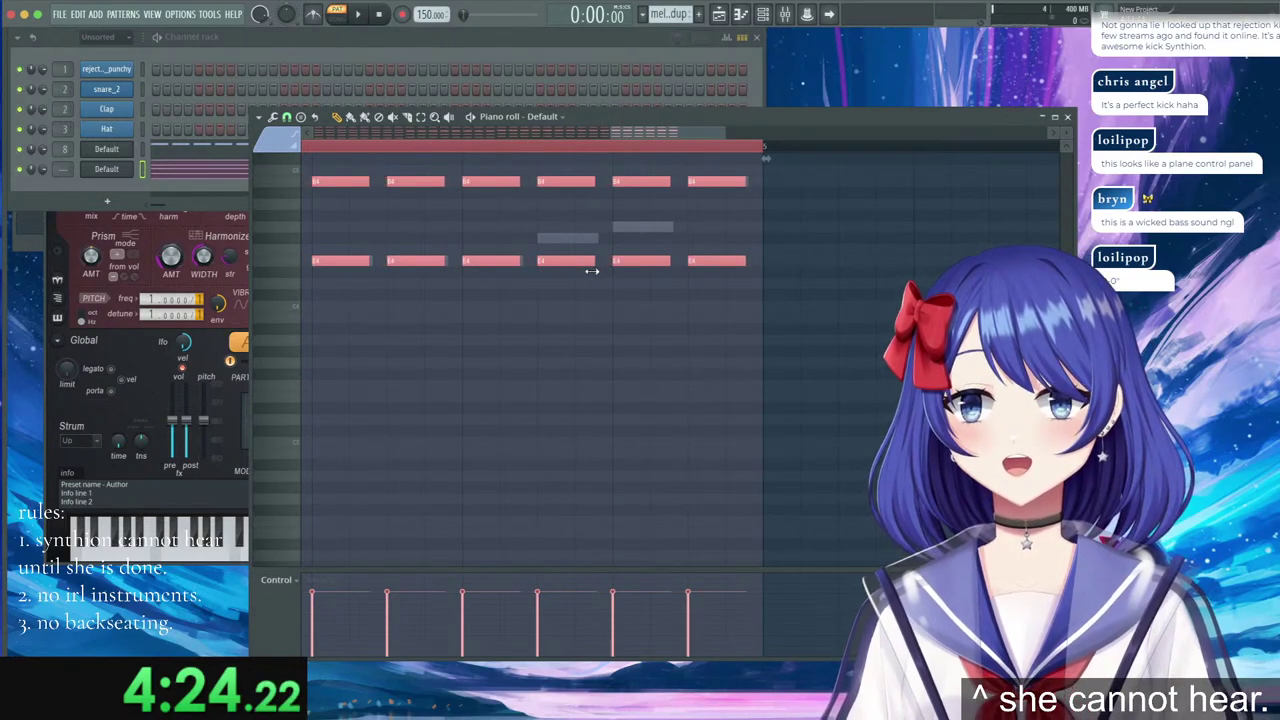
{"action": "left_click_drag", "start_coordinate": [593, 270], "coordinate": [600, 268]}
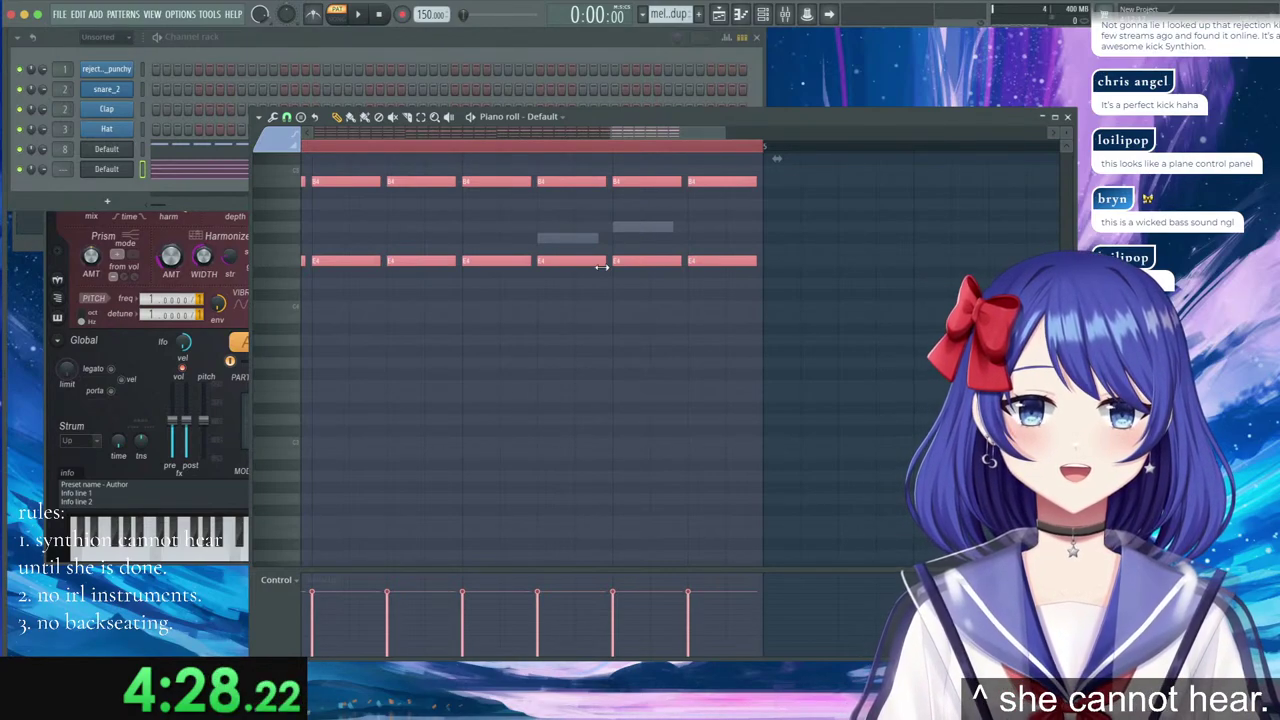
{"action": "mouse_move", "coordinate": [601, 266]}
{"action": "left_mouse_down"}
{"action": "mouse_move", "coordinate": [557, 266]}
{"action": "mouse_move", "coordinate": [593, 273]}
{"action": "left_mouse_up"}
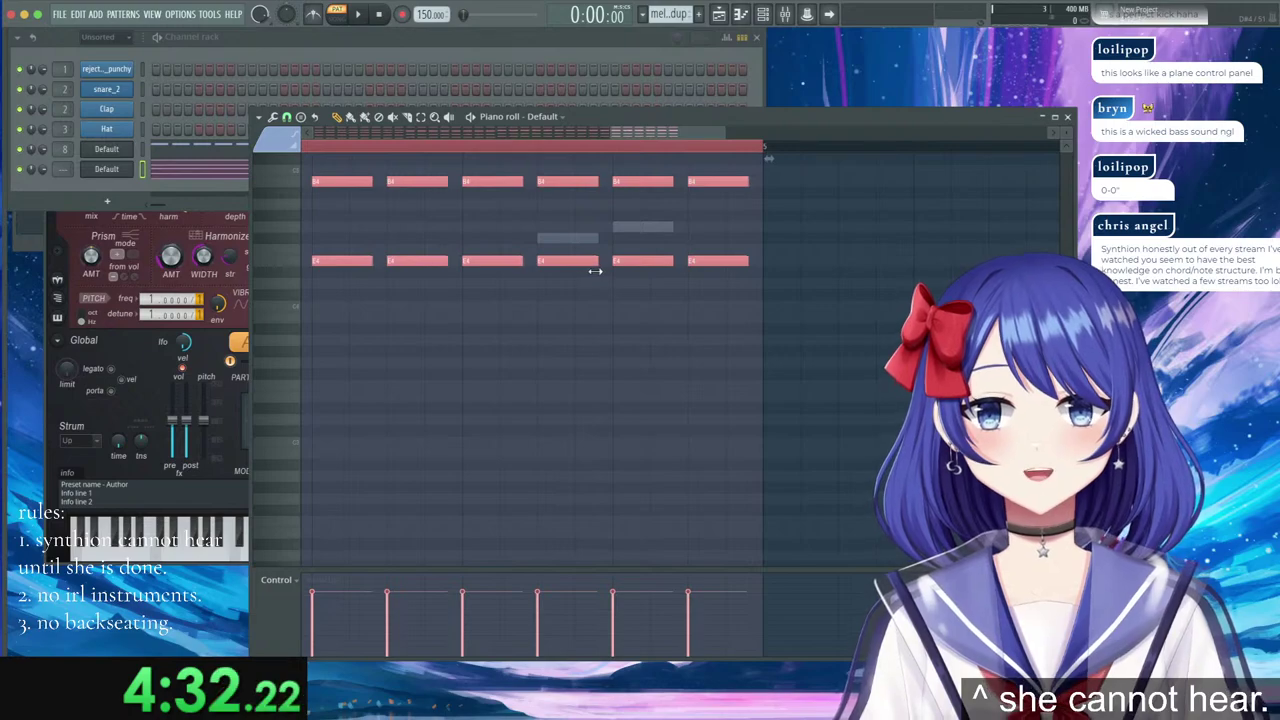
Route the supersaw chord channel to mixer track 7, Supersaw, and check its signal in the mixer during playback.
{"action": "key", "text": "space"}
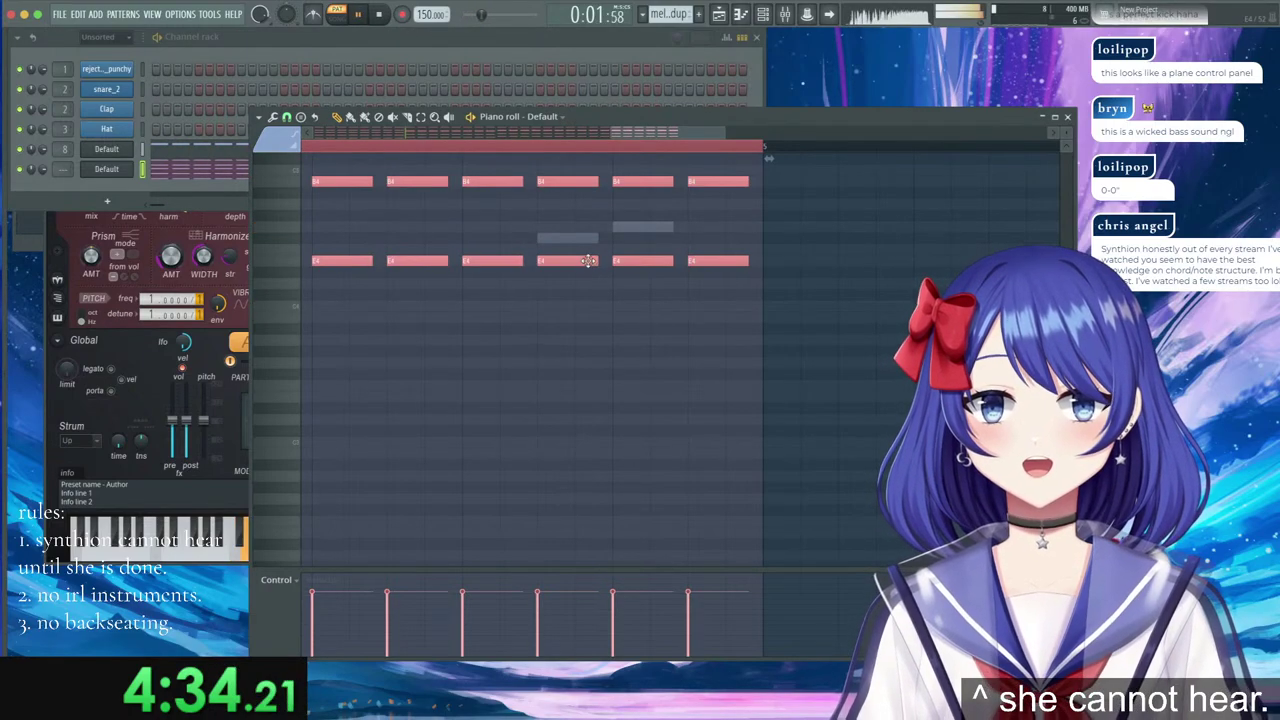
{"action": "left_click", "coordinate": [106, 169]}
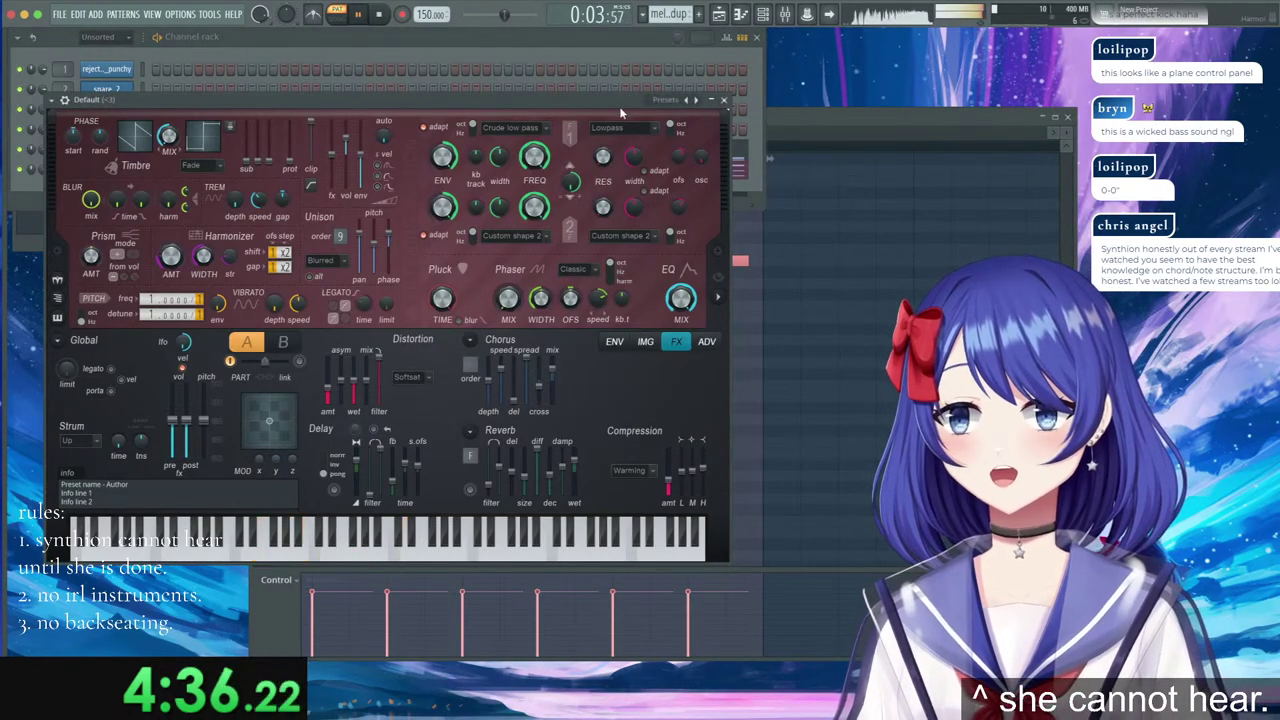
{"action": "left_click", "coordinate": [65, 100]}
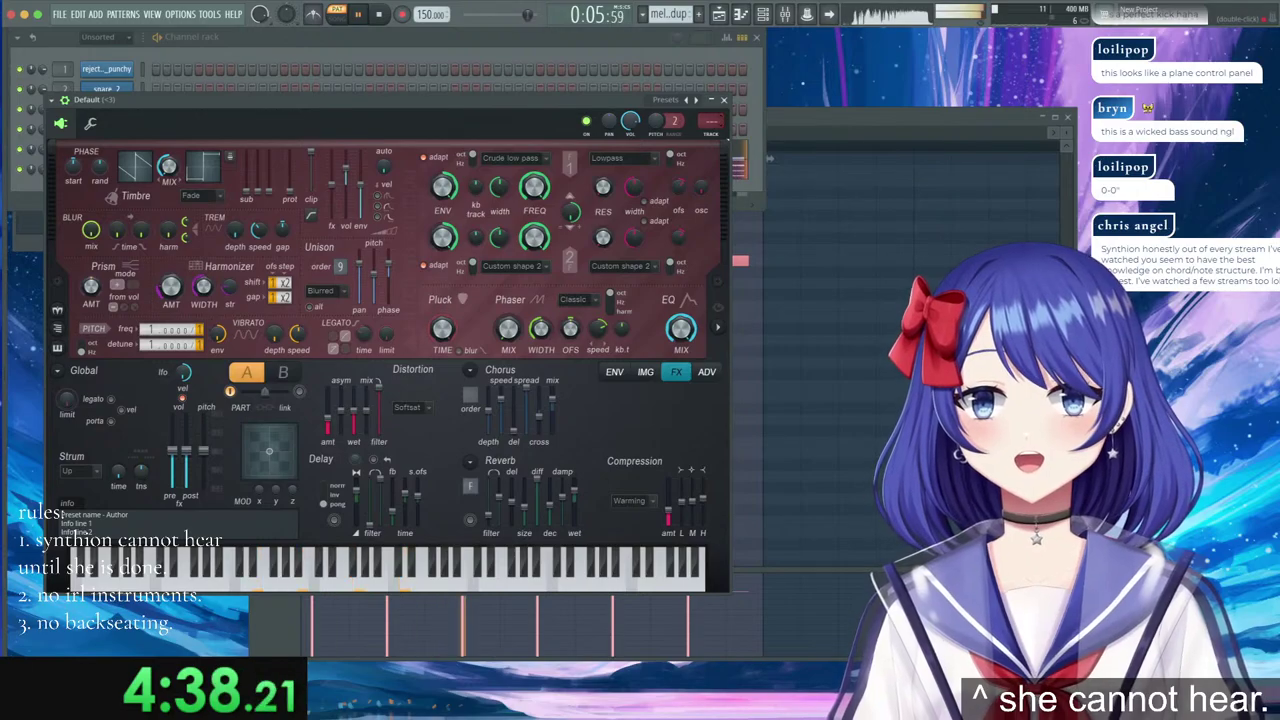
{"action": "left_click_drag", "start_coordinate": [711, 121], "coordinate": [711, 98]}
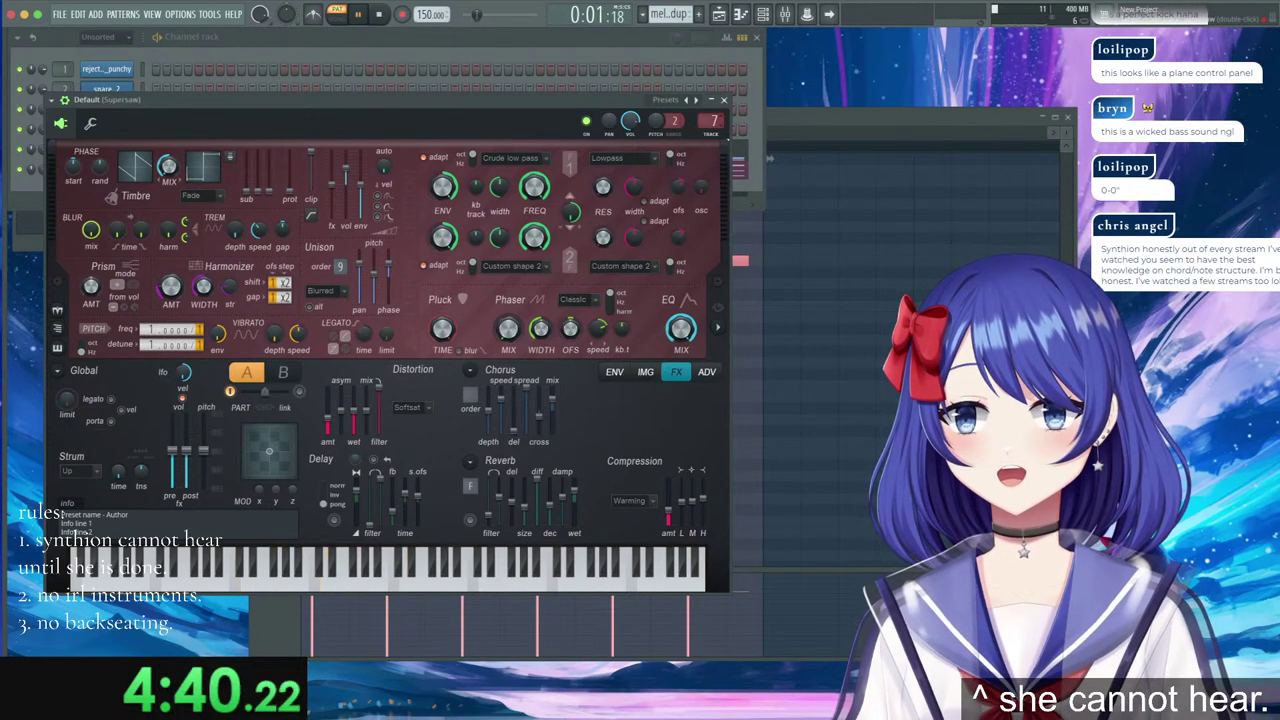
{"action": "key", "text": "F9"}
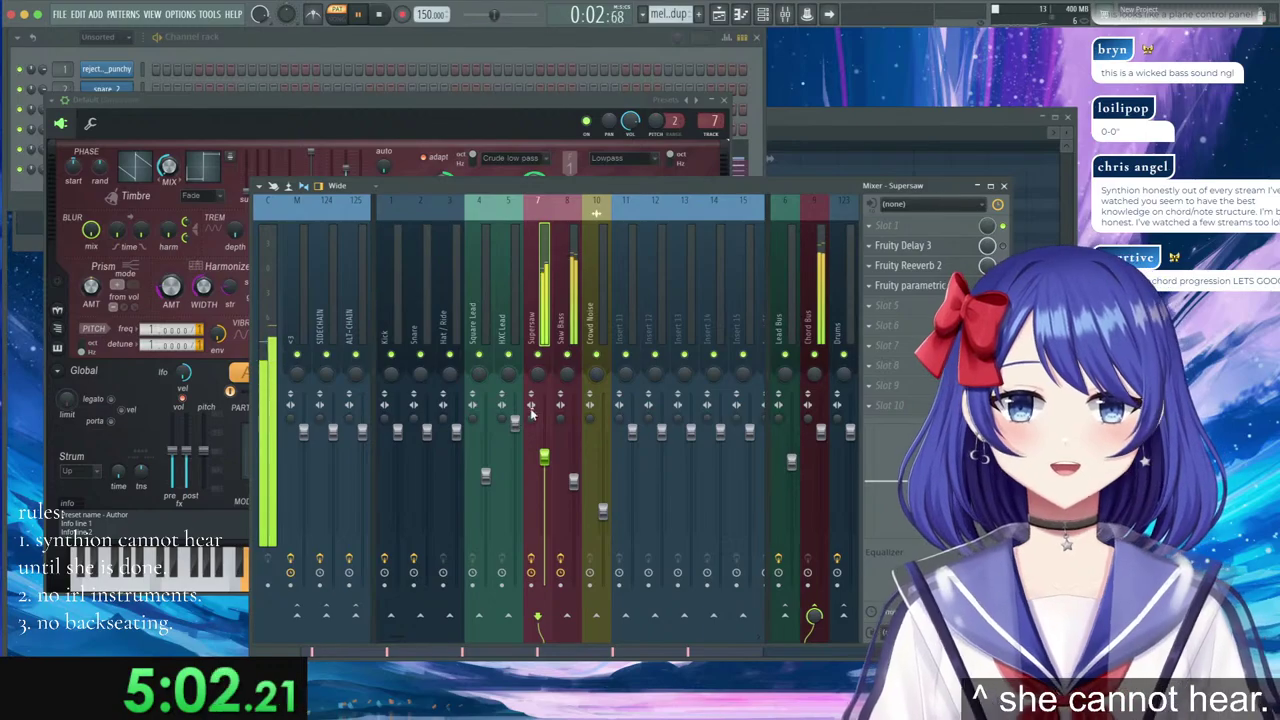
{"action": "left_click", "coordinate": [1004, 186]}
Review the bass notes against the chords and check the mixer levels while the pattern plays, ending with playback stopped.
{"action": "left_click", "coordinate": [526, 36]}
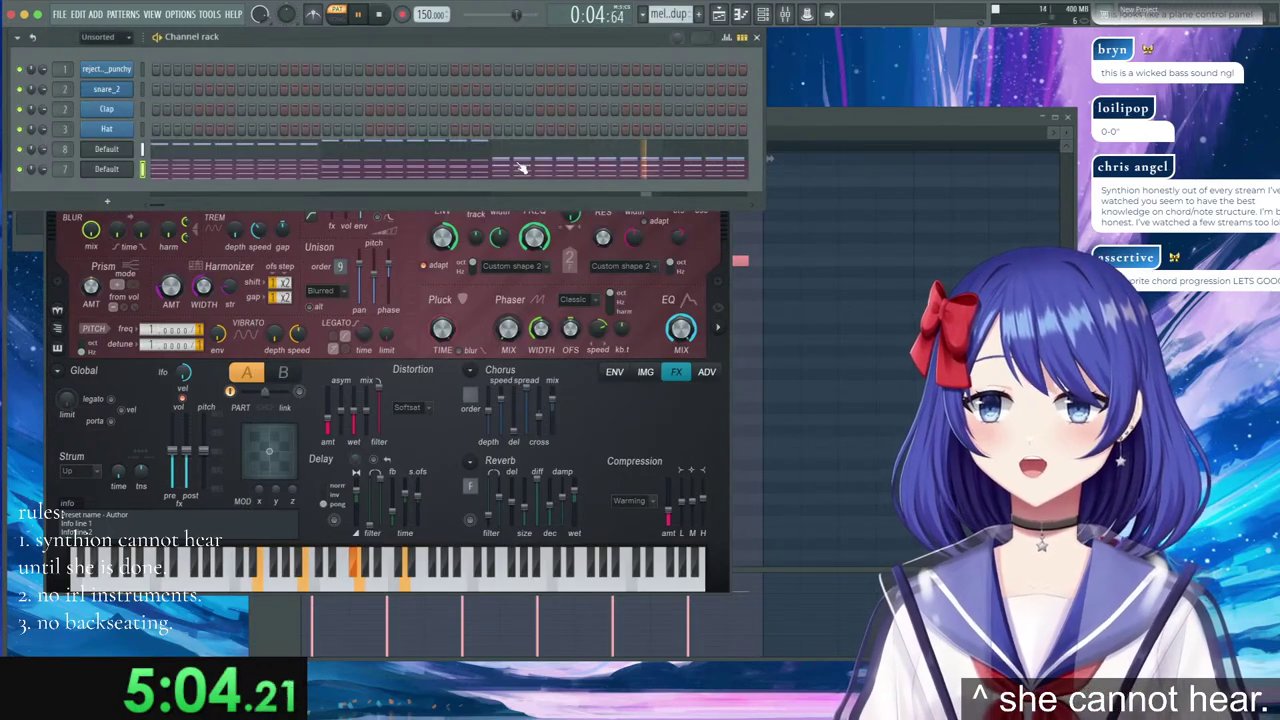
{"action": "left_click", "coordinate": [617, 154]}
{"action": "scroll", "coordinate": [560, 330], "scroll_direction": "up", "scroll_amount": 5}
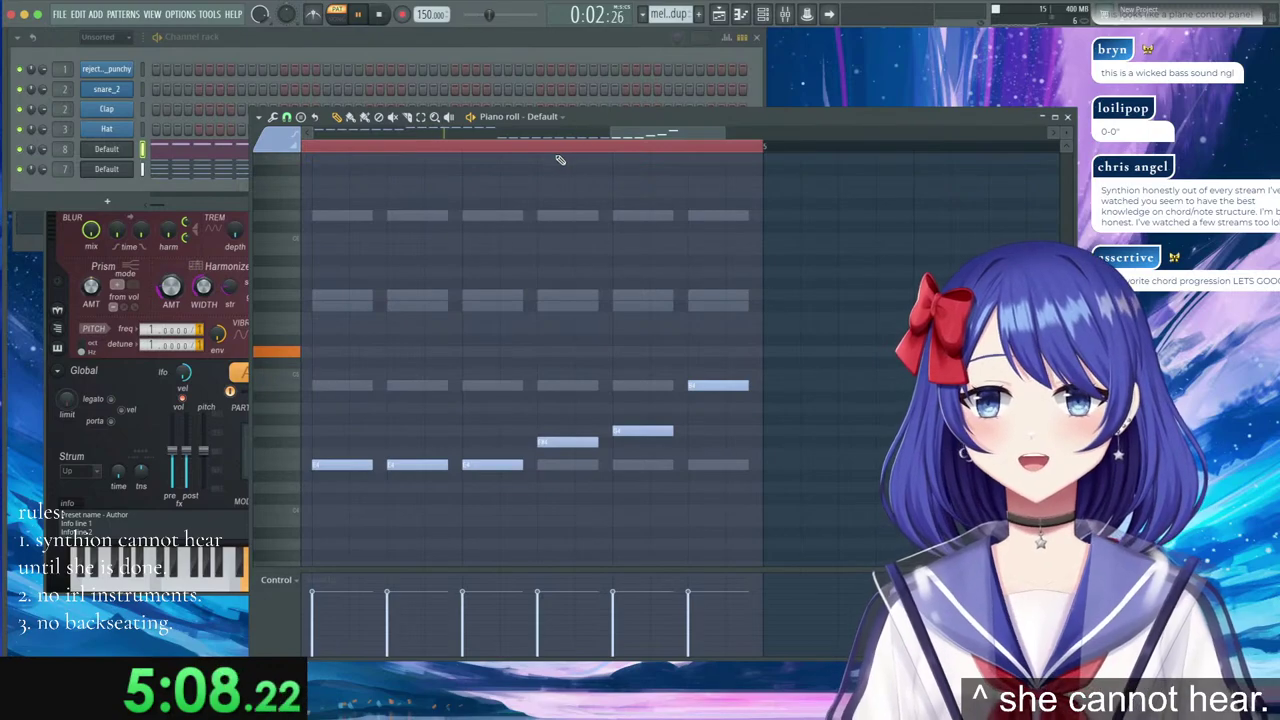
{"action": "scroll", "coordinate": [566, 153], "scroll_direction": "down", "scroll_amount": 2}
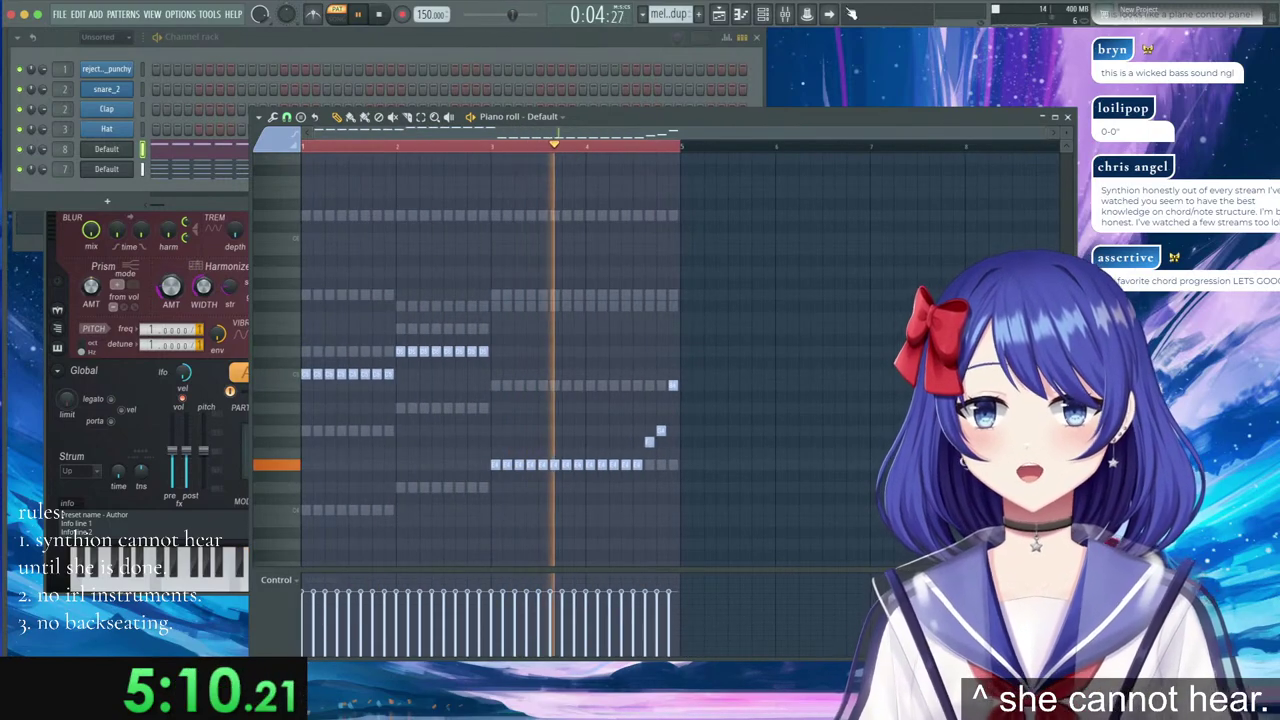
{"action": "left_click", "coordinate": [784, 14]}
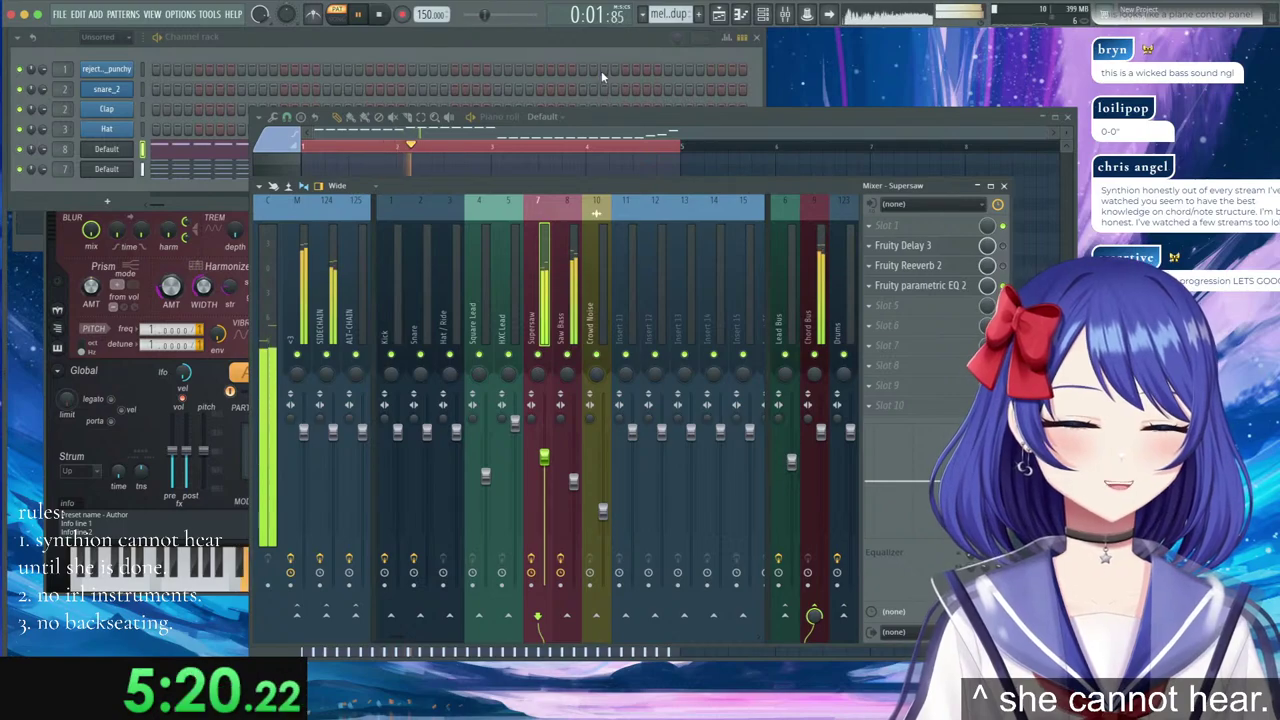
{"action": "key", "text": "space"}
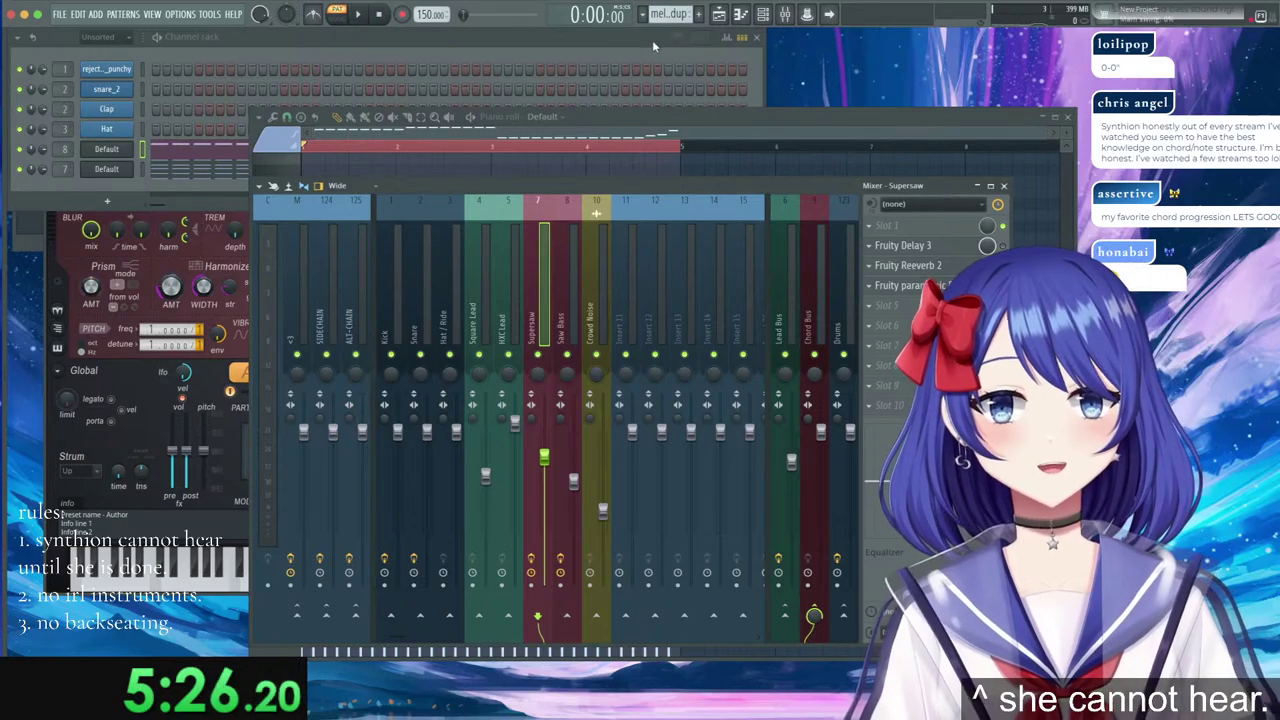
Lower the repeated bass notes in bar 2 to A4.
{"action": "left_click", "coordinate": [649, 45]}
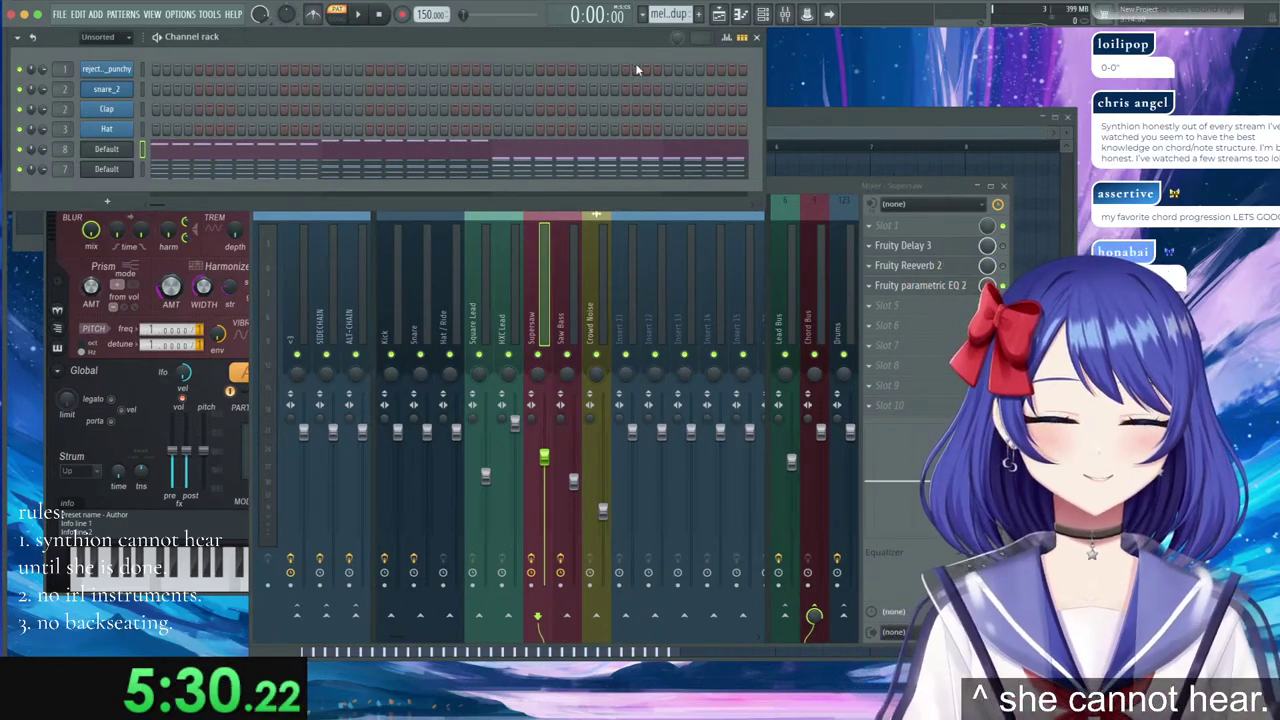
{"action": "left_click", "coordinate": [480, 152]}
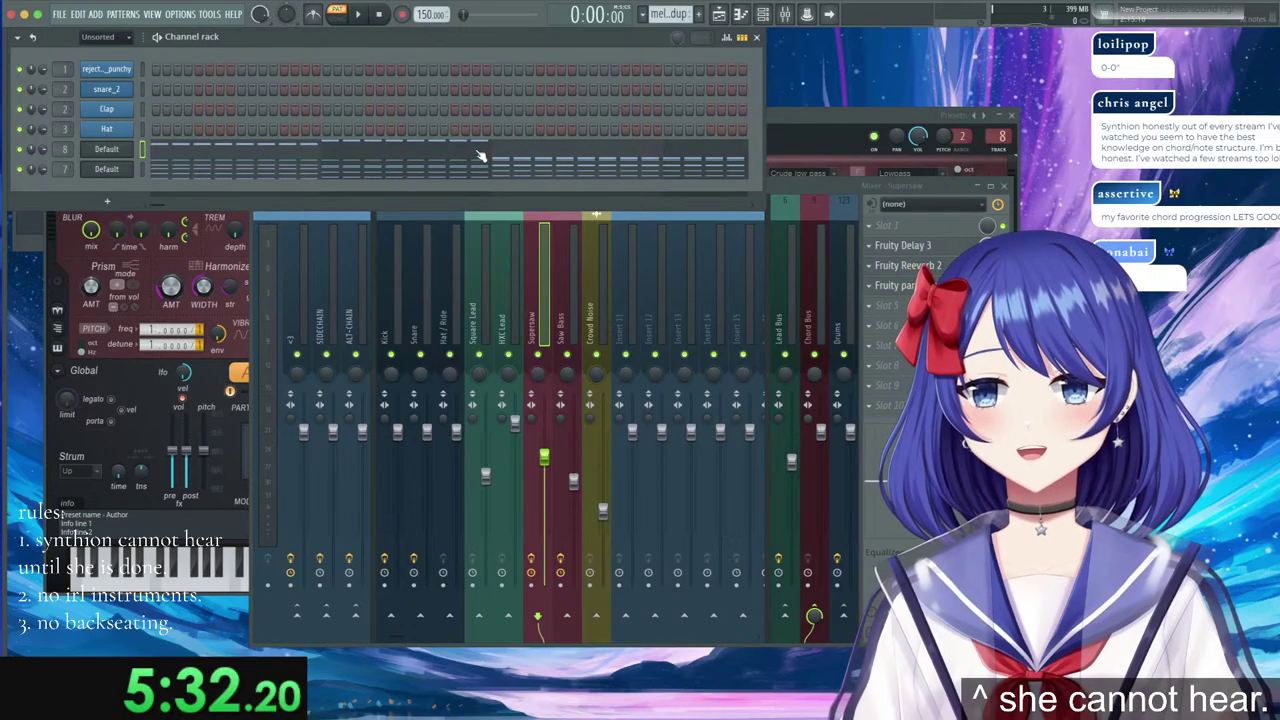
{"action": "scroll", "coordinate": [454, 150], "scroll_direction": "up", "scroll_amount": 5}
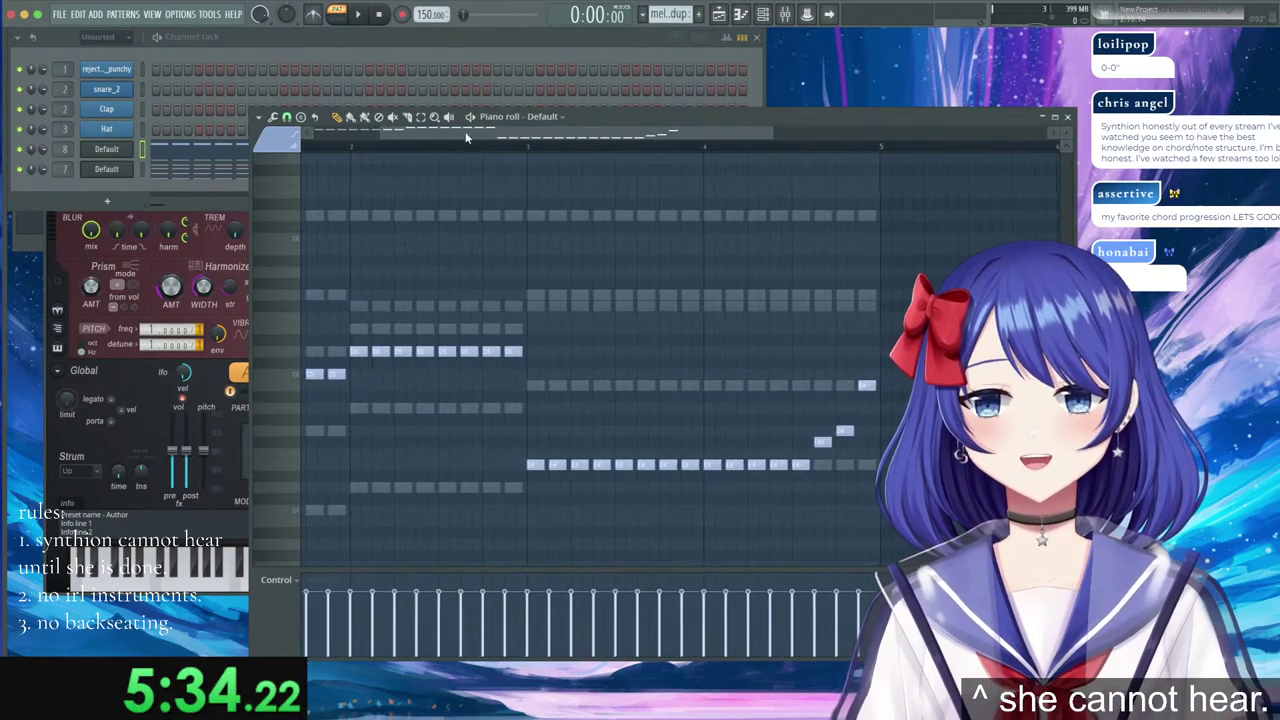
{"action": "left_click_drag", "start_coordinate": [465, 132], "coordinate": [404, 131]}
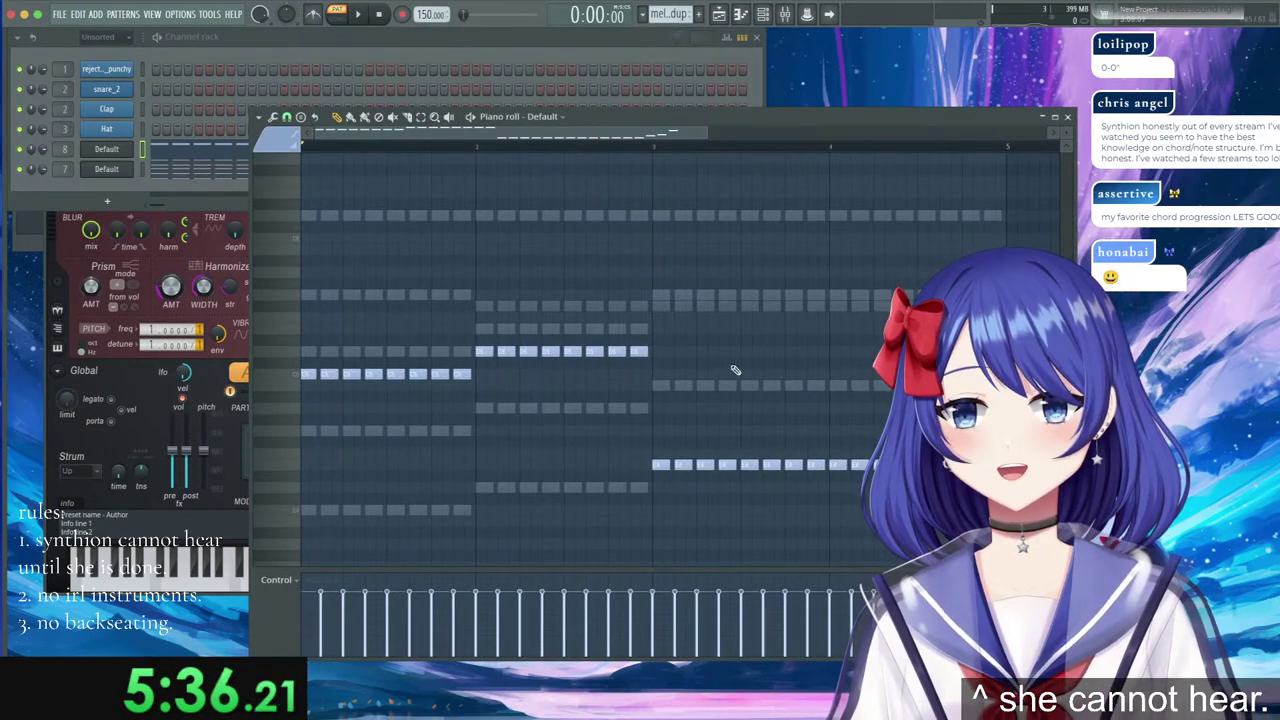
{"action": "left_click_drag", "start_coordinate": [677, 334], "coordinate": [480, 416]}
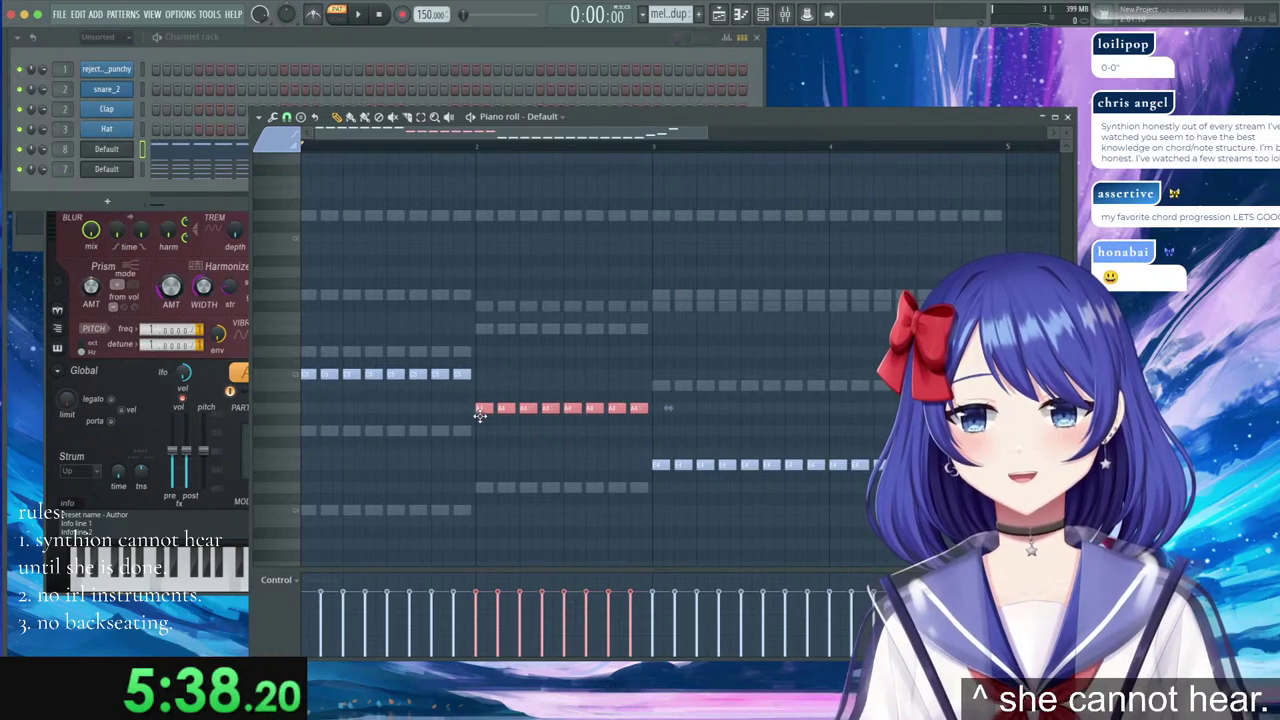
Revoice the bar 2 supersaw chord as A3, E4, C5, G5 and D6, and listen to the changed progression.
{"action": "right_click", "coordinate": [486, 330]}
{"action": "right_click", "coordinate": [486, 330]}
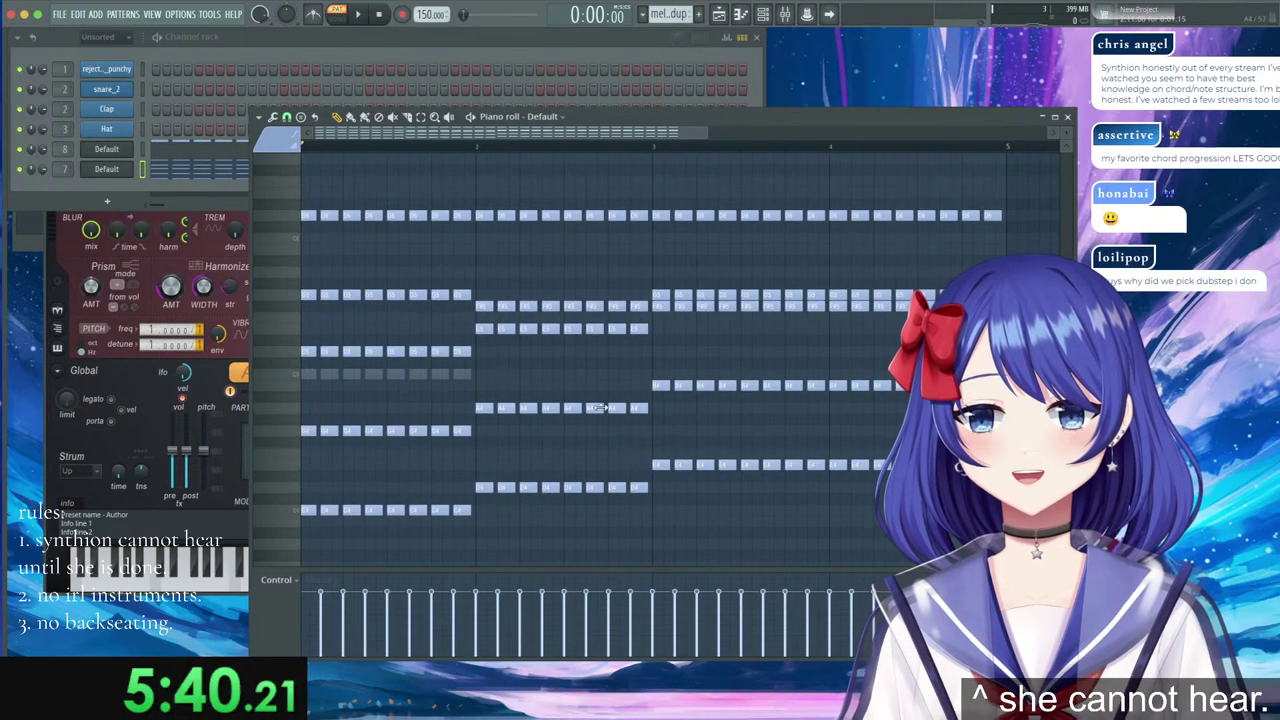
{"action": "left_click_drag", "start_coordinate": [648, 489], "coordinate": [481, 466]}
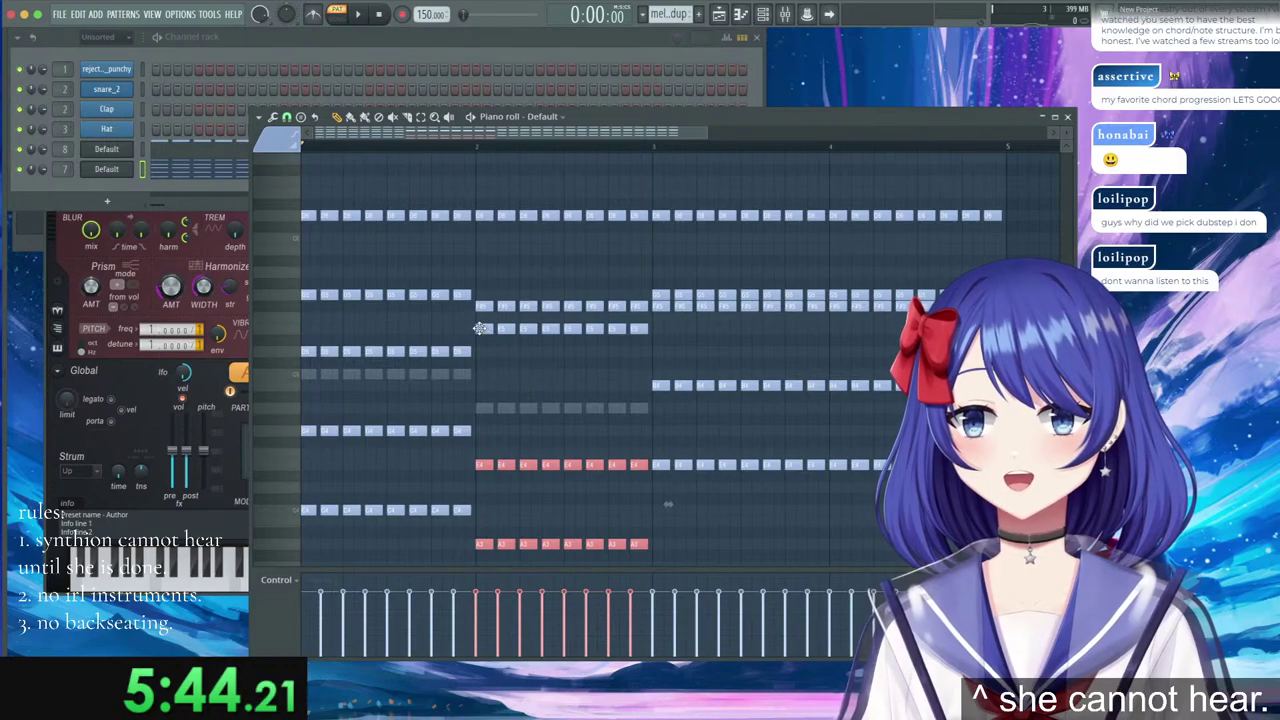
{"action": "left_click_drag", "start_coordinate": [480, 328], "coordinate": [640, 332]}
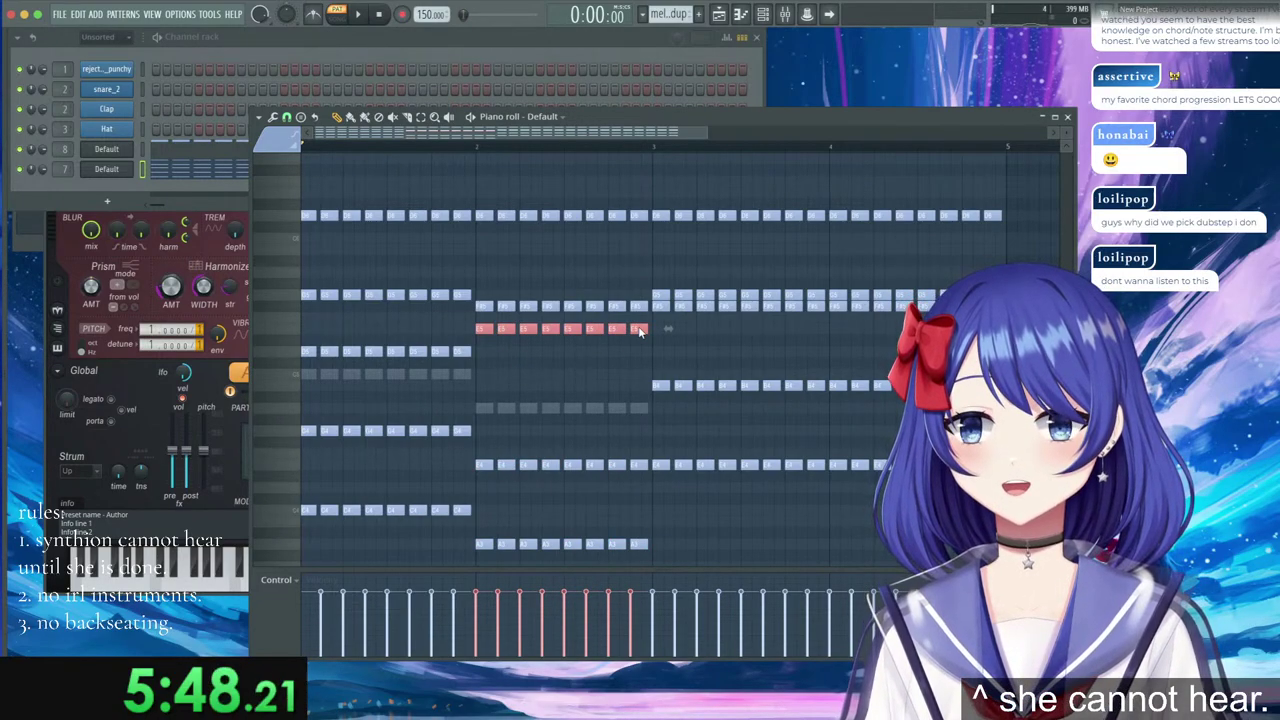
{"action": "left_click_drag", "start_coordinate": [638, 337], "coordinate": [642, 381]}
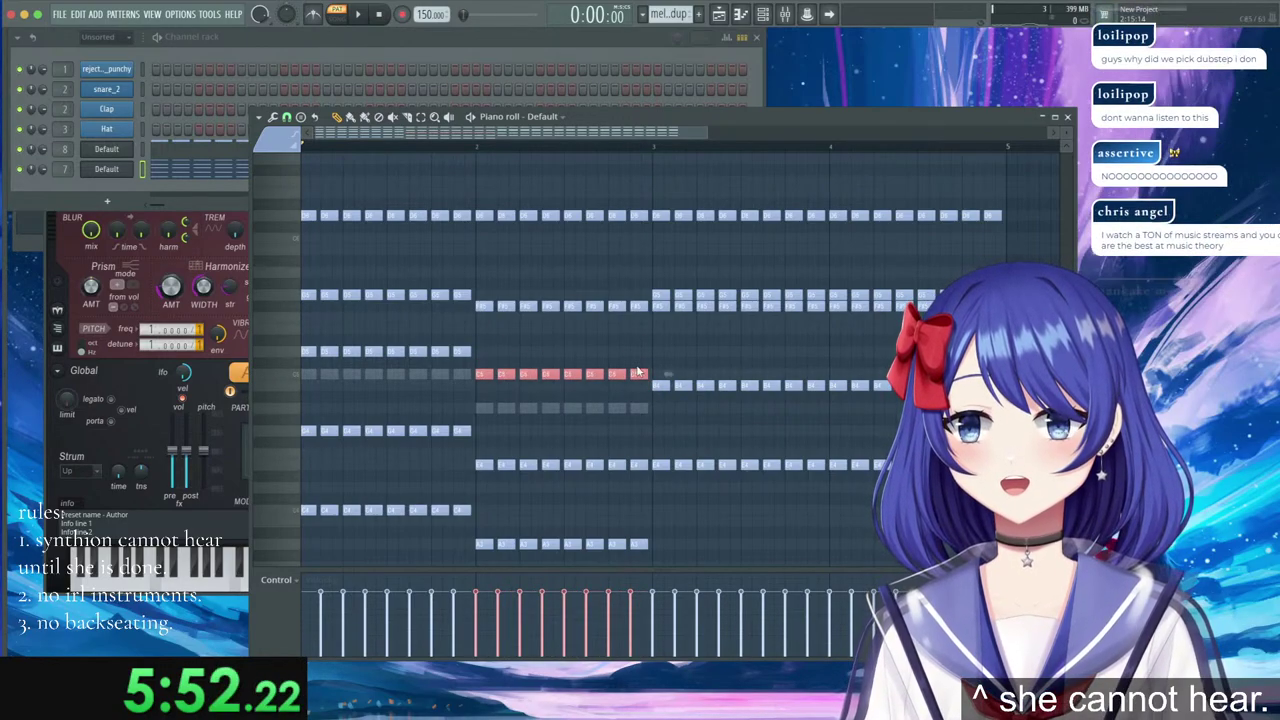
{"action": "left_click_drag", "start_coordinate": [647, 309], "coordinate": [481, 303]}
{"action": "key", "text": "space"}
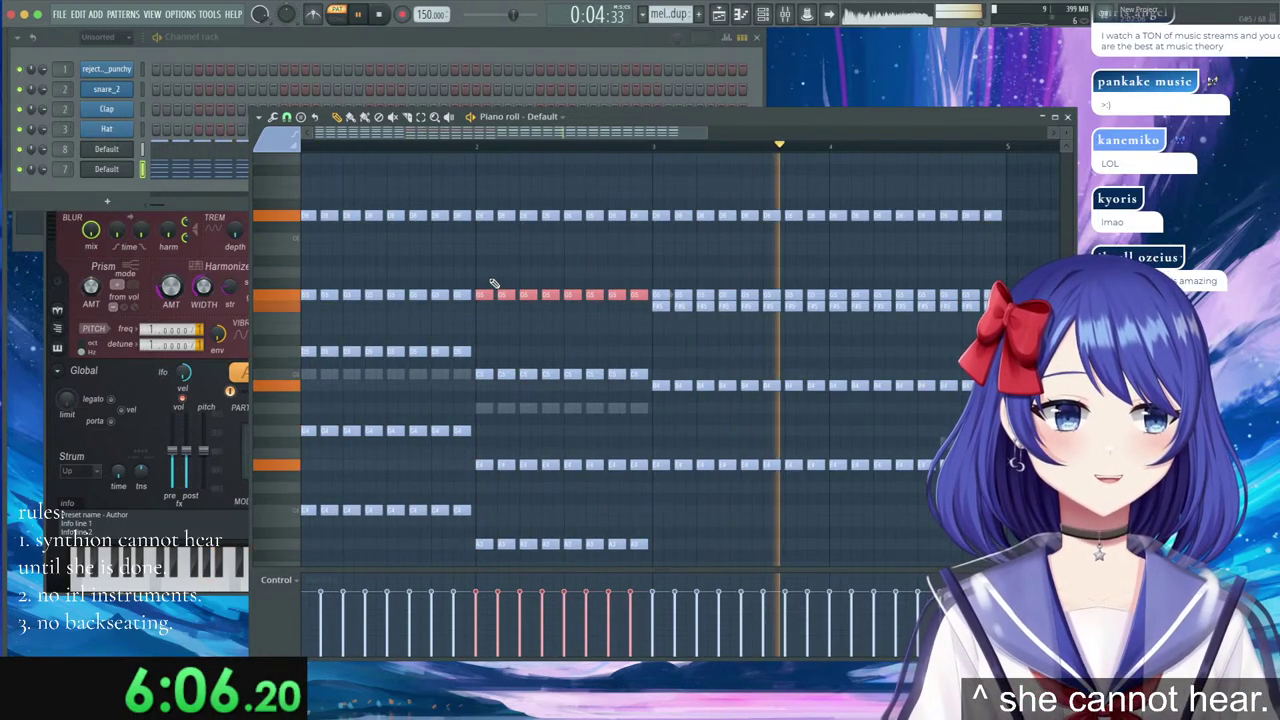
{"action": "key", "text": "space"}
{"action": "left_click", "coordinate": [746, 170]}
Place two consecutive melodic buildup clips on playlist Track 5, starting at bars 17 and 21, and switch playback to song mode.
{"action": "left_click", "coordinate": [719, 15]}
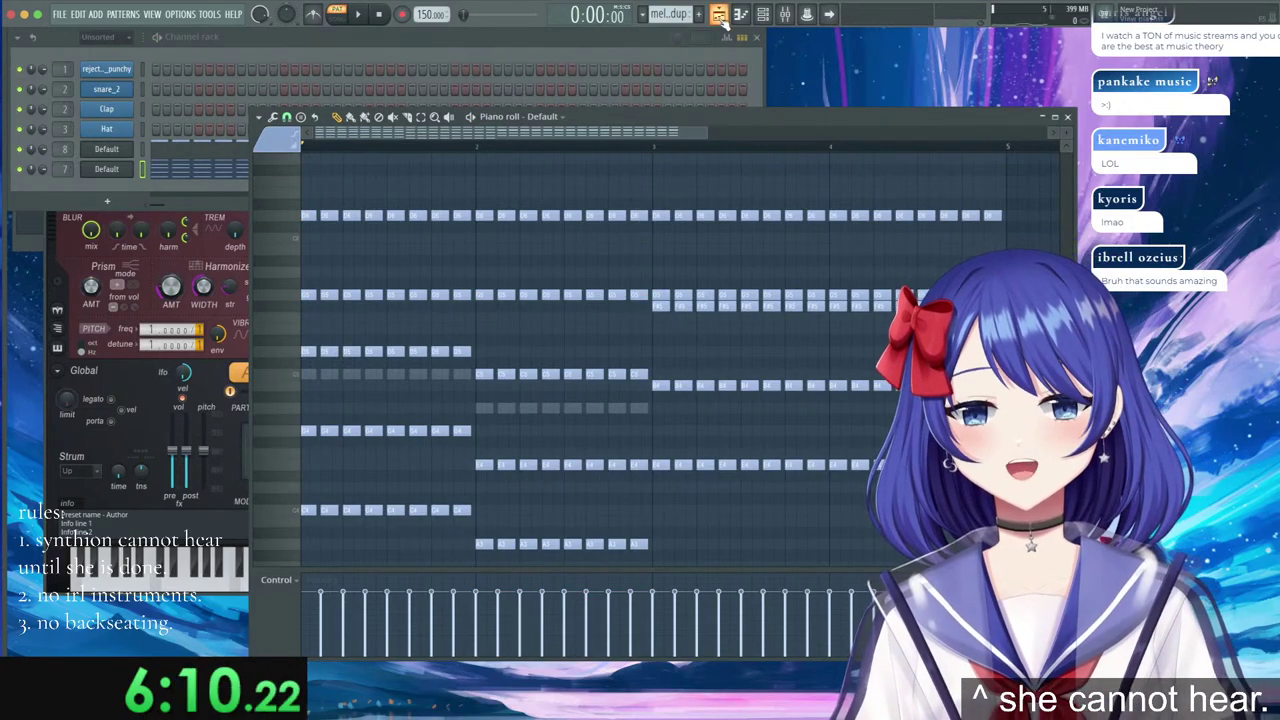
{"action": "left_click", "coordinate": [412, 118]}
{"action": "left_click_drag", "start_coordinate": [606, 242], "coordinate": [742, 228]}
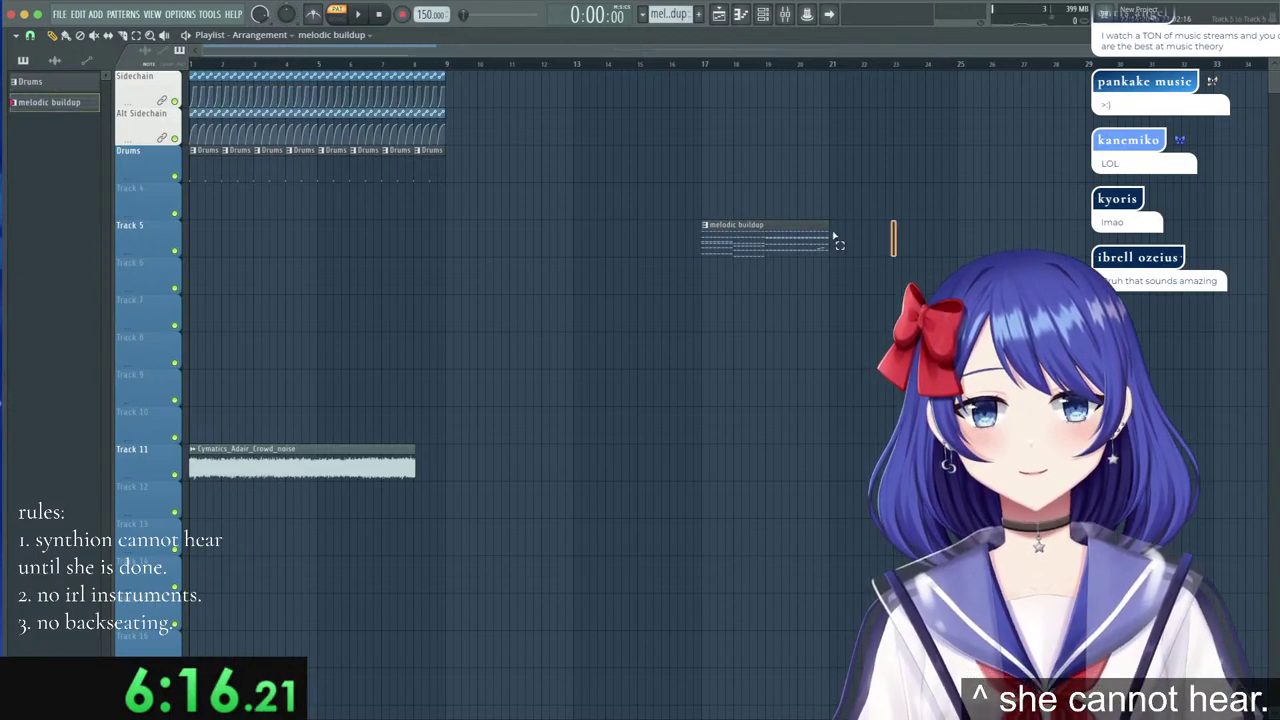
{"action": "scroll", "coordinate": [929, 66], "scroll_direction": "up", "scroll_amount": 5}
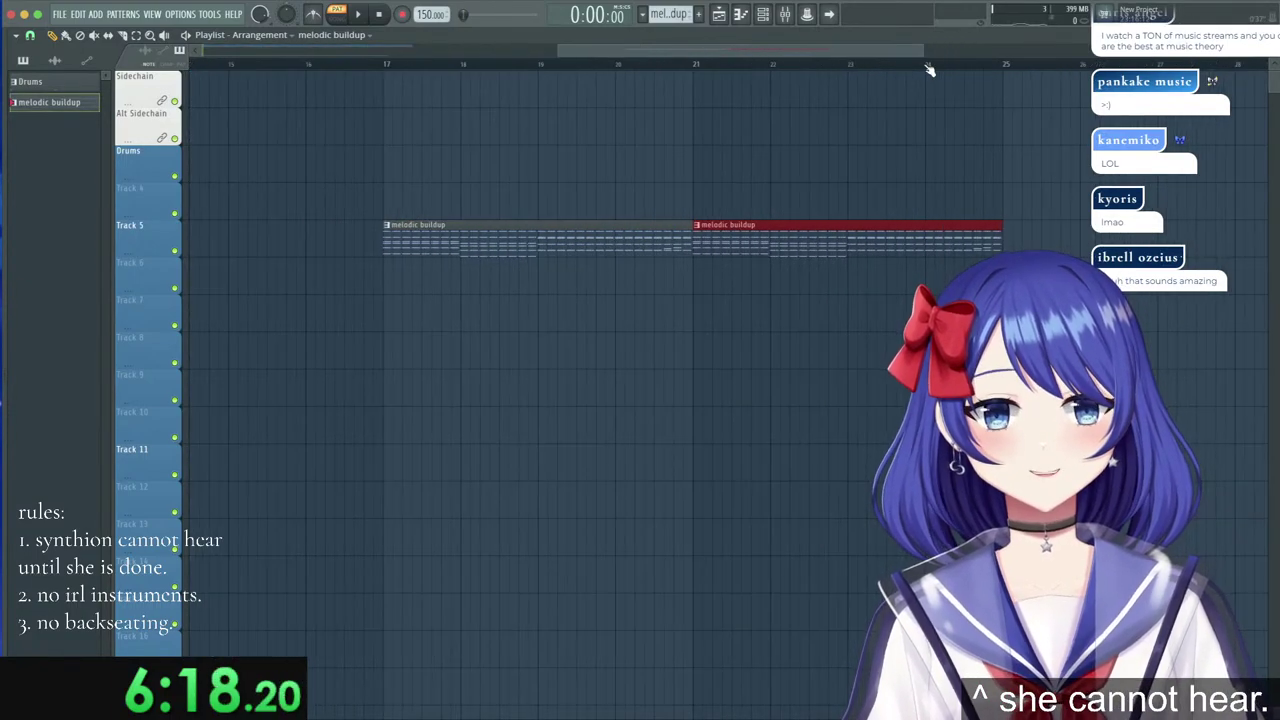
{"action": "scroll", "coordinate": [633, 72], "scroll_direction": "down", "scroll_amount": 2}
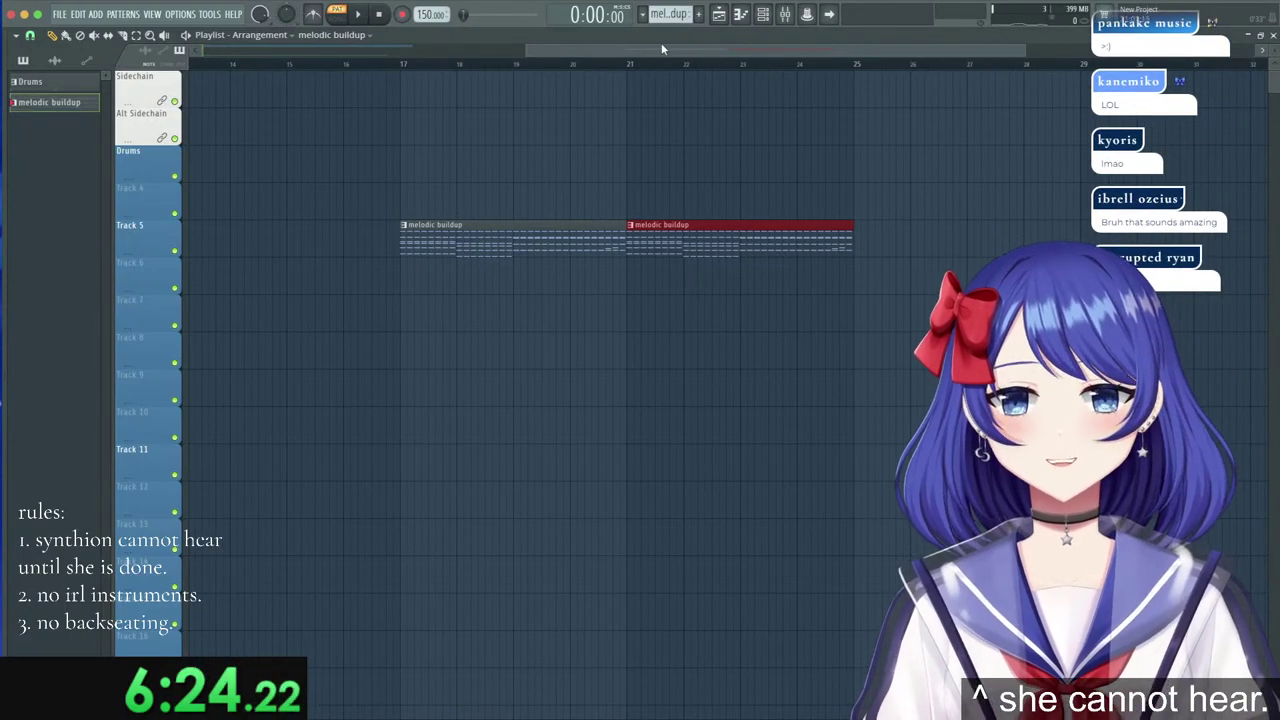
{"action": "left_click_drag", "start_coordinate": [661, 48], "coordinate": [724, 52]}
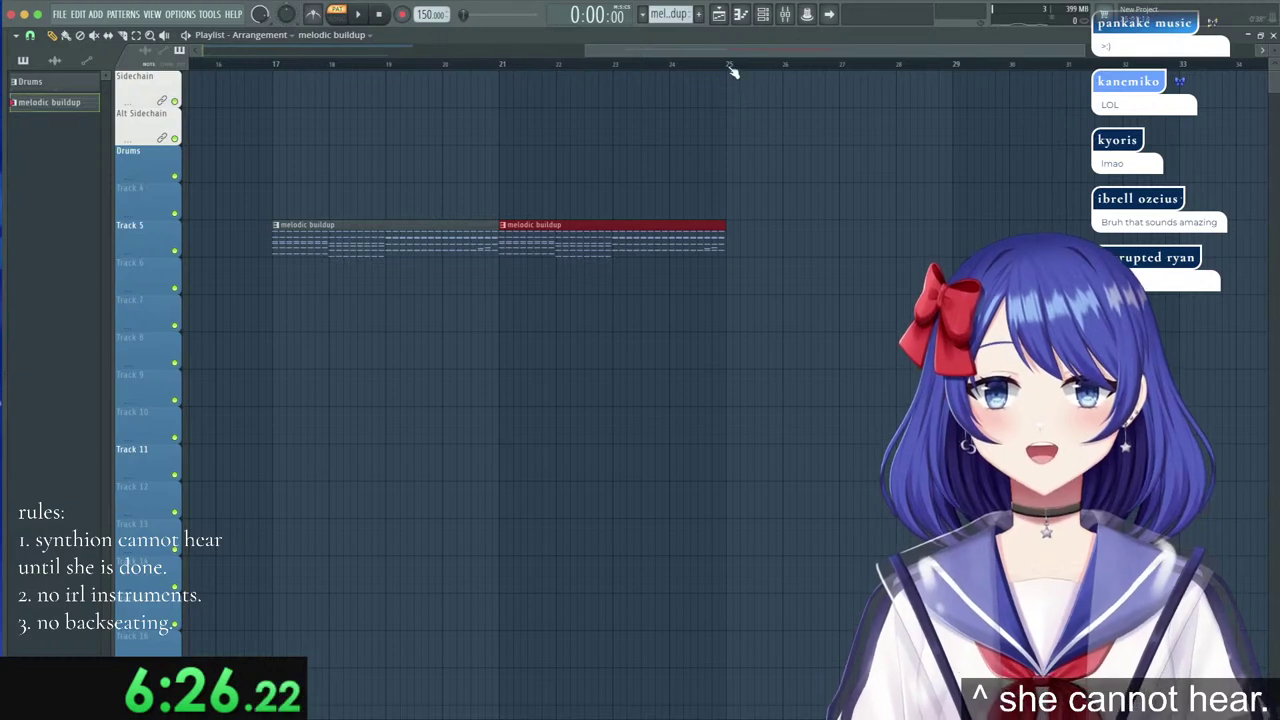
{"action": "scroll", "coordinate": [731, 72], "scroll_direction": "down", "scroll_amount": 2}
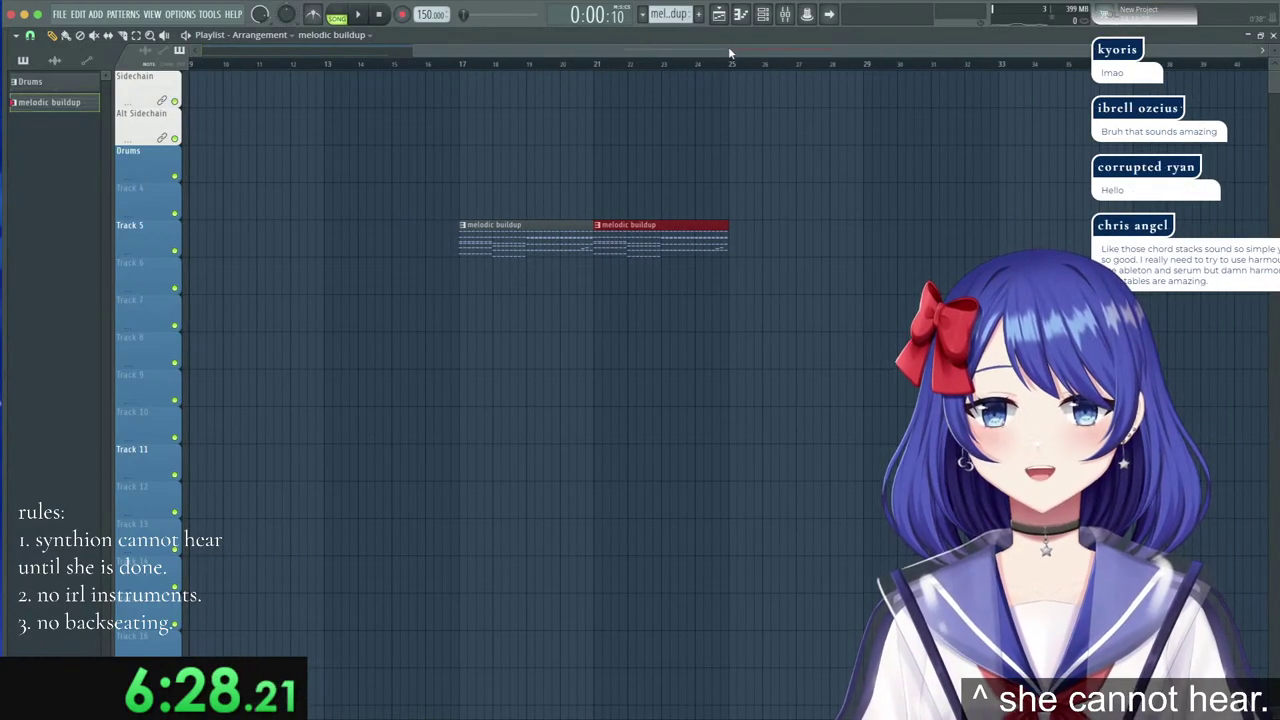
Move both melodic buildup clips on Track 5 back so they fill bars 9 through 16, without any extra clip after them.
{"action": "left_click_drag", "start_coordinate": [729, 50], "coordinate": [600, 55]}
{"action": "left_click_drag", "start_coordinate": [840, 228], "coordinate": [615, 238]}
{"action": "left_click_drag", "start_coordinate": [728, 241], "coordinate": [457, 246]}
{"action": "left_click", "coordinate": [751, 237]}
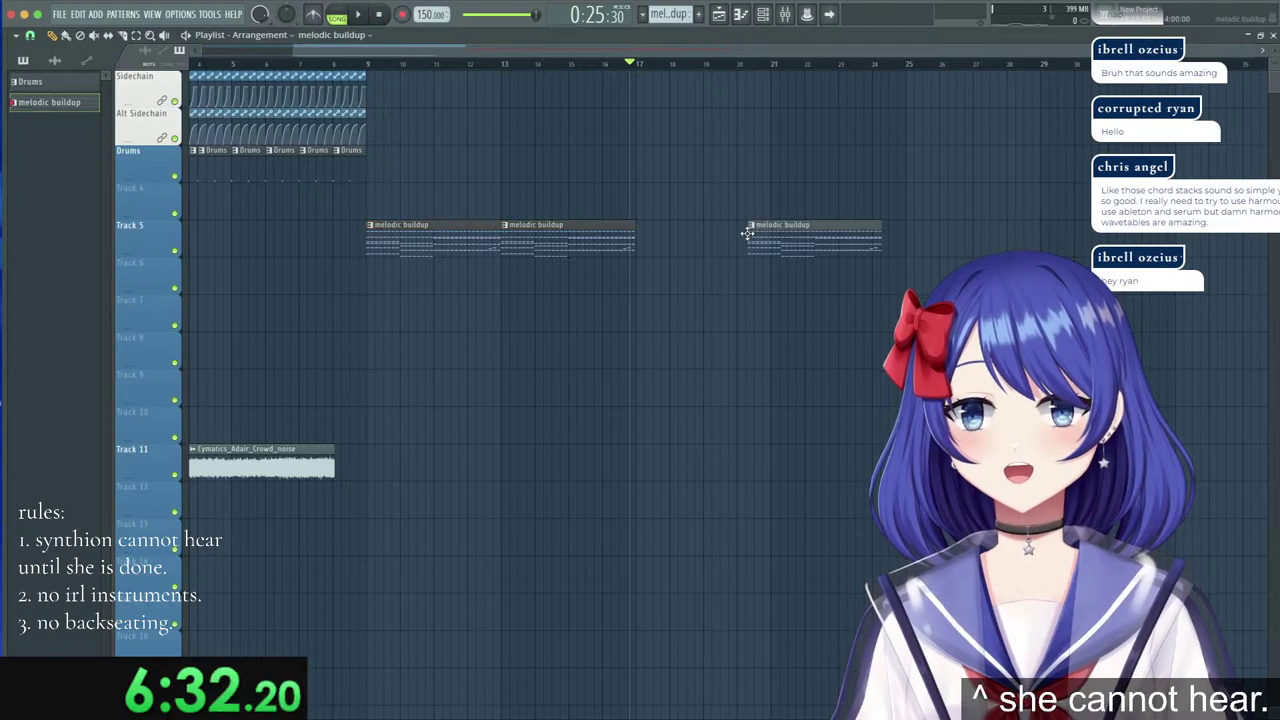
{"action": "right_click", "coordinate": [774, 251]}
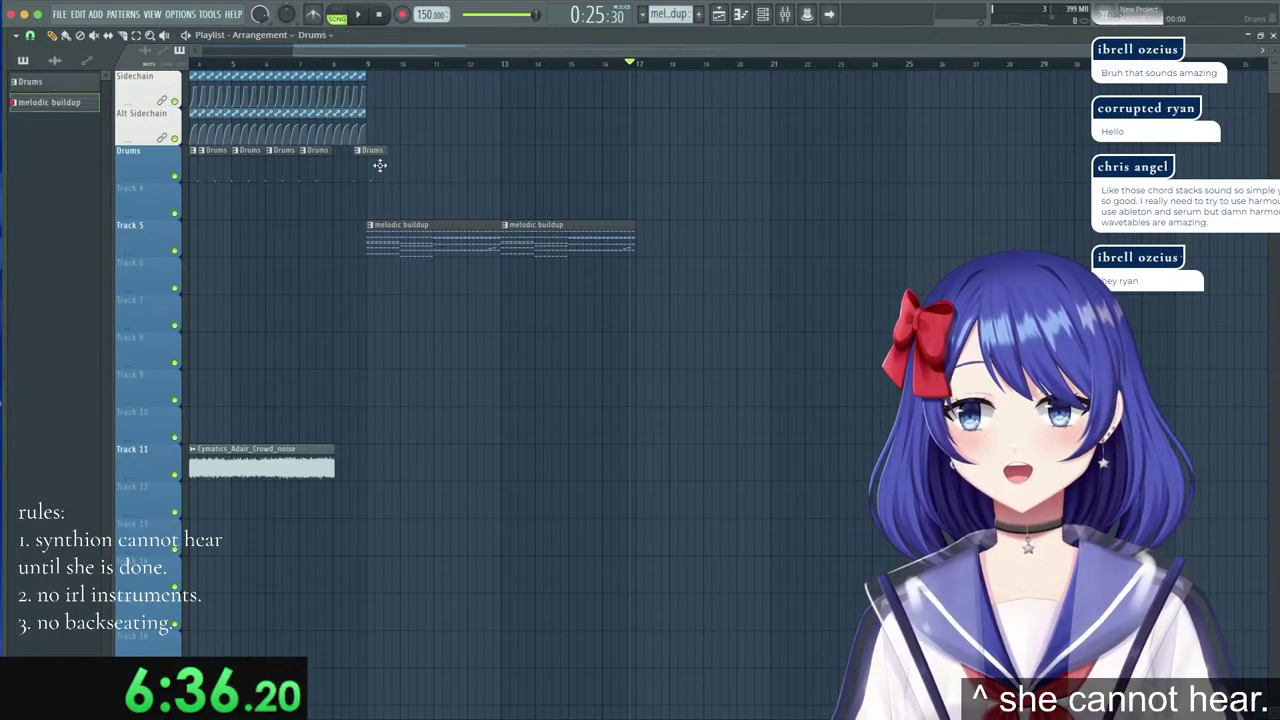
Move the sidechain, alt sidechain and drum clips to start at bar 33, and the two melodic buildup clips to start at bar 17.
{"action": "left_click_drag", "start_coordinate": [398, 172], "coordinate": [83, 48]}
{"action": "left_click_drag", "start_coordinate": [200, 161], "coordinate": [957, 150]}
{"action": "scroll", "coordinate": [949, 67], "scroll_direction": "down", "scroll_amount": 2}
{"action": "left_click_drag", "start_coordinate": [1006, 238], "coordinate": [354, 95]}
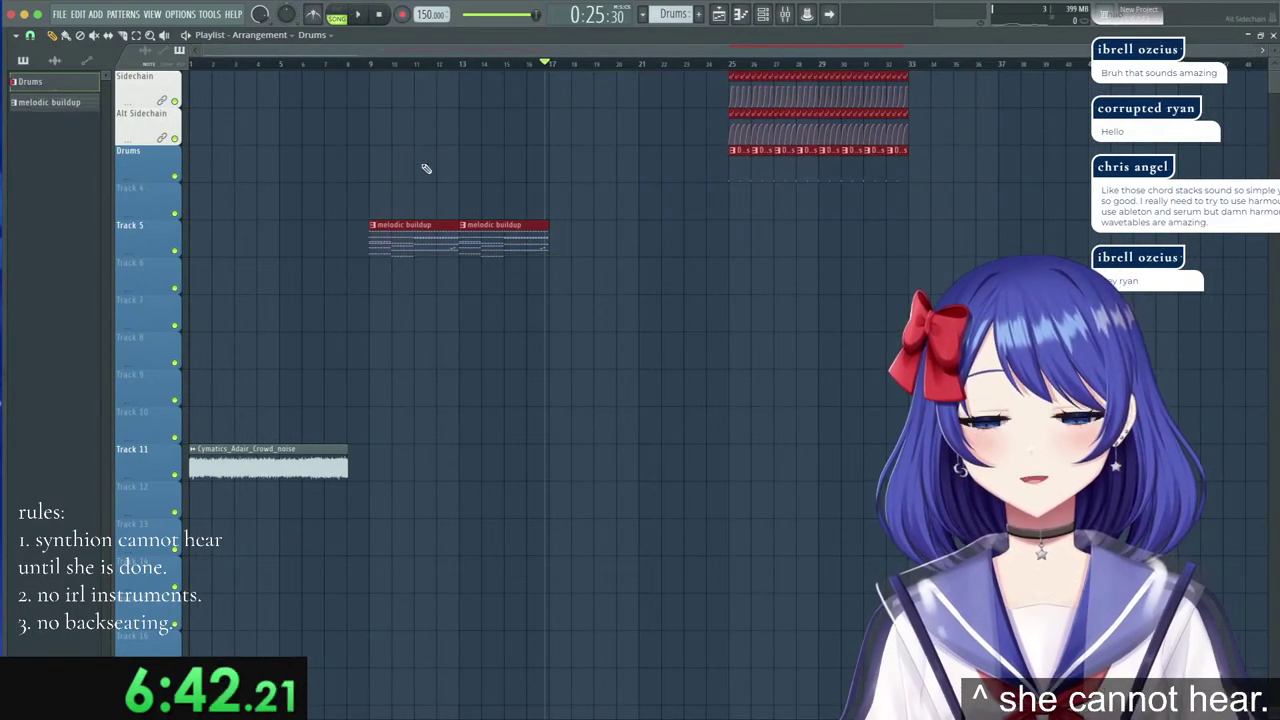
{"action": "left_click_drag", "start_coordinate": [390, 238], "coordinate": [568, 228]}
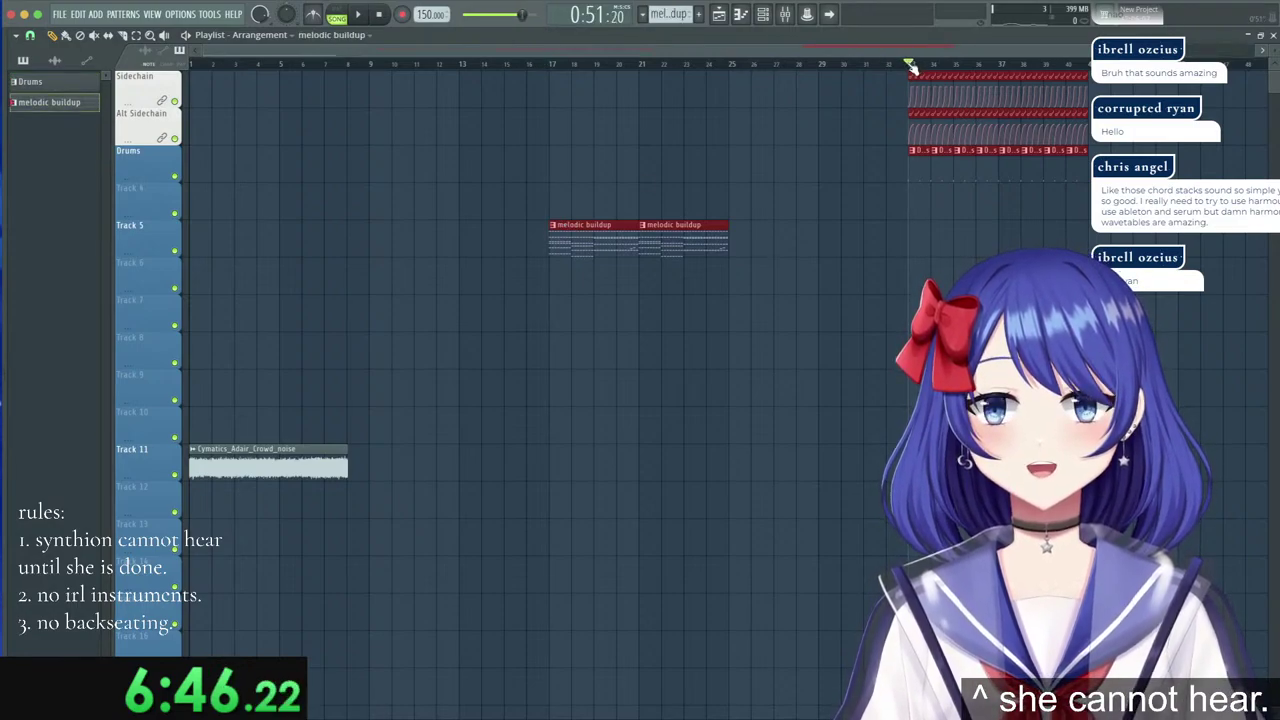
Play the two melodic buildup clips from bar 17 to their end and stop playback.
{"action": "scroll", "coordinate": [911, 67], "scroll_direction": "up", "scroll_amount": 3}
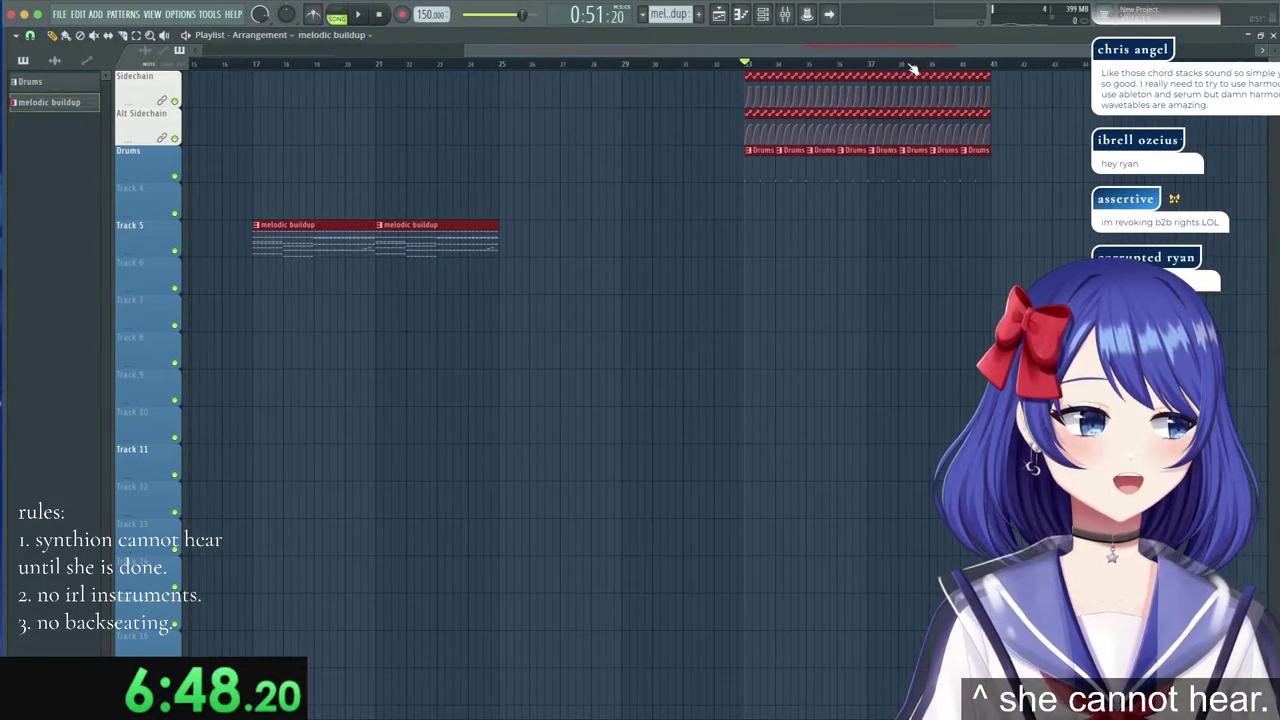
{"action": "scroll", "coordinate": [731, 65], "scroll_direction": "up", "scroll_amount": 1}
{"action": "left_click", "coordinate": [745, 60]}
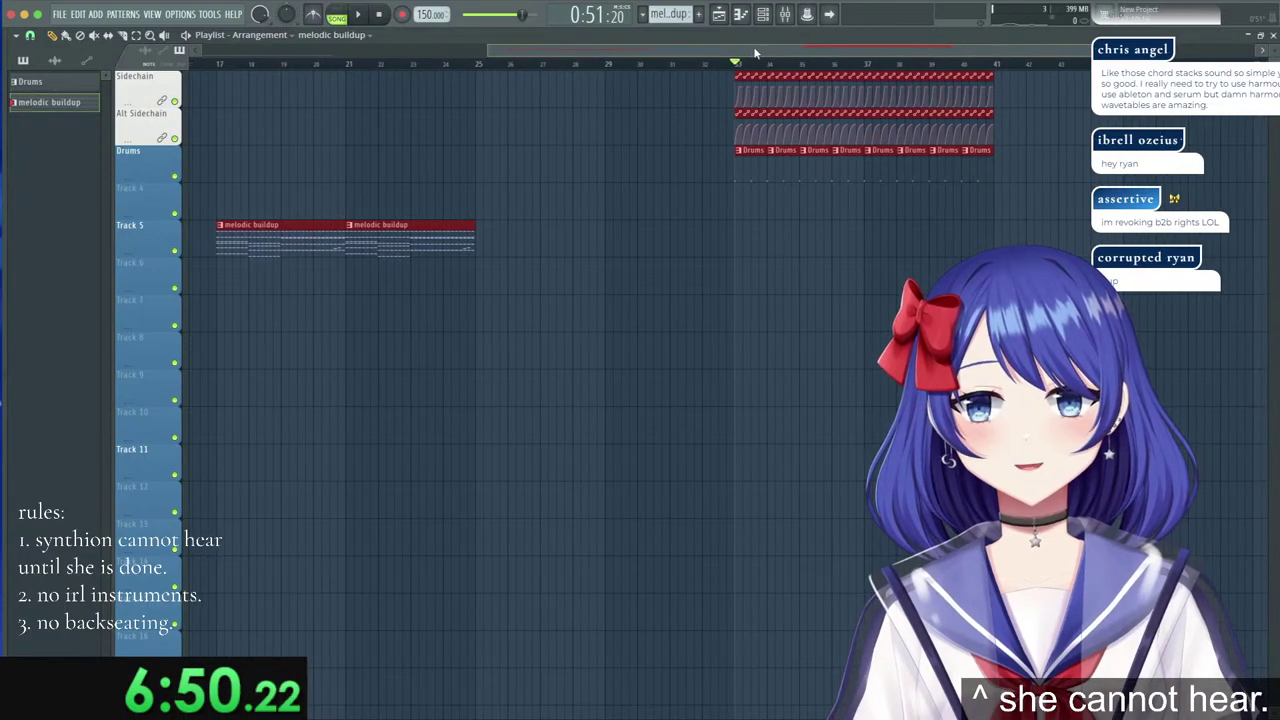
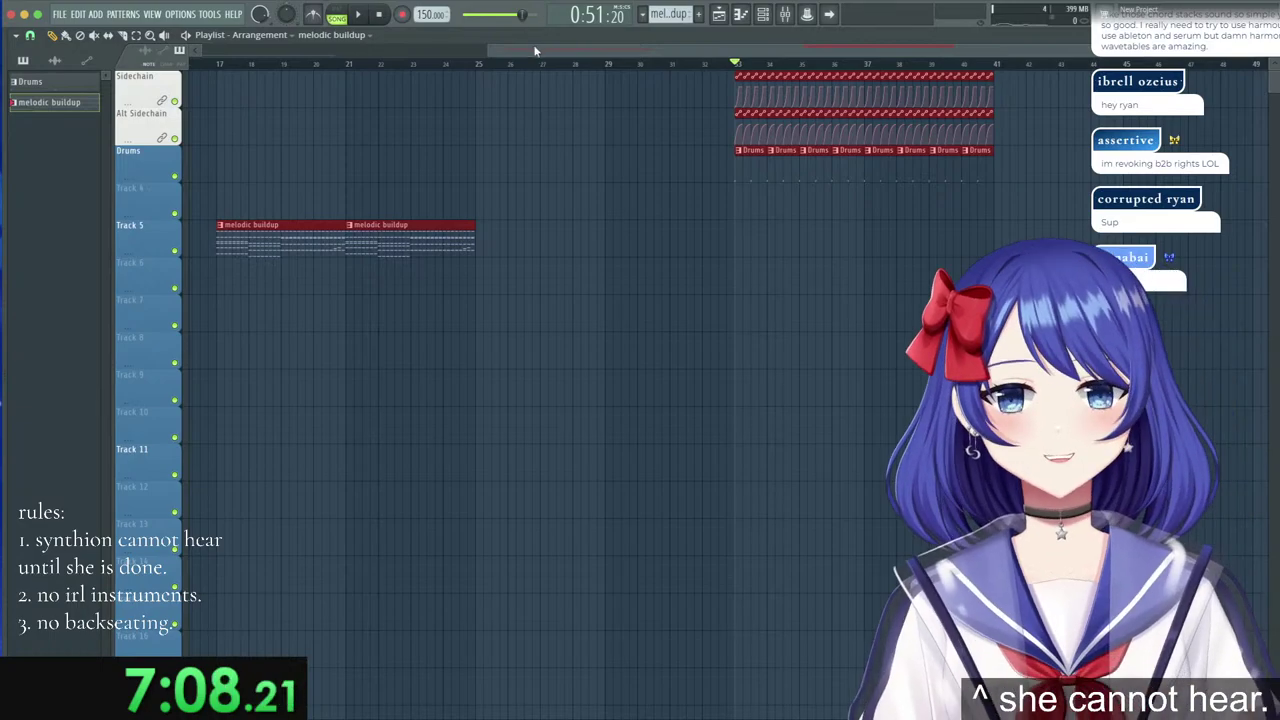
{"action": "left_click_drag", "start_coordinate": [534, 48], "coordinate": [453, 36]}
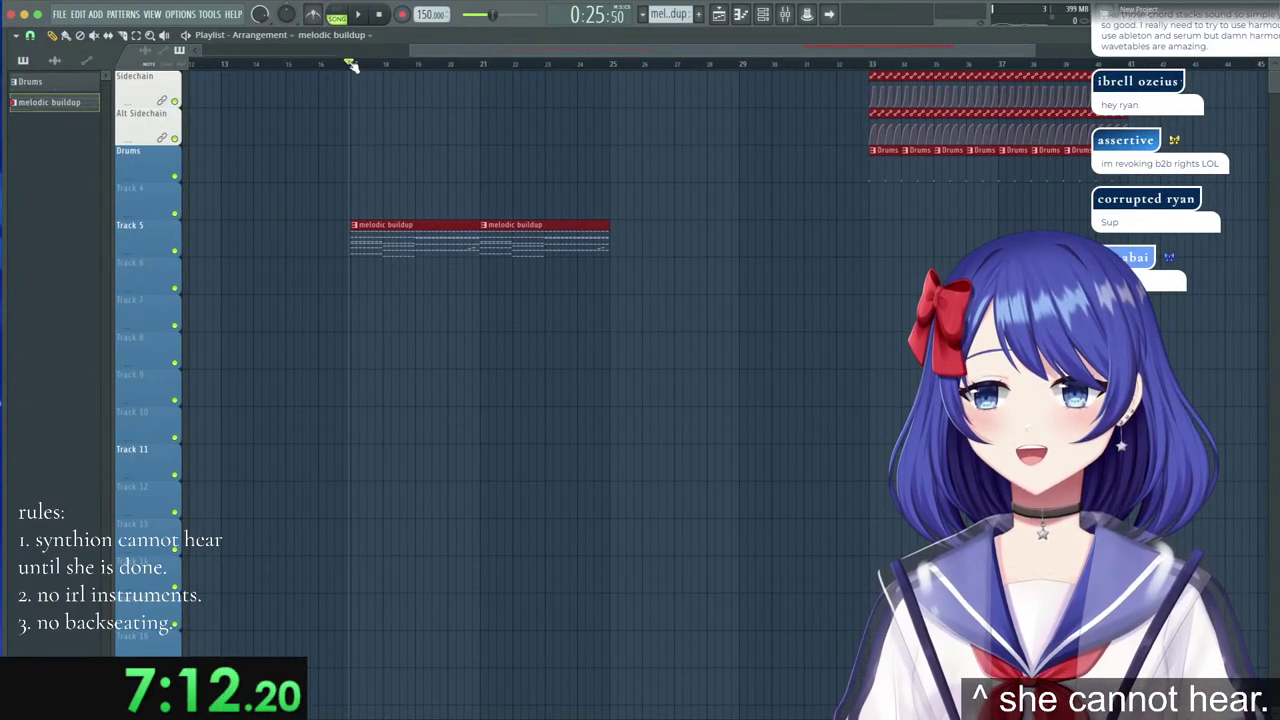
{"action": "key", "text": "space"}
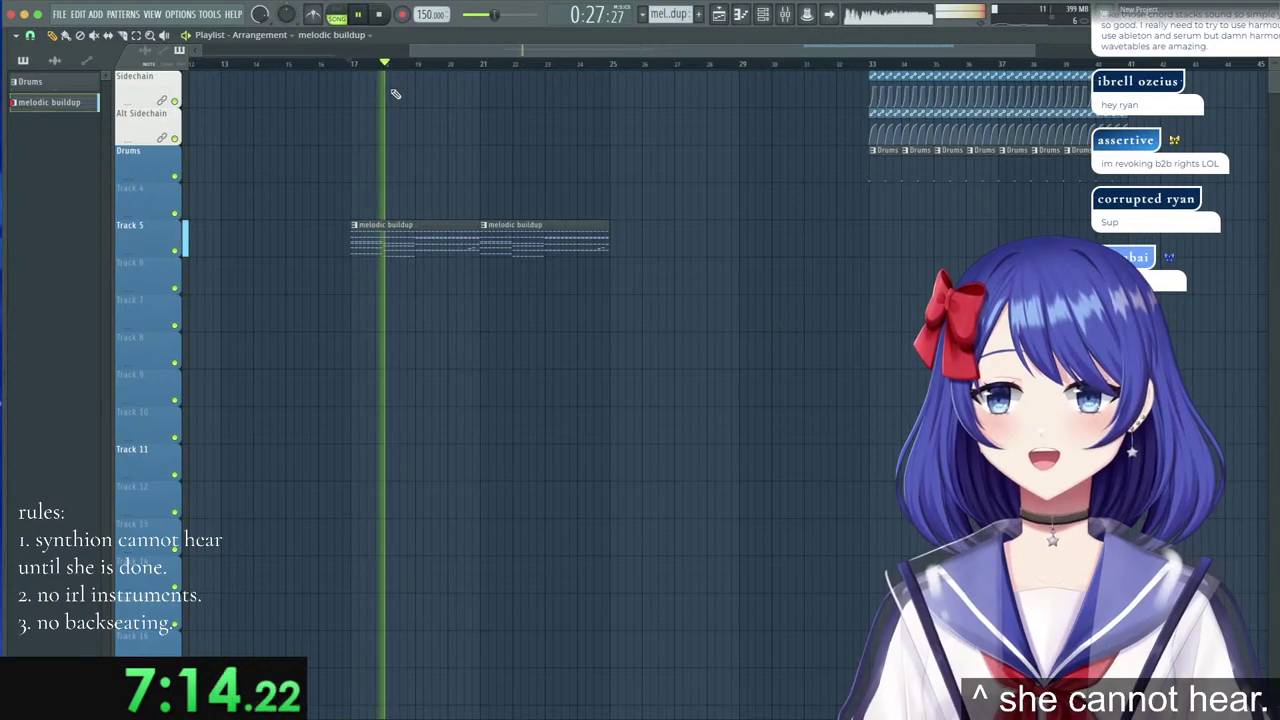
{"action": "scroll", "coordinate": [385, 66], "scroll_direction": "up", "scroll_amount": 2}
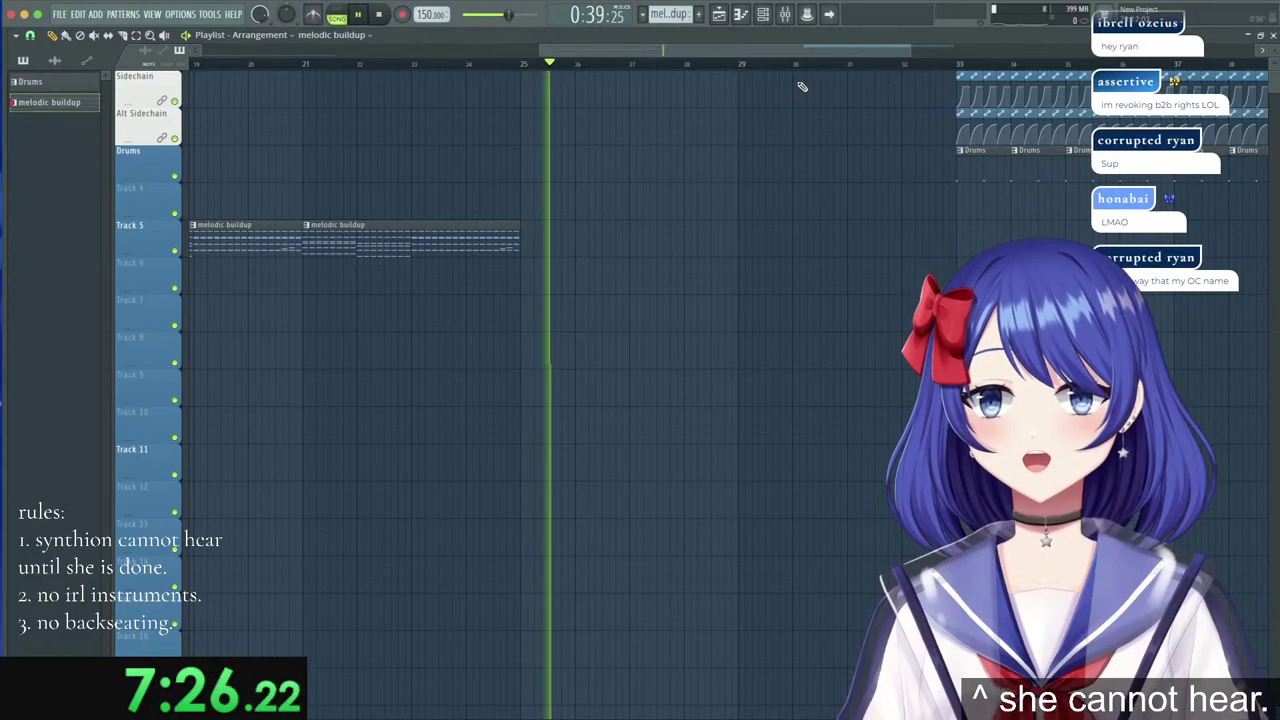
{"action": "key", "text": "space"}
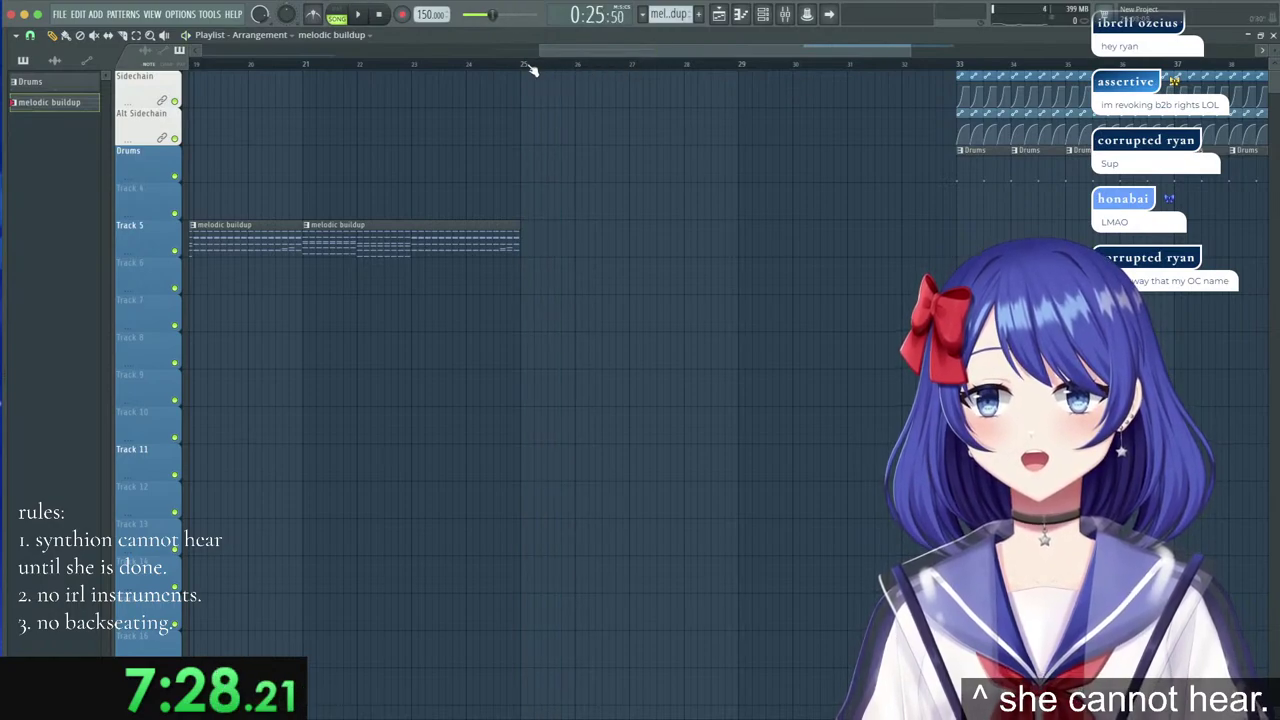
Place a short Drums clip with one sidechain and one altchain clip above it at bar 25.
{"action": "scroll", "coordinate": [522, 68], "scroll_direction": "down", "scroll_amount": 3}
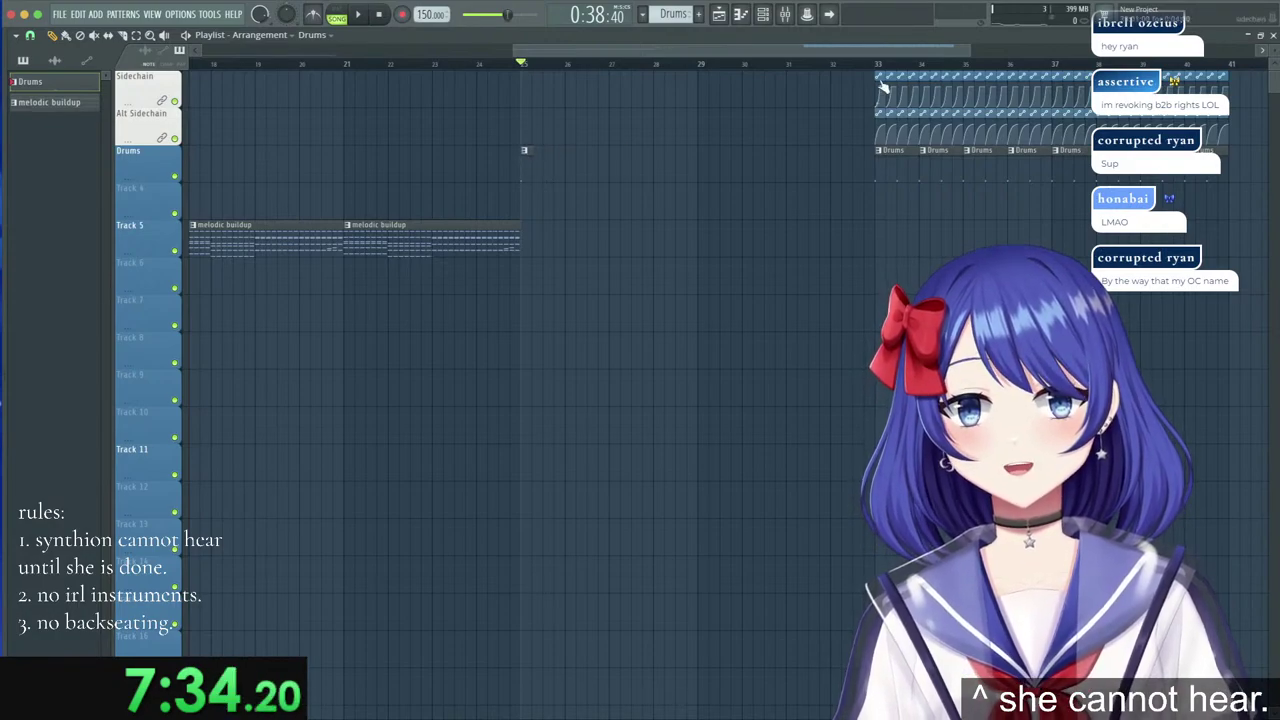
{"action": "scroll", "coordinate": [535, 66], "scroll_direction": "up", "scroll_amount": 4}
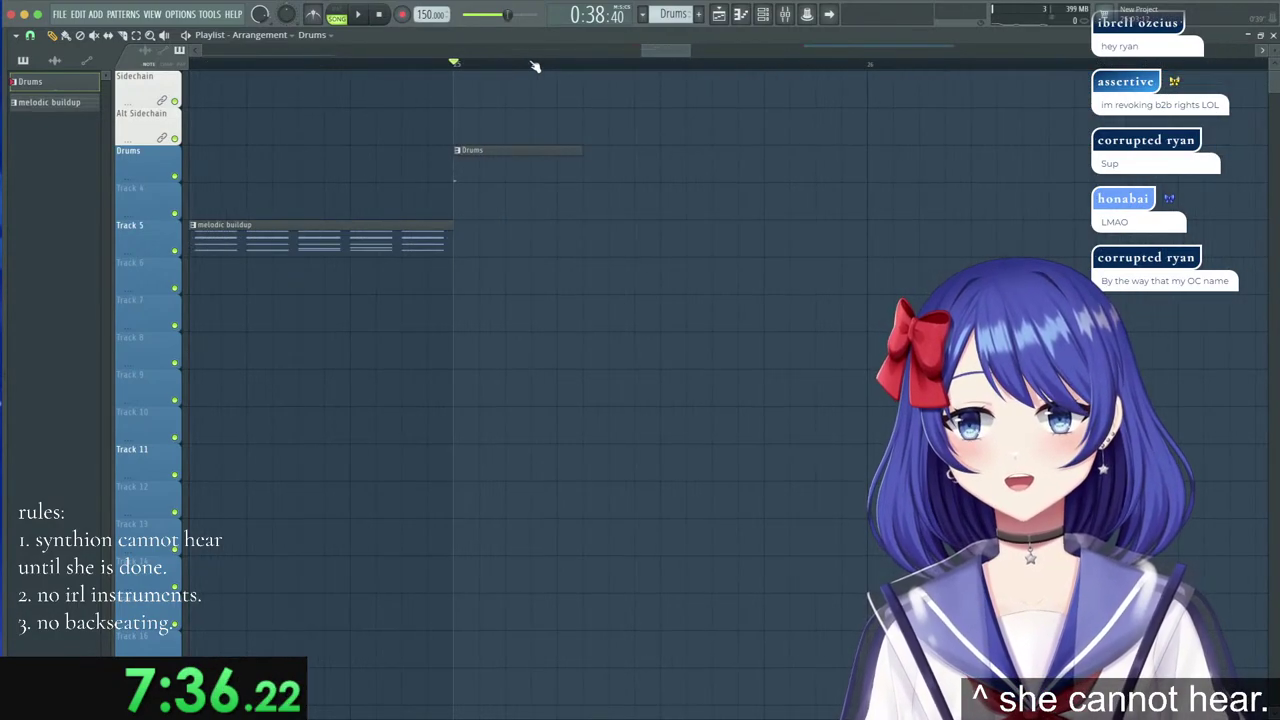
{"action": "scroll", "coordinate": [535, 66], "scroll_direction": "down", "scroll_amount": 3}
{"action": "left_click_drag", "start_coordinate": [292, 73], "coordinate": [508, 70]}
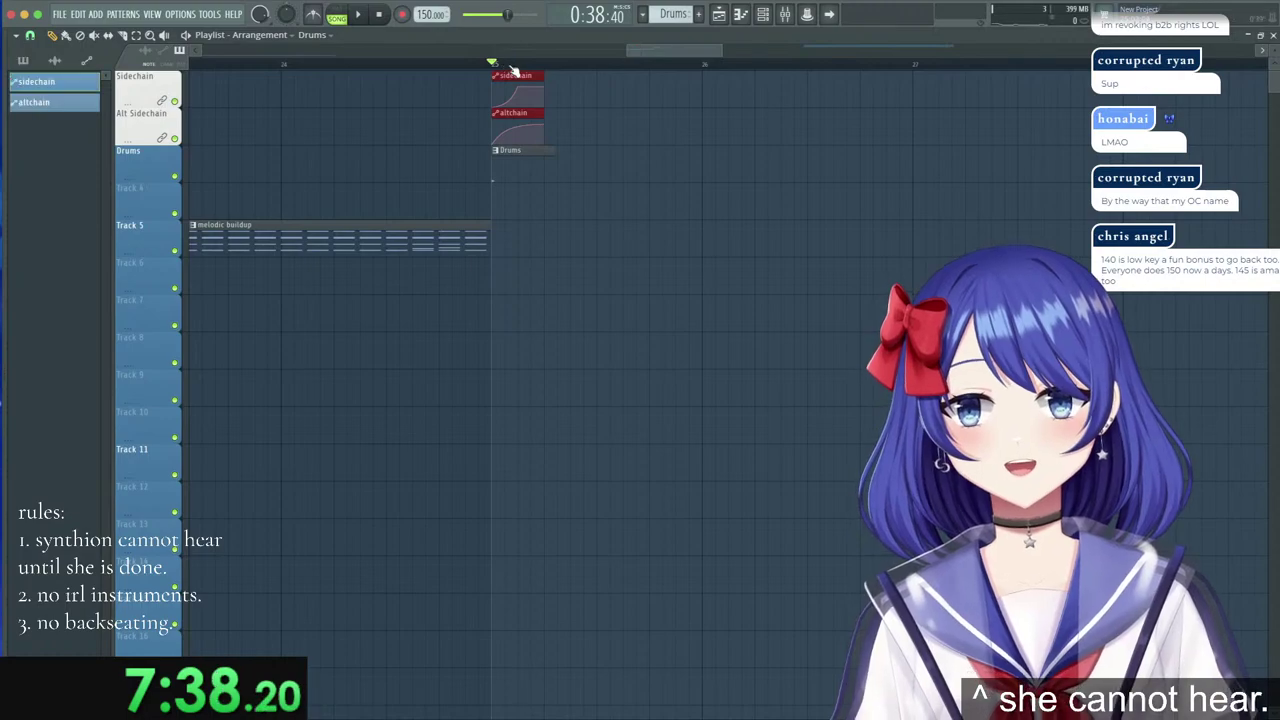
Put the Drums pattern's rejection_kick_punchy sample on playlist Track 4 at bar 25, under the sidechain clips.
{"action": "scroll", "coordinate": [511, 70], "scroll_direction": "up", "scroll_amount": 3}
{"action": "double_click", "coordinate": [528, 151]}
{"action": "left_click", "coordinate": [106, 74]}
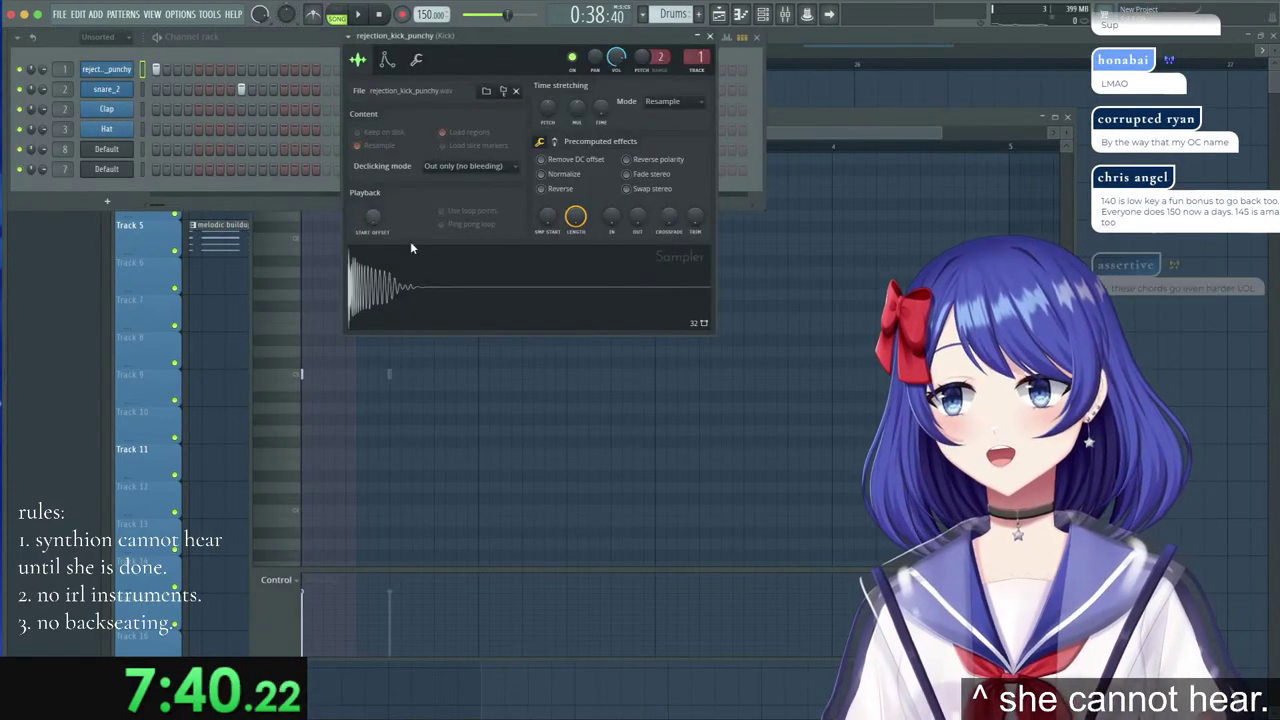
{"action": "left_click_drag", "start_coordinate": [411, 260], "coordinate": [503, 210]}
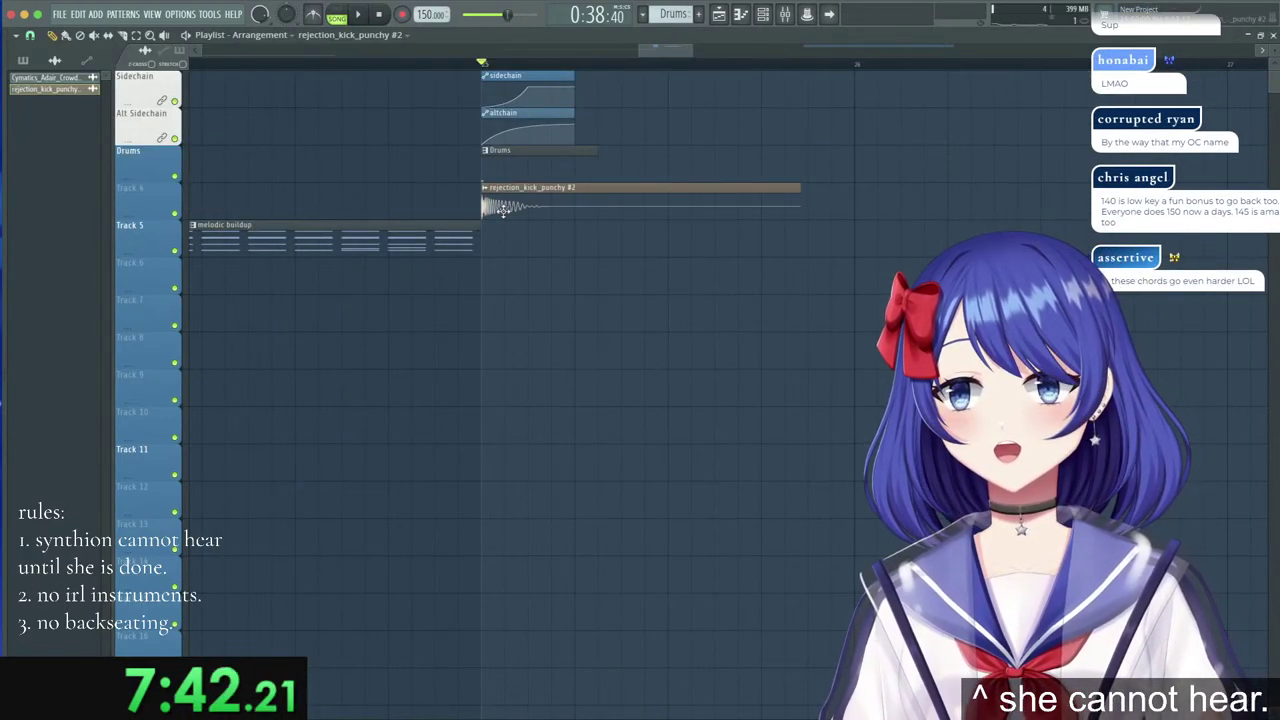
Reshape the sidechain automation into an S-shaped rise with the Double curve mode, copying the peak point's value to level the curve's end.
{"action": "scroll", "coordinate": [506, 64], "scroll_direction": "up", "scroll_amount": 3}
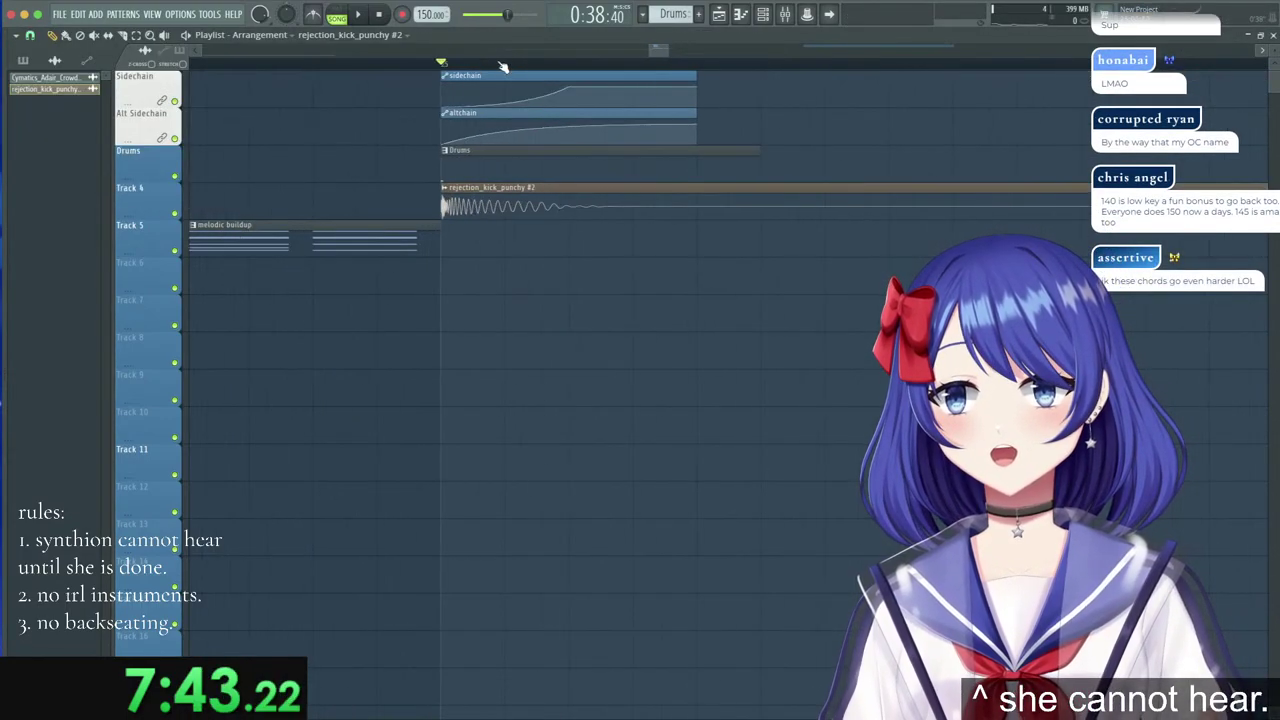
{"action": "right_click", "coordinate": [570, 89]}
{"action": "left_click", "coordinate": [605, 305]}
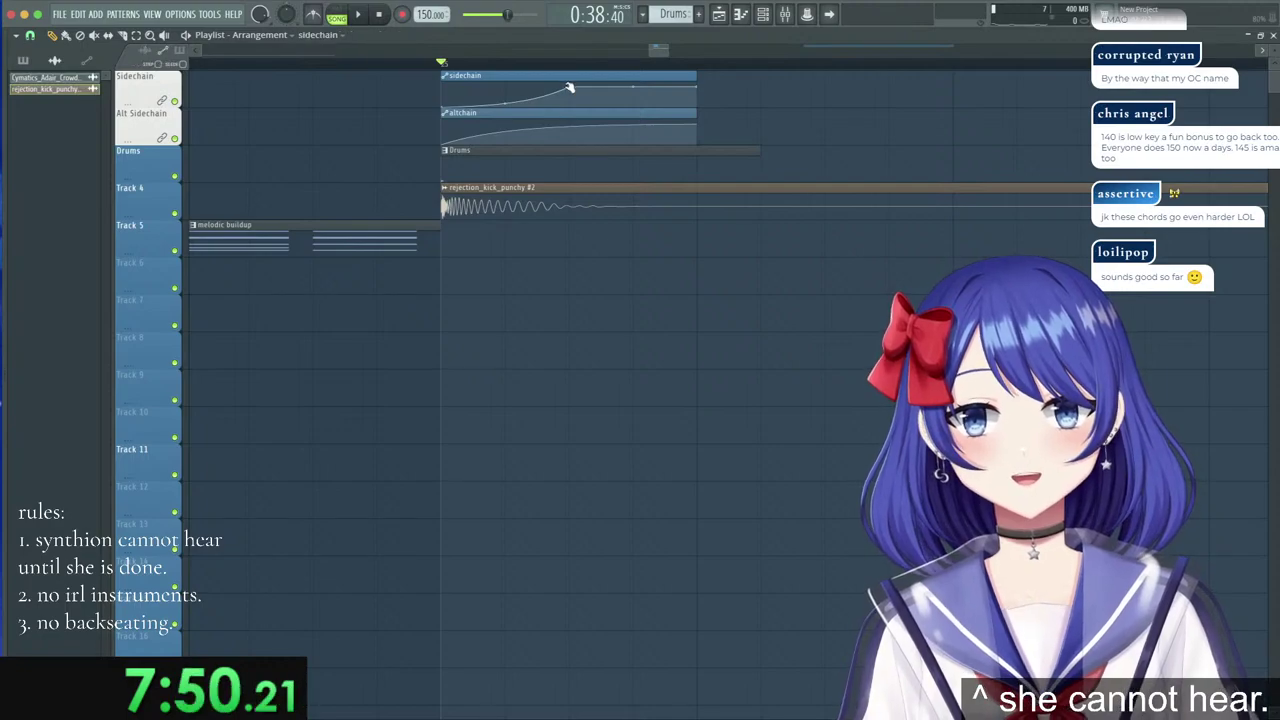
{"action": "right_click", "coordinate": [632, 90]}
{"action": "left_click", "coordinate": [675, 320]}
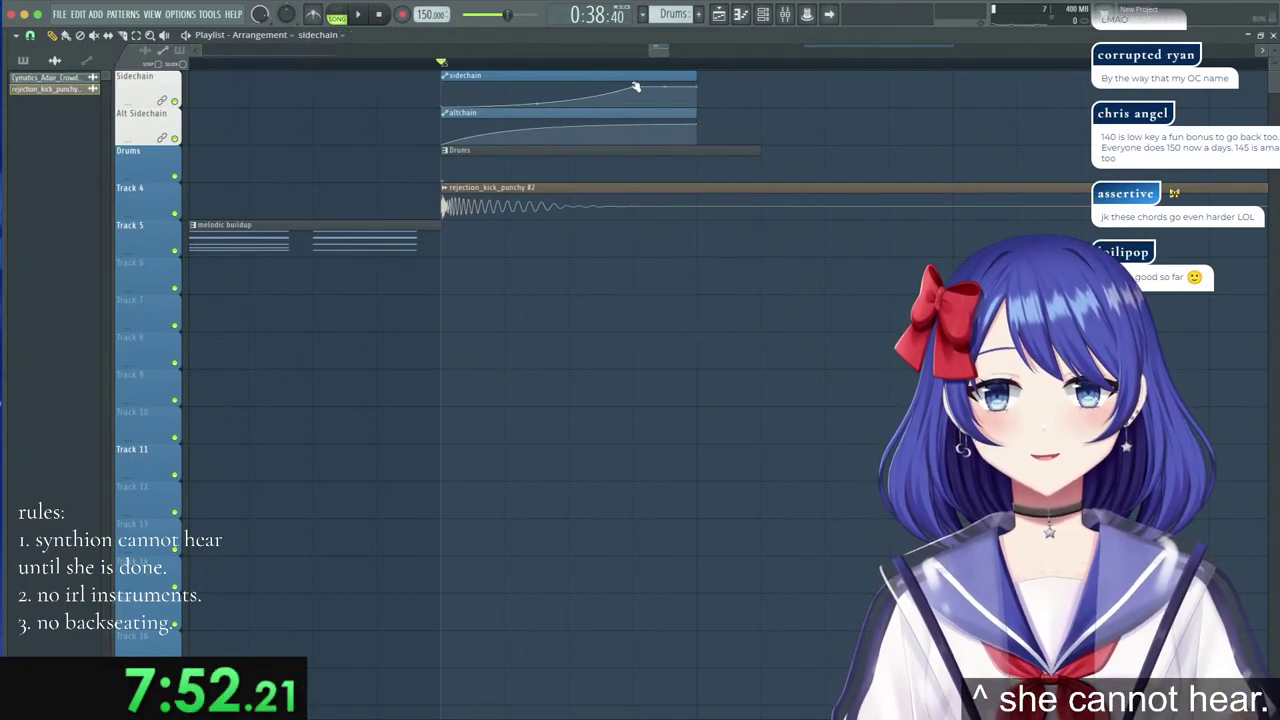
{"action": "right_click", "coordinate": [634, 88]}
{"action": "left_click", "coordinate": [664, 197]}
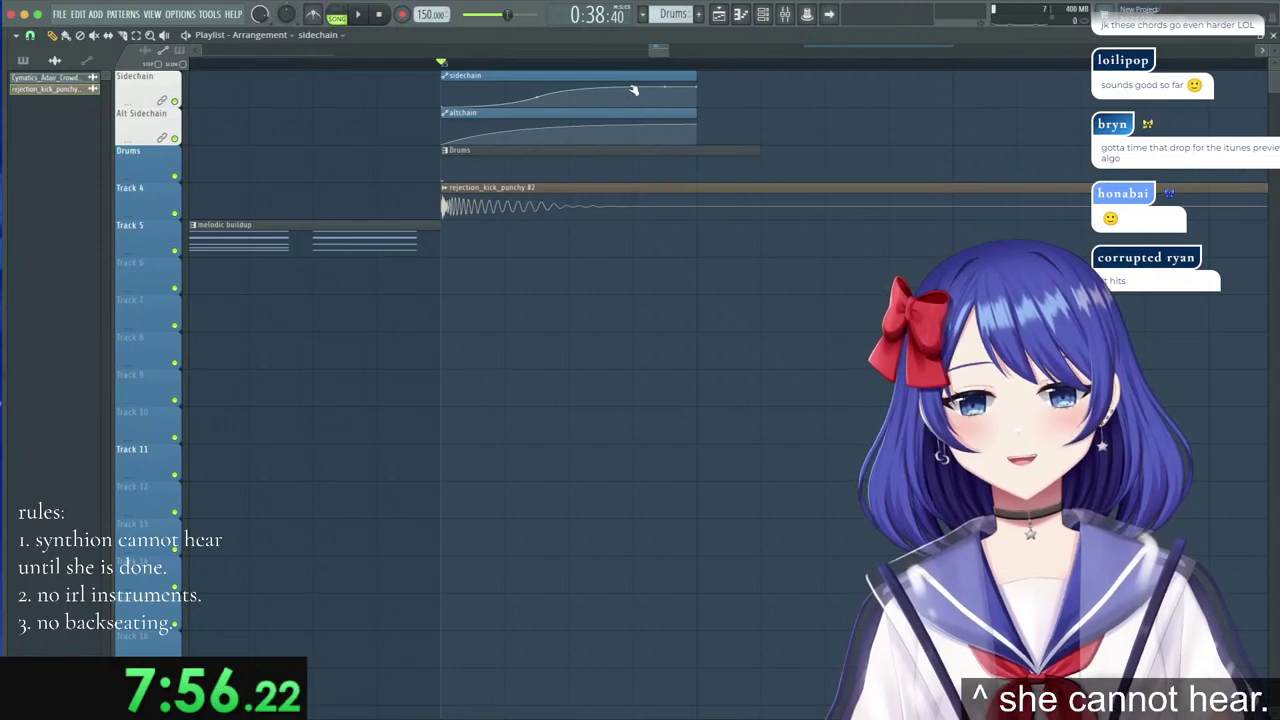
{"action": "right_click", "coordinate": [582, 91]}
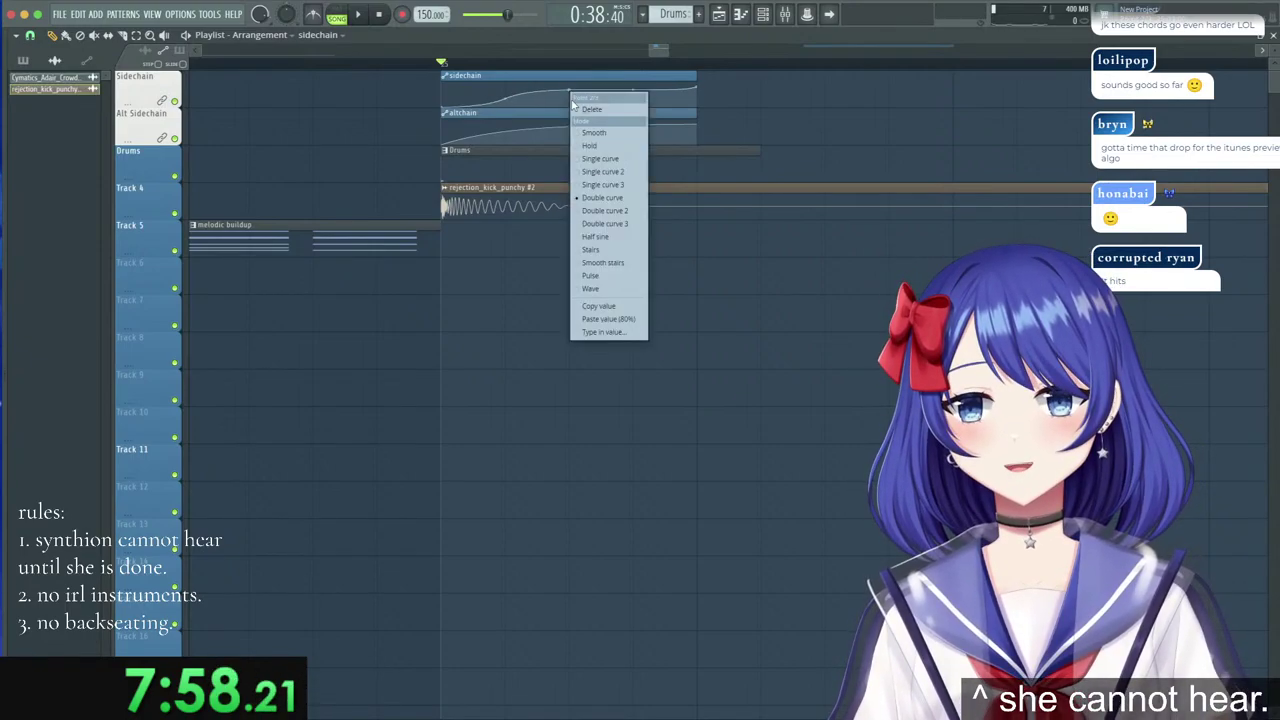
{"action": "left_click", "coordinate": [611, 307]}
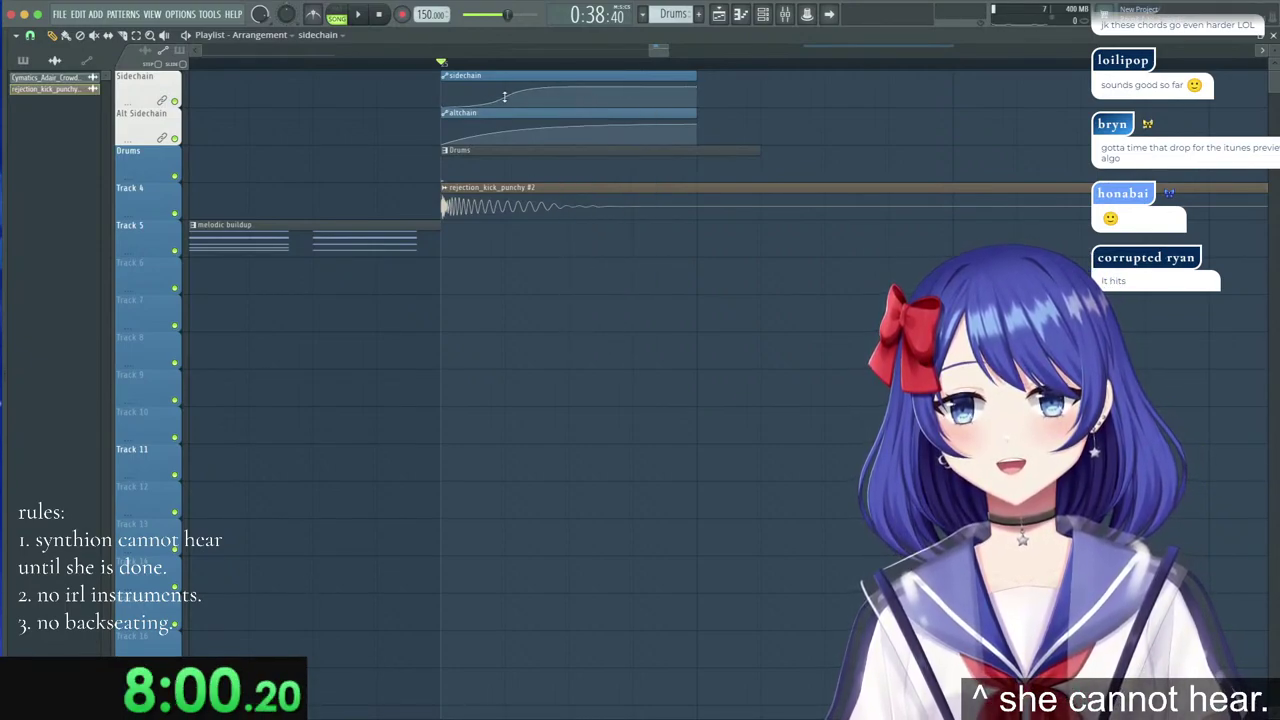
{"action": "right_click", "coordinate": [603, 90]}
{"action": "left_click", "coordinate": [672, 330]}
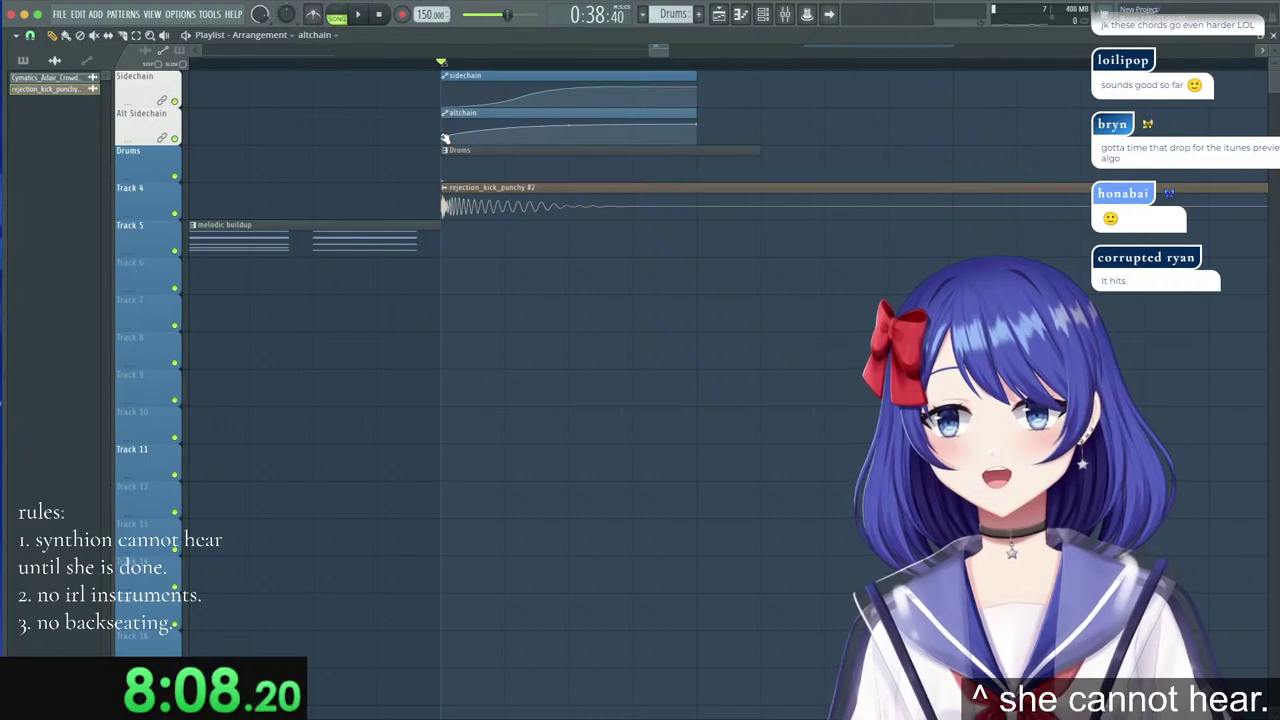
Play the kick at bar 25 and examine Fruity Balance on the SIDECHAIN mixer track, then close the mixer and listen again.
{"action": "key", "text": "space"}
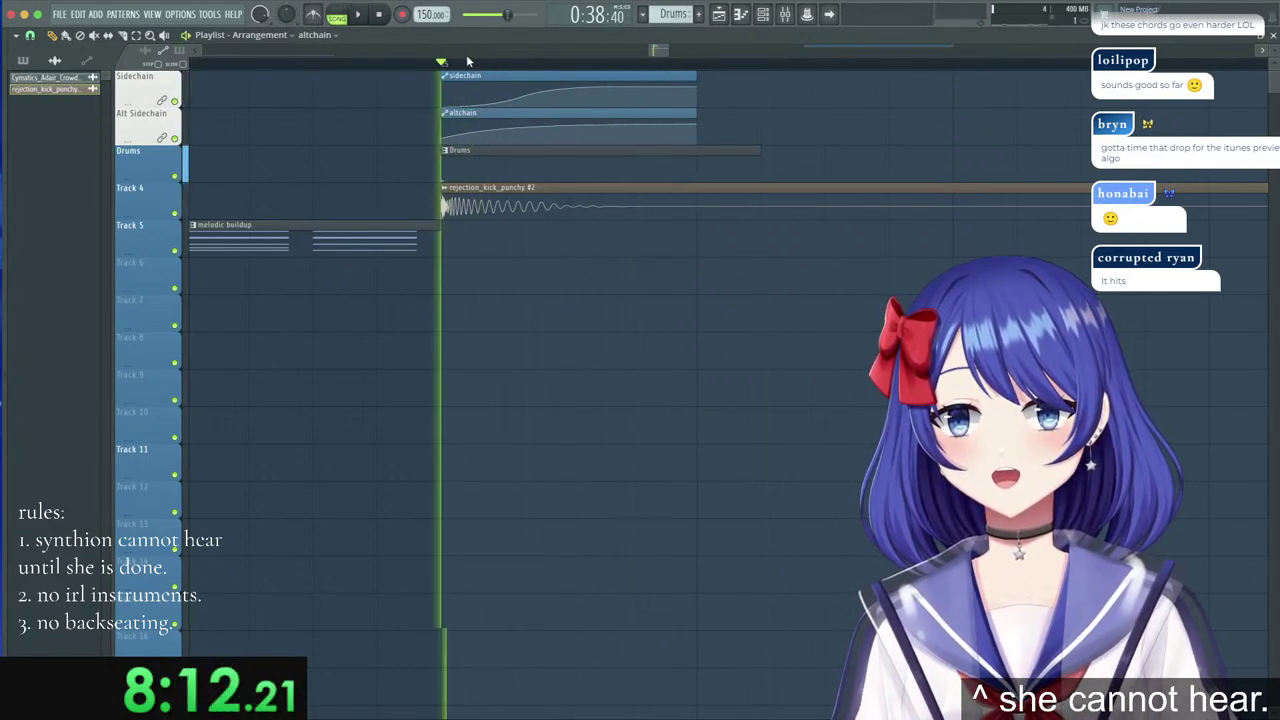
{"action": "key", "text": "space"}
{"action": "key", "text": "F9"}
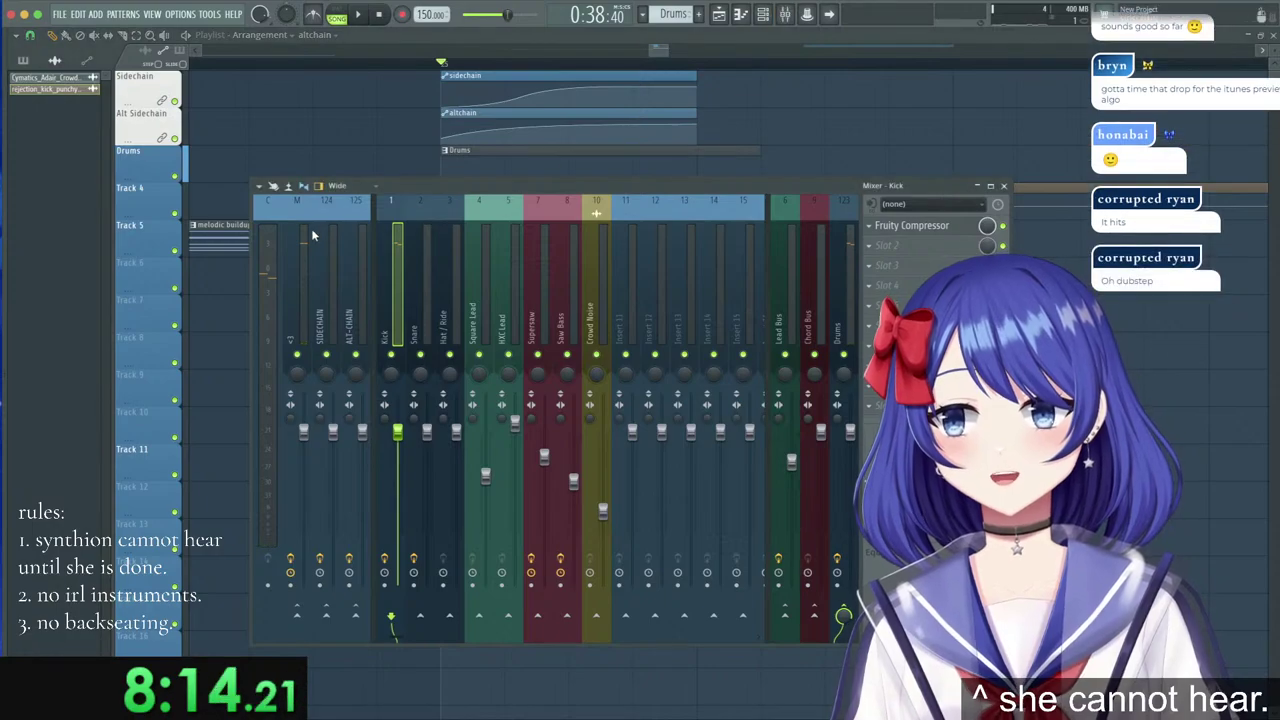
{"action": "left_click", "coordinate": [322, 246]}
{"action": "left_click", "coordinate": [908, 228]}
{"action": "left_click", "coordinate": [913, 229]}
{"action": "left_click", "coordinate": [914, 229]}
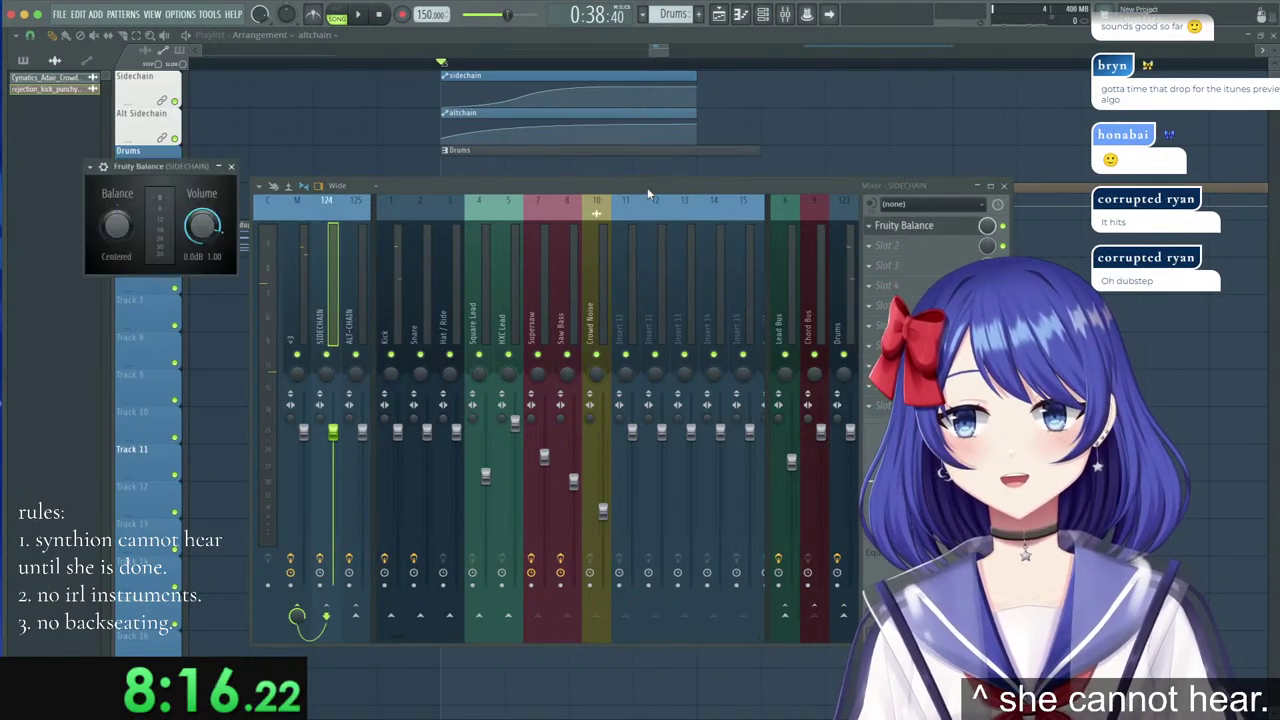
{"action": "key", "text": "space"}
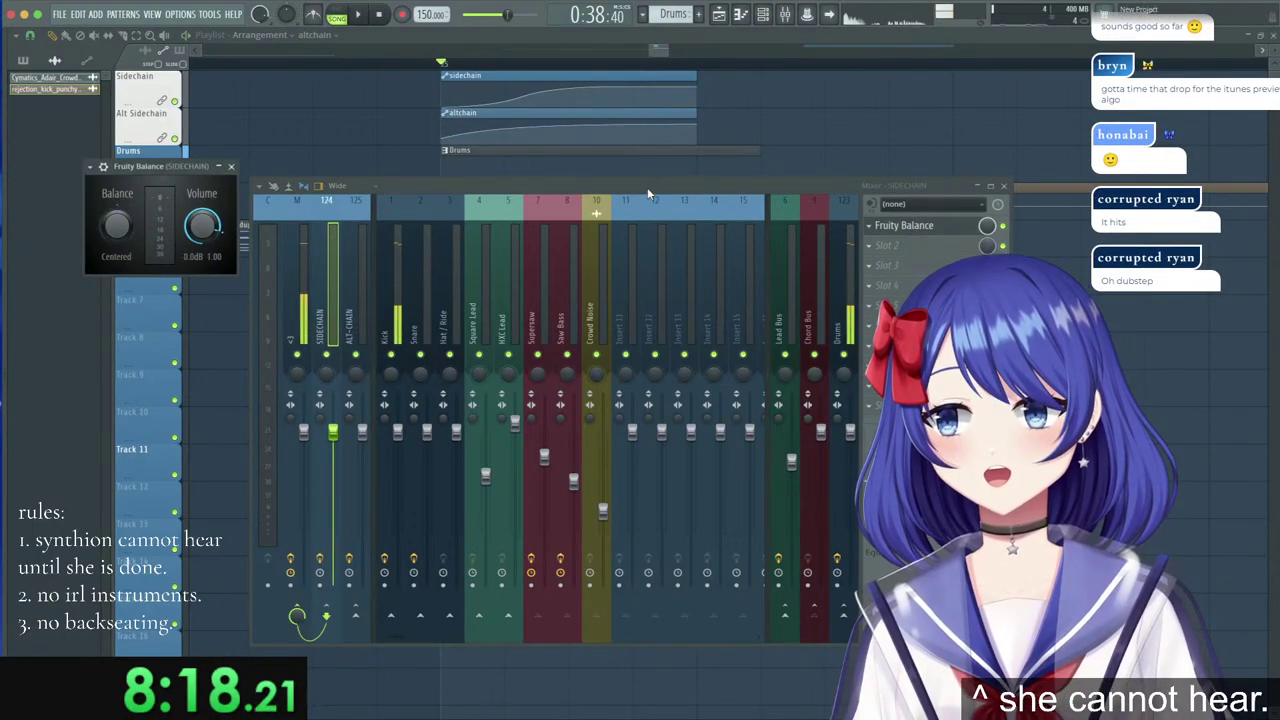
{"action": "key", "text": "space"}
{"action": "left_click", "coordinate": [231, 167]}
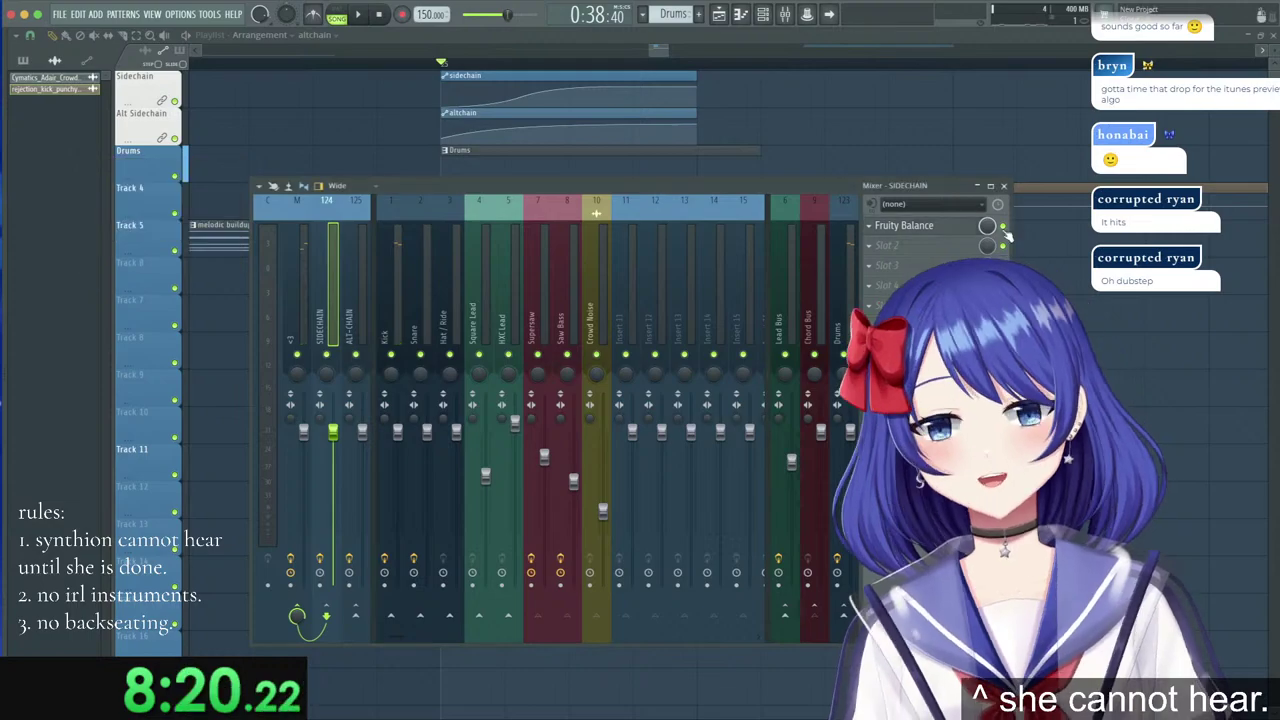
{"action": "left_click", "coordinate": [1005, 187]}
{"action": "key", "text": "space"}
{"action": "key", "text": "space"}
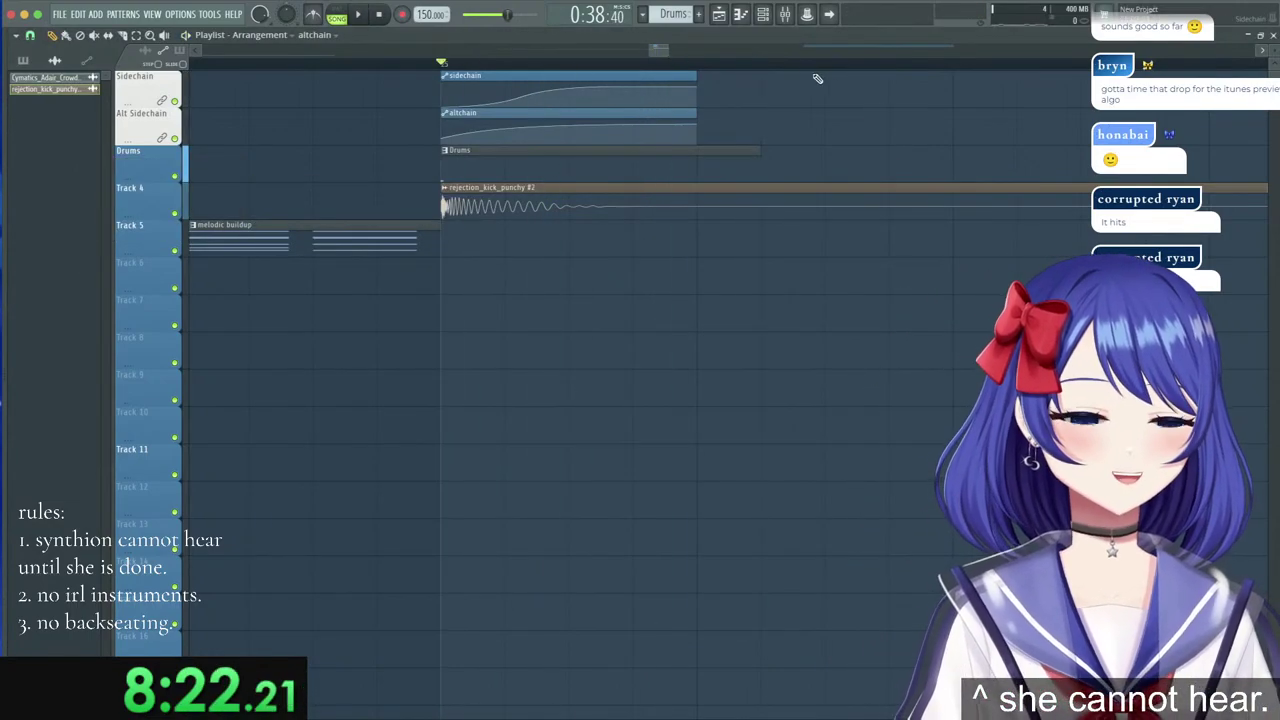
Delete every second sidechain and altchain clip in bar 33, and all sidechain, altchain and Drums clips from bar 34 onward.
{"action": "scroll", "coordinate": [769, 62], "scroll_direction": "down", "scroll_amount": 10}
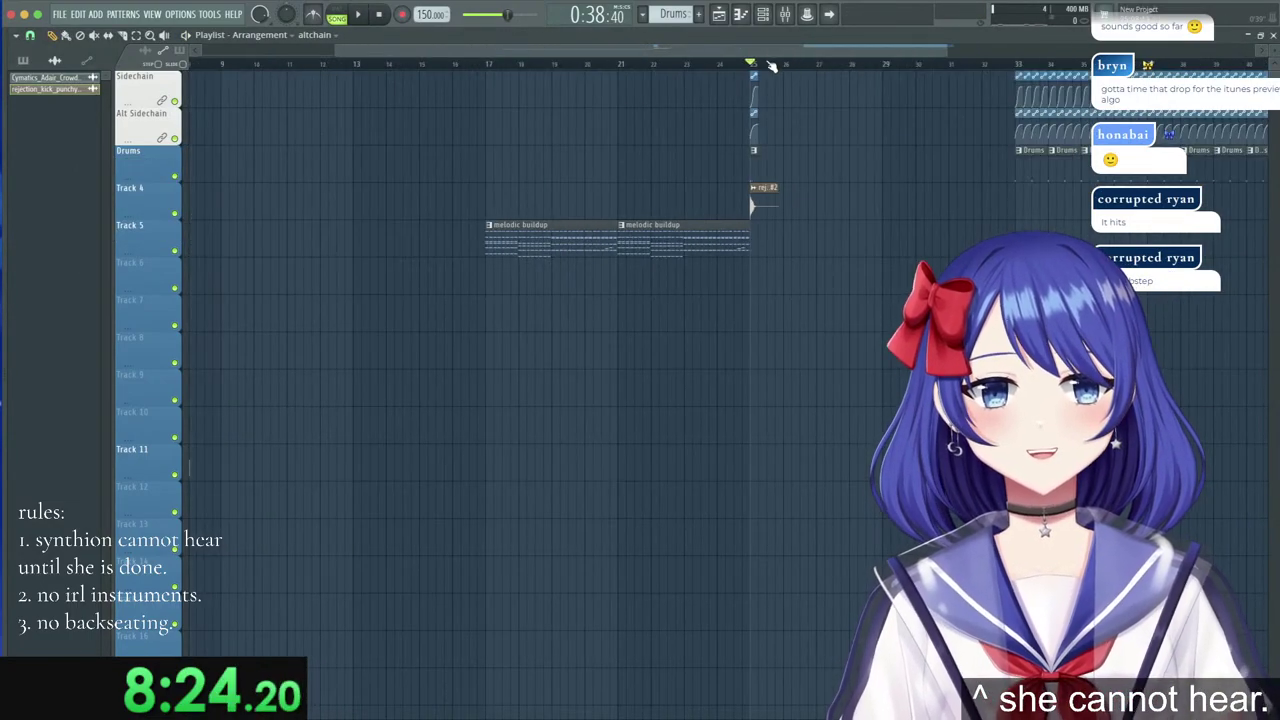
{"action": "scroll", "coordinate": [830, 68], "scroll_direction": "up", "scroll_amount": 8}
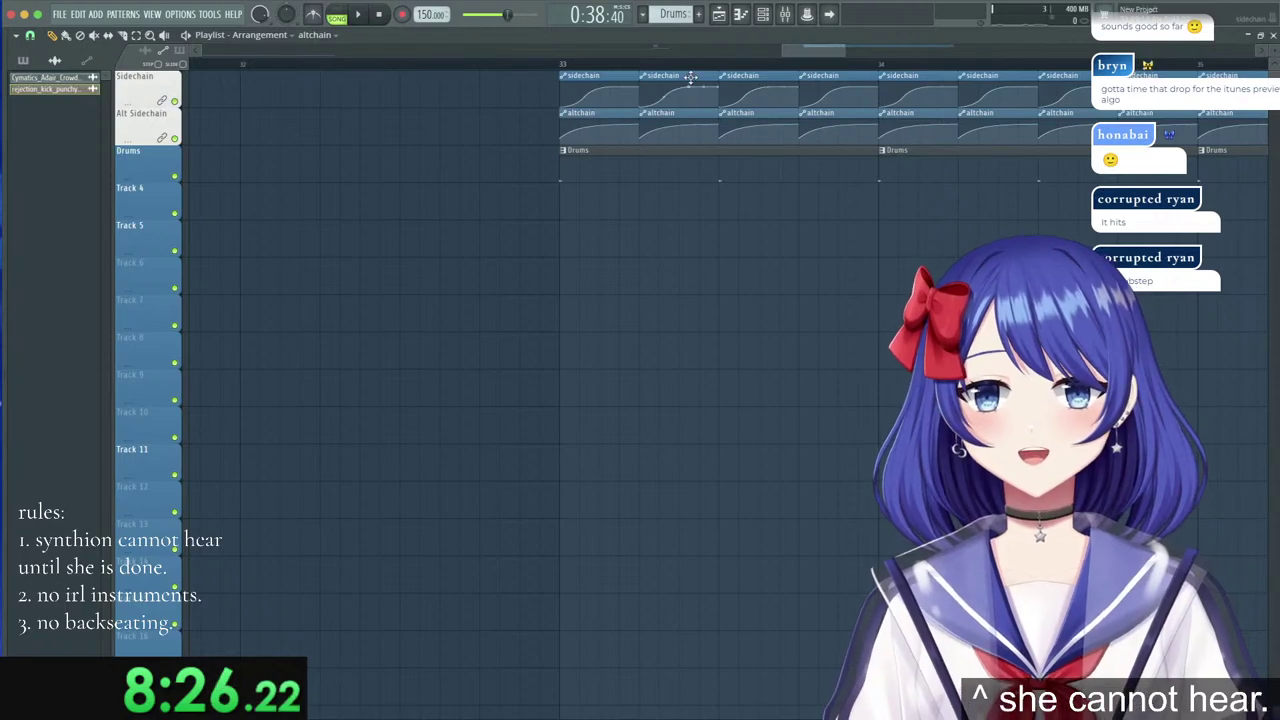
{"action": "scroll", "coordinate": [690, 131], "scroll_direction": "down", "scroll_amount": 3}
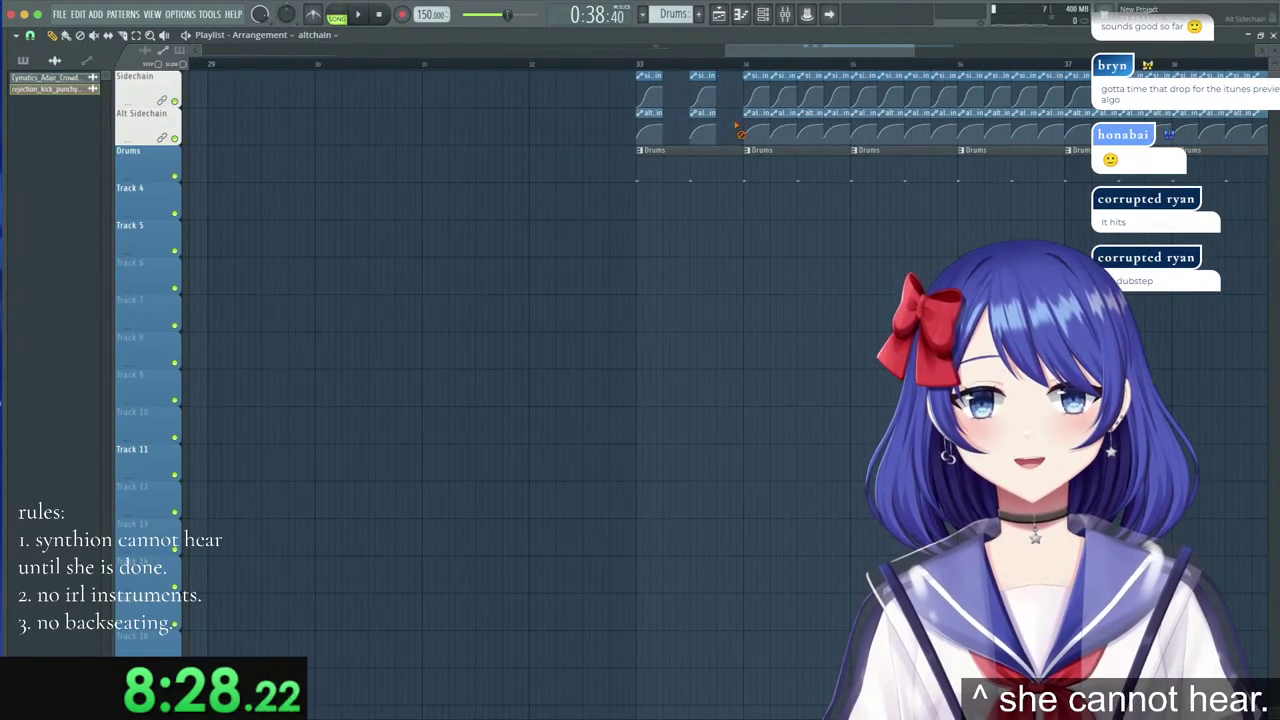
{"action": "scroll", "coordinate": [733, 70], "scroll_direction": "down", "scroll_amount": 3}
{"action": "left_click_drag", "start_coordinate": [1184, 180], "coordinate": [744, 62]}
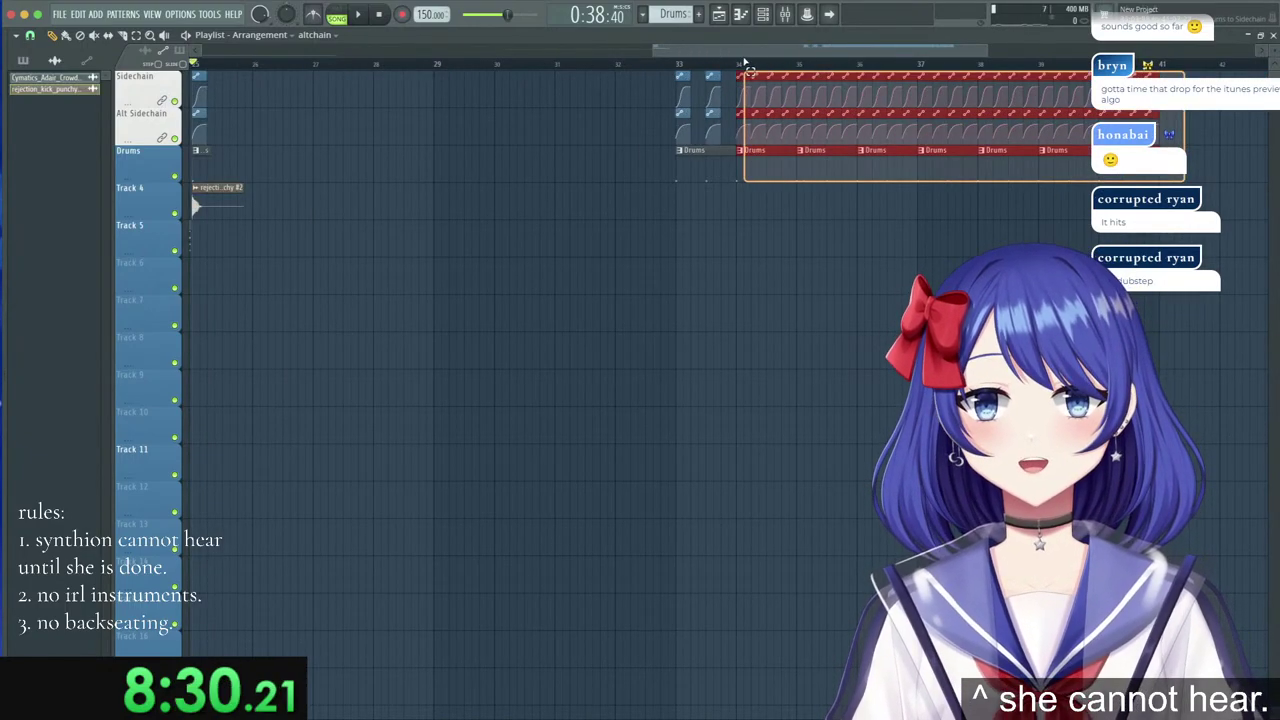
{"action": "key", "text": "Delete"}
Duplicate the bar 33 sidechain, altchain and Drums clips consecutively through bar 40.
{"action": "left_click_drag", "start_coordinate": [761, 178], "coordinate": [649, 71]}
{"action": "key", "text": "ctrl+b"}
{"action": "key", "text": "ctrl+b"}
{"action": "key", "text": "ctrl+b"}
{"action": "key", "text": "ctrl+b"}
{"action": "key", "text": "ctrl+b"}
{"action": "key", "text": "ctrl+b"}
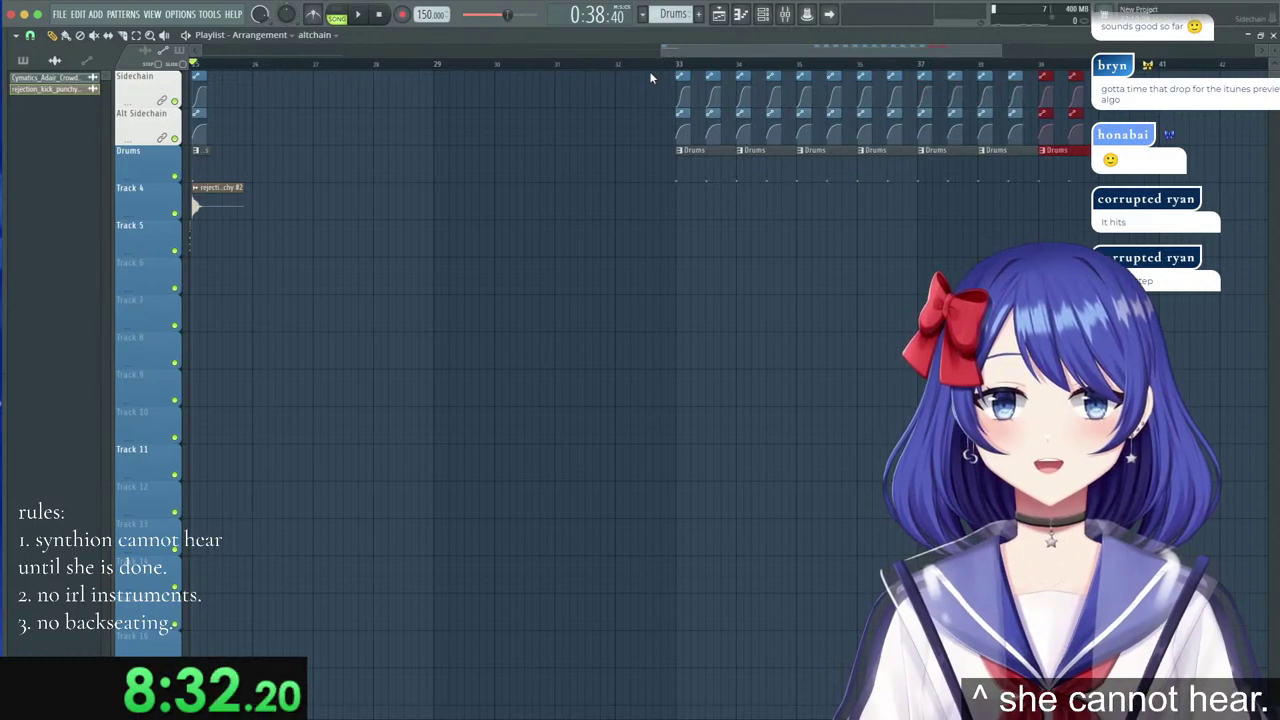
Play the arrangement from bar 17, where the first melodic buildup clip starts.
{"action": "scroll", "coordinate": [657, 70], "scroll_direction": "down", "scroll_amount": 3}
{"action": "scroll", "coordinate": [518, 48], "scroll_direction": "down", "scroll_amount": 2}
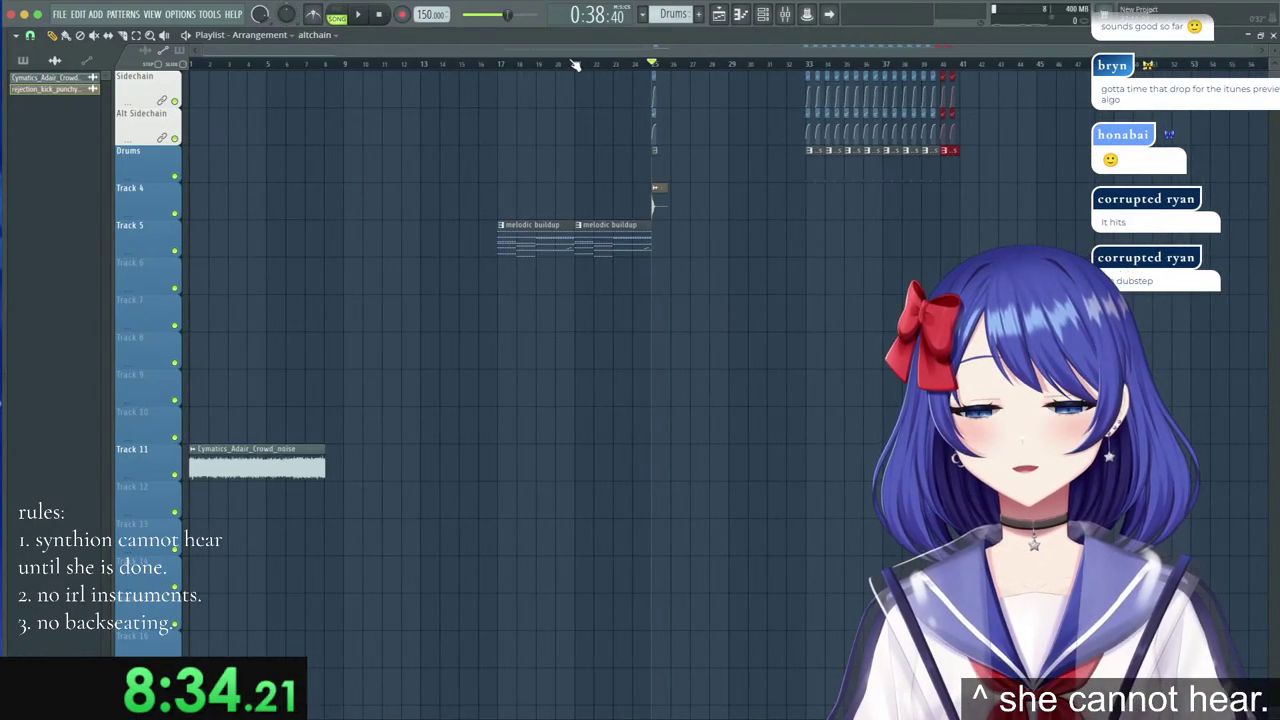
{"action": "scroll", "coordinate": [575, 65], "scroll_direction": "up", "scroll_amount": 3}
{"action": "left_click_drag", "start_coordinate": [434, 65], "coordinate": [403, 66]}
{"action": "key", "text": "space"}
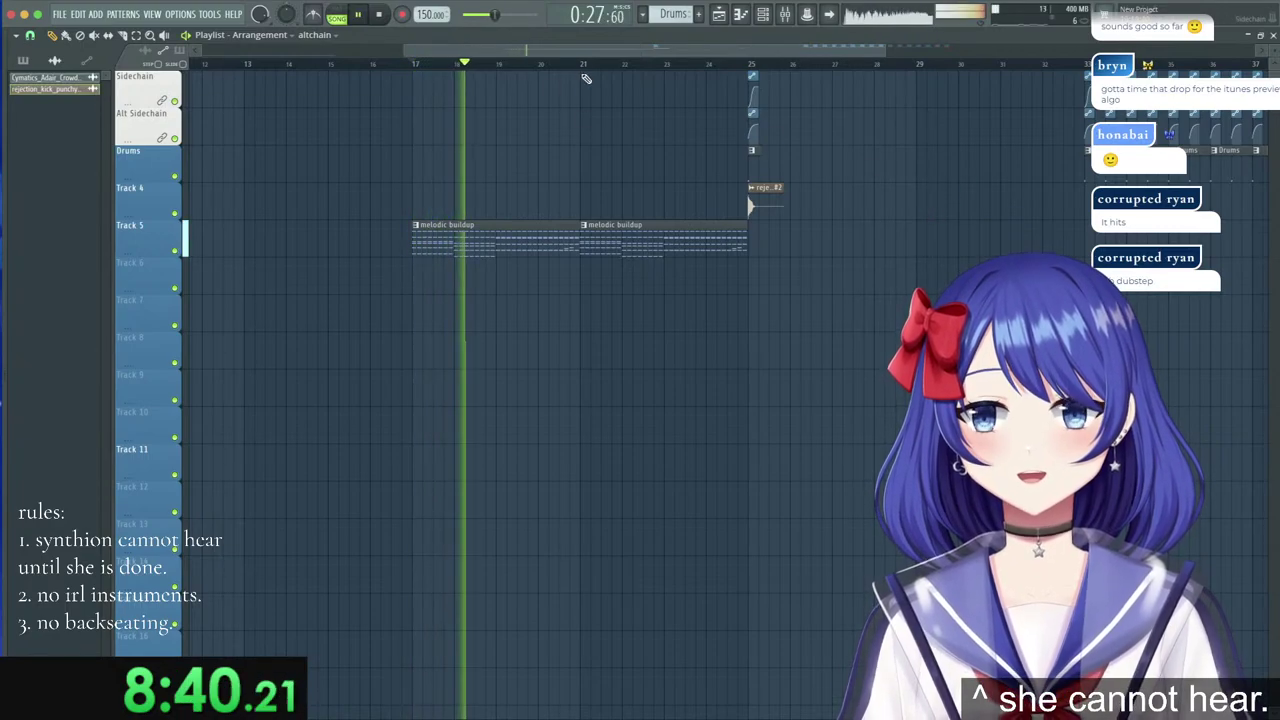
Remove the kick sample clip from Track 4 and place the short sidechain, altchain and Drums clips at bar 17.
{"action": "left_click_drag", "start_coordinate": [694, 72], "coordinate": [812, 214]}
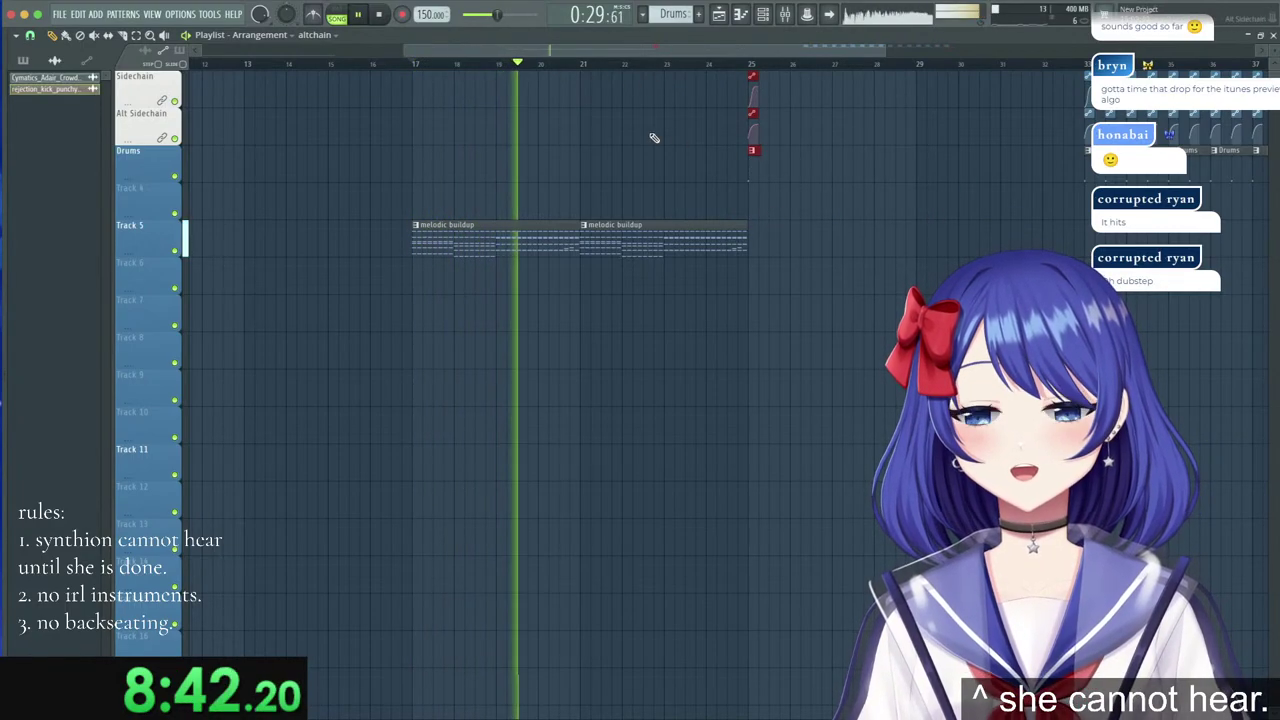
{"action": "scroll", "coordinate": [446, 62], "scroll_direction": "up", "scroll_amount": 3}
{"action": "scroll", "coordinate": [654, 70], "scroll_direction": "up", "scroll_amount": 6}
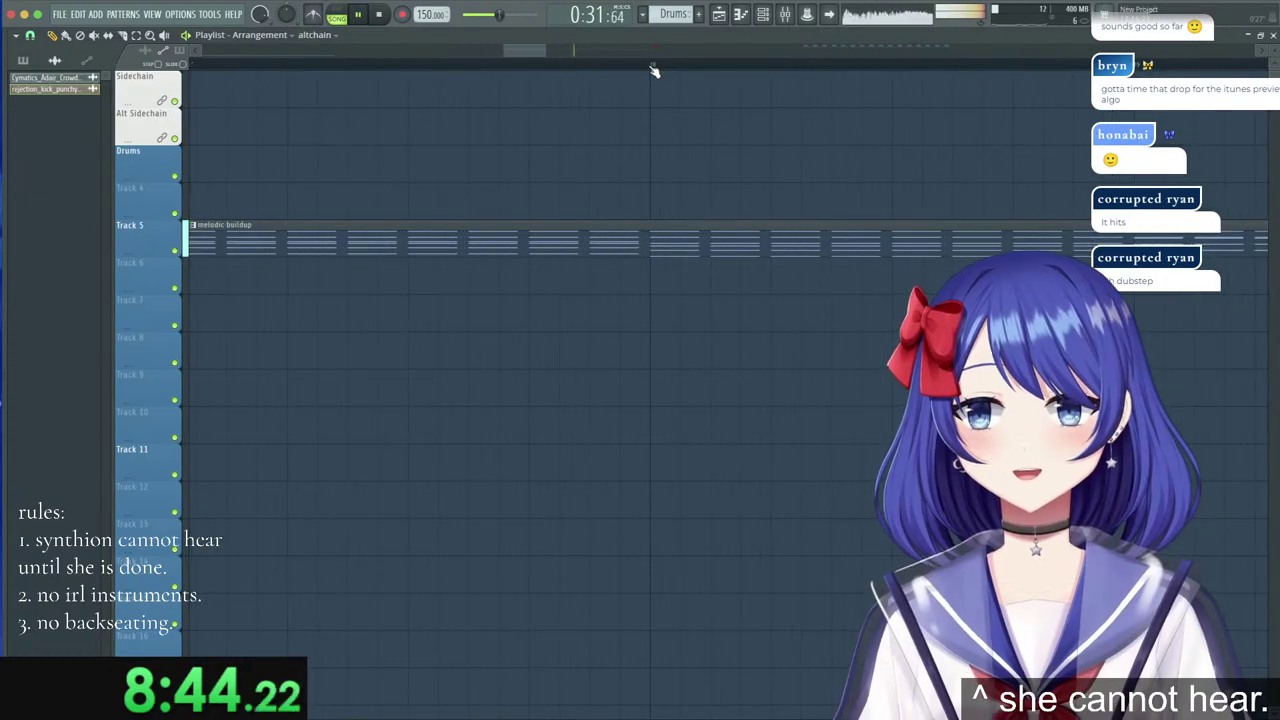
{"action": "scroll", "coordinate": [652, 69], "scroll_direction": "down", "scroll_amount": 5}
{"action": "key", "text": "space"}
{"action": "right_click", "coordinate": [592, 186]}
Find KSHMR_Crash_04 in the Crashes folder of the Sounds of KSHMR Vol. 1 pack and place it on Track 4 at bar 17.
{"action": "key", "text": "alt+F8"}
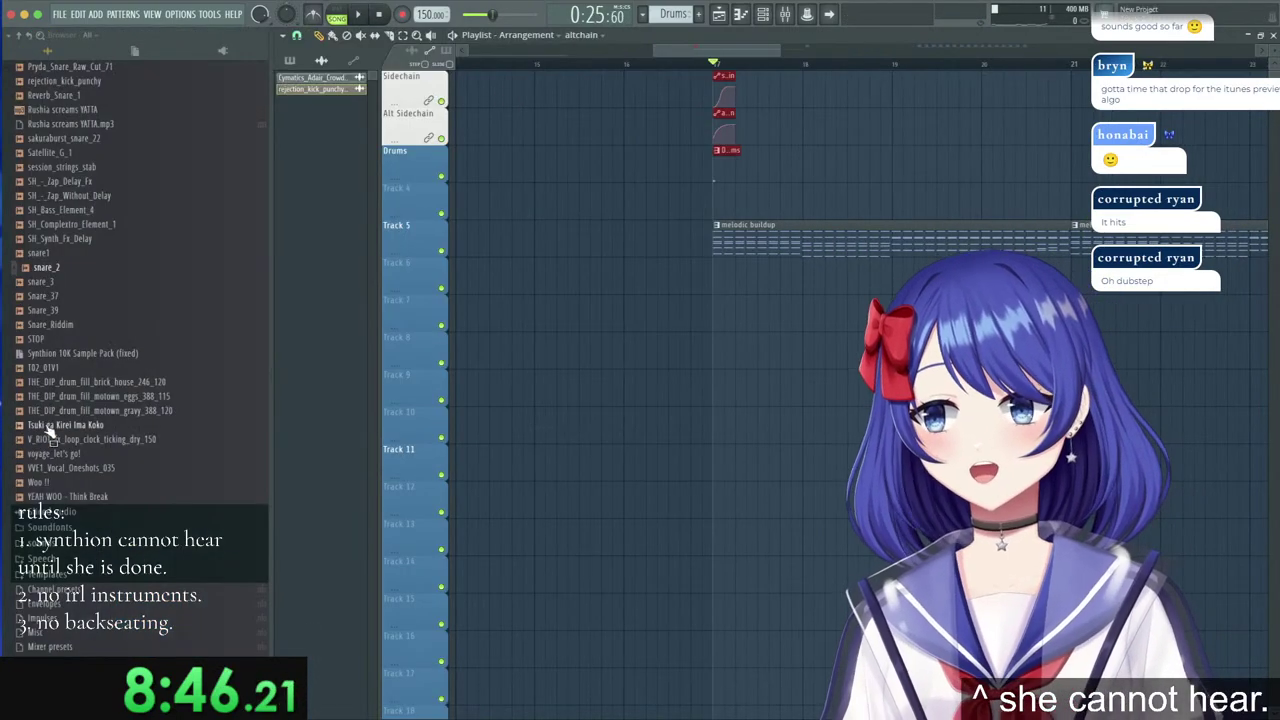
{"action": "scroll", "coordinate": [50, 431], "scroll_direction": "up", "scroll_amount": 20}
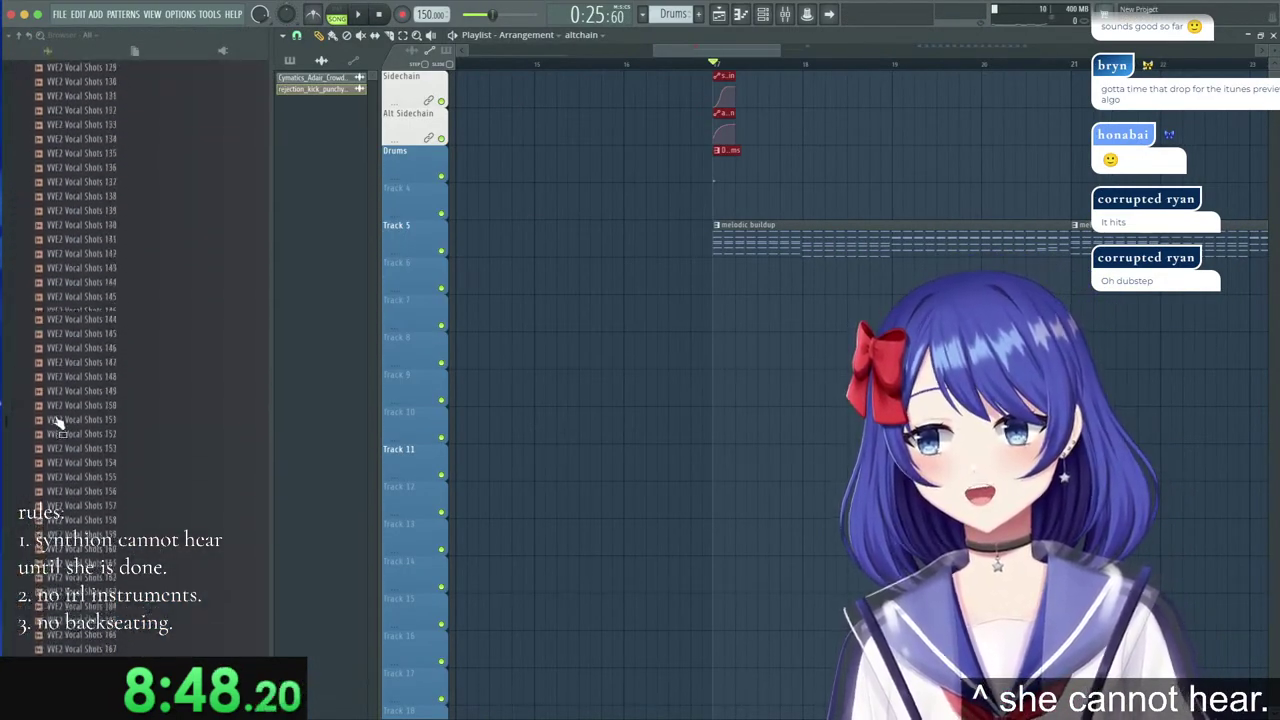
{"action": "scroll", "coordinate": [57, 424], "scroll_direction": "up", "scroll_amount": 20}
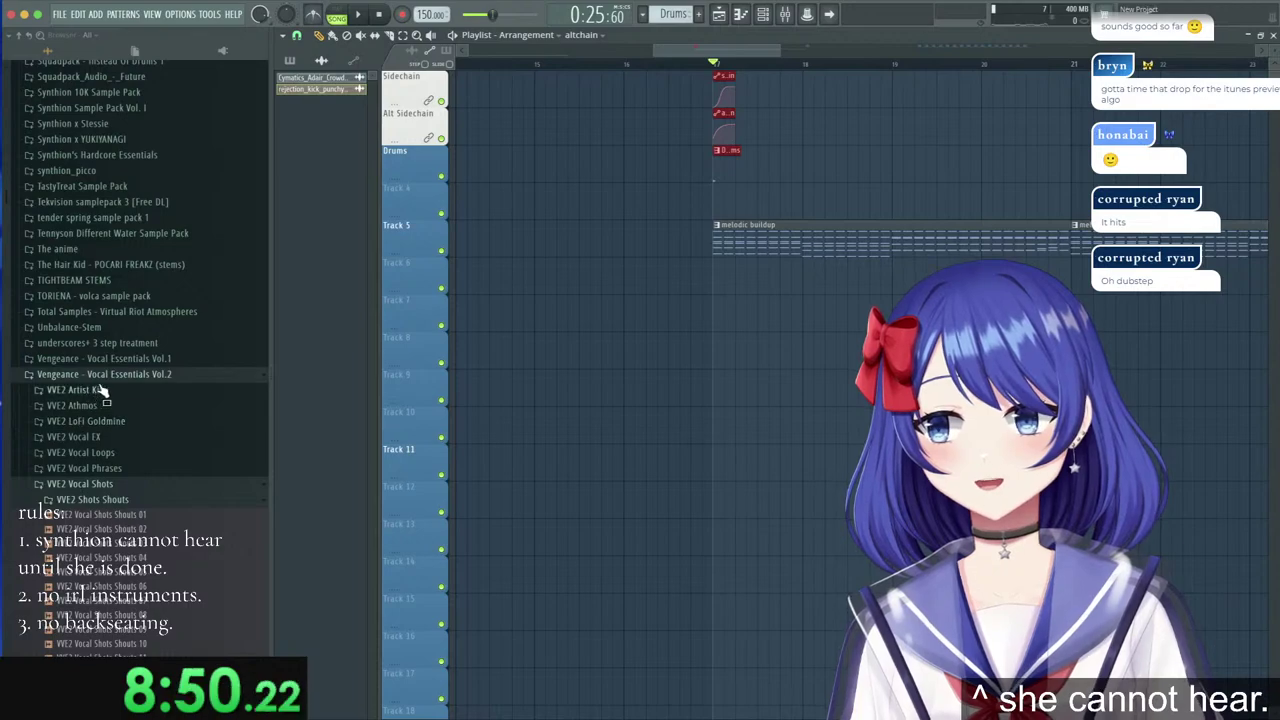
{"action": "left_click", "coordinate": [100, 380]}
{"action": "scroll", "coordinate": [102, 381], "scroll_direction": "up", "scroll_amount": 6}
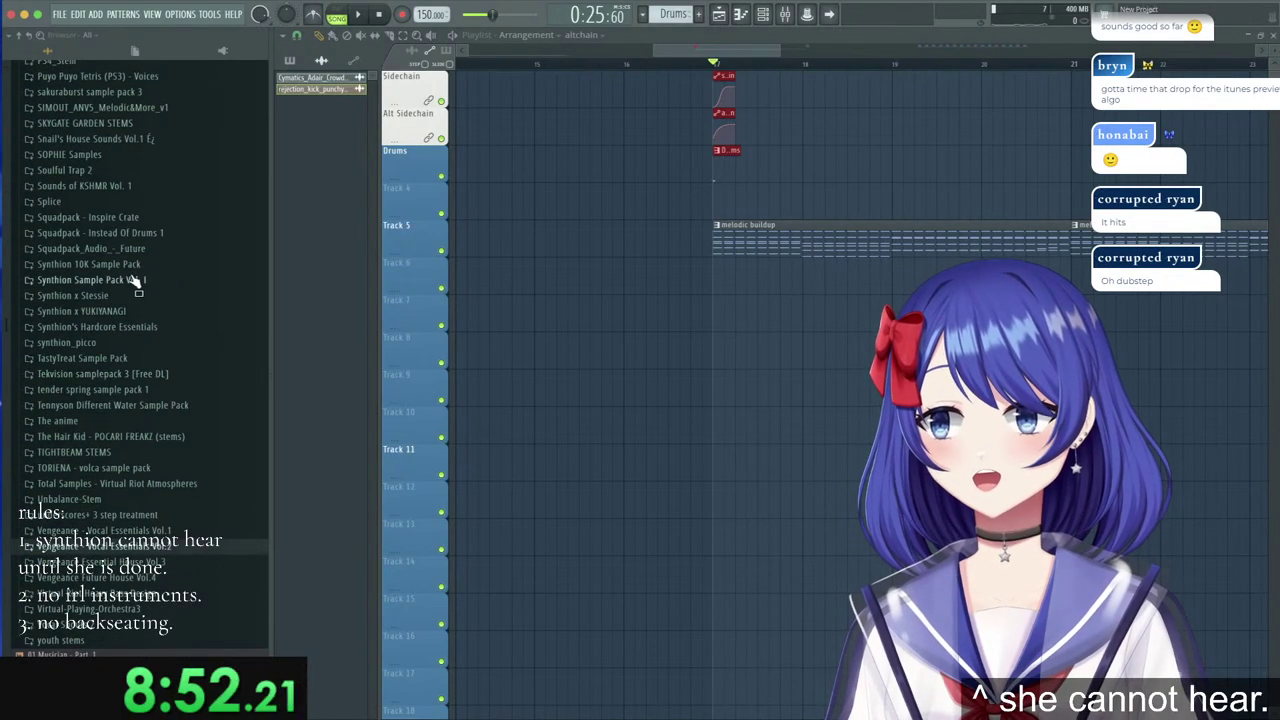
{"action": "left_click", "coordinate": [138, 187]}
{"action": "left_click", "coordinate": [140, 202]}
{"action": "left_click", "coordinate": [140, 217]}
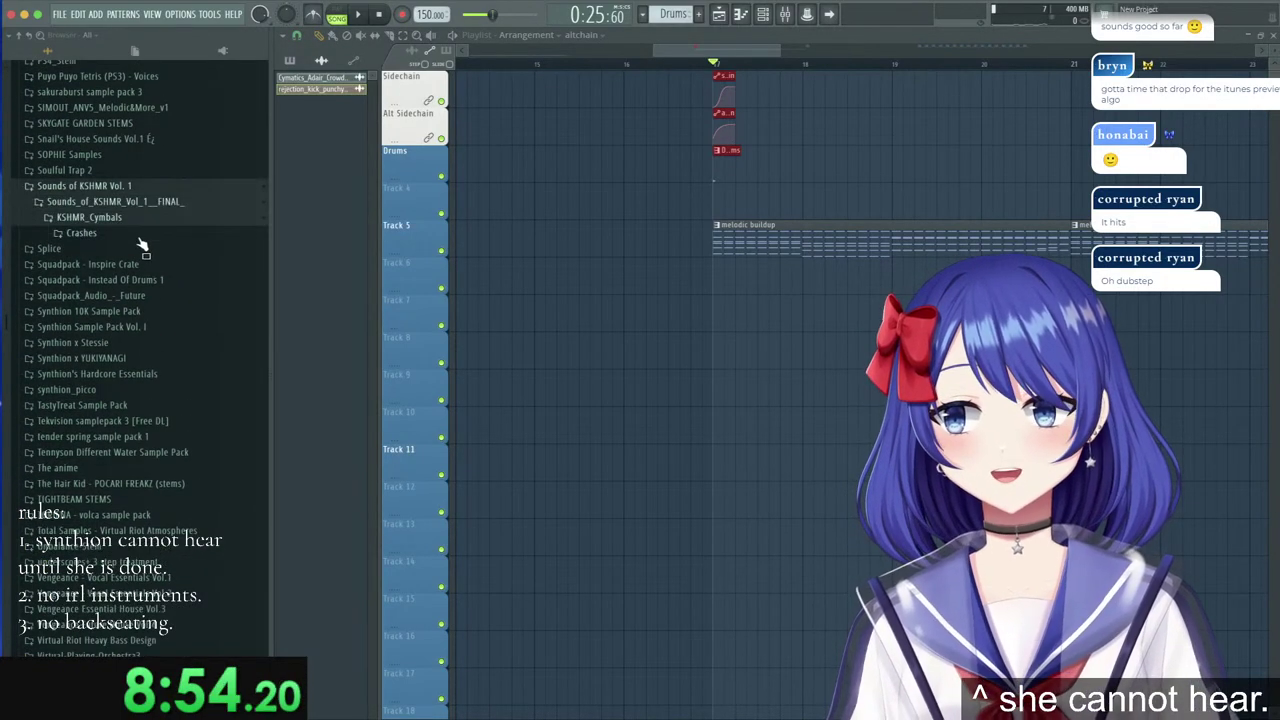
{"action": "left_click", "coordinate": [141, 233]}
{"action": "left_click_drag", "start_coordinate": [141, 250], "coordinate": [563, 210]}
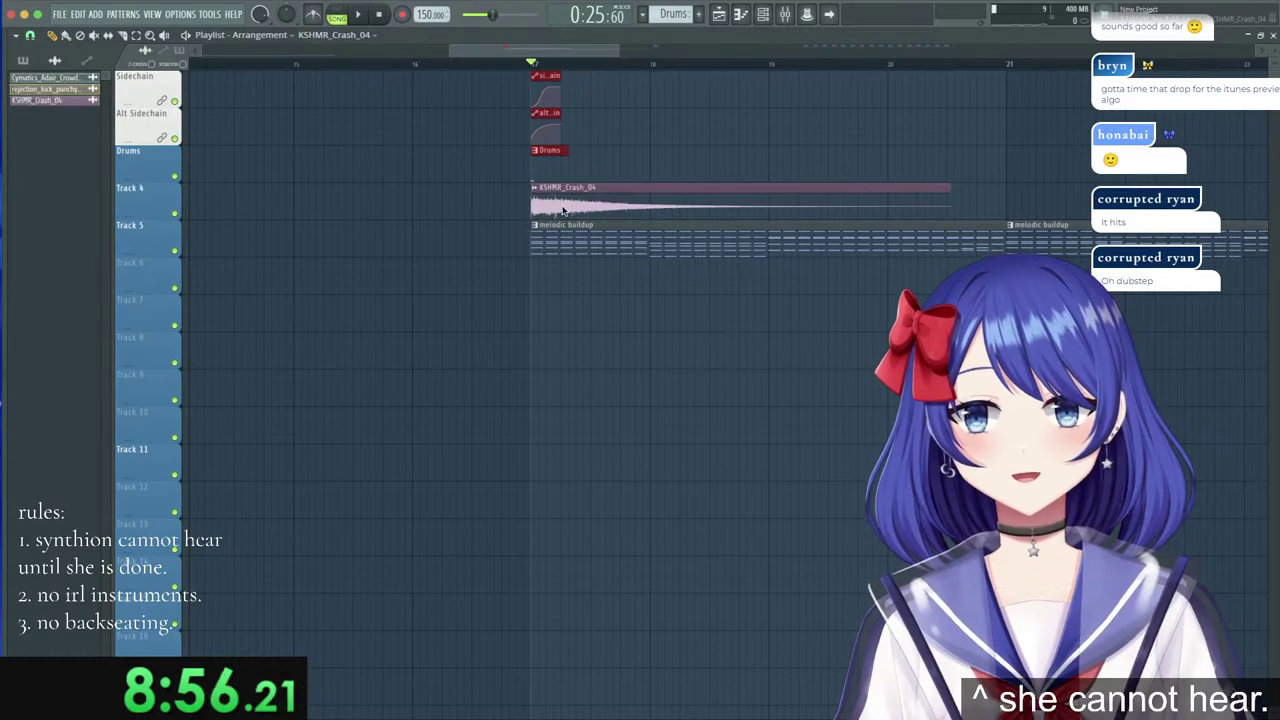
Open the KSHMR_Crash_04 clip's channel settings, play the arrangement from bar 17 to check the crash, and close the settings.
{"action": "double_click", "coordinate": [586, 210]}
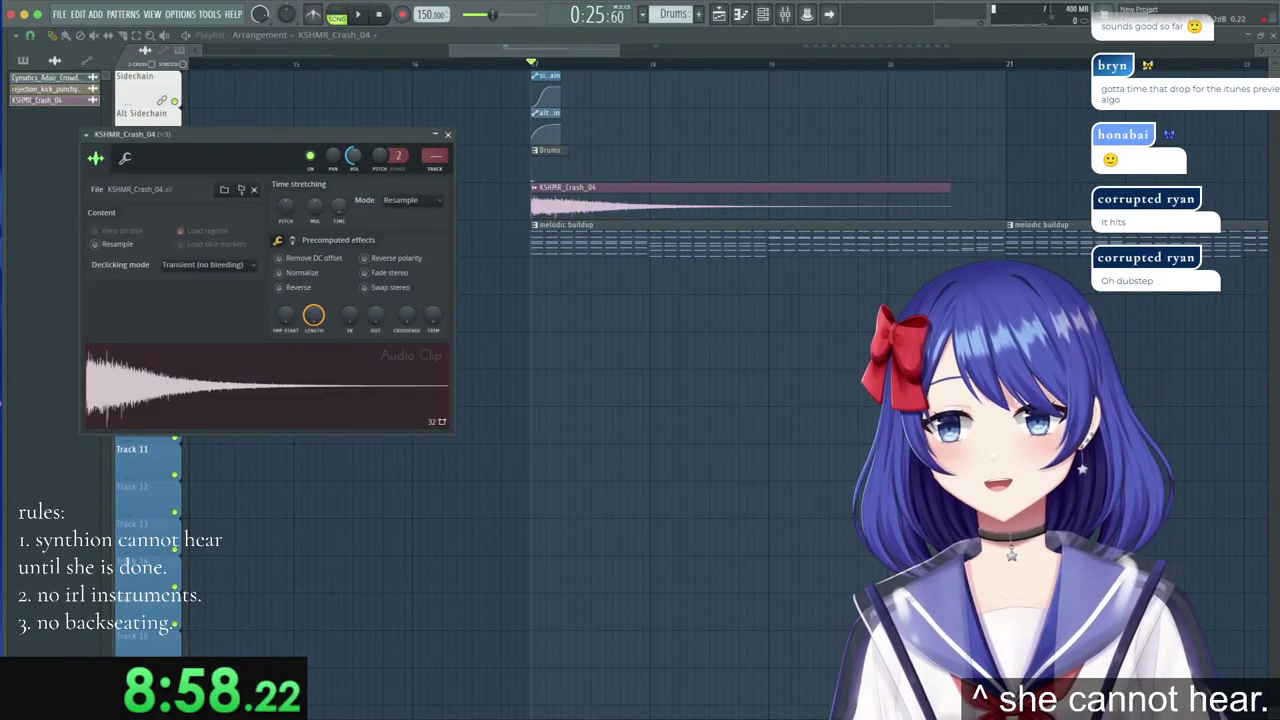
{"action": "key", "text": "space"}
{"action": "key", "text": "space"}
{"action": "key", "text": "space"}
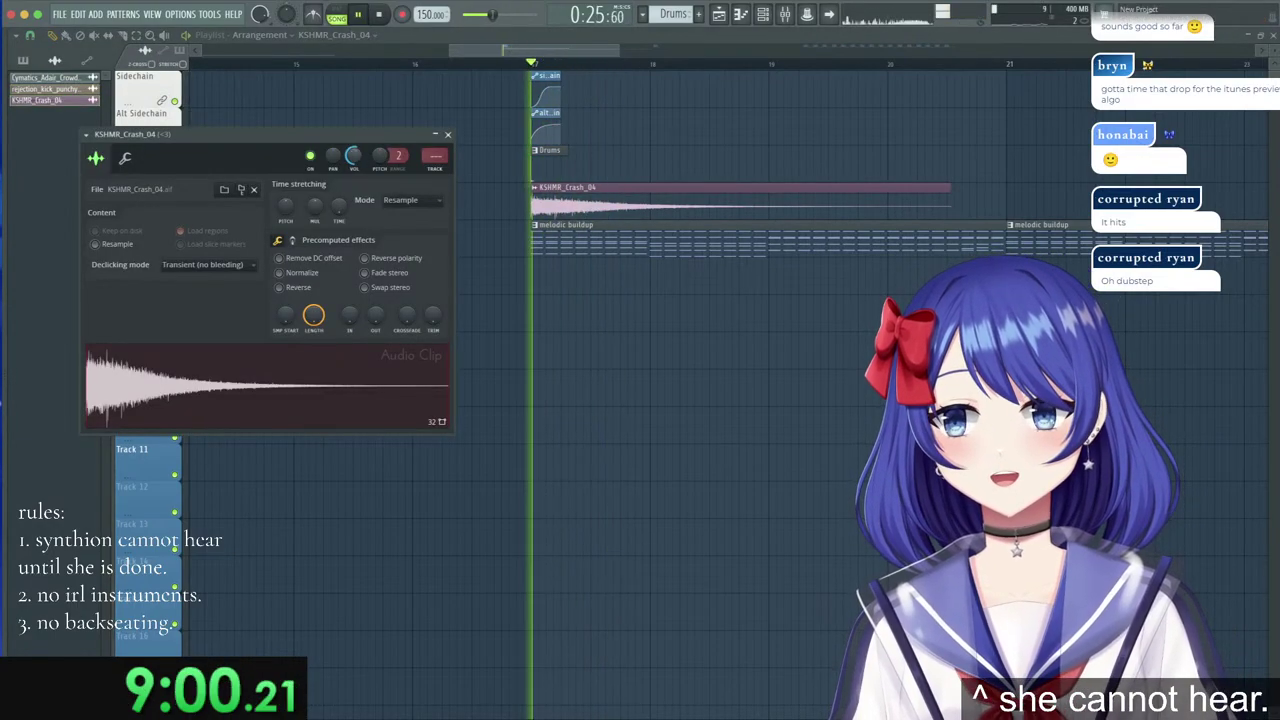
{"action": "key", "text": "space"}
{"action": "key", "text": "space"}
{"action": "key", "text": "Escape"}
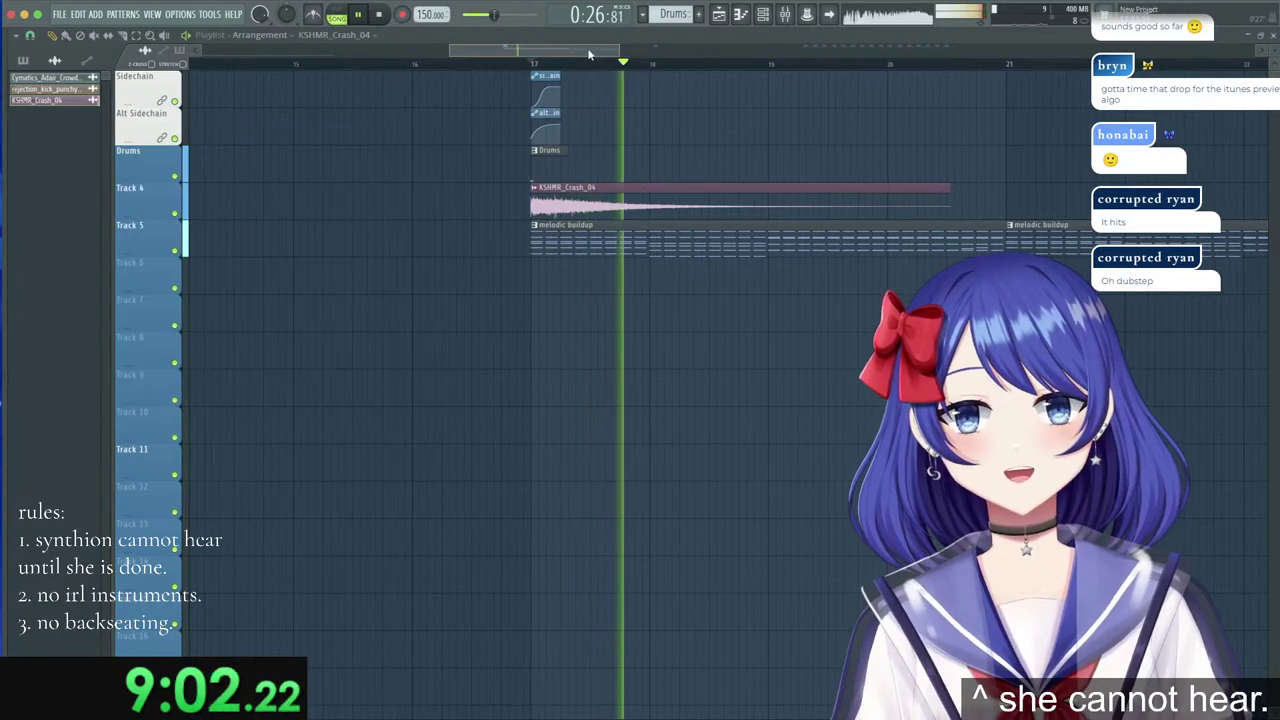
Move both melodic buildup clips down to Track 6, leaving Track 5 free, and stop playback.
{"action": "left_click_drag", "start_coordinate": [588, 54], "coordinate": [617, 54]}
{"action": "scroll", "coordinate": [611, 63], "scroll_direction": "down", "scroll_amount": 6}
{"action": "left_click_drag", "start_coordinate": [585, 229], "coordinate": [728, 221]}
{"action": "key", "text": "shift+Down"}
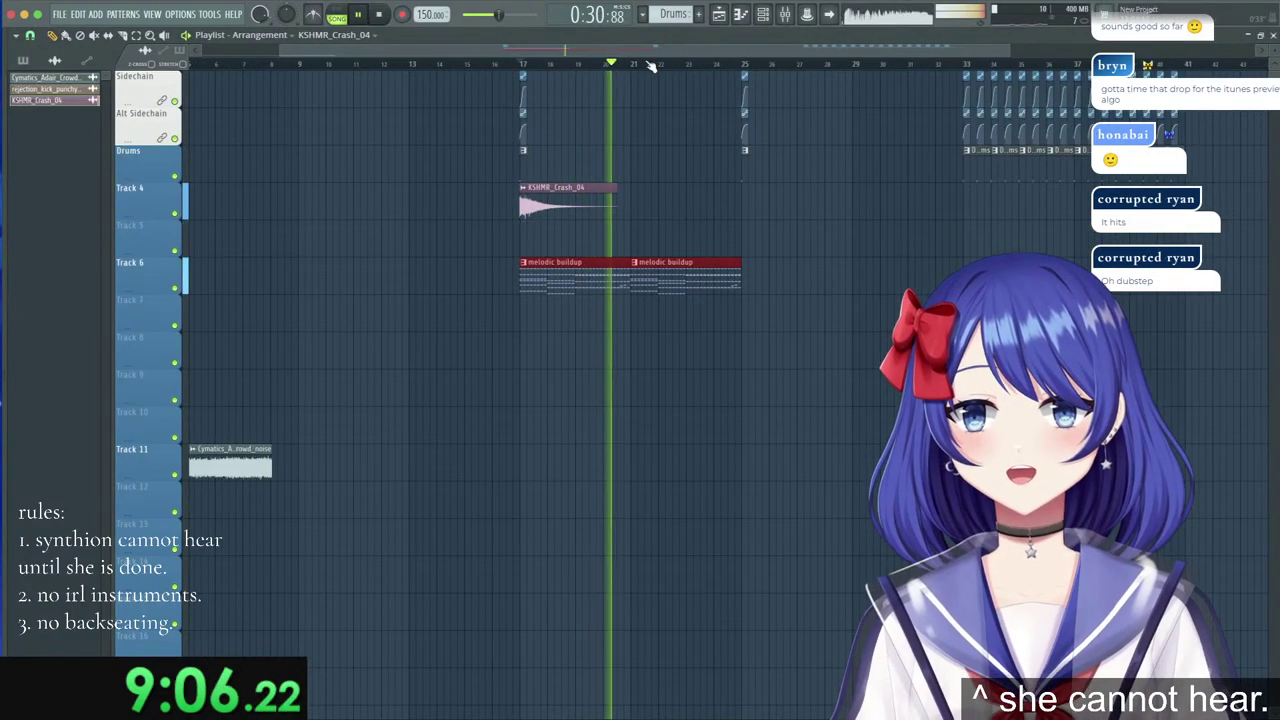
{"action": "scroll", "coordinate": [650, 66], "scroll_direction": "up", "scroll_amount": 4}
{"action": "left_click", "coordinate": [1016, 234]}
{"action": "right_click", "coordinate": [1016, 234]}
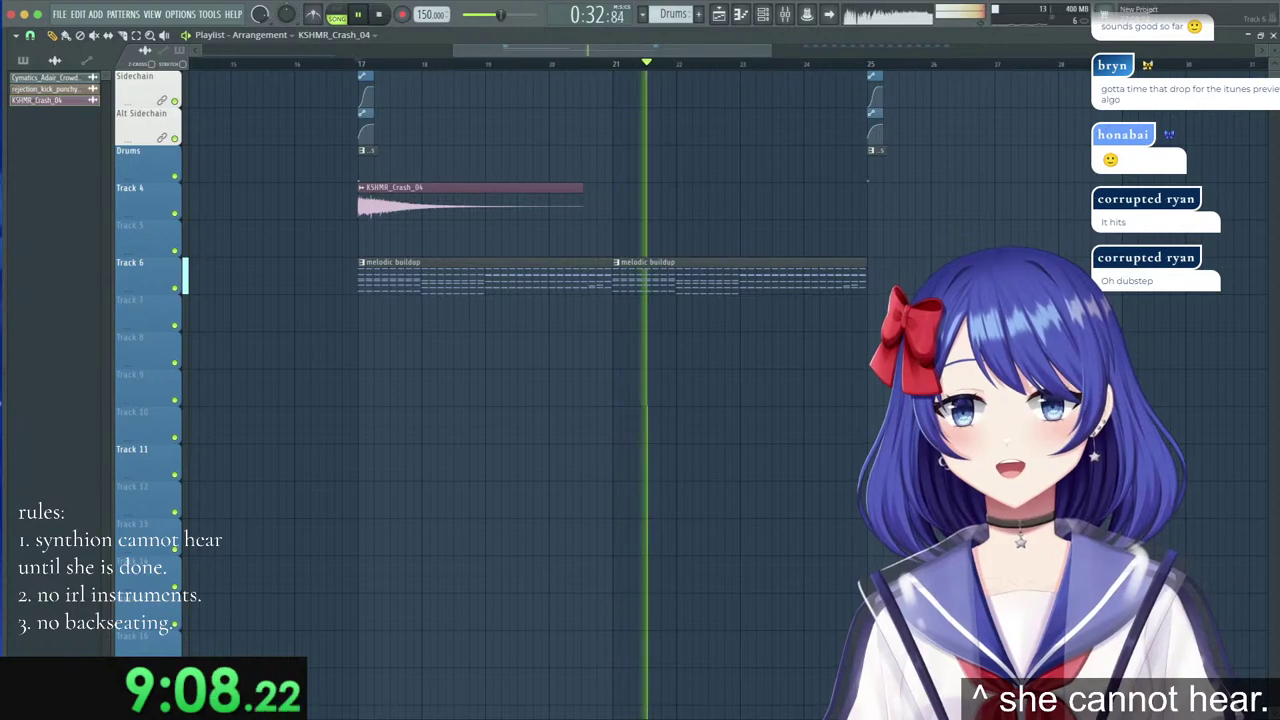
{"action": "key", "text": "space"}
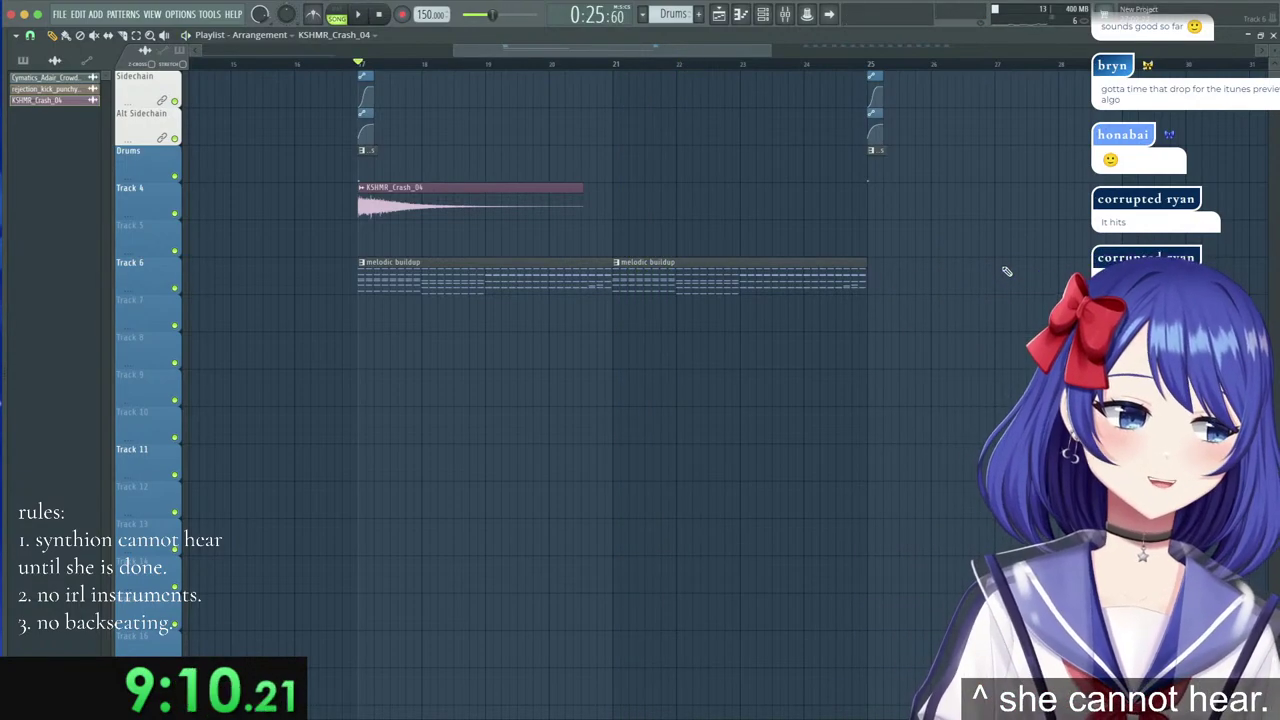
Transpose all notes of both Default instruments in the melodic buildup pattern down one semitone.
{"action": "double_click", "coordinate": [587, 286]}
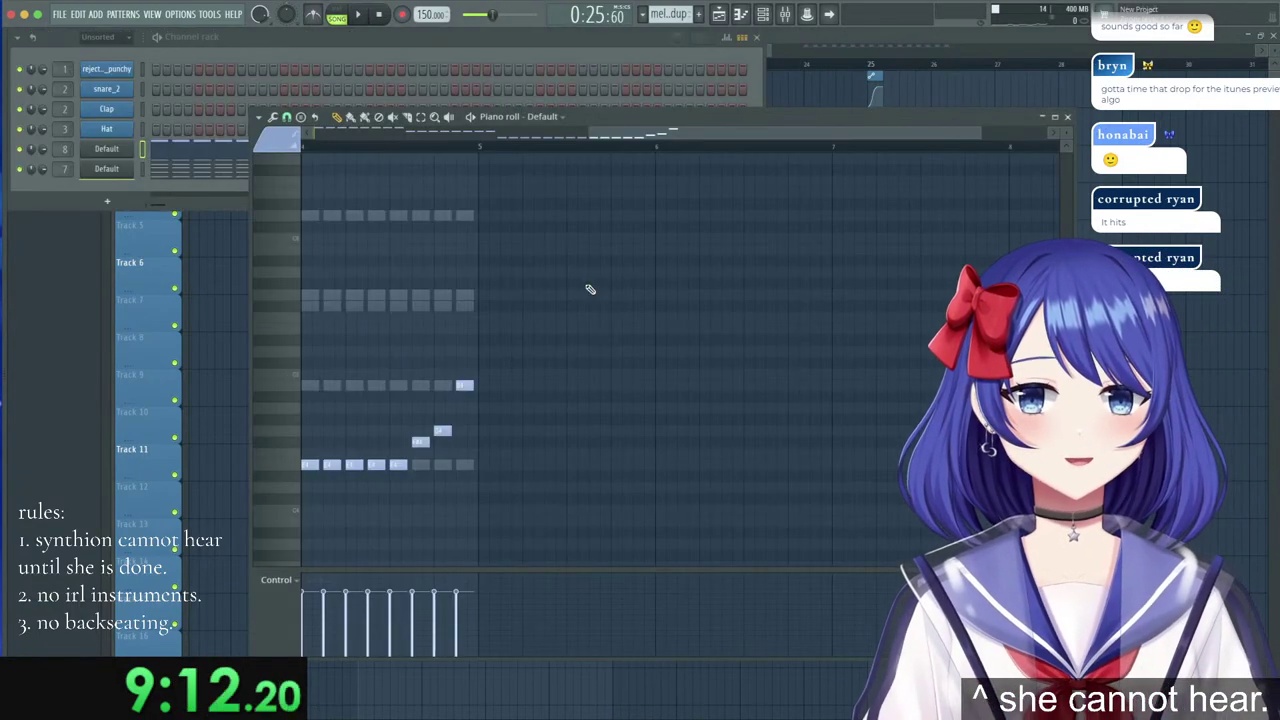
{"action": "key", "text": "ctrl+a"}
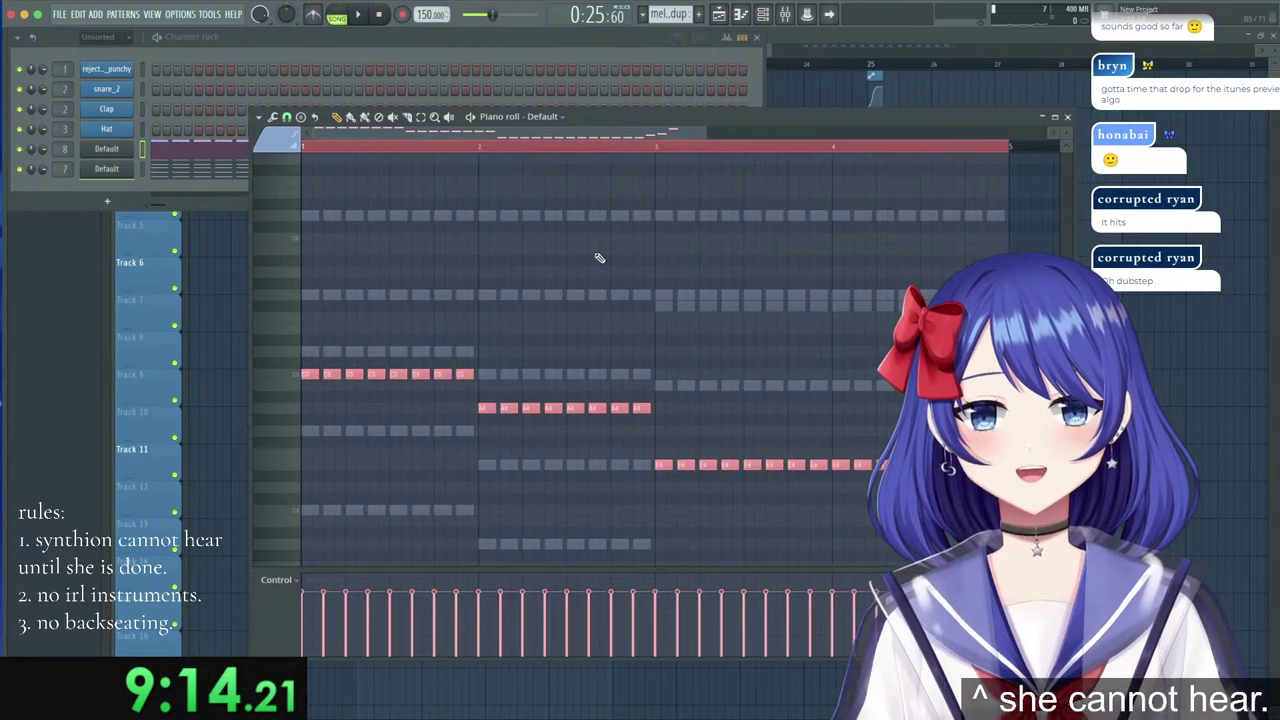
{"action": "right_click", "coordinate": [603, 377]}
{"action": "right_click", "coordinate": [600, 374]}
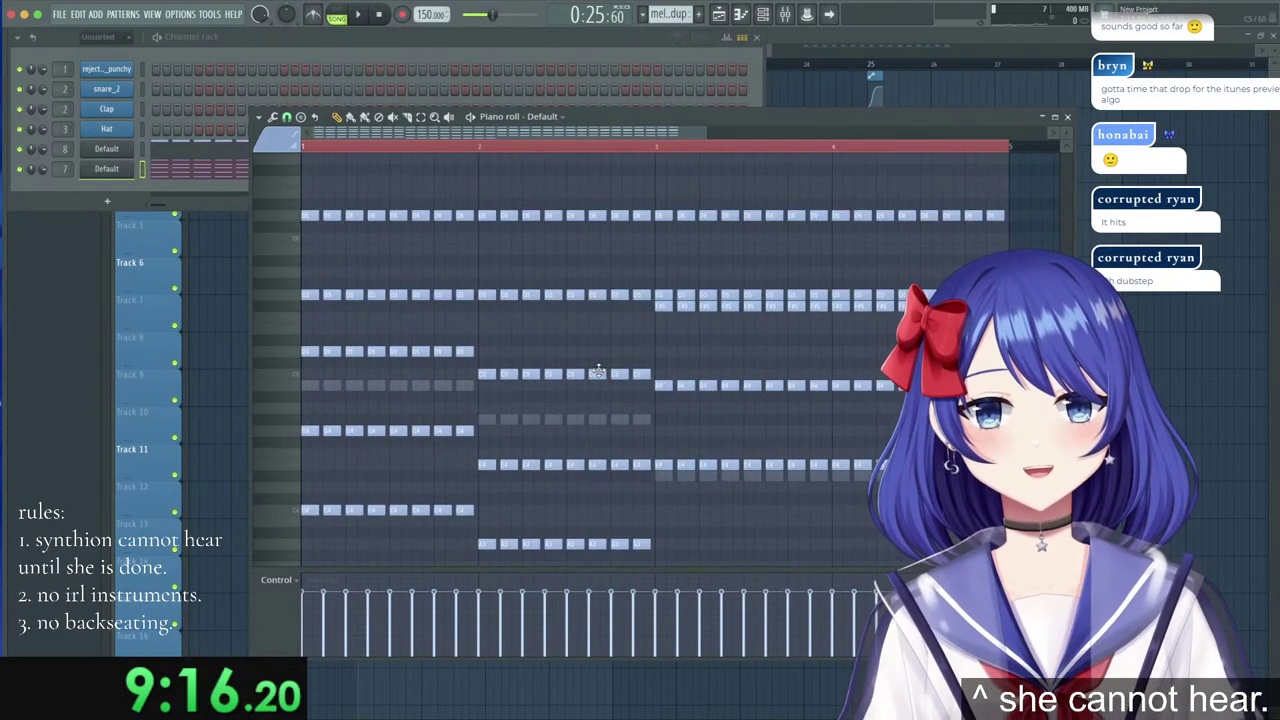
{"action": "key", "text": "ctrl+a"}
{"action": "key", "text": "shift+Down"}
Play the arrangement from bar 17 to bar 25 to listen to the transposed melodic buildup.
{"action": "key", "text": "space"}
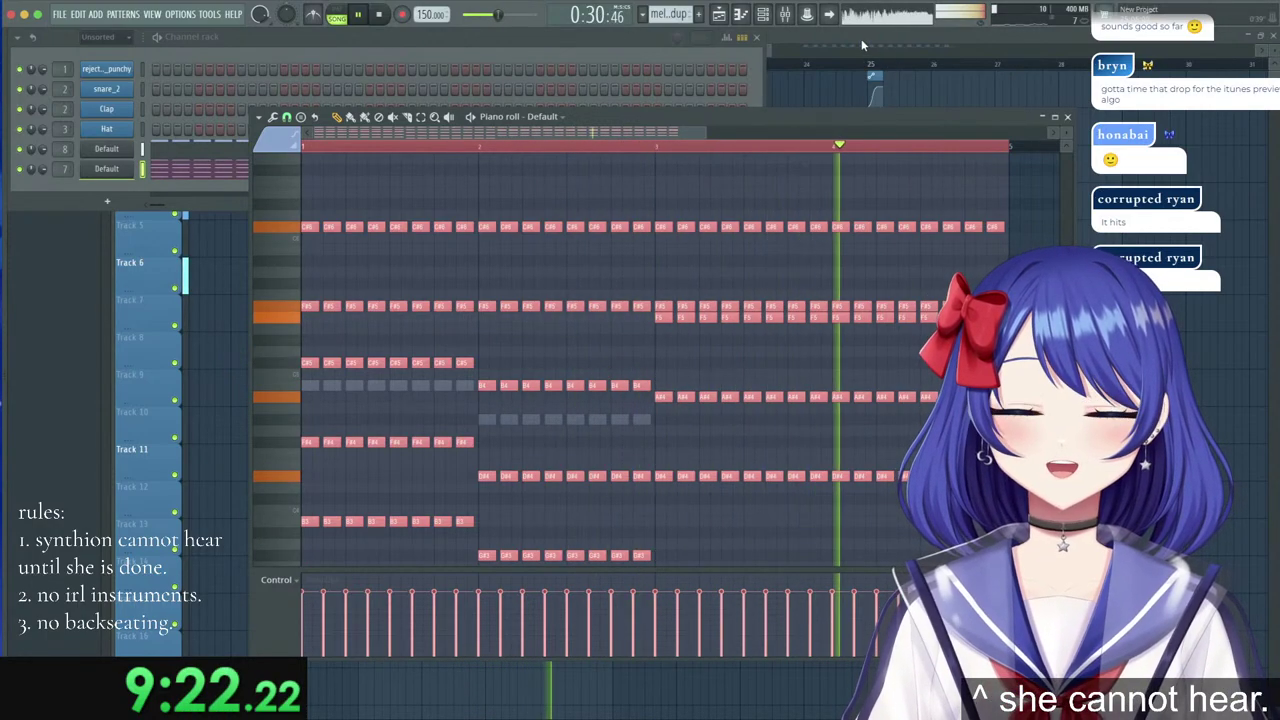
{"action": "key", "text": "space"}
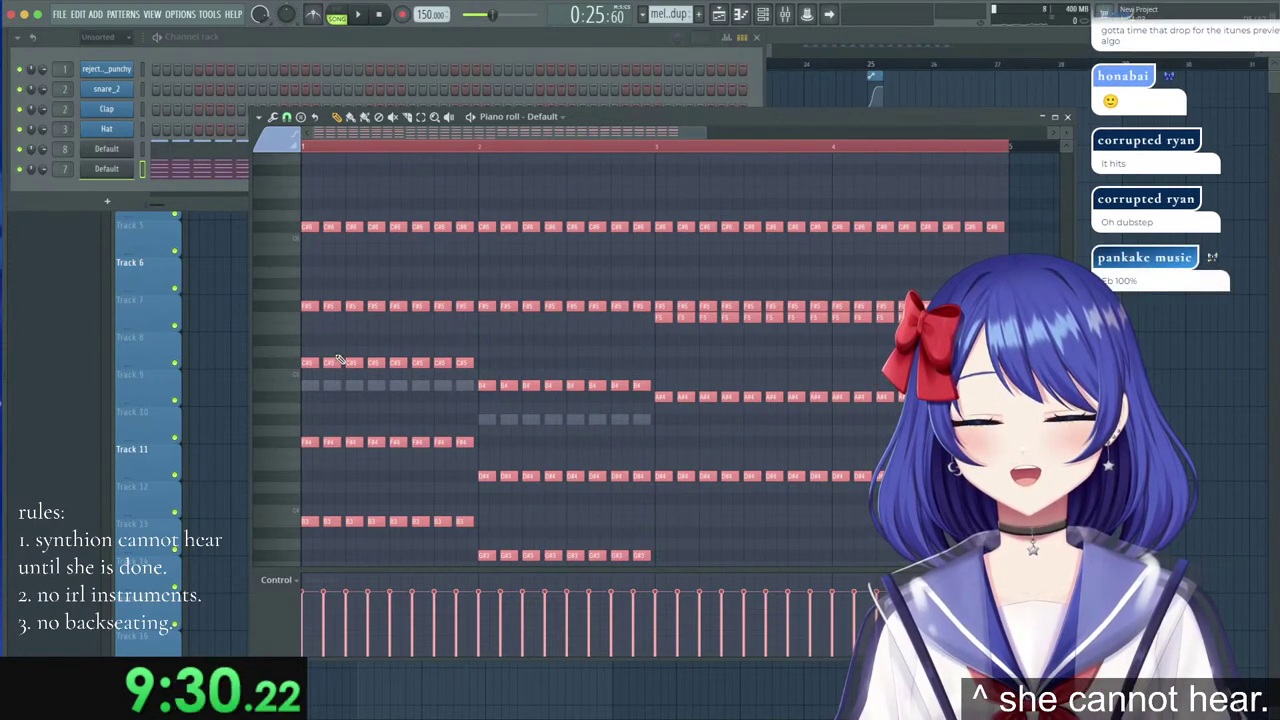
{"action": "key", "text": "space"}
{"action": "key", "text": "space"}
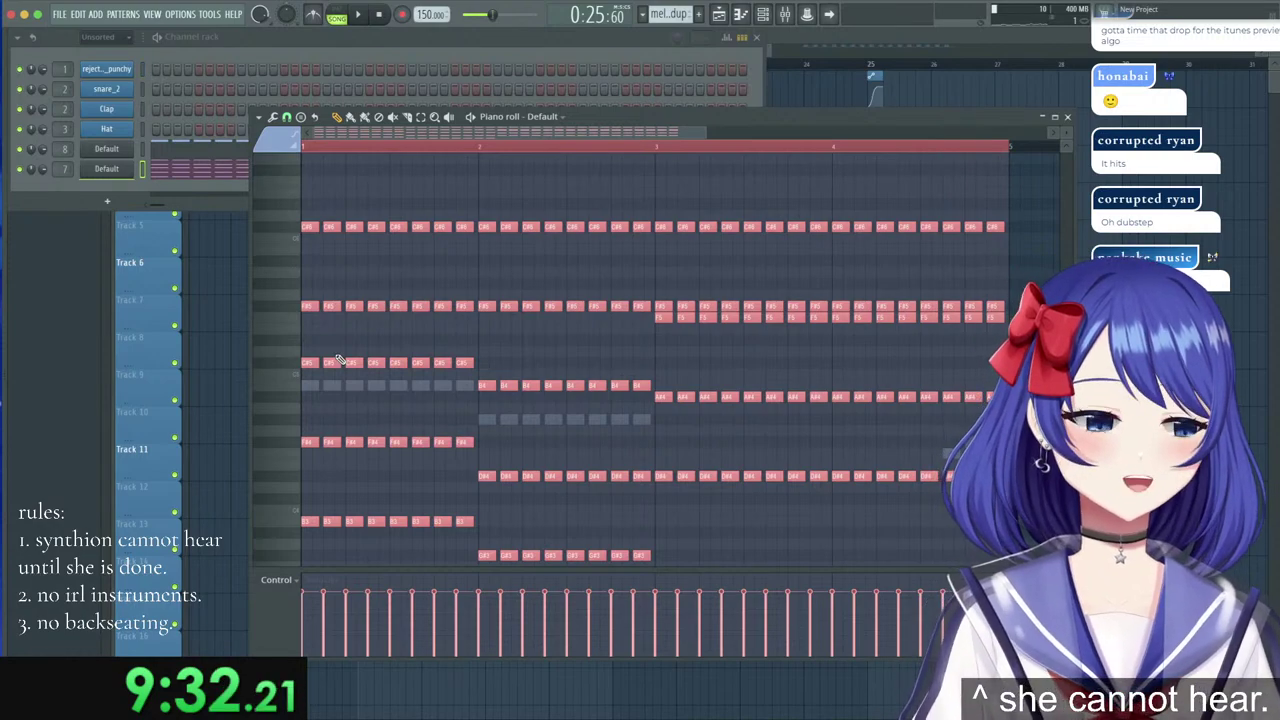
{"action": "key", "text": "space"}
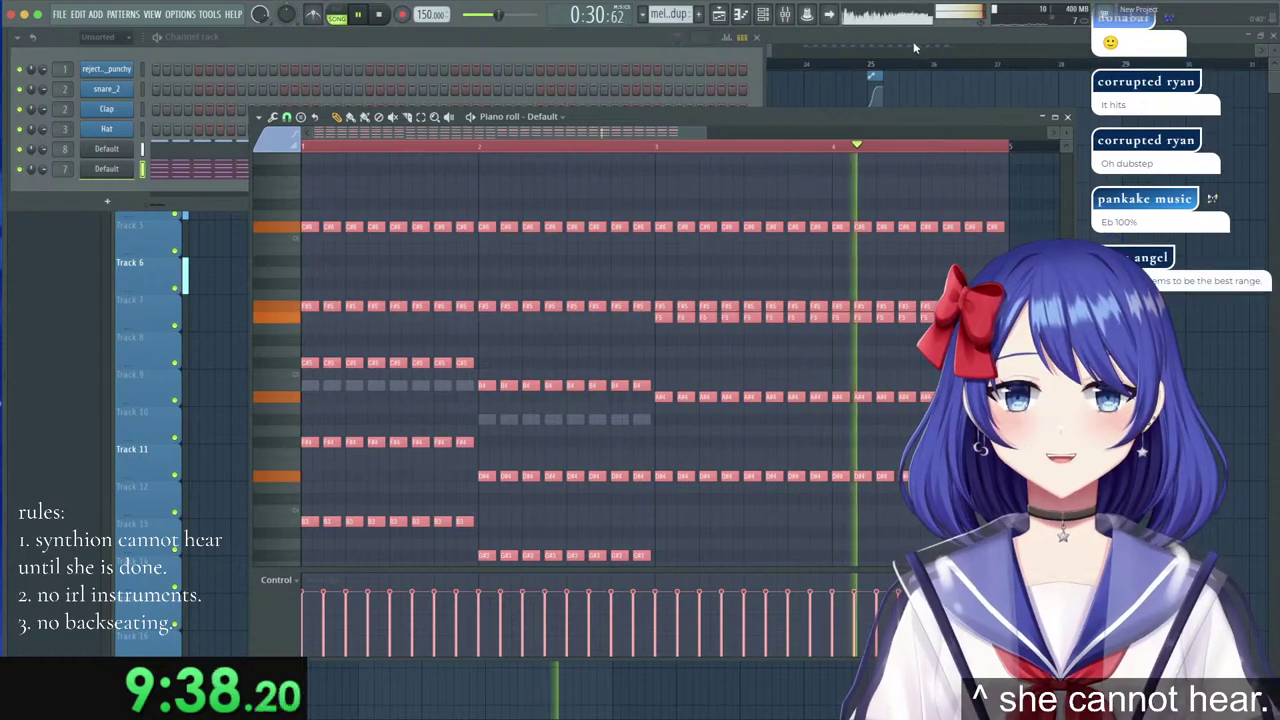
{"action": "left_click", "coordinate": [913, 46]}
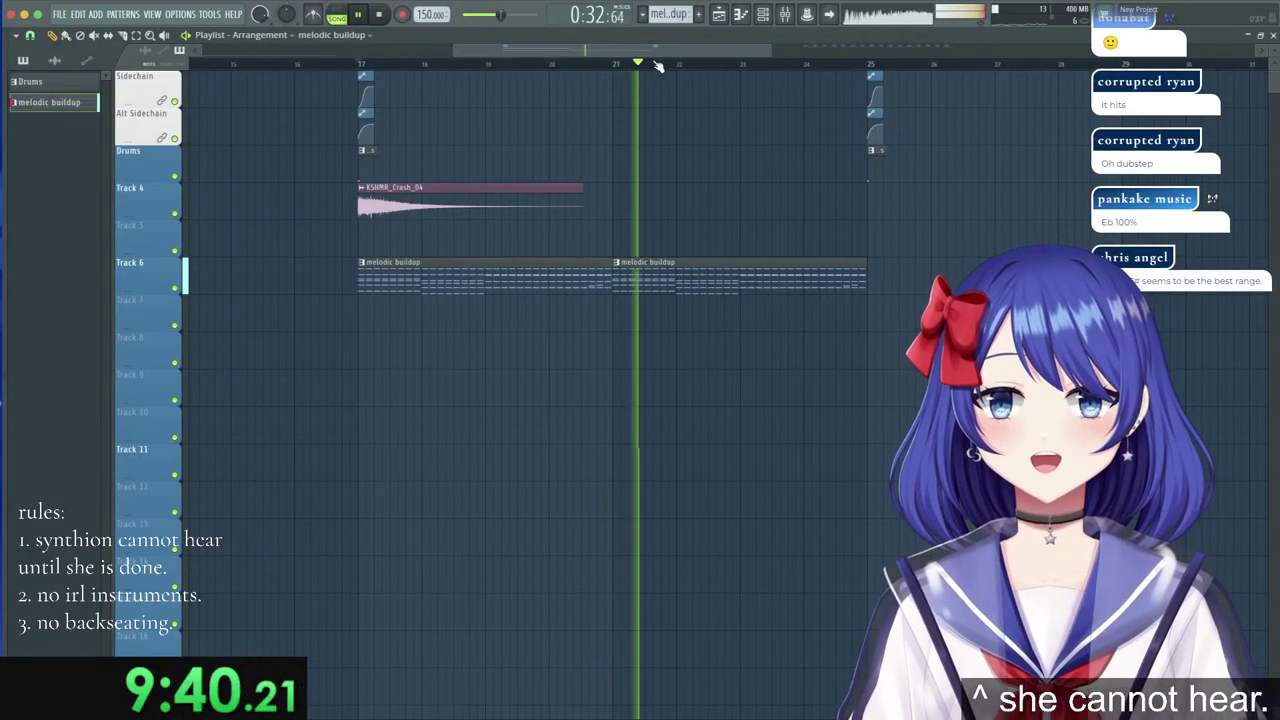
{"action": "scroll", "coordinate": [655, 65], "scroll_direction": "up", "scroll_amount": 5}
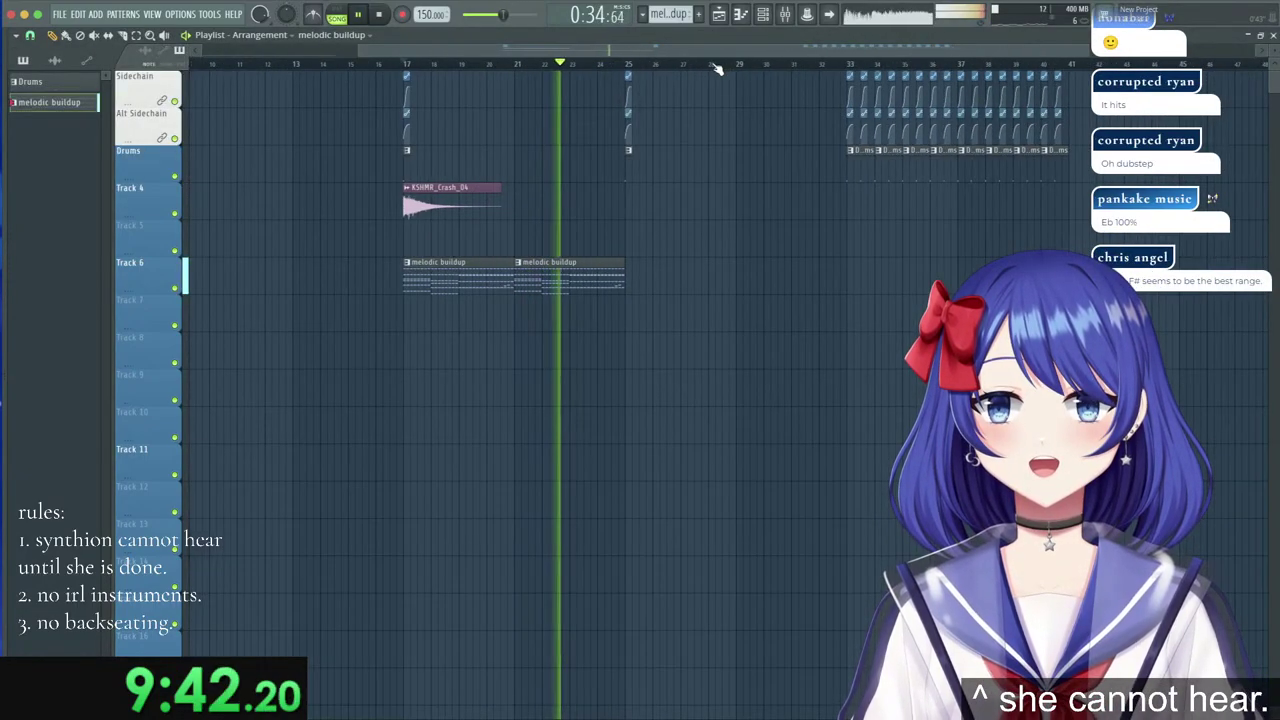
{"action": "scroll", "coordinate": [716, 68], "scroll_direction": "up", "scroll_amount": 1}
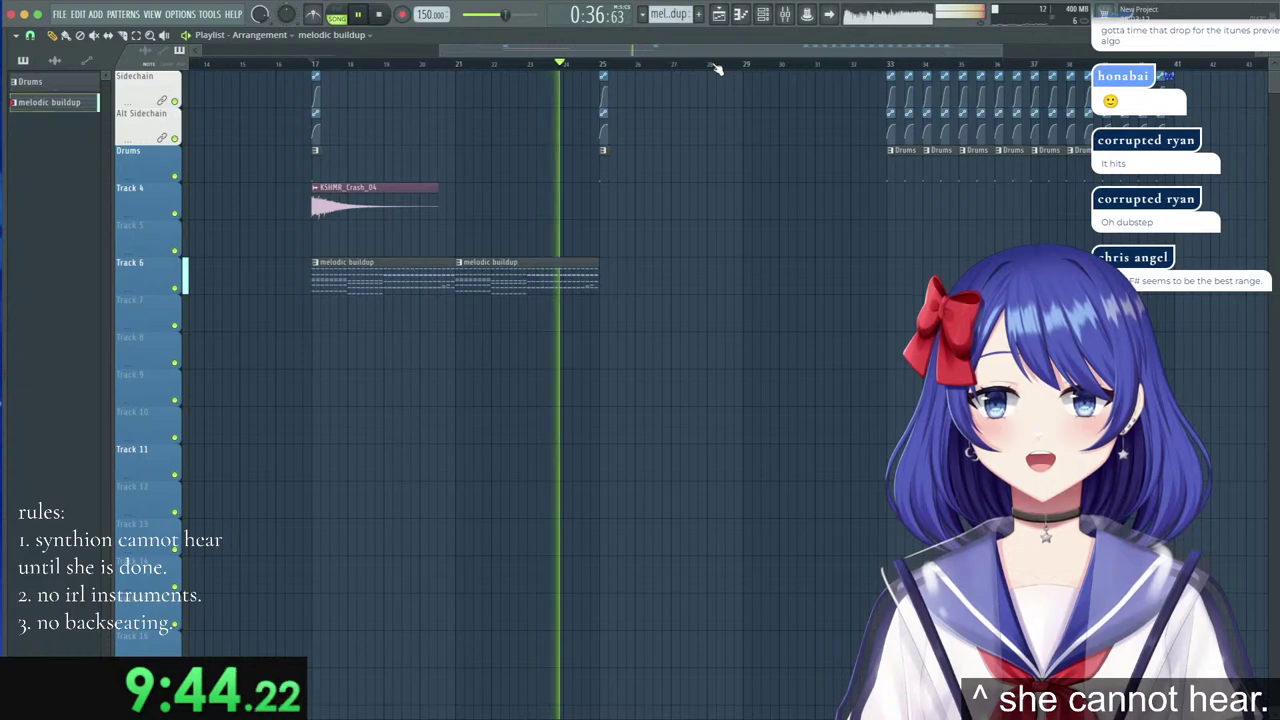
{"action": "scroll", "coordinate": [716, 68], "scroll_direction": "down", "scroll_amount": 3}
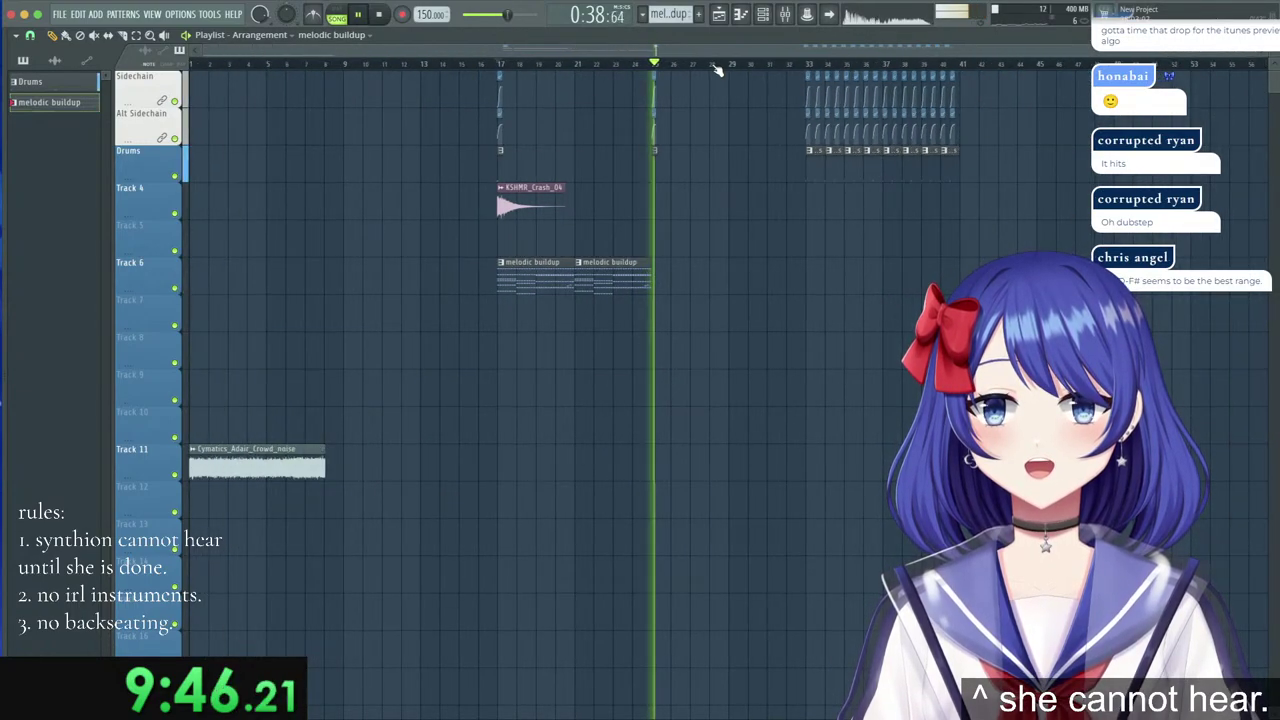
{"action": "scroll", "coordinate": [716, 68], "scroll_direction": "up", "scroll_amount": 3}
Copy the crash to bar 25, duplicate it with the sidechain, altchain and Drums clips at bar 29, and briefly play from bar 17.
{"action": "key", "text": "space"}
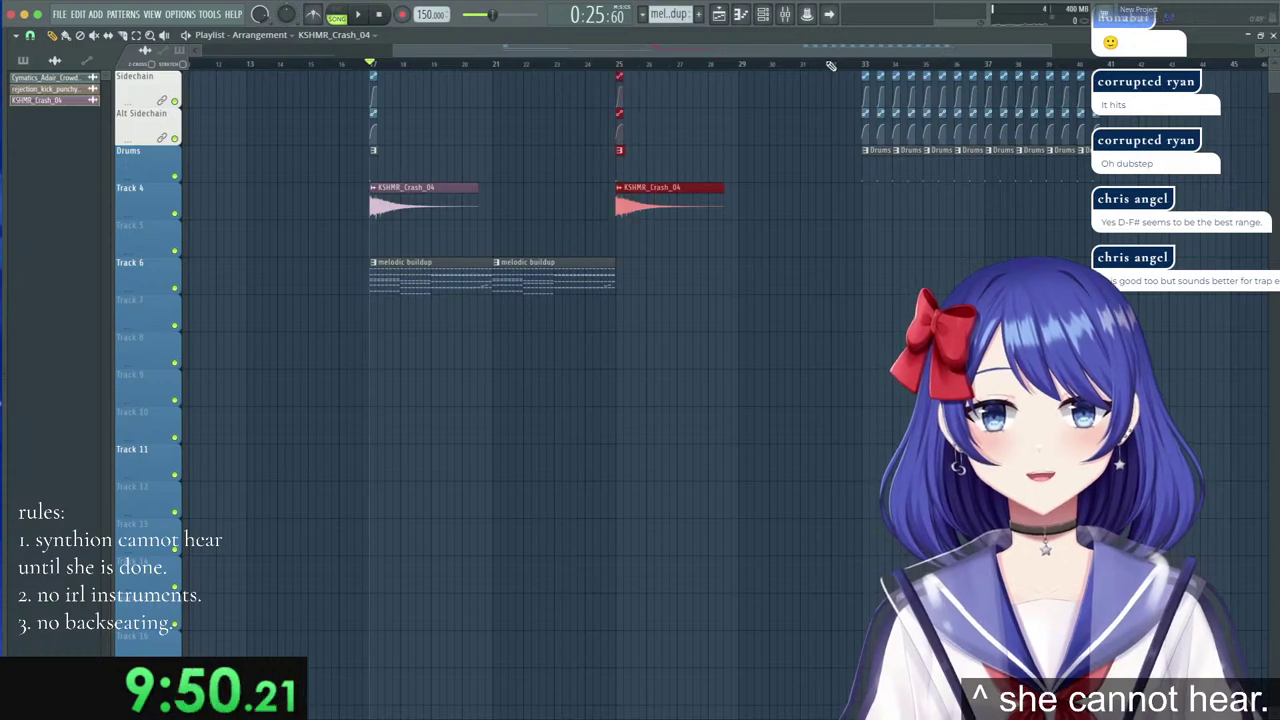
{"action": "scroll", "coordinate": [830, 66], "scroll_direction": "up", "scroll_amount": 6}
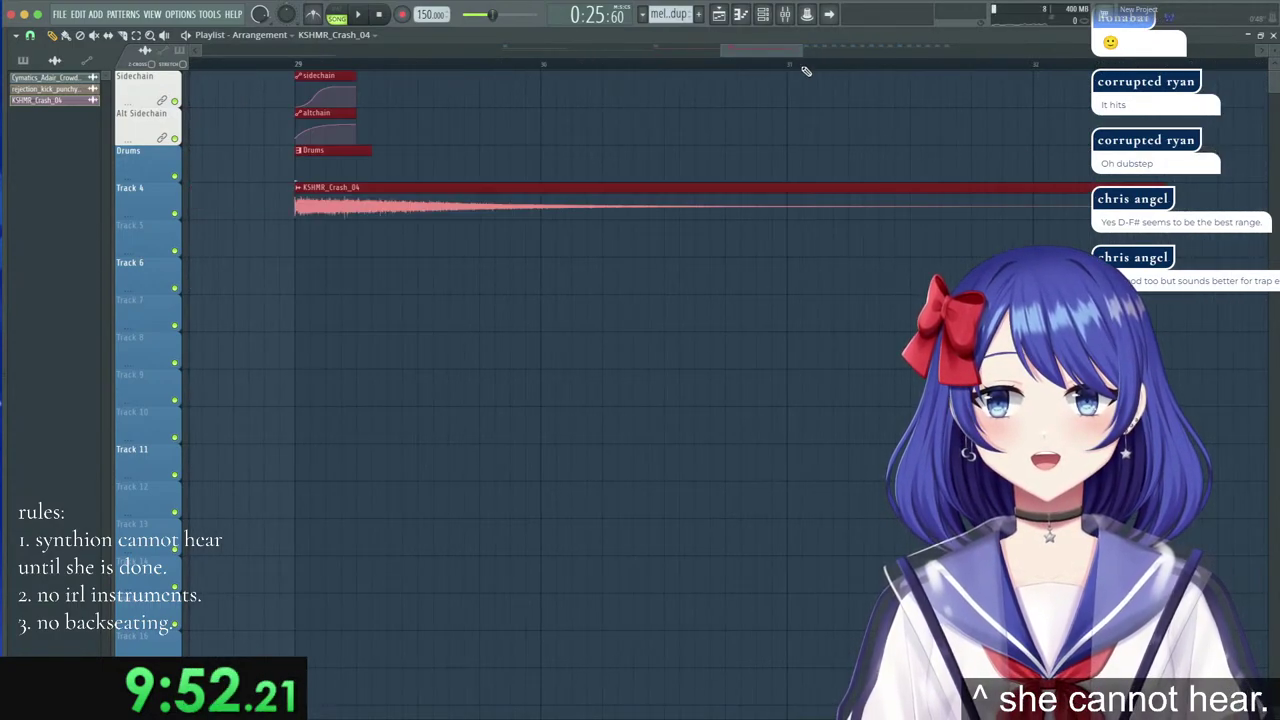
{"action": "scroll", "coordinate": [806, 70], "scroll_direction": "down", "scroll_amount": 6}
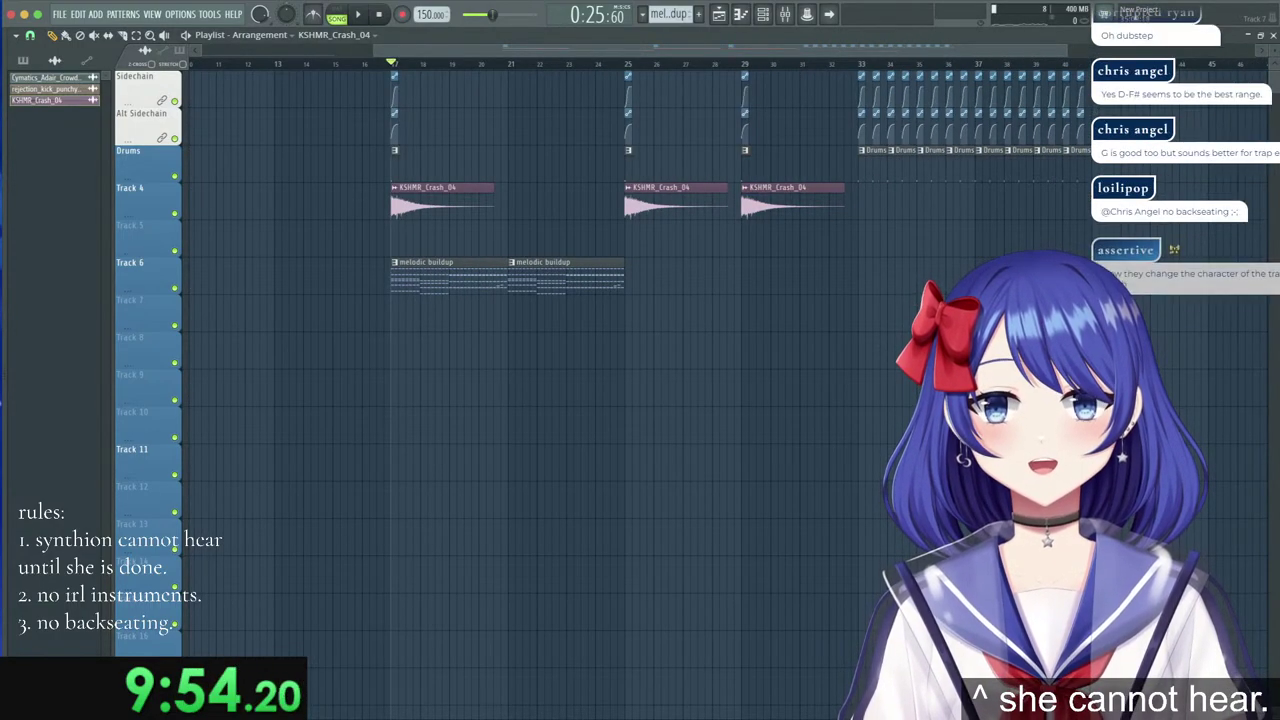
{"action": "key", "text": "space"}
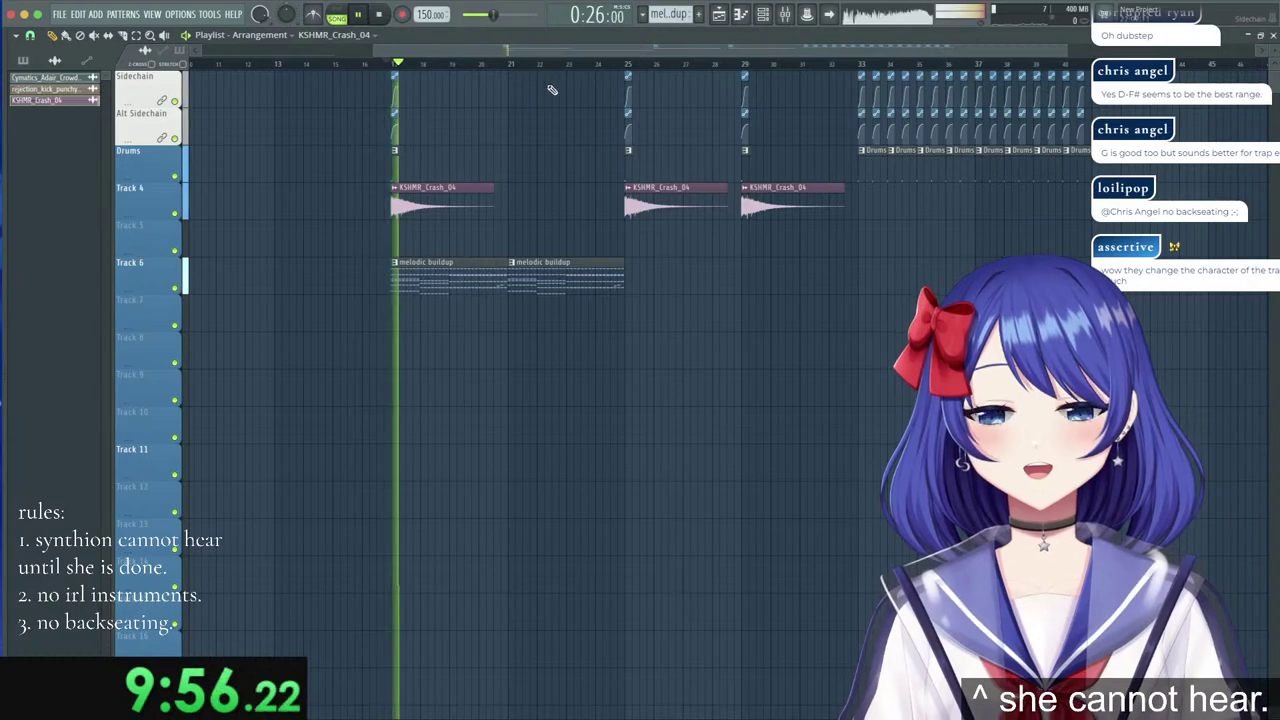
{"action": "key", "text": "space"}
{"action": "scroll", "coordinate": [455, 73], "scroll_direction": "up", "scroll_amount": 5}
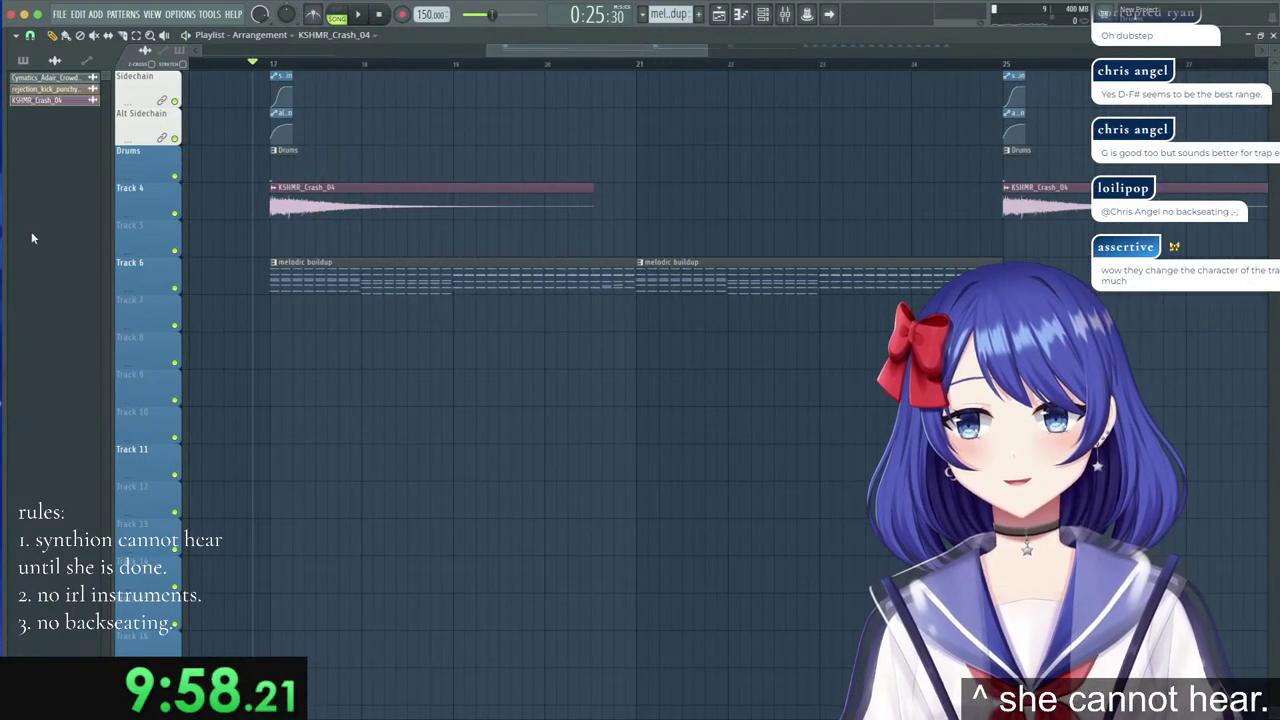
Find SHC Drum Loop 5 in the Drum_Loops_(170BPM) folder of the Beatlab Audio Stonebank UK Hardcore pack and place it on Track 5 at bar 17.
{"action": "key", "text": "alt+F8"}
{"action": "scroll", "coordinate": [77, 370], "scroll_direction": "down", "scroll_amount": 6}
{"action": "scroll", "coordinate": [77, 370], "scroll_direction": "up", "scroll_amount": 5}
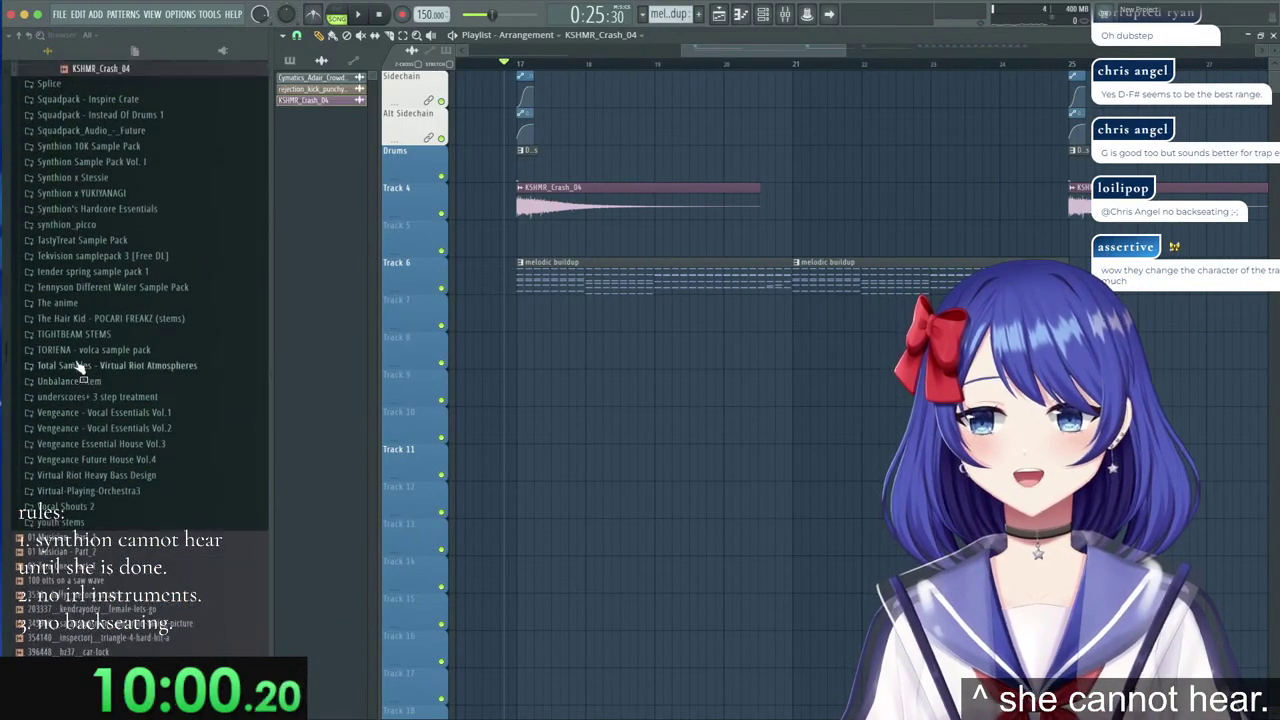
{"action": "left_click", "coordinate": [100, 330]}
{"action": "scroll", "coordinate": [100, 337], "scroll_direction": "up", "scroll_amount": 15}
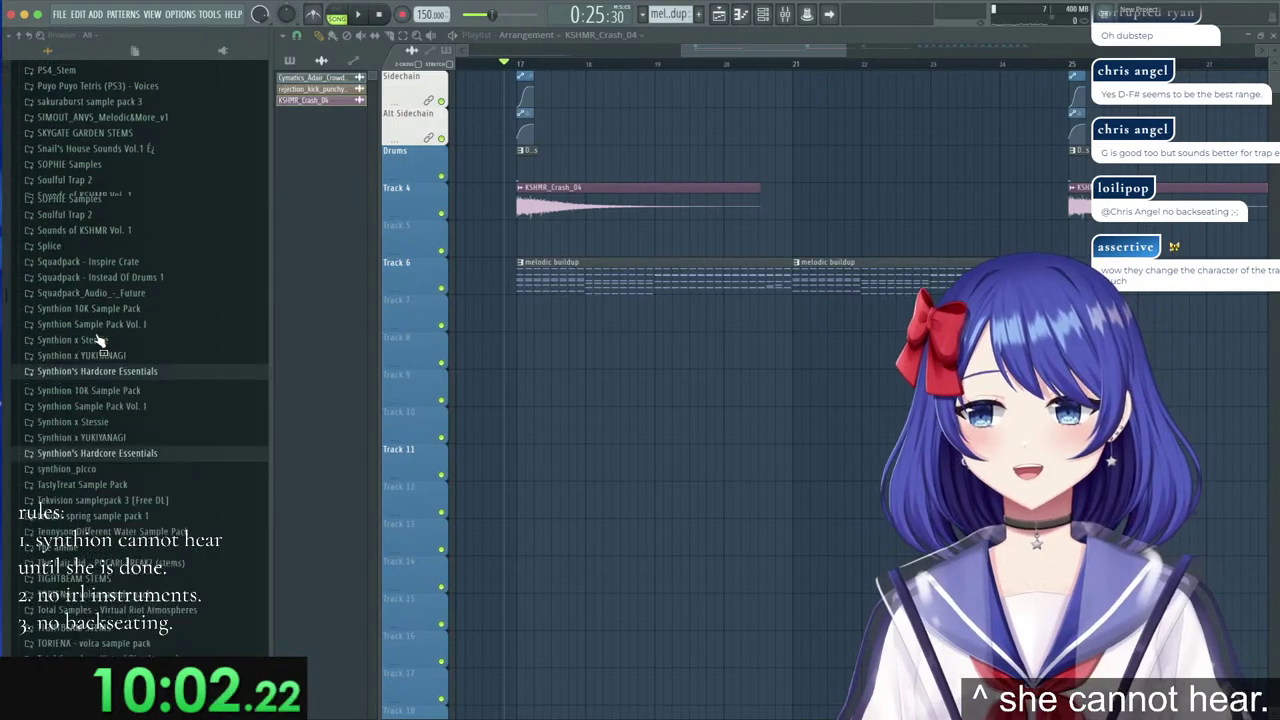
{"action": "left_click", "coordinate": [97, 178]}
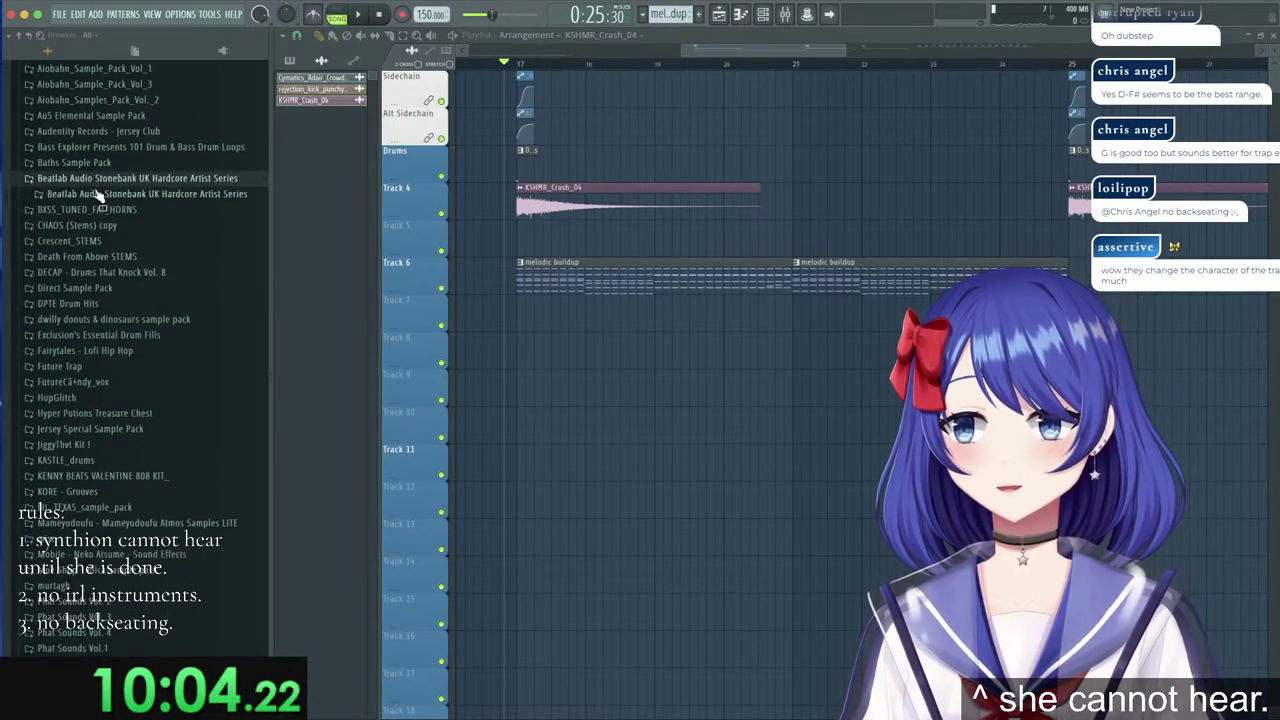
{"action": "left_click", "coordinate": [102, 194]}
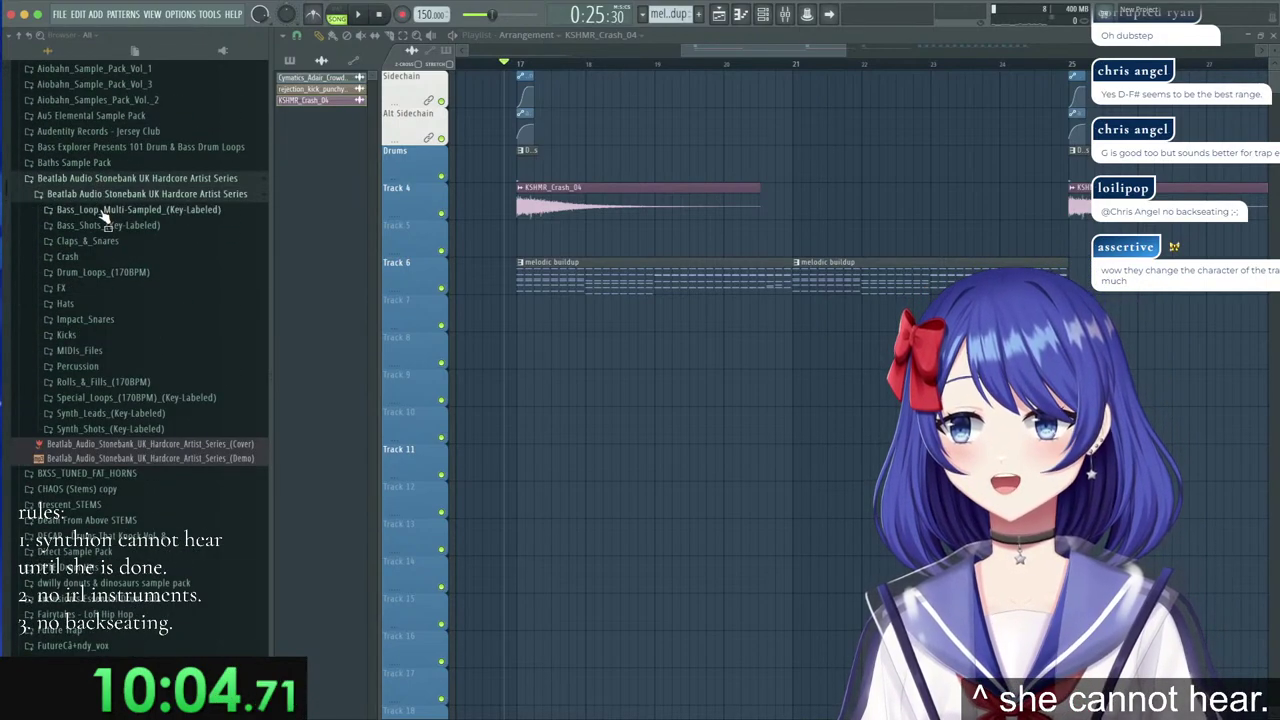
{"action": "left_click", "coordinate": [103, 272]}
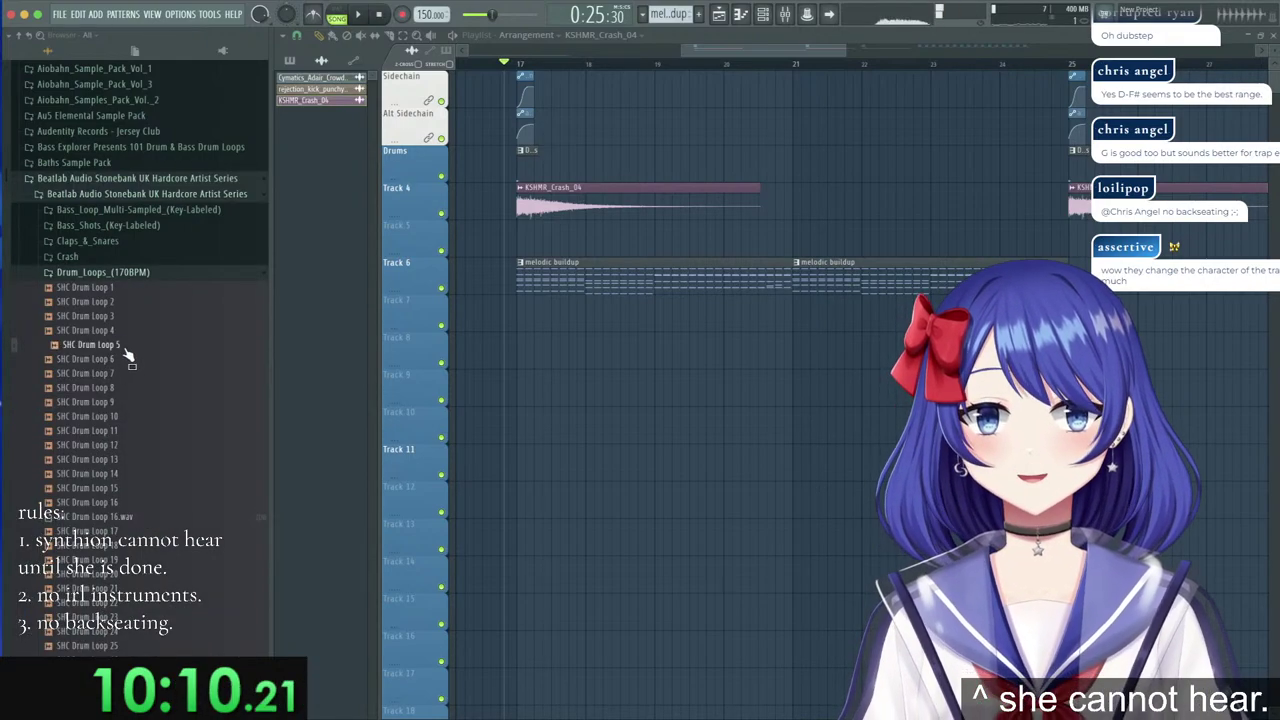
{"action": "left_click_drag", "start_coordinate": [128, 357], "coordinate": [292, 238]}
Set the original tempo of SHC Drum Loop 5 to 170 BPM so it stretches to the project tempo.
{"action": "double_click", "coordinate": [298, 237]}
{"action": "right_click", "coordinate": [359, 225]}
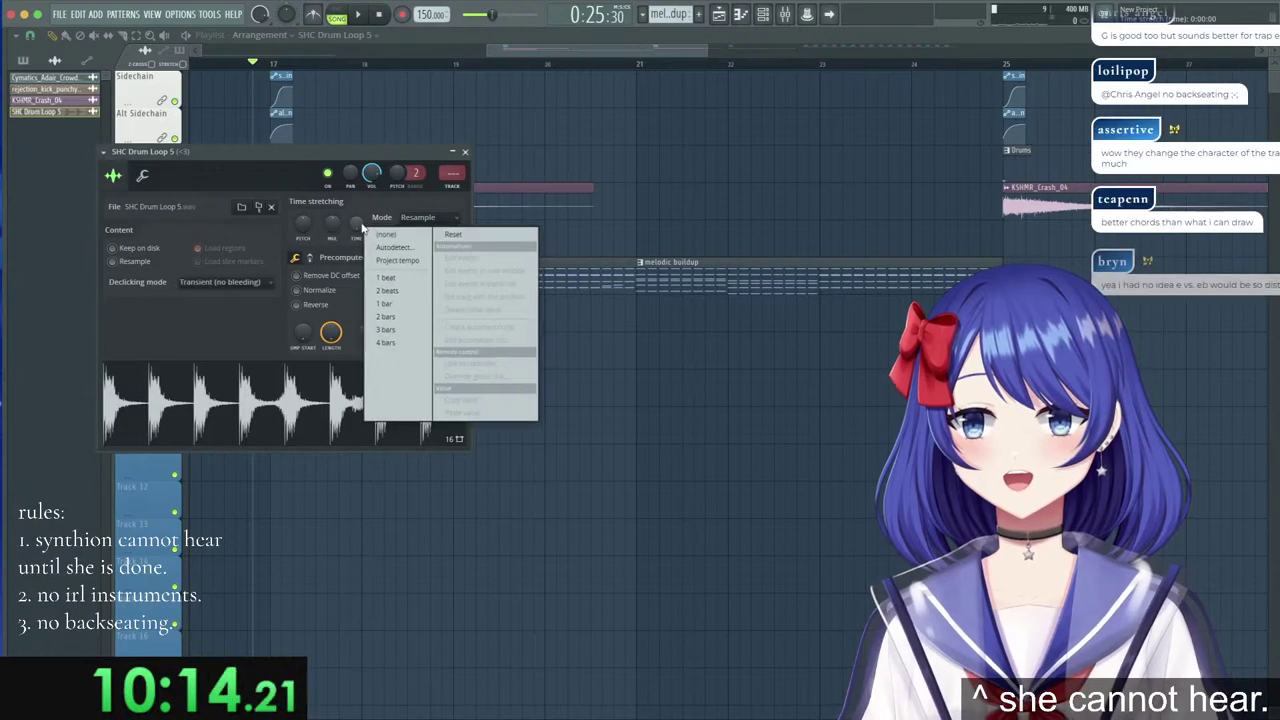
{"action": "left_click", "coordinate": [384, 248]}
{"action": "left_click", "coordinate": [655, 495]}
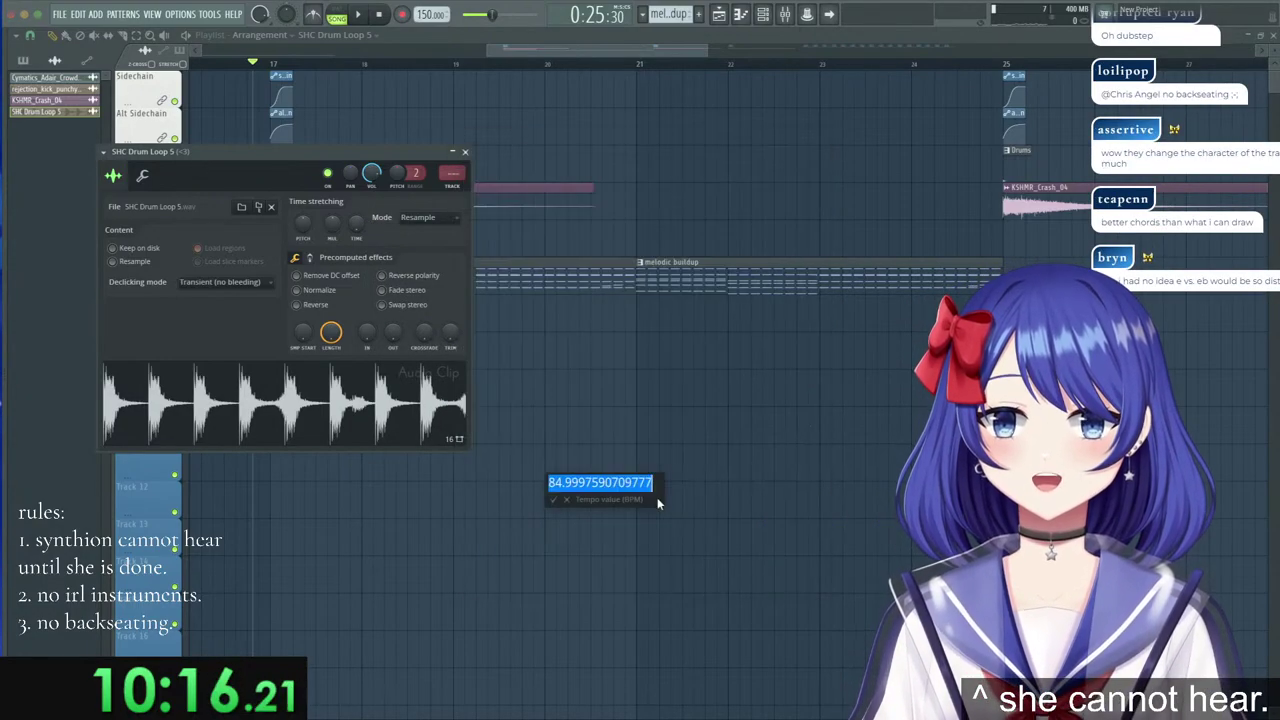
{"action": "type", "text": "170"}
{"action": "key", "text": "Return"}
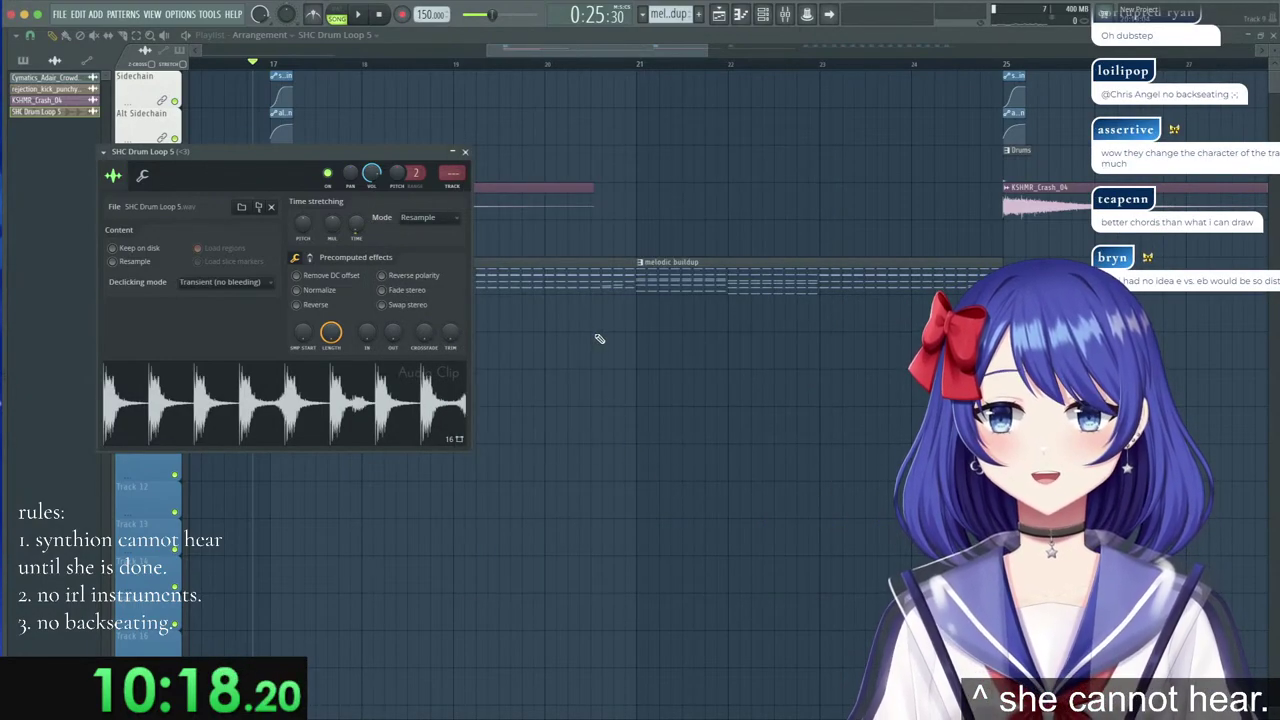
{"action": "left_click", "coordinate": [601, 386]}
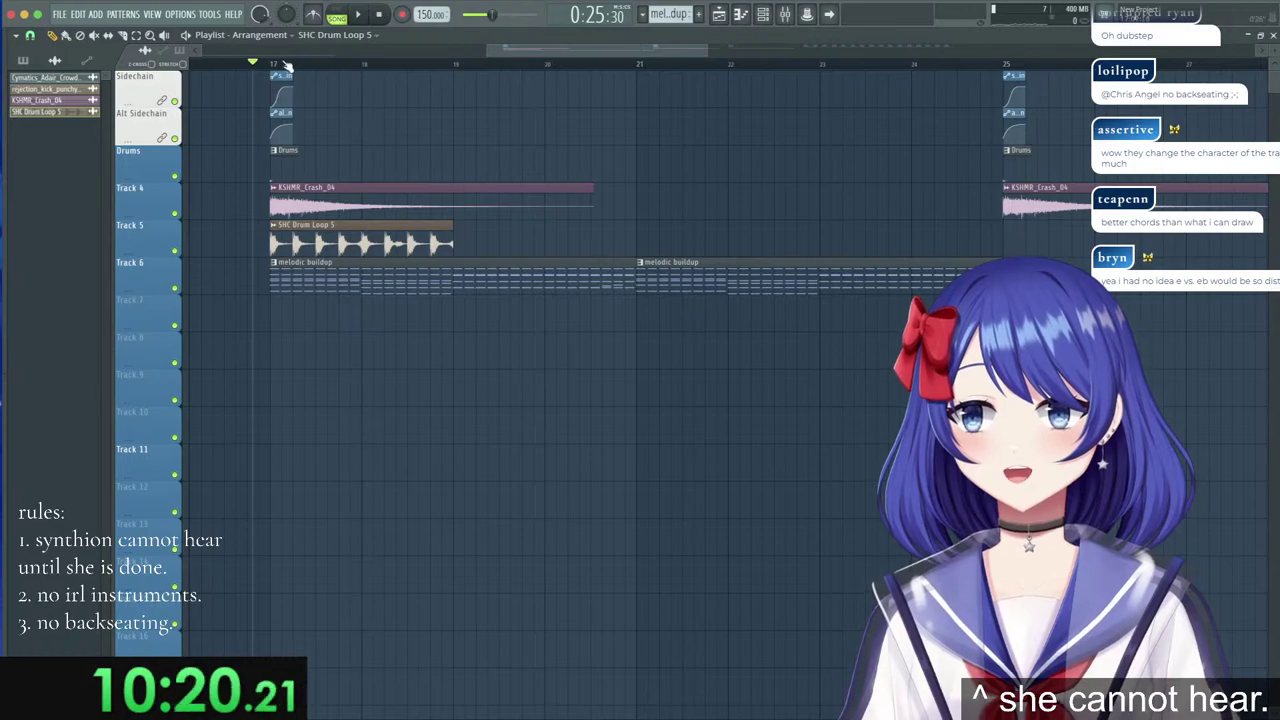
Trim SHC Drum Loop 5 on Track 5 to its first half bar and repeat it from bar 17 to bar 25.
{"action": "scroll", "coordinate": [287, 66], "scroll_direction": "up", "scroll_amount": 2}
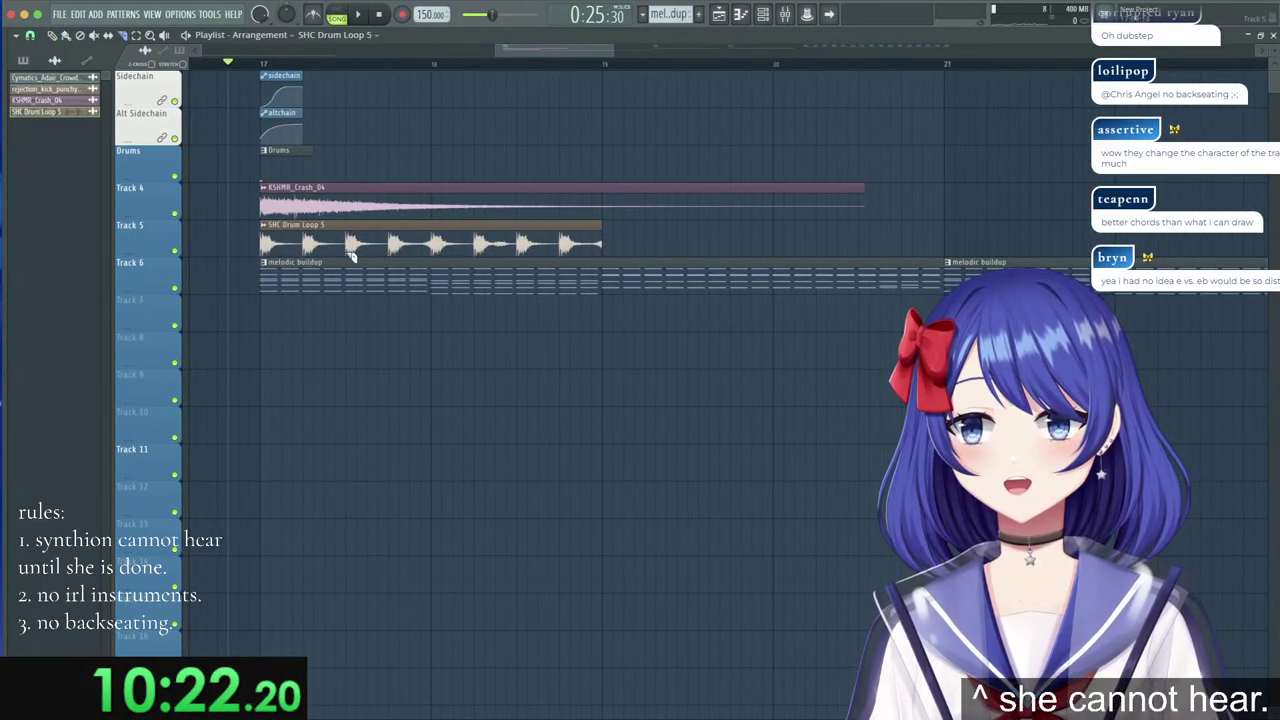
{"action": "right_click", "coordinate": [431, 250]}
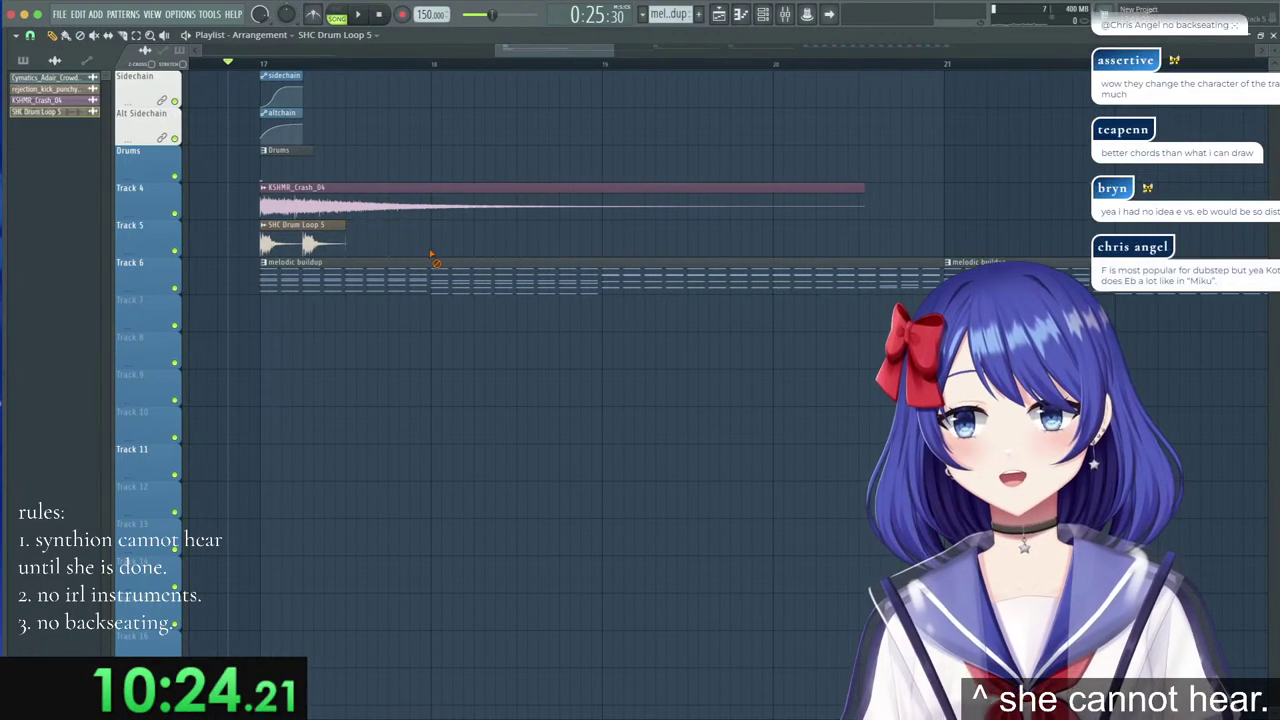
{"action": "key", "text": "ctrl+b"}
{"action": "key", "text": "ctrl+b"}
{"action": "key", "text": "ctrl+b"}
{"action": "key", "text": "ctrl+b"}
{"action": "key", "text": "ctrl+b"}
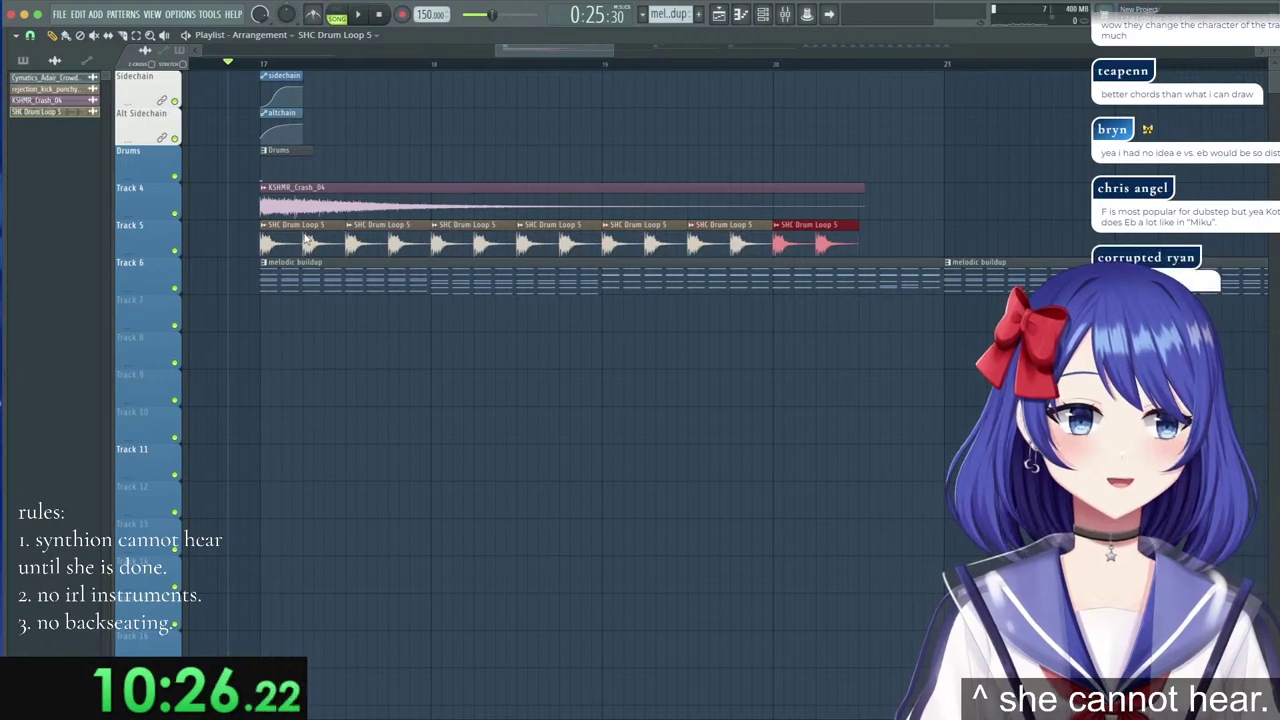
{"action": "scroll", "coordinate": [741, 70], "scroll_direction": "down", "scroll_amount": 4}
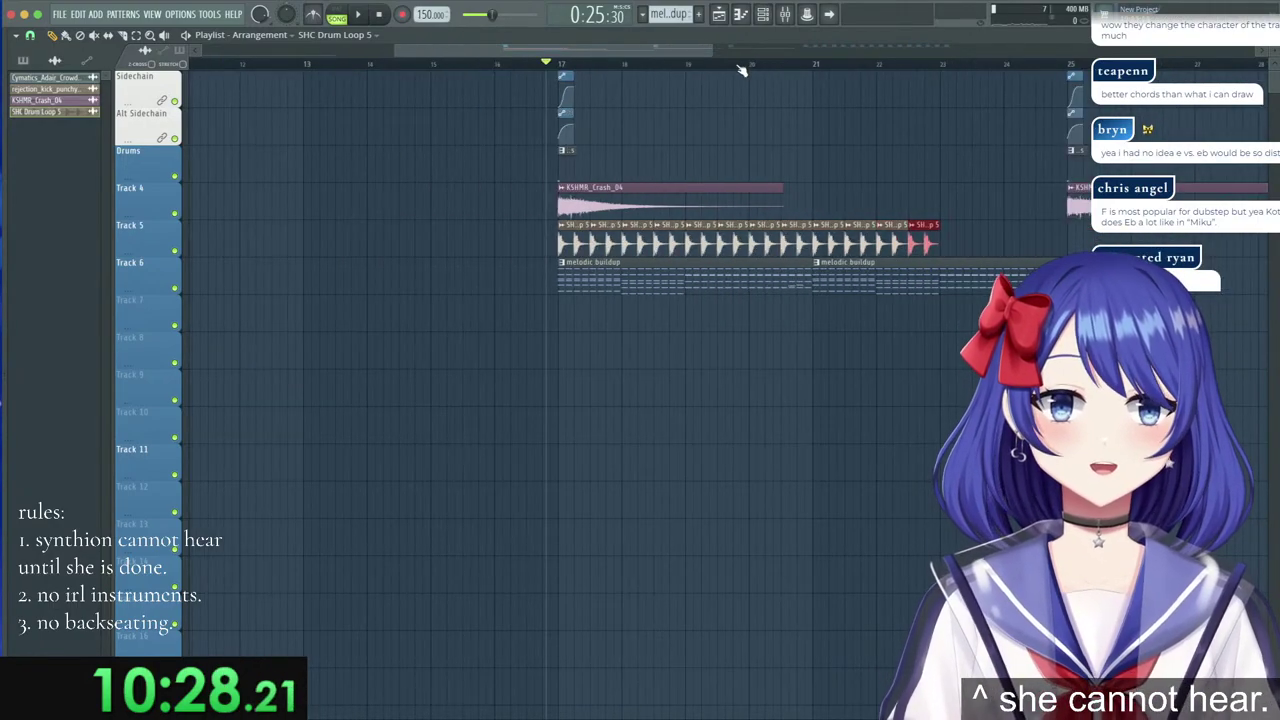
{"action": "scroll", "coordinate": [1071, 52], "scroll_direction": "up", "scroll_amount": 2}
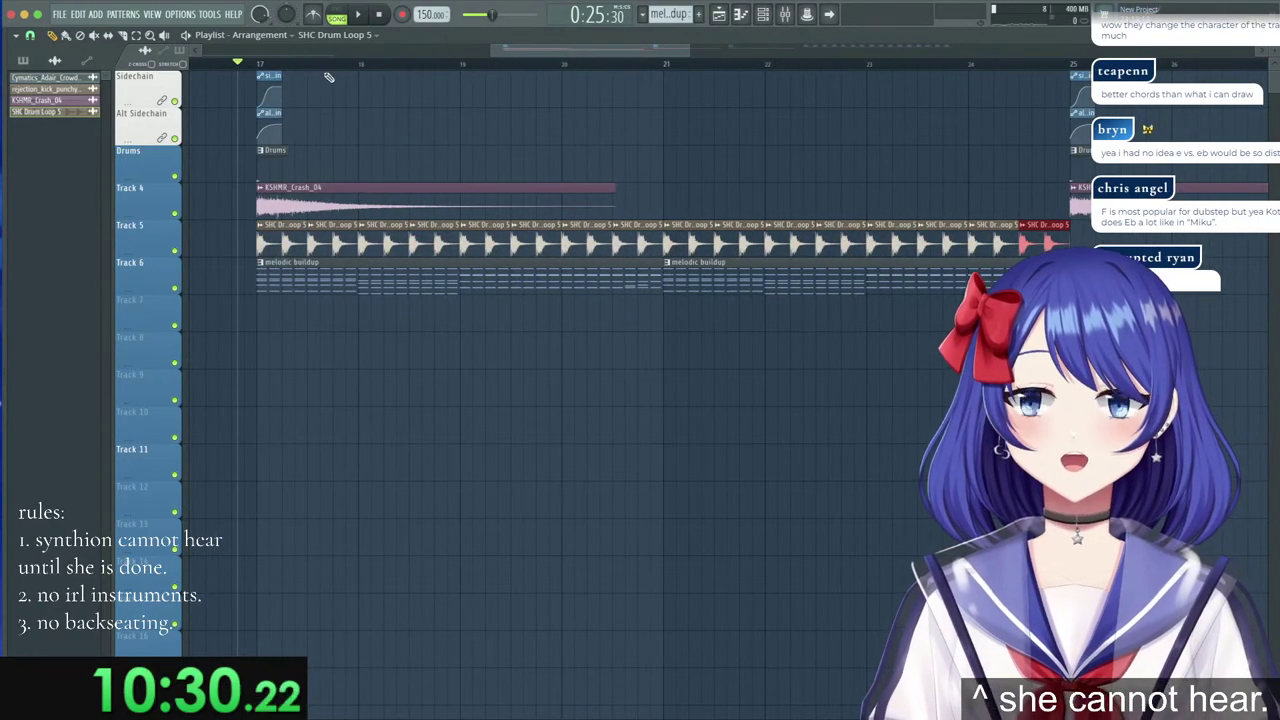
Select the arrangement from bar 17 to bar 25 and route SHC Drum Loop 5 to free mixer track 11.
{"action": "left_click", "coordinate": [31, 36]}
{"action": "left_click", "coordinate": [58, 218]}
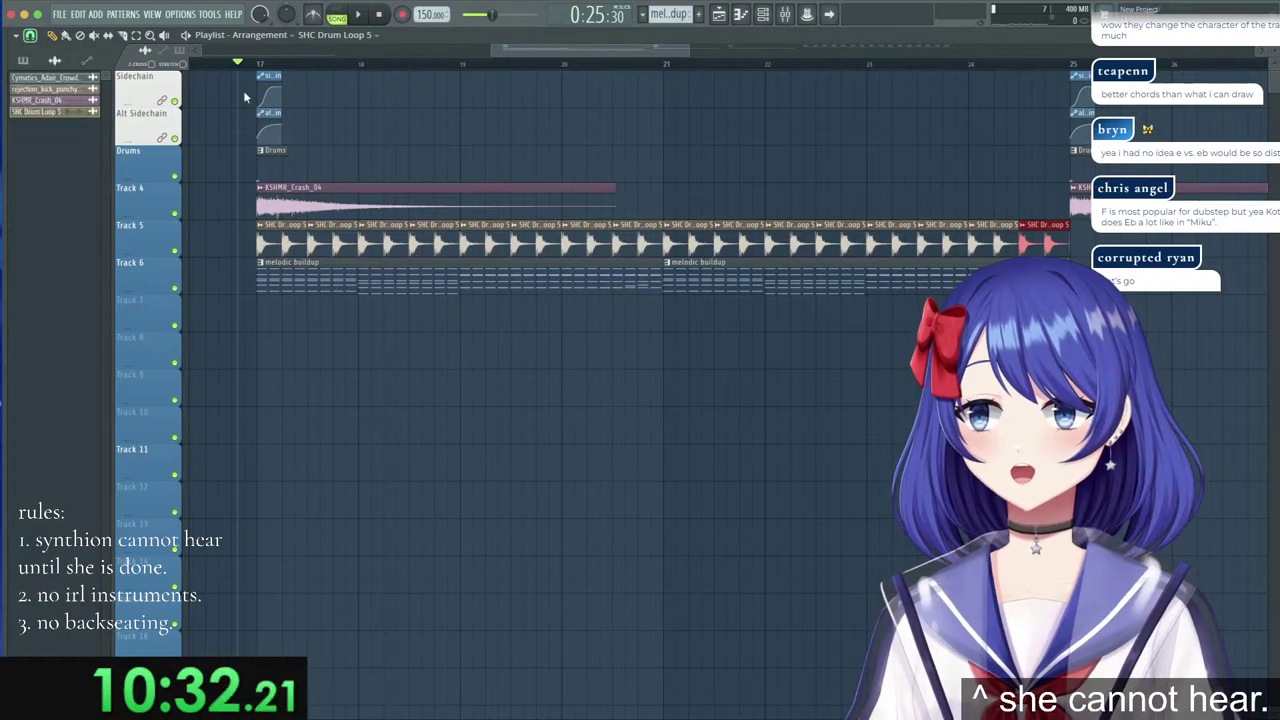
{"action": "left_click_drag", "start_coordinate": [262, 66], "coordinate": [1046, 66]}
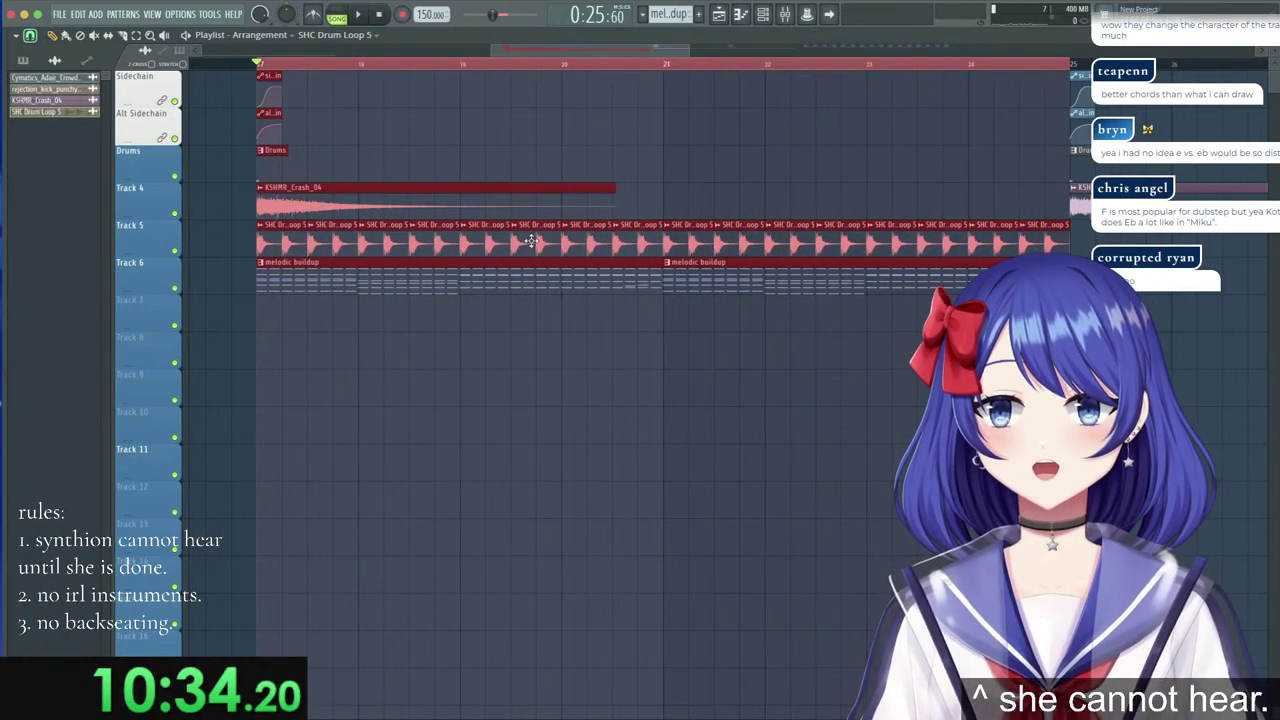
{"action": "double_click", "coordinate": [531, 241]}
{"action": "left_click", "coordinate": [102, 153]}
{"action": "mouse_move", "coordinate": [140, 166]}
{"action": "left_click", "coordinate": [294, 197]}
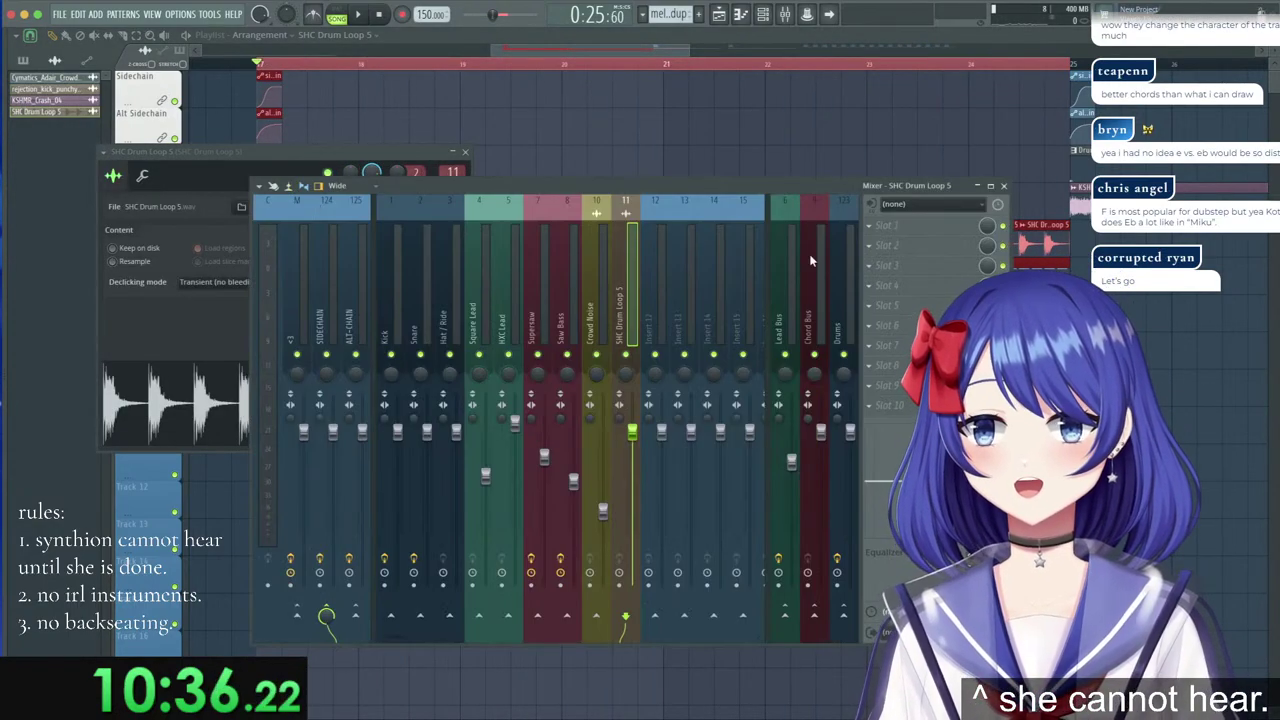
Add Fruity parametric EQ 2 with the 20Hz + 18kHz cut preset to the drum loop's mixer track and automate its band 7 frequency over bars 17 to 25.
{"action": "left_click", "coordinate": [897, 228]}
{"action": "left_click", "coordinate": [1050, 460]}
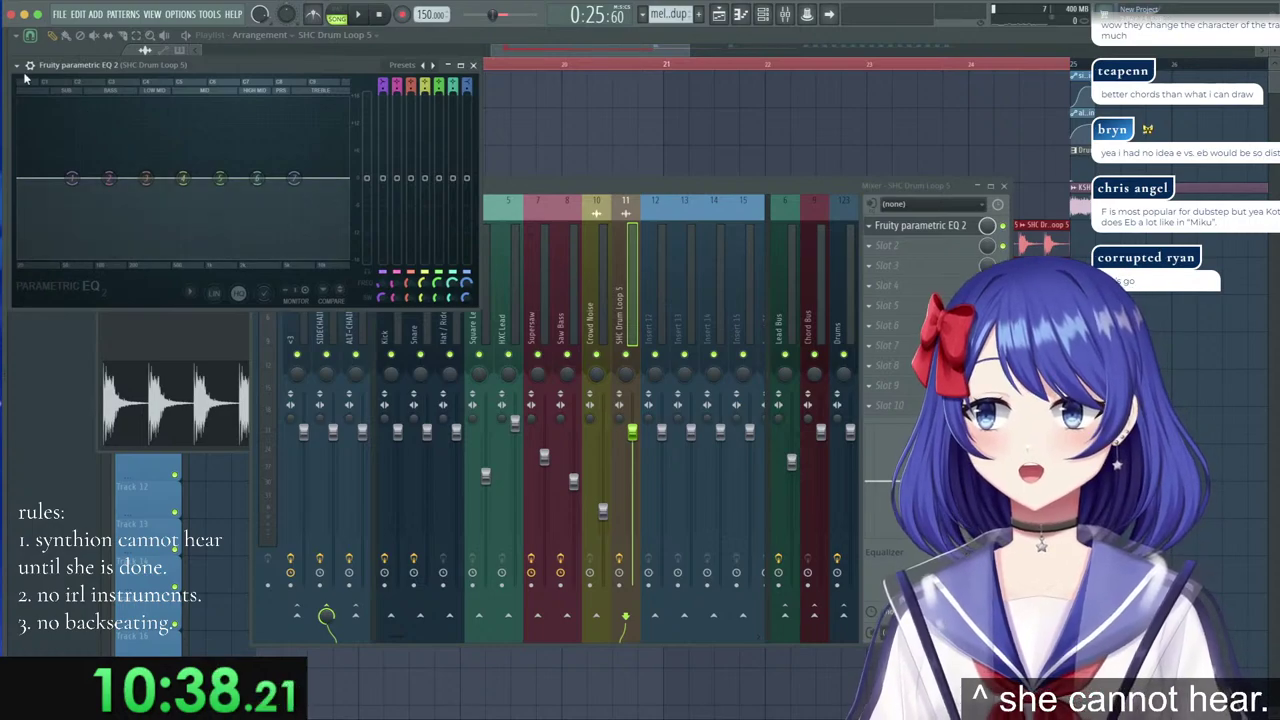
{"action": "left_click", "coordinate": [17, 65]}
{"action": "mouse_move", "coordinate": [81, 122]}
{"action": "left_click", "coordinate": [241, 183]}
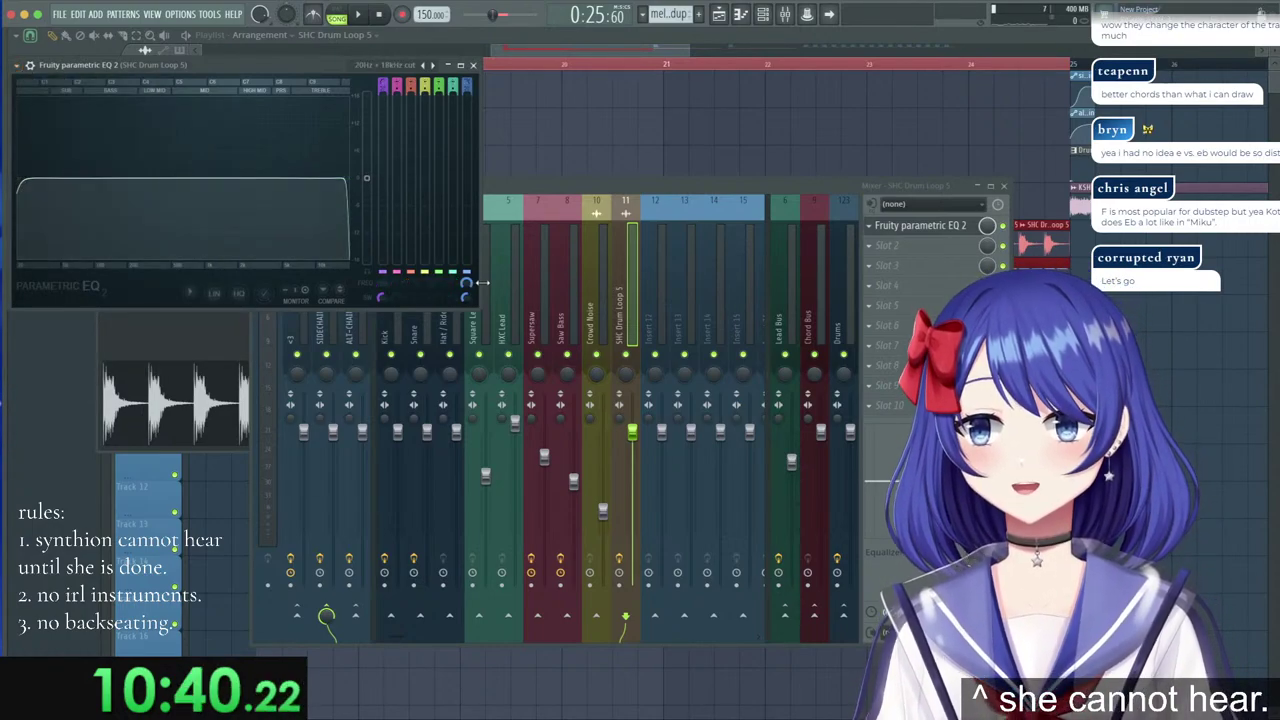
{"action": "right_click", "coordinate": [472, 285]}
{"action": "left_click", "coordinate": [585, 262]}
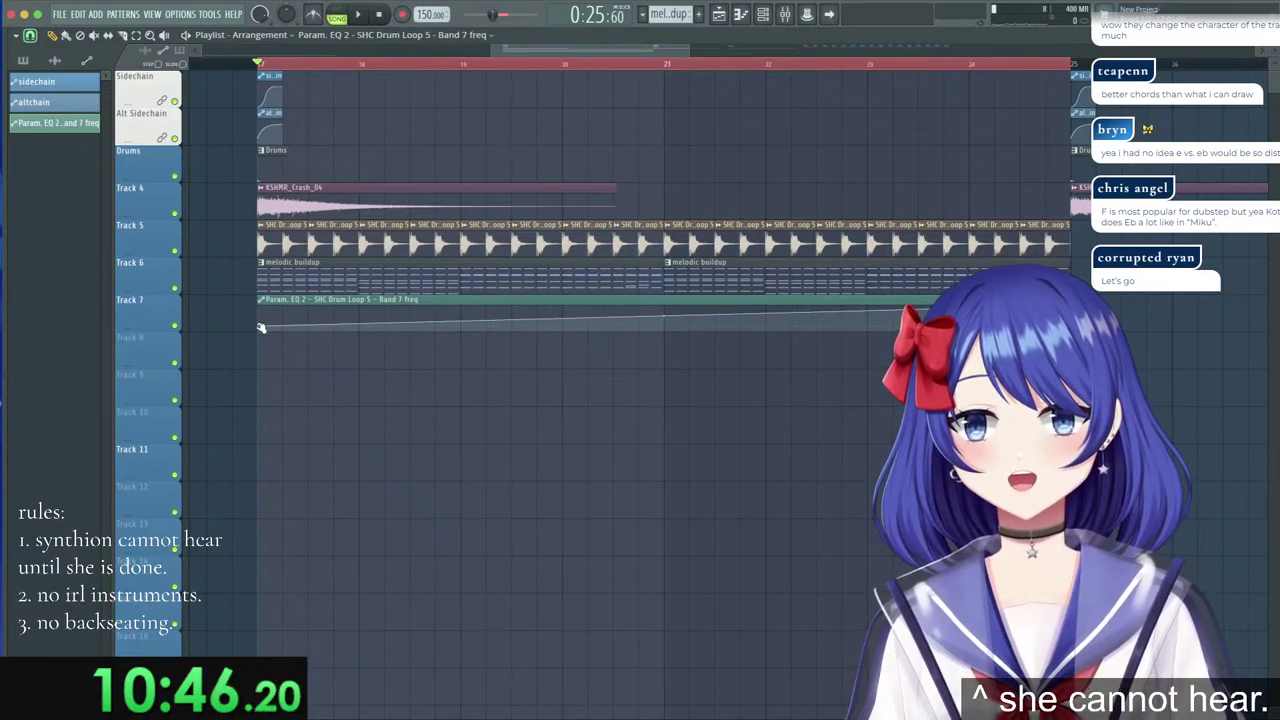
Play the buildup from bar 17 to hear the rising filter on the drum loop.
{"action": "key", "text": "space"}
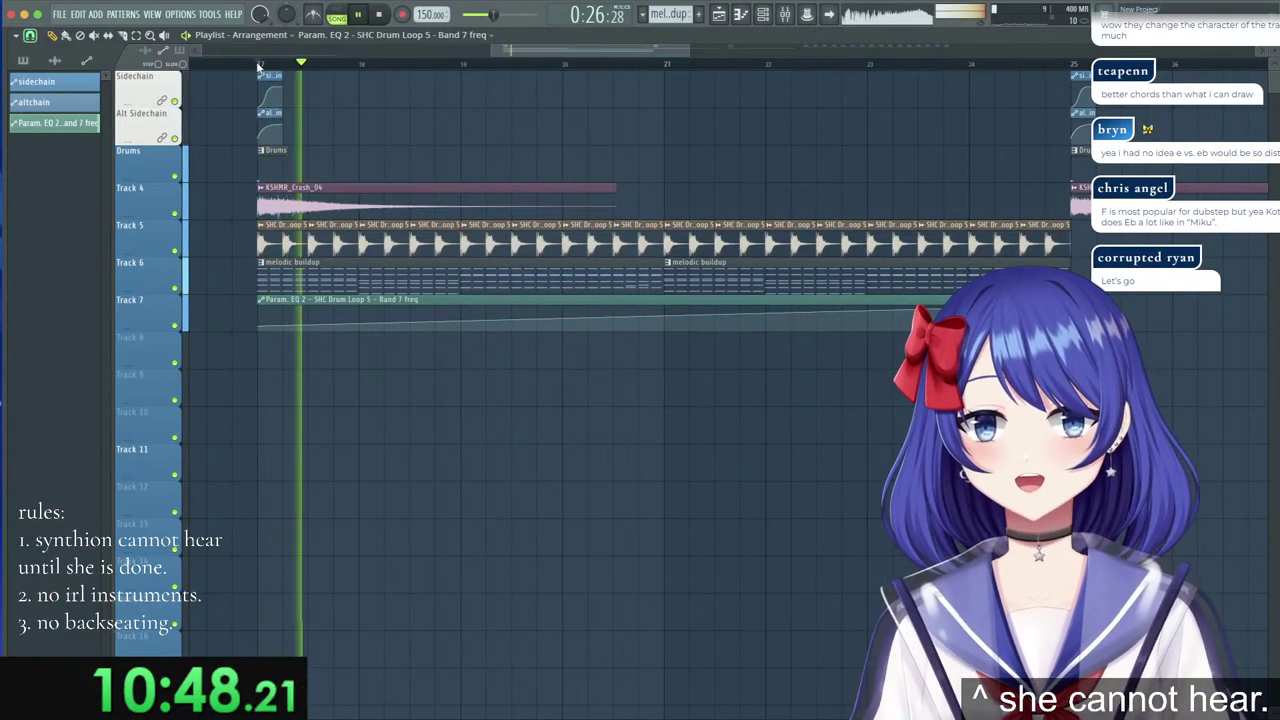
{"action": "scroll", "coordinate": [258, 66], "scroll_direction": "down", "scroll_amount": 2}
{"action": "scroll", "coordinate": [258, 66], "scroll_direction": "down", "scroll_amount": 1}
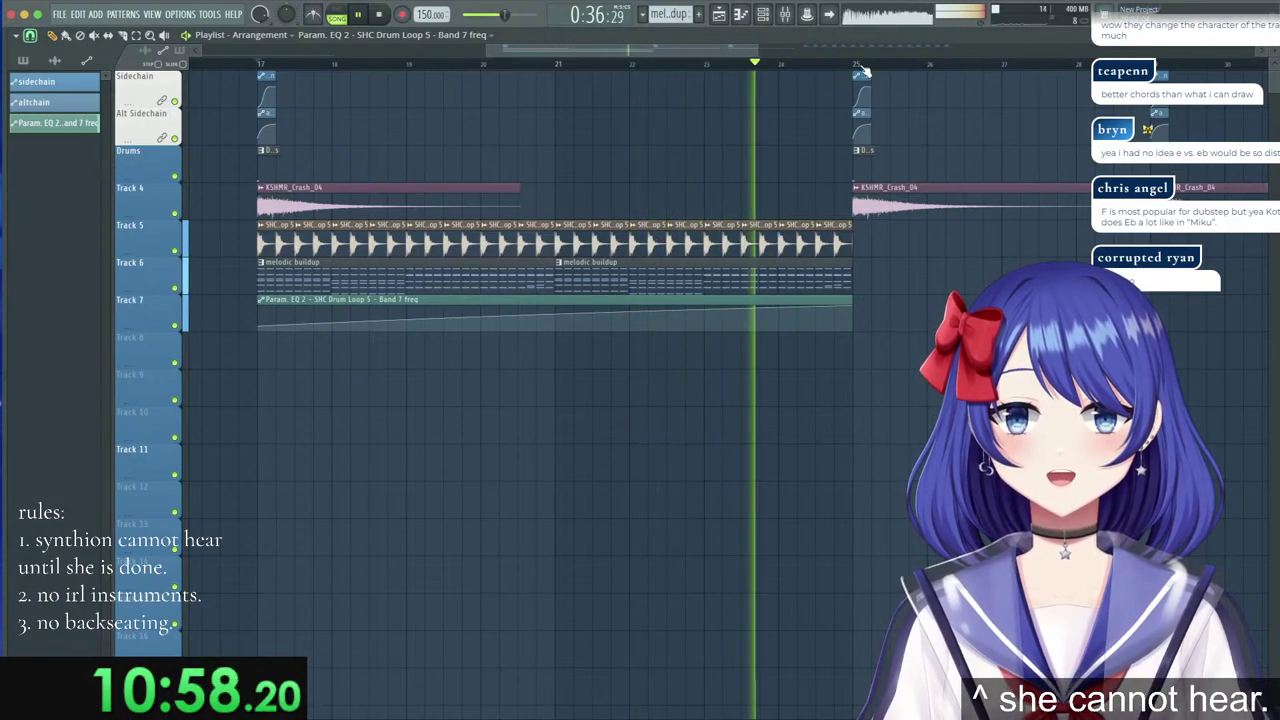
Select bar 24 up to bar 25 and add Fruity parametric EQ 2 with the 20Hz + 18kHz cut preset to the Chord Bus.
{"action": "scroll", "coordinate": [736, 72], "scroll_direction": "up", "scroll_amount": 2}
{"action": "left_click_drag", "start_coordinate": [736, 72], "coordinate": [852, 72]}
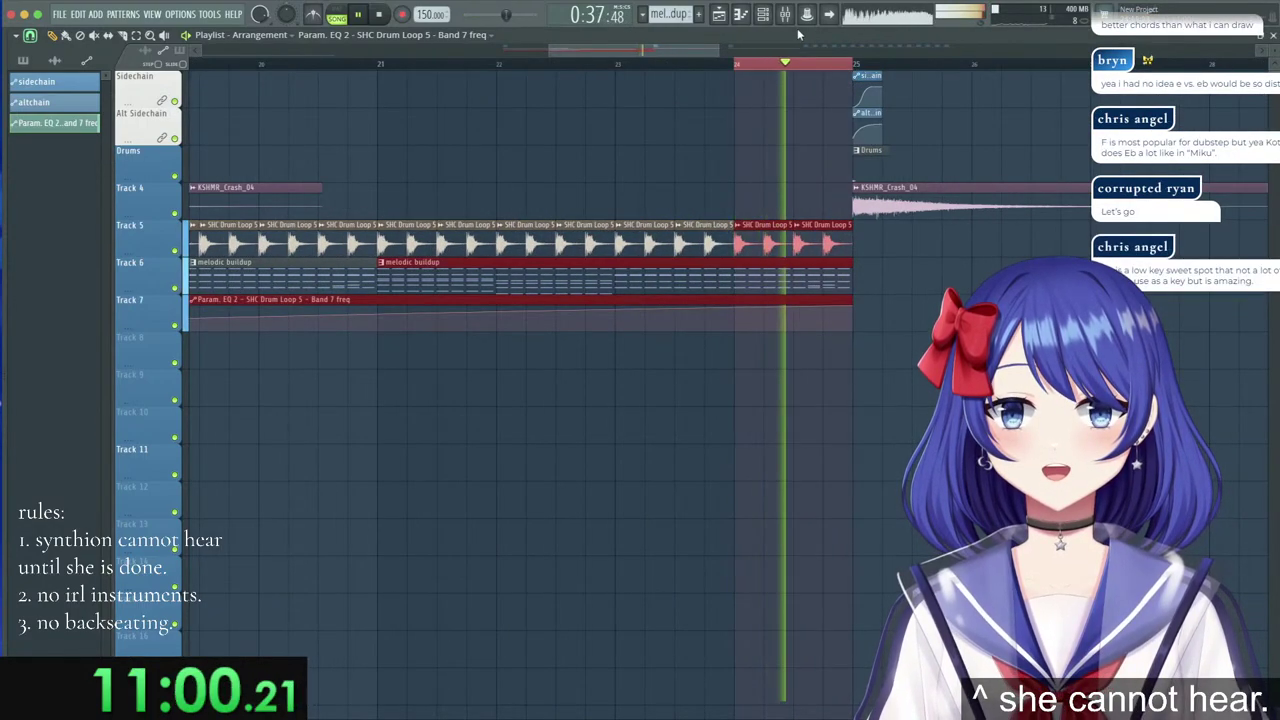
{"action": "key", "text": "F9"}
{"action": "left_click", "coordinate": [820, 243]}
{"action": "left_click", "coordinate": [904, 228]}
{"action": "mouse_move", "coordinate": [906, 248]}
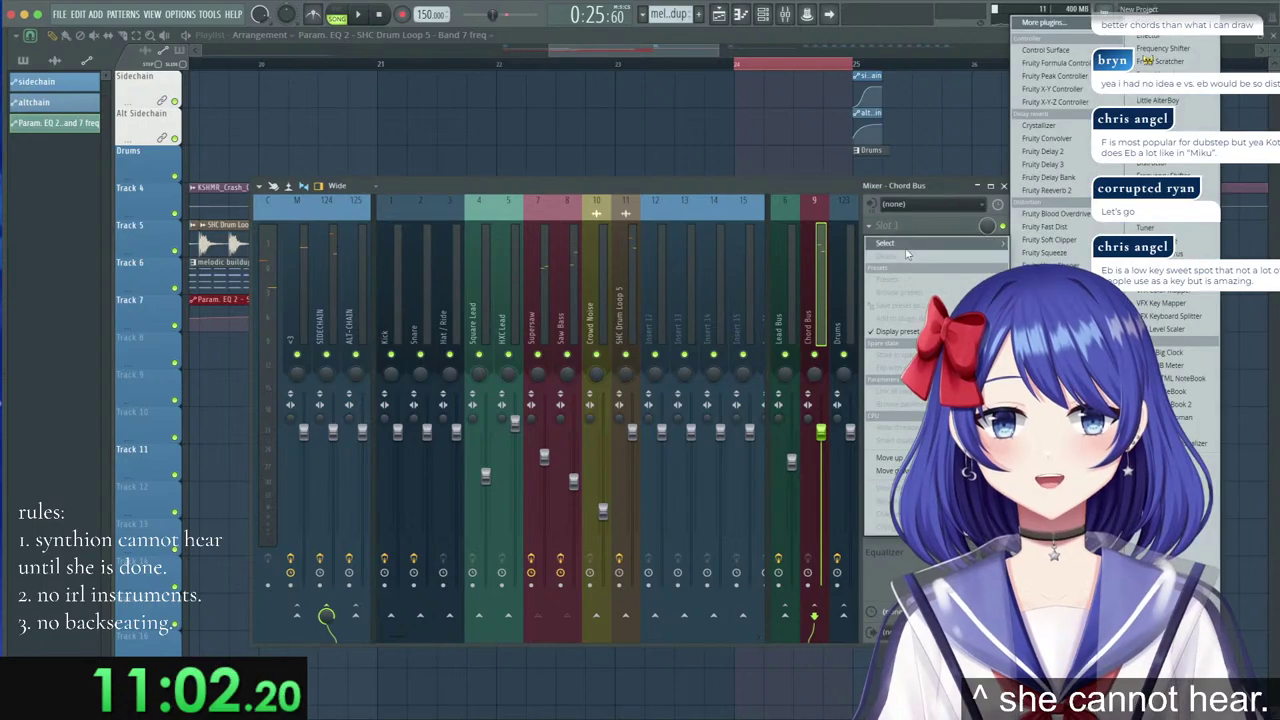
{"action": "left_click", "coordinate": [1050, 440]}
{"action": "left_click", "coordinate": [87, 135]}
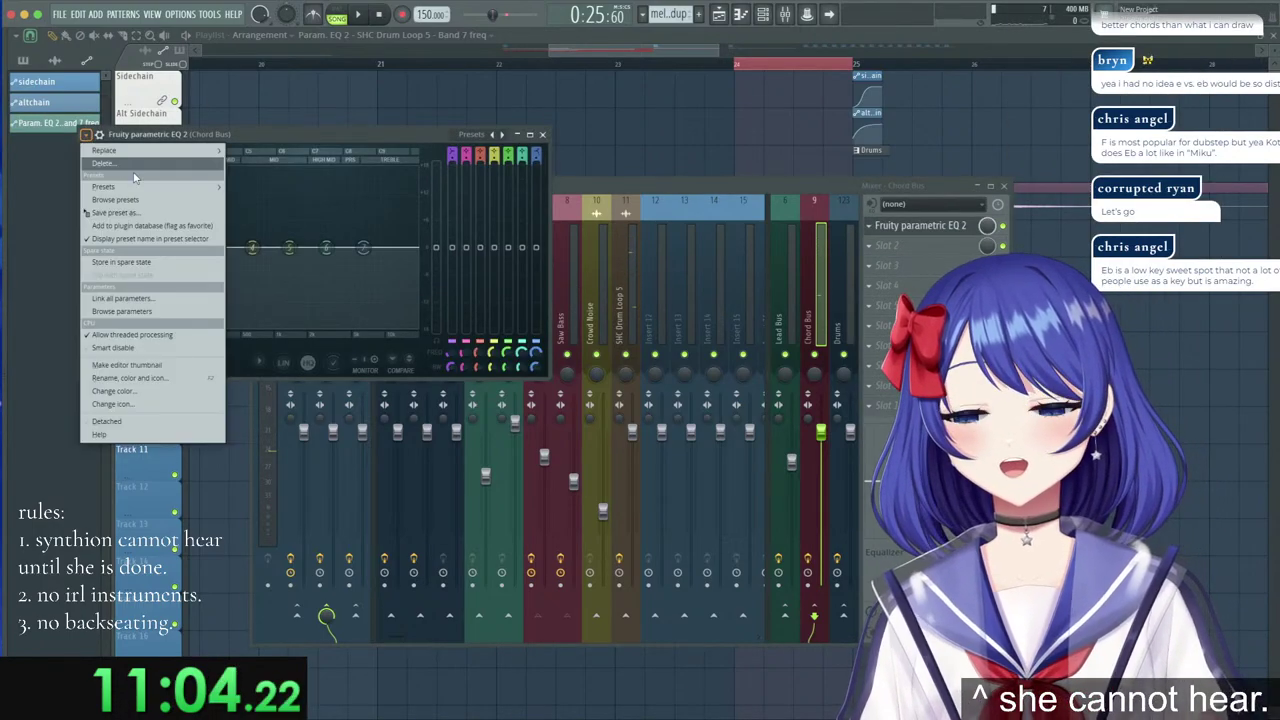
{"action": "mouse_move", "coordinate": [140, 188]}
{"action": "left_click", "coordinate": [270, 249]}
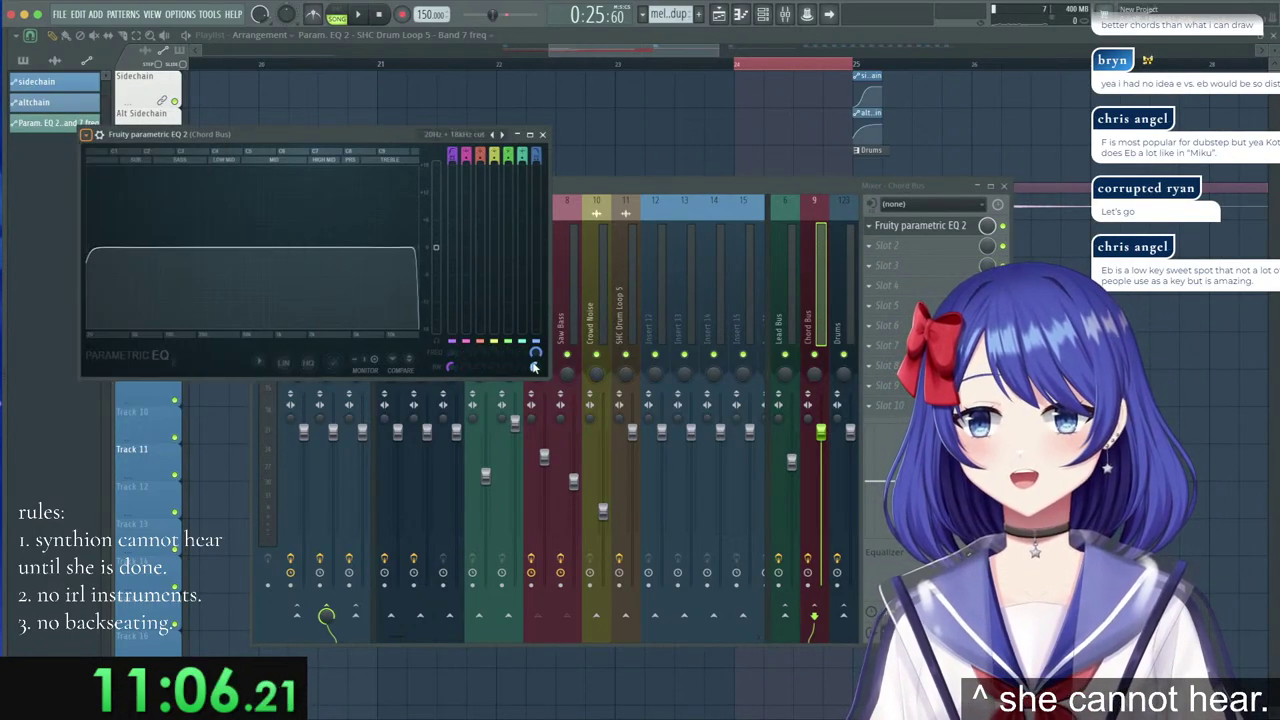
Automate the Chord Bus EQ's band 1 frequency with a curve rising from bar 24 to bar 25 and falling back after it.
{"action": "right_click", "coordinate": [449, 350]}
{"action": "left_click", "coordinate": [502, 462]}
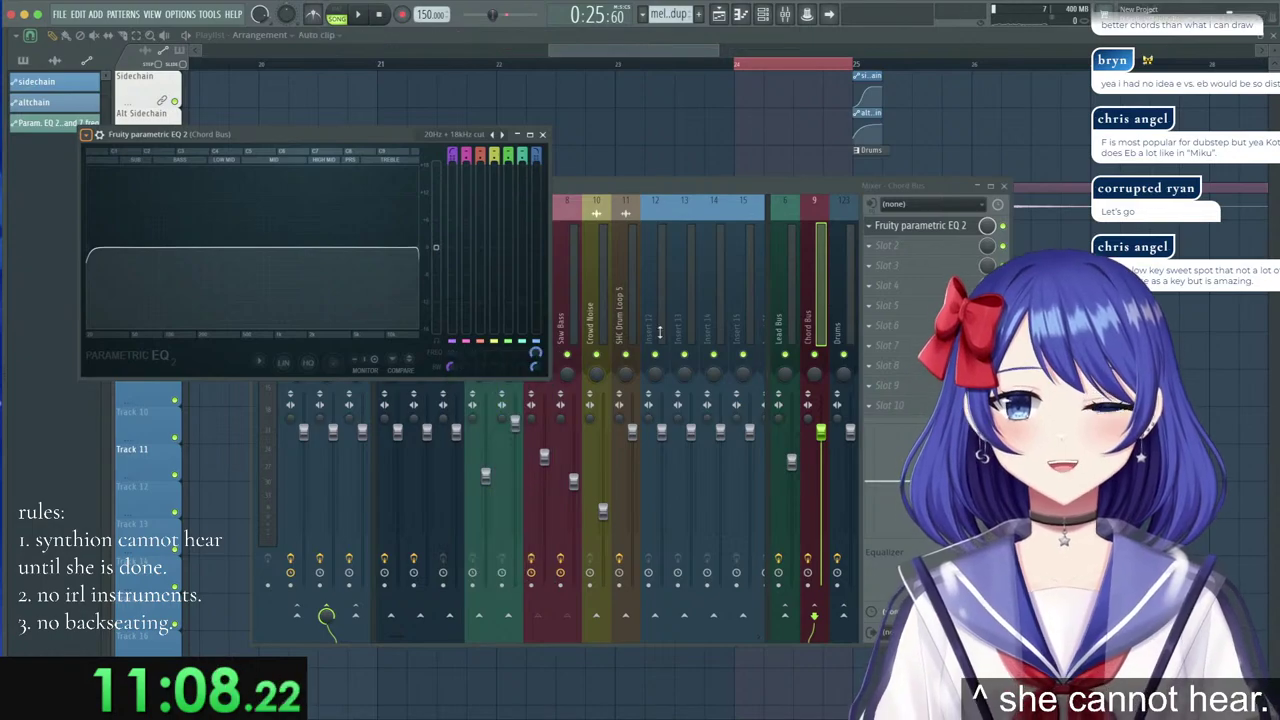
{"action": "left_click", "coordinate": [836, 50]}
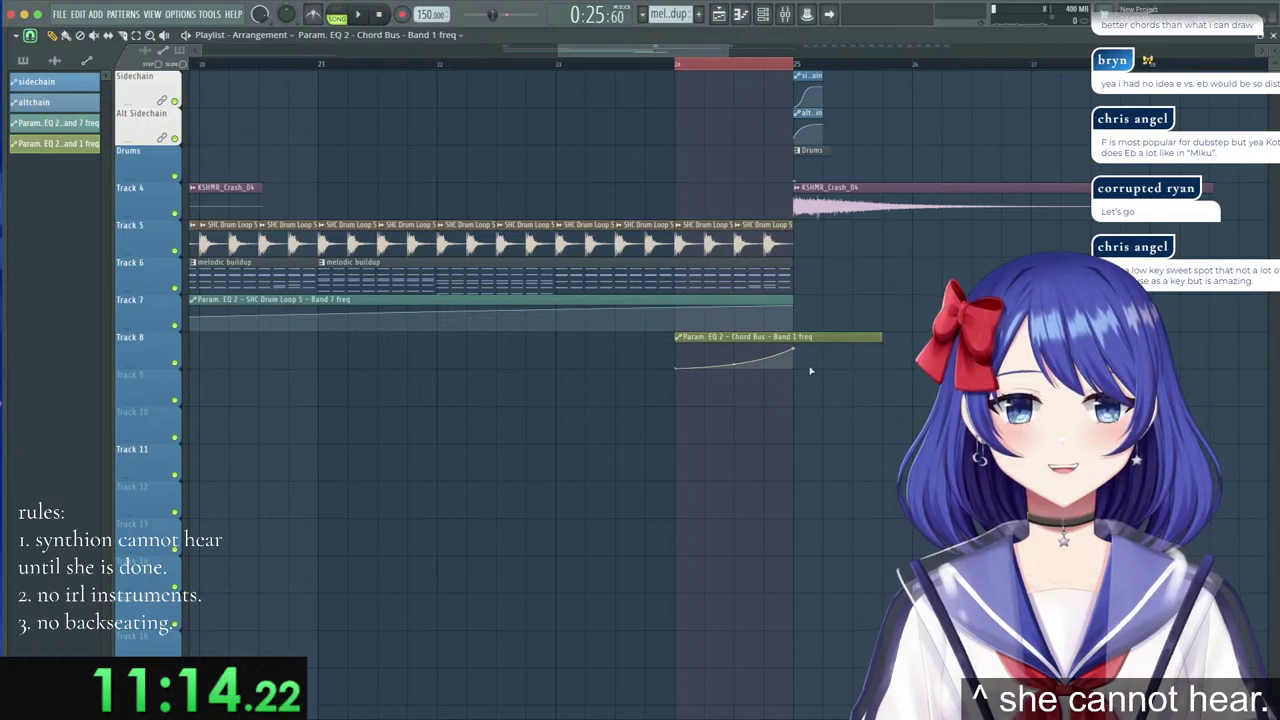
Play the arrangement from bar 24 to hear the chord filter sweep lead into the crash at bar 25.
{"action": "left_click", "coordinate": [682, 66]}
{"action": "key", "text": "space"}
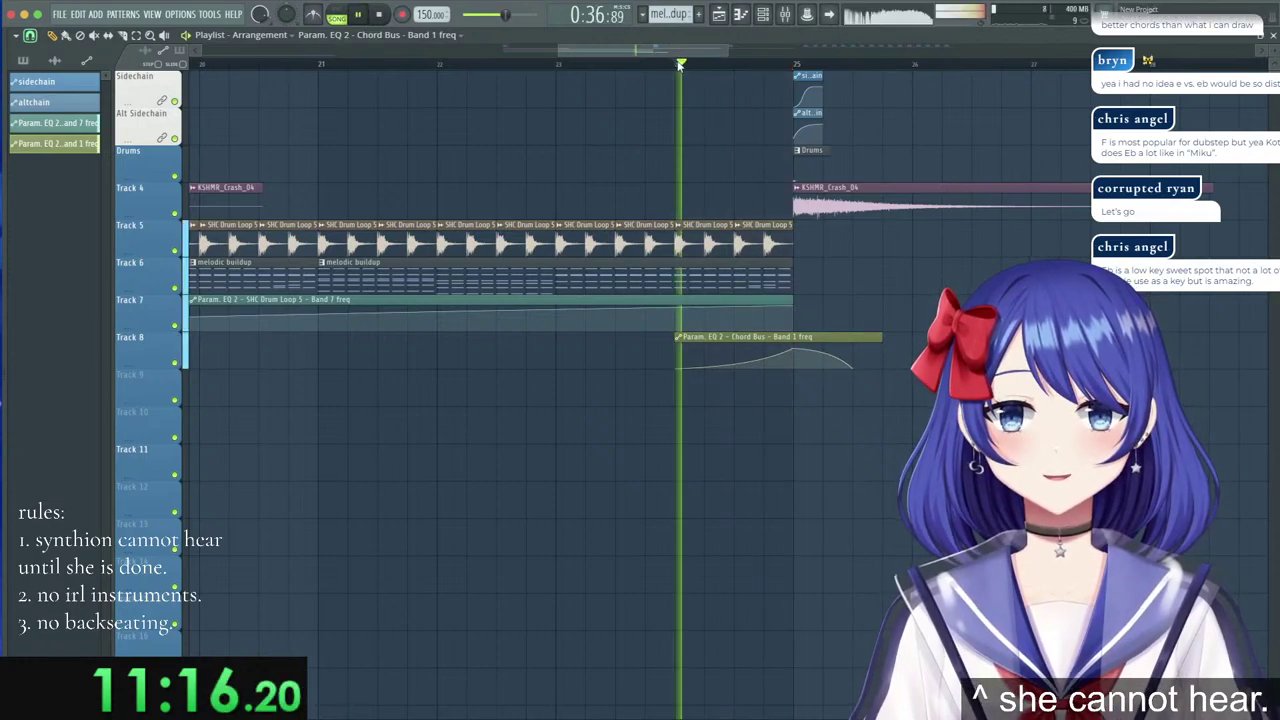
{"action": "scroll", "coordinate": [680, 64], "scroll_direction": "down", "scroll_amount": 6}
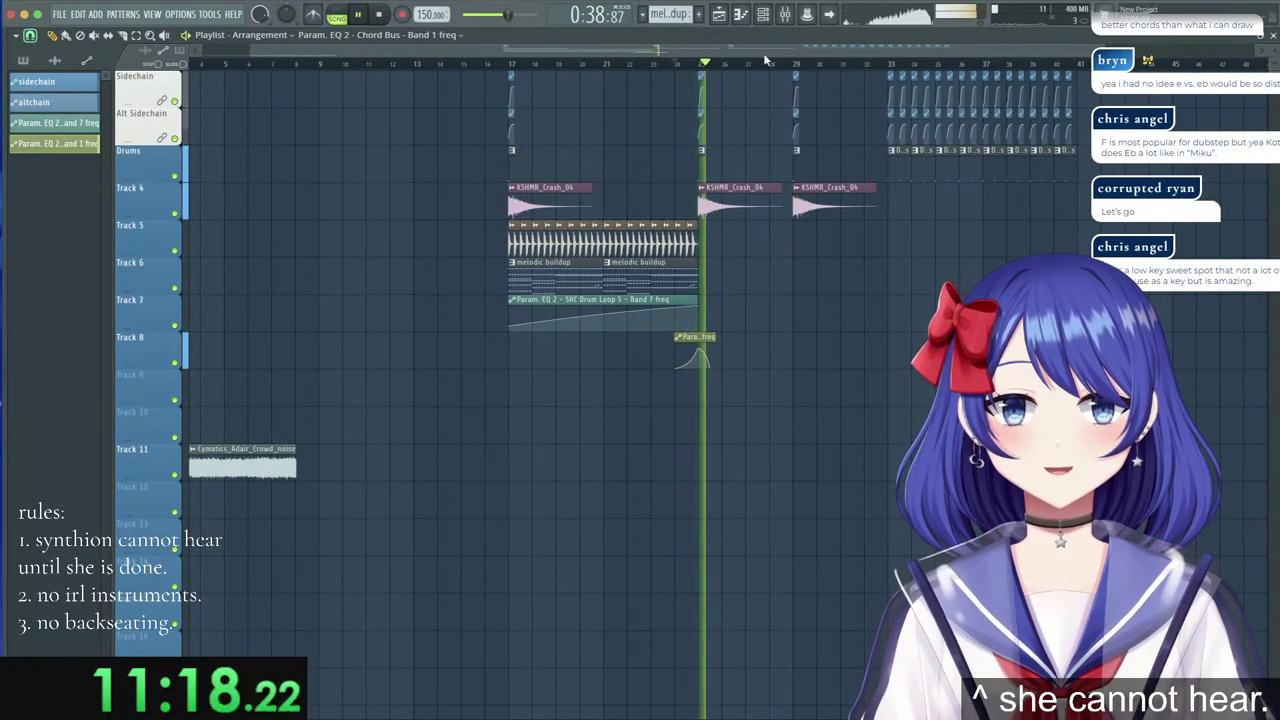
{"action": "scroll", "coordinate": [760, 66], "scroll_direction": "up", "scroll_amount": 3}
{"action": "scroll", "coordinate": [762, 66], "scroll_direction": "up", "scroll_amount": 1}
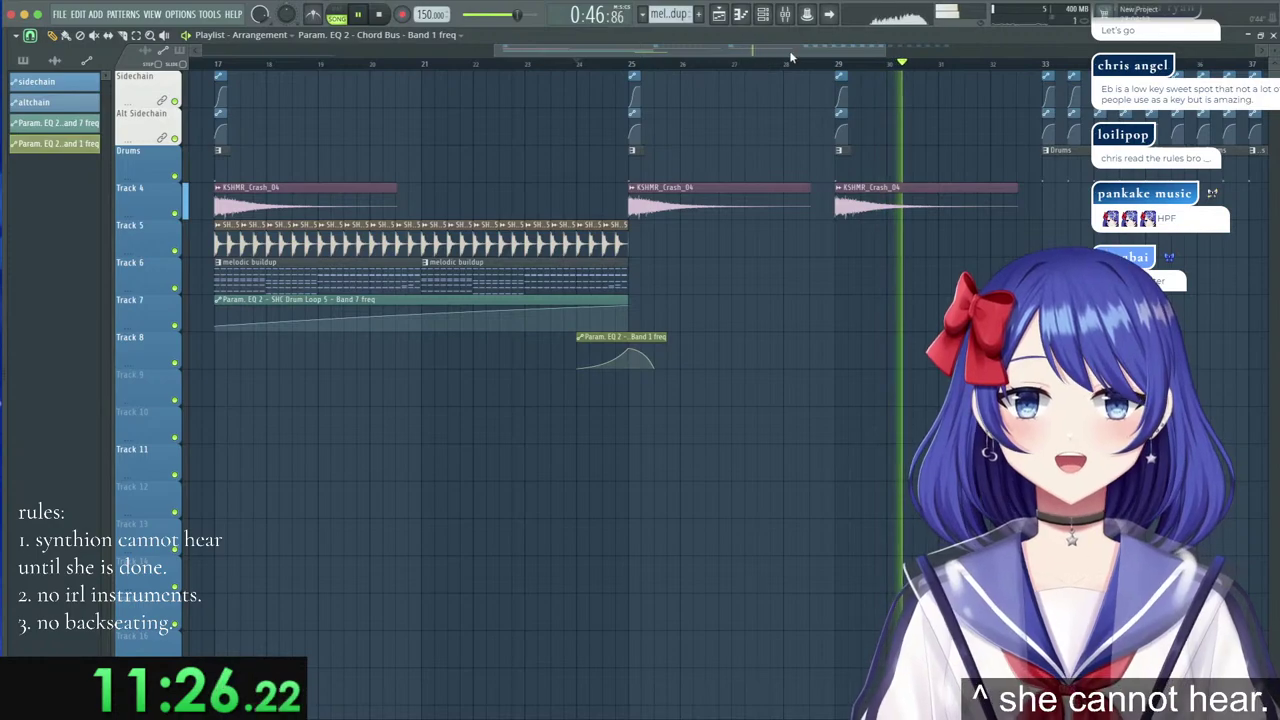
Slice off the tail of the bar 29 crash at bar 32, and stop playback after listening into the drums section.
{"action": "left_click_drag", "start_coordinate": [790, 52], "coordinate": [878, 54]}
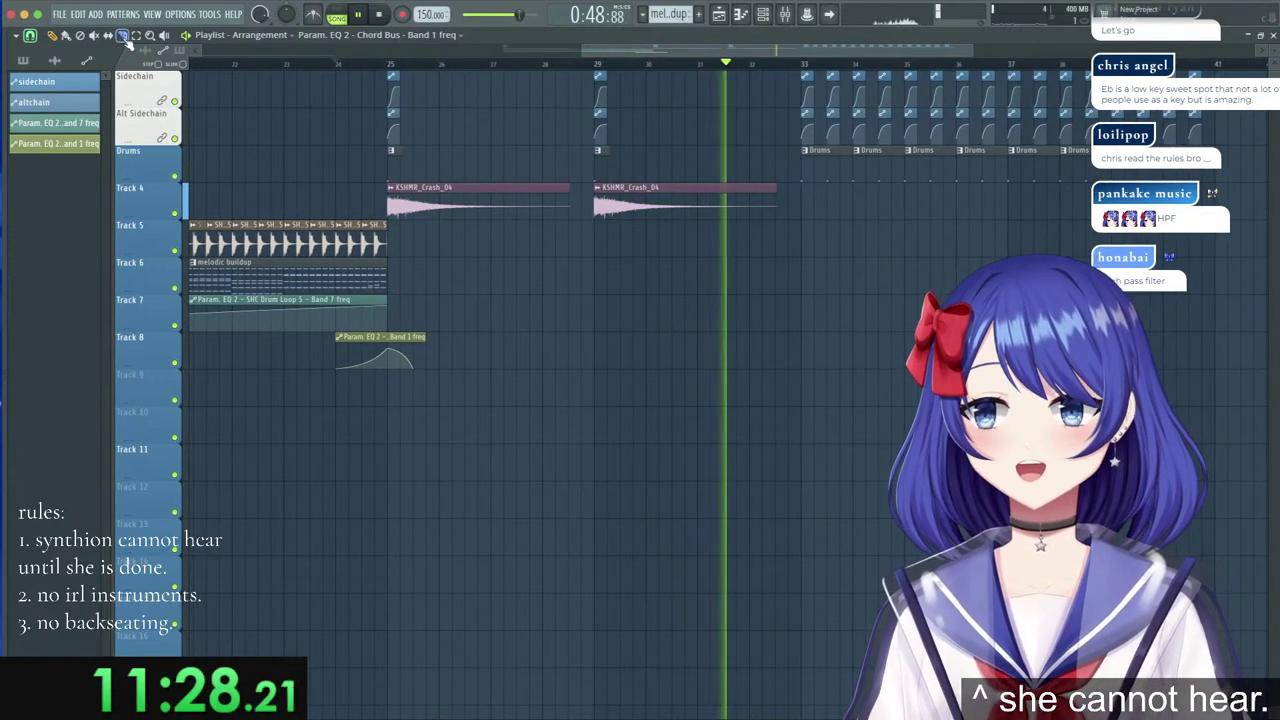
{"action": "left_click", "coordinate": [124, 37]}
{"action": "left_click_drag", "start_coordinate": [752, 217], "coordinate": [745, 169]}
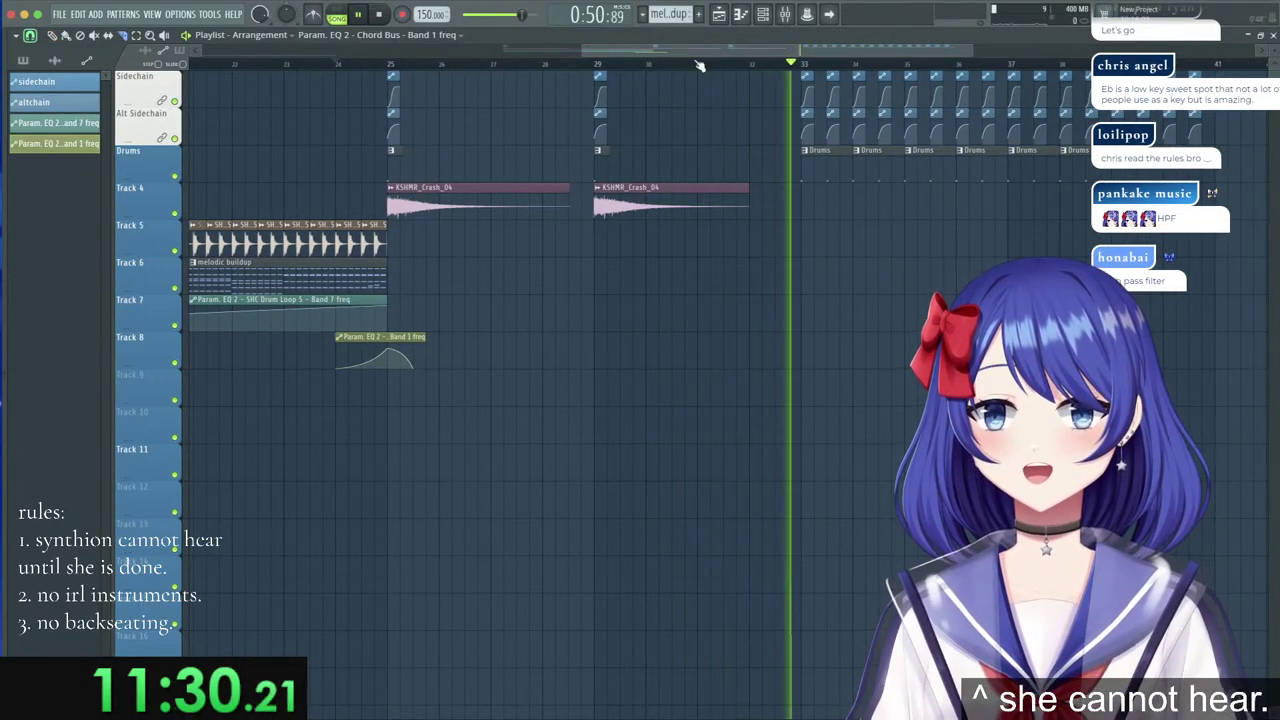
{"action": "scroll", "coordinate": [700, 65], "scroll_direction": "down", "scroll_amount": 4}
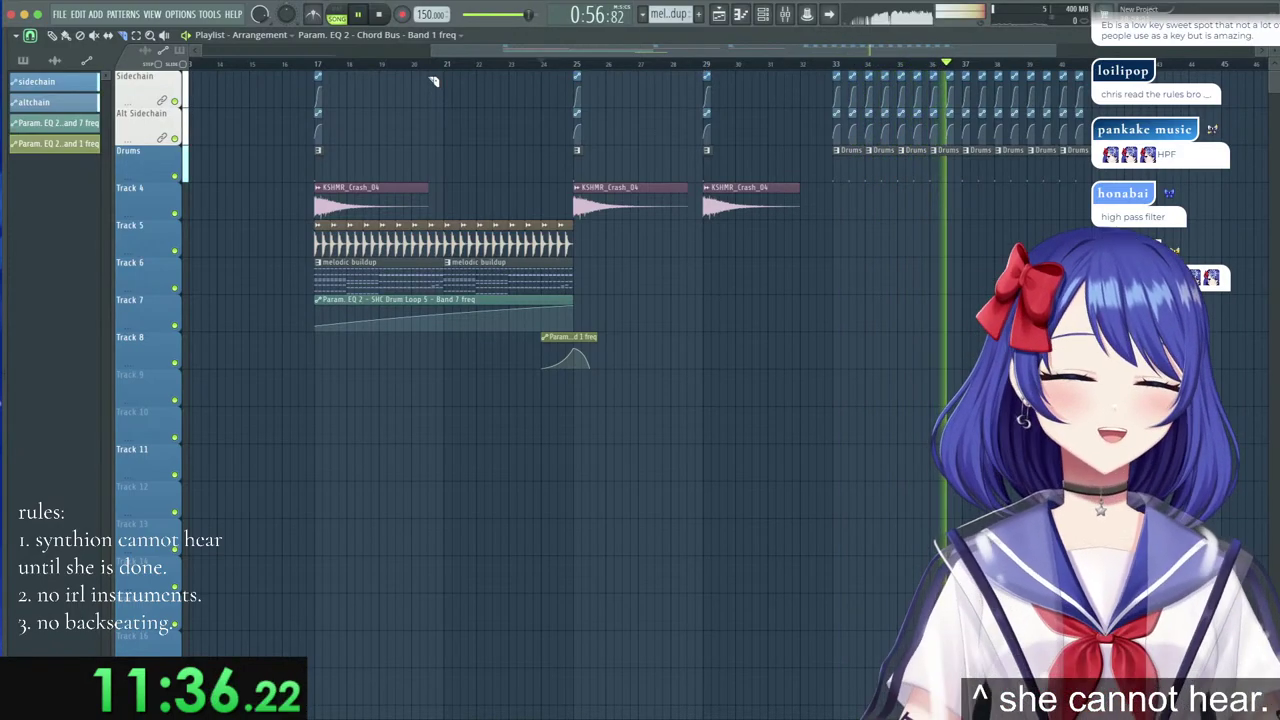
{"action": "key", "text": "space"}
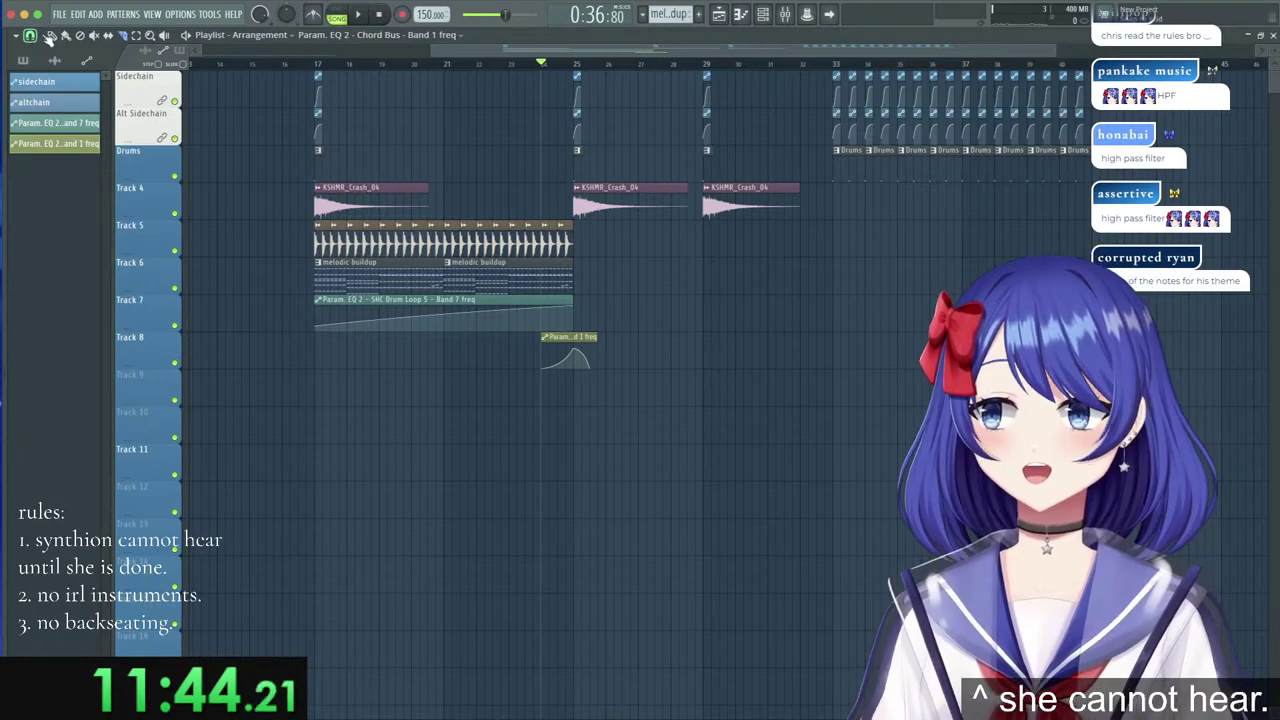
Open the FX folder of the Synthion's Hardcore Essentials sample pack.
{"action": "mouse_move", "coordinate": [4, 138]}
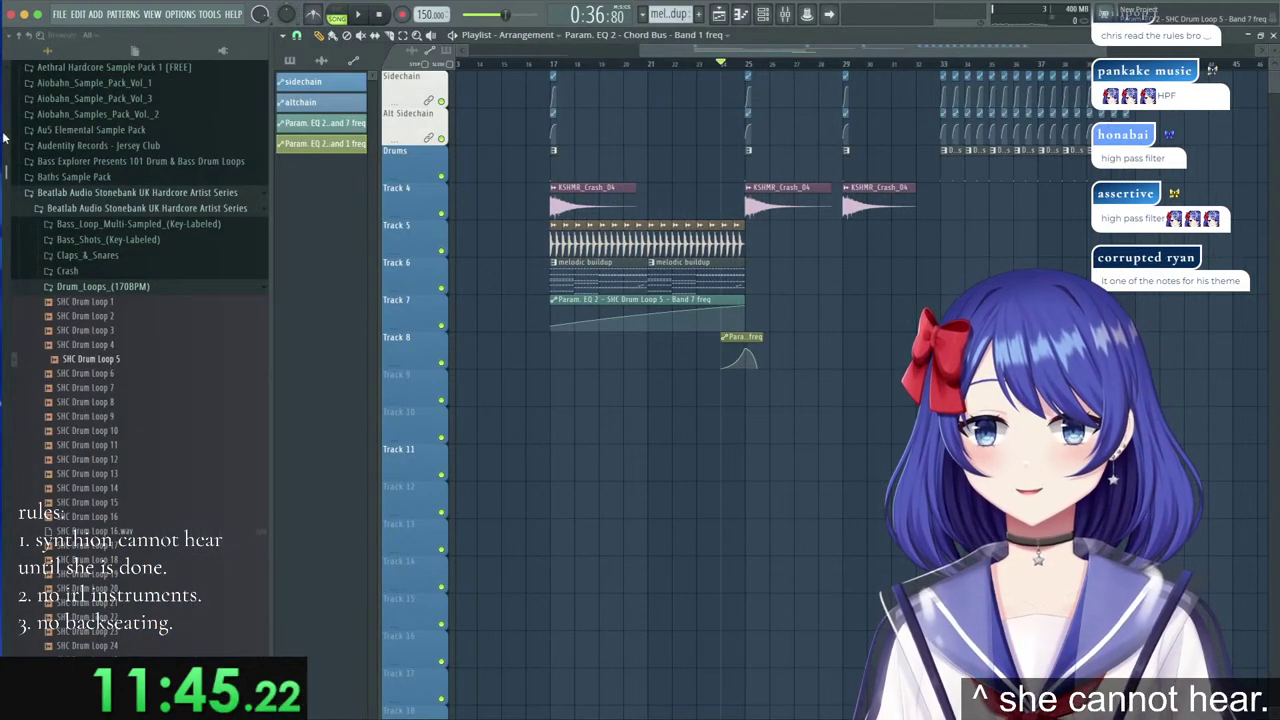
{"action": "left_click", "coordinate": [72, 290]}
{"action": "scroll", "coordinate": [85, 335], "scroll_direction": "down", "scroll_amount": 15}
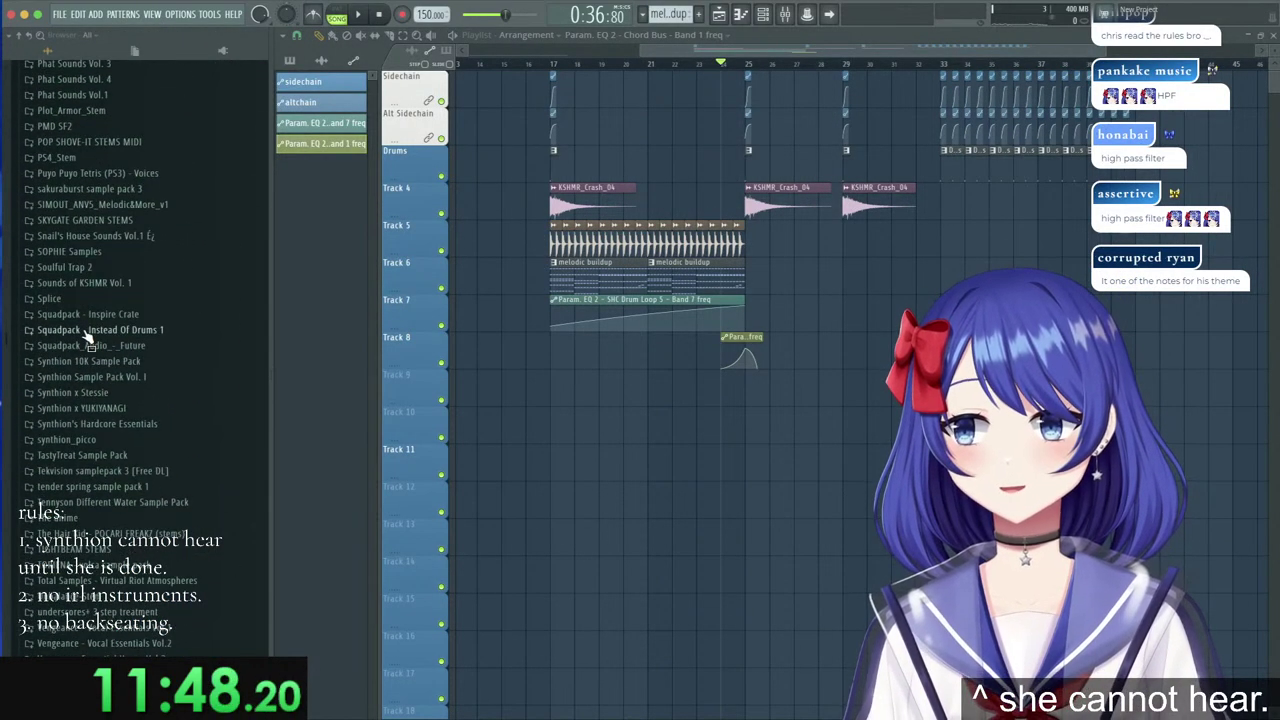
{"action": "scroll", "coordinate": [85, 335], "scroll_direction": "down", "scroll_amount": 3}
{"action": "left_click", "coordinate": [155, 284]}
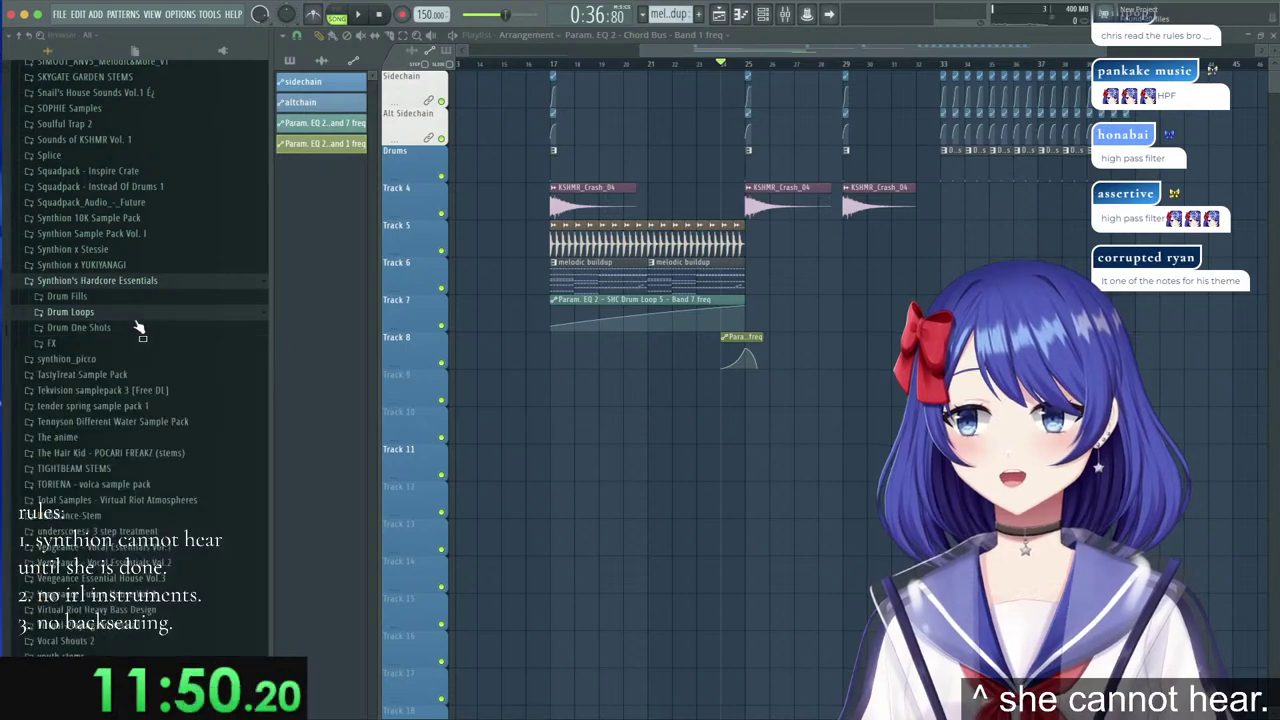
{"action": "left_click", "coordinate": [125, 345]}
Try FX_8BarsRiser01 in the playlist beneath the Chord Bus automation, and remove its clip.
{"action": "left_click_drag", "start_coordinate": [121, 378], "coordinate": [650, 369]}
{"action": "right_click", "coordinate": [600, 372]}
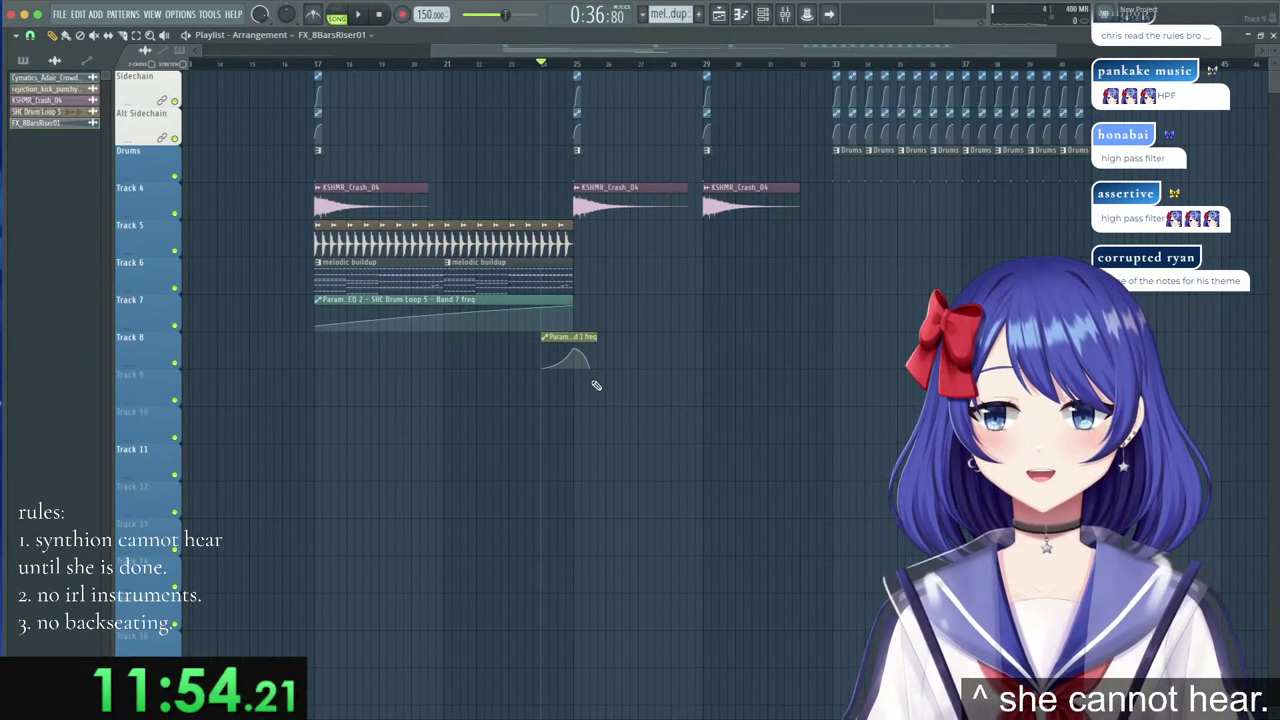
{"action": "mouse_move", "coordinate": [73, 300]}
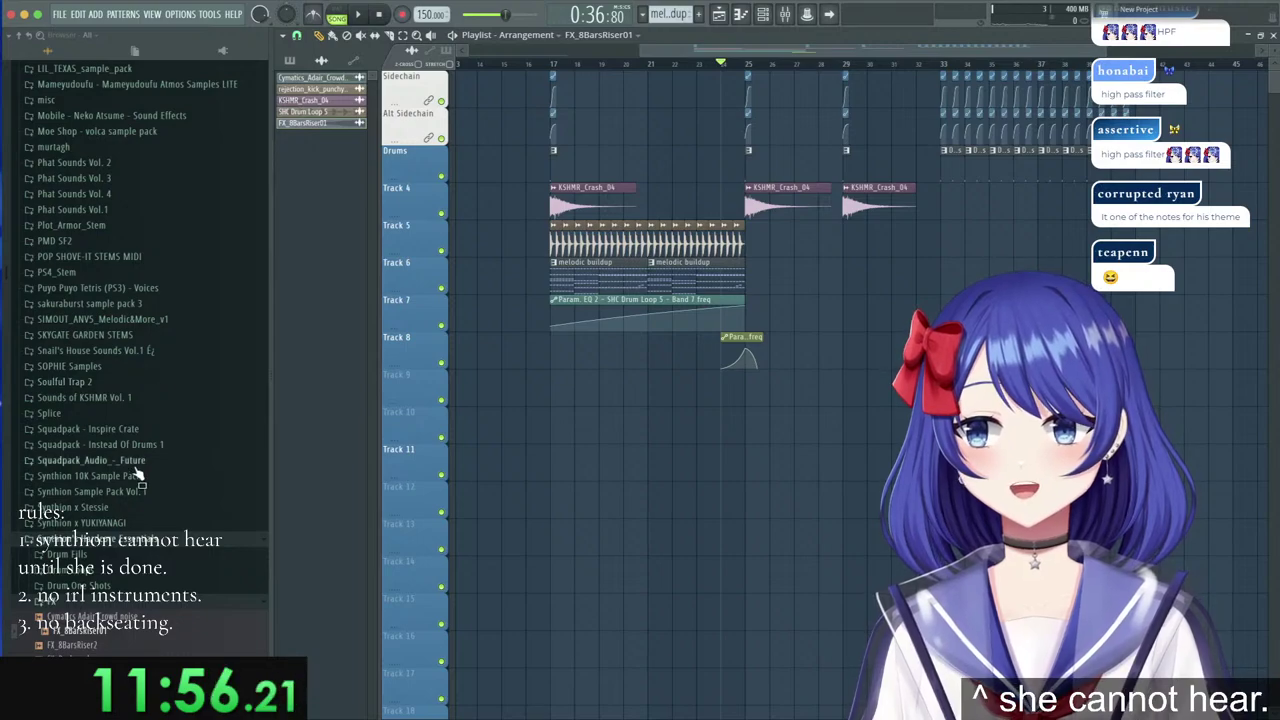
Open the FX folder of the Synthion 10K Sample Pack and place Synthion 4Bars128 Riser 1 on Track 9.
{"action": "left_click", "coordinate": [137, 475]}
{"action": "left_click", "coordinate": [55, 442]}
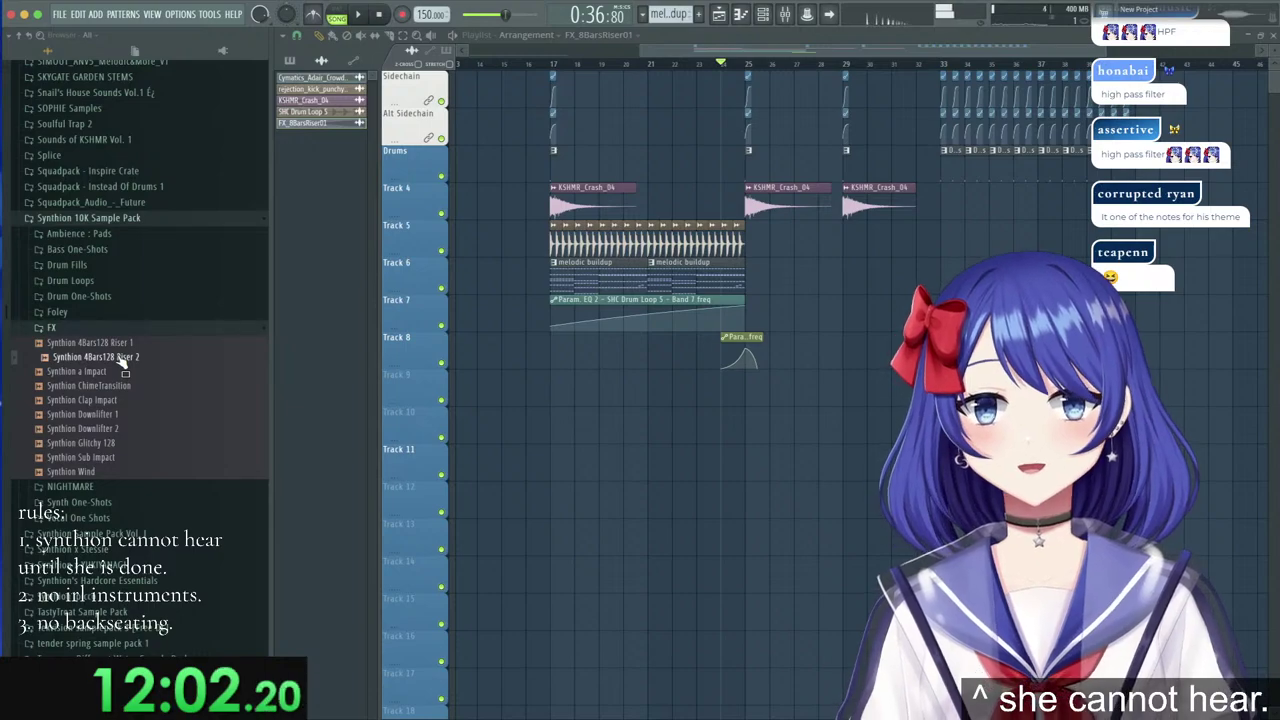
{"action": "left_click_drag", "start_coordinate": [130, 357], "coordinate": [839, 389]}
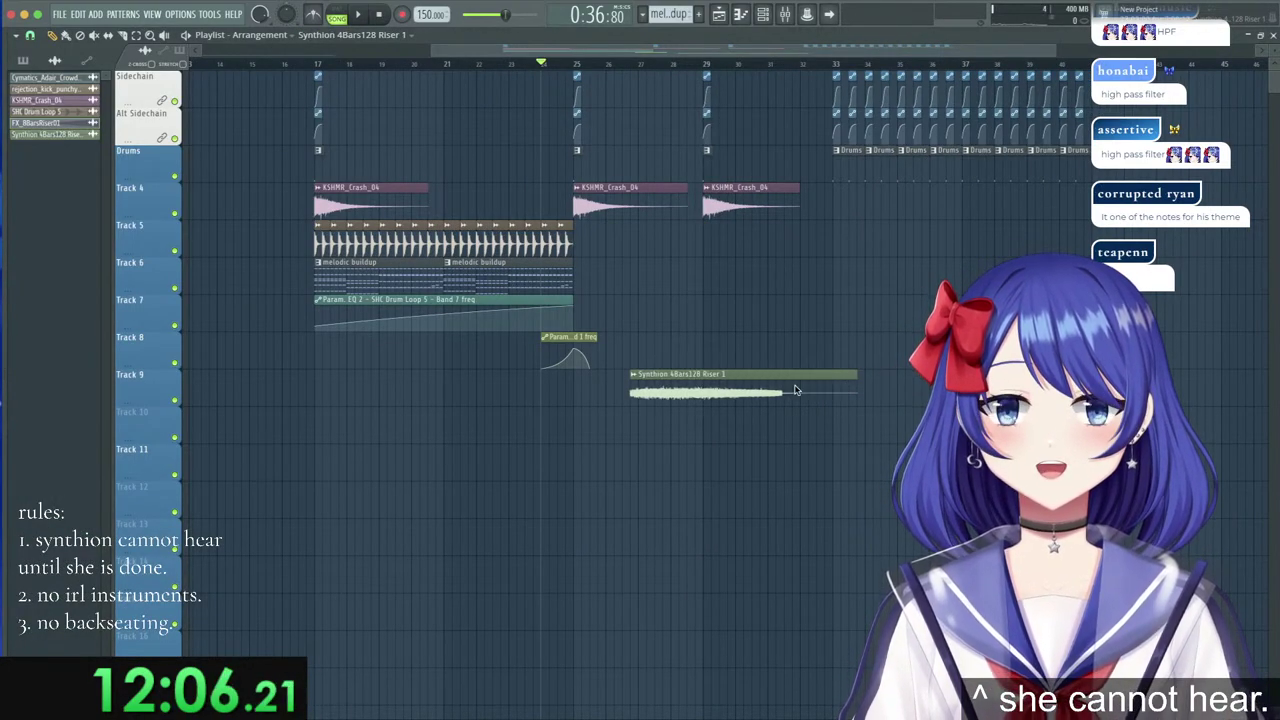
Normalize the Synthion 4Bars128 Riser 1 sample and give it a gradual fade-in.
{"action": "double_click", "coordinate": [835, 386]}
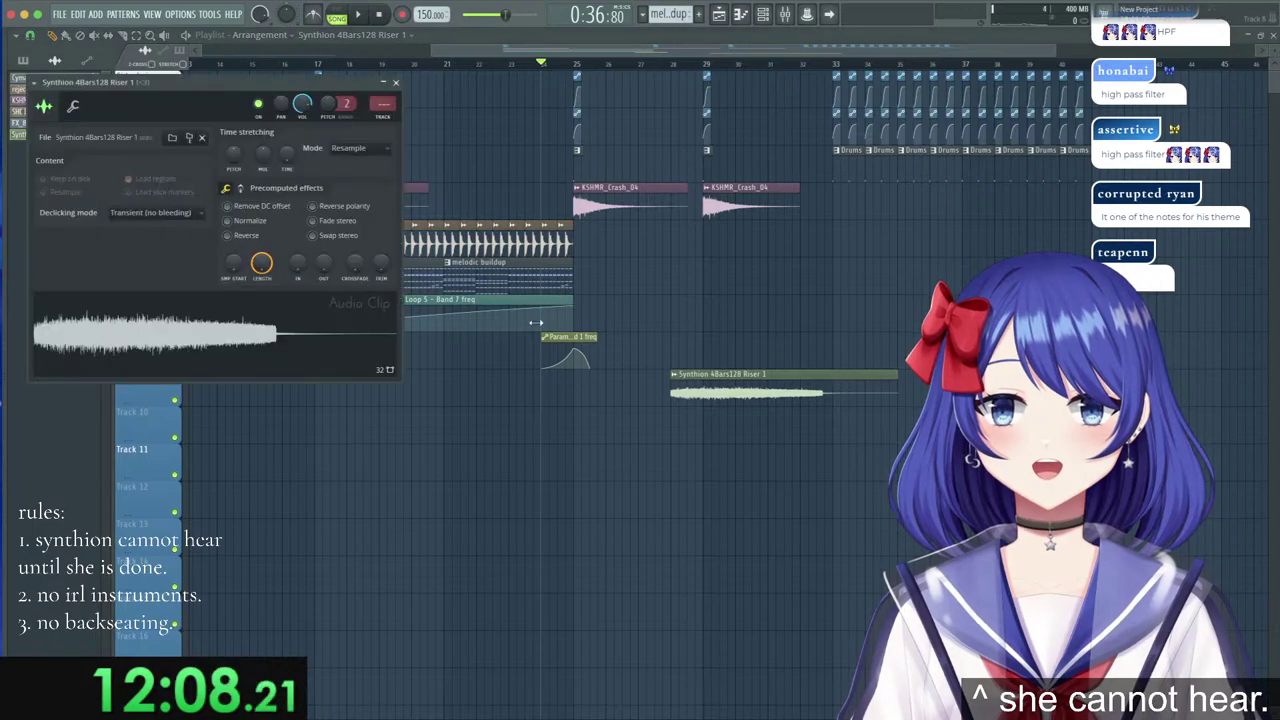
{"action": "left_click_drag", "start_coordinate": [300, 268], "coordinate": [300, 256]}
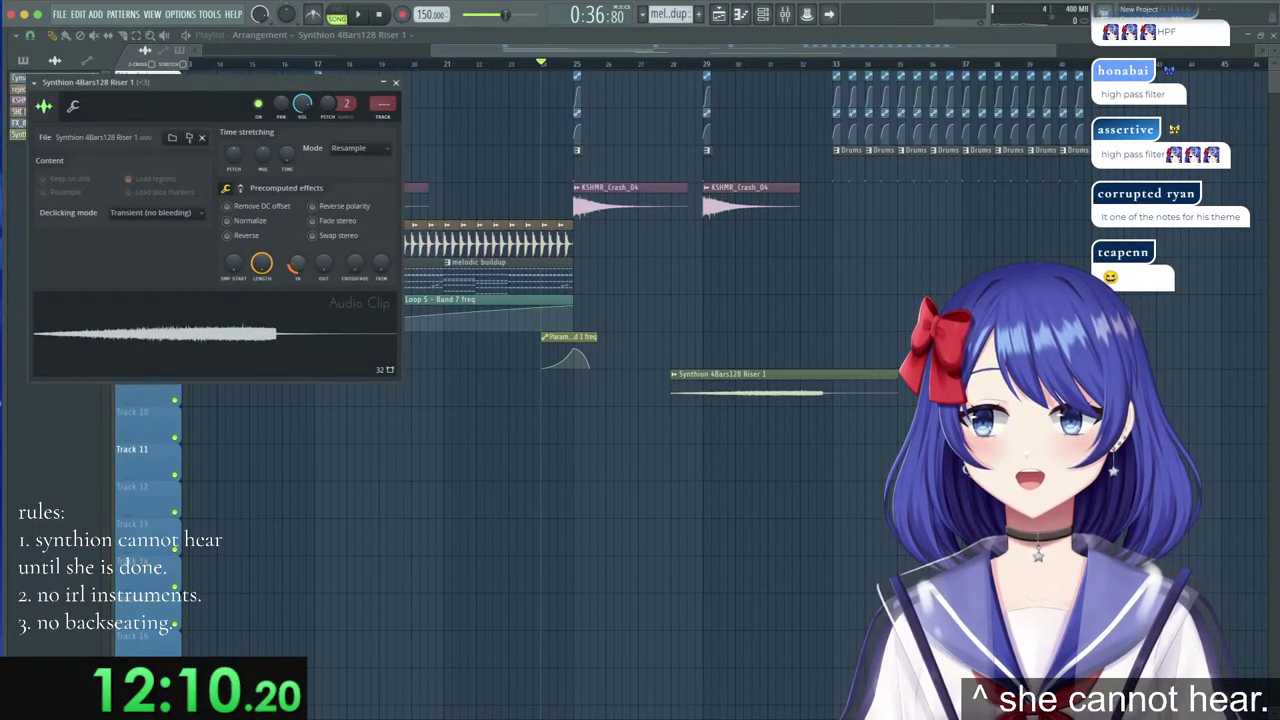
{"action": "left_click", "coordinate": [250, 221]}
{"action": "left_click_drag", "start_coordinate": [297, 264], "coordinate": [297, 276]}
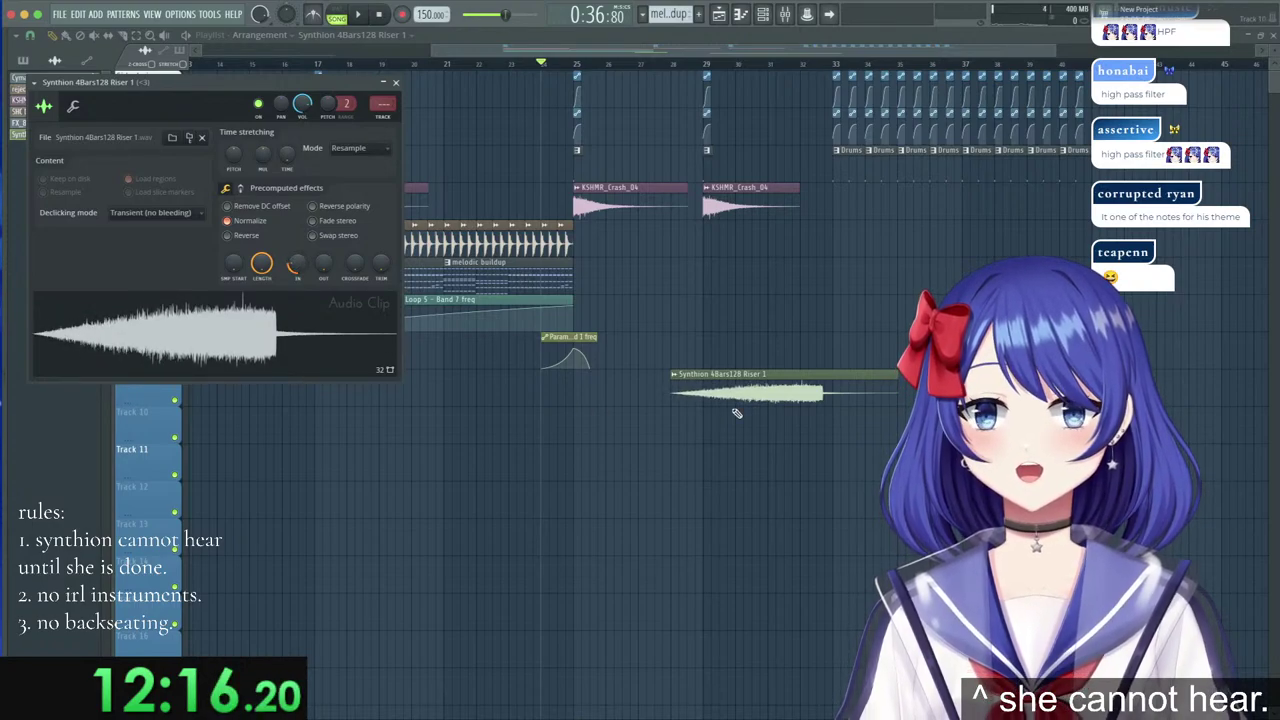
Shift the riser clip on Track 9 so its loud part ends exactly at bar 32, auditioning it from bar 30.
{"action": "left_click_drag", "start_coordinate": [790, 388], "coordinate": [762, 392]}
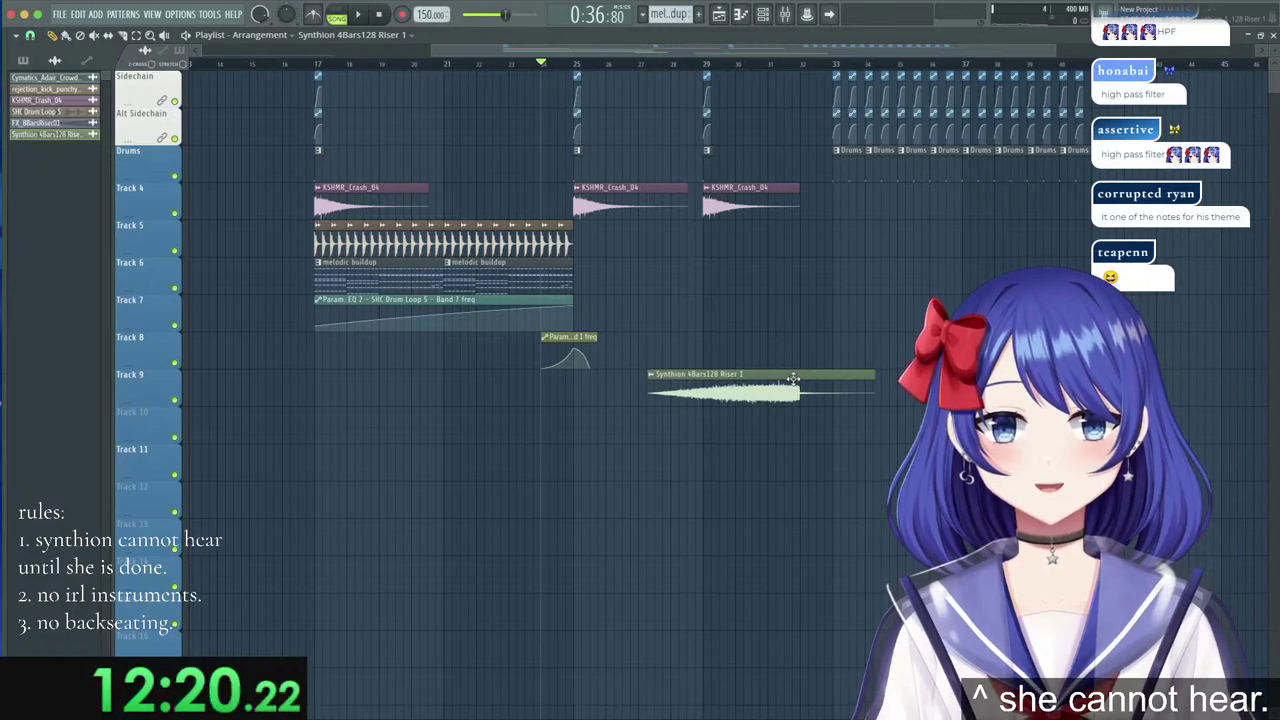
{"action": "double_click", "coordinate": [792, 380]}
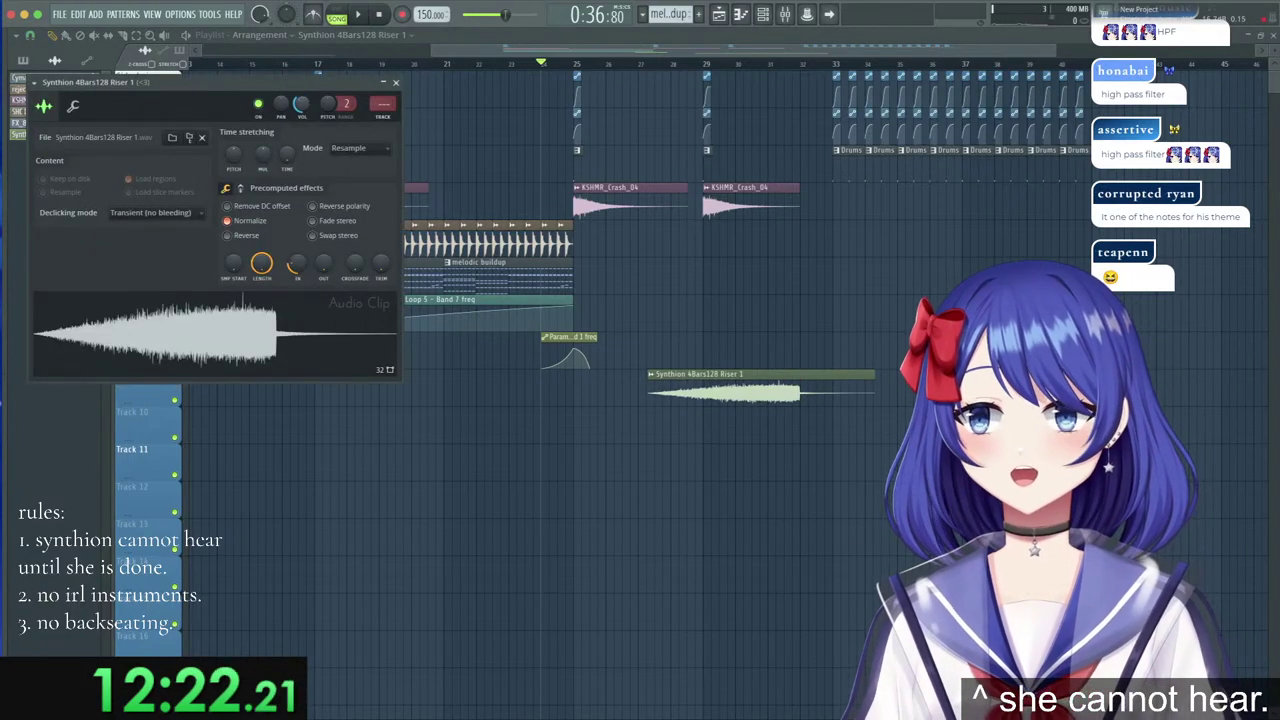
{"action": "left_click", "coordinate": [738, 65]}
{"action": "key", "text": "space"}
{"action": "scroll", "coordinate": [870, 72], "scroll_direction": "left", "scroll_amount": 3}
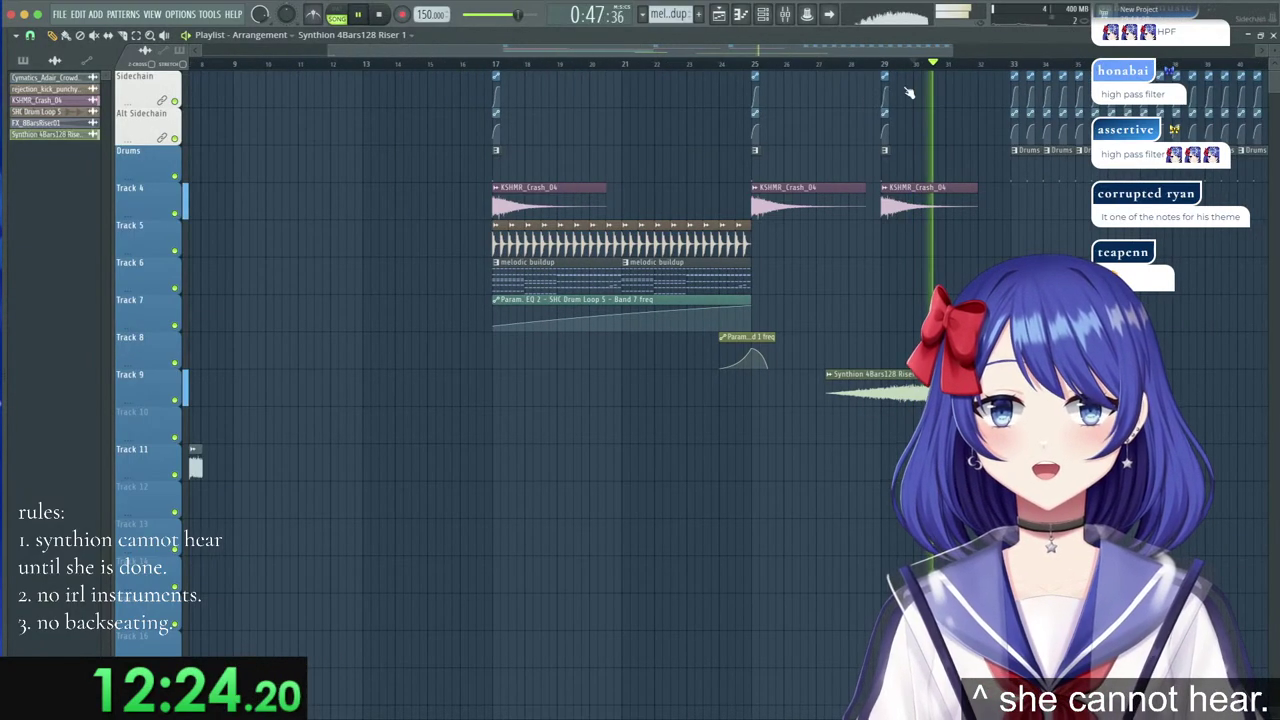
{"action": "scroll", "coordinate": [1029, 70], "scroll_direction": "up", "scroll_amount": 4}
{"action": "scroll", "coordinate": [1031, 73], "scroll_direction": "up", "scroll_amount": 4}
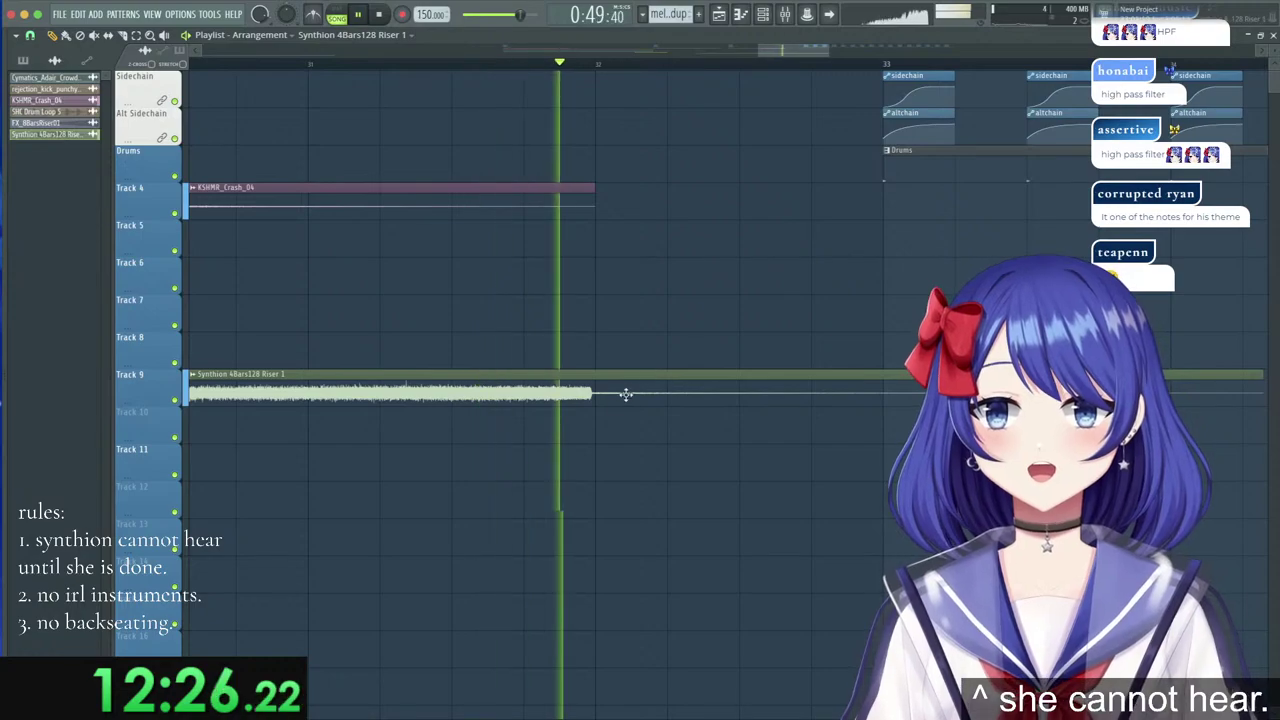
{"action": "key", "text": "space"}
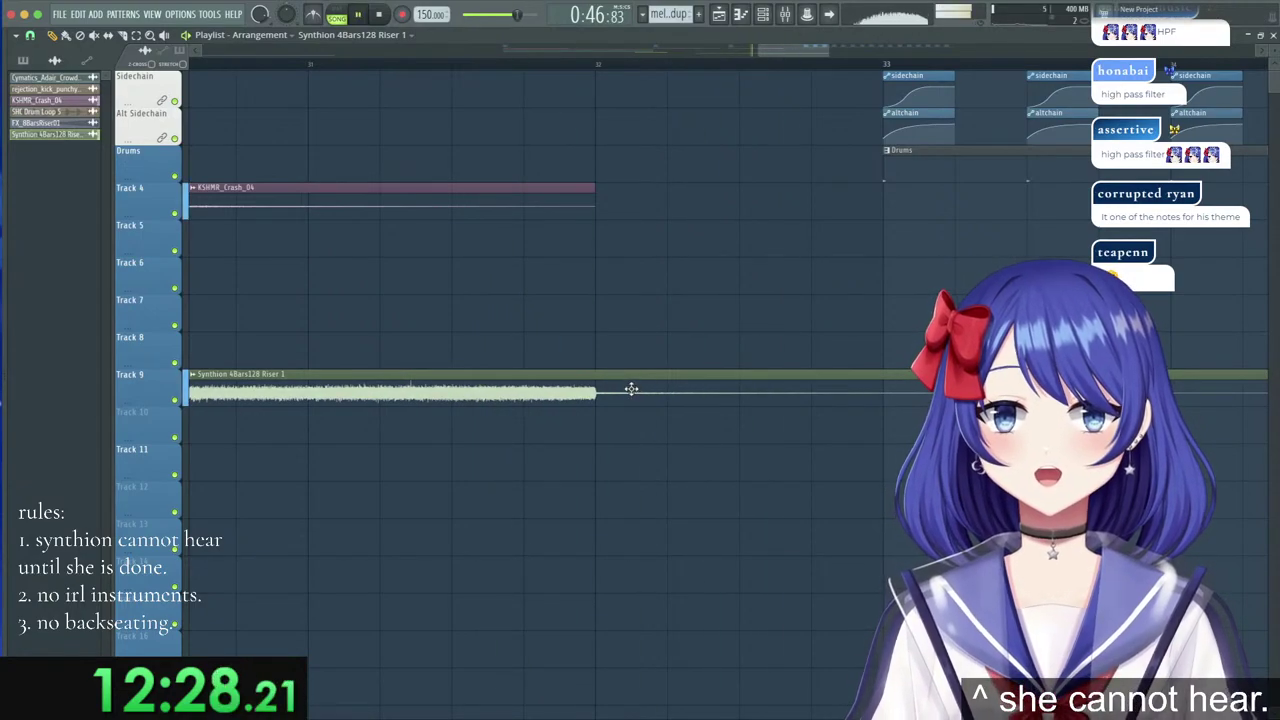
Add a KSHMR_Crash_04 clip on Track 4 at bar 33 and play the start of the drums section with it.
{"action": "scroll", "coordinate": [519, 64], "scroll_direction": "down", "scroll_amount": 4}
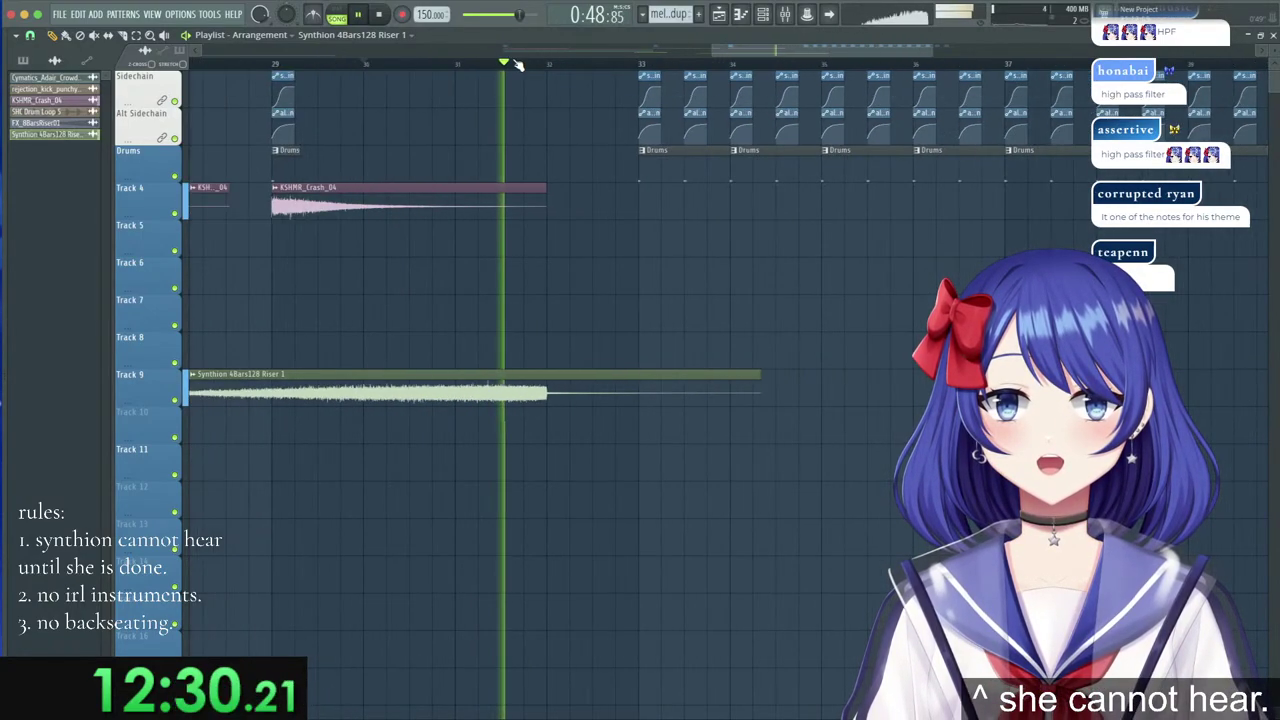
{"action": "scroll", "coordinate": [519, 64], "scroll_direction": "down", "scroll_amount": 3}
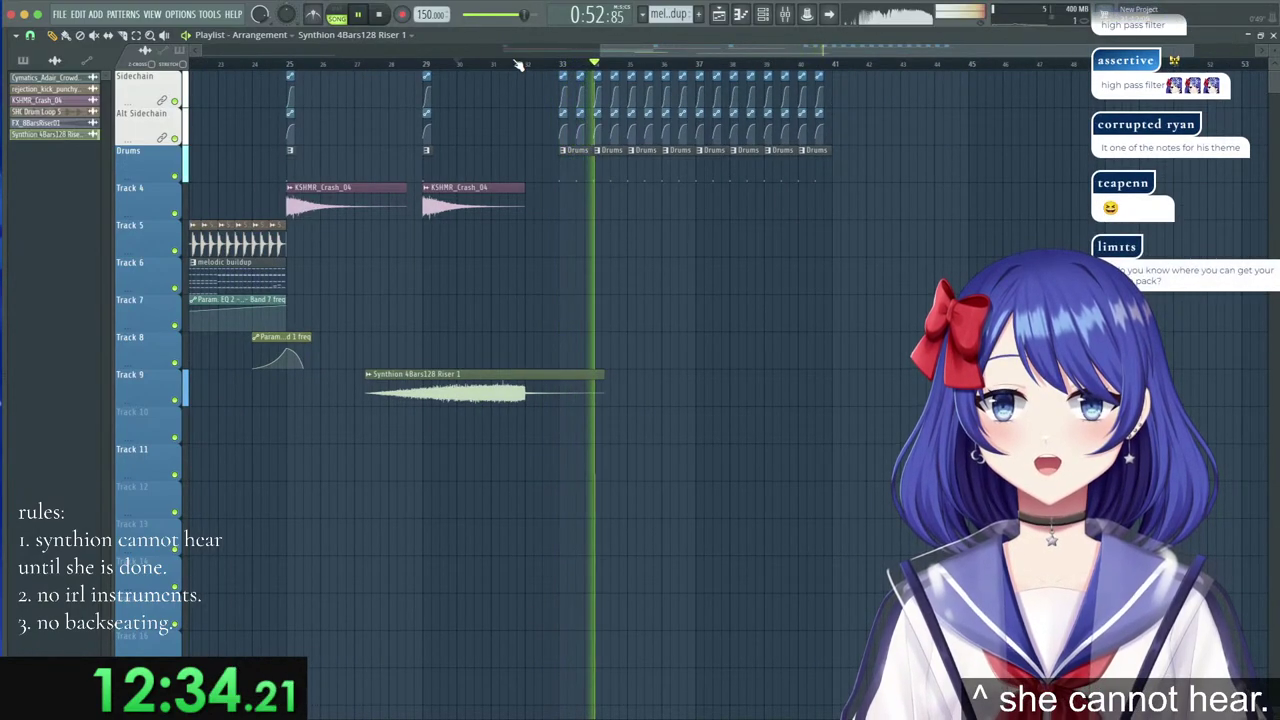
{"action": "left_click", "coordinate": [562, 195]}
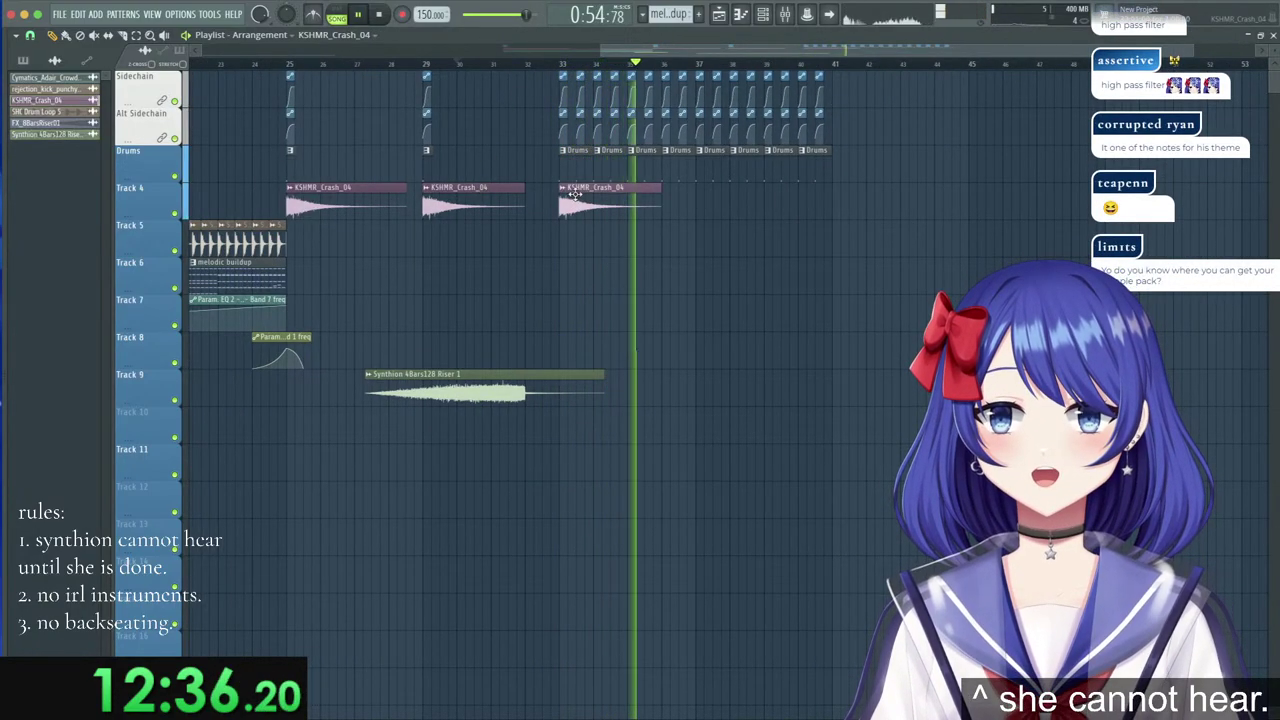
{"action": "key", "text": "space"}
{"action": "key", "text": "space"}
{"action": "scroll", "coordinate": [565, 64], "scroll_direction": "up", "scroll_amount": 2}
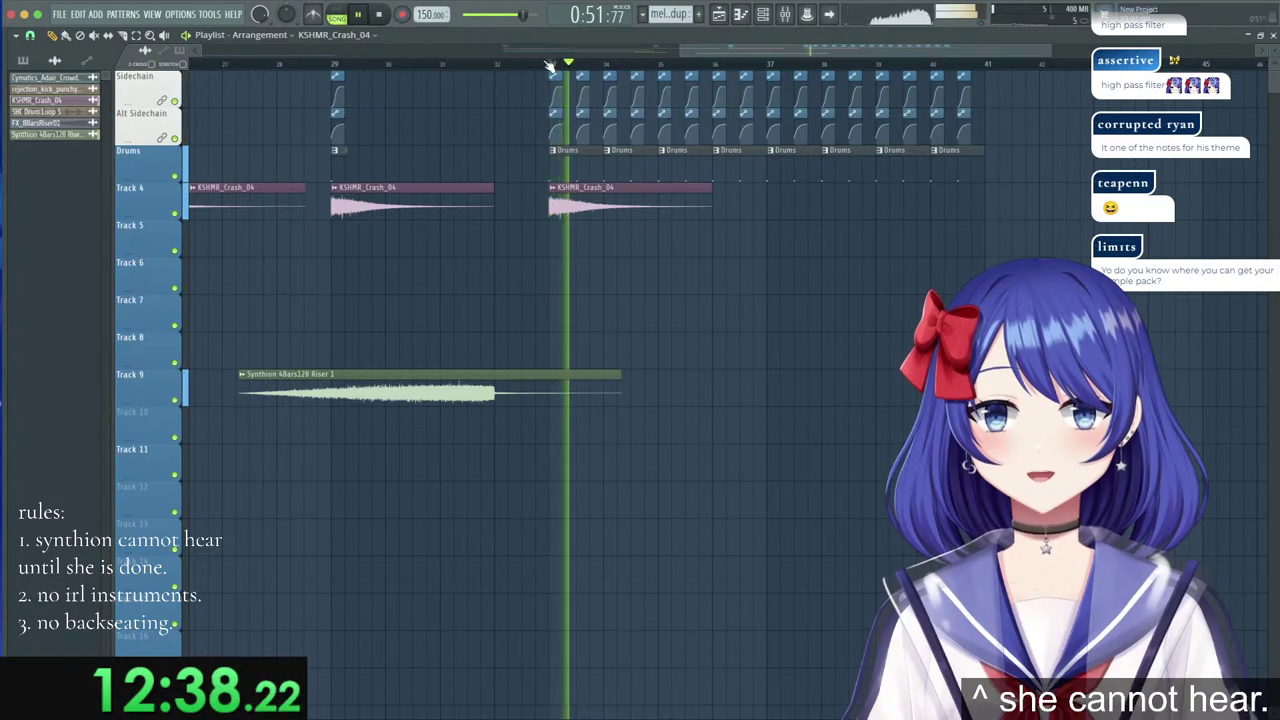
{"action": "scroll", "coordinate": [549, 66], "scroll_direction": "down", "scroll_amount": 4}
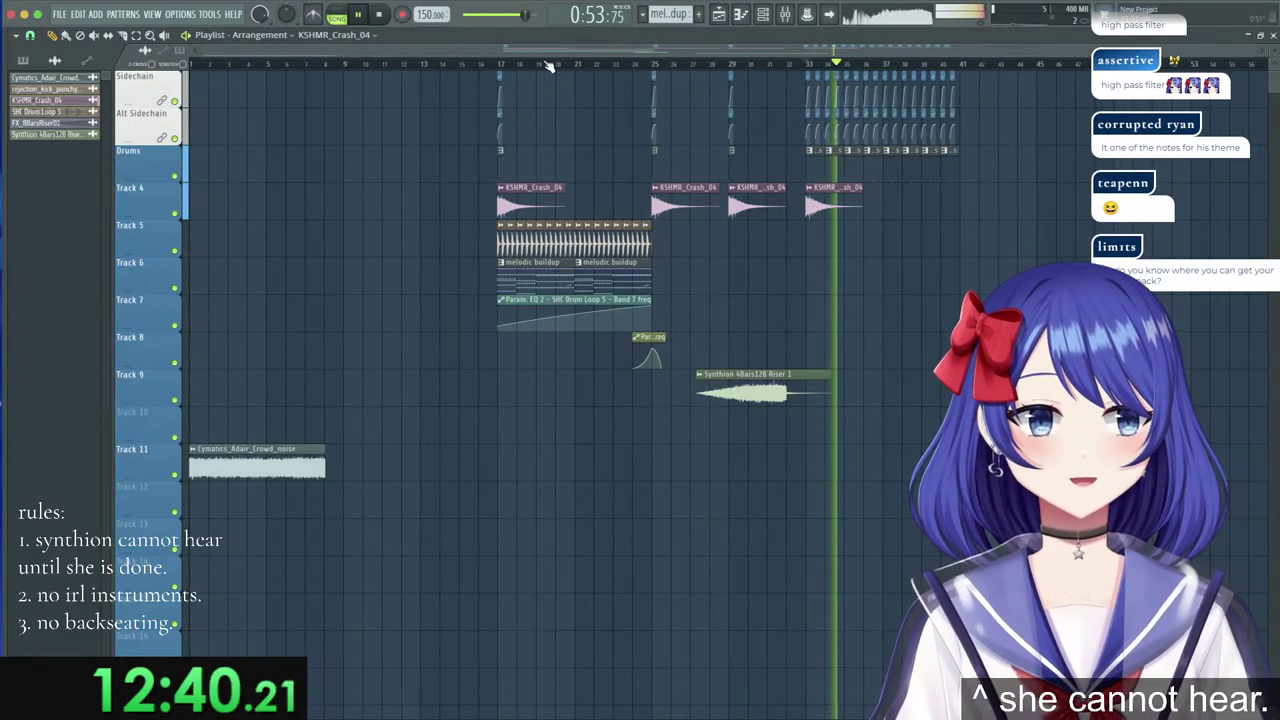
{"action": "scroll", "coordinate": [650, 66], "scroll_direction": "up", "scroll_amount": 2}
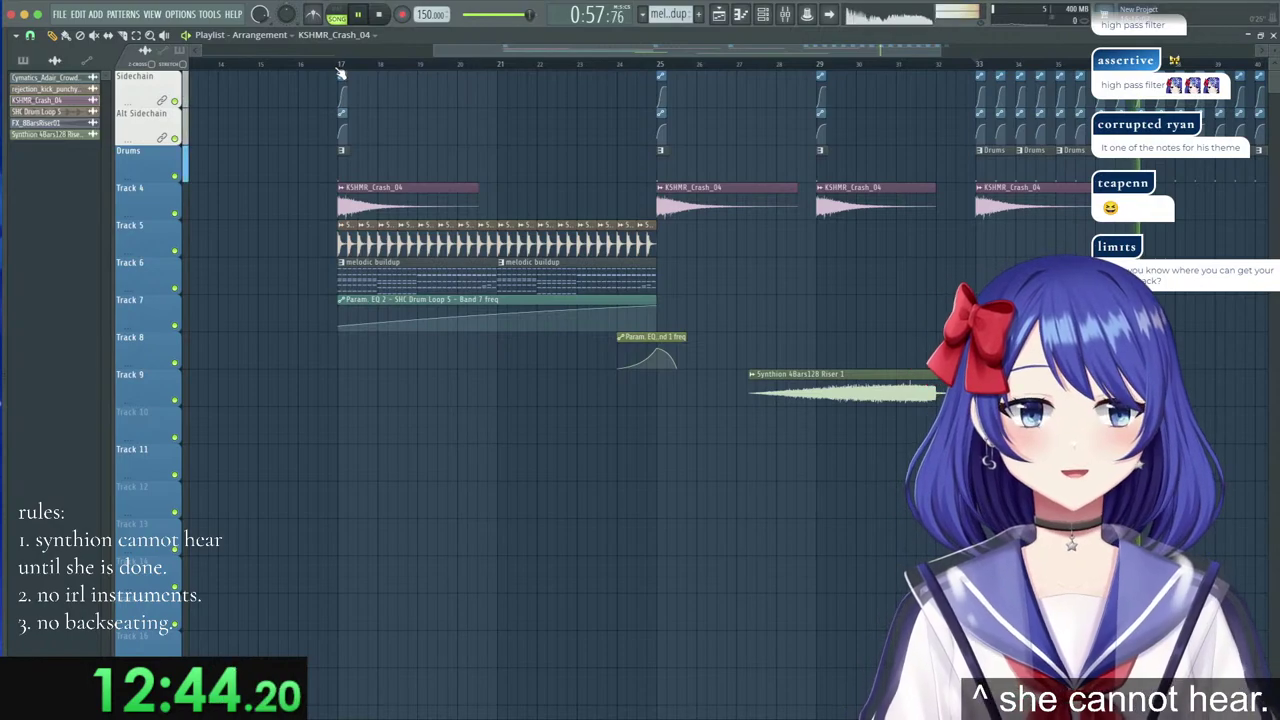
{"action": "key", "text": "space"}
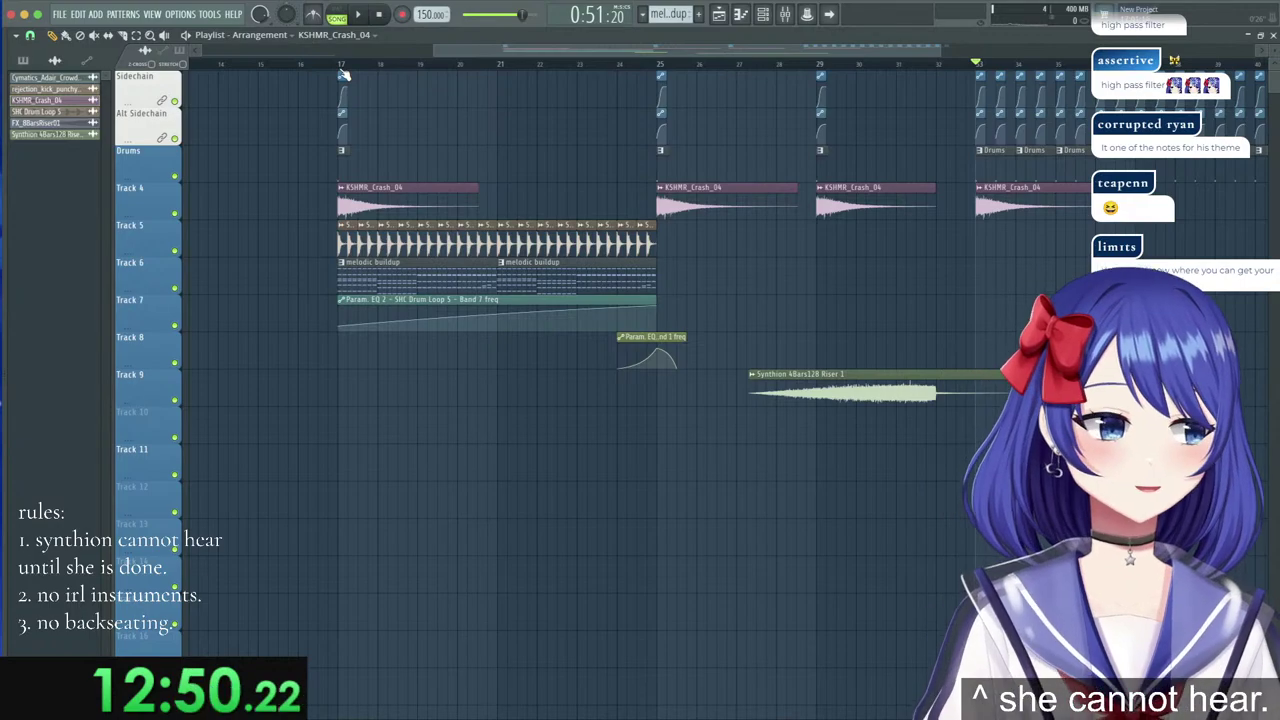
Play the arrangement briefly from just before the melodic buildup, and set the playback position to bar 17.
{"action": "left_click", "coordinate": [310, 63]}
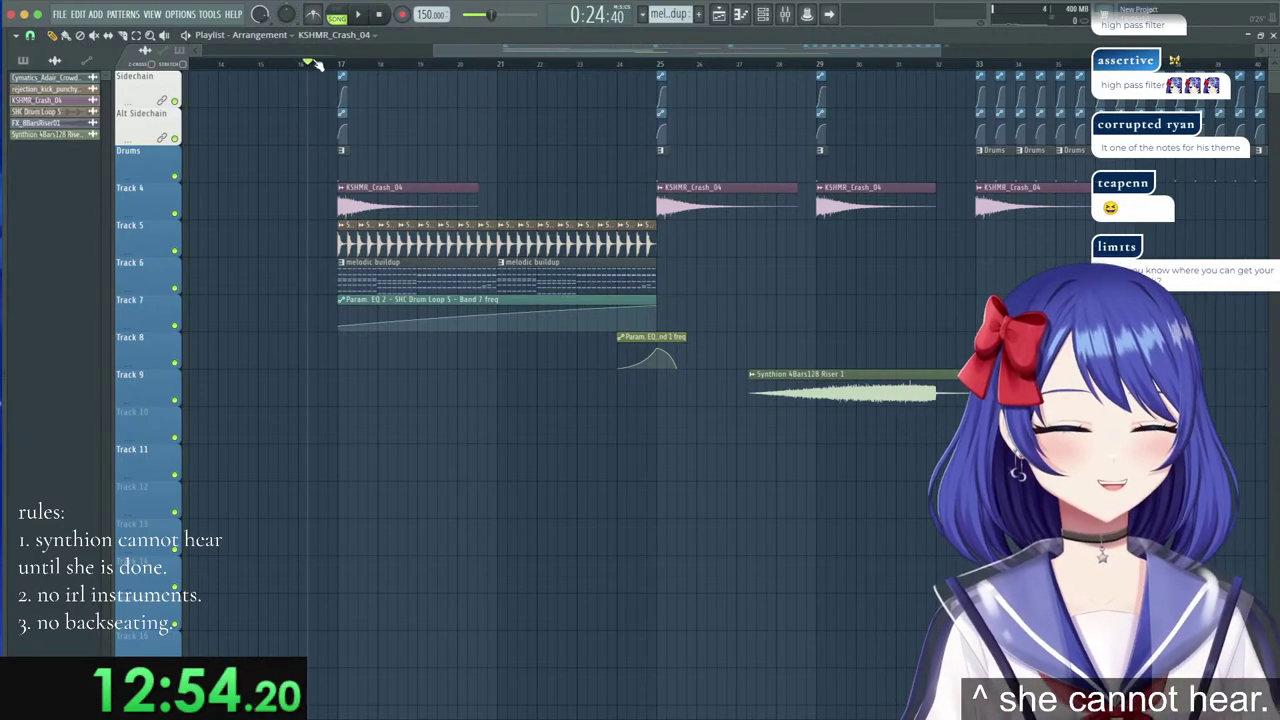
{"action": "key", "text": "space"}
{"action": "scroll", "coordinate": [893, 72], "scroll_direction": "down", "scroll_amount": 2}
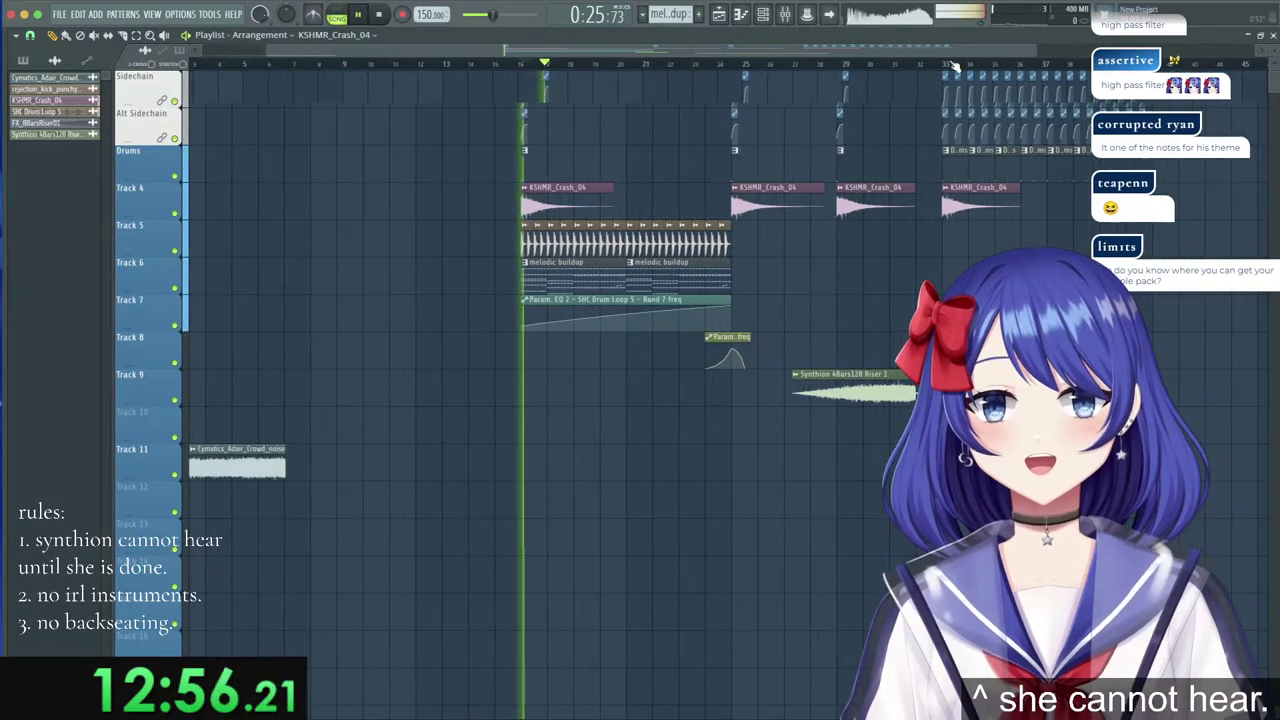
{"action": "scroll", "coordinate": [957, 66], "scroll_direction": "up", "scroll_amount": 2}
{"action": "scroll", "coordinate": [775, 66], "scroll_direction": "up", "scroll_amount": 1}
{"action": "key", "text": "space"}
{"action": "scroll", "coordinate": [781, 72], "scroll_direction": "down", "scroll_amount": 1}
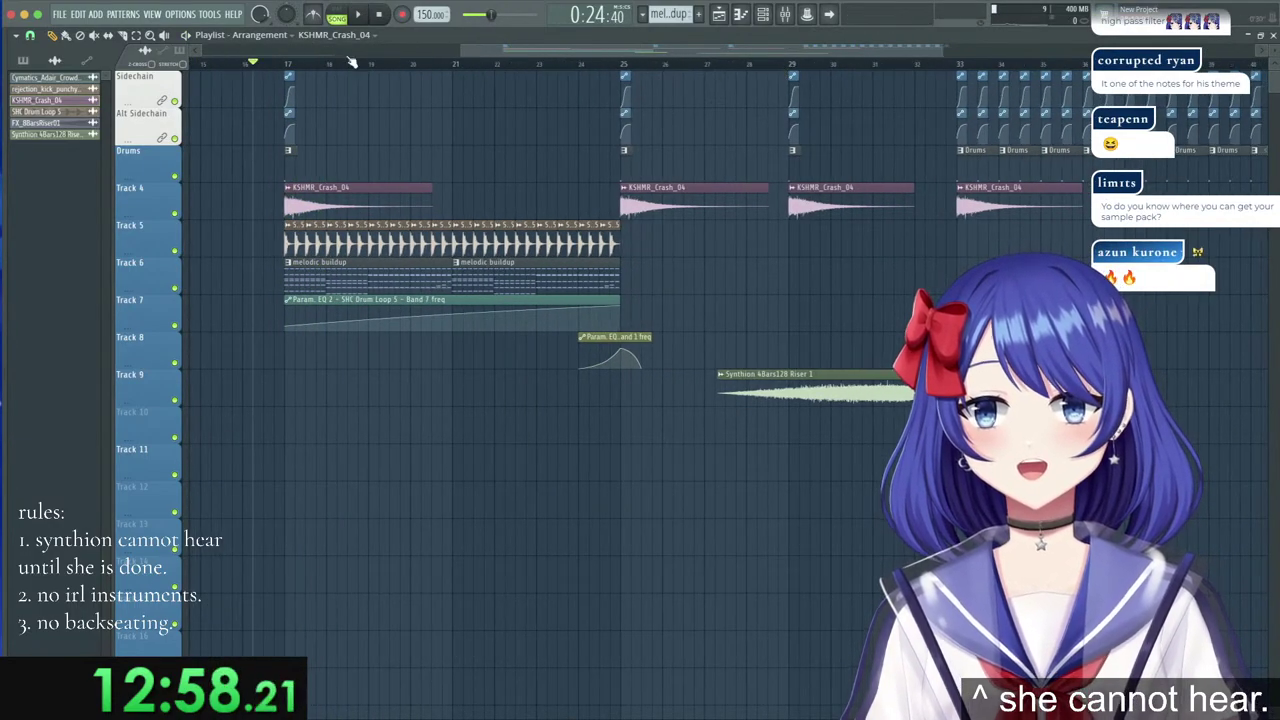
{"action": "left_click", "coordinate": [286, 72]}
{"action": "scroll", "coordinate": [287, 75], "scroll_direction": "up", "scroll_amount": 1}
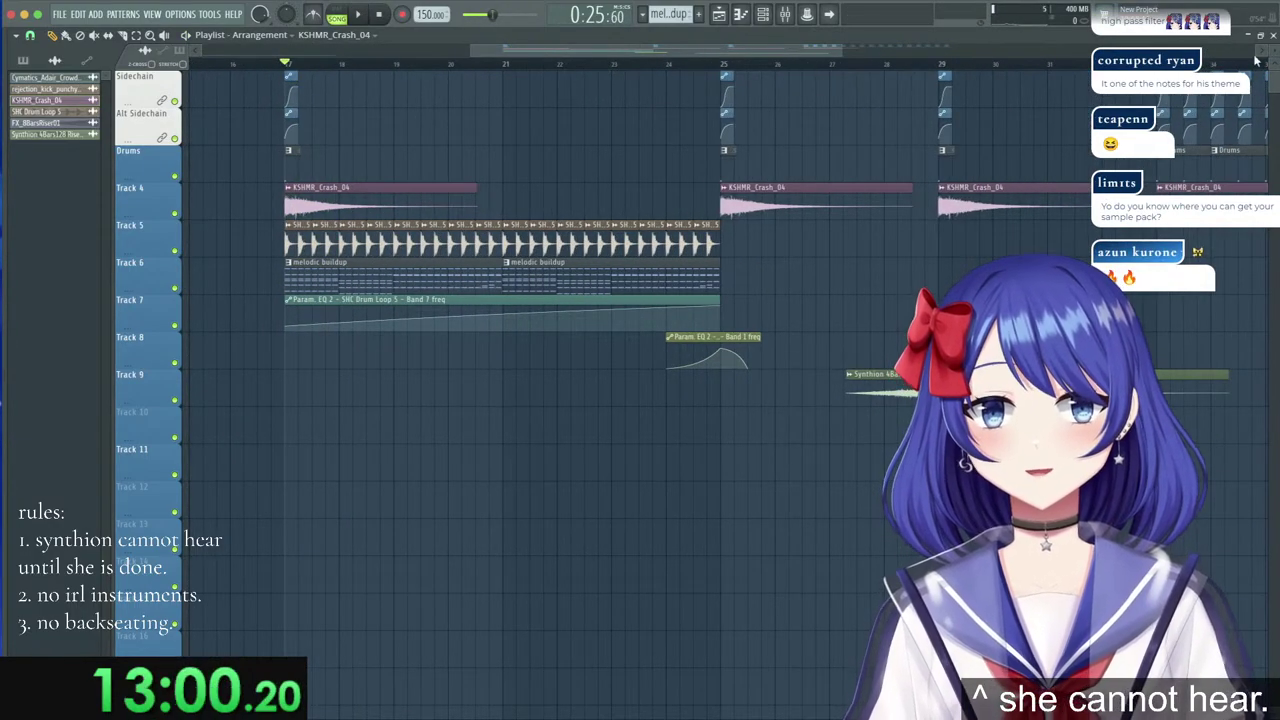
Close the playlist, show the Unsorted channels in the channel rack, and add a Harmor instrument.
{"action": "left_click", "coordinate": [1273, 35]}
{"action": "left_click", "coordinate": [468, 34]}
{"action": "left_click", "coordinate": [115, 40]}
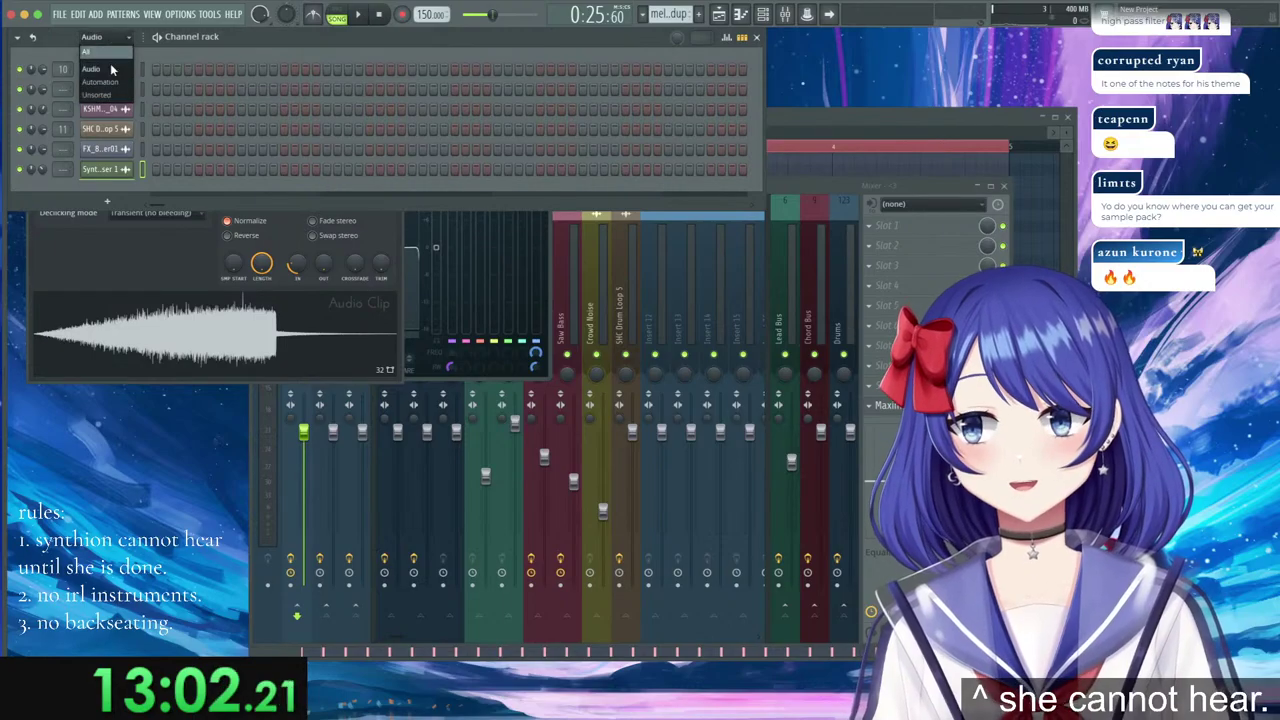
{"action": "left_click", "coordinate": [103, 95]}
{"action": "left_click", "coordinate": [115, 202]}
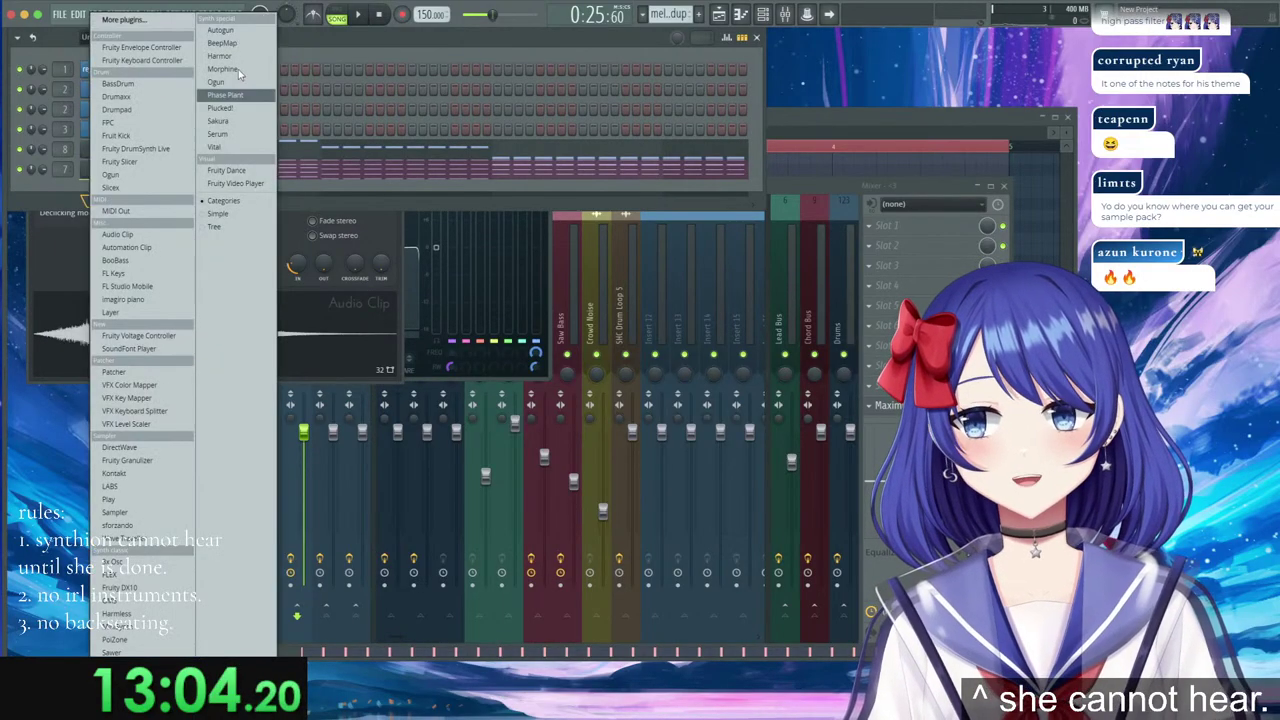
{"action": "left_click", "coordinate": [240, 60]}
{"action": "left_click", "coordinate": [414, 42]}
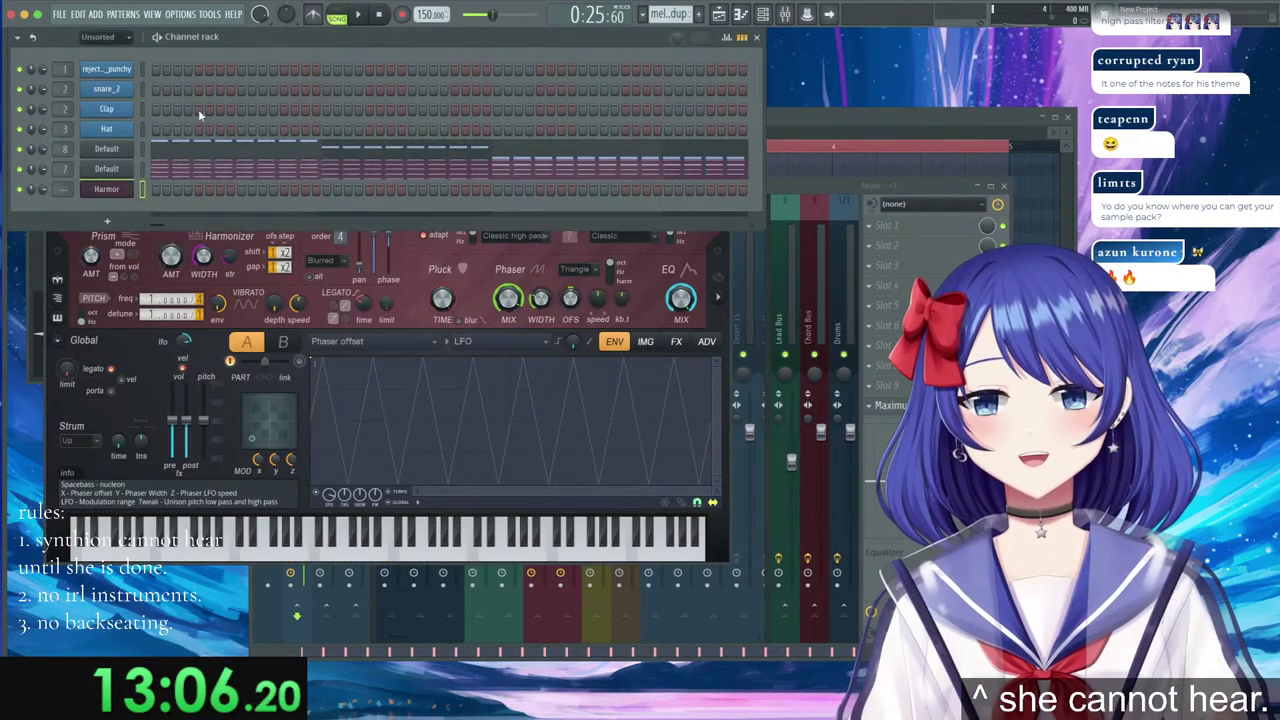
{"action": "left_click", "coordinate": [253, 243]}
Load the Default preset in Harmor and move its window clear of the channel rack.
{"action": "left_click", "coordinate": [63, 101]}
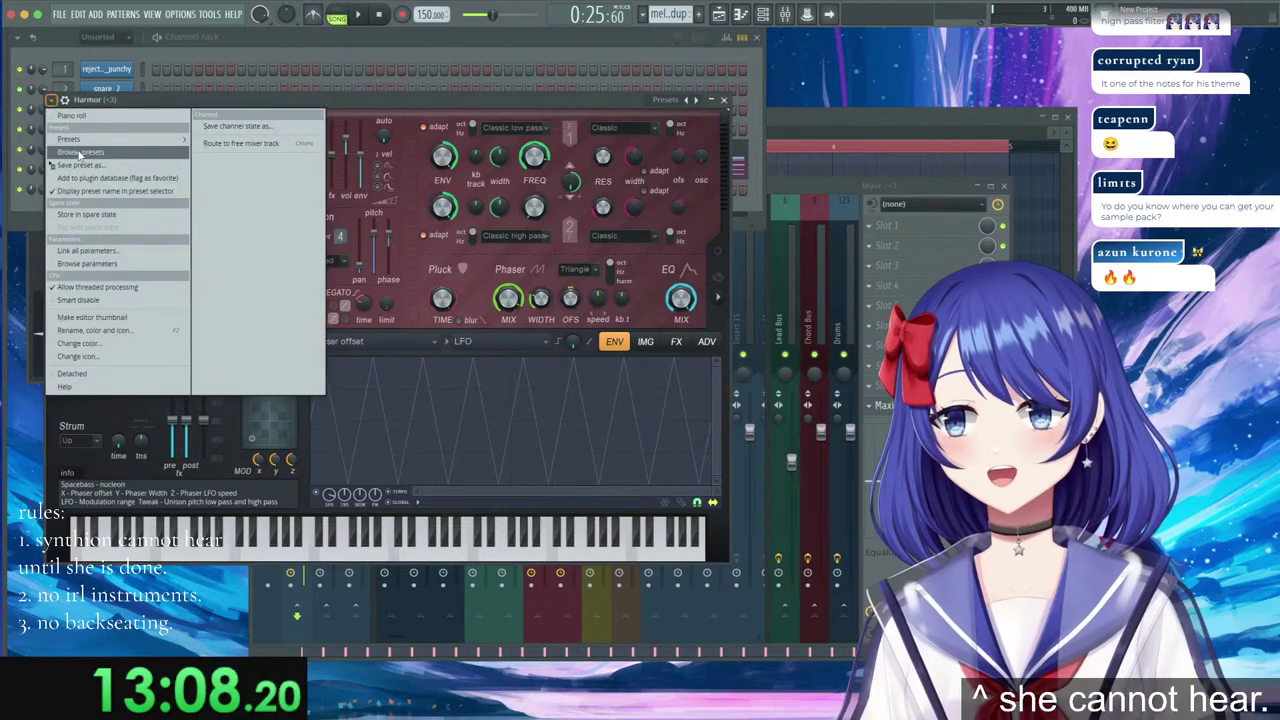
{"action": "mouse_move", "coordinate": [85, 142]}
{"action": "left_click", "coordinate": [222, 227]}
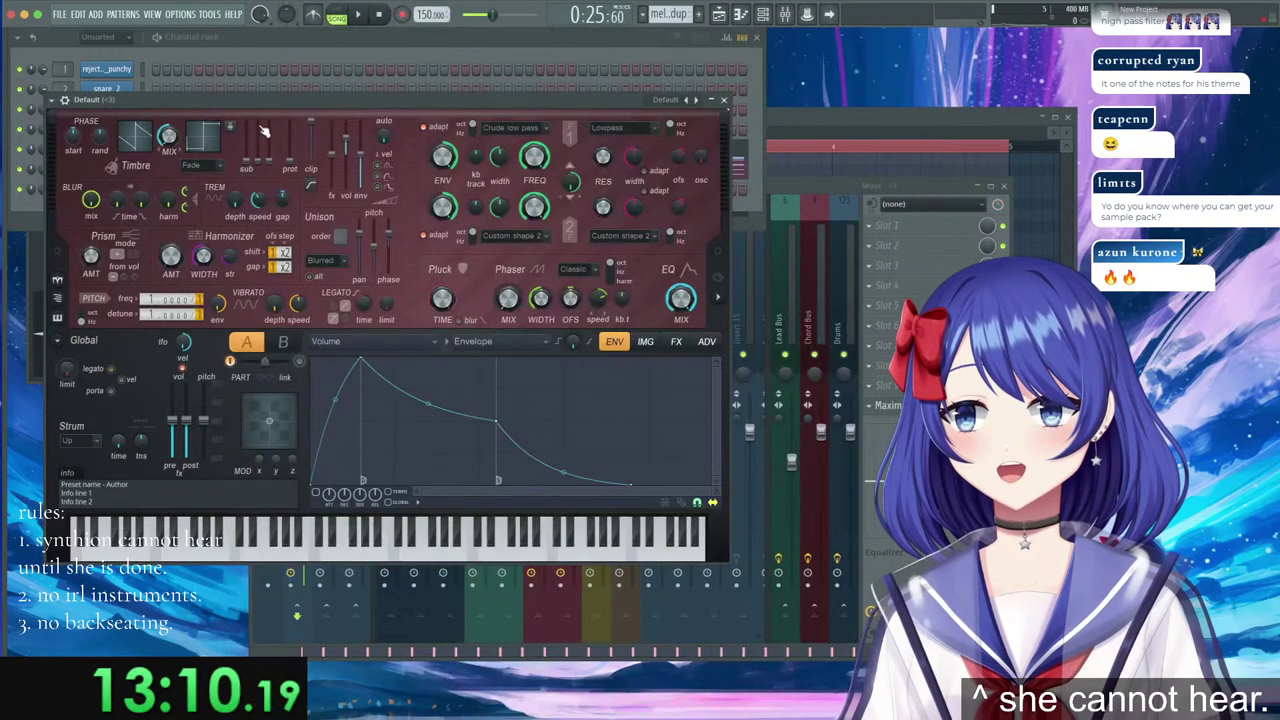
{"action": "left_click_drag", "start_coordinate": [323, 110], "coordinate": [678, 150]}
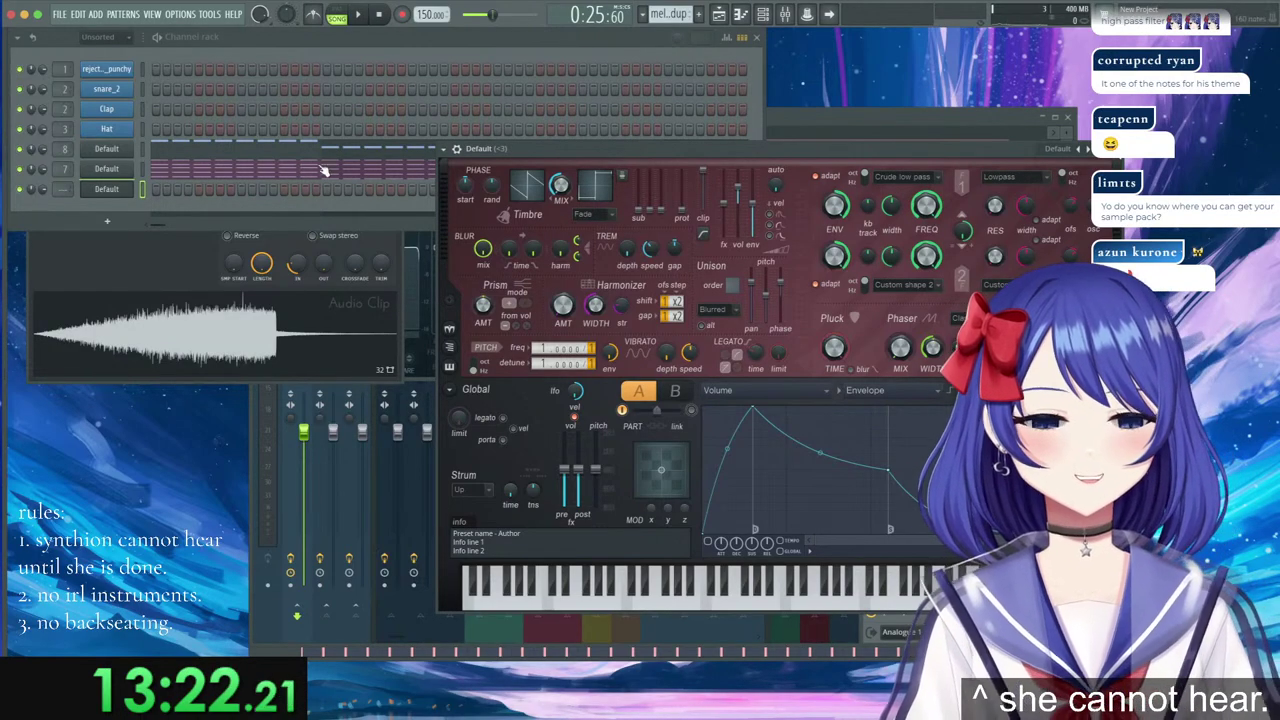
Load the hypervelocity lead preset into Harmor.
{"action": "left_click", "coordinate": [443, 155]}
{"action": "mouse_move", "coordinate": [460, 188]}
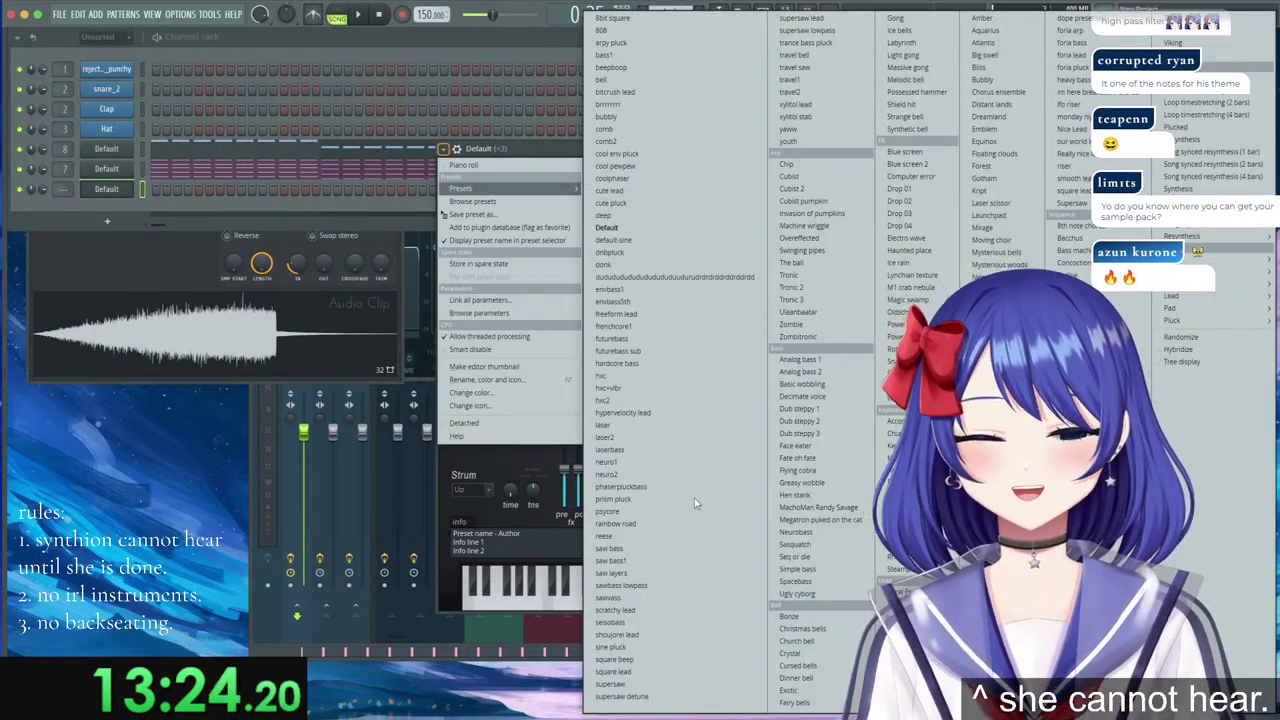
{"action": "left_click", "coordinate": [700, 412]}
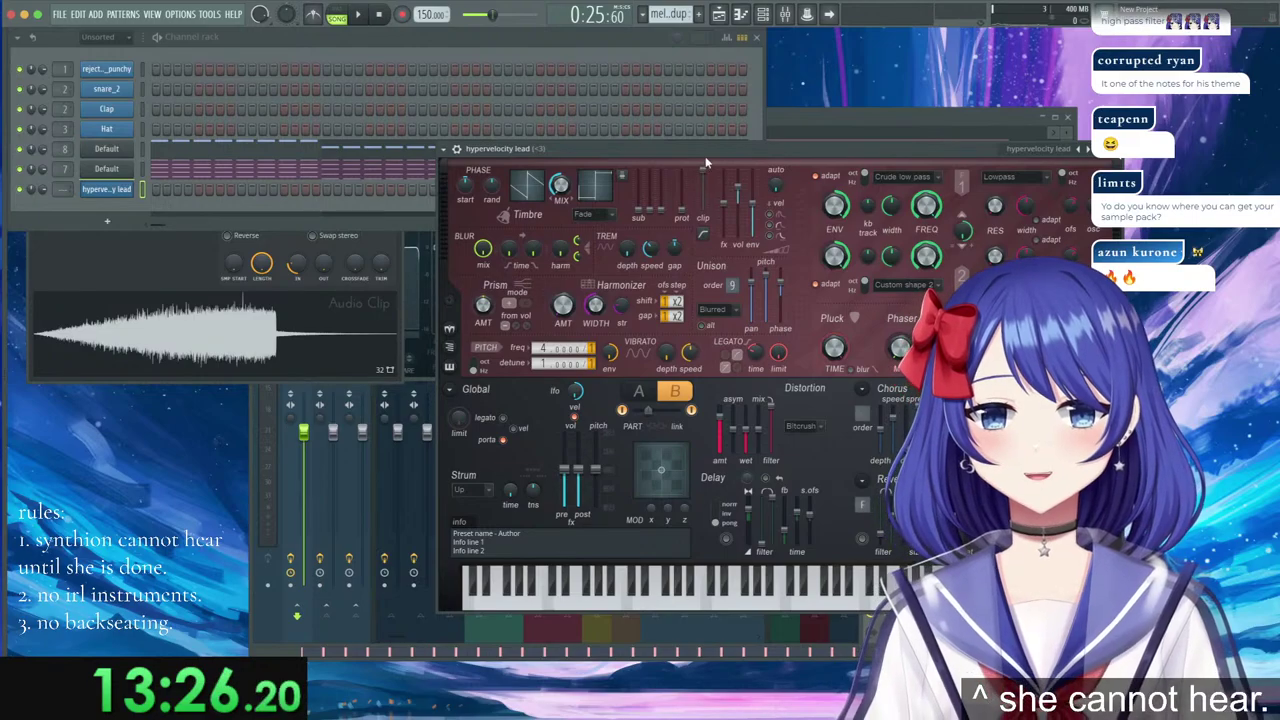
{"action": "left_click_drag", "start_coordinate": [706, 160], "coordinate": [664, 168]}
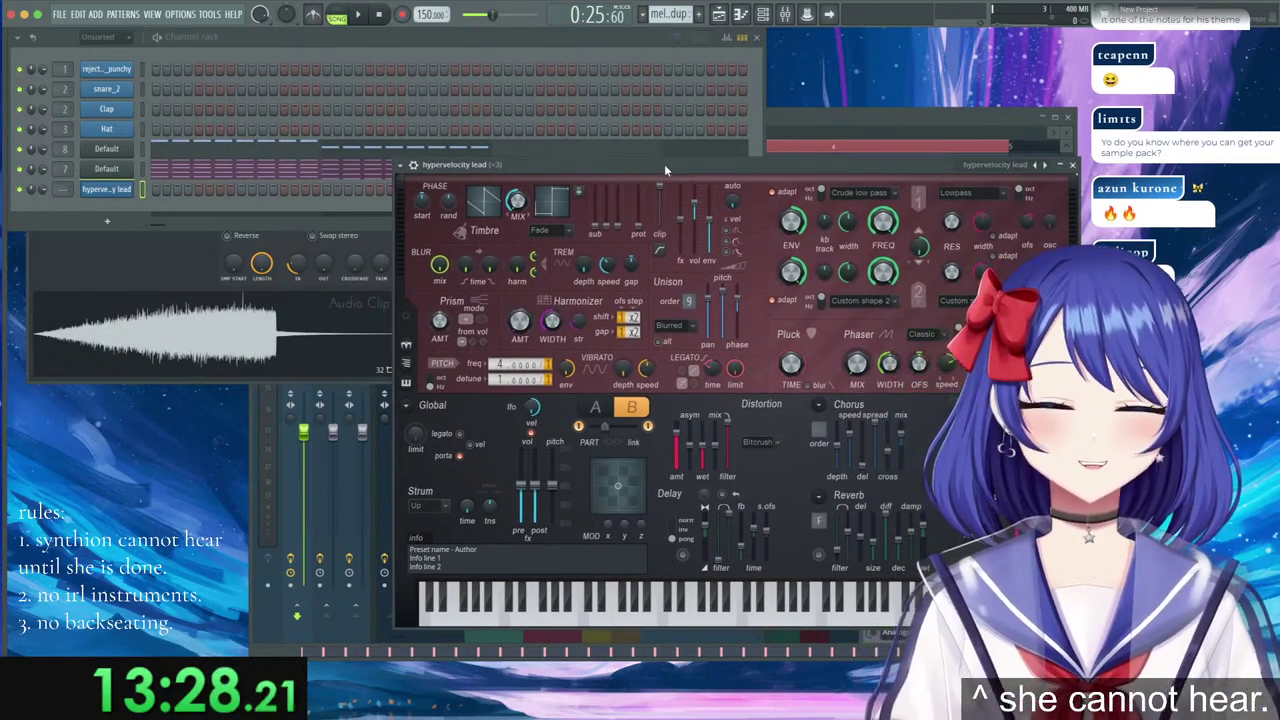
Assign the hypervelocity lead to a free mixer track and route that track only to the Lead Bus.
{"action": "left_click", "coordinate": [413, 165]}
{"action": "left_click", "coordinate": [401, 165]}
{"action": "mouse_move", "coordinate": [420, 181]}
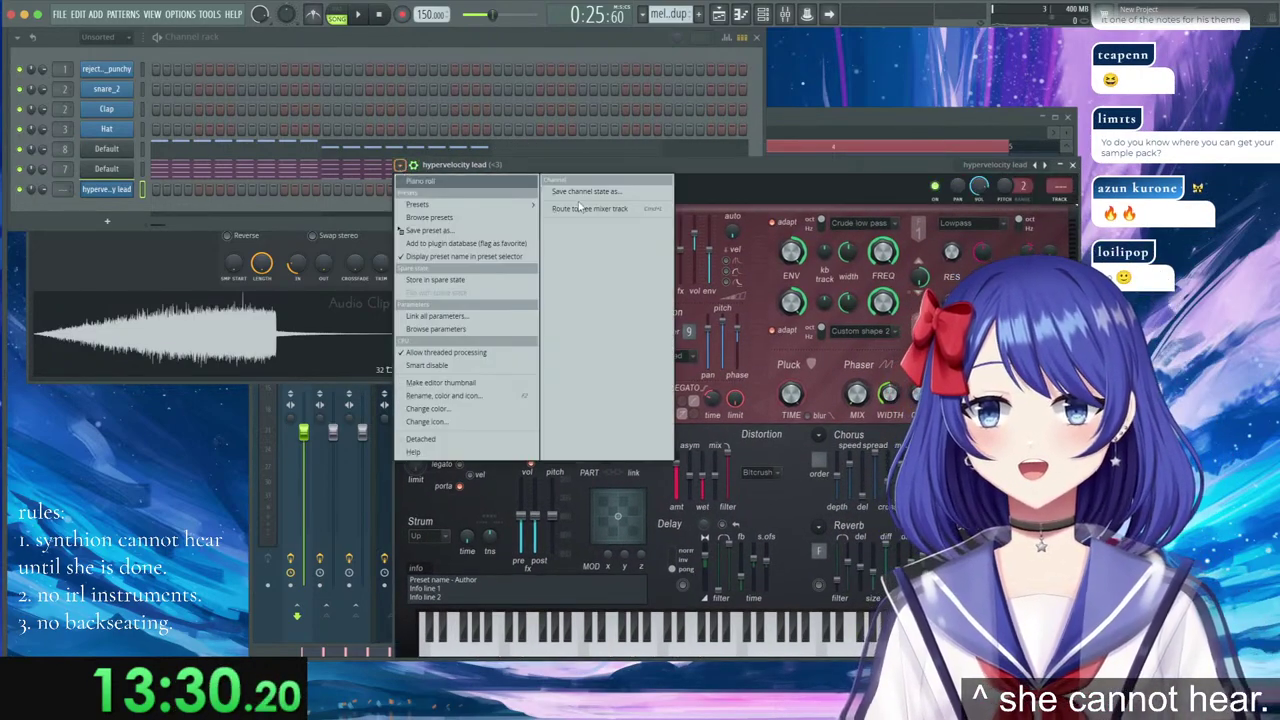
{"action": "left_click", "coordinate": [598, 208]}
{"action": "right_click", "coordinate": [788, 613]}
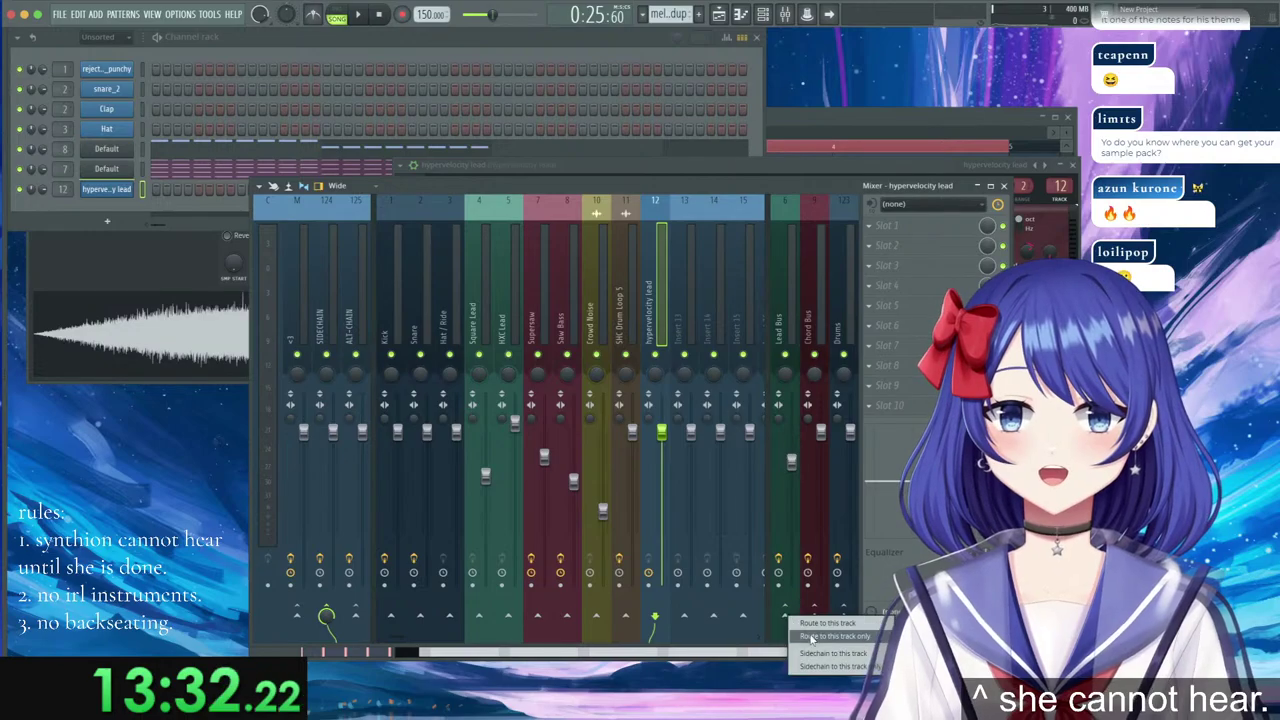
{"action": "left_click", "coordinate": [808, 638]}
Open the hypervelocity lead's piano roll and place an F#5 note on the second eighth of bar 1.
{"action": "right_click", "coordinate": [106, 189]}
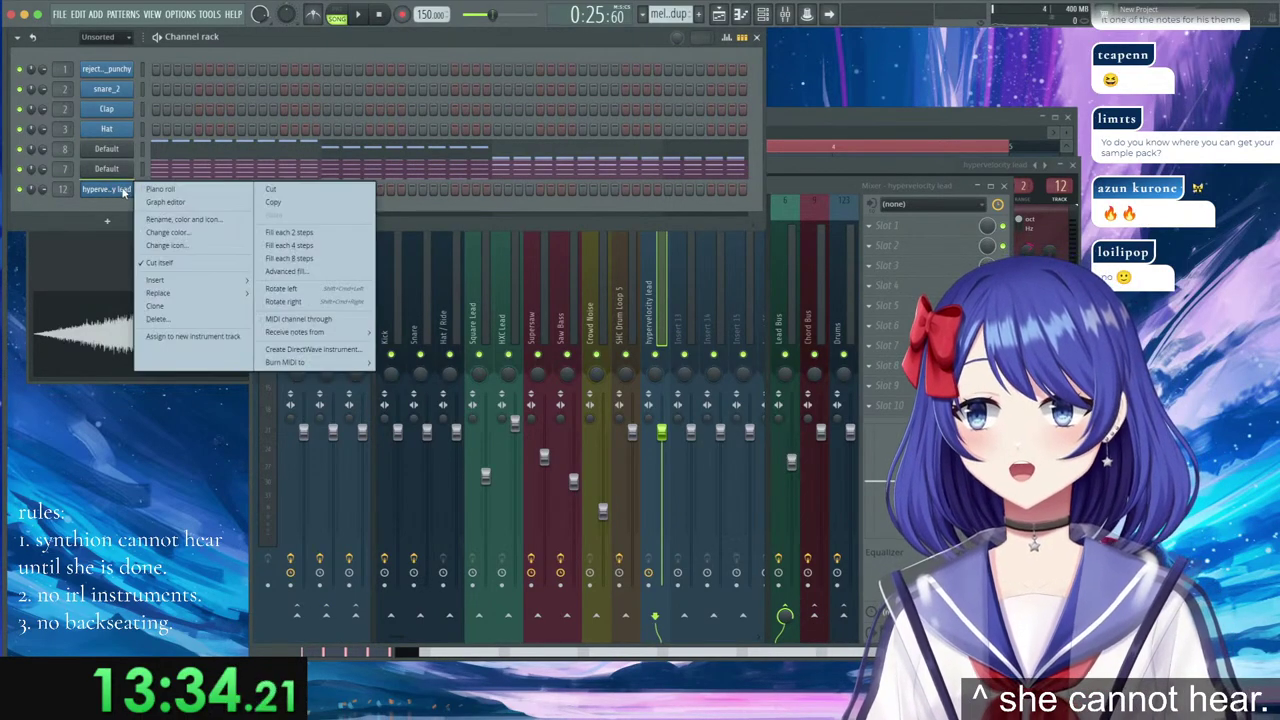
{"action": "left_click", "coordinate": [165, 194]}
{"action": "scroll", "coordinate": [295, 141], "scroll_direction": "up", "scroll_amount": 3}
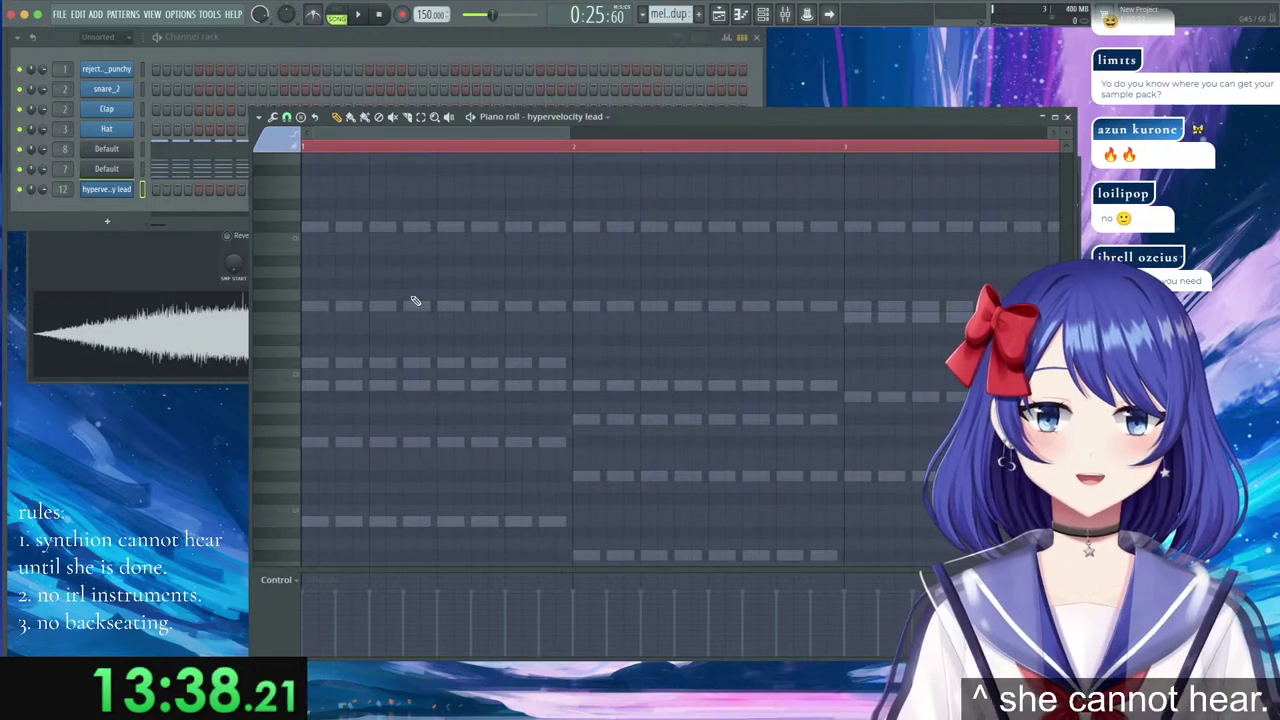
{"action": "left_click_drag", "start_coordinate": [360, 317], "coordinate": [317, 344]}
{"action": "right_click", "coordinate": [317, 344]}
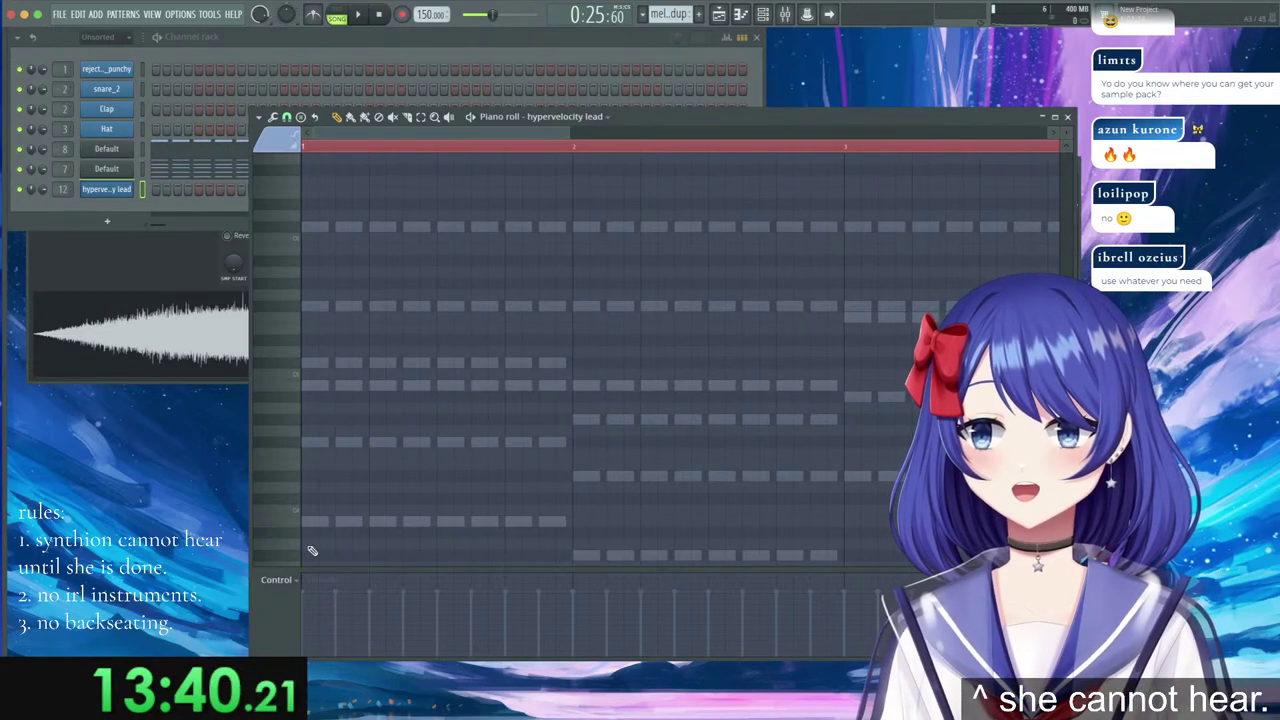
{"action": "left_click", "coordinate": [307, 308]}
{"action": "left_click_drag", "start_coordinate": [316, 305], "coordinate": [368, 302]}
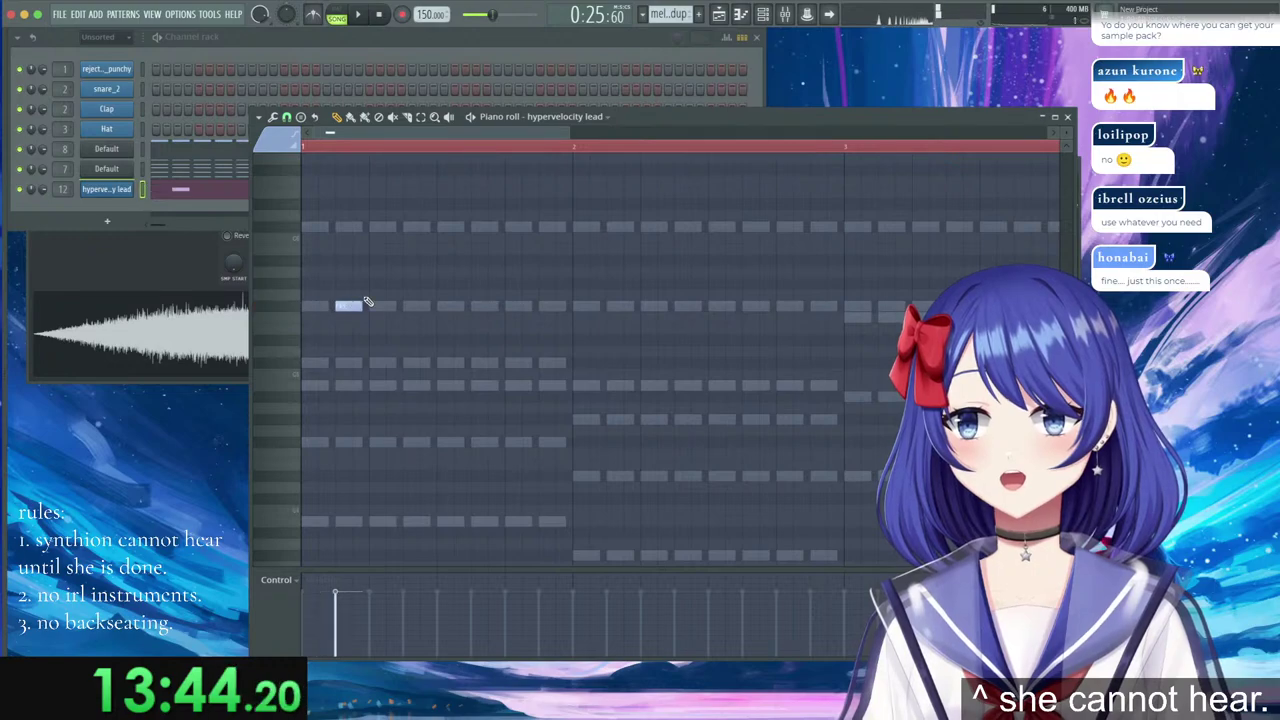
Add F#6, F6, C#6 and A#5 notes on the third, fourth, sixth and eighth eighths of bar 1.
{"action": "scroll", "coordinate": [351, 138], "scroll_direction": "up", "scroll_amount": 3}
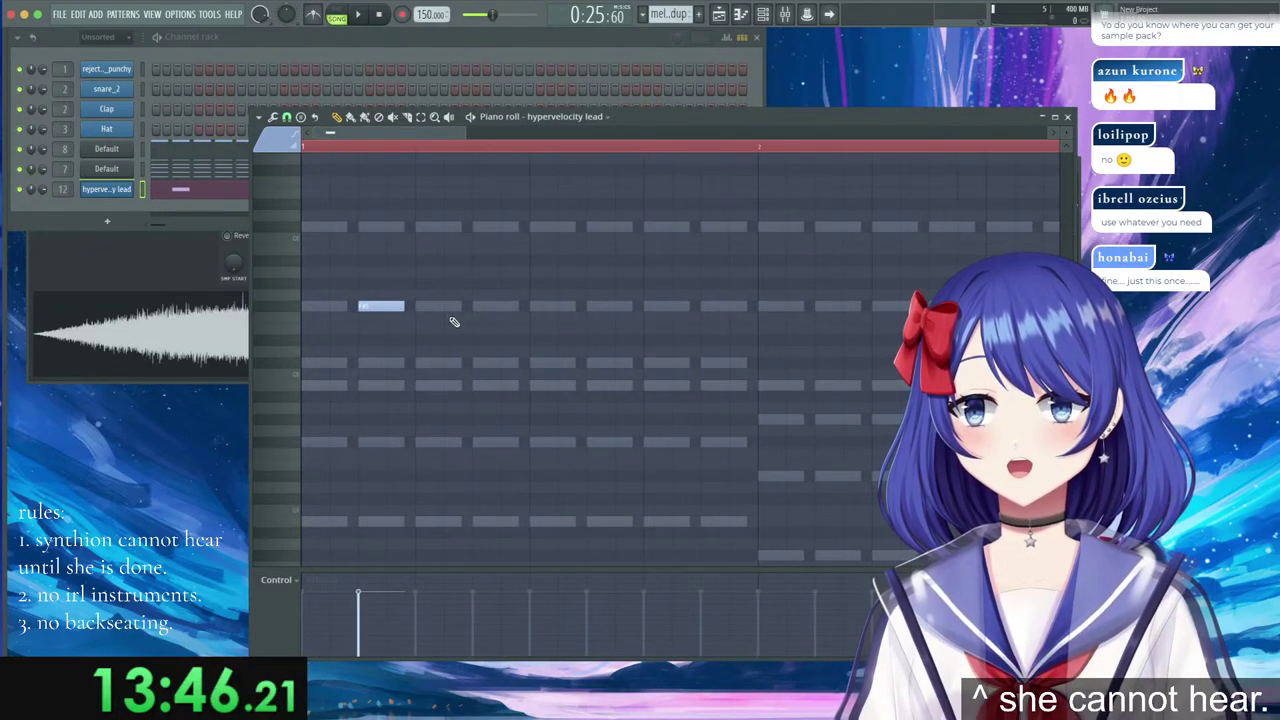
{"action": "scroll", "coordinate": [402, 259], "scroll_direction": "up", "scroll_amount": 2}
{"action": "left_click", "coordinate": [417, 205]}
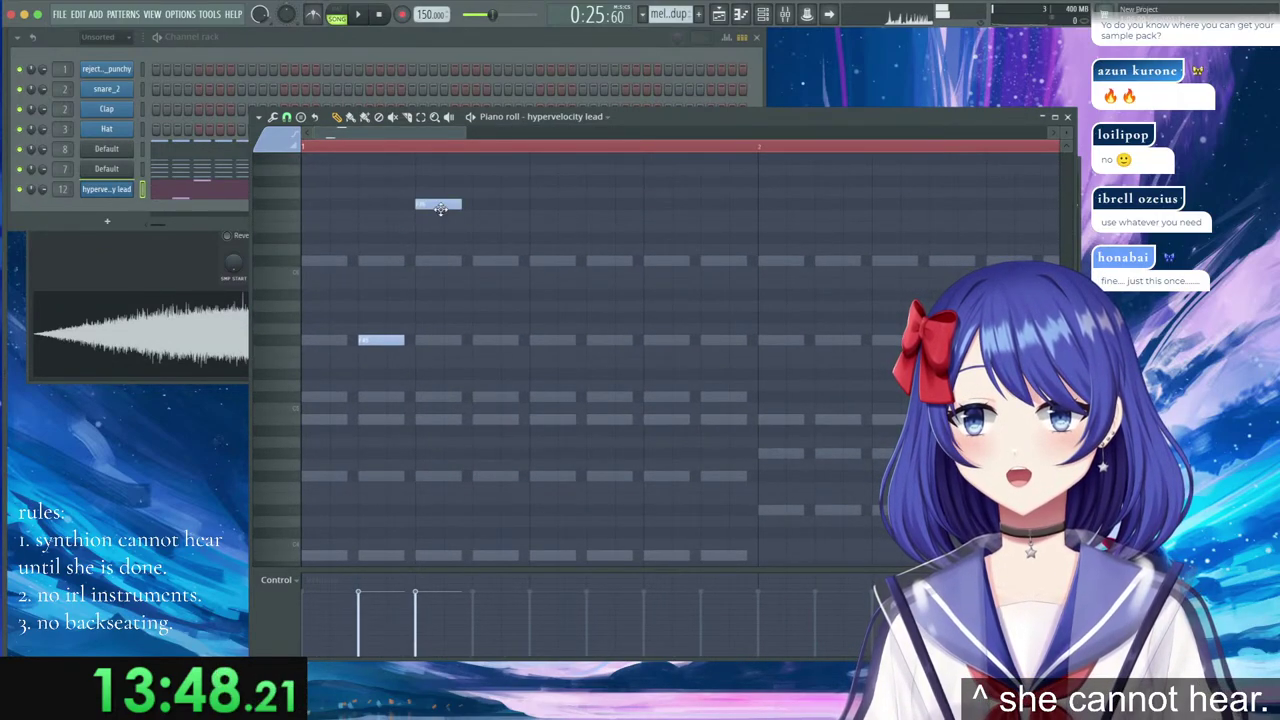
{"action": "left_click", "coordinate": [512, 217]}
{"action": "left_click", "coordinate": [590, 261]}
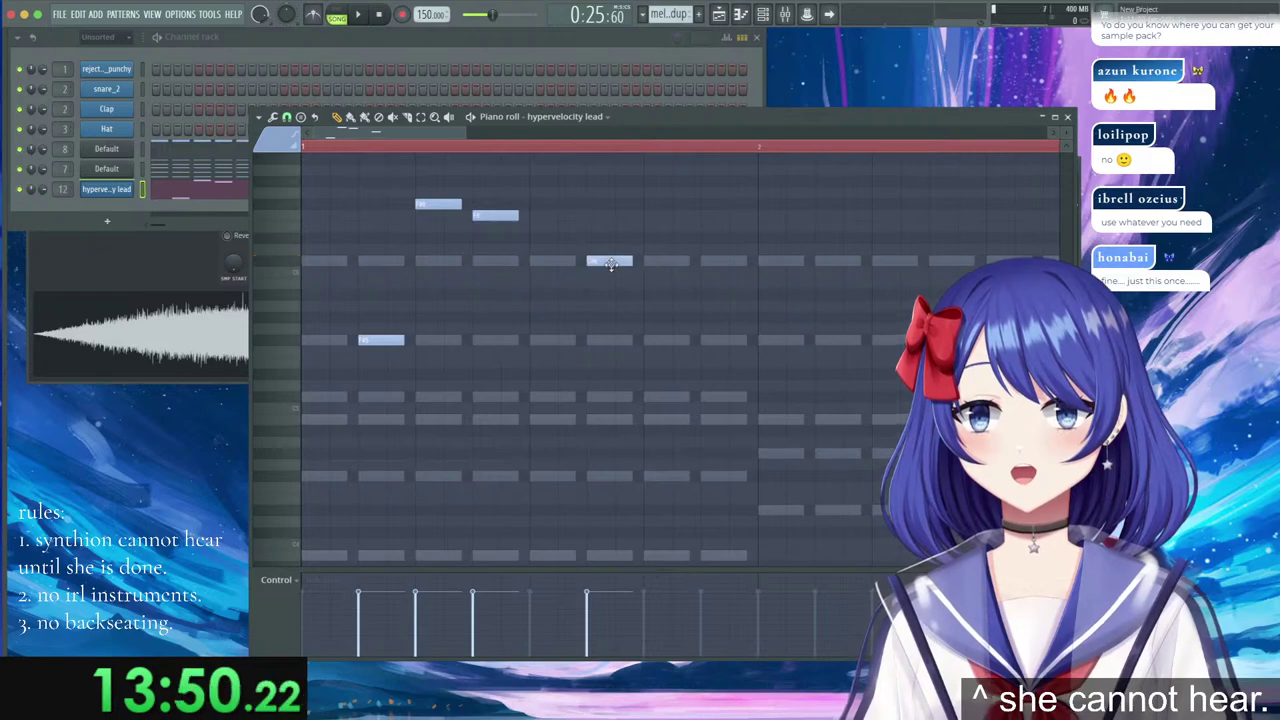
{"action": "left_click", "coordinate": [705, 296]}
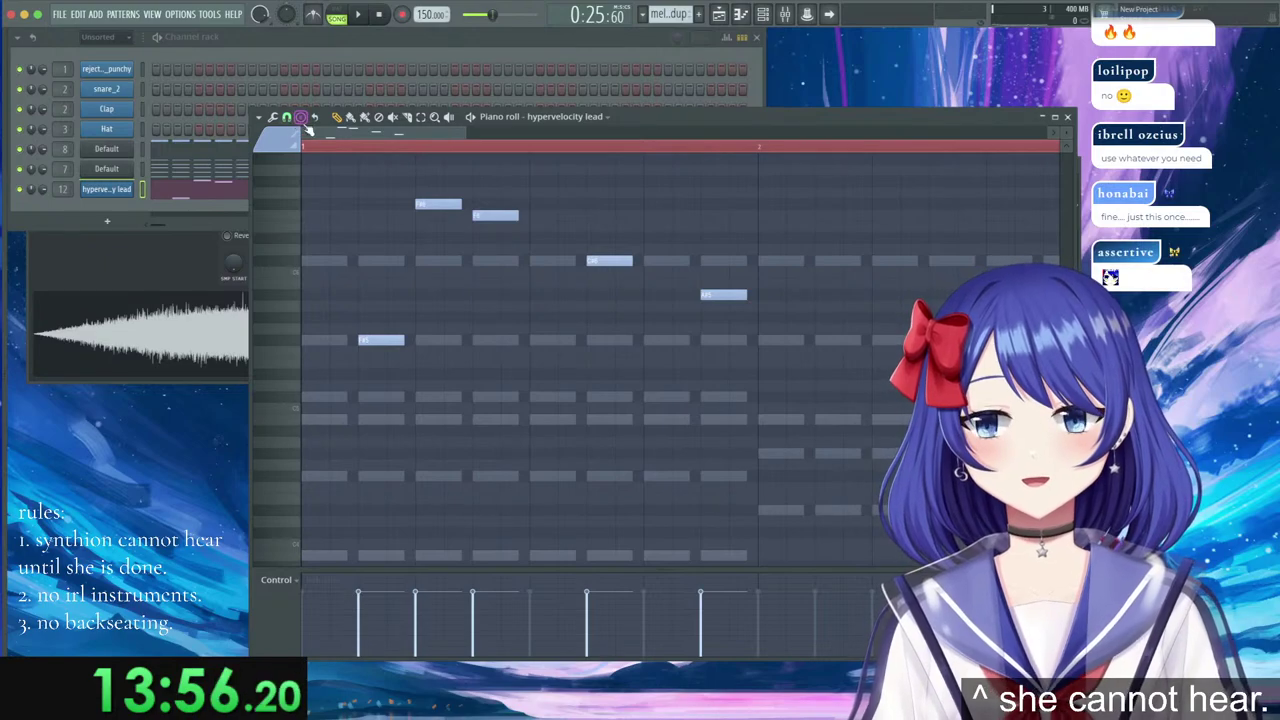
Lengthen all five lead notes to full eighths and shorten the opening F#5 to a sixteenth.
{"action": "left_click_drag", "start_coordinate": [725, 352], "coordinate": [329, 186]}
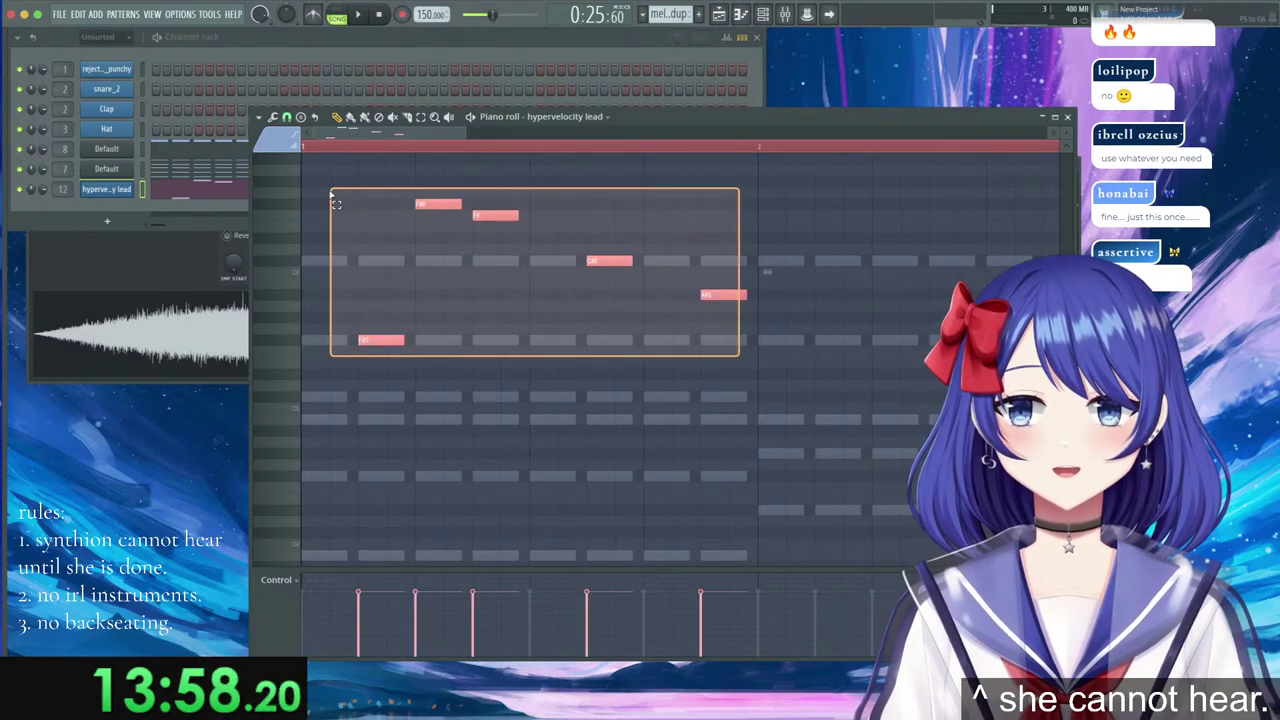
{"action": "left_click_drag", "start_coordinate": [403, 341], "coordinate": [413, 348]}
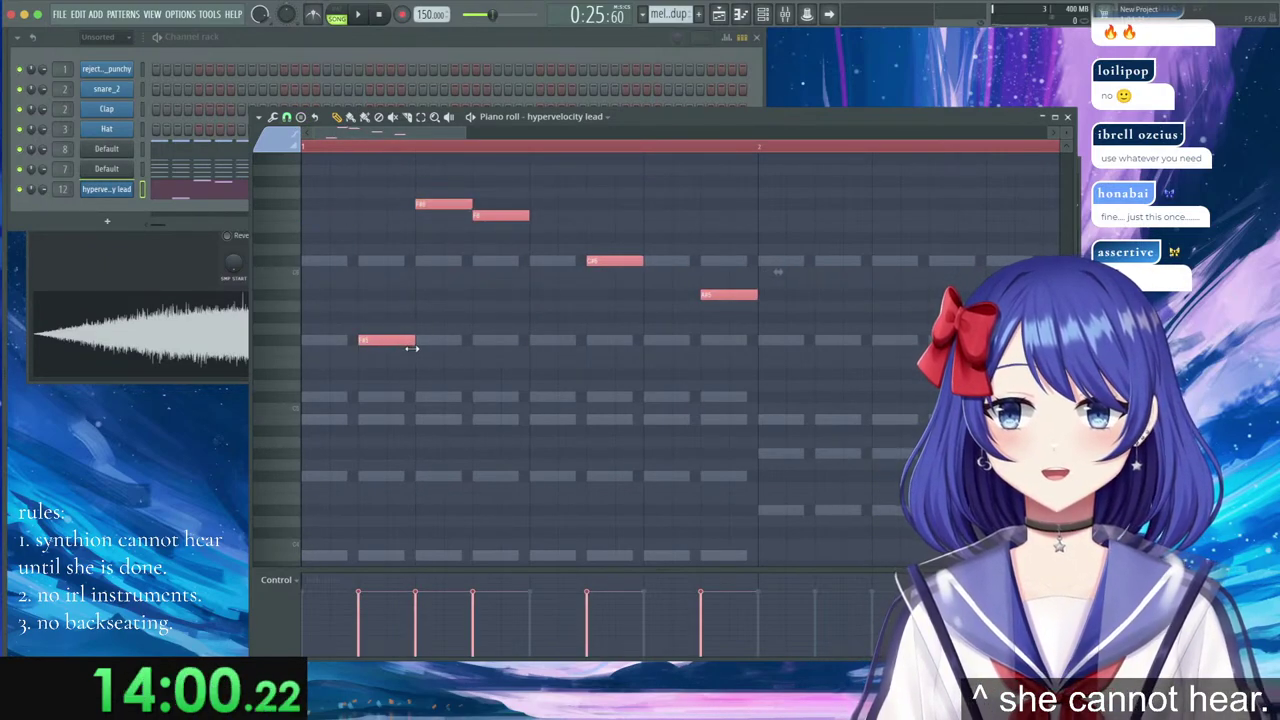
{"action": "left_click", "coordinate": [452, 351]}
{"action": "right_click", "coordinate": [452, 351]}
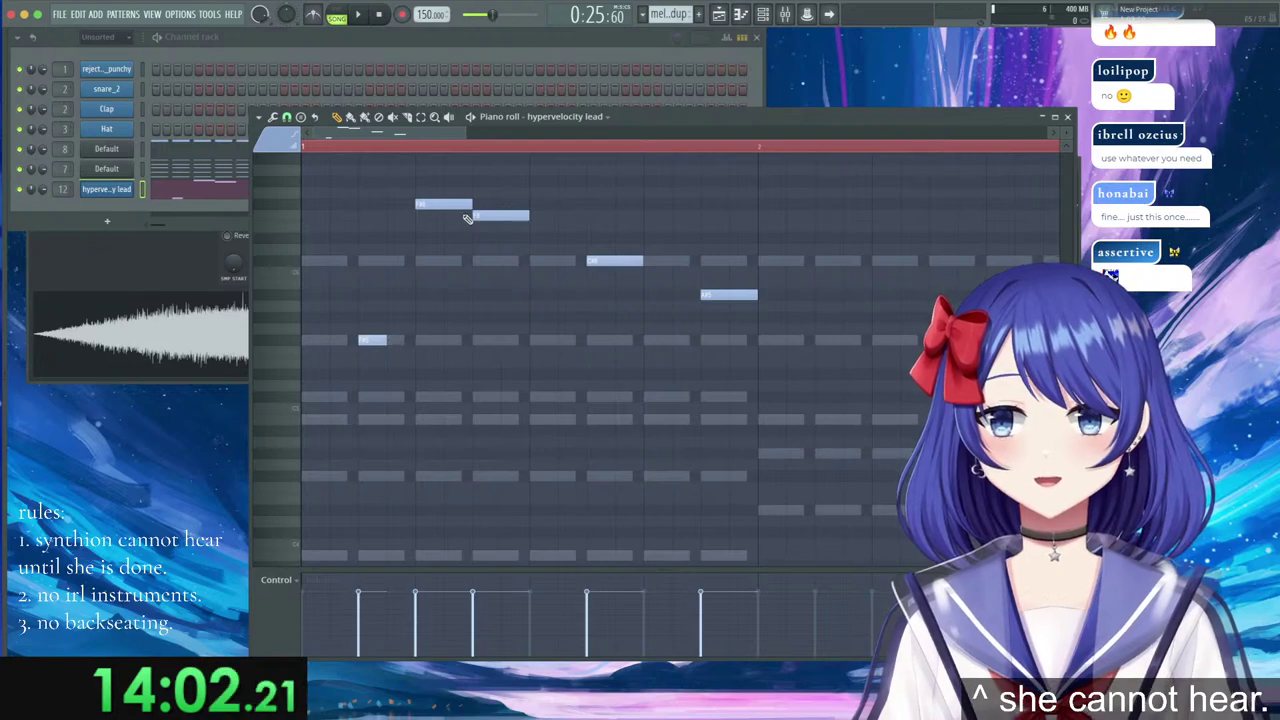
Lower the F#6 note to F6, add a sixteenth-long F#6 slide note above it, and slightly trim both F6 notes.
{"action": "left_click_drag", "start_coordinate": [457, 204], "coordinate": [458, 217]}
{"action": "left_click", "coordinate": [293, 147]}
{"action": "left_click", "coordinate": [416, 201]}
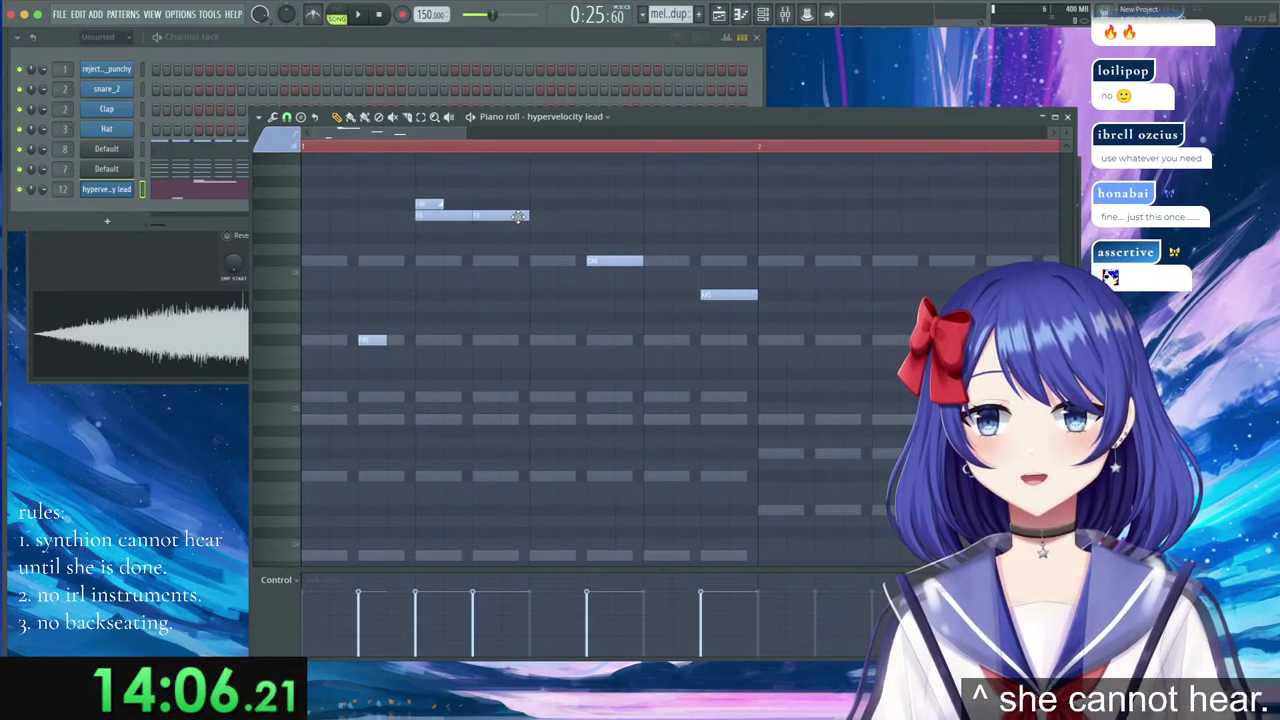
{"action": "left_click_drag", "start_coordinate": [460, 214], "coordinate": [519, 219]}
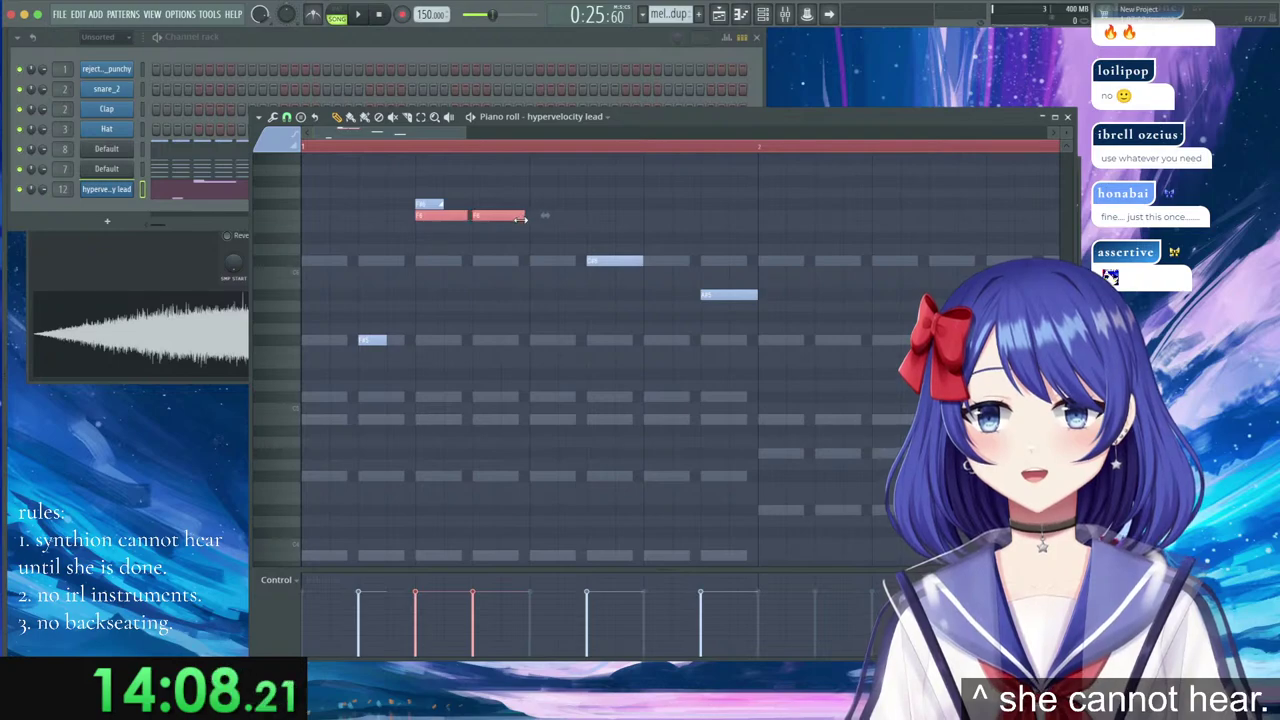
Replace the C#6 note with one matching the trimmed F6 length and extend the A#5 note to three eighths, into bar 2.
{"action": "left_click", "coordinate": [547, 274]}
{"action": "right_click", "coordinate": [562, 274]}
{"action": "right_click", "coordinate": [617, 262]}
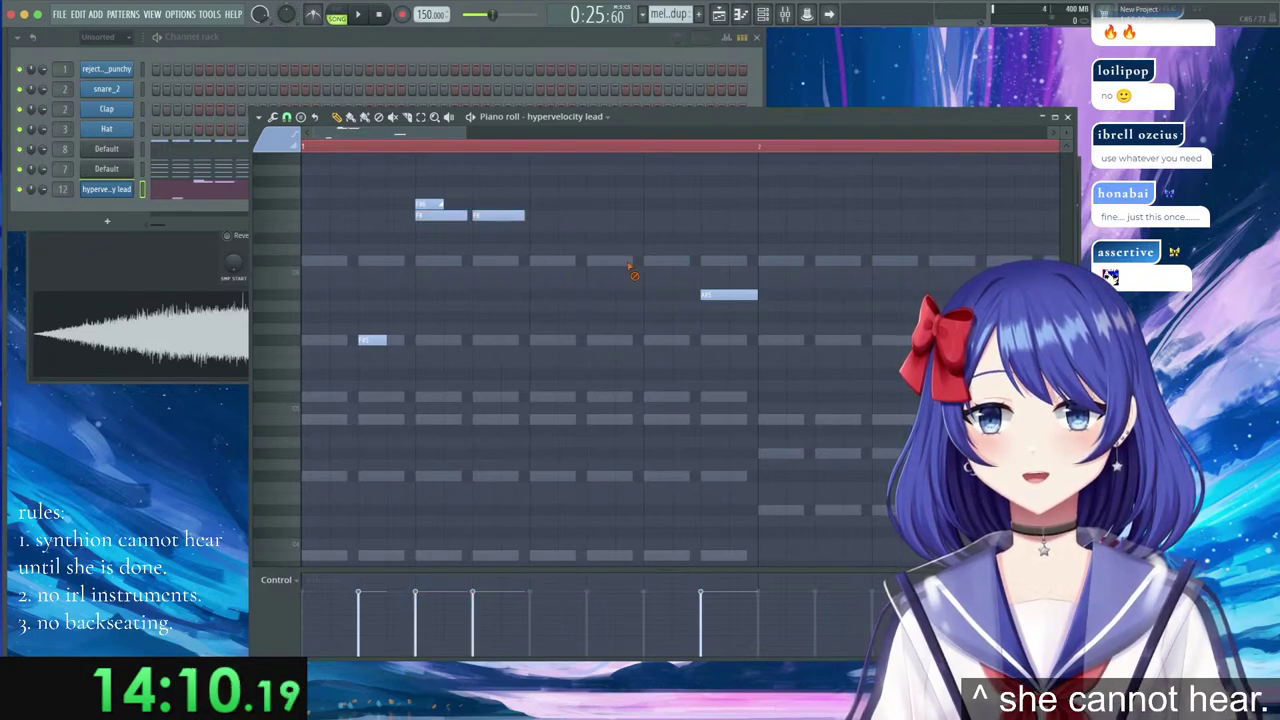
{"action": "left_click", "coordinate": [493, 215]}
{"action": "left_click", "coordinate": [600, 261]}
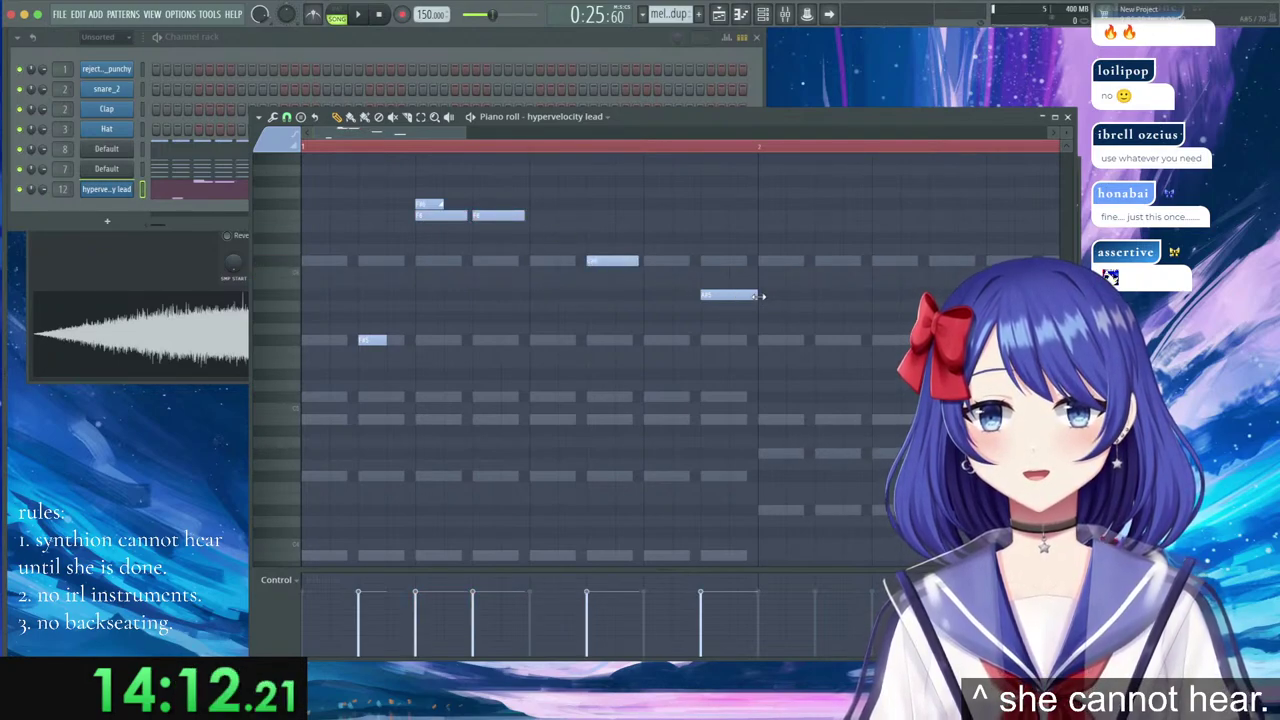
{"action": "left_click_drag", "start_coordinate": [757, 295], "coordinate": [867, 307]}
Audition the phrase and inspect the timbre mix envelope for parts A and B in the hypervelocity lead's Harmor window.
{"action": "key", "text": "space"}
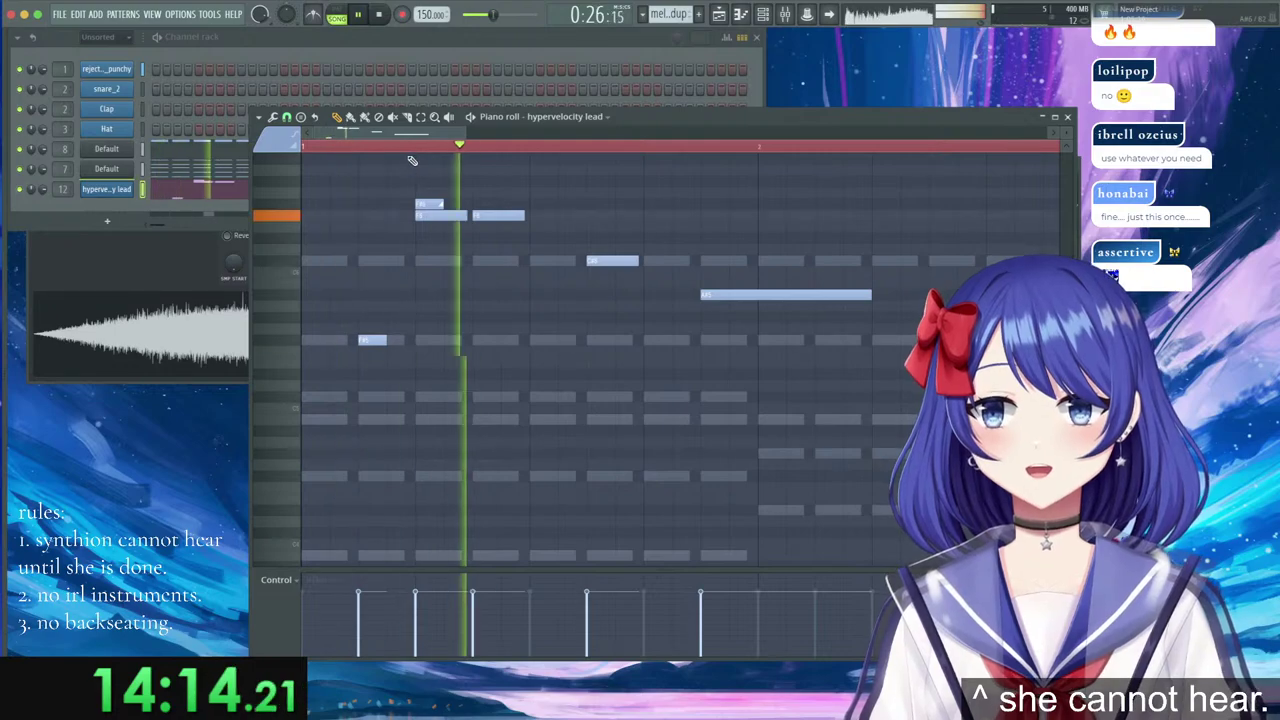
{"action": "left_click", "coordinate": [115, 191]}
{"action": "right_click", "coordinate": [517, 233]}
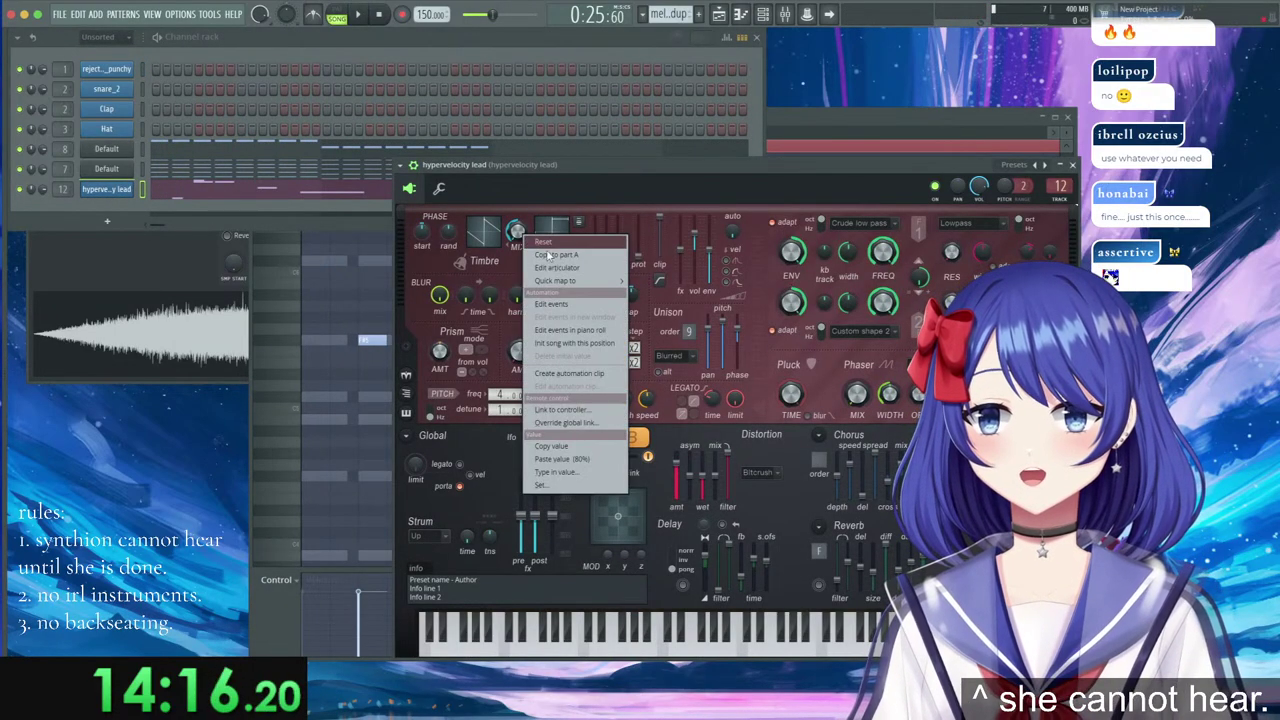
{"action": "left_click", "coordinate": [565, 278]}
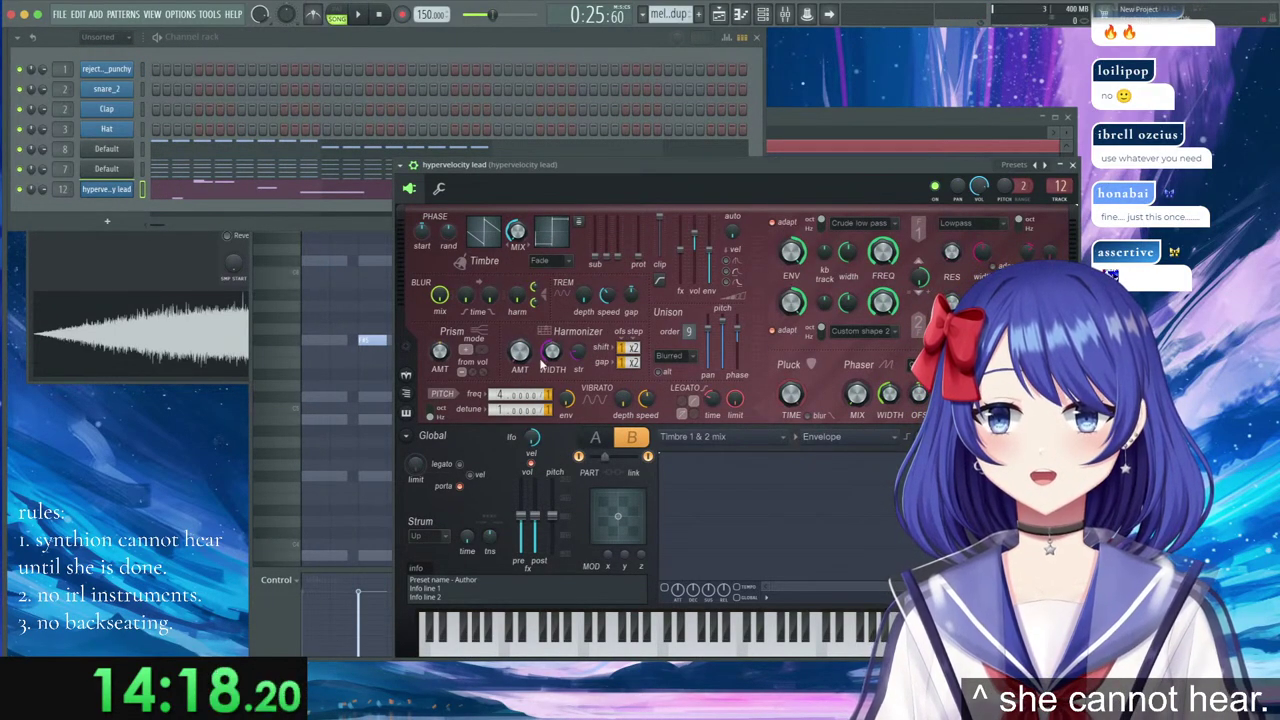
{"action": "left_click", "coordinate": [597, 436]}
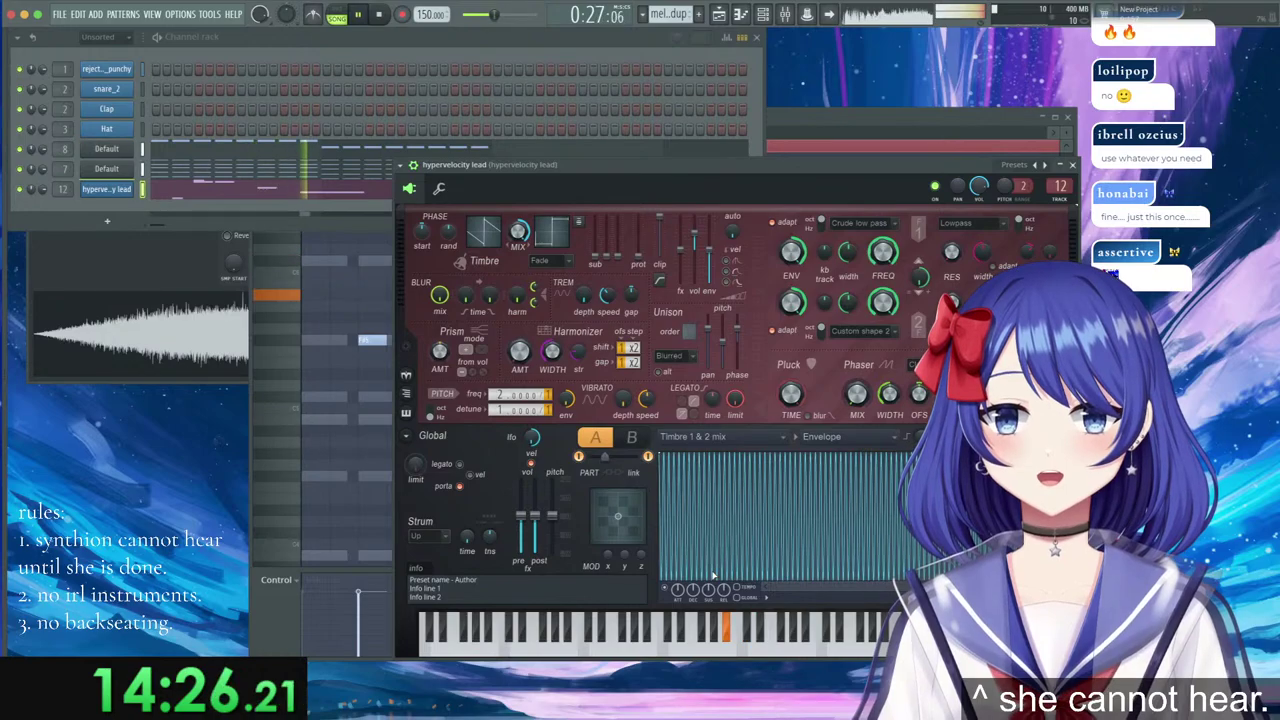
{"action": "key", "text": "space"}
Reopen the hypervelocity lead's piano roll and play back the opening phrase against the chords several times.
{"action": "left_click", "coordinate": [283, 191]}
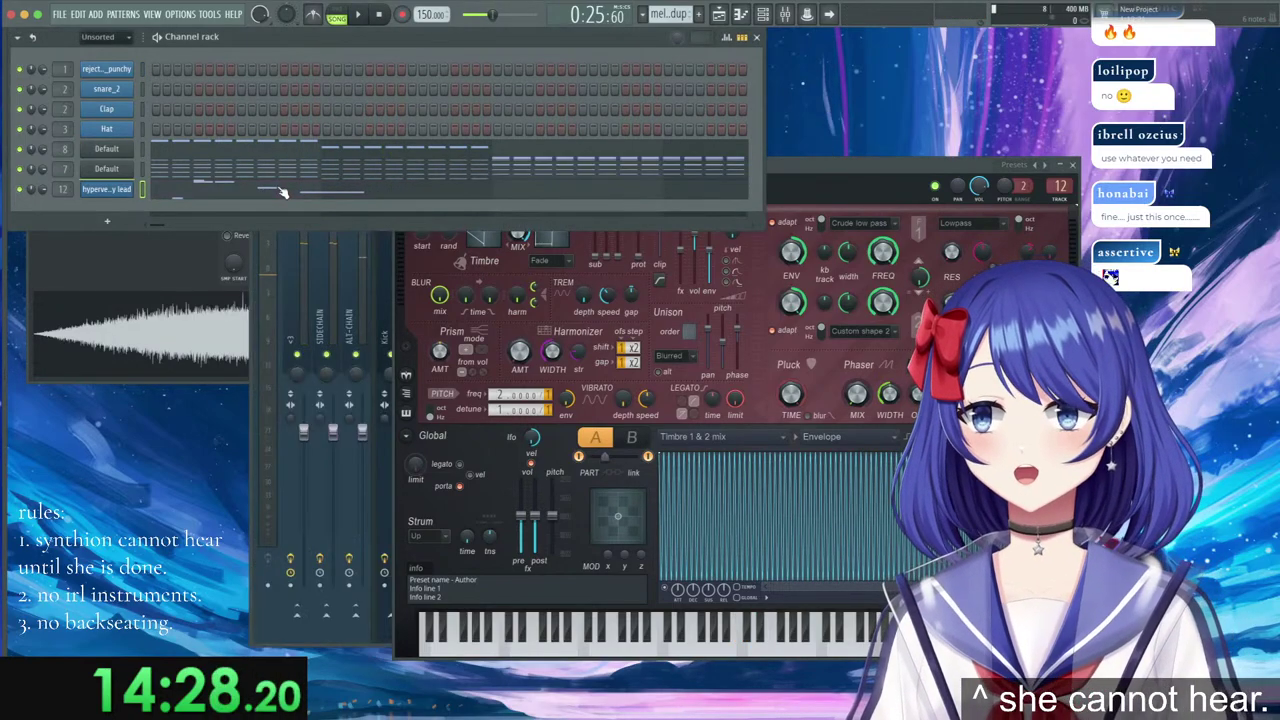
{"action": "left_click", "coordinate": [283, 191]}
{"action": "key", "text": "space"}
{"action": "scroll", "coordinate": [490, 152], "scroll_direction": "down", "scroll_amount": 2}
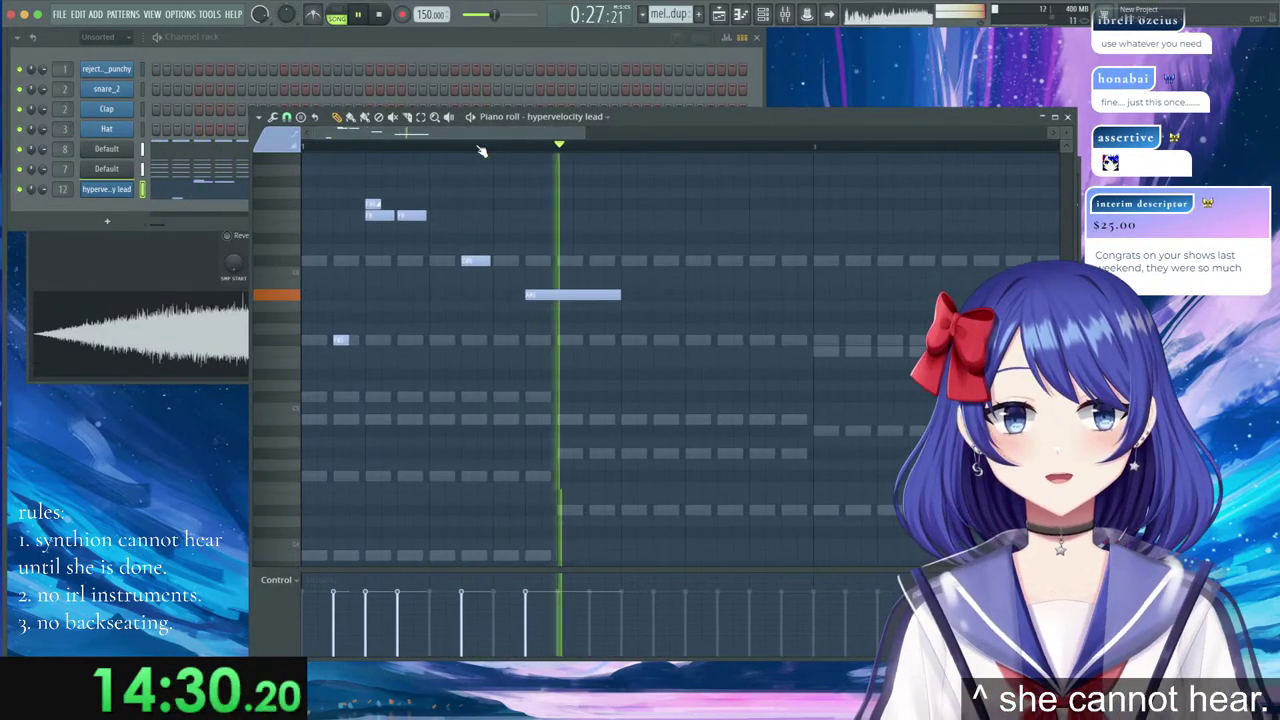
{"action": "key", "text": "space"}
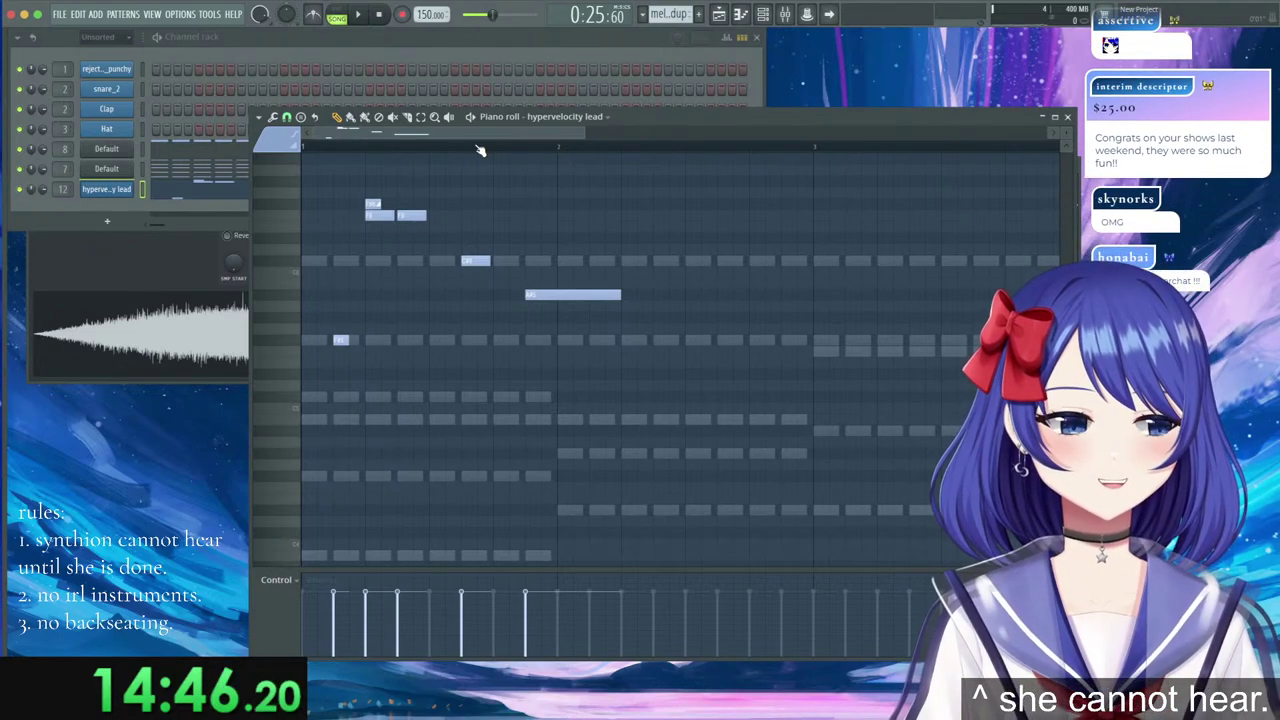
{"action": "scroll", "coordinate": [362, 149], "scroll_direction": "up", "scroll_amount": 3}
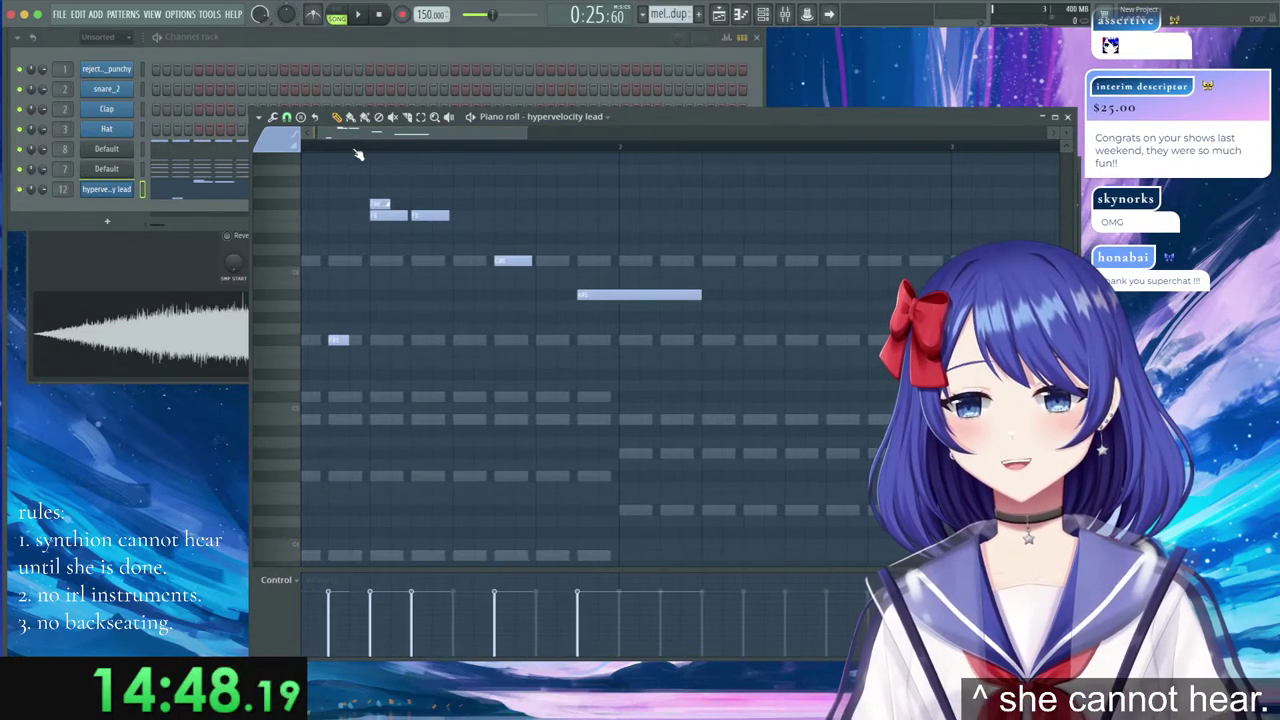
{"action": "scroll", "coordinate": [335, 148], "scroll_direction": "up", "scroll_amount": 3}
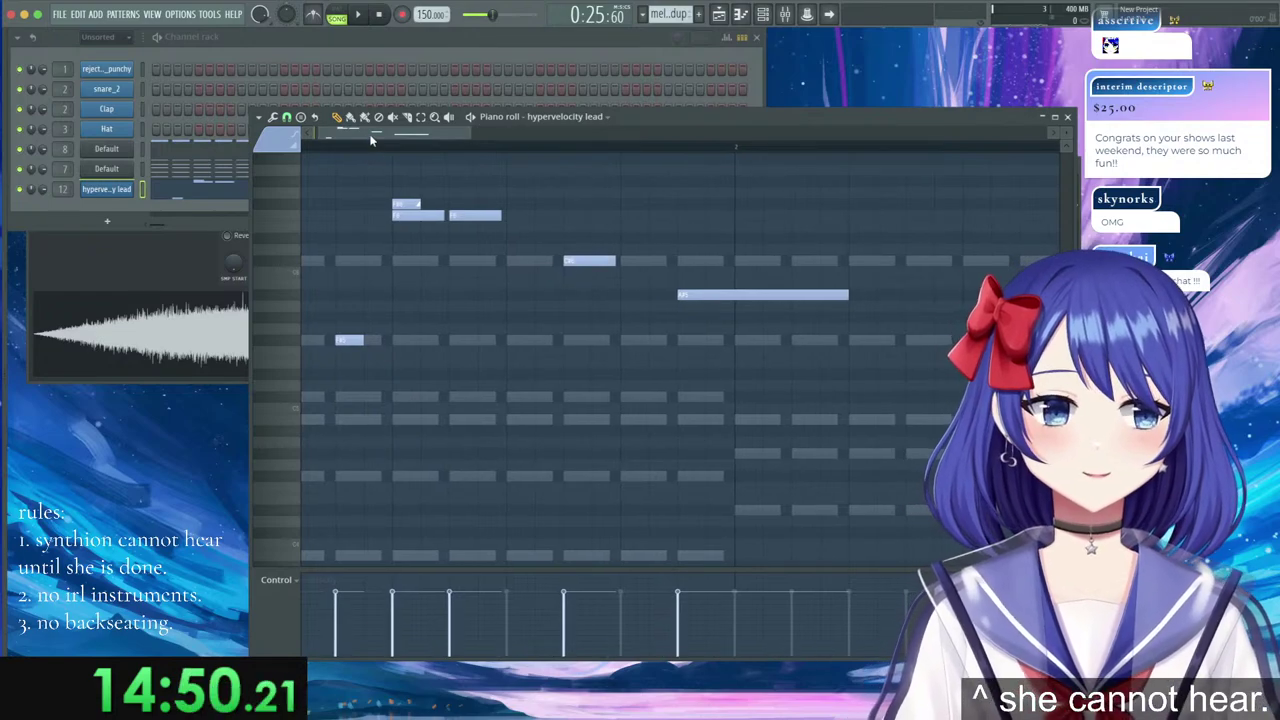
{"action": "key", "text": "space"}
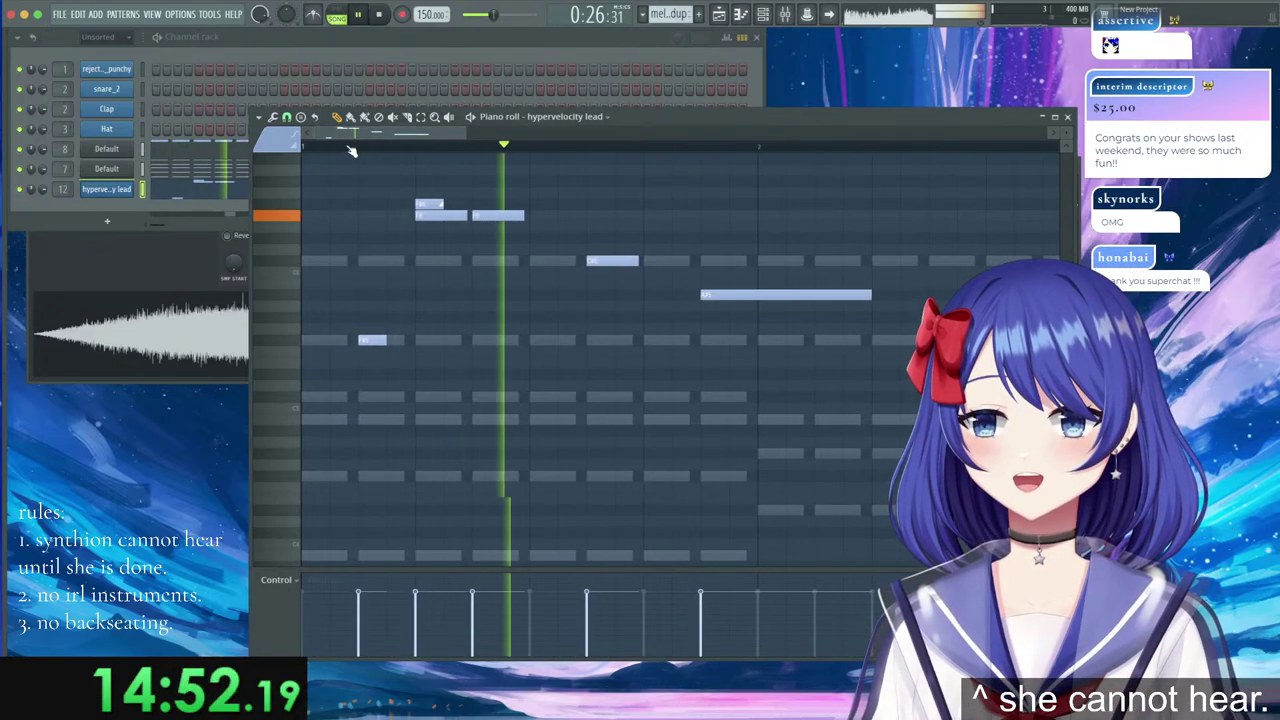
{"action": "key", "text": "space"}
{"action": "scroll", "coordinate": [352, 150], "scroll_direction": "down", "scroll_amount": 2}
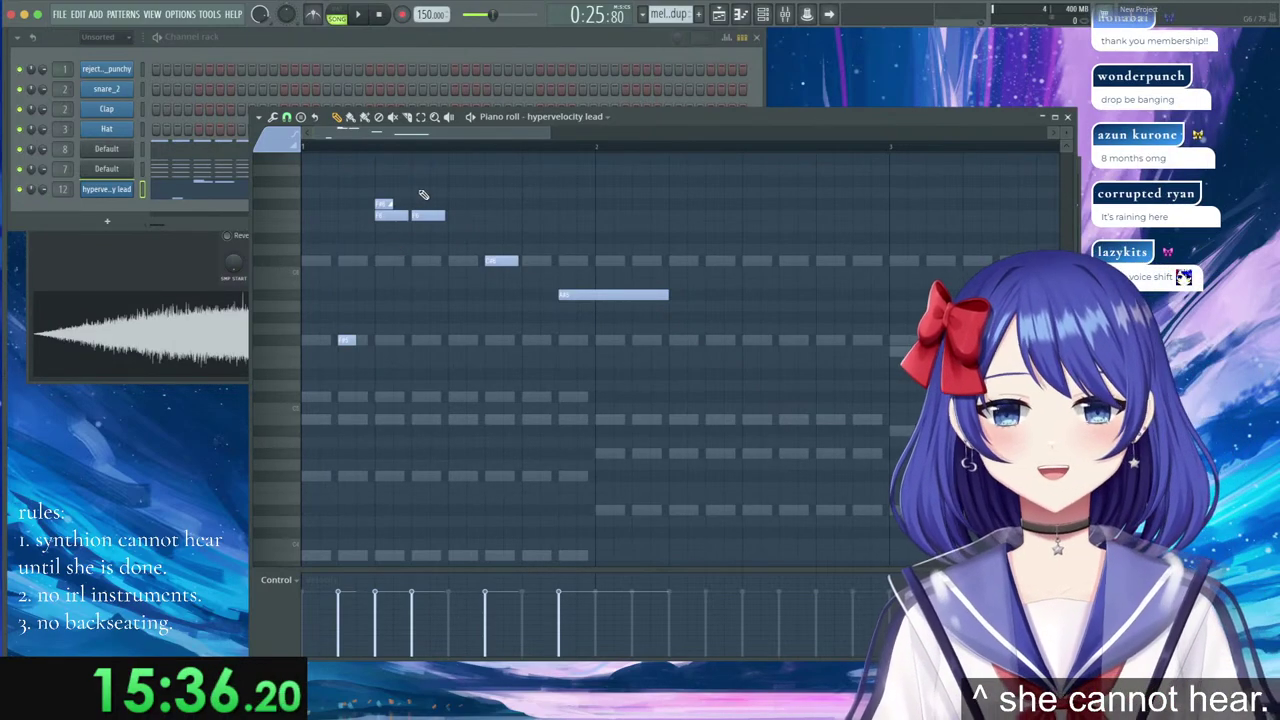
{"action": "key", "text": "space"}
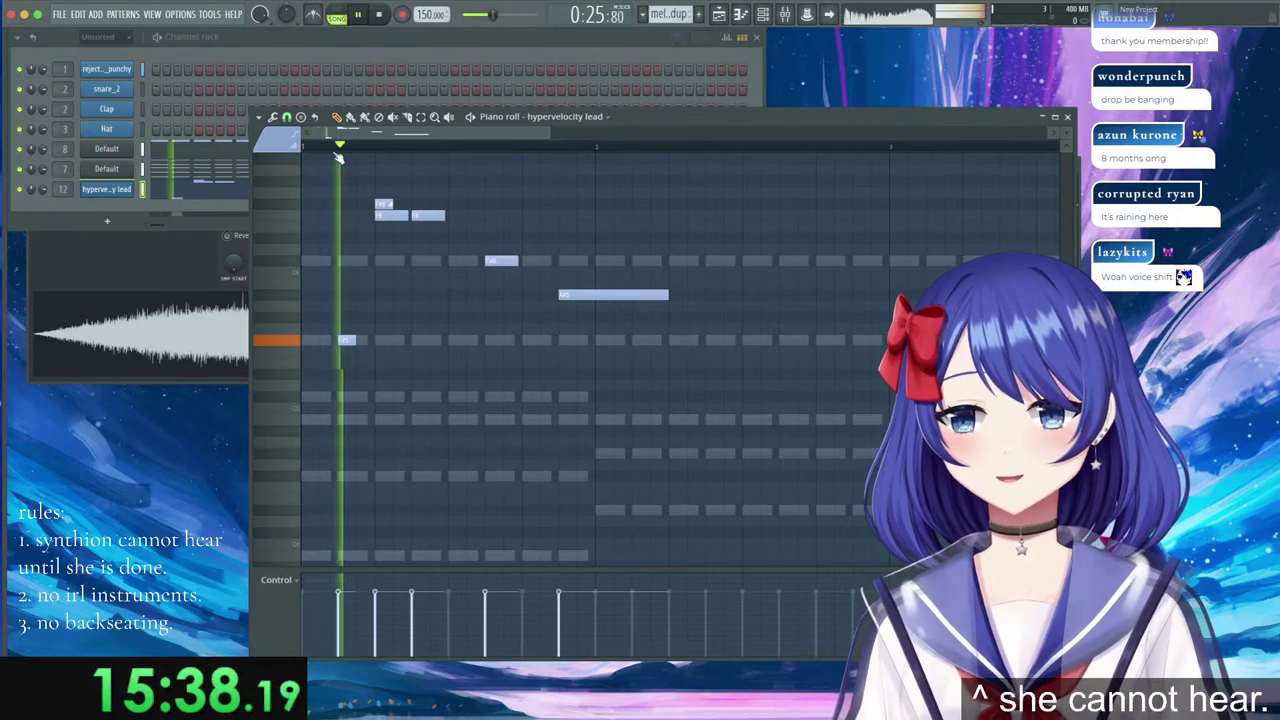
{"action": "key", "text": "space"}
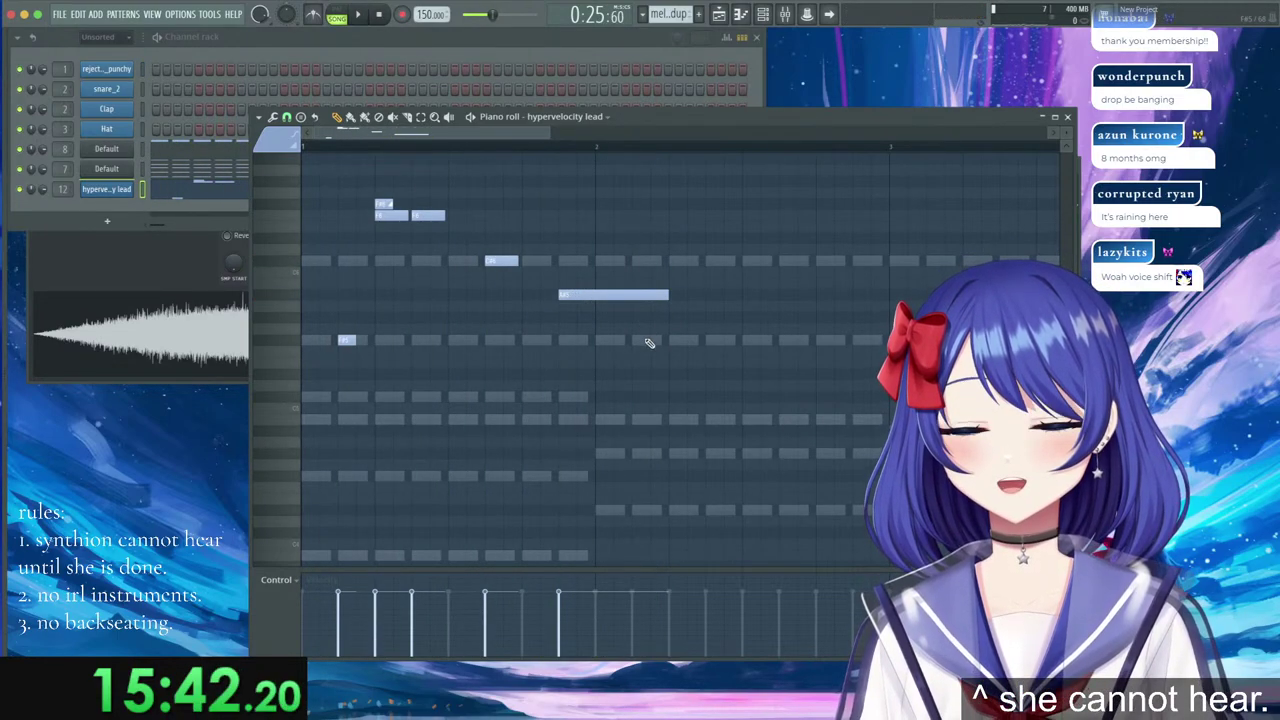
Add an A5 slide note from the start of bar 2 and make it and the held A#5 end after bar 2's third eighth.
{"action": "scroll", "coordinate": [620, 297], "scroll_direction": "down", "scroll_amount": 2}
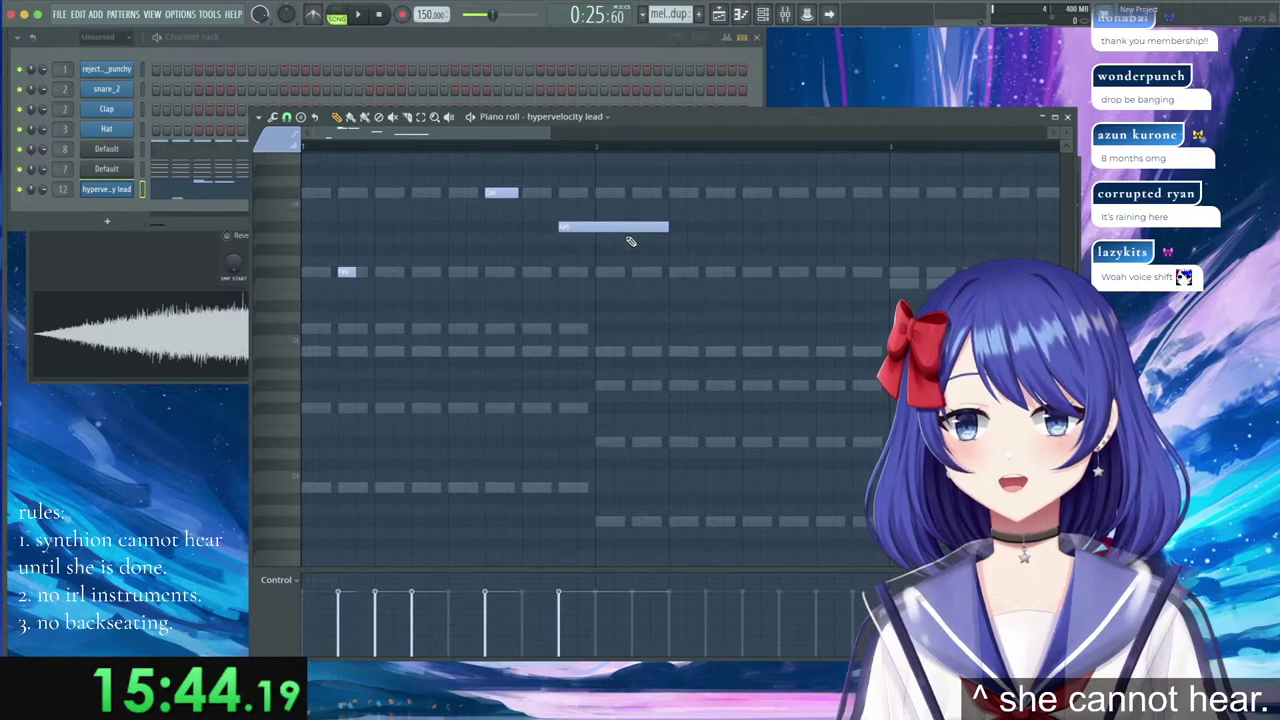
{"action": "scroll", "coordinate": [630, 241], "scroll_direction": "up", "scroll_amount": 1}
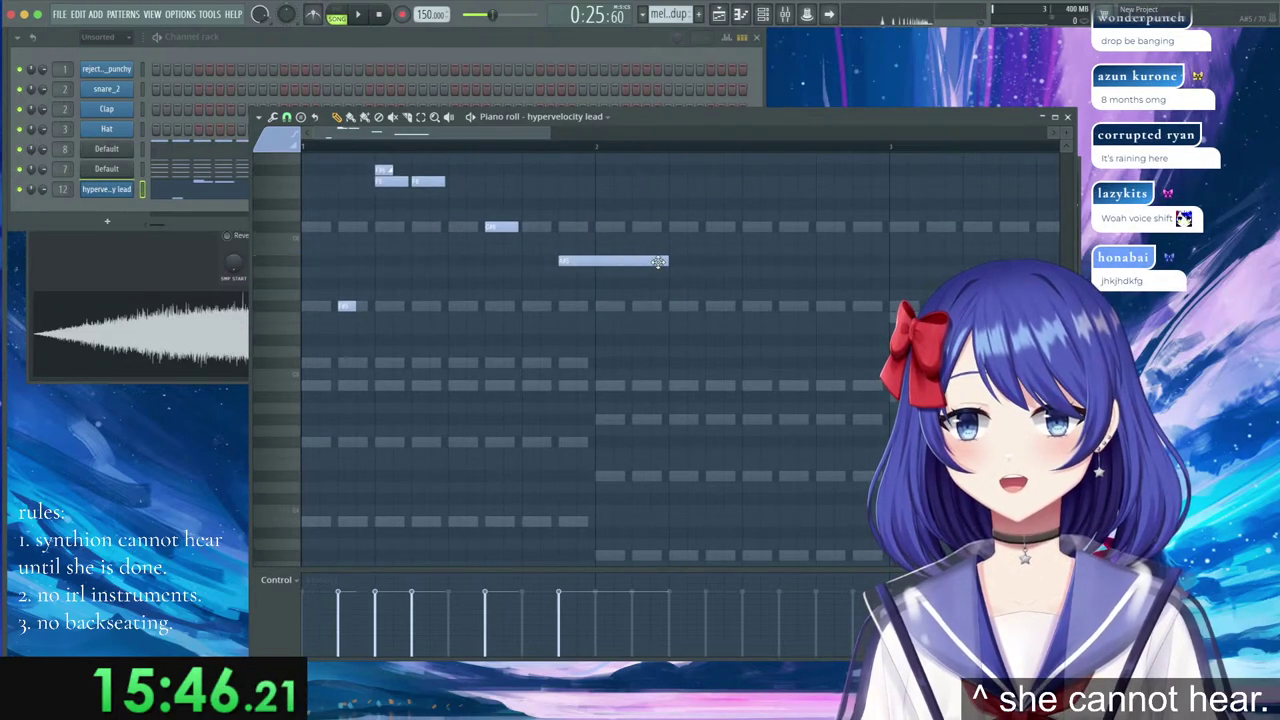
{"action": "left_click", "coordinate": [566, 273]}
{"action": "left_click_drag", "start_coordinate": [632, 273], "coordinate": [669, 275]}
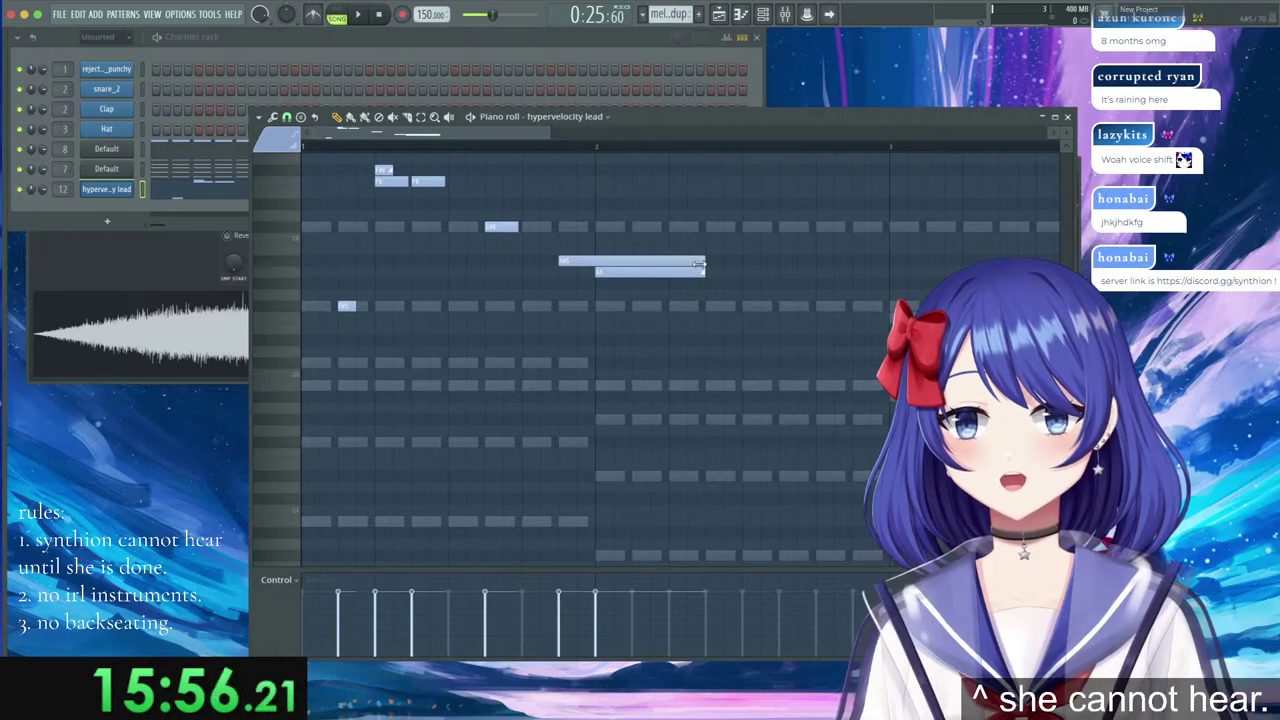
Add an ascending run of eighth notes F#5, G#5, A#5 and C#6 from the fourth eighth of bar 2.
{"action": "left_click", "coordinate": [755, 307]}
{"action": "left_click_drag", "start_coordinate": [849, 305], "coordinate": [747, 307]}
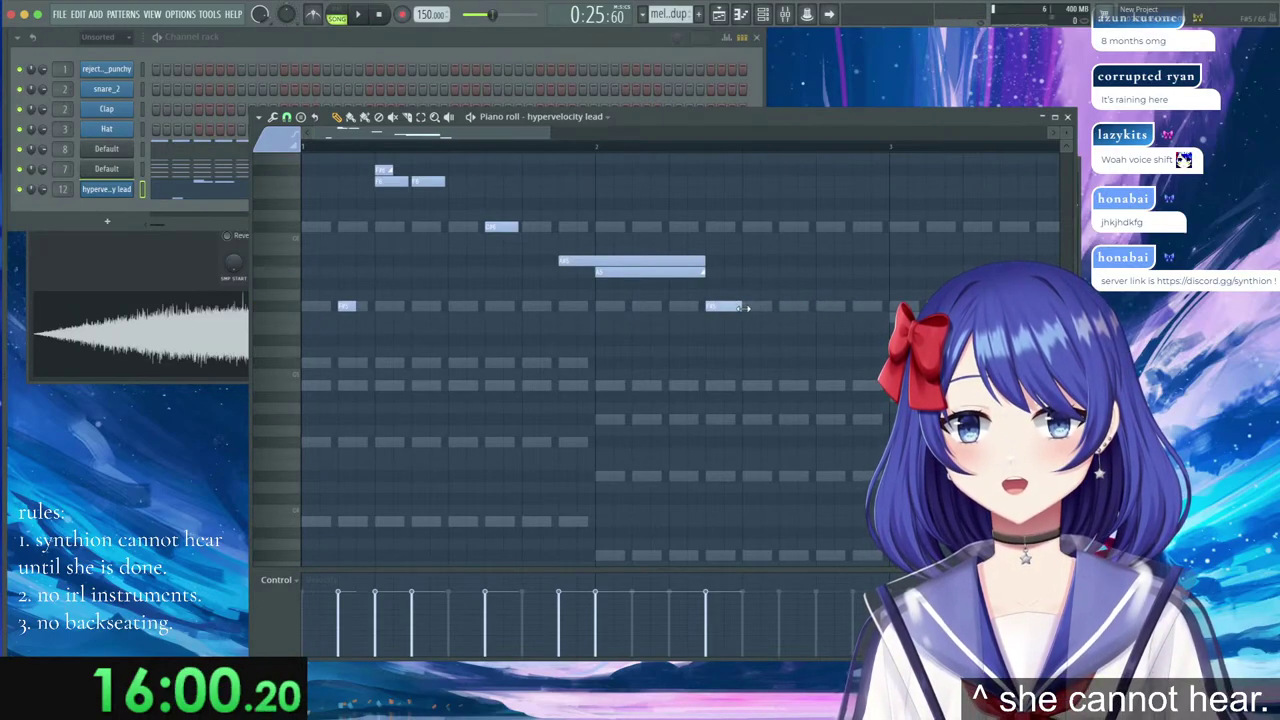
{"action": "left_click", "coordinate": [752, 283]}
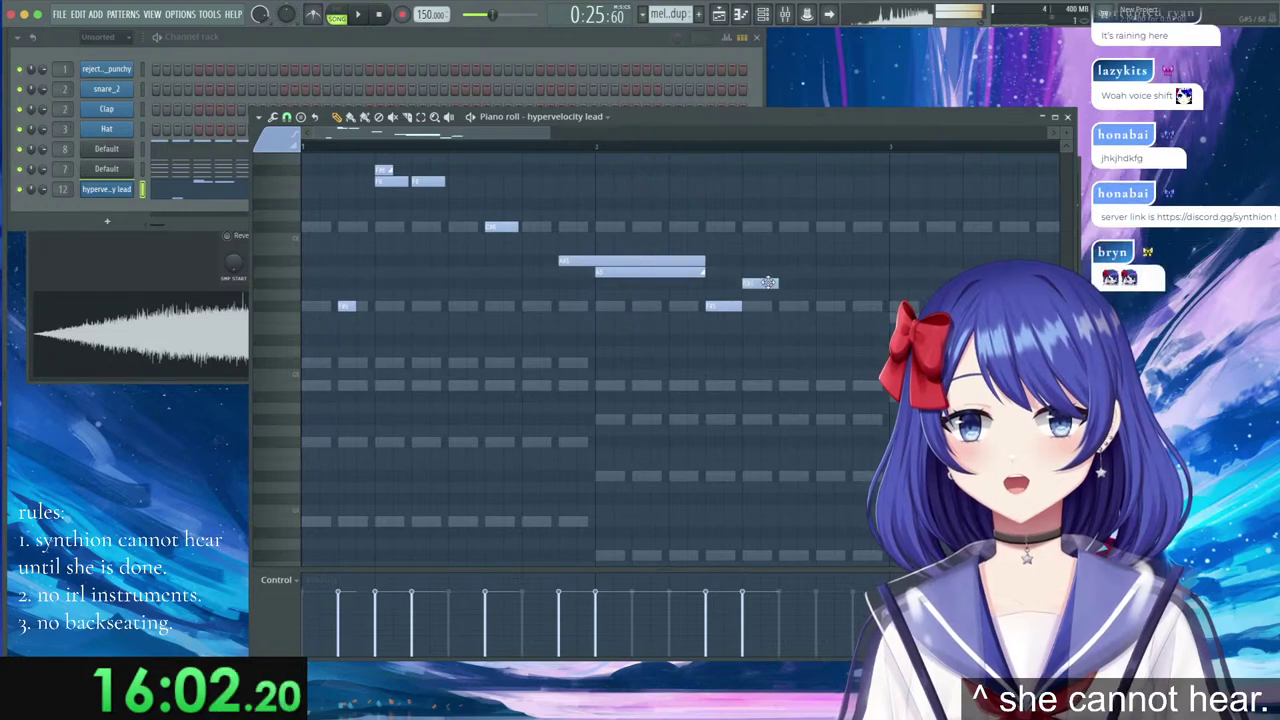
{"action": "left_click", "coordinate": [792, 261]}
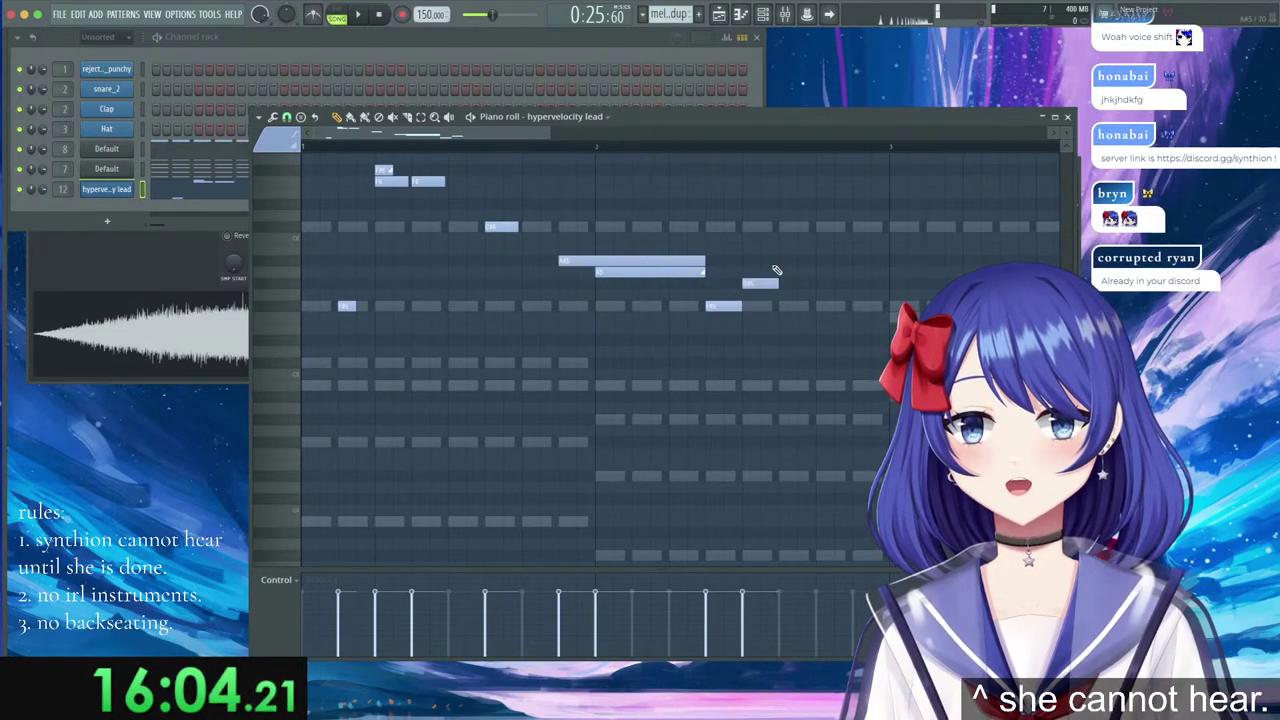
{"action": "left_click", "coordinate": [843, 228]}
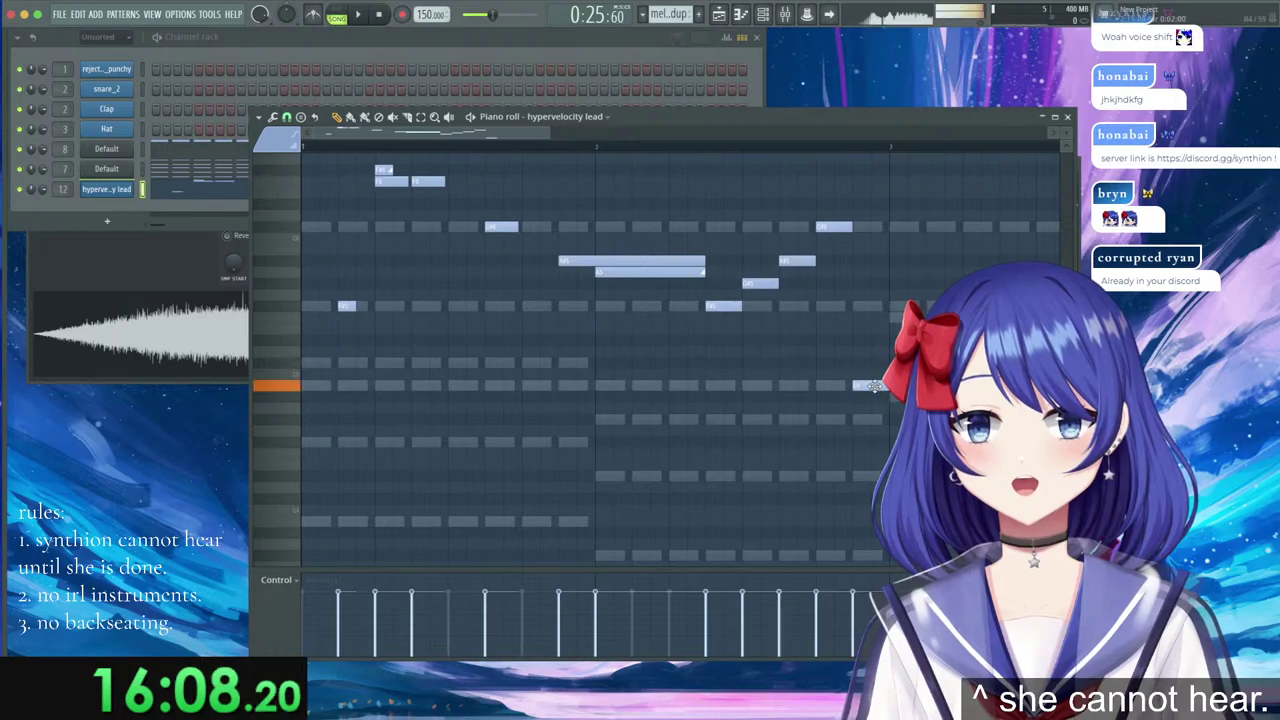
Place a D#5 note on the last eighth of bar 2, extend it to three eighths, and audition the phrase.
{"action": "left_click", "coordinate": [868, 339]}
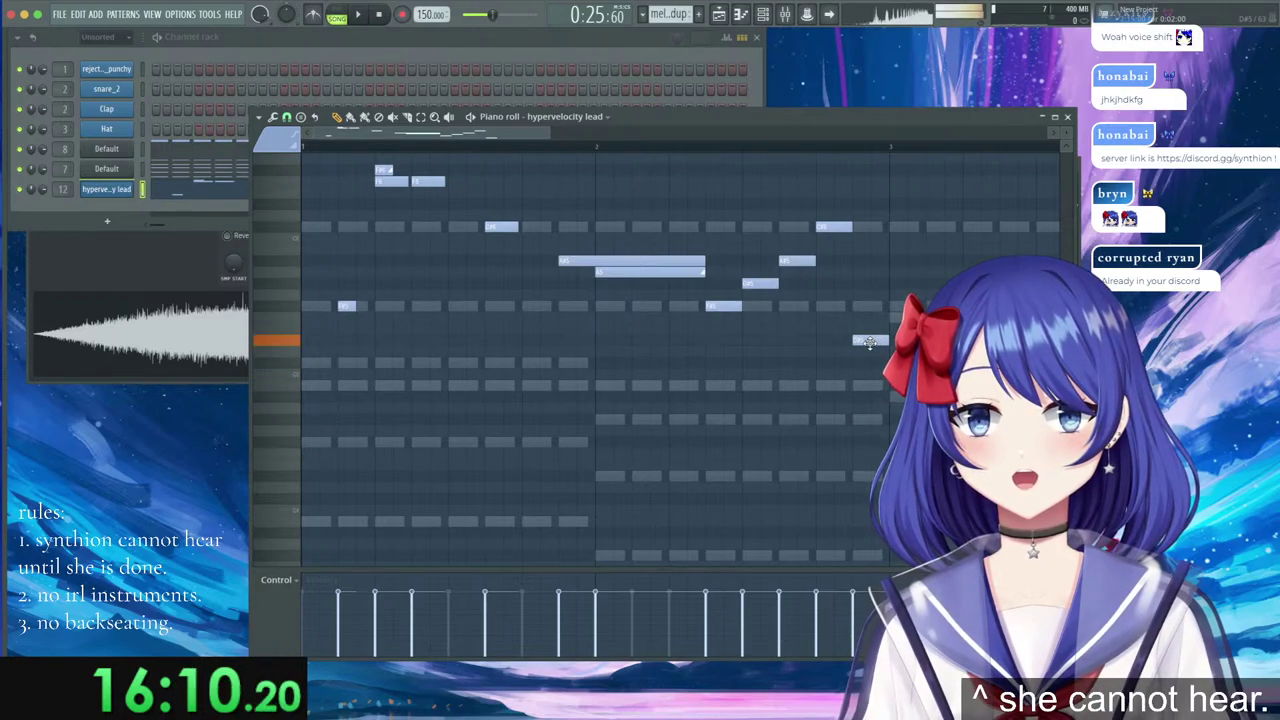
{"action": "scroll", "coordinate": [737, 348], "scroll_direction": "up", "scroll_amount": 3}
{"action": "key", "text": "space"}
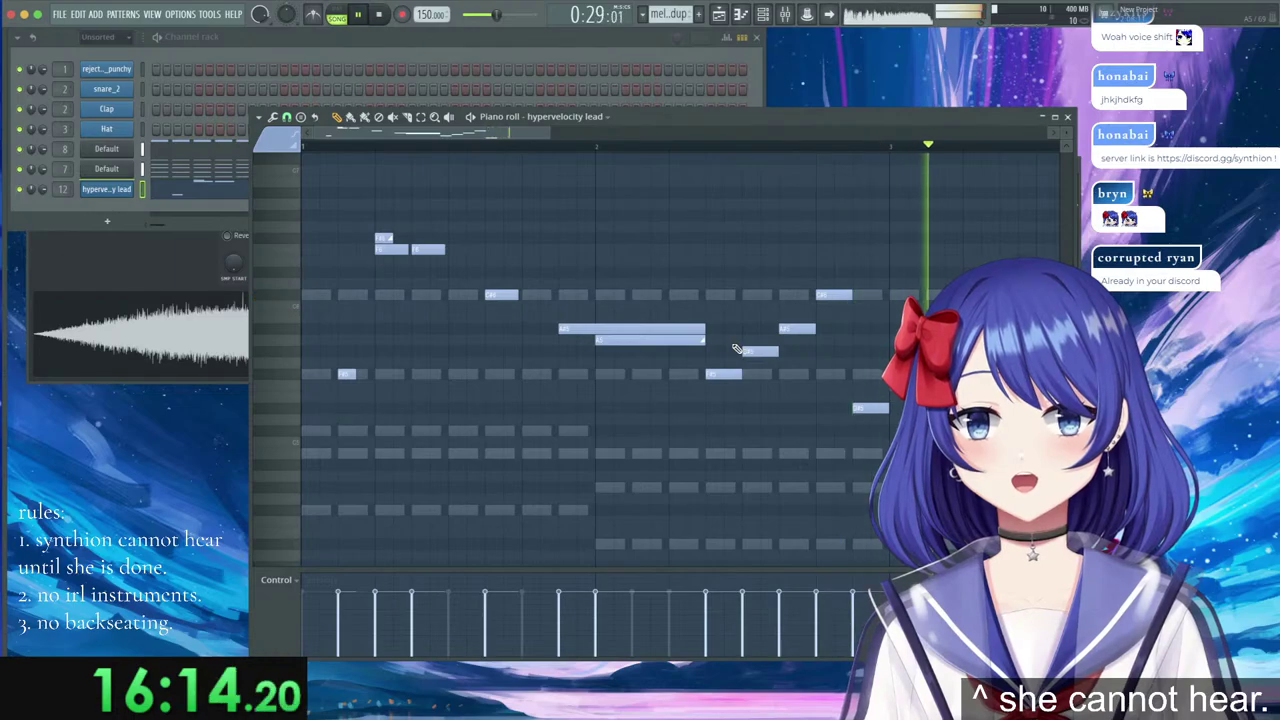
{"action": "key", "text": "space"}
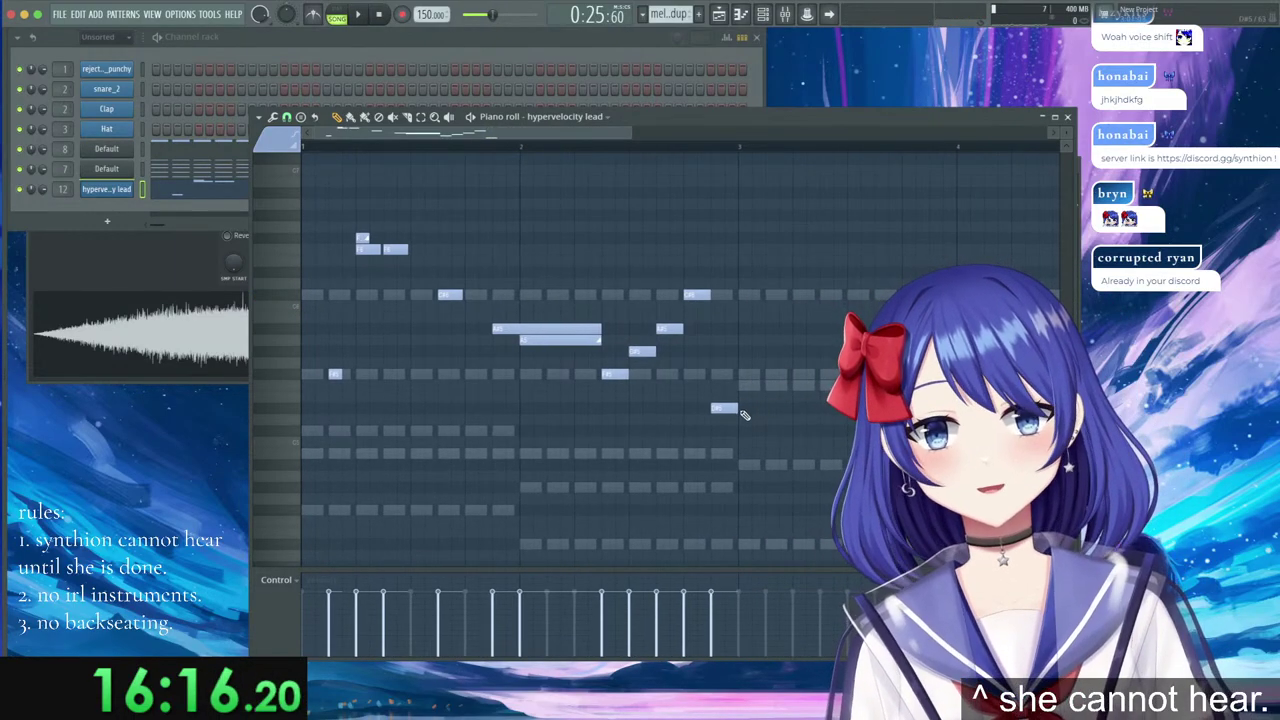
{"action": "key", "text": "space"}
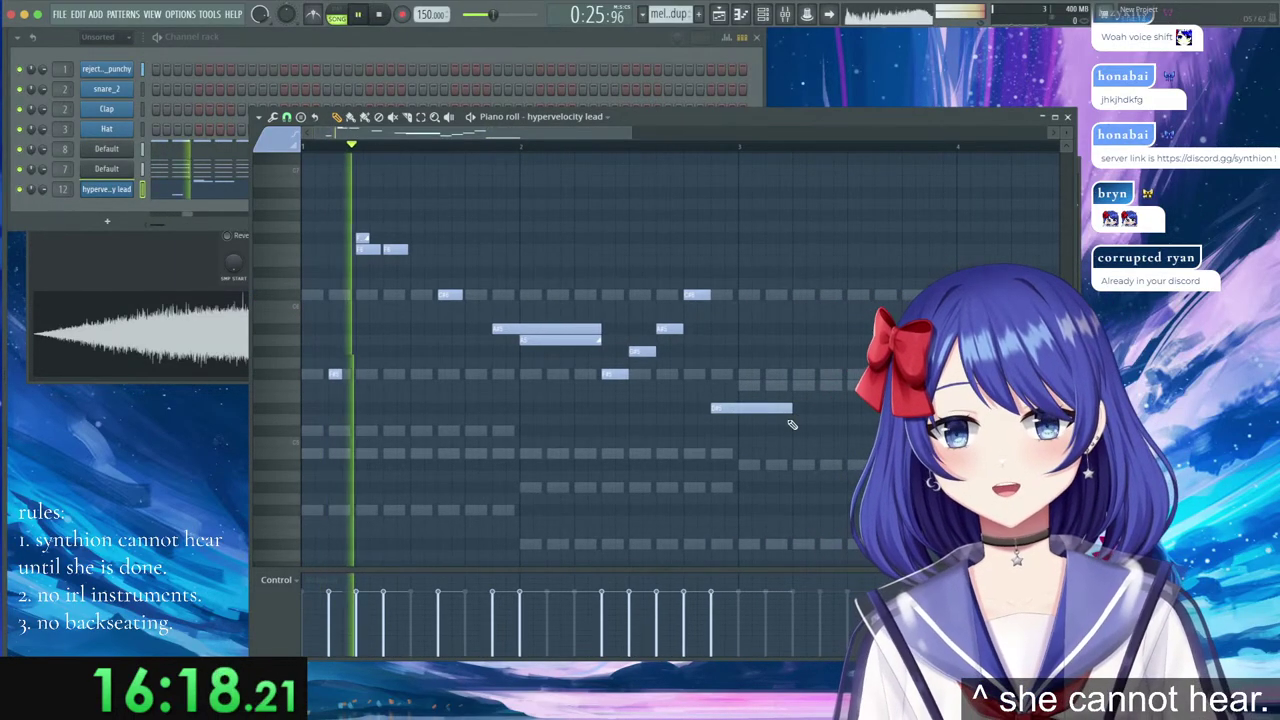
{"action": "key", "text": "space"}
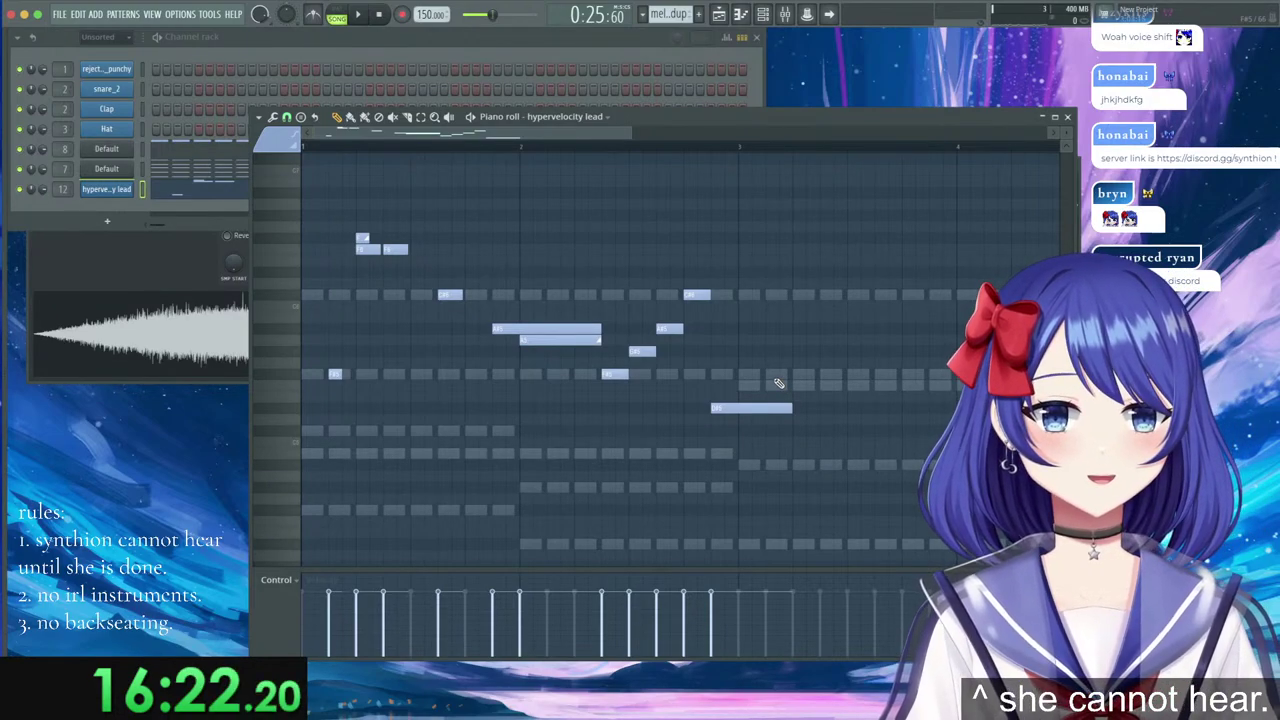
Play back the hypervelocity lead phrase against the chords several times to judge the held D#5 going into bar 3.
{"action": "key", "text": "space"}
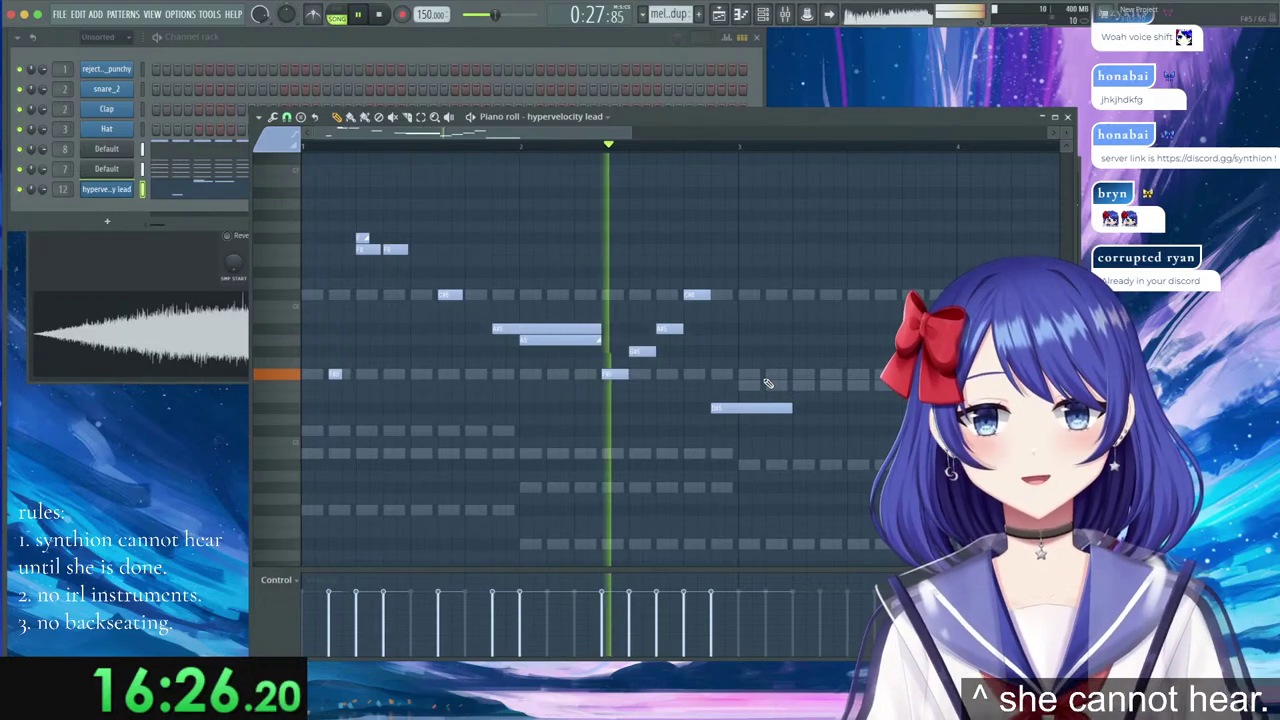
{"action": "key", "text": "space"}
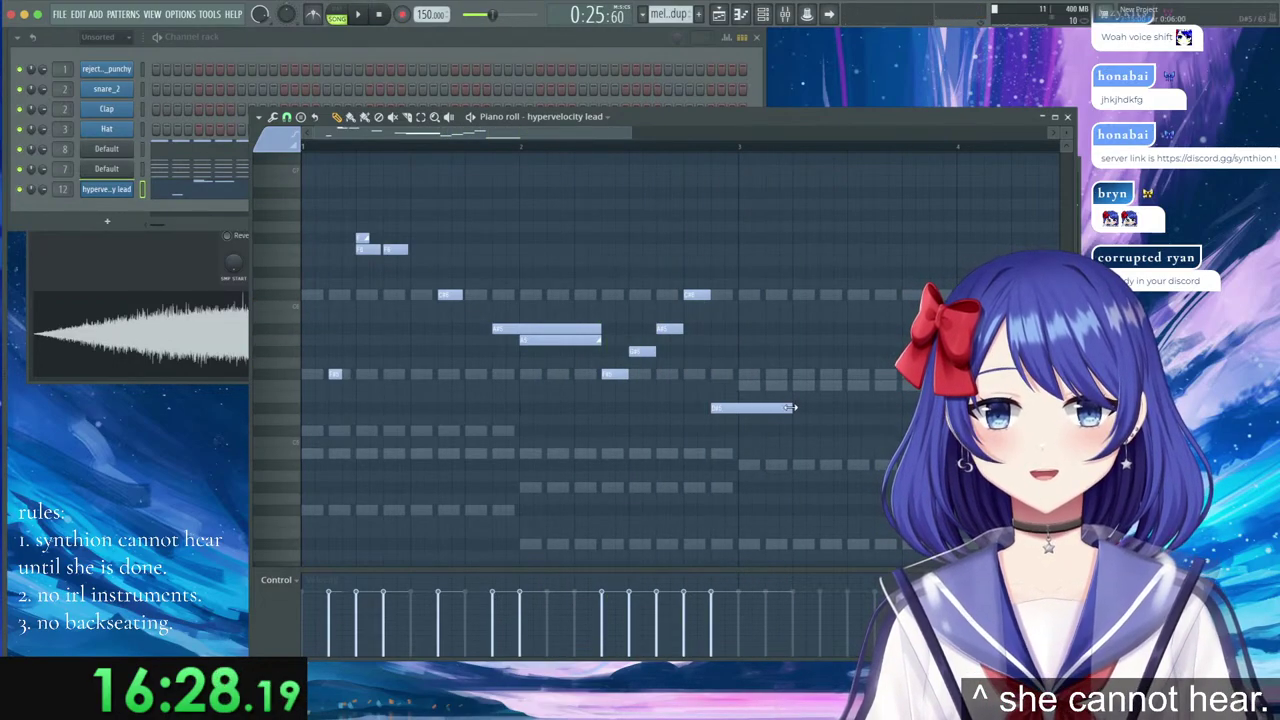
{"action": "scroll", "coordinate": [737, 151], "scroll_direction": "down", "scroll_amount": 3}
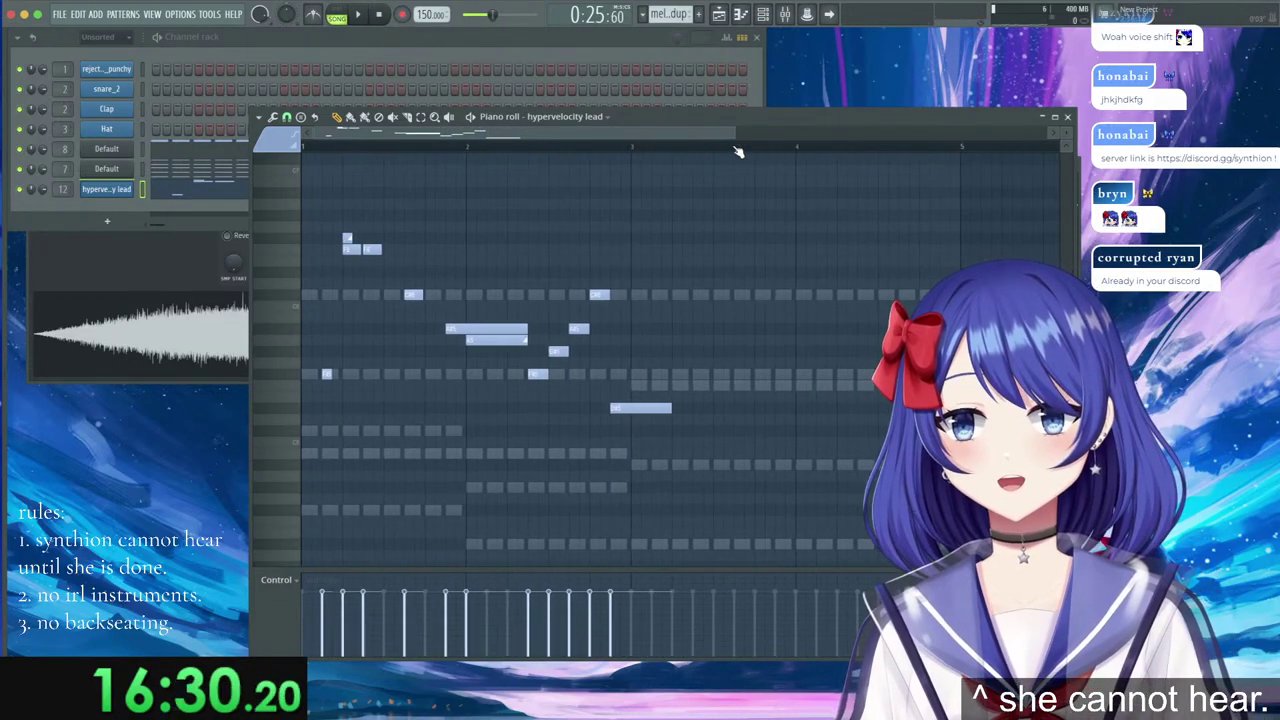
{"action": "left_click_drag", "start_coordinate": [599, 133], "coordinate": [513, 138]}
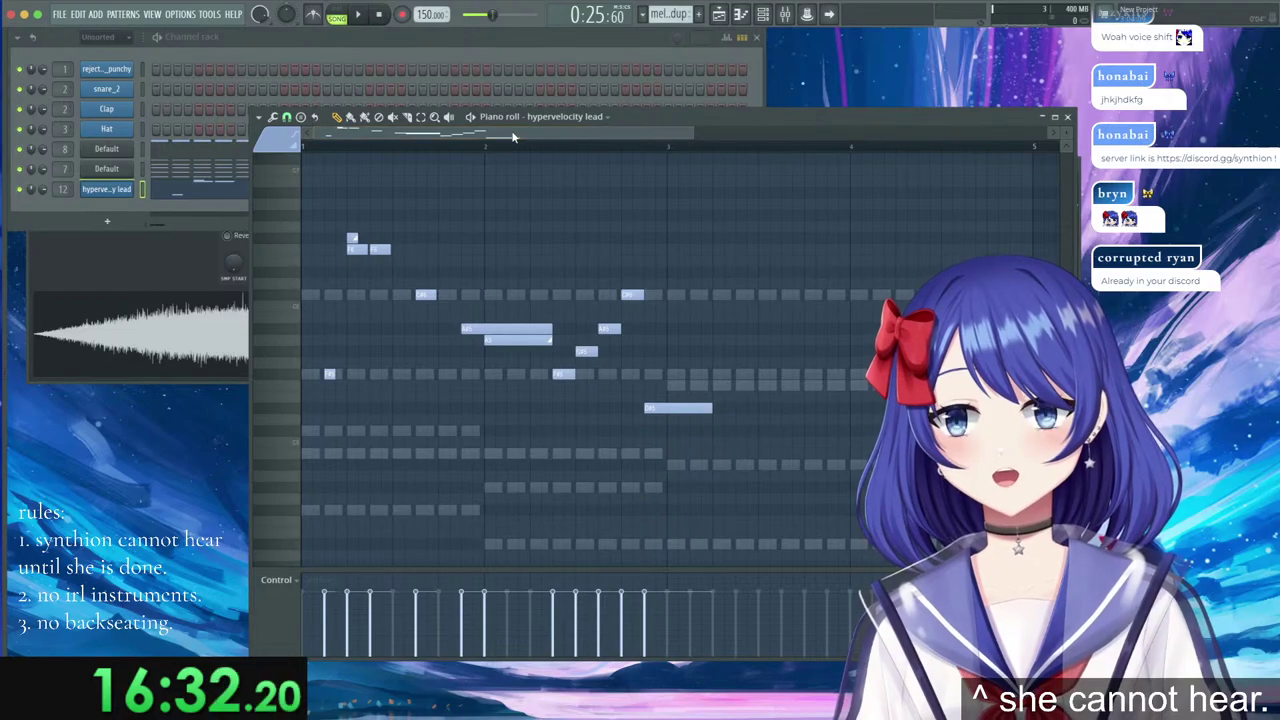
{"action": "key", "text": "space"}
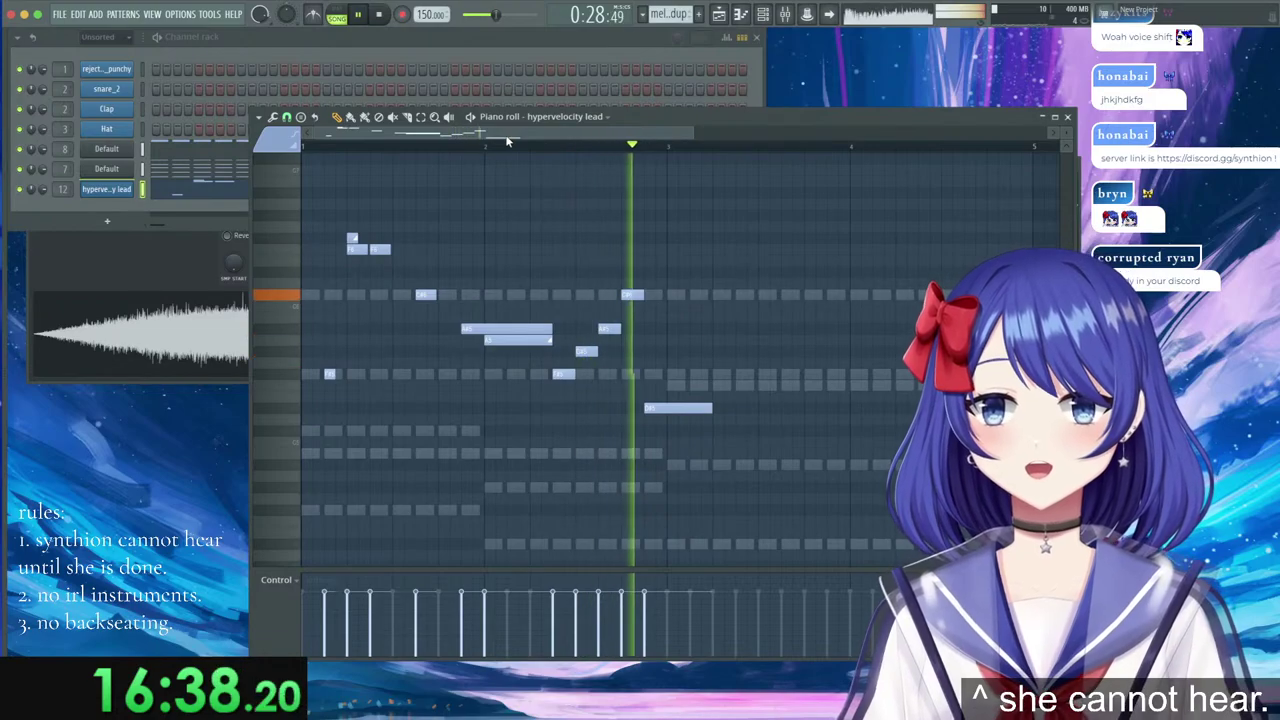
{"action": "key", "text": "space"}
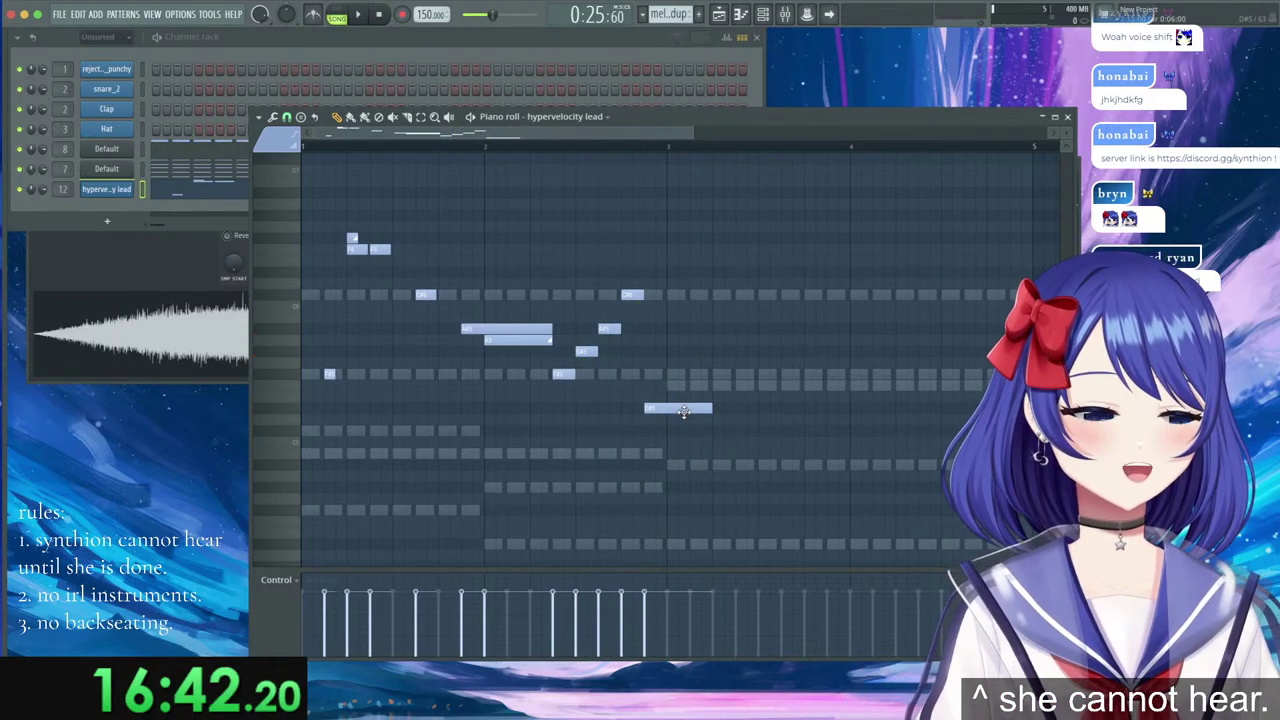
{"action": "key", "text": "space"}
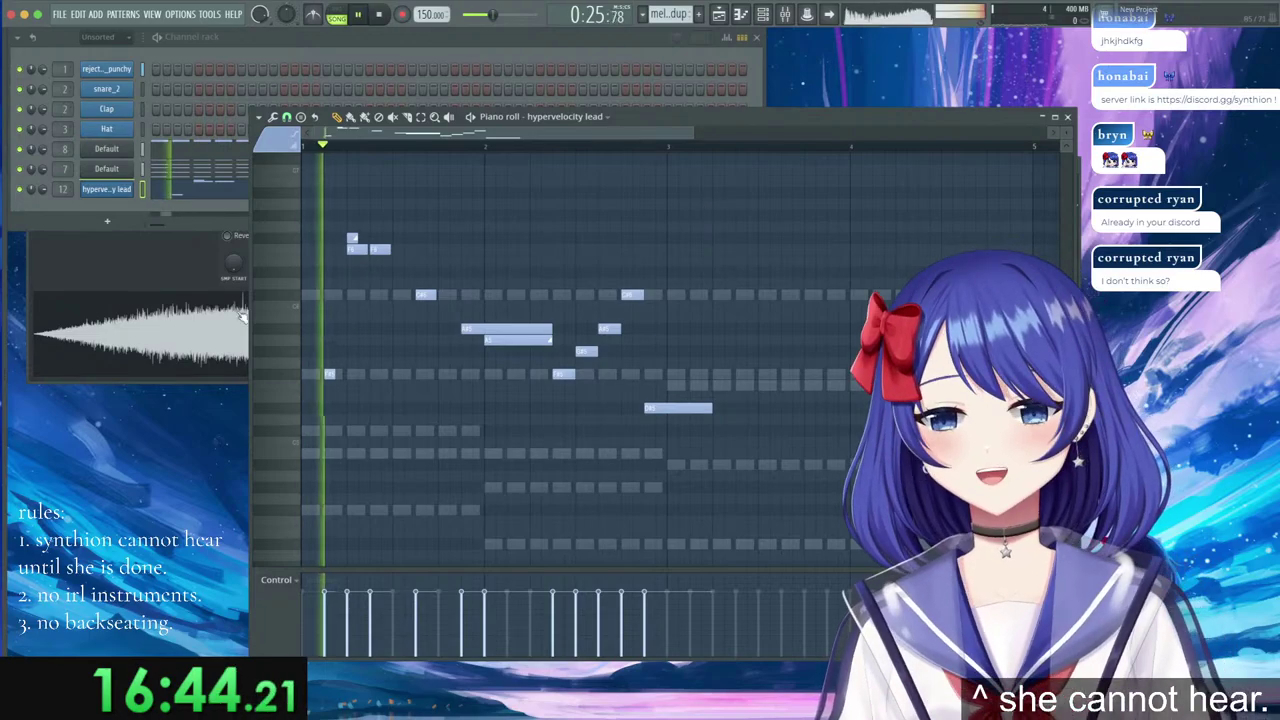
{"action": "key", "text": "space"}
In the mixer, raise the Lead Bus level slightly and lower the Supersaw track to about -5.1 dB while the phrase plays.
{"action": "left_click", "coordinate": [94, 192]}
{"action": "key", "text": "F9"}
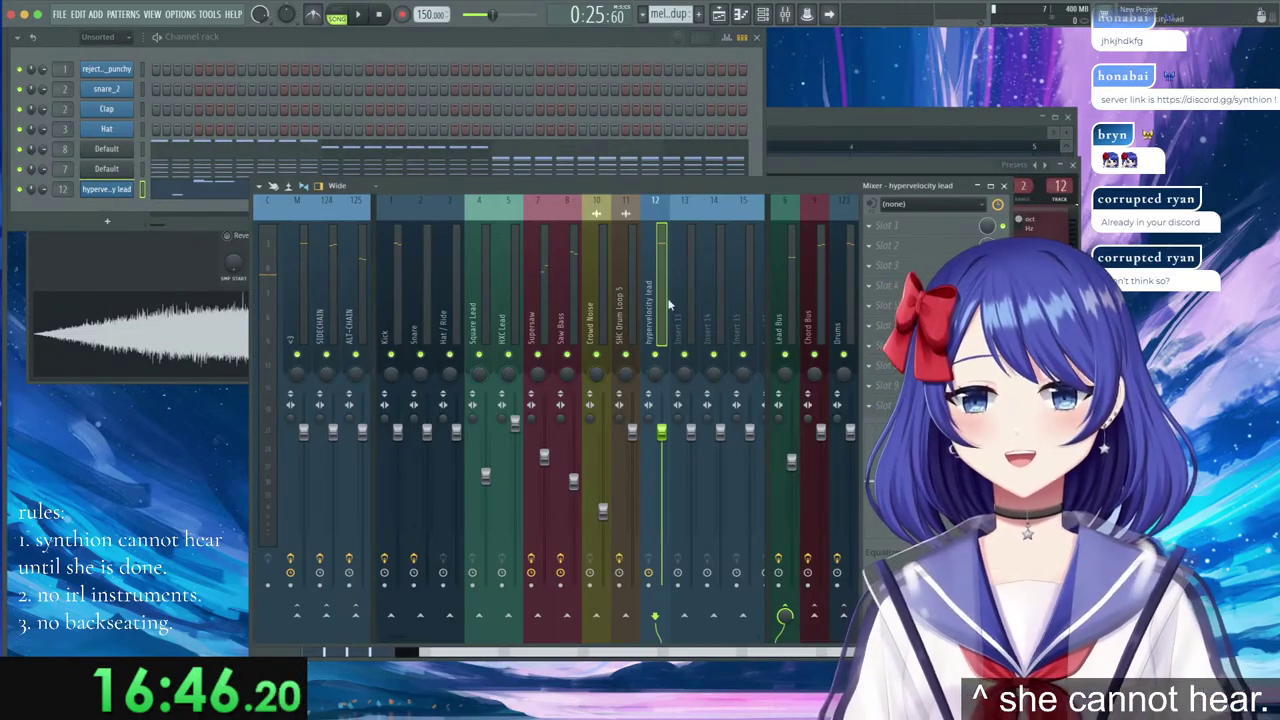
{"action": "key", "text": "space"}
{"action": "key", "text": "space"}
{"action": "key", "text": "space"}
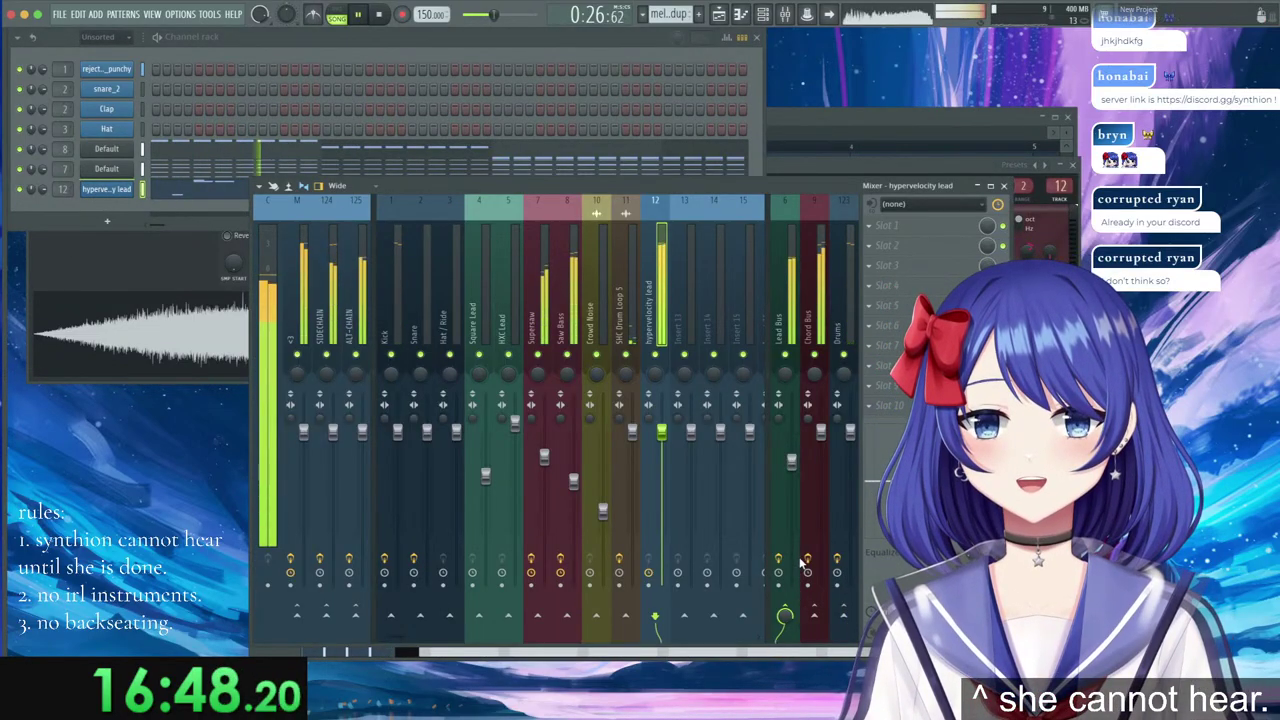
{"action": "left_click", "coordinate": [796, 548]}
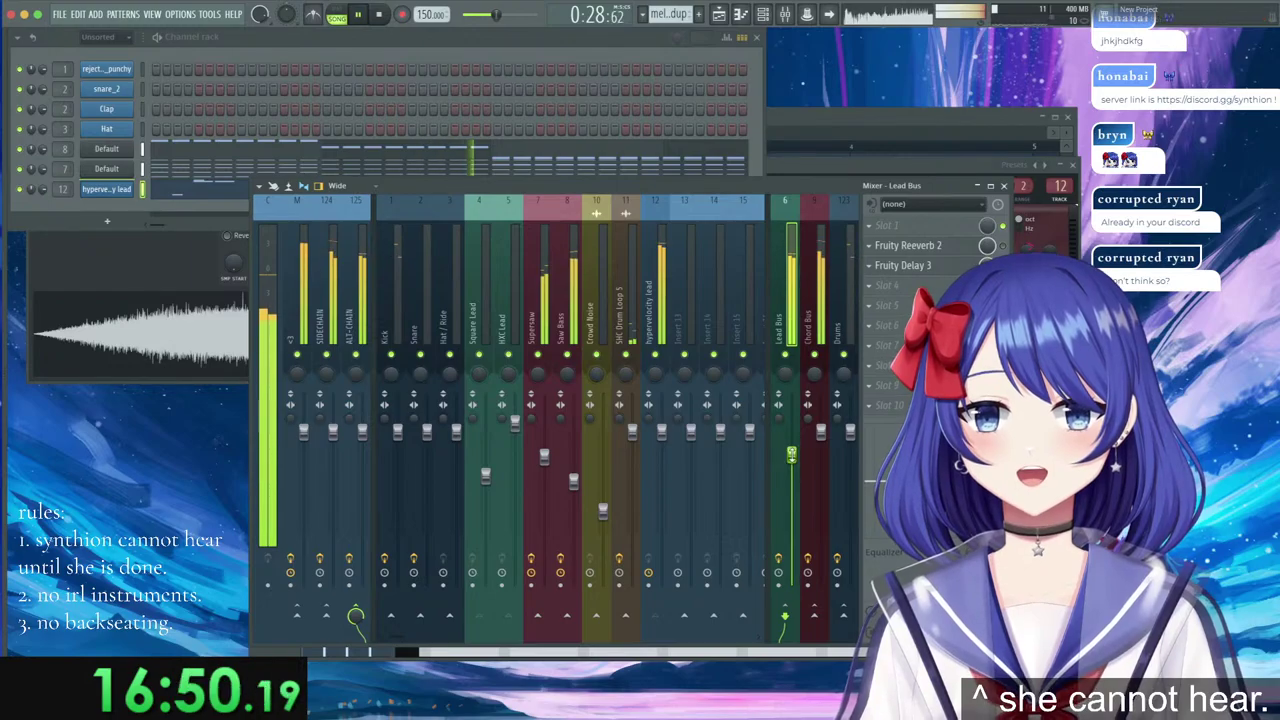
{"action": "left_click", "coordinate": [540, 440]}
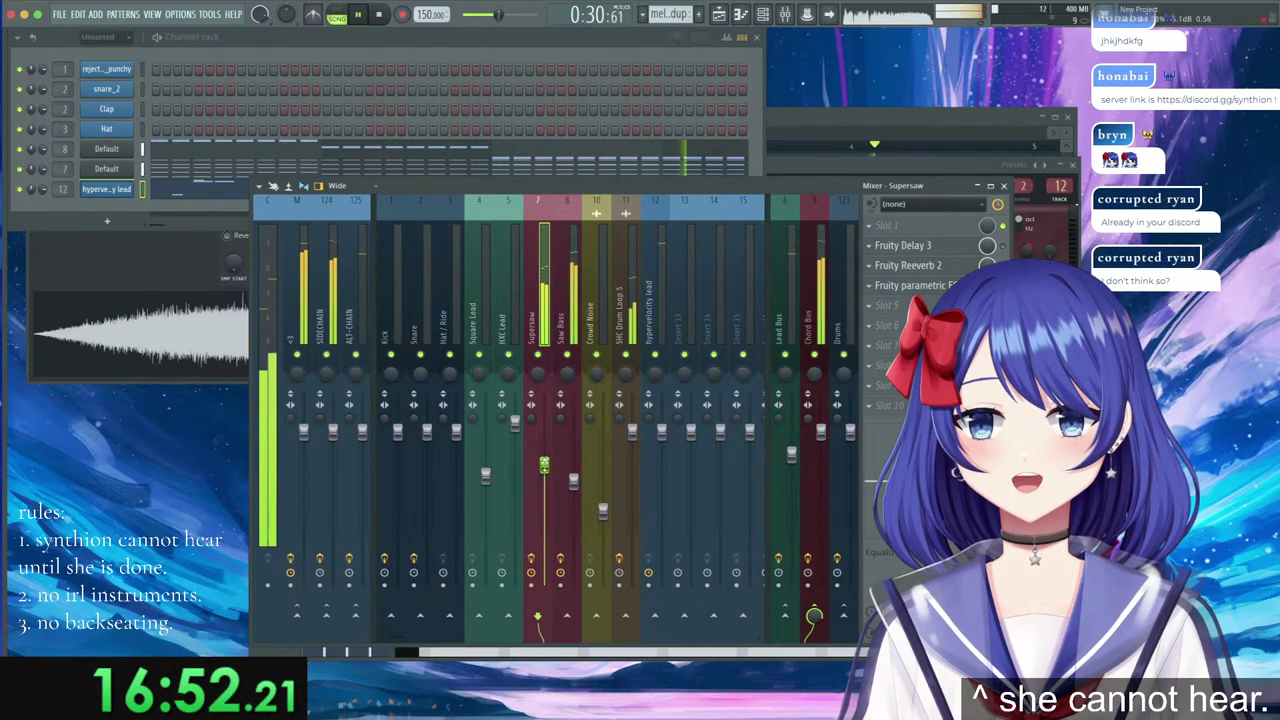
{"action": "key", "text": "space"}
{"action": "key", "text": "space"}
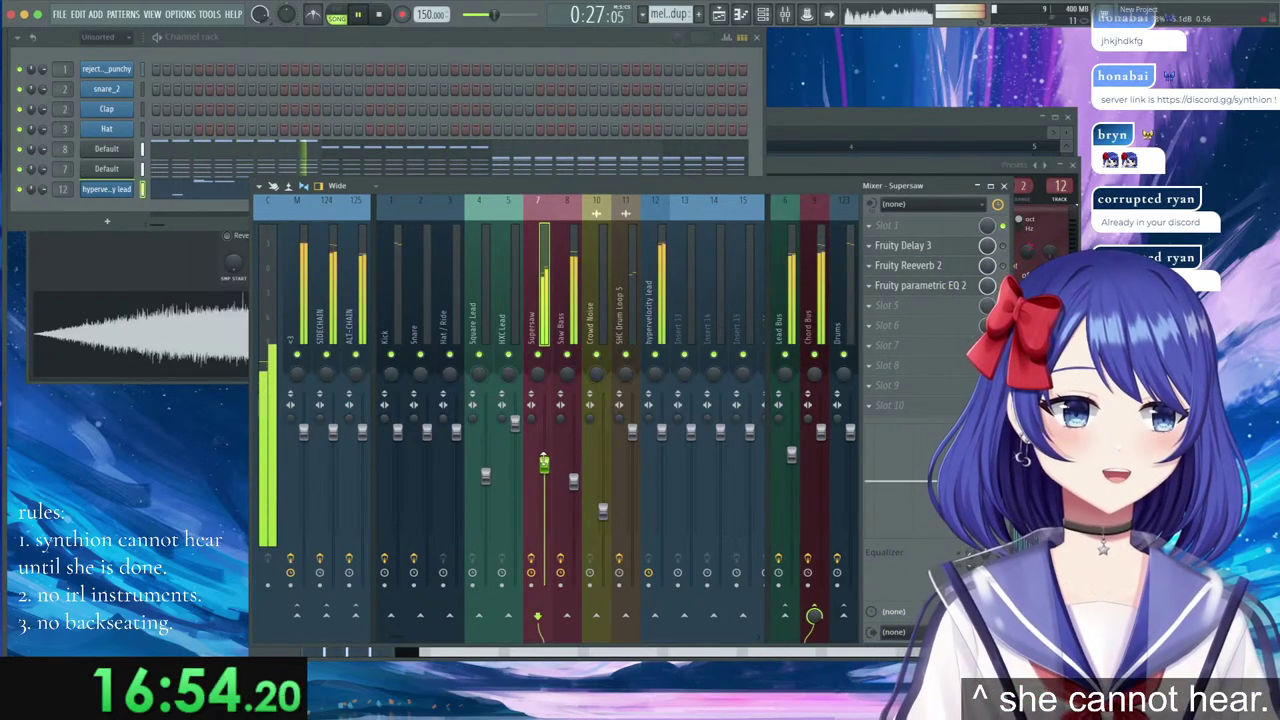
Return to the hypervelocity lead's piano roll and shorten the held D#5 at the end of bar 2 to two eighths.
{"action": "left_click", "coordinate": [429, 36]}
{"action": "left_click", "coordinate": [429, 194]}
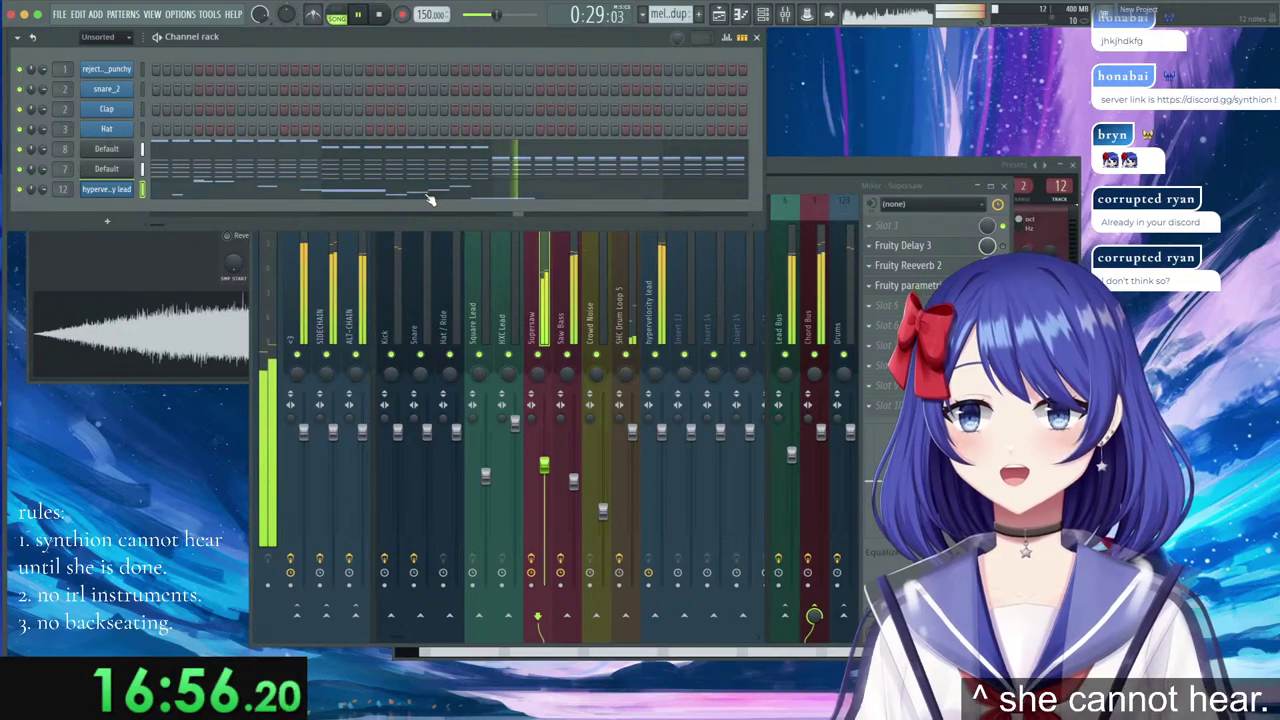
{"action": "key", "text": "space"}
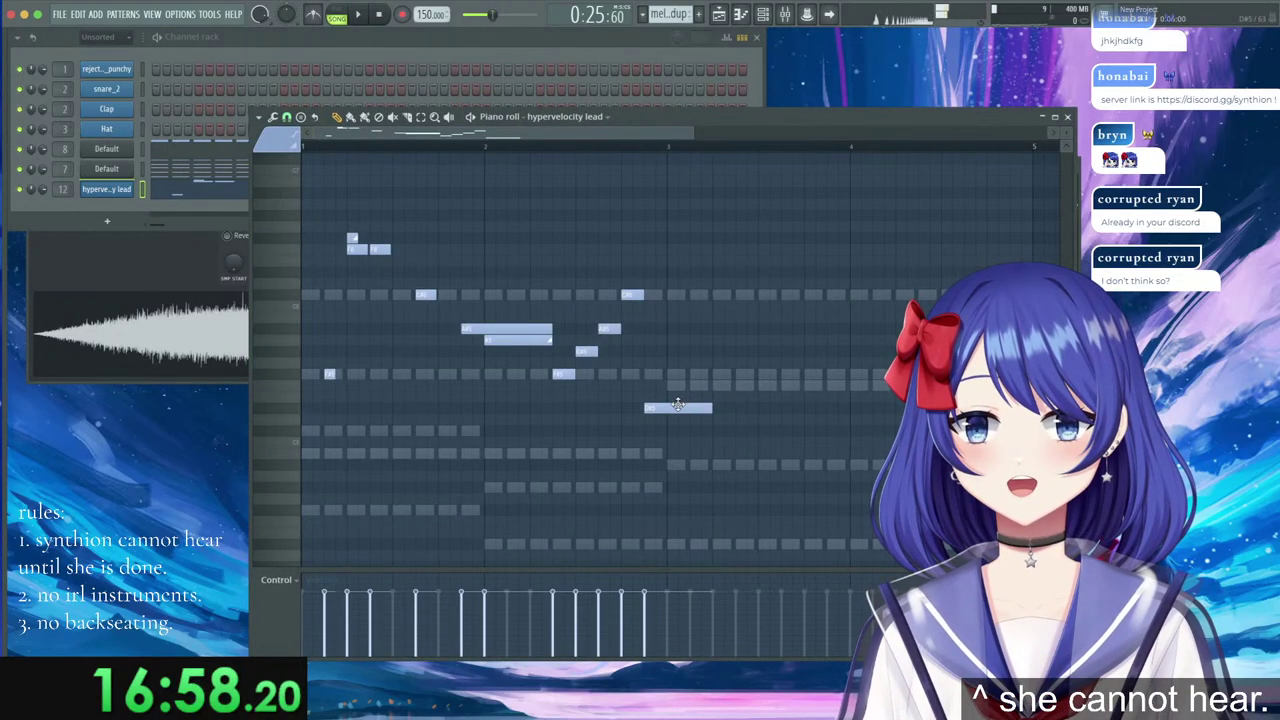
{"action": "left_click_drag", "start_coordinate": [712, 406], "coordinate": [693, 407]}
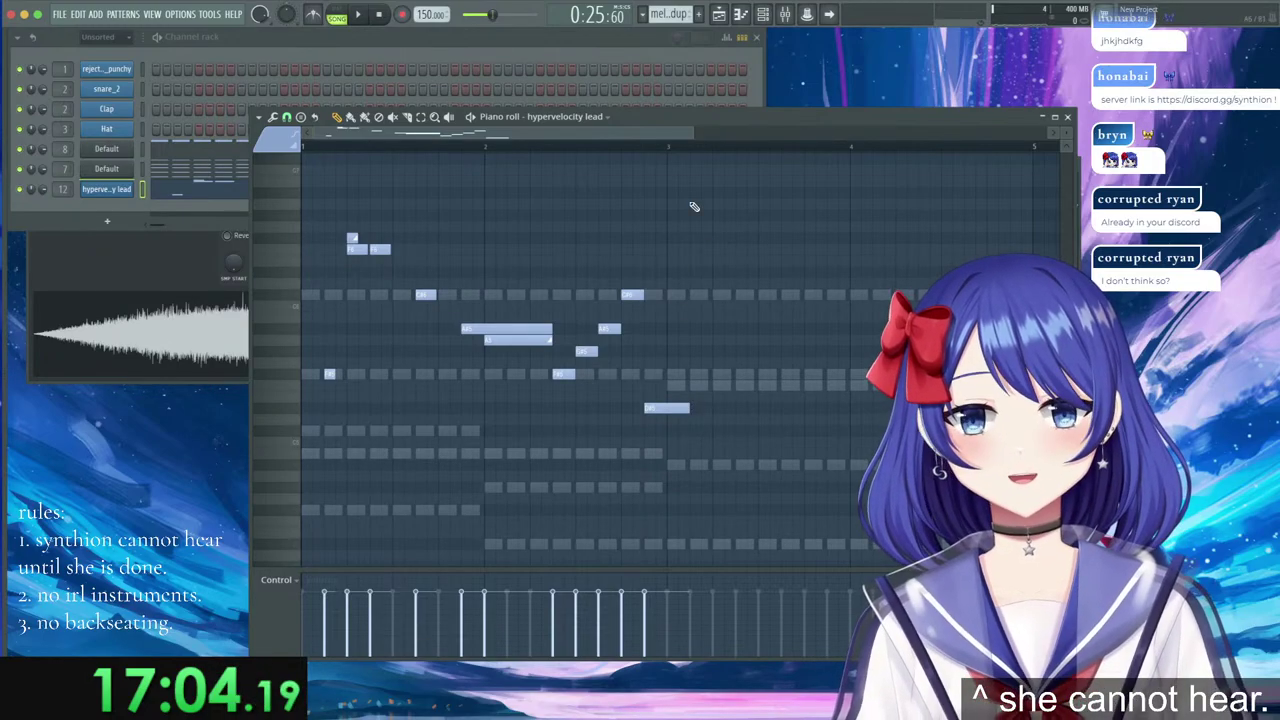
Add a D#5 note on the third eighth of bar 3, one eighth long.
{"action": "left_click_drag", "start_coordinate": [626, 132], "coordinate": [656, 134]}
{"action": "scroll", "coordinate": [657, 144], "scroll_direction": "up", "scroll_amount": 4}
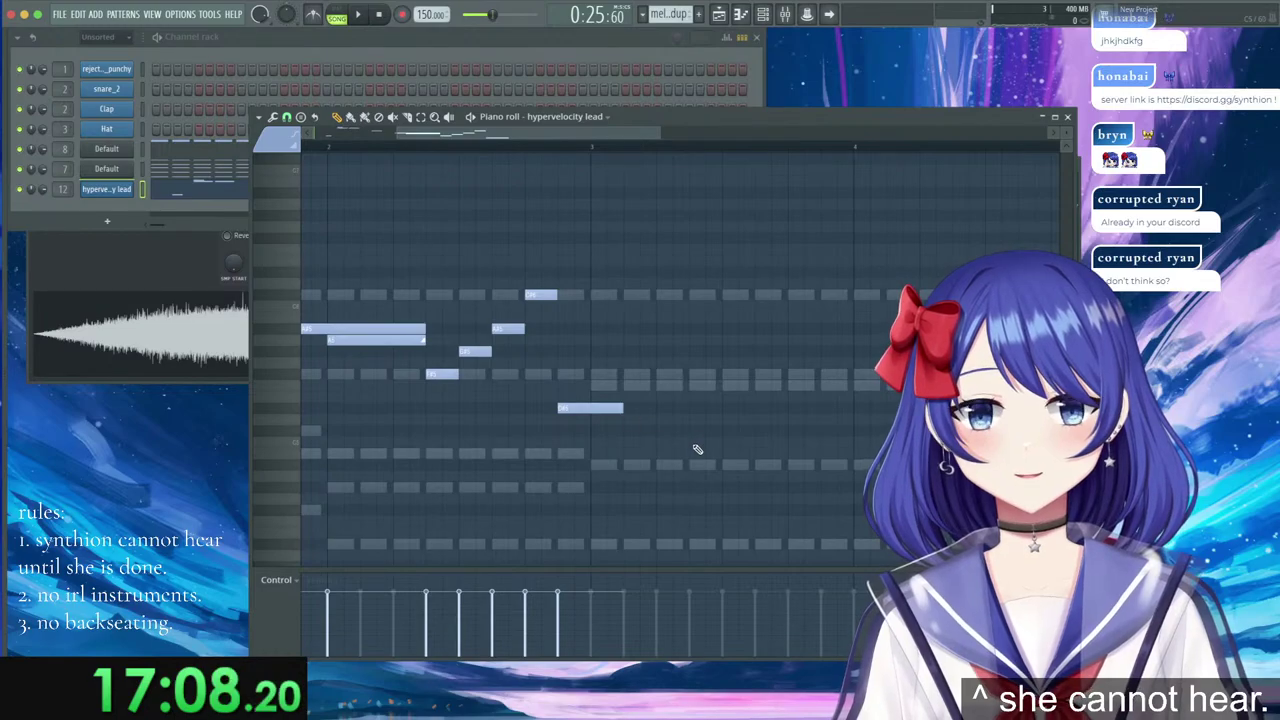
{"action": "left_click_drag", "start_coordinate": [462, 134], "coordinate": [528, 190]}
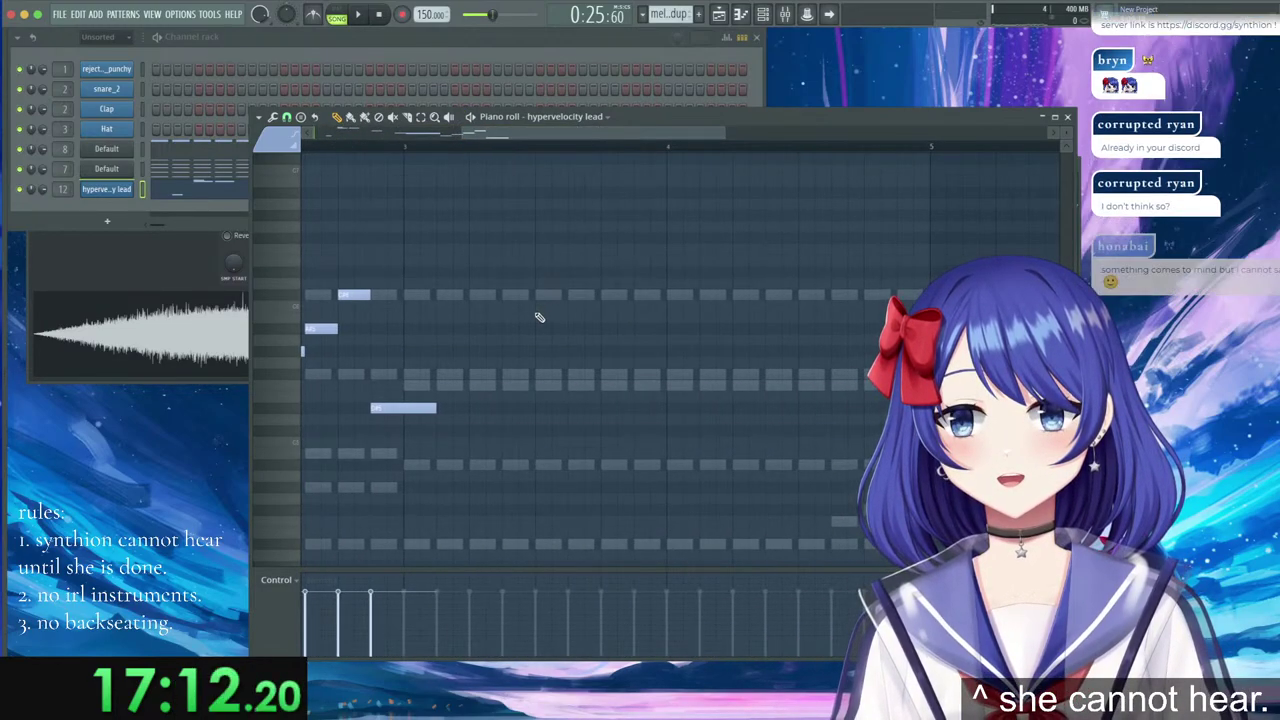
{"action": "left_click", "coordinate": [472, 409]}
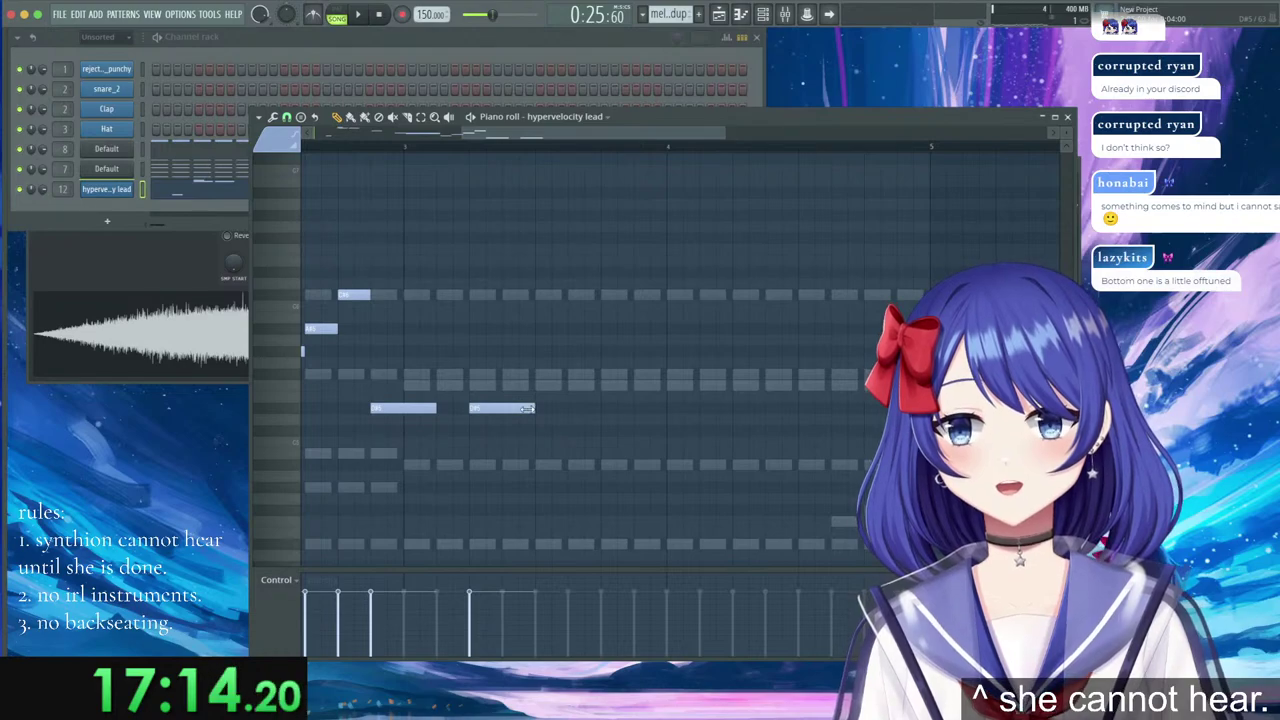
{"action": "left_click", "coordinate": [519, 295]}
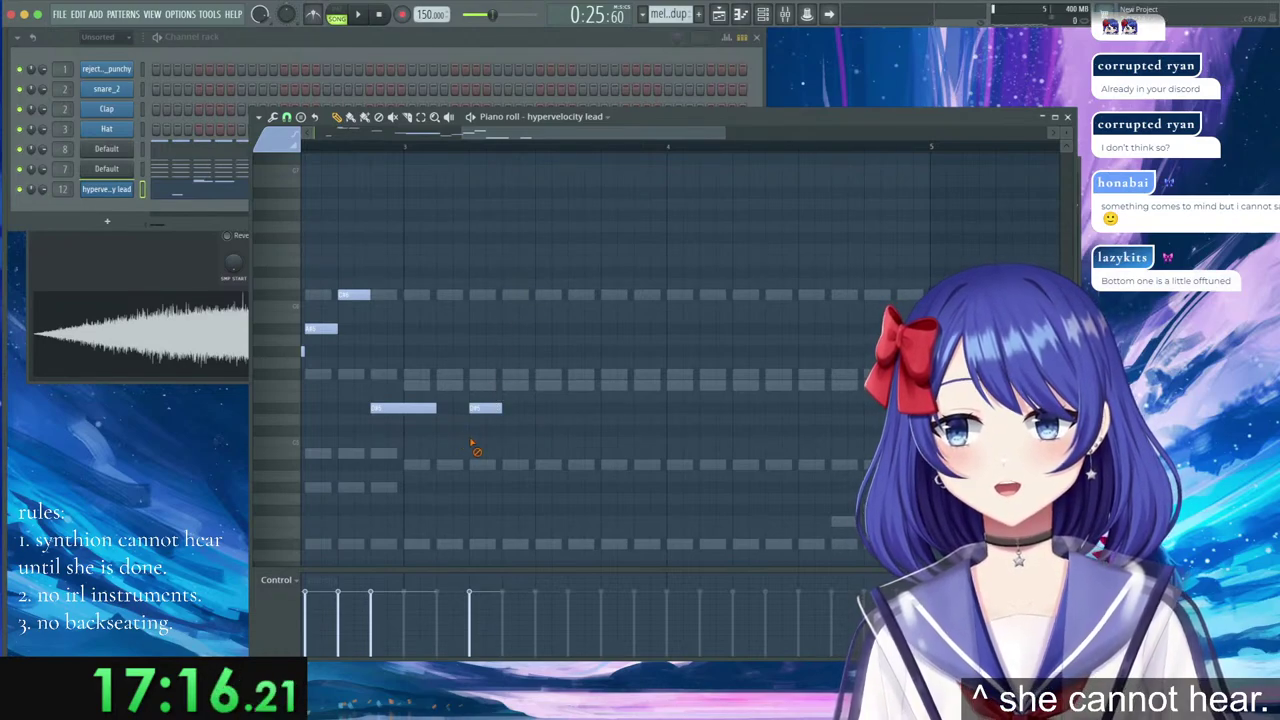
Extend the held D#5 to three eighths and fill the rest of bar 3 with eighth notes C#6, F6, F#6, F6 and C#6.
{"action": "left_click_drag", "start_coordinate": [484, 133], "coordinate": [320, 132]}
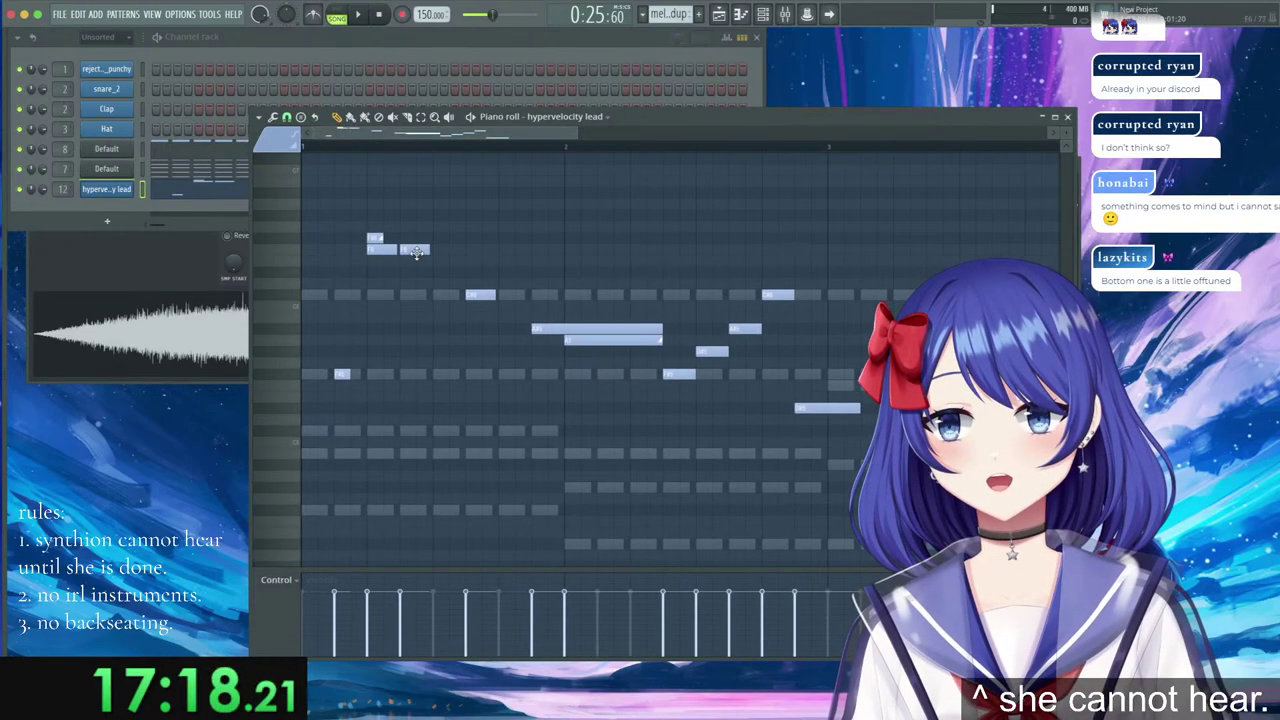
{"action": "right_click", "coordinate": [812, 409]}
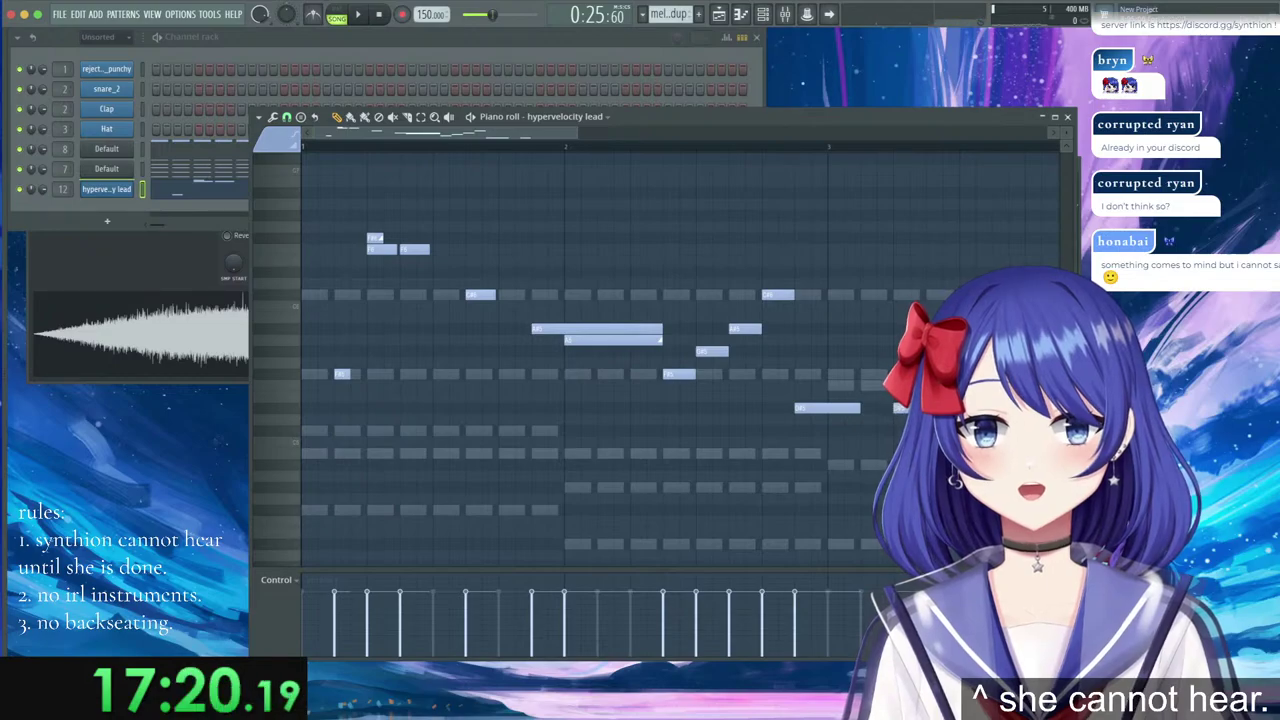
{"action": "left_click", "coordinate": [803, 407]}
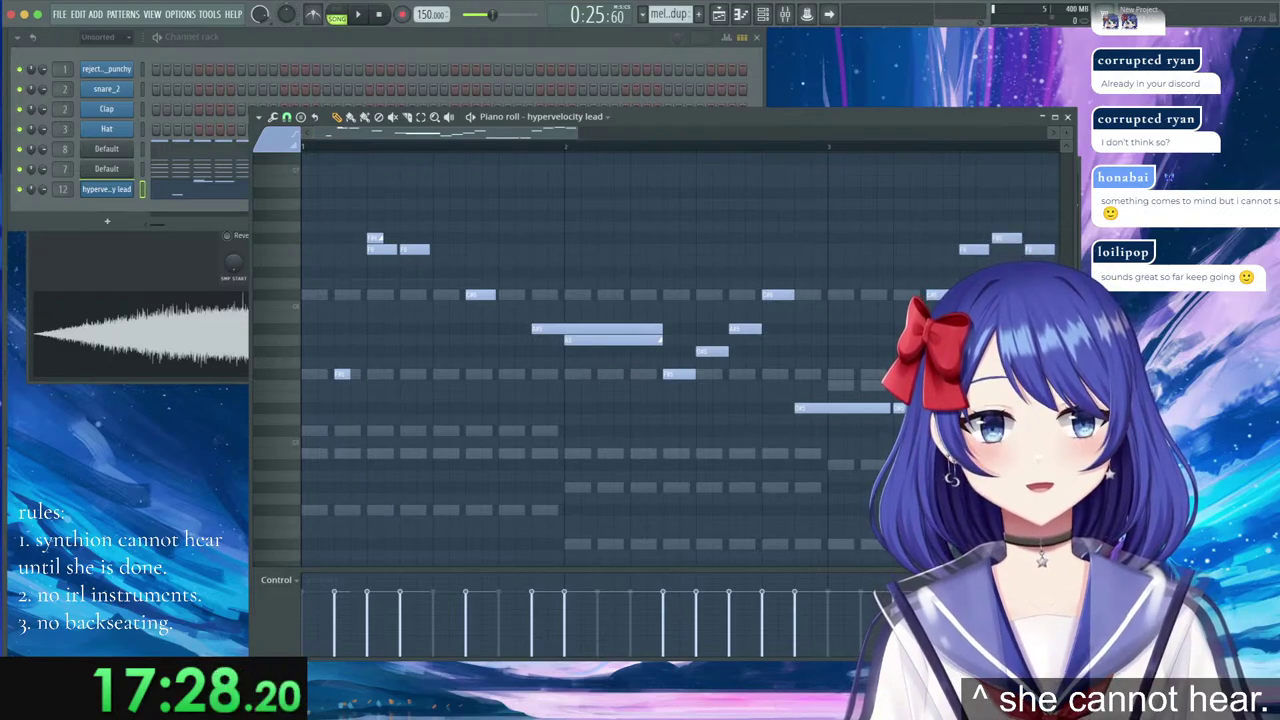
{"action": "scroll", "coordinate": [784, 143], "scroll_direction": "down", "scroll_amount": 5}
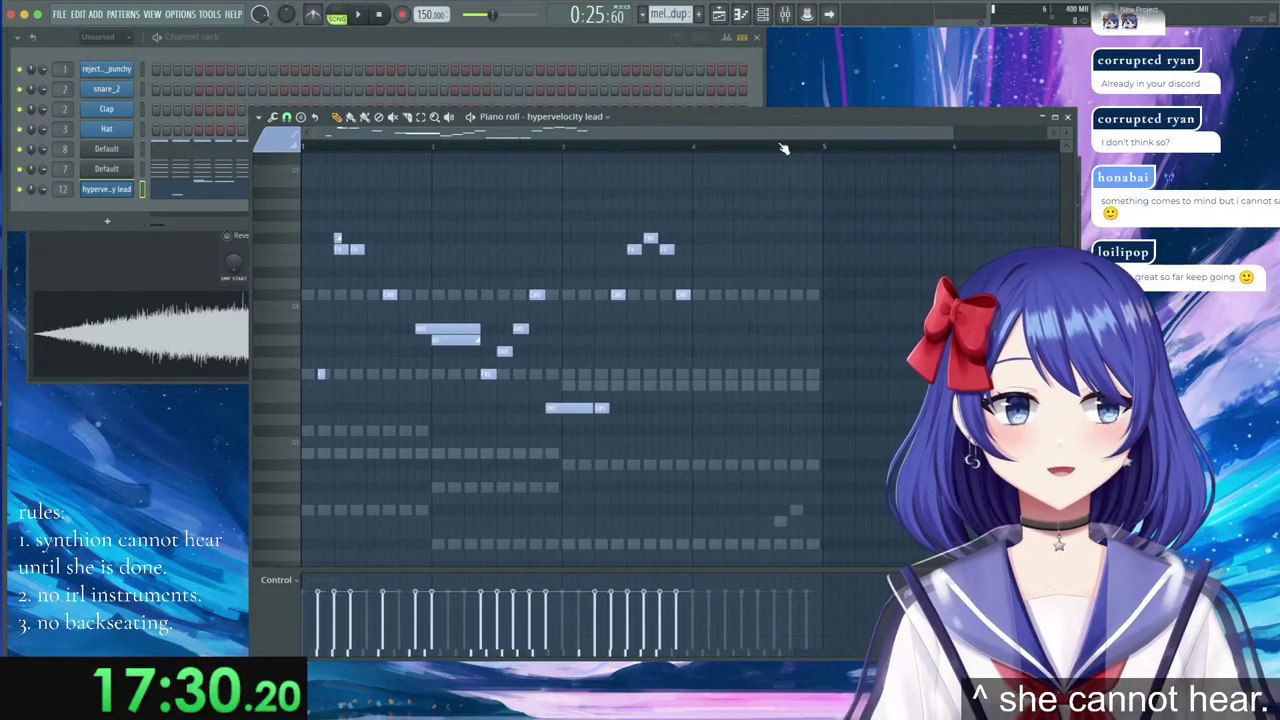
Add eighth notes A#4, D#5 and C#6 on the second, third and fourth eighths of bar 4.
{"action": "scroll", "coordinate": [677, 145], "scroll_direction": "up", "scroll_amount": 6}
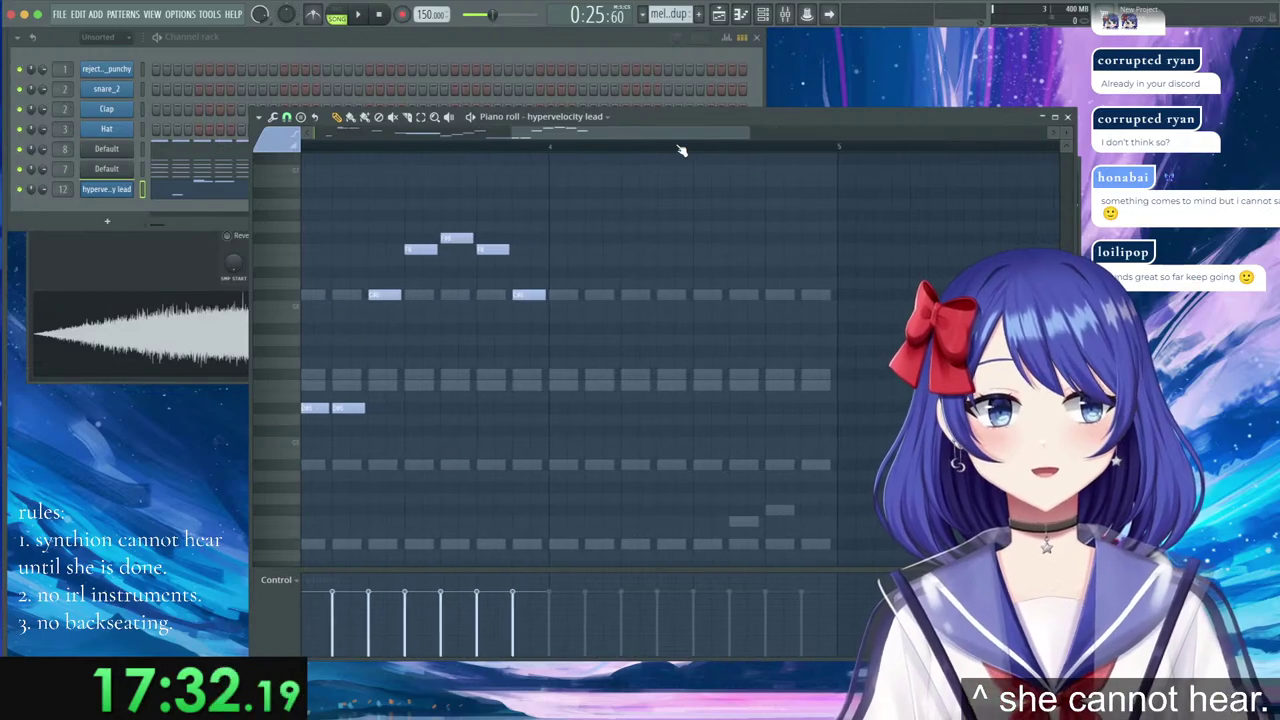
{"action": "left_click", "coordinate": [586, 409]}
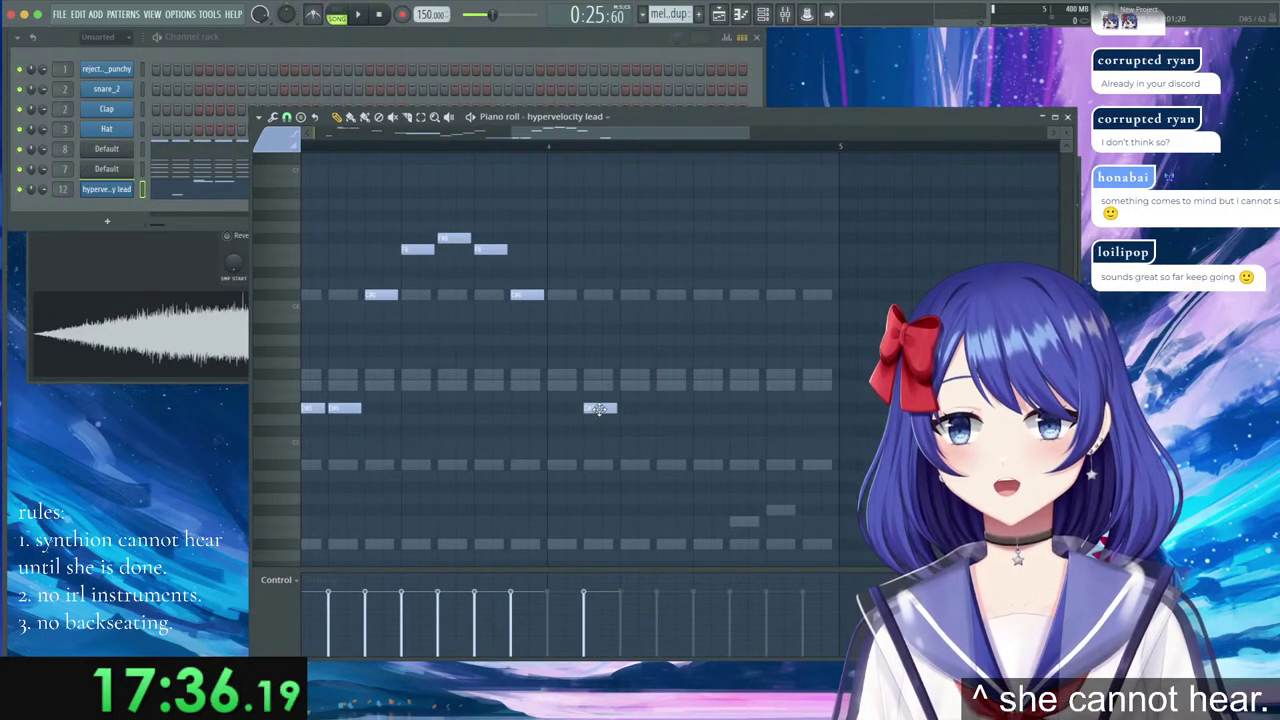
{"action": "left_click_drag", "start_coordinate": [600, 409], "coordinate": [630, 413]}
{"action": "scroll", "coordinate": [595, 455], "scroll_direction": "down", "scroll_amount": 2}
{"action": "left_click", "coordinate": [588, 434]}
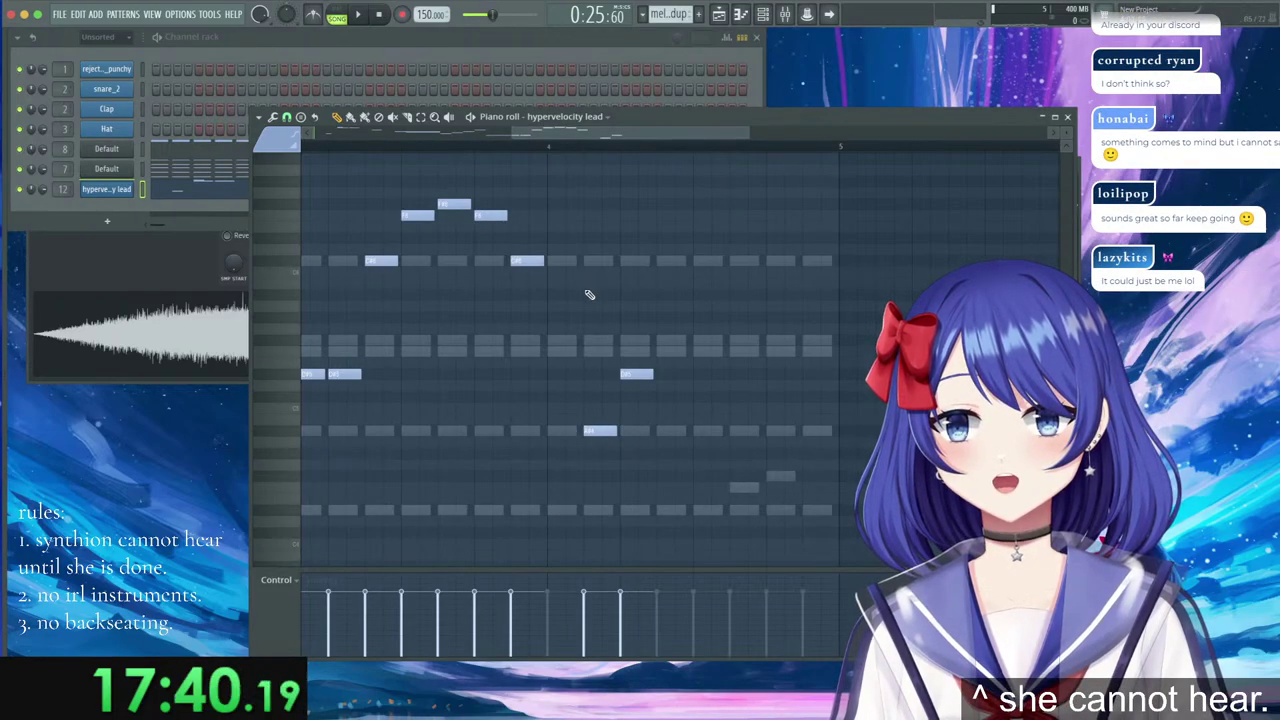
{"action": "left_click", "coordinate": [636, 374]}
{"action": "left_click", "coordinate": [656, 261]}
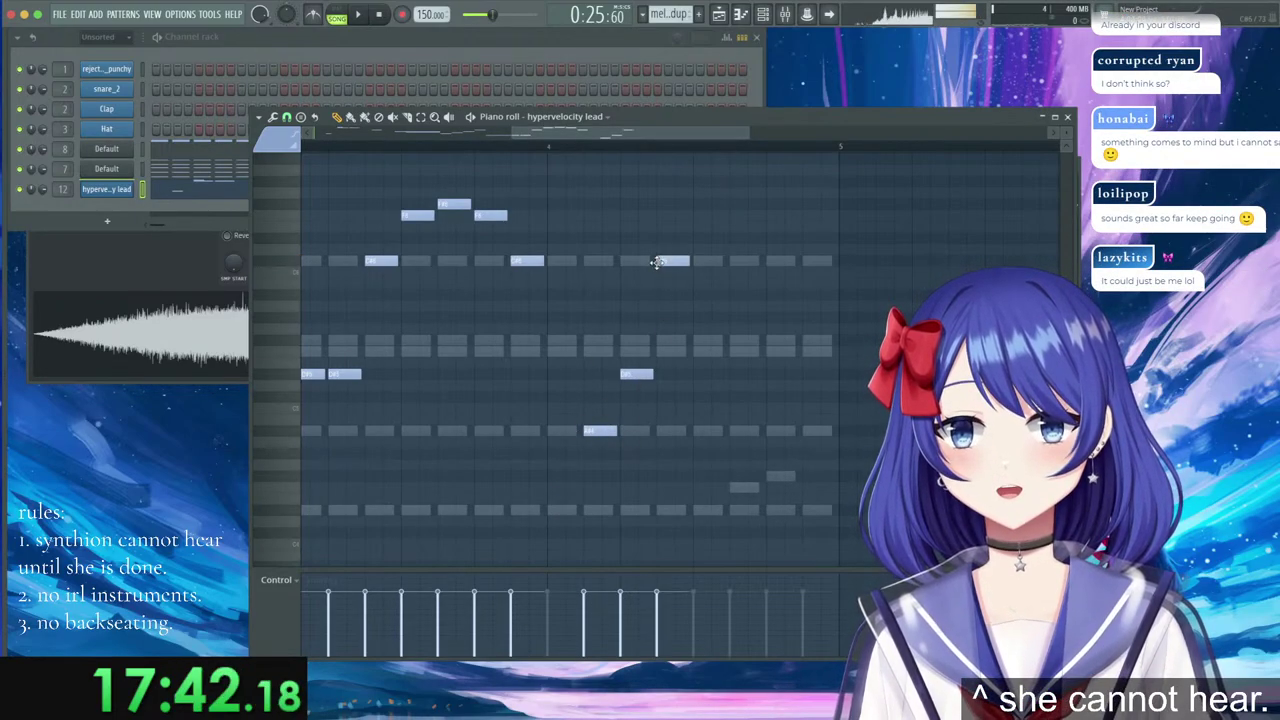
Fill the second half of bar 4 with eighth notes C#7, F#6, F6 and C#6.
{"action": "scroll", "coordinate": [705, 290], "scroll_direction": "up", "scroll_amount": 2}
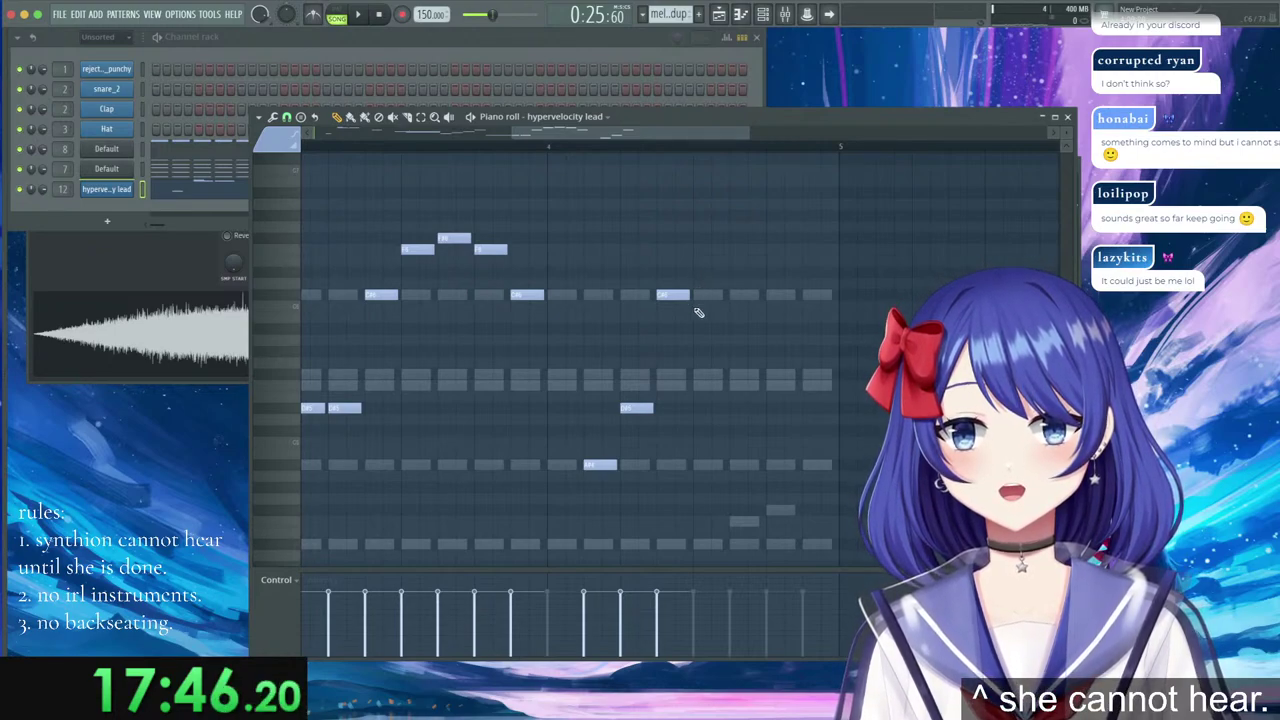
{"action": "left_click", "coordinate": [671, 300]}
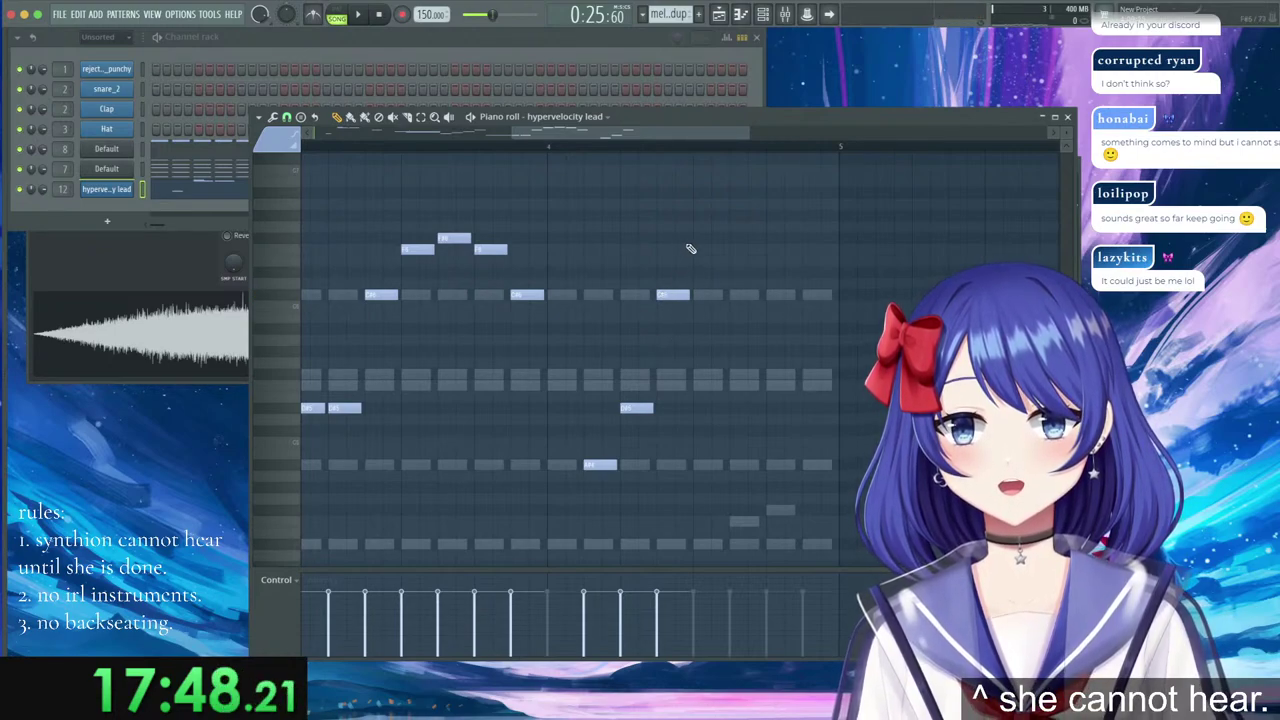
{"action": "left_click", "coordinate": [698, 230]}
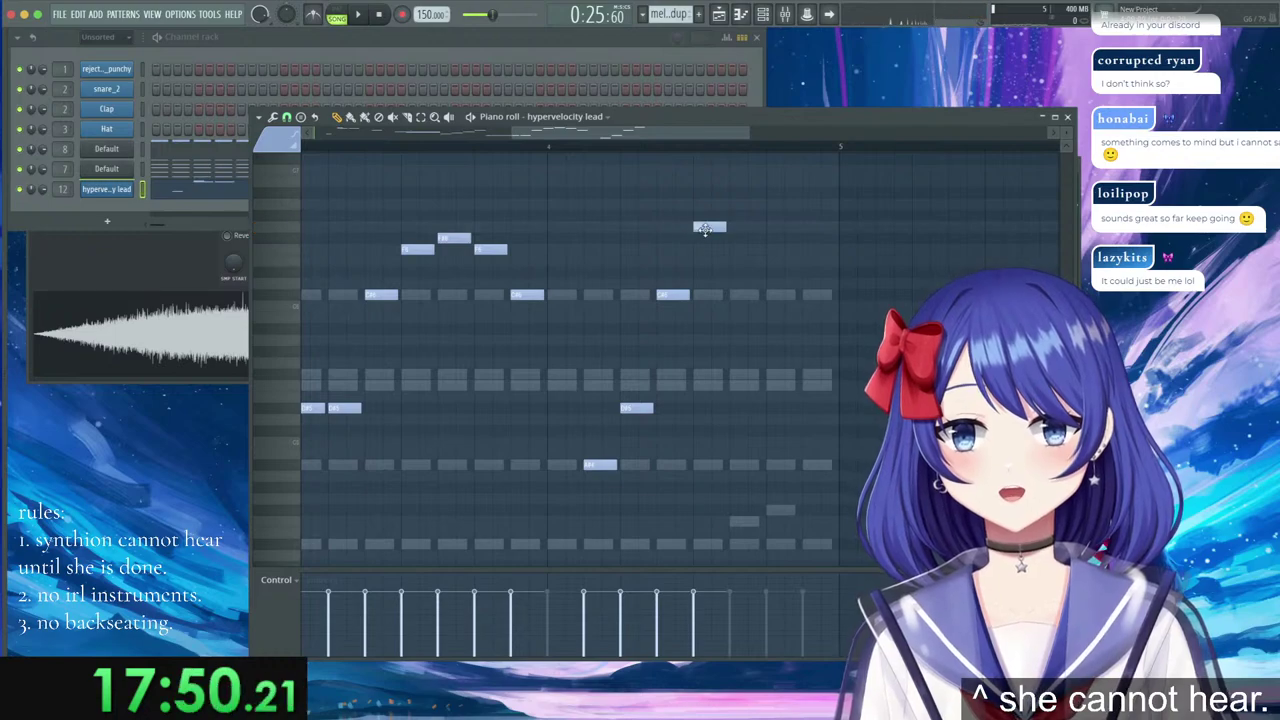
{"action": "right_click", "coordinate": [705, 229]}
{"action": "scroll", "coordinate": [710, 290], "scroll_direction": "up", "scroll_amount": 4}
{"action": "left_click", "coordinate": [699, 230]}
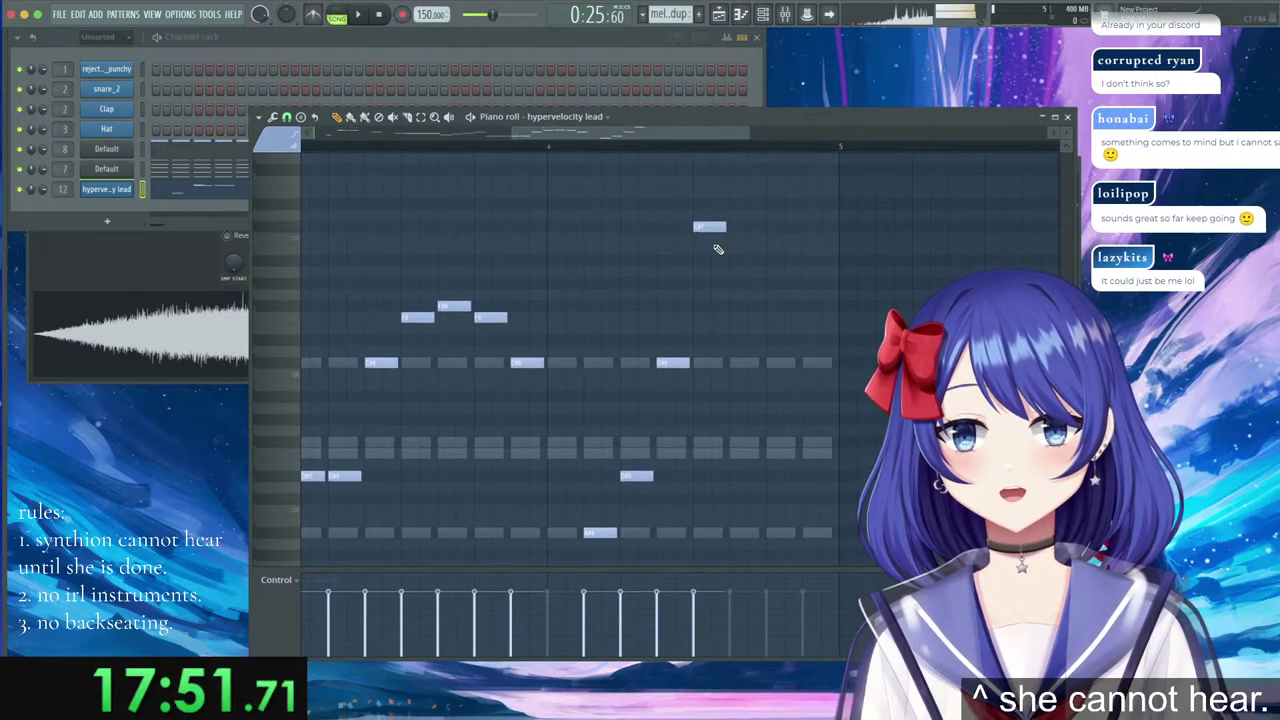
{"action": "left_click", "coordinate": [729, 306]}
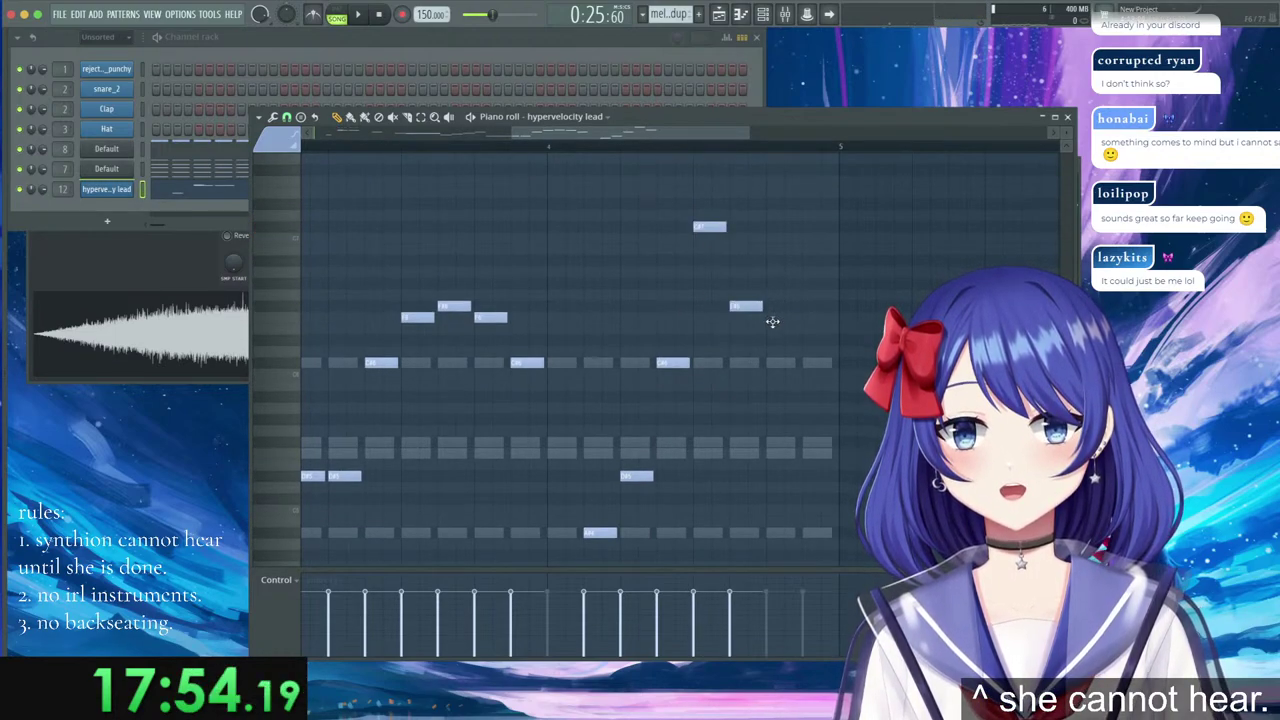
{"action": "left_click", "coordinate": [813, 360]}
Cut all the lead notes from the buildup pattern and create a new pattern named "melody".
{"action": "scroll", "coordinate": [668, 137], "scroll_direction": "down", "scroll_amount": 5}
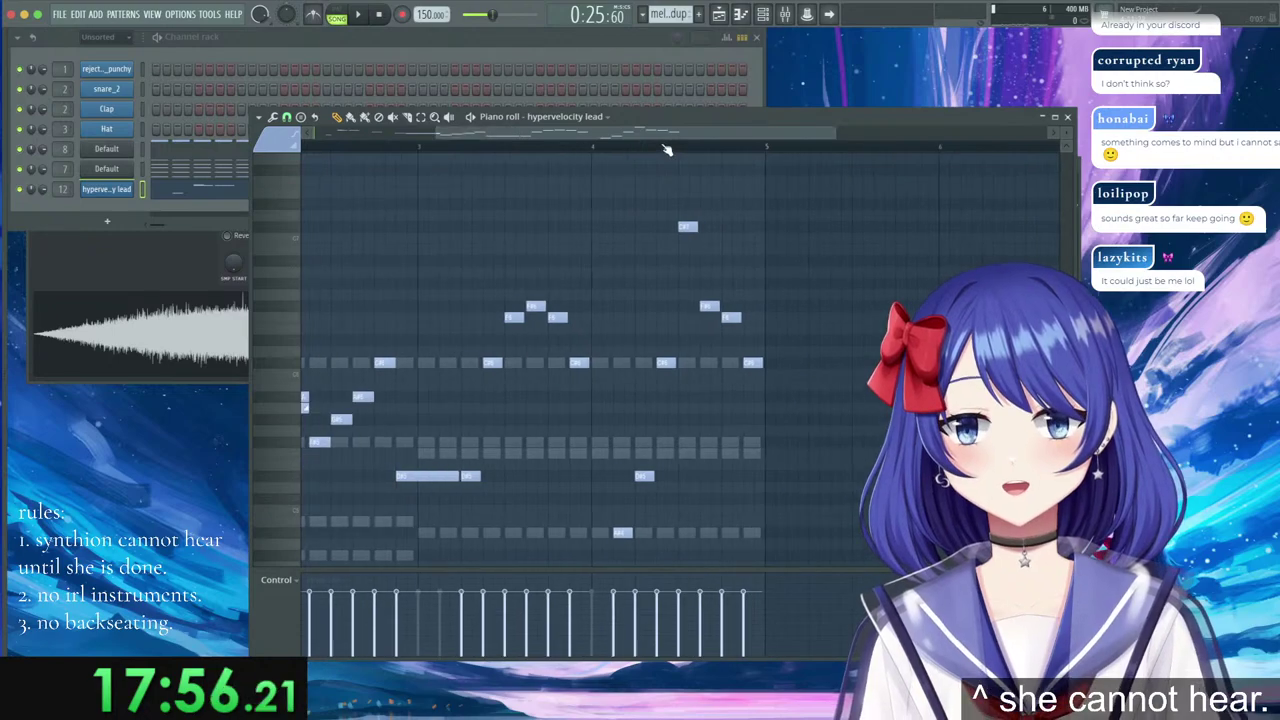
{"action": "left_click_drag", "start_coordinate": [709, 160], "coordinate": [285, 560]}
{"action": "key", "text": "Delete"}
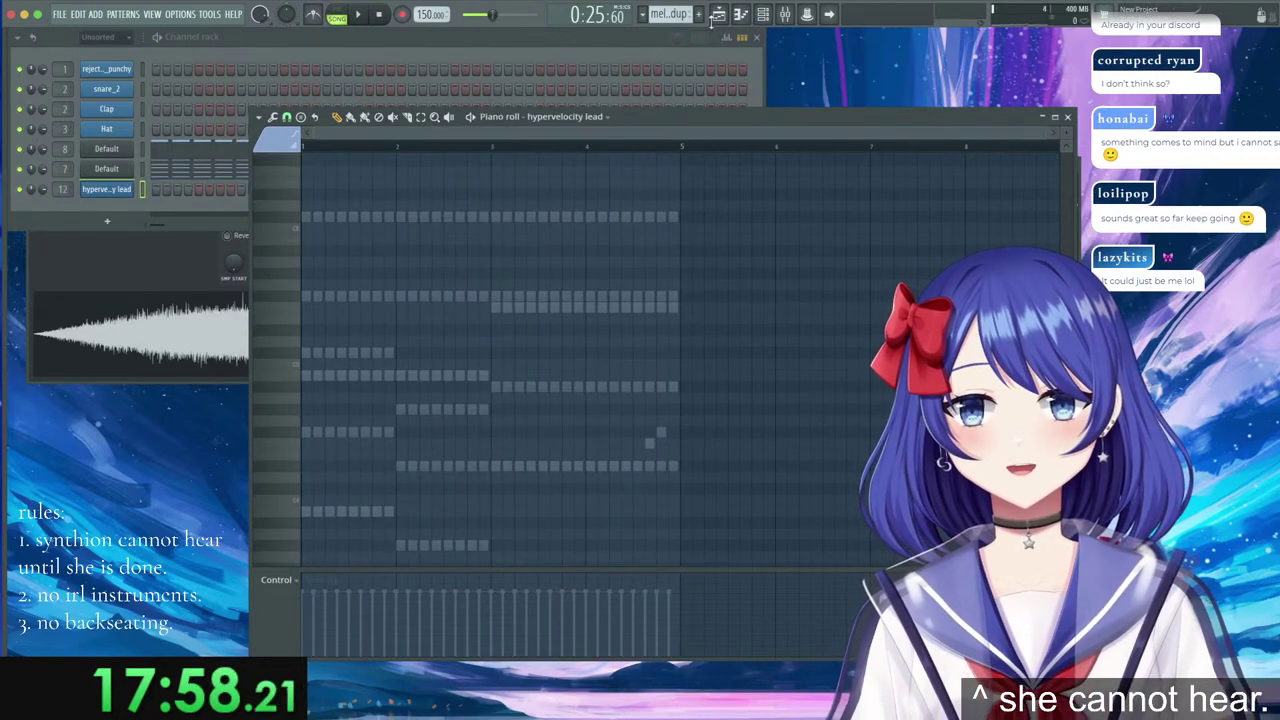
{"action": "left_click", "coordinate": [686, 13]}
{"action": "left_click", "coordinate": [705, 27]}
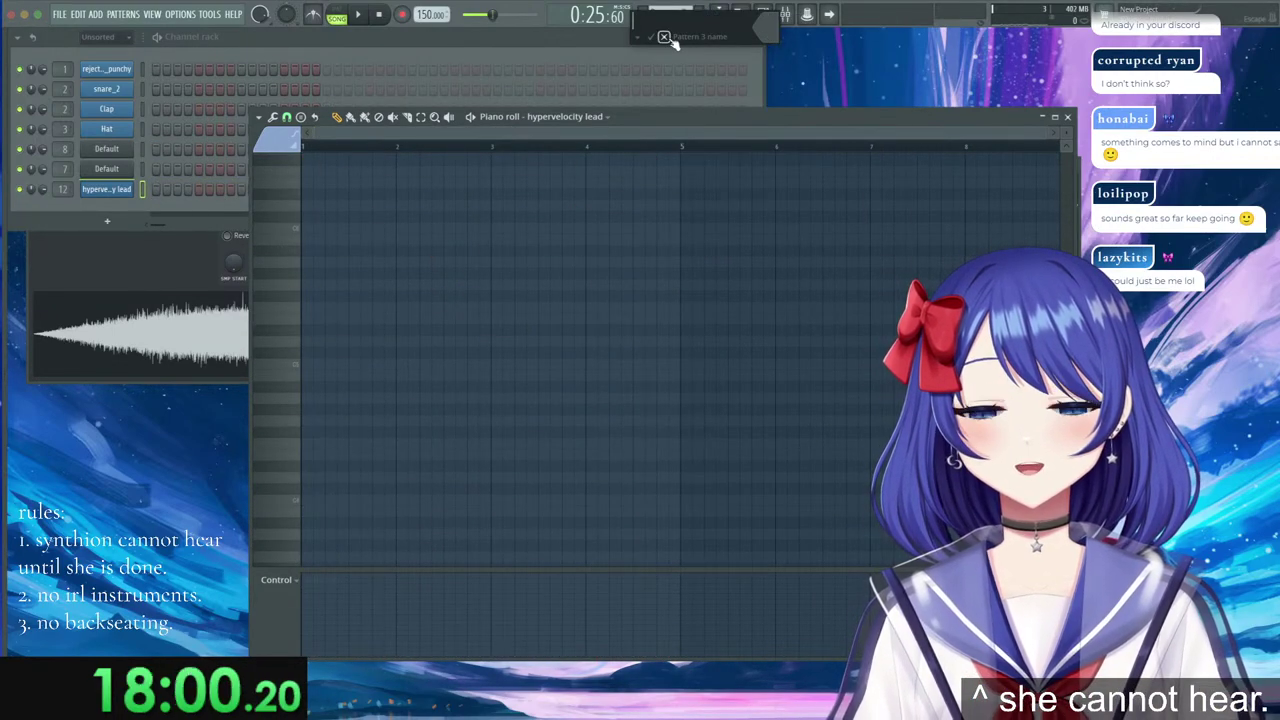
{"action": "type", "text": "melody"}
{"action": "key", "text": "Return"}
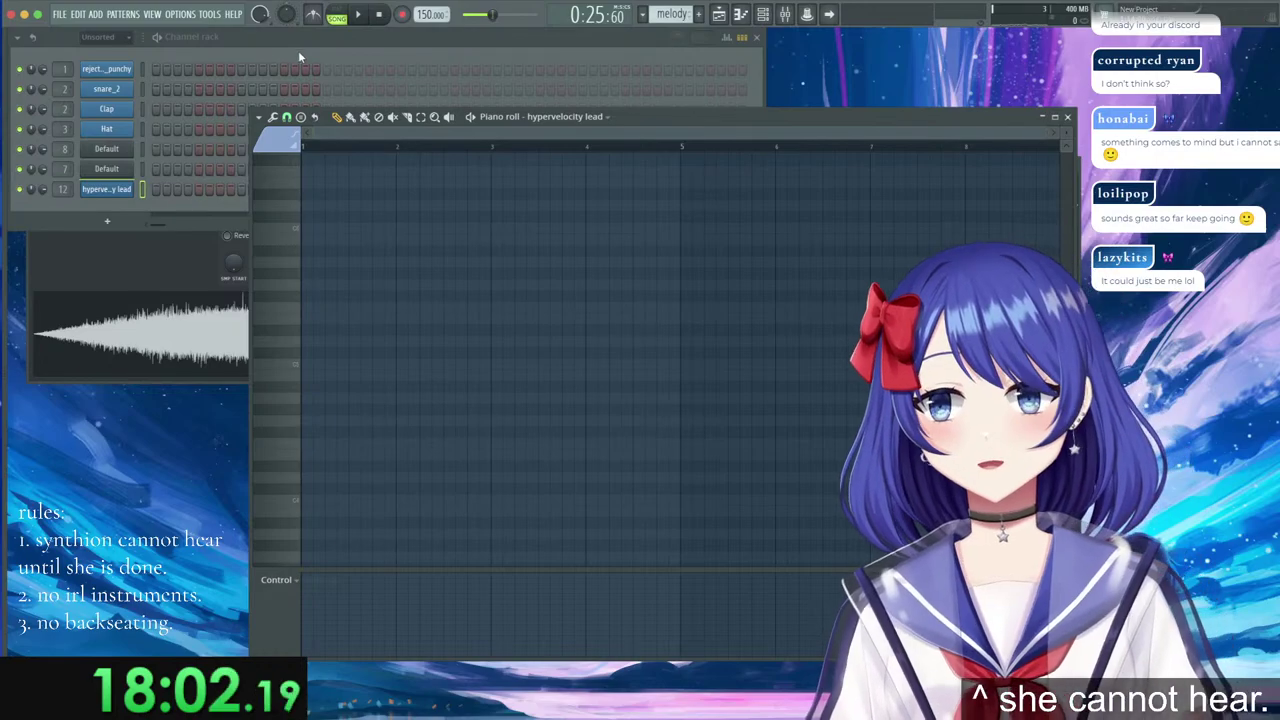
Paste the cut notes into the hypervelocity lead channel of the melody pattern.
{"action": "right_click", "coordinate": [126, 195]}
{"action": "left_click", "coordinate": [184, 190]}
{"action": "right_click", "coordinate": [122, 190]}
{"action": "left_click", "coordinate": [184, 189]}
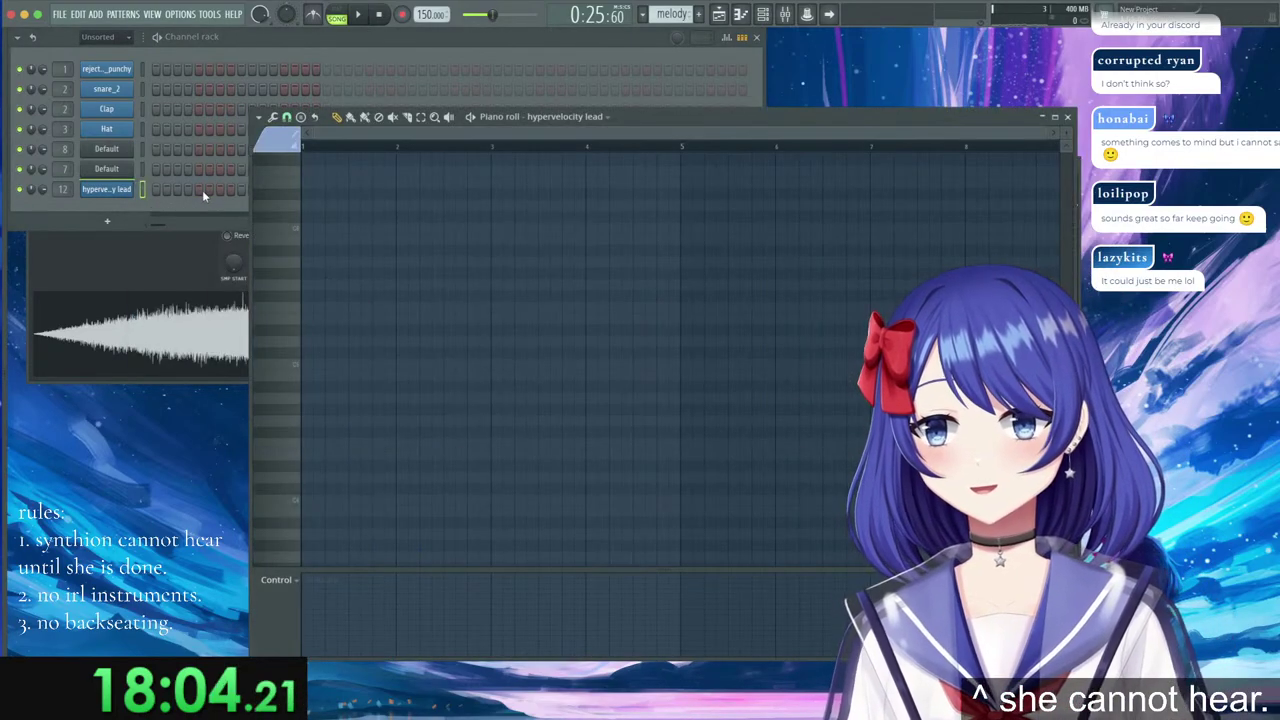
{"action": "key", "text": "ctrl+v"}
{"action": "scroll", "coordinate": [695, 225], "scroll_direction": "up", "scroll_amount": 4}
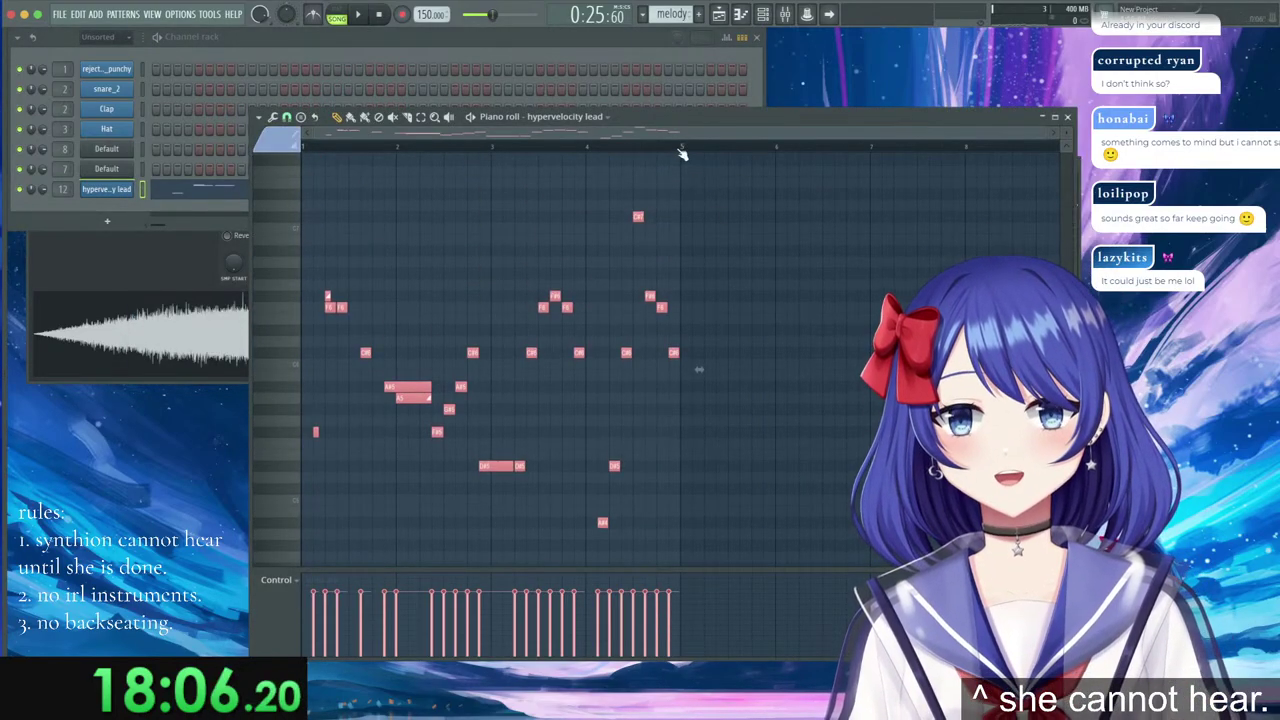
Duplicate the four-bar lead phrase into bars 5 to 8.
{"action": "left_click_drag", "start_coordinate": [678, 146], "coordinate": [282, 165]}
{"action": "key", "text": "ctrl+b"}
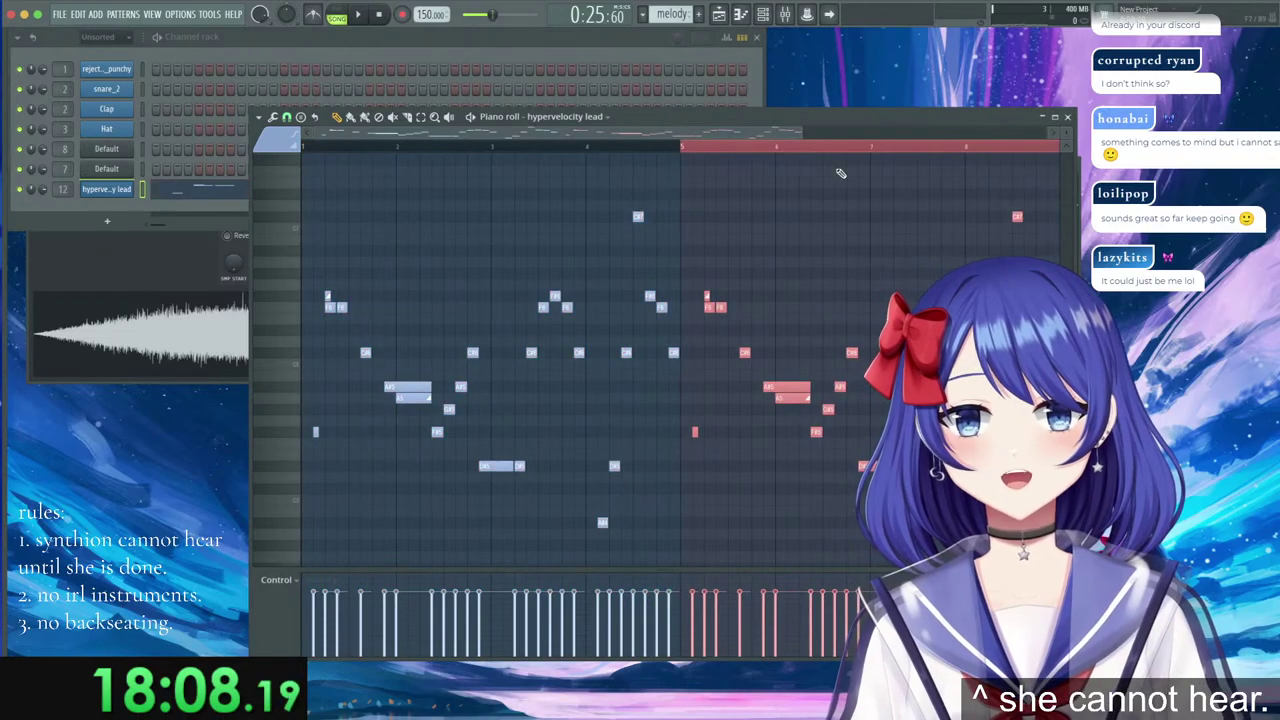
{"action": "left_click", "coordinate": [731, 148]}
Raise the last eighth note of bar 8 to F#6.
{"action": "scroll", "coordinate": [726, 143], "scroll_direction": "down", "scroll_amount": 3}
{"action": "scroll", "coordinate": [806, 143], "scroll_direction": "up", "scroll_amount": 5}
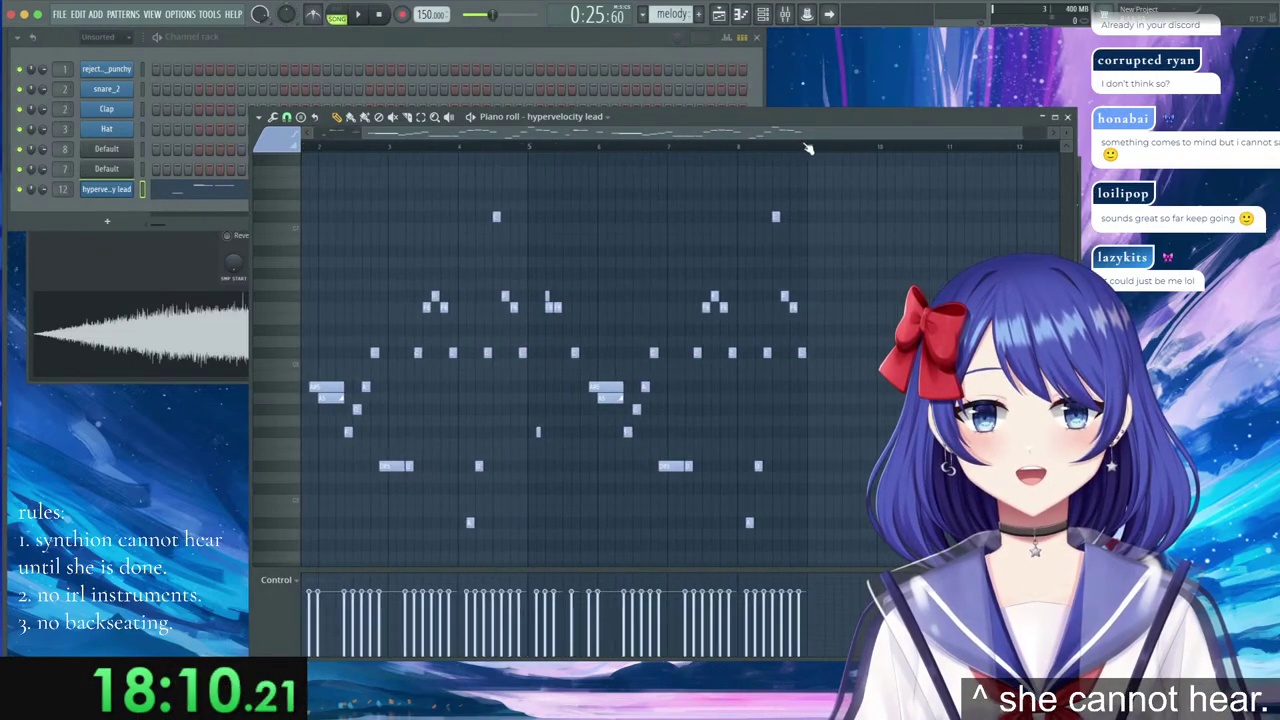
{"action": "left_click_drag", "start_coordinate": [818, 355], "coordinate": [819, 301]}
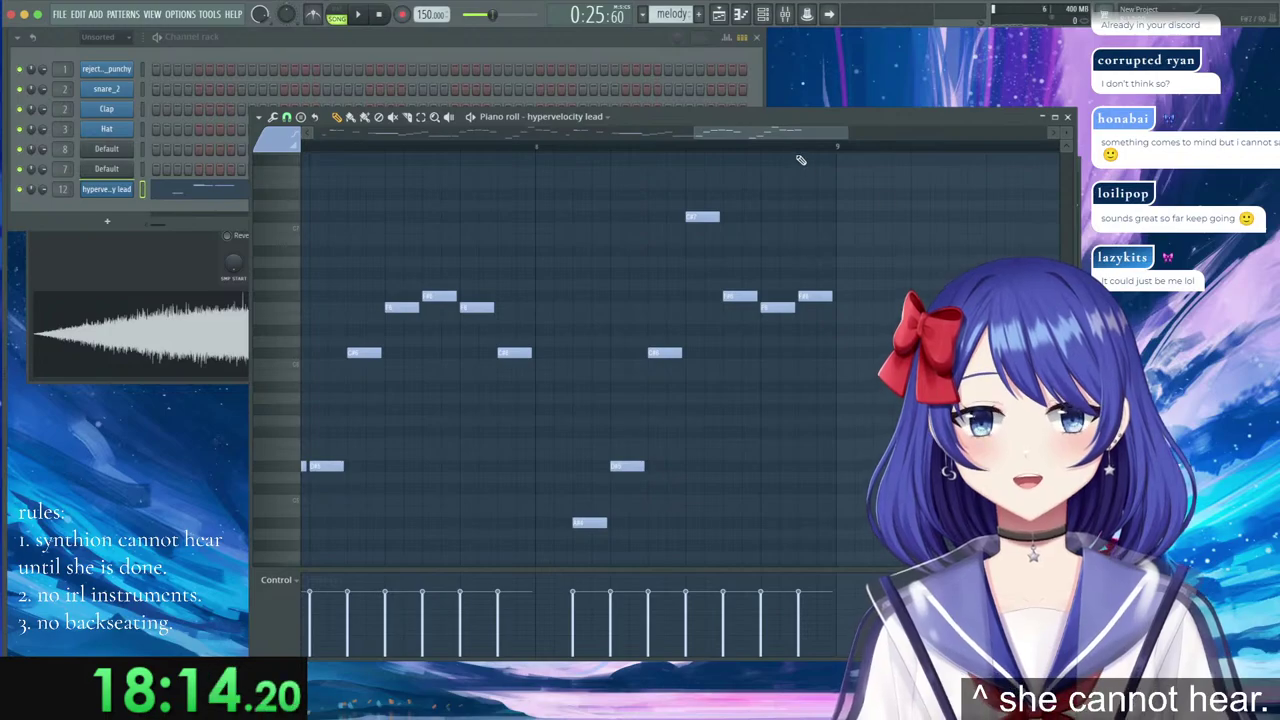
{"action": "scroll", "coordinate": [799, 155], "scroll_direction": "down", "scroll_amount": 5}
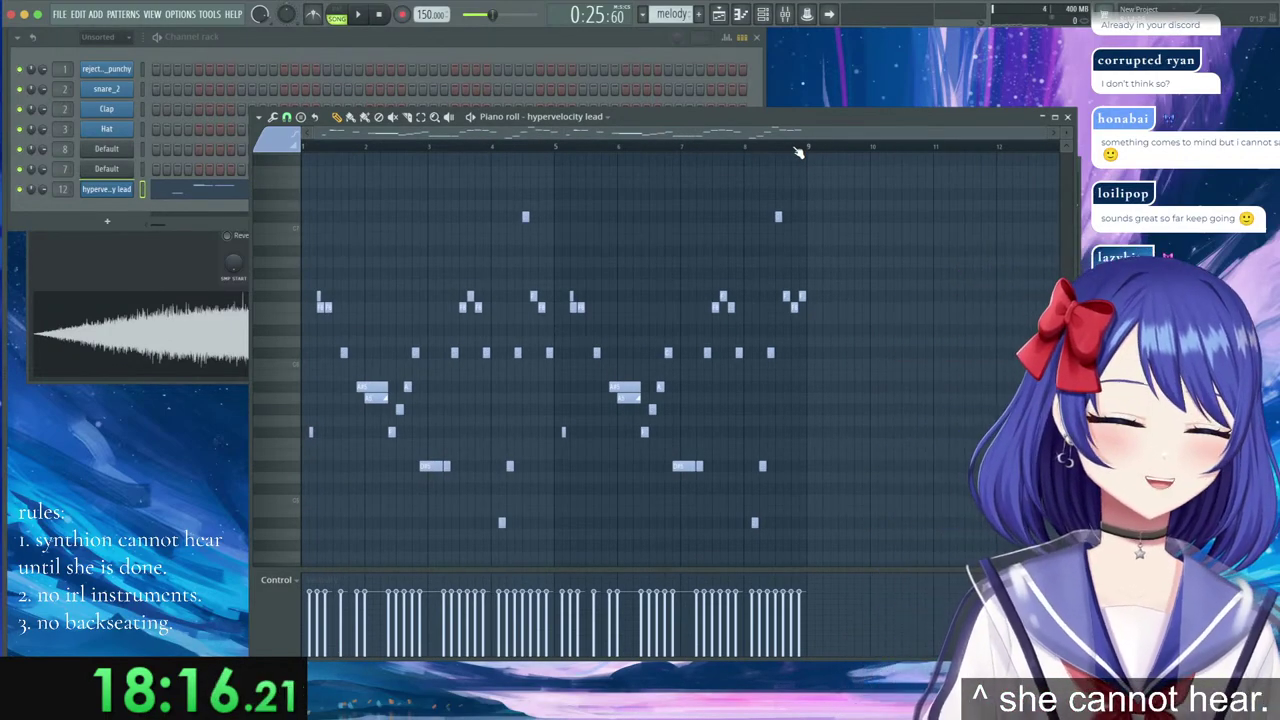
Move the held note and its slide at the end of bar 5 to G6 and add a short G#6 slide at the start.
{"action": "scroll", "coordinate": [670, 155], "scroll_direction": "up", "scroll_amount": 3}
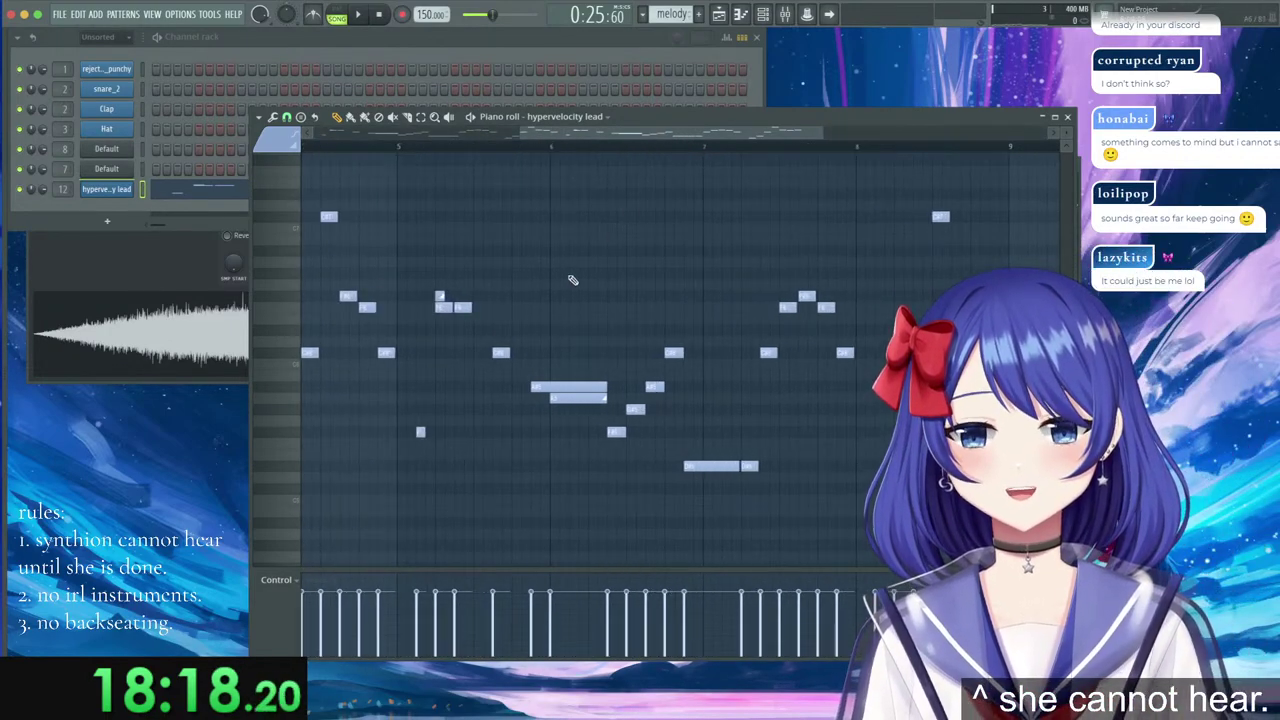
{"action": "left_click_drag", "start_coordinate": [558, 362], "coordinate": [577, 278]}
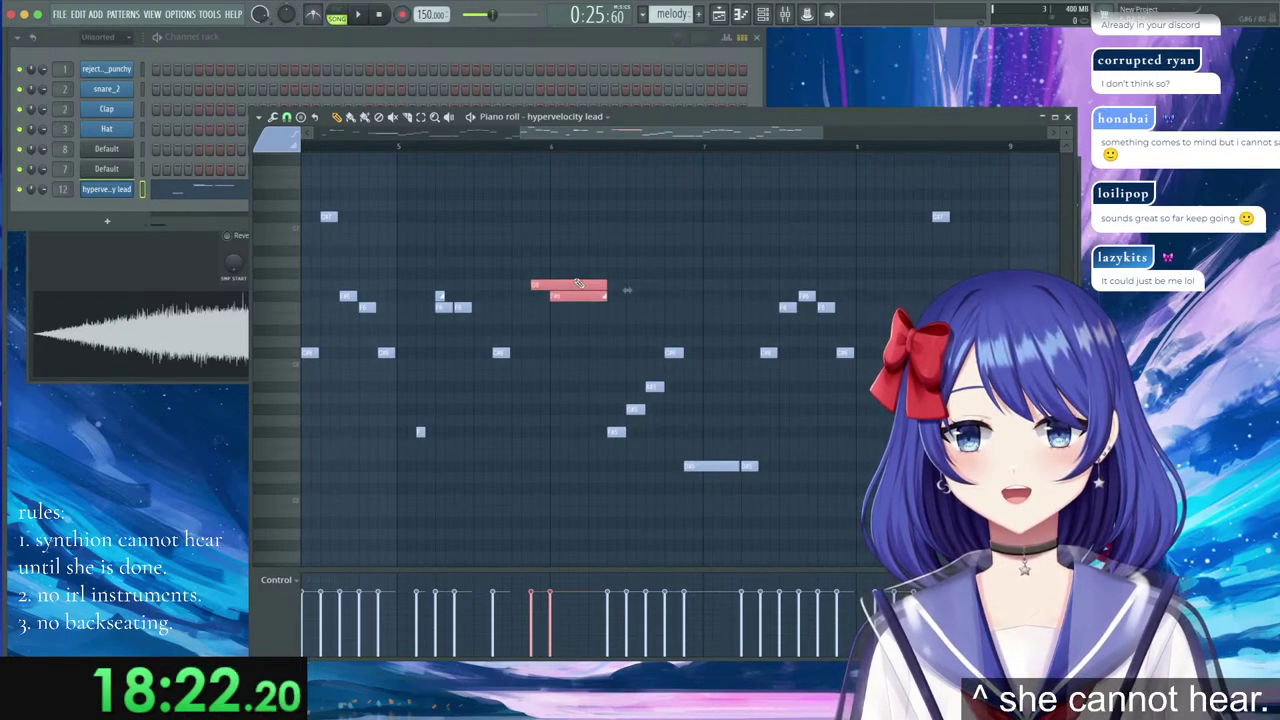
{"action": "left_click", "coordinate": [538, 273]}
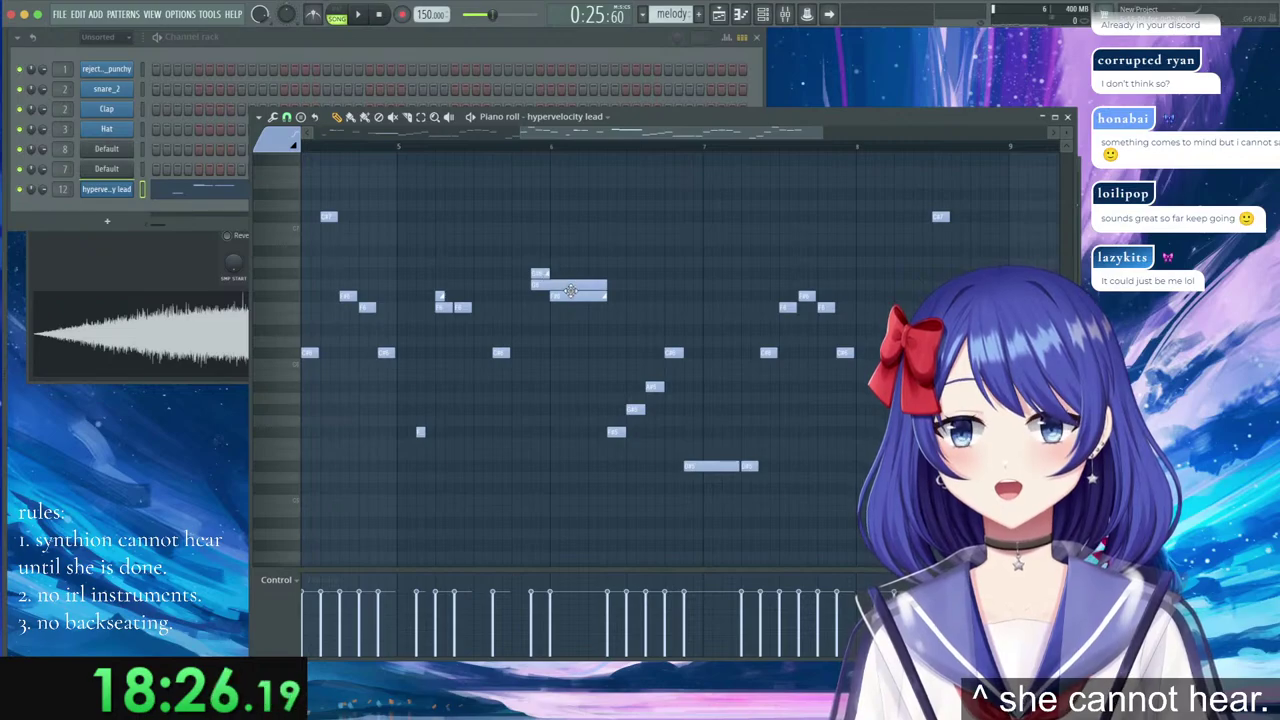
{"action": "left_click_drag", "start_coordinate": [572, 288], "coordinate": [573, 279]}
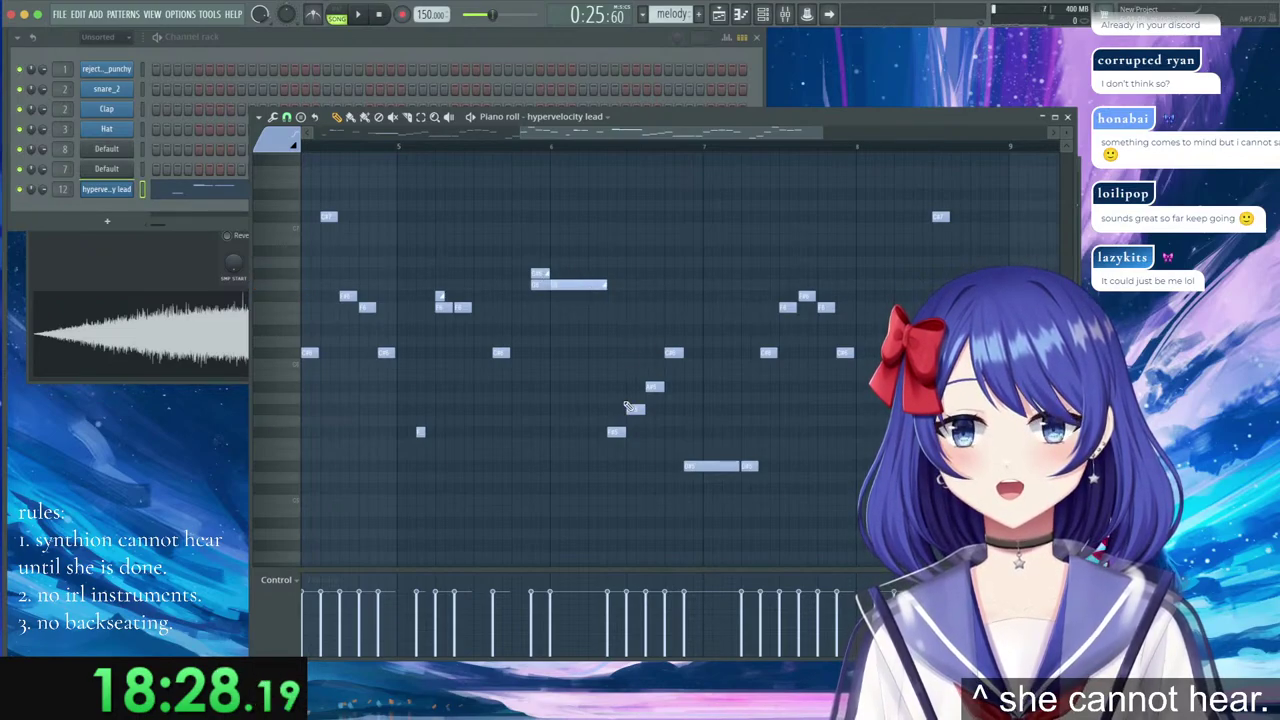
Raise bar 6's last four short notes to F#6, F6, C#6 and F6, and the held note crossing into bar 7 to F#6.
{"action": "left_click_drag", "start_coordinate": [616, 431], "coordinate": [620, 285]}
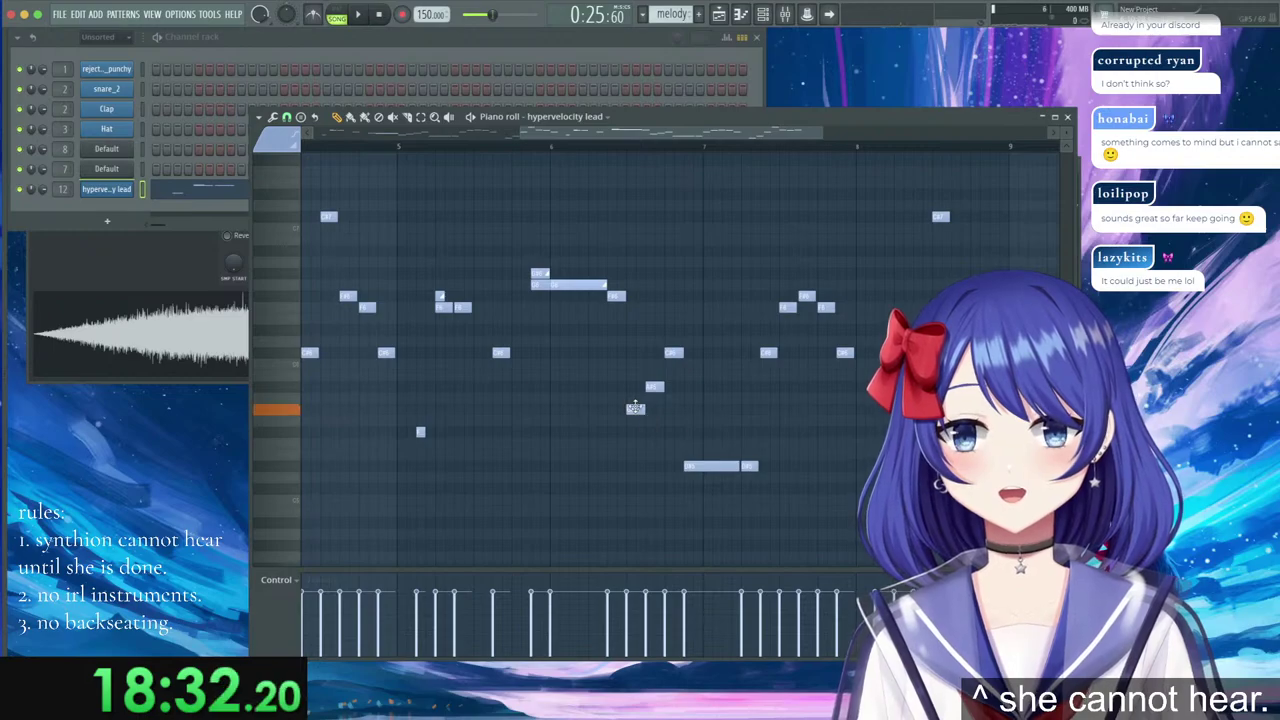
{"action": "left_click_drag", "start_coordinate": [635, 405], "coordinate": [637, 300]}
{"action": "left_click_drag", "start_coordinate": [653, 386], "coordinate": [674, 322]}
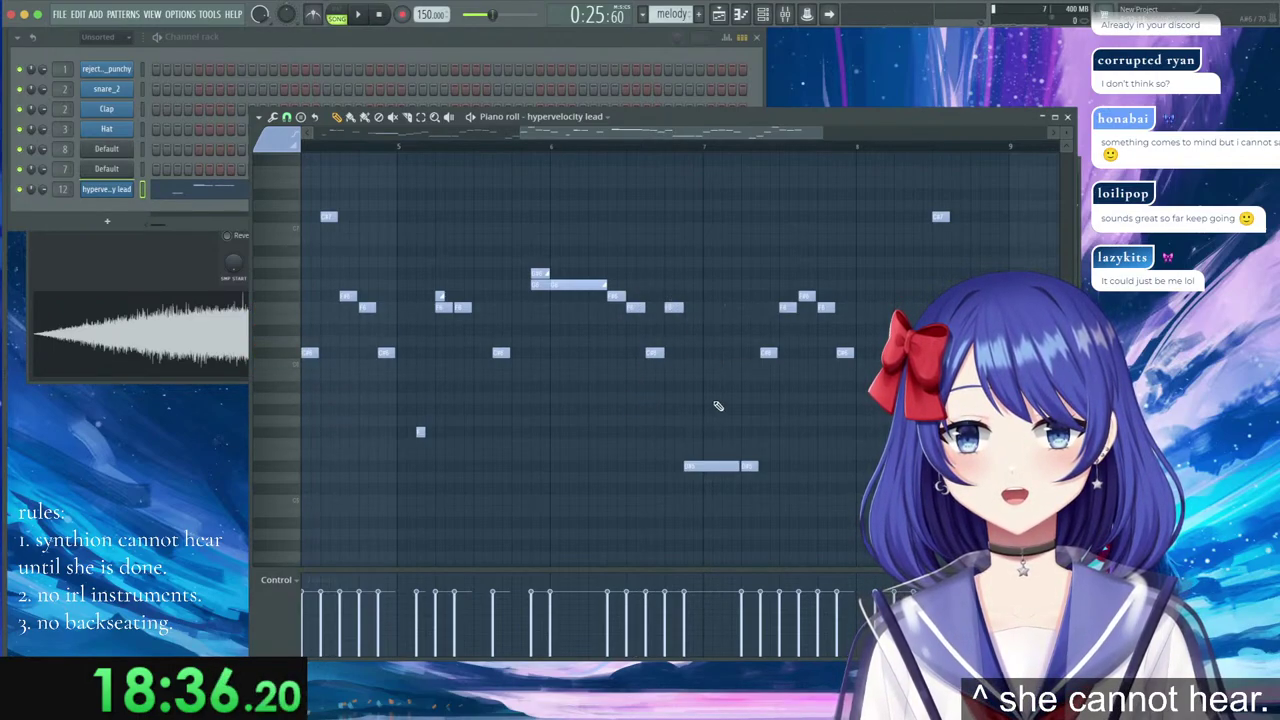
{"action": "left_click_drag", "start_coordinate": [700, 465], "coordinate": [701, 298]}
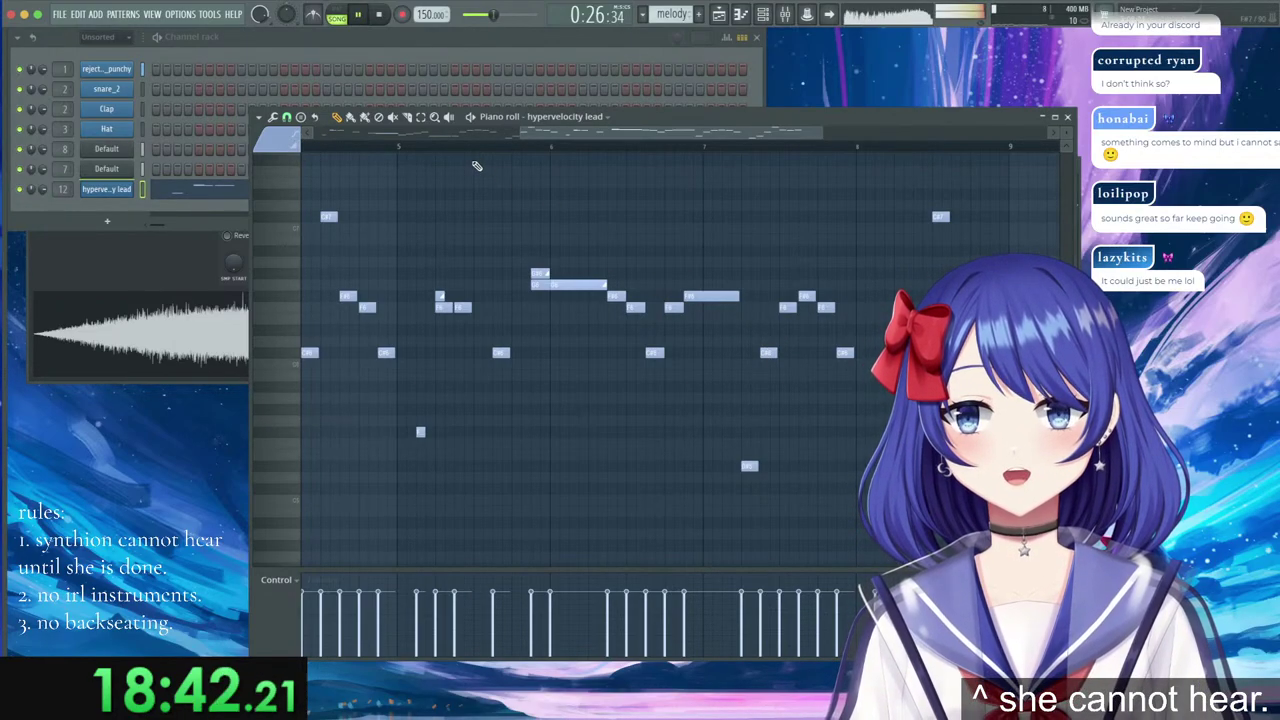
With only the pattern playing, lower the held note at the end of bar 1 to A5 and give it a short A#5 slide at its start.
{"action": "scroll", "coordinate": [477, 150], "scroll_direction": "down", "scroll_amount": 3}
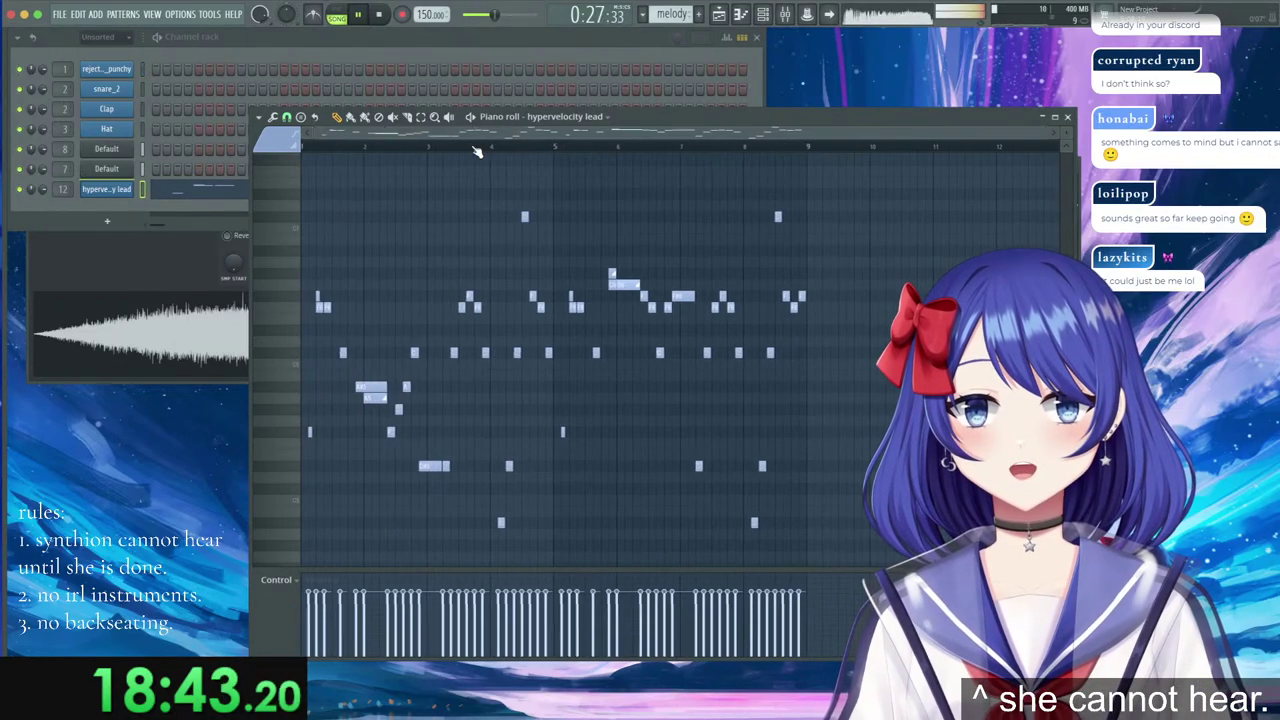
{"action": "left_click", "coordinate": [339, 14]}
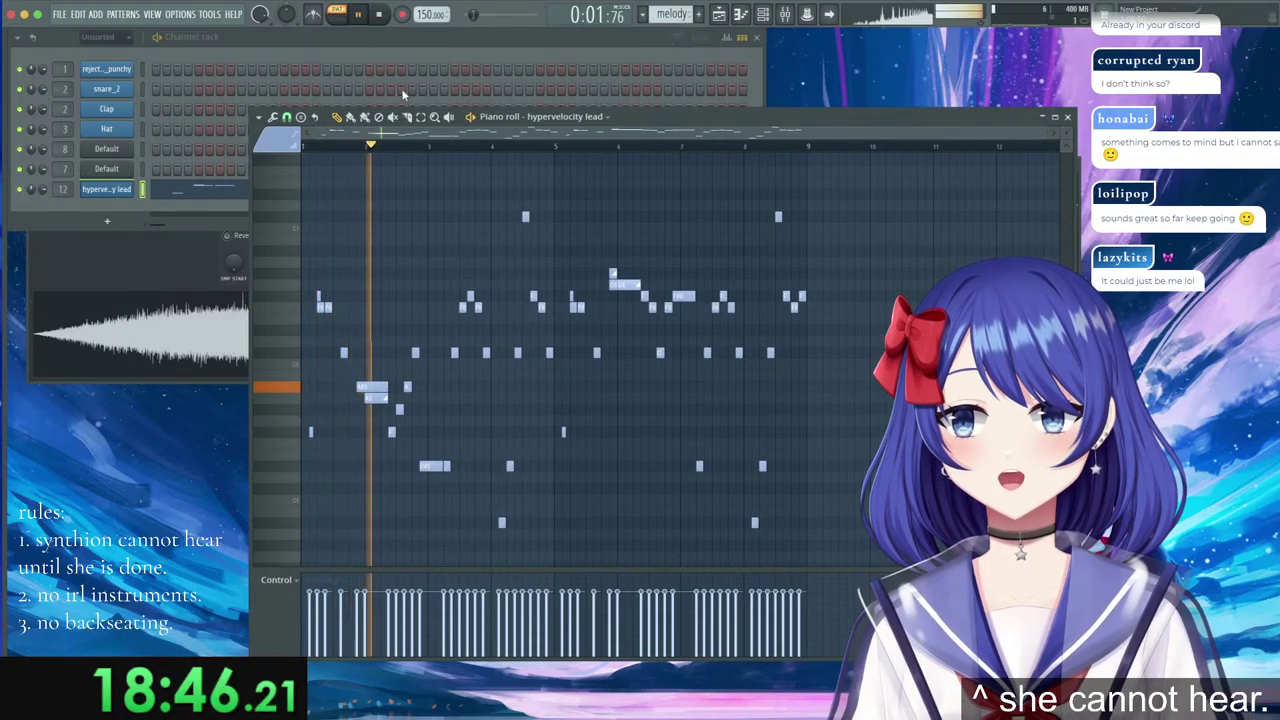
{"action": "scroll", "coordinate": [333, 148], "scroll_direction": "up", "scroll_amount": 1}
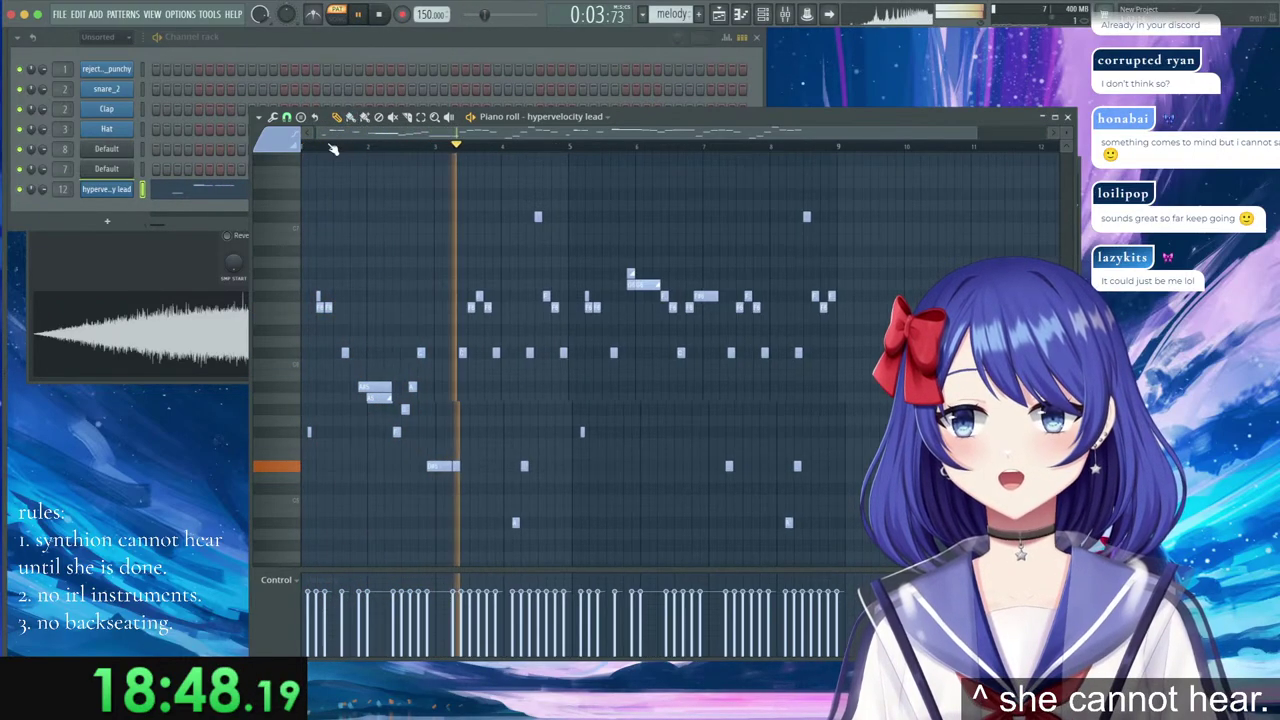
{"action": "scroll", "coordinate": [333, 148], "scroll_direction": "up", "scroll_amount": 2}
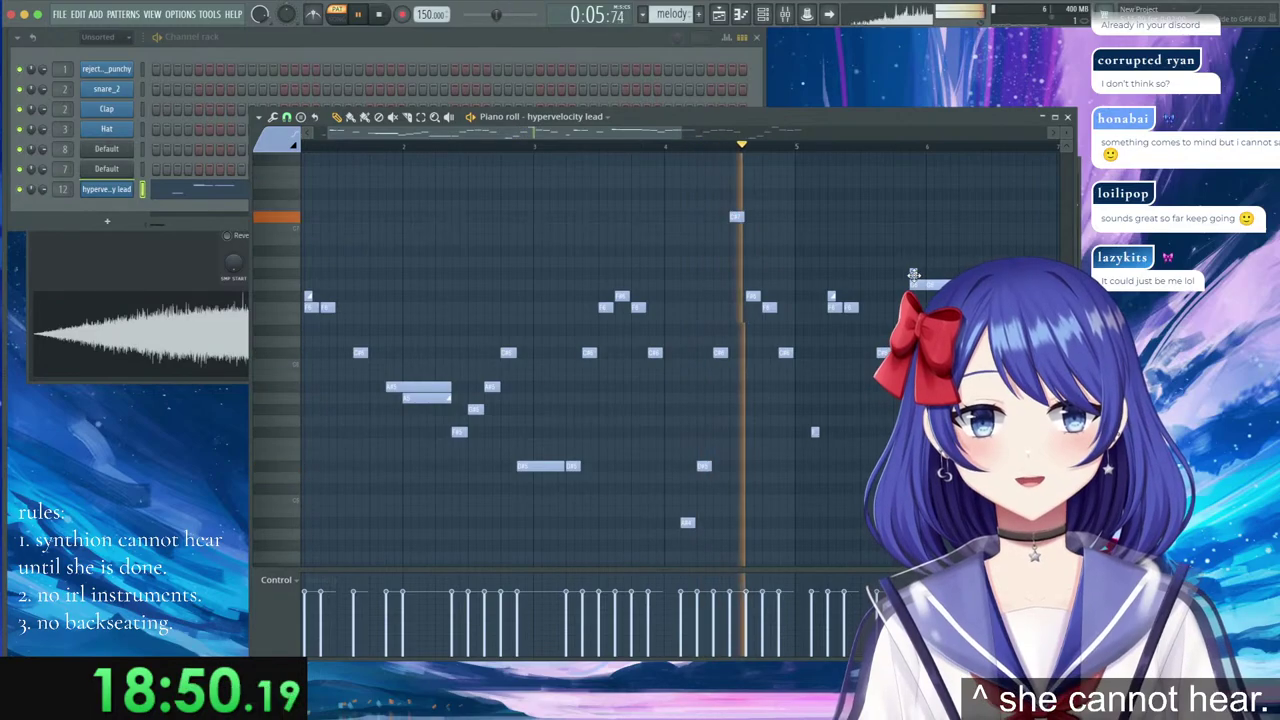
{"action": "left_click", "coordinate": [392, 388]}
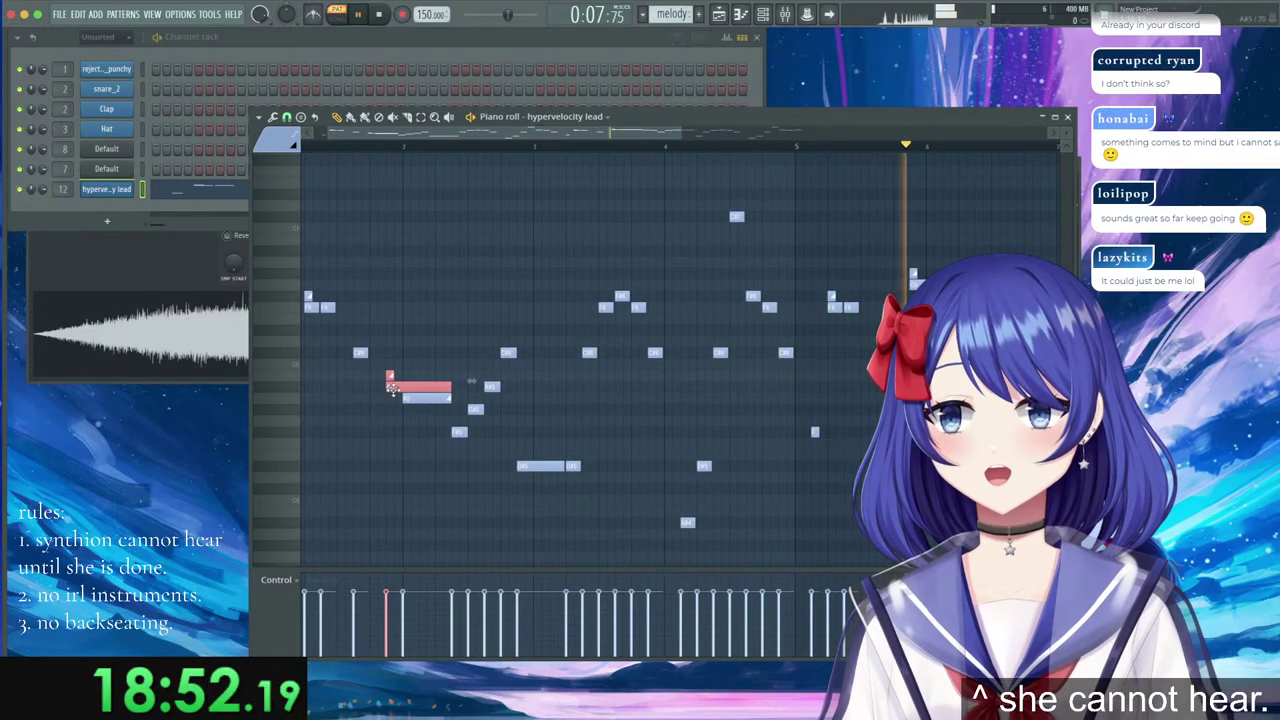
{"action": "left_click_drag", "start_coordinate": [392, 390], "coordinate": [394, 400]}
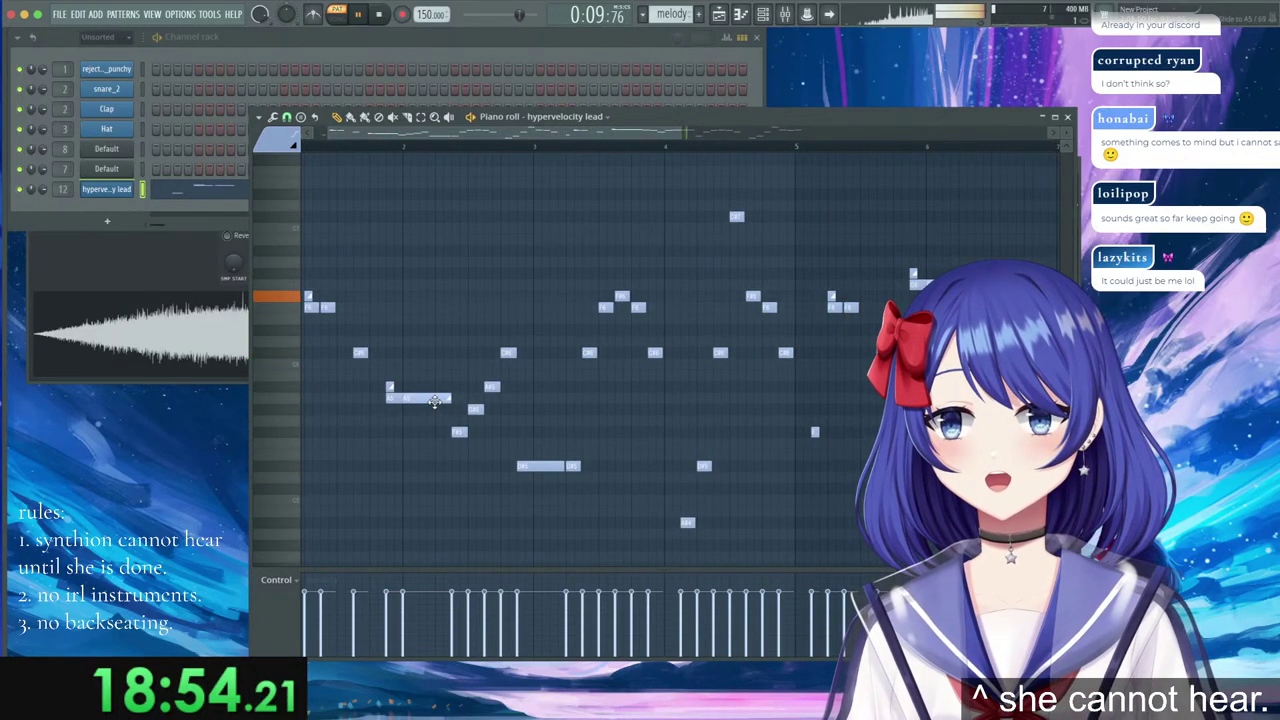
{"action": "scroll", "coordinate": [471, 147], "scroll_direction": "down", "scroll_amount": 2}
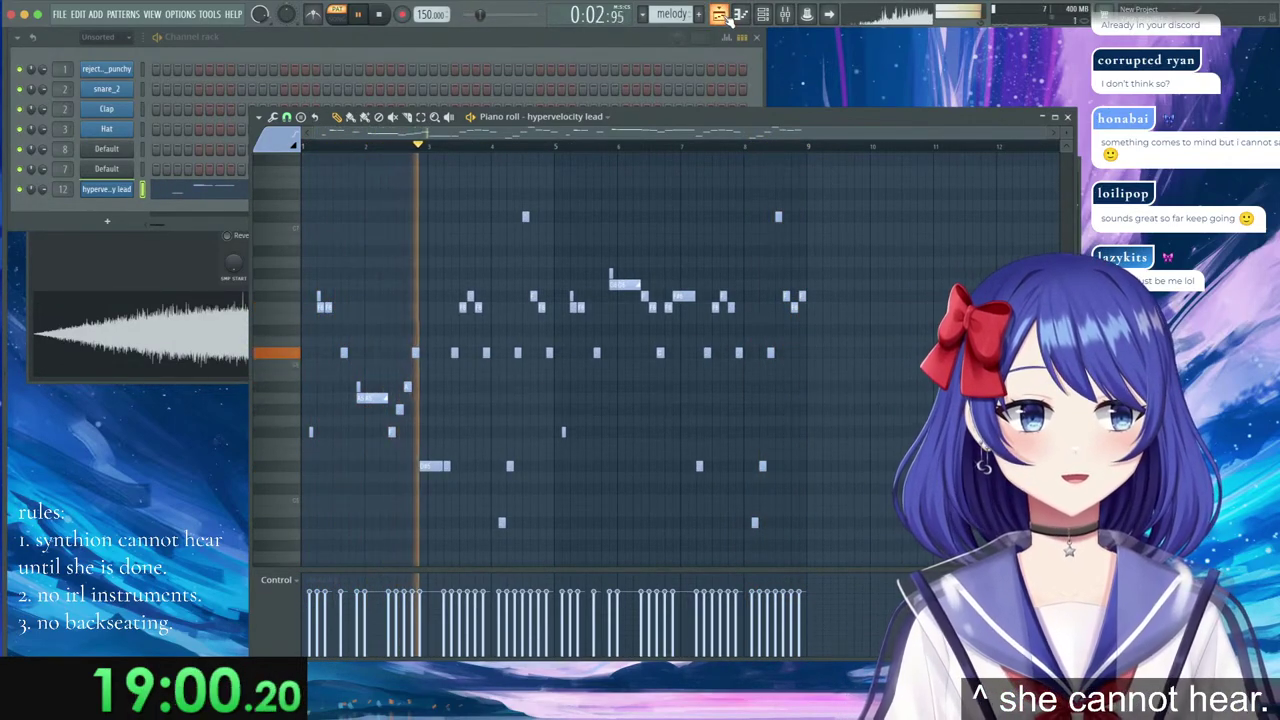
On the Lead Bus, move Fruity Delay 3 ahead of Fruity Reeverb 2 and look over both effects' settings.
{"action": "left_click", "coordinate": [719, 14]}
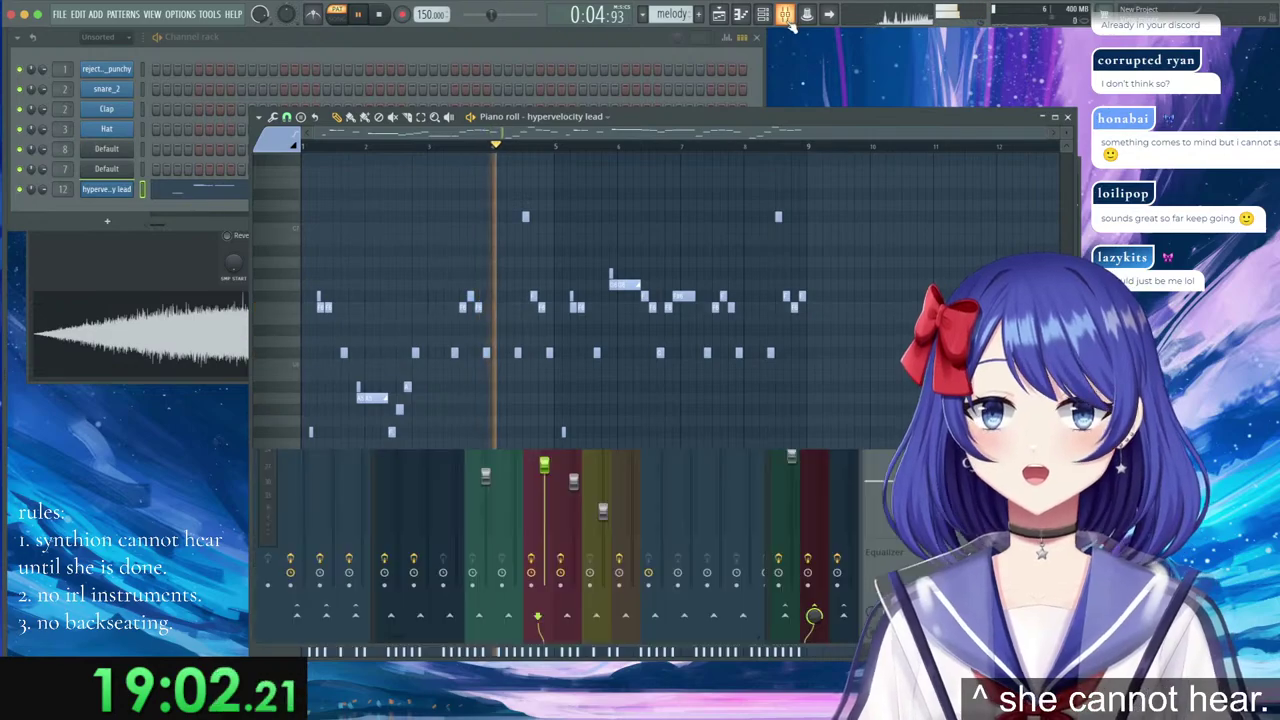
{"action": "left_click", "coordinate": [792, 284]}
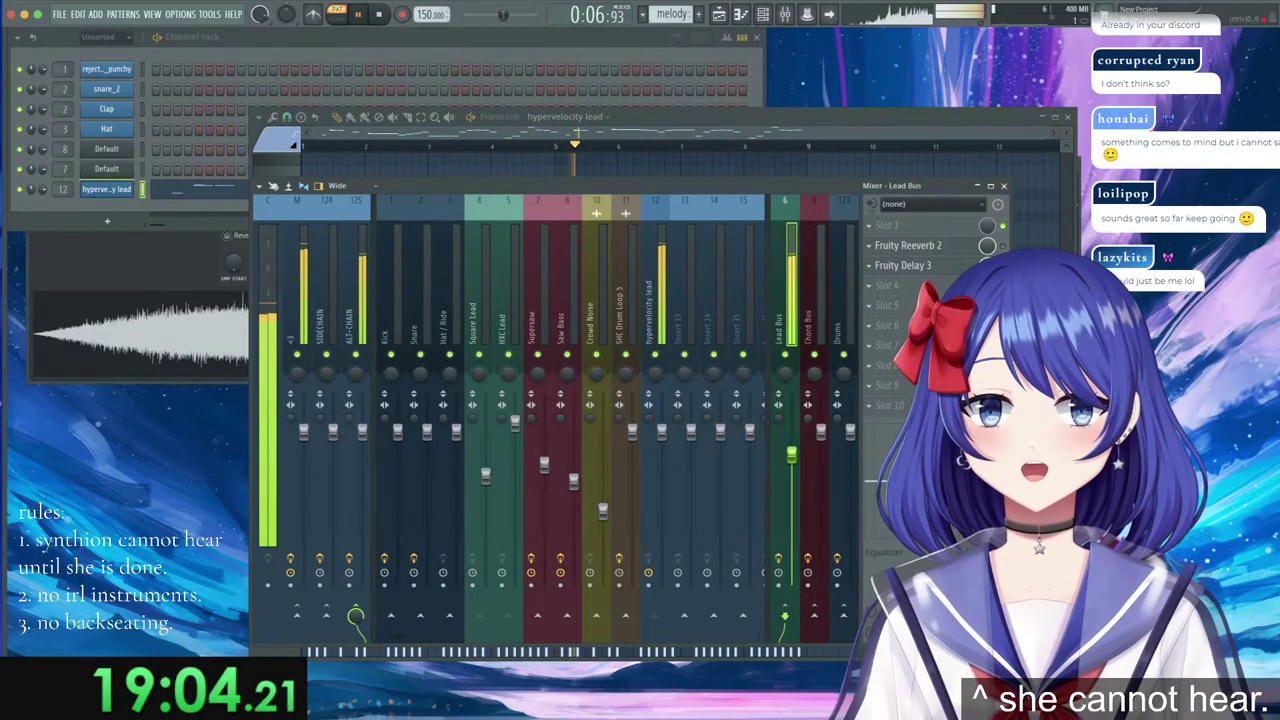
{"action": "left_click", "coordinate": [934, 266]}
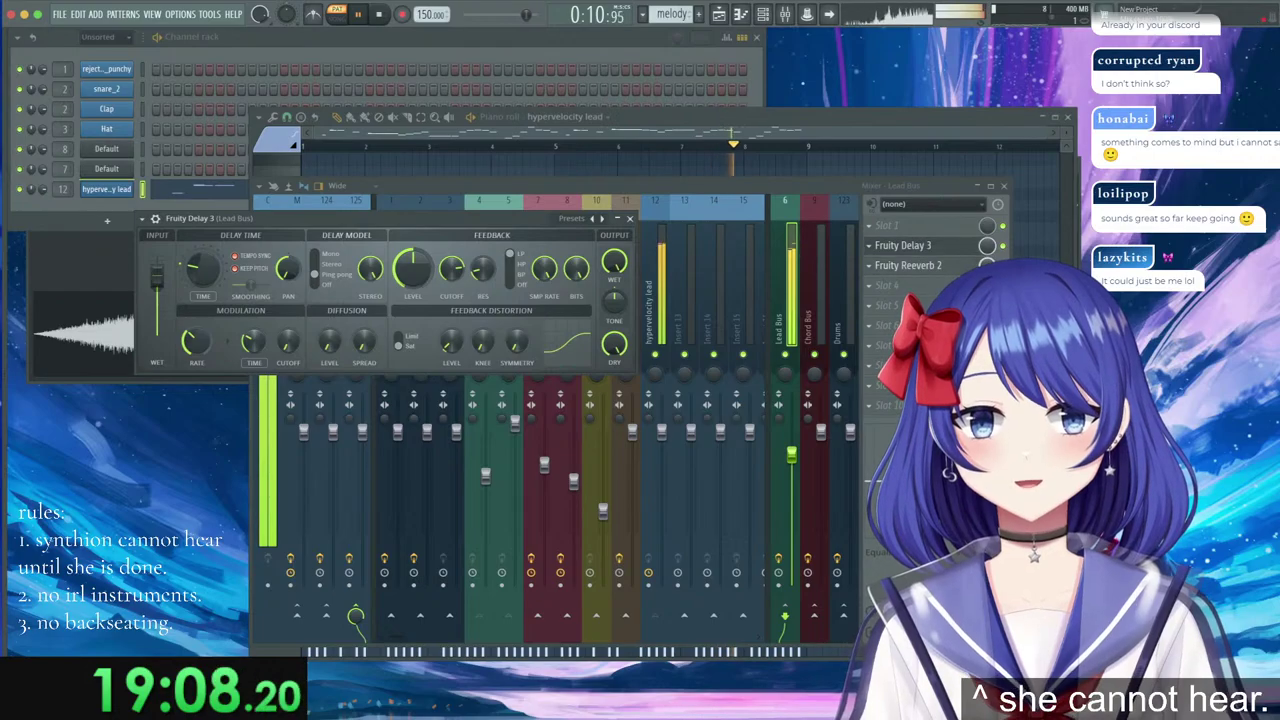
{"action": "left_click", "coordinate": [906, 265]}
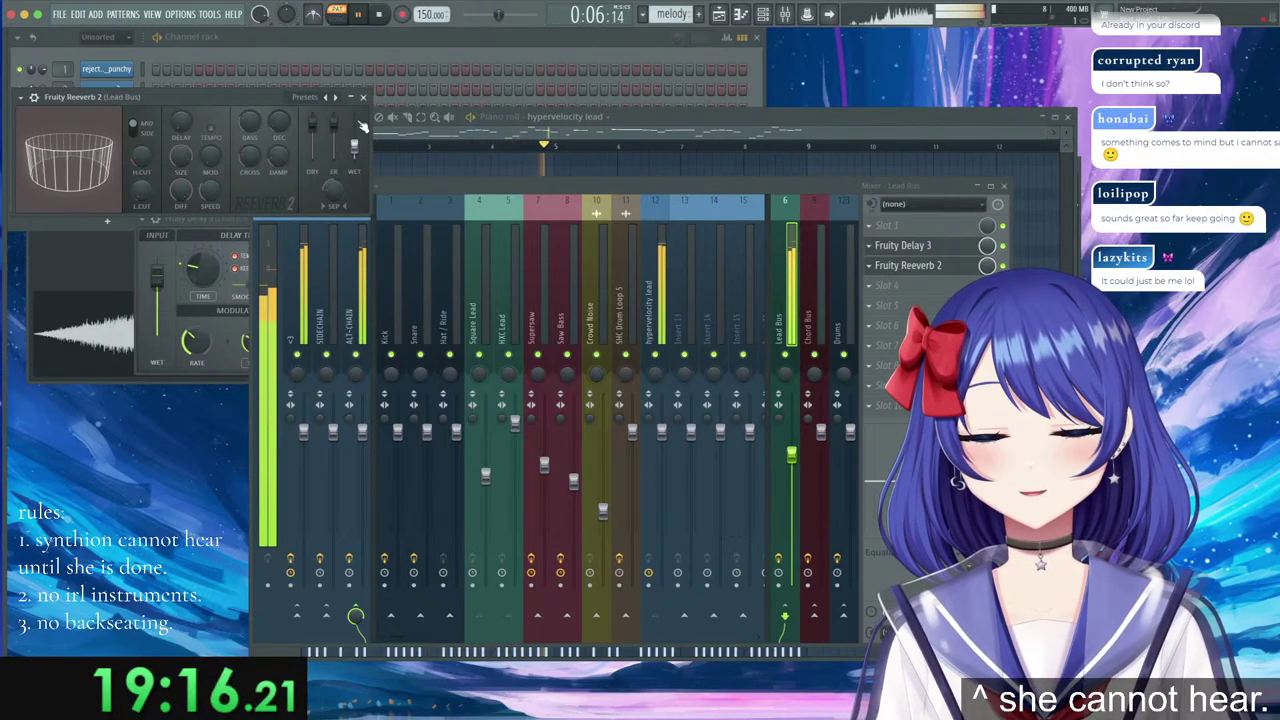
{"action": "left_click", "coordinate": [363, 97]}
Place the melody pattern on Track 7 at bar 17, moving the drum loop EQ automation clip to Track 10.
{"action": "key", "text": "F5"}
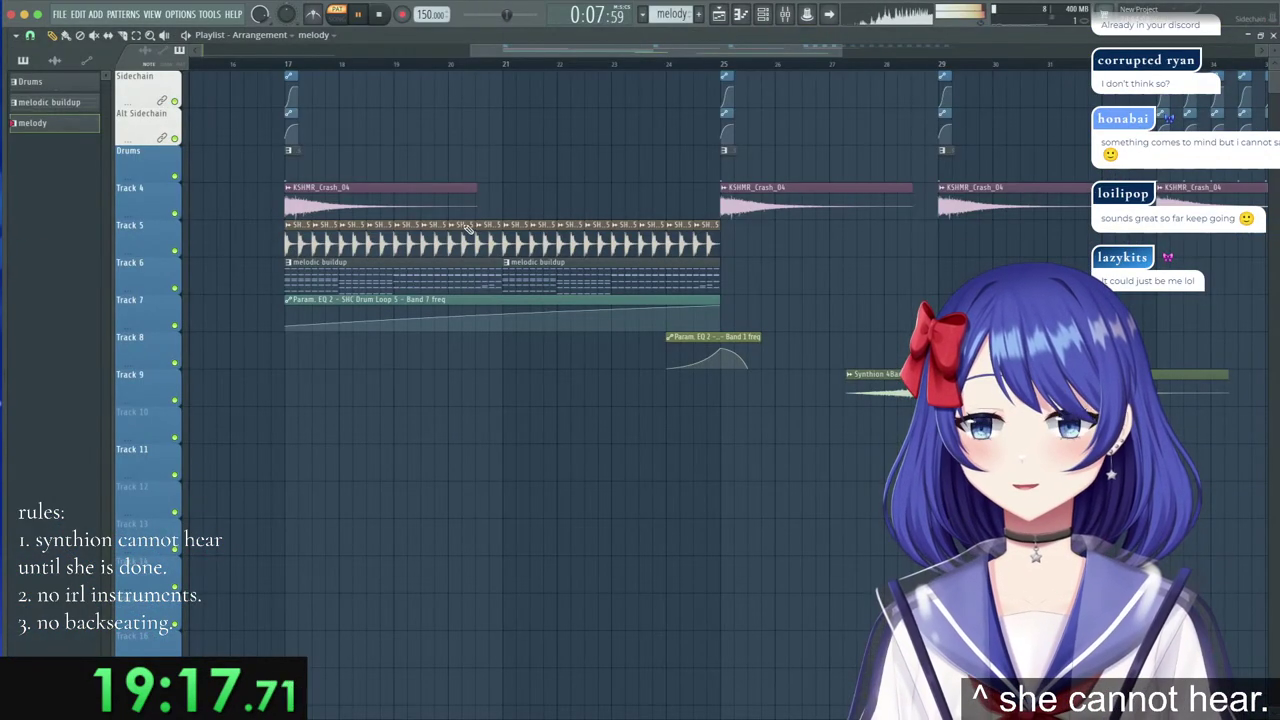
{"action": "left_click", "coordinate": [298, 364]}
{"action": "left_click_drag", "start_coordinate": [335, 367], "coordinate": [338, 416]}
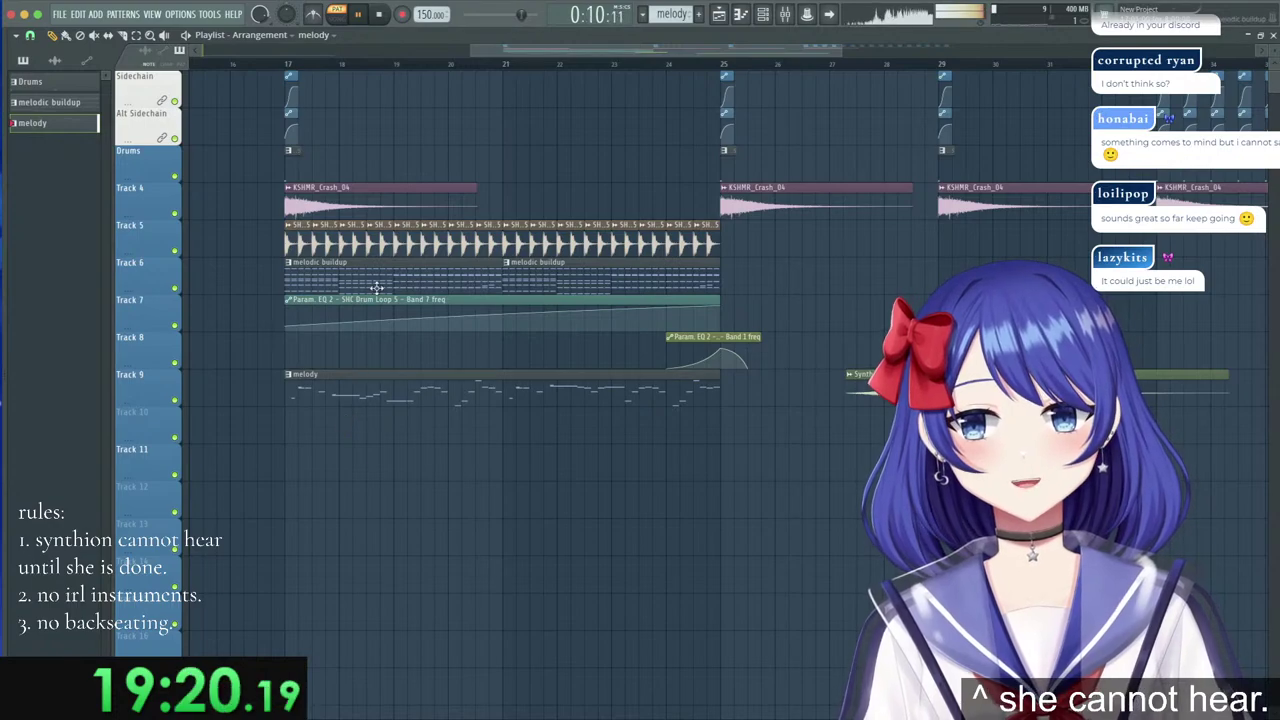
{"action": "left_click_drag", "start_coordinate": [371, 299], "coordinate": [378, 425]}
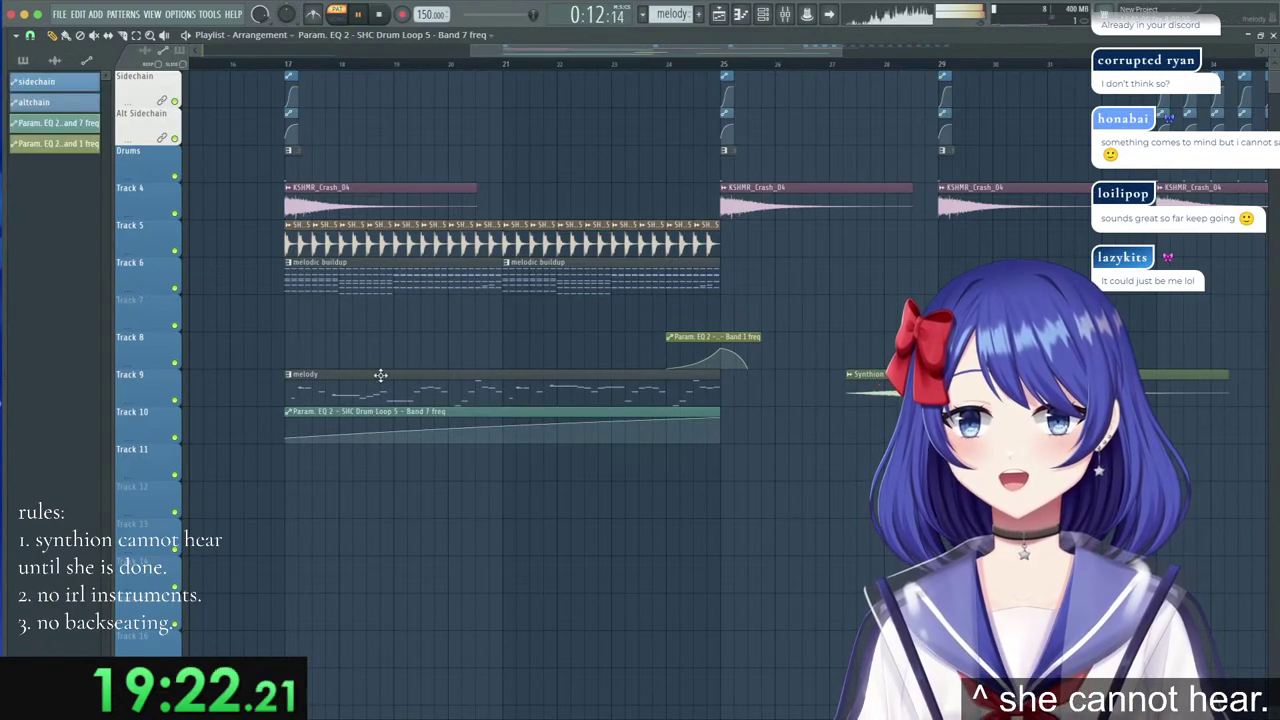
{"action": "left_click_drag", "start_coordinate": [377, 374], "coordinate": [377, 294]}
Play the arrangement from bar 17 and raise the Lead Bus fader slightly in the mixer.
{"action": "left_click", "coordinate": [285, 64]}
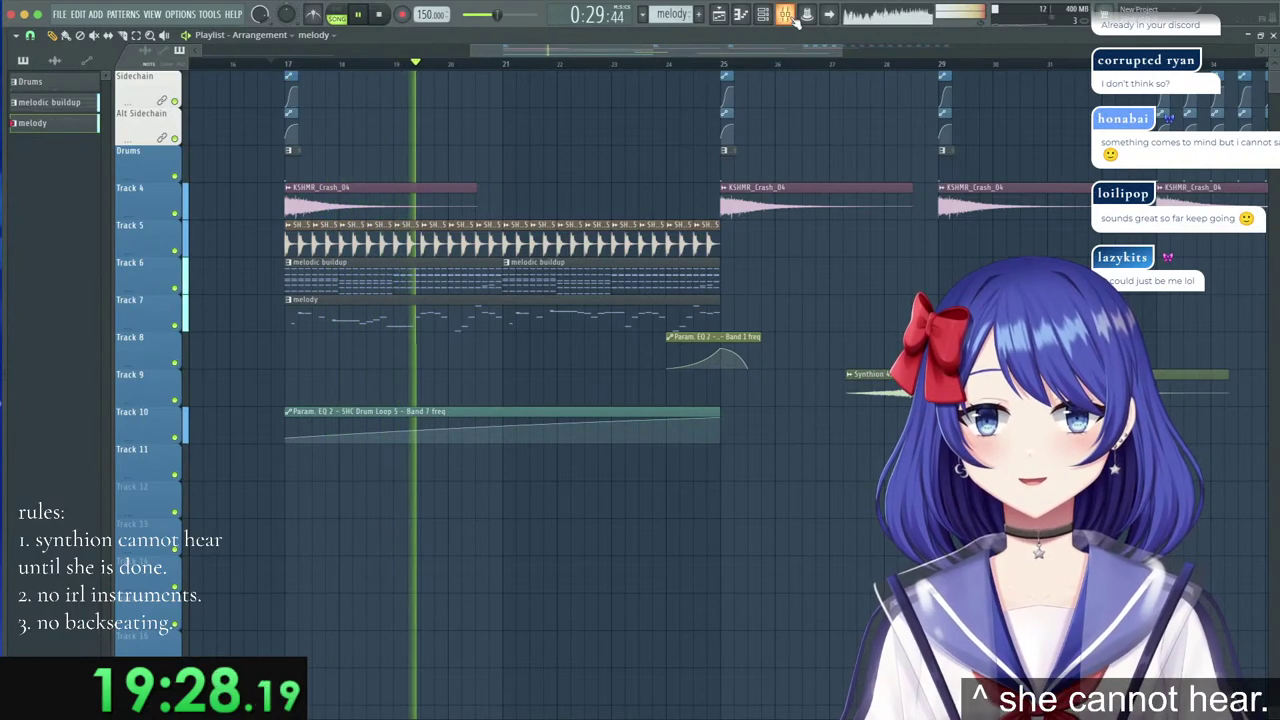
{"action": "key", "text": "F9"}
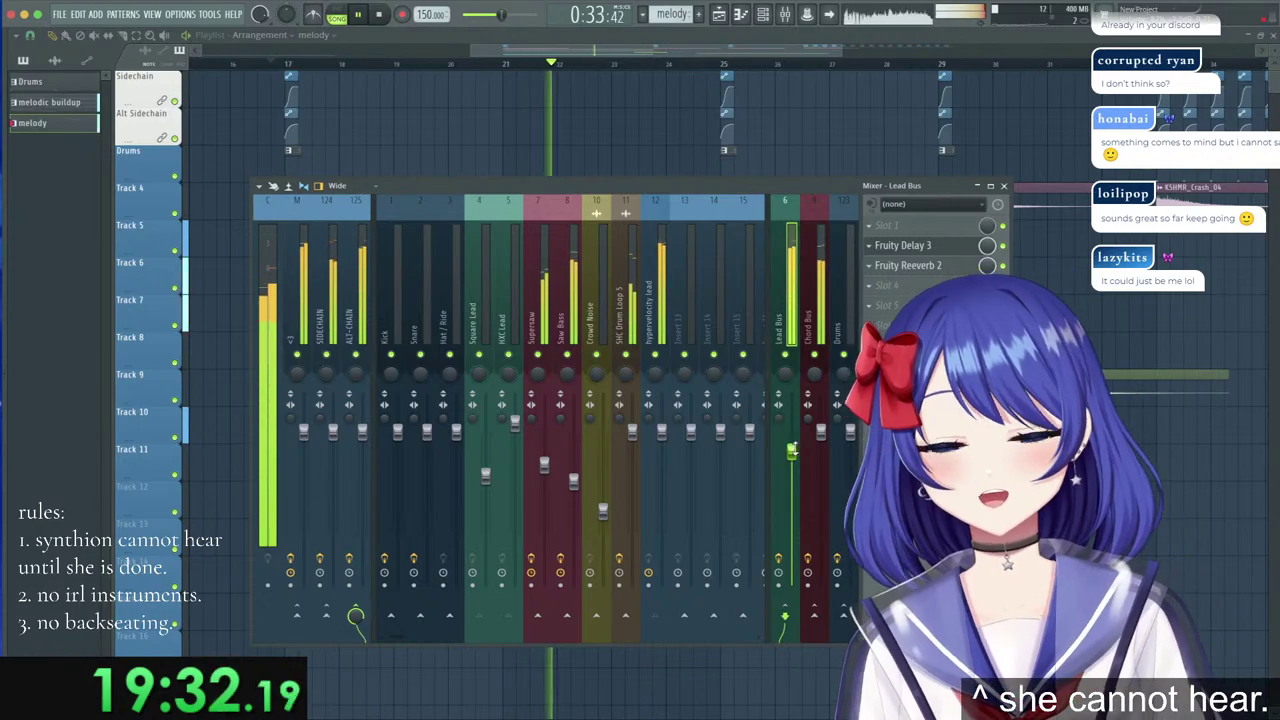
{"action": "key", "text": "F9"}
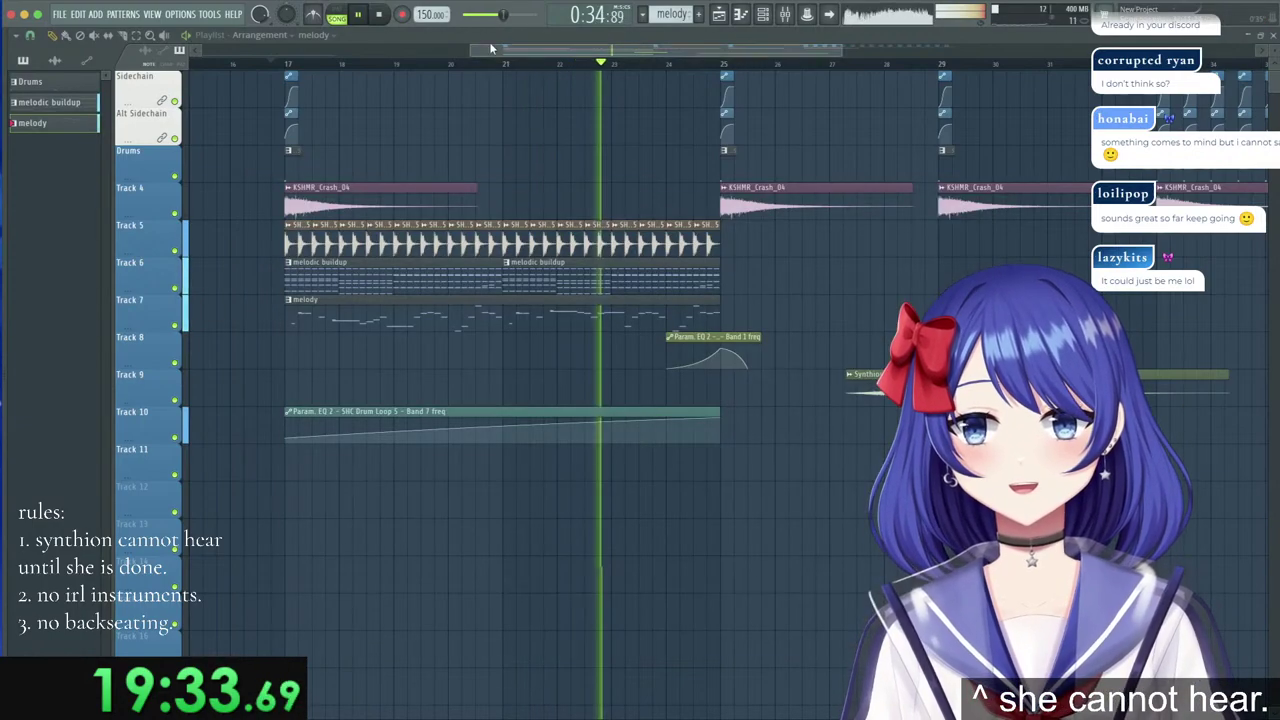
Replay the melody pattern alone in its piano roll, and listen to it again within the arrangement from around bar 17.
{"action": "double_click", "coordinate": [394, 317]}
{"action": "left_click", "coordinate": [338, 16]}
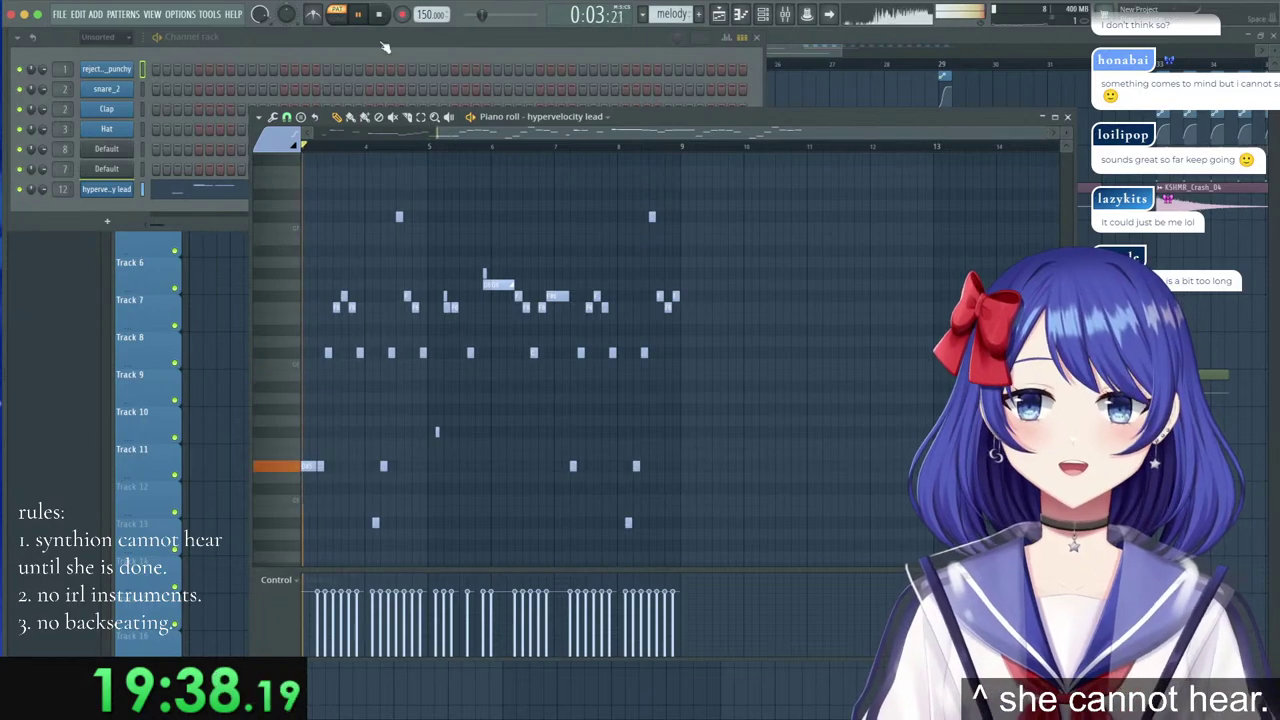
{"action": "left_click_drag", "start_coordinate": [545, 135], "coordinate": [349, 154]}
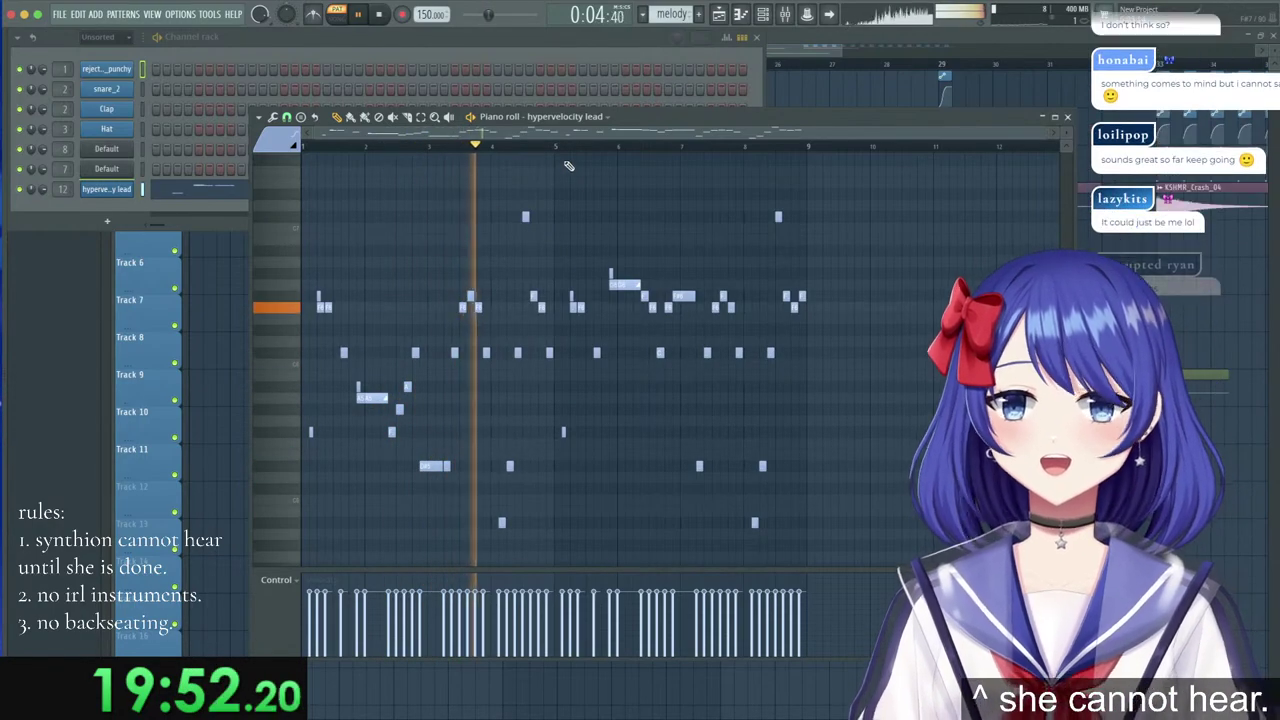
{"action": "key", "text": "space"}
{"action": "left_click", "coordinate": [802, 55]}
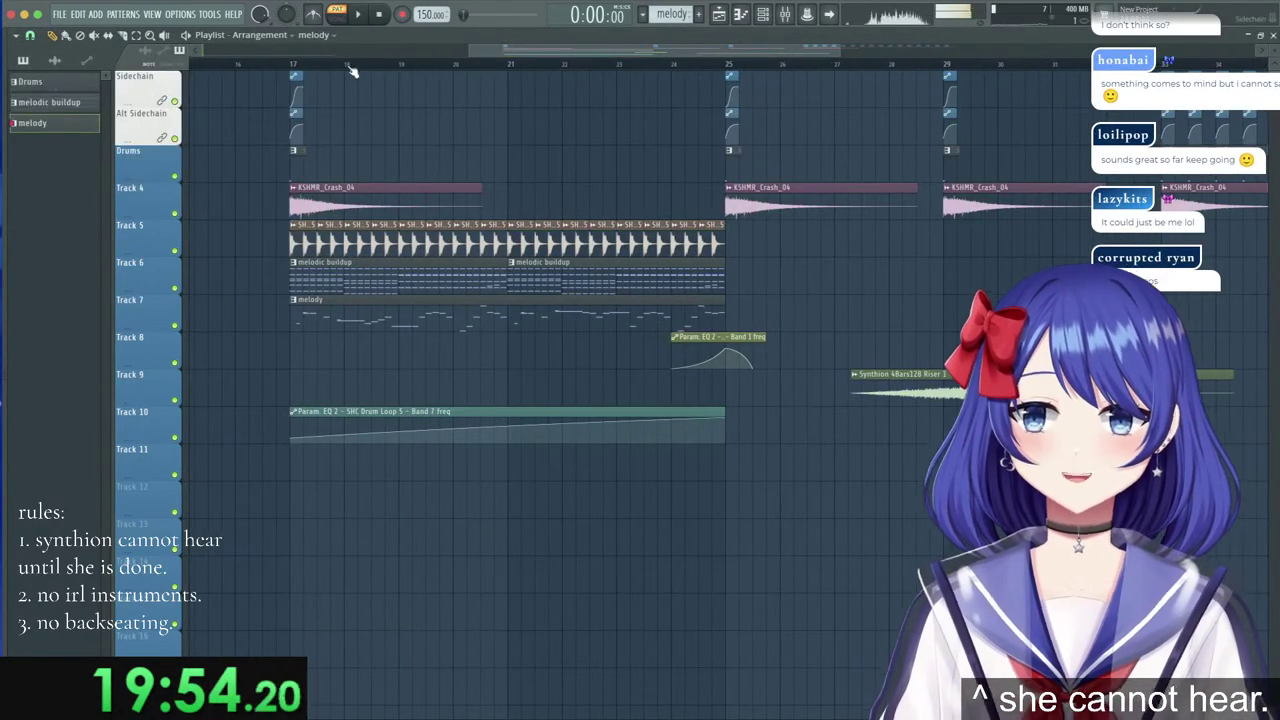
{"action": "key", "text": "space"}
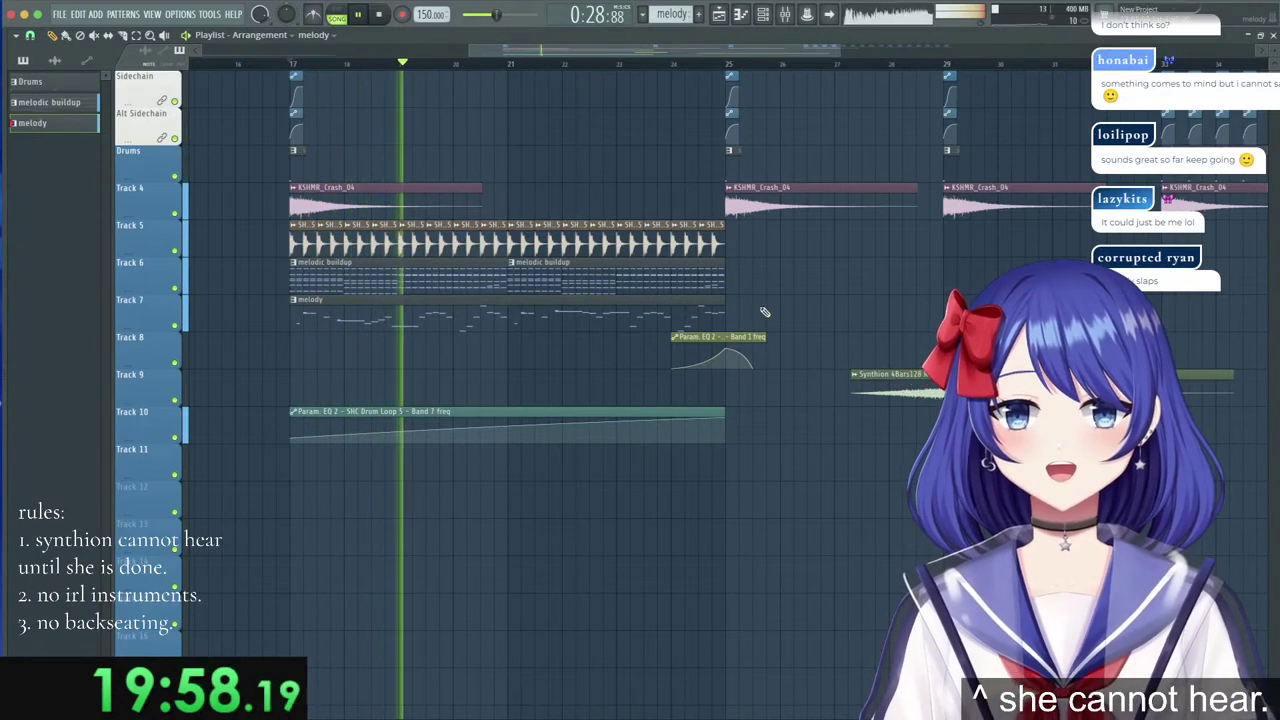
Add a second melody clip on Track 7 at bar 25 and make it a unique pattern.
{"action": "left_click", "coordinate": [765, 309]}
{"action": "left_click_drag", "start_coordinate": [819, 303], "coordinate": [786, 298]}
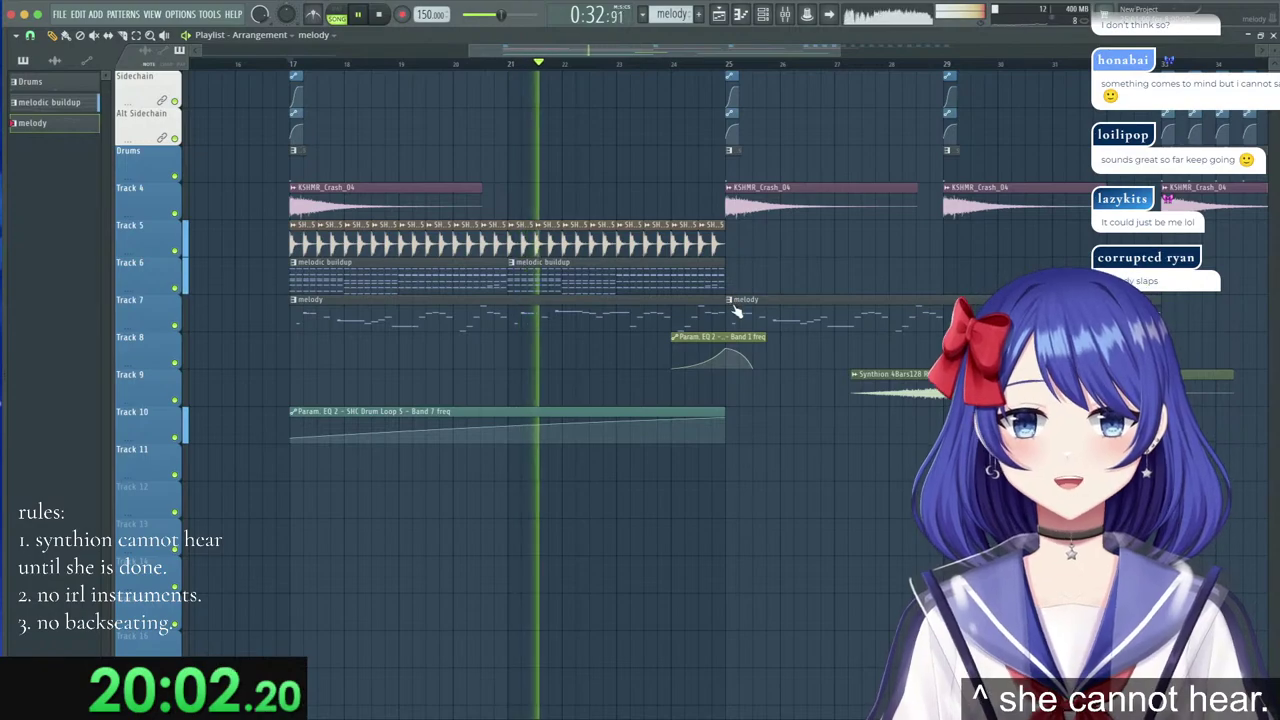
{"action": "right_click", "coordinate": [730, 305]}
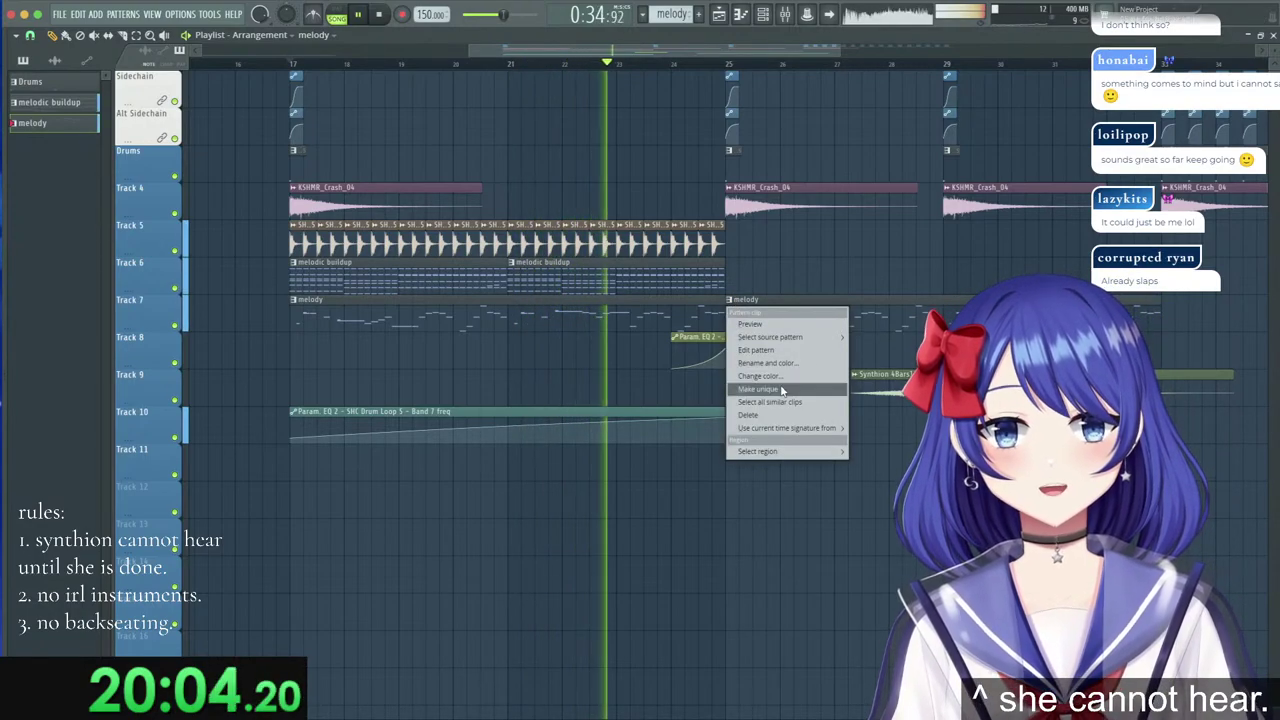
{"action": "left_click", "coordinate": [780, 390]}
In the melody #2 pattern, clone the hypervelocity lead channel and move the lead's notes onto the clone.
{"action": "double_click", "coordinate": [788, 314]}
{"action": "left_click", "coordinate": [337, 17]}
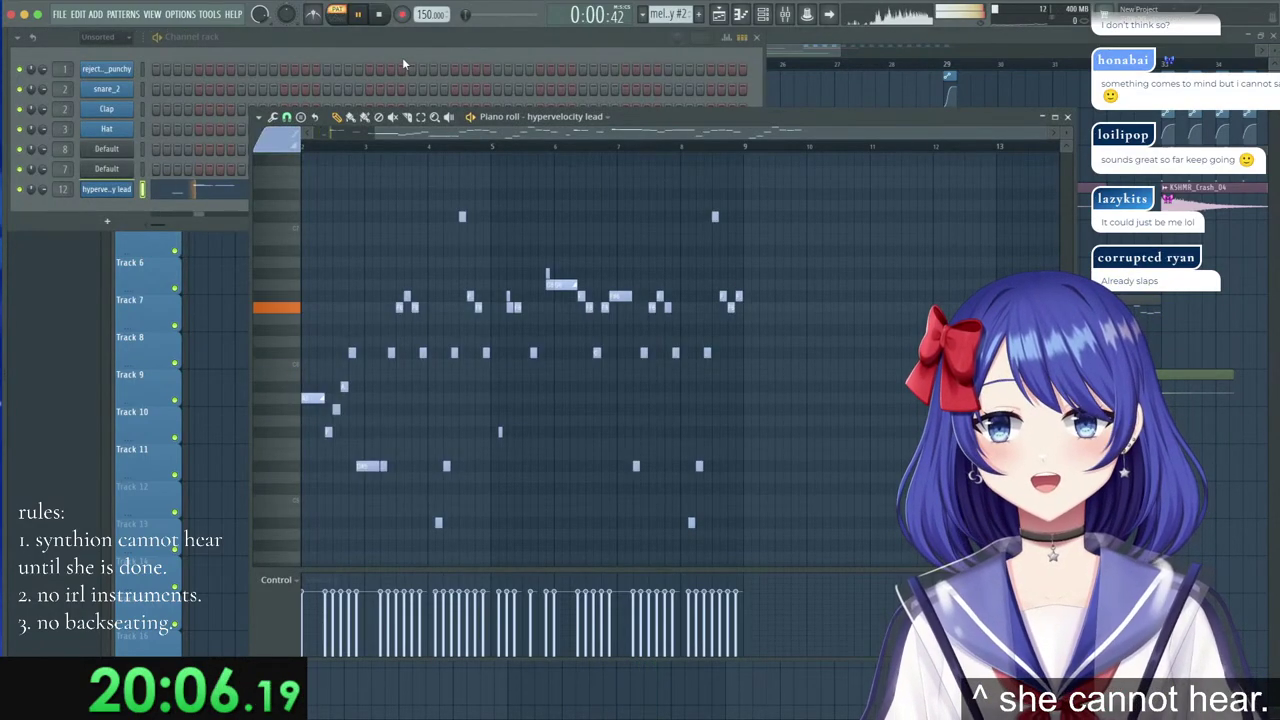
{"action": "left_click", "coordinate": [214, 189]}
{"action": "right_click", "coordinate": [106, 189]}
{"action": "left_click", "coordinate": [167, 308]}
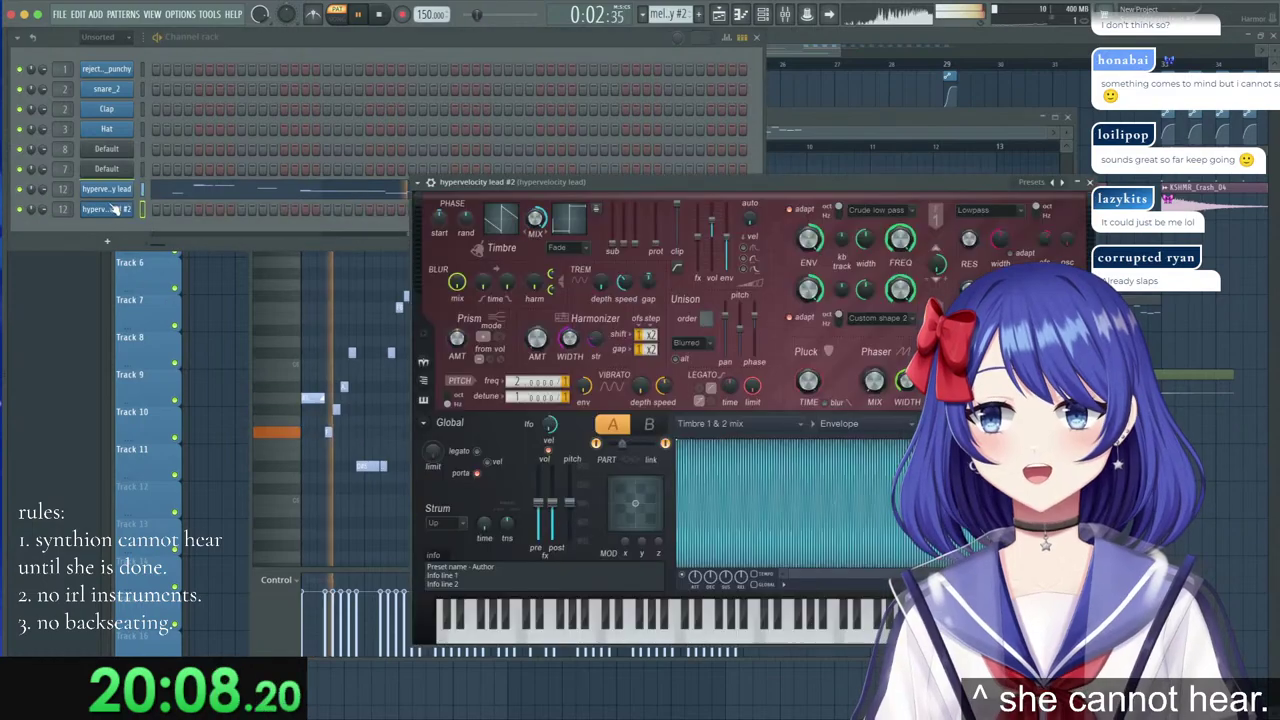
{"action": "right_click", "coordinate": [116, 190]}
{"action": "left_click", "coordinate": [290, 190]}
{"action": "right_click", "coordinate": [124, 211]}
{"action": "left_click", "coordinate": [274, 235]}
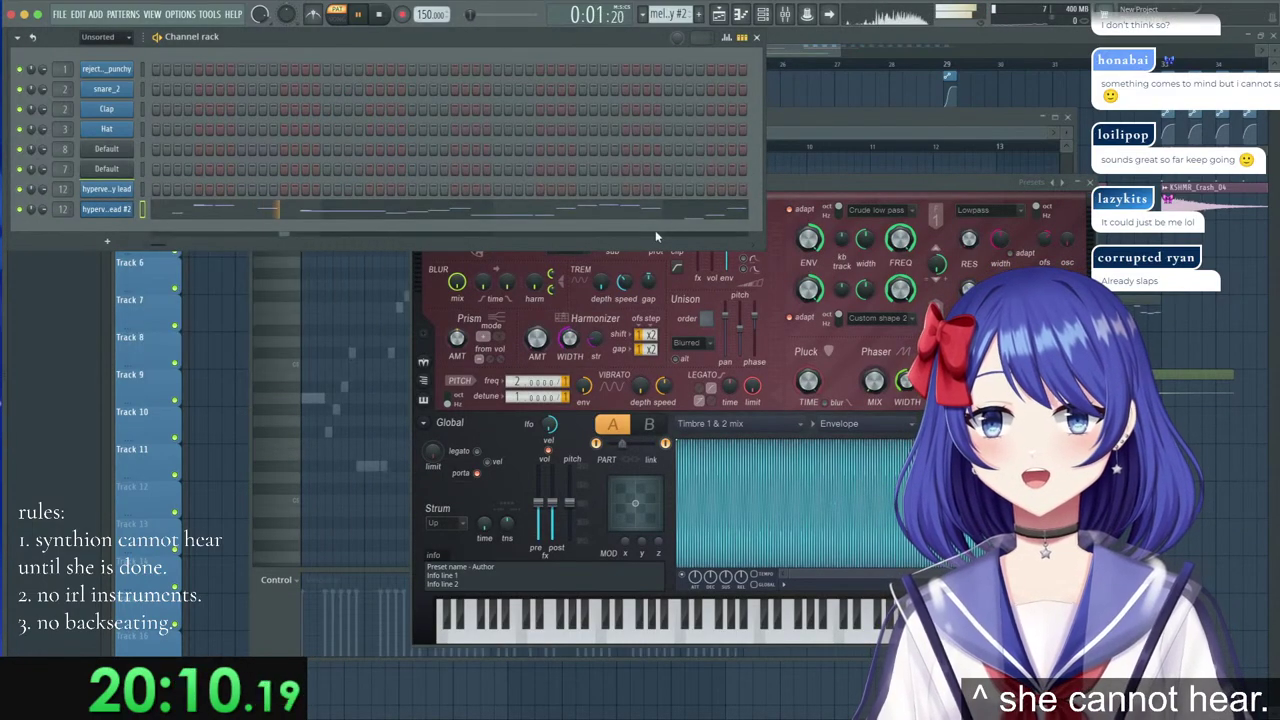
Switch the cloned Harmor lead to its part B settings.
{"action": "left_click", "coordinate": [787, 188]}
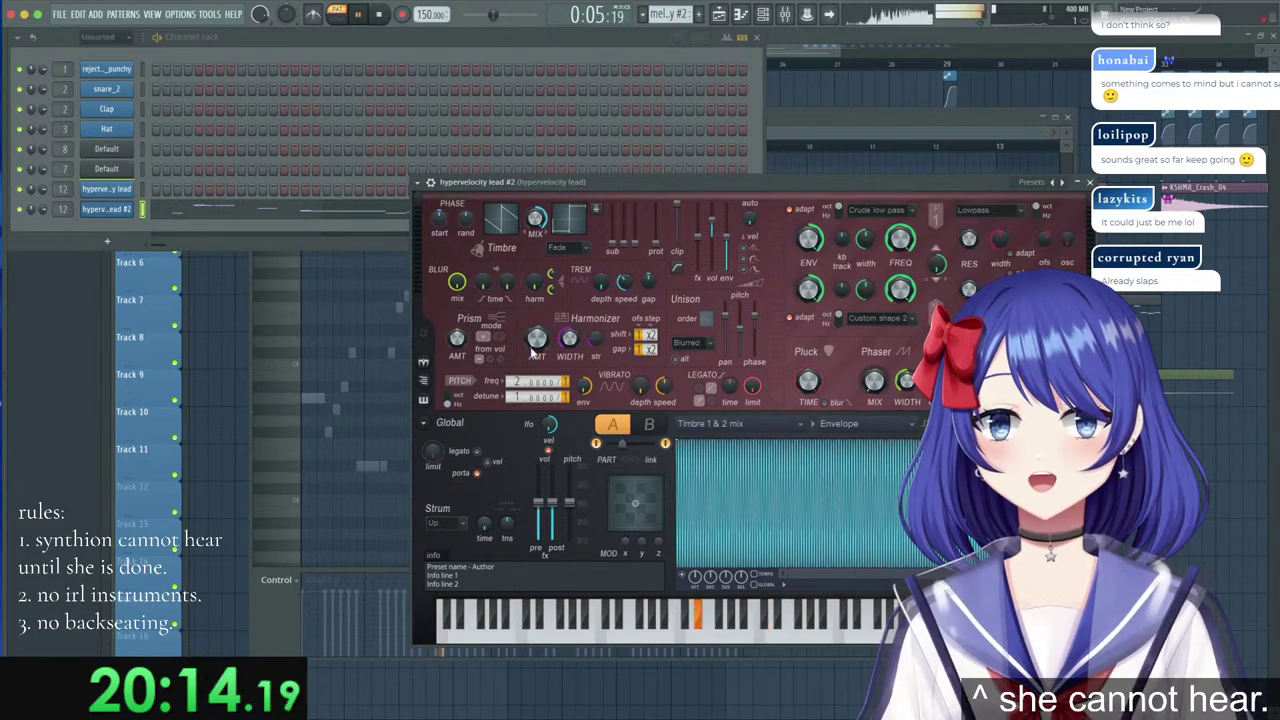
{"action": "left_click", "coordinate": [648, 434]}
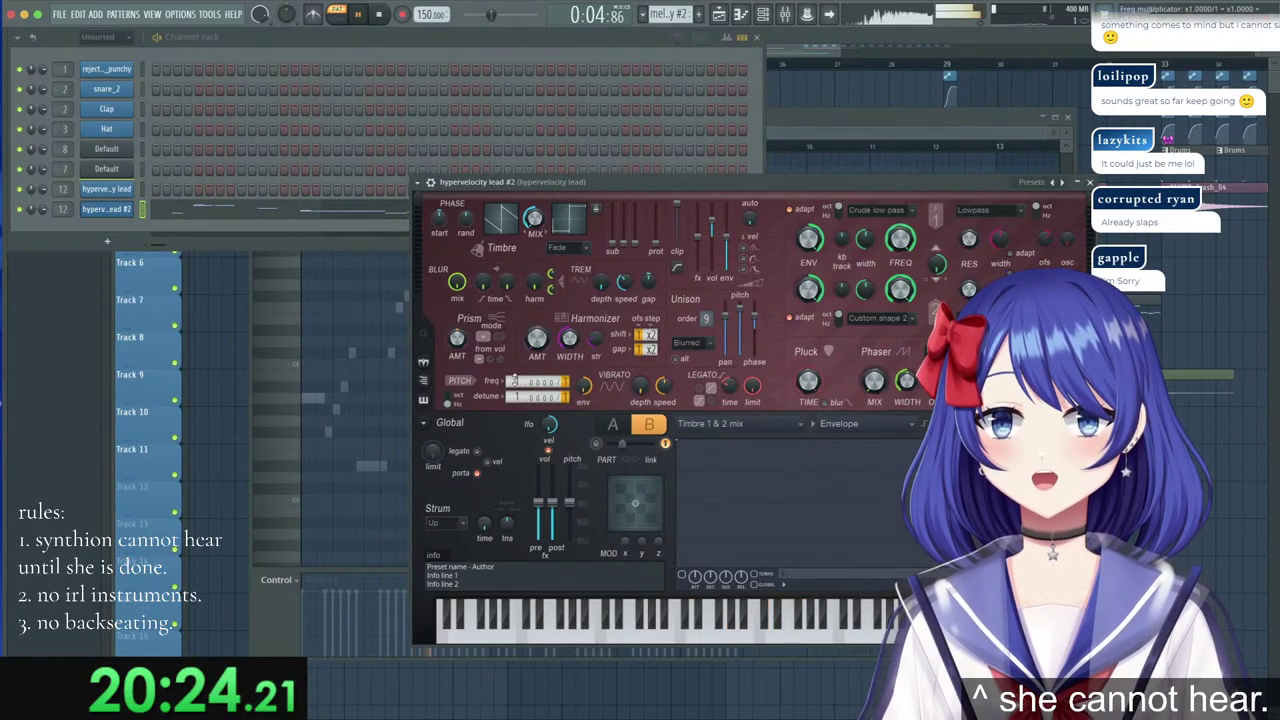
Route hypervelocity lead #2 to free mixer track 13 and lower its fader to about -8 dB.
{"action": "left_click", "coordinate": [419, 182]}
{"action": "mouse_move", "coordinate": [437, 198]}
{"action": "left_click", "coordinate": [575, 228]}
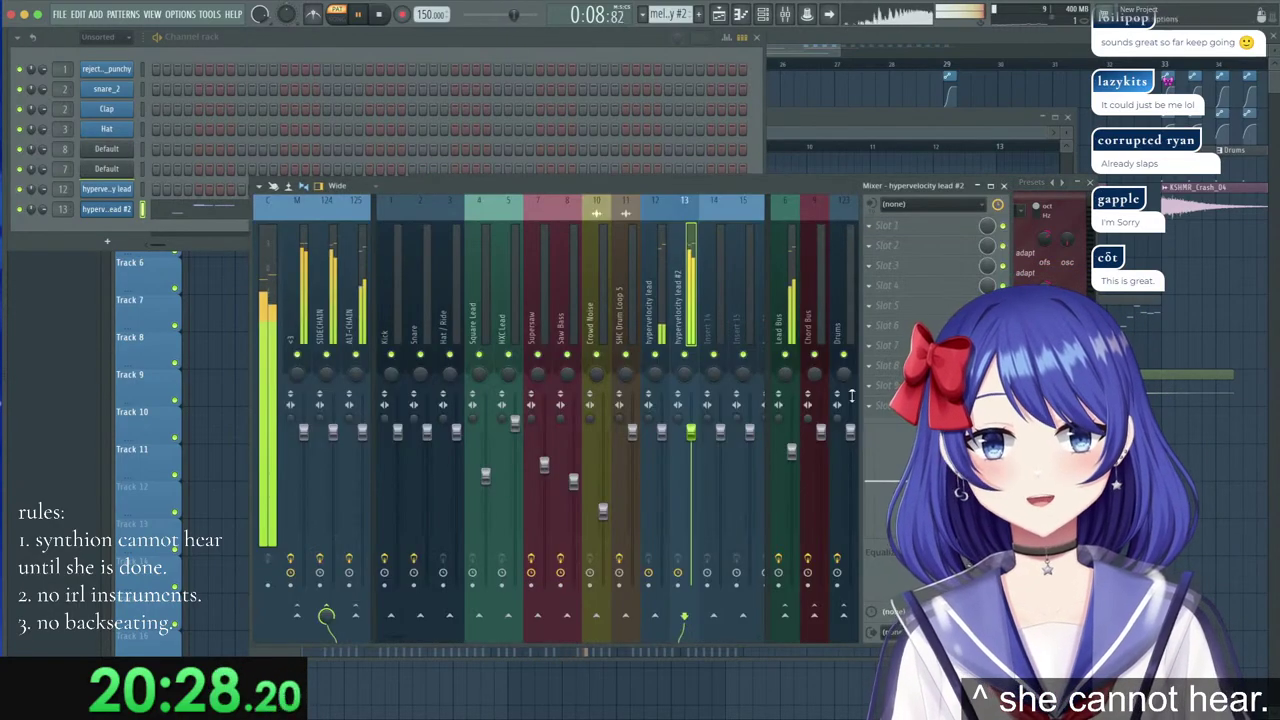
{"action": "left_click_drag", "start_coordinate": [693, 433], "coordinate": [692, 476]}
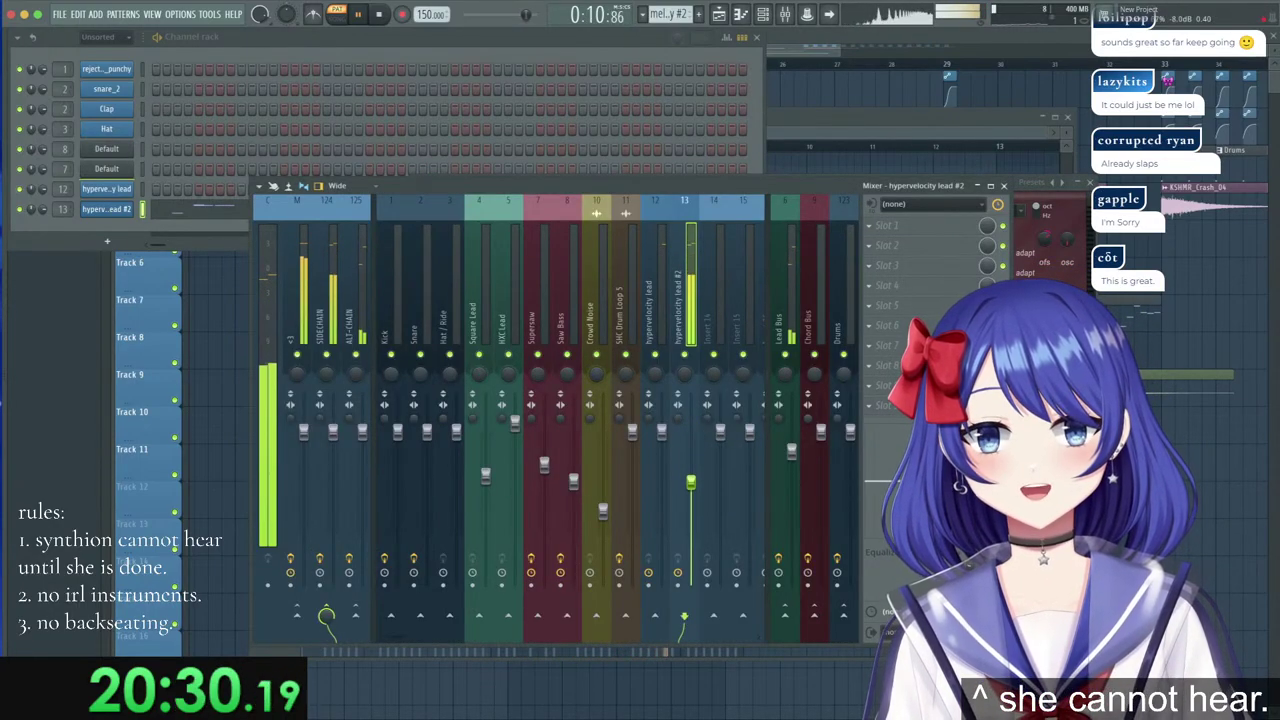
Listen to the melody #2 section in the arrangement from about bar 26.
{"action": "left_click", "coordinate": [806, 55]}
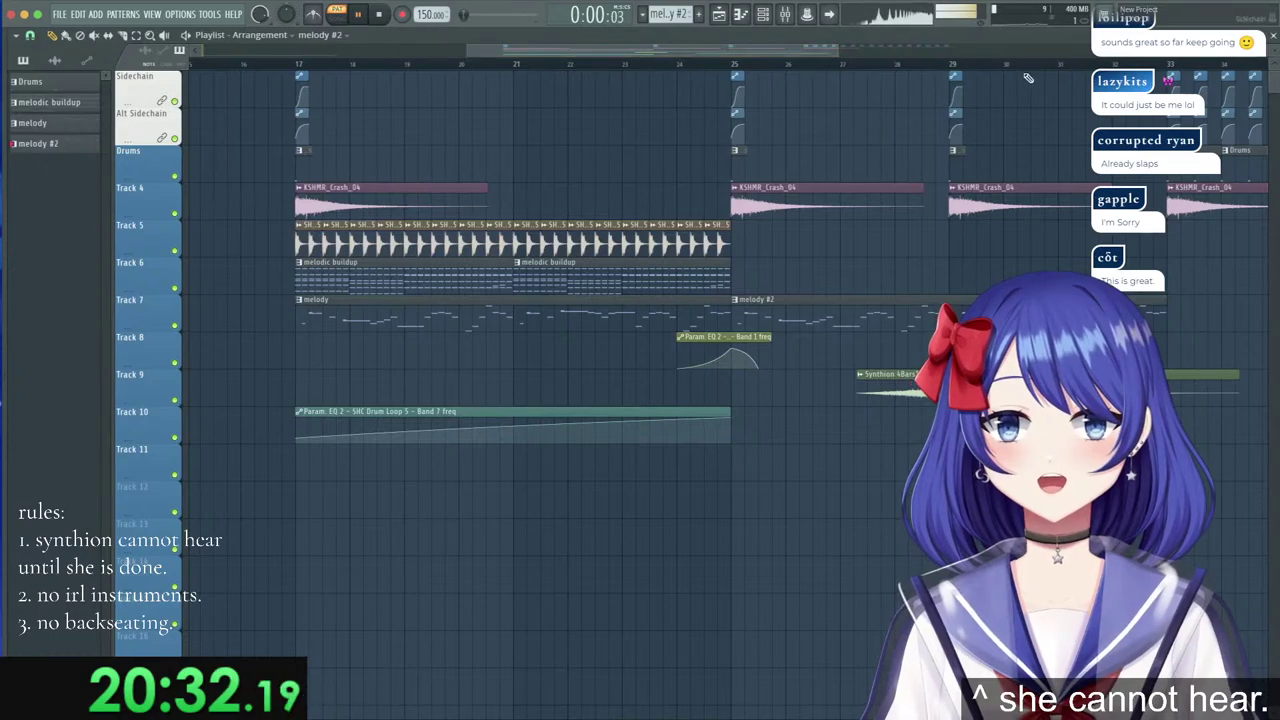
{"action": "scroll", "coordinate": [946, 70], "scroll_direction": "down", "scroll_amount": 3}
{"action": "scroll", "coordinate": [1085, 65], "scroll_direction": "up", "scroll_amount": 2}
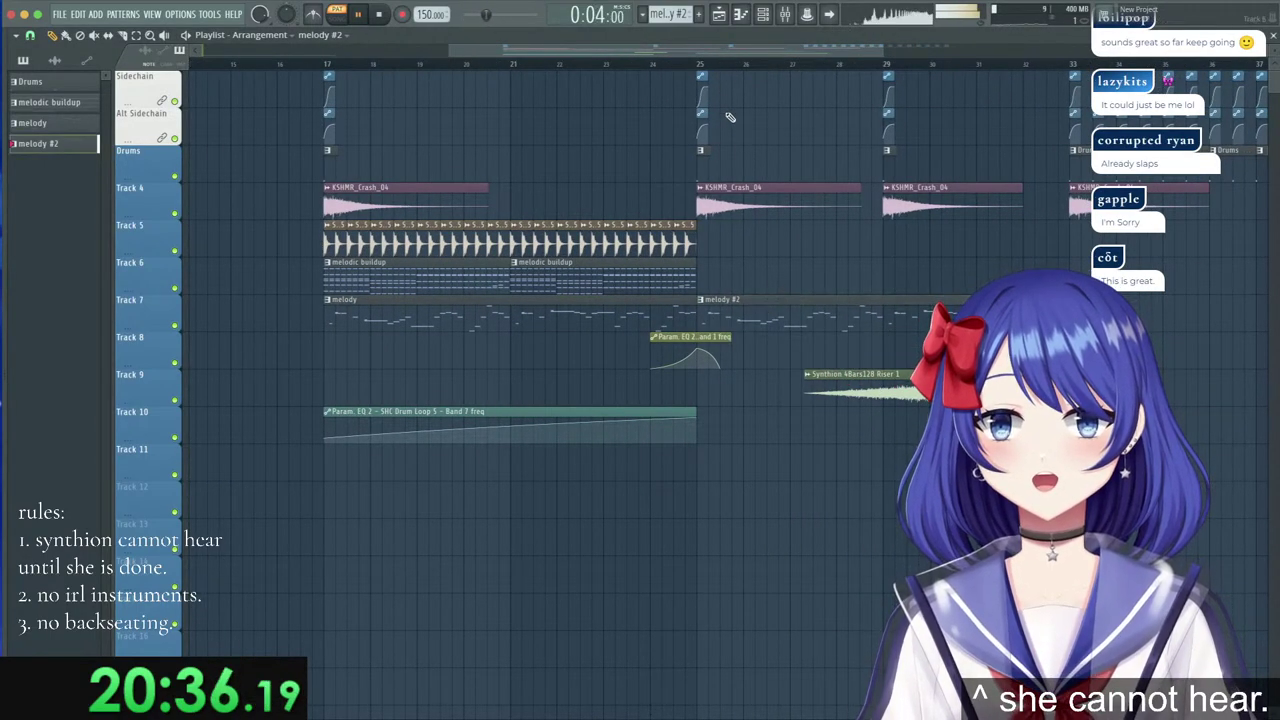
{"action": "left_click", "coordinate": [754, 65]}
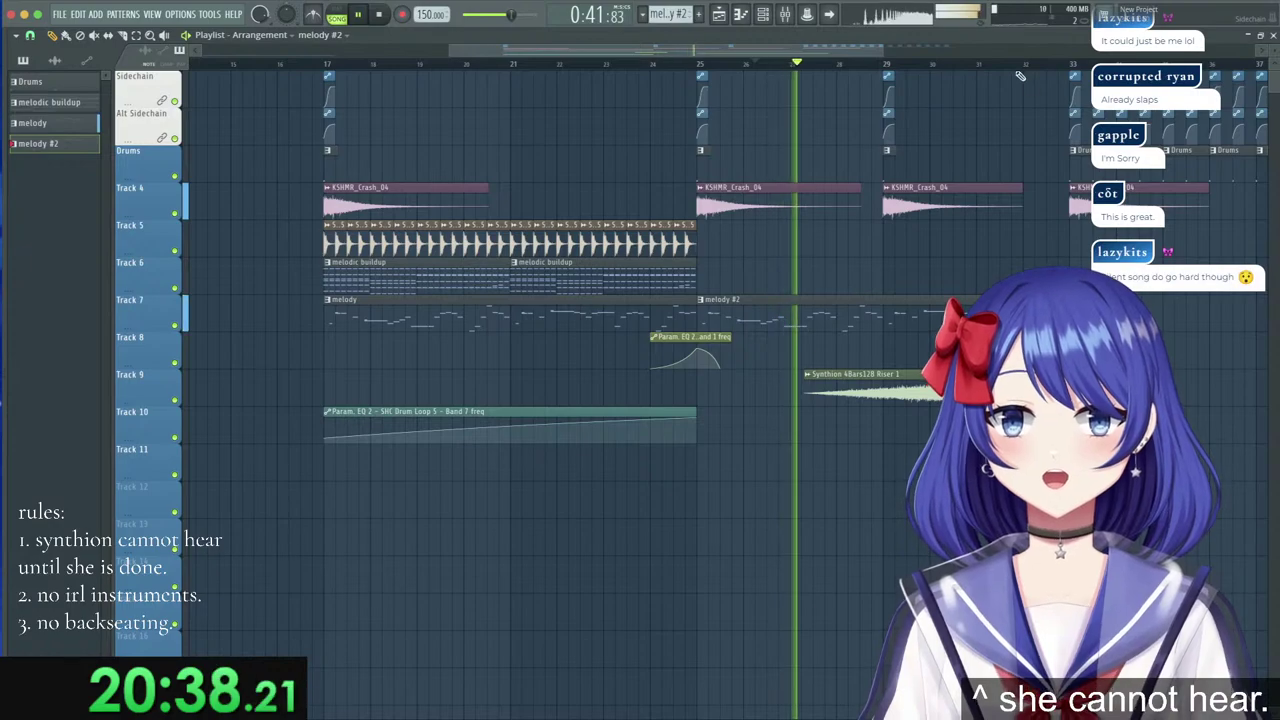
On Track 7, cut melody #2 just after bar 27 and repeat its one-bar phrase in successive clips up to bar 31.
{"action": "scroll", "coordinate": [1035, 78], "scroll_direction": "up", "scroll_amount": 2}
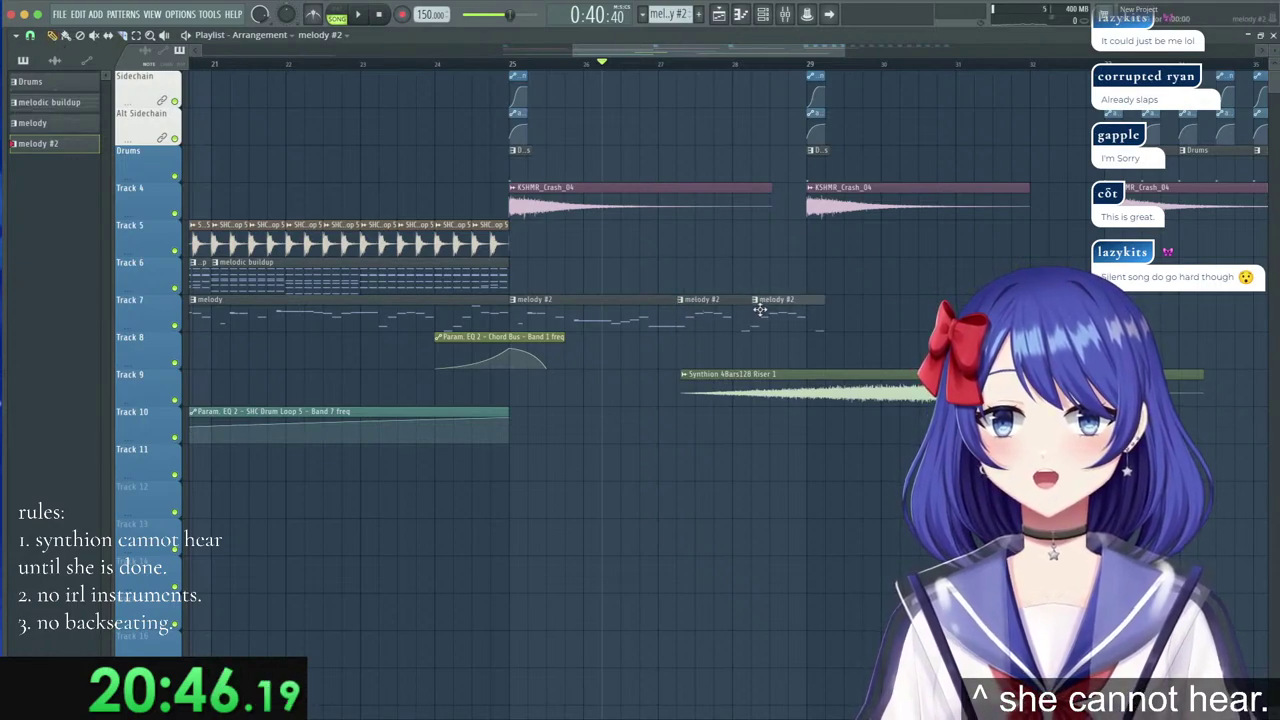
{"action": "left_click", "coordinate": [860, 320]}
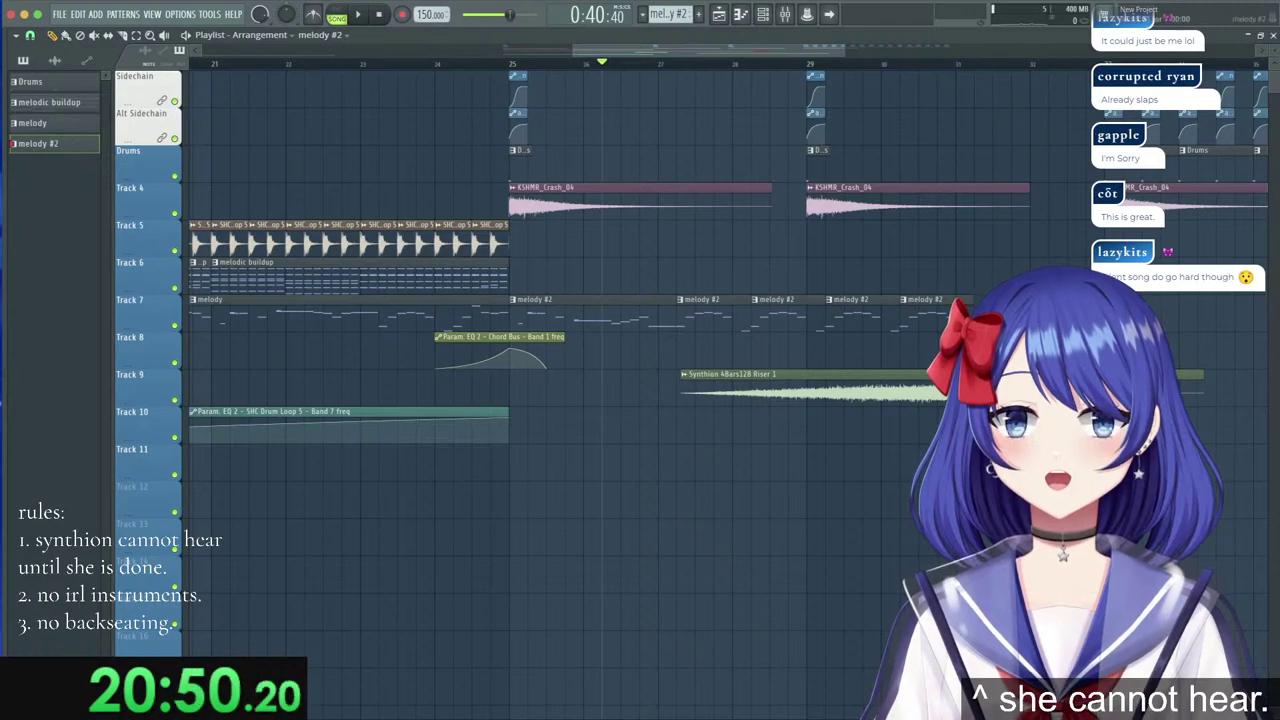
{"action": "scroll", "coordinate": [1046, 71], "scroll_direction": "up", "scroll_amount": 5}
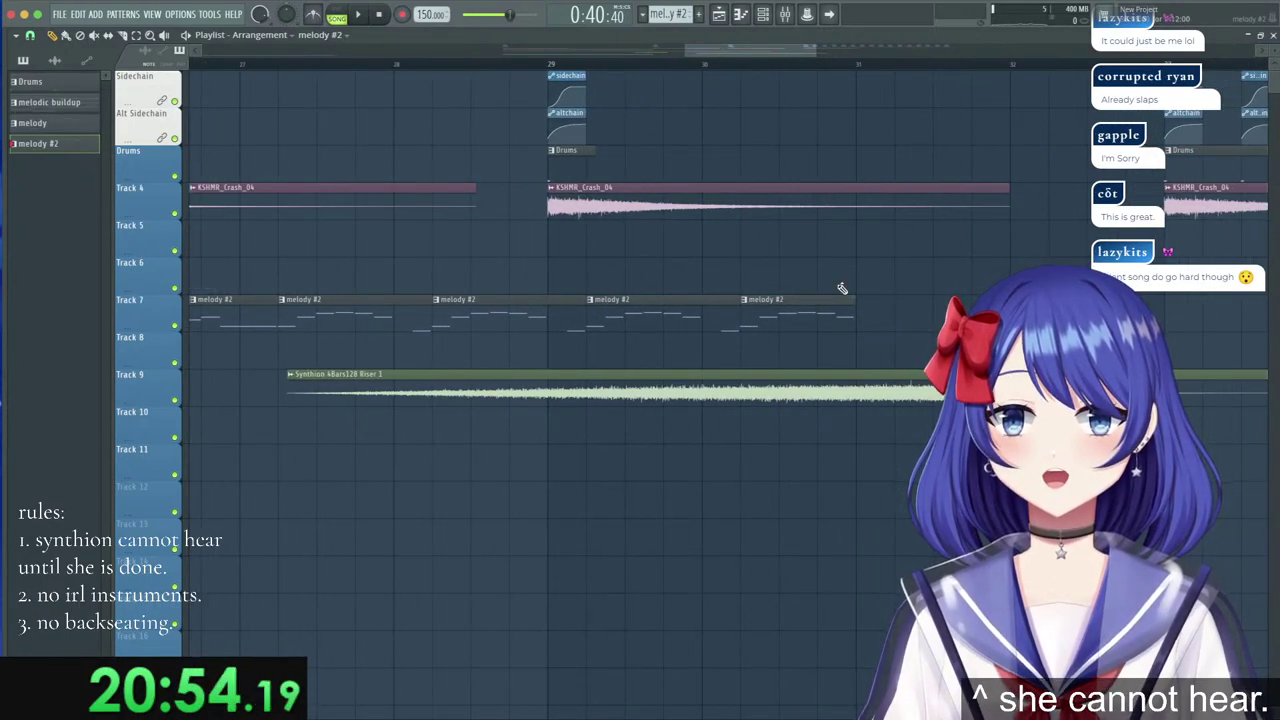
Replace the melody #2 clips after bar 29 with one-beat repeats up to bar 31 and a shorter slice at bar 31.
{"action": "left_click_drag", "start_coordinate": [781, 279], "coordinate": [851, 279]}
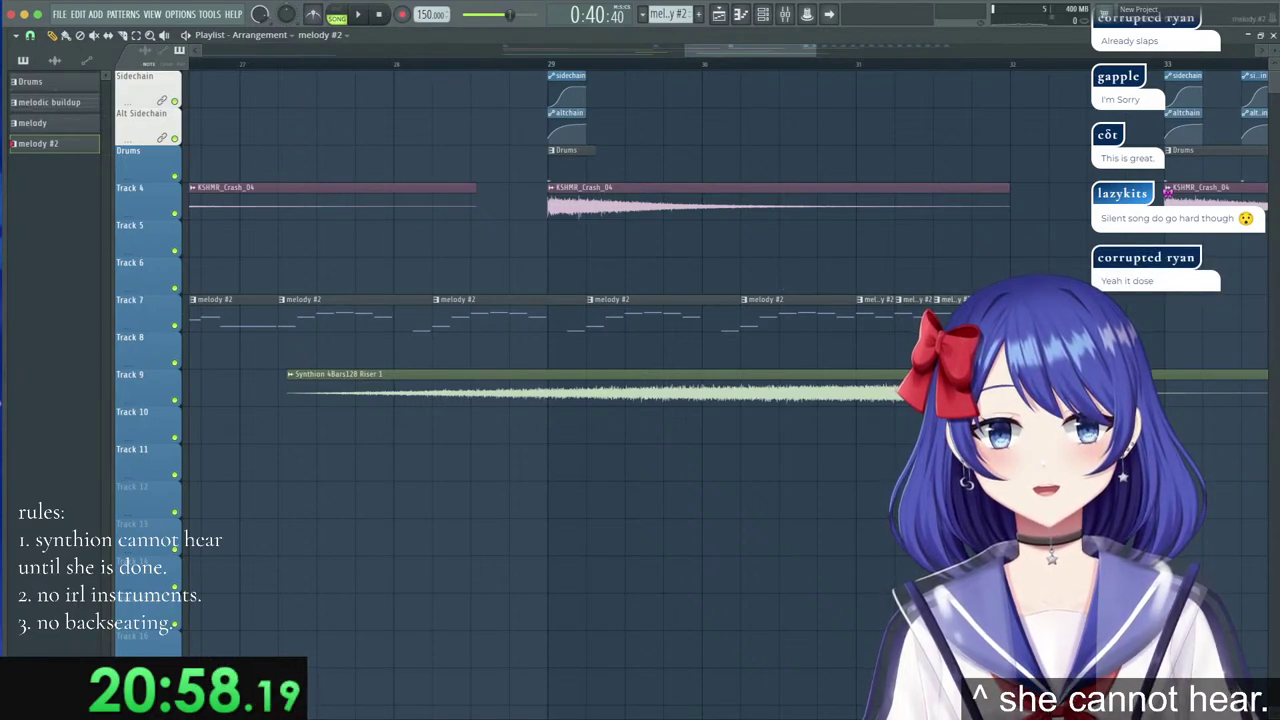
{"action": "right_click", "coordinate": [763, 322]}
{"action": "right_click", "coordinate": [602, 318]}
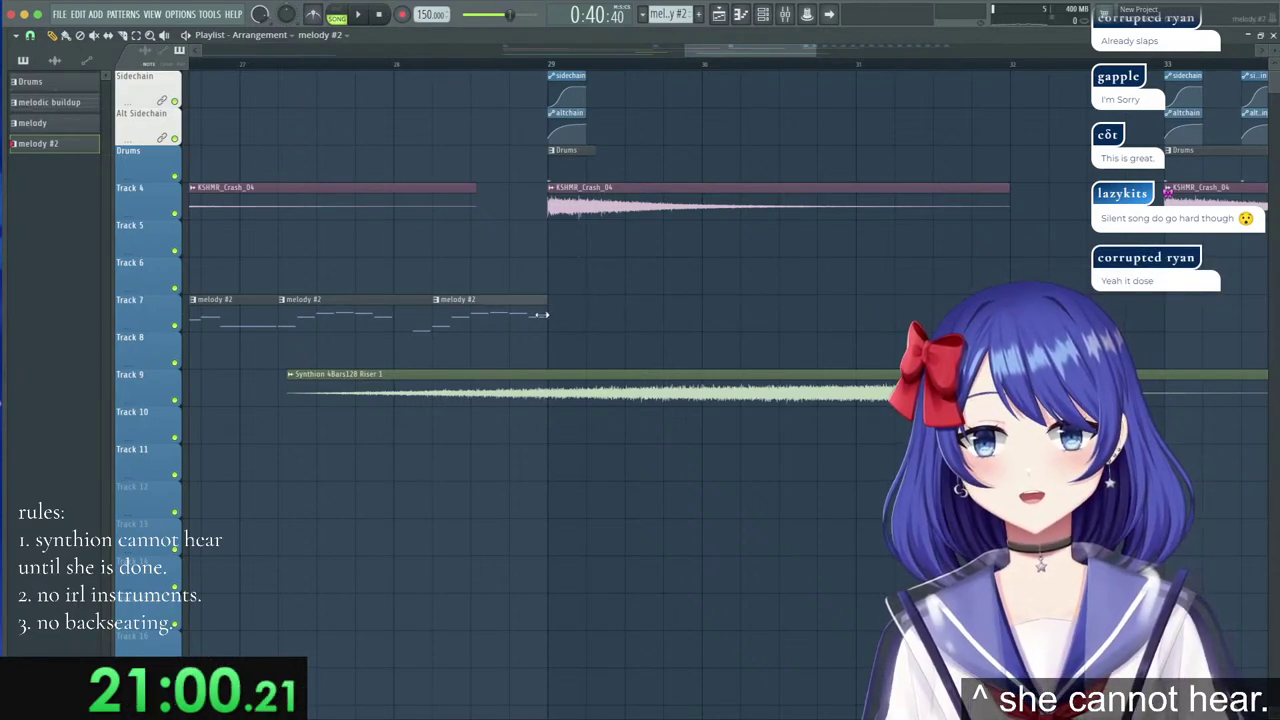
{"action": "left_click", "coordinate": [542, 276]}
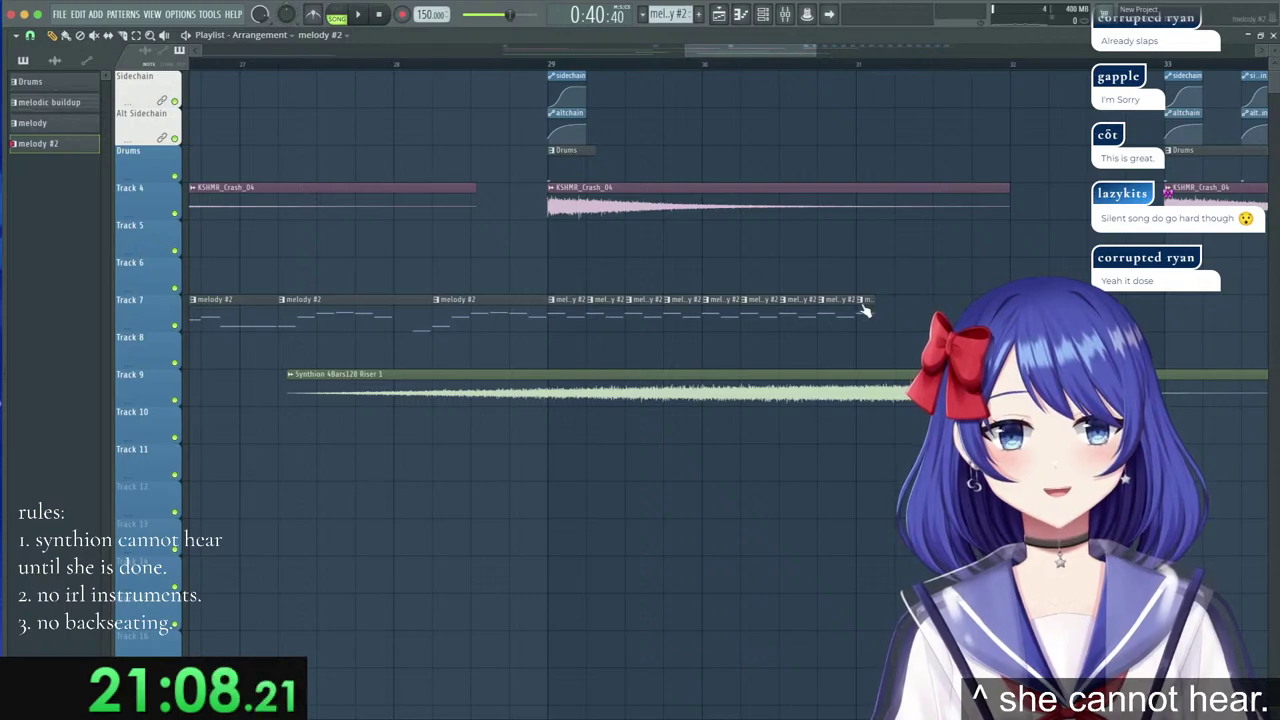
Set the playlist snap to 1/2 step and continue the melody #2 repeats on Track 7 with progressively shorter clips up to bar 32.
{"action": "left_click", "coordinate": [30, 35]}
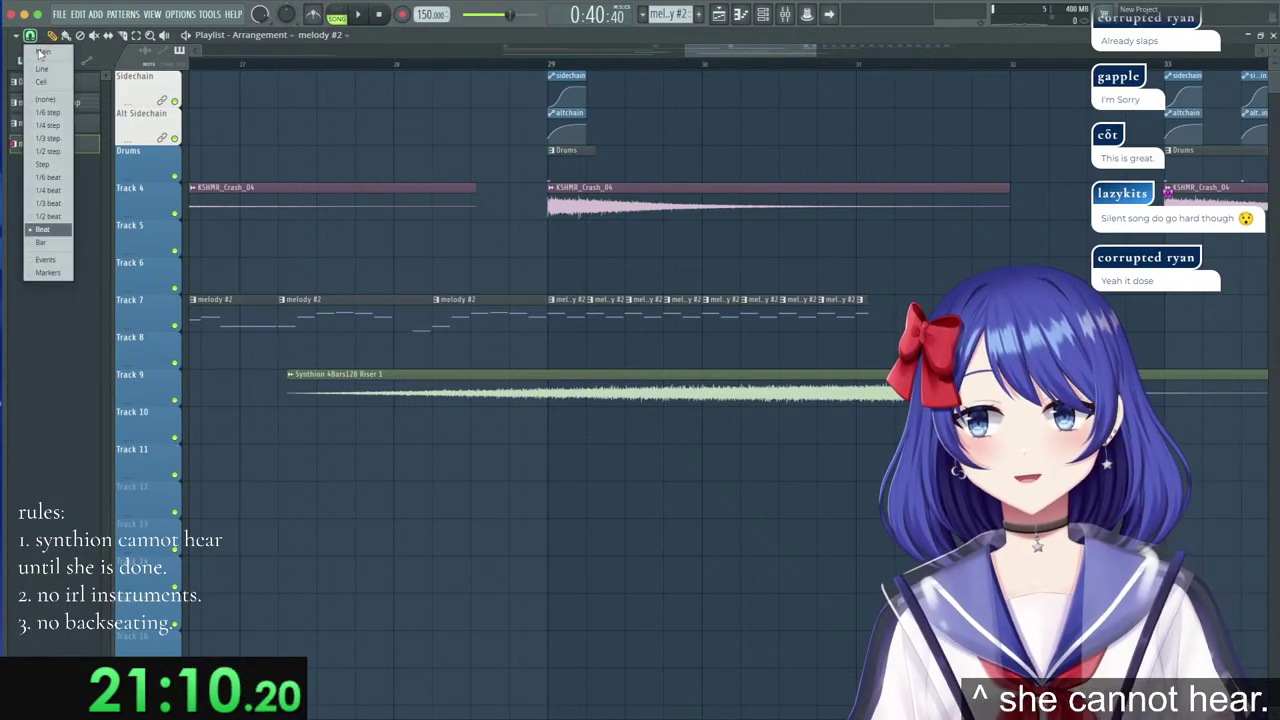
{"action": "left_click", "coordinate": [52, 152]}
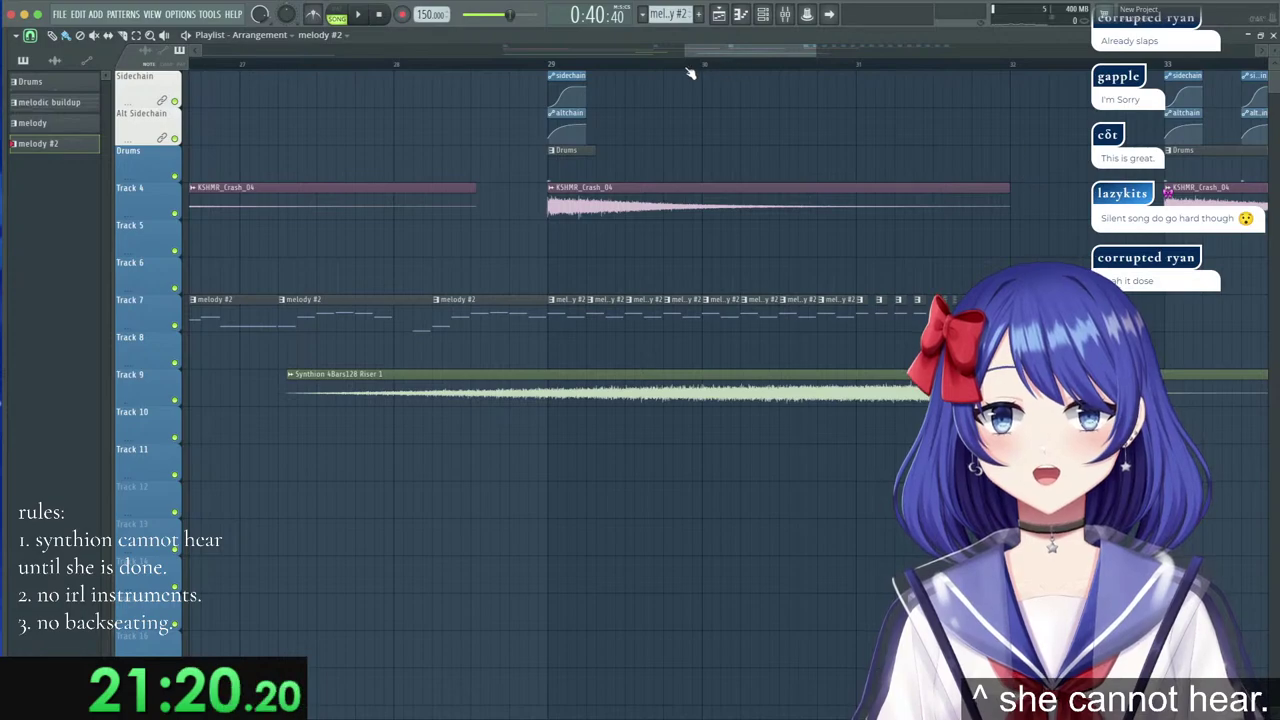
{"action": "scroll", "coordinate": [689, 73], "scroll_direction": "down", "scroll_amount": 8}
{"action": "scroll", "coordinate": [763, 72], "scroll_direction": "up", "scroll_amount": 6}
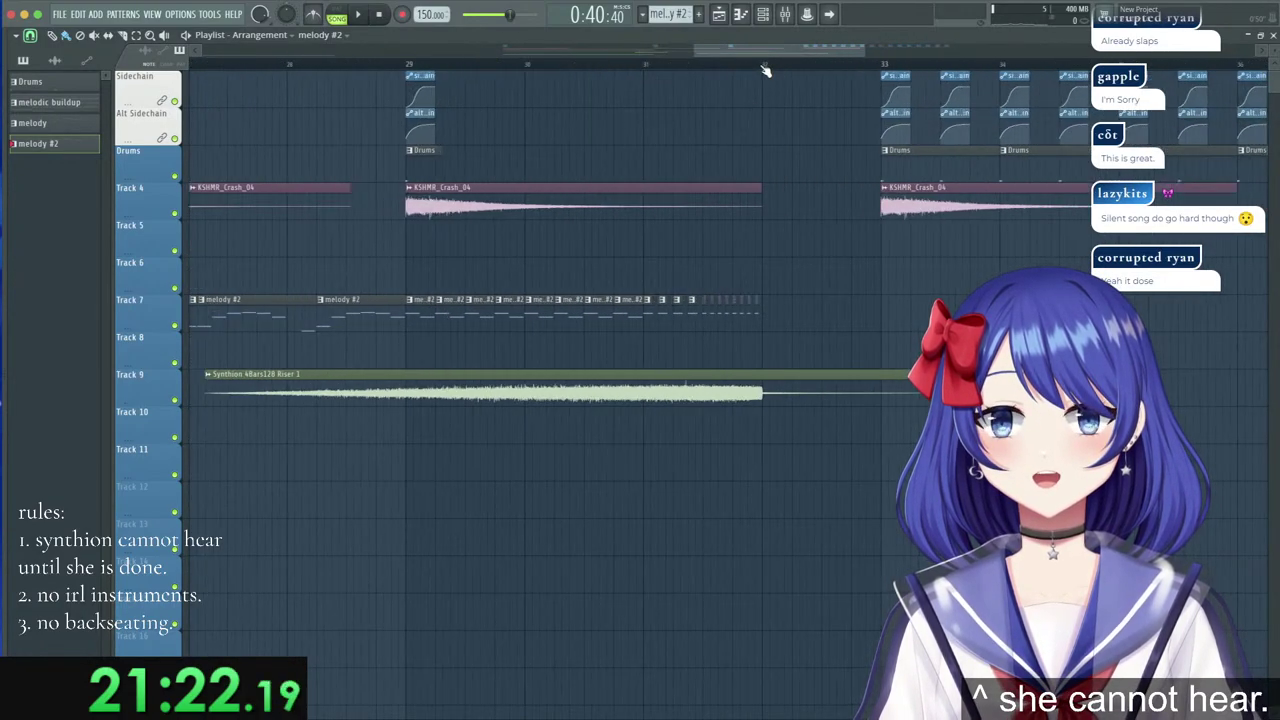
Play back the build-up with the melody #2 repeats and set the song position to bar 25.
{"action": "scroll", "coordinate": [763, 70], "scroll_direction": "down", "scroll_amount": 4}
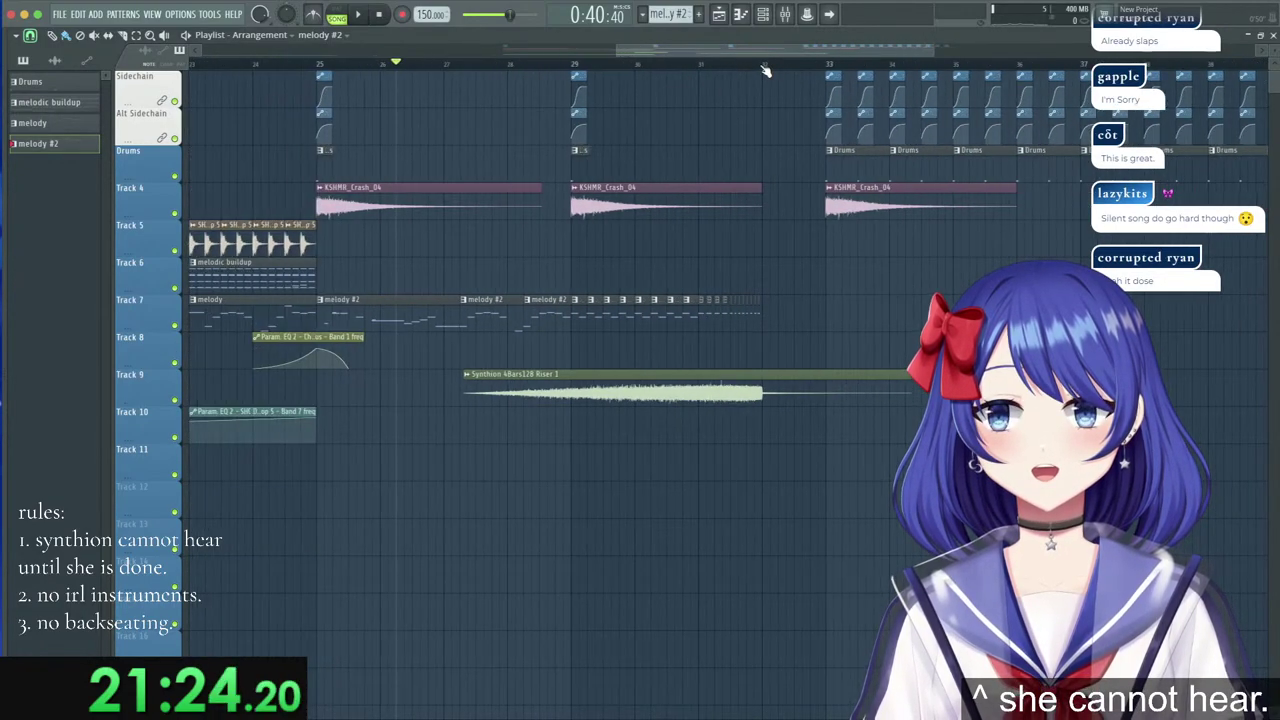
{"action": "key", "text": "space"}
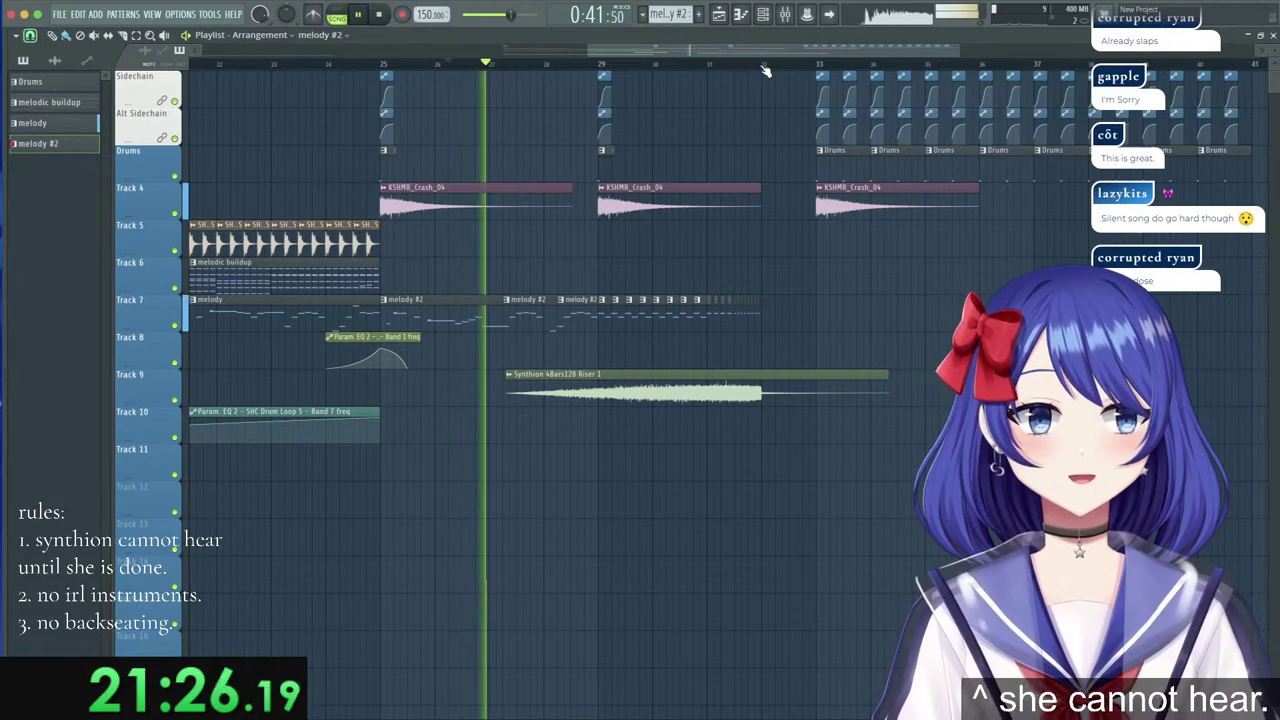
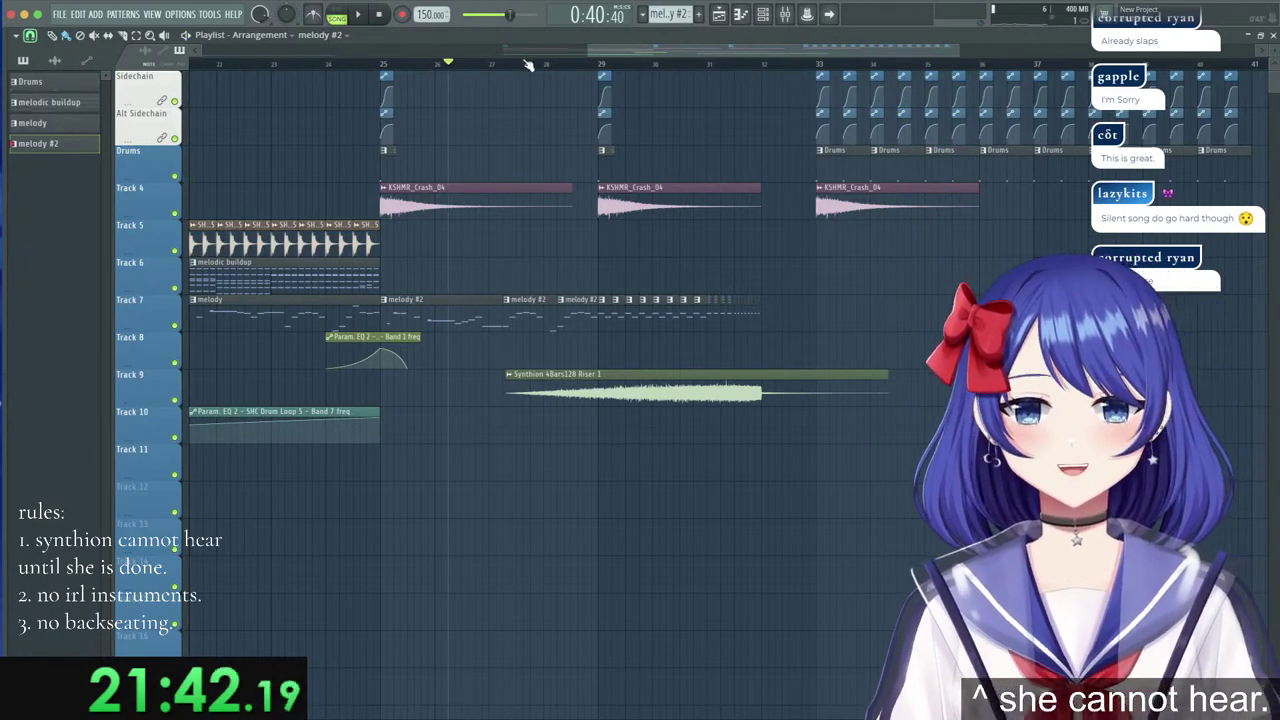
{"action": "scroll", "coordinate": [520, 70], "scroll_direction": "down", "scroll_amount": 1}
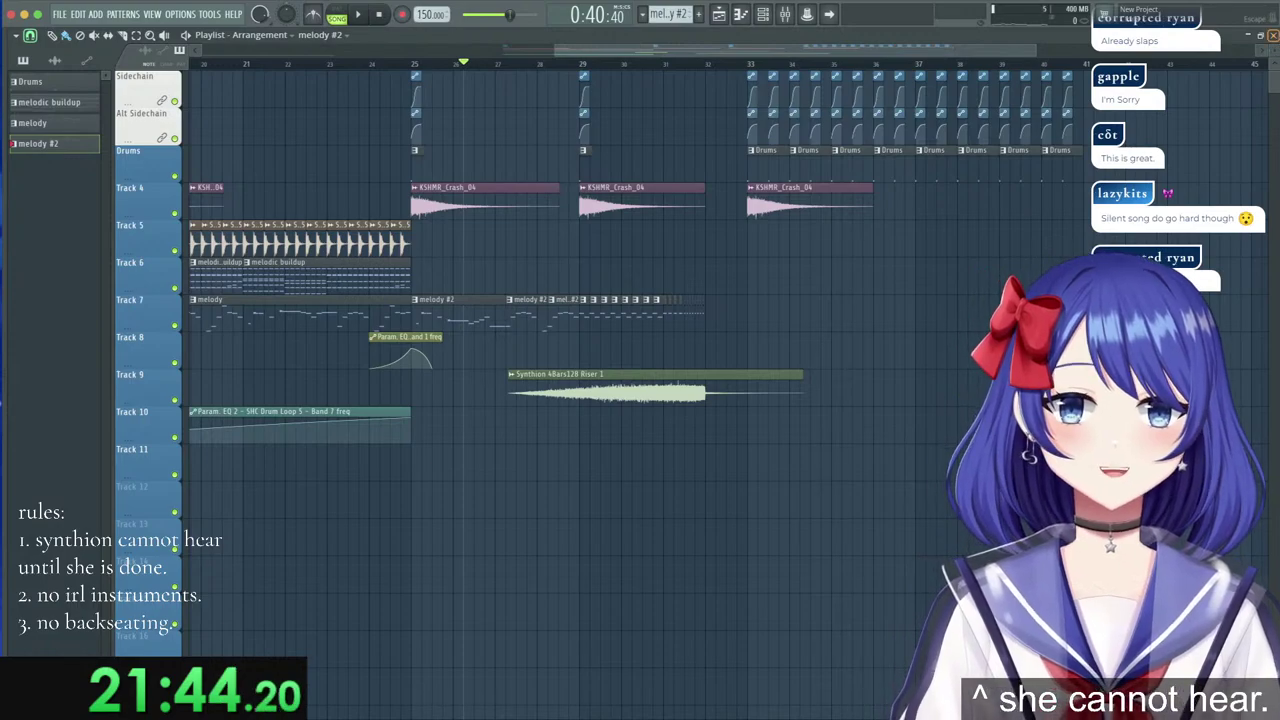
{"action": "left_click_drag", "start_coordinate": [548, 54], "coordinate": [494, 55]}
{"action": "left_click", "coordinate": [533, 67]}
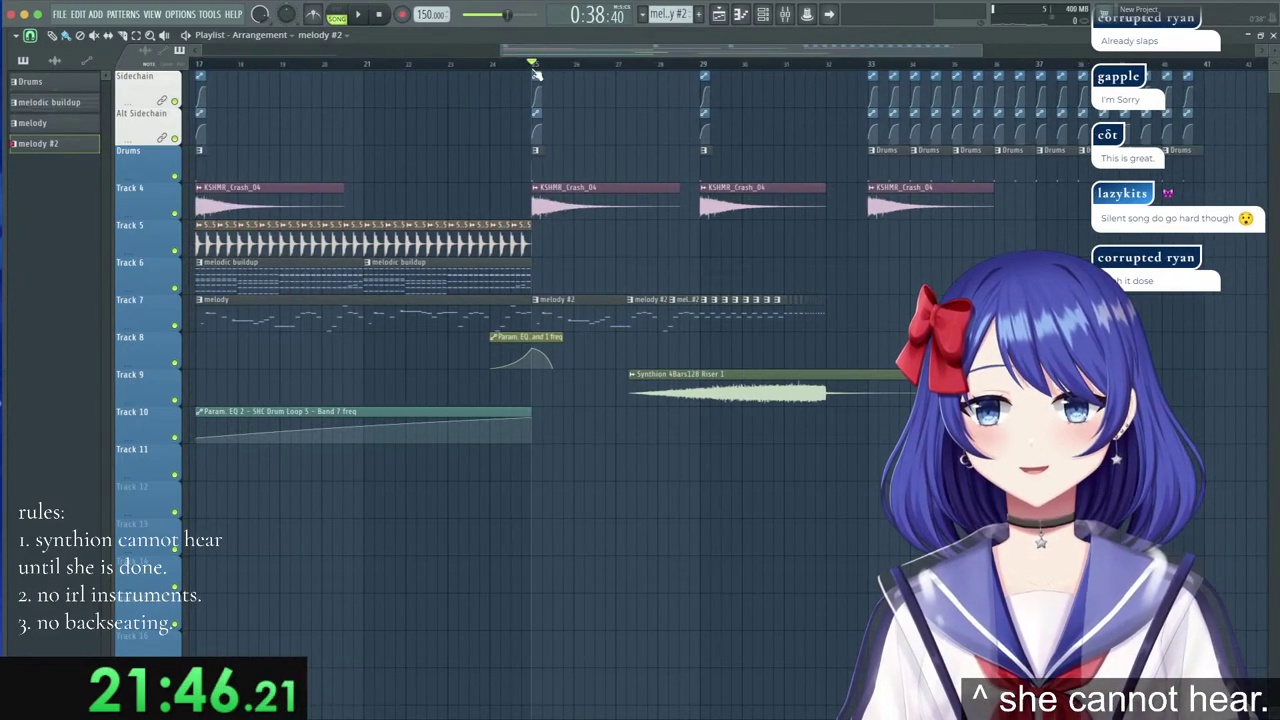
Create a new empty pattern named "build bass".
{"action": "left_click", "coordinate": [668, 14]}
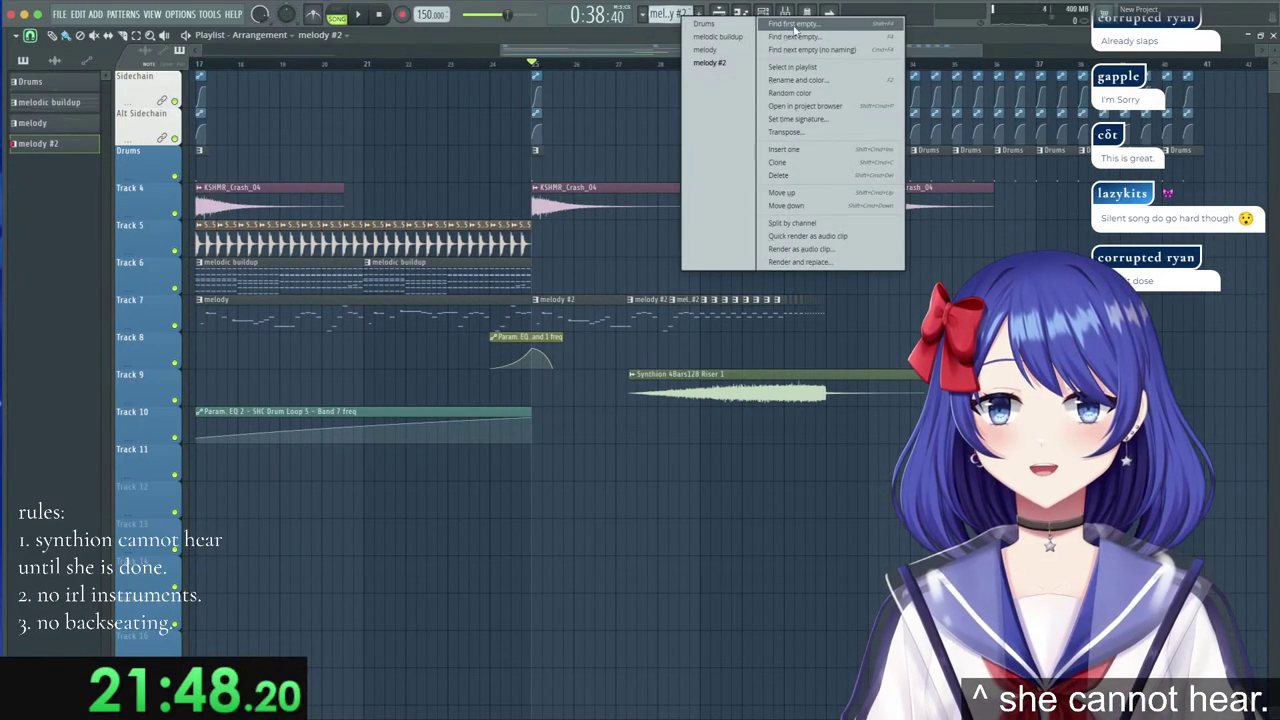
{"action": "left_click", "coordinate": [795, 24]}
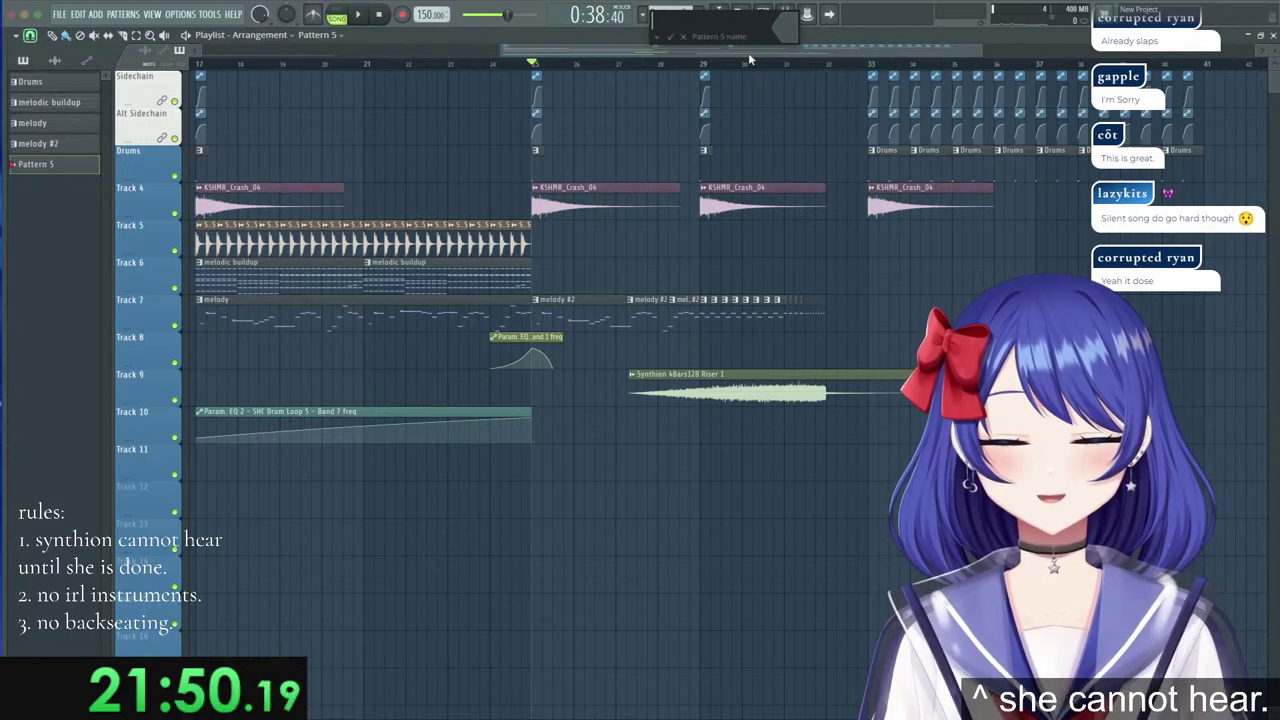
{"action": "type", "text": "b"}
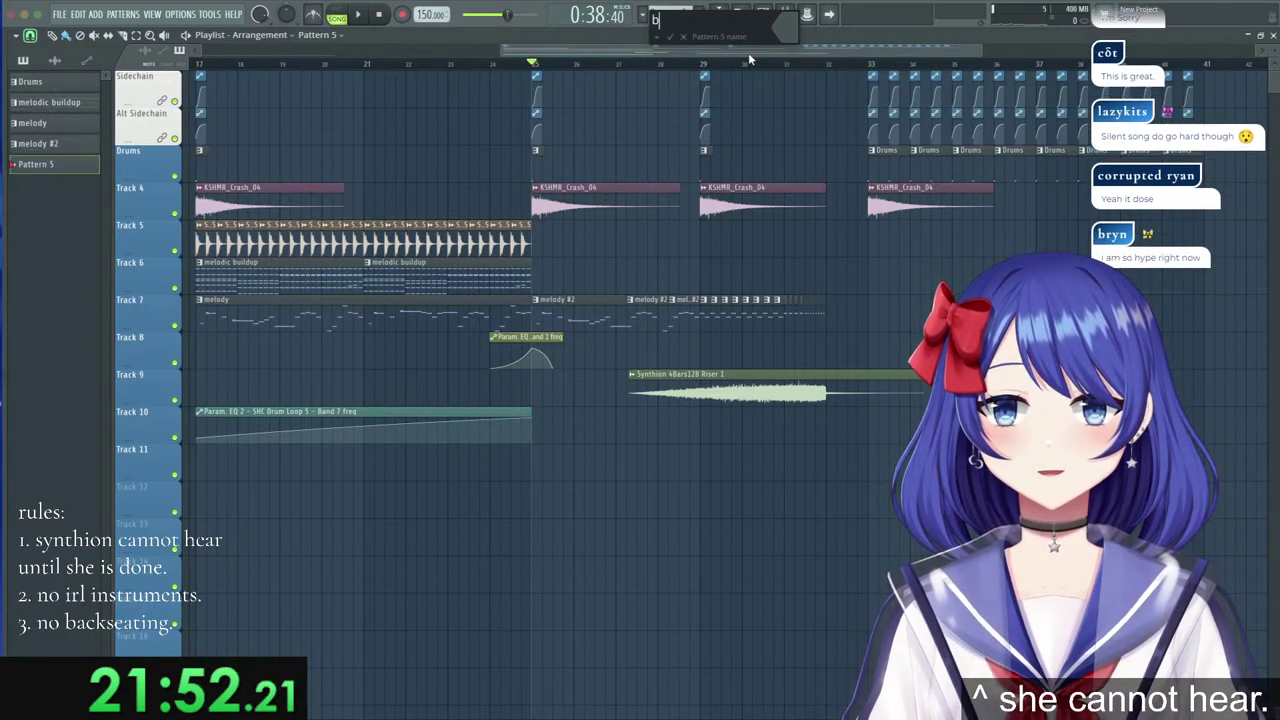
{"action": "type", "text": "uild bass"}
{"action": "key", "text": "Return"}
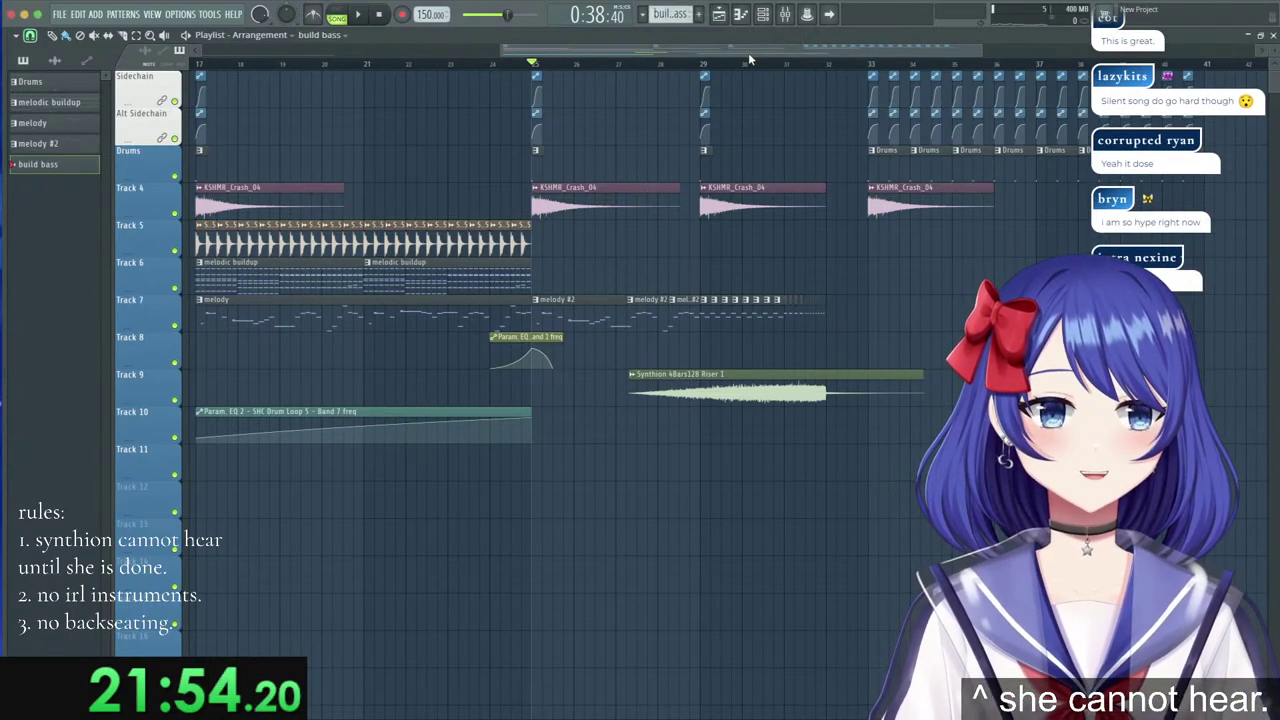
Add a Harmor channel to the channel rack and load its Default preset.
{"action": "left_click", "coordinate": [1273, 36]}
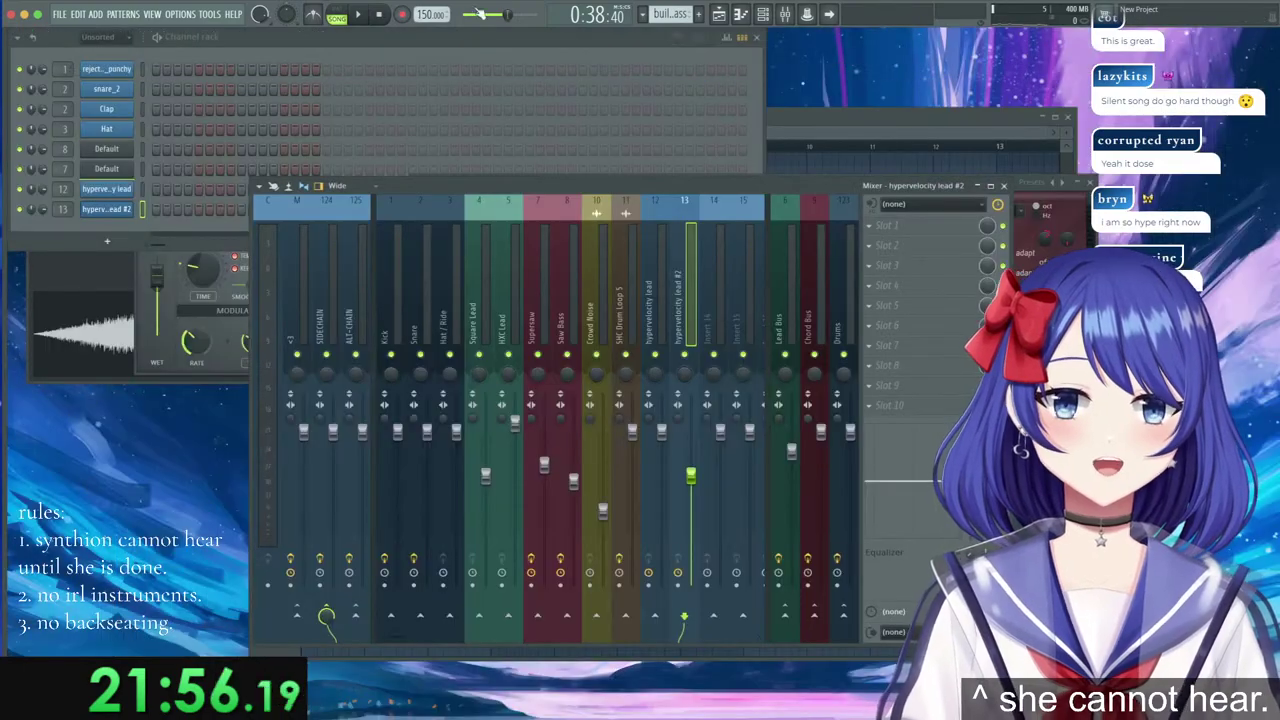
{"action": "left_click", "coordinate": [107, 240]}
{"action": "left_click", "coordinate": [222, 56]}
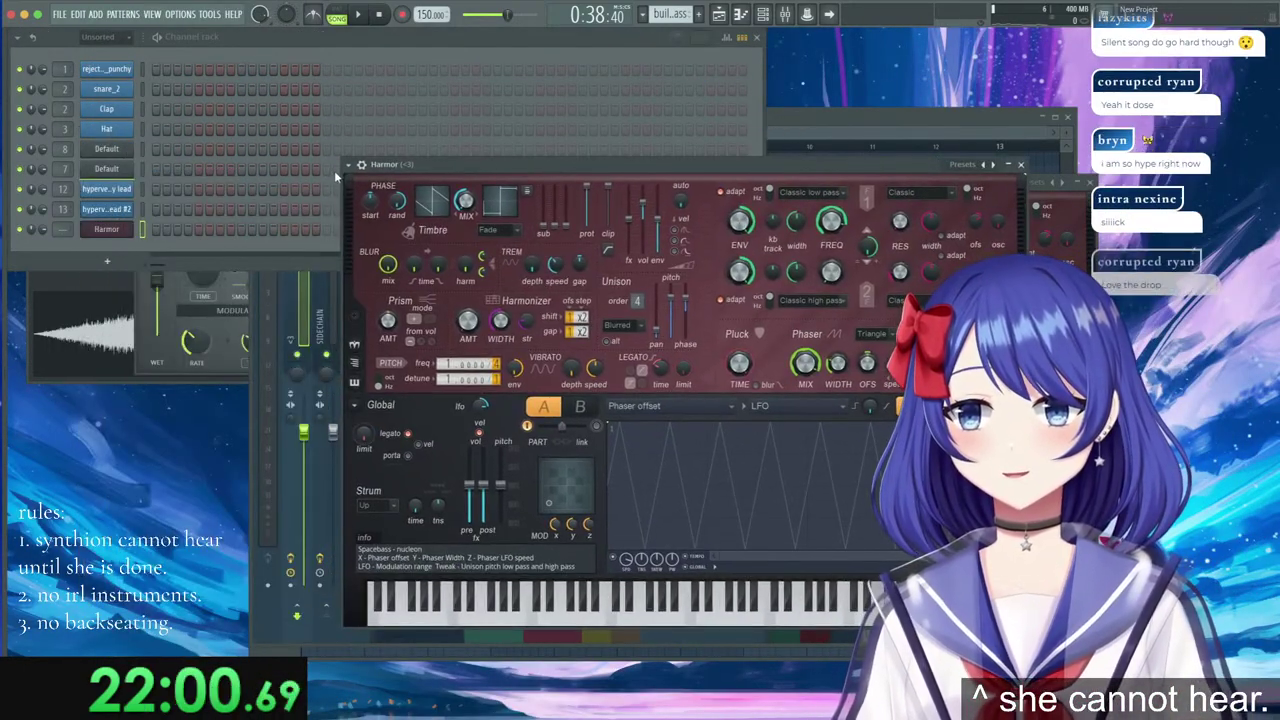
{"action": "left_click", "coordinate": [348, 165]}
{"action": "mouse_move", "coordinate": [366, 204]}
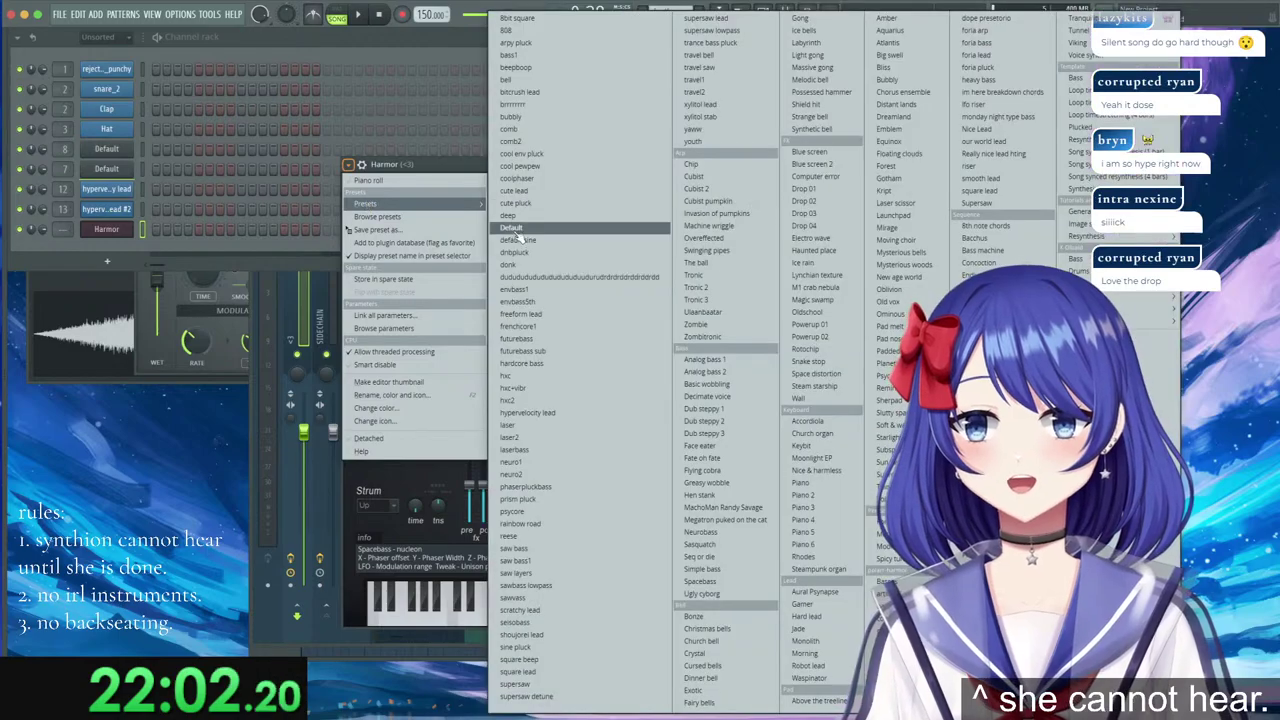
{"action": "left_click", "coordinate": [514, 232]}
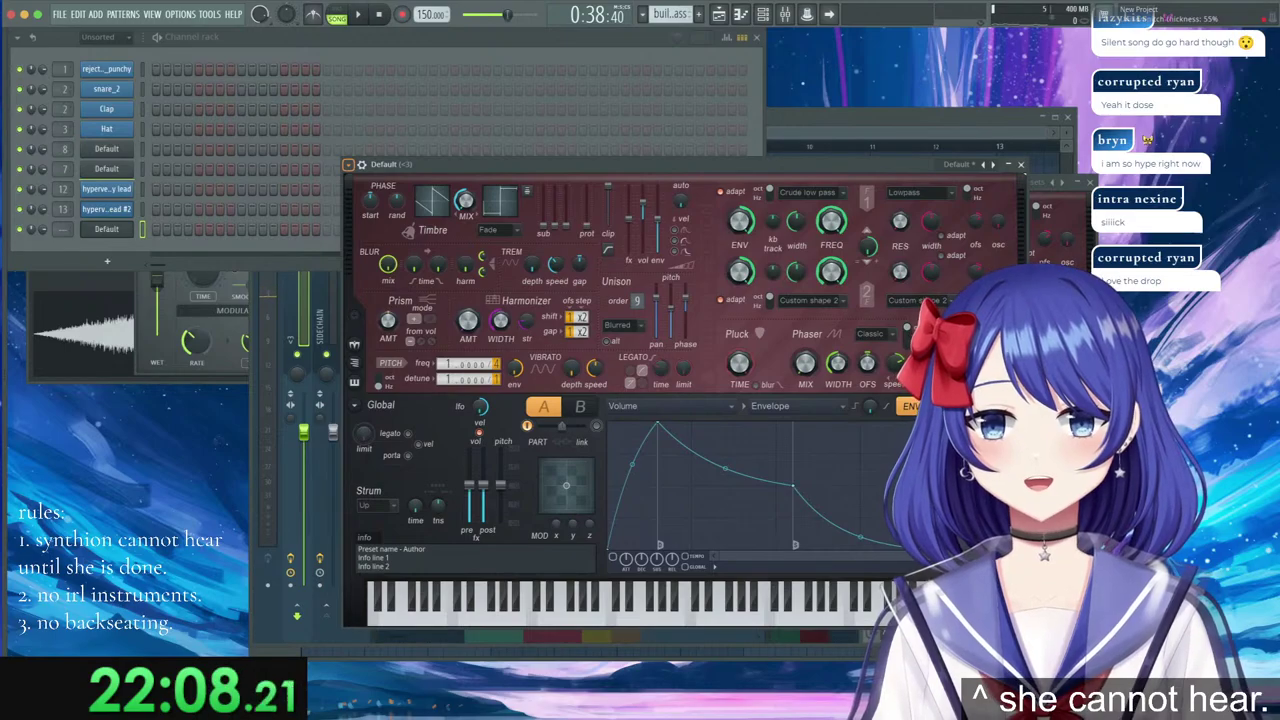
Shape Harmor's volume envelope into an immediate attack with a short decay to zero, and delete the trailing release point.
{"action": "left_click_drag", "start_coordinate": [660, 430], "coordinate": [603, 414]}
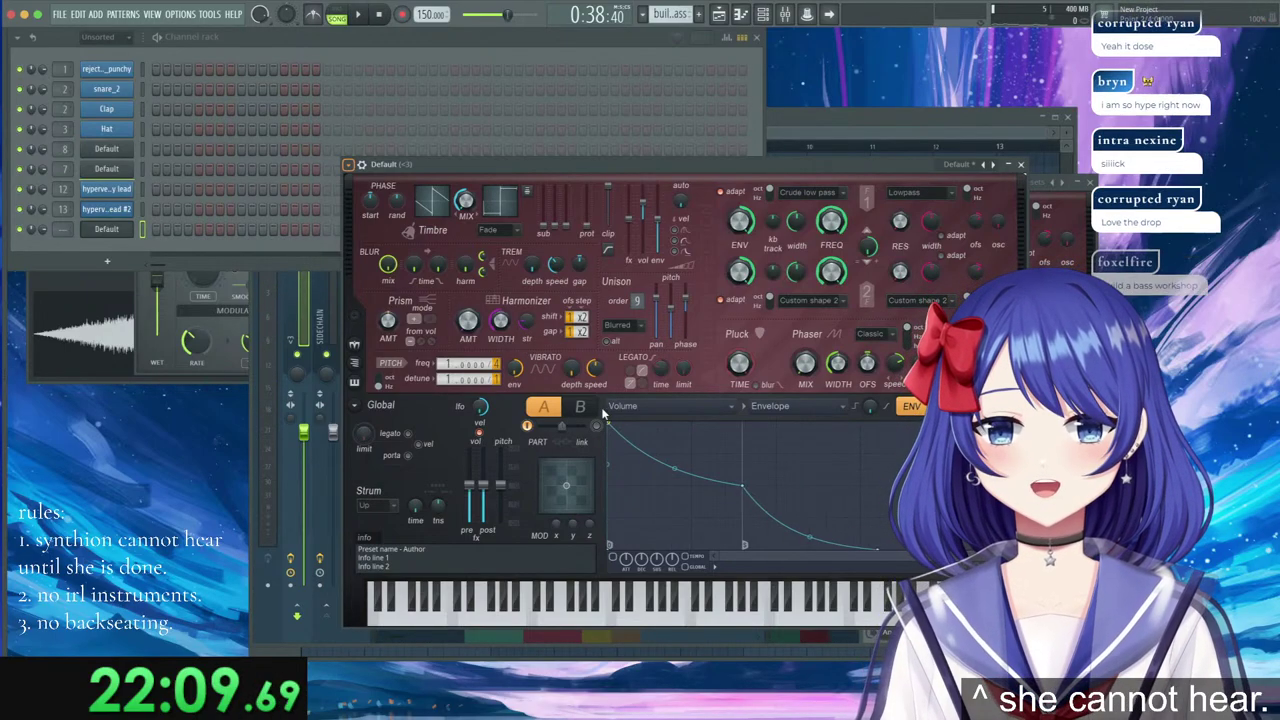
{"action": "left_click", "coordinate": [702, 556]}
{"action": "left_click_drag", "start_coordinate": [743, 485], "coordinate": [649, 552]}
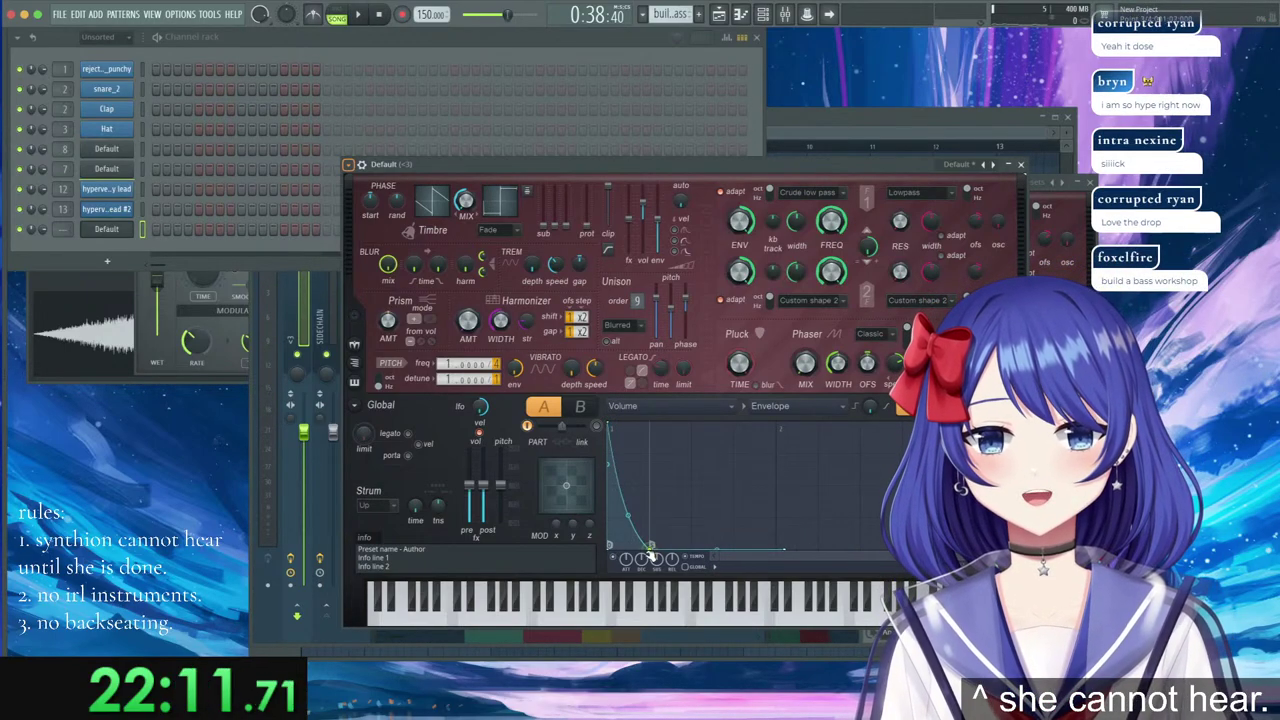
{"action": "right_click", "coordinate": [786, 548]}
{"action": "left_click", "coordinate": [815, 462]}
{"action": "key", "text": "3"}
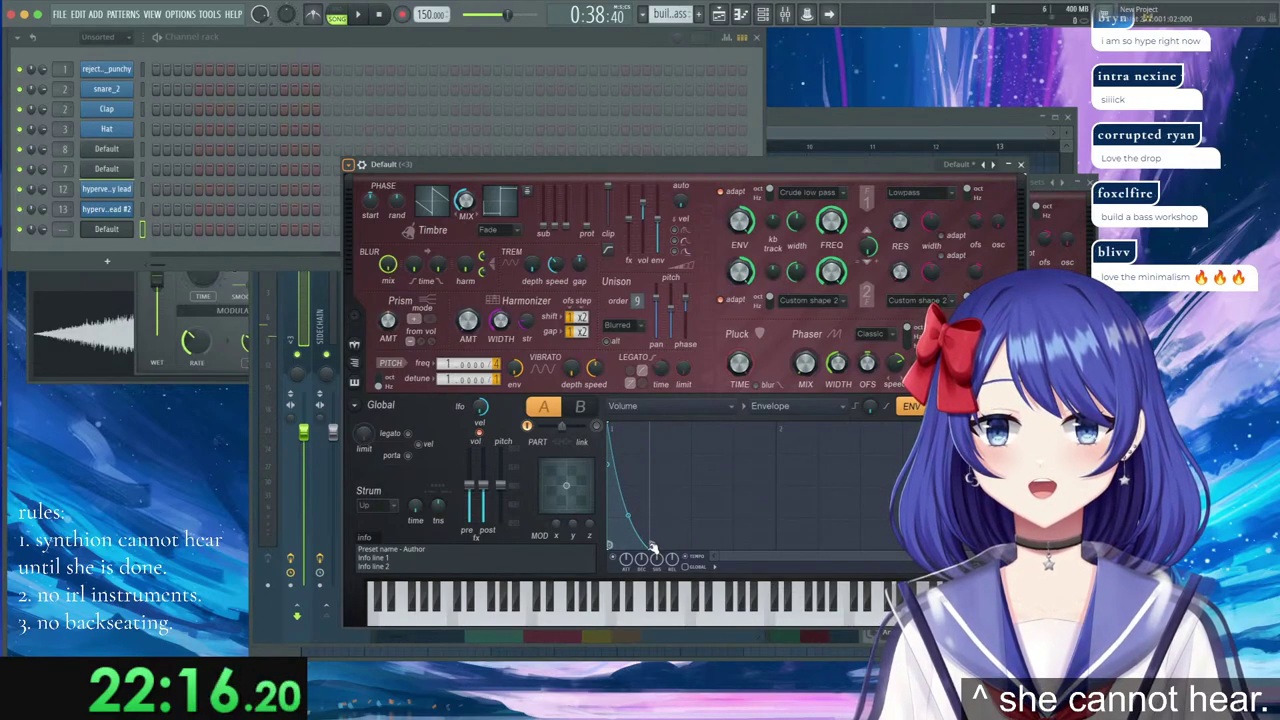
Lengthen the volume envelope's decay and audition the sound with repeated notes.
{"action": "left_click_drag", "start_coordinate": [652, 548], "coordinate": [686, 557]}
{"action": "key", "text": "3"}
{"action": "key", "text": "3"}
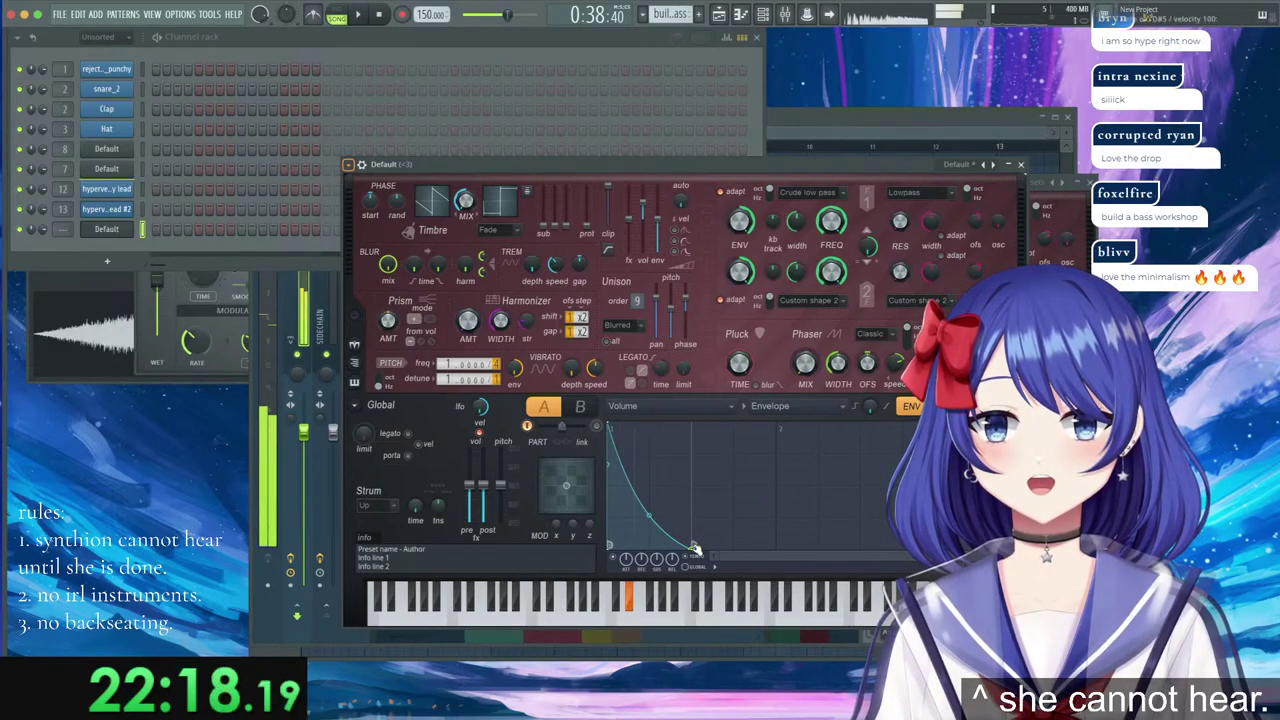
{"action": "key", "text": "3"}
{"action": "key", "text": "3"}
{"action": "key", "text": "3"}
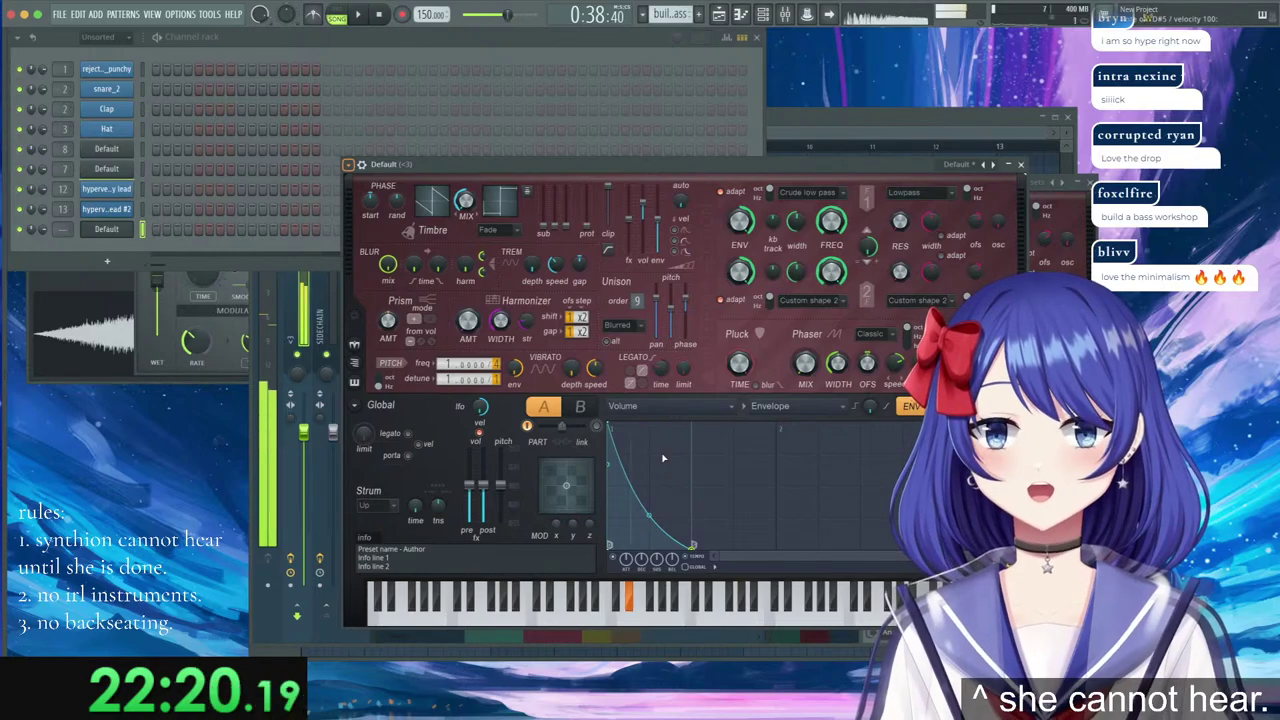
Draw a one-beat D#4 note at the start of bar 1 in the new Default channel's piano roll.
{"action": "right_click", "coordinate": [110, 230]}
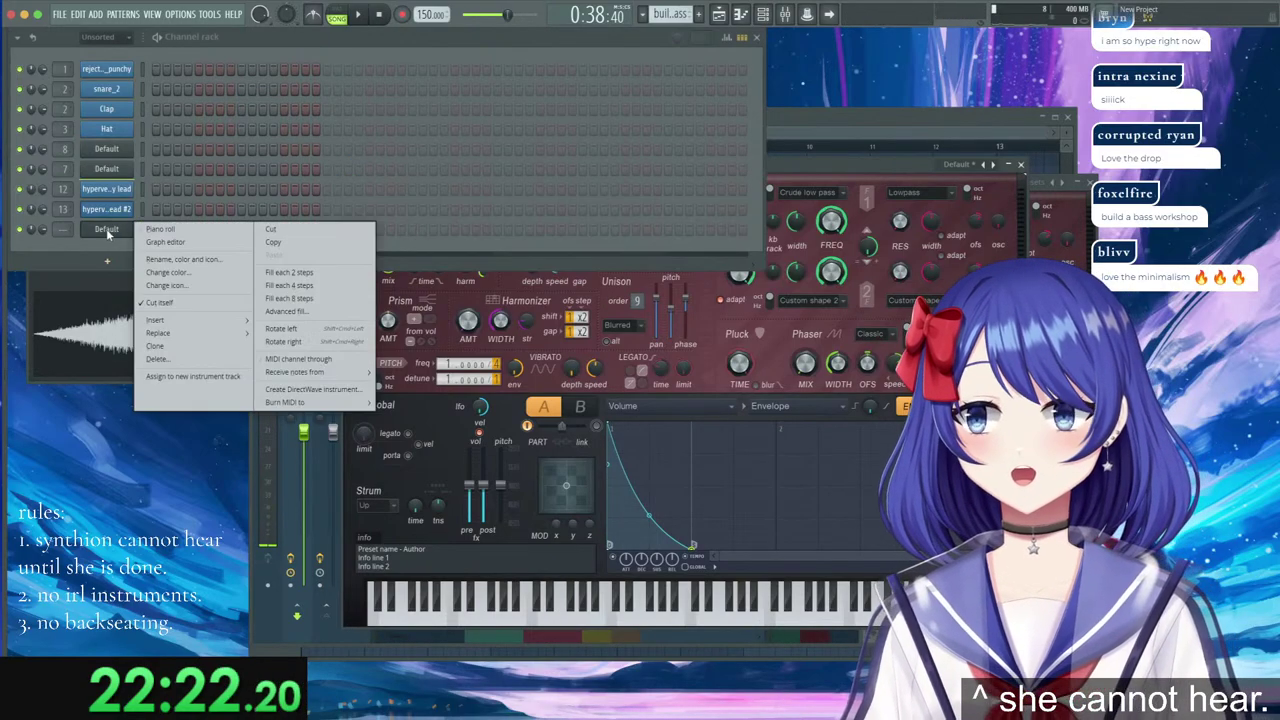
{"action": "left_click", "coordinate": [168, 231]}
{"action": "left_click_drag", "start_coordinate": [316, 331], "coordinate": [127, 457]}
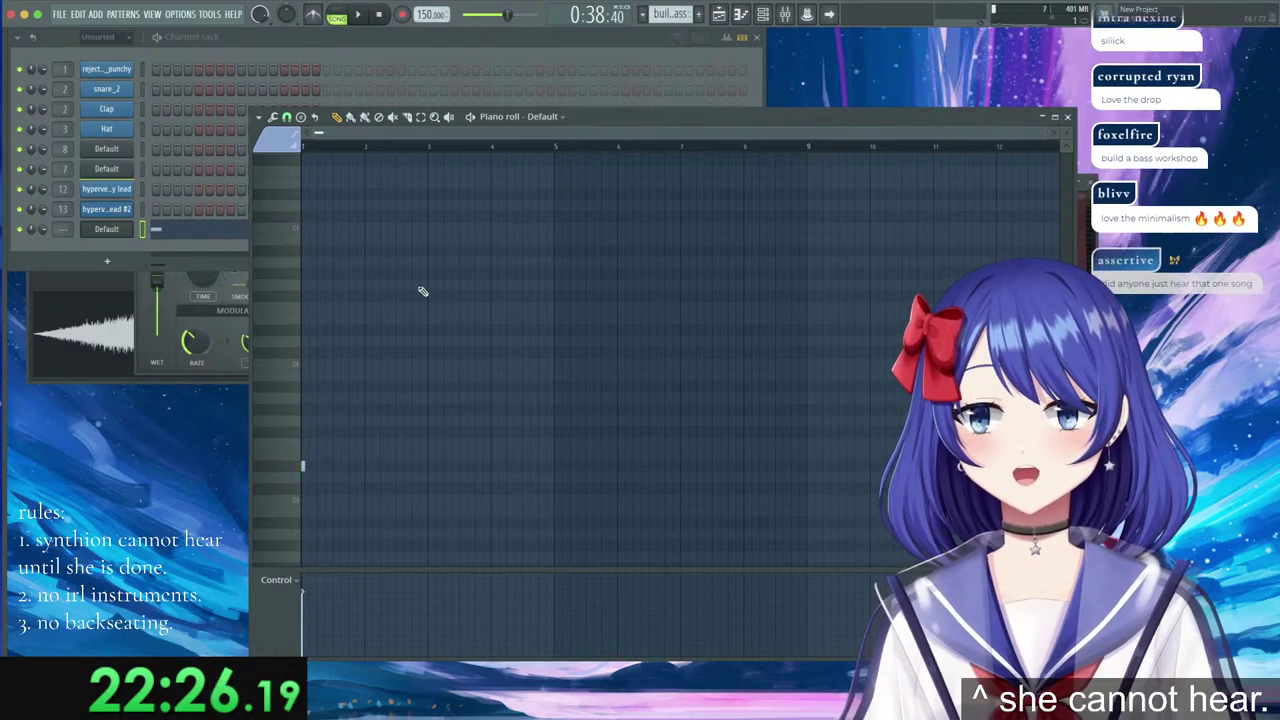
{"action": "scroll", "coordinate": [350, 146], "scroll_direction": "up", "scroll_amount": 4}
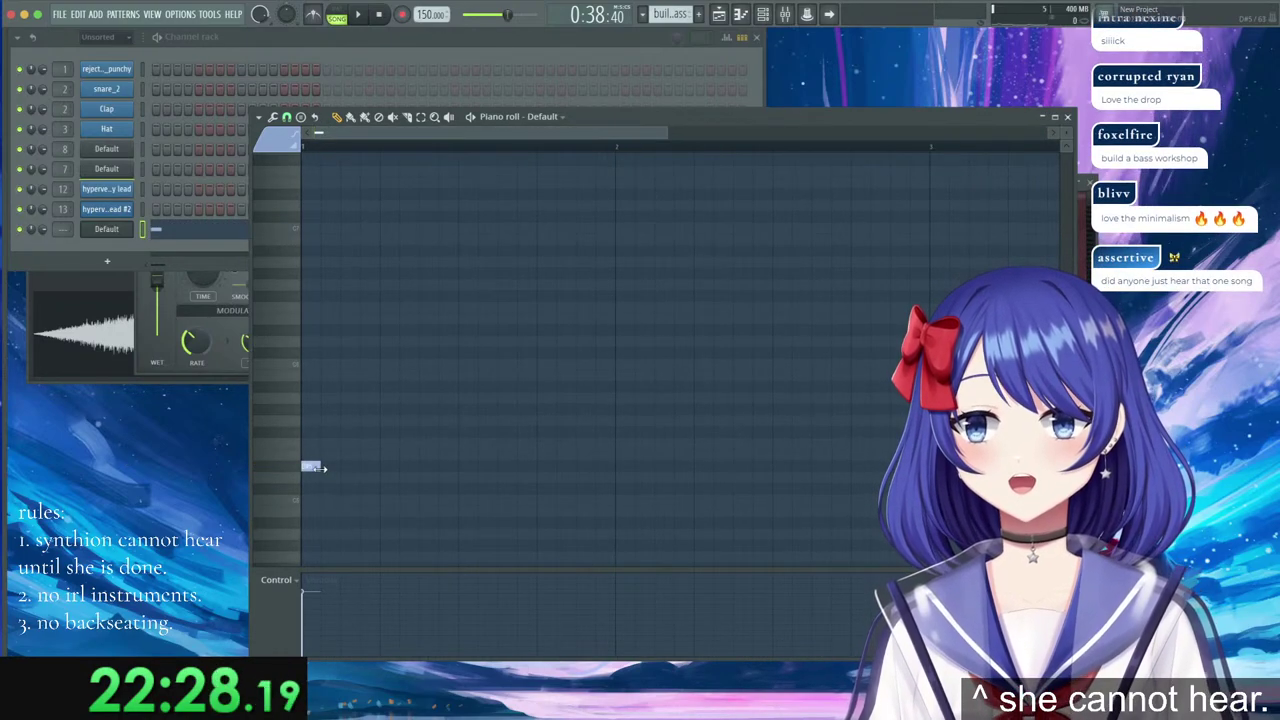
{"action": "left_click_drag", "start_coordinate": [368, 470], "coordinate": [342, 495]}
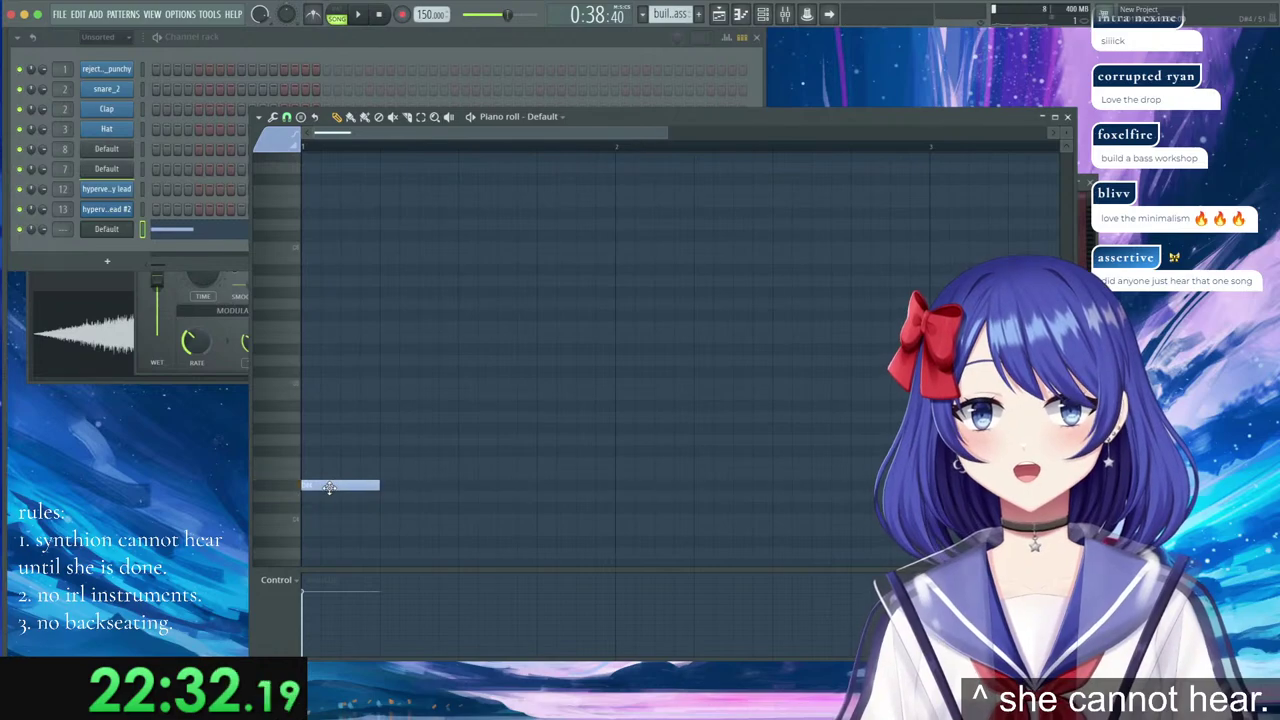
Duplicate the D#4 note three times to fill bar 1 and play it in pattern mode.
{"action": "key", "text": "ctrl+b"}
{"action": "key", "text": "ctrl+b"}
{"action": "key", "text": "ctrl+b"}
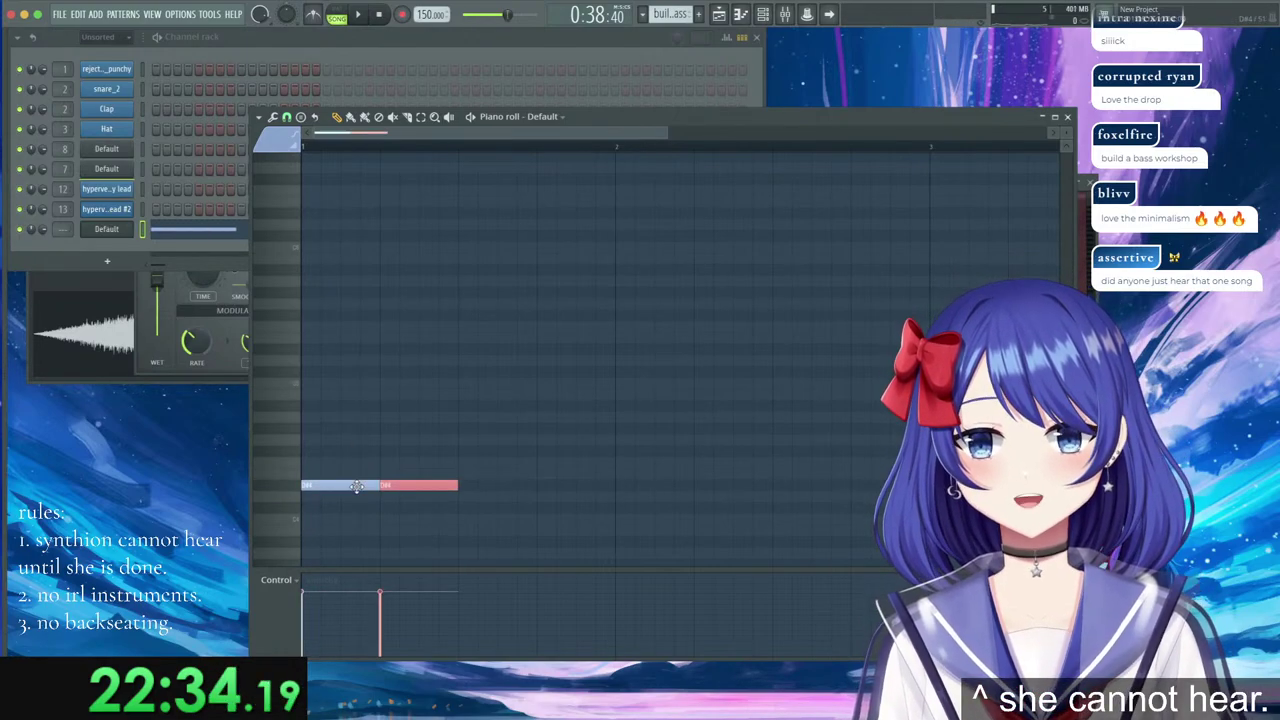
{"action": "key", "text": "space"}
{"action": "left_click", "coordinate": [338, 13]}
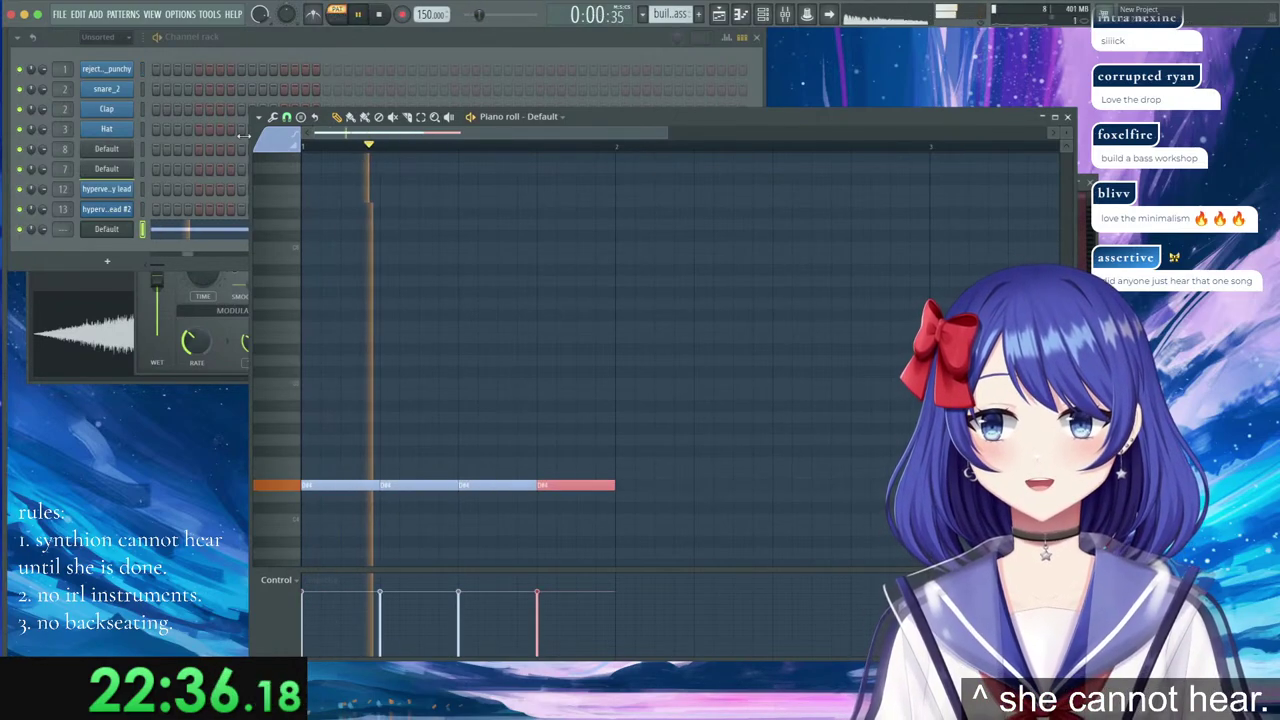
Set Harmor's distortion type to Log in its effects section and audition the bass pattern.
{"action": "left_click", "coordinate": [113, 230]}
{"action": "key", "text": "space"}
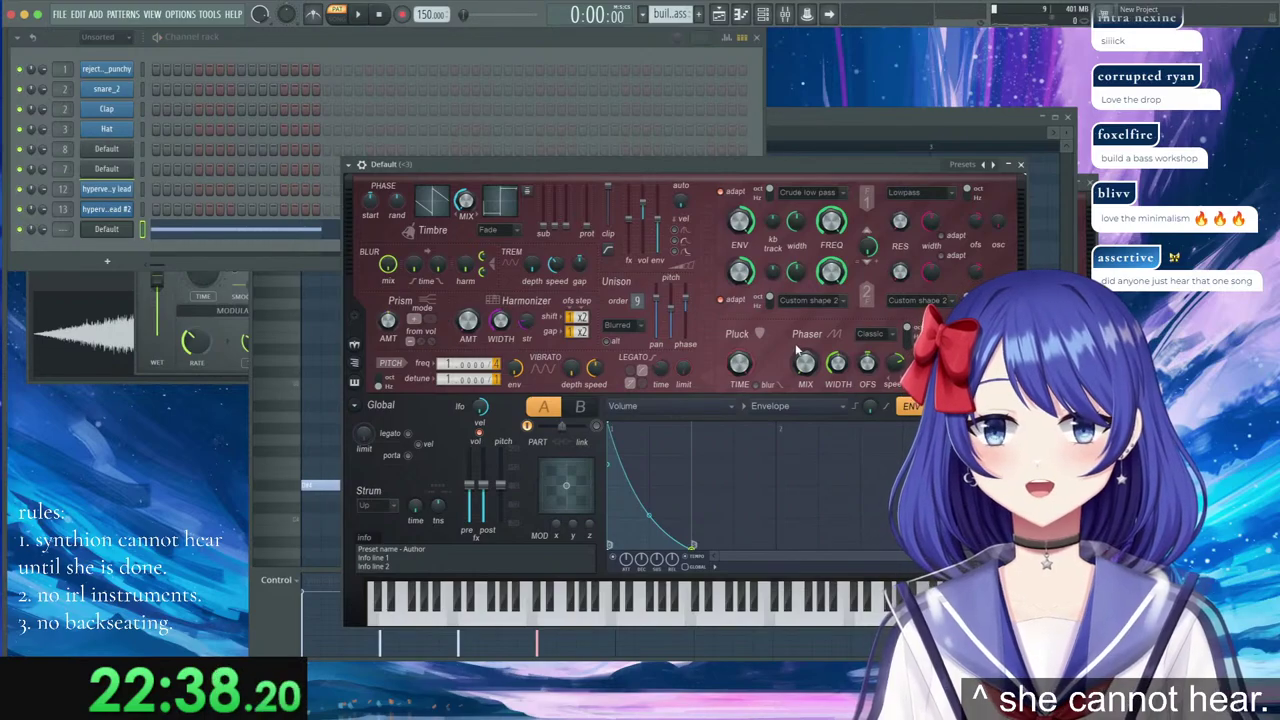
{"action": "left_click", "coordinate": [941, 407]}
{"action": "left_click", "coordinate": [726, 442]}
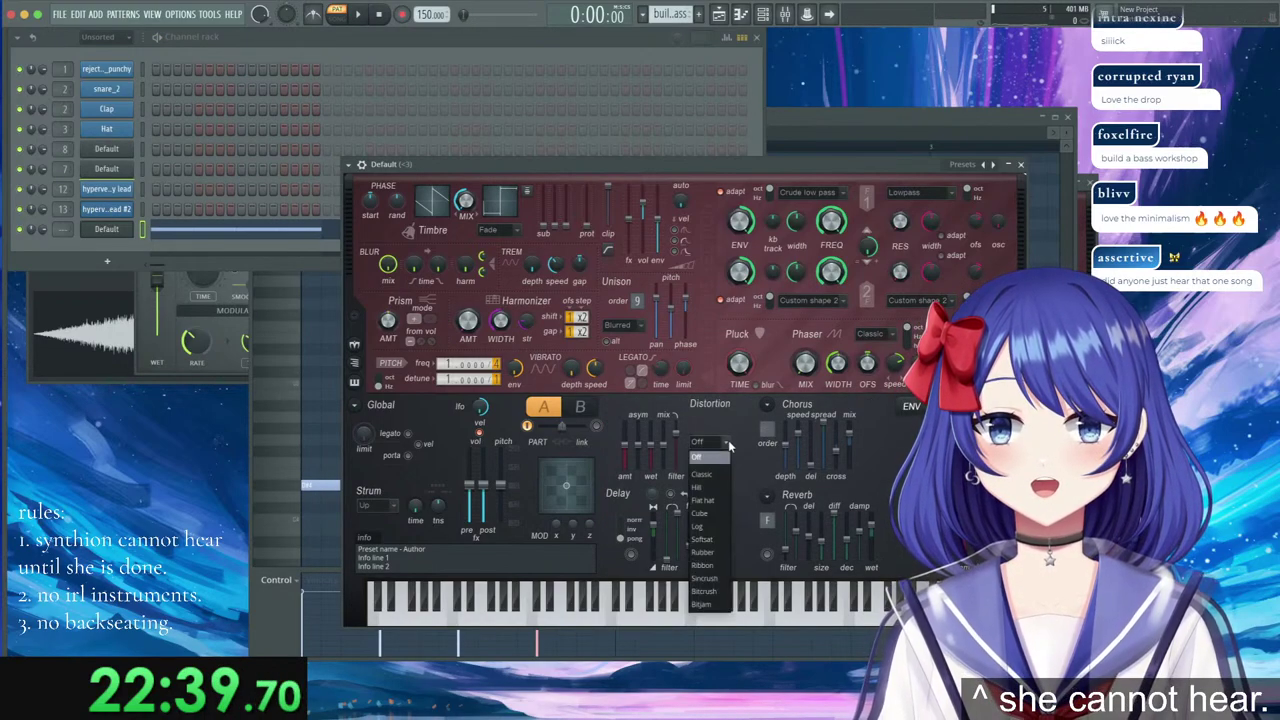
{"action": "left_click", "coordinate": [713, 528]}
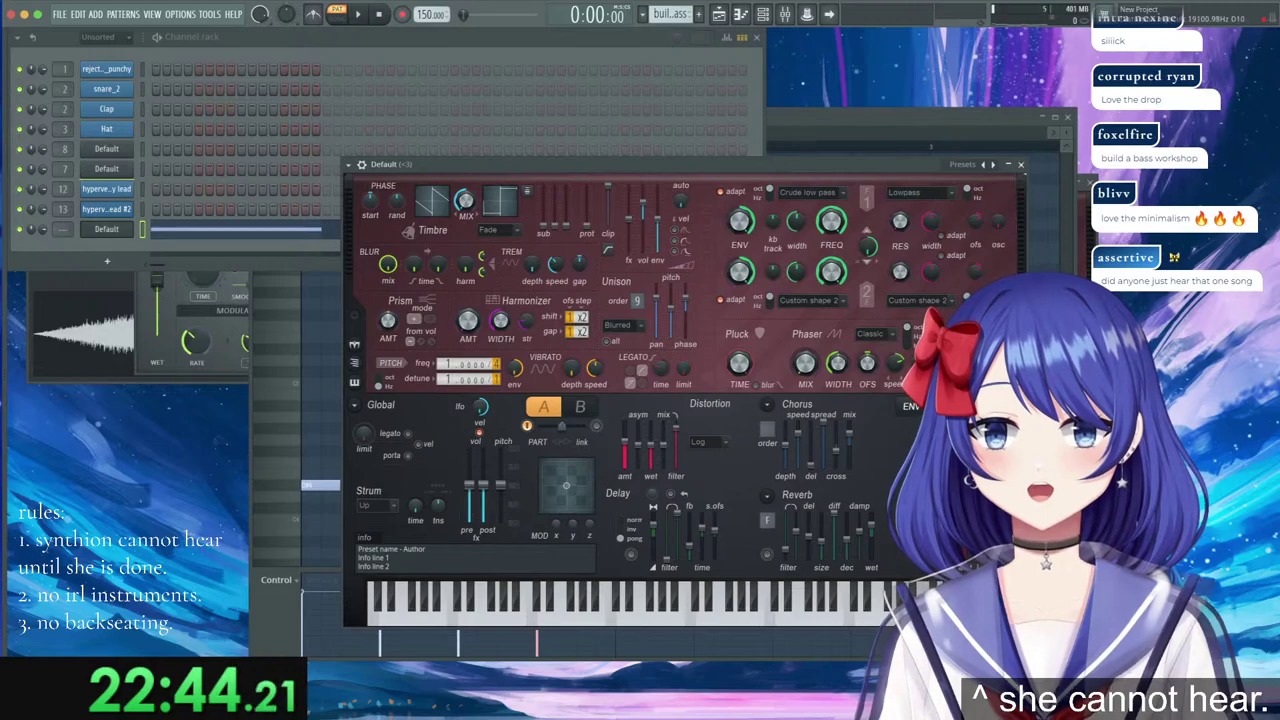
{"action": "key", "text": "space"}
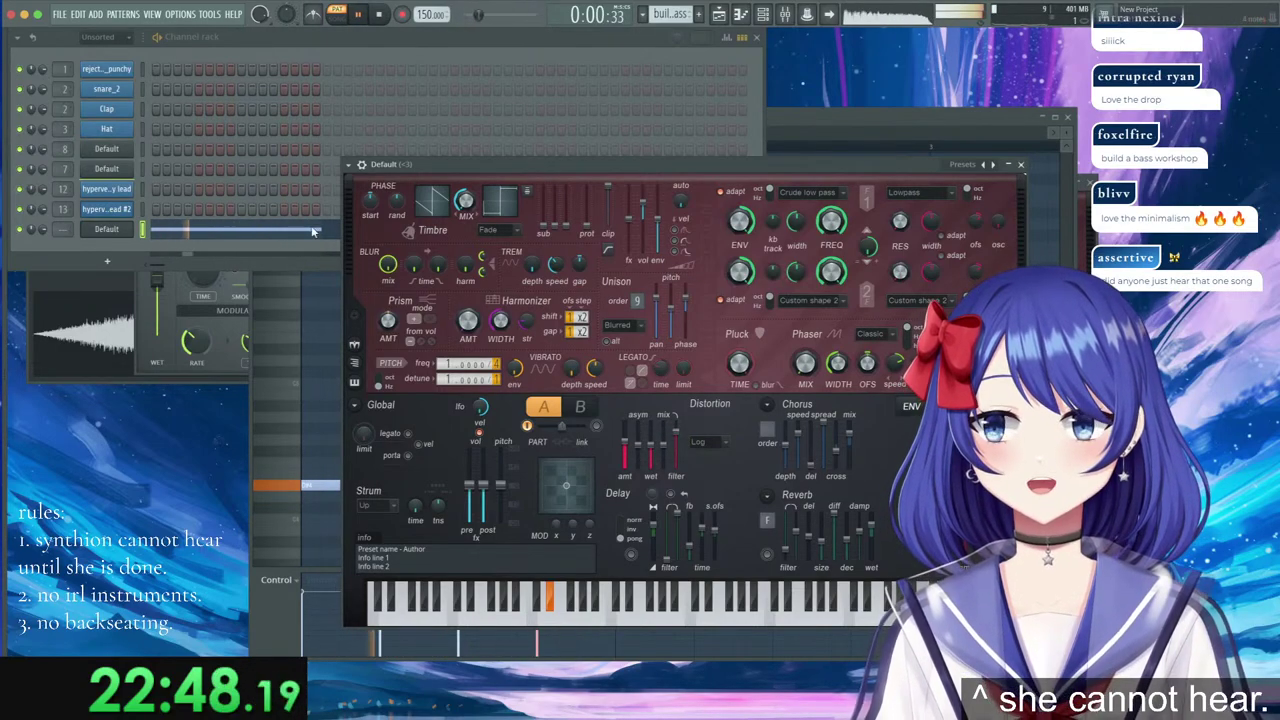
{"action": "key", "text": "space"}
Duplicate the four D#4 bass notes into bar 2 of the piano roll and play the pattern.
{"action": "left_click", "coordinate": [250, 232]}
{"action": "left_click_drag", "start_coordinate": [740, 391], "coordinate": [351, 501]}
{"action": "key", "text": "ctrl+b"}
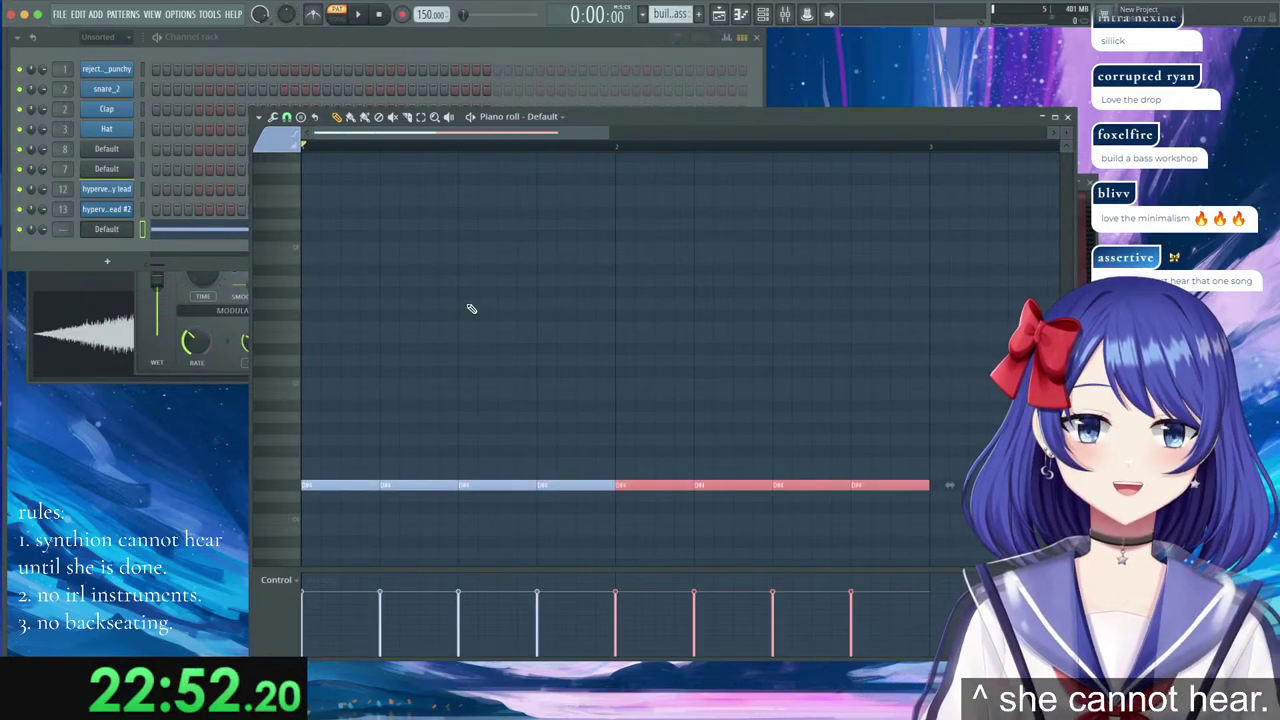
{"action": "key", "text": "space"}
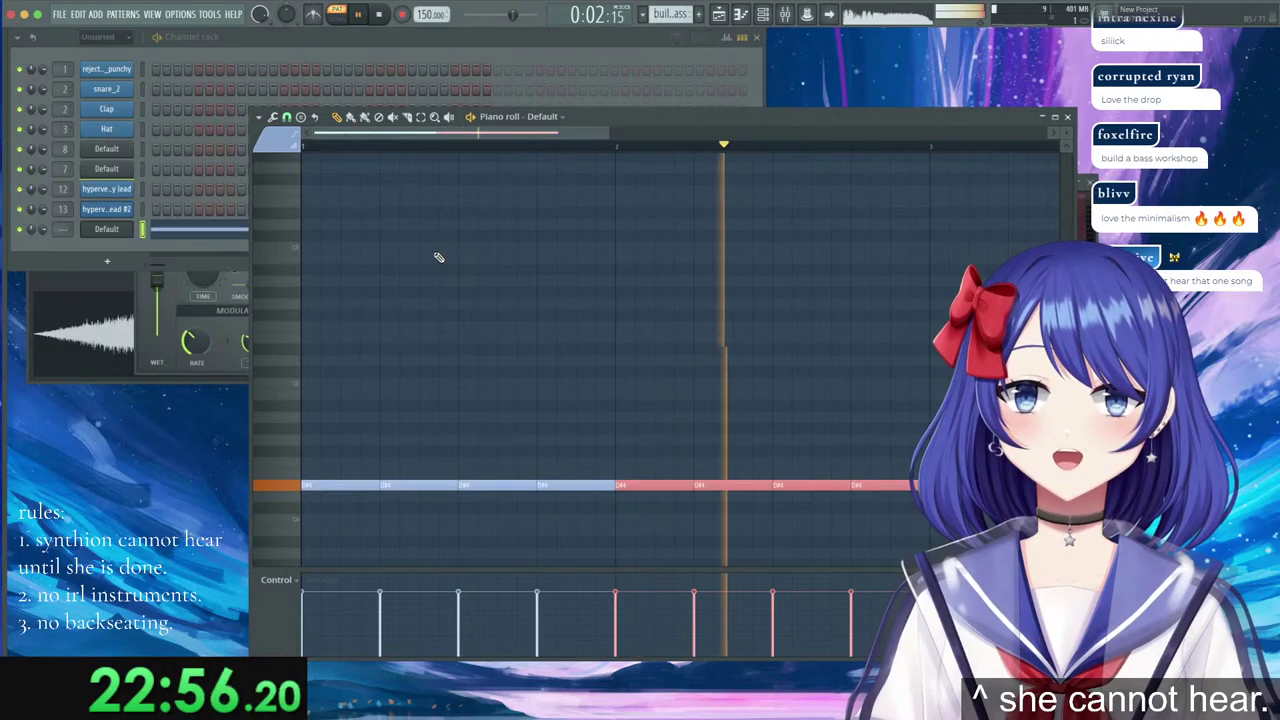
Place the build bass pattern on Track 6 at bar 25 and repeat it three times up to bar 33.
{"action": "left_click", "coordinate": [718, 14]}
{"action": "left_click", "coordinate": [572, 273]}
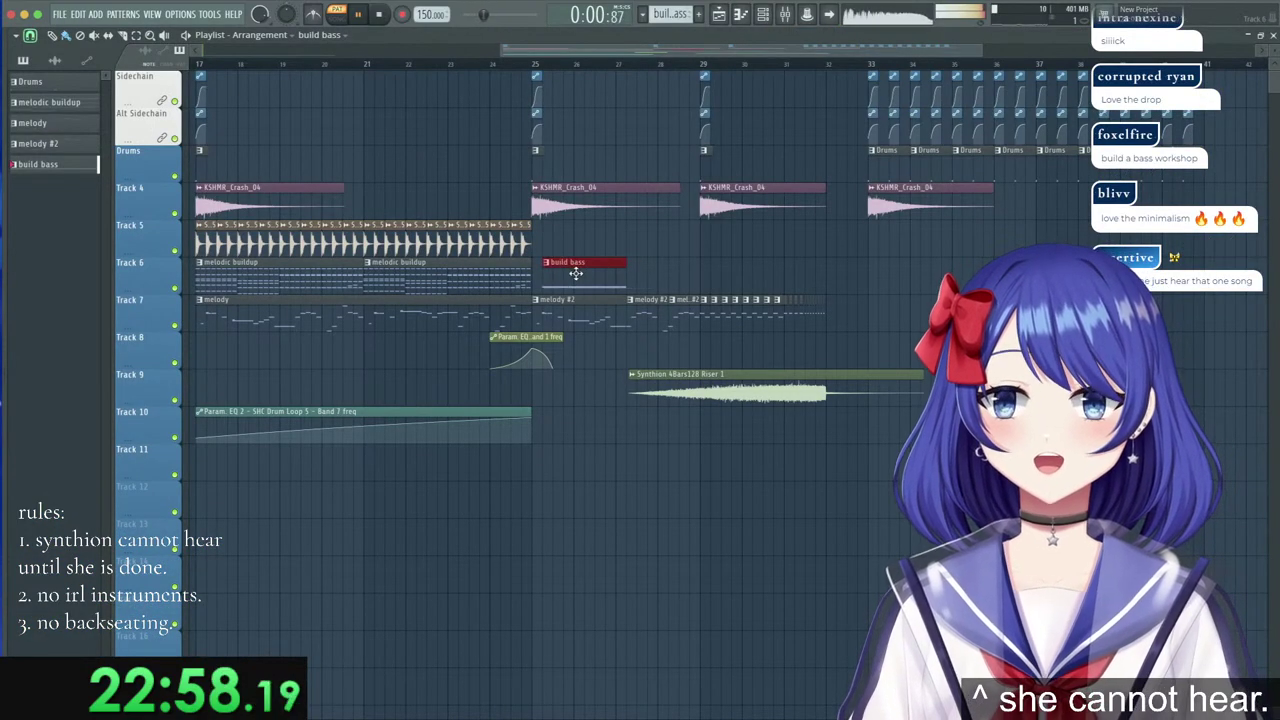
{"action": "key", "text": "ctrl+b"}
{"action": "key", "text": "ctrl+b"}
{"action": "key", "text": "ctrl+b"}
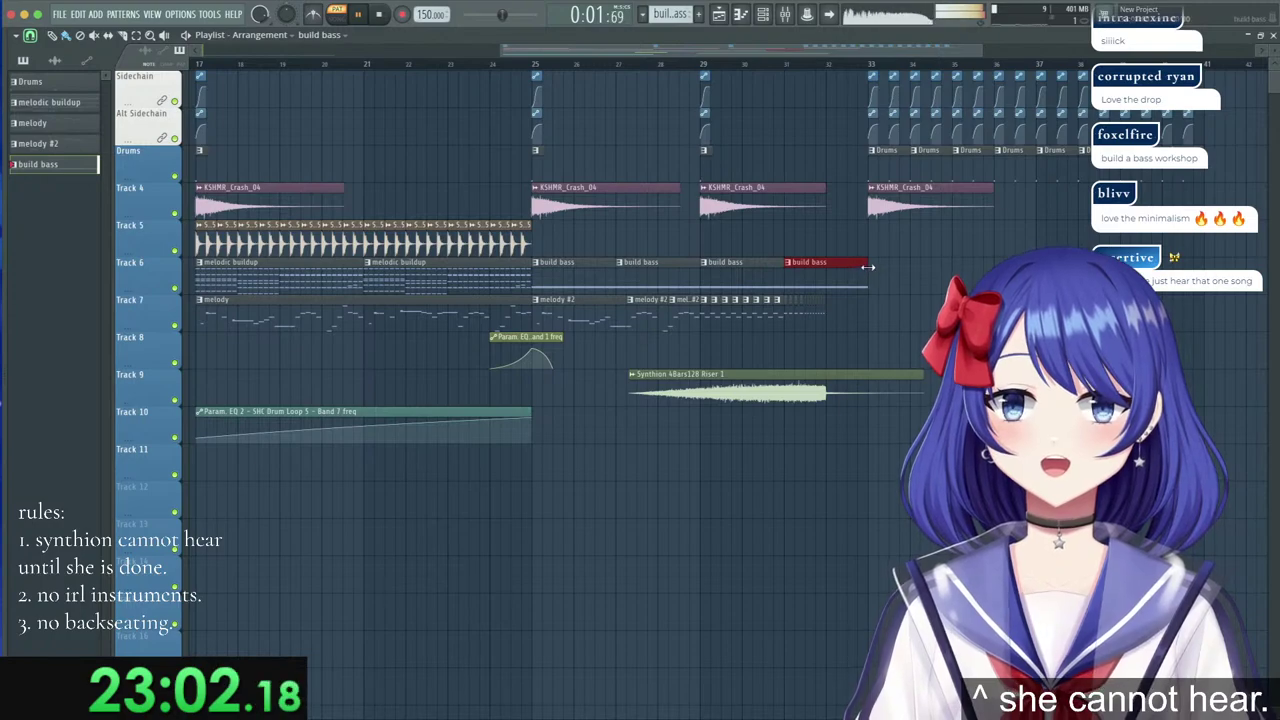
Trim the last build bass clip to end at bar 32 and duplicate the last four bars of Track 5 drum loops to bar 25.
{"action": "left_click_drag", "start_coordinate": [866, 267], "coordinate": [828, 279]}
{"action": "left_click_drag", "start_coordinate": [559, 226], "coordinate": [362, 232]}
{"action": "key", "text": "ctrl+b"}
{"action": "left_click", "coordinate": [517, 65]}
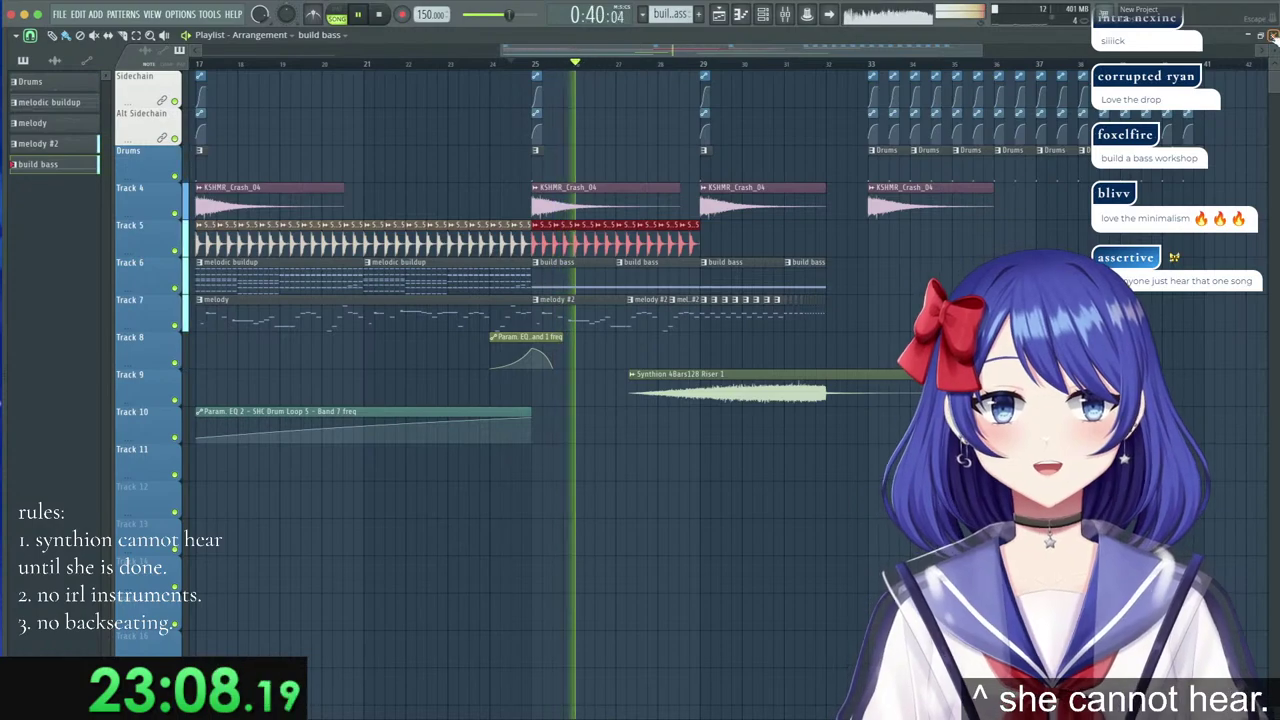
Route the Harmor build bass channel to mixer track 14 and lower that track's fader slightly.
{"action": "key", "text": "F5"}
{"action": "left_click", "coordinate": [117, 231]}
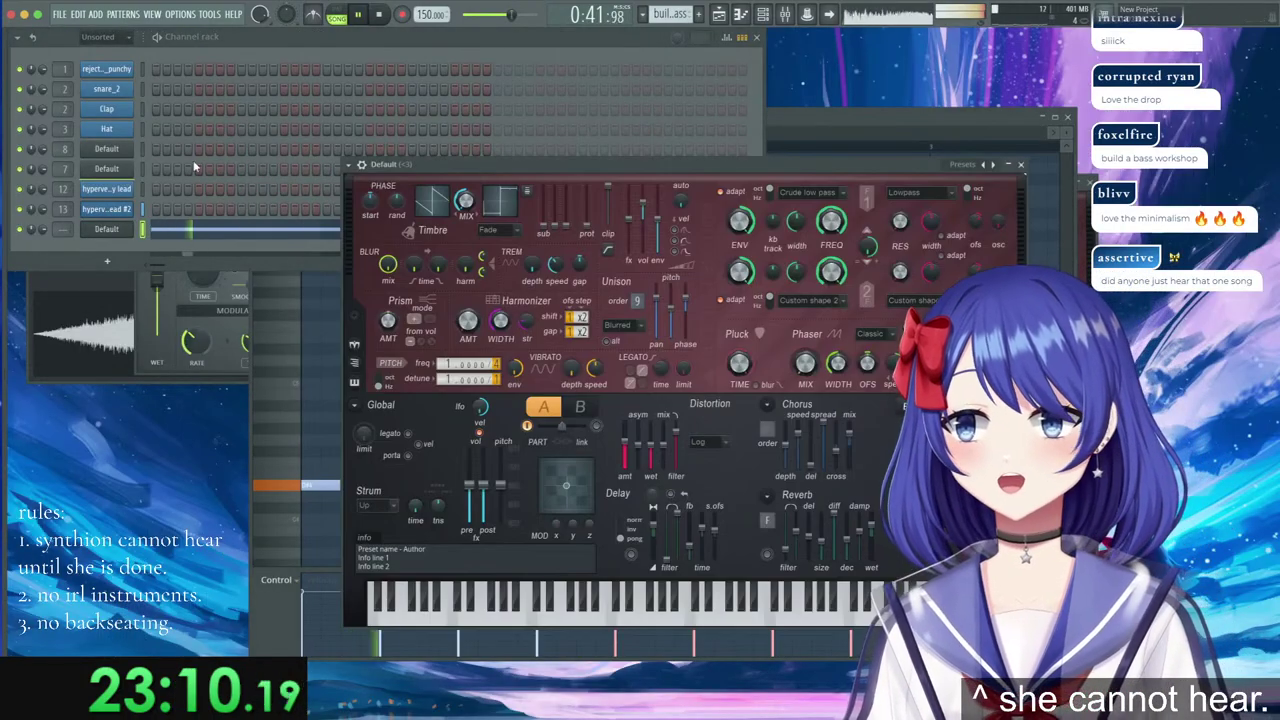
{"action": "left_click", "coordinate": [349, 165]}
{"action": "left_click", "coordinate": [545, 207]}
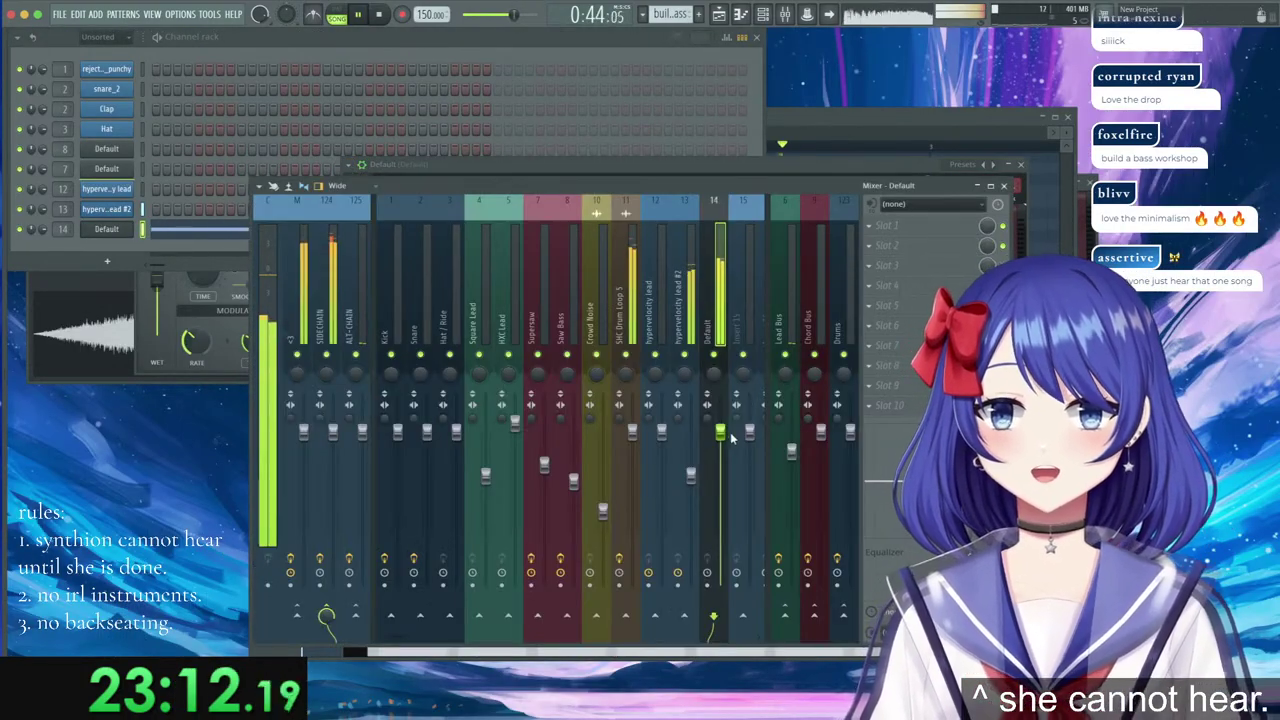
{"action": "left_click_drag", "start_coordinate": [721, 433], "coordinate": [721, 455]}
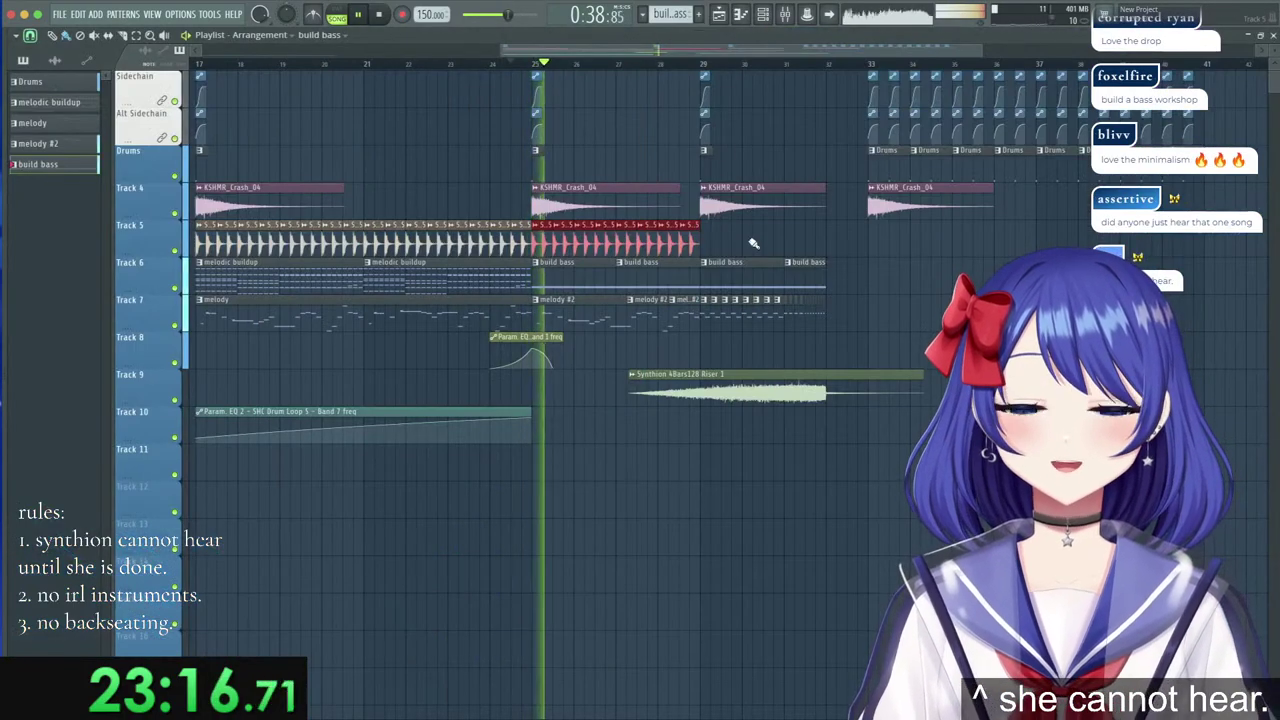
Duplicate the Track 5 drum loops from bar 25 to bar 29 and delete the copies past bar 32.
{"action": "key", "text": "F5"}
{"action": "left_click_drag", "start_coordinate": [738, 247], "coordinate": [544, 252]}
{"action": "key", "text": "ctrl+b"}
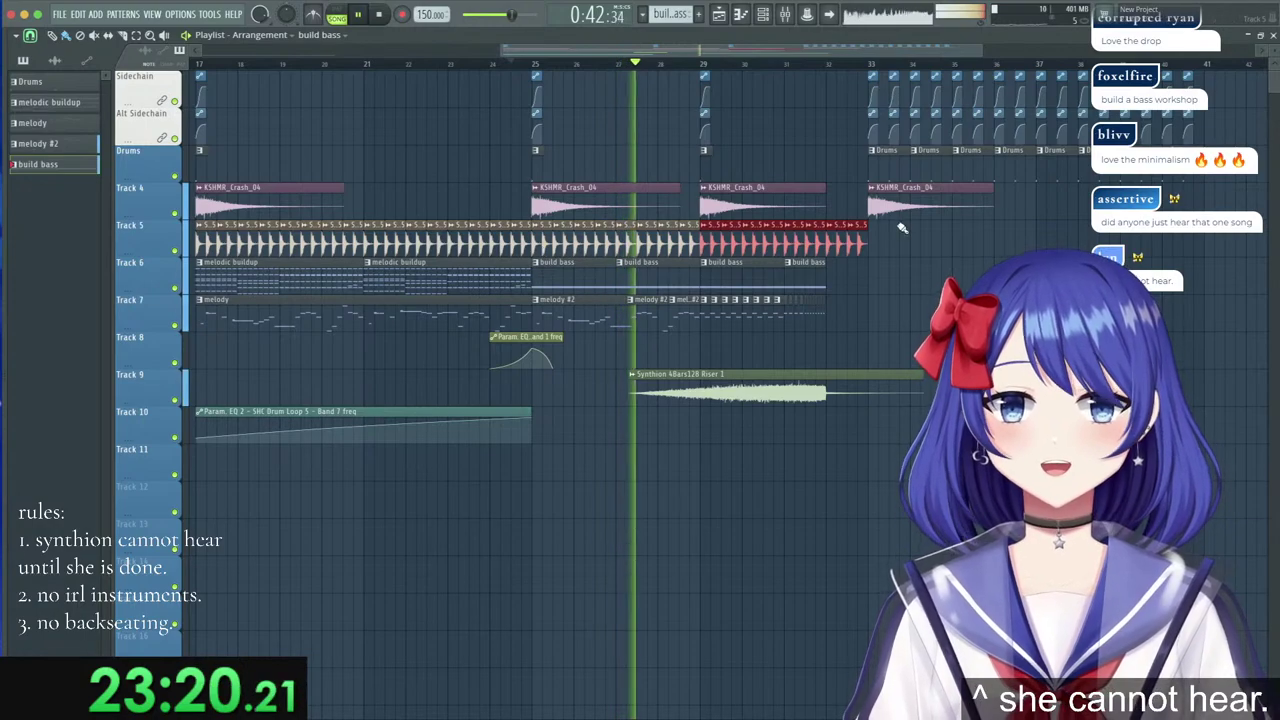
{"action": "right_click", "coordinate": [858, 246]}
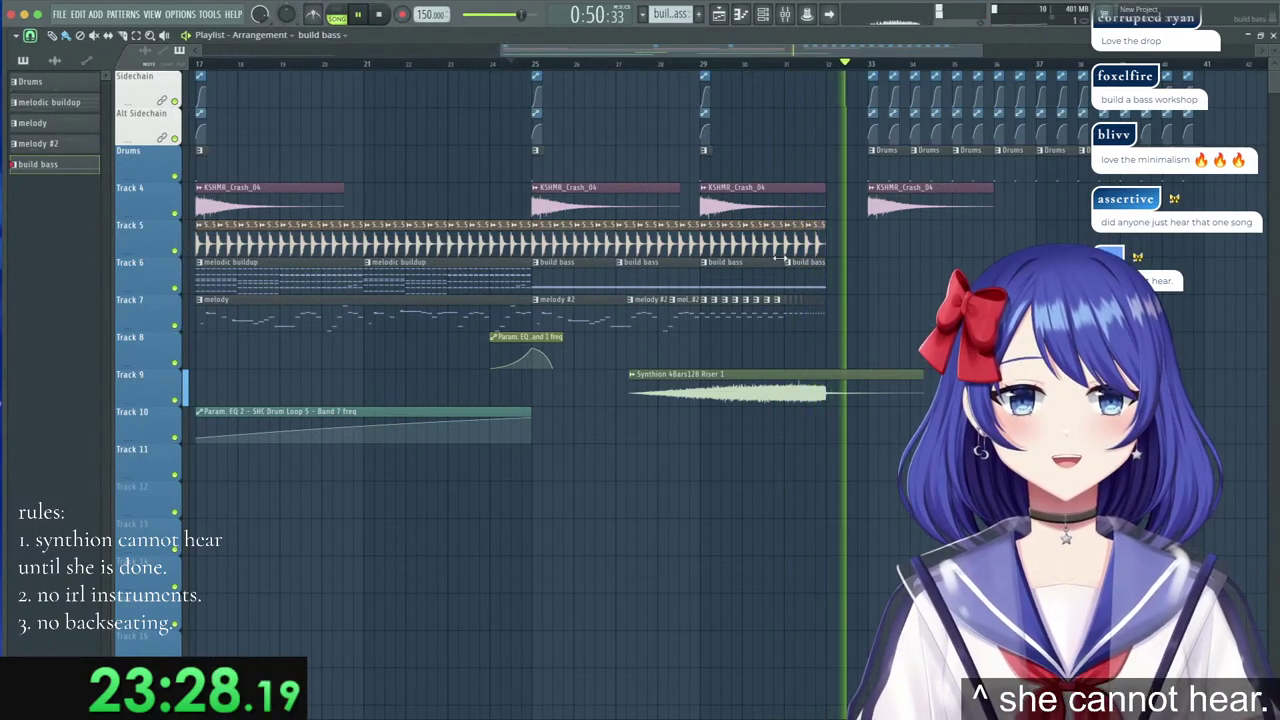
Stop playback and mark the one-bar time range from bar 32 to bar 33 on the playlist timeline.
{"action": "key", "text": "space"}
{"action": "left_click", "coordinate": [828, 64]}
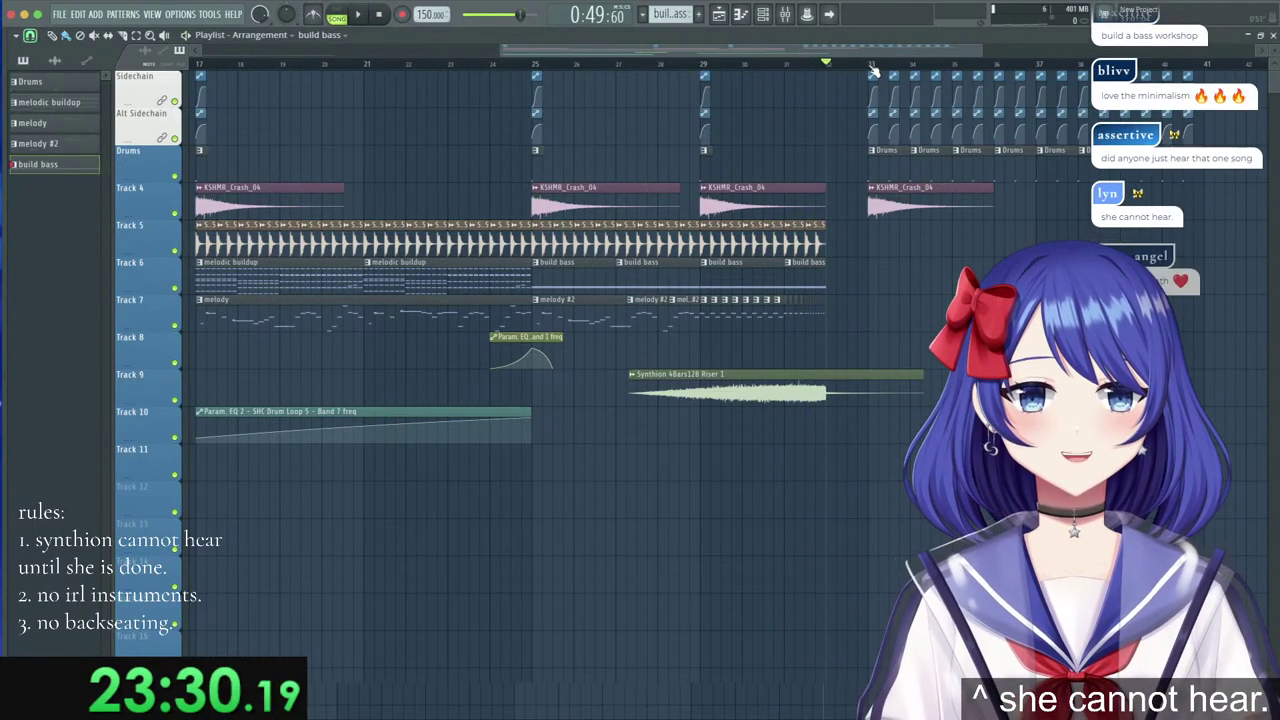
{"action": "scroll", "coordinate": [874, 67], "scroll_direction": "up", "scroll_amount": 2}
{"action": "left_click_drag", "start_coordinate": [819, 66], "coordinate": [872, 62]}
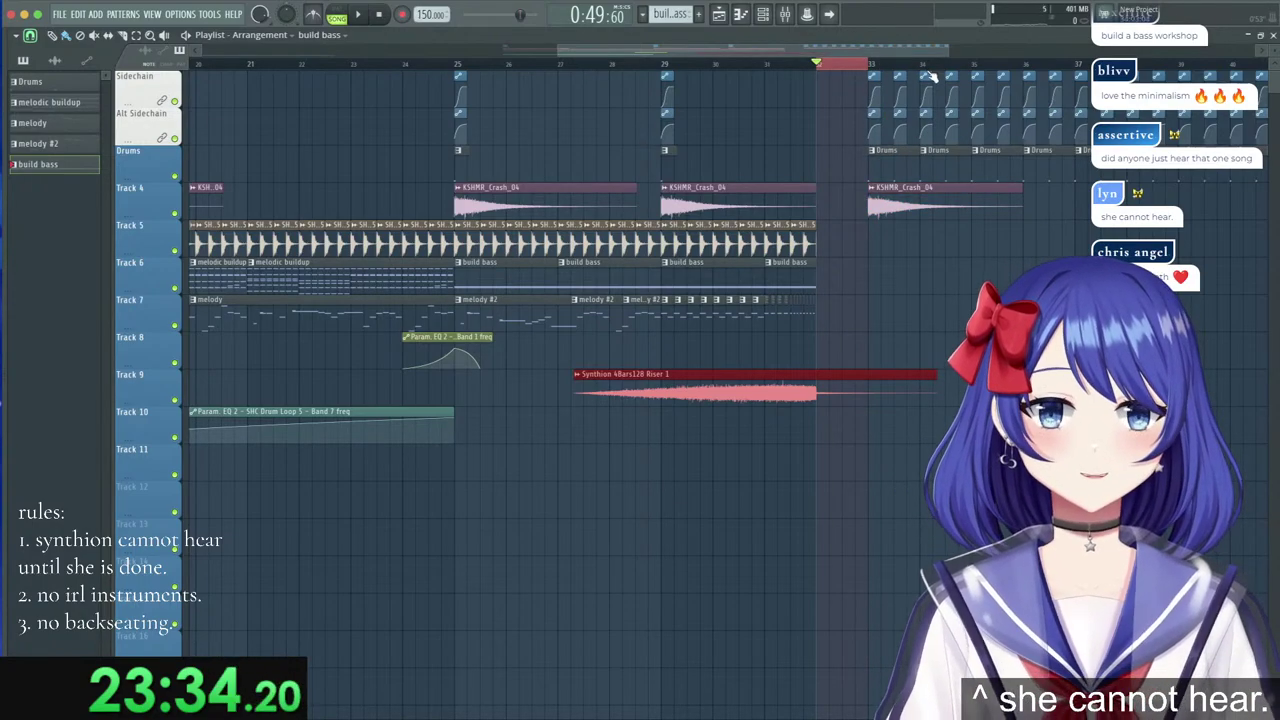
{"action": "scroll", "coordinate": [885, 73], "scroll_direction": "up", "scroll_amount": 3}
Create a new empty pattern named predrop.
{"action": "left_click", "coordinate": [1272, 35]}
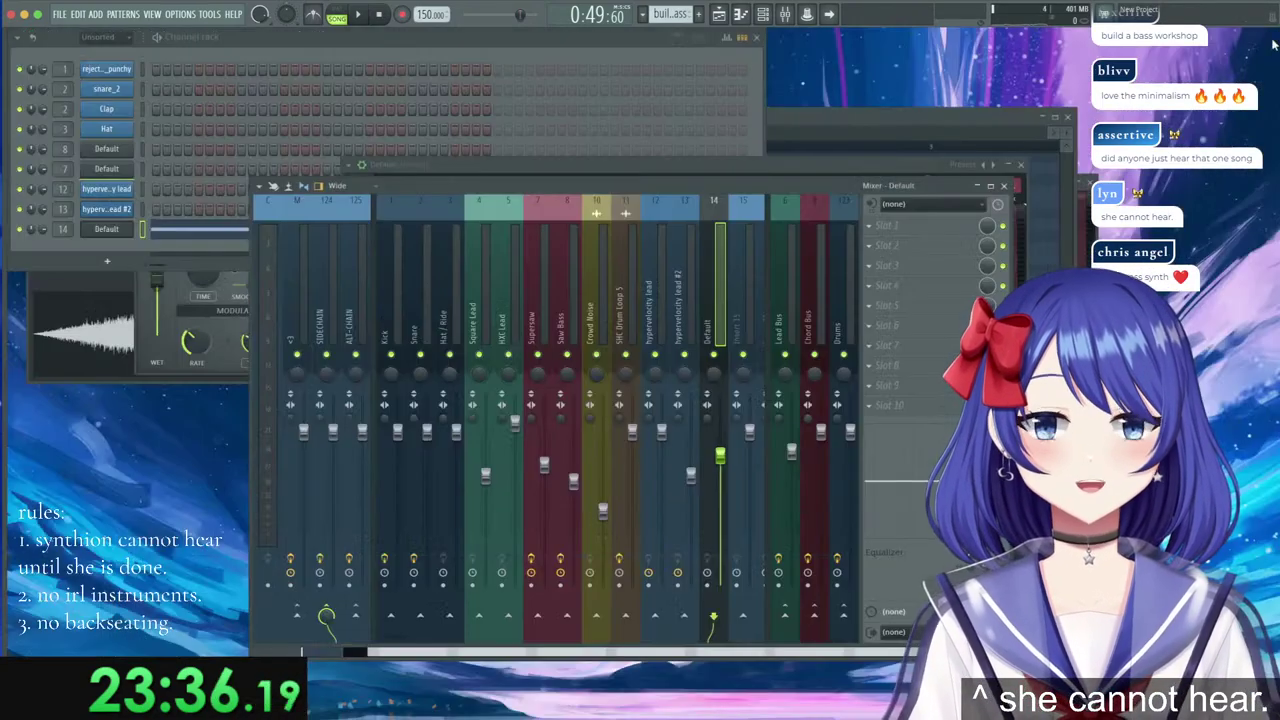
{"action": "left_click", "coordinate": [436, 36]}
{"action": "right_click", "coordinate": [670, 14]}
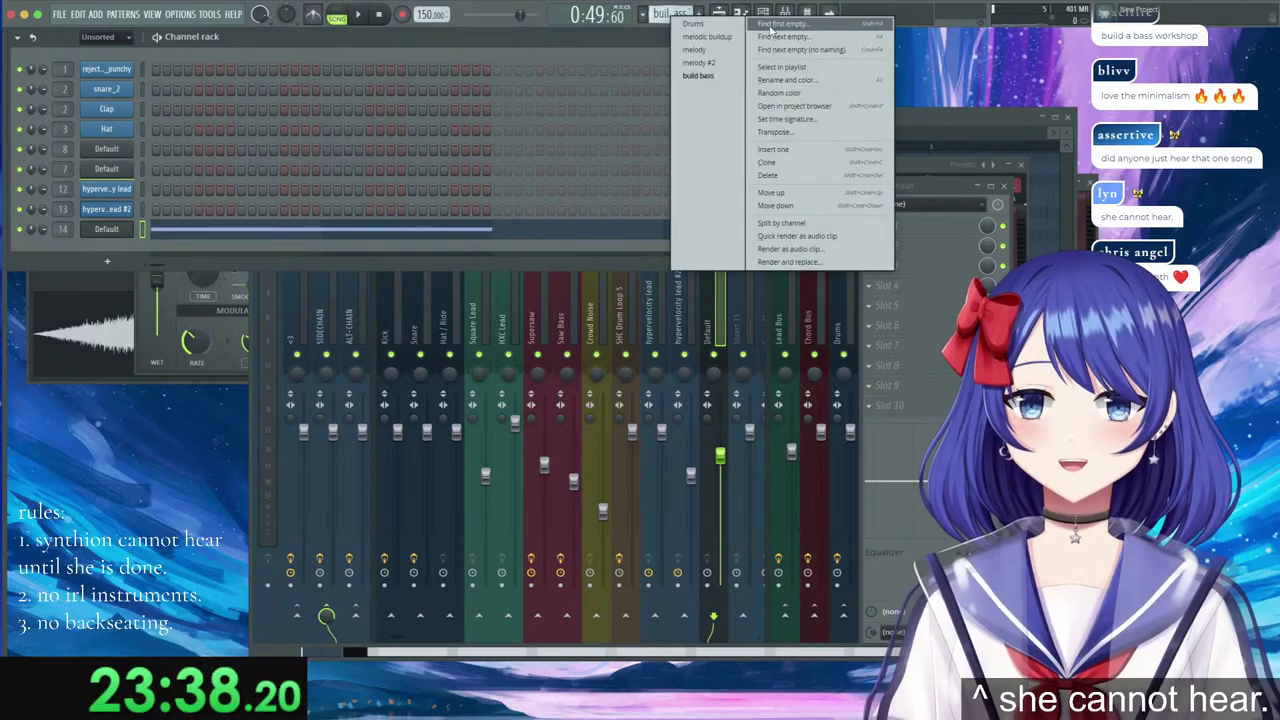
{"action": "left_click", "coordinate": [767, 31]}
{"action": "type", "text": "pre"}
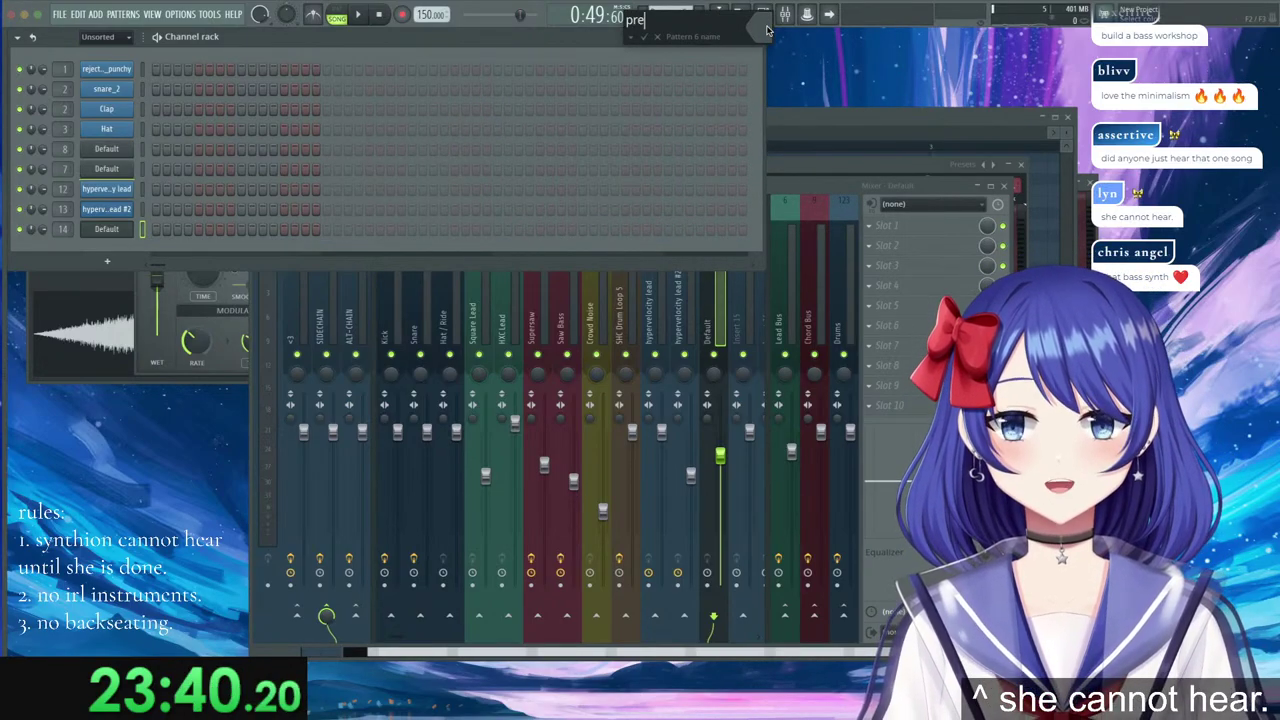
{"action": "type", "text": "drop"}
{"action": "key", "text": "Return"}
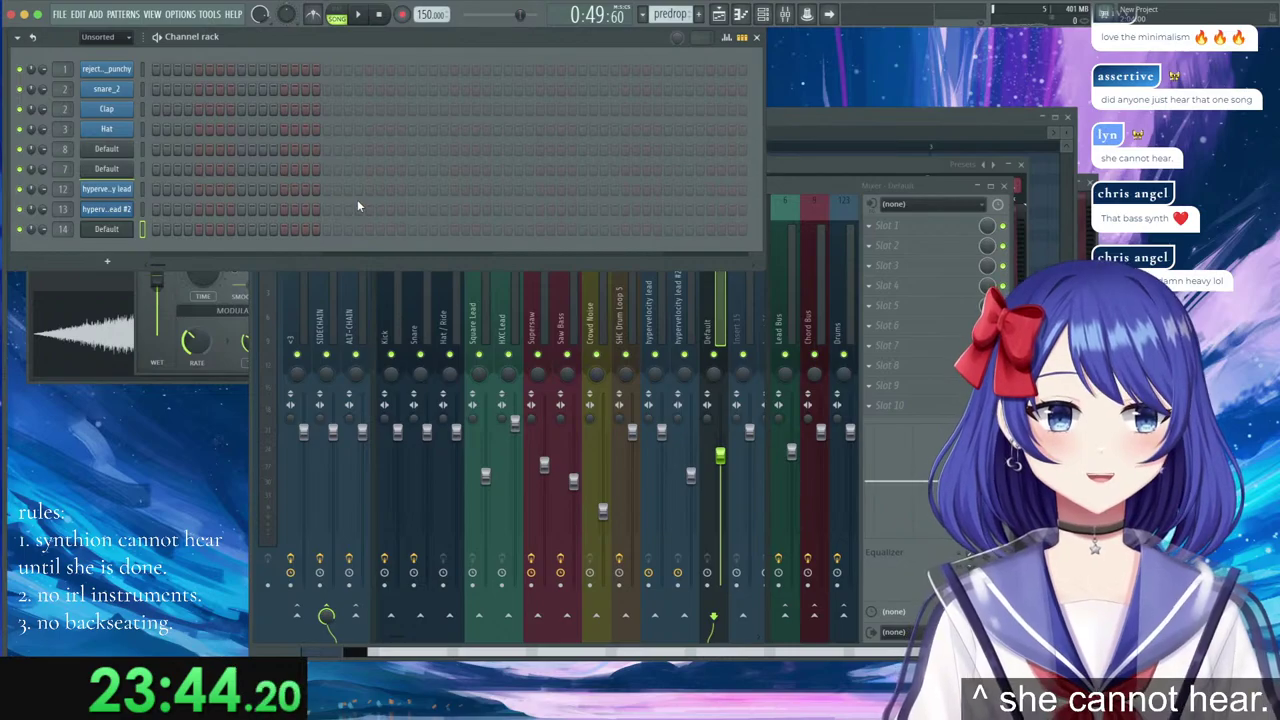
Open the piano roll of the hypervelocity lead channel for the predrop pattern.
{"action": "left_click", "coordinate": [107, 261]}
{"action": "left_click", "coordinate": [220, 56]}
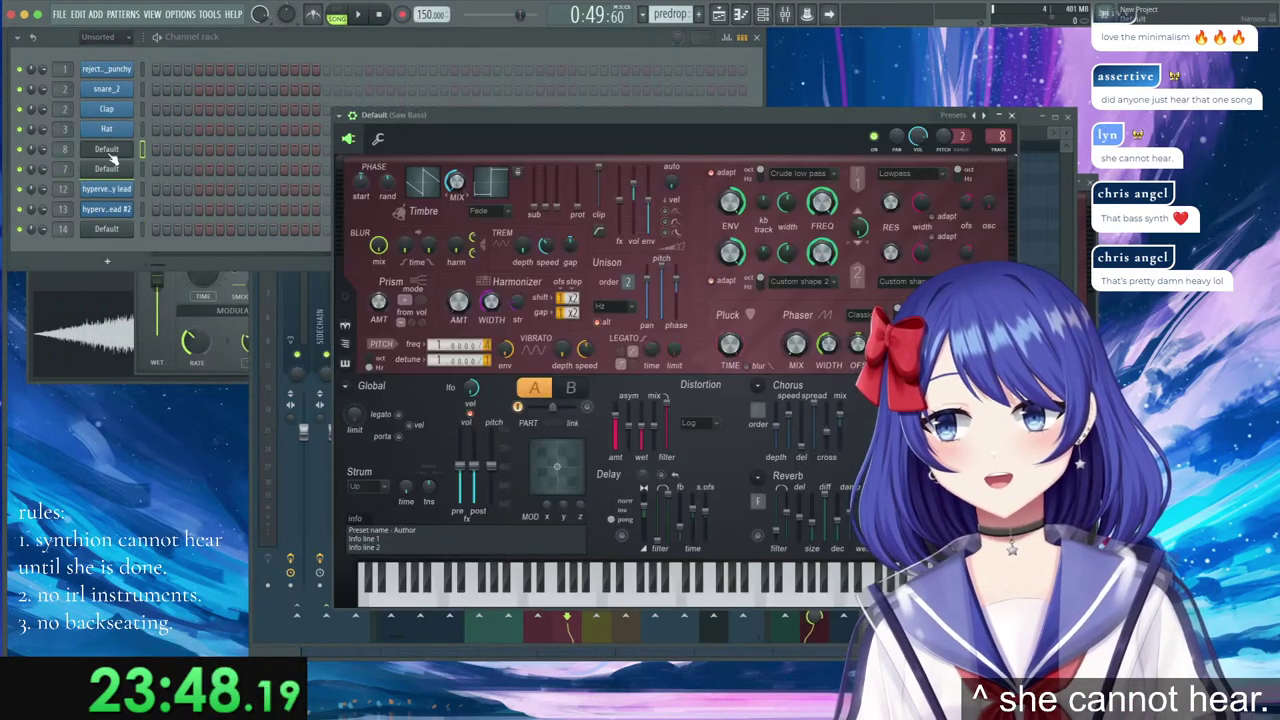
{"action": "left_click", "coordinate": [106, 190]}
{"action": "right_click", "coordinate": [104, 191]}
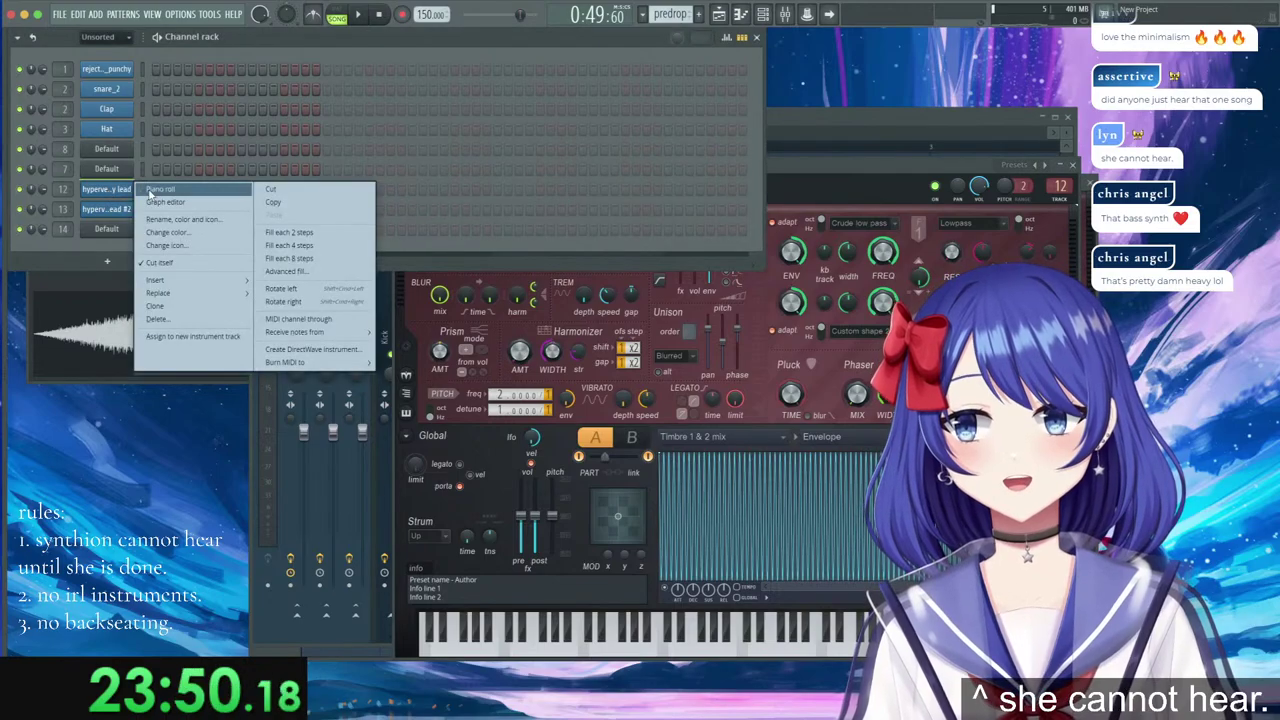
{"action": "left_click", "coordinate": [158, 207]}
Draw a run of seven ascending eighth notes in bar 1, starting on the second eighth and ending at bar 2.
{"action": "left_click_drag", "start_coordinate": [360, 335], "coordinate": [380, 348]}
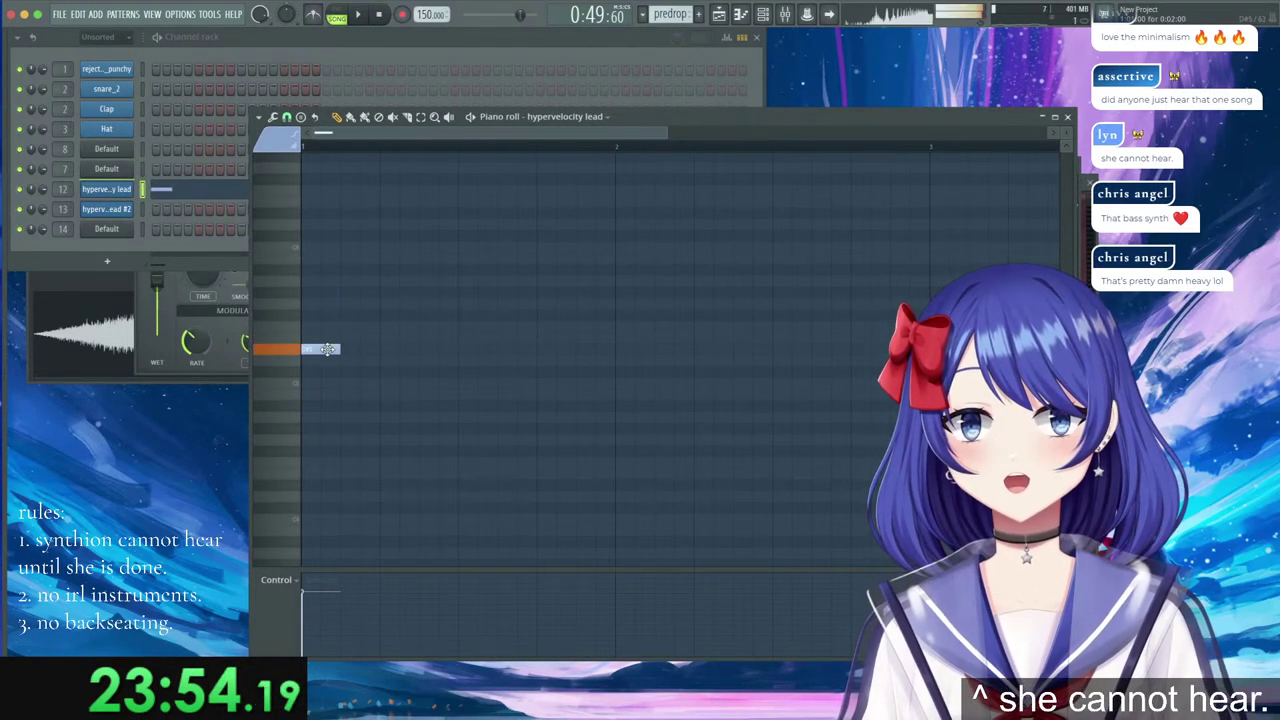
{"action": "left_click_drag", "start_coordinate": [320, 349], "coordinate": [356, 349]}
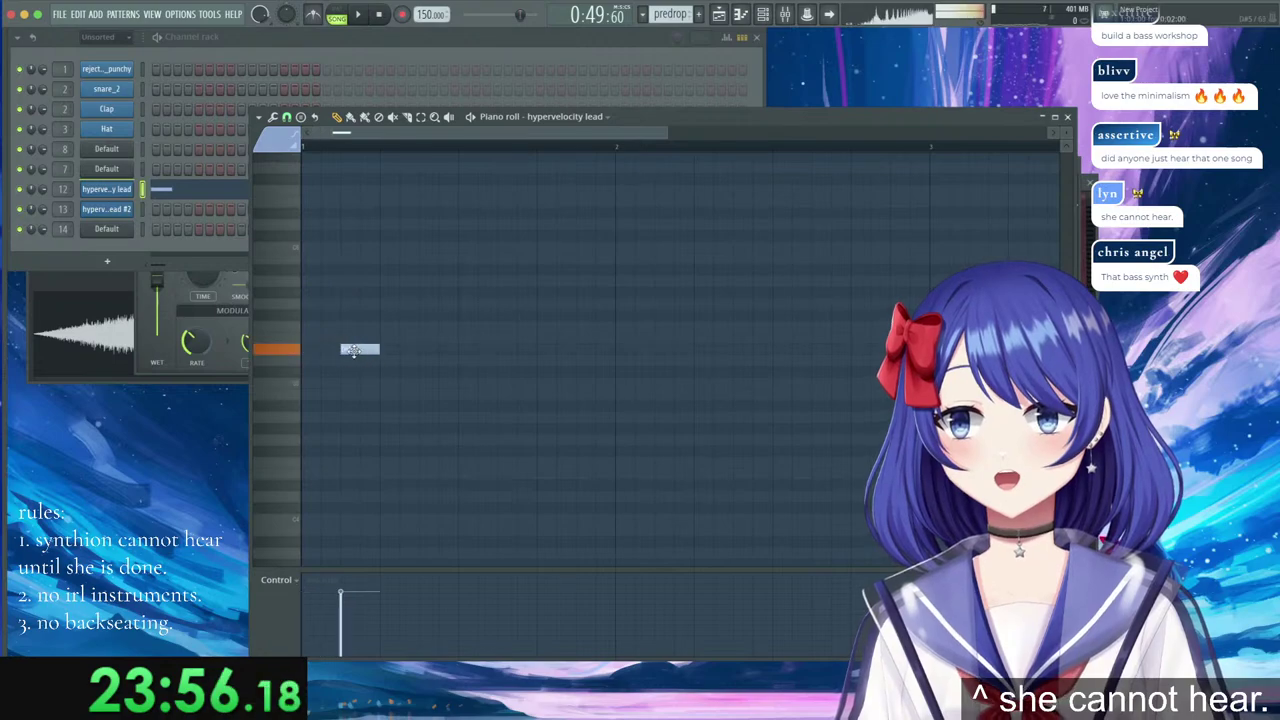
{"action": "left_click", "coordinate": [385, 269]}
{"action": "left_click", "coordinate": [423, 235]}
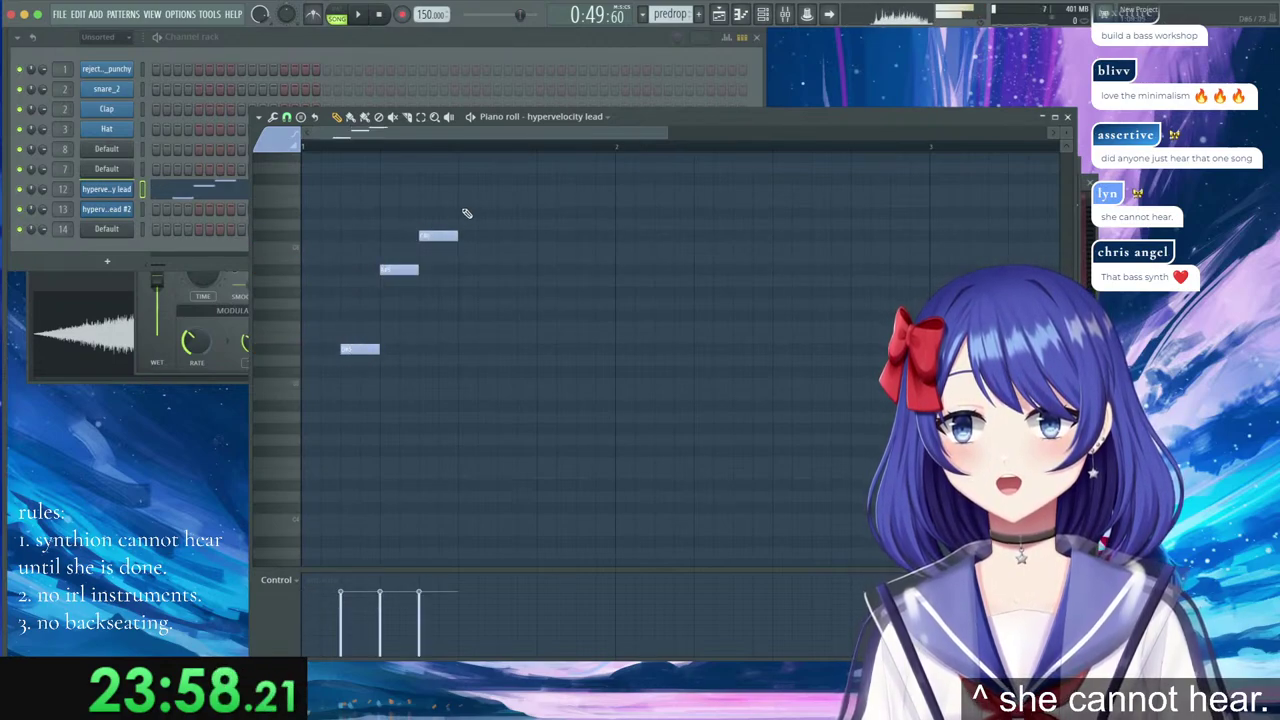
{"action": "left_click", "coordinate": [462, 192]}
{"action": "scroll", "coordinate": [490, 232], "scroll_direction": "up", "scroll_amount": 2}
{"action": "left_click", "coordinate": [500, 247]}
{"action": "left_click", "coordinate": [539, 224]}
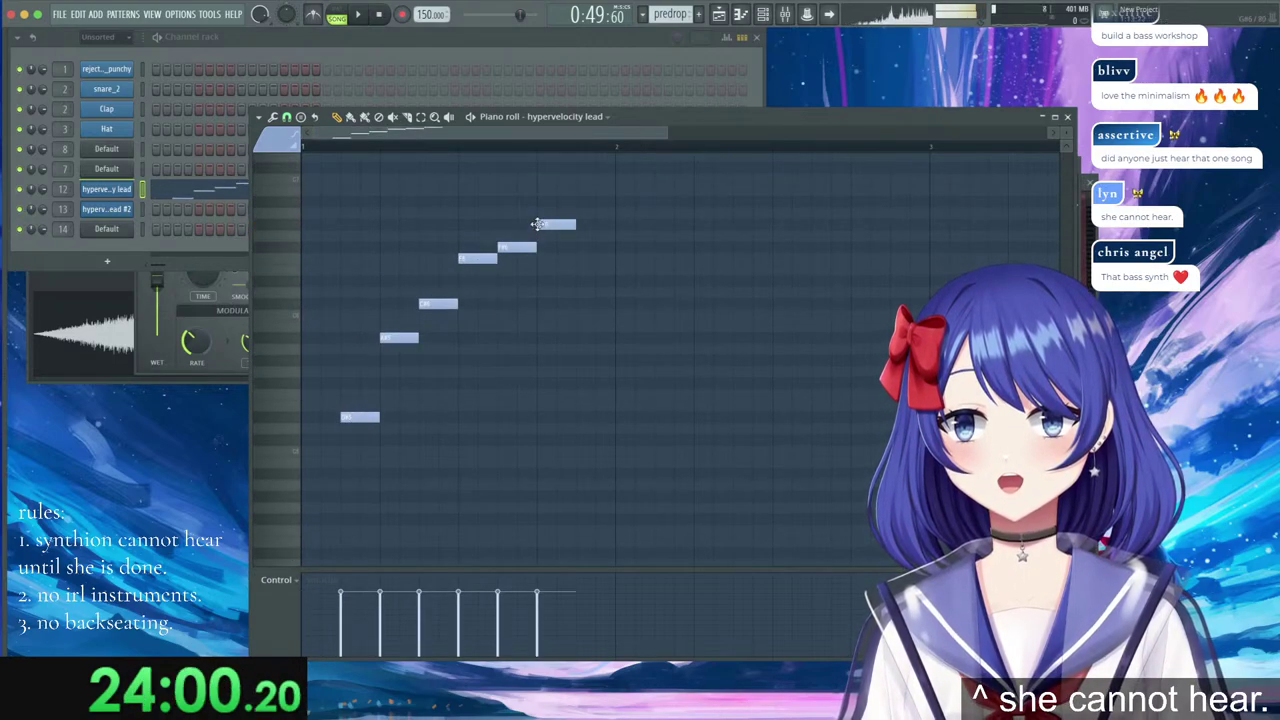
{"action": "left_click", "coordinate": [578, 167]}
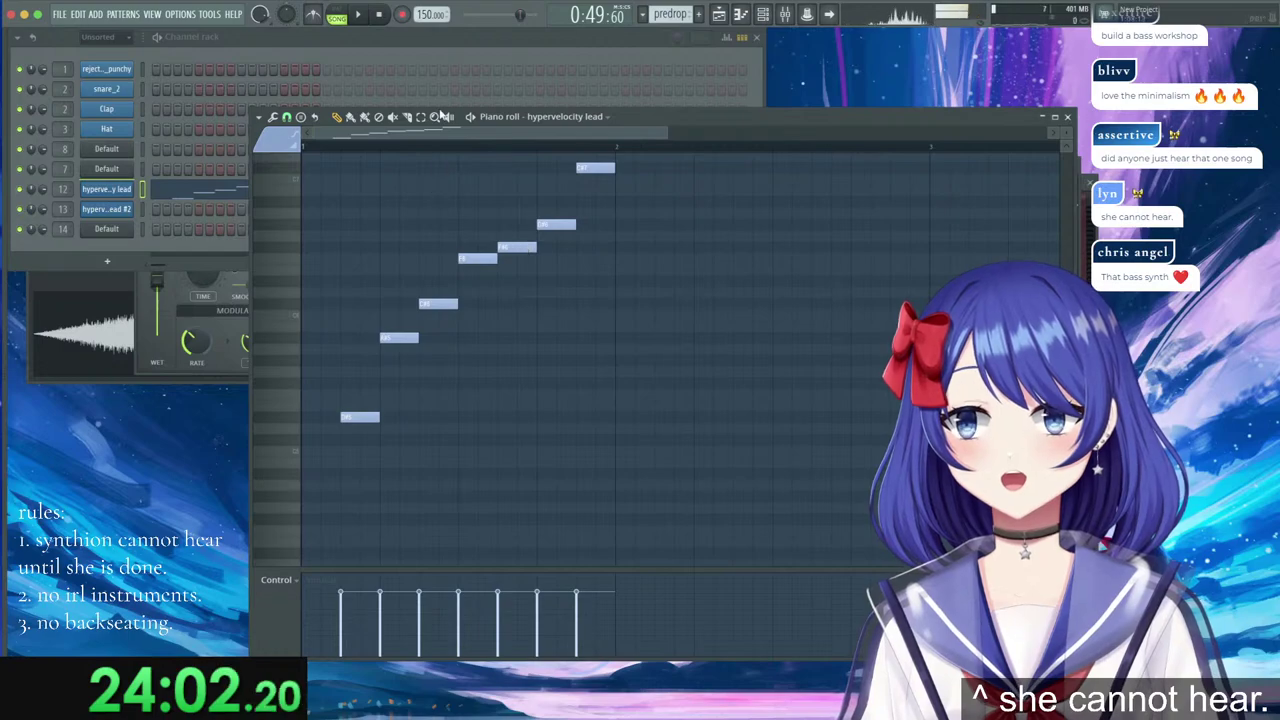
Audition the predrop pattern, place it on Track 6 at bar 32, and play the song into the drop.
{"action": "left_click", "coordinate": [357, 14]}
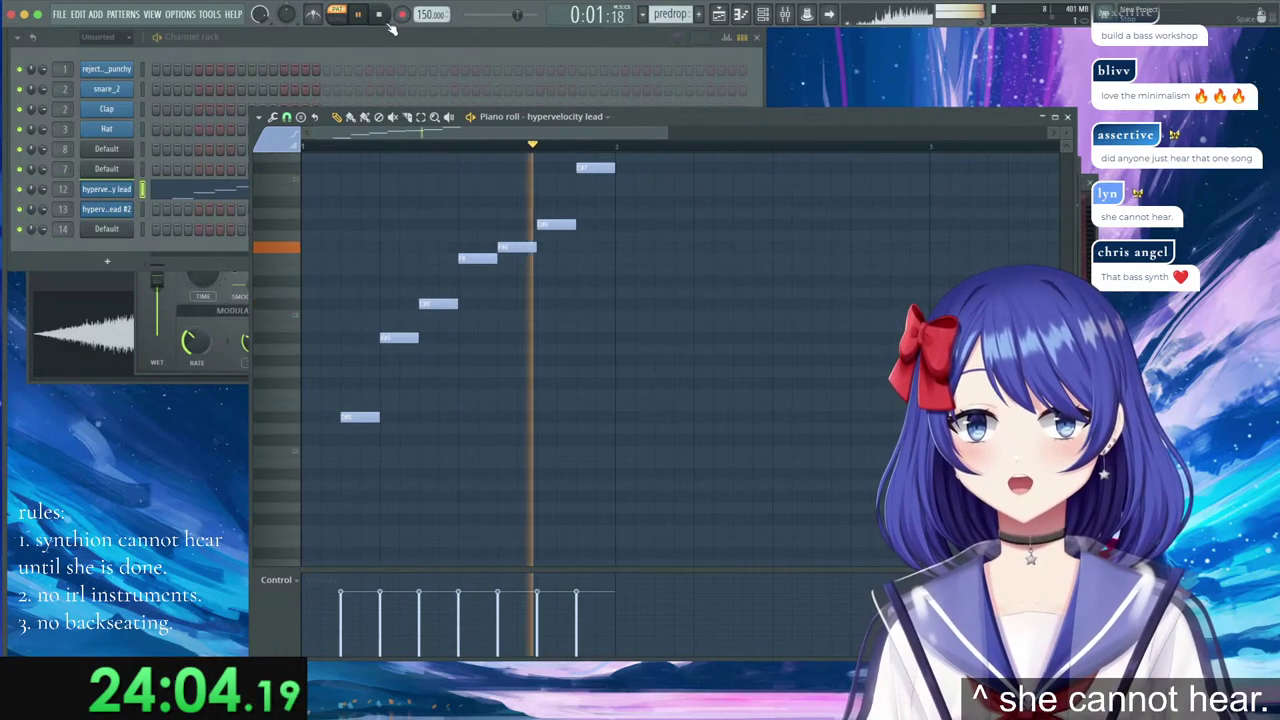
{"action": "left_click", "coordinate": [718, 15]}
{"action": "left_click", "coordinate": [659, 276]}
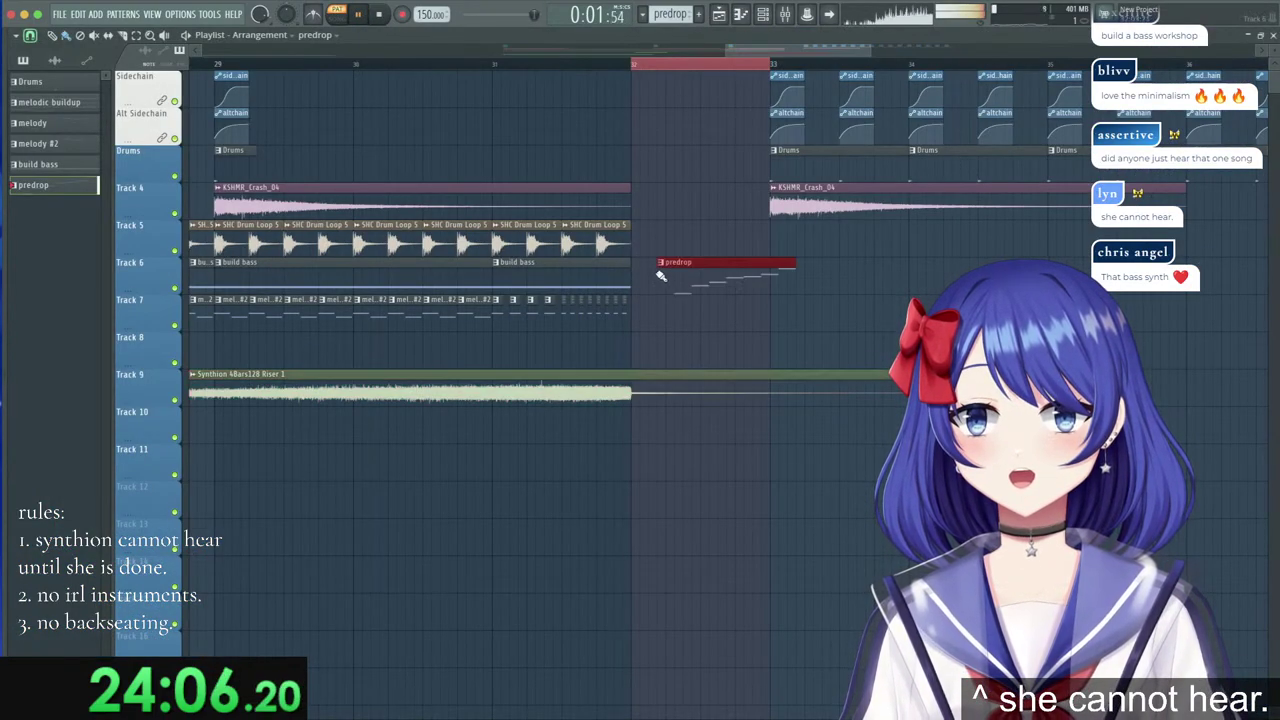
{"action": "left_click_drag", "start_coordinate": [676, 276], "coordinate": [655, 275]}
{"action": "left_click", "coordinate": [455, 63]}
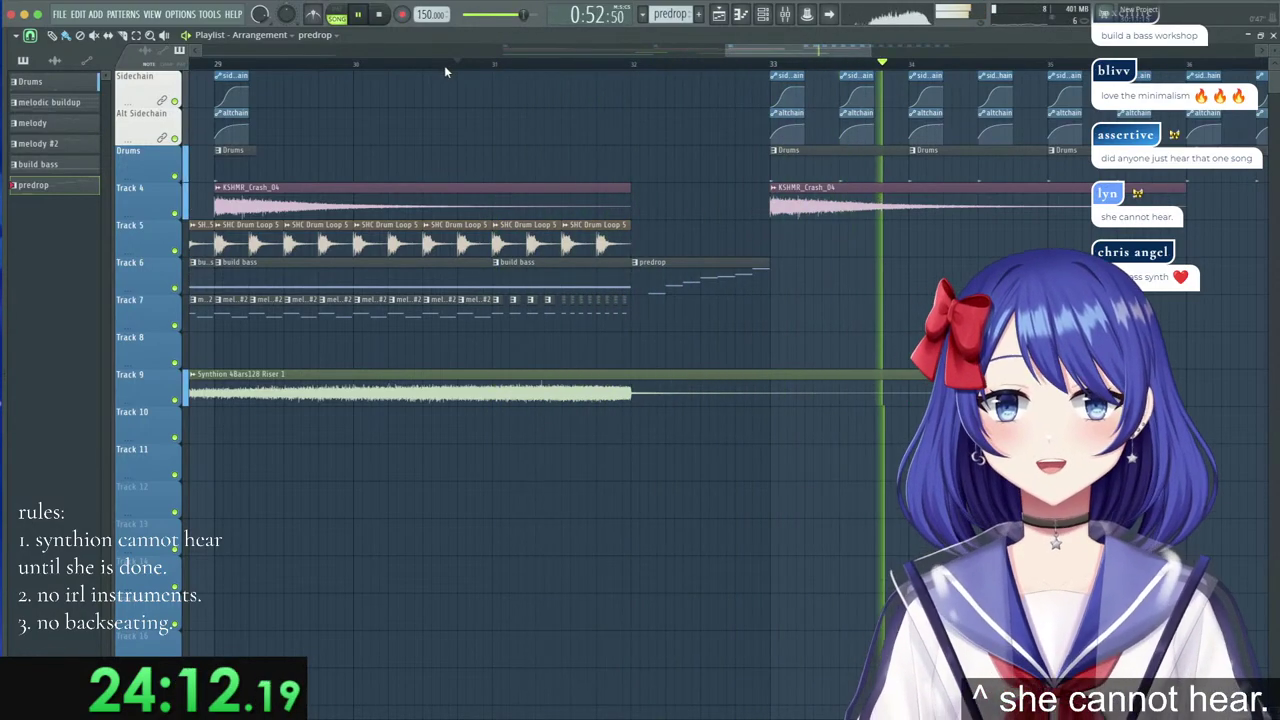
Stop playback and browse the sample library to the Creamy Fills folder of Exclusion's Essential Drum Fills.
{"action": "key", "text": "space"}
{"action": "key", "text": "alt+F8"}
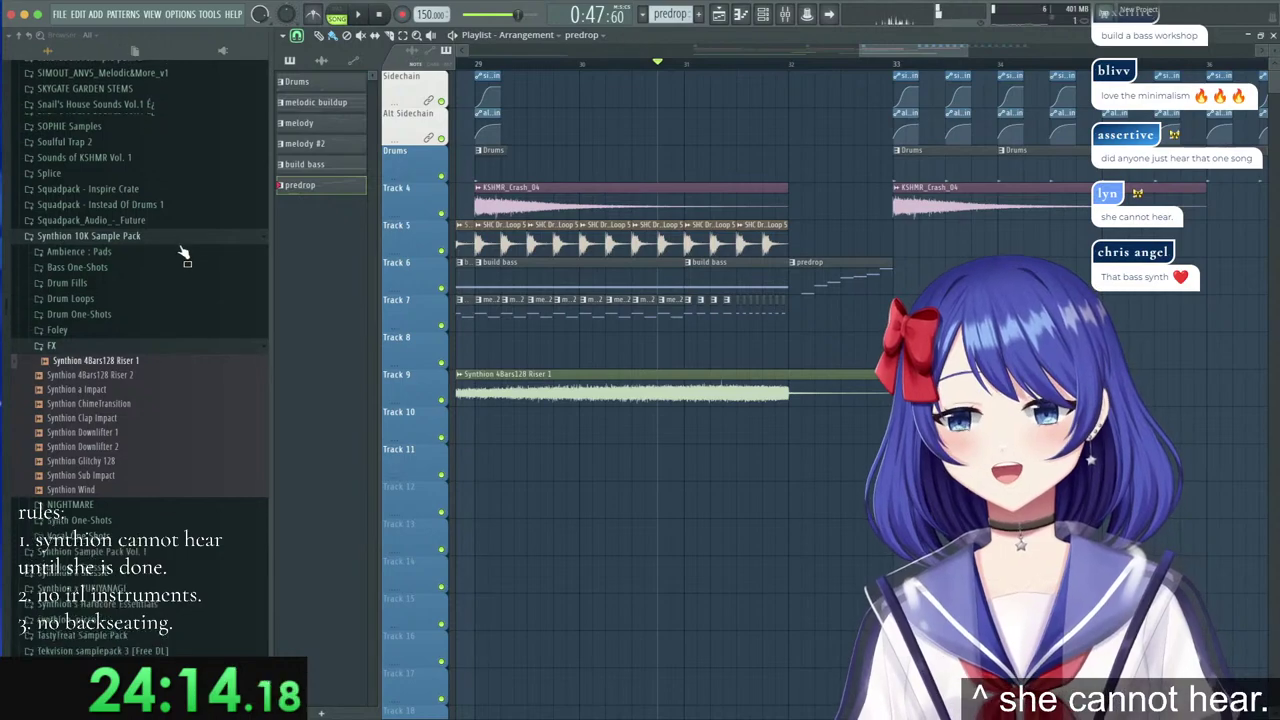
{"action": "scroll", "coordinate": [185, 252], "scroll_direction": "up", "scroll_amount": 5}
{"action": "scroll", "coordinate": [185, 252], "scroll_direction": "up", "scroll_amount": 10}
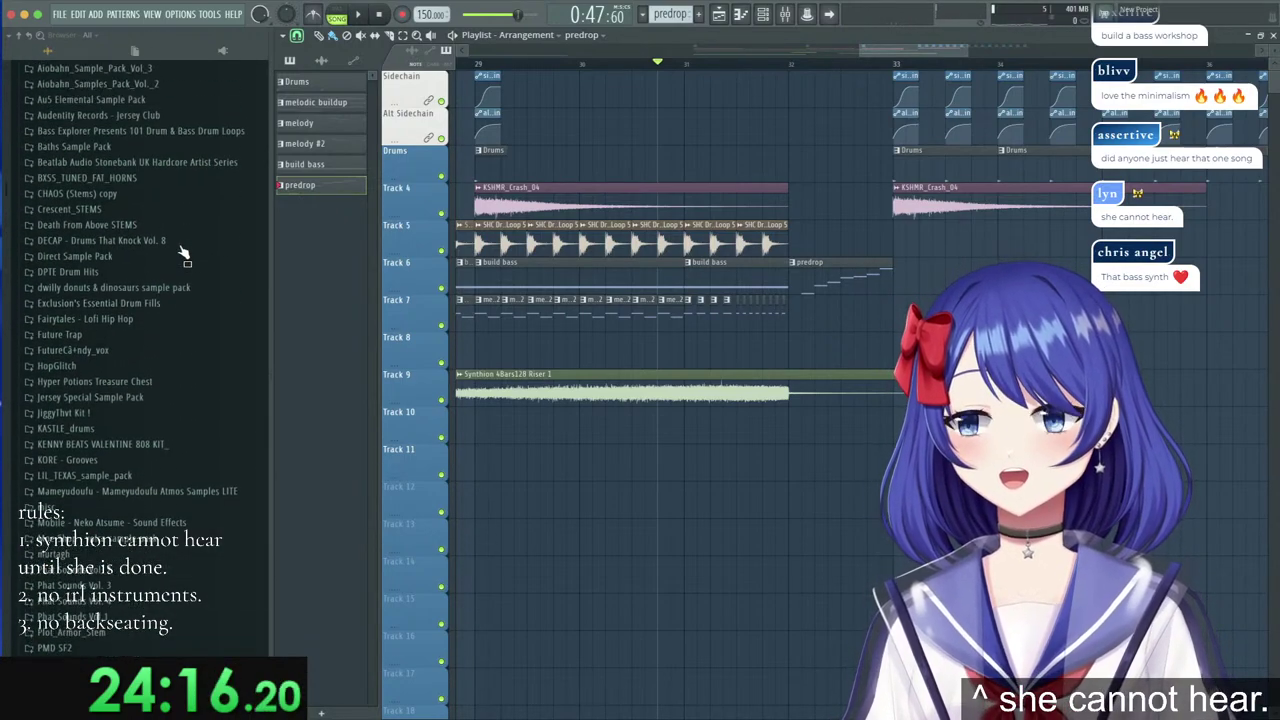
{"action": "scroll", "coordinate": [185, 256], "scroll_direction": "up", "scroll_amount": 5}
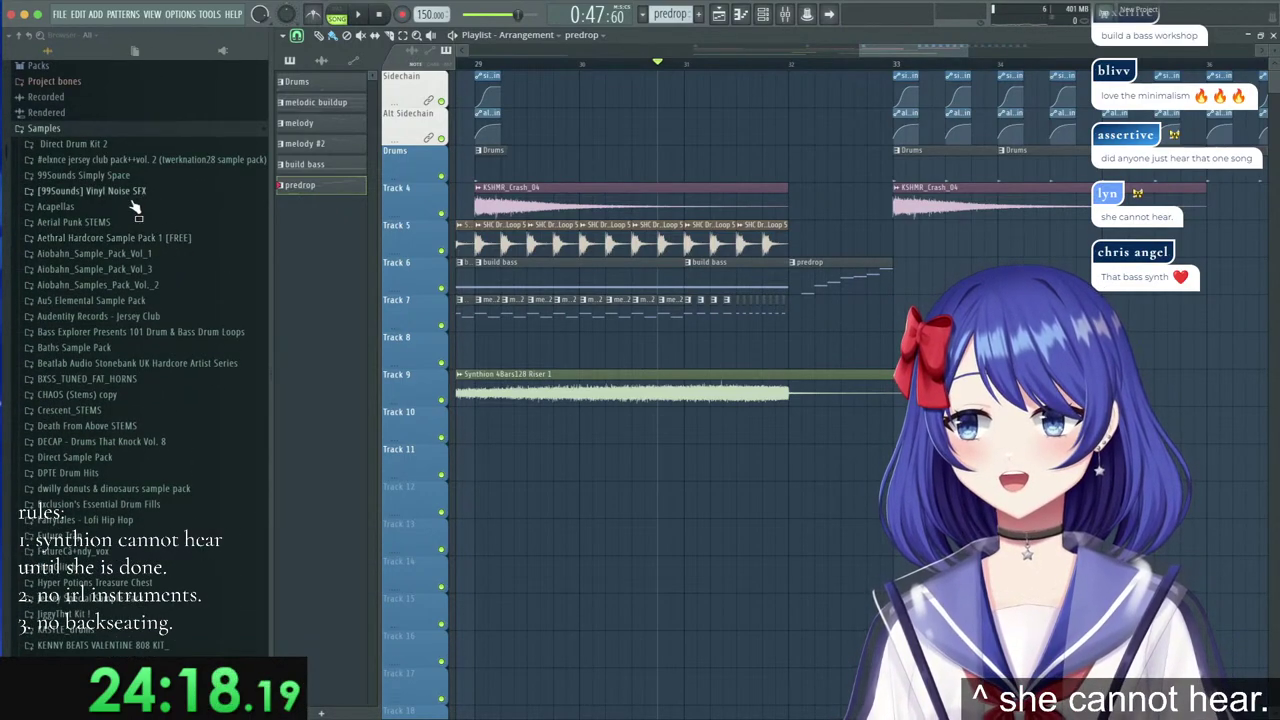
{"action": "scroll", "coordinate": [143, 248], "scroll_direction": "down", "scroll_amount": 1}
{"action": "scroll", "coordinate": [143, 248], "scroll_direction": "down", "scroll_amount": 5}
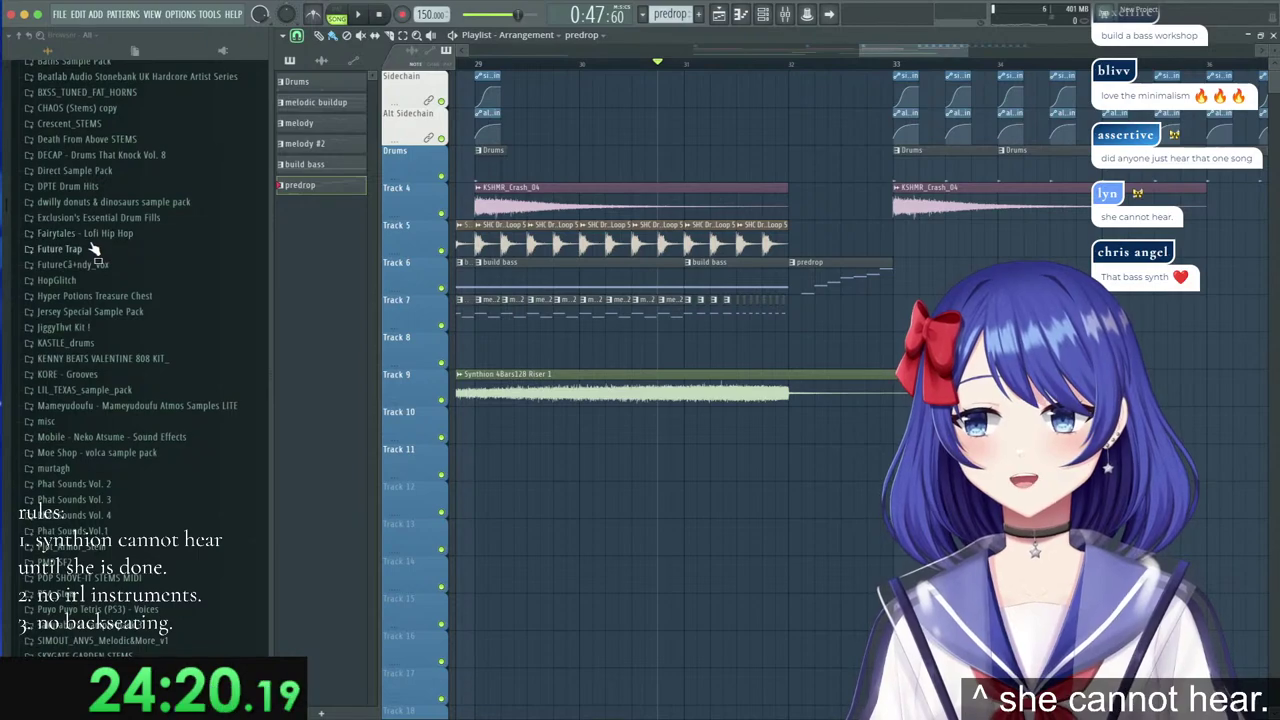
{"action": "left_click", "coordinate": [70, 218]}
{"action": "left_click", "coordinate": [66, 249]}
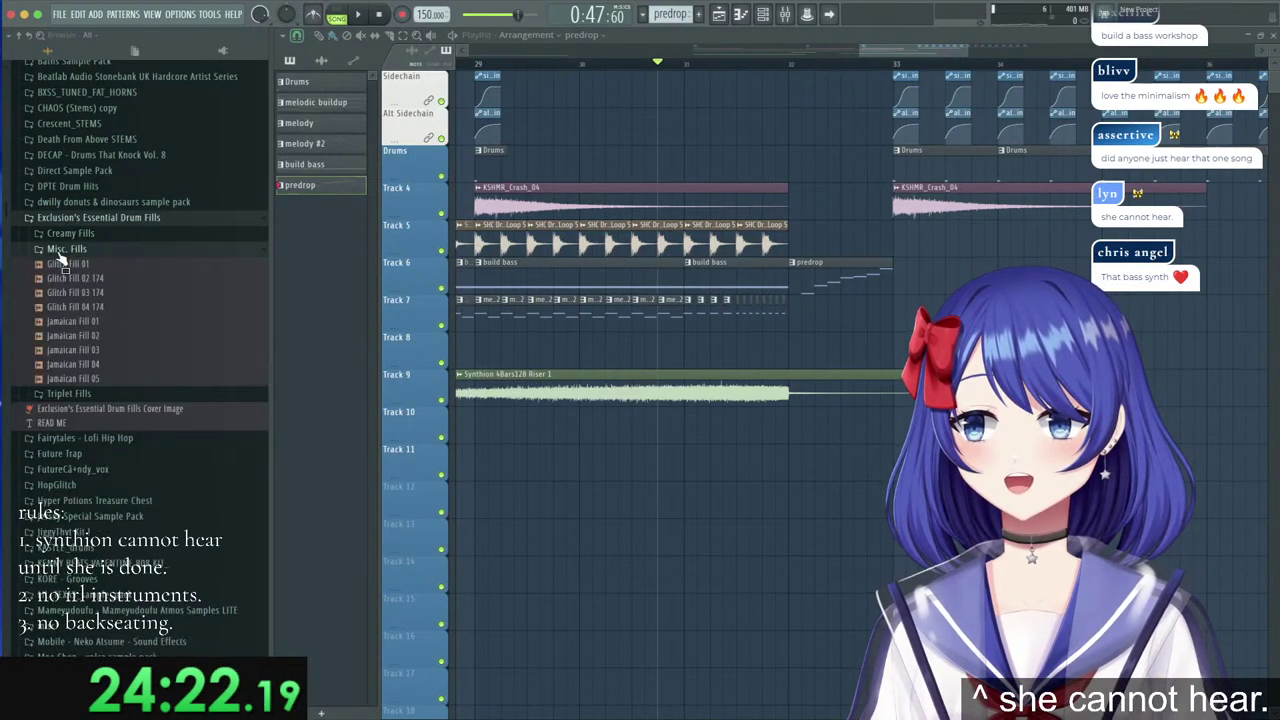
{"action": "left_click", "coordinate": [74, 236]}
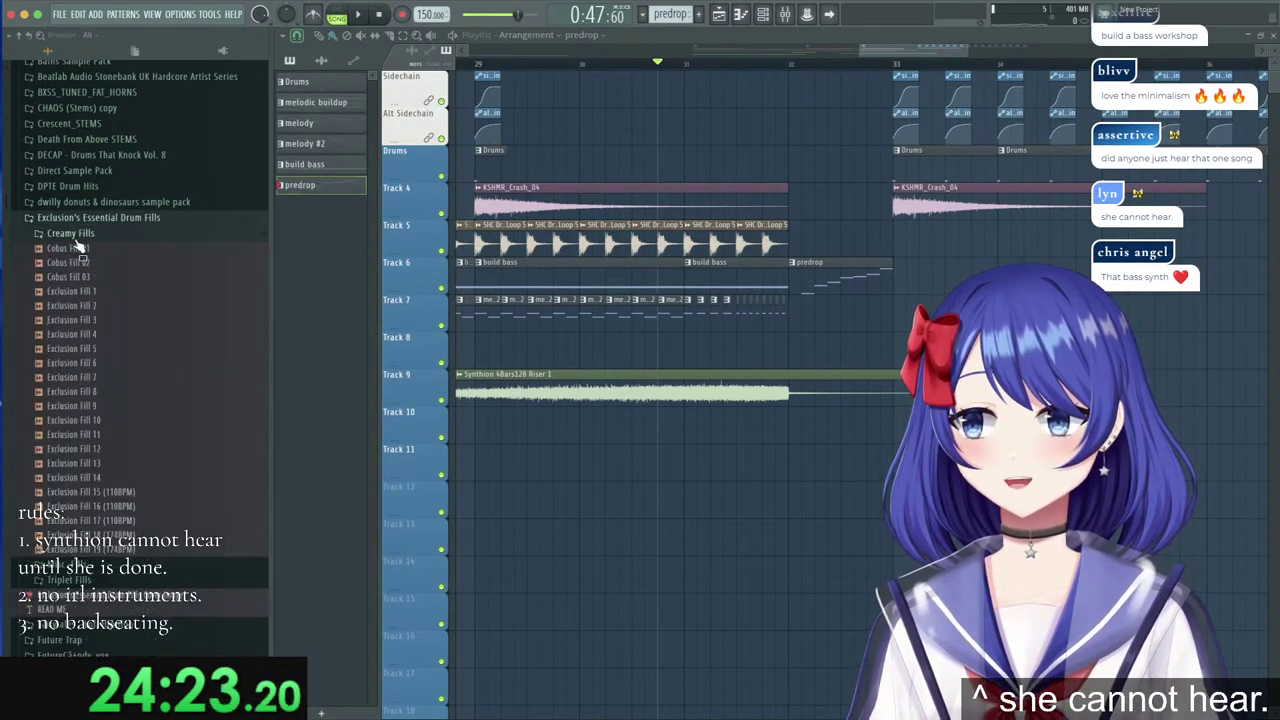
Audition several drum fills from the Creamy Fills folder, including Exclusion Fill 7, 8 and 6.
{"action": "left_click", "coordinate": [96, 308]}
{"action": "left_click", "coordinate": [101, 376]}
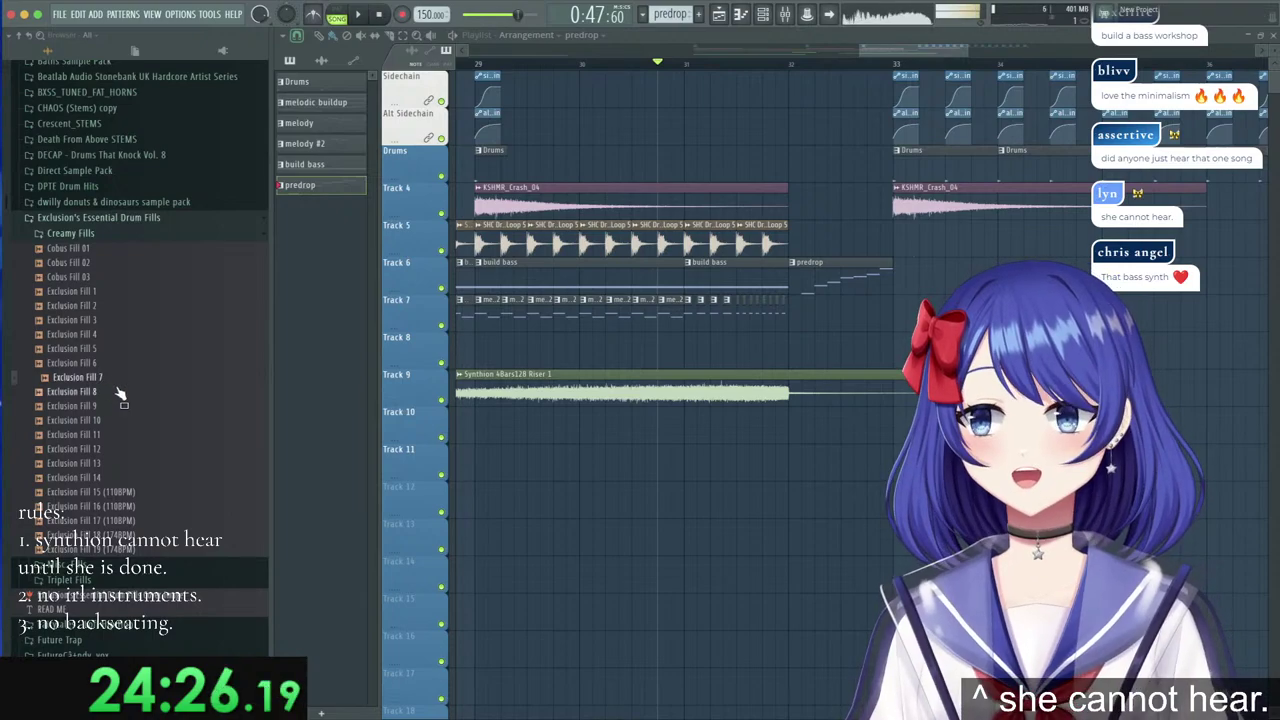
{"action": "left_click", "coordinate": [117, 393]}
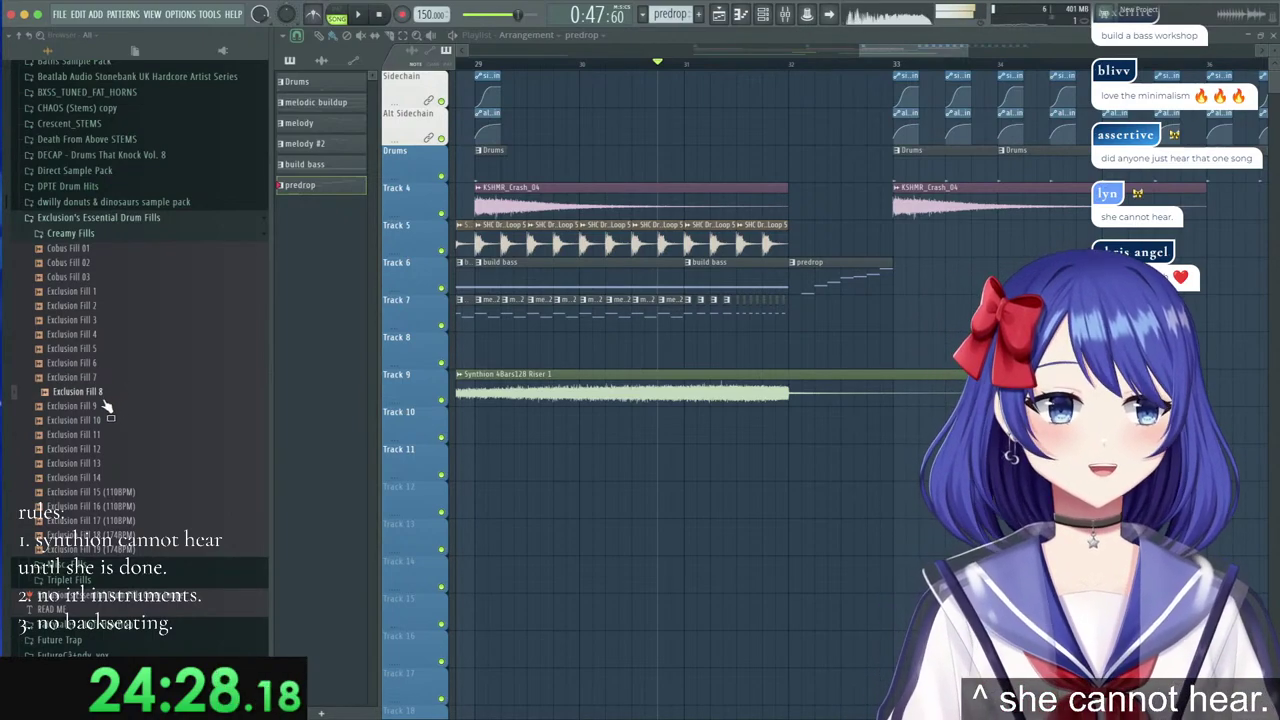
{"action": "left_click", "coordinate": [100, 365]}
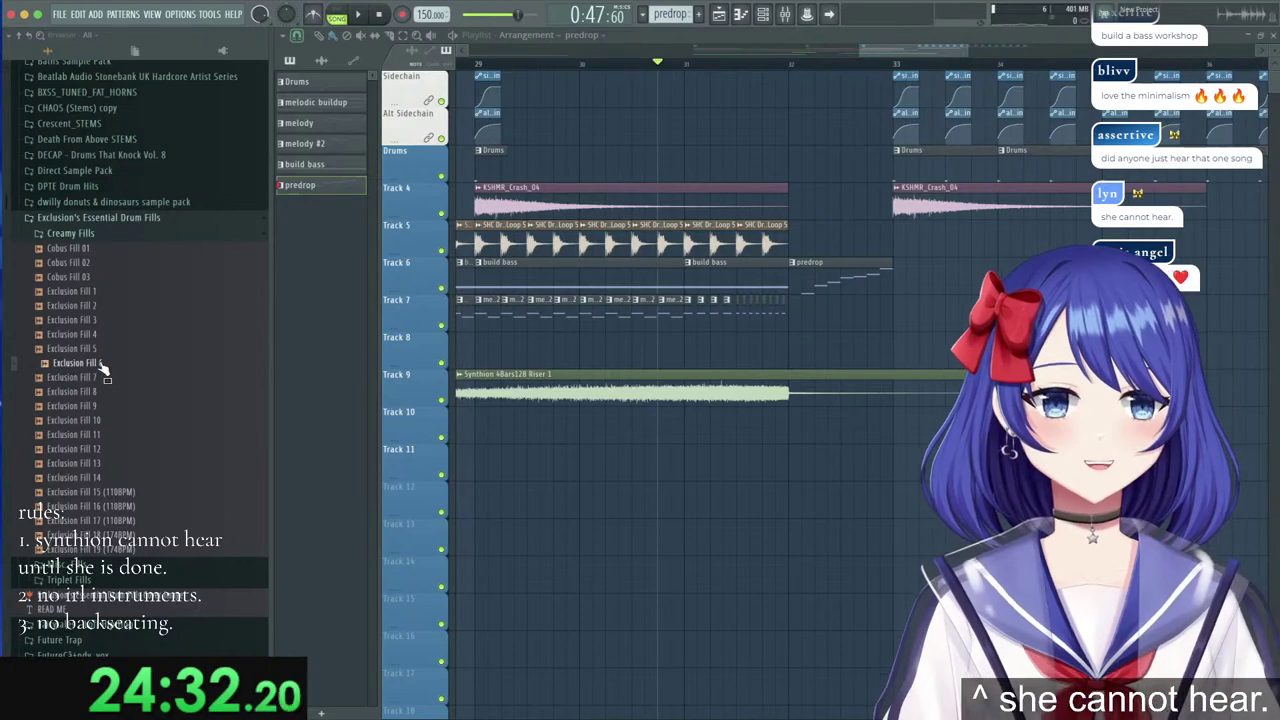
{"action": "left_click", "coordinate": [806, 14]}
{"action": "left_click", "coordinate": [806, 14]}
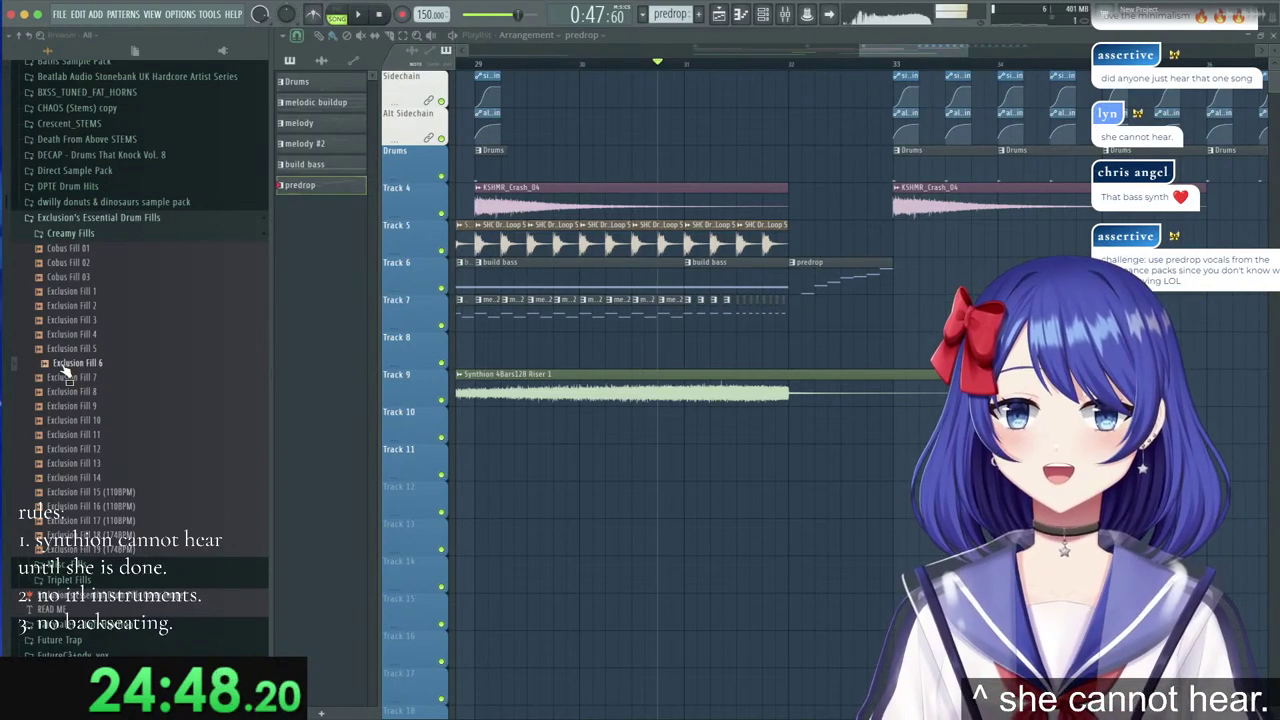
Try Exclusion Fill 6 on Track 5 at bar 32, then delete the clip.
{"action": "key", "text": "alt+F8"}
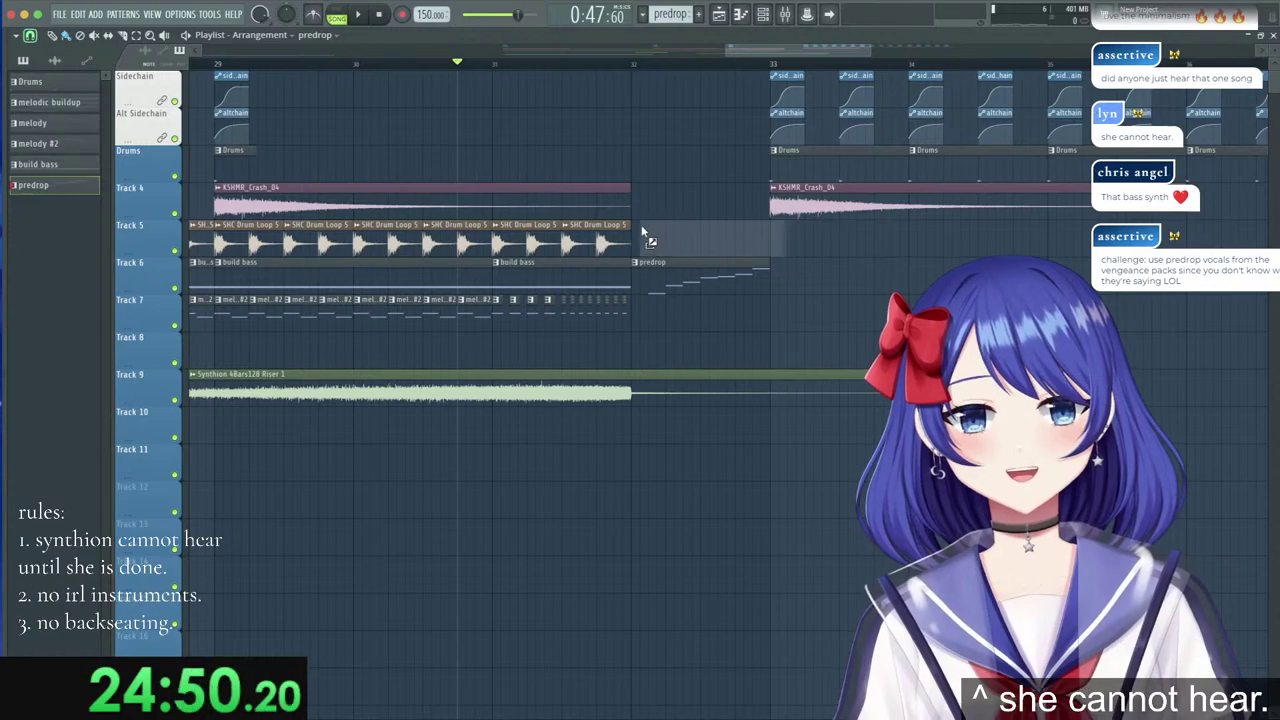
{"action": "left_click_drag", "start_coordinate": [637, 226], "coordinate": [637, 240]}
{"action": "left_click", "coordinate": [669, 233]}
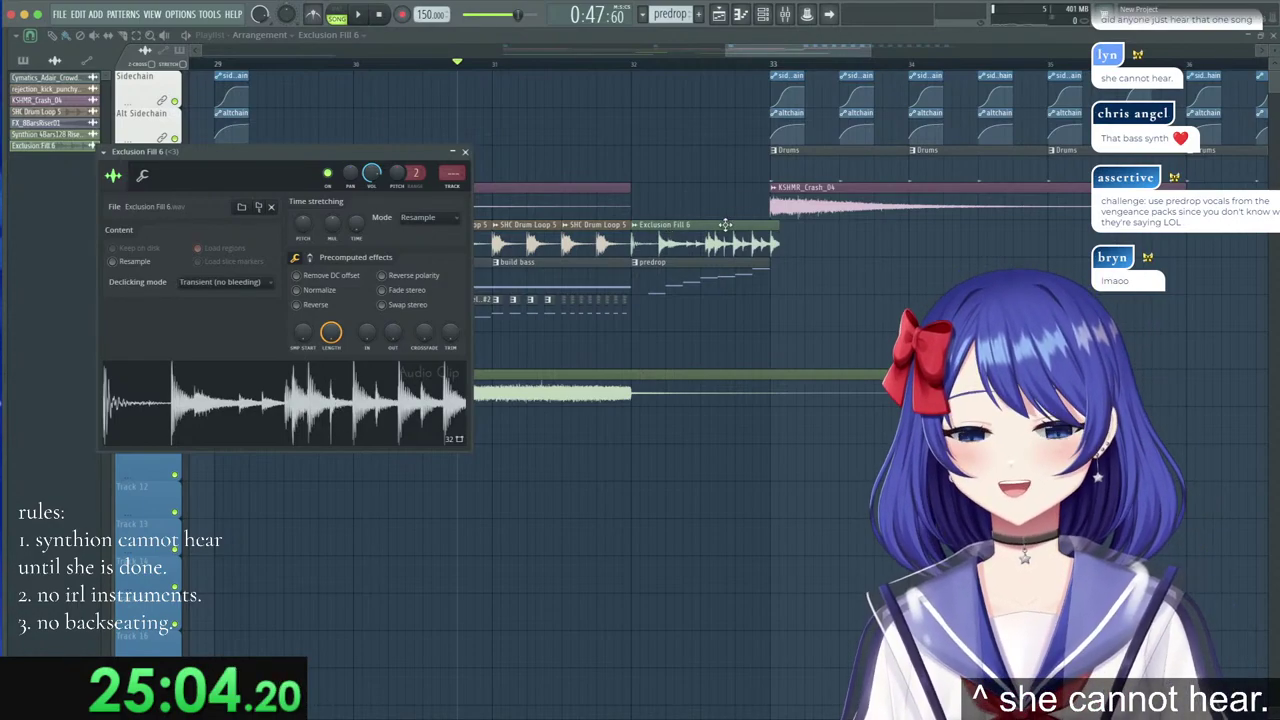
{"action": "right_click", "coordinate": [725, 227]}
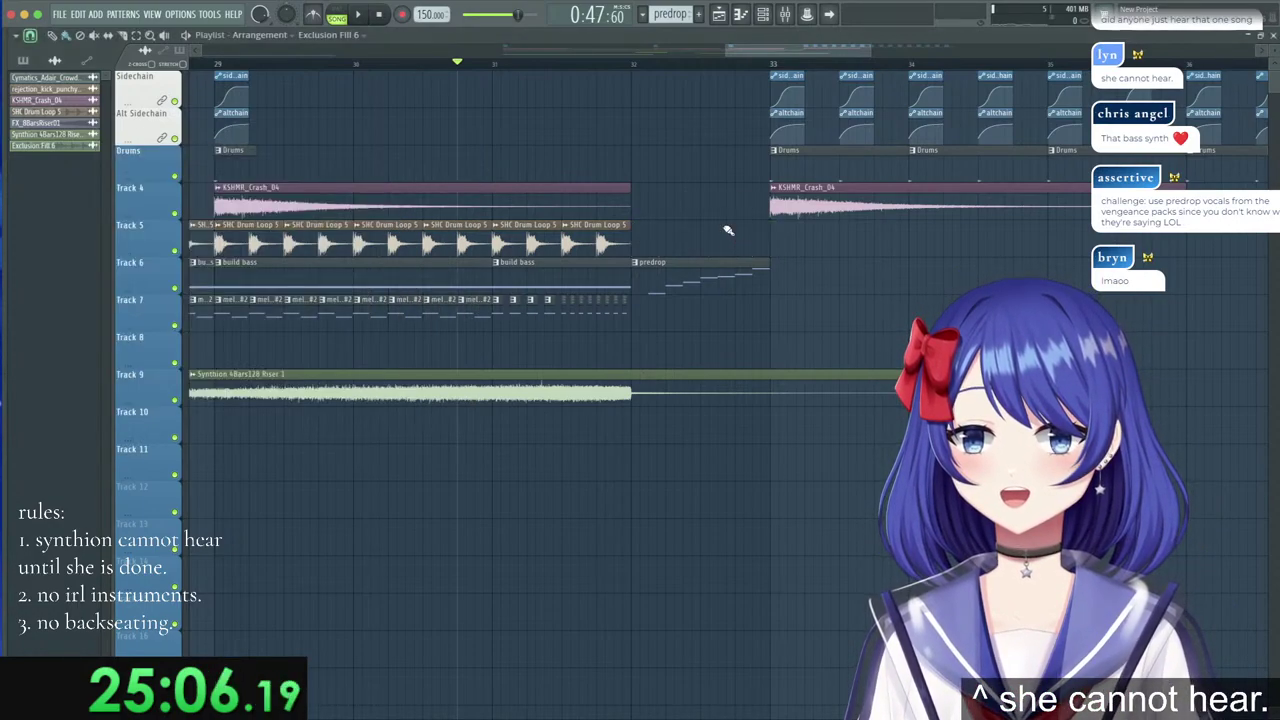
Audition Exclusion Fill 4 from the Creamy Fills folder and place it on Track 5 at bar 32.
{"action": "mouse_move", "coordinate": [40, 271]}
{"action": "left_click", "coordinate": [78, 340]}
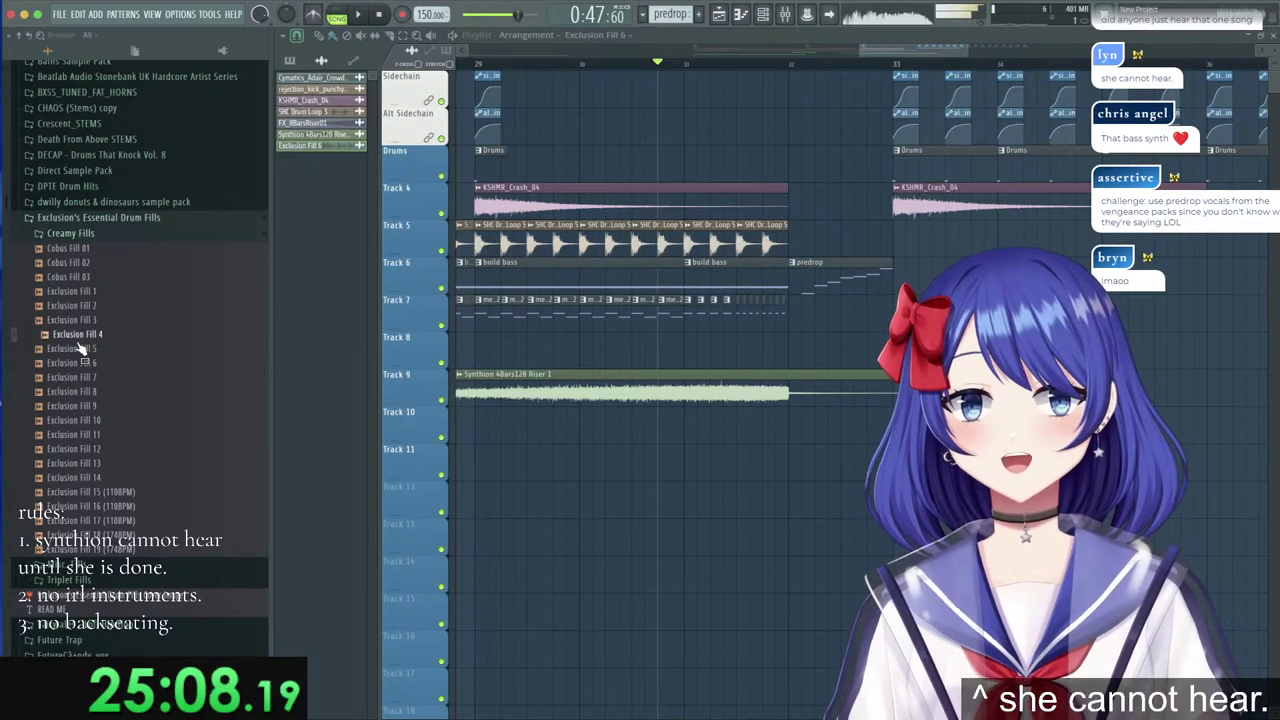
{"action": "left_click_drag", "start_coordinate": [78, 347], "coordinate": [668, 258]}
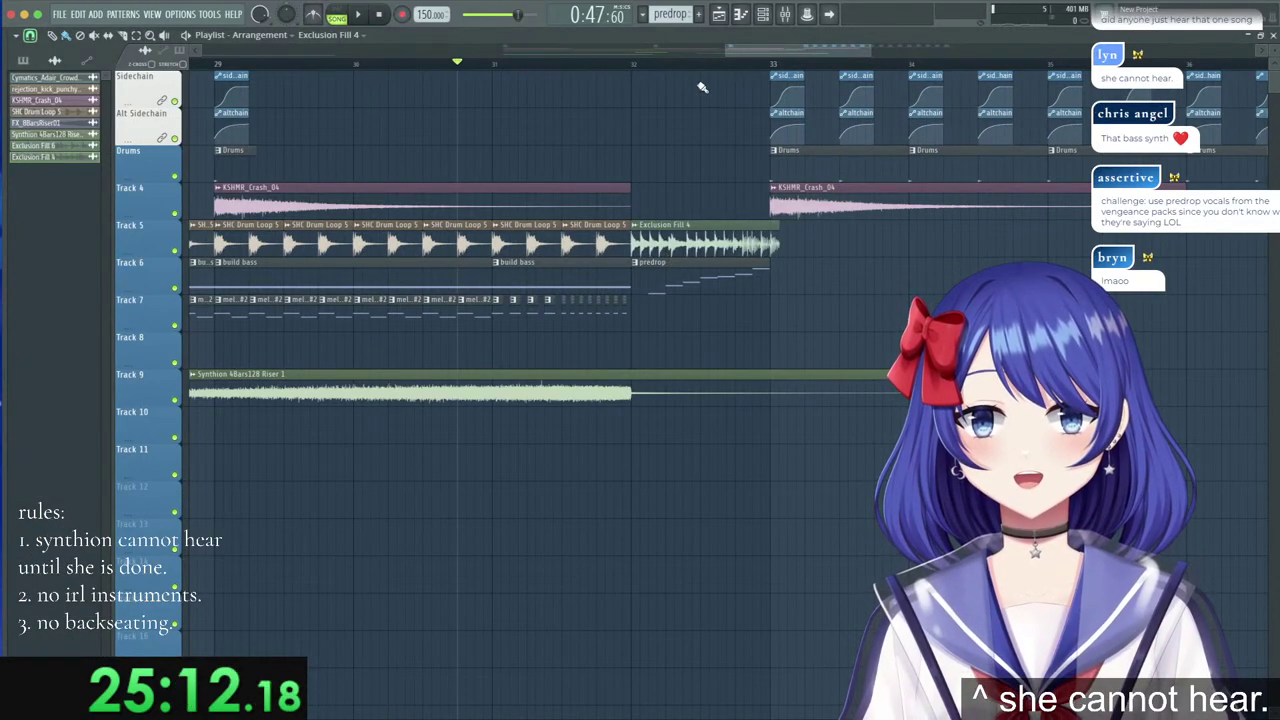
{"action": "scroll", "coordinate": [706, 80], "scroll_direction": "up", "scroll_amount": 5}
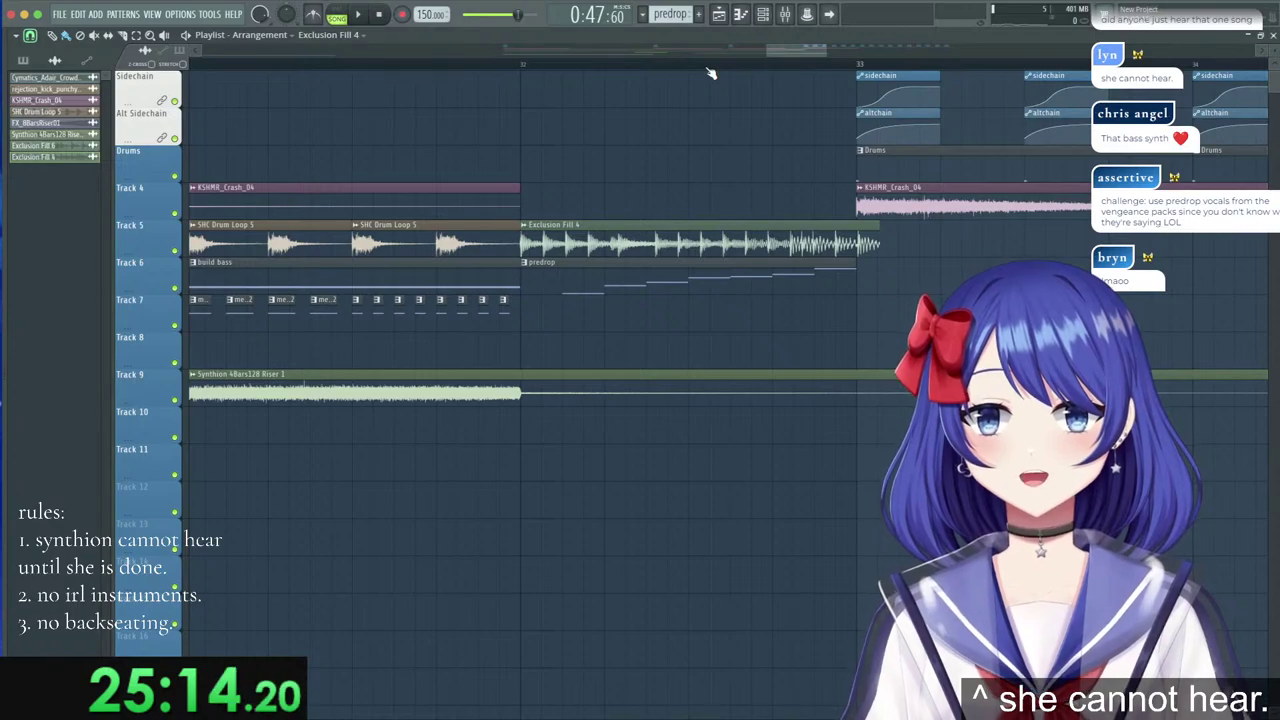
{"action": "scroll", "coordinate": [708, 73], "scroll_direction": "up", "scroll_amount": 1}
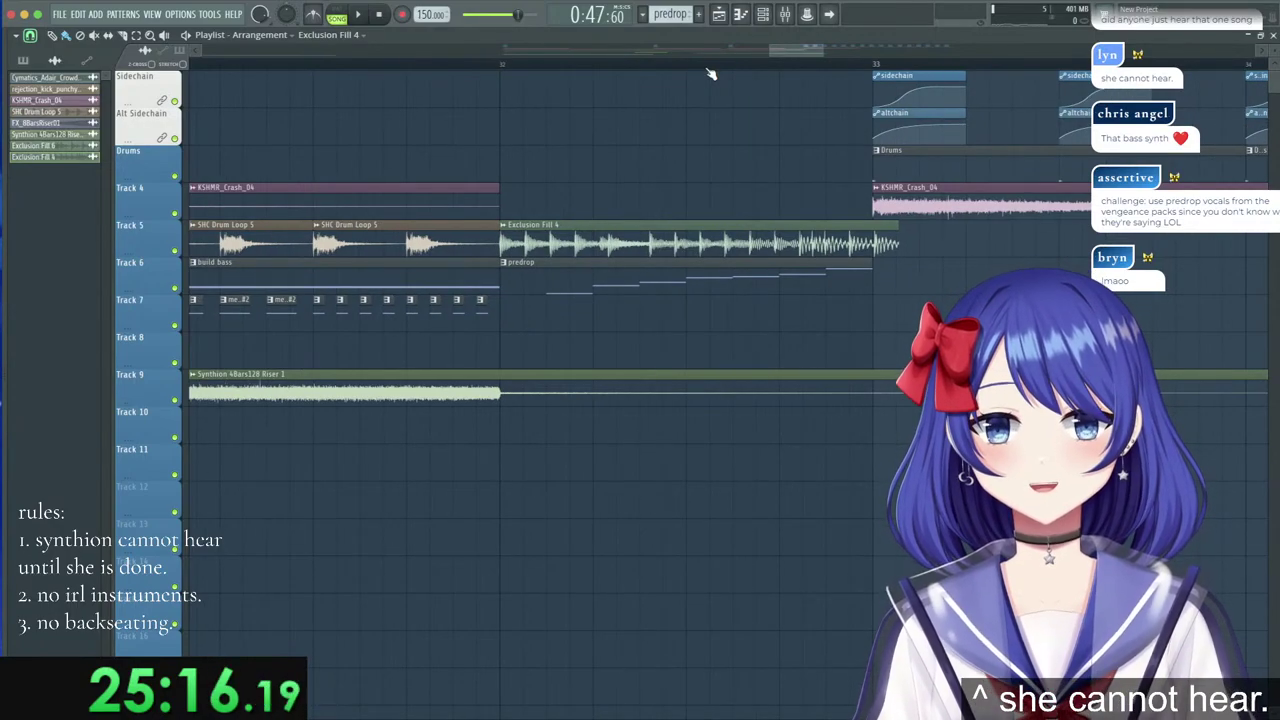
Fit Exclusion Fill 4 to the project tempo with Autodetect and move the clip up to Track 4 at bar 32.
{"action": "double_click", "coordinate": [826, 247]}
{"action": "right_click", "coordinate": [370, 243]}
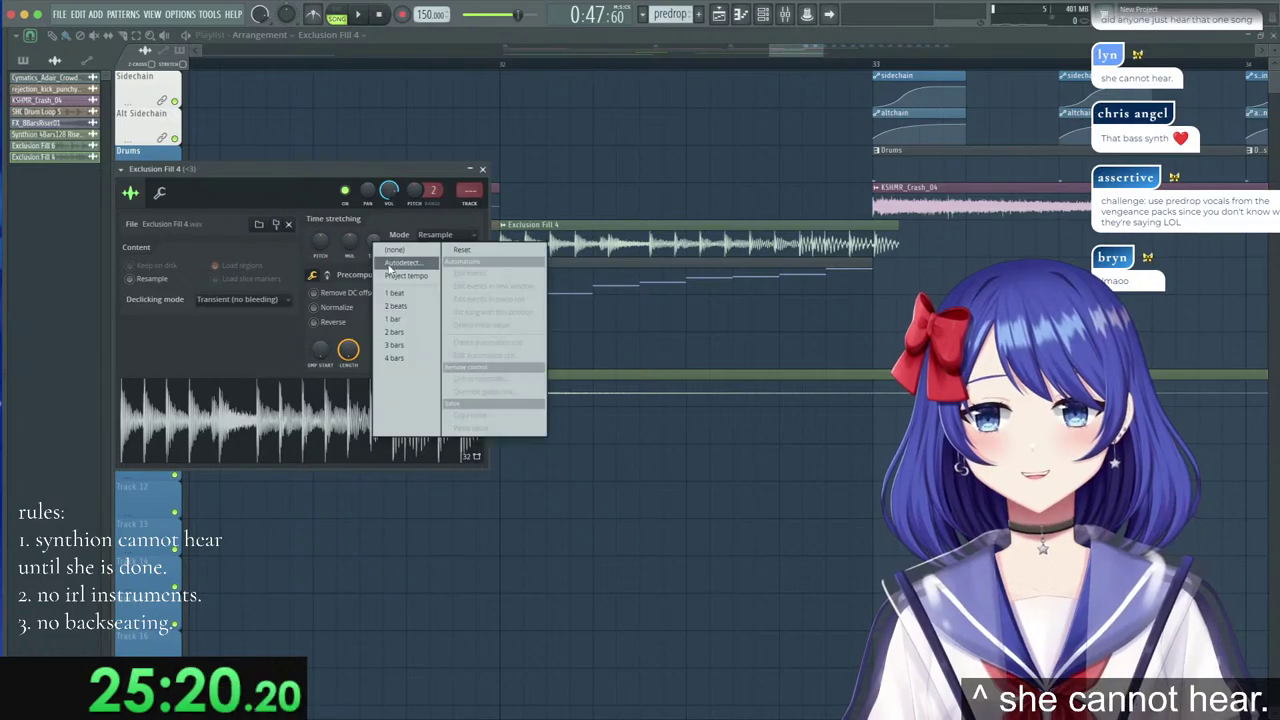
{"action": "left_click", "coordinate": [530, 264]}
{"action": "left_click", "coordinate": [634, 372]}
{"action": "left_click_drag", "start_coordinate": [664, 253], "coordinate": [656, 207]}
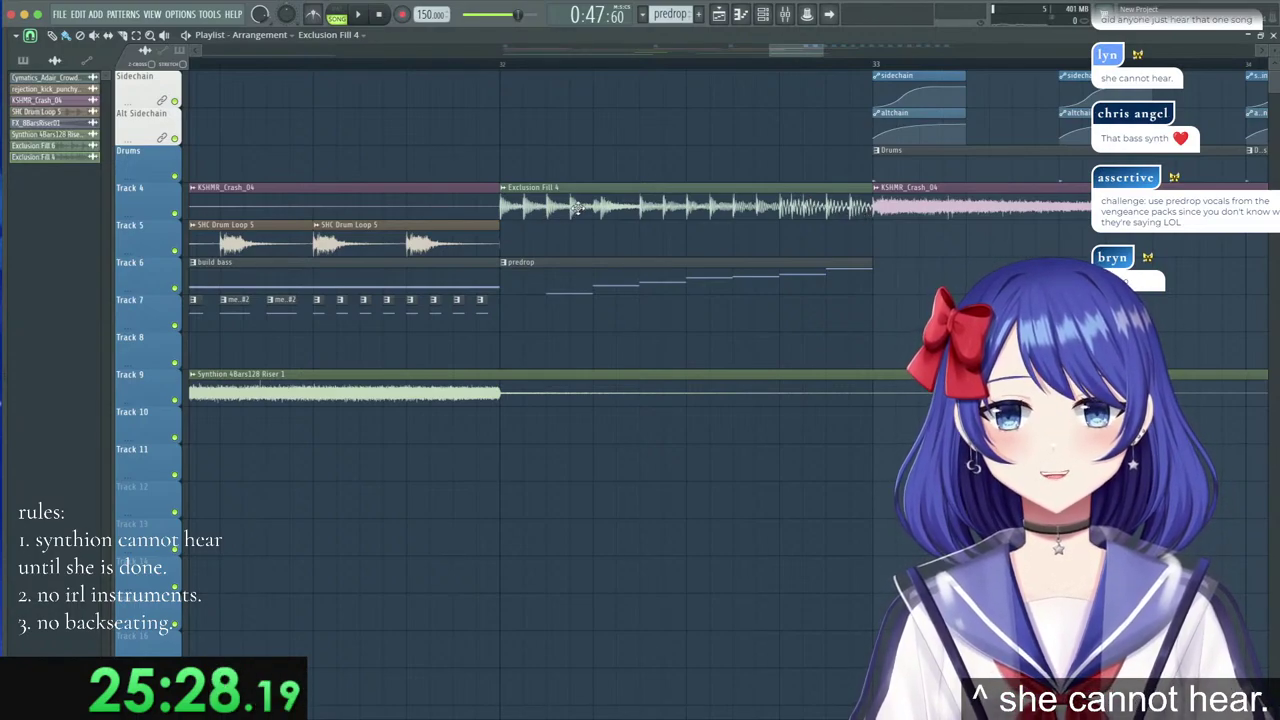
Trim one beat off the start of the Exclusion Fill 4 clip and play the song from bar 32.
{"action": "left_click", "coordinate": [503, 68]}
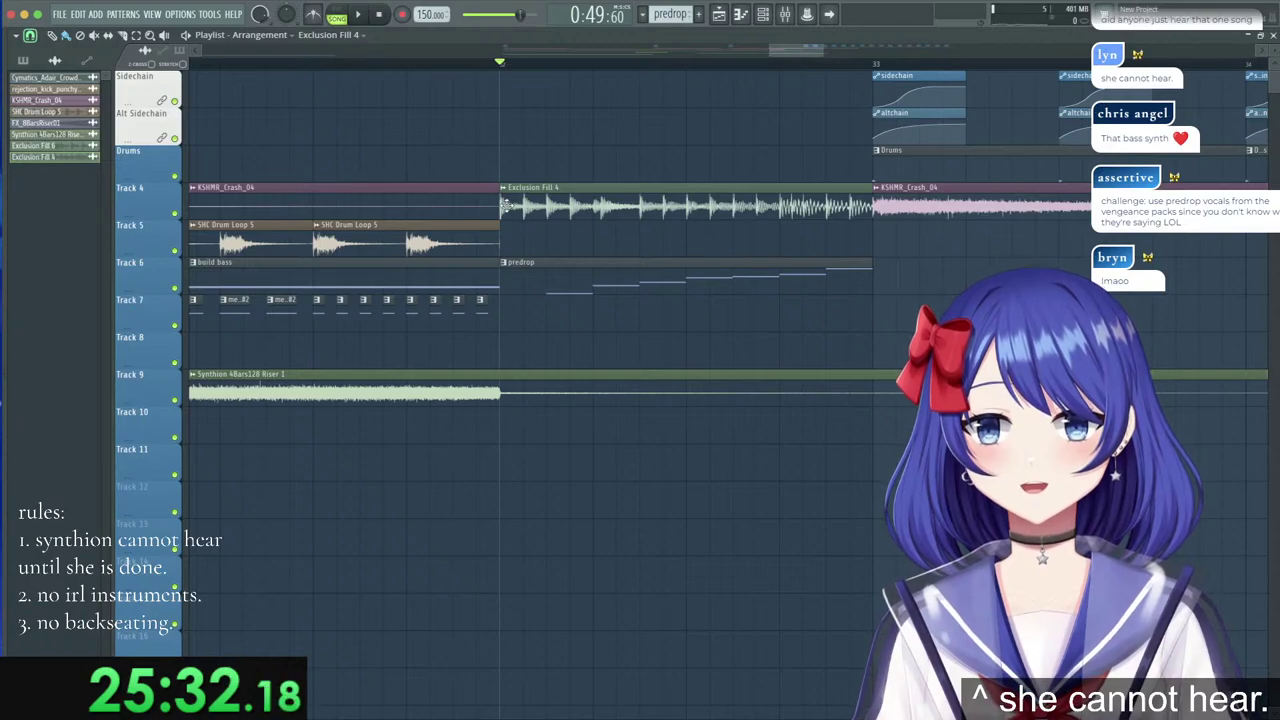
{"action": "left_click_drag", "start_coordinate": [500, 205], "coordinate": [593, 205]}
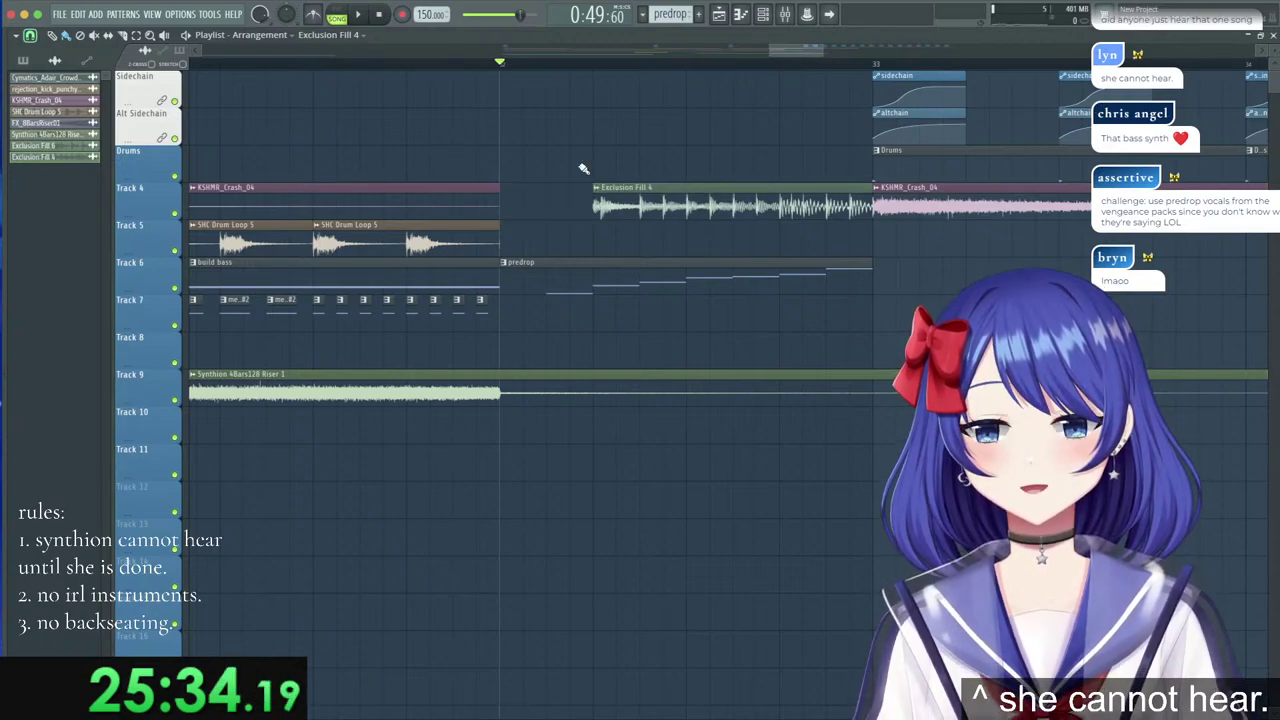
{"action": "left_click", "coordinate": [364, 17]}
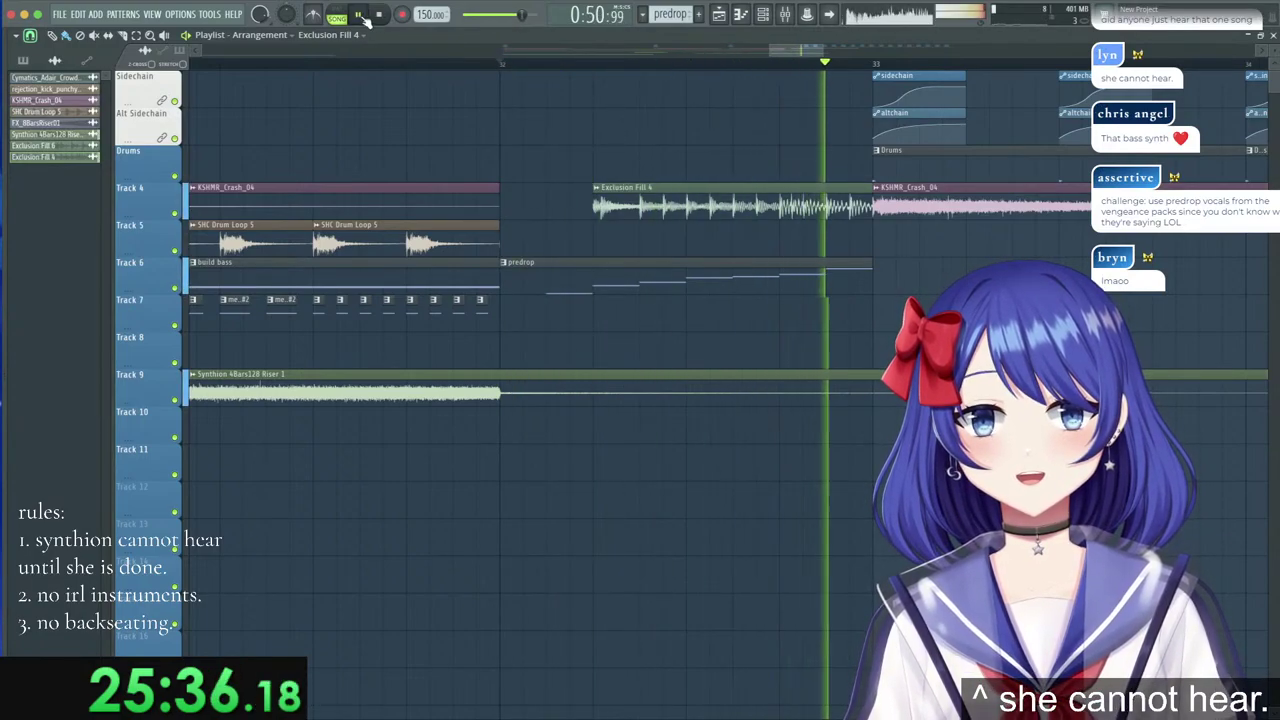
{"action": "left_click", "coordinate": [367, 20]}
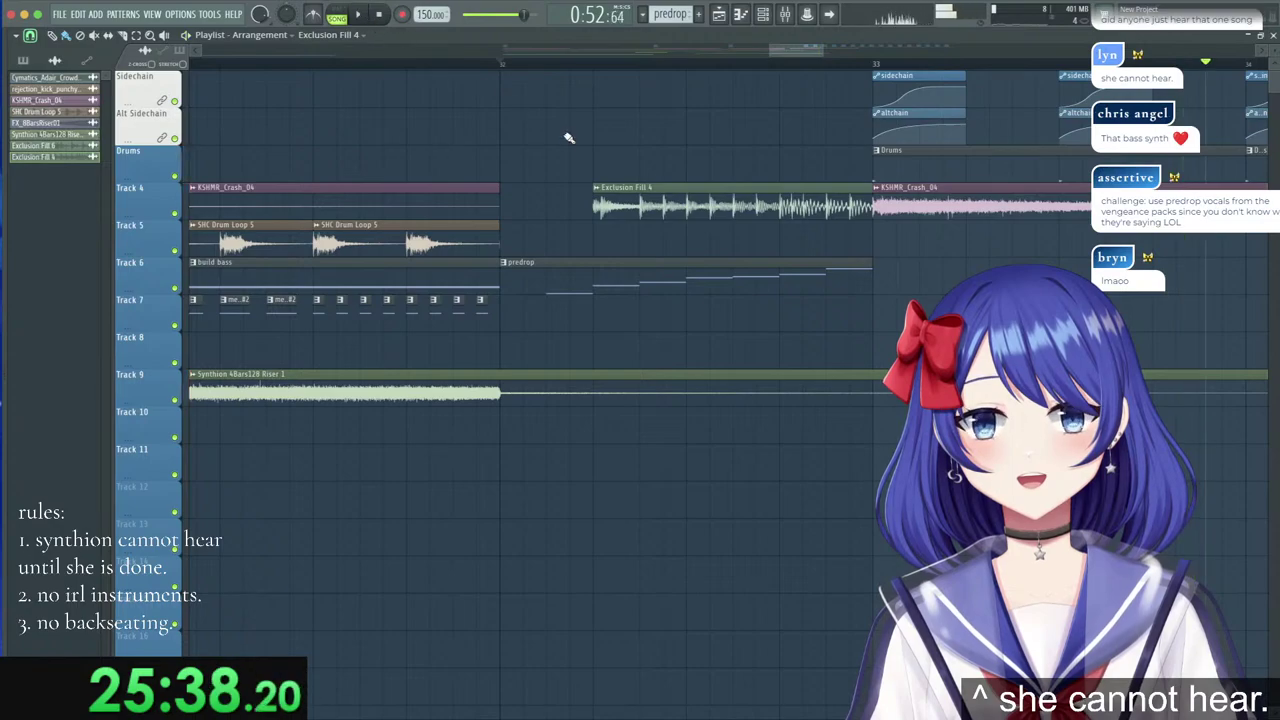
Check the Exclusion Fill 4 clip's channel settings and return the playhead to bar 32.
{"action": "double_click", "coordinate": [643, 199]}
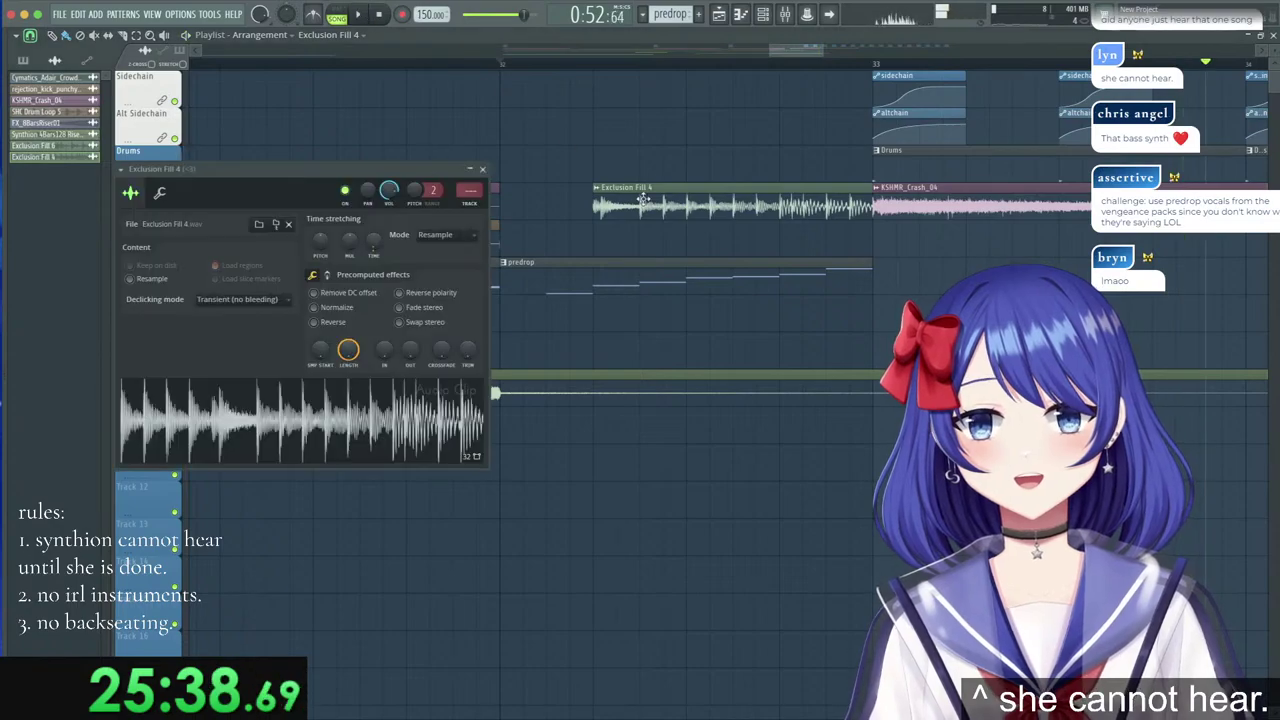
{"action": "left_click", "coordinate": [482, 169]}
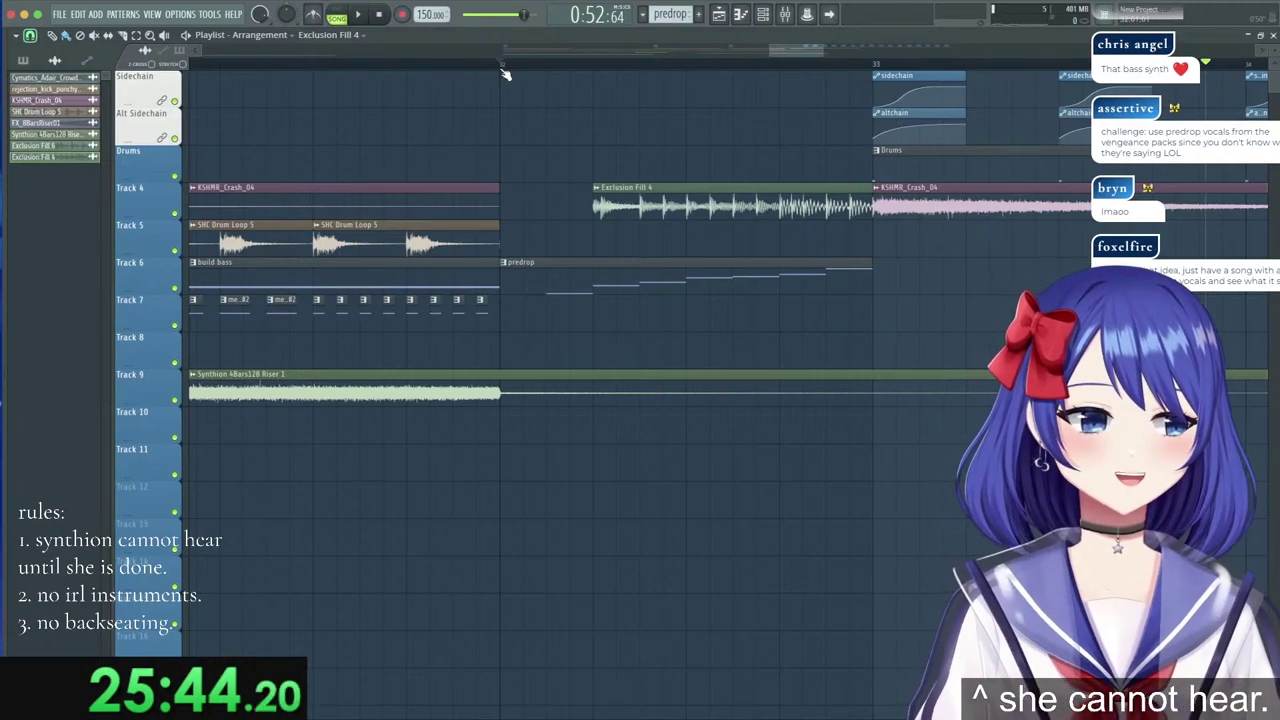
{"action": "left_click", "coordinate": [503, 68]}
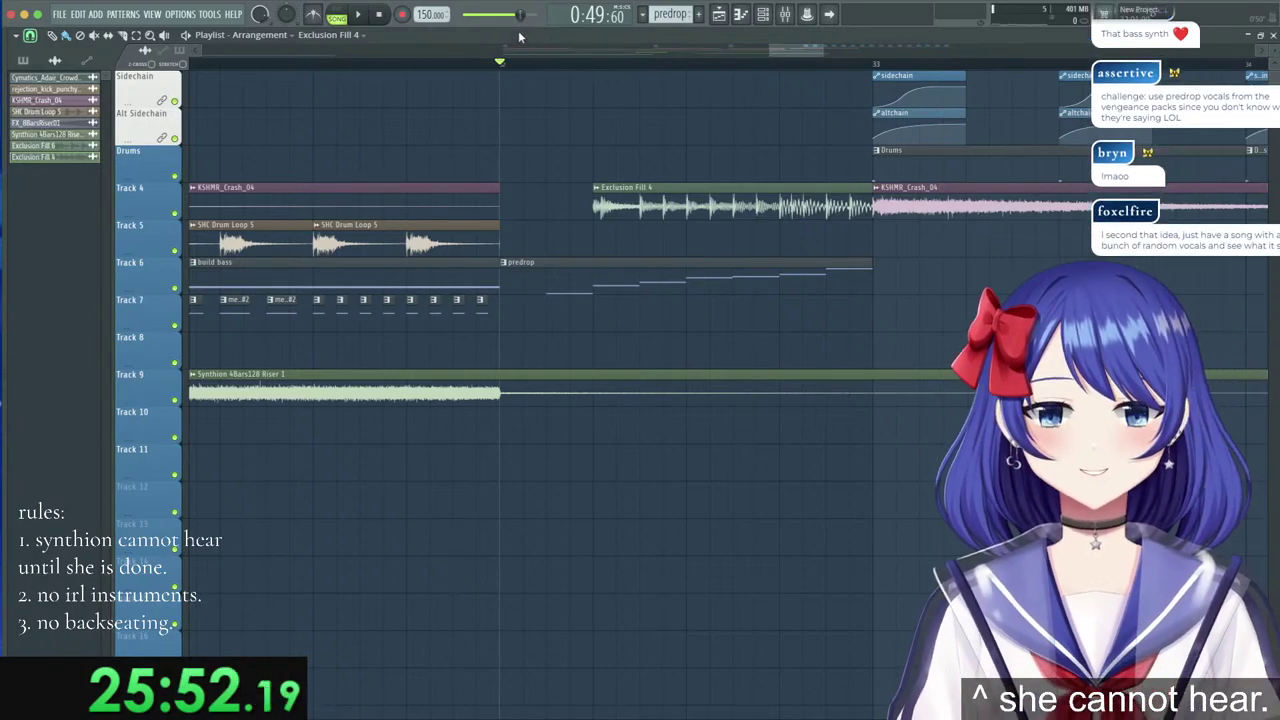
Browse the sample library to the VVE2 Vocal Phrases folder of Vengeance - Vocal Essentials Vol.2.
{"action": "mouse_move", "coordinate": [4, 121]}
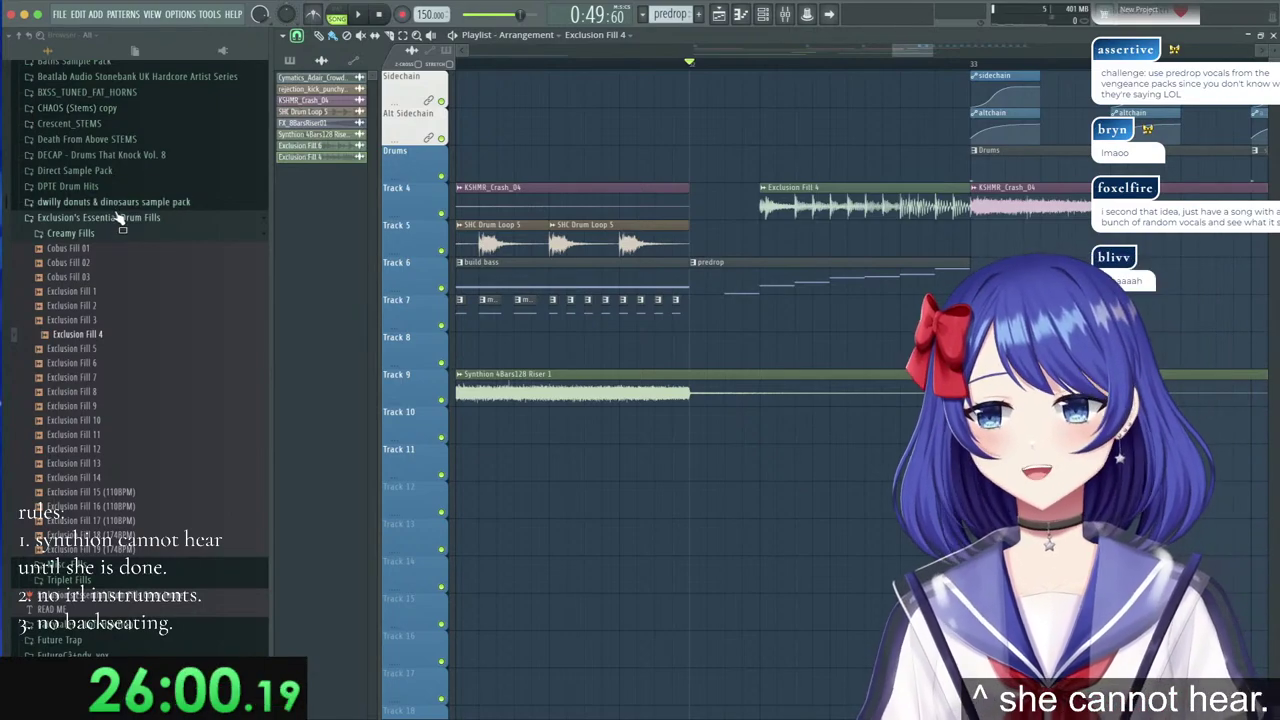
{"action": "left_click", "coordinate": [122, 220]}
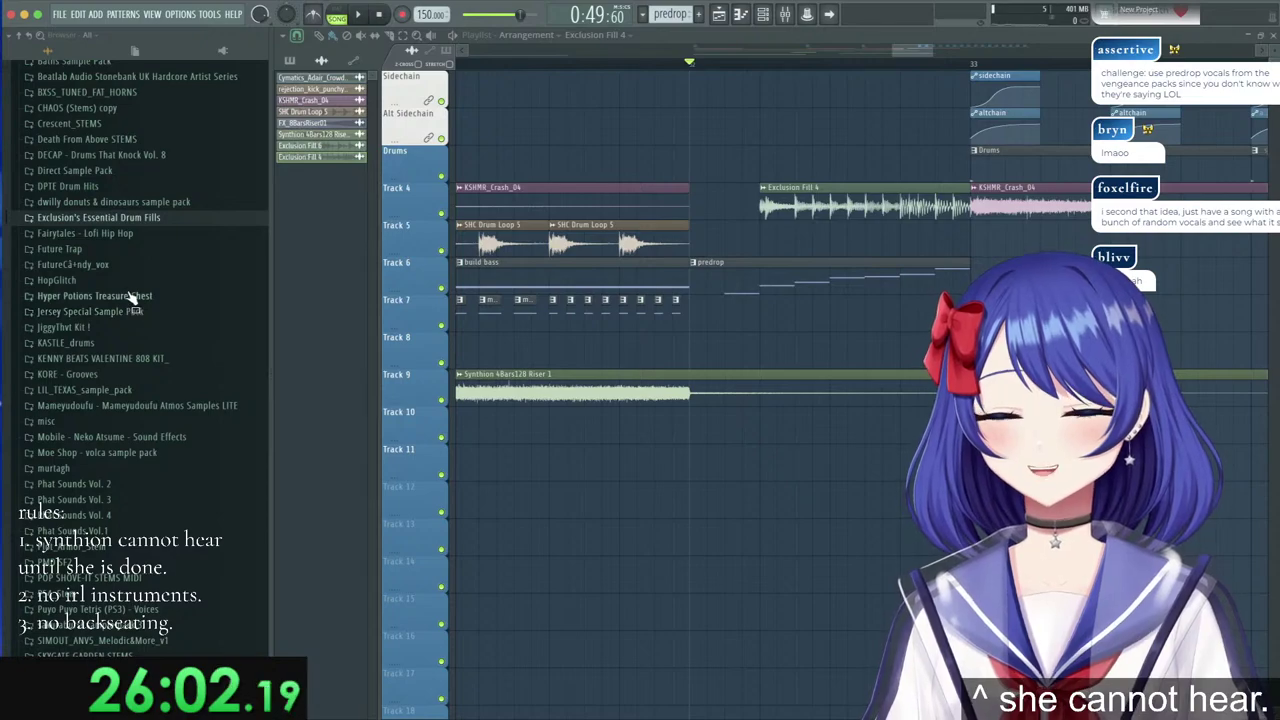
{"action": "scroll", "coordinate": [132, 298], "scroll_direction": "down", "scroll_amount": 2}
{"action": "scroll", "coordinate": [130, 300], "scroll_direction": "down", "scroll_amount": 15}
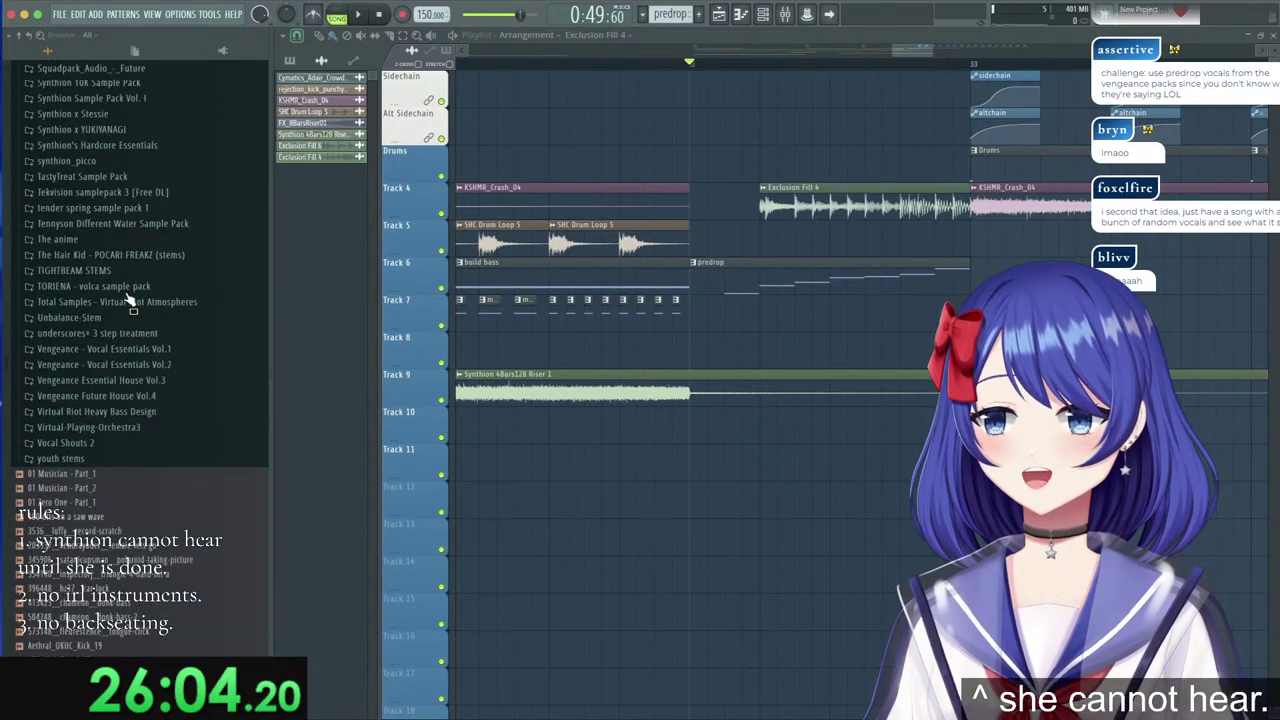
{"action": "scroll", "coordinate": [132, 300], "scroll_direction": "up", "scroll_amount": 2}
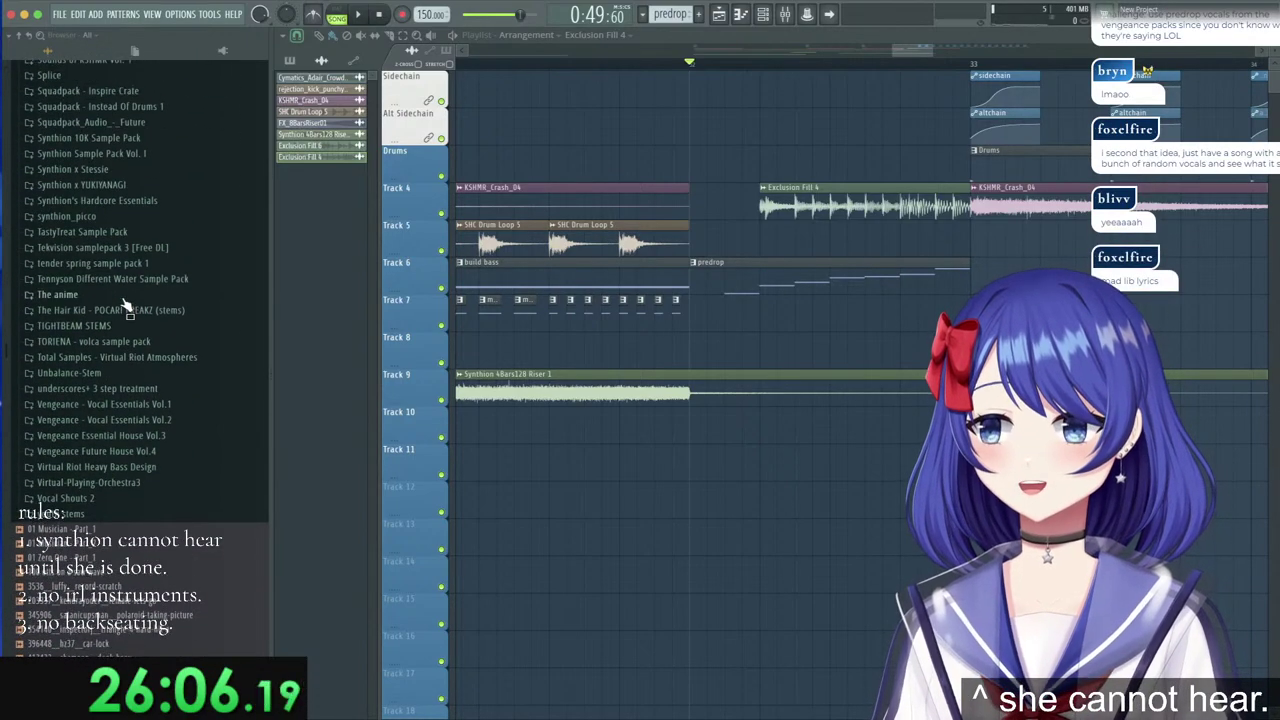
{"action": "left_click", "coordinate": [140, 421]}
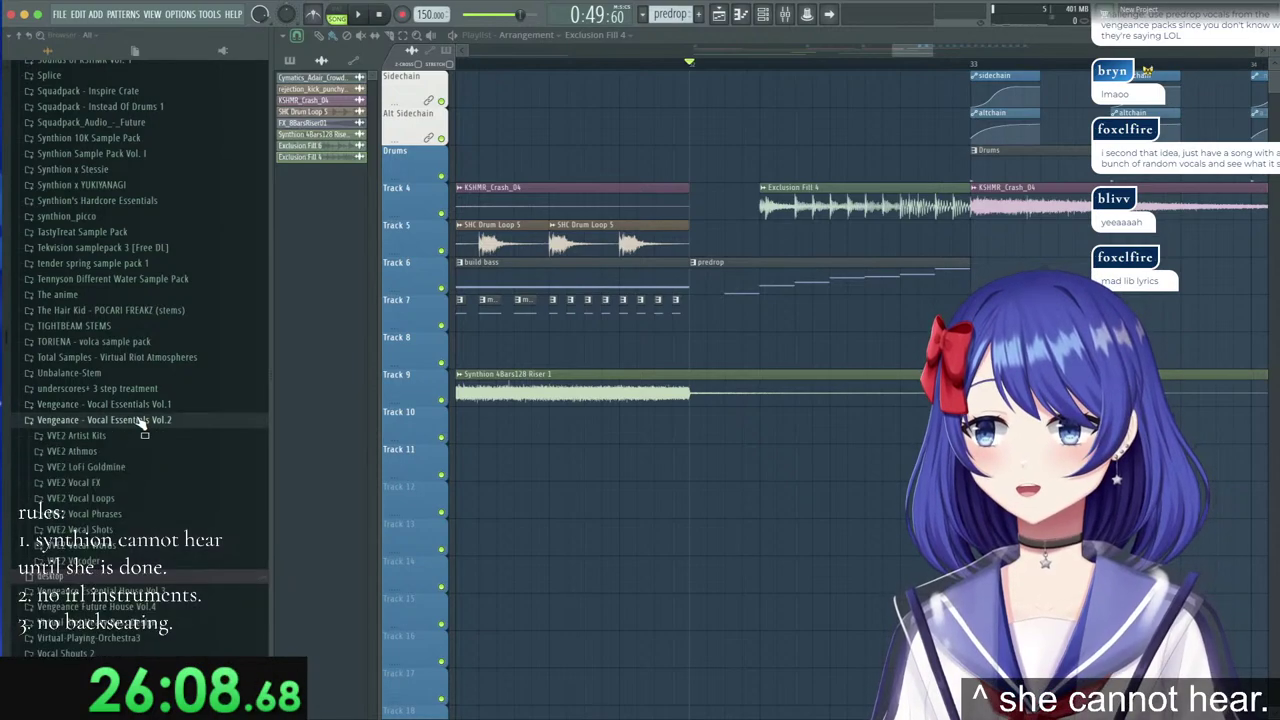
{"action": "left_click", "coordinate": [133, 516]}
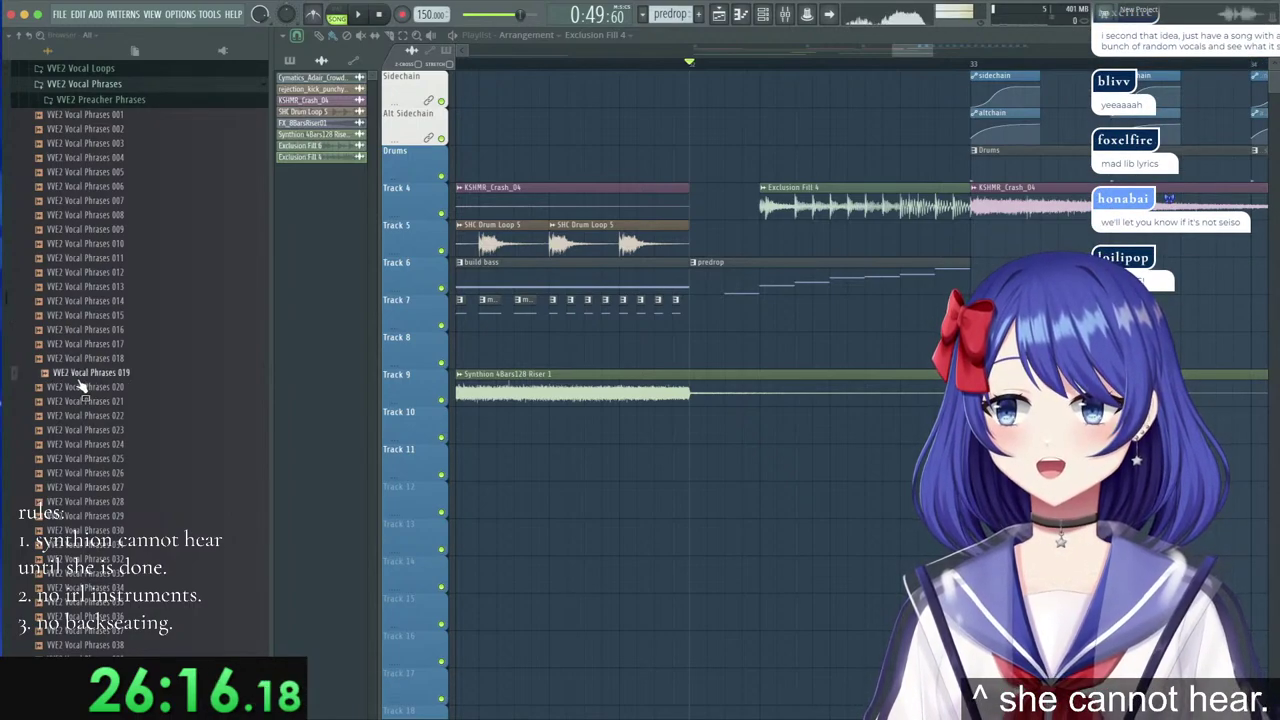
Place VVE2 Vocal Phrases 025 on Track 5, starting half a beat after bar 32.
{"action": "scroll", "coordinate": [80, 388], "scroll_direction": "down", "scroll_amount": 2}
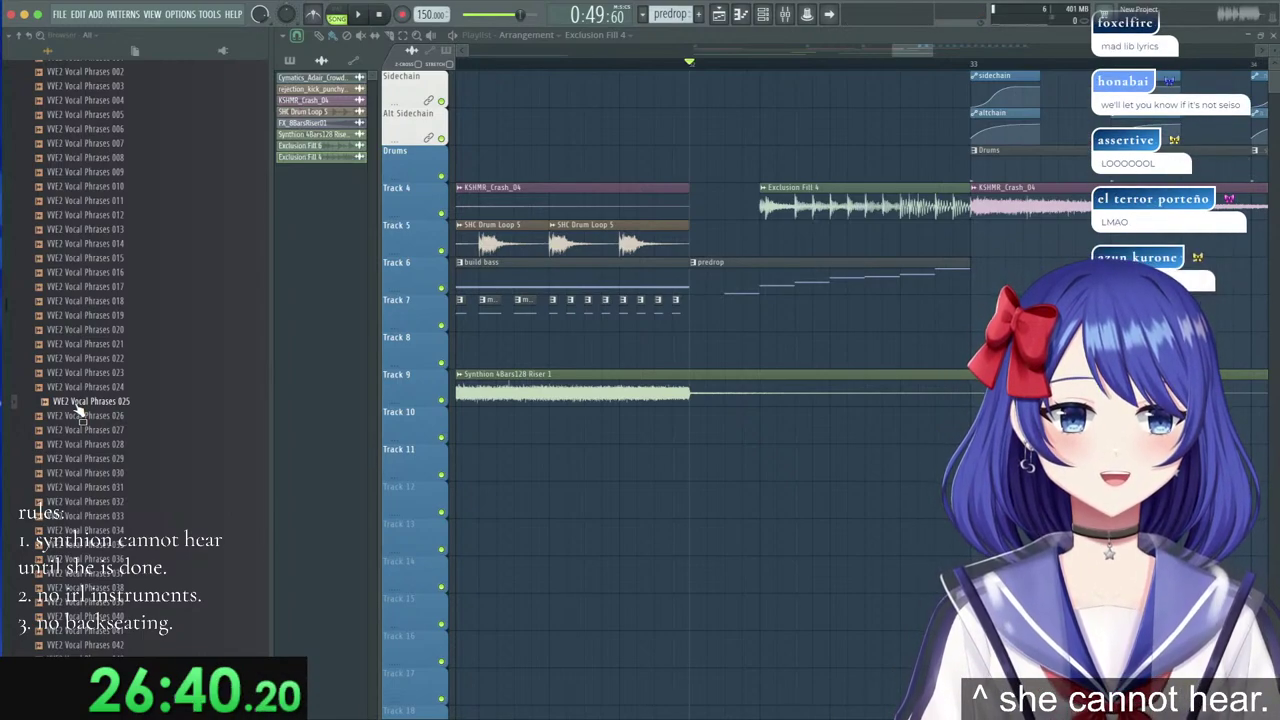
{"action": "left_click_drag", "start_coordinate": [80, 408], "coordinate": [505, 241]}
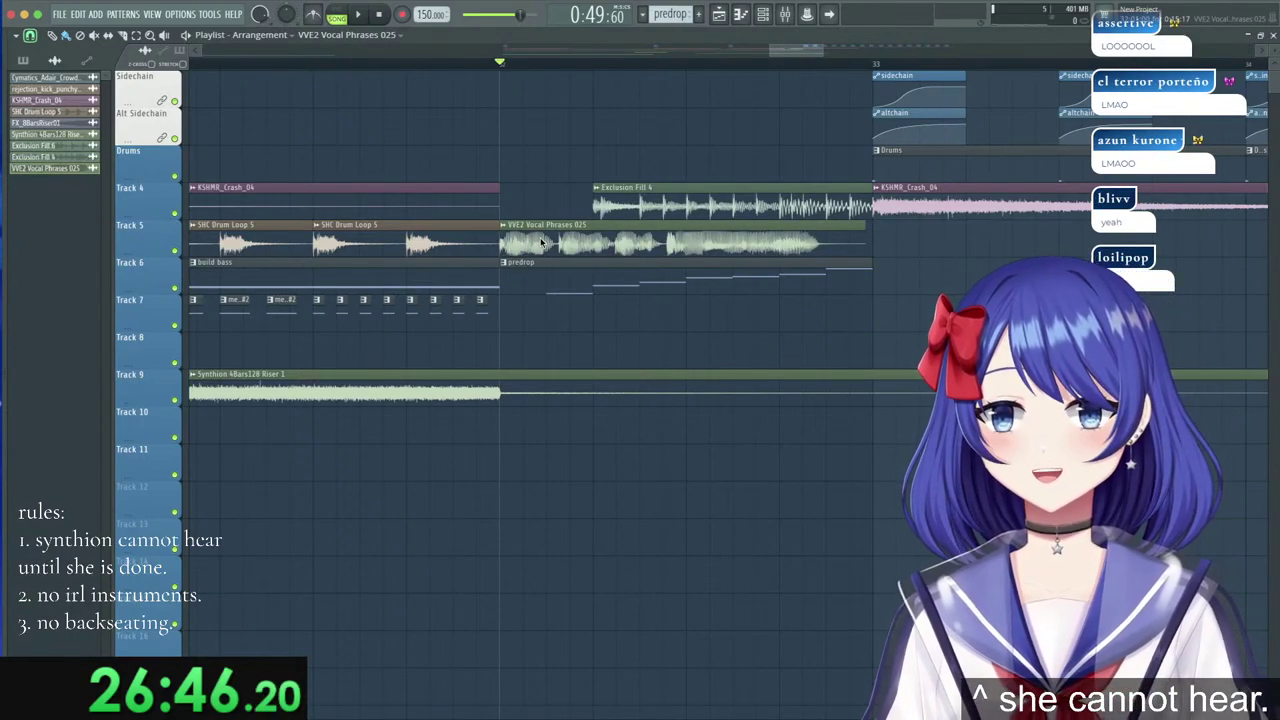
{"action": "left_click_drag", "start_coordinate": [541, 243], "coordinate": [588, 236]}
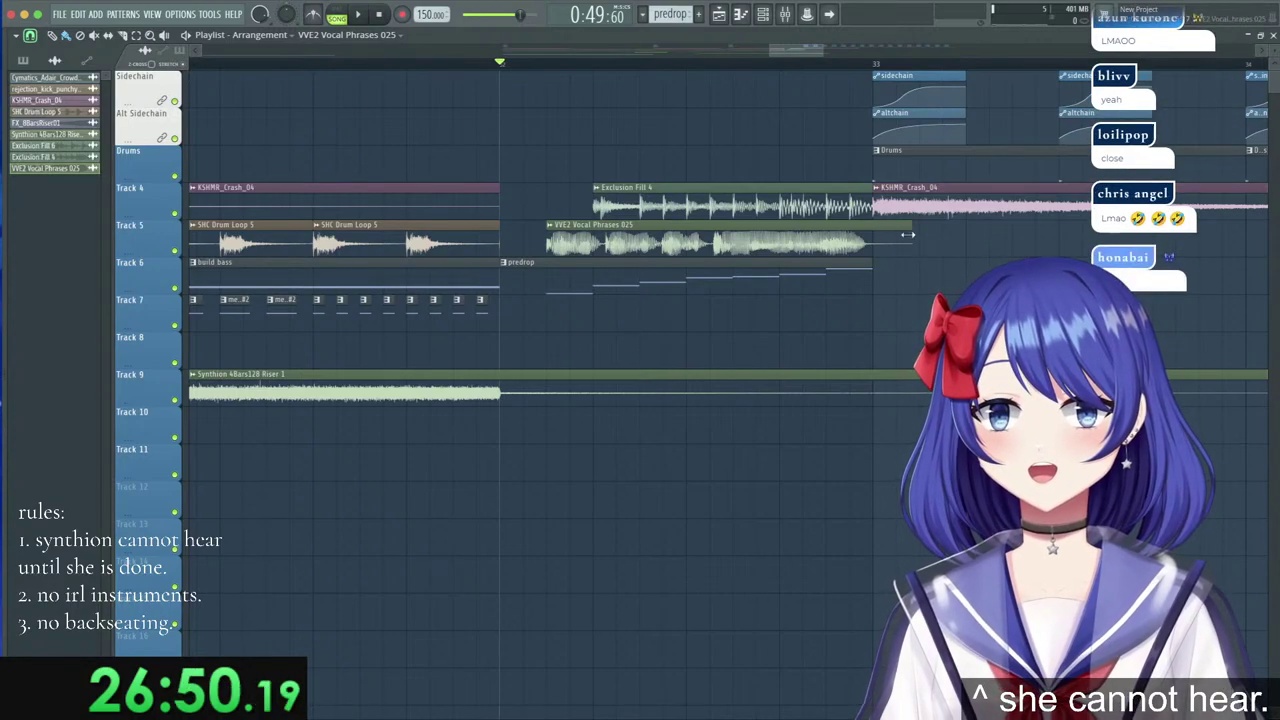
Stretch the VVE2 Vocal Phrases 025 clip shorter so it ends just before bar 33, and play the song from bar 32.
{"action": "left_click_drag", "start_coordinate": [907, 233], "coordinate": [848, 246]}
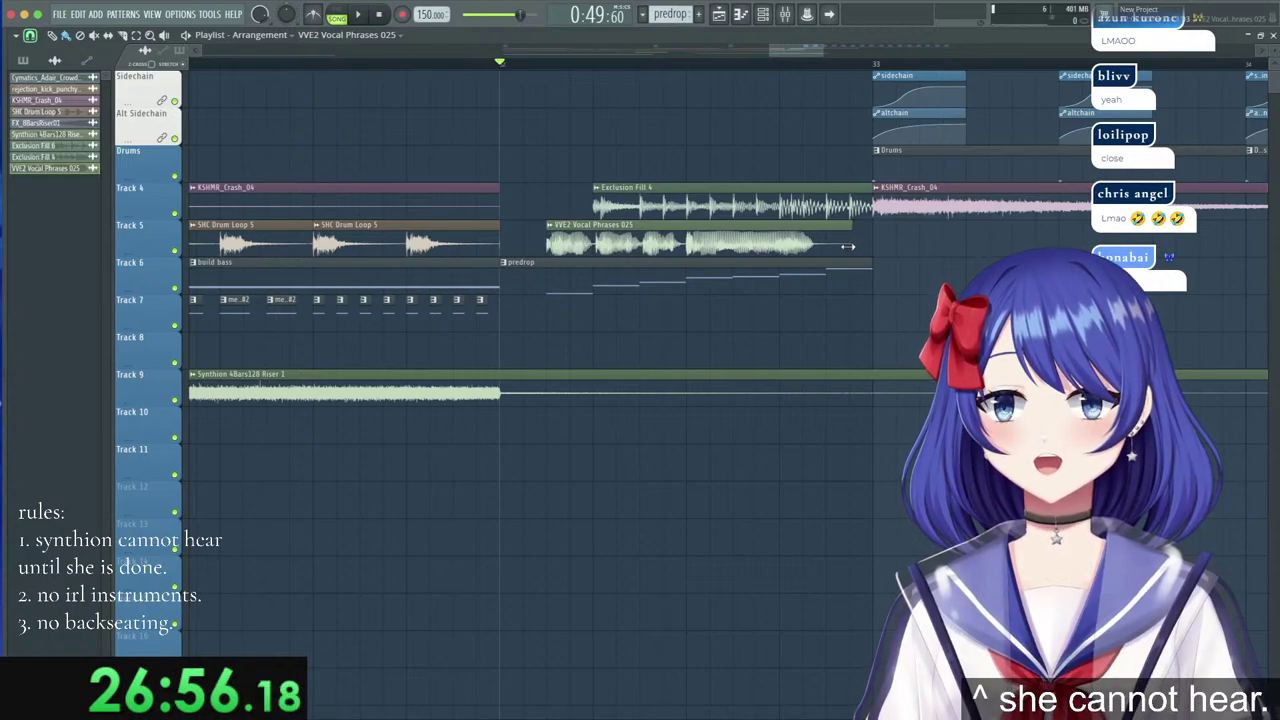
{"action": "key", "text": "space"}
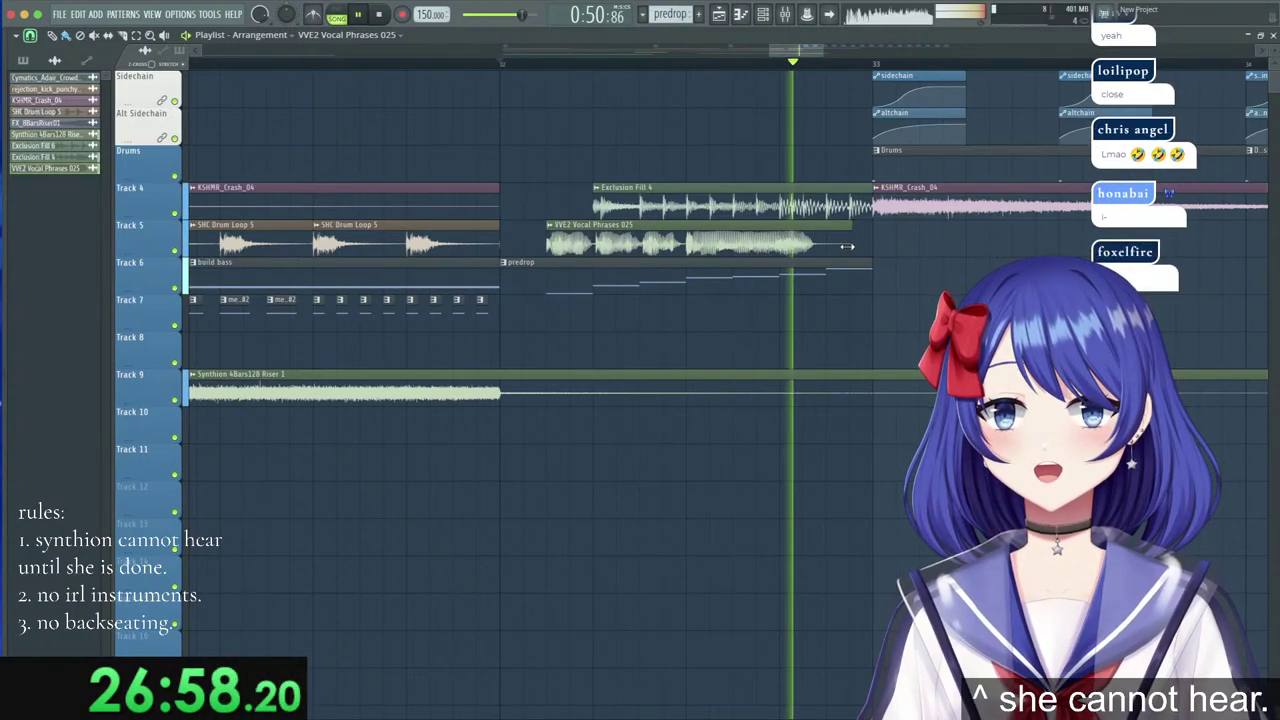
{"action": "key", "text": "space"}
Audition the VVE2 Vocal Phrases 025 sample in its channel settings and delete the stray copy on Track 13.
{"action": "double_click", "coordinate": [716, 246]}
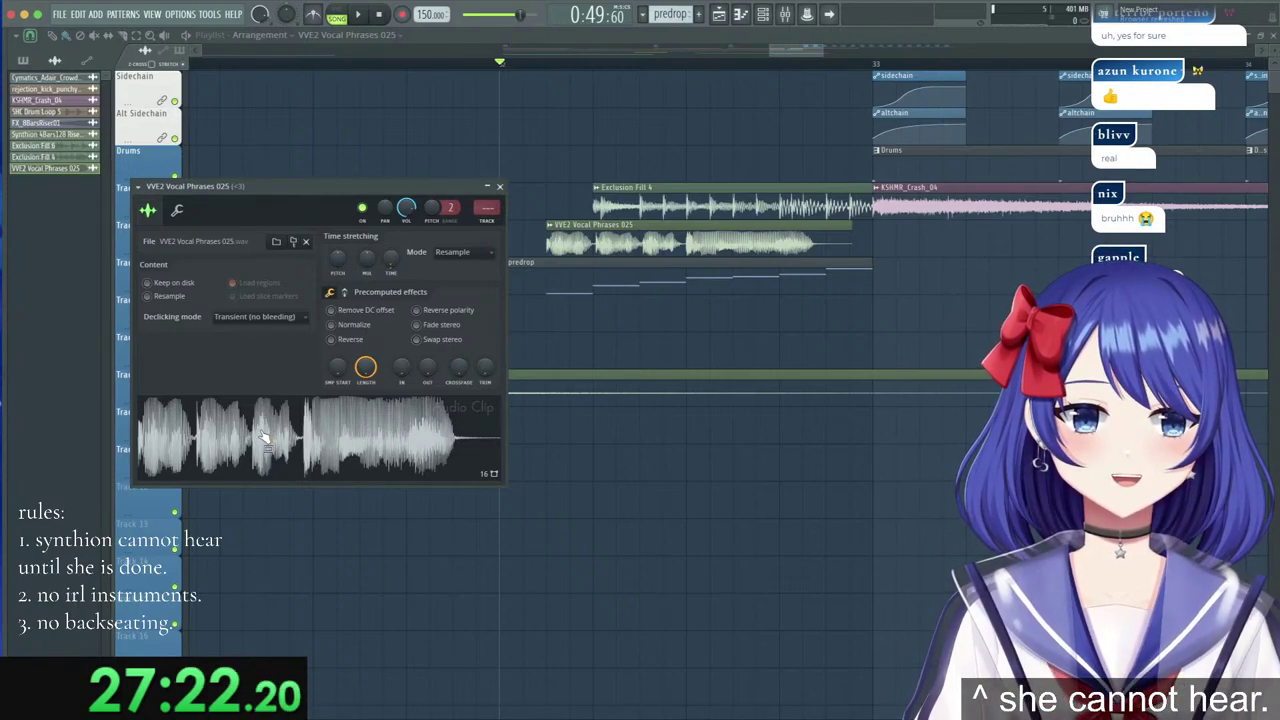
{"action": "left_click", "coordinate": [264, 438]}
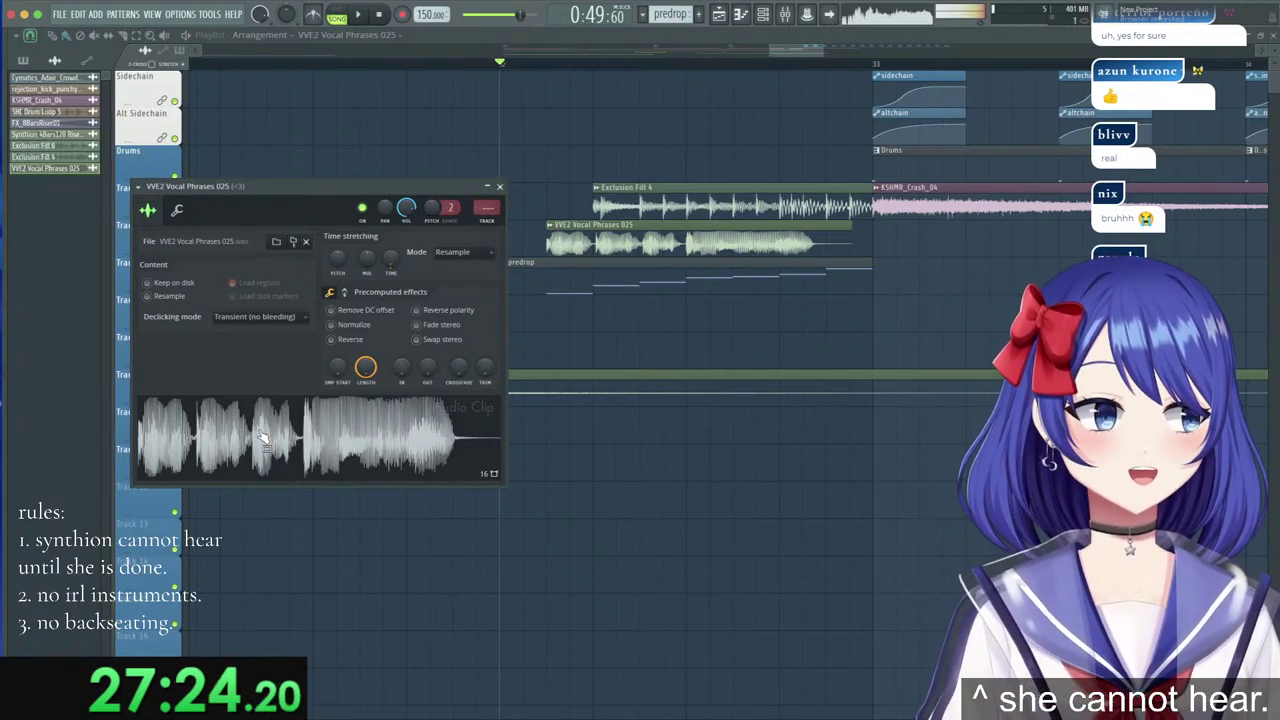
{"action": "left_click", "coordinate": [264, 438]}
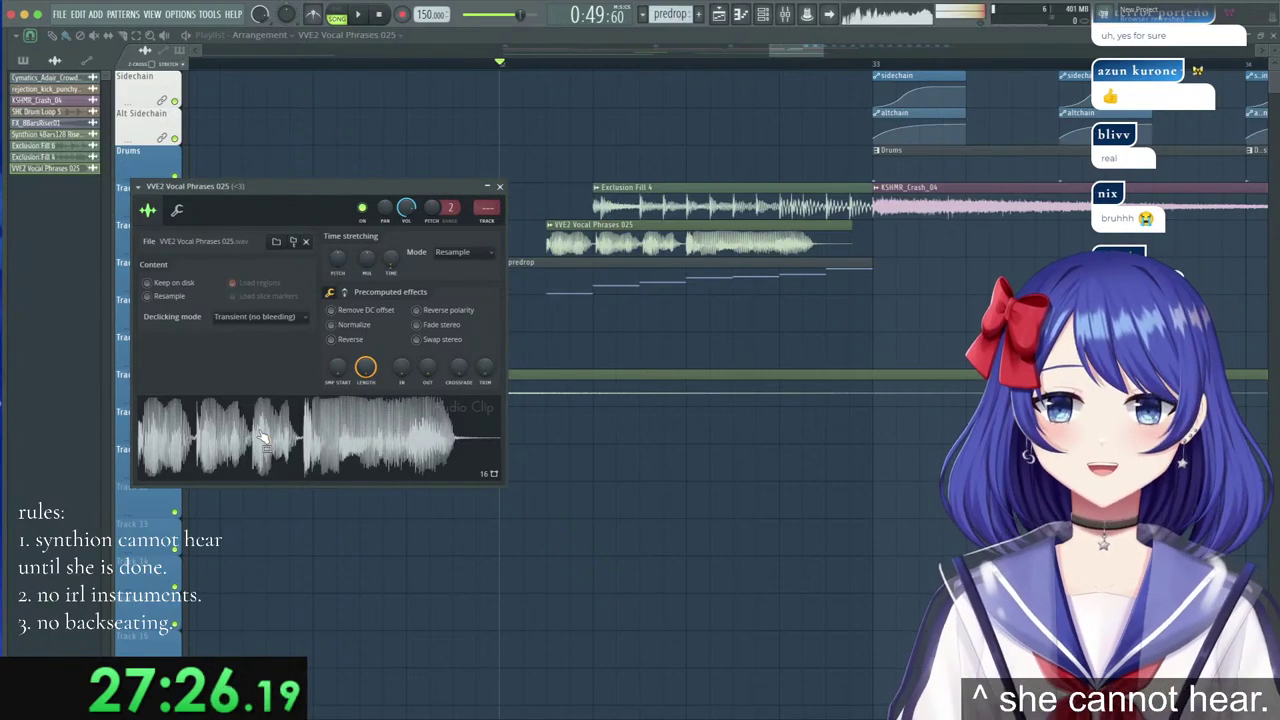
{"action": "left_click", "coordinate": [692, 533]}
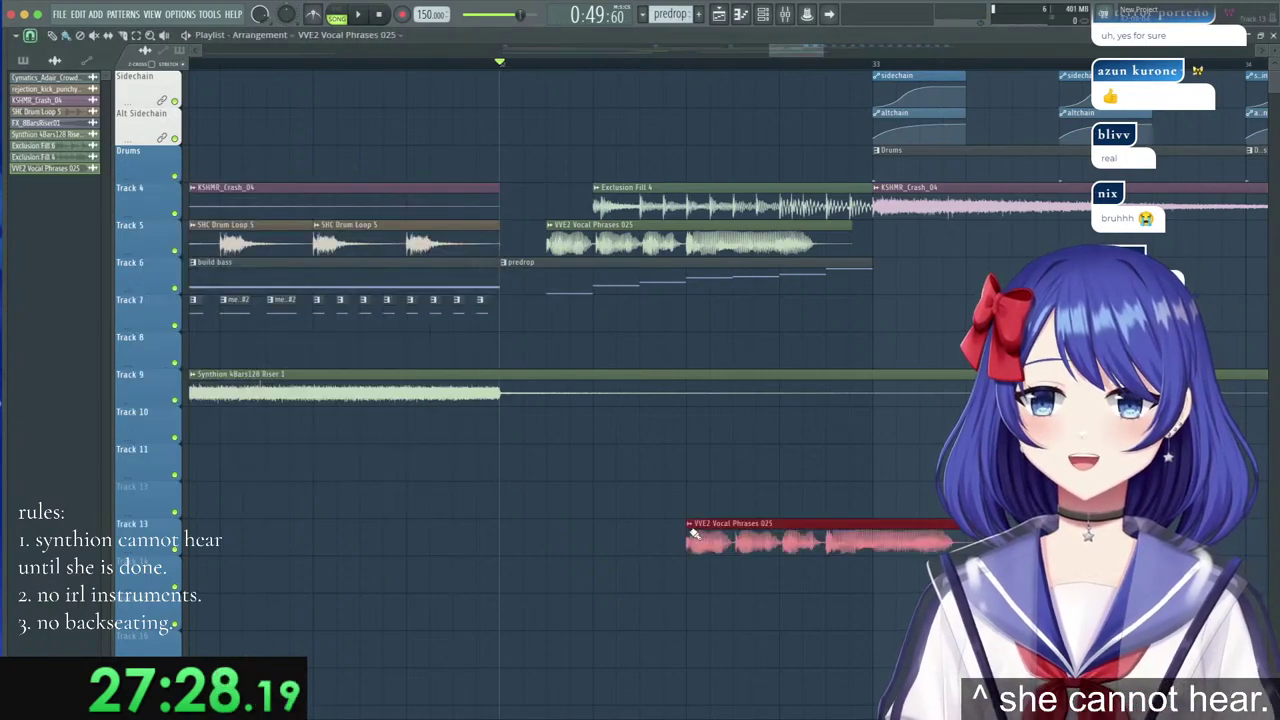
{"action": "right_click", "coordinate": [714, 536]}
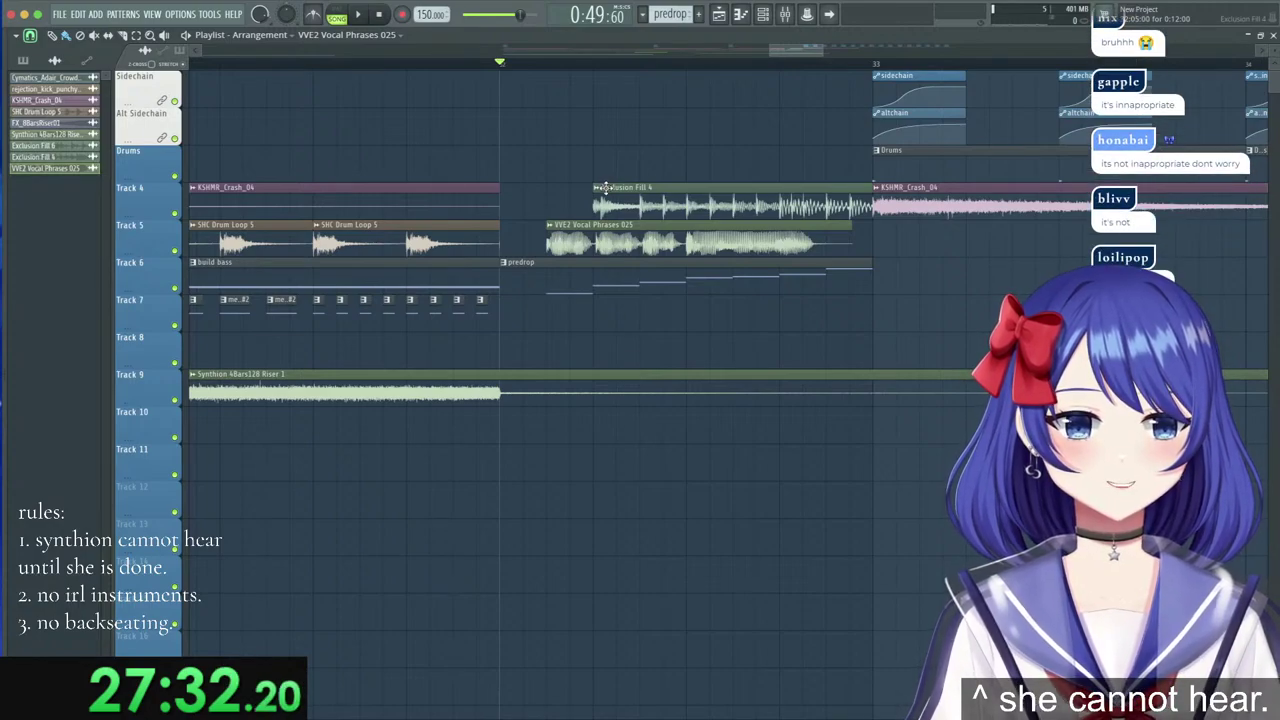
Set the VVE2 Vocal Phrases 025 channel volume to 75% and play the song from bar 32.
{"action": "double_click", "coordinate": [594, 235]}
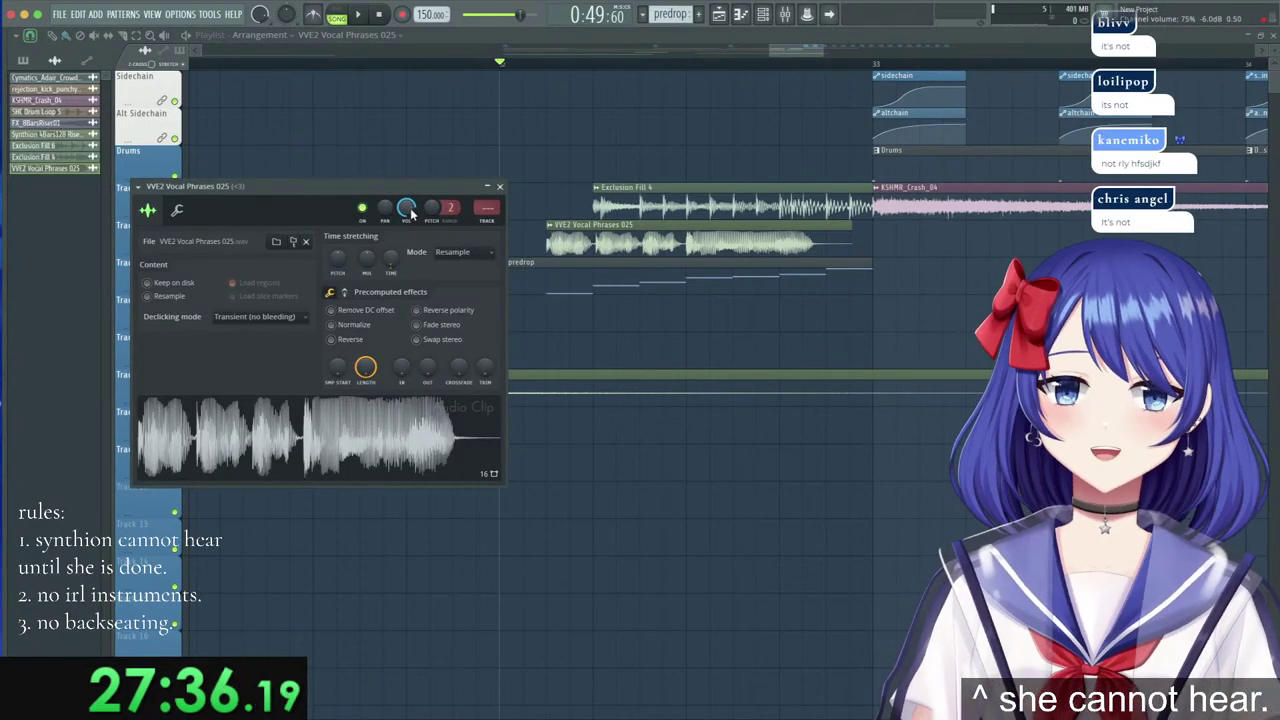
{"action": "key", "text": "space"}
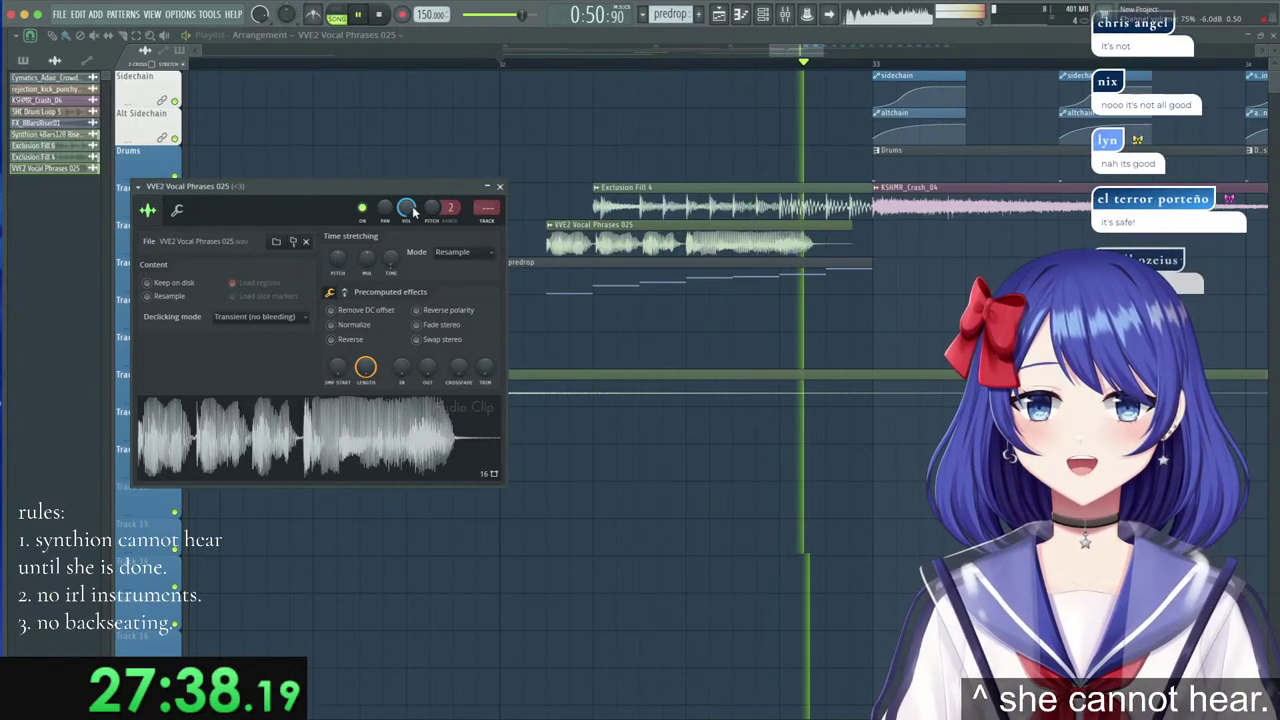
{"action": "key", "text": "space"}
Set the vocal's time-stretching mode to Stretch and its pitch range to 8, adjust its pitch, and play the song from bar 32.
{"action": "left_click", "coordinate": [455, 252]}
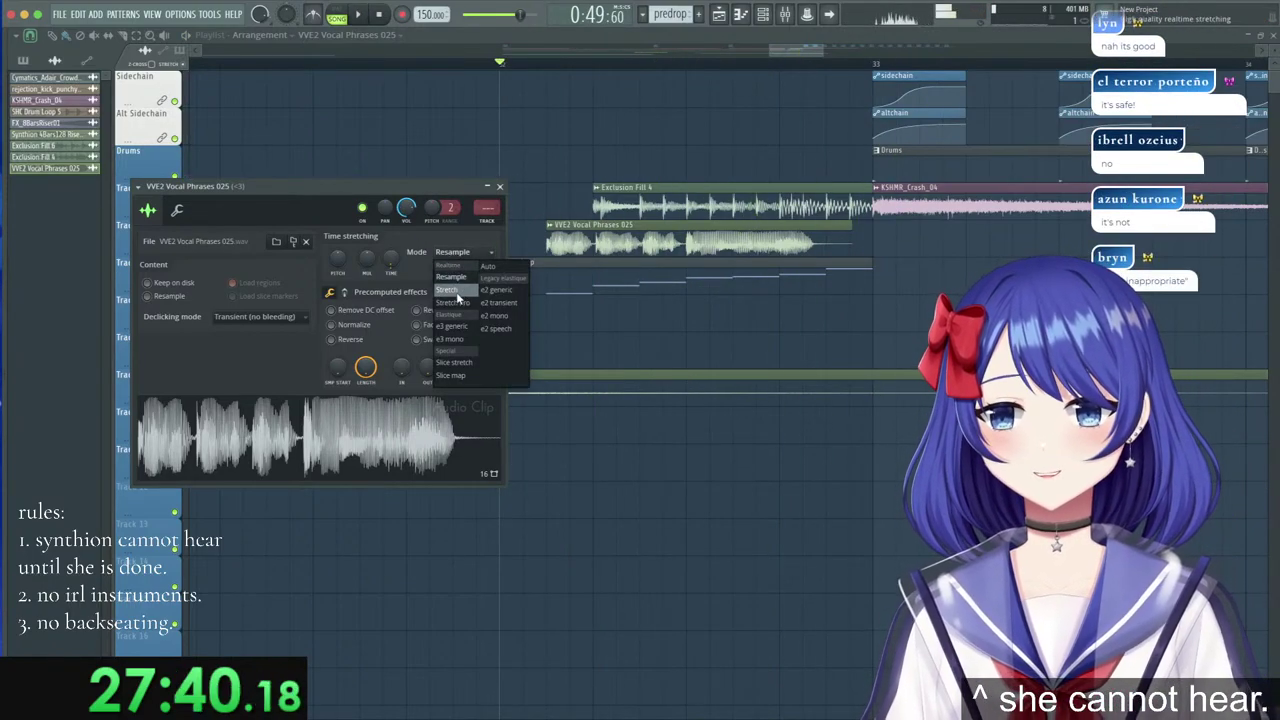
{"action": "left_click", "coordinate": [449, 289]}
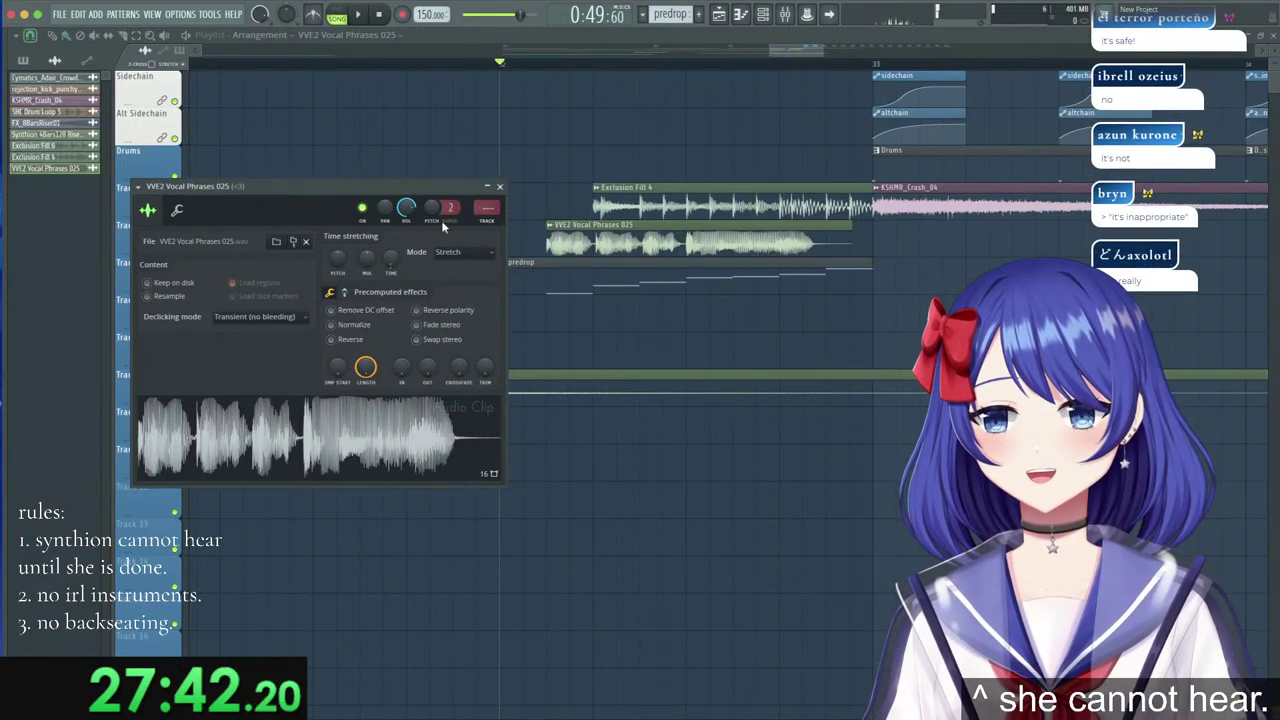
{"action": "left_click_drag", "start_coordinate": [451, 209], "coordinate": [451, 198]}
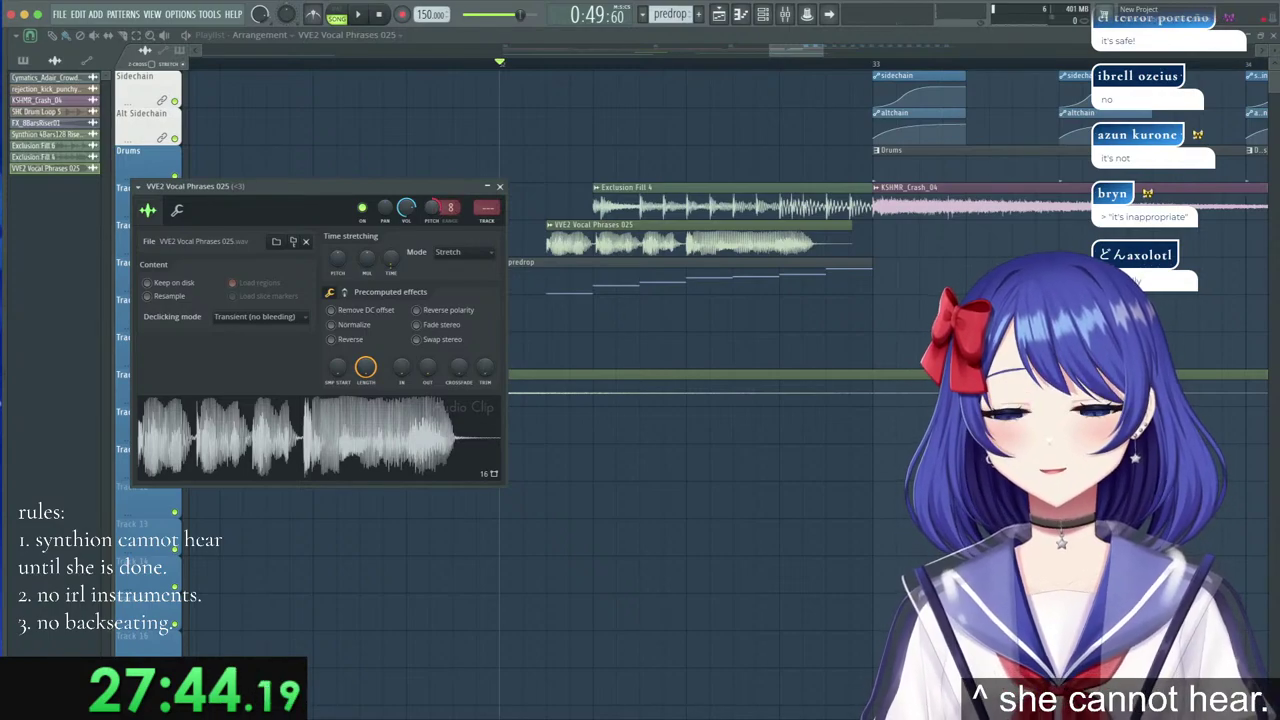
{"action": "key", "text": "space"}
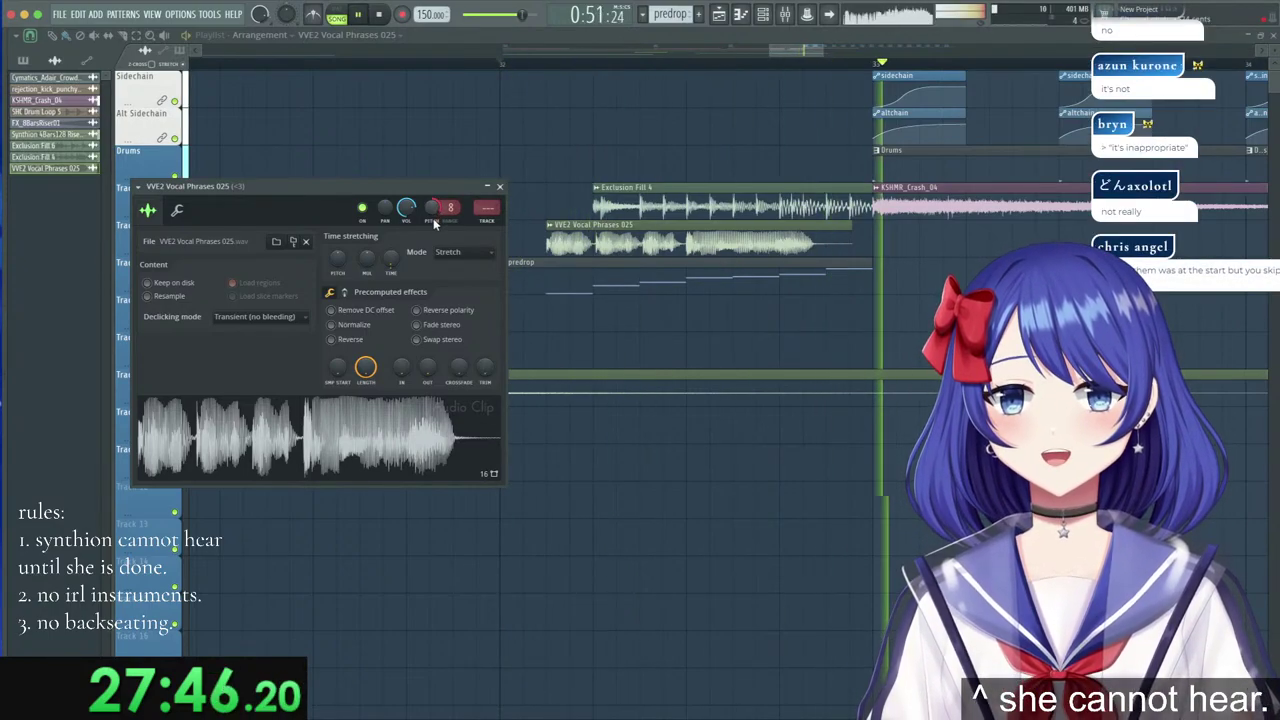
Remove the stray vocal clip from Track 7 at bar 33 and play the song from bar 32.
{"action": "key", "text": "space"}
{"action": "left_click", "coordinate": [900, 296]}
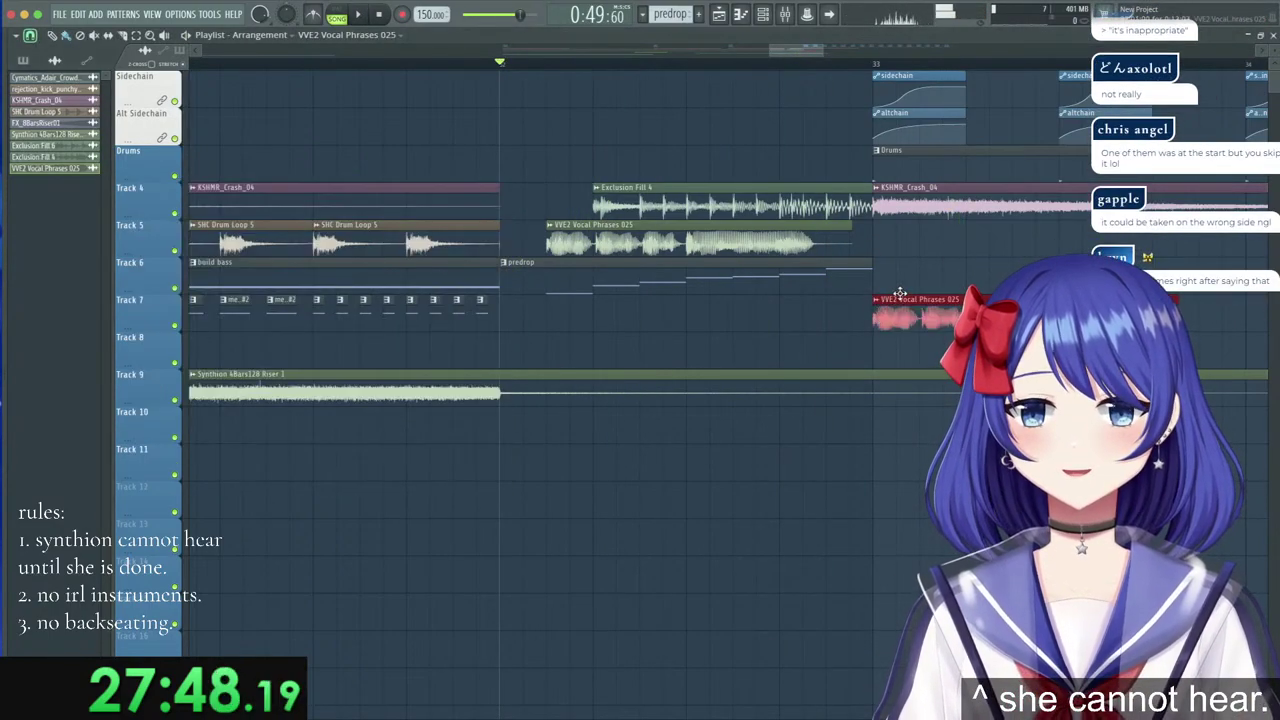
{"action": "key", "text": "space"}
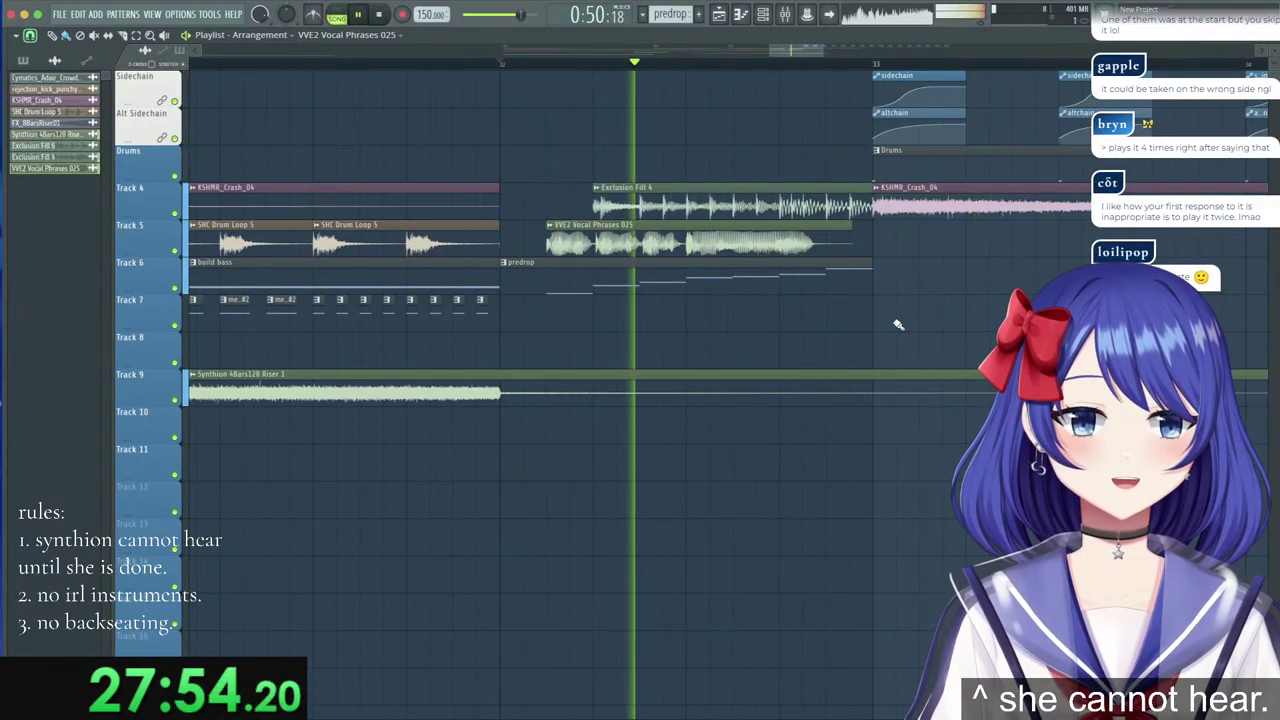
{"action": "key", "text": "space"}
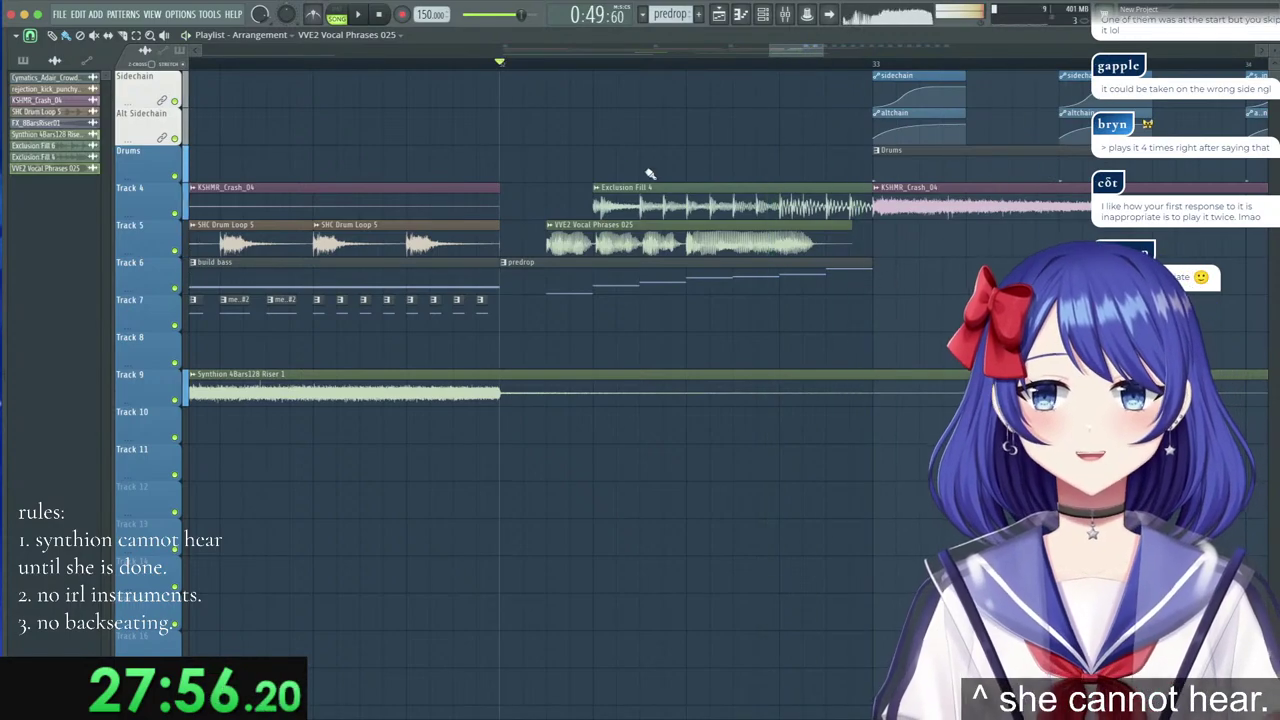
Play the build-up section from bar 29.
{"action": "scroll", "coordinate": [533, 74], "scroll_direction": "down", "scroll_amount": 5}
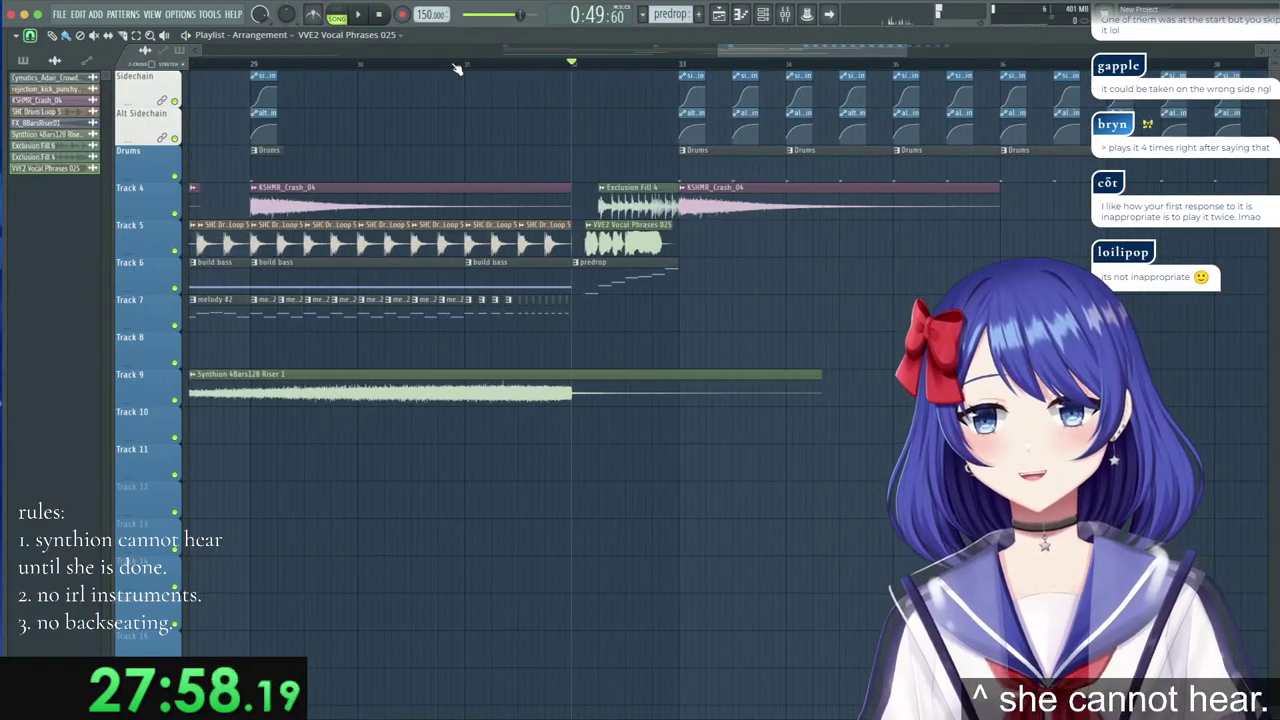
{"action": "left_click", "coordinate": [252, 64]}
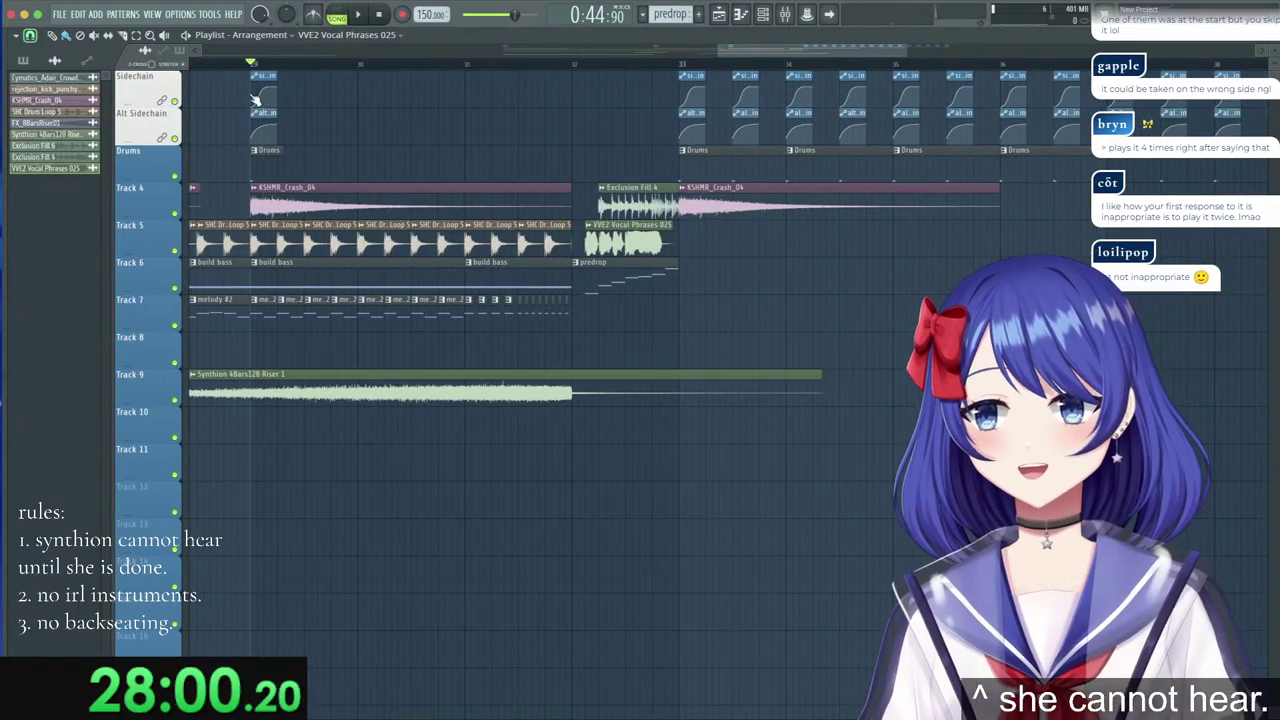
{"action": "key", "text": "space"}
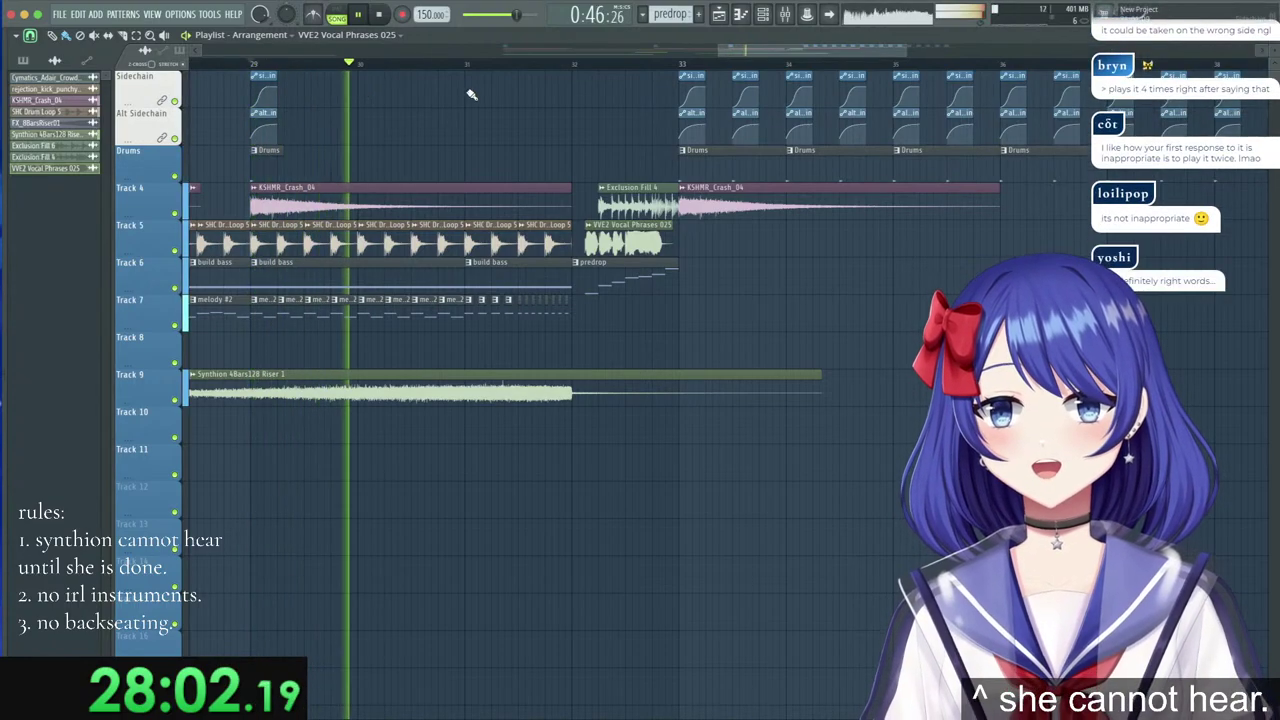
{"action": "key", "text": "space"}
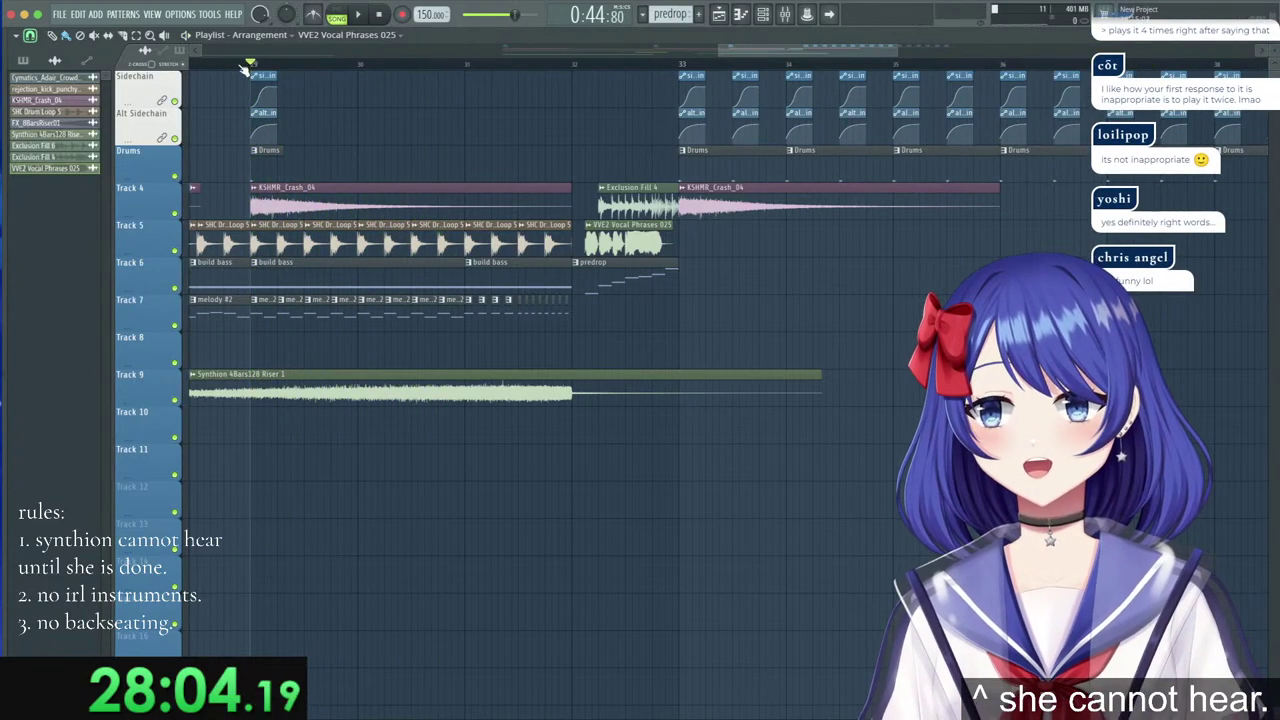
Duplicate the sidechain, altchain and Drums clips at bar 29 repeatedly until they reach the middle of bar 31.
{"action": "scroll", "coordinate": [243, 70], "scroll_direction": "up", "scroll_amount": 4}
{"action": "left_click_drag", "start_coordinate": [350, 182], "coordinate": [263, 96]}
{"action": "key", "text": "ctrl+b"}
{"action": "key", "text": "ctrl+b"}
{"action": "key", "text": "ctrl+b"}
{"action": "key", "text": "ctrl+b"}
{"action": "key", "text": "ctrl+b"}
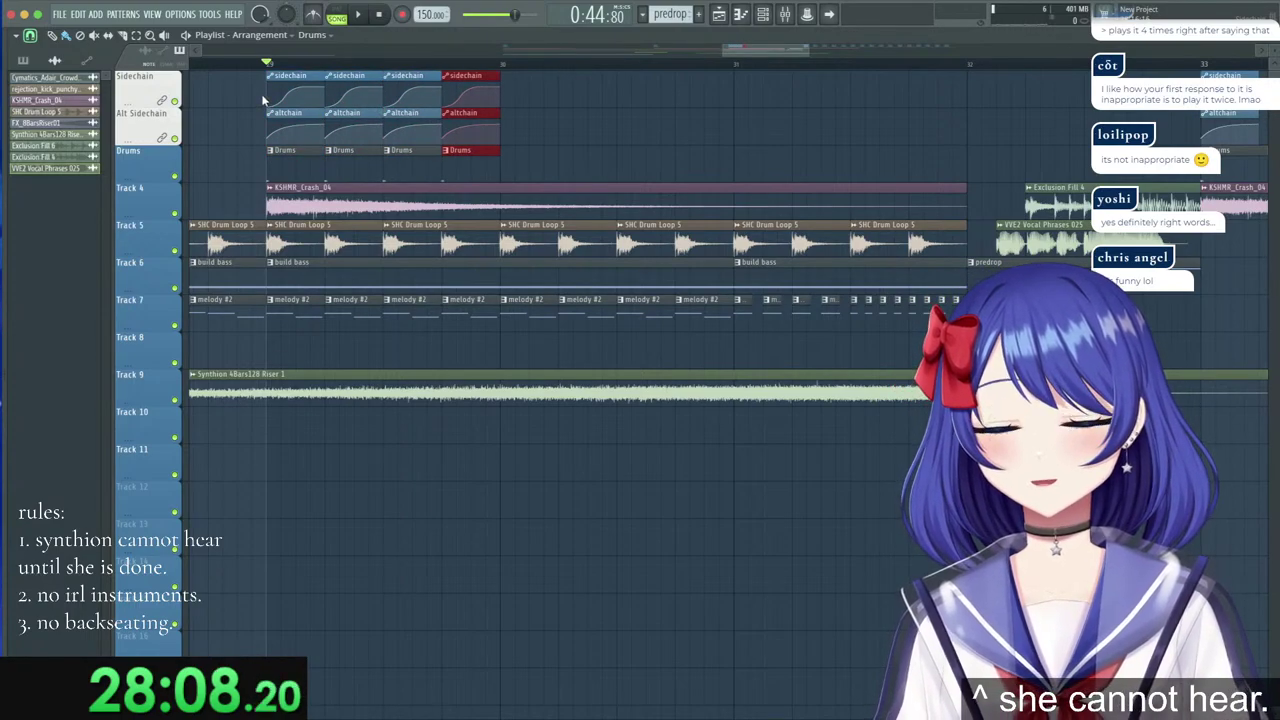
{"action": "key", "text": "ctrl+b"}
{"action": "key", "text": "ctrl+b"}
{"action": "key", "text": "ctrl+b"}
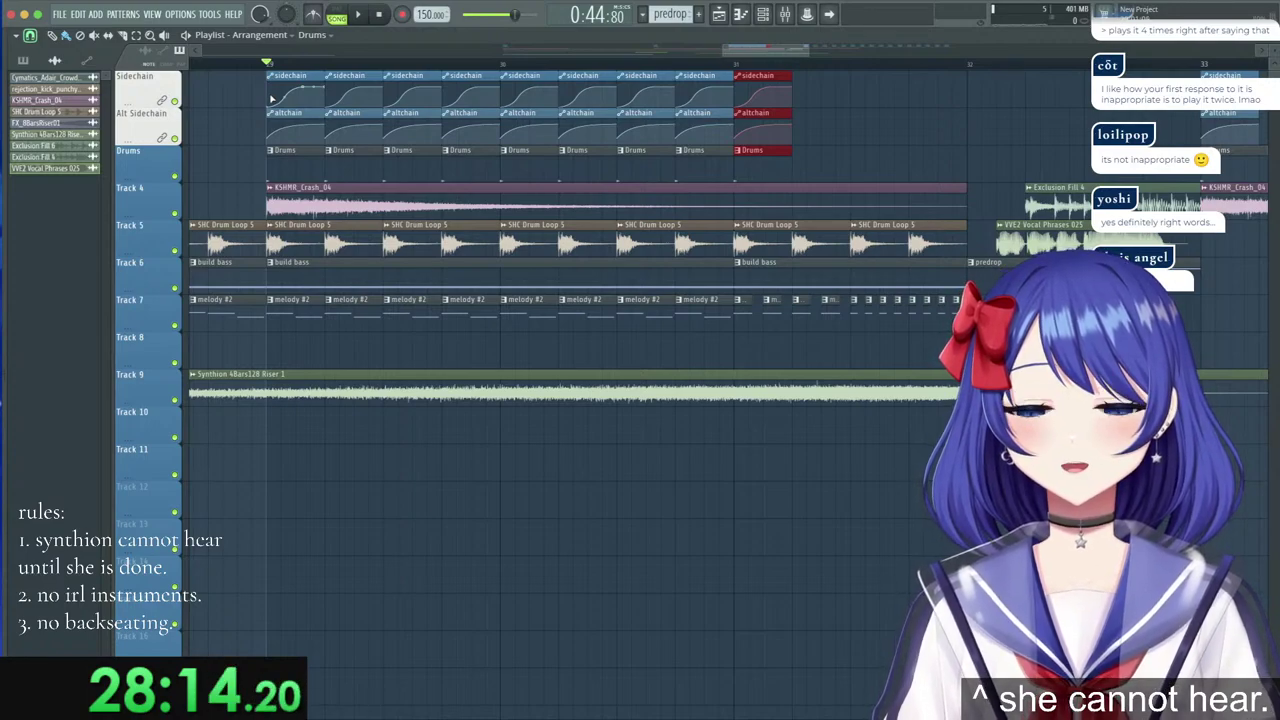
{"action": "key", "text": "ctrl+b"}
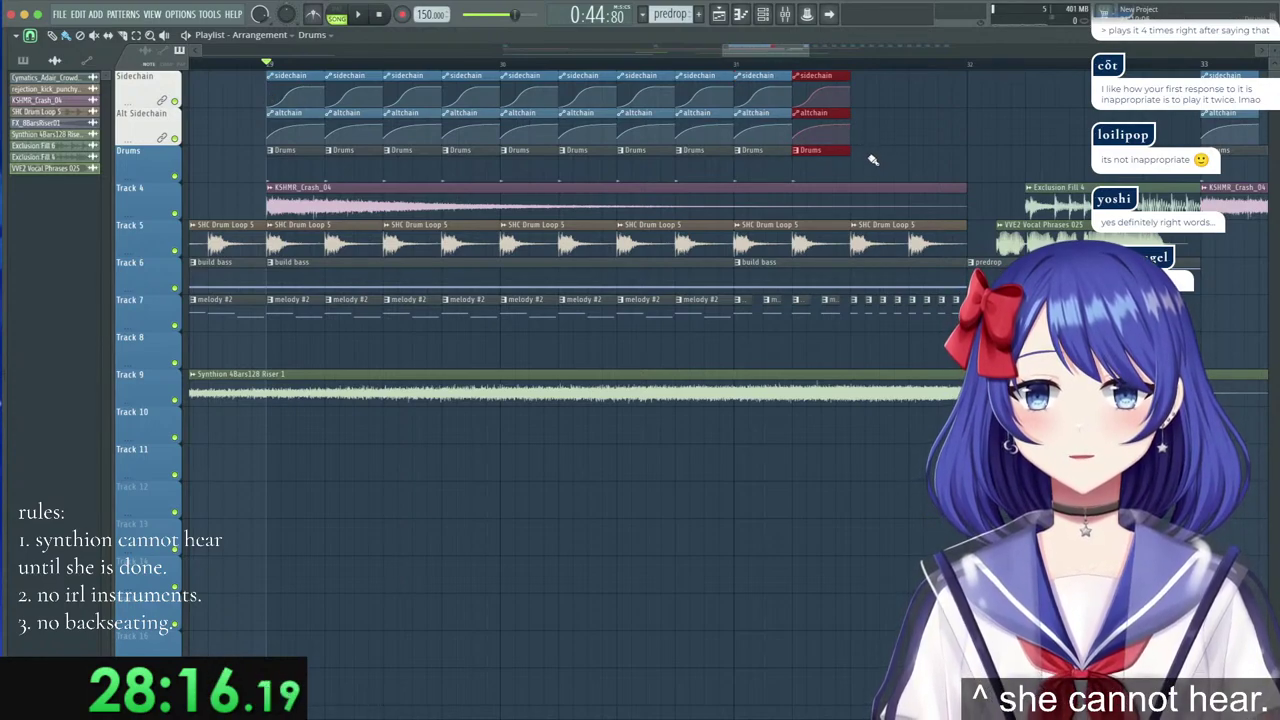
Duplicate the last two sidechain and altchain clips, without the Drums, to extend them up to bar 32.
{"action": "left_click", "coordinate": [969, 137]}
{"action": "right_click", "coordinate": [971, 141]}
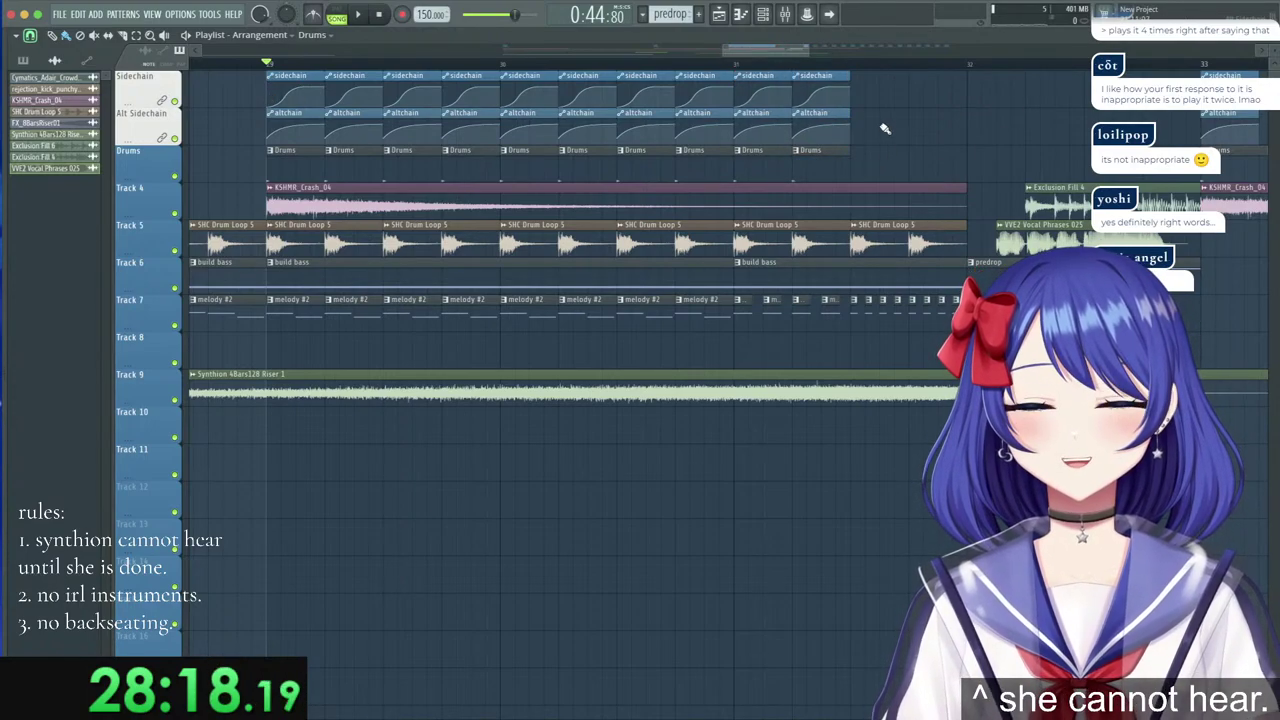
{"action": "left_click_drag", "start_coordinate": [845, 117], "coordinate": [782, 95]}
{"action": "key", "text": "ctrl+b"}
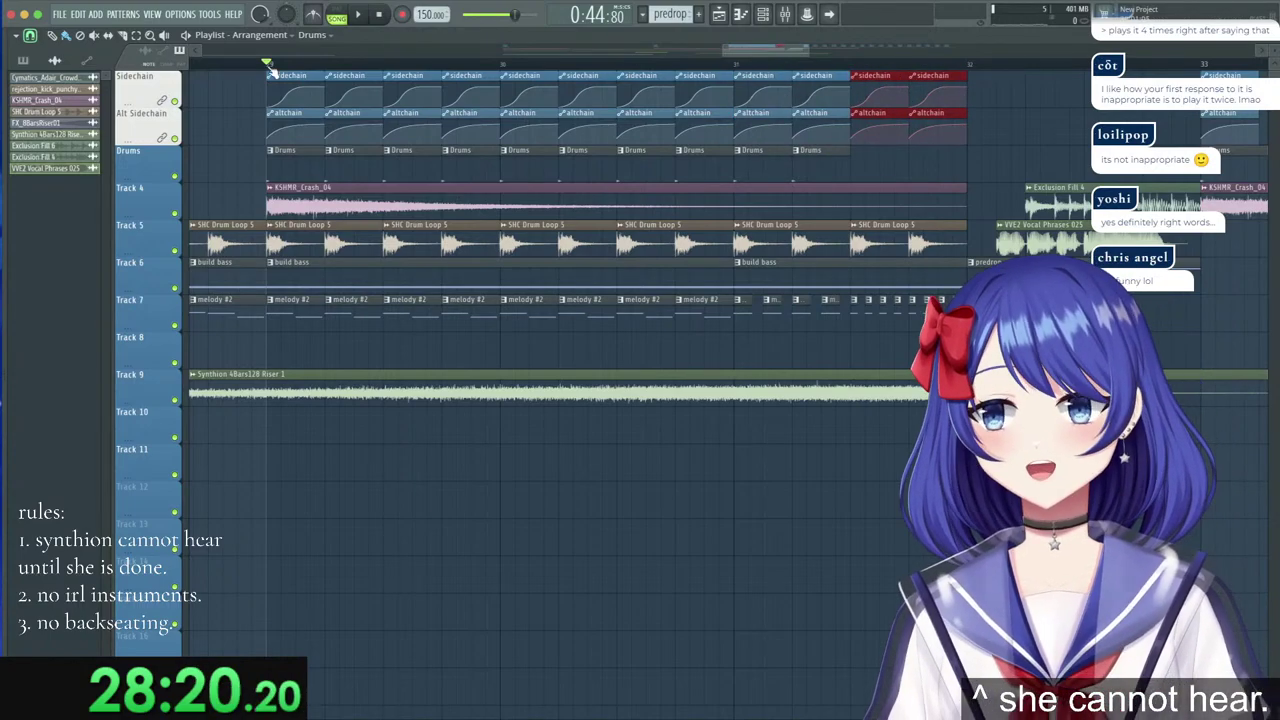
Create automation clips spanning bars 29 to 32 for the Fruity Balance mix level on the SIDECHAIN and ALT-CHAIN mixer tracks.
{"action": "left_click_drag", "start_coordinate": [268, 65], "coordinate": [960, 78]}
{"action": "left_click", "coordinate": [785, 14]}
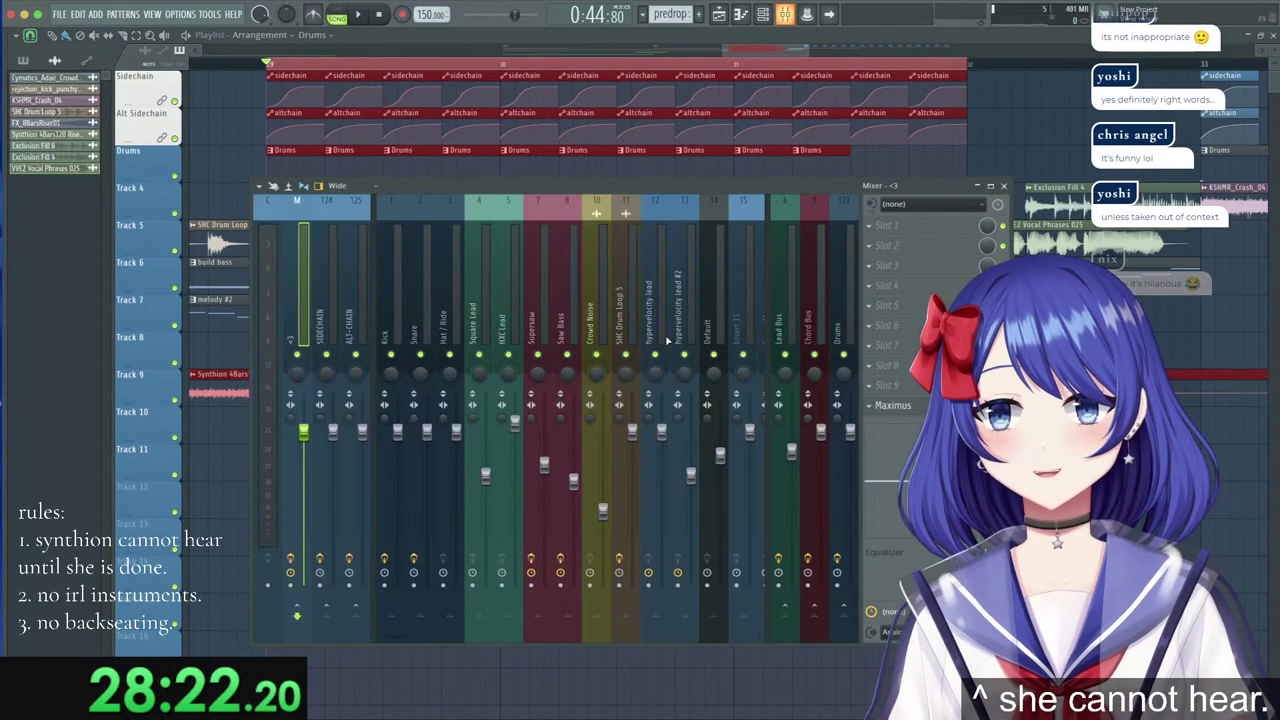
{"action": "left_click", "coordinate": [325, 270]}
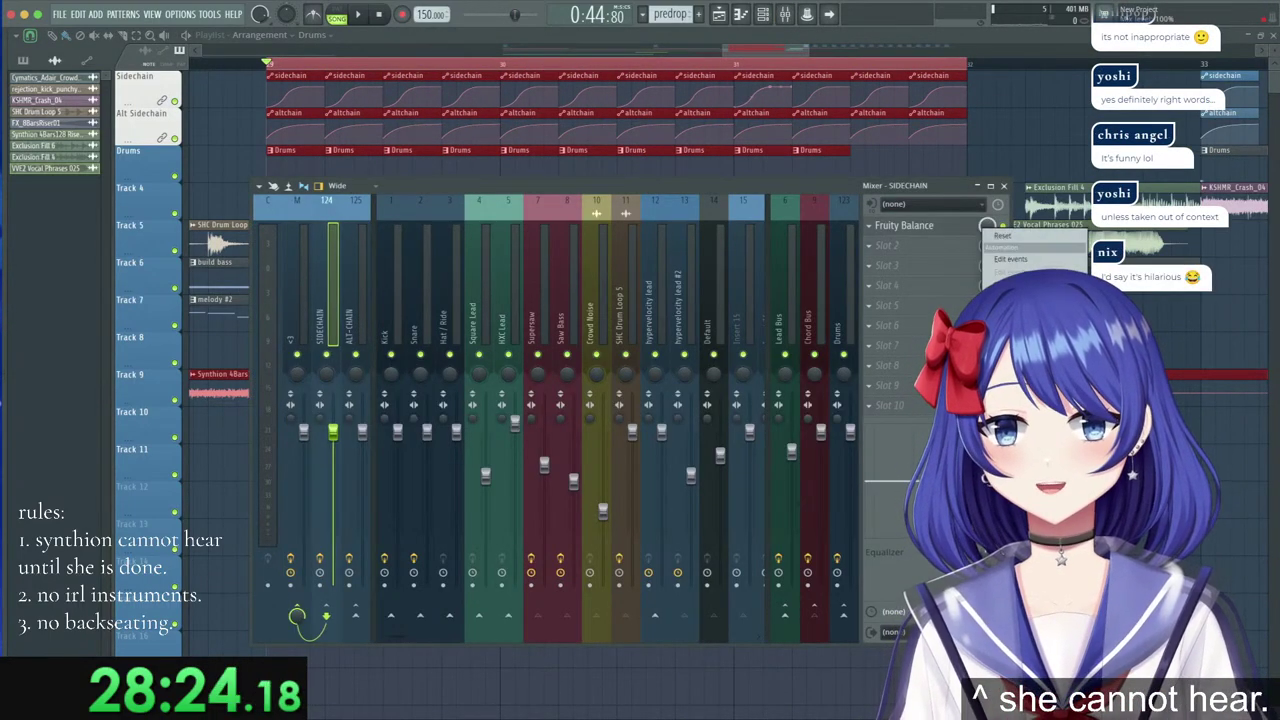
{"action": "left_click", "coordinate": [1018, 295]}
{"action": "left_click", "coordinate": [345, 256]}
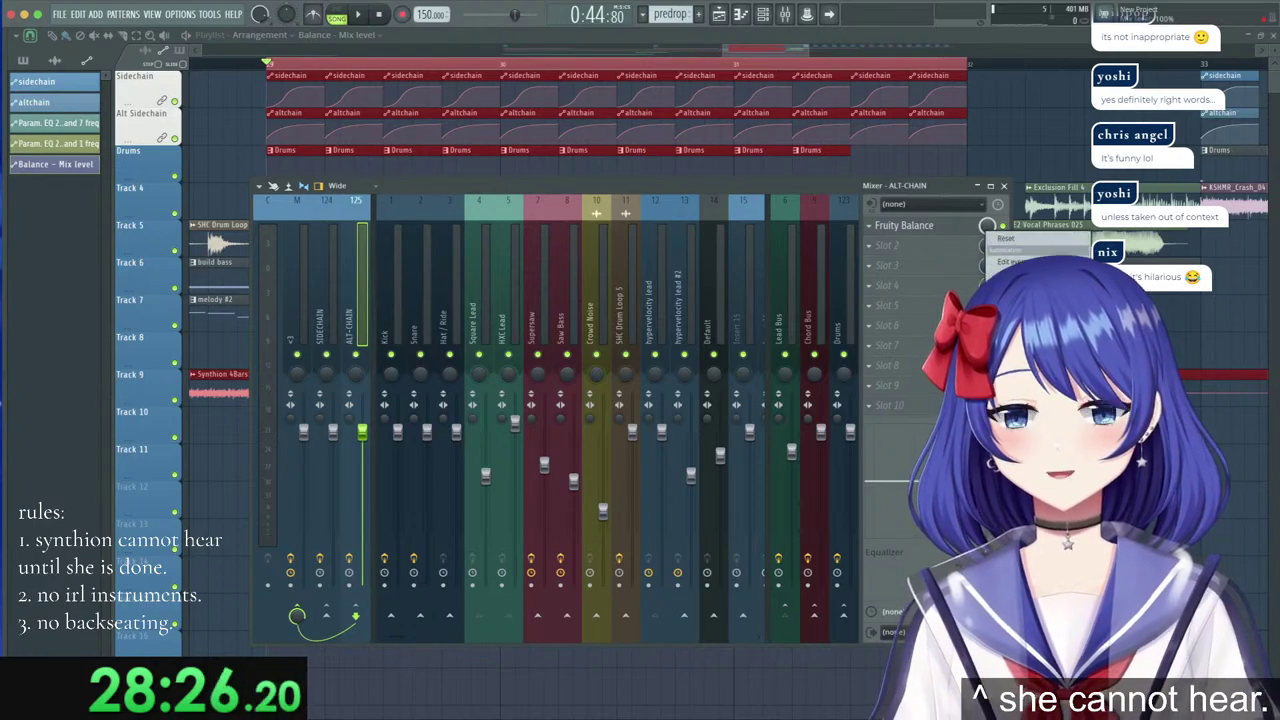
{"action": "left_click", "coordinate": [912, 115]}
Lower the points at bar 32 in both Balance mix level automation clips so the levels ramp down to the bottom.
{"action": "left_click", "coordinate": [964, 350]}
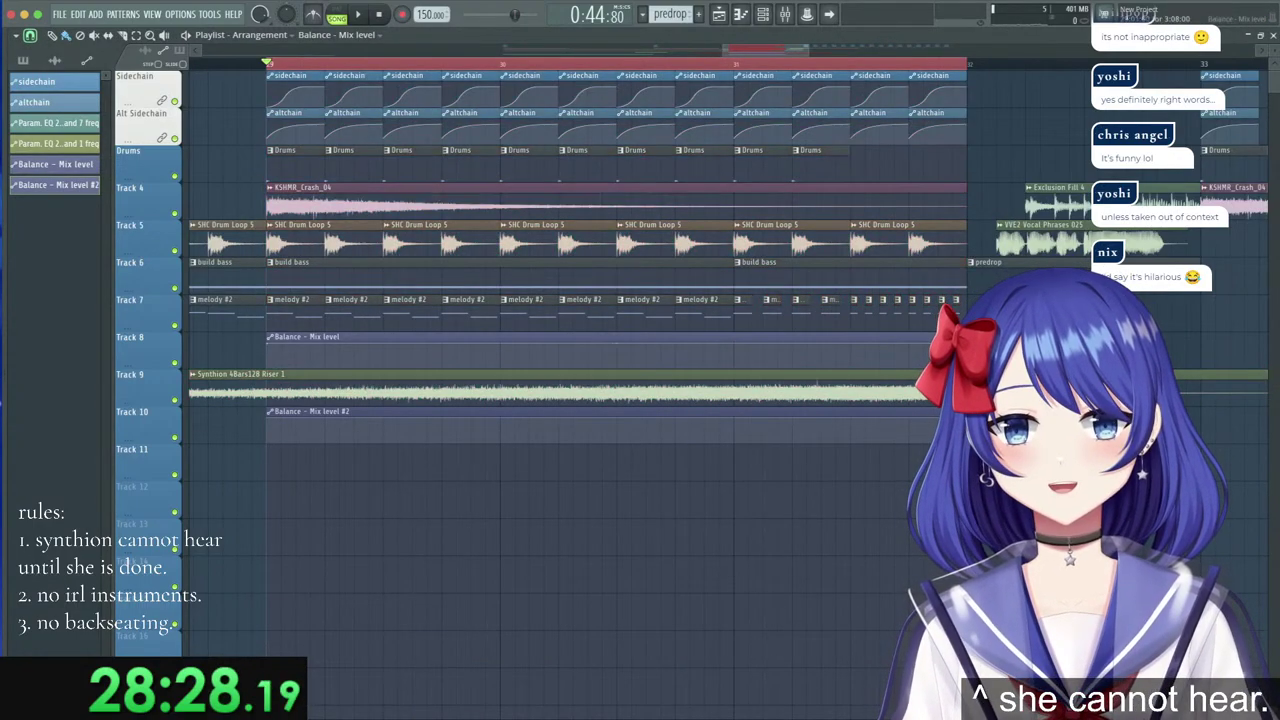
{"action": "left_click_drag", "start_coordinate": [966, 345], "coordinate": [966, 371]}
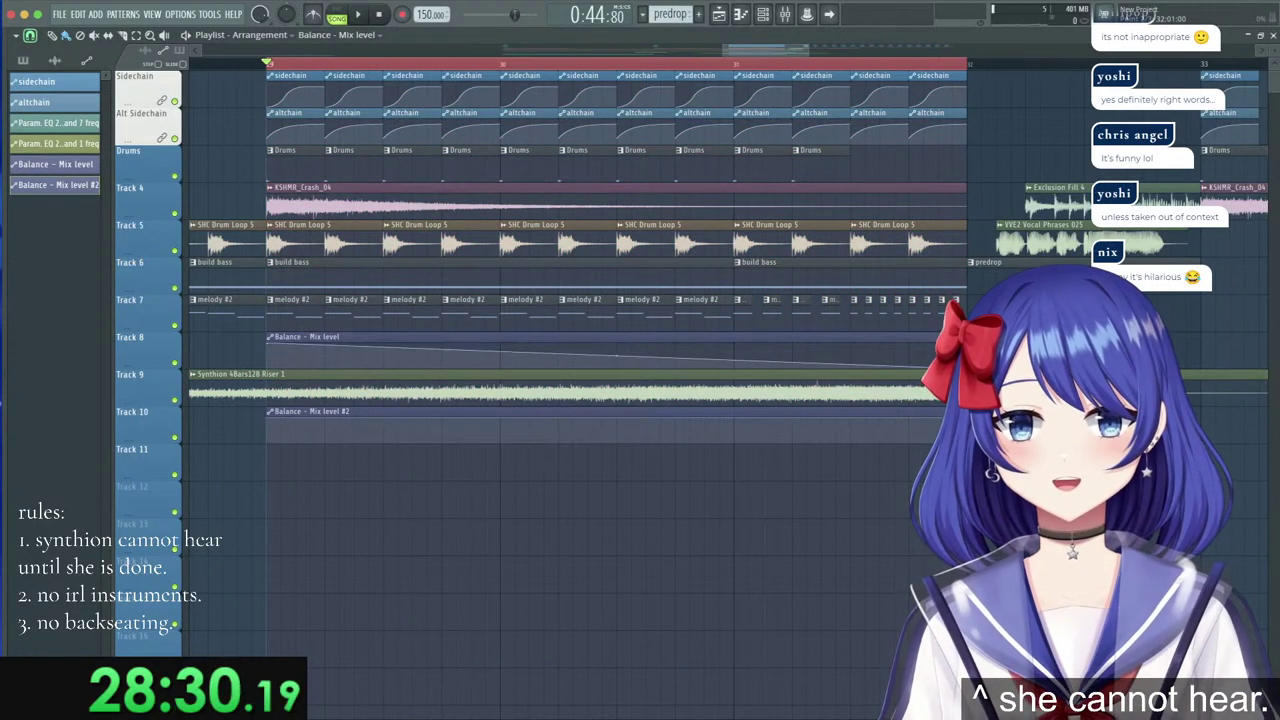
{"action": "left_click_drag", "start_coordinate": [966, 419], "coordinate": [966, 445]}
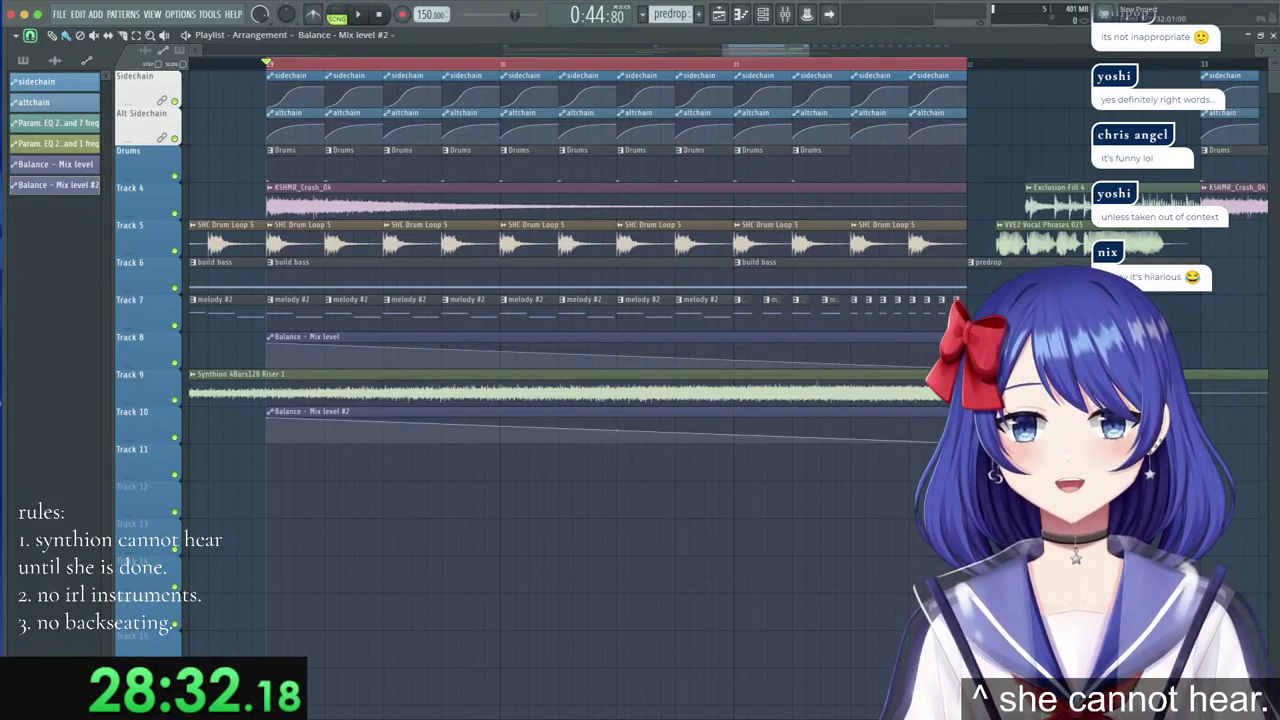
Reshape both Balance mix level automations to hold their level until bar 31, followed by a straight fall to bar 32.
{"action": "left_click_drag", "start_coordinate": [638, 432], "coordinate": [617, 345]}
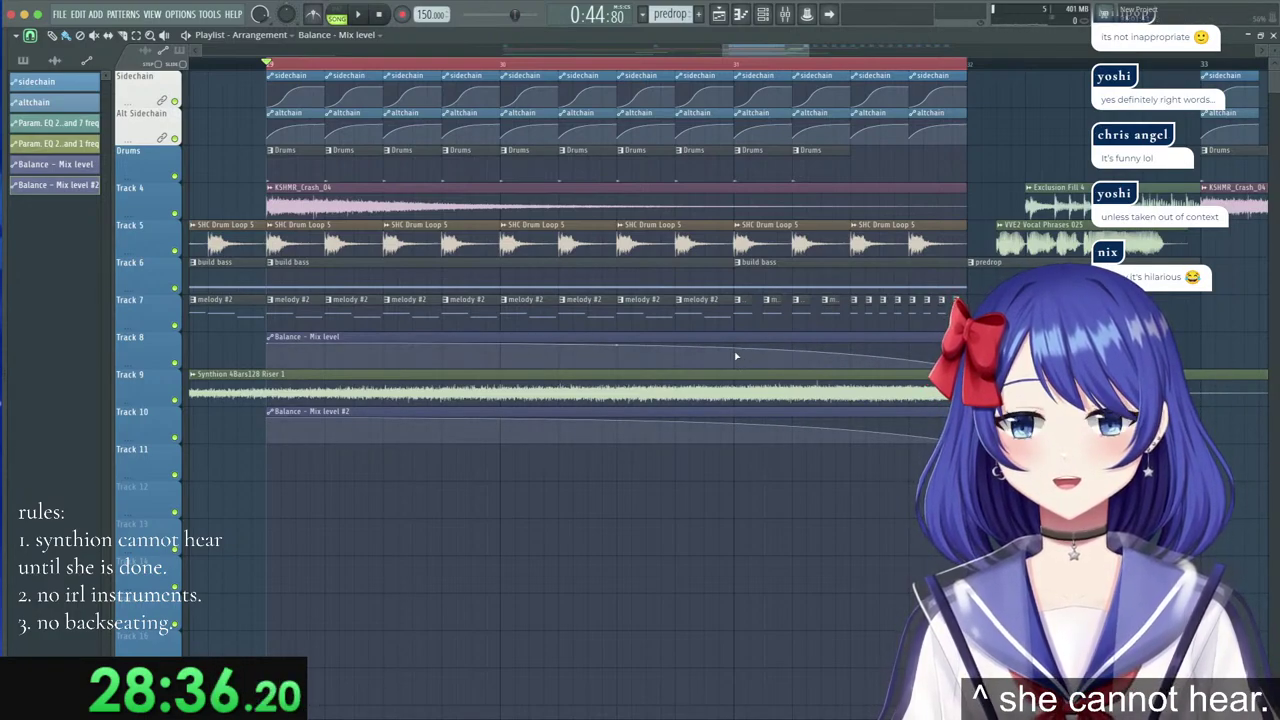
{"action": "left_click_drag", "start_coordinate": [740, 430], "coordinate": [770, 406]}
{"action": "right_click", "coordinate": [851, 421]}
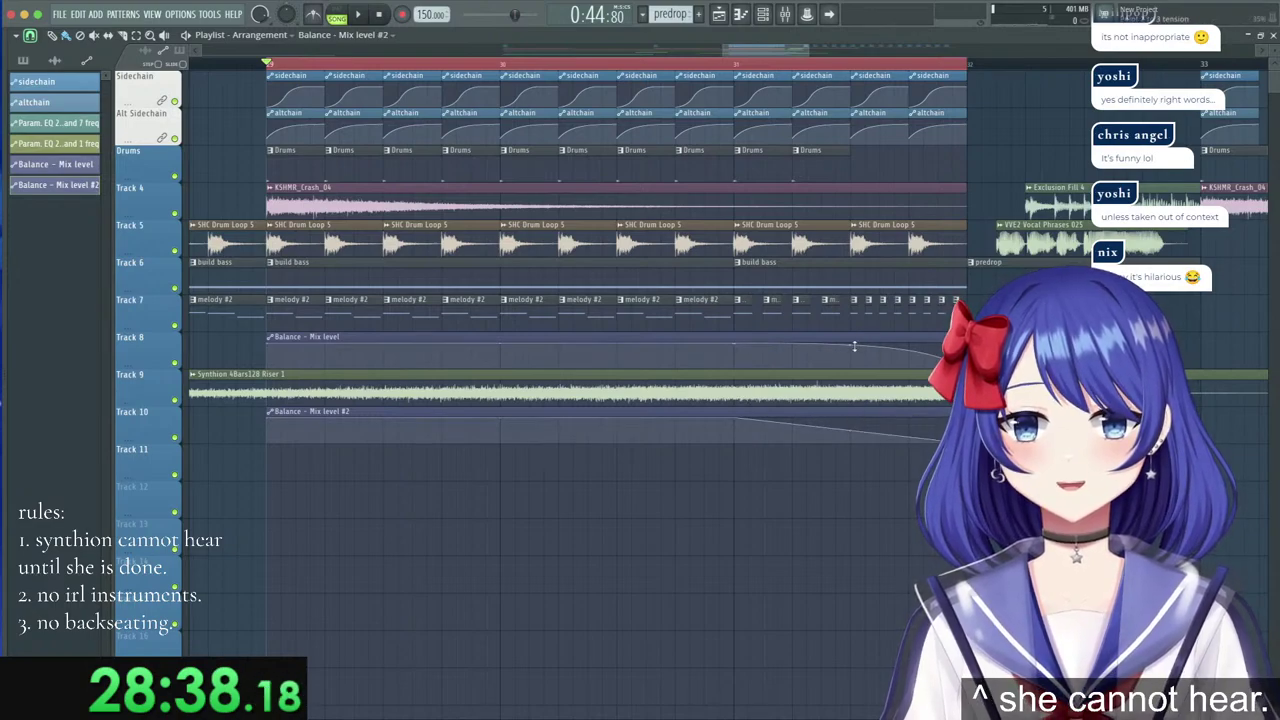
{"action": "right_click", "coordinate": [854, 346]}
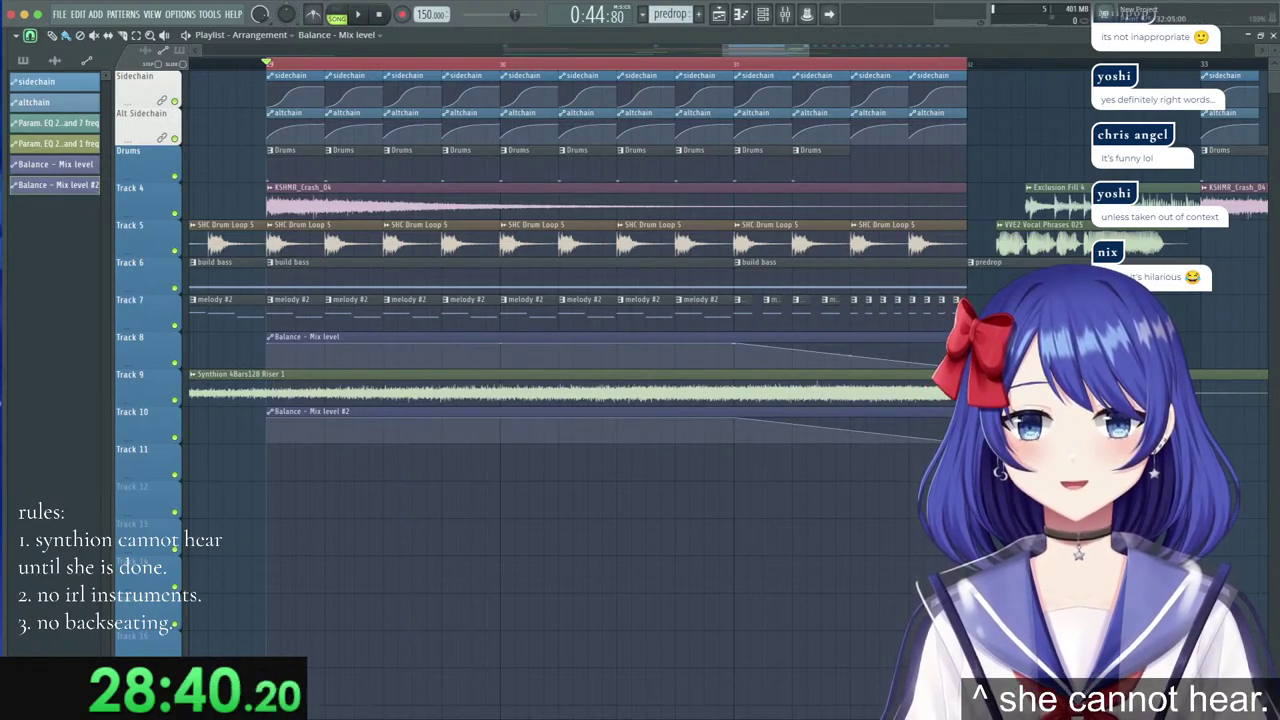
{"action": "left_click", "coordinate": [962, 438]}
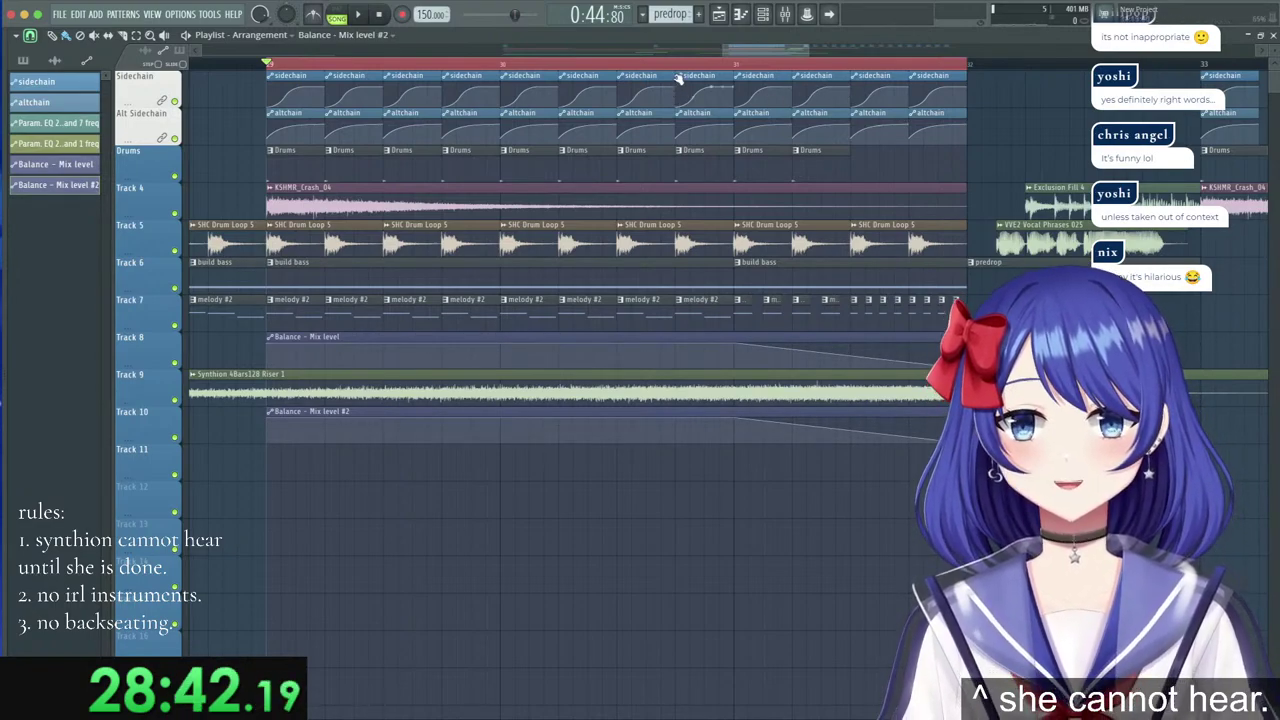
Move the Balance - Mix level clip from Track 8 to Track 11 and play the song from just before bar 29.
{"action": "left_click_drag", "start_coordinate": [830, 360], "coordinate": [836, 473]}
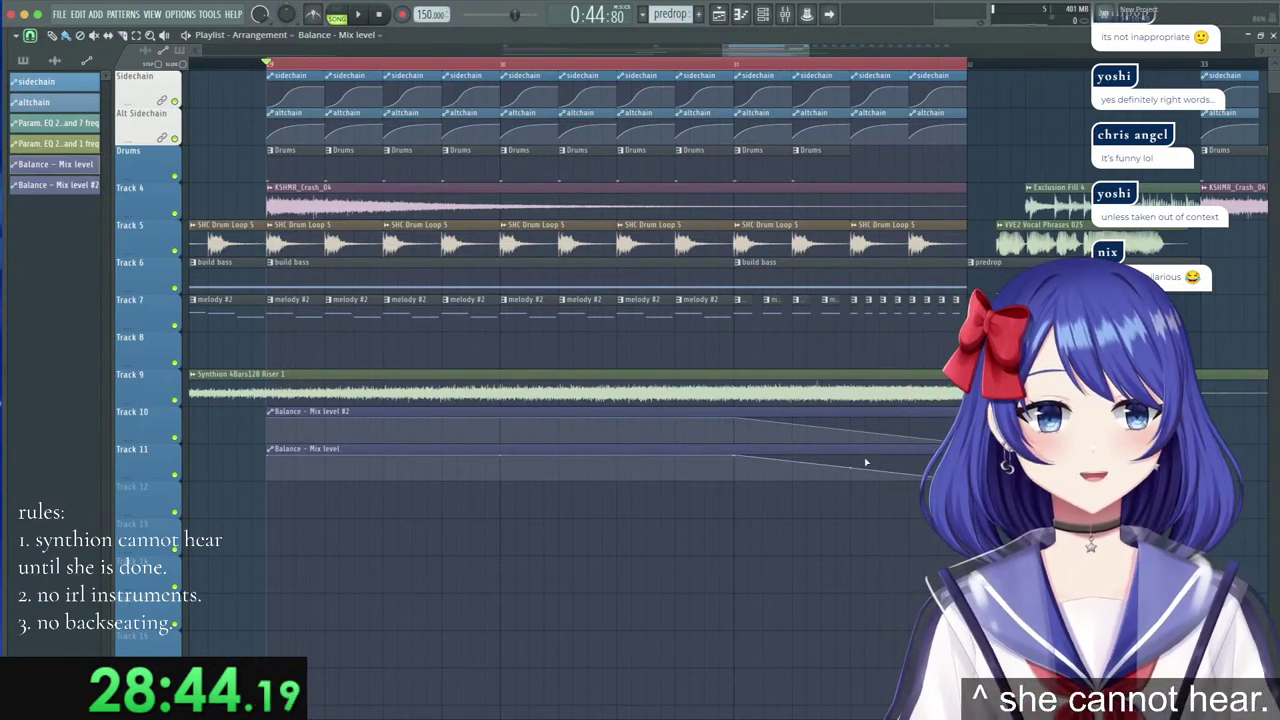
{"action": "left_click", "coordinate": [252, 65]}
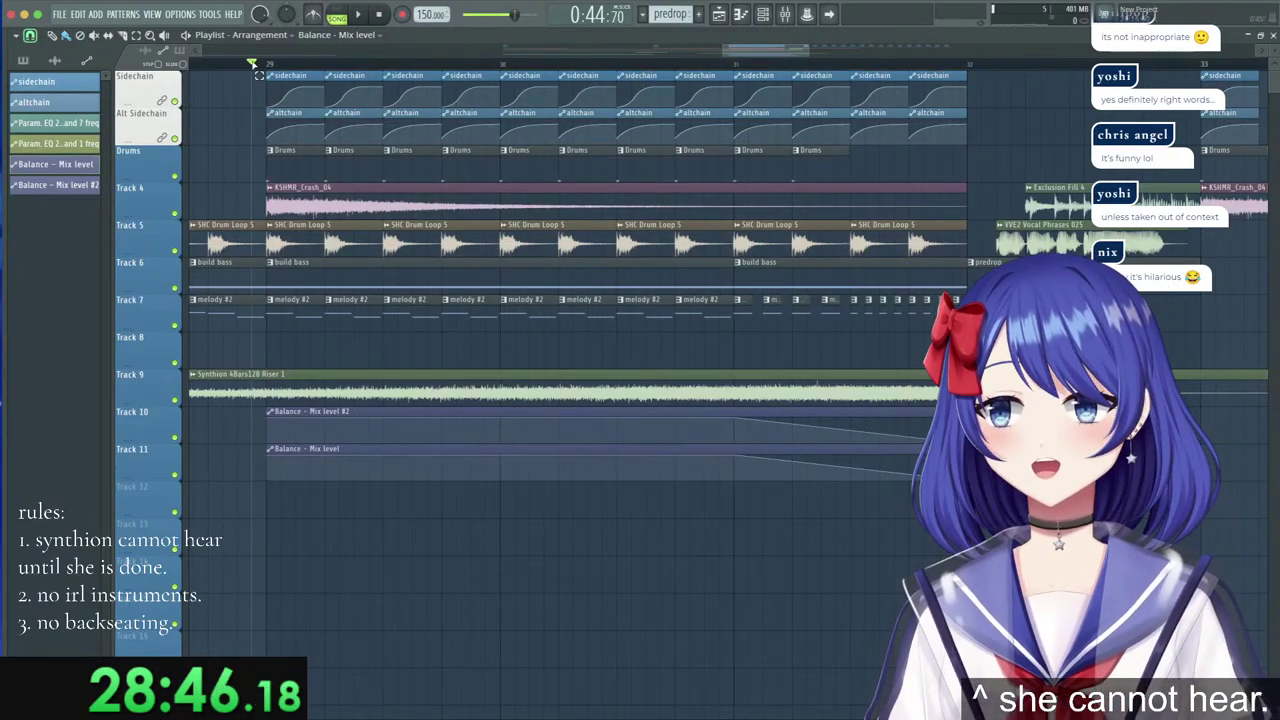
{"action": "key", "text": "space"}
{"action": "scroll", "coordinate": [252, 66], "scroll_direction": "down", "scroll_amount": 2}
{"action": "scroll", "coordinate": [252, 66], "scroll_direction": "down", "scroll_amount": 3}
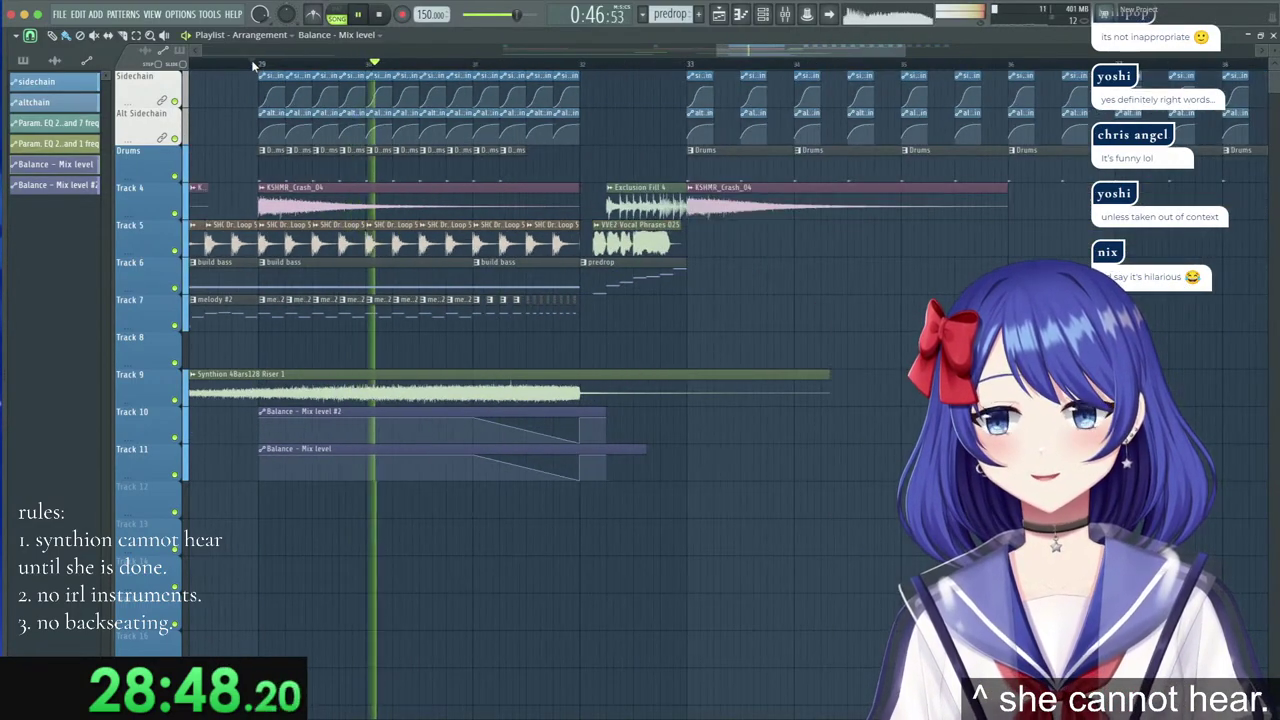
{"action": "scroll", "coordinate": [252, 66], "scroll_direction": "up", "scroll_amount": 4}
{"action": "key", "text": "space"}
Select the Drums clips between bar 29 and bar 31 and merge them into a single pattern clip.
{"action": "right_click", "coordinate": [714, 166]}
{"action": "right_click", "coordinate": [668, 166]}
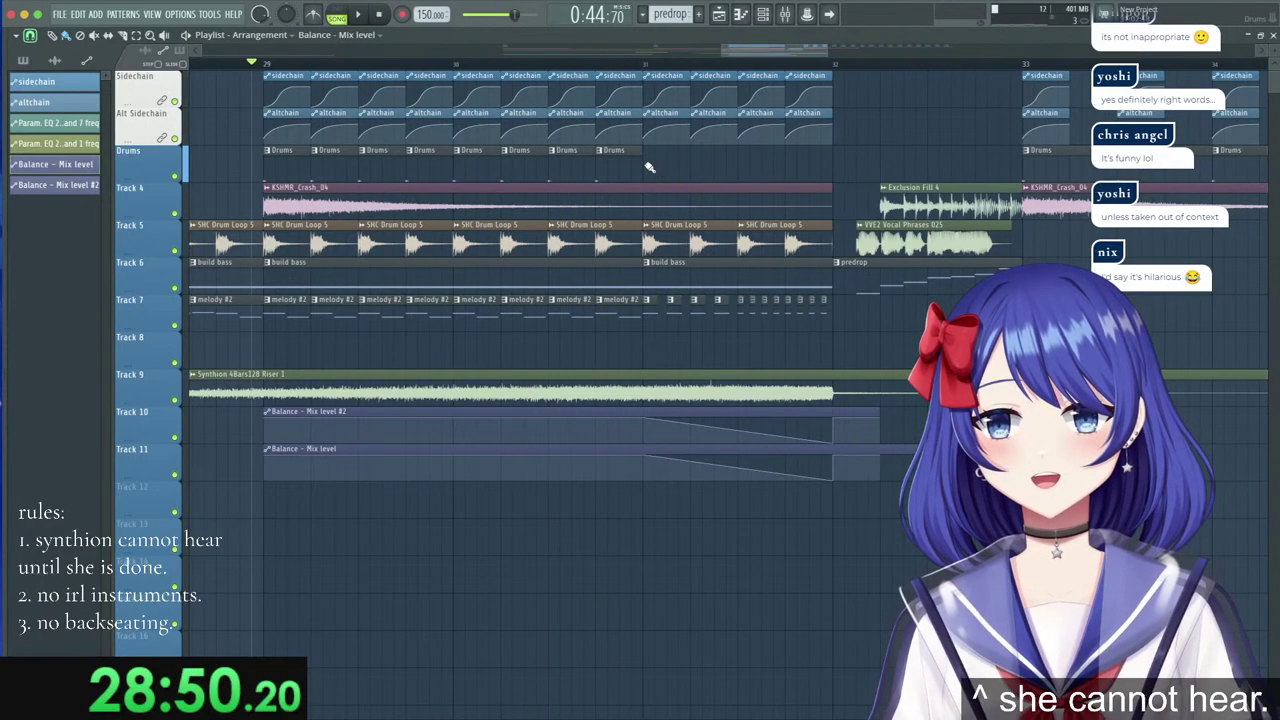
{"action": "mouse_move", "coordinate": [652, 168]}
{"action": "left_mouse_down"}
{"action": "mouse_move", "coordinate": [219, 143]}
{"action": "mouse_move", "coordinate": [336, 168]}
{"action": "mouse_move", "coordinate": [642, 172]}
{"action": "left_mouse_up"}
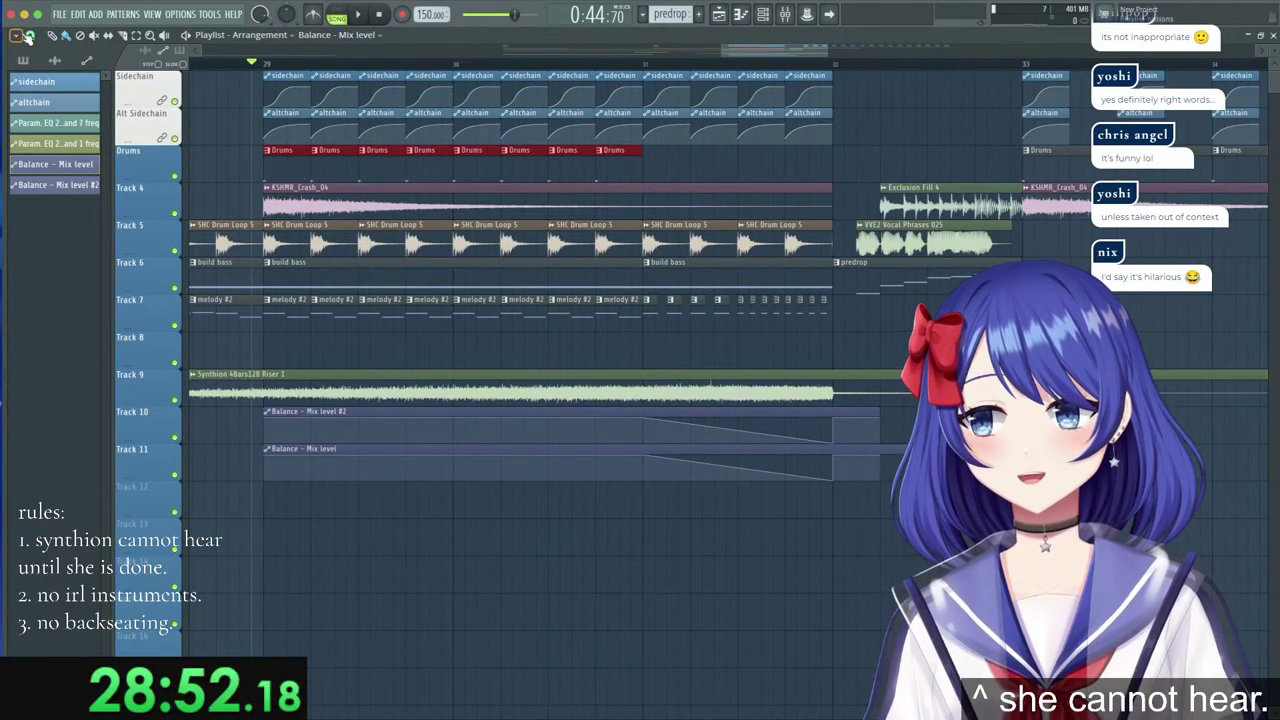
{"action": "left_click", "coordinate": [22, 38]}
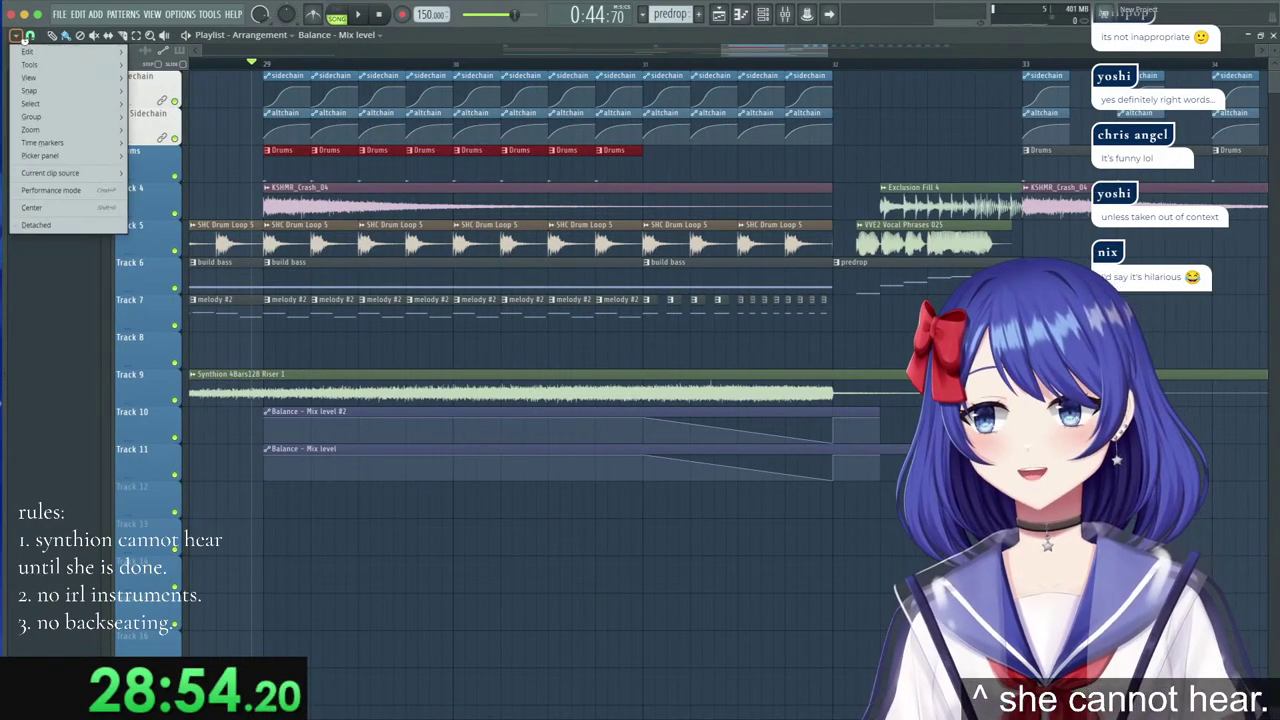
{"action": "mouse_move", "coordinate": [32, 53]}
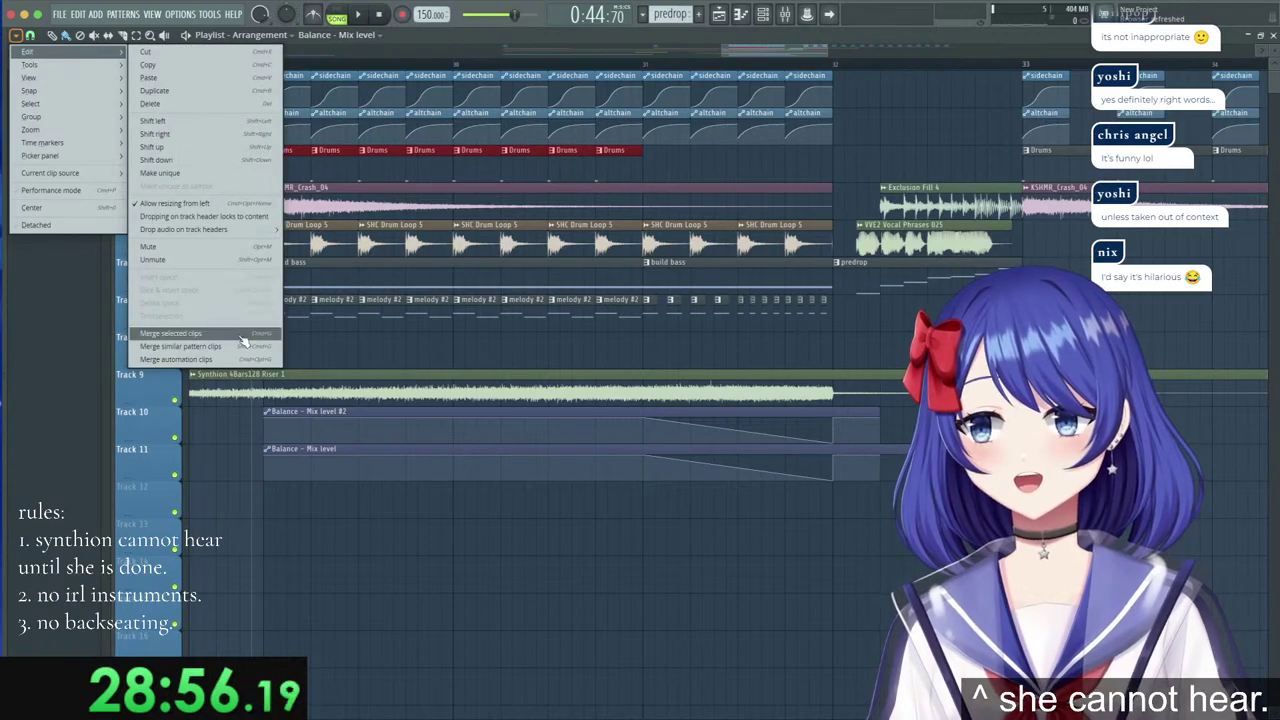
{"action": "left_click", "coordinate": [190, 334]}
Open the merged drum pattern, switch playback to pattern mode and open the Clap channel's settings.
{"action": "double_click", "coordinate": [338, 167]}
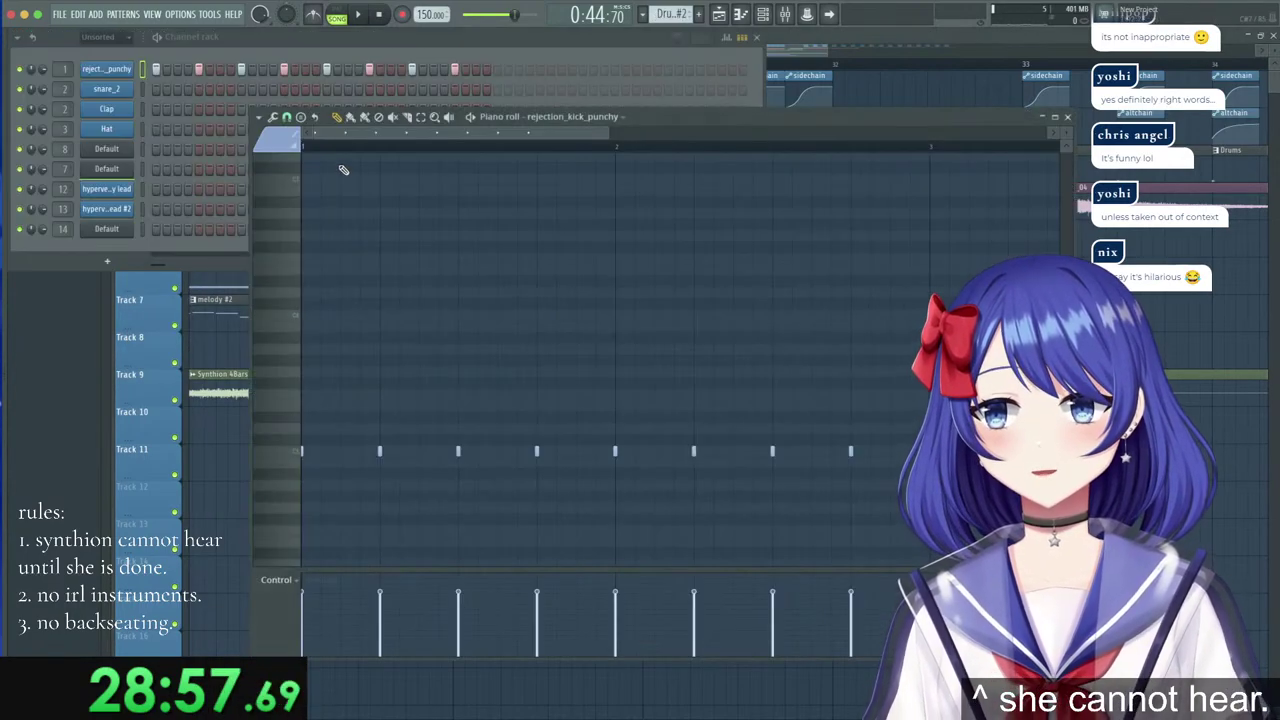
{"action": "left_click", "coordinate": [336, 14]}
{"action": "left_click", "coordinate": [341, 47]}
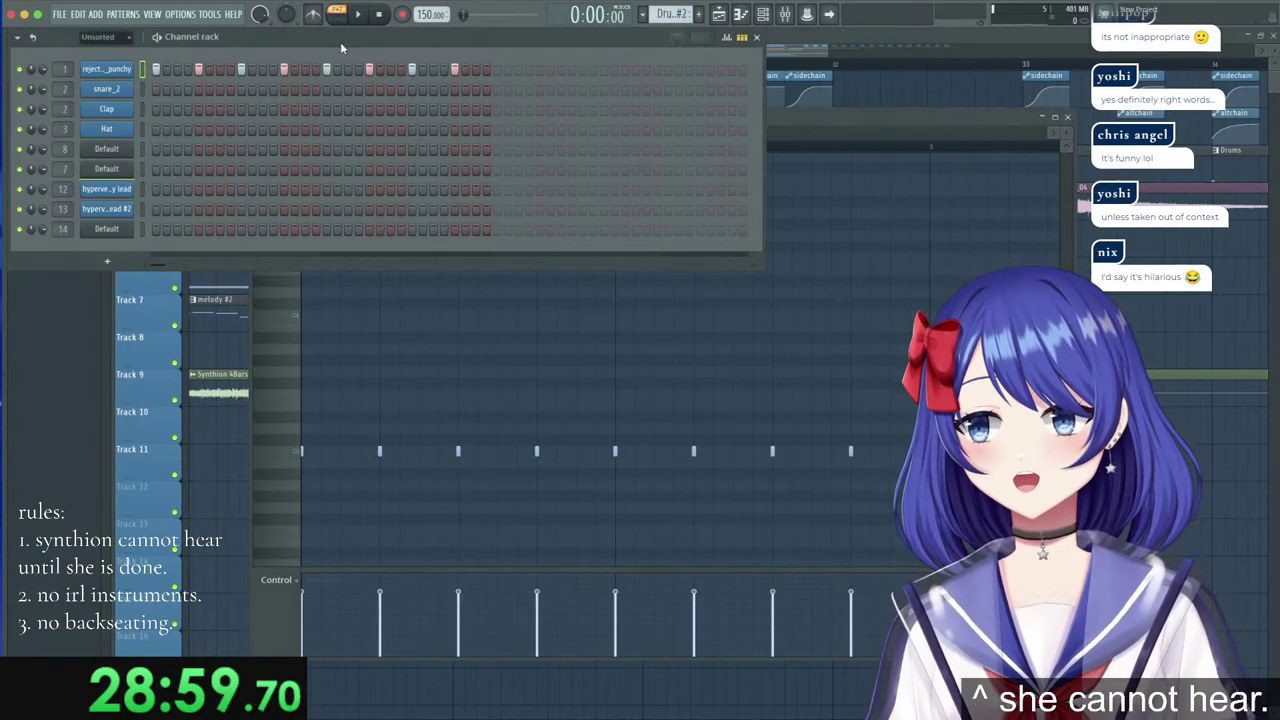
{"action": "left_click", "coordinate": [115, 109]}
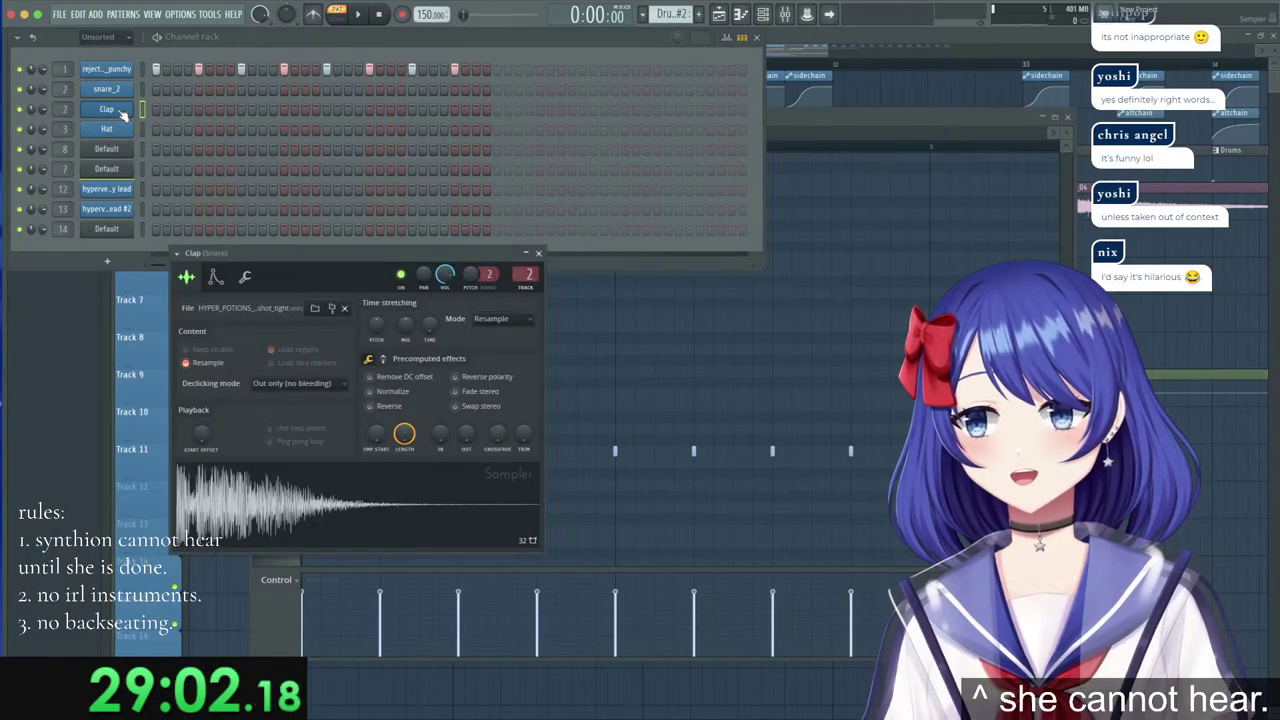
Browse the sample packs for a replacement clap or snare, including the Drum One Shots in Synthion's Hardcore Essentials.
{"action": "key", "text": "alt+F8"}
{"action": "scroll", "coordinate": [86, 286], "scroll_direction": "up", "scroll_amount": 15}
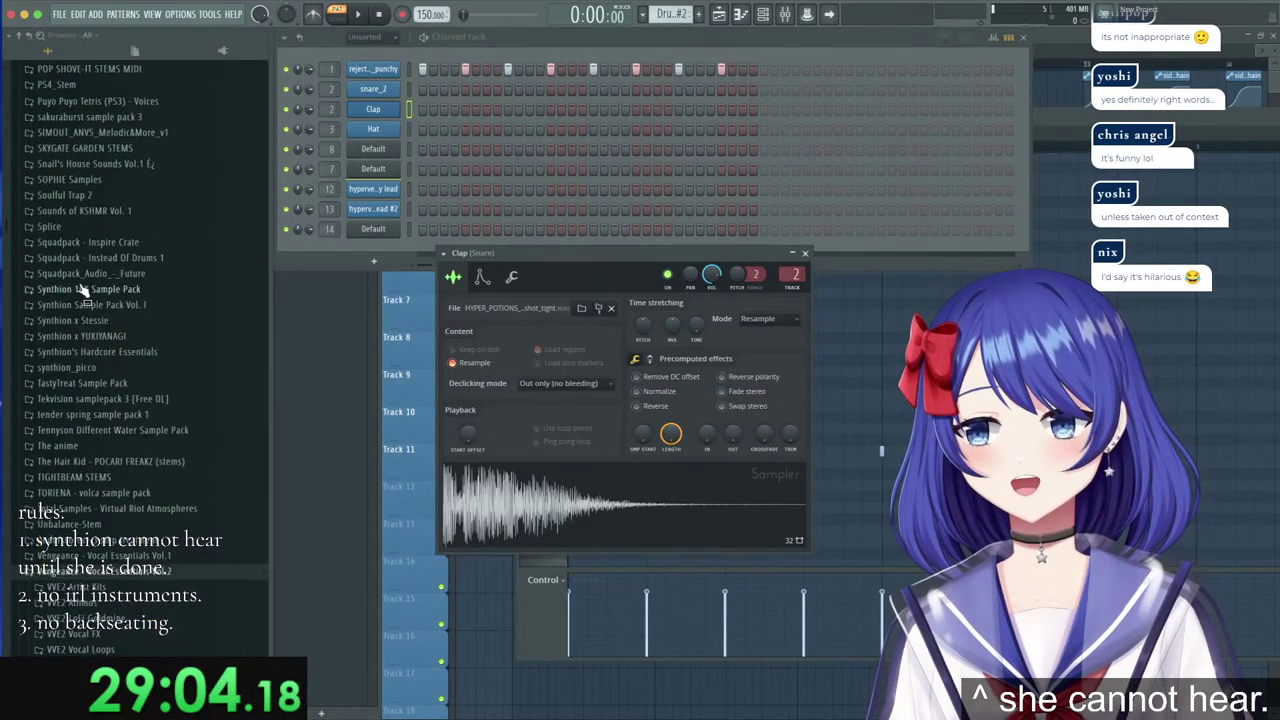
{"action": "scroll", "coordinate": [91, 306], "scroll_direction": "down", "scroll_amount": 5}
{"action": "left_click", "coordinate": [100, 352]}
{"action": "scroll", "coordinate": [121, 364], "scroll_direction": "down", "scroll_amount": 4}
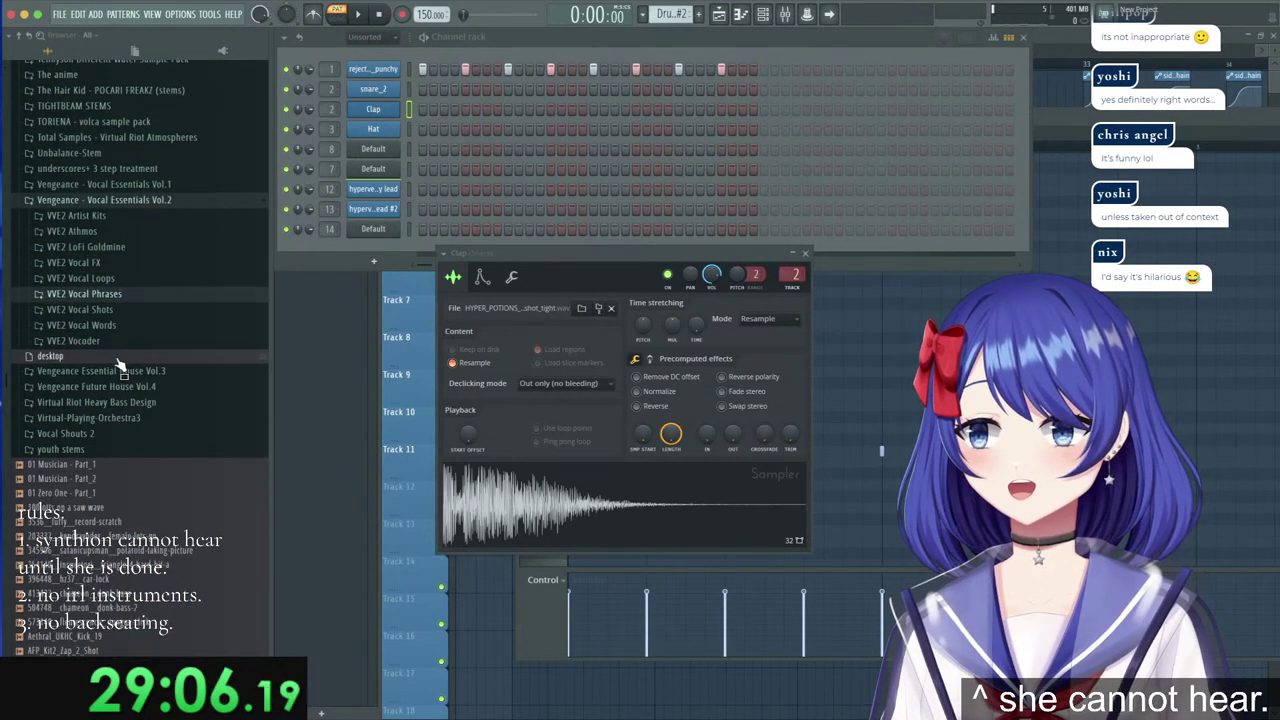
{"action": "scroll", "coordinate": [119, 366], "scroll_direction": "up", "scroll_amount": 3}
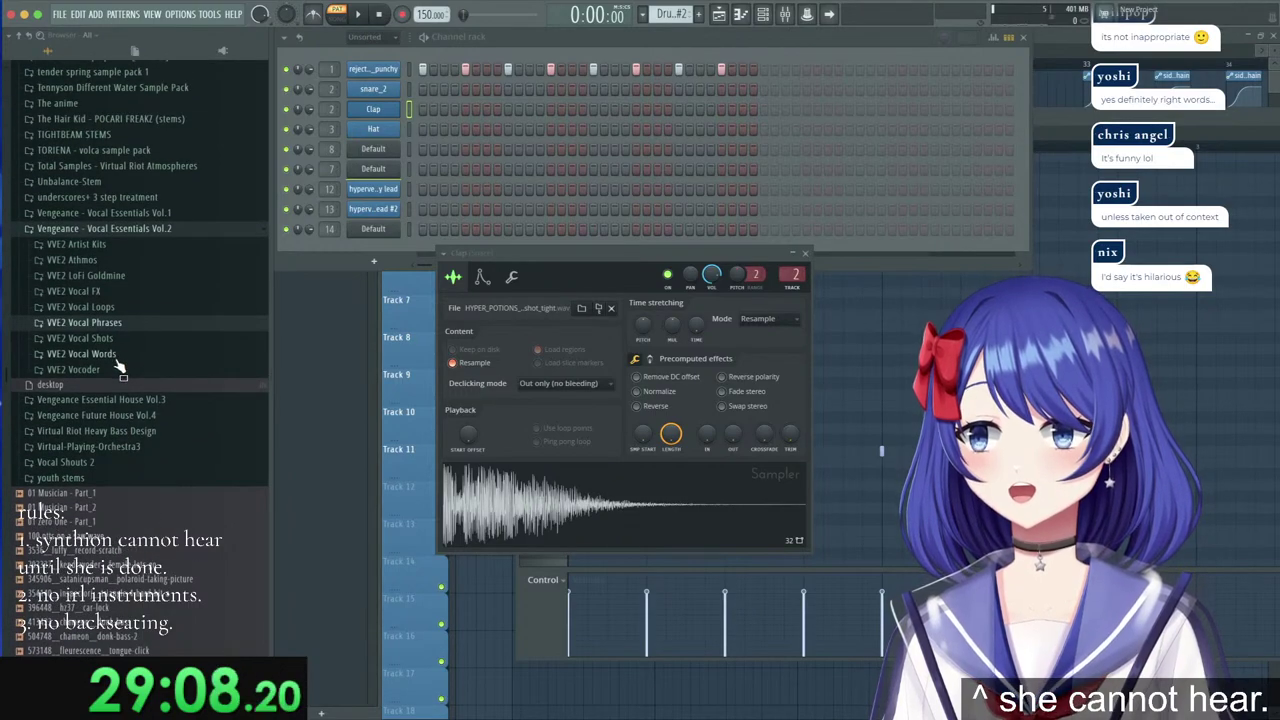
{"action": "scroll", "coordinate": [121, 366], "scroll_direction": "up", "scroll_amount": 5}
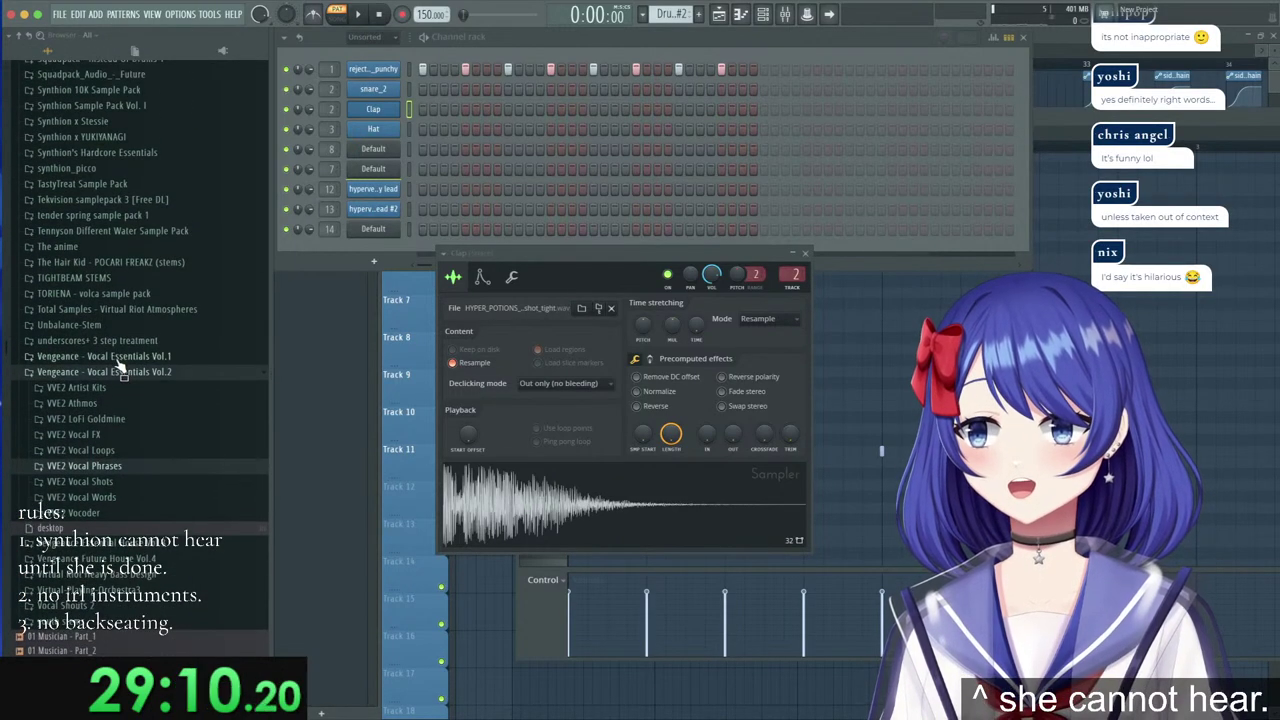
{"action": "left_click", "coordinate": [119, 366]}
{"action": "scroll", "coordinate": [119, 399], "scroll_direction": "up", "scroll_amount": 6}
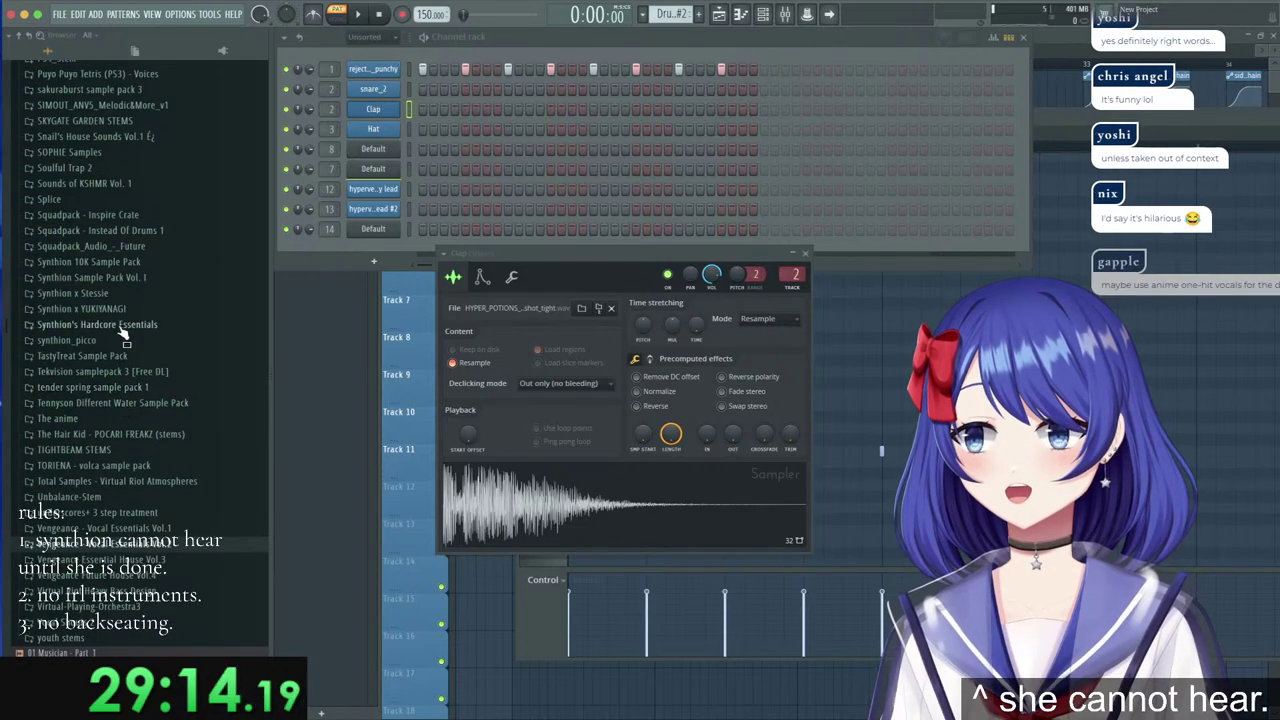
{"action": "left_click", "coordinate": [119, 325]}
{"action": "left_click", "coordinate": [80, 371]}
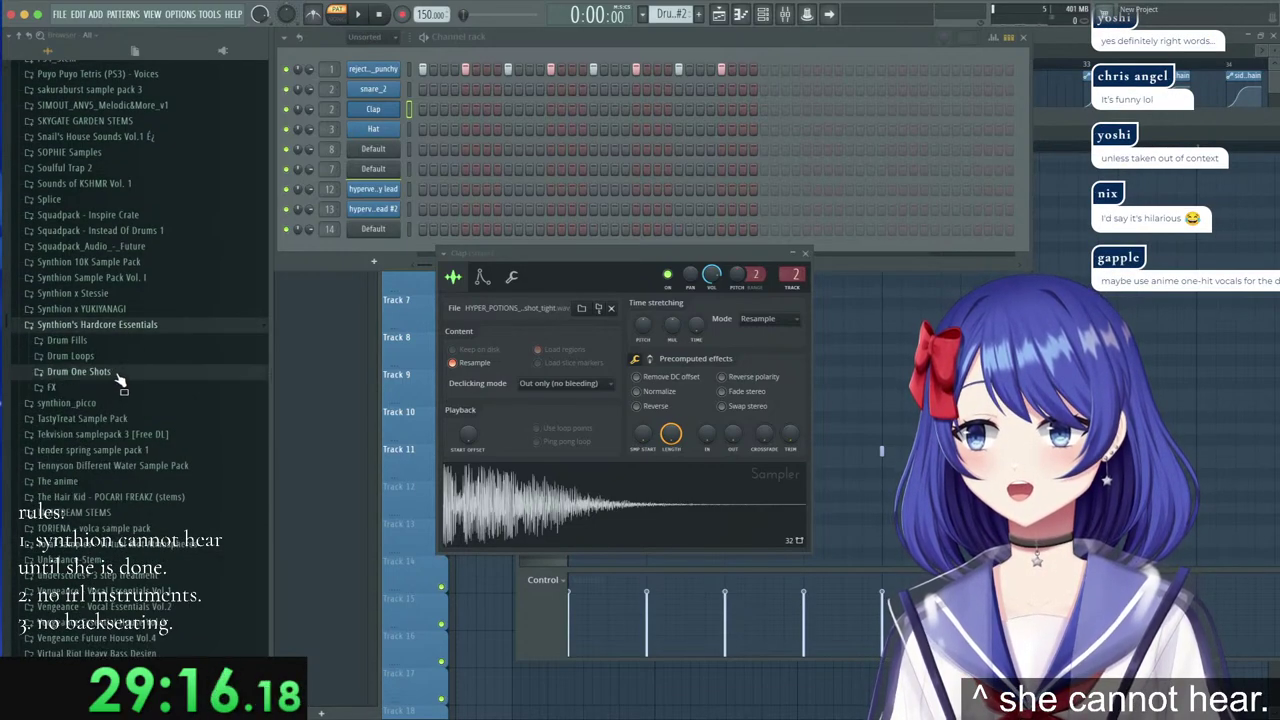
{"action": "left_click", "coordinate": [85, 418]}
{"action": "scroll", "coordinate": [115, 430], "scroll_direction": "up", "scroll_amount": 15}
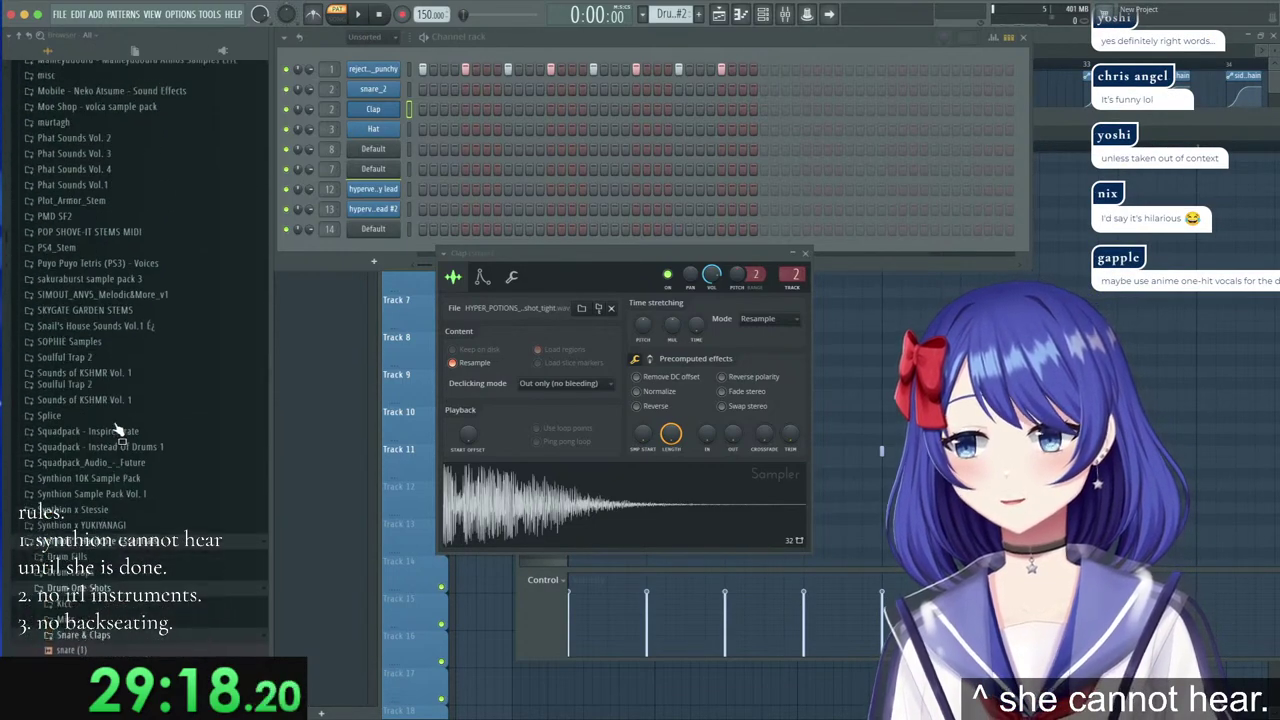
{"action": "scroll", "coordinate": [72, 127], "scroll_direction": "up", "scroll_amount": 2}
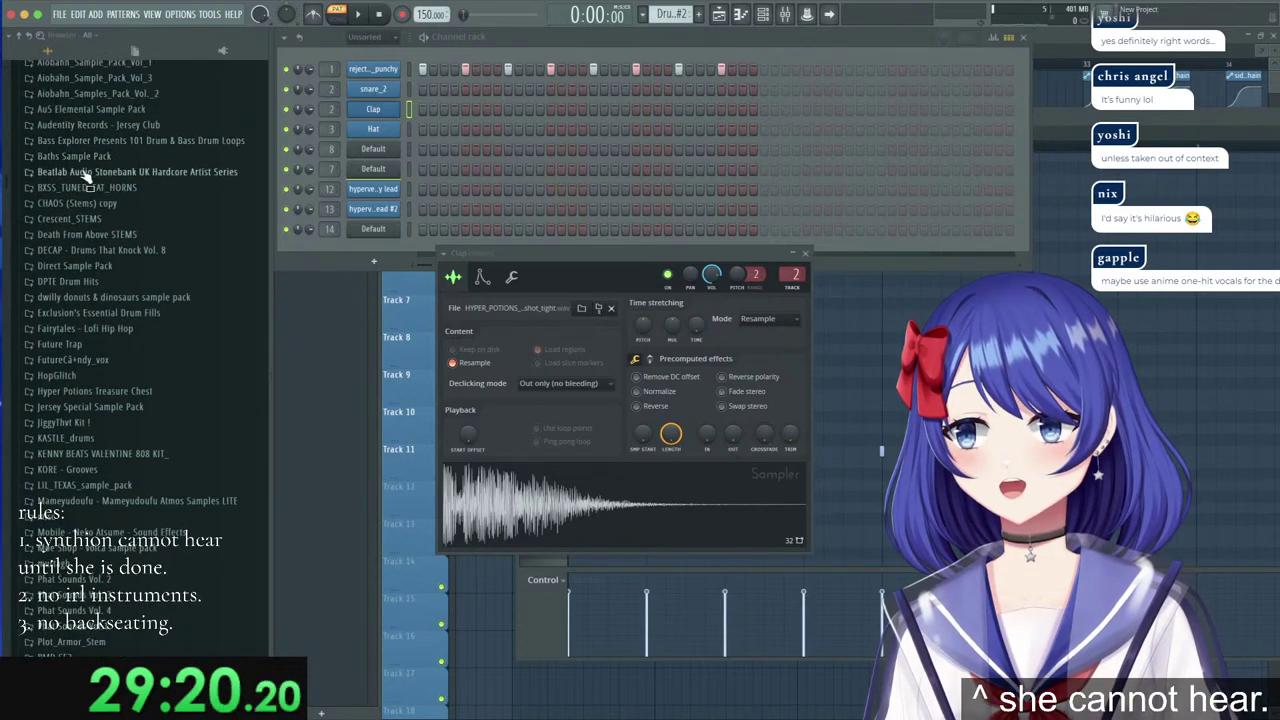
Audition the Claps_&_Snares samples of the Stonebank UK Hardcore pack and load SHC Claps & Snares 14 onto the Clap channel.
{"action": "left_click", "coordinate": [88, 174]}
{"action": "left_click", "coordinate": [95, 190]}
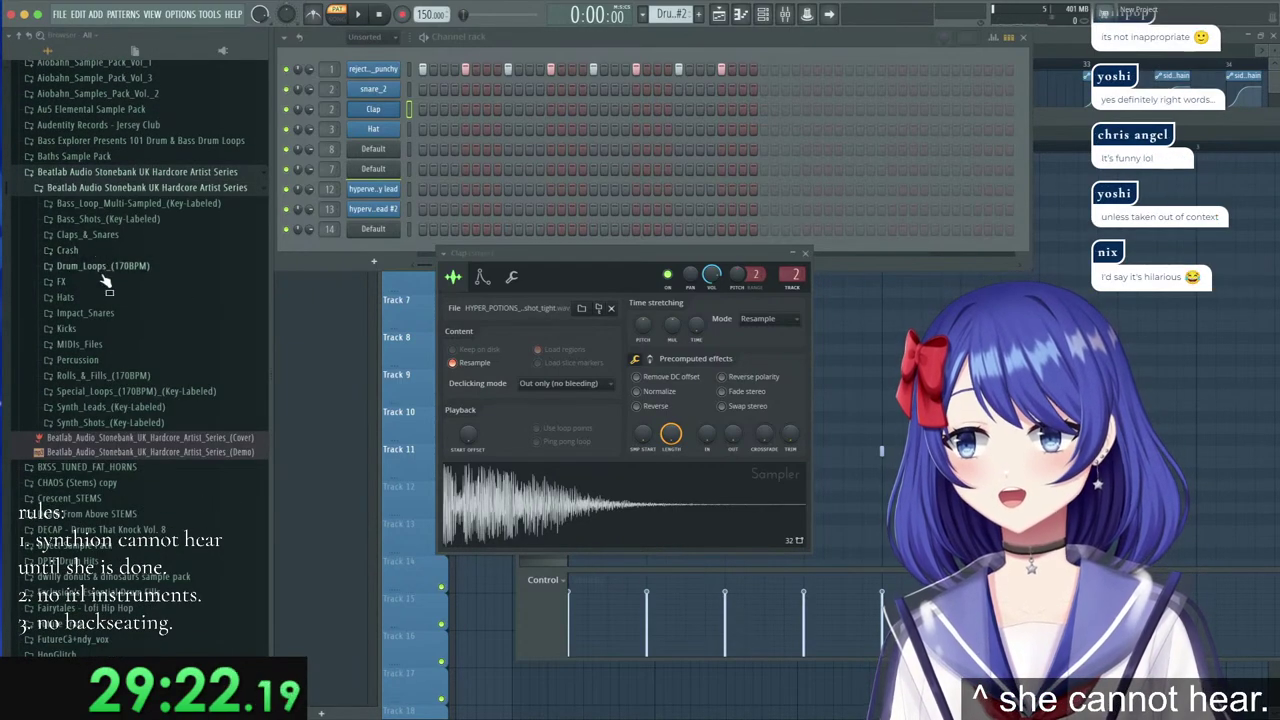
{"action": "left_click", "coordinate": [88, 235]}
{"action": "left_click", "coordinate": [100, 322]}
{"action": "scroll", "coordinate": [120, 325], "scroll_direction": "down", "scroll_amount": 2}
{"action": "left_click", "coordinate": [126, 322]}
{"action": "scroll", "coordinate": [126, 325], "scroll_direction": "down", "scroll_amount": 2}
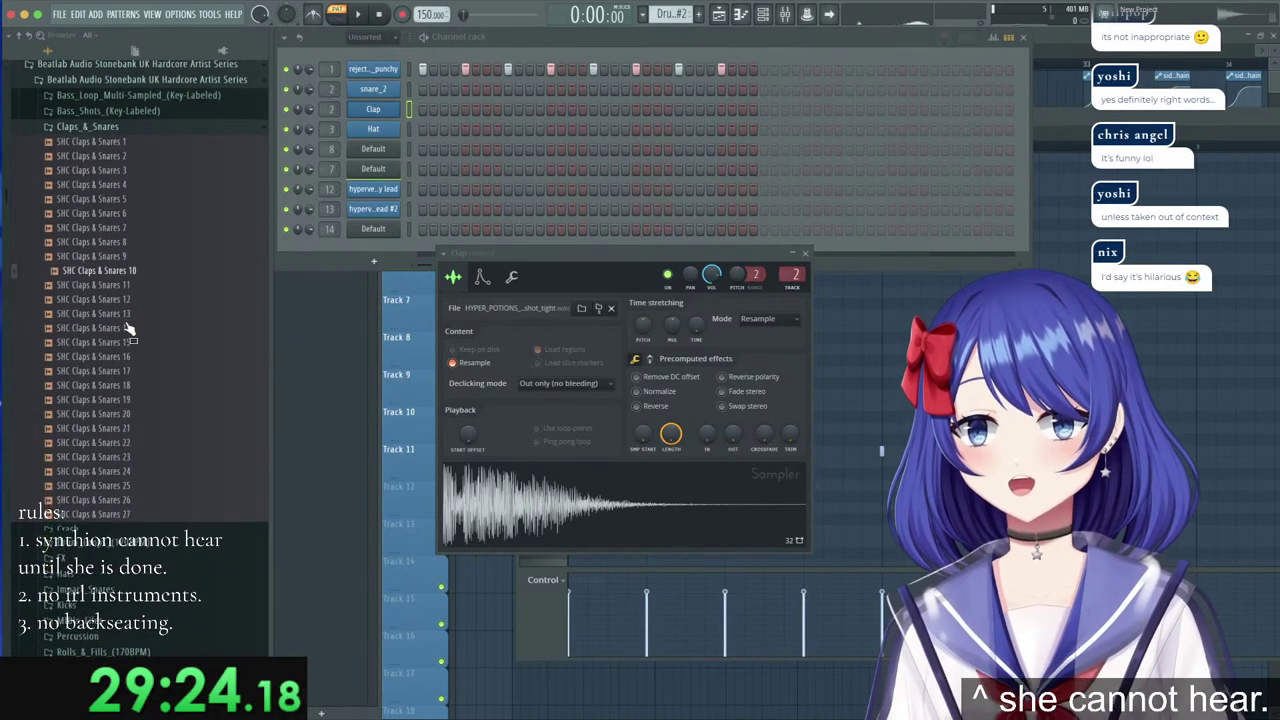
{"action": "left_click", "coordinate": [126, 322]}
{"action": "left_click_drag", "start_coordinate": [128, 330], "coordinate": [207, 150]}
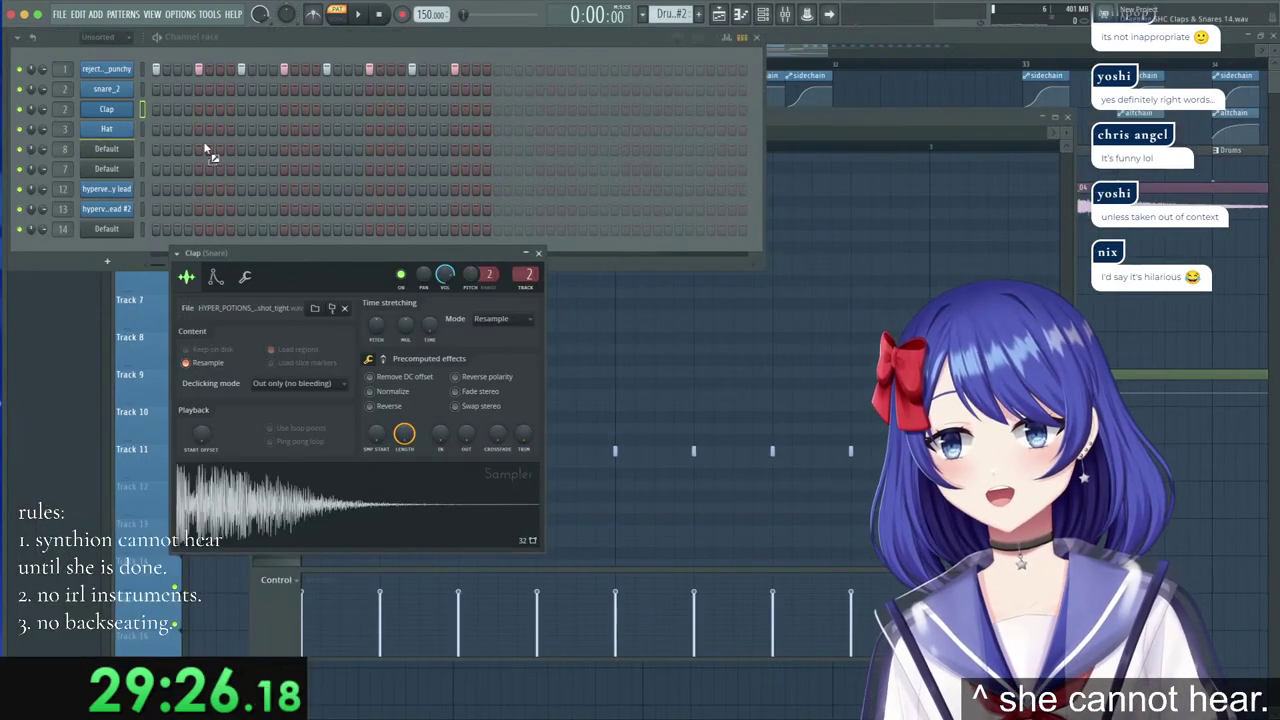
{"action": "left_click_drag", "start_coordinate": [115, 110], "coordinate": [121, 115]}
Fill the SHC Claps & Snares 14 channel every two steps, then extend it and the kick row into closing rolls on every step.
{"action": "right_click", "coordinate": [110, 115]}
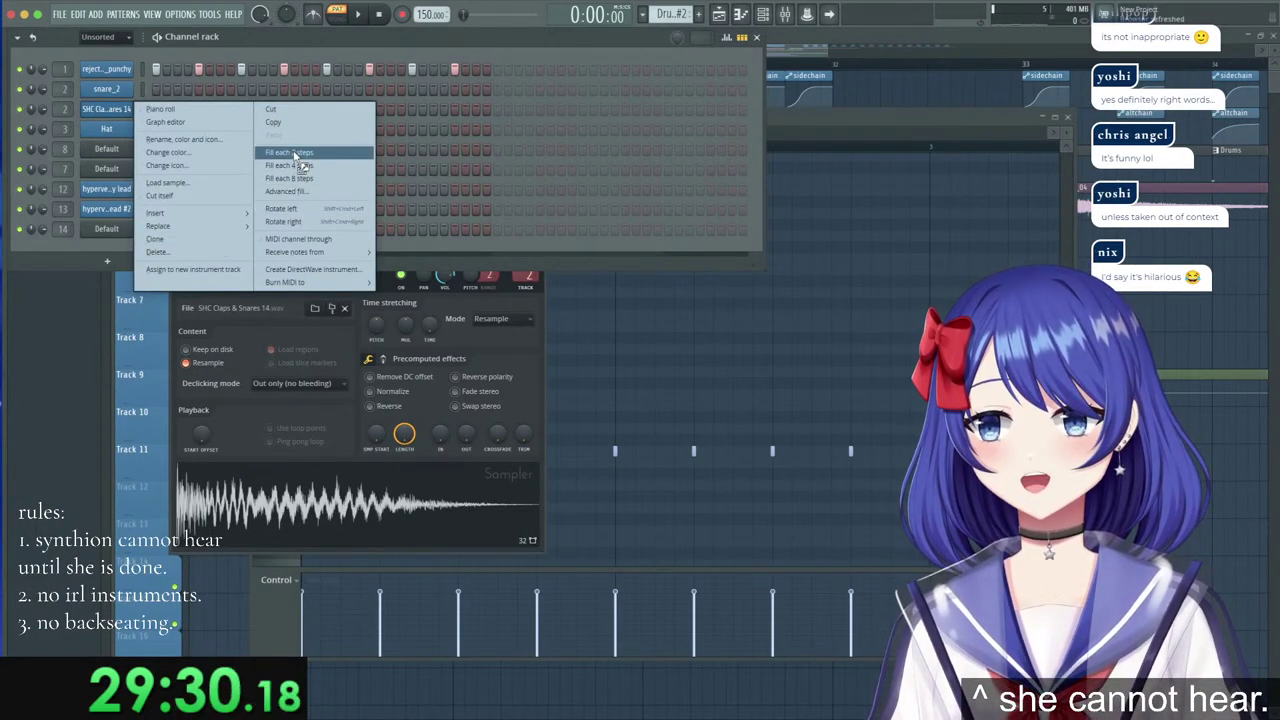
{"action": "left_click", "coordinate": [289, 152]}
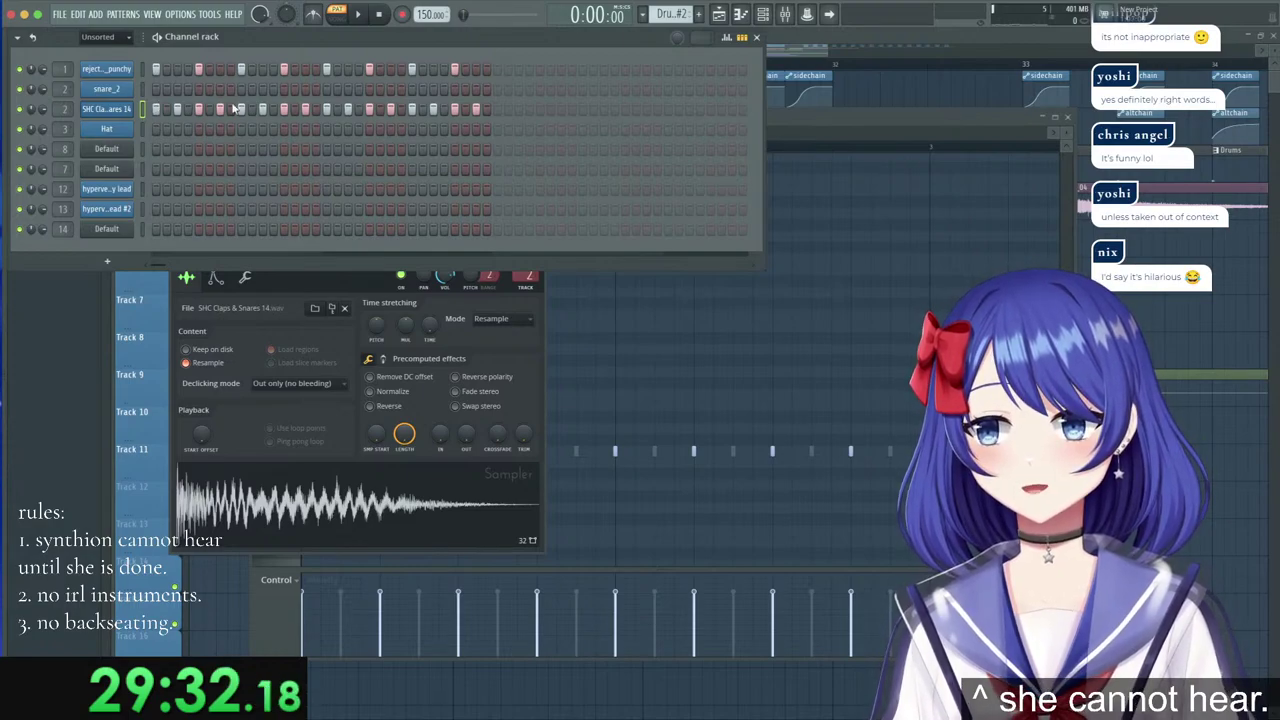
{"action": "left_click", "coordinate": [497, 70]}
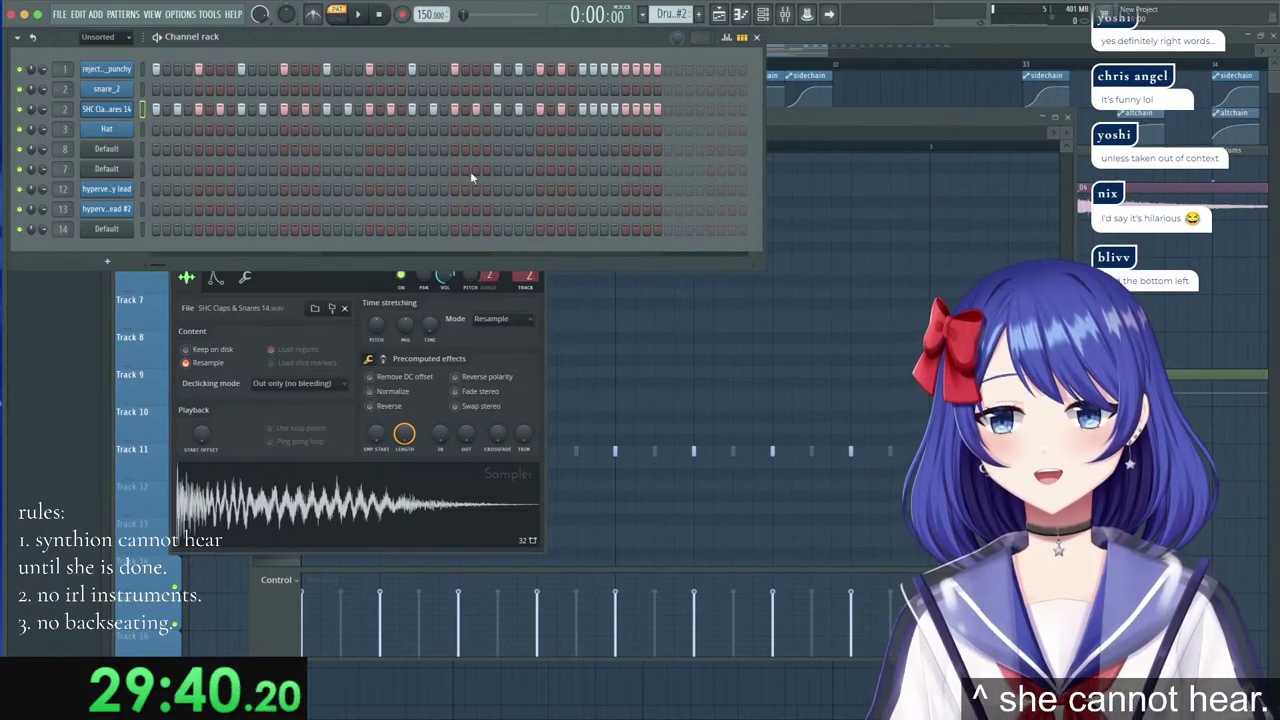
Set the SHC Claps & Snares 14 pitch range to 12 semitones and create a channel pitch automation clip spanning bars 29 to 32.
{"action": "left_click", "coordinate": [815, 42]}
{"action": "left_click_drag", "start_coordinate": [264, 67], "coordinate": [829, 69]}
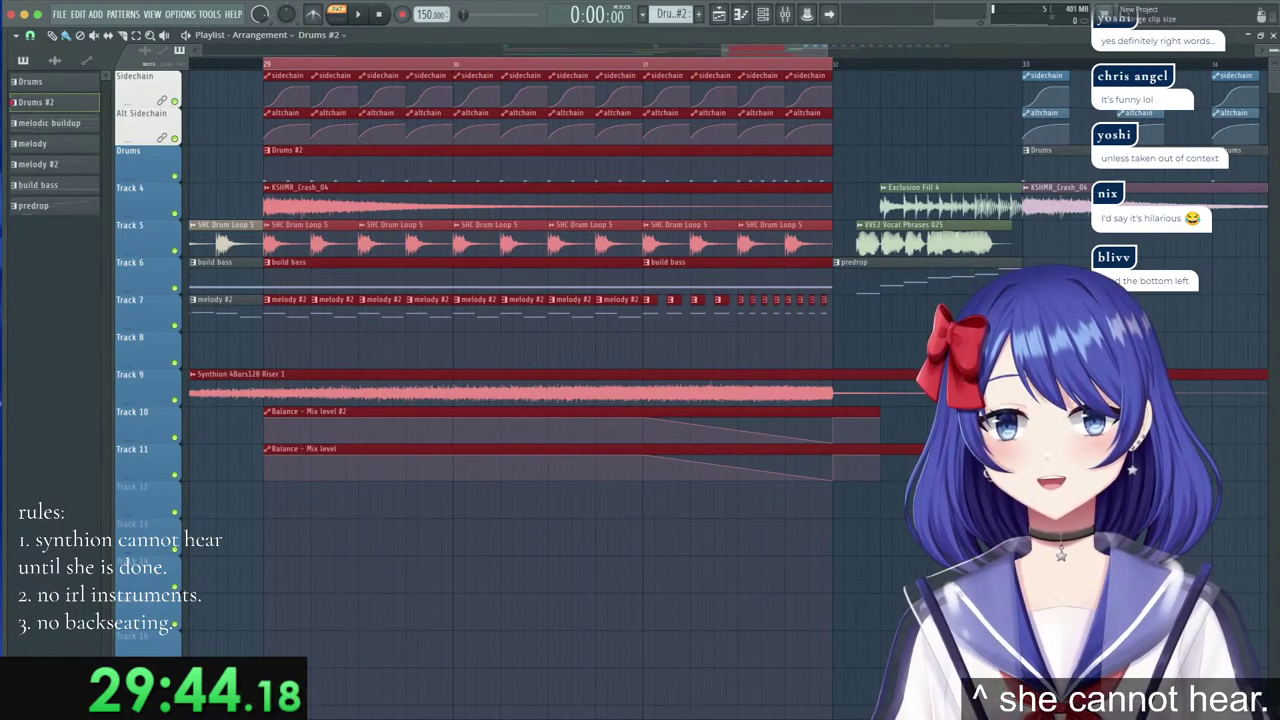
{"action": "left_click", "coordinate": [1275, 38]}
{"action": "left_click", "coordinate": [113, 111]}
{"action": "left_click", "coordinate": [113, 111]}
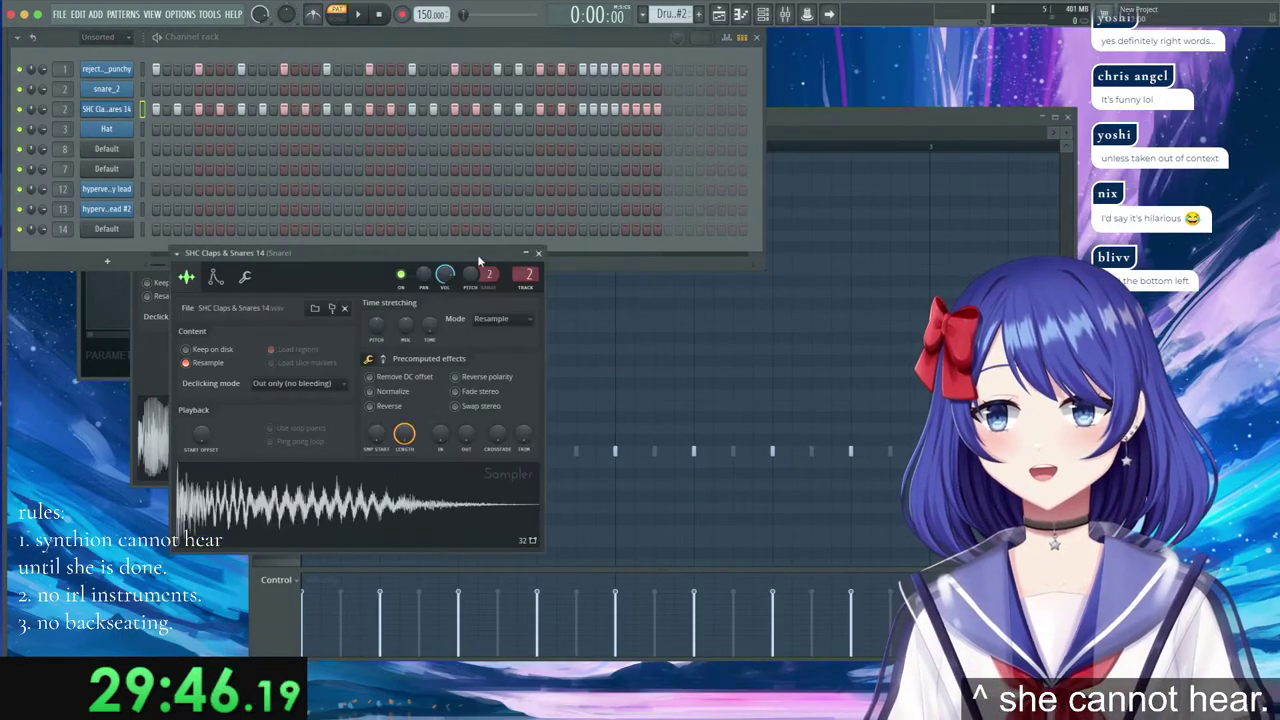
{"action": "left_click_drag", "start_coordinate": [491, 270], "coordinate": [491, 252]}
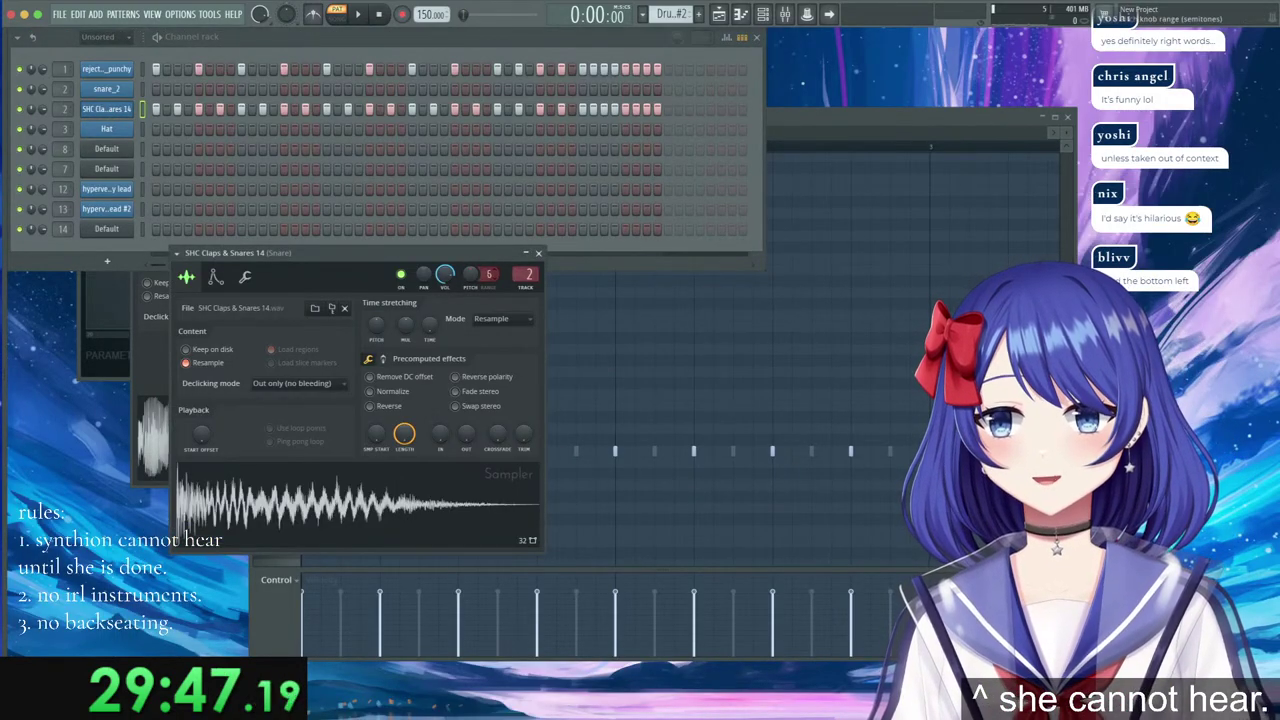
{"action": "right_click", "coordinate": [486, 276]}
{"action": "left_click", "coordinate": [537, 378]}
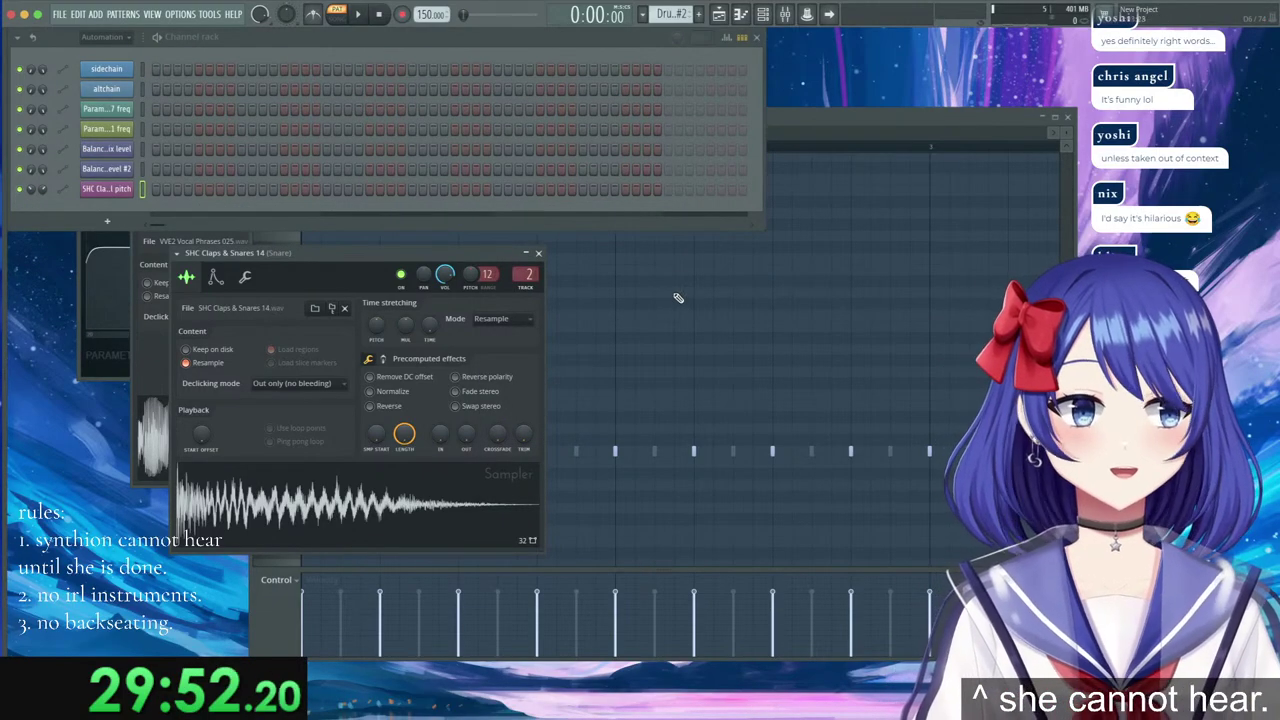
{"action": "left_click", "coordinate": [719, 15]}
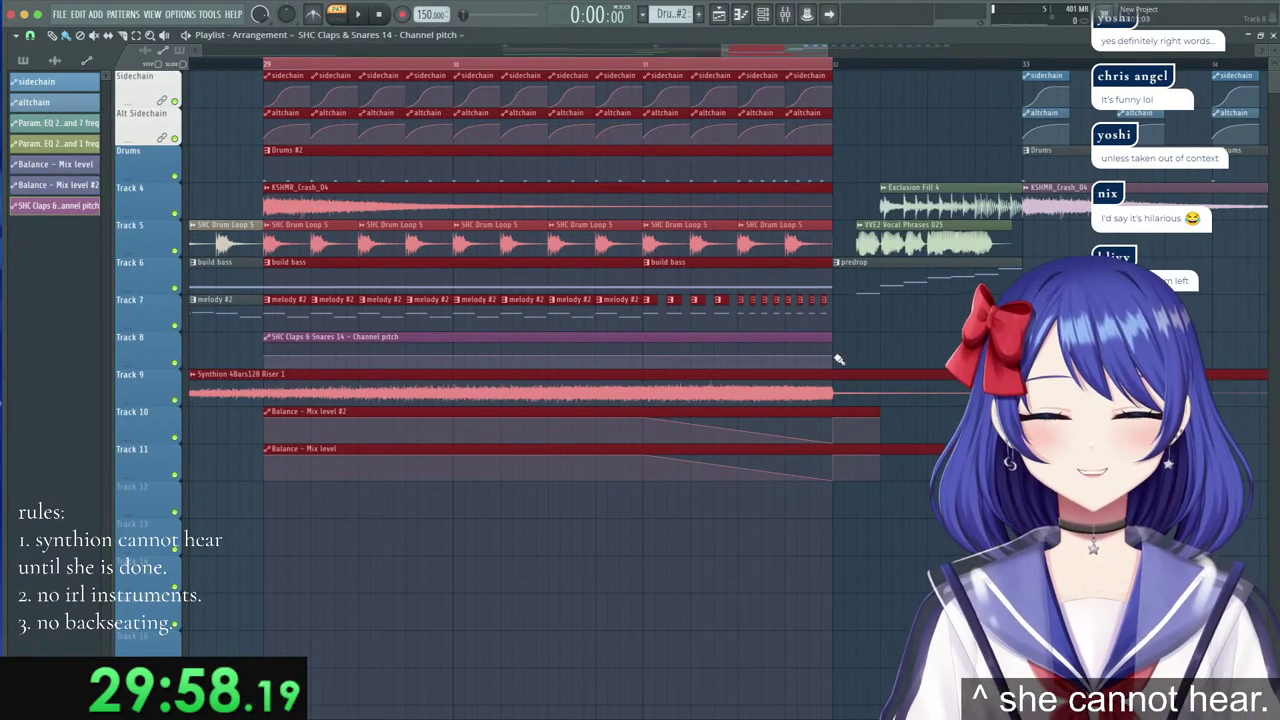
Extend the channel pitch automation past bar 32 and shape it to rise until about bar 32, followed by a fall to its starting value.
{"action": "left_click_drag", "start_coordinate": [829, 343], "coordinate": [925, 343]}
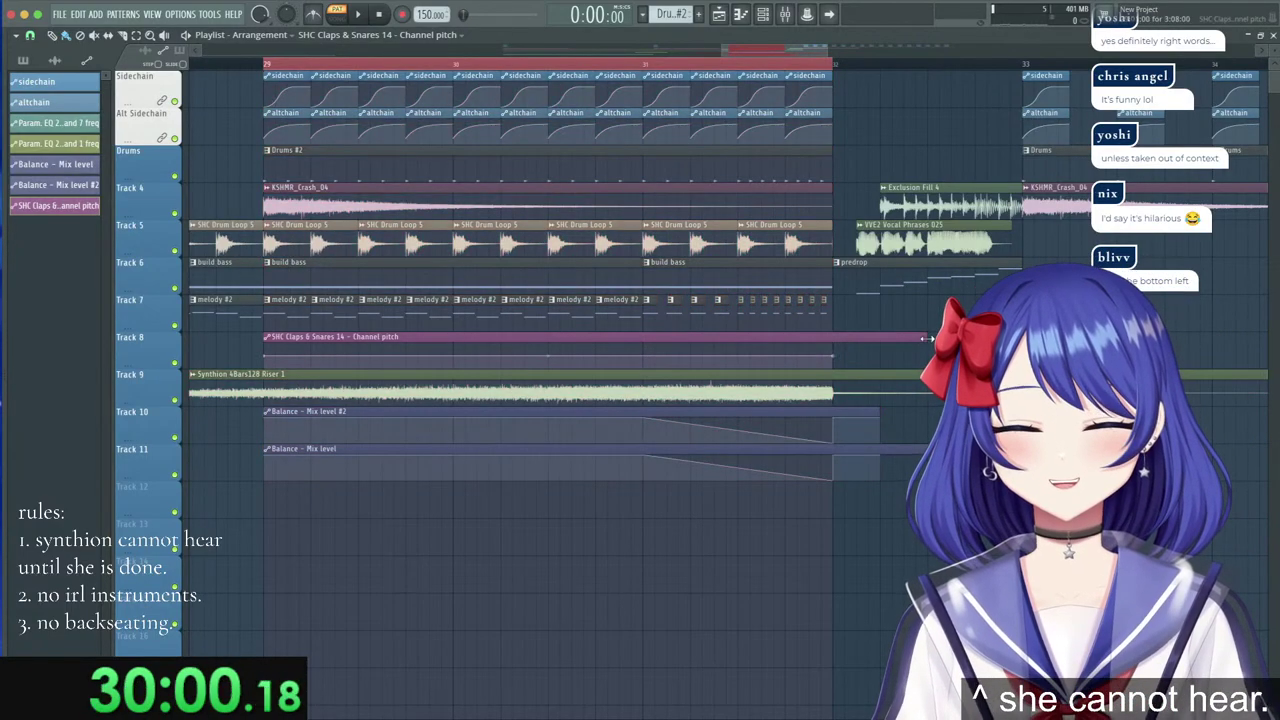
{"action": "right_click", "coordinate": [832, 357]}
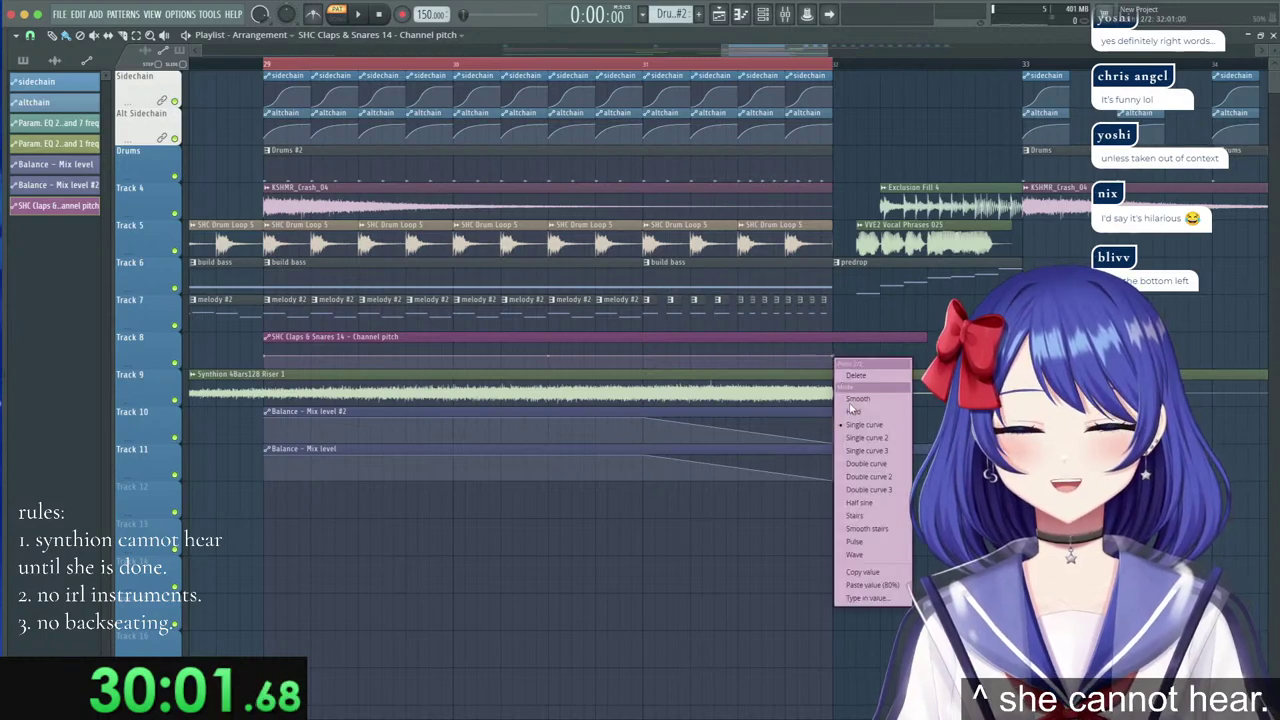
{"action": "left_click", "coordinate": [868, 574]}
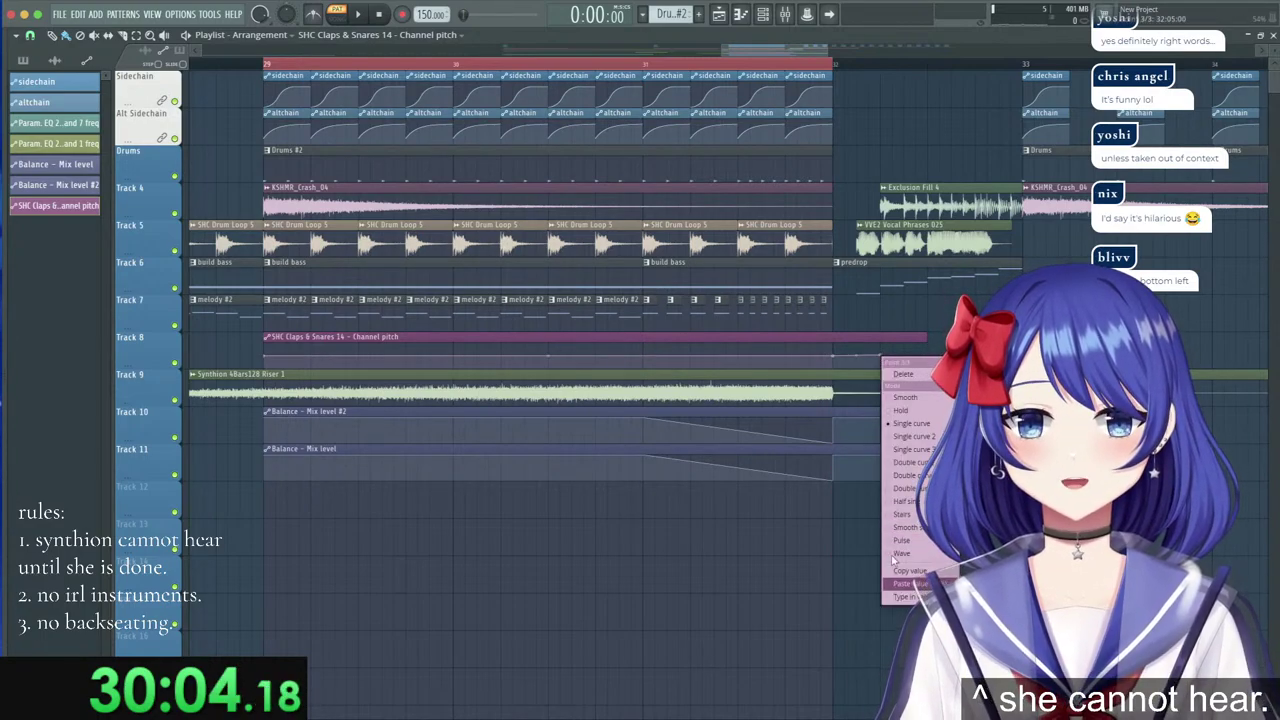
{"action": "left_click_drag", "start_coordinate": [826, 362], "coordinate": [842, 336]}
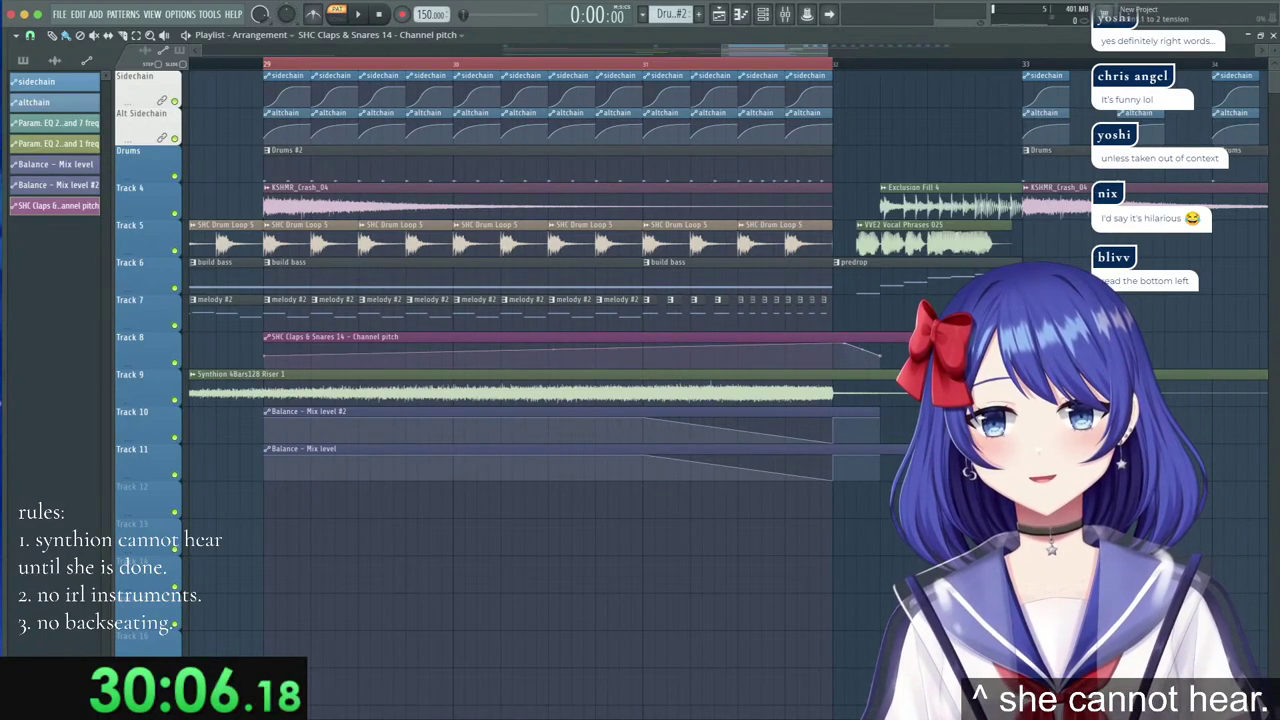
Move the SHC Claps & Snares 14 pitch clip from Track 8 to Track 12 and play the song from just before bar 29.
{"action": "left_click_drag", "start_coordinate": [571, 349], "coordinate": [577, 480]}
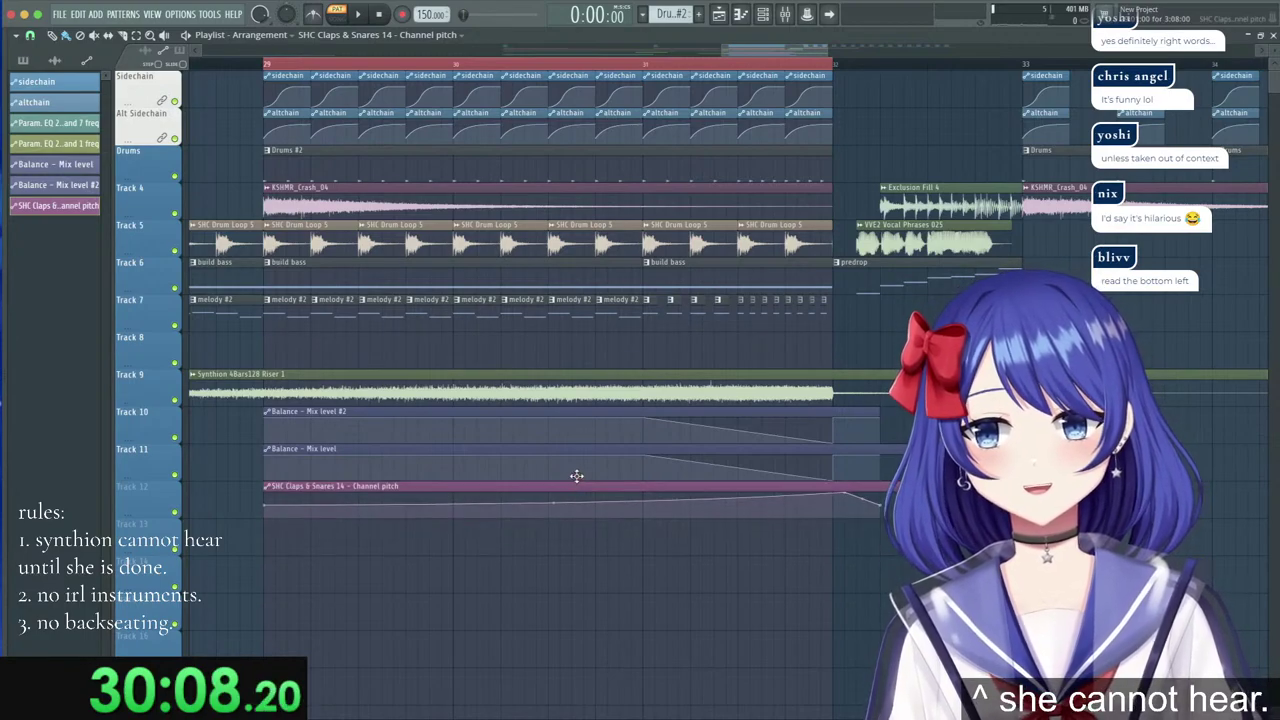
{"action": "left_click", "coordinate": [255, 66]}
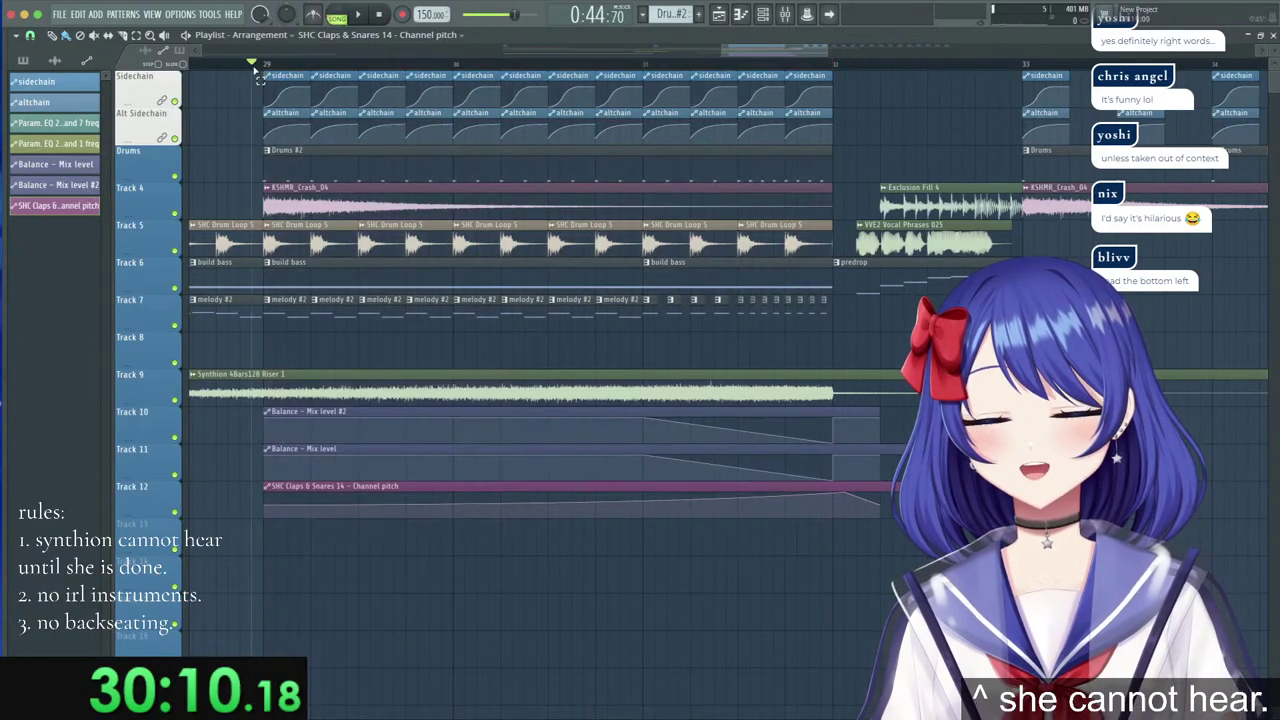
{"action": "key", "text": "space"}
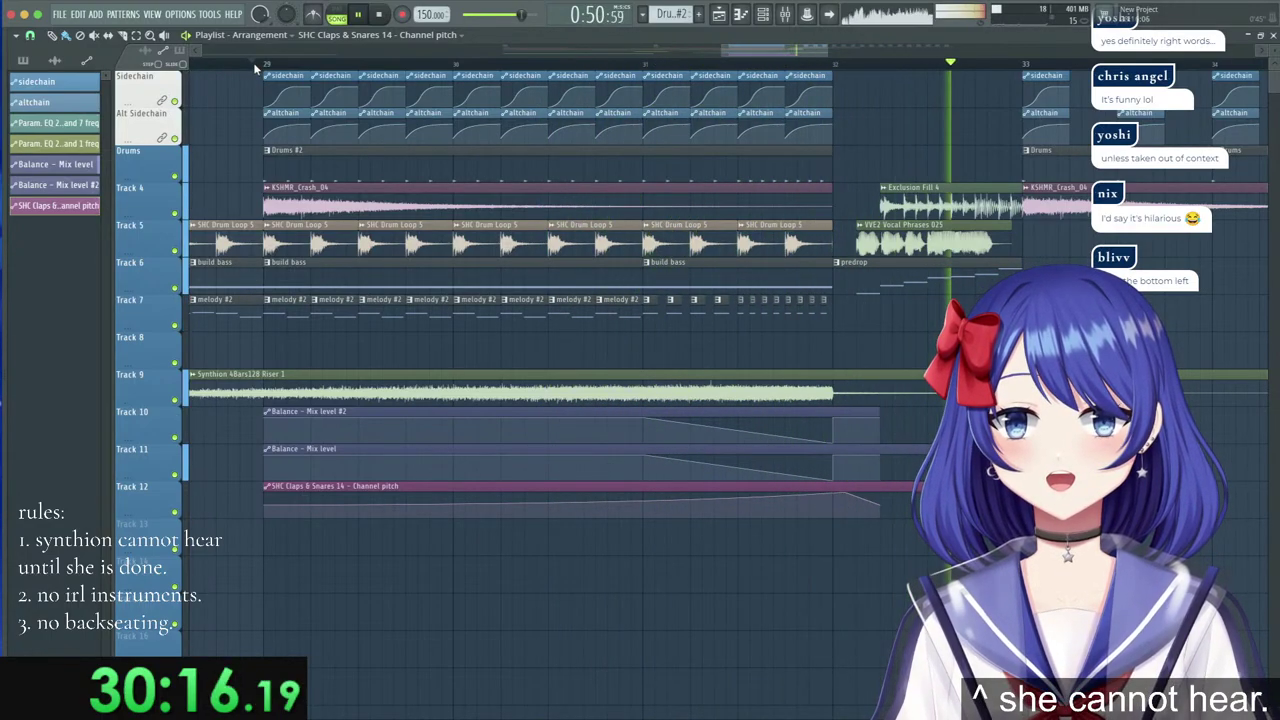
{"action": "key", "text": "space"}
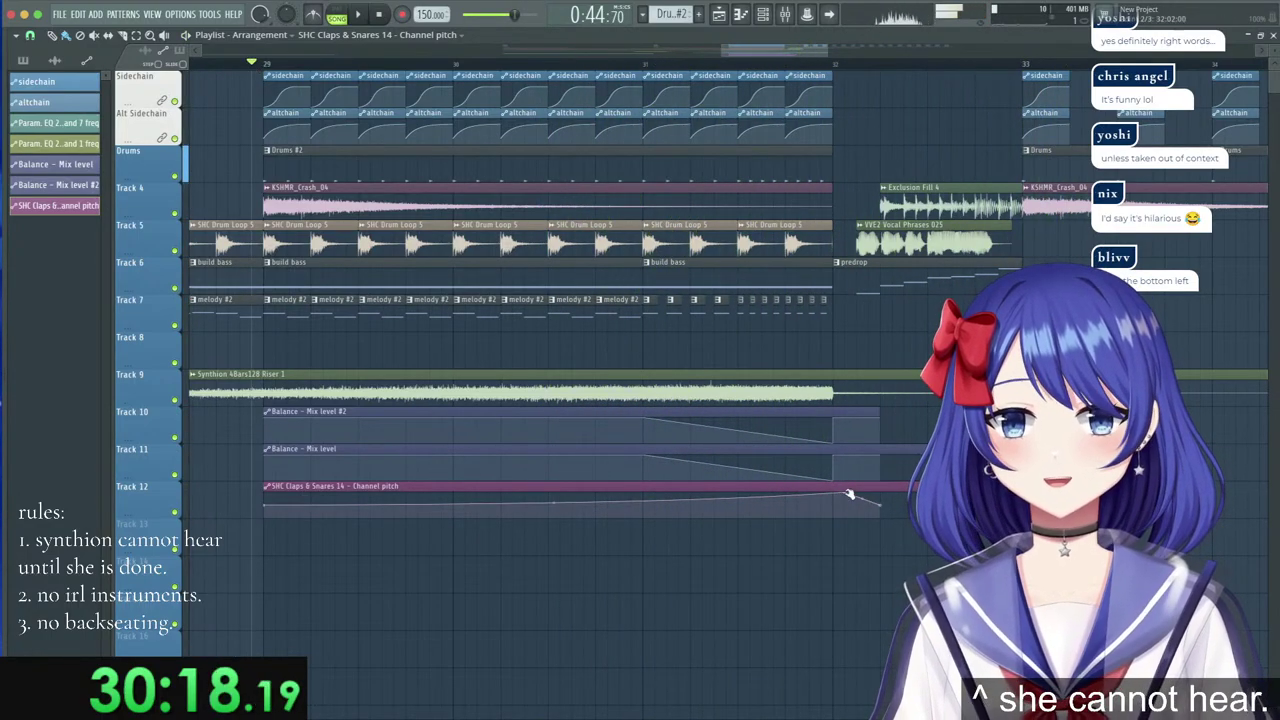
{"action": "left_click_drag", "start_coordinate": [648, 65], "coordinate": [830, 65]}
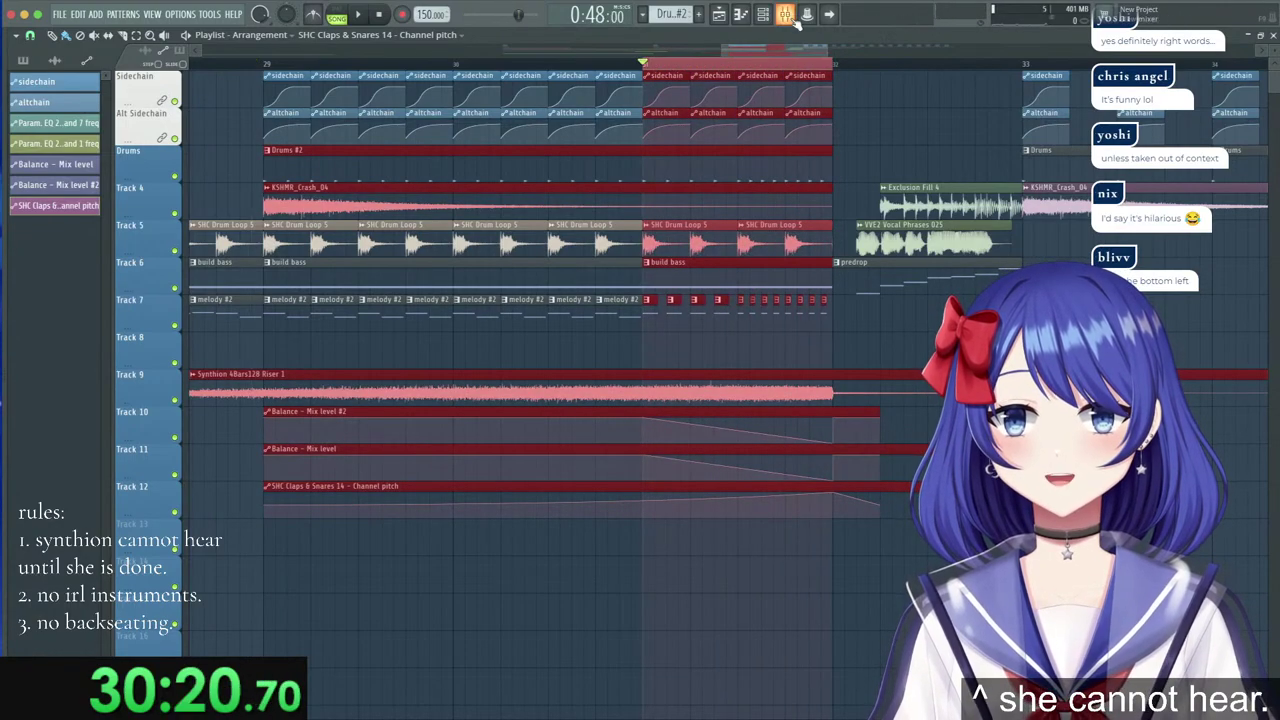
{"action": "left_click", "coordinate": [785, 14]}
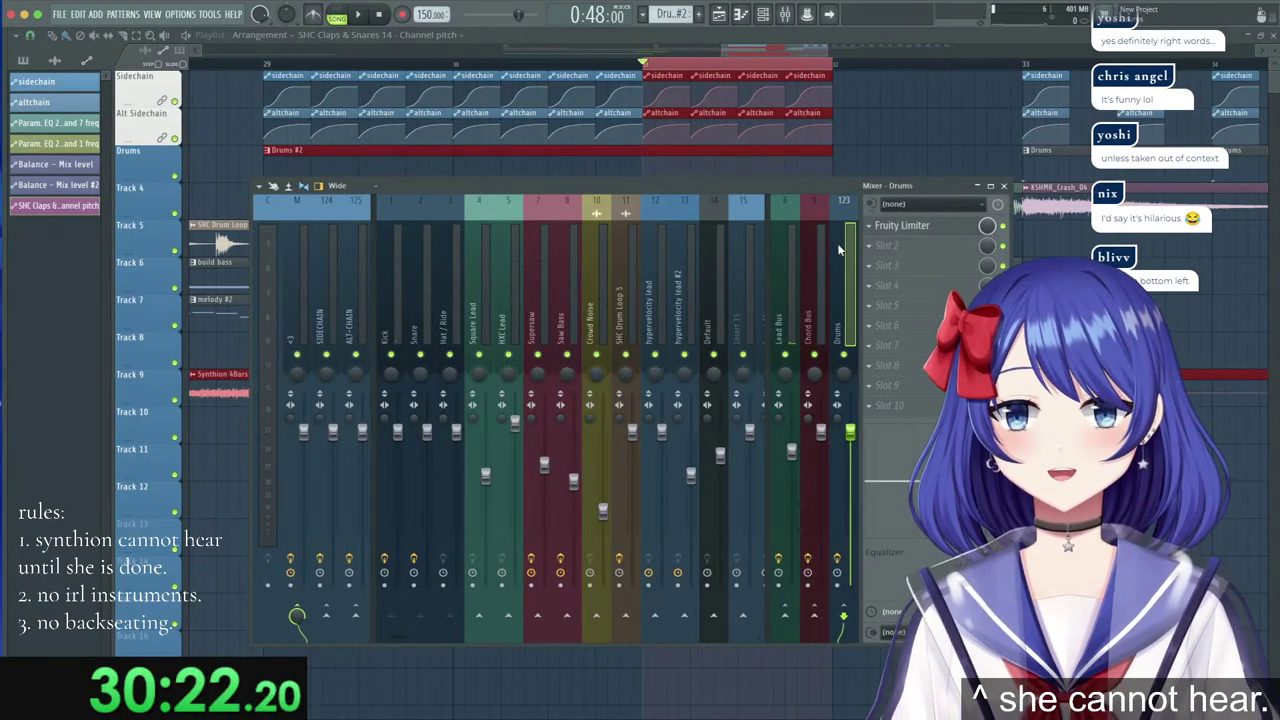
{"action": "left_click", "coordinate": [785, 14]}
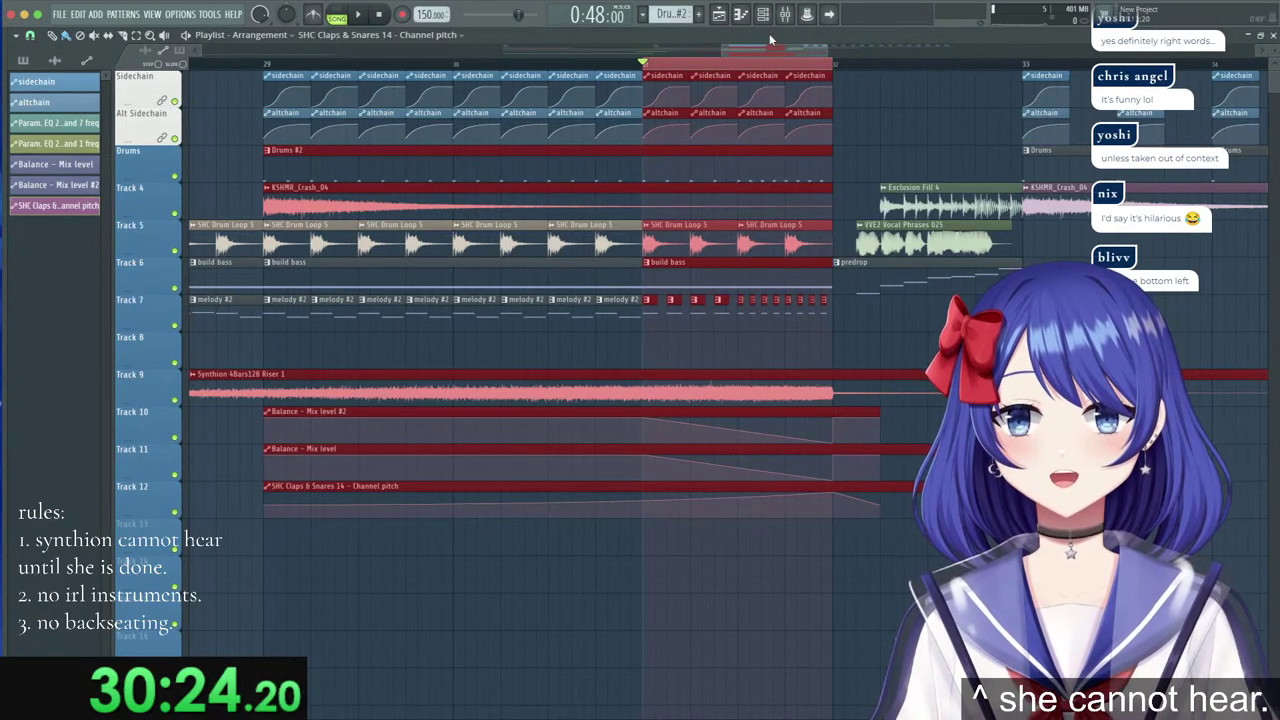
{"action": "left_click", "coordinate": [785, 14]}
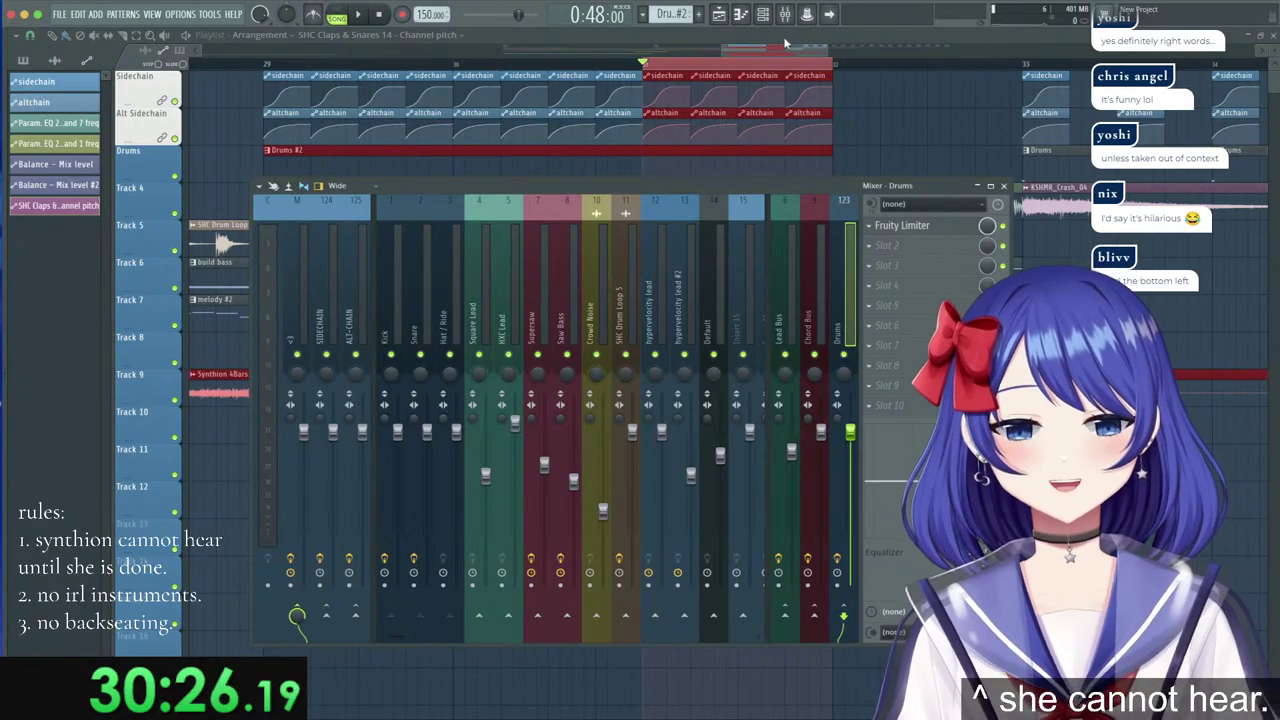
{"action": "left_click", "coordinate": [929, 246]}
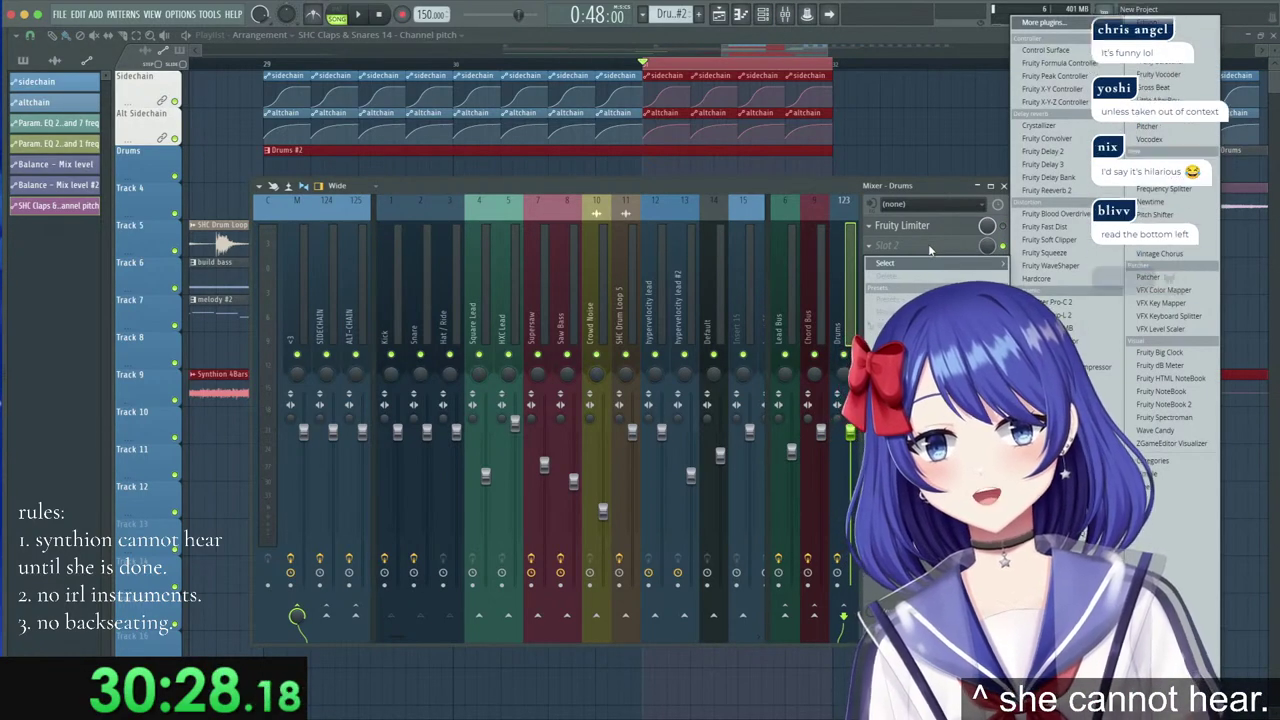
{"action": "key", "text": "Escape"}
{"action": "key", "text": "Escape"}
Play the song from just before bar 31 into the bar 33 drop, and return the playhead to between bars 30 and 31.
{"action": "double_click", "coordinate": [634, 64]}
{"action": "key", "text": "space"}
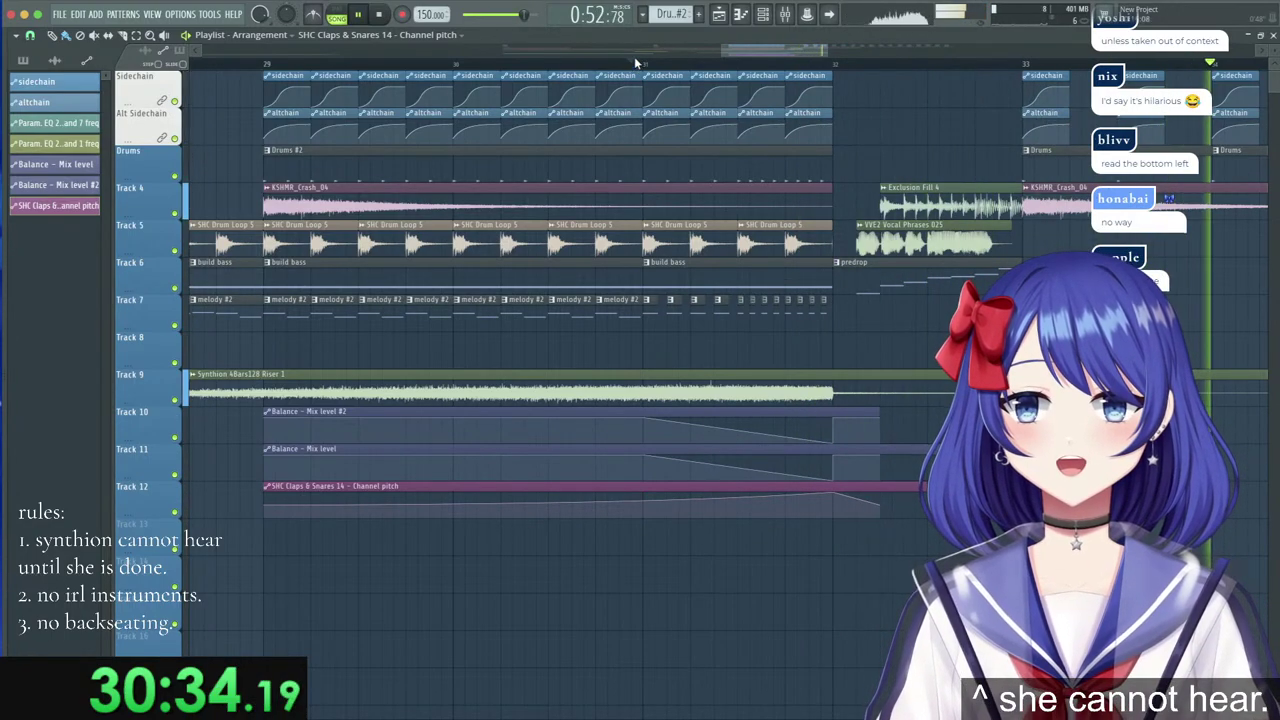
{"action": "scroll", "coordinate": [634, 56], "scroll_direction": "down", "scroll_amount": 8}
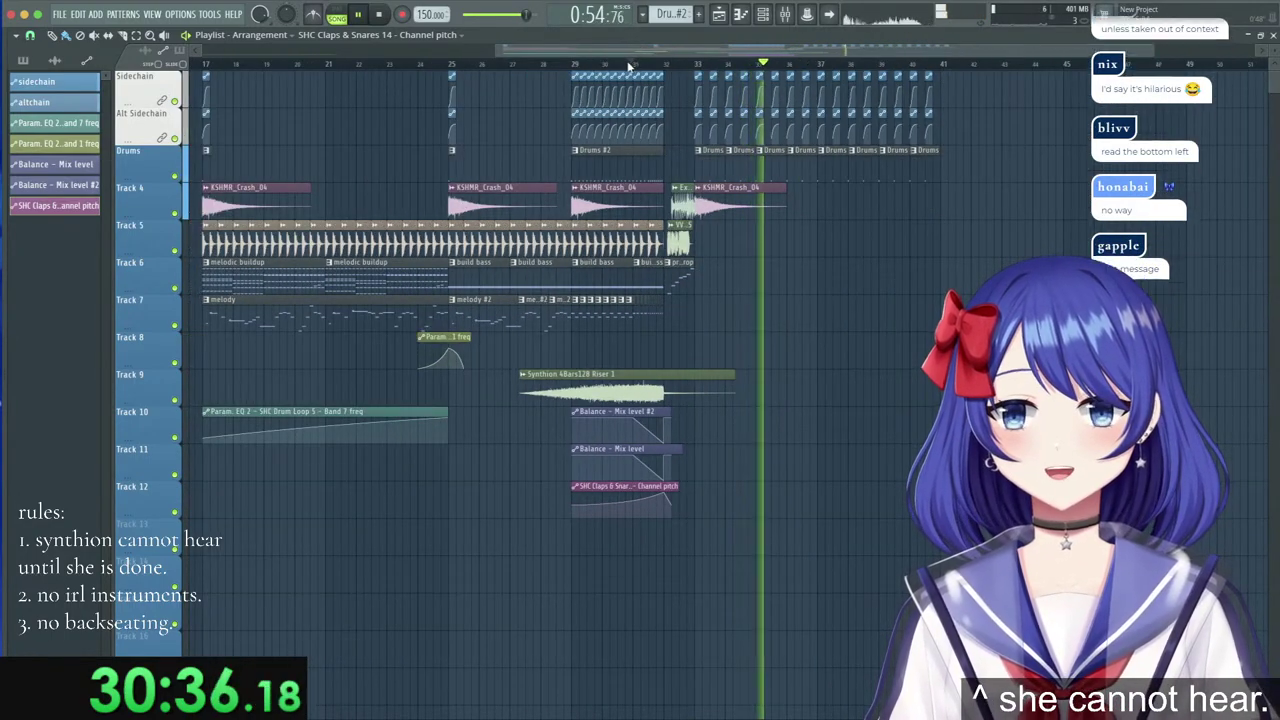
{"action": "left_click", "coordinate": [624, 64]}
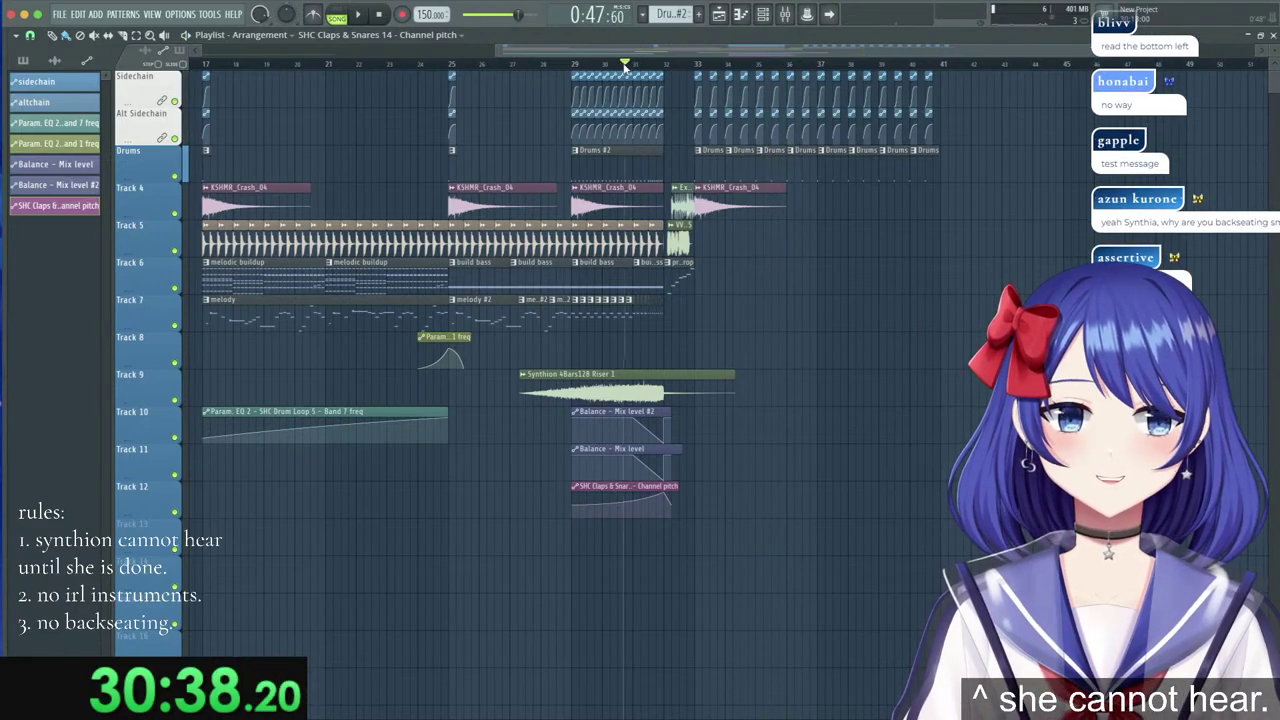
Play the song from bar 25 through the build-up into the bar 33 drop.
{"action": "left_click", "coordinate": [421, 62]}
{"action": "left_click", "coordinate": [447, 62]}
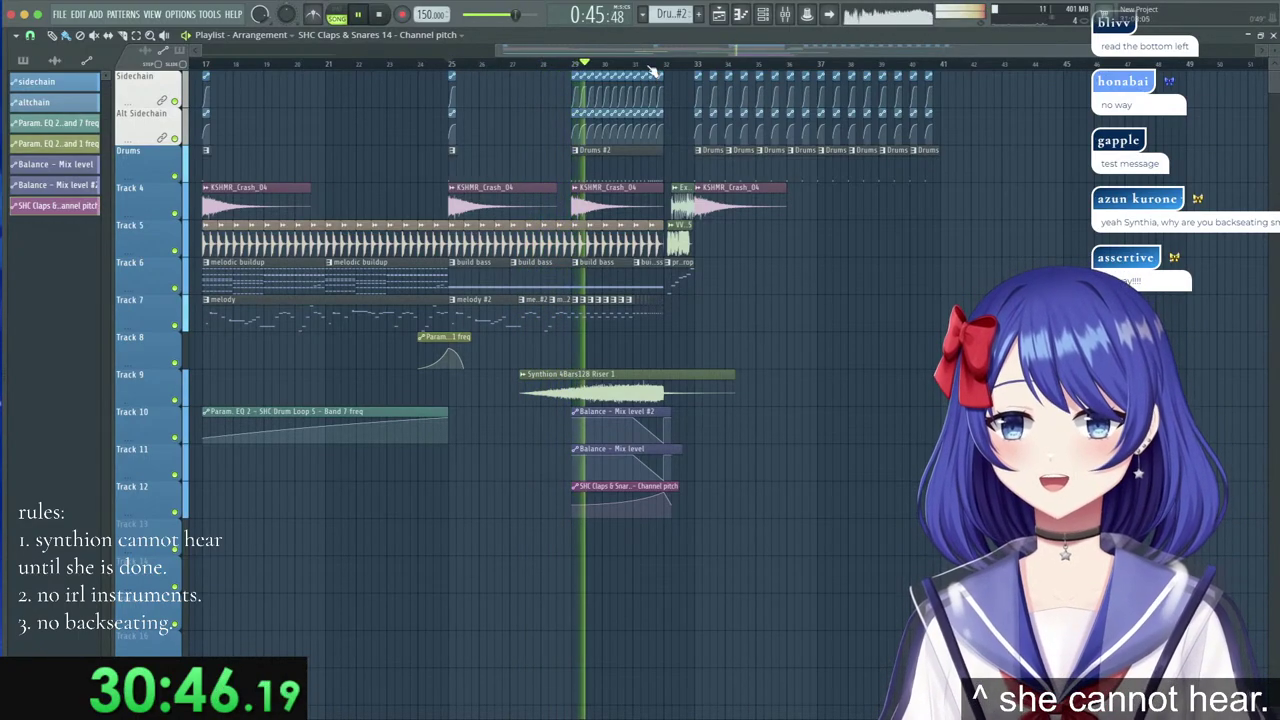
{"action": "scroll", "coordinate": [651, 70], "scroll_direction": "up", "scroll_amount": 3}
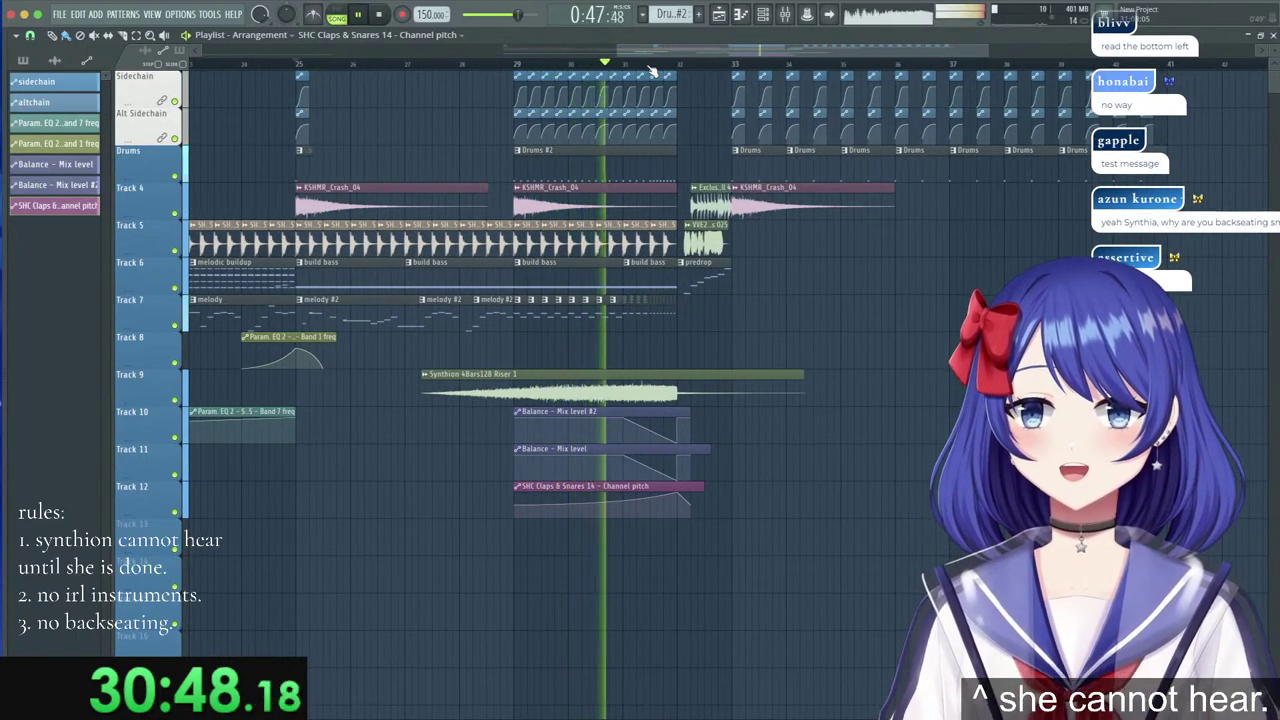
{"action": "scroll", "coordinate": [651, 70], "scroll_direction": "up", "scroll_amount": 2}
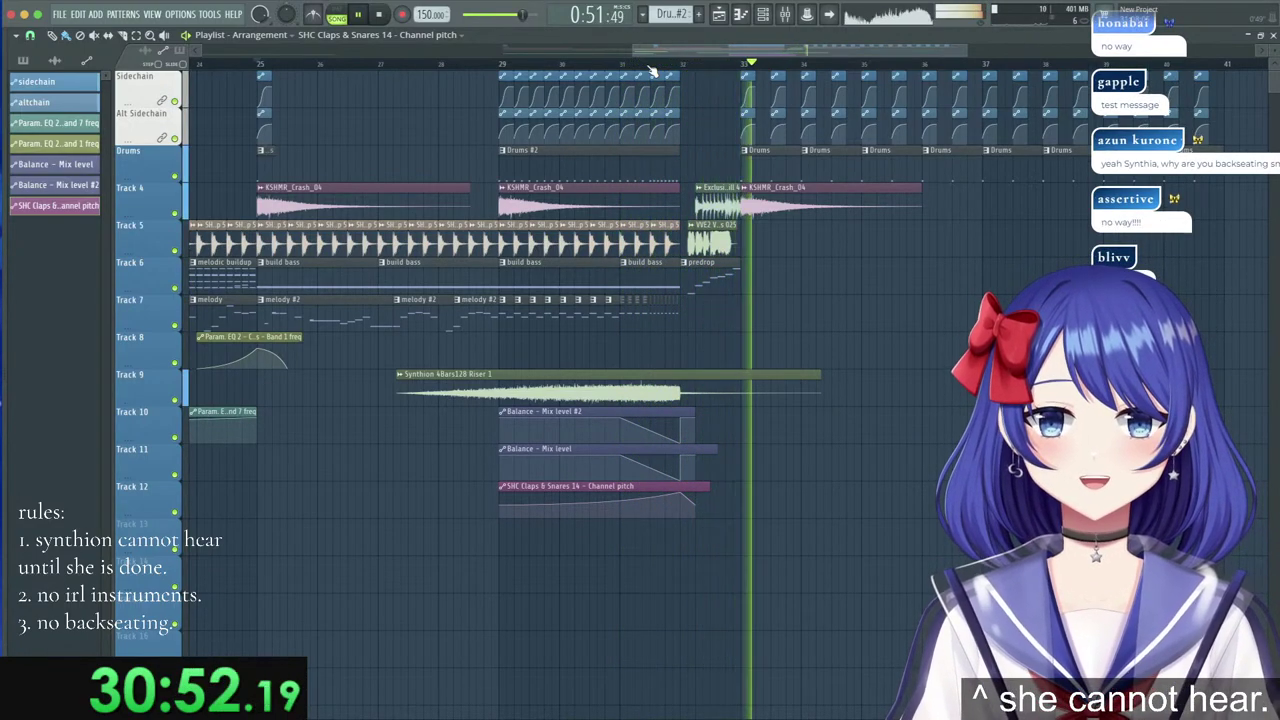
{"action": "key", "text": "space"}
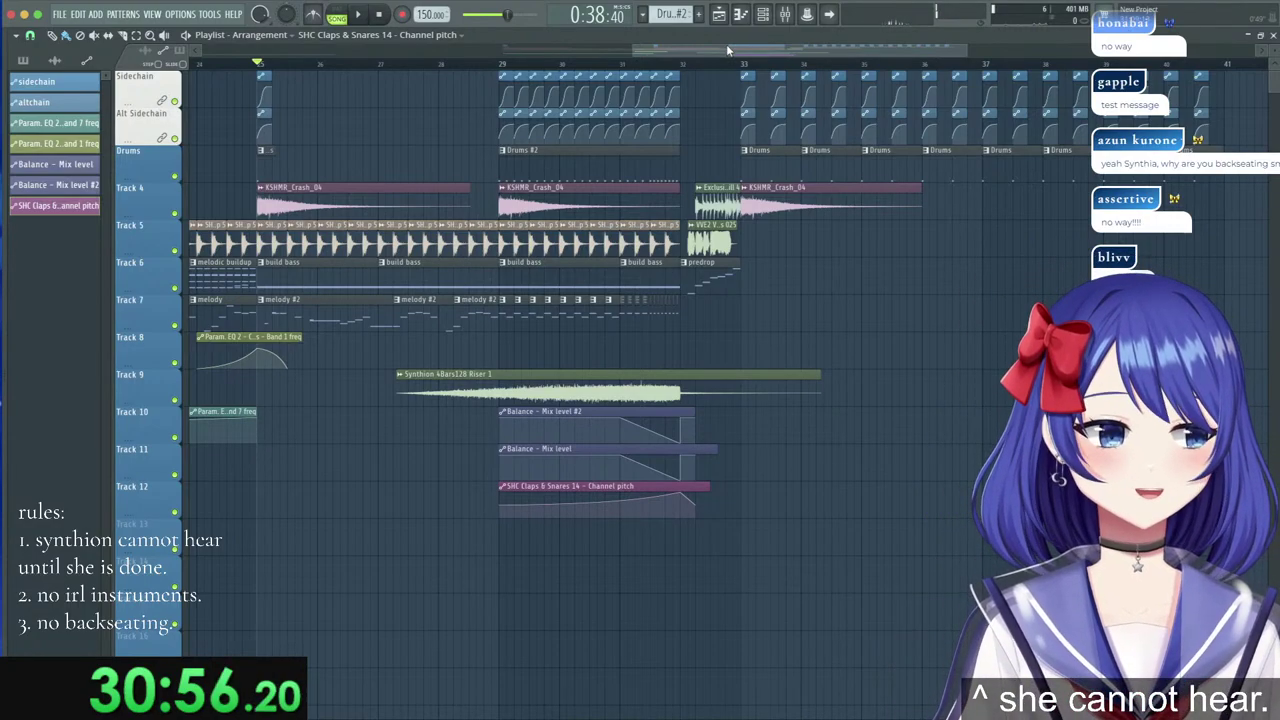
Set the playhead to bar 17, where the melodic build-up begins.
{"action": "left_click_drag", "start_coordinate": [724, 52], "coordinate": [745, 52]}
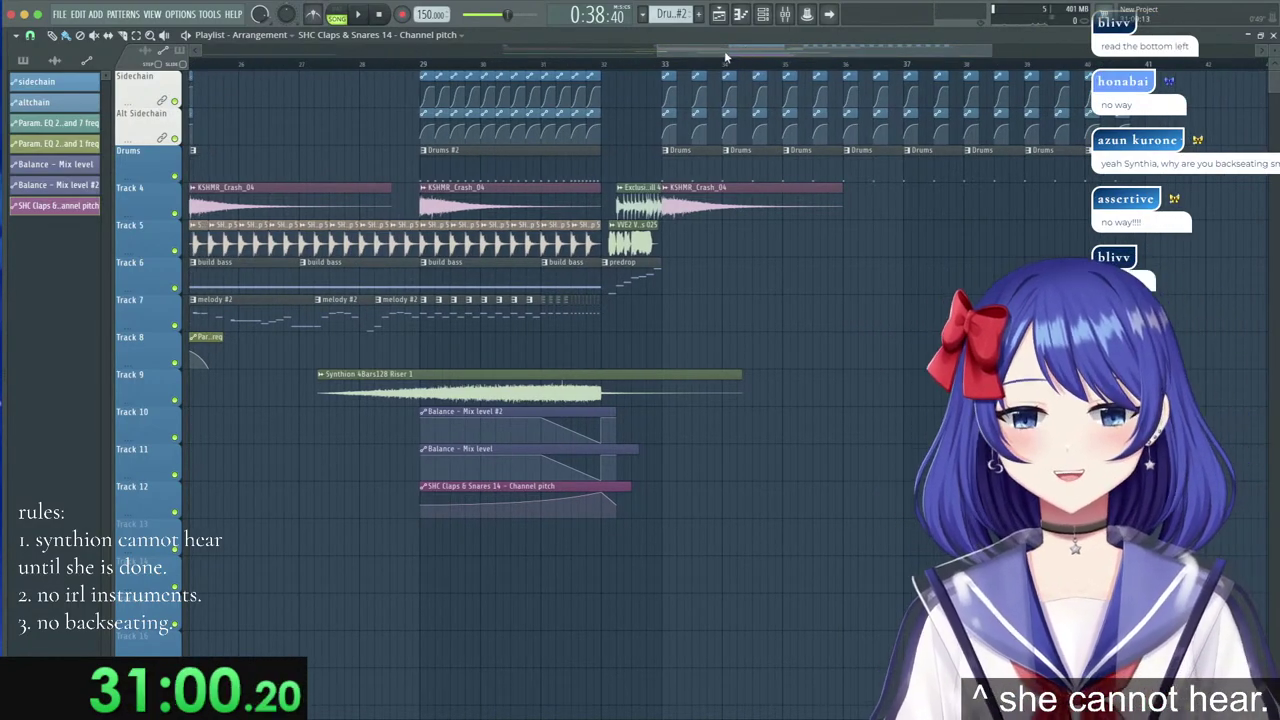
{"action": "scroll", "coordinate": [706, 72], "scroll_direction": "up", "scroll_amount": 2}
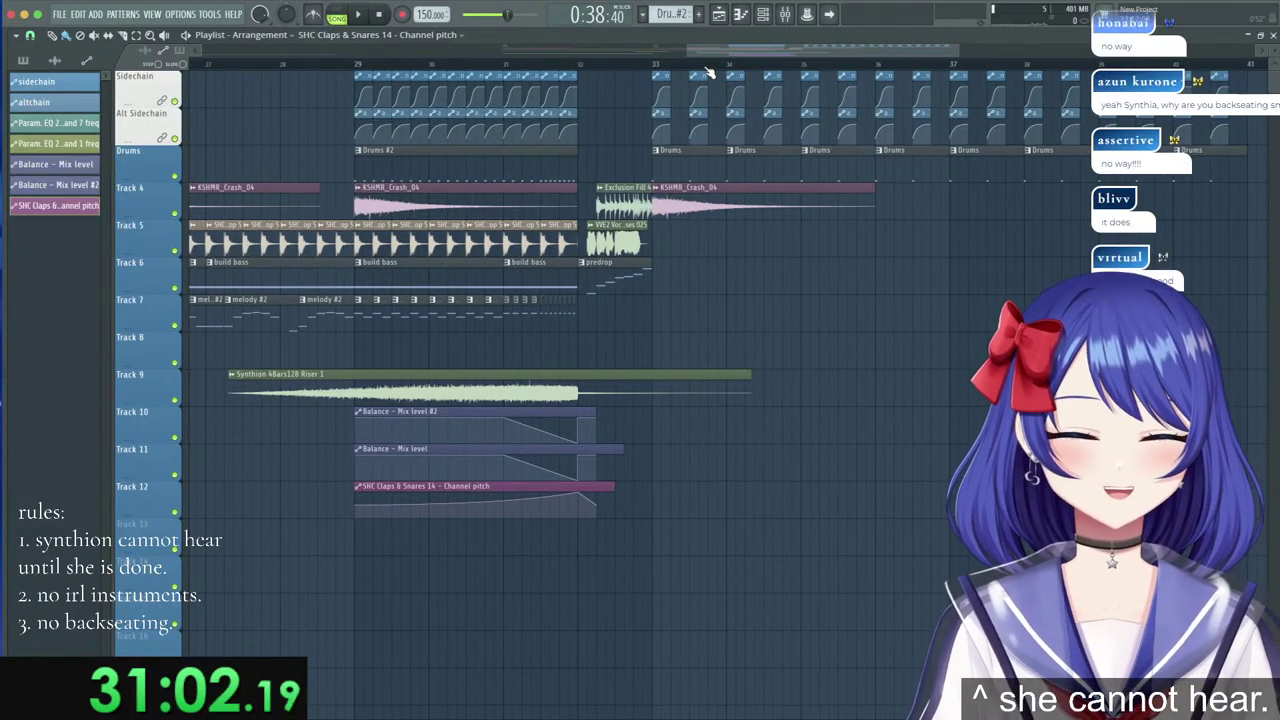
{"action": "scroll", "coordinate": [706, 72], "scroll_direction": "up", "scroll_amount": 1}
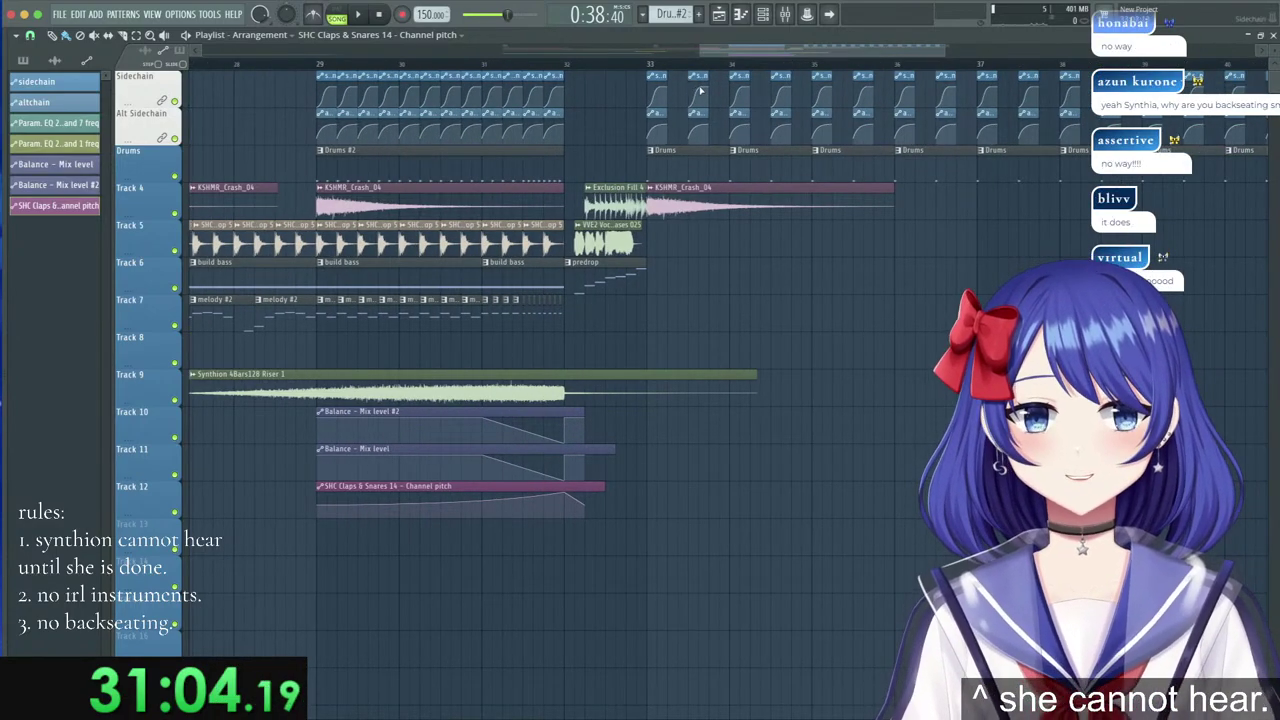
{"action": "scroll", "coordinate": [703, 66], "scroll_direction": "down", "scroll_amount": 12}
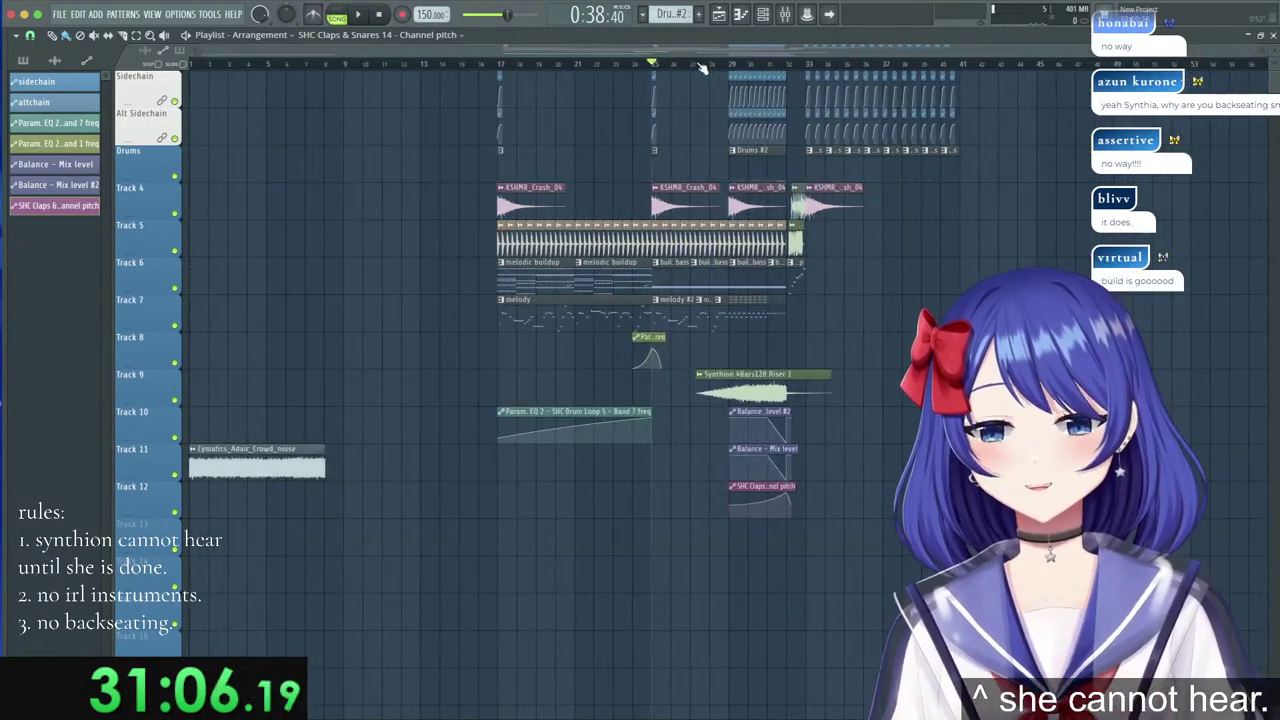
{"action": "mouse_move", "coordinate": [493, 62]}
{"action": "left_mouse_down"}
{"action": "mouse_move", "coordinate": [439, 58]}
{"action": "mouse_move", "coordinate": [510, 60]}
{"action": "mouse_move", "coordinate": [493, 60]}
{"action": "left_mouse_up"}
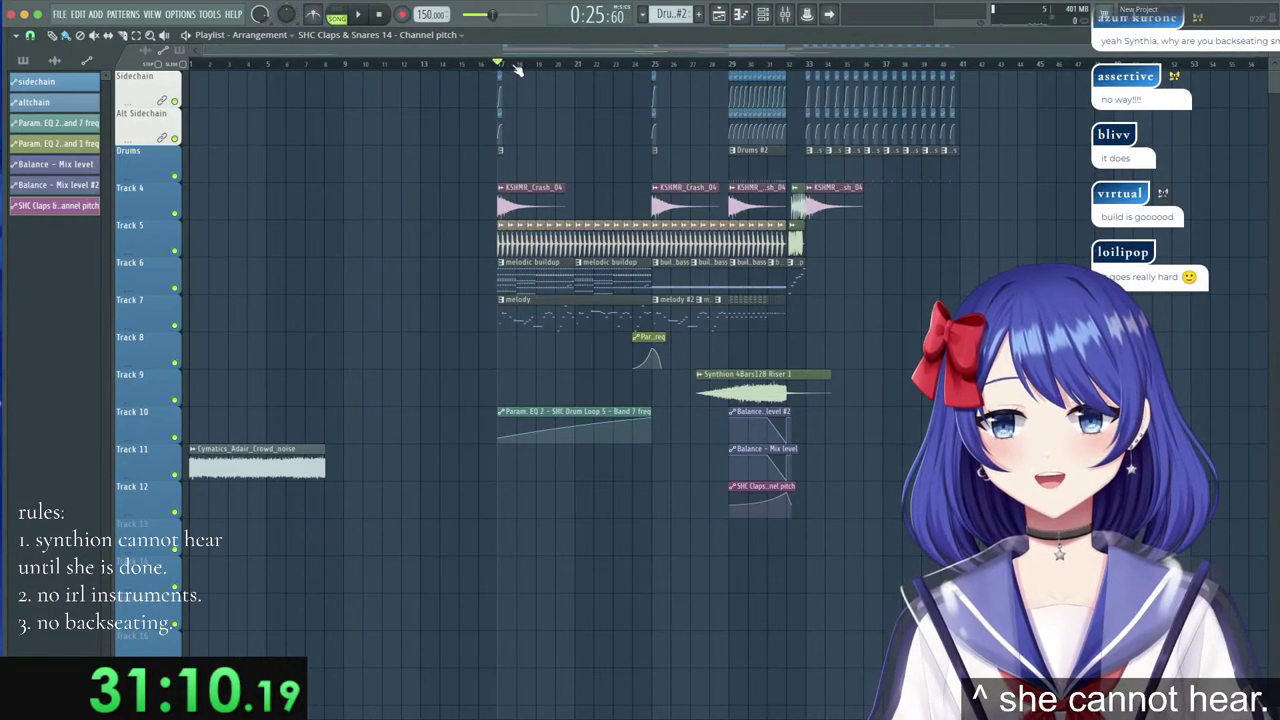
Place a copy of the Synthion 4Bars128 Riser 1 clip on Track 9 so that its swell peaks at bar 25.
{"action": "scroll", "coordinate": [513, 68], "scroll_direction": "up", "scroll_amount": 4}
{"action": "scroll", "coordinate": [740, 62], "scroll_direction": "up", "scroll_amount": 4}
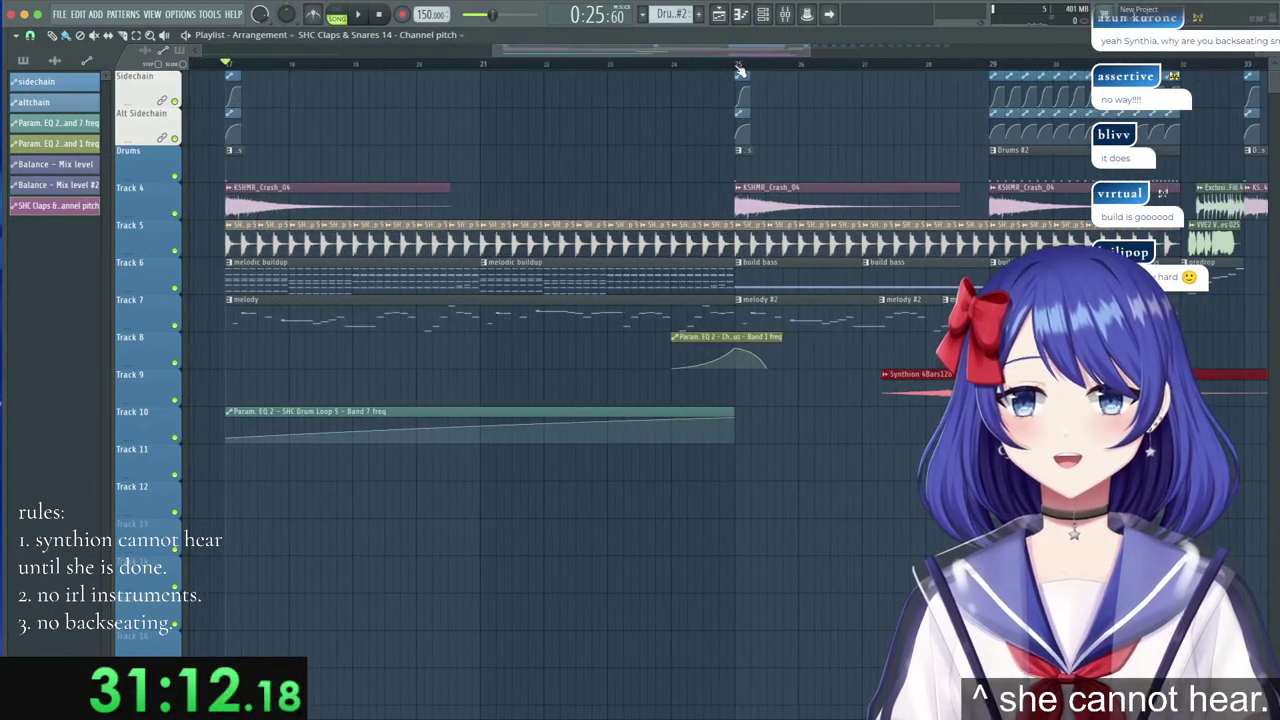
{"action": "key", "text": "super+v"}
{"action": "left_click_drag", "start_coordinate": [472, 379], "coordinate": [727, 377]}
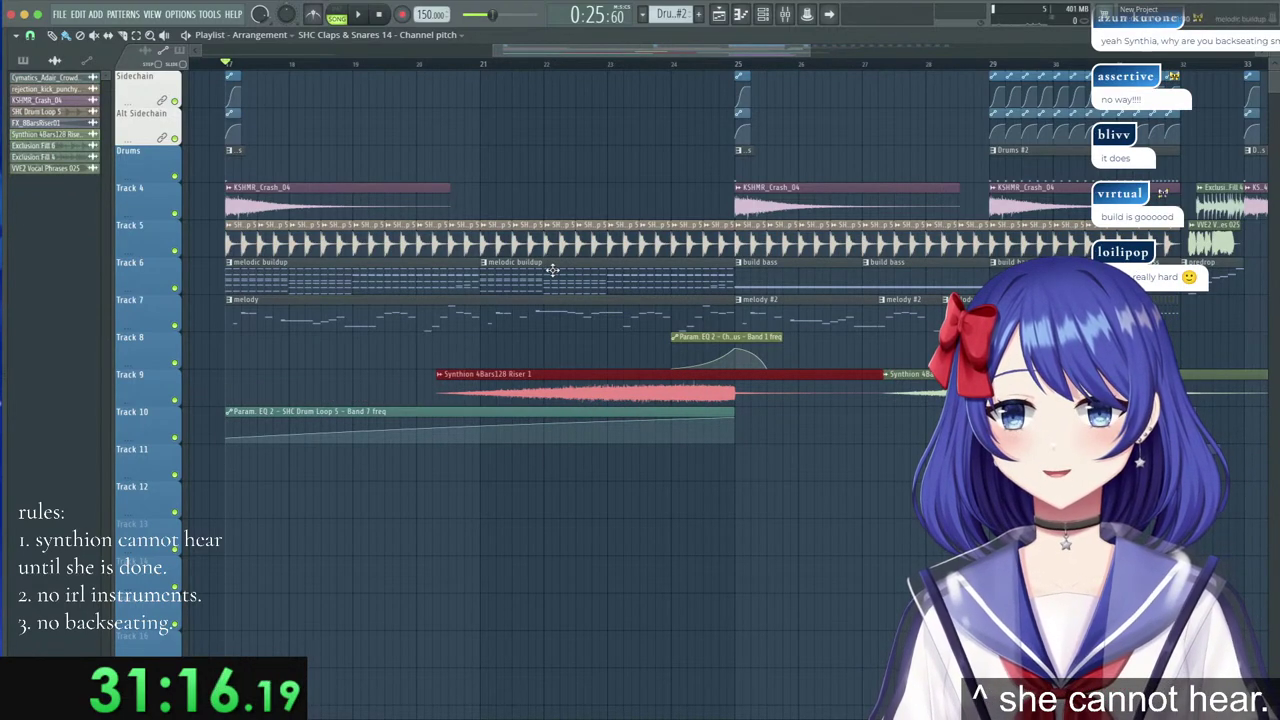
Move the Param. EQ 2 - Chord Bus - Band 1 freq automation clip from Track 8 down to Track 11.
{"action": "scroll", "coordinate": [799, 68], "scroll_direction": "down", "scroll_amount": 2}
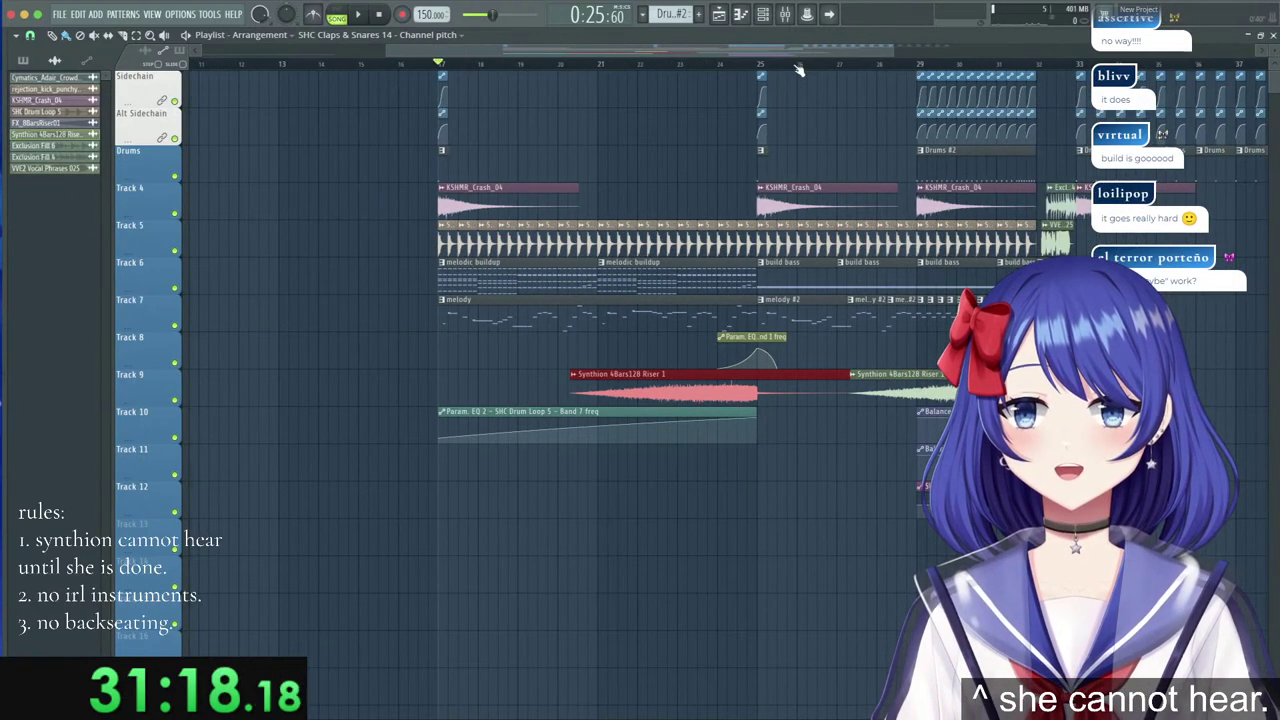
{"action": "scroll", "coordinate": [862, 68], "scroll_direction": "up", "scroll_amount": 3}
{"action": "left_click_drag", "start_coordinate": [722, 342], "coordinate": [720, 452]}
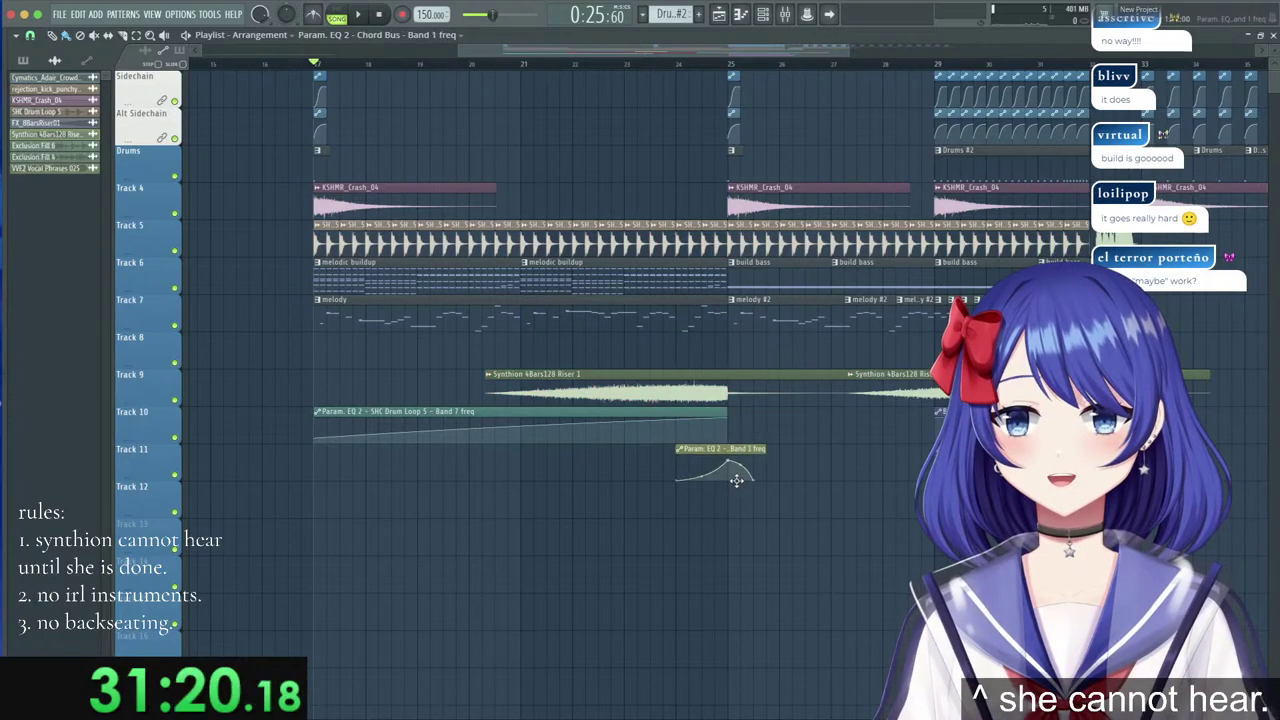
Open the Aiobahn_Samples_Pack_Vol._2 folder in the sample browser.
{"action": "key", "text": "alt+F8"}
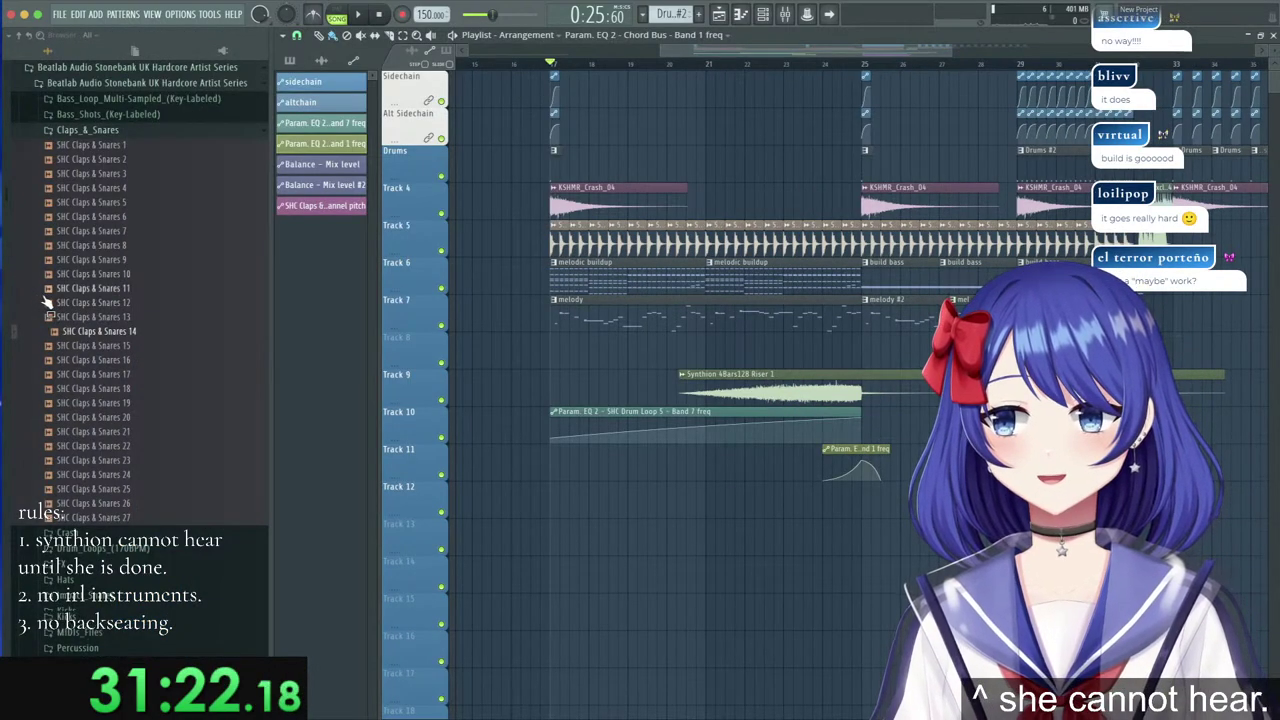
{"action": "scroll", "coordinate": [45, 305], "scroll_direction": "up", "scroll_amount": 10}
{"action": "scroll", "coordinate": [45, 303], "scroll_direction": "down", "scroll_amount": 10}
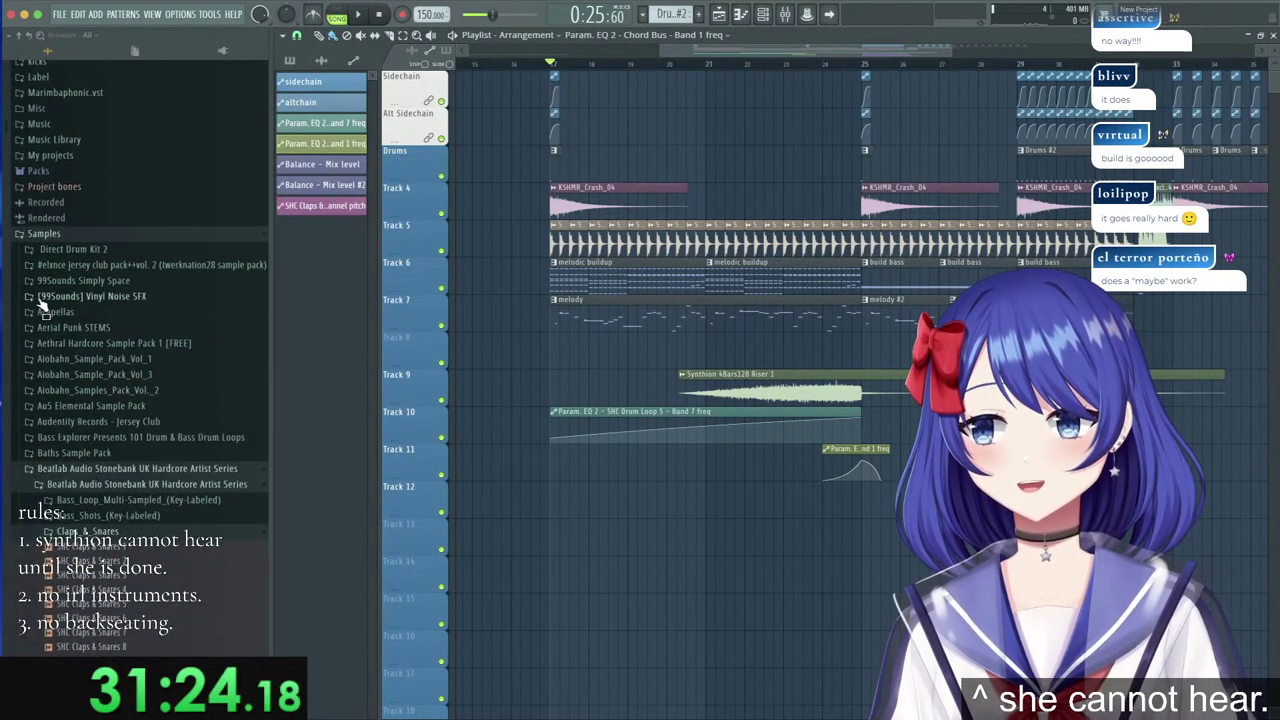
{"action": "left_click", "coordinate": [103, 246]}
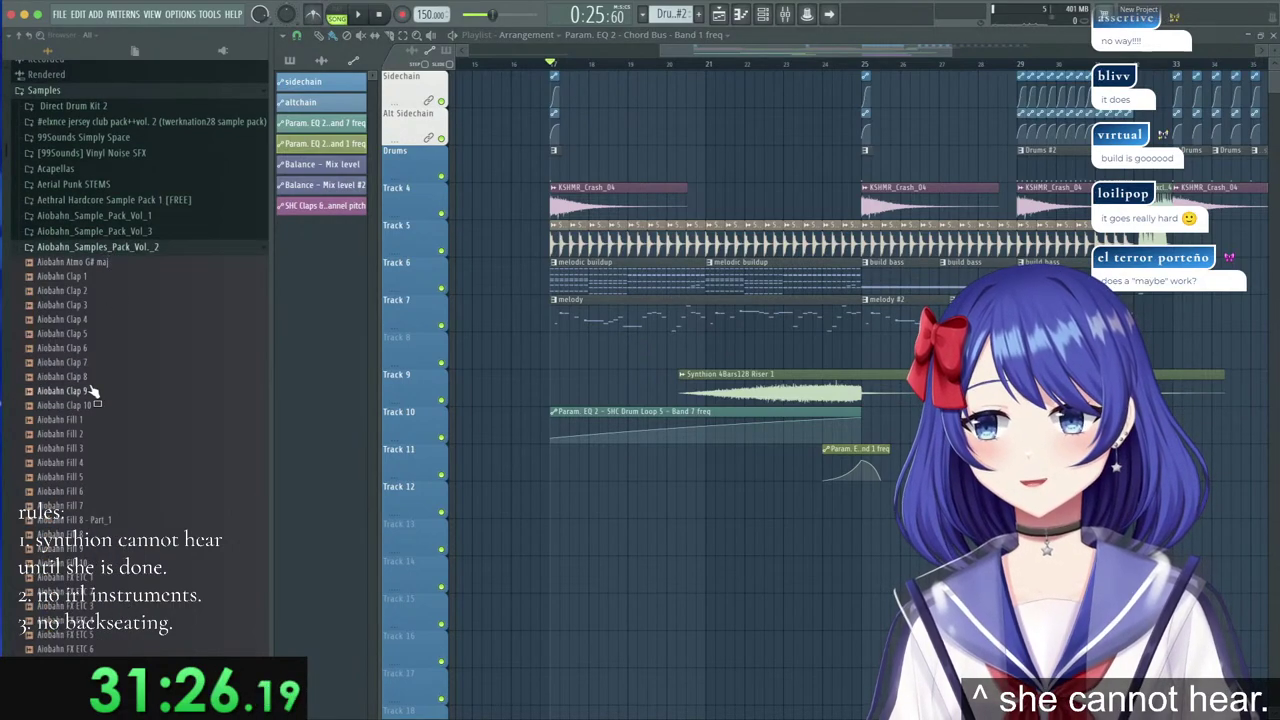
Try the Aiobahn FX ETC 3 and Aiobahn FX ETC 1 samples on Track 8 at bar 25.
{"action": "left_click_drag", "start_coordinate": [92, 492], "coordinate": [766, 354]}
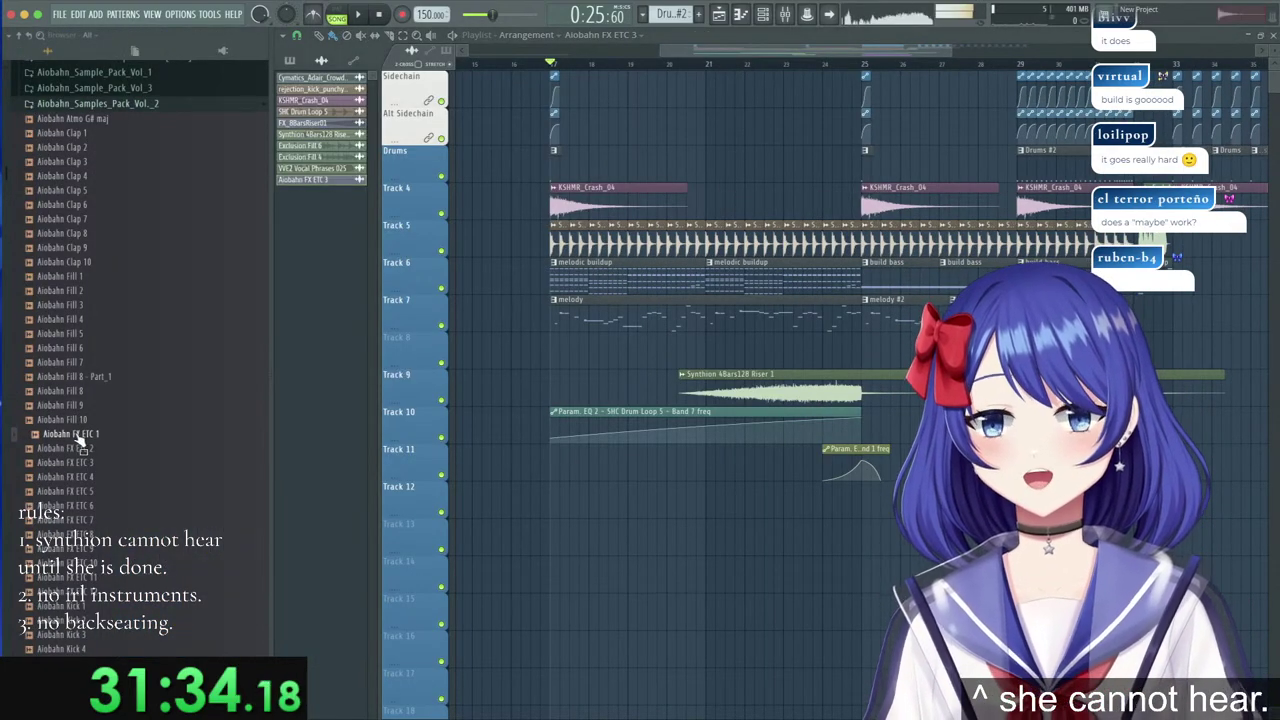
{"action": "left_click_drag", "start_coordinate": [80, 435], "coordinate": [757, 352]}
{"action": "double_click", "coordinate": [758, 354]}
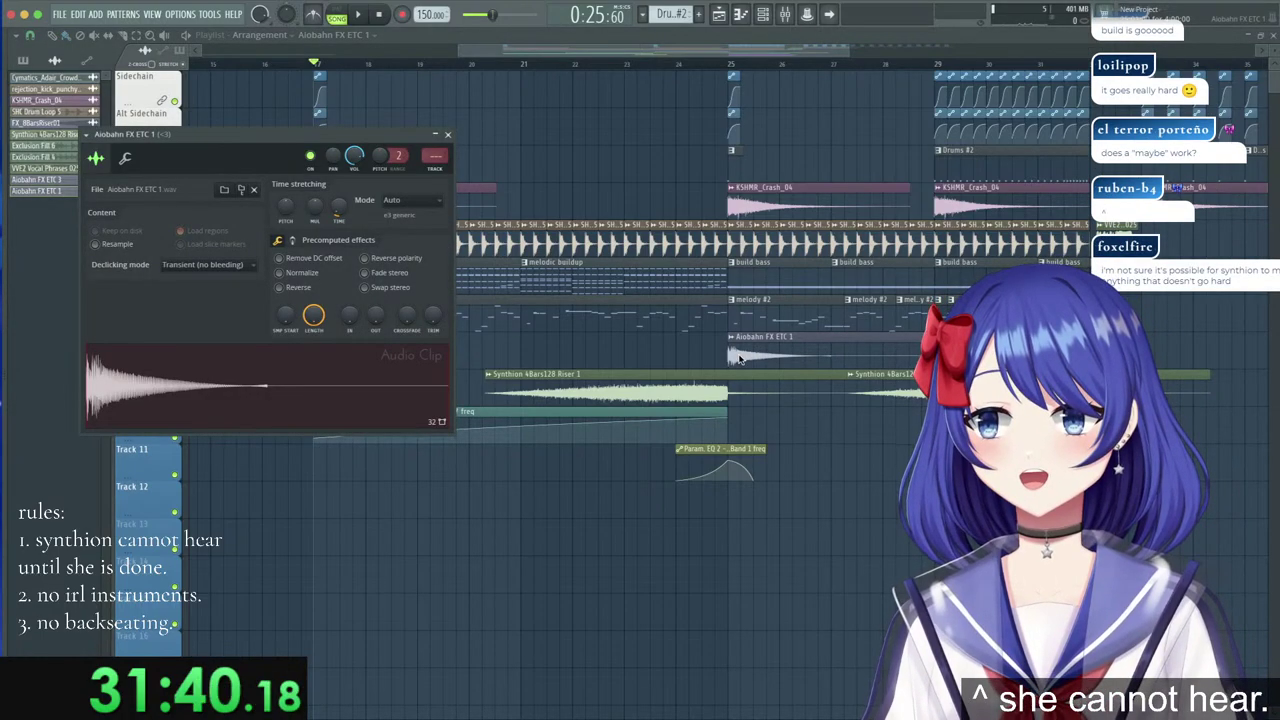
{"action": "right_click", "coordinate": [740, 359]}
Place the Aiobahn FX ETC 2 sample on Track 8 at bar 25 and check its audio clip settings.
{"action": "mouse_move", "coordinate": [35, 494]}
{"action": "left_click", "coordinate": [84, 452]}
{"action": "left_click_drag", "start_coordinate": [87, 457], "coordinate": [735, 352]}
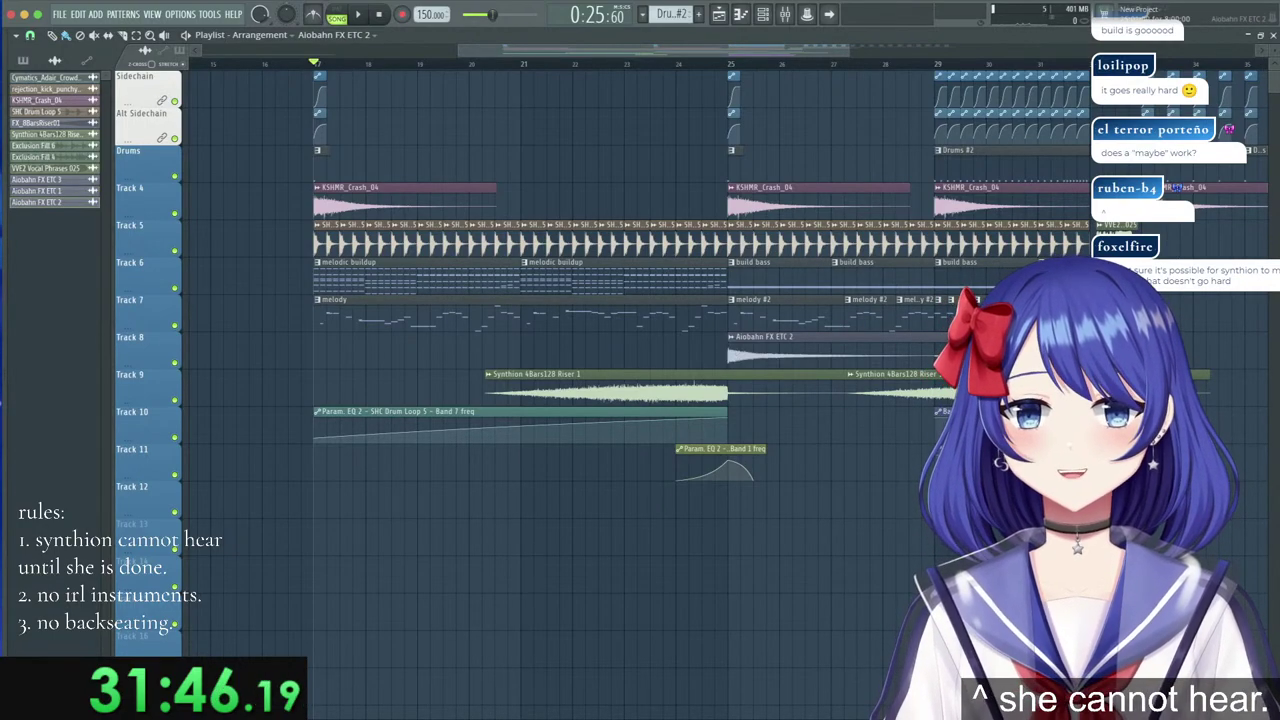
{"action": "double_click", "coordinate": [936, 358]}
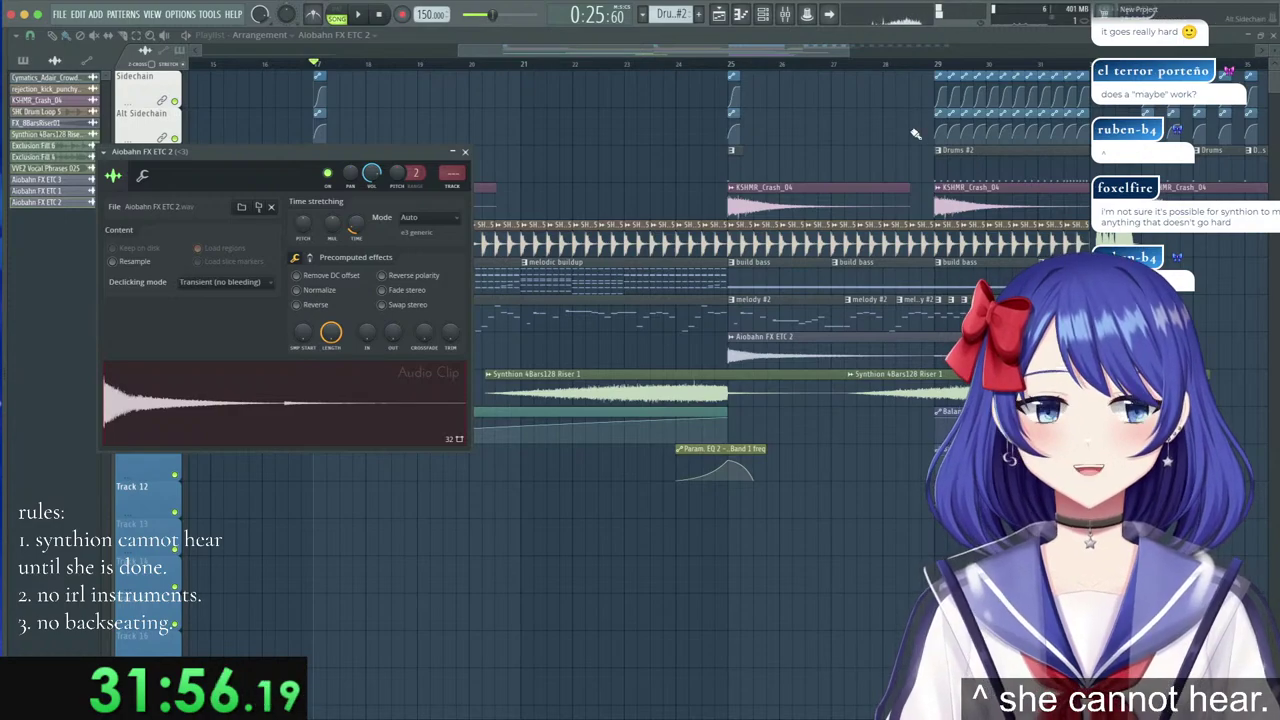
{"action": "key", "text": "Escape"}
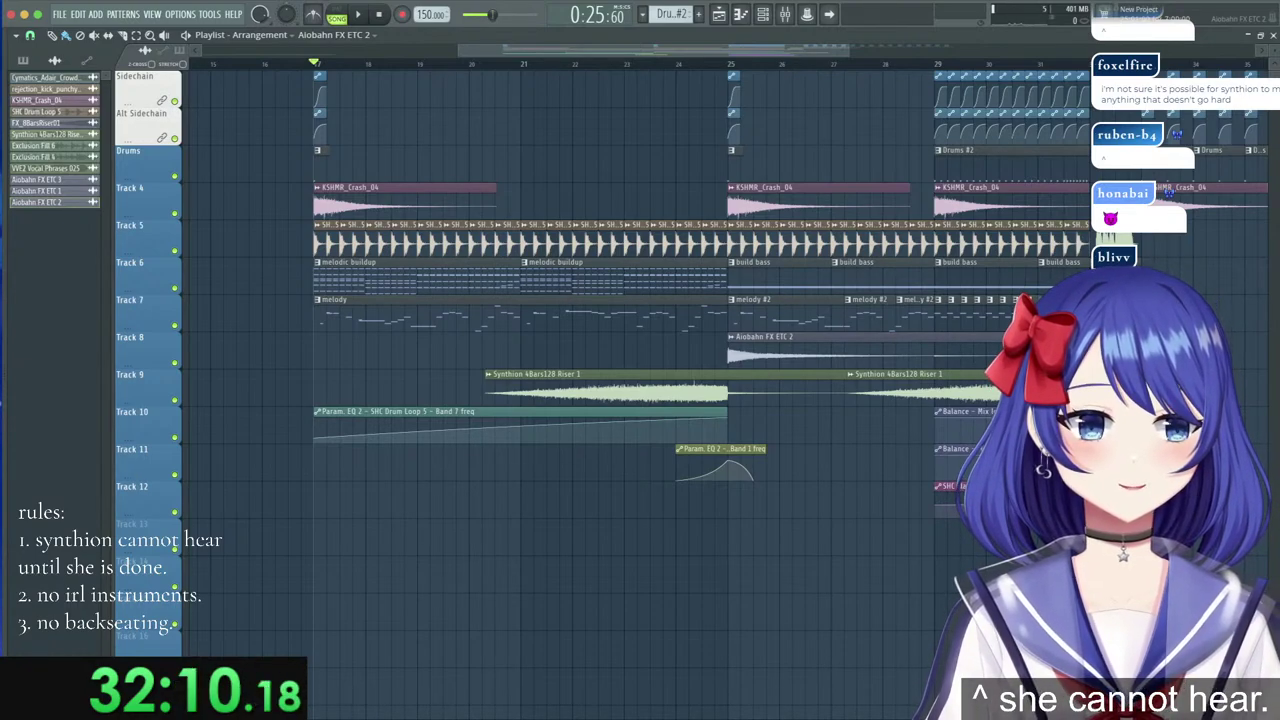
Duplicate the sidechain, drums and crash clips that start at bar 33 so the copies begin at bar 41.
{"action": "scroll", "coordinate": [943, 67], "scroll_direction": "down", "scroll_amount": 6}
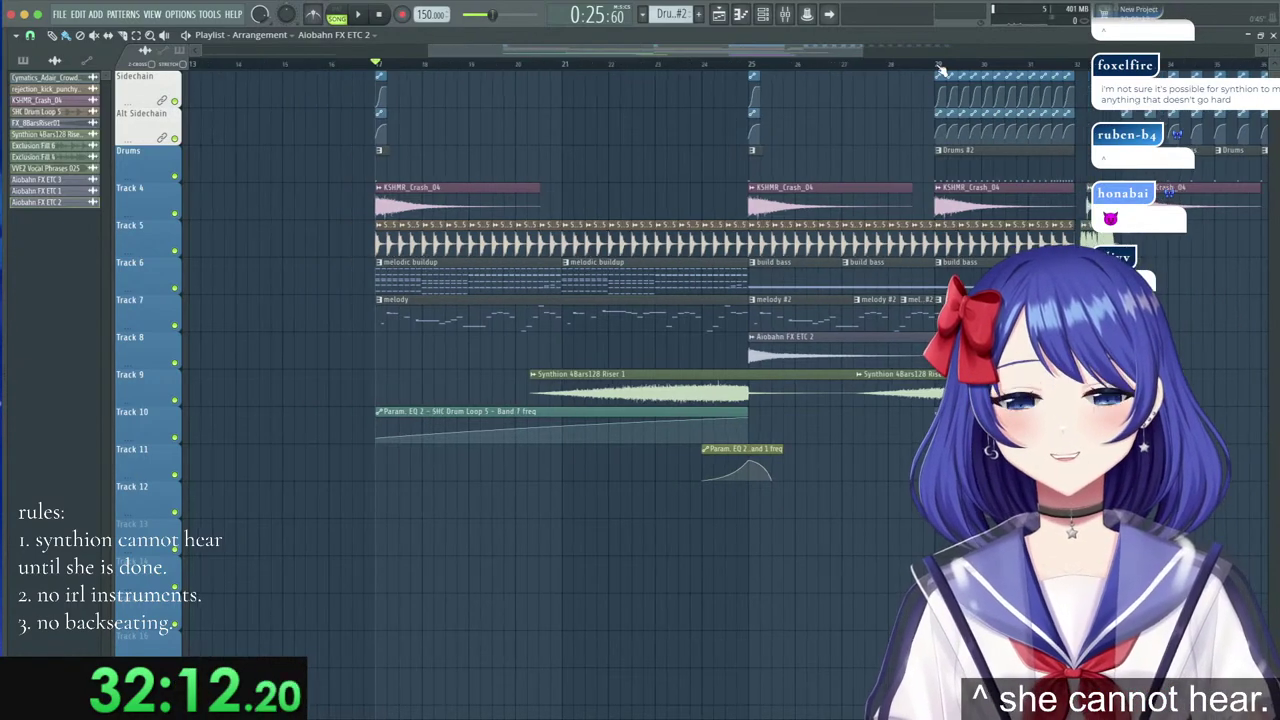
{"action": "scroll", "coordinate": [1157, 68], "scroll_direction": "up", "scroll_amount": 3}
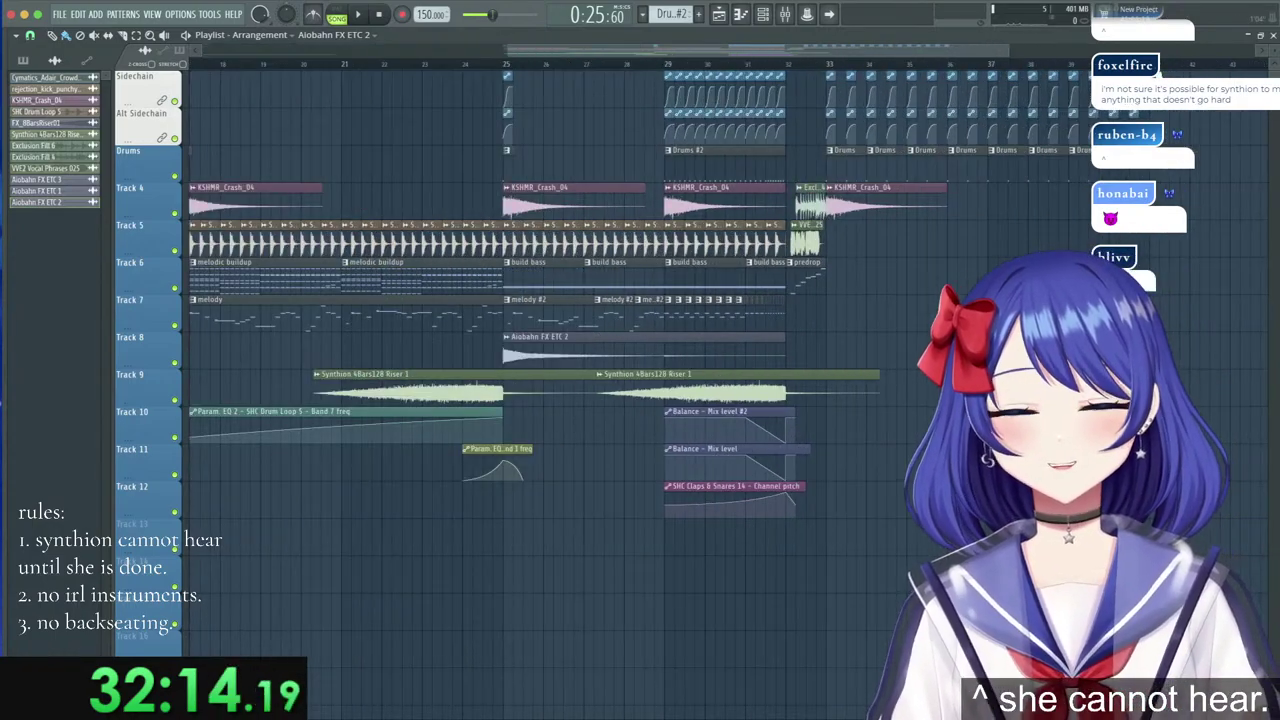
{"action": "scroll", "coordinate": [1162, 70], "scroll_direction": "down", "scroll_amount": 5}
{"action": "scroll", "coordinate": [1163, 72], "scroll_direction": "up", "scroll_amount": 1}
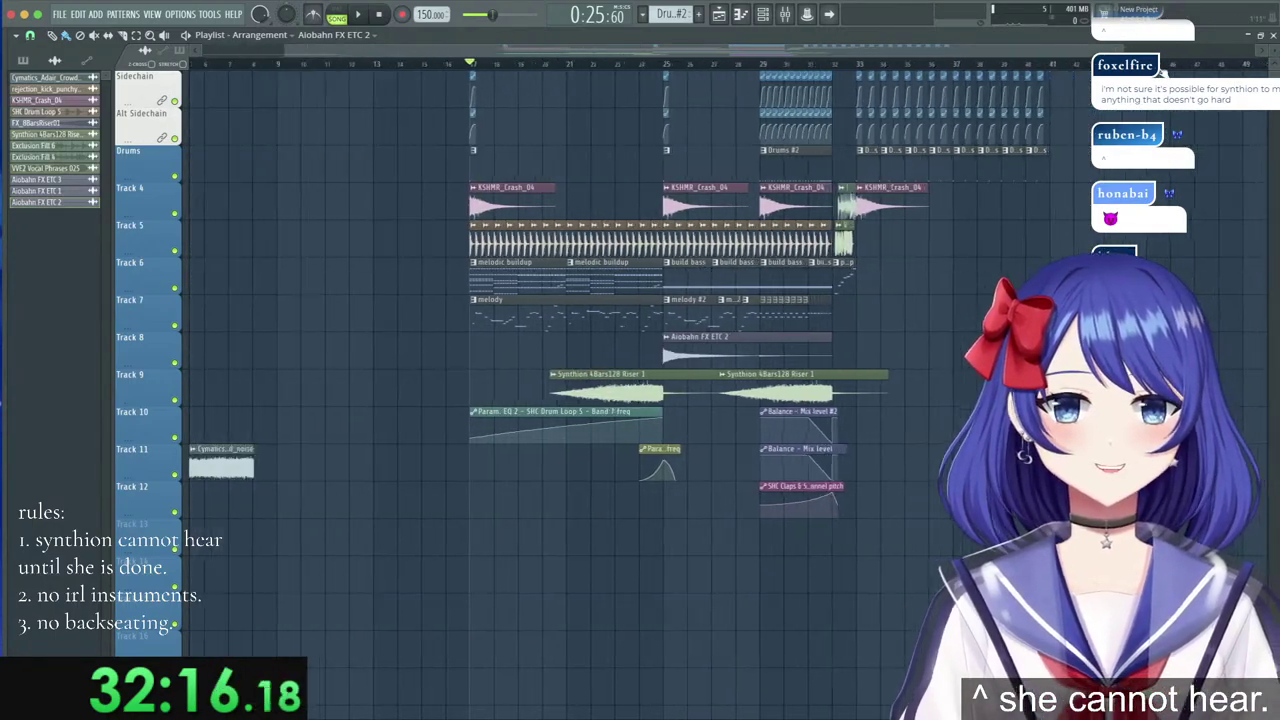
{"action": "scroll", "coordinate": [1162, 72], "scroll_direction": "up", "scroll_amount": 2}
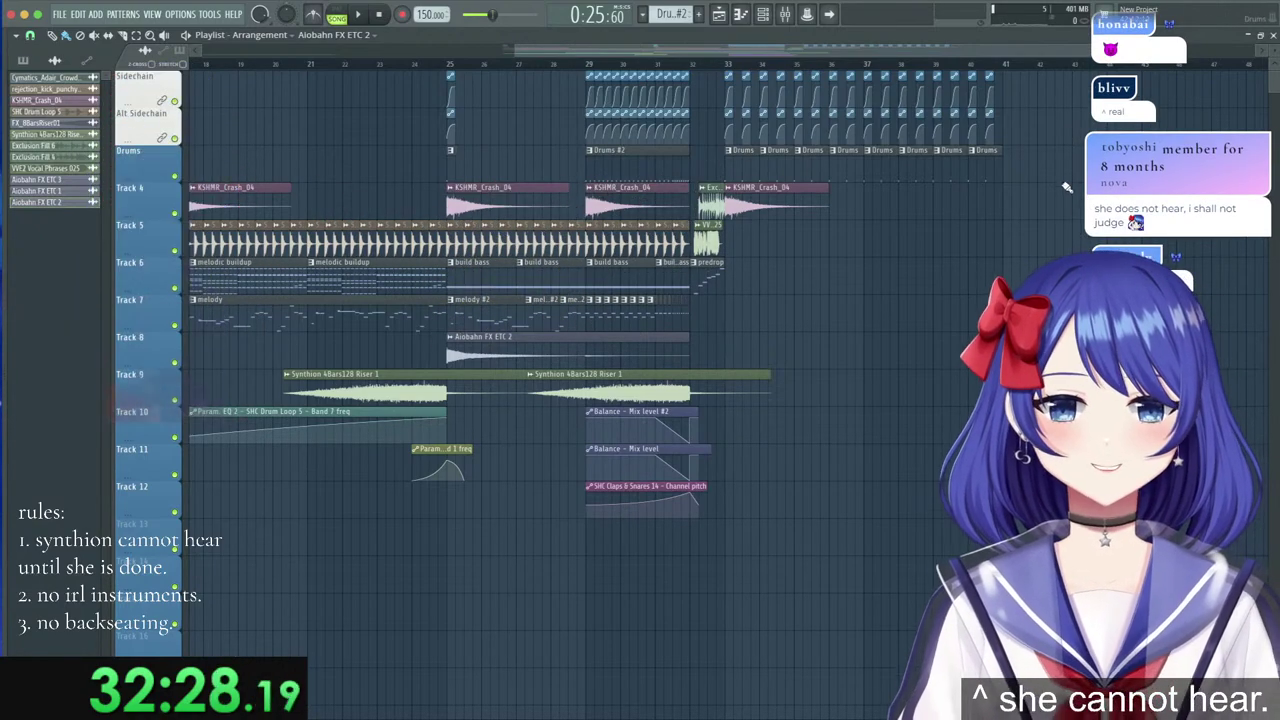
{"action": "left_click_drag", "start_coordinate": [1062, 218], "coordinate": [728, 46]}
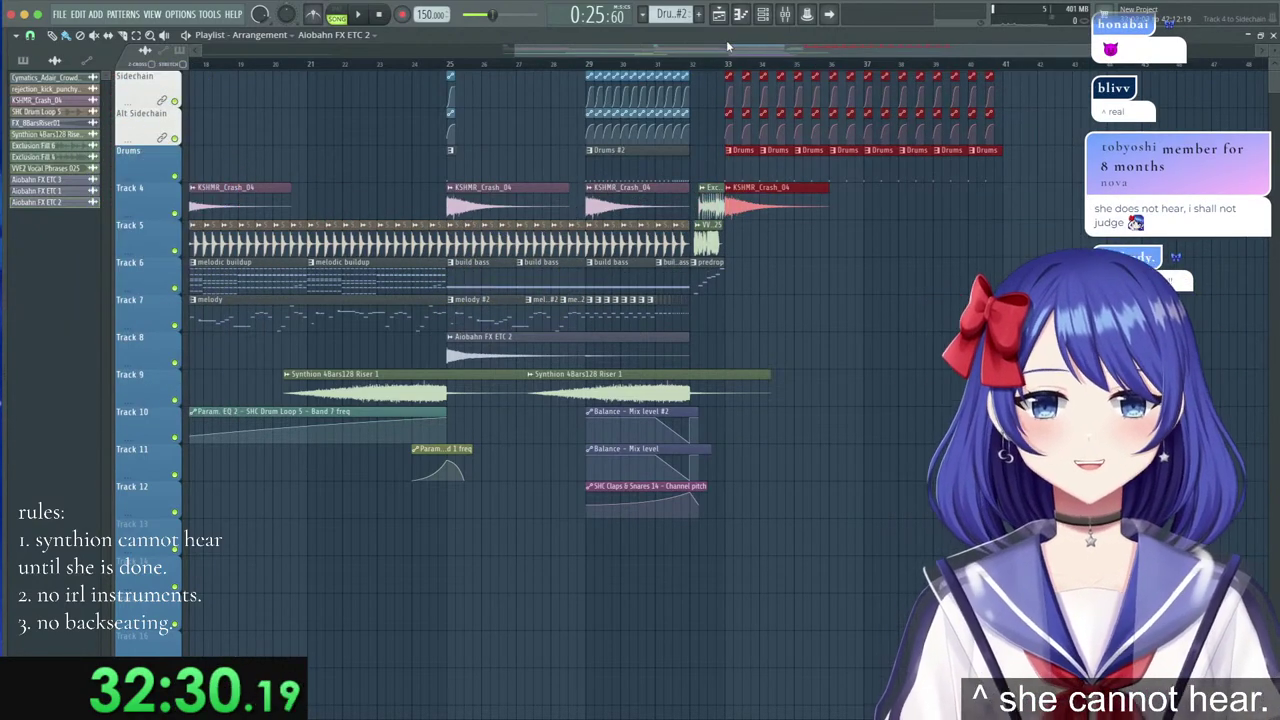
{"action": "key", "text": "super+b"}
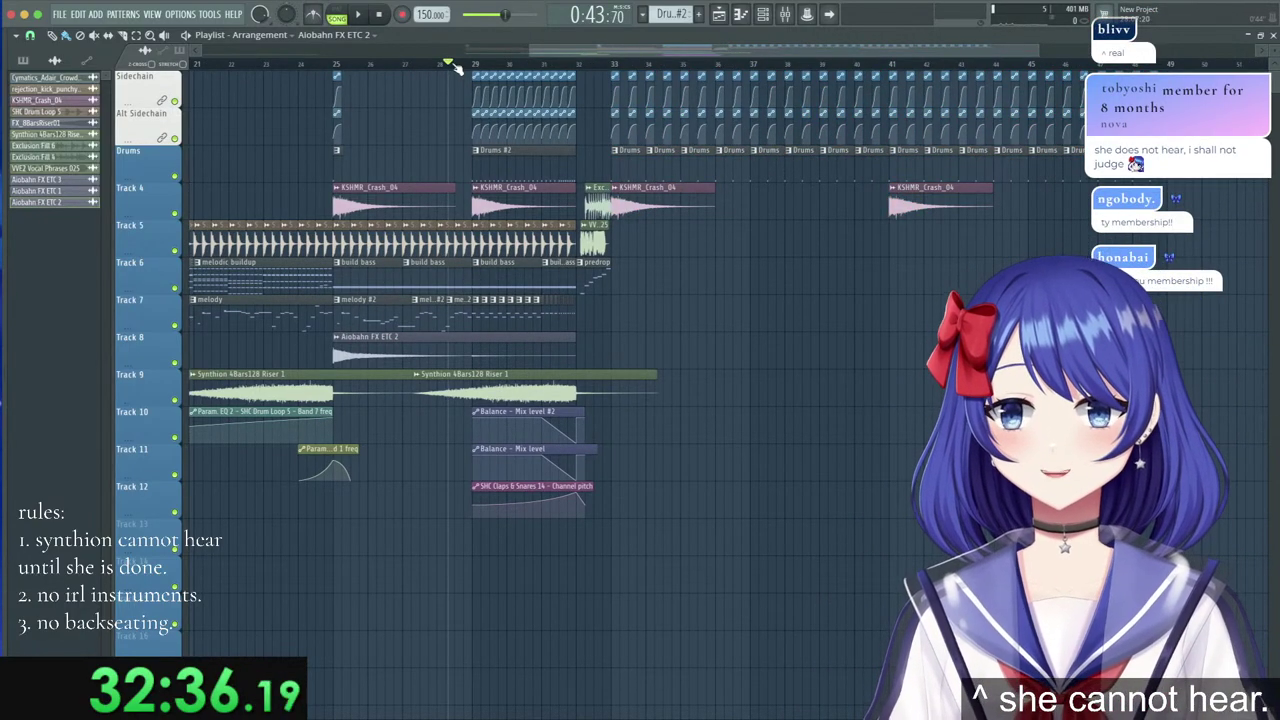
{"action": "scroll", "coordinate": [455, 67], "scroll_direction": "down", "scroll_amount": 3}
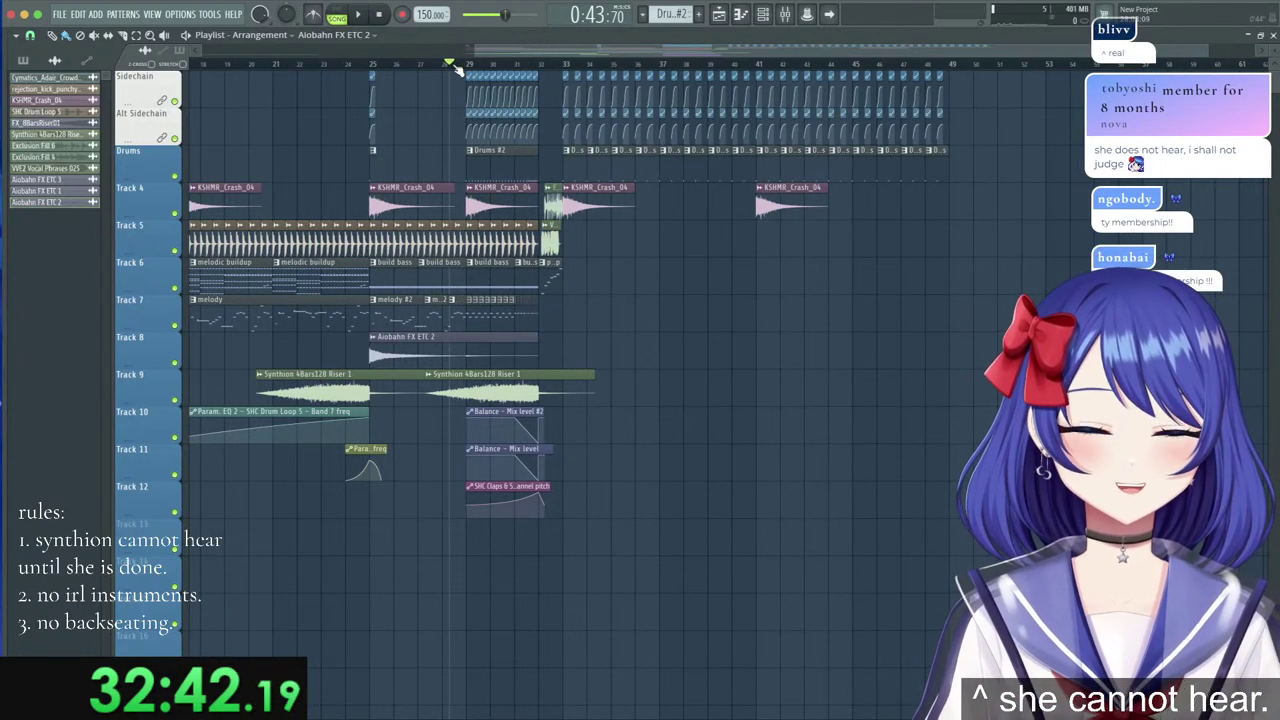
Close the Aiobahn_Samples_Pack_Vol._2 folder and open the Mameyudoufu Atmos Samples LITE folder in the sample browser.
{"action": "mouse_move", "coordinate": [3, 215]}
{"action": "scroll", "coordinate": [41, 257], "scroll_direction": "up", "scroll_amount": 4}
{"action": "left_click", "coordinate": [44, 252]}
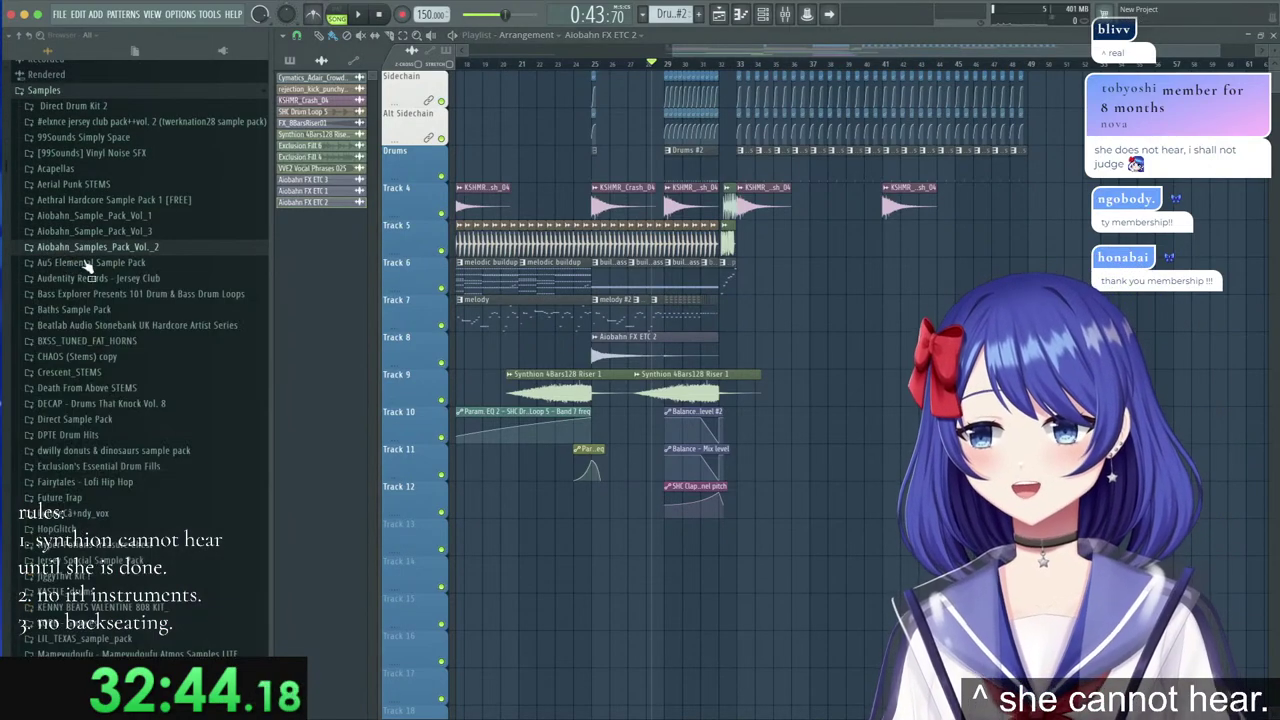
{"action": "scroll", "coordinate": [90, 265], "scroll_direction": "down", "scroll_amount": 5}
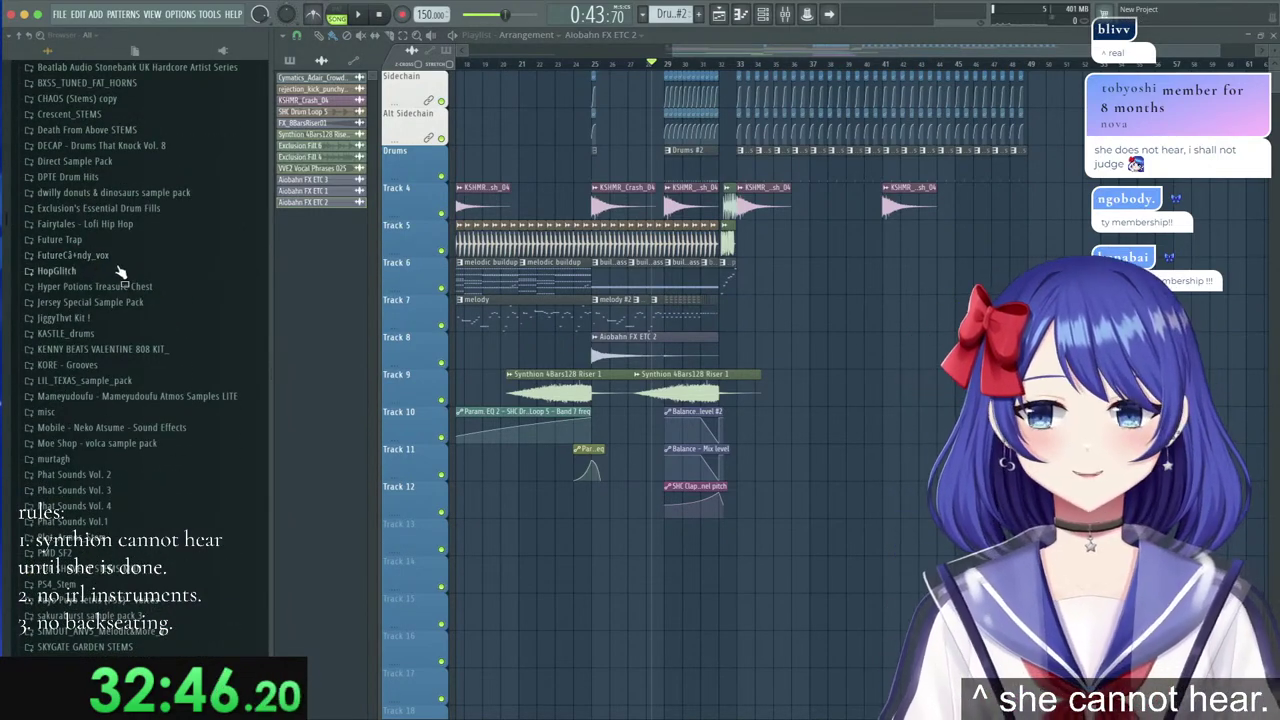
{"action": "left_click", "coordinate": [120, 397]}
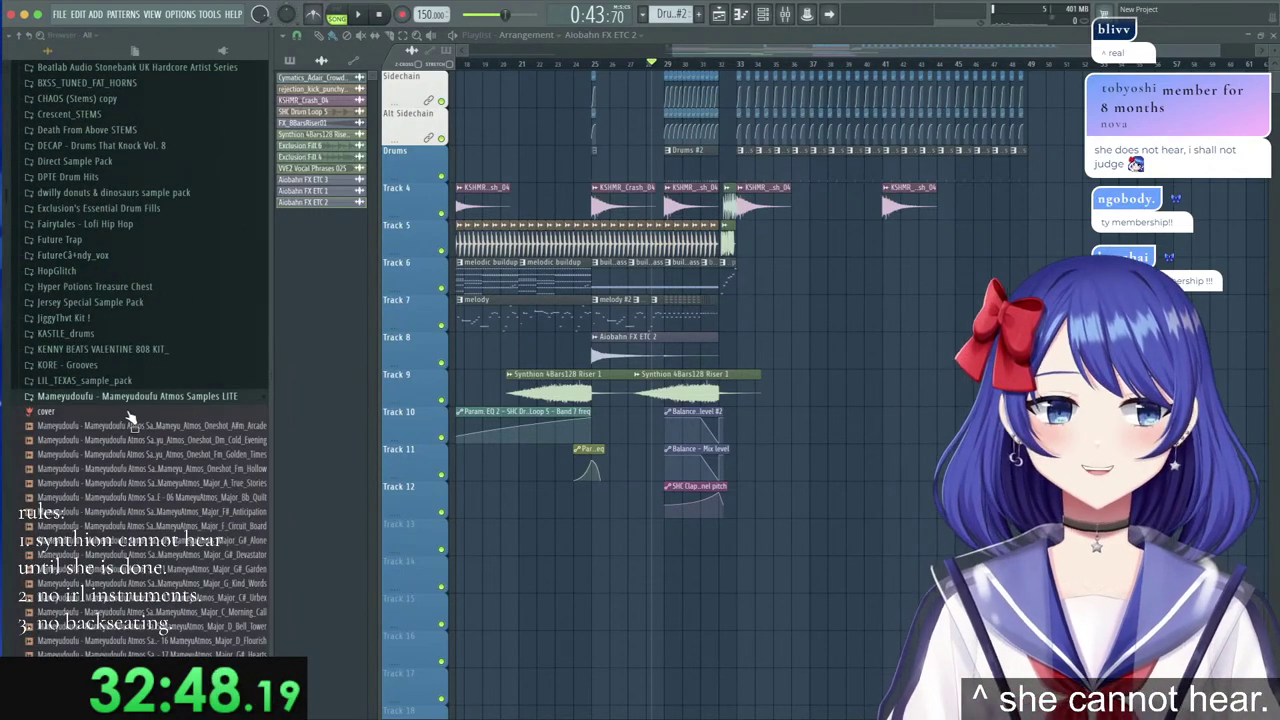
Preview the 32 MameyuAtmos_Minor_D#_Empty atmosphere sample and place it on Track 8 at bar 33.
{"action": "scroll", "coordinate": [130, 418], "scroll_direction": "down", "scroll_amount": 3}
{"action": "scroll", "coordinate": [130, 418], "scroll_direction": "down", "scroll_amount": 12}
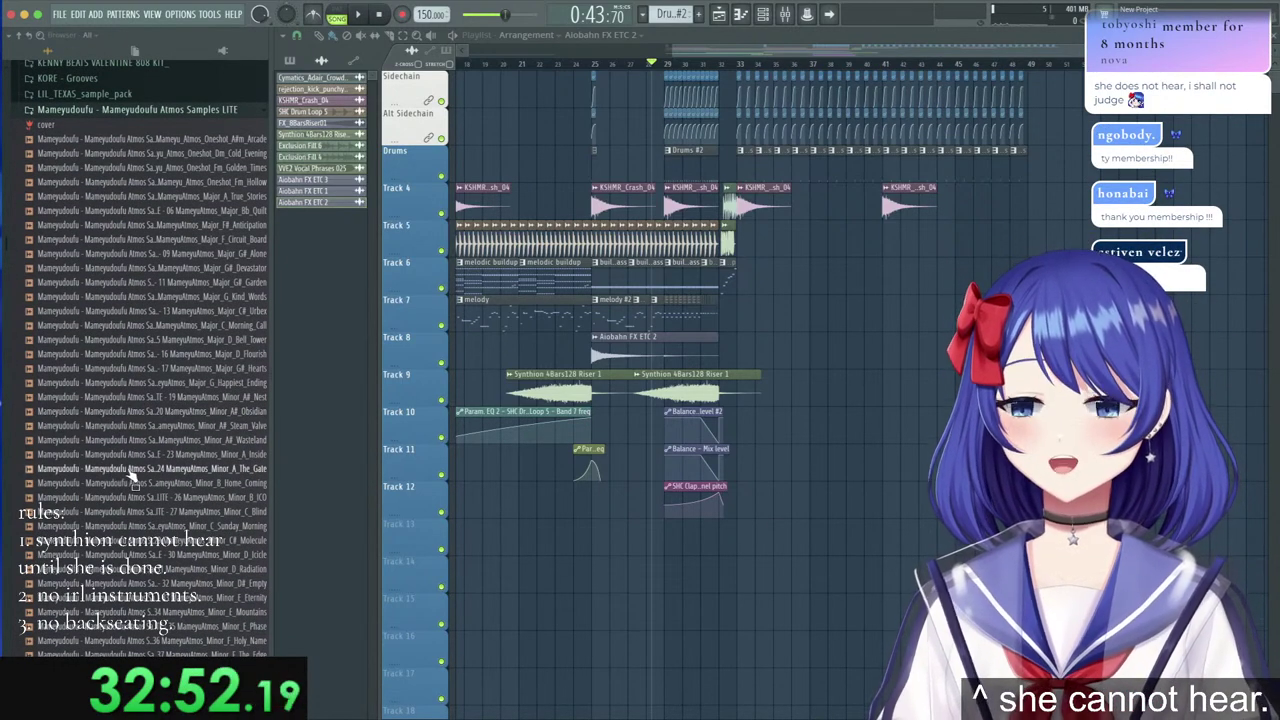
{"action": "scroll", "coordinate": [130, 475], "scroll_direction": "down", "scroll_amount": 3}
{"action": "left_click", "coordinate": [100, 354]}
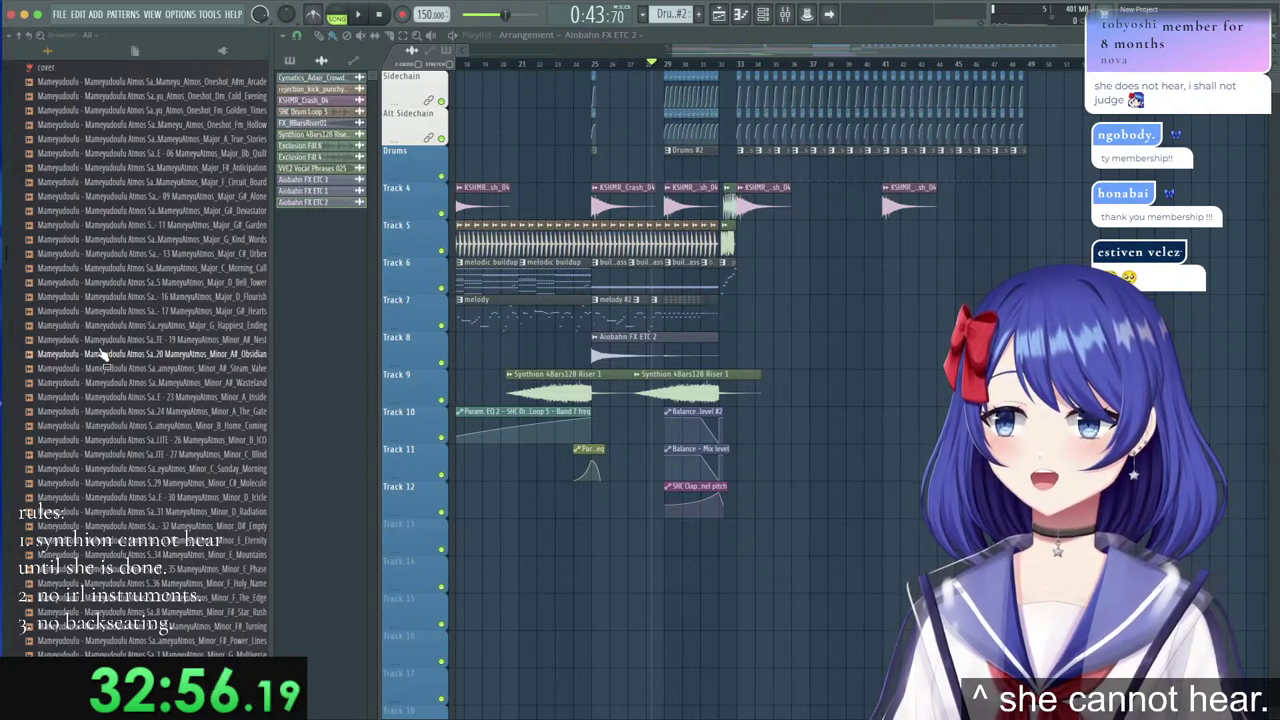
{"action": "scroll", "coordinate": [102, 368], "scroll_direction": "down", "scroll_amount": 1}
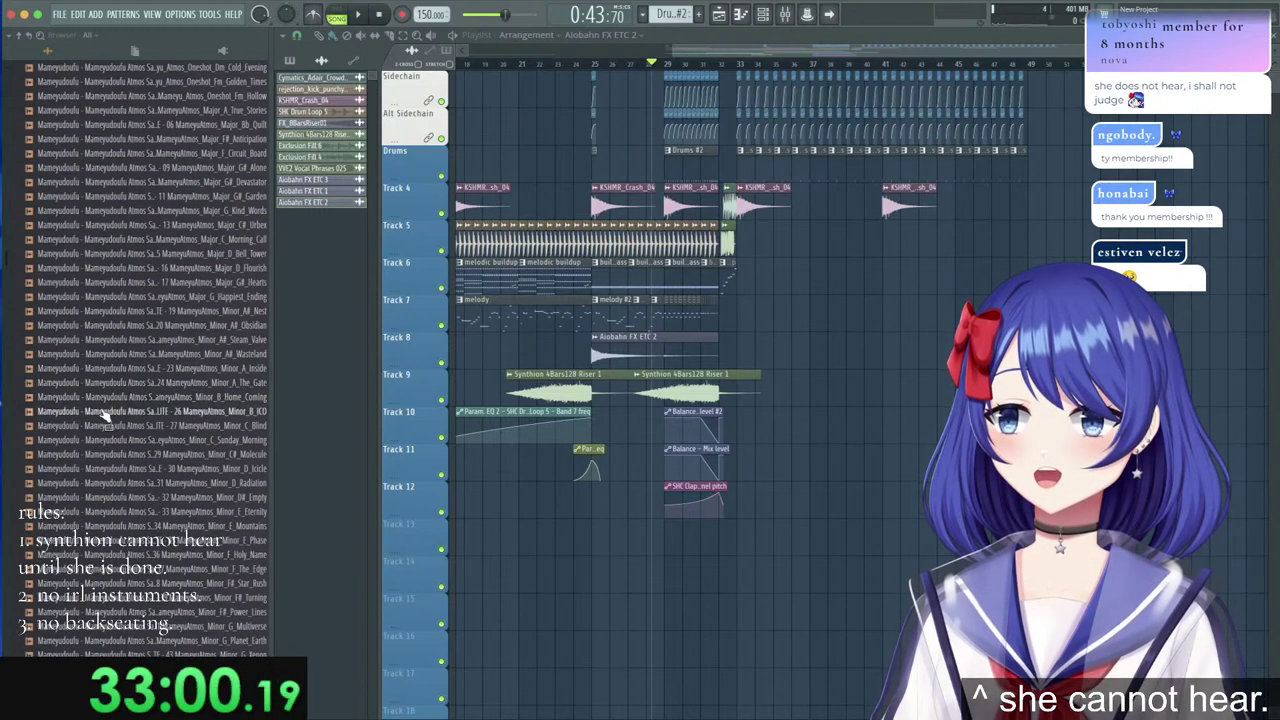
{"action": "scroll", "coordinate": [103, 412], "scroll_direction": "down", "scroll_amount": 2}
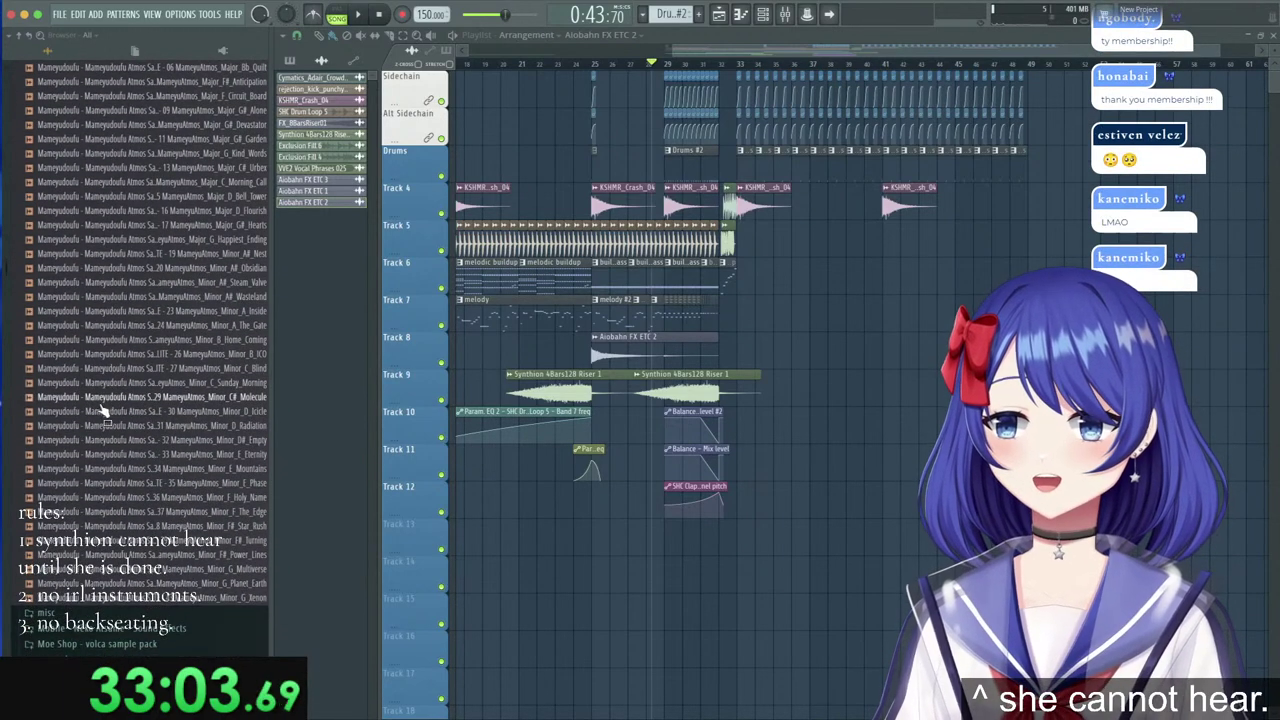
{"action": "left_click", "coordinate": [147, 444]}
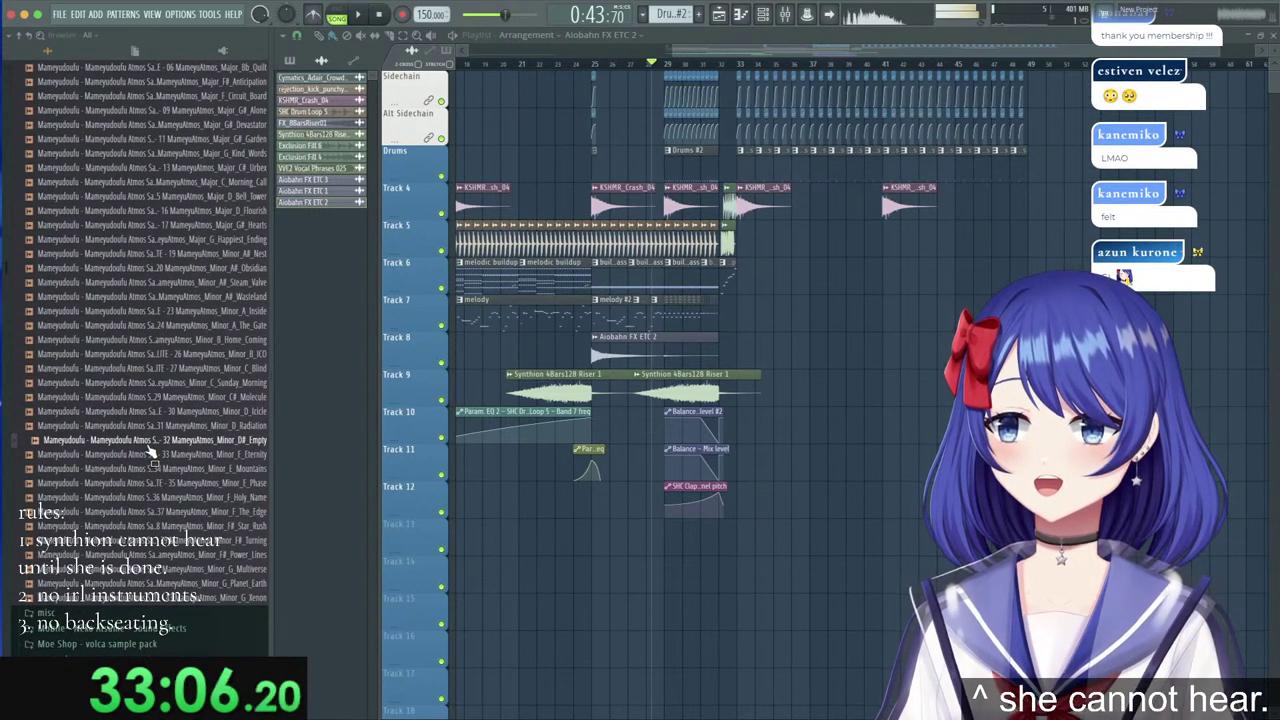
{"action": "left_click_drag", "start_coordinate": [148, 451], "coordinate": [597, 348]}
Route the atmosphere sample to mixer track 15 and load Fruity parametric EQ 2 in its first effect slot.
{"action": "double_click", "coordinate": [560, 336]}
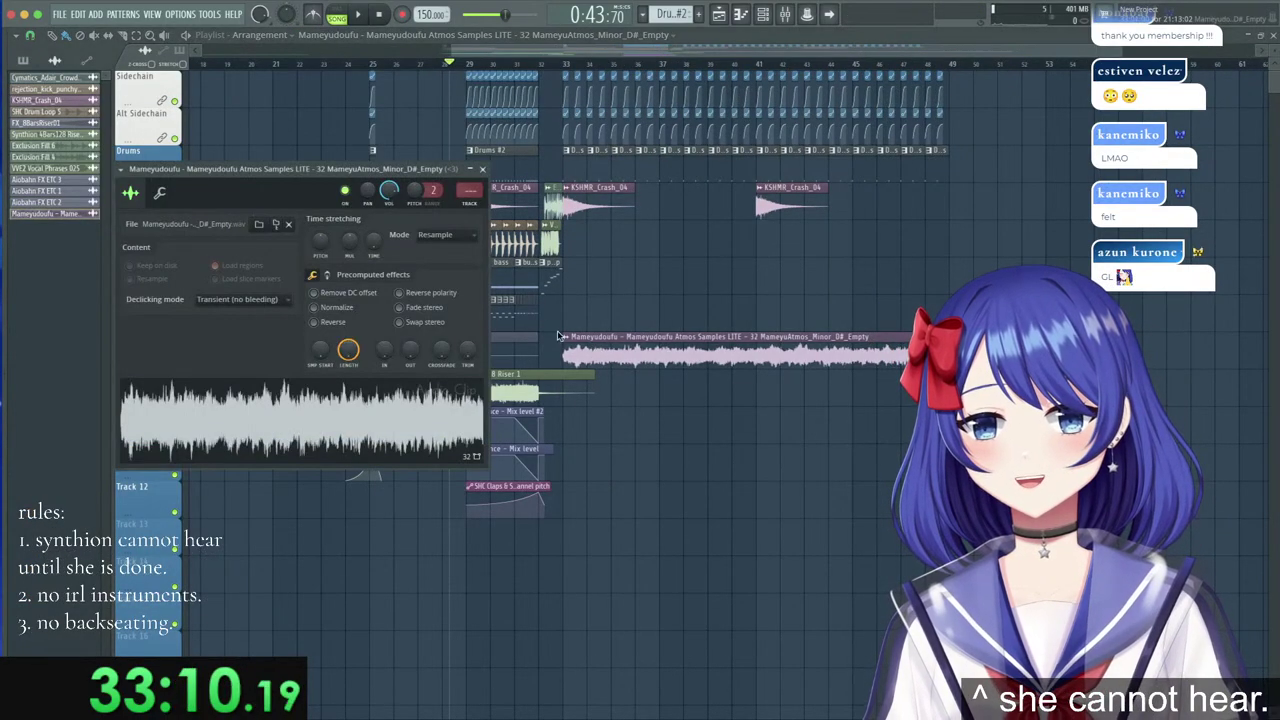
{"action": "left_click", "coordinate": [122, 169]}
{"action": "left_click", "coordinate": [346, 213]}
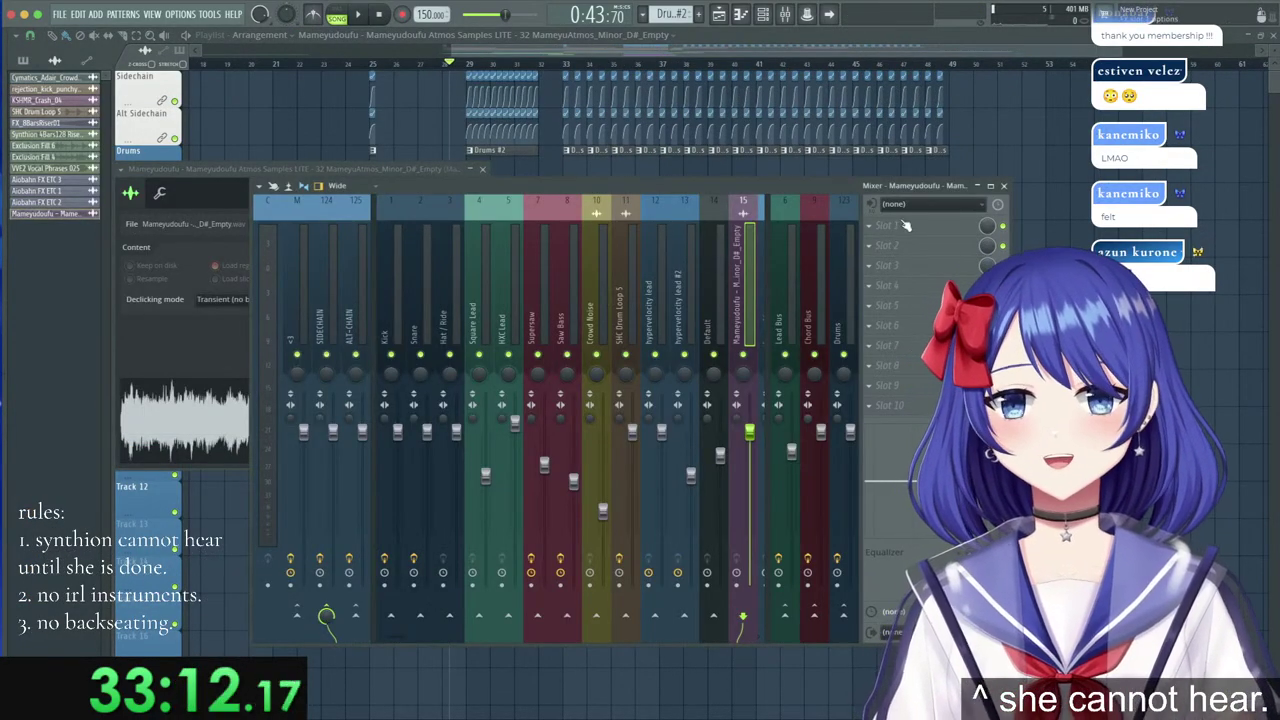
{"action": "left_click", "coordinate": [905, 226]}
{"action": "left_click", "coordinate": [1060, 445]}
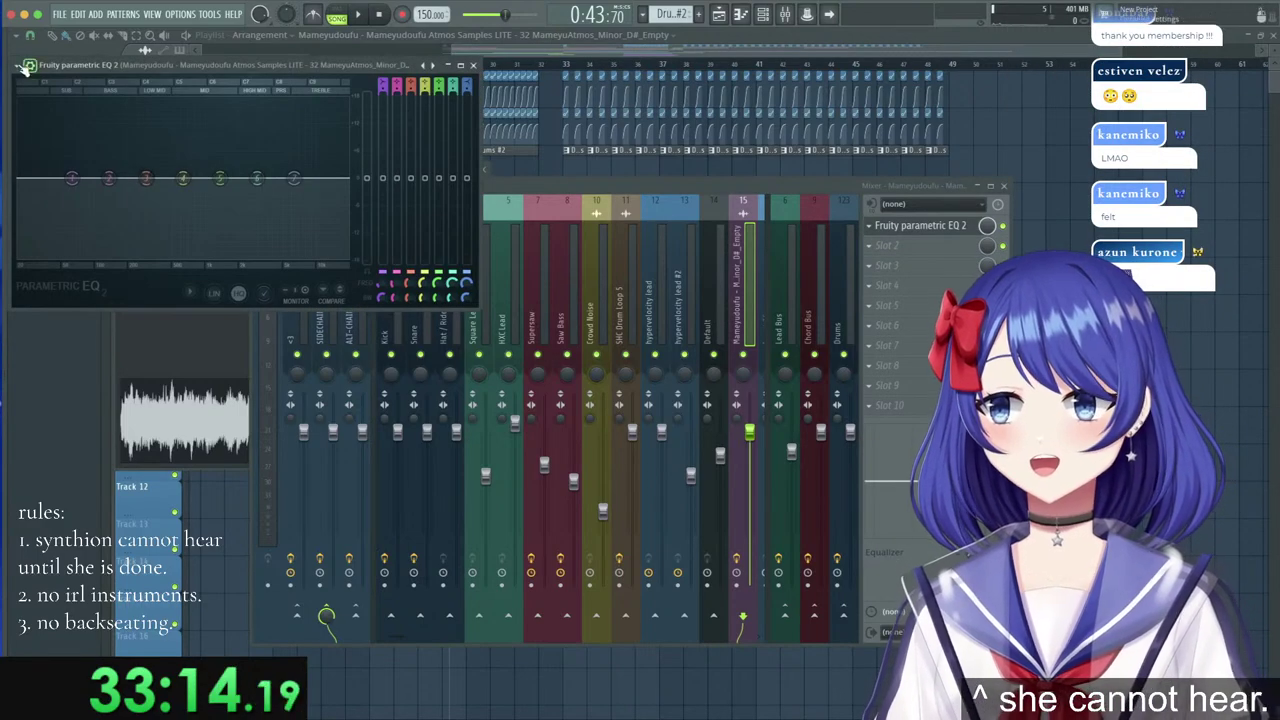
Cut the atmosphere sample's low frequencies with a steep high-pass band in the equalizer.
{"action": "left_click", "coordinate": [17, 65]}
{"action": "mouse_move", "coordinate": [44, 119]}
{"action": "left_click", "coordinate": [233, 179]}
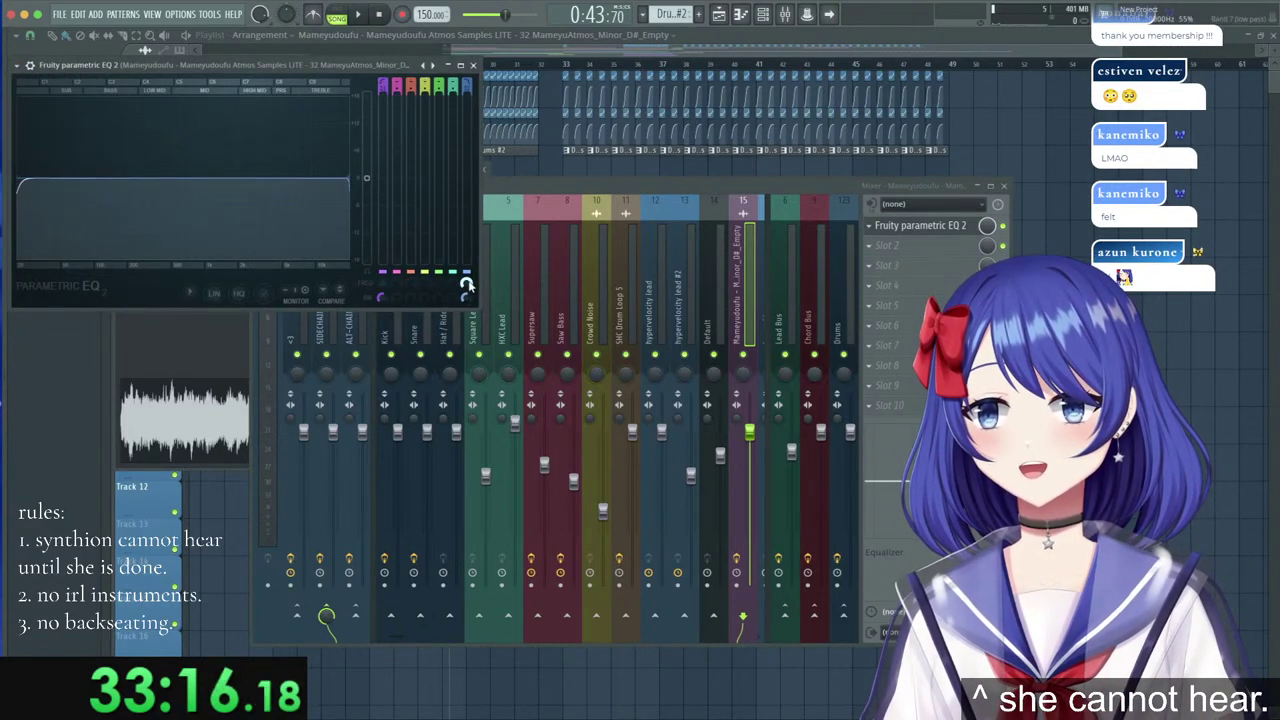
Lower the atmosphere sample's volume on mixer track 15 while playing the transition into the bar 33 drop.
{"action": "left_click", "coordinate": [795, 263]}
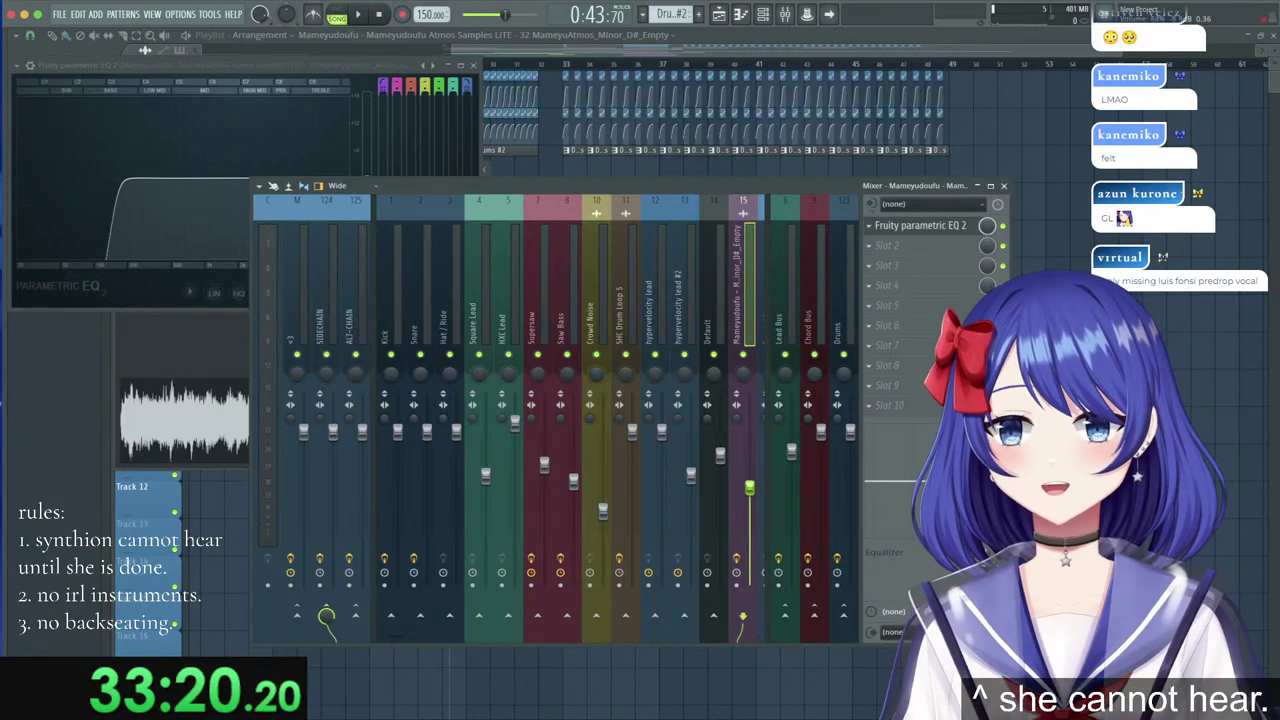
{"action": "left_click", "coordinate": [535, 67]}
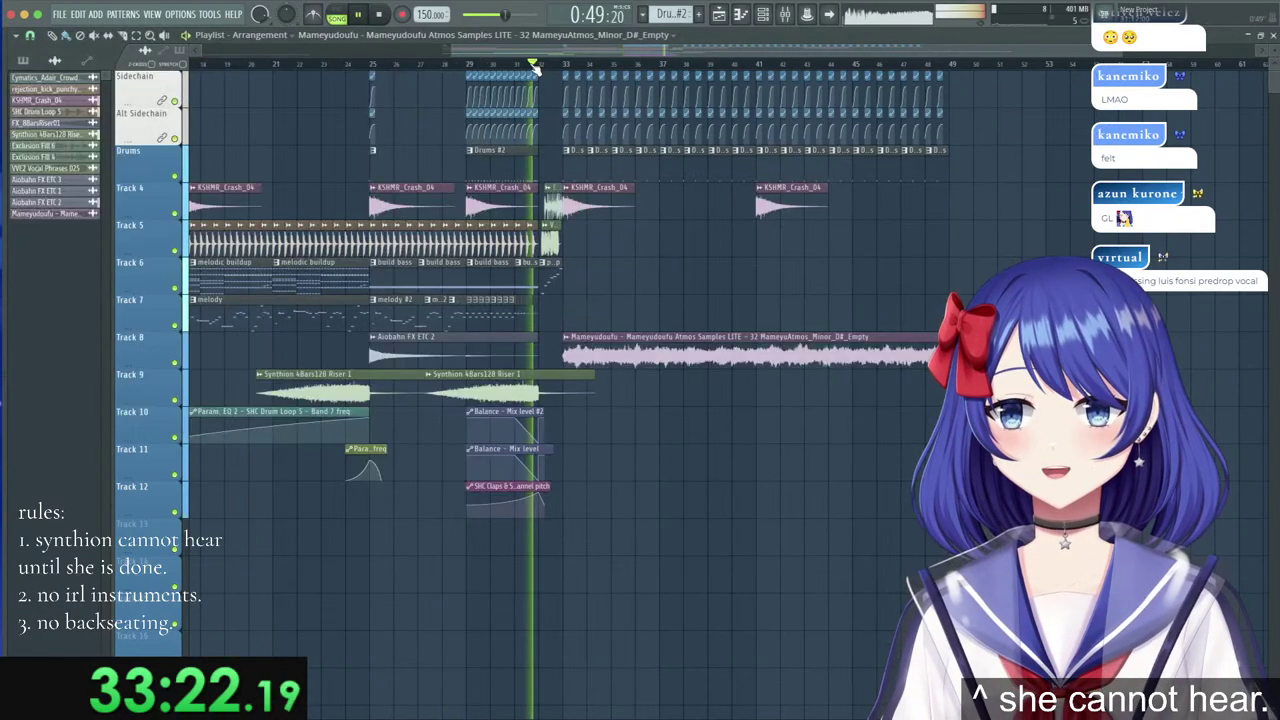
{"action": "left_click", "coordinate": [787, 17]}
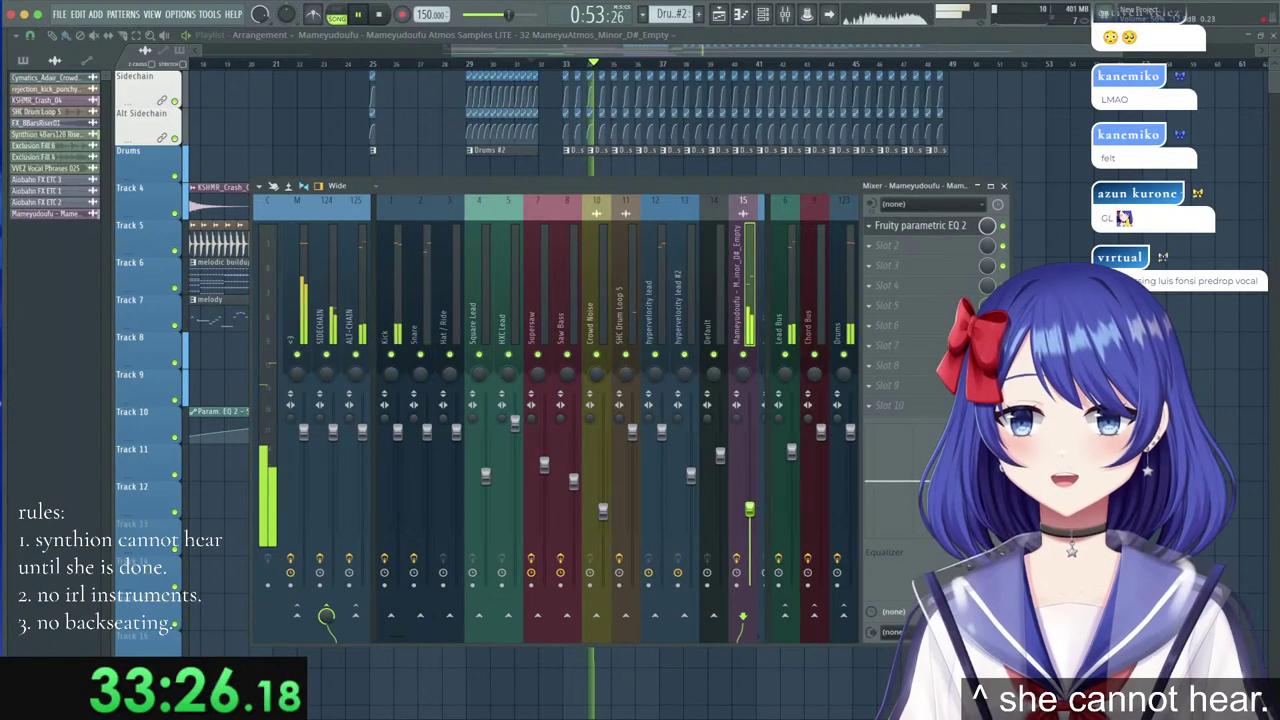
{"action": "left_click", "coordinate": [1004, 186]}
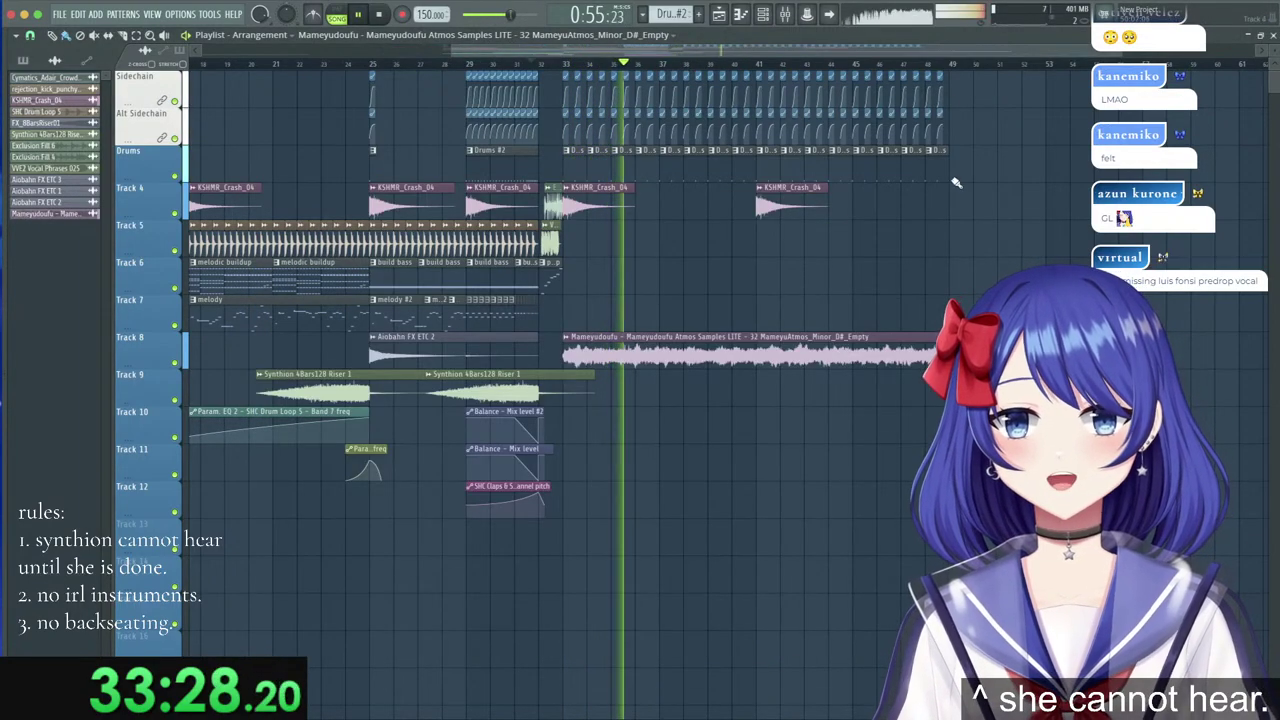
Cut the atmosphere clip on Track 8 so that it pauses from bar 40 to bar 41.
{"action": "scroll", "coordinate": [936, 72], "scroll_direction": "up", "scroll_amount": 3}
{"action": "left_click", "coordinate": [123, 36]}
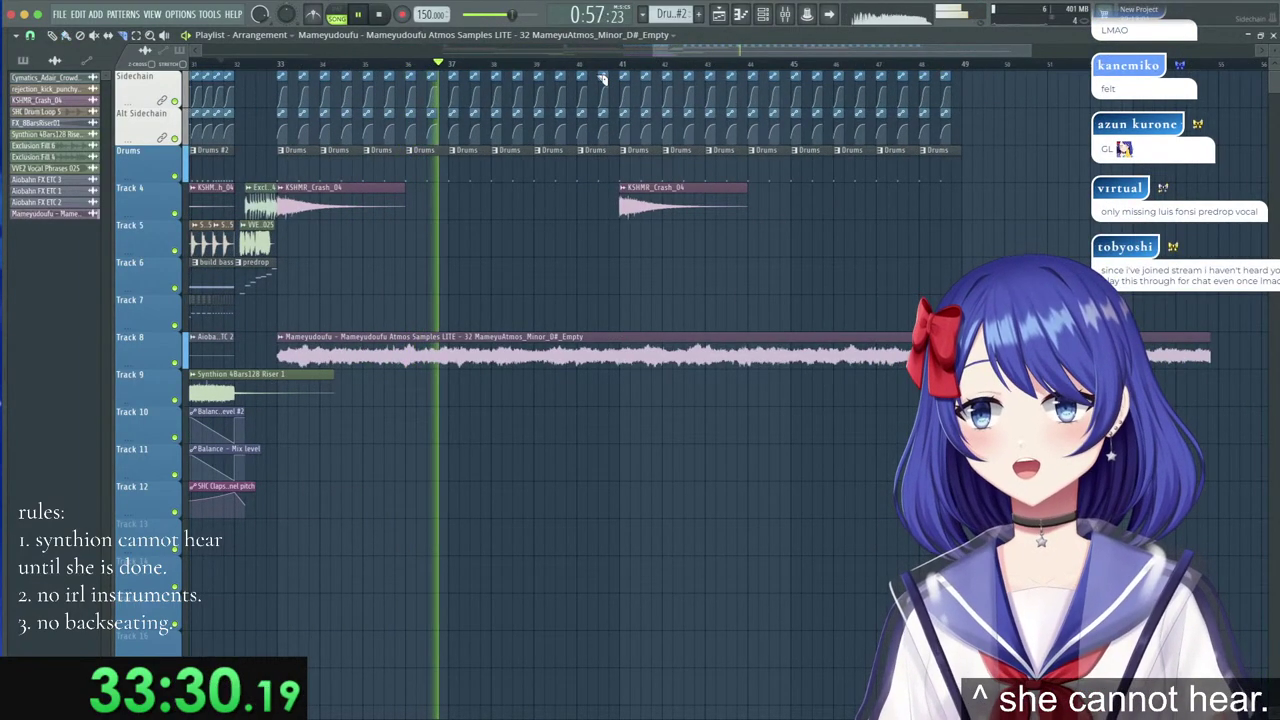
{"action": "scroll", "coordinate": [603, 79], "scroll_direction": "up", "scroll_amount": 3}
{"action": "left_click", "coordinate": [458, 340]}
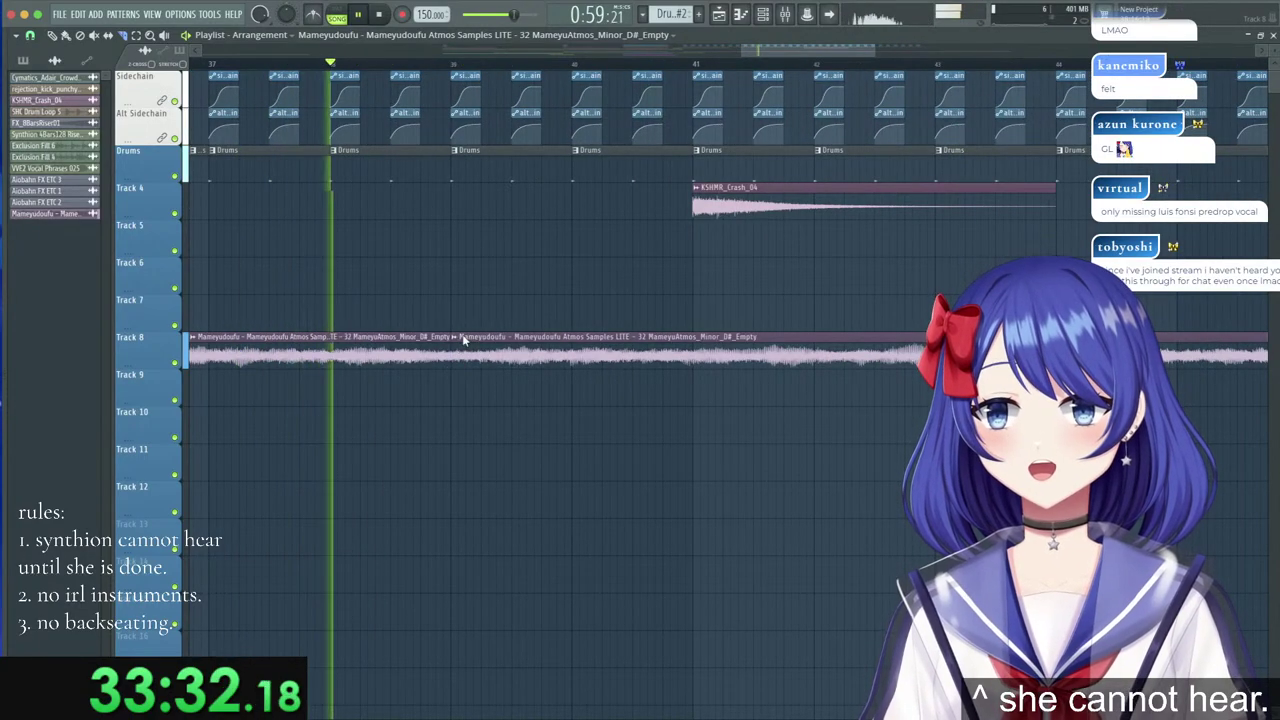
{"action": "right_click", "coordinate": [693, 340]}
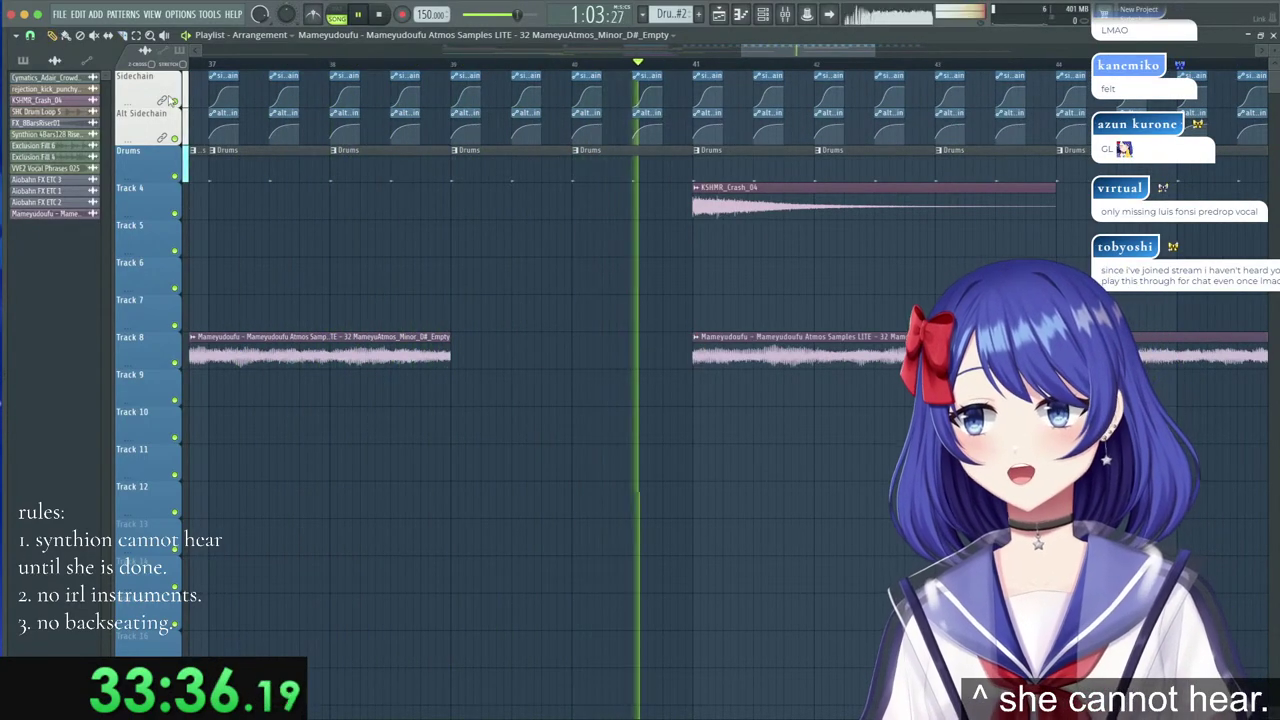
{"action": "left_click_drag", "start_coordinate": [449, 363], "coordinate": [574, 361]}
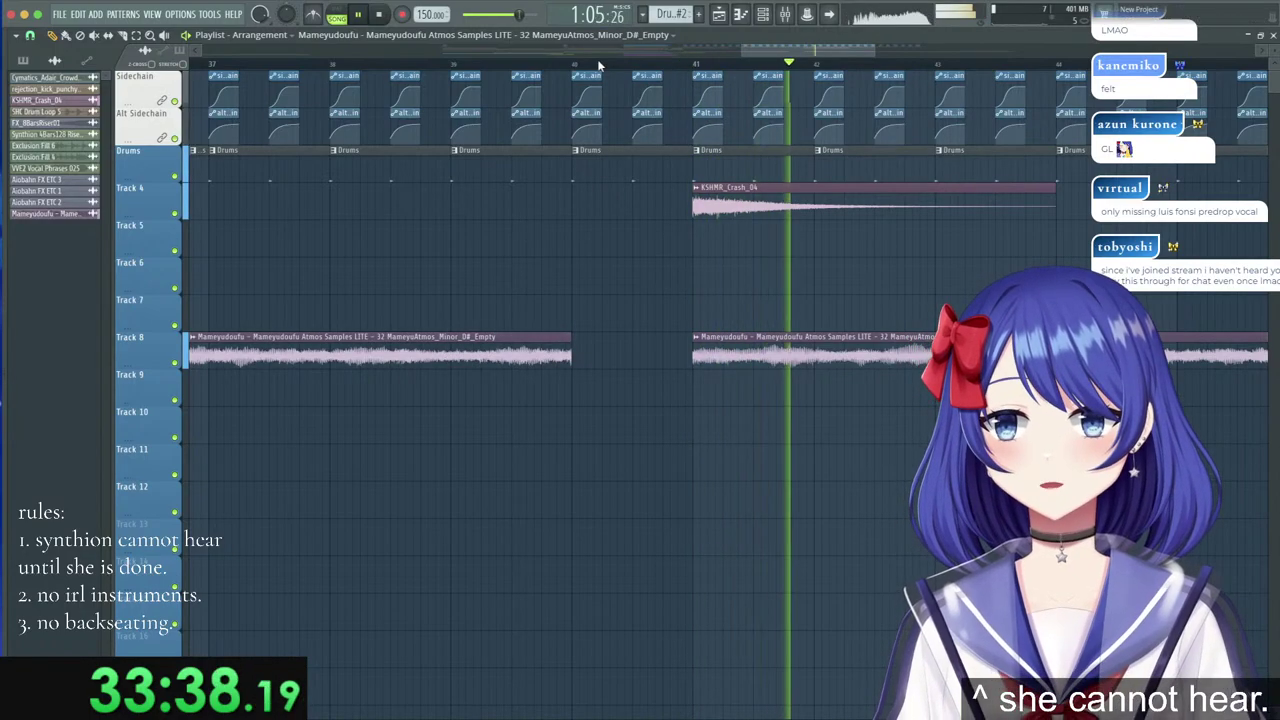
Play the arrangement from about bar 16 to check the build-up.
{"action": "scroll", "coordinate": [578, 70], "scroll_direction": "down", "scroll_amount": 4}
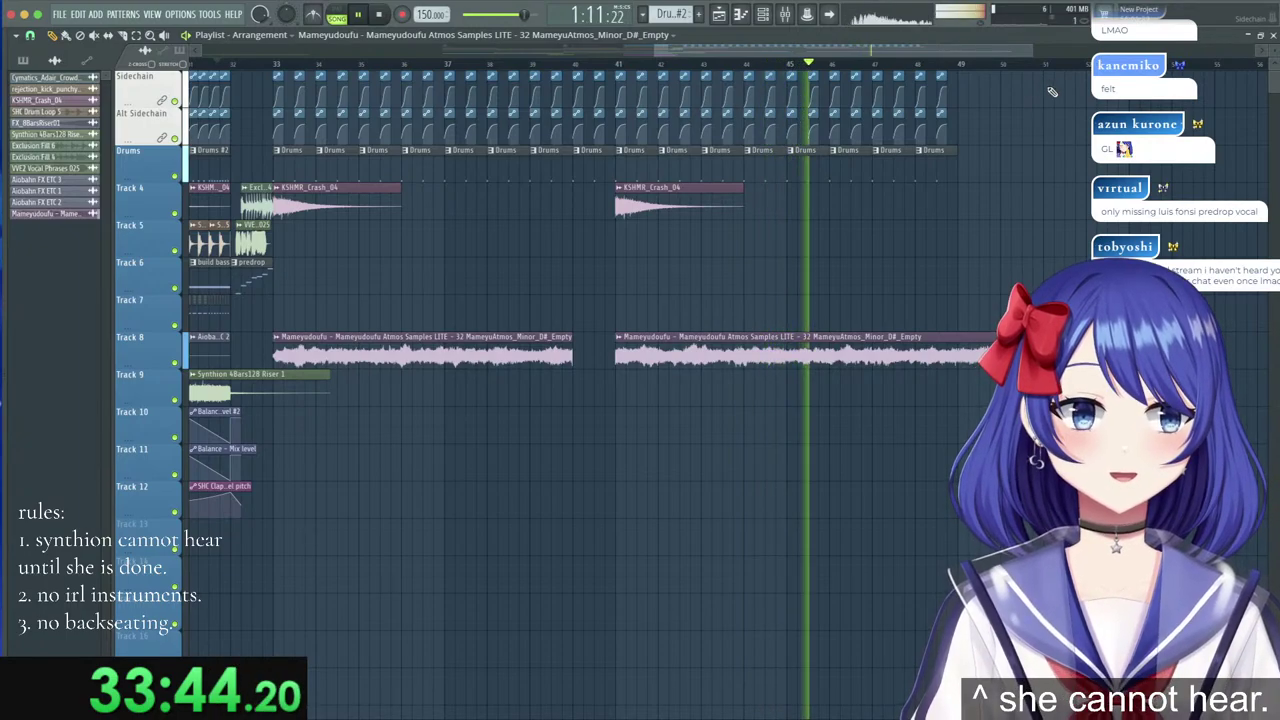
{"action": "scroll", "coordinate": [974, 66], "scroll_direction": "up", "scroll_amount": 3}
{"action": "scroll", "coordinate": [974, 67], "scroll_direction": "down", "scroll_amount": 4}
{"action": "key", "text": "space"}
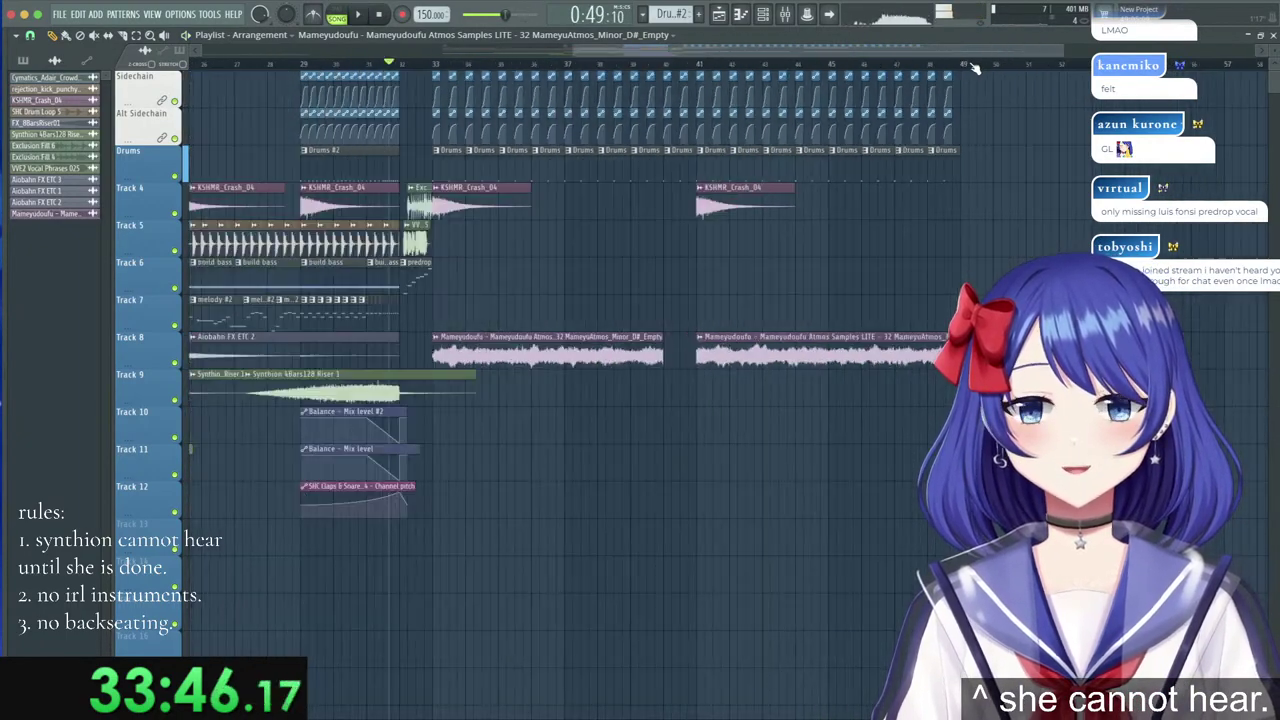
{"action": "scroll", "coordinate": [974, 67], "scroll_direction": "down", "scroll_amount": 3}
{"action": "left_click_drag", "start_coordinate": [970, 66], "coordinate": [324, 38]}
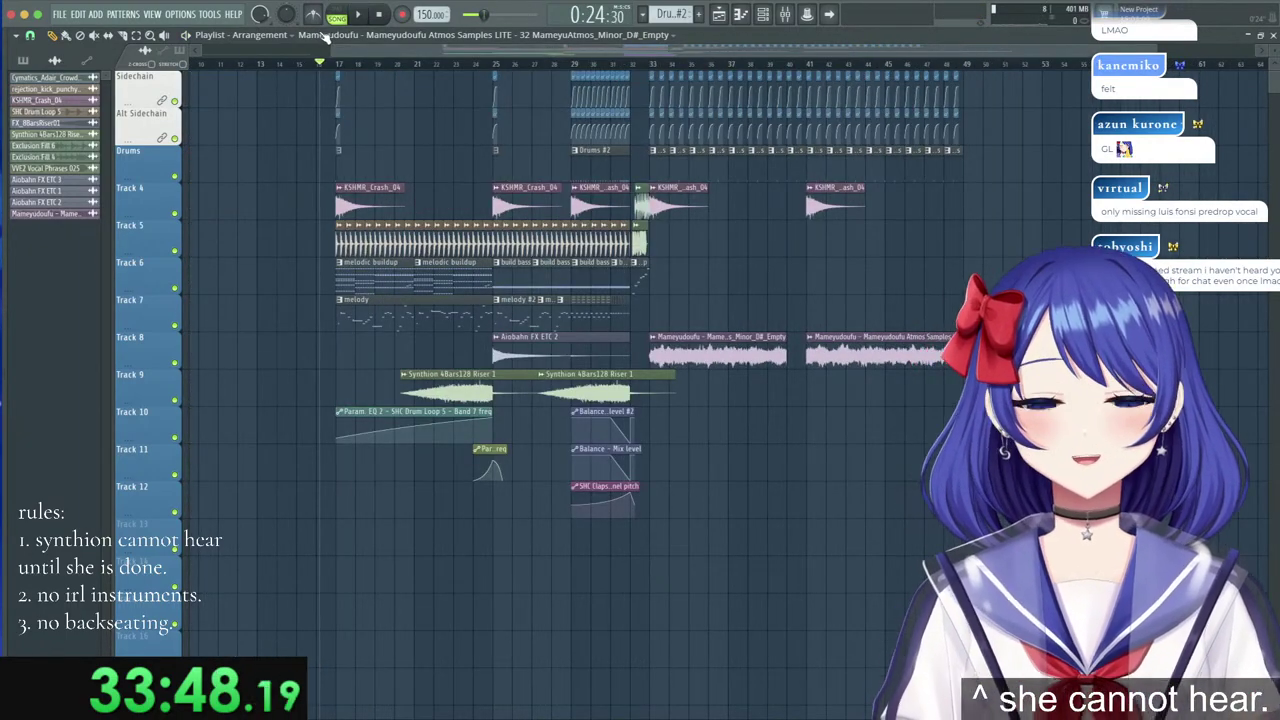
{"action": "key", "text": "space"}
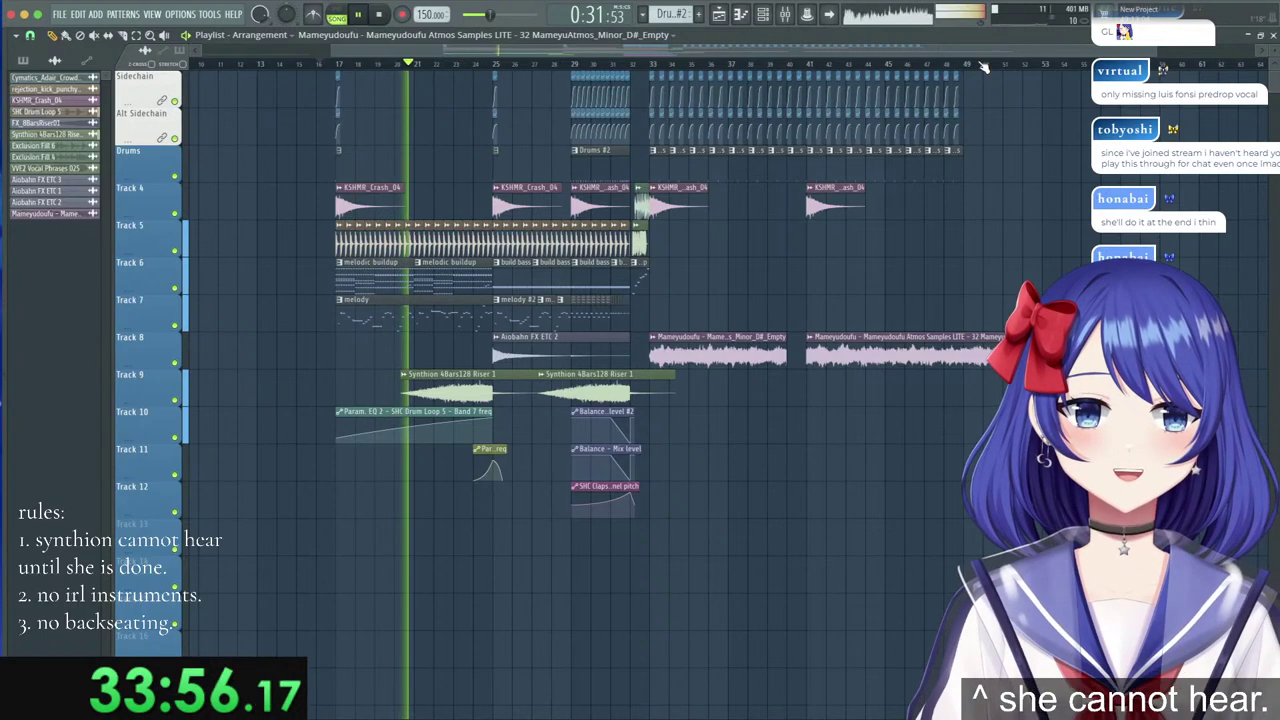
Trim the second atmosphere clip on Track 8 to end at bar 48.
{"action": "scroll", "coordinate": [997, 69], "scroll_direction": "up", "scroll_amount": 5}
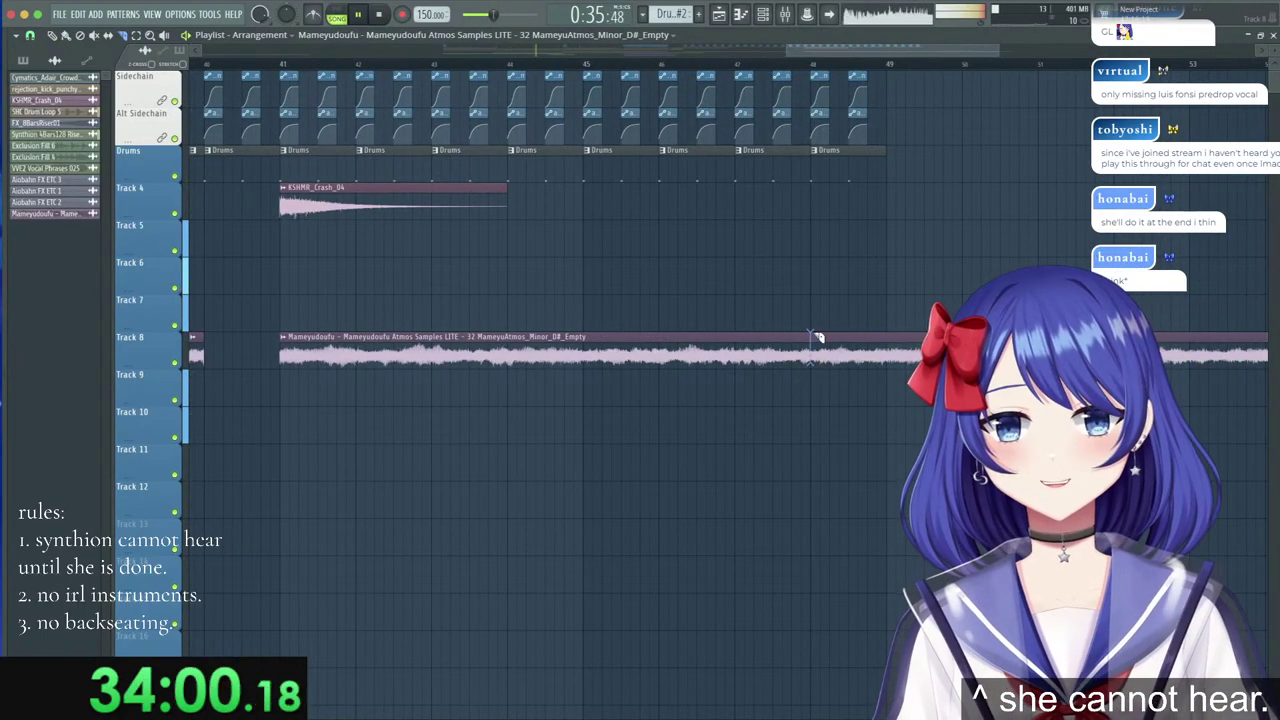
{"action": "right_click", "coordinate": [873, 352]}
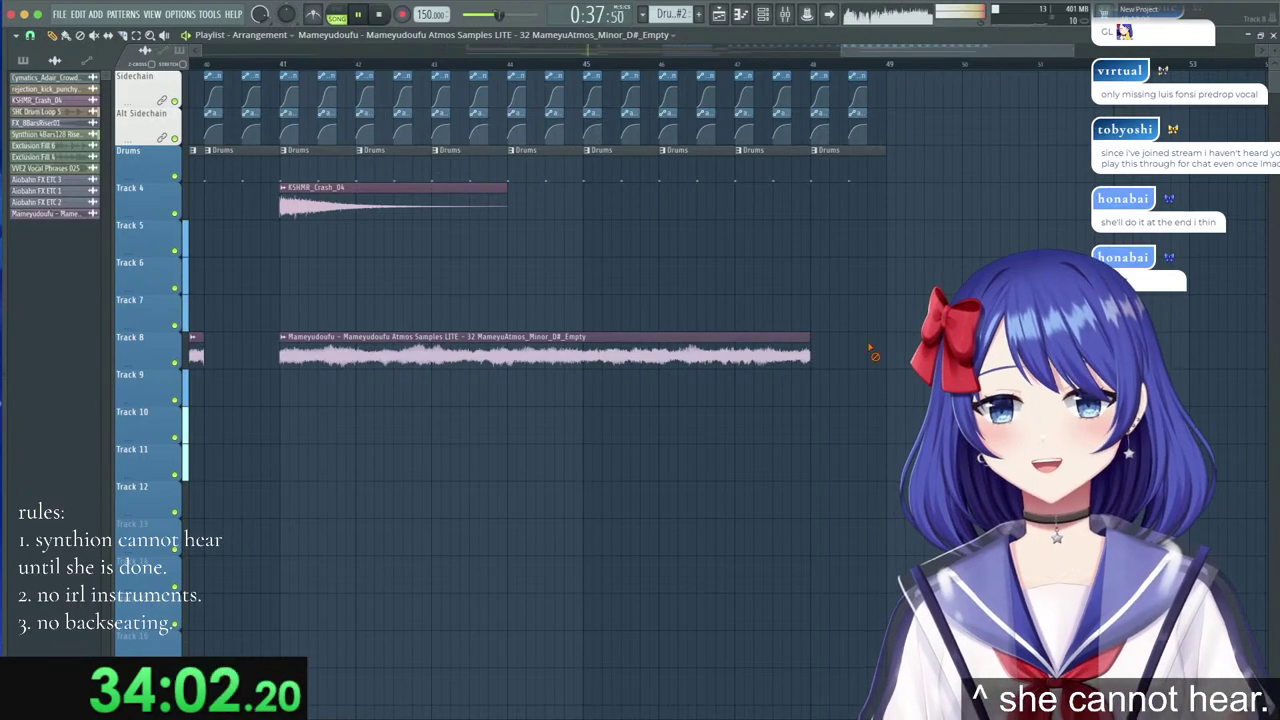
{"action": "scroll", "coordinate": [783, 75], "scroll_direction": "down", "scroll_amount": 5}
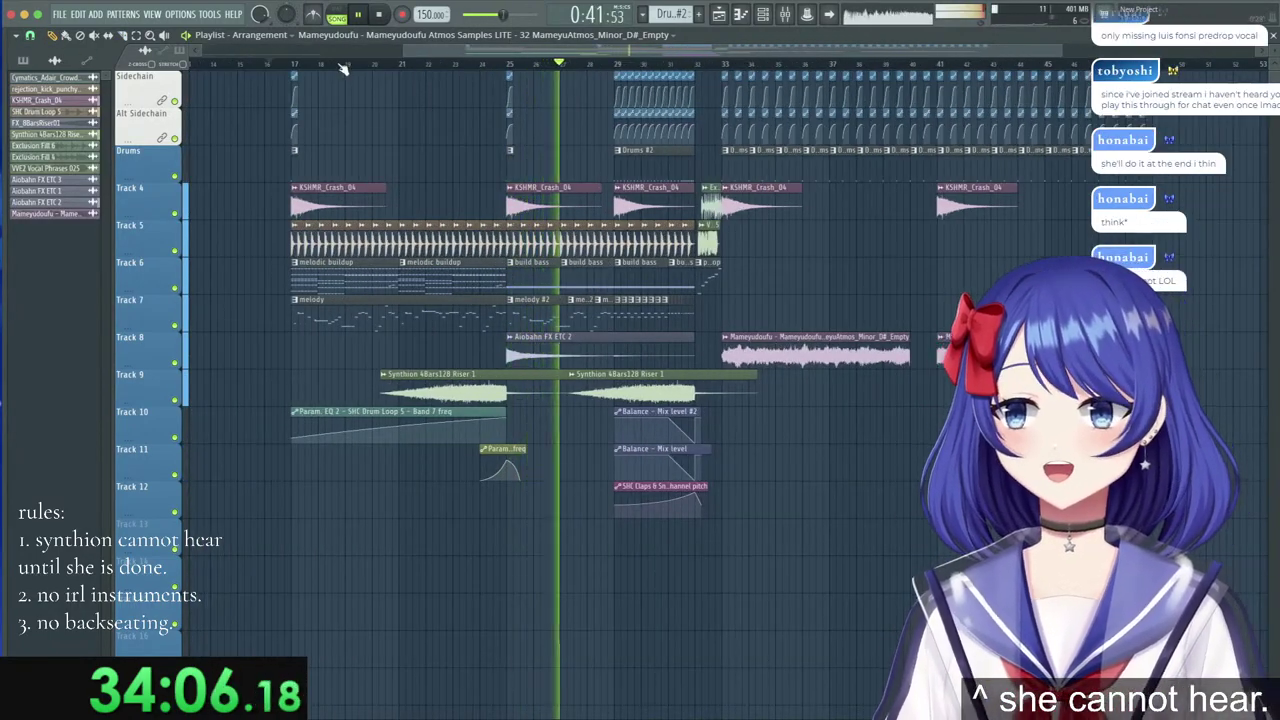
Review the build-up and the transition into the bar 33 drop during playback.
{"action": "scroll", "coordinate": [287, 90], "scroll_direction": "up", "scroll_amount": 1}
{"action": "key", "text": "alt+F8"}
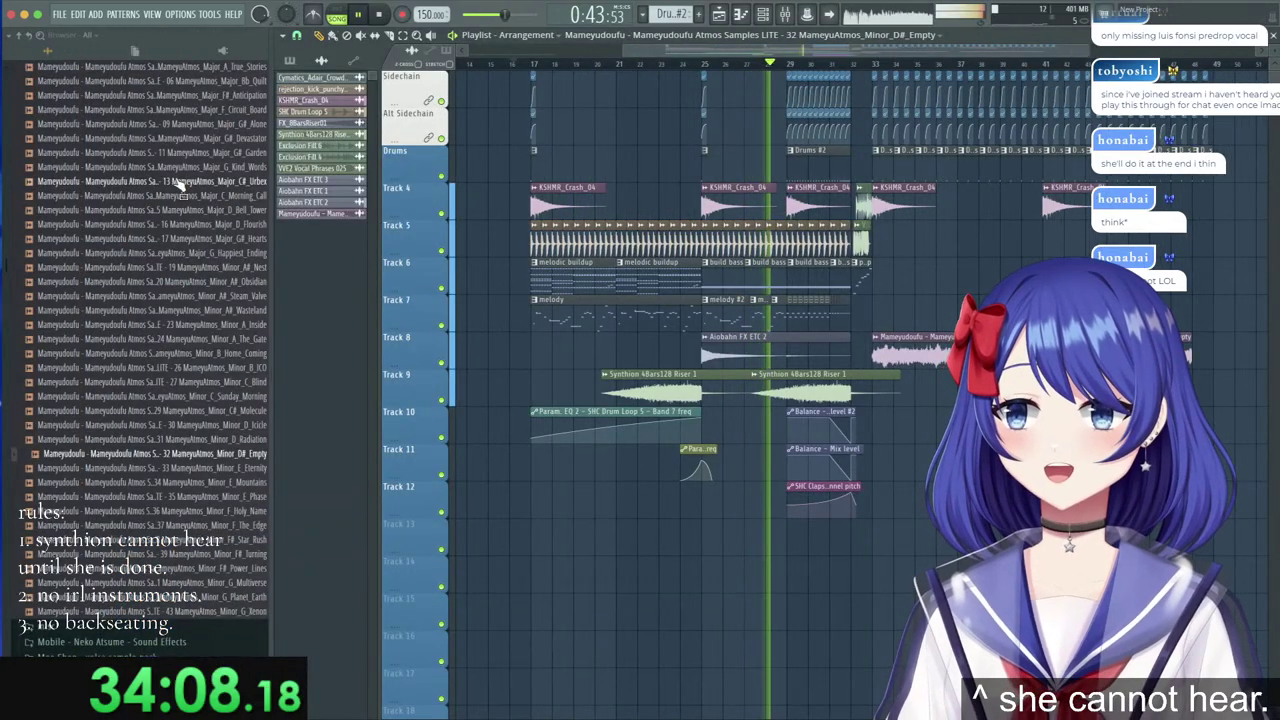
{"action": "key", "text": "F9"}
{"action": "key", "text": "F9"}
{"action": "left_click_drag", "start_coordinate": [918, 47], "coordinate": [933, 49]}
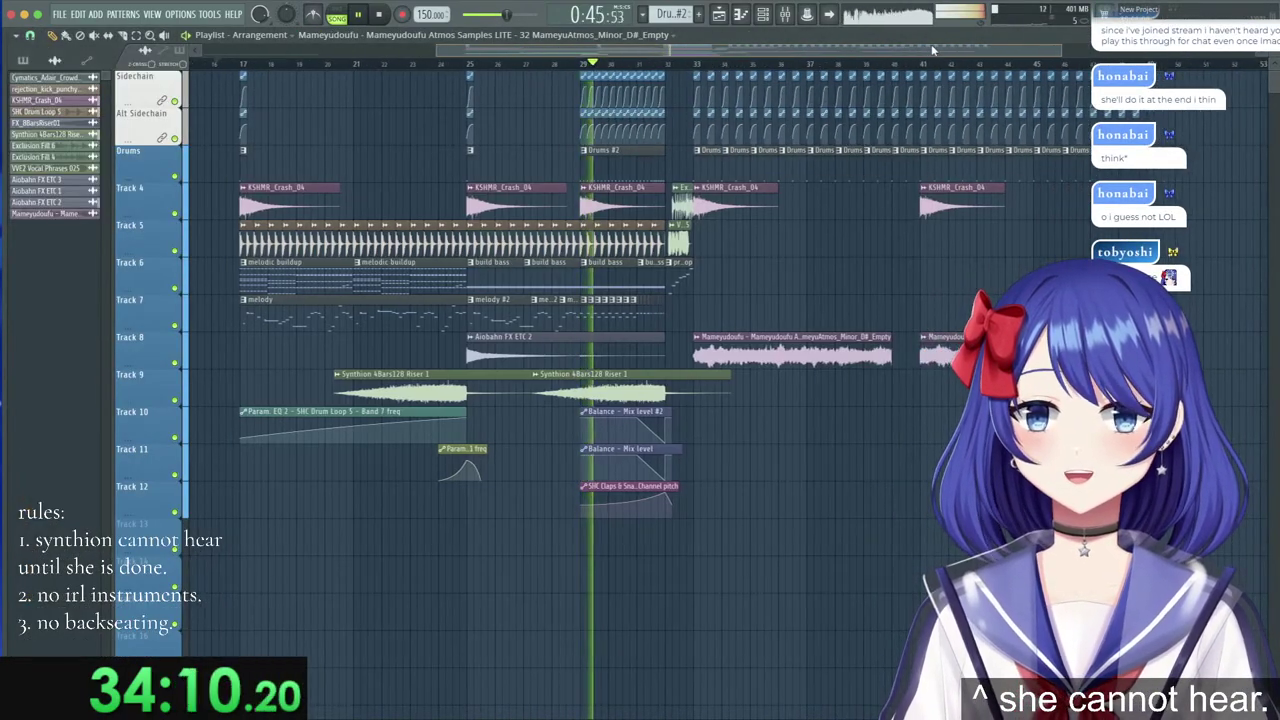
{"action": "scroll", "coordinate": [820, 200], "scroll_direction": "up", "scroll_amount": 3}
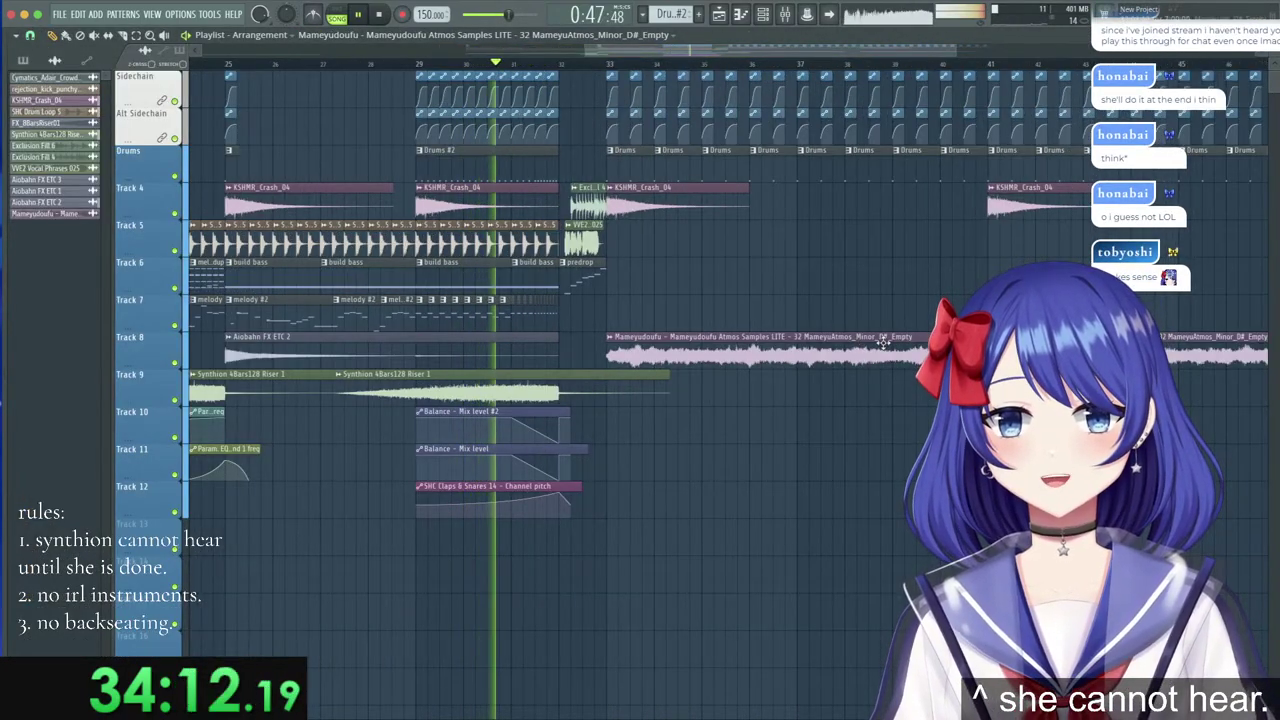
{"action": "scroll", "coordinate": [606, 69], "scroll_direction": "up", "scroll_amount": 5}
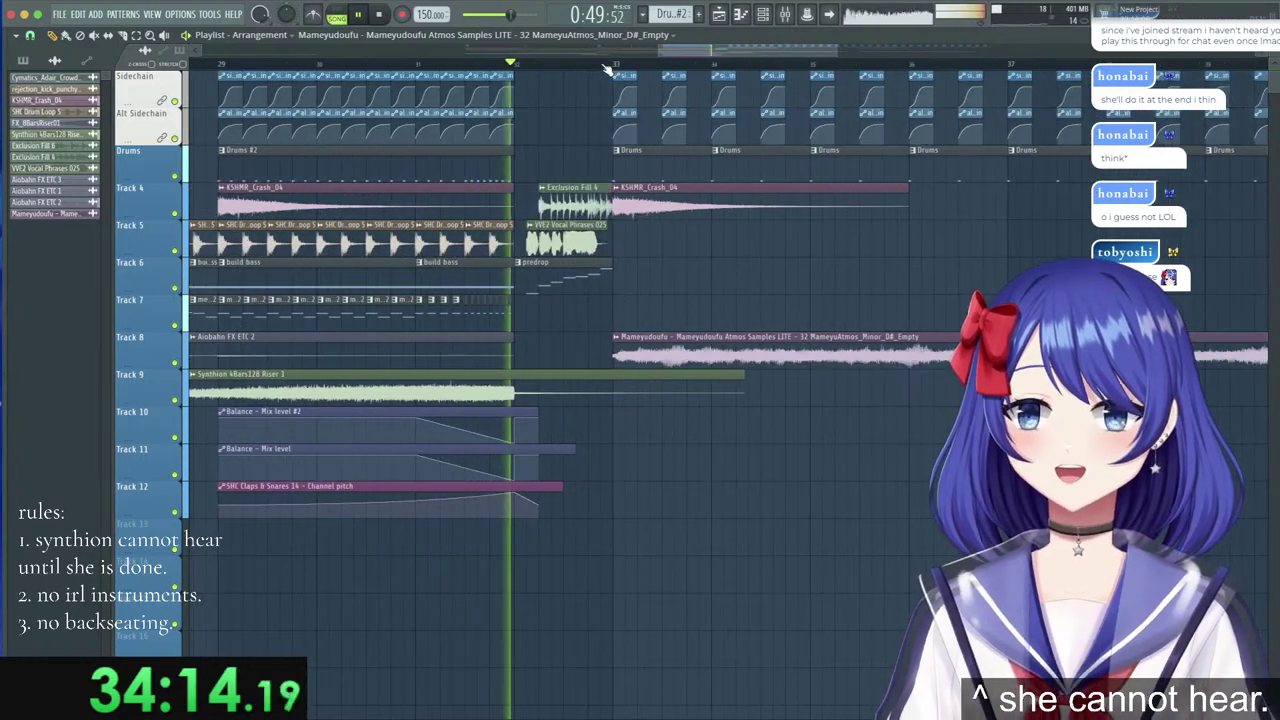
{"action": "scroll", "coordinate": [606, 69], "scroll_direction": "down", "scroll_amount": 8}
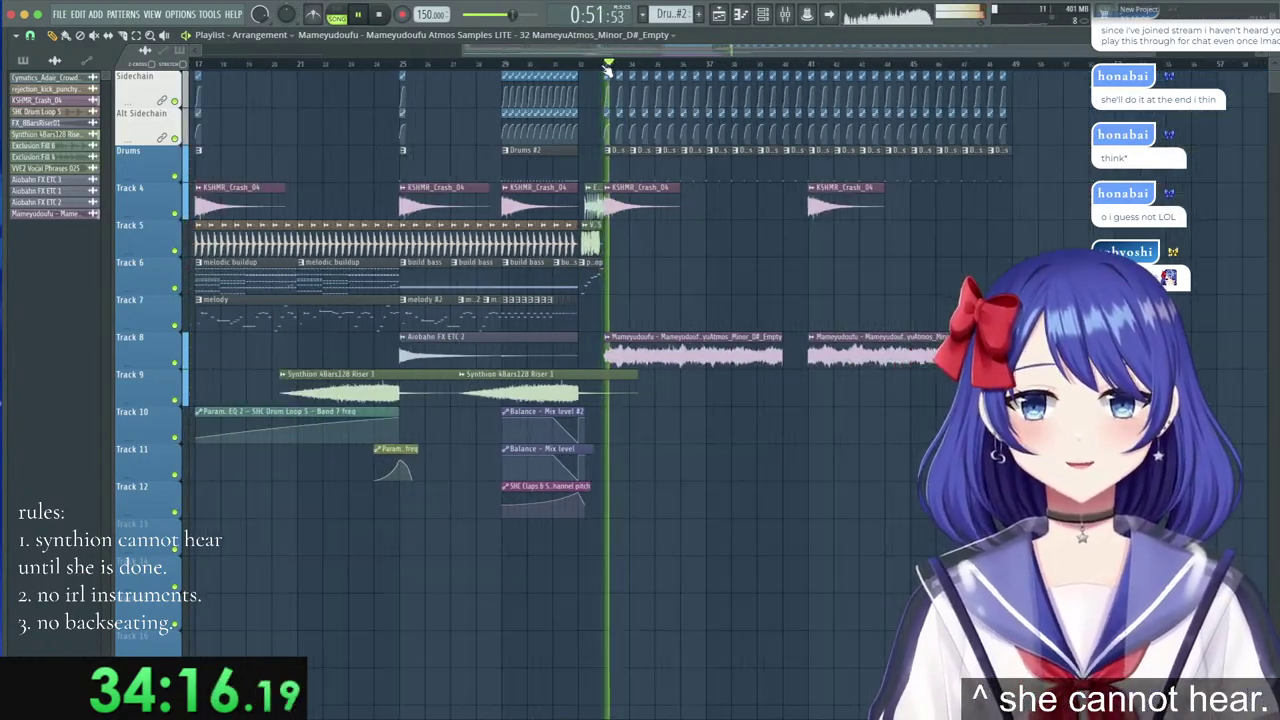
{"action": "scroll", "coordinate": [606, 69], "scroll_direction": "up", "scroll_amount": 3}
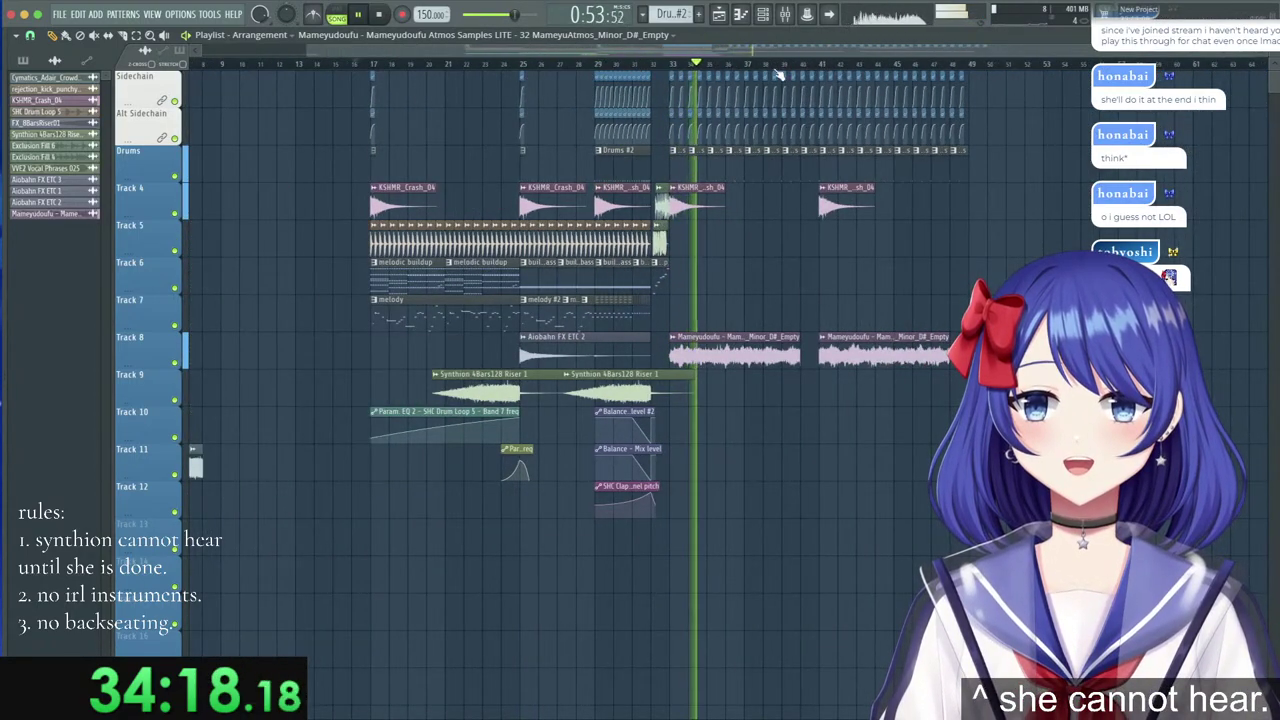
Place a copy of the predrop pattern at bar 40 on Track 6 and make it unique.
{"action": "scroll", "coordinate": [773, 71], "scroll_direction": "up", "scroll_amount": 3}
{"action": "left_click", "coordinate": [438, 272]}
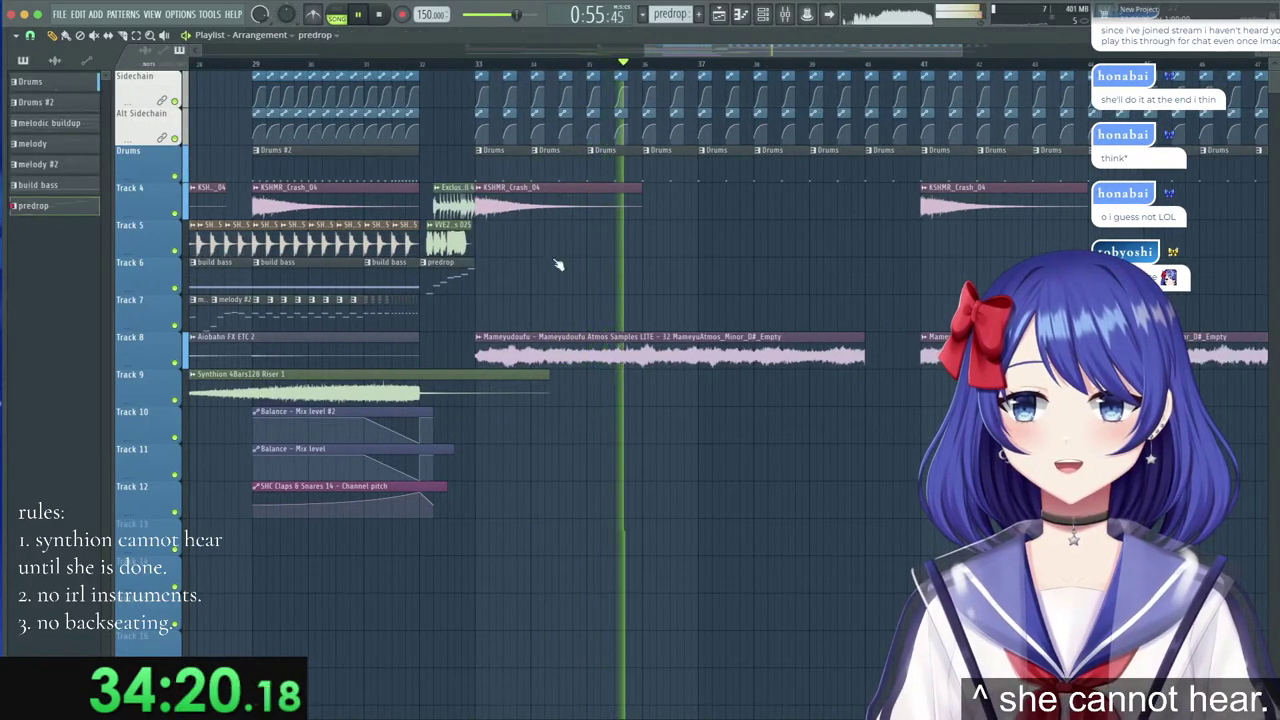
{"action": "left_click", "coordinate": [869, 279]}
{"action": "left_click", "coordinate": [869, 263]}
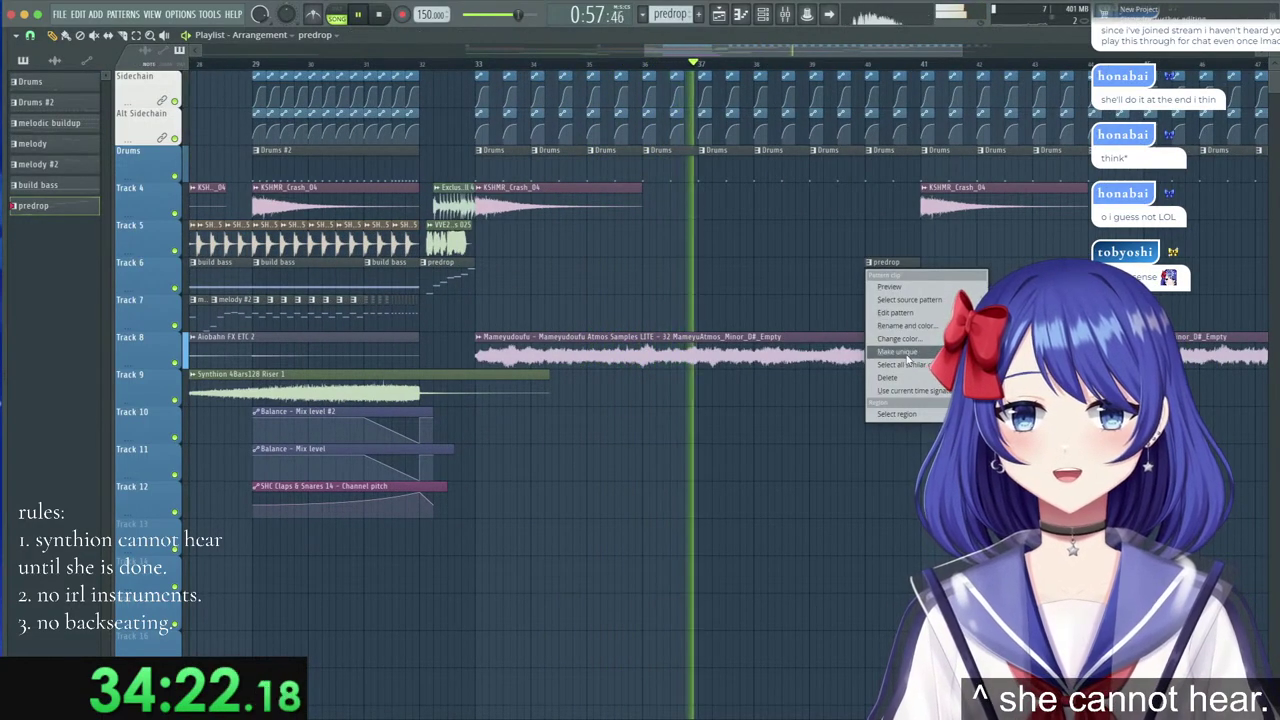
{"action": "left_click", "coordinate": [895, 352]}
In the bar 40 predrop copy, lower the last two hypervelocity lead notes to F6 and C#6.
{"action": "double_click", "coordinate": [893, 274]}
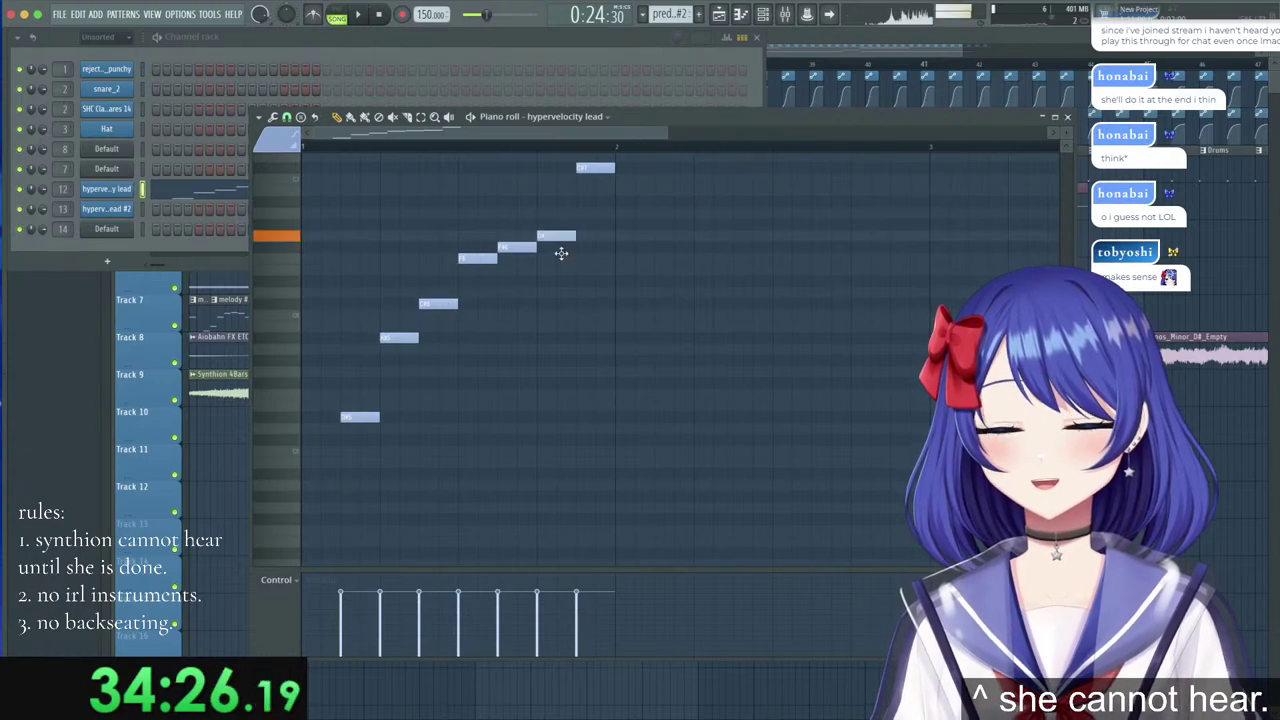
{"action": "left_click_drag", "start_coordinate": [561, 253], "coordinate": [561, 259]}
{"action": "left_click_drag", "start_coordinate": [595, 167], "coordinate": [598, 307]}
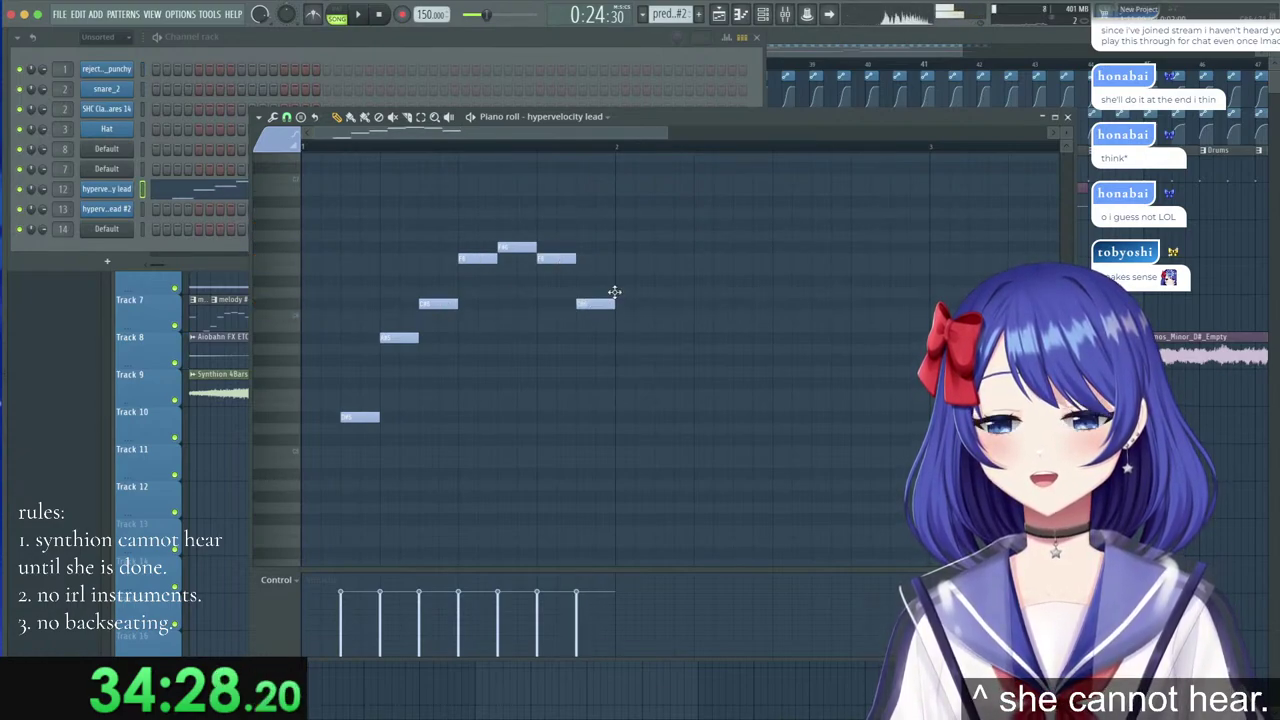
Play the arrangement from about bar 39 to check the new lead run before bar 41.
{"action": "left_click", "coordinate": [930, 70]}
{"action": "left_click", "coordinate": [818, 65]}
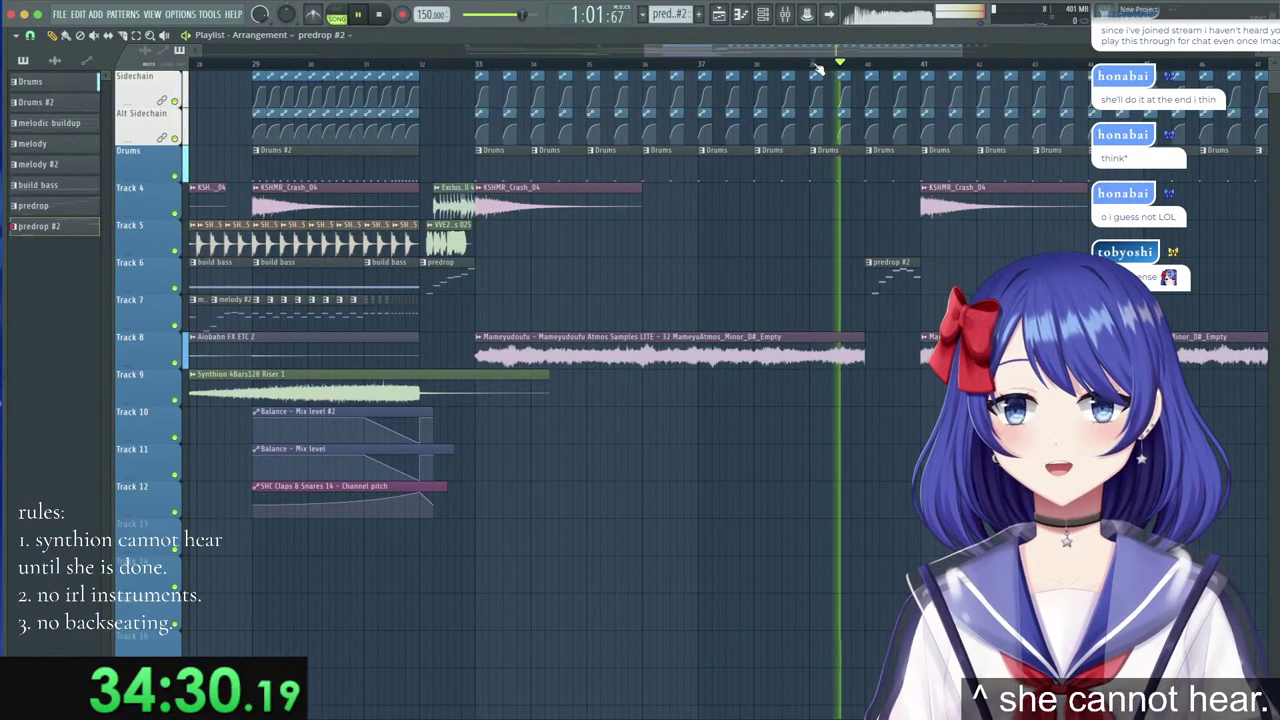
{"action": "scroll", "coordinate": [818, 65], "scroll_direction": "up", "scroll_amount": 1}
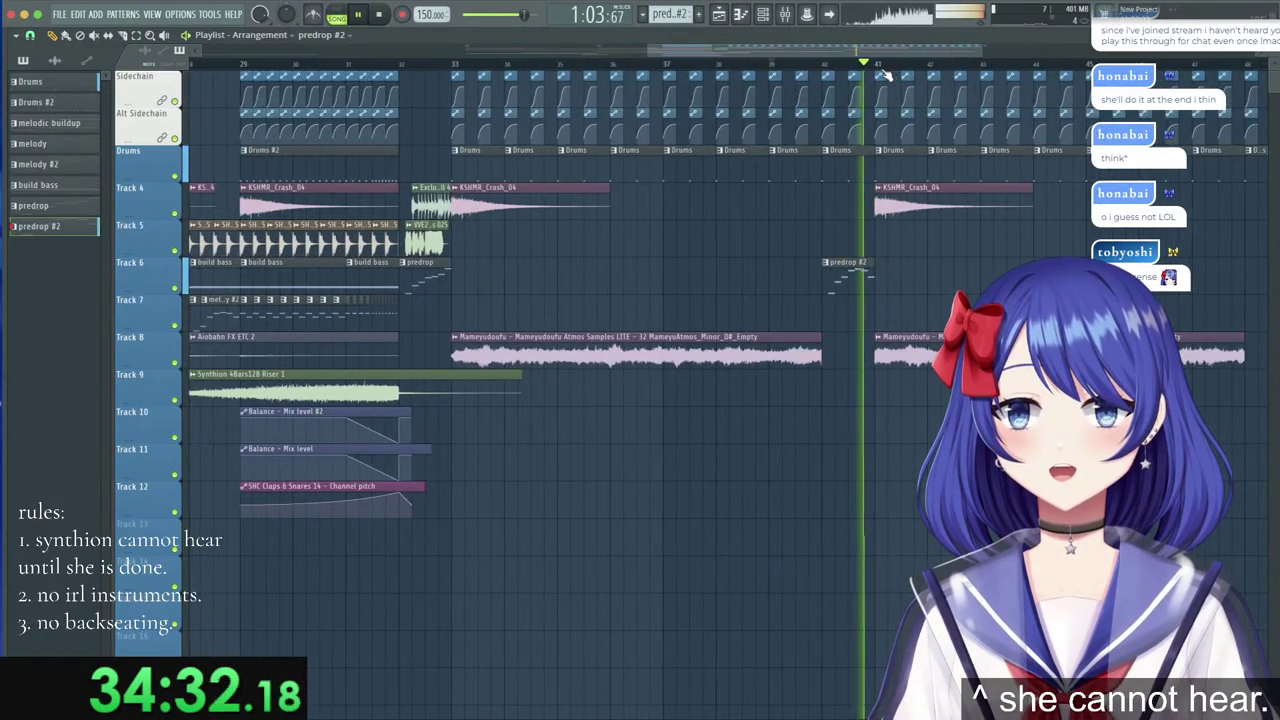
{"action": "scroll", "coordinate": [870, 68], "scroll_direction": "up", "scroll_amount": 1}
{"action": "key", "text": "space"}
In predrop #2, enter four eighth notes on B4 followed by four on C#5 for the Default channel numbered 7.
{"action": "double_click", "coordinate": [855, 277]}
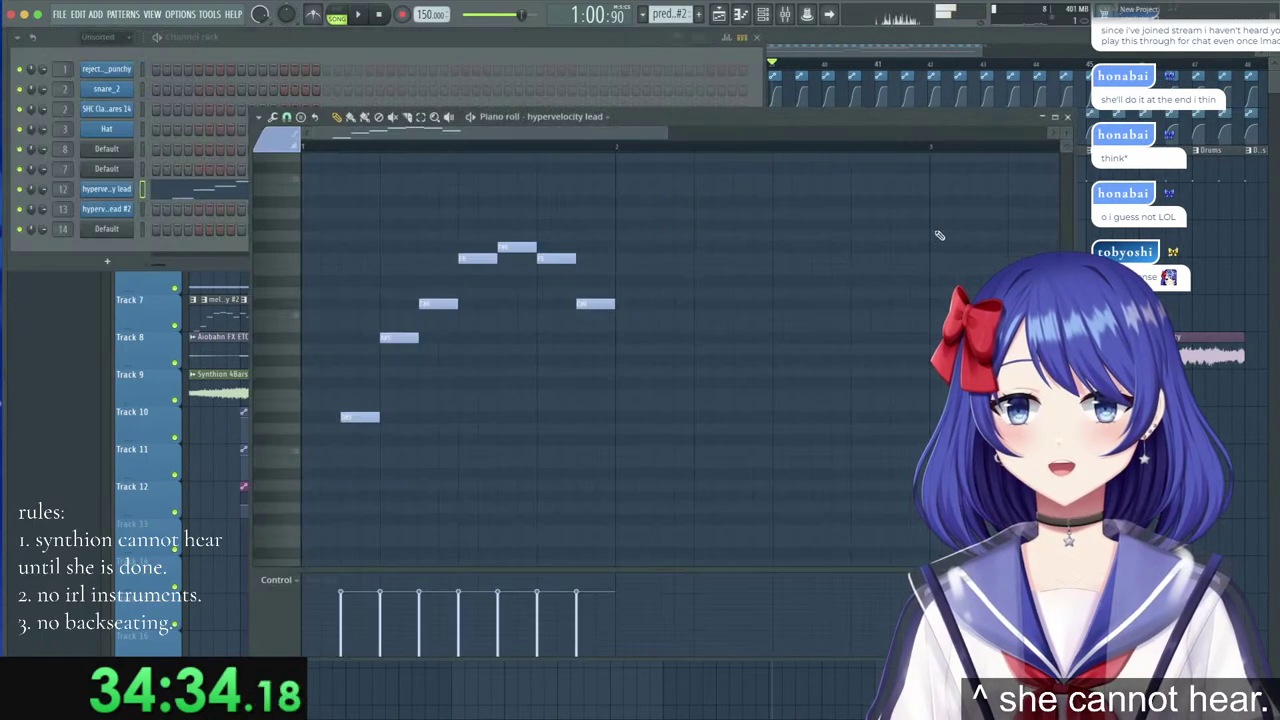
{"action": "left_click", "coordinate": [1067, 118]}
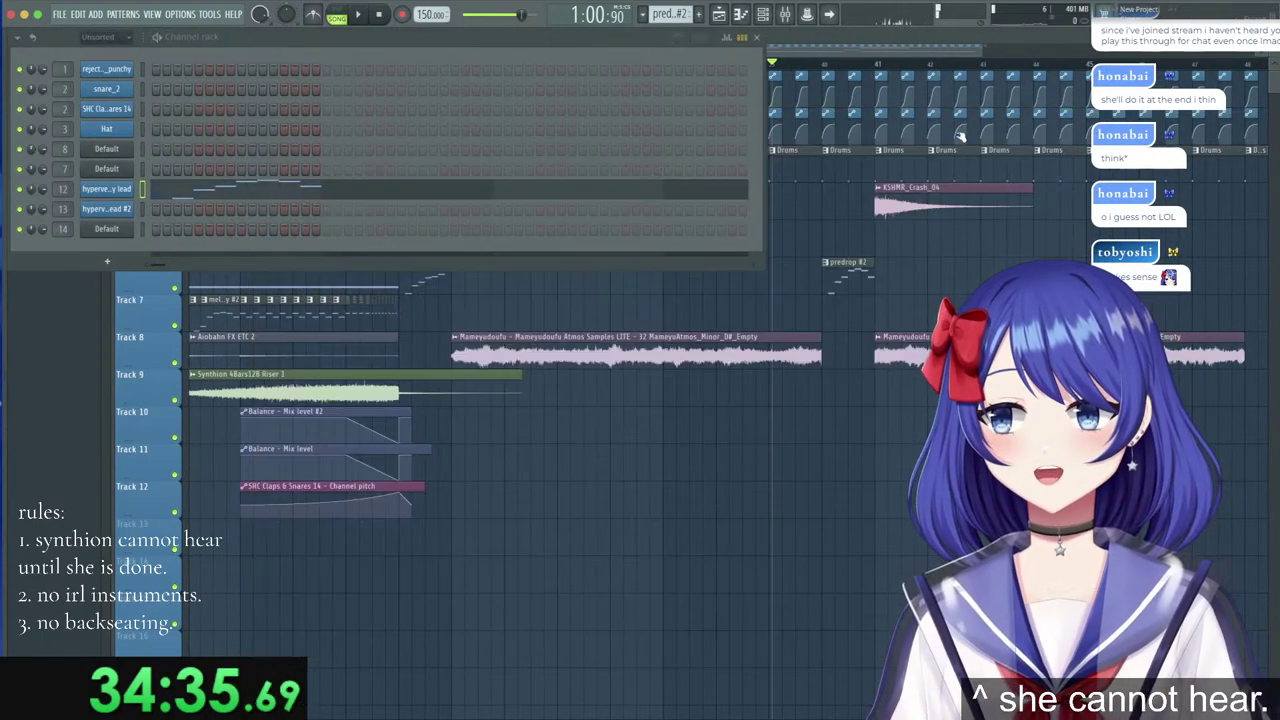
{"action": "right_click", "coordinate": [118, 162]}
{"action": "left_click", "coordinate": [175, 177]}
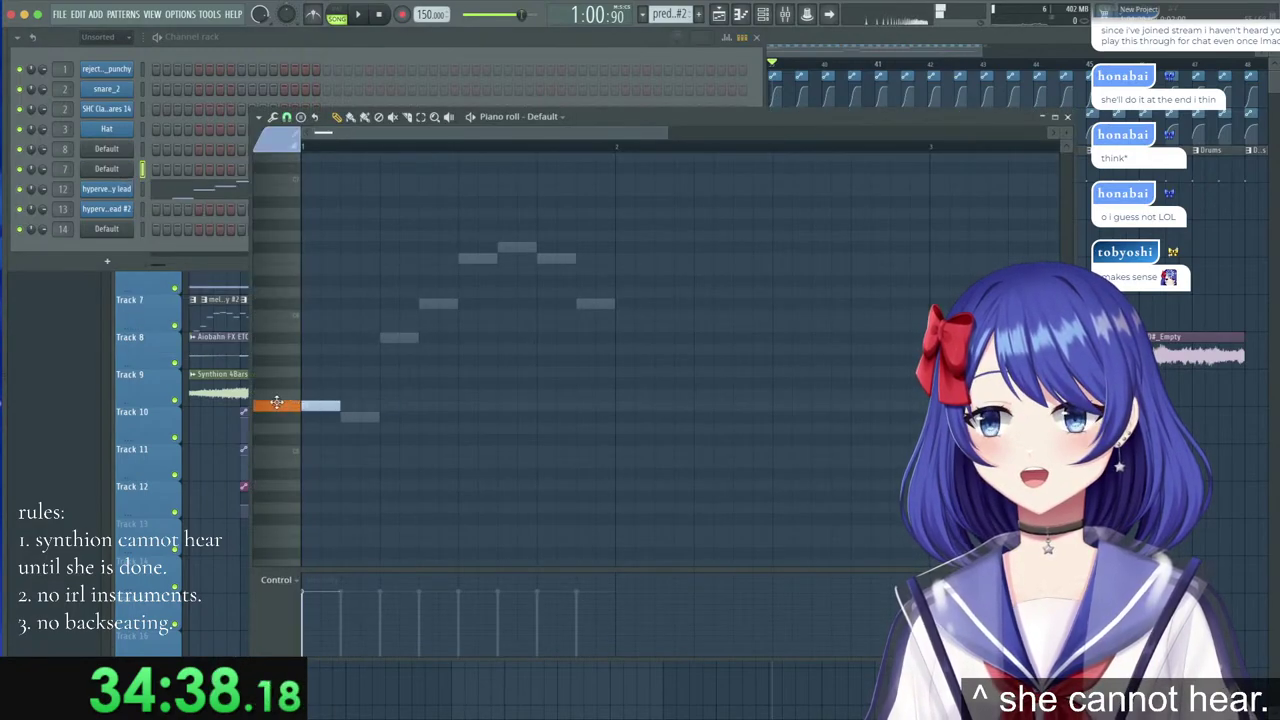
{"action": "right_click", "coordinate": [318, 405]}
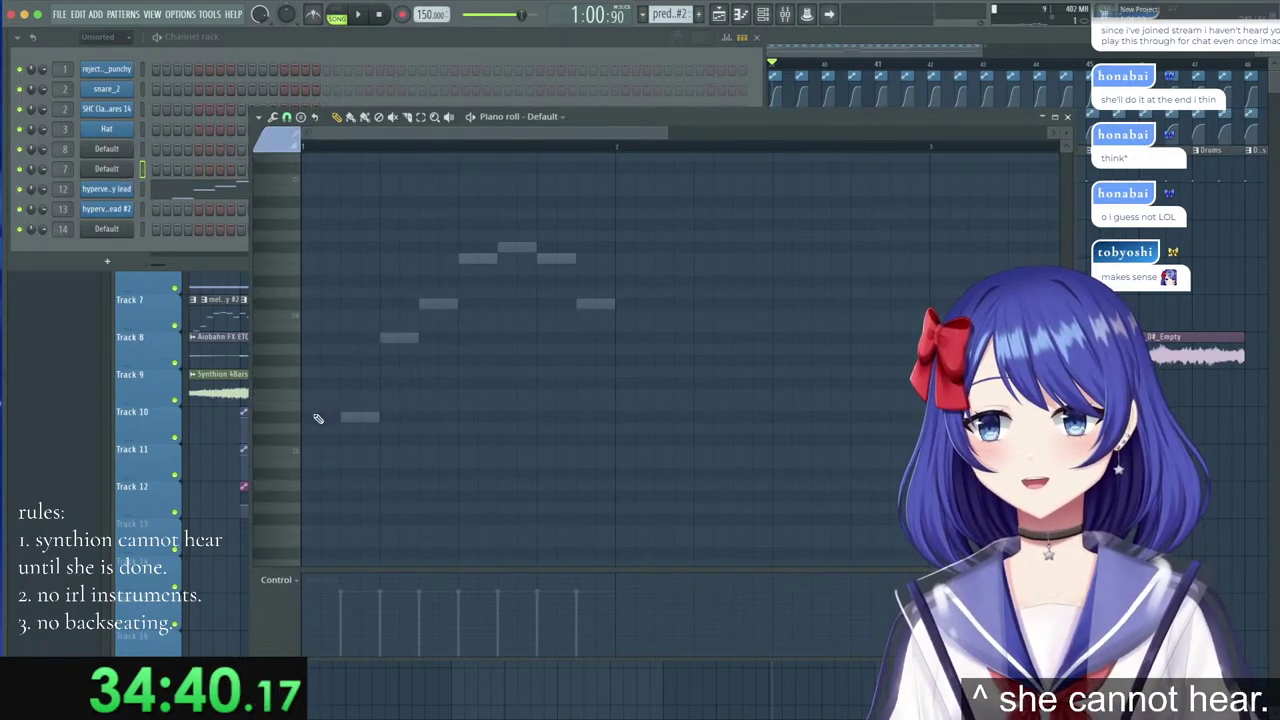
{"action": "mouse_move", "coordinate": [291, 405]}
{"action": "left_mouse_down"}
{"action": "mouse_move", "coordinate": [278, 460]}
{"action": "mouse_move", "coordinate": [458, 462]}
{"action": "mouse_move", "coordinate": [470, 440]}
{"action": "mouse_move", "coordinate": [536, 439]}
{"action": "left_mouse_up"}
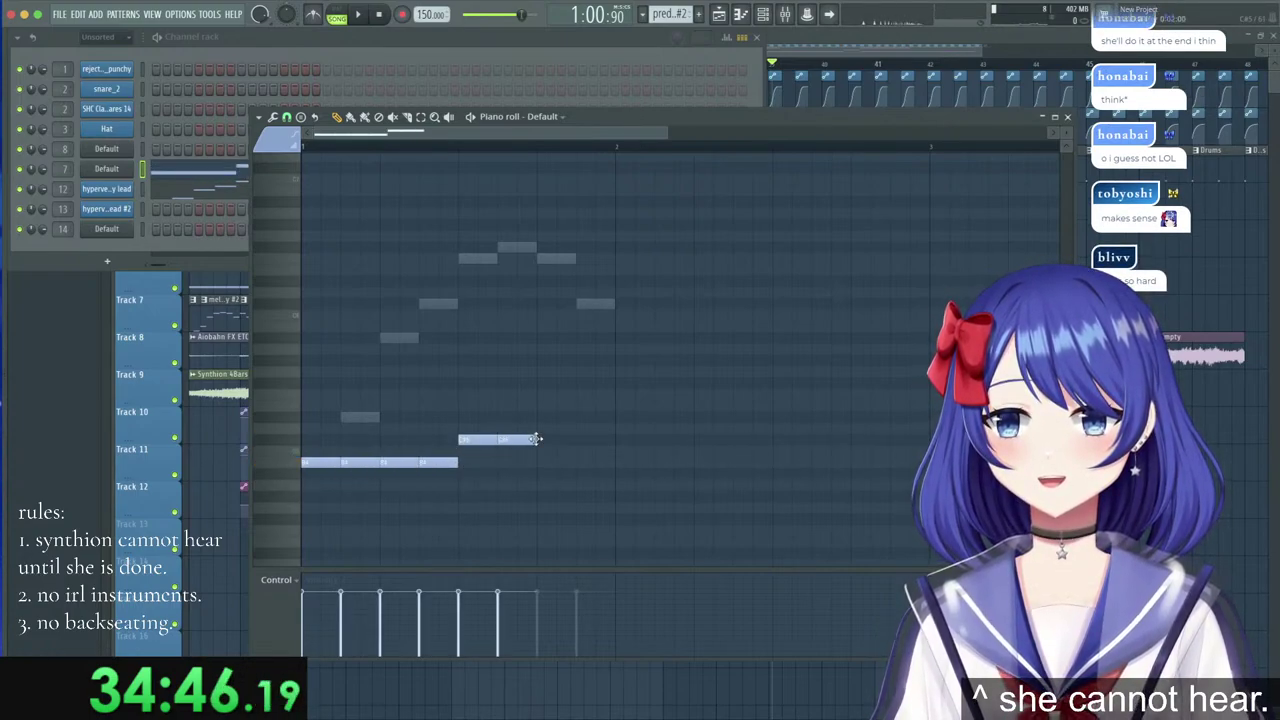
Stack two duplicates of the note row as fifths above it, on F#5/G#5 and on C#6/D#6.
{"action": "left_click_drag", "start_coordinate": [694, 482], "coordinate": [310, 396]}
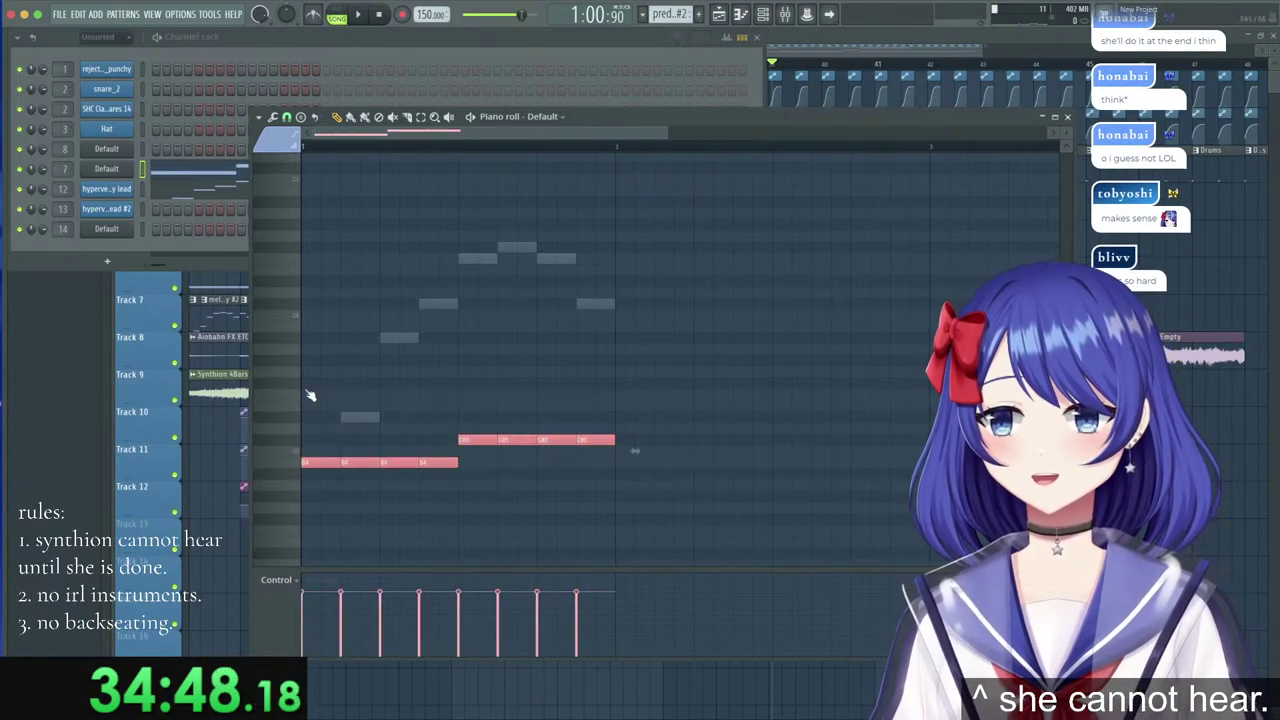
{"action": "key", "text": "ctrl+b"}
{"action": "left_click_drag", "start_coordinate": [623, 462], "coordinate": [310, 382]}
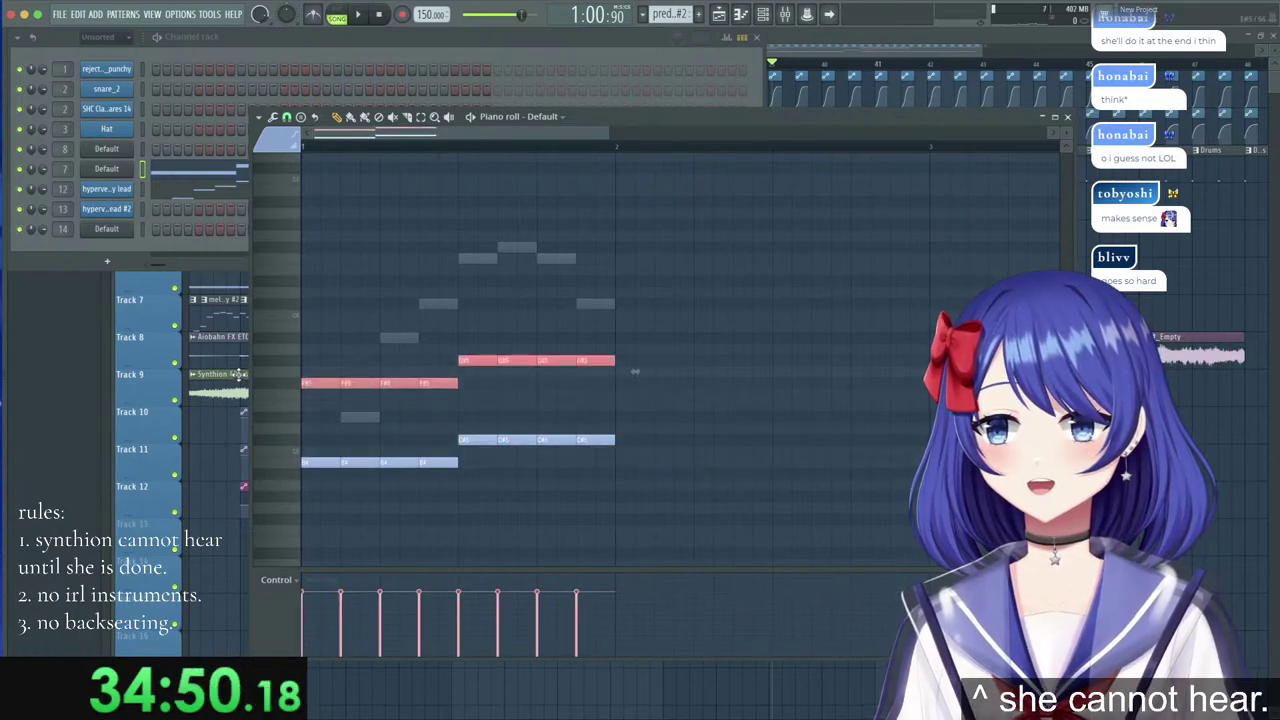
{"action": "key", "text": "ctrl+b"}
{"action": "left_click_drag", "start_coordinate": [615, 388], "coordinate": [277, 298]}
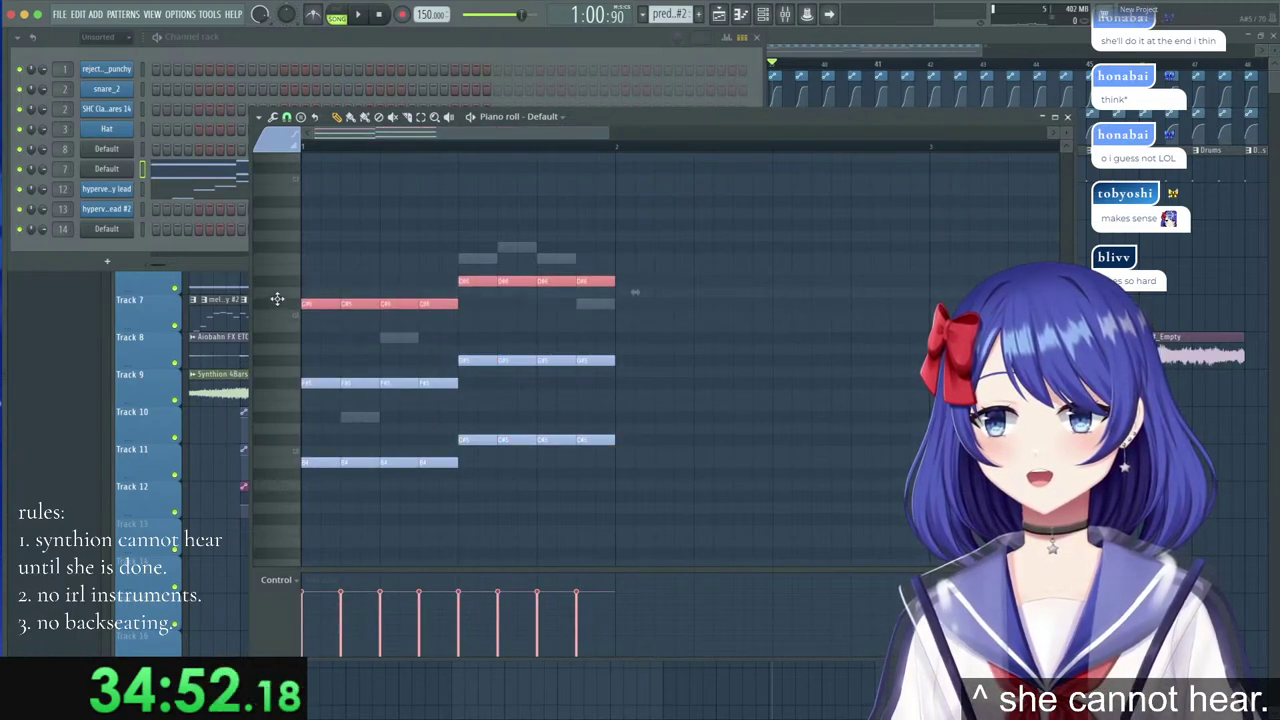
Complete the chords with A#6 over the first half and F6 over the second, and slightly shorten all the notes.
{"action": "left_click_drag", "start_coordinate": [622, 270], "coordinate": [295, 315]}
{"action": "key", "text": "ctrl+b"}
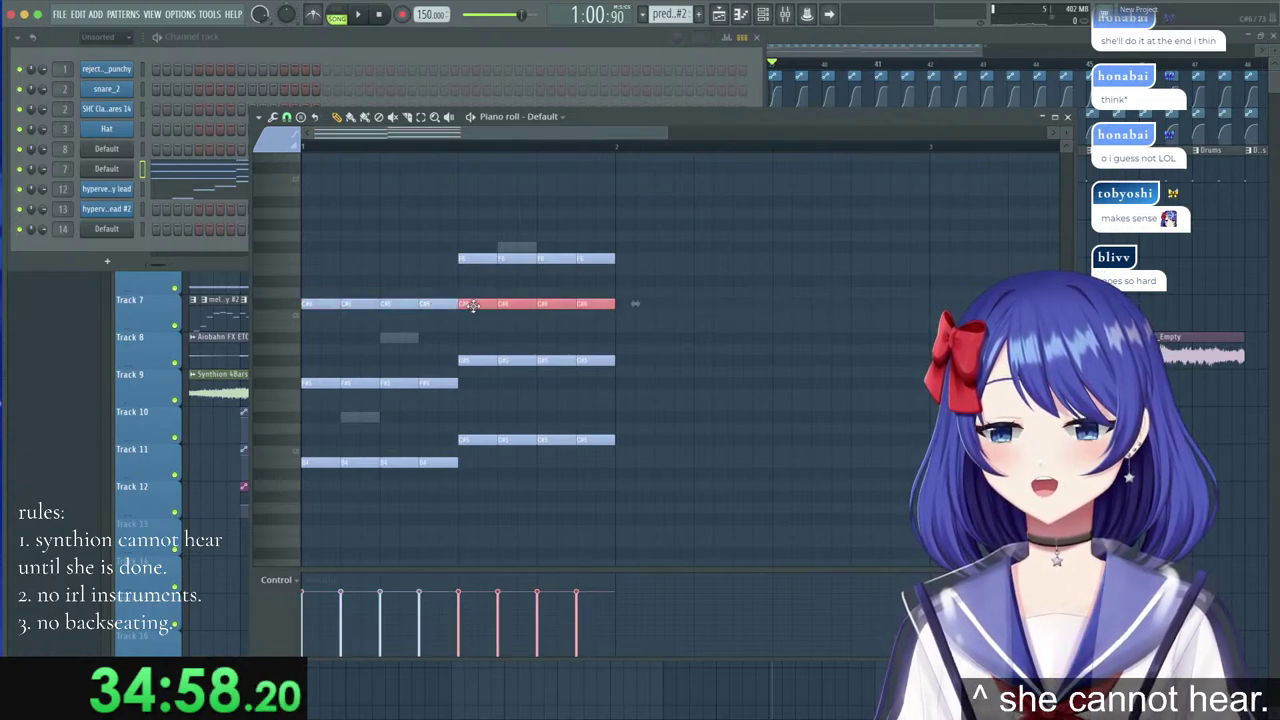
{"action": "left_click_drag", "start_coordinate": [455, 298], "coordinate": [302, 197]}
{"action": "key", "text": "ctrl+b"}
{"action": "left_click_drag", "start_coordinate": [487, 201], "coordinate": [487, 273]}
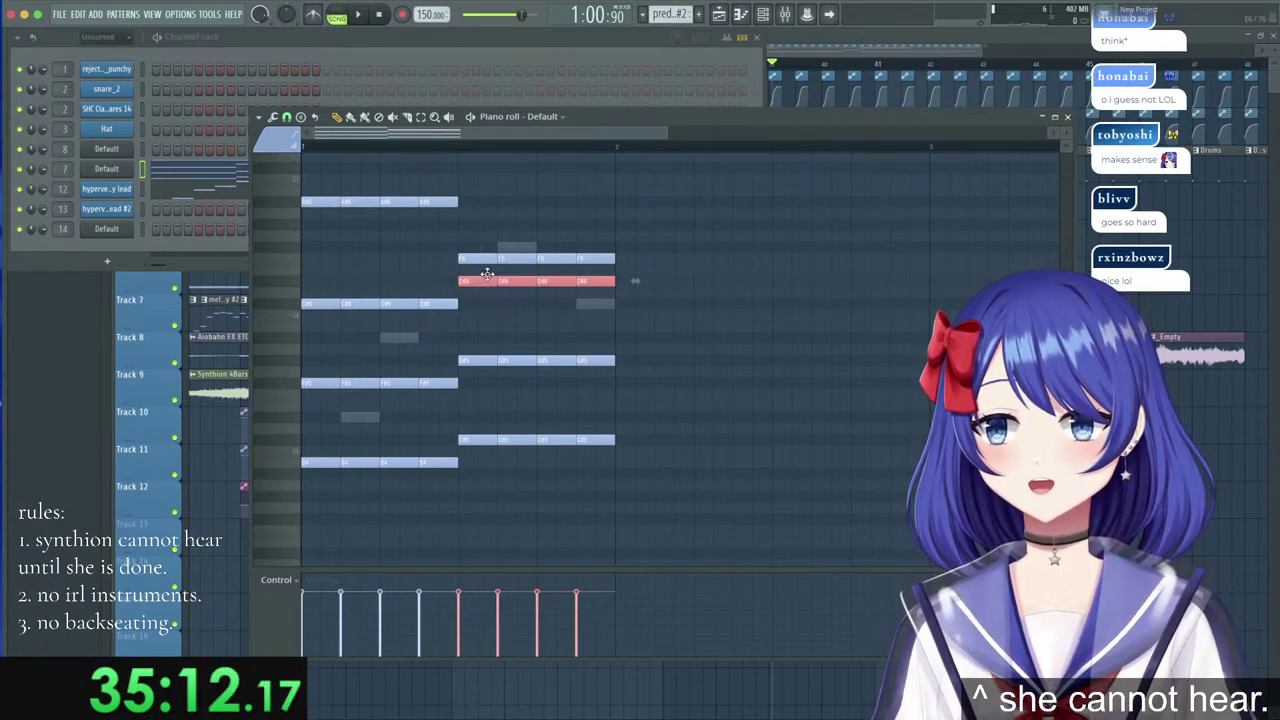
{"action": "left_click", "coordinate": [481, 259]}
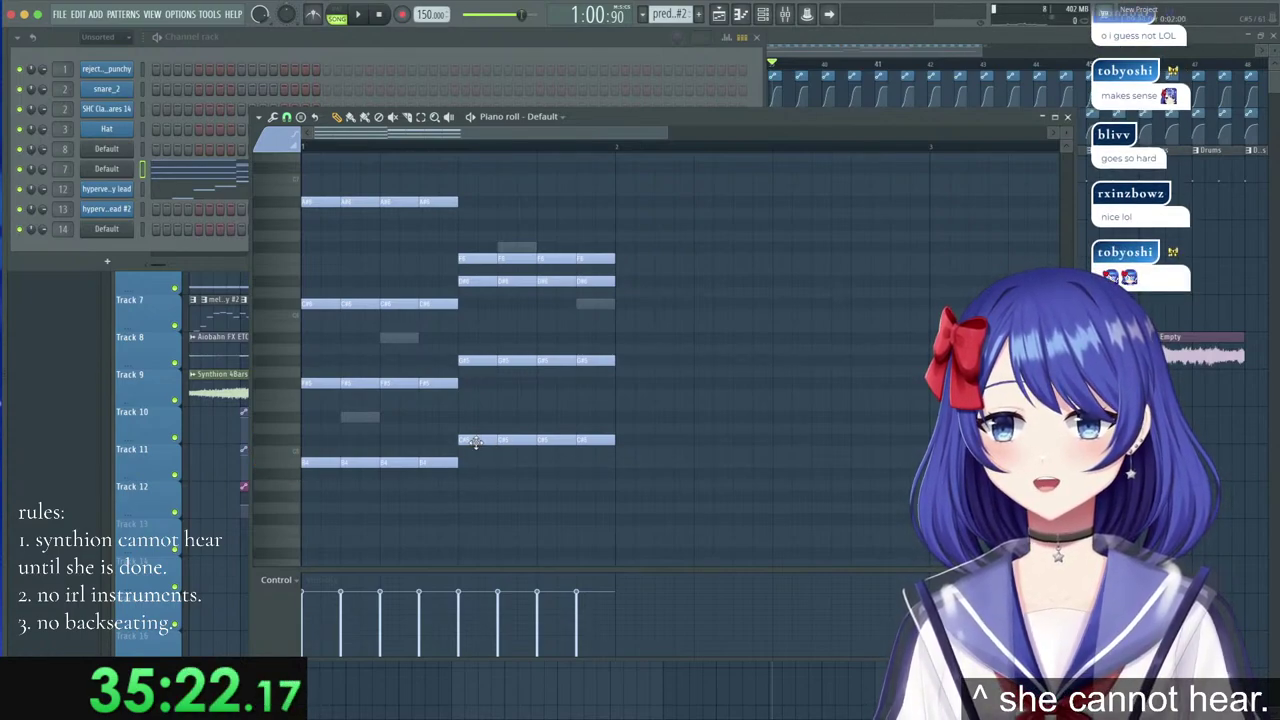
{"action": "left_click_drag", "start_coordinate": [666, 500], "coordinate": [331, 203]}
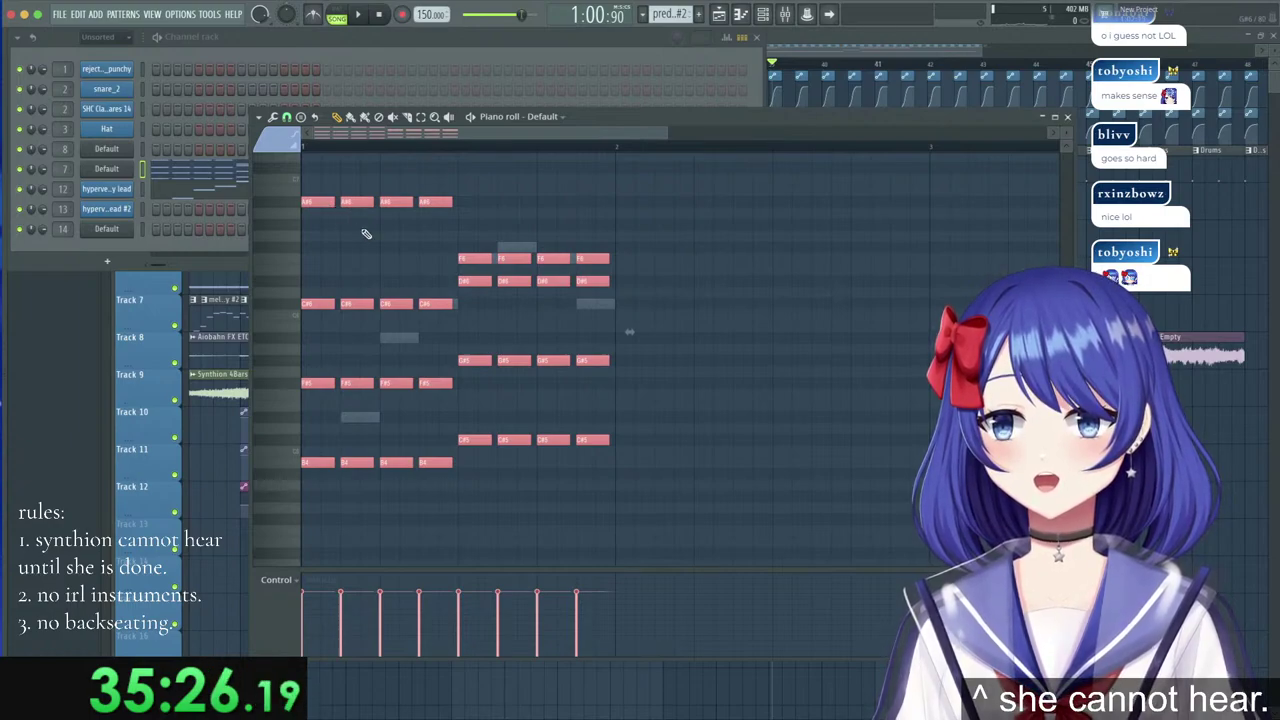
Rework the first four hypervelocity lead notes in predrop #2 into alternating A#6 and C#6 eighth notes.
{"action": "double_click", "coordinate": [405, 339]}
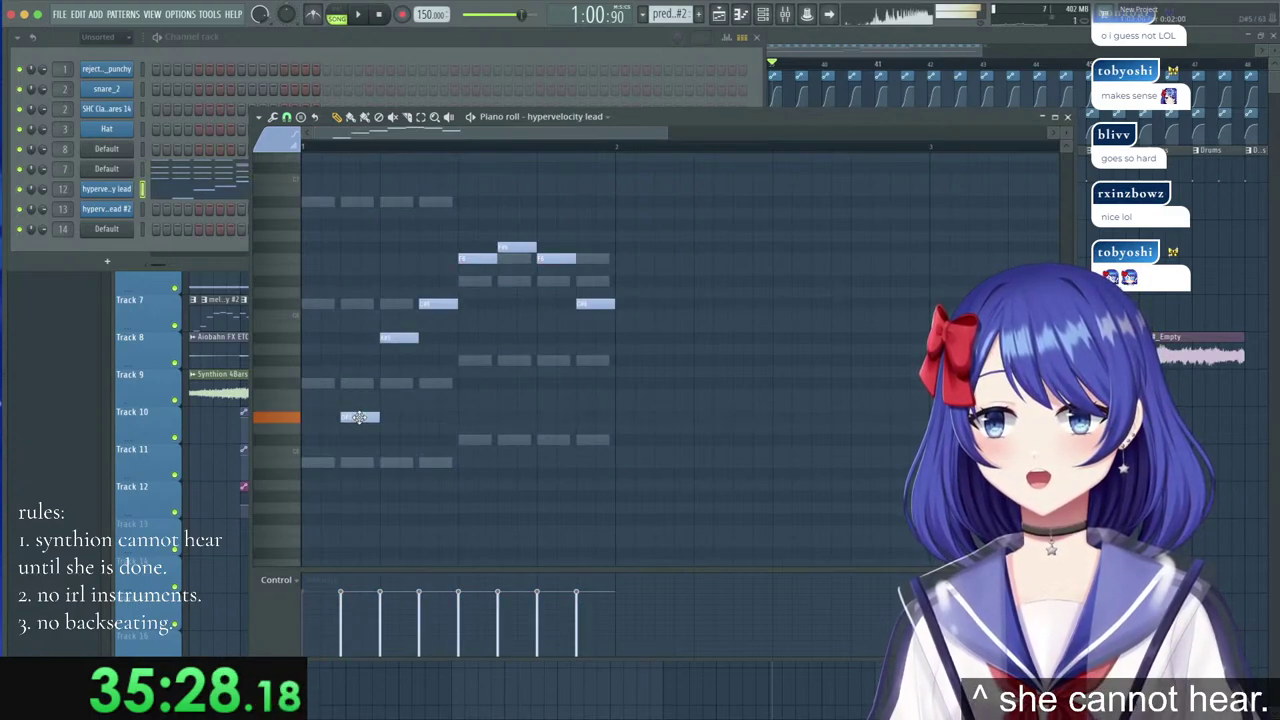
{"action": "left_click_drag", "start_coordinate": [359, 417], "coordinate": [308, 245]}
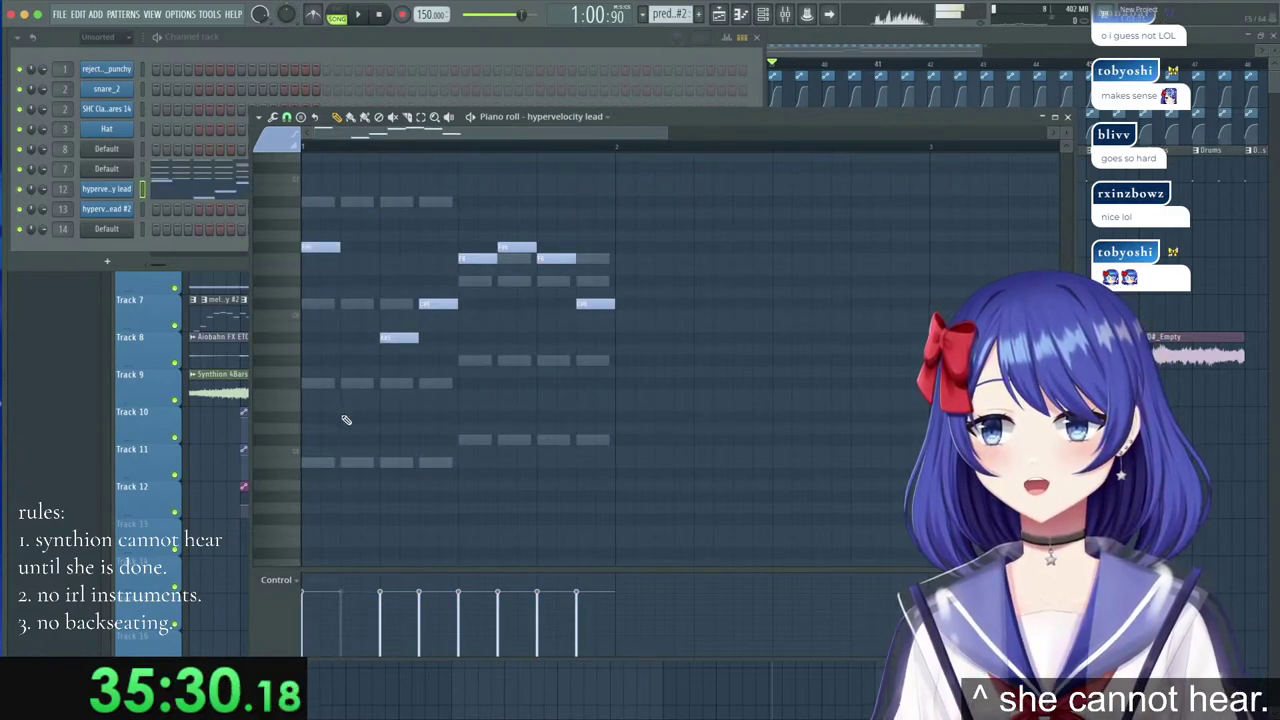
{"action": "left_click_drag", "start_coordinate": [345, 443], "coordinate": [346, 298]}
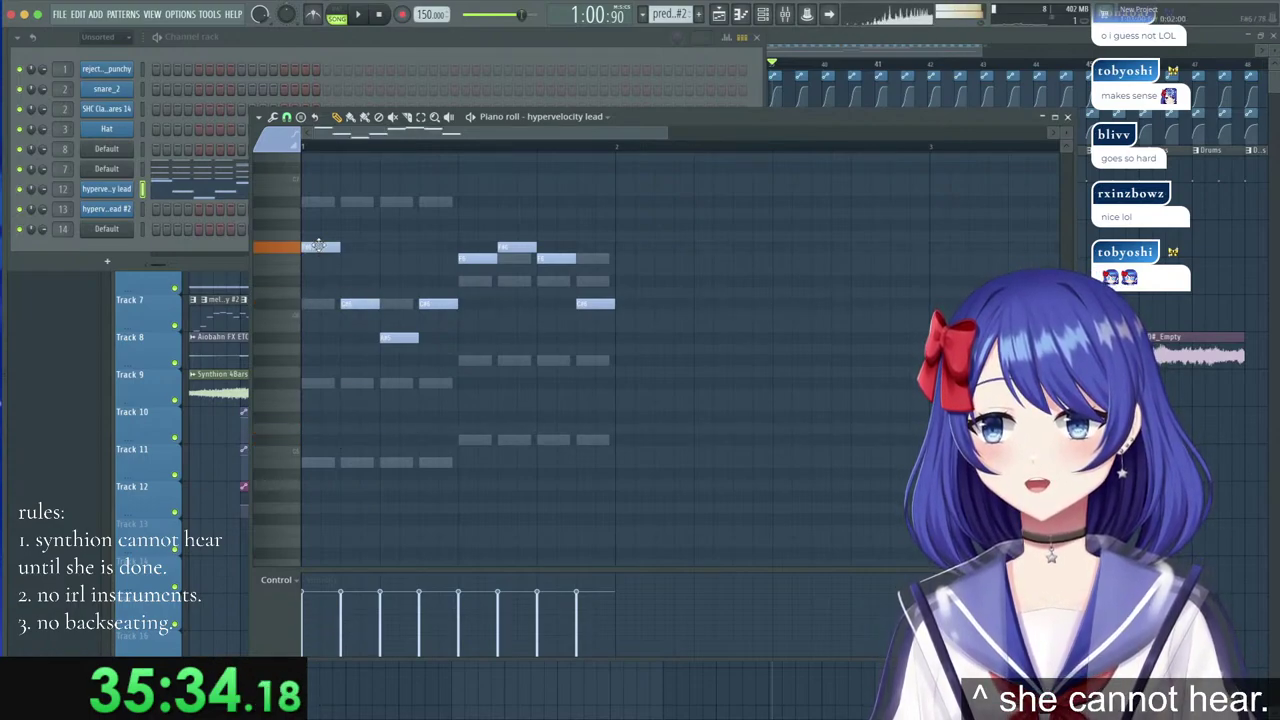
{"action": "left_click_drag", "start_coordinate": [318, 245], "coordinate": [314, 201]}
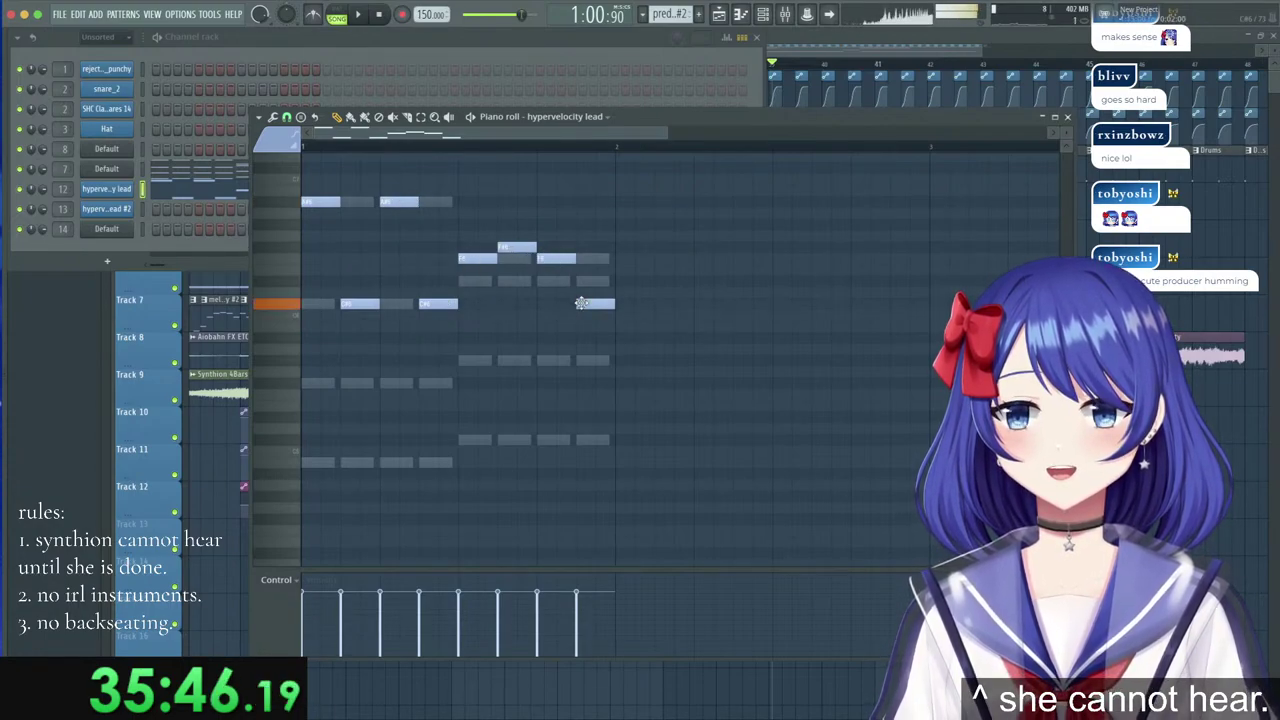
Add four short B4 notes followed by four short C#5 notes to the Default channel numbered 8 in predrop #2.
{"action": "left_click", "coordinate": [446, 46]}
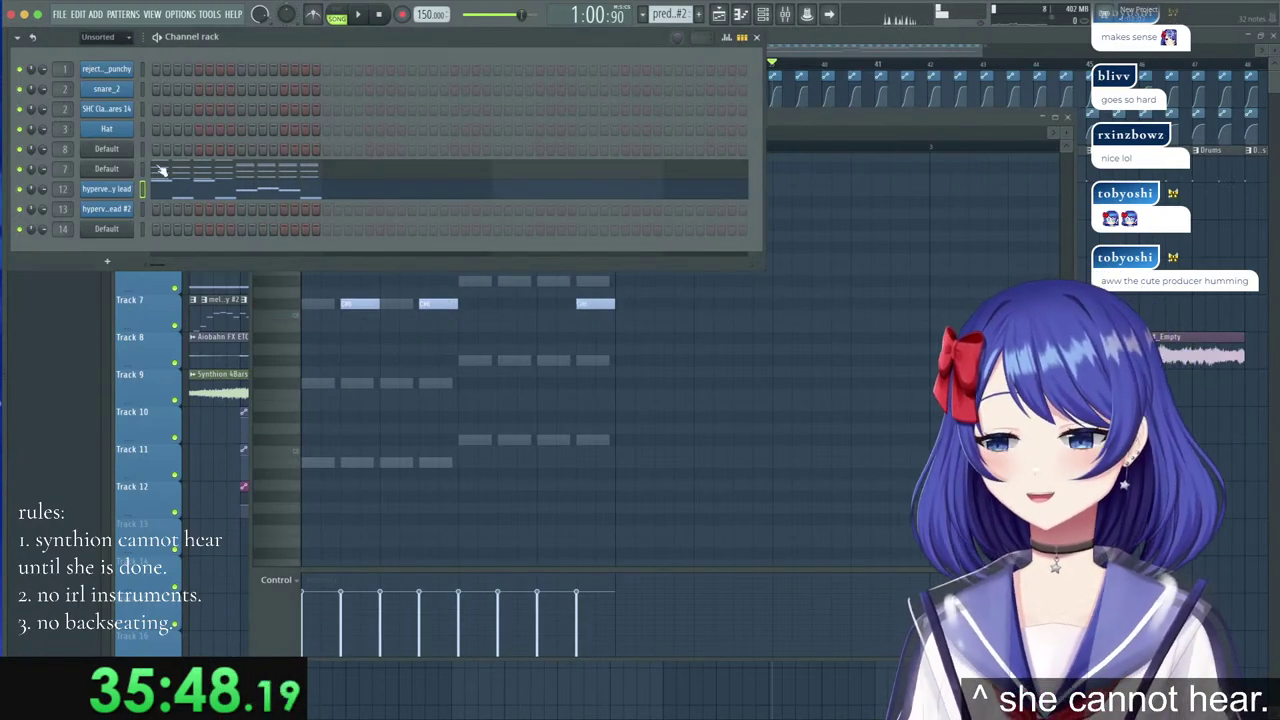
{"action": "right_click", "coordinate": [160, 170]}
{"action": "left_click", "coordinate": [172, 172]}
{"action": "left_click", "coordinate": [315, 466]}
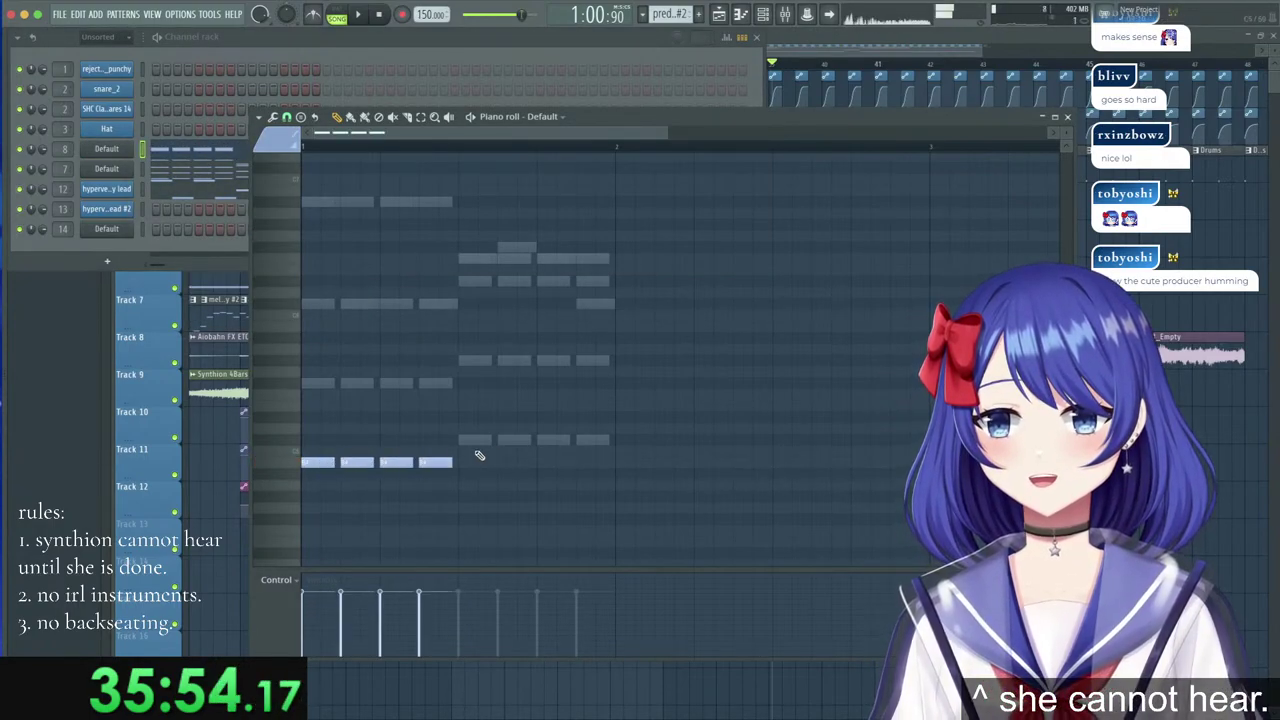
{"action": "left_click", "coordinate": [507, 441]}
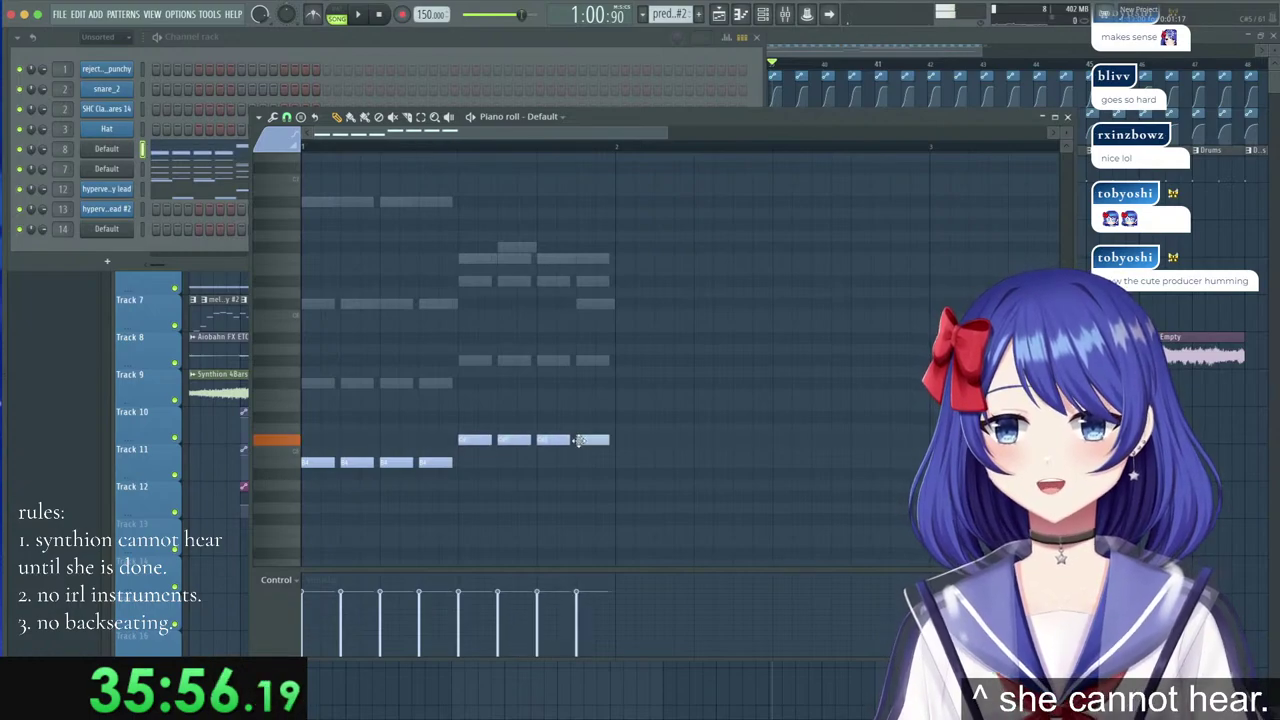
{"action": "left_click", "coordinate": [623, 37]}
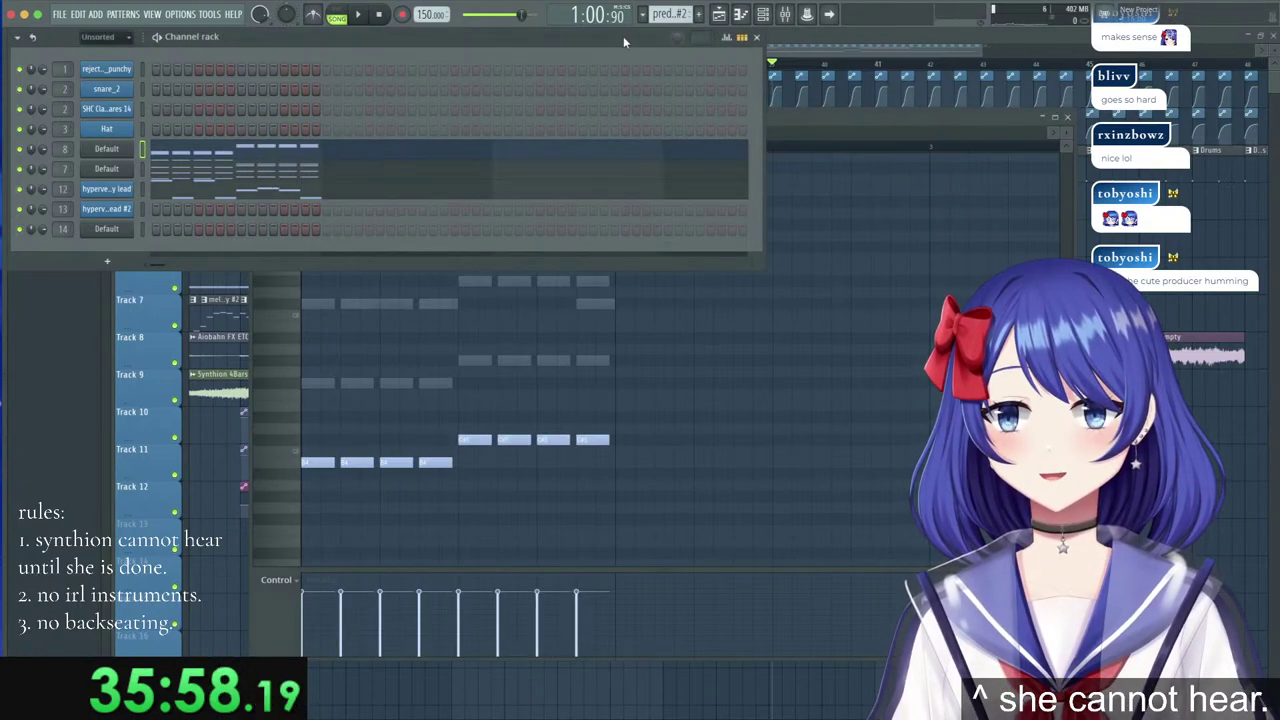
Play the arrangement from bar 33 and again from bar 32 to check the drop and the predrop #2 fill.
{"action": "left_click", "coordinate": [844, 46]}
{"action": "left_click_drag", "start_coordinate": [458, 74], "coordinate": [451, 73]}
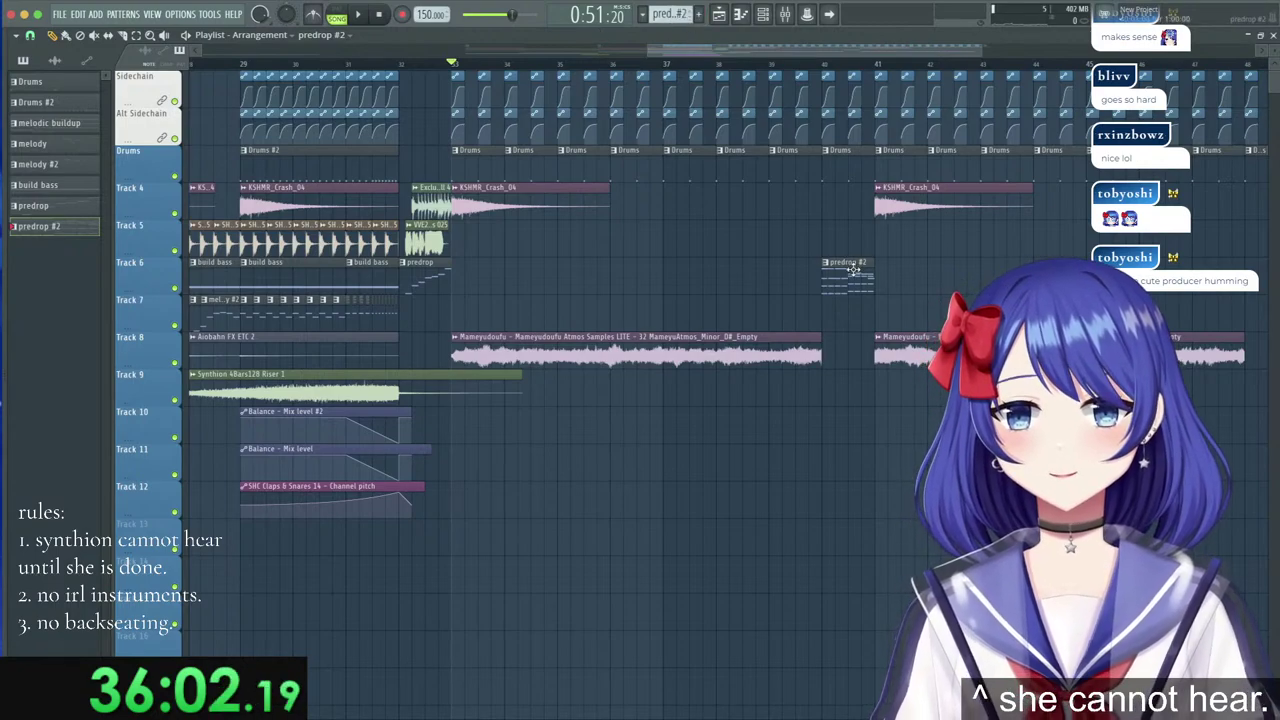
{"action": "key", "text": "space"}
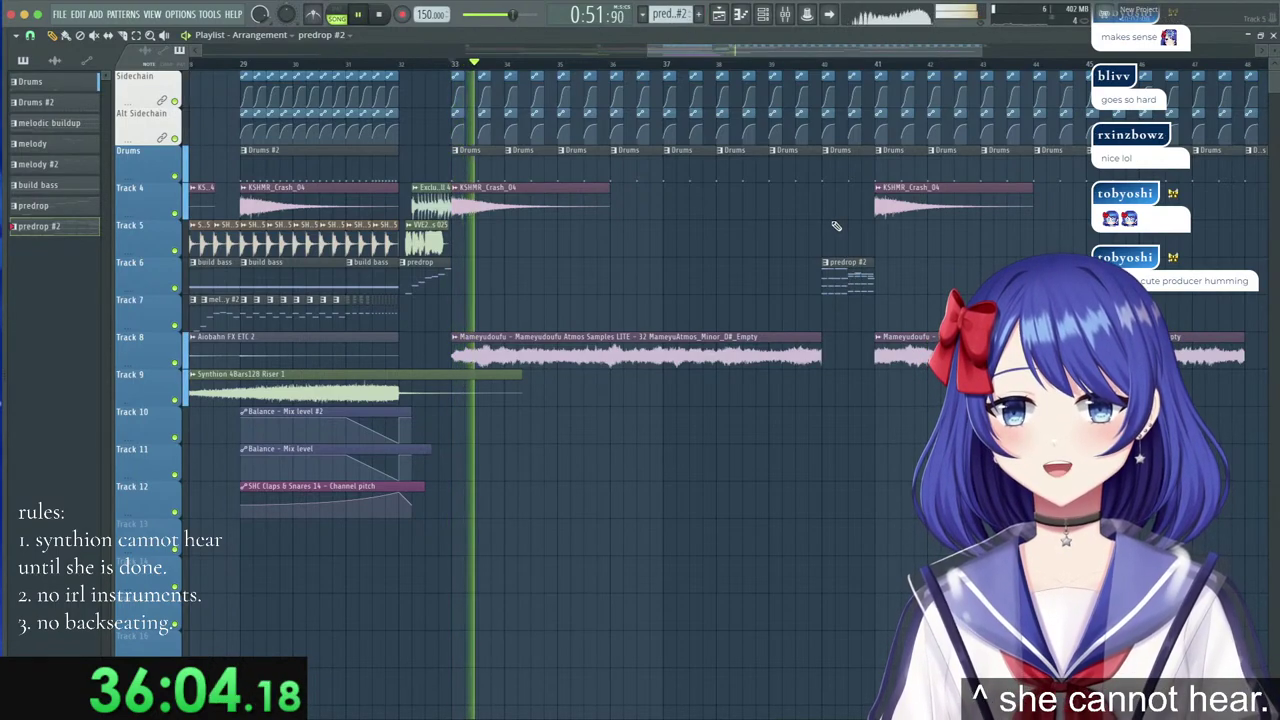
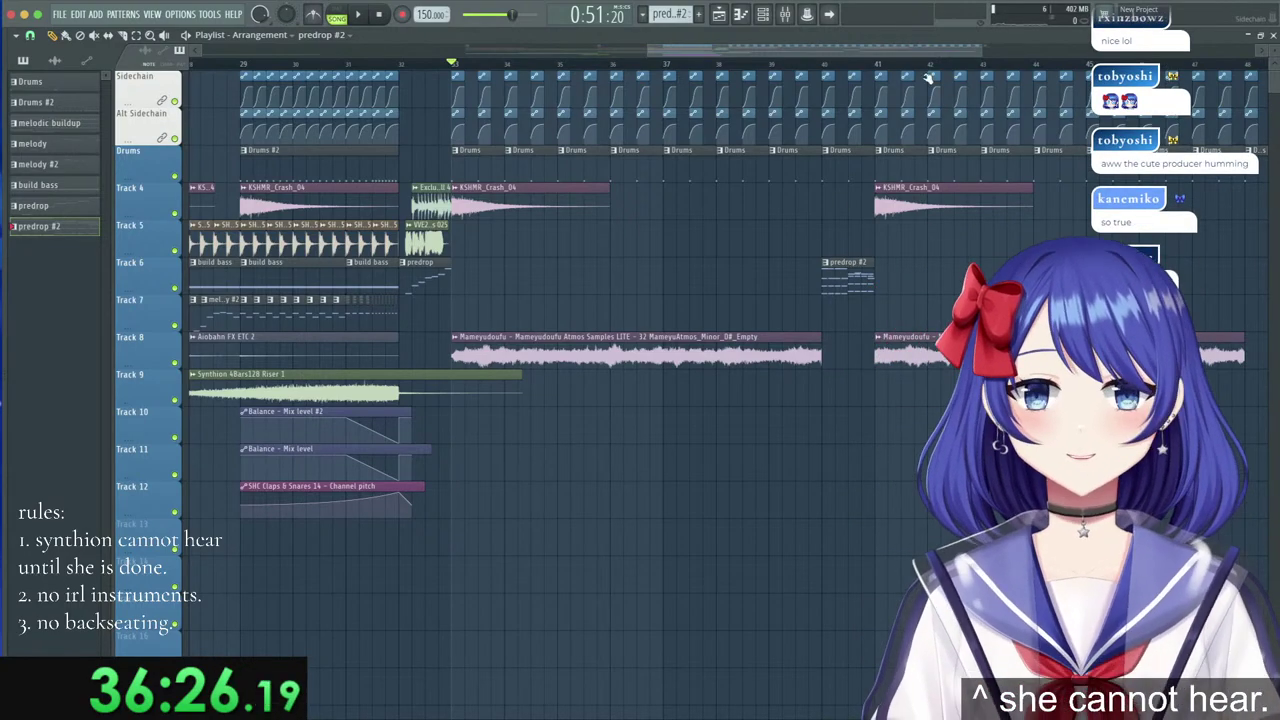
{"action": "scroll", "coordinate": [928, 72], "scroll_direction": "down", "scroll_amount": 2}
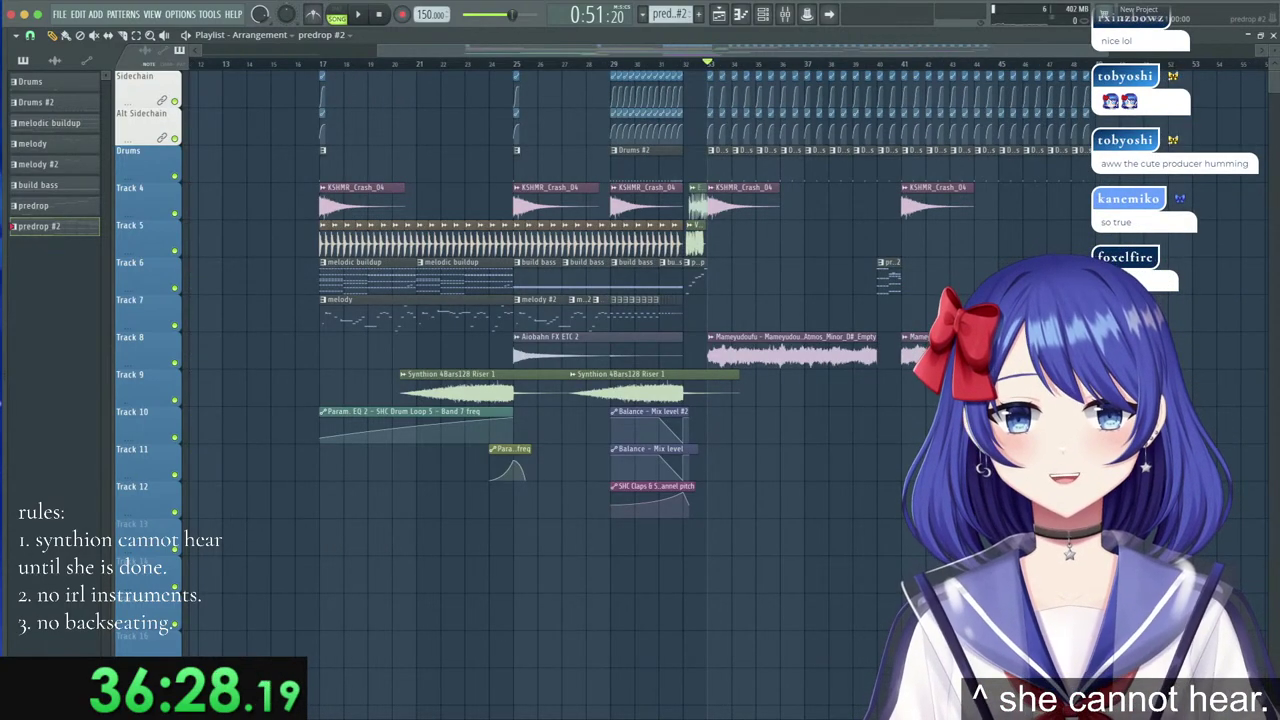
{"action": "scroll", "coordinate": [848, 70], "scroll_direction": "up", "scroll_amount": 3}
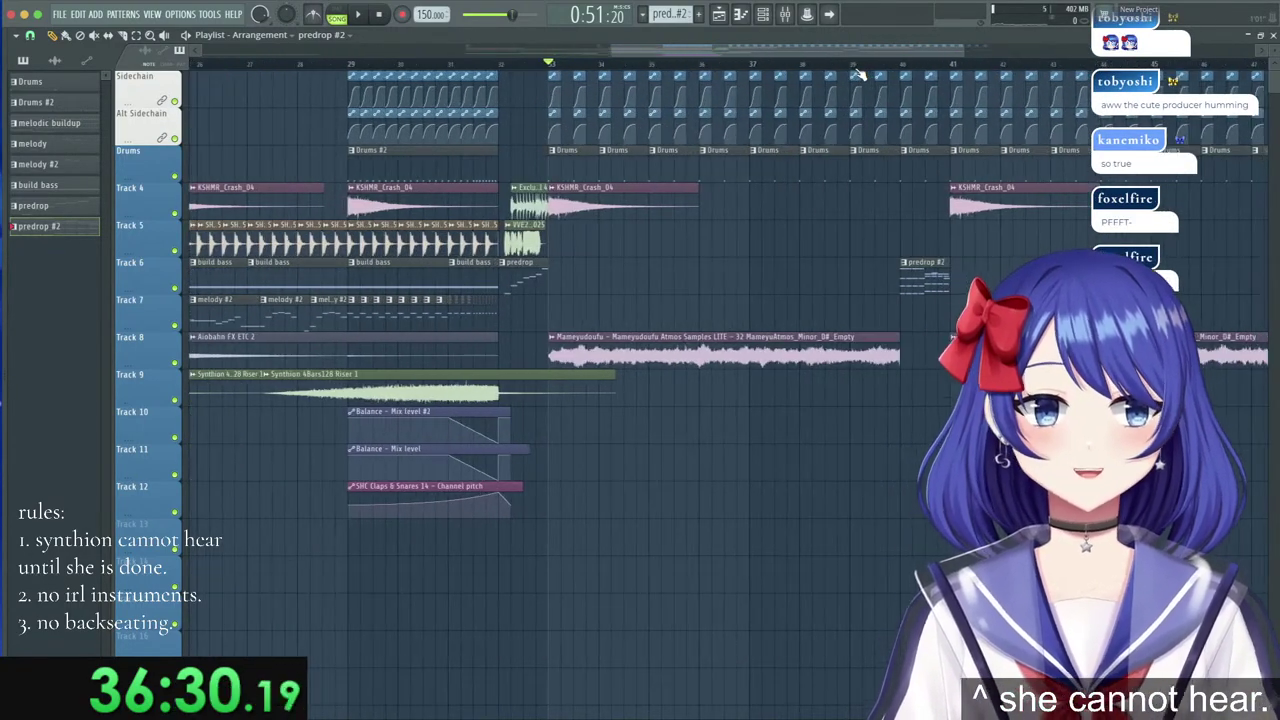
{"action": "key", "text": "space"}
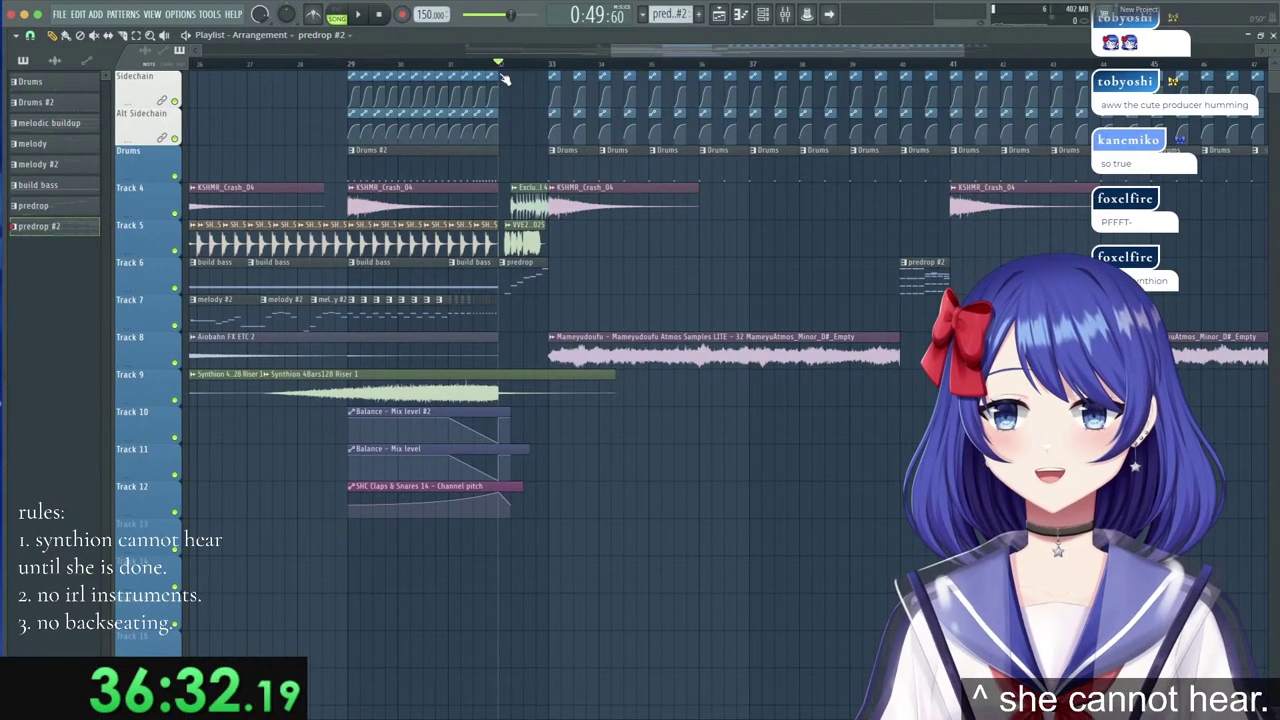
{"action": "key", "text": "space"}
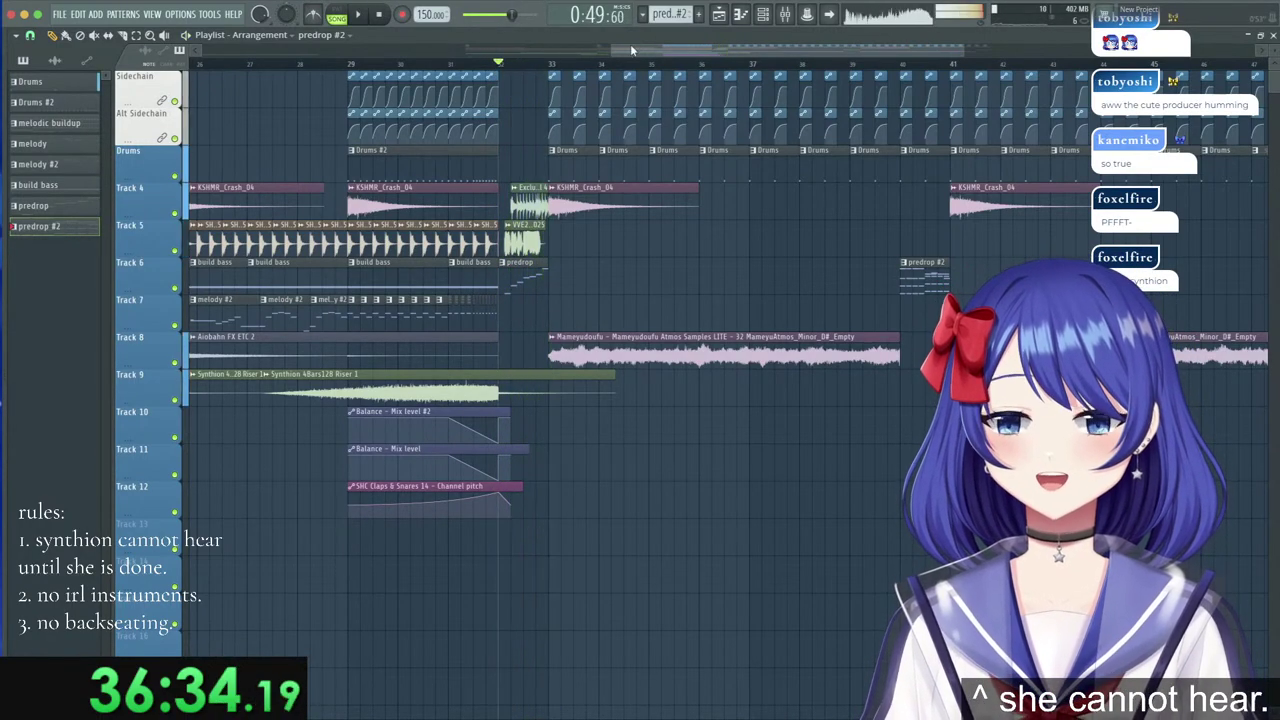
Create a new pattern named "bass" and bring up its empty channel rack.
{"action": "right_click", "coordinate": [669, 14]}
{"action": "left_click", "coordinate": [812, 31]}
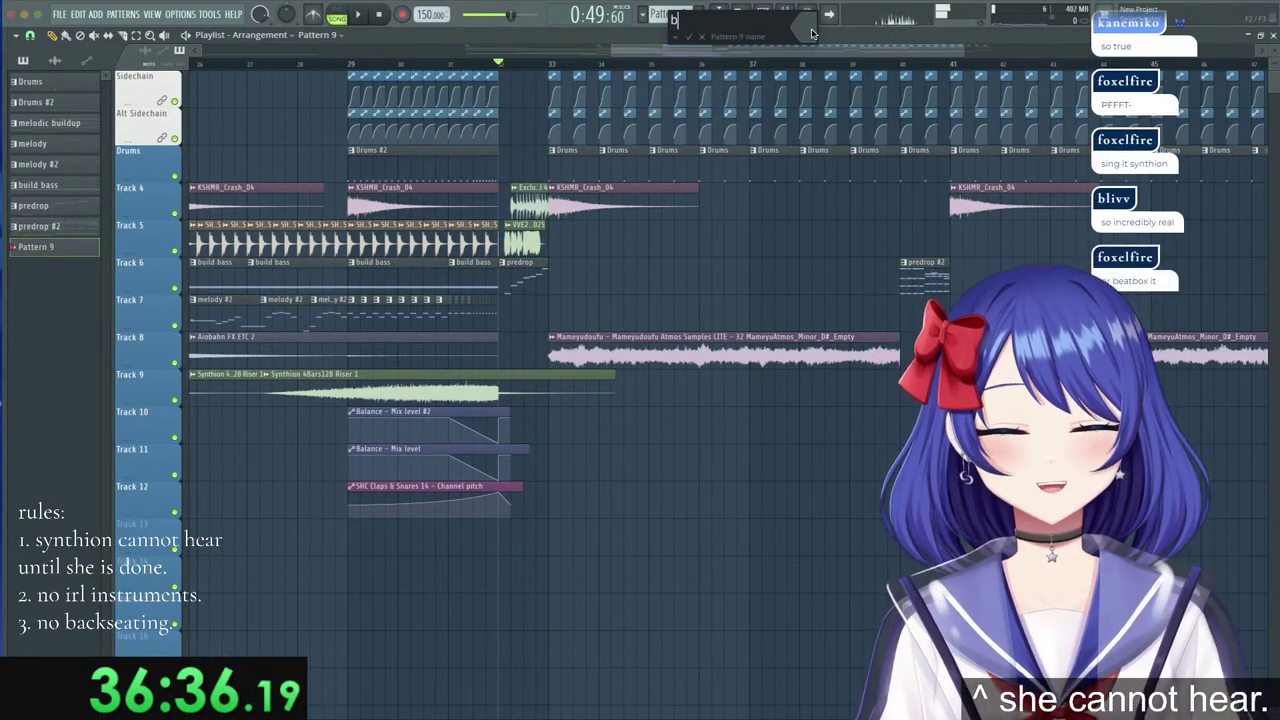
{"action": "type", "text": "bass"}
{"action": "key", "text": "Return"}
{"action": "left_click", "coordinate": [1262, 35]}
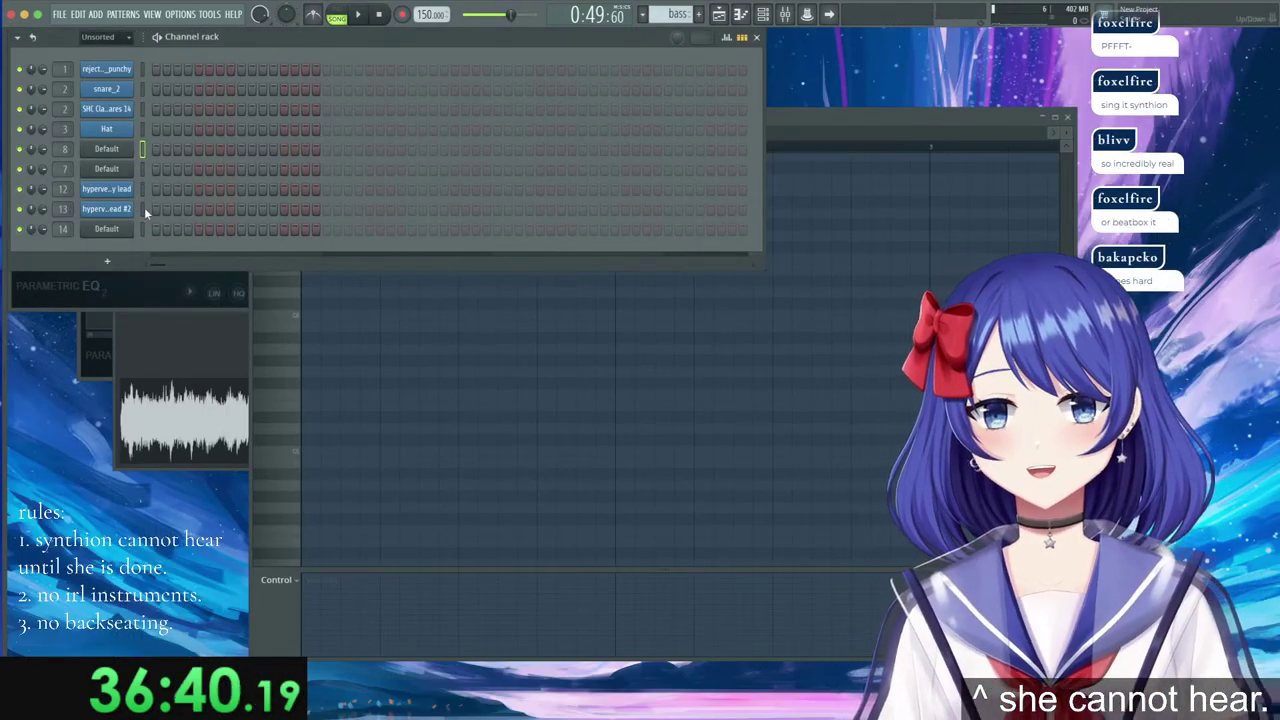
{"action": "right_click", "coordinate": [128, 168]}
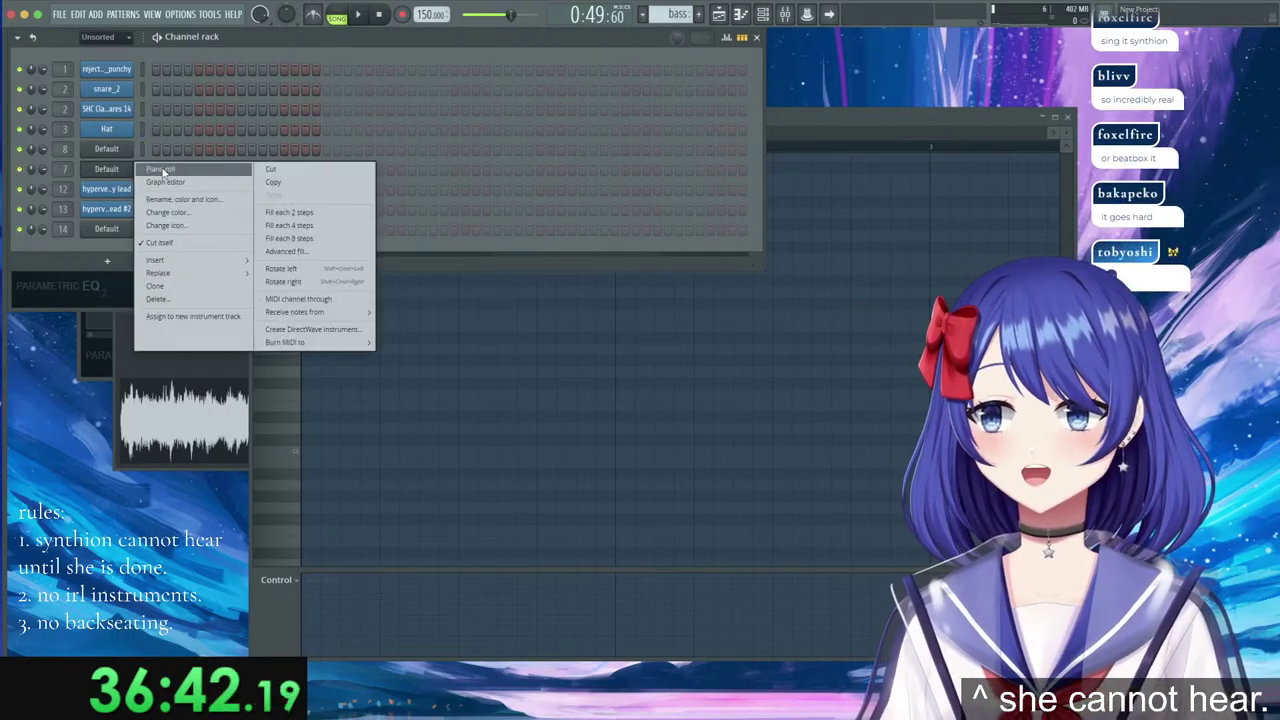
{"action": "right_click", "coordinate": [120, 151]}
{"action": "left_click", "coordinate": [170, 150]}
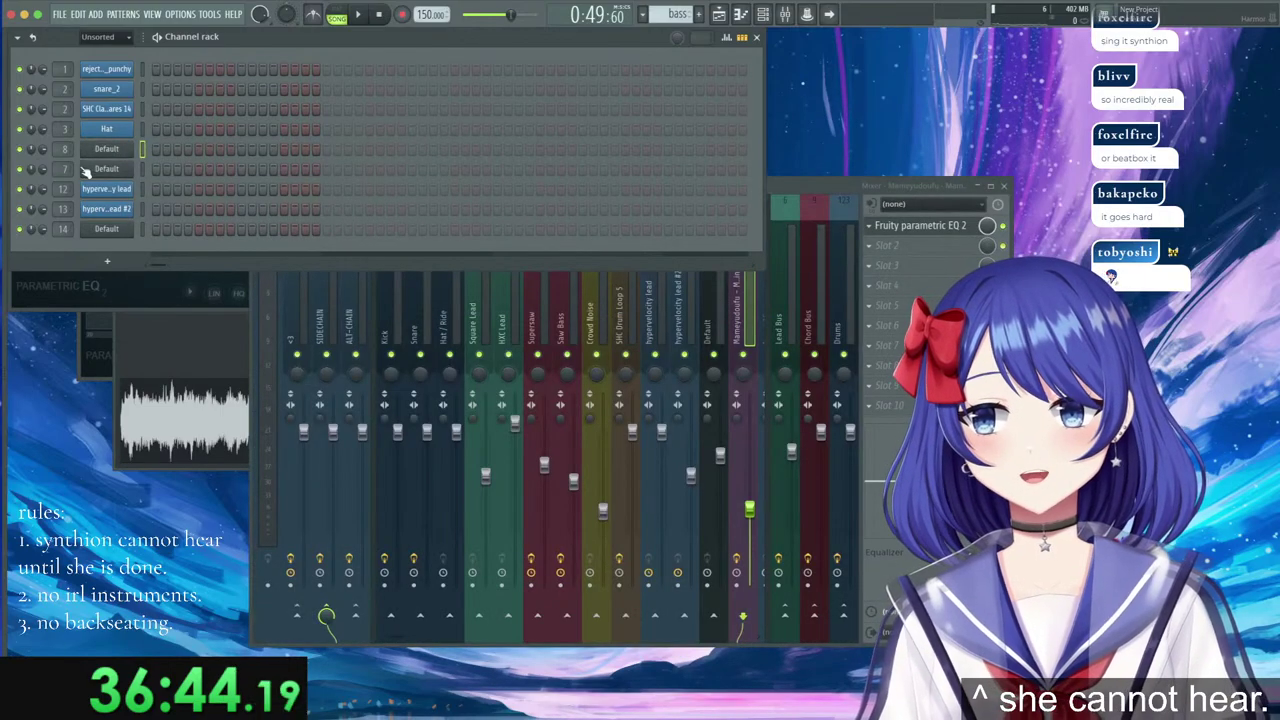
{"action": "right_click", "coordinate": [114, 153]}
{"action": "left_click", "coordinate": [160, 149]}
{"action": "left_click", "coordinate": [322, 418]}
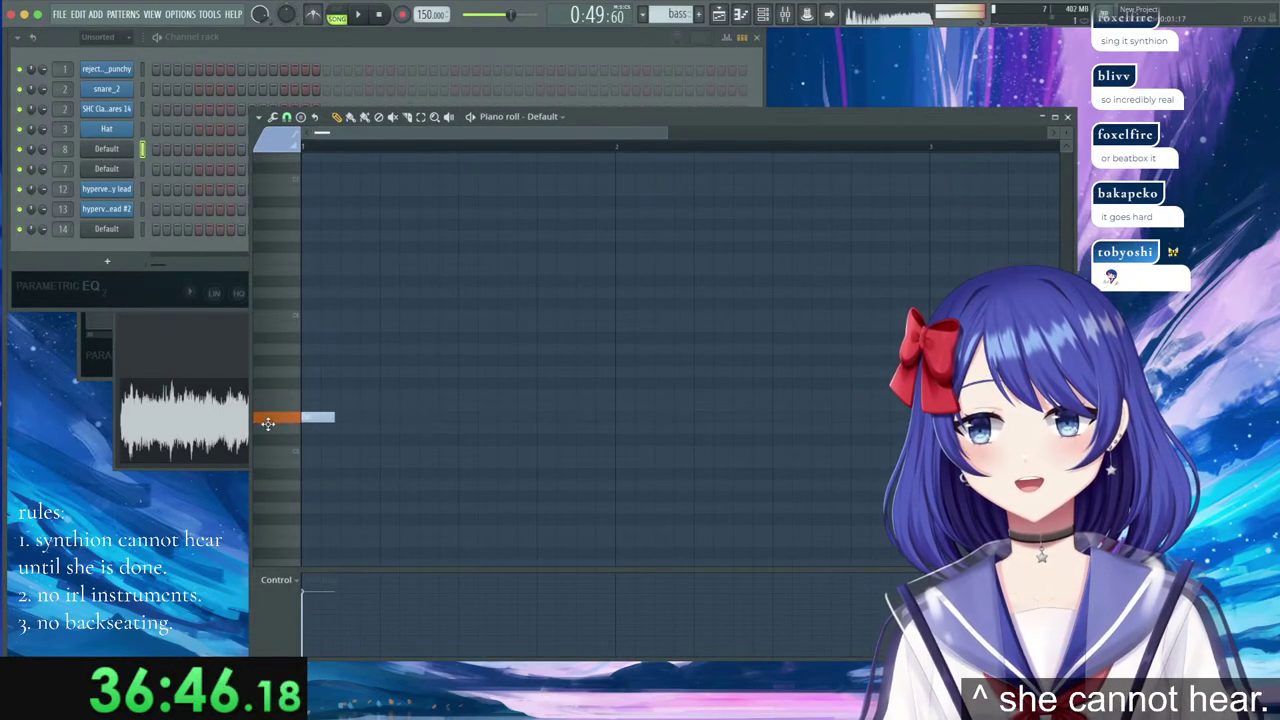
{"action": "right_click", "coordinate": [356, 418]}
Stack a chord of D#5, A#5, C#6, F6, F#6, A#6, C#7 and F7 at bar 1 of Default channel 7.
{"action": "right_click", "coordinate": [110, 168]}
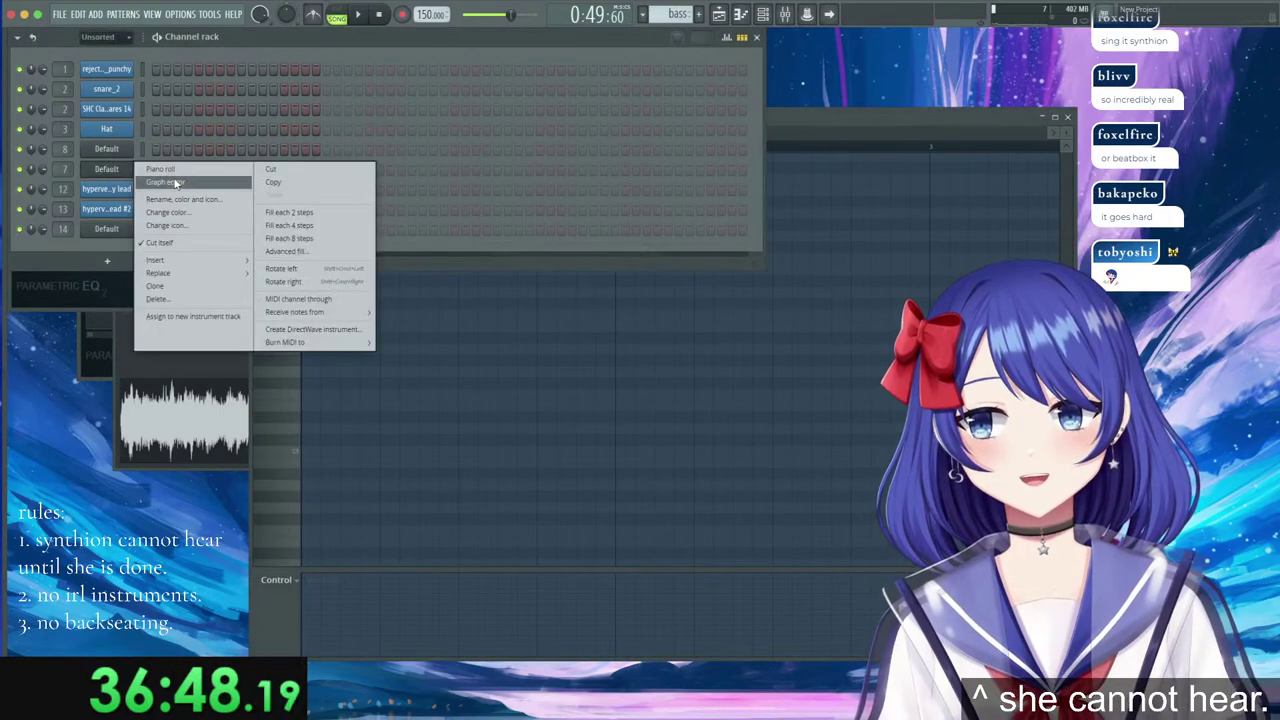
{"action": "left_click", "coordinate": [177, 171]}
{"action": "left_click", "coordinate": [318, 417]}
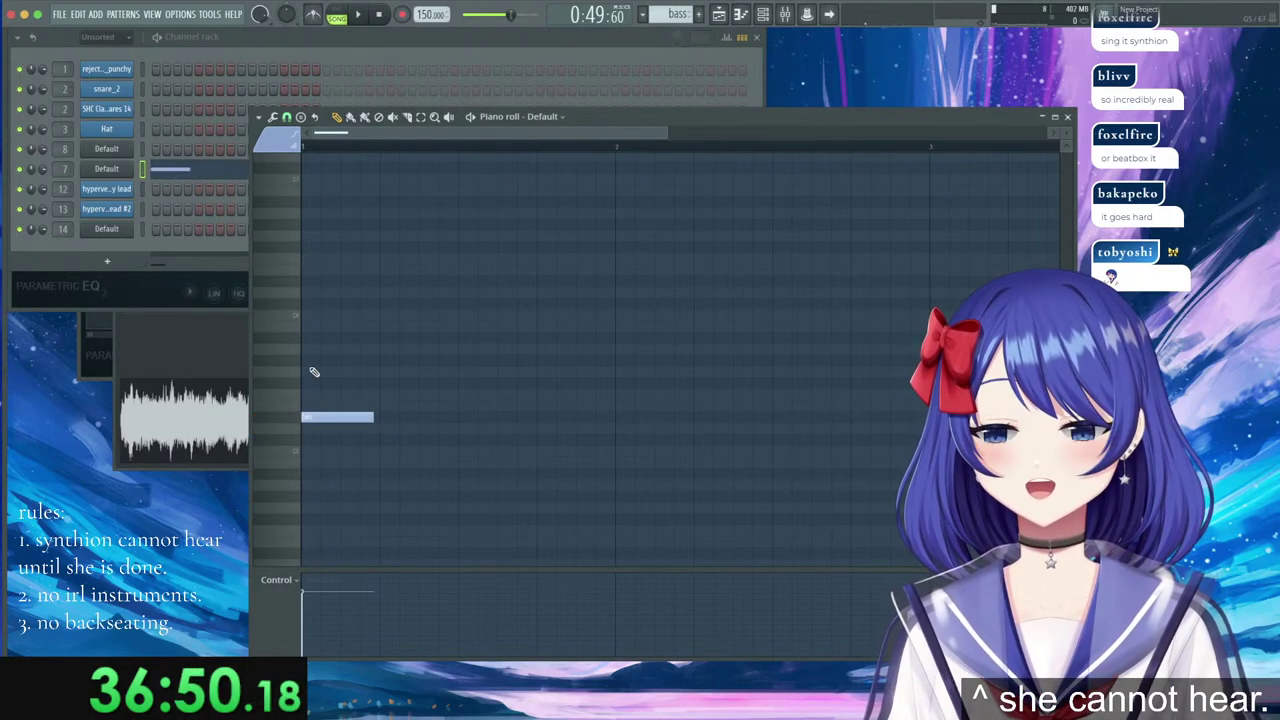
{"action": "left_click", "coordinate": [311, 338]}
{"action": "left_click", "coordinate": [310, 303]}
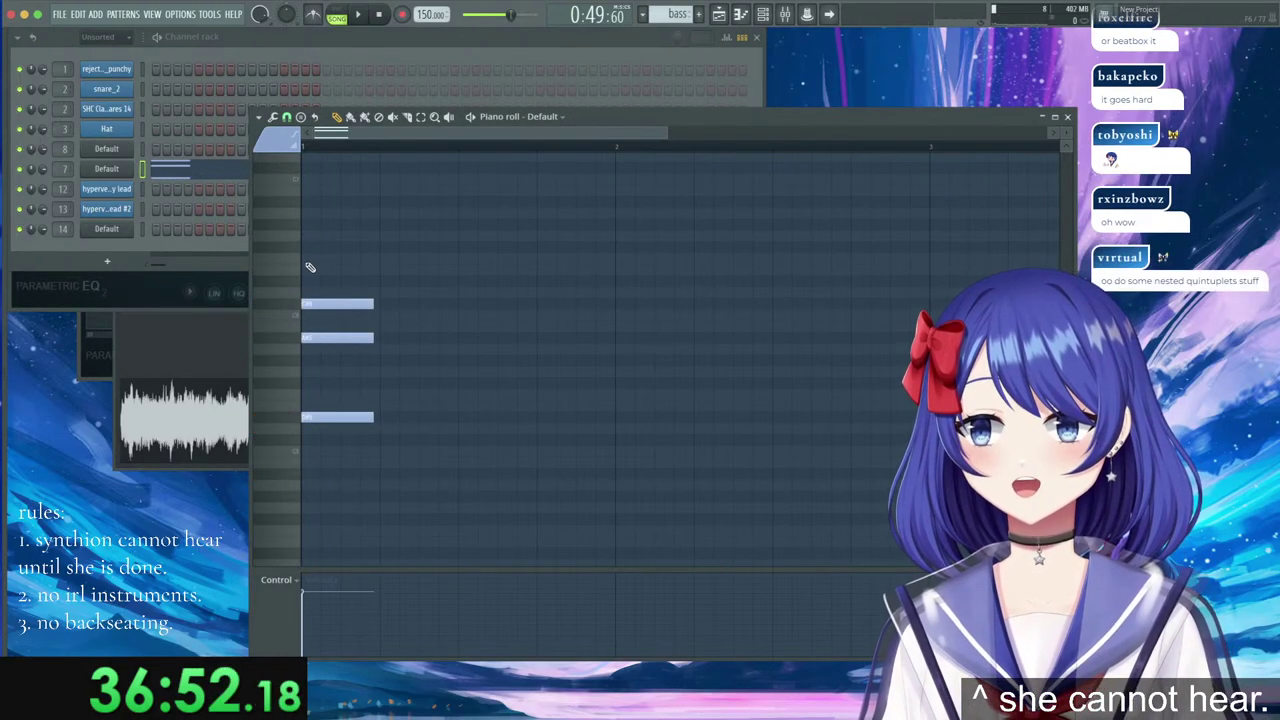
{"action": "left_click", "coordinate": [310, 247]}
{"action": "left_click", "coordinate": [310, 258]}
{"action": "left_click", "coordinate": [308, 202]}
{"action": "left_click", "coordinate": [310, 167]}
{"action": "scroll", "coordinate": [315, 200], "scroll_direction": "up", "scroll_amount": 2}
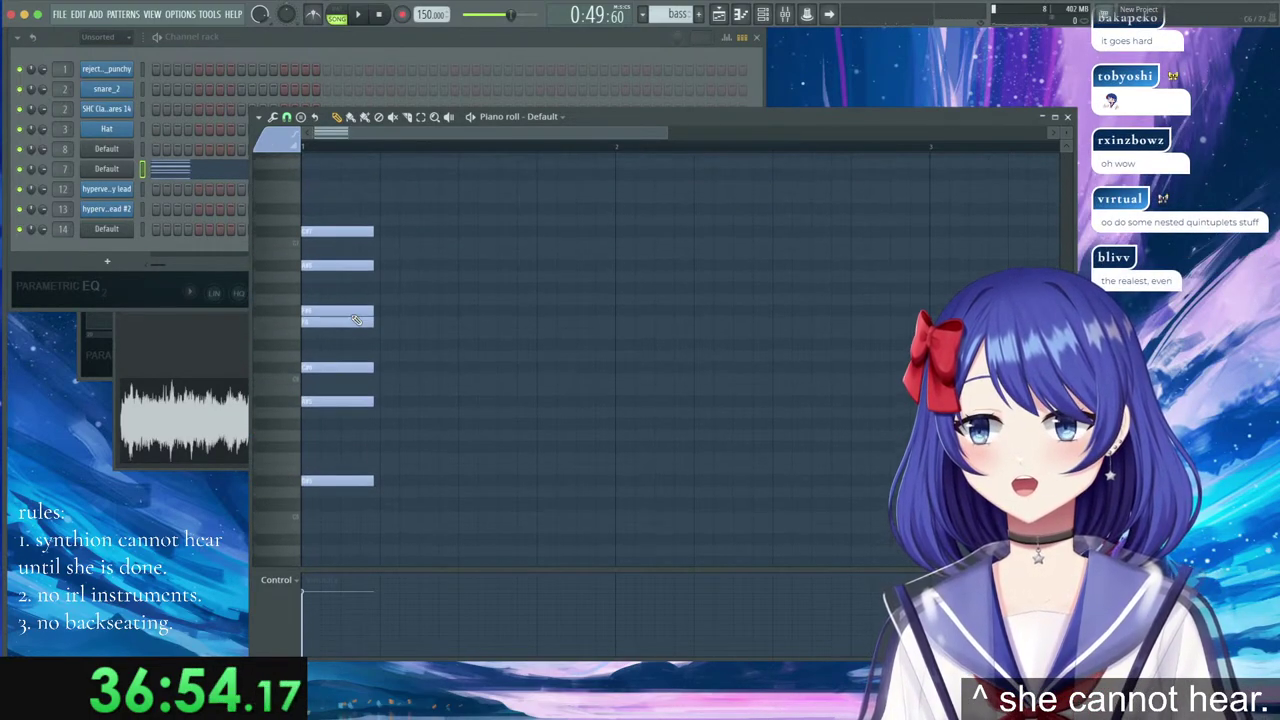
{"action": "left_click", "coordinate": [308, 190]}
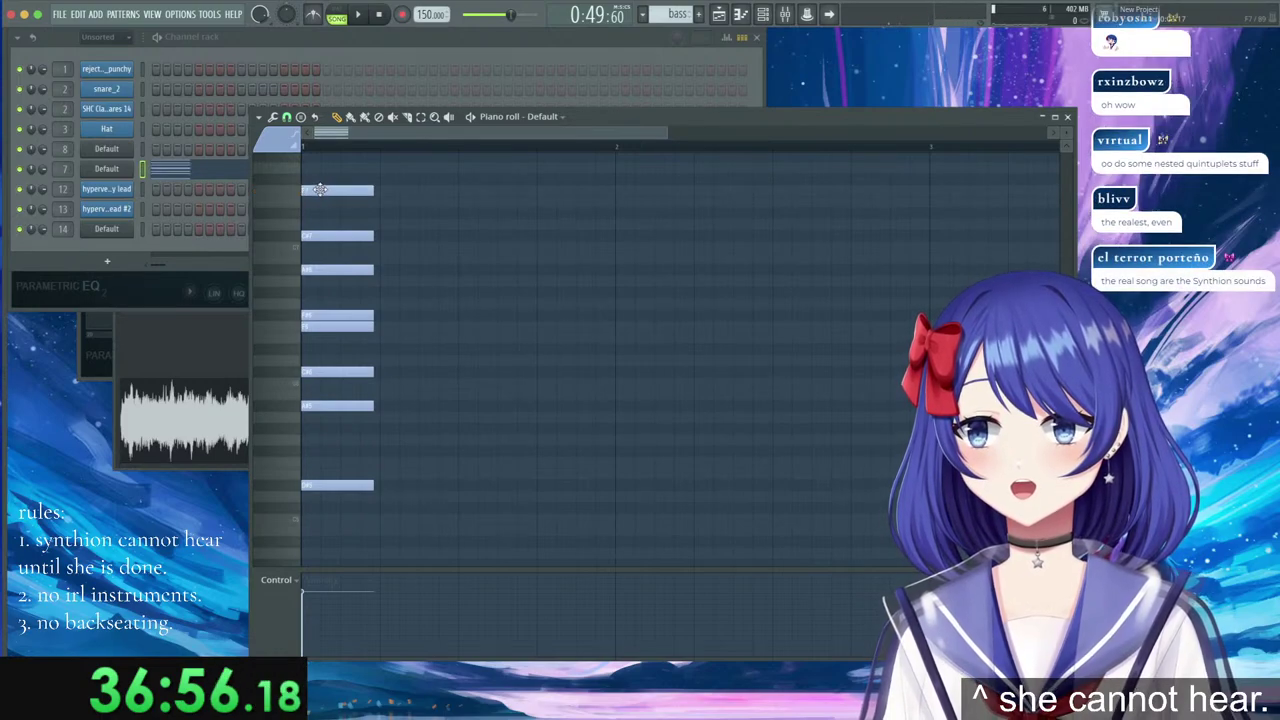
Transpose the whole chord down one octave and audition the bass pattern in pattern mode.
{"action": "left_click_drag", "start_coordinate": [348, 164], "coordinate": [316, 518]}
{"action": "key", "text": "ctrl+Down"}
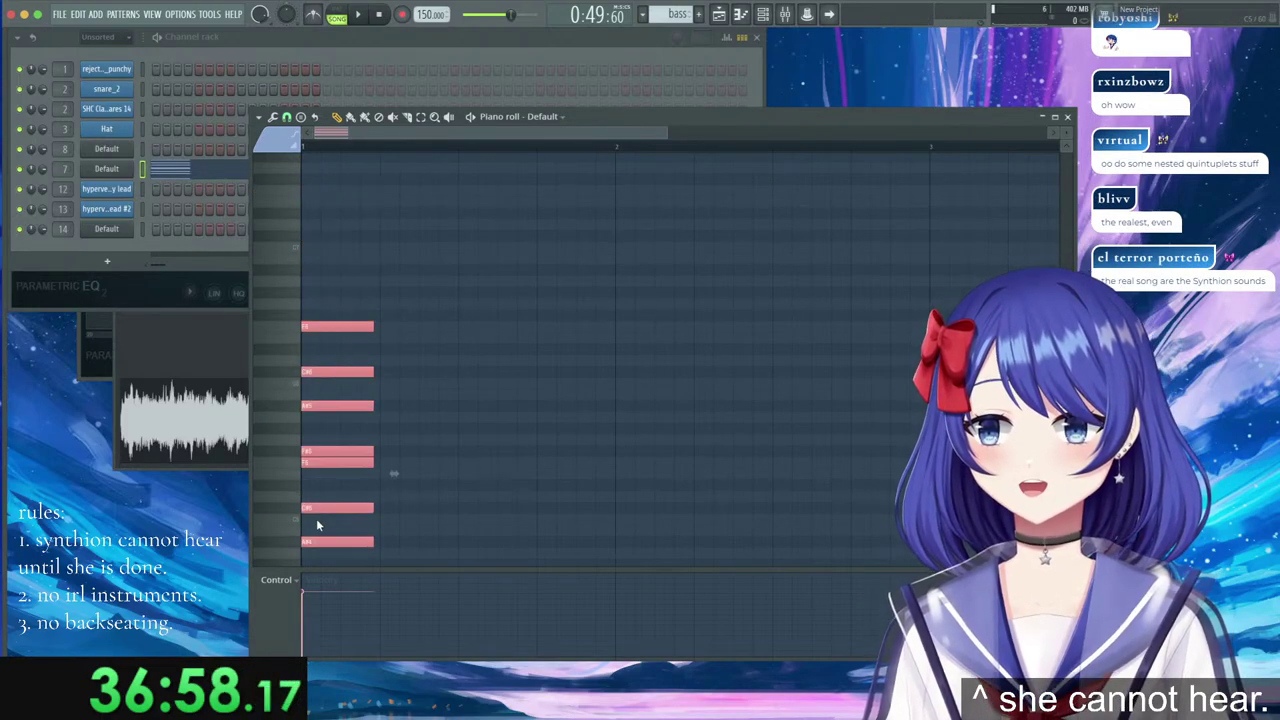
{"action": "left_click", "coordinate": [338, 15]}
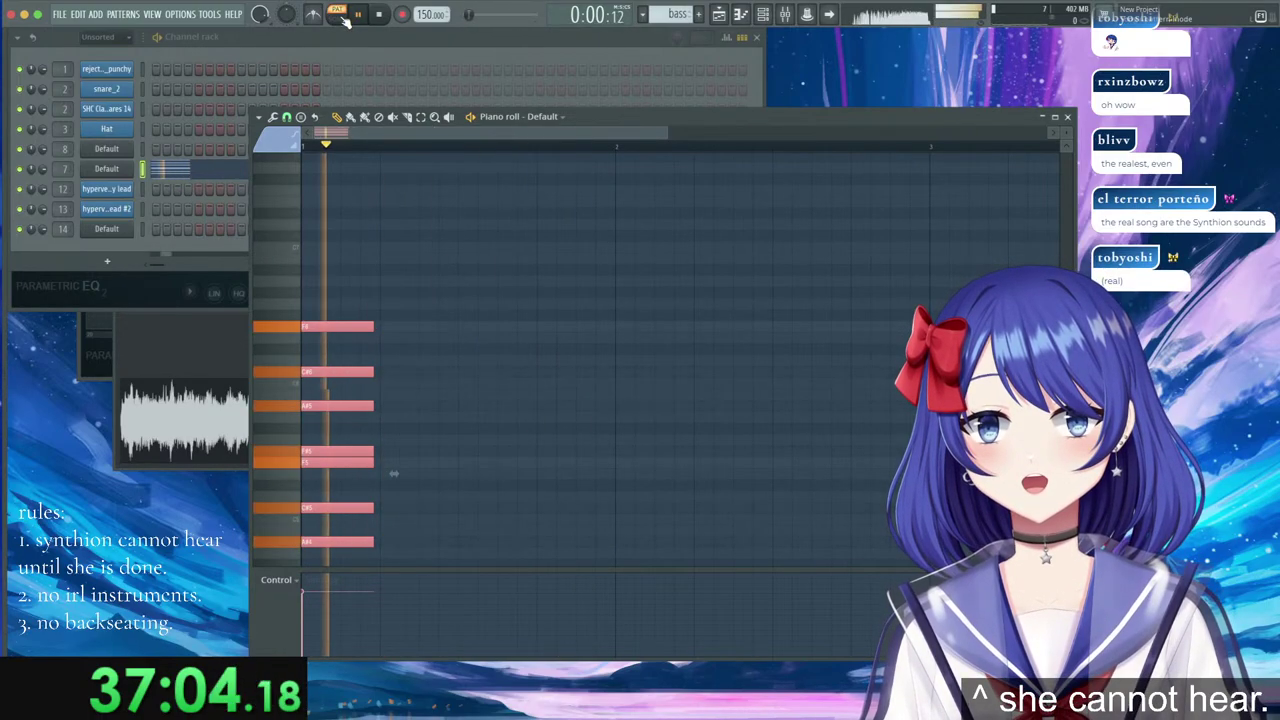
{"action": "left_click", "coordinate": [300, 44]}
{"action": "key", "text": "space"}
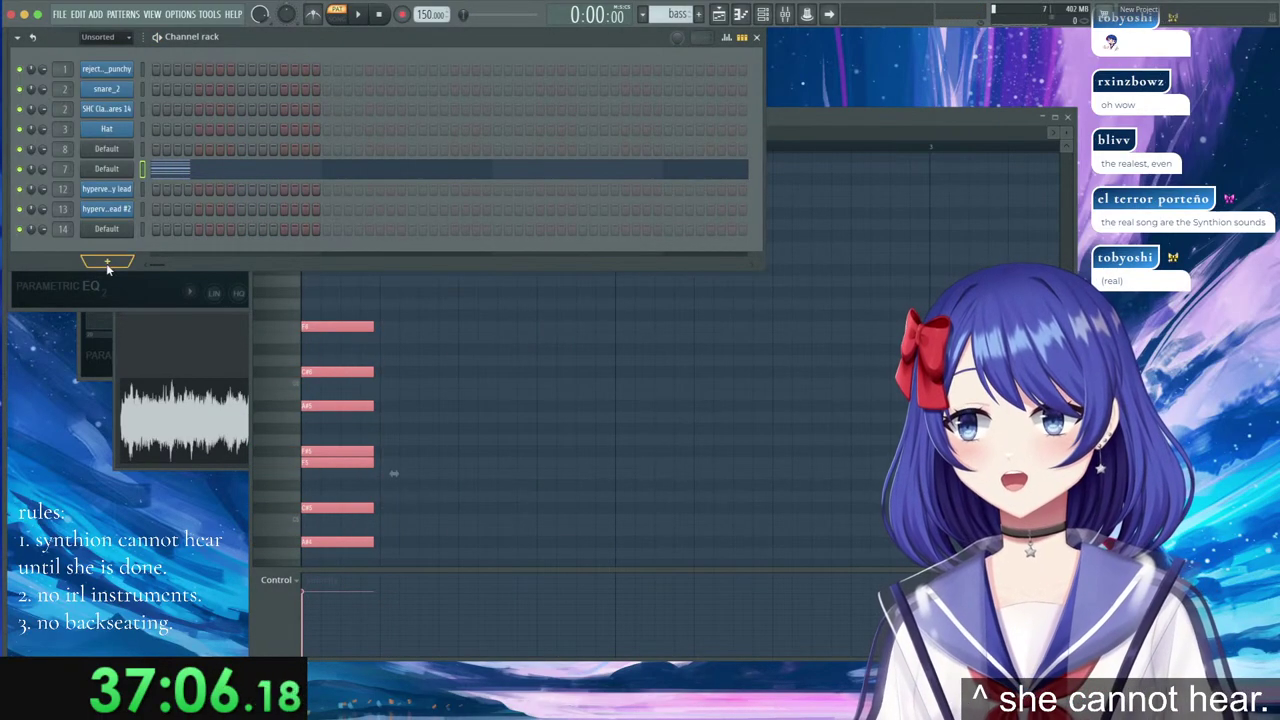
Add a Harmor channel to the rack and load its Default preset.
{"action": "left_click", "coordinate": [107, 265]}
{"action": "left_click", "coordinate": [250, 59]}
{"action": "left_click", "coordinate": [140, 188]}
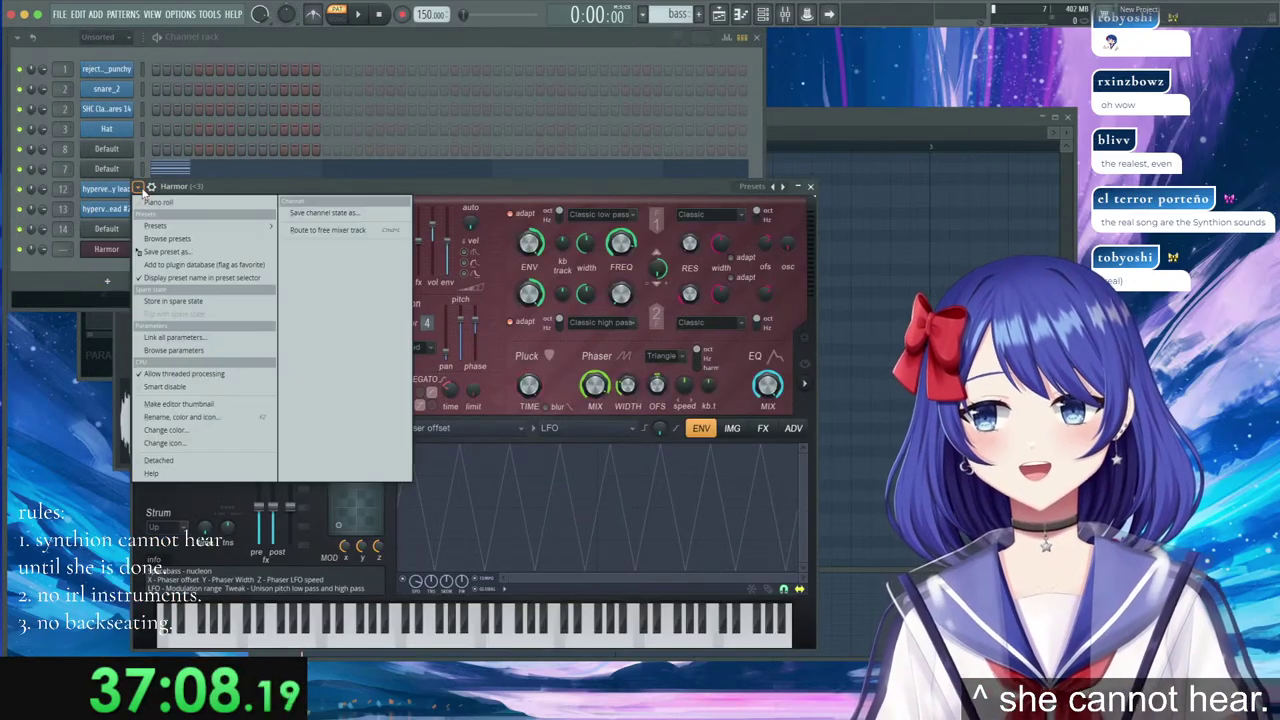
{"action": "mouse_move", "coordinate": [157, 226]}
{"action": "left_click", "coordinate": [312, 230]}
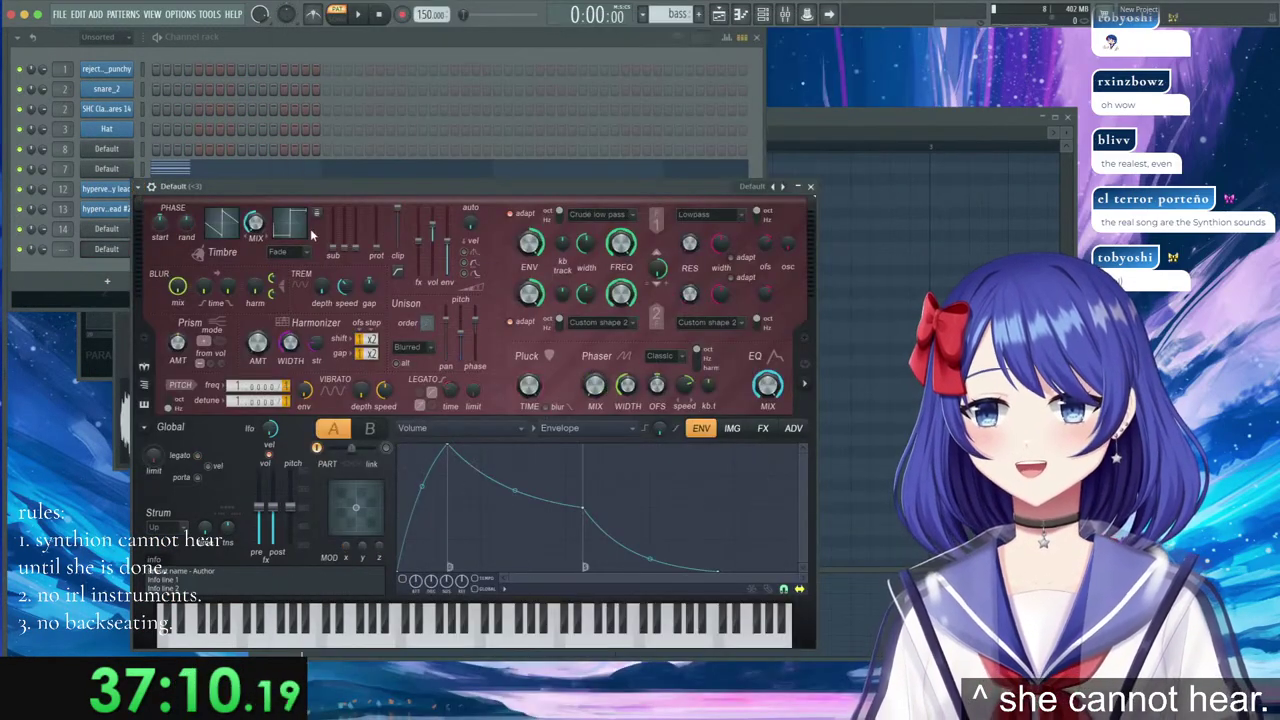
Set Harmor's frequency divider to 4 and its unison order to 9, testing the sound with a note.
{"action": "left_click_drag", "start_coordinate": [353, 186], "coordinate": [591, 178]}
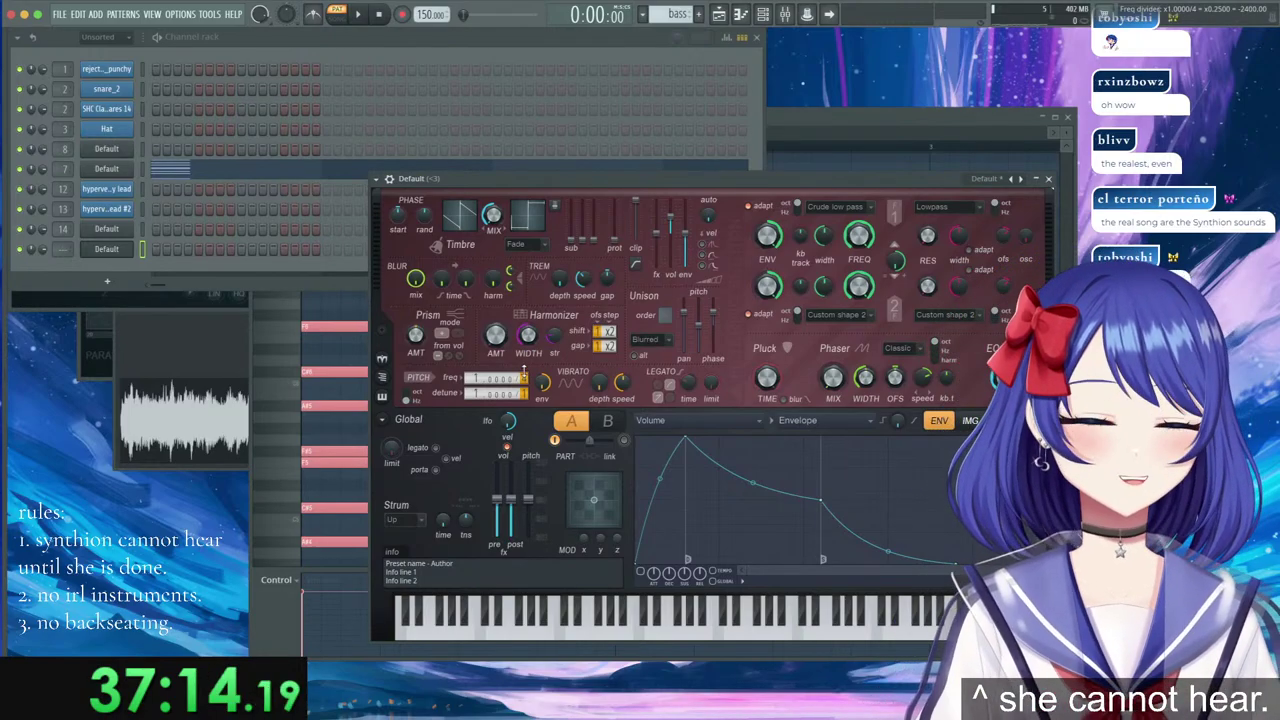
{"action": "key", "text": "j"}
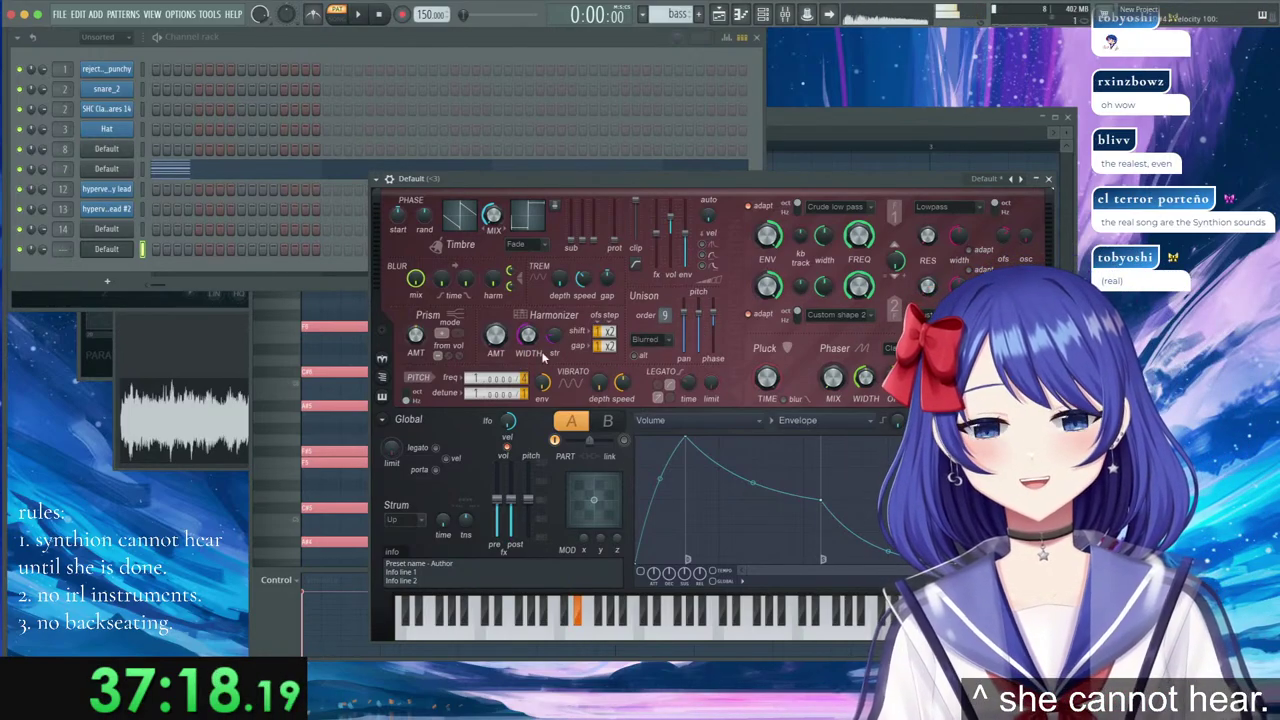
{"action": "key", "text": "v"}
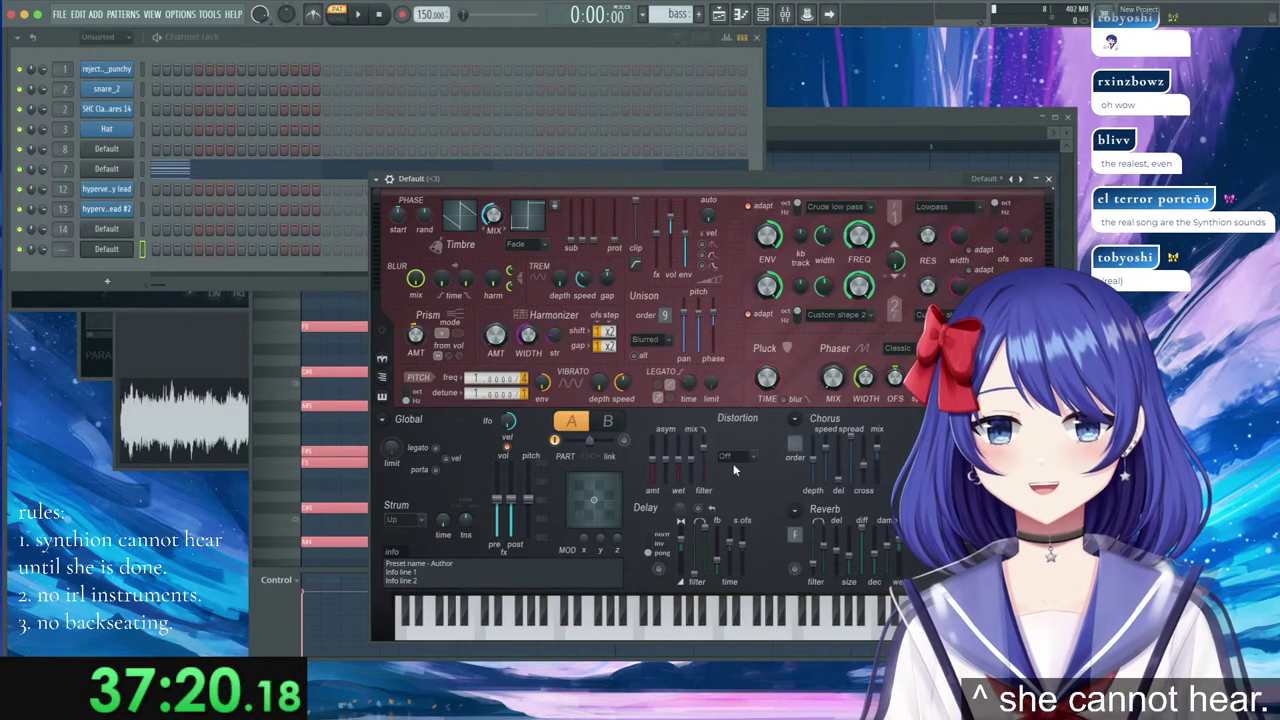
Turn on Harmor's Log distortion, raise its amount to maximum, and test the sound with a few notes.
{"action": "left_click", "coordinate": [733, 460]}
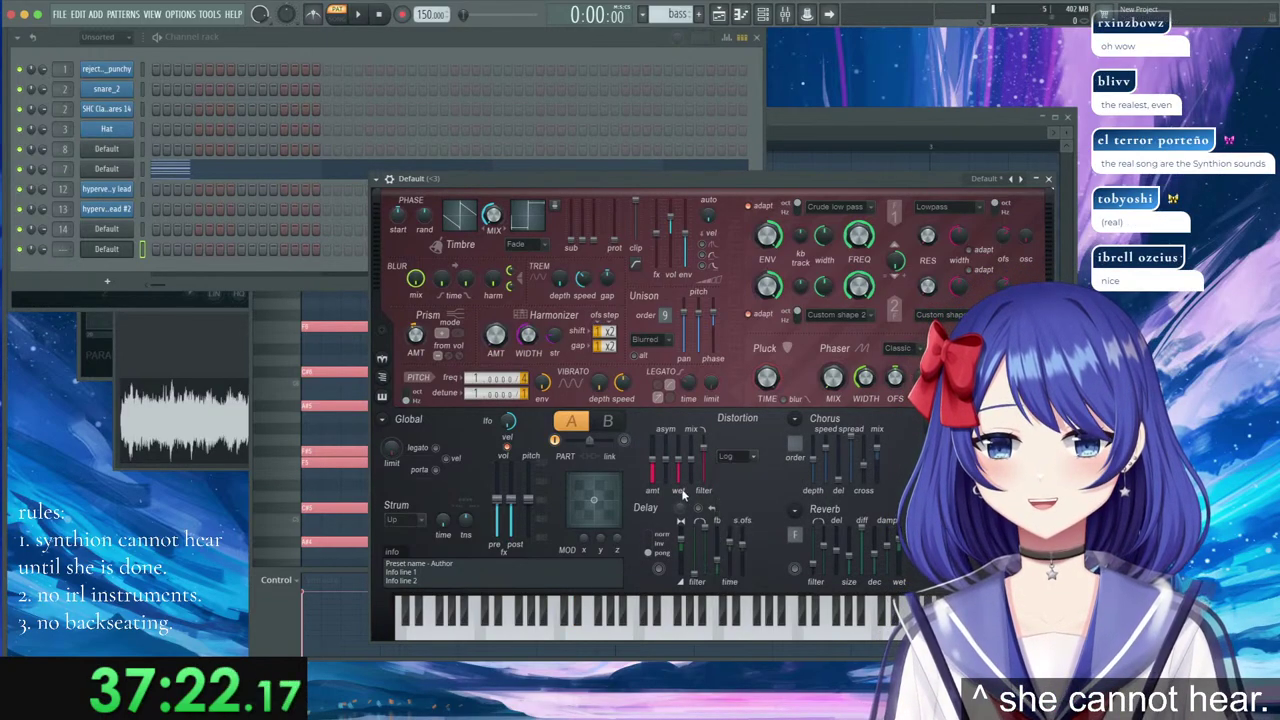
{"action": "left_click", "coordinate": [737, 540]}
{"action": "key", "text": "v"}
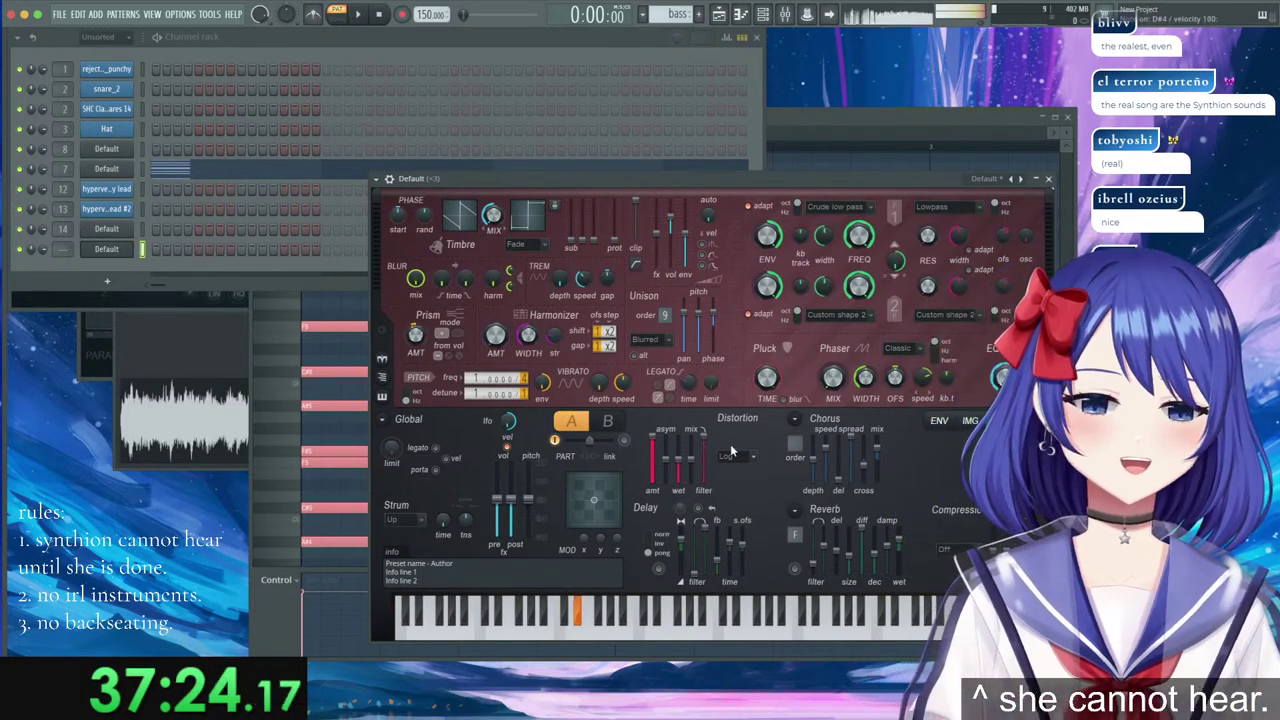
{"action": "key", "text": "z"}
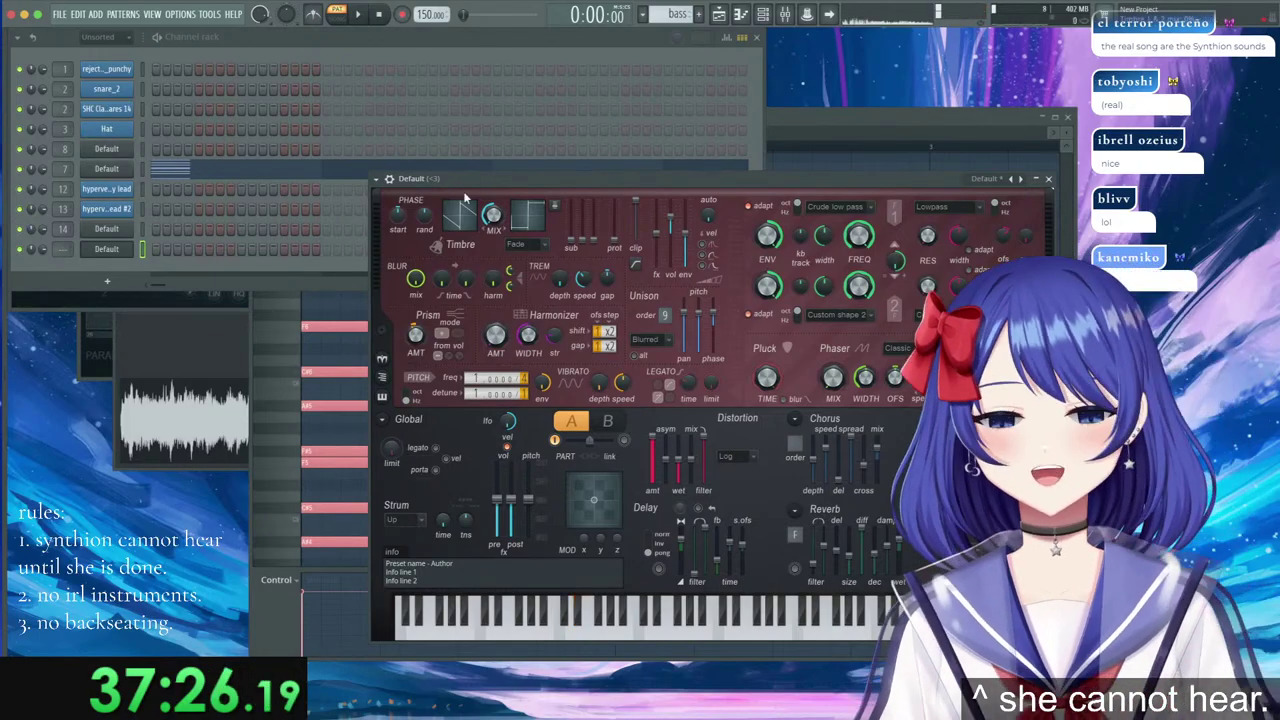
{"action": "key", "text": "z"}
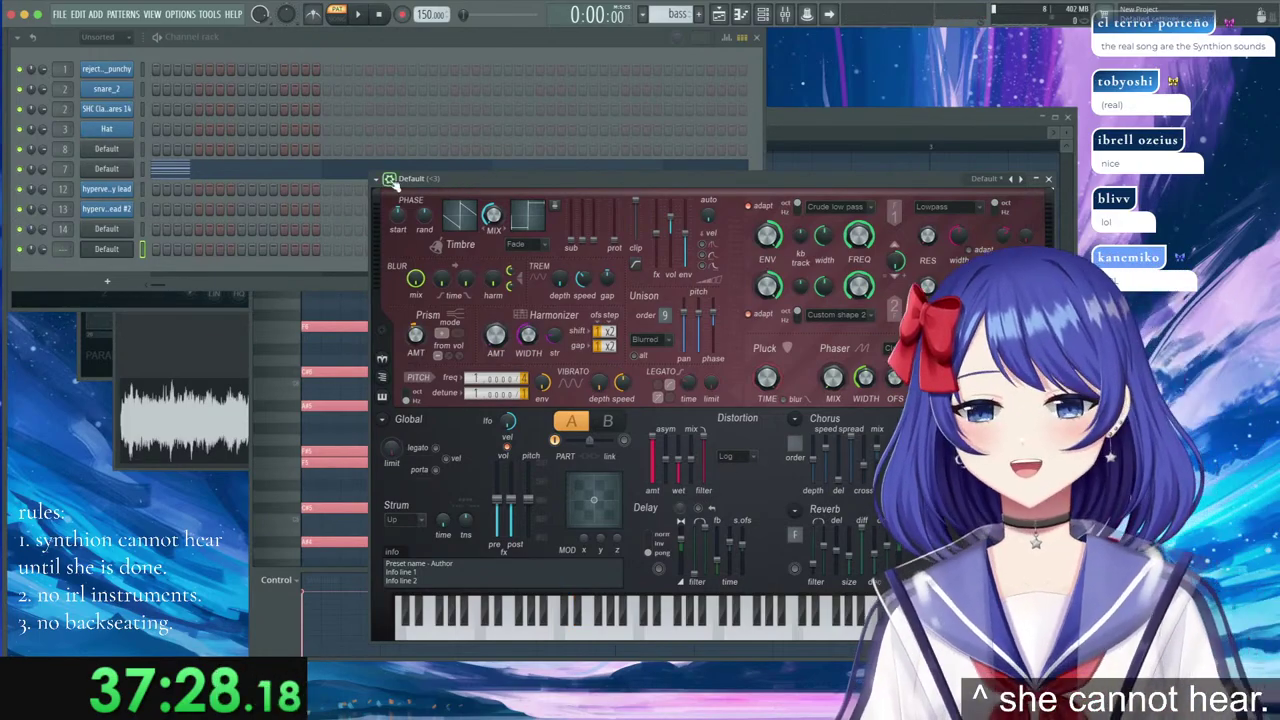
Route the new Harmor channel to a free mixer track and play a note to check its level.
{"action": "left_click", "coordinate": [376, 178]}
{"action": "left_click", "coordinate": [577, 226]}
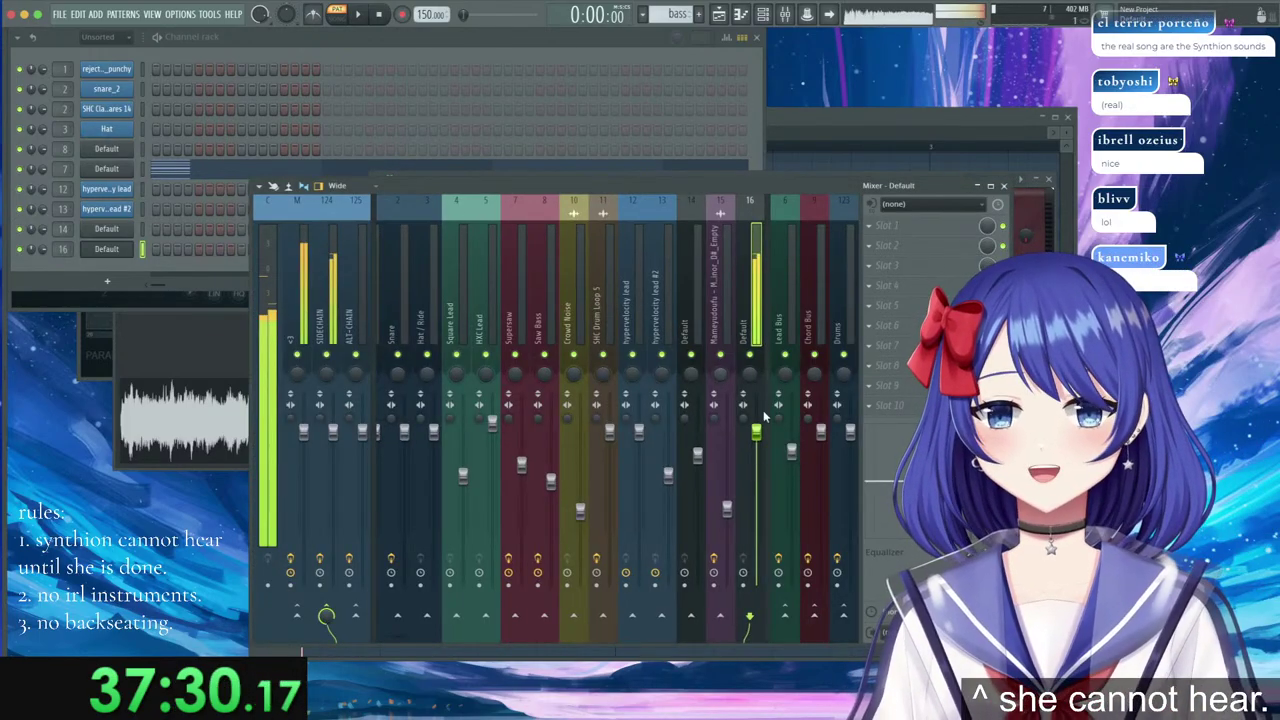
{"action": "key", "text": "d"}
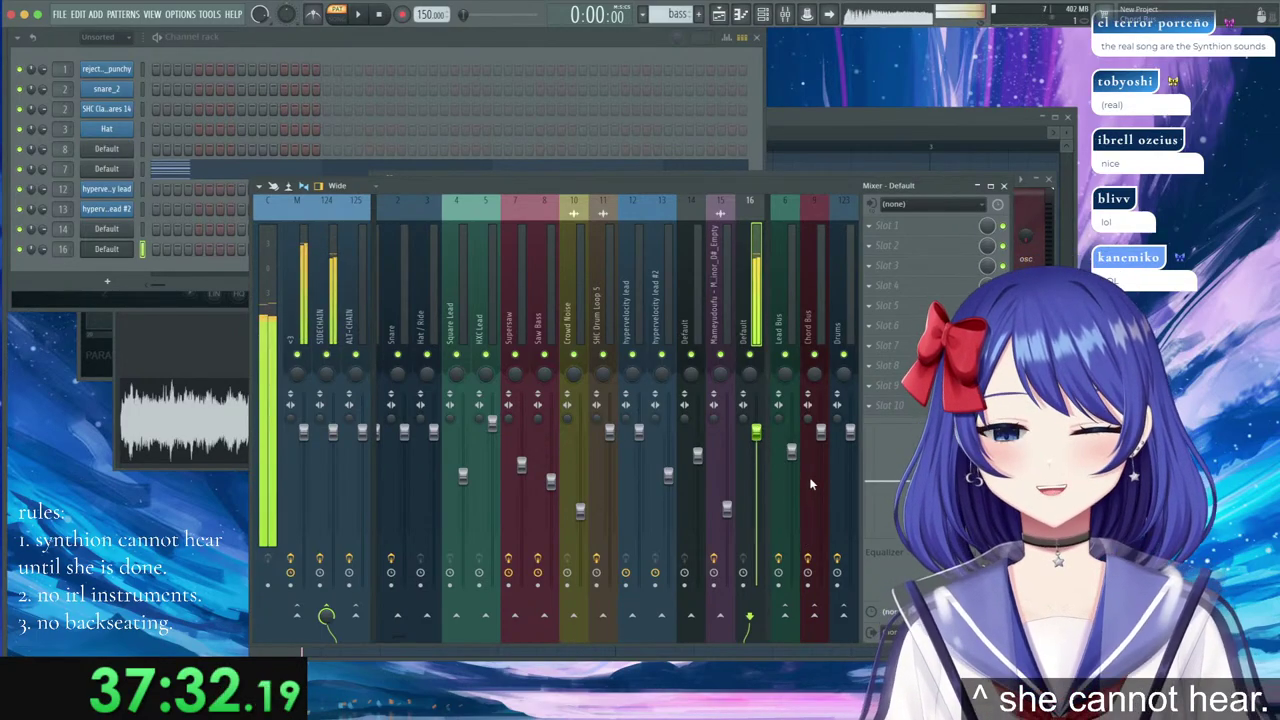
Dock mixer Insert 17 beside the existing Lead and Chord bus tracks.
{"action": "scroll", "coordinate": [720, 255], "scroll_direction": "up", "scroll_amount": 1}
{"action": "scroll", "coordinate": [720, 253], "scroll_direction": "down", "scroll_amount": 4}
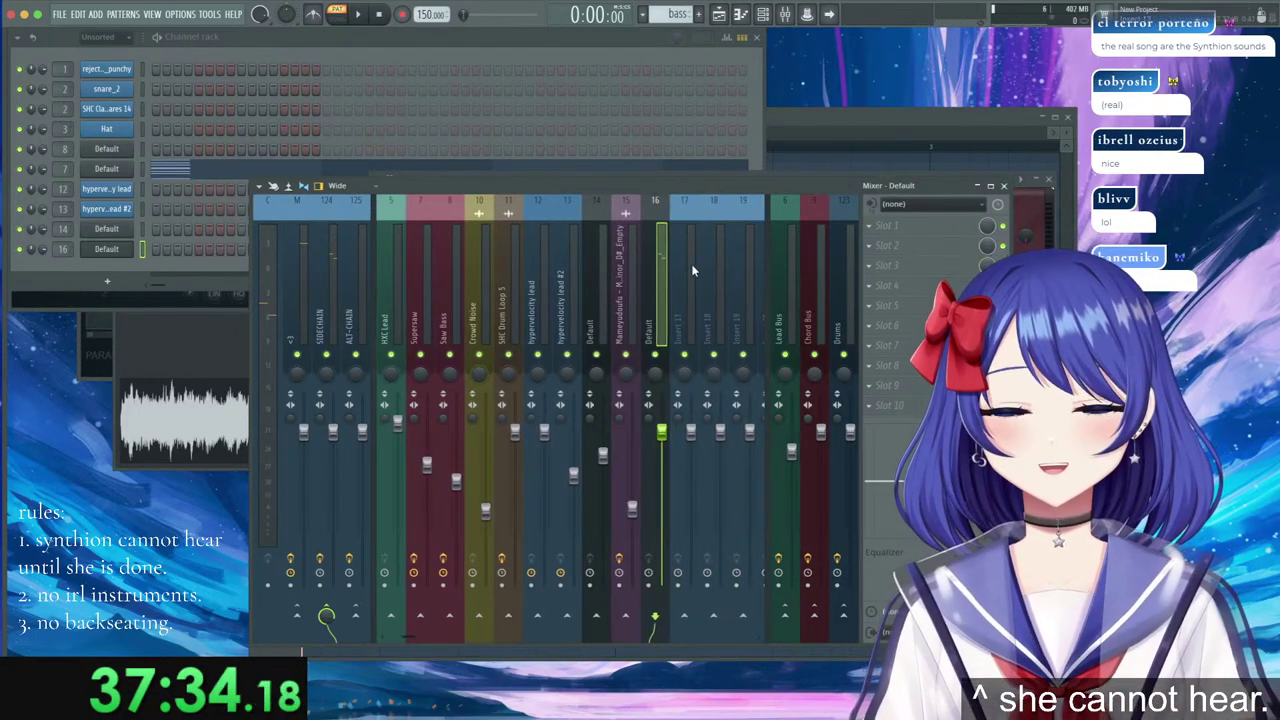
{"action": "right_click", "coordinate": [690, 271]}
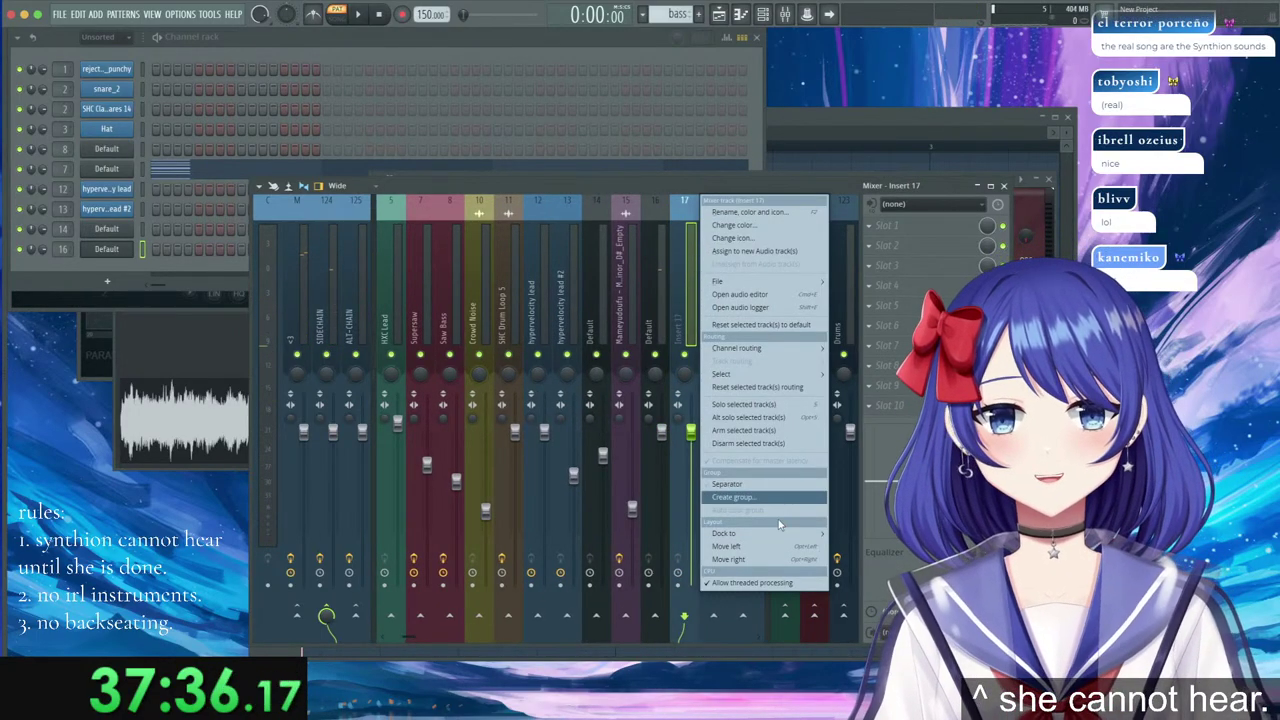
{"action": "mouse_move", "coordinate": [755, 535]}
{"action": "left_click", "coordinate": [850, 560]}
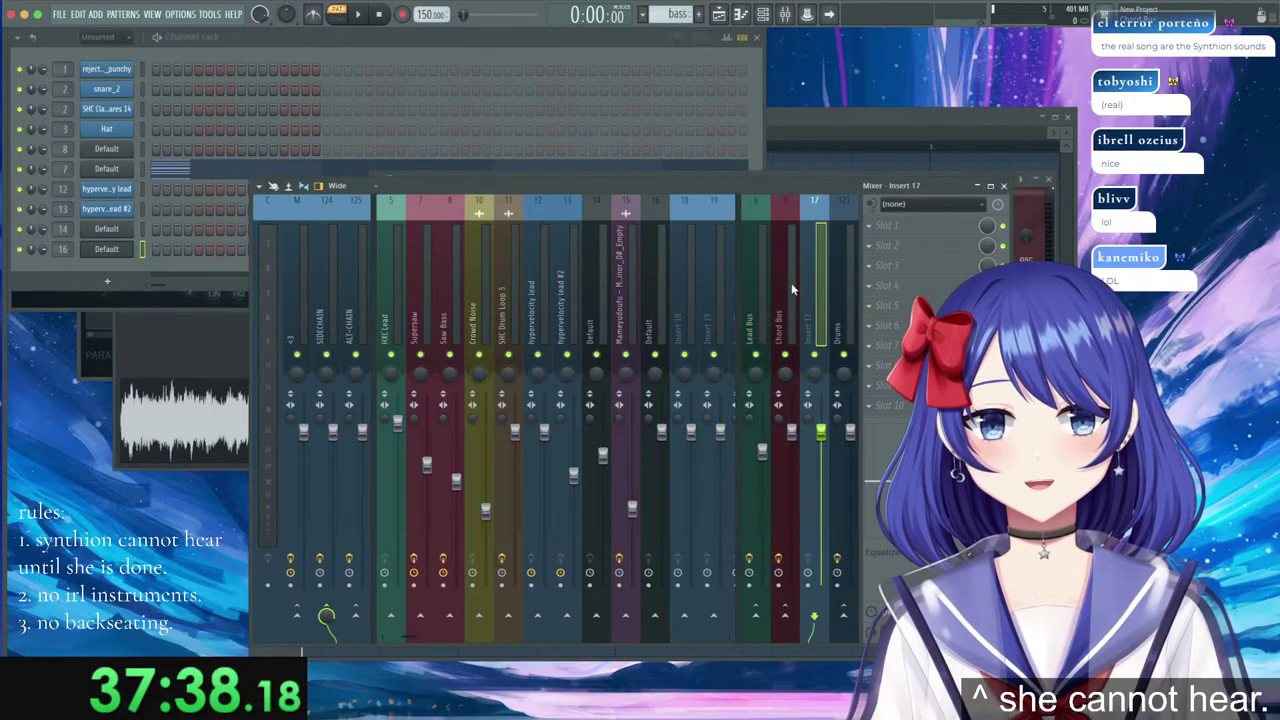
Name the newly docked mixer track "bass buss" and route mixer track 16 into it.
{"action": "right_click", "coordinate": [818, 271]}
{"action": "left_click", "coordinate": [852, 214]}
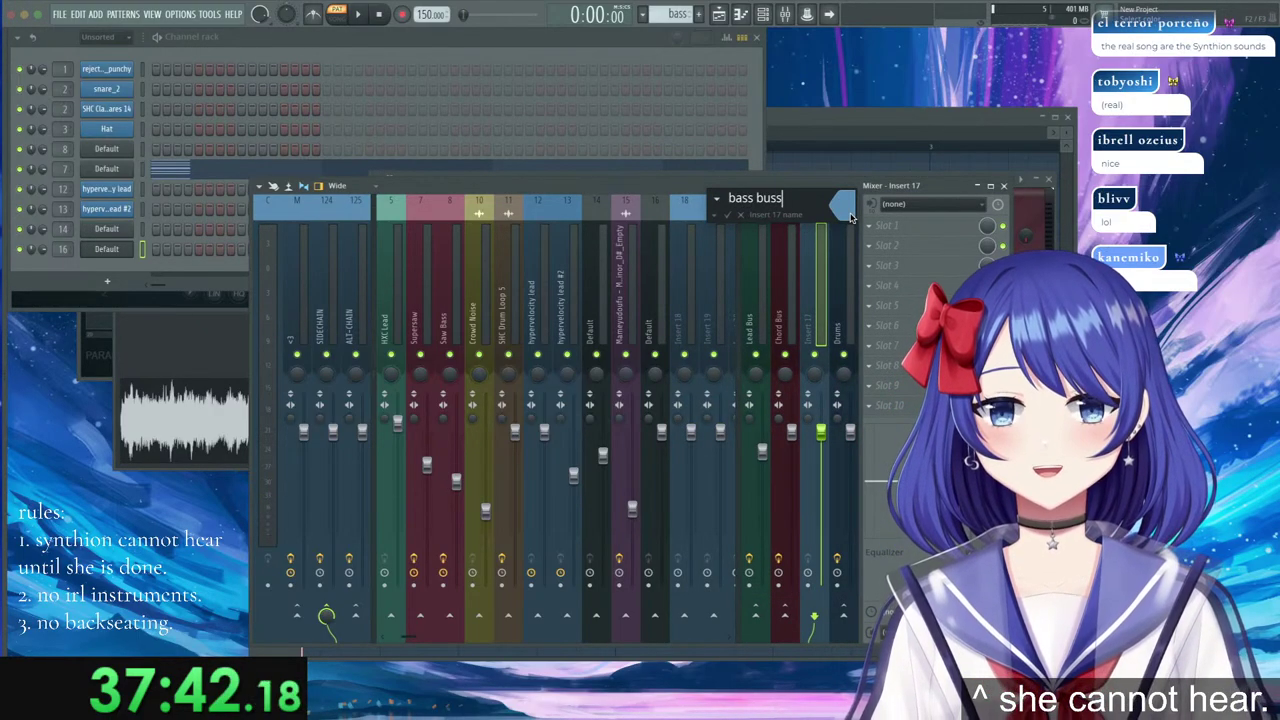
{"action": "key", "text": "Return"}
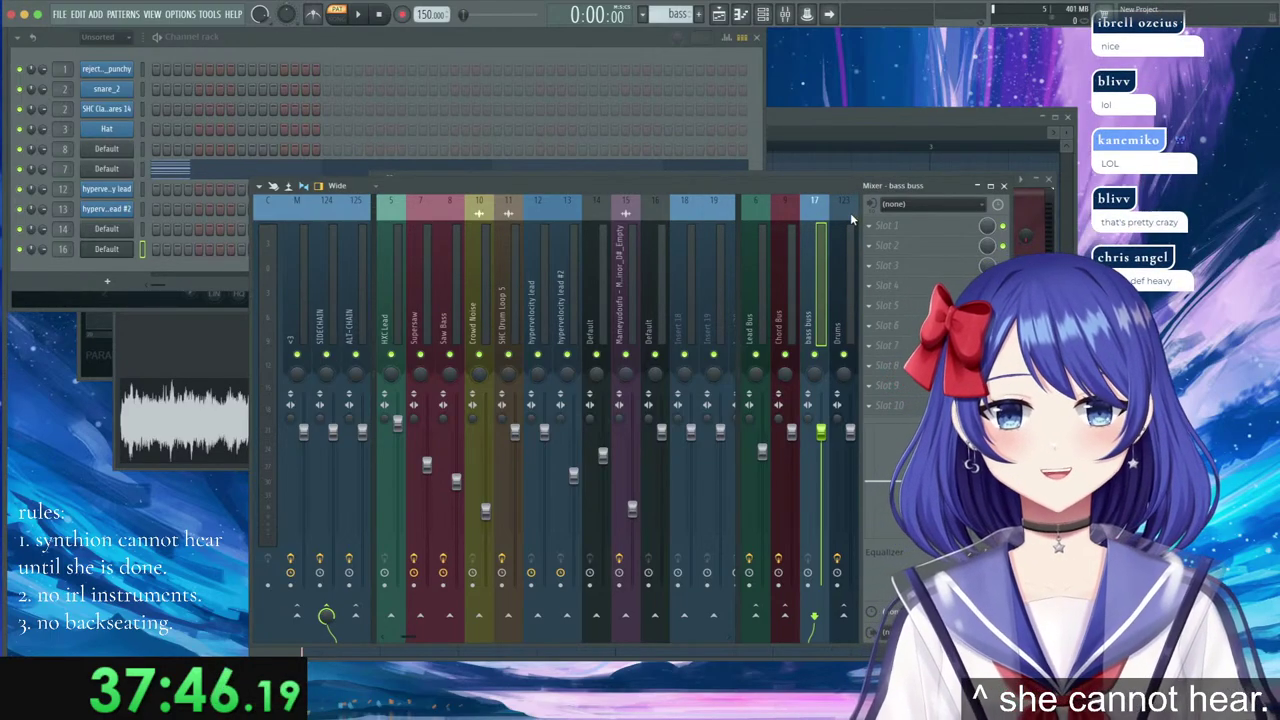
{"action": "left_click", "coordinate": [664, 268]}
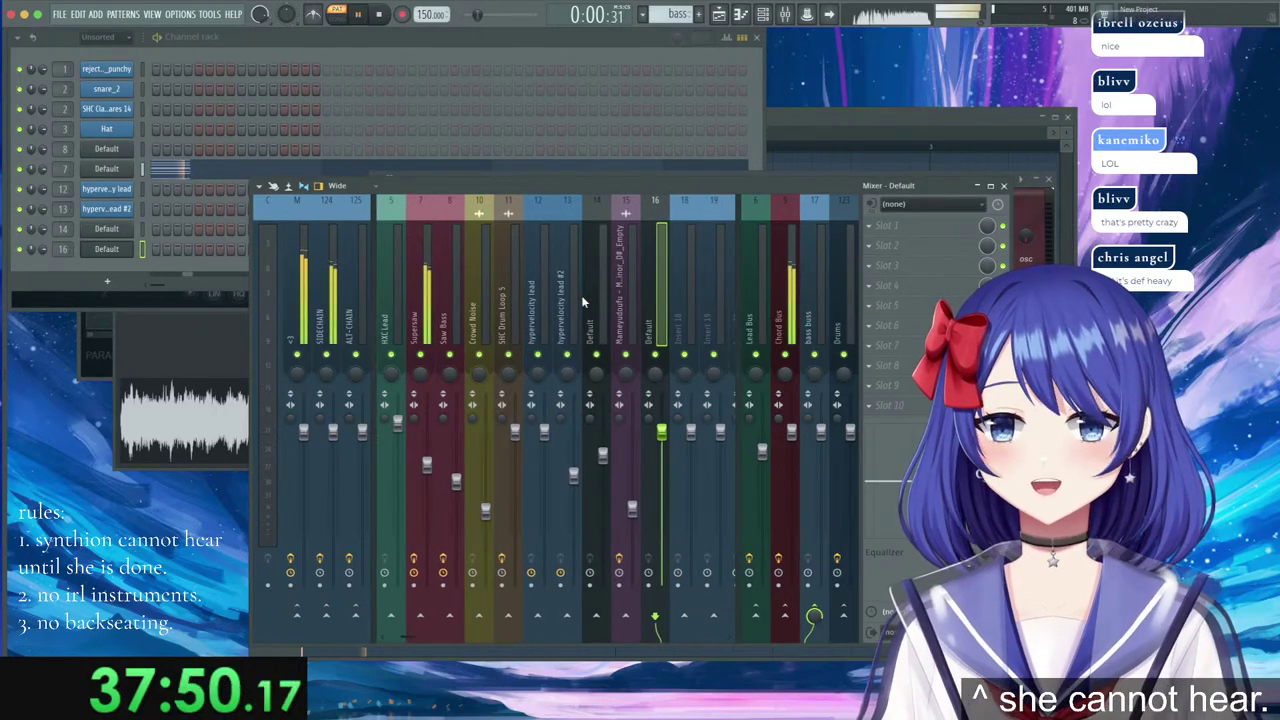
Place a D#5 note about three steps long at the start of Default channel 16 and play the pattern.
{"action": "right_click", "coordinate": [122, 251]}
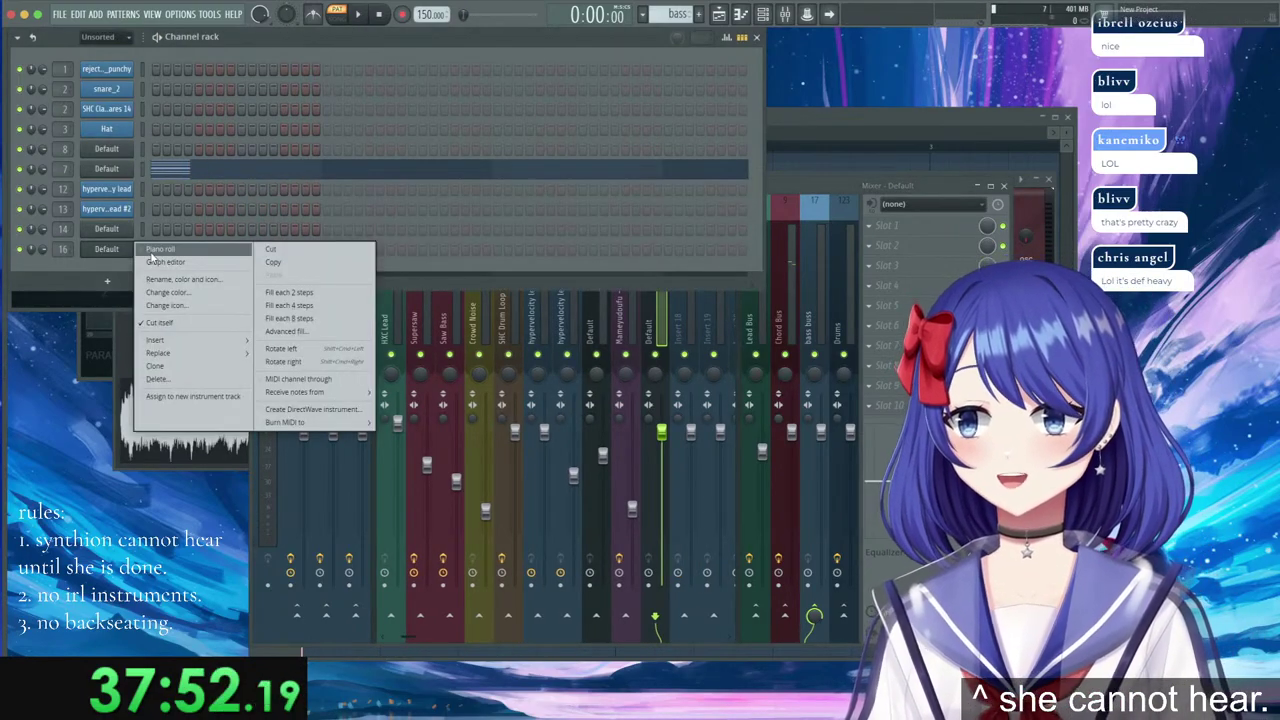
{"action": "left_click", "coordinate": [156, 250]}
{"action": "left_click_drag", "start_coordinate": [363, 416], "coordinate": [303, 487]}
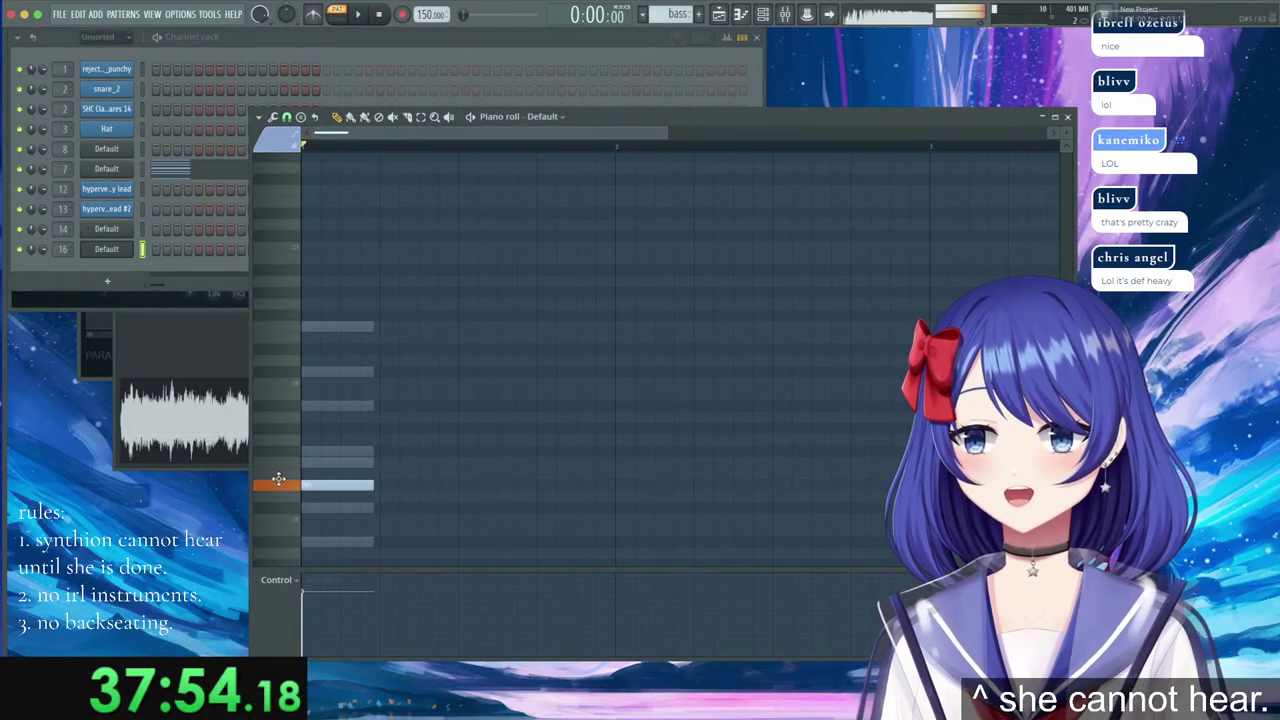
{"action": "key", "text": "space"}
{"action": "key", "text": "space"}
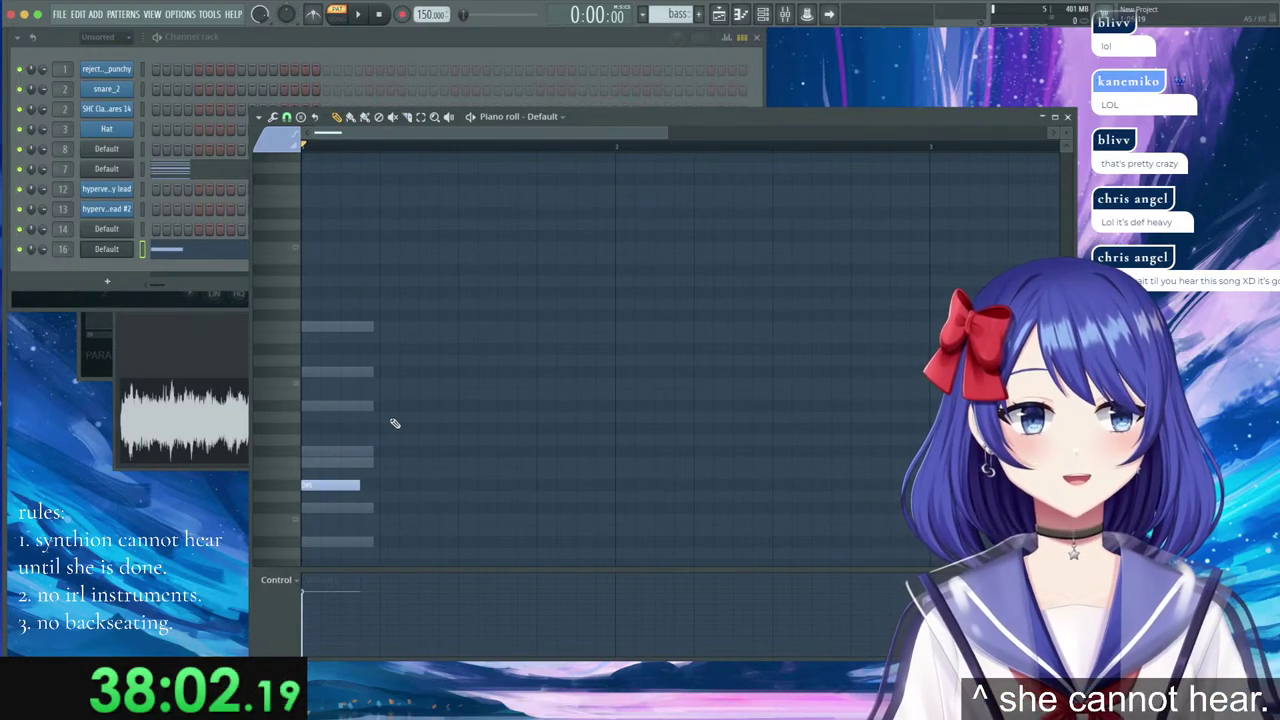
Slice all of channel 7's chord notes to match the bass note's length, including the lowest one, and replay the pattern.
{"action": "double_click", "coordinate": [354, 458]}
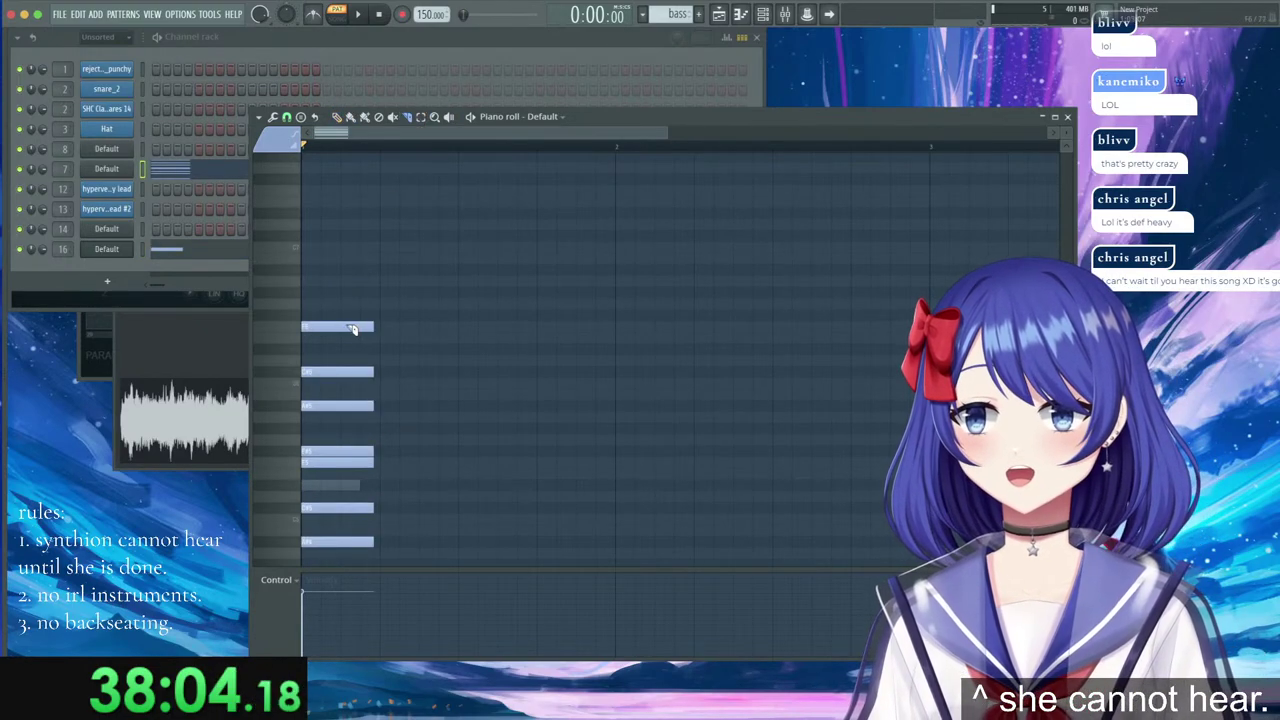
{"action": "left_click_drag", "start_coordinate": [381, 541], "coordinate": [362, 543]}
{"action": "key", "text": "space"}
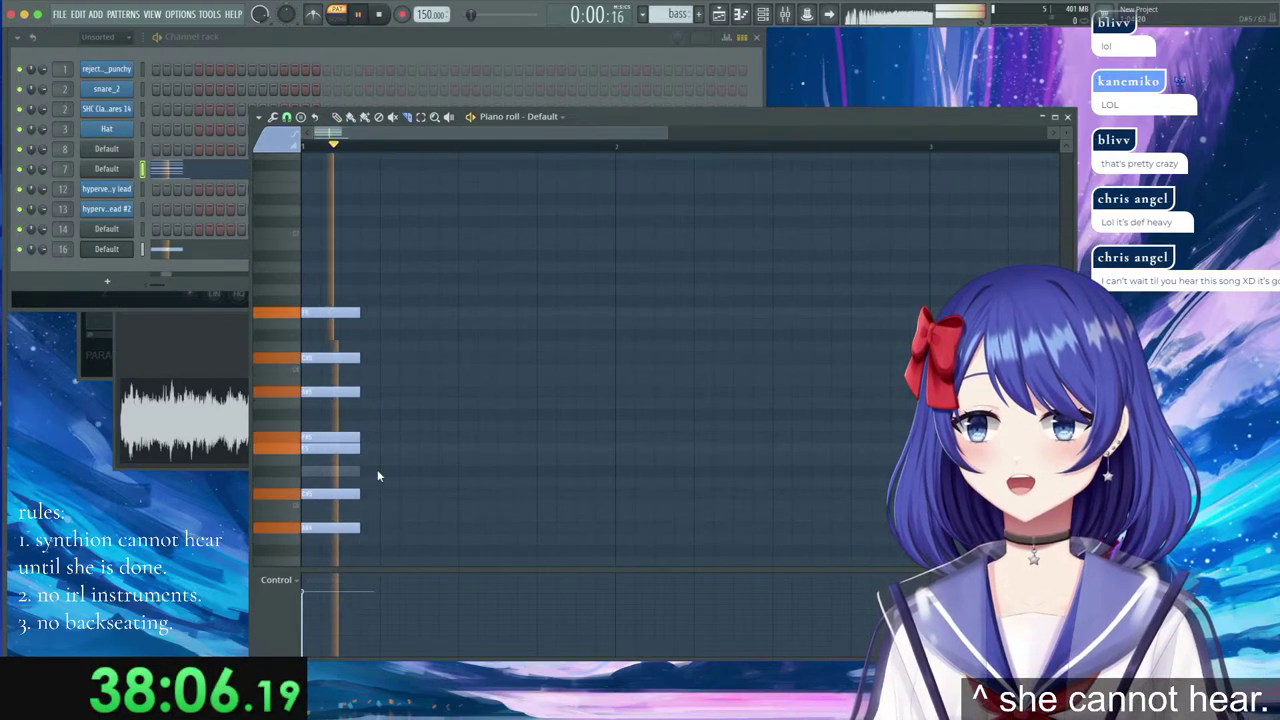
{"action": "key", "text": "space"}
{"action": "scroll", "coordinate": [389, 433], "scroll_direction": "down", "scroll_amount": 4}
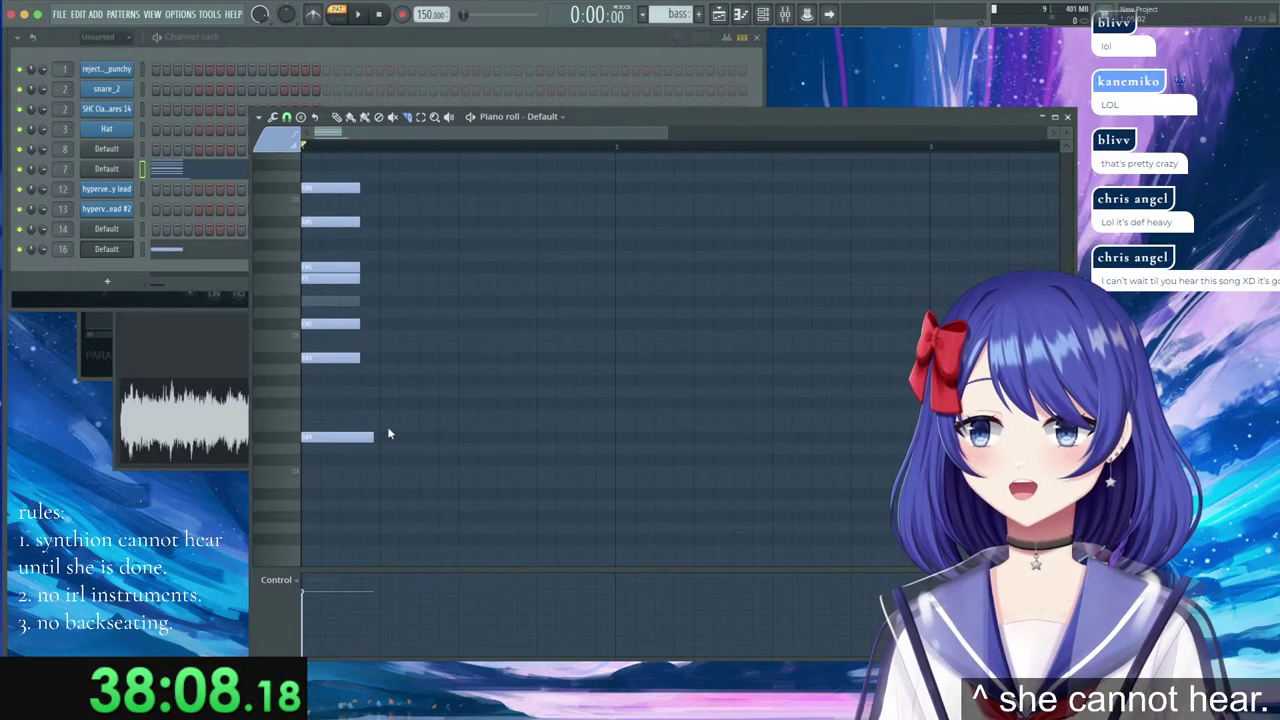
{"action": "scroll", "coordinate": [400, 454], "scroll_direction": "up", "scroll_amount": 4}
{"action": "key", "text": "space"}
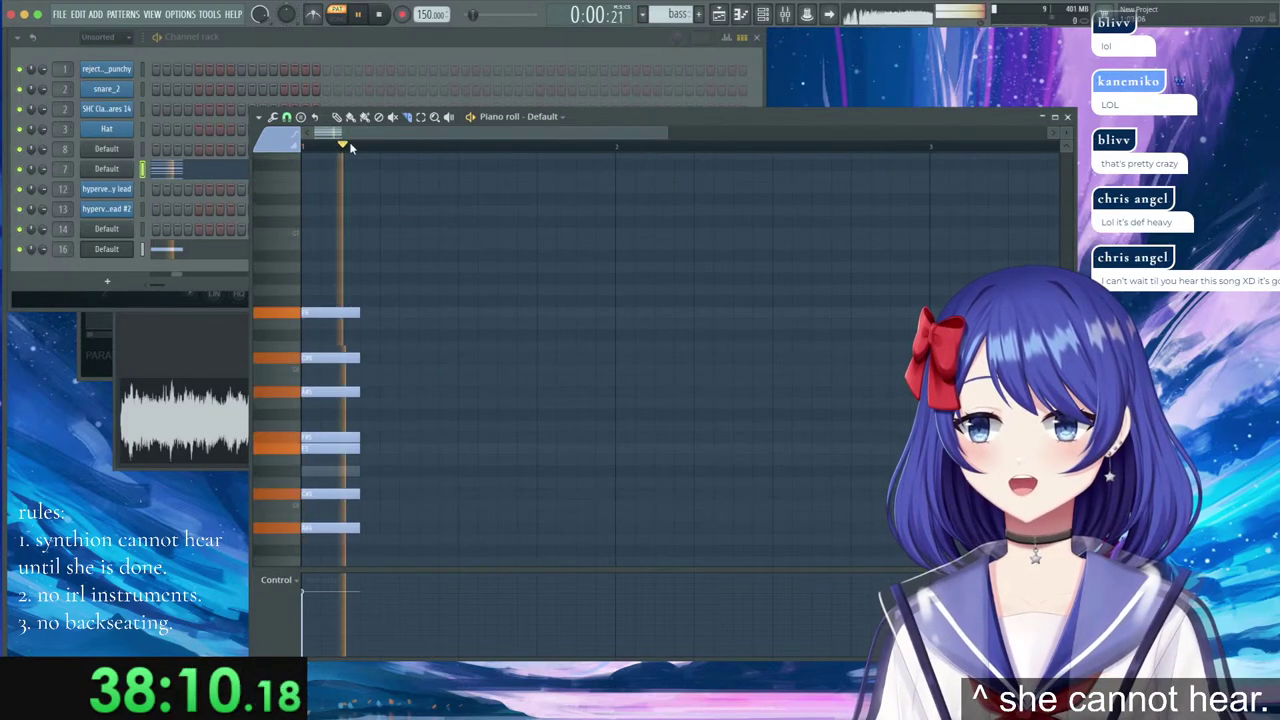
Stop playback, add another Harmor channel and load its Default preset.
{"action": "key", "text": "space"}
{"action": "left_click", "coordinate": [257, 40]}
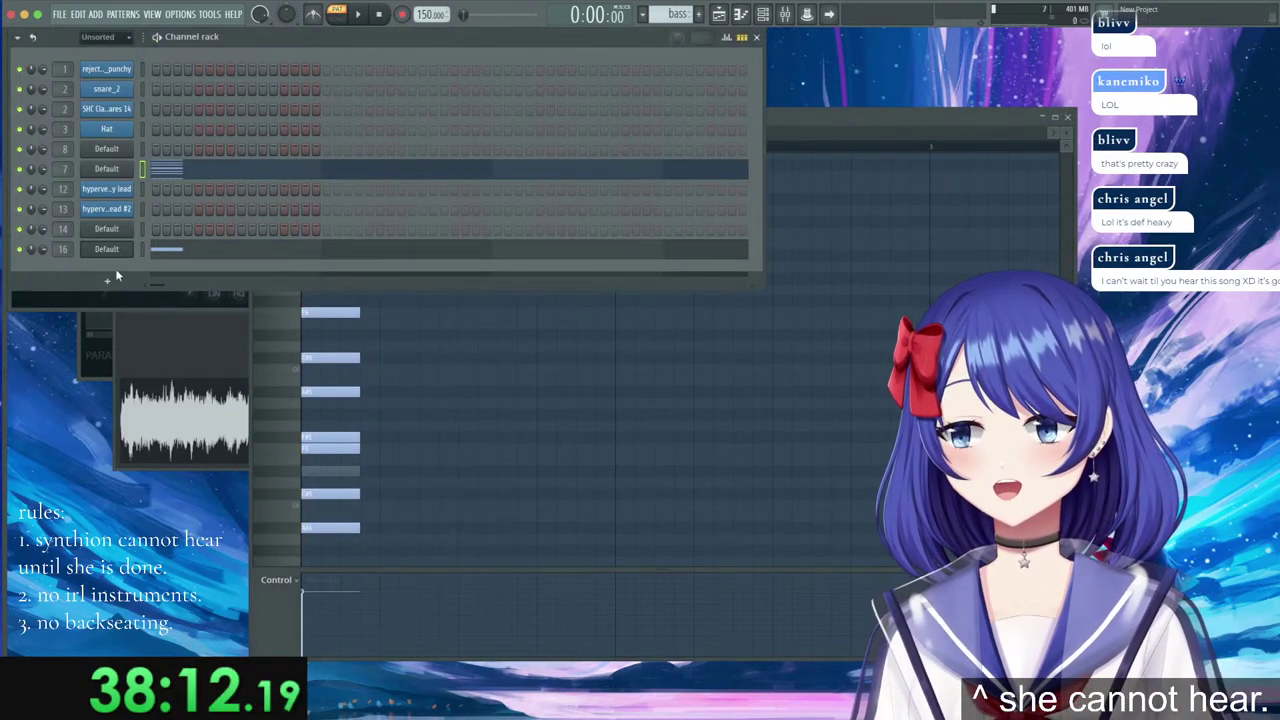
{"action": "left_click", "coordinate": [108, 280]}
{"action": "left_click", "coordinate": [224, 58]}
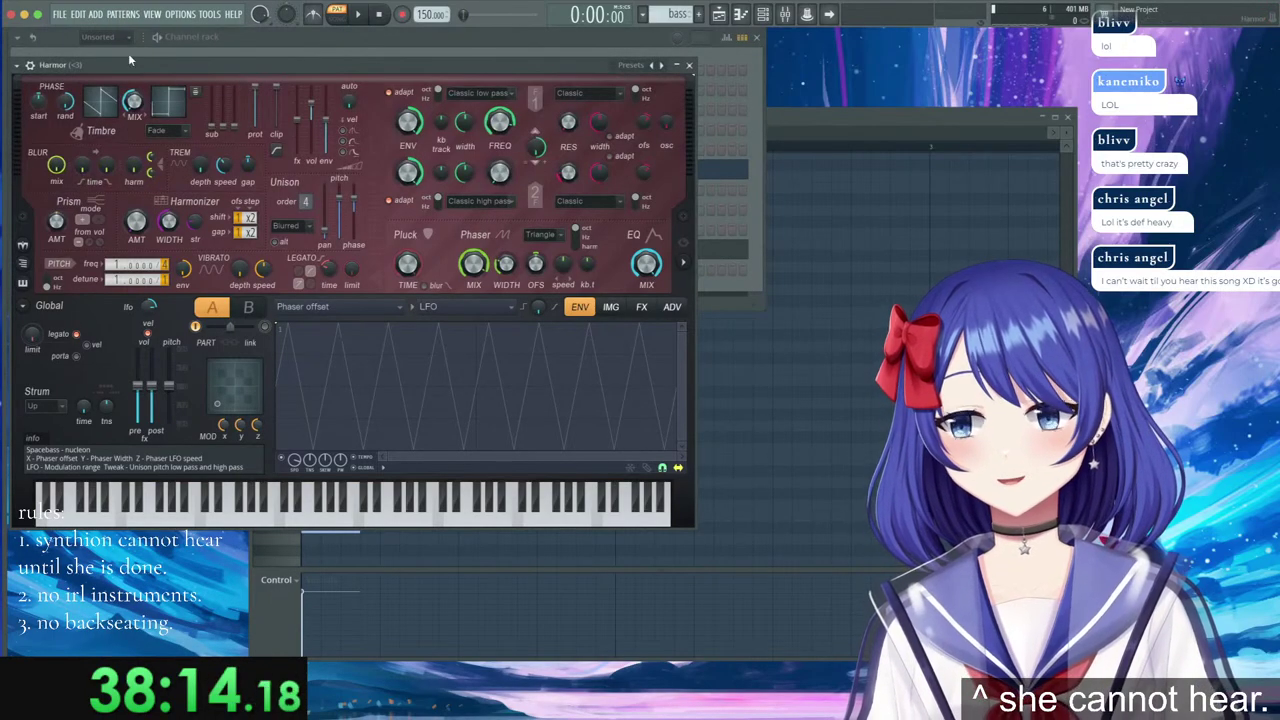
{"action": "left_click_drag", "start_coordinate": [128, 53], "coordinate": [645, 155]}
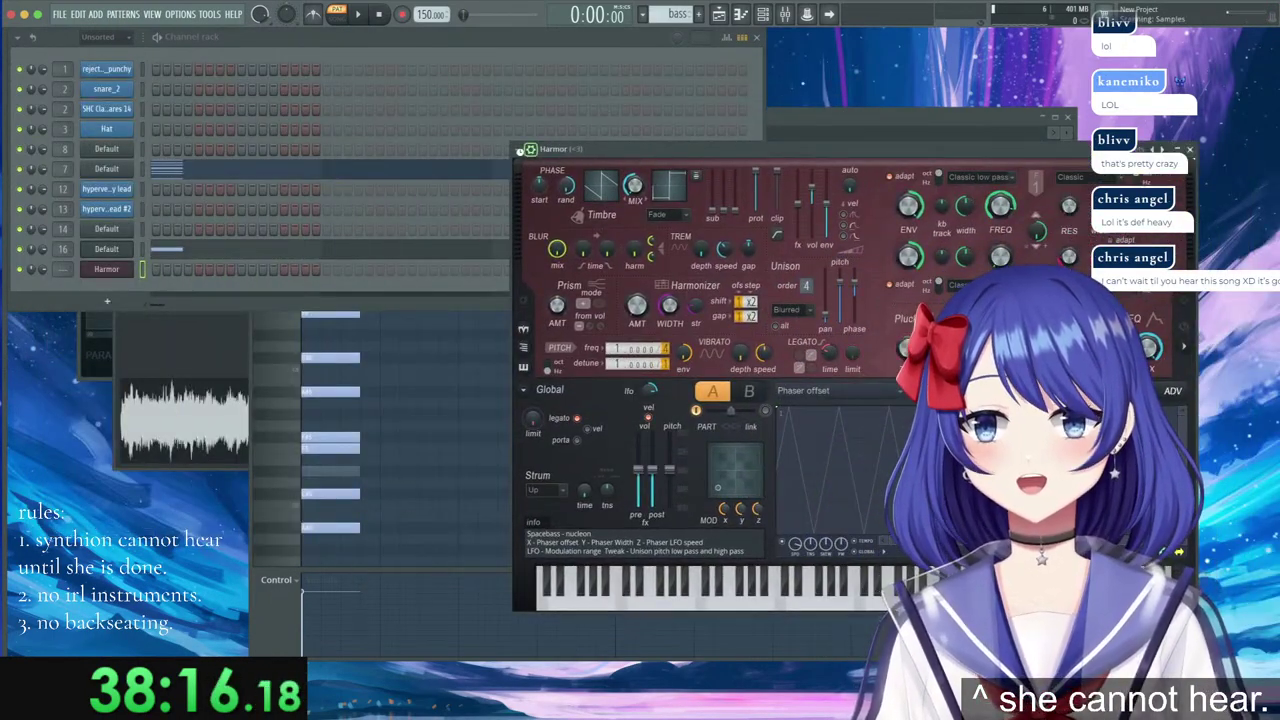
{"action": "left_click", "coordinate": [524, 149]}
{"action": "mouse_move", "coordinate": [538, 190]}
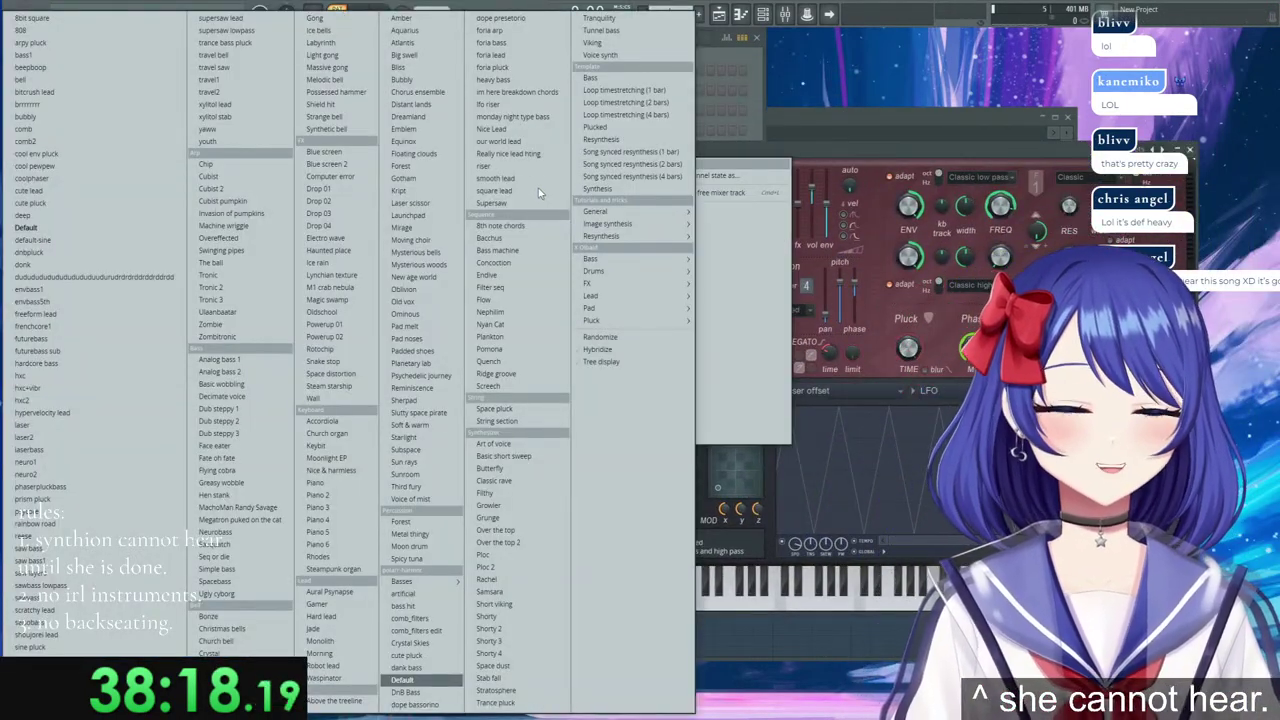
{"action": "left_click", "coordinate": [40, 229]}
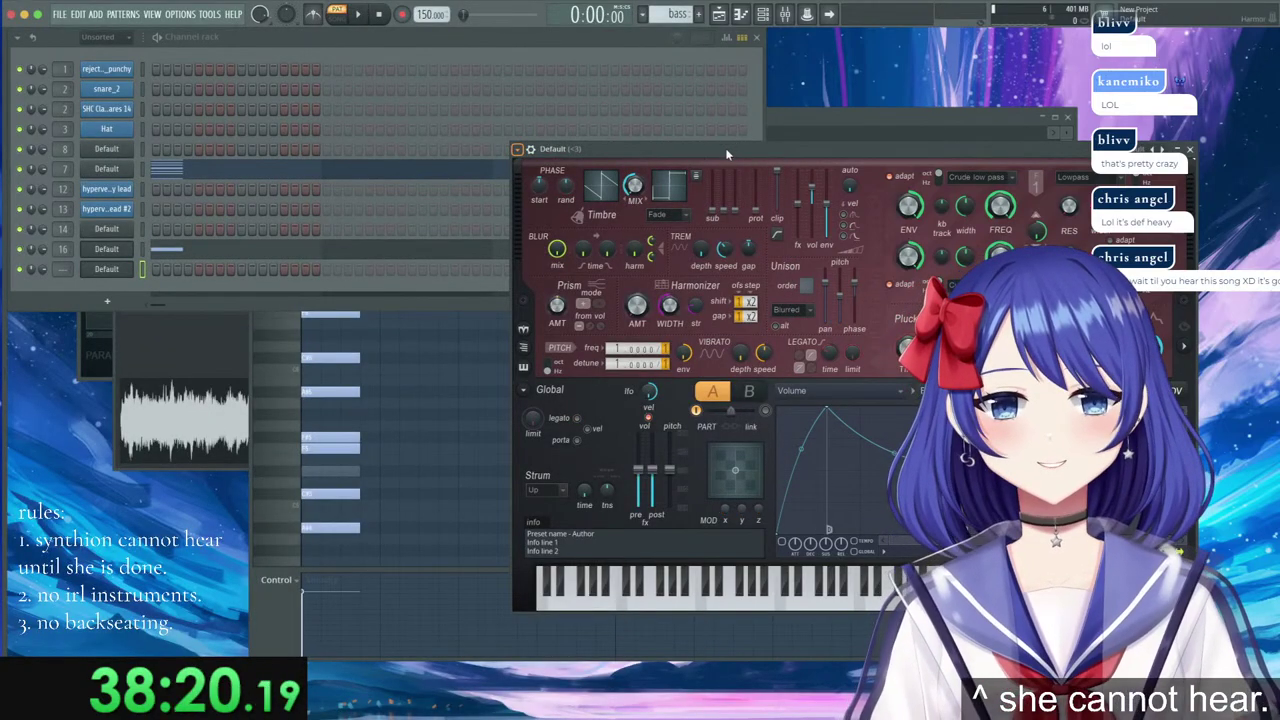
{"action": "left_click_drag", "start_coordinate": [727, 154], "coordinate": [707, 163]}
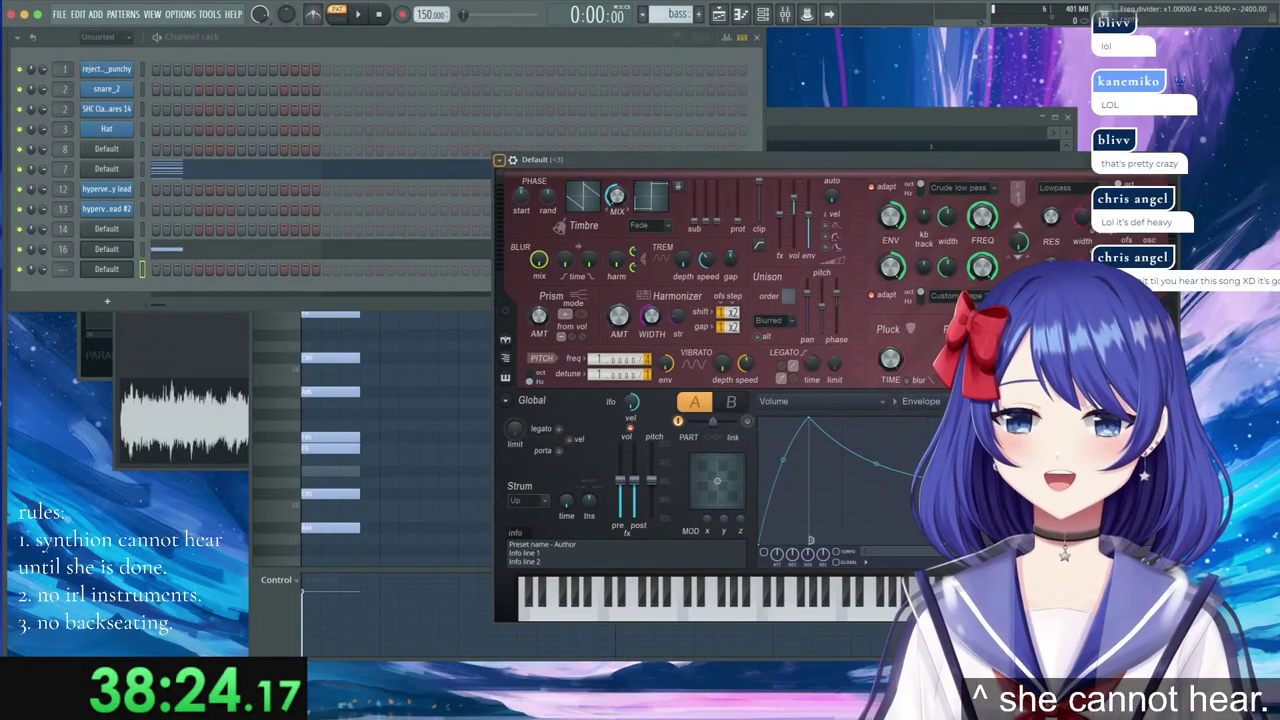
Place a two-step D#5 note on beat 2 for the new Harmor channel, removing the stray D5 note.
{"action": "left_click", "coordinate": [184, 254]}
{"action": "right_click", "coordinate": [131, 265]}
{"action": "left_click", "coordinate": [153, 272]}
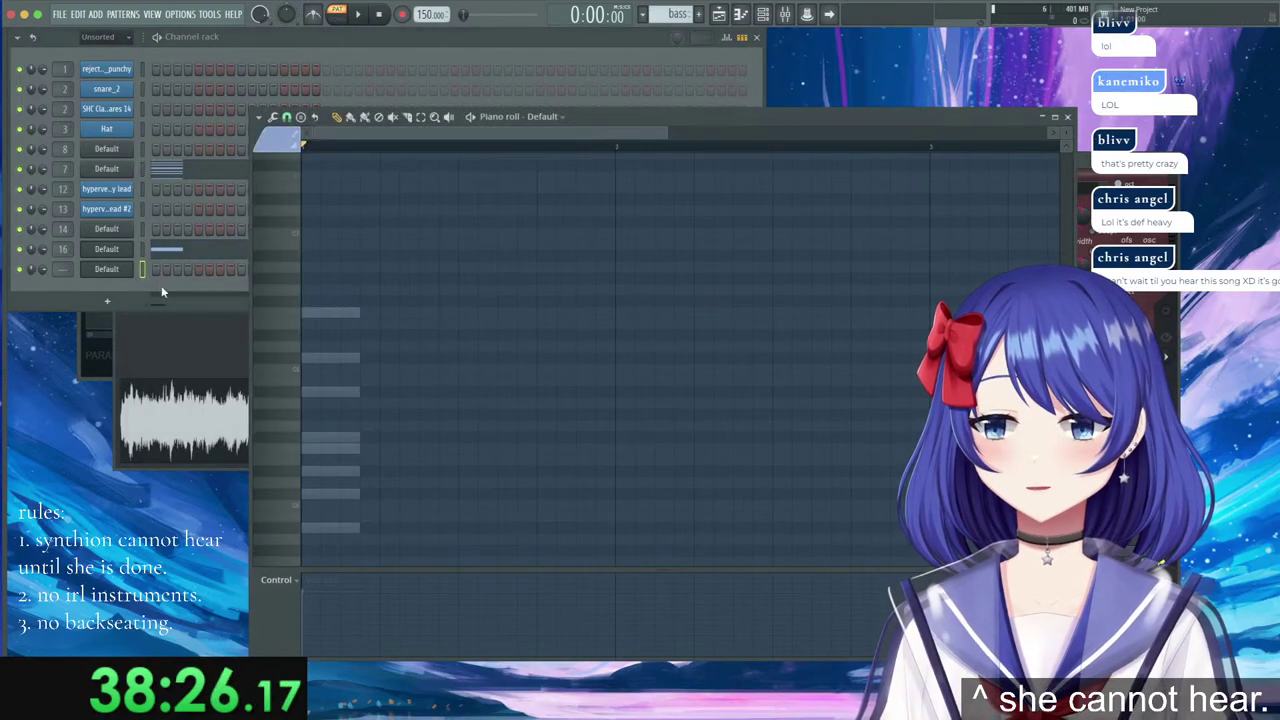
{"action": "scroll", "coordinate": [453, 483], "scroll_direction": "down", "scroll_amount": 3}
{"action": "scroll", "coordinate": [440, 475], "scroll_direction": "down", "scroll_amount": 2}
{"action": "left_click_drag", "start_coordinate": [381, 360], "coordinate": [445, 300]}
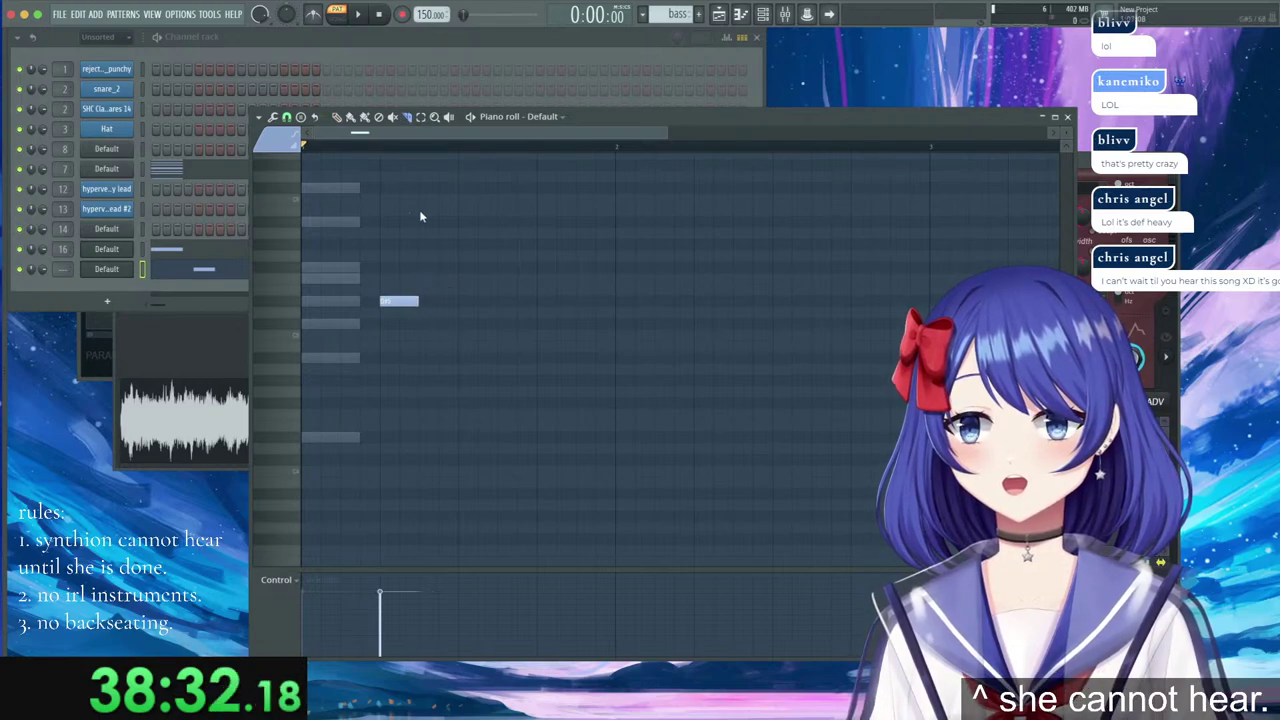
{"action": "double_click", "coordinate": [421, 316]}
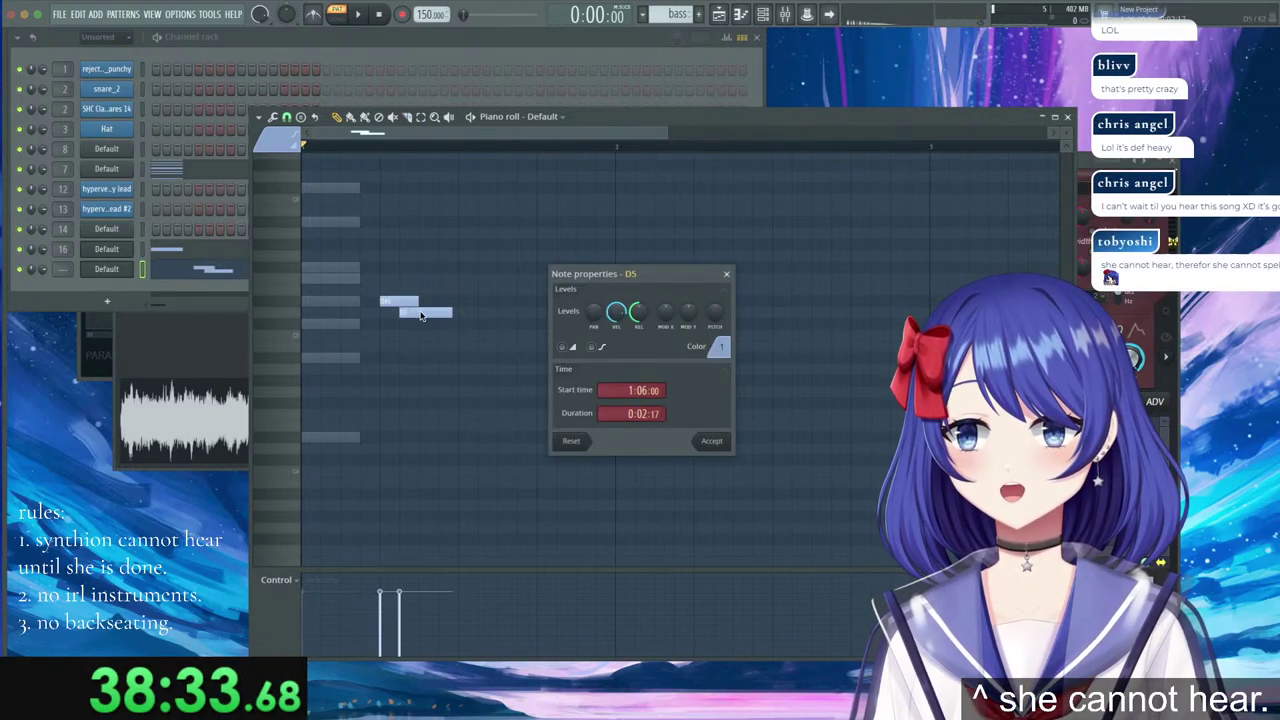
{"action": "left_click", "coordinate": [727, 274]}
{"action": "right_click", "coordinate": [430, 313]}
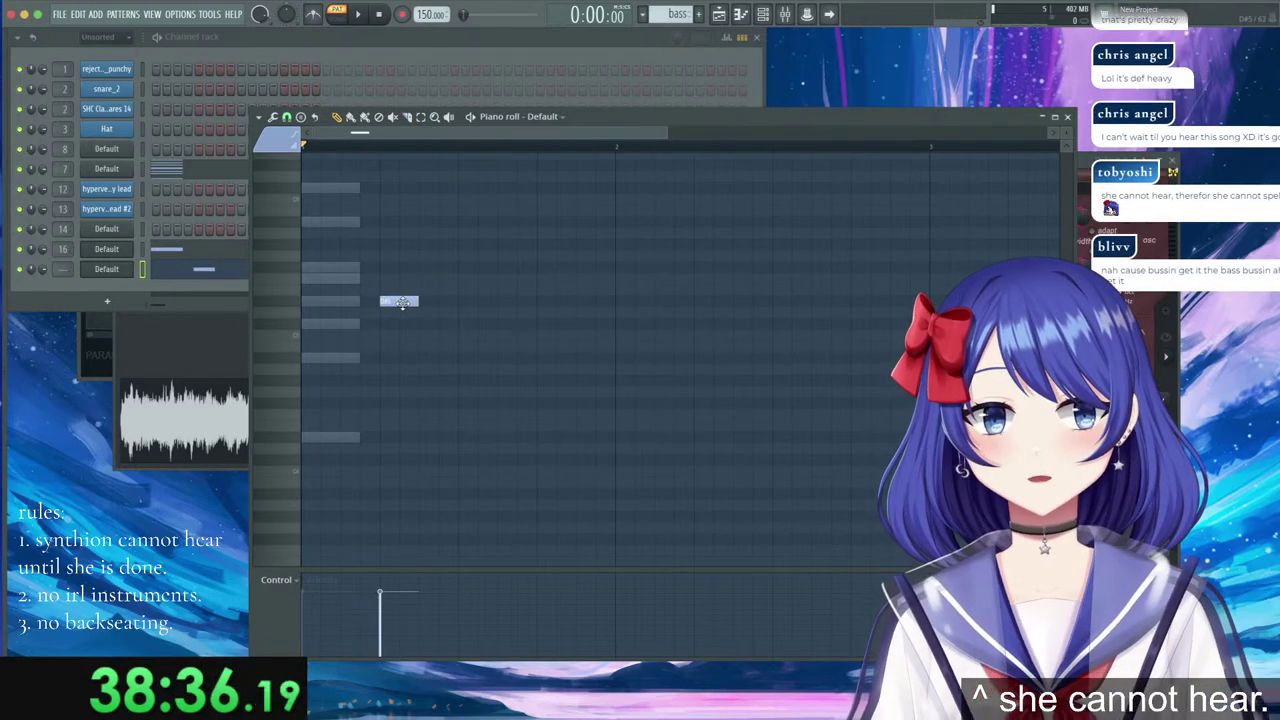
Compare with channel 7's chord notes and move the new Harmor channel's note up an octave.
{"action": "double_click", "coordinate": [352, 439]}
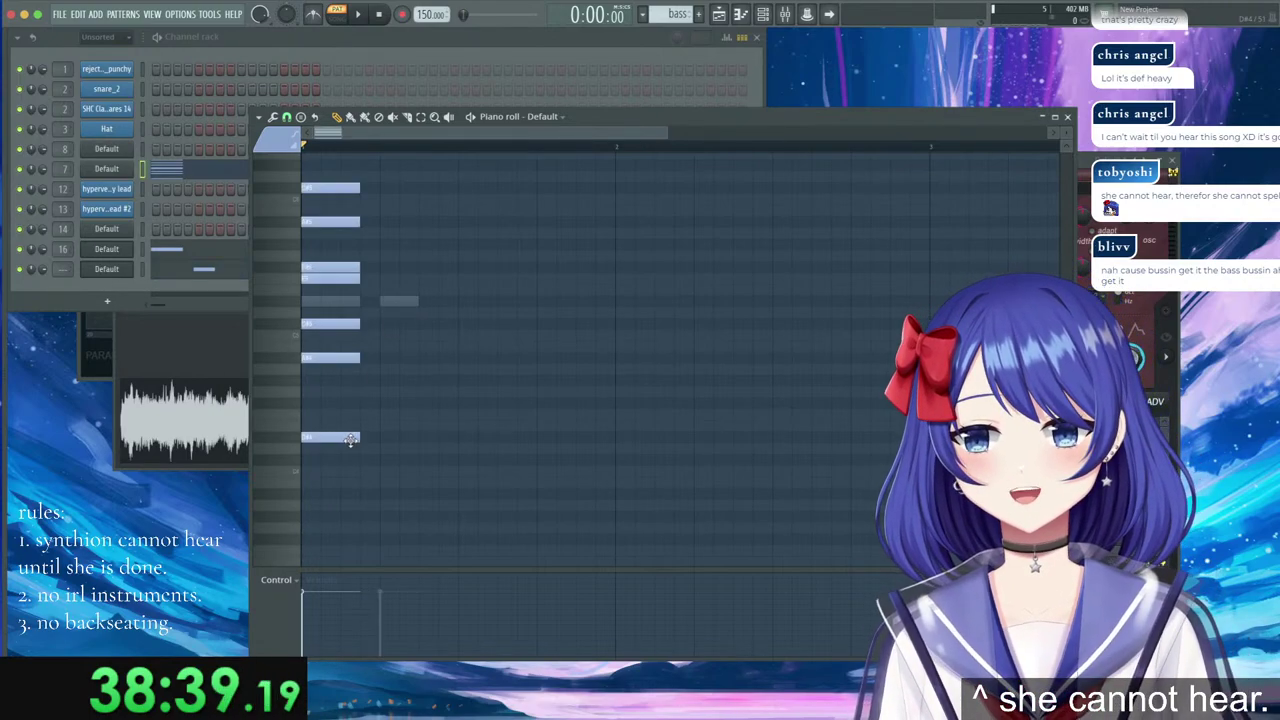
{"action": "right_click", "coordinate": [327, 304]}
{"action": "right_click", "coordinate": [397, 304]}
{"action": "right_click", "coordinate": [397, 304]}
{"action": "scroll", "coordinate": [432, 367], "scroll_direction": "up", "scroll_amount": 1}
{"action": "left_click_drag", "start_coordinate": [404, 334], "coordinate": [404, 200]}
{"action": "scroll", "coordinate": [434, 363], "scroll_direction": "up", "scroll_amount": 2}
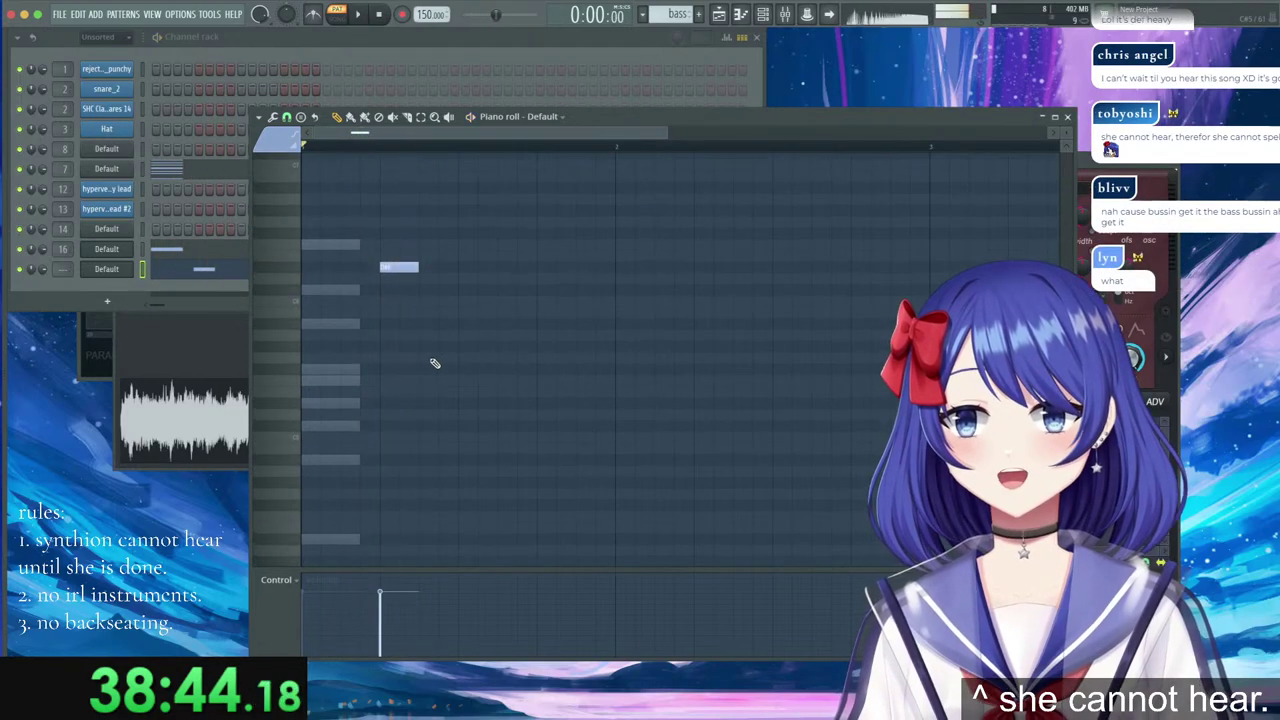
Lower channel 16's bass note to D#4 and the new Harmor channel's note to D#5.
{"action": "double_click", "coordinate": [333, 403]}
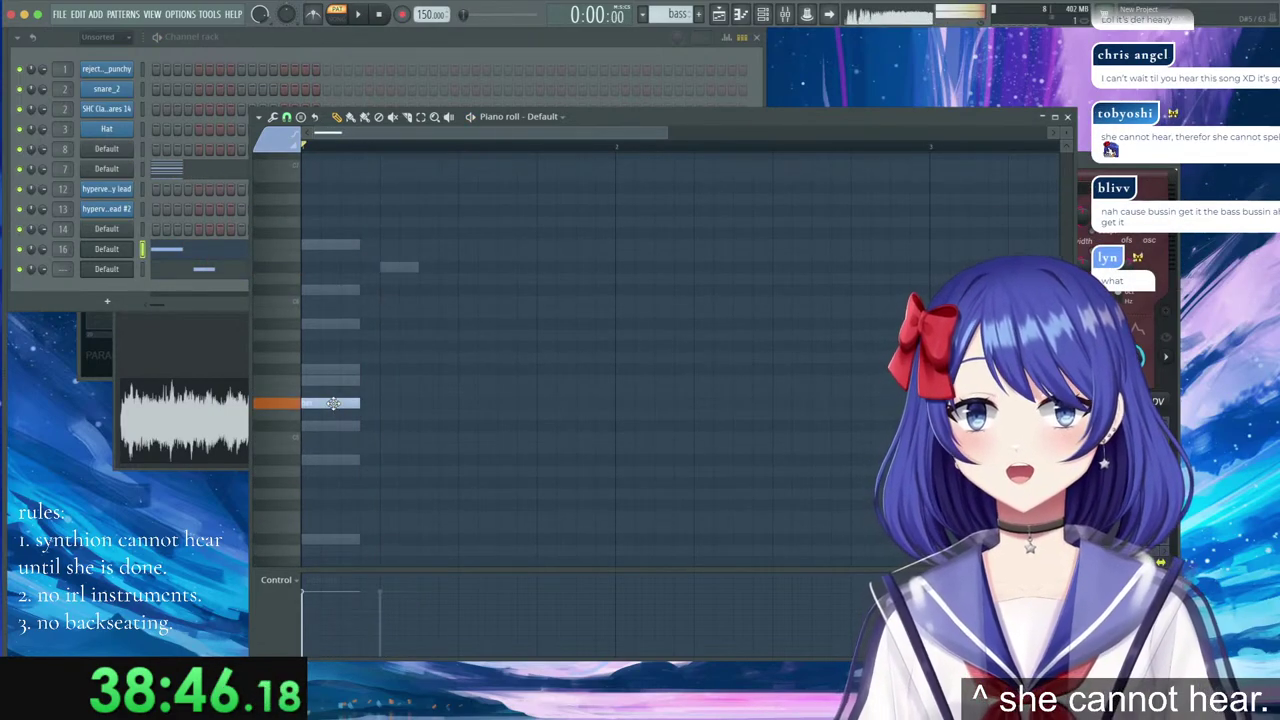
{"action": "left_click_drag", "start_coordinate": [333, 403], "coordinate": [324, 546]}
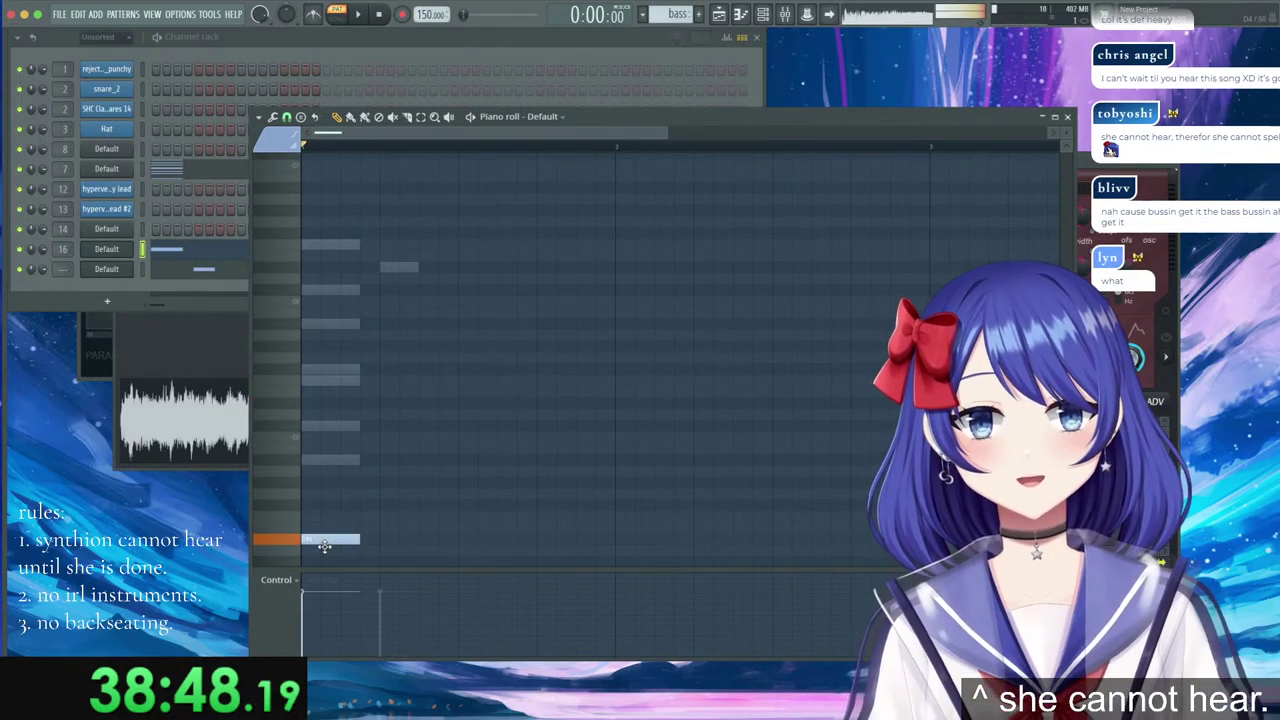
{"action": "double_click", "coordinate": [399, 267]}
{"action": "left_click_drag", "start_coordinate": [399, 267], "coordinate": [397, 403]}
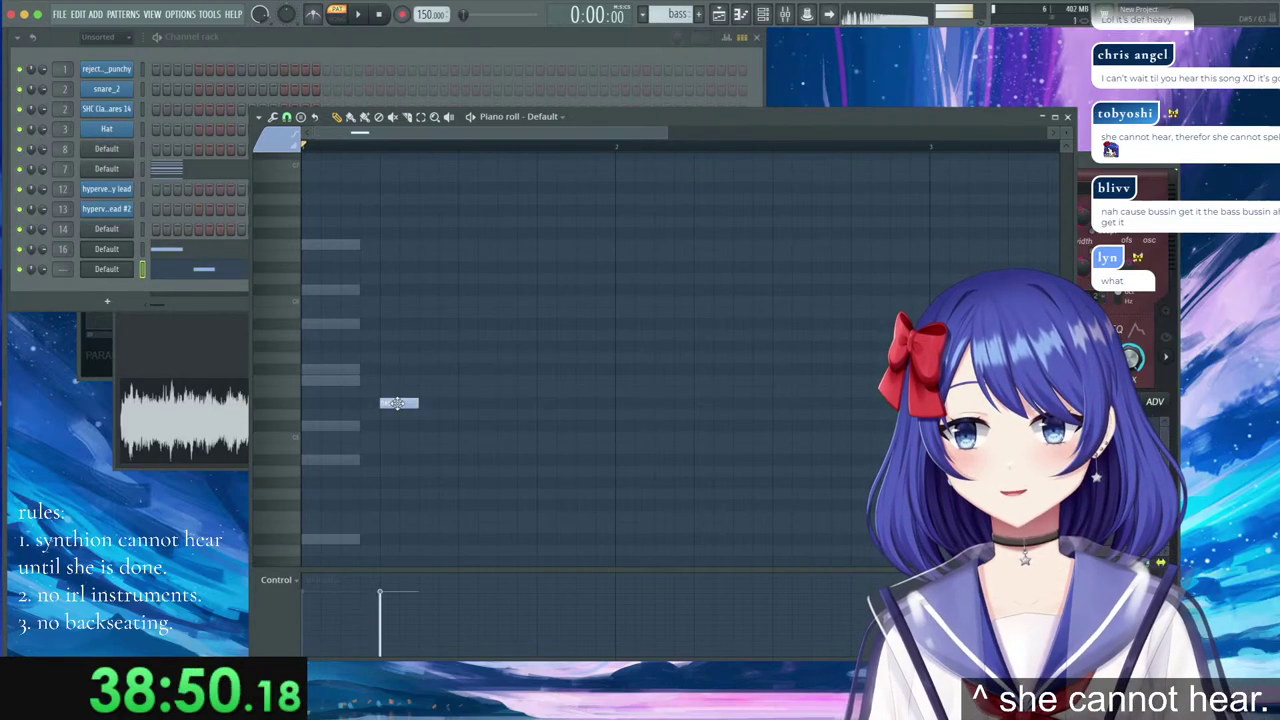
Set filter 1 of the new Harmor channel to Classic band pass.
{"action": "left_click", "coordinate": [108, 270]}
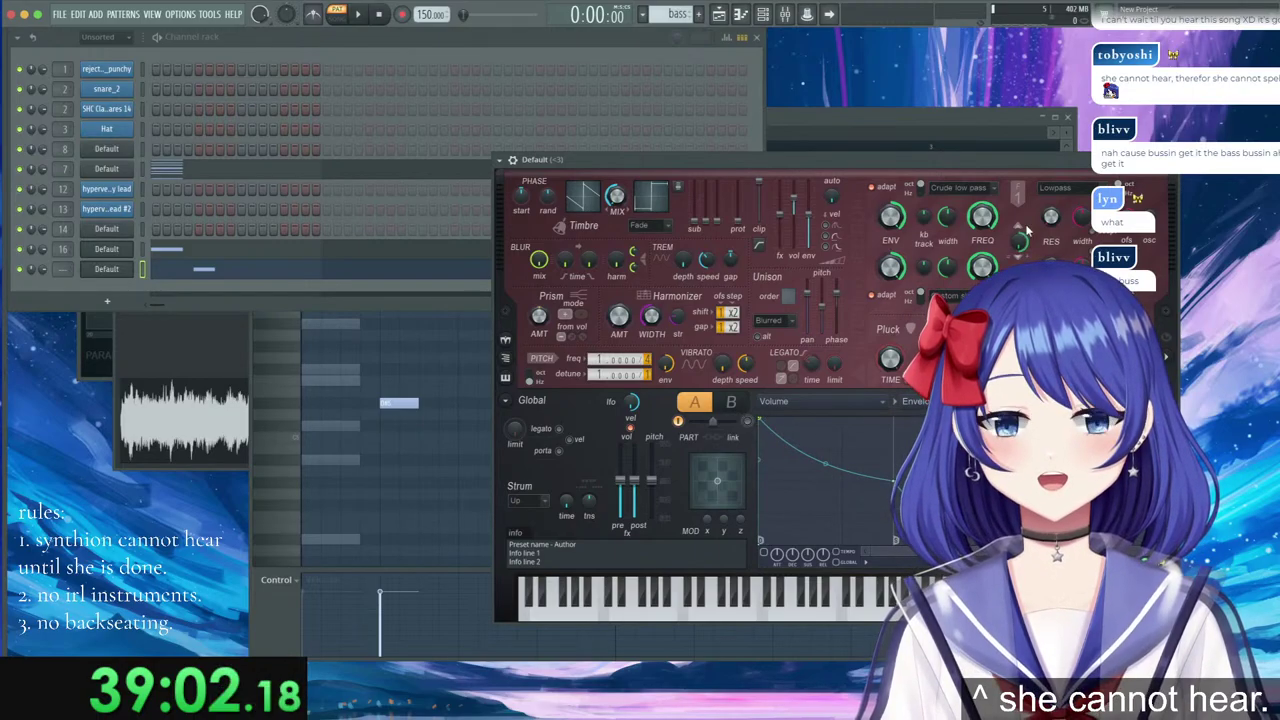
{"action": "left_click", "coordinate": [981, 191]}
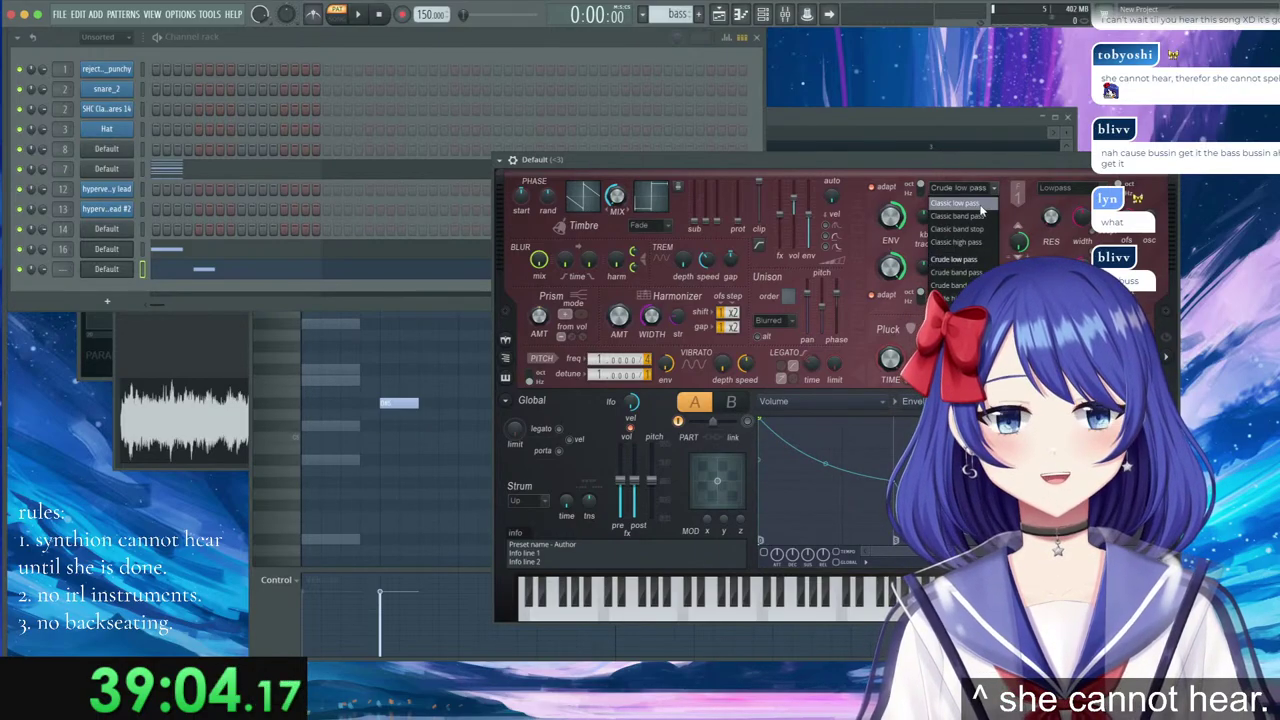
{"action": "left_click", "coordinate": [983, 192]}
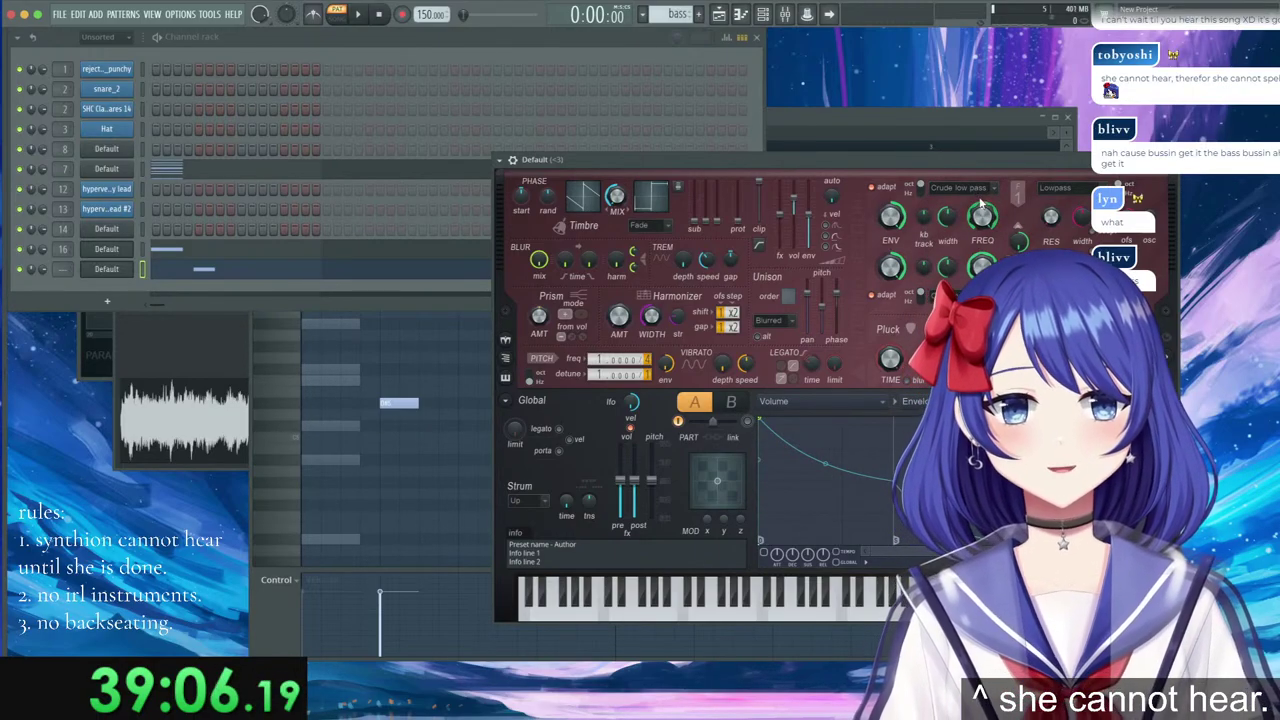
{"action": "left_click", "coordinate": [984, 192]}
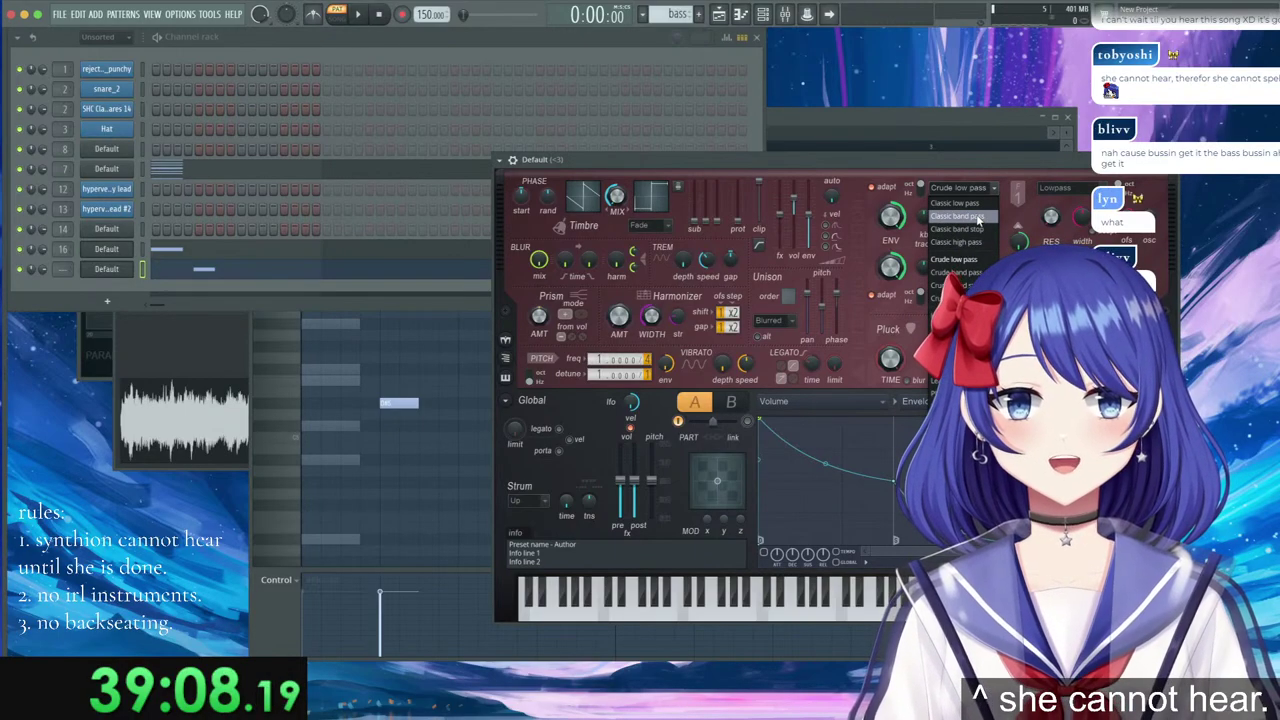
{"action": "left_click", "coordinate": [978, 217]}
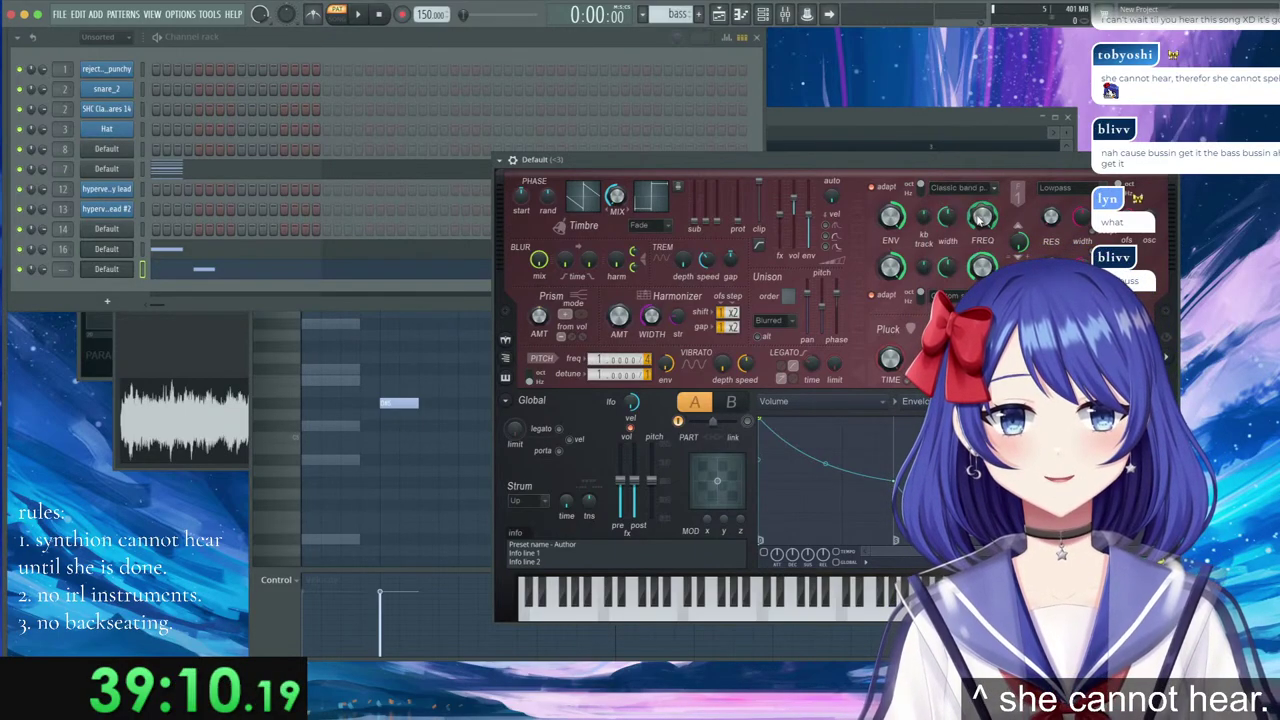
Shape the filter 1 frequency envelope into a short rising curve and audition the pattern.
{"action": "right_click", "coordinate": [984, 219]}
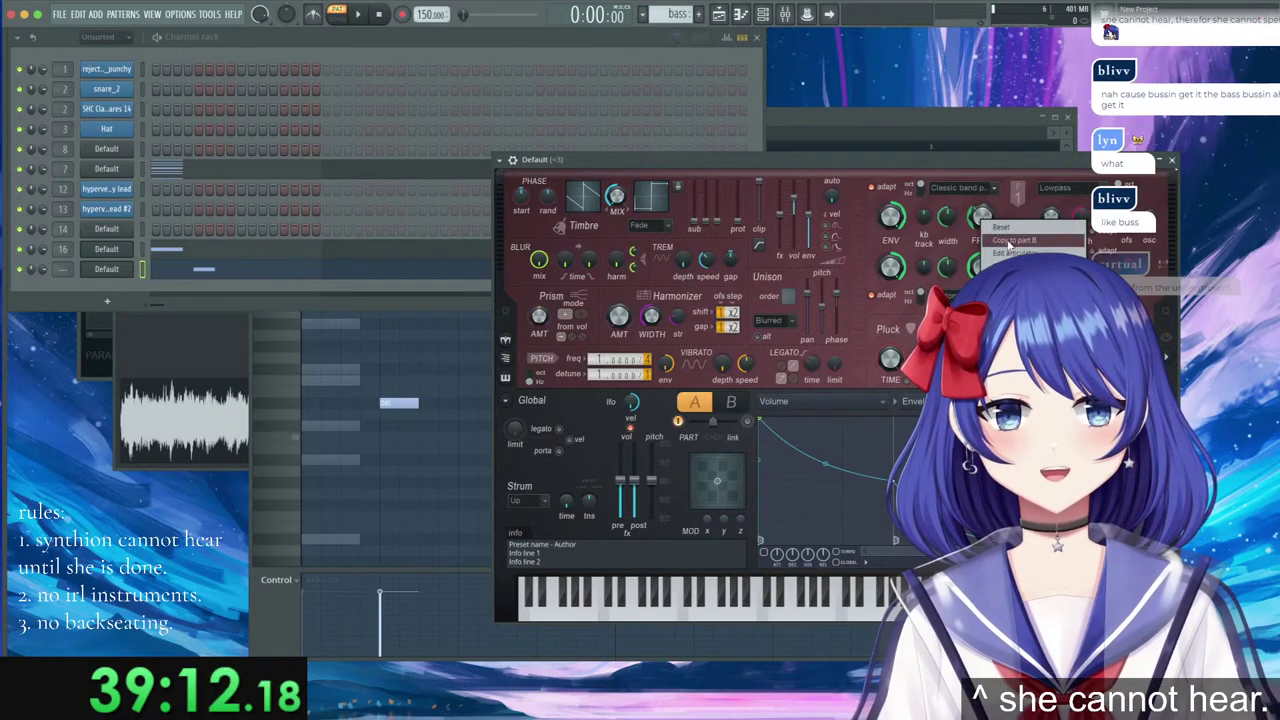
{"action": "left_click", "coordinate": [1016, 243]}
{"action": "left_click_drag", "start_coordinate": [840, 482], "coordinate": [810, 437]}
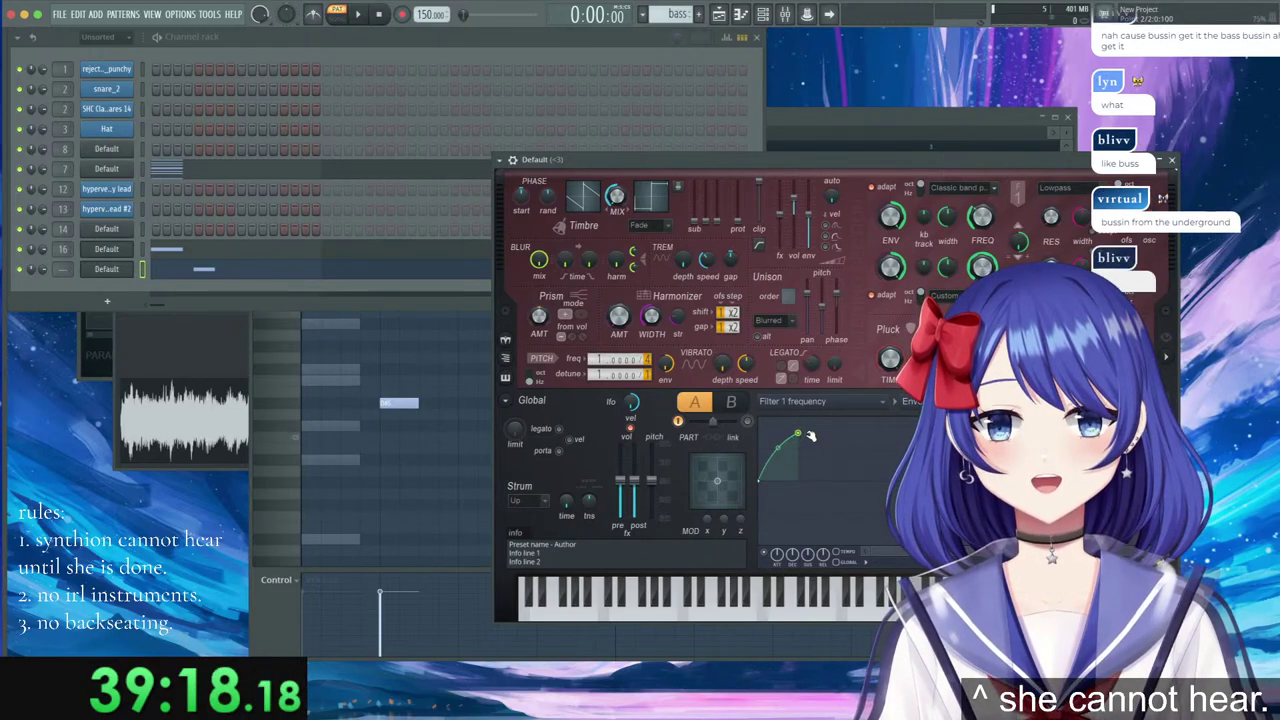
{"action": "key", "text": "space"}
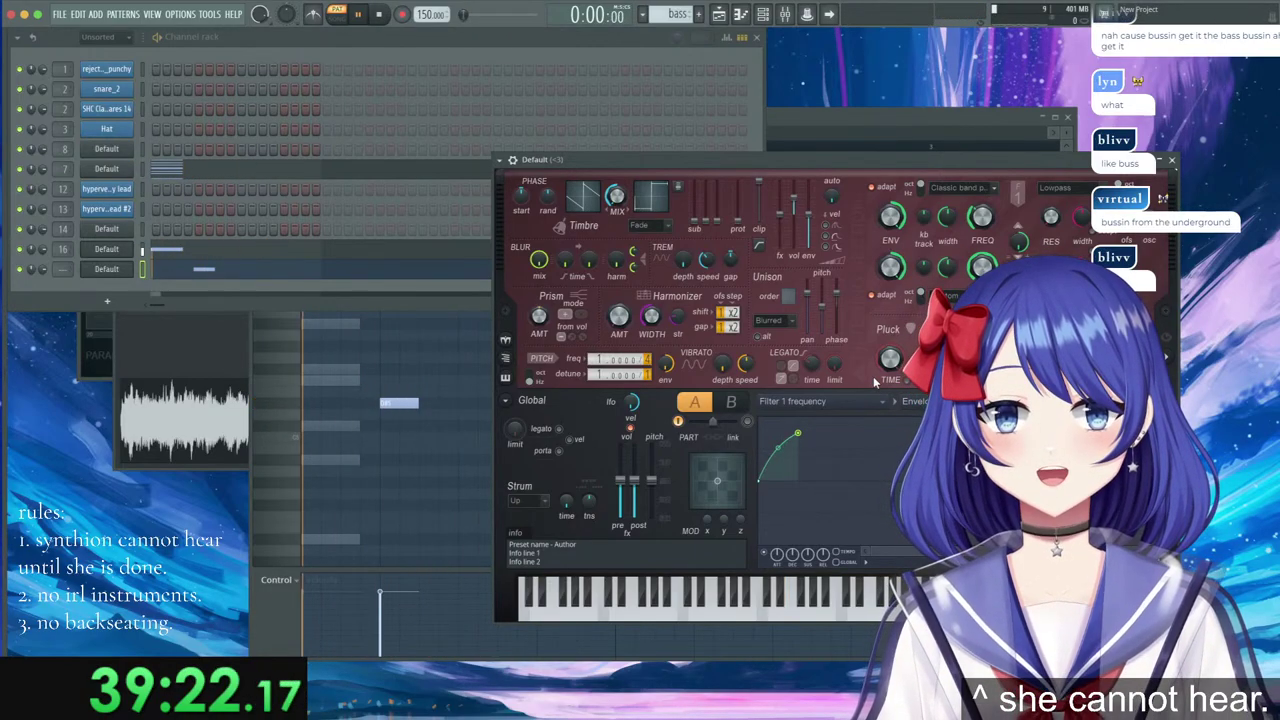
{"action": "key", "text": "space"}
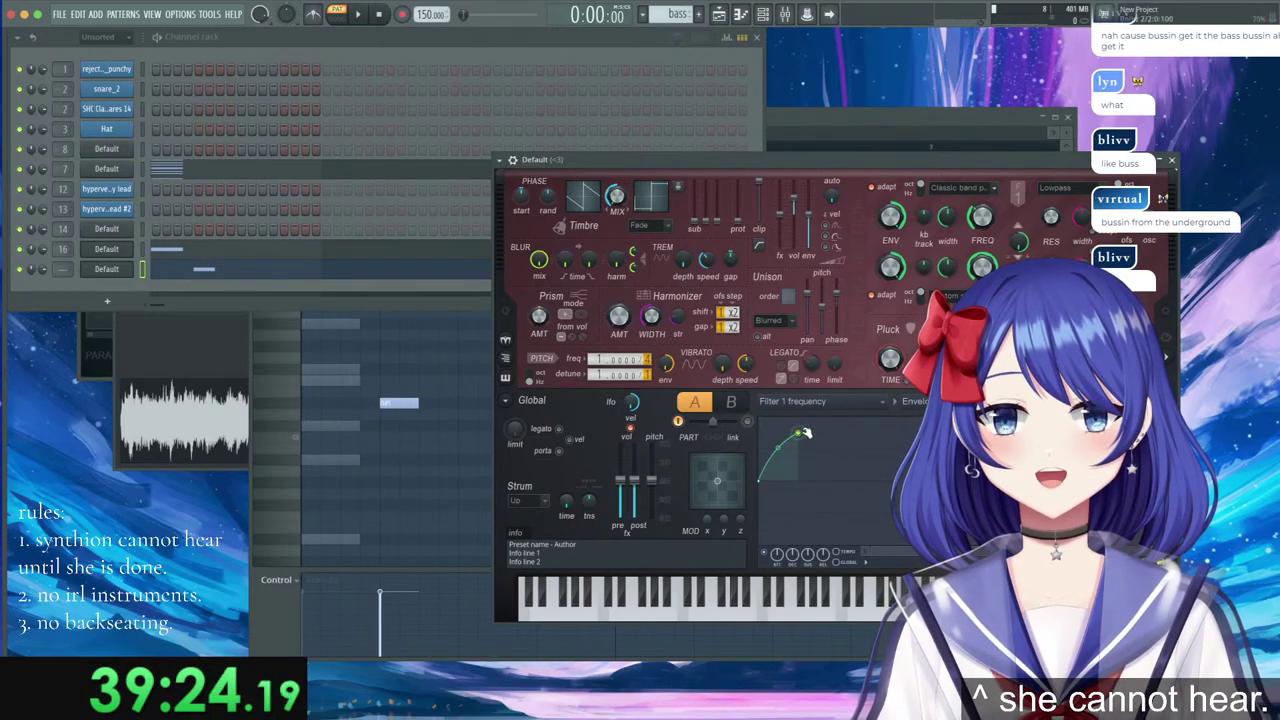
{"action": "mouse_move", "coordinate": [797, 433]}
{"action": "left_mouse_down"}
{"action": "mouse_move", "coordinate": [840, 435]}
{"action": "mouse_move", "coordinate": [799, 434]}
{"action": "left_mouse_up"}
{"action": "key", "text": "space"}
{"action": "key", "text": "space"}
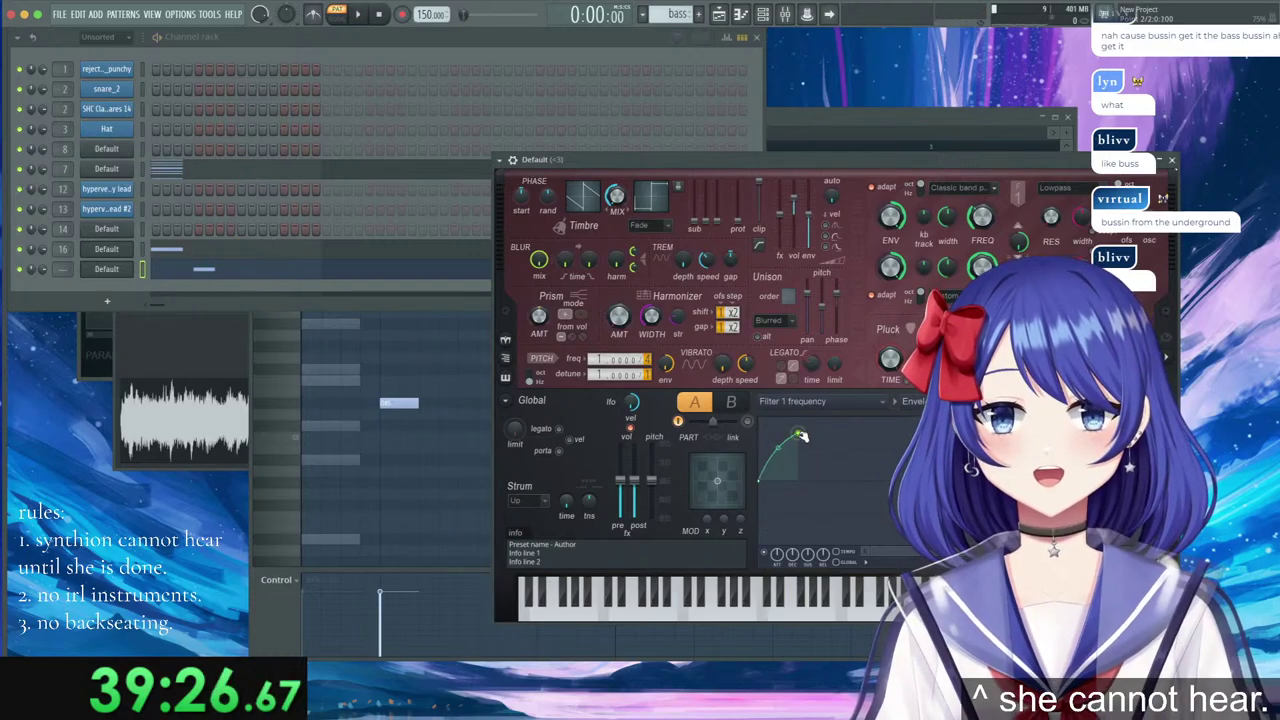
Shorten the new Harmor channel's note to one step and play the pattern.
{"action": "left_click", "coordinate": [400, 404]}
{"action": "key", "text": "space"}
{"action": "key", "text": "space"}
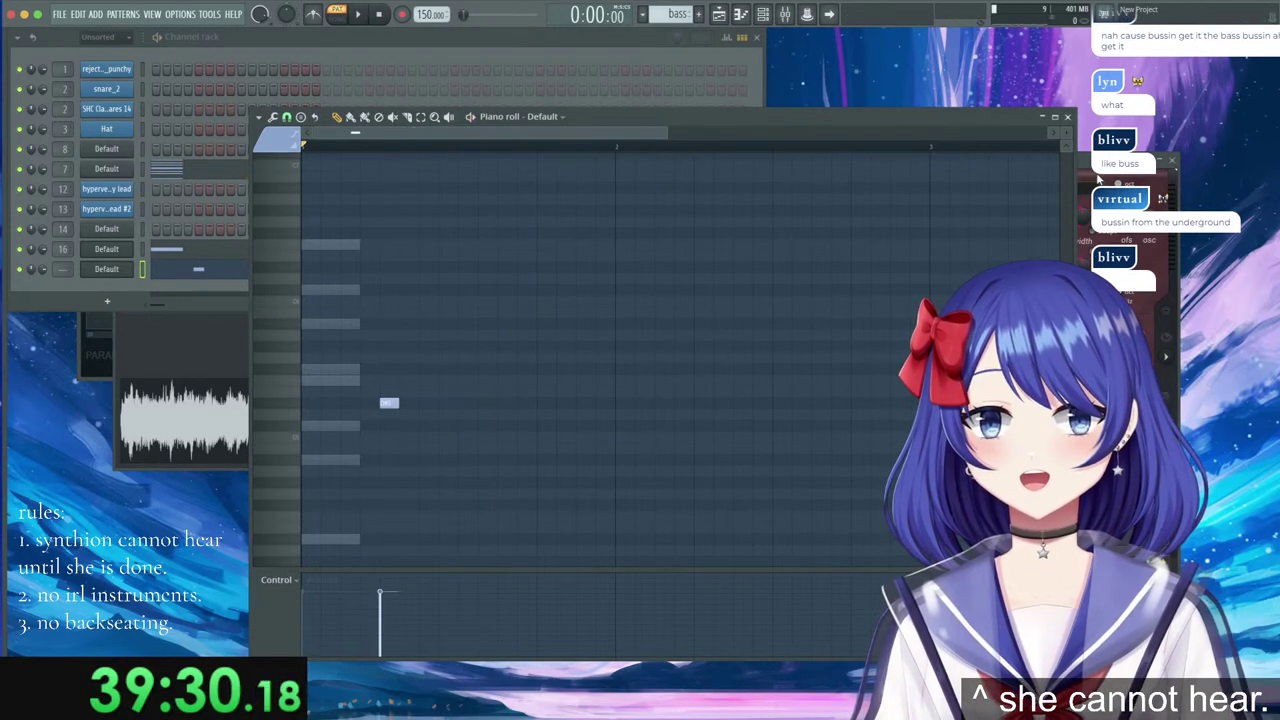
Lengthen the rise of Harmor's filter 1 frequency envelope, playing the pattern before and after the change.
{"action": "left_click", "coordinate": [1092, 290]}
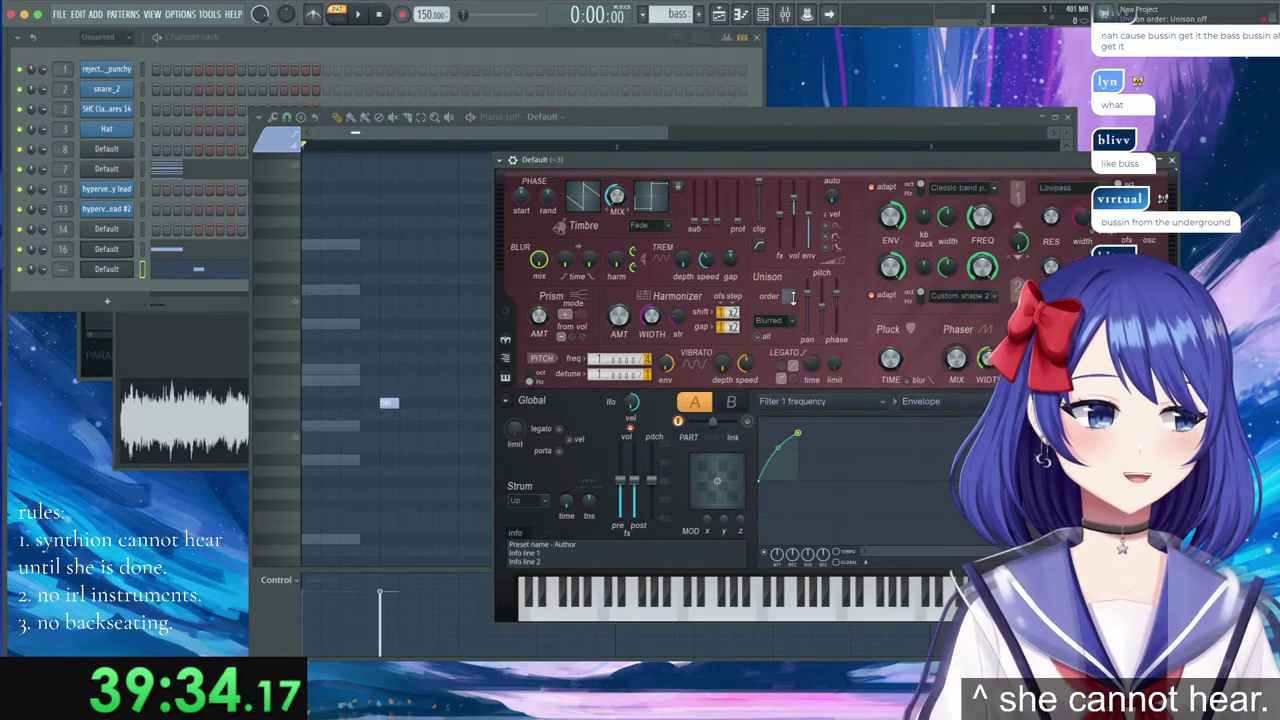
{"action": "key", "text": "space"}
{"action": "key", "text": "space"}
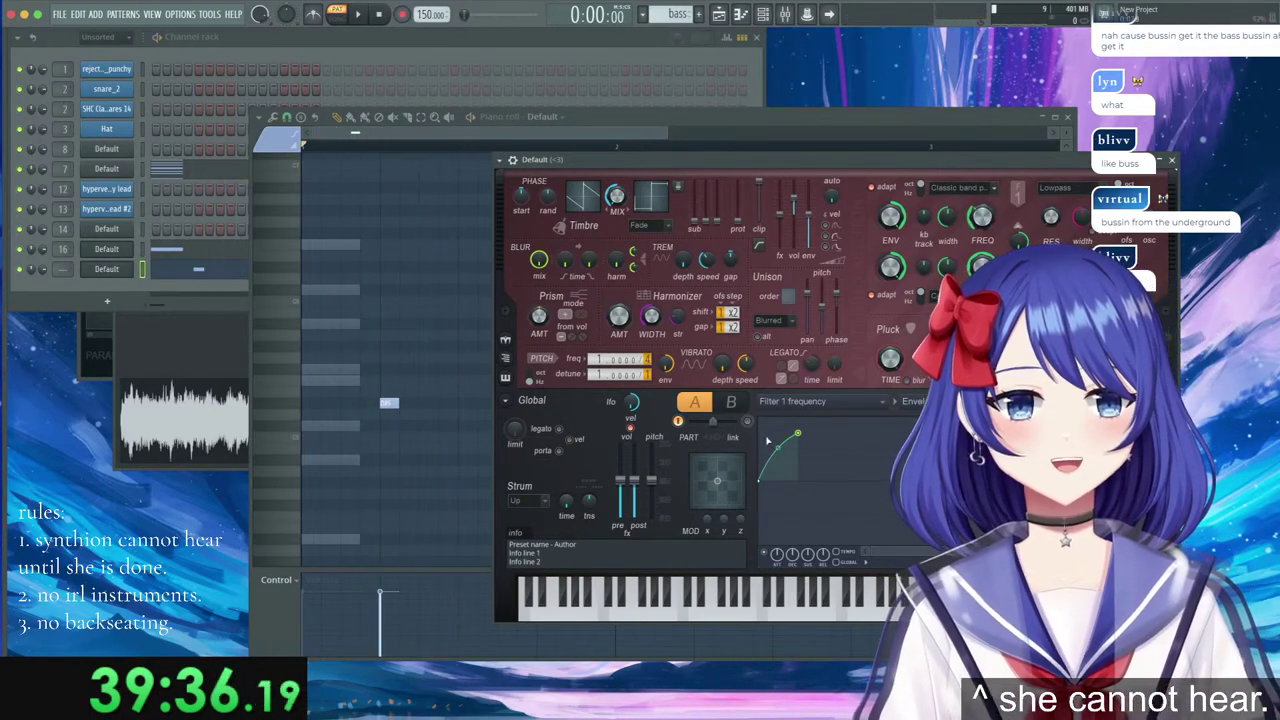
{"action": "left_click_drag", "start_coordinate": [803, 435], "coordinate": [838, 433]}
{"action": "key", "text": "space"}
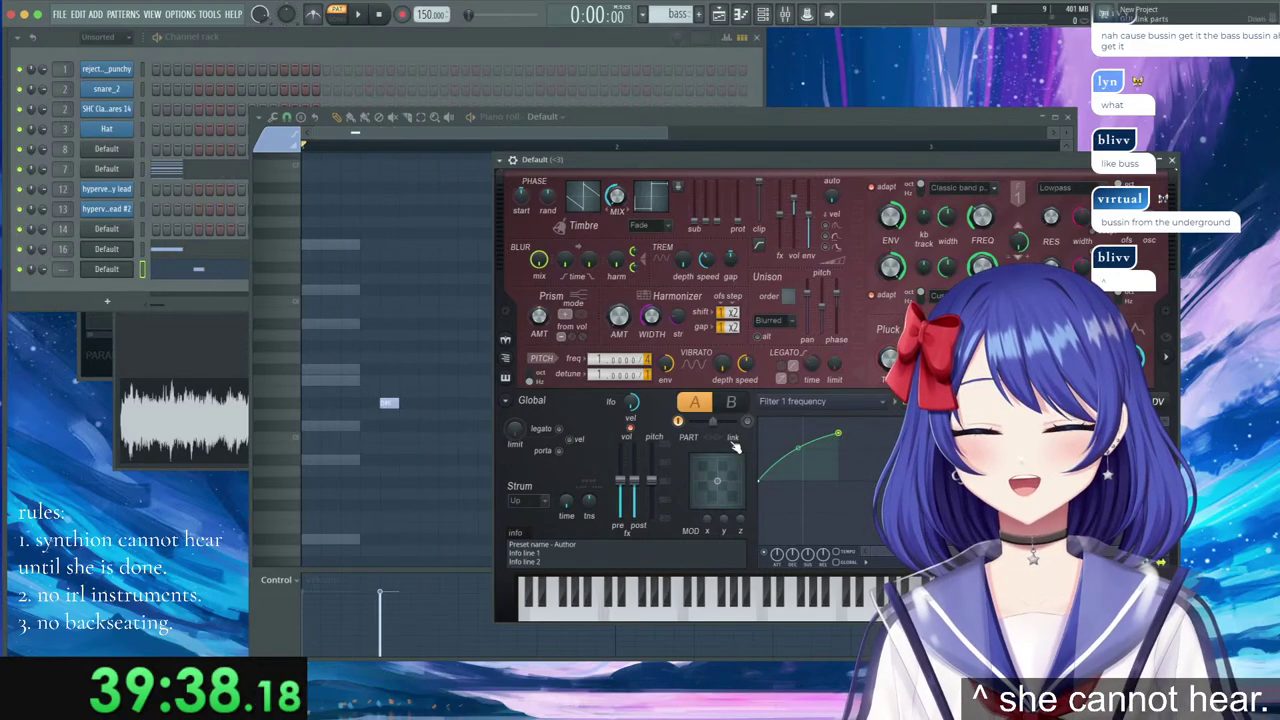
{"action": "key", "text": "space"}
Show Harmor's effects section to examine the distortion settings, and play the pattern.
{"action": "left_click", "coordinate": [1087, 401]}
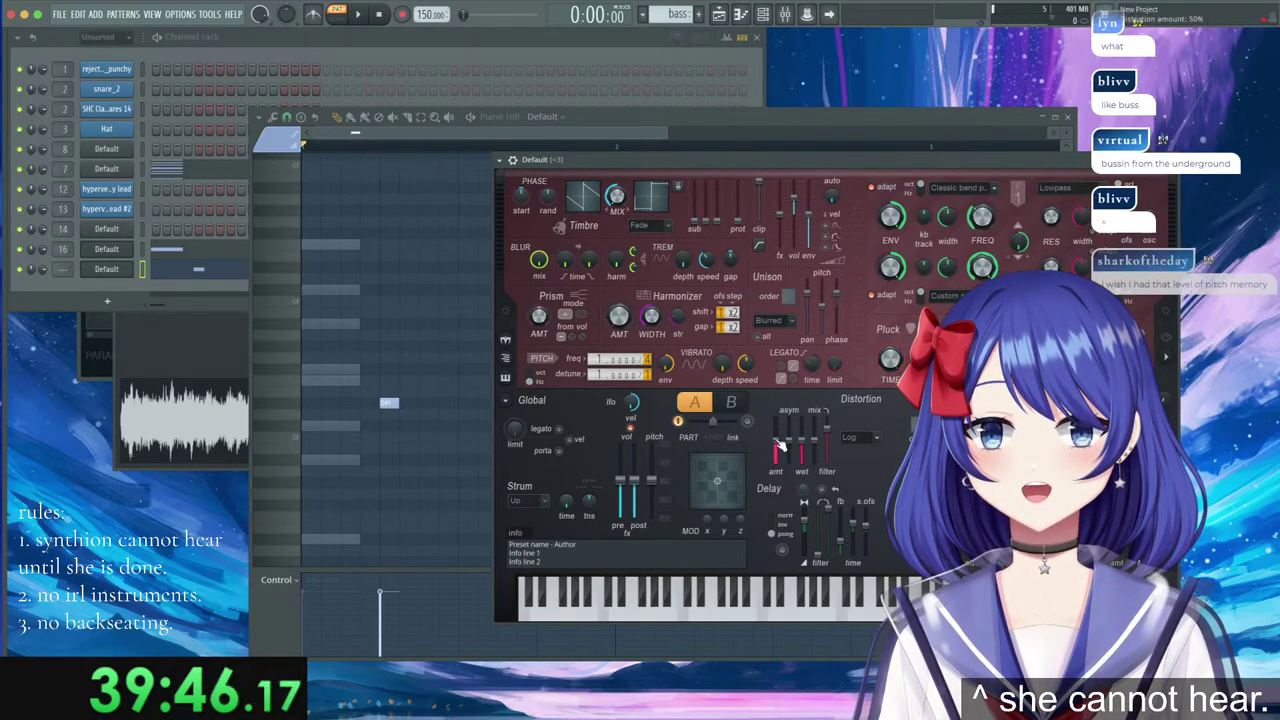
{"action": "key", "text": "space"}
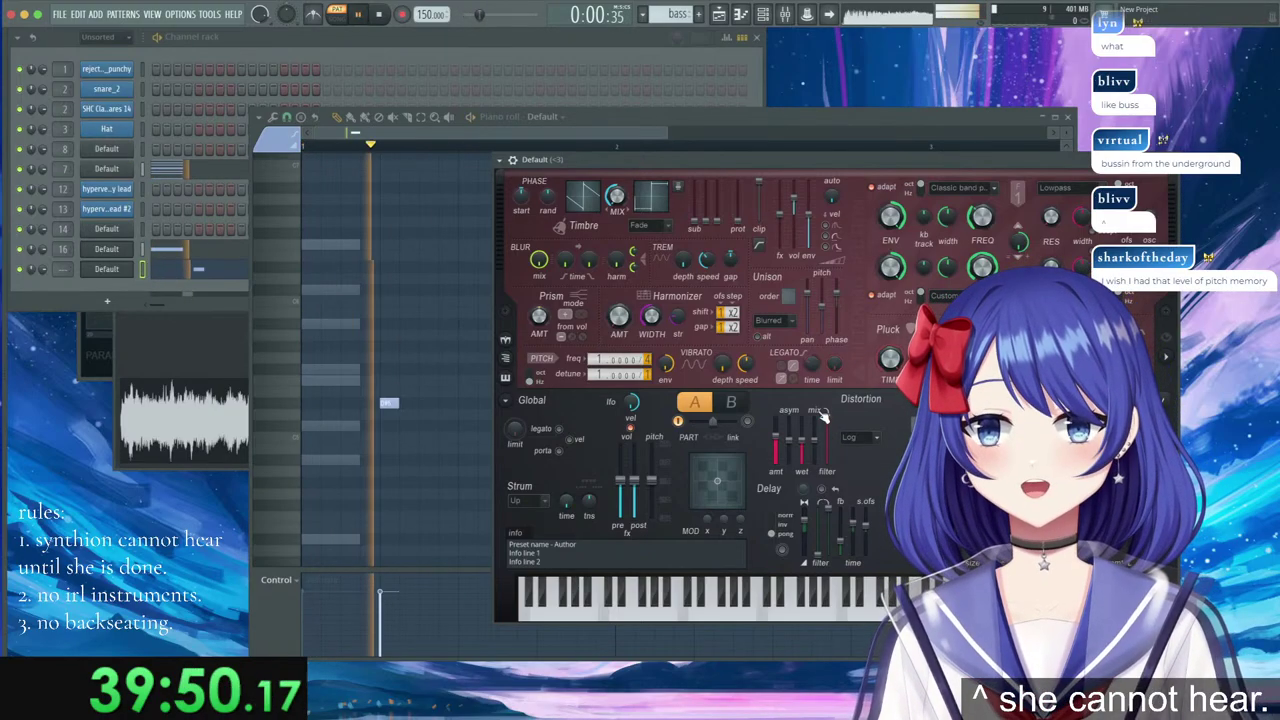
{"action": "key", "text": "space"}
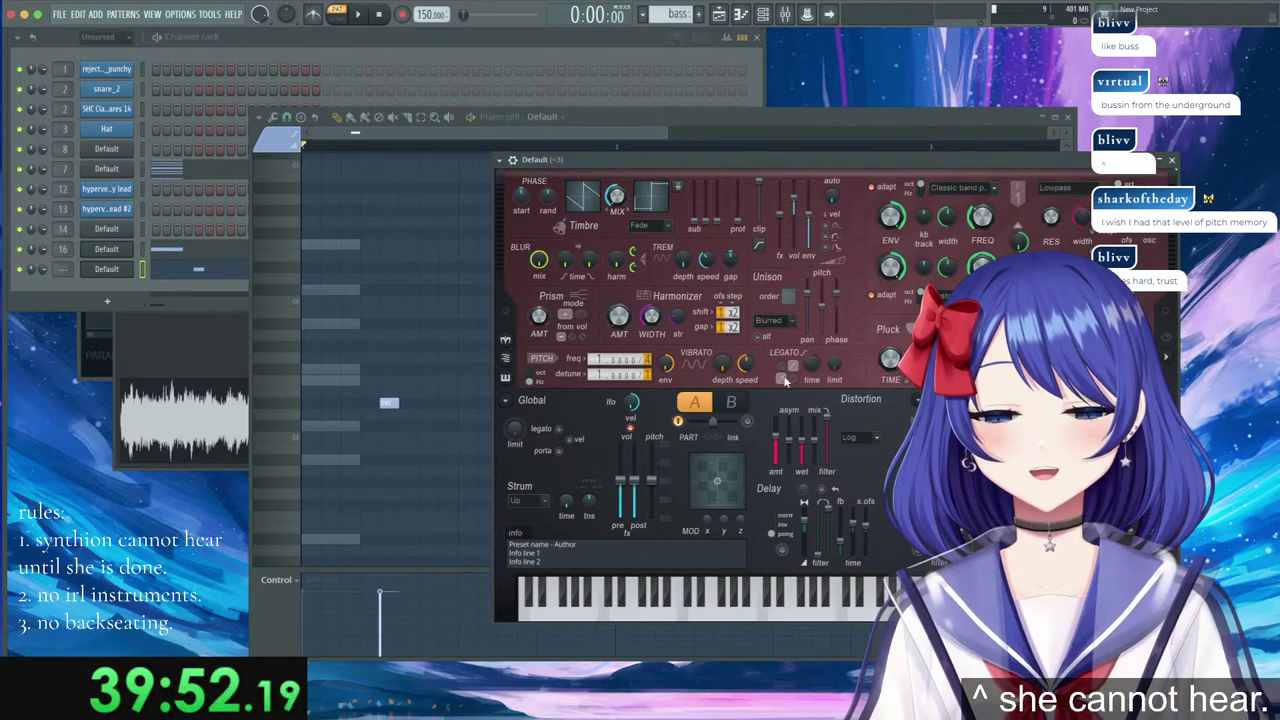
Assign the new Harmor channel to free mixer track 18 and load Fruity Reeverb 2 in its first effect slot, auditioning the pattern.
{"action": "left_click", "coordinate": [499, 160]}
{"action": "left_click", "coordinate": [749, 206]}
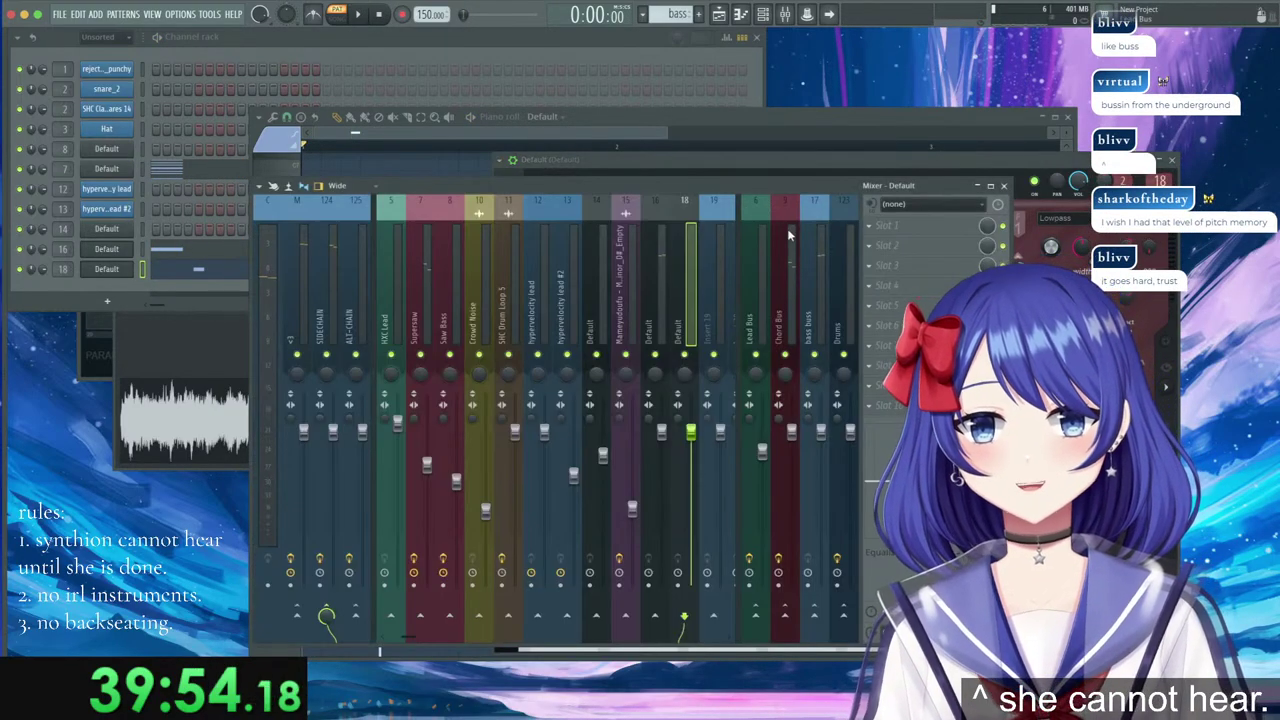
{"action": "left_click", "coordinate": [893, 229]}
{"action": "left_click", "coordinate": [1073, 191]}
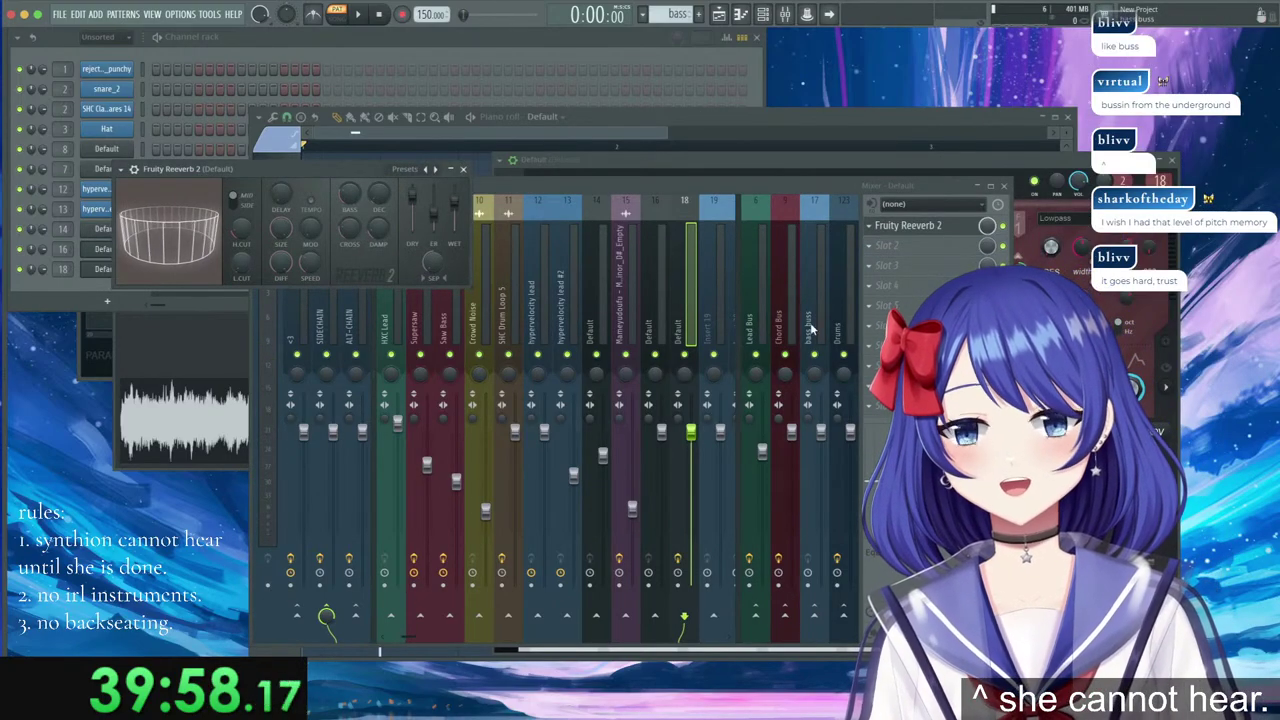
{"action": "key", "text": "space"}
{"action": "key", "text": "space"}
Load OTT in the first effect slot of the bass buss mixer track, set its depth to 29 %, and audition the pattern.
{"action": "left_click", "coordinate": [818, 270]}
{"action": "left_click", "coordinate": [922, 229]}
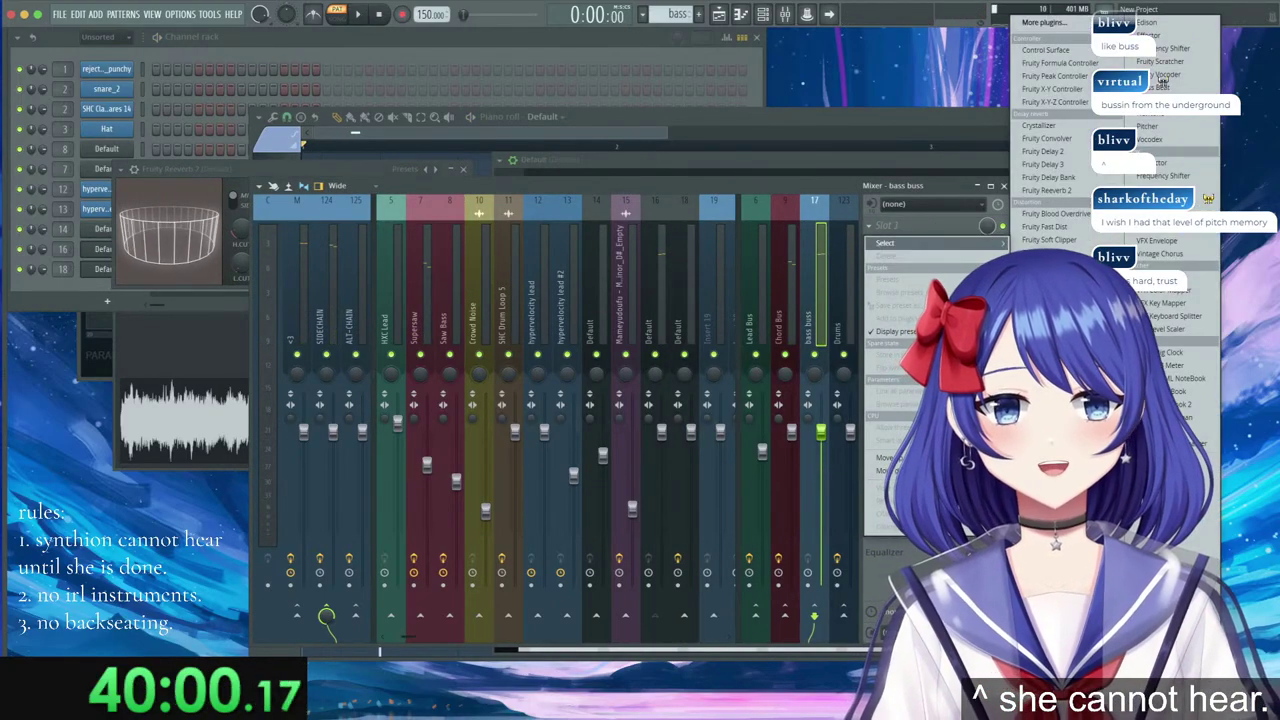
{"action": "left_click", "coordinate": [1040, 350]}
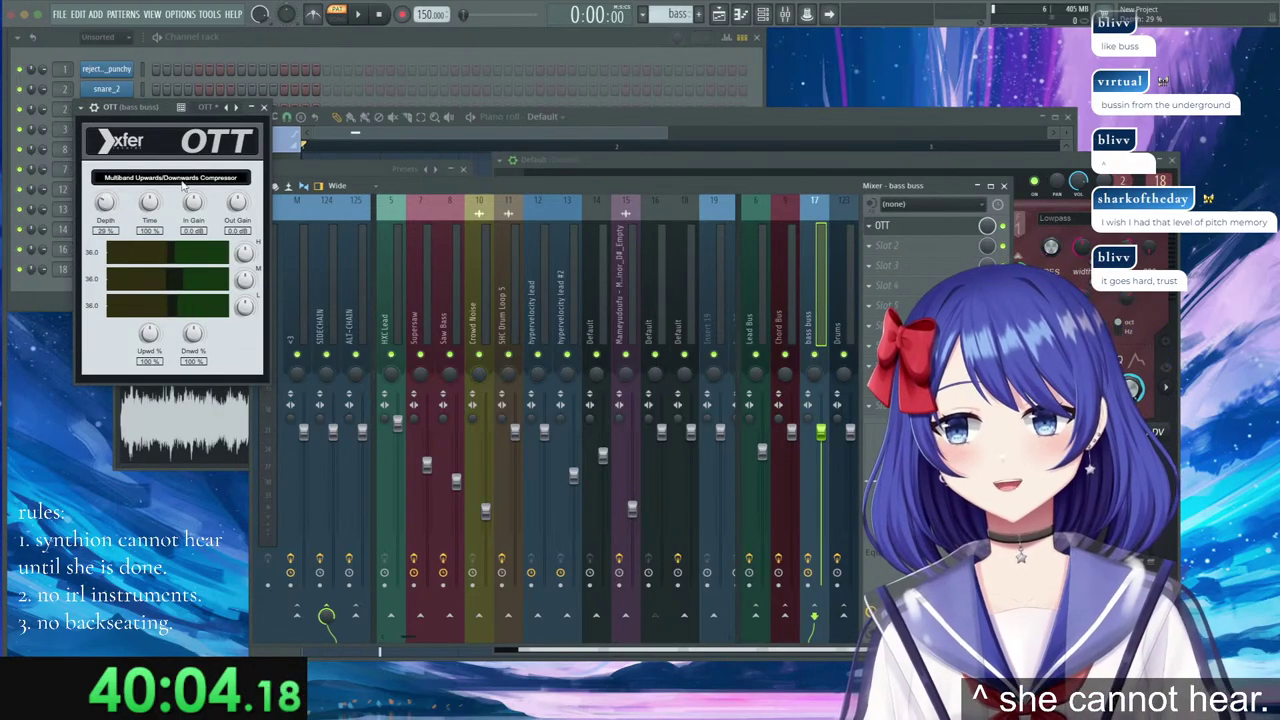
{"action": "key", "text": "space"}
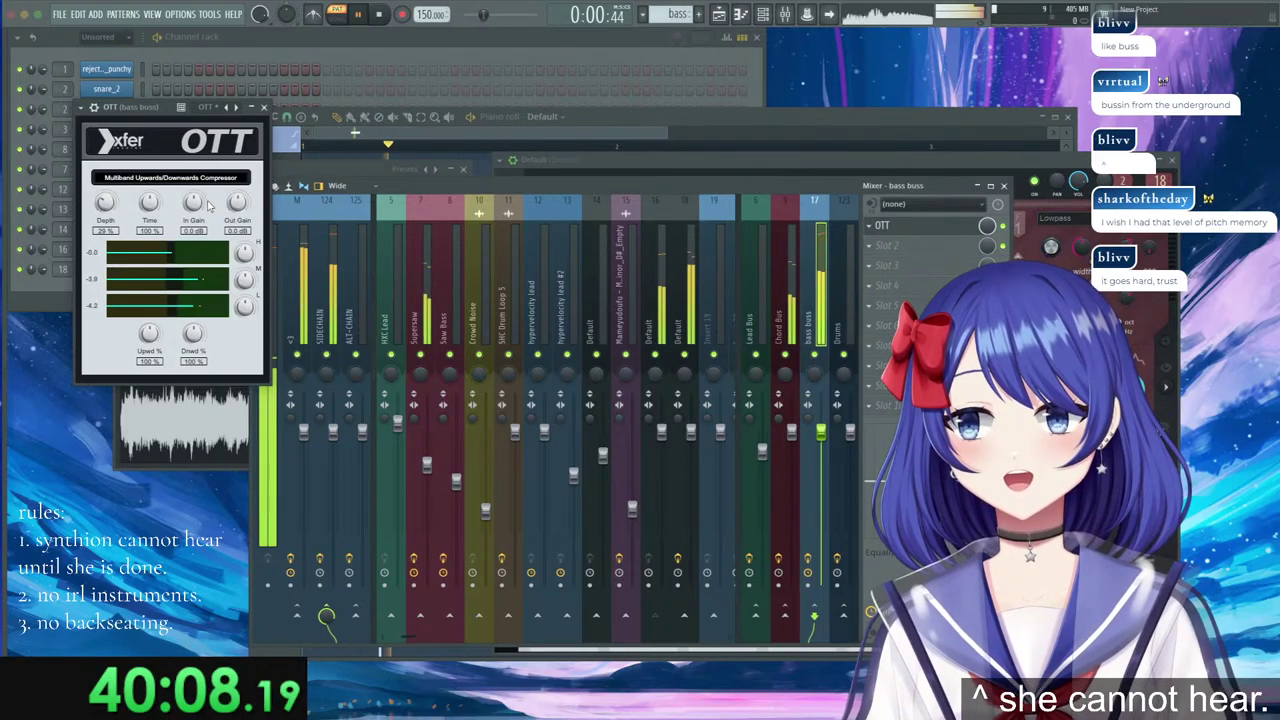
{"action": "key", "text": "space"}
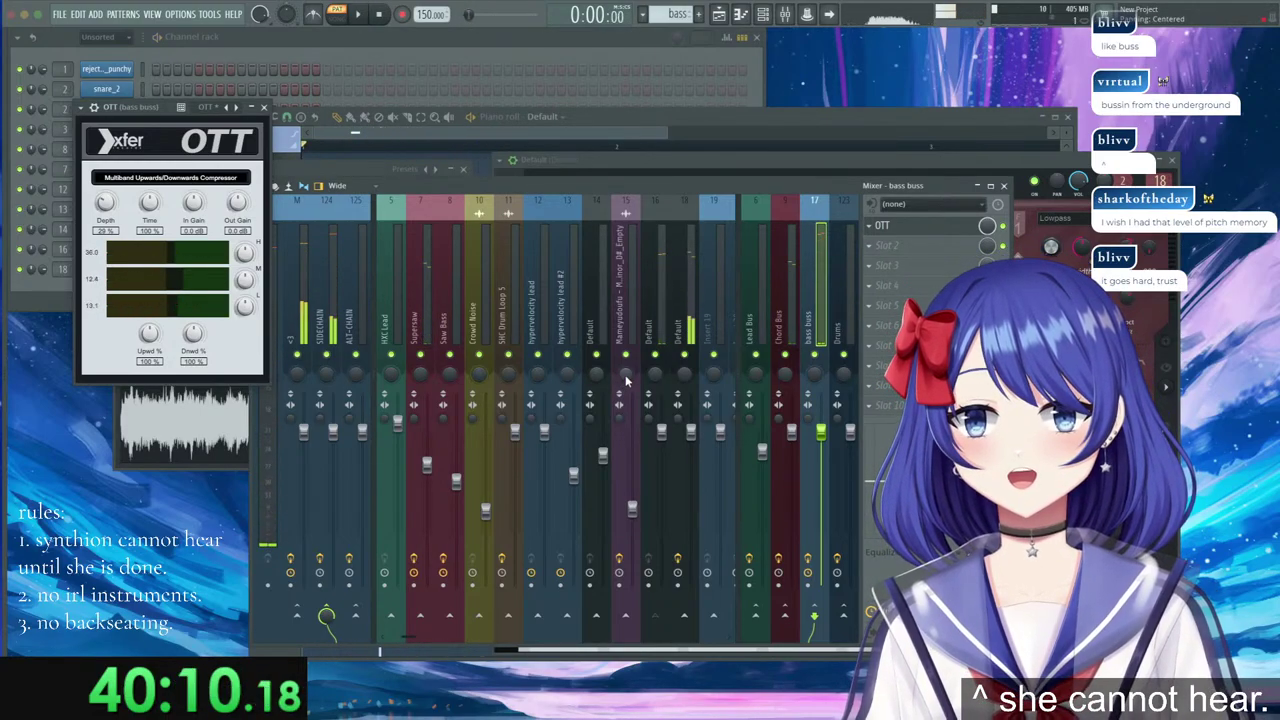
Route mixer track 18 to the bass buss track, show its Fruity Reeverb 2 and play the pattern.
{"action": "left_click", "coordinate": [690, 296]}
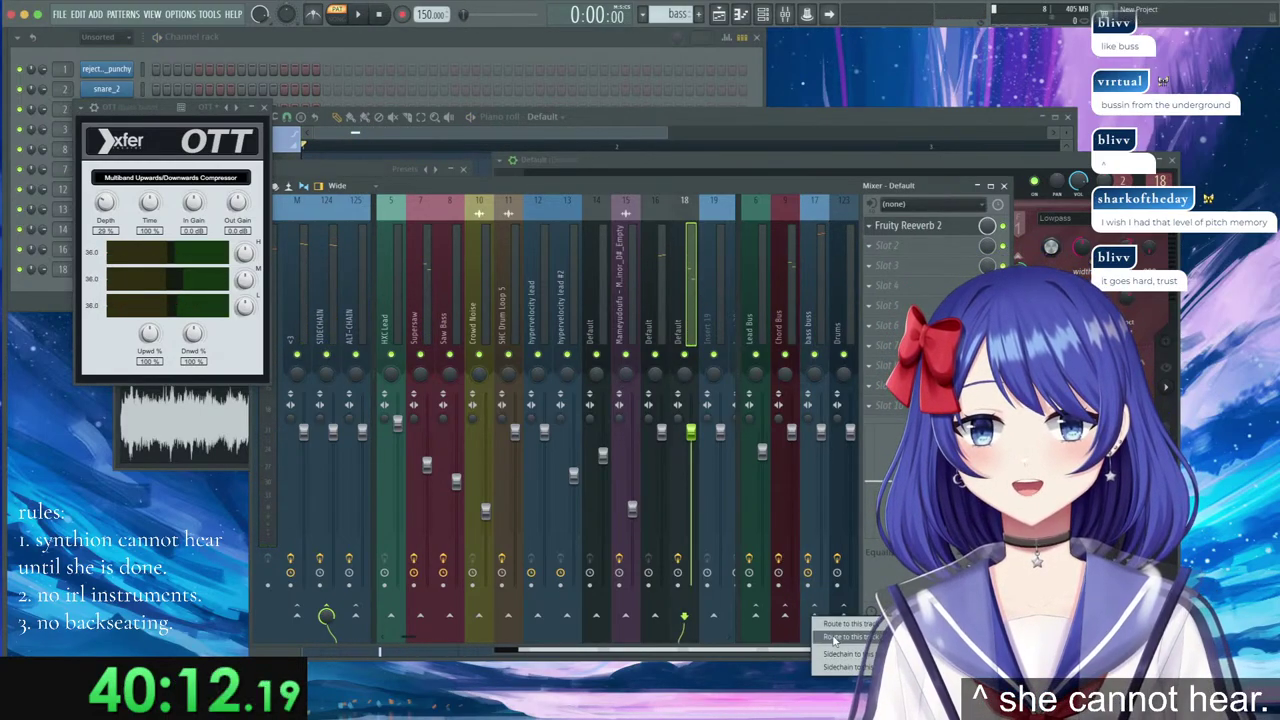
{"action": "left_click", "coordinate": [907, 230]}
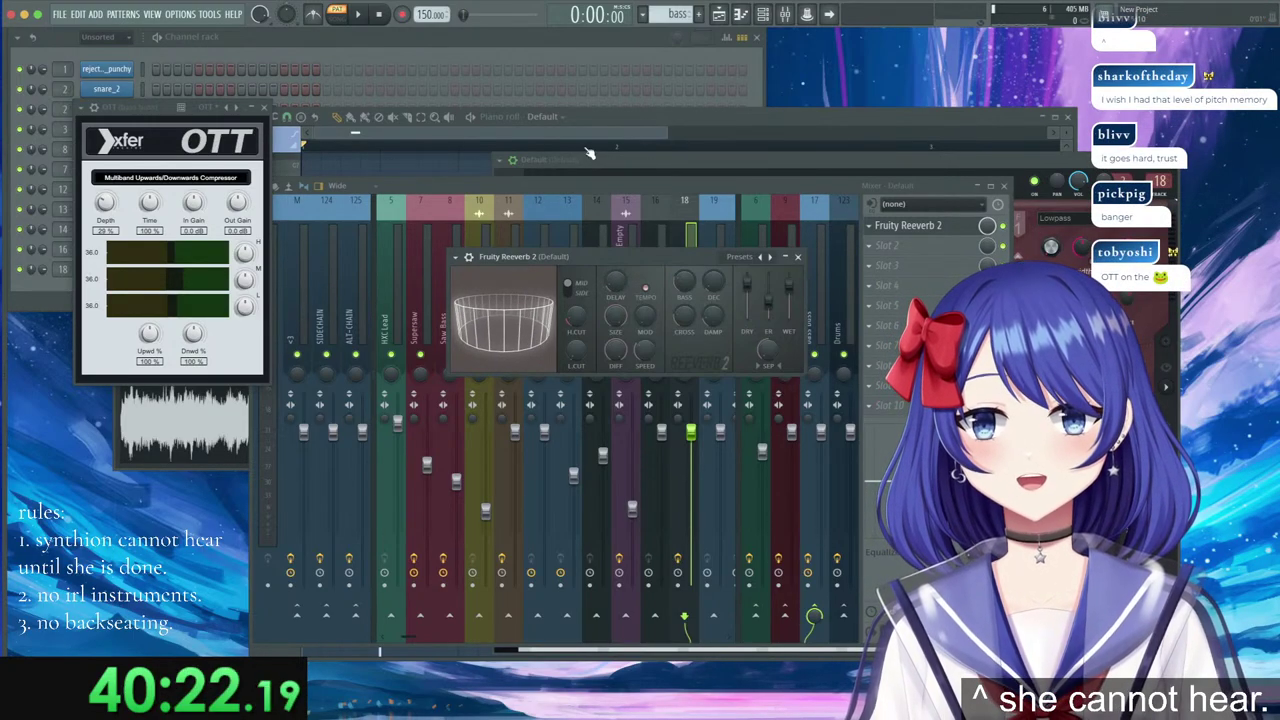
{"action": "key", "text": "space"}
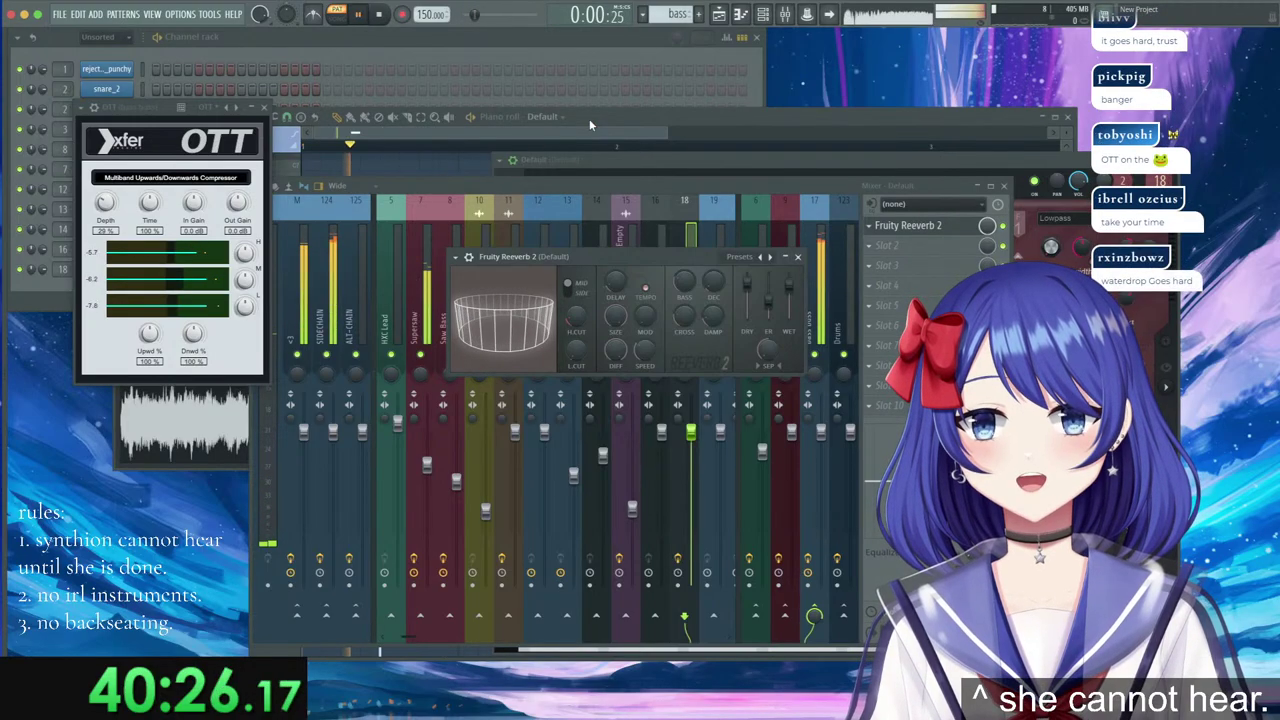
{"action": "key", "text": "space"}
Place the bass pattern at bar 33 on Track 6 of the playlist and play the song from bar 33.
{"action": "left_click", "coordinate": [508, 42]}
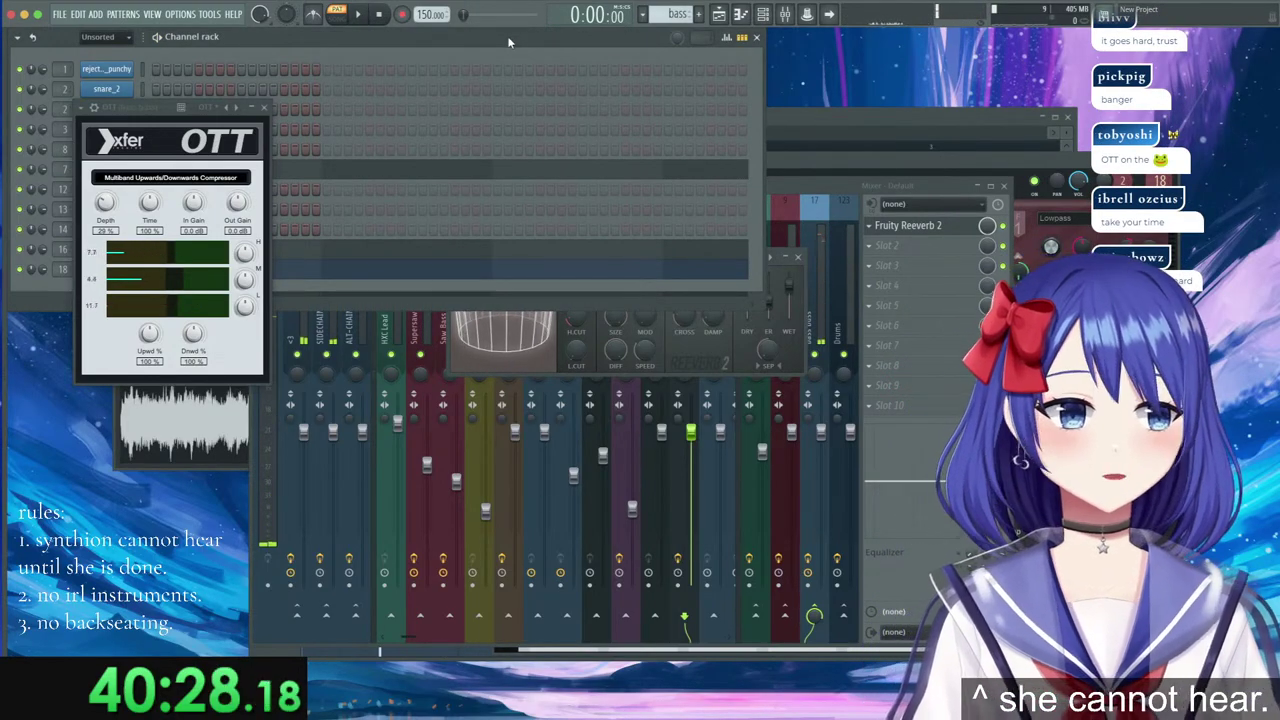
{"action": "left_click", "coordinate": [264, 107]}
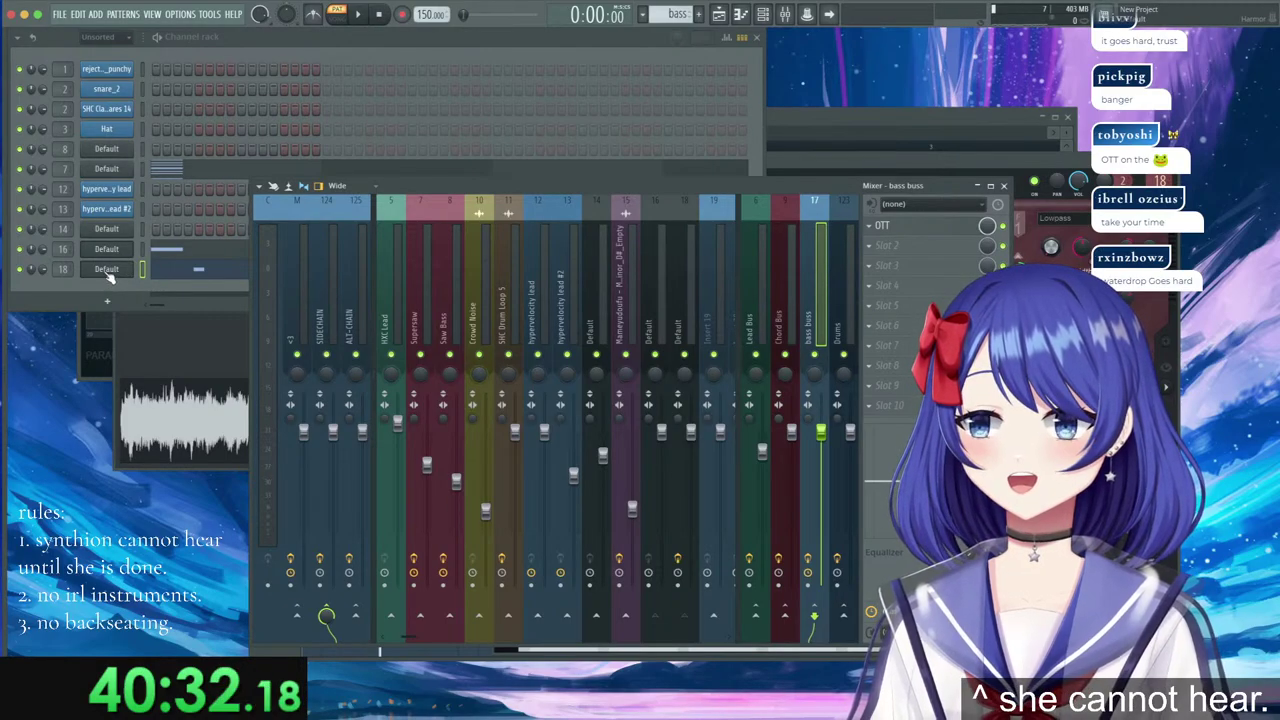
{"action": "left_click", "coordinate": [719, 15]}
{"action": "scroll", "coordinate": [555, 70], "scroll_direction": "up", "scroll_amount": 3}
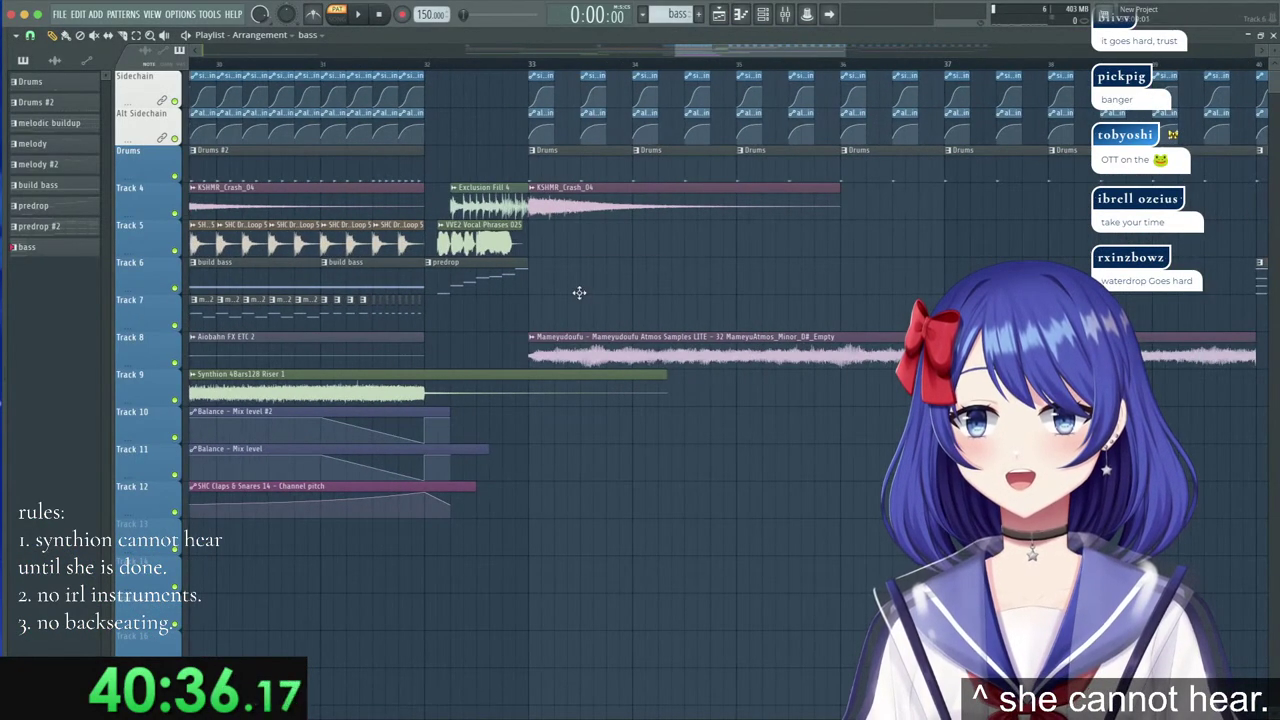
{"action": "left_click_drag", "start_coordinate": [577, 289], "coordinate": [566, 290]}
{"action": "left_click", "coordinate": [537, 68]}
{"action": "key", "text": "space"}
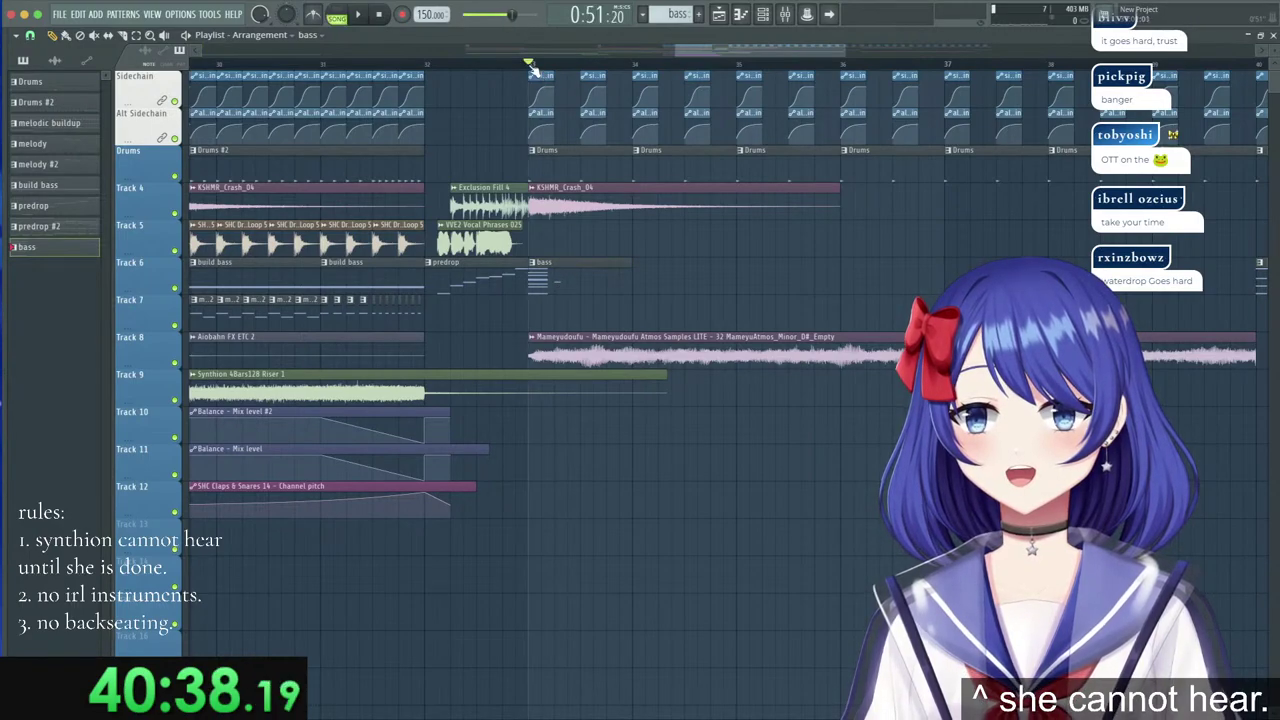
{"action": "key", "text": "space"}
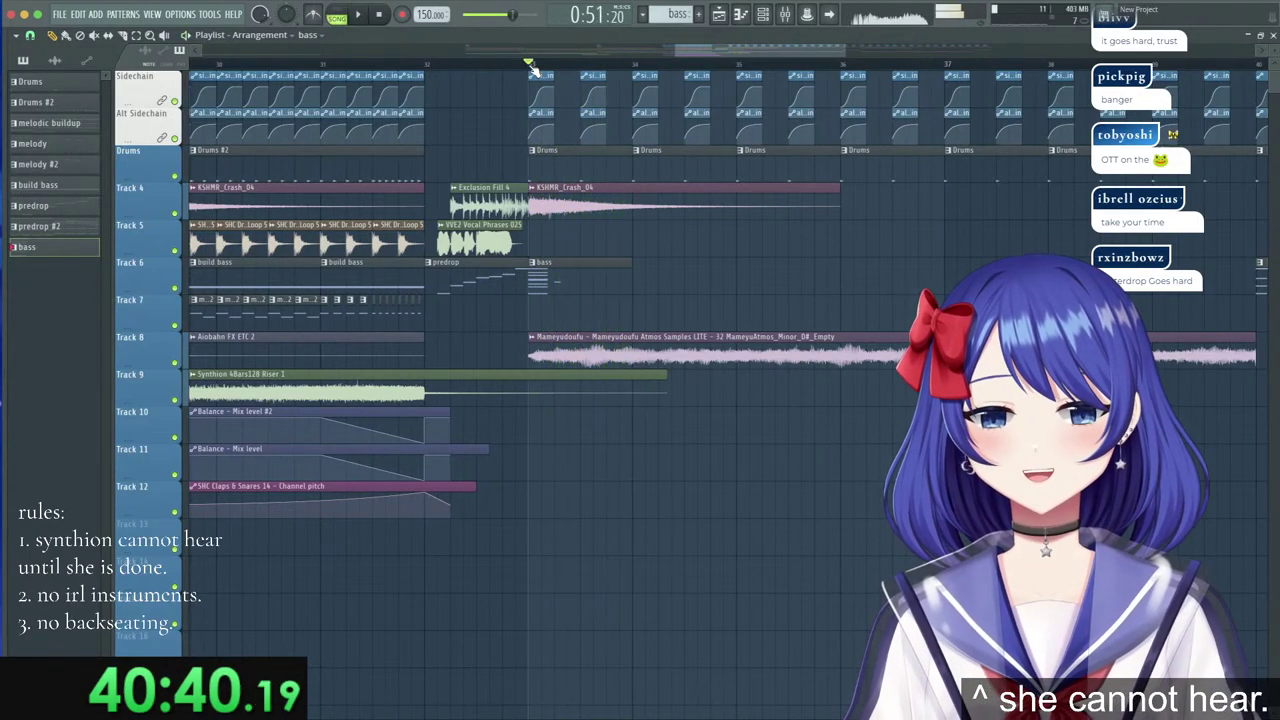
{"action": "key", "text": "space"}
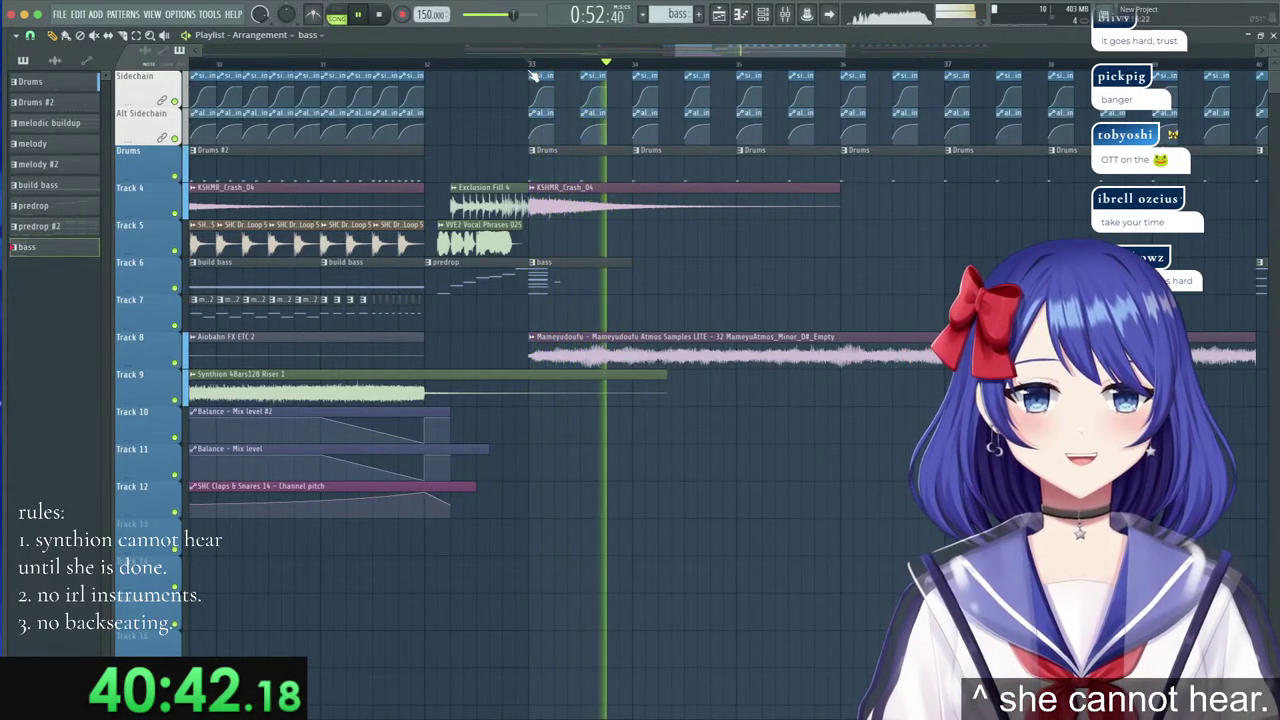
{"action": "key", "text": "space"}
Open the bass pattern and play the drop with the mixer shown, examining the level of track 18.
{"action": "double_click", "coordinate": [593, 264]}
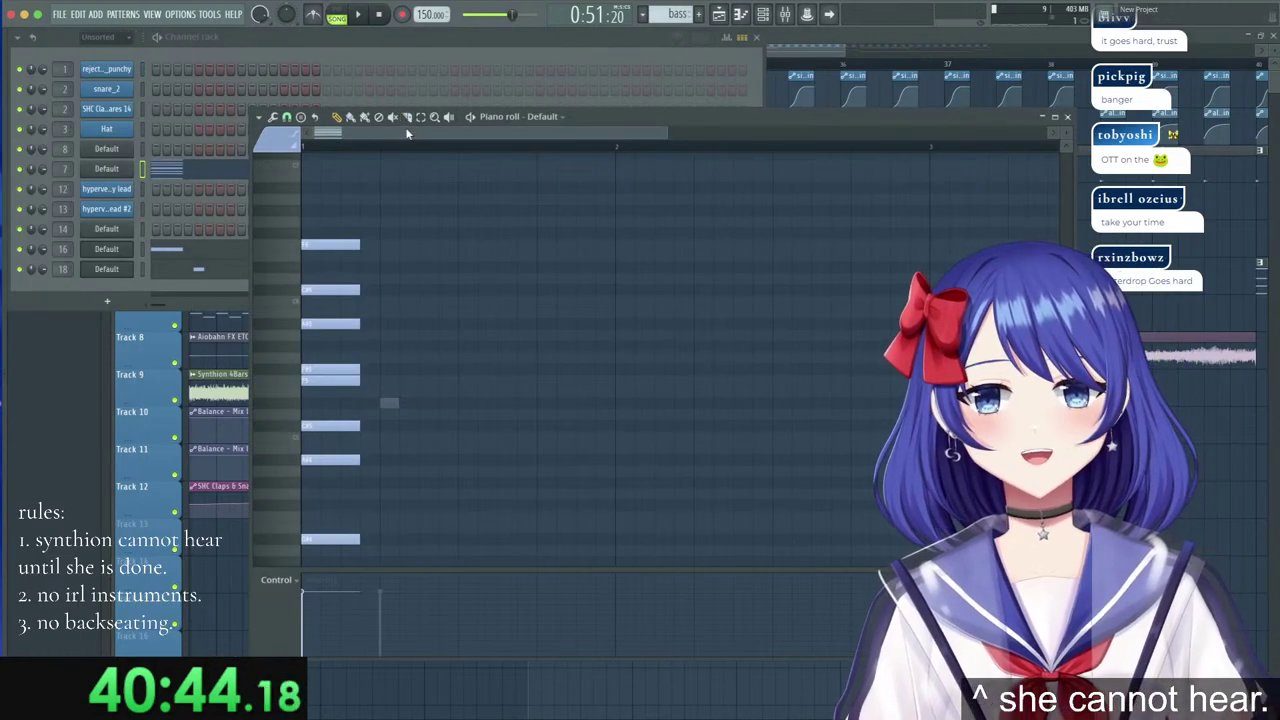
{"action": "left_click", "coordinate": [785, 14]}
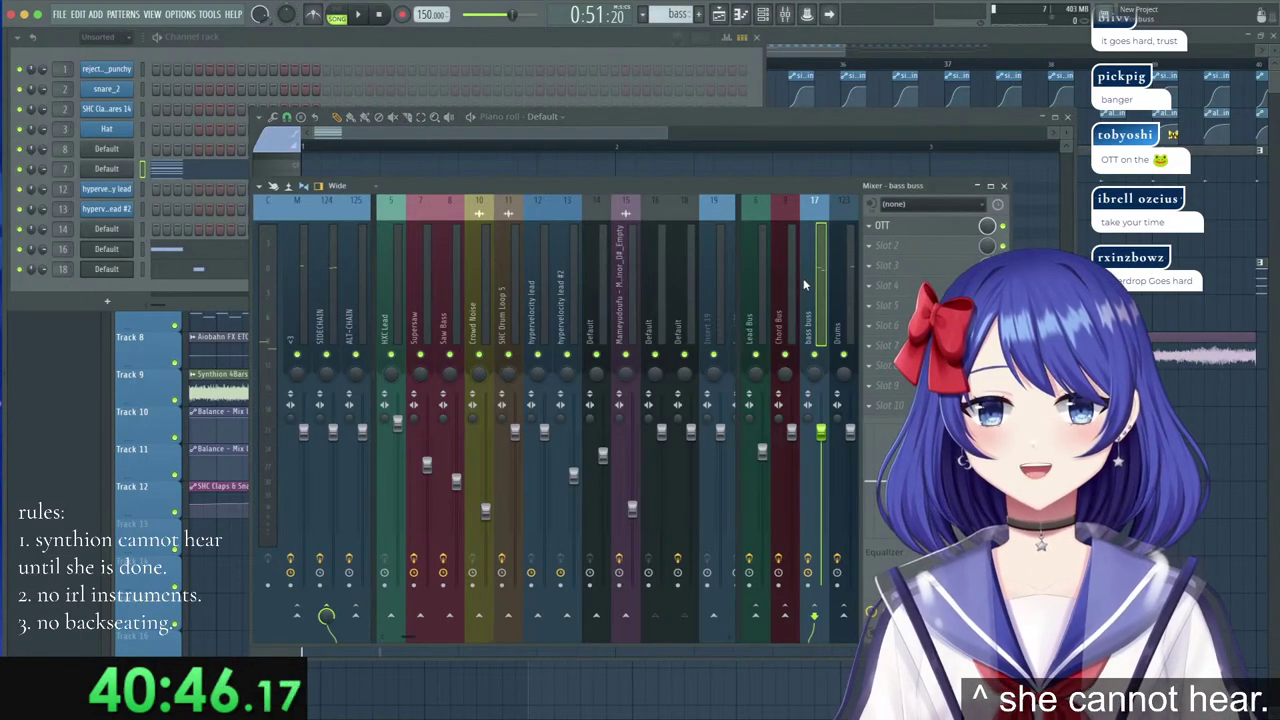
{"action": "key", "text": "space"}
{"action": "left_click", "coordinate": [684, 278]}
{"action": "key", "text": "space"}
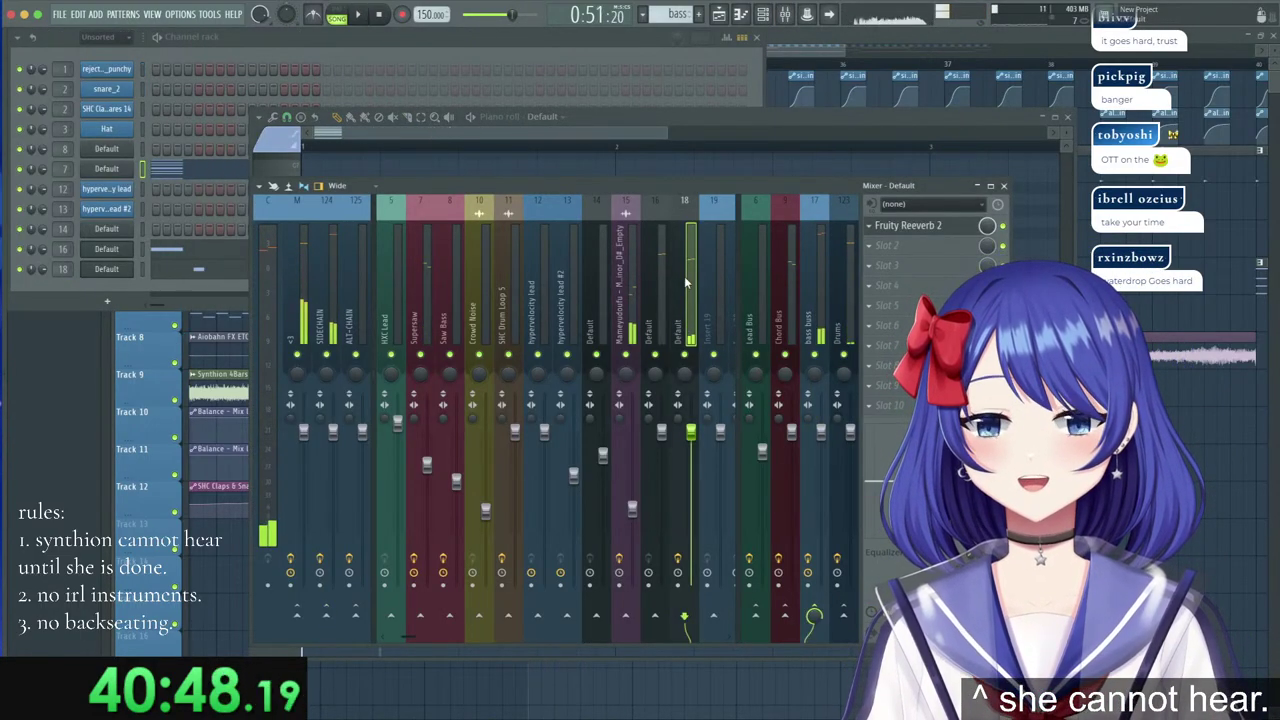
Load Fruity Balance in mixer track 18's second slot and create an automation clip for its volume over a short selection in bar 33.
{"action": "left_click", "coordinate": [808, 49]}
{"action": "left_click_drag", "start_coordinate": [555, 64], "coordinate": [581, 66]}
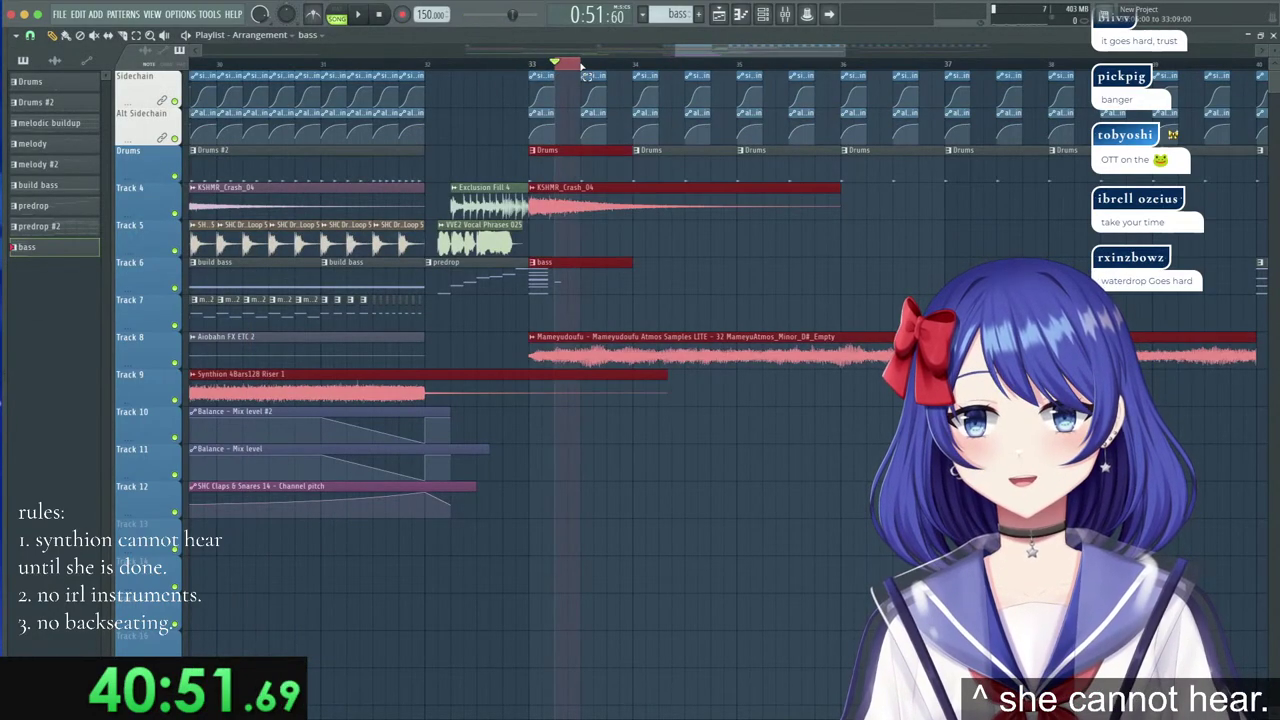
{"action": "left_click", "coordinate": [785, 14]}
{"action": "left_click", "coordinate": [927, 246]}
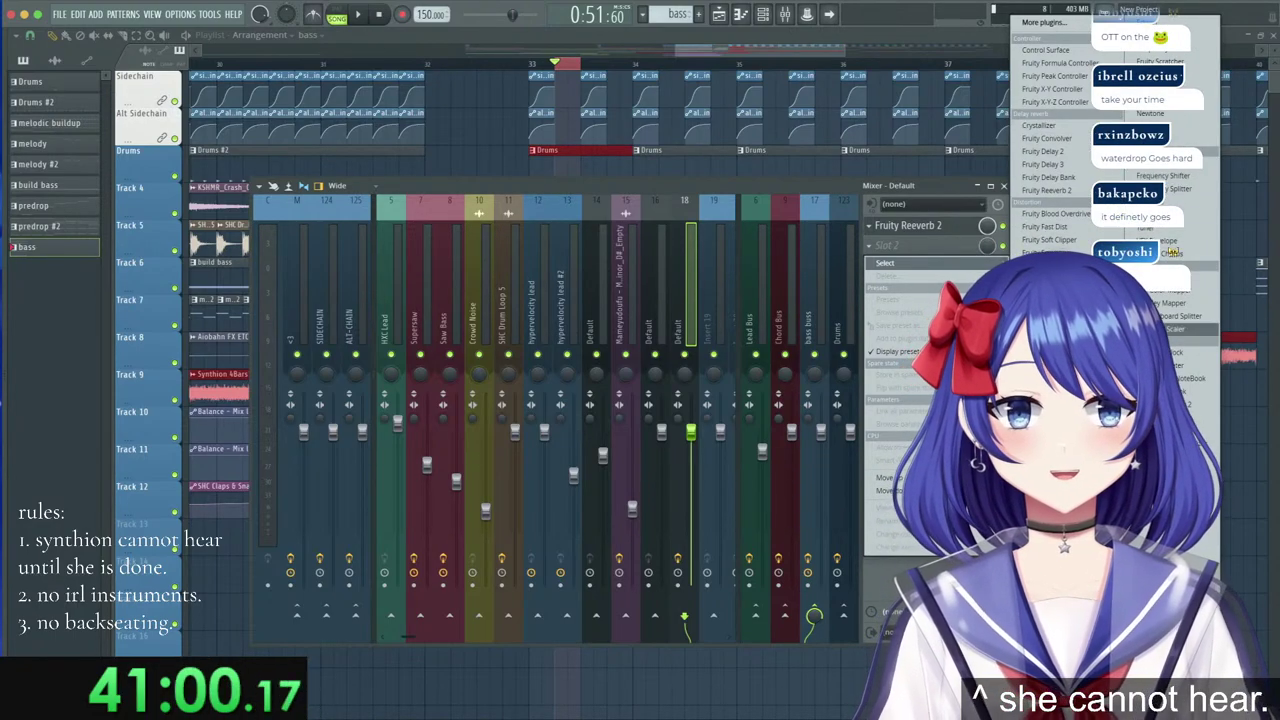
{"action": "left_click", "coordinate": [1045, 545]}
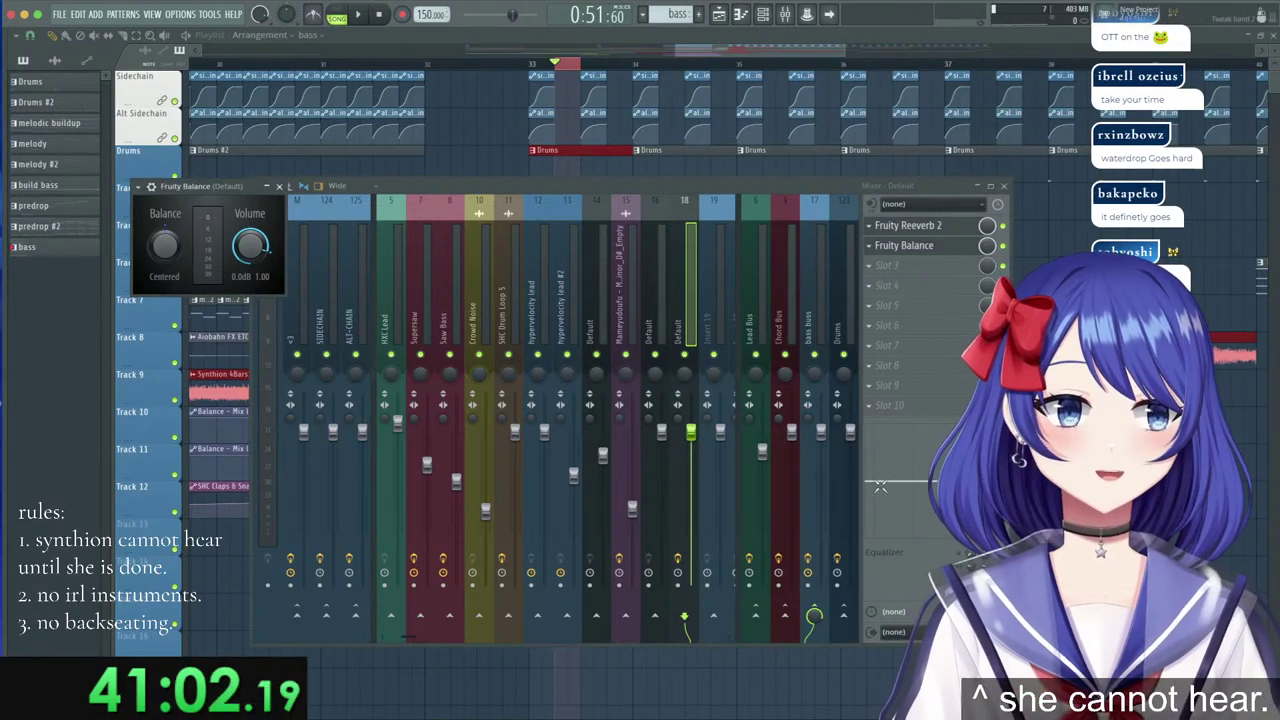
{"action": "right_click", "coordinate": [263, 252]}
{"action": "left_click", "coordinate": [310, 352]}
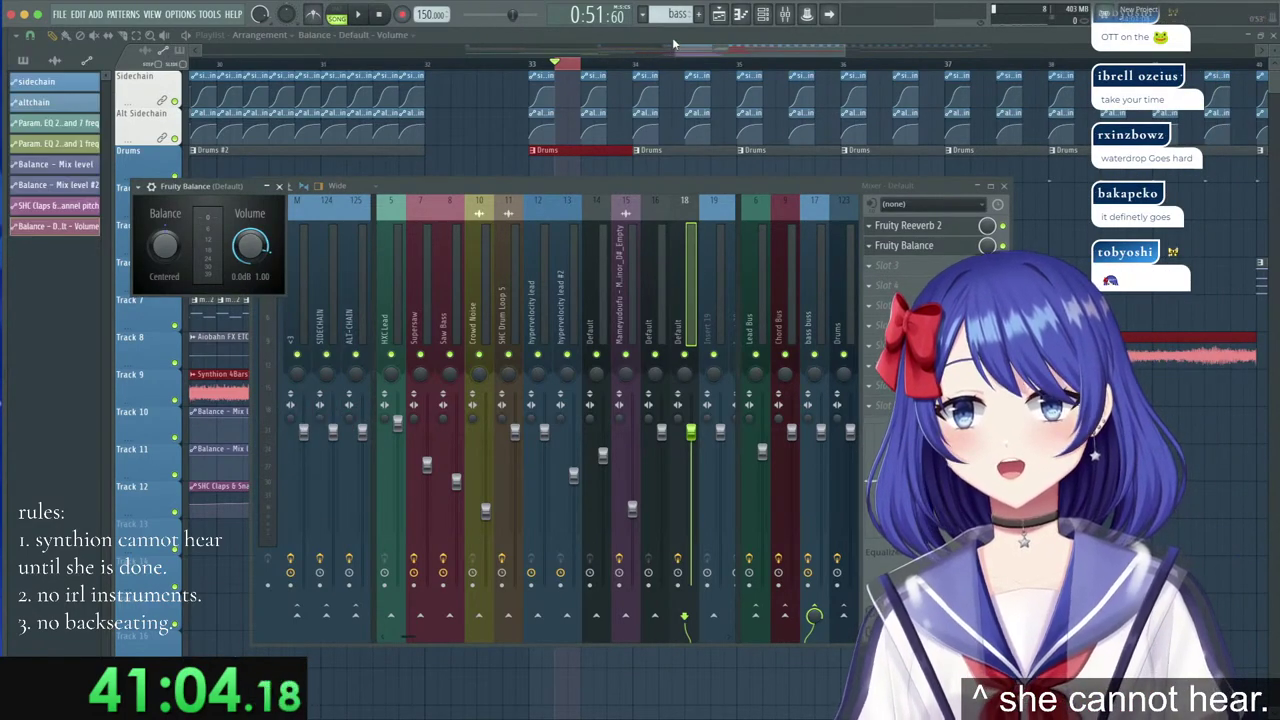
Extend the new volume automation clip on Track 5 to about one bar with a sharp drop after the selected range, and play the drop.
{"action": "left_click_drag", "start_coordinate": [660, 229], "coordinate": [664, 229]}
{"action": "right_click", "coordinate": [590, 256]}
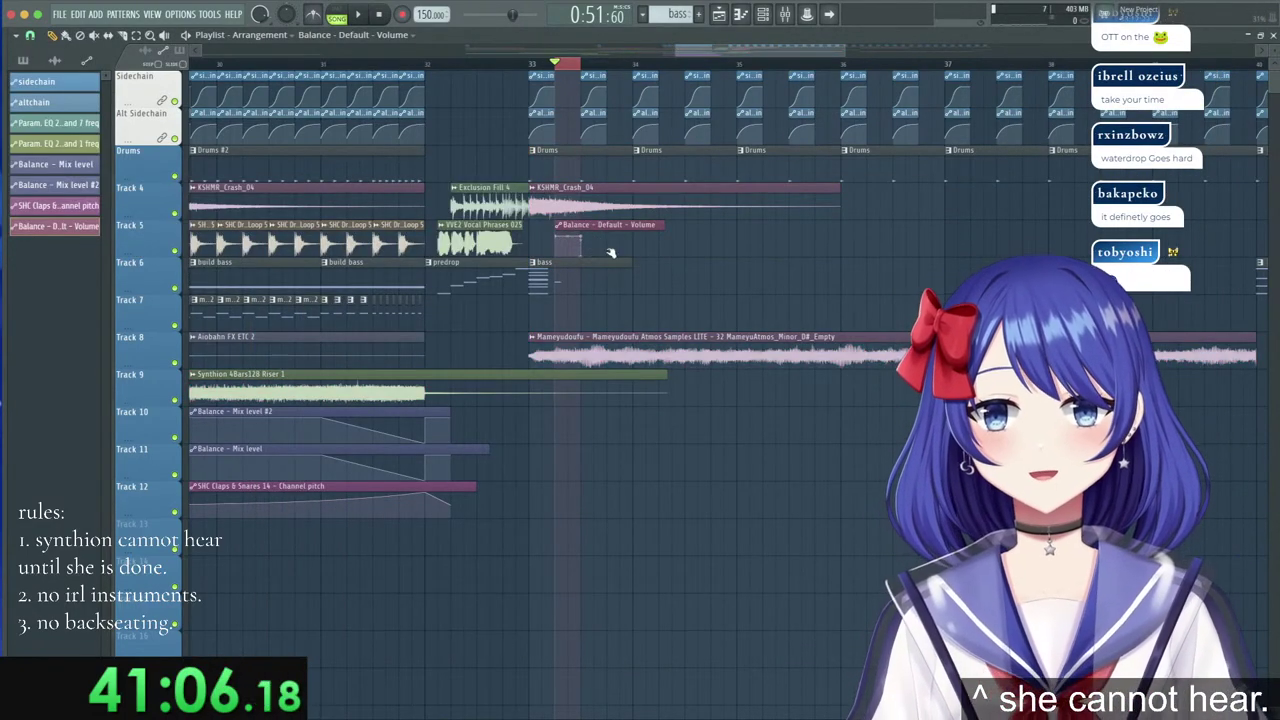
{"action": "left_click", "coordinate": [518, 64]}
{"action": "key", "text": "space"}
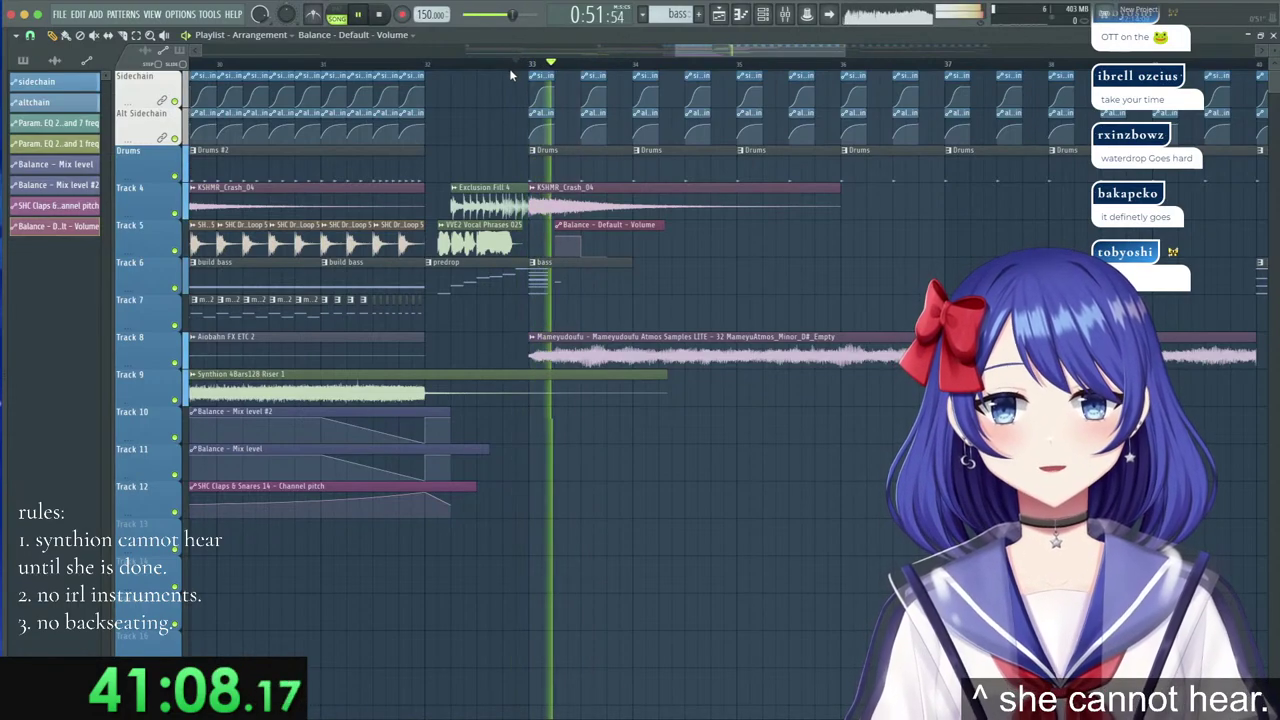
{"action": "key", "text": "space"}
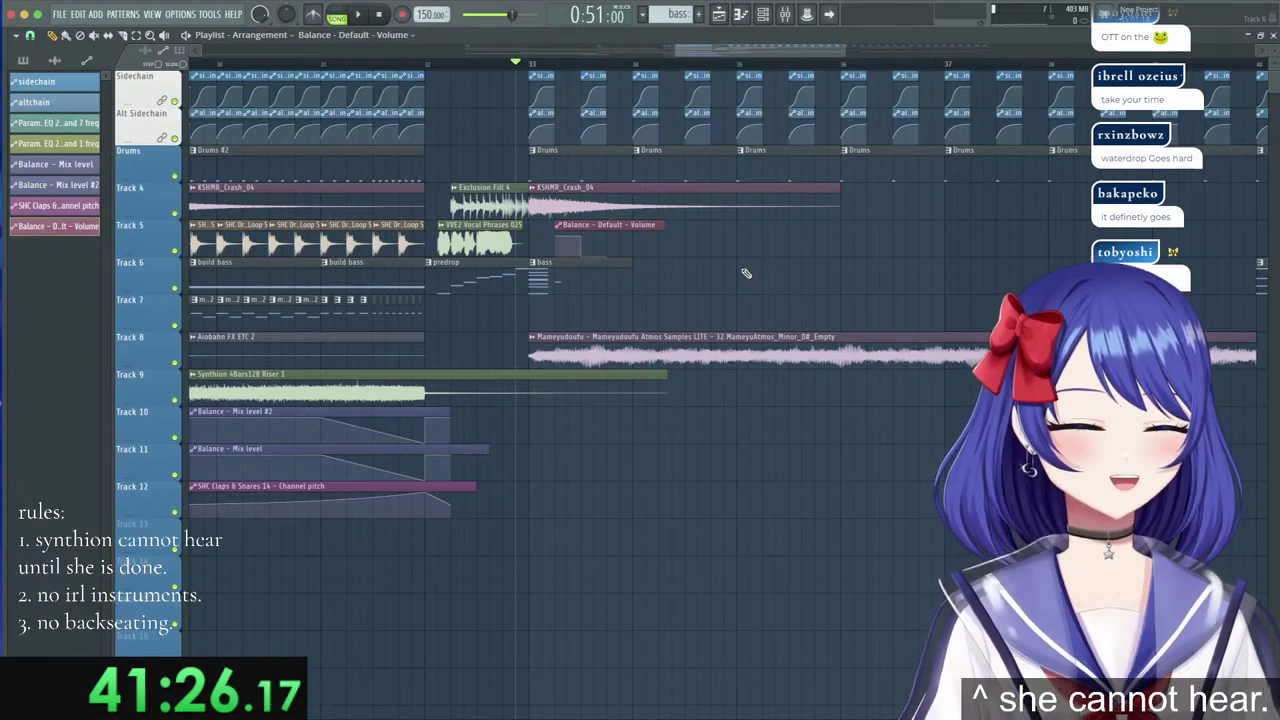
Add another Harmor channel to the bass pattern, load its Default preset and set the unison order to 9.
{"action": "double_click", "coordinate": [571, 277]}
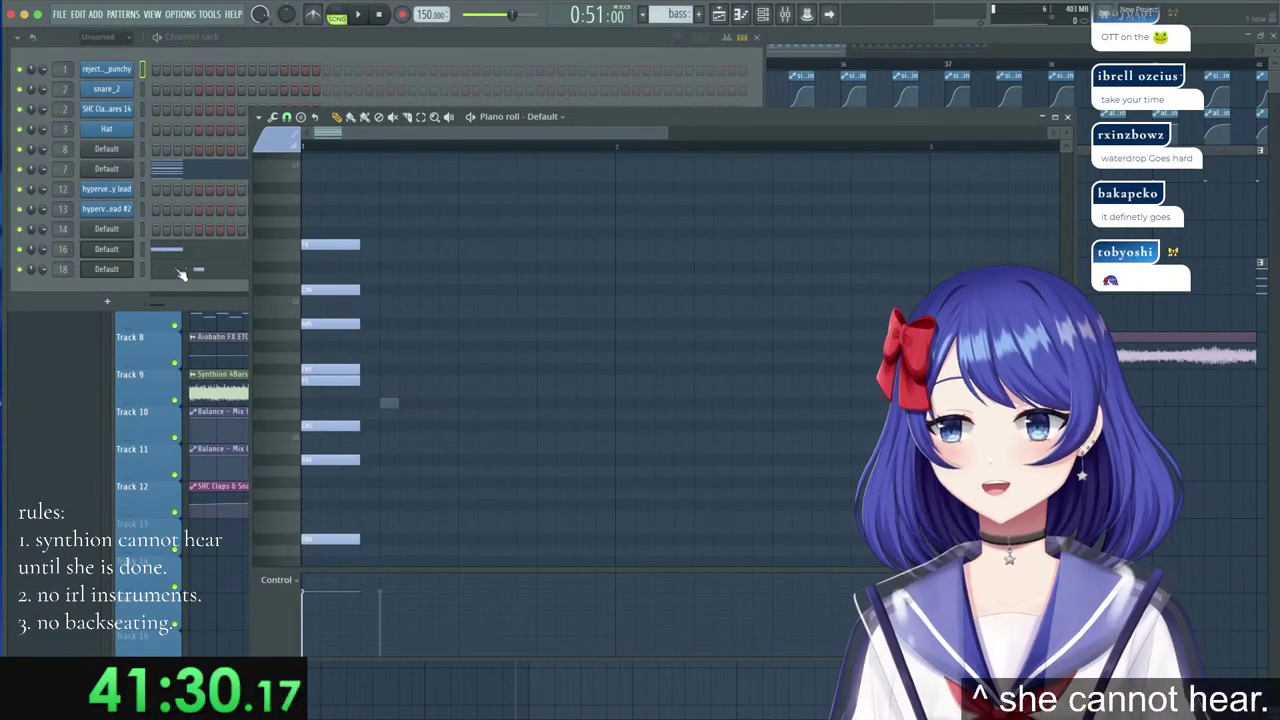
{"action": "left_click", "coordinate": [110, 303]}
{"action": "left_click", "coordinate": [222, 62]}
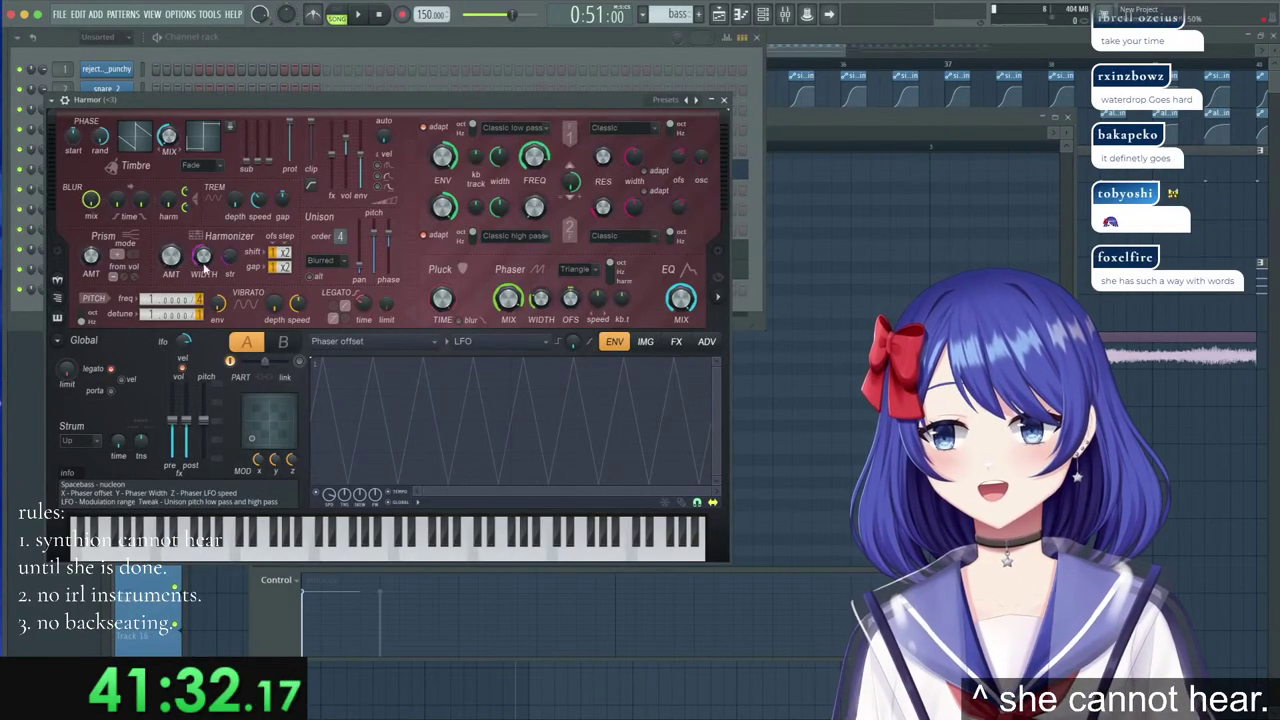
{"action": "left_click_drag", "start_coordinate": [243, 104], "coordinate": [448, 131]}
{"action": "left_click", "coordinate": [262, 127]}
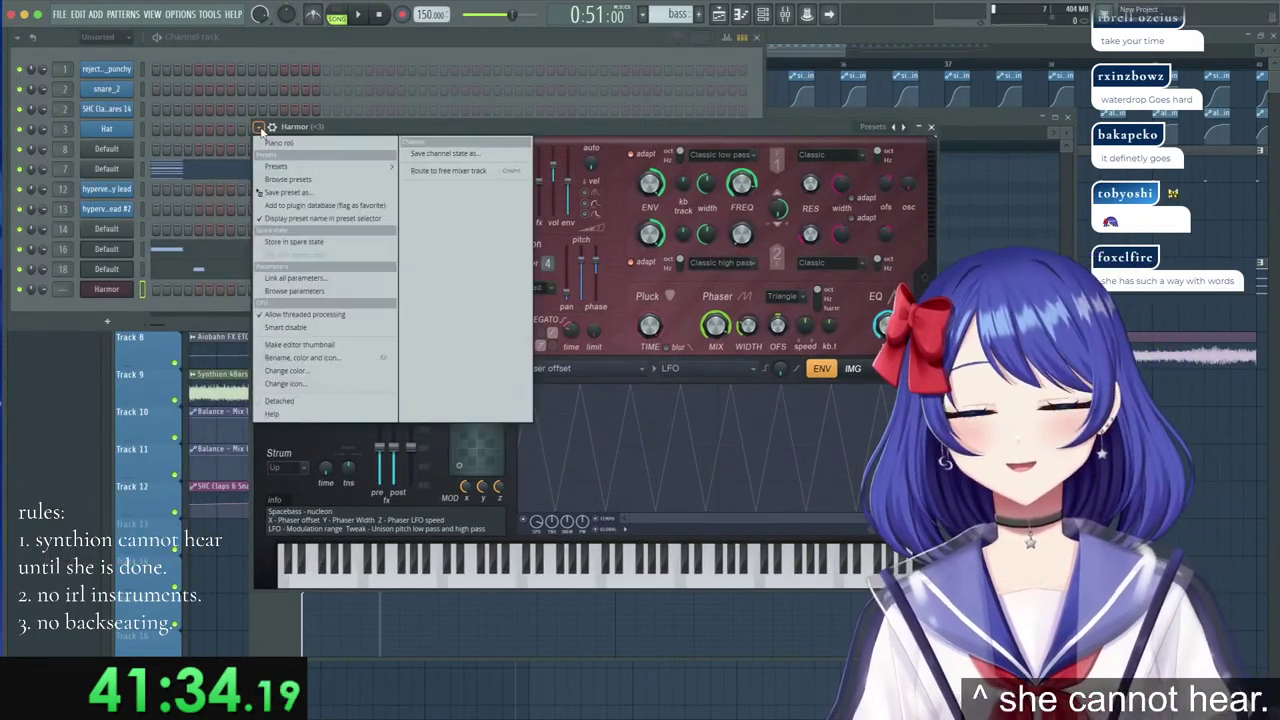
{"action": "mouse_move", "coordinate": [293, 168]}
{"action": "left_click", "coordinate": [452, 228]}
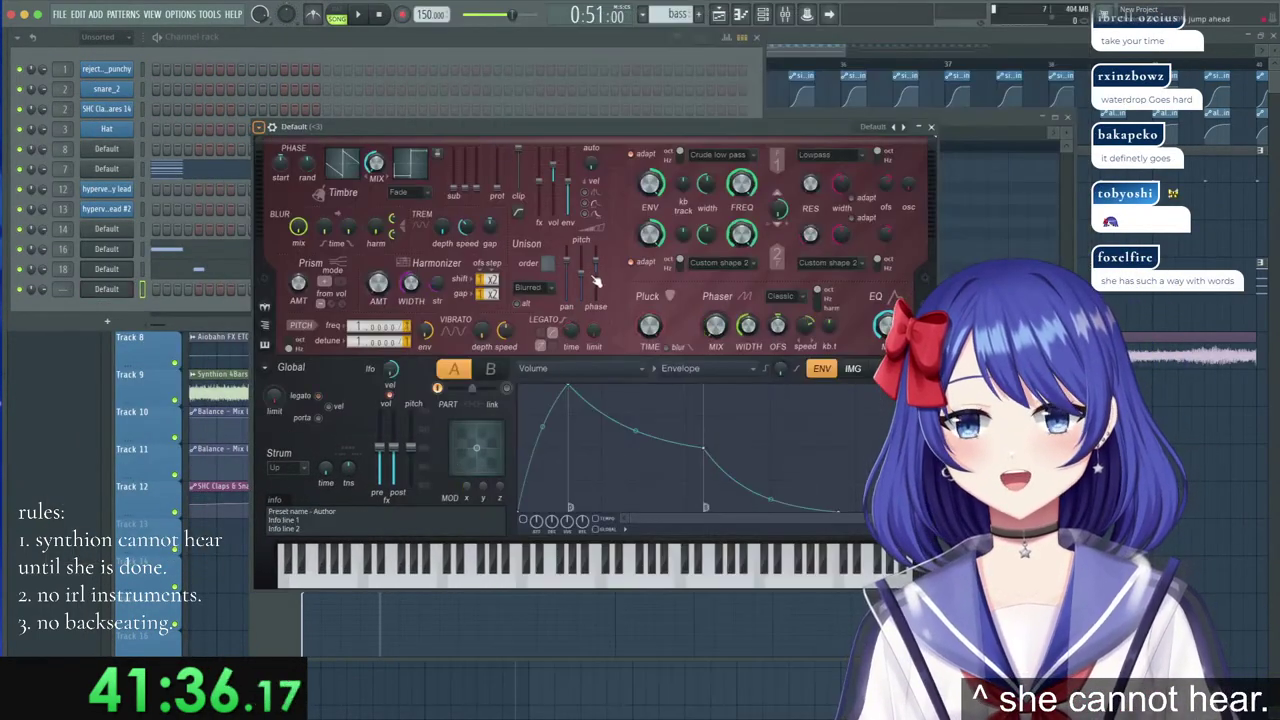
{"action": "left_click_drag", "start_coordinate": [548, 264], "coordinate": [548, 214]}
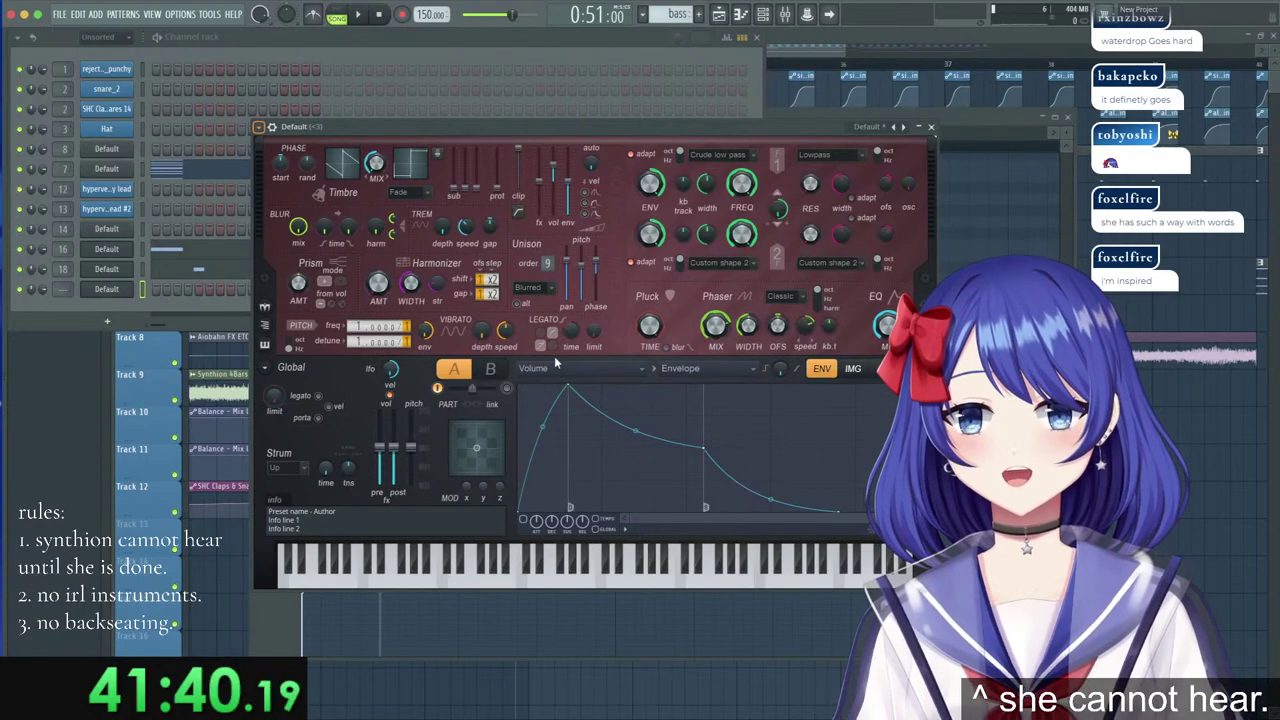
In the last channel's piano roll, draw a rising run of sixteenth notes on the chord's pitches, starting at beat 2.
{"action": "right_click", "coordinate": [131, 286]}
{"action": "left_click", "coordinate": [156, 290]}
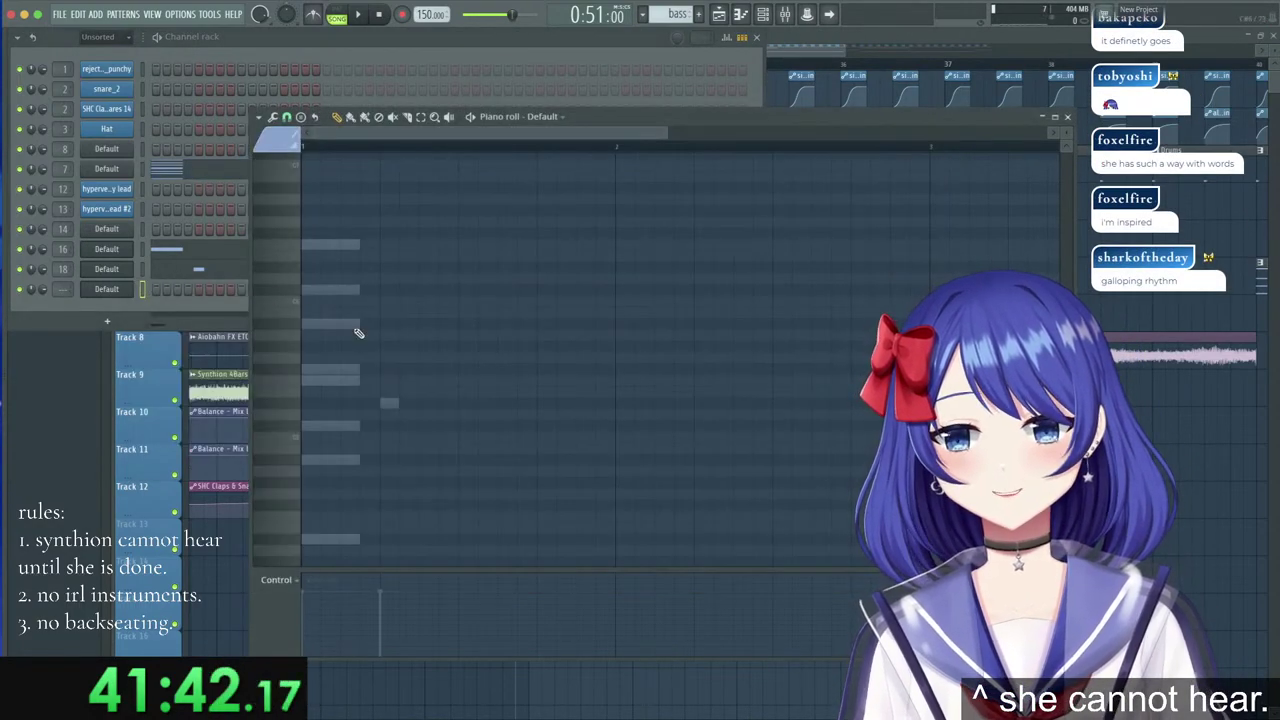
{"action": "left_click", "coordinate": [387, 404]}
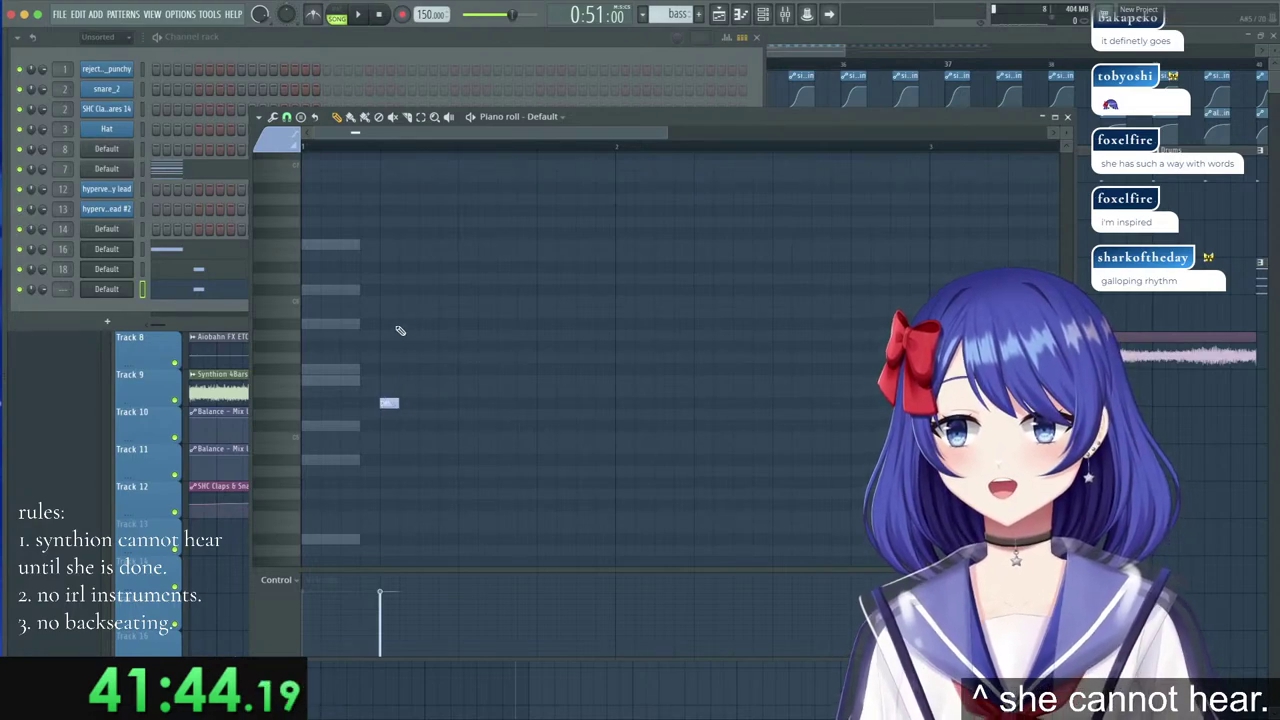
{"action": "right_click", "coordinate": [395, 403]}
{"action": "left_click", "coordinate": [387, 538]}
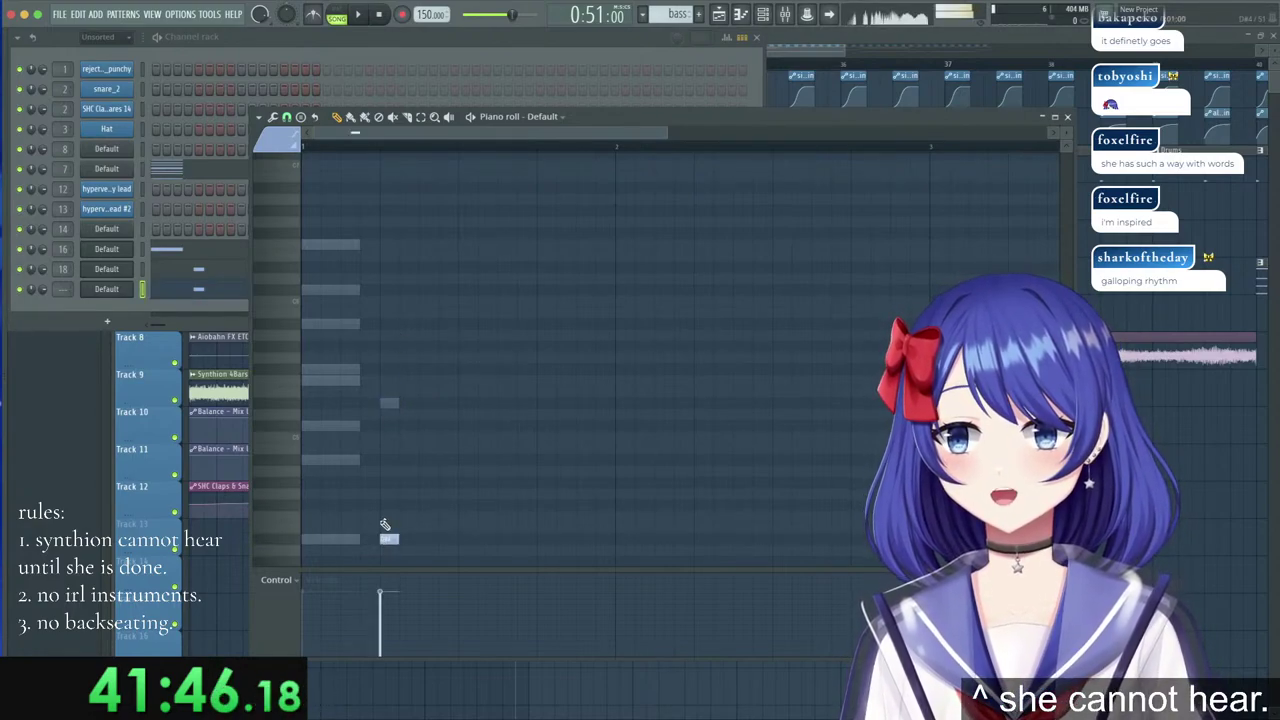
{"action": "left_click", "coordinate": [405, 459]}
{"action": "left_click", "coordinate": [415, 424]}
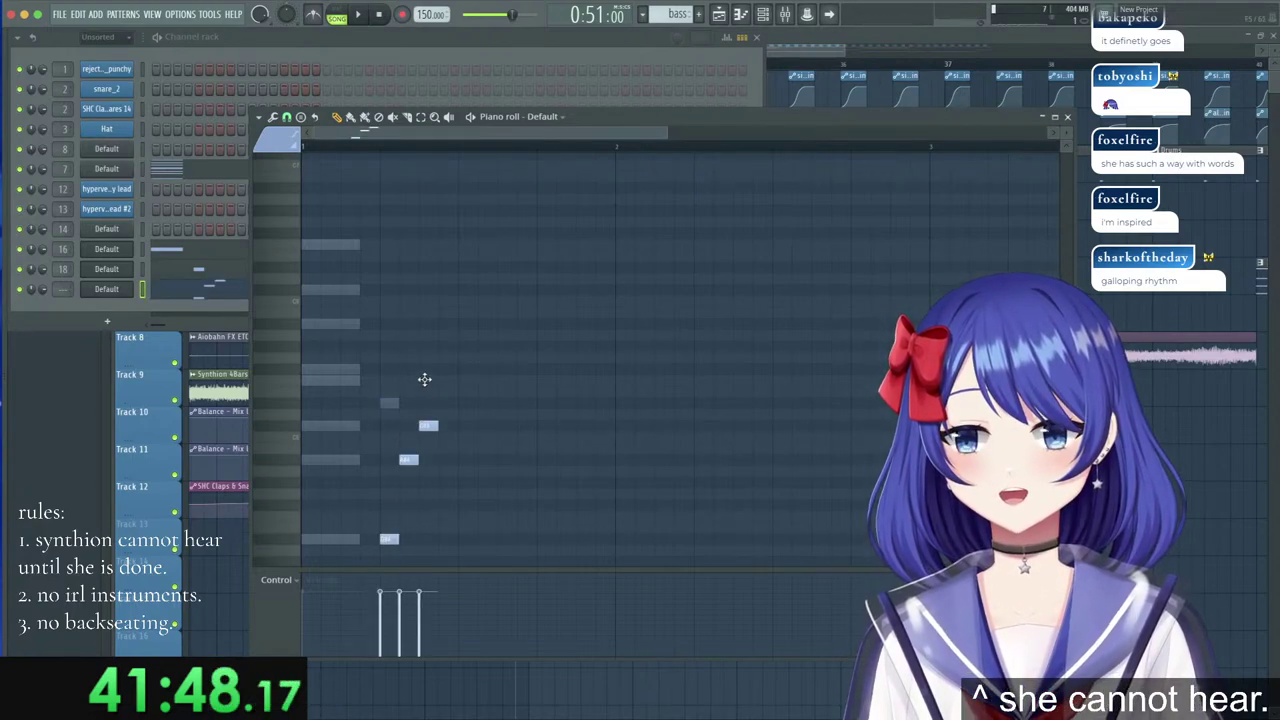
{"action": "left_click", "coordinate": [466, 369]}
{"action": "left_click", "coordinate": [486, 323]}
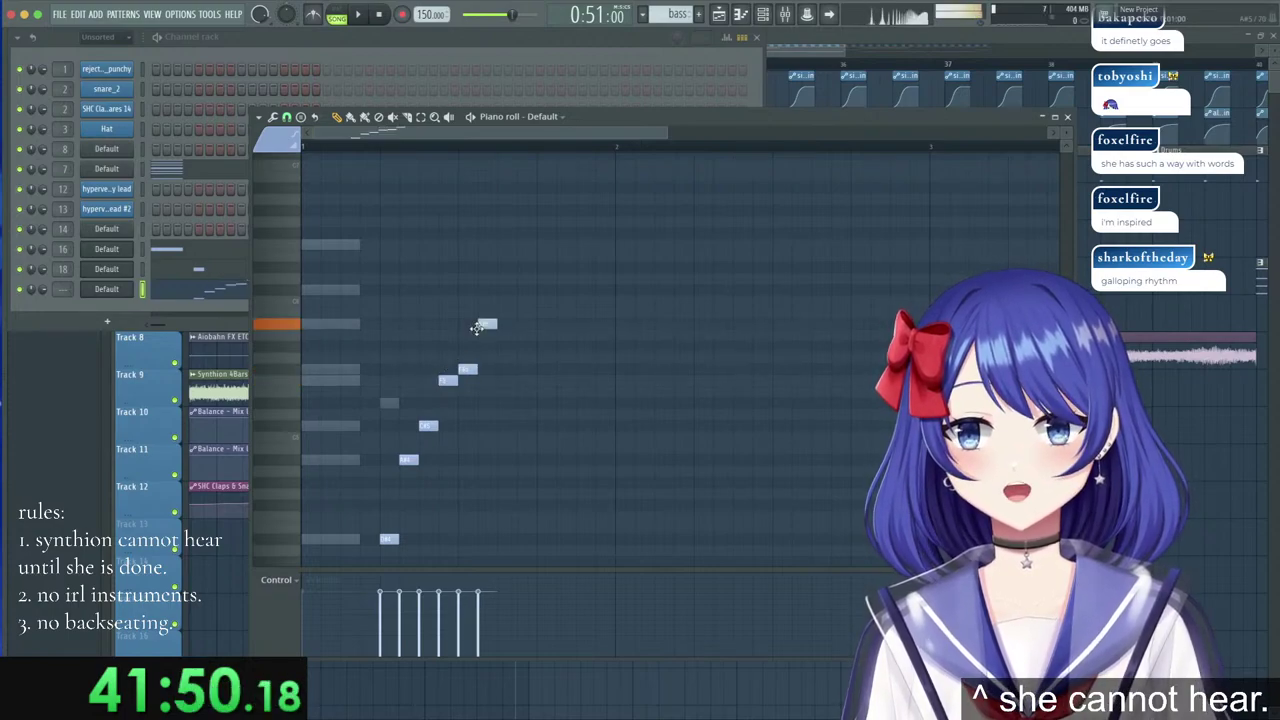
{"action": "left_click", "coordinate": [506, 290]}
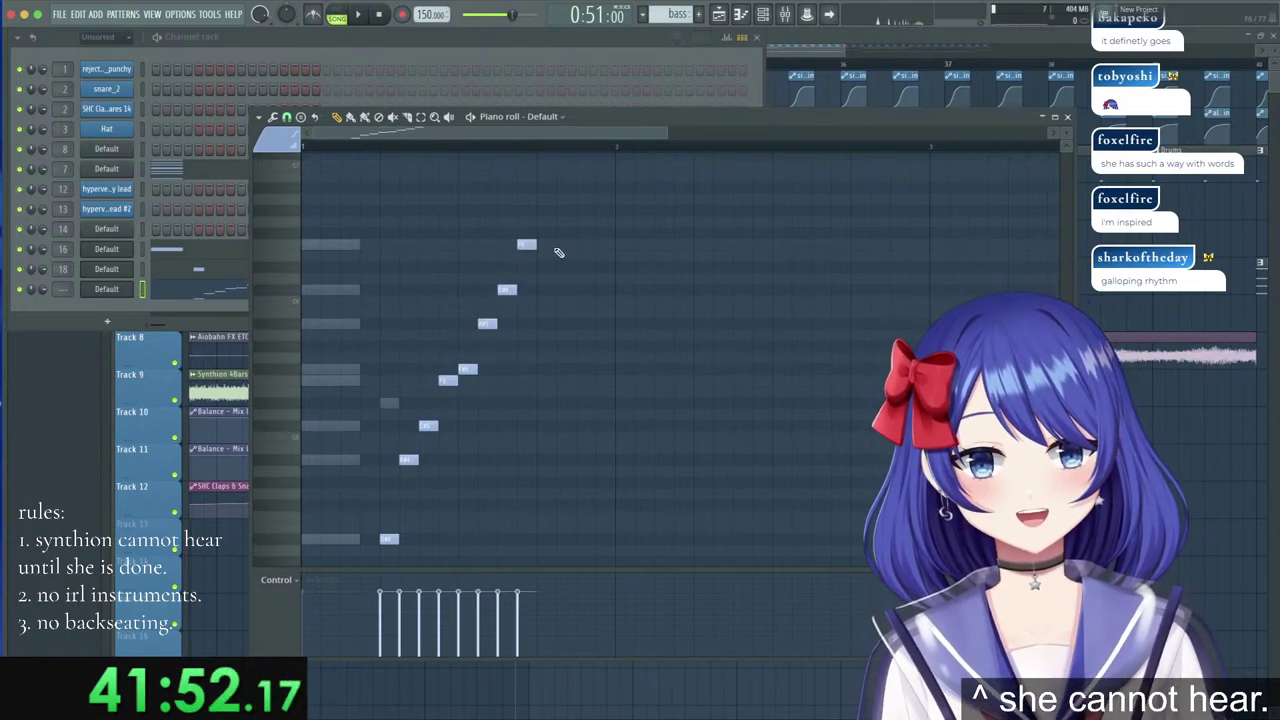
Delete the run's highest note and compress the remaining seven notes to roughly half their original length.
{"action": "left_click_drag", "start_coordinate": [556, 206], "coordinate": [358, 582]}
{"action": "right_click", "coordinate": [528, 243]}
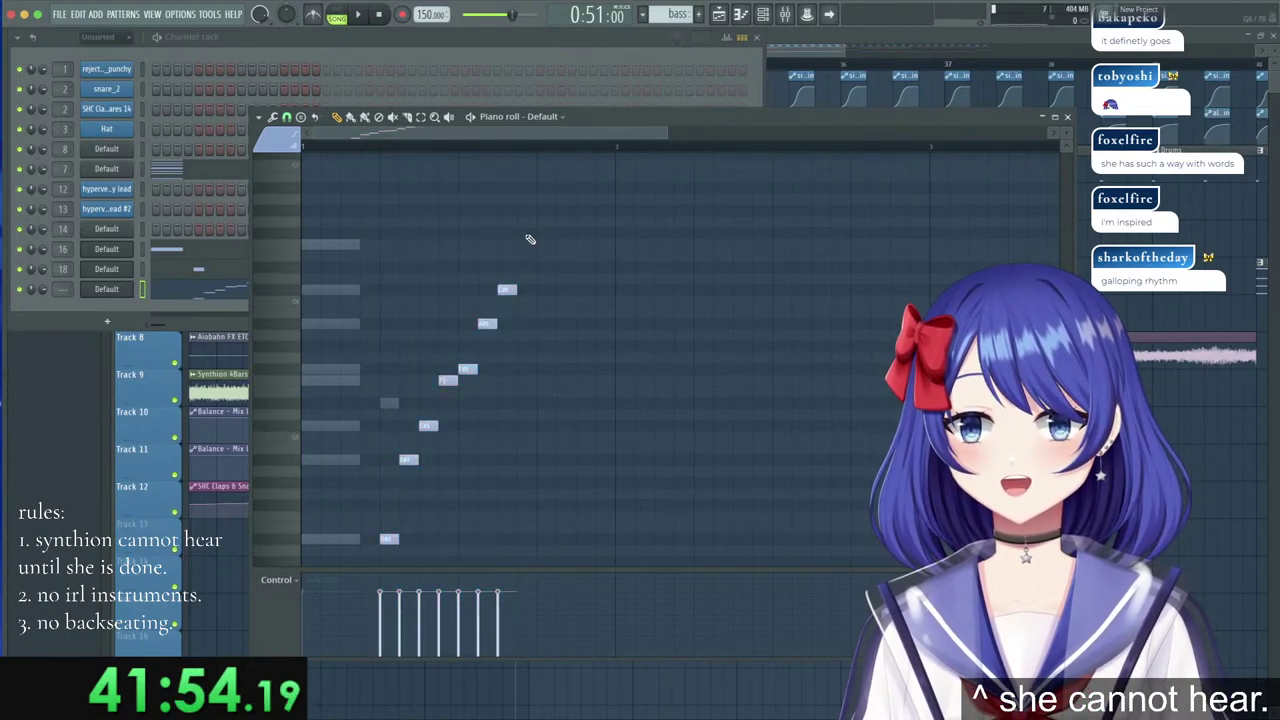
{"action": "left_click", "coordinate": [530, 247]}
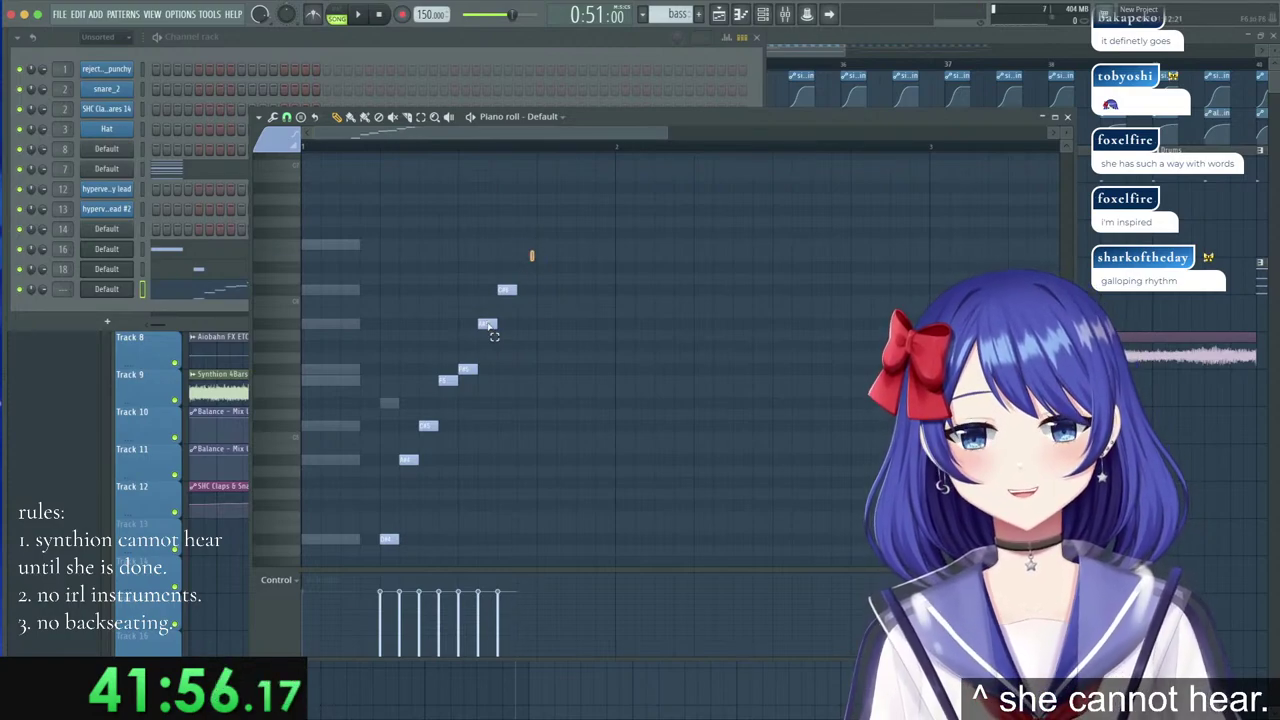
{"action": "left_click_drag", "start_coordinate": [540, 252], "coordinate": [354, 546]}
{"action": "left_click_drag", "start_coordinate": [531, 420], "coordinate": [476, 412]}
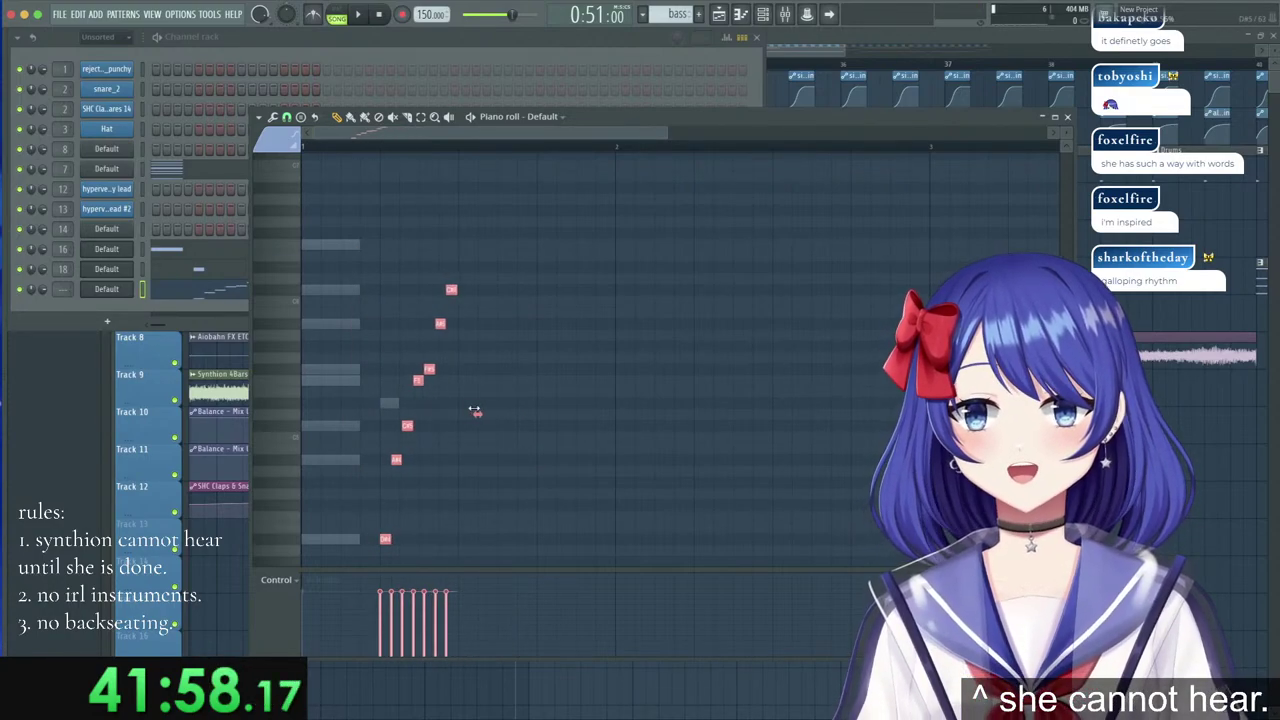
With the pattern playing, route the run's channel to a free mixer track and send that track only to the Lead Bus.
{"action": "key", "text": "space"}
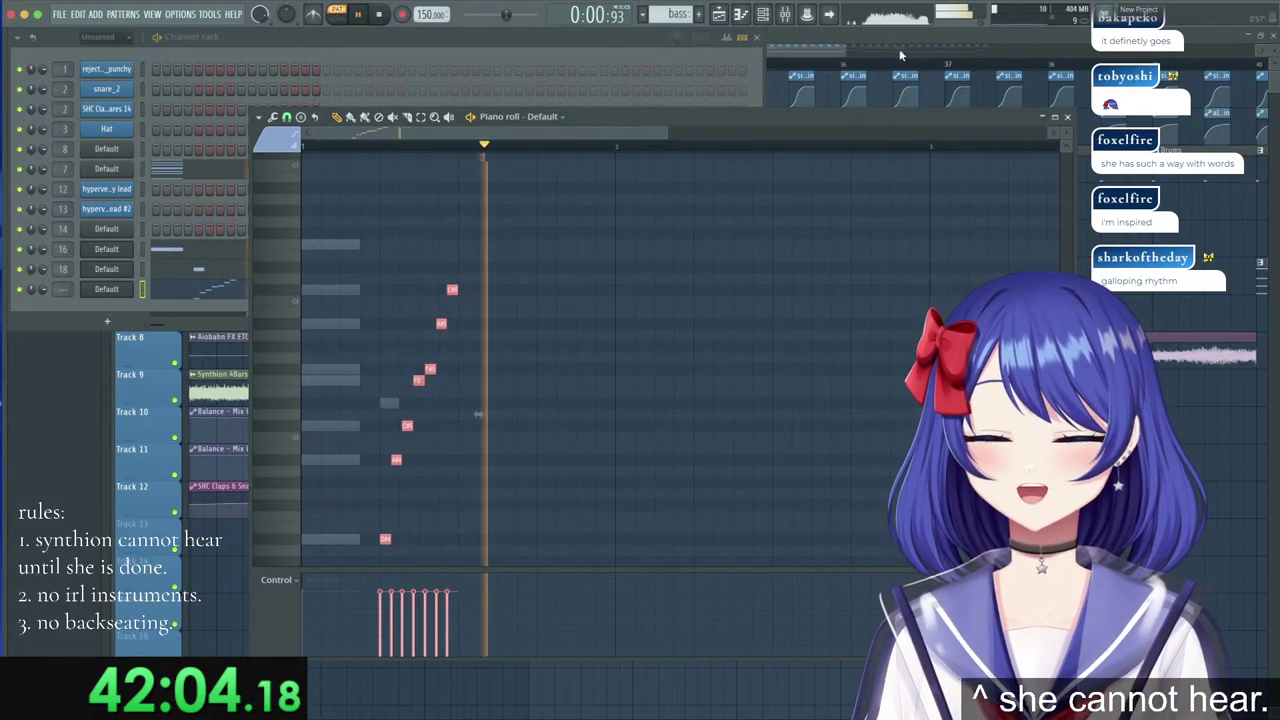
{"action": "left_click", "coordinate": [126, 293]}
{"action": "left_click", "coordinate": [259, 128]}
{"action": "mouse_move", "coordinate": [288, 143]}
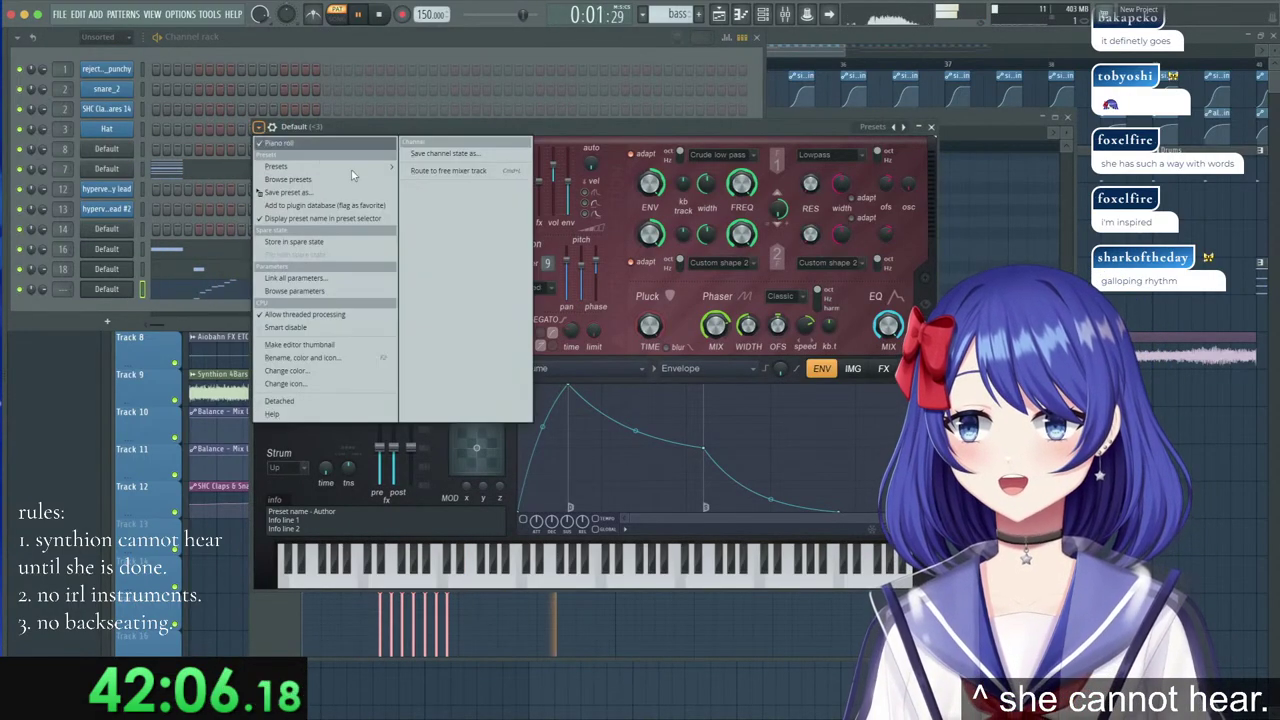
{"action": "left_click", "coordinate": [425, 173]}
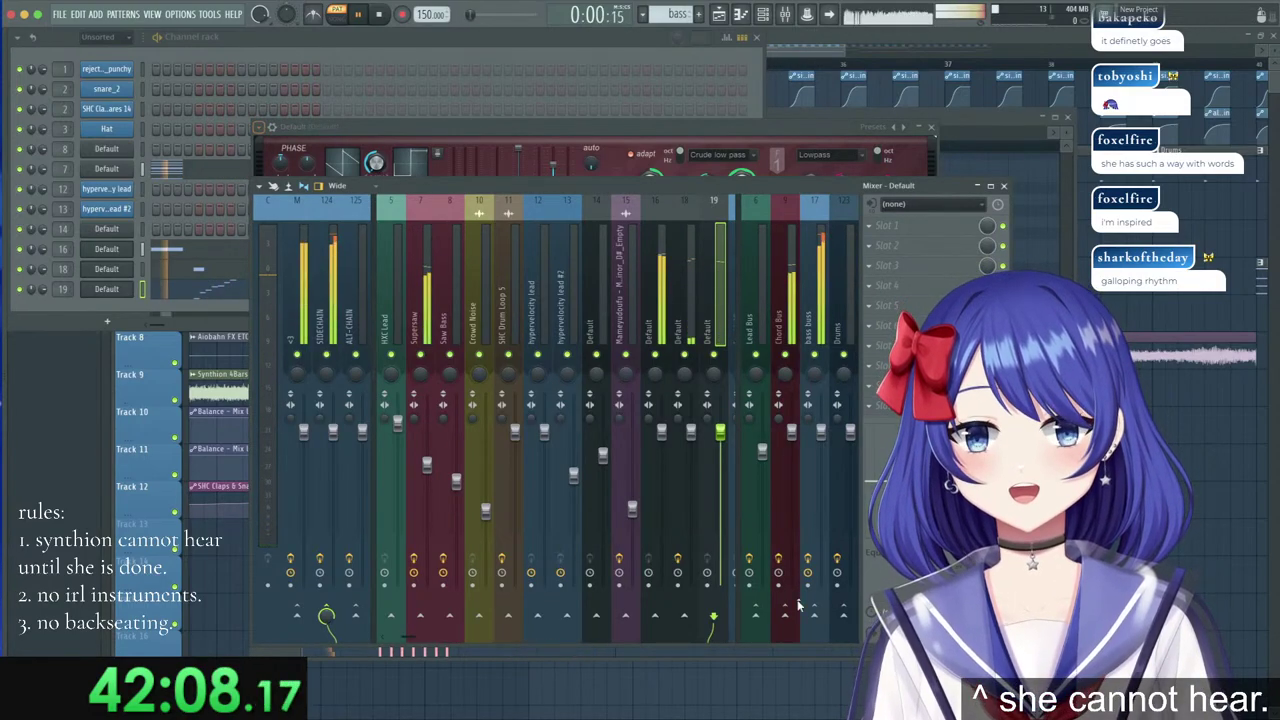
{"action": "left_click", "coordinate": [755, 614]}
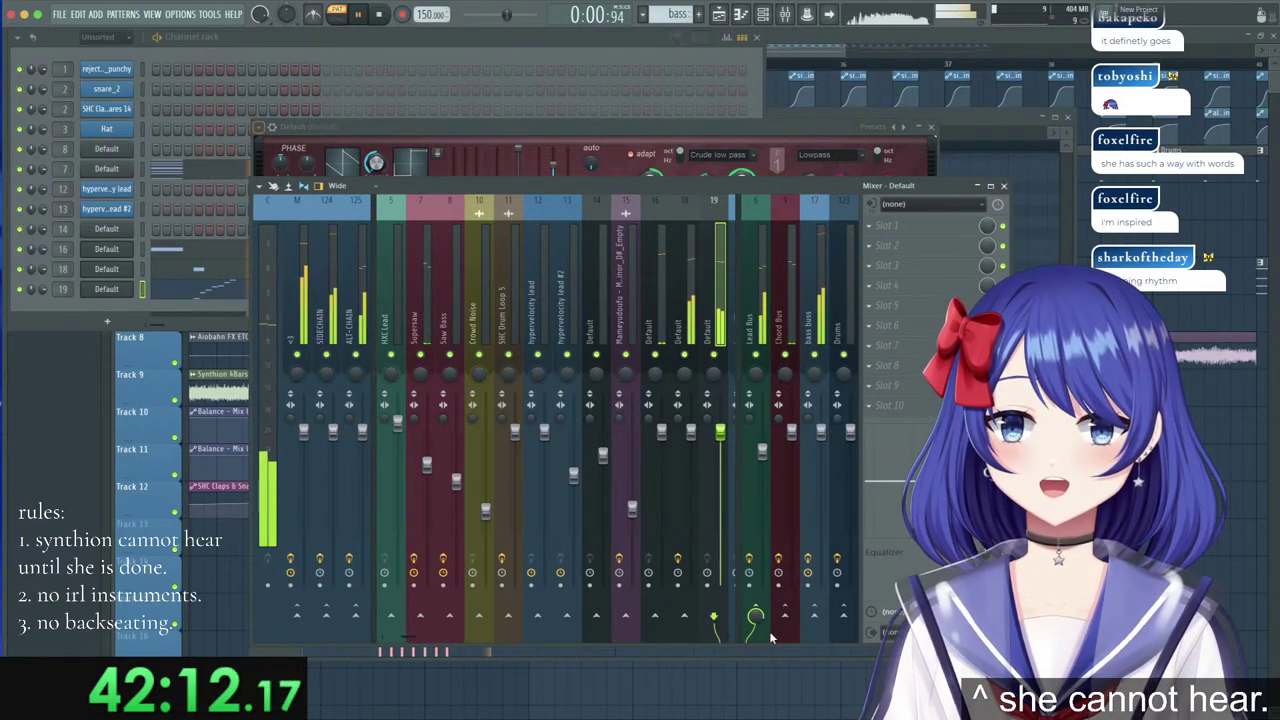
Return to the bass pattern's clip, stop playback, and add a new Harmor instrument channel to the pattern.
{"action": "left_click", "coordinate": [490, 45]}
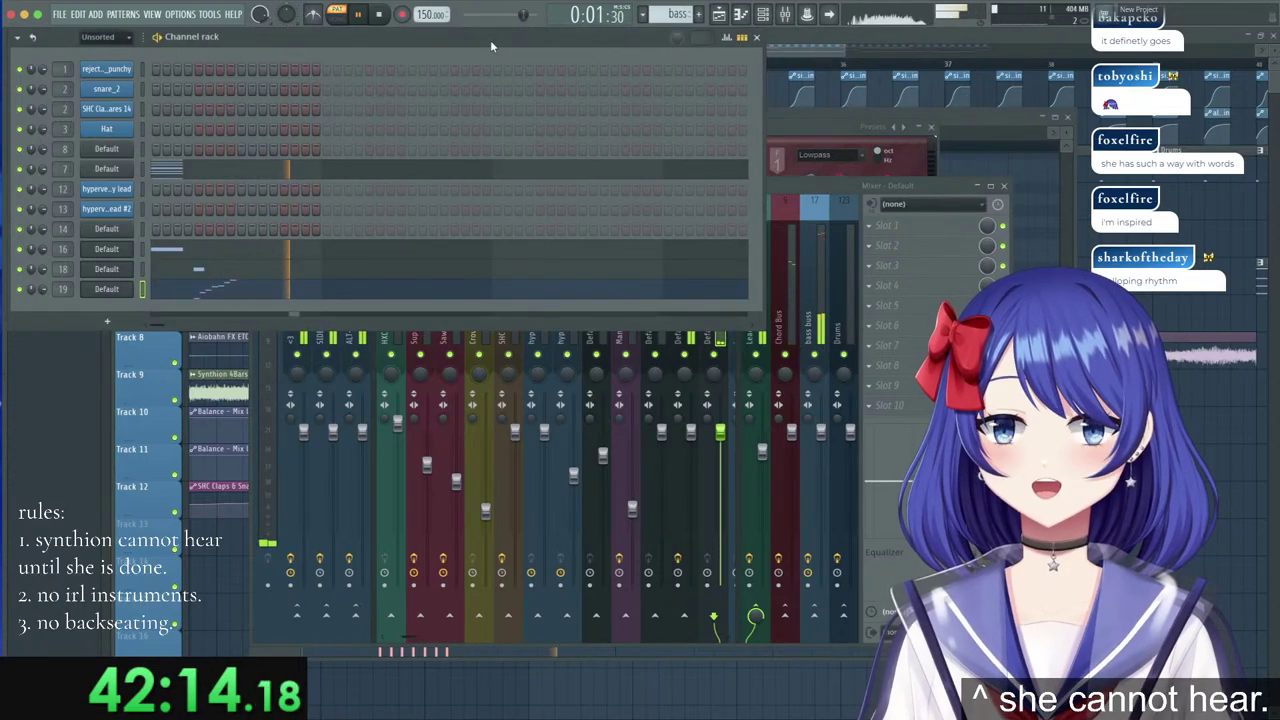
{"action": "left_click", "coordinate": [826, 52]}
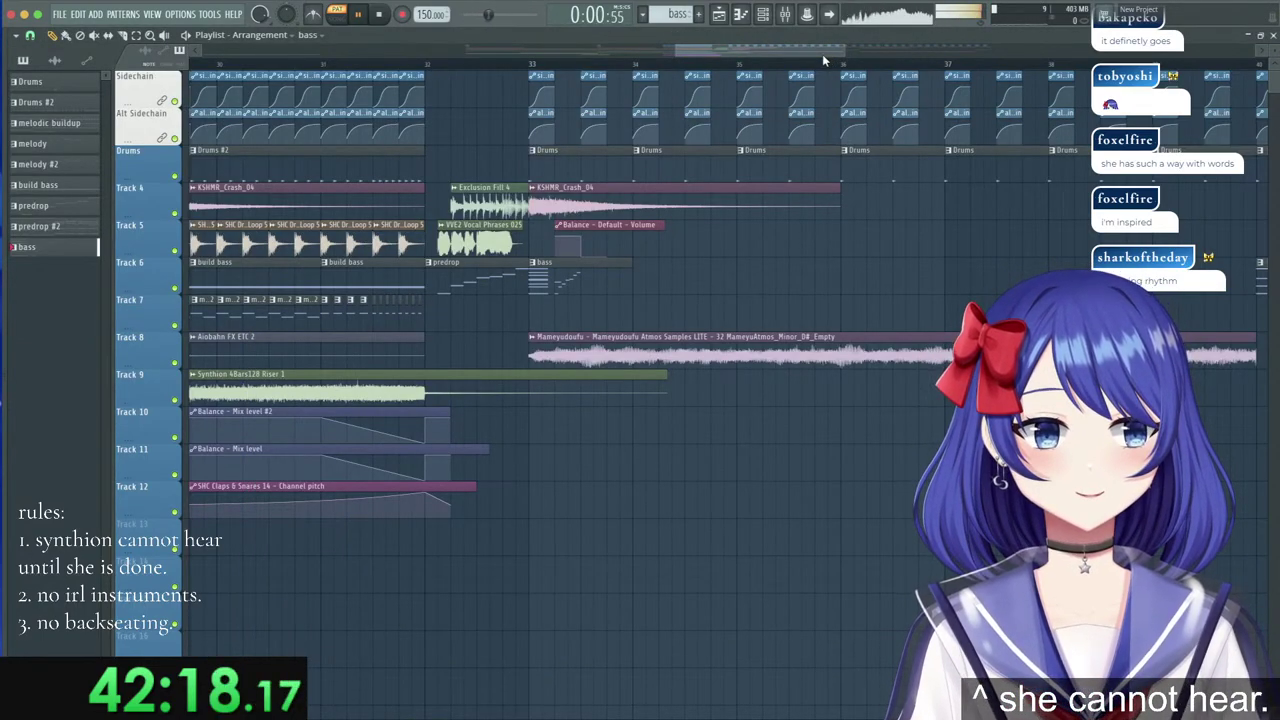
{"action": "double_click", "coordinate": [571, 286]}
{"action": "left_click", "coordinate": [304, 59]}
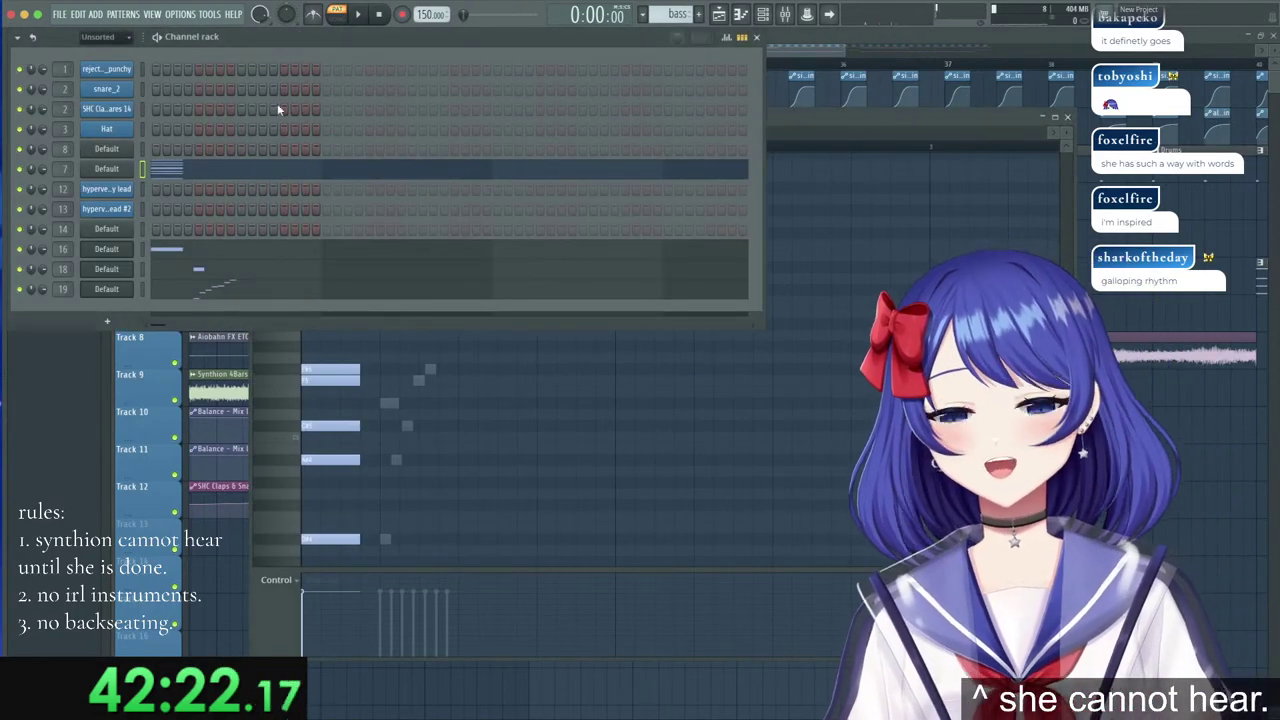
{"action": "left_click", "coordinate": [108, 321]}
{"action": "left_click", "coordinate": [224, 56]}
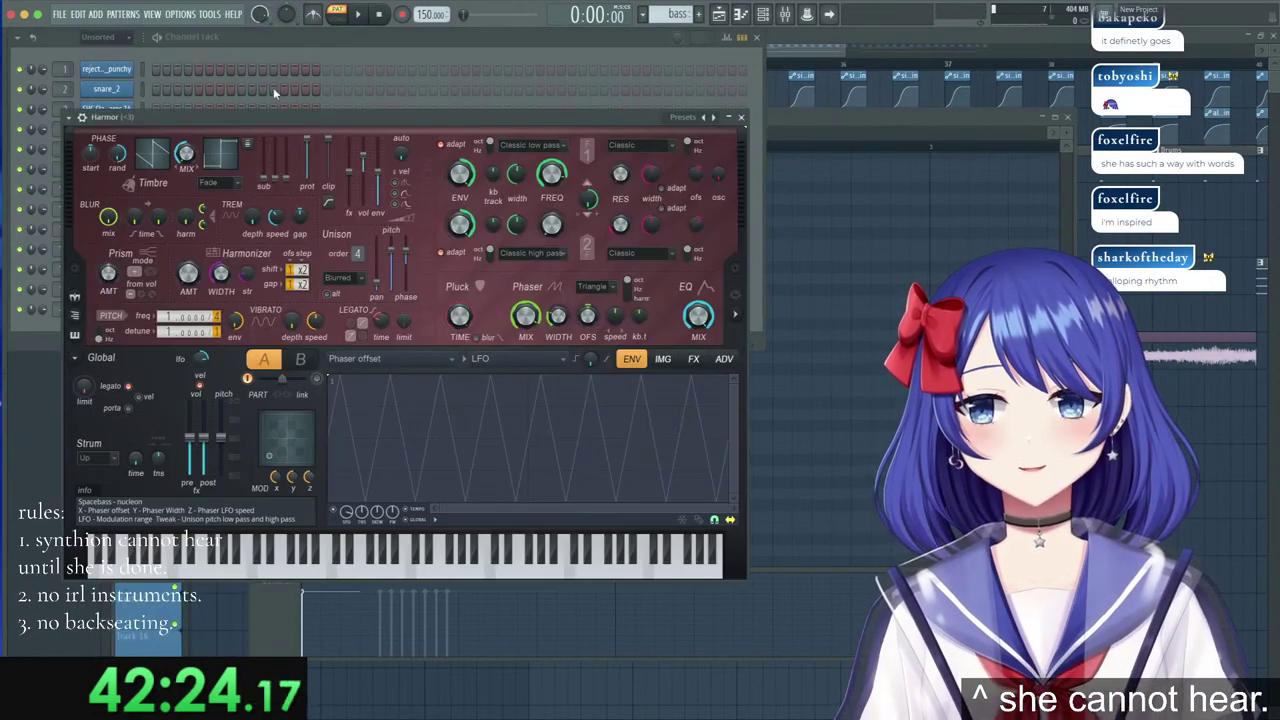
Load the Default preset in the new Harmor instrument and audition it with a couple of notes.
{"action": "left_click_drag", "start_coordinate": [271, 118], "coordinate": [568, 168]}
{"action": "left_click", "coordinate": [363, 165]}
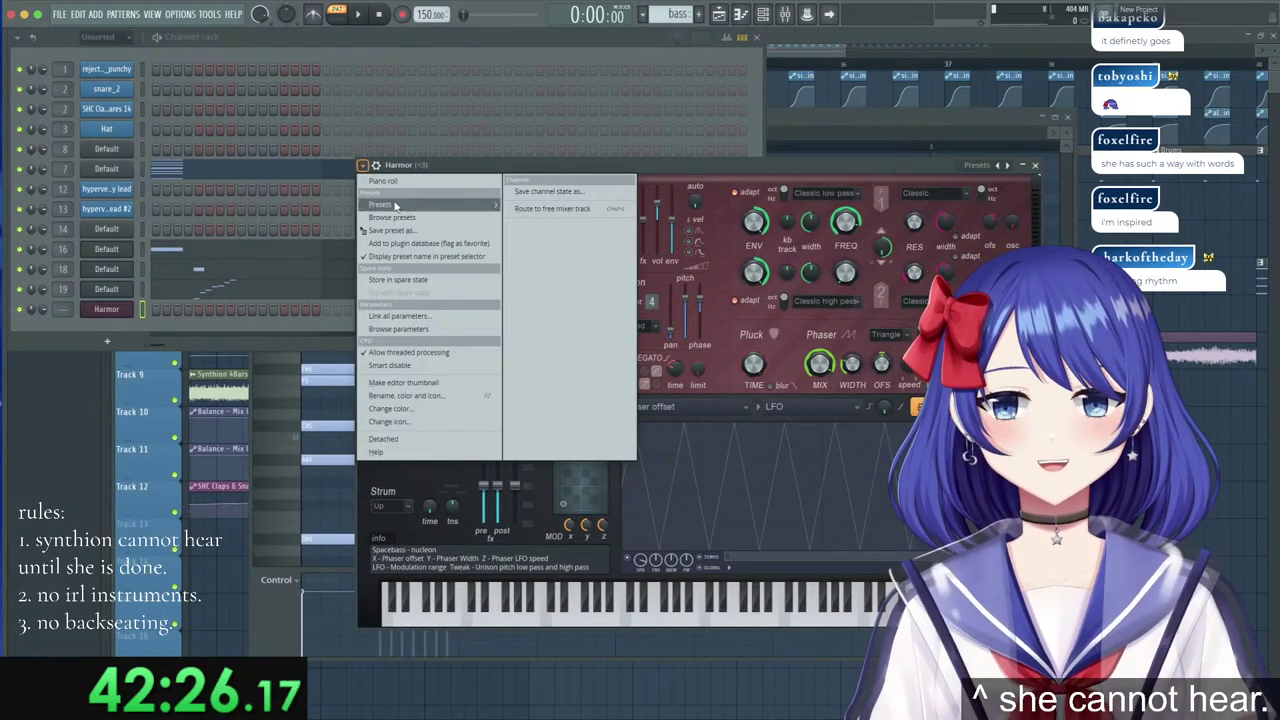
{"action": "mouse_move", "coordinate": [497, 210]}
{"action": "left_click", "coordinate": [545, 229]}
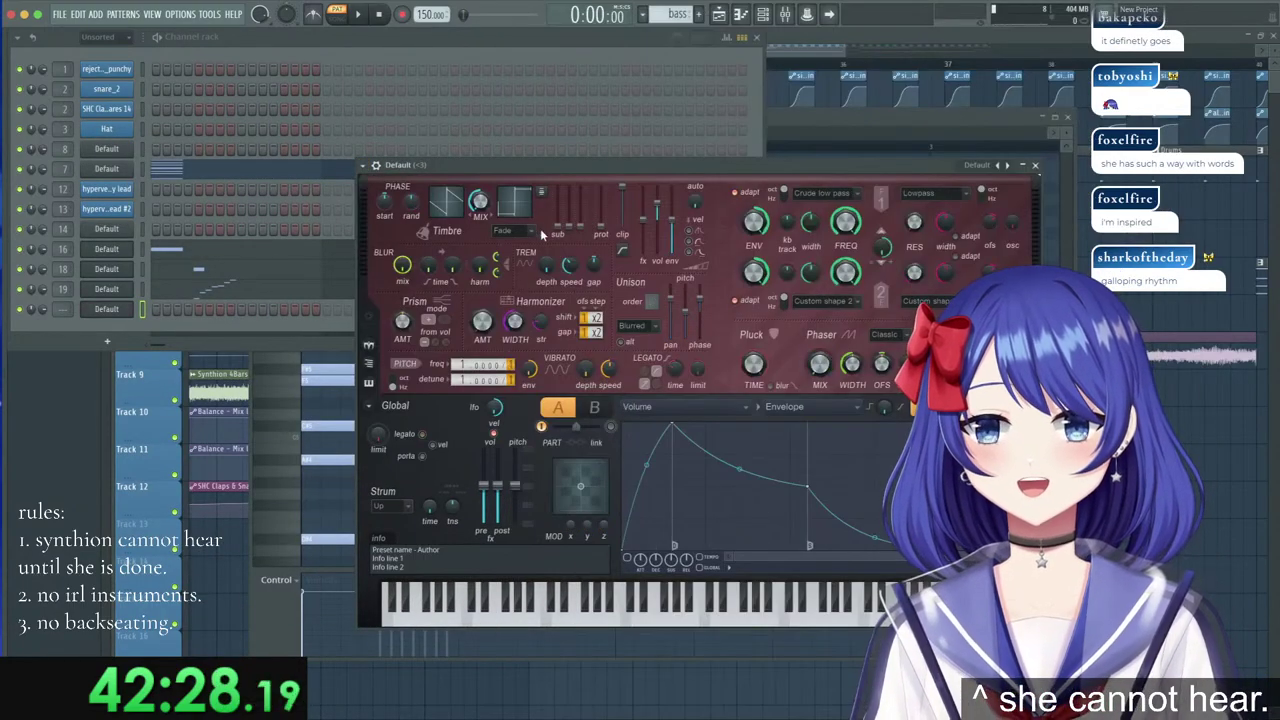
{"action": "key", "text": "g"}
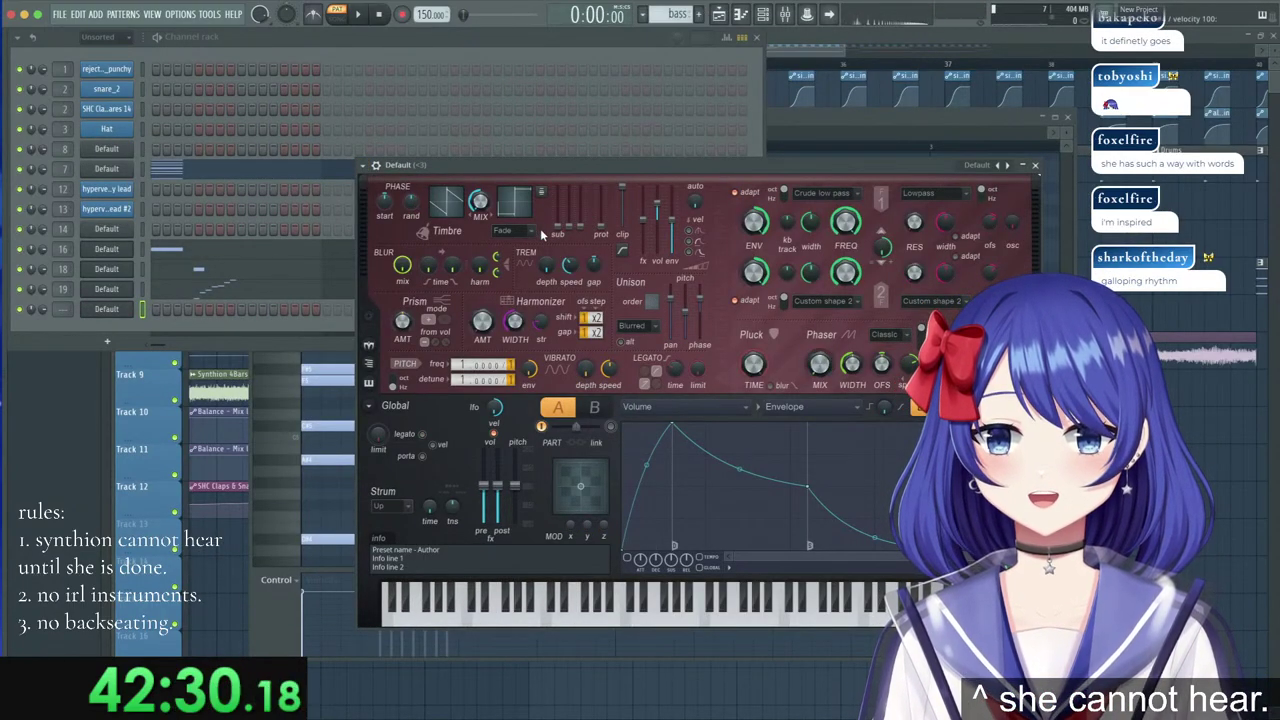
{"action": "key", "text": "d"}
Reshape the new Harmor's Volume envelope to an instant attack with a short decay to zero, removing the release tail.
{"action": "right_click", "coordinate": [120, 310]}
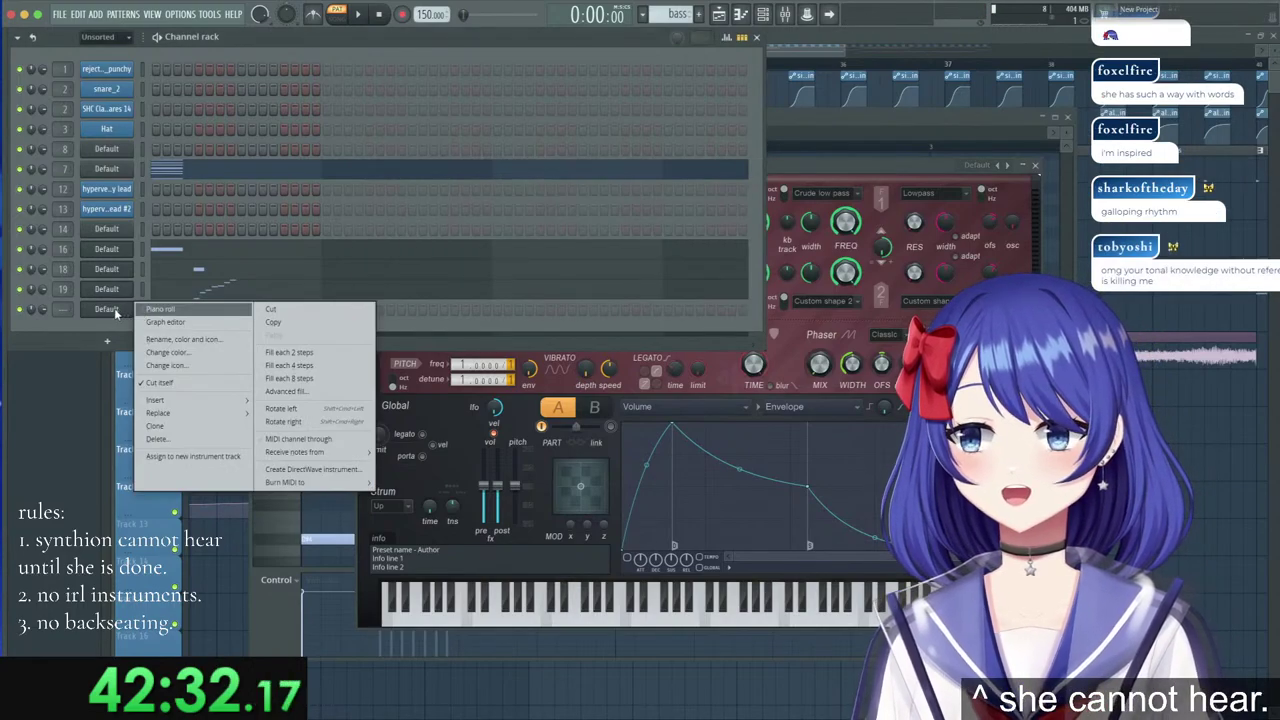
{"action": "left_click", "coordinate": [116, 311]}
{"action": "left_click", "coordinate": [125, 313]}
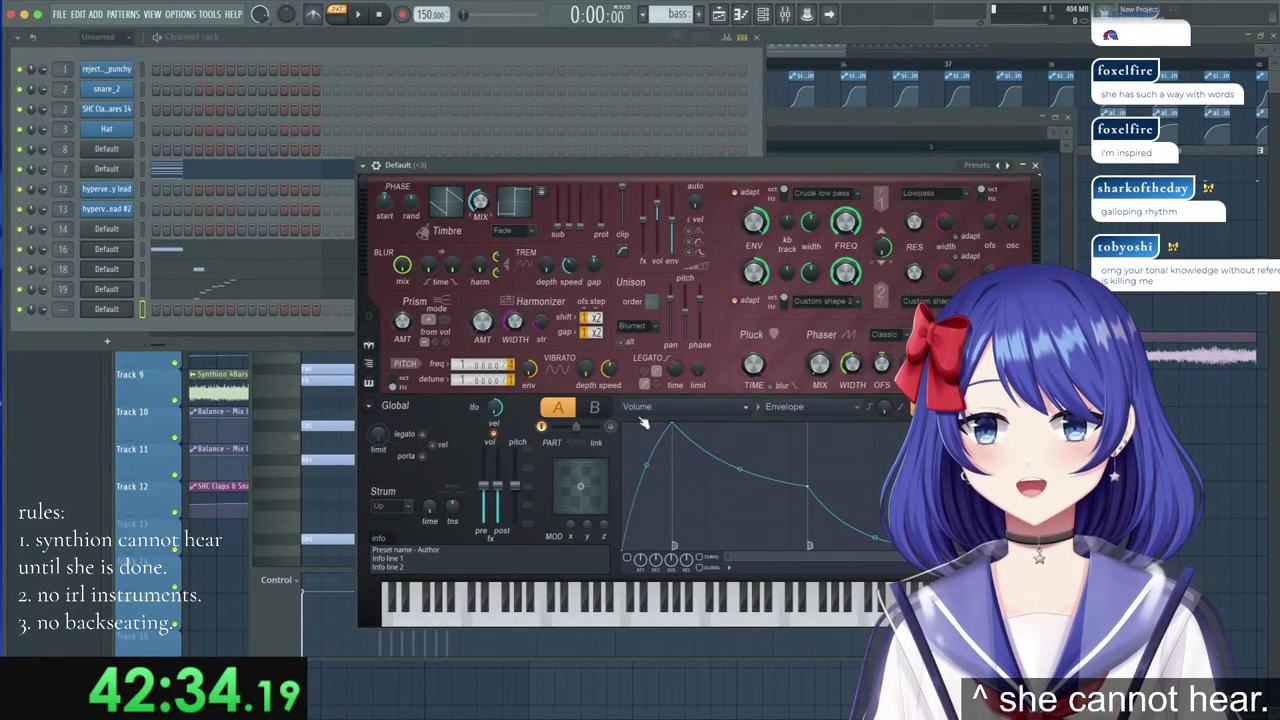
{"action": "left_click_drag", "start_coordinate": [672, 425], "coordinate": [616, 412]}
{"action": "left_click_drag", "start_coordinate": [756, 487], "coordinate": [652, 563]}
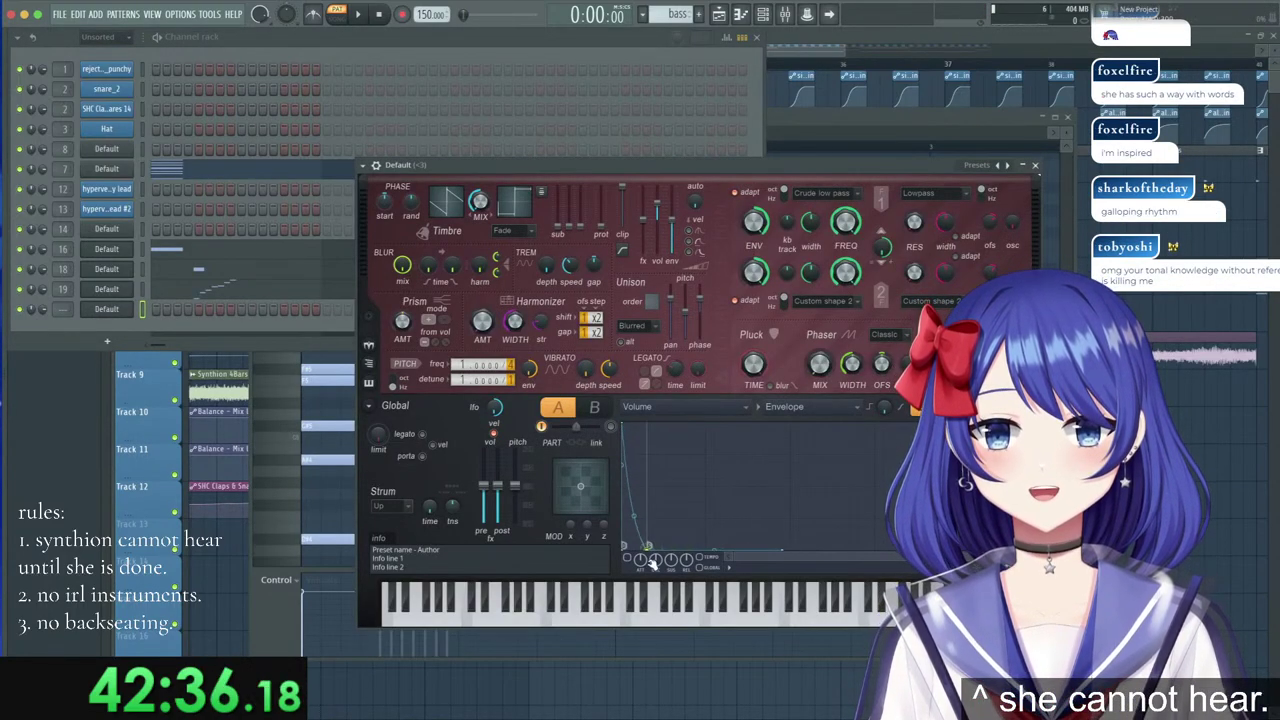
{"action": "right_click", "coordinate": [780, 553]}
{"action": "left_click", "coordinate": [816, 459]}
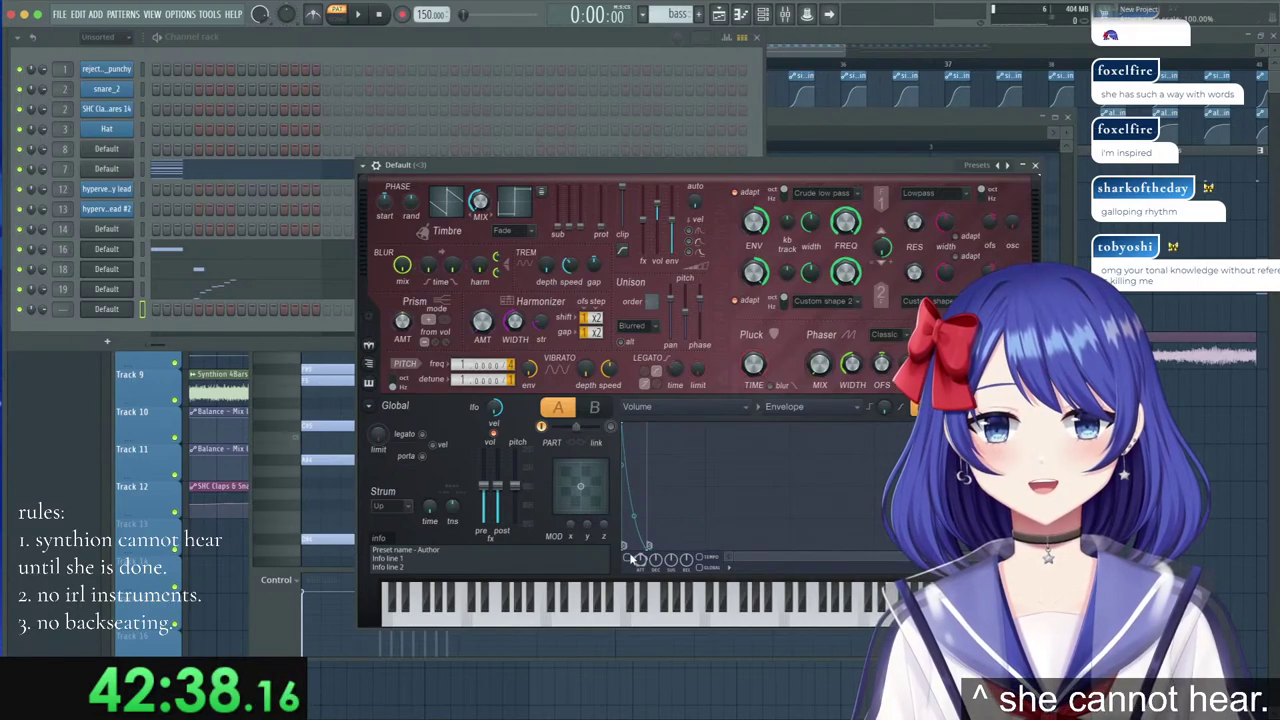
Set Harmor's distortion type to Log and the unison order to 9.
{"action": "left_click", "coordinate": [952, 407]}
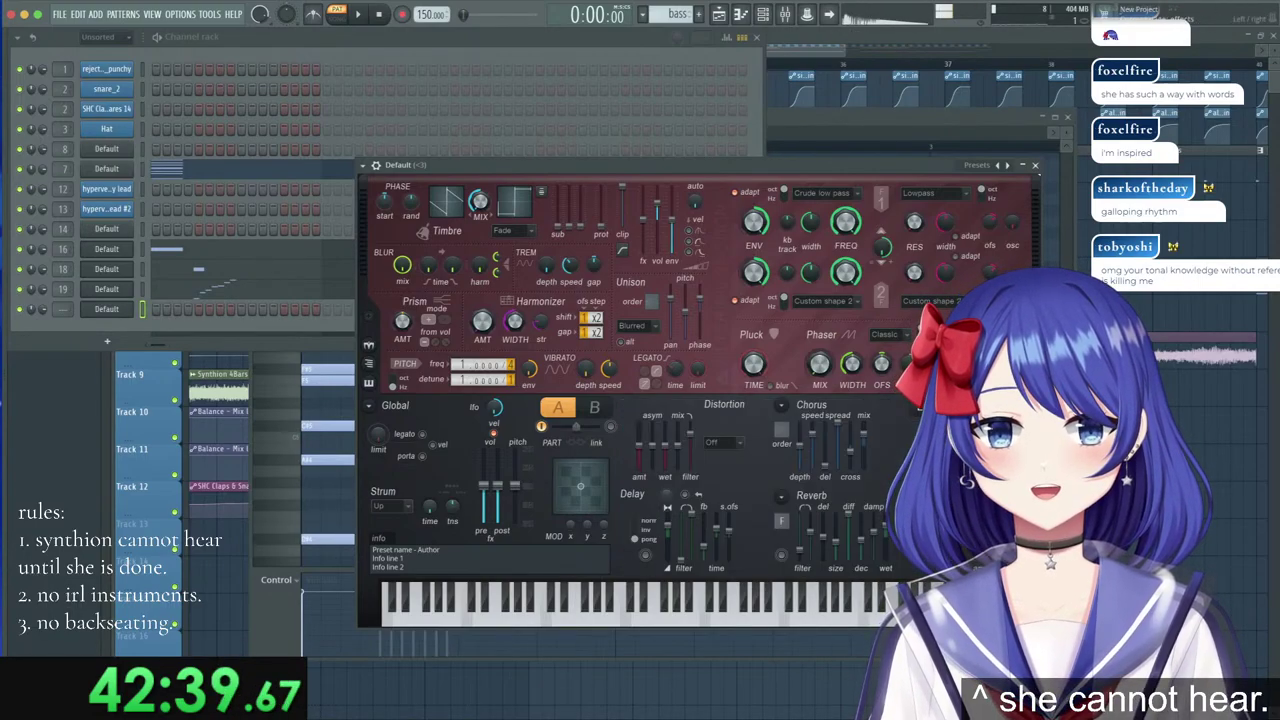
{"action": "left_click", "coordinate": [730, 452]}
{"action": "left_click", "coordinate": [706, 450]}
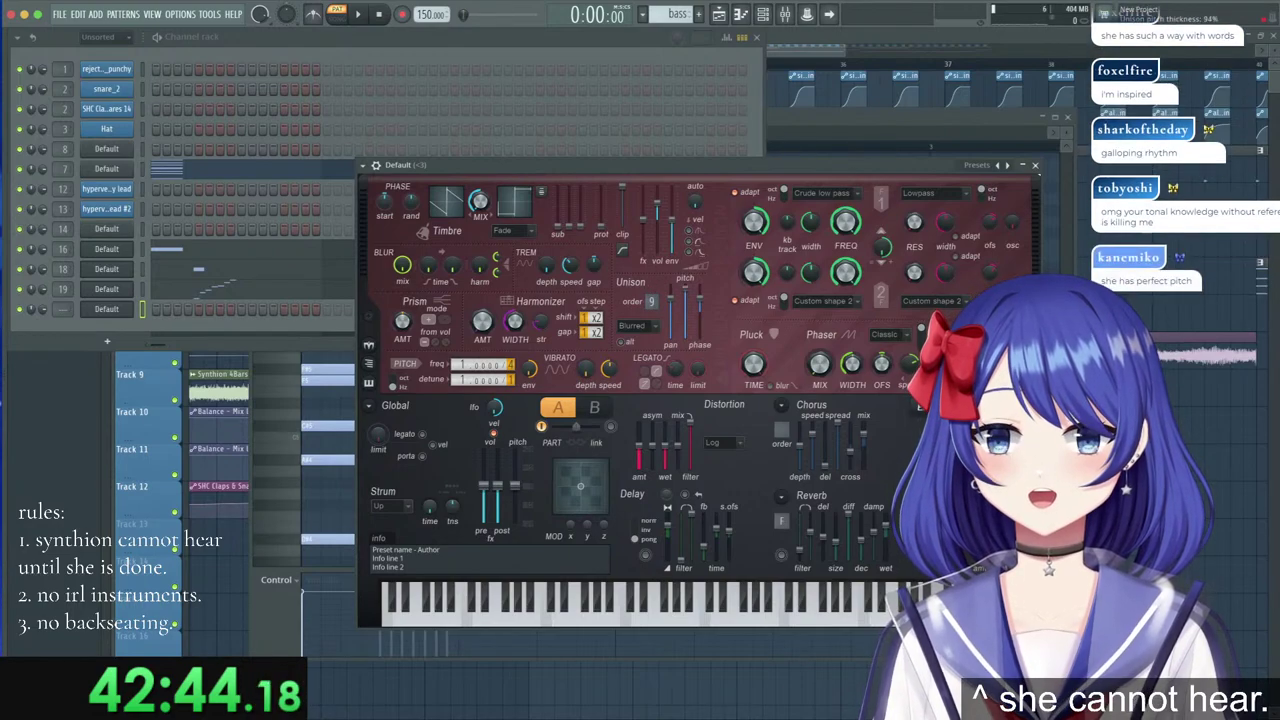
Draw a falling, curved envelope for Harmor's Unison pitch thickness and audition the sound.
{"action": "right_click", "coordinate": [686, 298]}
{"action": "left_click", "coordinate": [693, 455]}
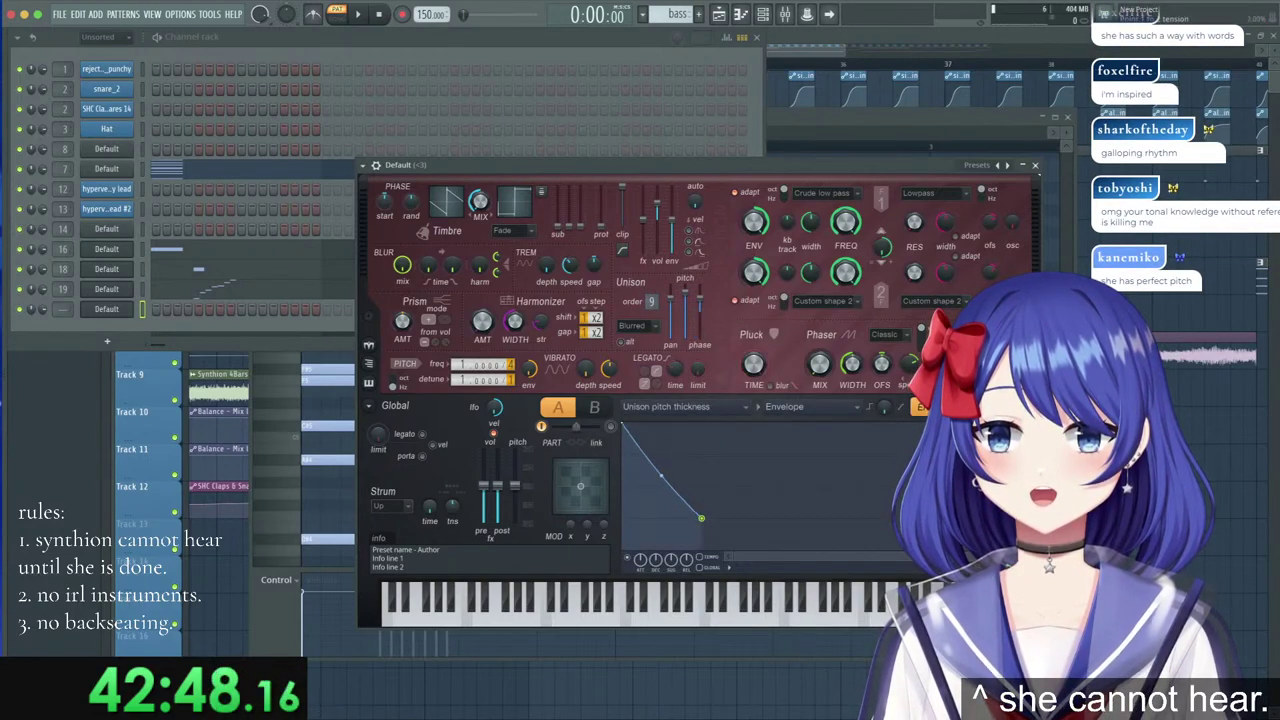
{"action": "left_click_drag", "start_coordinate": [661, 475], "coordinate": [661, 504]}
{"action": "key", "text": "d"}
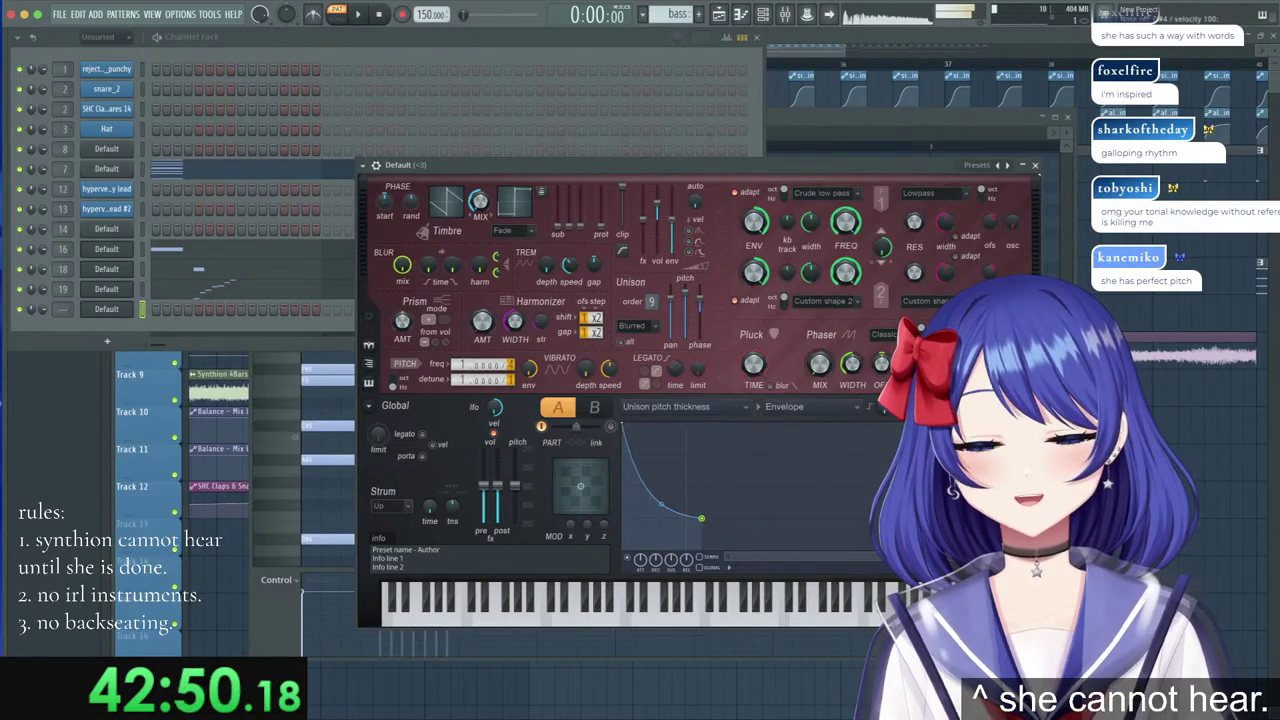
Draw a short falling envelope for Harmor's Prism amount and set the distortion amount to about 60%.
{"action": "right_click", "coordinate": [408, 322]}
{"action": "left_click", "coordinate": [445, 480]}
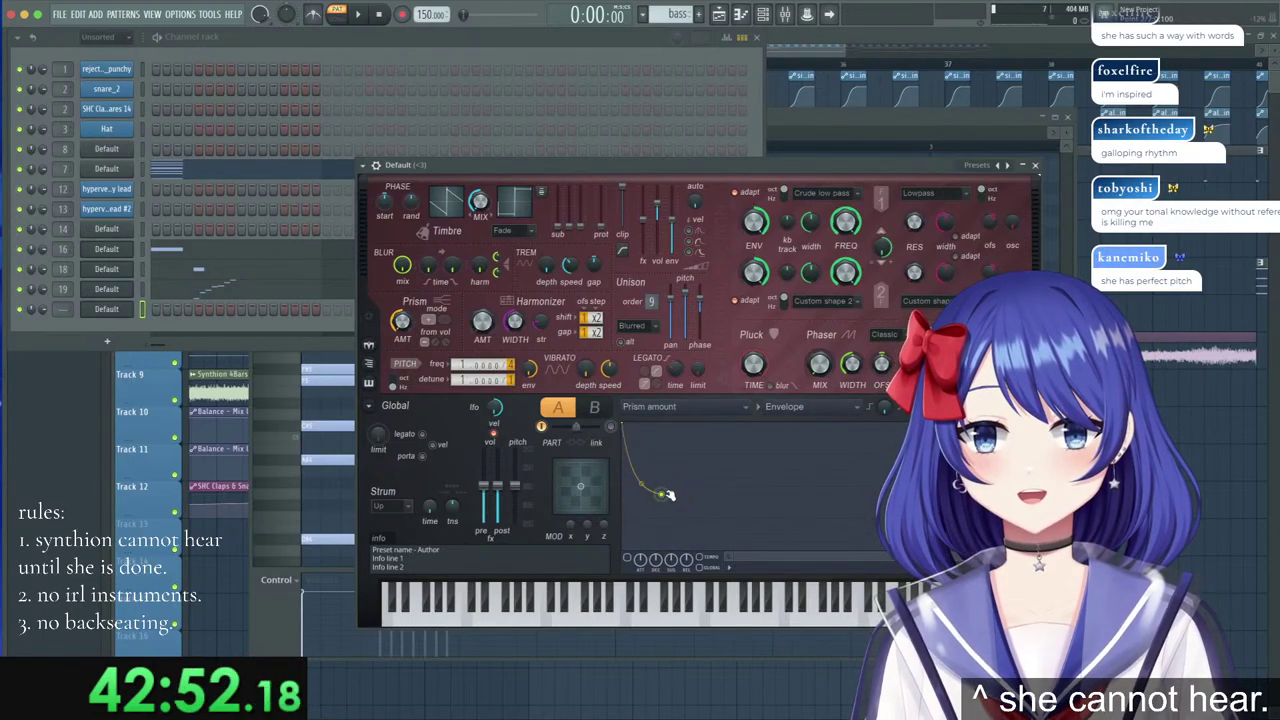
{"action": "key", "text": "d"}
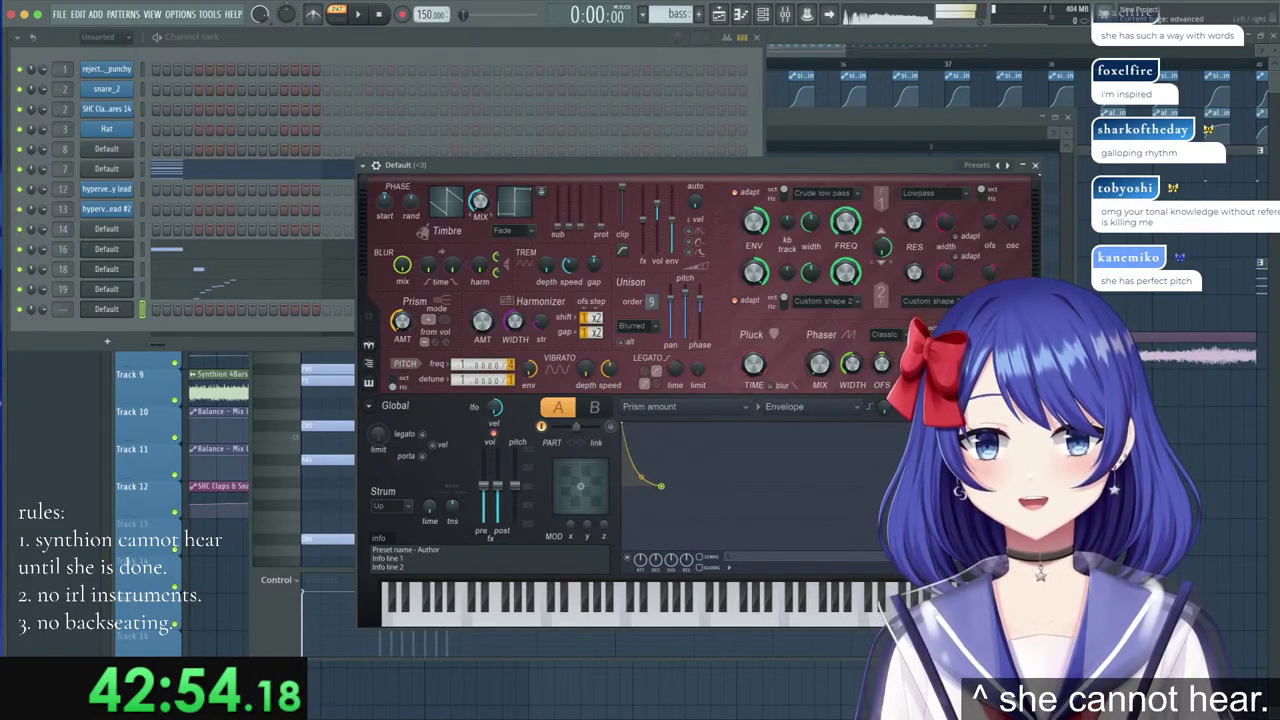
{"action": "left_click", "coordinate": [1030, 455]}
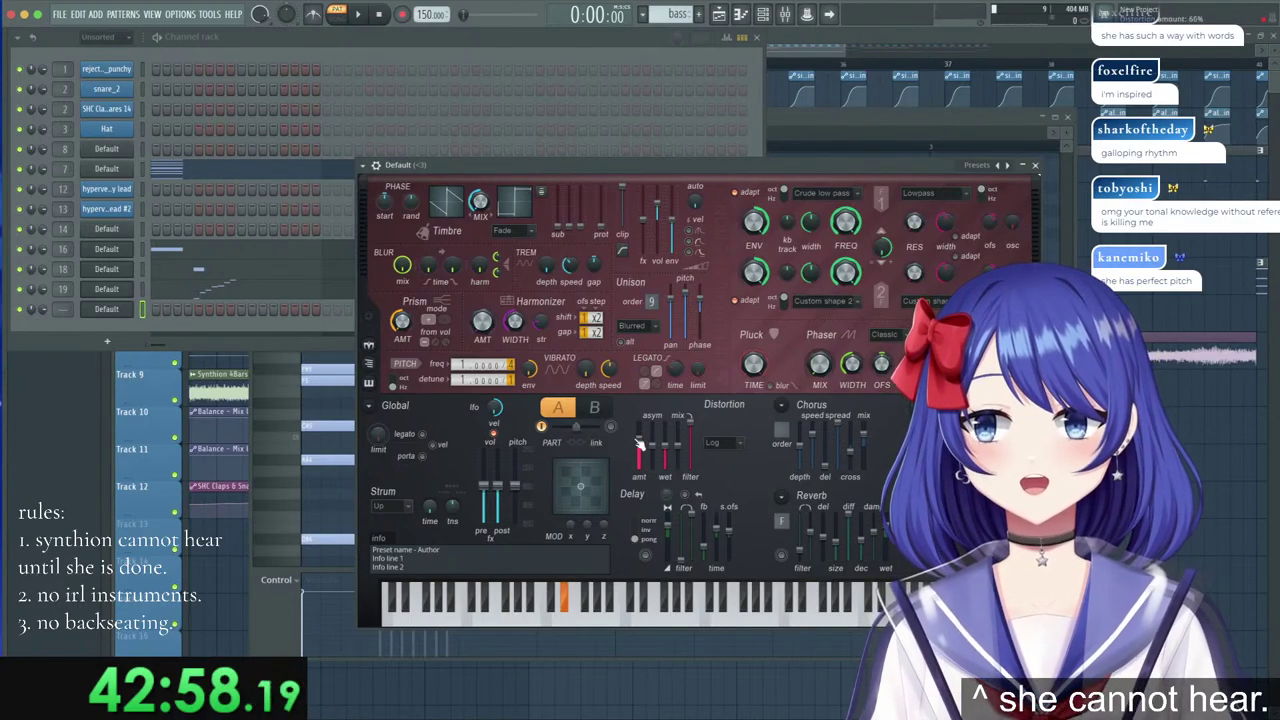
In the new channel's piano roll, draw two short notes and a longer third from beat 3, at the chord's lowest pitch.
{"action": "right_click", "coordinate": [110, 309]}
{"action": "left_click", "coordinate": [165, 307]}
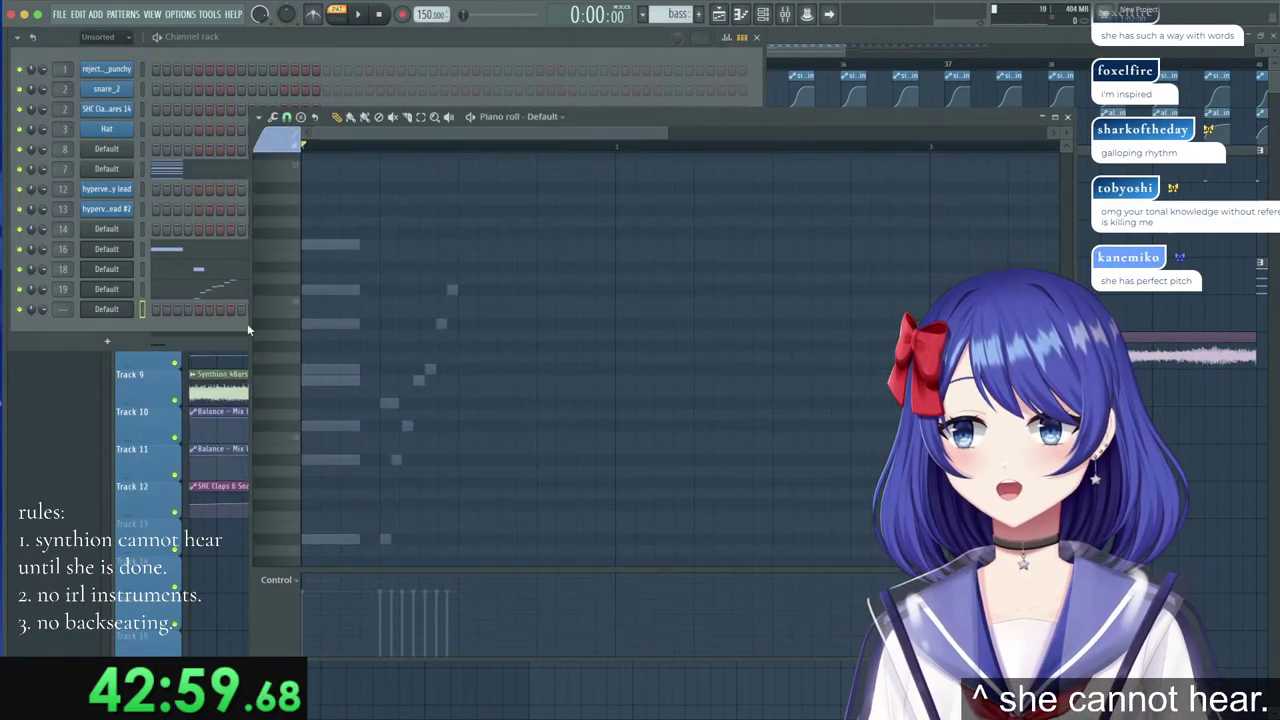
{"action": "left_click", "coordinate": [463, 461]}
{"action": "left_click_drag", "start_coordinate": [465, 461], "coordinate": [452, 402]}
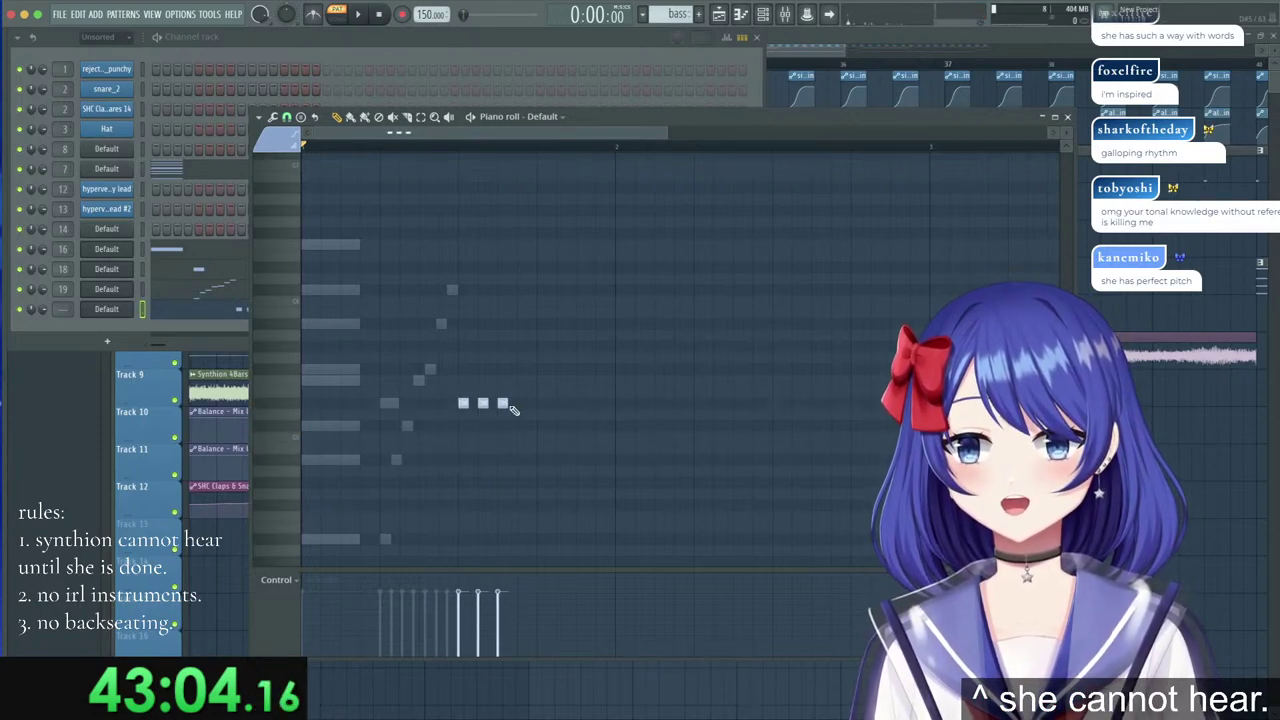
{"action": "left_click_drag", "start_coordinate": [543, 377], "coordinate": [504, 483]}
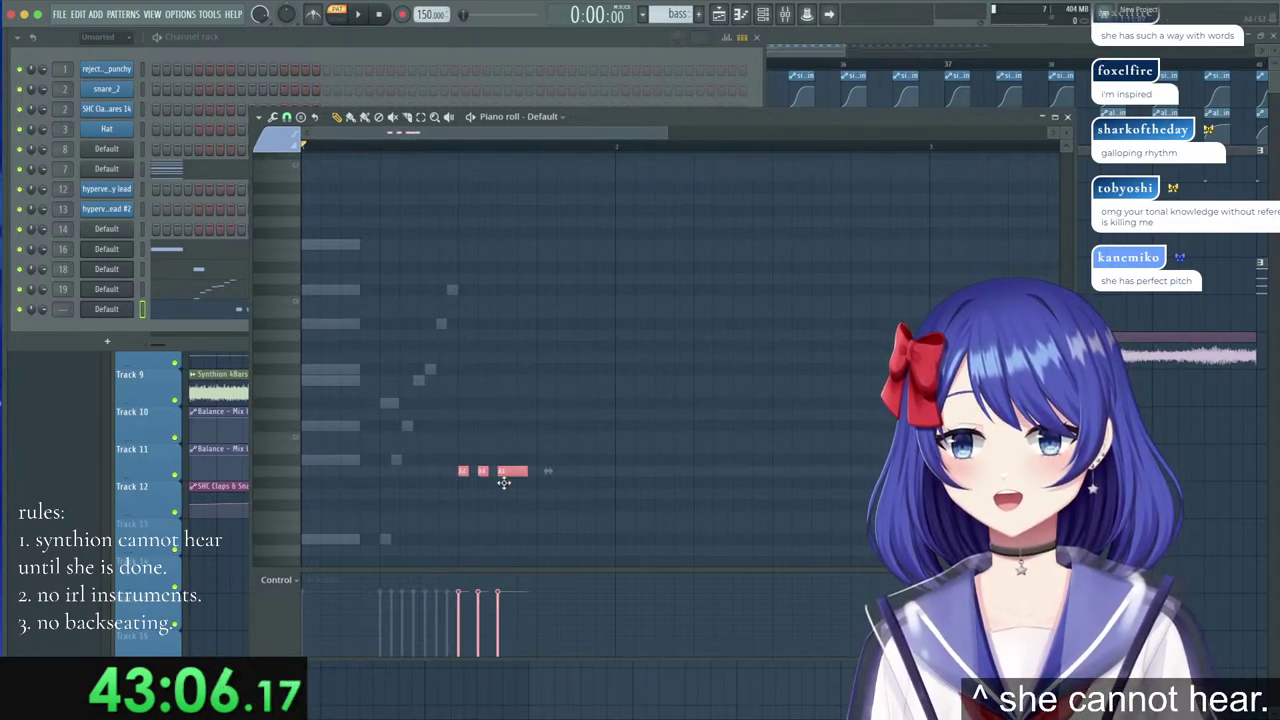
{"action": "scroll", "coordinate": [505, 538], "scroll_direction": "down", "scroll_amount": 5}
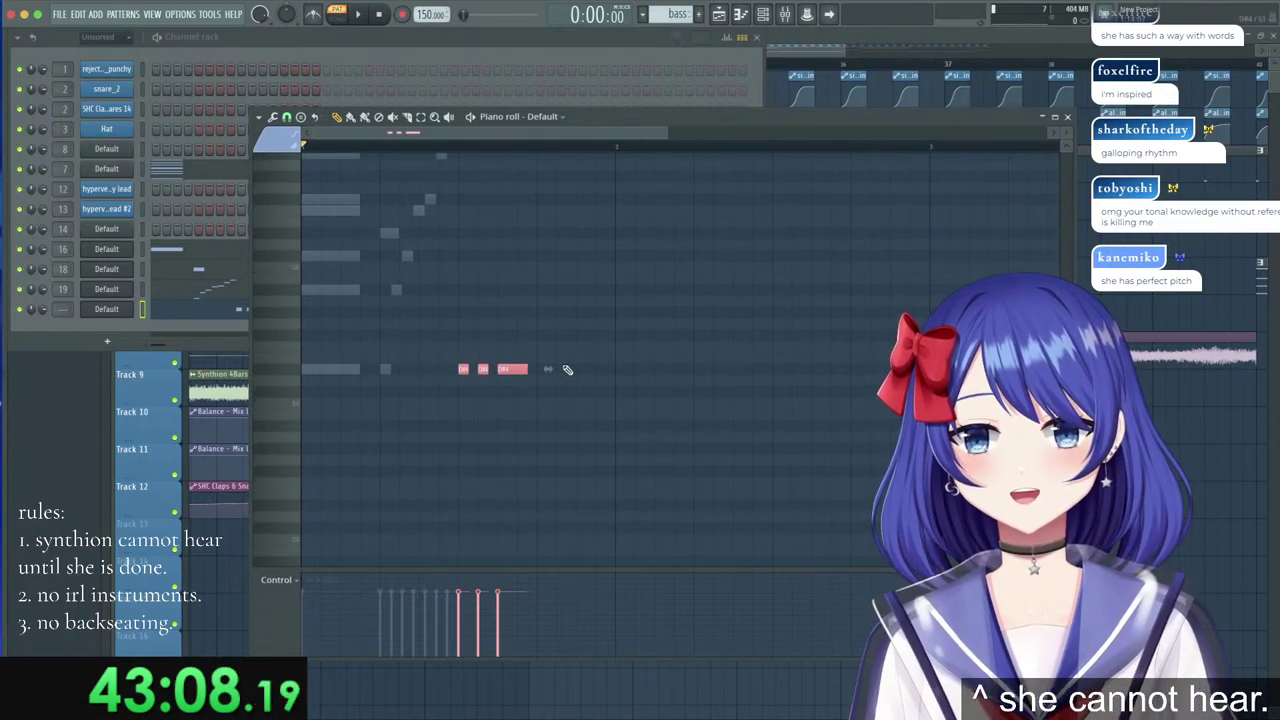
Repeat the figure of two short notes and a longer third on beat 4 of bar 1, at the same pitch.
{"action": "left_click", "coordinate": [588, 354]}
{"action": "right_click", "coordinate": [588, 355]}
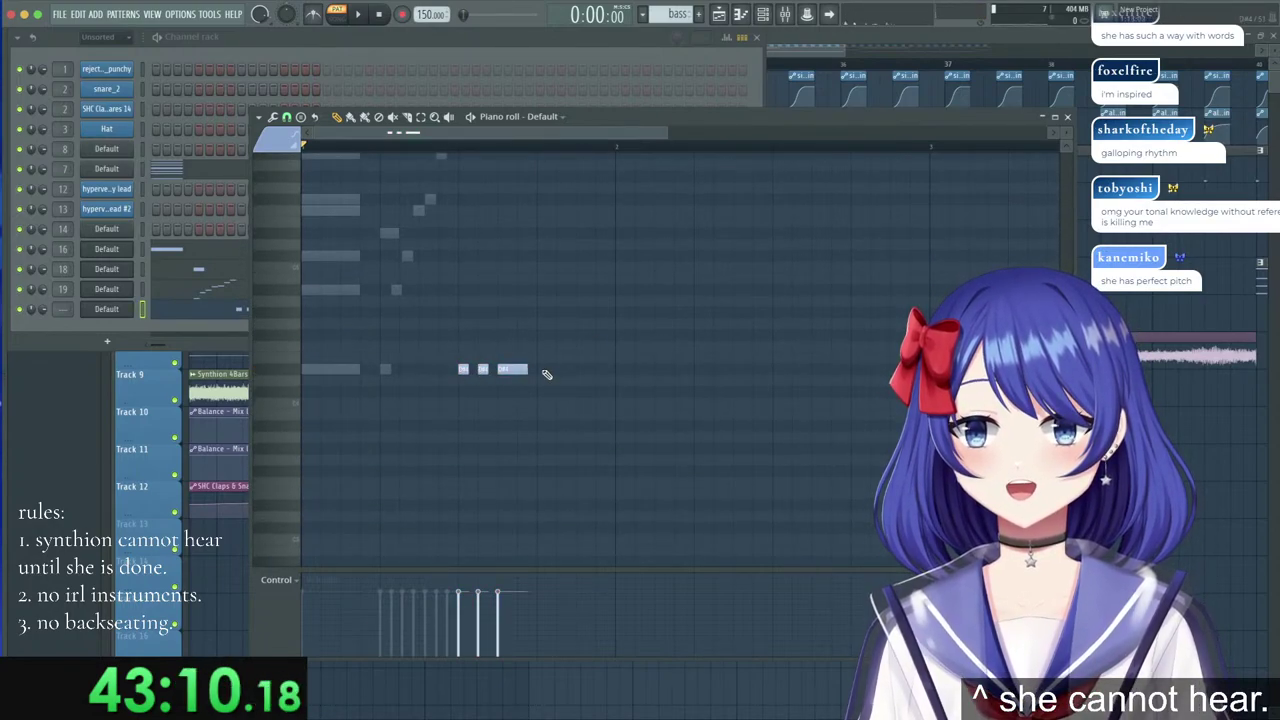
{"action": "left_click", "coordinate": [585, 369]}
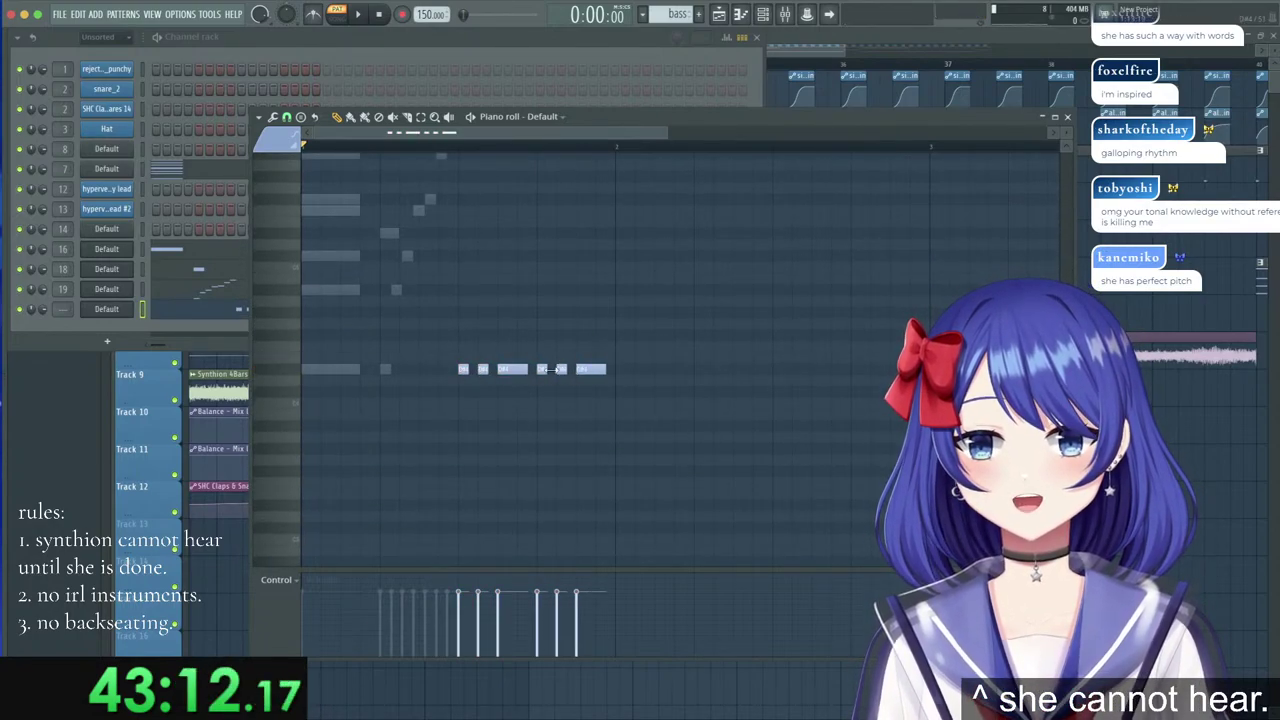
Fill beats 2, 3 and 4 of bar 2 with the same figure of two short notes and one longer note.
{"action": "left_click", "coordinate": [698, 369]}
{"action": "left_click", "coordinate": [718, 369]}
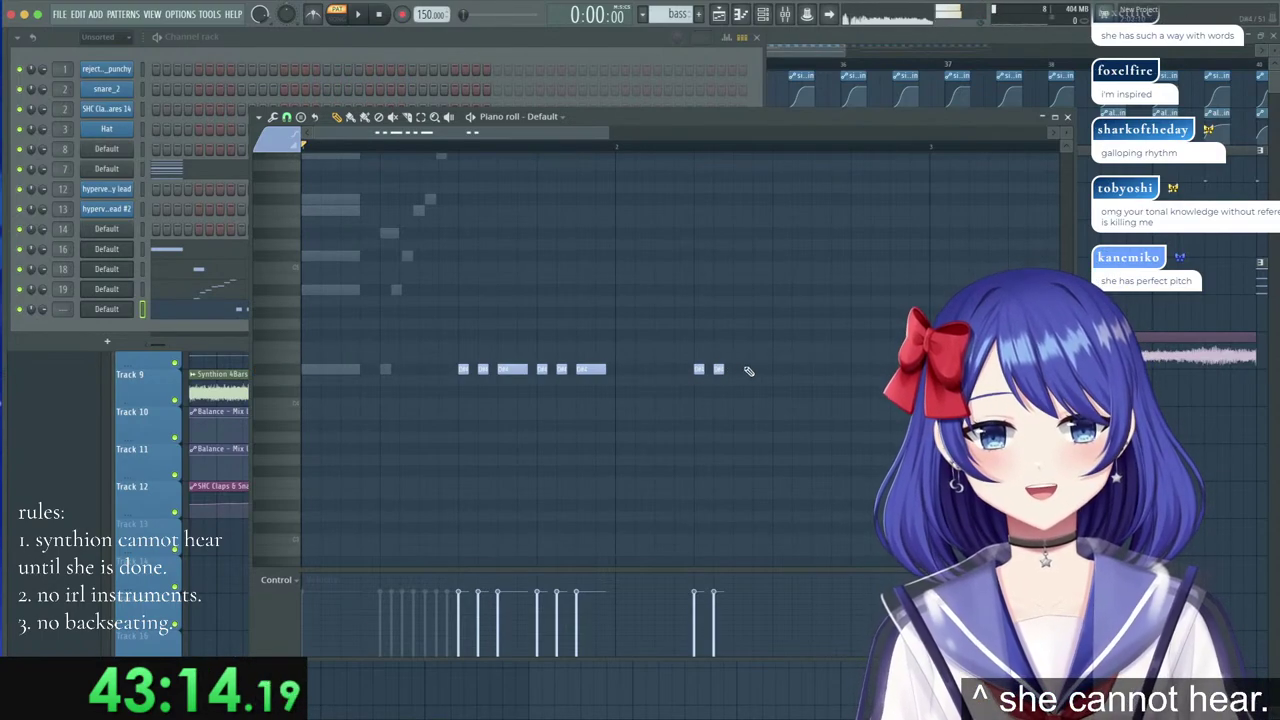
{"action": "left_click", "coordinate": [778, 368]}
{"action": "left_click", "coordinate": [797, 369]}
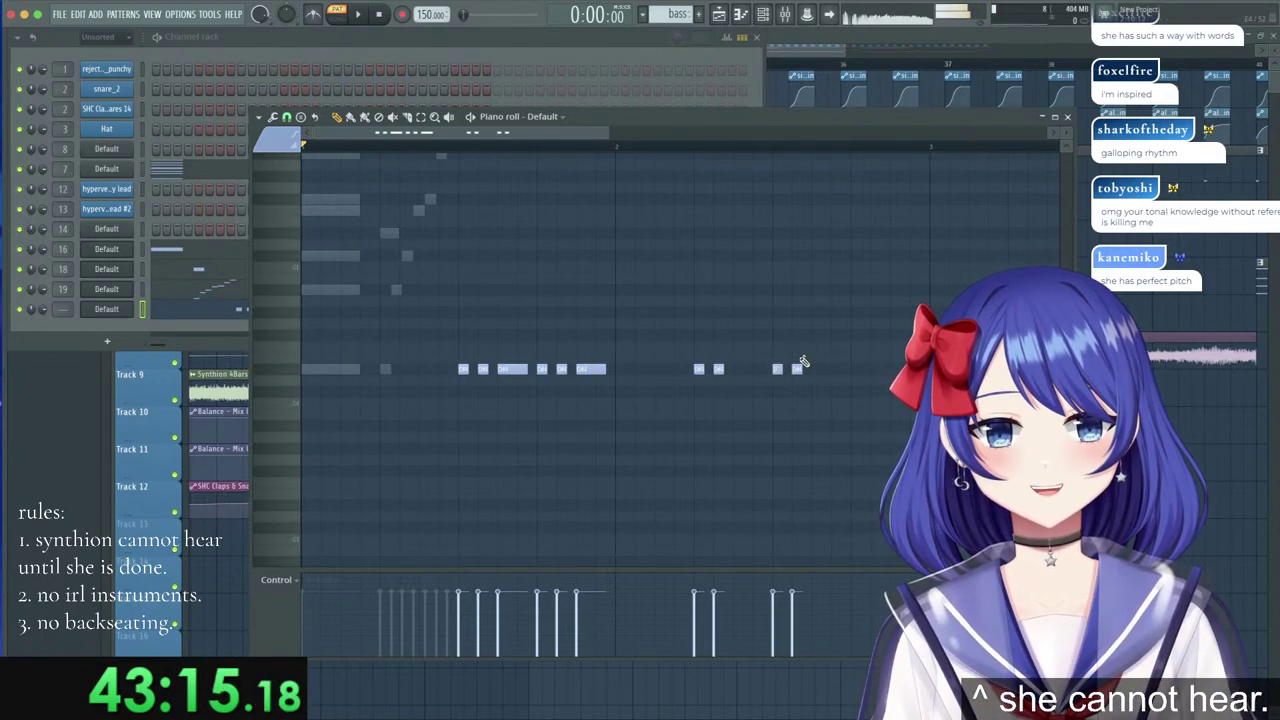
{"action": "left_click", "coordinate": [856, 369]}
{"action": "left_click", "coordinate": [876, 369]}
{"action": "left_click", "coordinate": [590, 369]}
{"action": "left_click", "coordinate": [744, 369]}
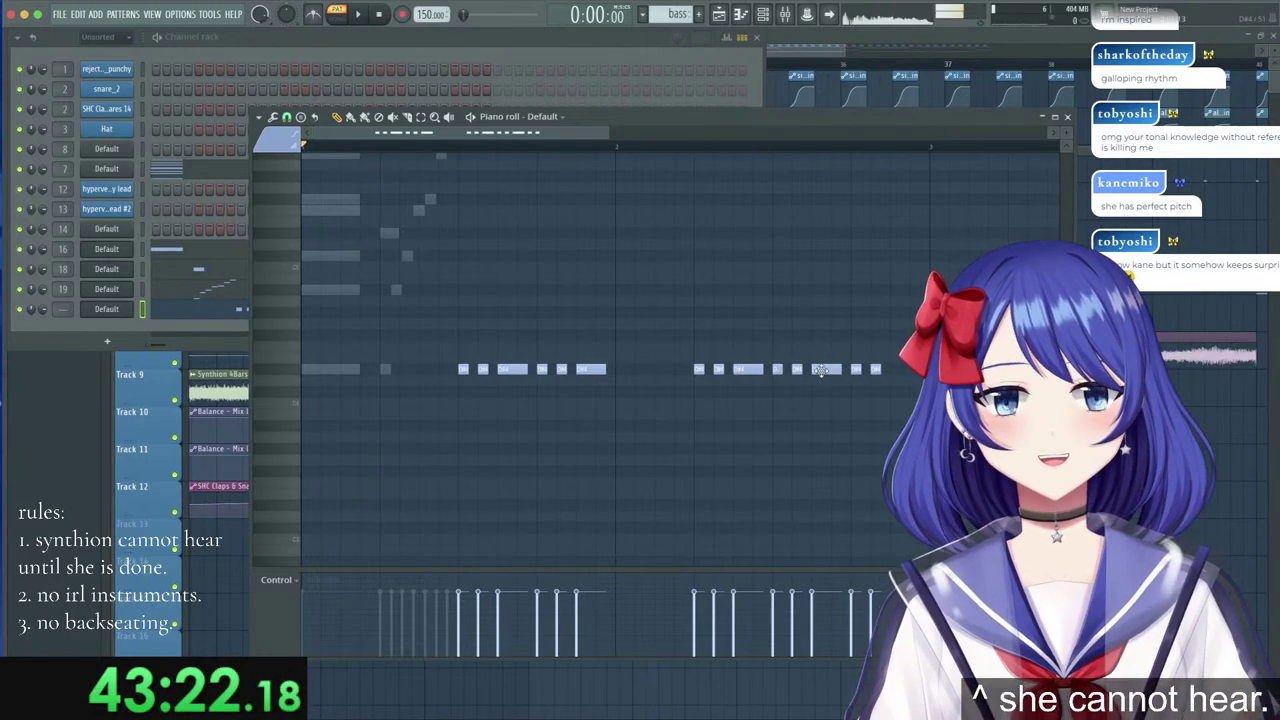
{"action": "left_click", "coordinate": [824, 370]}
{"action": "left_click", "coordinate": [896, 369]}
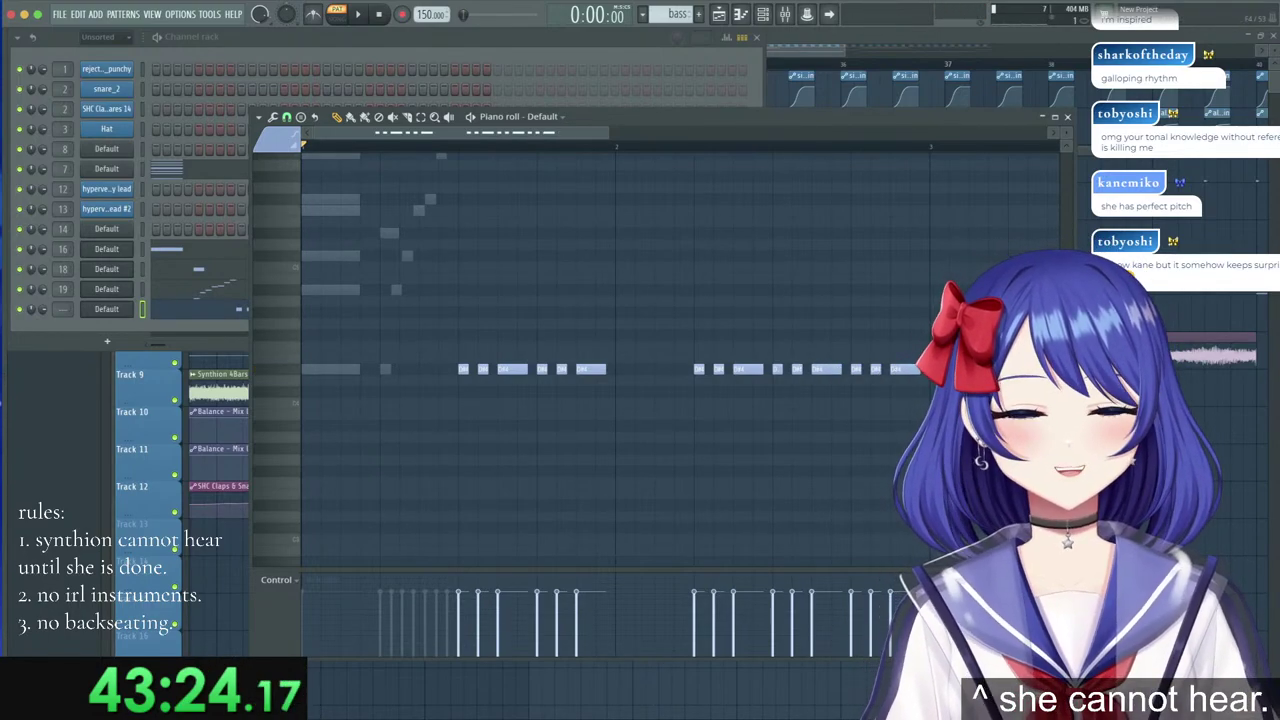
Select all the notes in bars 1 and 2 and duplicate them into bars 3 and 4.
{"action": "scroll", "coordinate": [629, 154], "scroll_direction": "down", "scroll_amount": 2}
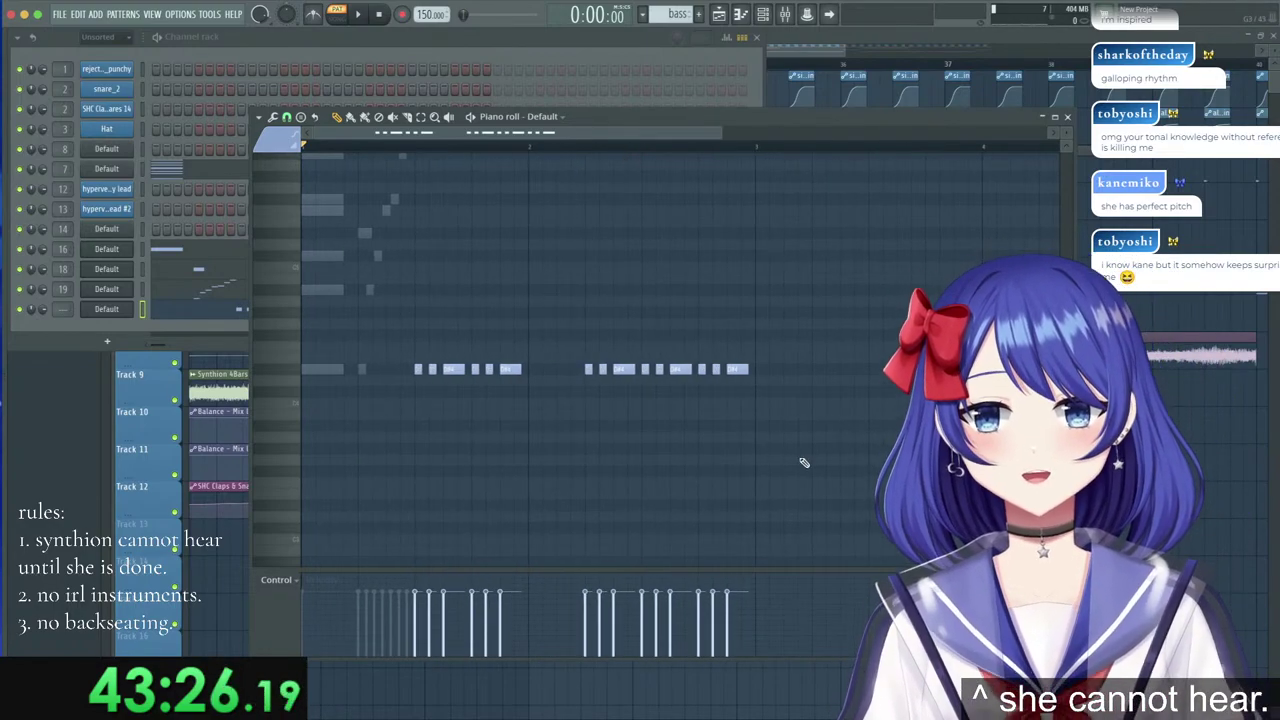
{"action": "left_click_drag", "start_coordinate": [808, 466], "coordinate": [338, 273]}
{"action": "scroll", "coordinate": [772, 143], "scroll_direction": "down", "scroll_amount": 3}
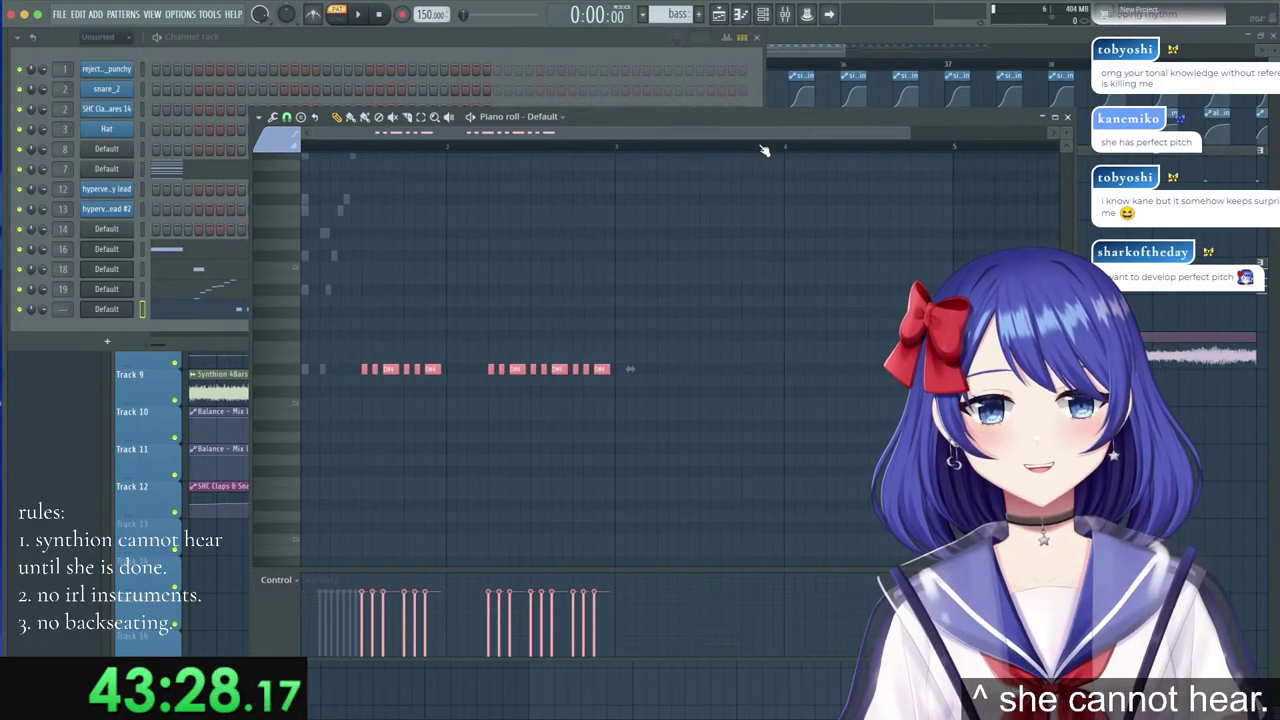
{"action": "scroll", "coordinate": [806, 151], "scroll_direction": "up", "scroll_amount": 4}
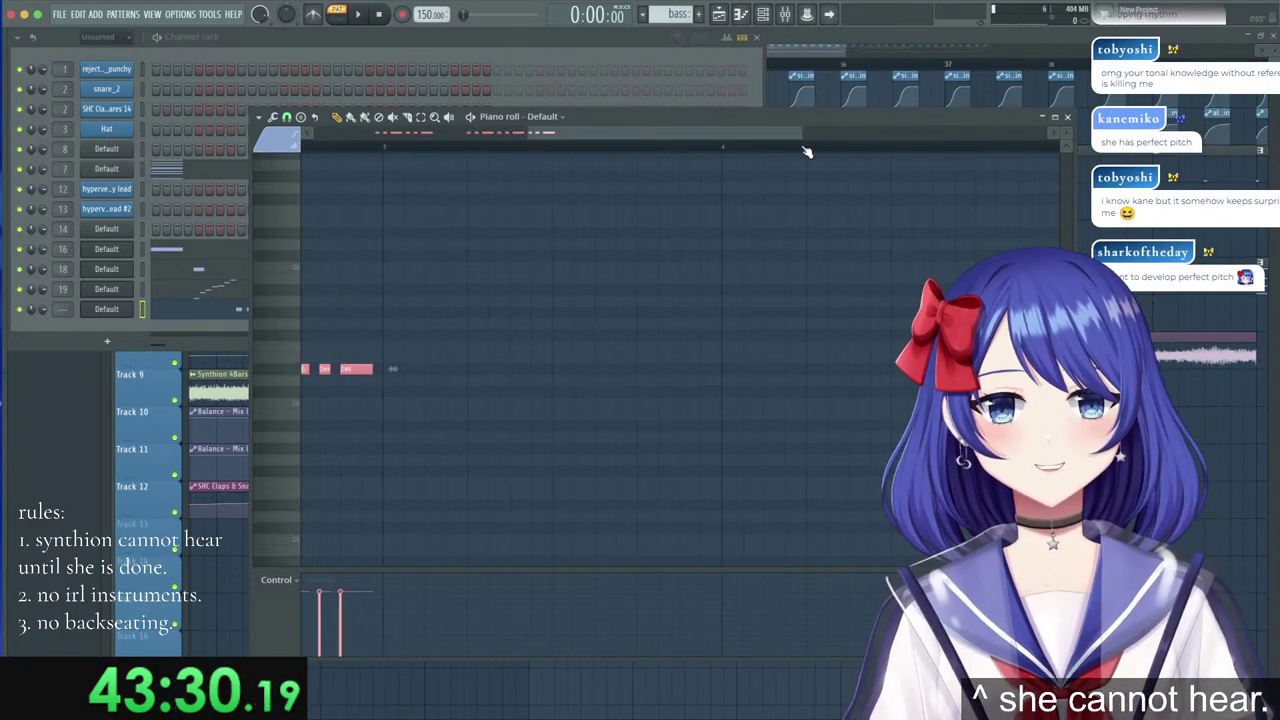
{"action": "scroll", "coordinate": [805, 154], "scroll_direction": "down", "scroll_amount": 4}
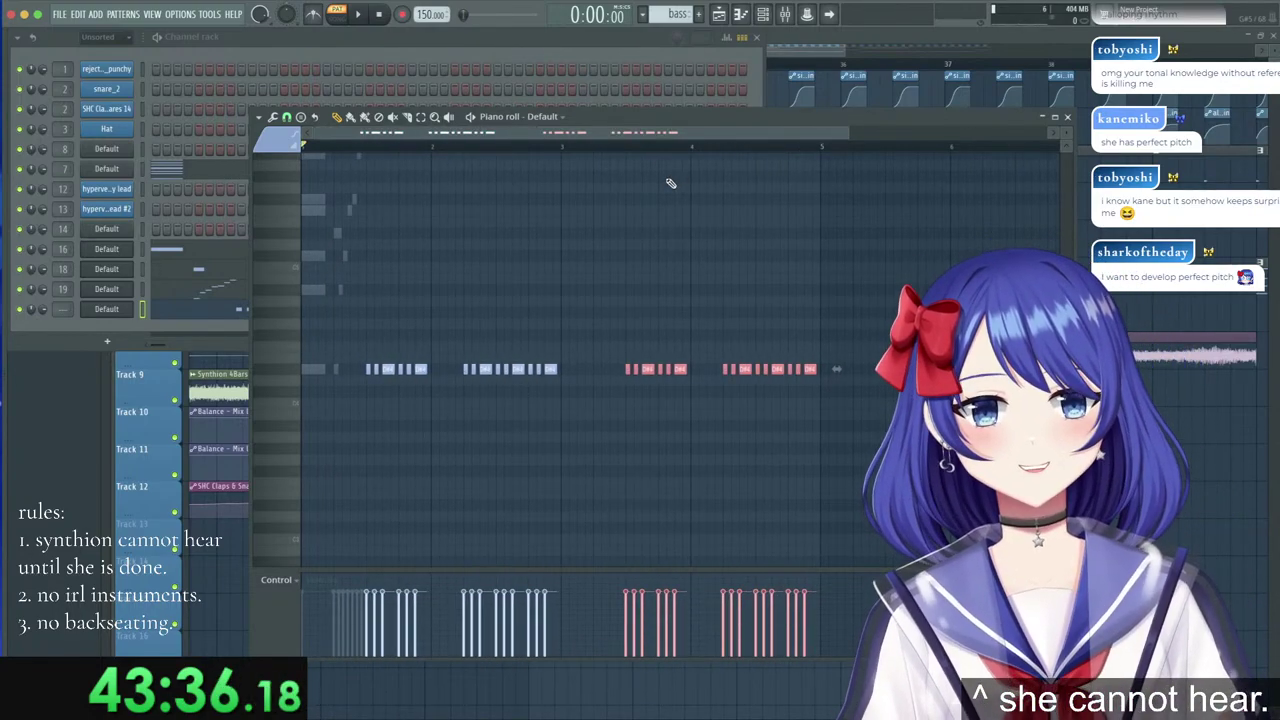
{"action": "scroll", "coordinate": [778, 146], "scroll_direction": "up", "scroll_amount": 3}
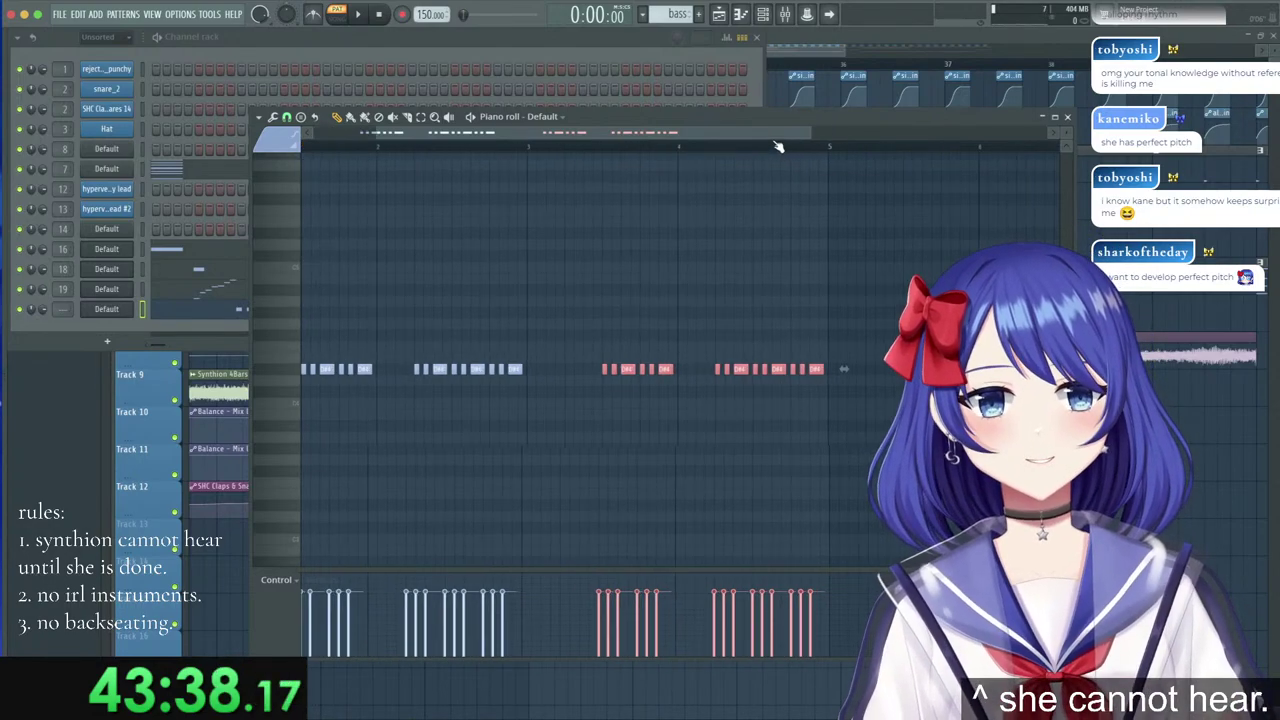
{"action": "scroll", "coordinate": [779, 146], "scroll_direction": "up", "scroll_amount": 3}
{"action": "left_click", "coordinate": [733, 232]}
{"action": "right_click", "coordinate": [733, 233]}
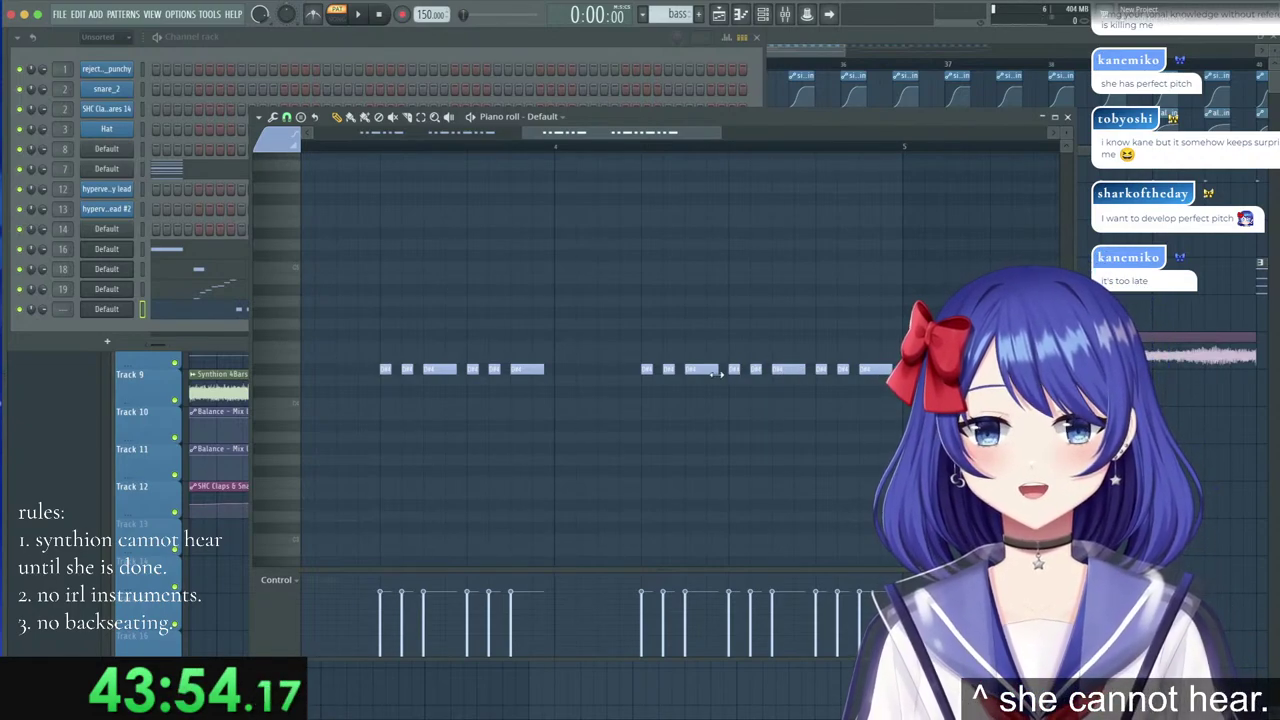
Try to shift the three notes on beat 2 of bar 4 half a beat earlier.
{"action": "left_click_drag", "start_coordinate": [645, 371], "coordinate": [603, 371]}
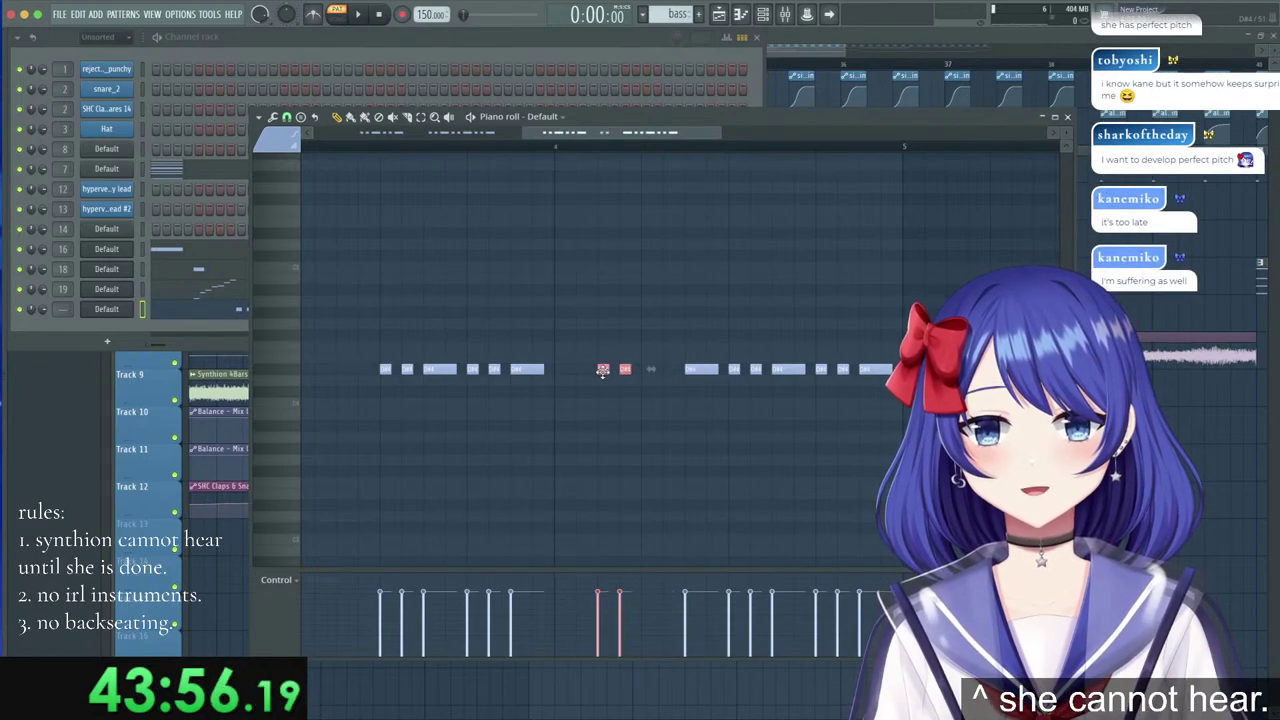
{"action": "left_click_drag", "start_coordinate": [689, 368], "coordinate": [574, 380]}
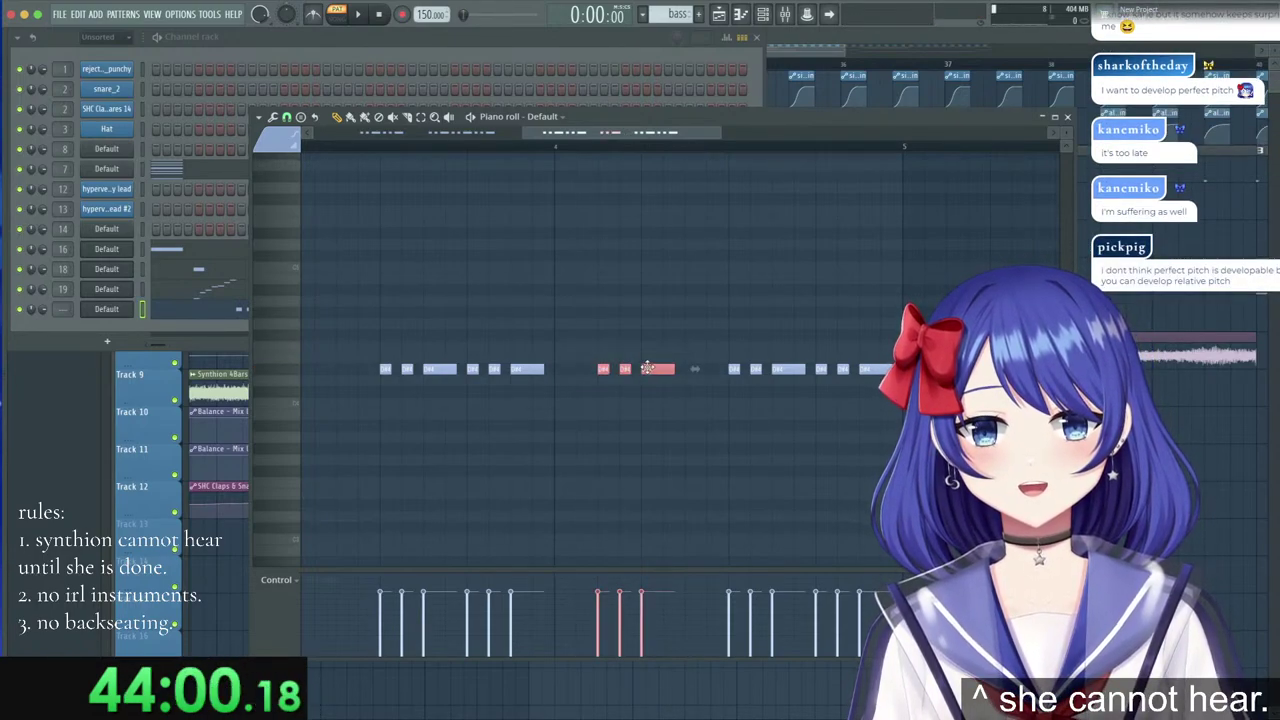
{"action": "left_click_drag", "start_coordinate": [649, 369], "coordinate": [693, 368]}
{"action": "left_click", "coordinate": [718, 410]}
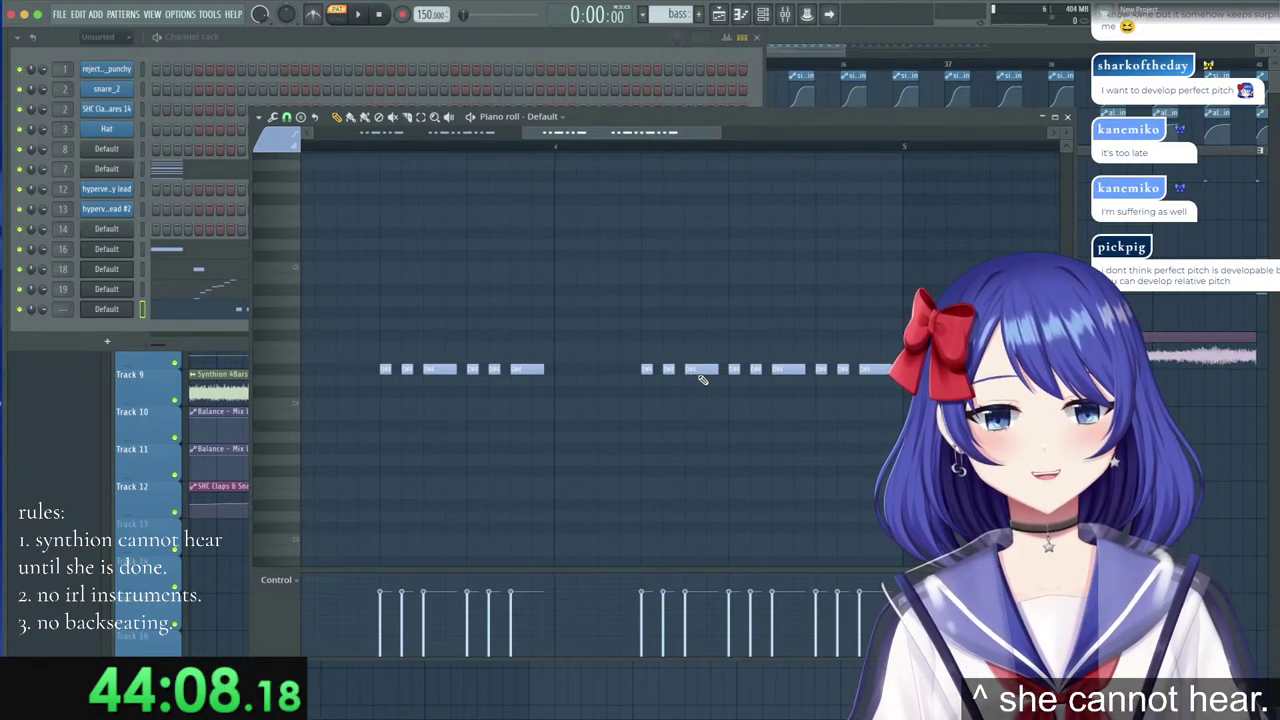
Replace the long note on beat 2 of bar 4 with one short note and two half-step notes, using 1/2 step snap.
{"action": "left_click", "coordinate": [690, 369]}
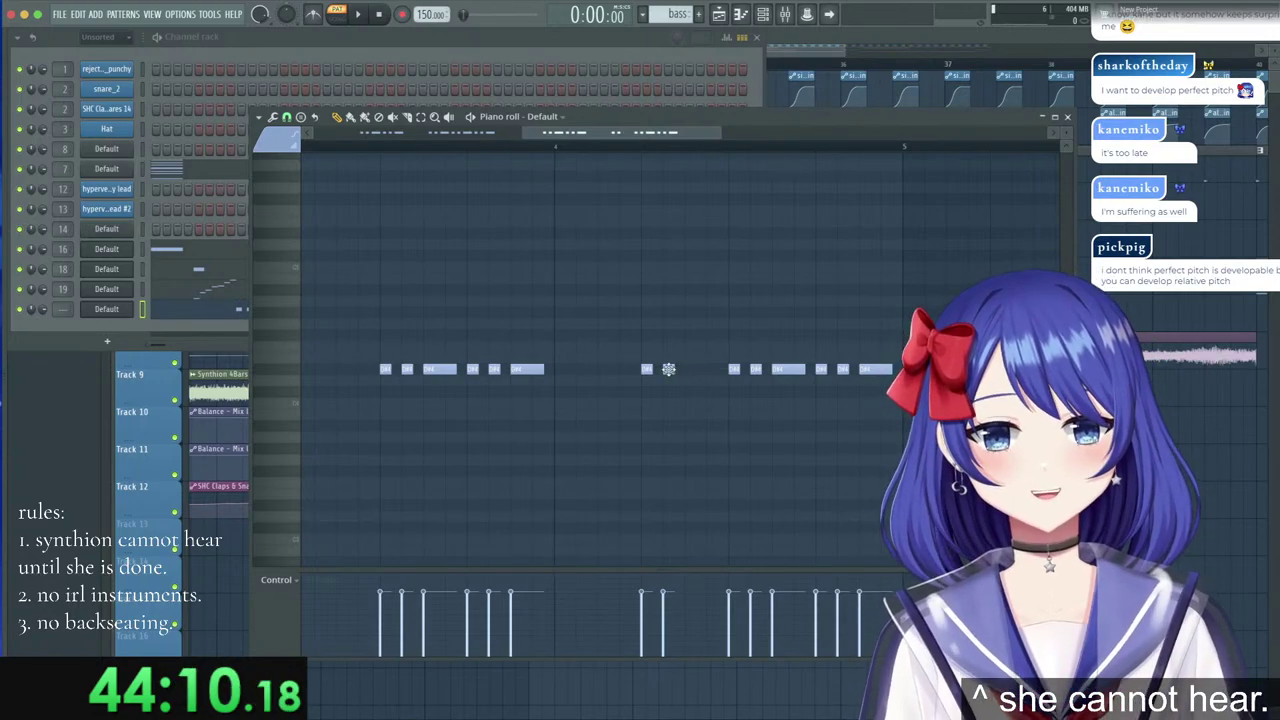
{"action": "left_click", "coordinate": [712, 369]}
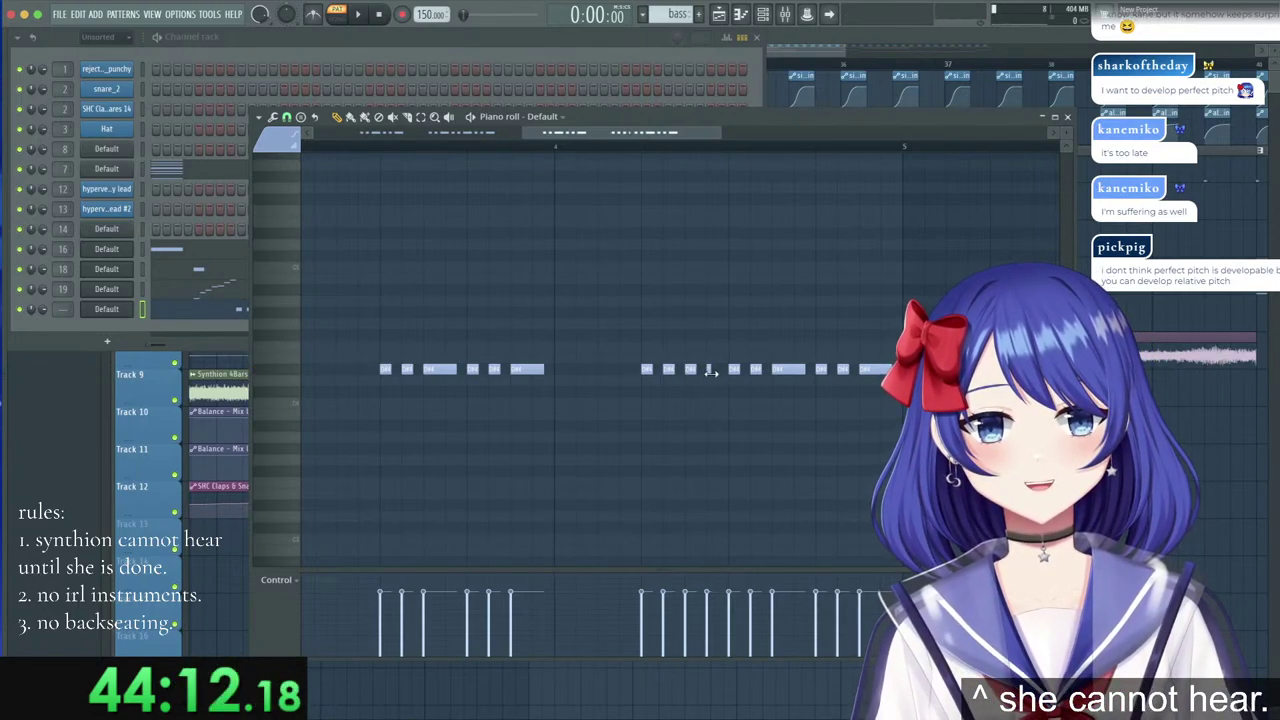
{"action": "left_click", "coordinate": [287, 117]}
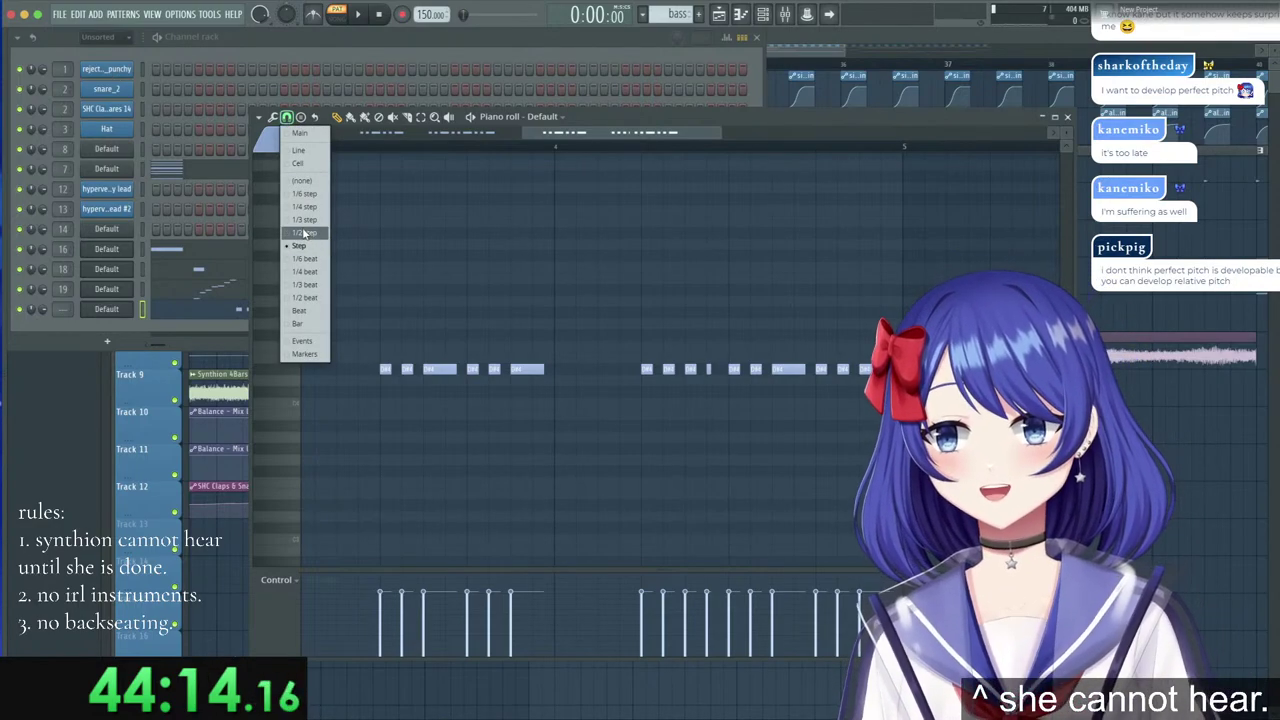
{"action": "left_click", "coordinate": [305, 233]}
{"action": "left_click", "coordinate": [718, 369]}
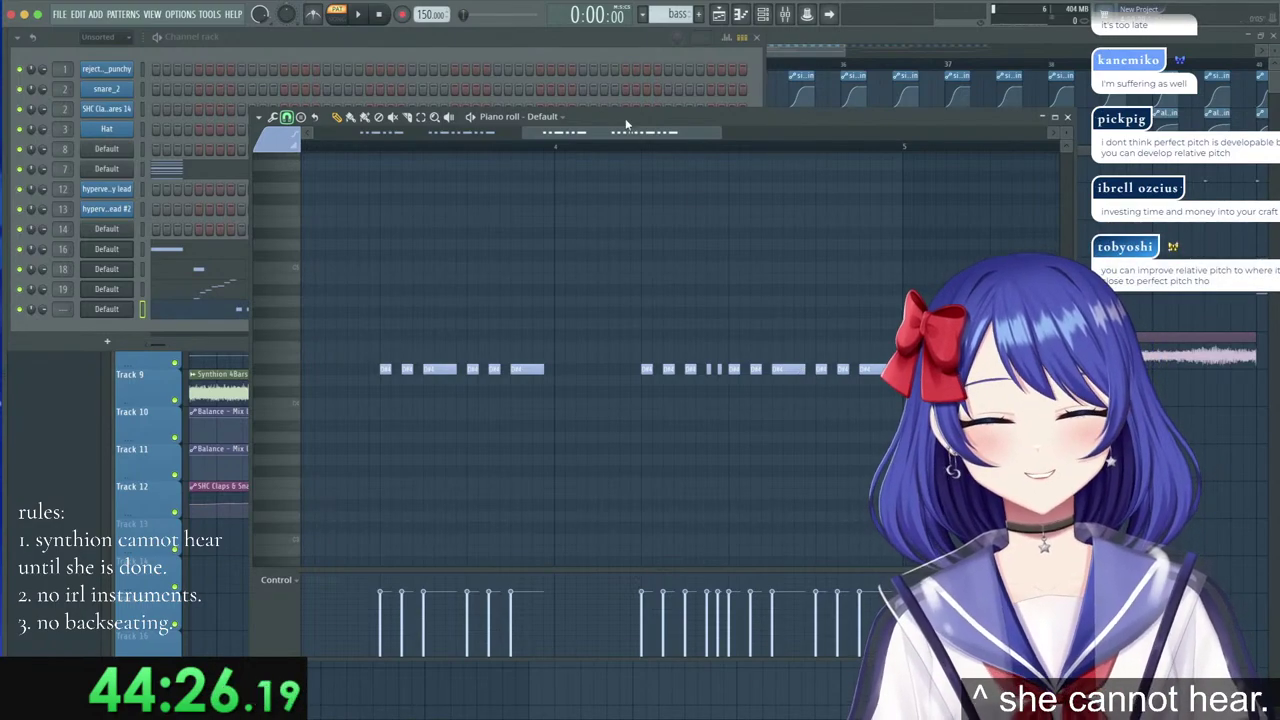
Review the four-bar rhythm and audition the bass pattern from its start.
{"action": "mouse_move", "coordinate": [626, 131]}
{"action": "left_mouse_down"}
{"action": "mouse_move", "coordinate": [555, 134]}
{"action": "mouse_move", "coordinate": [638, 145]}
{"action": "left_mouse_up"}
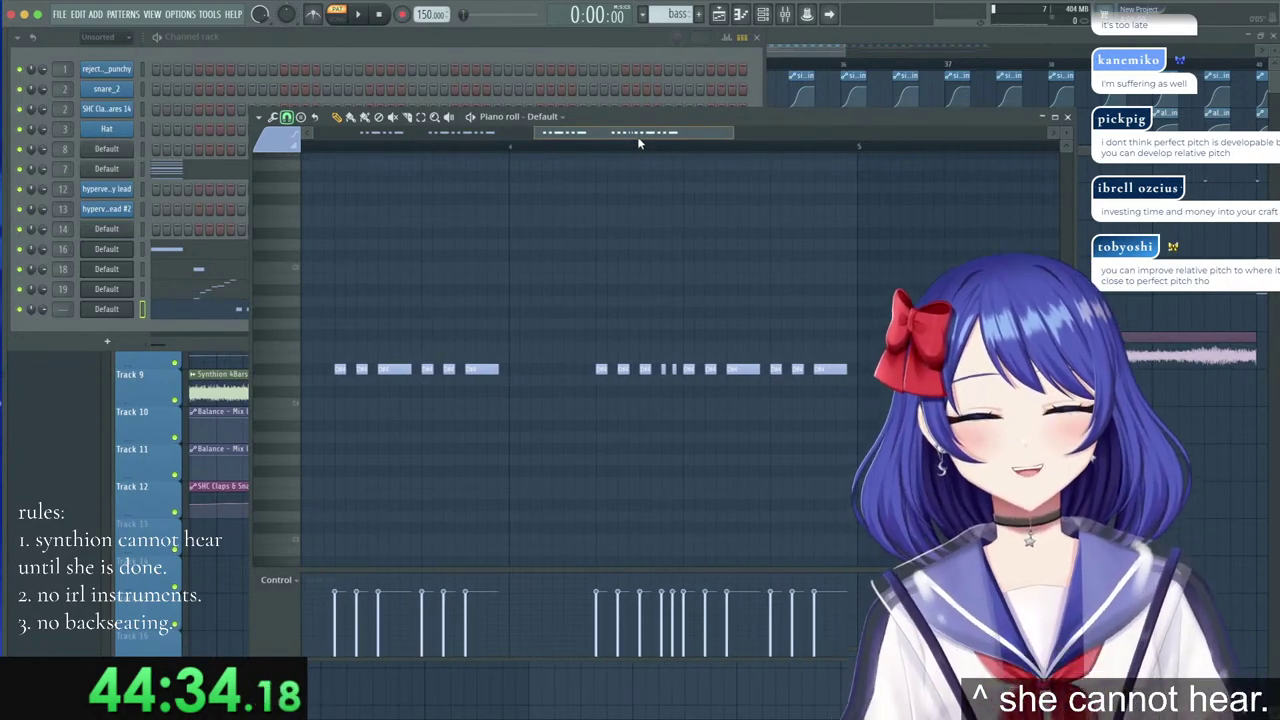
{"action": "scroll", "coordinate": [638, 147], "scroll_direction": "down", "scroll_amount": 5}
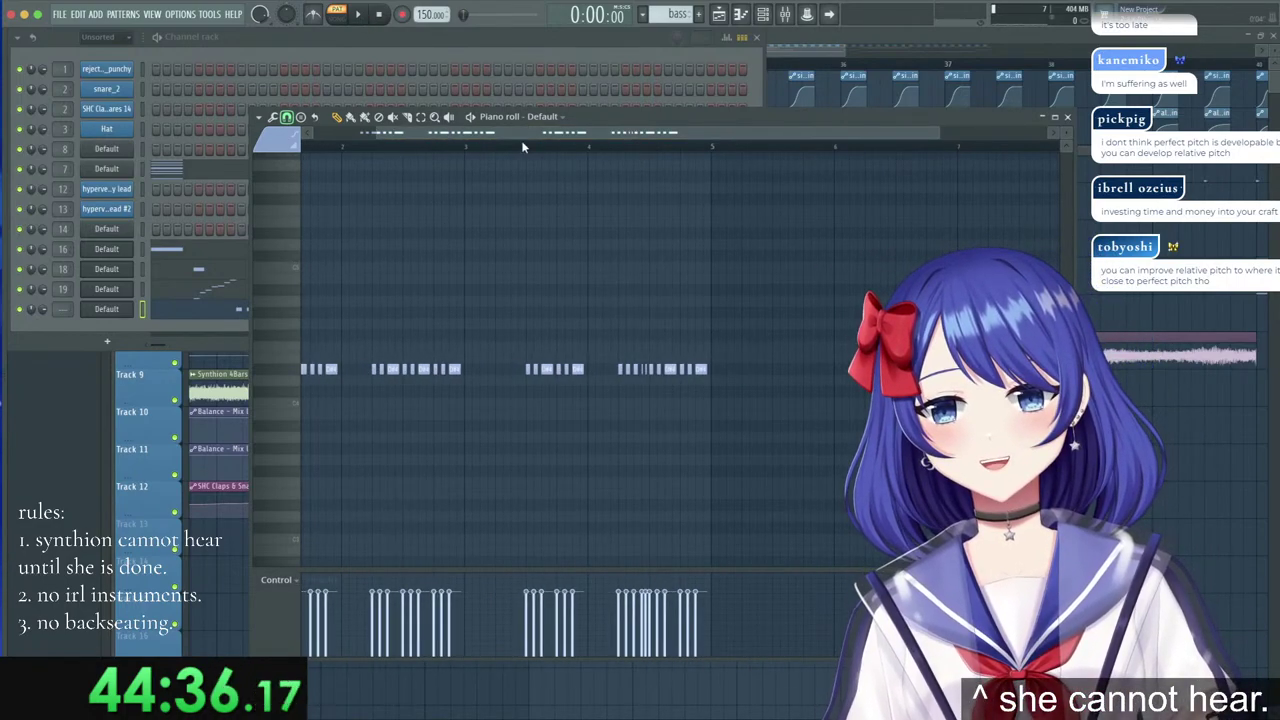
{"action": "left_click_drag", "start_coordinate": [518, 136], "coordinate": [314, 124]}
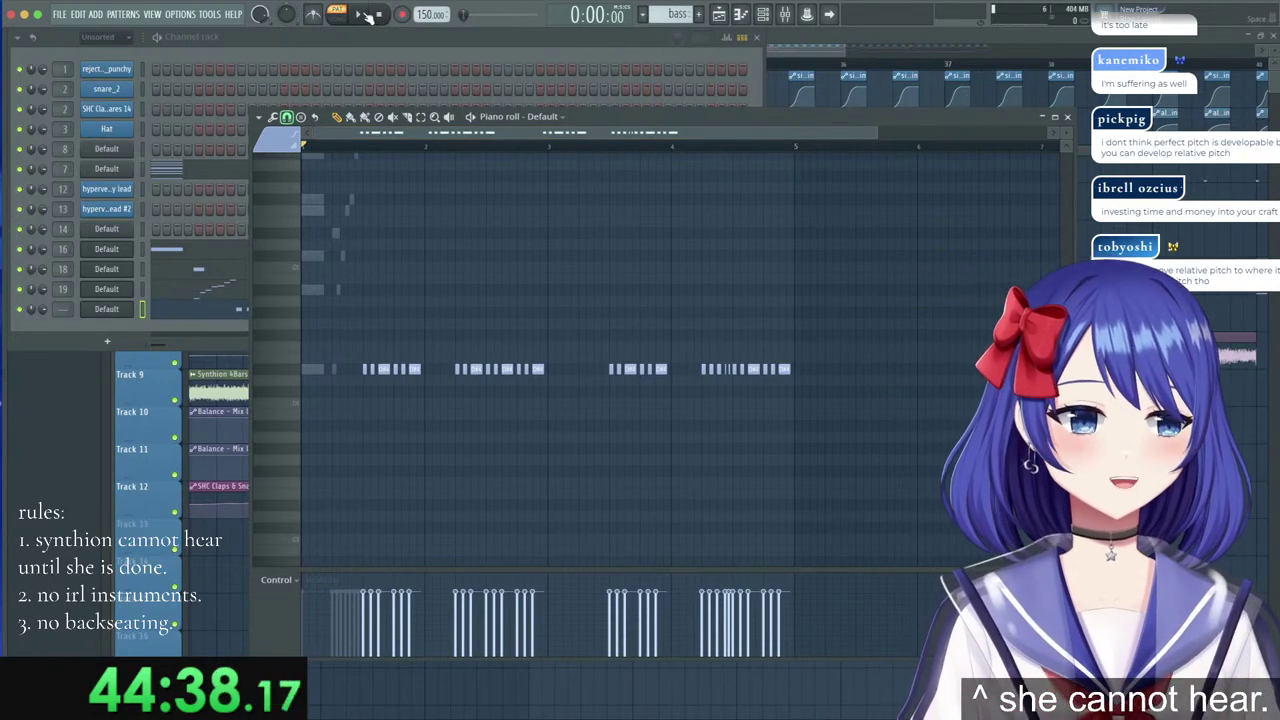
{"action": "left_click", "coordinate": [359, 16]}
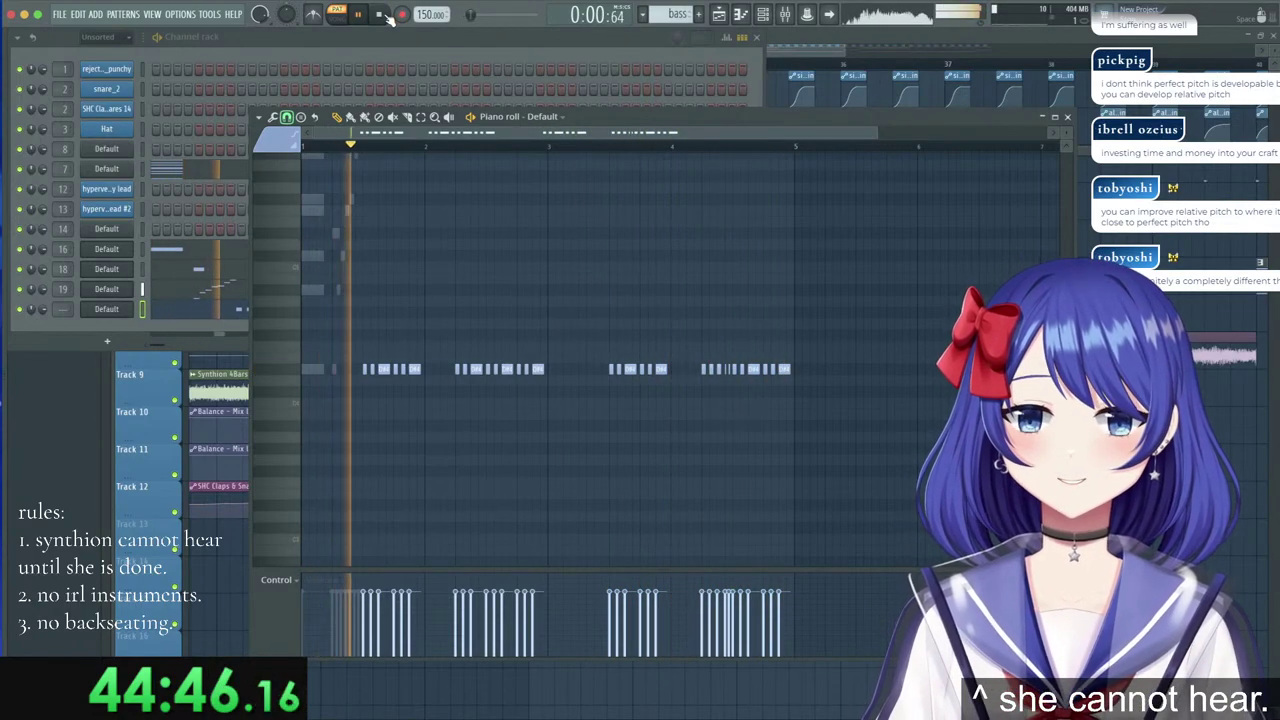
{"action": "left_click", "coordinate": [382, 15]}
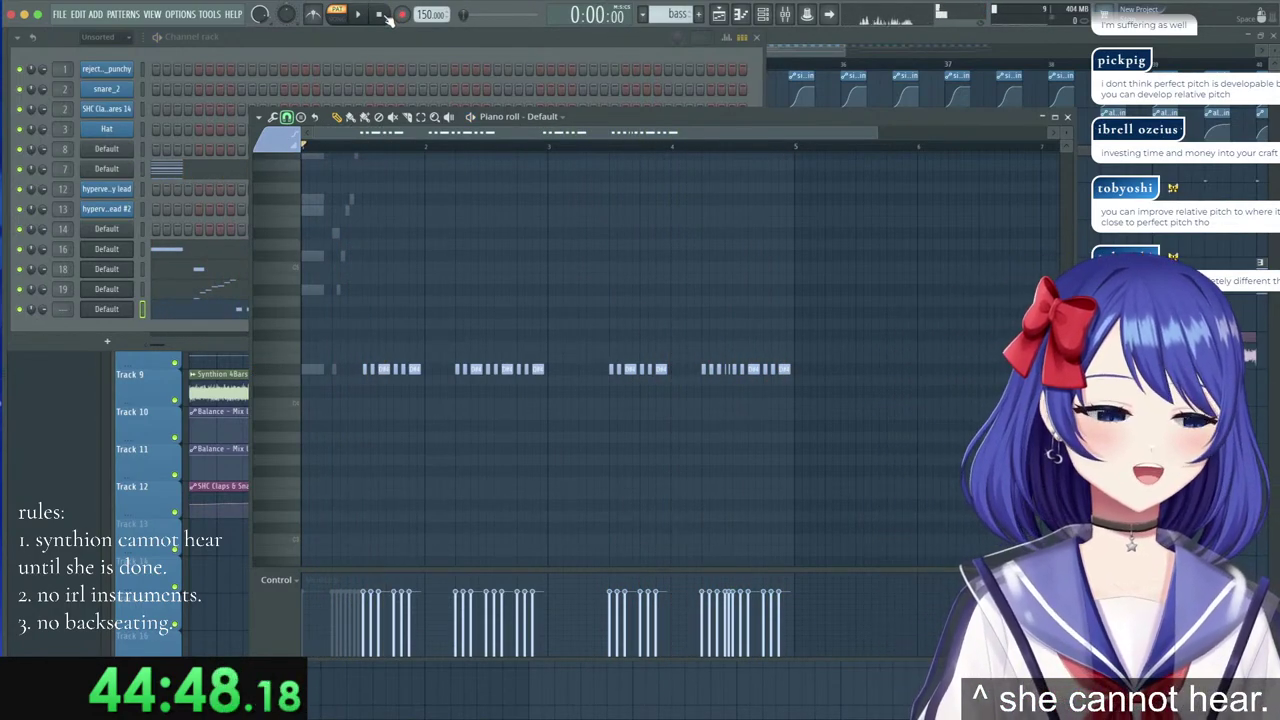
In channel 7's piano roll, duplicate the opening chord and place the copy at the start of bar 3.
{"action": "scroll", "coordinate": [357, 147], "scroll_direction": "up", "scroll_amount": 3}
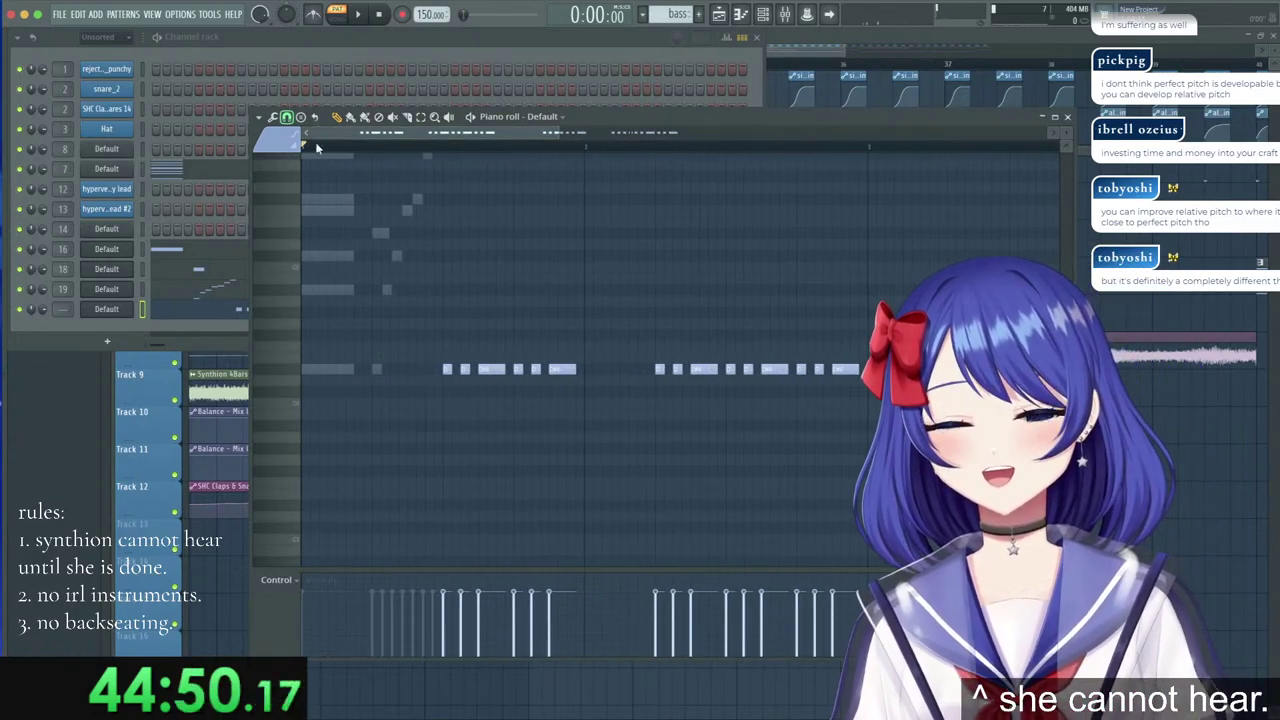
{"action": "right_click", "coordinate": [337, 212]}
{"action": "scroll", "coordinate": [340, 216], "scroll_direction": "up", "scroll_amount": 3}
{"action": "left_click_drag", "start_coordinate": [384, 465], "coordinate": [307, 148]}
{"action": "scroll", "coordinate": [434, 290], "scroll_direction": "up", "scroll_amount": 4}
{"action": "scroll", "coordinate": [434, 400], "scroll_direction": "down", "scroll_amount": 5}
{"action": "key", "text": "super+b"}
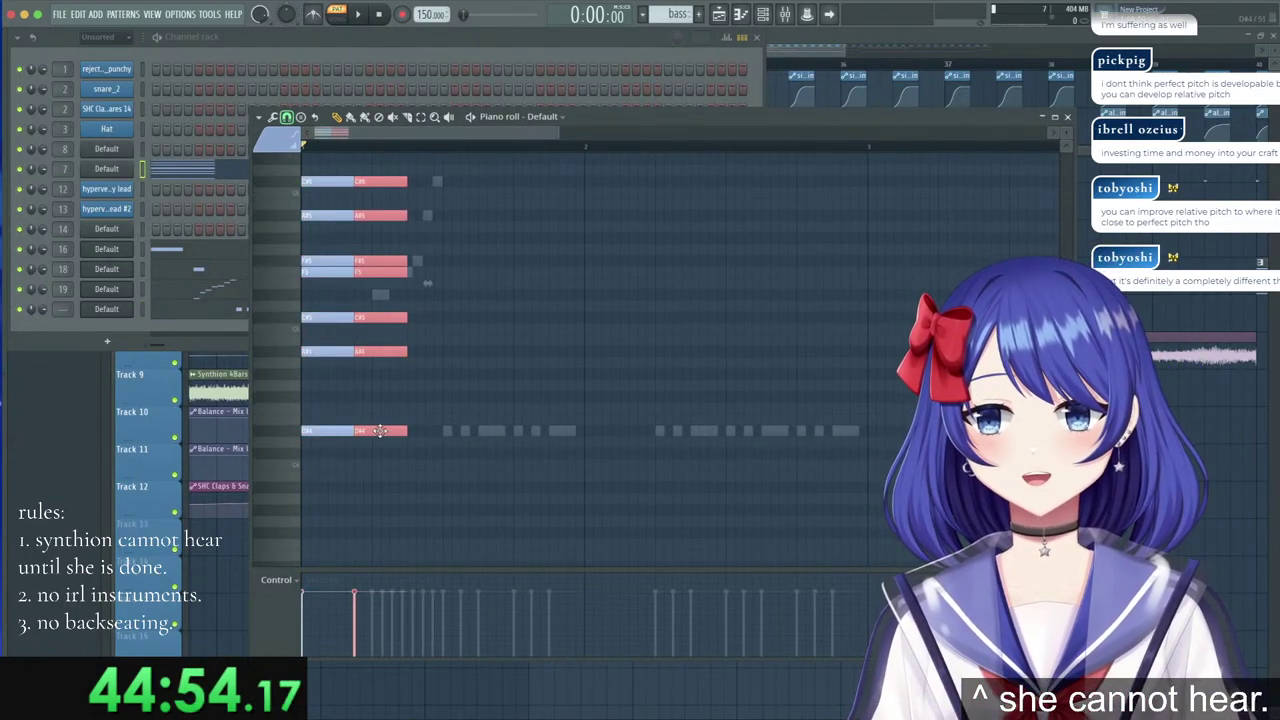
{"action": "left_click_drag", "start_coordinate": [379, 430], "coordinate": [891, 425]}
Duplicate channel 18's single note and channel 19's rising note run to the matching position in bar 3.
{"action": "double_click", "coordinate": [381, 296]}
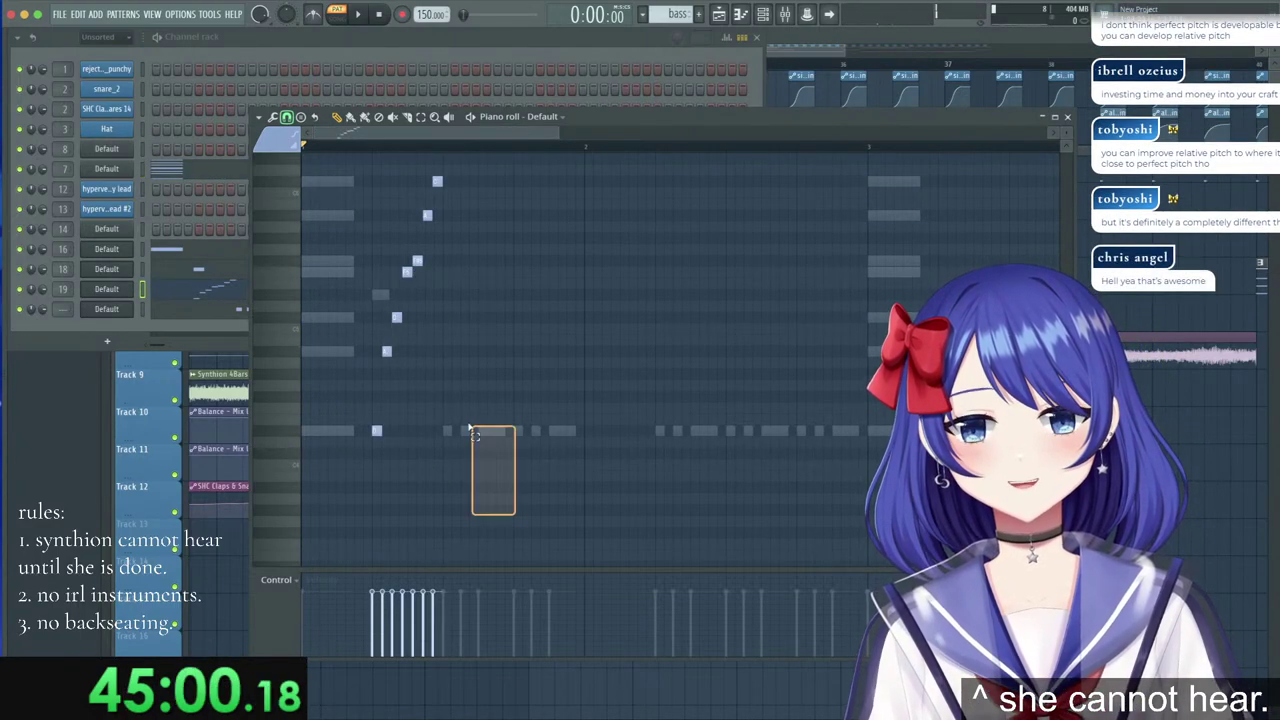
{"action": "key", "text": "super+v"}
{"action": "key", "text": "ctrl+b"}
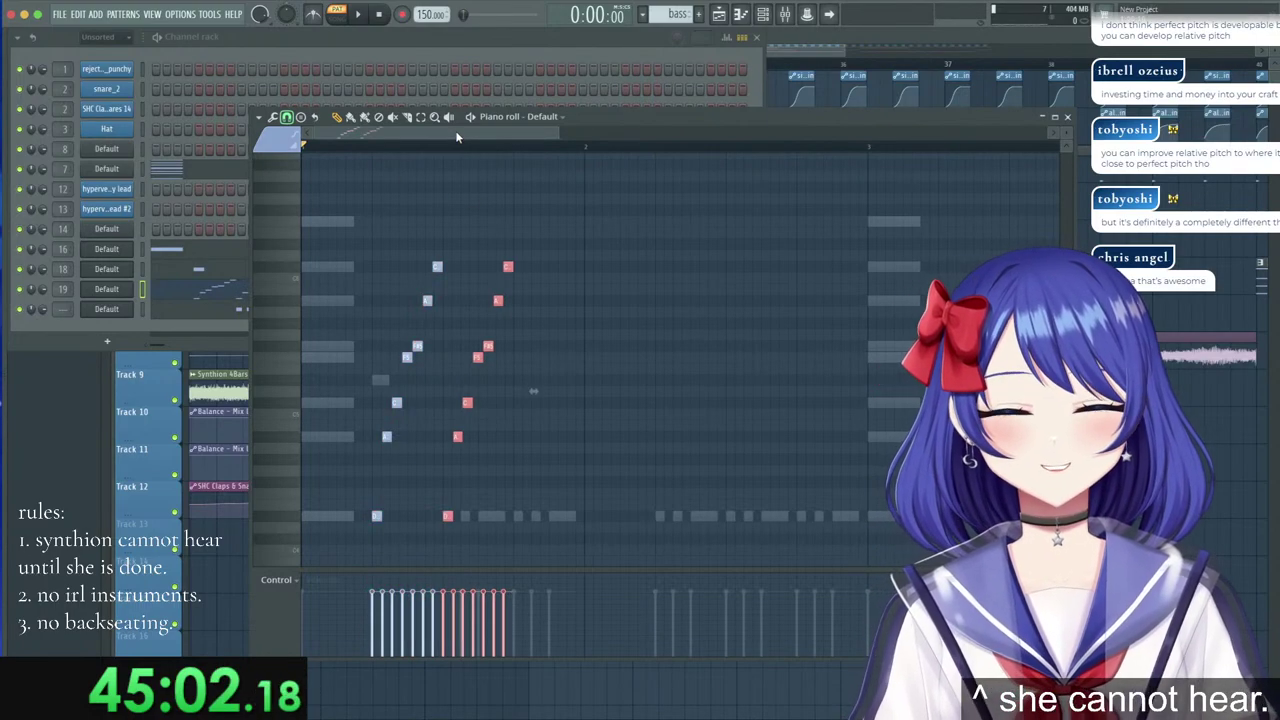
{"action": "key", "text": "Delete"}
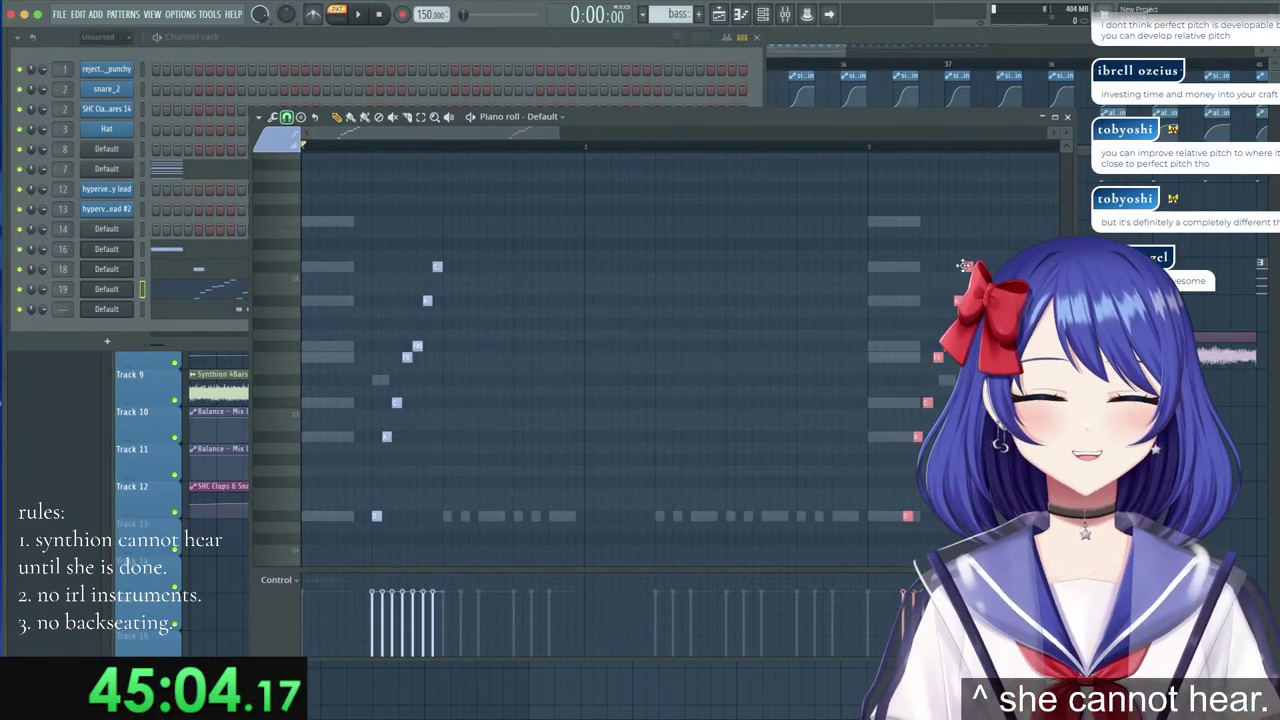
Audition the four-bar bass pattern with the chord and the rising run repeated in bar 3.
{"action": "key", "text": "space"}
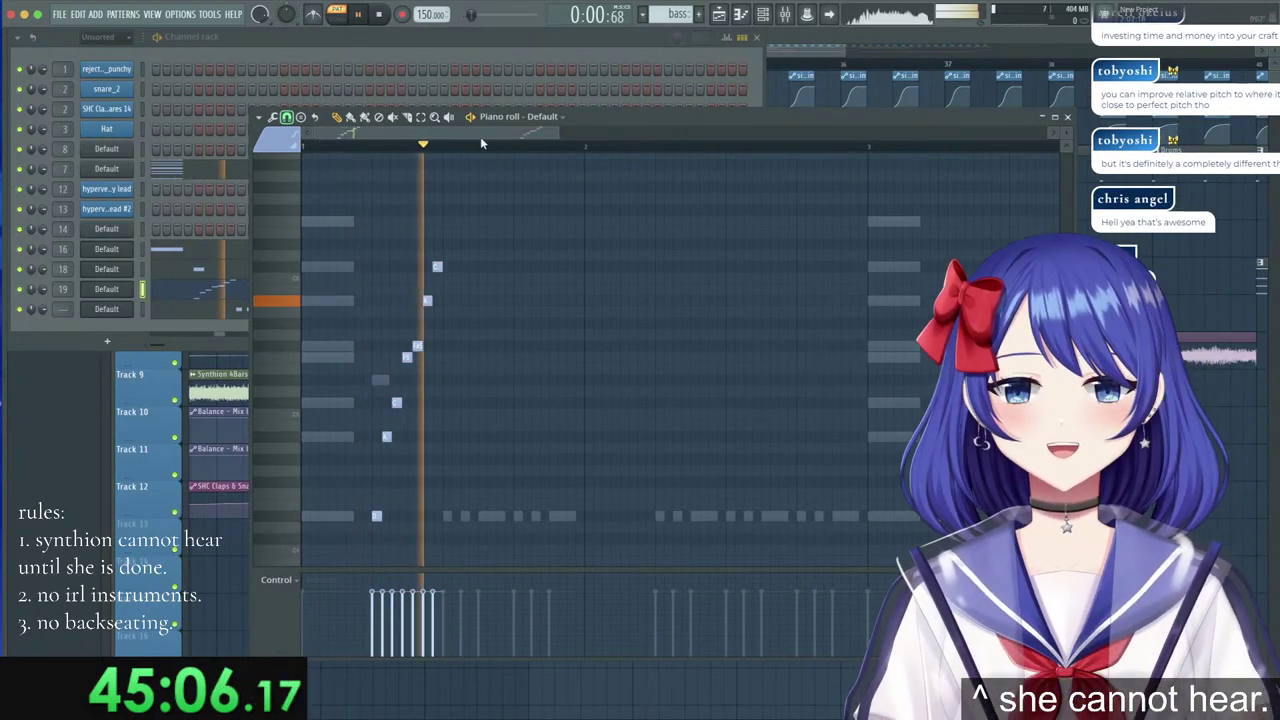
{"action": "scroll", "coordinate": [480, 147], "scroll_direction": "down", "scroll_amount": 2}
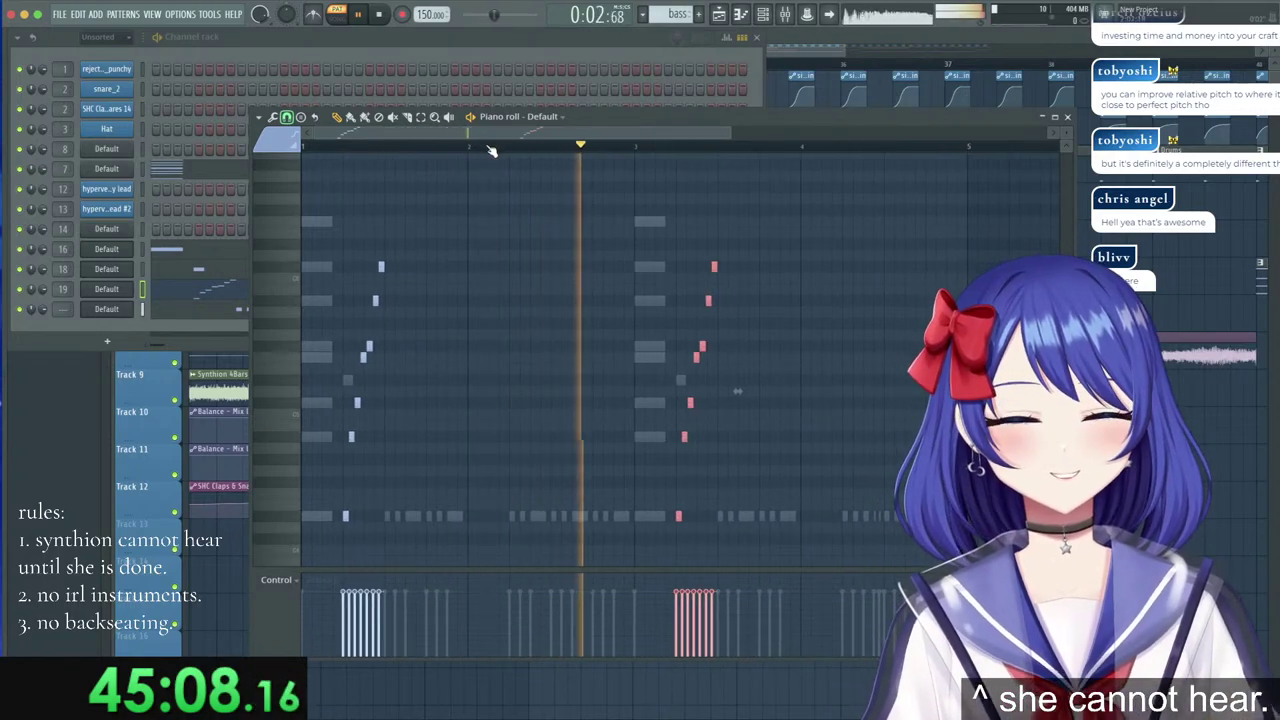
{"action": "scroll", "coordinate": [491, 152], "scroll_direction": "down", "scroll_amount": 1}
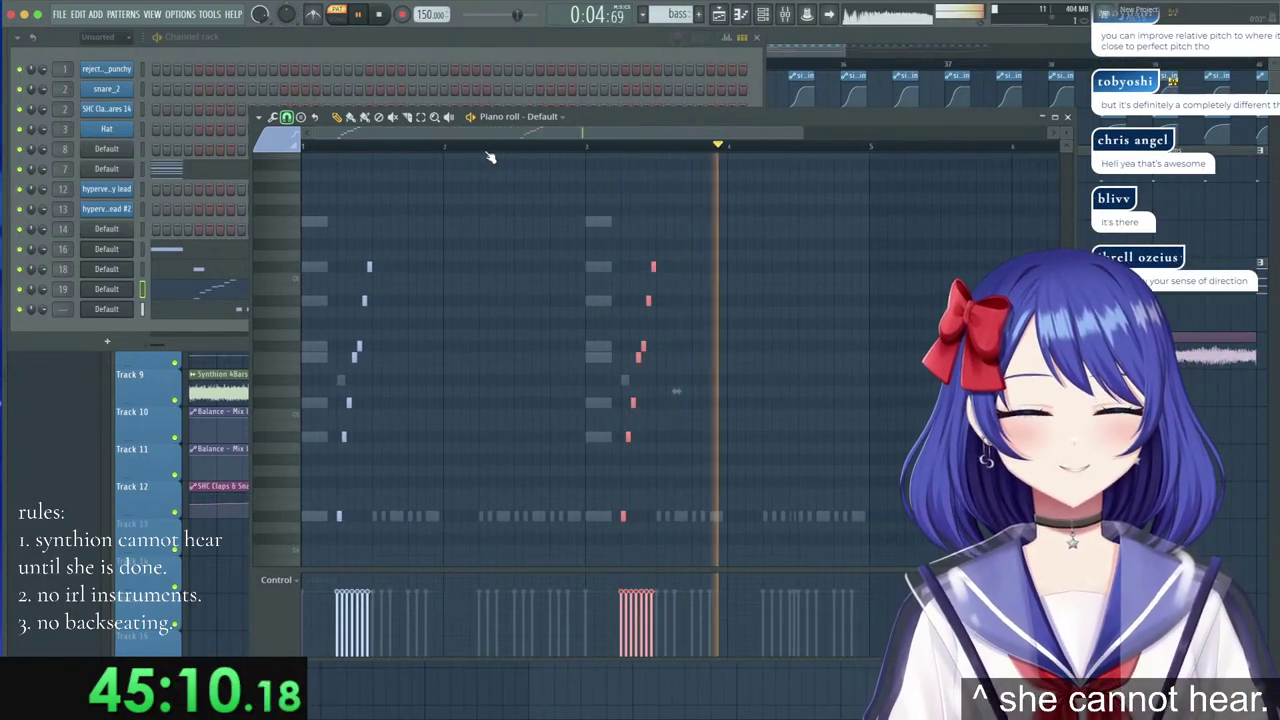
{"action": "key", "text": "space"}
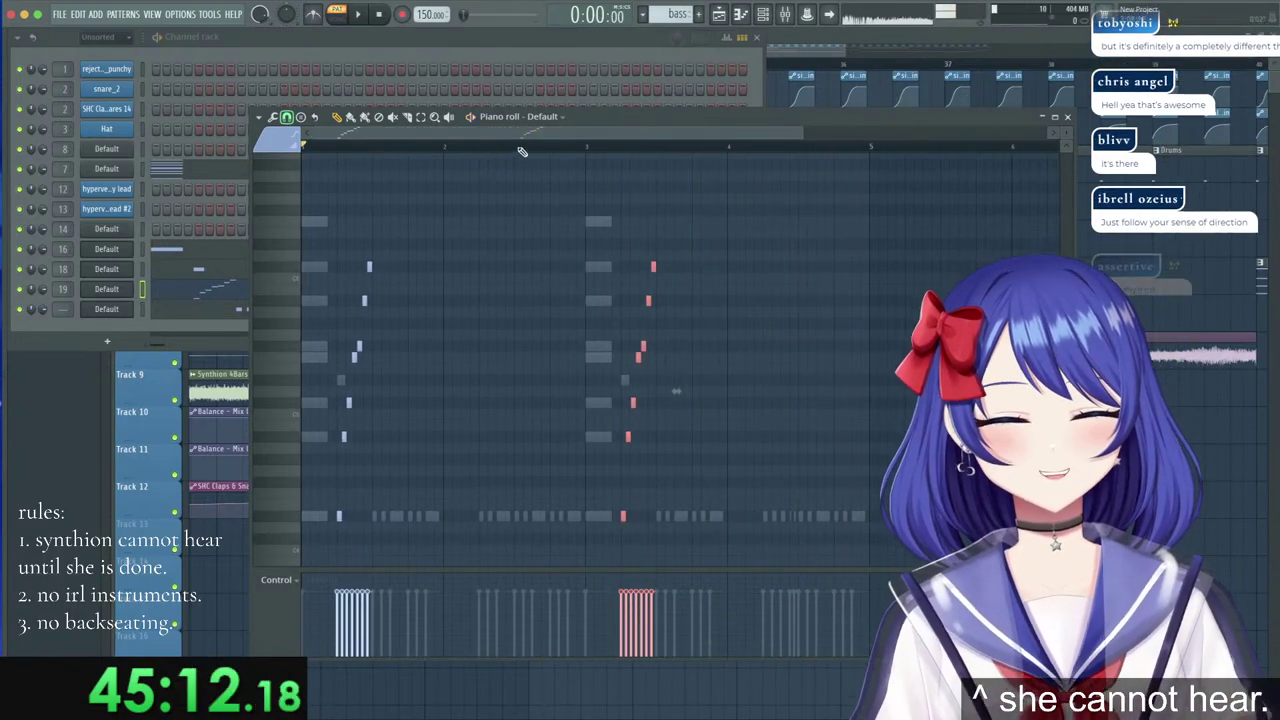
{"action": "scroll", "coordinate": [815, 148], "scroll_direction": "down", "scroll_amount": 1}
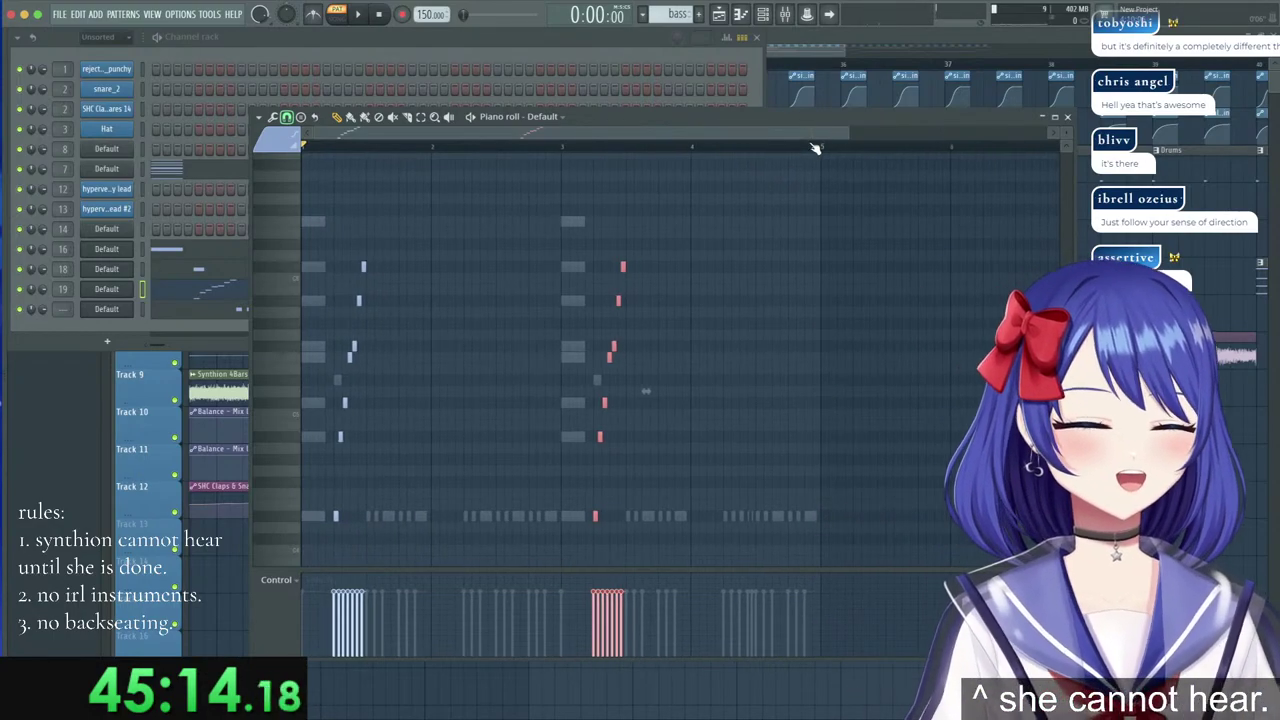
{"action": "key", "text": "space"}
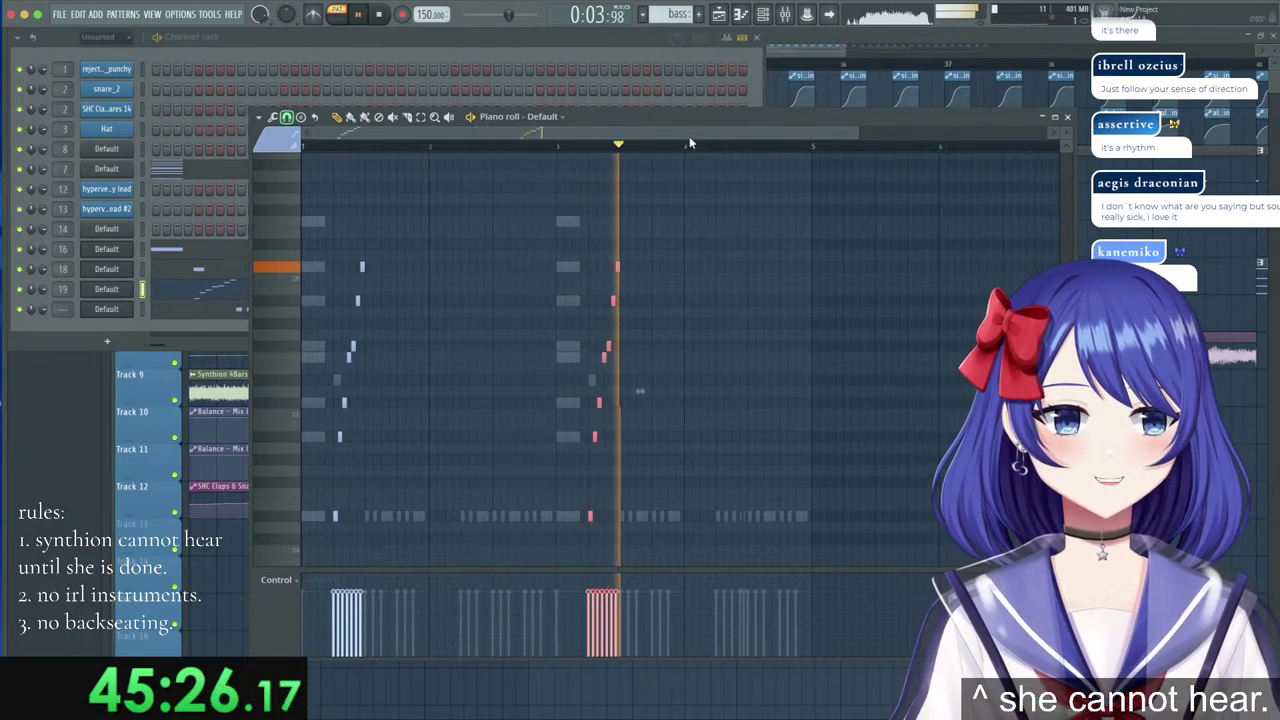
Stop the pattern playback and copy the notes of the unrouted Default channel below channel 19.
{"action": "key", "text": "space"}
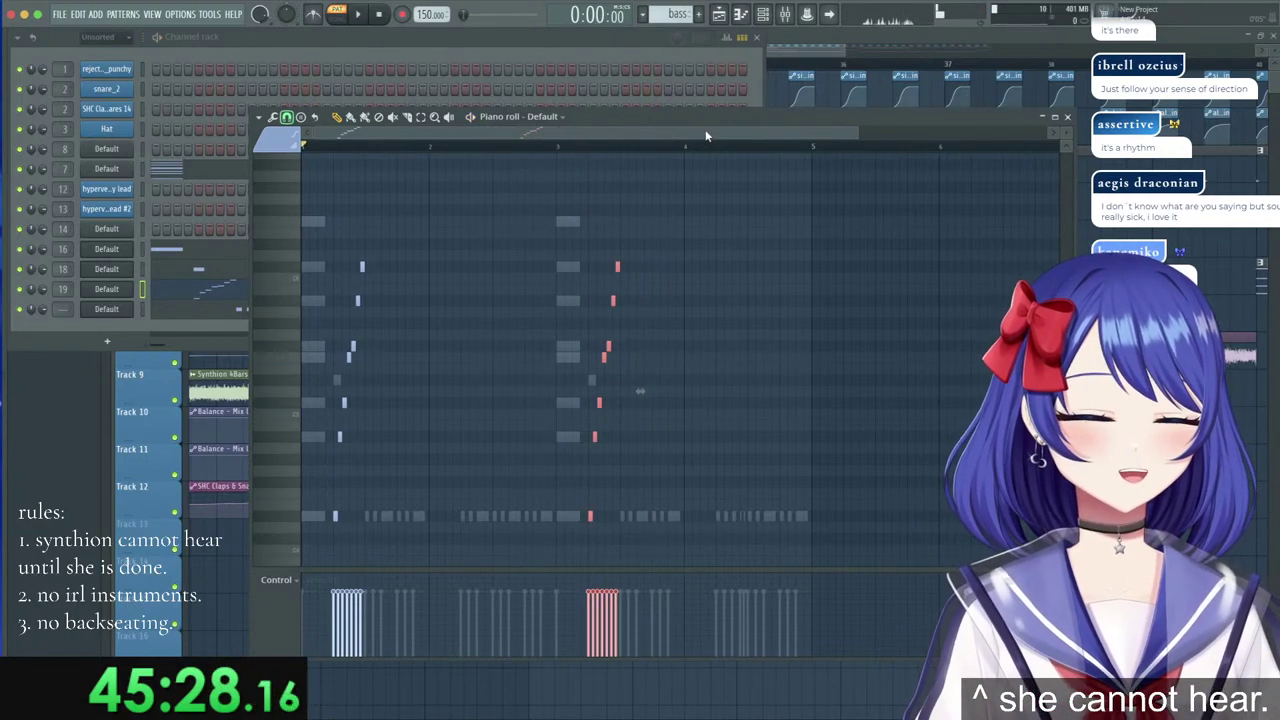
{"action": "scroll", "coordinate": [470, 157], "scroll_direction": "up", "scroll_amount": 3}
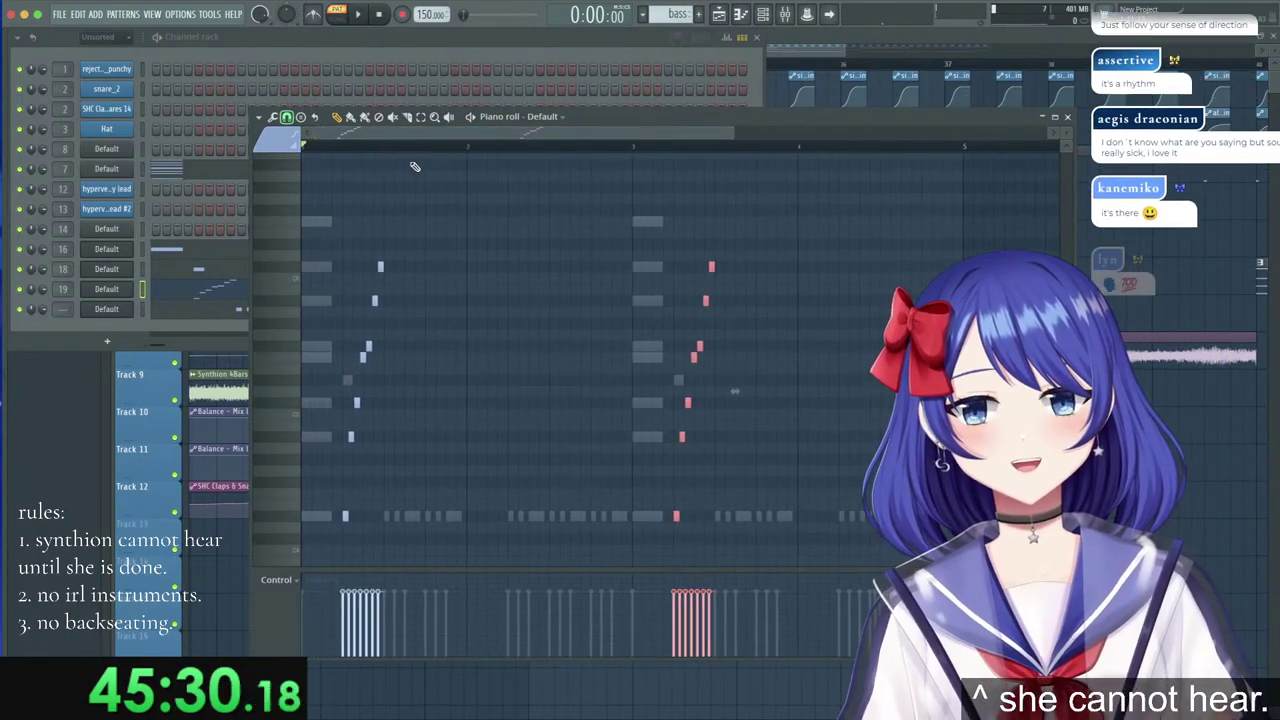
{"action": "right_click", "coordinate": [98, 311]}
{"action": "left_click", "coordinate": [266, 323]}
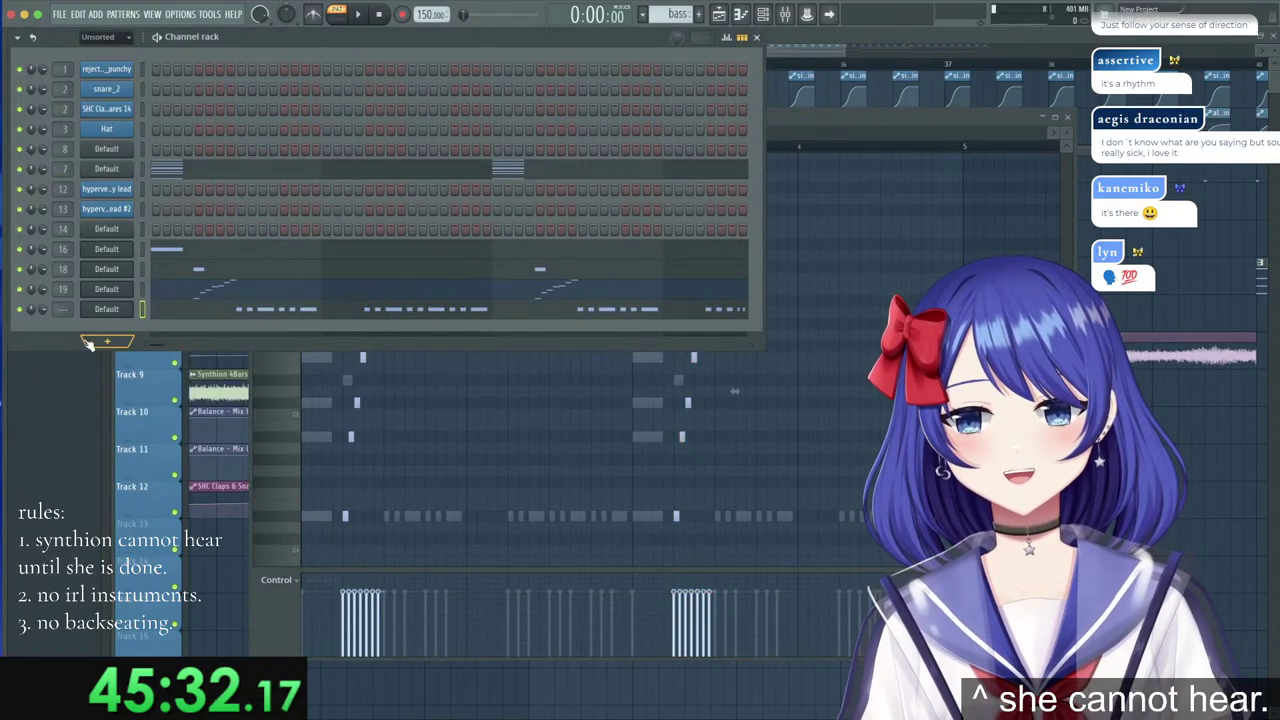
Find the kankerdonk sample in the sample library and add it as a new channel below the last Default channel.
{"action": "mouse_move", "coordinate": [4, 287]}
{"action": "scroll", "coordinate": [60, 288], "scroll_direction": "up", "scroll_amount": 10}
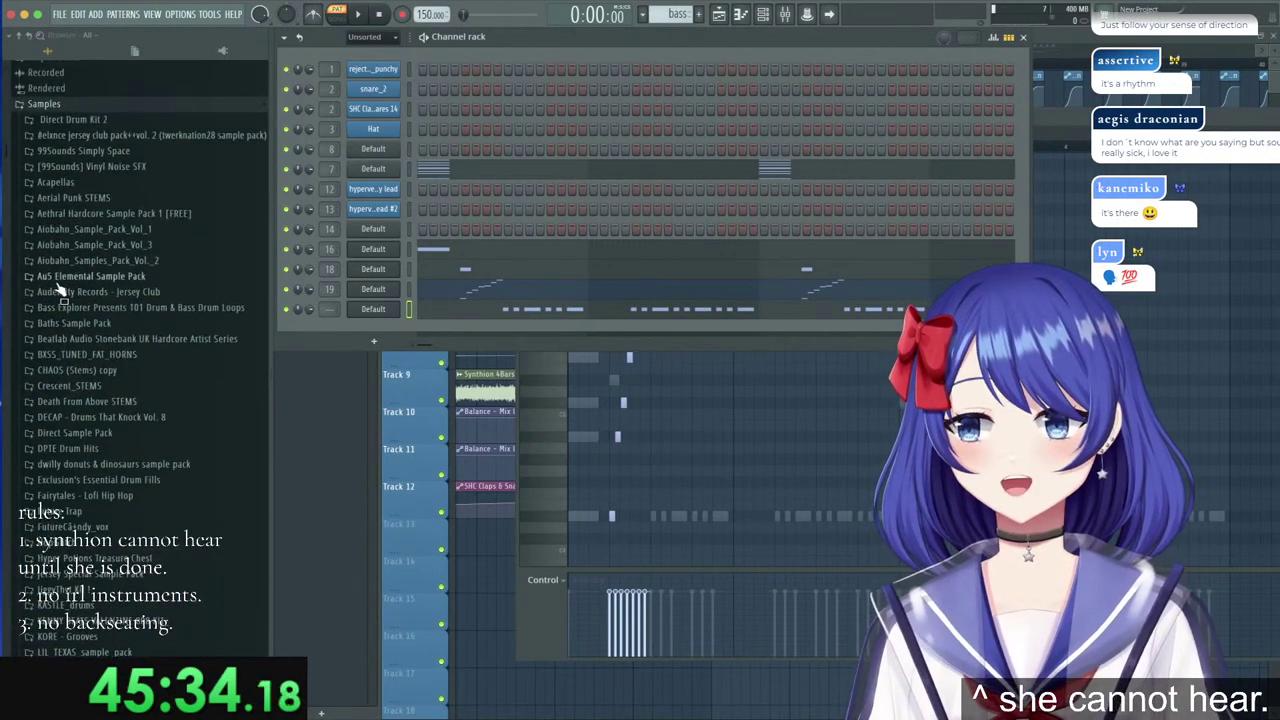
{"action": "scroll", "coordinate": [60, 289], "scroll_direction": "down", "scroll_amount": 2}
{"action": "scroll", "coordinate": [122, 520], "scroll_direction": "down", "scroll_amount": 8}
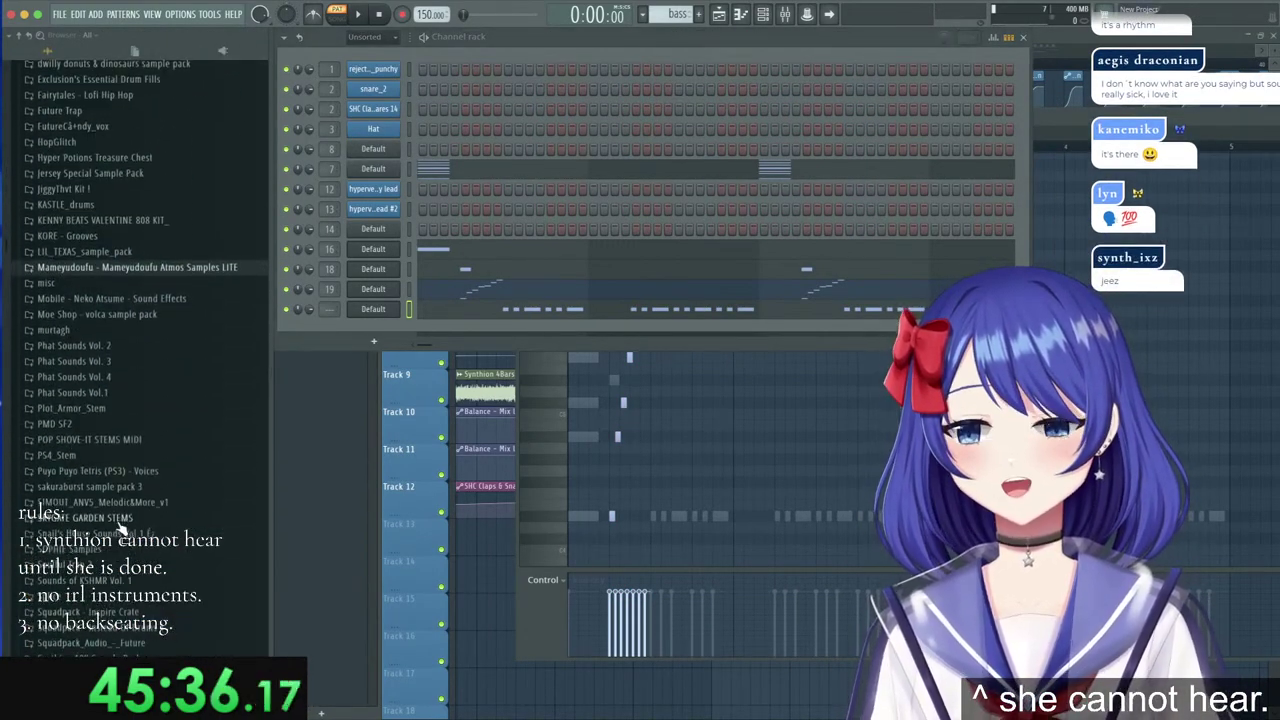
{"action": "scroll", "coordinate": [118, 512], "scroll_direction": "down", "scroll_amount": 3}
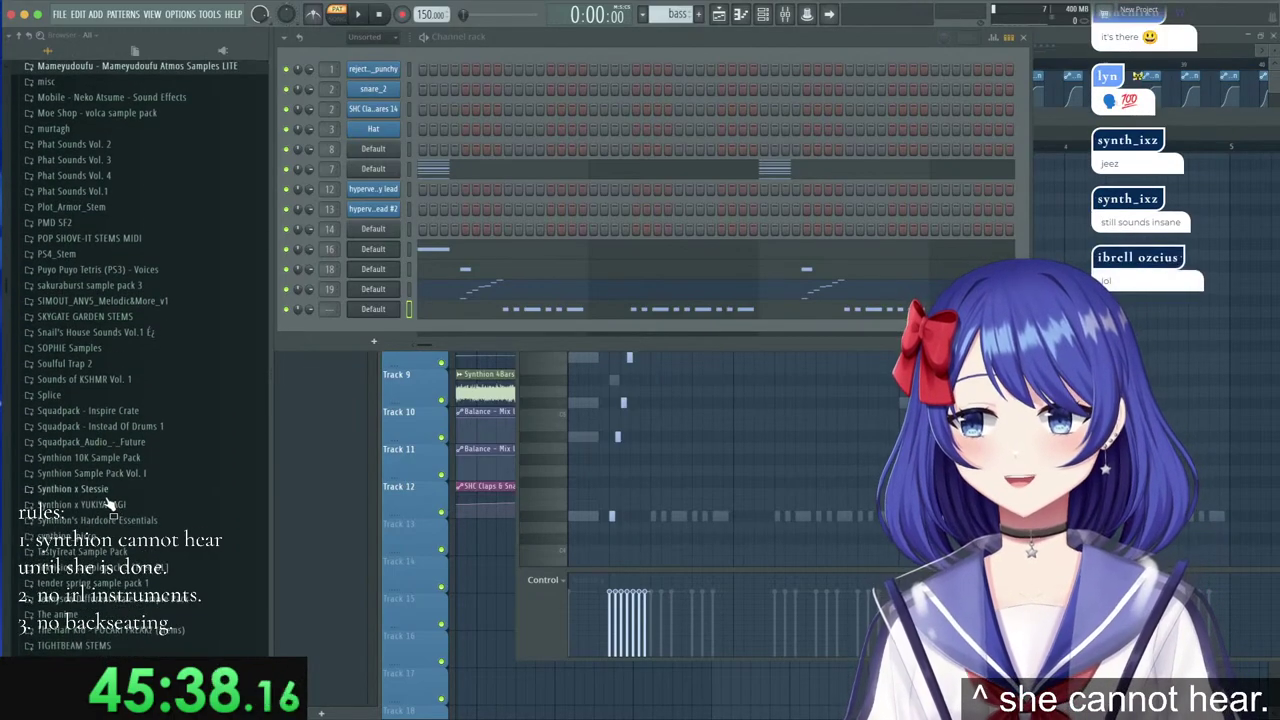
{"action": "scroll", "coordinate": [100, 410], "scroll_direction": "down", "scroll_amount": 10}
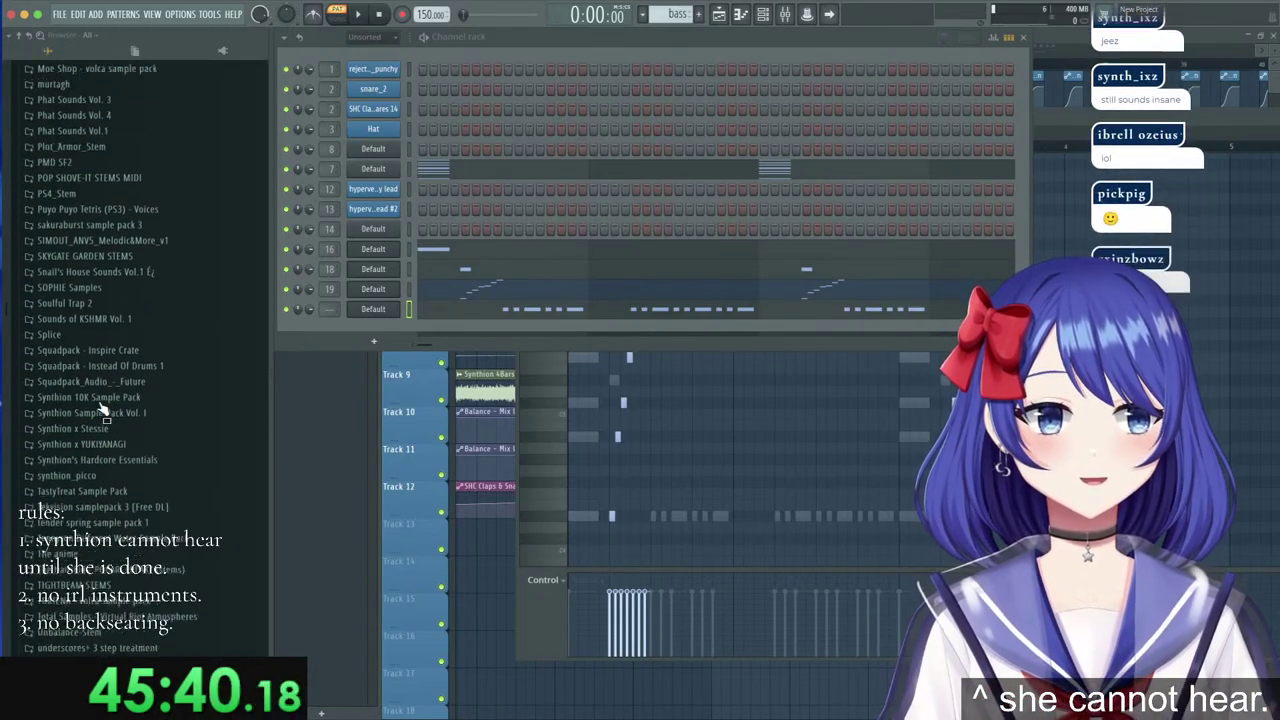
{"action": "scroll", "coordinate": [100, 410], "scroll_direction": "down", "scroll_amount": 15}
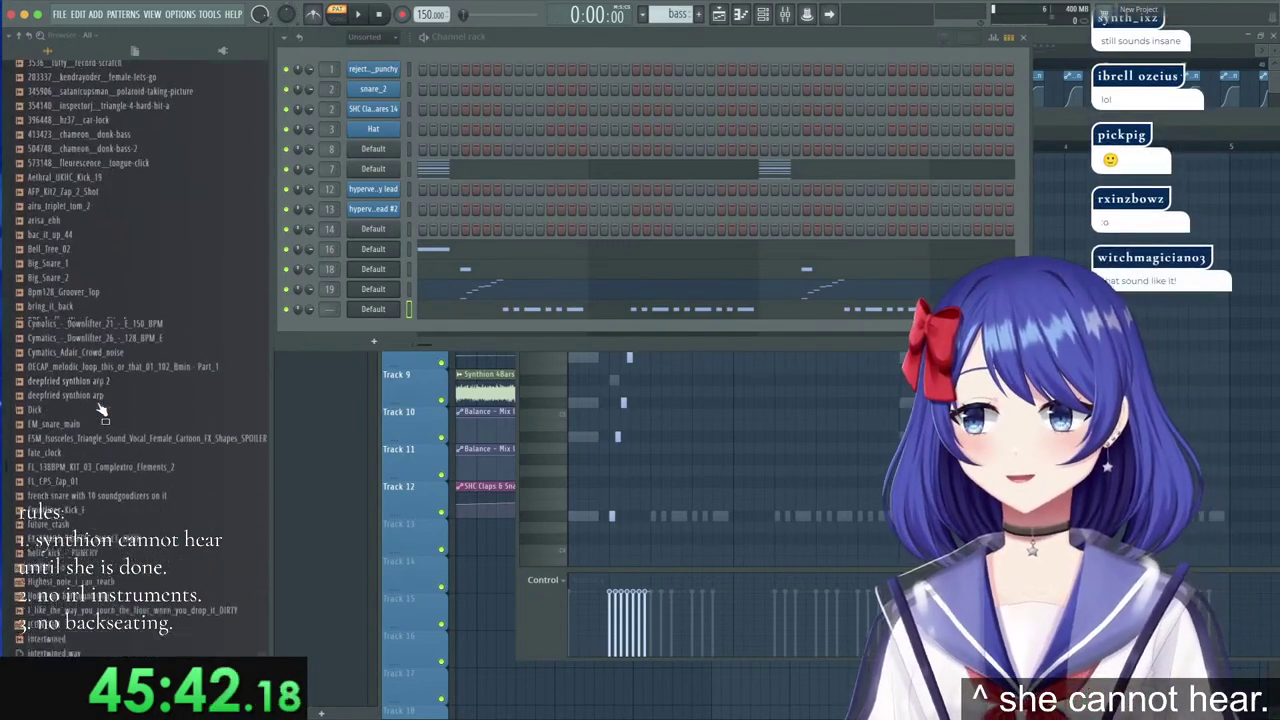
{"action": "scroll", "coordinate": [100, 410], "scroll_direction": "up", "scroll_amount": 3}
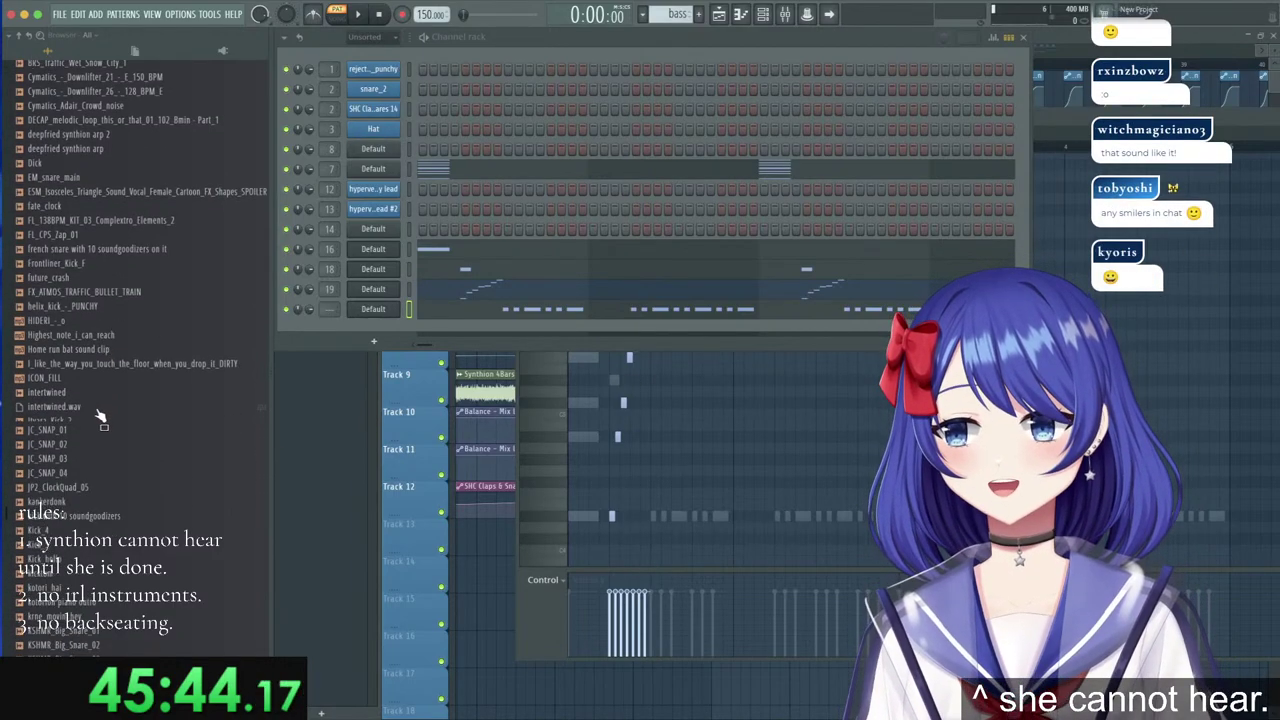
{"action": "scroll", "coordinate": [100, 410], "scroll_direction": "down", "scroll_amount": 8}
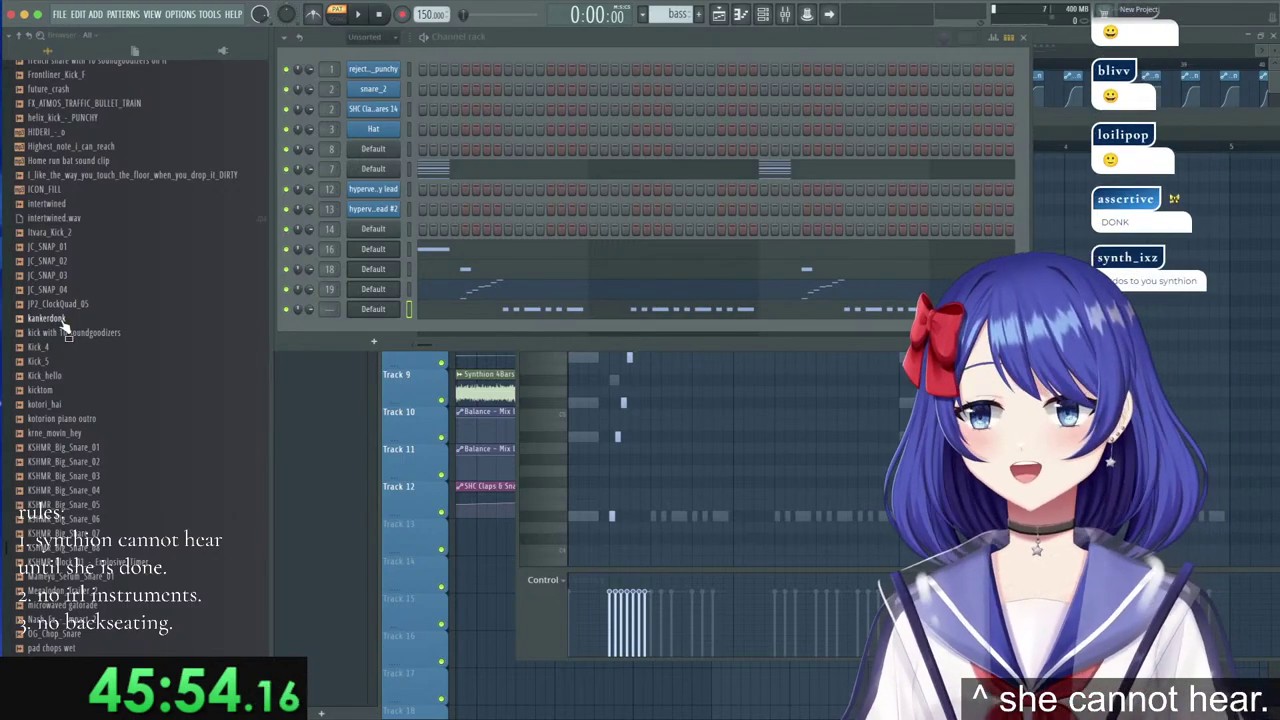
{"action": "left_click_drag", "start_coordinate": [65, 325], "coordinate": [112, 329]}
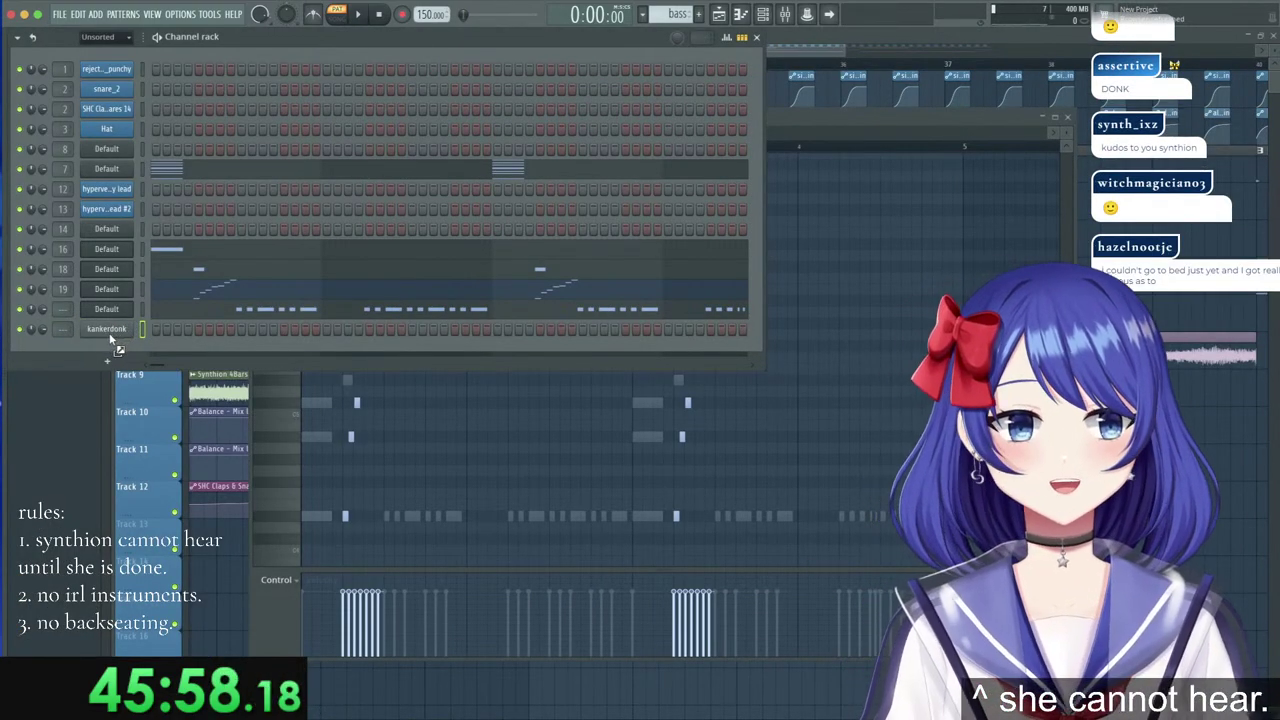
Shorten the kankerdonk sample to its opening hit and increase its fade-out so the tail decays quickly.
{"action": "left_click", "coordinate": [108, 331]}
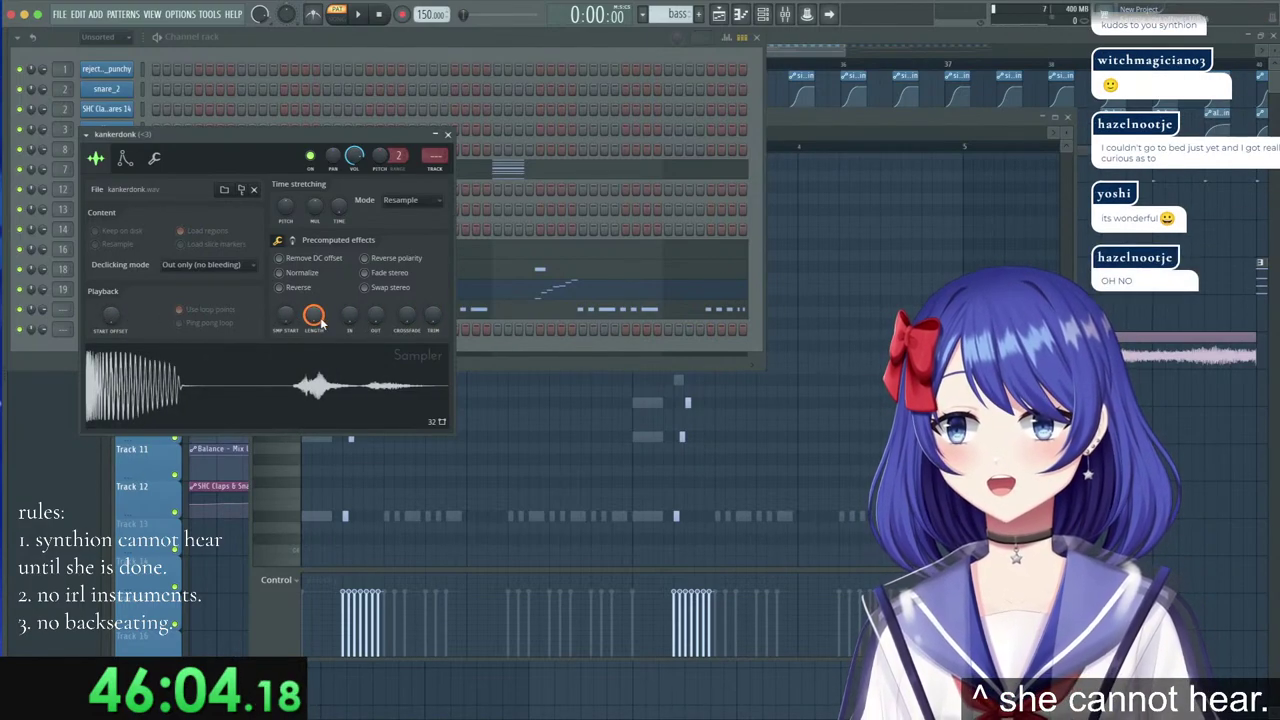
{"action": "left_click_drag", "start_coordinate": [314, 316], "coordinate": [314, 379]}
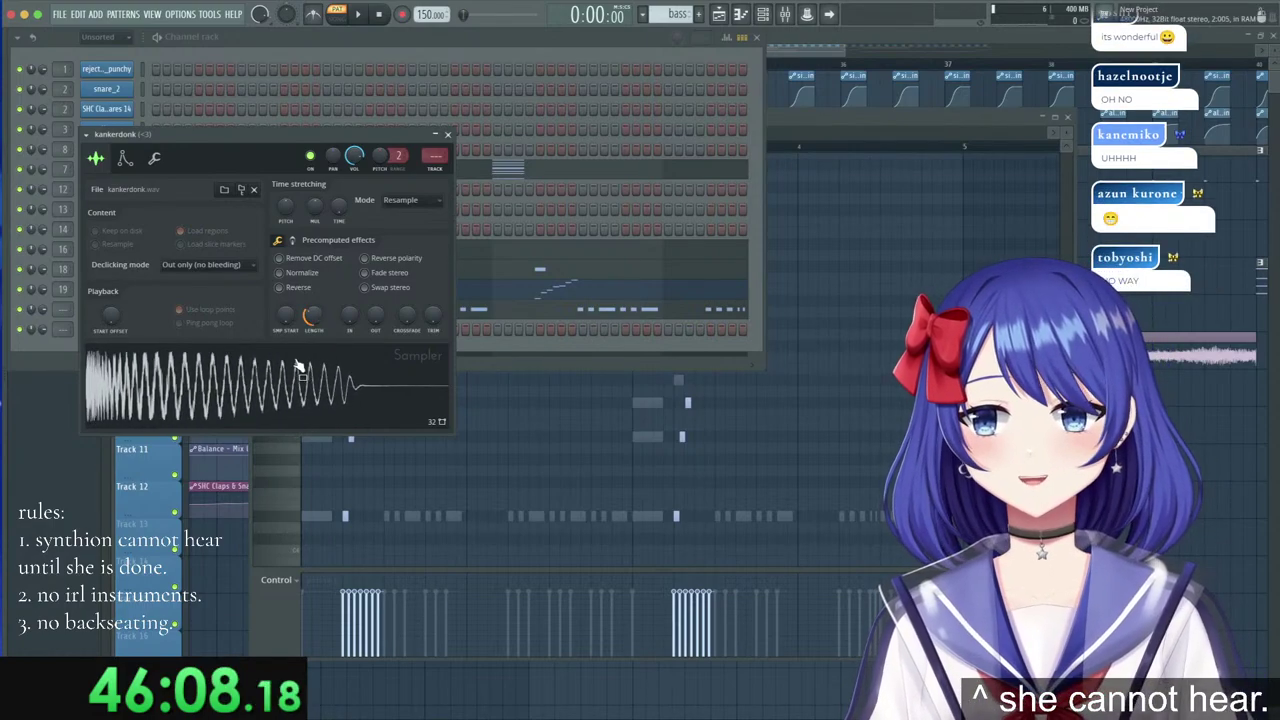
{"action": "left_click", "coordinate": [297, 368]}
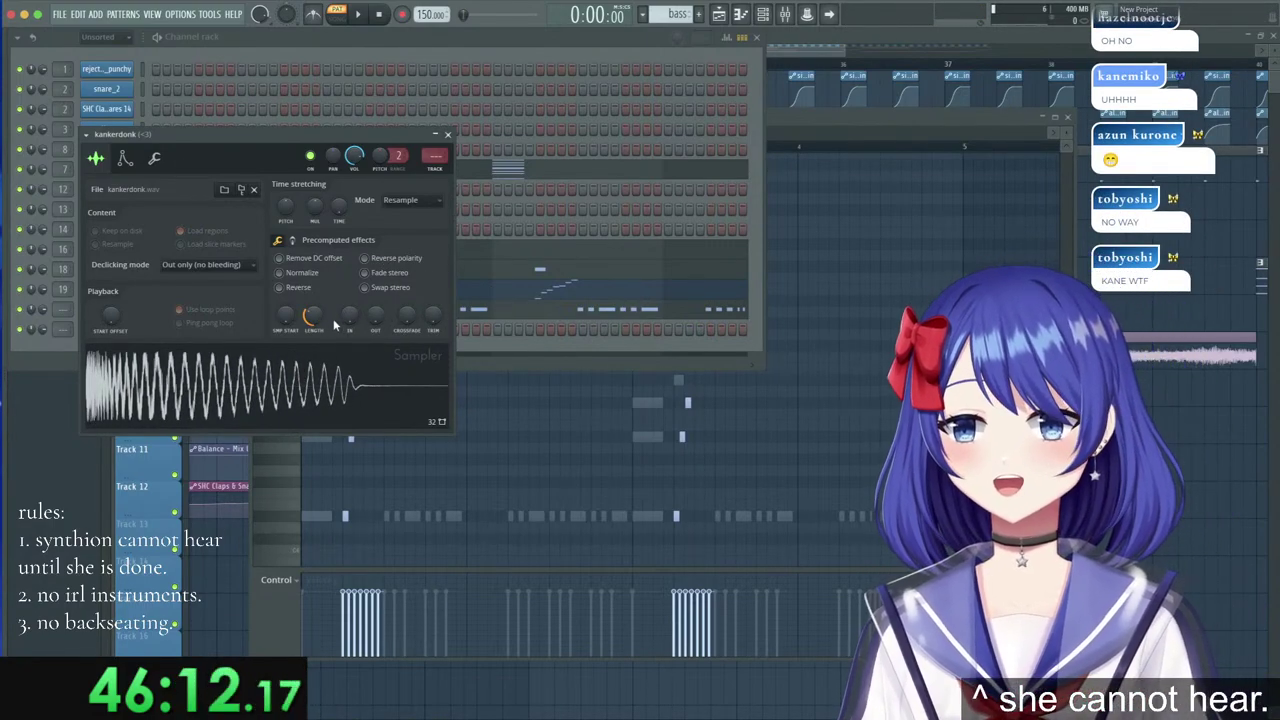
{"action": "left_click_drag", "start_coordinate": [314, 317], "coordinate": [376, 295]}
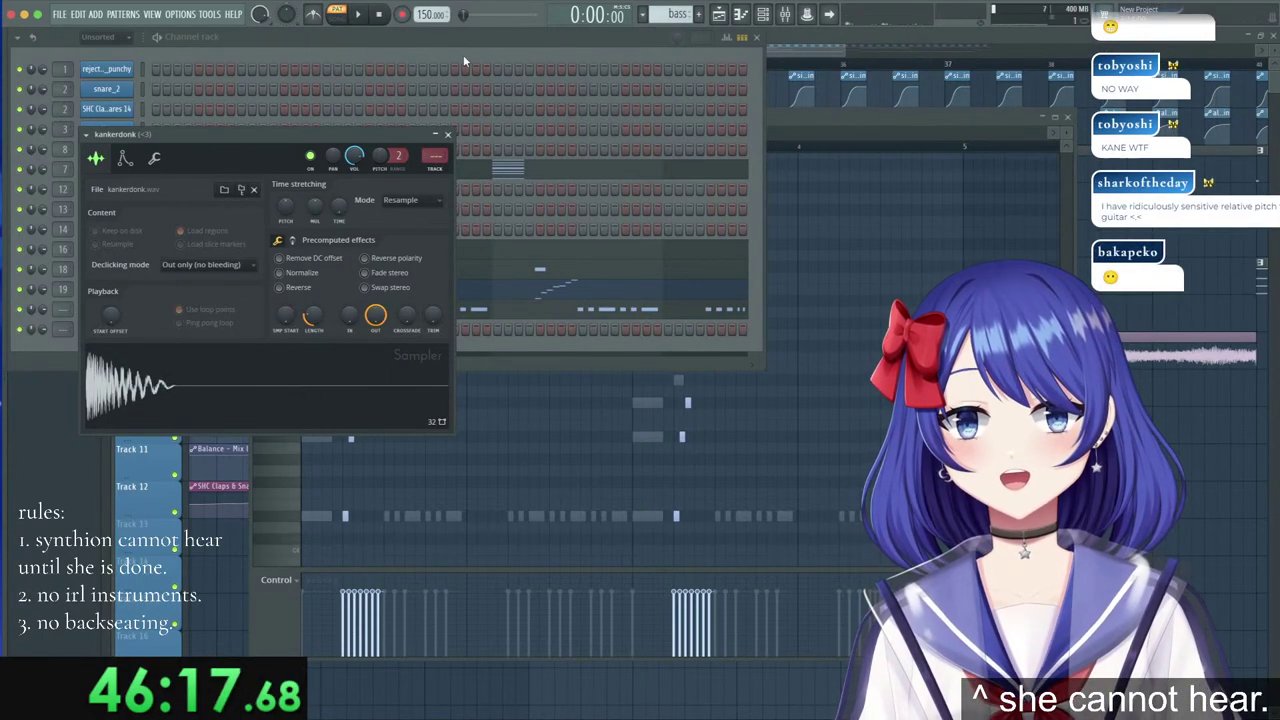
{"action": "left_click", "coordinate": [448, 134]}
Copy the notes of the Default channel directly above kankerdonk into the kankerdonk channel and audition the pattern.
{"action": "right_click", "coordinate": [115, 312]}
{"action": "left_click", "coordinate": [273, 322]}
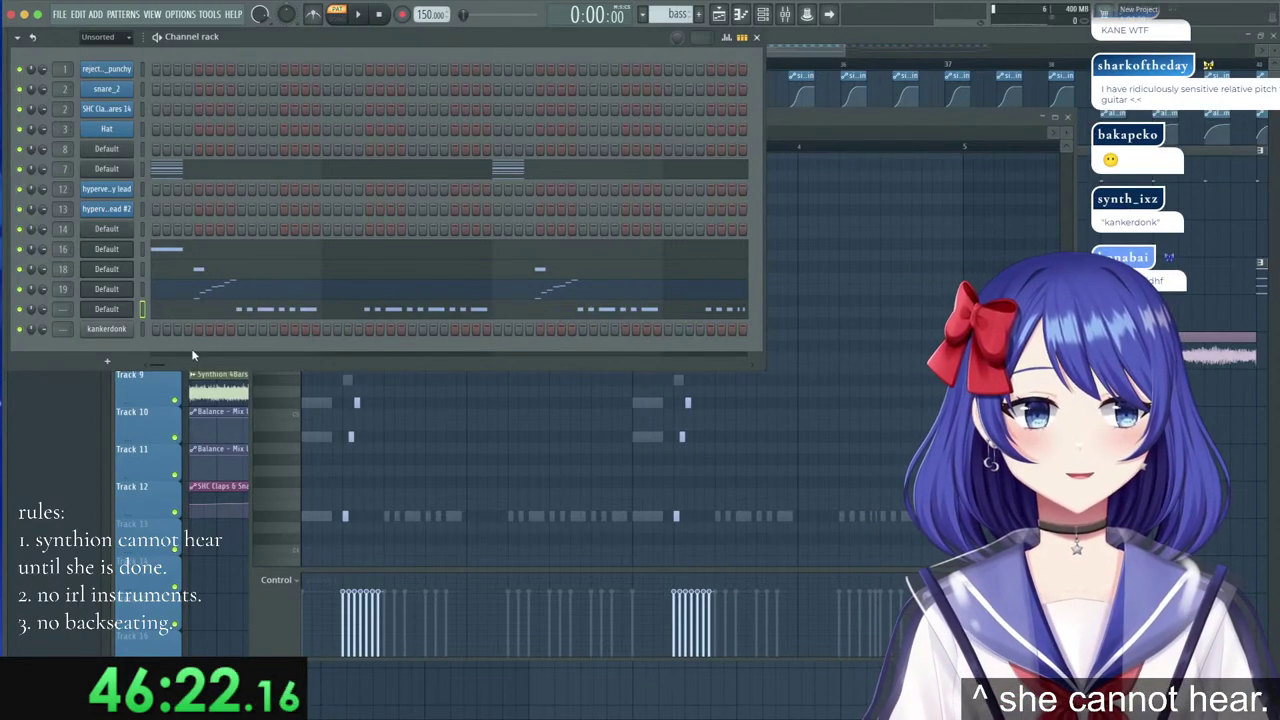
{"action": "right_click", "coordinate": [130, 329]}
{"action": "left_click", "coordinate": [267, 351]}
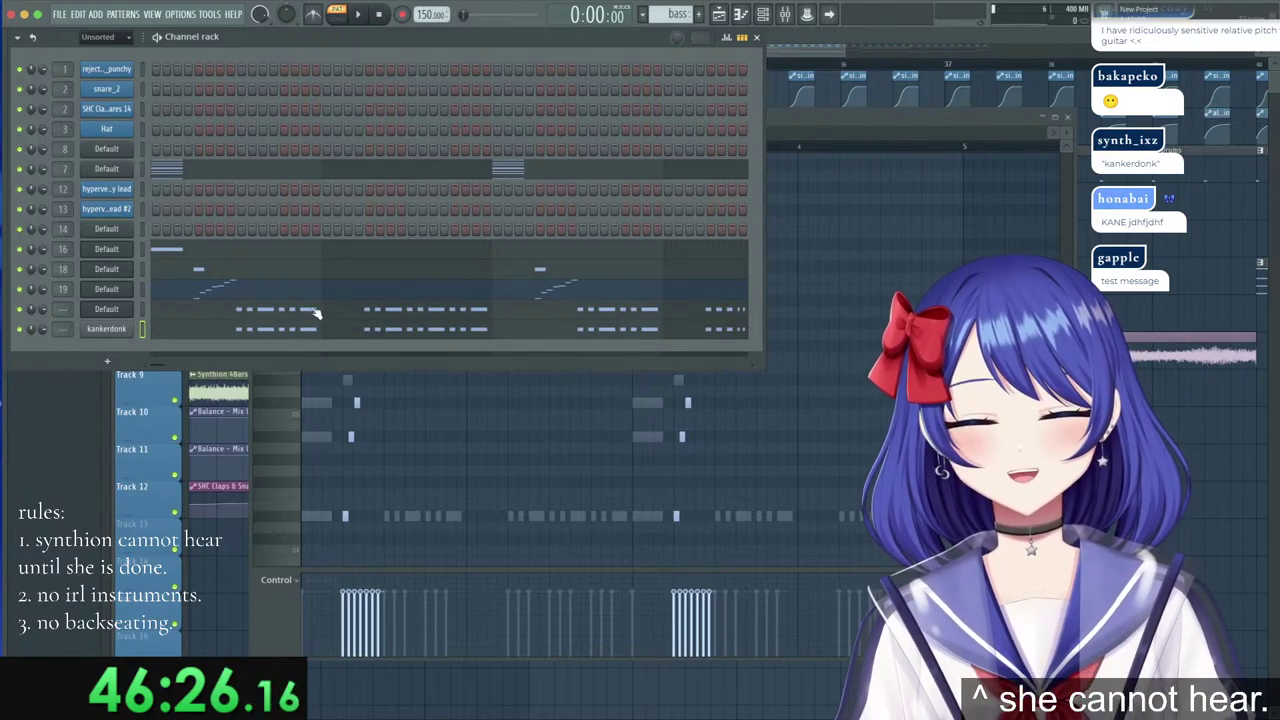
{"action": "left_click", "coordinate": [358, 15]}
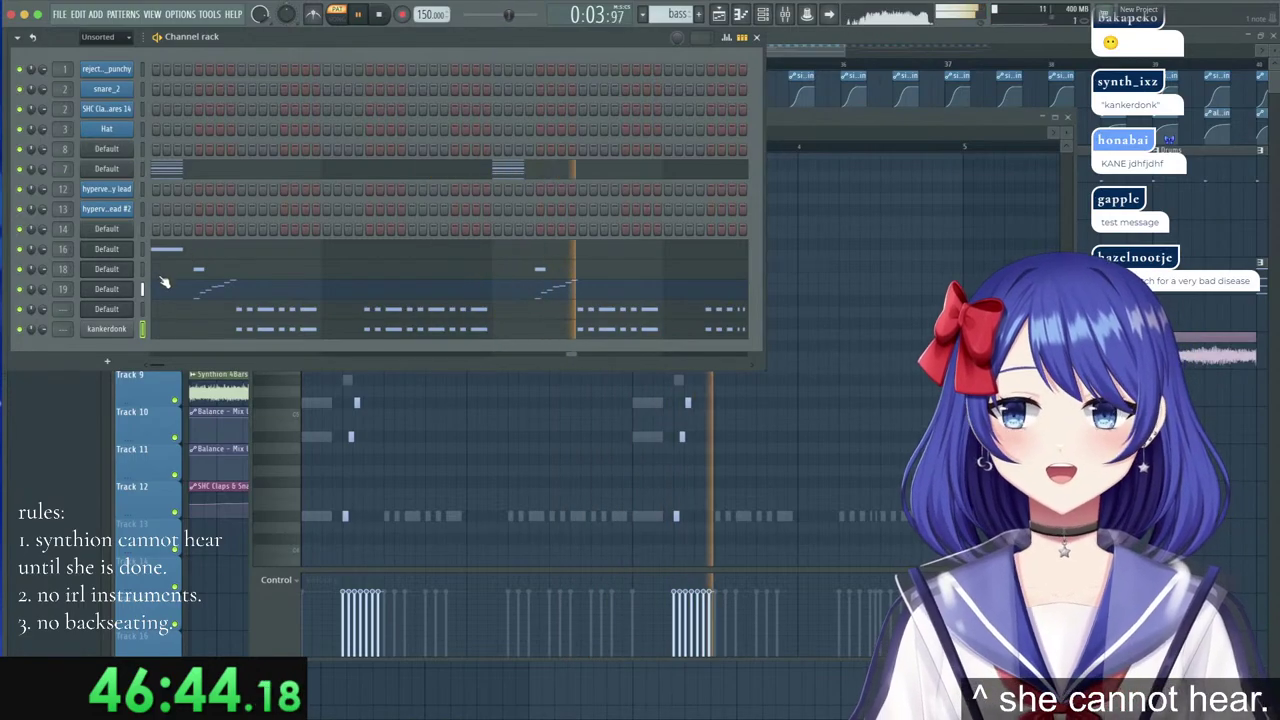
{"action": "key", "text": "space"}
Route the bottom Default synth channel and the kankerdonk channel to their own free mixer tracks, 20 and 21.
{"action": "left_click", "coordinate": [107, 309]}
{"action": "left_click", "coordinate": [364, 166]}
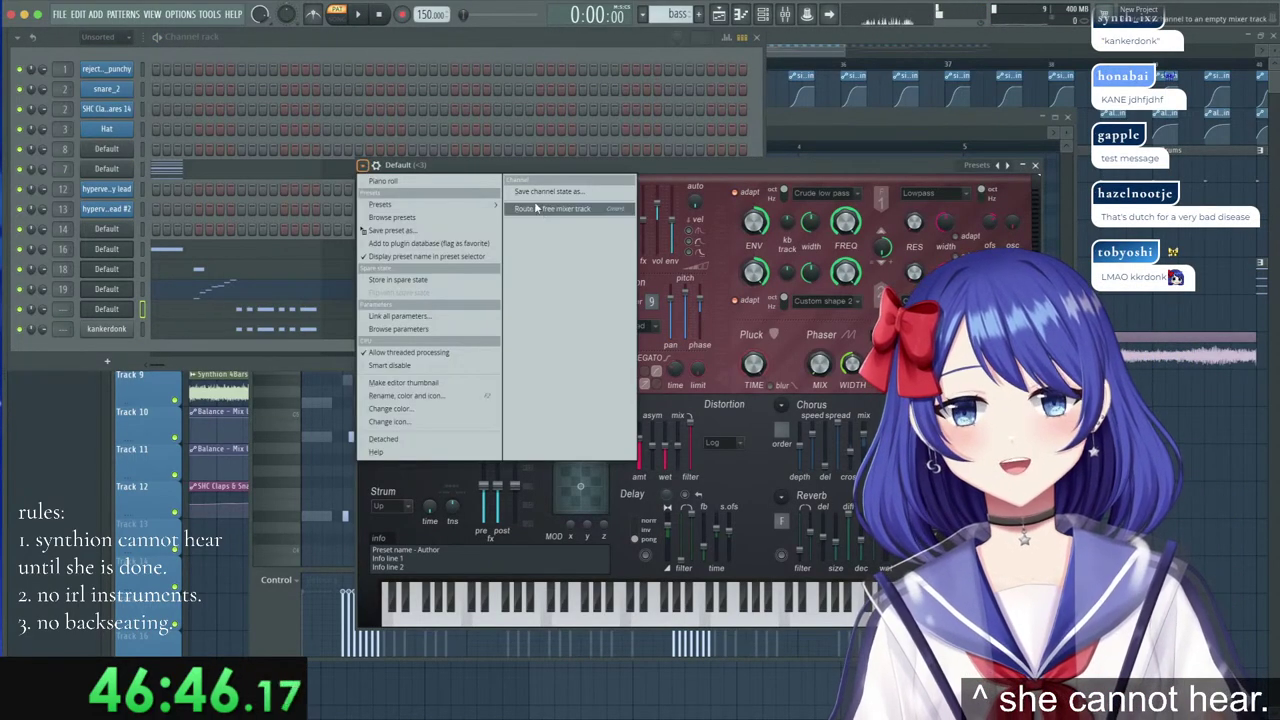
{"action": "left_click", "coordinate": [535, 208]}
{"action": "left_click", "coordinate": [124, 334]}
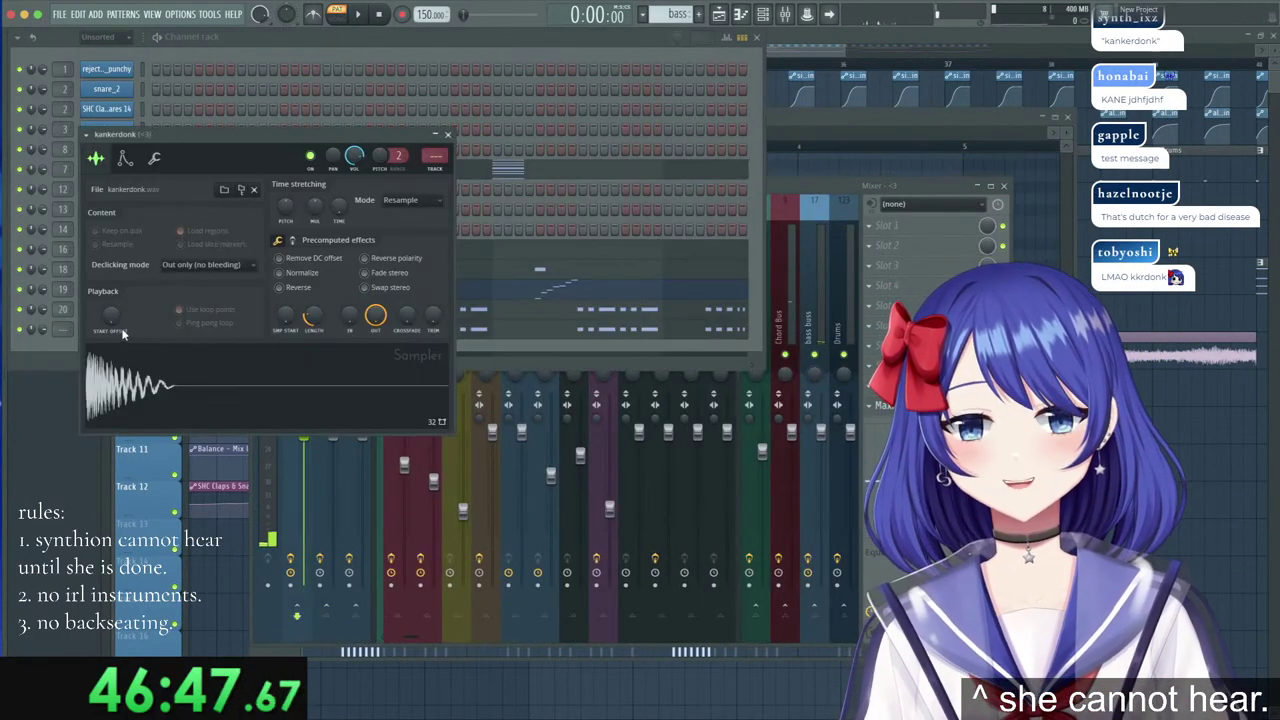
{"action": "left_click", "coordinate": [87, 135]}
{"action": "left_click", "coordinate": [291, 179]}
Route the kankerdonk mixer track only into track 20, and send track 20 to the bass buss.
{"action": "left_click", "coordinate": [727, 320]}
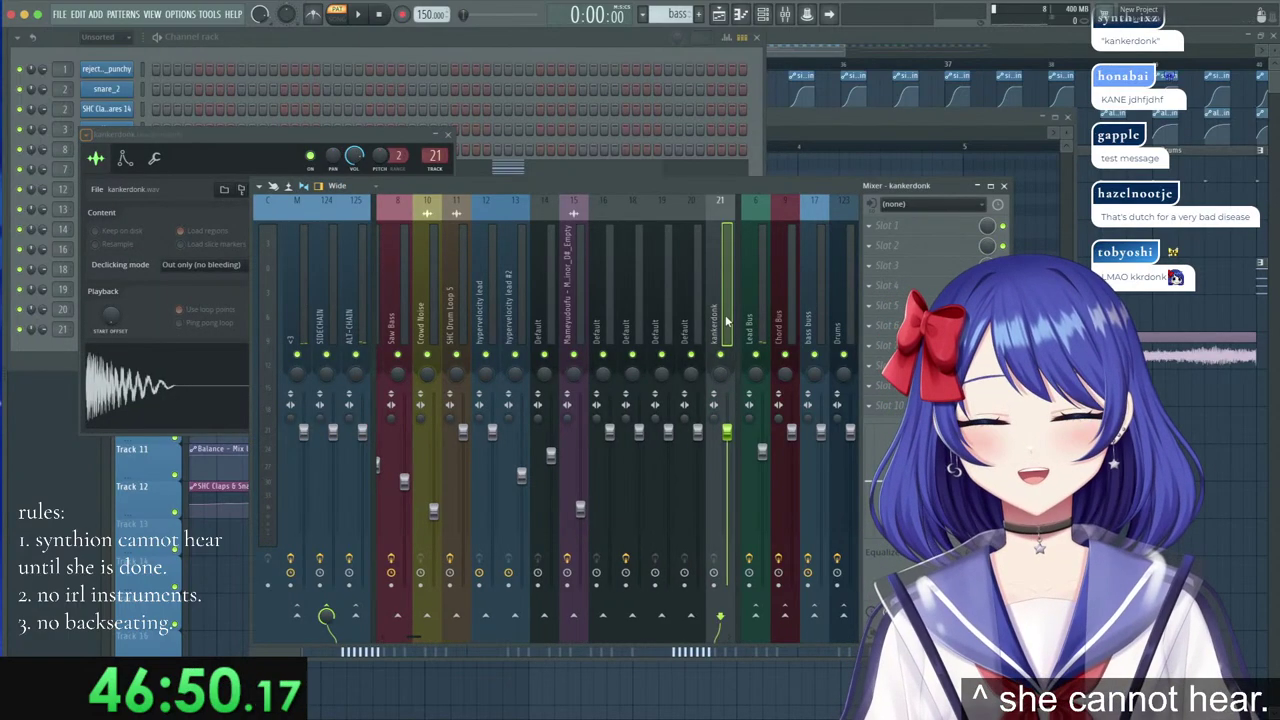
{"action": "right_click", "coordinate": [696, 616]}
{"action": "left_click", "coordinate": [706, 635]}
{"action": "left_click", "coordinate": [701, 302]}
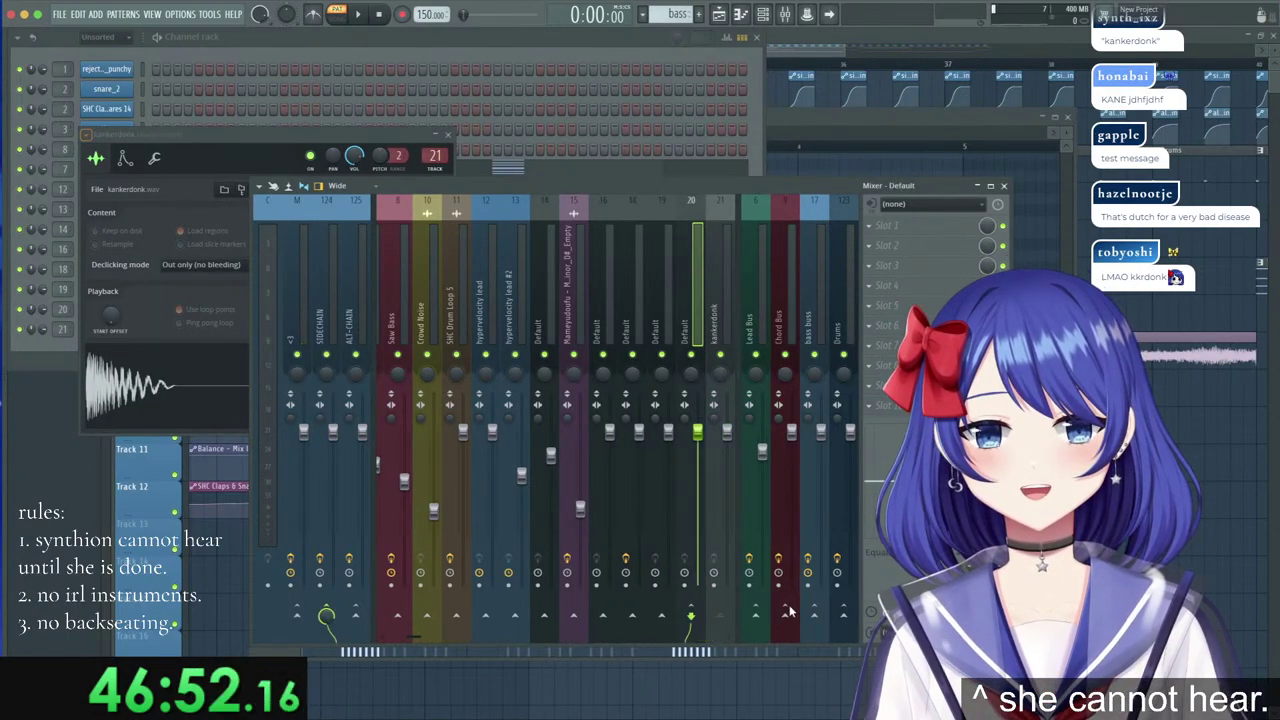
Load OTT in the first effect slot of mixer track 20 and replace it with Soundgoodizer.
{"action": "left_click", "coordinate": [897, 224]}
{"action": "left_click", "coordinate": [1168, 75]}
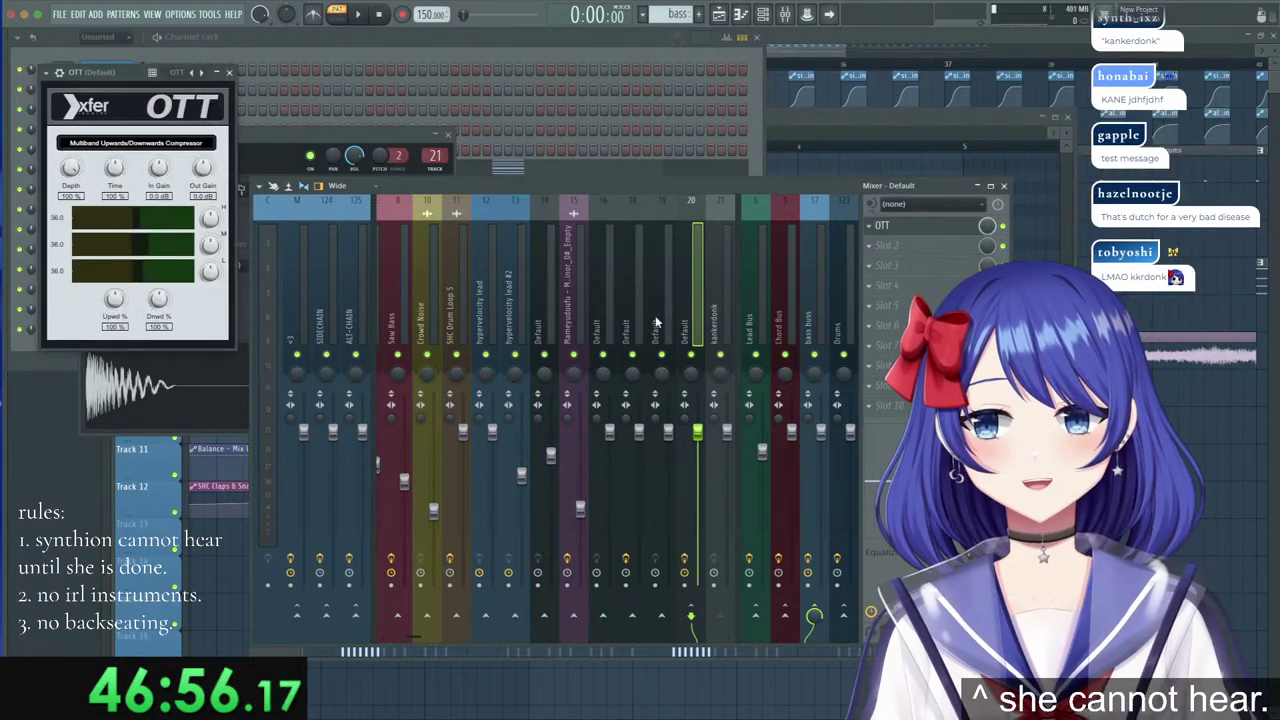
{"action": "left_click", "coordinate": [876, 228]}
{"action": "mouse_move", "coordinate": [882, 243]}
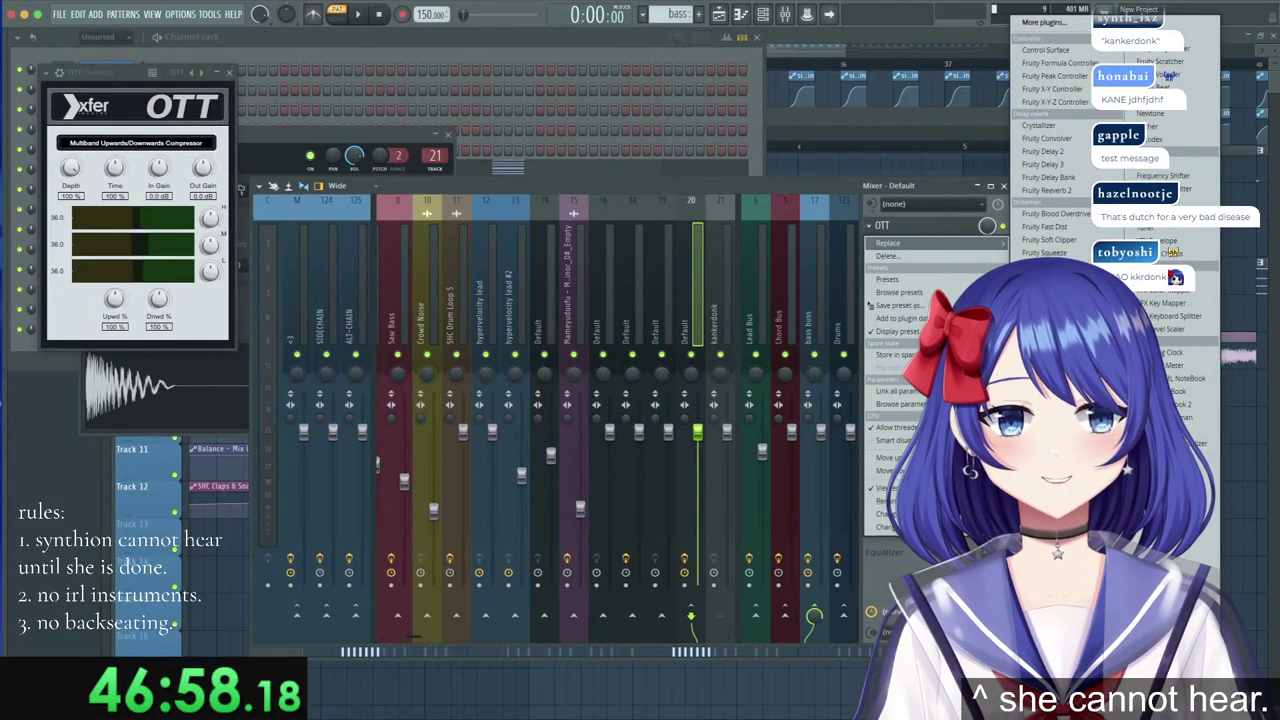
{"action": "left_click", "coordinate": [1046, 356]}
Lower the faders of mixer track 20 and the kankerdonk track slightly while the bass pattern plays.
{"action": "key", "text": "space"}
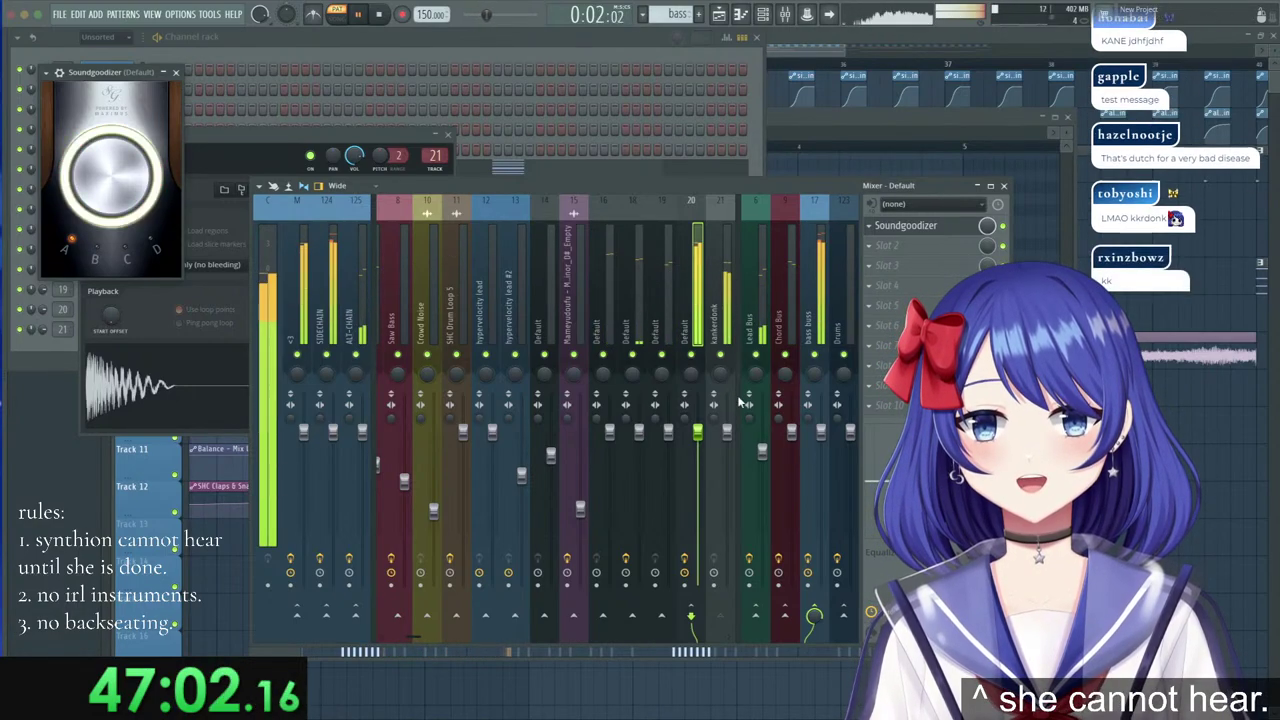
{"action": "left_click_drag", "start_coordinate": [698, 433], "coordinate": [698, 438]}
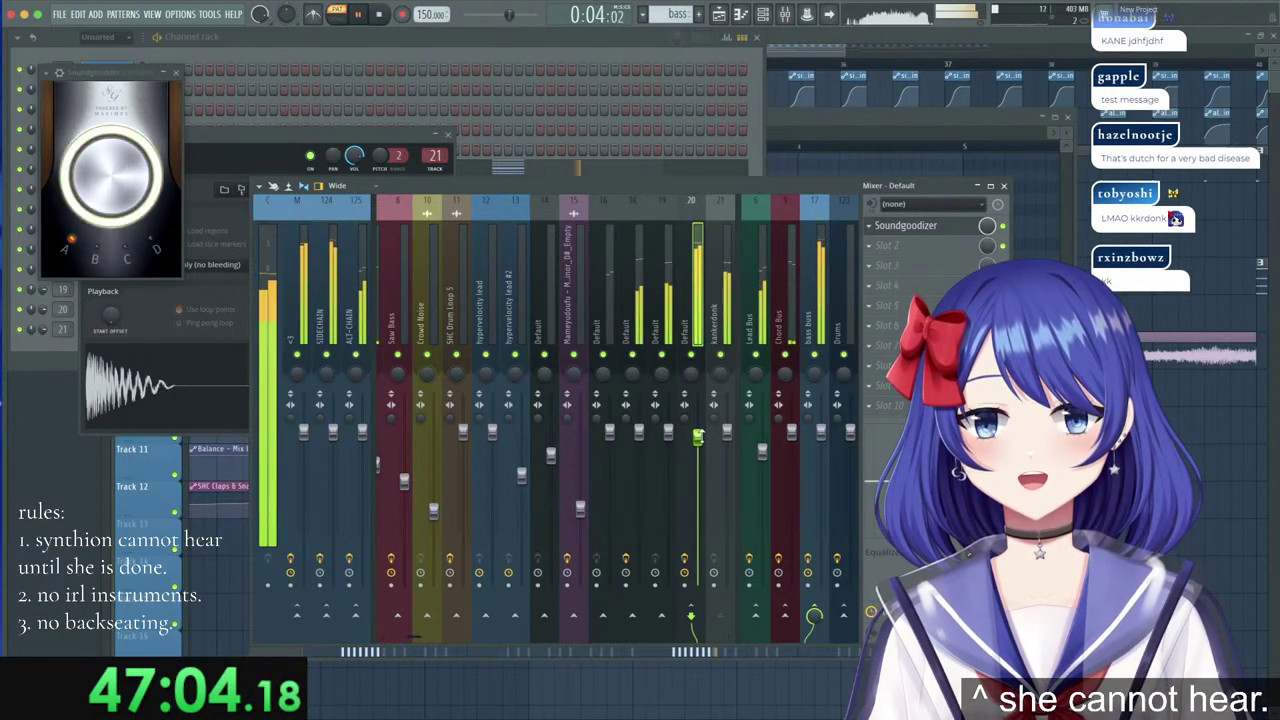
{"action": "left_click", "coordinate": [724, 435]}
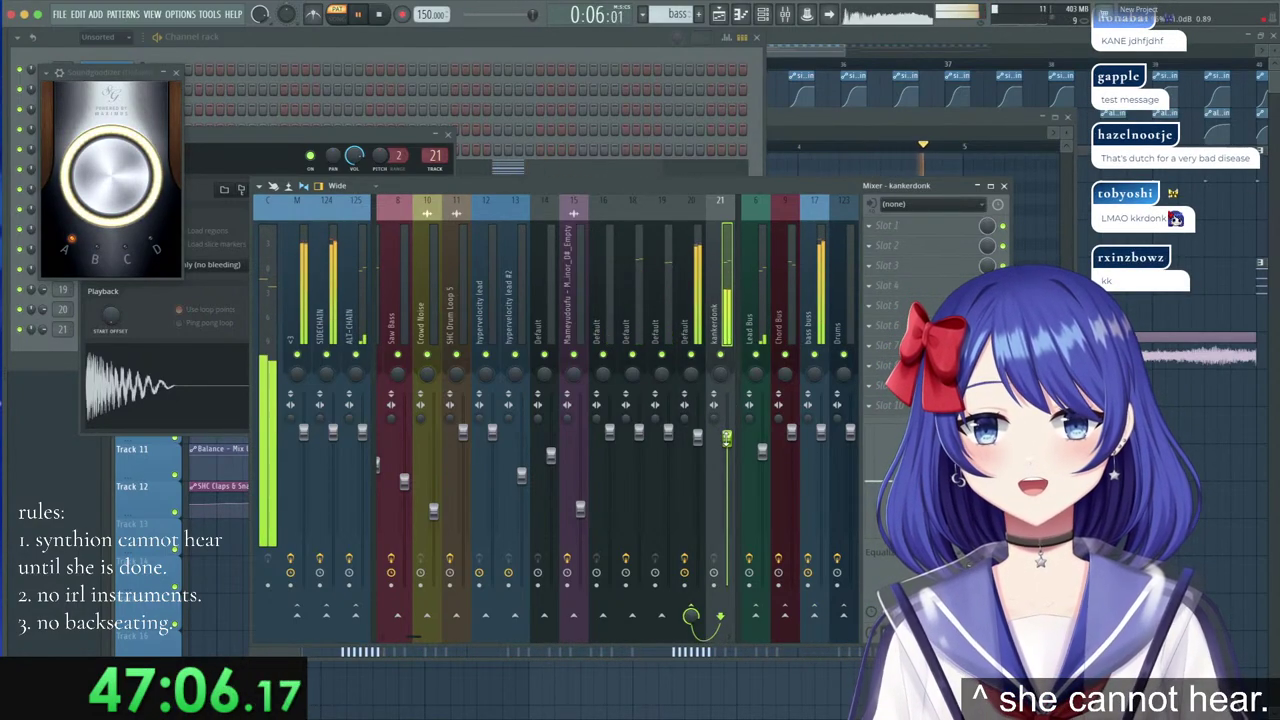
{"action": "left_click", "coordinate": [700, 305]}
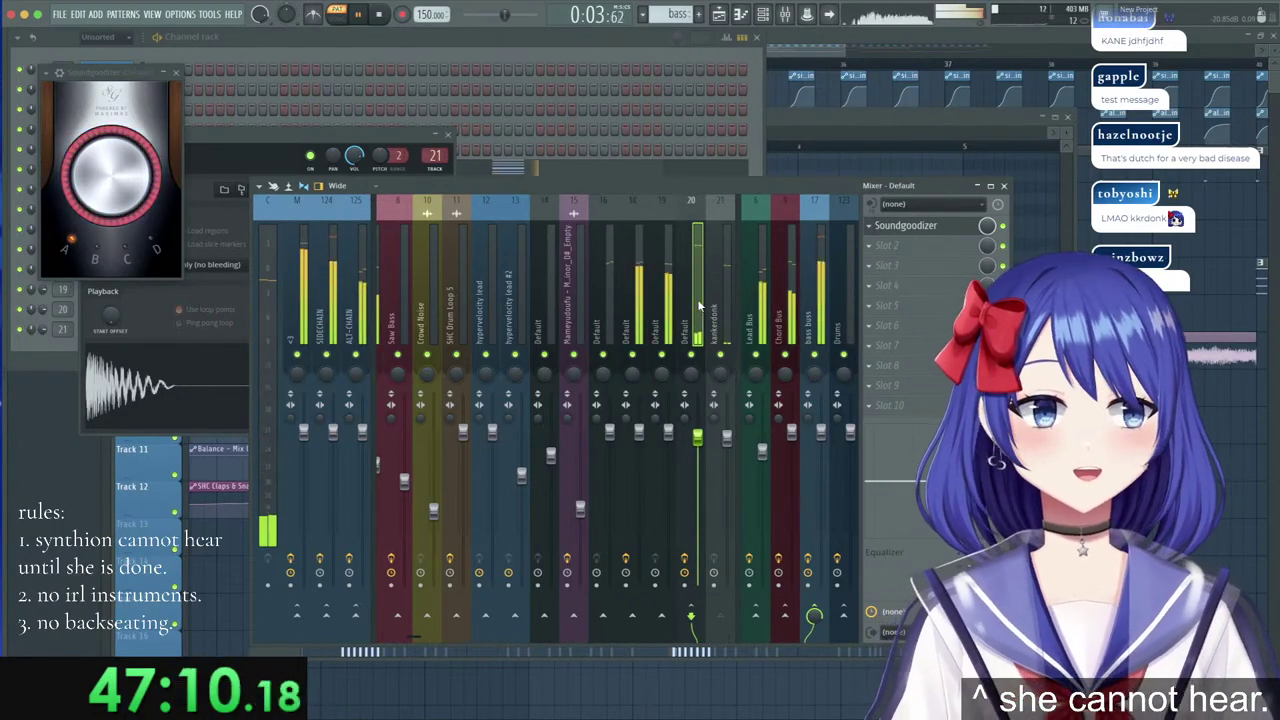
Audition the arrangement from bar 32, through the predrop and into the bass clip.
{"action": "left_click", "coordinate": [810, 55]}
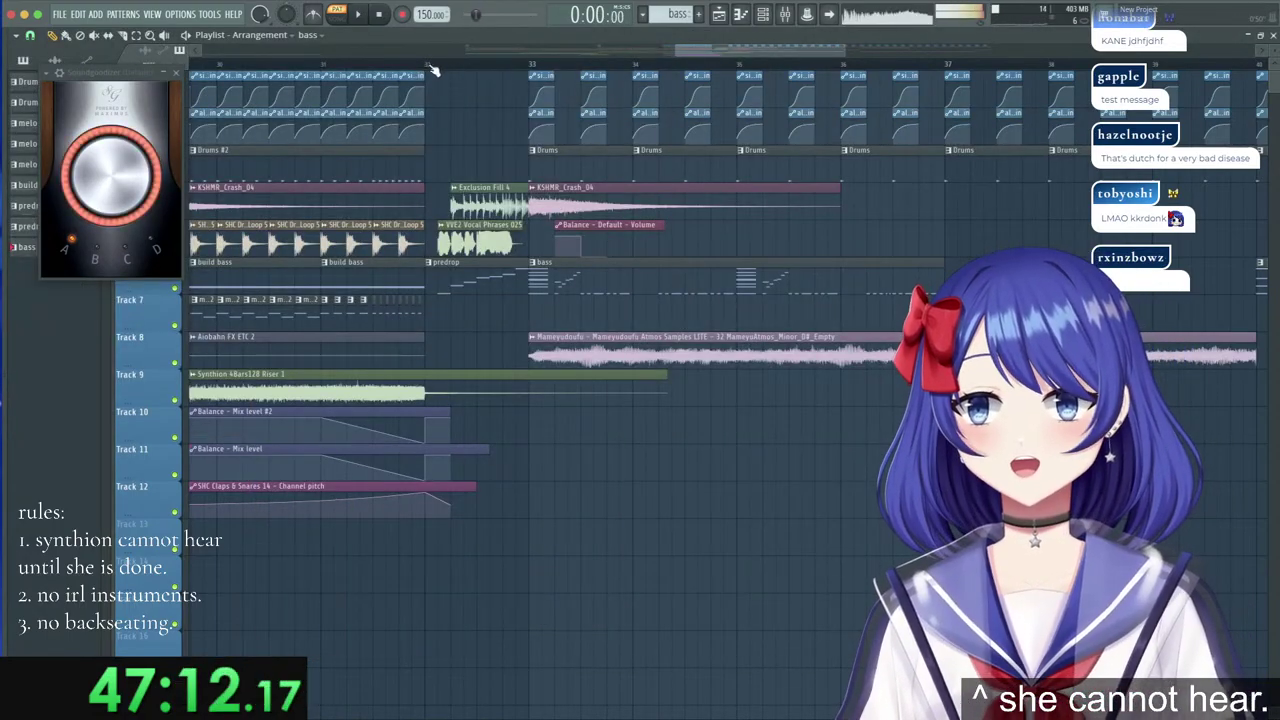
{"action": "left_click", "coordinate": [428, 64]}
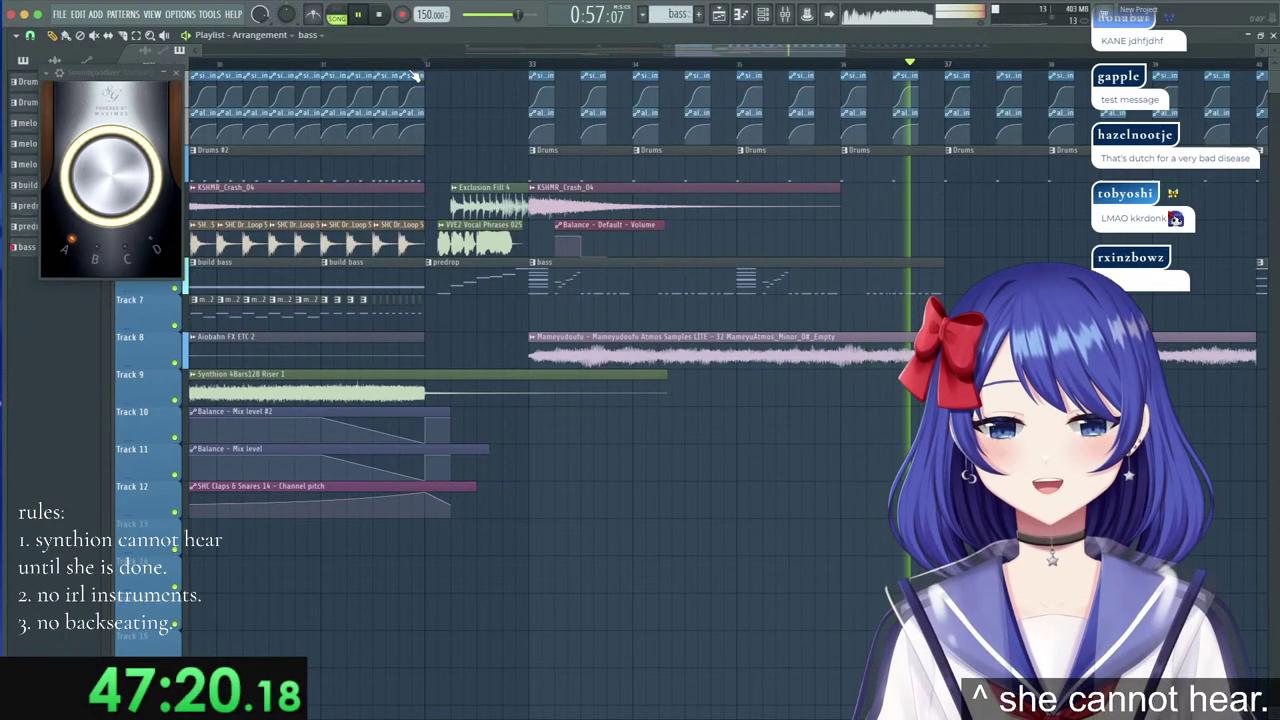
In the bass pattern's channel 20 piano roll, move bar 4's two consecutive short notes ahead of that bar's first note.
{"action": "double_click", "coordinate": [887, 280]}
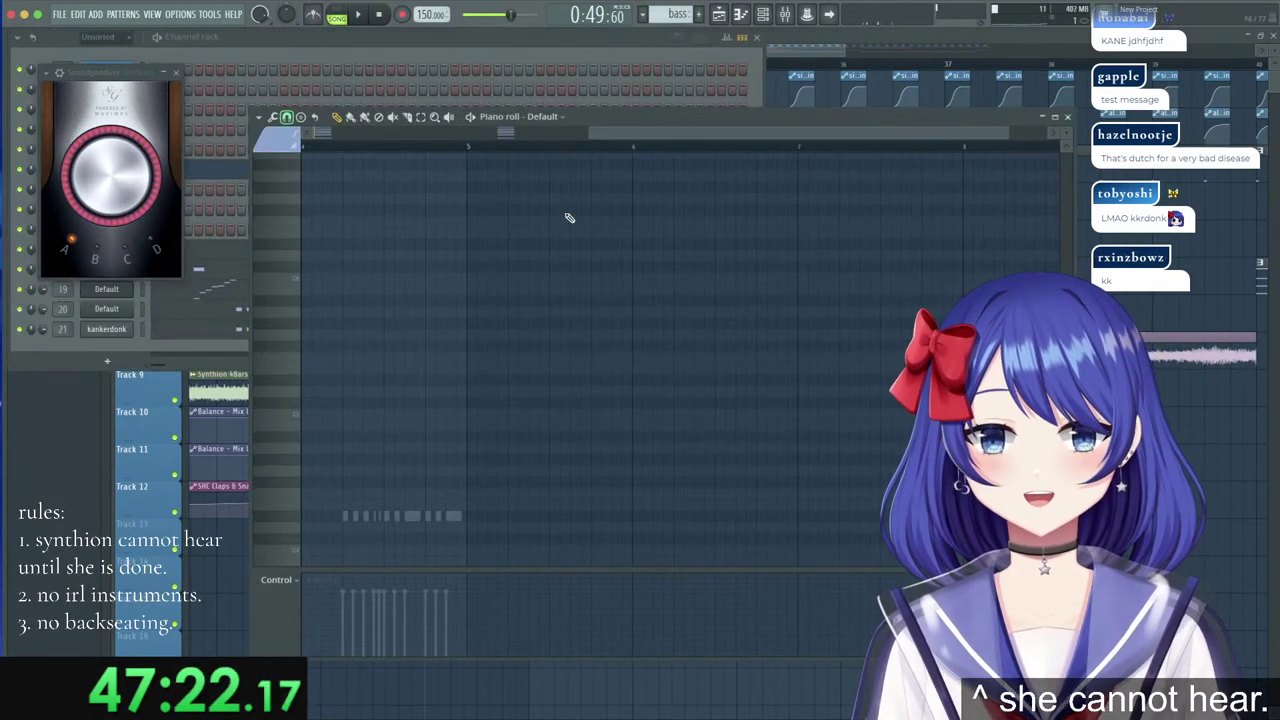
{"action": "scroll", "coordinate": [581, 153], "scroll_direction": "down", "scroll_amount": 3}
{"action": "scroll", "coordinate": [581, 153], "scroll_direction": "up", "scroll_amount": 6}
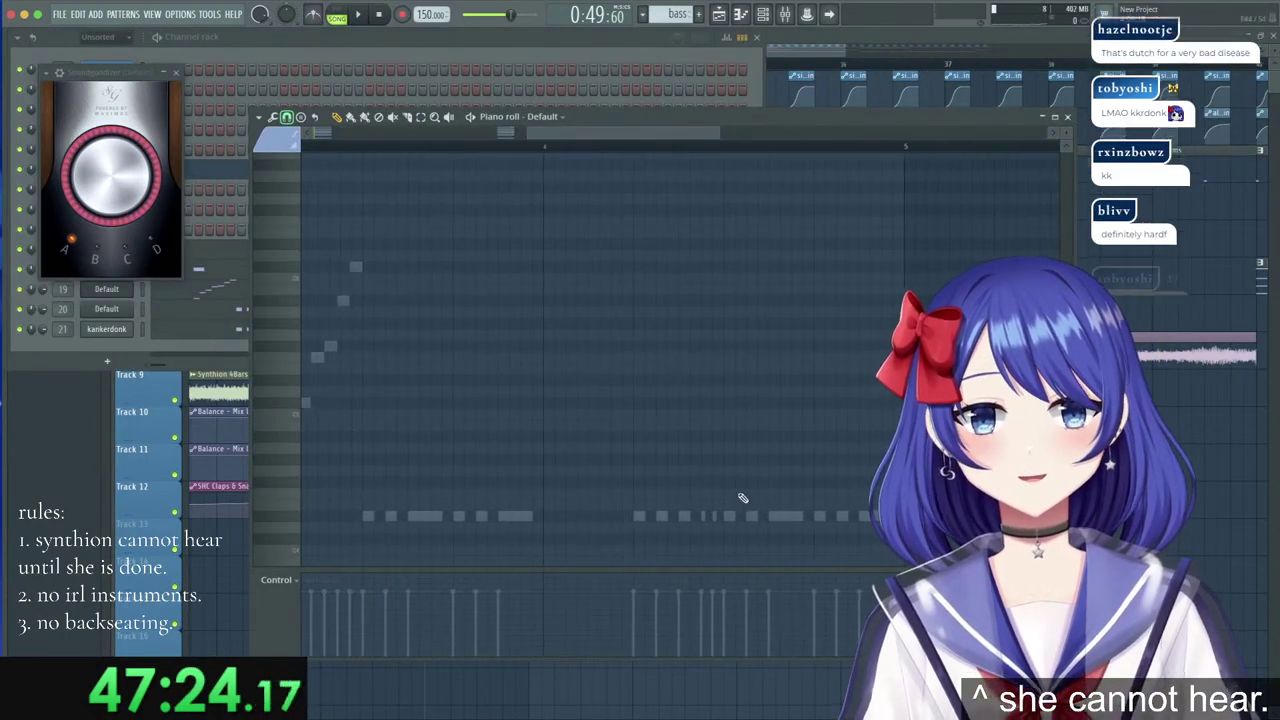
{"action": "scroll", "coordinate": [705, 520], "scroll_direction": "down", "scroll_amount": 5}
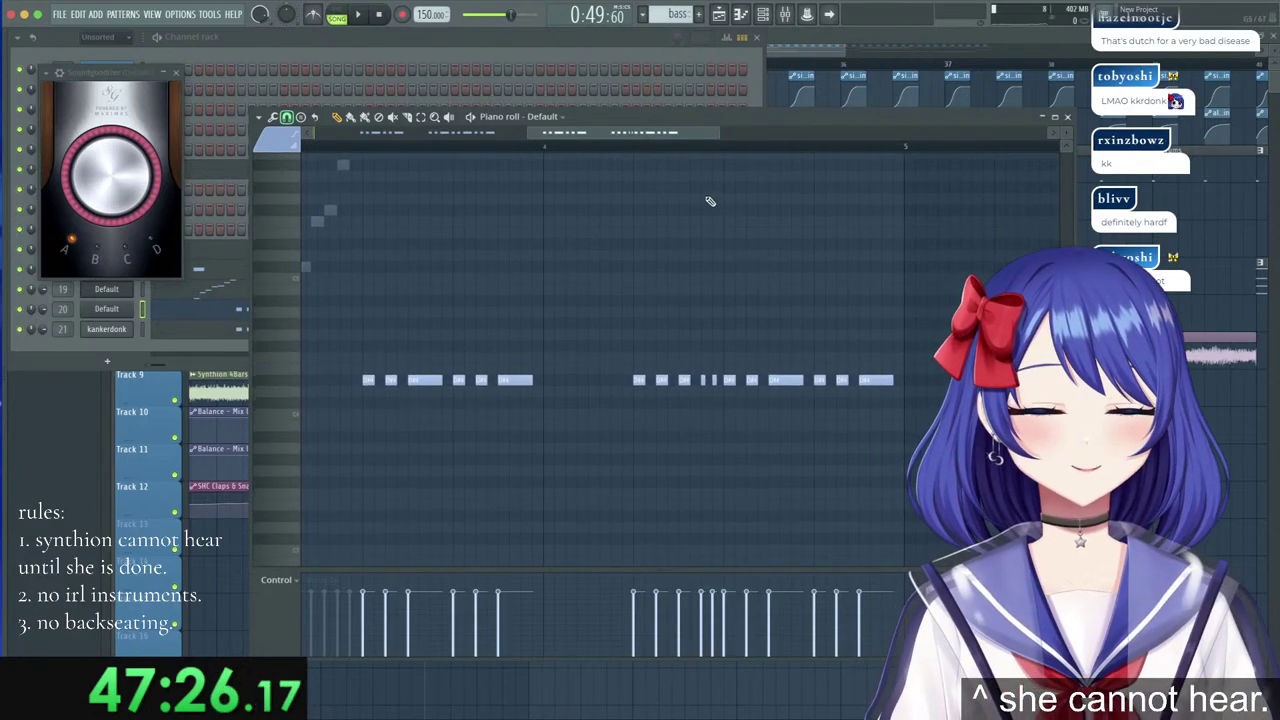
{"action": "scroll", "coordinate": [689, 157], "scroll_direction": "up", "scroll_amount": 2}
{"action": "scroll", "coordinate": [689, 157], "scroll_direction": "up", "scroll_amount": 1}
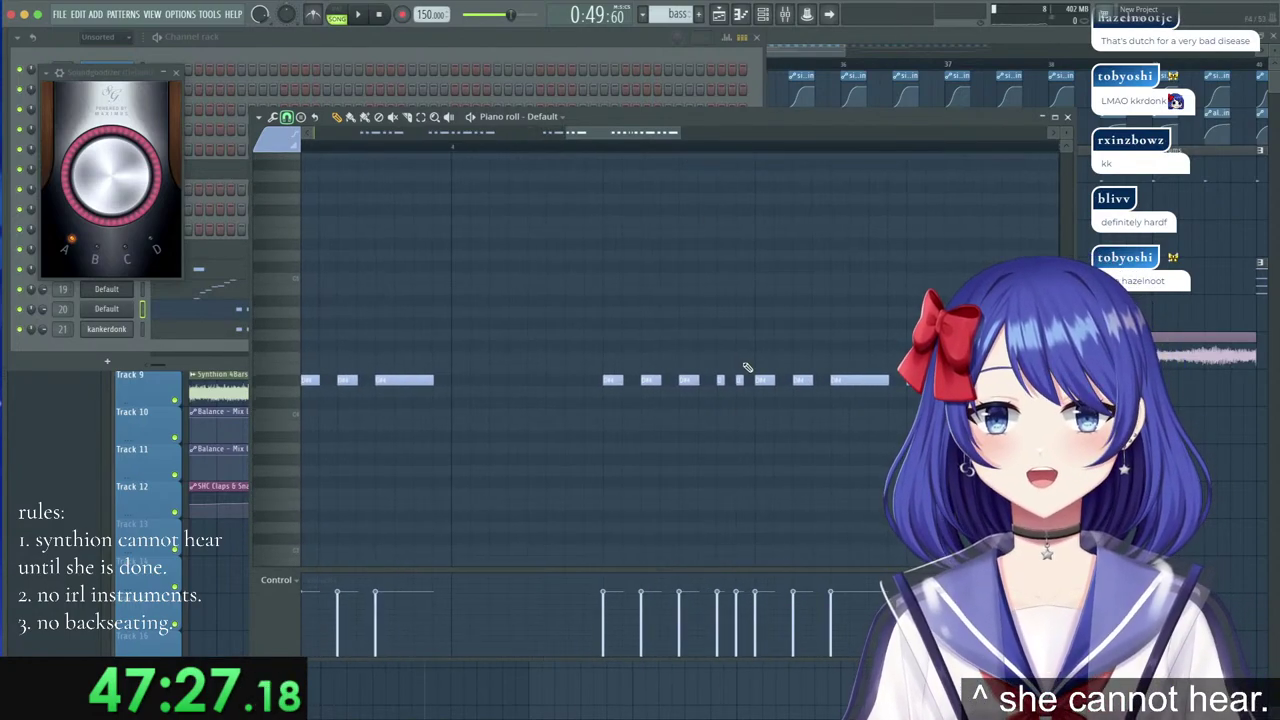
{"action": "left_click", "coordinate": [615, 387]}
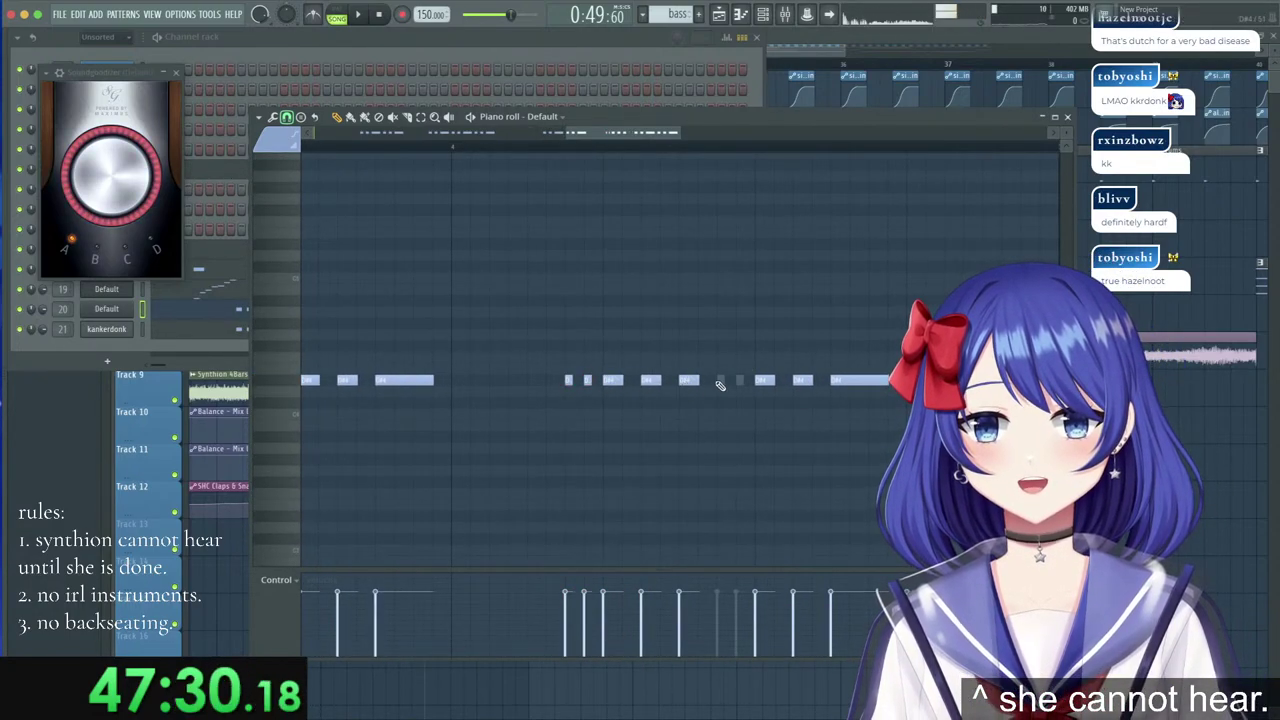
Lengthen channel 20's bar 4 note across the gap left by the moved short notes, match that rhythm in kankerdonk, and play it back.
{"action": "left_click_drag", "start_coordinate": [716, 384], "coordinate": [736, 384]}
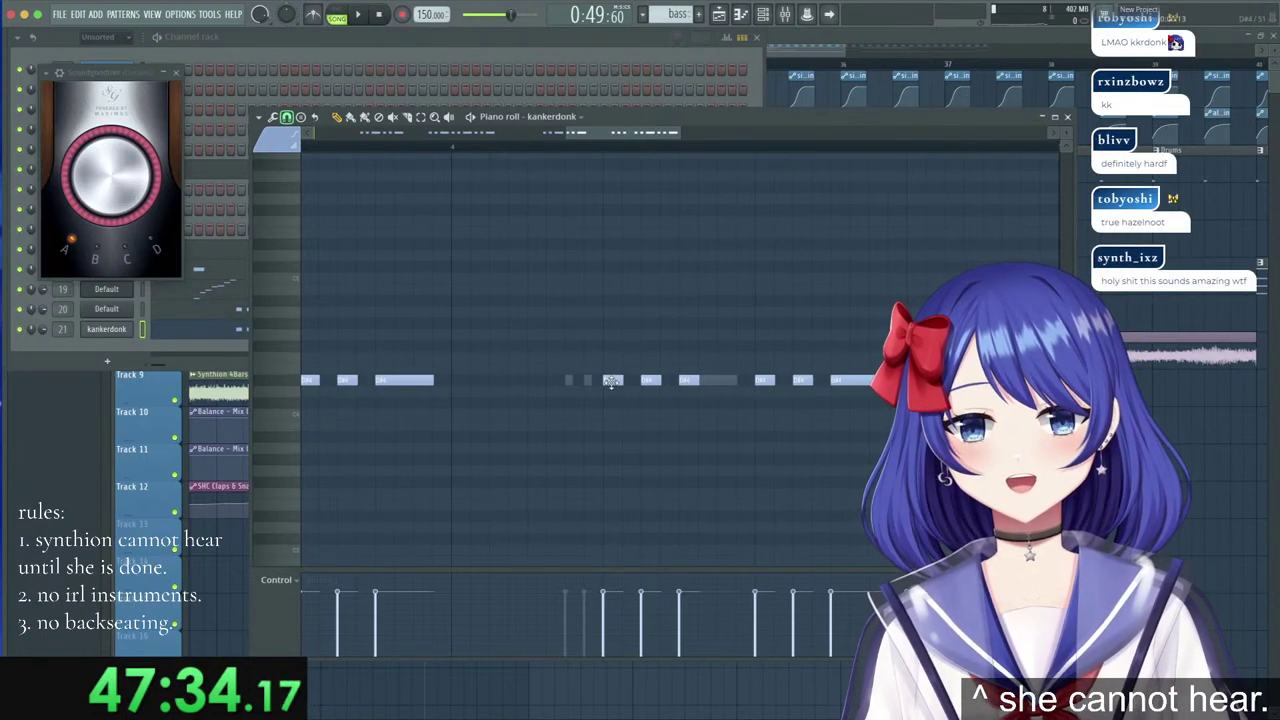
{"action": "left_click_drag", "start_coordinate": [729, 380], "coordinate": [569, 378]}
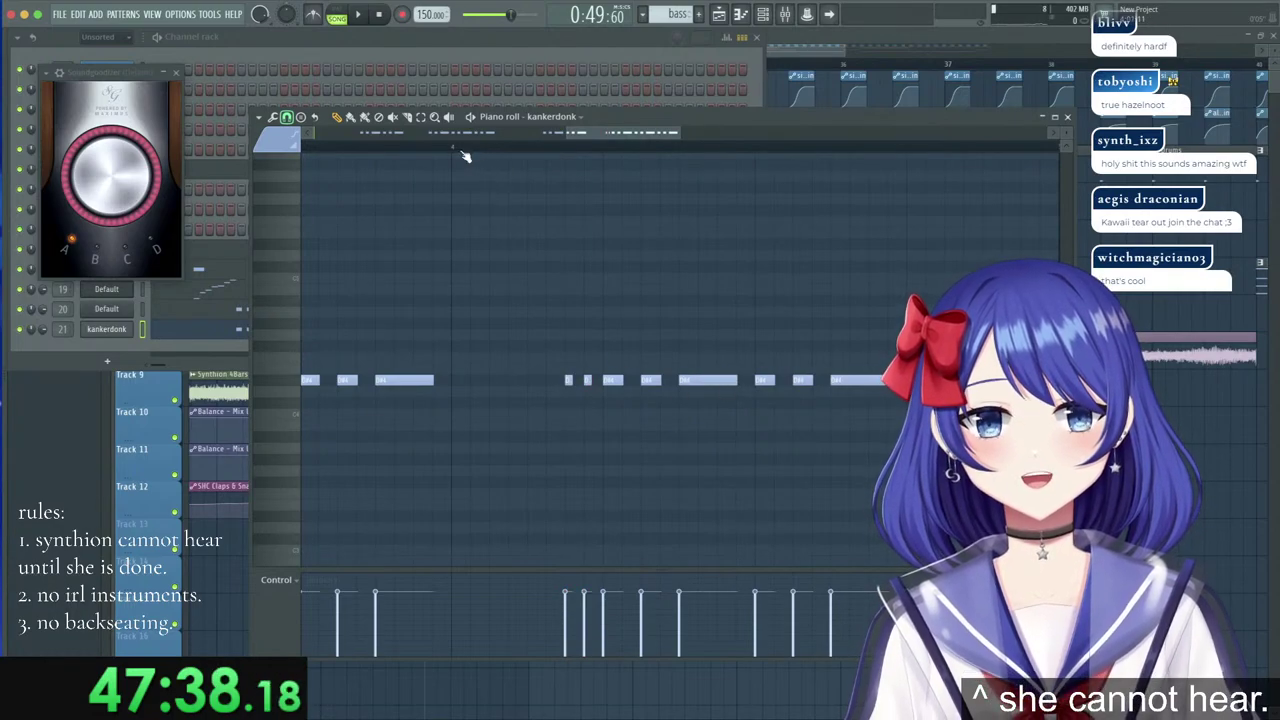
{"action": "key", "text": "space"}
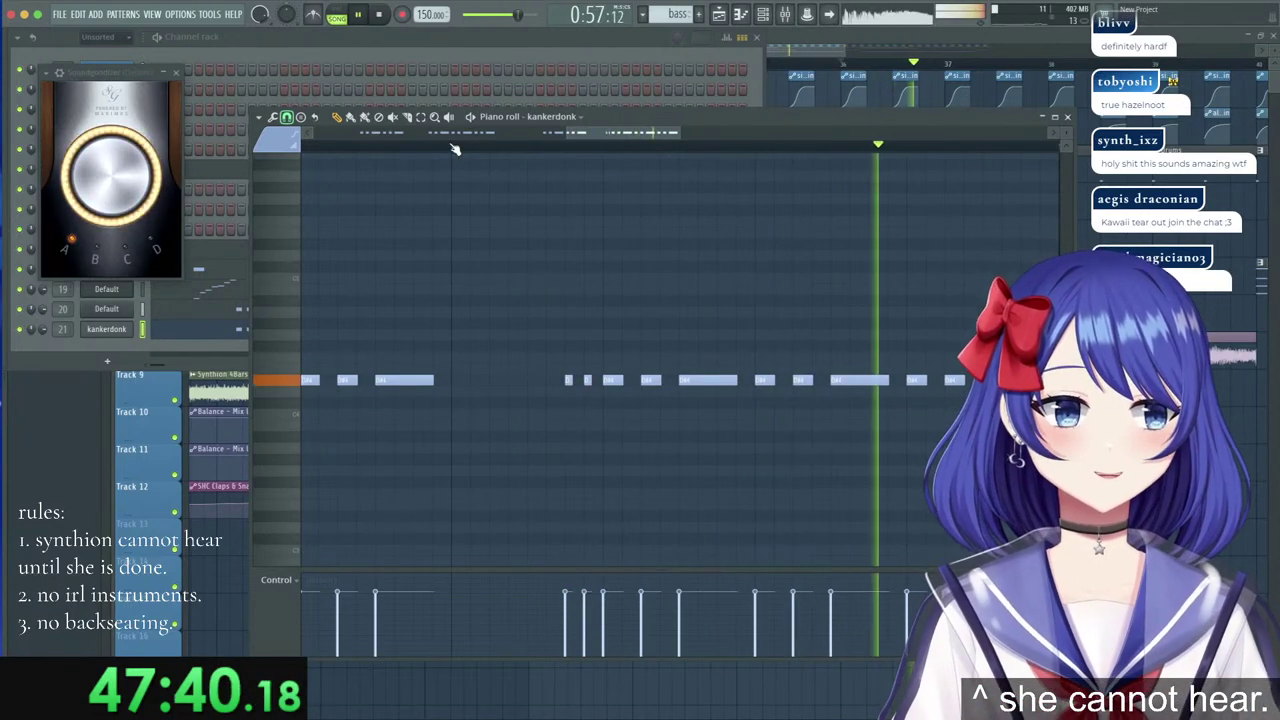
{"action": "scroll", "coordinate": [452, 152], "scroll_direction": "down", "scroll_amount": 2}
{"action": "left_click", "coordinate": [451, 151]}
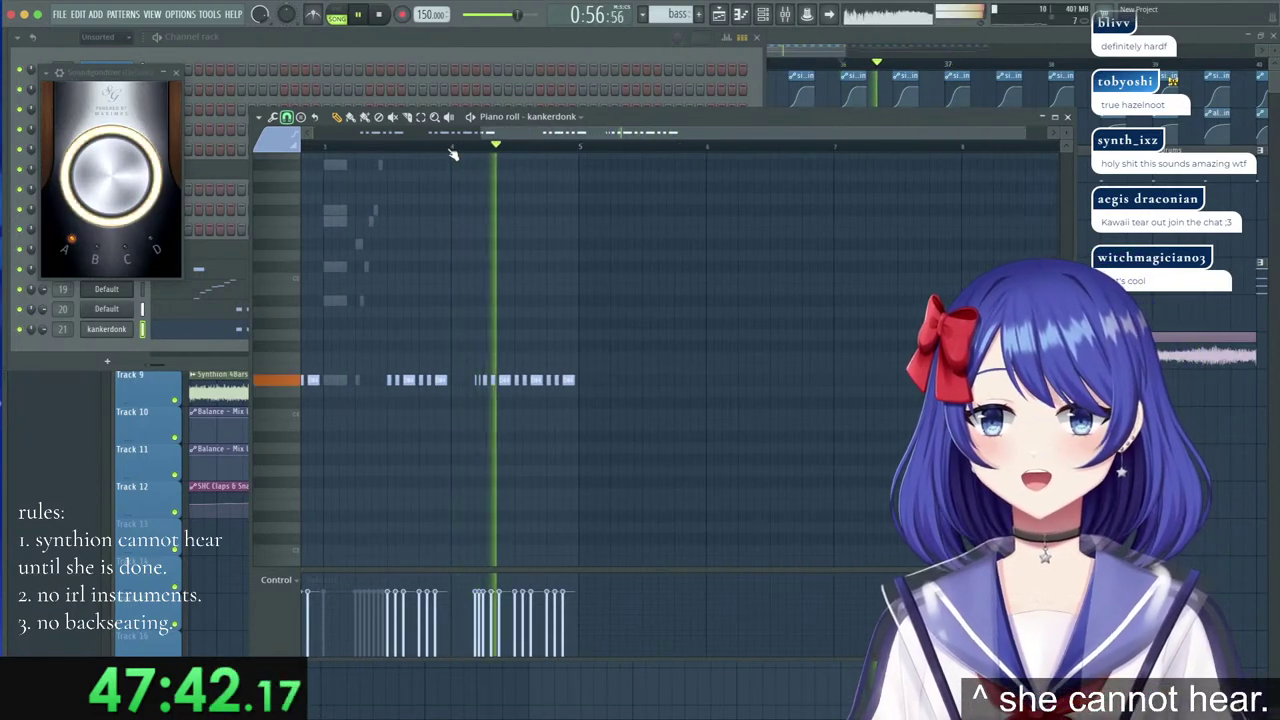
Audition the playlist arrangement from bar 32, through the predrop and into the bass clip.
{"action": "left_click", "coordinate": [824, 57]}
{"action": "left_click", "coordinate": [432, 64]}
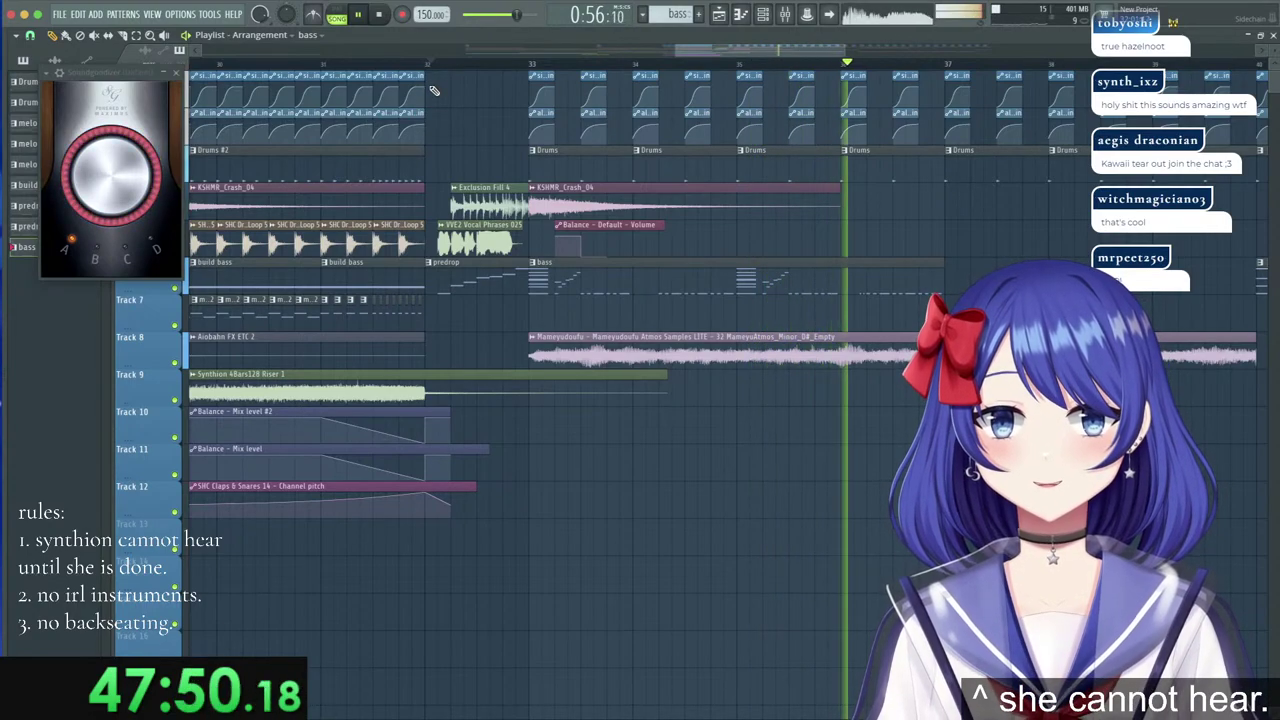
{"action": "key", "text": "space"}
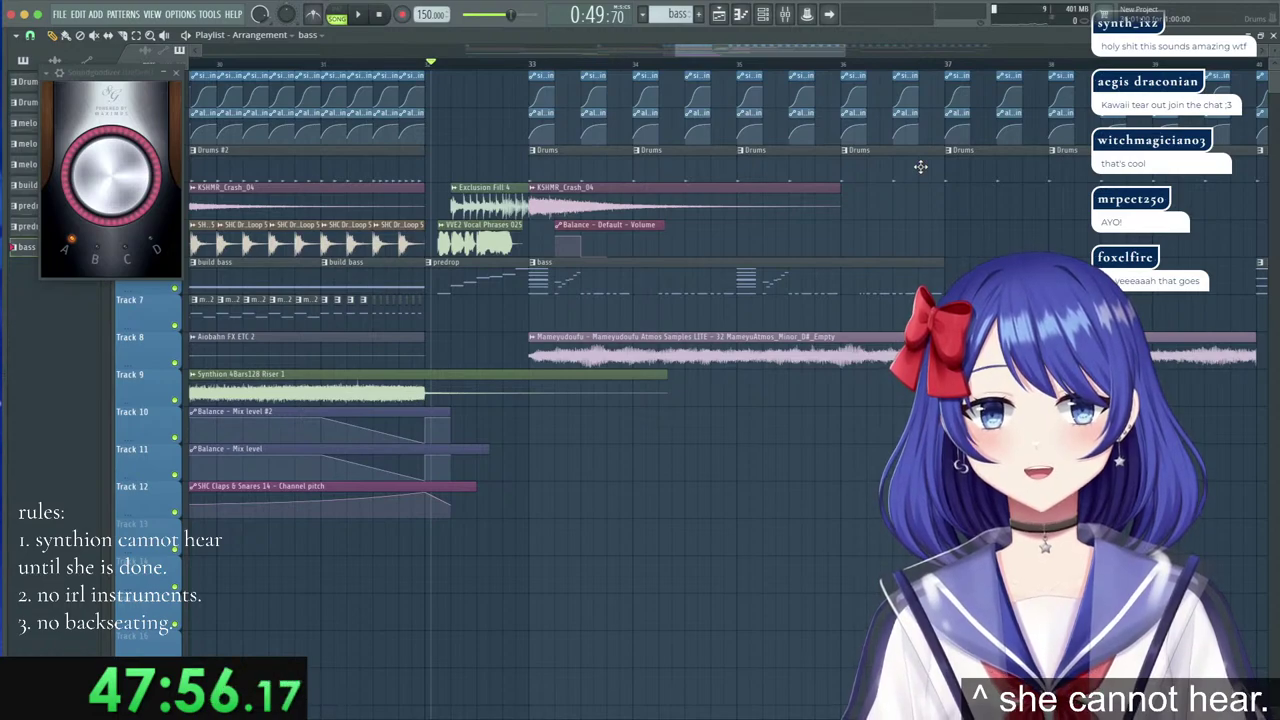
Try Exclusion Fill 7 from the Creamy Fills of Exclusion's Essential Drum Fills on Track 5 at bar 36.
{"action": "scroll", "coordinate": [893, 70], "scroll_direction": "up", "scroll_amount": 5}
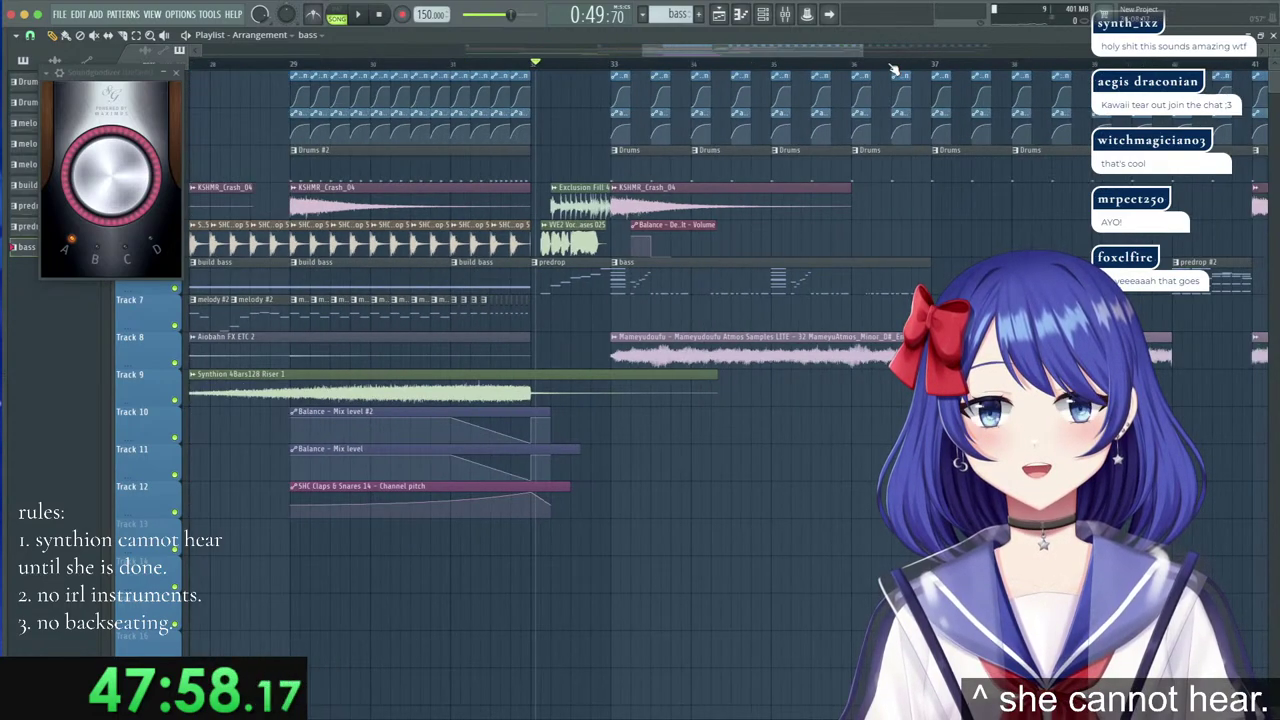
{"action": "scroll", "coordinate": [958, 70], "scroll_direction": "up", "scroll_amount": 2}
{"action": "left_click", "coordinate": [845, 66]}
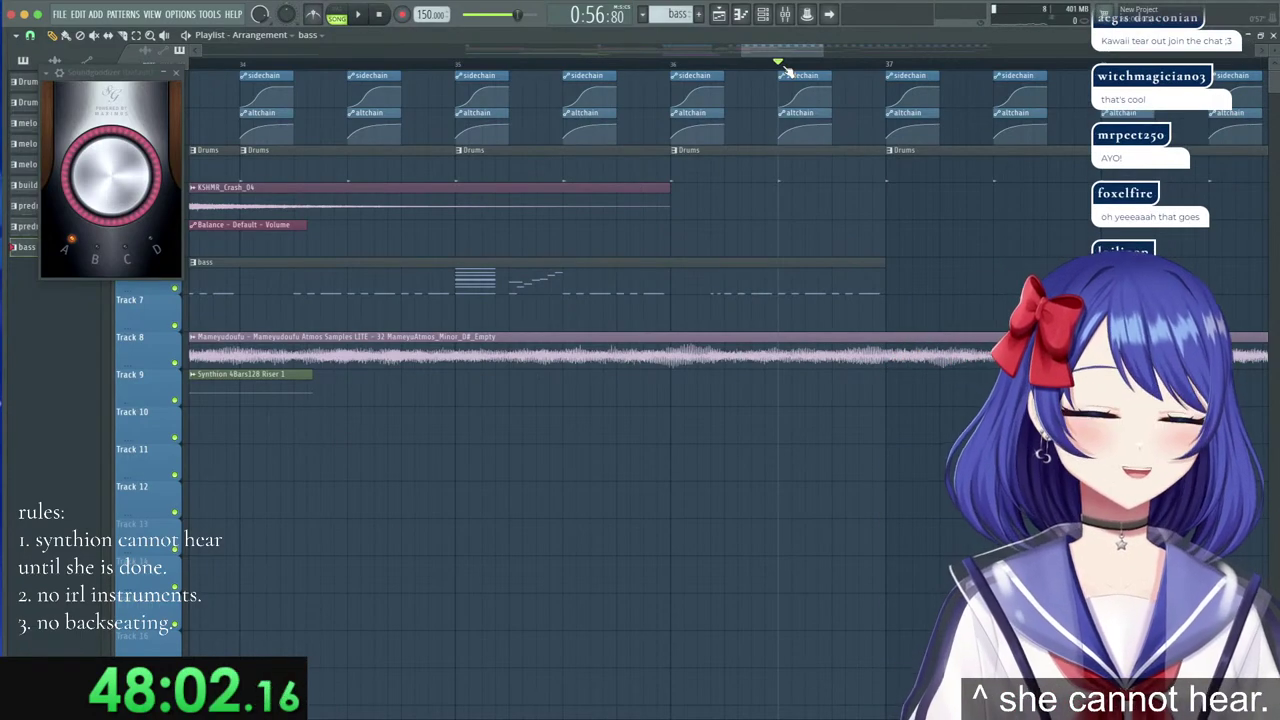
{"action": "key", "text": "alt+F8"}
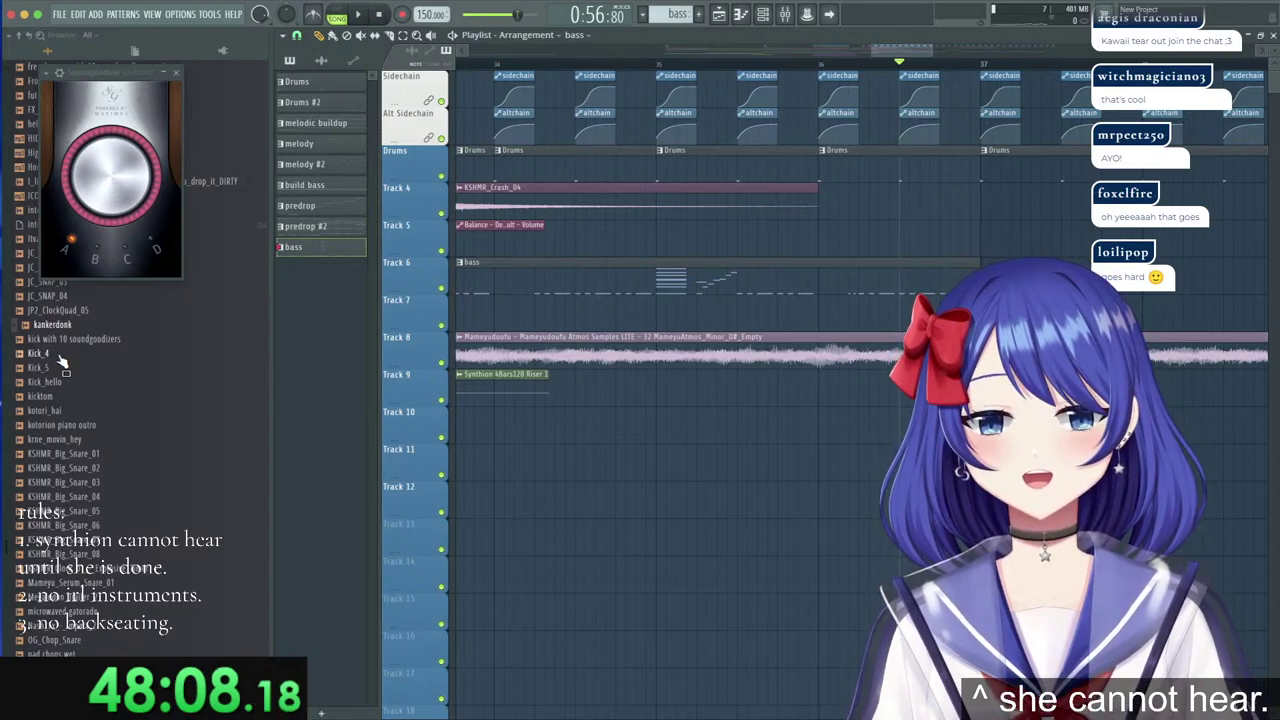
{"action": "scroll", "coordinate": [60, 360], "scroll_direction": "down", "scroll_amount": 15}
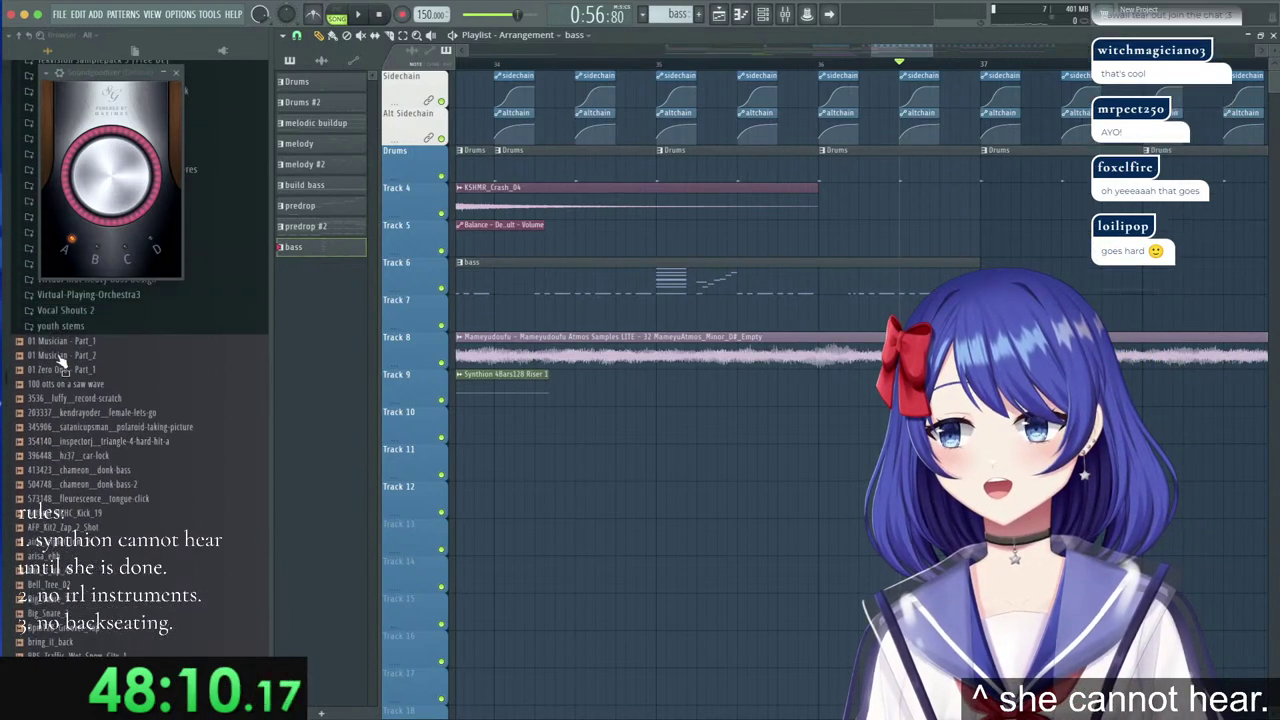
{"action": "scroll", "coordinate": [60, 360], "scroll_direction": "up", "scroll_amount": 15}
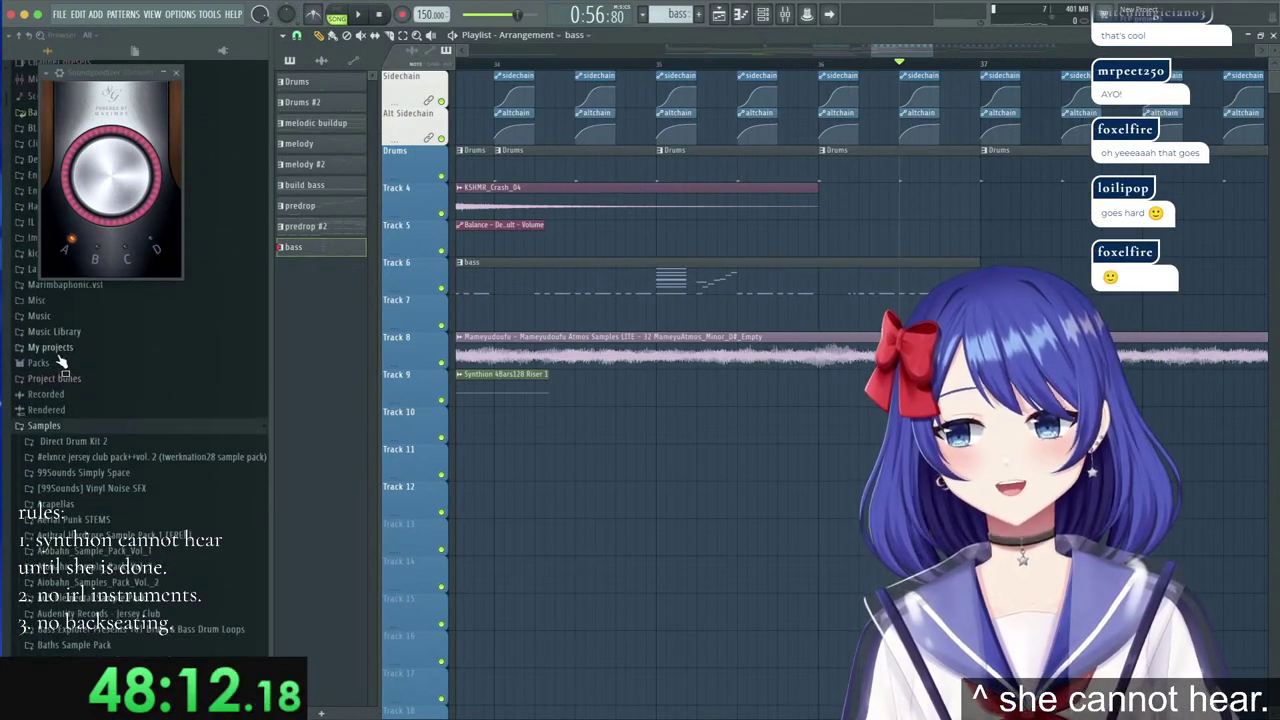
{"action": "scroll", "coordinate": [60, 380], "scroll_direction": "down", "scroll_amount": 5}
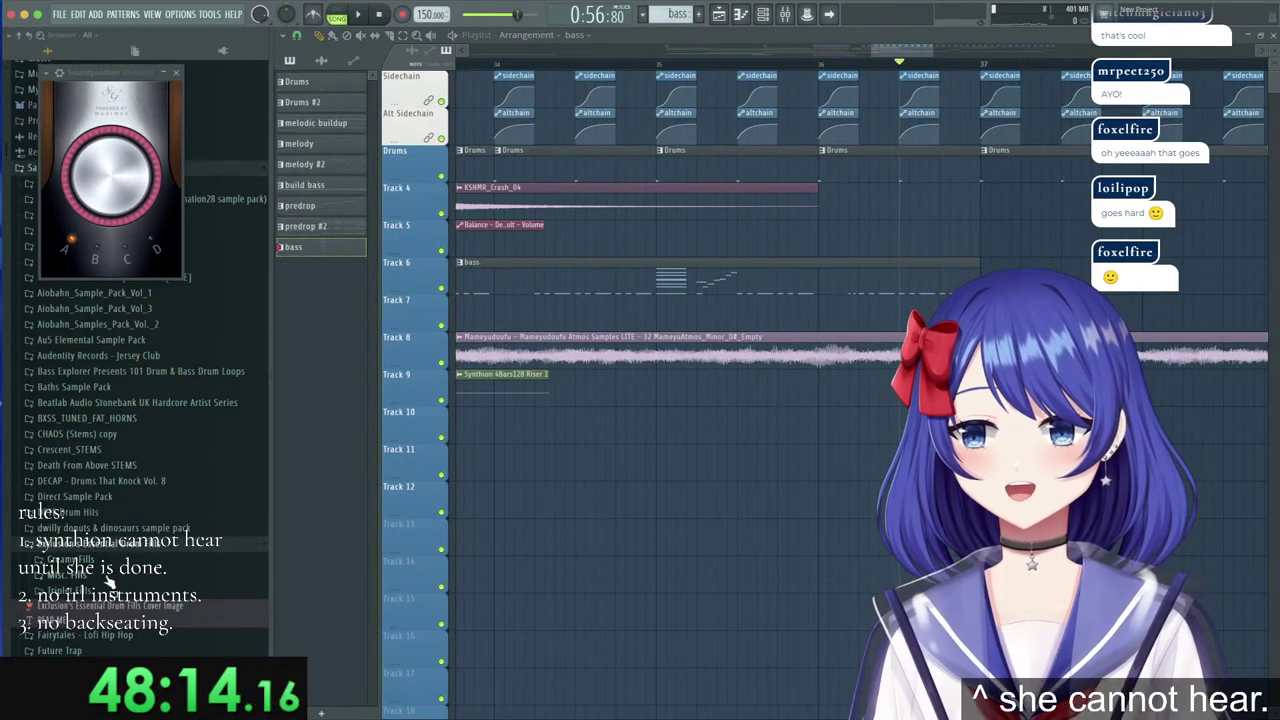
{"action": "left_click", "coordinate": [112, 564]}
{"action": "left_click", "coordinate": [86, 448]}
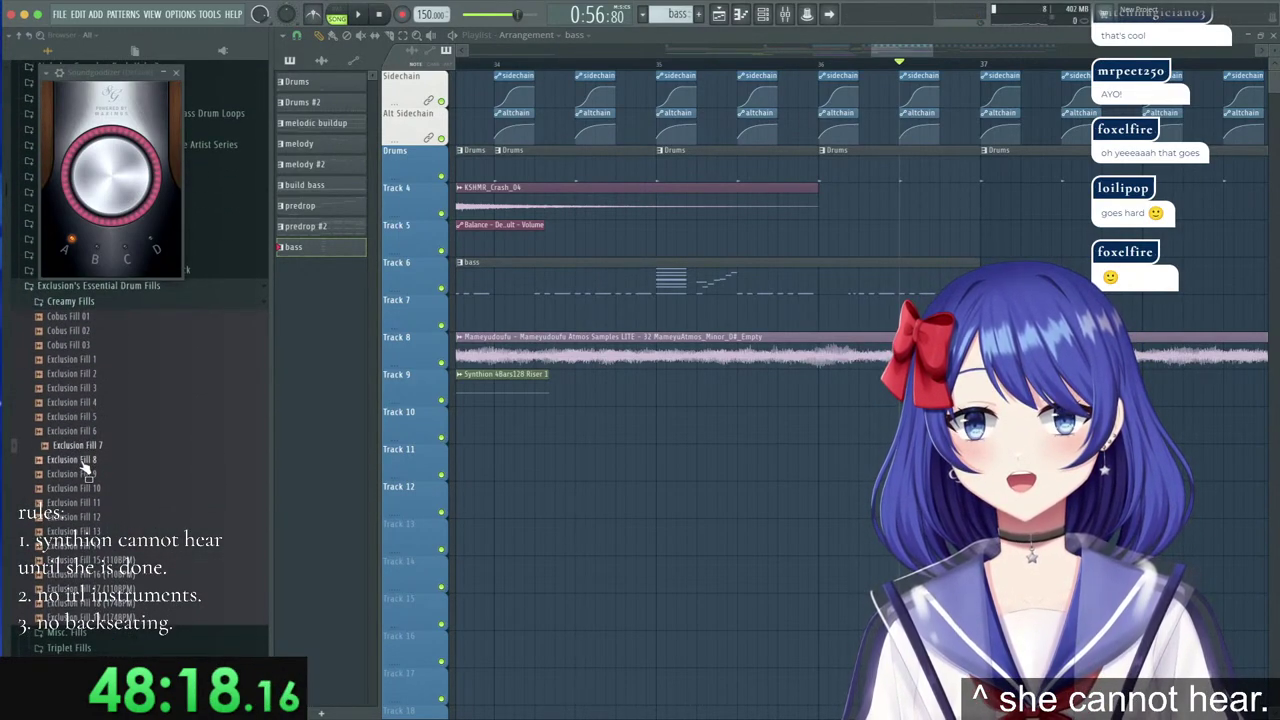
{"action": "left_click_drag", "start_coordinate": [86, 468], "coordinate": [695, 250]}
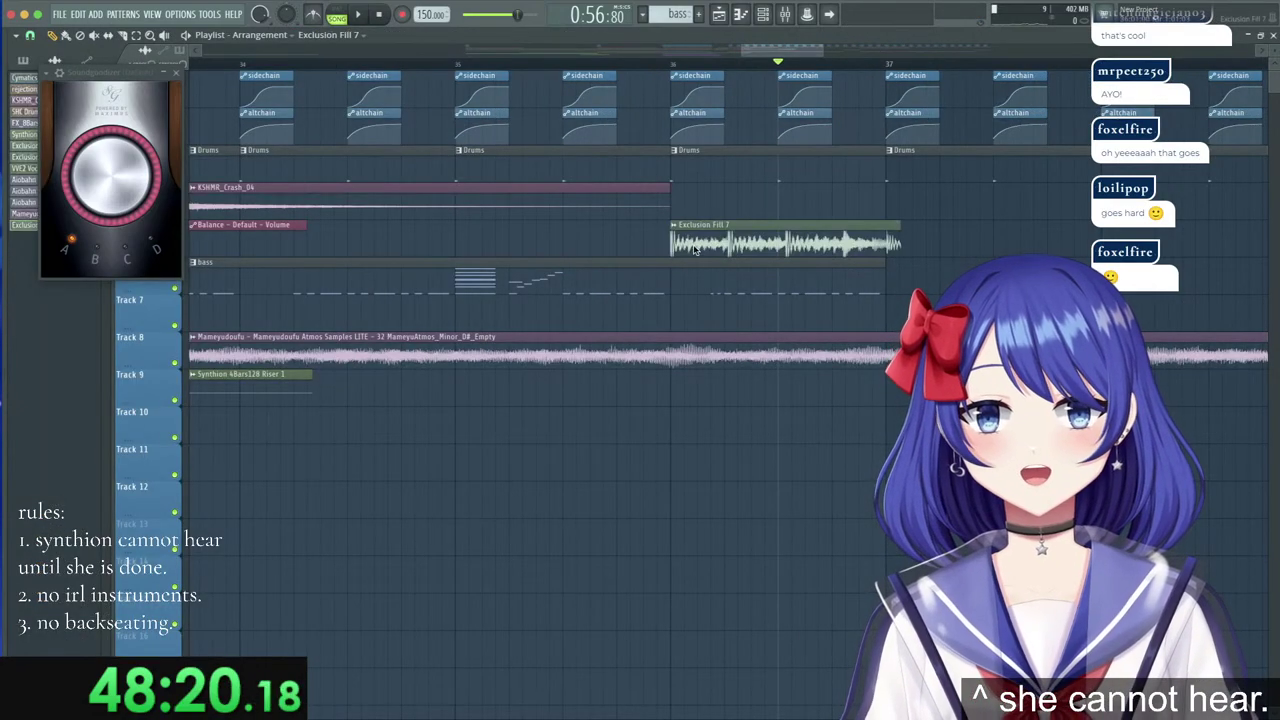
{"action": "right_click", "coordinate": [695, 250]}
Place the project's Exclusion Fill 6 clip on Track 5 at bar 36 and time-stretch it to fill exactly one bar.
{"action": "mouse_move", "coordinate": [45, 443]}
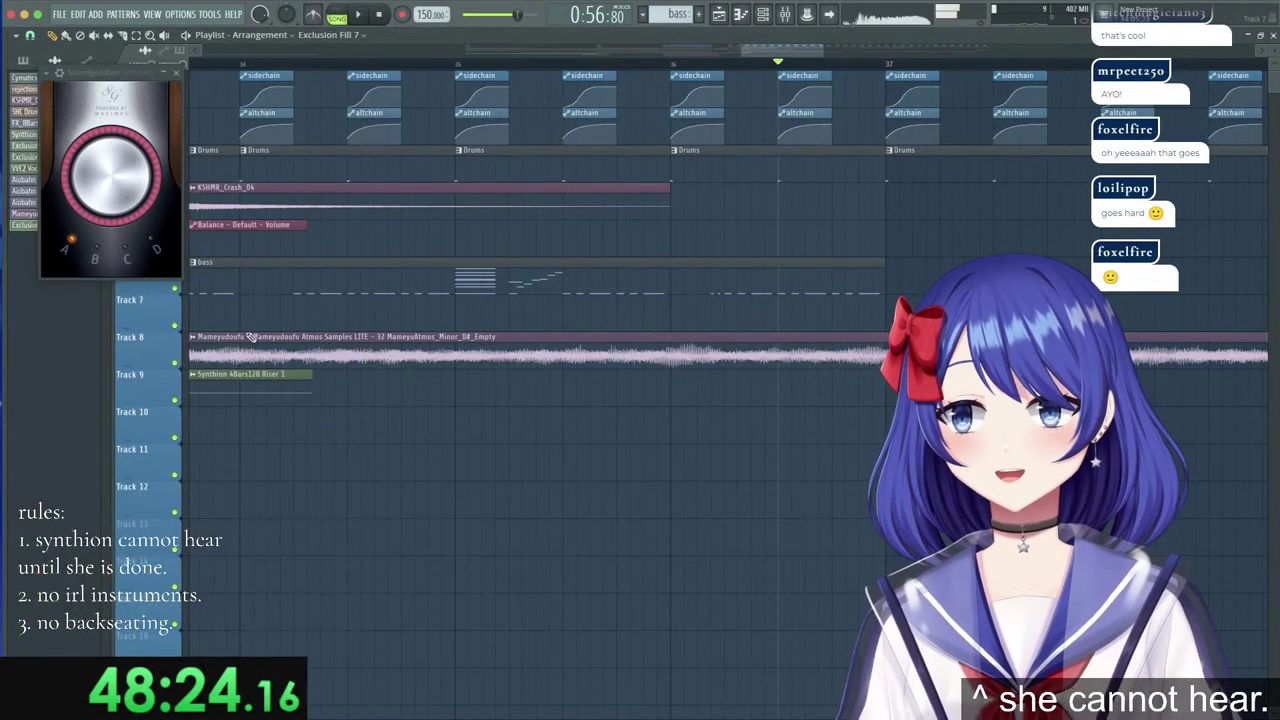
{"action": "left_click_drag", "start_coordinate": [130, 73], "coordinate": [377, 279]}
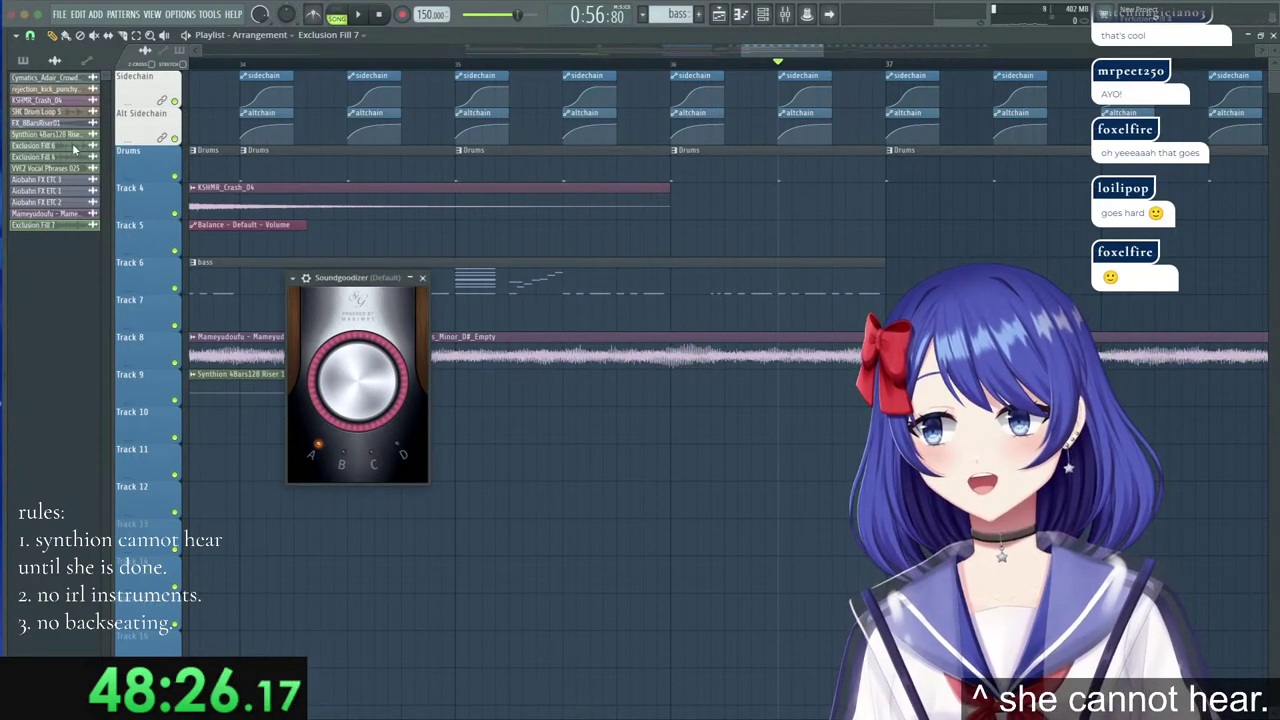
{"action": "left_click_drag", "start_coordinate": [74, 147], "coordinate": [681, 249]}
{"action": "right_click", "coordinate": [725, 245]}
{"action": "double_click", "coordinate": [710, 229]}
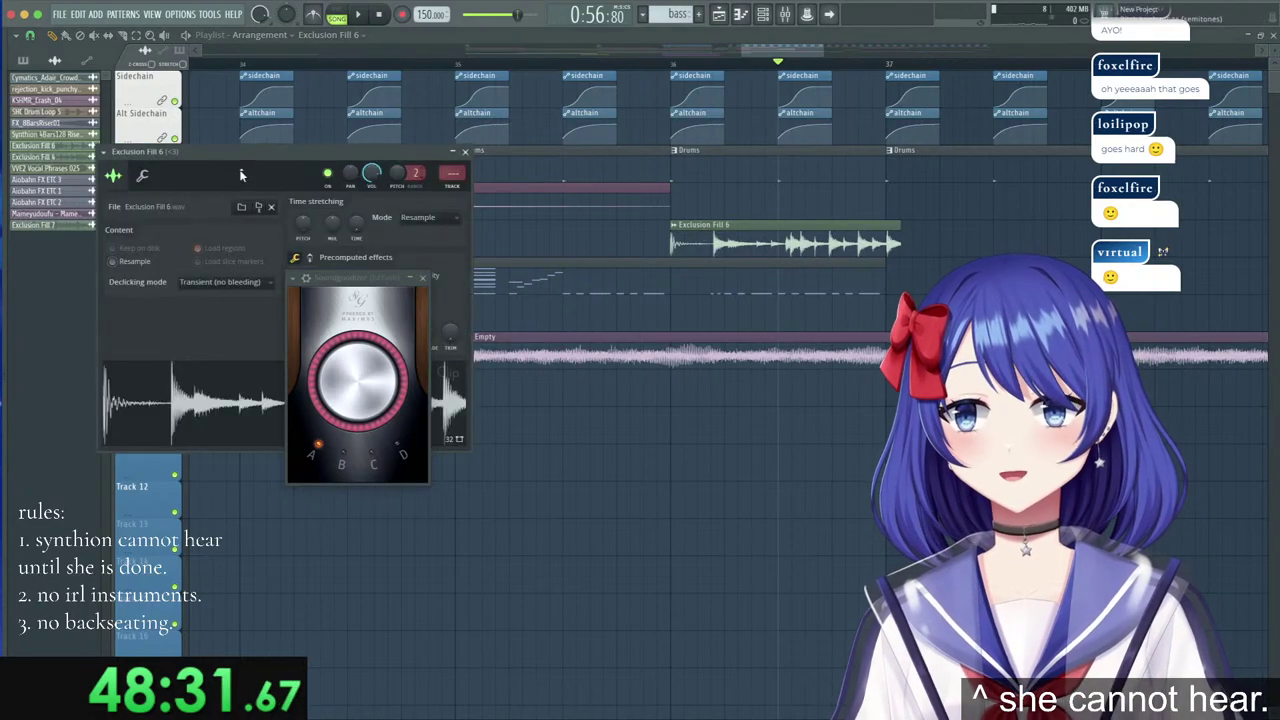
{"action": "right_click", "coordinate": [361, 226]}
{"action": "left_click", "coordinate": [388, 251]}
{"action": "left_click", "coordinate": [668, 373]}
{"action": "left_click", "coordinate": [361, 37]}
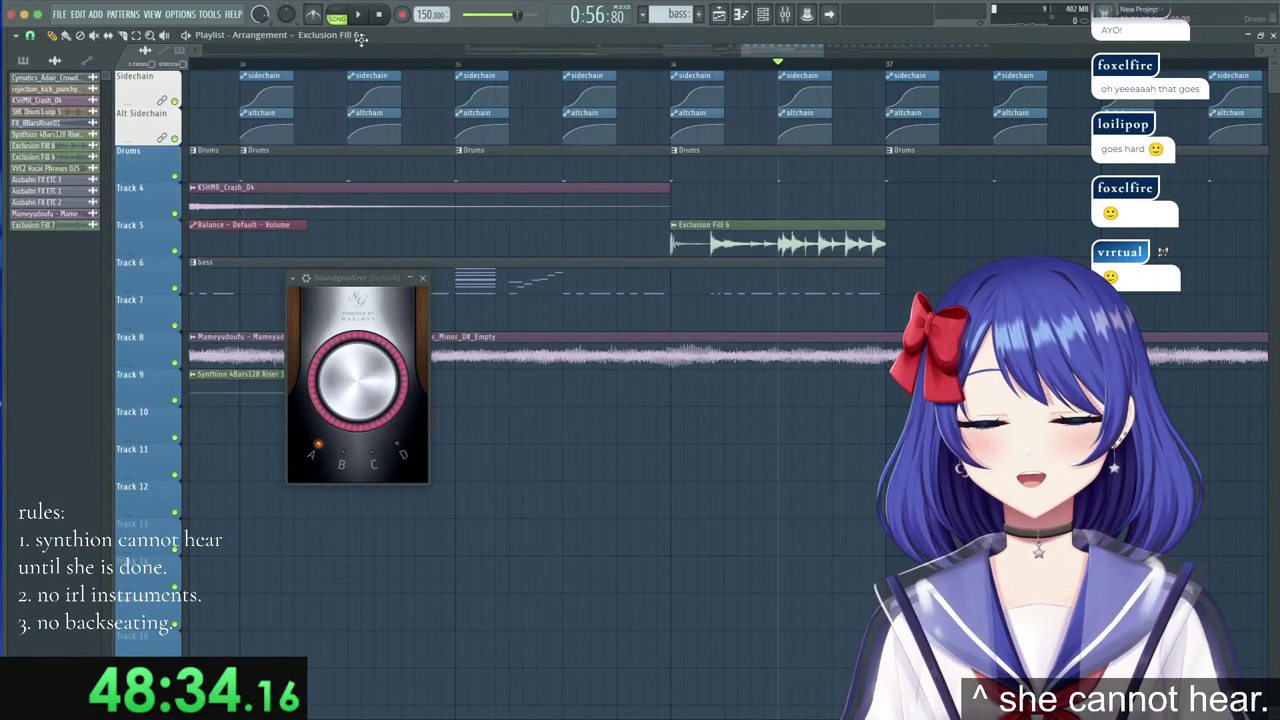
Slice the Exclusion Fill 6 clip, keep only its second hit on Track 4 ending at bar 37, and audition it from bar 36.
{"action": "left_click", "coordinate": [779, 238]}
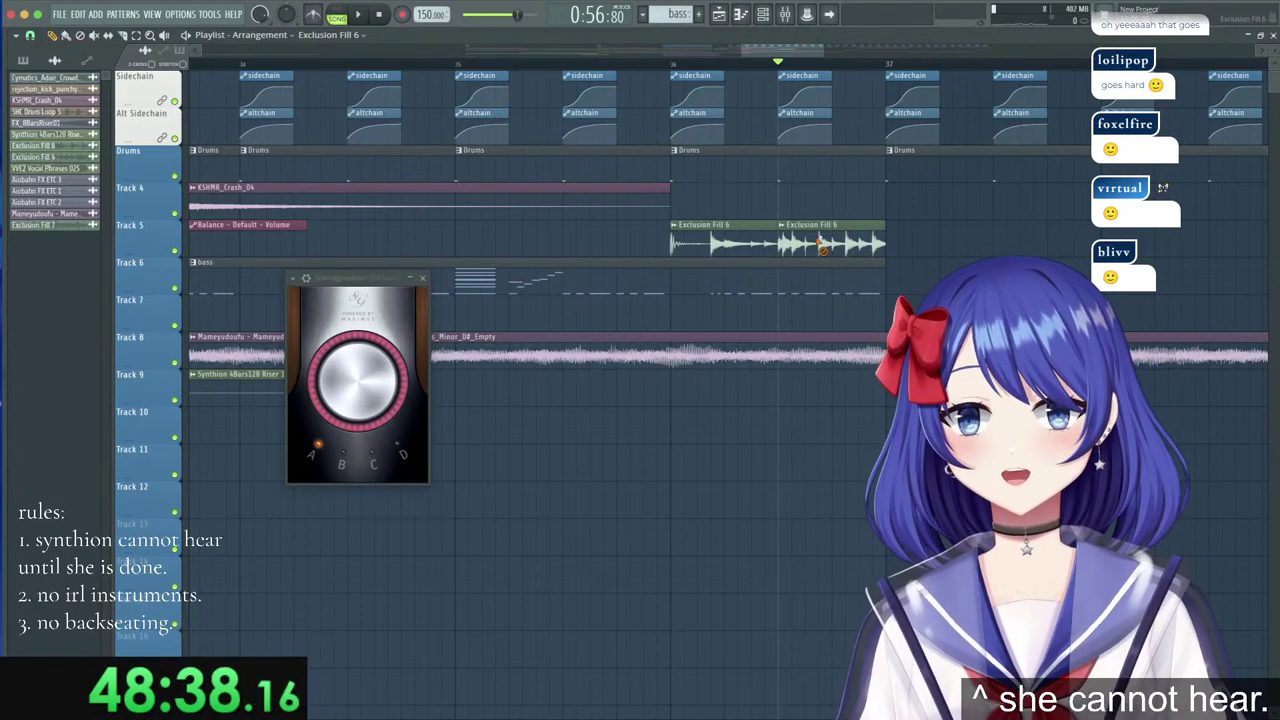
{"action": "right_click", "coordinate": [820, 245]}
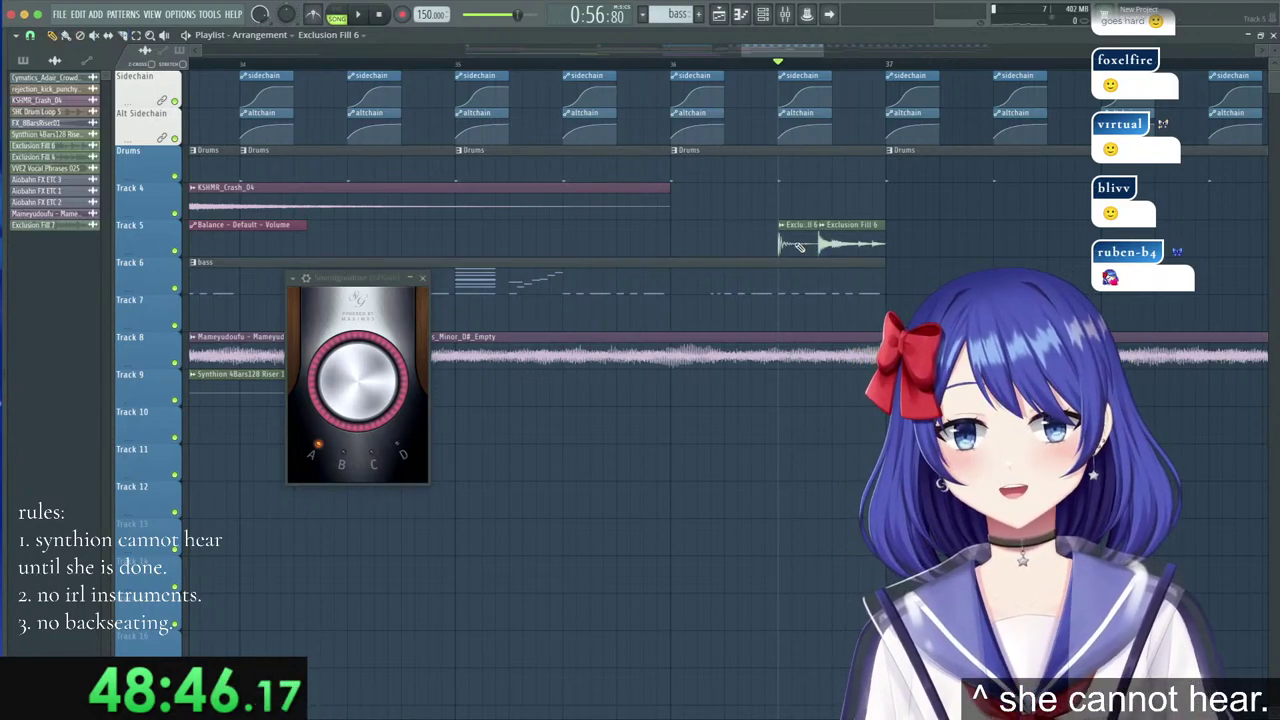
{"action": "left_click", "coordinate": [672, 66]}
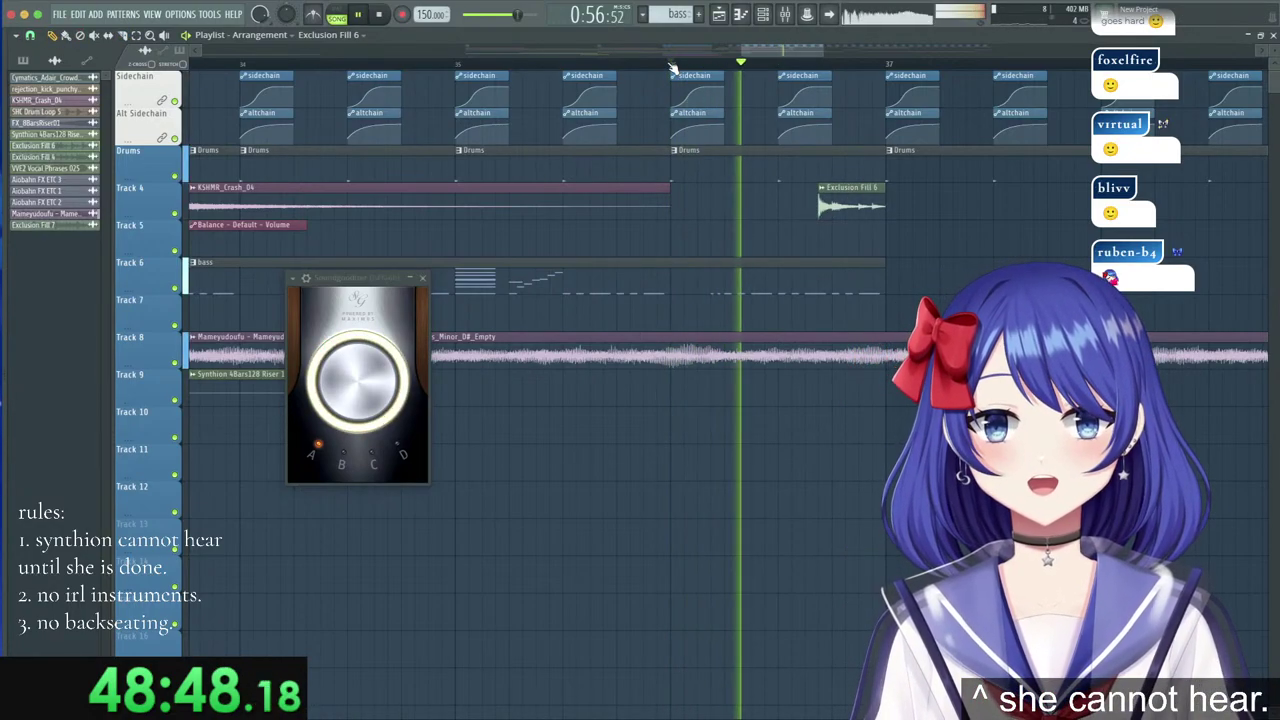
{"action": "left_click", "coordinate": [672, 66]}
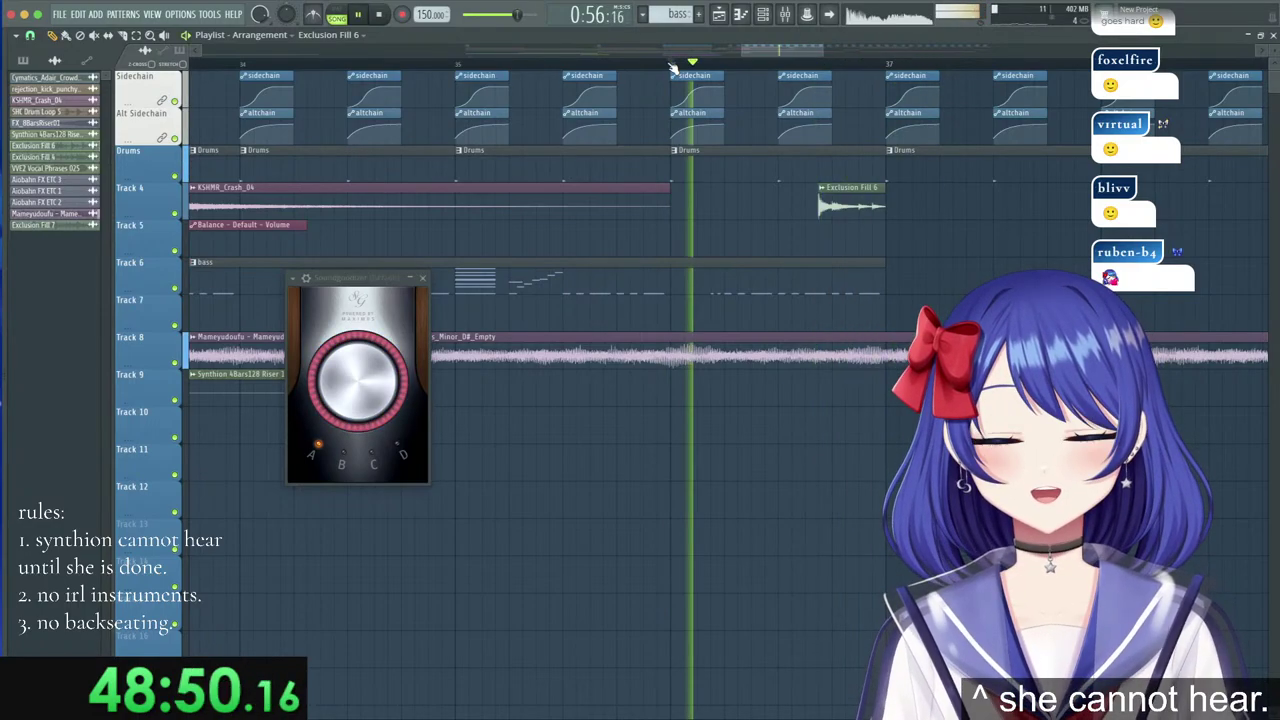
{"action": "double_click", "coordinate": [845, 200]}
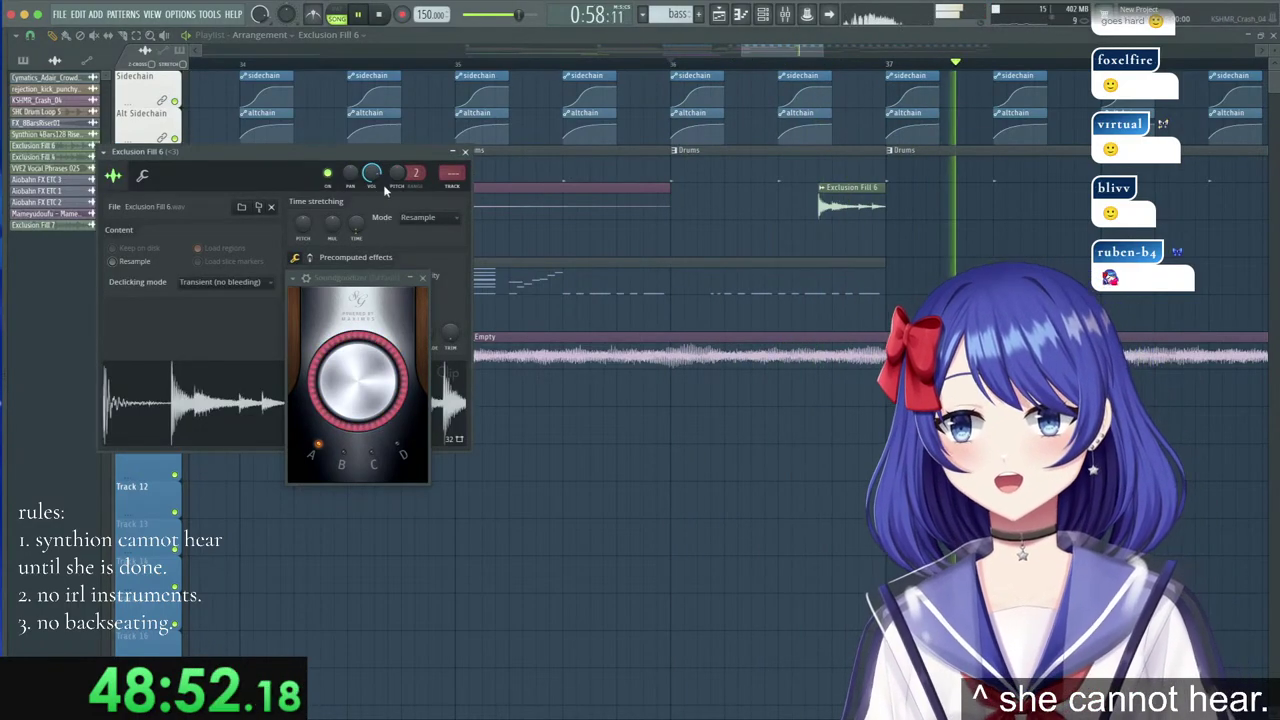
{"action": "left_click", "coordinate": [466, 154]}
{"action": "key", "text": "space"}
Audition the arrangement from bar 32 to hear the predrop leading into the drop.
{"action": "scroll", "coordinate": [651, 72], "scroll_direction": "down", "scroll_amount": 6}
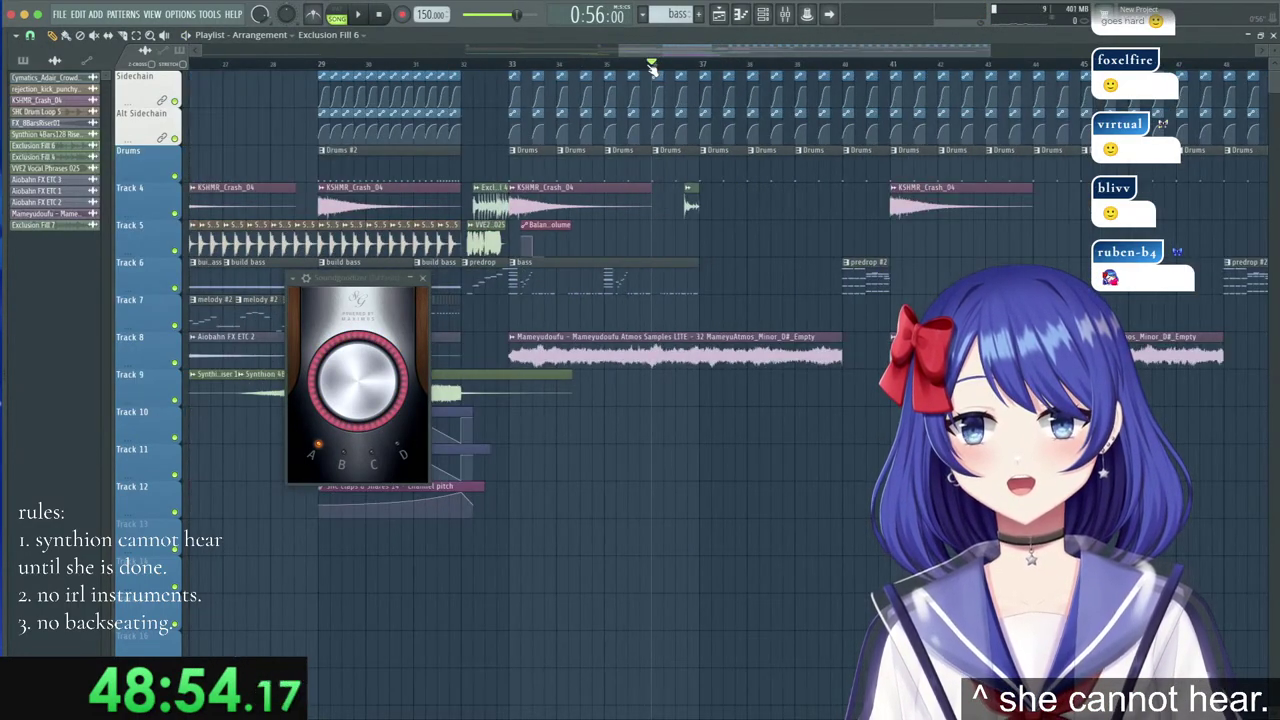
{"action": "left_click", "coordinate": [438, 70]}
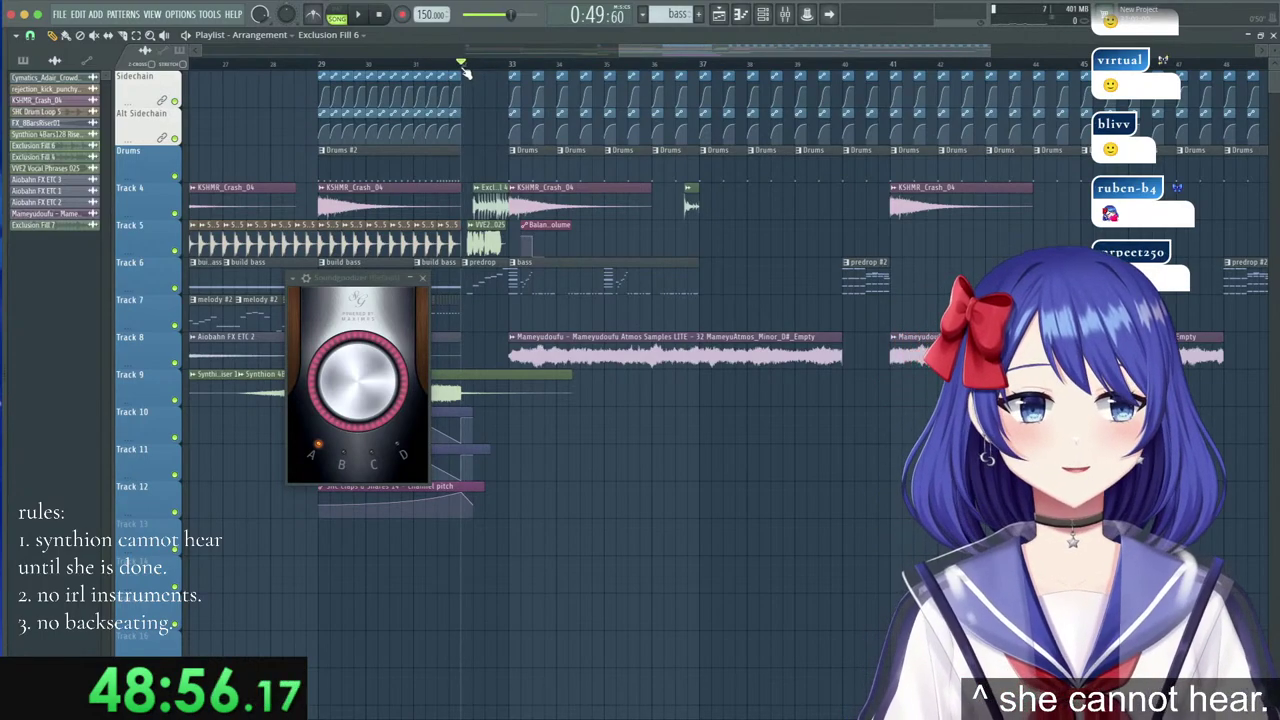
{"action": "key", "text": "space"}
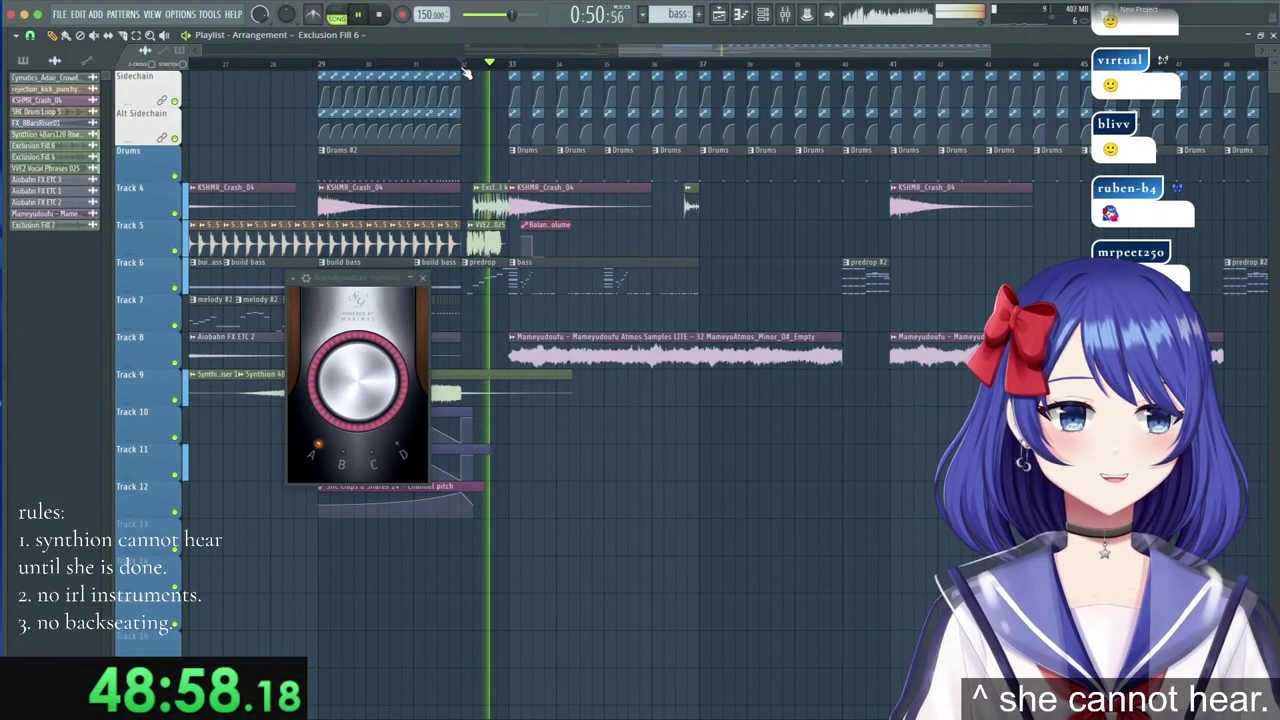
{"action": "key", "text": "space"}
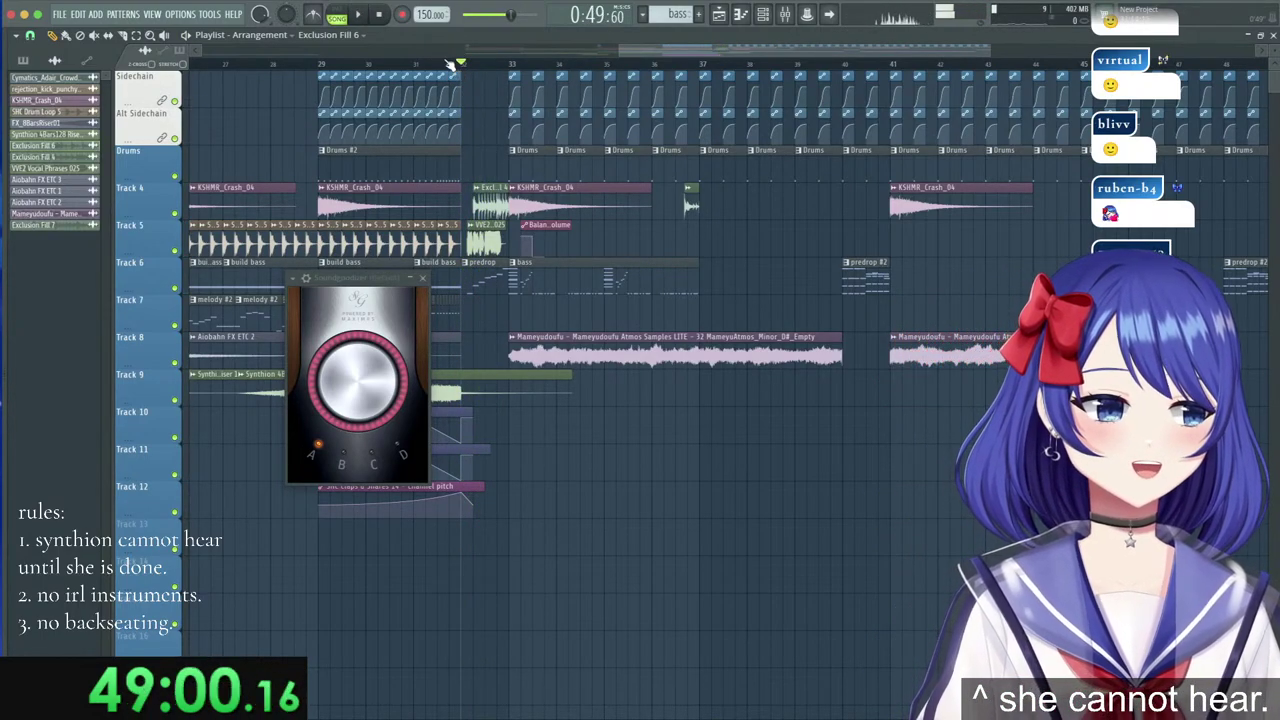
{"action": "key", "text": "space"}
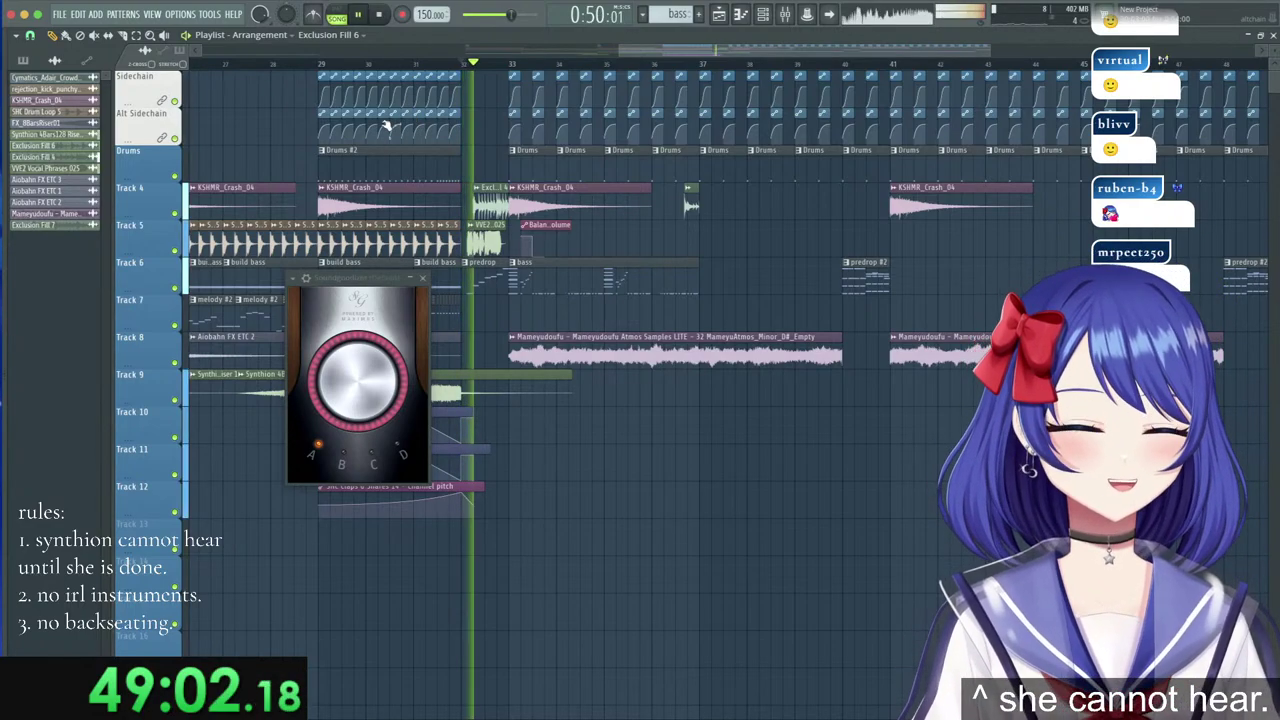
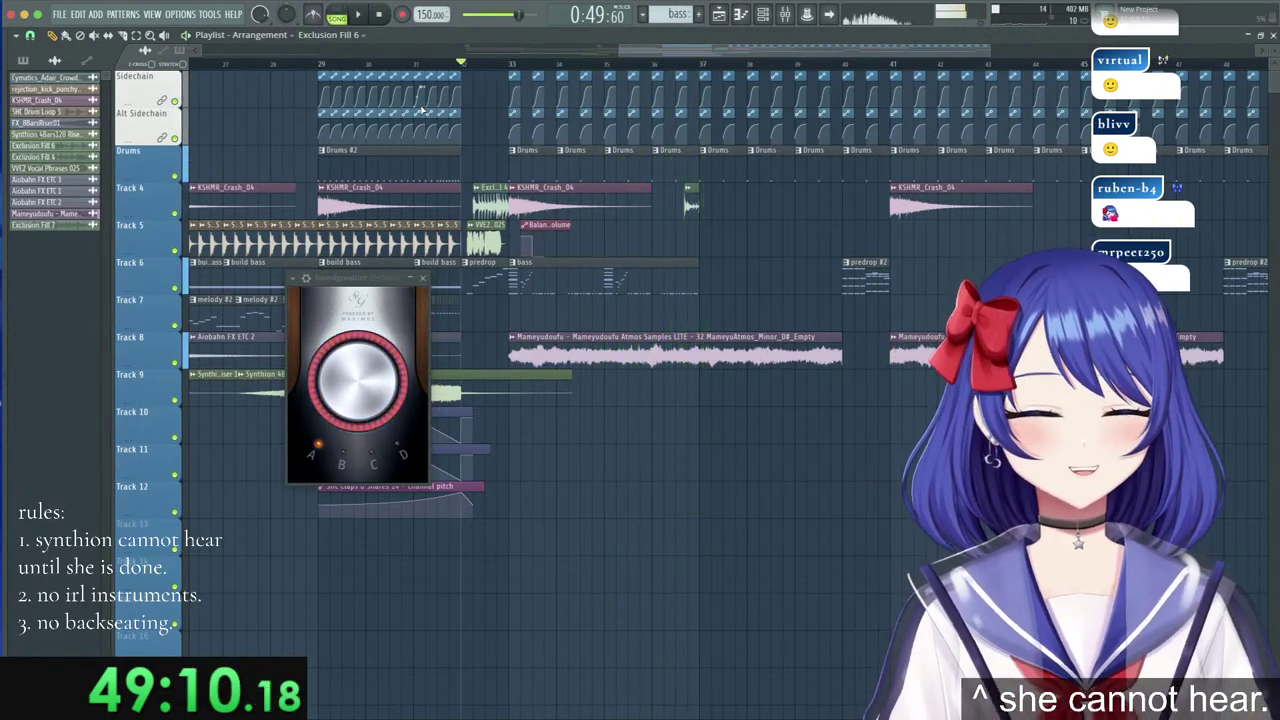
Solo Track 4 and audition the short Exclusion Fill 6 clip just before bar 37.
{"action": "scroll", "coordinate": [690, 62], "scroll_direction": "up", "scroll_amount": 5}
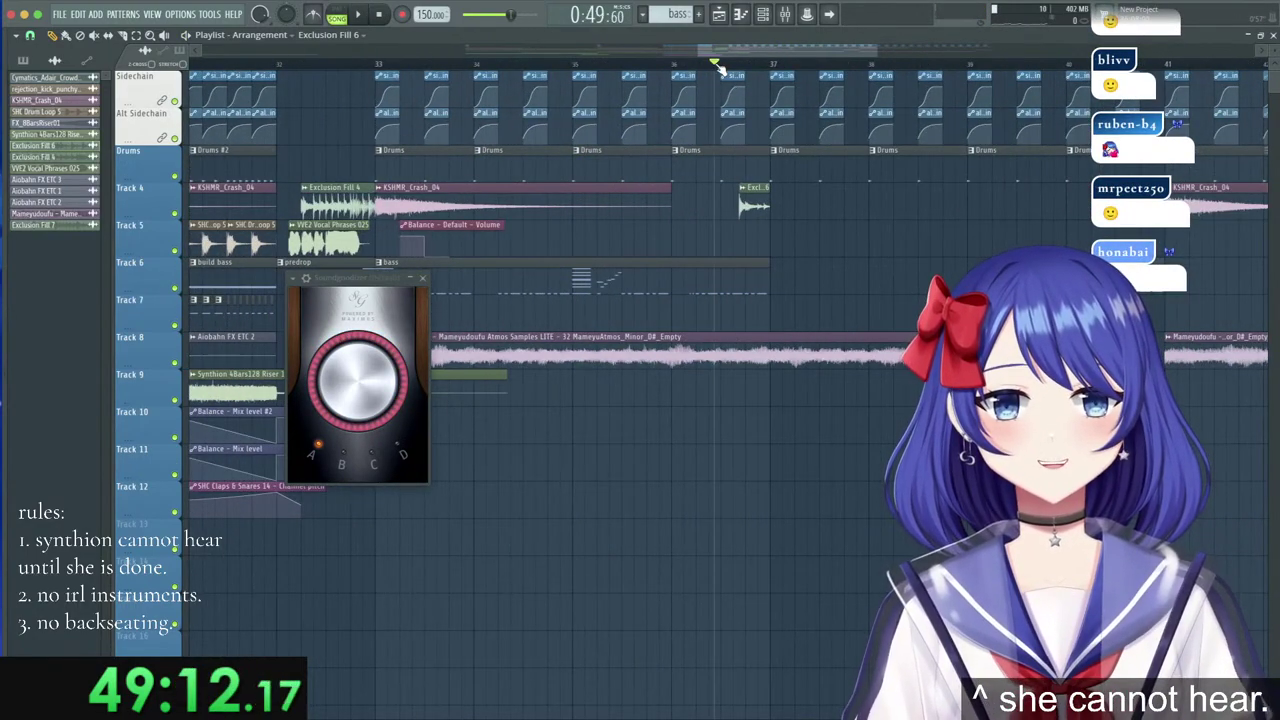
{"action": "key", "text": "space"}
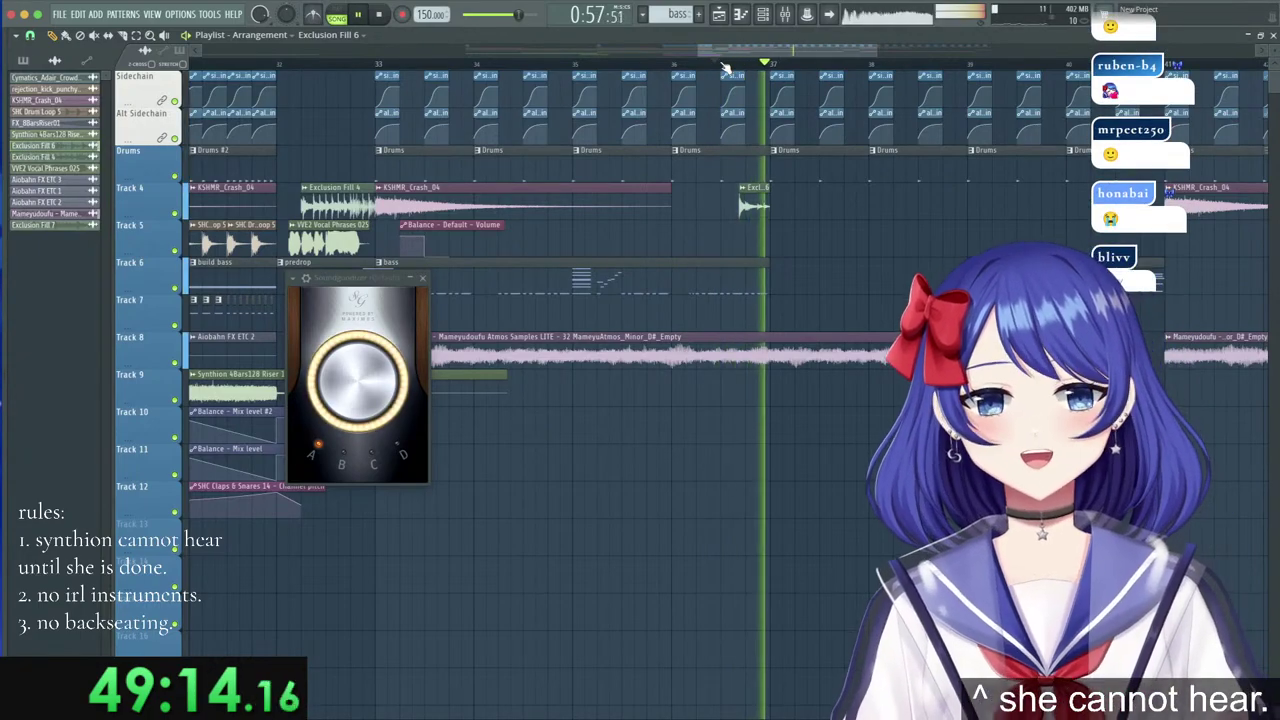
{"action": "key", "text": "space"}
{"action": "right_click", "coordinate": [174, 214]}
{"action": "key", "text": "space"}
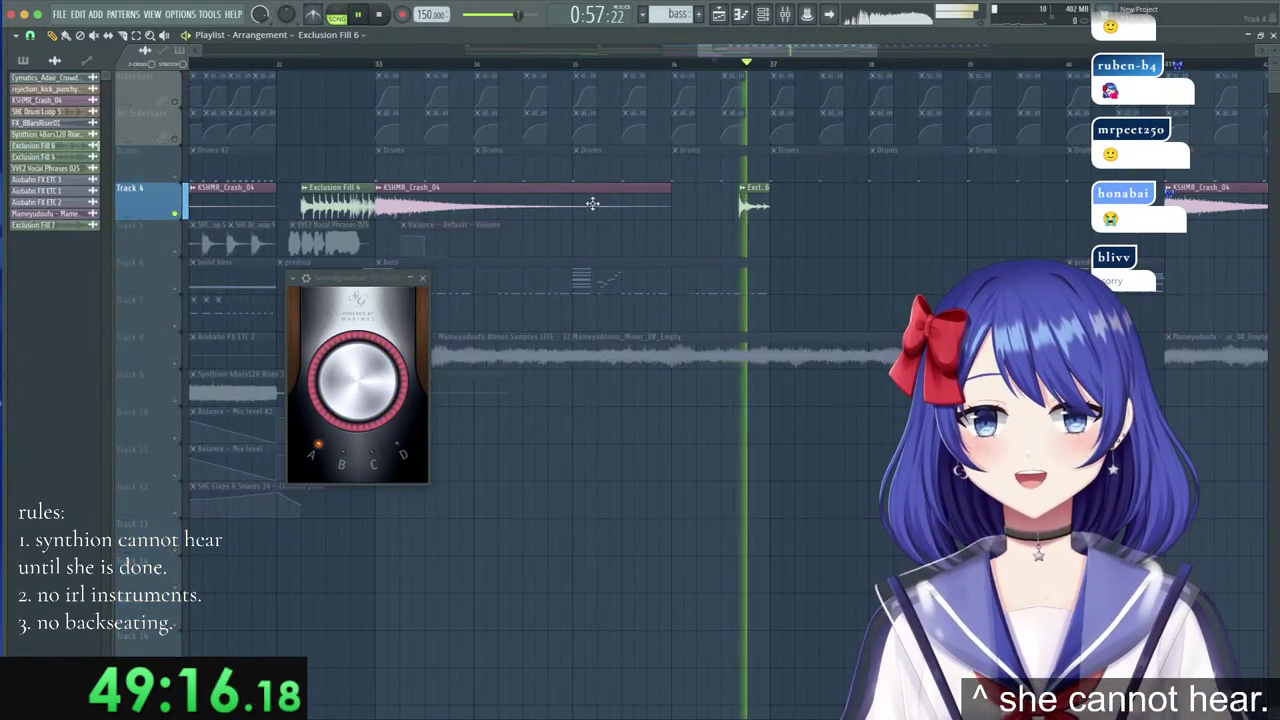
{"action": "key", "text": "space"}
{"action": "scroll", "coordinate": [756, 72], "scroll_direction": "up", "scroll_amount": 5}
{"action": "scroll", "coordinate": [756, 66], "scroll_direction": "up", "scroll_amount": 4}
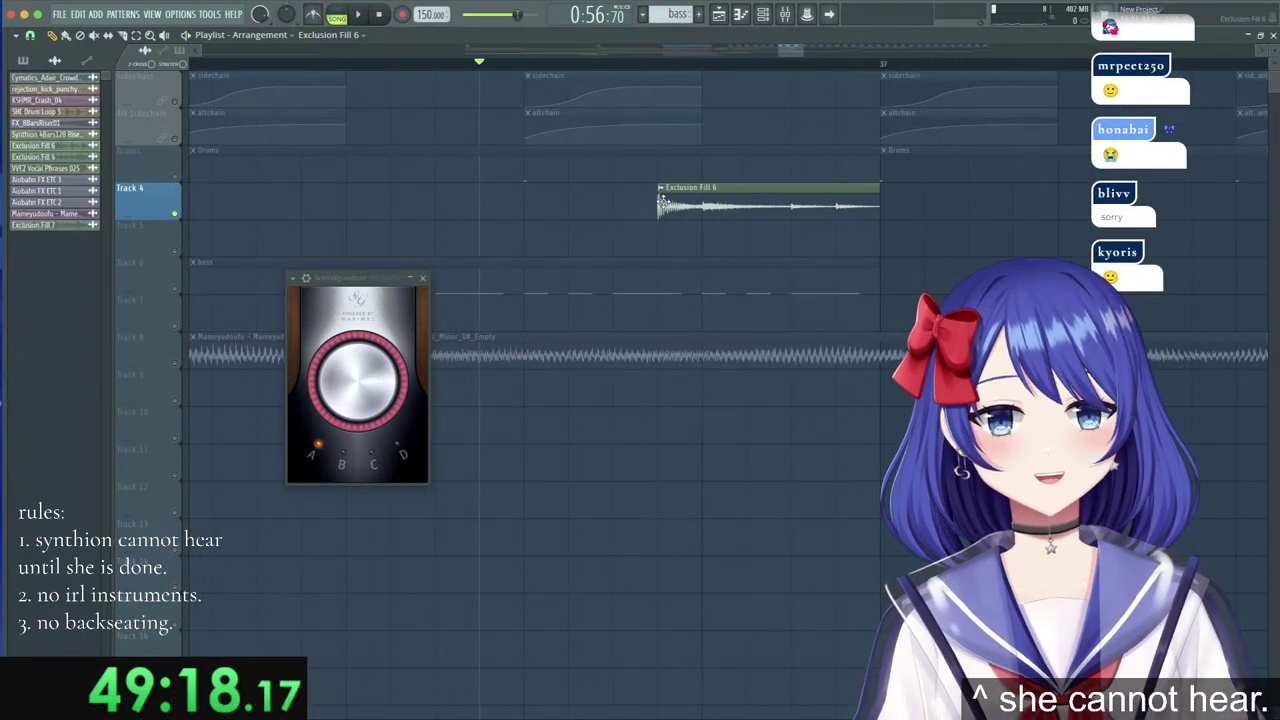
{"action": "key", "text": "space"}
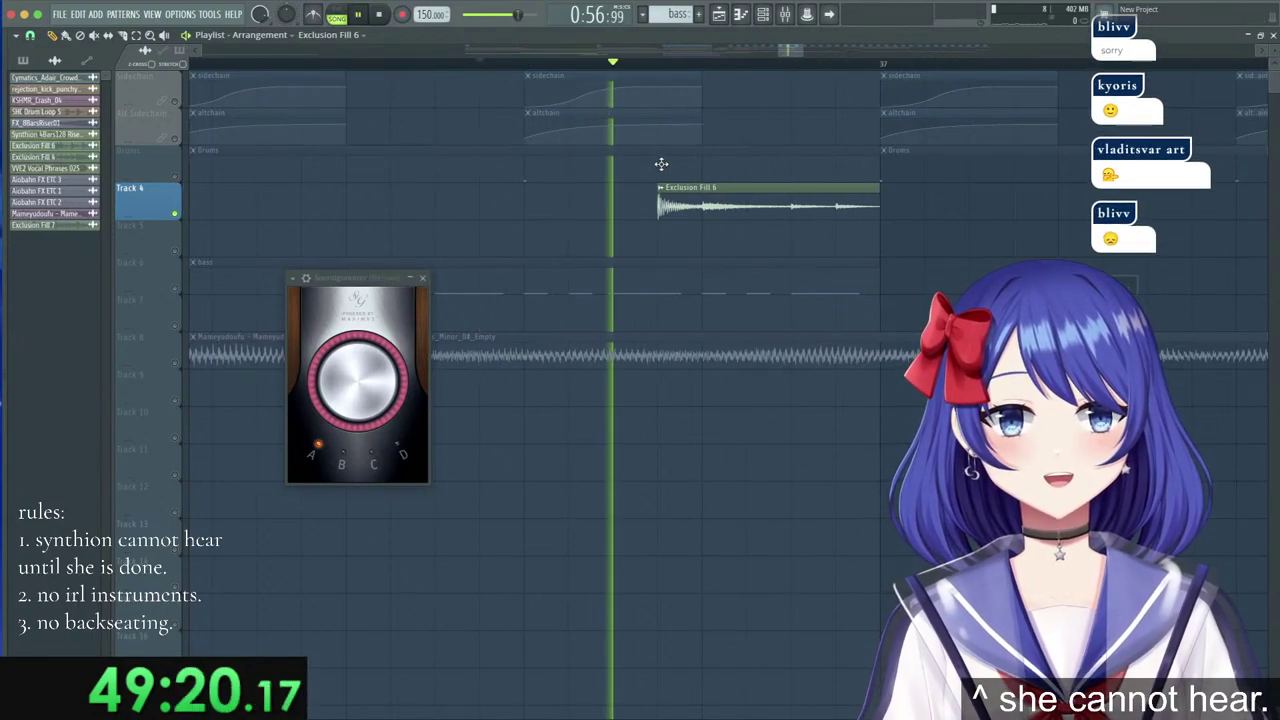
{"action": "key", "text": "space"}
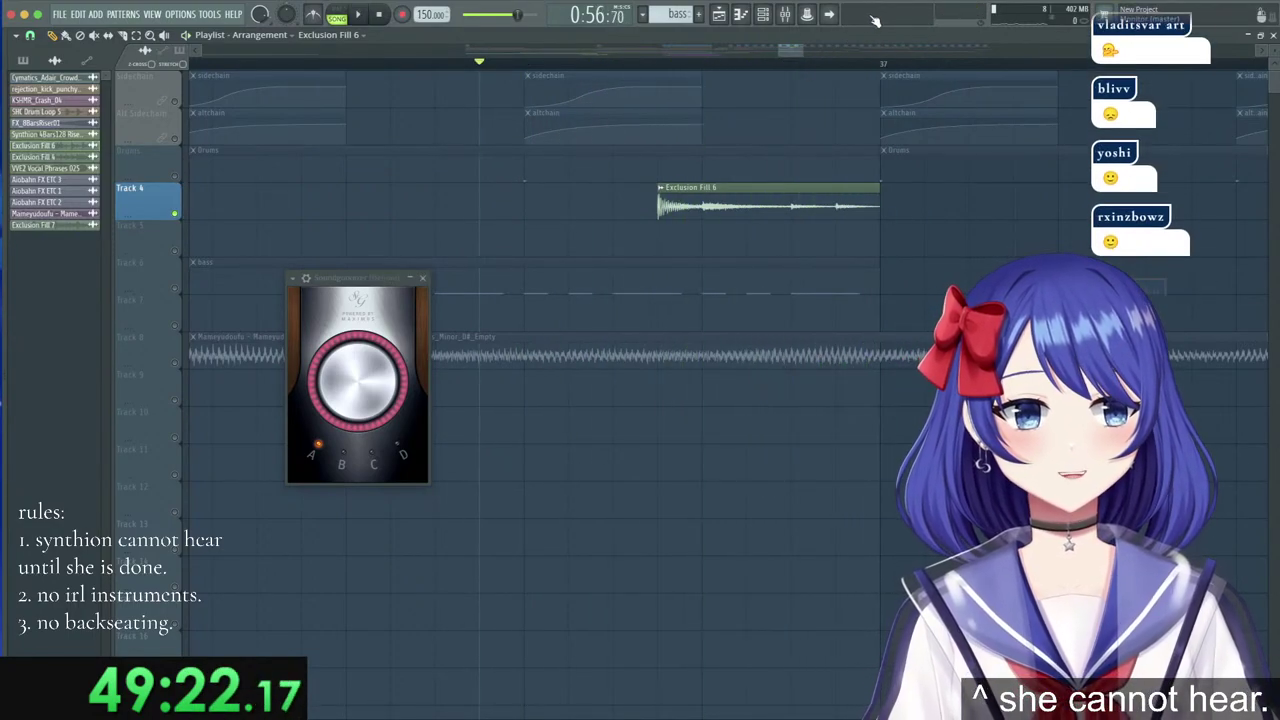
Replay the soloed Exclusion Fill 6 clip on Track 4 several times from the middle of bar 36.
{"action": "key", "text": "space"}
{"action": "key", "text": "space"}
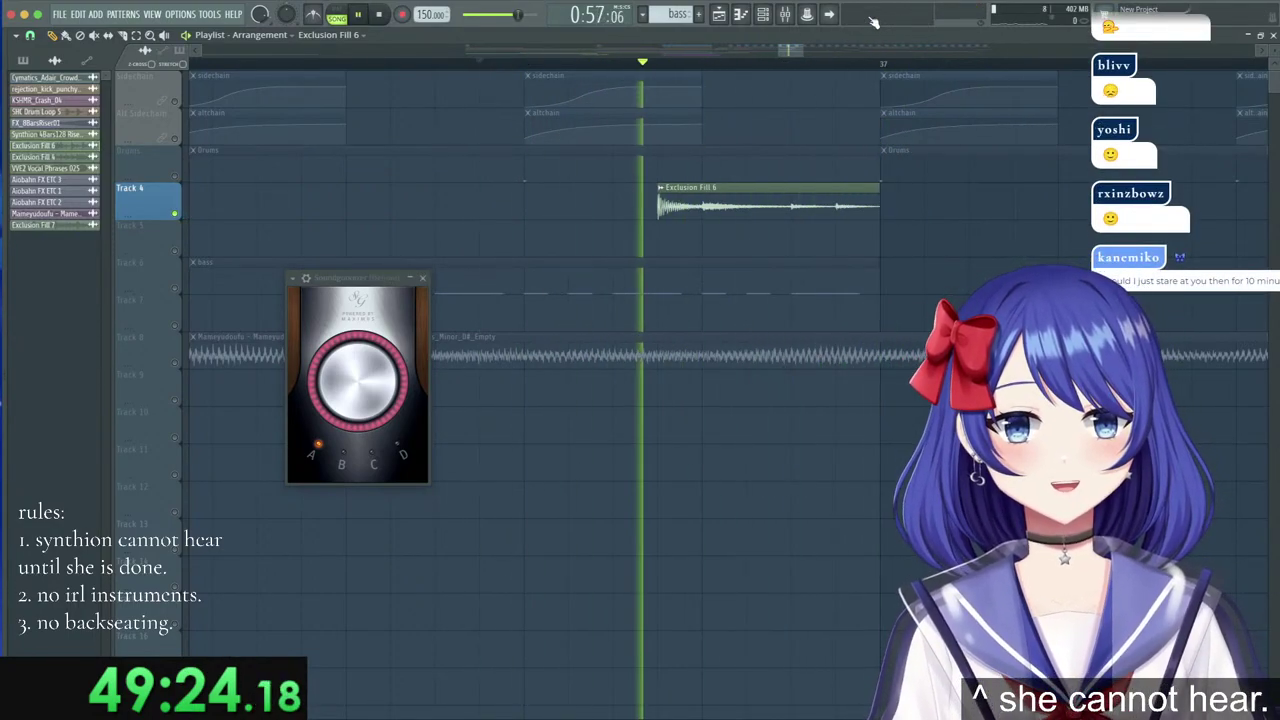
{"action": "key", "text": "space"}
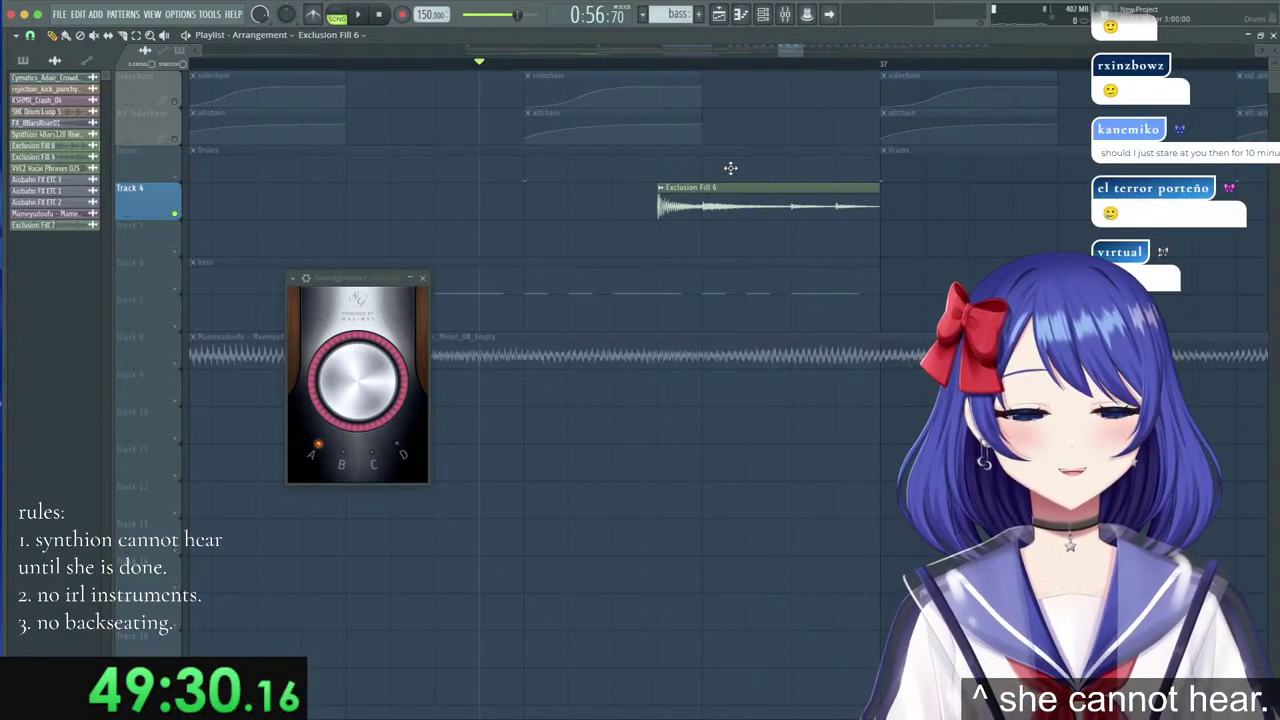
{"action": "key", "text": "space"}
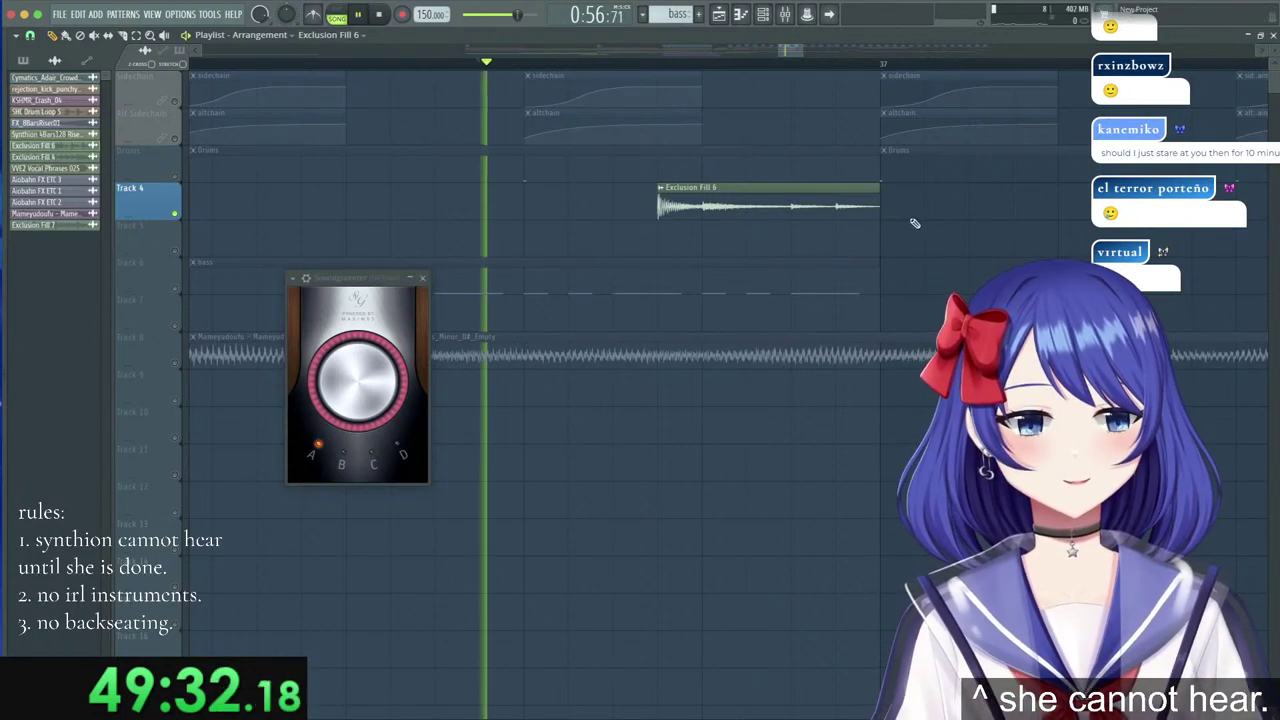
{"action": "key", "text": "space"}
{"action": "key", "text": "space"}
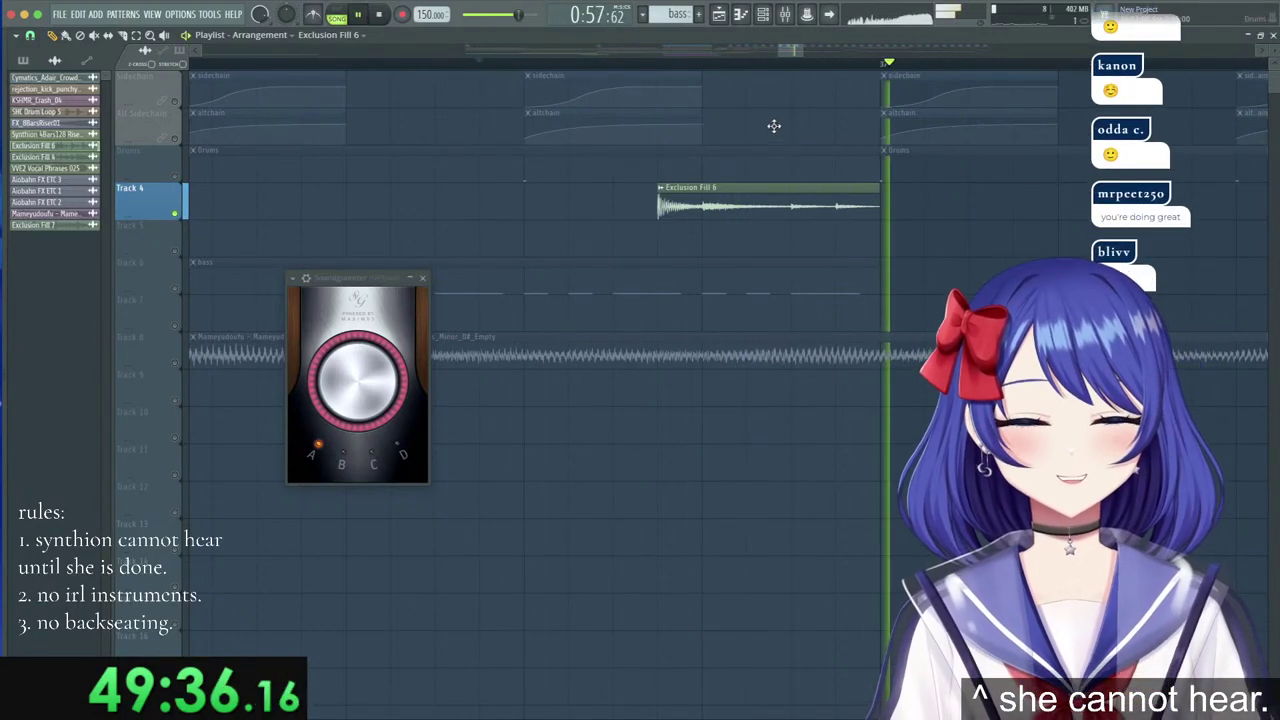
{"action": "key", "text": "space"}
Unsolo Track 4 and audition the full drop from bar 33.
{"action": "scroll", "coordinate": [732, 74], "scroll_direction": "down", "scroll_amount": 5}
{"action": "scroll", "coordinate": [732, 74], "scroll_direction": "down", "scroll_amount": 3}
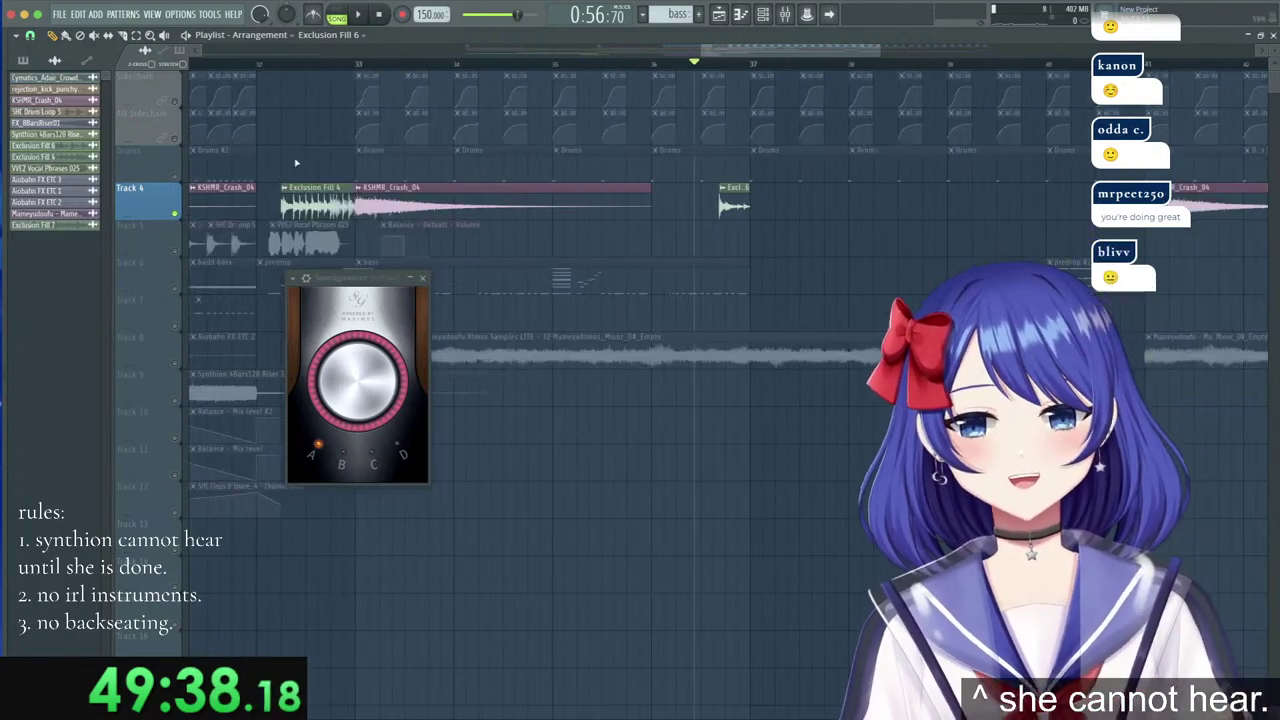
{"action": "right_click", "coordinate": [178, 216]}
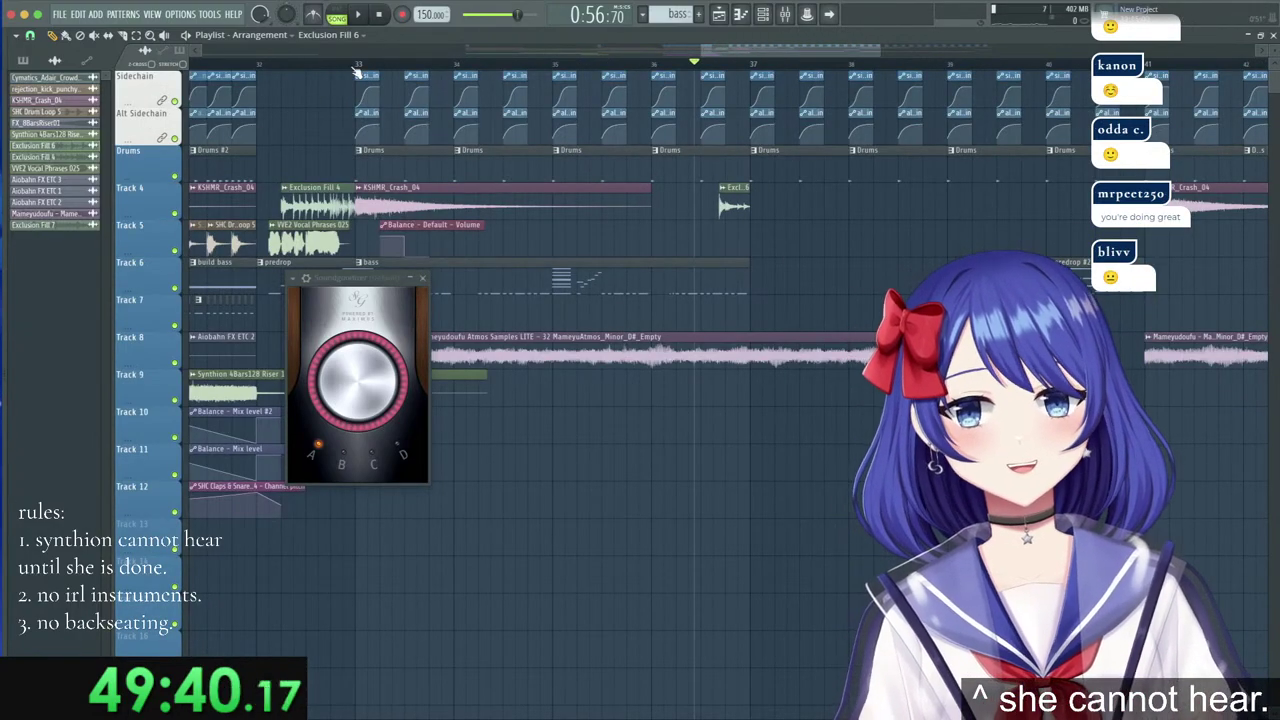
{"action": "left_click", "coordinate": [357, 66]}
{"action": "key", "text": "space"}
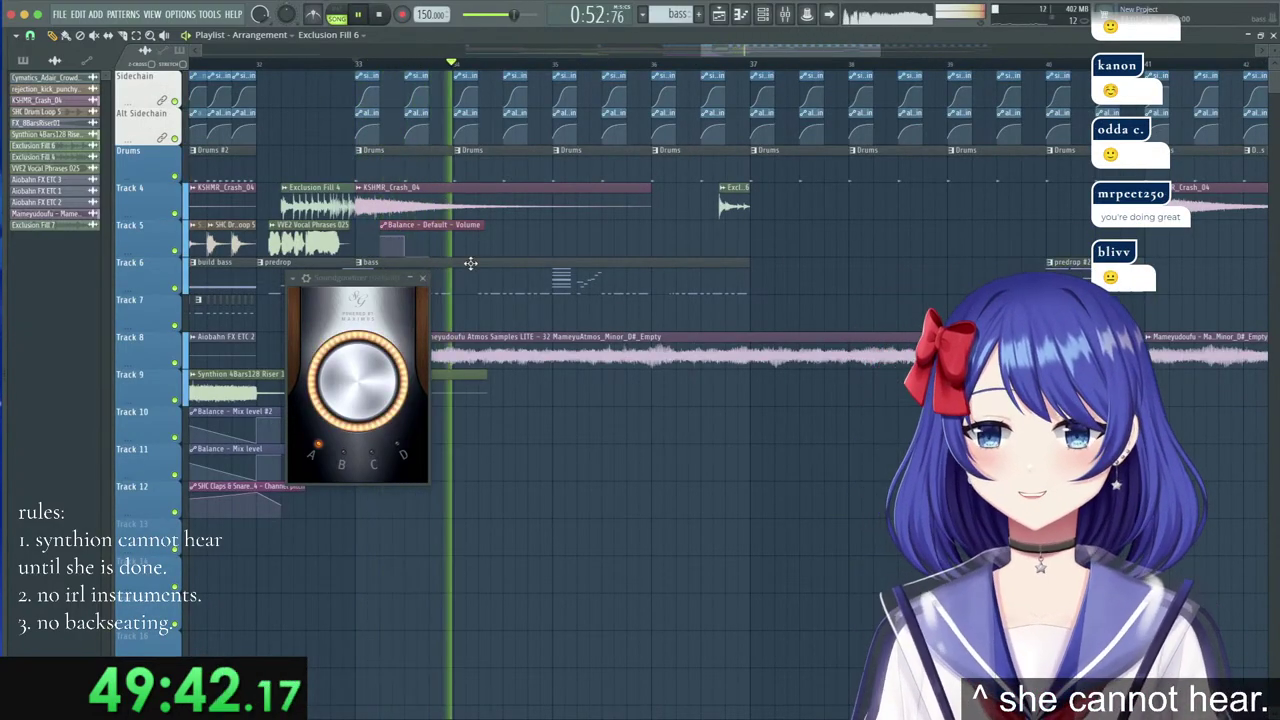
Place a second Balance - Default - Volume automation clip just after bar 35 and move both clips from Track 5 to Track 7.
{"action": "left_click", "coordinate": [466, 226]}
{"action": "key", "text": "space"}
{"action": "left_click", "coordinate": [590, 227]}
{"action": "key", "text": "space"}
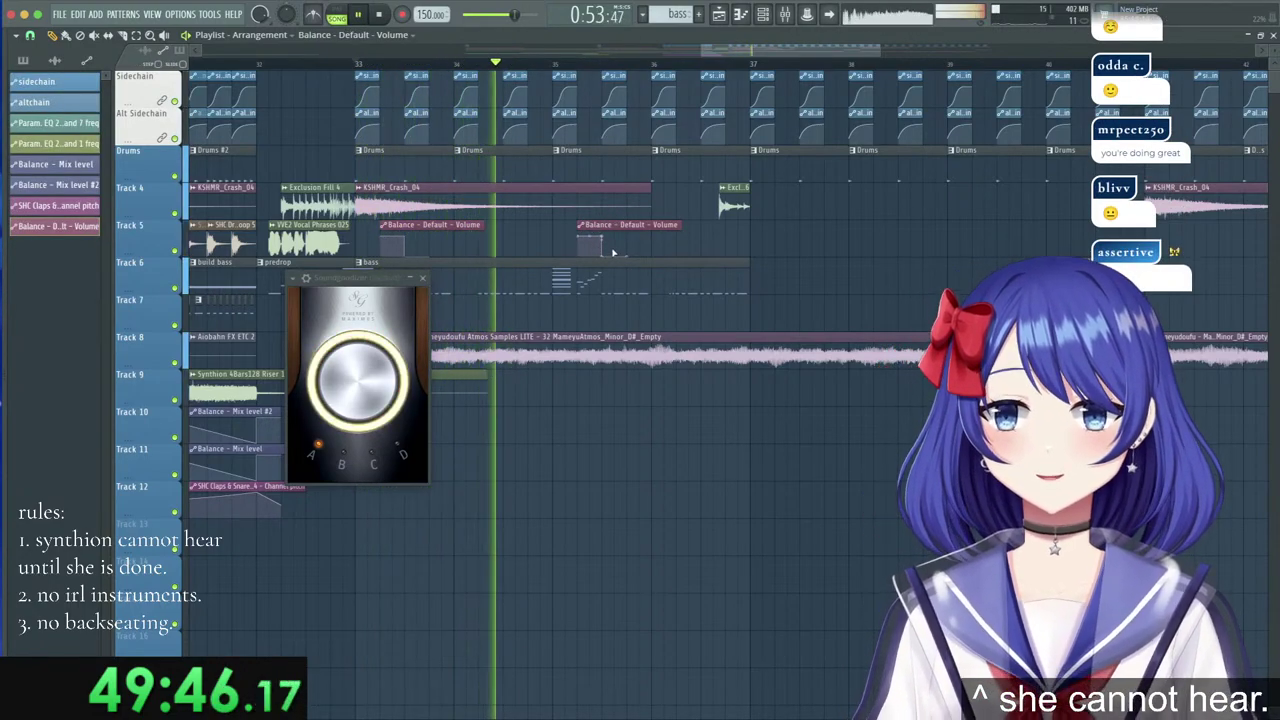
{"action": "left_click_drag", "start_coordinate": [628, 256], "coordinate": [381, 235]}
{"action": "key", "text": "shift+Down"}
{"action": "key", "text": "shift+Down"}
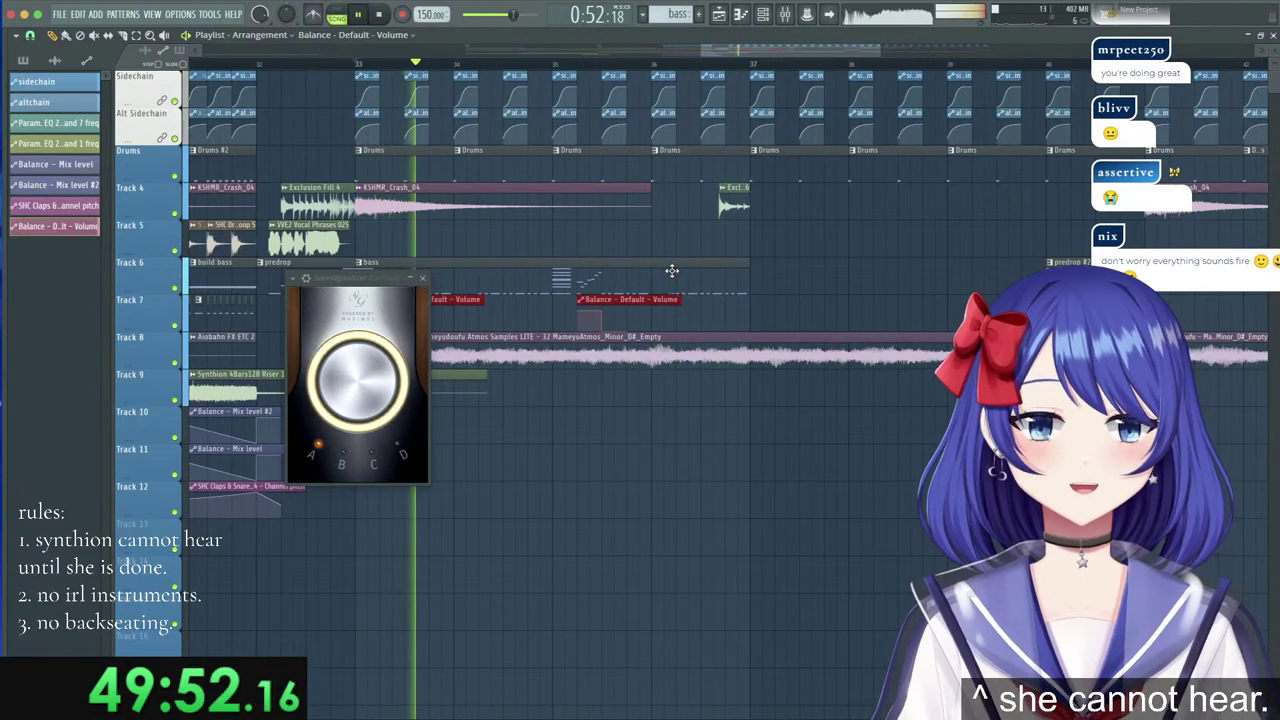
Open the bass pattern from the arrangement and bring its channels to the front.
{"action": "key", "text": "F9"}
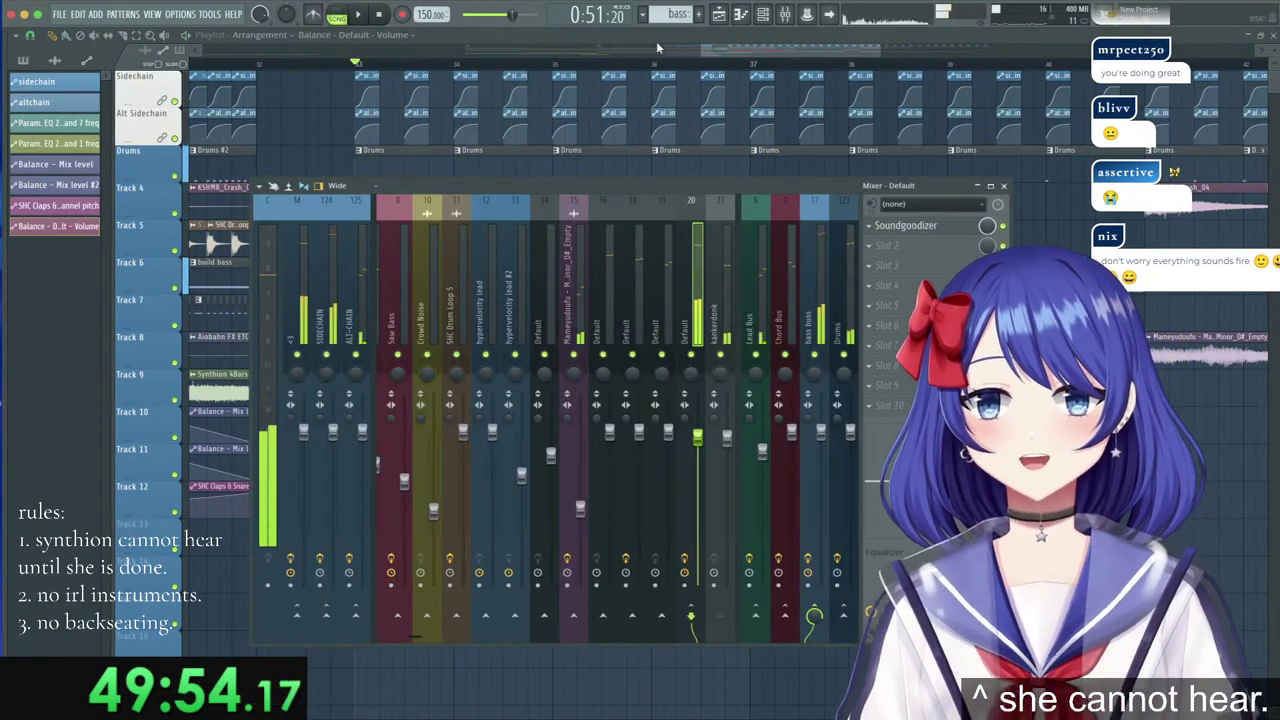
{"action": "key", "text": "F9"}
{"action": "double_click", "coordinate": [524, 286]}
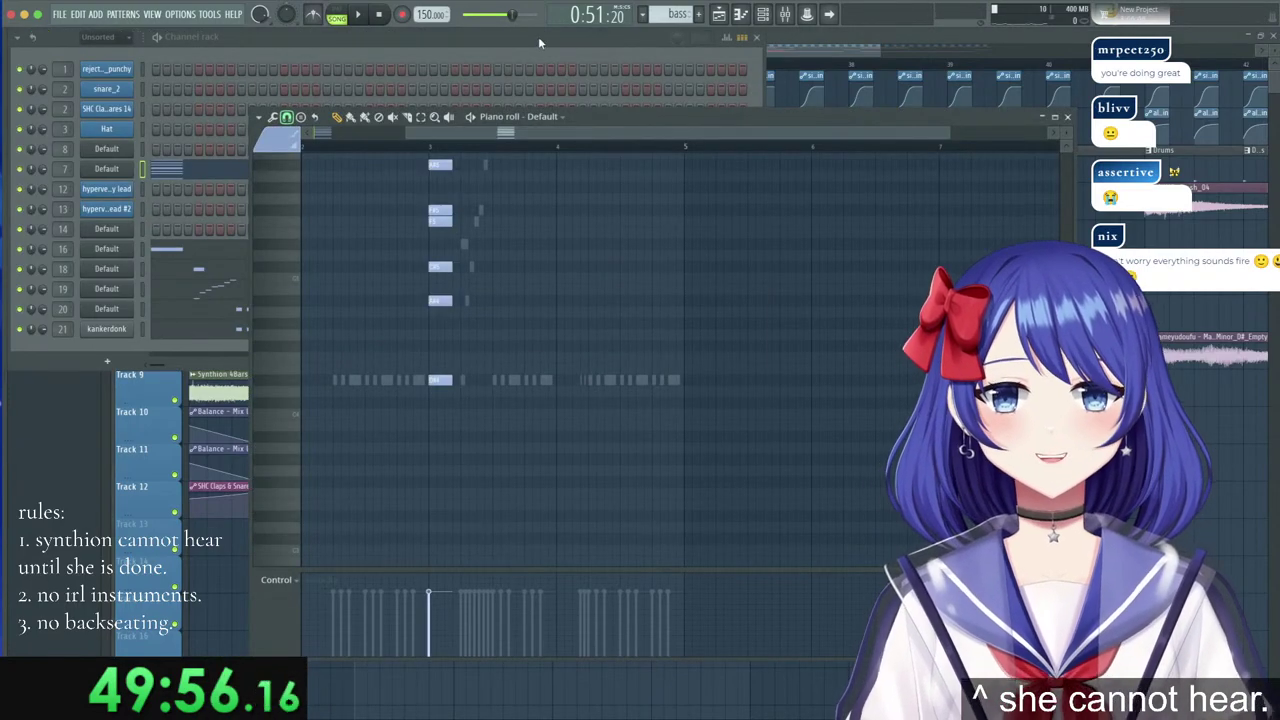
{"action": "left_click", "coordinate": [538, 42]}
Clone the kankerdonk channel and copy its notes into the clone.
{"action": "left_click", "coordinate": [104, 362]}
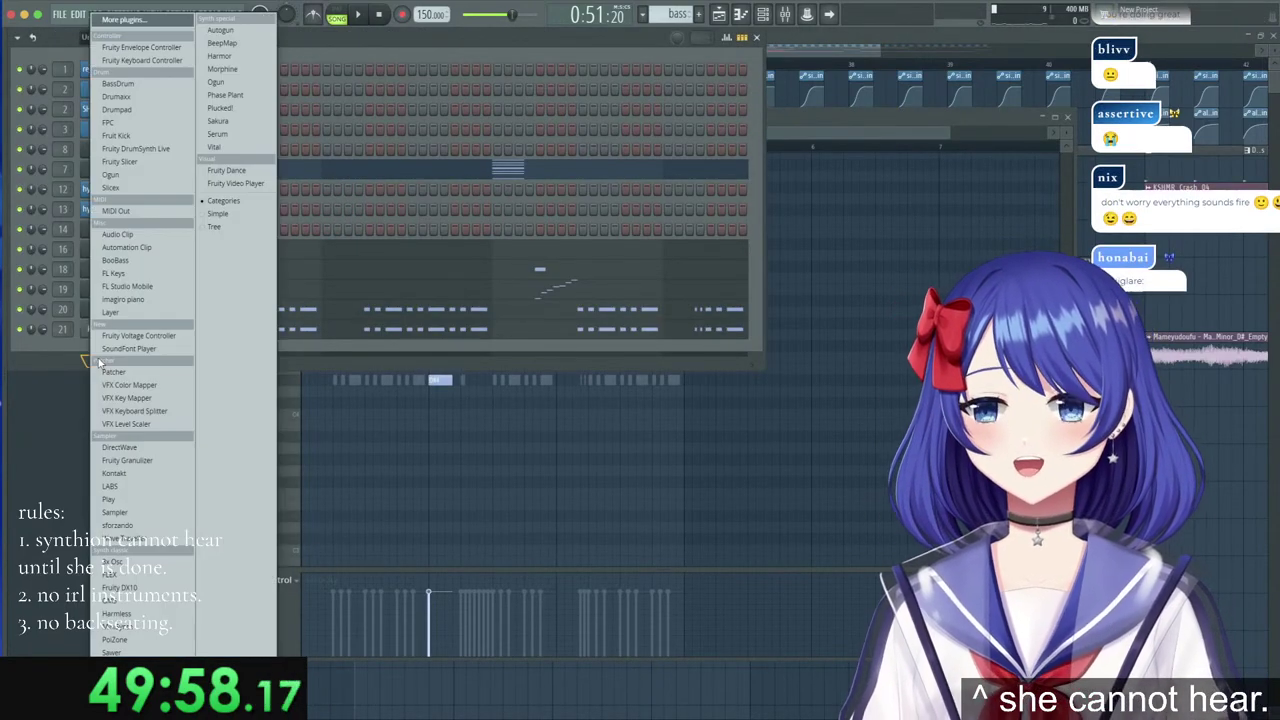
{"action": "left_click", "coordinate": [330, 34]}
{"action": "right_click", "coordinate": [108, 330]}
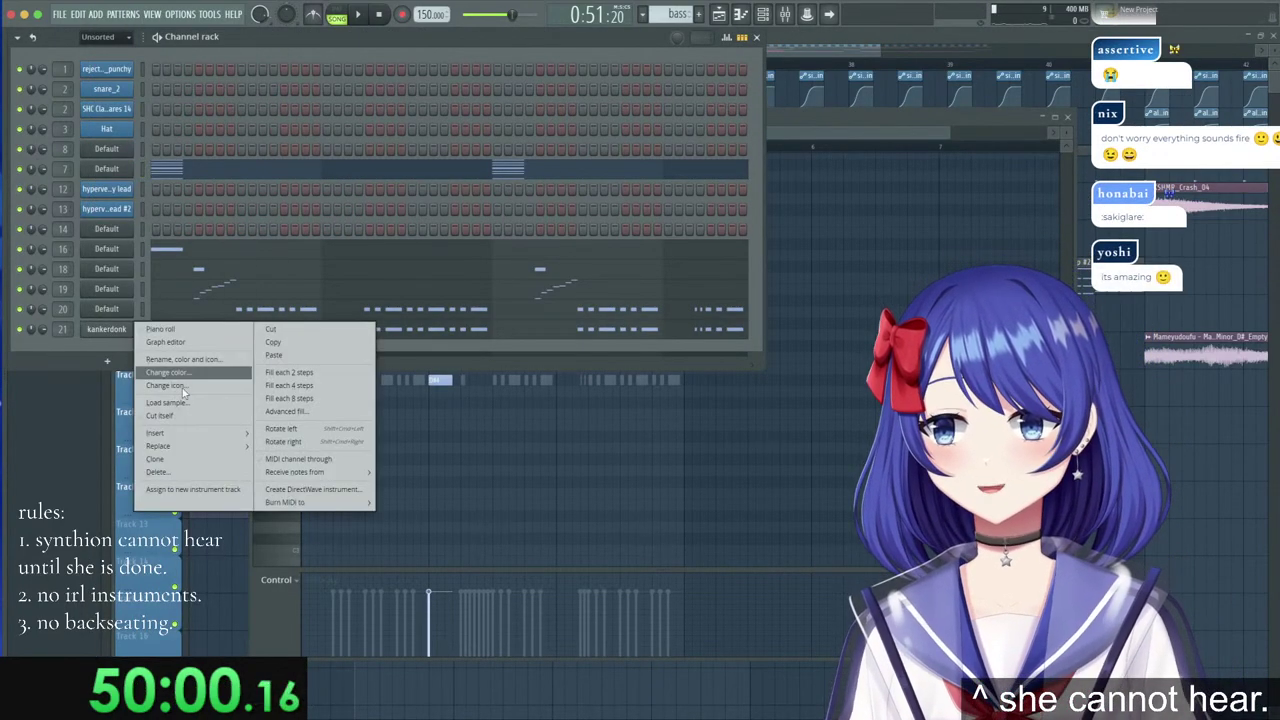
{"action": "left_click", "coordinate": [187, 461]}
{"action": "right_click", "coordinate": [131, 327]}
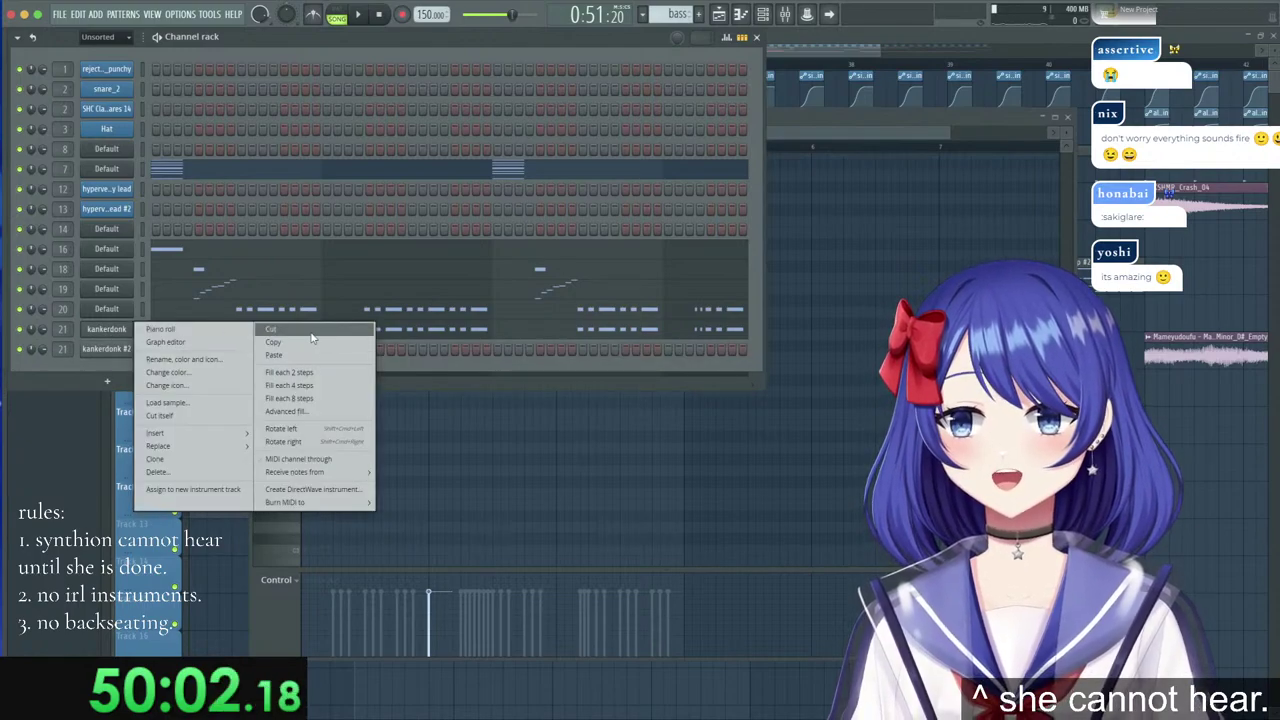
{"action": "left_click", "coordinate": [290, 343]}
{"action": "right_click", "coordinate": [131, 347]}
{"action": "left_click", "coordinate": [284, 376]}
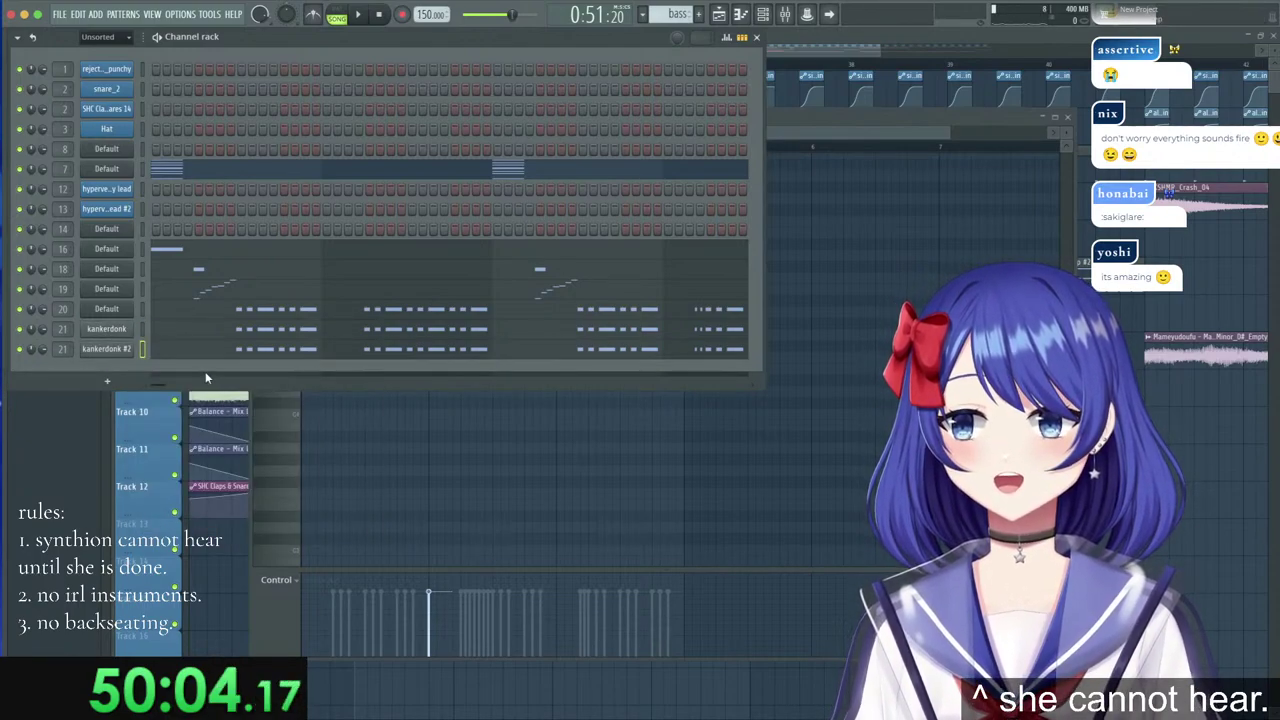
Delete the cloned kankerdonk channel.
{"action": "right_click", "coordinate": [137, 325]}
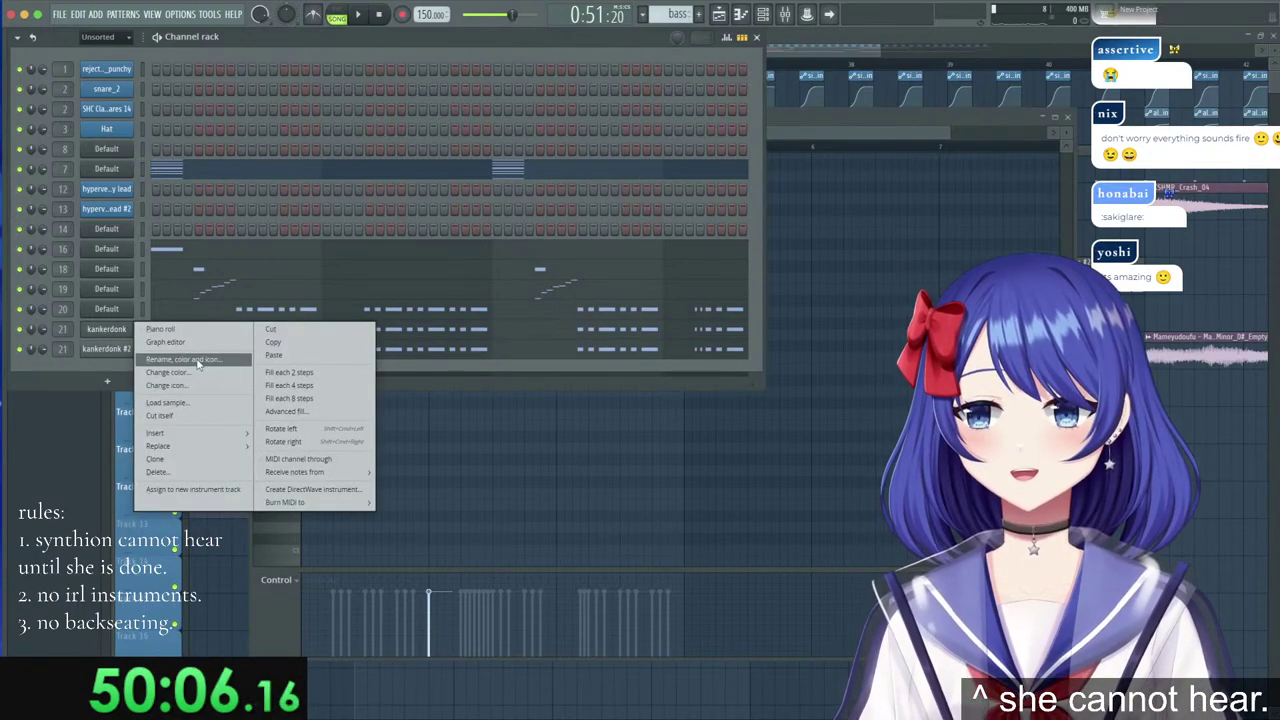
{"action": "left_click", "coordinate": [156, 471]}
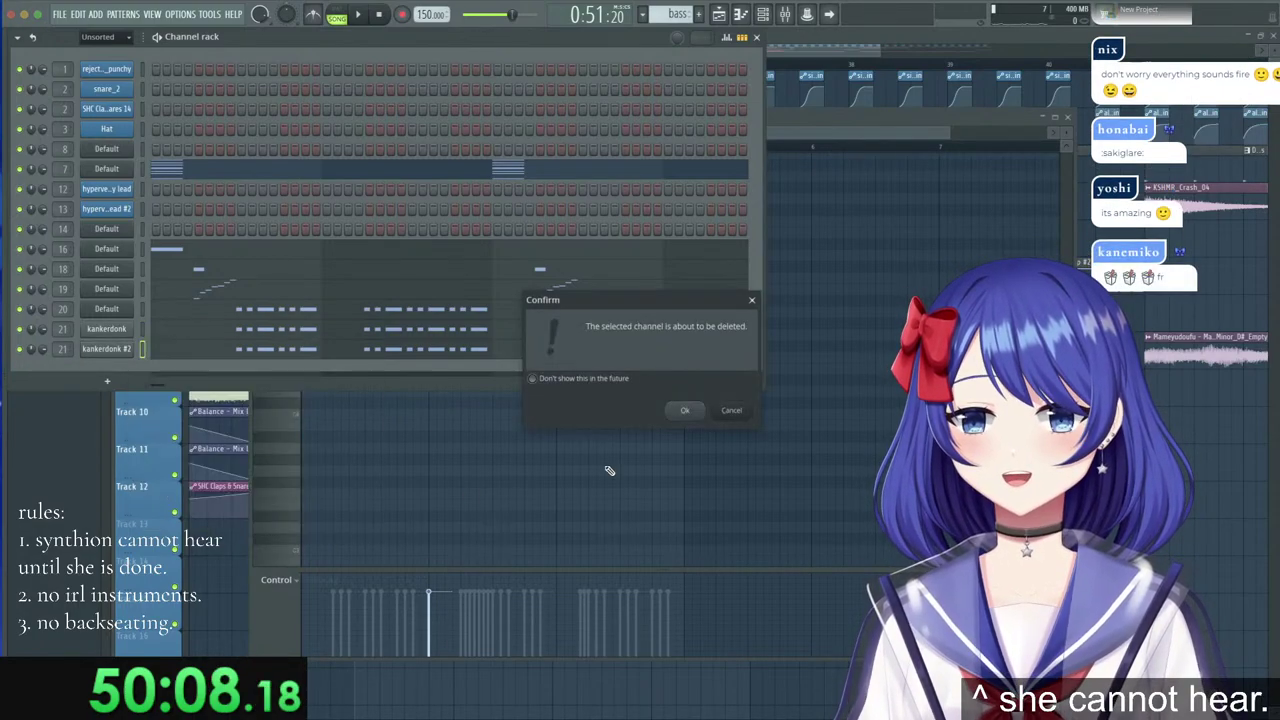
{"action": "key", "text": "Return"}
Rename the kankerdonk channel as "happy donk :)".
{"action": "right_click", "coordinate": [111, 333]}
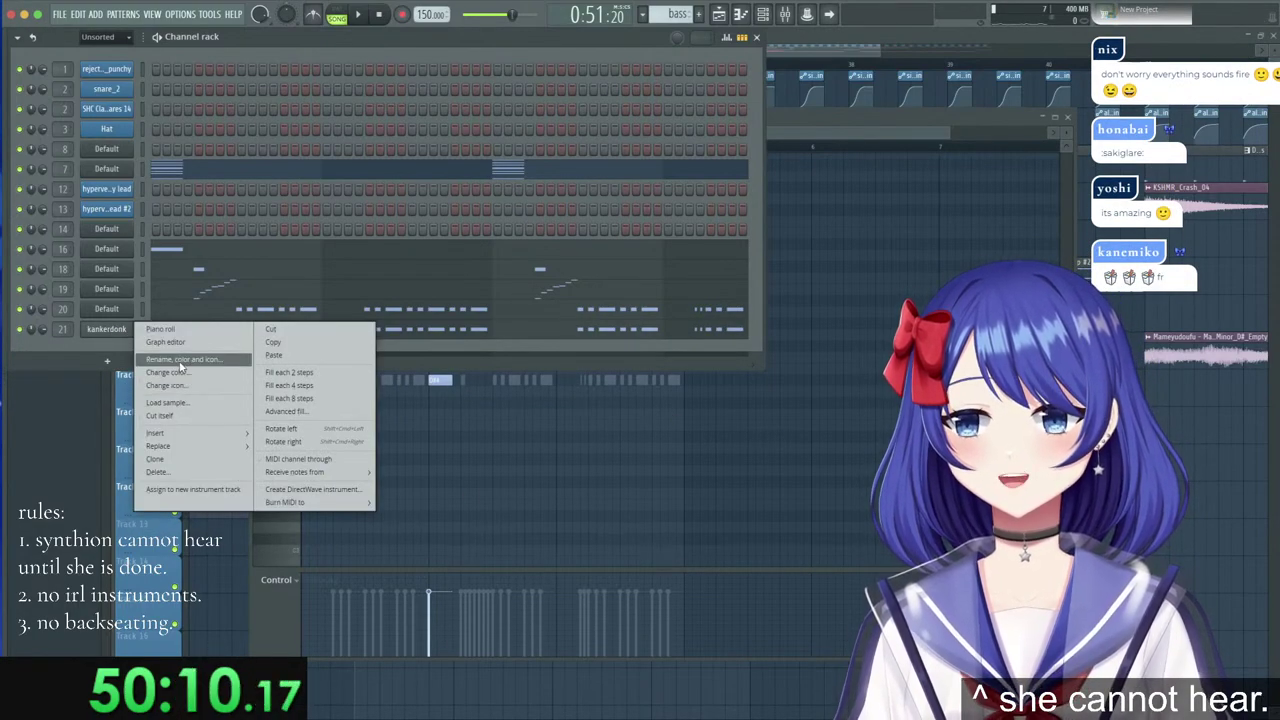
{"action": "left_click", "coordinate": [183, 364]}
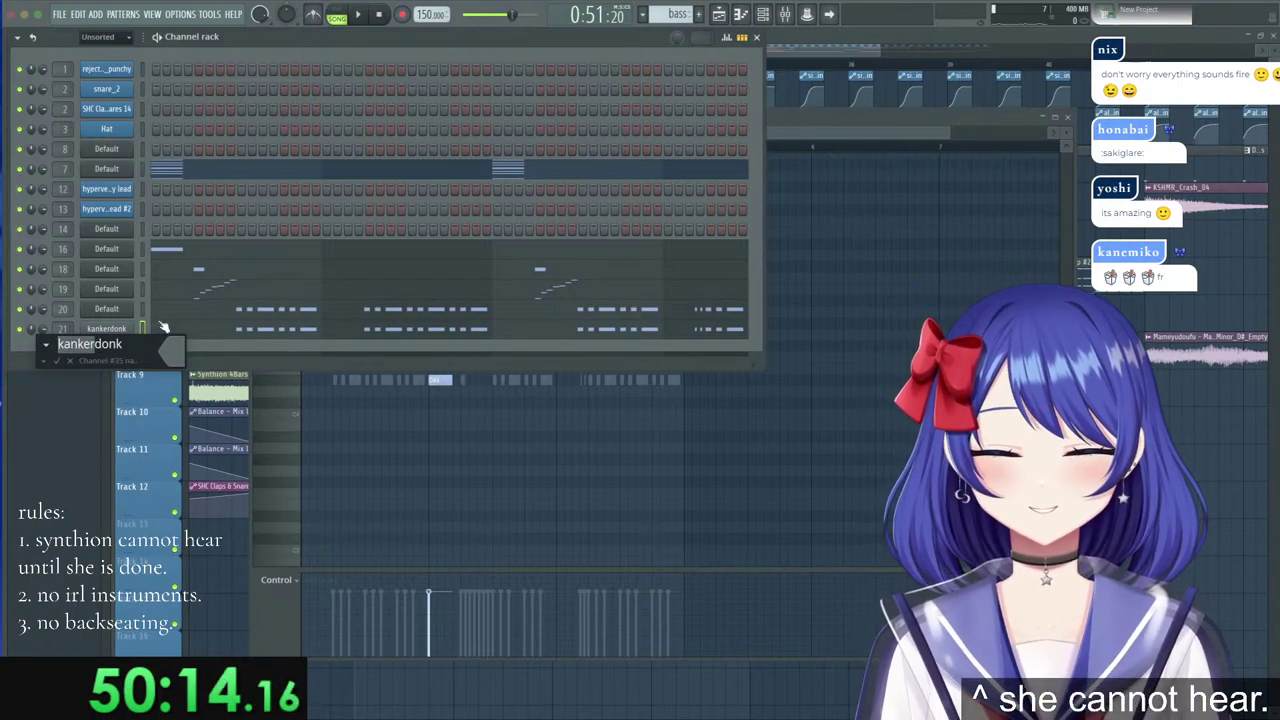
{"action": "type", "text": "happy"}
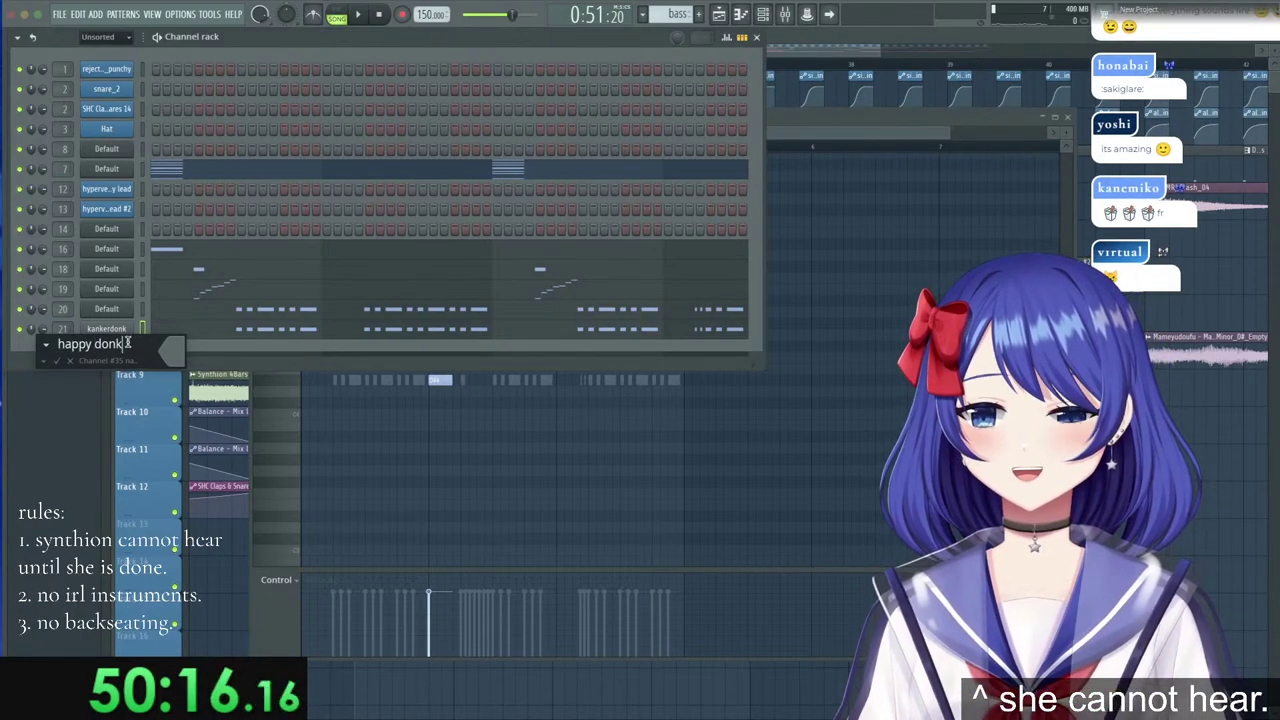
{"action": "key", "text": "Return"}
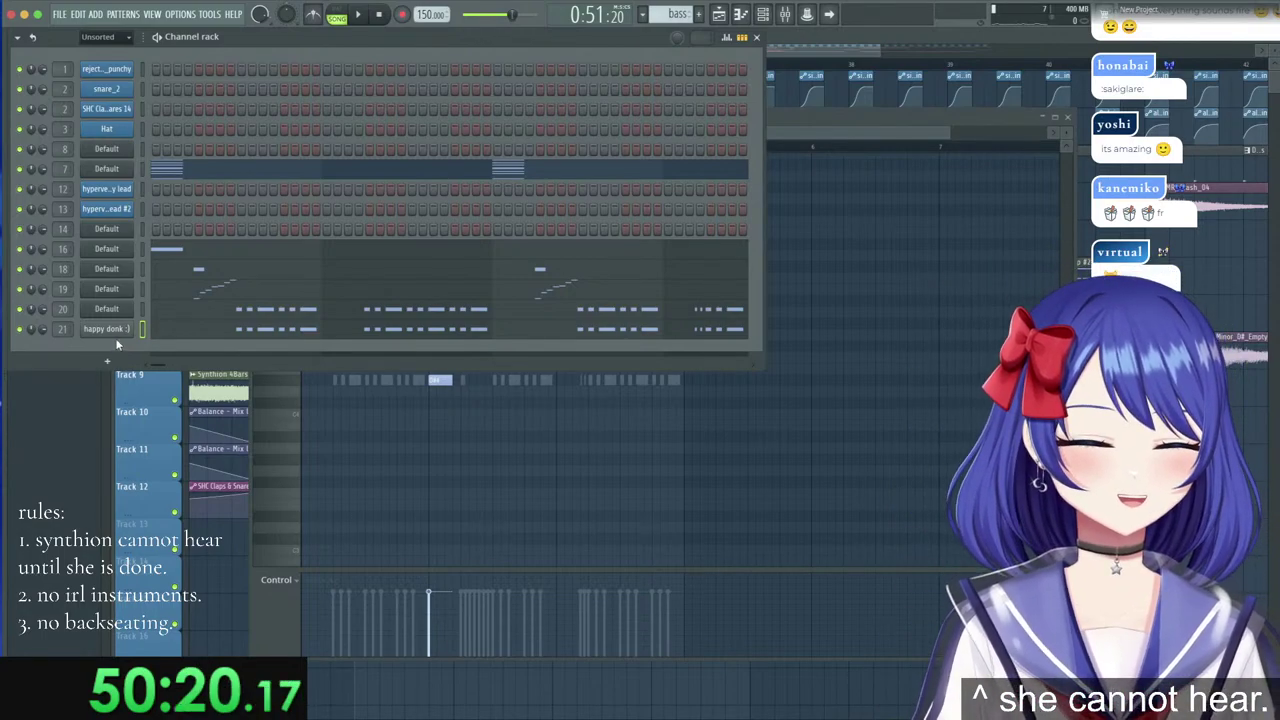
Clone the "happy donk :)" channel and copy the original's notes into the clone.
{"action": "right_click", "coordinate": [128, 328]}
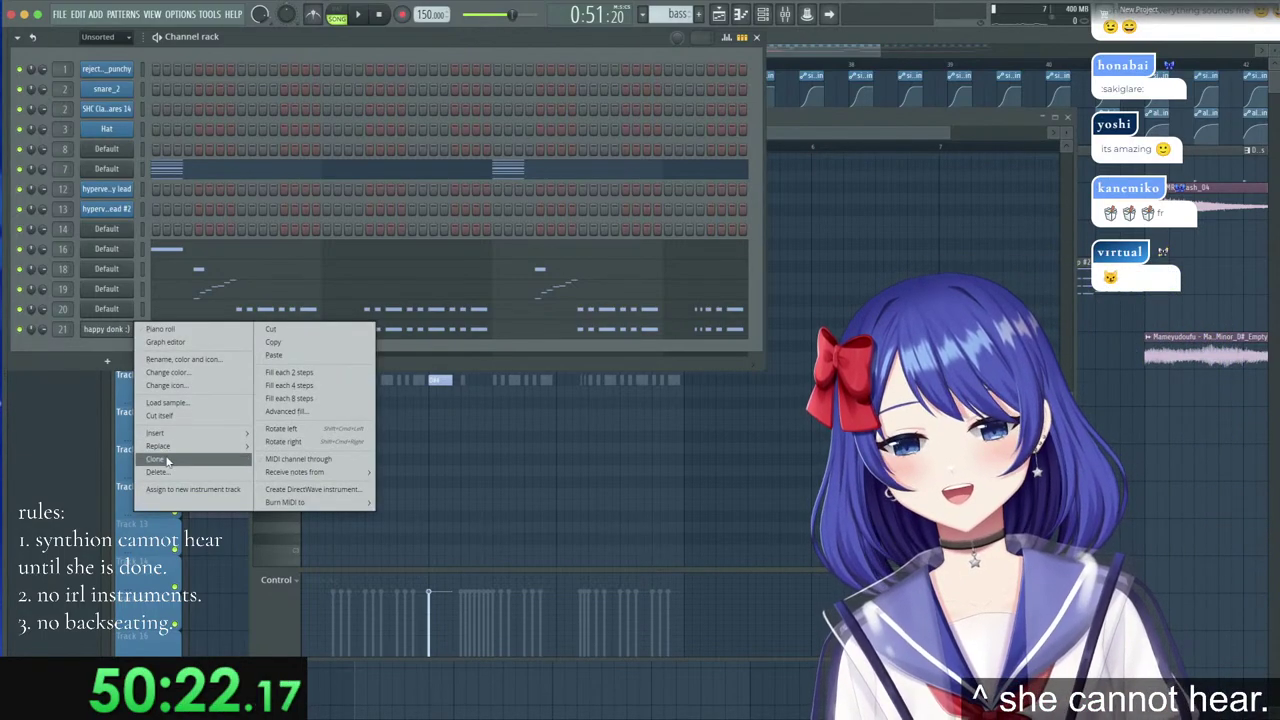
{"action": "left_click", "coordinate": [167, 461]}
{"action": "right_click", "coordinate": [130, 329]}
{"action": "left_click", "coordinate": [312, 347]}
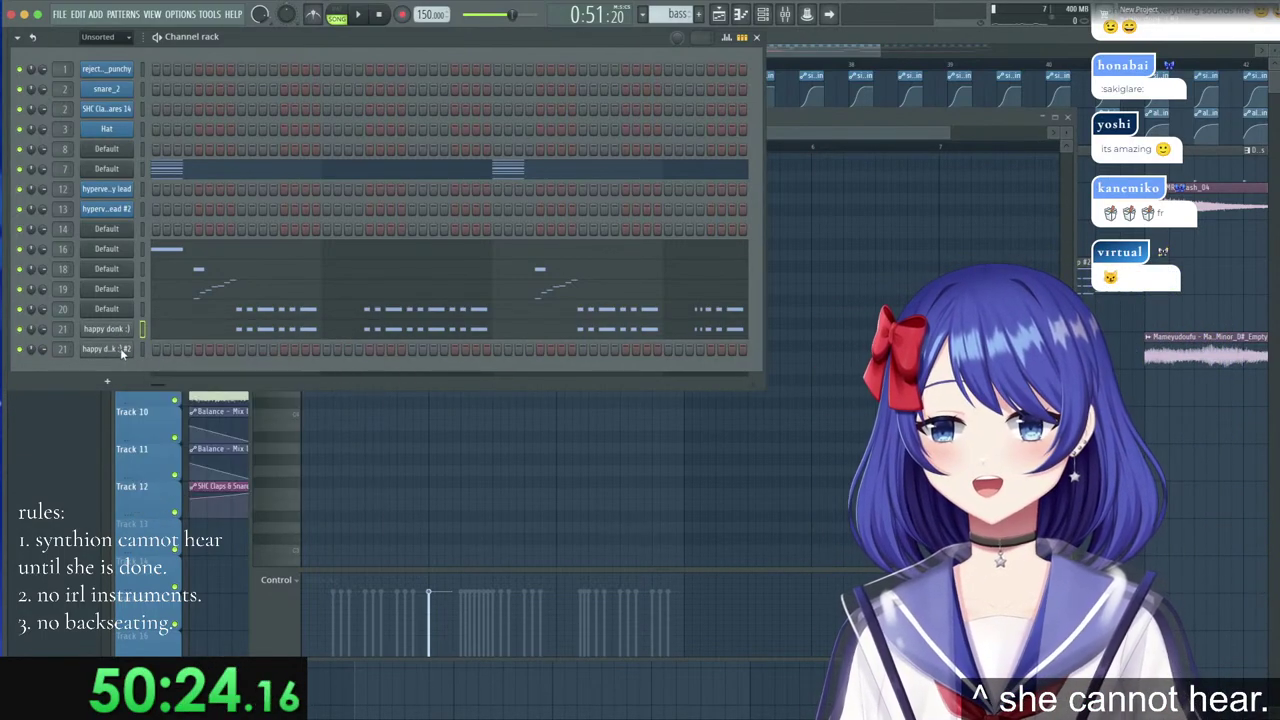
{"action": "right_click", "coordinate": [128, 346]}
{"action": "left_click", "coordinate": [273, 375]}
Assign the cloned happy donk channel to free mixer track 22.
{"action": "left_click", "coordinate": [106, 348]}
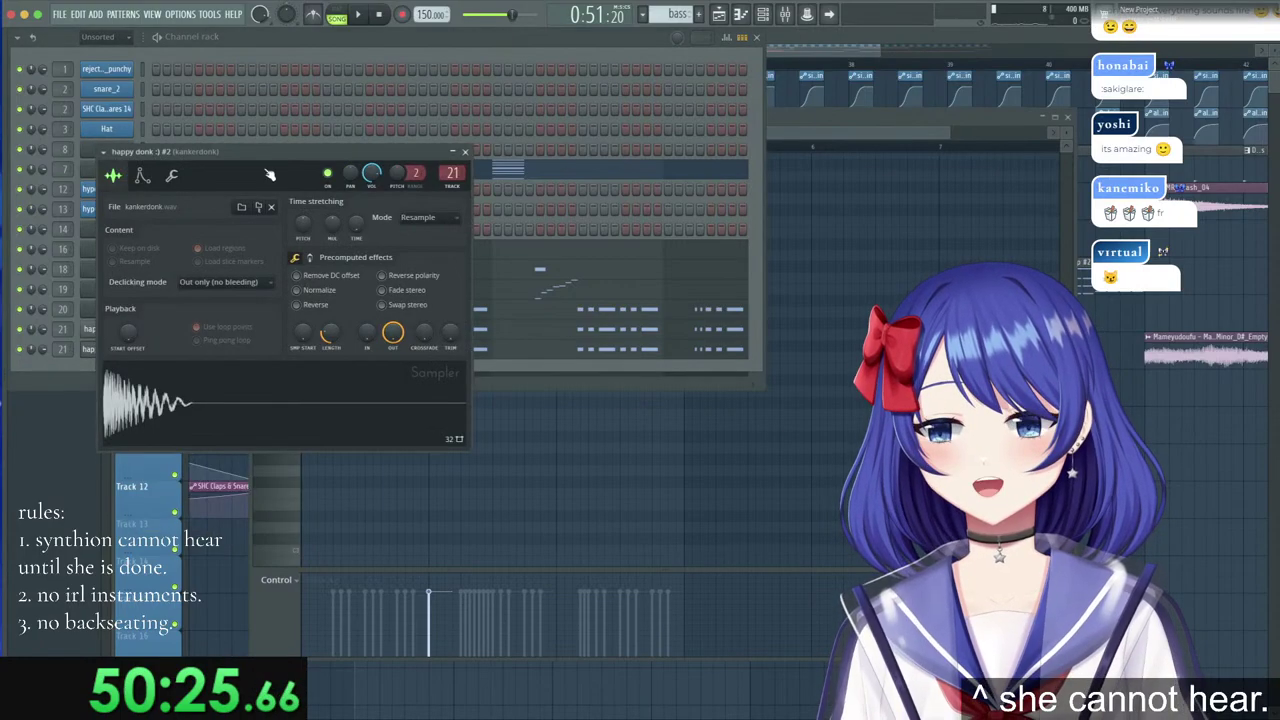
{"action": "left_click", "coordinate": [102, 153]}
{"action": "left_click", "coordinate": [364, 244]}
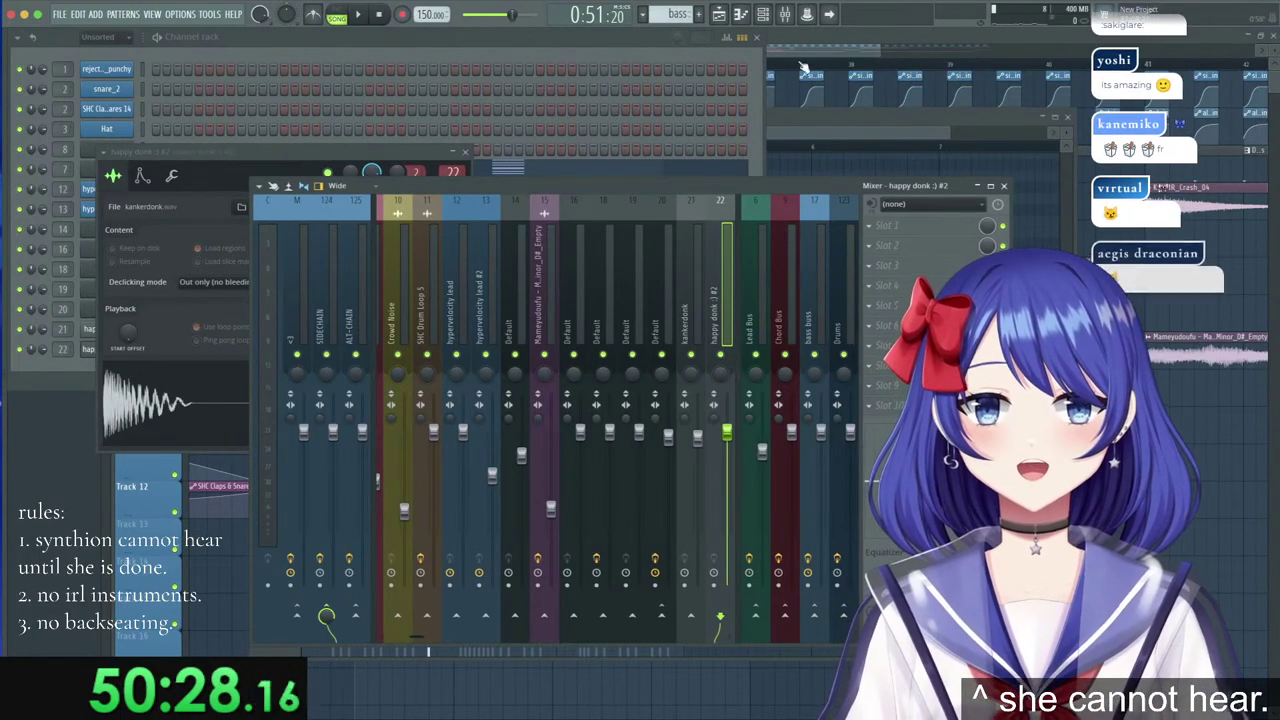
Place a bass pattern clip on Track 5 at bar 53 and trim it to just its opening chord.
{"action": "left_click", "coordinate": [803, 65]}
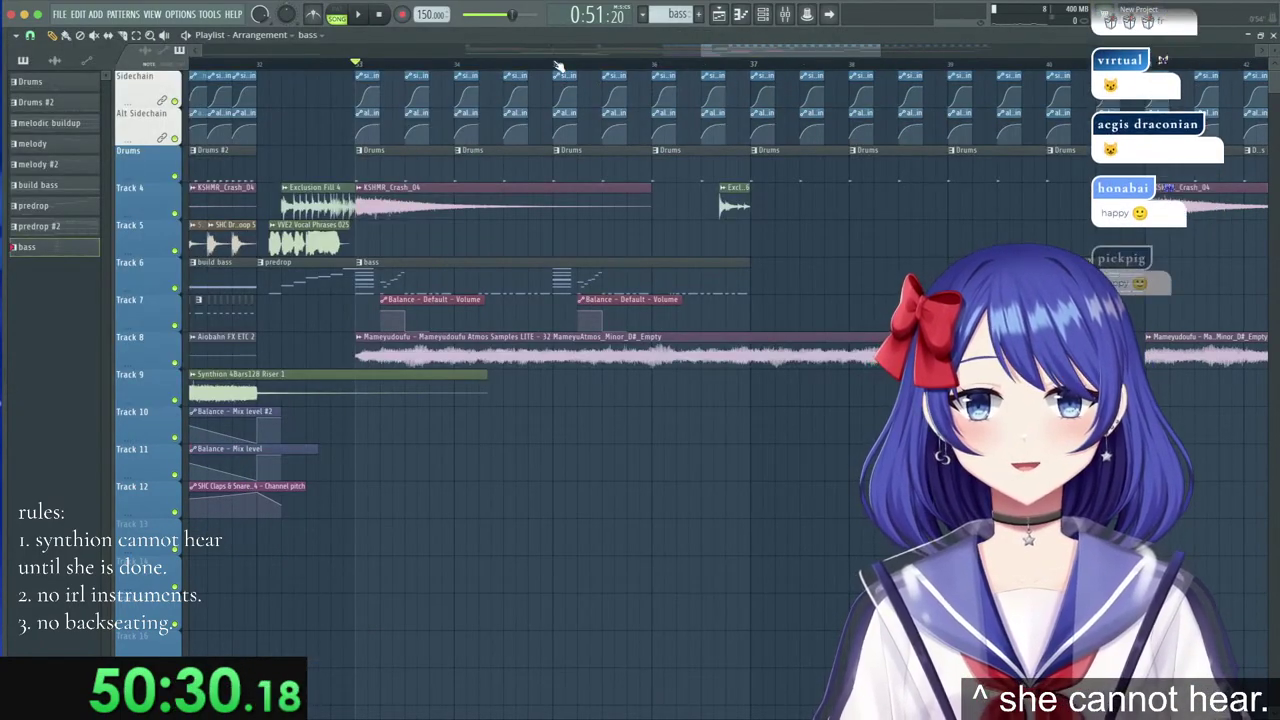
{"action": "scroll", "coordinate": [556, 70], "scroll_direction": "down", "scroll_amount": 3}
{"action": "scroll", "coordinate": [1203, 68], "scroll_direction": "up", "scroll_amount": 5}
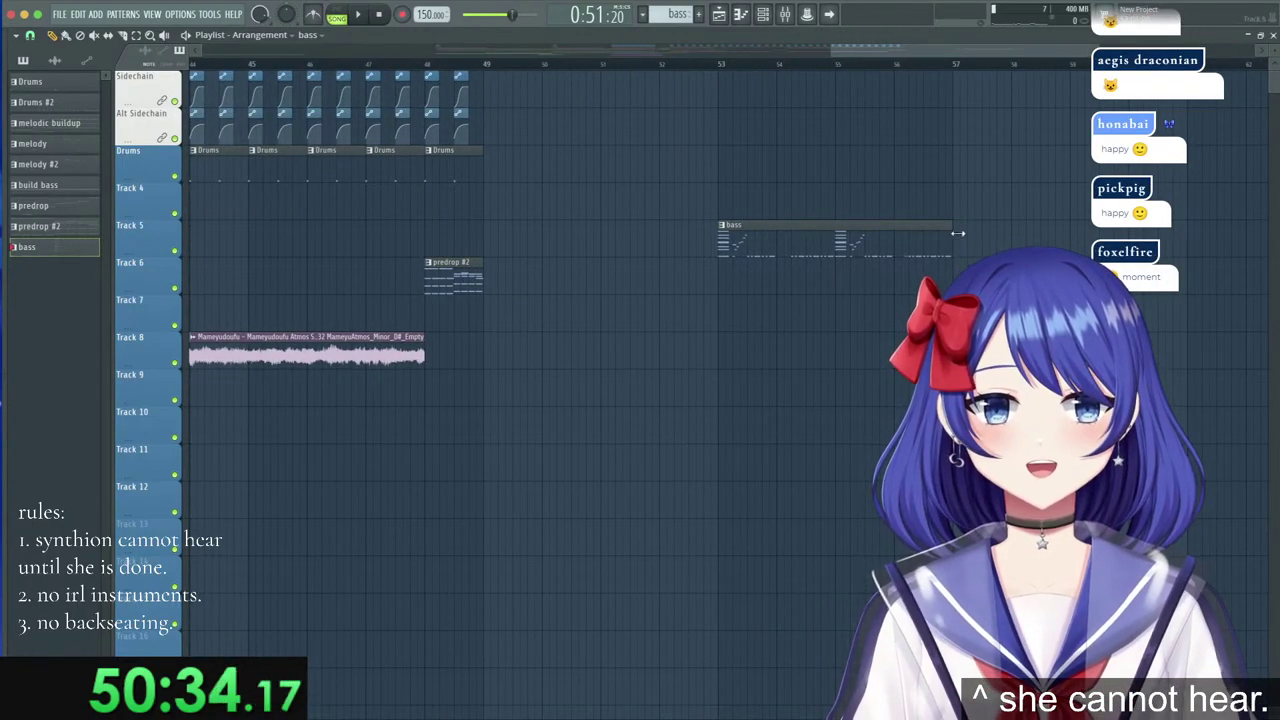
{"action": "right_click", "coordinate": [724, 230]}
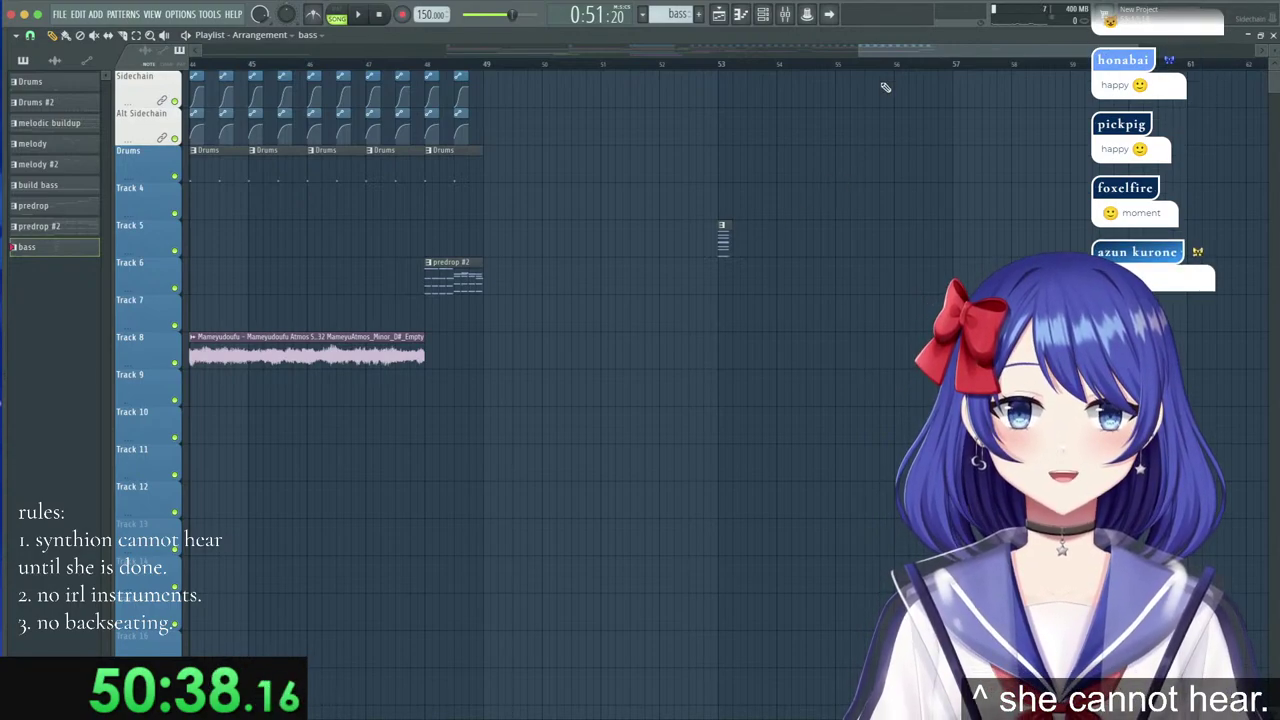
Make the trimmed bass clip at bar 53 a unique pattern.
{"action": "scroll", "coordinate": [885, 87], "scroll_direction": "up", "scroll_amount": 2}
{"action": "right_click", "coordinate": [552, 232]}
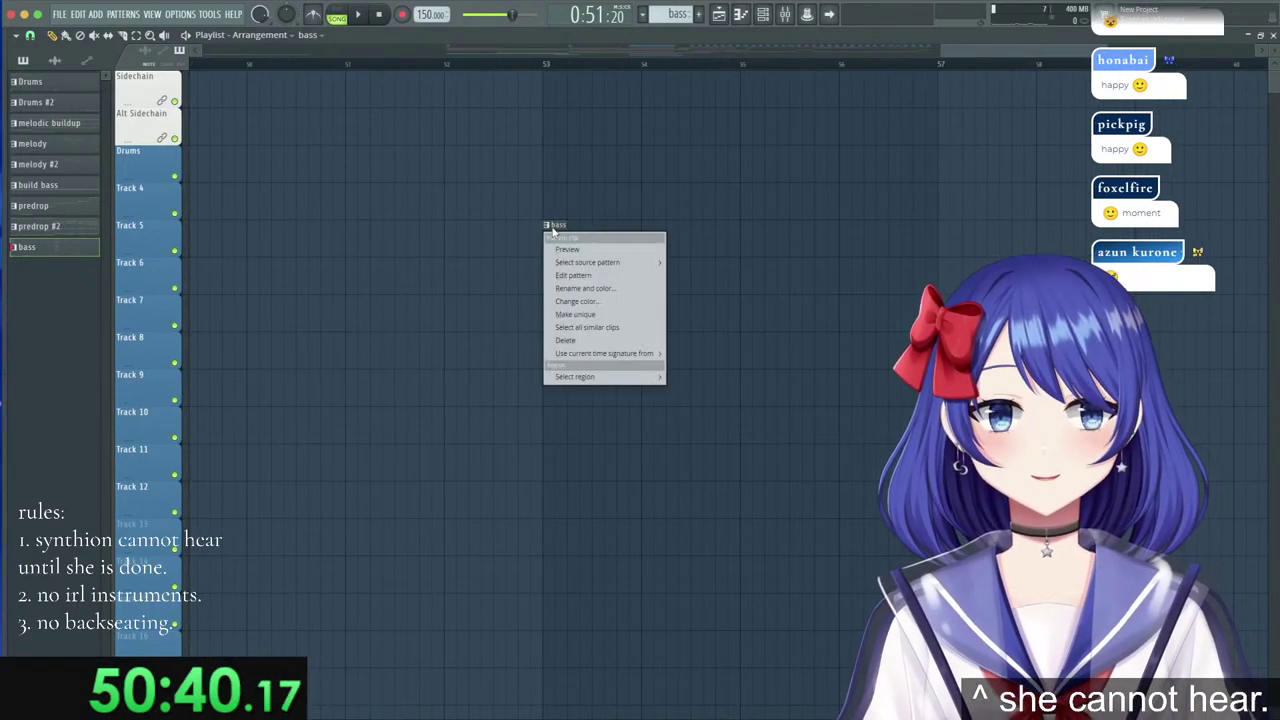
{"action": "left_click", "coordinate": [575, 314]}
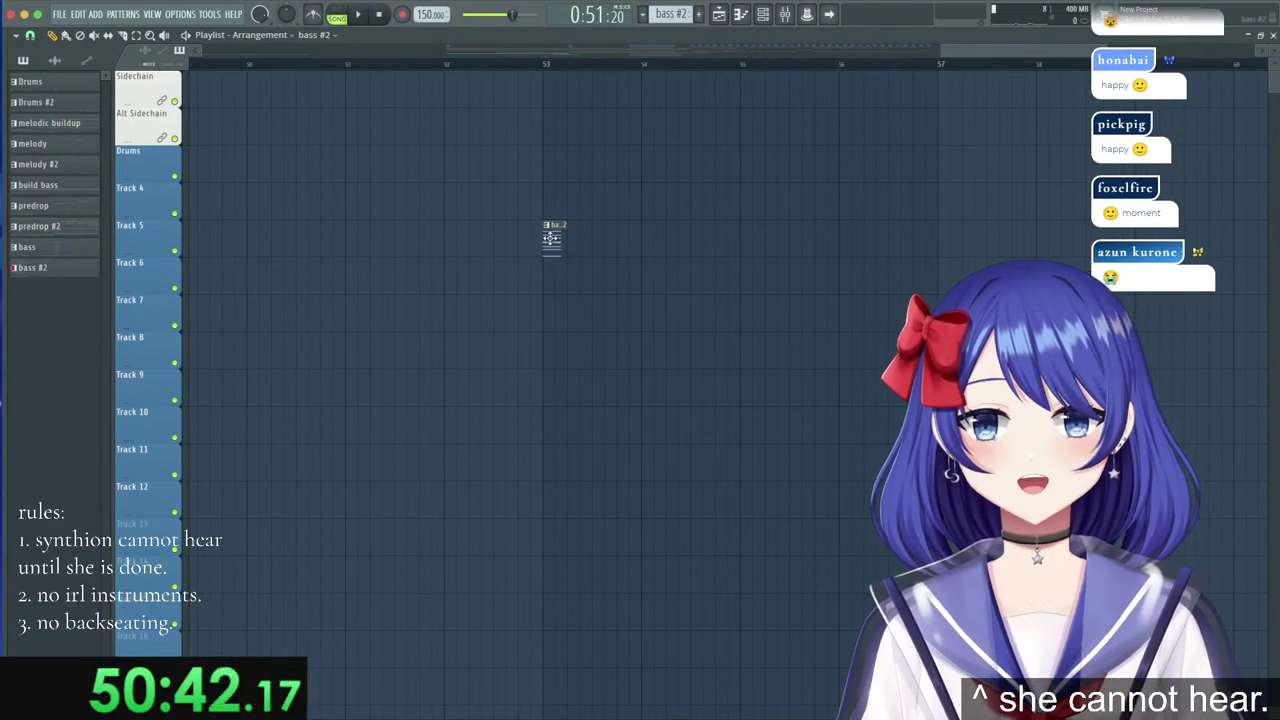
Remove the single low note of channel 16 from the bass #2 pattern and return to the arrangement.
{"action": "double_click", "coordinate": [553, 232]}
{"action": "left_click", "coordinate": [170, 249]}
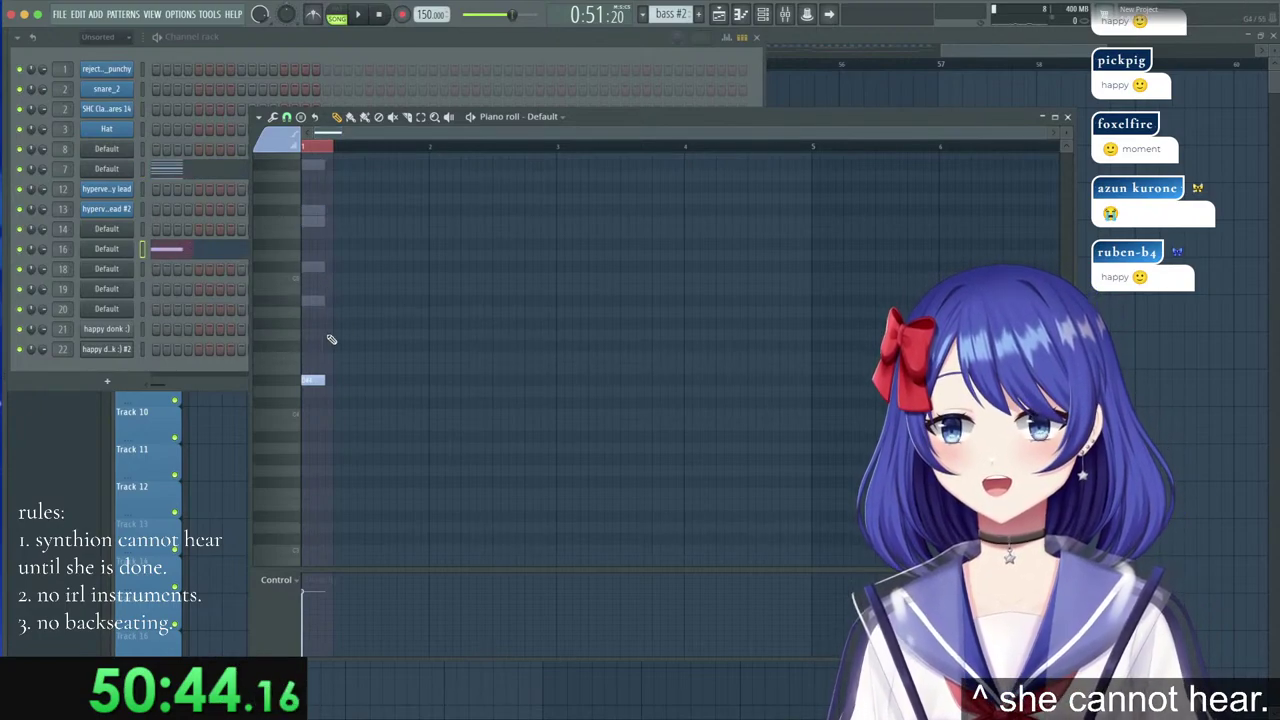
{"action": "right_click", "coordinate": [315, 380]}
{"action": "key", "text": "F12"}
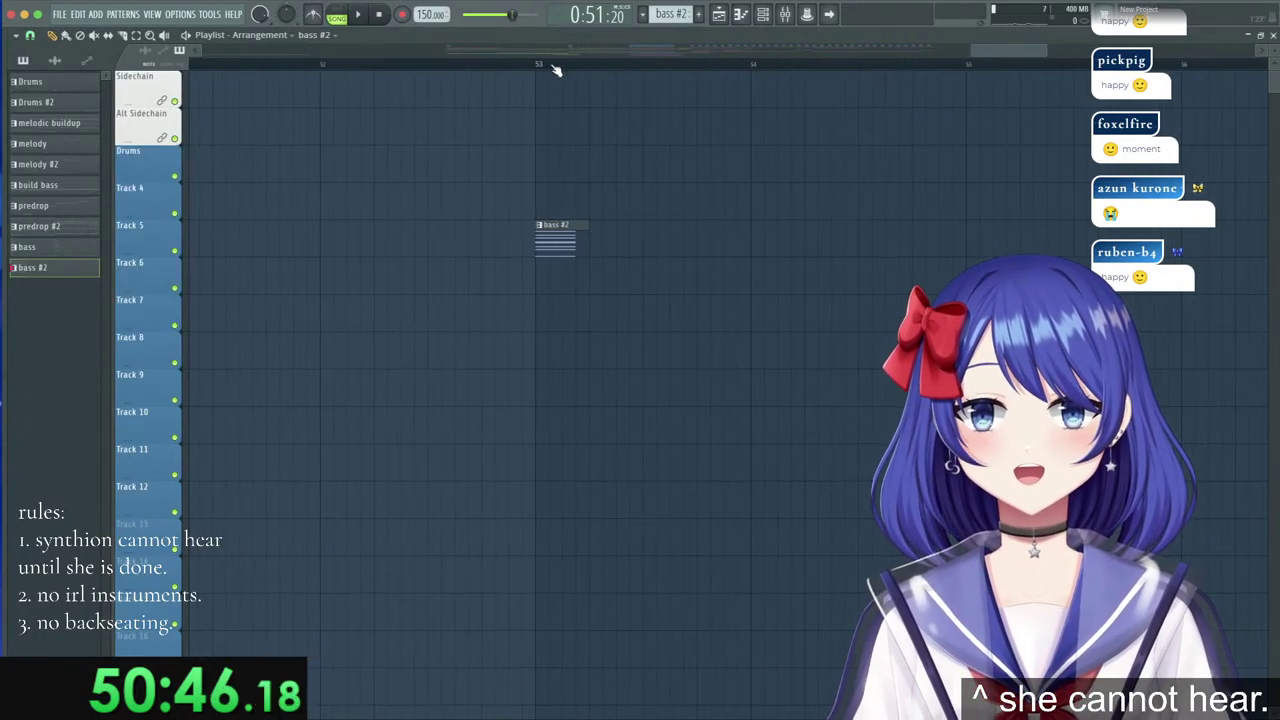
Select bar 53 as the playback range, play the bass #2 chord and select the master track in the mixer.
{"action": "left_click_drag", "start_coordinate": [538, 63], "coordinate": [774, 76]}
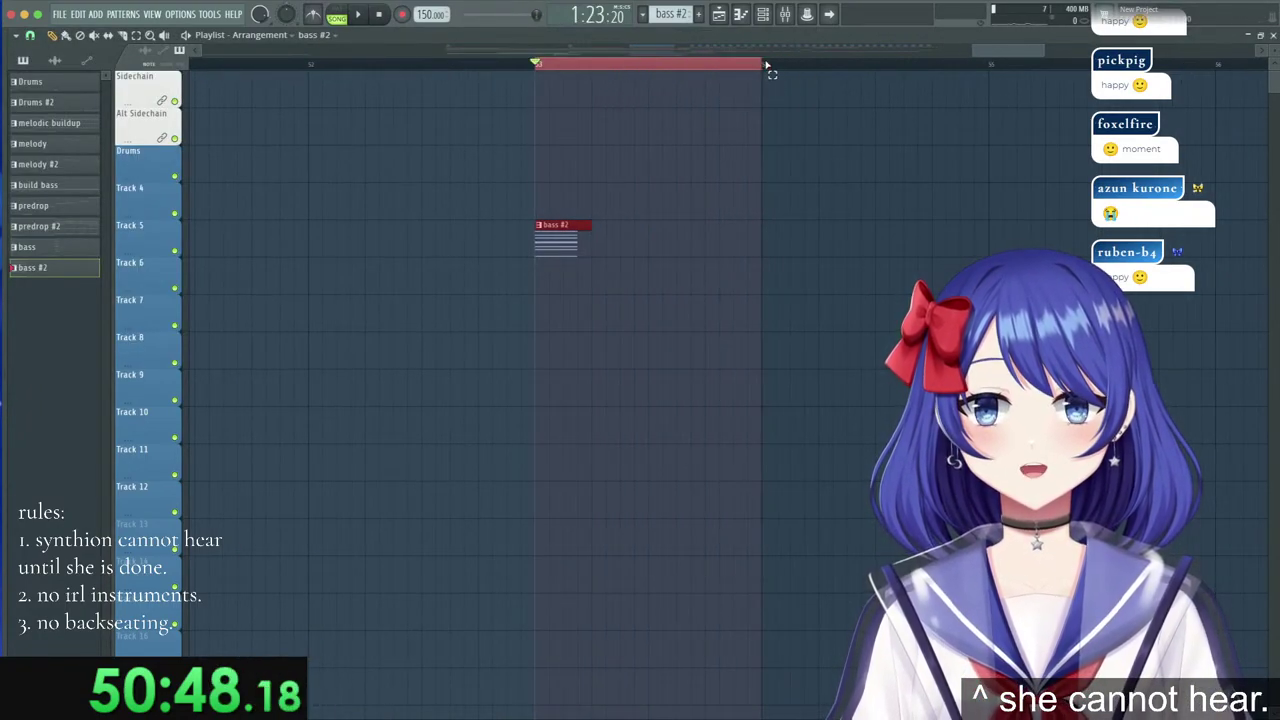
{"action": "key", "text": "space"}
{"action": "left_click", "coordinate": [785, 14]}
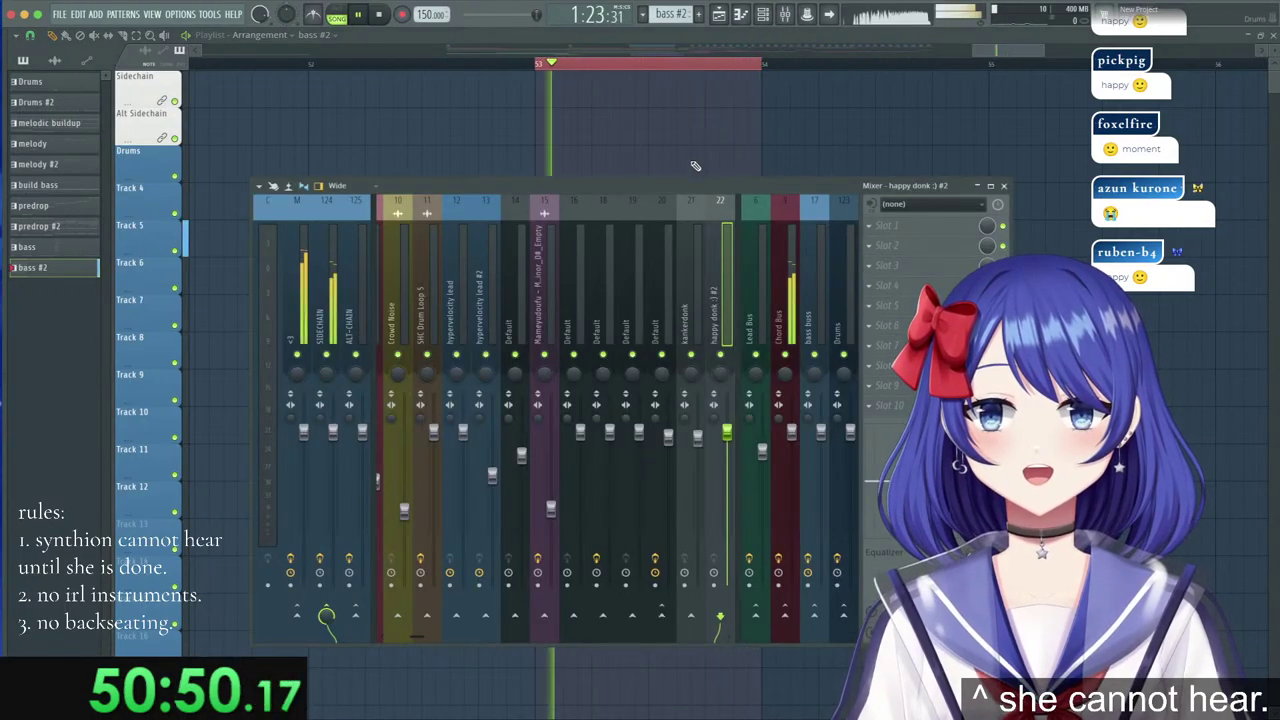
{"action": "left_click", "coordinate": [316, 274]}
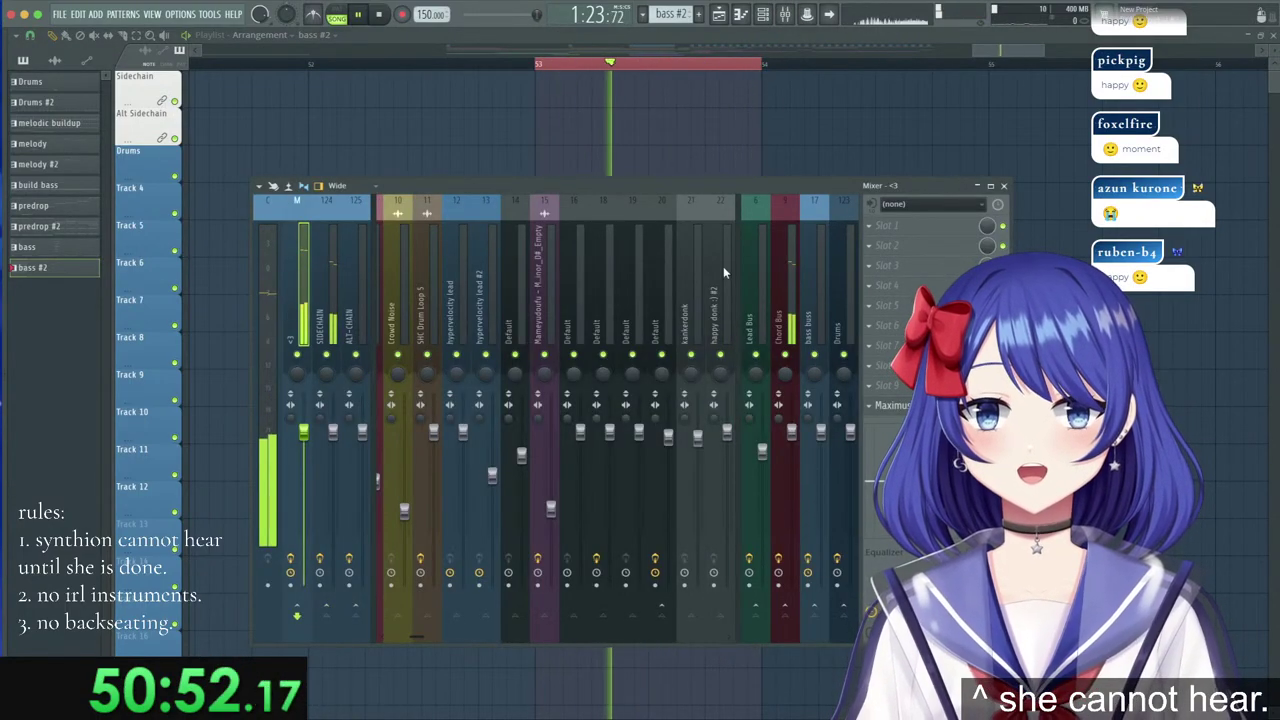
Stop playback and load Edison in the first effect slot of the master mixer track.
{"action": "key", "text": "space"}
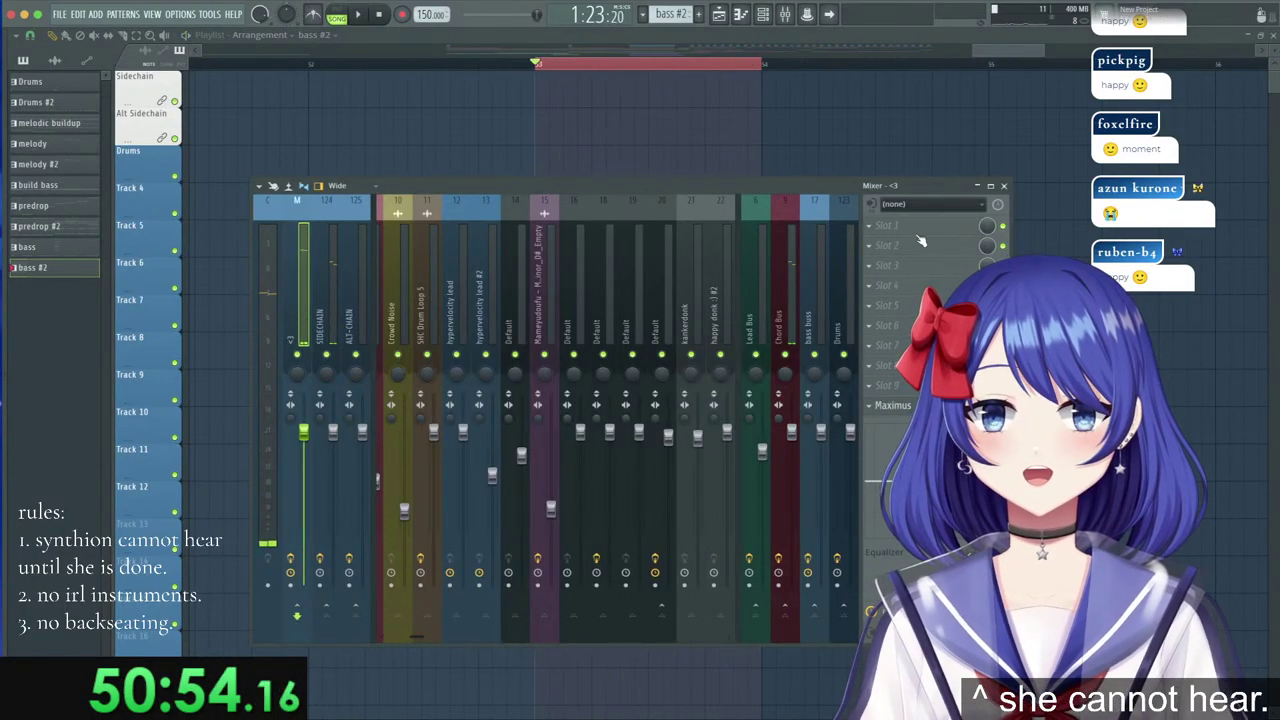
{"action": "left_click", "coordinate": [918, 224]}
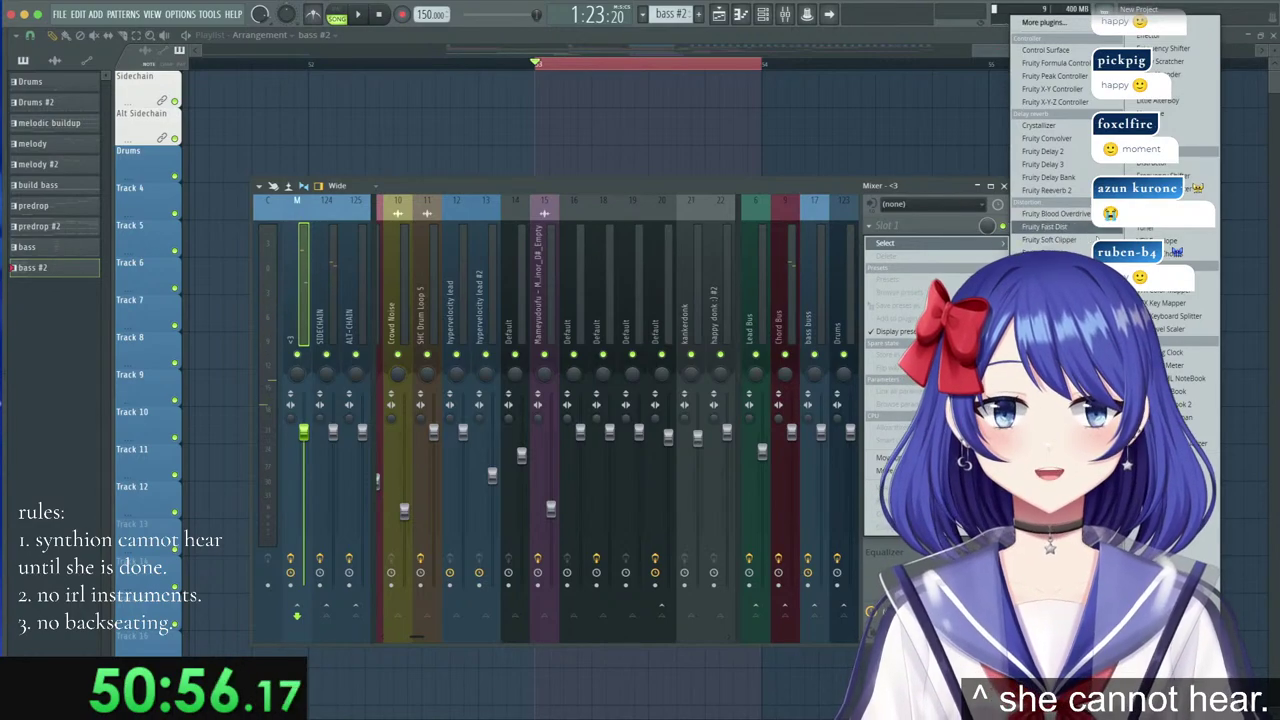
{"action": "left_click", "coordinate": [1150, 36]}
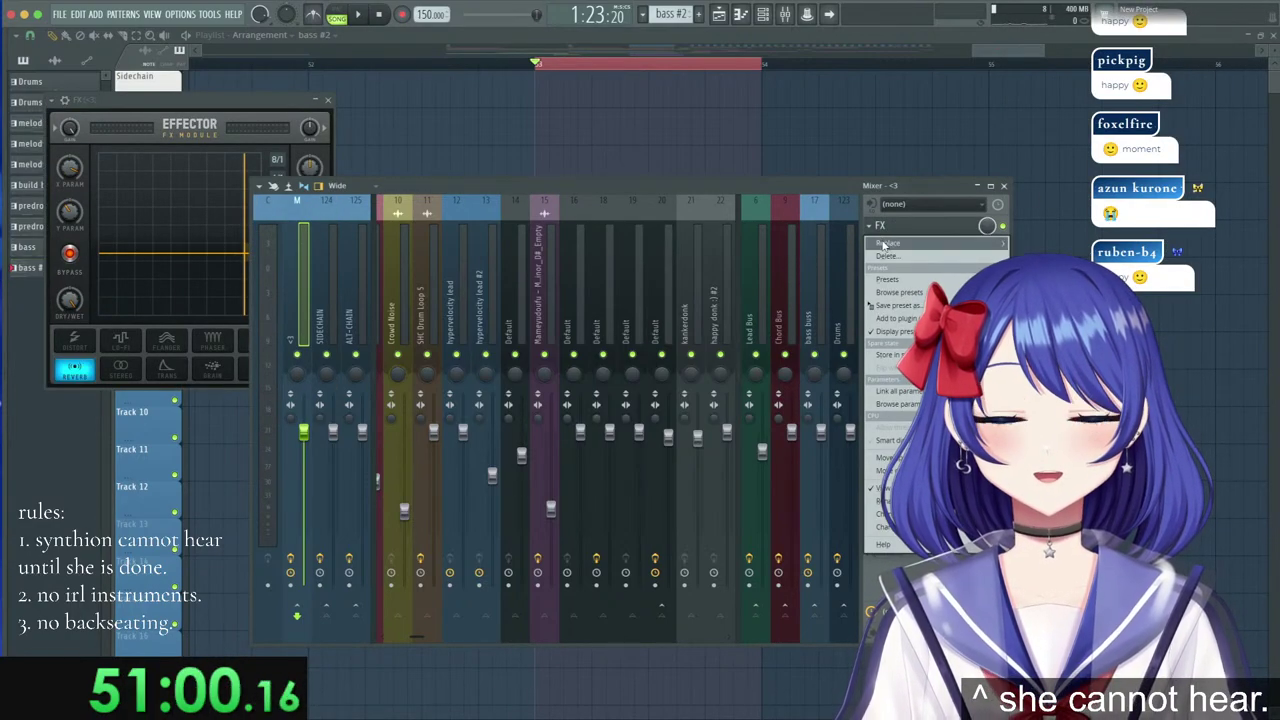
{"action": "left_click", "coordinate": [918, 226]}
{"action": "left_click", "coordinate": [1152, 25]}
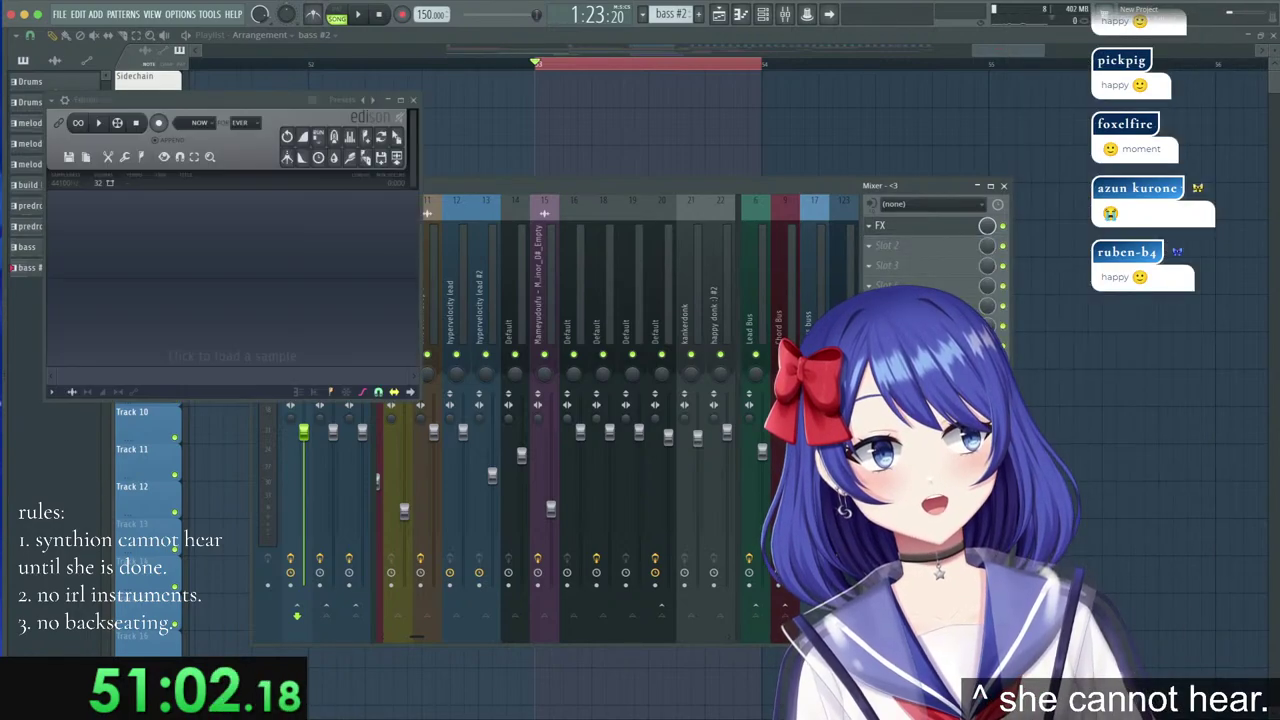
Set Edison to record on play and record the bass #2 chord from the master output.
{"action": "left_click_drag", "start_coordinate": [303, 130], "coordinate": [665, 163]}
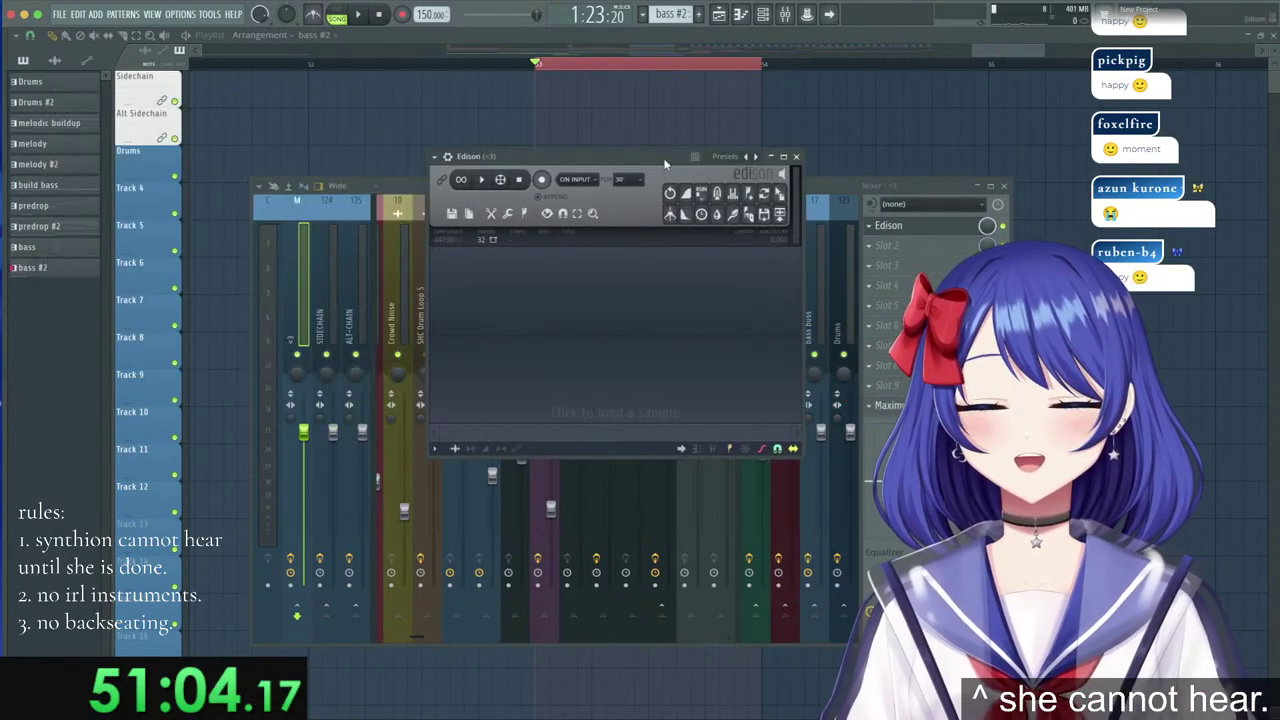
{"action": "left_click", "coordinate": [566, 181]}
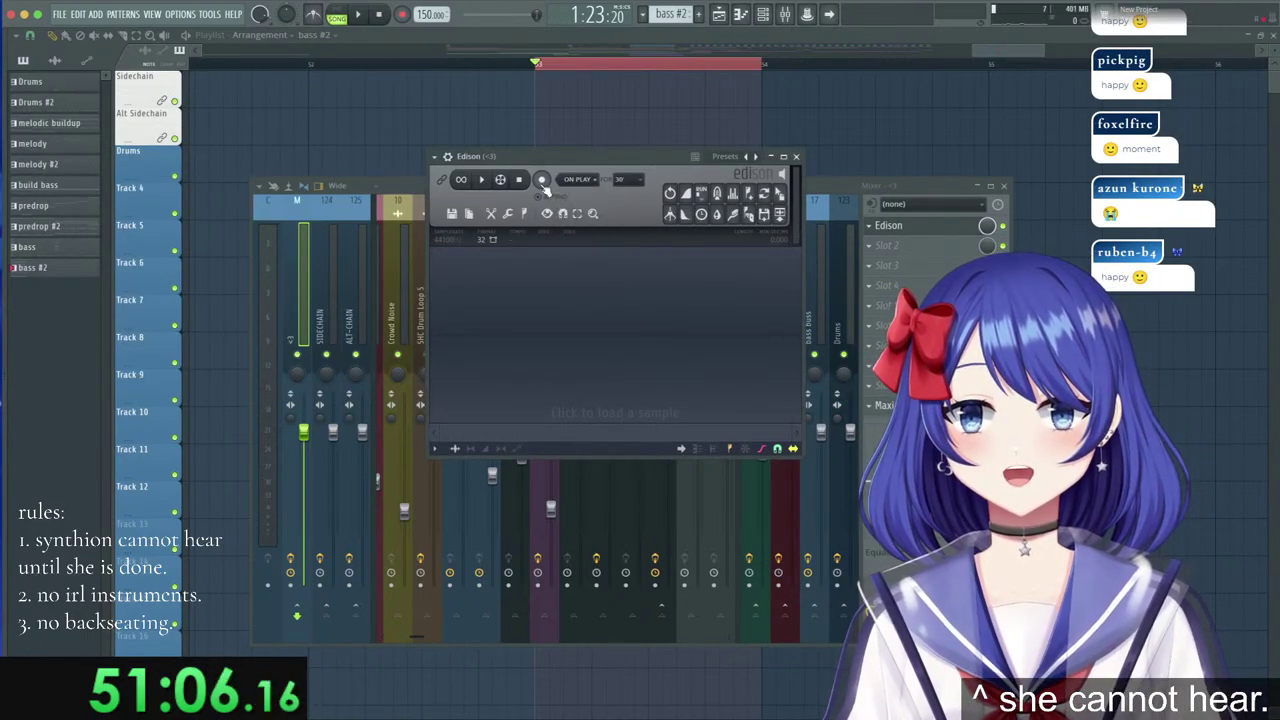
{"action": "left_click", "coordinate": [360, 15]}
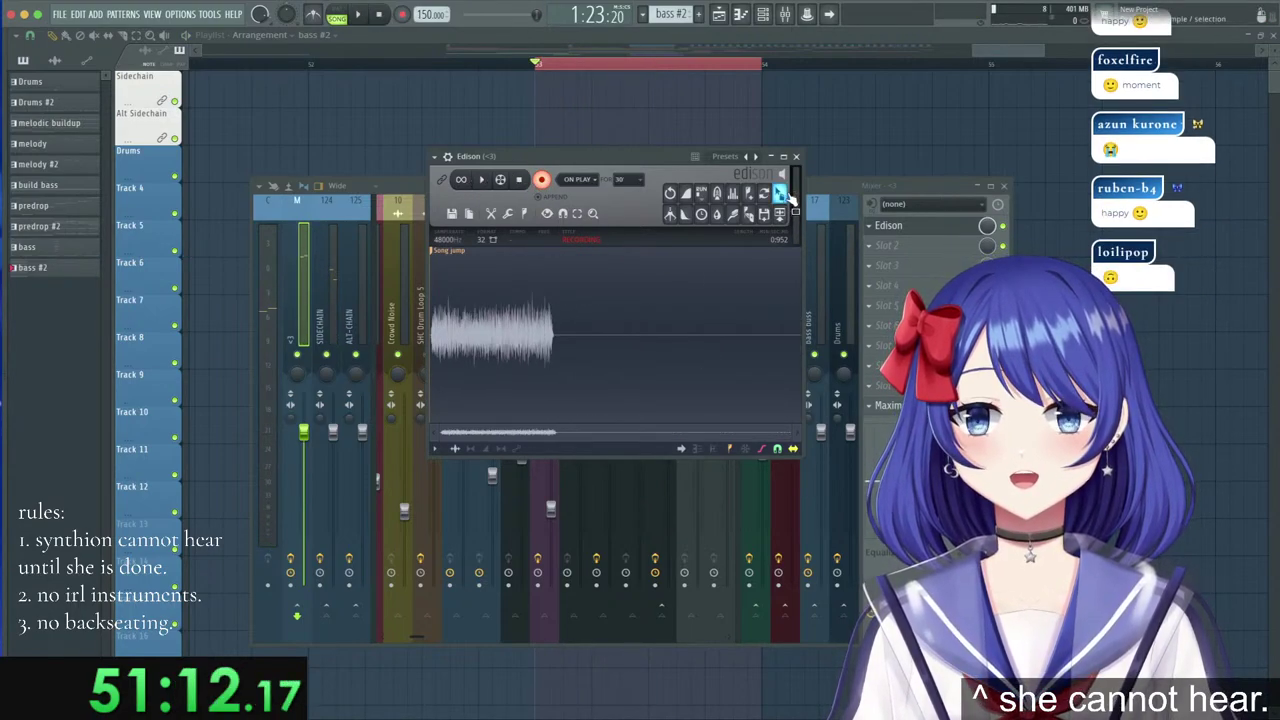
Send the Edison recording to the playlist as an audio clip and delete the clips placed at bar 53.
{"action": "left_click_drag", "start_coordinate": [789, 197], "coordinate": [560, 152]}
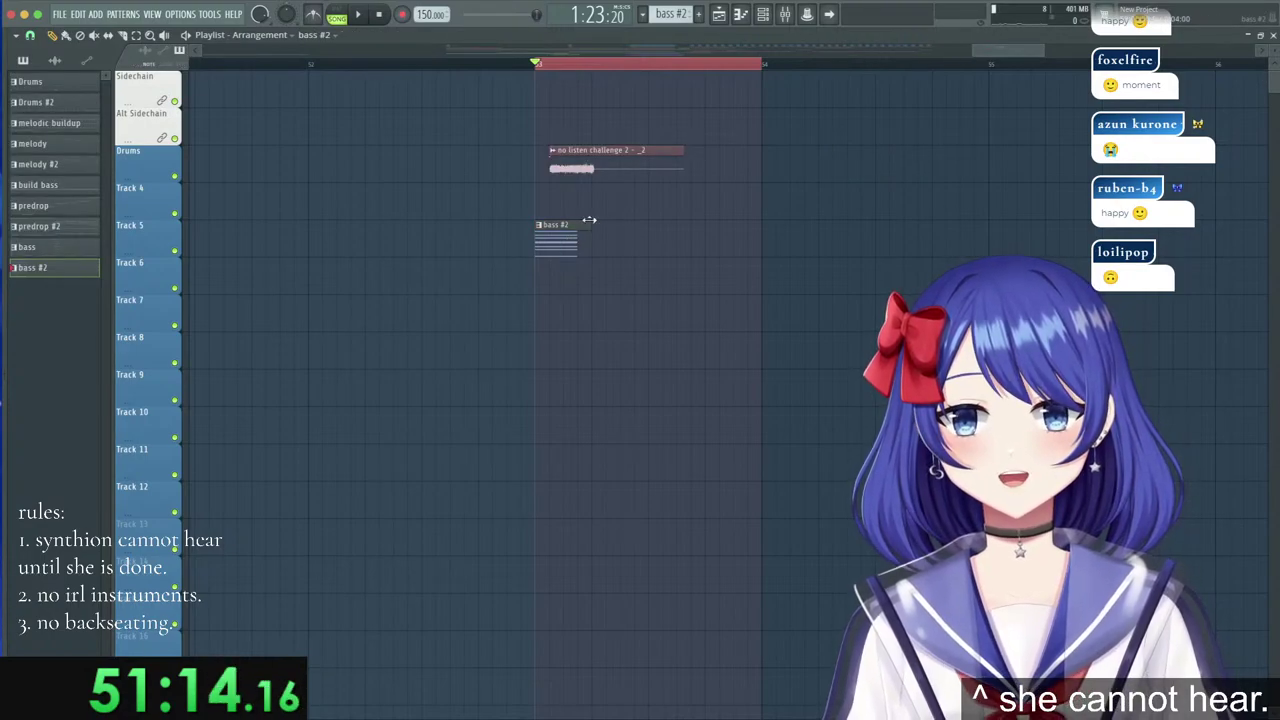
{"action": "left_click", "coordinate": [617, 173]}
{"action": "scroll", "coordinate": [589, 77], "scroll_direction": "down", "scroll_amount": 5}
{"action": "scroll", "coordinate": [590, 78], "scroll_direction": "down", "scroll_amount": 5}
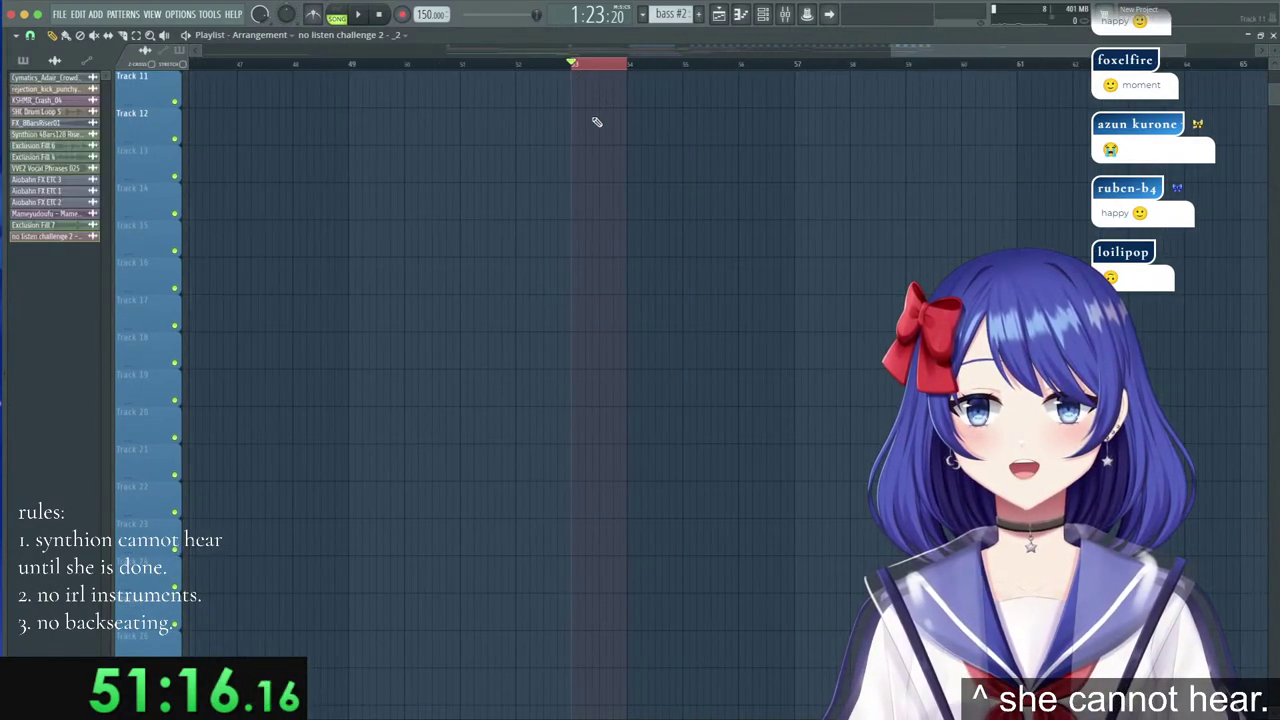
{"action": "scroll", "coordinate": [604, 132], "scroll_direction": "up", "scroll_amount": 5}
{"action": "right_click", "coordinate": [594, 152]}
{"action": "scroll", "coordinate": [580, 75], "scroll_direction": "down", "scroll_amount": 3}
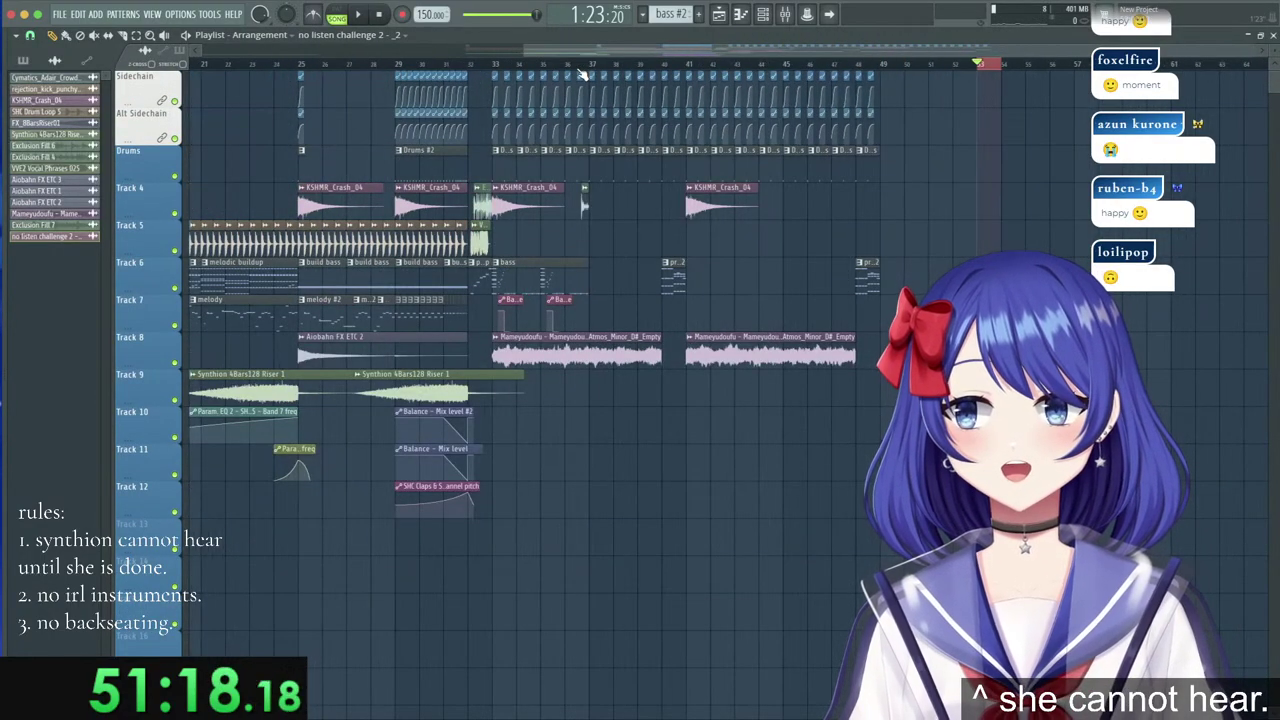
Load Fruity Convolver in the first effect slot of the happy donk :) #2 mixer track.
{"action": "key", "text": "F9"}
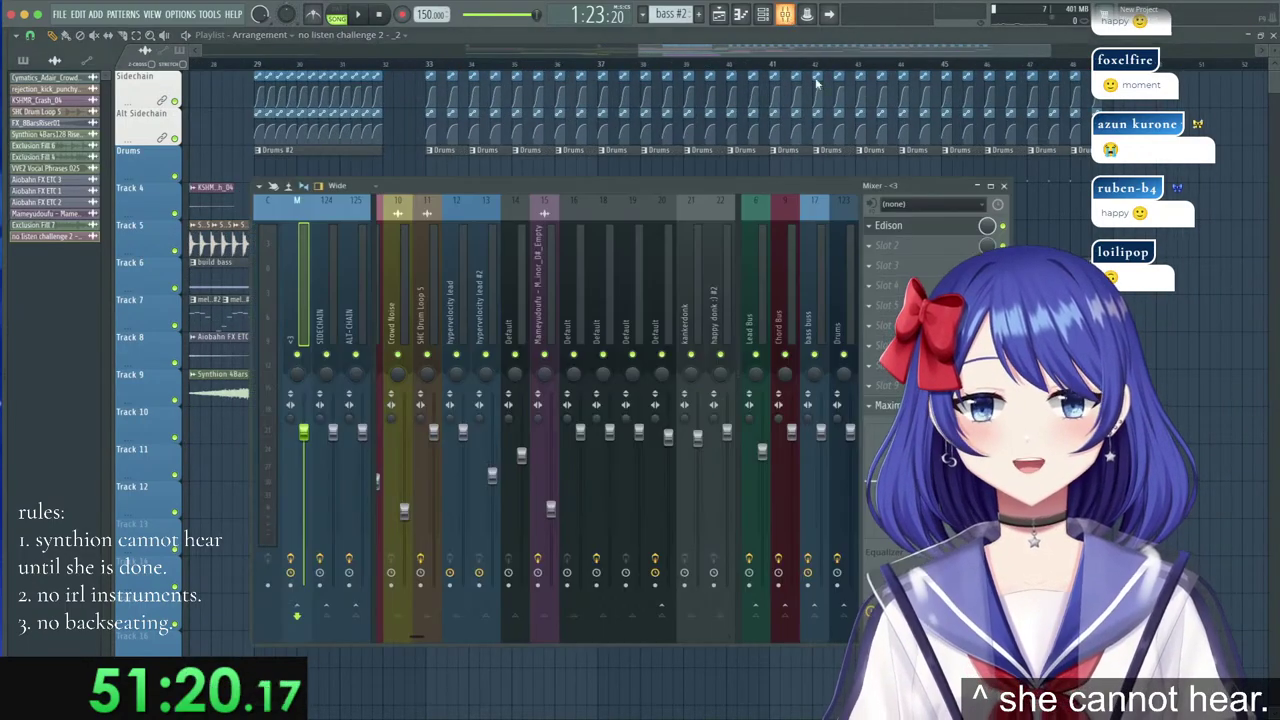
{"action": "left_click", "coordinate": [717, 270]}
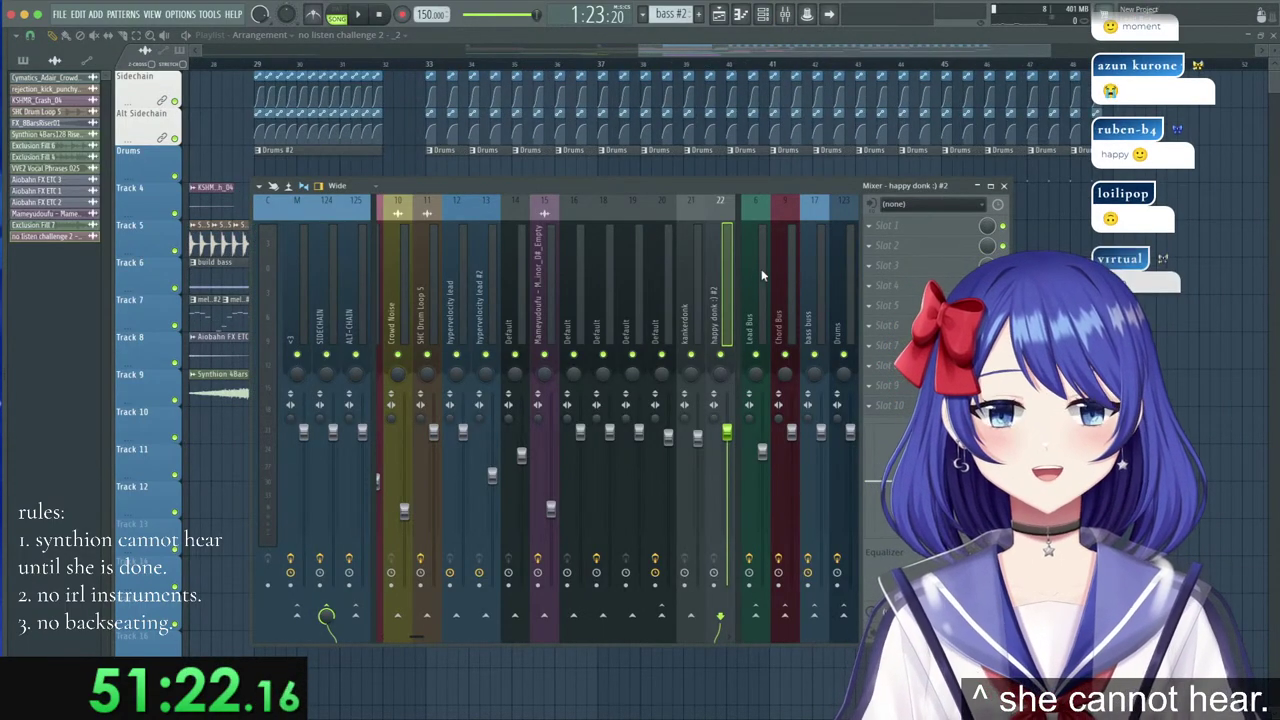
{"action": "left_click", "coordinate": [888, 228]}
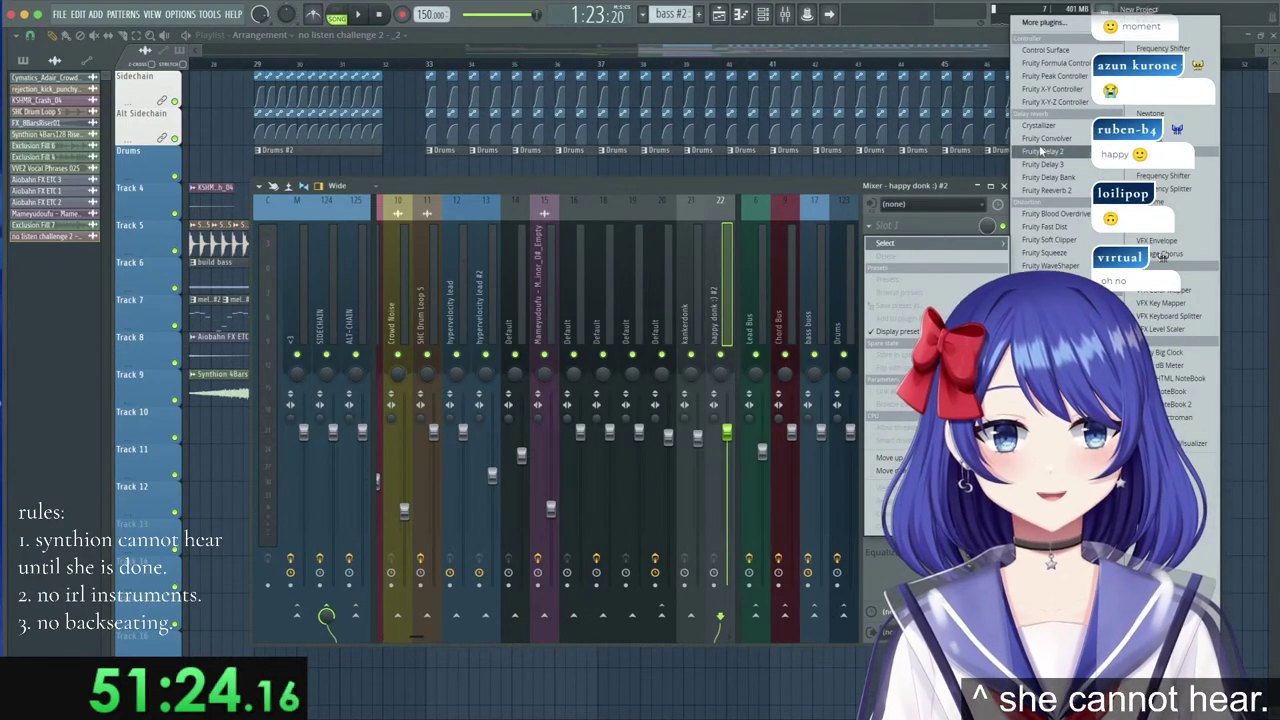
{"action": "left_click", "coordinate": [1045, 139]}
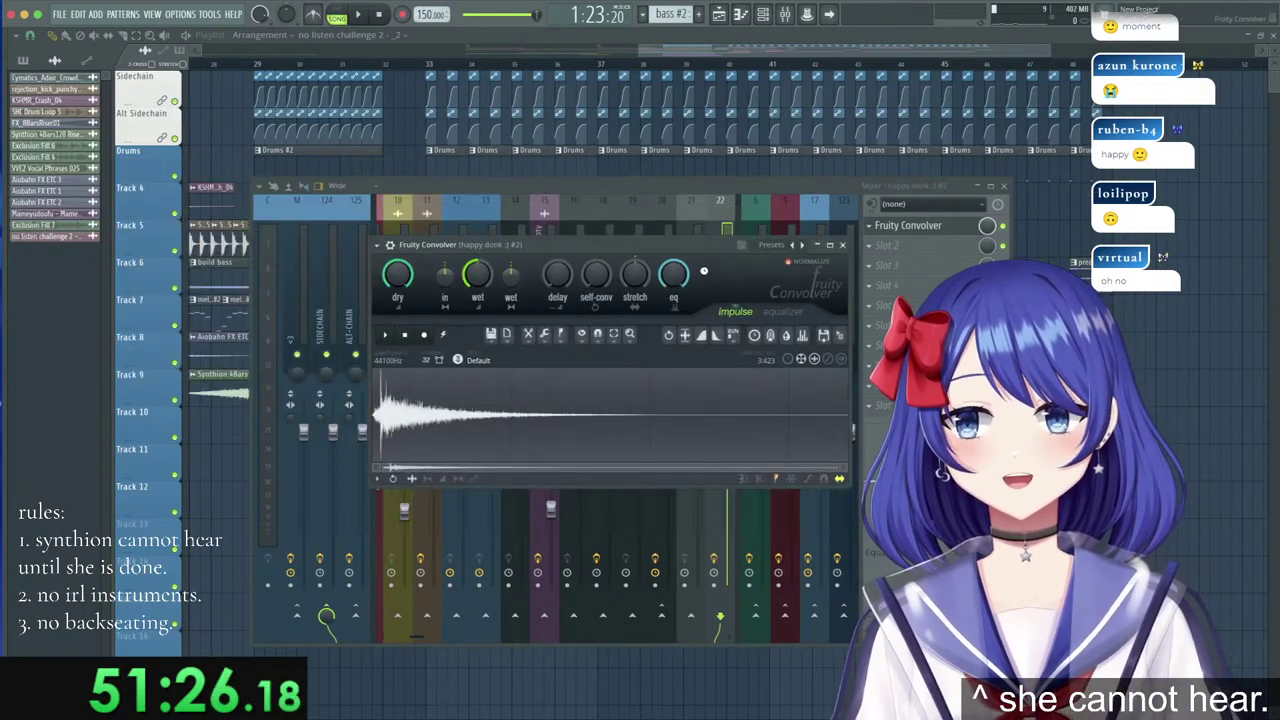
Load the recorded chord sample into Fruity Convolver on happy donk :) #2 as its impulse.
{"action": "left_click", "coordinate": [50, 239]}
{"action": "double_click", "coordinate": [50, 238]}
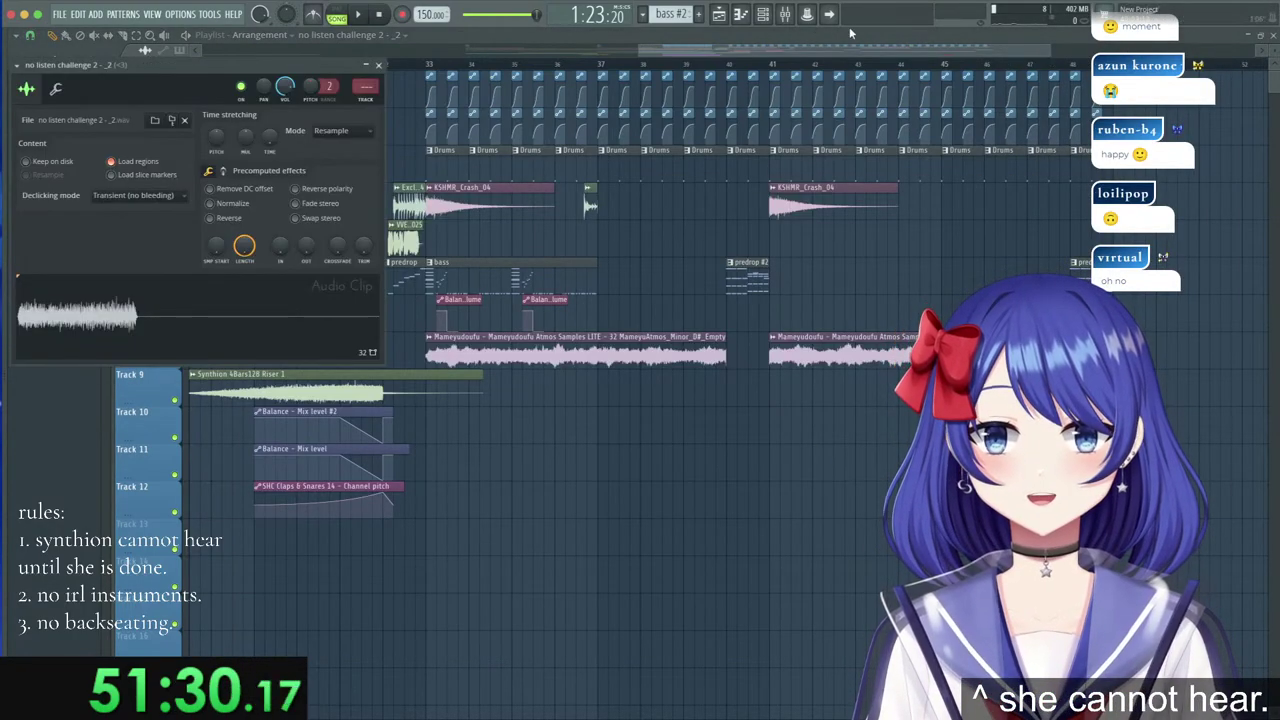
{"action": "left_click", "coordinate": [785, 15]}
{"action": "left_click", "coordinate": [716, 276]}
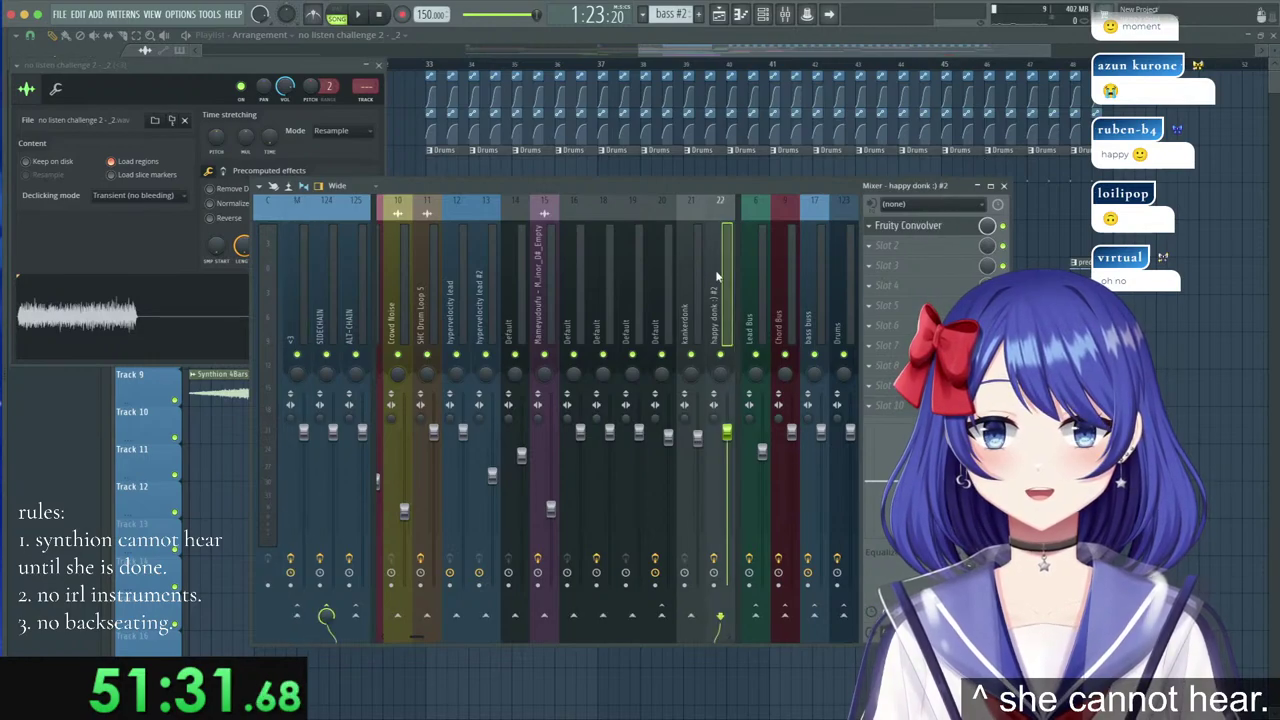
{"action": "left_click", "coordinate": [940, 230]}
{"action": "left_click_drag", "start_coordinate": [196, 279], "coordinate": [833, 448]}
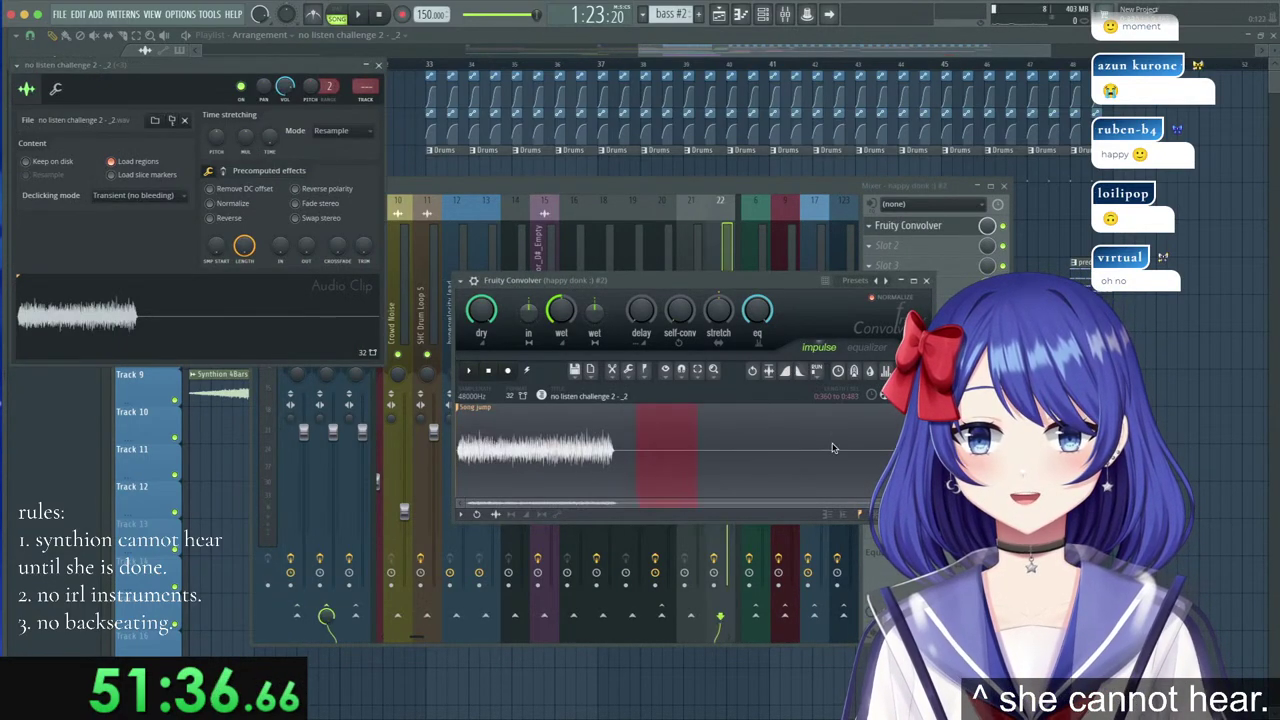
Remove the silent tail of the convolver impulse and apply a fade-out to it.
{"action": "left_click", "coordinate": [624, 373]}
{"action": "left_click", "coordinate": [655, 458]}
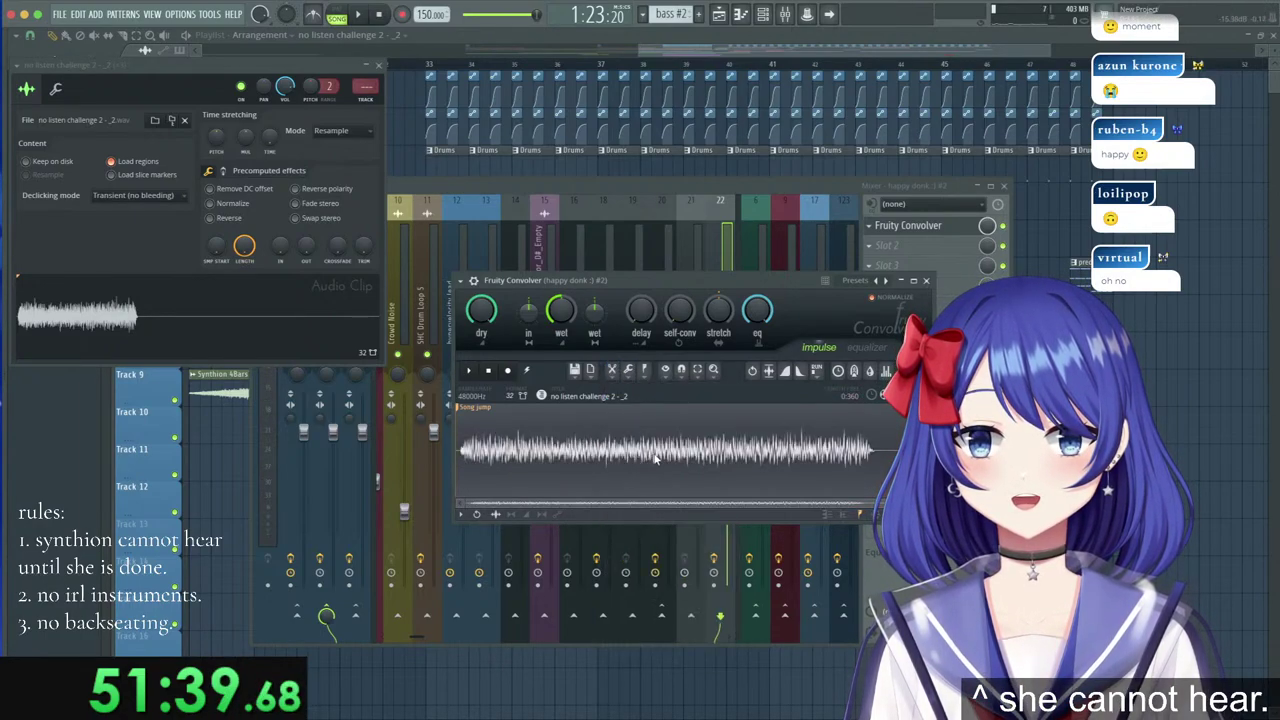
{"action": "left_click", "coordinate": [801, 372]}
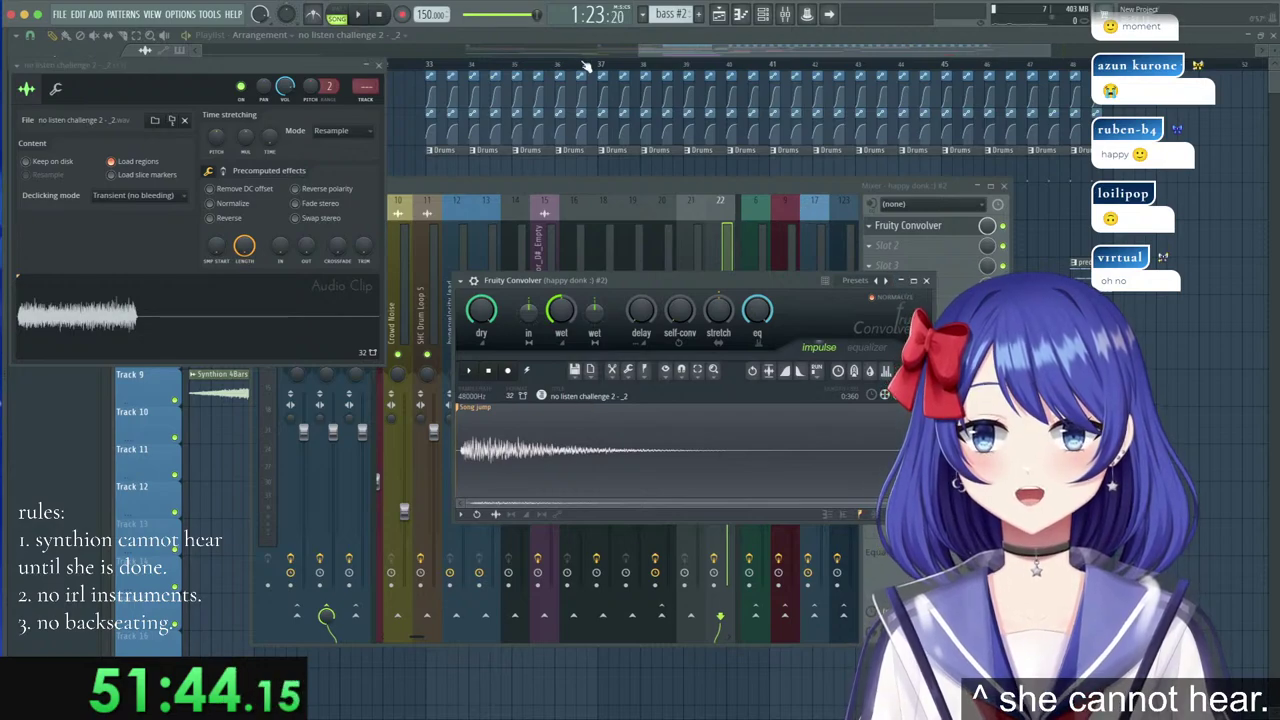
Open the bass pattern's channels, solo the happy donk :) #2 channel and play the drop.
{"action": "left_click", "coordinate": [540, 77]}
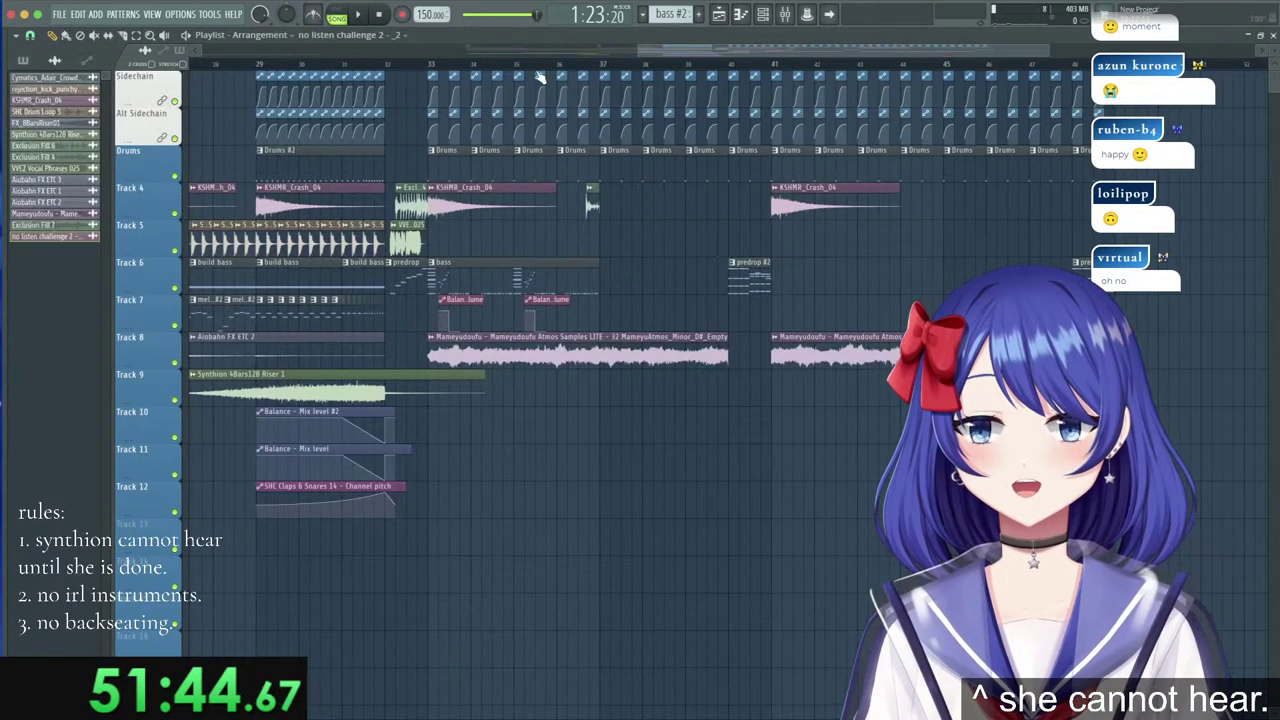
{"action": "double_click", "coordinate": [481, 288]}
{"action": "left_click", "coordinate": [575, 53]}
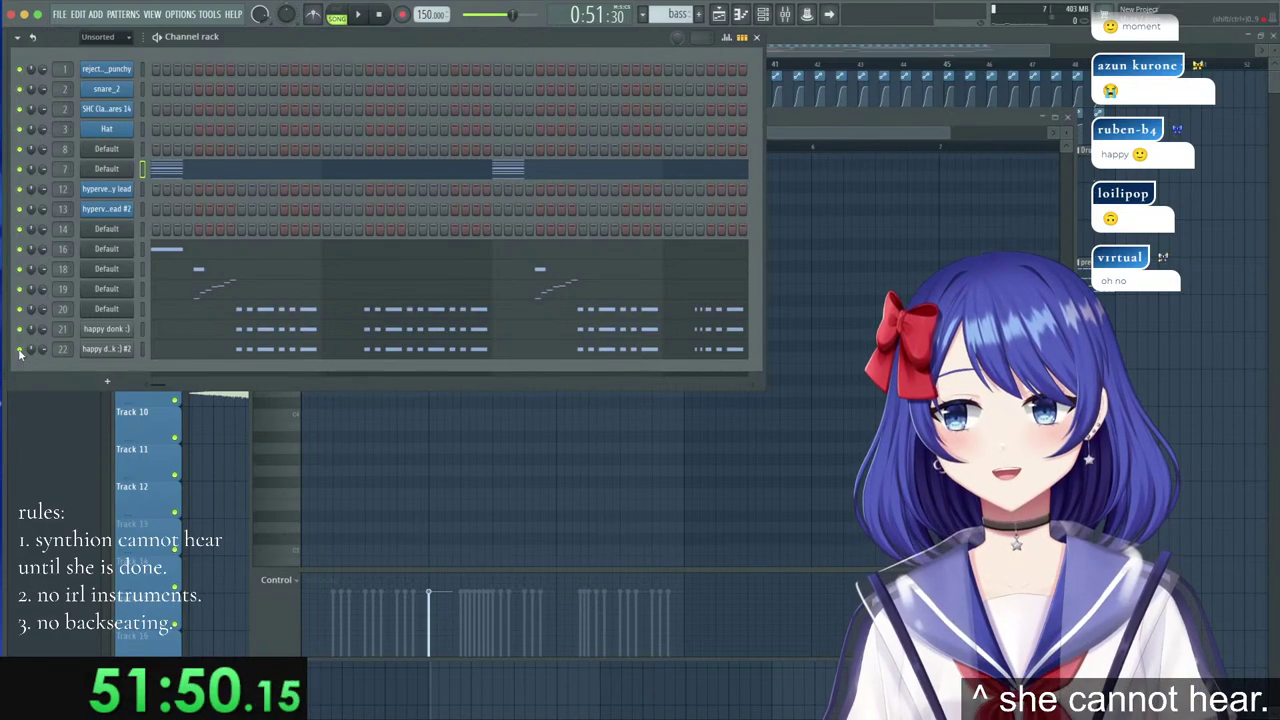
{"action": "right_click", "coordinate": [20, 351]}
{"action": "left_click", "coordinate": [38, 362]}
{"action": "key", "text": "space"}
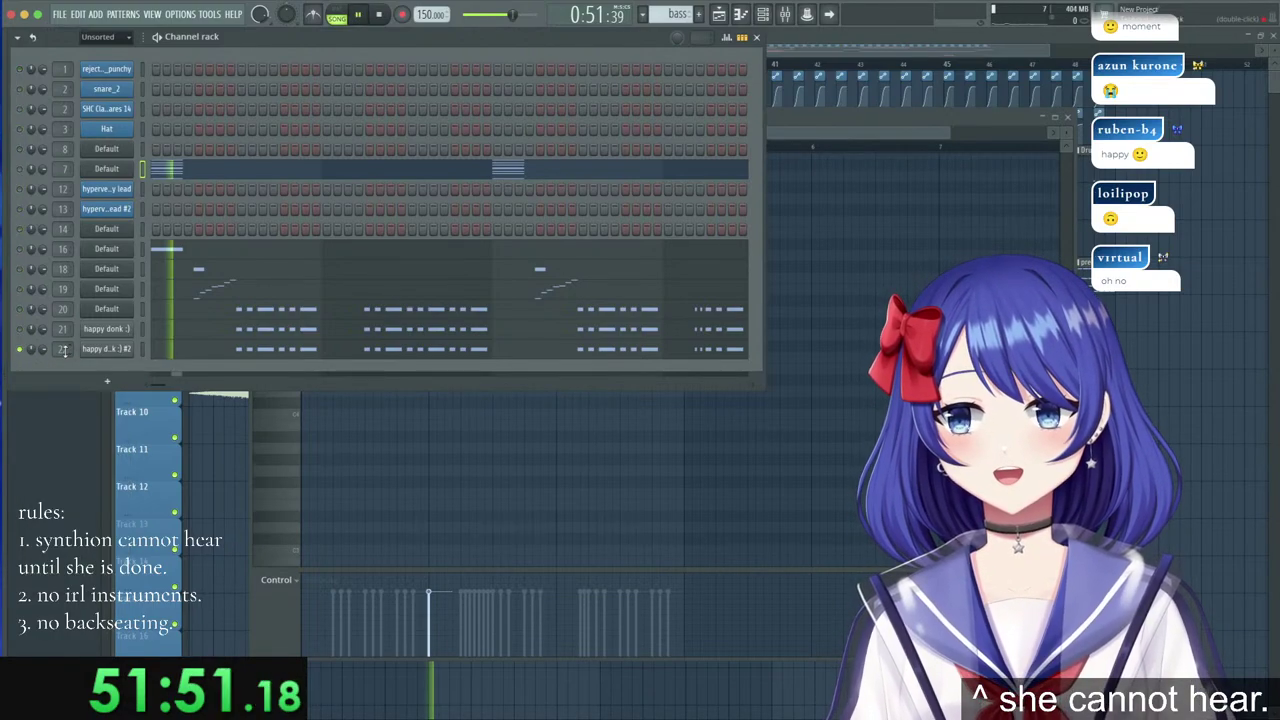
Turn the convolver's dry level fully down and raise its wet level while listening to the soloed donk.
{"action": "left_click", "coordinate": [786, 27]}
{"action": "left_click", "coordinate": [906, 225]}
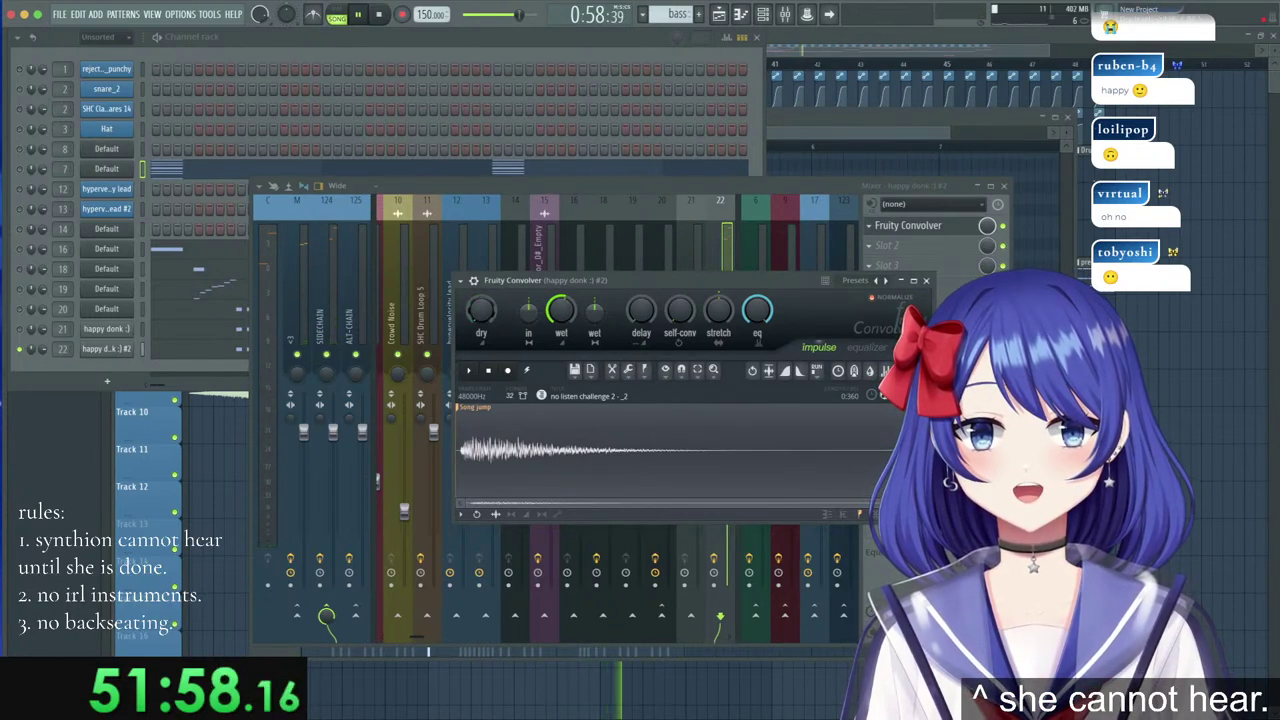
{"action": "left_click_drag", "start_coordinate": [740, 281], "coordinate": [770, 352]}
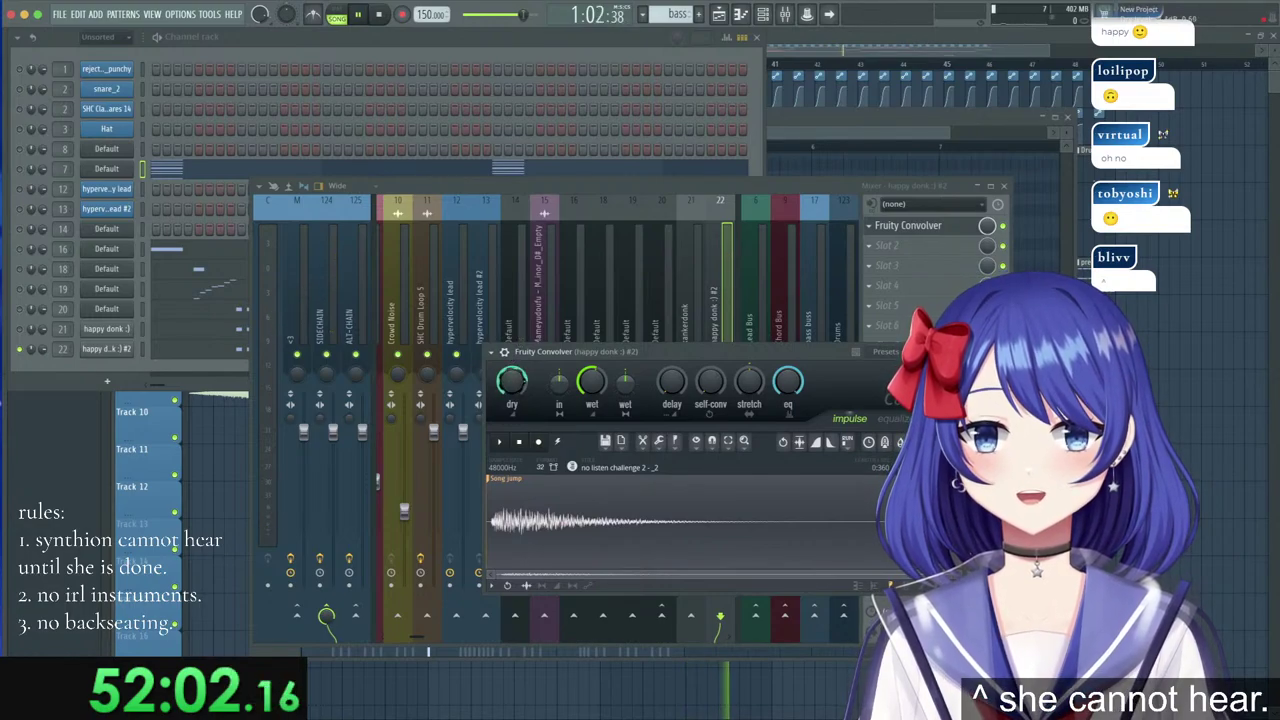
{"action": "key", "text": "space"}
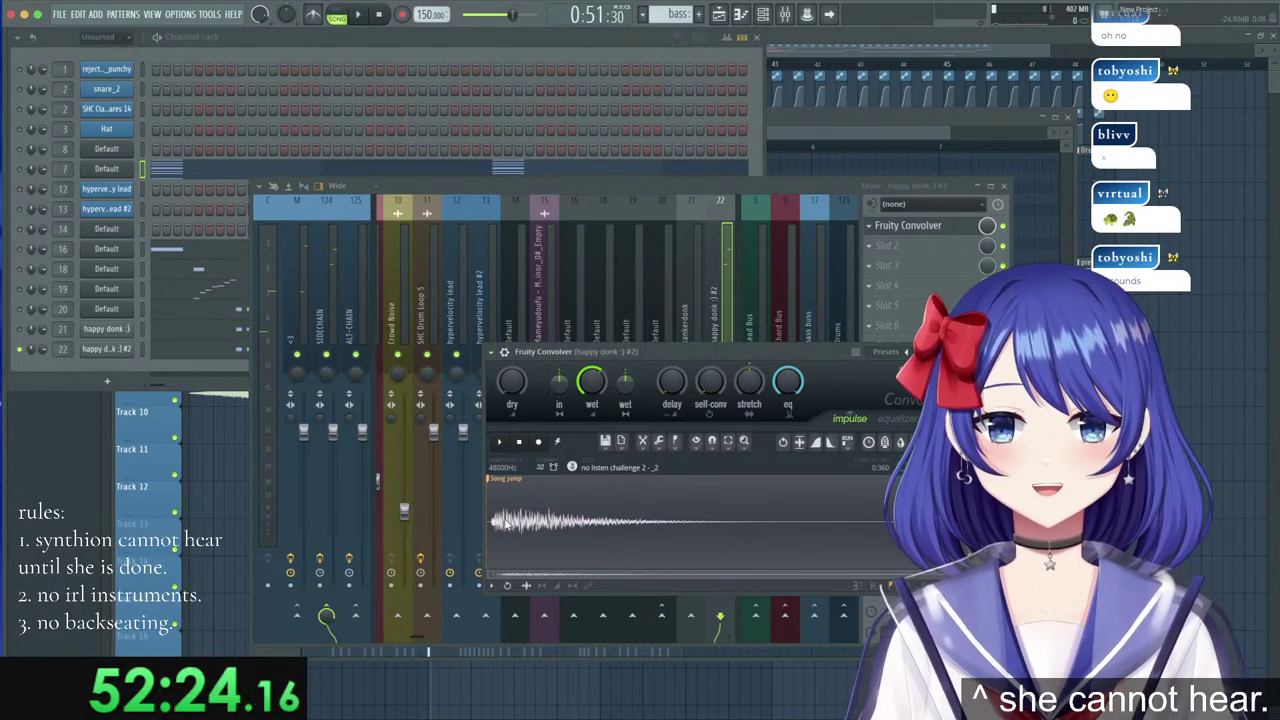
Cut the first 0.011 seconds of the impulse and fade its tail out further, auditioning the donk between edits.
{"action": "right_click", "coordinate": [632, 434]}
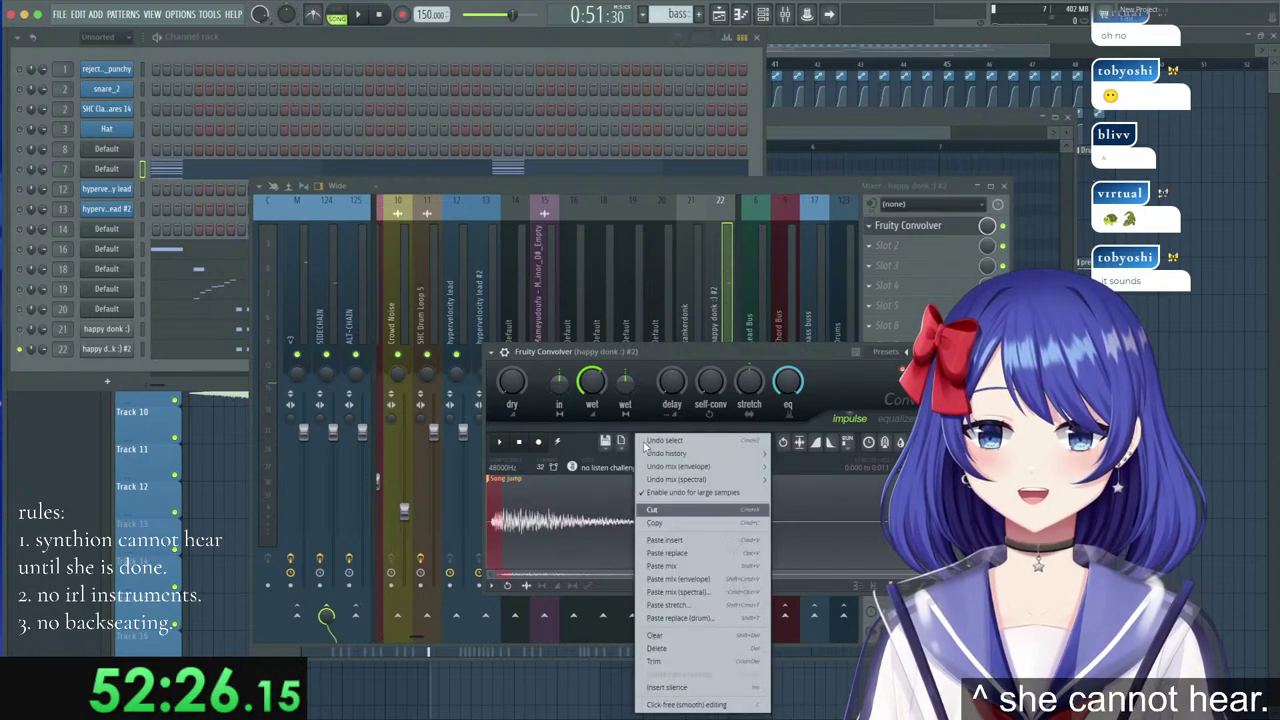
{"action": "left_click", "coordinate": [660, 517]}
{"action": "key", "text": "space"}
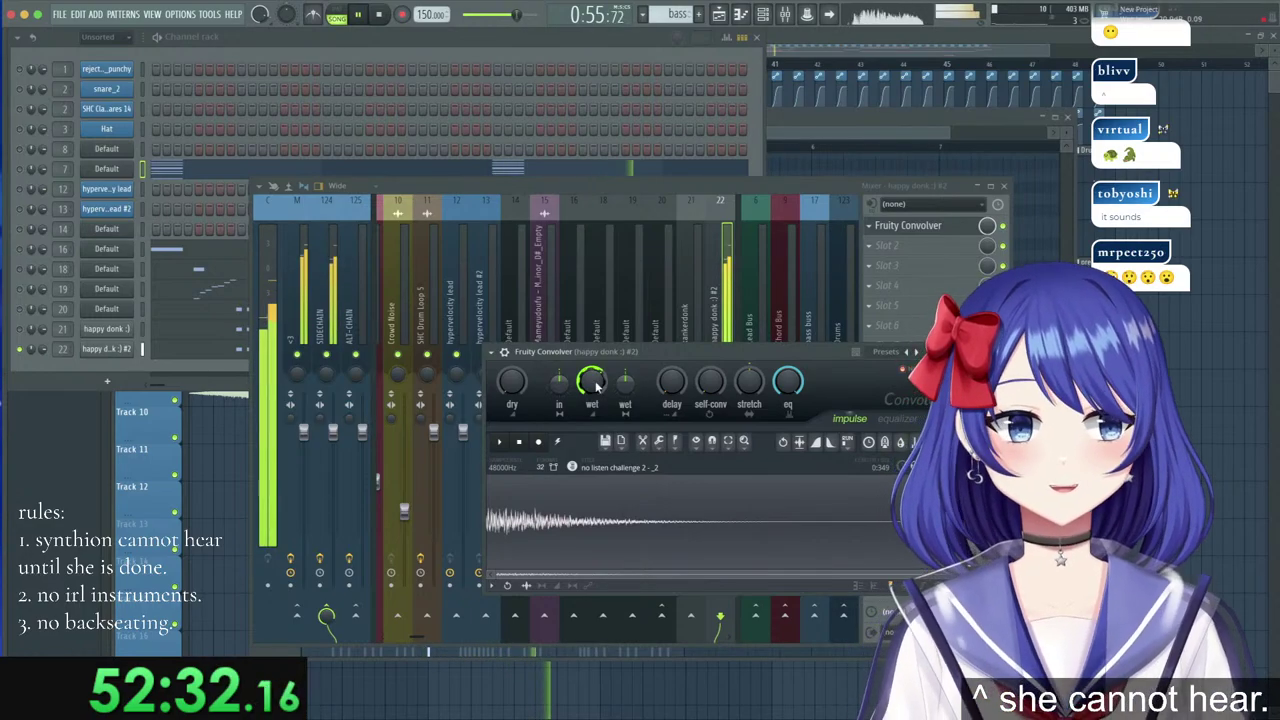
{"action": "key", "text": "space"}
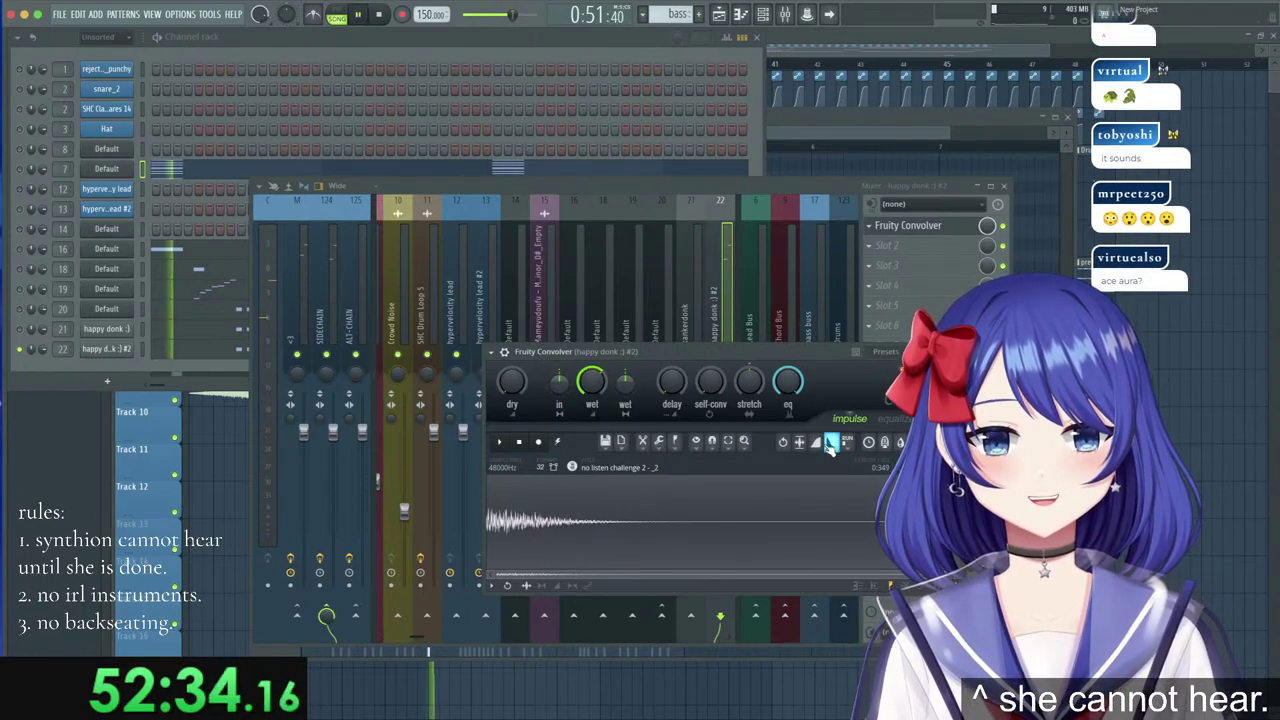
{"action": "key", "text": "space"}
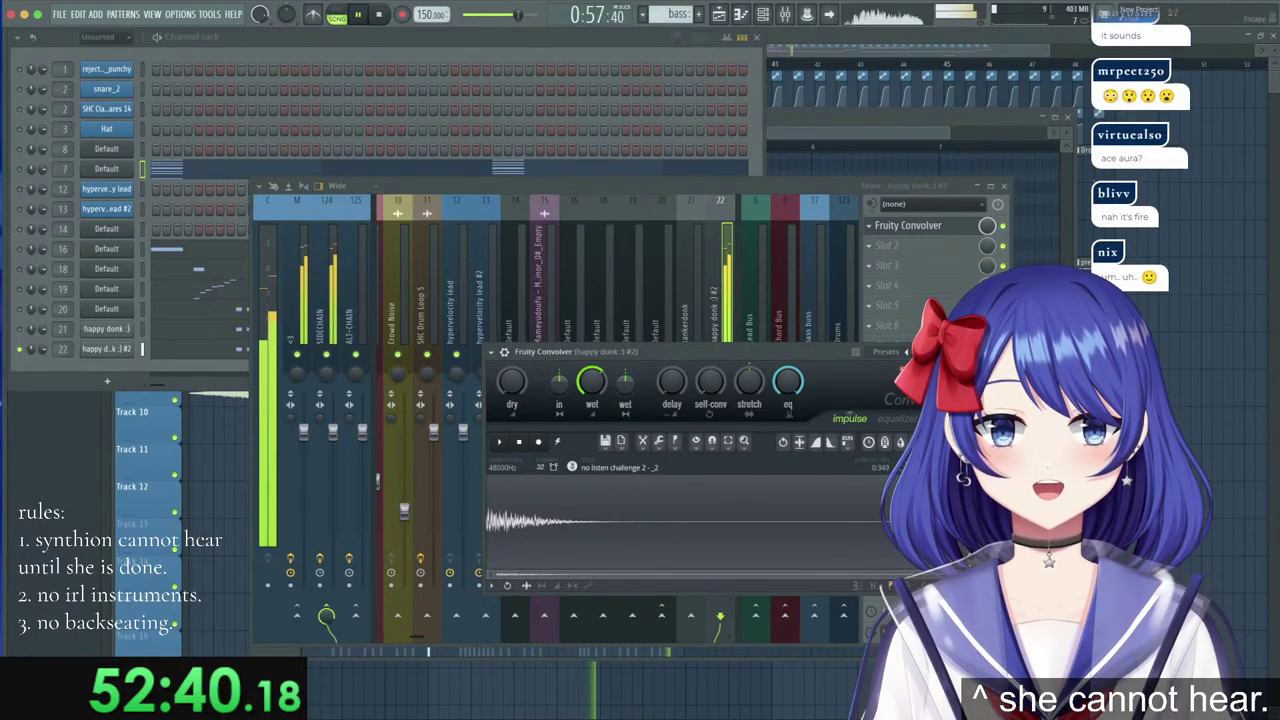
Close the convolver and add Fruity Reeverb 2 in the second effect slot of happy donk :) #2.
{"action": "left_click", "coordinate": [946, 352]}
{"action": "left_click", "coordinate": [905, 249]}
{"action": "left_click", "coordinate": [1170, 232]}
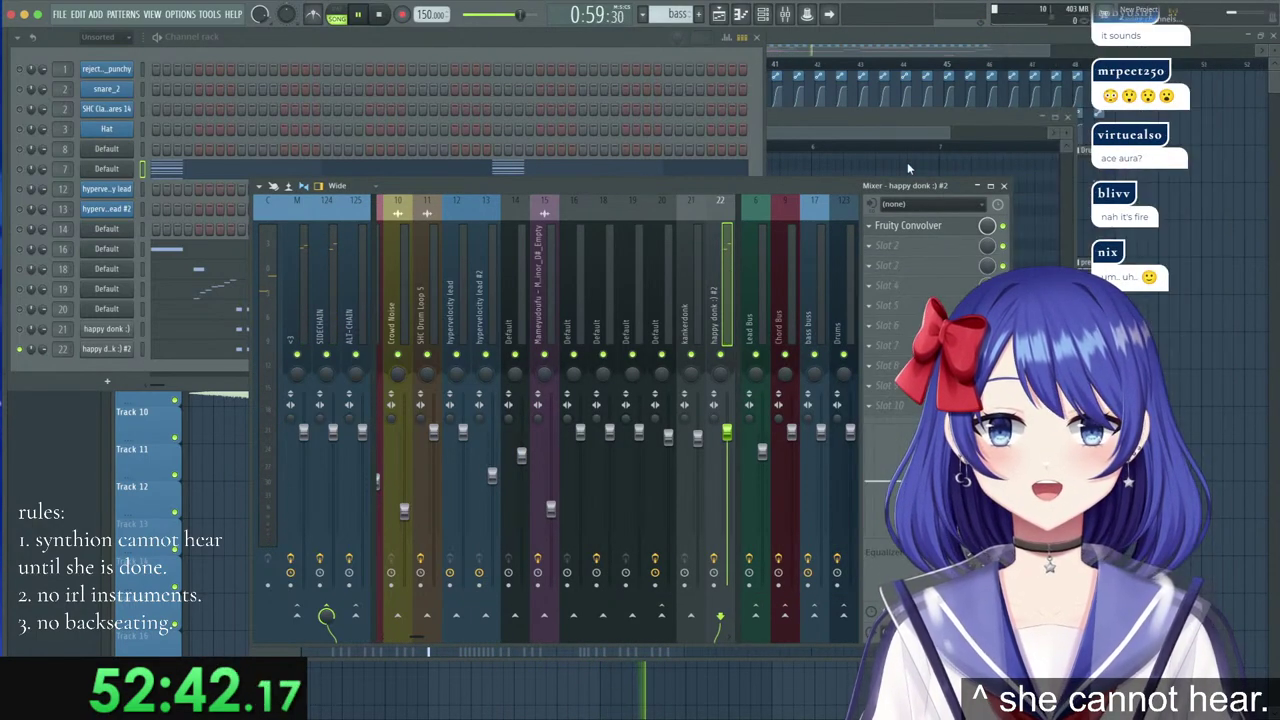
{"action": "left_click", "coordinate": [531, 49]}
Stop the song, switch to pattern mode and play the bass pattern.
{"action": "key", "text": "space"}
{"action": "left_click", "coordinate": [336, 14]}
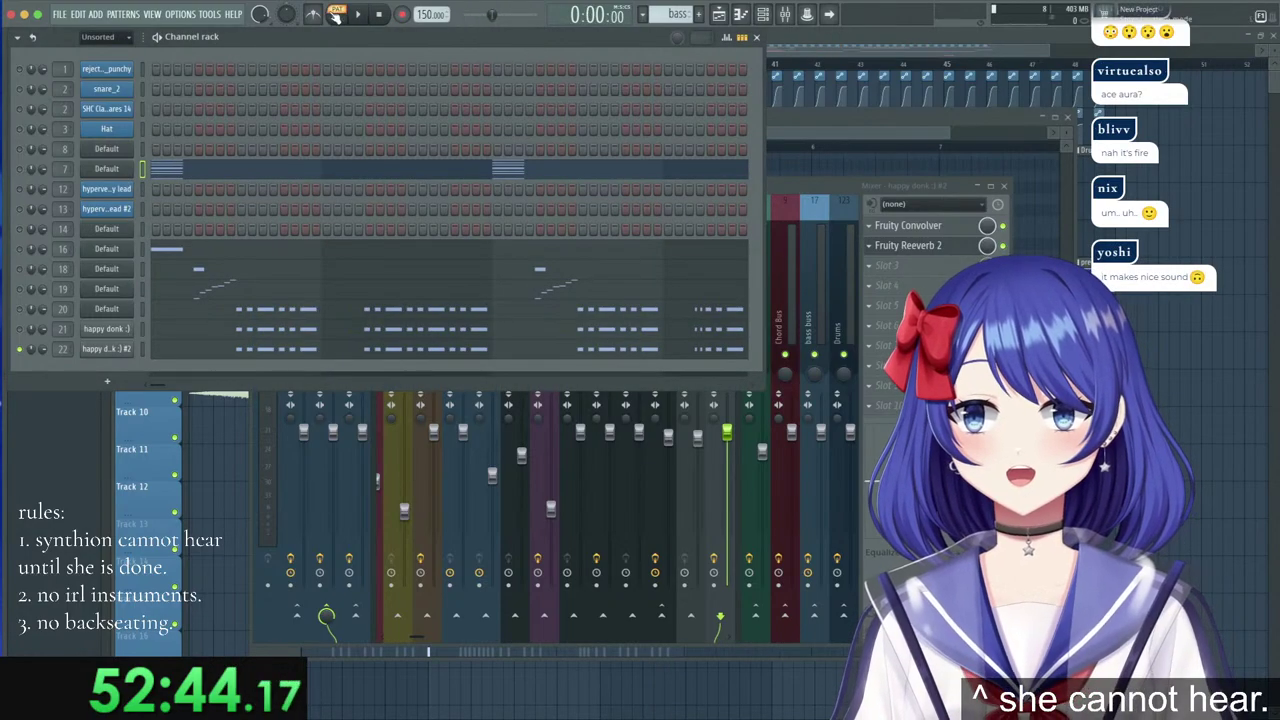
{"action": "key", "text": "space"}
Set the room size of Fruity Reeverb 2 on happy donk :) #2 to 27 and close the effect.
{"action": "left_click", "coordinate": [912, 258]}
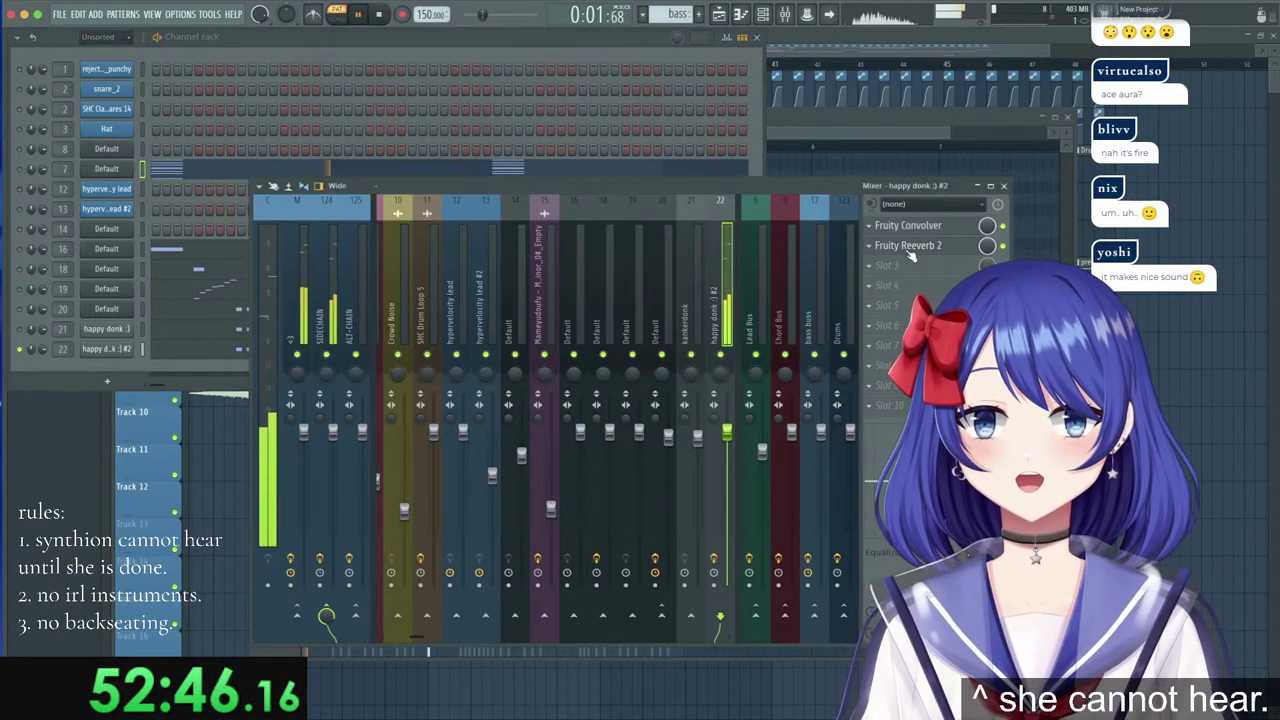
{"action": "left_click", "coordinate": [908, 247]}
{"action": "left_click_drag", "start_coordinate": [319, 185], "coordinate": [781, 266]}
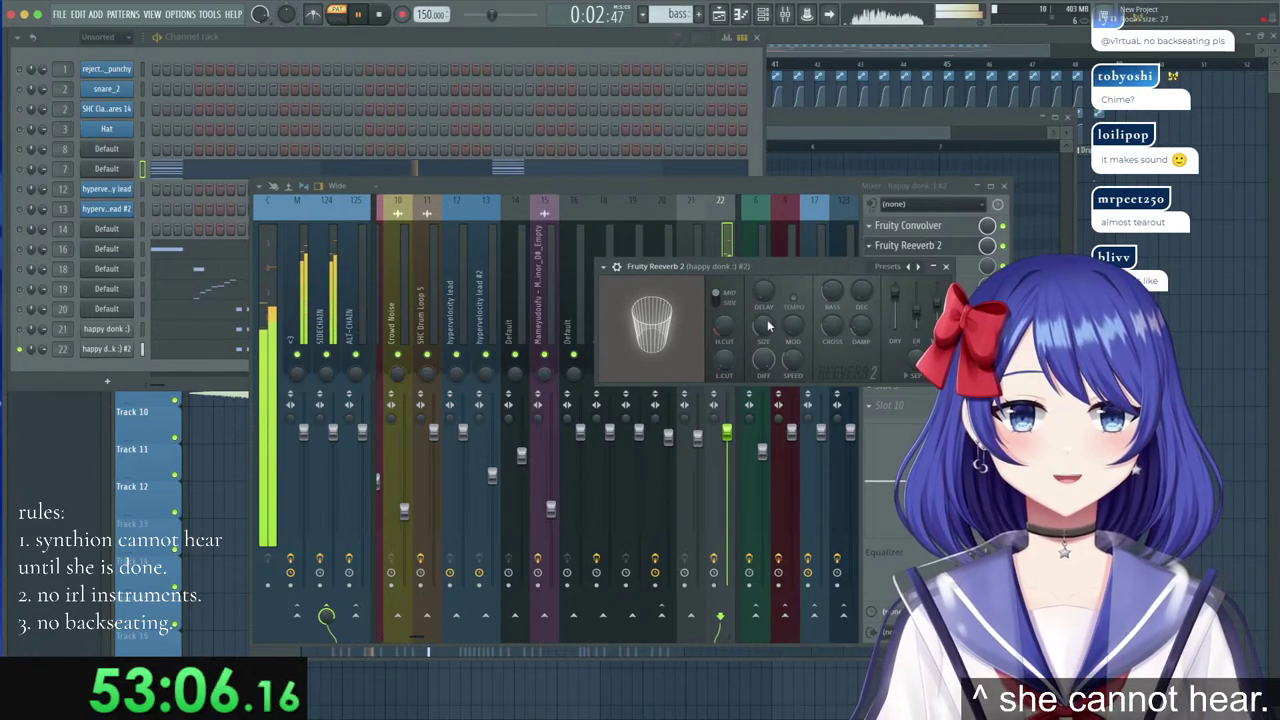
{"action": "left_click", "coordinate": [946, 266]}
Set the sample end offset of happy donk :) #2 to 11% and close its sampler settings.
{"action": "left_click", "coordinate": [933, 227]}
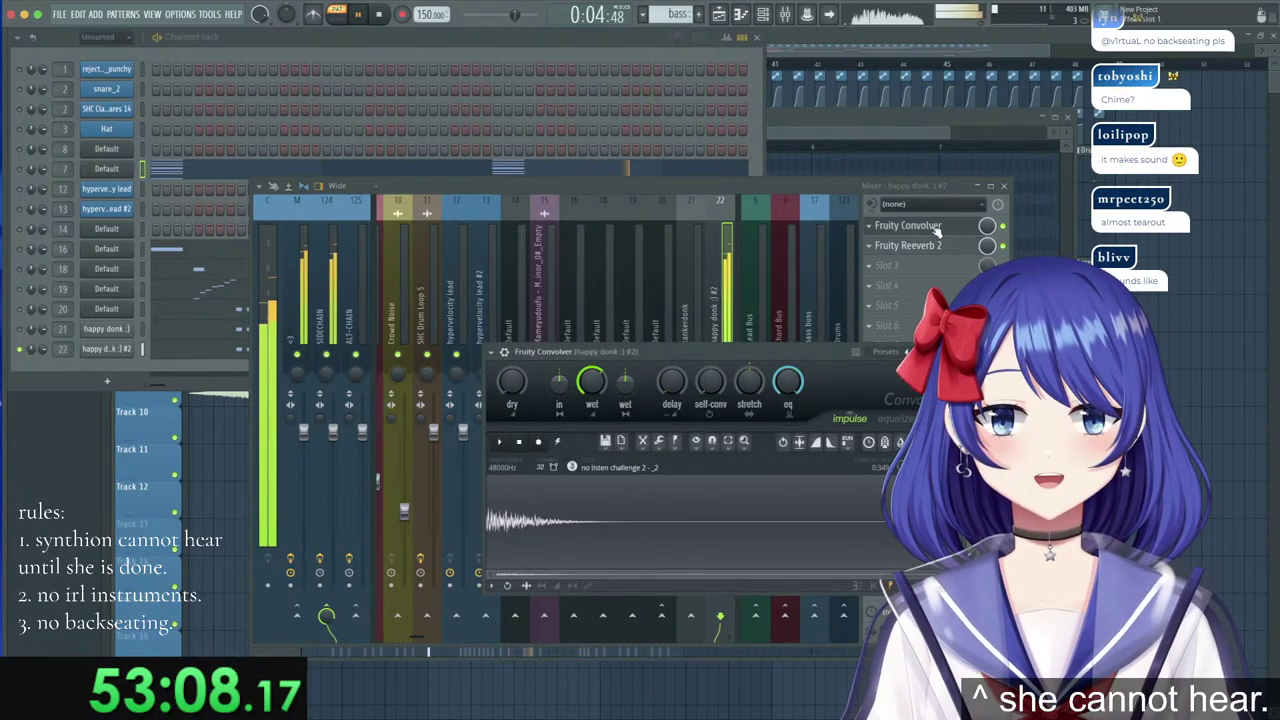
{"action": "left_click", "coordinate": [100, 350]}
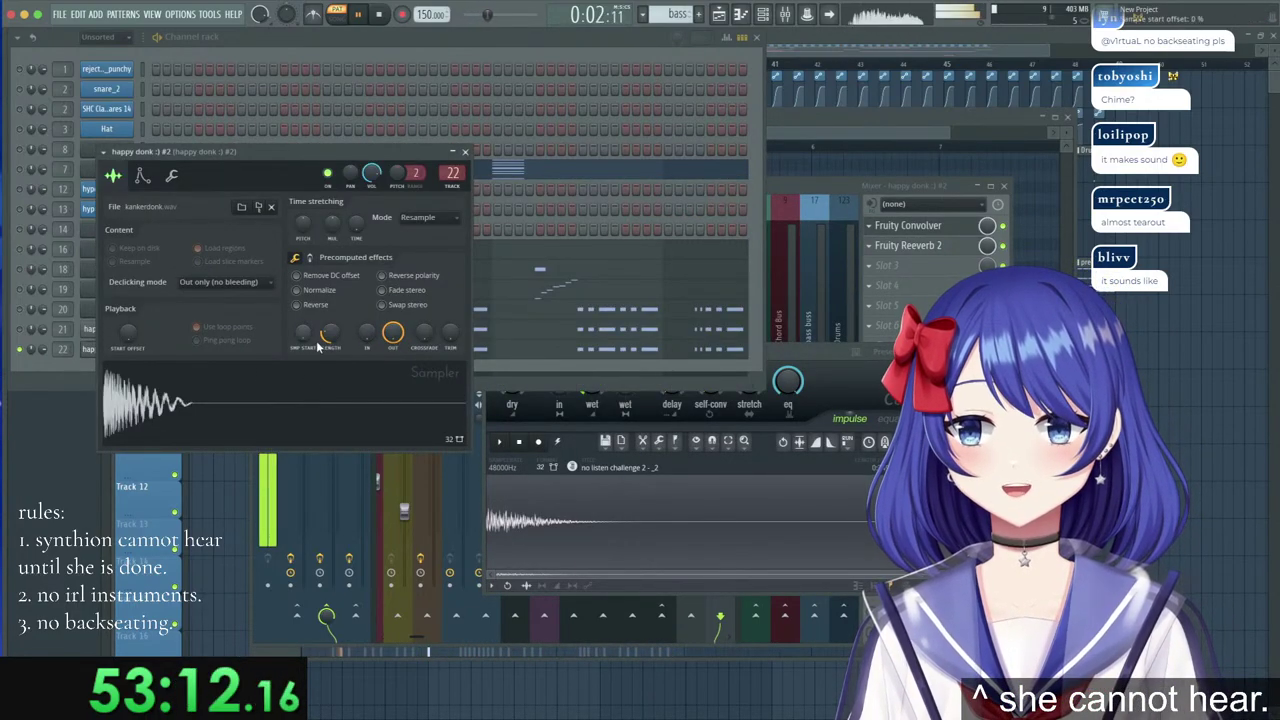
{"action": "left_click_drag", "start_coordinate": [331, 334], "coordinate": [331, 354]}
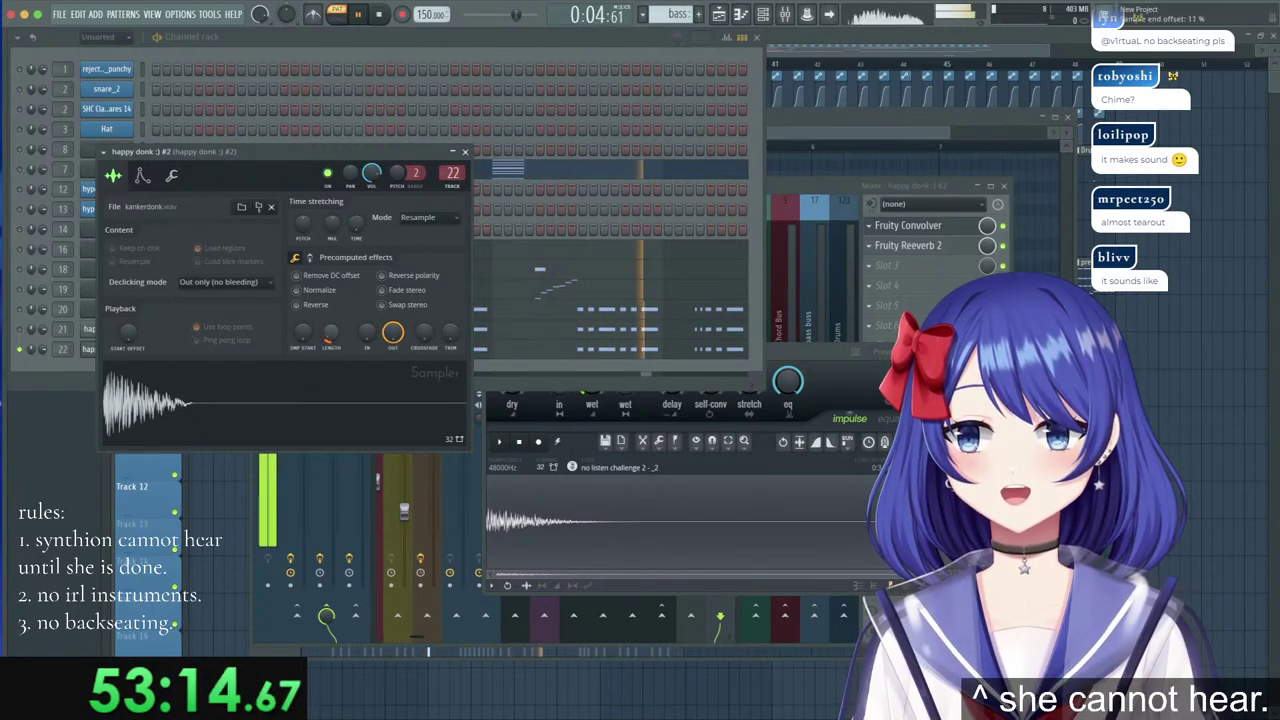
{"action": "left_click", "coordinate": [465, 152]}
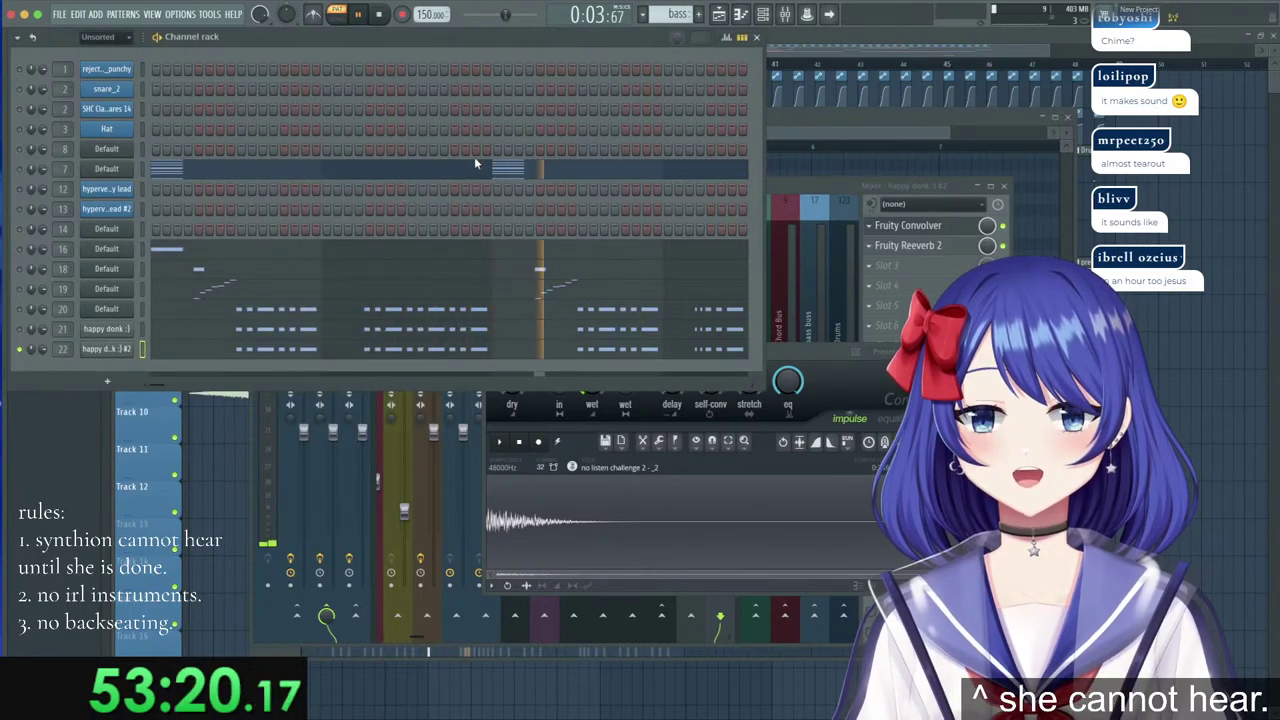
Raise the amplitude of the impulse in the Fruity Convolver on happy donk :) #2 and close the effect.
{"action": "right_click", "coordinate": [649, 534]}
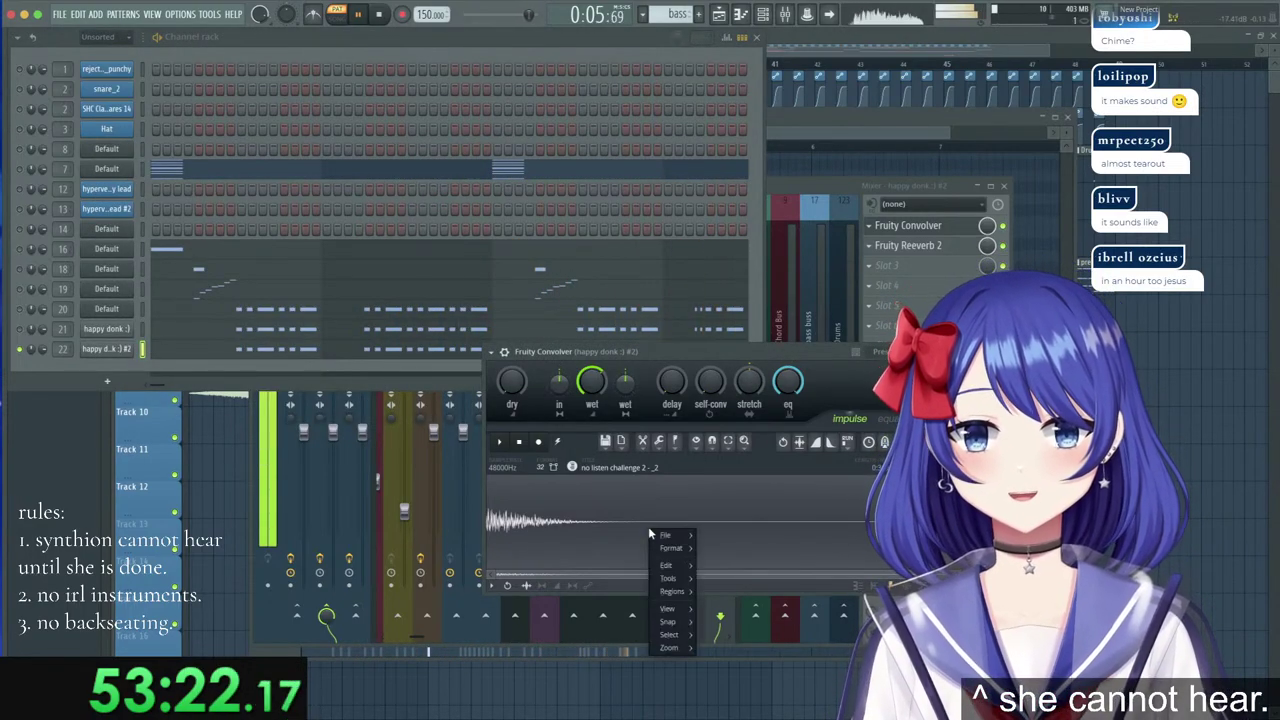
{"action": "mouse_move", "coordinate": [666, 536]}
{"action": "mouse_move", "coordinate": [666, 565]}
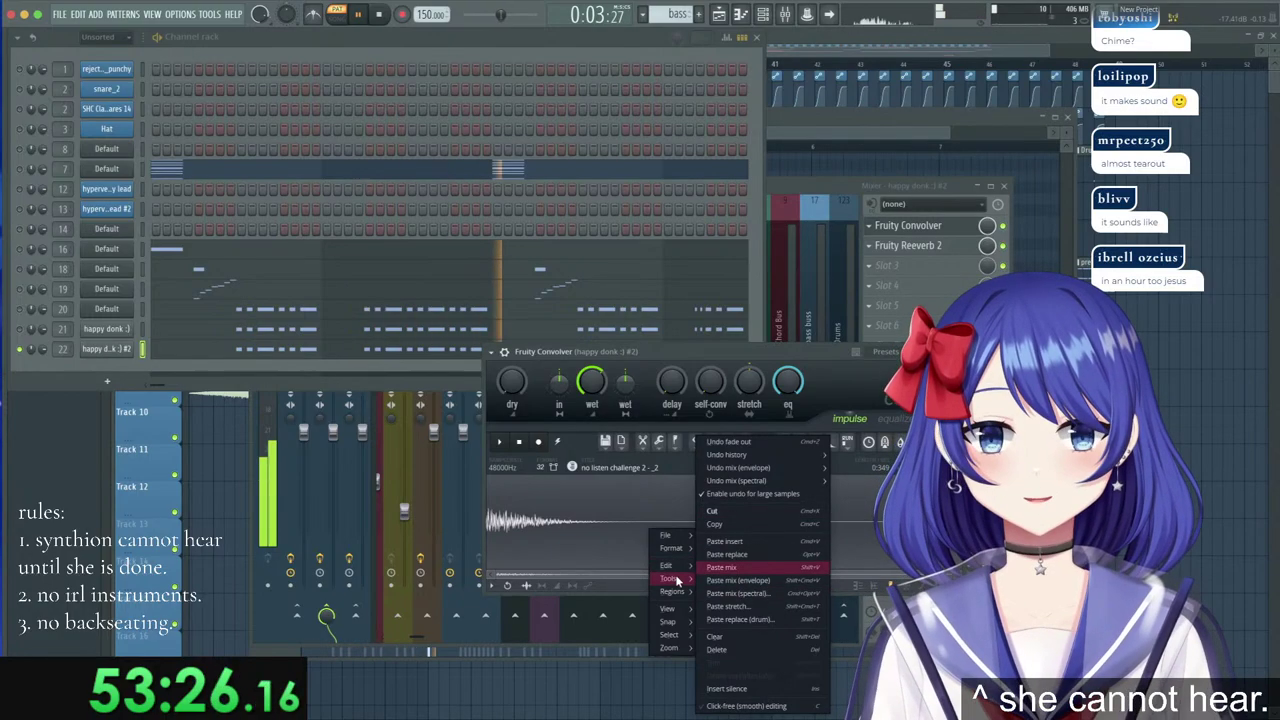
{"action": "left_click", "coordinate": [740, 480]}
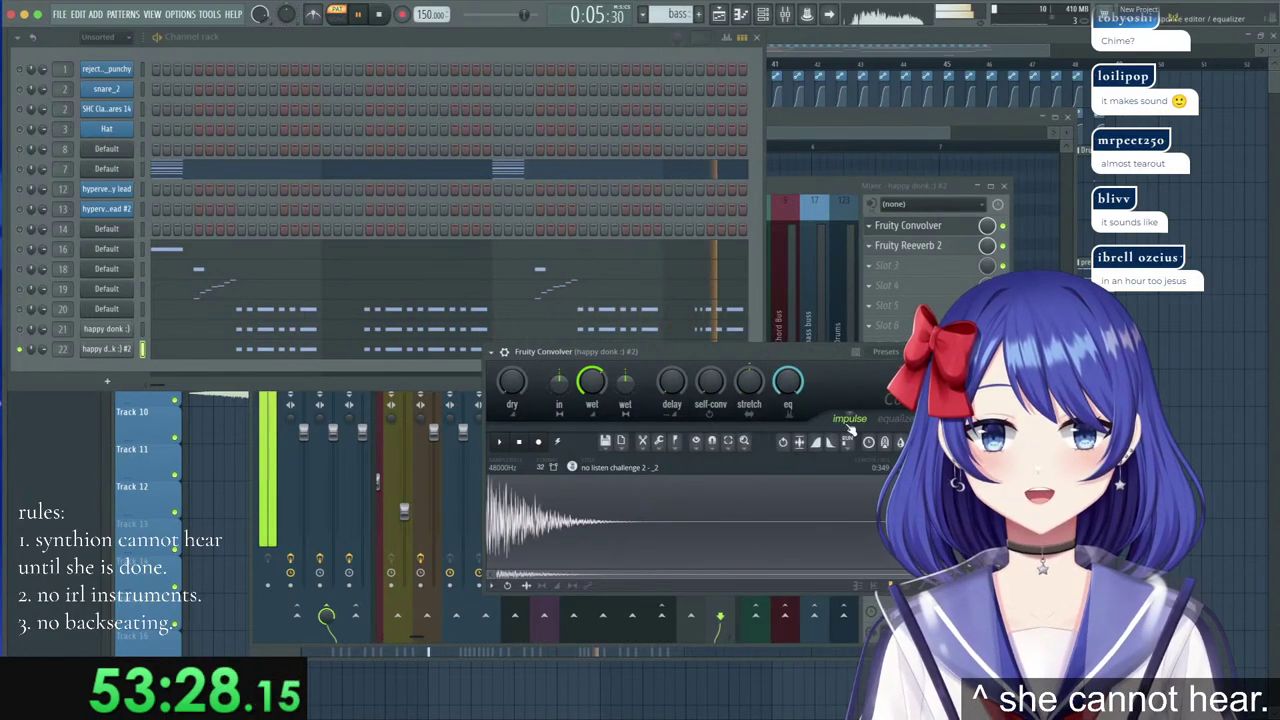
{"action": "left_click", "coordinate": [948, 352]}
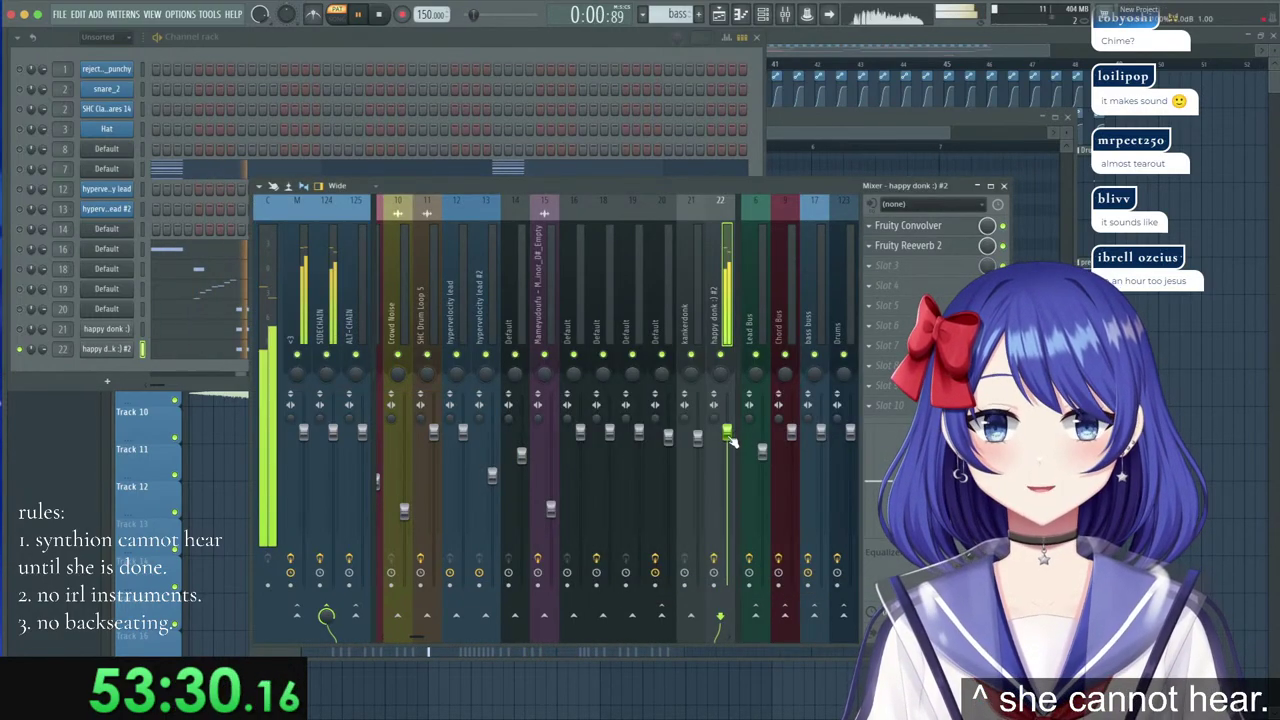
Try a lower mixer level for happy donk :) #2 and check its Fruity Reeverb 2.
{"action": "left_click_drag", "start_coordinate": [728, 434], "coordinate": [728, 459]}
{"action": "left_click", "coordinate": [910, 246]}
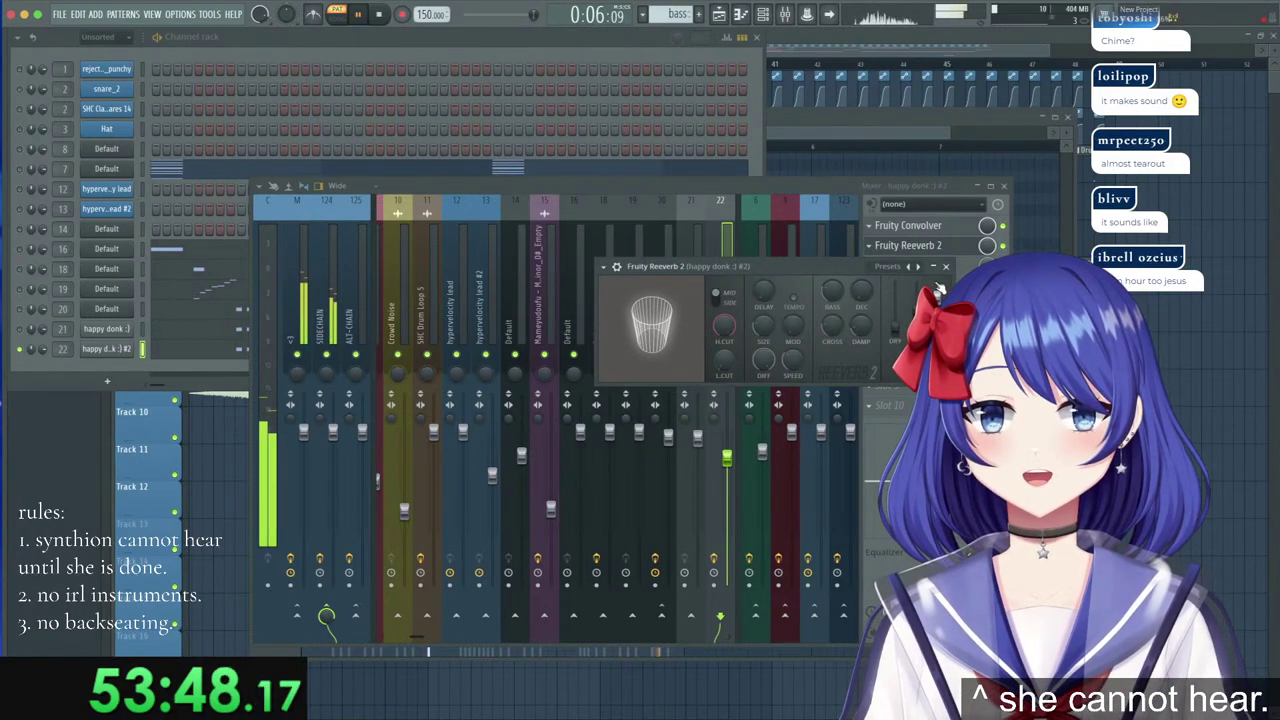
{"action": "left_click", "coordinate": [946, 266]}
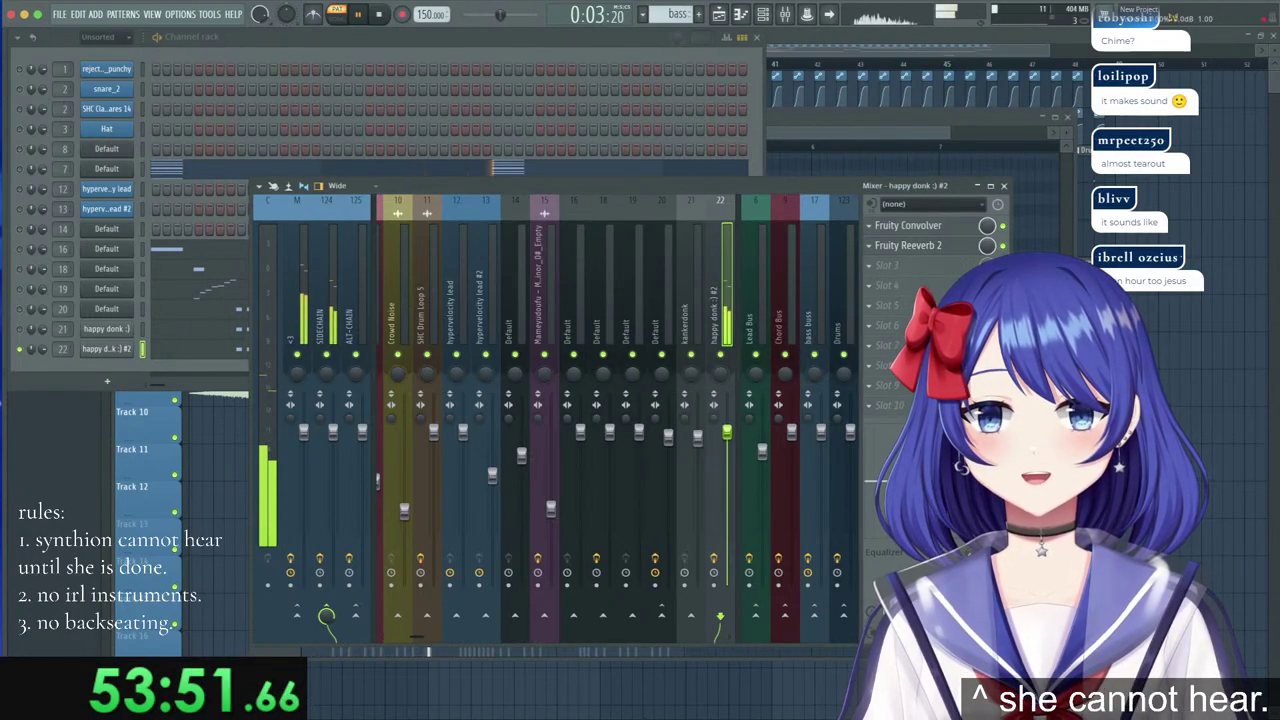
Add Fruity parametric EQ 2 in the third slot of happy donk :) #2 and boost its high shelf at about 3377 Hz.
{"action": "left_click", "coordinate": [950, 245]}
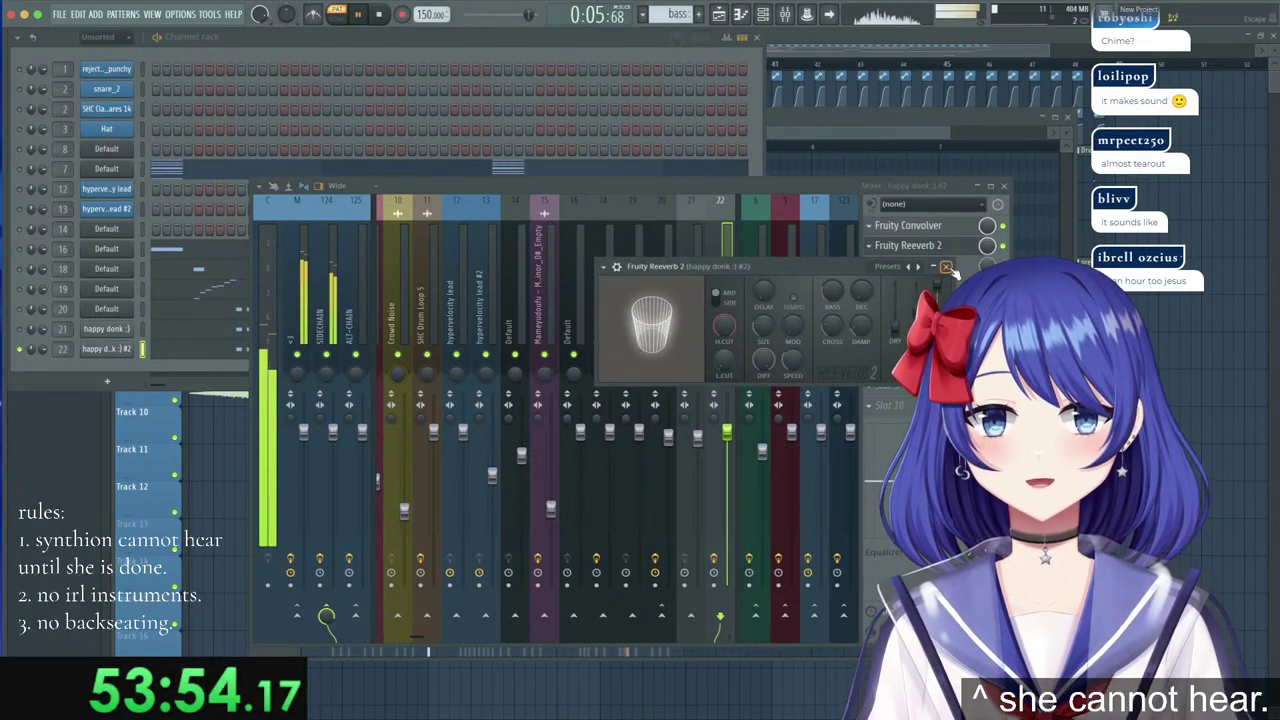
{"action": "left_click", "coordinate": [946, 266]}
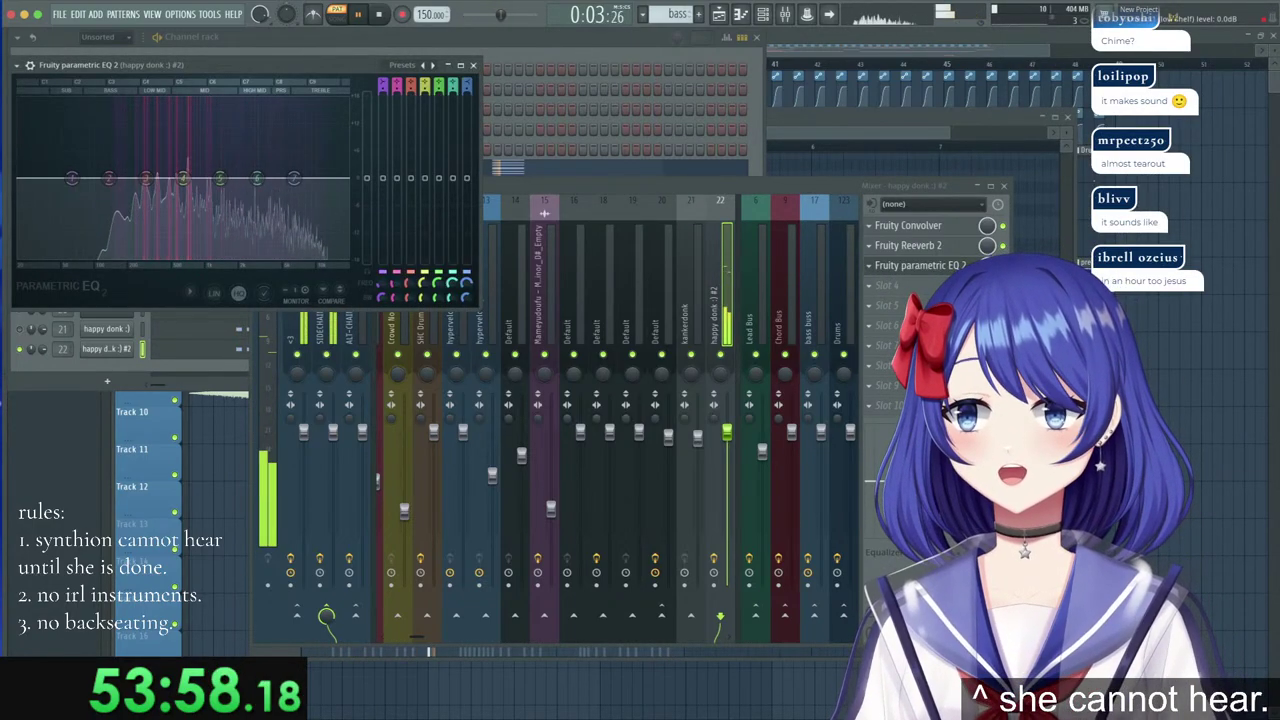
{"action": "left_click_drag", "start_coordinate": [293, 178], "coordinate": [263, 114]}
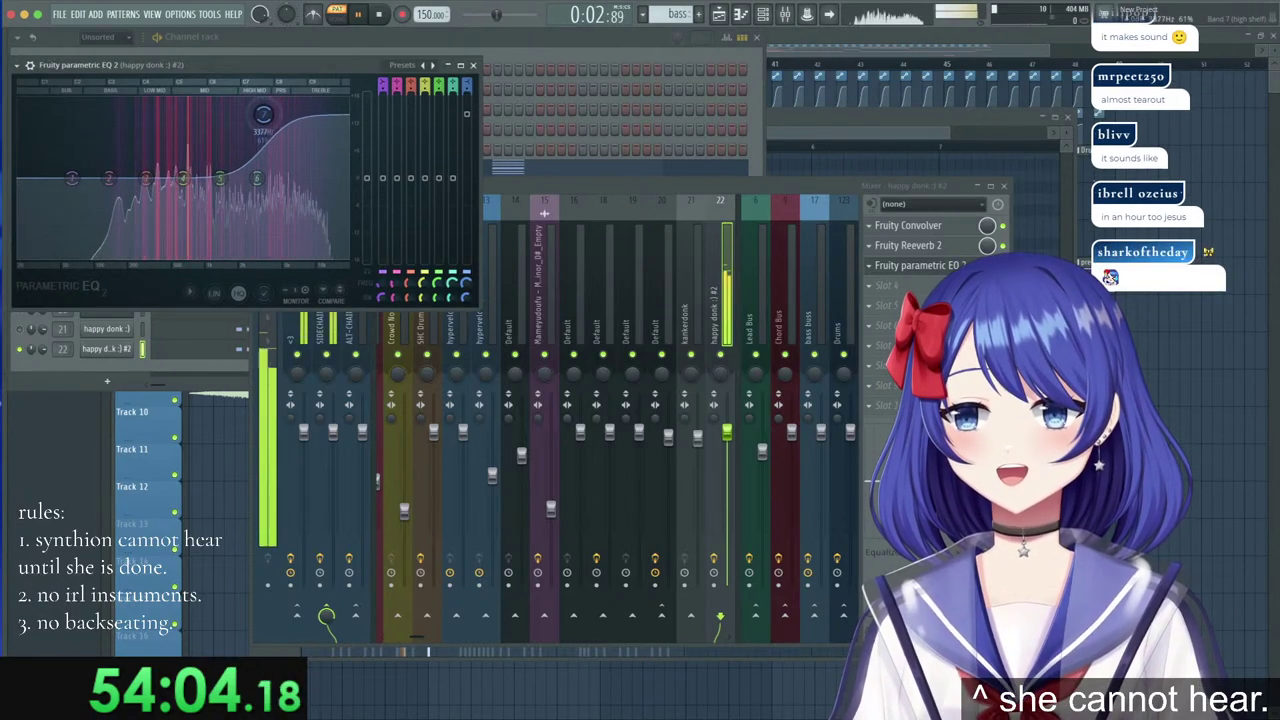
{"action": "left_click", "coordinate": [607, 169]}
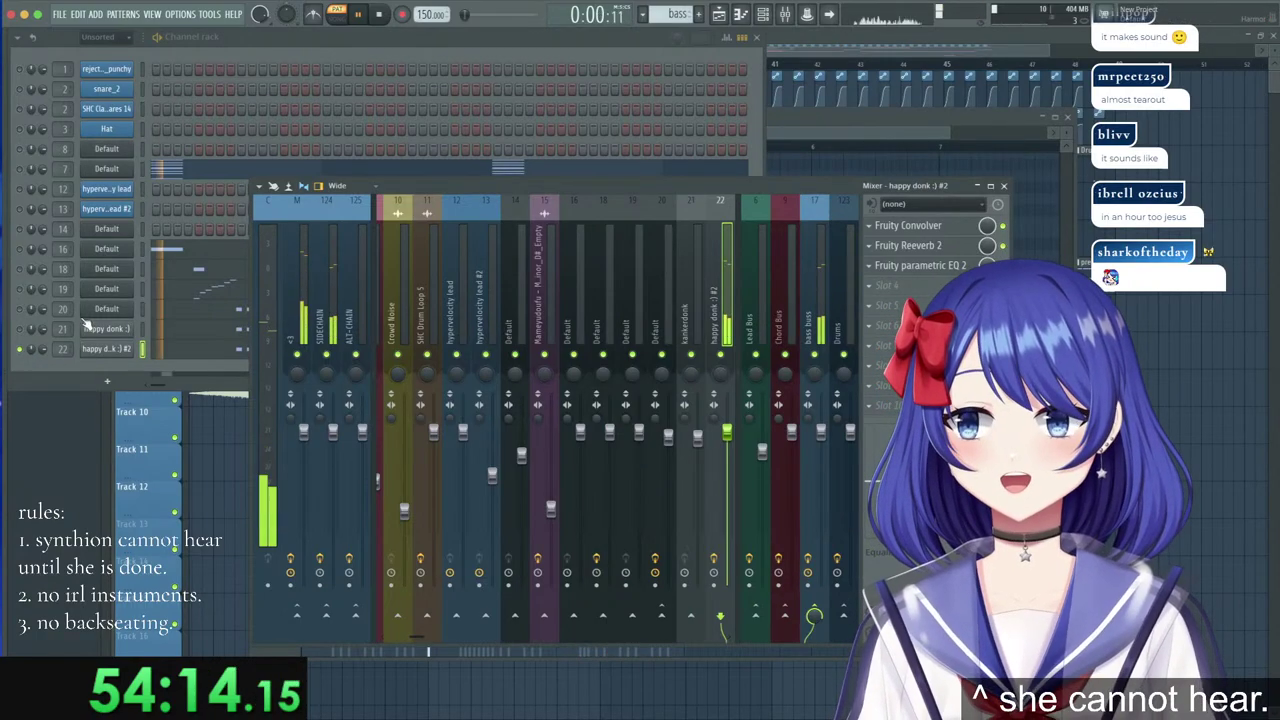
Unmute happy donk :) and channel 20, and raise the mixer level of happy donk :) #2 to about 2.5 dB.
{"action": "left_click", "coordinate": [19, 329]}
{"action": "left_click", "coordinate": [19, 310]}
{"action": "left_click", "coordinate": [793, 214]}
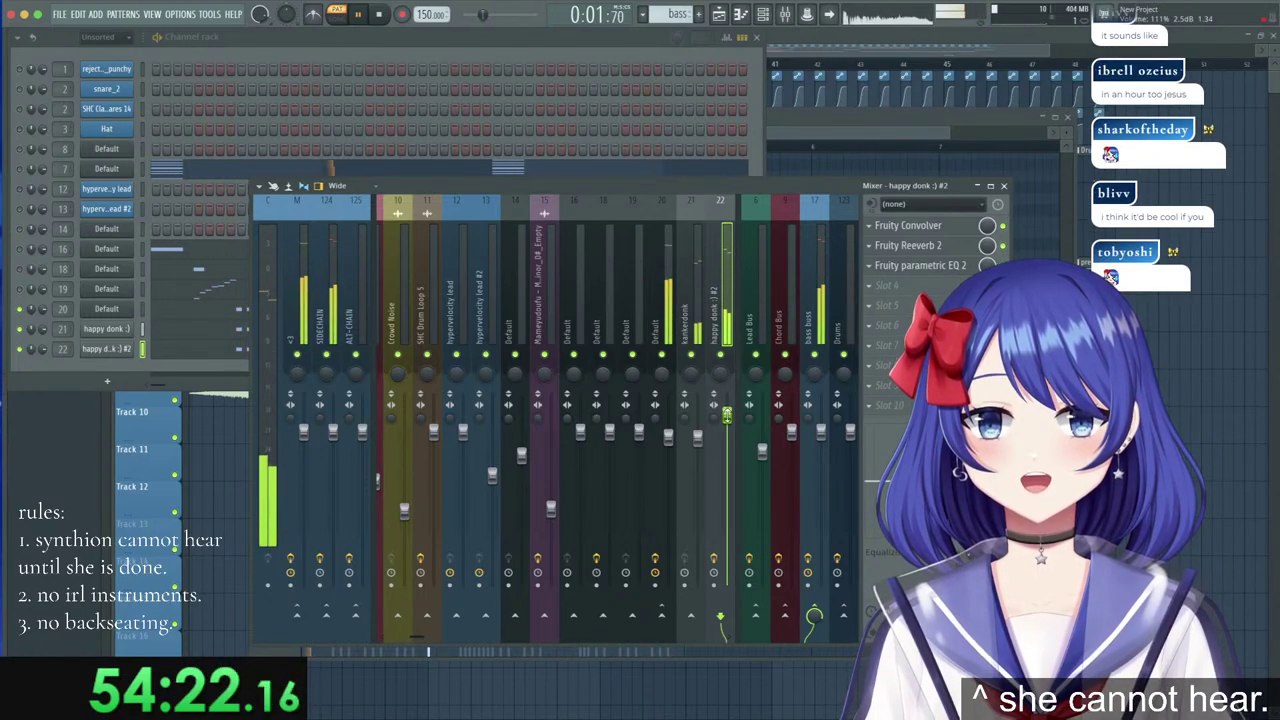
Lower the mixer levels of kankerdonk and track 20, raise happy donk :) #2 further, and stop playback.
{"action": "left_click", "coordinate": [697, 438]}
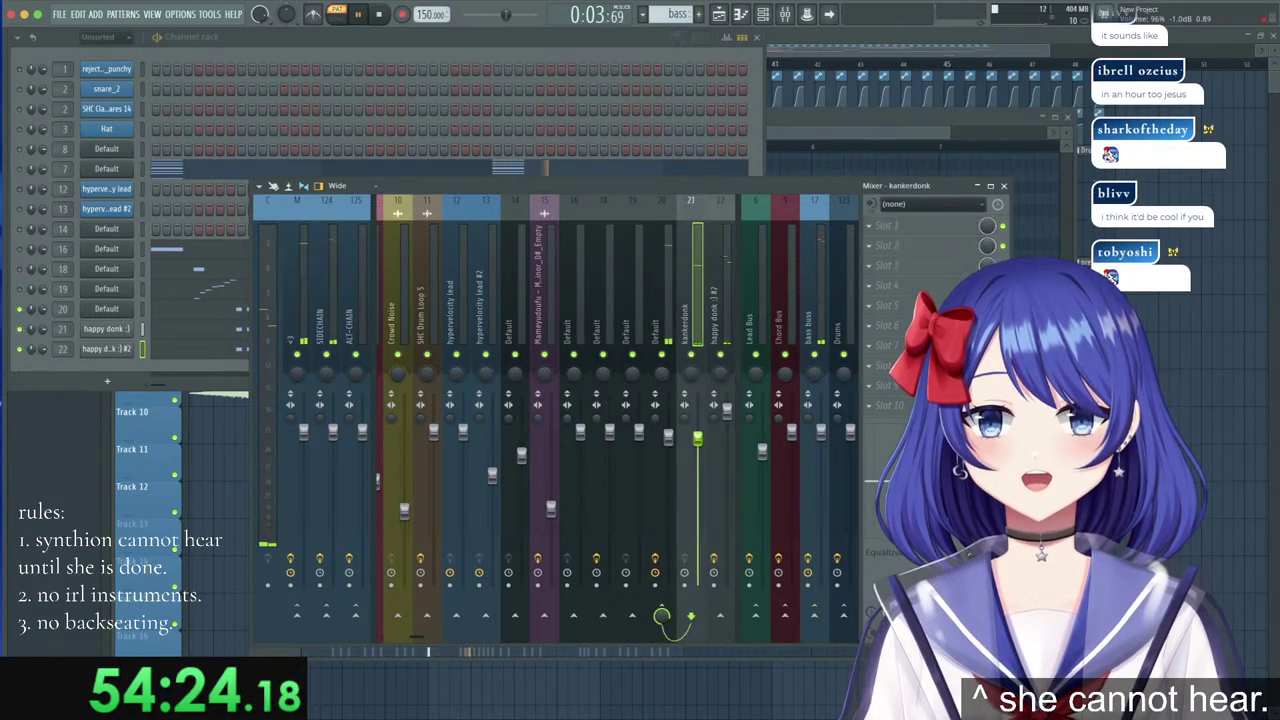
{"action": "left_click_drag", "start_coordinate": [668, 437], "coordinate": [668, 450]}
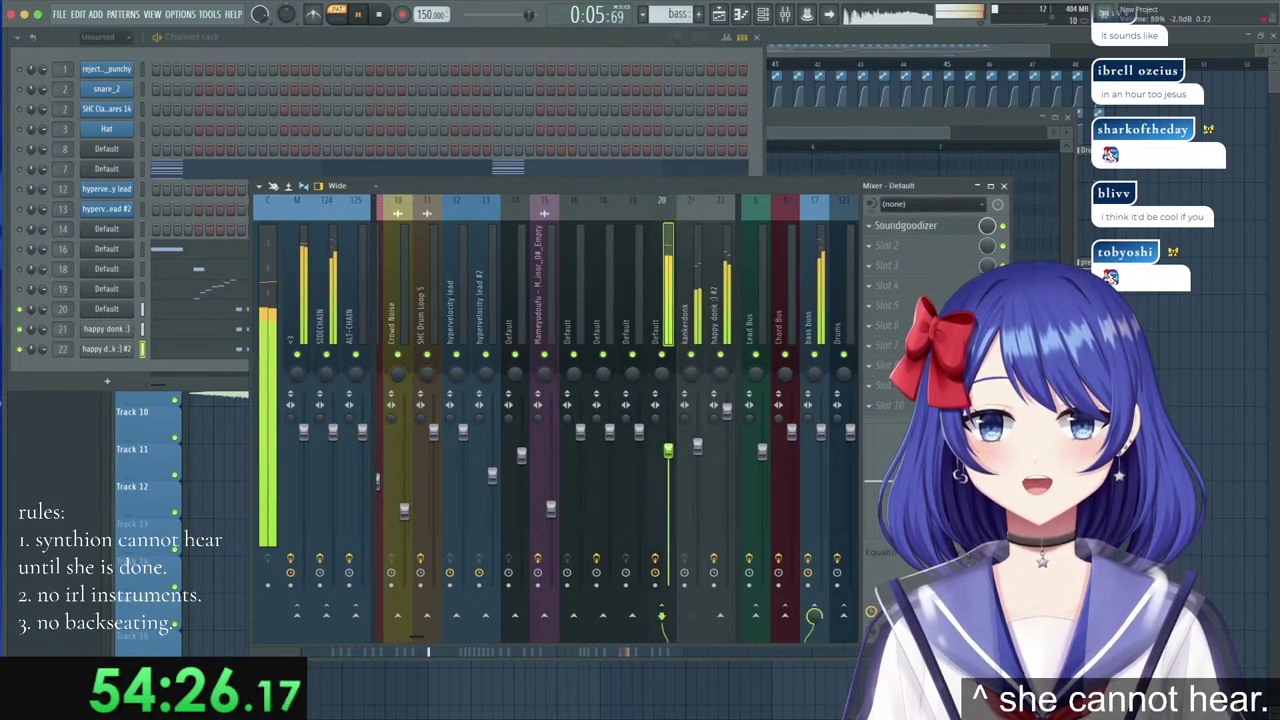
{"action": "left_click", "coordinate": [720, 440]}
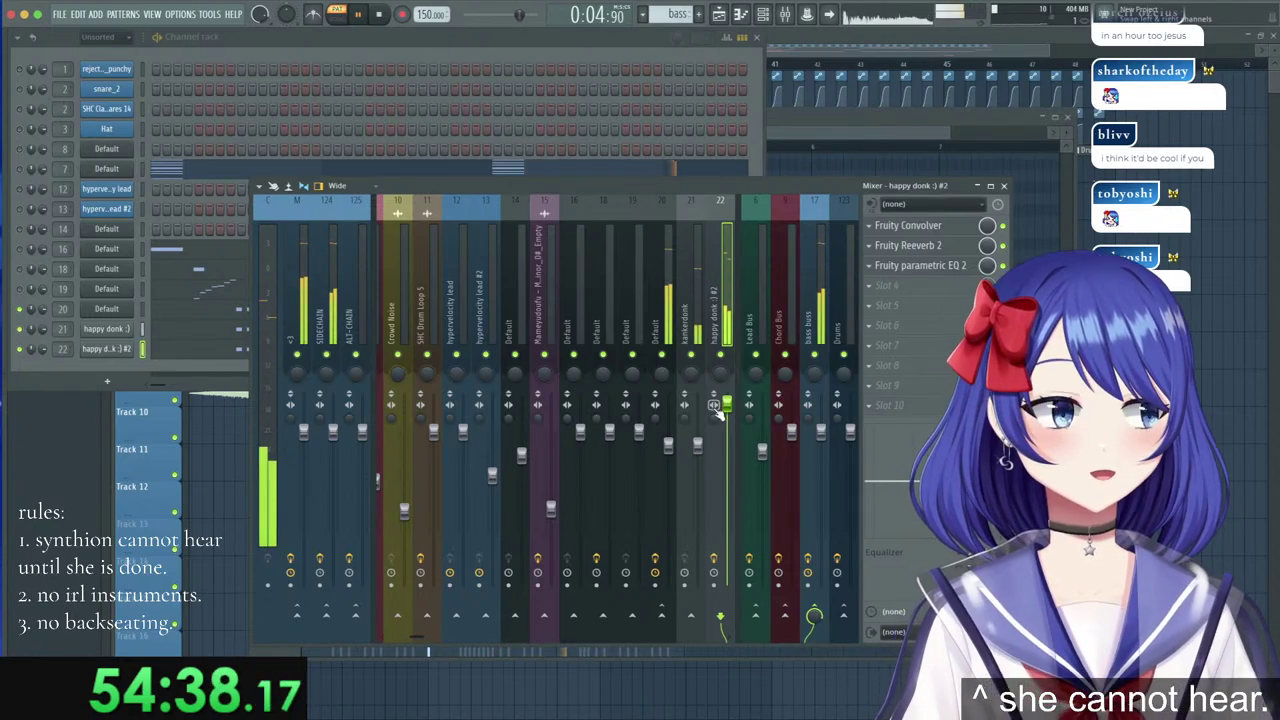
{"action": "key", "text": "space"}
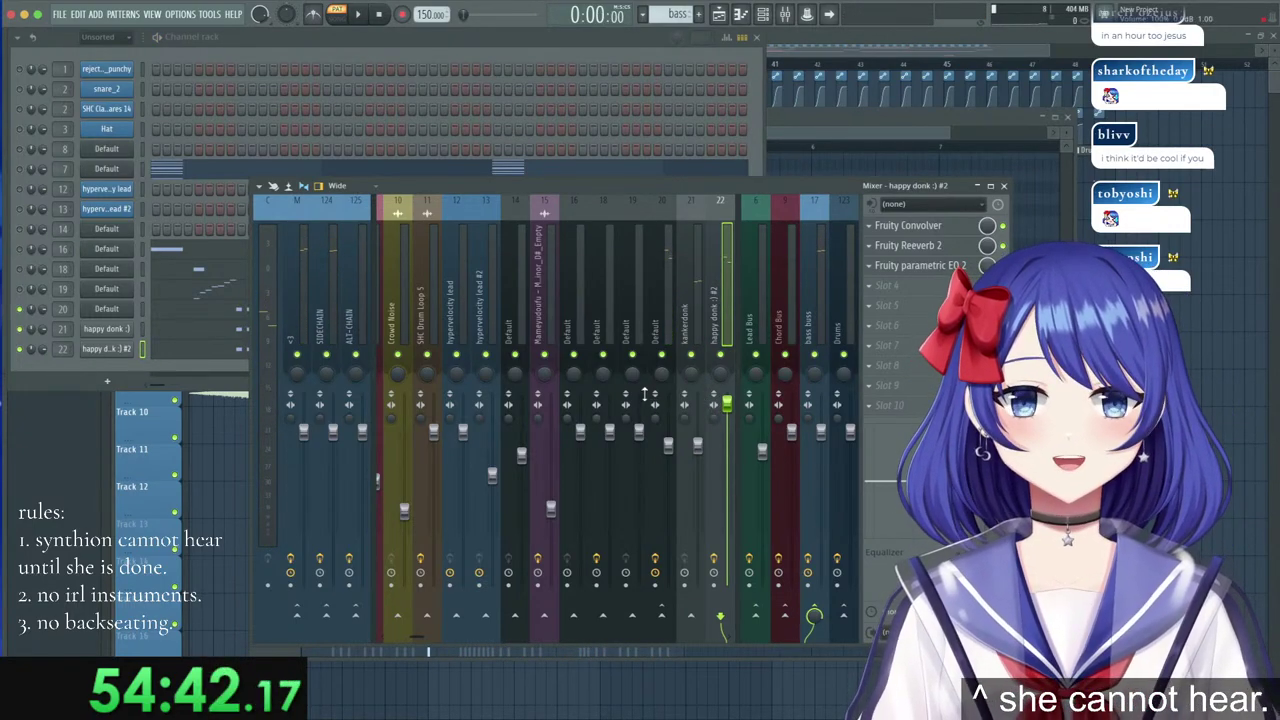
Return to the playlist, switch to song mode and briefly play the drop from bar 33.
{"action": "left_click", "coordinate": [1004, 187]}
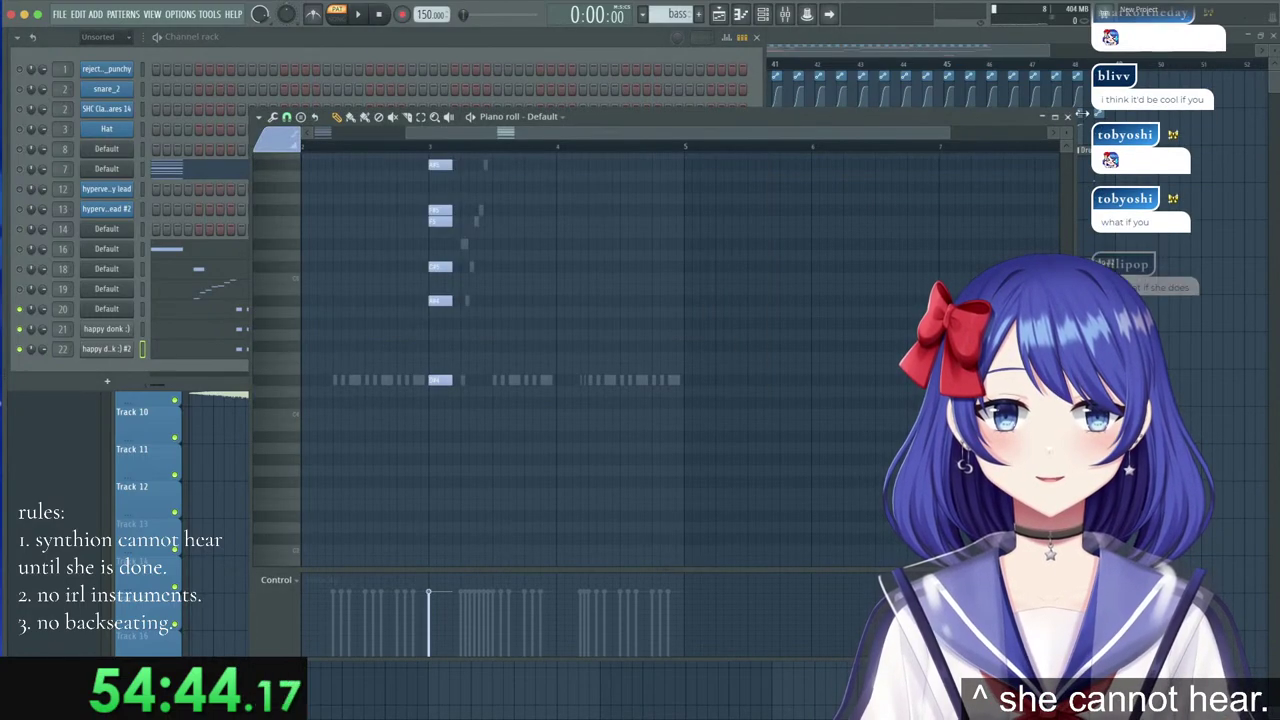
{"action": "left_click", "coordinate": [1067, 117]}
{"action": "left_click", "coordinate": [958, 48]}
{"action": "left_click_drag", "start_coordinate": [838, 52], "coordinate": [880, 54]}
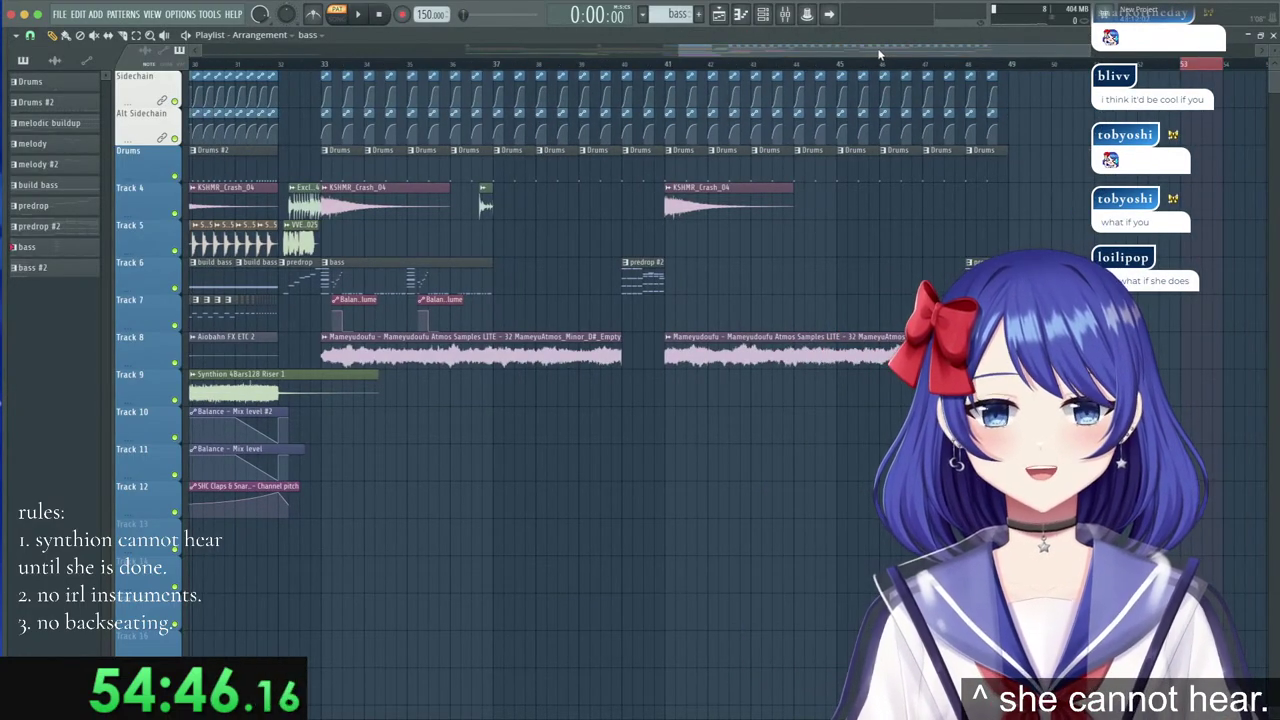
{"action": "scroll", "coordinate": [650, 66], "scroll_direction": "up", "scroll_amount": 6}
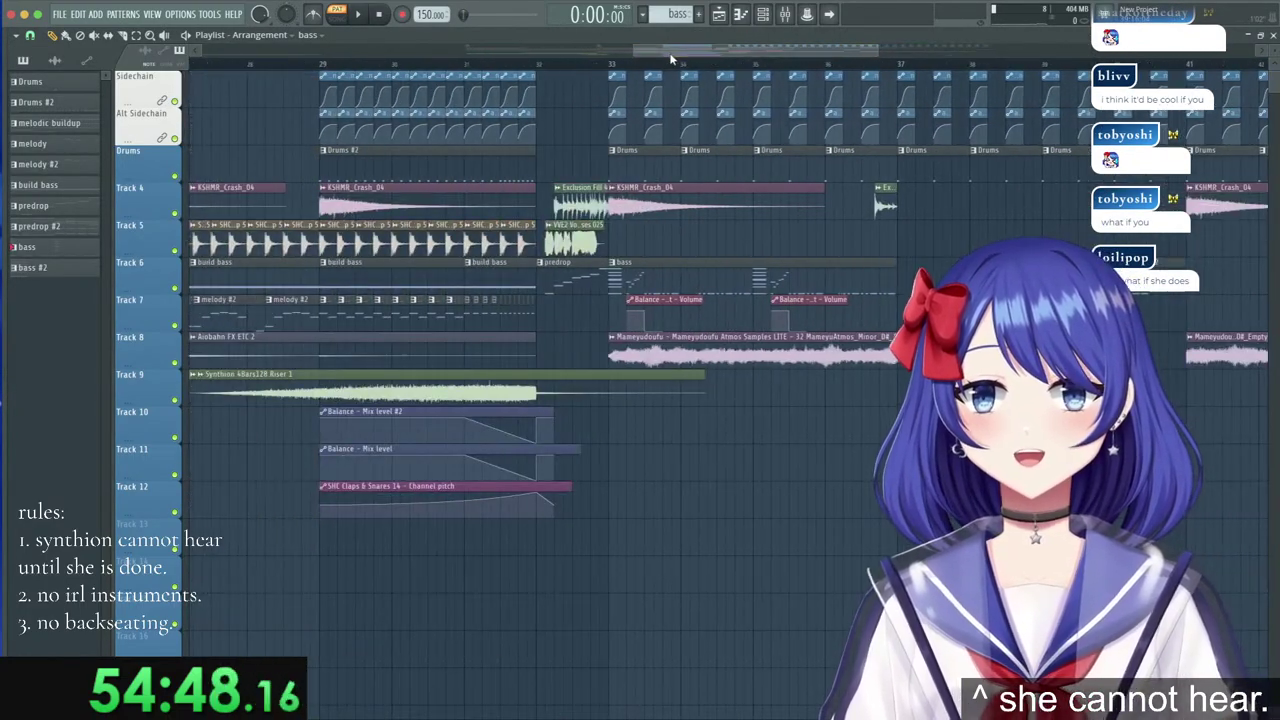
{"action": "left_click_drag", "start_coordinate": [700, 51], "coordinate": [713, 50]}
{"action": "key", "text": "space"}
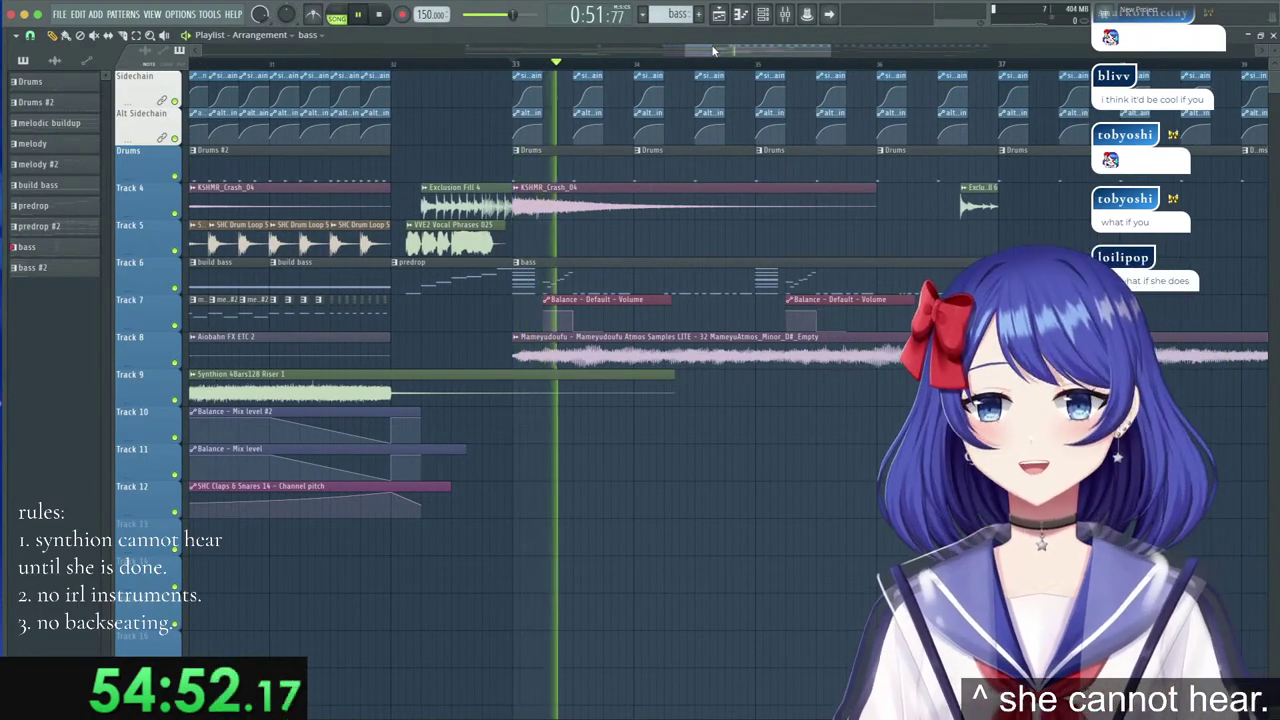
{"action": "key", "text": "space"}
Open the bass pattern and take the layered donk channels out of solo, enabling the other channels again.
{"action": "double_click", "coordinate": [629, 277]}
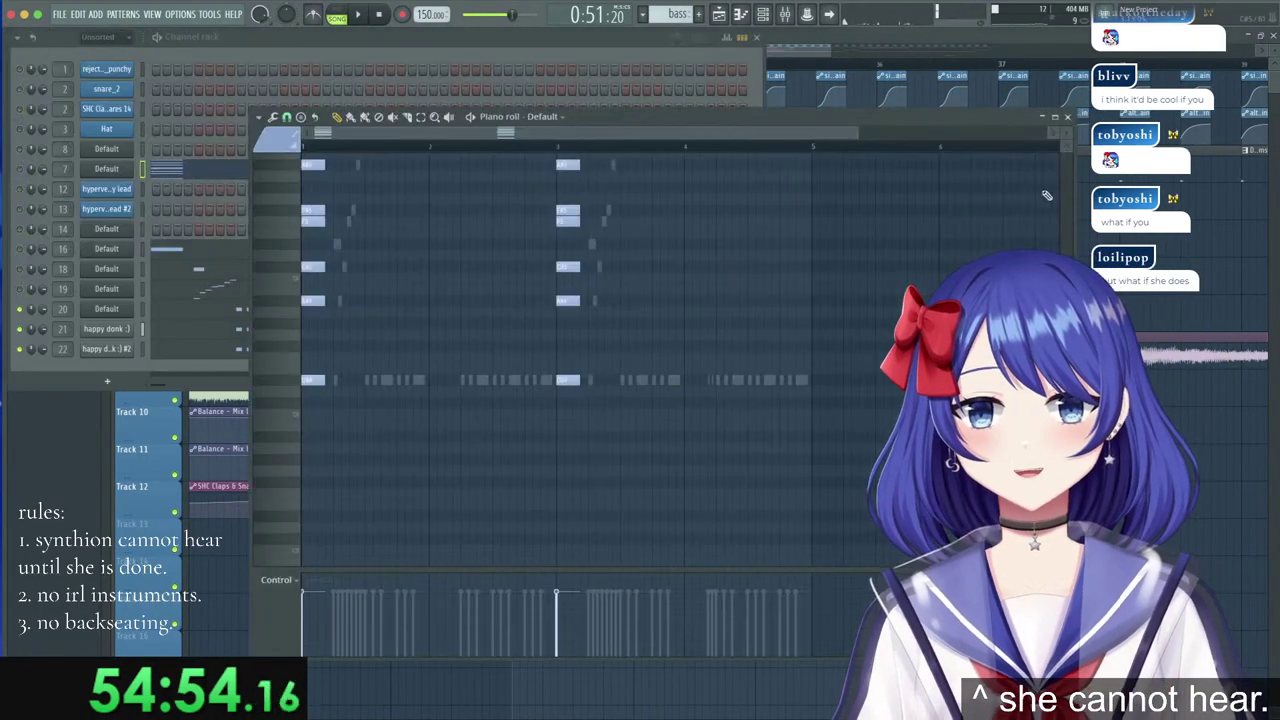
{"action": "left_click", "coordinate": [21, 322]}
{"action": "right_click", "coordinate": [22, 311]}
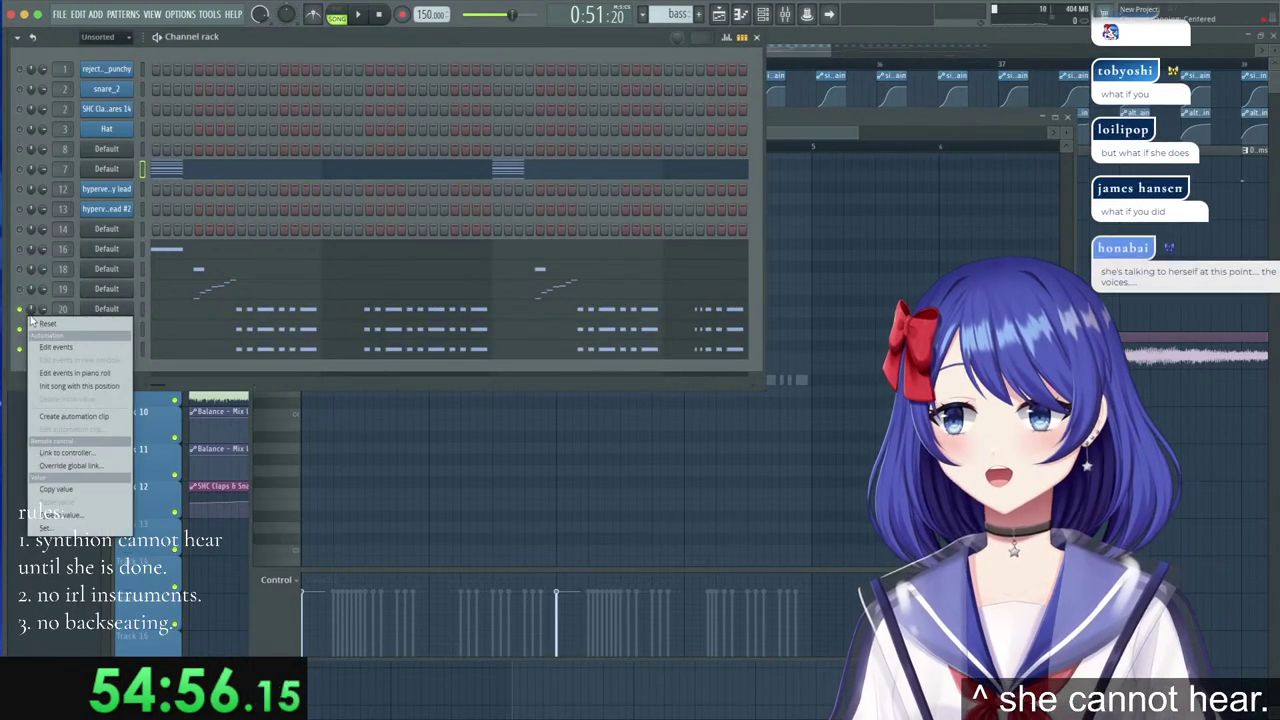
{"action": "left_click", "coordinate": [20, 311]}
{"action": "right_click", "coordinate": [19, 311]}
{"action": "left_click", "coordinate": [32, 322]}
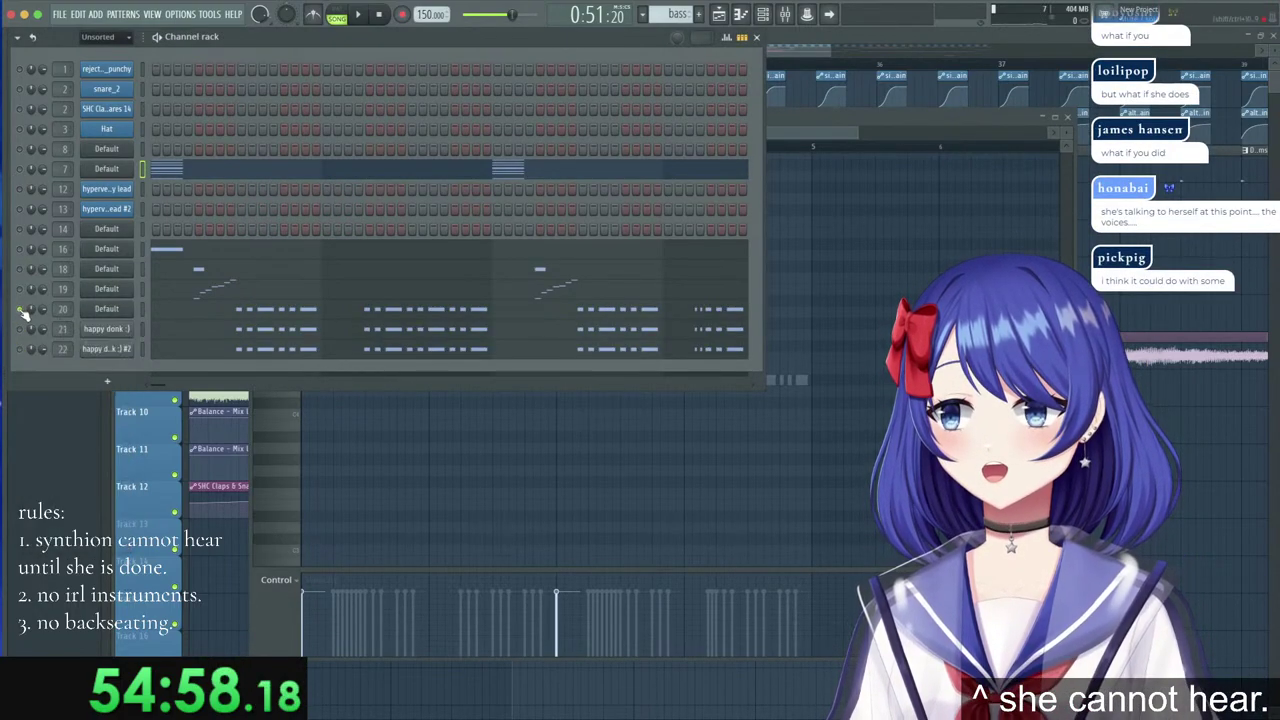
{"action": "right_click", "coordinate": [21, 312]}
{"action": "left_click", "coordinate": [36, 324]}
Play the drop from bar 33 with all layers in the playlist, then stop.
{"action": "key", "text": "space"}
{"action": "left_click", "coordinate": [866, 49]}
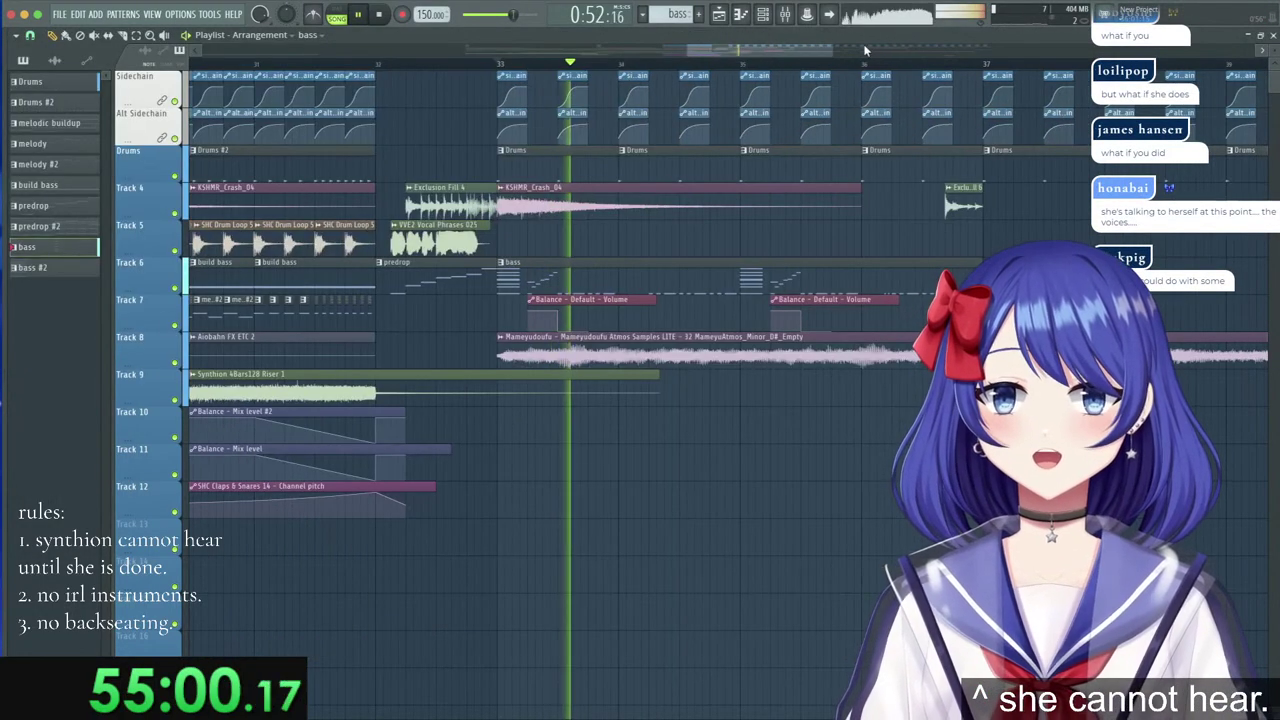
{"action": "left_click_drag", "start_coordinate": [764, 55], "coordinate": [772, 52]}
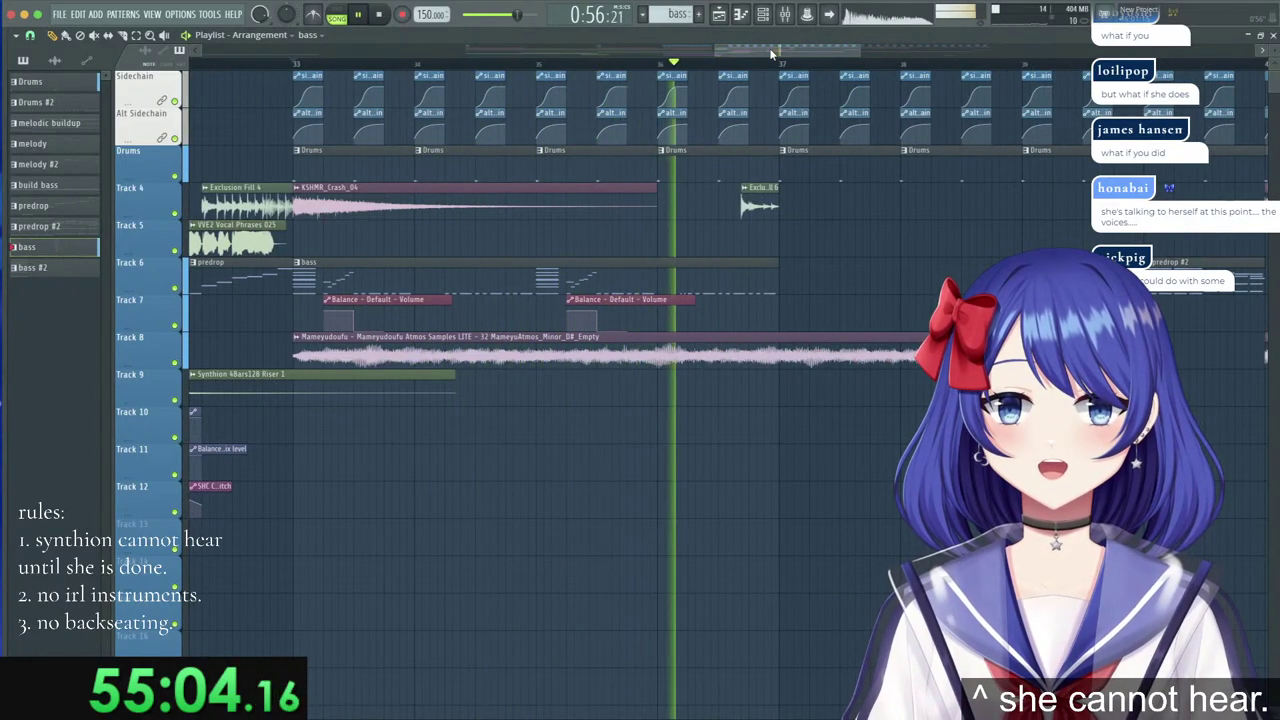
{"action": "key", "text": "space"}
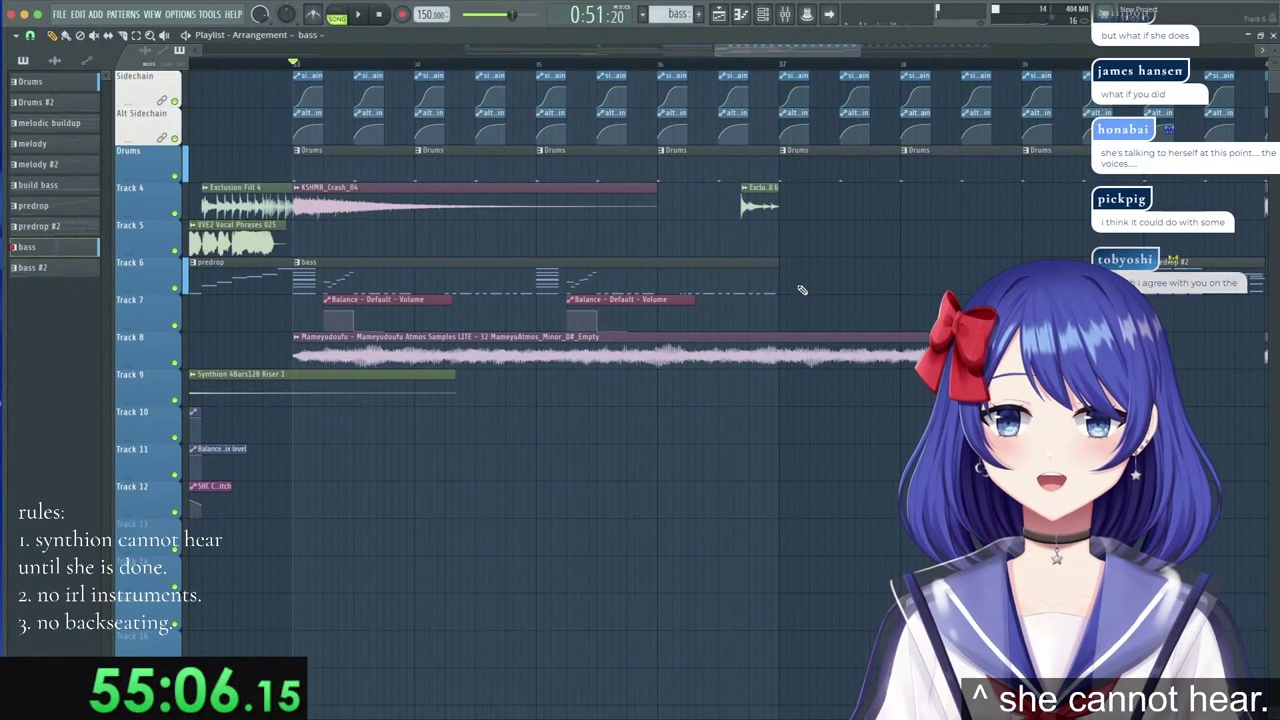
Try to duplicate the drop's bass clip together with its Balance volume automation clips.
{"action": "left_click_drag", "start_coordinate": [778, 330], "coordinate": [296, 275]}
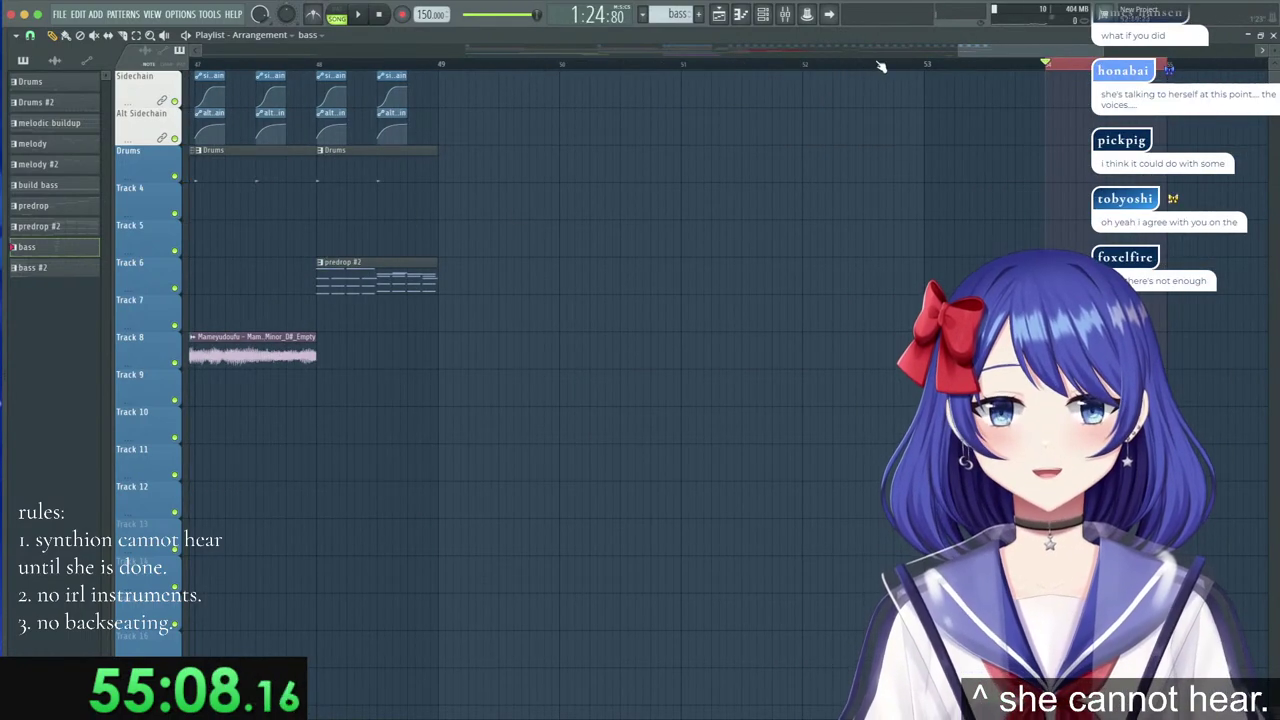
{"action": "scroll", "coordinate": [880, 66], "scroll_direction": "down", "scroll_amount": 8}
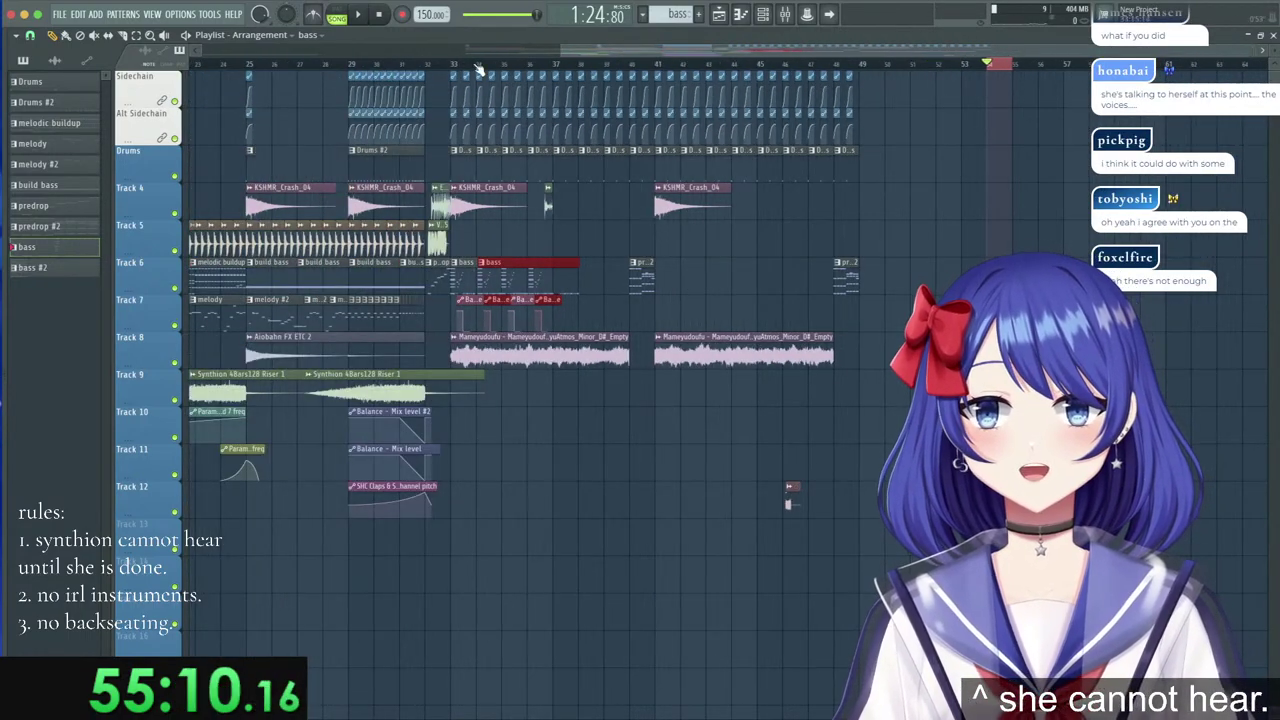
{"action": "left_click", "coordinate": [478, 68]}
{"action": "scroll", "coordinate": [478, 68], "scroll_direction": "up", "scroll_amount": 5}
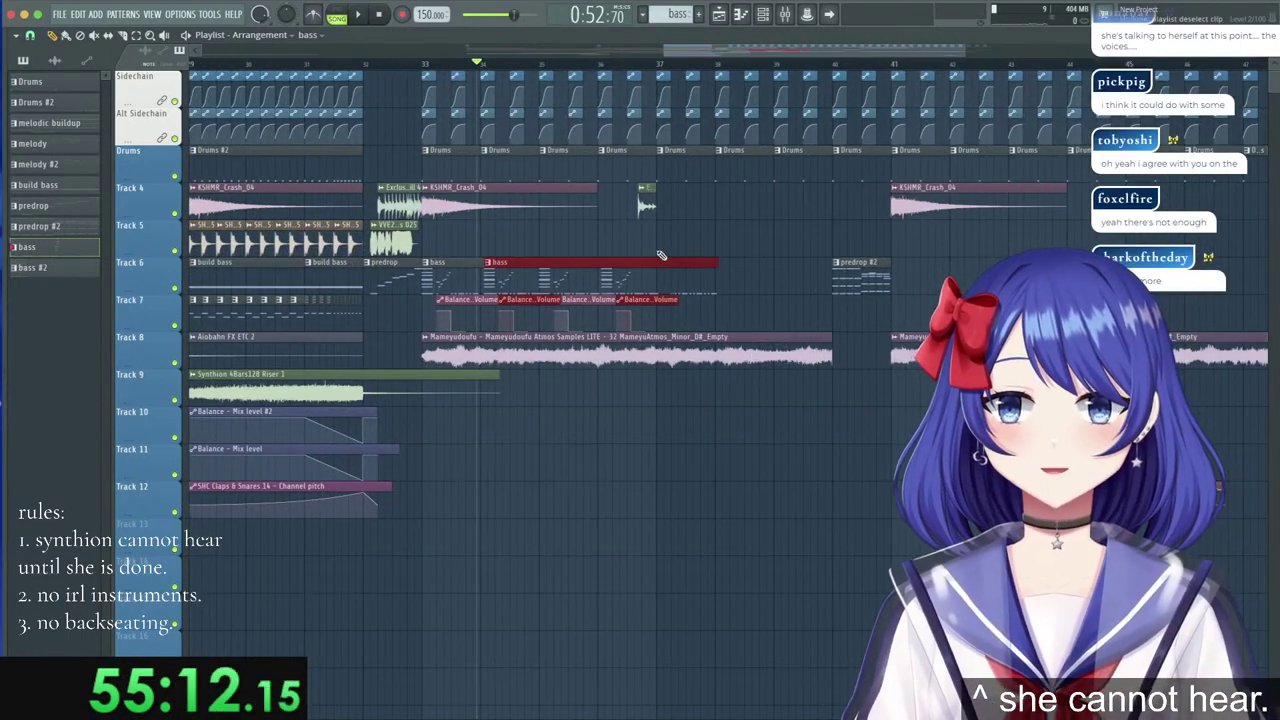
{"action": "left_click_drag", "start_coordinate": [656, 250], "coordinate": [577, 276]}
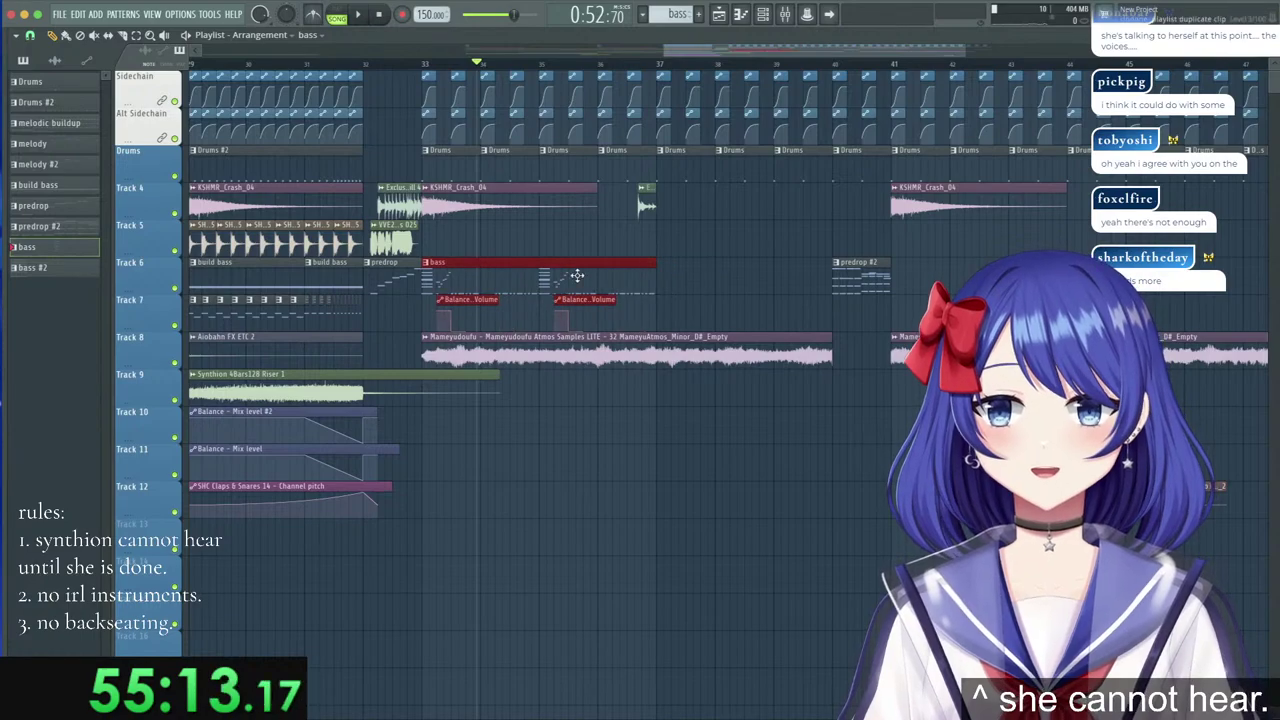
Duplicate the bass clip and its two Balance volume automation clips to bar 37, ending the bass copy at bar 40 before predrop #2.
{"action": "left_click", "coordinate": [527, 66]}
{"action": "left_click_drag", "start_coordinate": [677, 267], "coordinate": [446, 311]}
{"action": "key", "text": "ctrl+b"}
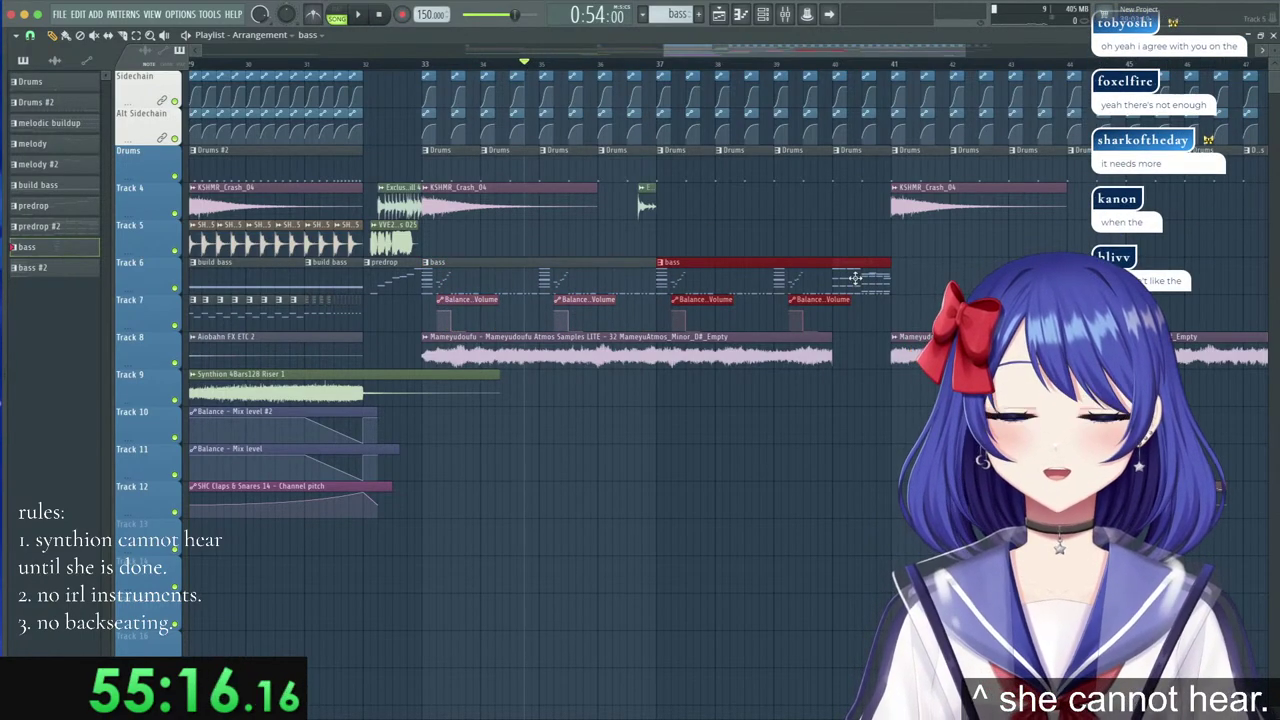
{"action": "left_click", "coordinate": [992, 266], "text": "ctrl"}
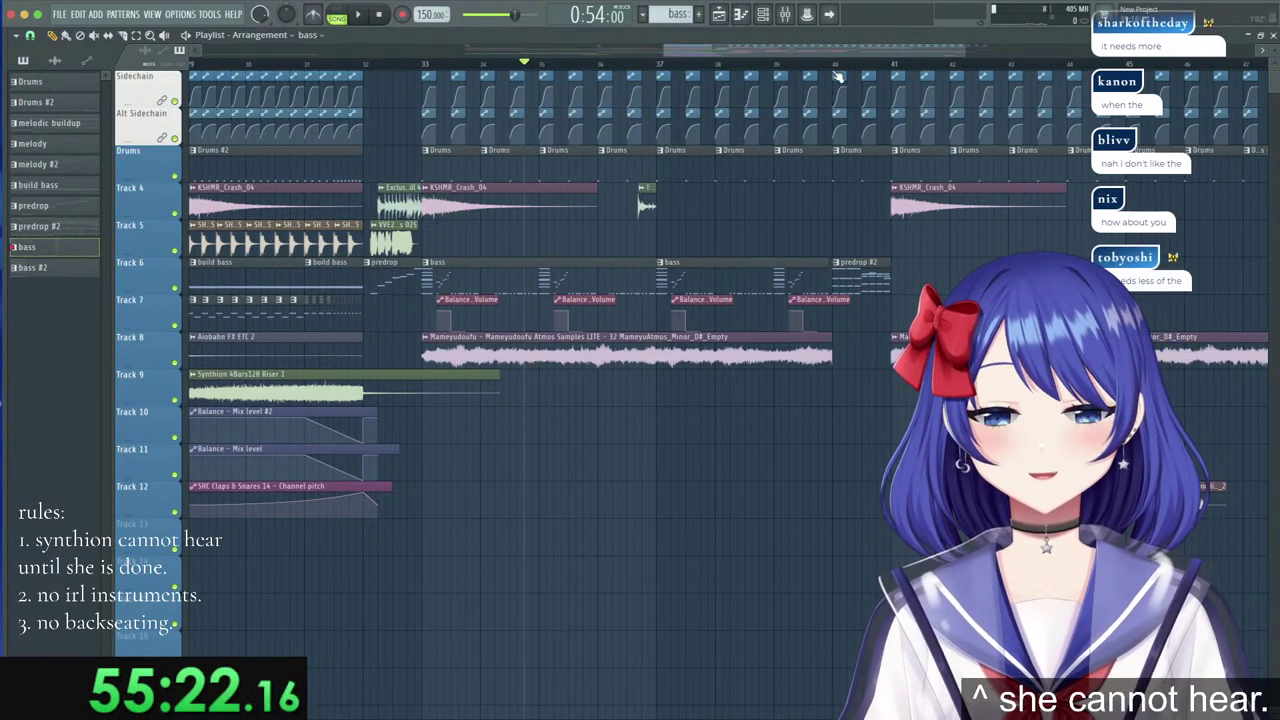
Play the extended drop from just before bar 33 through to bar 41.
{"action": "scroll", "coordinate": [838, 76], "scroll_direction": "up", "scroll_amount": 4}
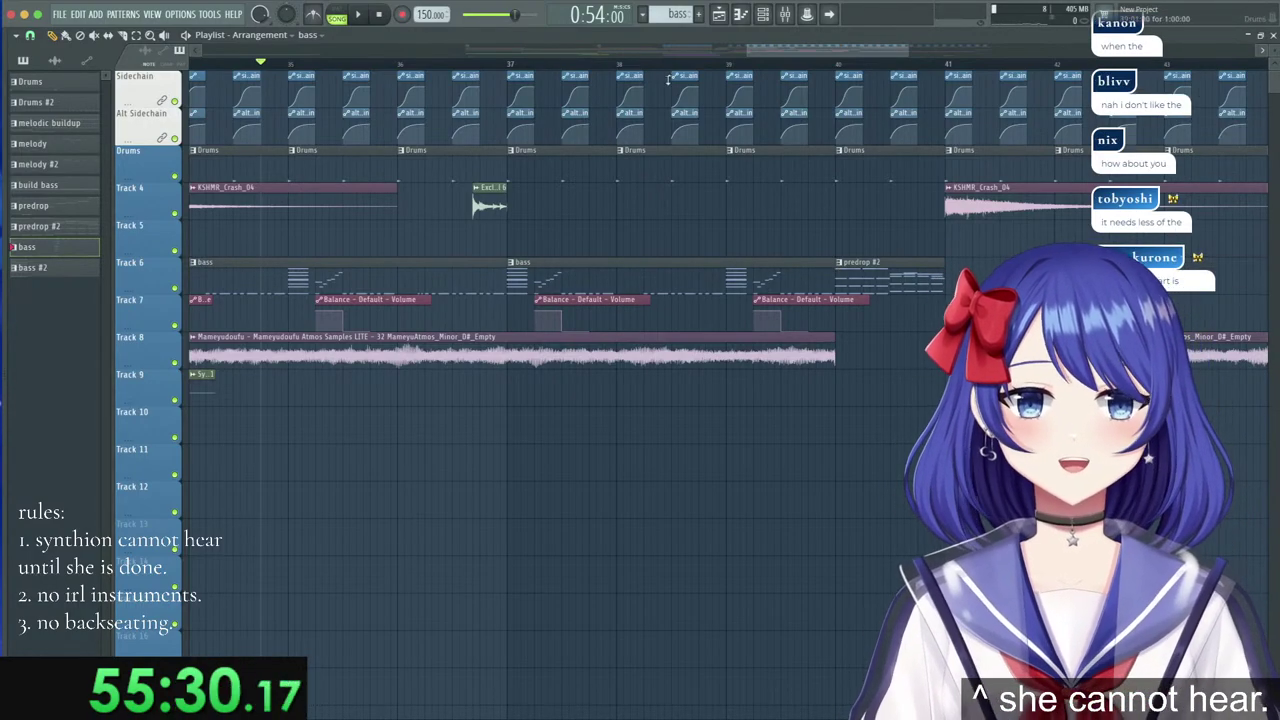
{"action": "left_click_drag", "start_coordinate": [674, 54], "coordinate": [714, 52]}
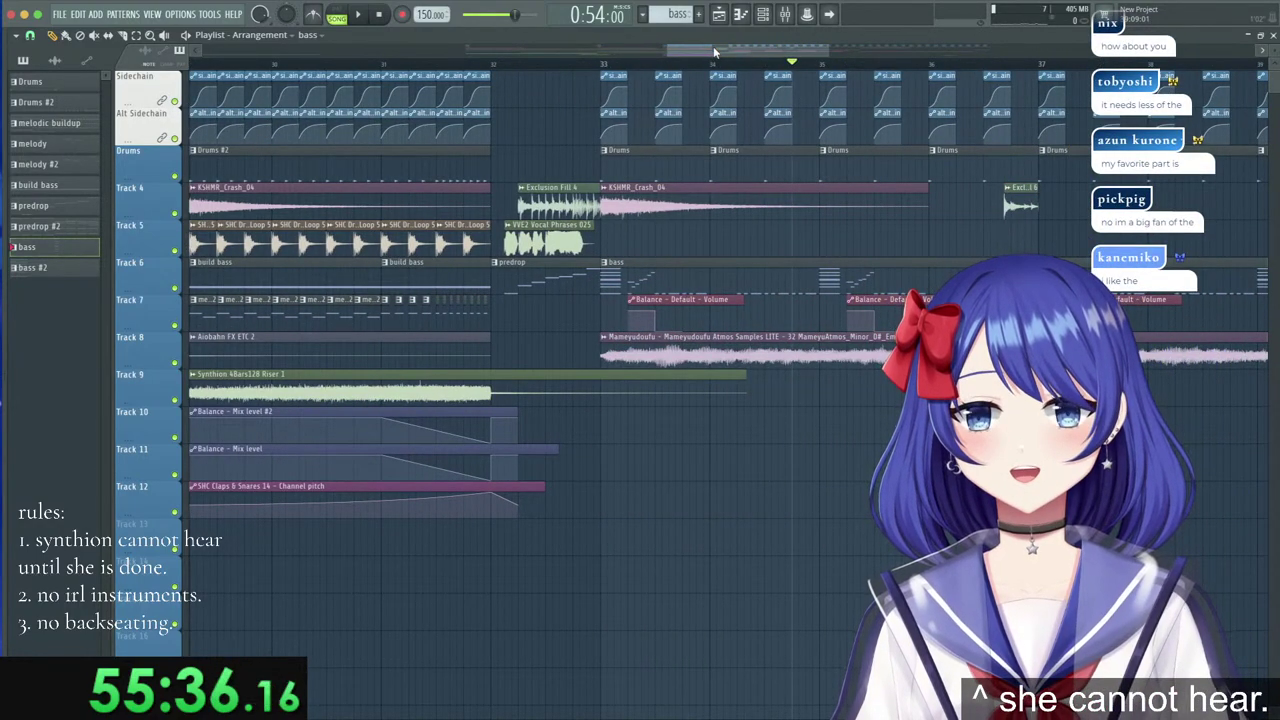
{"action": "left_click_drag", "start_coordinate": [714, 52], "coordinate": [729, 49]}
{"action": "left_click", "coordinate": [533, 63]}
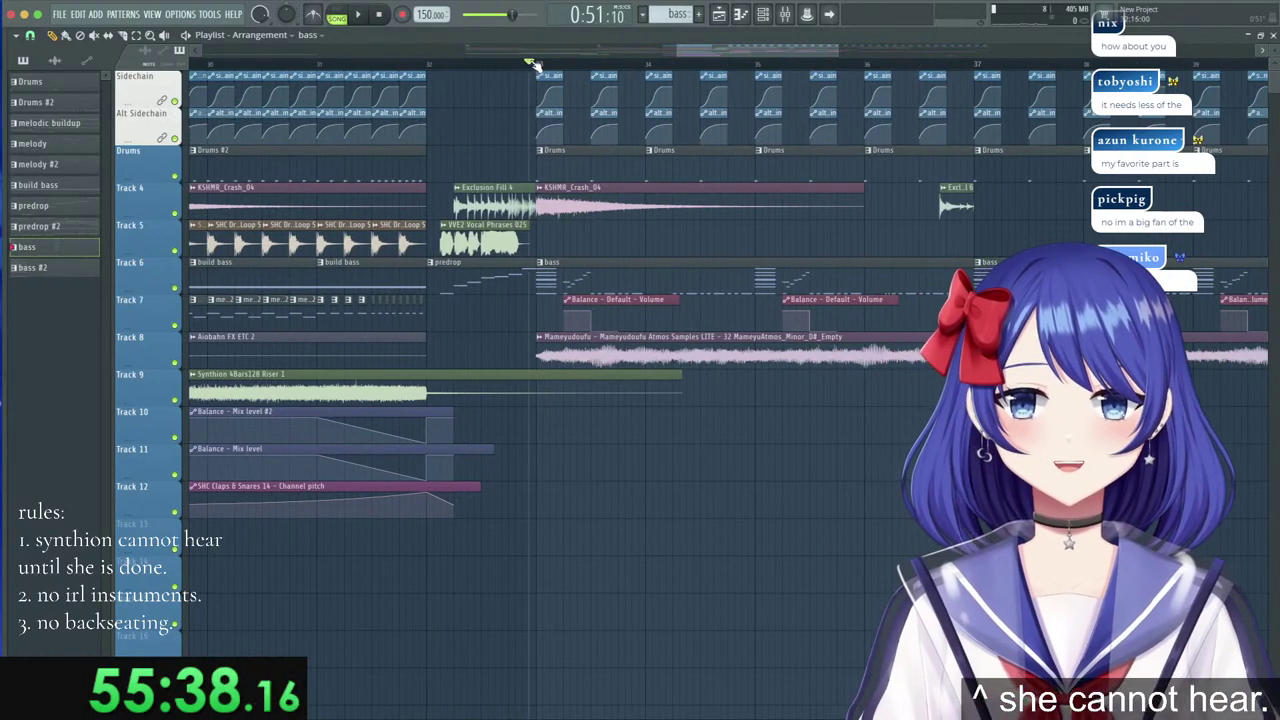
{"action": "left_click_drag", "start_coordinate": [684, 58], "coordinate": [796, 50]}
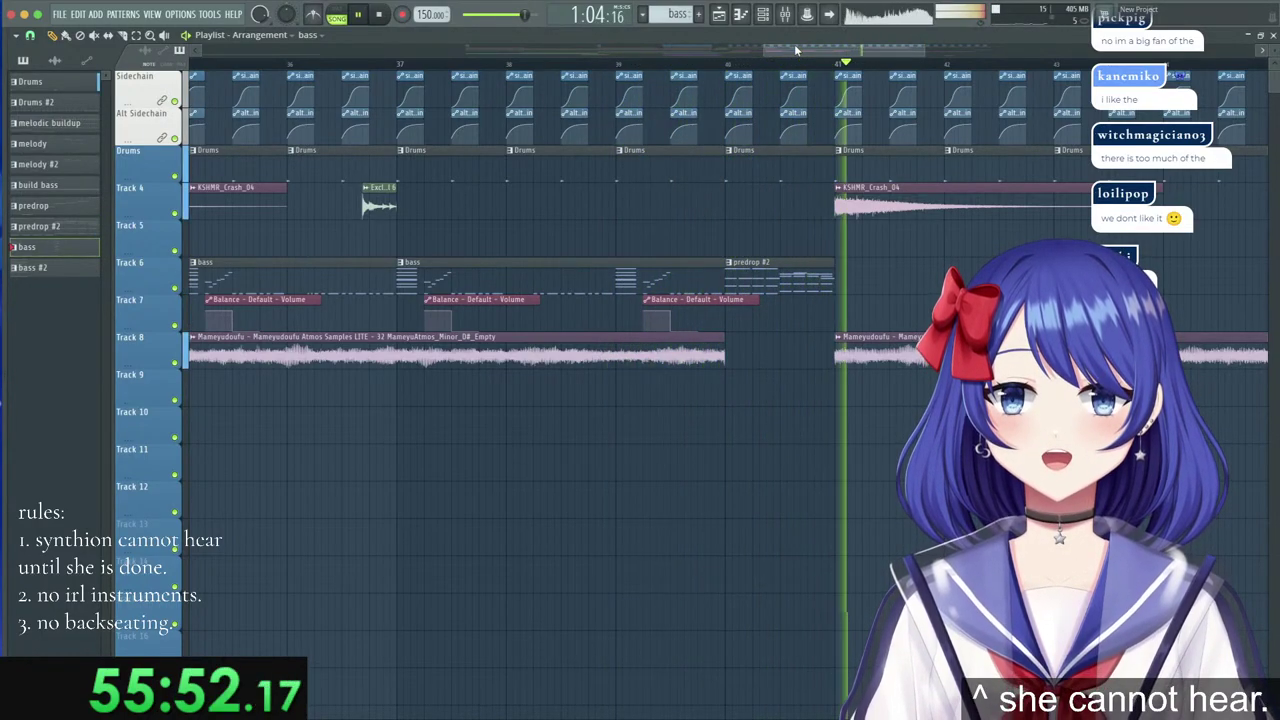
Replay the transition from bar 39 into the predrop #2 clip, then stop.
{"action": "left_click", "coordinate": [591, 68]}
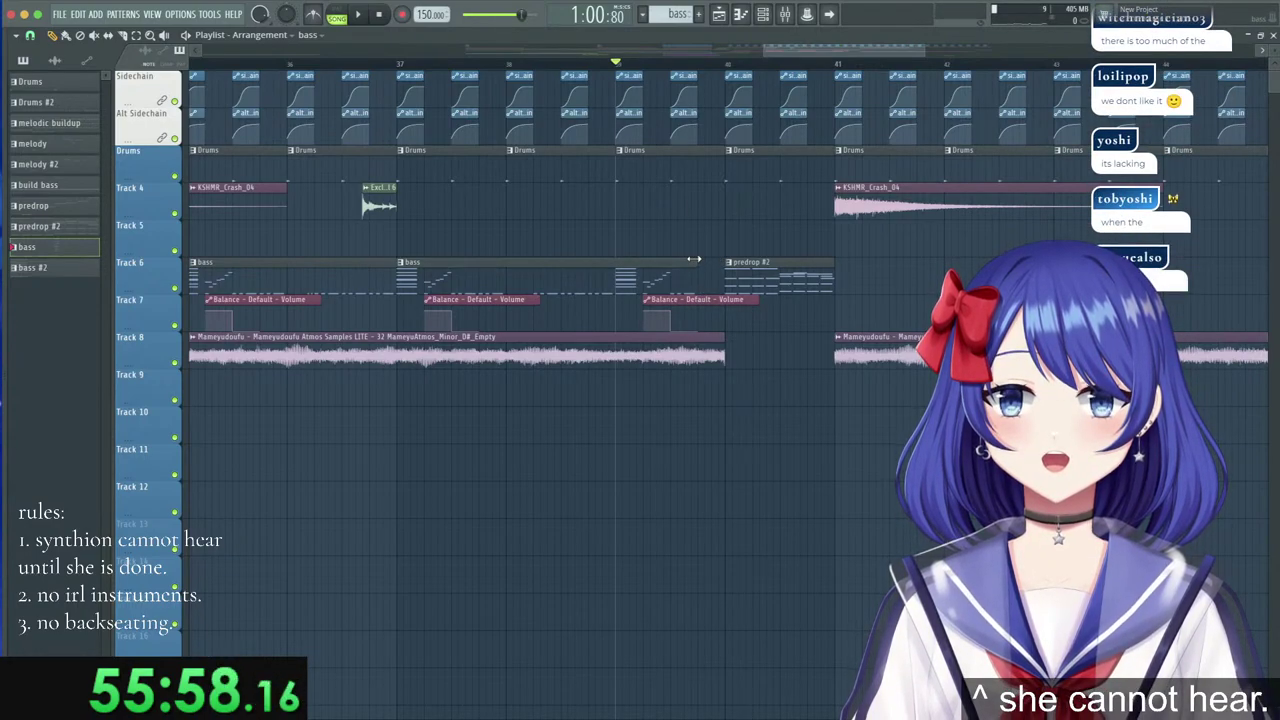
{"action": "key", "text": "space"}
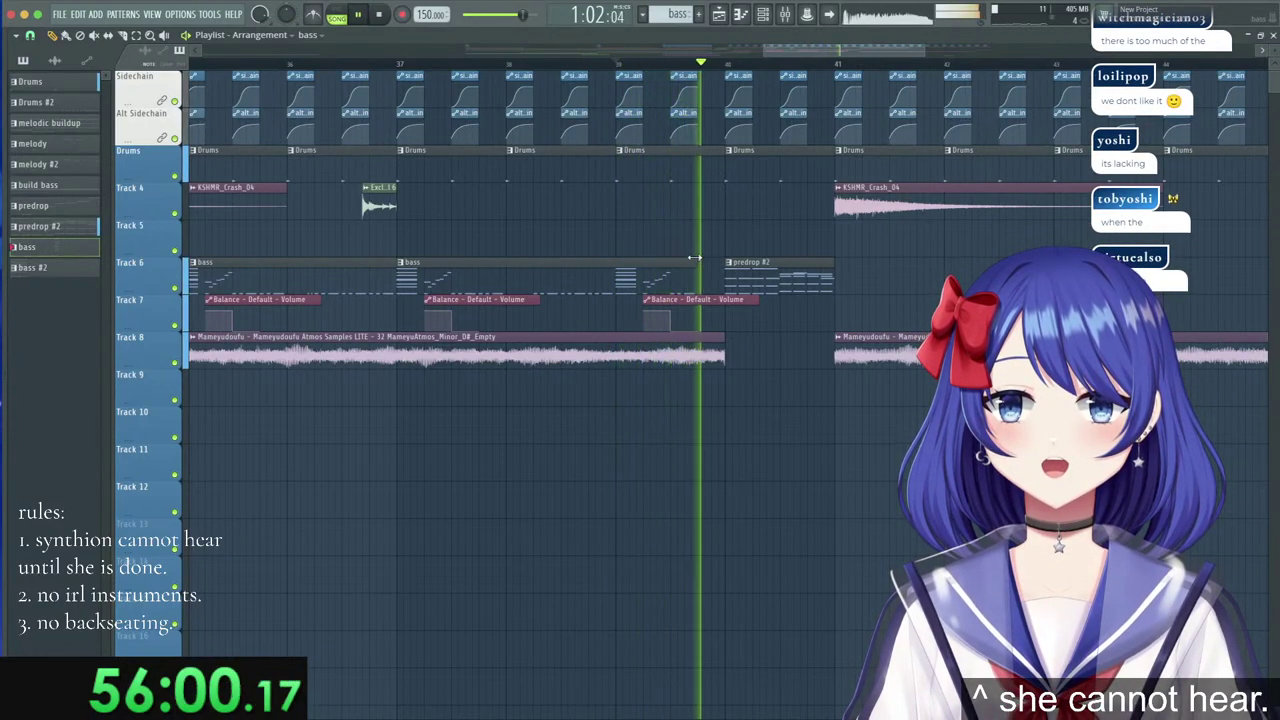
{"action": "key", "text": "space"}
{"action": "key", "text": "space"}
{"action": "scroll", "coordinate": [709, 63], "scroll_direction": "up", "scroll_amount": 5}
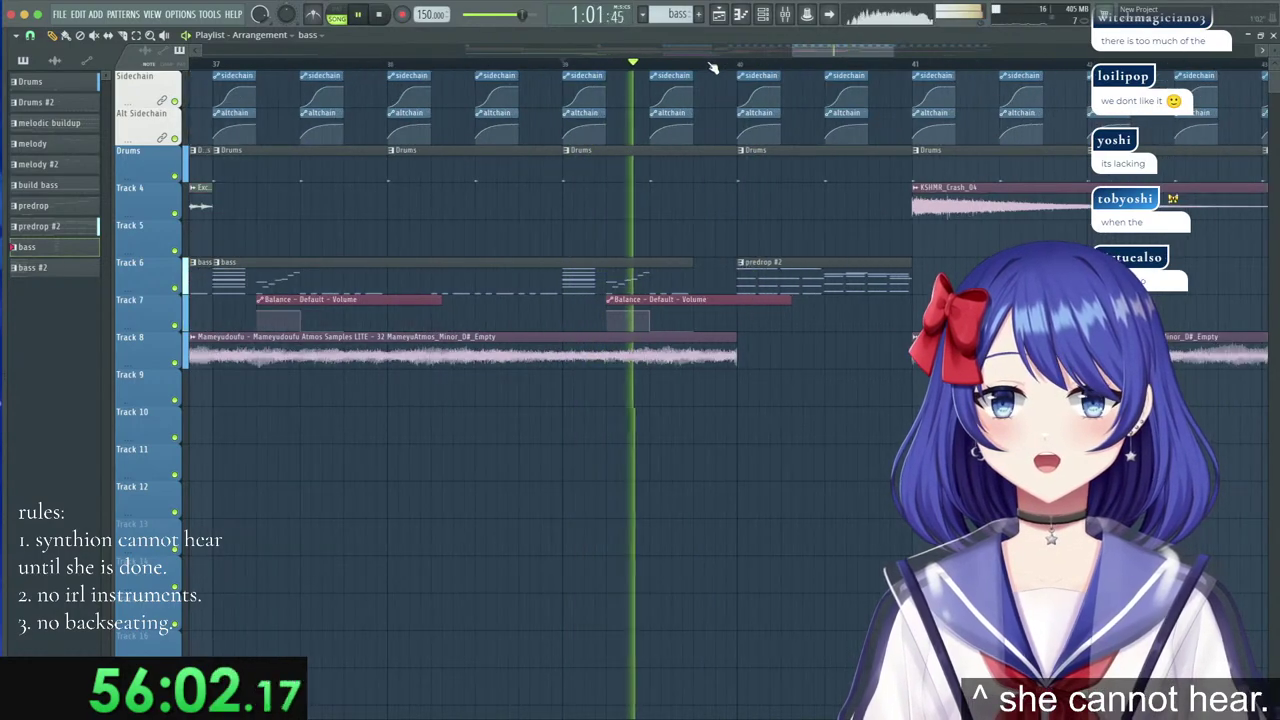
{"action": "key", "text": "space"}
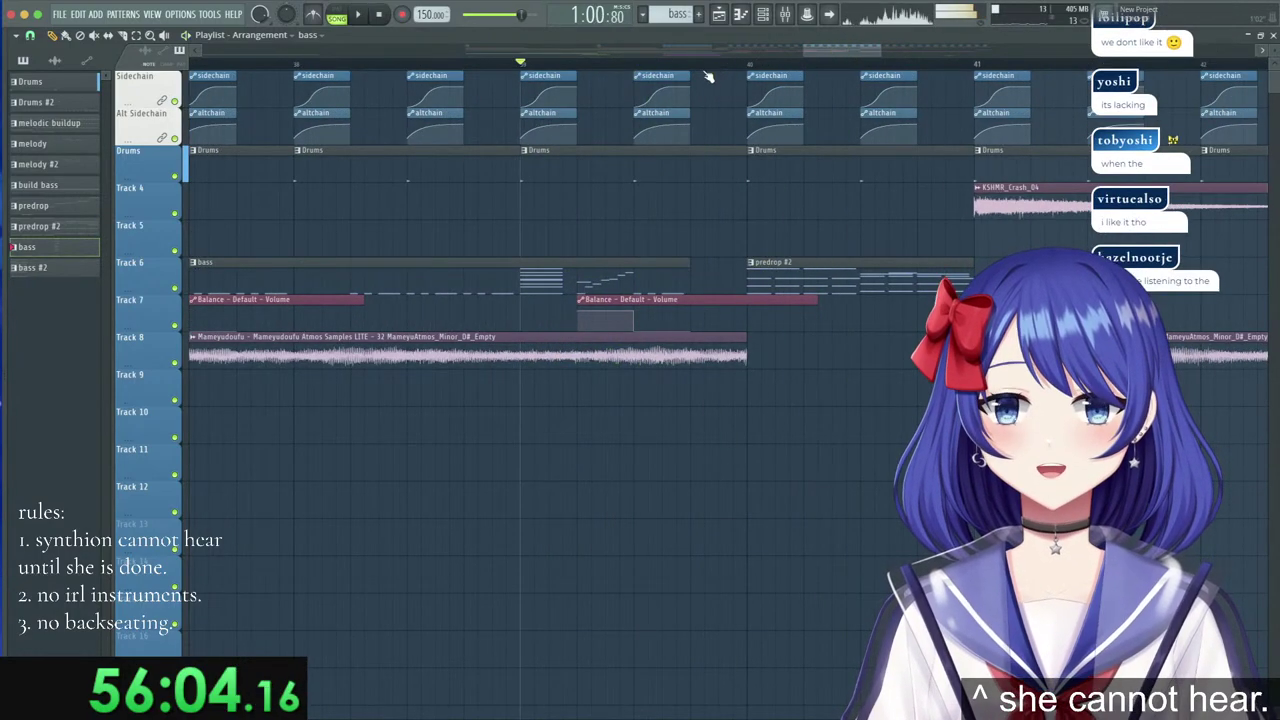
Close the Exclusion's Essential Drum Fills folder and look through the sample packs for a transition effect.
{"action": "mouse_move", "coordinate": [42, 168]}
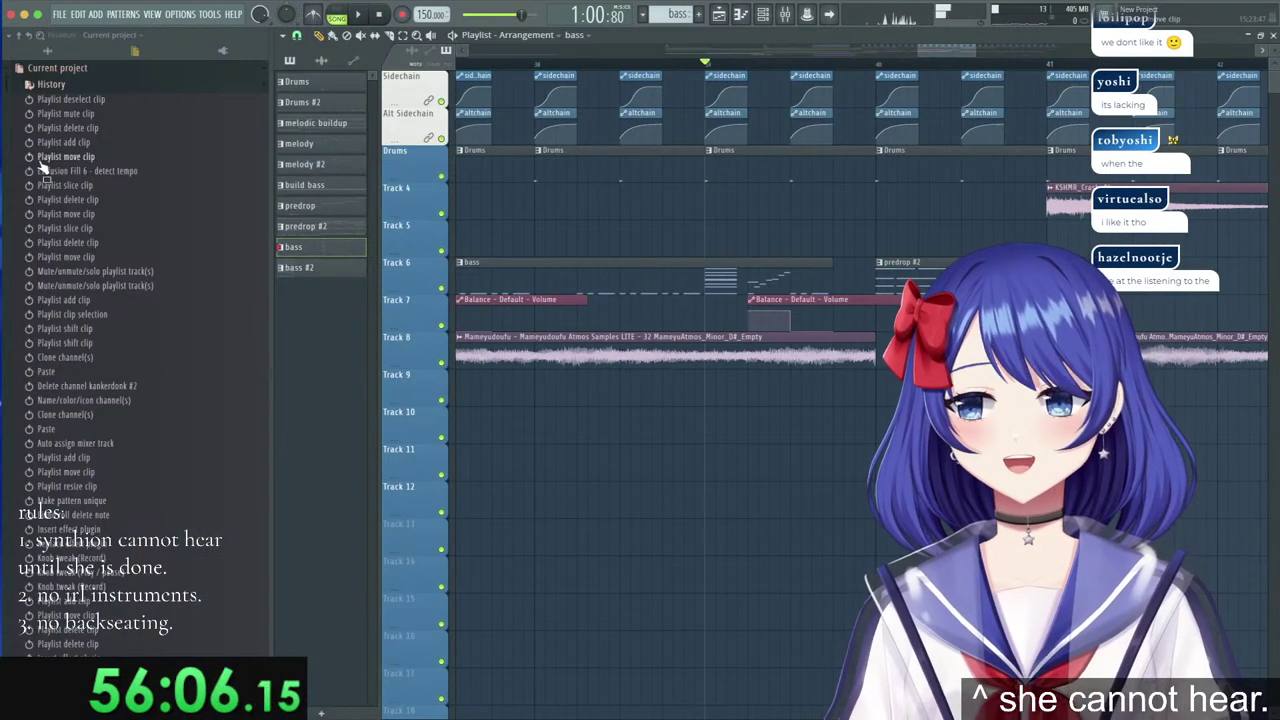
{"action": "left_click", "coordinate": [50, 53]}
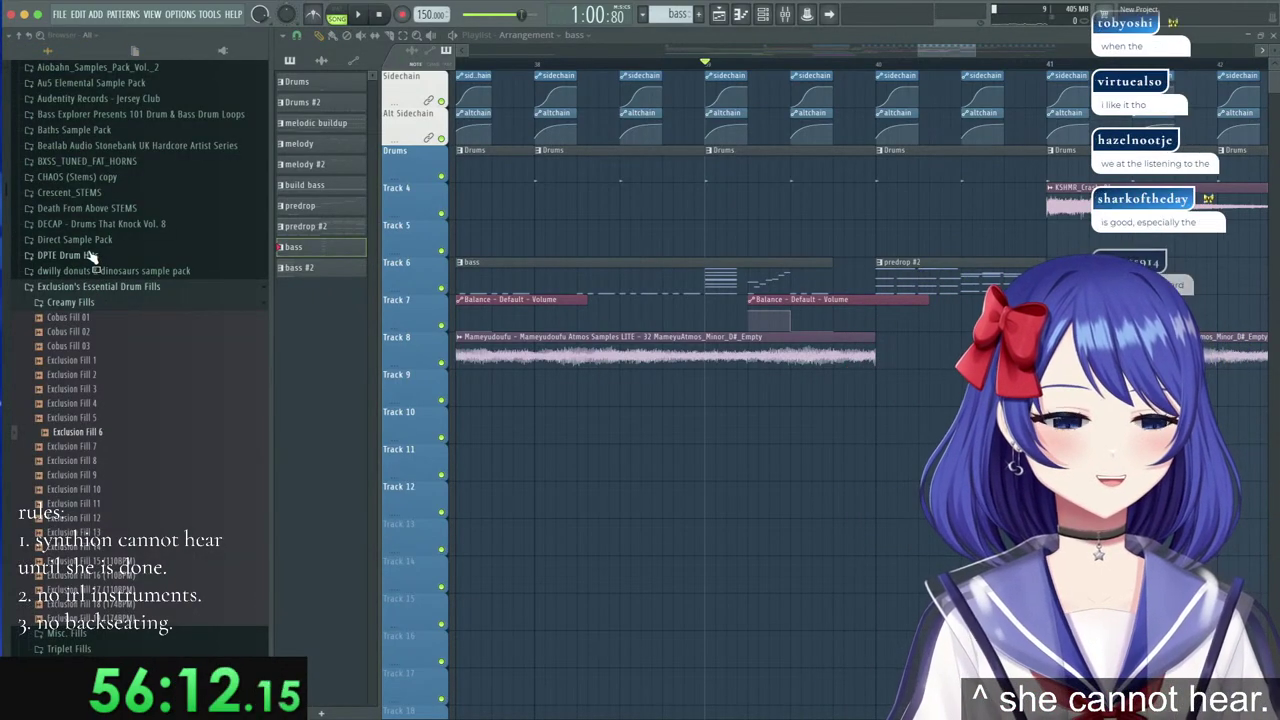
{"action": "left_click", "coordinate": [88, 288]}
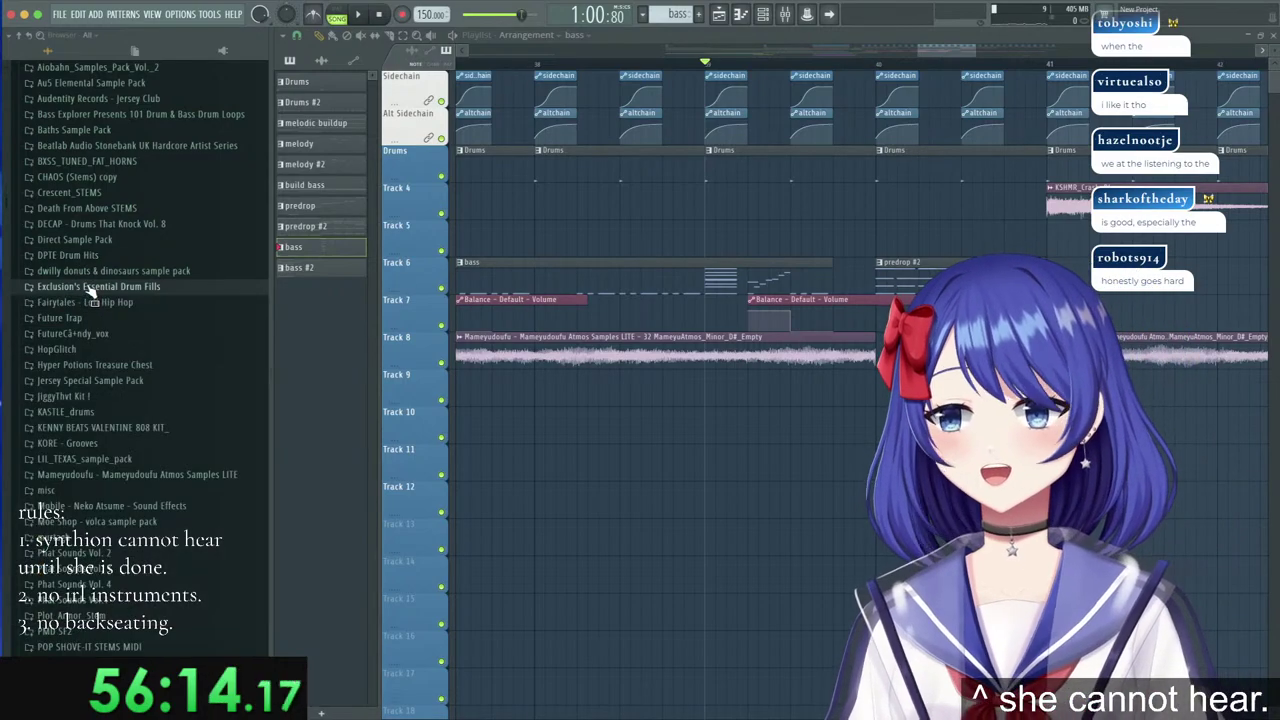
{"action": "scroll", "coordinate": [90, 290], "scroll_direction": "up", "scroll_amount": 4}
{"action": "scroll", "coordinate": [90, 290], "scroll_direction": "down", "scroll_amount": 9}
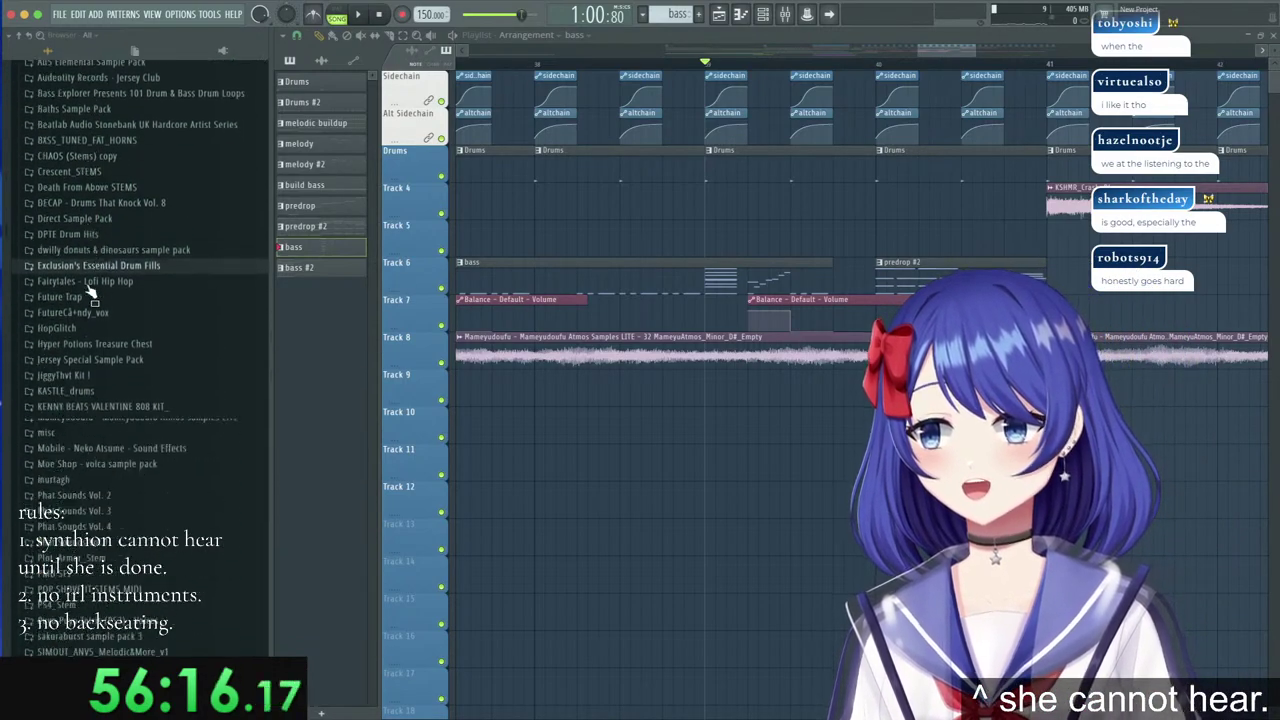
{"action": "scroll", "coordinate": [87, 295], "scroll_direction": "down", "scroll_amount": 1}
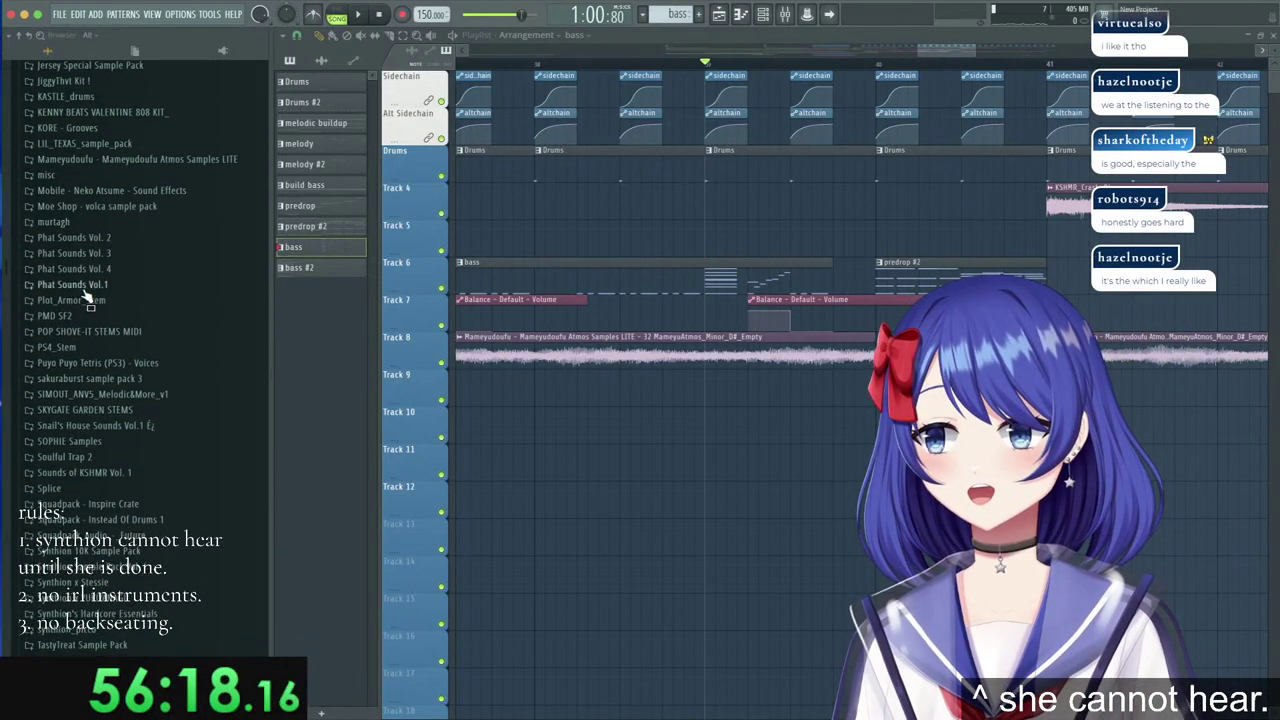
{"action": "scroll", "coordinate": [87, 297], "scroll_direction": "down", "scroll_amount": 2}
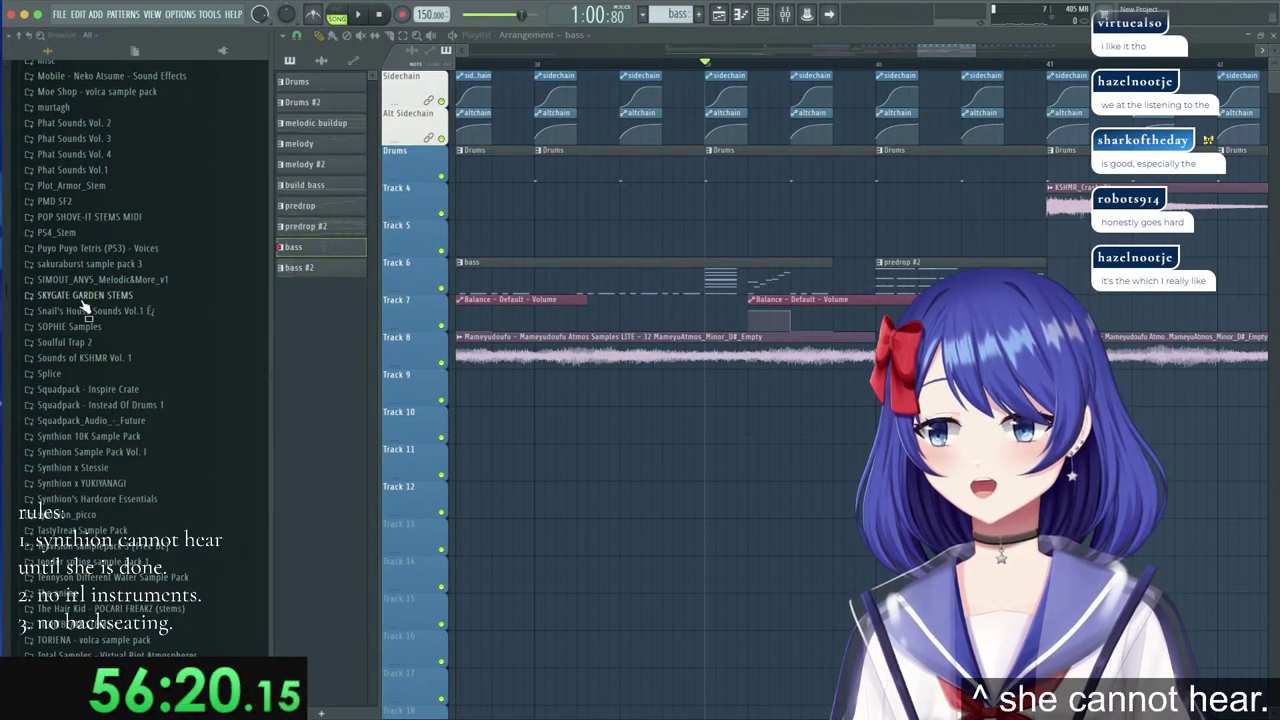
{"action": "scroll", "coordinate": [85, 306], "scroll_direction": "down", "scroll_amount": 3}
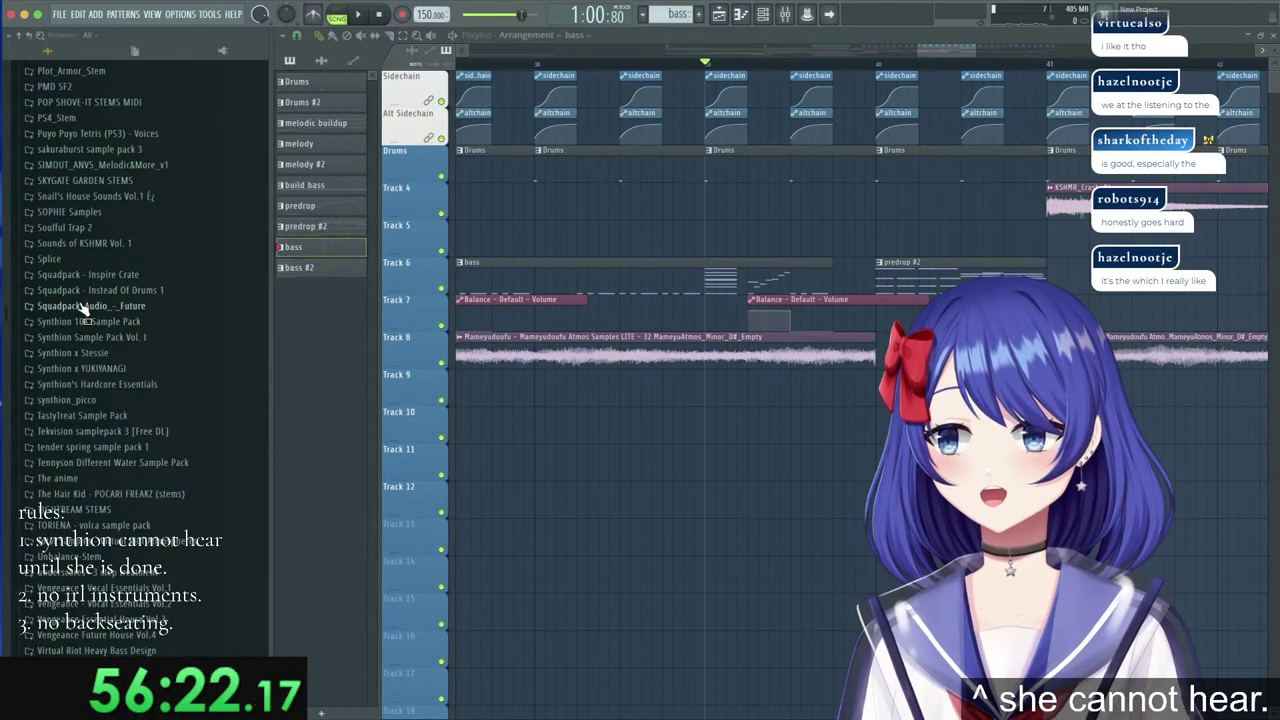
{"action": "scroll", "coordinate": [84, 310], "scroll_direction": "up", "scroll_amount": 4}
{"action": "scroll", "coordinate": [83, 307], "scroll_direction": "up", "scroll_amount": 4}
Add HYPER_POTIONS_fx_one_shot_sub_drop_Gb from the Hyper Potions Treasure Chest fx folder to Track 5, starting where the second bass clip ends.
{"action": "left_click", "coordinate": [93, 197]}
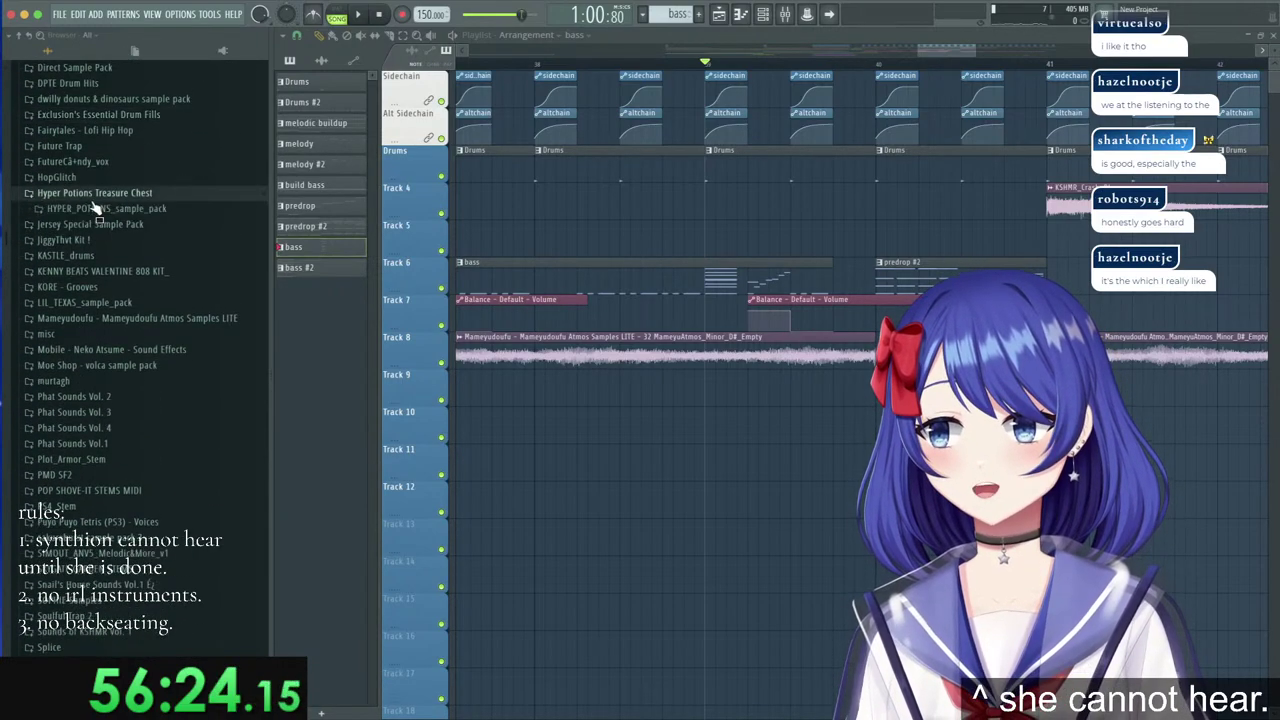
{"action": "left_click", "coordinate": [94, 211]}
{"action": "left_click", "coordinate": [100, 240]}
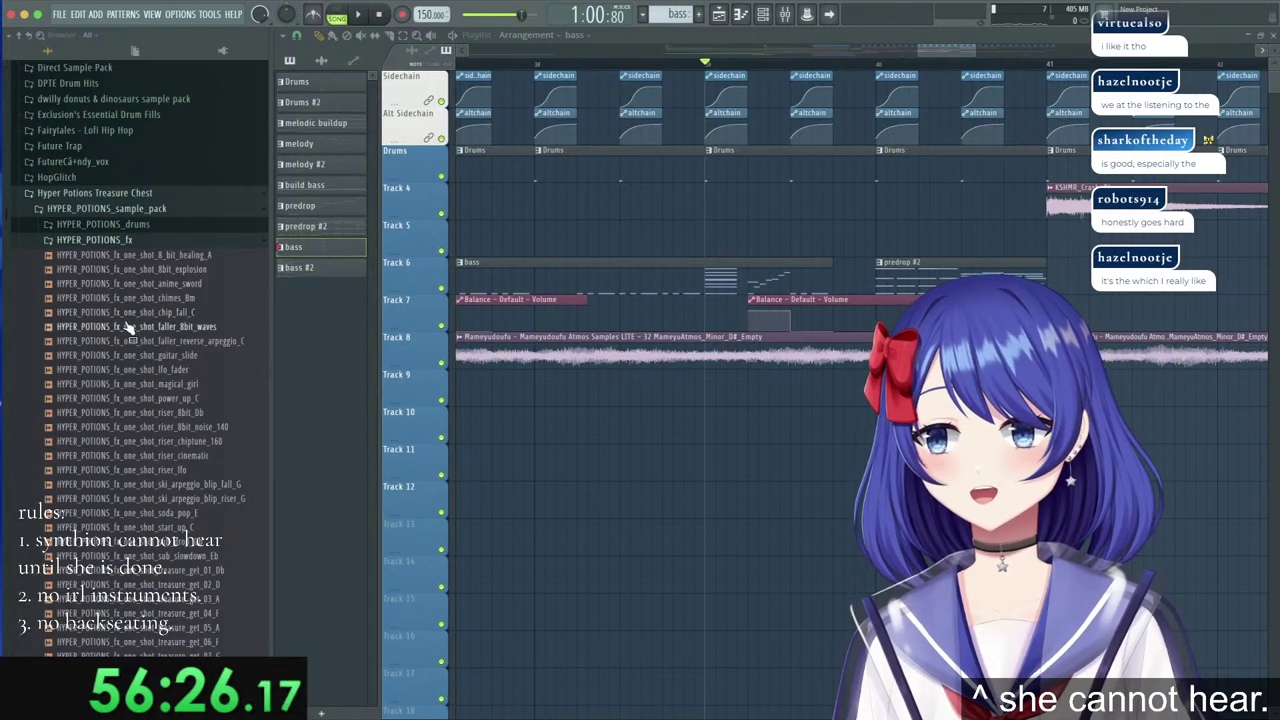
{"action": "scroll", "coordinate": [127, 330], "scroll_direction": "down", "scroll_amount": 3}
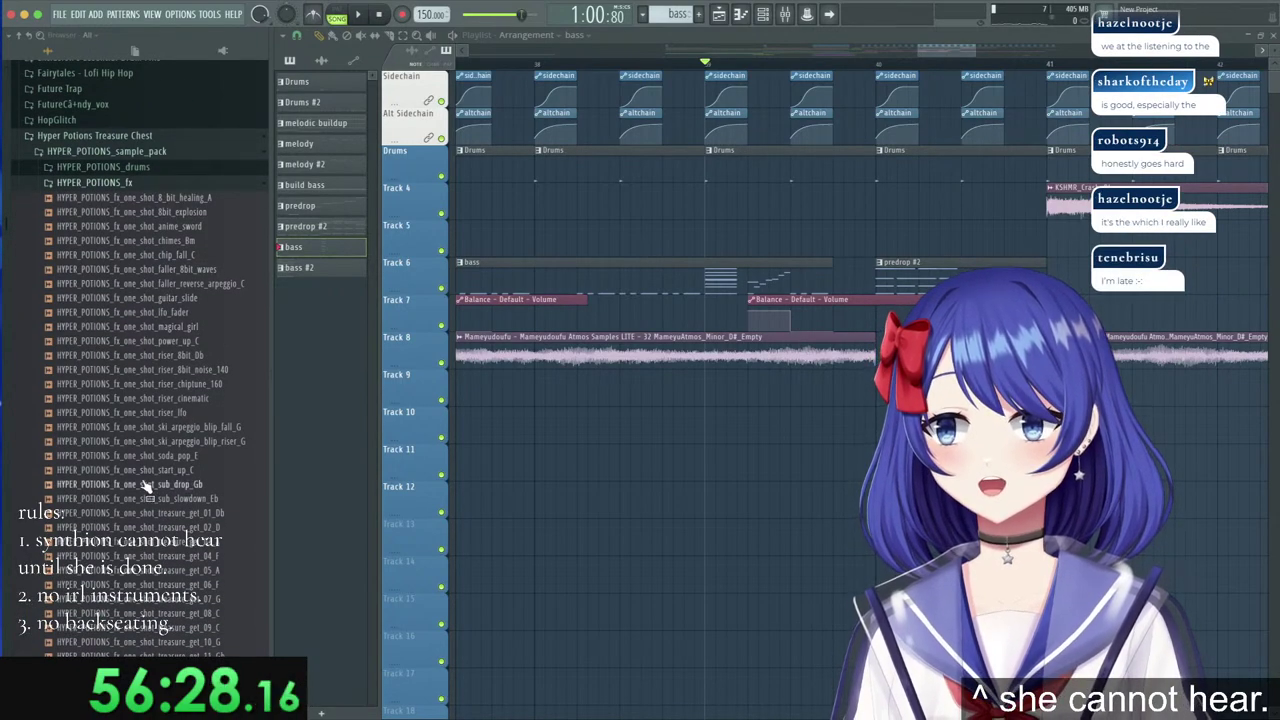
{"action": "left_click_drag", "start_coordinate": [145, 485], "coordinate": [738, 238]}
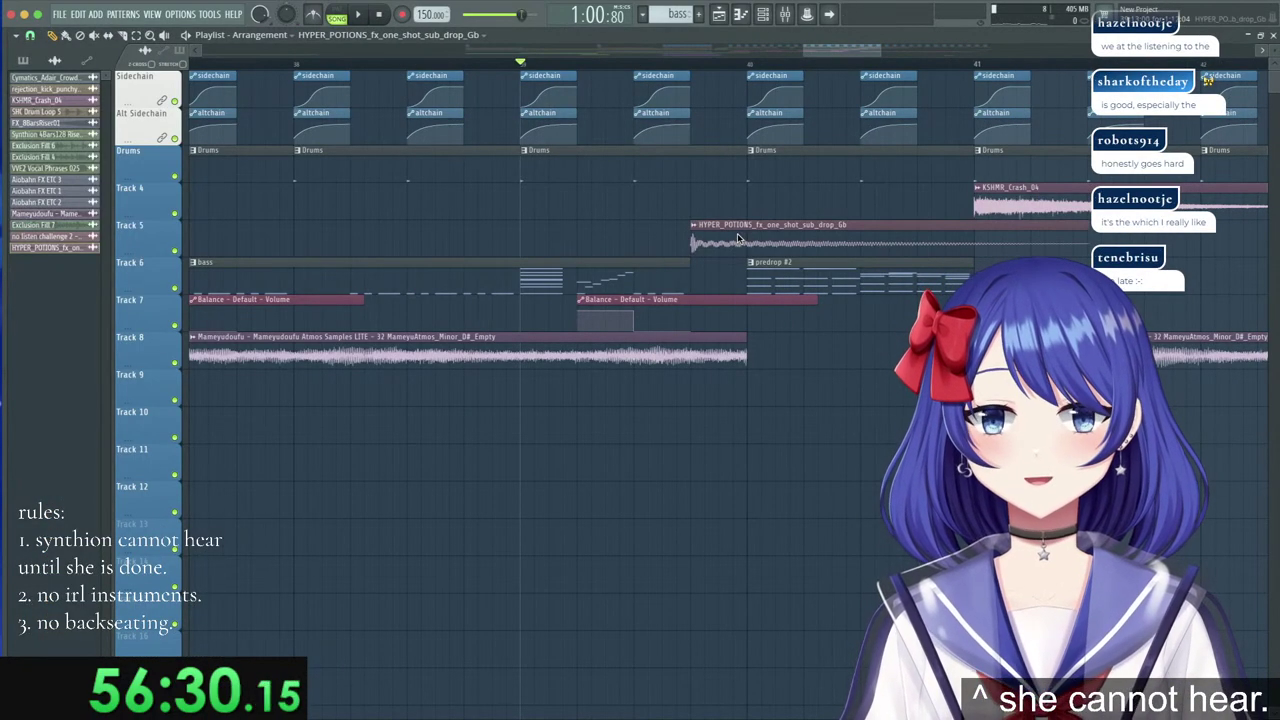
Time-stretch the sub drop clip shorter and cut it to end at bar 40.
{"action": "double_click", "coordinate": [738, 238]}
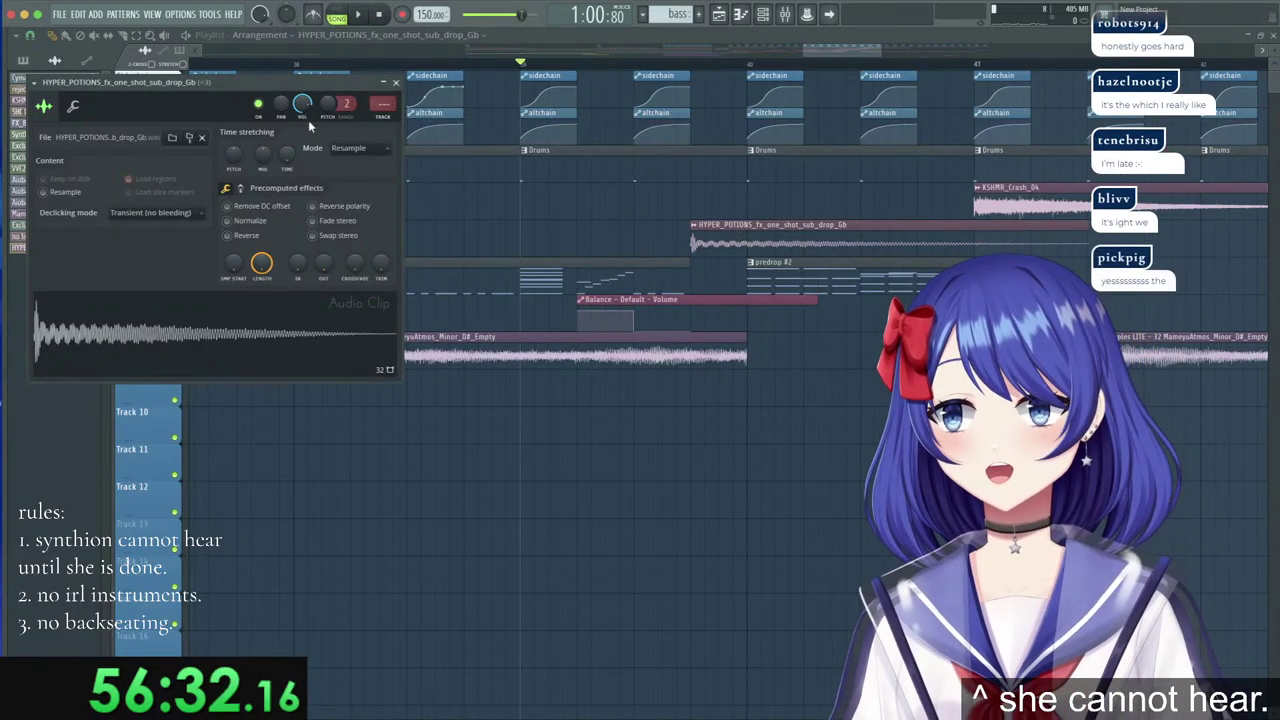
{"action": "key", "text": "Escape"}
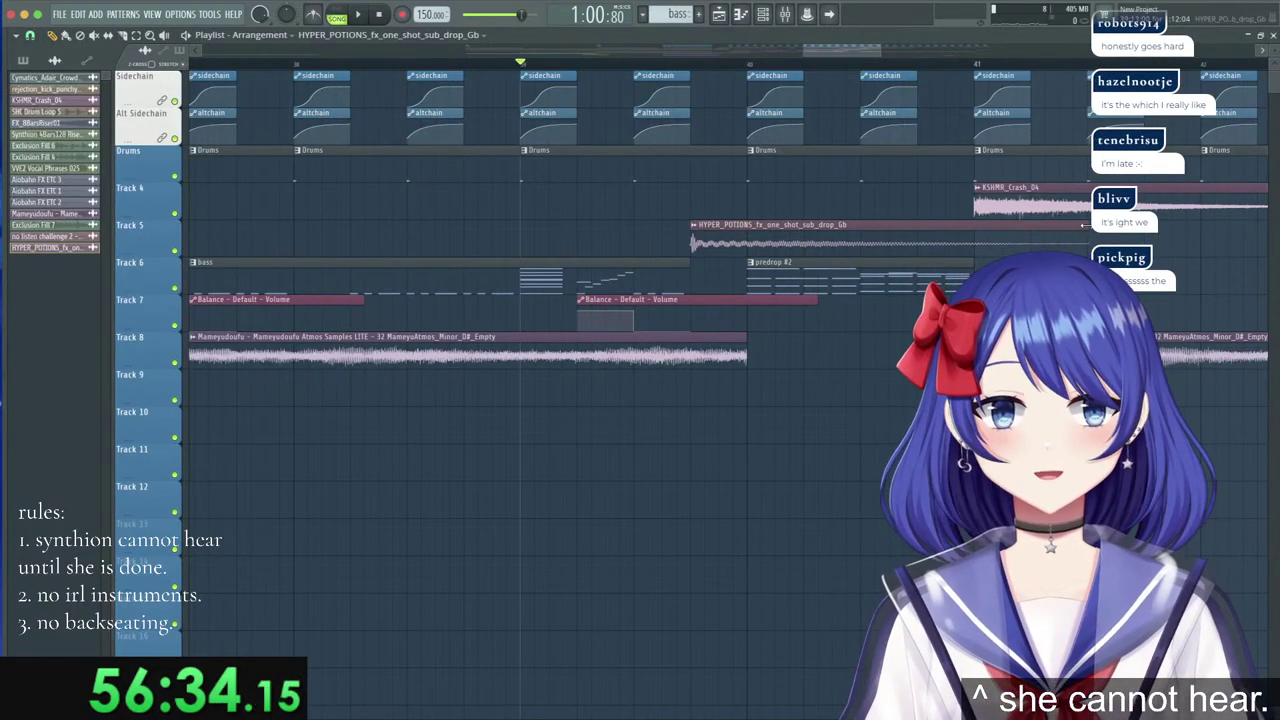
{"action": "double_click", "coordinate": [813, 233]}
{"action": "left_click", "coordinate": [376, 150]}
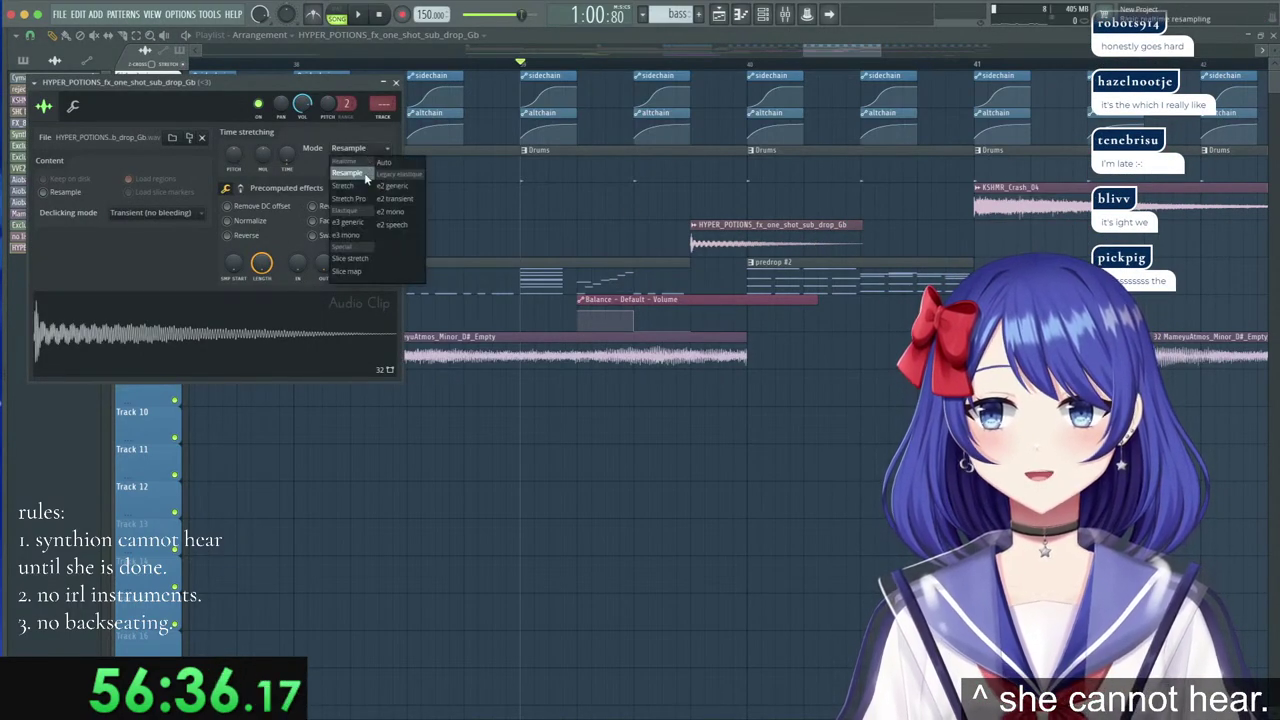
{"action": "left_click", "coordinate": [362, 183]}
{"action": "key", "text": "Escape"}
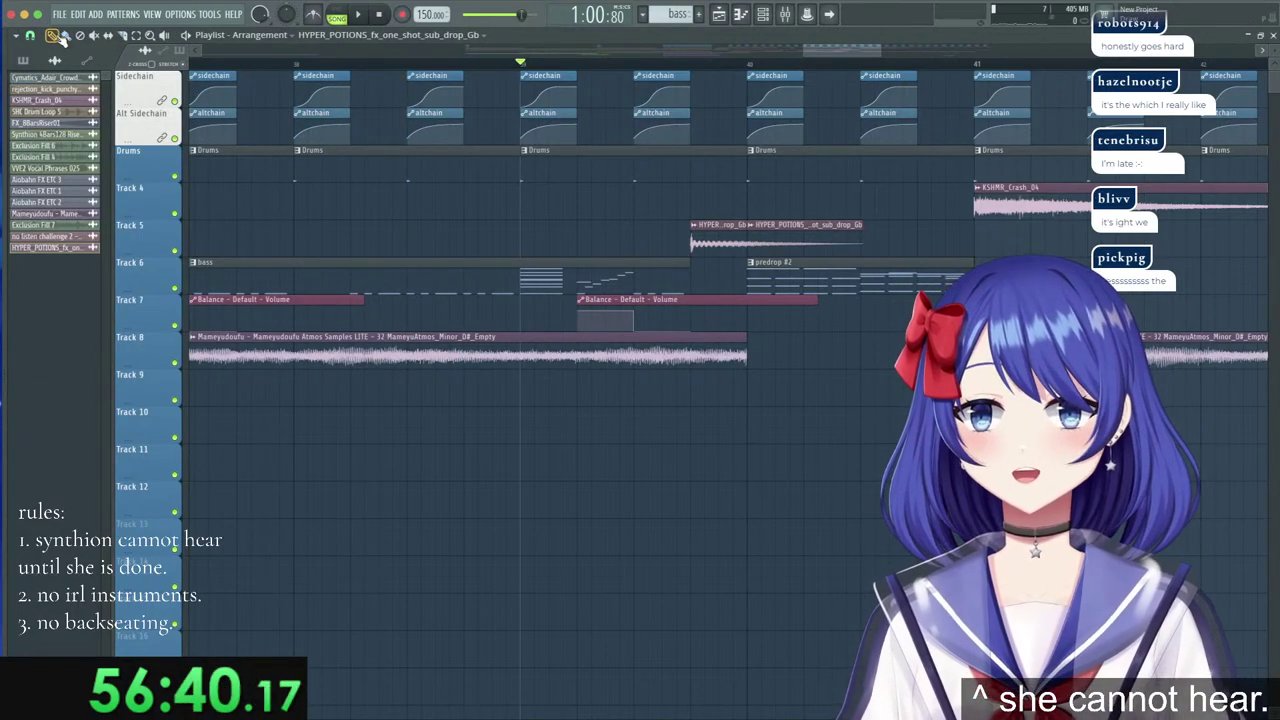
Play the transition from bar 39 with the sub drop in place, then stop.
{"action": "key", "text": "space"}
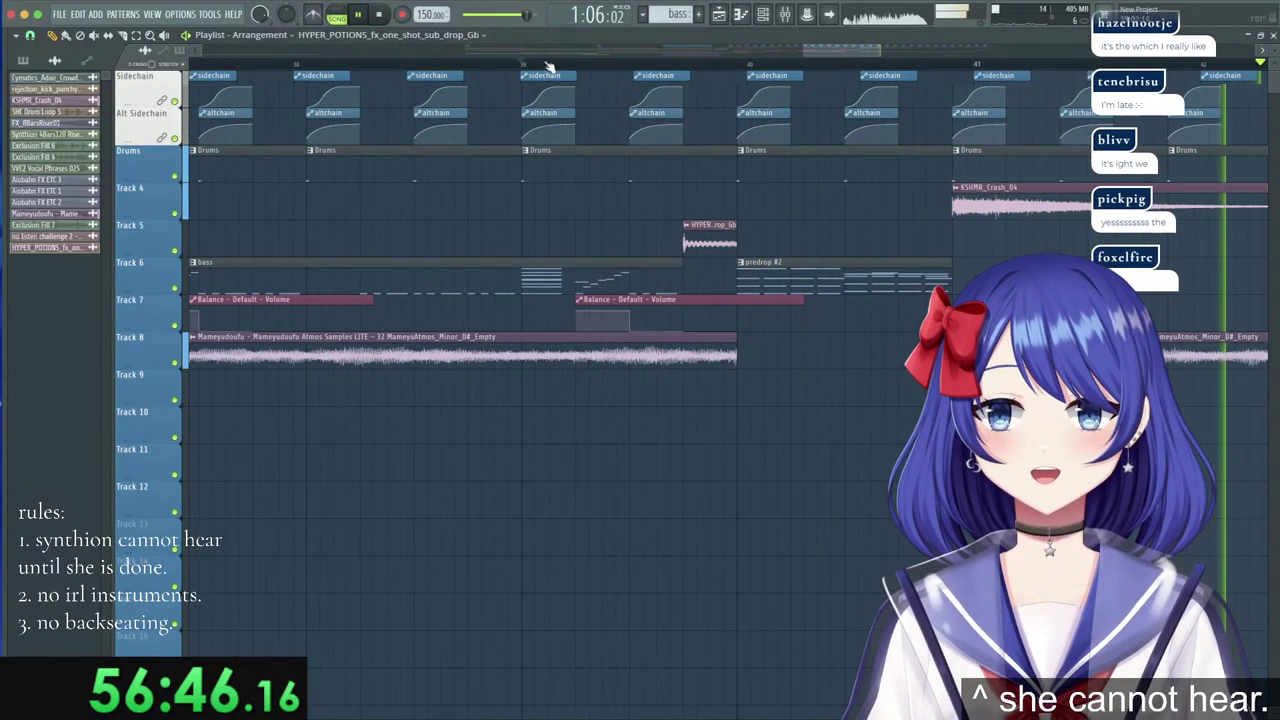
{"action": "scroll", "coordinate": [645, 185], "scroll_direction": "down", "scroll_amount": 5}
{"action": "key", "text": "space"}
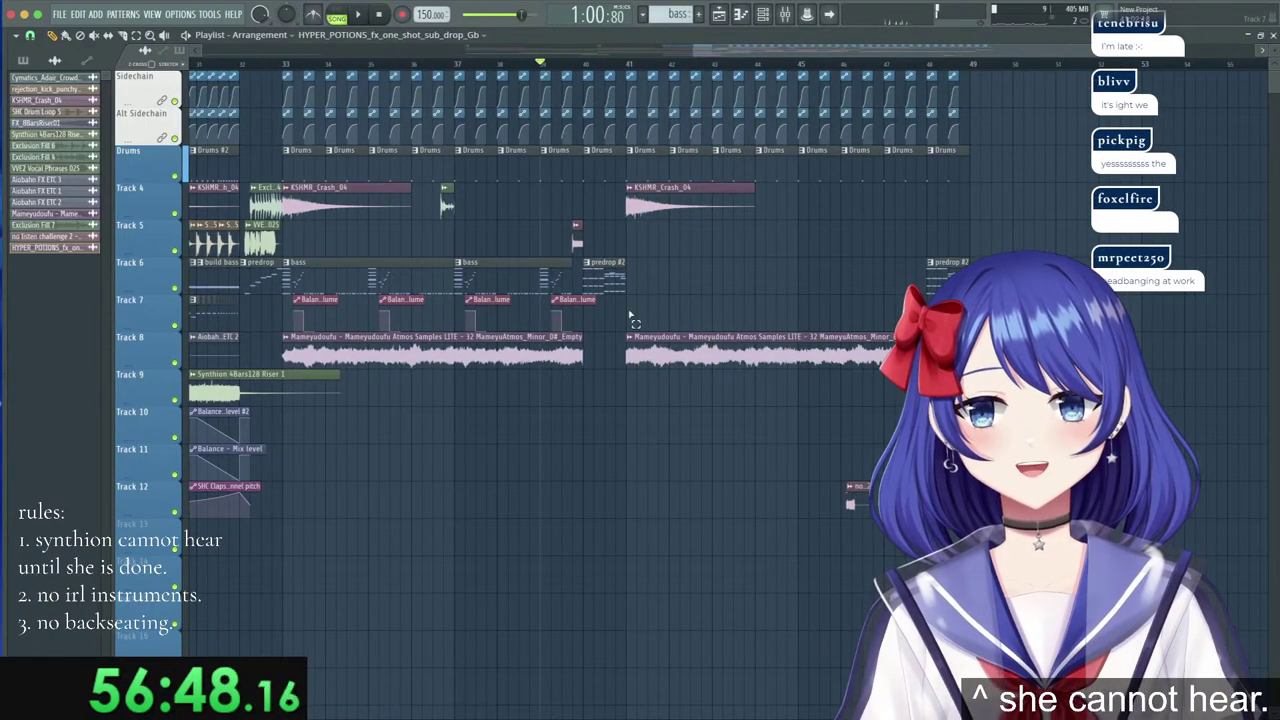
Duplicate the drop's bass, Balance volume automation and sub drop clips to the section starting at bar 41, then play across the join.
{"action": "left_click_drag", "start_coordinate": [634, 330], "coordinate": [290, 226]}
{"action": "key", "text": "ctrl+b"}
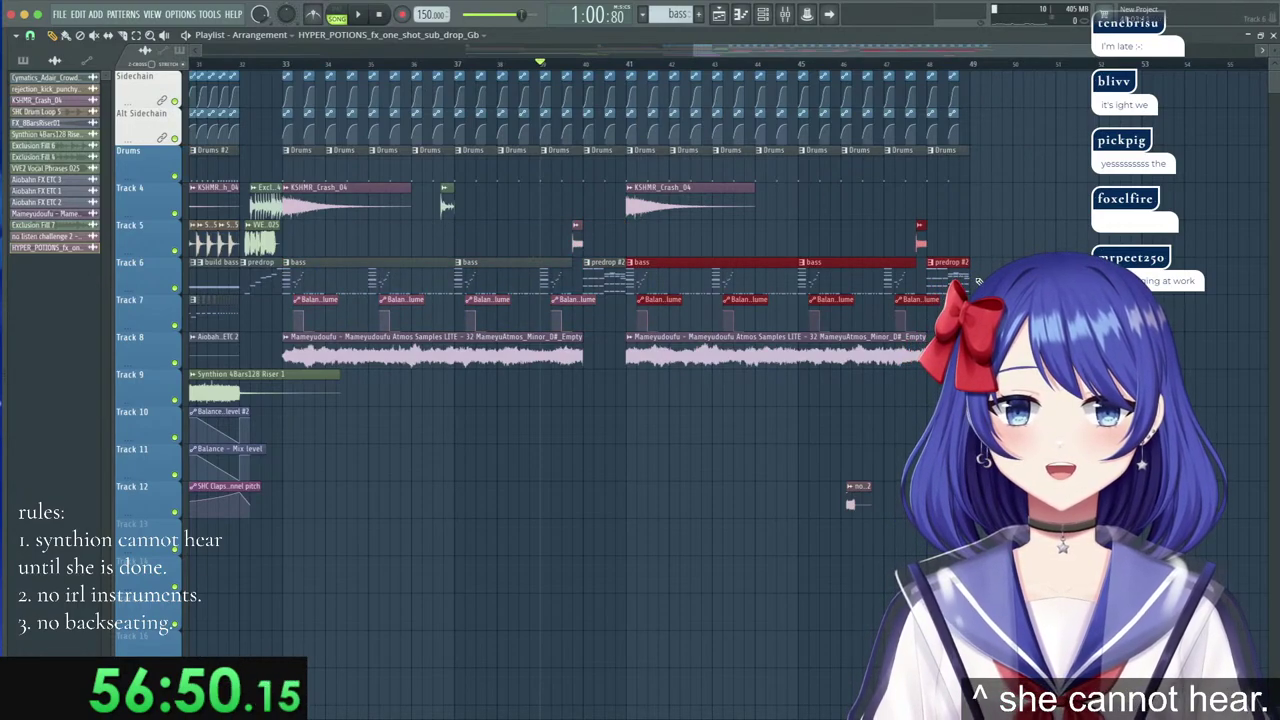
{"action": "key", "text": "ctrl+d"}
{"action": "key", "text": "space"}
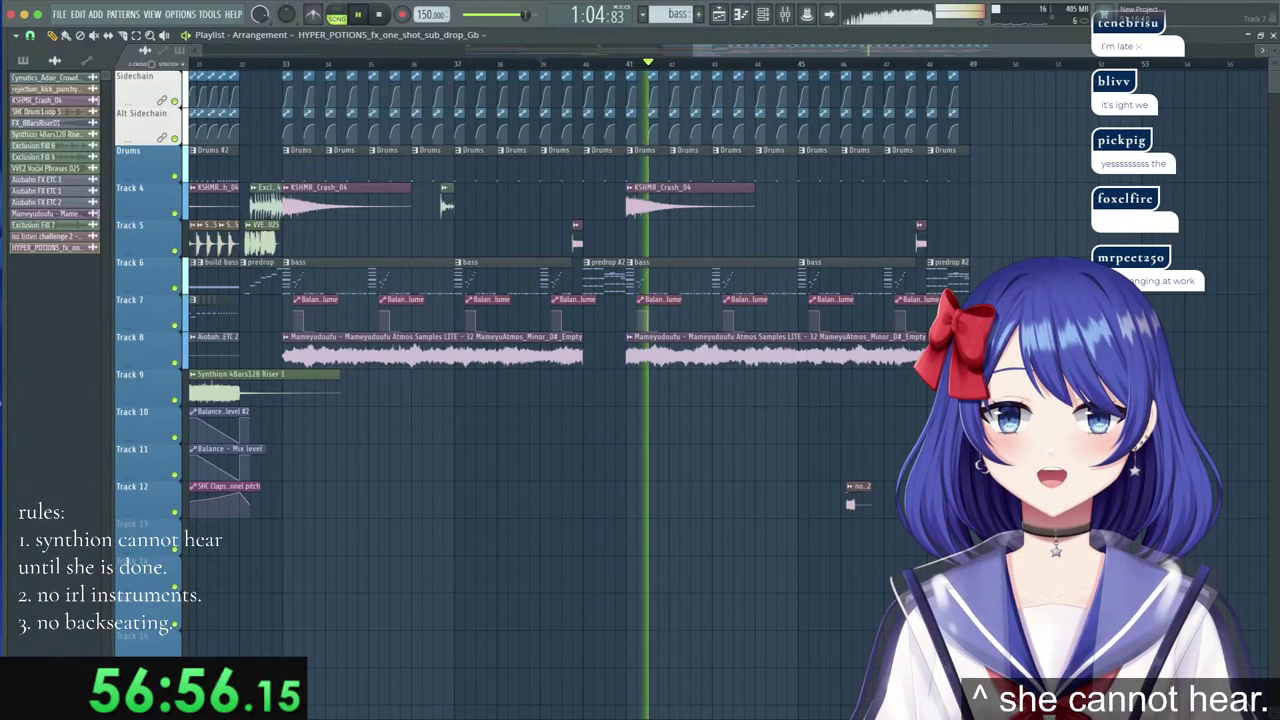
Shorten the first Mameyudofu atmosphere clip on Track 8 to end halfway through bar 39 and replay the transition.
{"action": "scroll", "coordinate": [578, 80], "scroll_direction": "up", "scroll_amount": 5}
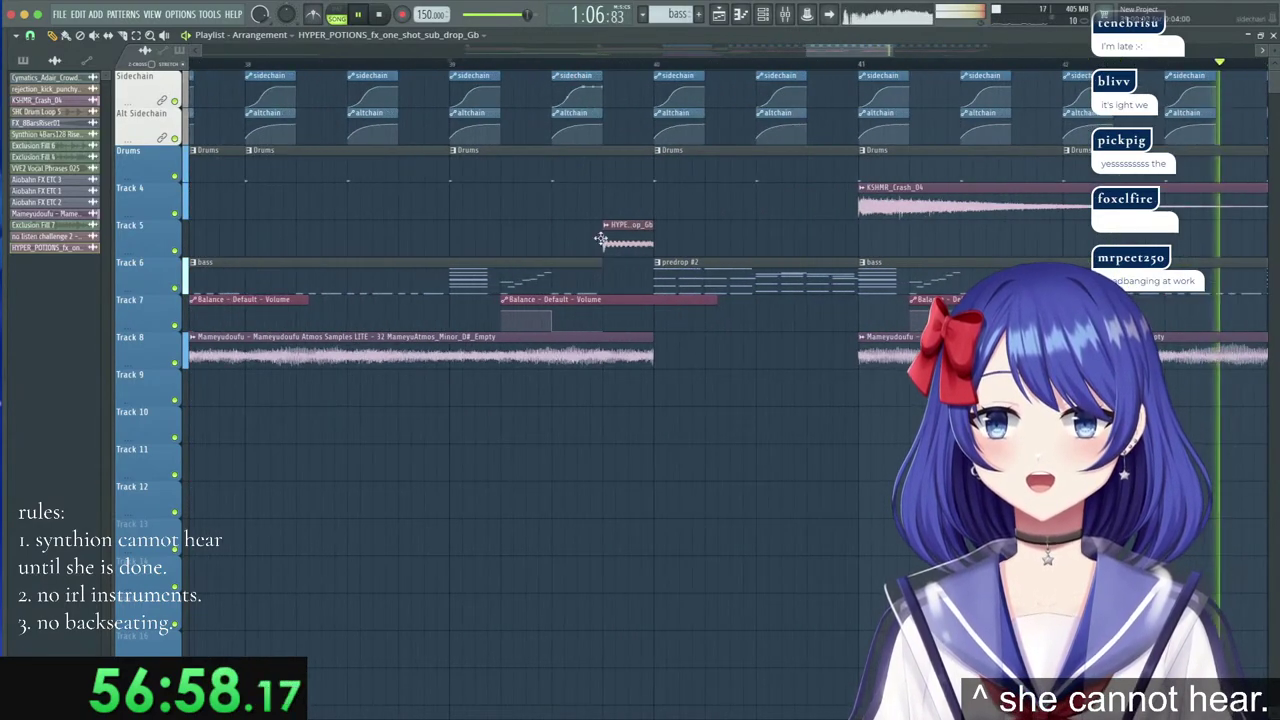
{"action": "mouse_move", "coordinate": [649, 344]}
{"action": "left_mouse_down"}
{"action": "mouse_move", "coordinate": [535, 341]}
{"action": "mouse_move", "coordinate": [651, 348]}
{"action": "left_mouse_up"}
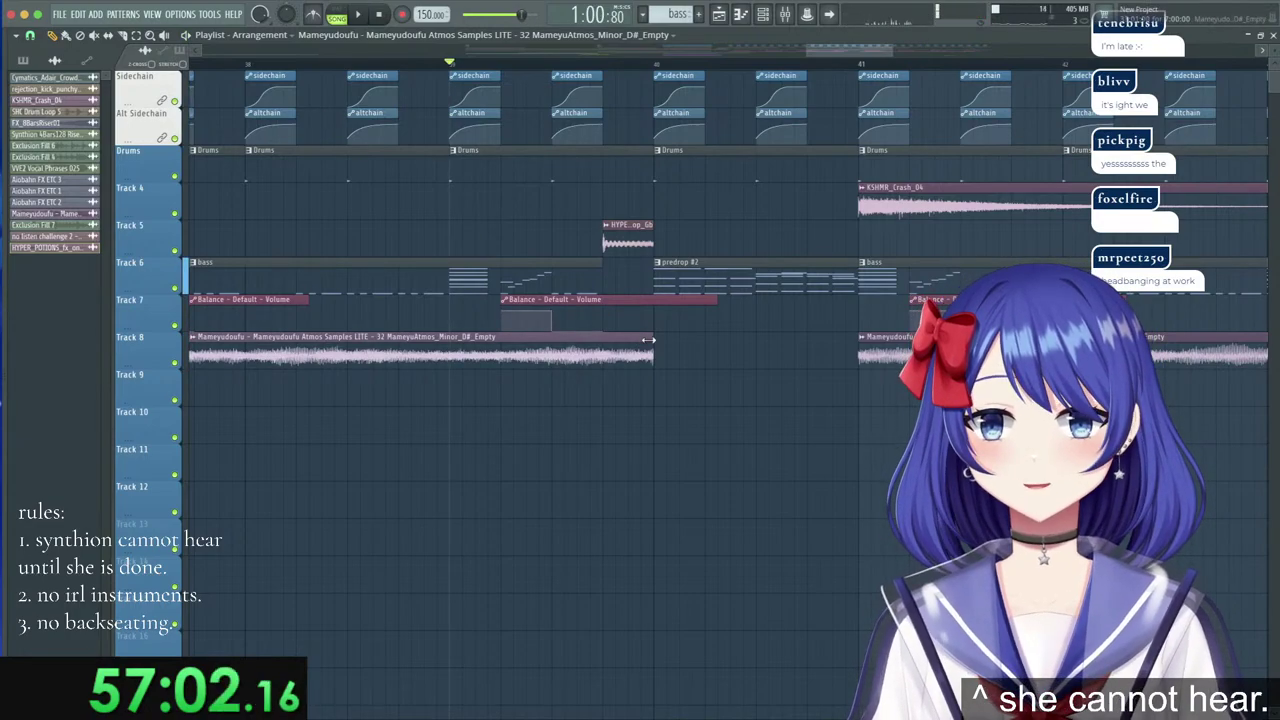
{"action": "left_click_drag", "start_coordinate": [538, 342], "coordinate": [545, 343]}
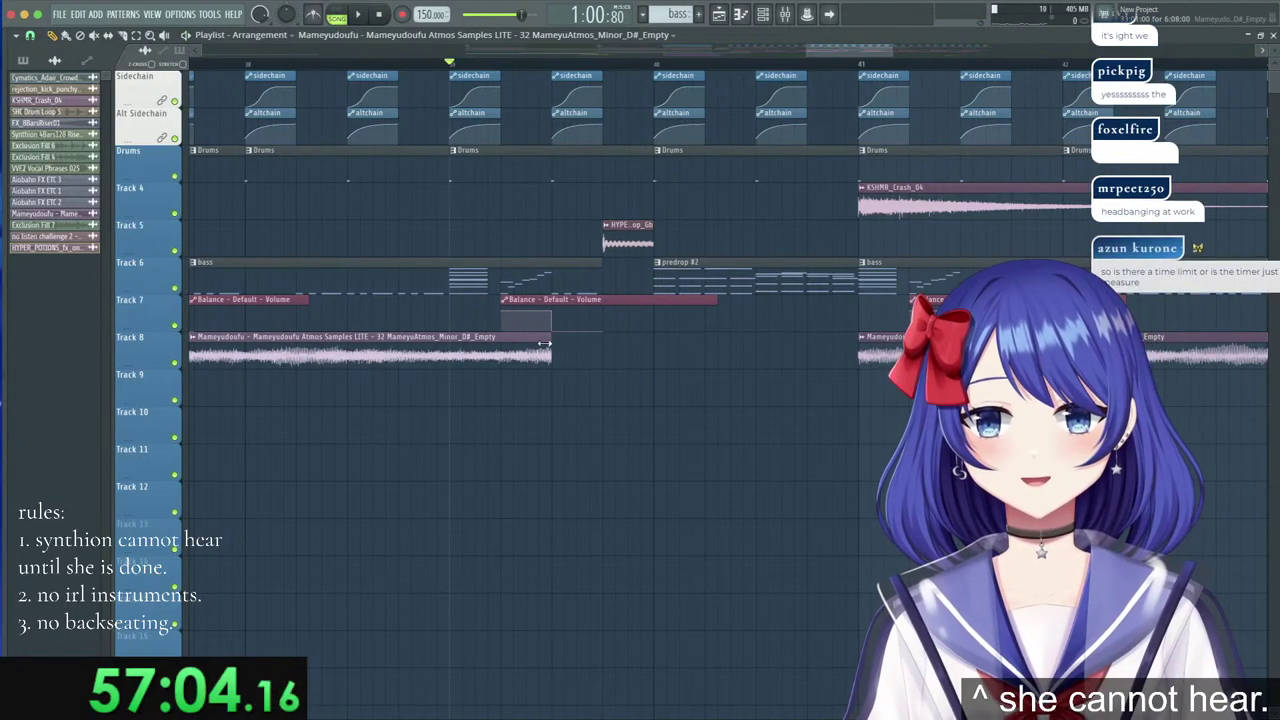
{"action": "key", "text": "space"}
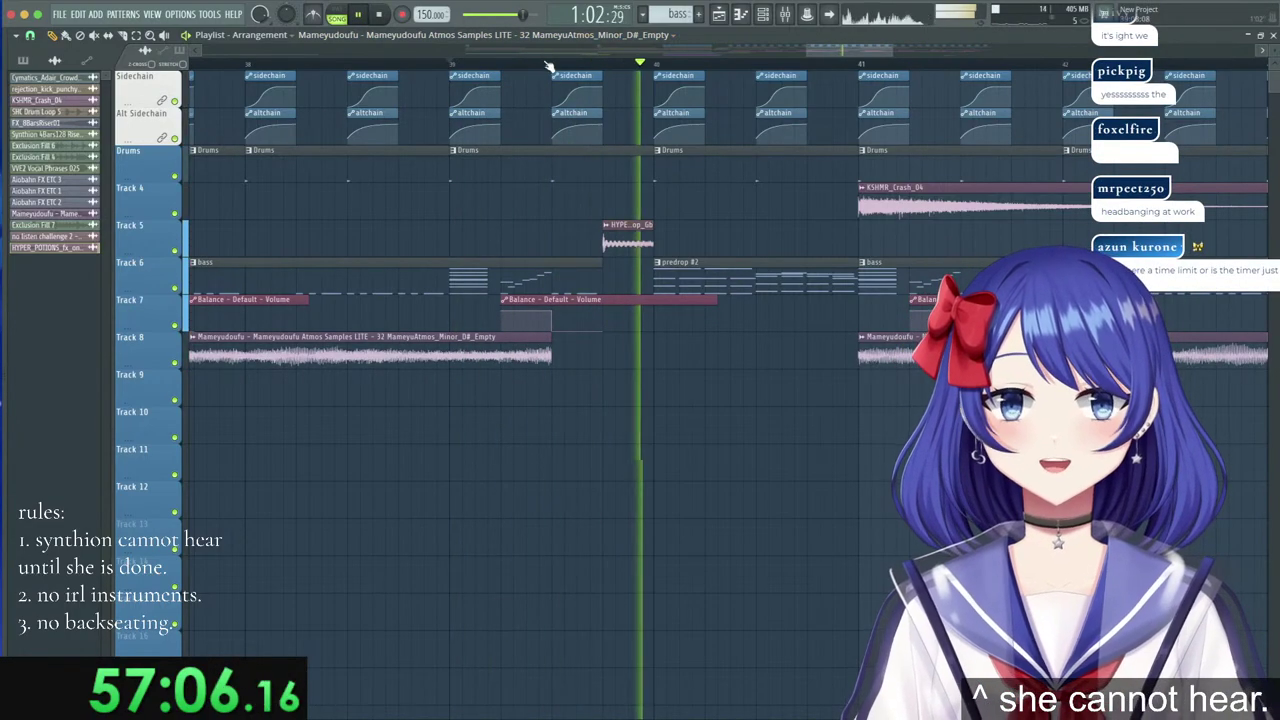
Shorten the second atmosphere clip on Track 8 to end where the copied sub drop starts, just before bar 48.
{"action": "scroll", "coordinate": [547, 68], "scroll_direction": "down", "scroll_amount": 2}
{"action": "scroll", "coordinate": [547, 68], "scroll_direction": "down", "scroll_amount": 3}
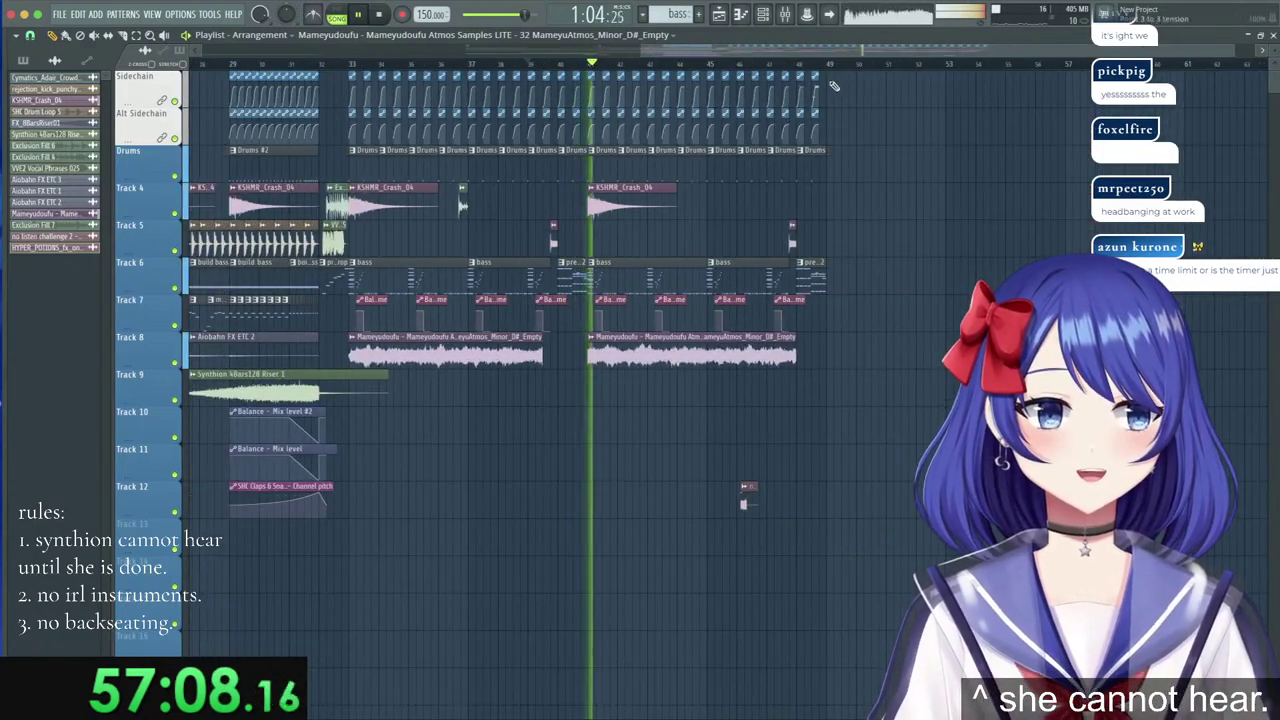
{"action": "scroll", "coordinate": [855, 79], "scroll_direction": "up", "scroll_amount": 5}
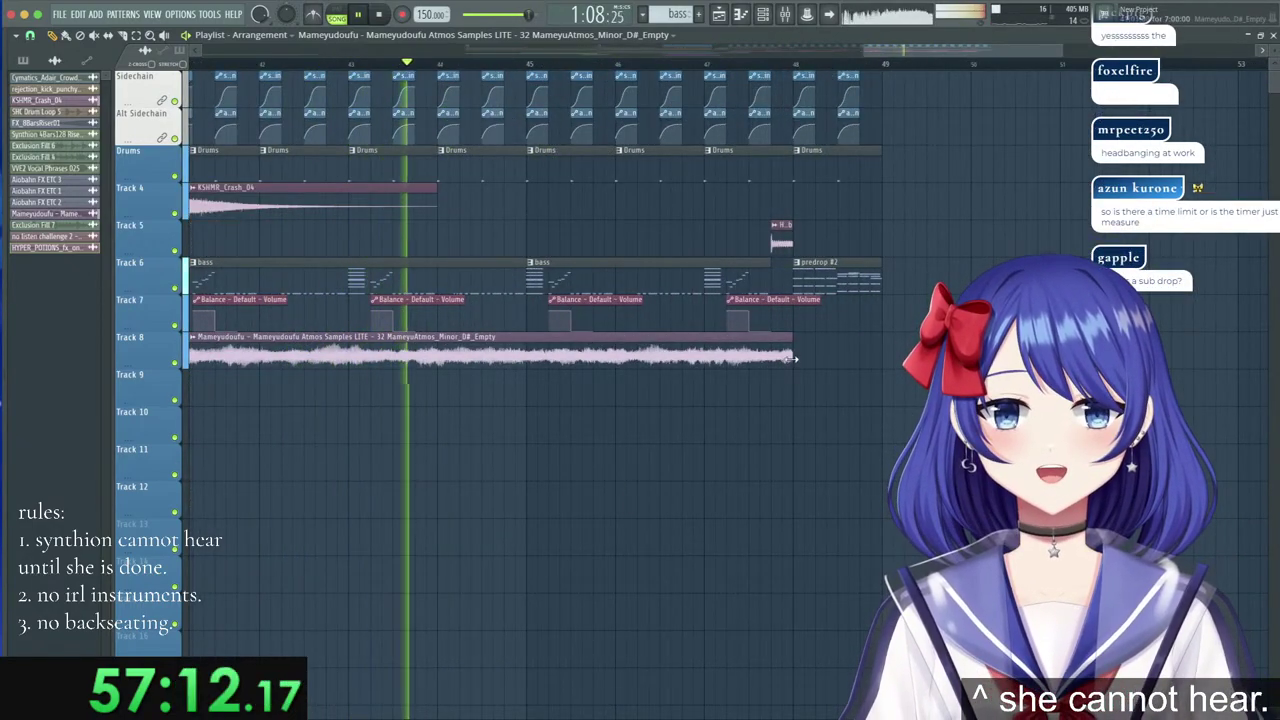
{"action": "left_click_drag", "start_coordinate": [793, 358], "coordinate": [771, 364]}
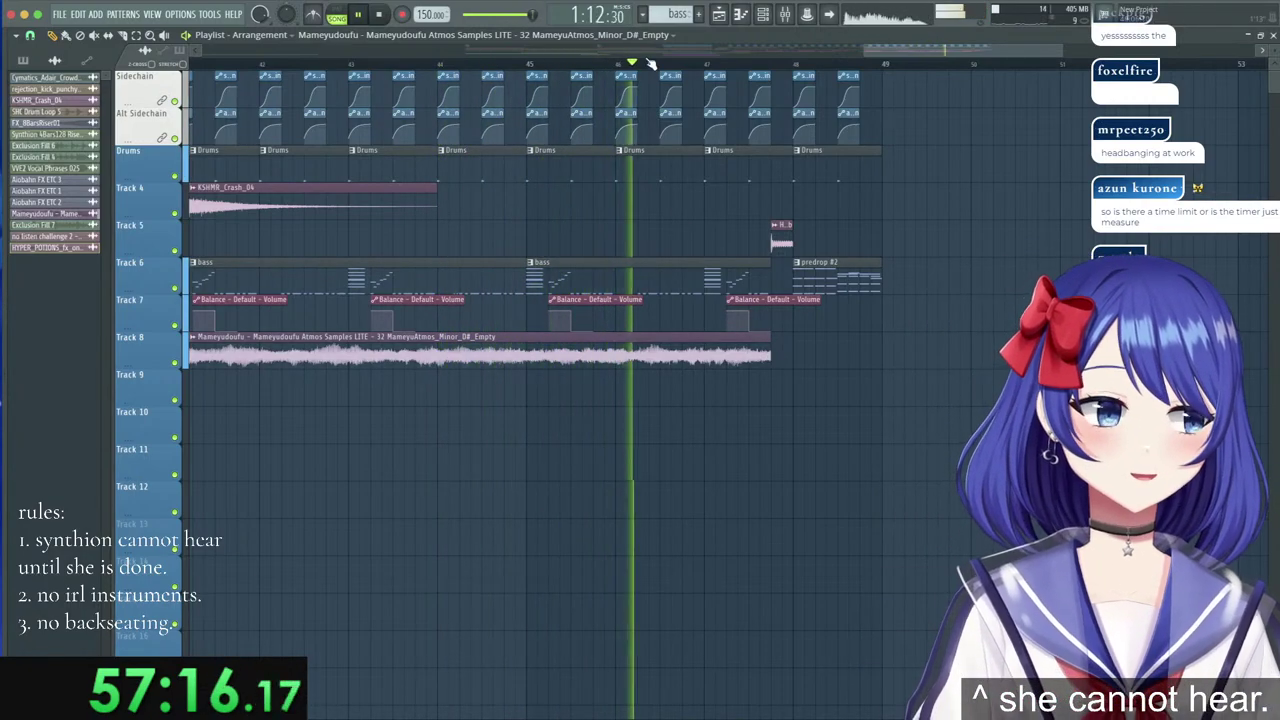
{"action": "scroll", "coordinate": [652, 64], "scroll_direction": "down", "scroll_amount": 6}
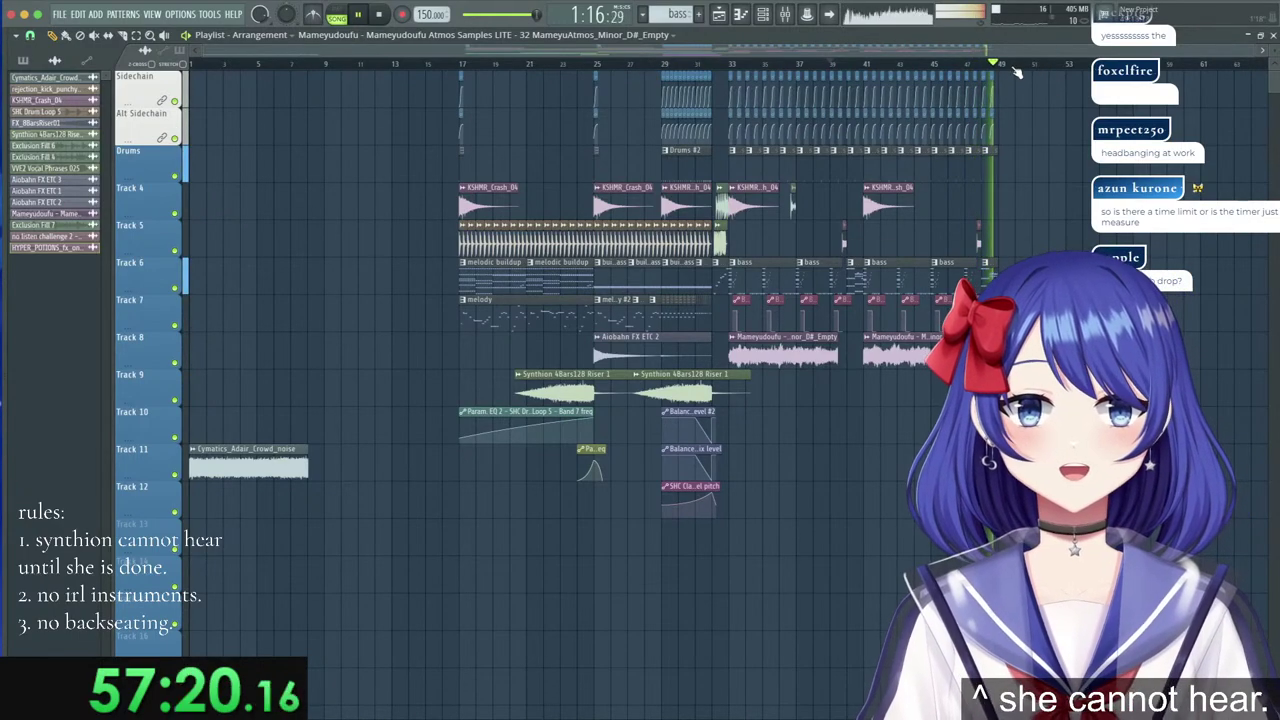
Play the arrangement from just before the buildup at bar 17 through the transition into bar 41, then stop.
{"action": "scroll", "coordinate": [1014, 68], "scroll_direction": "up", "scroll_amount": 3}
{"action": "left_click_drag", "start_coordinate": [1014, 66], "coordinate": [279, 62]}
{"action": "key", "text": "space"}
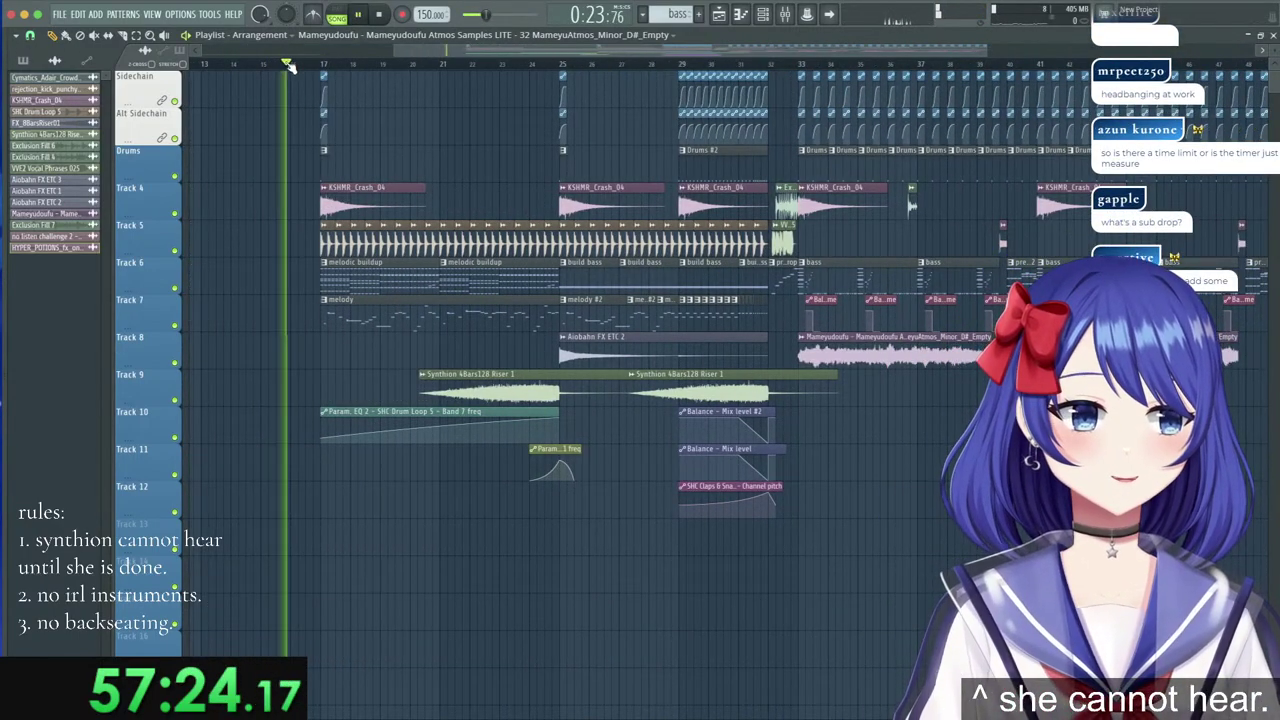
{"action": "left_click_drag", "start_coordinate": [946, 51], "coordinate": [957, 51]}
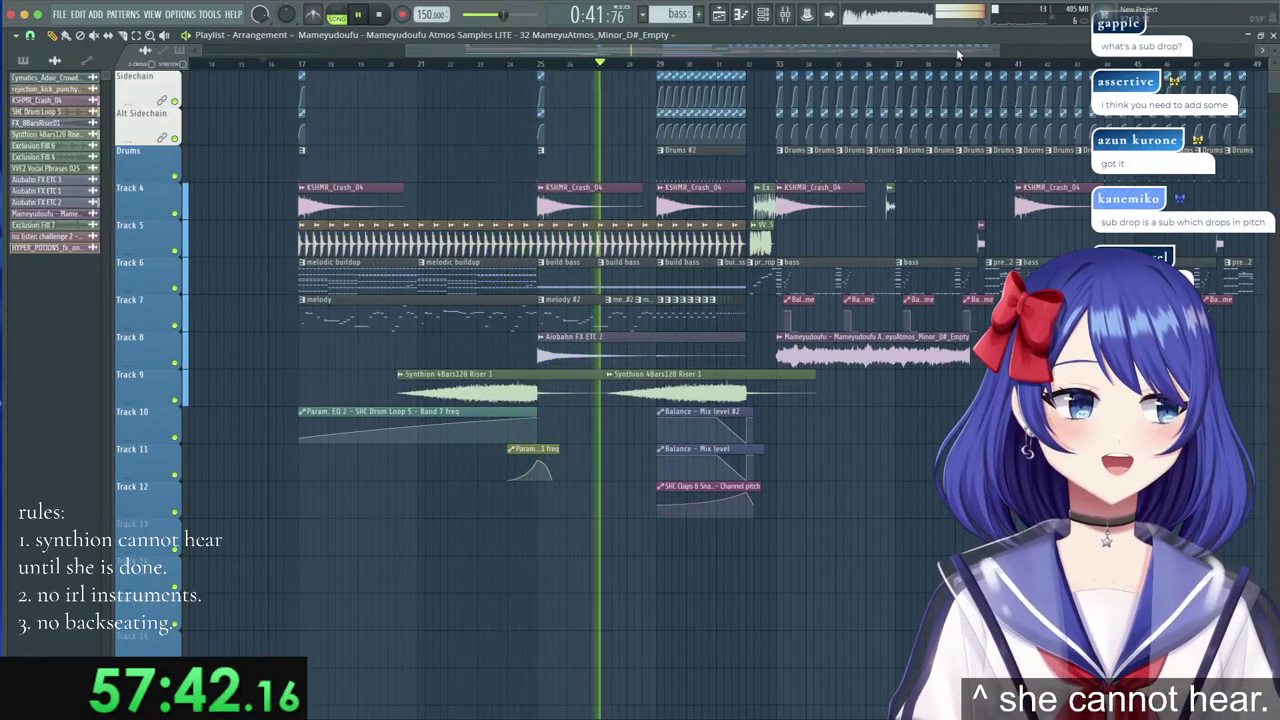
{"action": "left_click_drag", "start_coordinate": [881, 49], "coordinate": [1010, 63]}
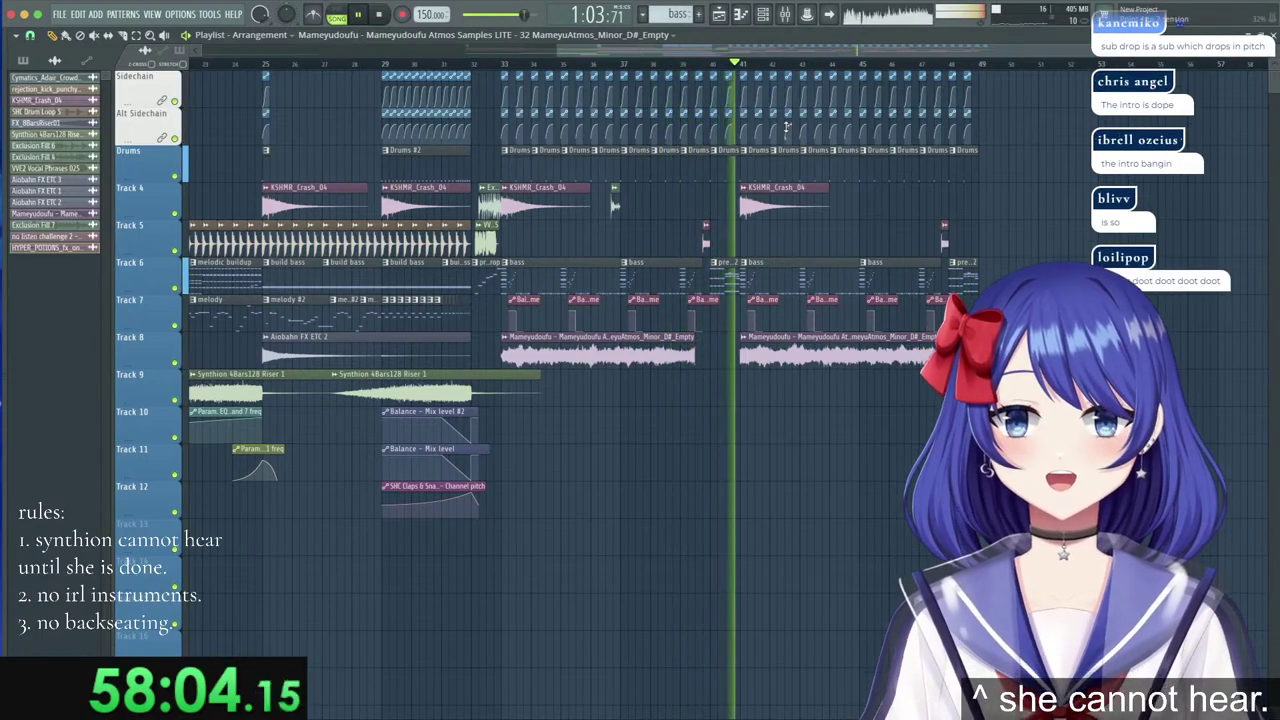
{"action": "key", "text": "space"}
{"action": "scroll", "coordinate": [531, 67], "scroll_direction": "up", "scroll_amount": 3}
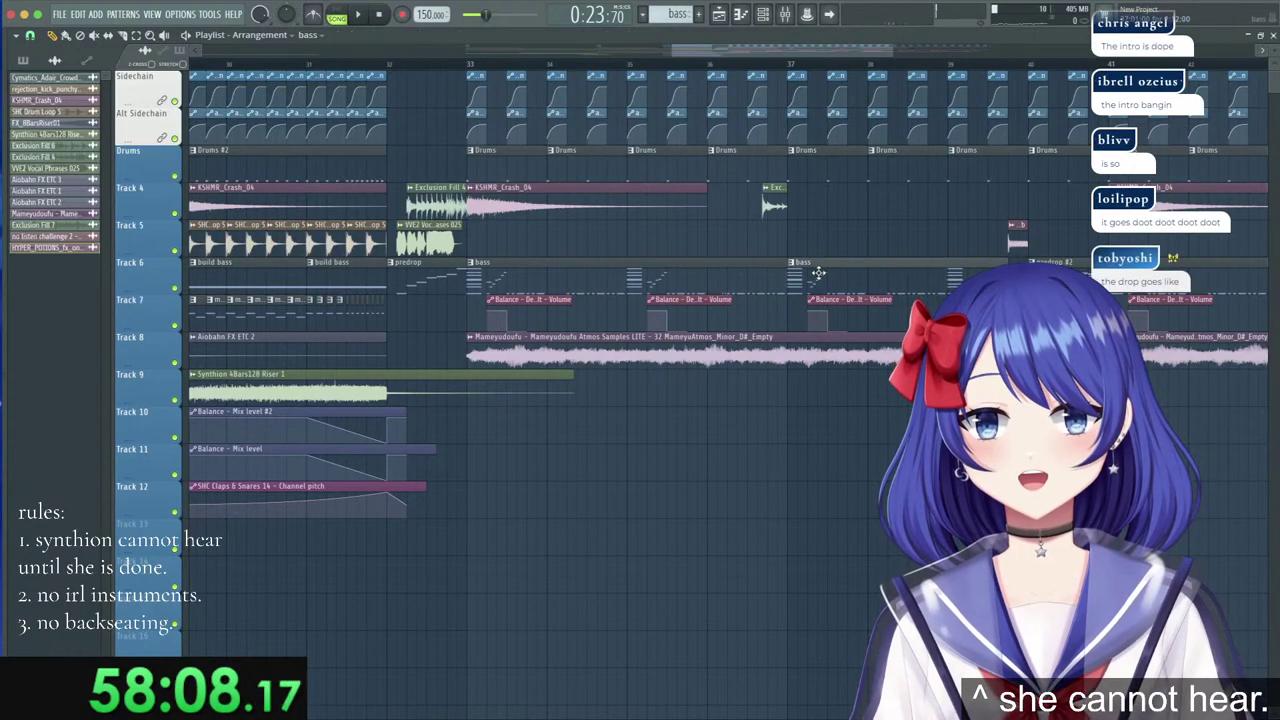
{"action": "left_click", "coordinate": [819, 273]}
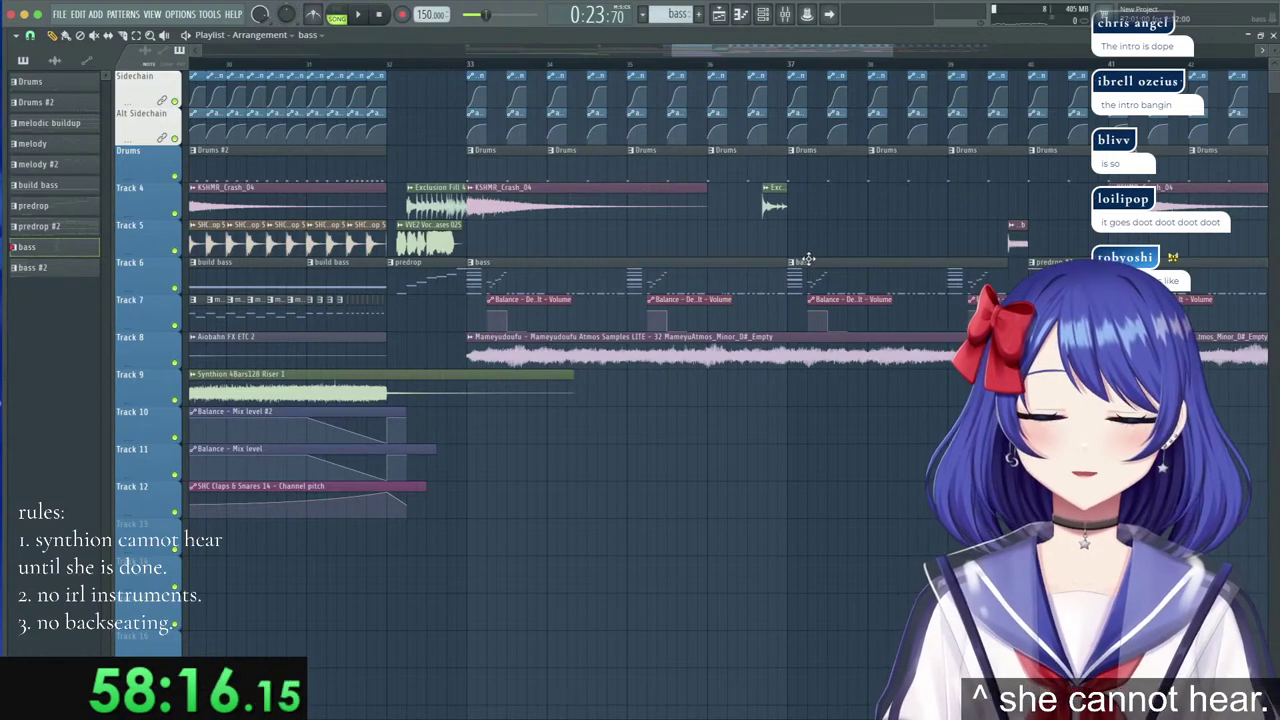
{"action": "left_click_drag", "start_coordinate": [726, 49], "coordinate": [720, 52]}
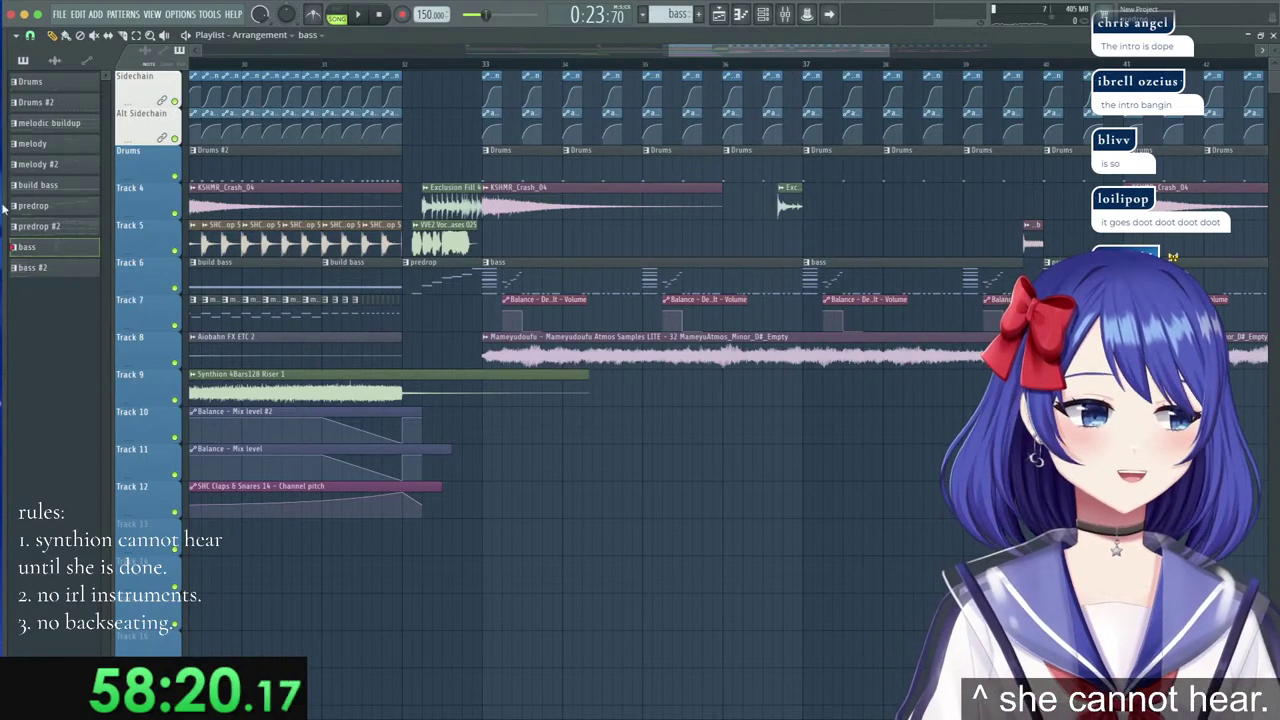
Open the VVE2 Vocal Phrases folder of the Vengeance - Vocal Essentials Vol.2 sample pack.
{"action": "mouse_move", "coordinate": [4, 207]}
{"action": "left_click", "coordinate": [106, 183]}
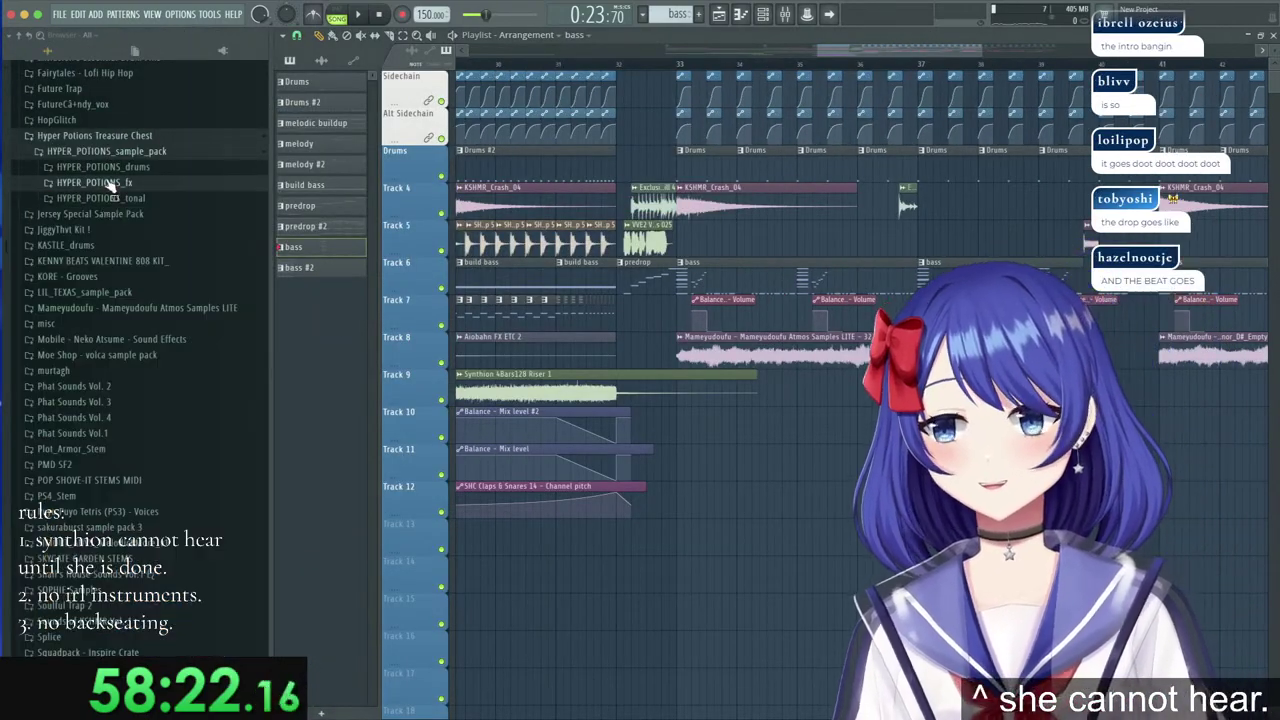
{"action": "scroll", "coordinate": [115, 275], "scroll_direction": "up", "scroll_amount": 4}
{"action": "scroll", "coordinate": [120, 300], "scroll_direction": "down", "scroll_amount": 20}
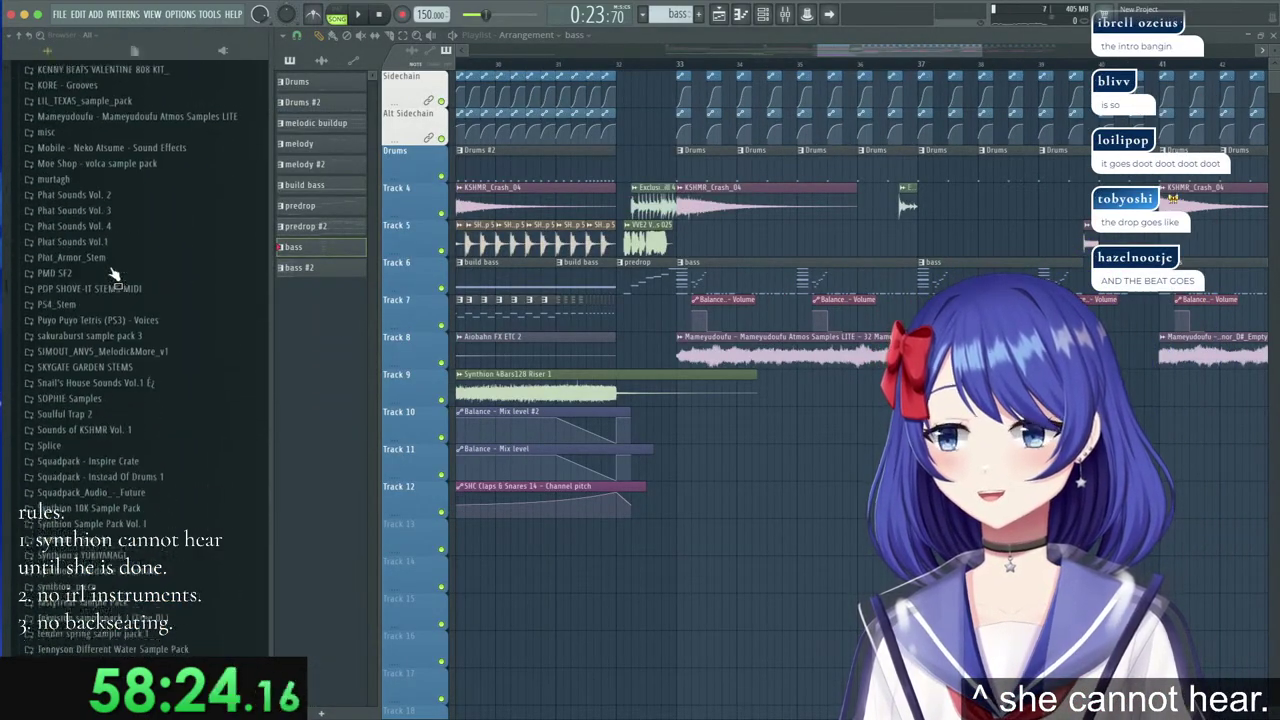
{"action": "left_click", "coordinate": [127, 323]}
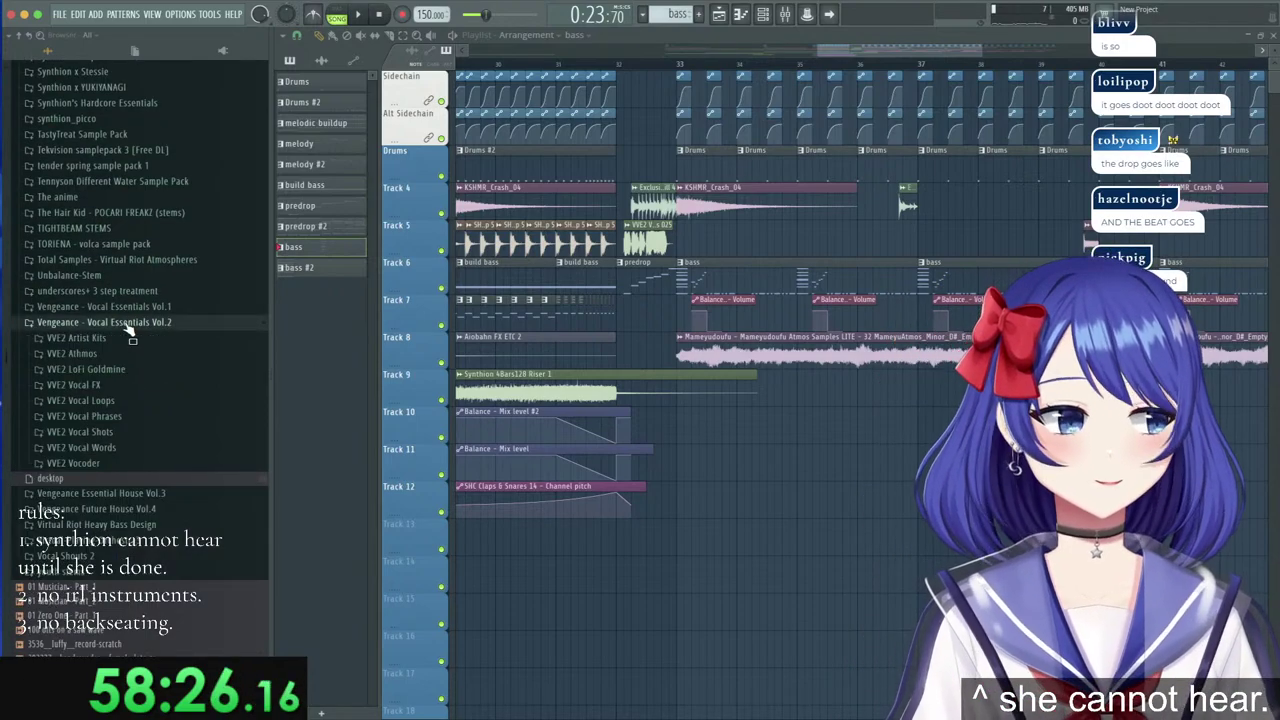
{"action": "scroll", "coordinate": [128, 400], "scroll_direction": "down", "scroll_amount": 1}
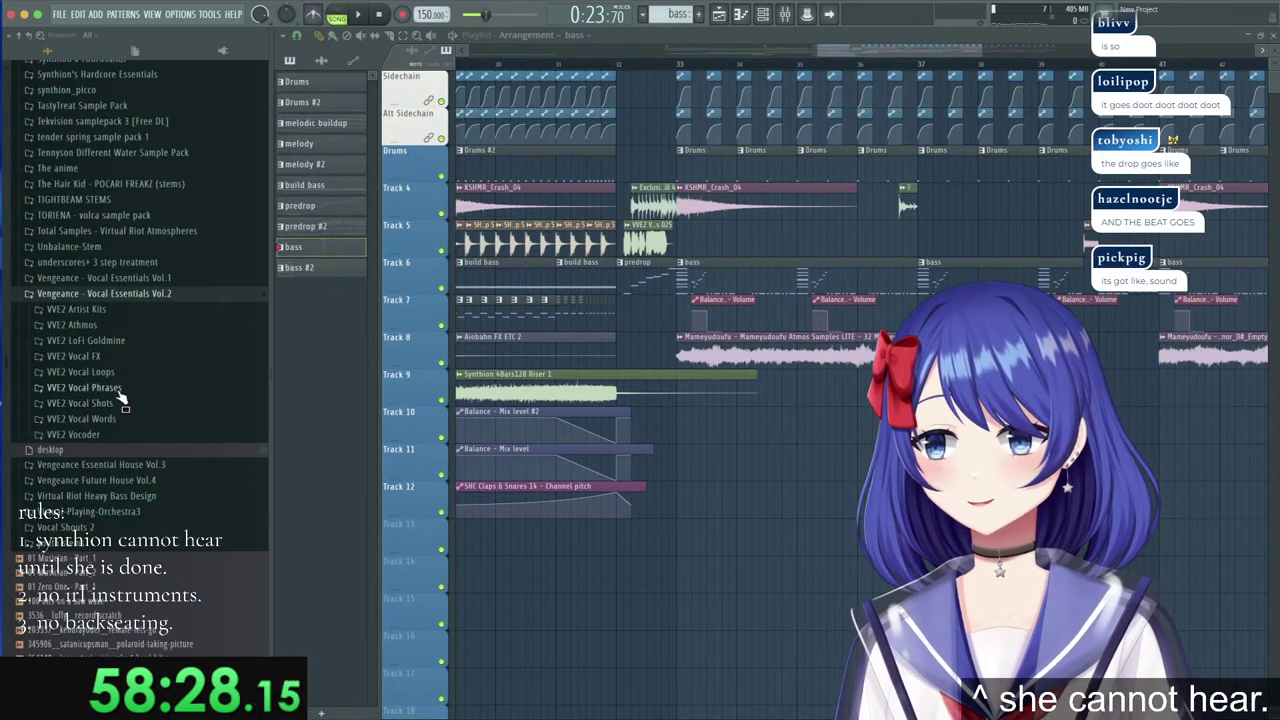
{"action": "left_click", "coordinate": [110, 388]}
Audition the vocal phrase samples and place VVE2 Vocal Phrases 053 on Track 5 at bar 40.
{"action": "scroll", "coordinate": [120, 400], "scroll_direction": "down", "scroll_amount": 15}
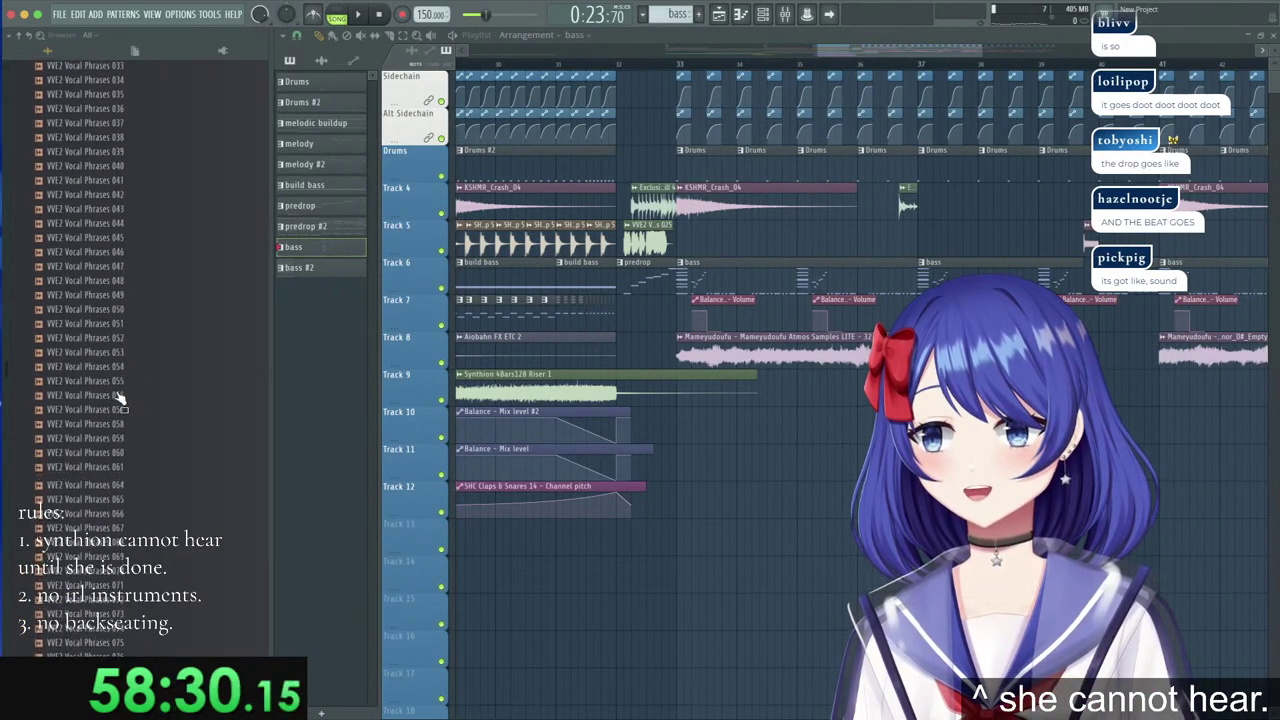
{"action": "scroll", "coordinate": [118, 400], "scroll_direction": "down", "scroll_amount": 8}
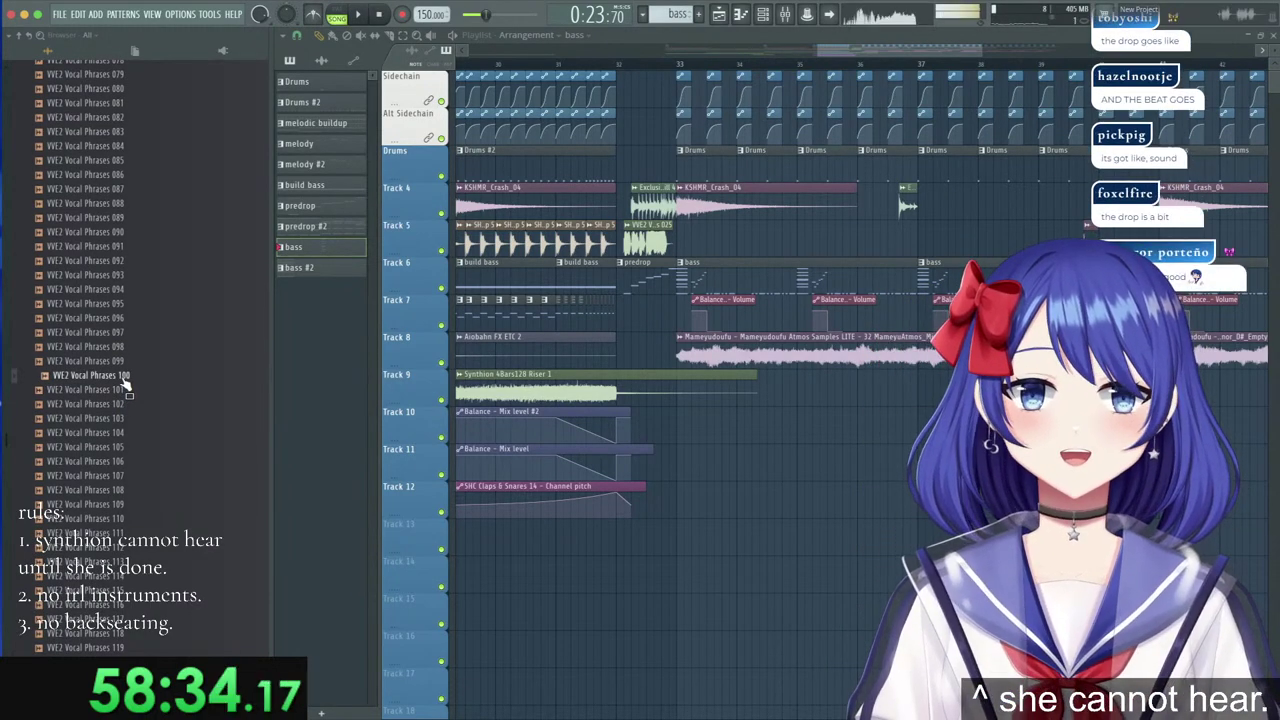
{"action": "scroll", "coordinate": [125, 385], "scroll_direction": "down", "scroll_amount": 6}
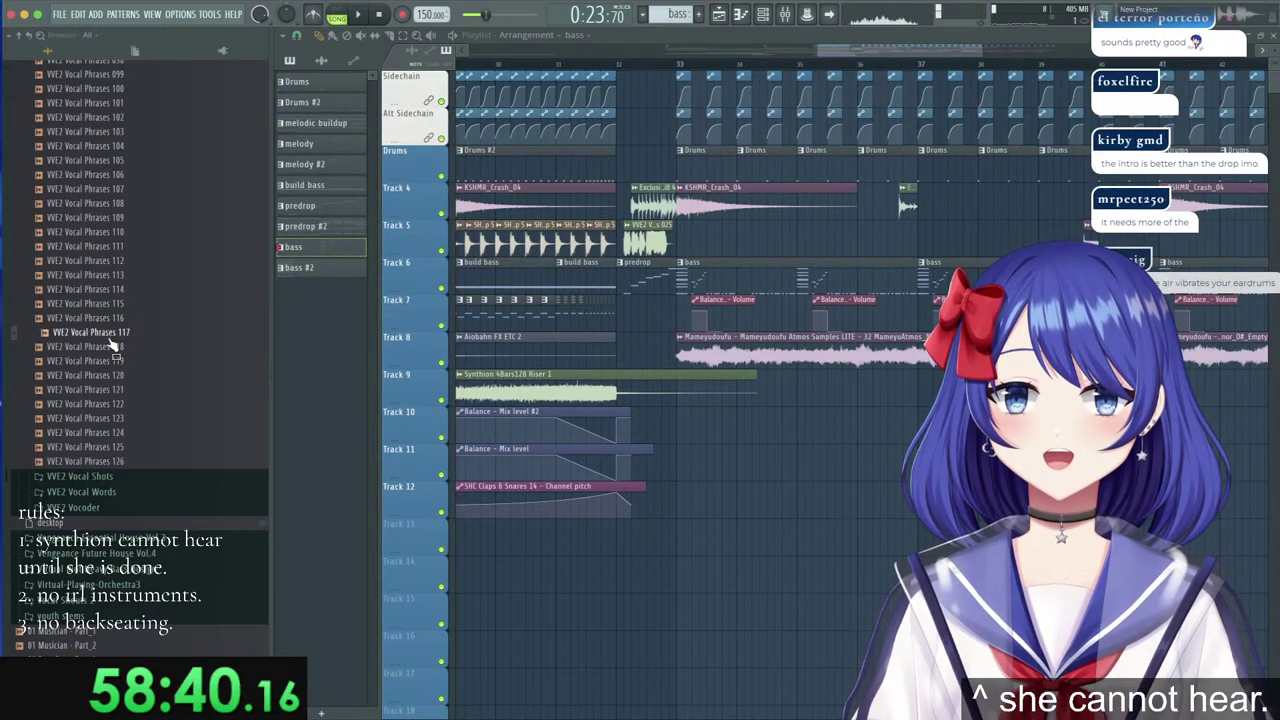
{"action": "key", "text": "Down"}
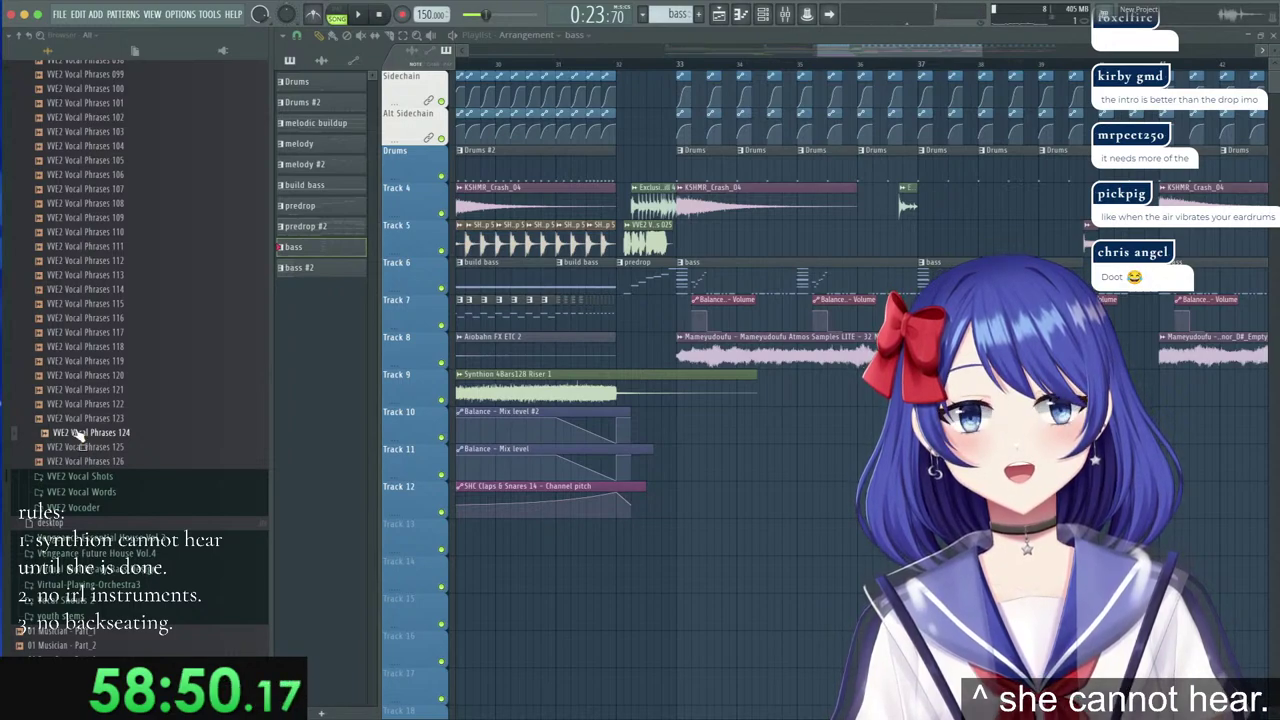
{"action": "scroll", "coordinate": [80, 362], "scroll_direction": "up", "scroll_amount": 7}
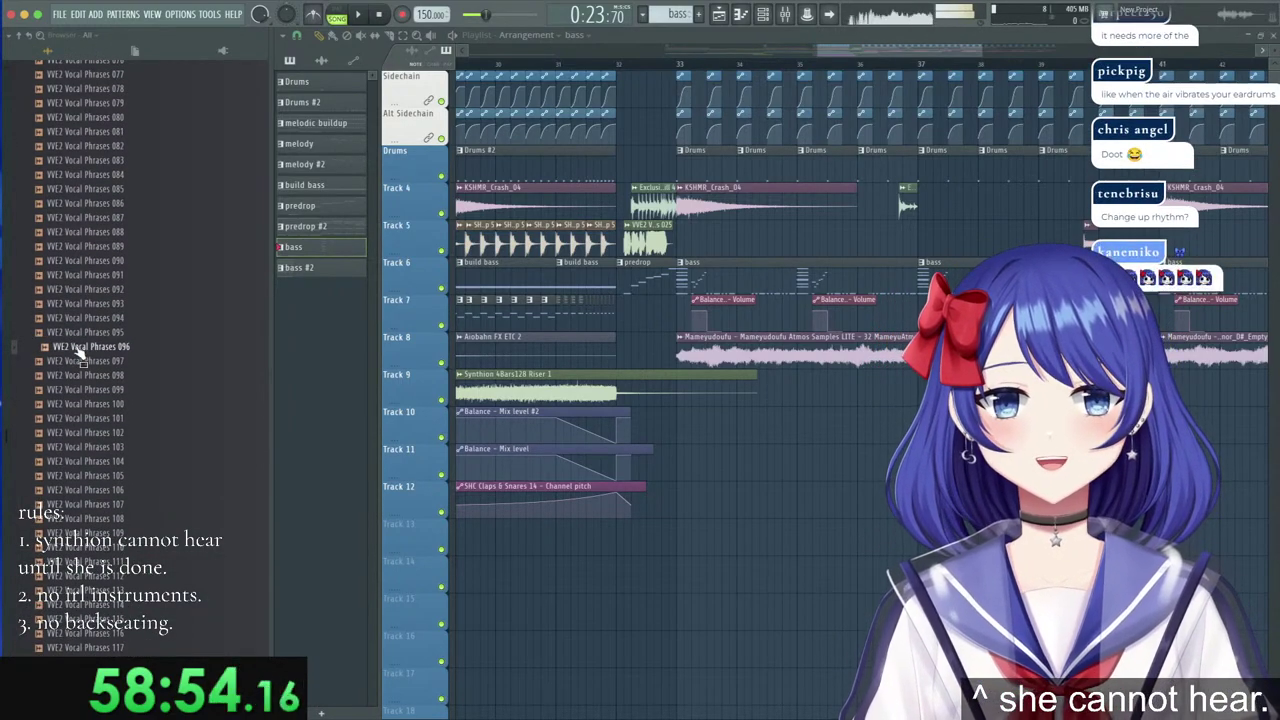
{"action": "scroll", "coordinate": [80, 346], "scroll_direction": "up", "scroll_amount": 3}
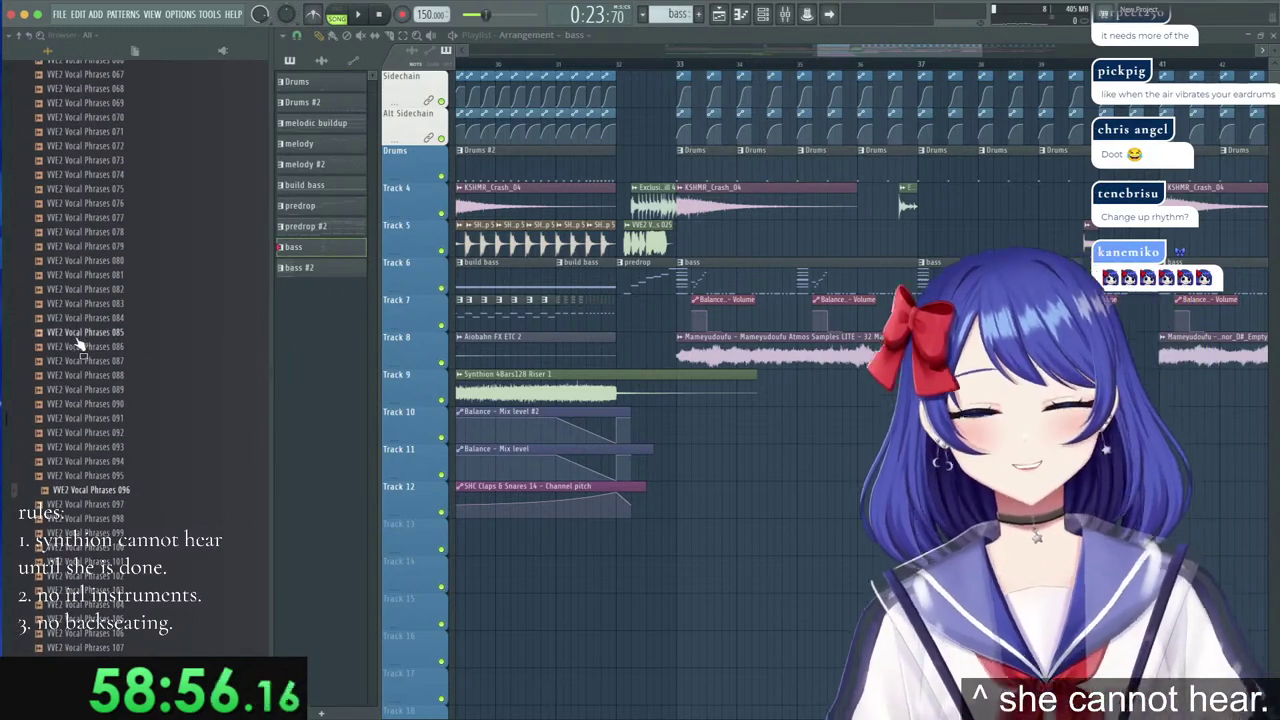
{"action": "scroll", "coordinate": [85, 328], "scroll_direction": "up", "scroll_amount": 1}
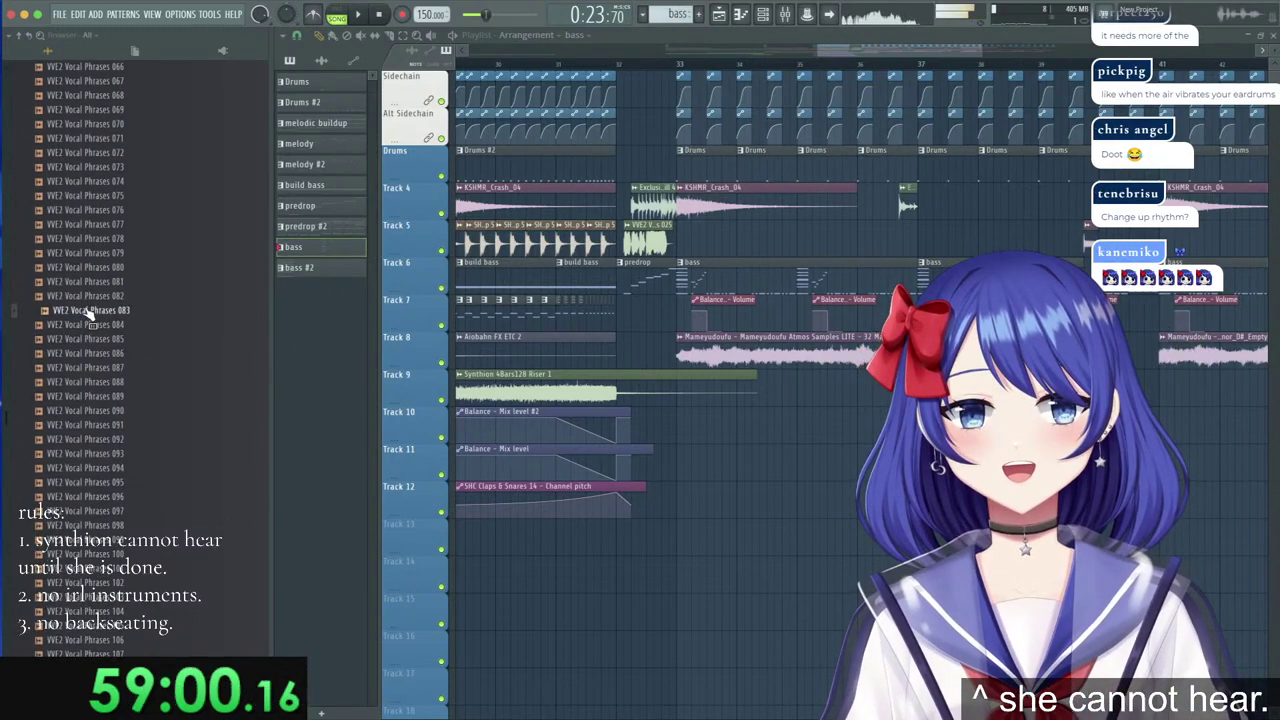
{"action": "scroll", "coordinate": [88, 314], "scroll_direction": "up", "scroll_amount": 4}
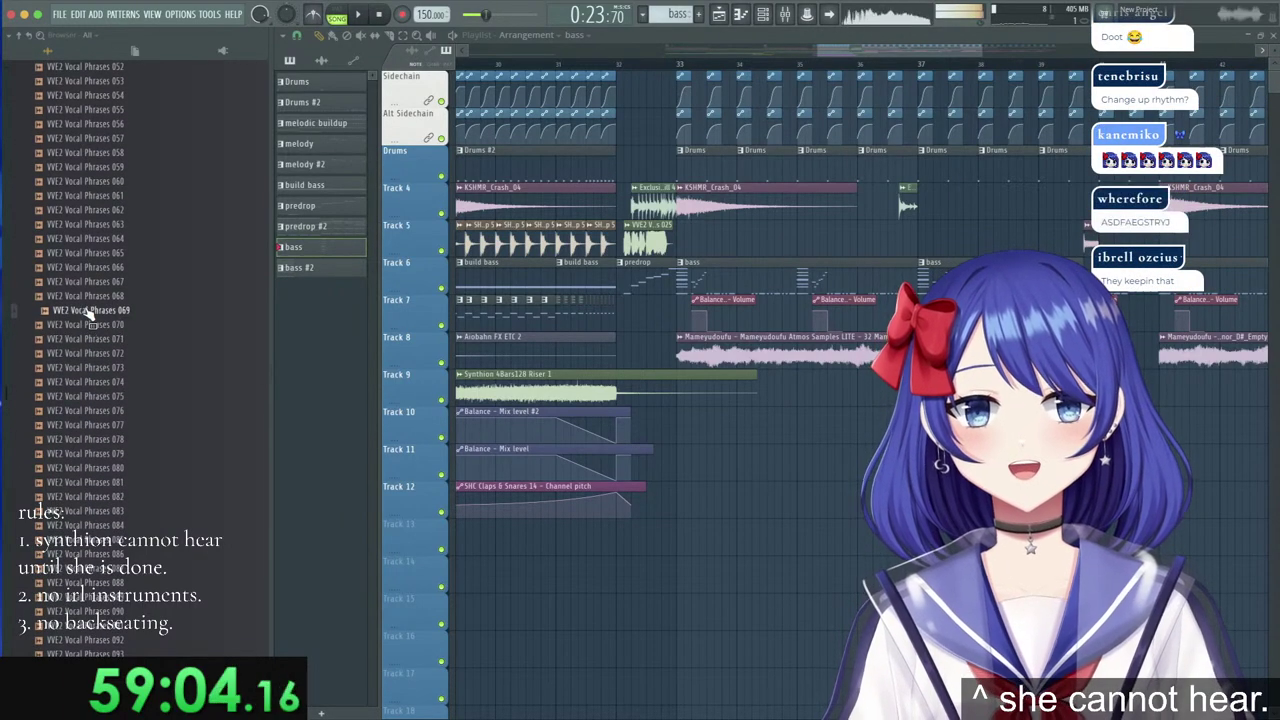
{"action": "scroll", "coordinate": [88, 314], "scroll_direction": "up", "scroll_amount": 4}
{"action": "scroll", "coordinate": [88, 314], "scroll_direction": "up", "scroll_amount": 1}
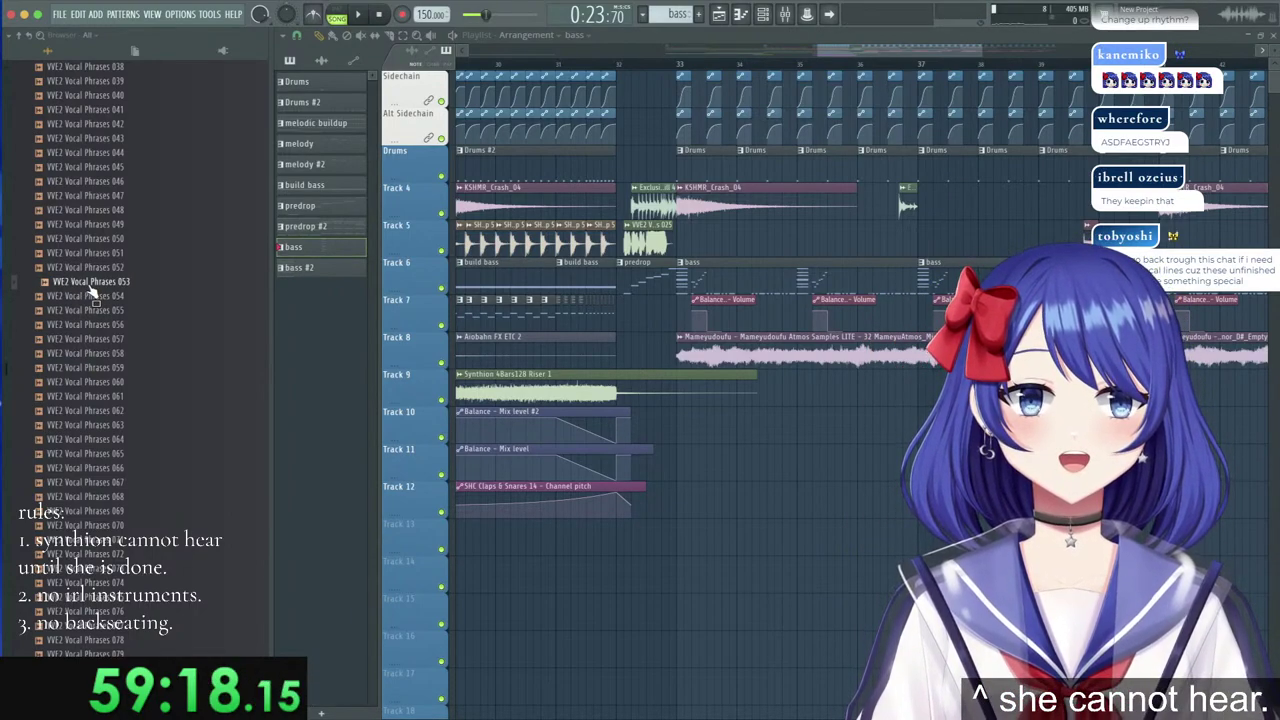
{"action": "left_click_drag", "start_coordinate": [92, 292], "coordinate": [1078, 244]}
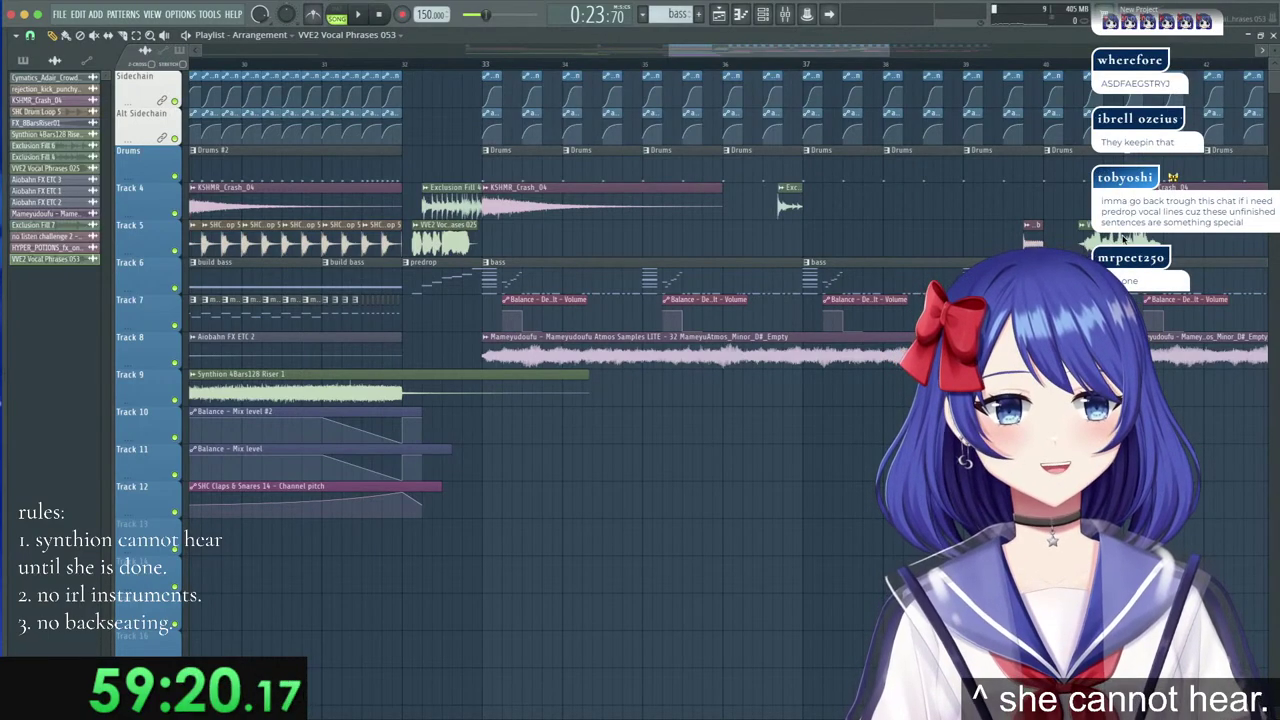
Stretch the VVE2 Vocal Phrases 053 clip slightly longer, shift it earlier and trim its start to bar 40.
{"action": "scroll", "coordinate": [1038, 167], "scroll_direction": "up", "scroll_amount": 5}
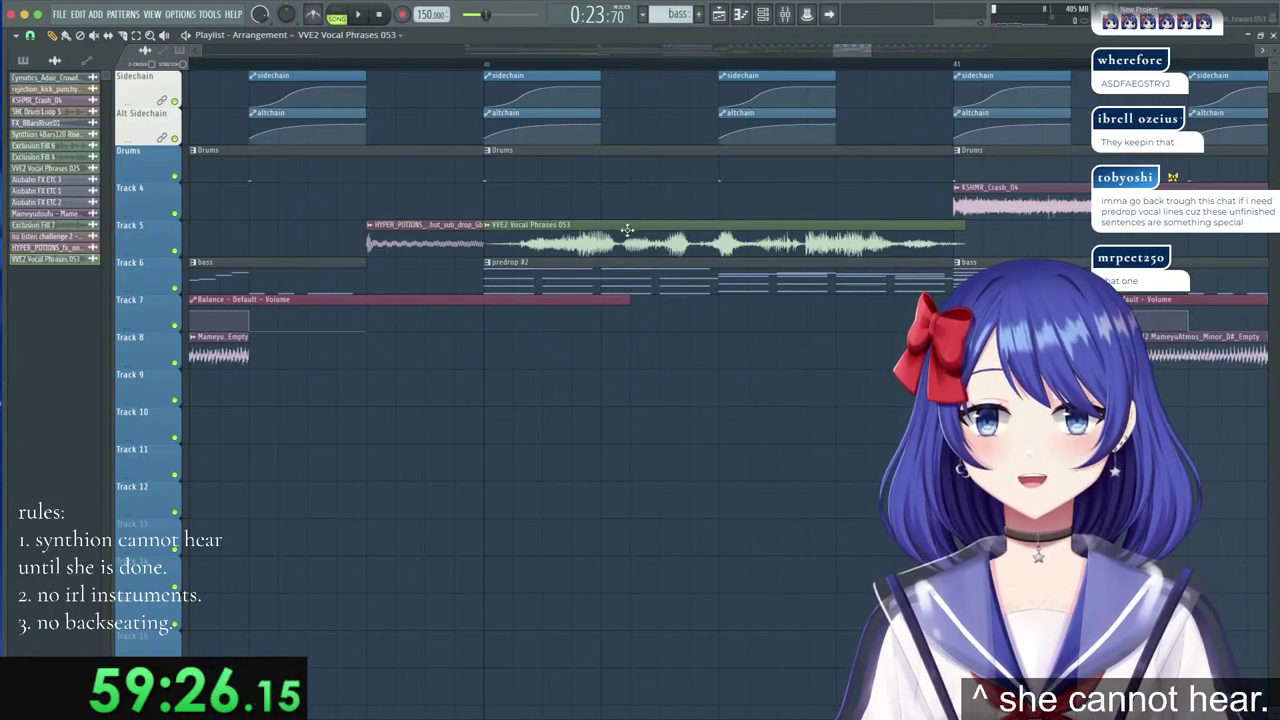
{"action": "left_click_drag", "start_coordinate": [627, 230], "coordinate": [651, 229]}
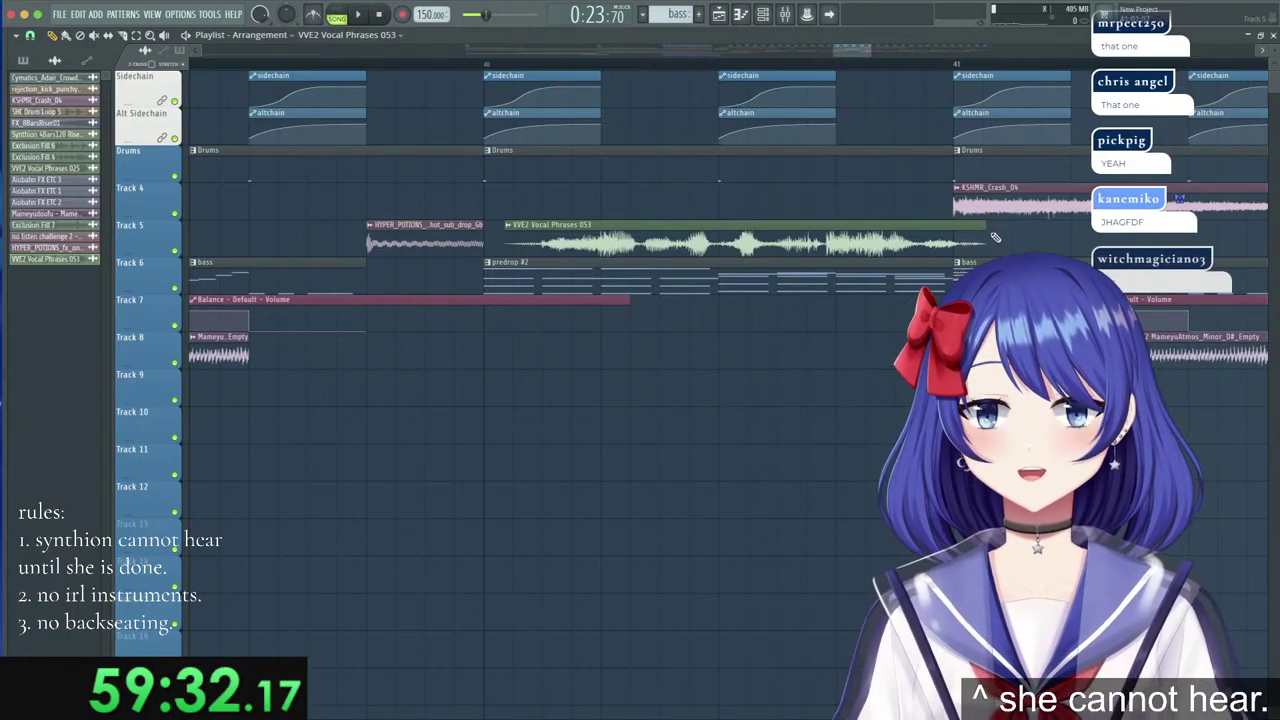
{"action": "left_click_drag", "start_coordinate": [985, 233], "coordinate": [1099, 240]}
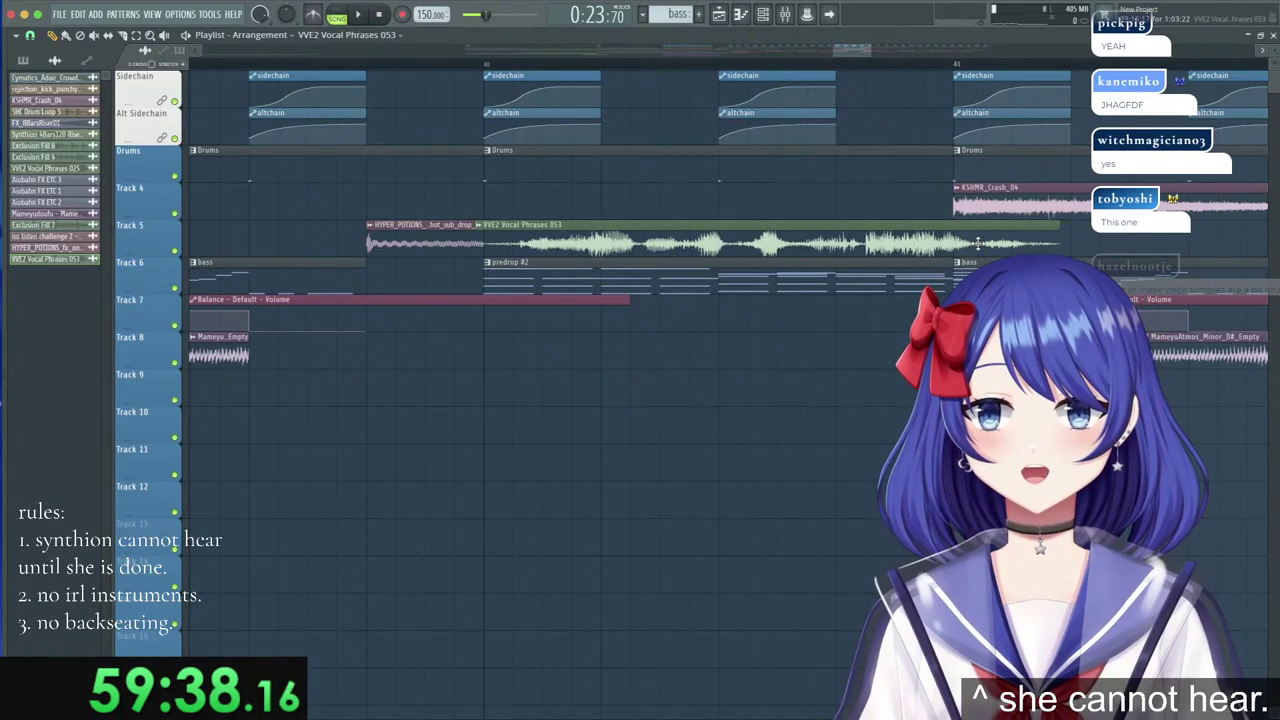
{"action": "mouse_move", "coordinate": [532, 242]}
{"action": "left_mouse_down"}
{"action": "mouse_move", "coordinate": [570, 239]}
{"action": "mouse_move", "coordinate": [540, 241]}
{"action": "left_mouse_up"}
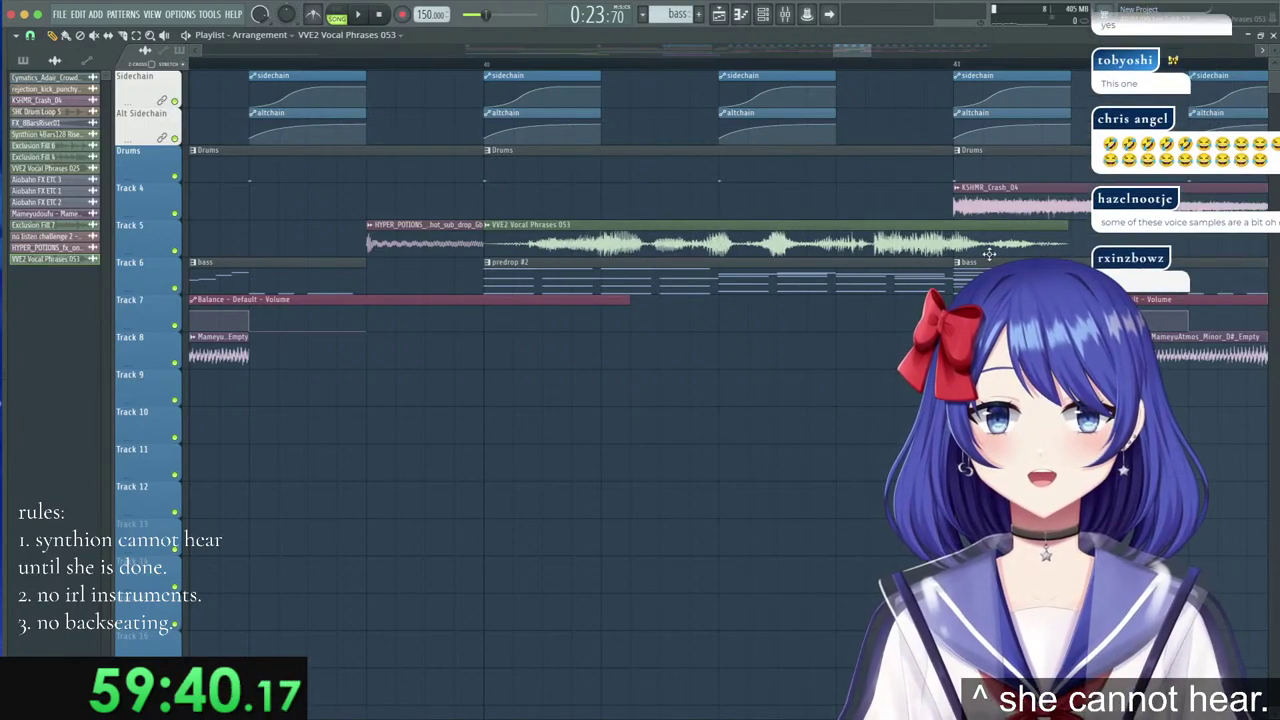
{"action": "left_click_drag", "start_coordinate": [1059, 240], "coordinate": [1096, 253]}
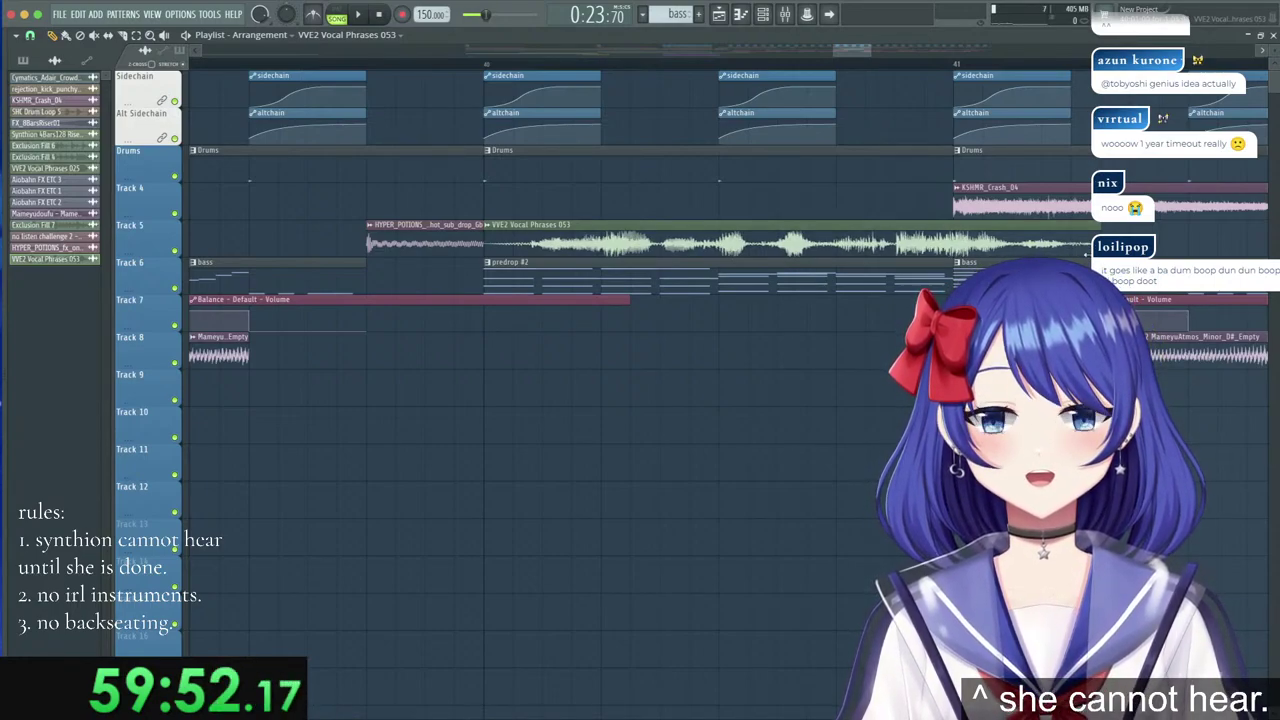
{"action": "left_click_drag", "start_coordinate": [828, 226], "coordinate": [769, 218]}
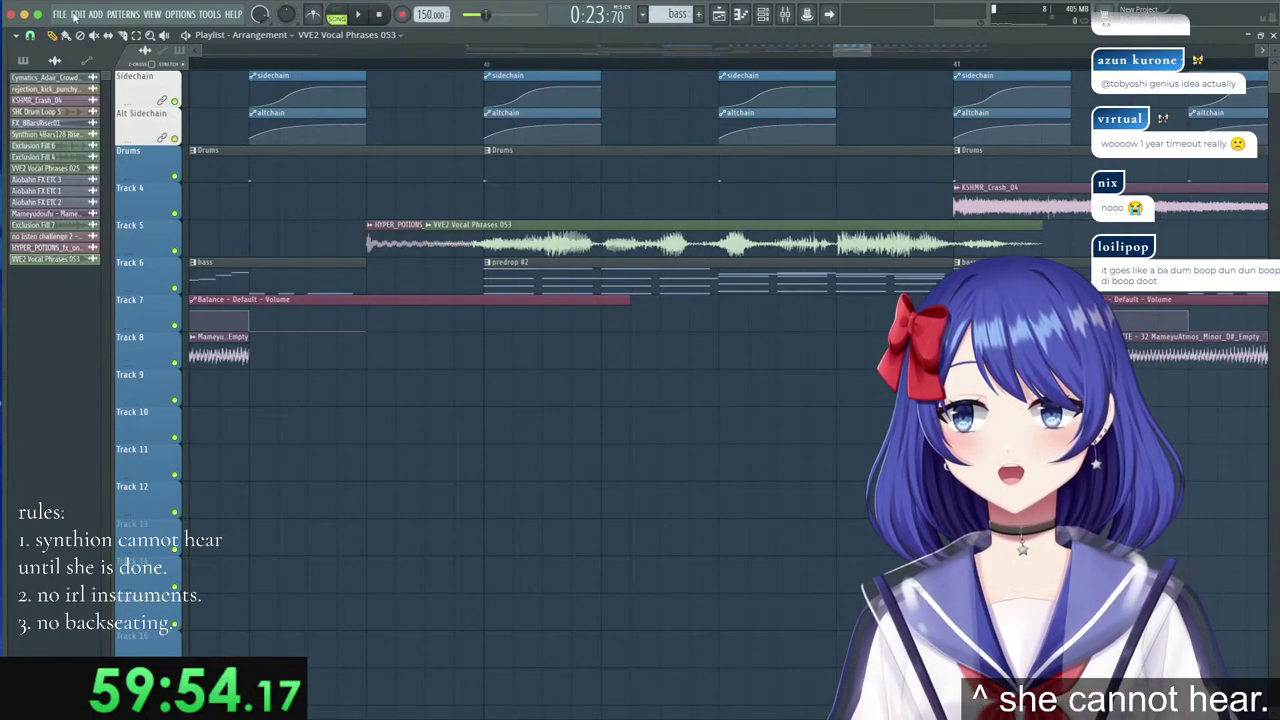
{"action": "key", "text": "ctrl+z"}
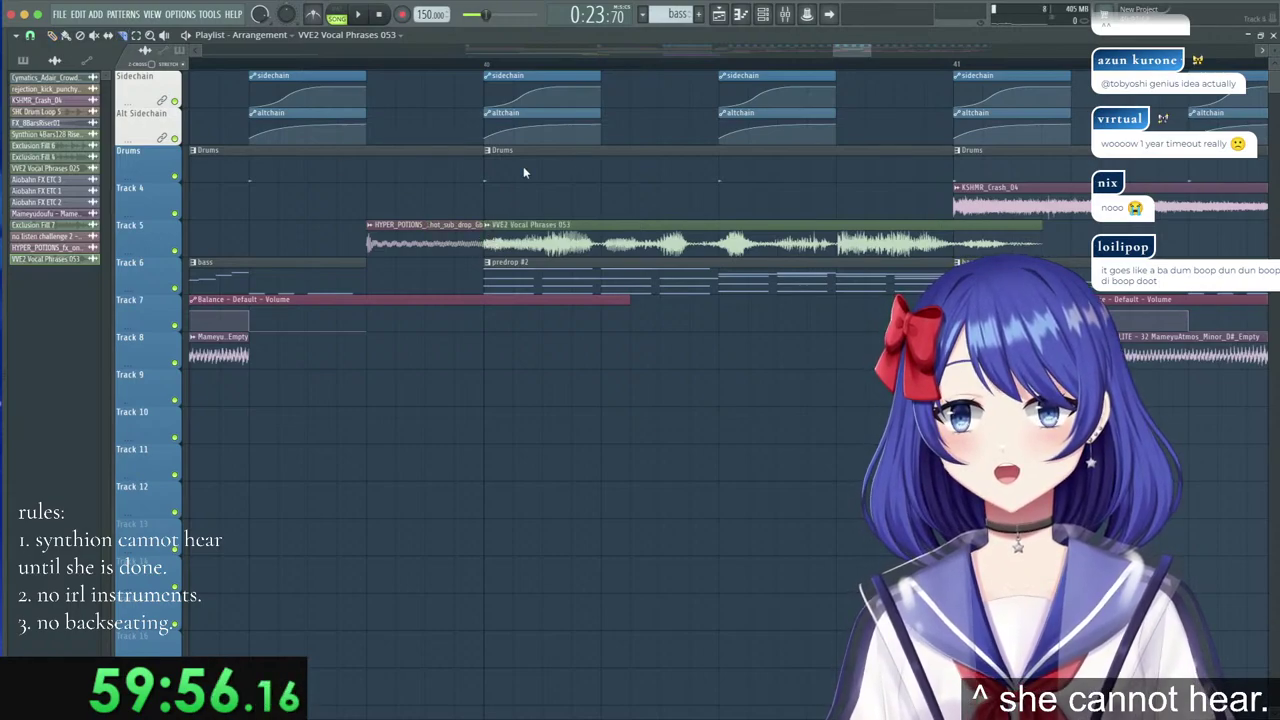
Play from bar 40 and trim the end of the vocal phrase clip on Track 5 to bar 41.
{"action": "left_click", "coordinate": [486, 58]}
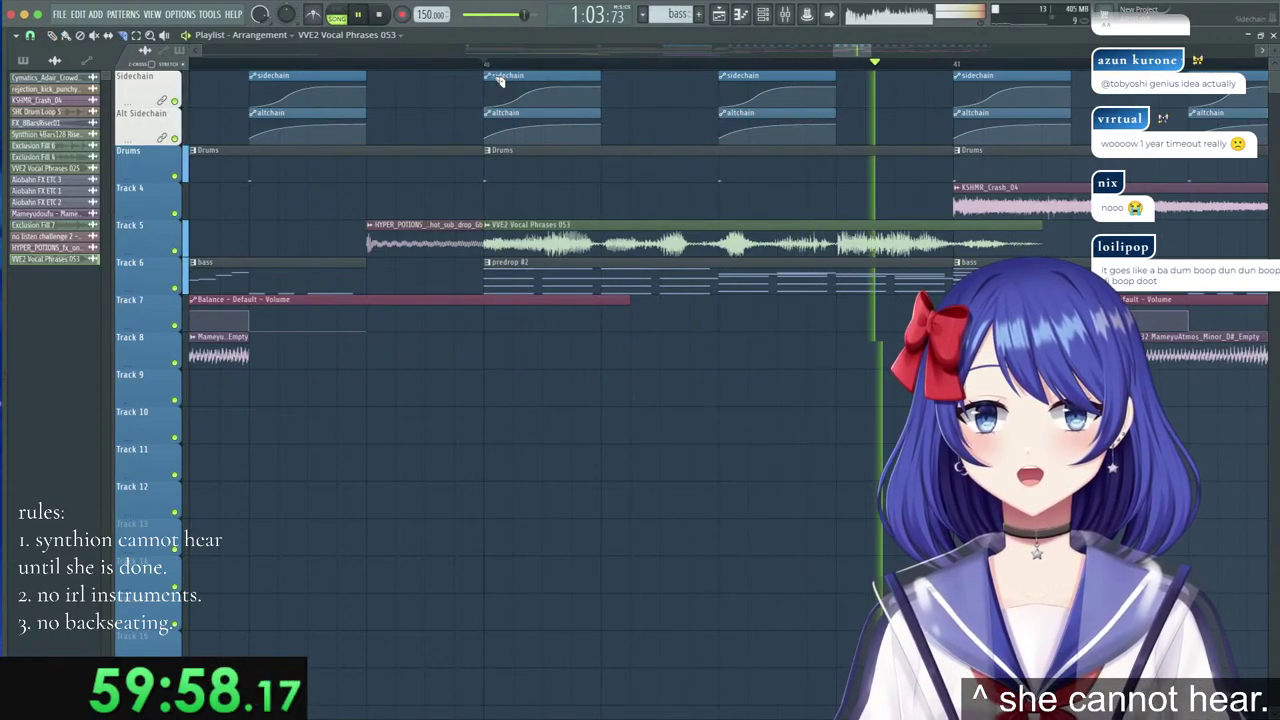
{"action": "left_click_drag", "start_coordinate": [1042, 231], "coordinate": [950, 230]}
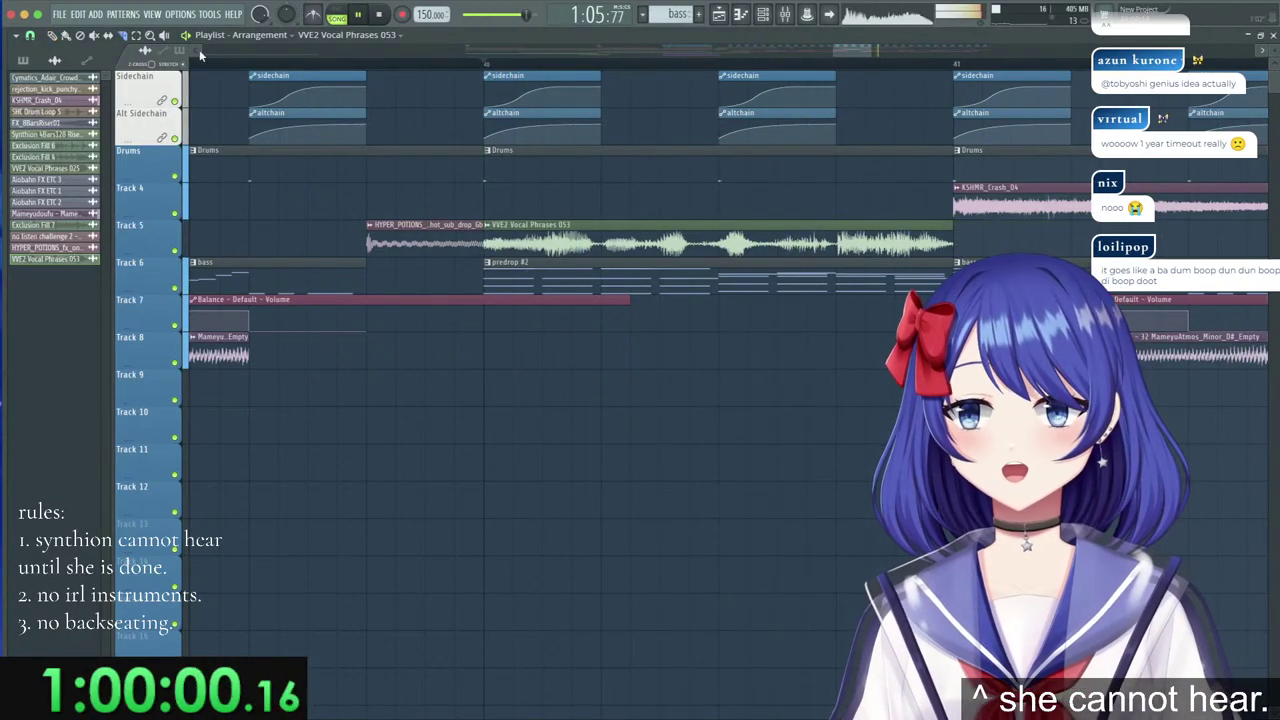
{"action": "key", "text": "space"}
Lower the volume of the VVE2 Vocal Phrases 053 audio clip and replay the transition from bar 40.
{"action": "left_click", "coordinate": [570, 224]}
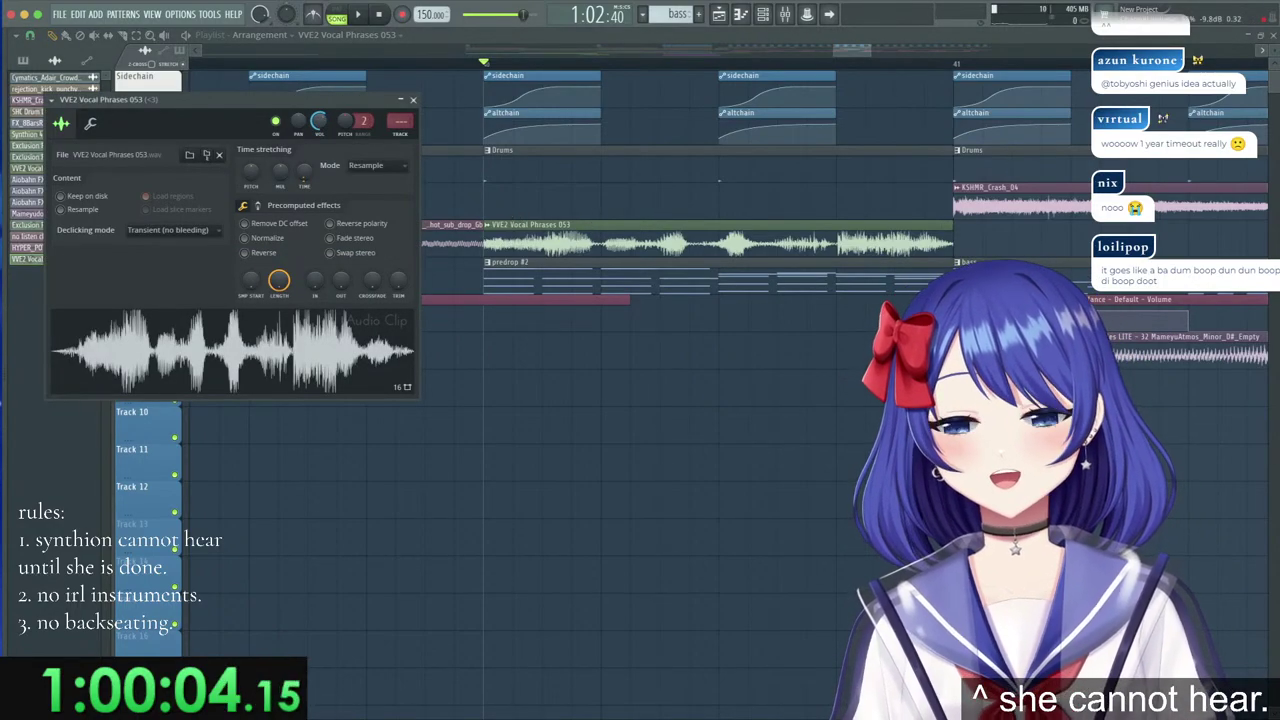
{"action": "key", "text": "space"}
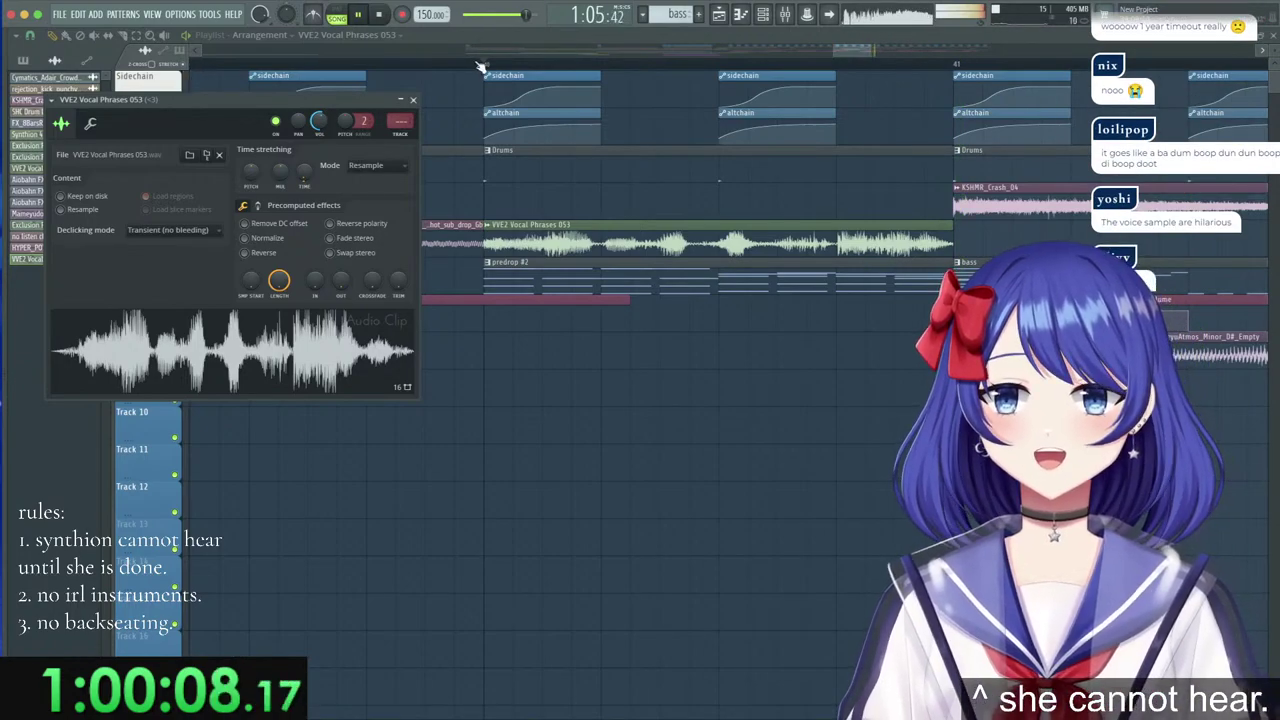
{"action": "left_click", "coordinate": [480, 64]}
{"action": "scroll", "coordinate": [478, 66], "scroll_direction": "down", "scroll_amount": 8}
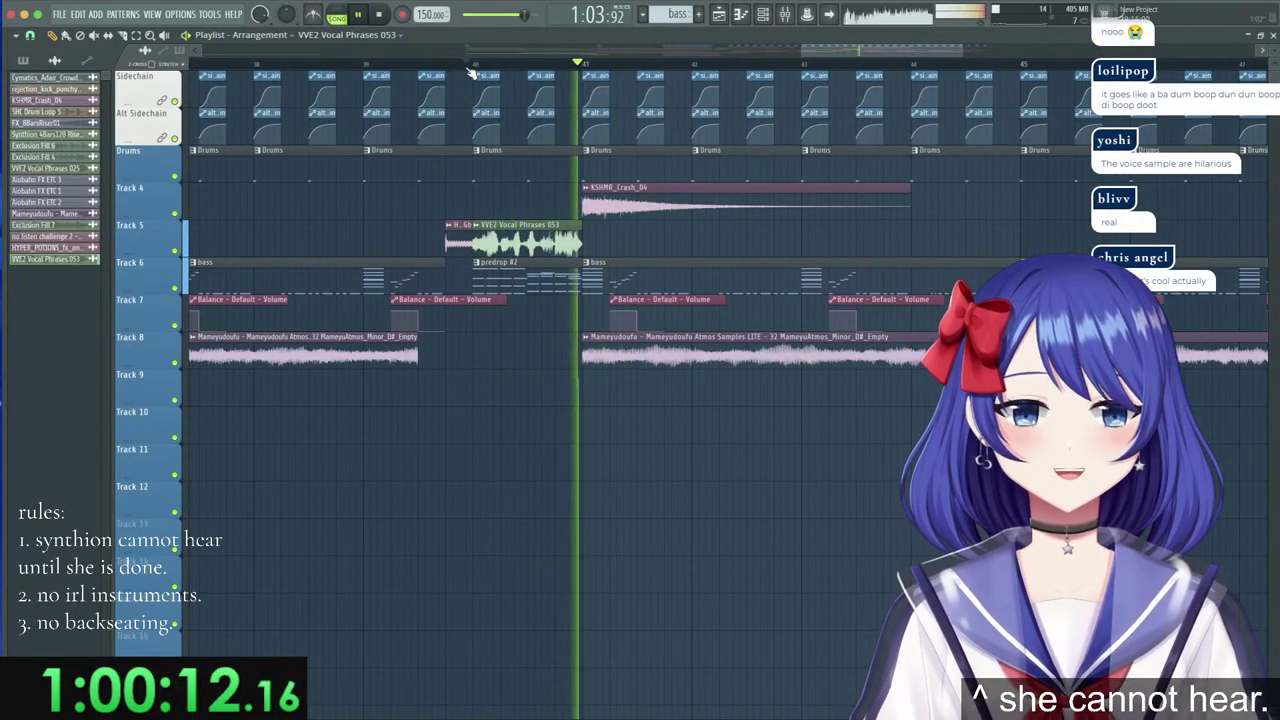
{"action": "left_click", "coordinate": [470, 74]}
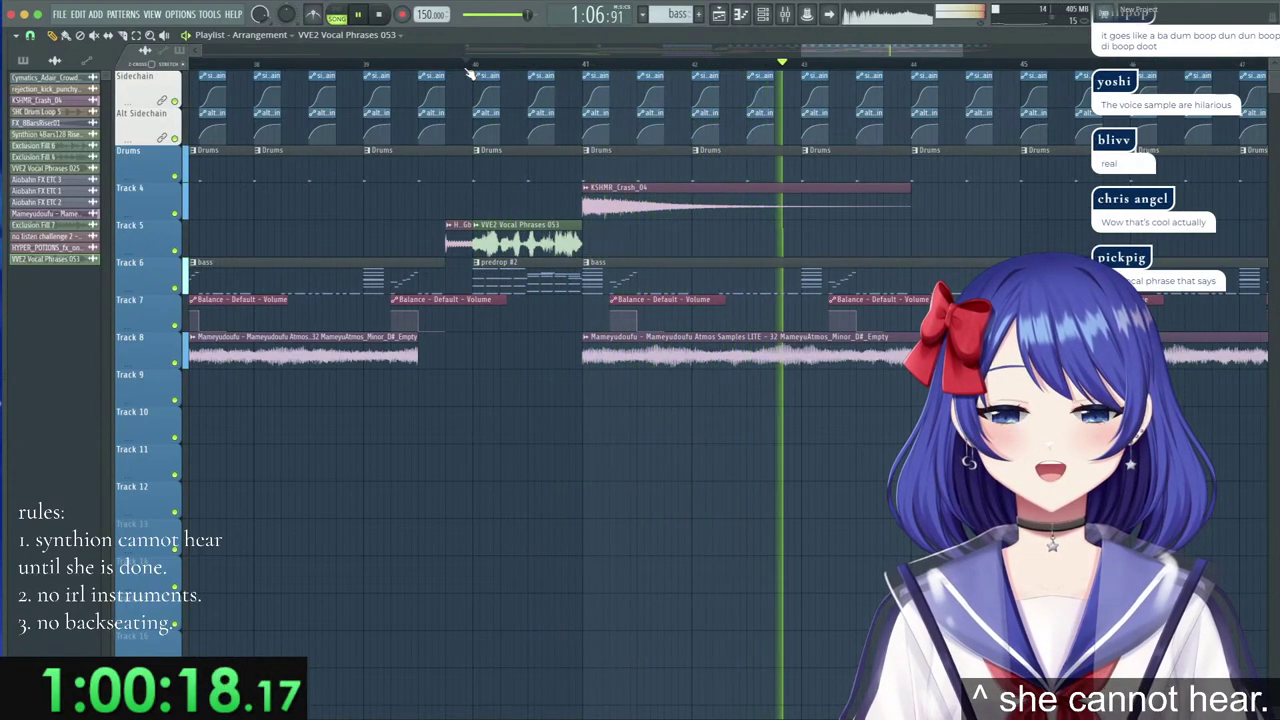
{"action": "key", "text": "space"}
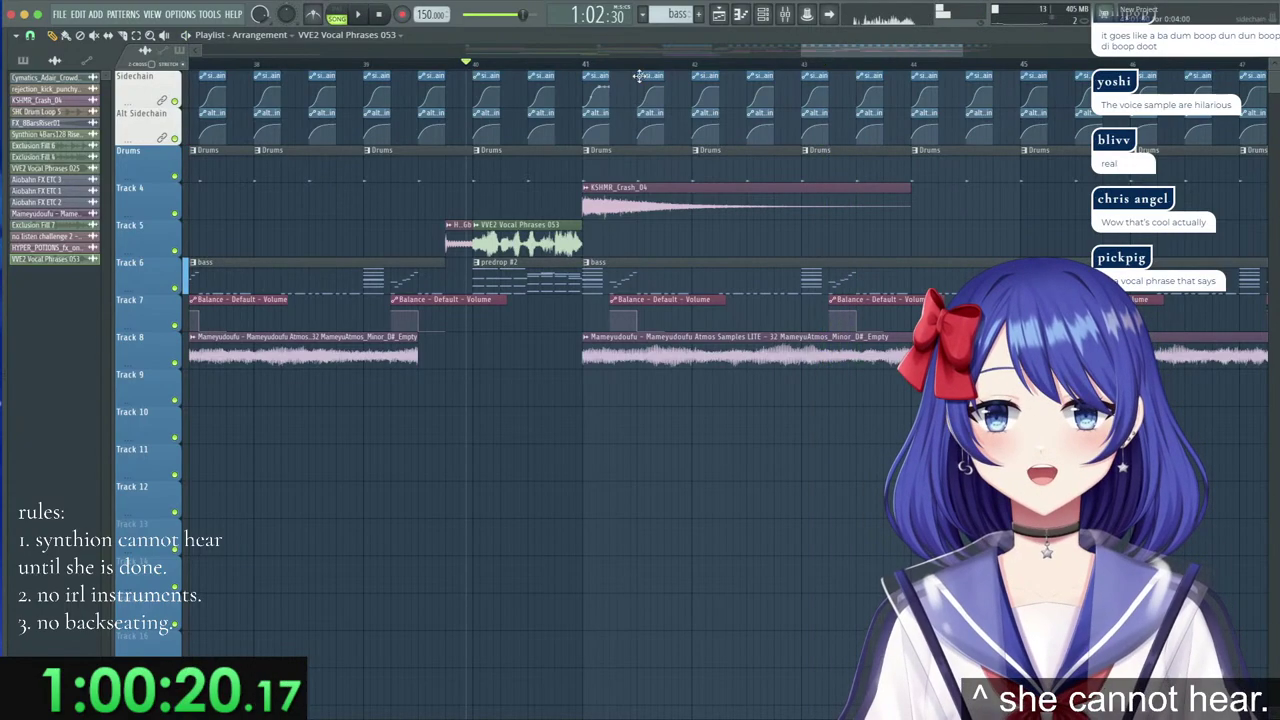
Cut the KSHMR_Crash_04 clip at bar 41 on Track 4 short and set its declicking mode to Transient (bleeding).
{"action": "scroll", "coordinate": [593, 68], "scroll_direction": "up", "scroll_amount": 5}
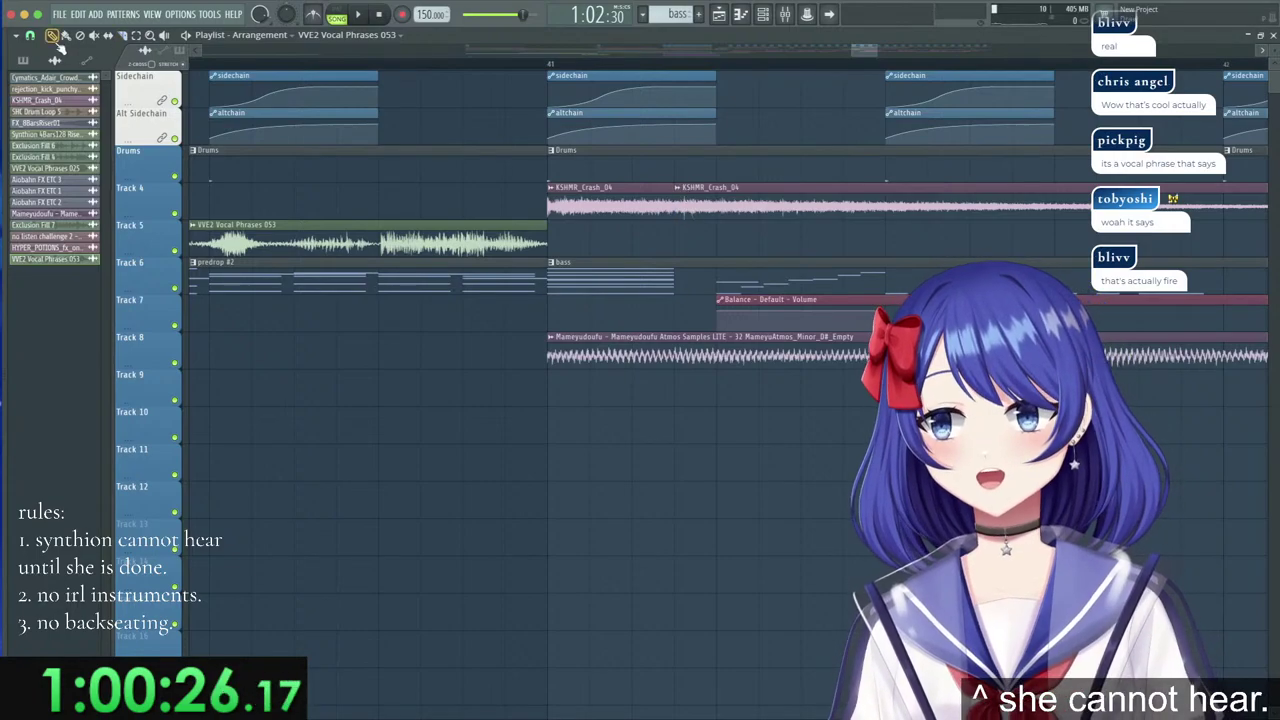
{"action": "right_click", "coordinate": [692, 197]}
{"action": "double_click", "coordinate": [639, 195]}
{"action": "left_click", "coordinate": [239, 268]}
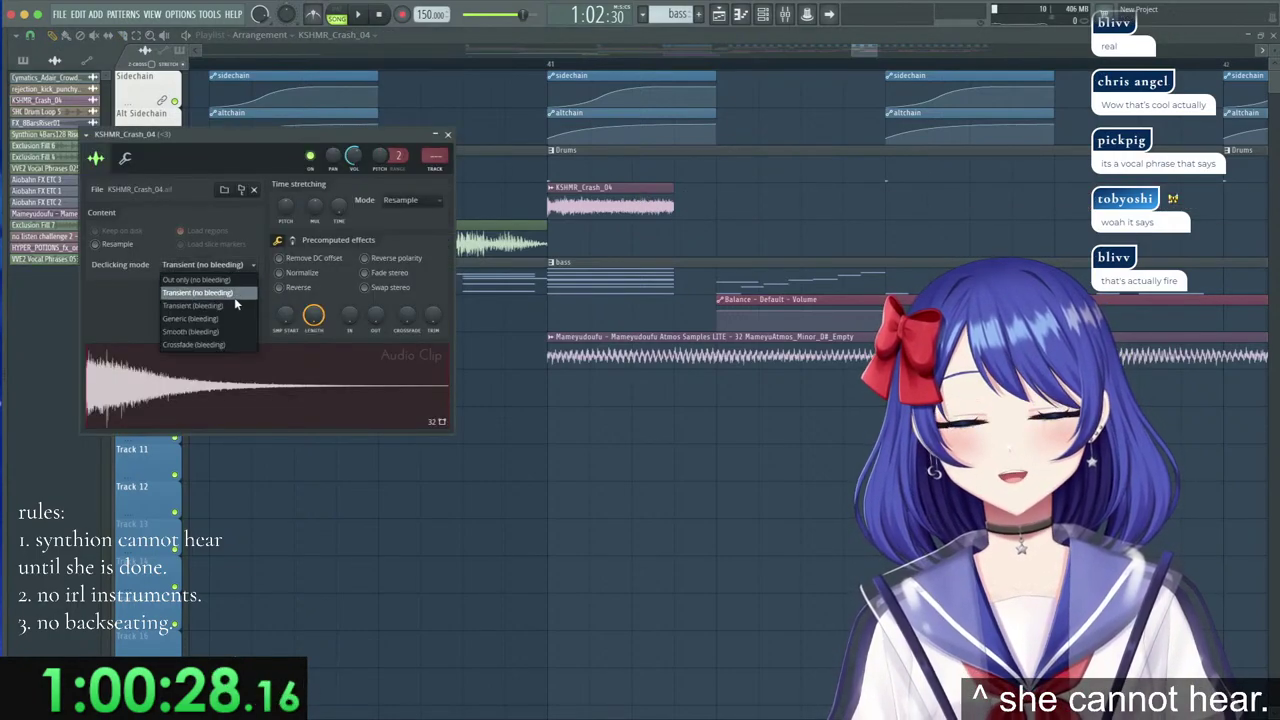
{"action": "left_click", "coordinate": [225, 309]}
{"action": "left_click", "coordinate": [590, 205]}
{"action": "scroll", "coordinate": [600, 75], "scroll_direction": "down", "scroll_amount": 5}
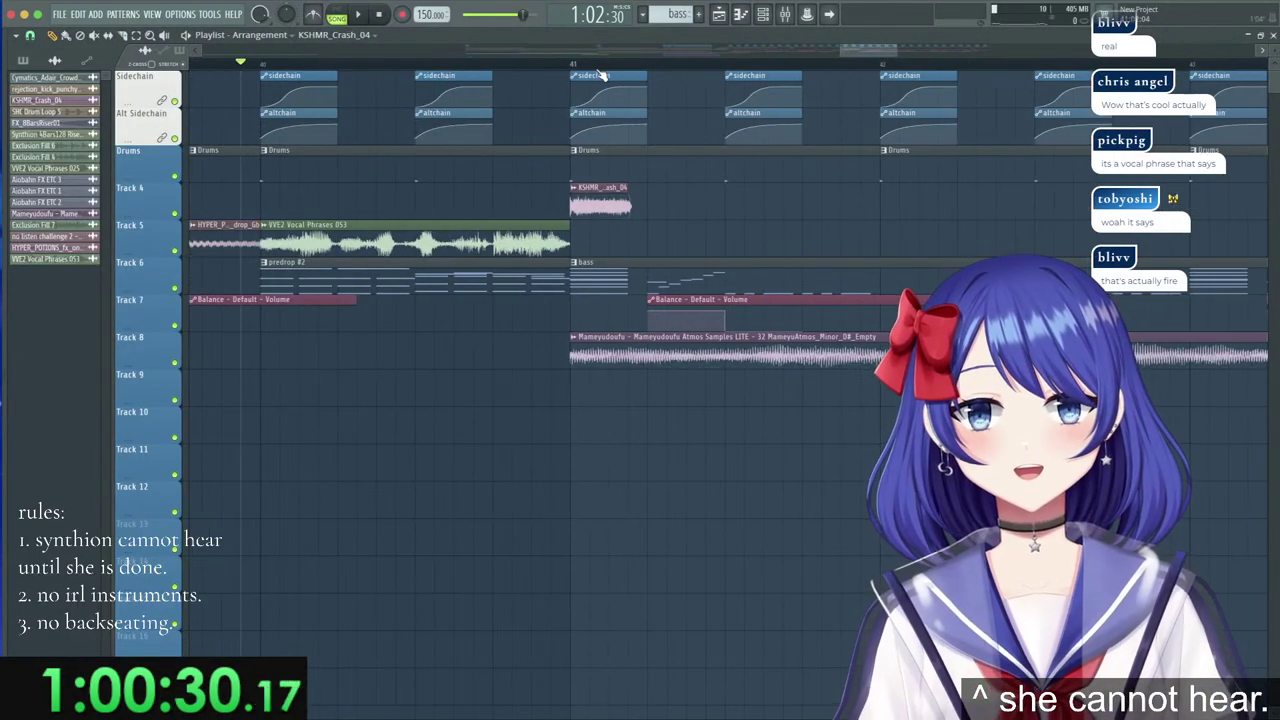
Make the bass pattern clips on Track 6 from bar 41 onward unique as a separate pattern.
{"action": "scroll", "coordinate": [322, 72], "scroll_direction": "up", "scroll_amount": 5}
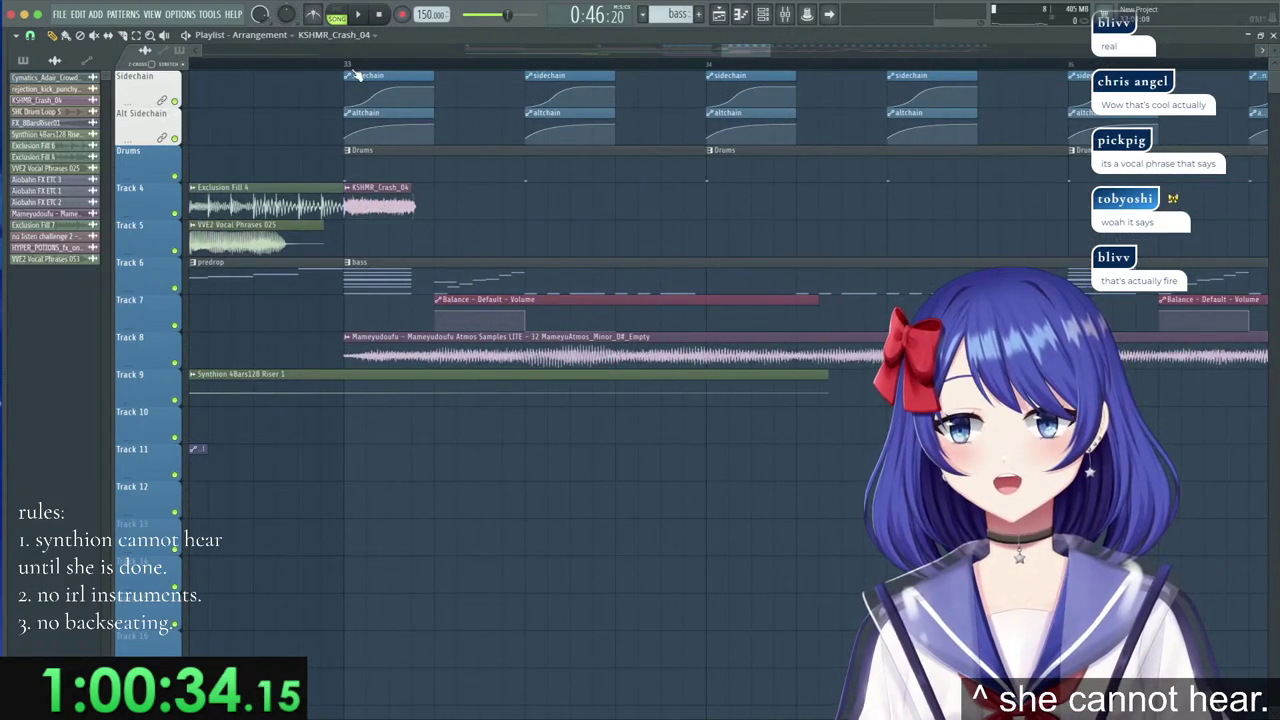
{"action": "scroll", "coordinate": [352, 76], "scroll_direction": "down", "scroll_amount": 4}
{"action": "scroll", "coordinate": [355, 76], "scroll_direction": "down", "scroll_amount": 3}
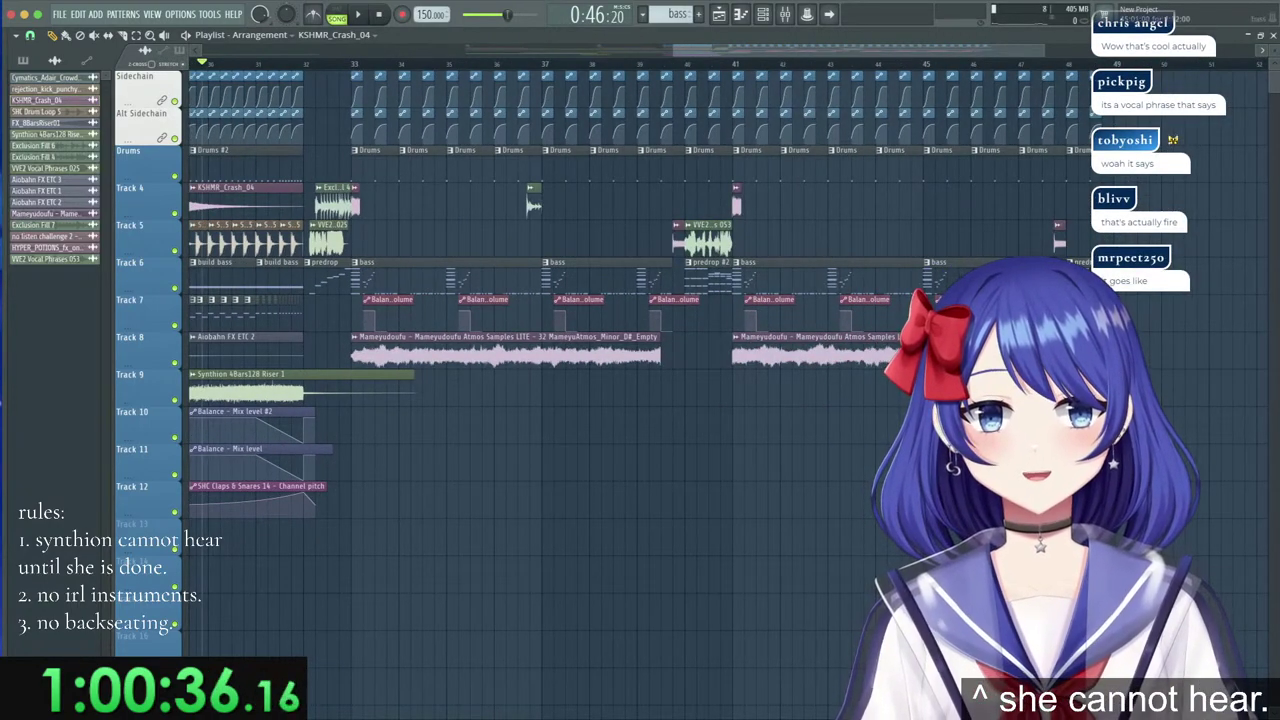
{"action": "left_click_drag", "start_coordinate": [1020, 284], "coordinate": [796, 280]}
{"action": "left_click", "coordinate": [16, 35]}
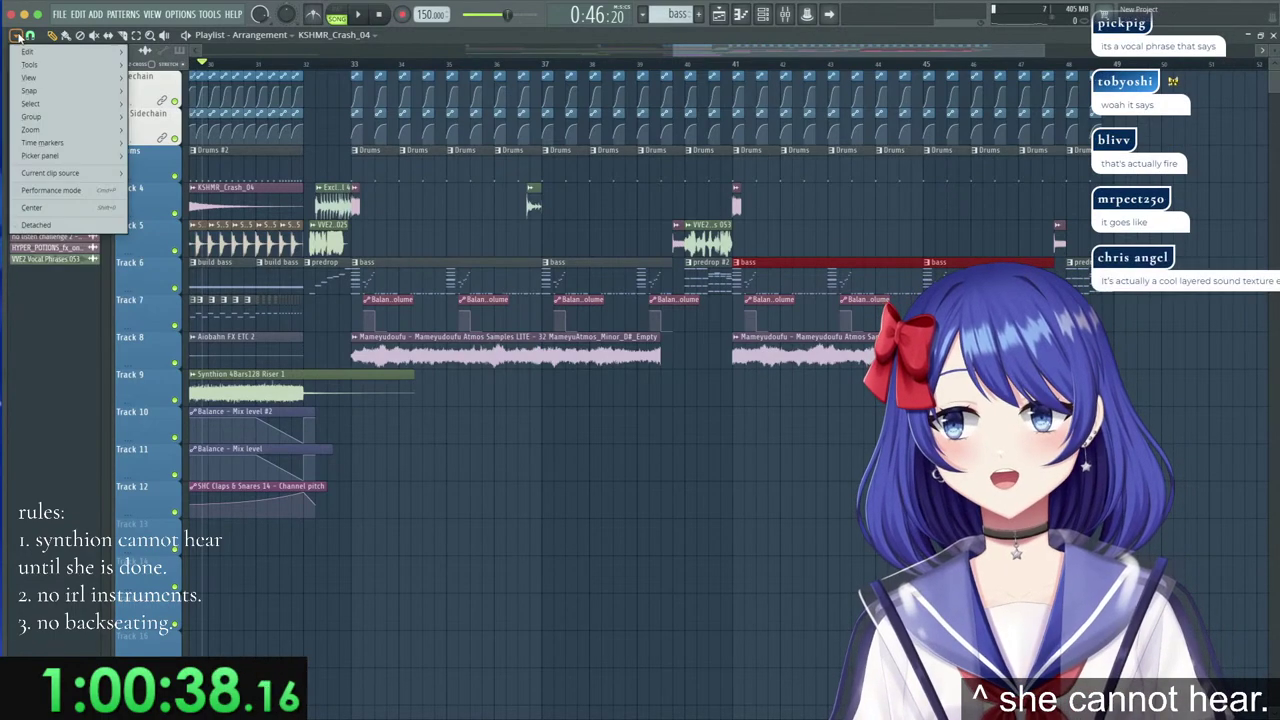
{"action": "mouse_move", "coordinate": [28, 52]}
{"action": "left_click", "coordinate": [168, 333]}
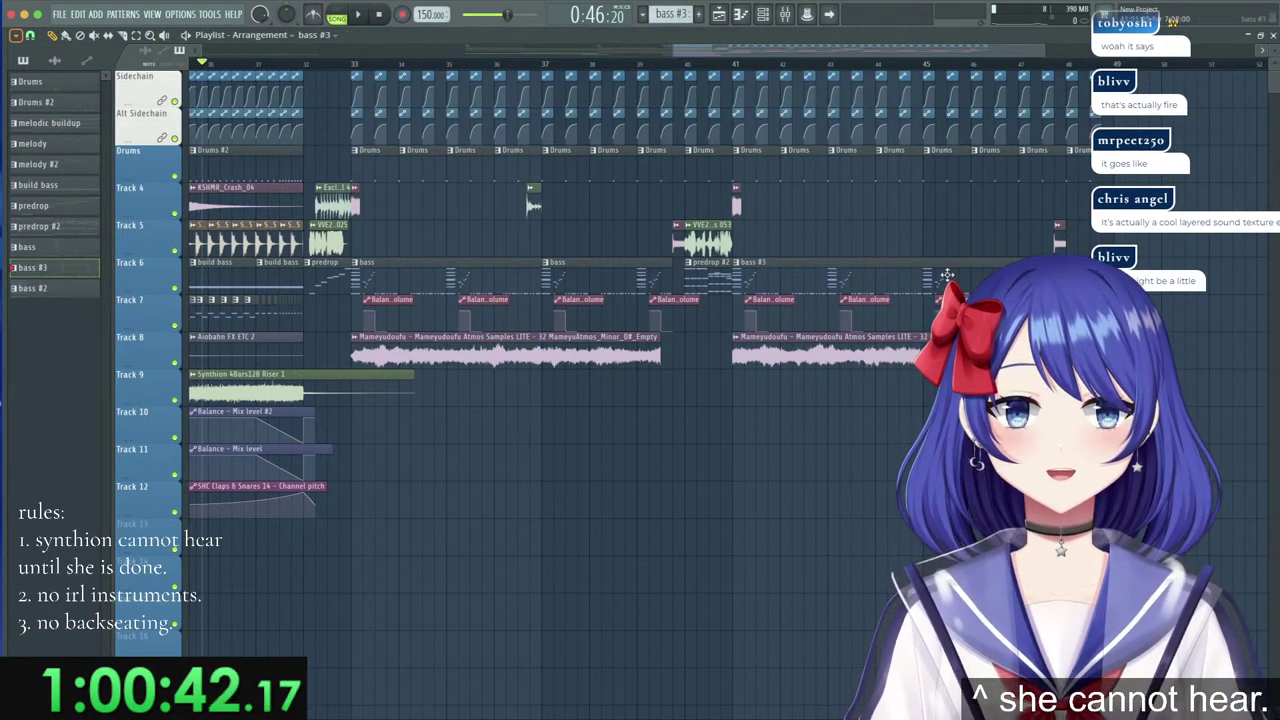
Audition the bass #3 pattern on its own, return to the playlist and play the song from bar 41.
{"action": "double_click", "coordinate": [946, 275]}
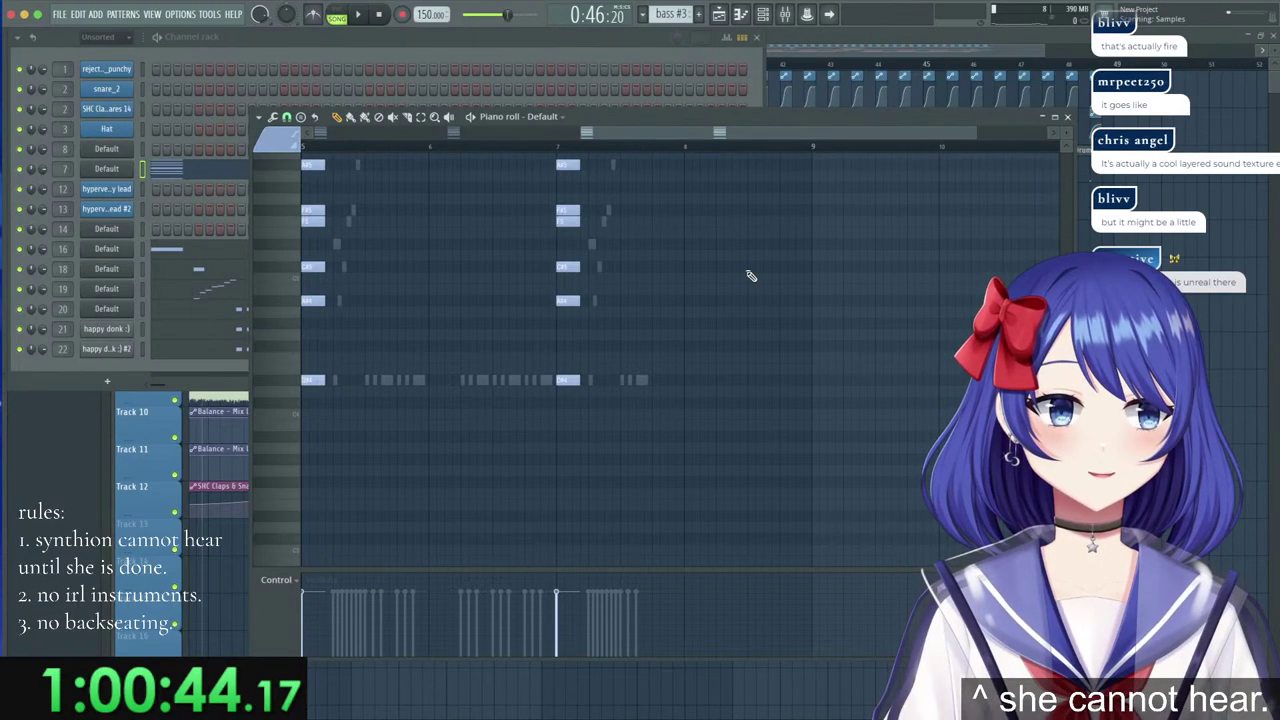
{"action": "left_click", "coordinate": [435, 47]}
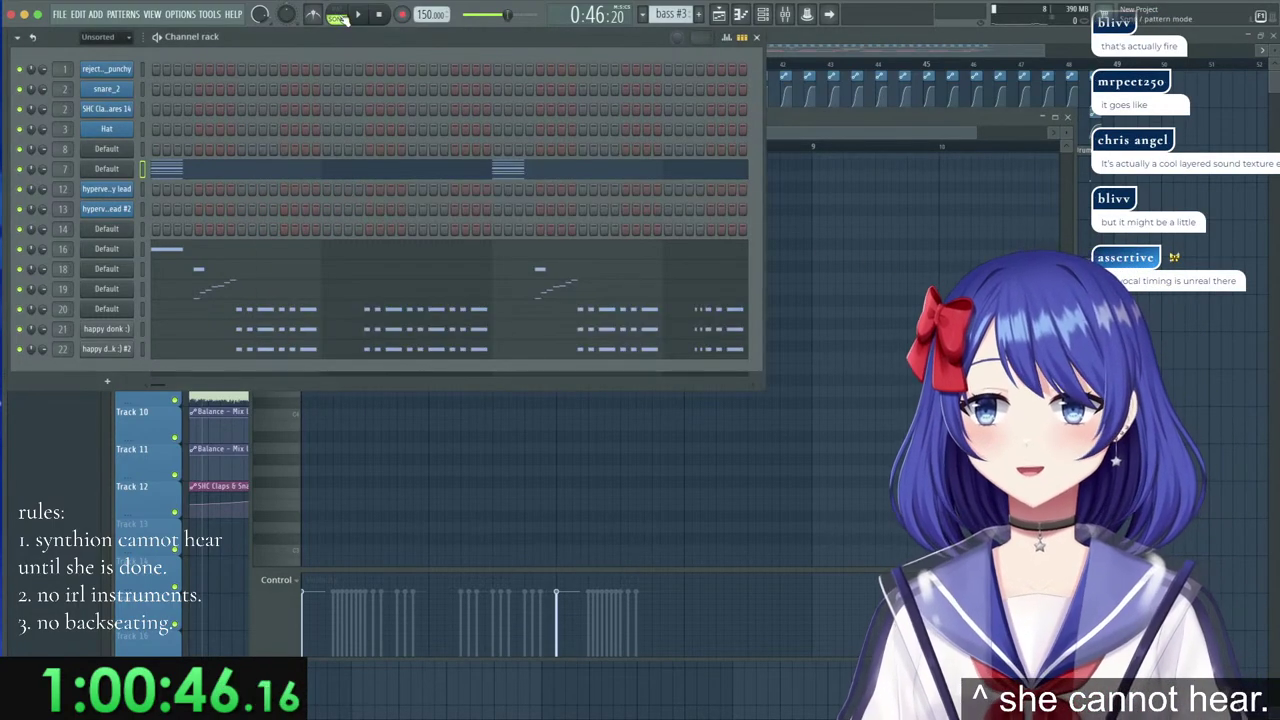
{"action": "left_click", "coordinate": [337, 14]}
{"action": "left_click", "coordinate": [358, 14]}
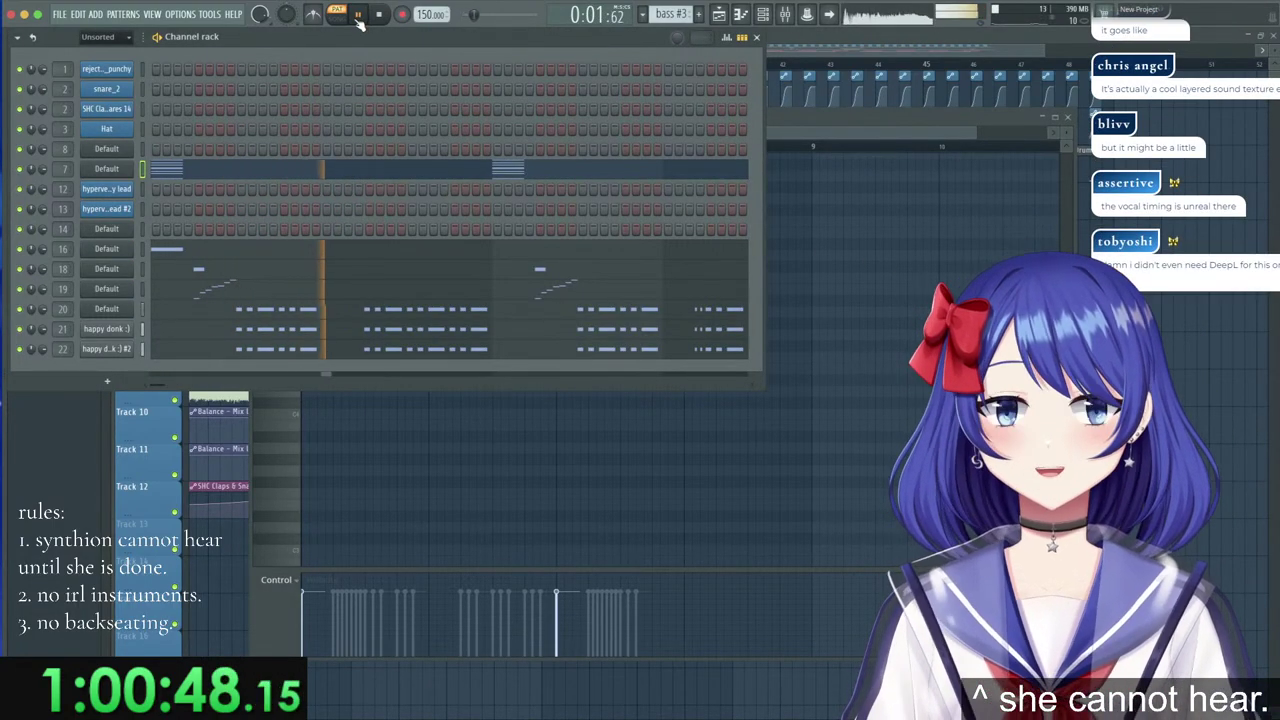
{"action": "left_click", "coordinate": [380, 15]}
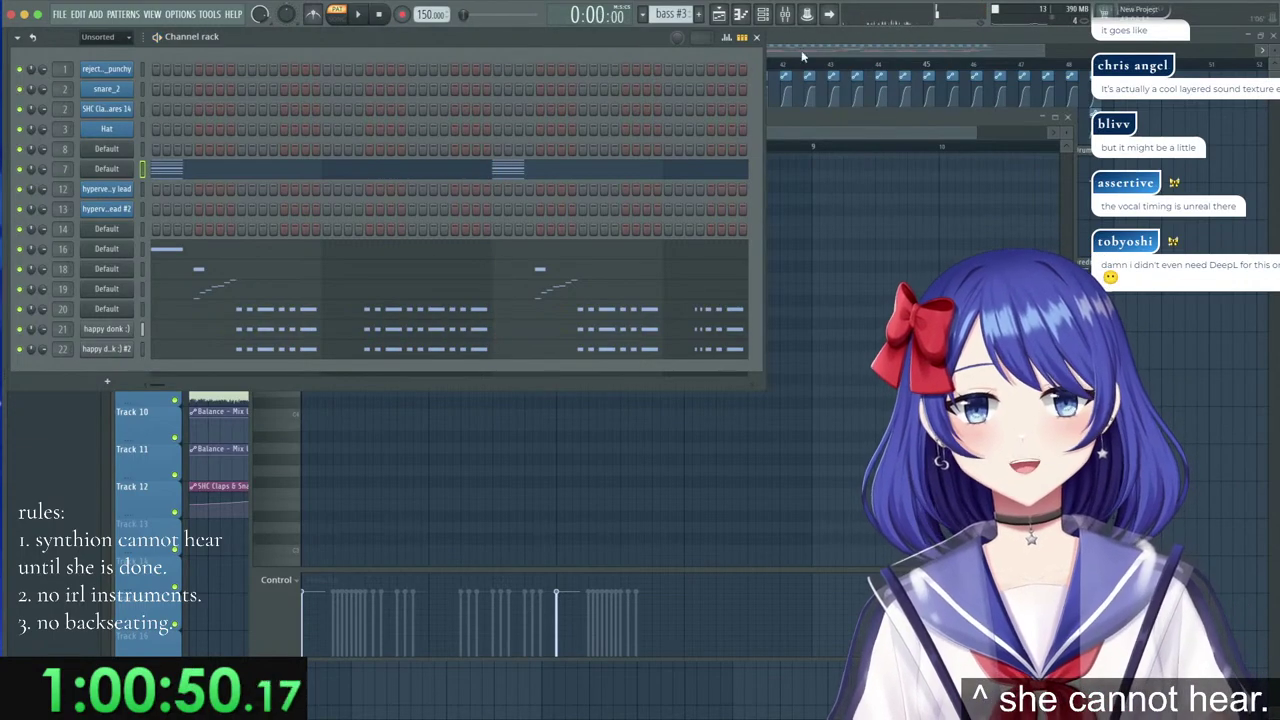
{"action": "key", "text": "F5"}
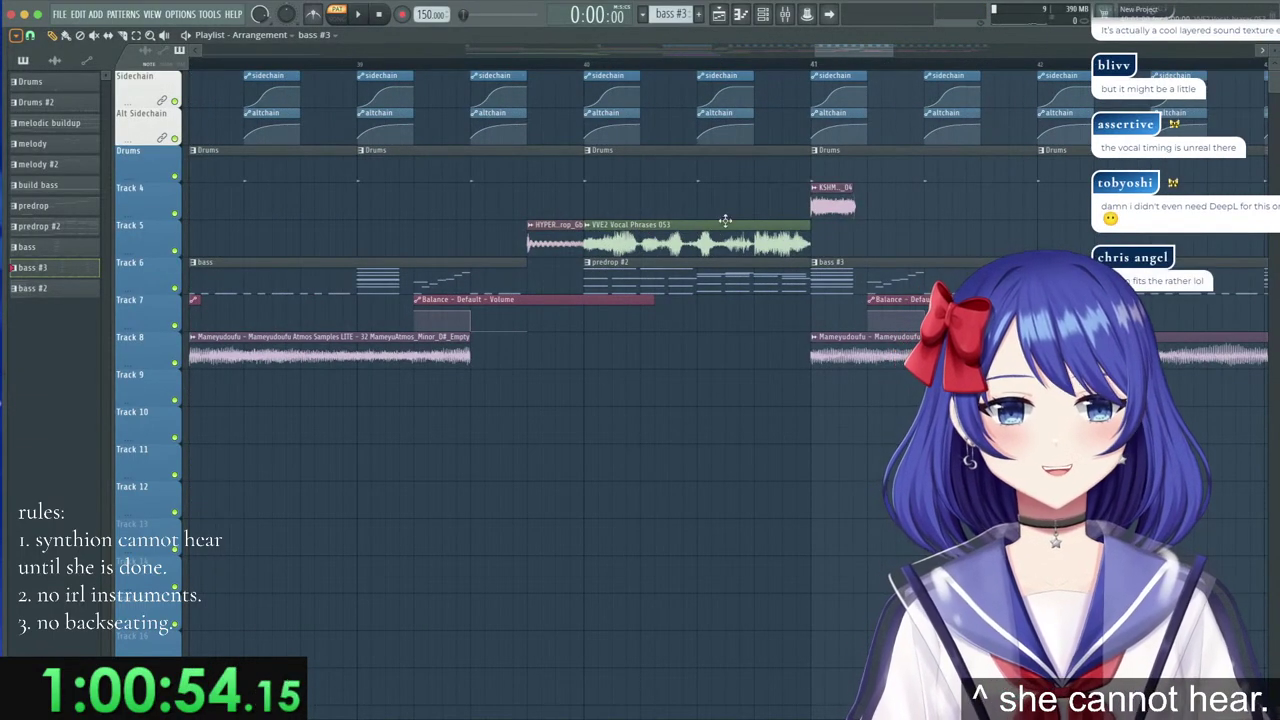
{"action": "scroll", "coordinate": [672, 67], "scroll_direction": "down", "scroll_amount": 5}
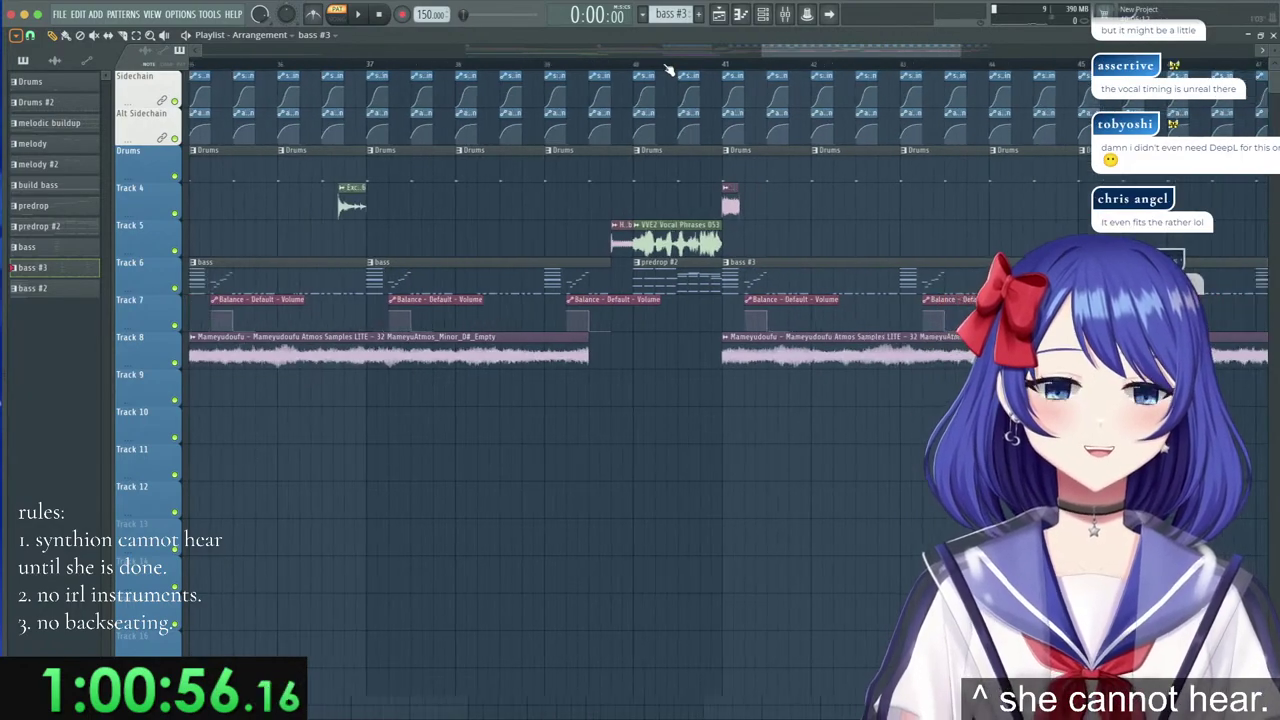
{"action": "left_click", "coordinate": [723, 63]}
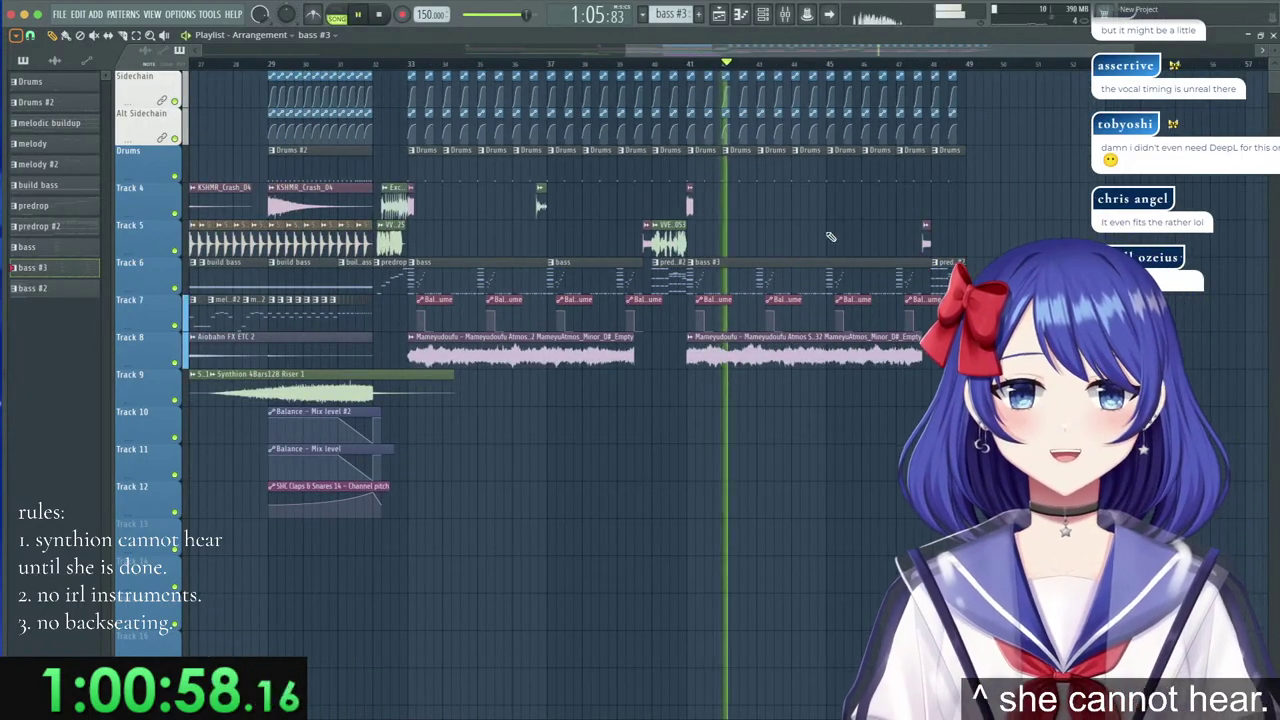
Open the bass #3 pattern and inspect the settings of both happy donk :) samplers and the Default synth on track 20.
{"action": "double_click", "coordinate": [771, 265]}
{"action": "left_click", "coordinate": [288, 38]}
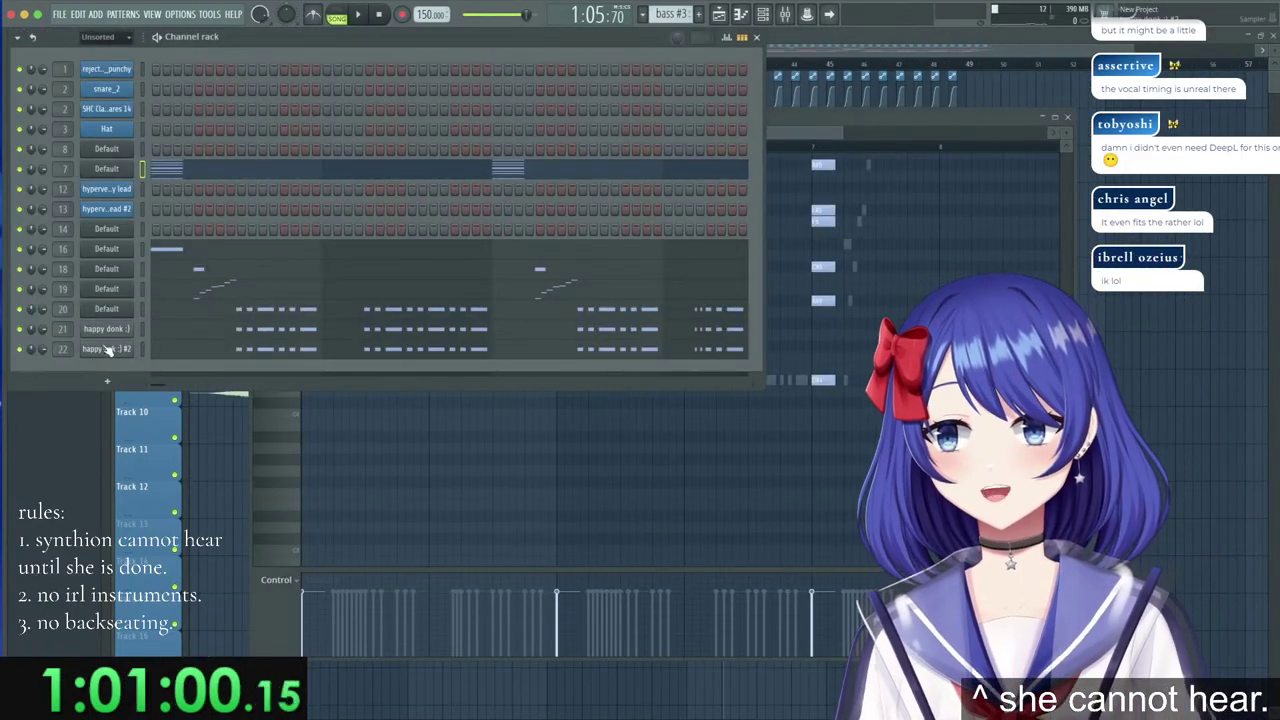
{"action": "left_click", "coordinate": [95, 350]}
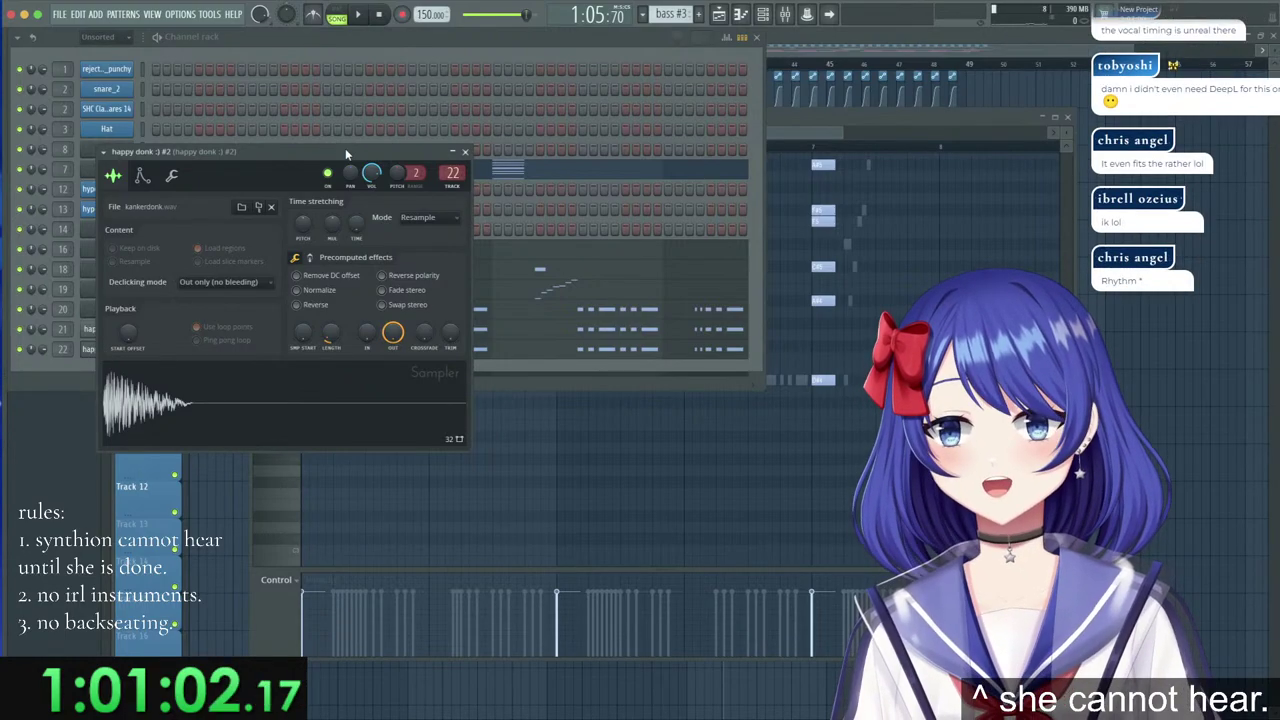
{"action": "left_click_drag", "start_coordinate": [345, 151], "coordinate": [600, 188]}
{"action": "left_click", "coordinate": [128, 329]}
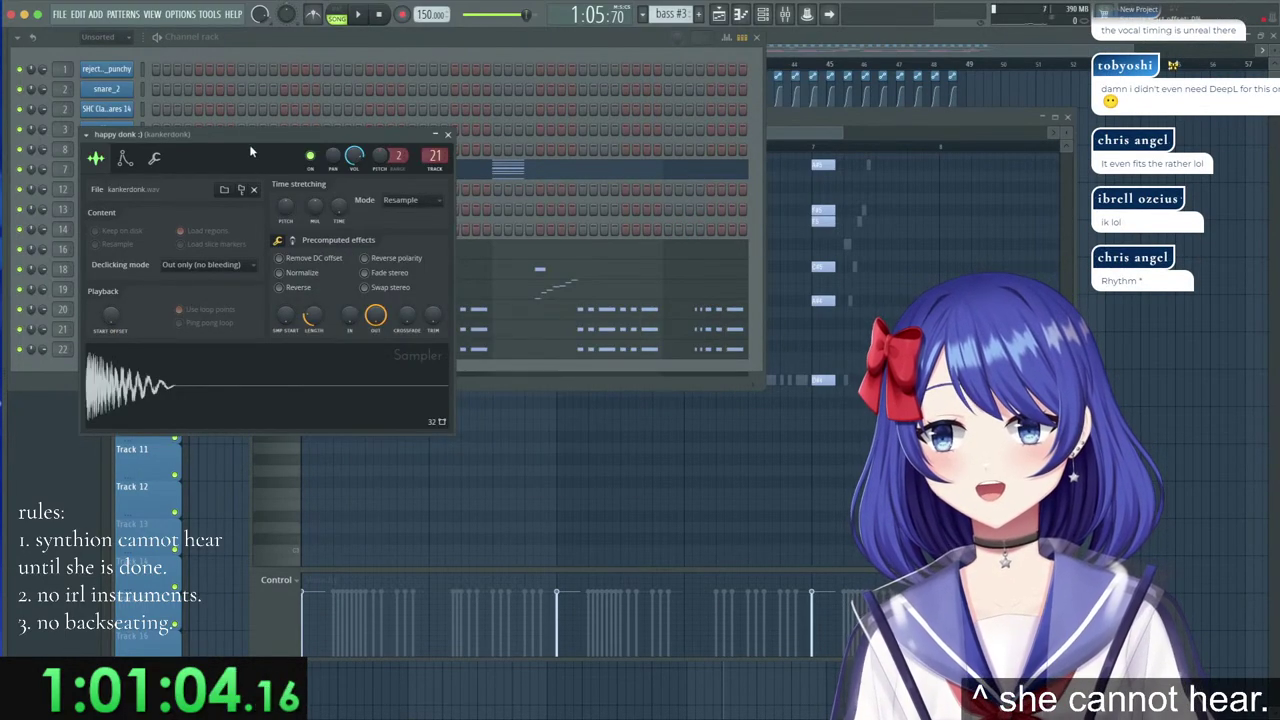
{"action": "left_click_drag", "start_coordinate": [249, 149], "coordinate": [533, 196]}
{"action": "left_click", "coordinate": [106, 310]}
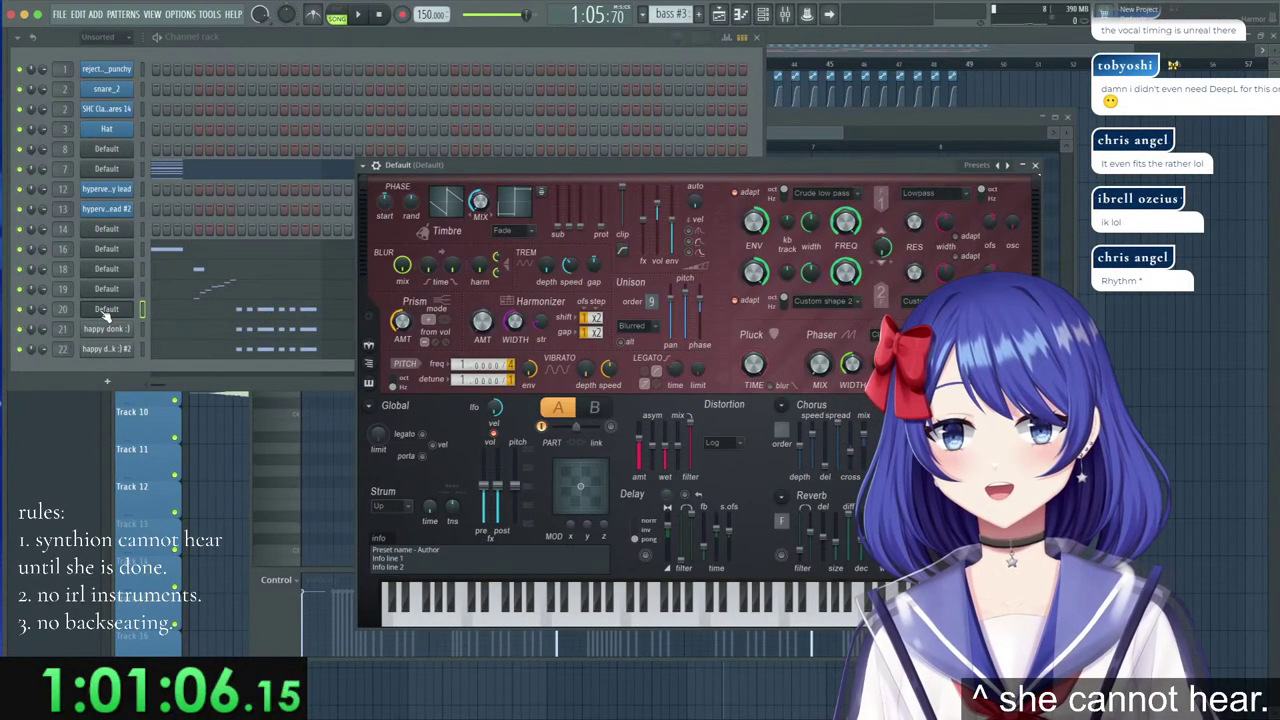
Clone the happy donk :) #2 channel.
{"action": "left_click", "coordinate": [112, 347]}
{"action": "right_click", "coordinate": [118, 352]}
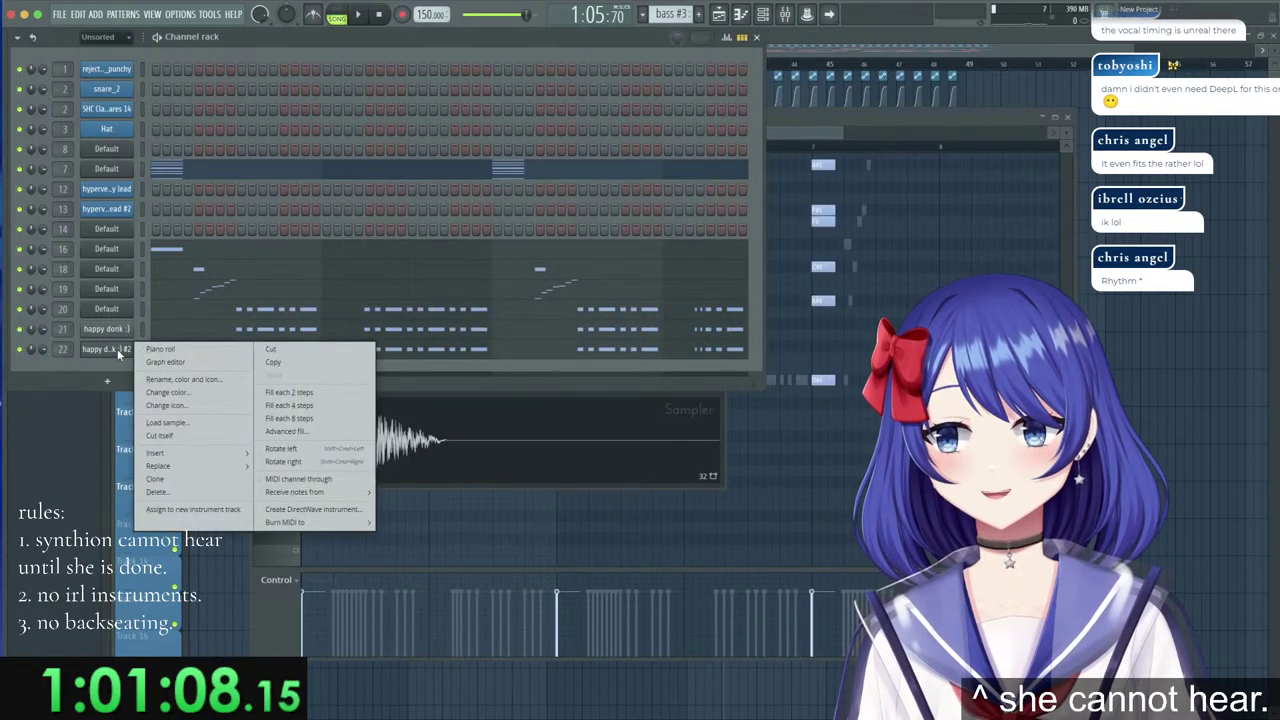
{"action": "left_click", "coordinate": [155, 479]}
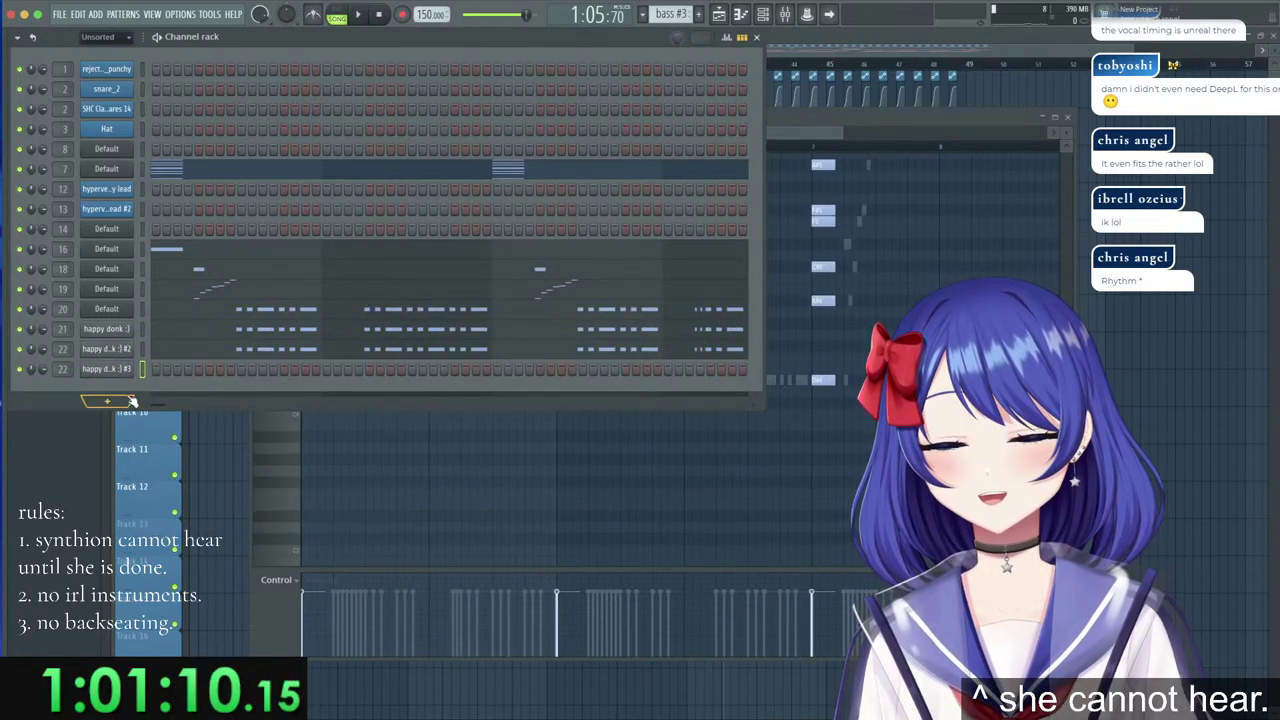
{"action": "right_click", "coordinate": [130, 350]}
{"action": "left_click", "coordinate": [283, 350]}
{"action": "right_click", "coordinate": [118, 370]}
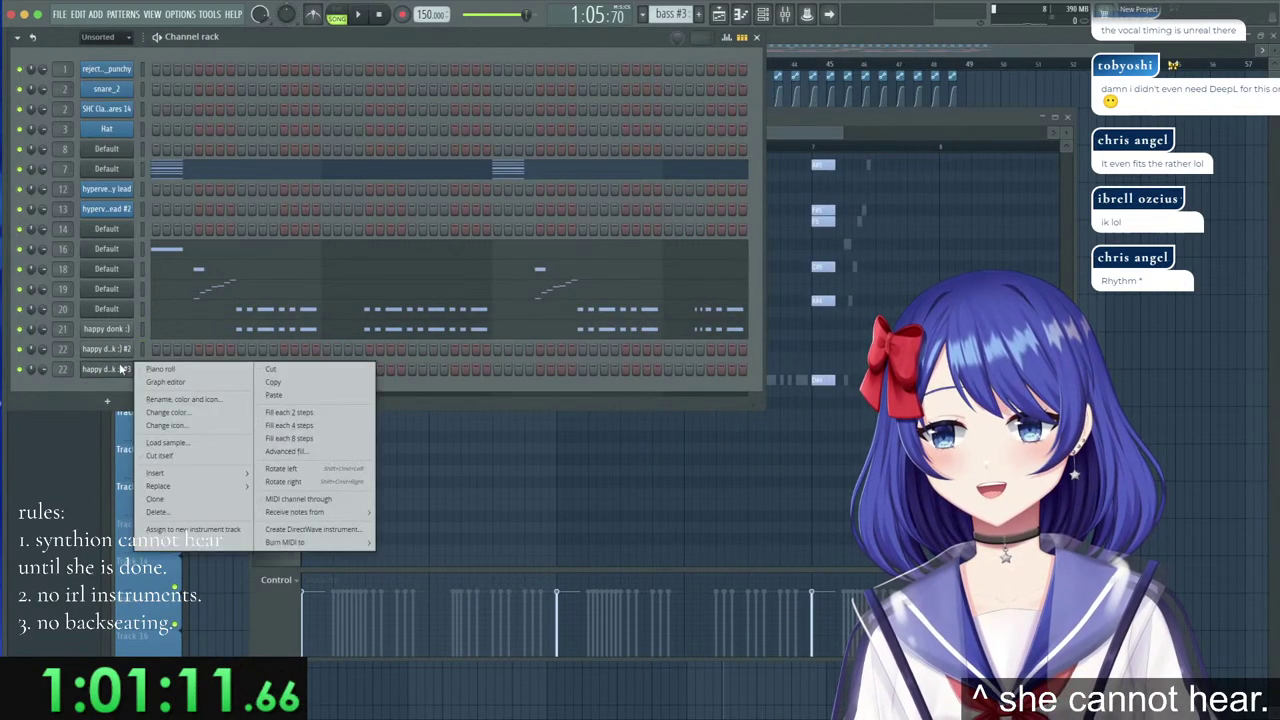
{"action": "left_click", "coordinate": [280, 395]}
{"action": "left_click", "coordinate": [57, 369]}
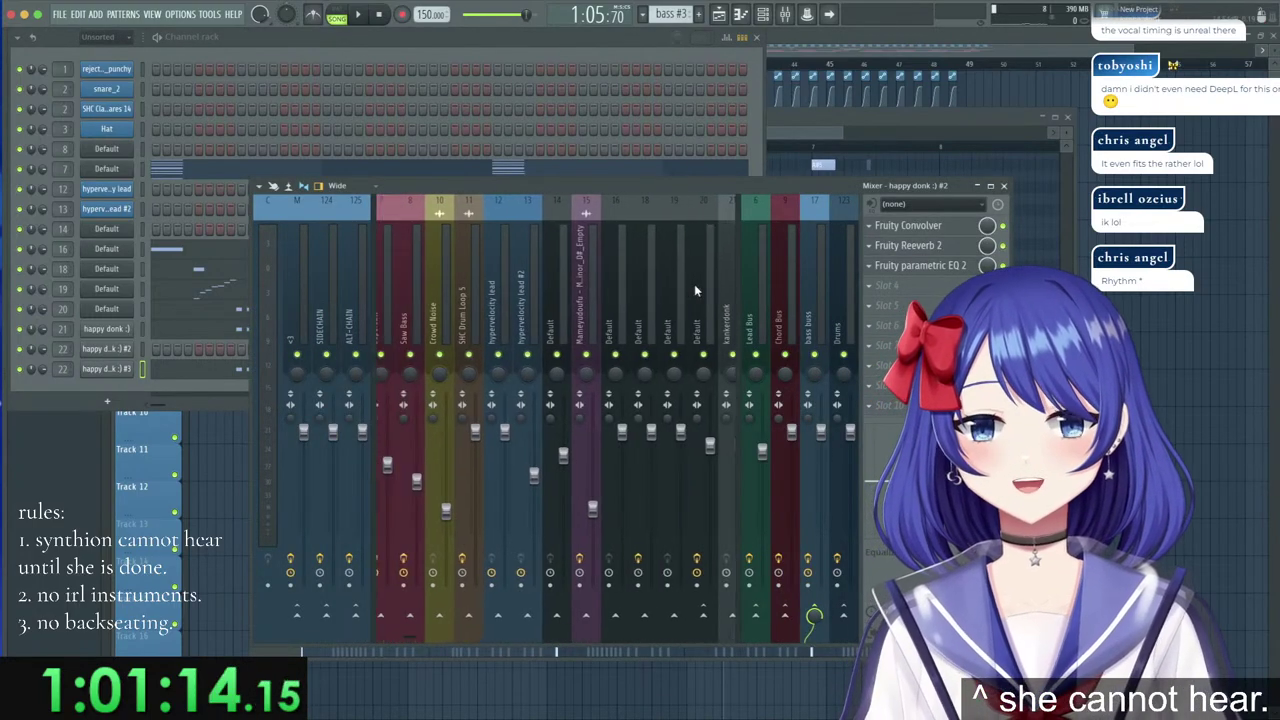
{"action": "scroll", "coordinate": [694, 284], "scroll_direction": "down", "scroll_amount": 3}
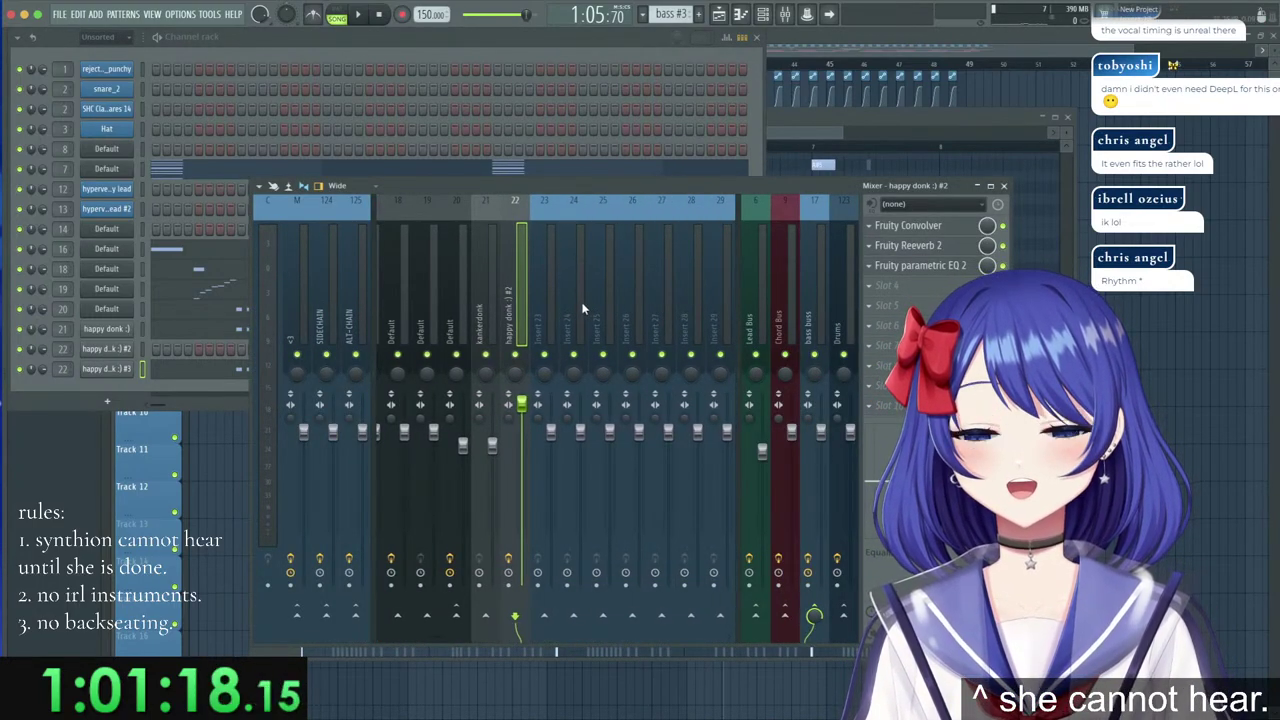
{"action": "right_click", "coordinate": [517, 300]}
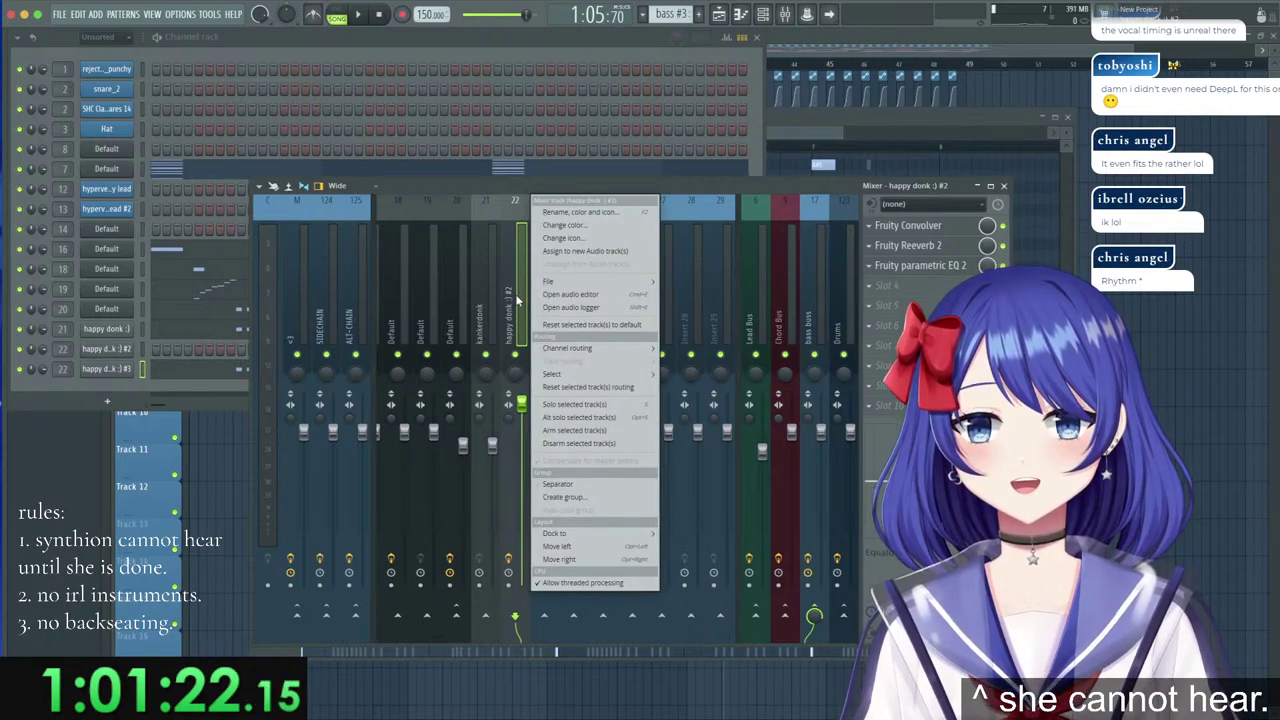
{"action": "left_click", "coordinate": [517, 300]}
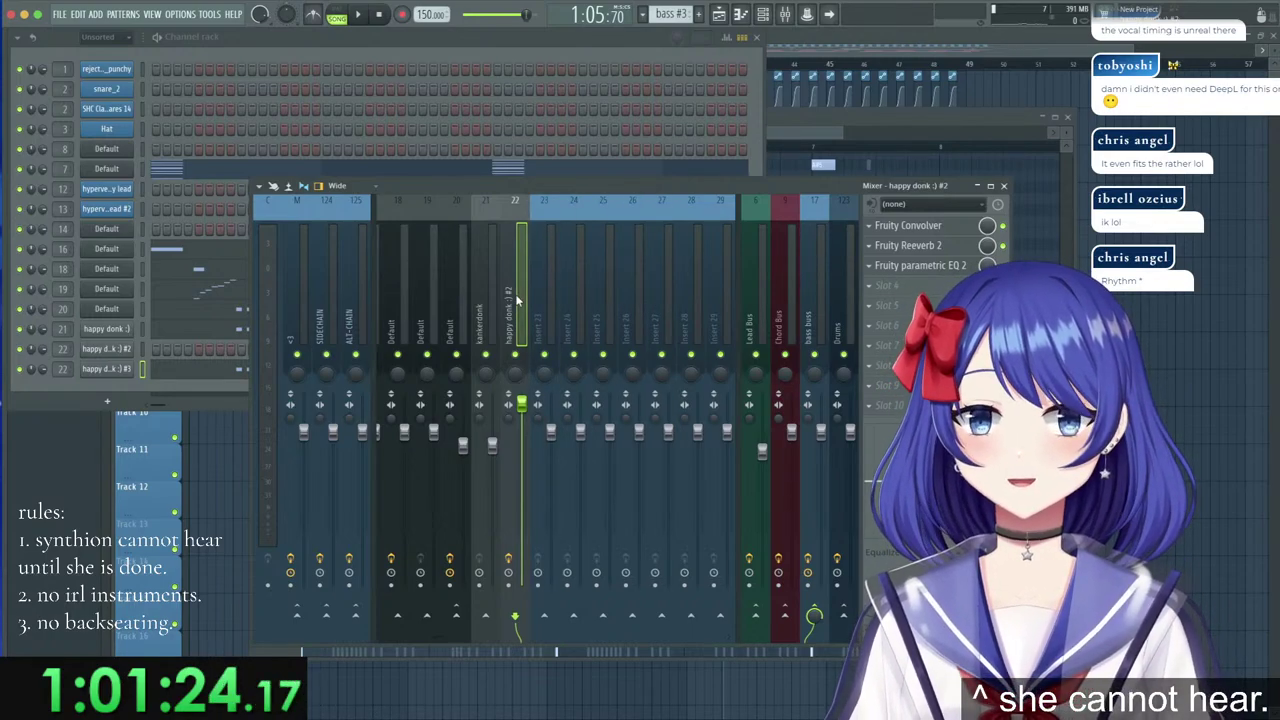
{"action": "right_click", "coordinate": [105, 372]}
{"action": "left_click", "coordinate": [284, 370]}
{"action": "right_click", "coordinate": [111, 348]}
{"action": "left_click", "coordinate": [268, 377]}
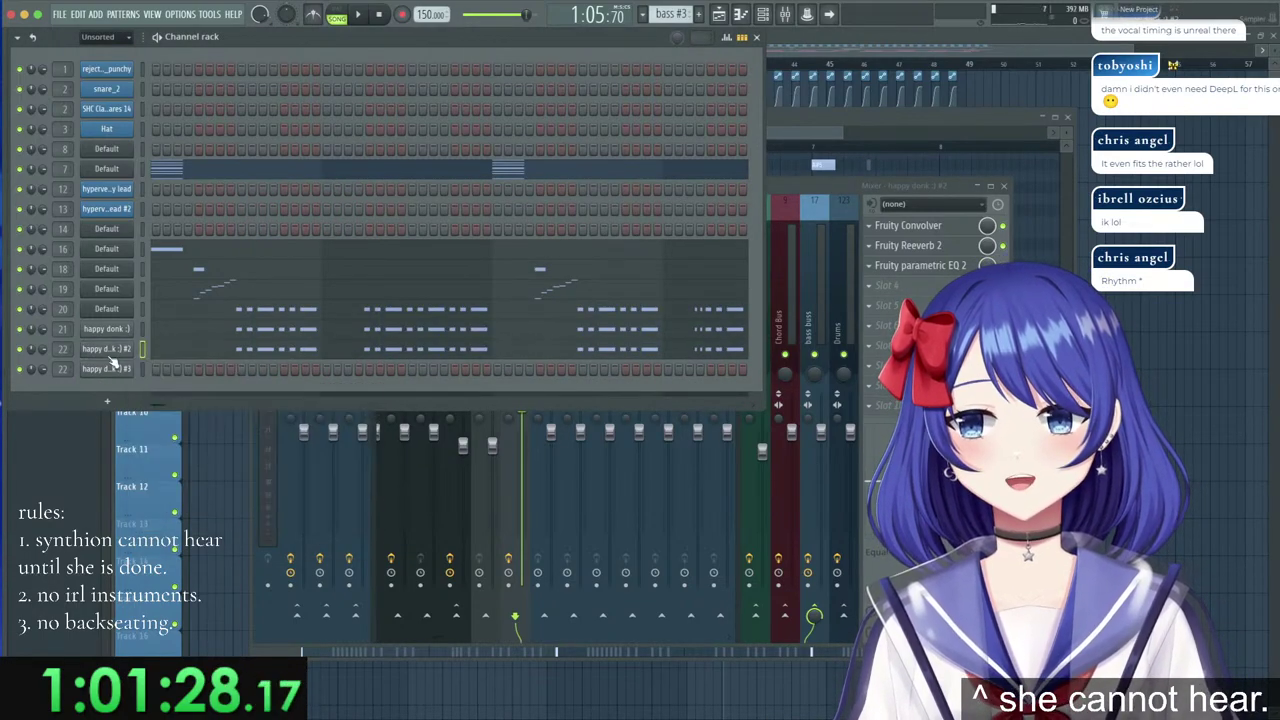
{"action": "left_click", "coordinate": [112, 352]}
{"action": "left_click", "coordinate": [900, 188]}
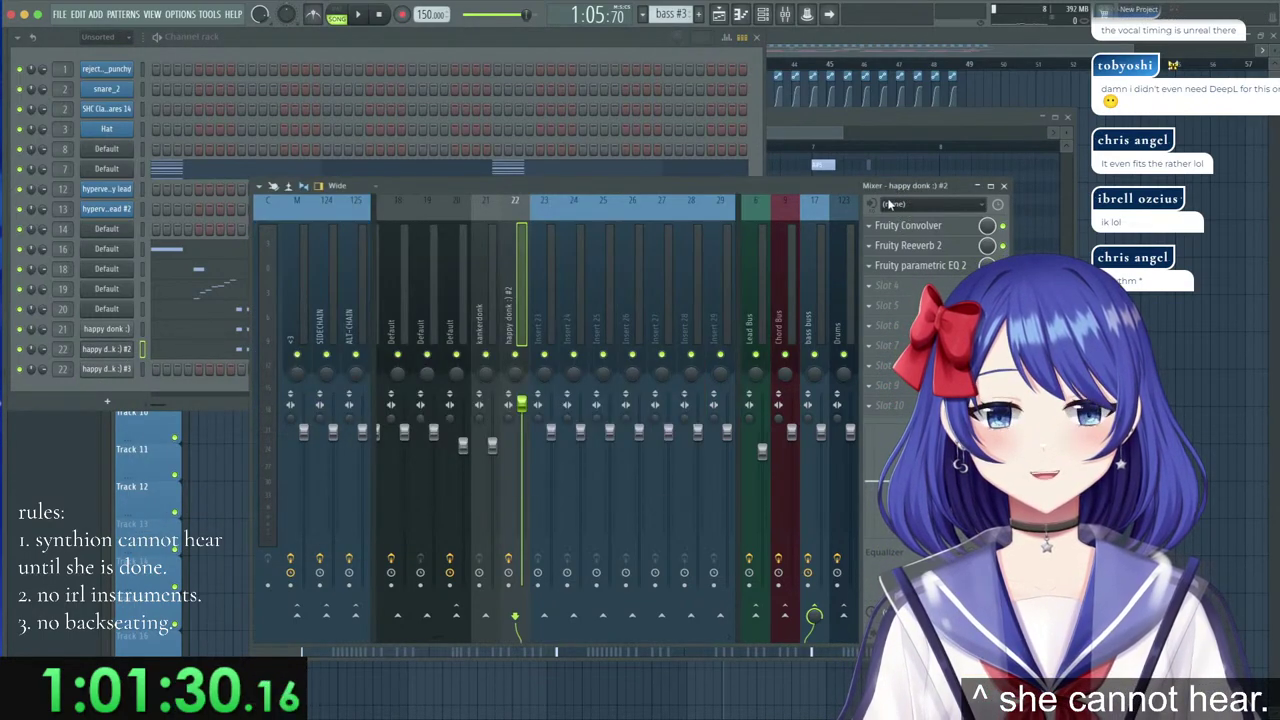
{"action": "left_click", "coordinate": [896, 288]}
{"action": "left_click", "coordinate": [895, 288]}
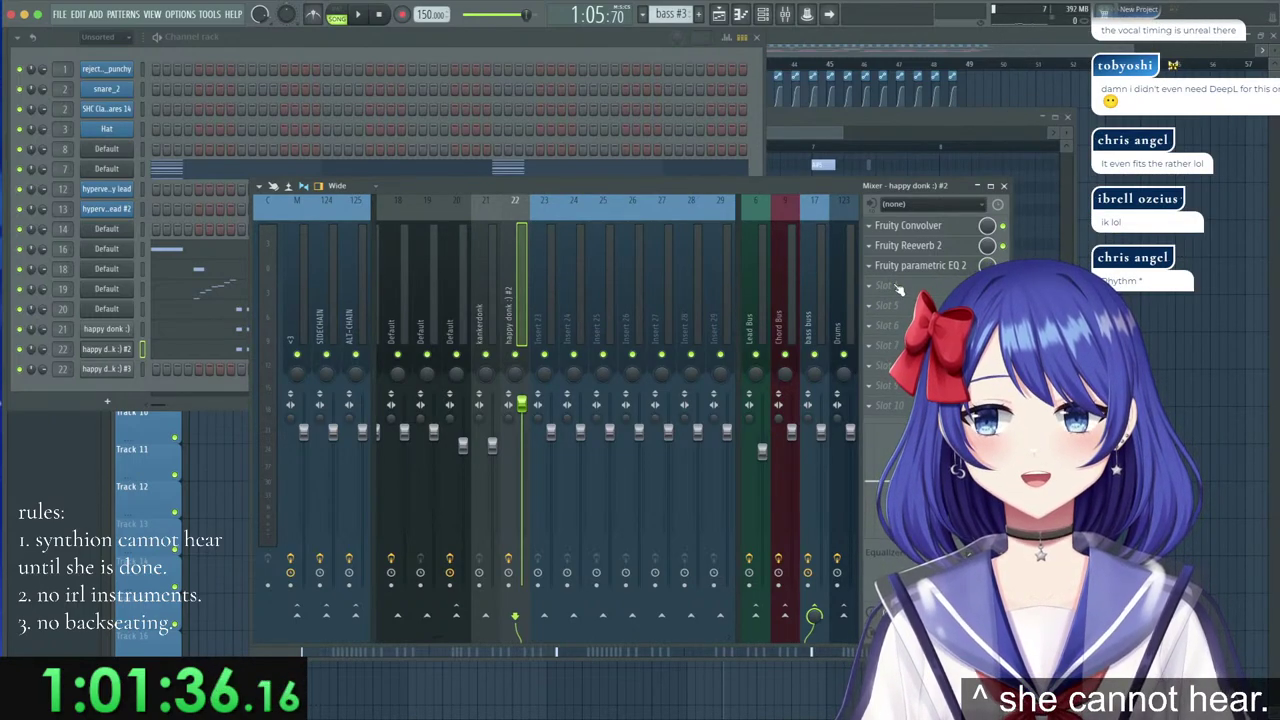
Move the notes of the happy donk :) #2 channel to its clone, happy donk :) #3.
{"action": "left_click", "coordinate": [115, 347]}
{"action": "right_click", "coordinate": [115, 347]}
{"action": "right_click", "coordinate": [112, 367]}
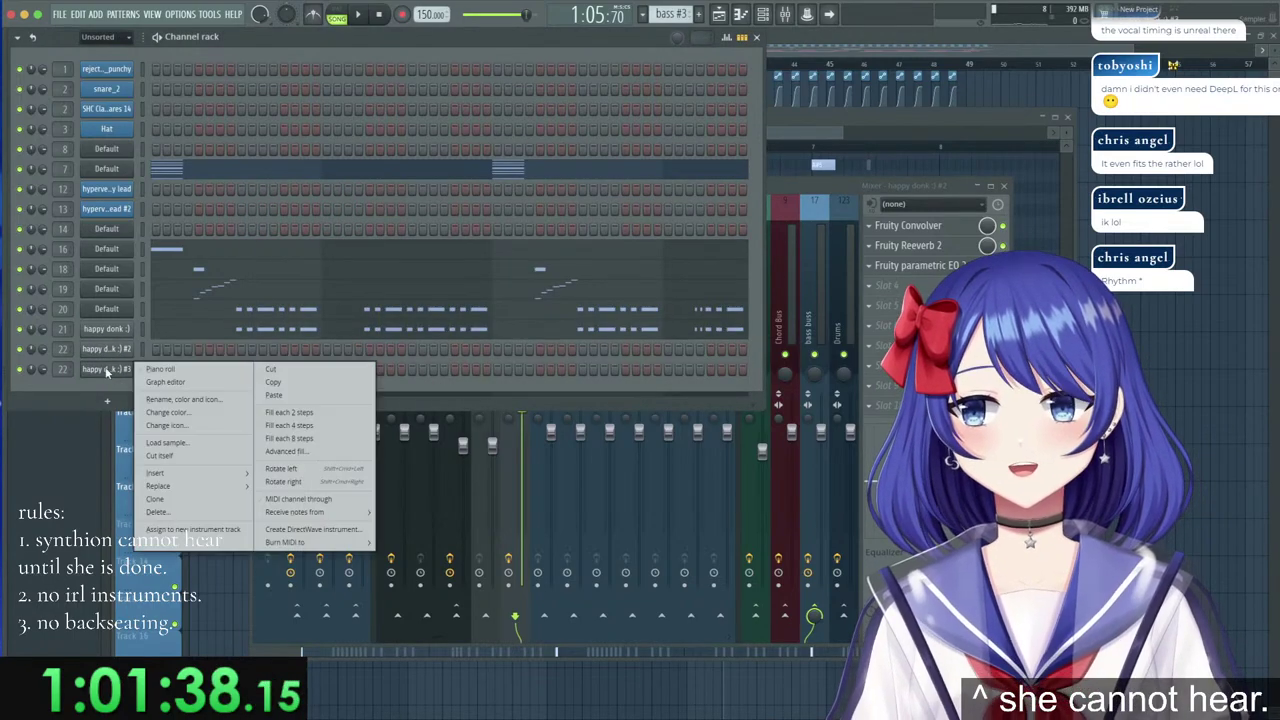
{"action": "left_click", "coordinate": [270, 395]}
Assign happy donk :) #3 to its own mixer track 23 and route that track only into track 22.
{"action": "left_click", "coordinate": [122, 372]}
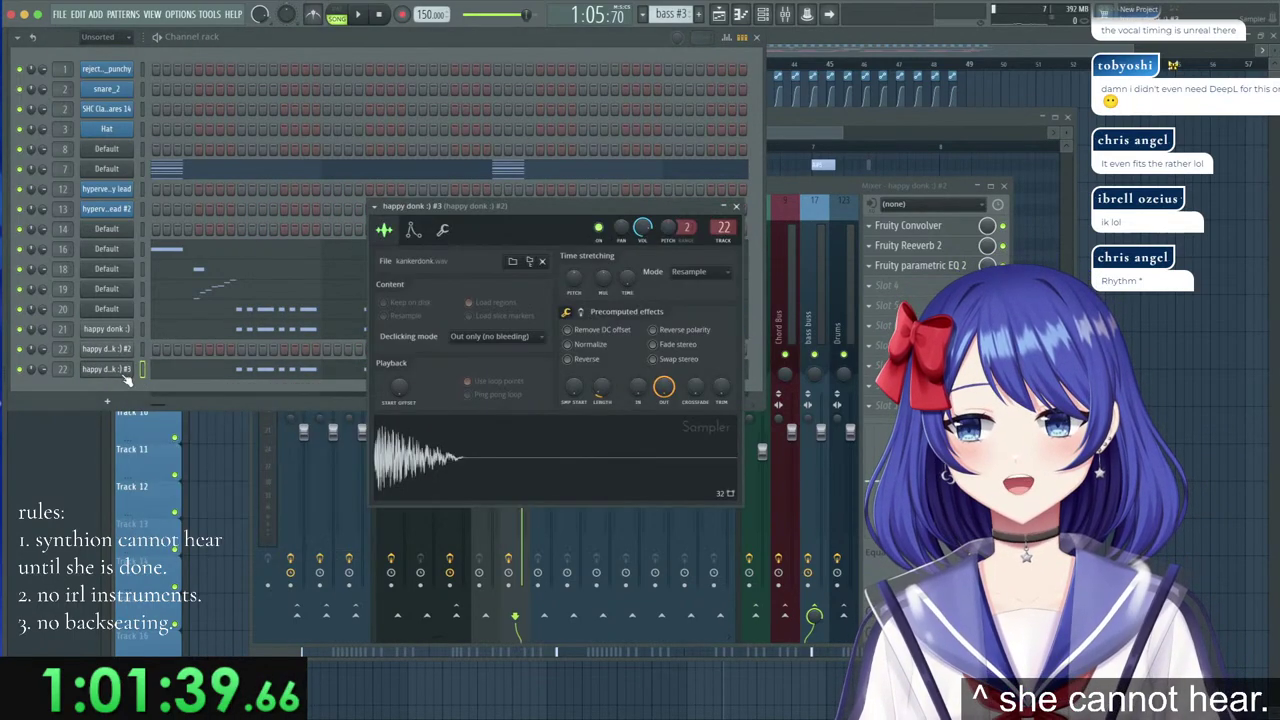
{"action": "left_click", "coordinate": [381, 210]}
{"action": "left_click", "coordinate": [726, 284]}
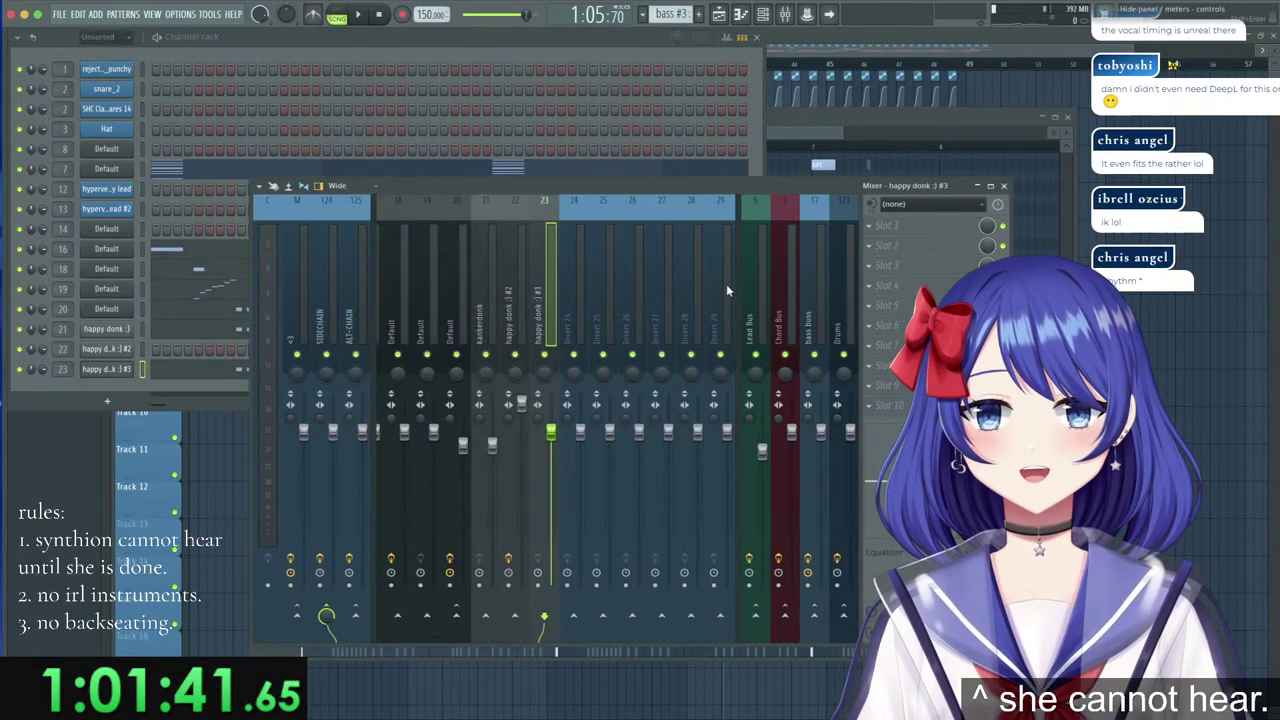
{"action": "right_click", "coordinate": [513, 607]}
{"action": "left_click", "coordinate": [545, 617]}
Load Frequency Shifter in the first effect slot of the happy donk :) #3 mixer track and set the shift to 687 Hz during playback.
{"action": "left_click", "coordinate": [931, 224]}
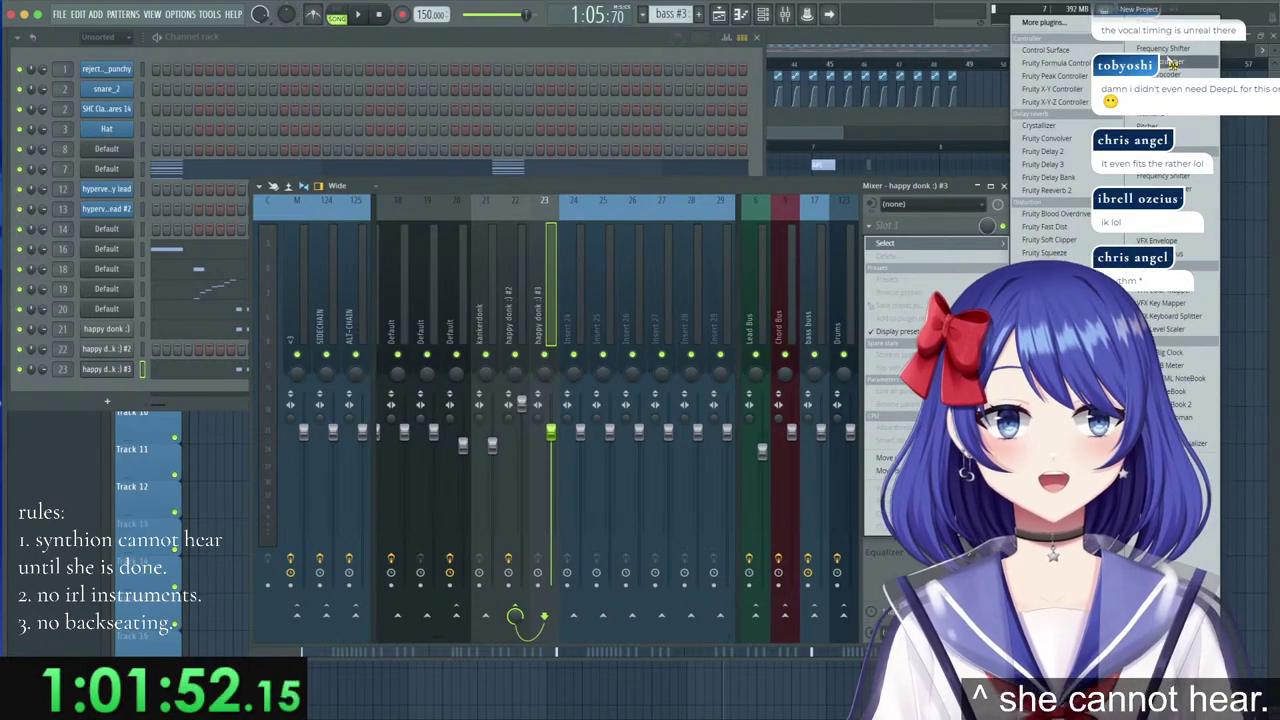
{"action": "left_click", "coordinate": [1165, 49]}
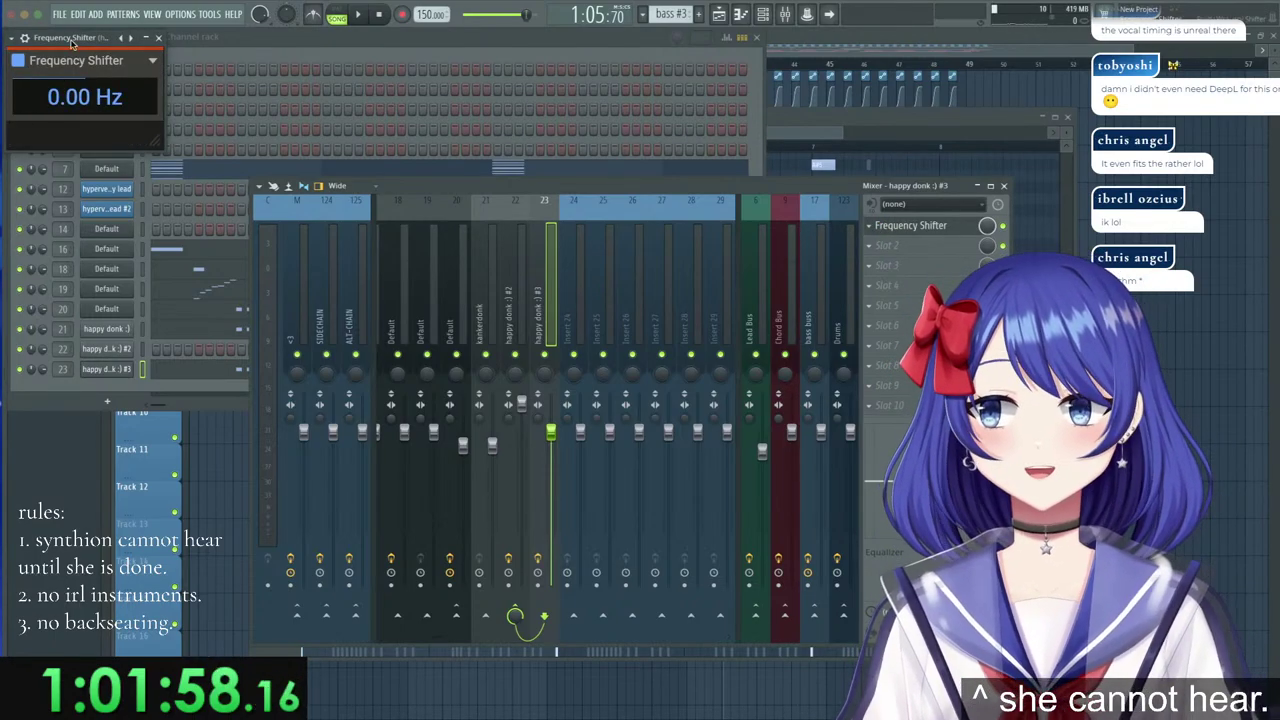
{"action": "left_click_drag", "start_coordinate": [76, 38], "coordinate": [624, 258]}
{"action": "left_click_drag", "start_coordinate": [632, 317], "coordinate": [632, 284]}
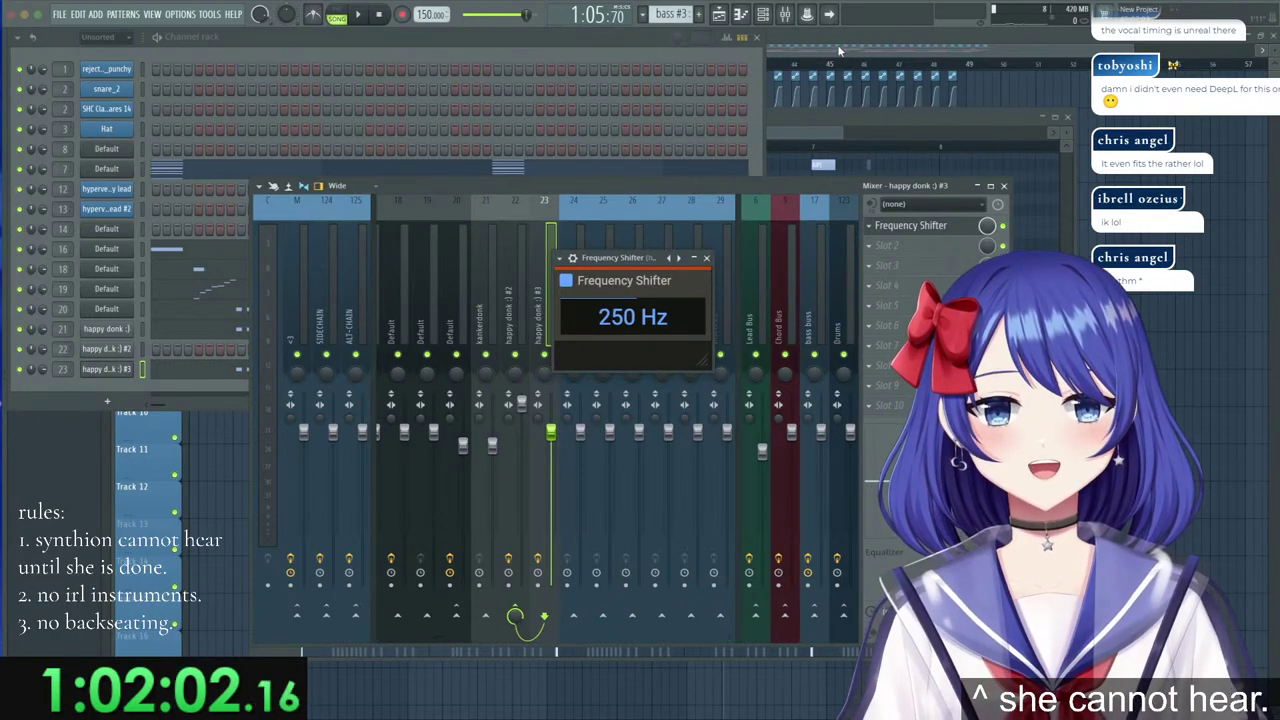
{"action": "key", "text": "space"}
{"action": "left_click_drag", "start_coordinate": [632, 317], "coordinate": [632, 218]}
{"action": "left_click_drag", "start_coordinate": [639, 317], "coordinate": [671, 320]}
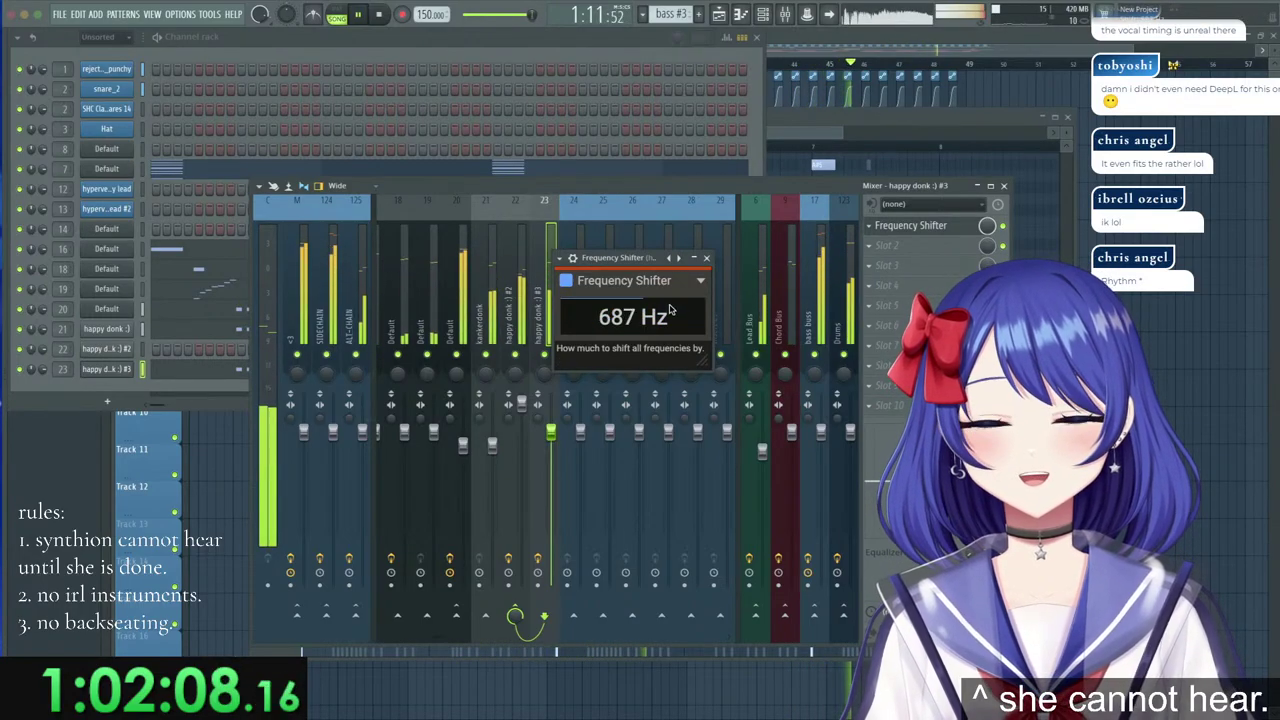
Close the Frequency Shifter and mixer, and play back the drop from bar 33 of the arrangement.
{"action": "key", "text": "F5"}
{"action": "left_click", "coordinate": [706, 258]}
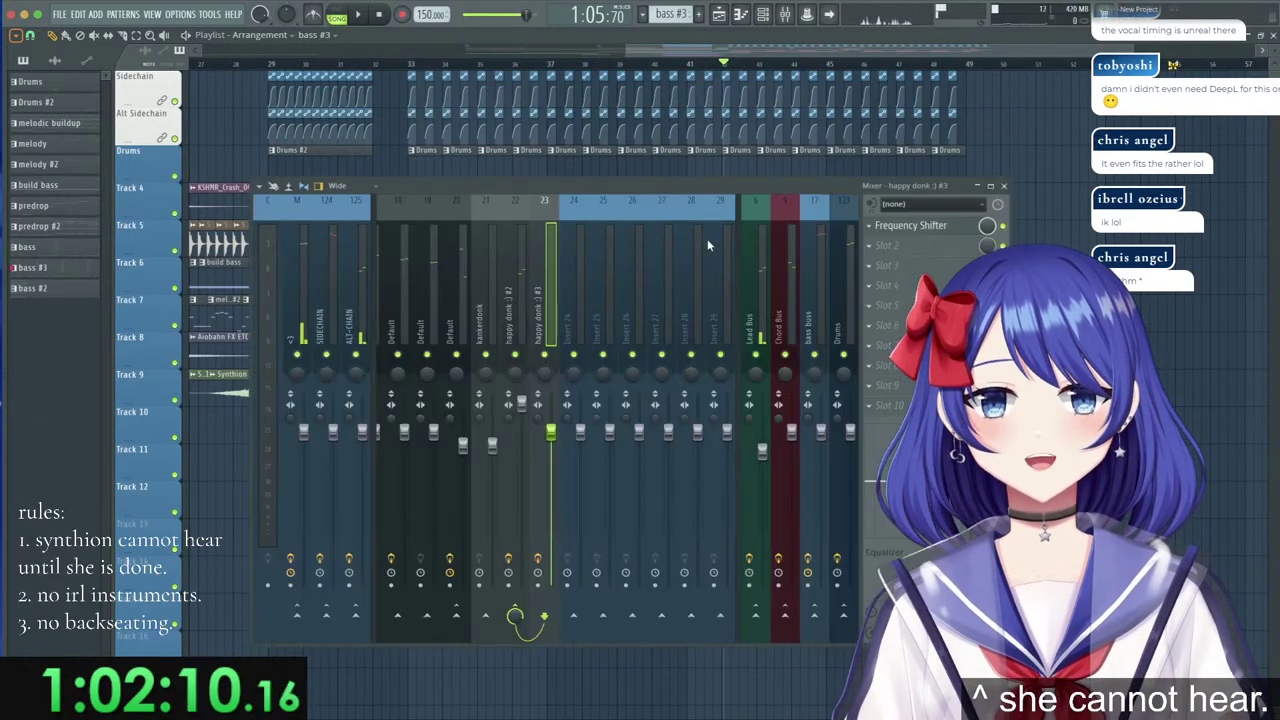
{"action": "left_click", "coordinate": [405, 64]}
{"action": "key", "text": "space"}
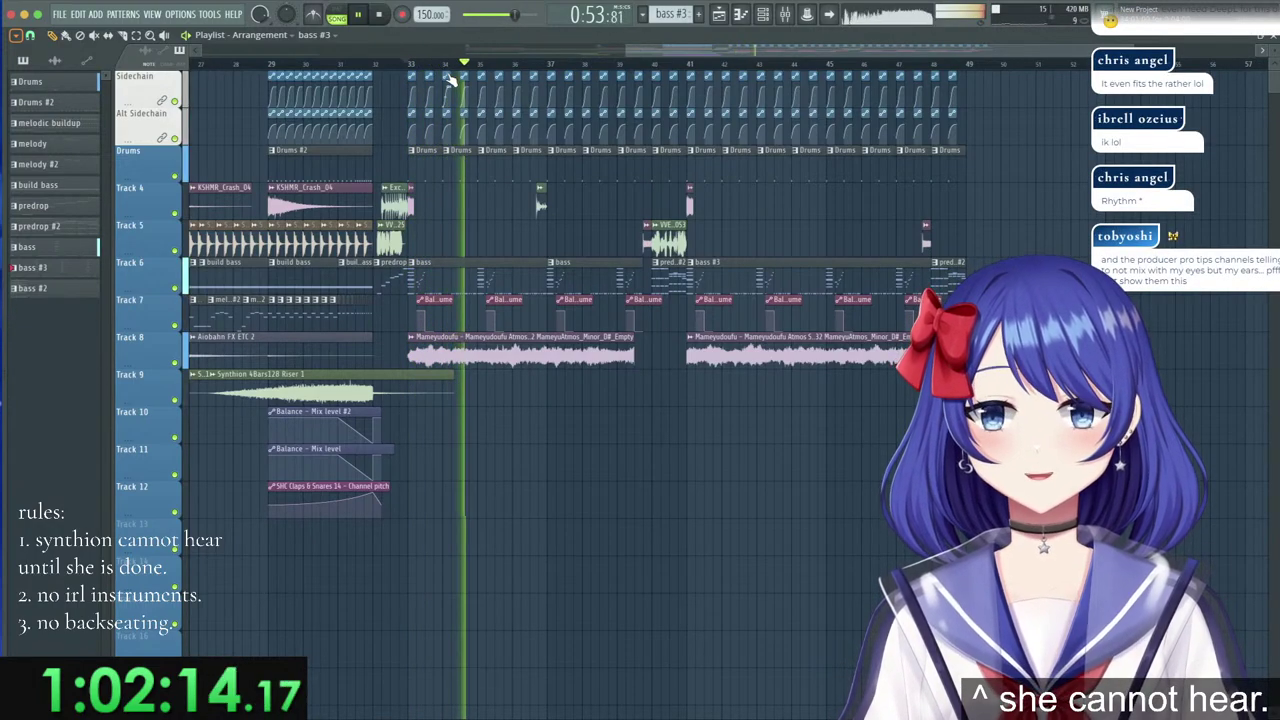
{"action": "key", "text": "space"}
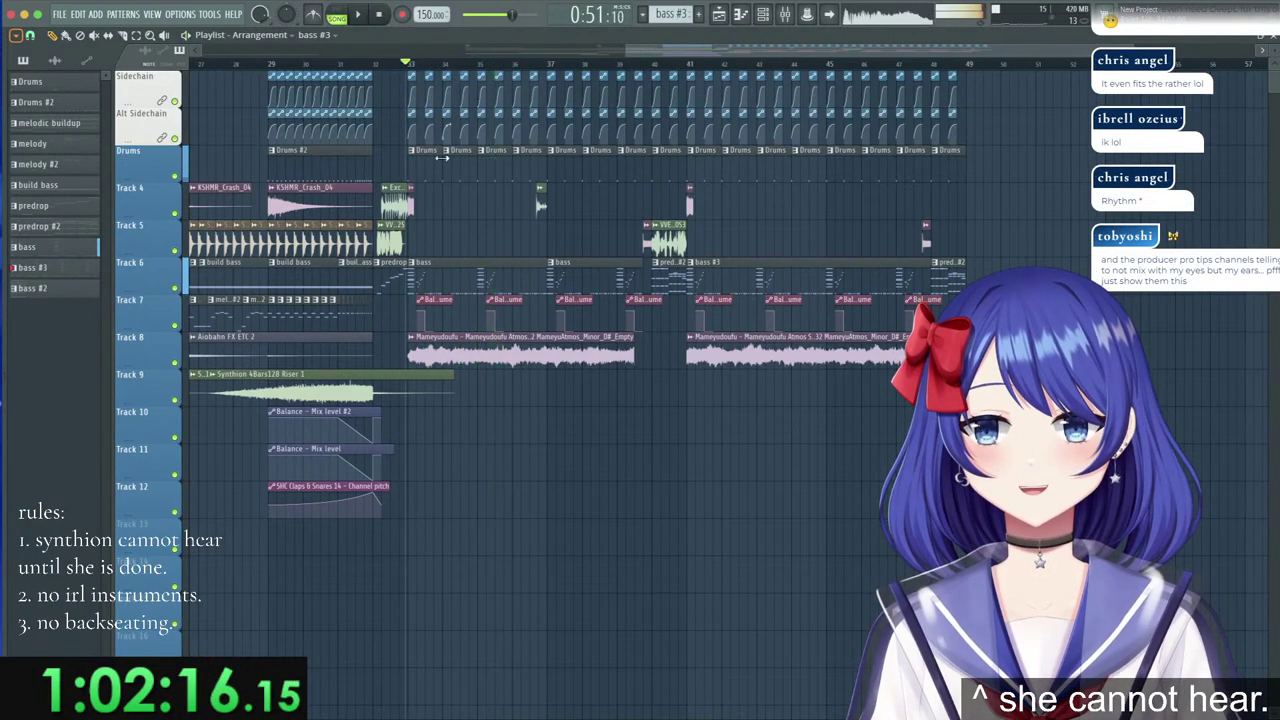
Open the Drums pattern for editing and expand the VVE2 Shots Shouts folder inside VVE2 Vocal Shots.
{"action": "double_click", "coordinate": [433, 168]}
{"action": "left_click", "coordinate": [610, 46]}
{"action": "mouse_move", "coordinate": [26, 219]}
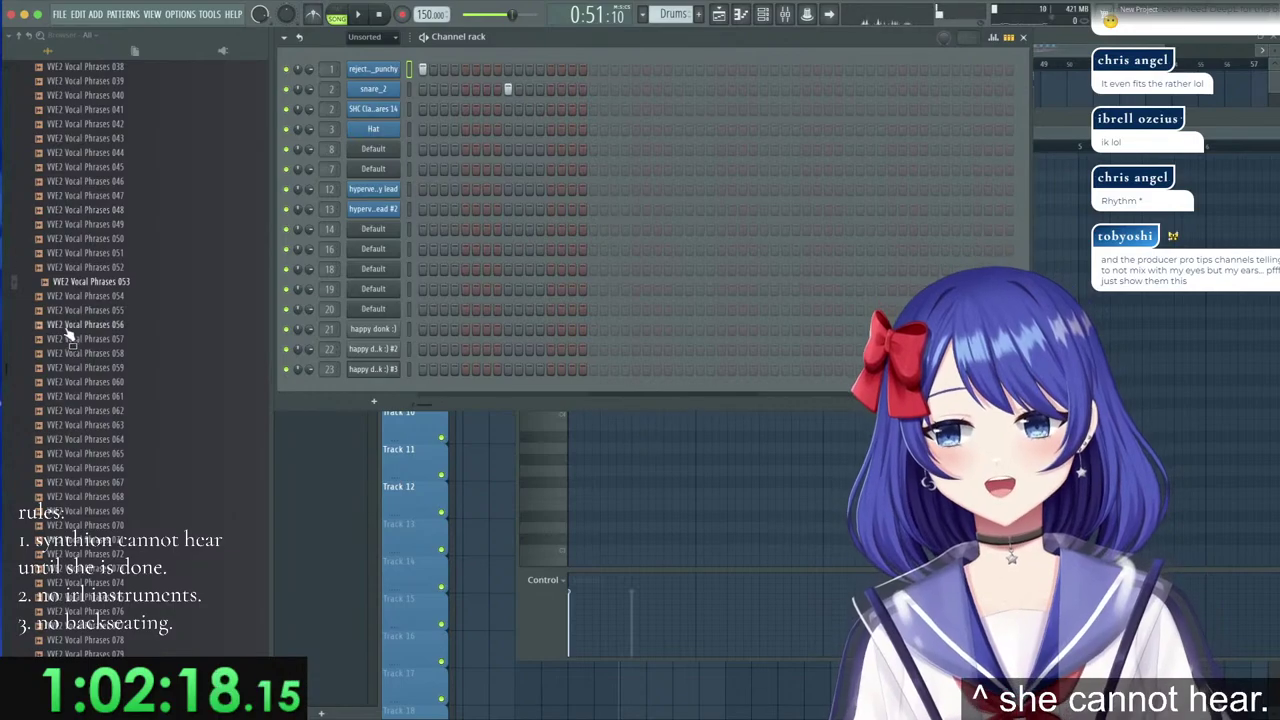
{"action": "scroll", "coordinate": [68, 335], "scroll_direction": "down", "scroll_amount": 20}
{"action": "scroll", "coordinate": [75, 338], "scroll_direction": "up", "scroll_amount": 15}
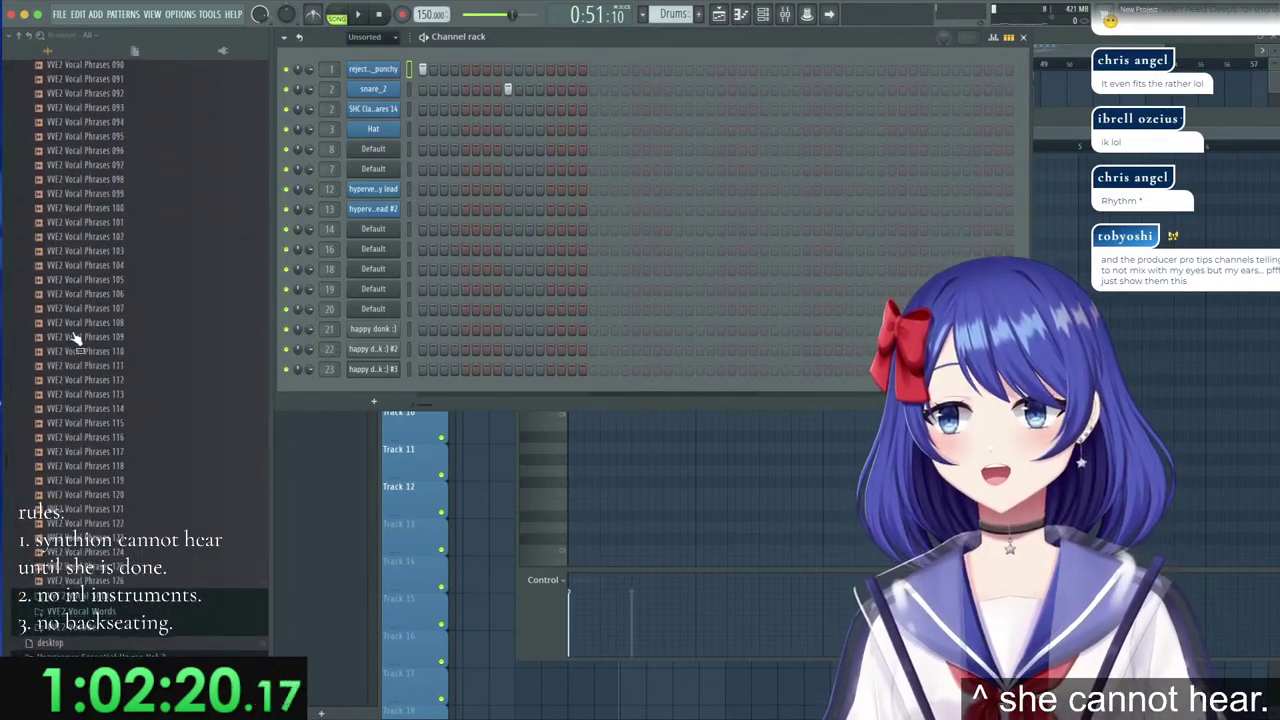
{"action": "scroll", "coordinate": [75, 340], "scroll_direction": "up", "scroll_amount": 4}
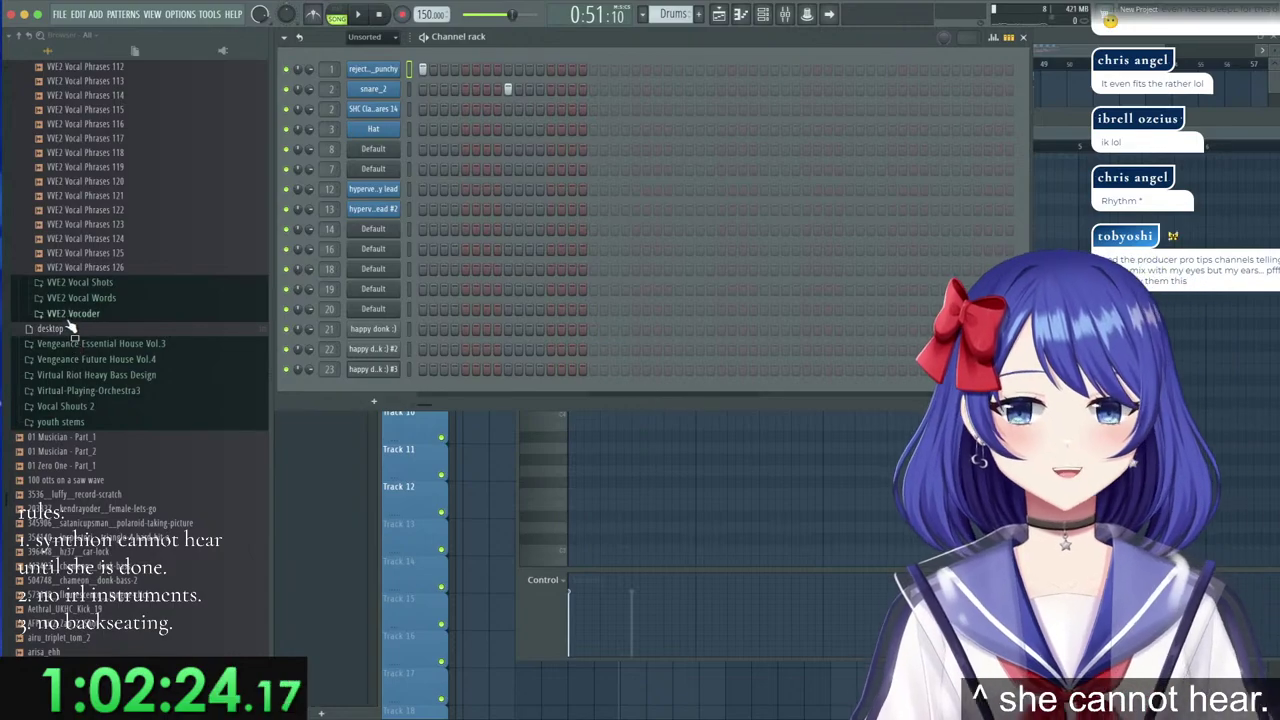
{"action": "left_click", "coordinate": [74, 298]}
{"action": "left_click", "coordinate": [79, 283]}
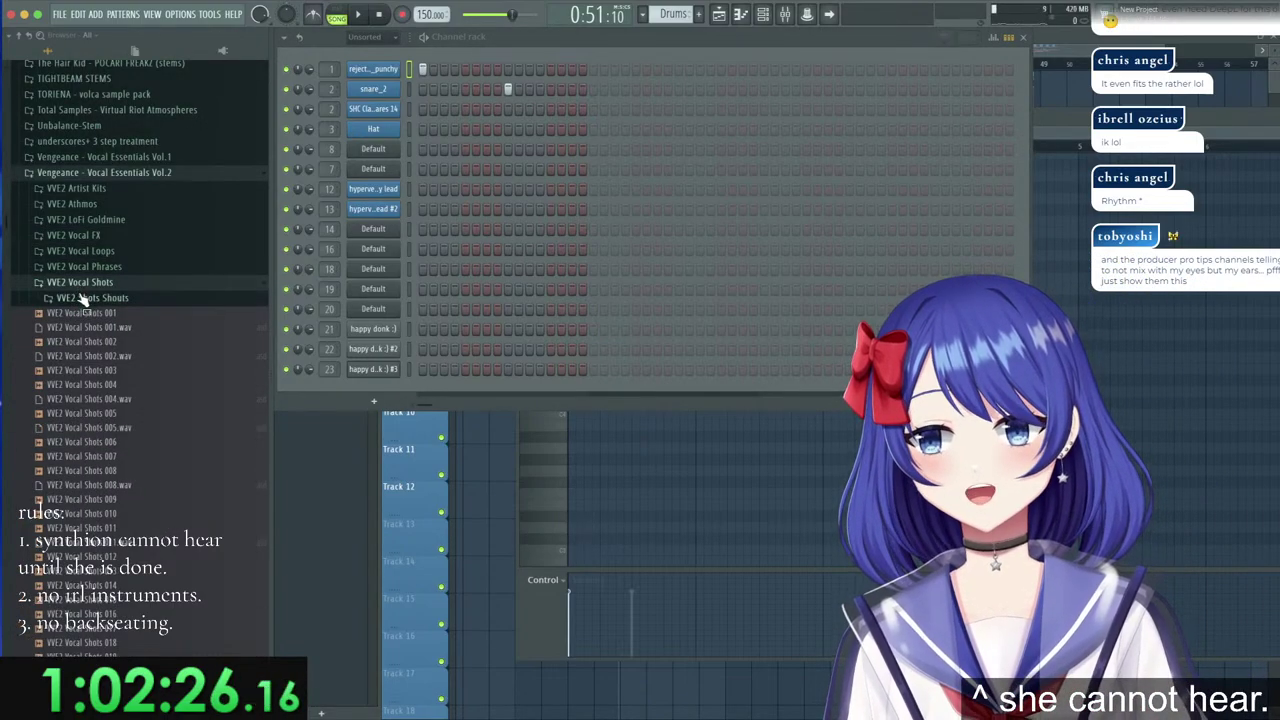
{"action": "left_click", "coordinate": [83, 299]}
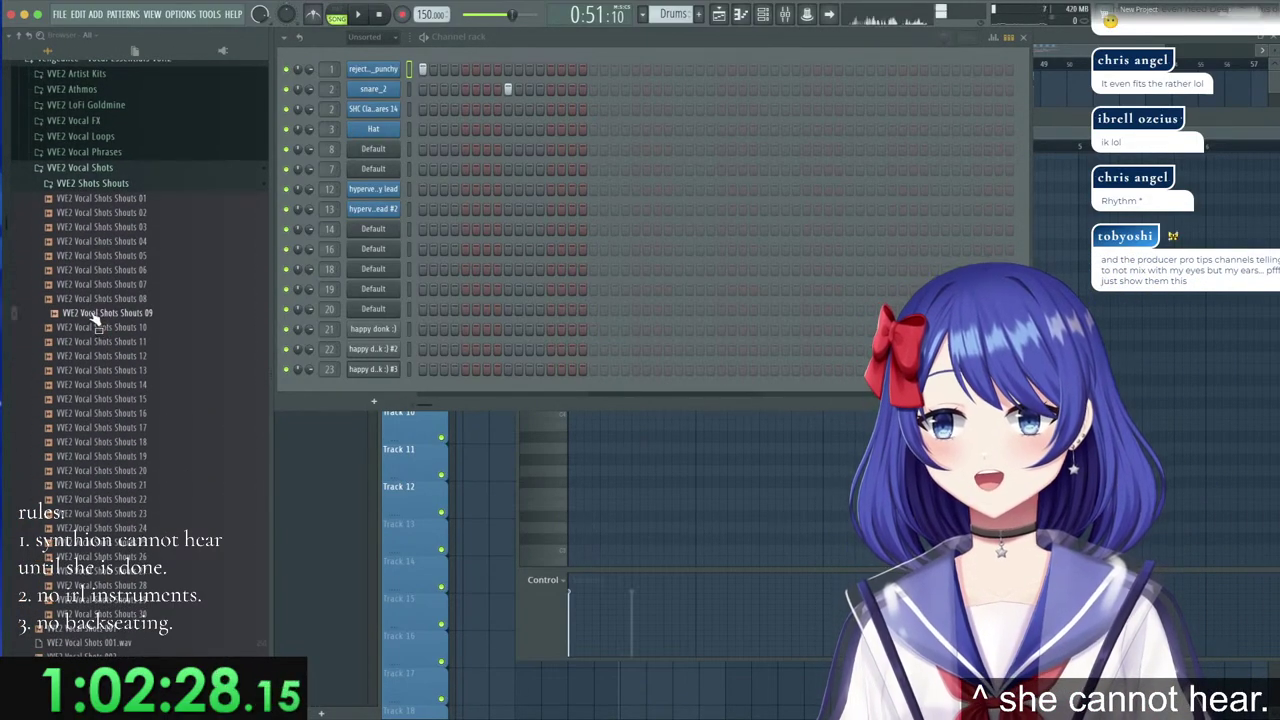
Audition several vocal shouts in the VVE2 Shots Shouts folder, including samples 12, 17, 06, 04, 03, 02 and 01.
{"action": "left_click", "coordinate": [90, 360]}
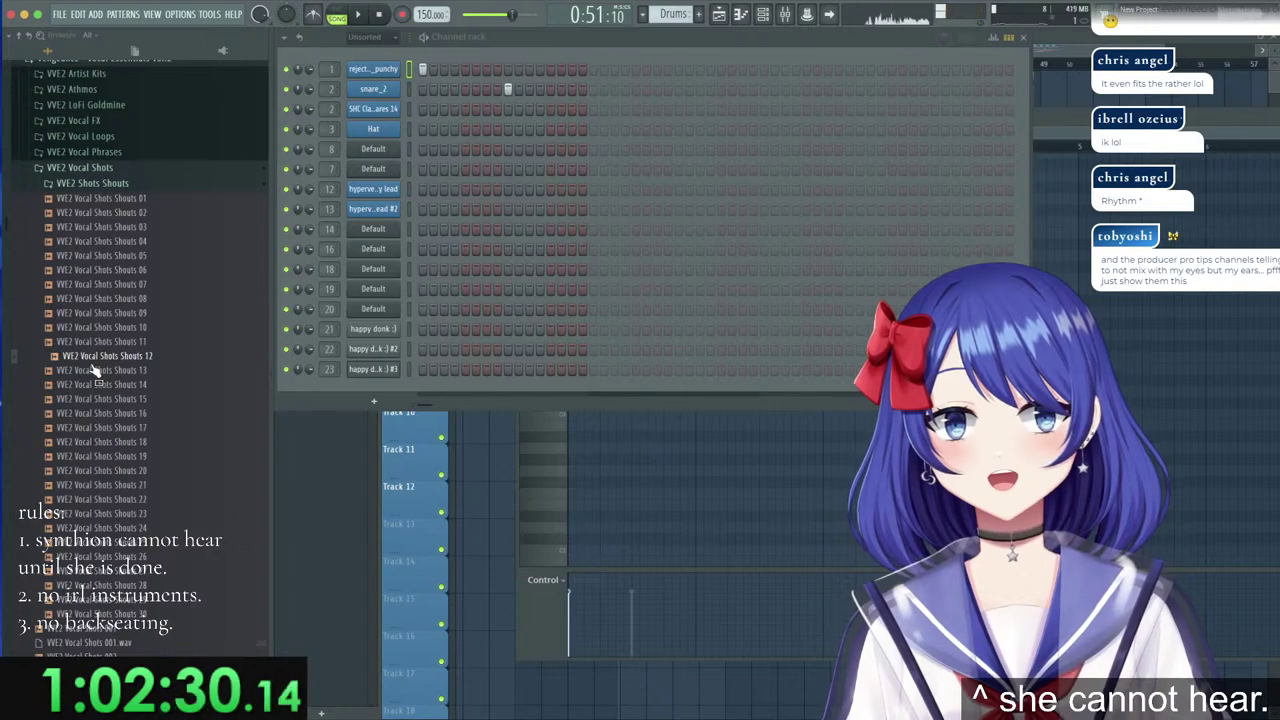
{"action": "left_click", "coordinate": [82, 430]}
{"action": "scroll", "coordinate": [84, 437], "scroll_direction": "down", "scroll_amount": 2}
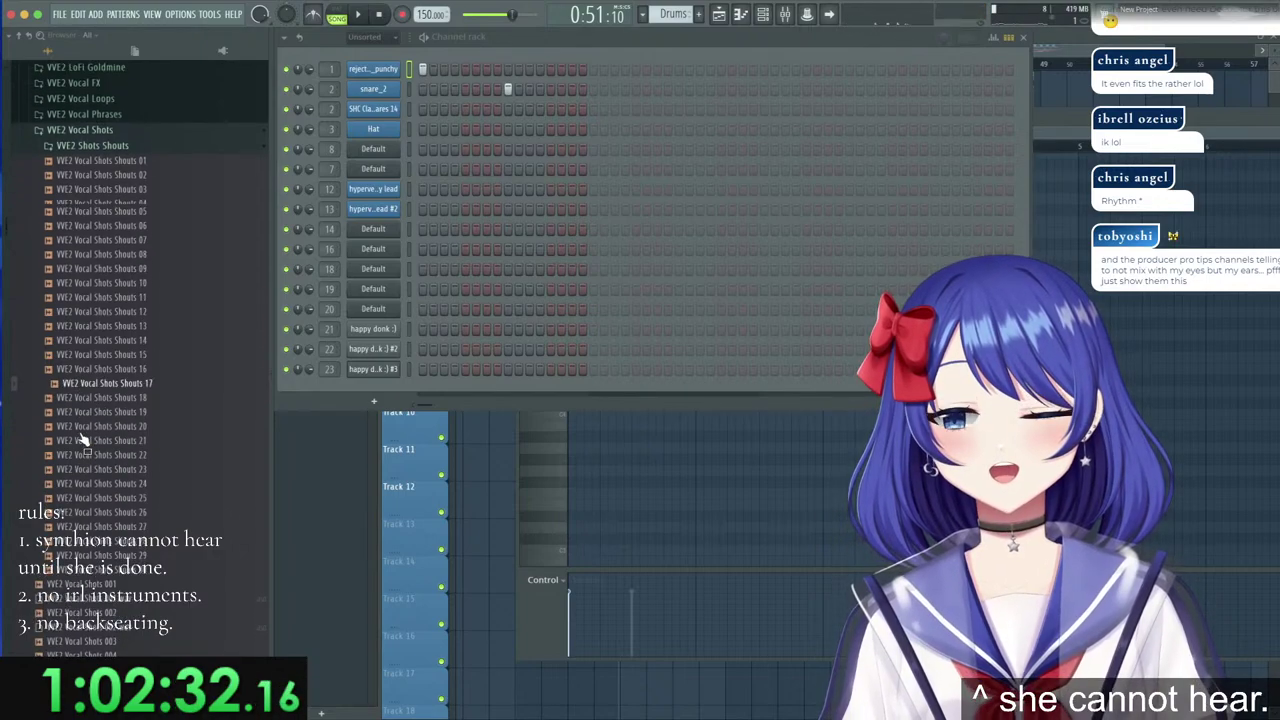
{"action": "left_click", "coordinate": [80, 227]}
{"action": "left_click", "coordinate": [76, 213]}
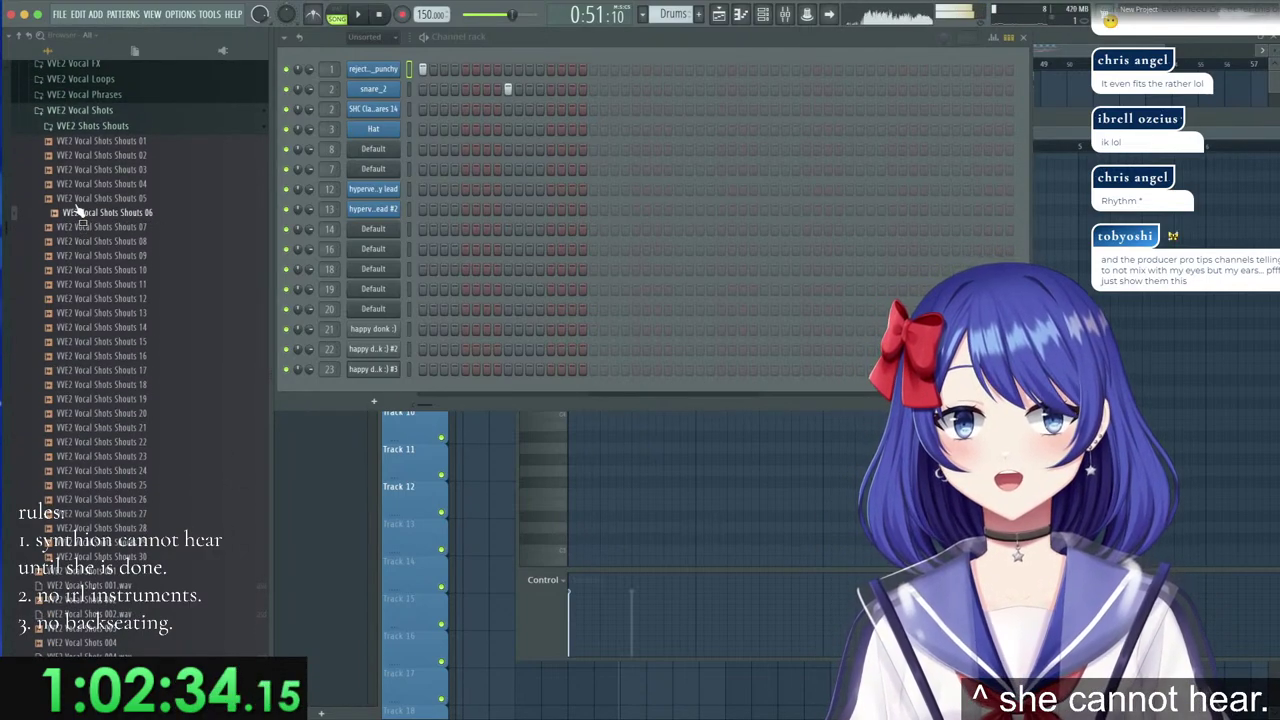
{"action": "left_click", "coordinate": [80, 184]}
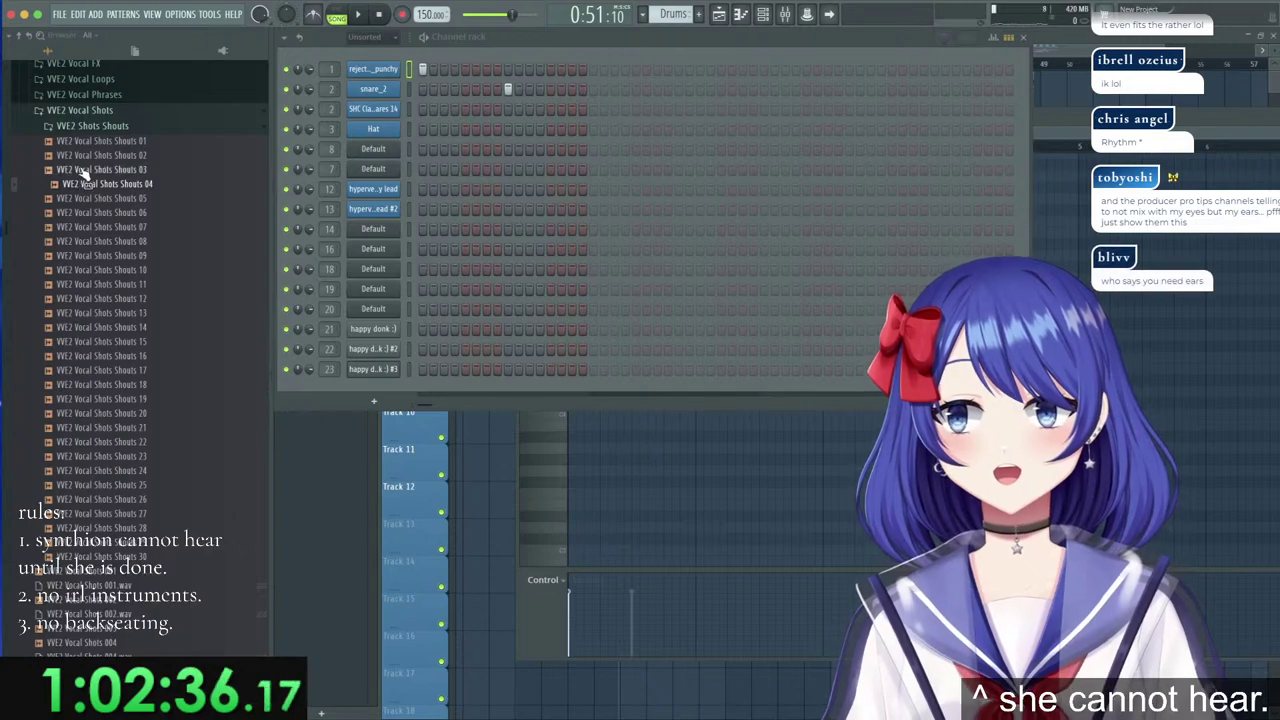
{"action": "left_click", "coordinate": [84, 170]}
{"action": "left_click", "coordinate": [85, 157]}
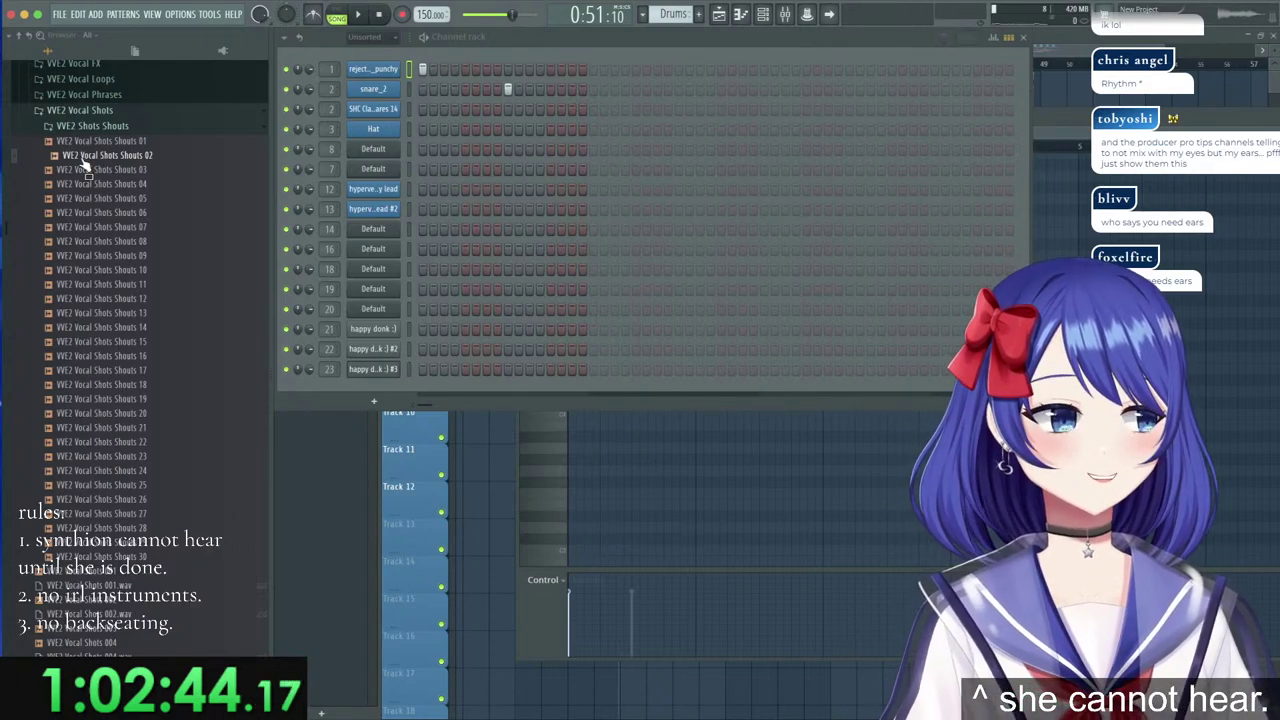
{"action": "left_click", "coordinate": [75, 142]}
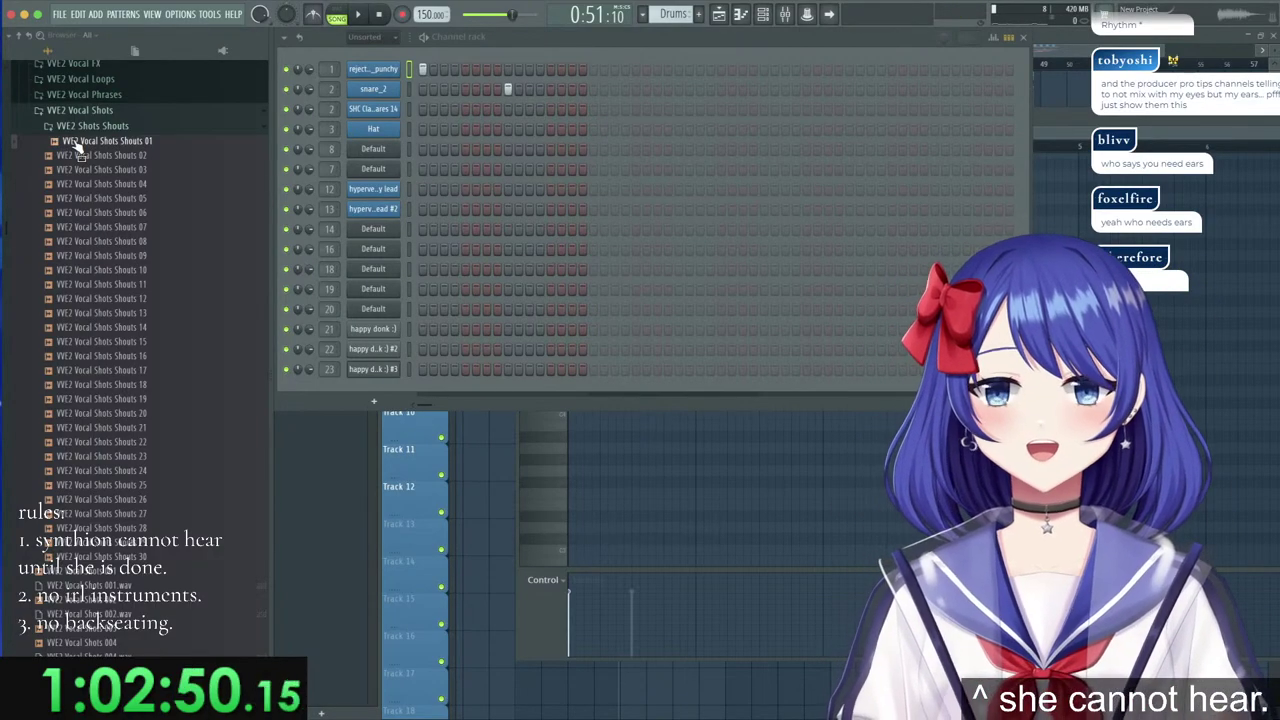
Add VVE2 Vocal Shots Shouts 01 as a channel below Hat with hits on steps 5 and 13, and open its sampler settings.
{"action": "key", "text": "alt+F8"}
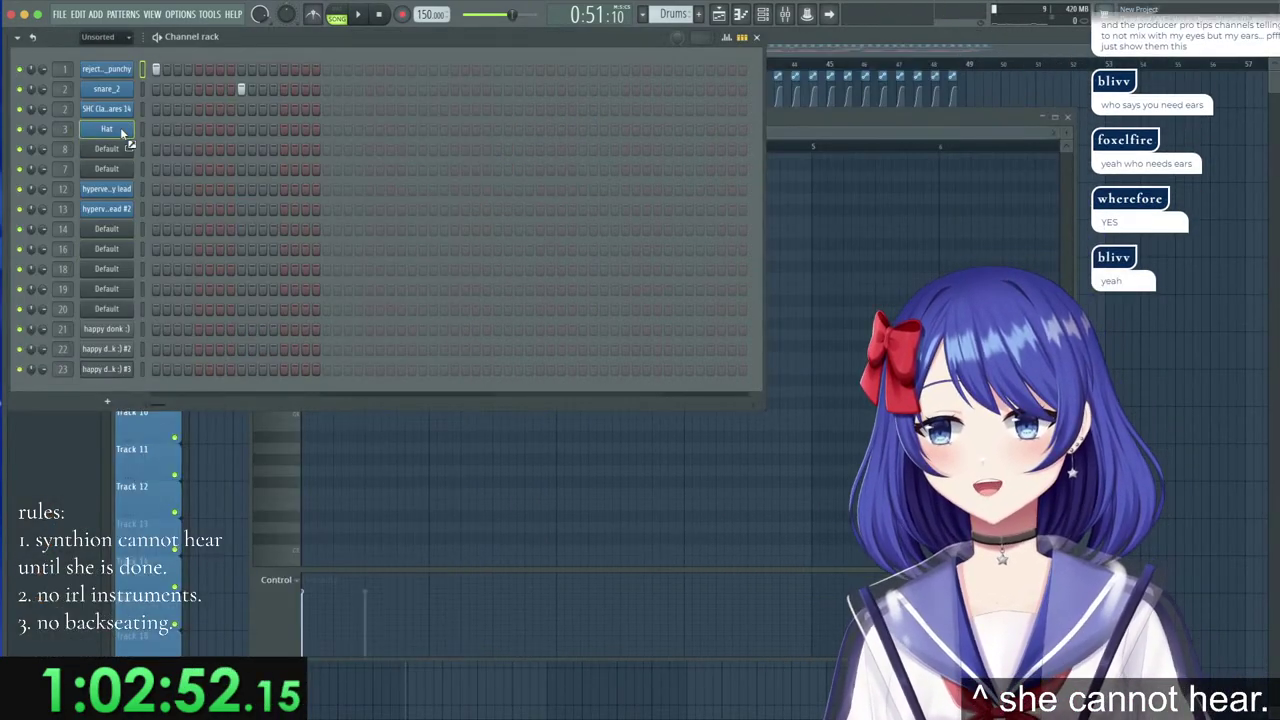
{"action": "left_click_drag", "start_coordinate": [120, 148], "coordinate": [119, 146]}
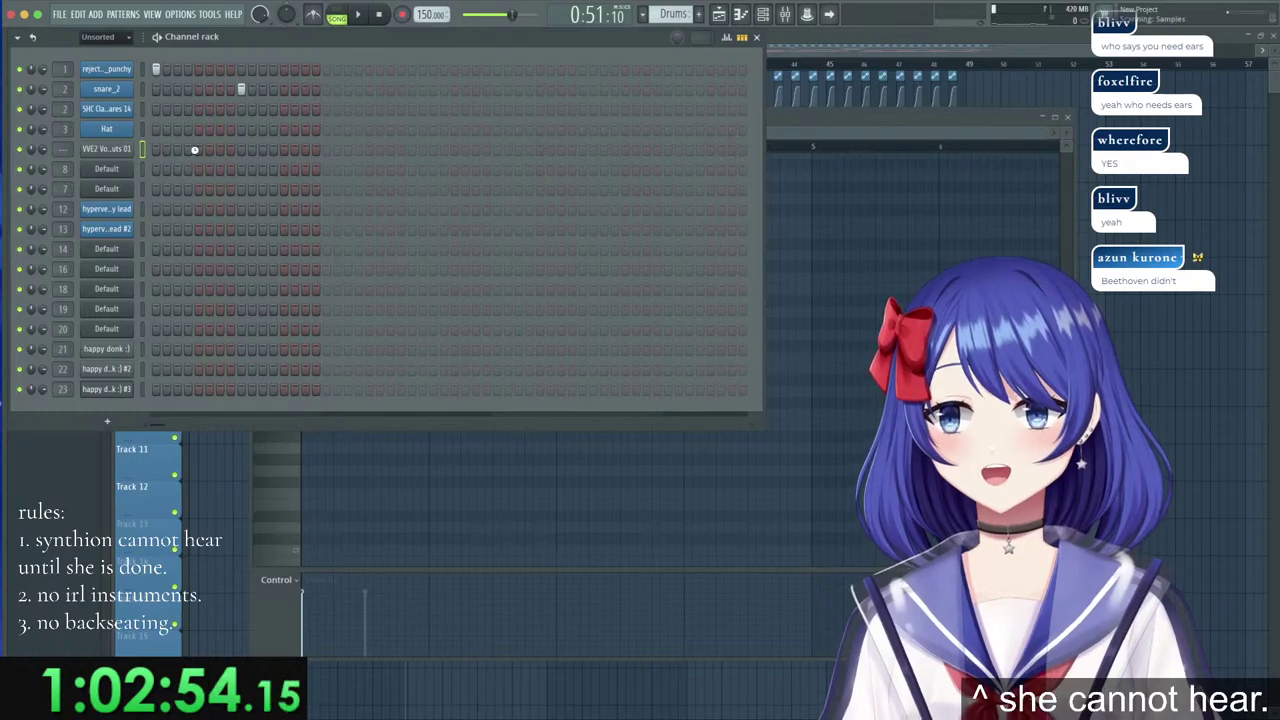
{"action": "left_click", "coordinate": [198, 149]}
{"action": "left_click", "coordinate": [108, 150]}
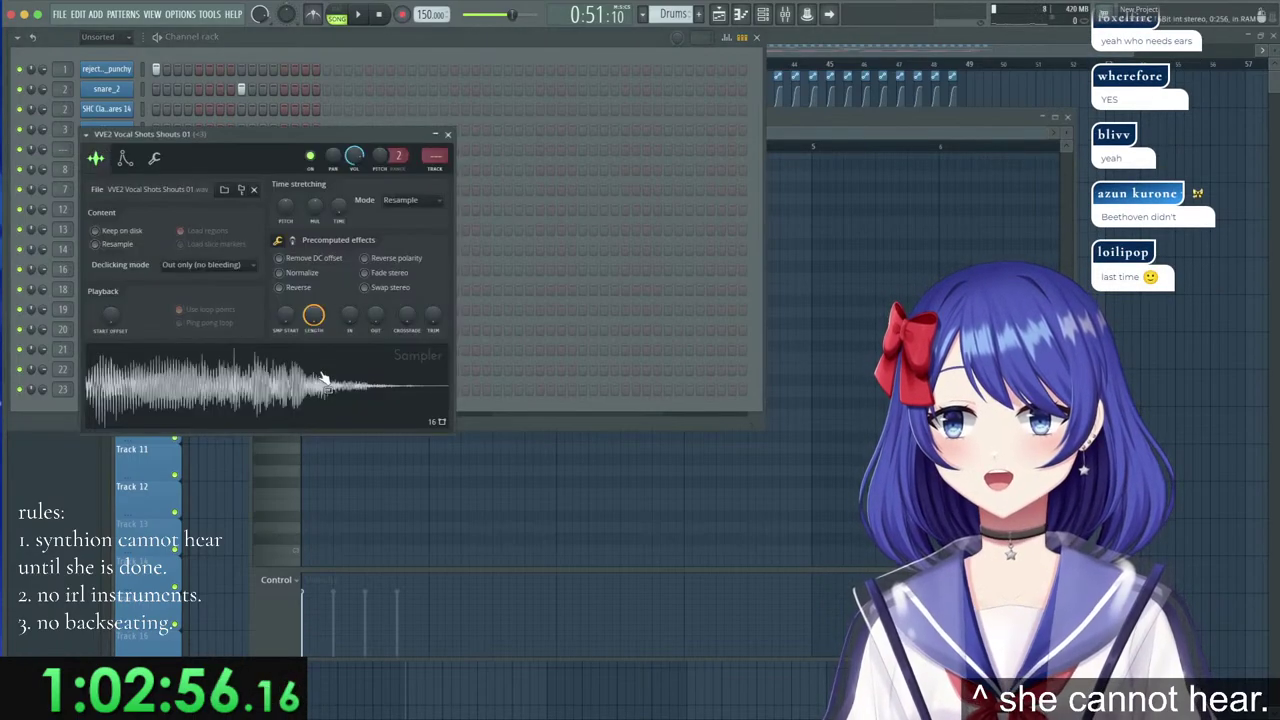
Add a fade-out to the VVE2 Vocal Shots Shouts 01 sample and play back the arrangement from bar 33.
{"action": "left_click_drag", "start_coordinate": [374, 324], "coordinate": [373, 318]}
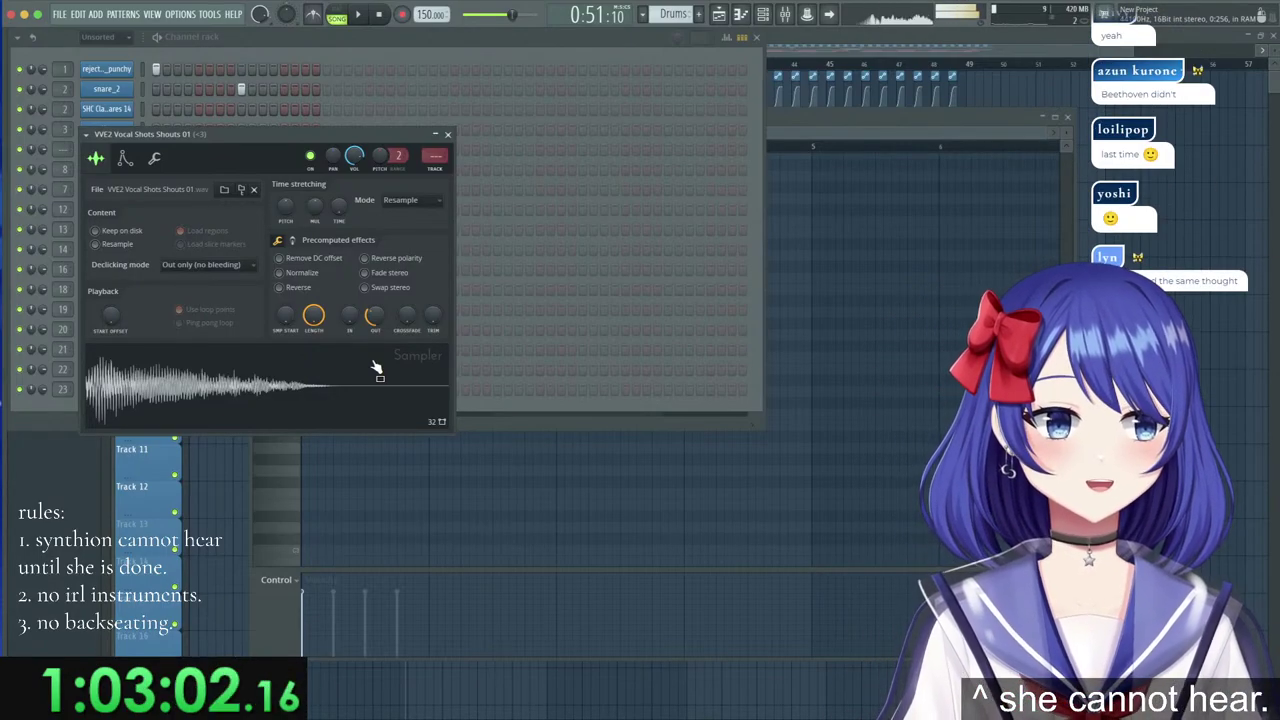
{"action": "left_click", "coordinate": [822, 54]}
{"action": "left_click", "coordinate": [411, 66]}
{"action": "key", "text": "space"}
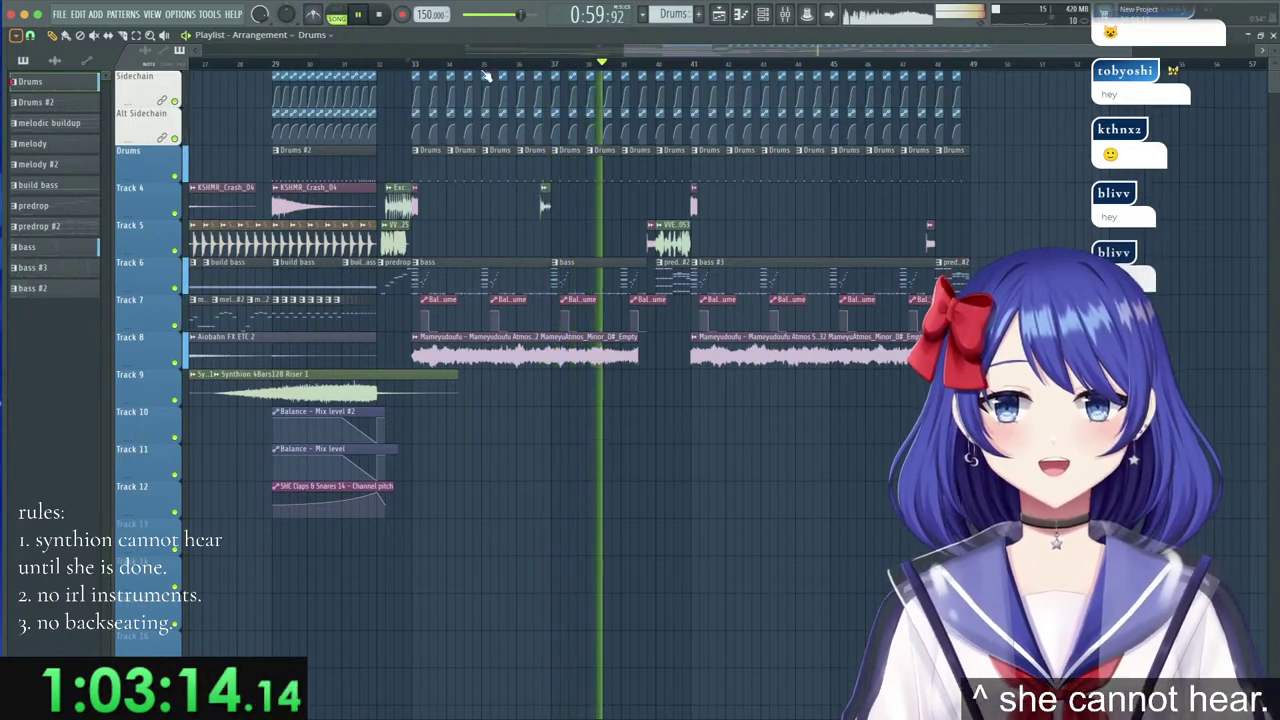
{"action": "key", "text": "space"}
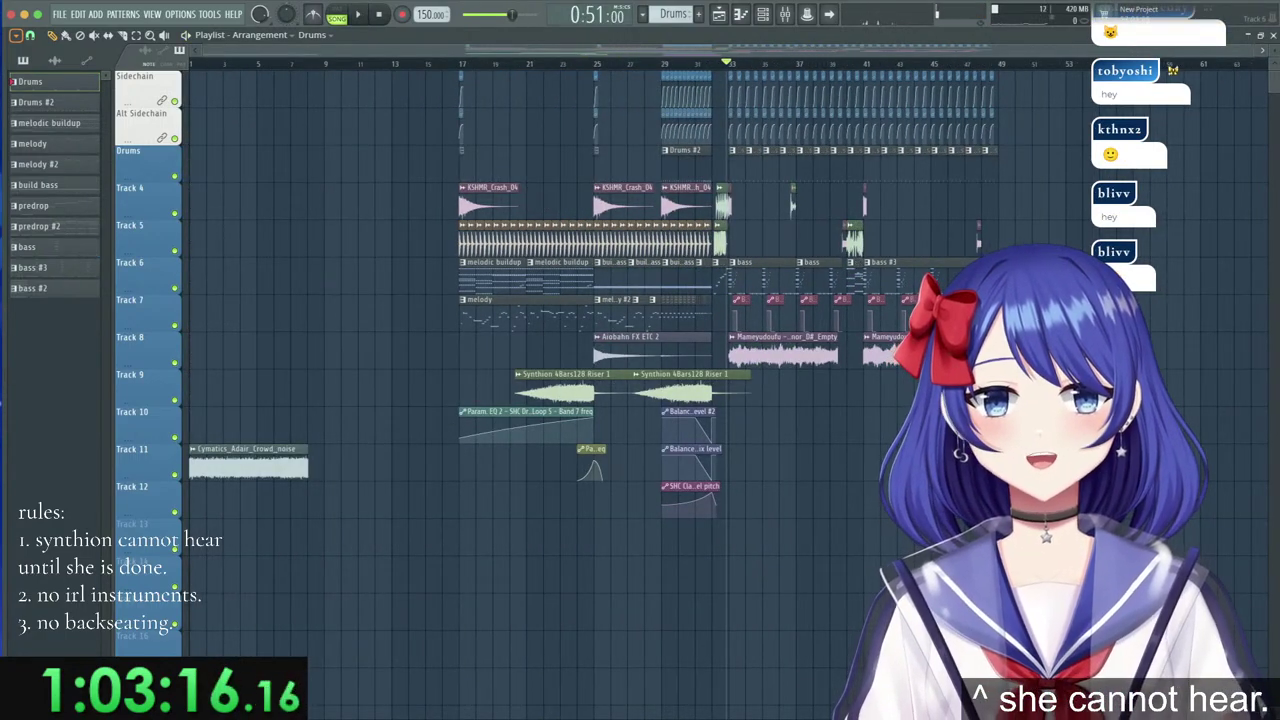
Move the vocal phrase clips near bars 40 and 48 up from Track 5 to Track 4.
{"action": "left_click_drag", "start_coordinate": [985, 261], "coordinate": [374, 566]}
{"action": "scroll", "coordinate": [975, 68], "scroll_direction": "up", "scroll_amount": 2}
{"action": "left_click_drag", "start_coordinate": [1007, 246], "coordinate": [657, 243]}
{"action": "key", "text": "shift+Up"}
Find the Au5_loops folder inside Au5_sample_pack of the Au5 Elemental Sample Pack.
{"action": "mouse_move", "coordinate": [2, 240]}
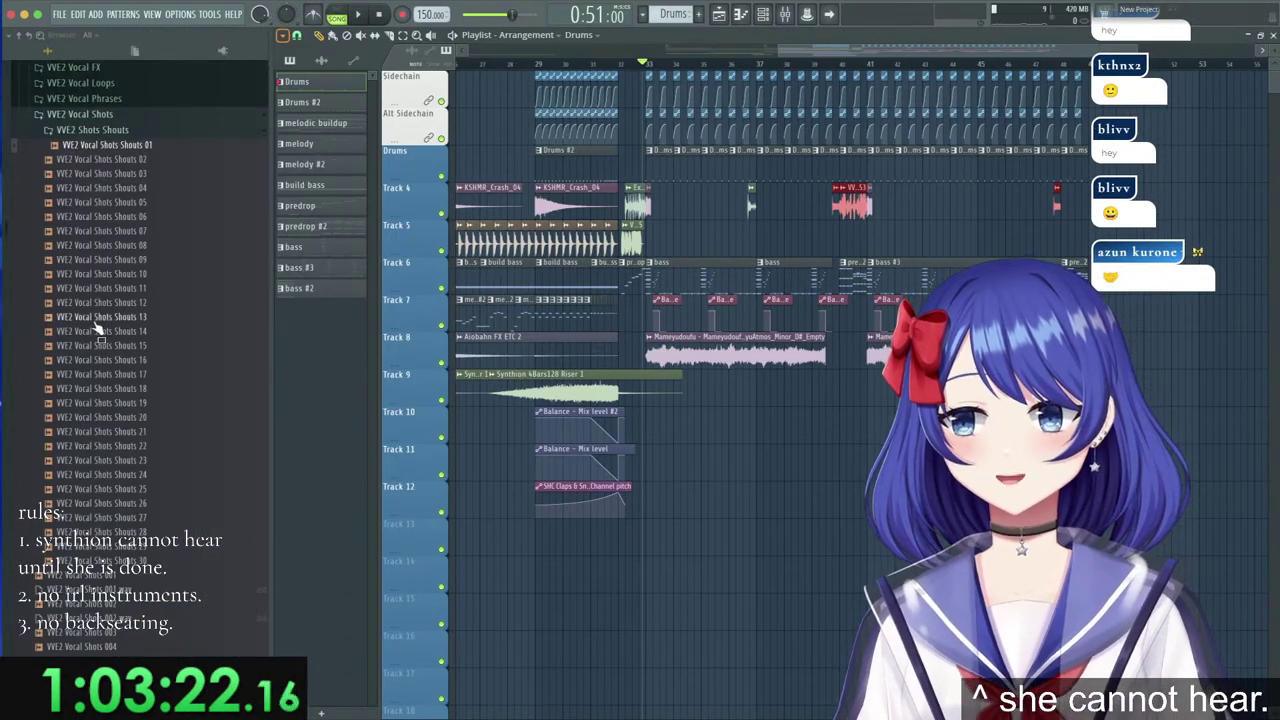
{"action": "scroll", "coordinate": [97, 330], "scroll_direction": "up", "scroll_amount": 15}
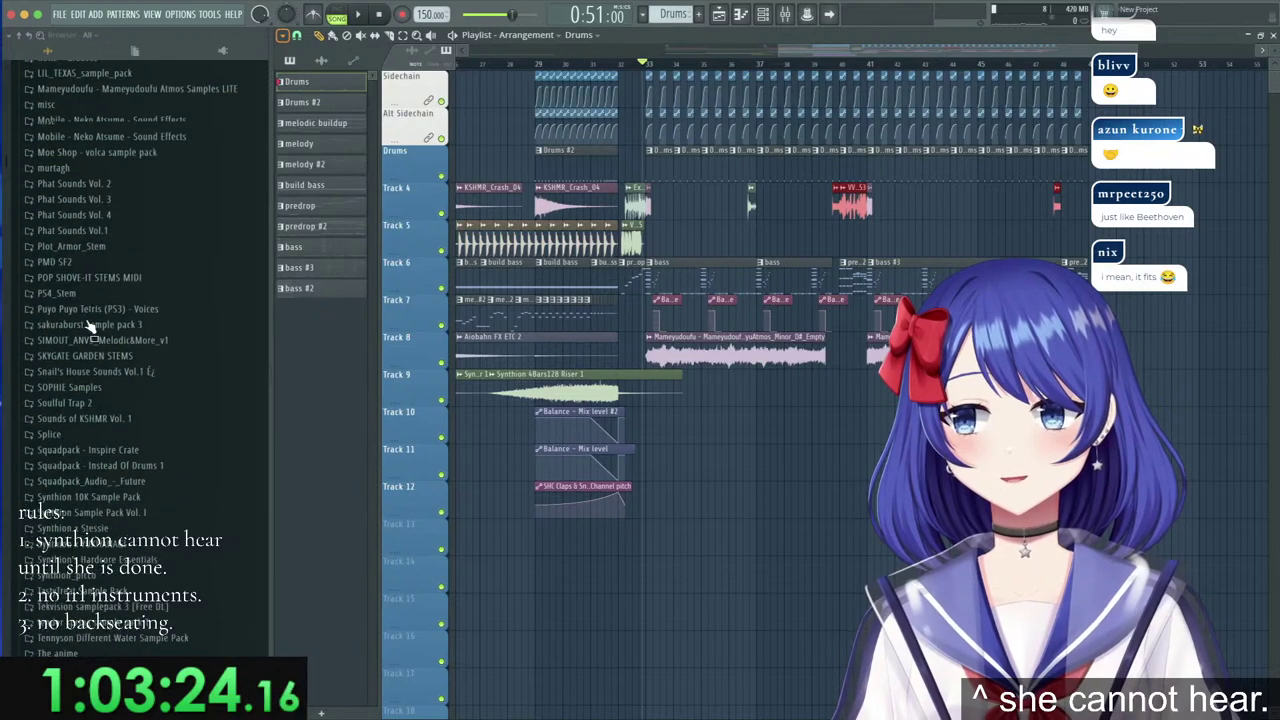
{"action": "scroll", "coordinate": [90, 320], "scroll_direction": "up", "scroll_amount": 15}
{"action": "left_click", "coordinate": [86, 232]}
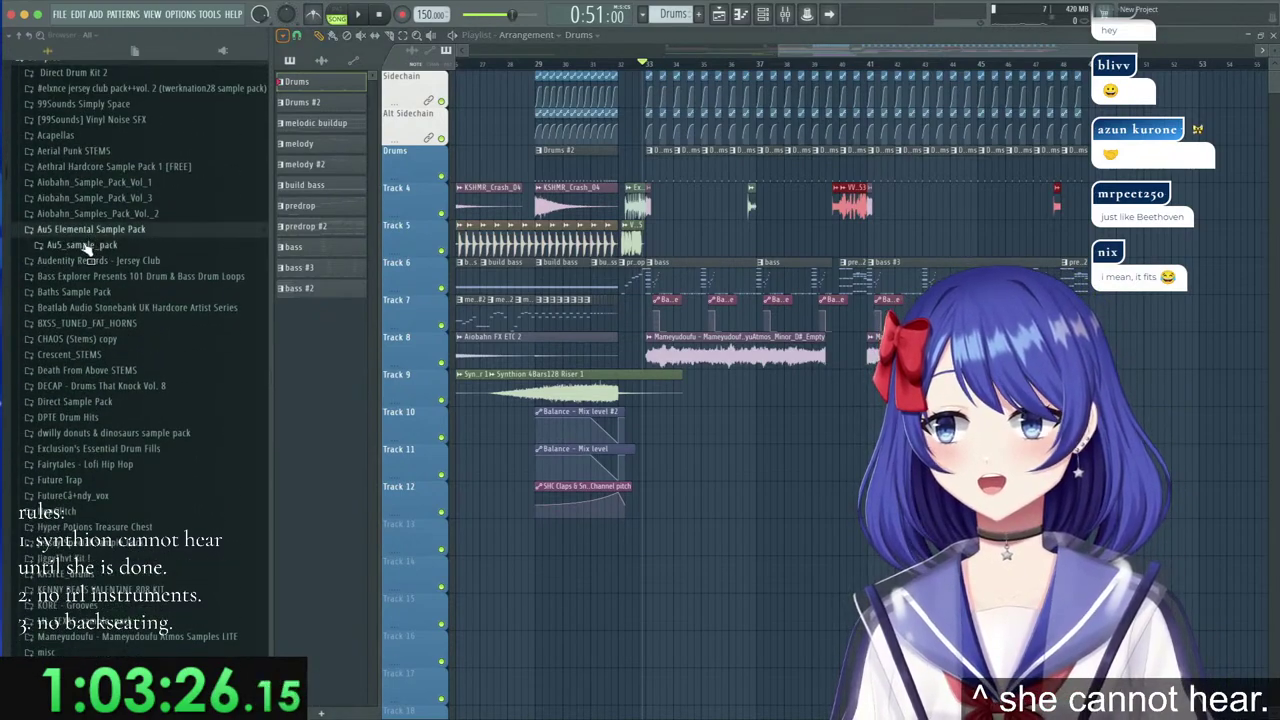
{"action": "left_click", "coordinate": [84, 246]}
{"action": "left_click", "coordinate": [78, 261]}
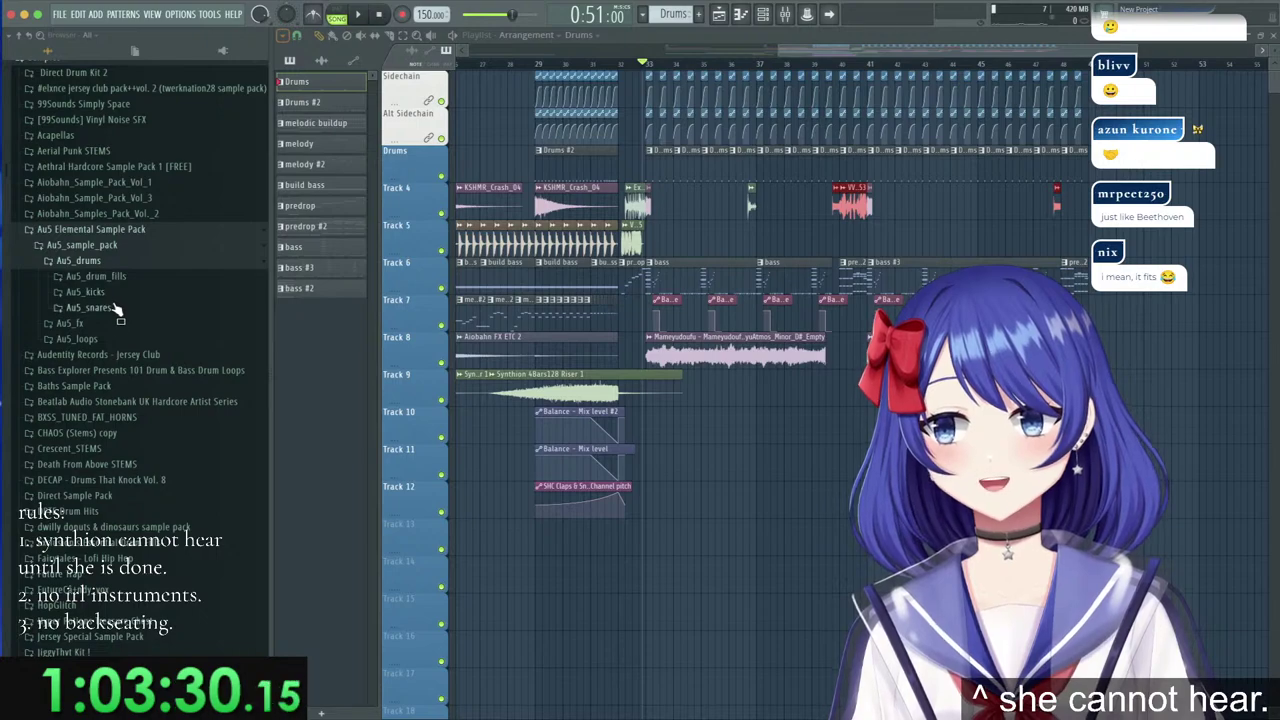
{"action": "left_click", "coordinate": [110, 340]}
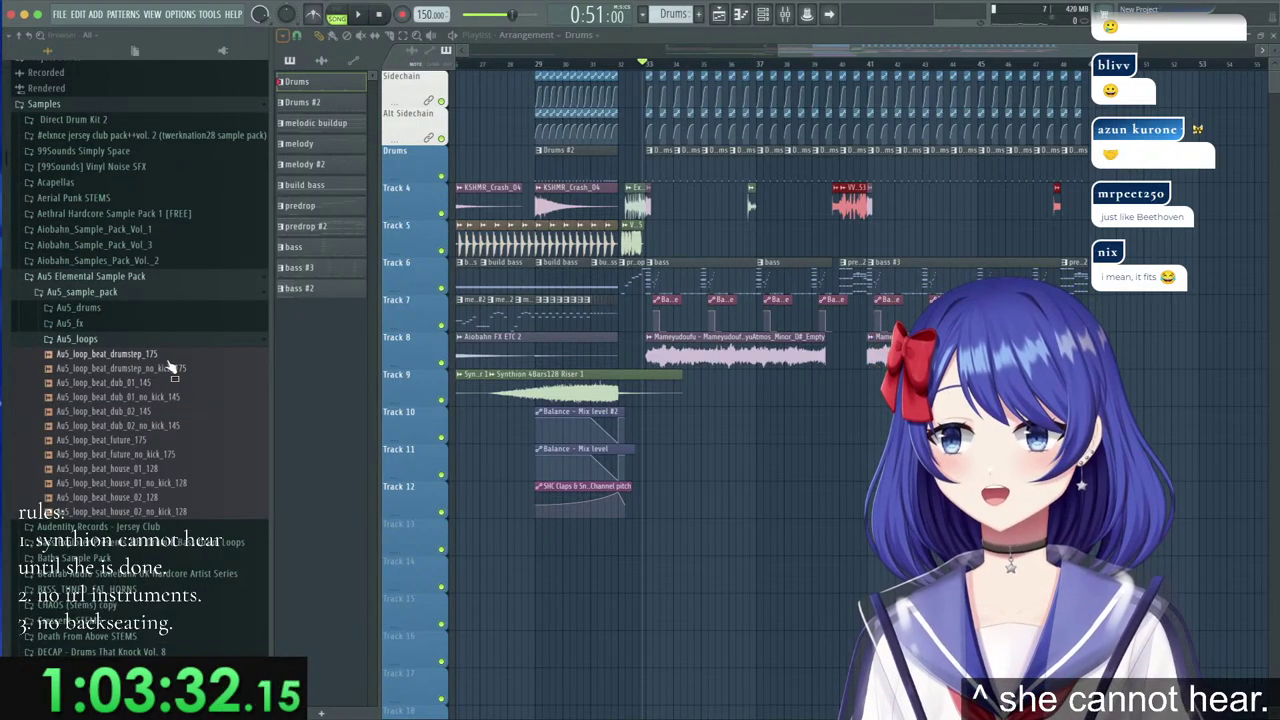
Audition the drumstep and dub drum loops, comparing the no-kick versions.
{"action": "left_click", "coordinate": [168, 388]}
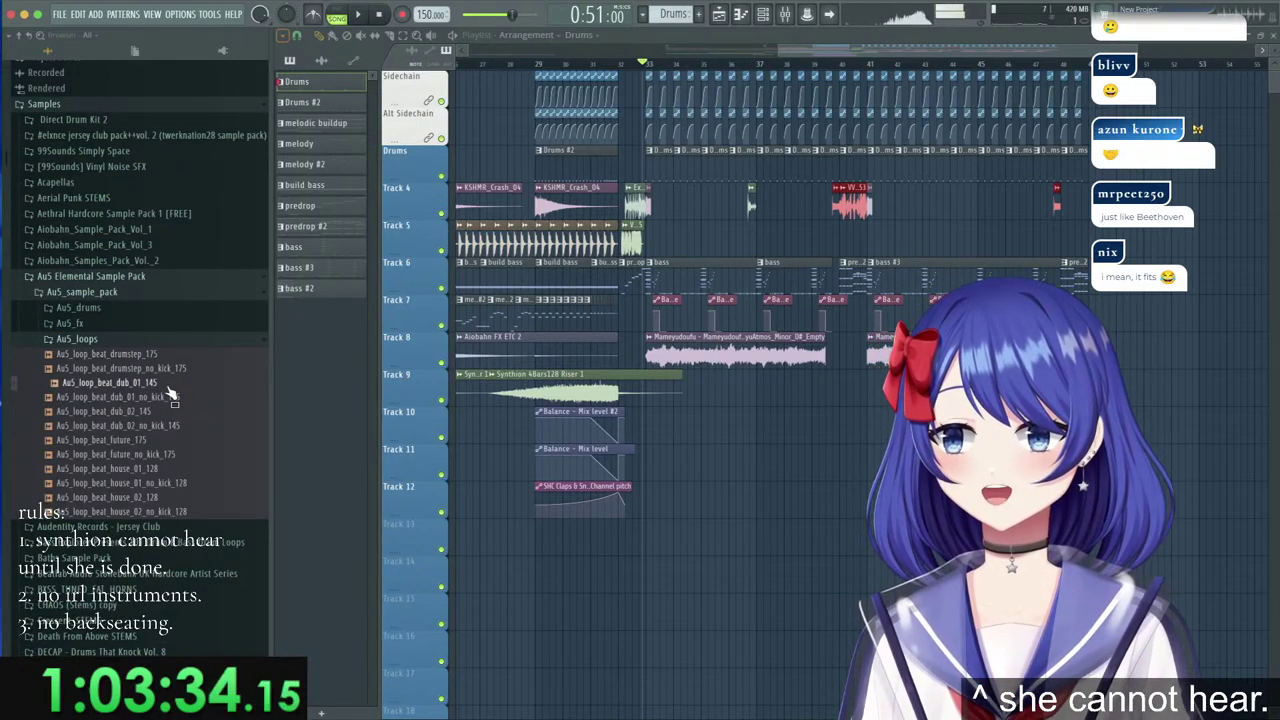
{"action": "left_click", "coordinate": [168, 397]}
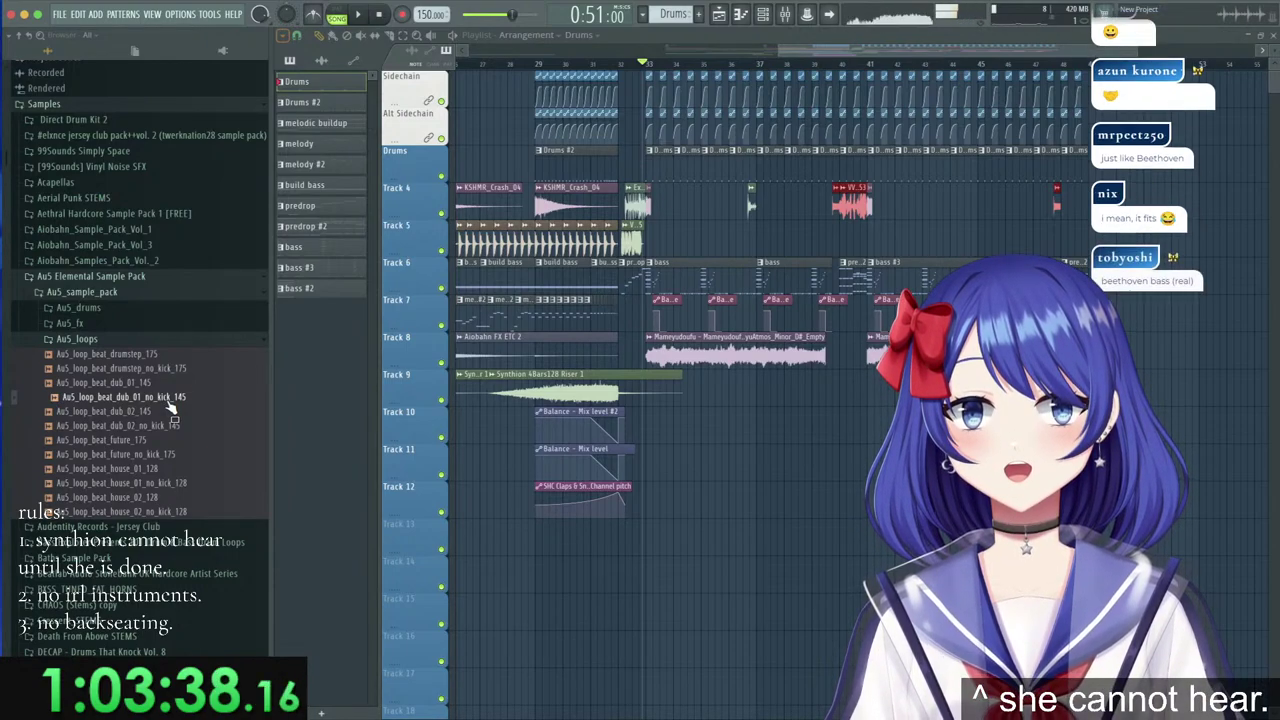
{"action": "left_click", "coordinate": [165, 369]}
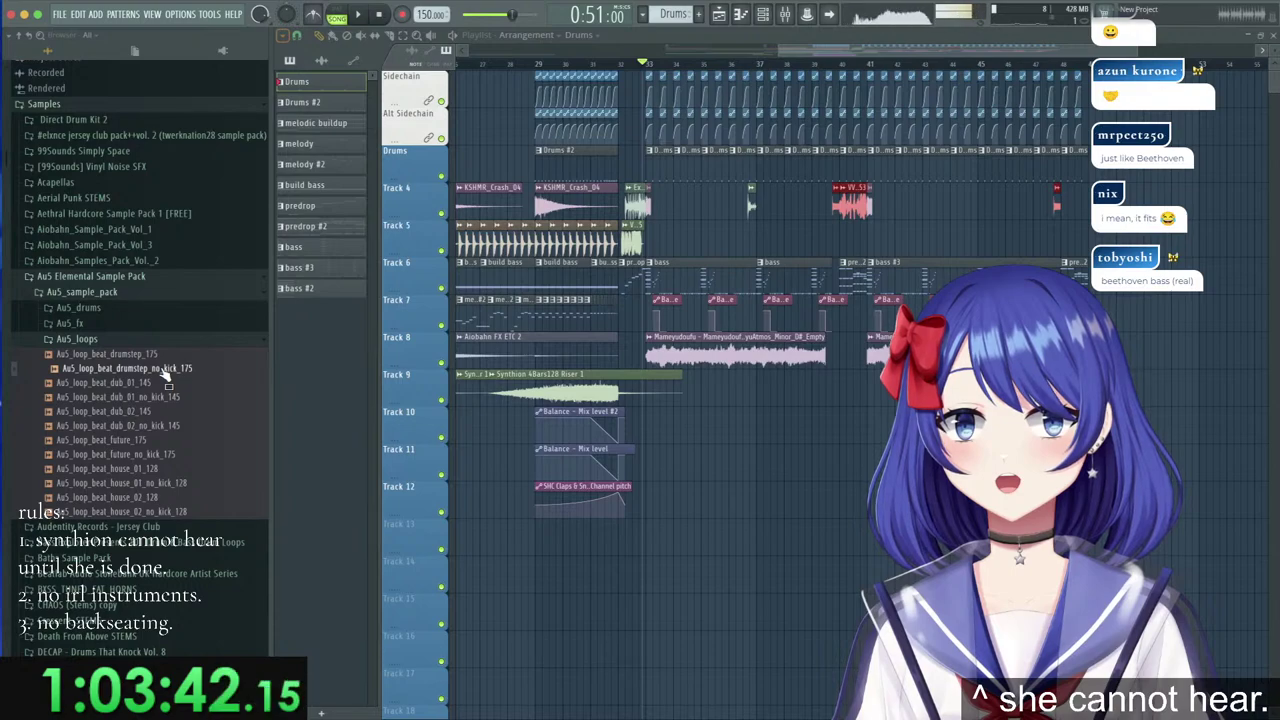
{"action": "left_click", "coordinate": [166, 425]}
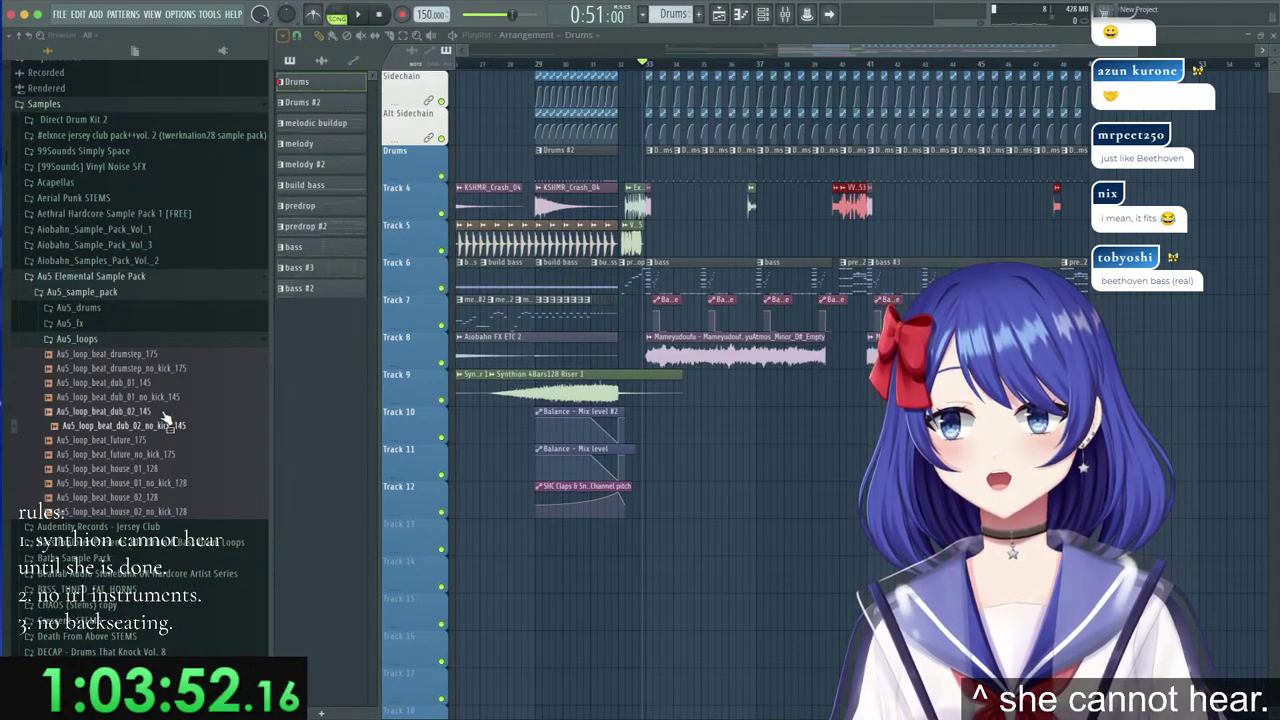
{"action": "left_click", "coordinate": [164, 397]}
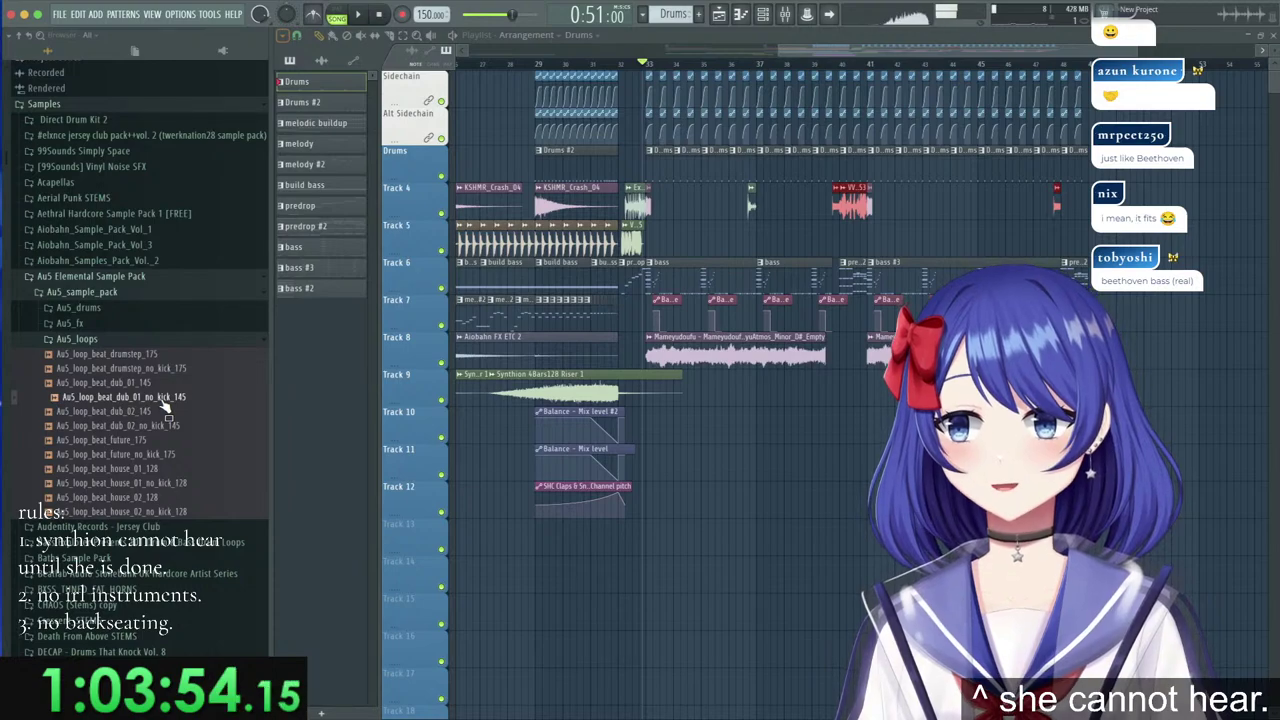
Place Au5_loop_beat_dub_01_no_kick_145 on Track 5 at bar 33 and set its time-stretch tempo to 145 BPM.
{"action": "left_click_drag", "start_coordinate": [164, 403], "coordinate": [445, 232]}
{"action": "scroll", "coordinate": [443, 72], "scroll_direction": "up", "scroll_amount": 4}
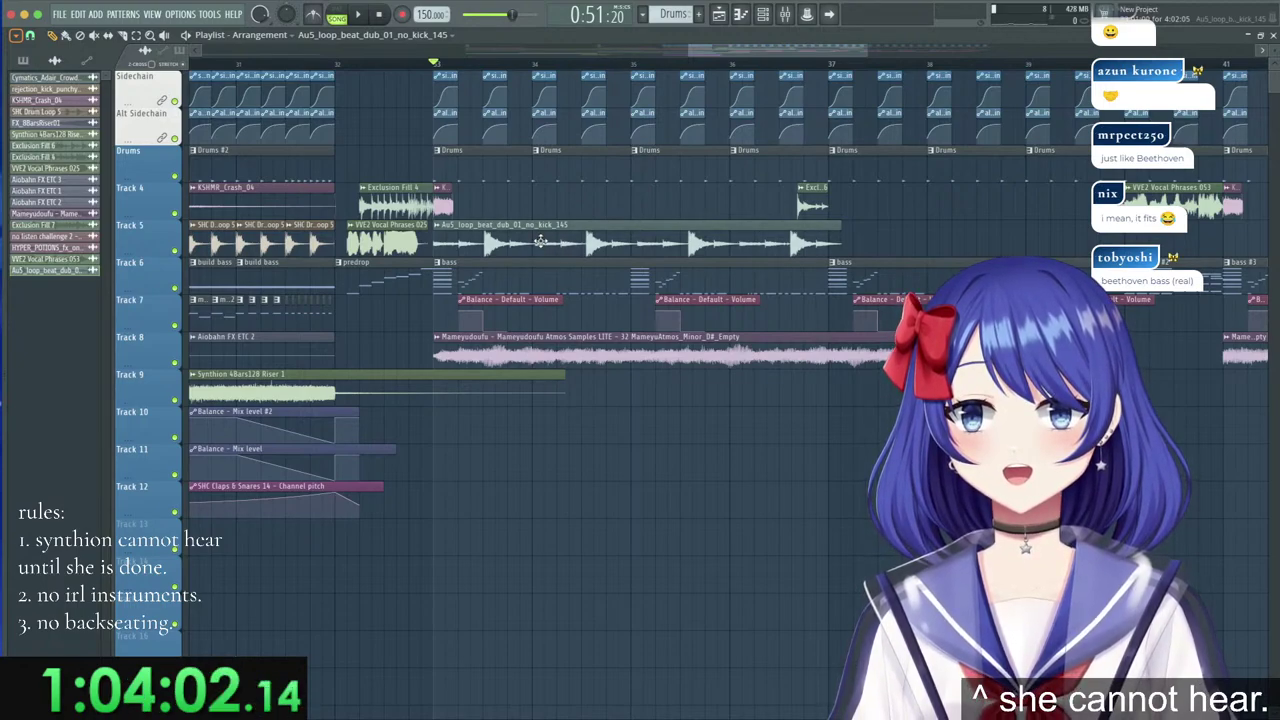
{"action": "double_click", "coordinate": [840, 243]}
{"action": "left_click", "coordinate": [418, 217]}
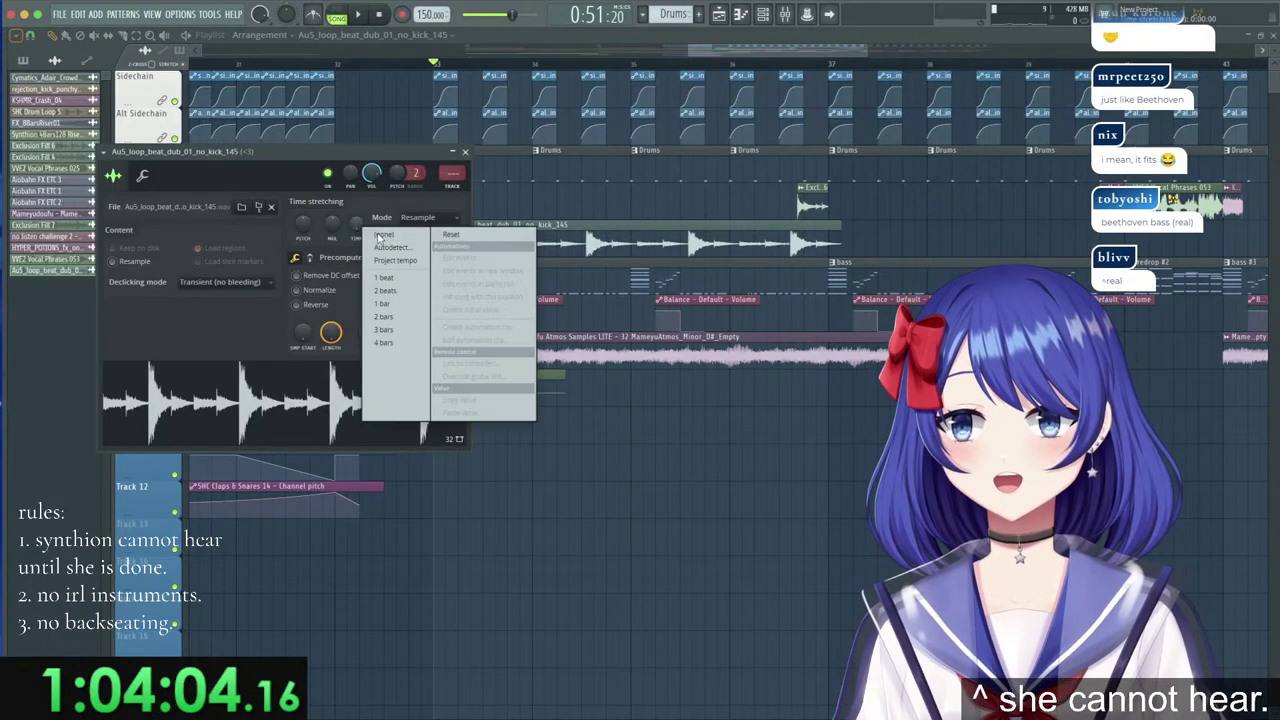
{"action": "left_click", "coordinate": [418, 252]}
{"action": "left_click", "coordinate": [668, 498]}
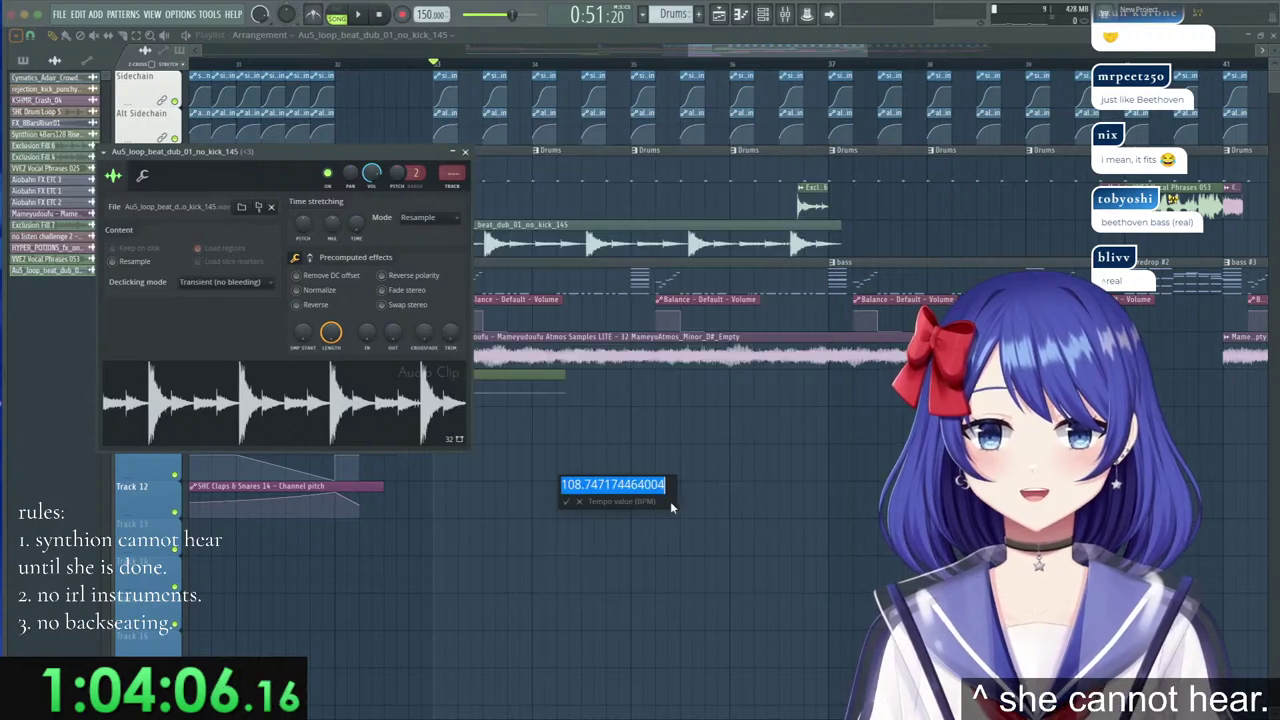
{"action": "type", "text": "145"}
{"action": "key", "text": "Return"}
Add a second copy of the drum loop on Track 5 at bar 37, trimmed to end before bar 40, and start playback.
{"action": "left_click", "coordinate": [785, 243]}
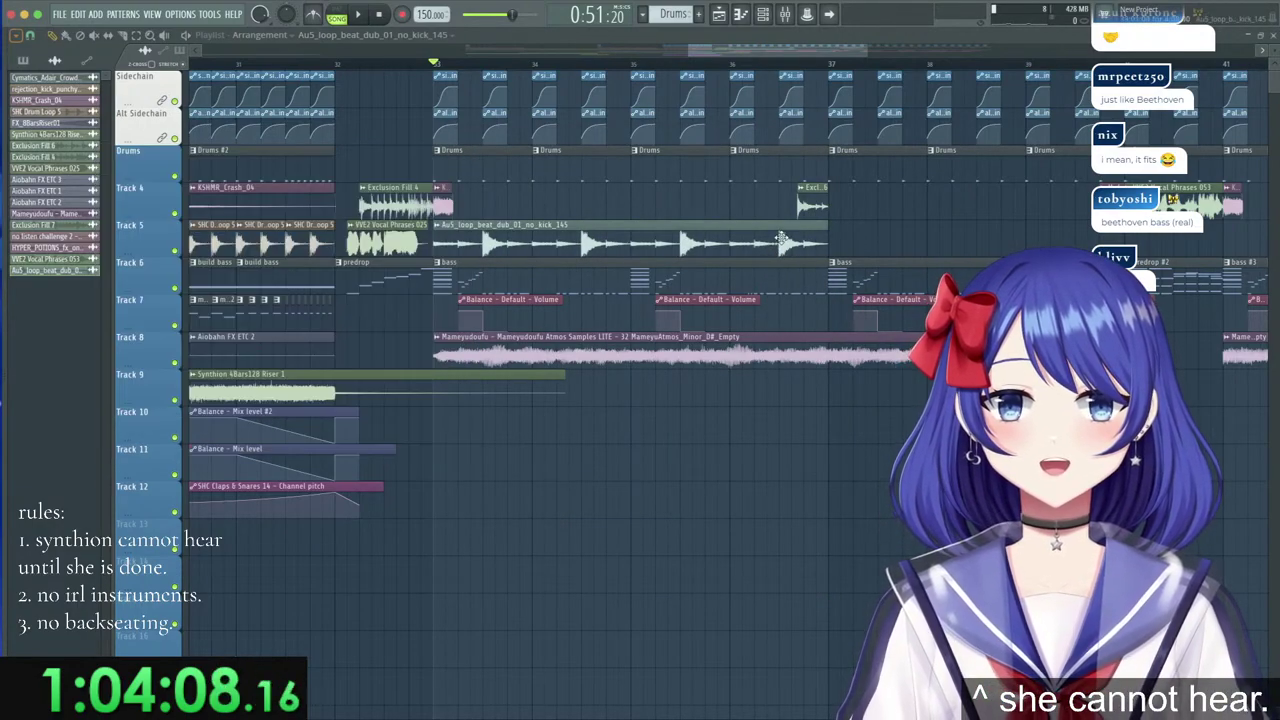
{"action": "left_click_drag", "start_coordinate": [888, 243], "coordinate": [870, 243]}
{"action": "key", "text": "space"}
{"action": "scroll", "coordinate": [292, 65], "scroll_direction": "down", "scroll_amount": 2}
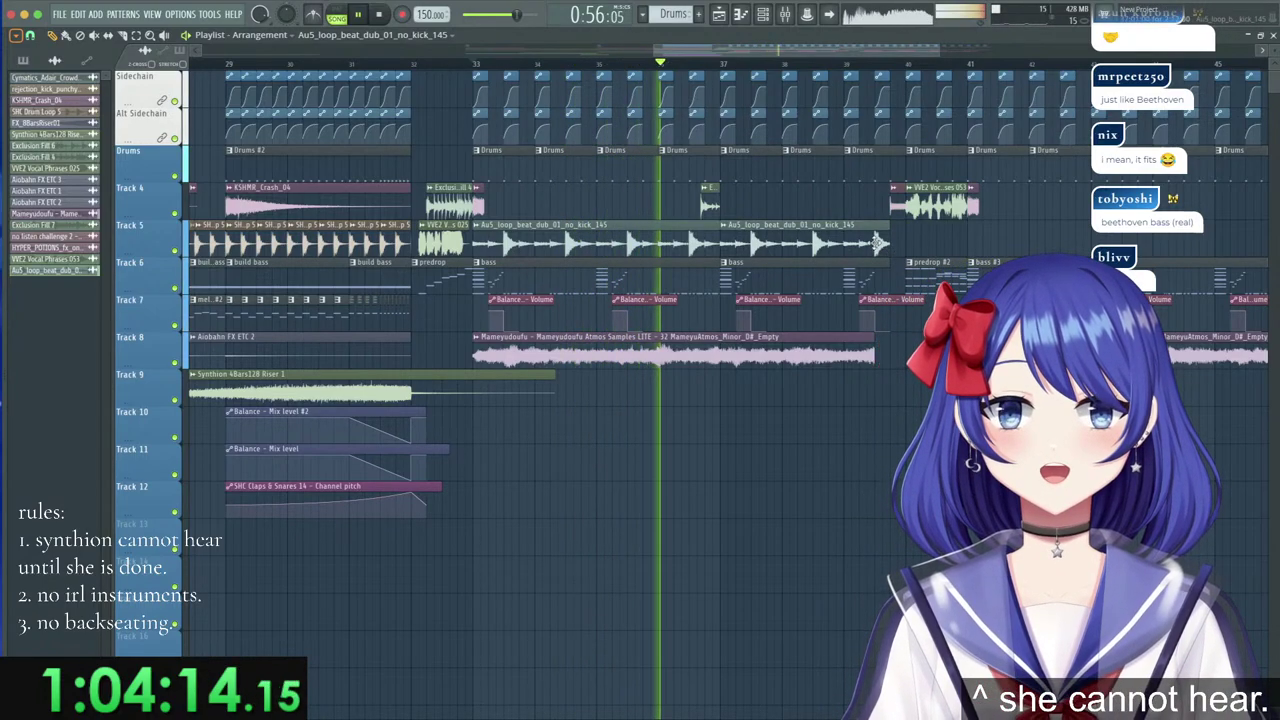
Duplicate both drum loop clips on Track 5 so the copies start at bar 41.
{"action": "left_click_drag", "start_coordinate": [890, 240], "coordinate": [514, 241]}
{"action": "key", "text": "super+b"}
{"action": "left_click_drag", "start_coordinate": [782, 241], "coordinate": [875, 241]}
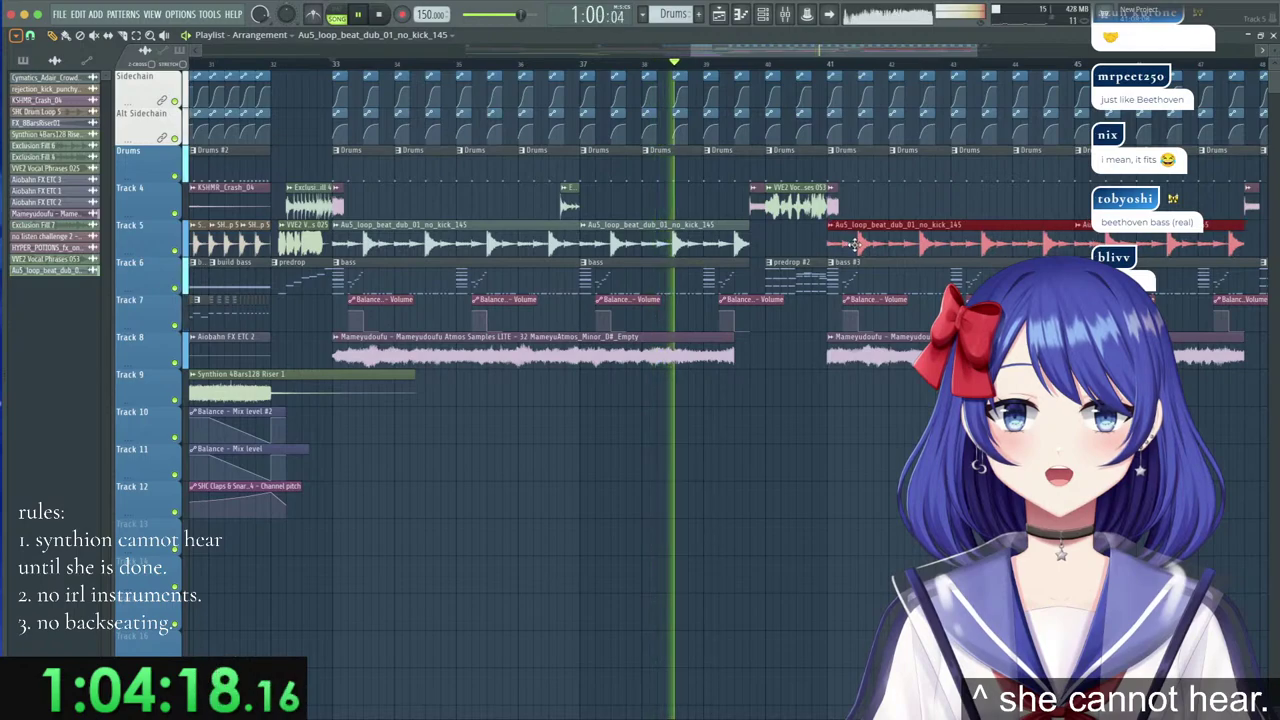
Fill the gap from bar 40 to bar 41 on Track 5 with a one-bar piece of the drum loop.
{"action": "left_click", "coordinate": [852, 505]}
{"action": "right_click", "coordinate": [852, 505]}
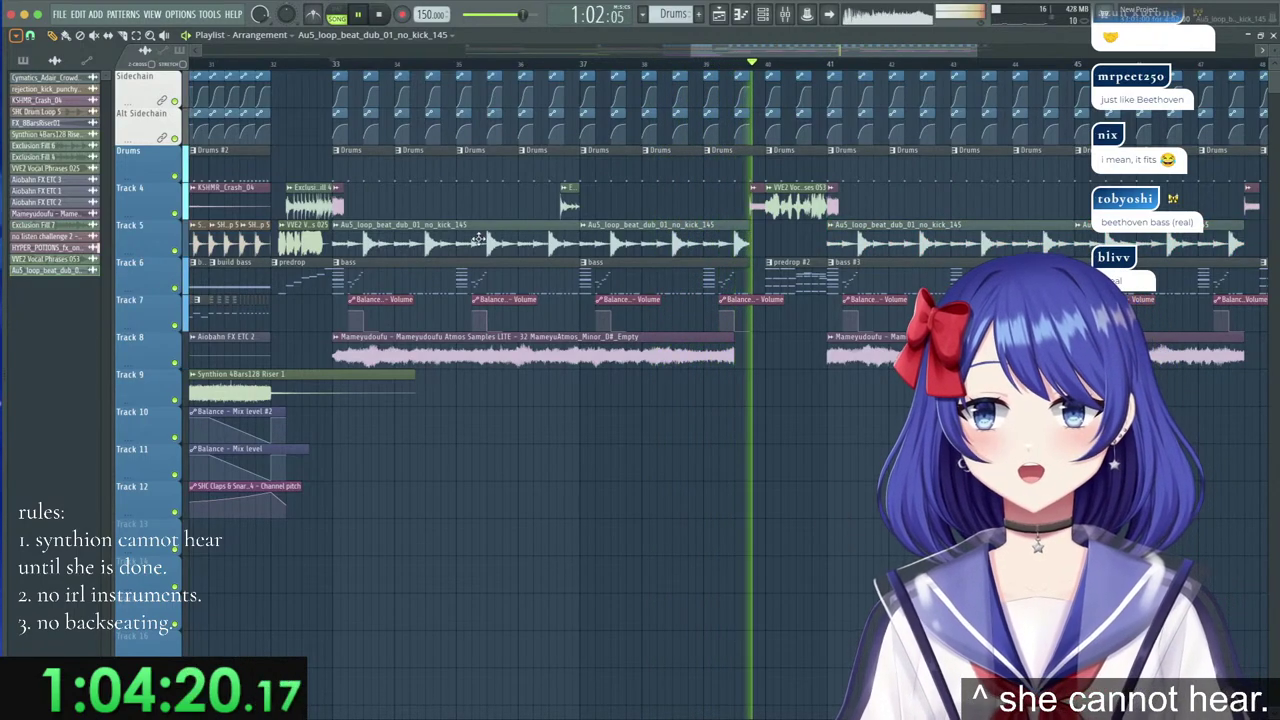
{"action": "left_click", "coordinate": [772, 394]}
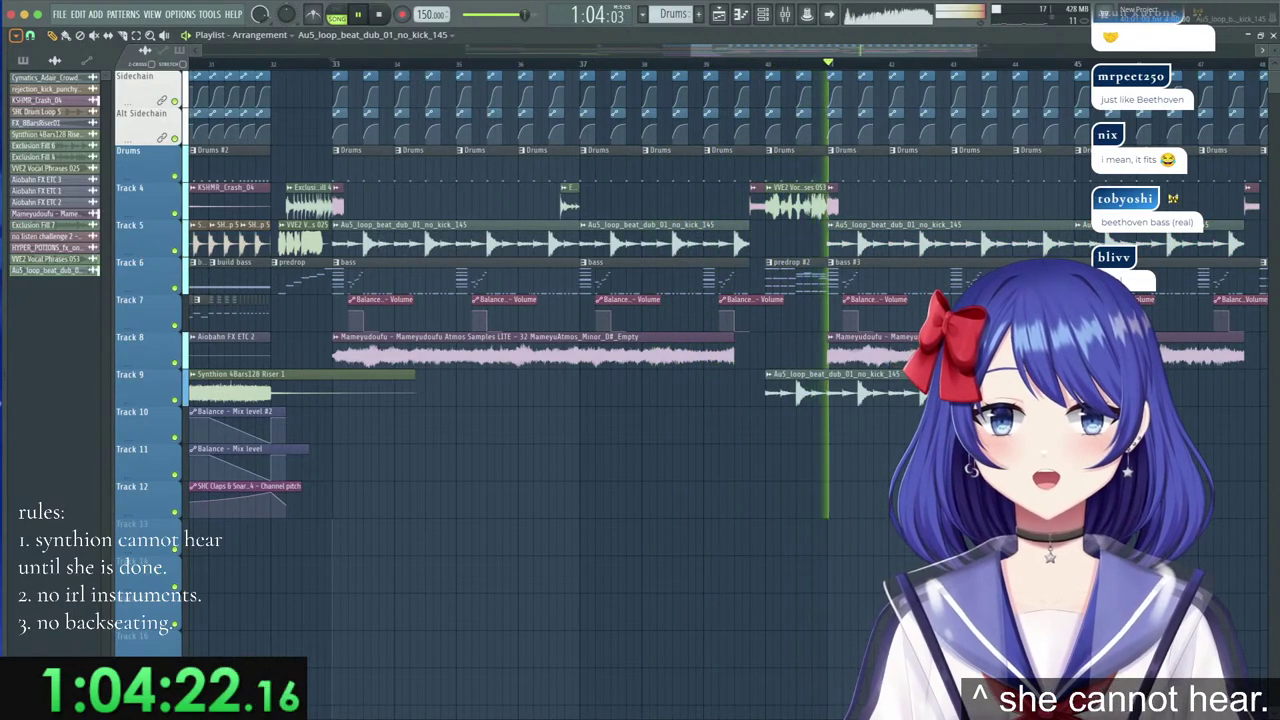
{"action": "key", "text": "space"}
{"action": "left_click_drag", "start_coordinate": [815, 365], "coordinate": [815, 228]}
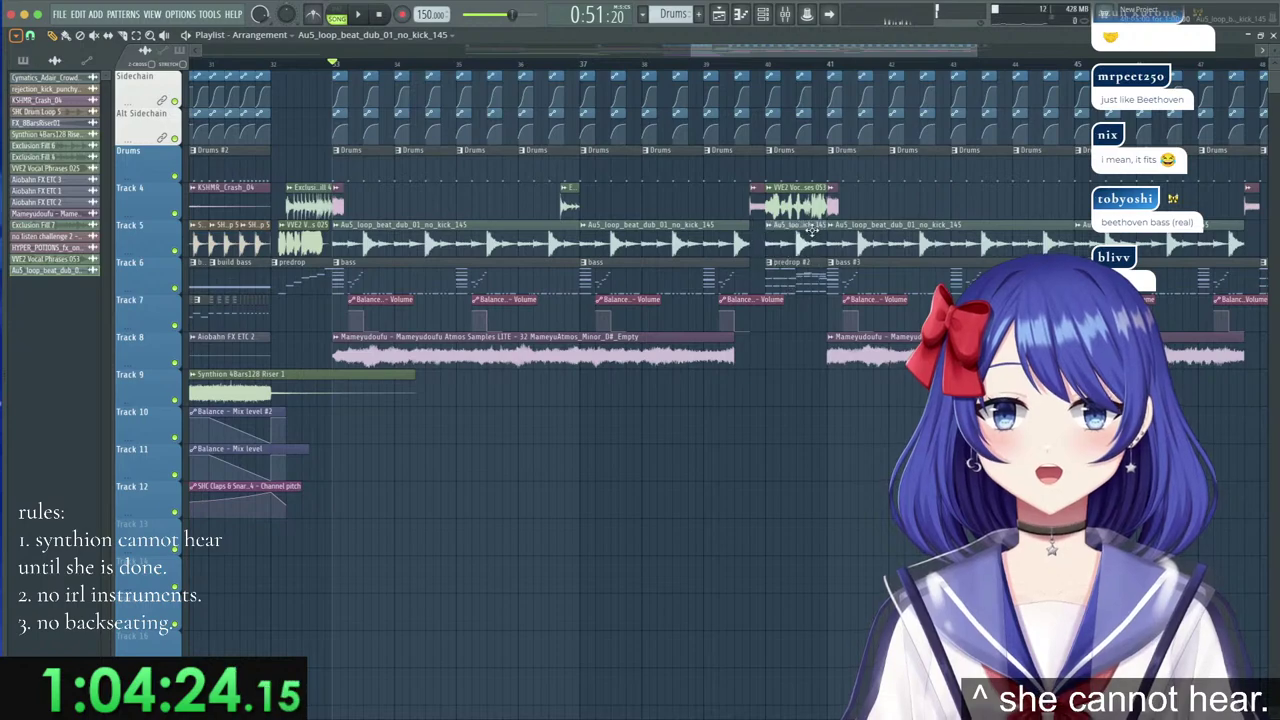
Place another one-bar piece of the drum loop on Track 5 at bar 48 and play the second half of the drop.
{"action": "key", "text": "space"}
{"action": "left_click", "coordinate": [812, 65]}
{"action": "scroll", "coordinate": [822, 65], "scroll_direction": "down", "scroll_amount": 3}
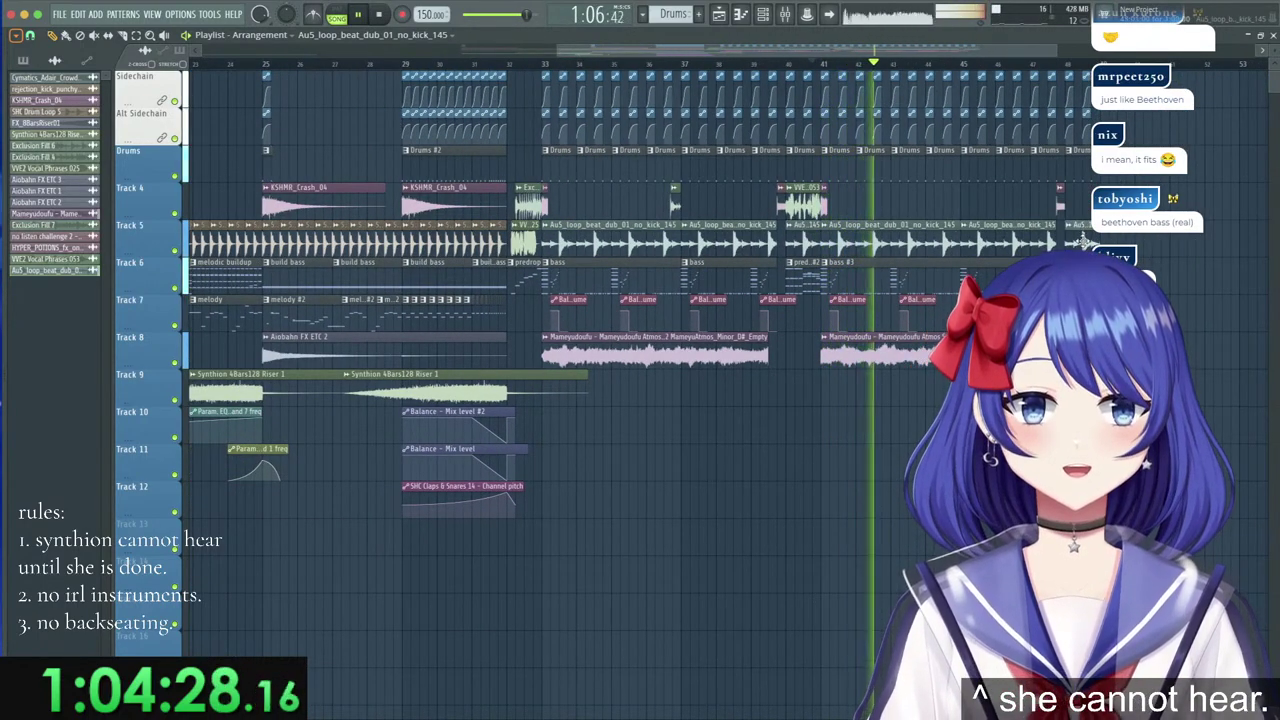
{"action": "scroll", "coordinate": [690, 65], "scroll_direction": "down", "scroll_amount": 3}
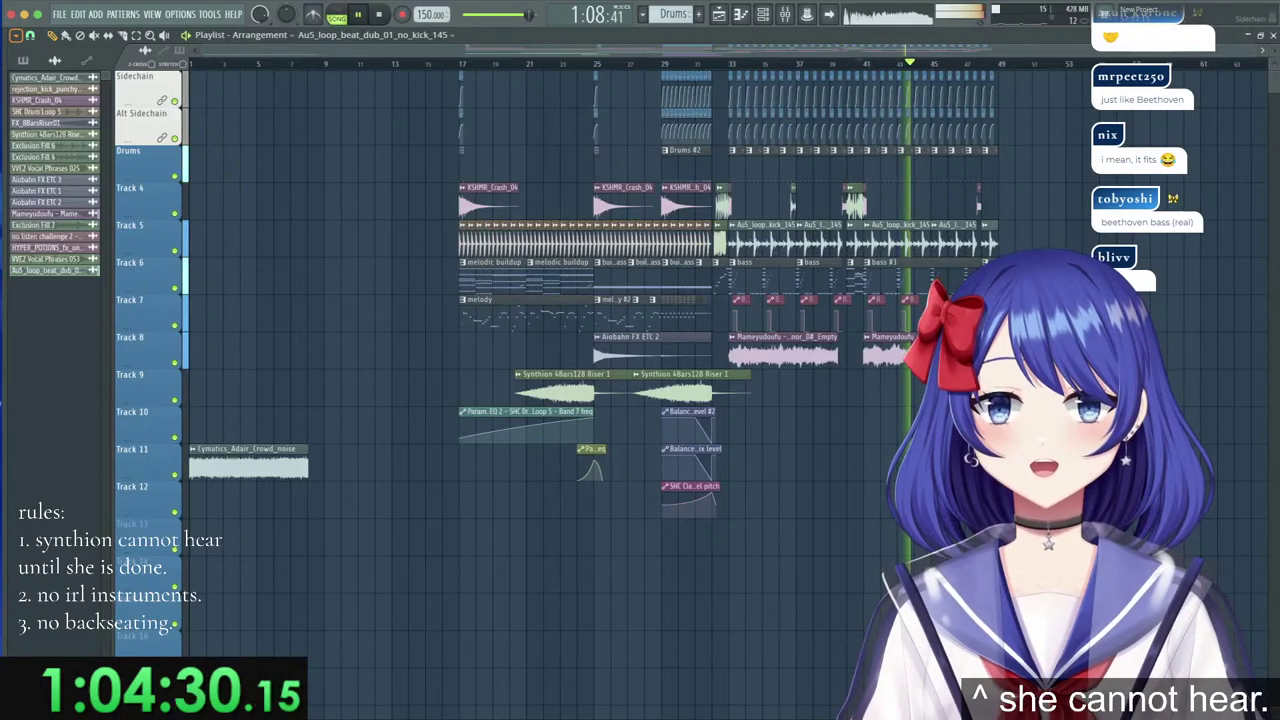
{"action": "scroll", "coordinate": [1125, 70], "scroll_direction": "up", "scroll_amount": 2}
{"action": "scroll", "coordinate": [1125, 75], "scroll_direction": "up", "scroll_amount": 4}
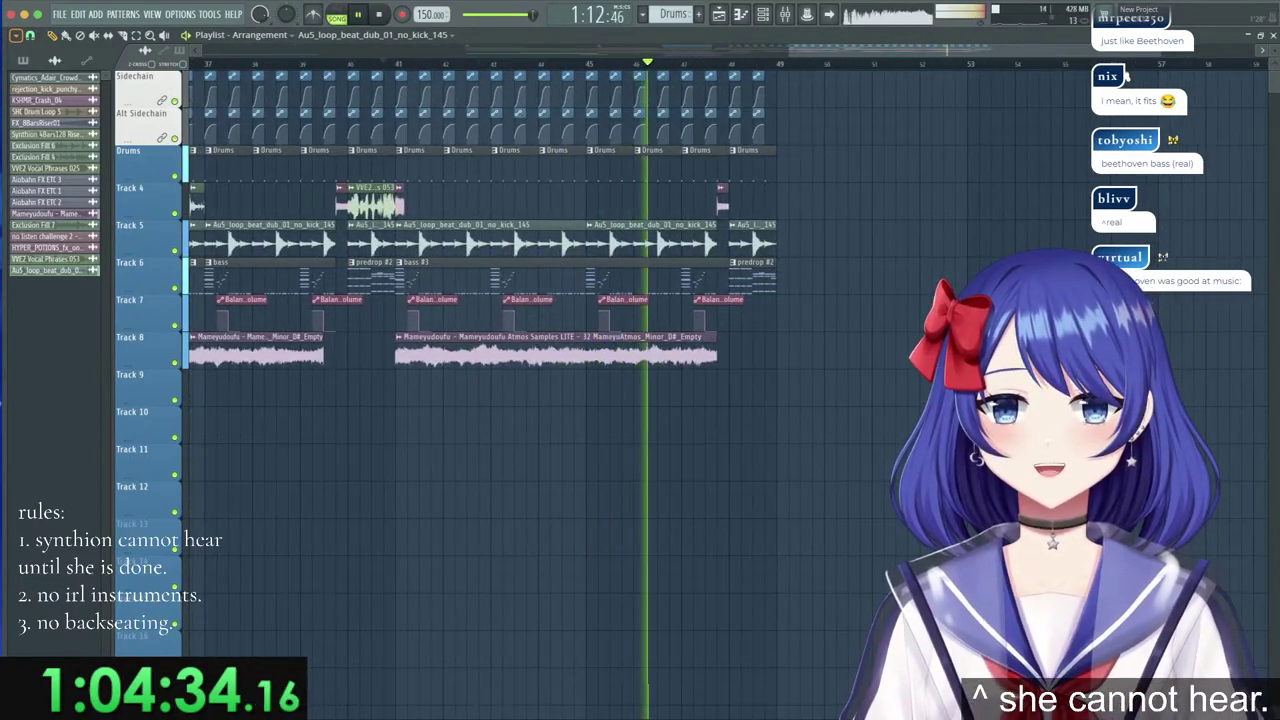
{"action": "scroll", "coordinate": [1125, 75], "scroll_direction": "down", "scroll_amount": 4}
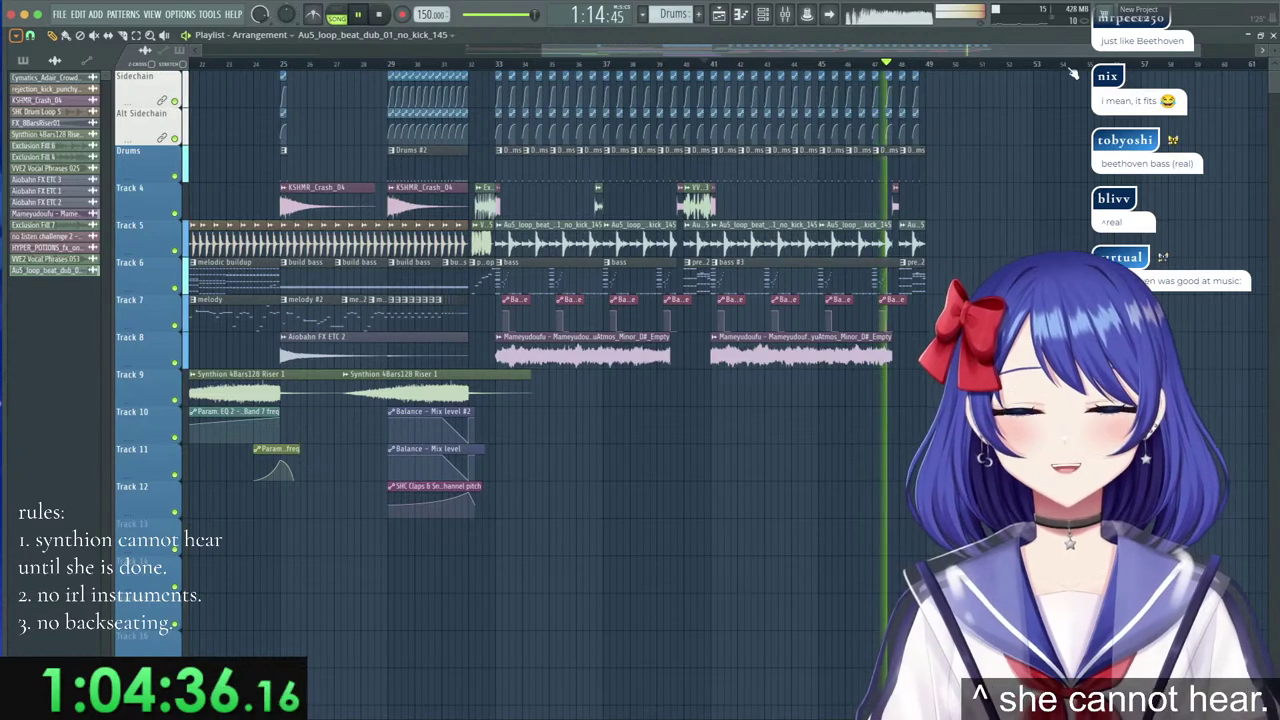
{"action": "key", "text": "space"}
Open the bass pattern and add a Harmor instrument channel to it.
{"action": "double_click", "coordinate": [530, 271]}
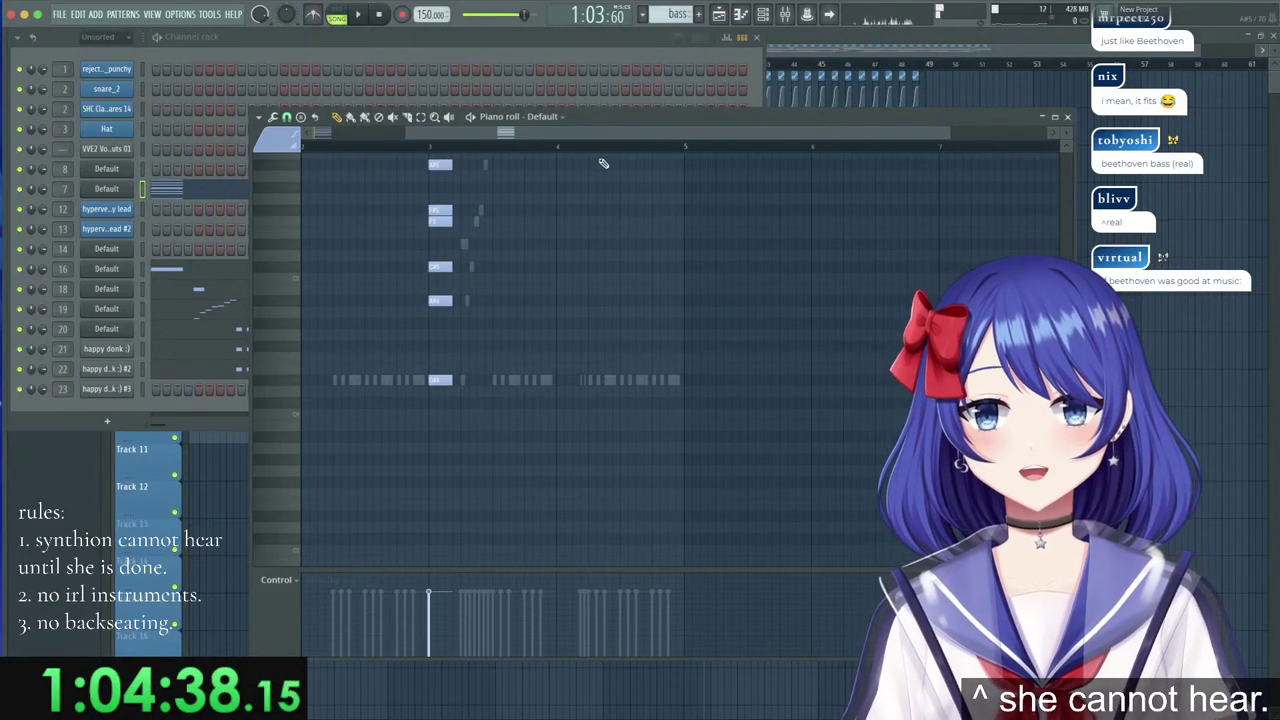
{"action": "left_click_drag", "start_coordinate": [582, 135], "coordinate": [462, 142]}
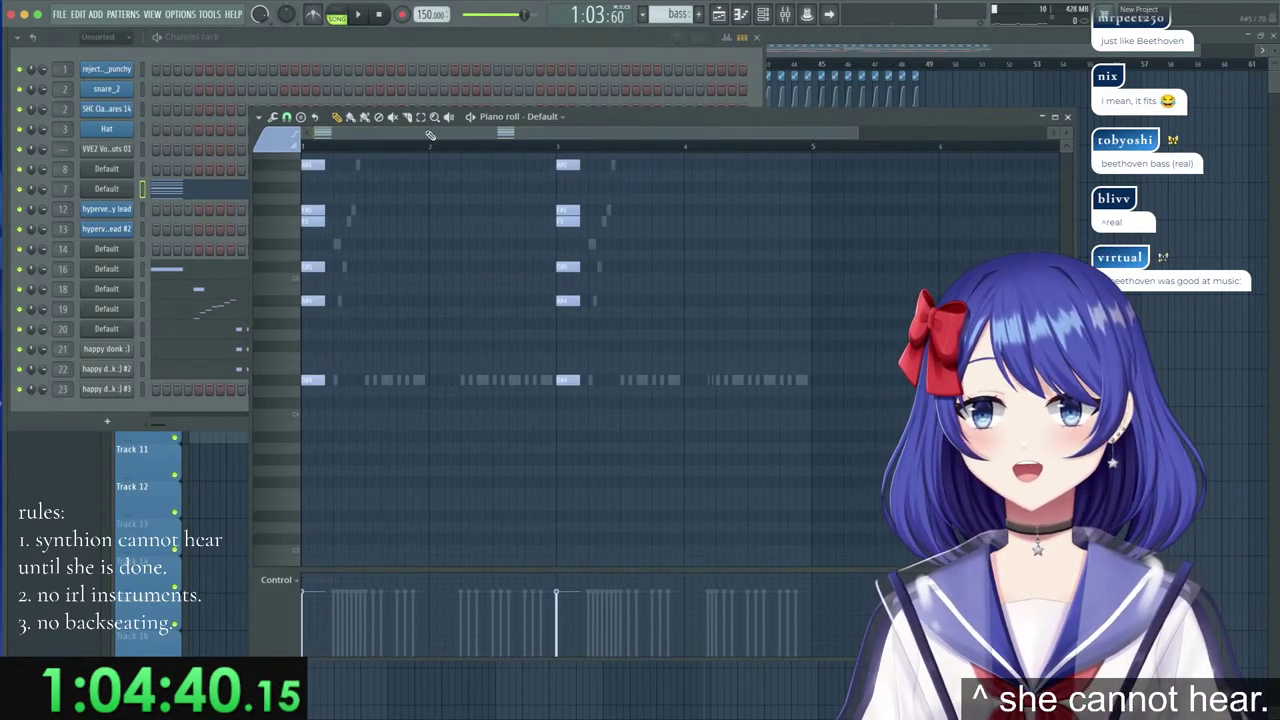
{"action": "key", "text": "F6"}
{"action": "left_click", "coordinate": [104, 414]}
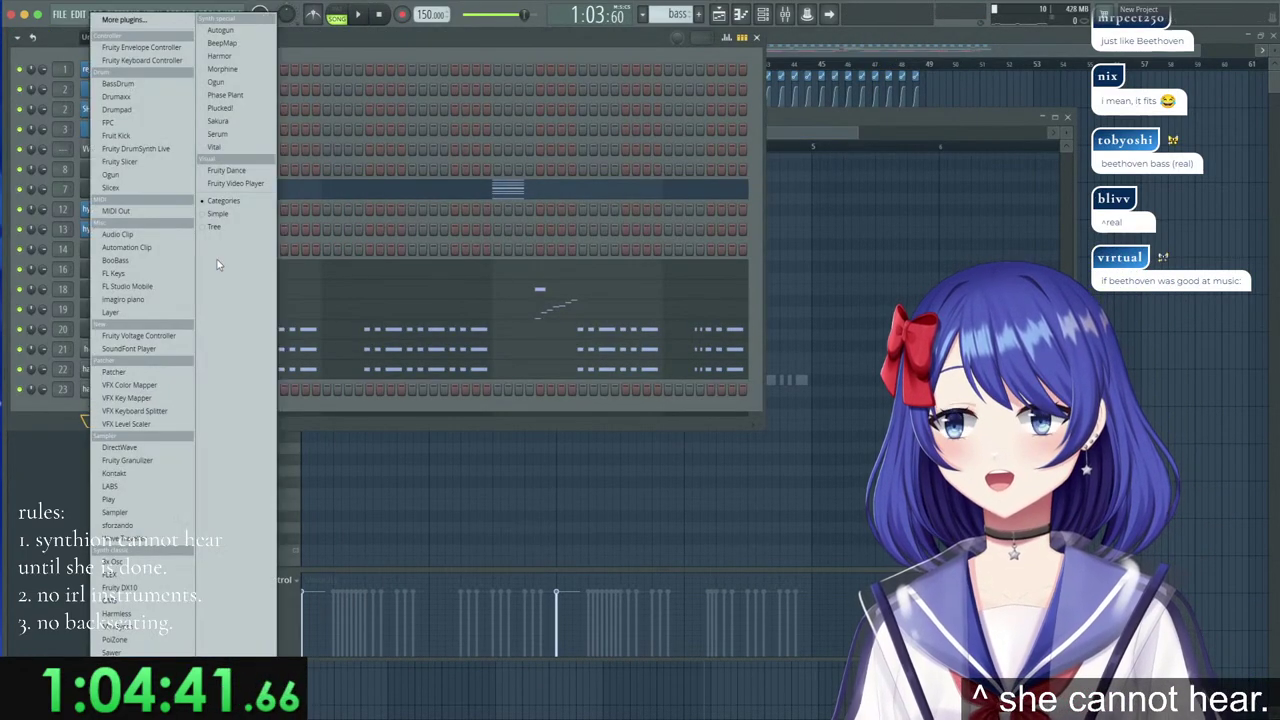
{"action": "left_click", "coordinate": [236, 59]}
{"action": "left_click_drag", "start_coordinate": [382, 168], "coordinate": [666, 148]}
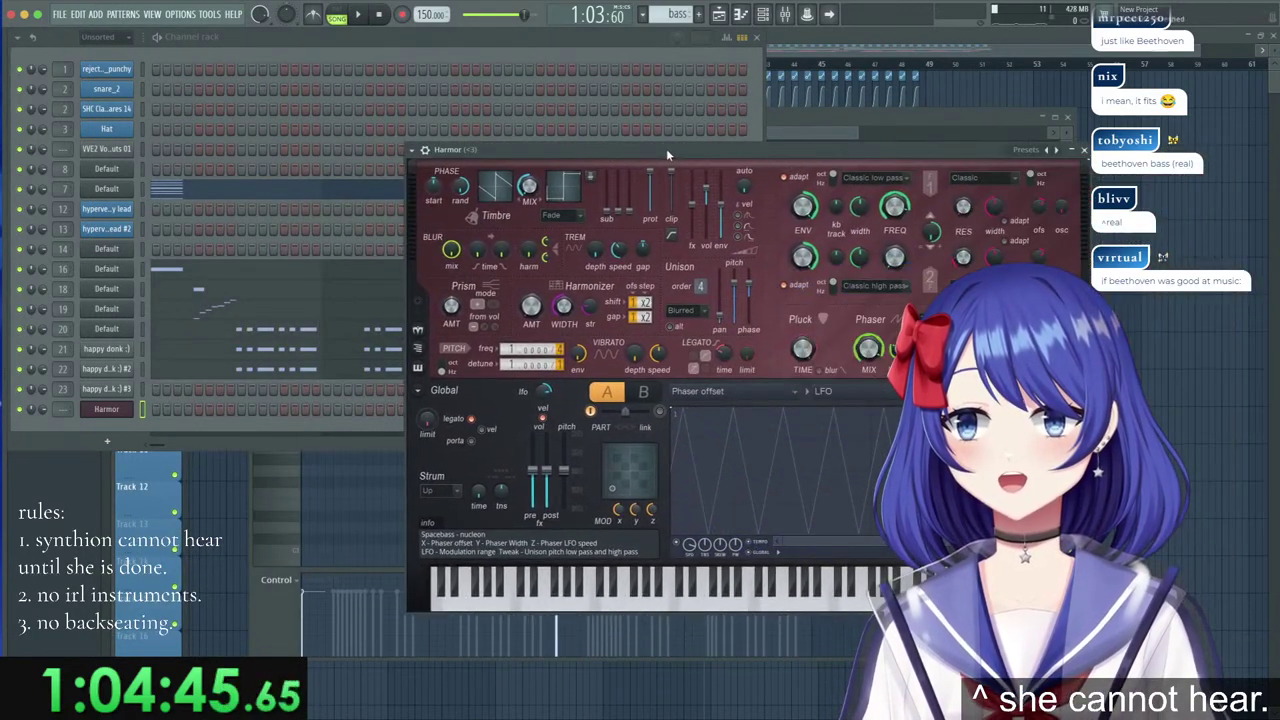
Load Harmor's Default preset and shape its volume envelope as a short decay from full level to zero without attack.
{"action": "left_click", "coordinate": [424, 150]}
{"action": "mouse_move", "coordinate": [470, 189]}
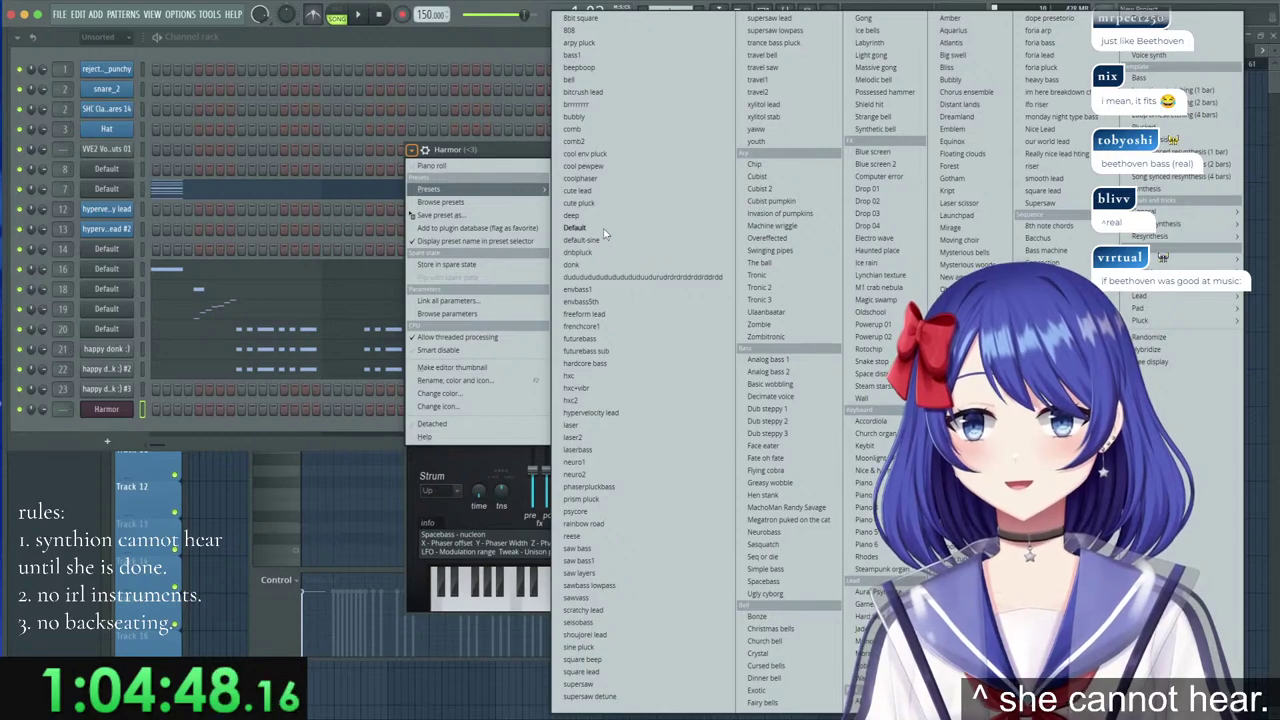
{"action": "left_click", "coordinate": [604, 232]}
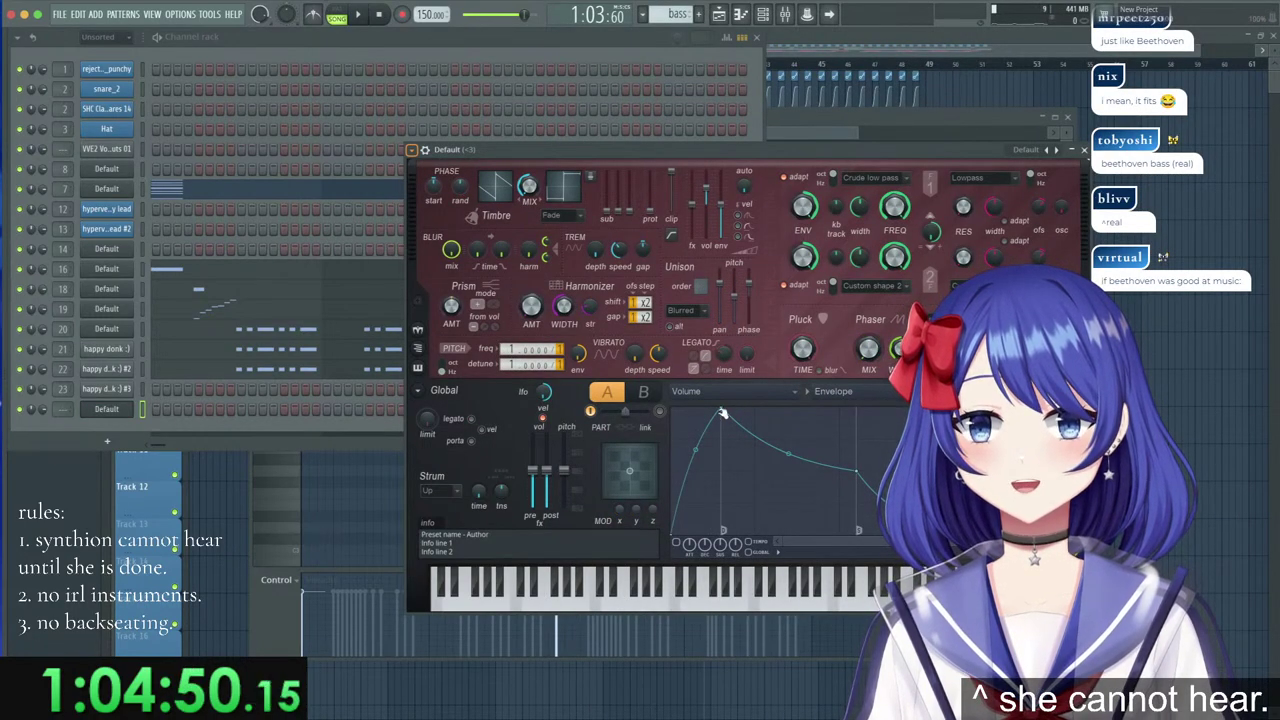
{"action": "left_click_drag", "start_coordinate": [722, 412], "coordinate": [671, 405]}
{"action": "left_click_drag", "start_coordinate": [807, 471], "coordinate": [725, 530]}
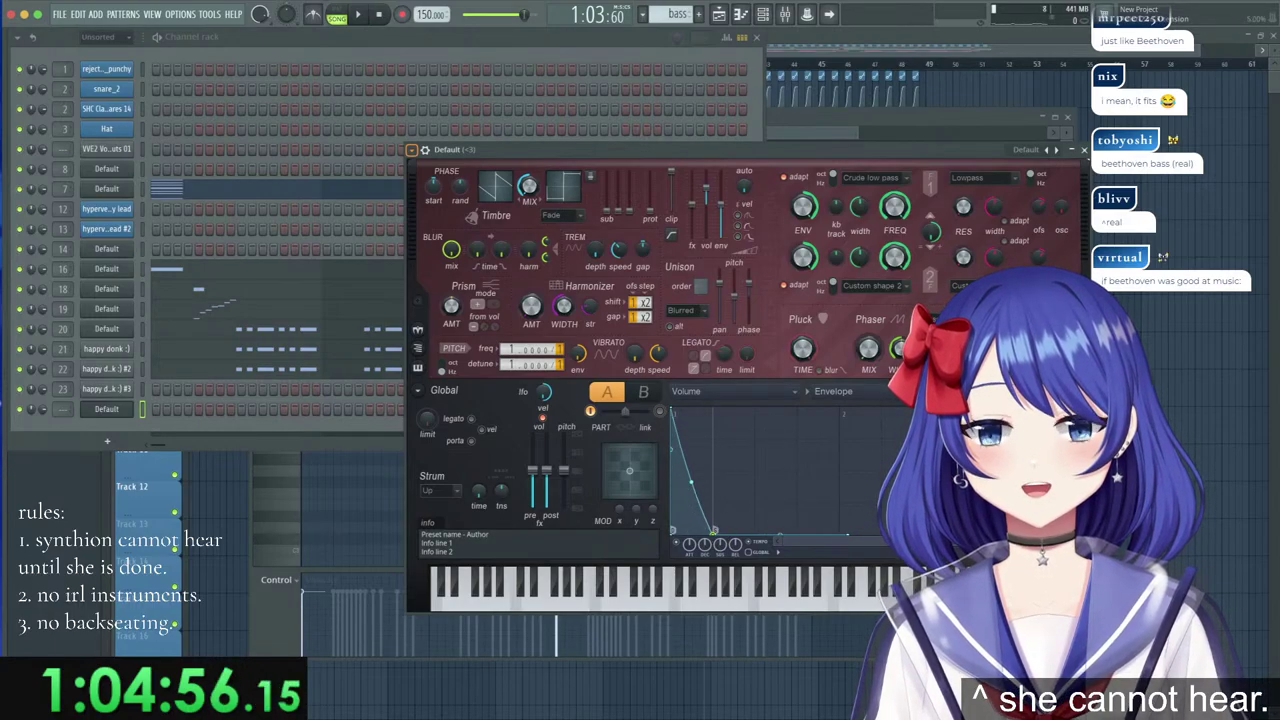
Add a D#4 note at bar 2 in the new Harmor channel's piano roll and reopen the synth.
{"action": "right_click", "coordinate": [116, 412]}
{"action": "left_click", "coordinate": [152, 411]}
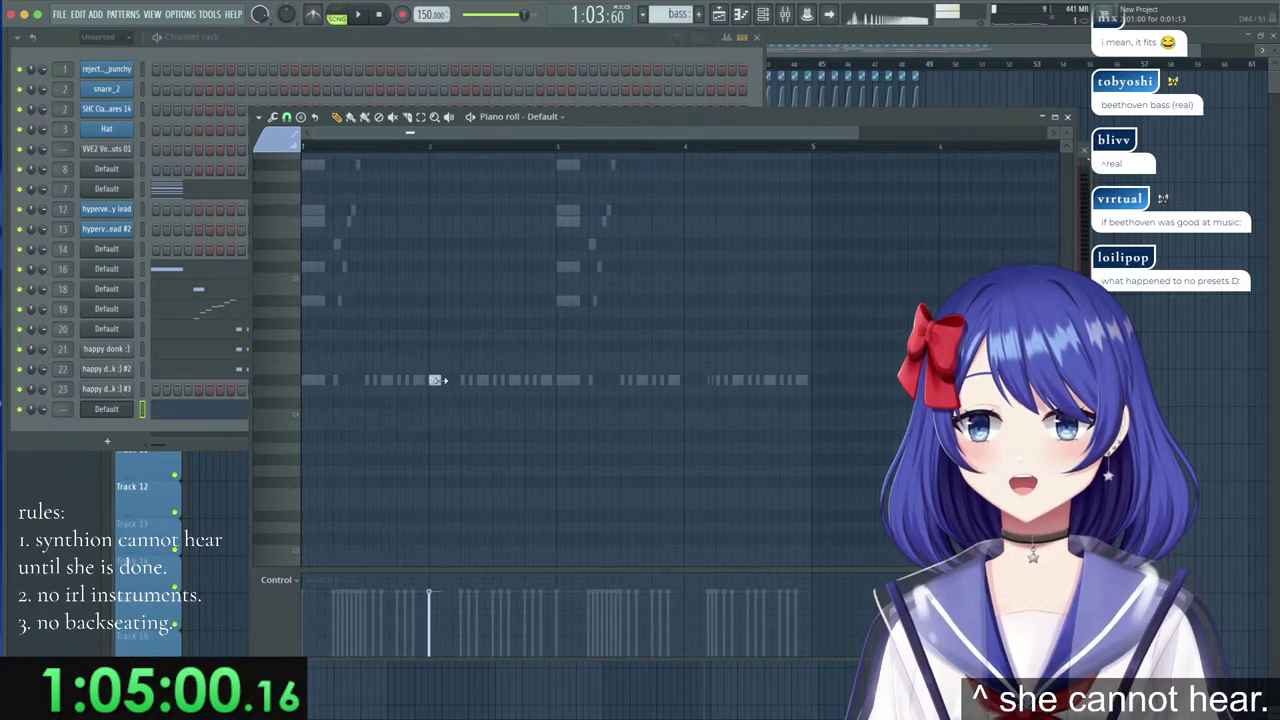
{"action": "left_click", "coordinate": [126, 412]}
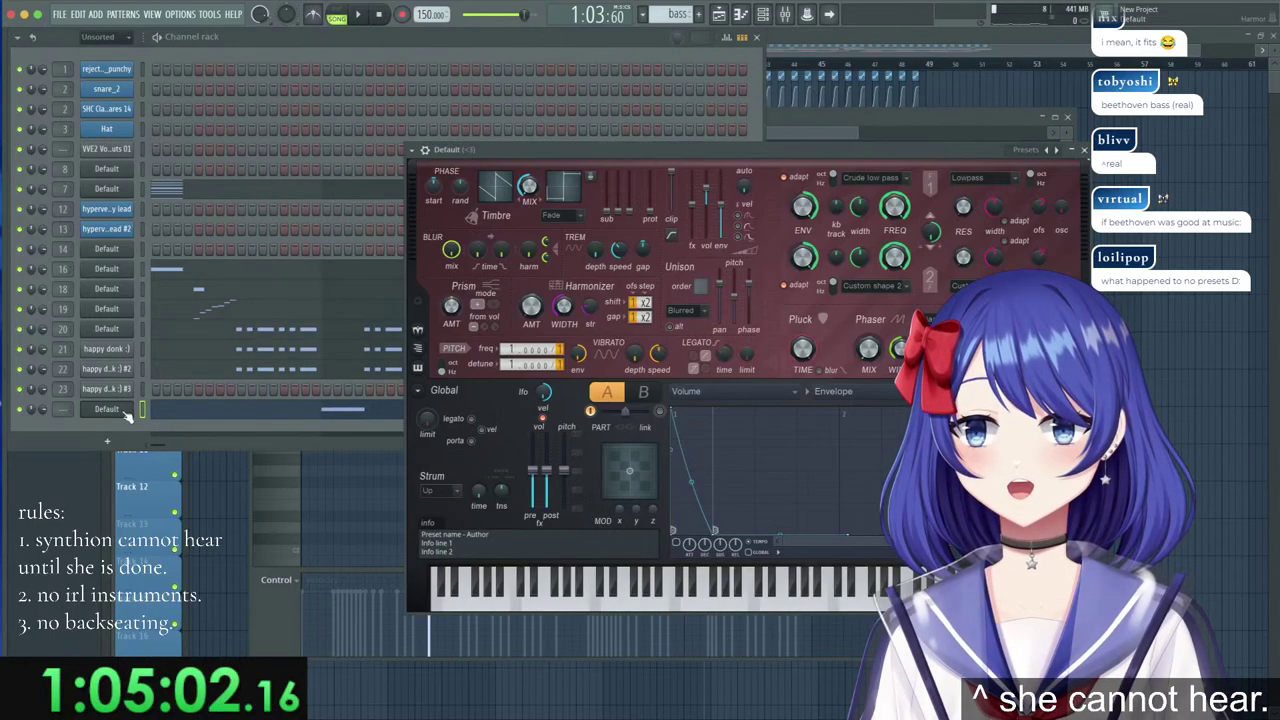
Set Harmor's unison order to 2 with the Hz type and shape a decaying unison pitch thickness envelope.
{"action": "key", "text": "e"}
{"action": "key", "text": "w"}
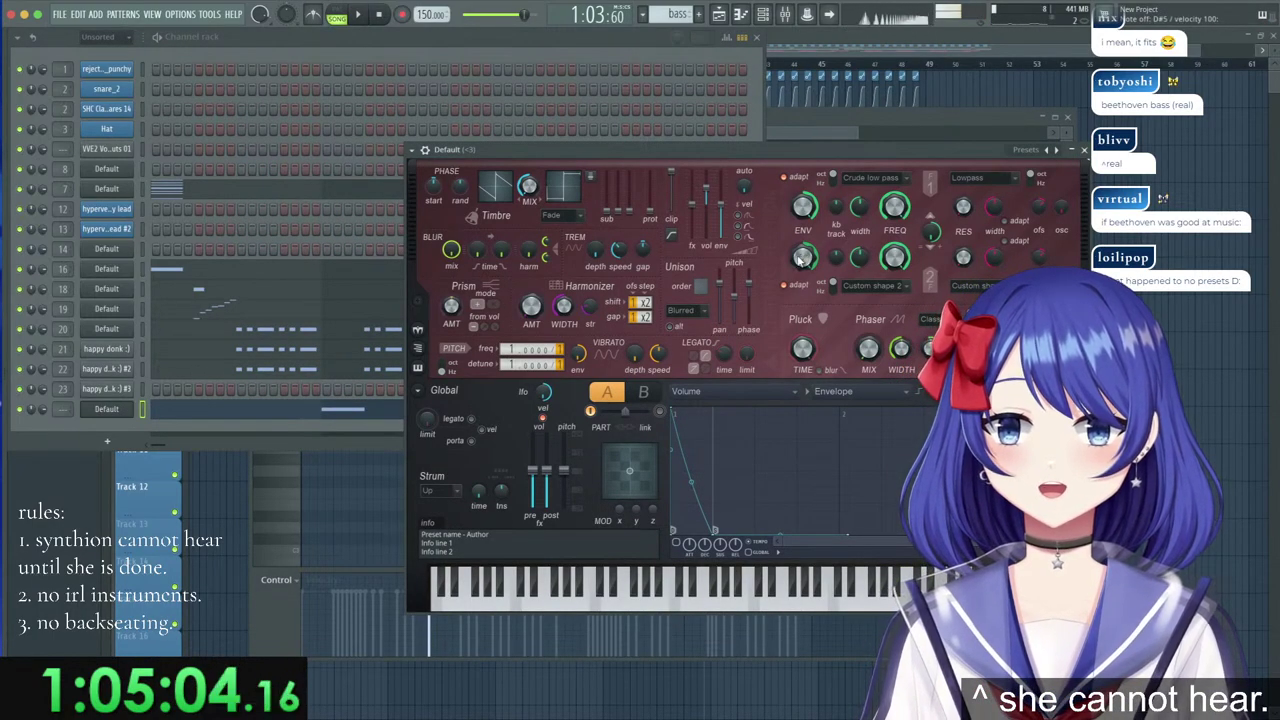
{"action": "key", "text": "s"}
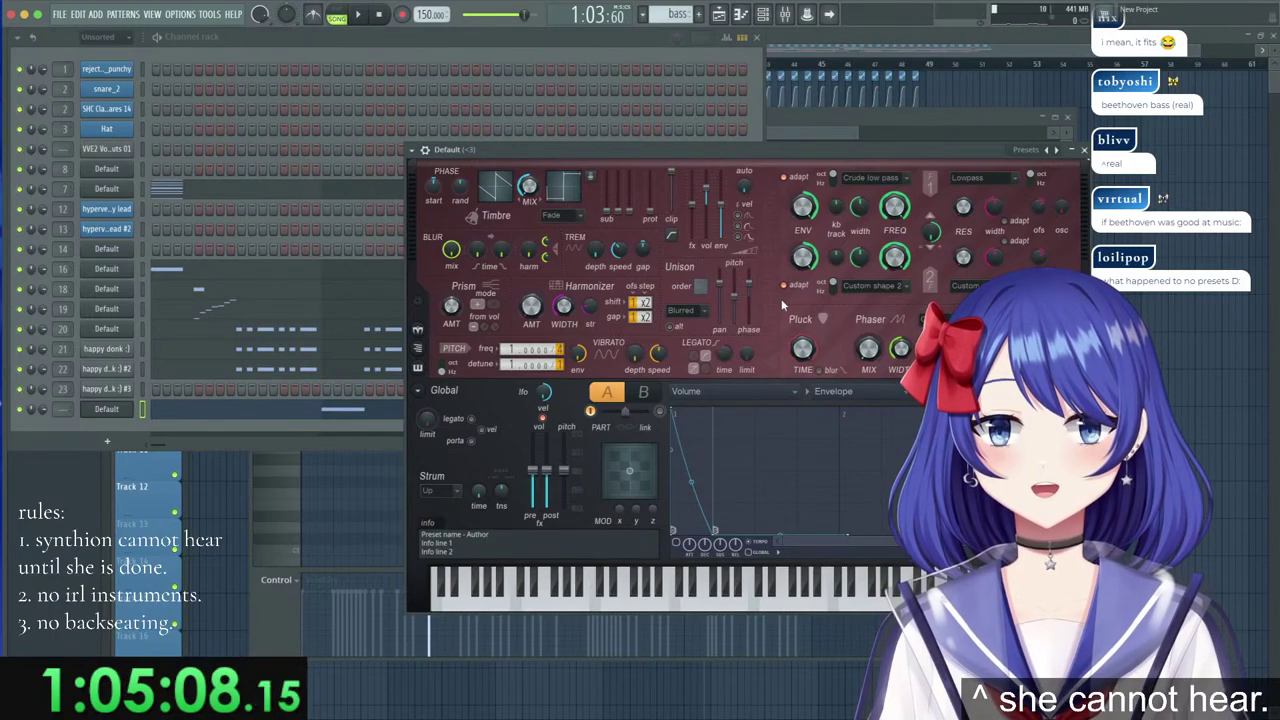
{"action": "right_click", "coordinate": [740, 290]}
{"action": "left_click", "coordinate": [748, 341]}
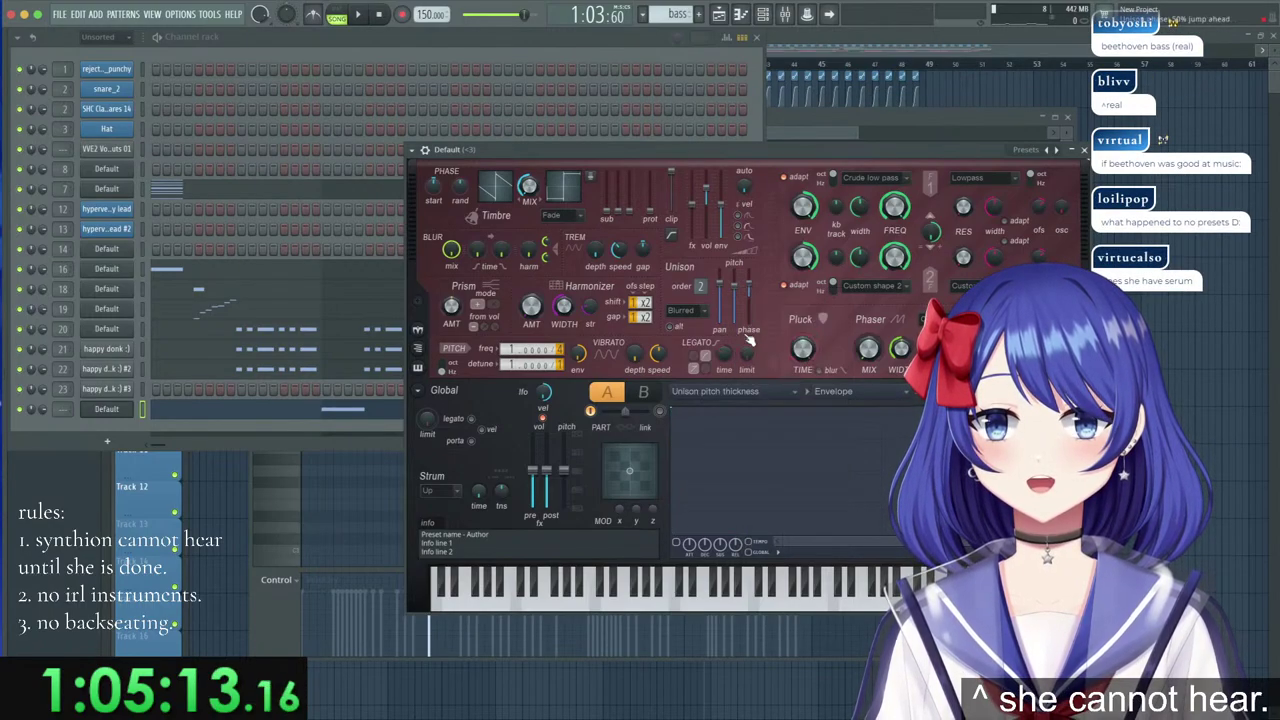
{"action": "left_click", "coordinate": [676, 543]}
{"action": "left_click", "coordinate": [687, 311]}
{"action": "left_click", "coordinate": [685, 391]}
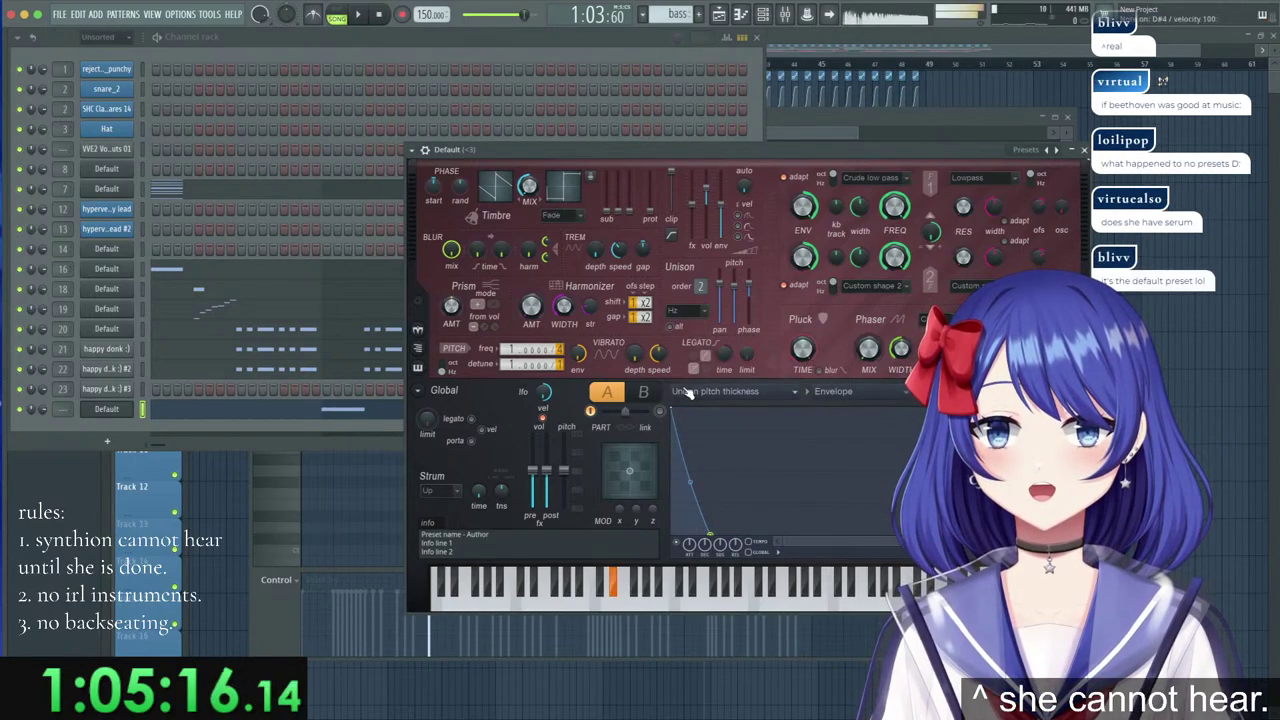
Set Harmor's distortion type to Log, raise the distortion amount and audition the sound.
{"action": "left_click", "coordinate": [1076, 420]}
{"action": "left_click", "coordinate": [771, 428]}
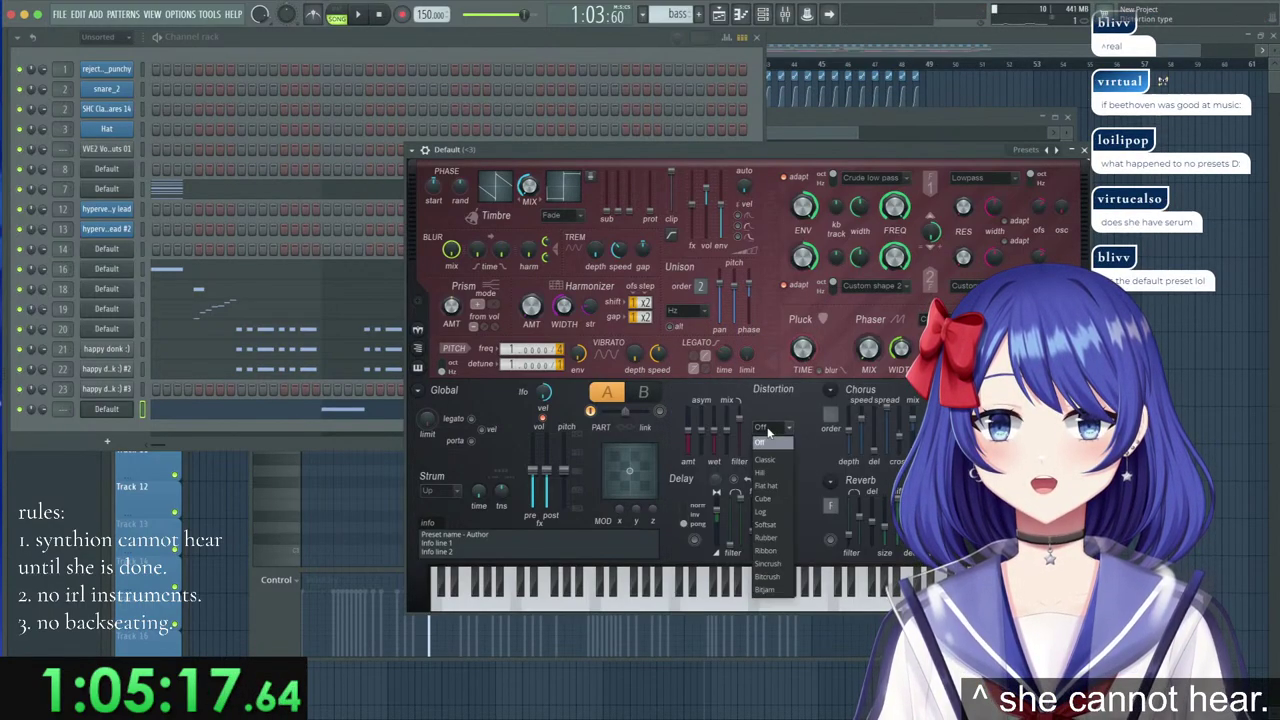
{"action": "left_click", "coordinate": [769, 514]}
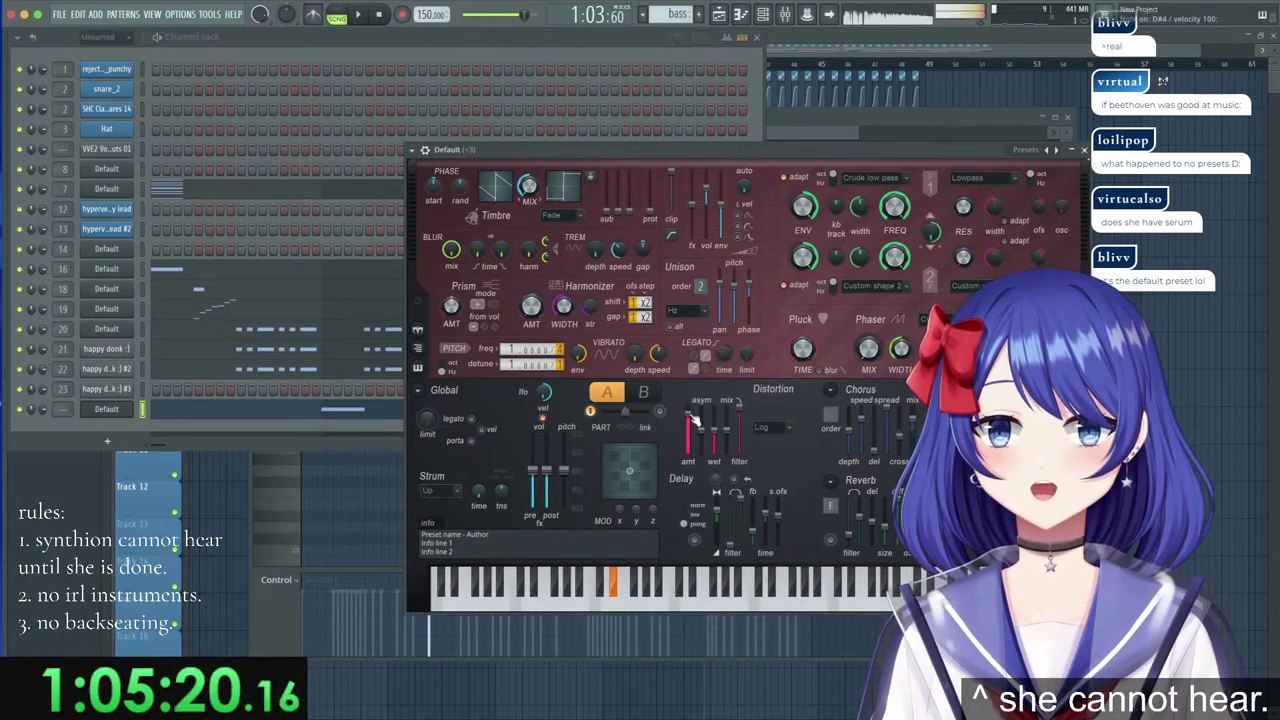
{"action": "left_click_drag", "start_coordinate": [691, 420], "coordinate": [690, 411]}
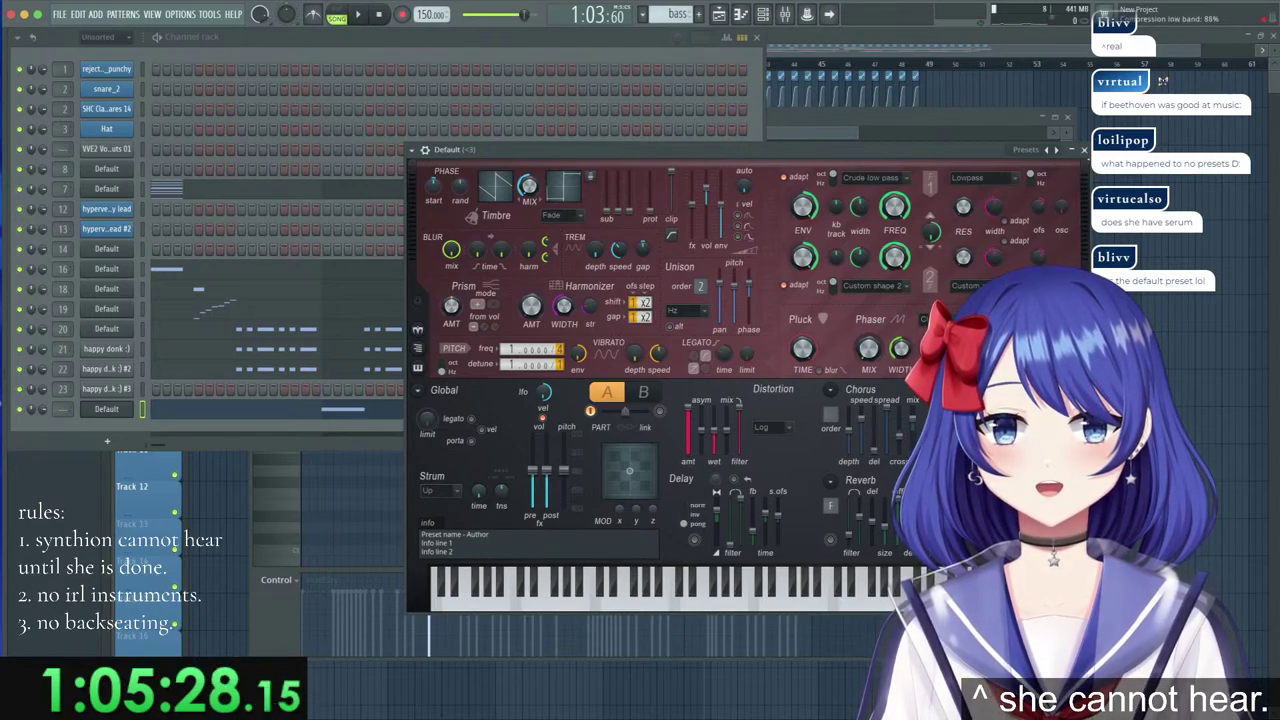
{"action": "key", "text": "d"}
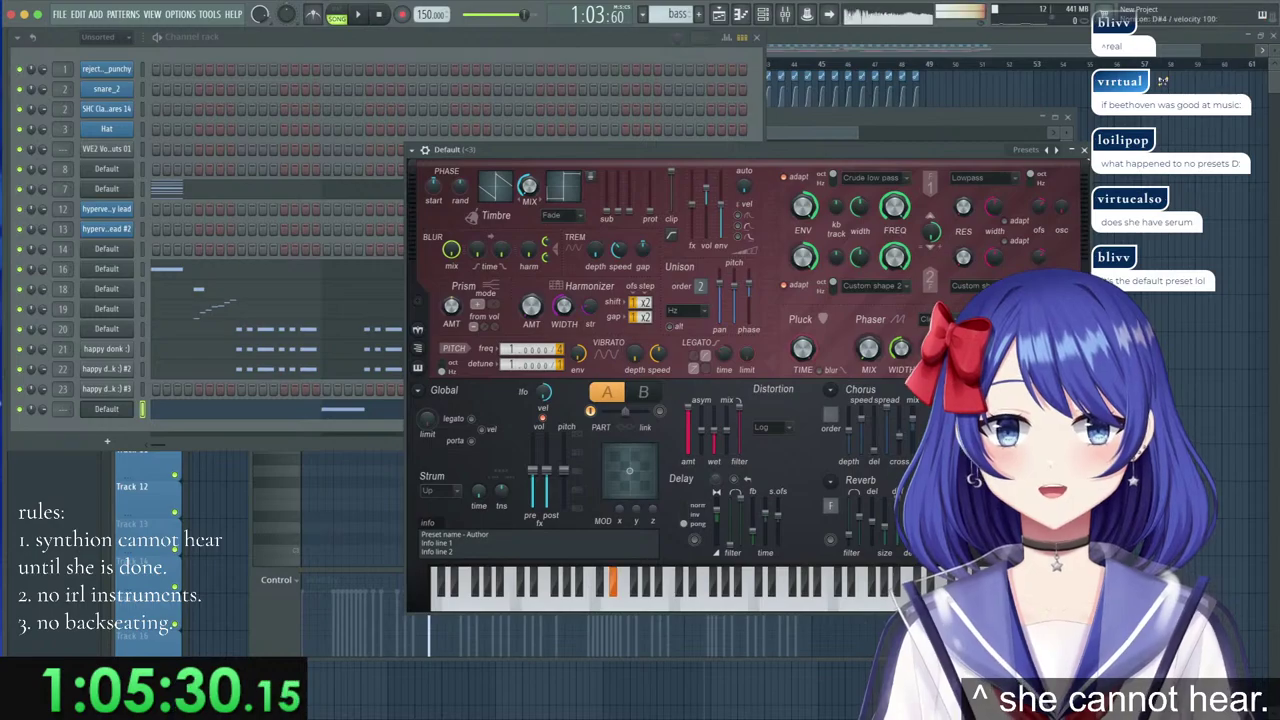
Route the new Harmor channel to free mixer track 24 and briefly play it back.
{"action": "left_click", "coordinate": [411, 151]}
{"action": "mouse_move", "coordinate": [450, 166]}
{"action": "left_click", "coordinate": [580, 195]}
{"action": "key", "text": "space"}
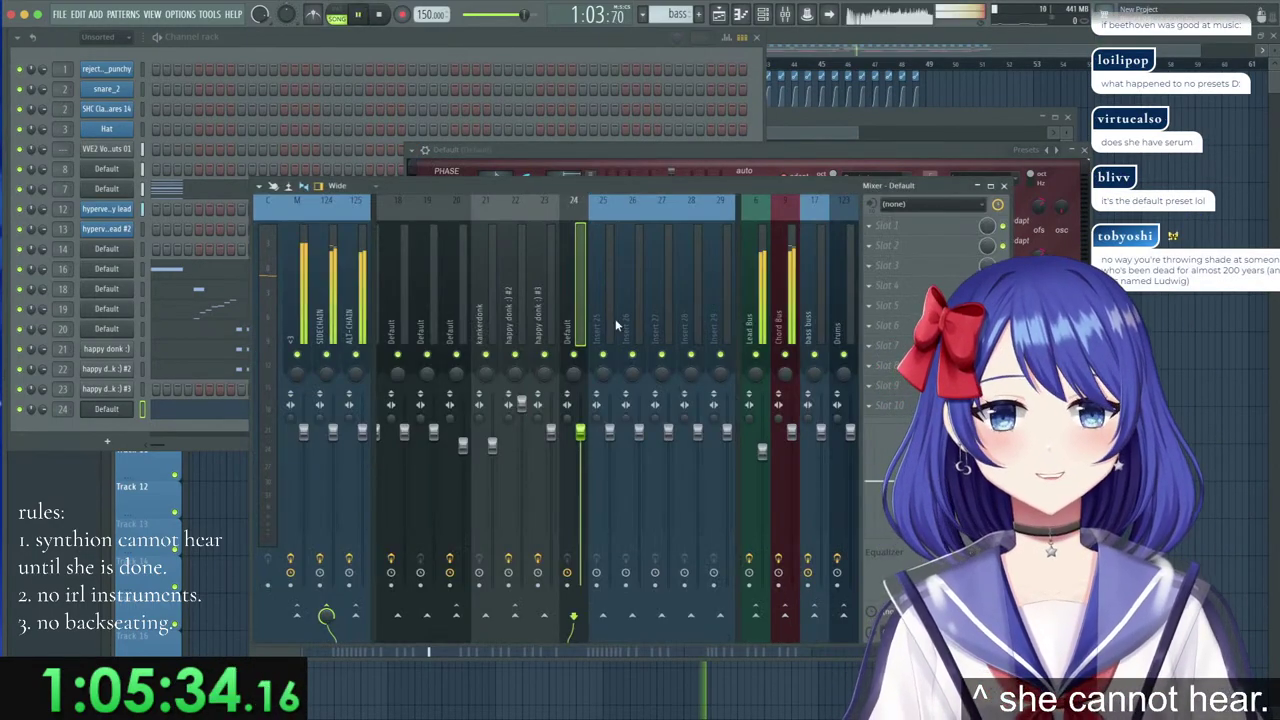
{"action": "key", "text": "space"}
Play the drop from bar 33 and add a D#4 note at bar 4 of the bass pattern in the new Harmor channel.
{"action": "left_click", "coordinate": [317, 40]}
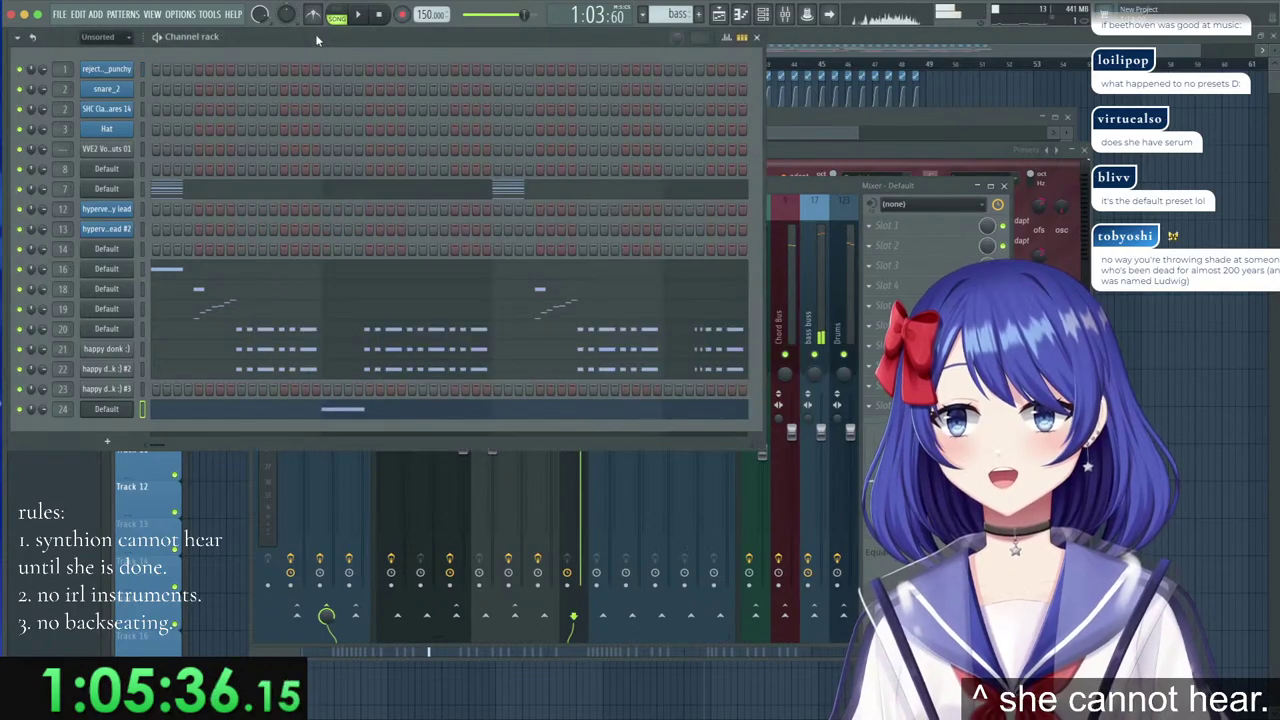
{"action": "left_click", "coordinate": [780, 41]}
{"action": "left_click", "coordinate": [496, 64]}
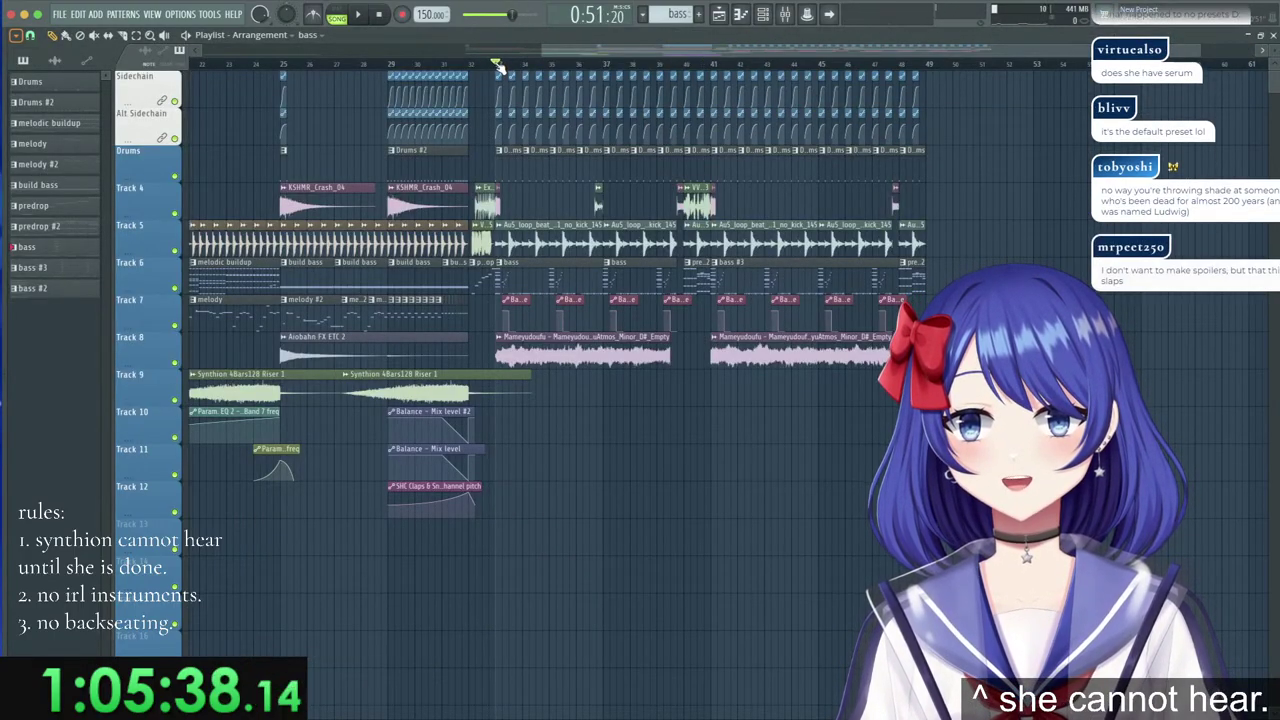
{"action": "key", "text": "space"}
{"action": "scroll", "coordinate": [540, 75], "scroll_direction": "up", "scroll_amount": 5}
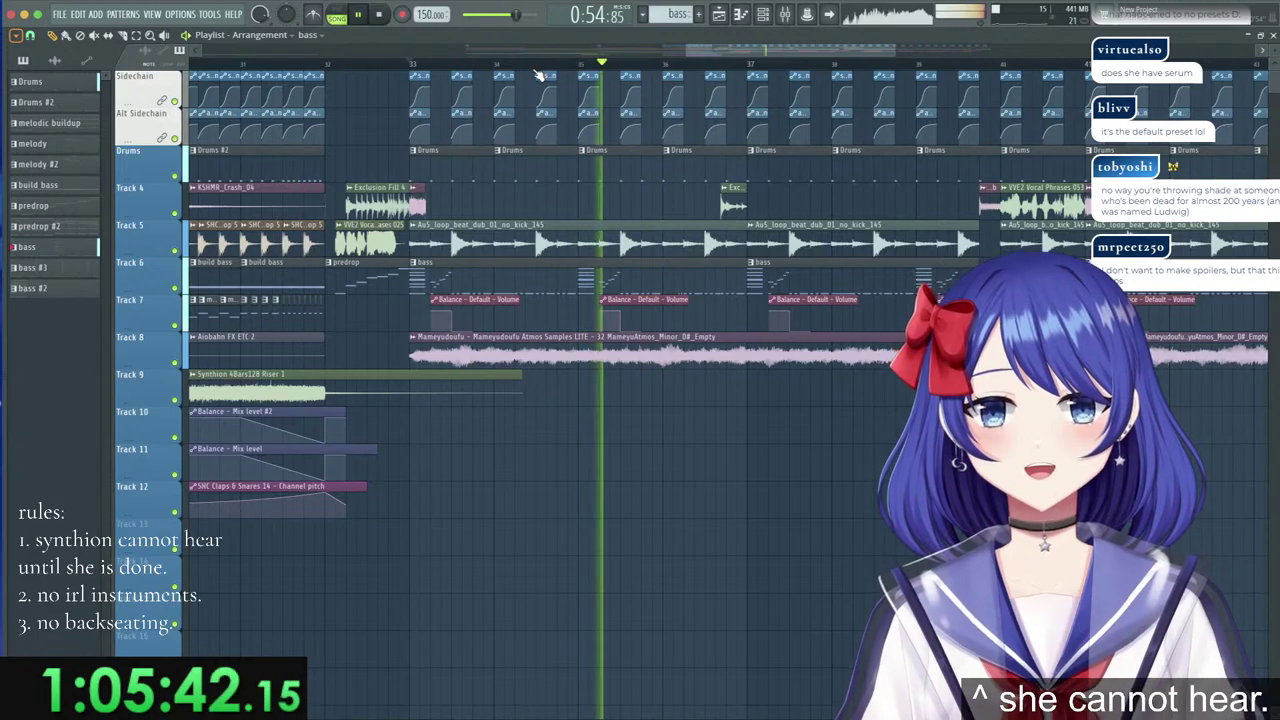
{"action": "key", "text": "space"}
{"action": "double_click", "coordinate": [663, 289]}
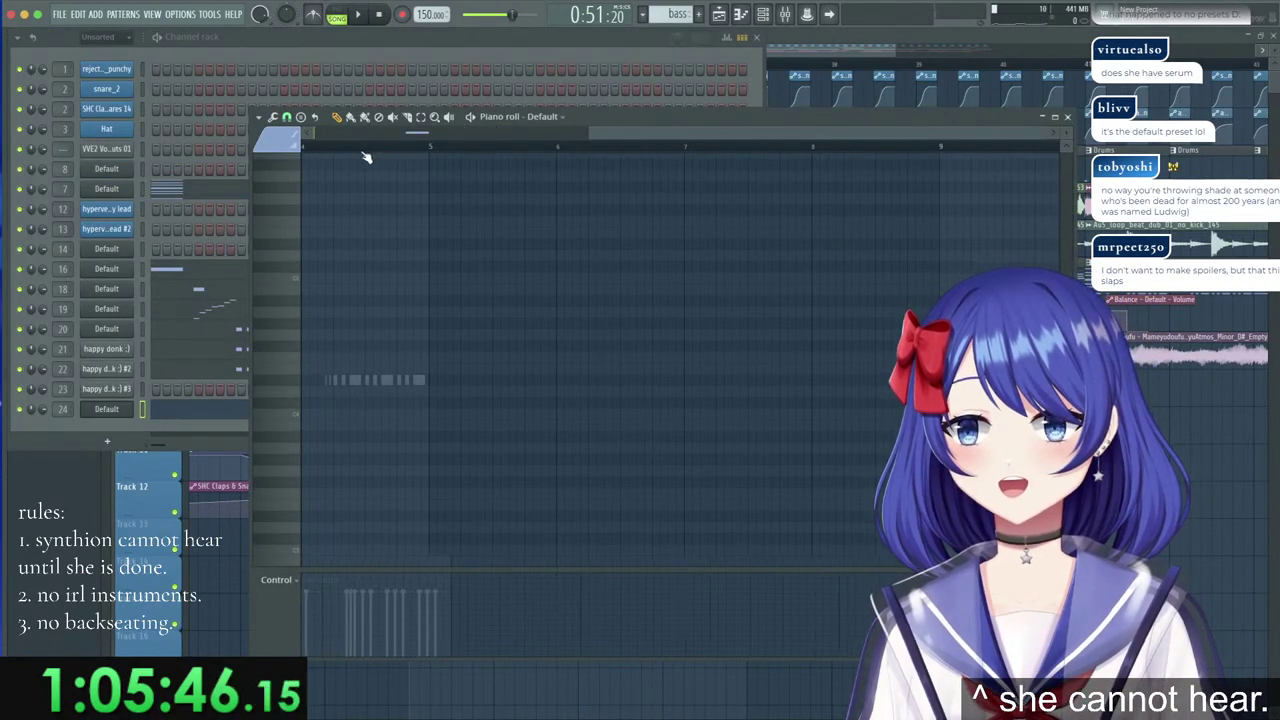
{"action": "scroll", "coordinate": [389, 309], "scroll_direction": "up", "scroll_amount": 3}
{"action": "left_click", "coordinate": [410, 381]}
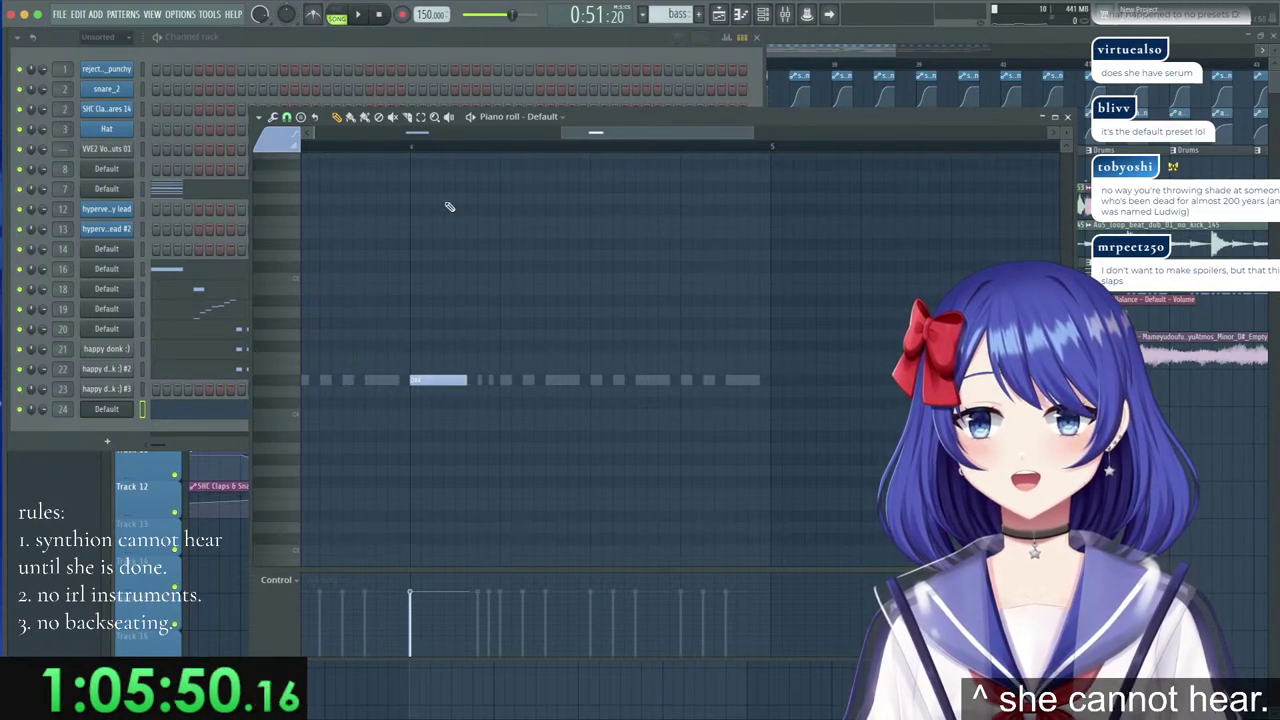
{"action": "key", "text": "space"}
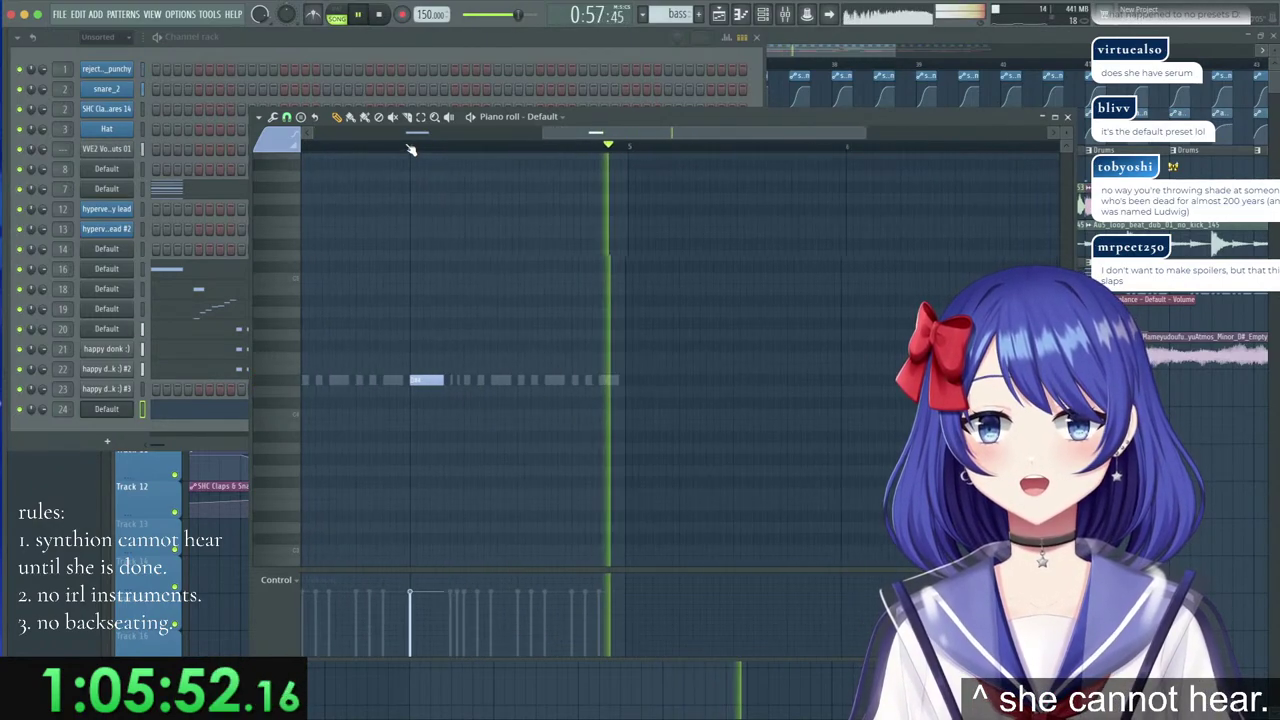
{"action": "scroll", "coordinate": [410, 150], "scroll_direction": "down", "scroll_amount": 3}
Open the bass #3 pattern and add D#4 notes at bars 4 and 2 in the new Harmor channel's piano roll.
{"action": "left_click", "coordinate": [795, 38]}
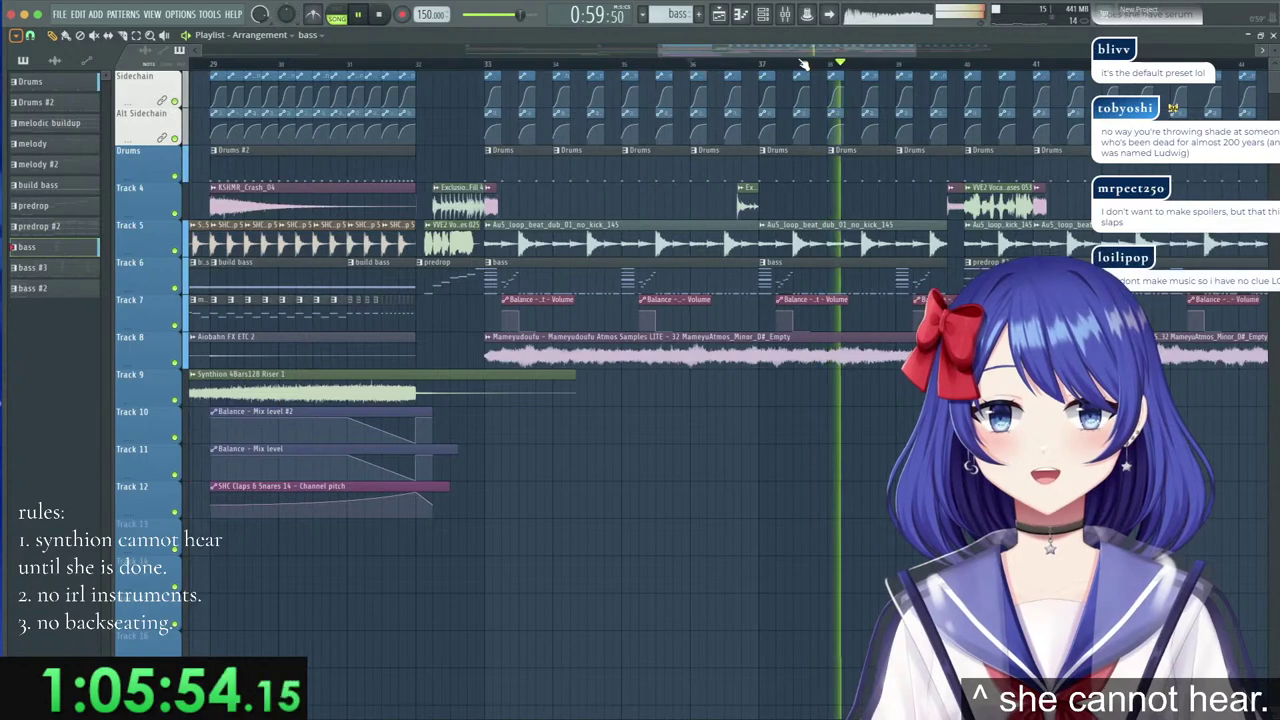
{"action": "scroll", "coordinate": [804, 65], "scroll_direction": "down", "scroll_amount": 2}
{"action": "double_click", "coordinate": [932, 270]}
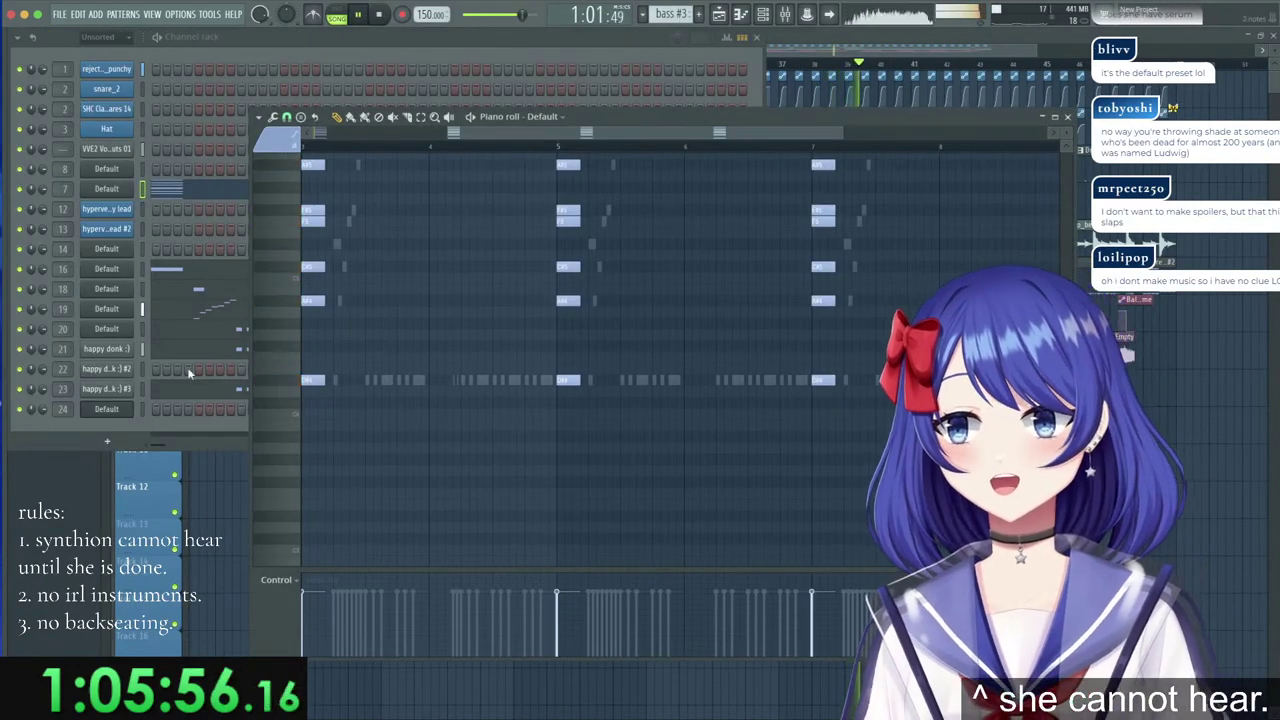
{"action": "right_click", "coordinate": [132, 404]}
{"action": "left_click", "coordinate": [160, 409]}
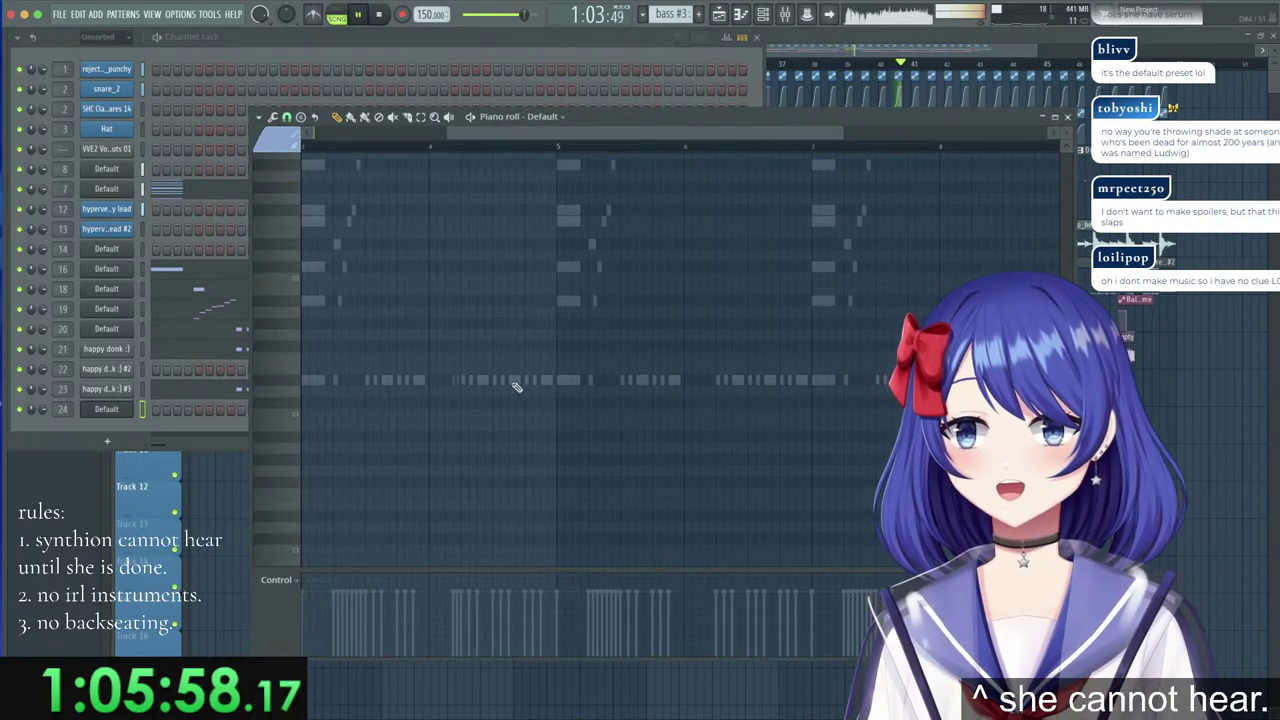
{"action": "left_click_drag", "start_coordinate": [667, 376], "coordinate": [438, 394]}
{"action": "key", "text": "space"}
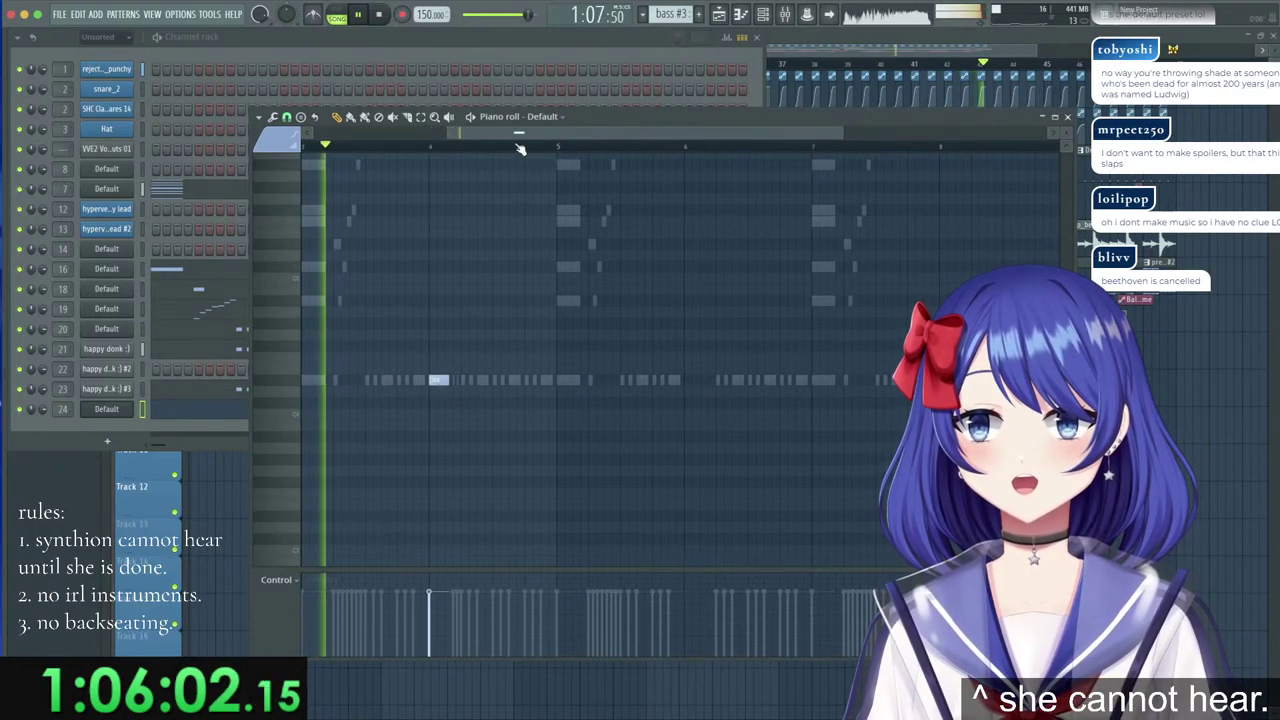
{"action": "left_click_drag", "start_coordinate": [518, 136], "coordinate": [377, 128]}
{"action": "left_click", "coordinate": [436, 381]}
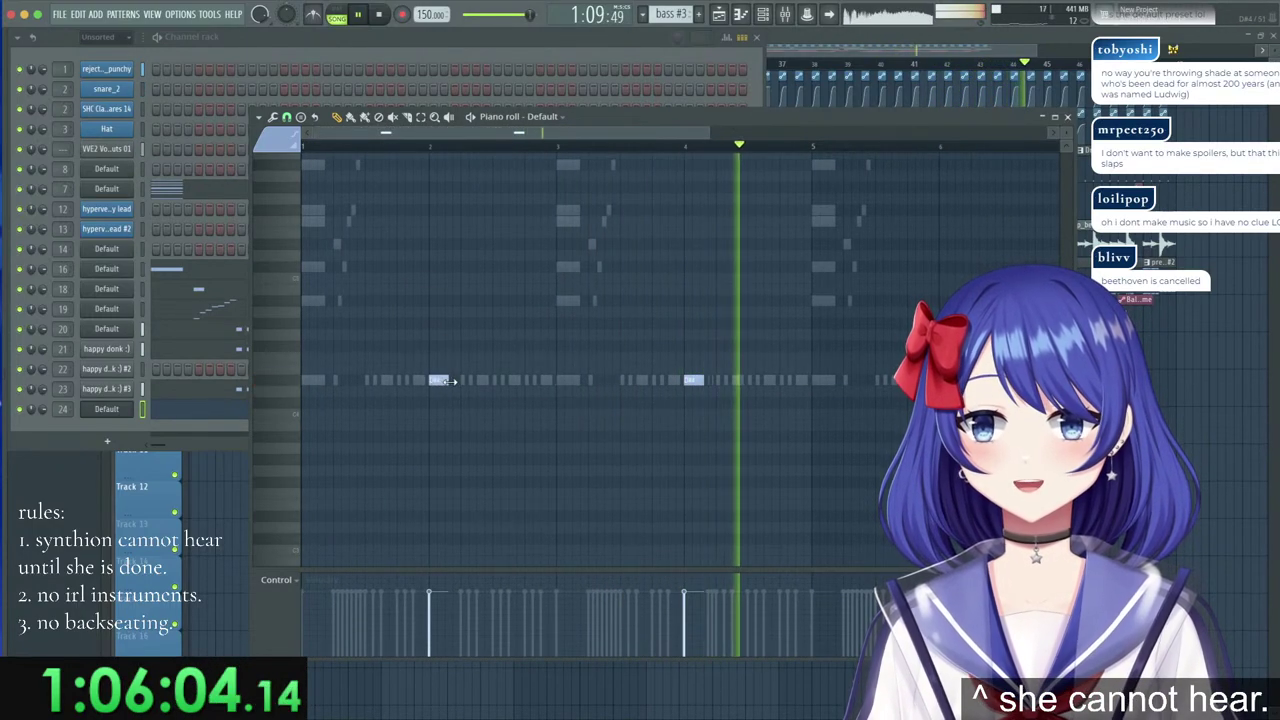
Check the effects on the master mixer track and play the buildup from just before bar 17.
{"action": "left_click", "coordinate": [1022, 75]}
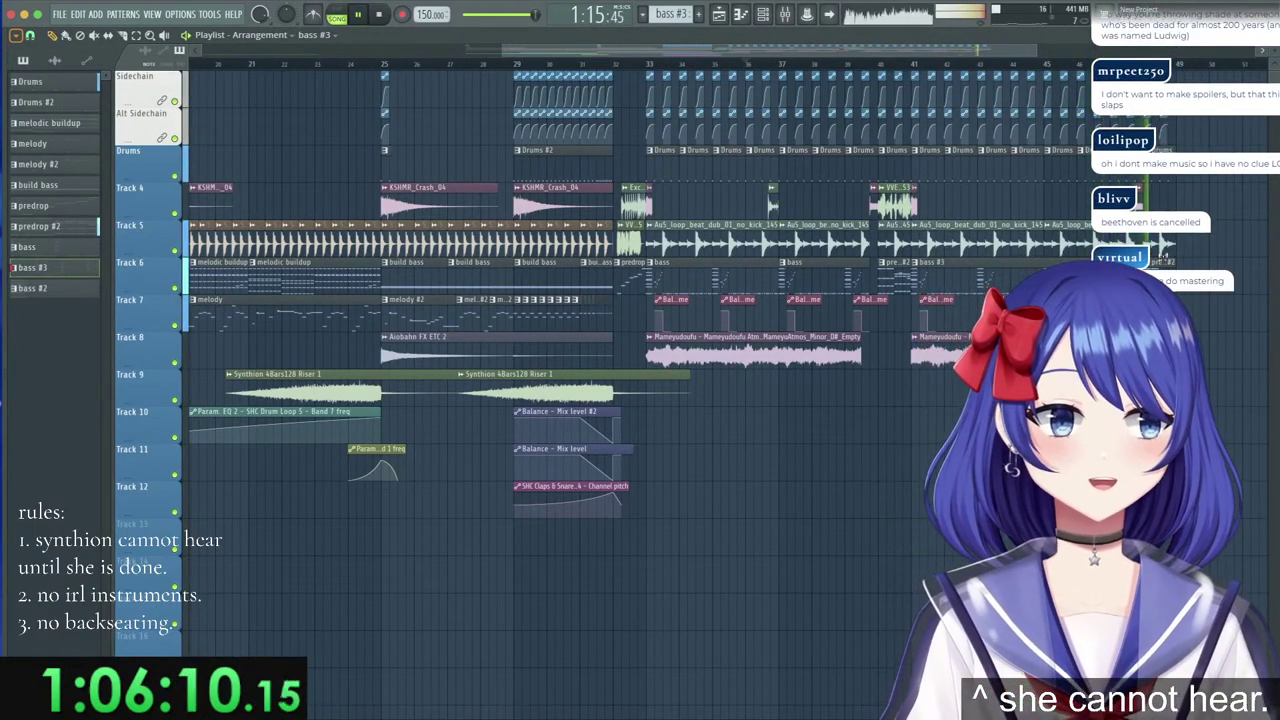
{"action": "scroll", "coordinate": [715, 69], "scroll_direction": "down", "scroll_amount": 4}
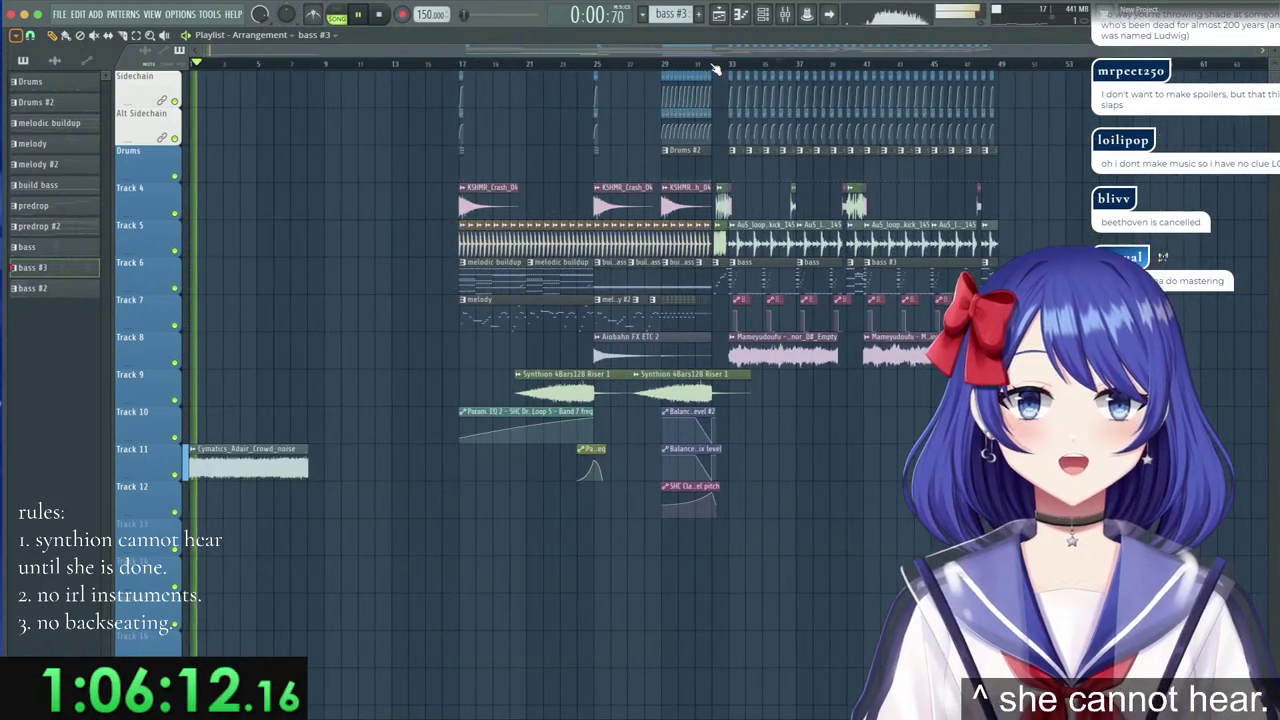
{"action": "key", "text": "space"}
{"action": "left_click_drag", "start_coordinate": [520, 64], "coordinate": [495, 38]}
{"action": "left_click", "coordinate": [784, 15]}
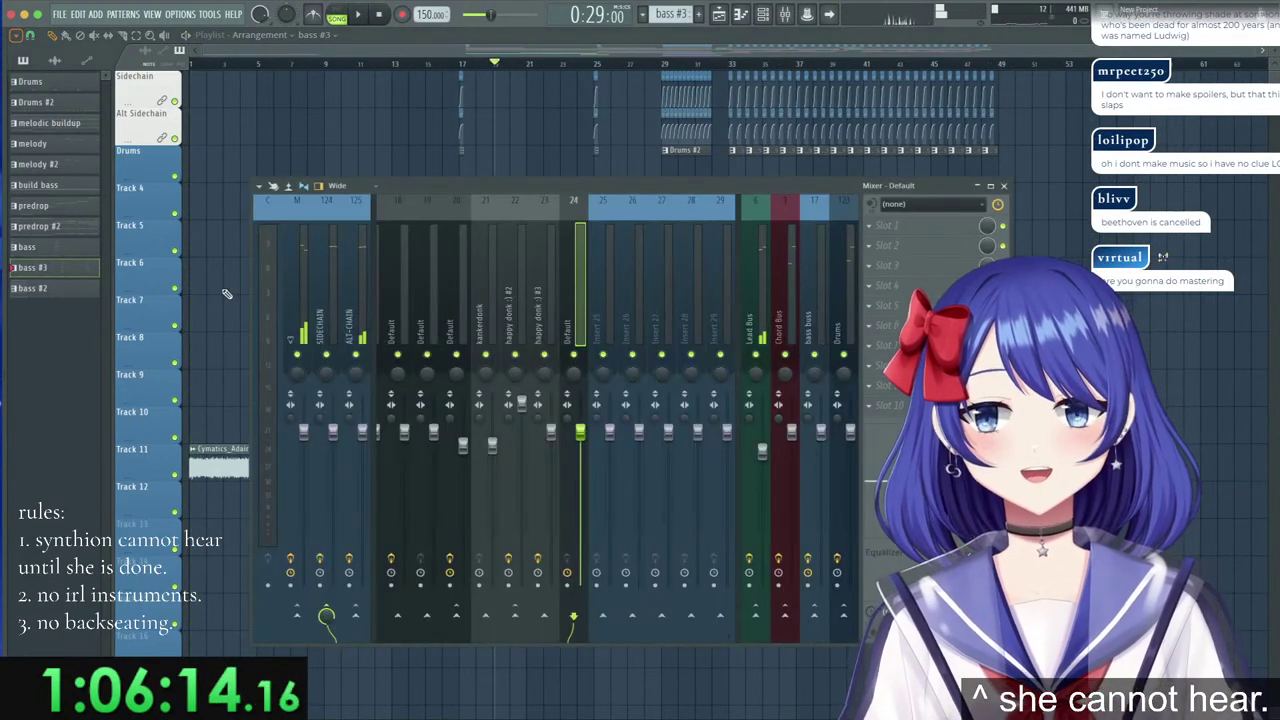
{"action": "left_click", "coordinate": [303, 290]}
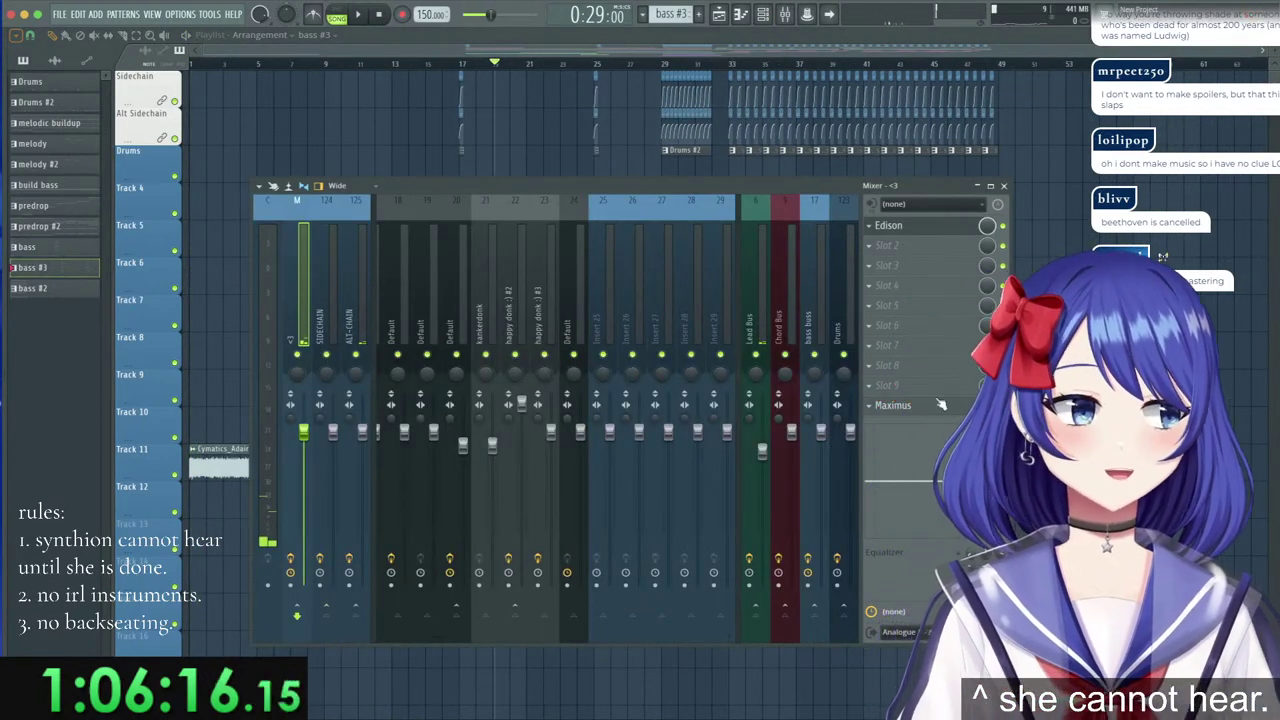
{"action": "left_click", "coordinate": [1003, 185]}
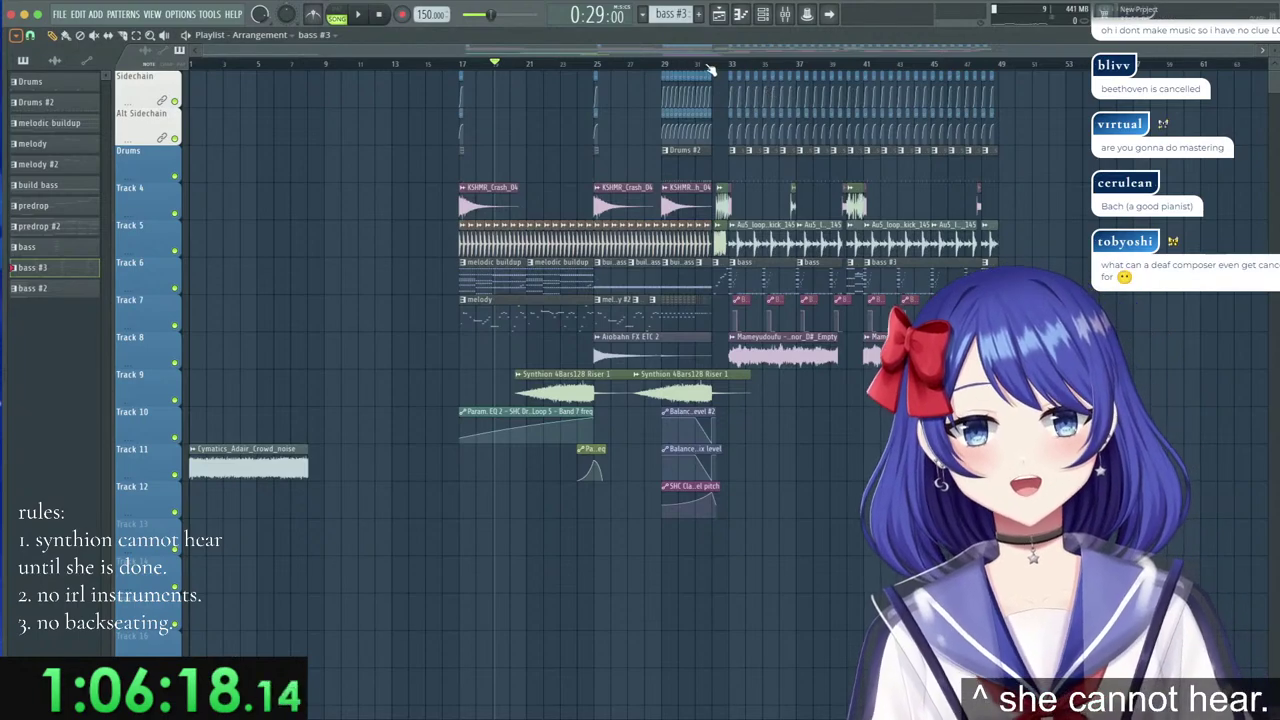
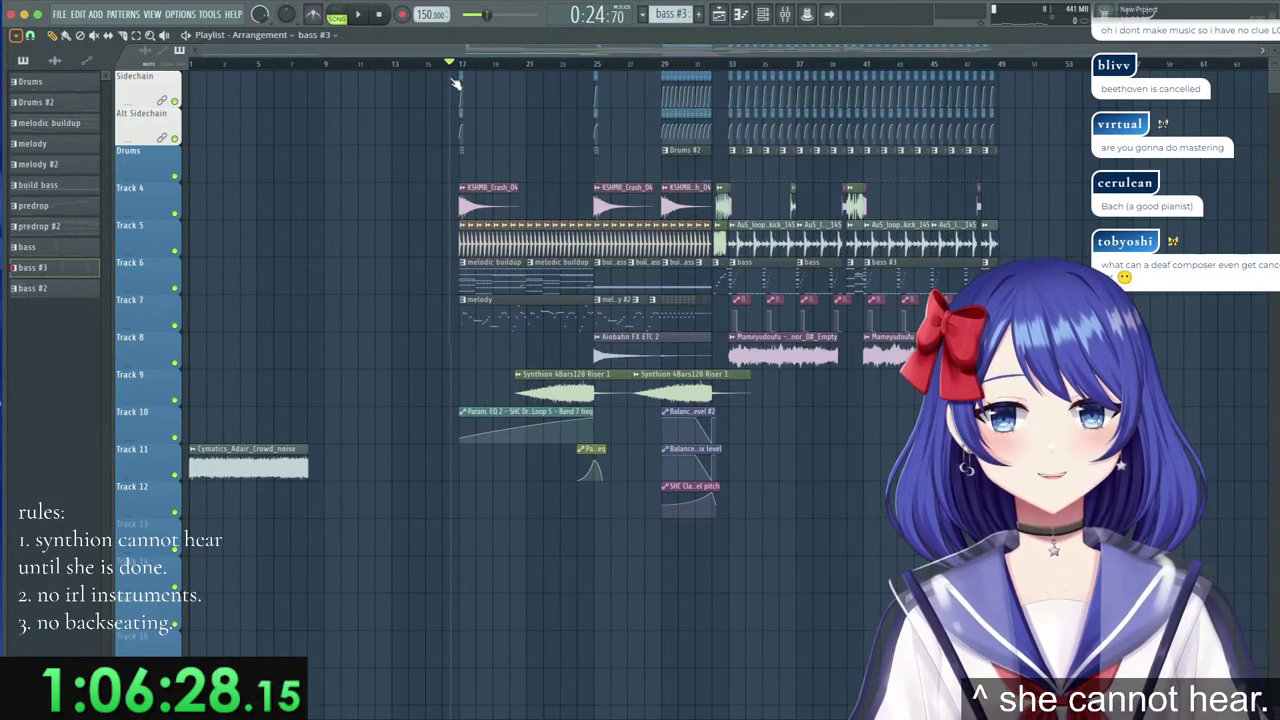
{"action": "scroll", "coordinate": [463, 76], "scroll_direction": "up", "scroll_amount": 5}
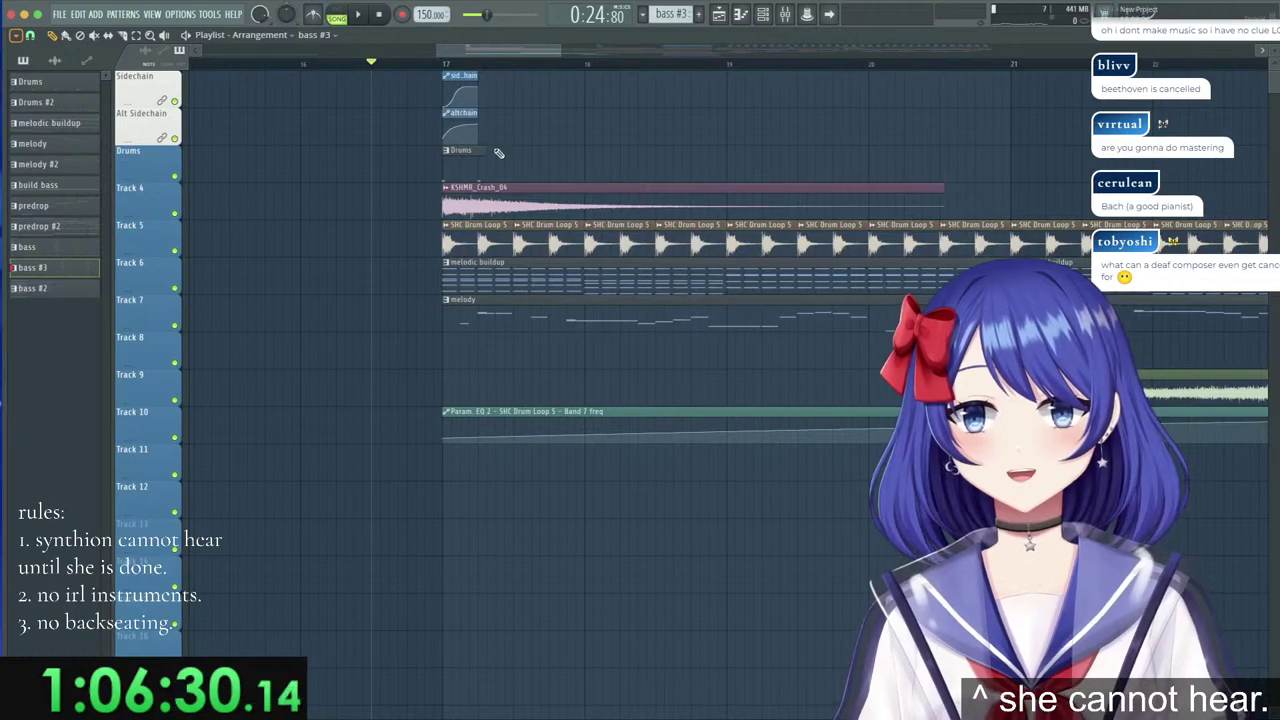
{"action": "key", "text": "space"}
{"action": "scroll", "coordinate": [507, 106], "scroll_direction": "down", "scroll_amount": 5}
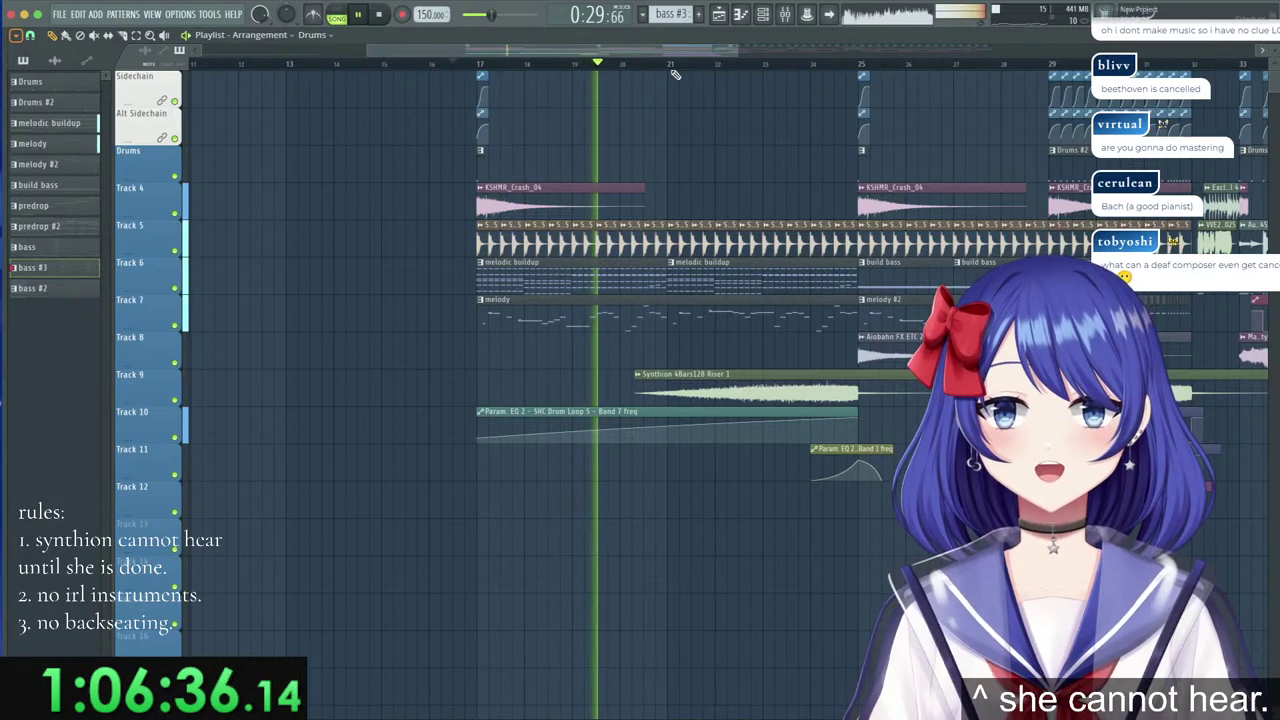
{"action": "scroll", "coordinate": [714, 58], "scroll_direction": "down", "scroll_amount": 2}
{"action": "scroll", "coordinate": [714, 60], "scroll_direction": "right", "scroll_amount": 2}
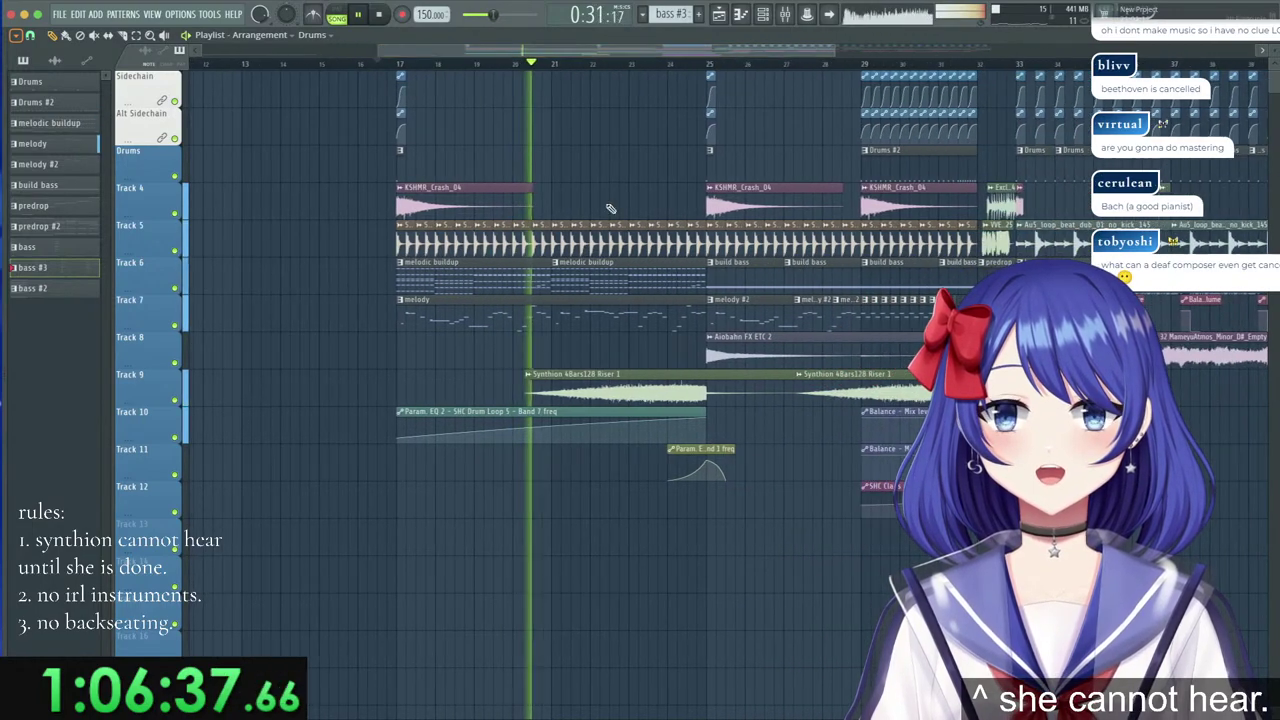
Pick up the melody pattern from Track 7 and place a copy of it on Track 7 at bar 49.
{"action": "left_click", "coordinate": [521, 311]}
{"action": "left_click", "coordinate": [521, 311]}
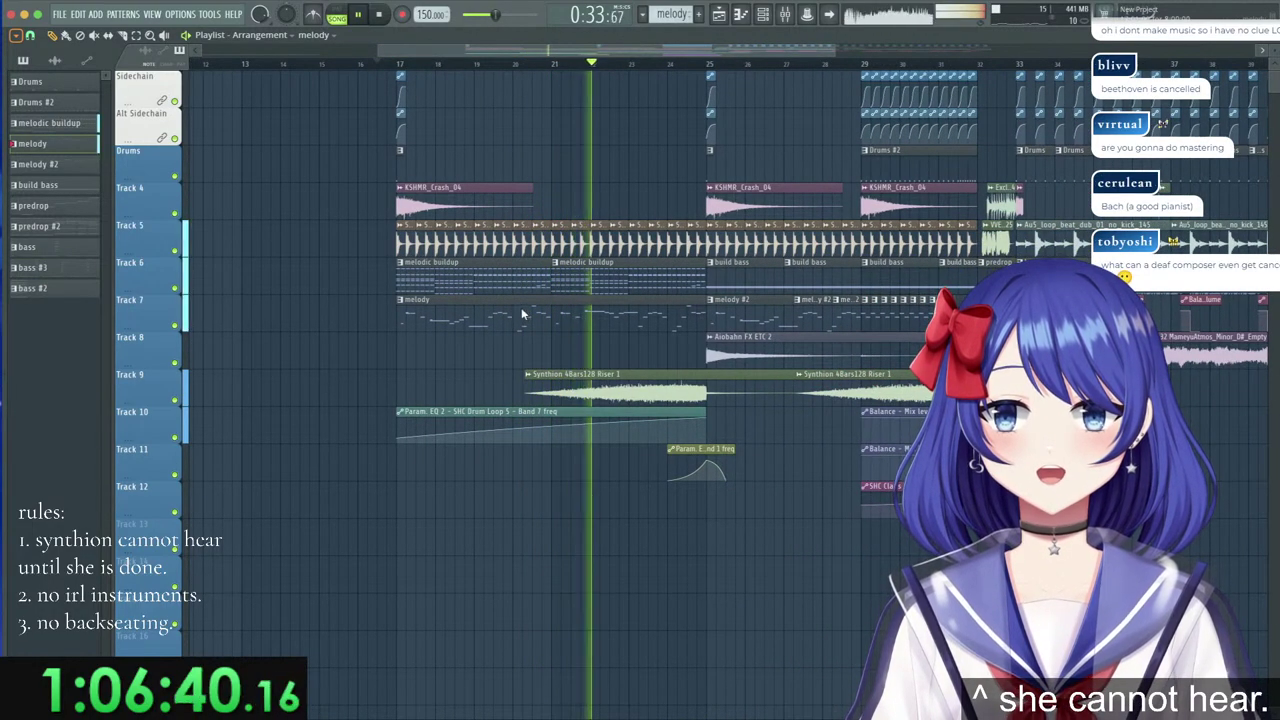
{"action": "scroll", "coordinate": [676, 208], "scroll_direction": "down", "scroll_amount": 3}
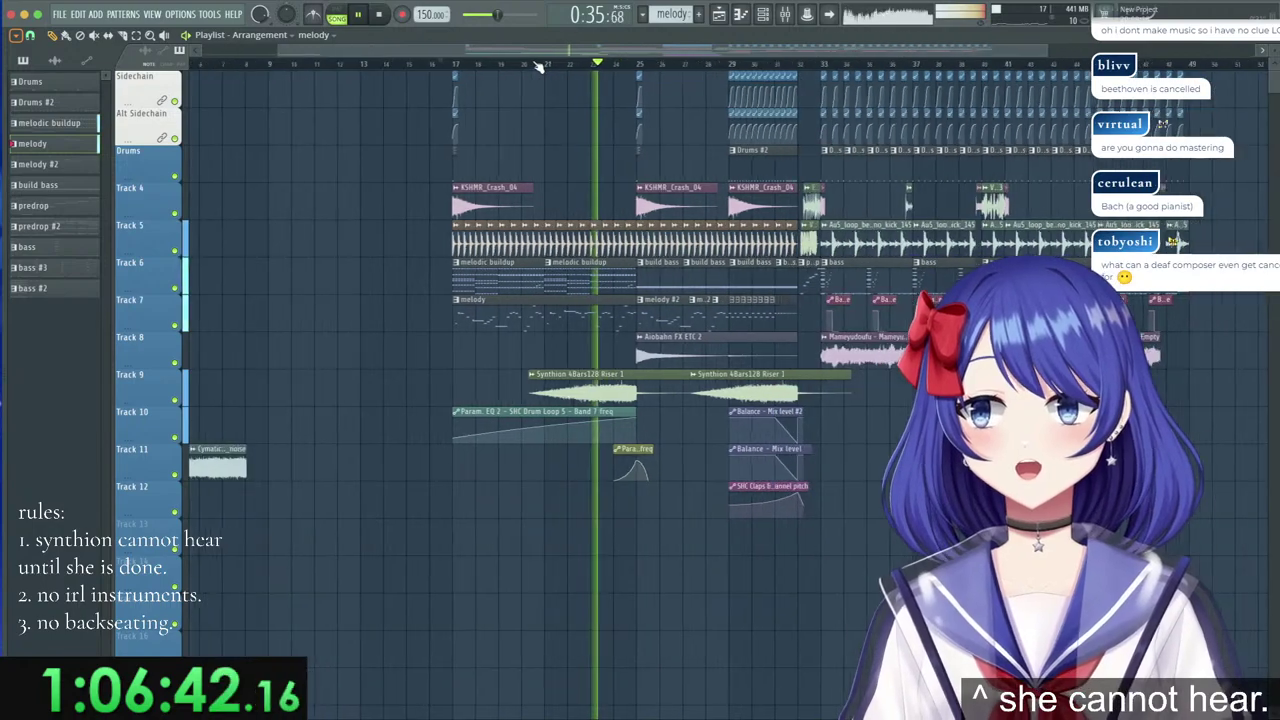
{"action": "scroll", "coordinate": [1148, 72], "scroll_direction": "down", "scroll_amount": 3}
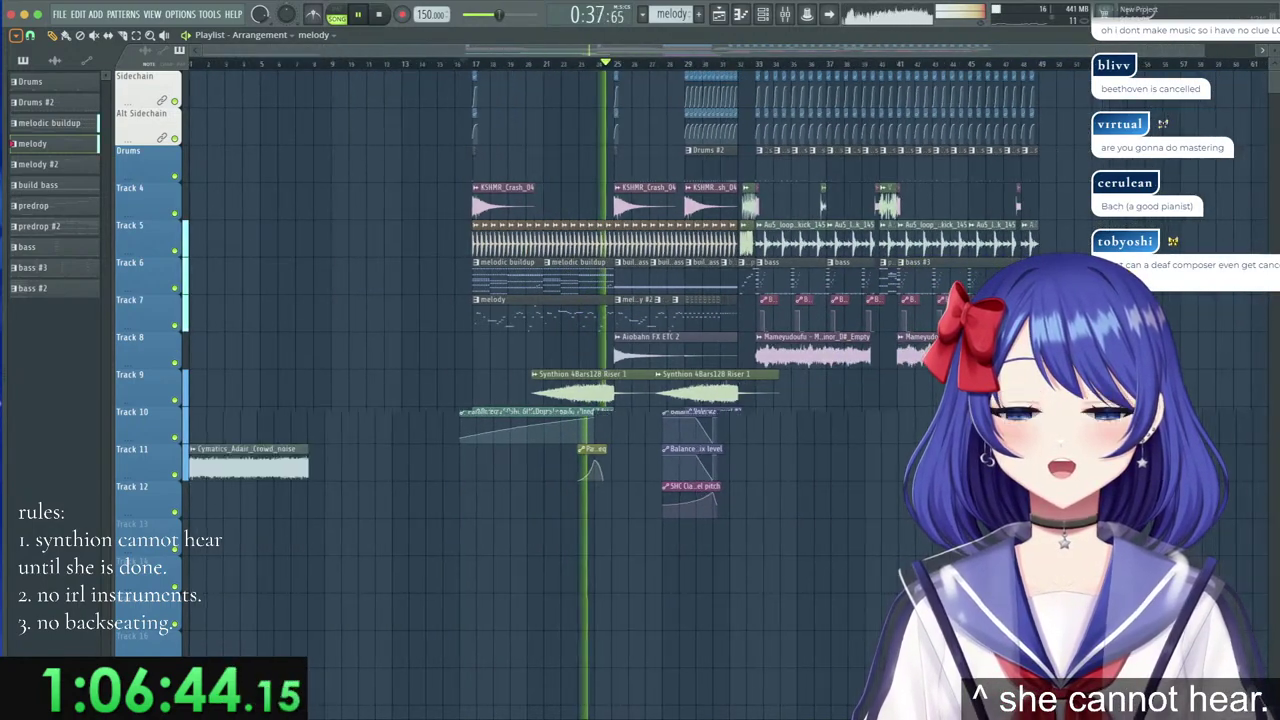
{"action": "scroll", "coordinate": [1148, 73], "scroll_direction": "up", "scroll_amount": 1}
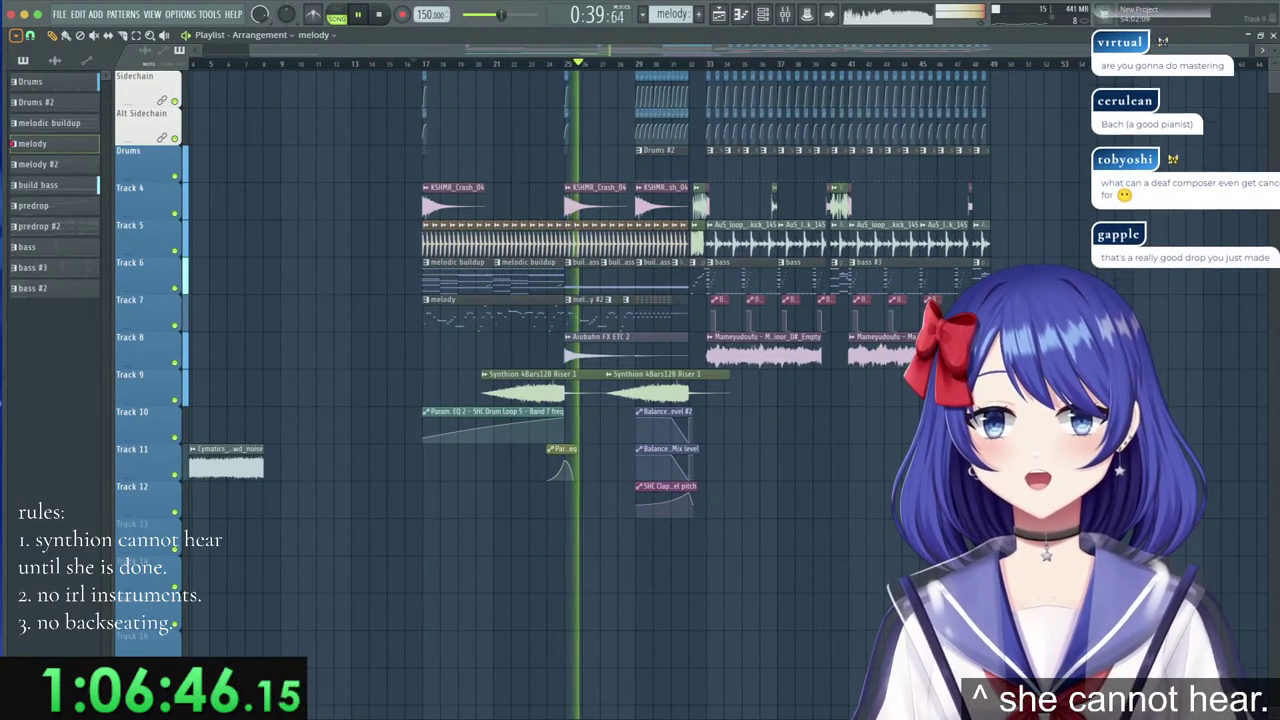
{"action": "left_click", "coordinate": [1022, 258]}
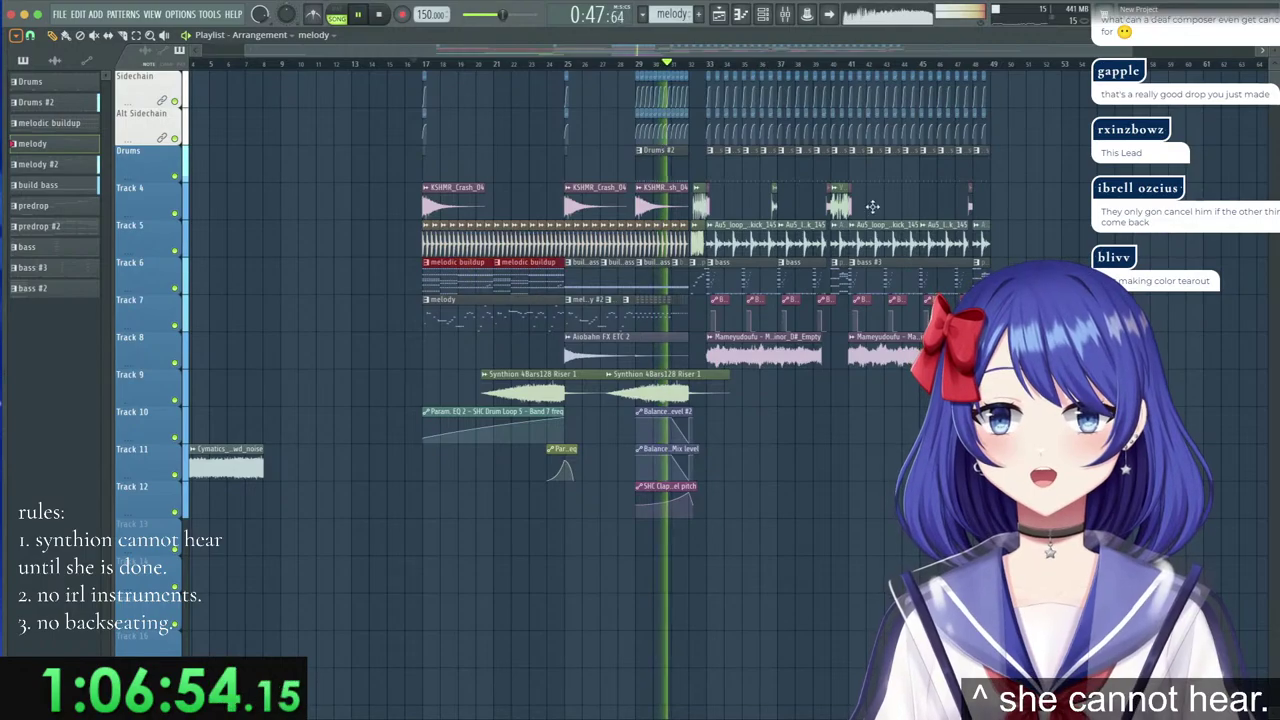
{"action": "scroll", "coordinate": [1188, 75], "scroll_direction": "up", "scroll_amount": 5}
{"action": "scroll", "coordinate": [1188, 75], "scroll_direction": "down", "scroll_amount": 6}
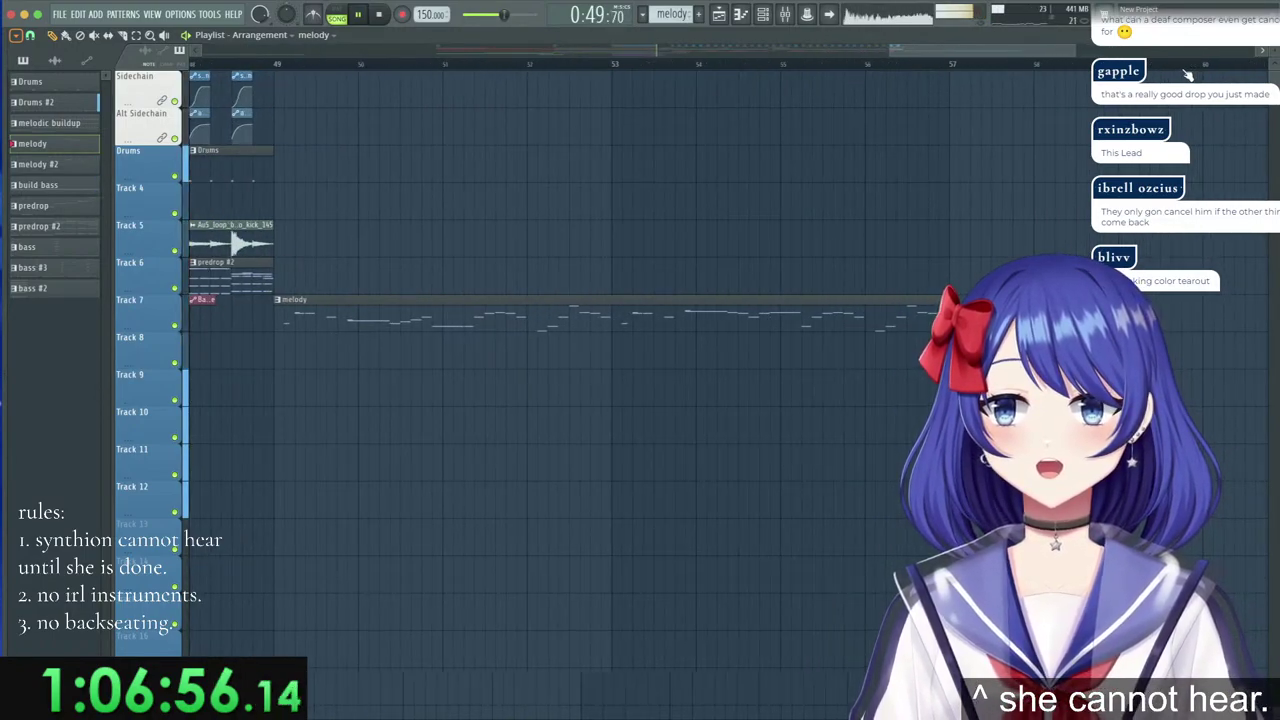
Move the Cymatics_Adair_Crowd_noise clip to Track 8 at bar 17 and extend its end to bar 25.
{"action": "scroll", "coordinate": [1188, 75], "scroll_direction": "down", "scroll_amount": 3}
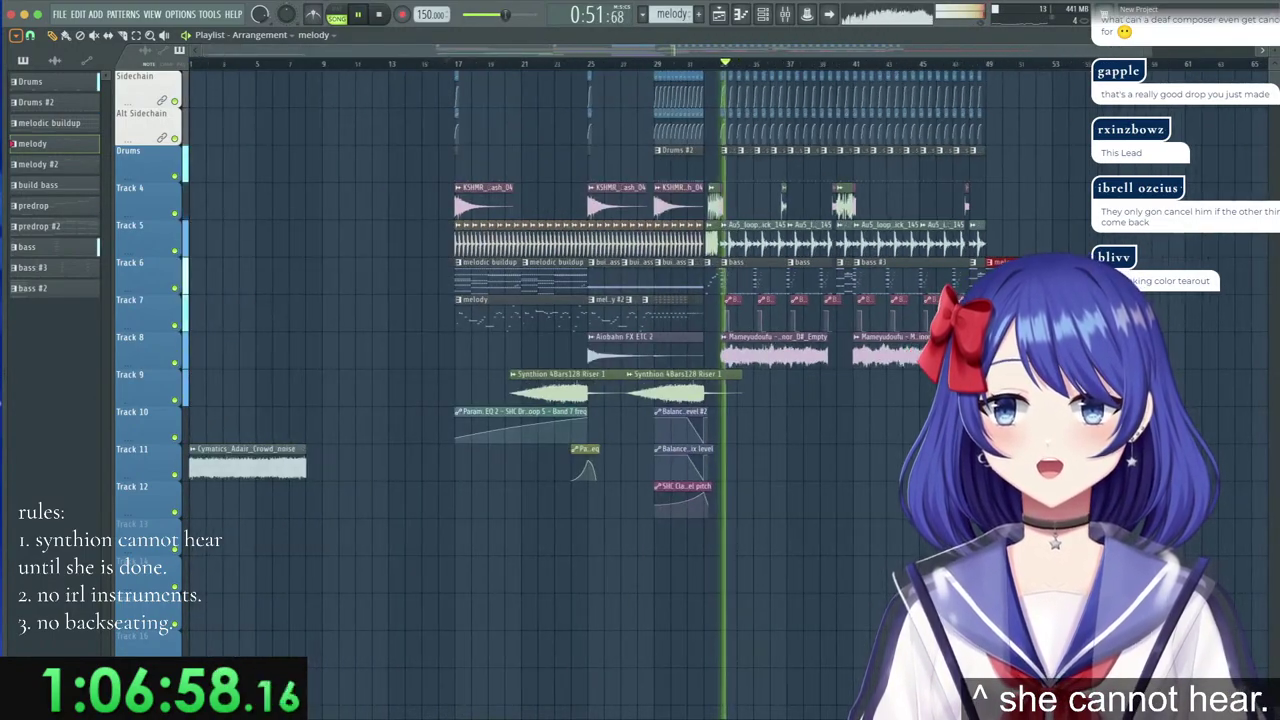
{"action": "left_click_drag", "start_coordinate": [204, 477], "coordinate": [485, 325]}
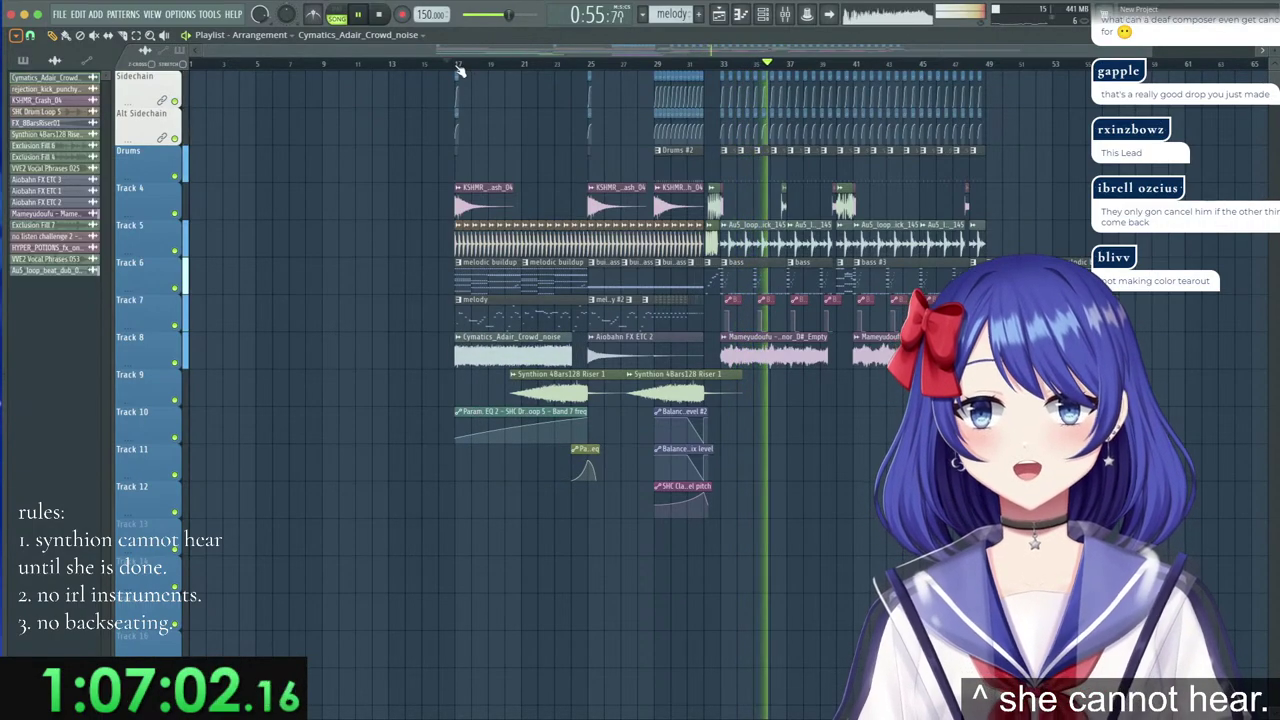
{"action": "scroll", "coordinate": [460, 70], "scroll_direction": "up", "scroll_amount": 8}
{"action": "scroll", "coordinate": [515, 70], "scroll_direction": "down", "scroll_amount": 2}
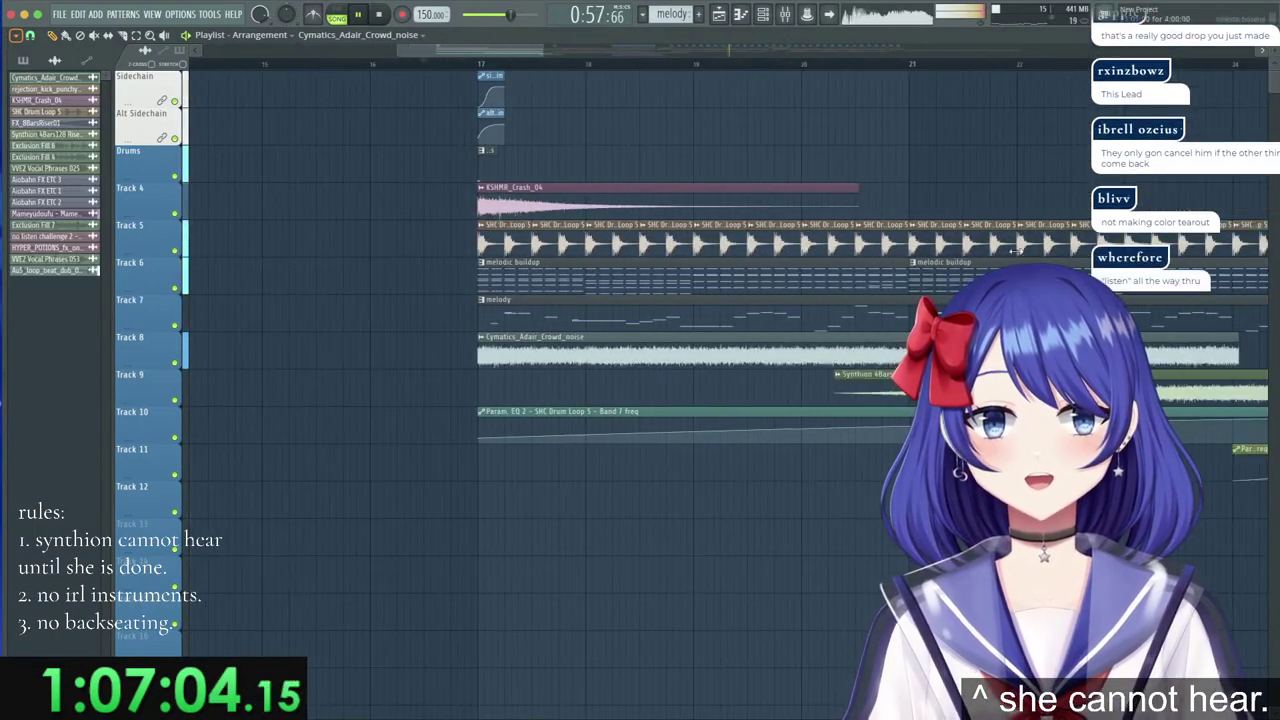
{"action": "left_click_drag", "start_coordinate": [1276, 352], "coordinate": [1178, 352]}
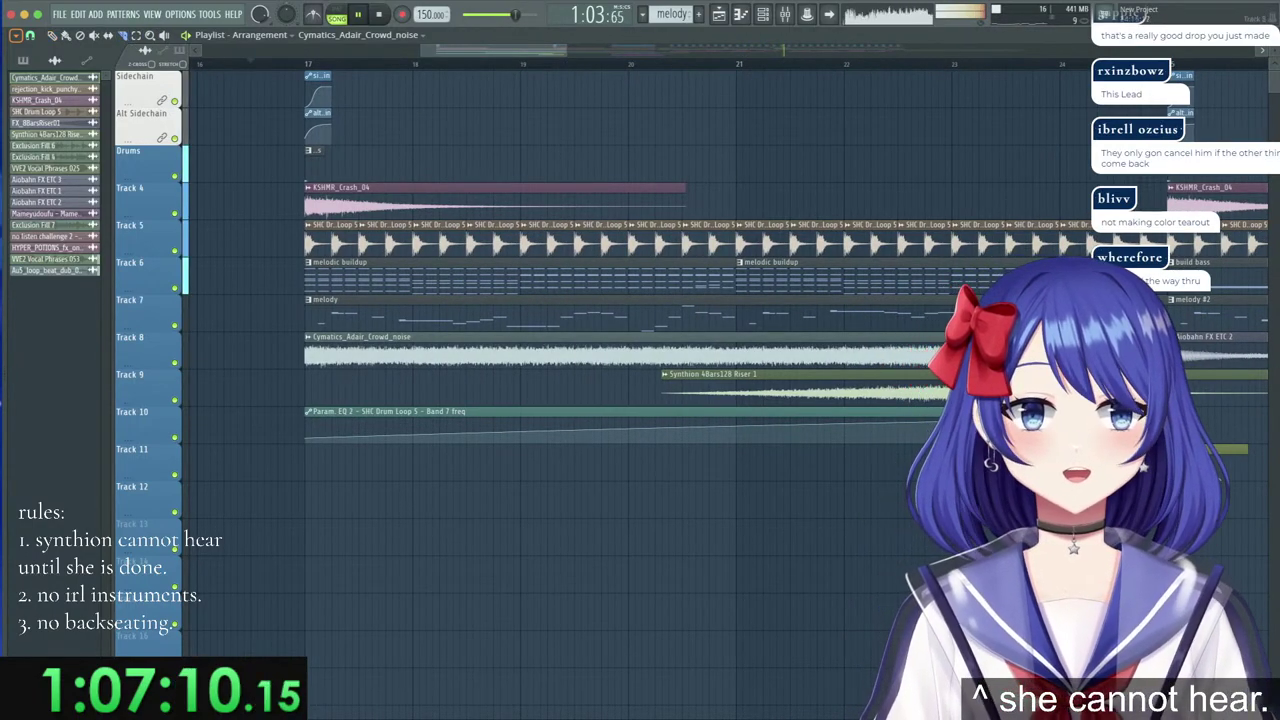
Check the crowd noise sample's settings and mixer track, and place a copy of the clip on Track 8 at bar 49.
{"action": "double_click", "coordinate": [592, 356]}
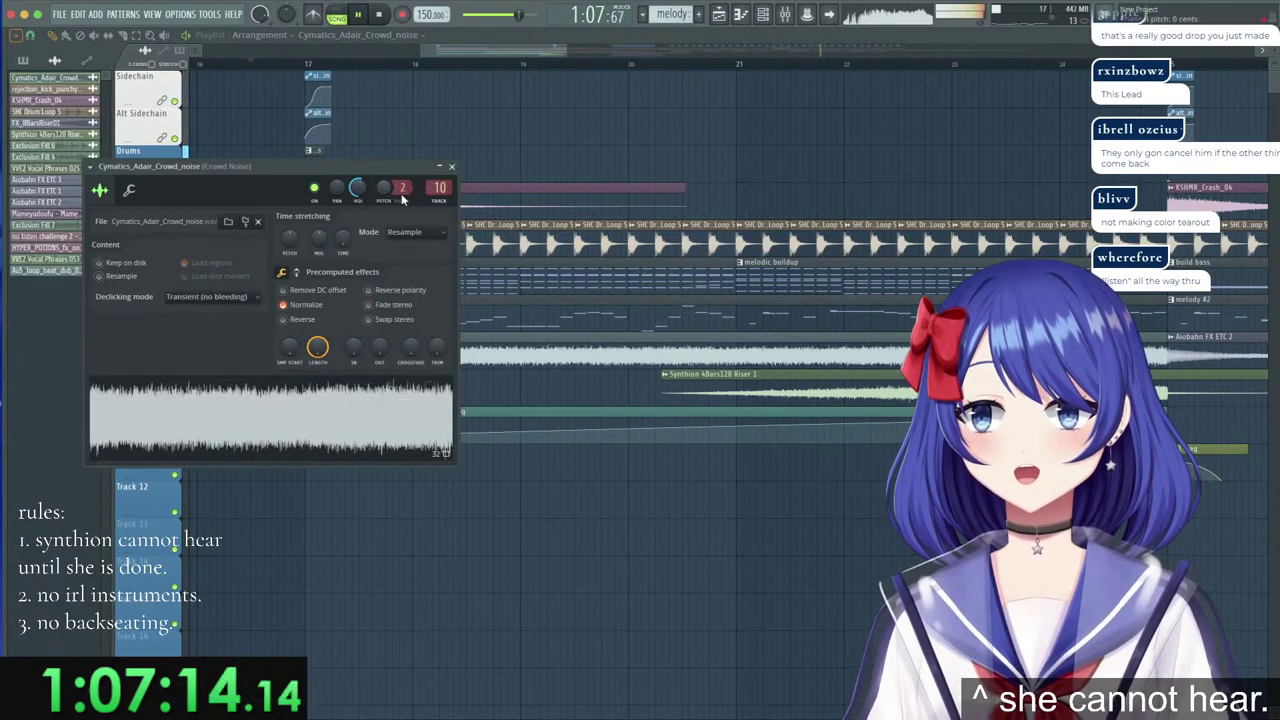
{"action": "double_click", "coordinate": [439, 188]}
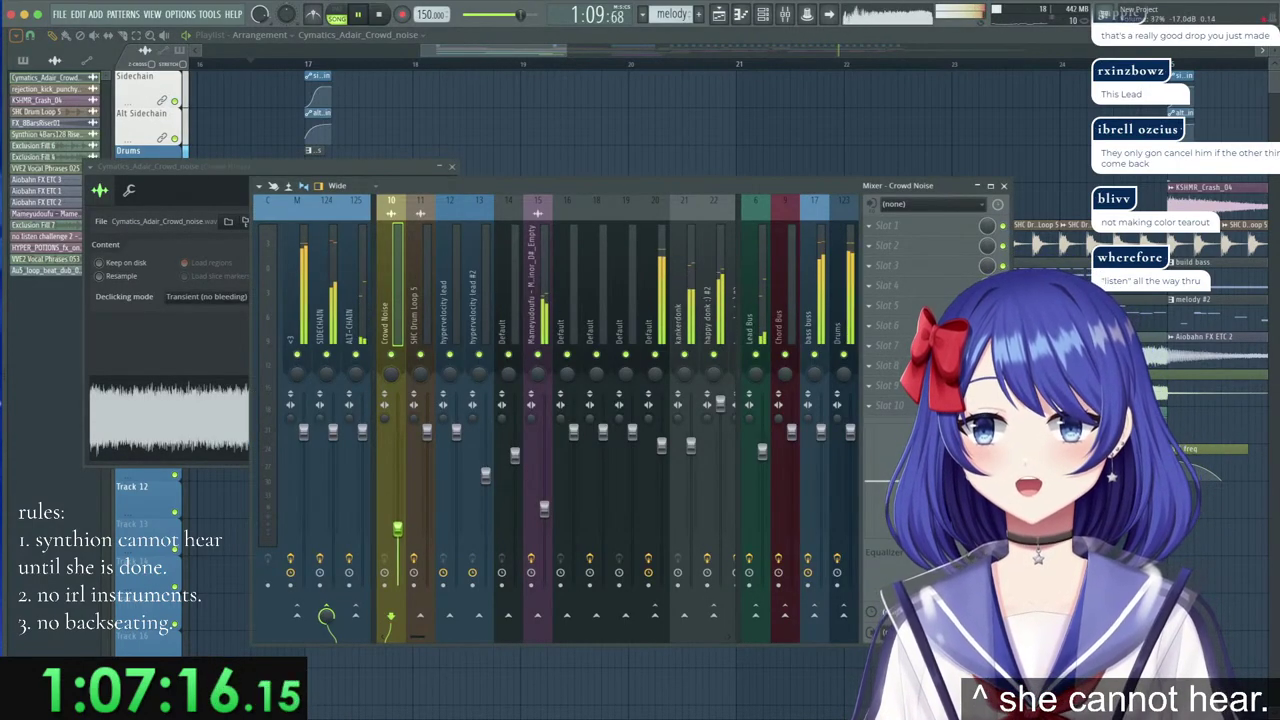
{"action": "left_click", "coordinate": [480, 54]}
{"action": "scroll", "coordinate": [467, 67], "scroll_direction": "down", "scroll_amount": 8}
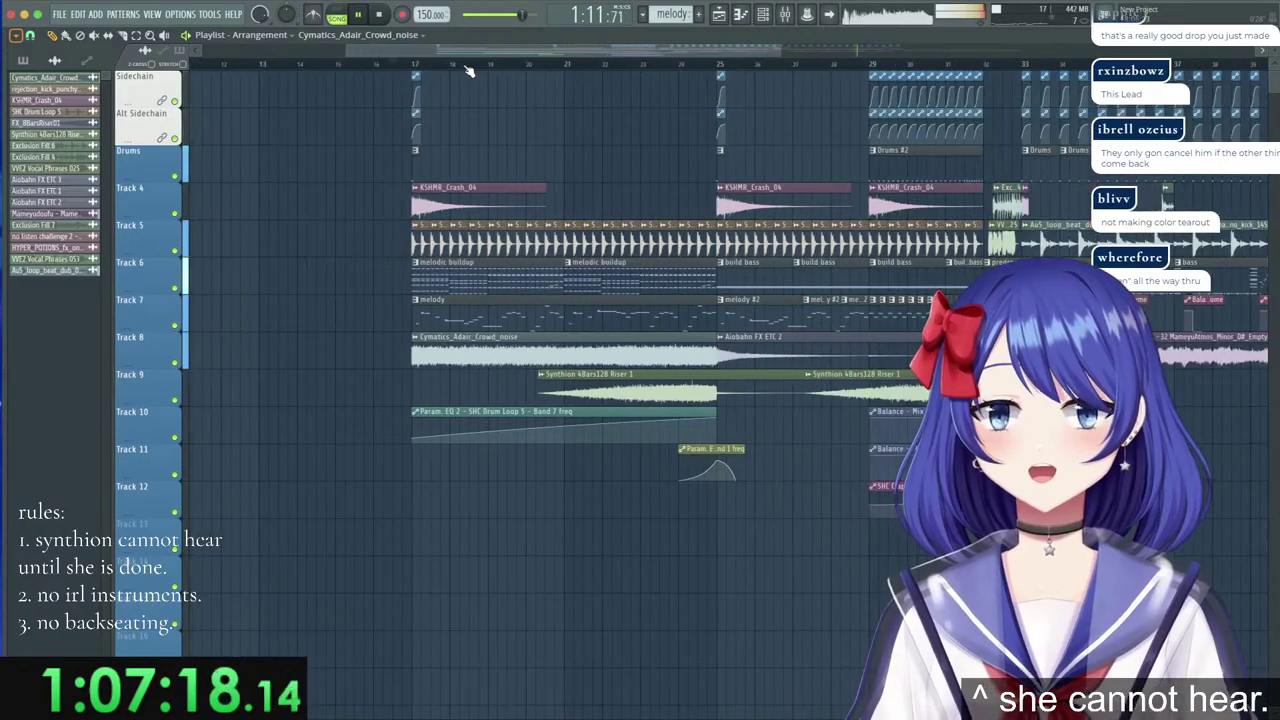
{"action": "scroll", "coordinate": [1070, 69], "scroll_direction": "up", "scroll_amount": 8}
{"action": "left_click", "coordinate": [885, 350]}
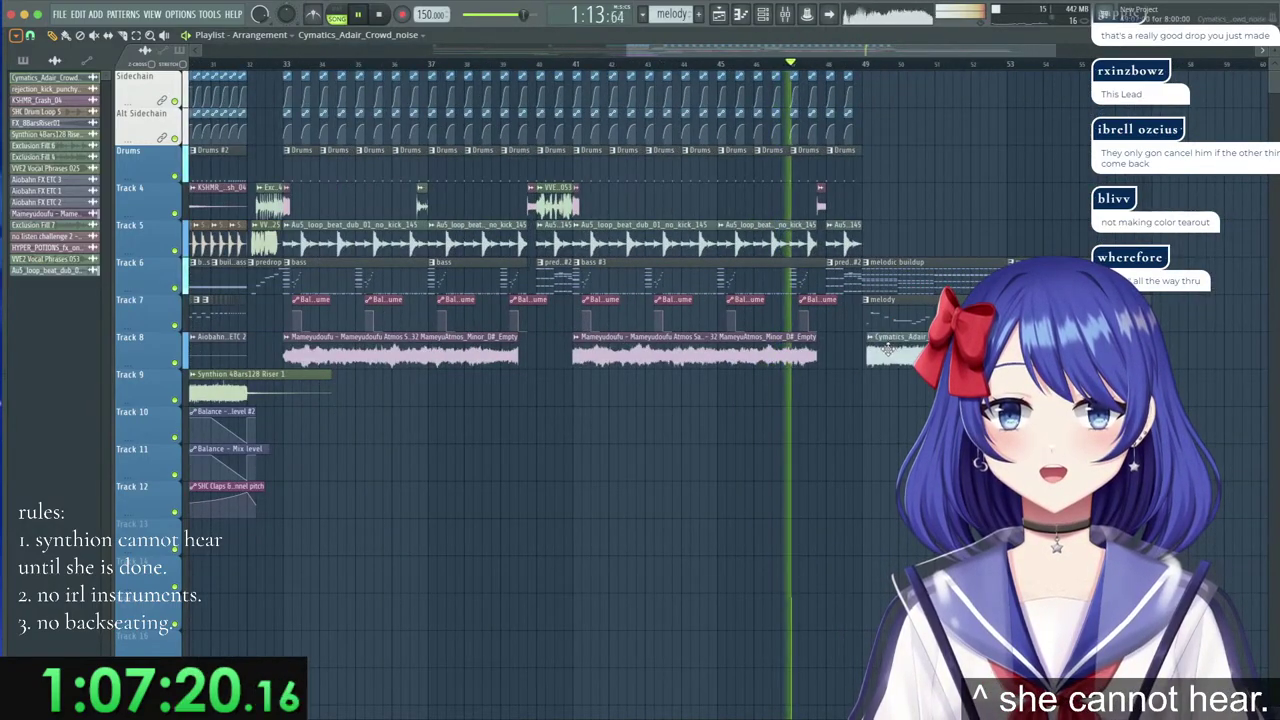
Duplicate the sidechain, drum, Track 4 and Track 5 clips of bars 33 to 49 so the copies start at bar 49.
{"action": "left_click_drag", "start_coordinate": [890, 215], "coordinate": [312, 76]}
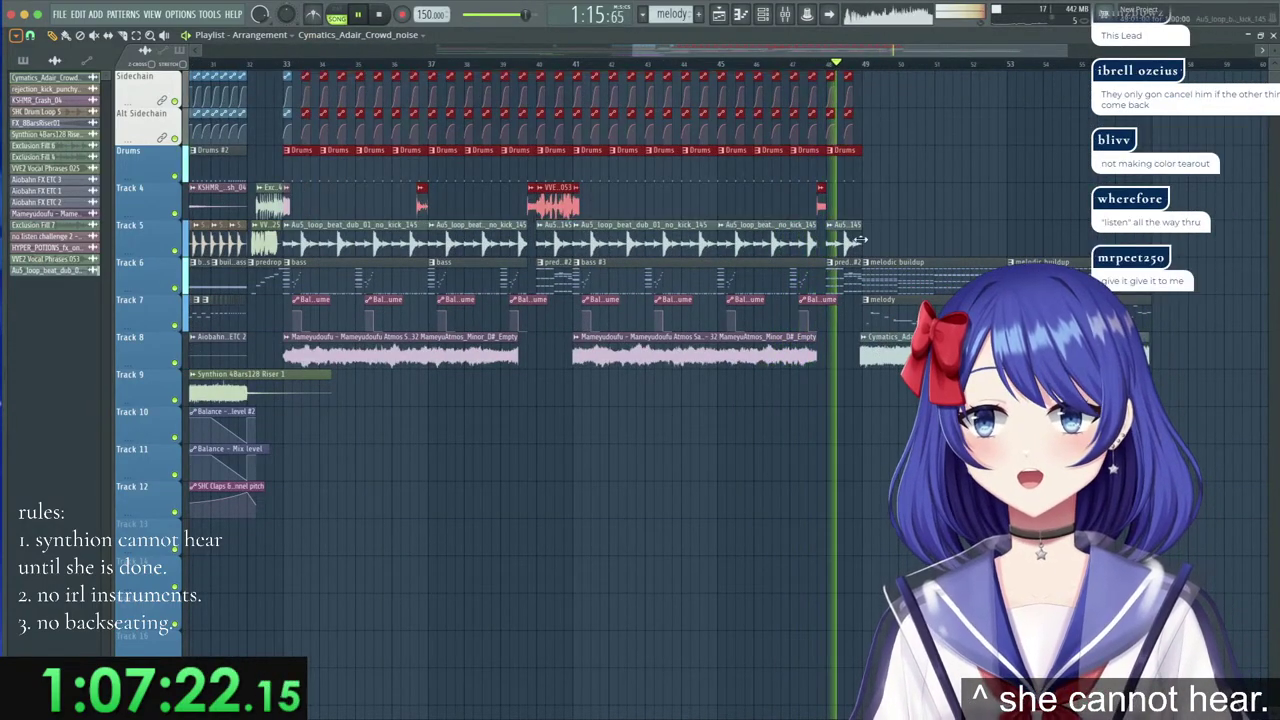
{"action": "left_click_drag", "start_coordinate": [893, 242], "coordinate": [287, 53]}
{"action": "key", "text": "super+b"}
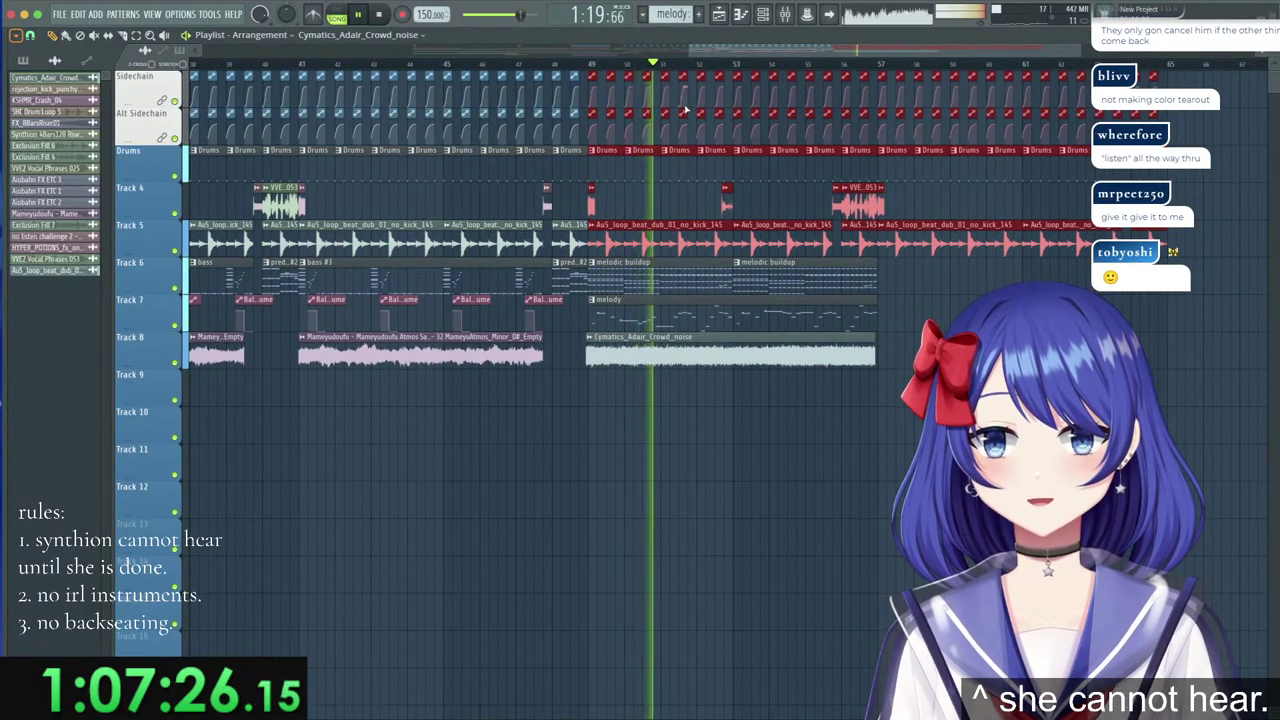
Align the crowd noise clip to bar 49 and duplicate it together with the melodic buildup and melody clips at bar 57.
{"action": "left_click_drag", "start_coordinate": [588, 253], "coordinate": [890, 364]}
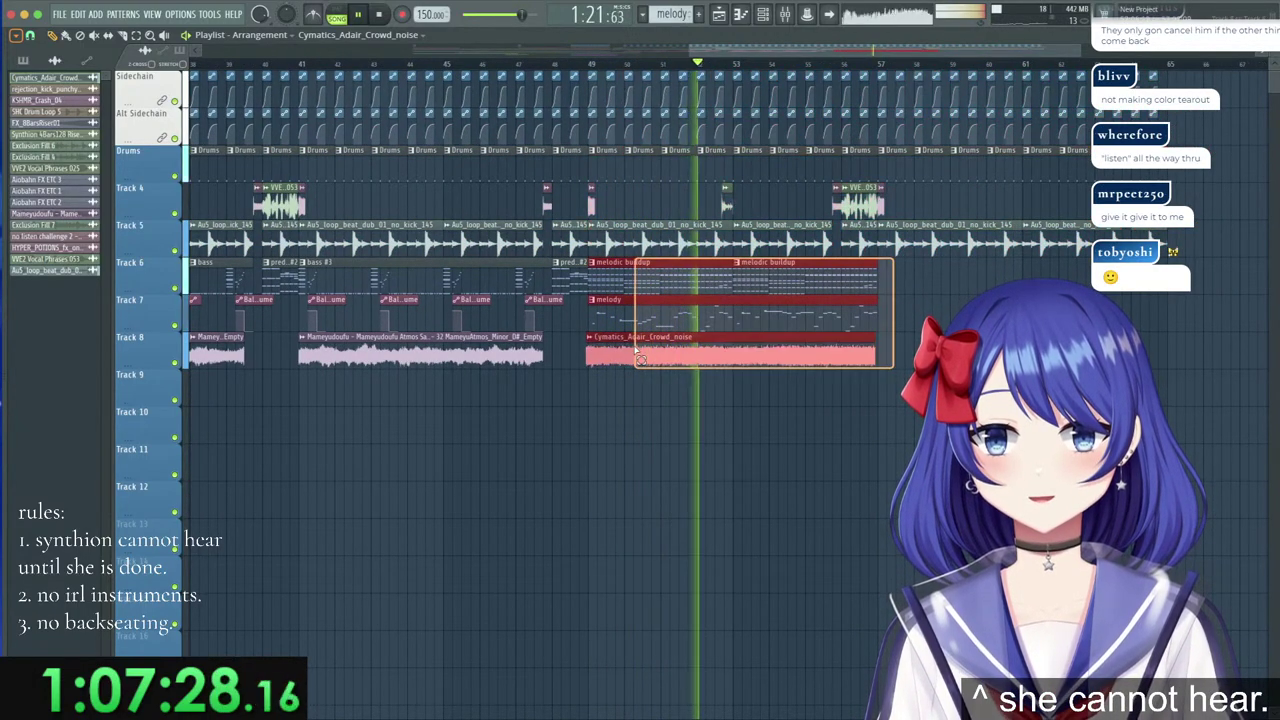
{"action": "key", "text": "super+d"}
{"action": "left_click_drag", "start_coordinate": [771, 354], "coordinate": [778, 352]}
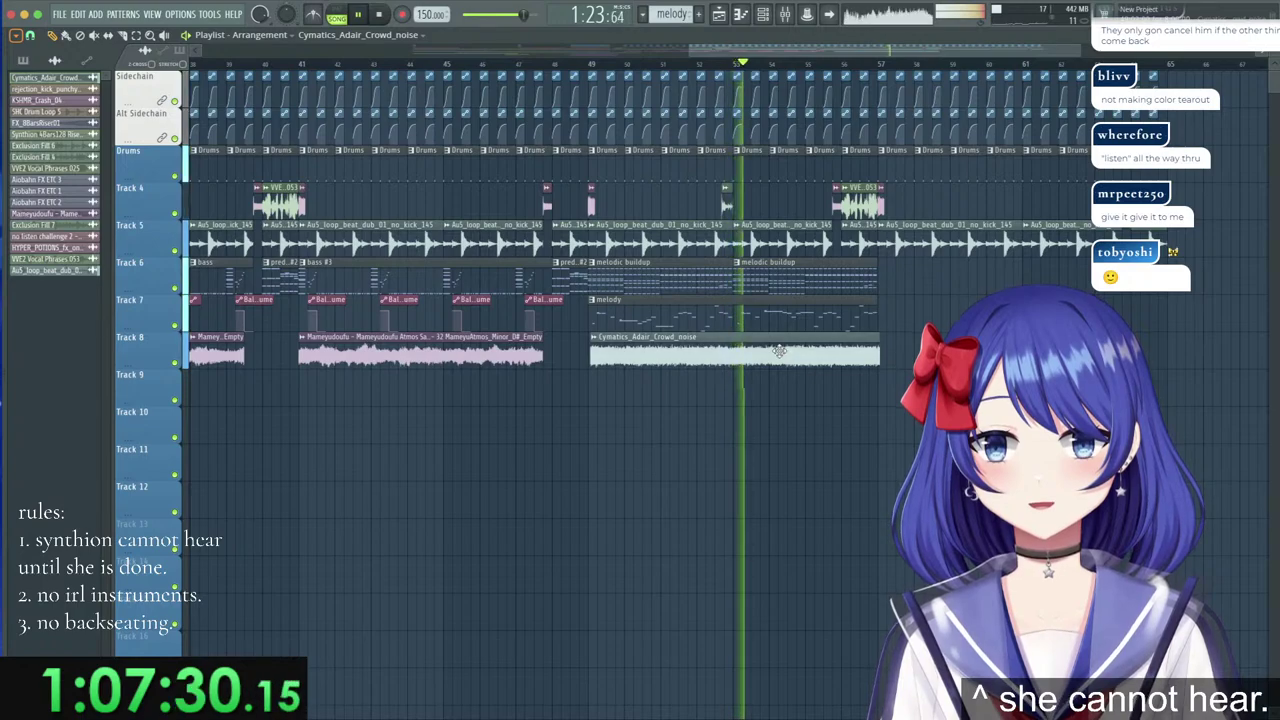
{"action": "left_click_drag", "start_coordinate": [588, 255], "coordinate": [880, 364]}
{"action": "key", "text": "super+b"}
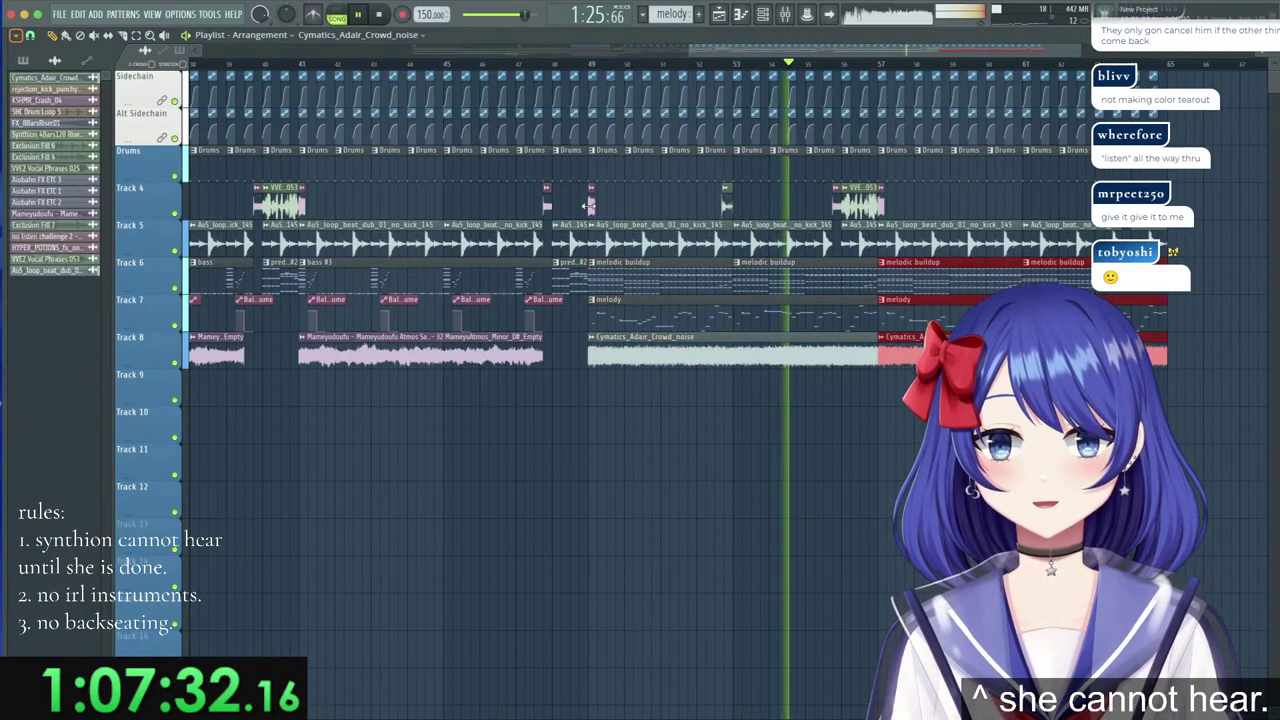
{"action": "key", "text": "super+d"}
Put KSHMR_Crash_04 on Track 4 at bars 49 and 57, and delete the copied vocal and effect clips between them.
{"action": "left_click_drag", "start_coordinate": [594, 209], "coordinate": [706, 213]}
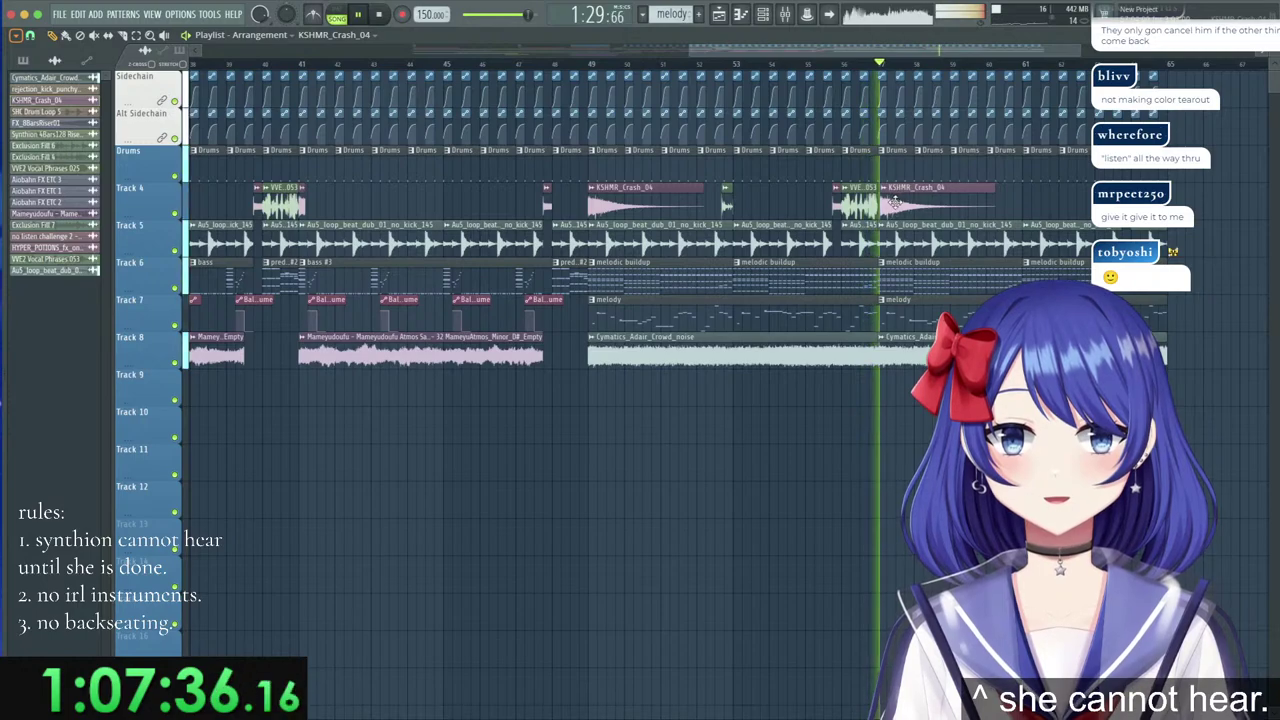
{"action": "right_click", "coordinate": [834, 207]}
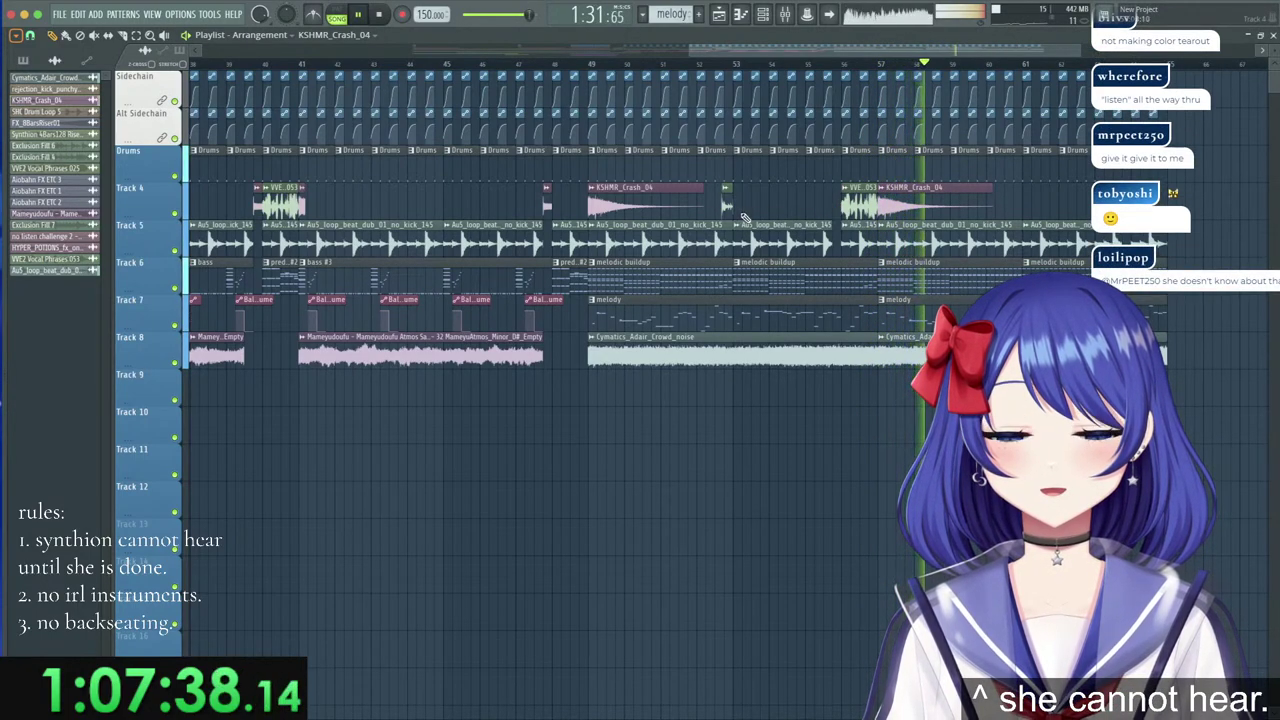
{"action": "right_click", "coordinate": [855, 207]}
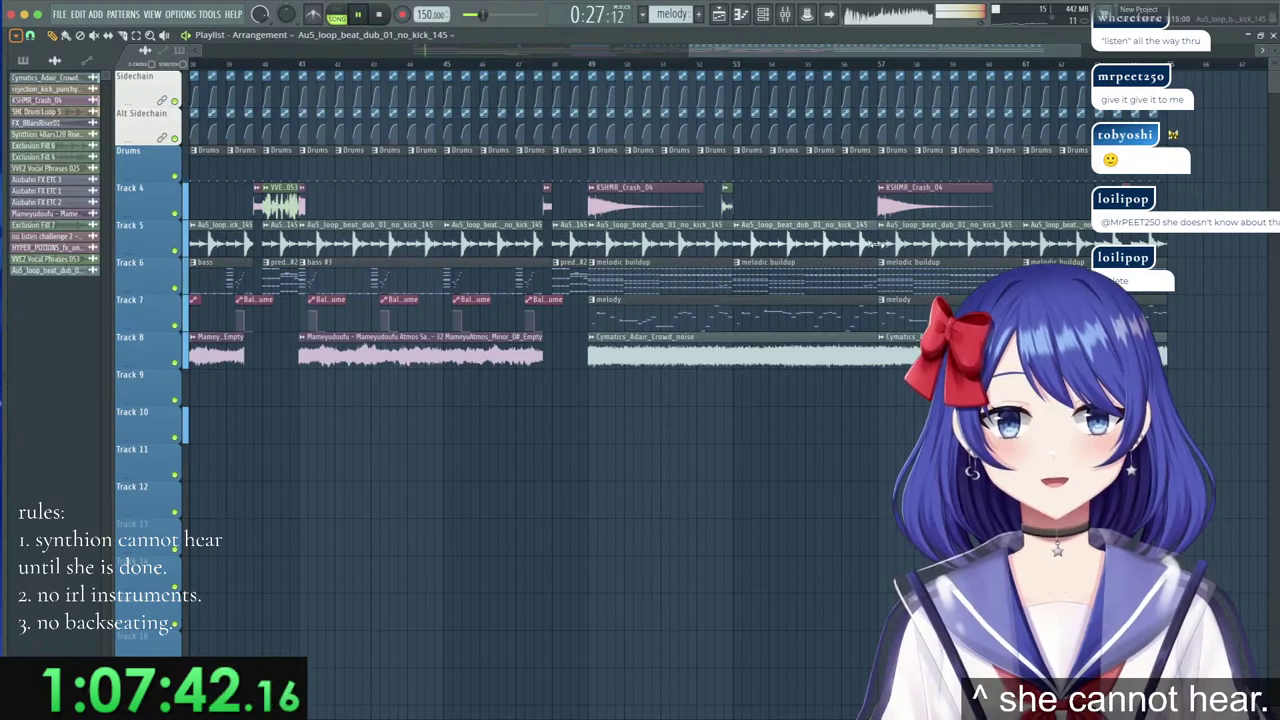
{"action": "left_click", "coordinate": [714, 70]}
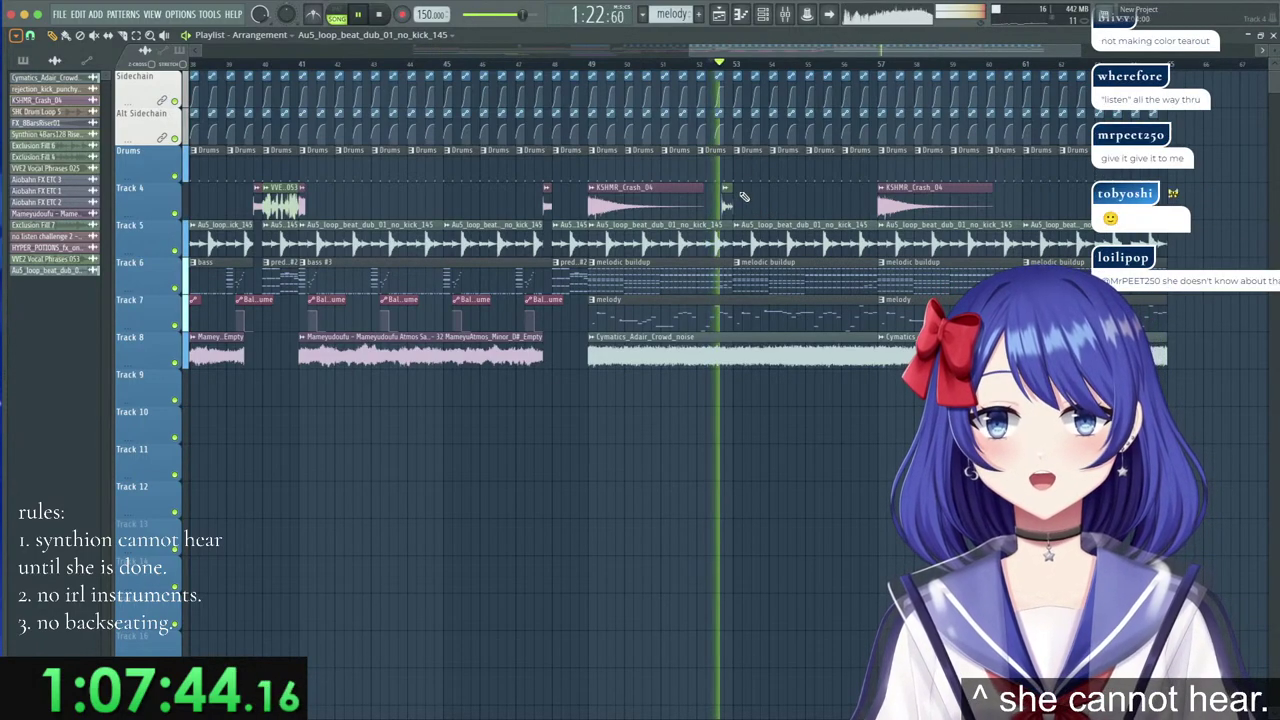
Replace the broken-up Track 5 drum loop so it runs unbroken from bar 49 to 57, and duplicate that section at bar 57.
{"action": "right_click", "coordinate": [951, 241]}
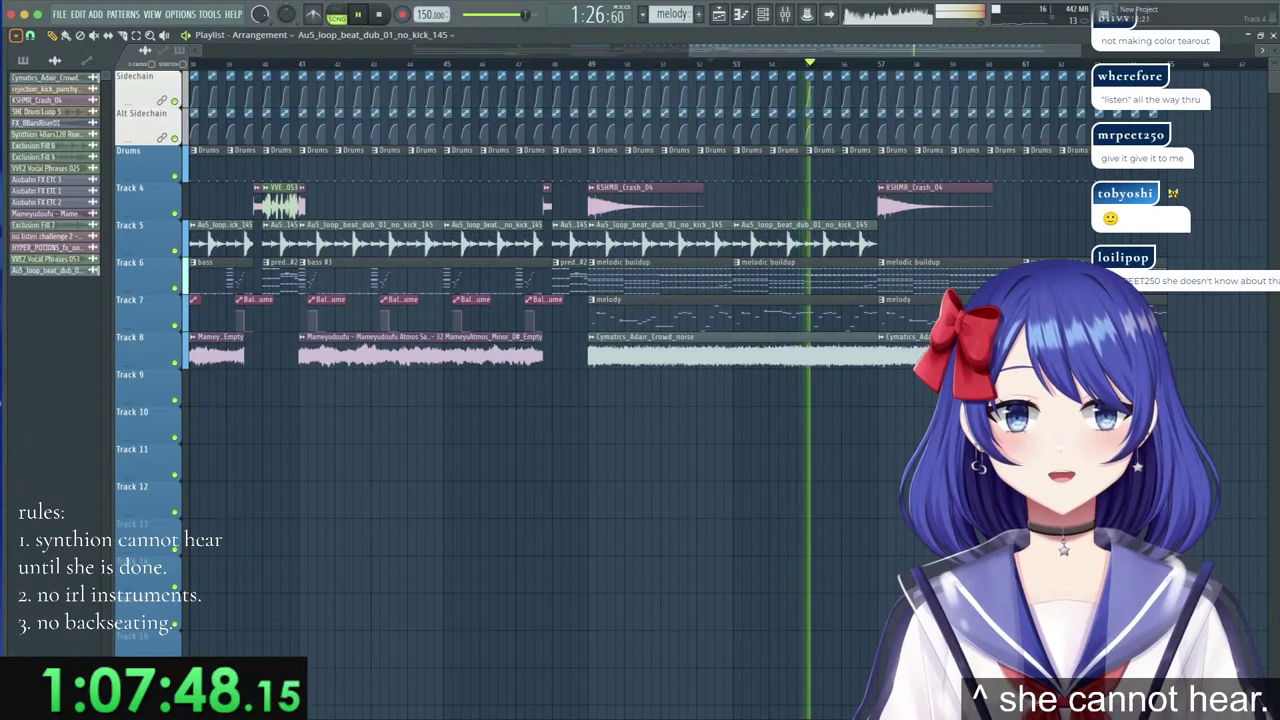
{"action": "left_click_drag", "start_coordinate": [890, 246], "coordinate": [718, 239]}
{"action": "key", "text": "ctrl+b"}
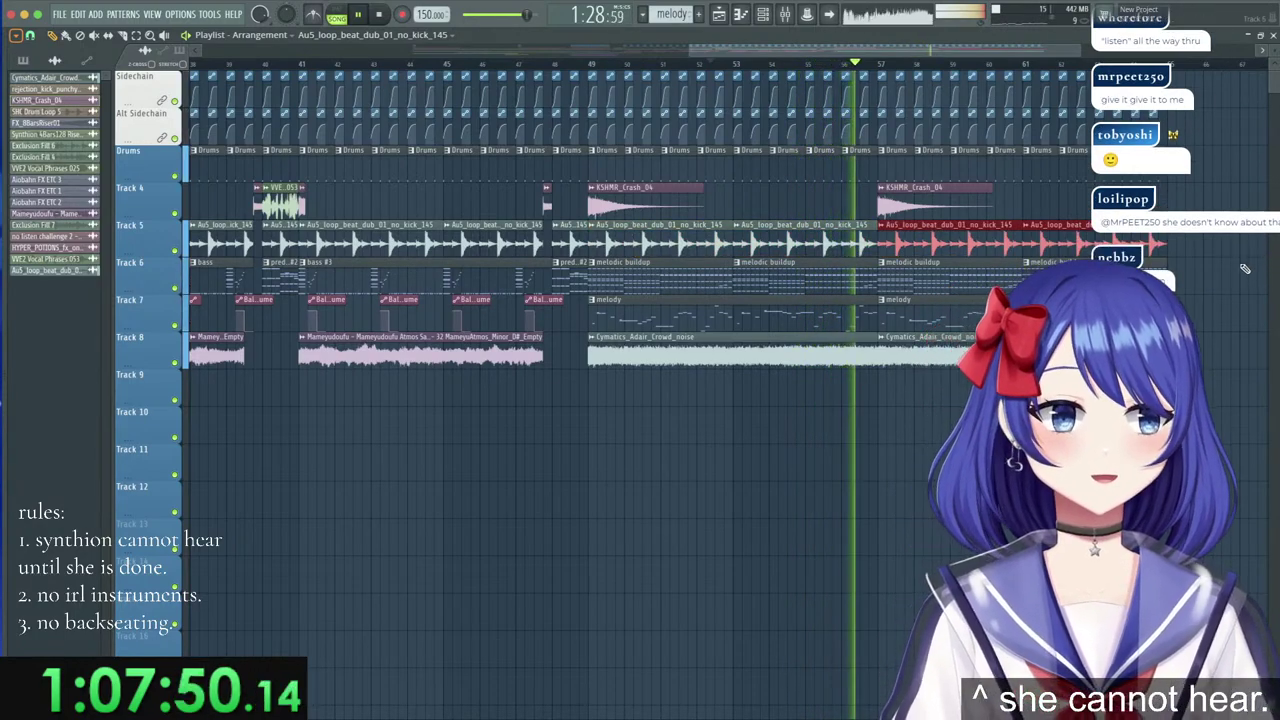
{"action": "left_click", "coordinate": [1243, 278]}
{"action": "right_click", "coordinate": [1240, 273]}
Play the track from bar 17 and look over the arrangement from the buildup through the drop to bar 65.
{"action": "scroll", "coordinate": [1236, 262], "scroll_direction": "right", "scroll_amount": 1}
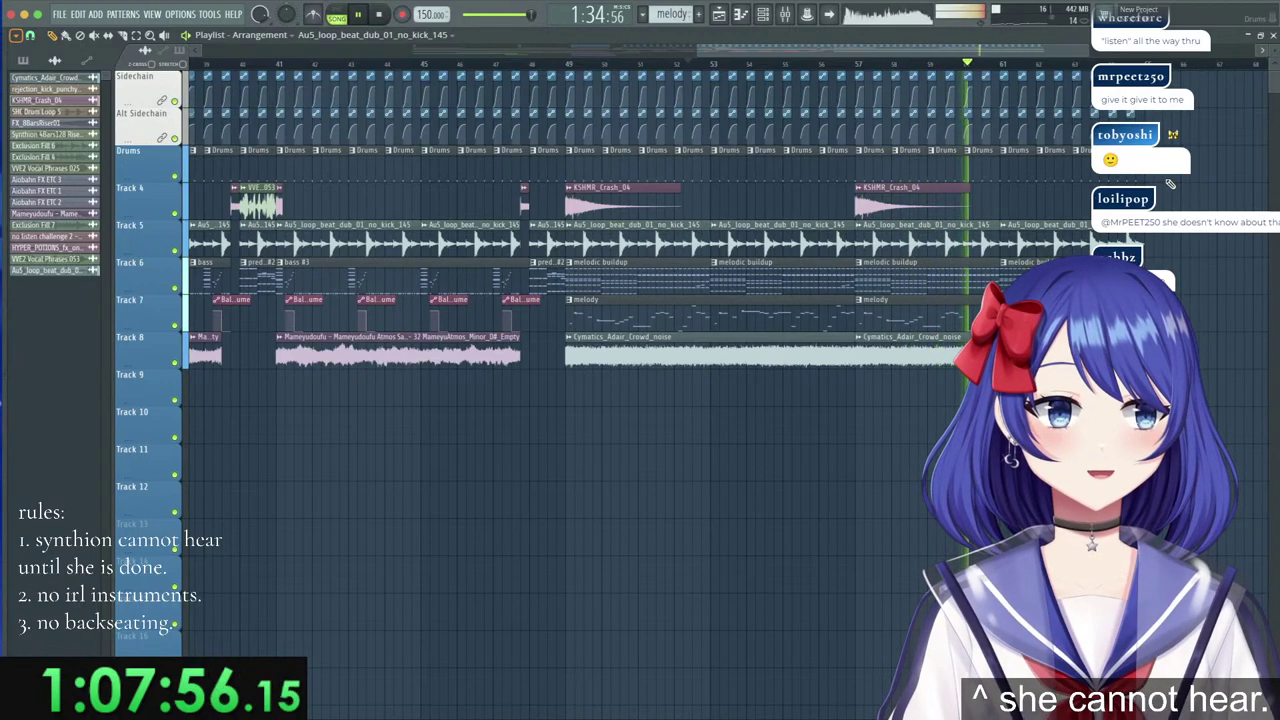
{"action": "scroll", "coordinate": [1072, 60], "scroll_direction": "right", "scroll_amount": 2}
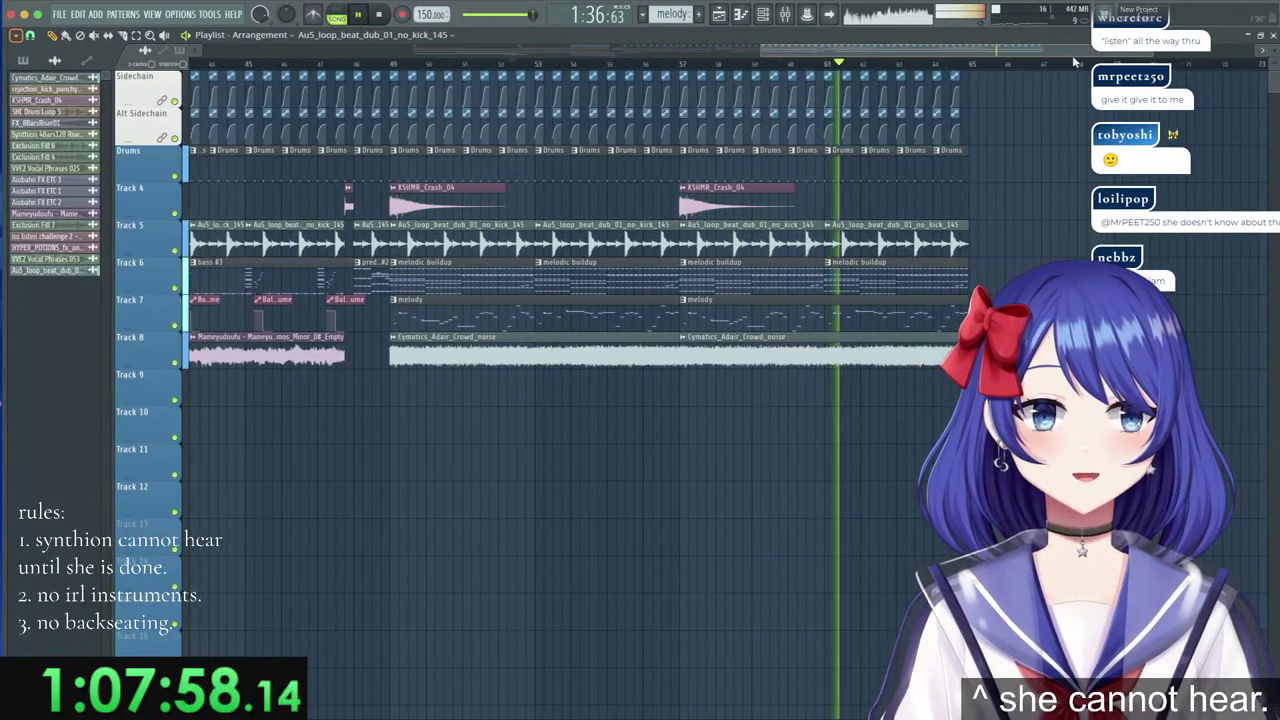
{"action": "scroll", "coordinate": [1060, 60], "scroll_direction": "up", "scroll_amount": 4}
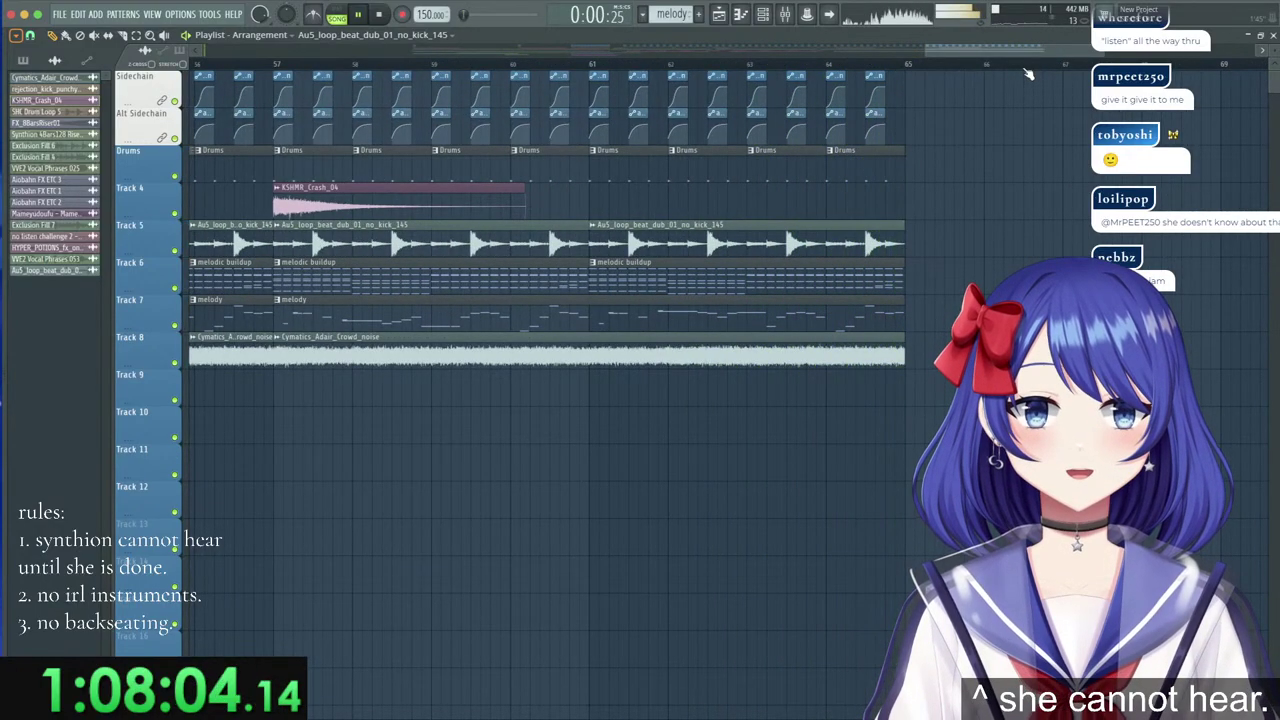
{"action": "scroll", "coordinate": [1028, 74], "scroll_direction": "down", "scroll_amount": 5}
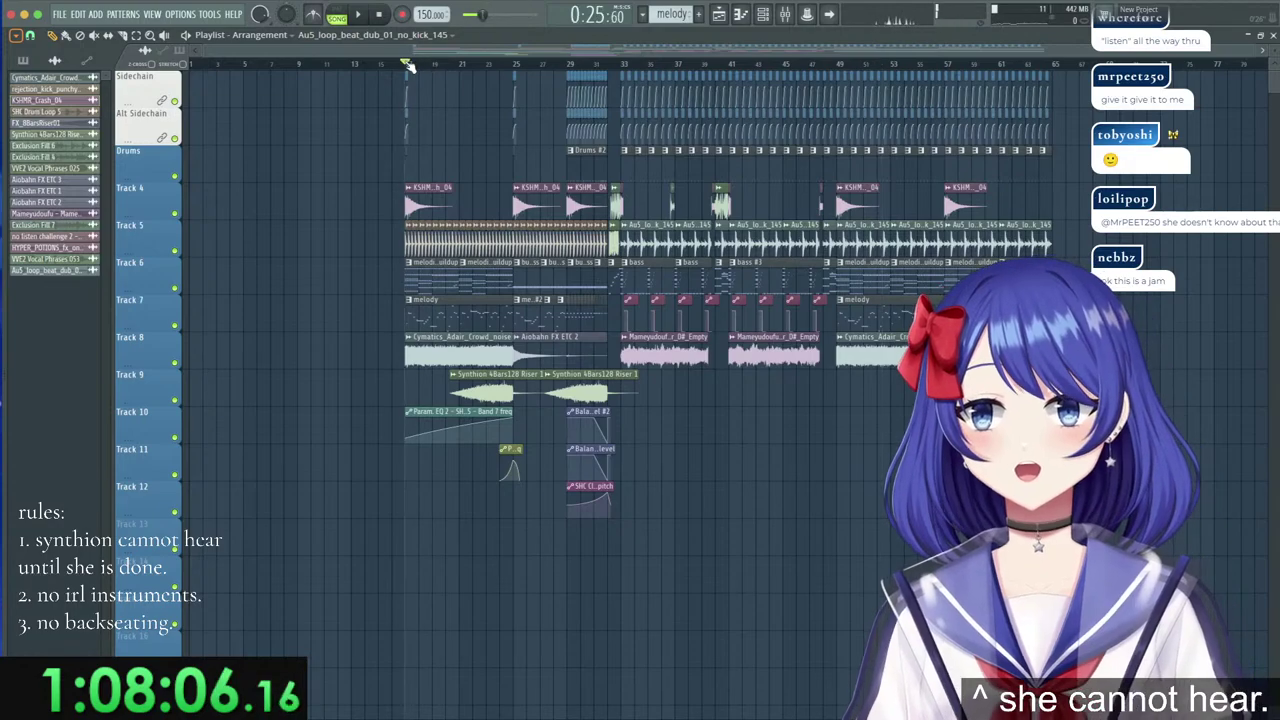
{"action": "key", "text": "space"}
{"action": "scroll", "coordinate": [470, 68], "scroll_direction": "up", "scroll_amount": 5}
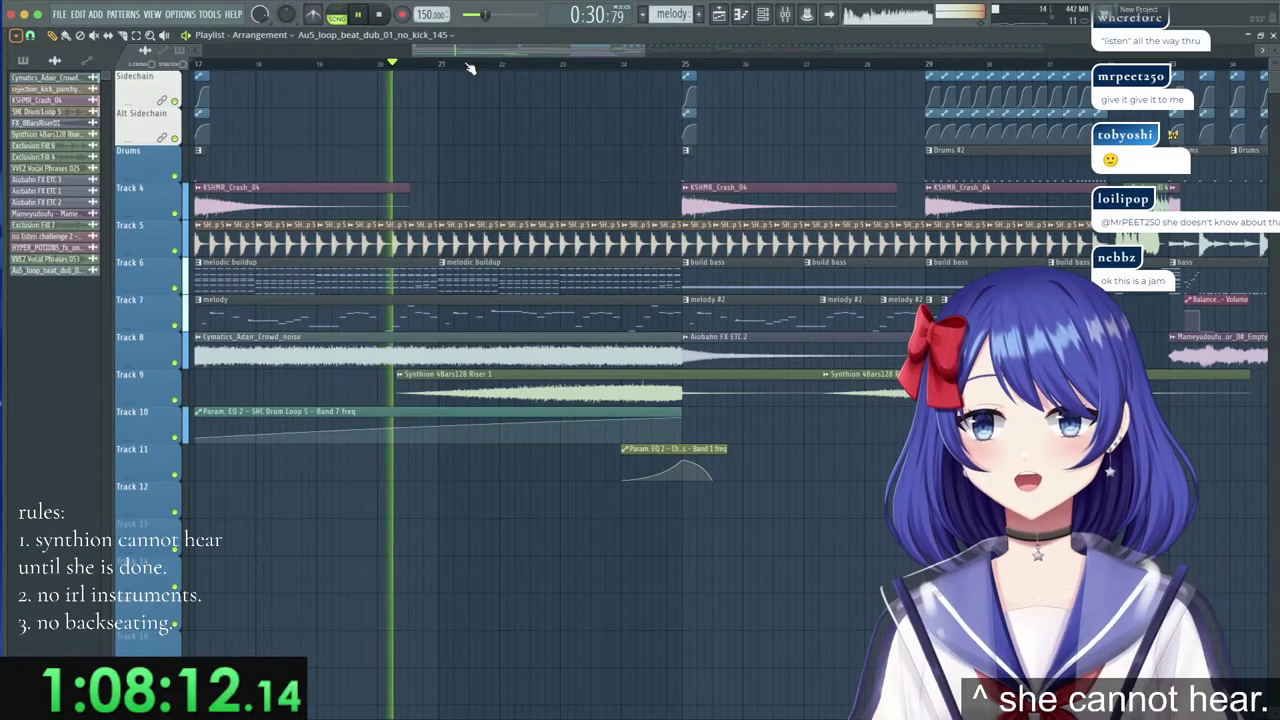
{"action": "scroll", "coordinate": [470, 68], "scroll_direction": "down", "scroll_amount": 4}
{"action": "scroll", "coordinate": [468, 68], "scroll_direction": "down", "scroll_amount": 3}
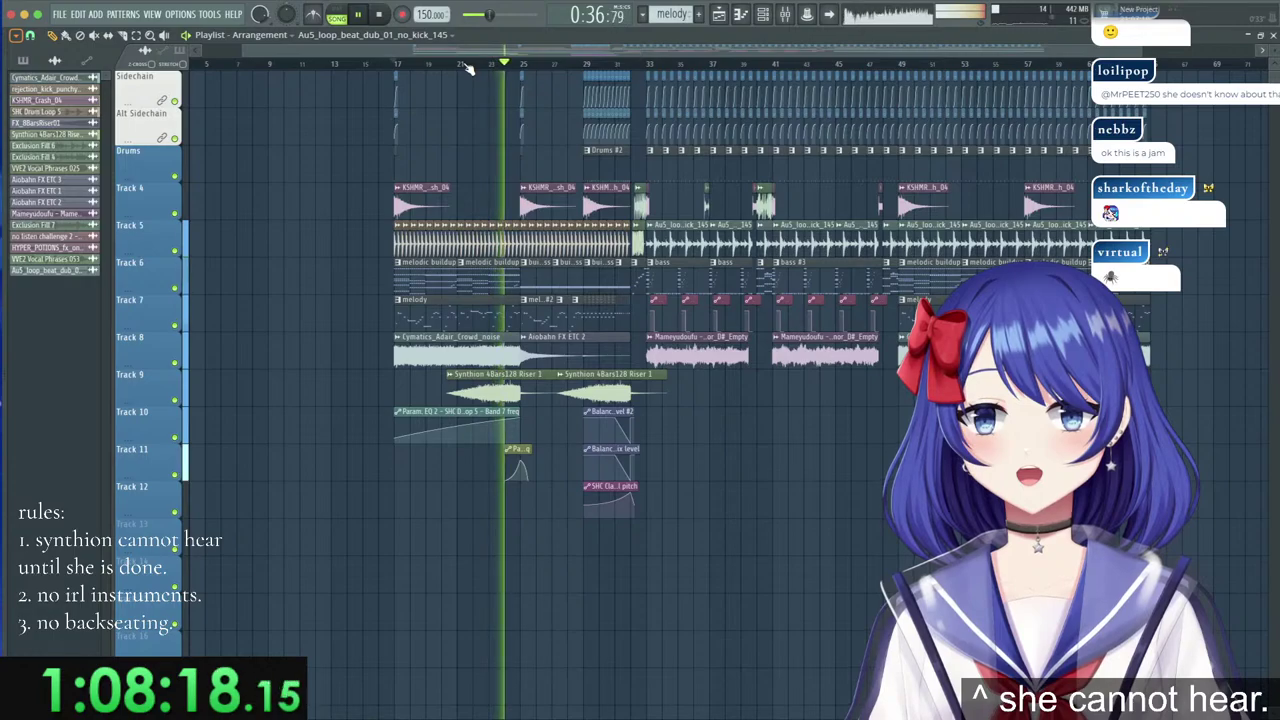
{"action": "scroll", "coordinate": [768, 74], "scroll_direction": "up", "scroll_amount": 4}
{"action": "scroll", "coordinate": [768, 74], "scroll_direction": "up", "scroll_amount": 1}
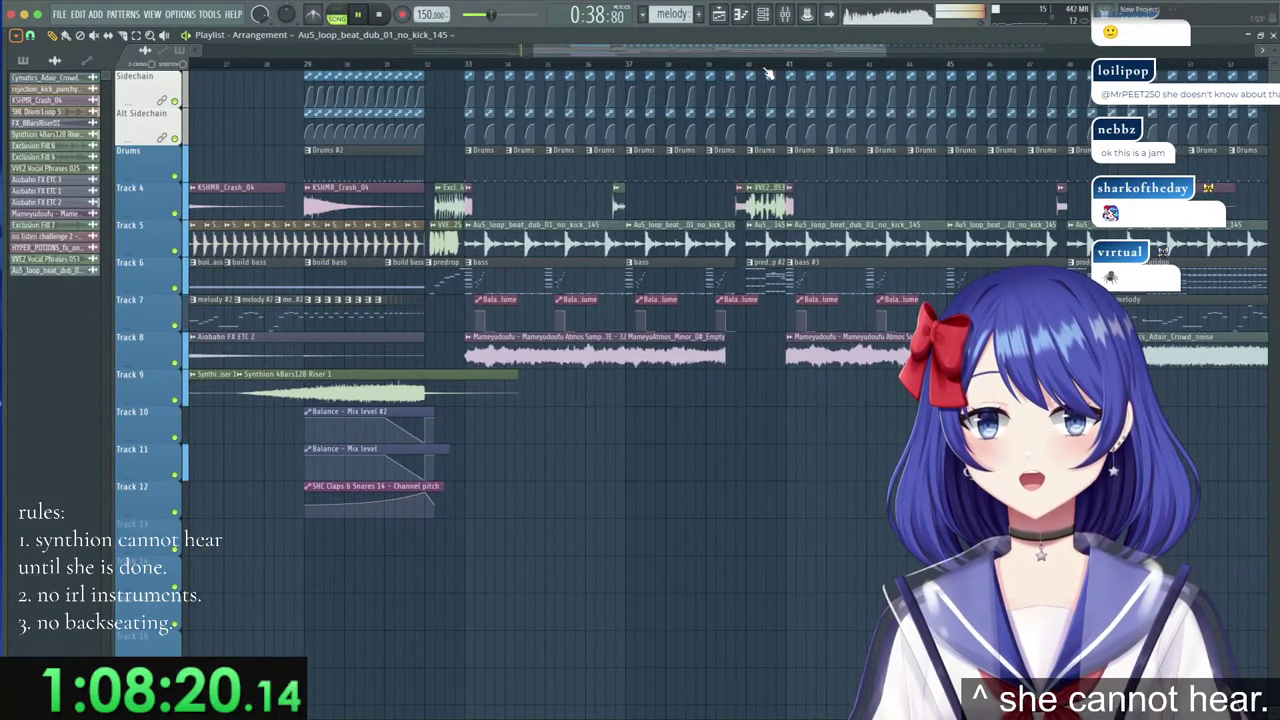
{"action": "scroll", "coordinate": [768, 74], "scroll_direction": "down", "scroll_amount": 3}
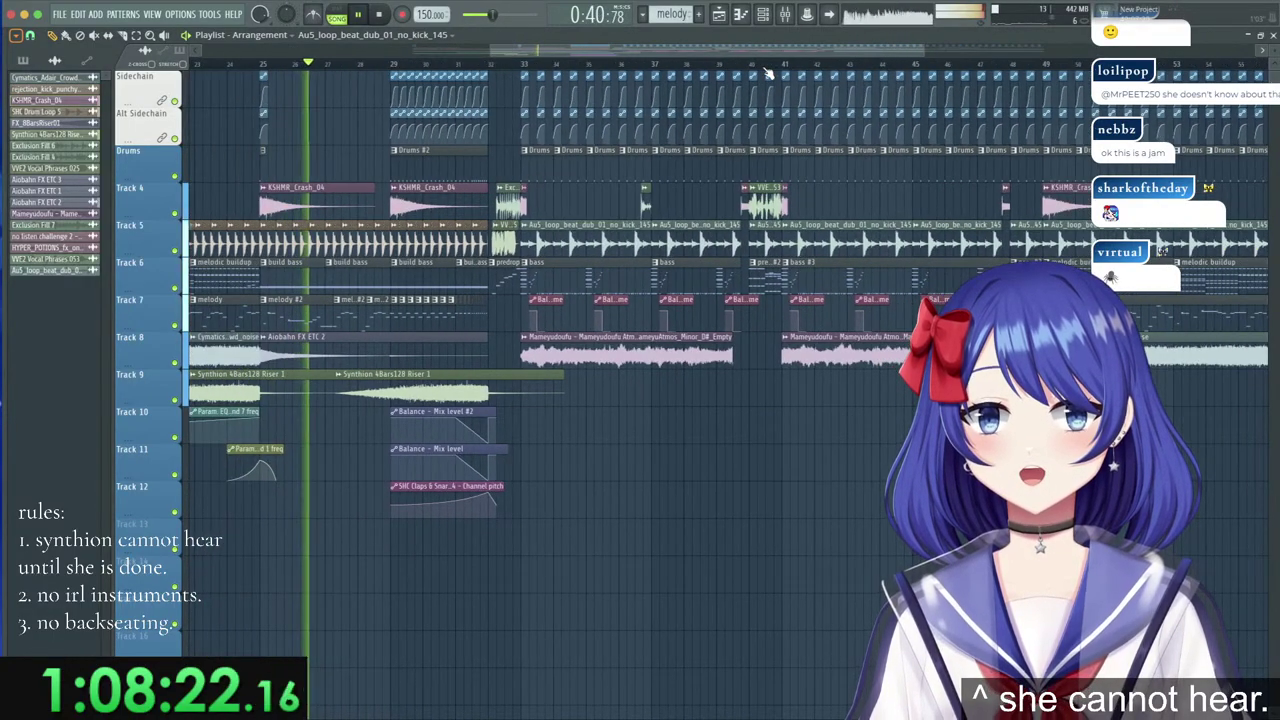
{"action": "scroll", "coordinate": [976, 69], "scroll_direction": "up", "scroll_amount": 4}
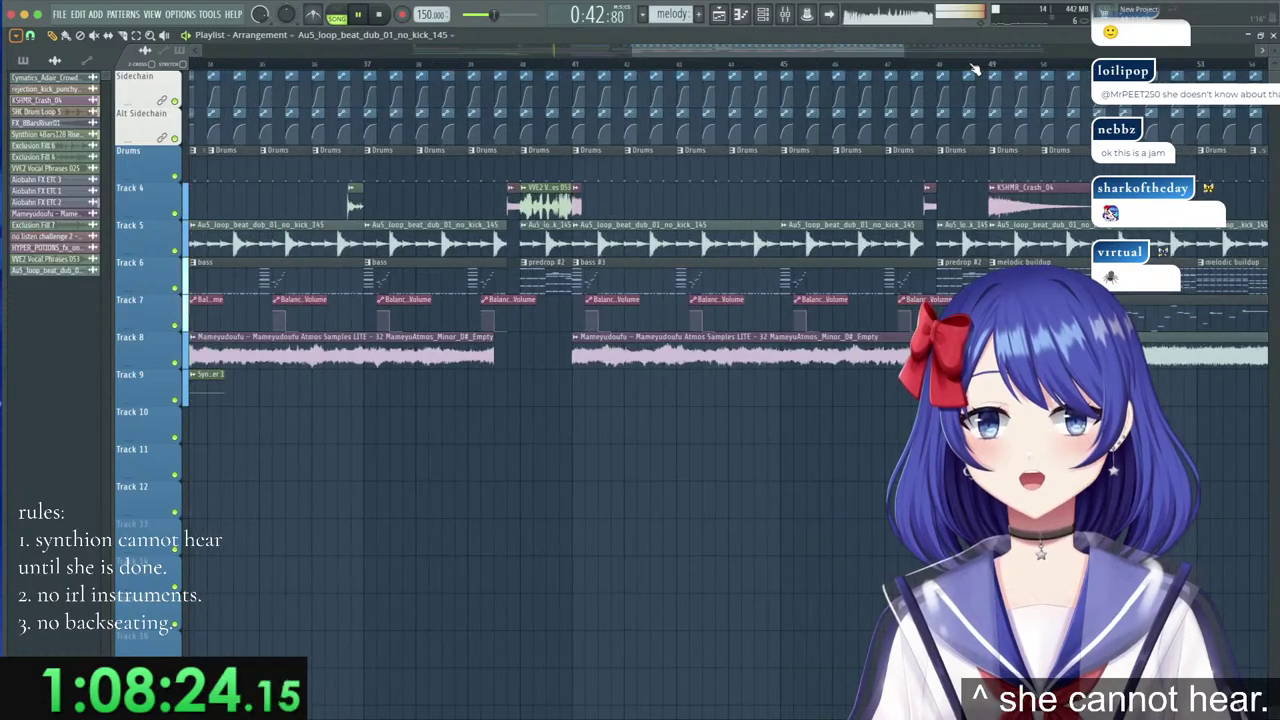
{"action": "scroll", "coordinate": [975, 69], "scroll_direction": "down", "scroll_amount": 4}
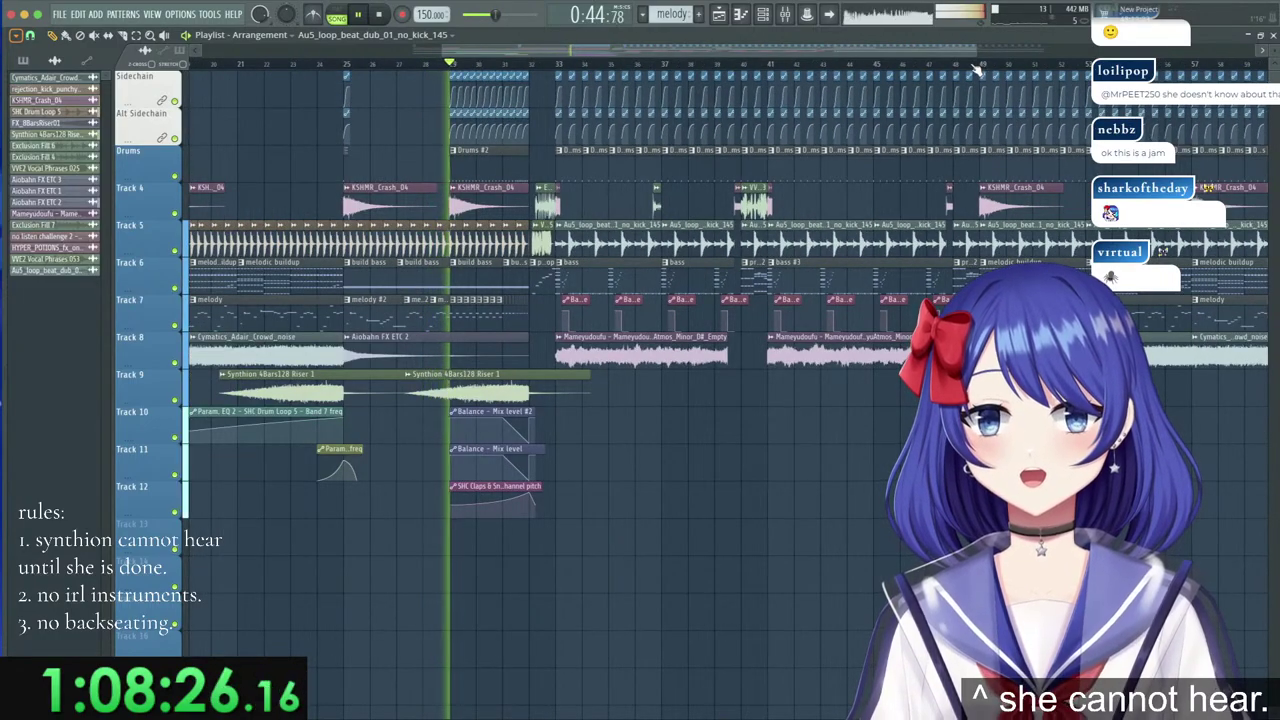
{"action": "scroll", "coordinate": [982, 69], "scroll_direction": "up", "scroll_amount": 3}
{"action": "scroll", "coordinate": [990, 68], "scroll_direction": "up", "scroll_amount": 3}
{"action": "left_click", "coordinate": [673, 50]}
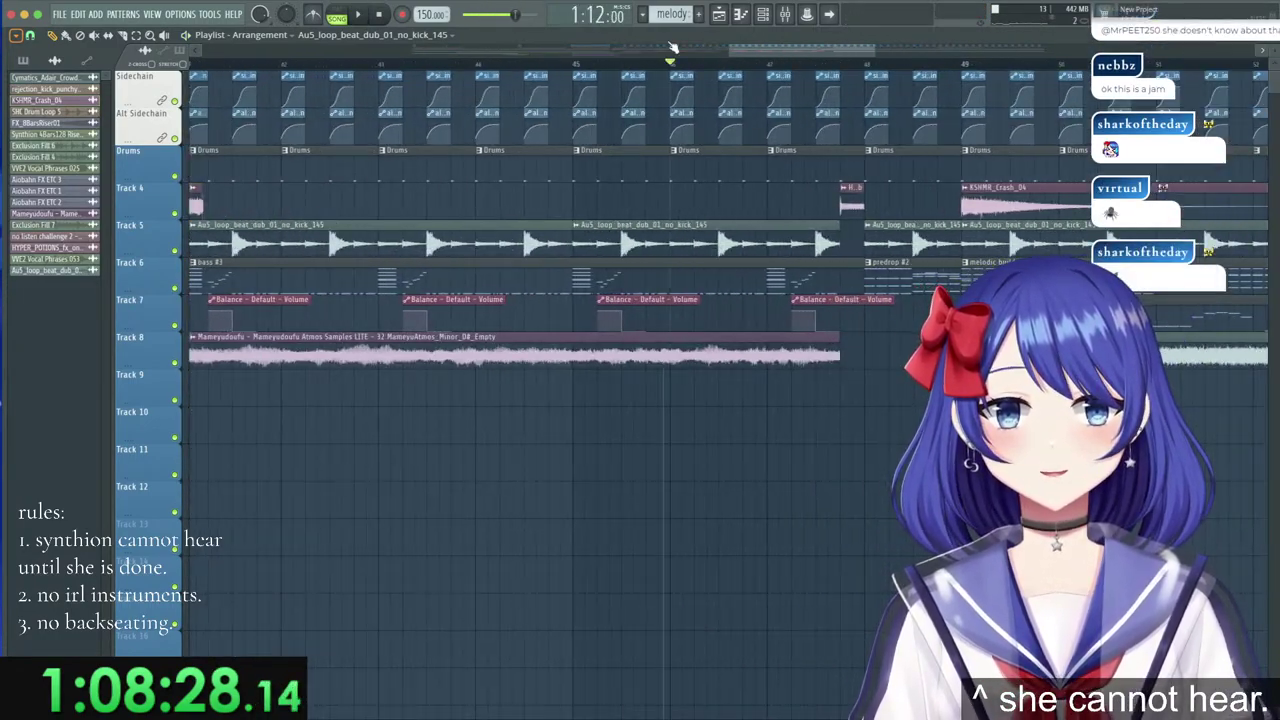
Clear the sidechain, drum and loop clips from bar 48 and make the predrop #2 clip there unique.
{"action": "scroll", "coordinate": [953, 74], "scroll_direction": "up", "scroll_amount": 3}
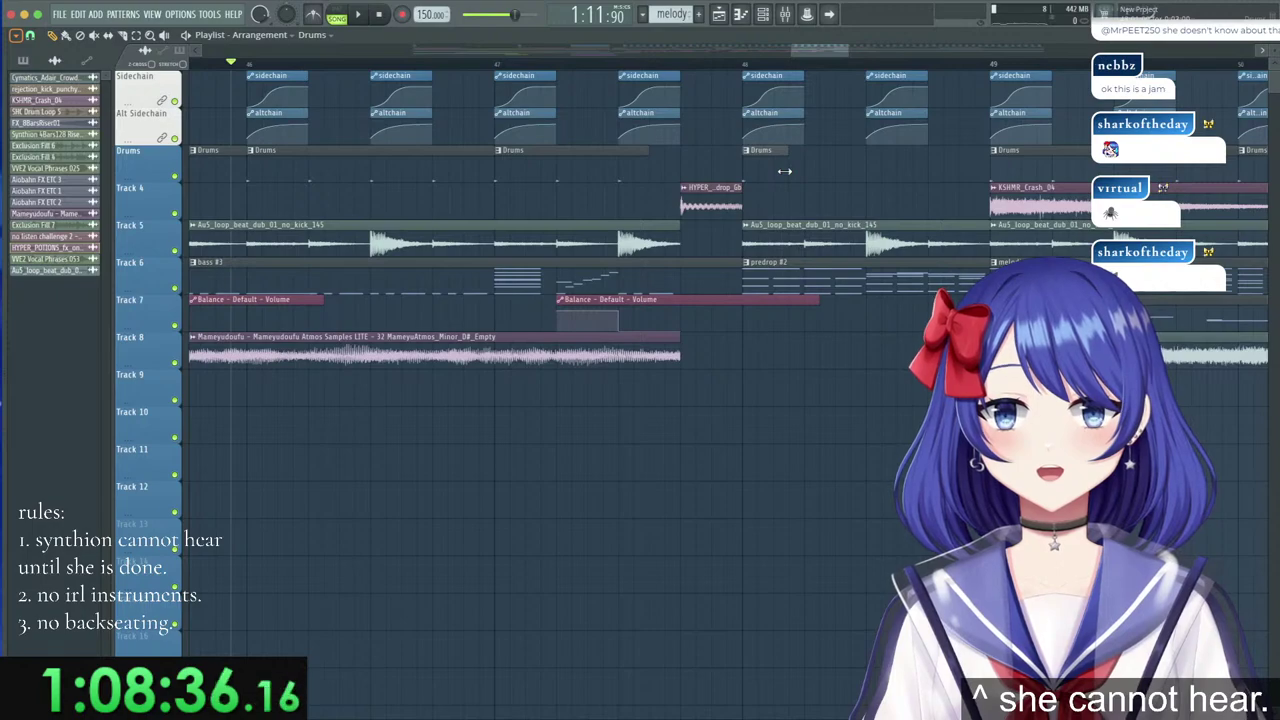
{"action": "double_click", "coordinate": [890, 265]}
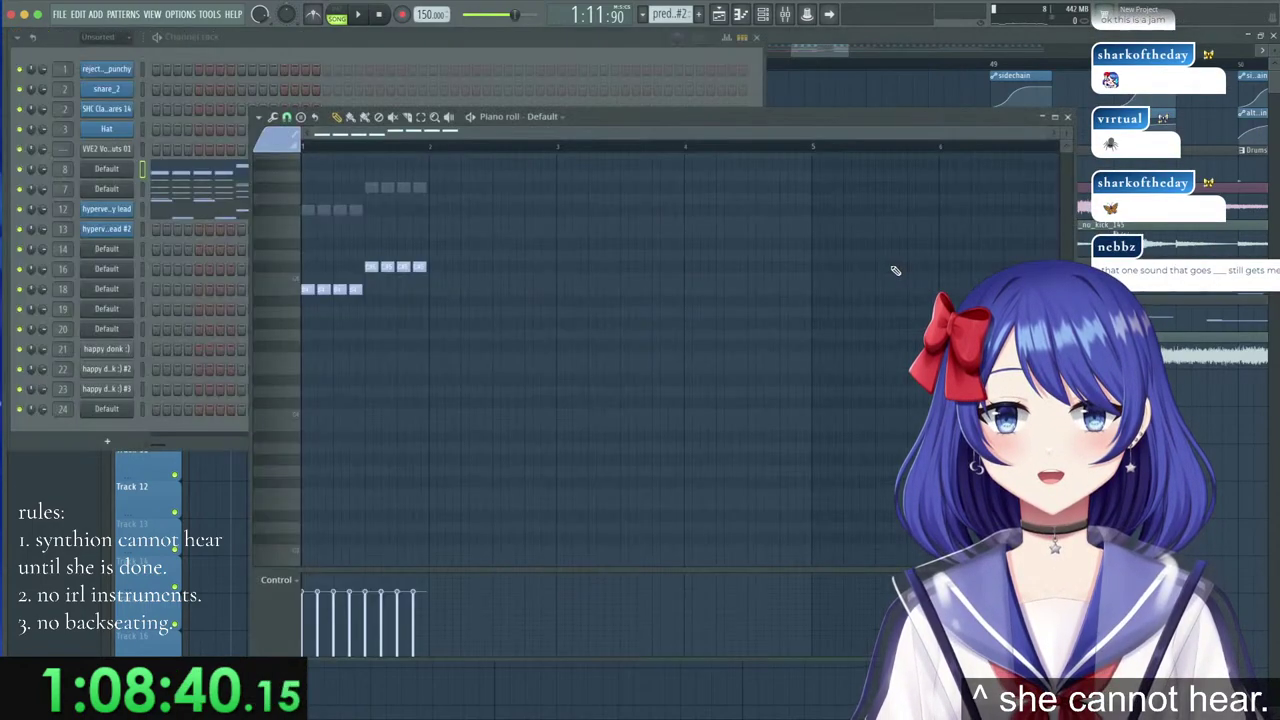
{"action": "left_click", "coordinate": [838, 57]}
{"action": "right_click", "coordinate": [746, 267]}
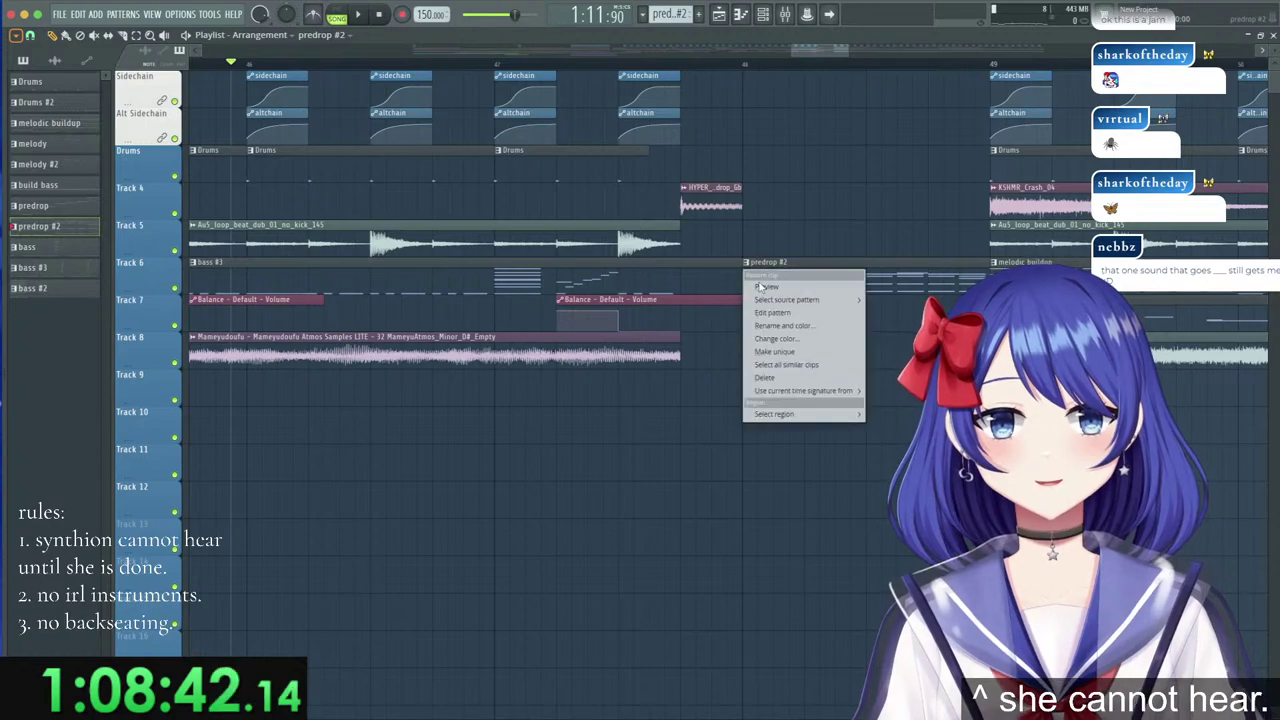
{"action": "left_click", "coordinate": [786, 355]}
In the predrop #3 pattern, raise the last two hypervelocity lead notes so the second half forms a climbing line.
{"action": "double_click", "coordinate": [830, 268]}
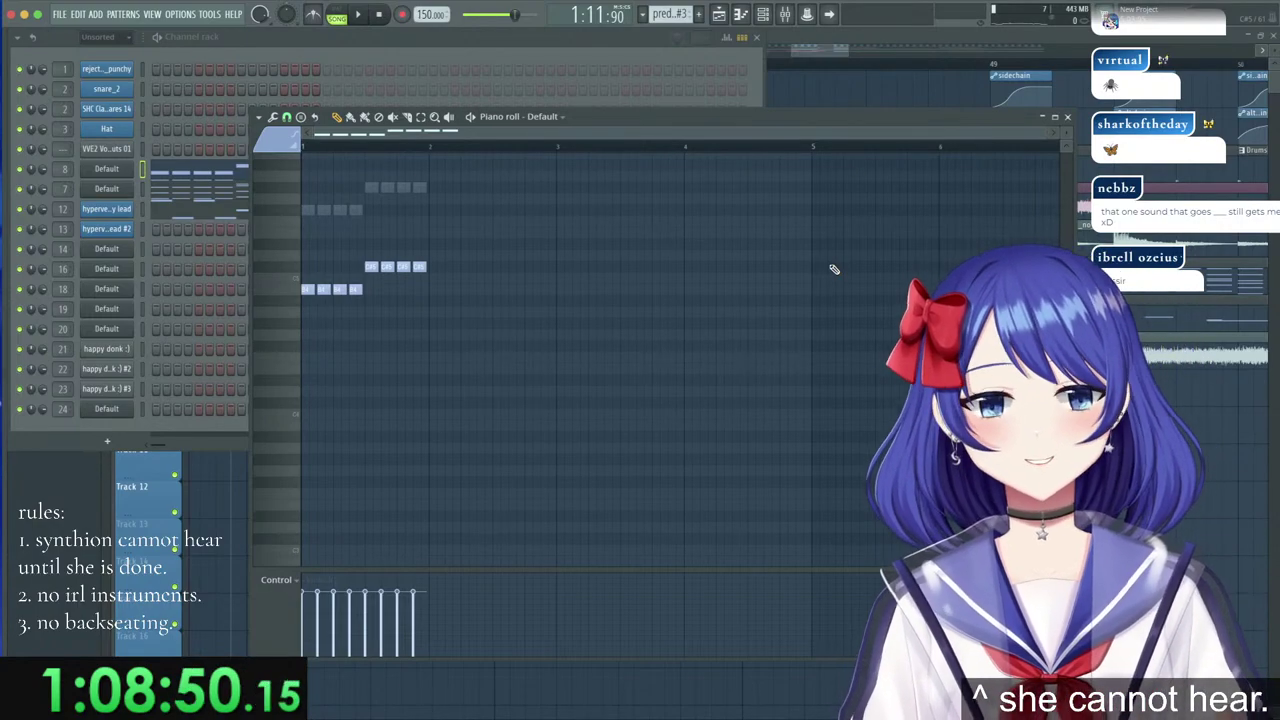
{"action": "left_click", "coordinate": [328, 41]}
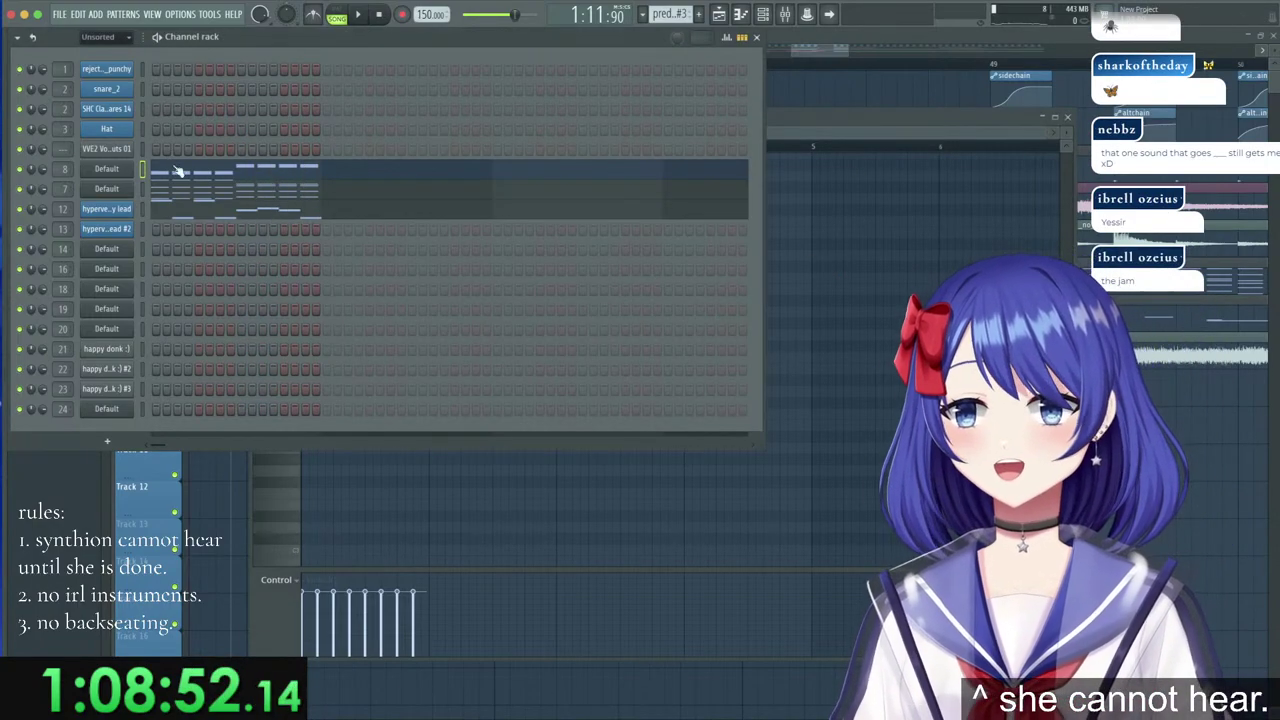
{"action": "left_click", "coordinate": [200, 186]}
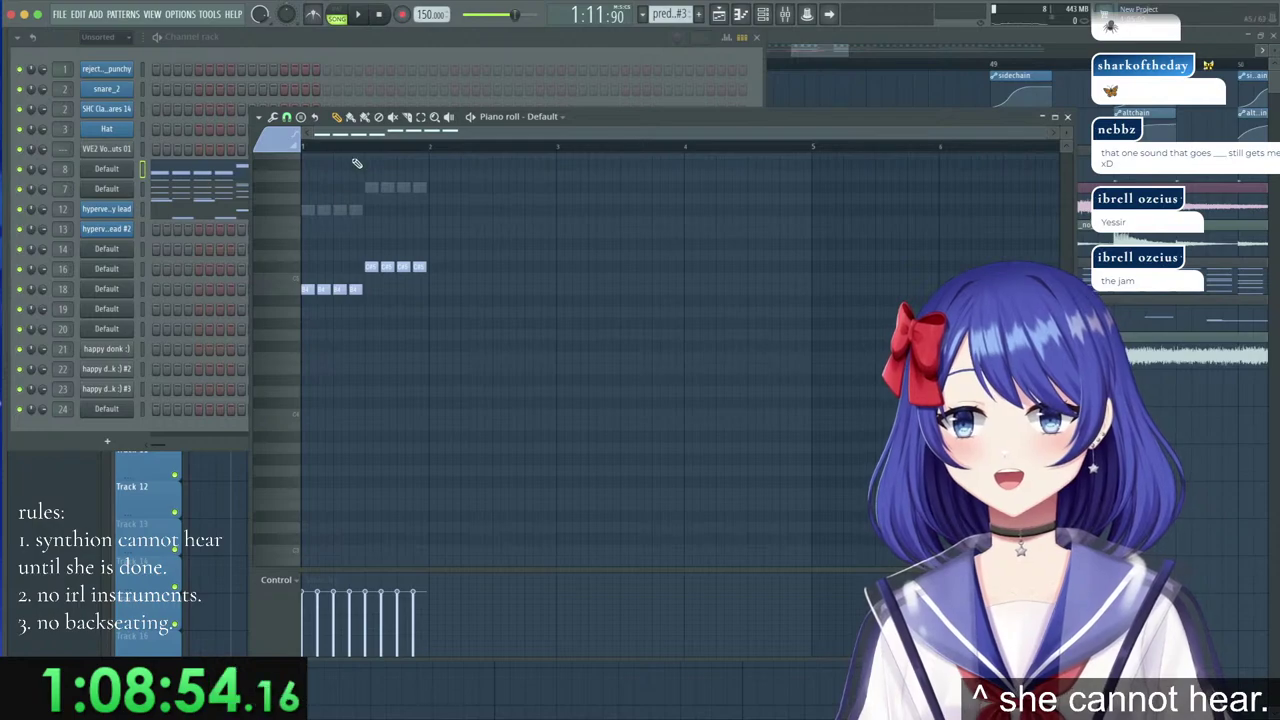
{"action": "scroll", "coordinate": [303, 165], "scroll_direction": "up", "scroll_amount": 5}
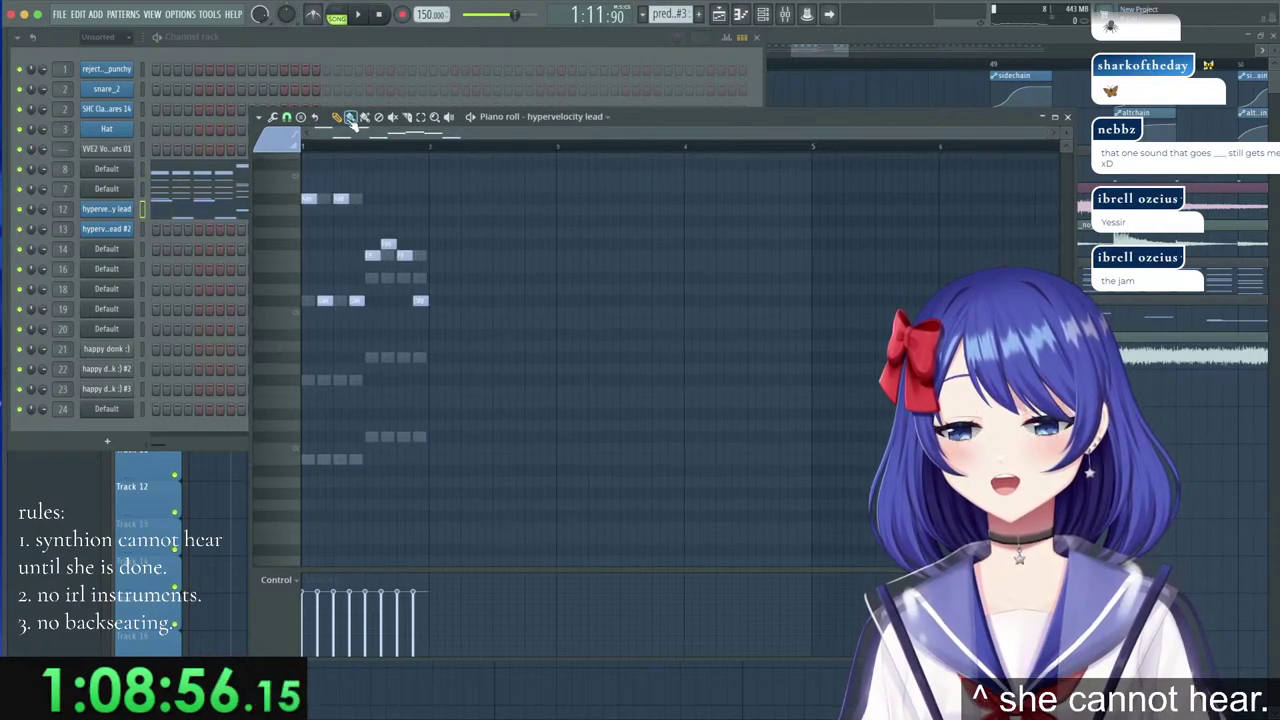
{"action": "scroll", "coordinate": [337, 154], "scroll_direction": "up", "scroll_amount": 5}
{"action": "left_click_drag", "start_coordinate": [371, 134], "coordinate": [349, 134]}
{"action": "scroll", "coordinate": [427, 209], "scroll_direction": "up", "scroll_amount": 1}
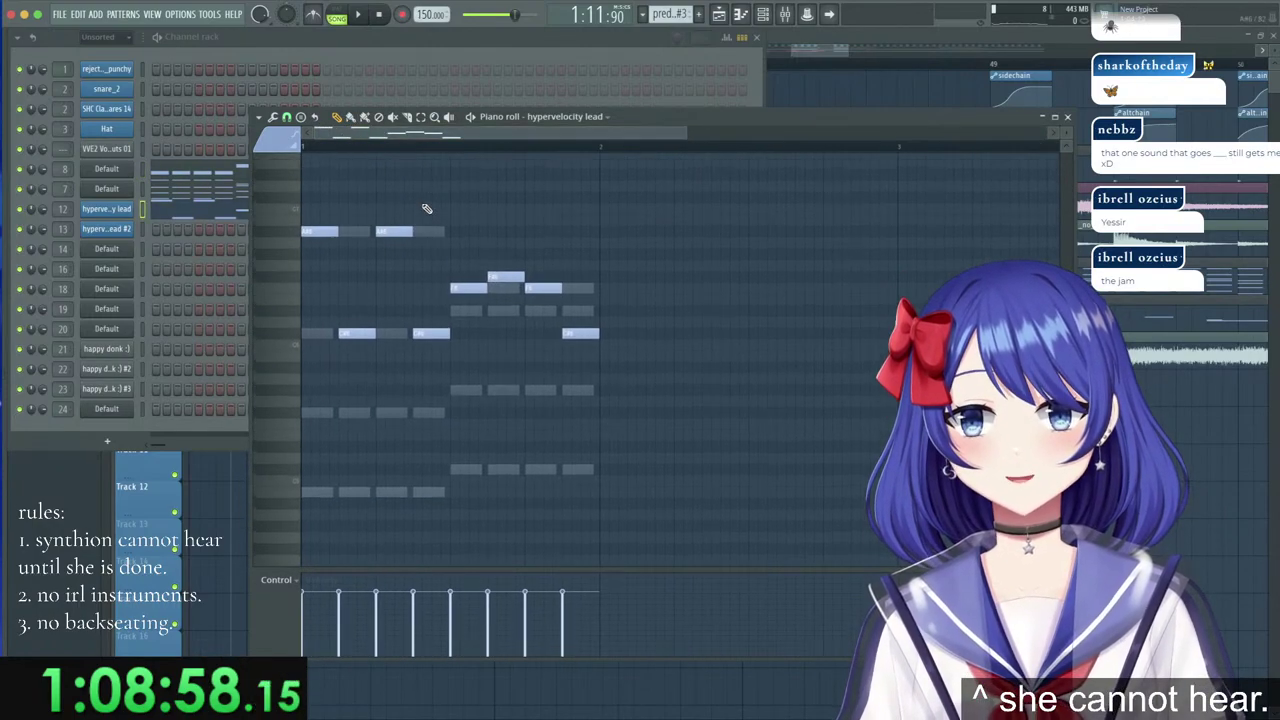
{"action": "scroll", "coordinate": [556, 324], "scroll_direction": "up", "scroll_amount": 1}
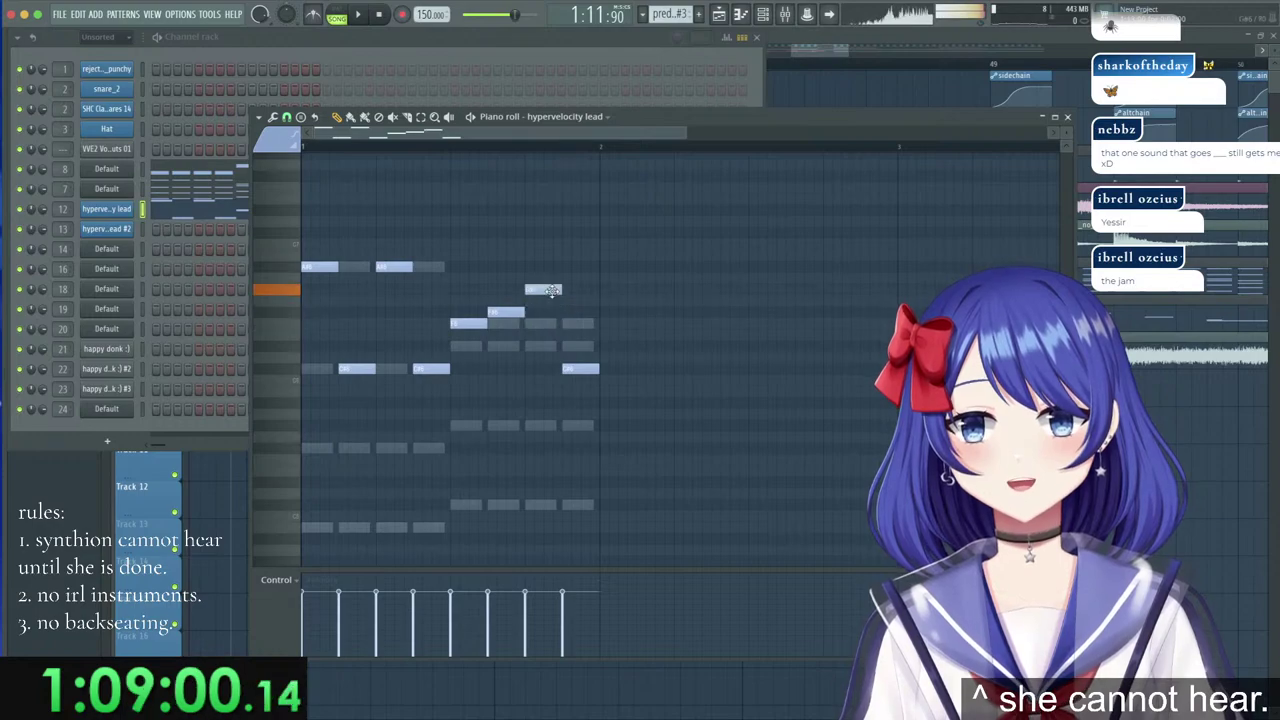
{"action": "left_click_drag", "start_coordinate": [583, 369], "coordinate": [577, 233]}
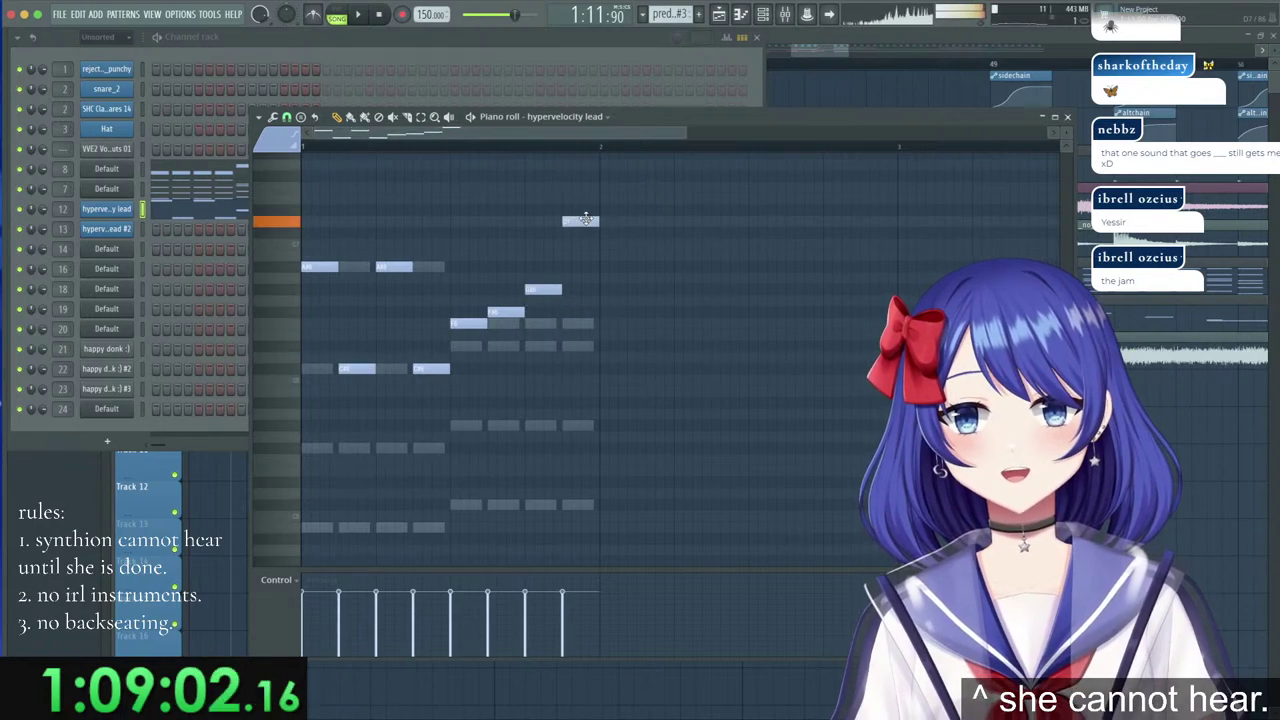
Play the arrangement from bar 48 to hear the predrop #3 transition into the section at bar 49.
{"action": "left_click", "coordinate": [892, 37]}
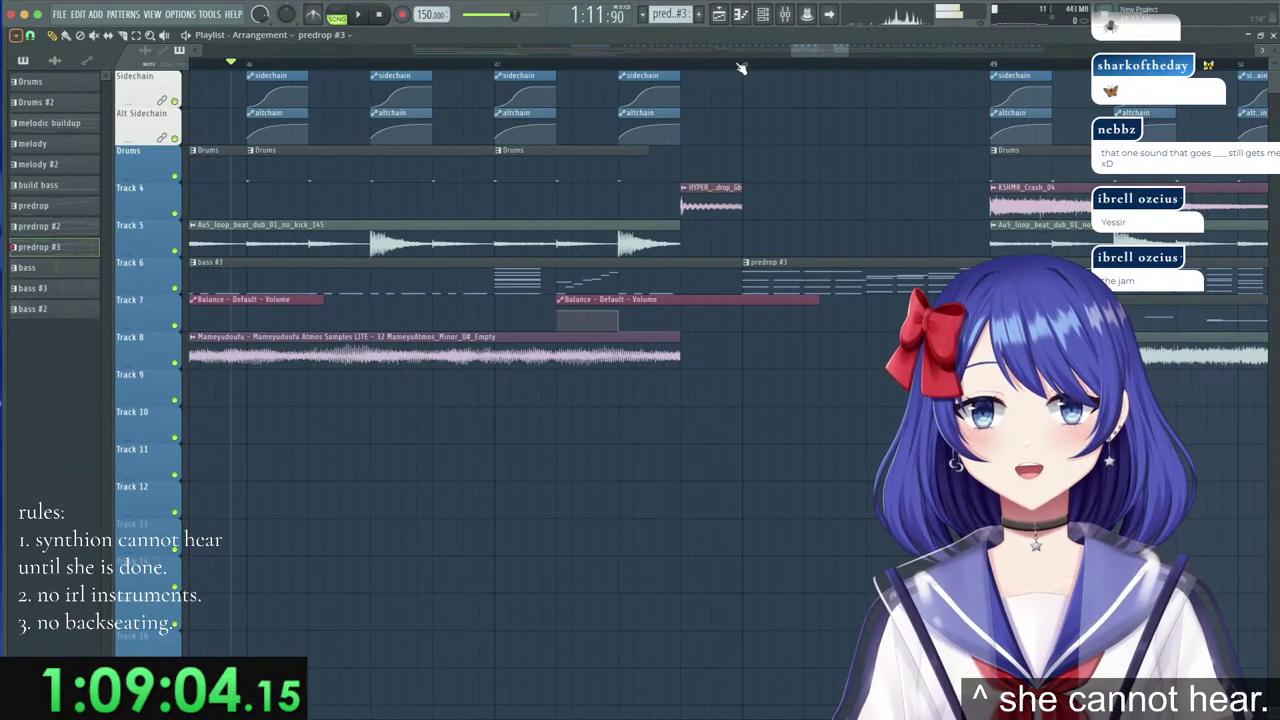
{"action": "key", "text": "space"}
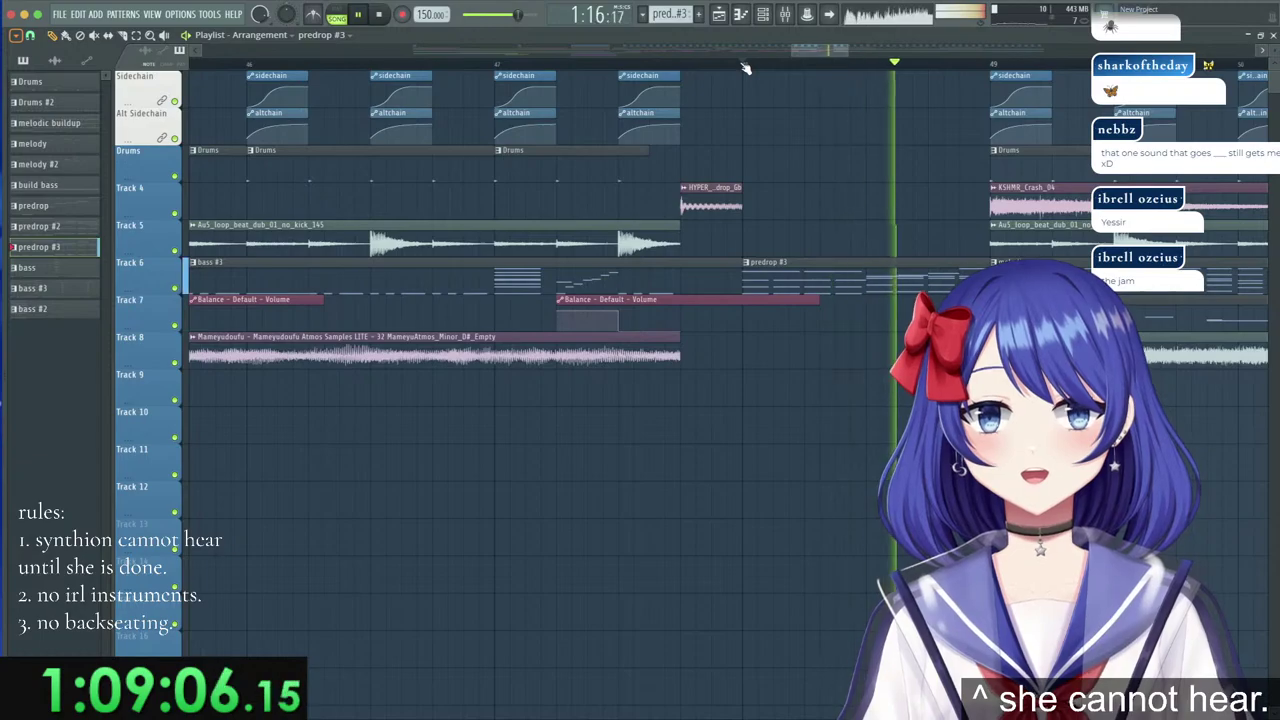
{"action": "scroll", "coordinate": [745, 67], "scroll_direction": "down", "scroll_amount": 5}
{"action": "scroll", "coordinate": [760, 68], "scroll_direction": "up", "scroll_amount": 4}
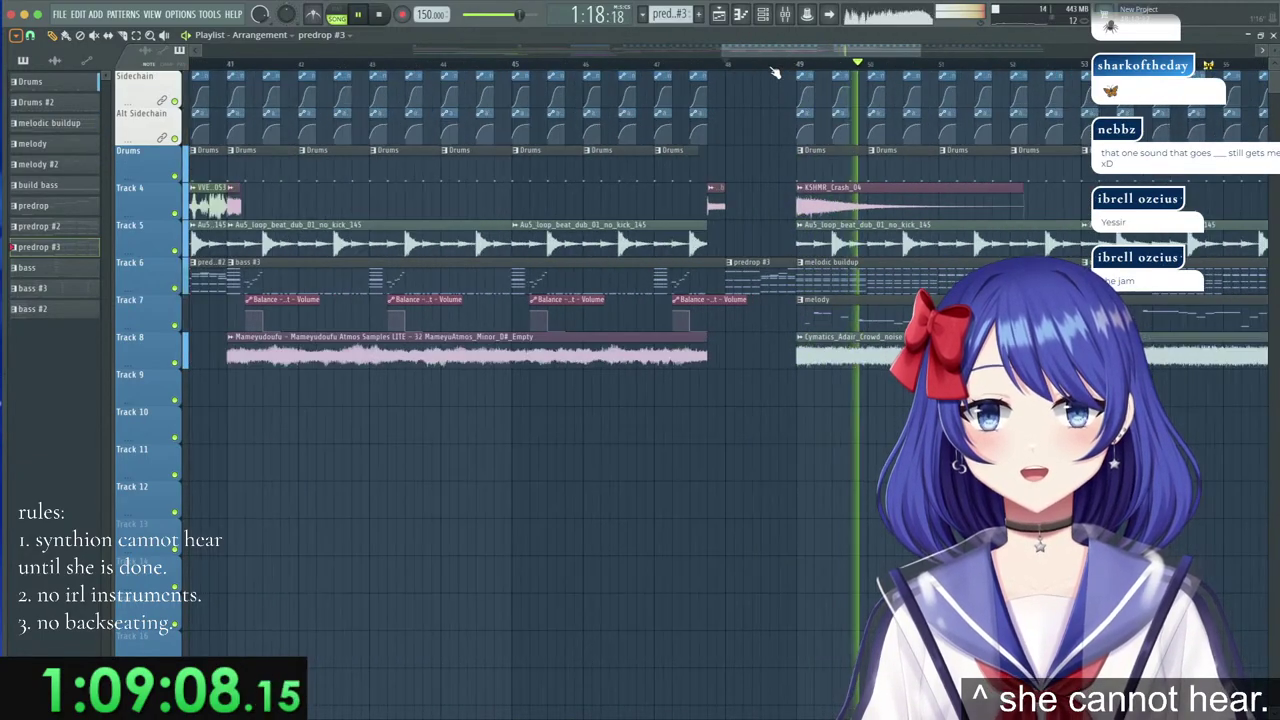
{"action": "scroll", "coordinate": [770, 70], "scroll_direction": "down", "scroll_amount": 5}
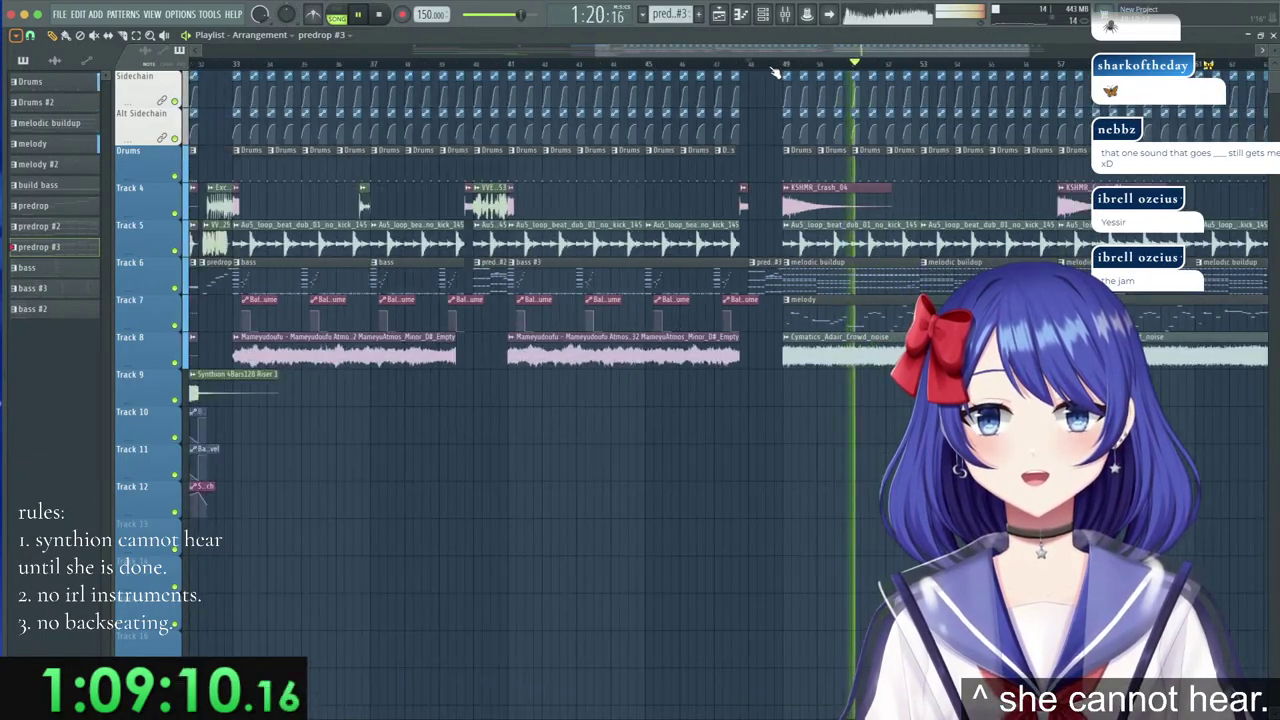
{"action": "scroll", "coordinate": [573, 66], "scroll_direction": "up", "scroll_amount": 4}
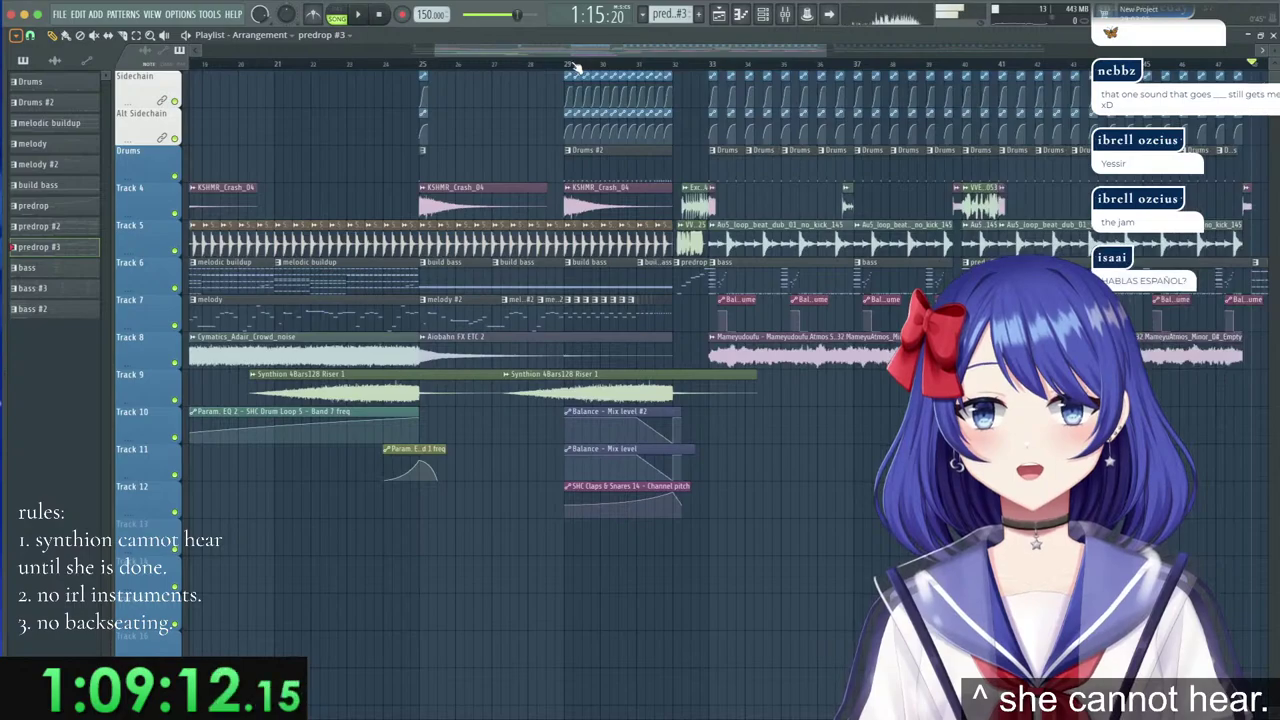
Copy the SHC Drum Loop 5 from the buildup onto Track 5 at bar 48, leaving the bar's last beat empty.
{"action": "scroll", "coordinate": [398, 57], "scroll_direction": "up", "scroll_amount": 4}
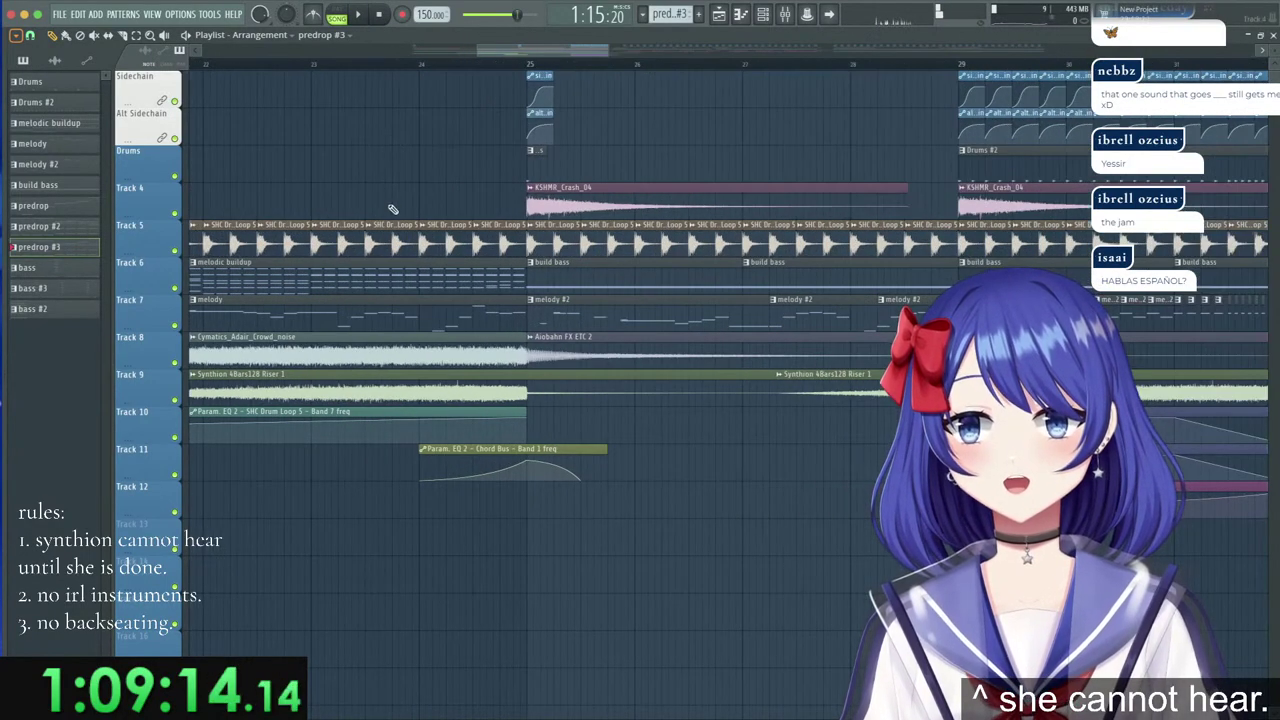
{"action": "scroll", "coordinate": [406, 66], "scroll_direction": "down", "scroll_amount": 5}
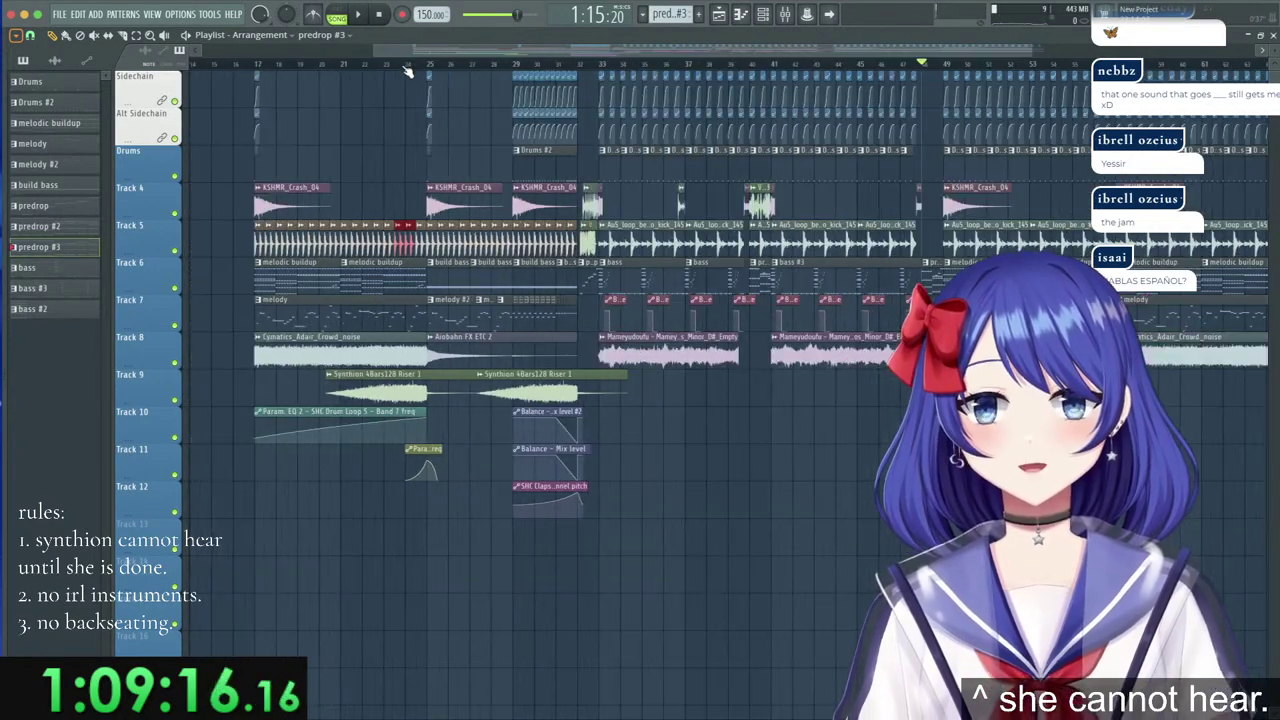
{"action": "scroll", "coordinate": [838, 70], "scroll_direction": "up", "scroll_amount": 5}
{"action": "scroll", "coordinate": [838, 70], "scroll_direction": "up", "scroll_amount": 4}
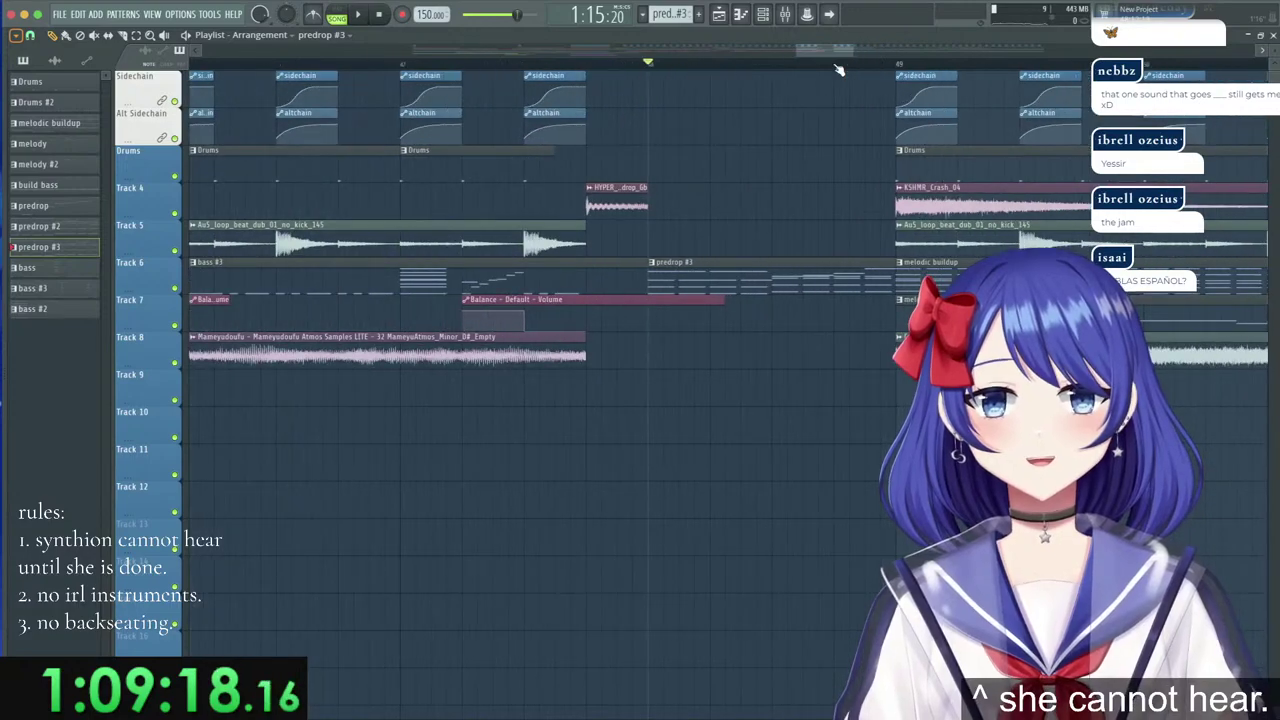
{"action": "left_click", "coordinate": [715, 234]}
{"action": "left_click", "coordinate": [814, 173]}
{"action": "right_click", "coordinate": [815, 173]}
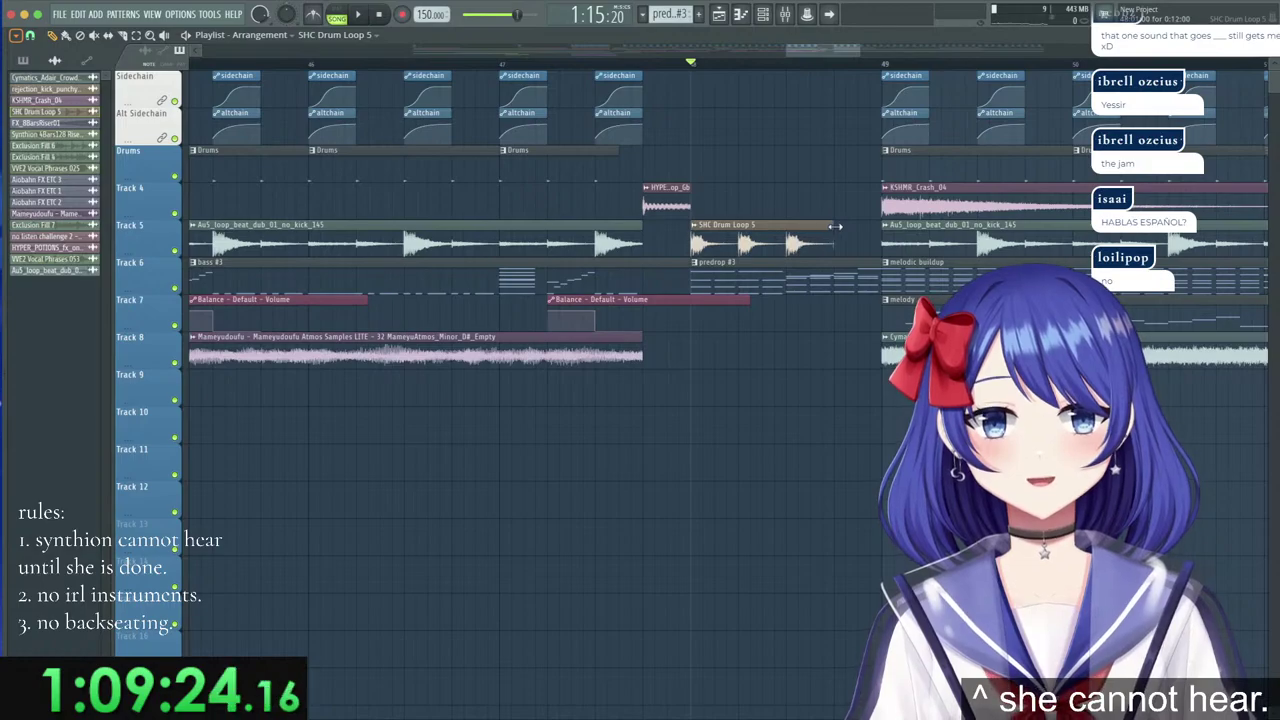
{"action": "scroll", "coordinate": [770, 73], "scroll_direction": "down", "scroll_amount": 6}
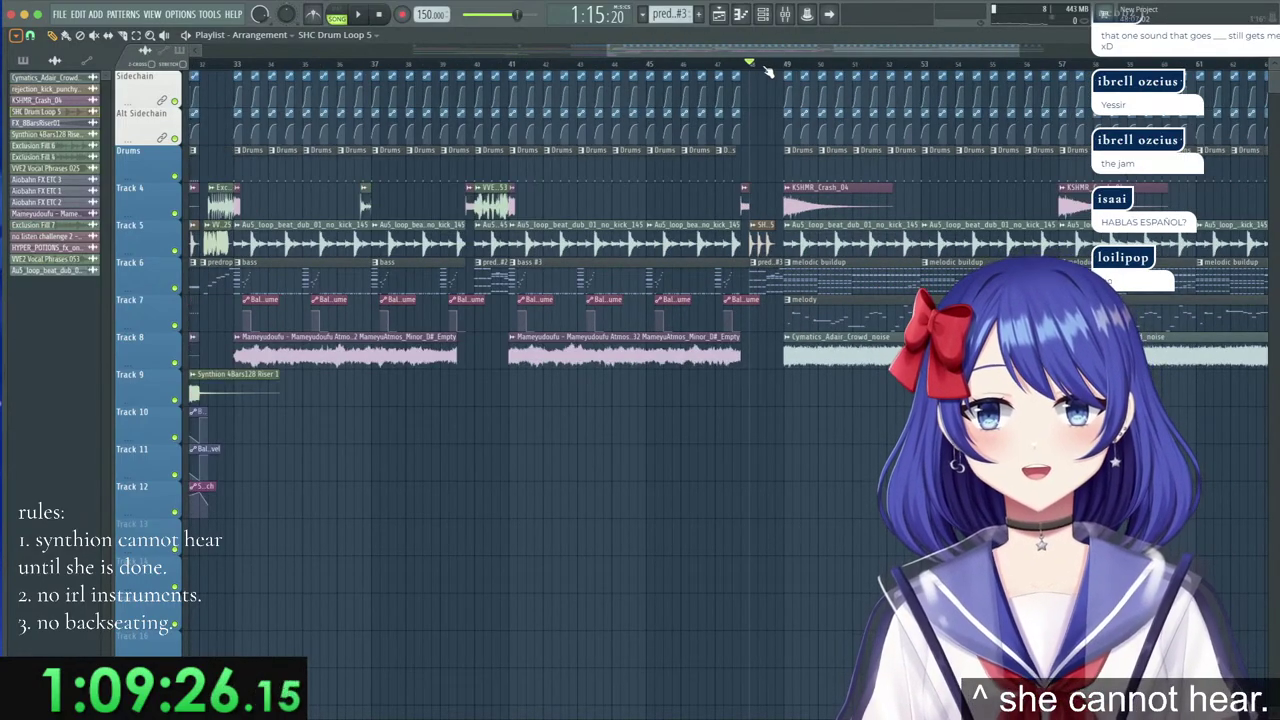
{"action": "scroll", "coordinate": [770, 70], "scroll_direction": "up", "scroll_amount": 8}
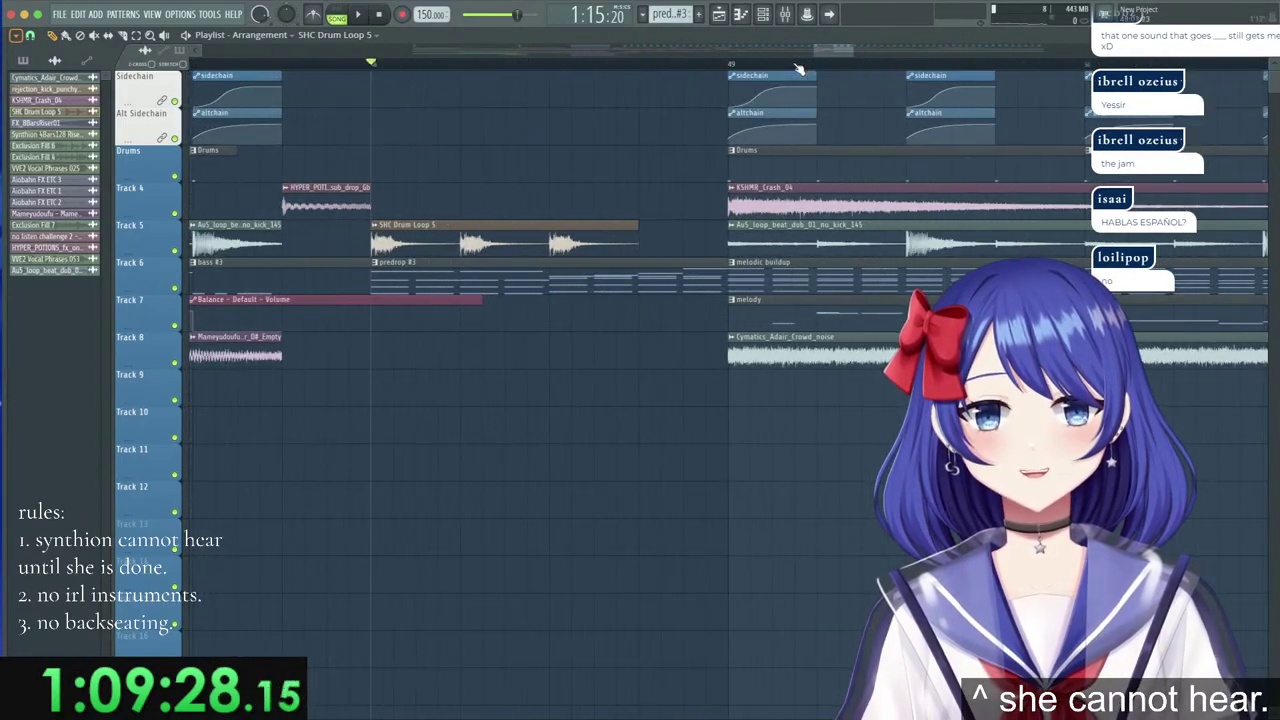
Find the Pryda_Snare_Raw_Cut_70 sample and place it on Track 4 at the last beat of bar 48.
{"action": "mouse_move", "coordinate": [17, 393]}
{"action": "scroll", "coordinate": [52, 430], "scroll_direction": "down", "scroll_amount": 20}
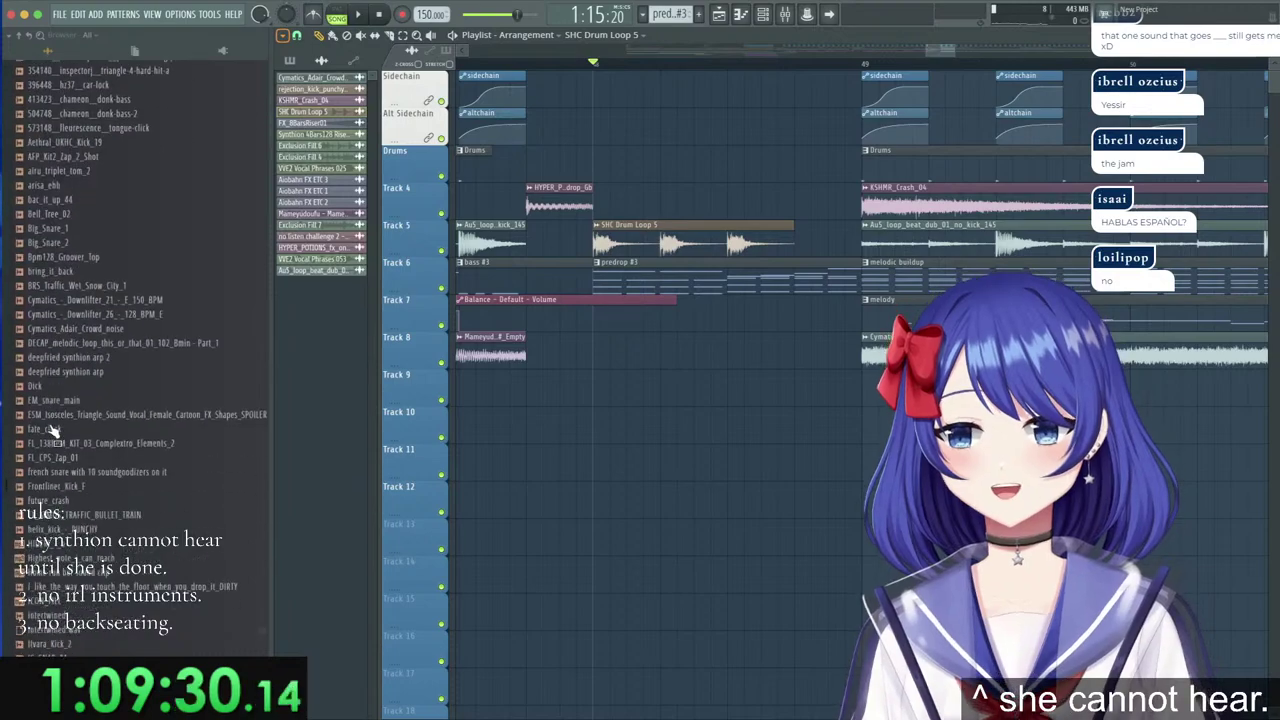
{"action": "scroll", "coordinate": [52, 430], "scroll_direction": "down", "scroll_amount": 4}
{"action": "scroll", "coordinate": [60, 345], "scroll_direction": "down", "scroll_amount": 15}
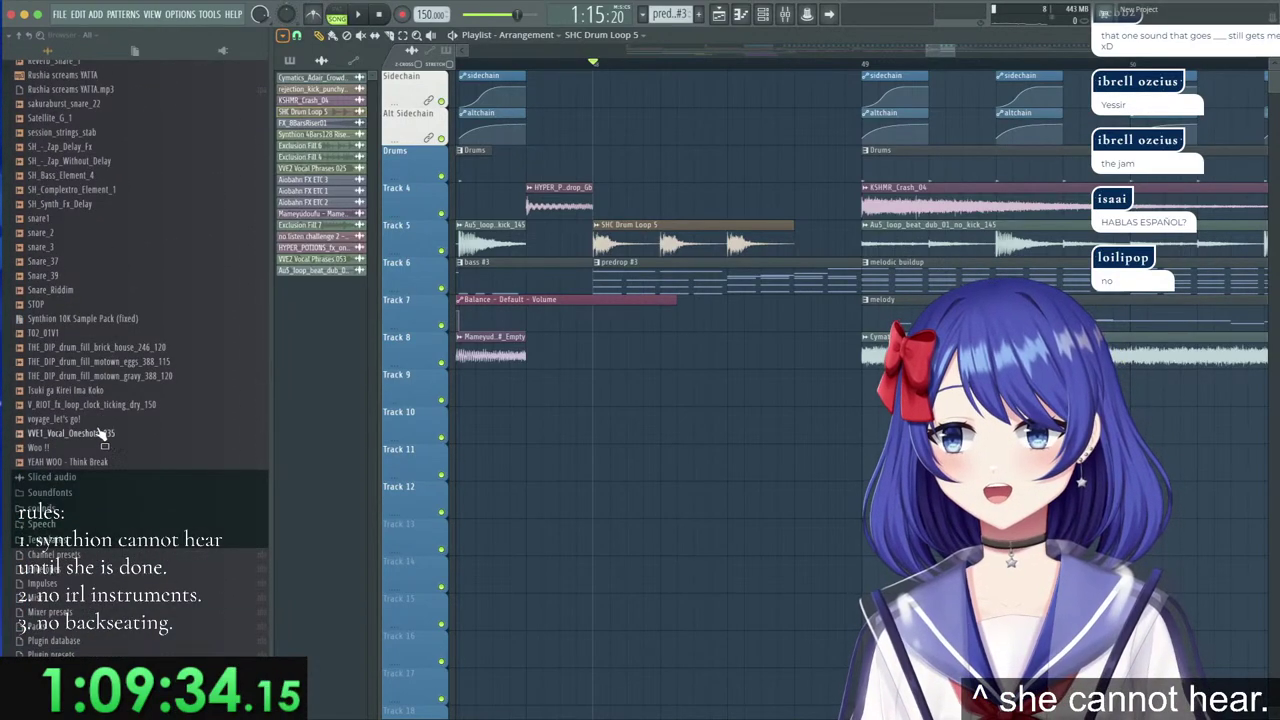
{"action": "scroll", "coordinate": [64, 260], "scroll_direction": "up", "scroll_amount": 3}
{"action": "left_click", "coordinate": [88, 192]}
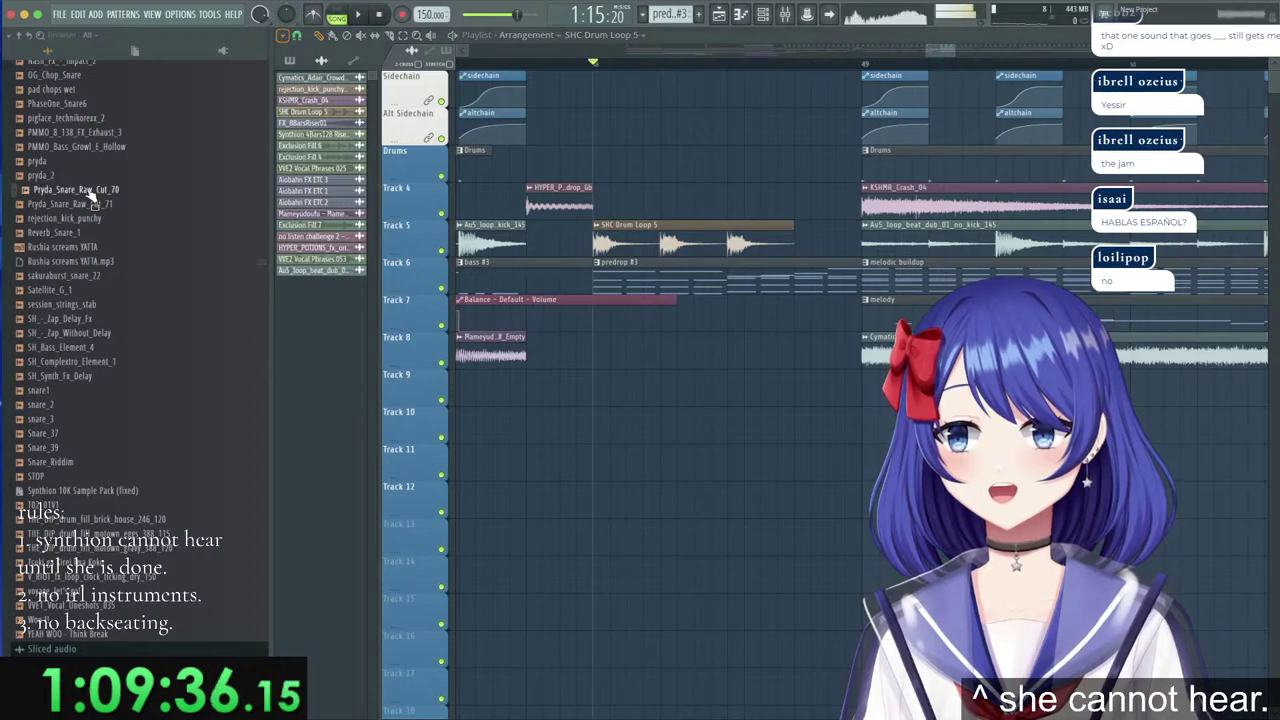
{"action": "left_click_drag", "start_coordinate": [90, 196], "coordinate": [555, 203]}
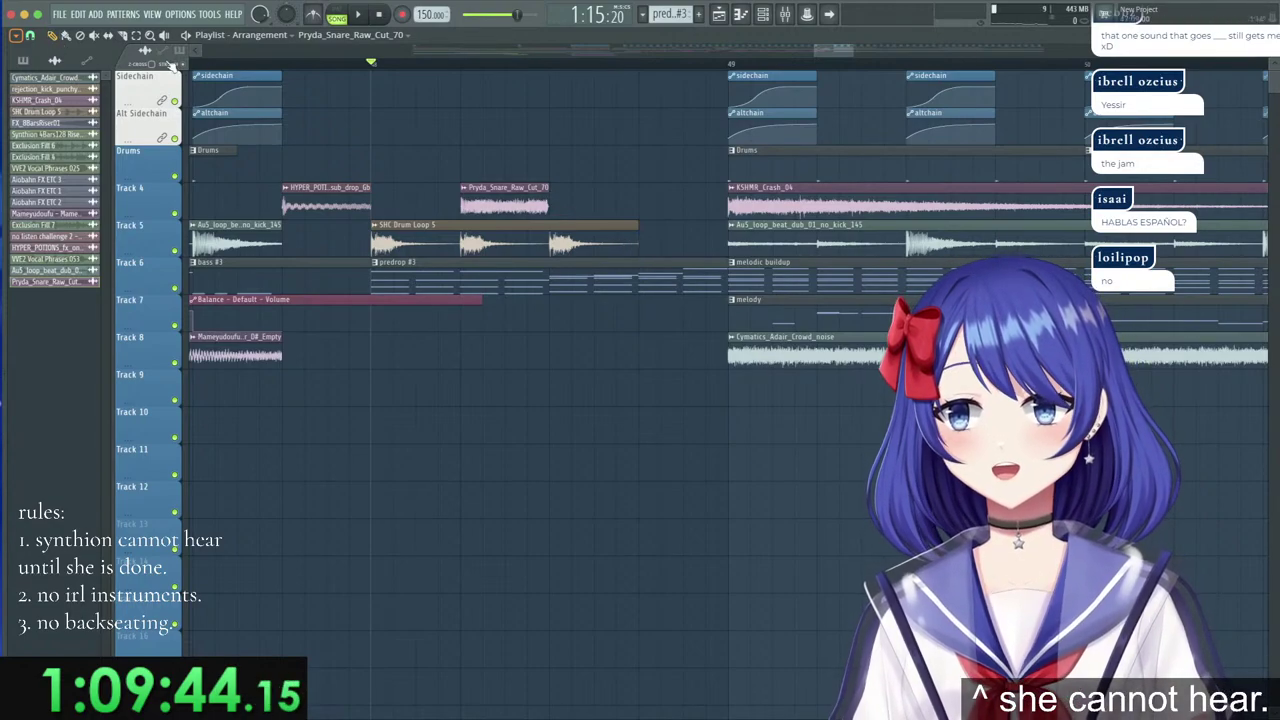
{"action": "left_click_drag", "start_coordinate": [492, 189], "coordinate": [707, 211]}
Set the Pryda snare's time-stretching mode to Stretch, lower its volume to about 59%, and play bar 48 to check it.
{"action": "double_click", "coordinate": [677, 207]}
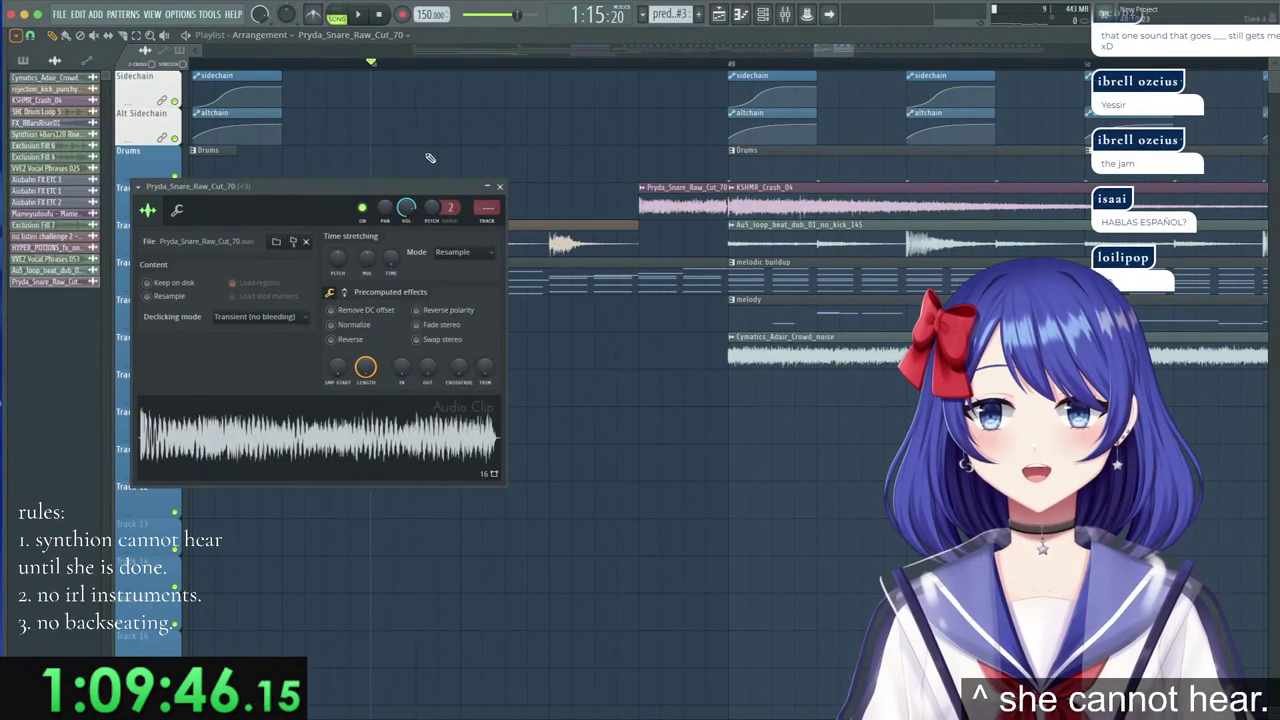
{"action": "left_click", "coordinate": [450, 254]}
{"action": "left_click", "coordinate": [460, 292]}
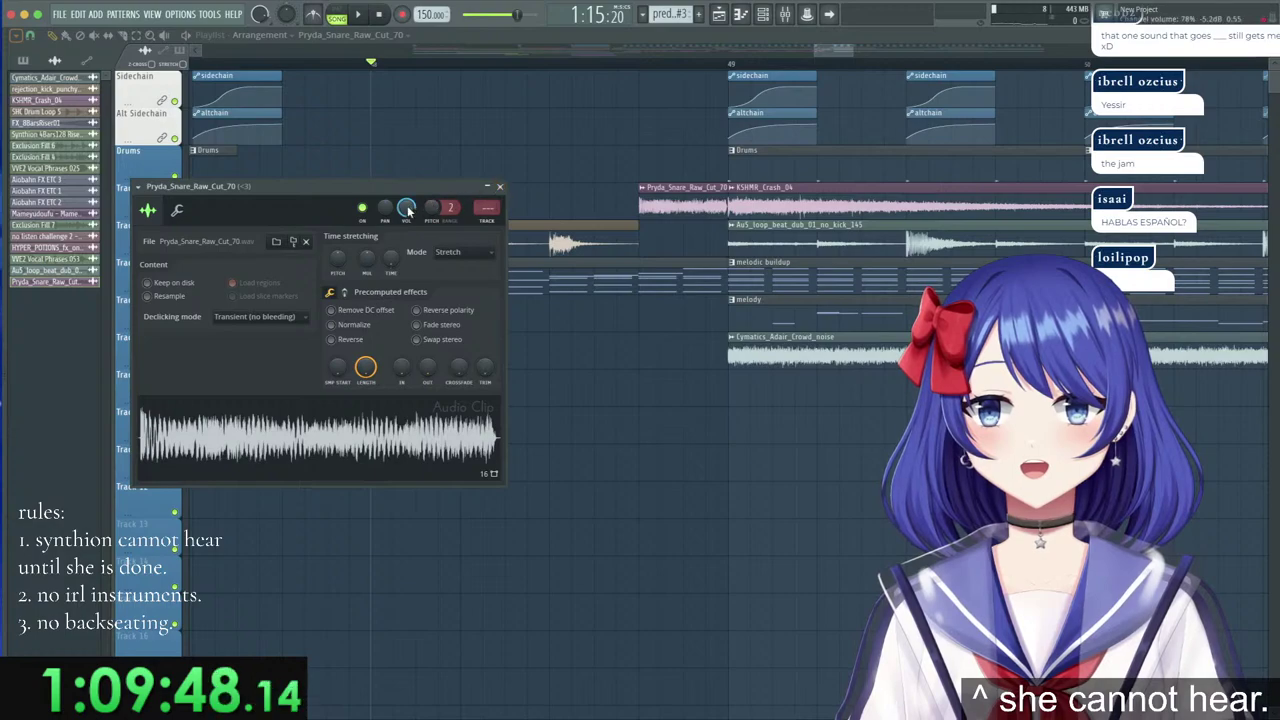
{"action": "key", "text": "space"}
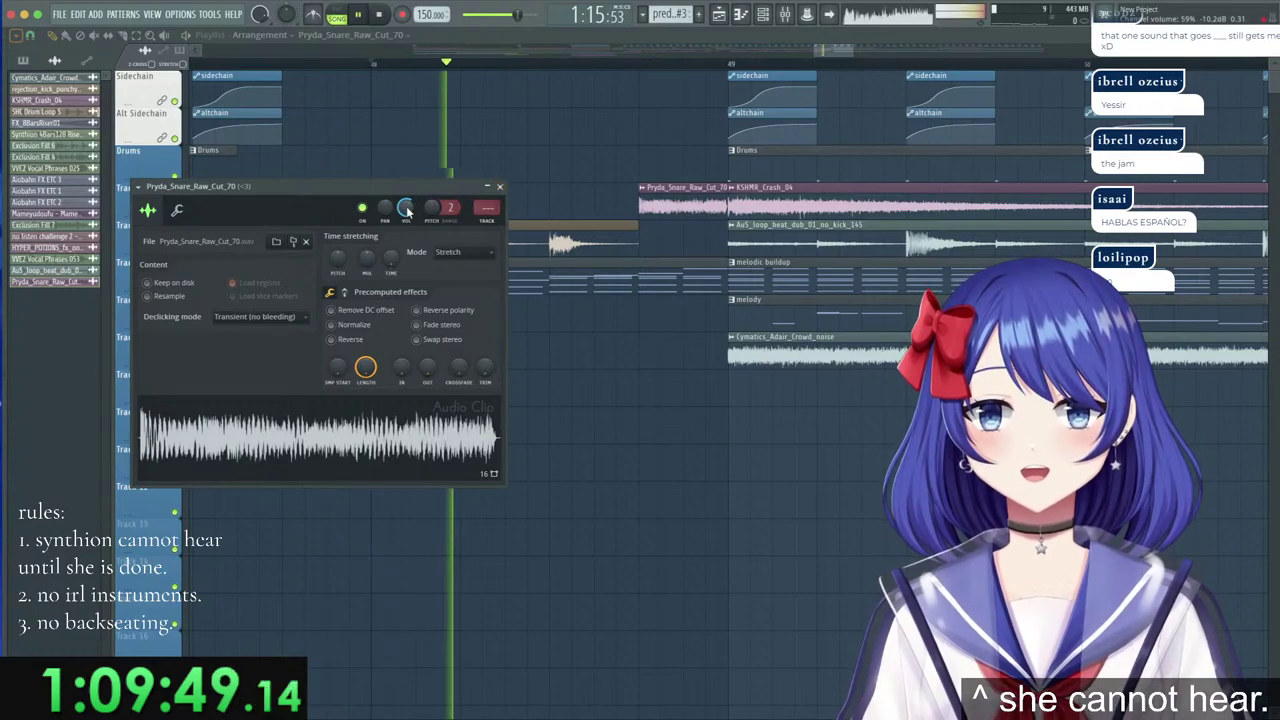
{"action": "left_click", "coordinate": [500, 187]}
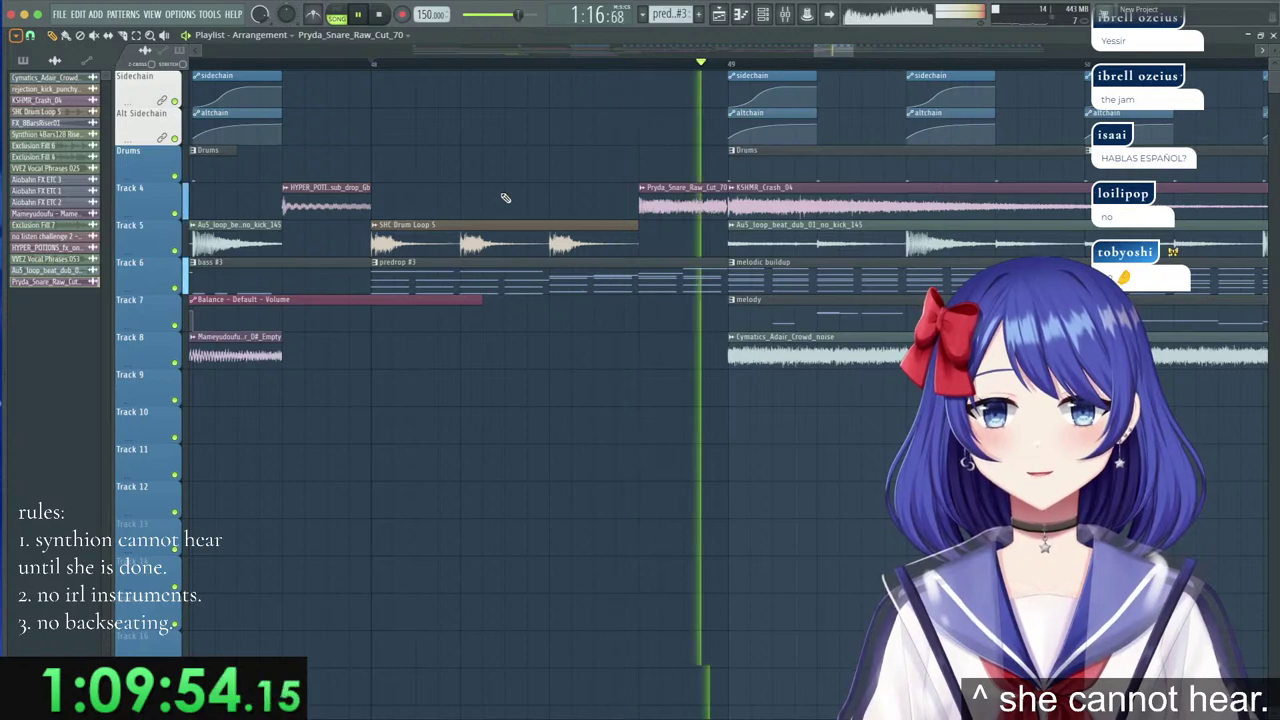
{"action": "key", "text": "space"}
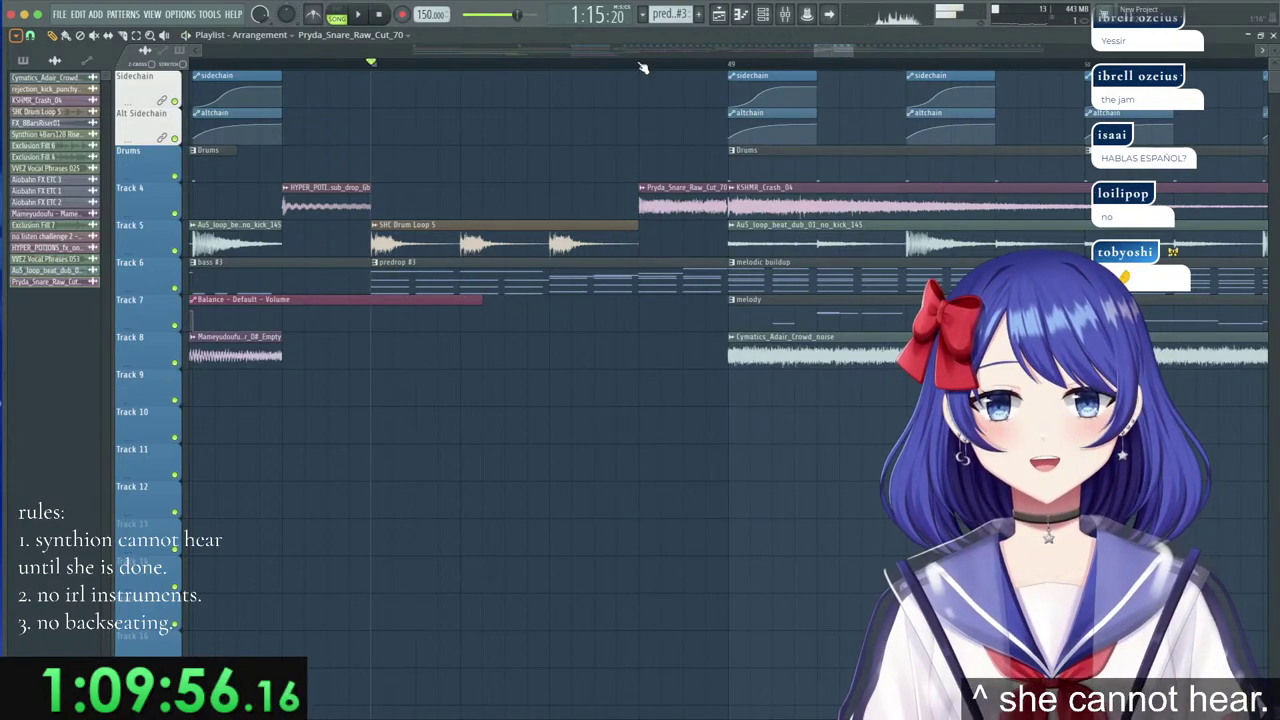
Create a new pattern named "hoshi".
{"action": "right_click", "coordinate": [685, 14]}
{"action": "left_click", "coordinate": [780, 23]}
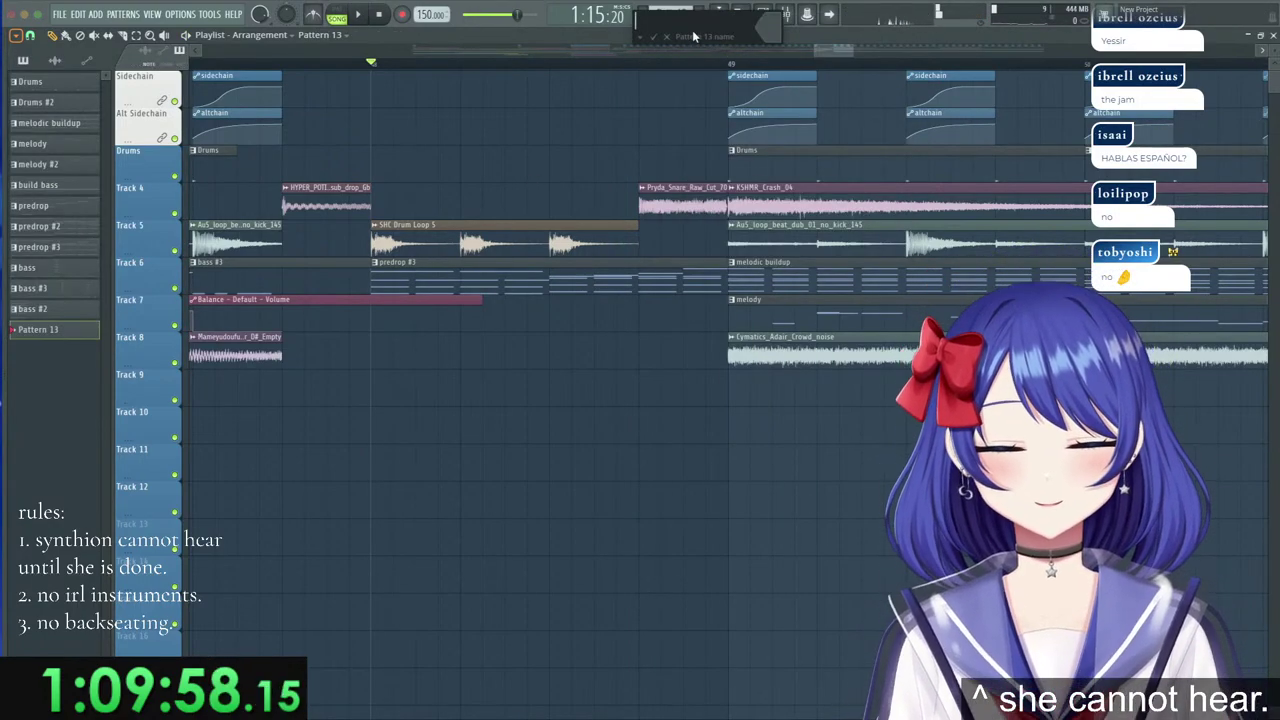
{"action": "type", "text": "hoshi"}
{"action": "key", "text": "Return"}
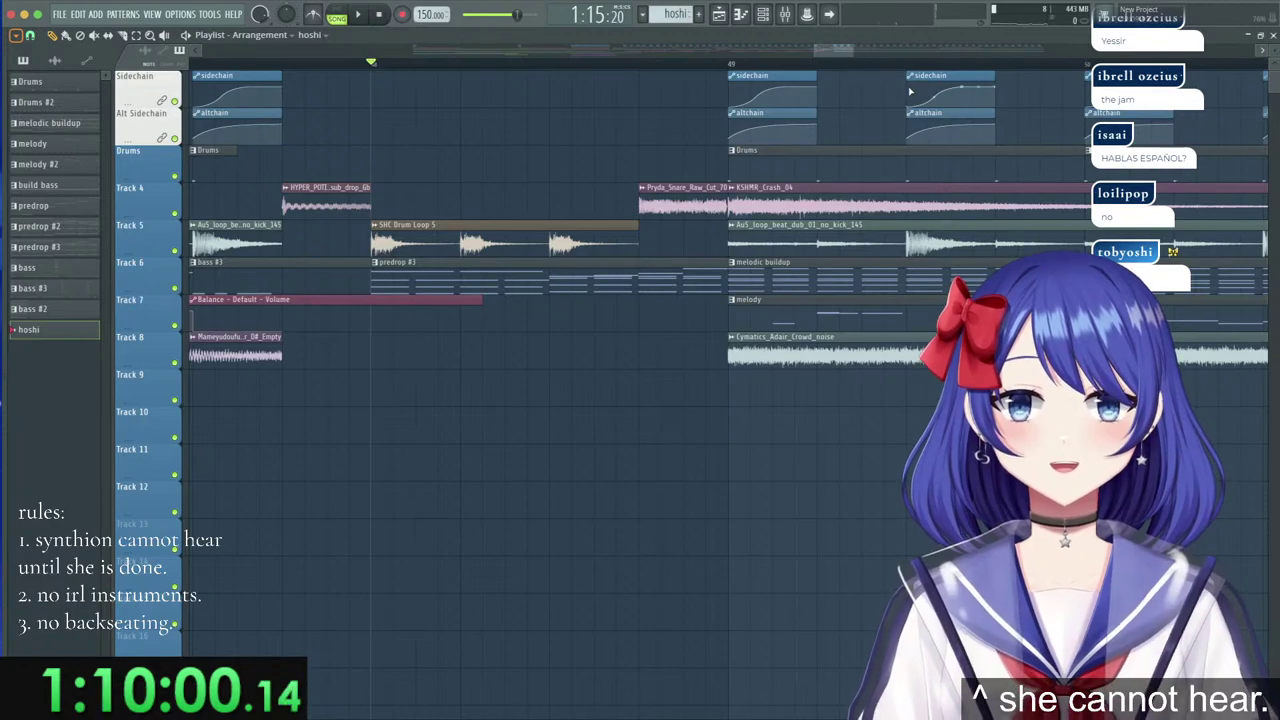
Add a Harmor channel to the Unsorted channel group and load its Default preset.
{"action": "left_click", "coordinate": [1273, 35]}
{"action": "left_click", "coordinate": [92, 39]}
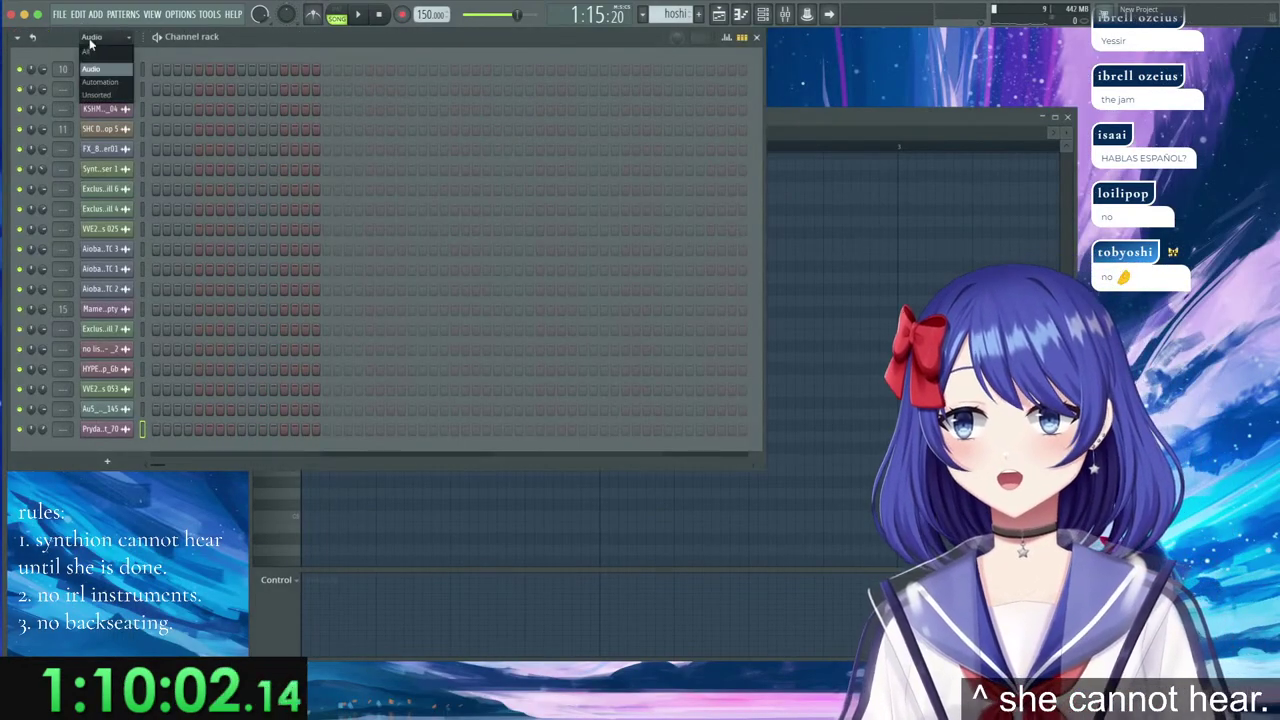
{"action": "left_click", "coordinate": [93, 97]}
{"action": "left_click", "coordinate": [107, 441]}
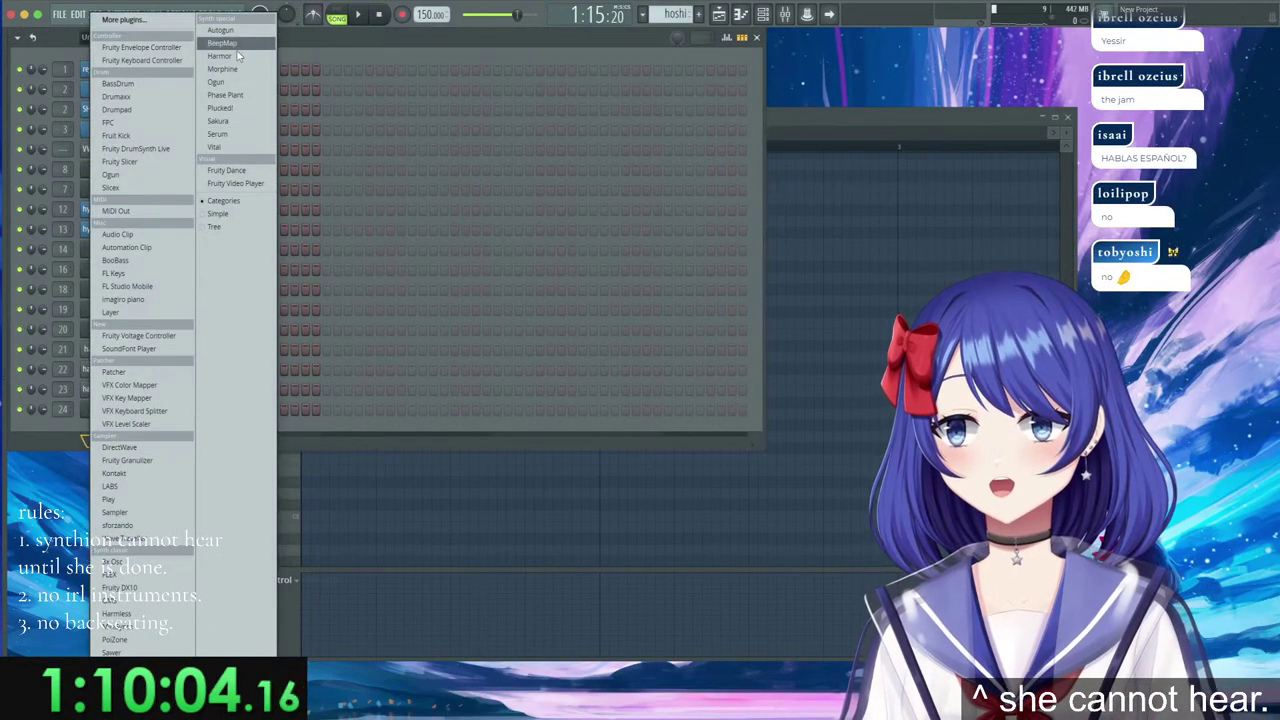
{"action": "left_click", "coordinate": [212, 98]}
{"action": "left_click", "coordinate": [16, 64]}
{"action": "mouse_move", "coordinate": [70, 104]}
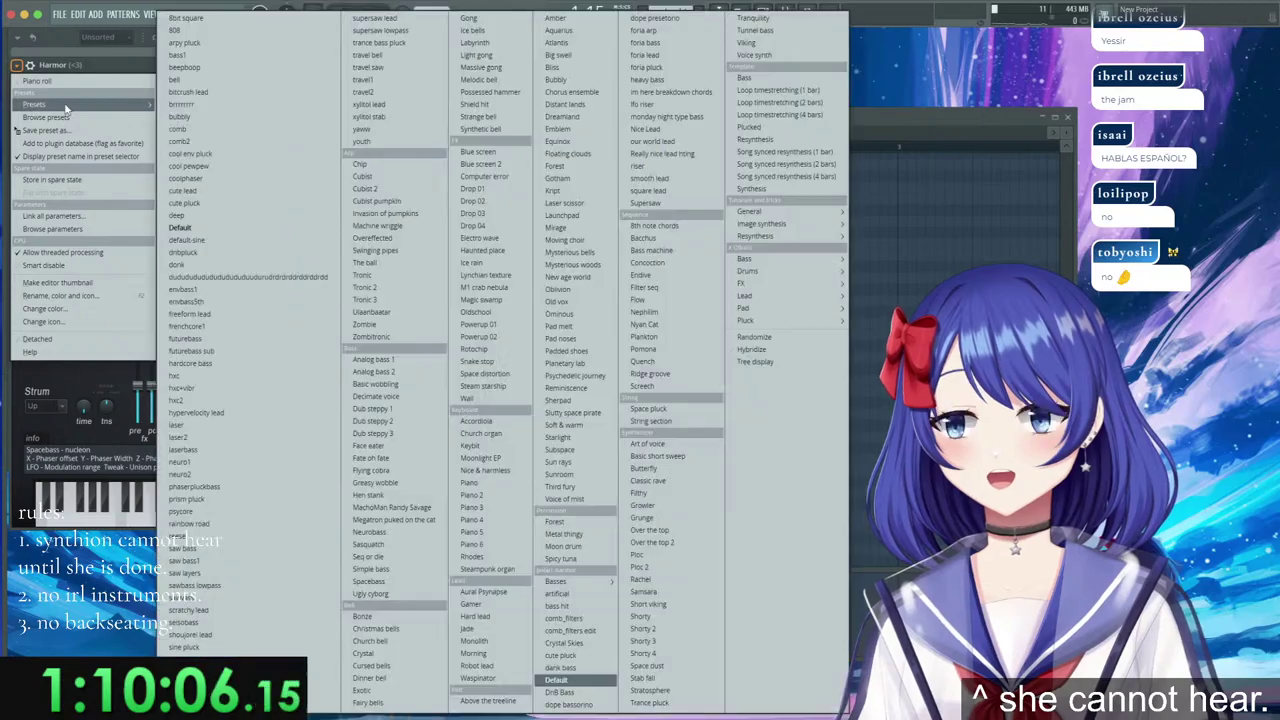
{"action": "left_click", "coordinate": [184, 227]}
{"action": "left_click_drag", "start_coordinate": [100, 64], "coordinate": [561, 154]}
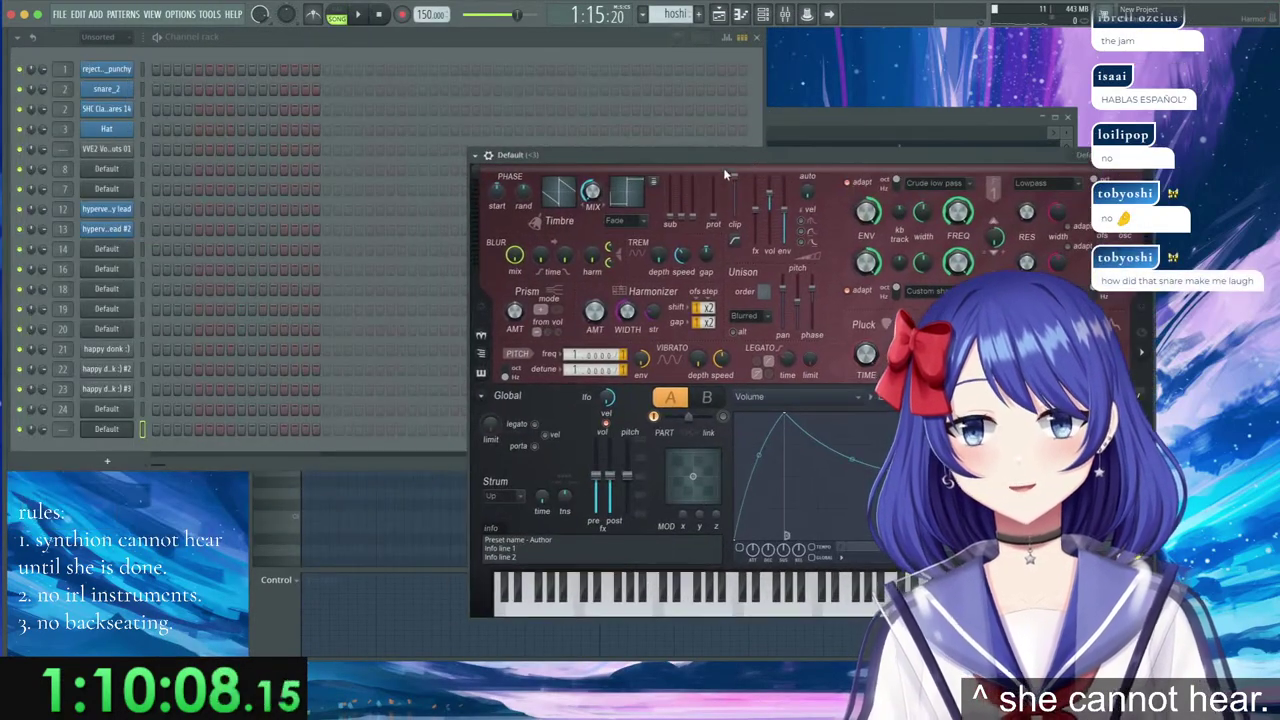
Reset Harmor's timbre mix and set its distortion type to Bitcrush.
{"action": "right_click", "coordinate": [600, 200]}
{"action": "left_click", "coordinate": [606, 206]}
{"action": "left_click", "coordinate": [1143, 447]}
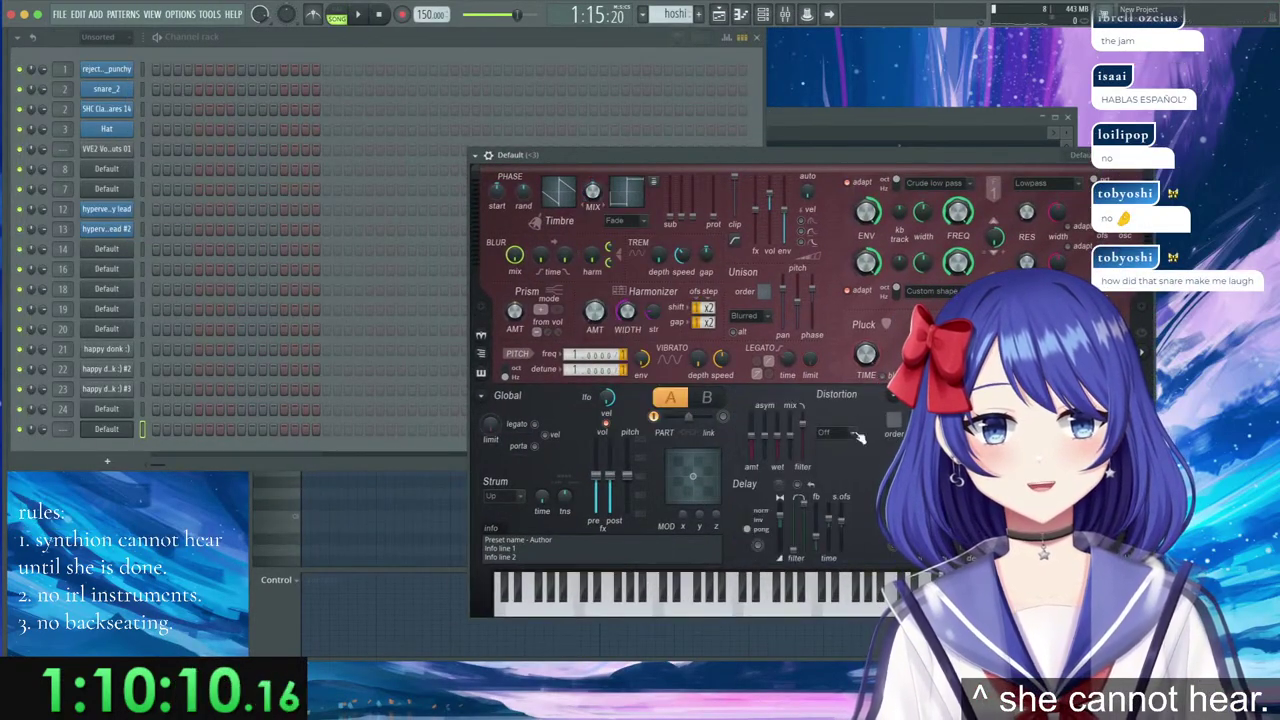
{"action": "left_click", "coordinate": [852, 433]}
{"action": "left_click", "coordinate": [834, 582]}
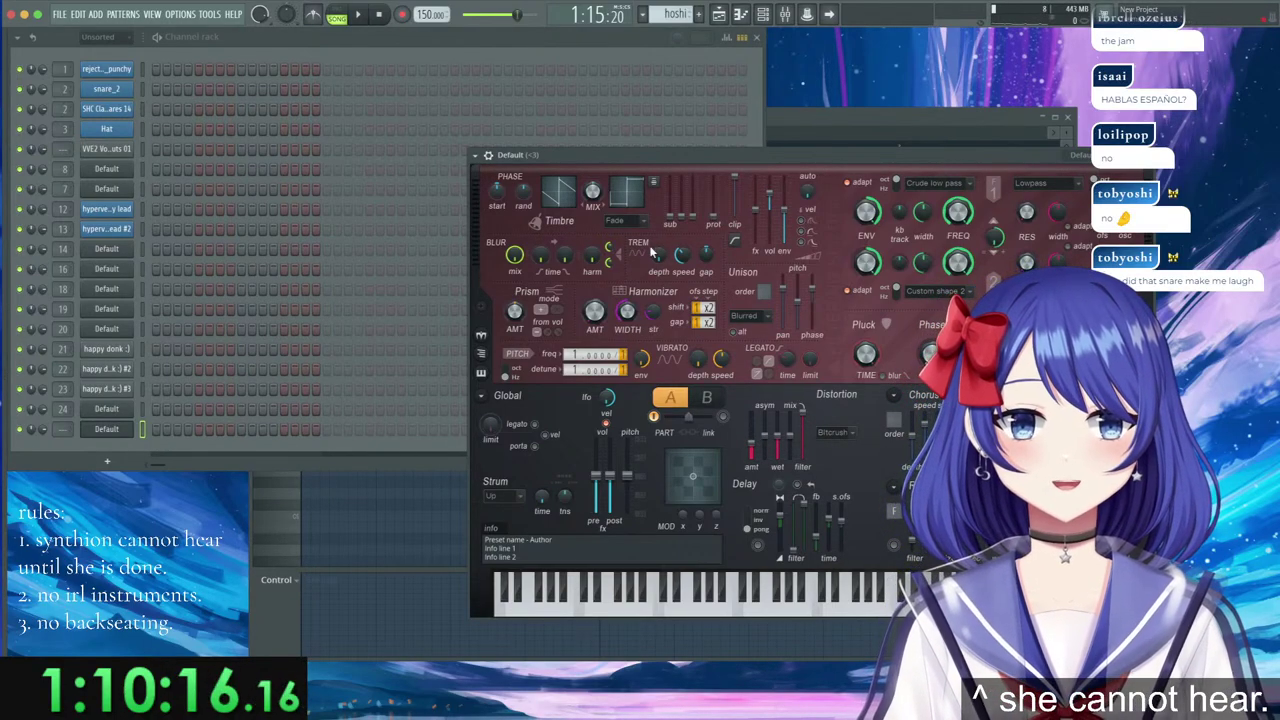
Write a descending run of eight short back-to-back notes for the new Harmor channel in the hoshi pattern, and select them all.
{"action": "right_click", "coordinate": [128, 433]}
{"action": "left_click", "coordinate": [165, 435]}
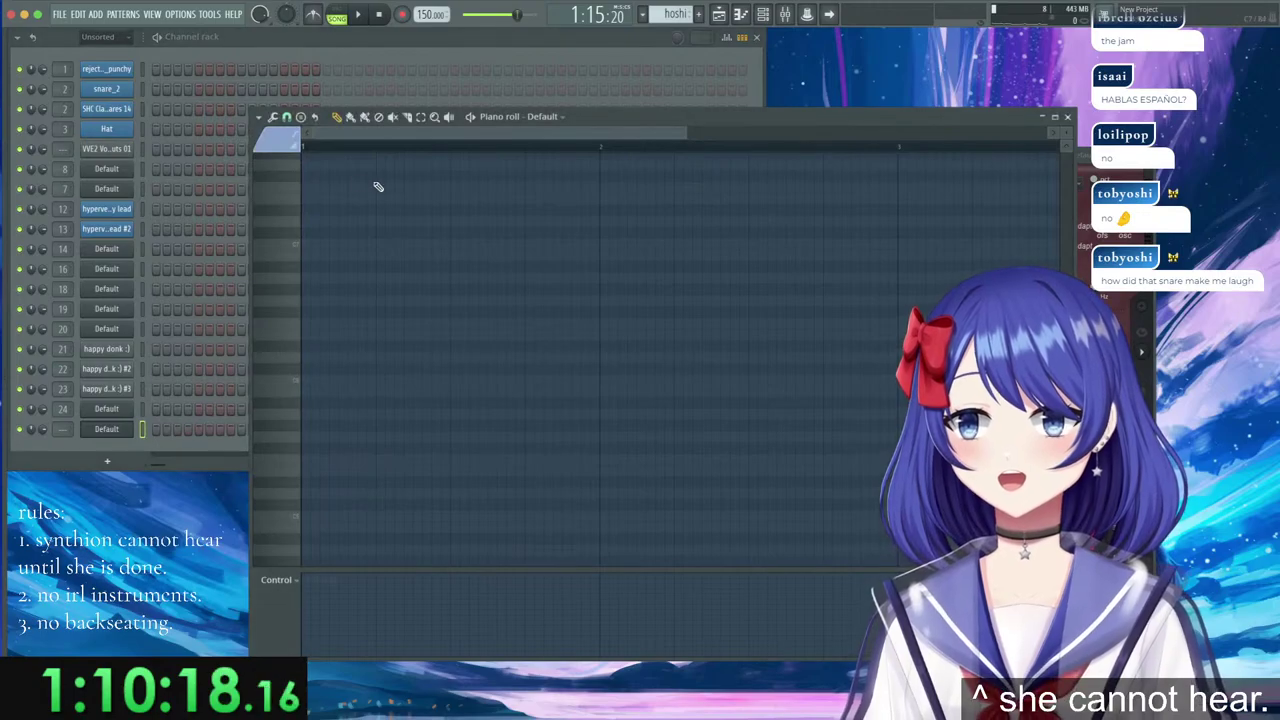
{"action": "left_click", "coordinate": [306, 176]}
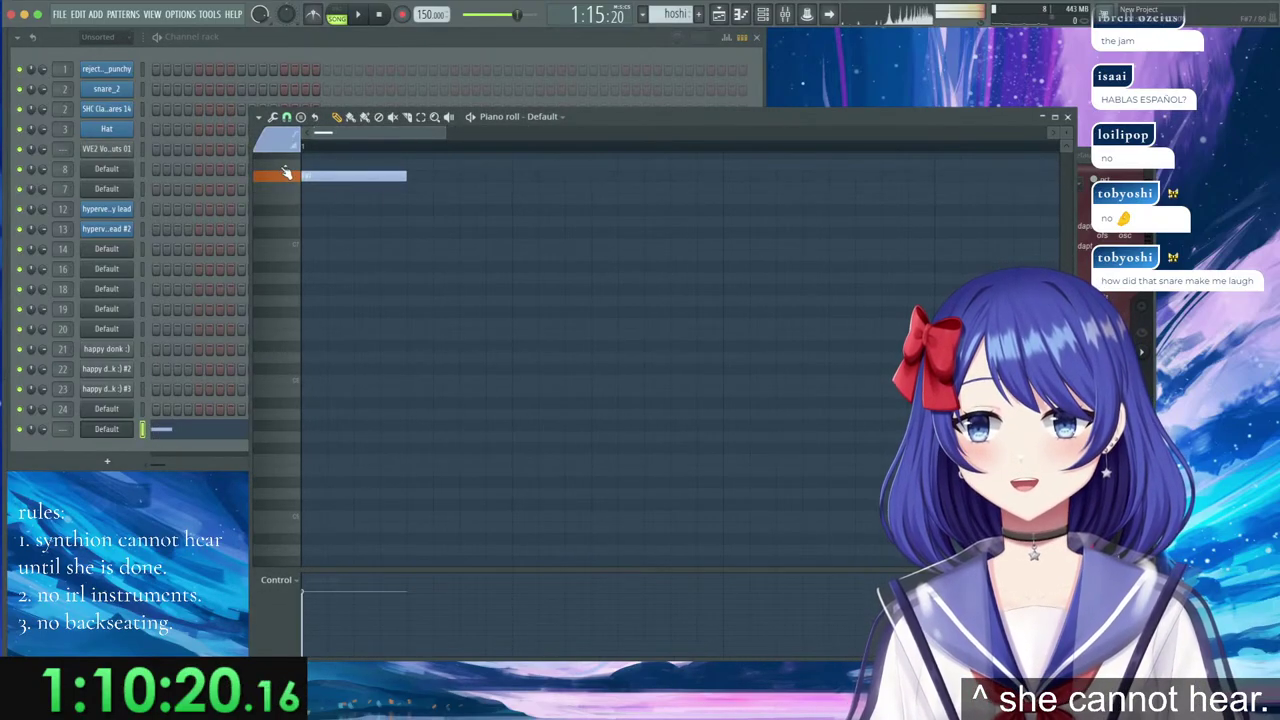
{"action": "left_click", "coordinate": [336, 187]}
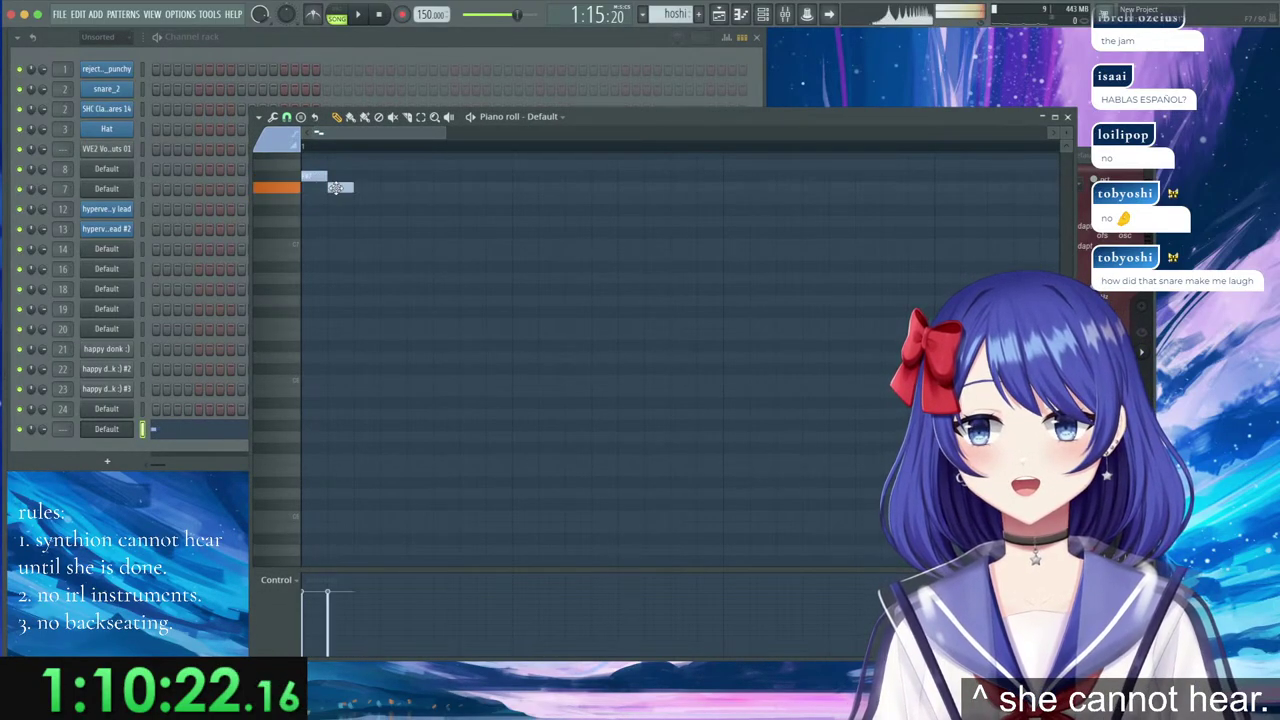
{"action": "left_click", "coordinate": [362, 233]}
{"action": "left_click", "coordinate": [390, 266]}
{"action": "left_click", "coordinate": [415, 300]}
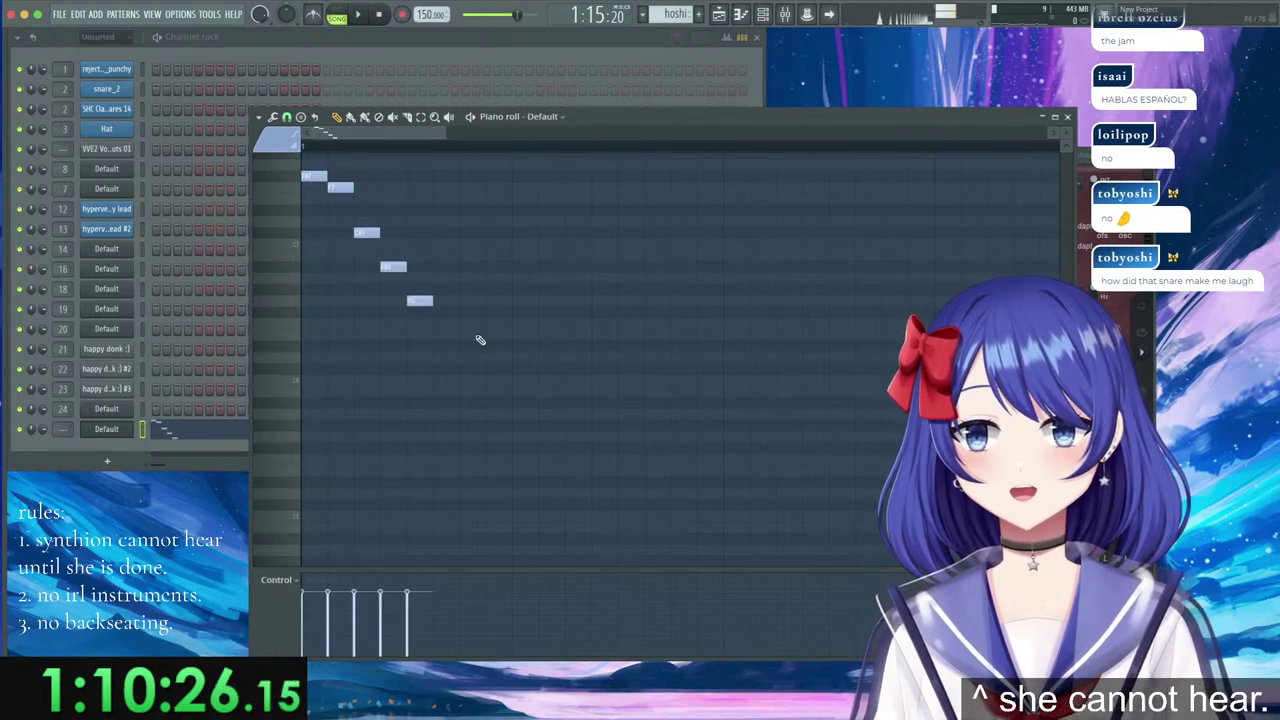
{"action": "left_click", "coordinate": [417, 290]}
{"action": "left_click", "coordinate": [442, 312]}
{"action": "left_click", "coordinate": [467, 324]}
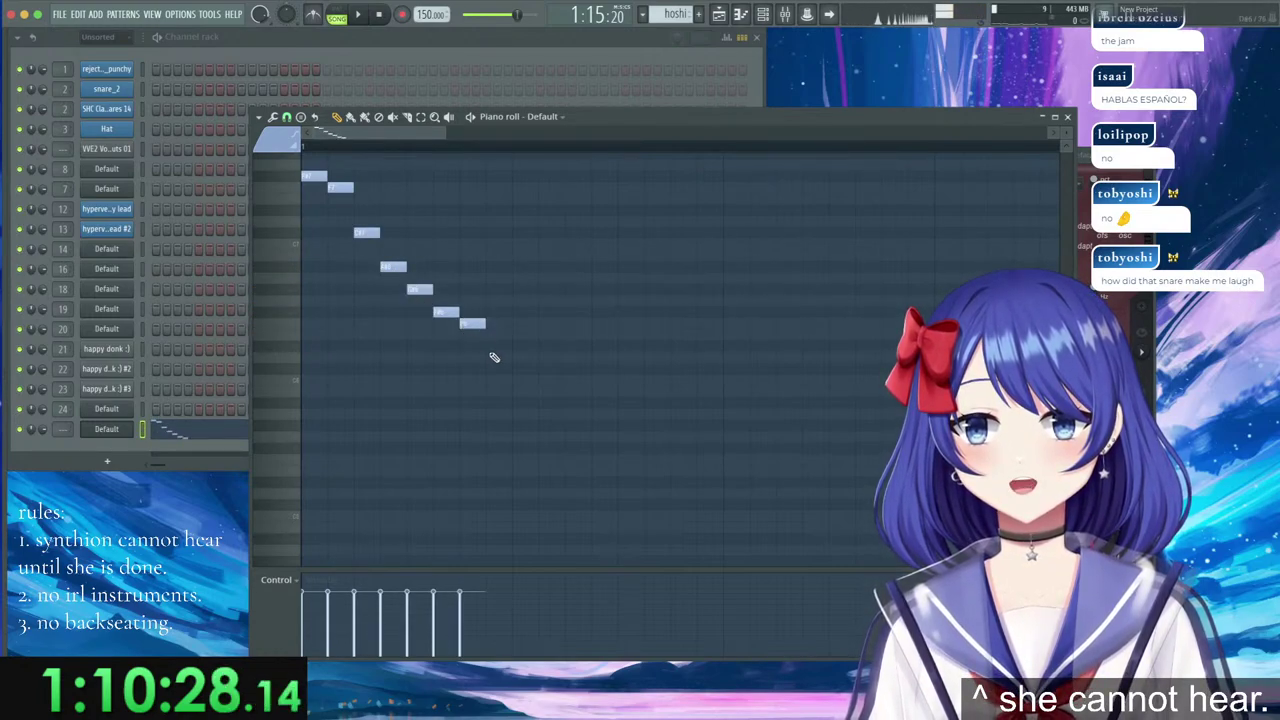
{"action": "left_click", "coordinate": [493, 370]}
{"action": "left_click_drag", "start_coordinate": [512, 386], "coordinate": [308, 180]}
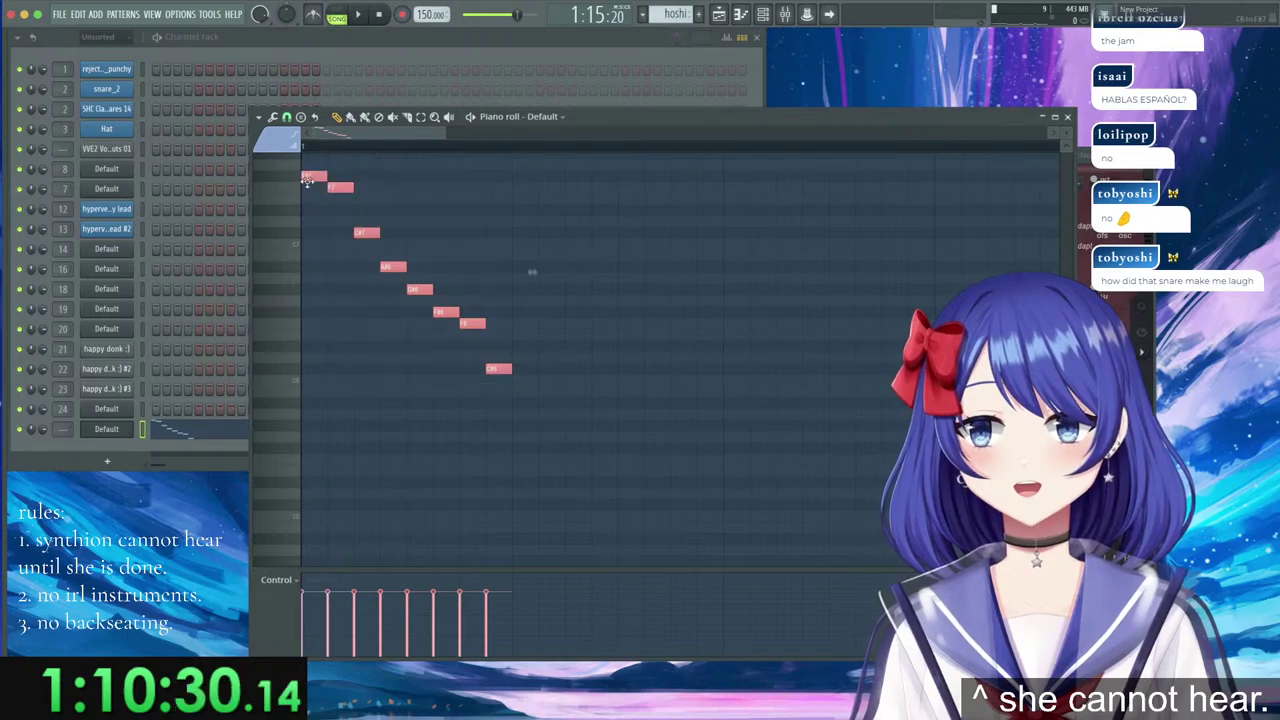
Assign the new Harmor channel to its own free mixer track, number 25.
{"action": "left_click", "coordinate": [106, 432]}
{"action": "left_click", "coordinate": [488, 156]}
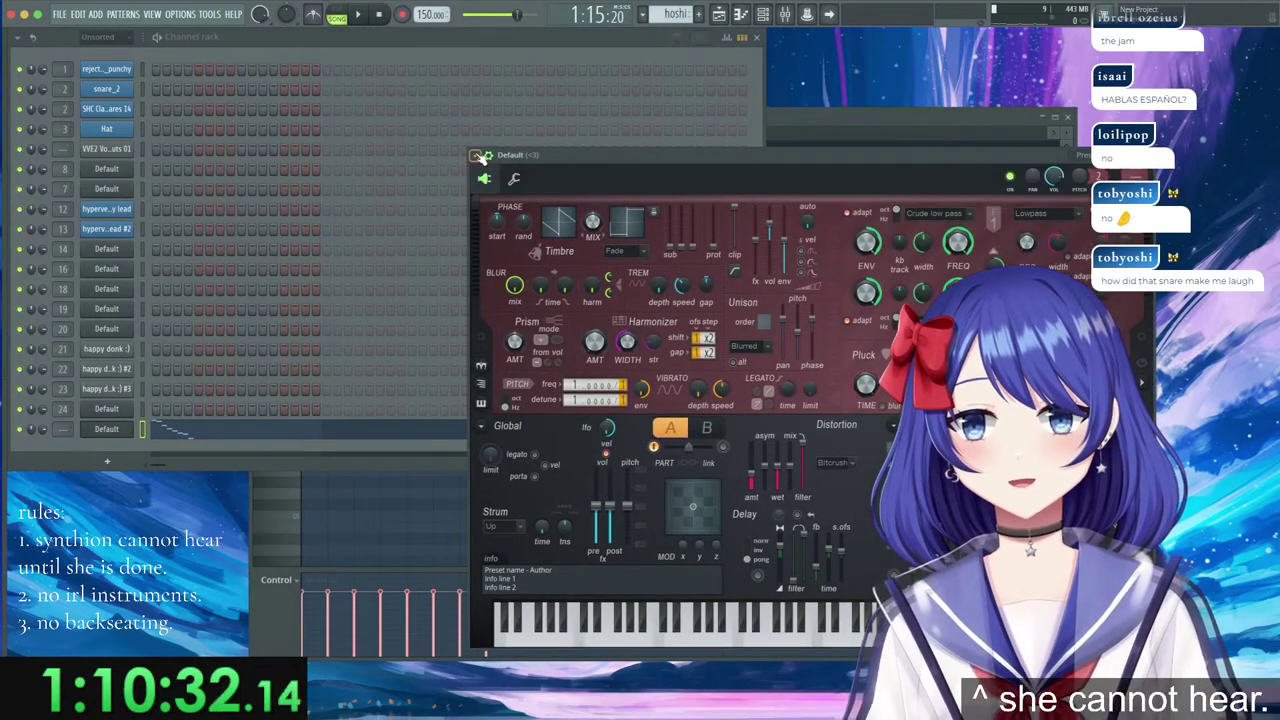
{"action": "left_click", "coordinate": [476, 156]}
{"action": "left_click", "coordinate": [645, 199]}
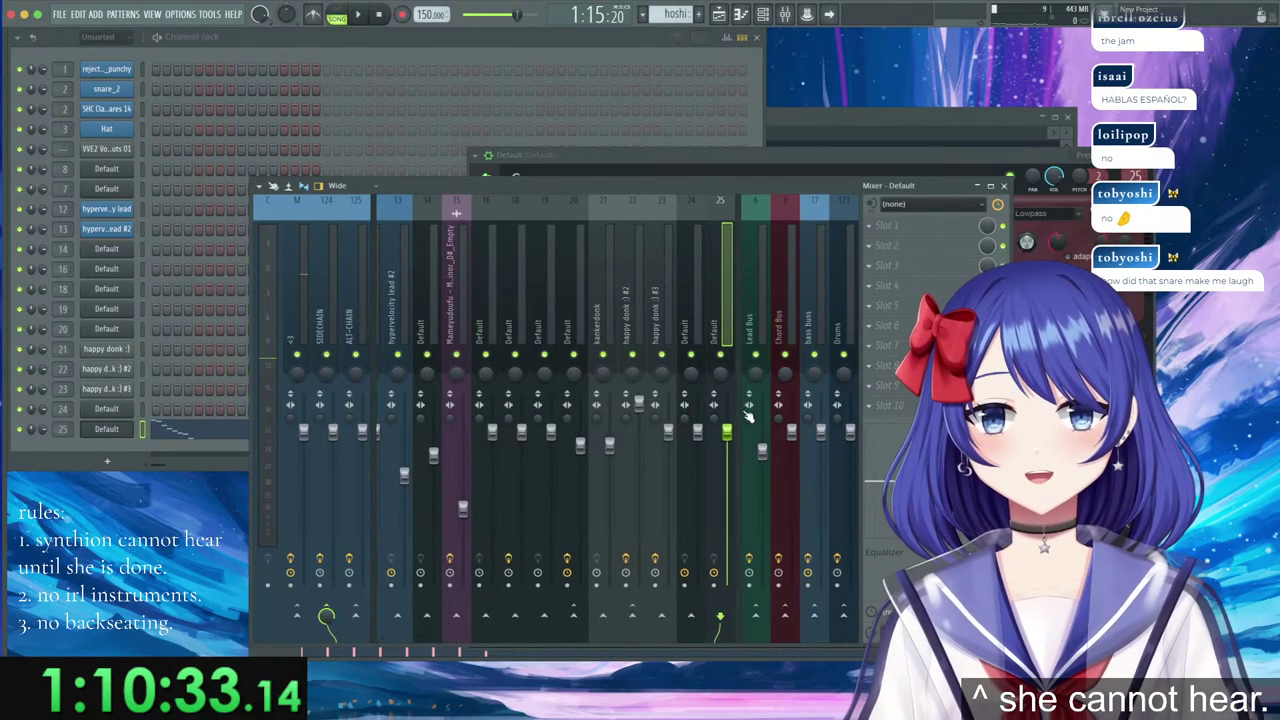
Route mixer track 25 only to the ALT-CHAIN track.
{"action": "right_click", "coordinate": [758, 617]}
{"action": "left_click", "coordinate": [785, 638]}
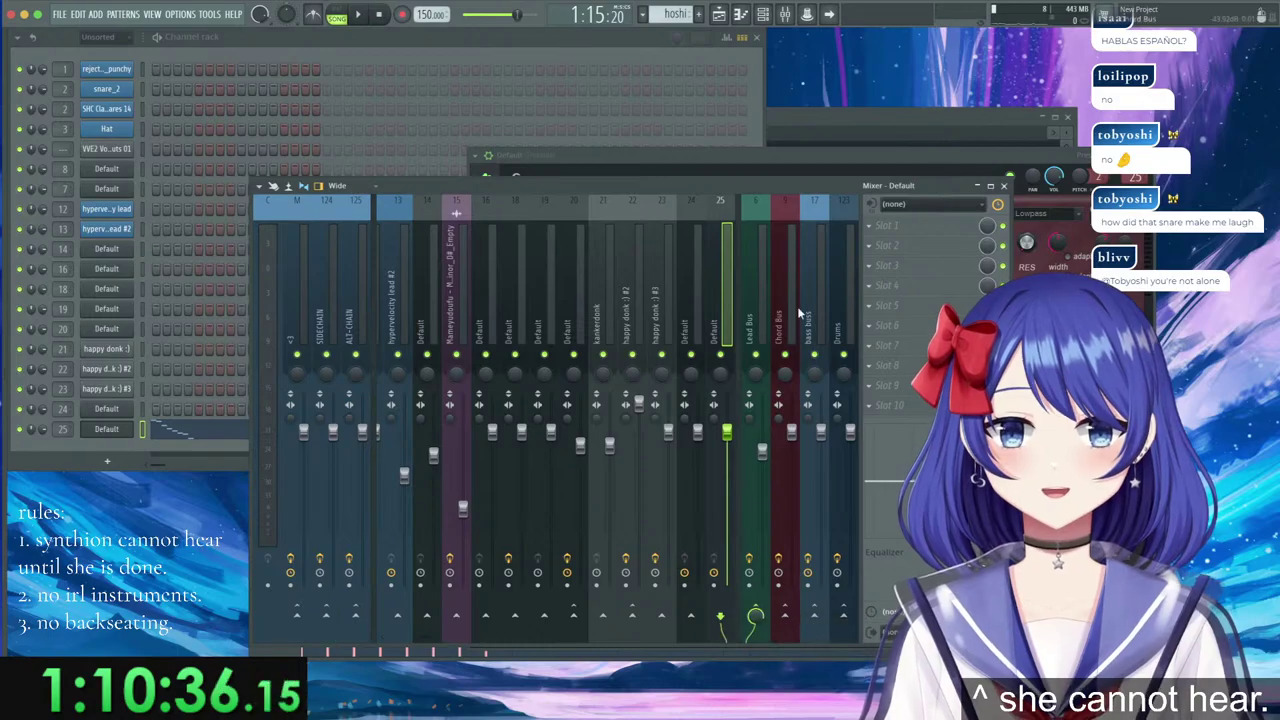
{"action": "left_click", "coordinate": [756, 280]}
{"action": "left_click", "coordinate": [729, 272]}
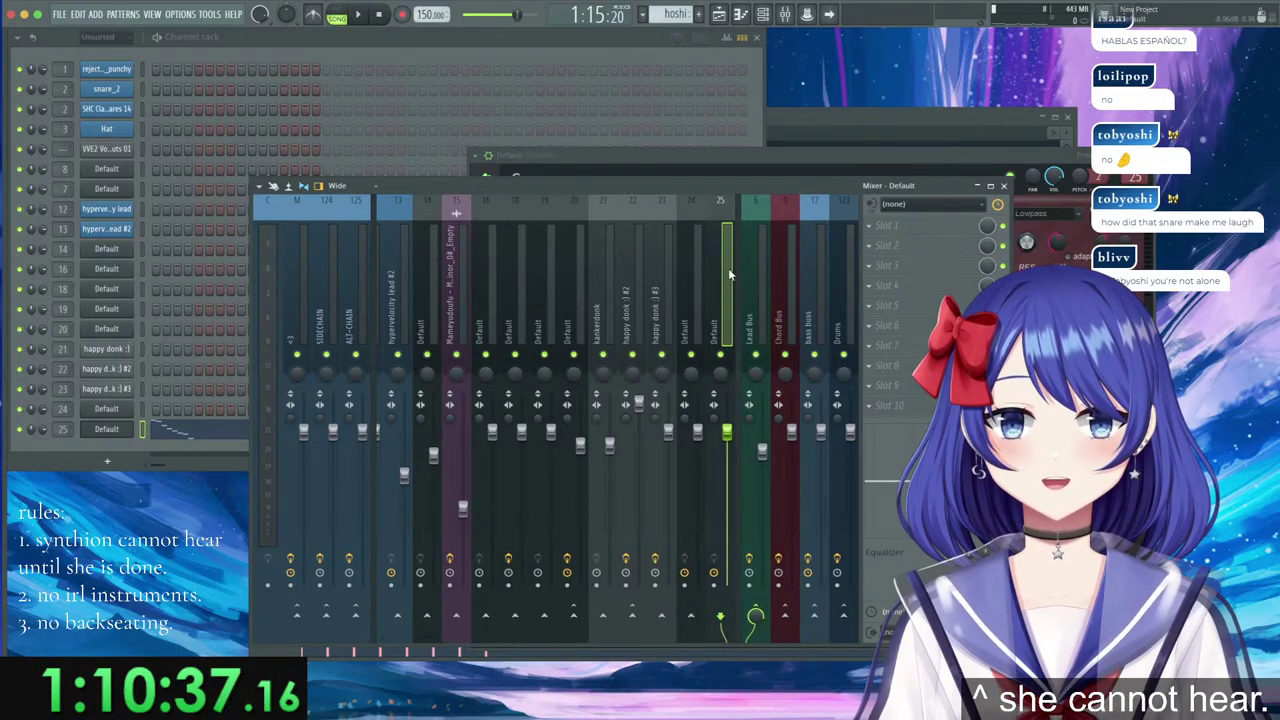
{"action": "right_click", "coordinate": [355, 618]}
{"action": "left_click", "coordinate": [384, 638]}
Load Fruity Delay 3 in the first effect slot of mixer track 25 with the Ping pong preset.
{"action": "left_click", "coordinate": [890, 225]}
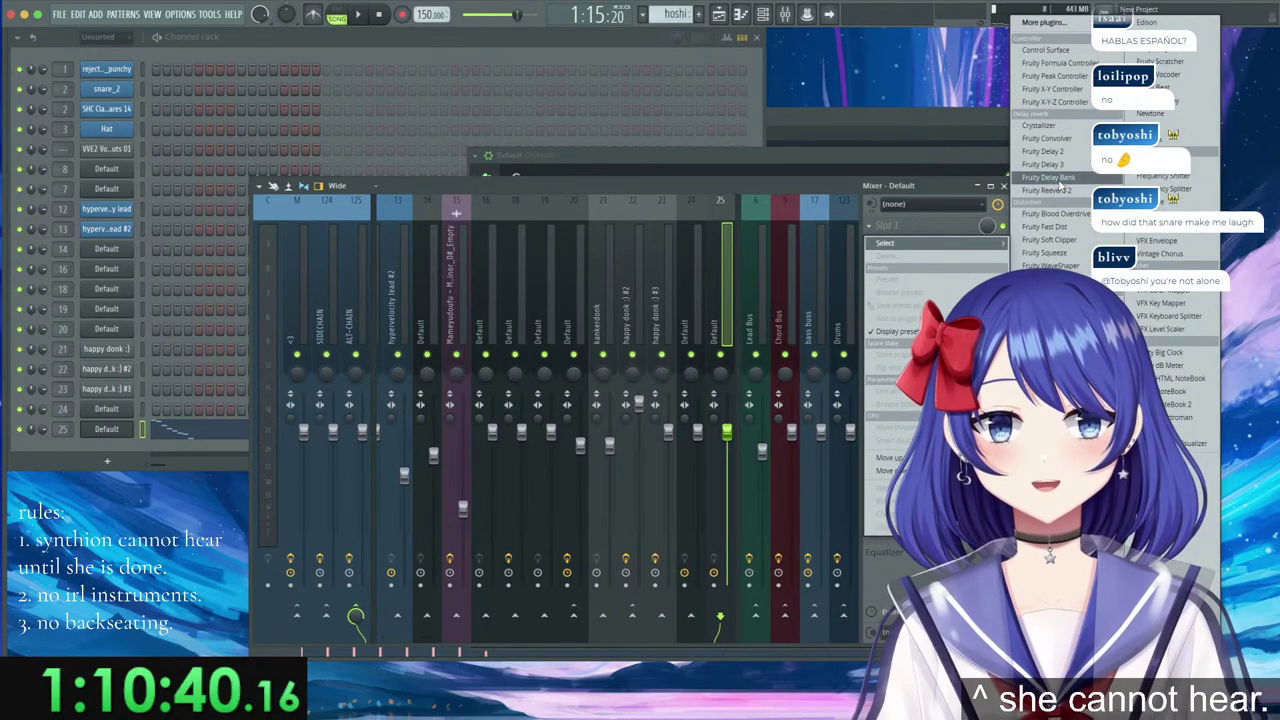
{"action": "left_click", "coordinate": [1057, 165]}
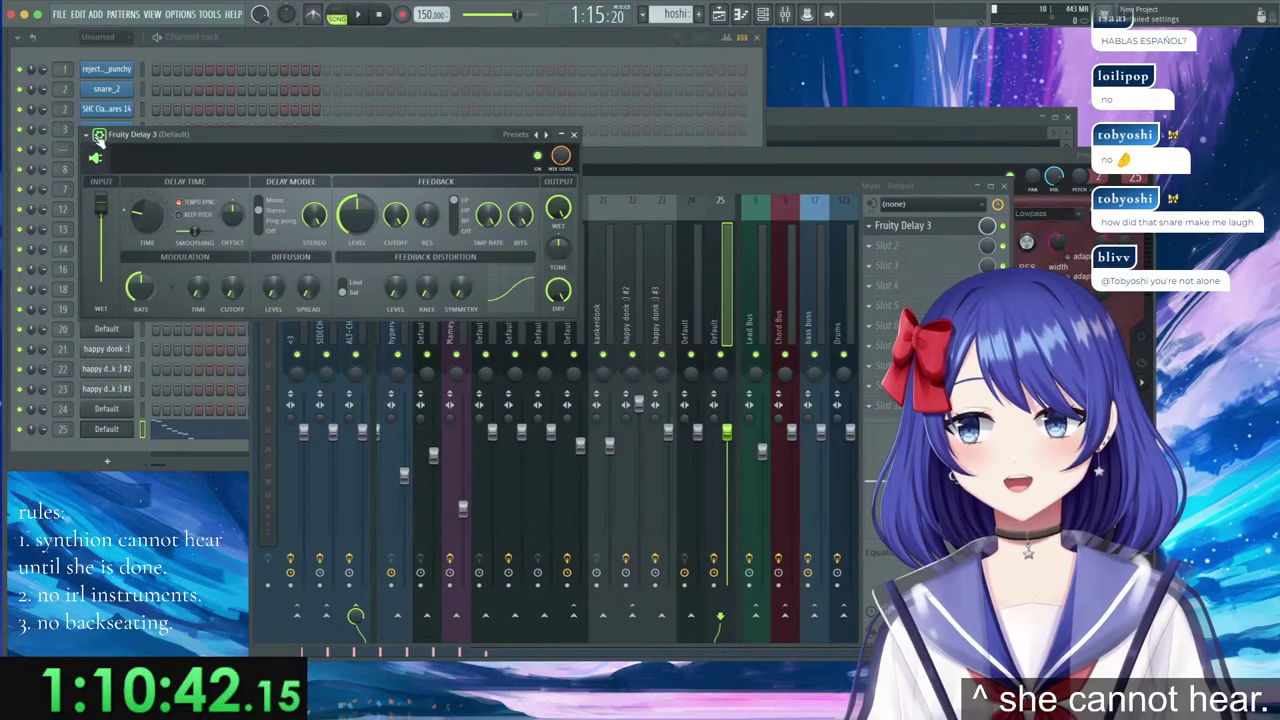
{"action": "left_click", "coordinate": [86, 134]}
{"action": "mouse_move", "coordinate": [150, 187]}
{"action": "left_click", "coordinate": [249, 252]}
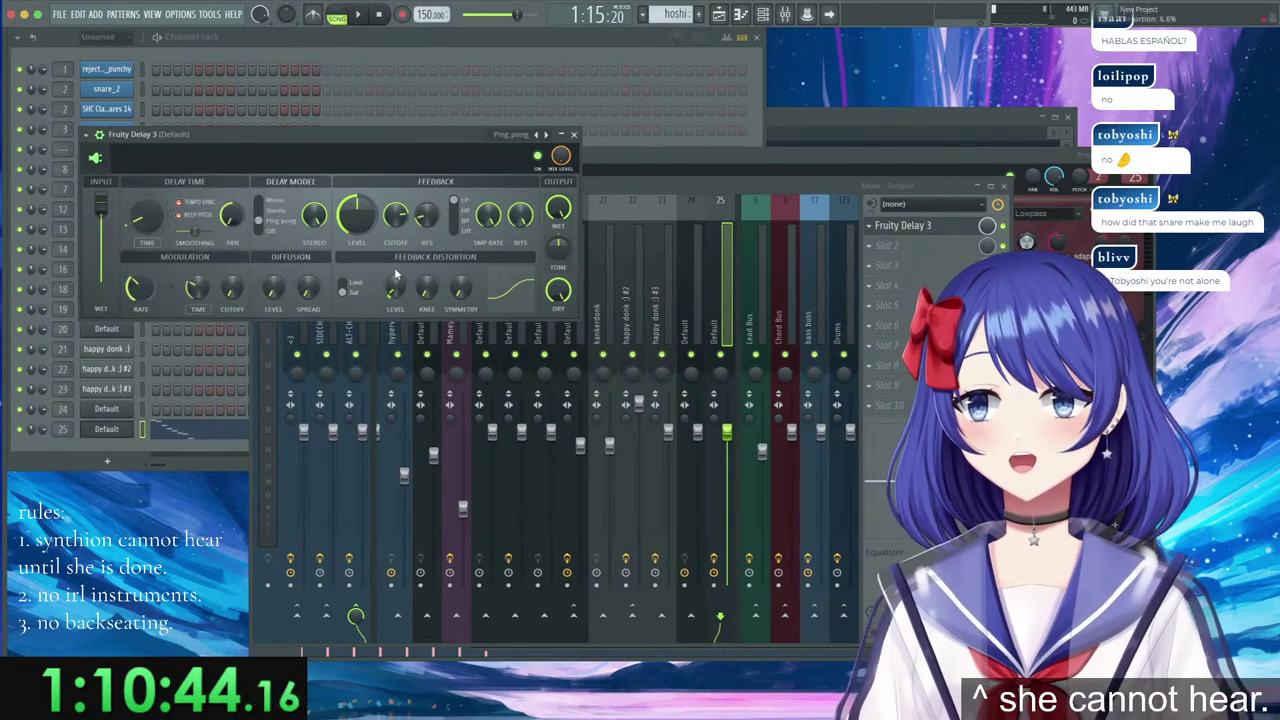
Add Fruity Reeverb 2 to the second effect slot of mixer track 25 and lower the track's volume to 71%.
{"action": "left_click", "coordinate": [879, 247]}
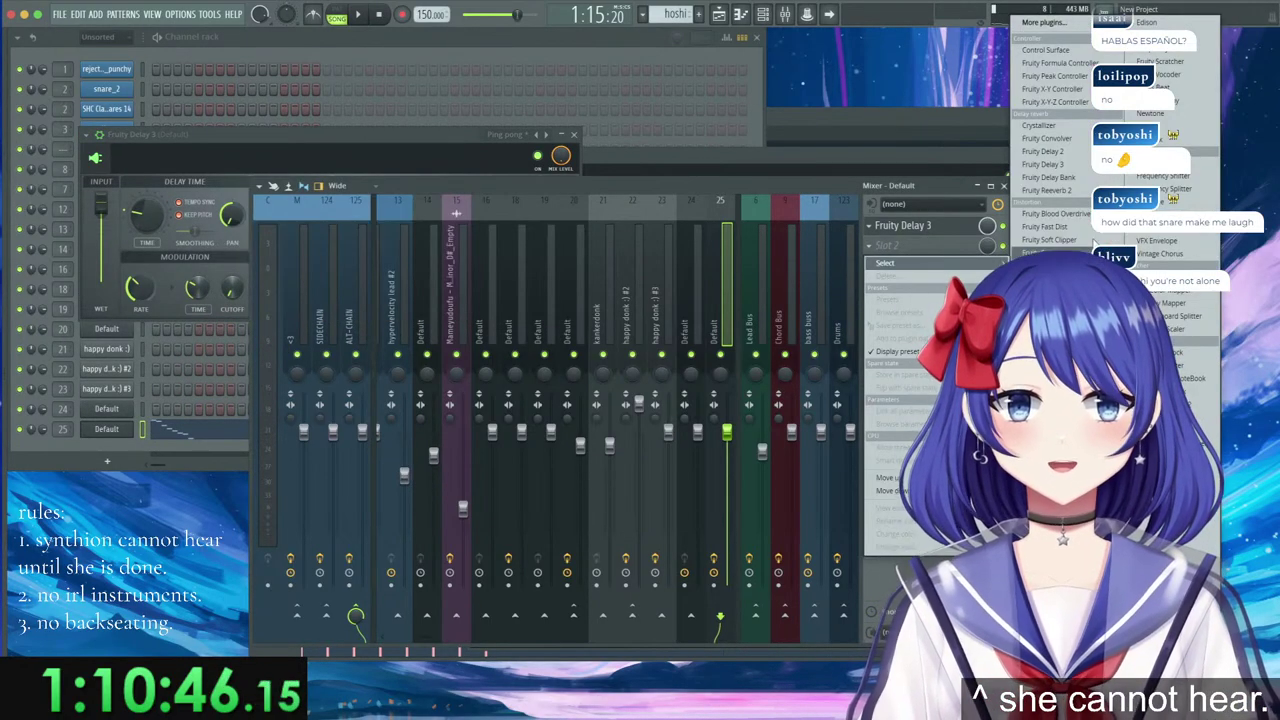
{"action": "left_click", "coordinate": [1068, 191]}
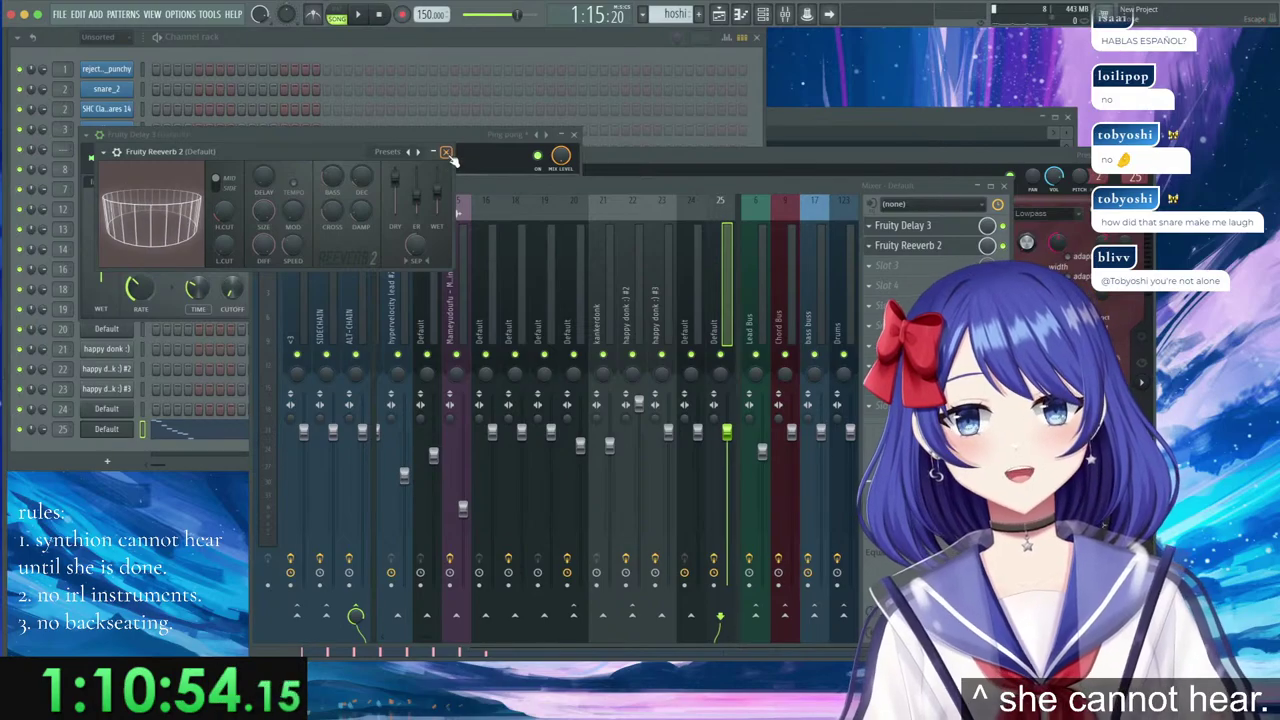
{"action": "left_click", "coordinate": [445, 152]}
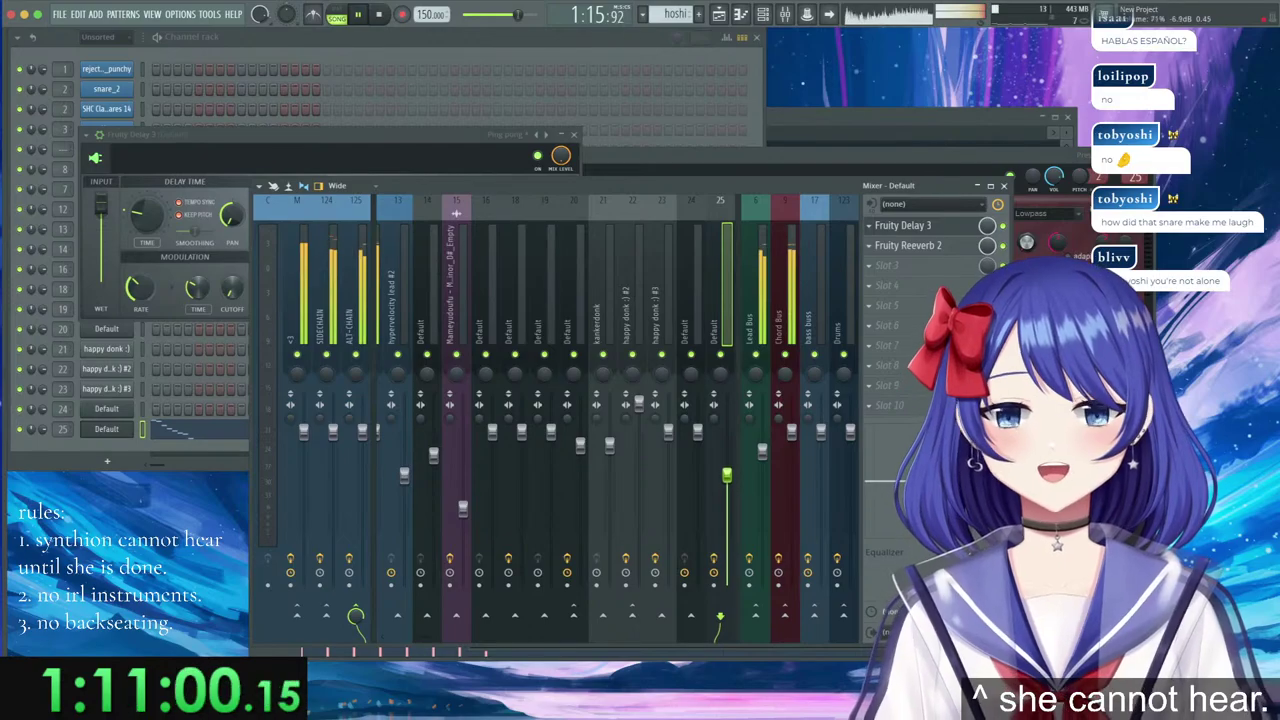
Place the hoshi pattern on Track 7 in the last beat of bar 48 and play the transition into bar 49.
{"action": "left_click", "coordinate": [719, 14]}
{"action": "left_click", "coordinate": [660, 378]}
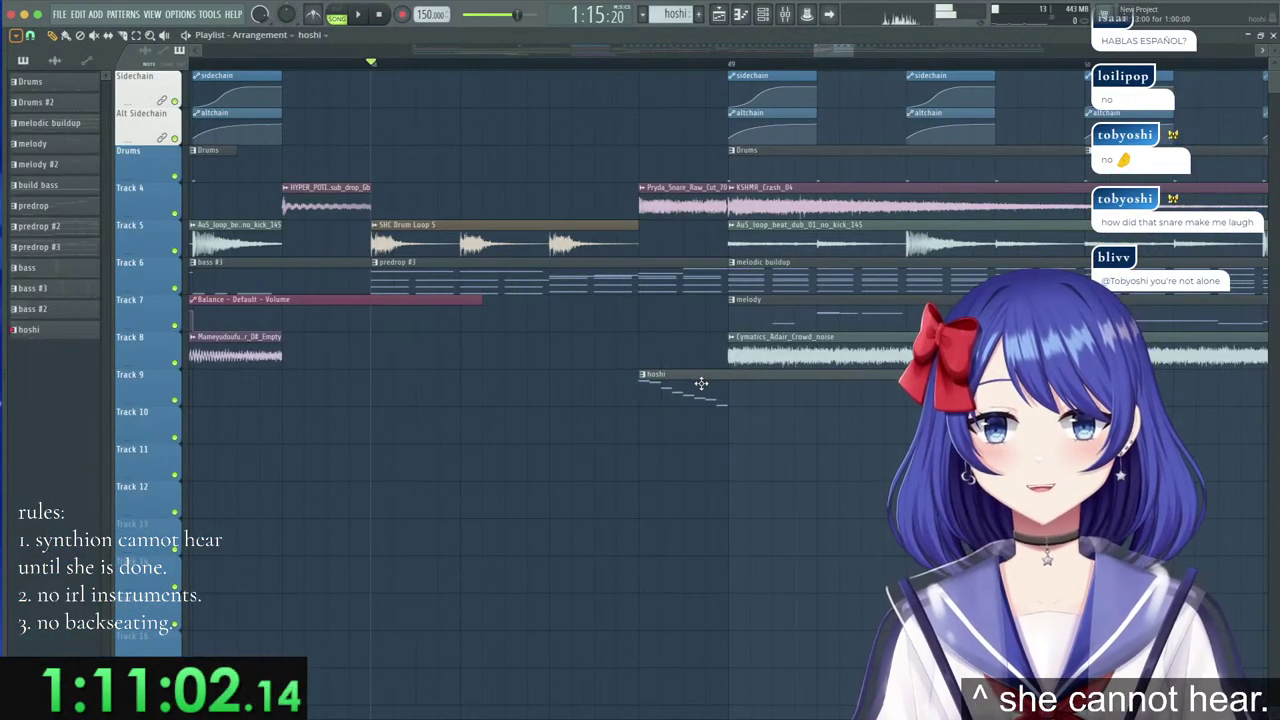
{"action": "left_click_drag", "start_coordinate": [706, 393], "coordinate": [706, 300]}
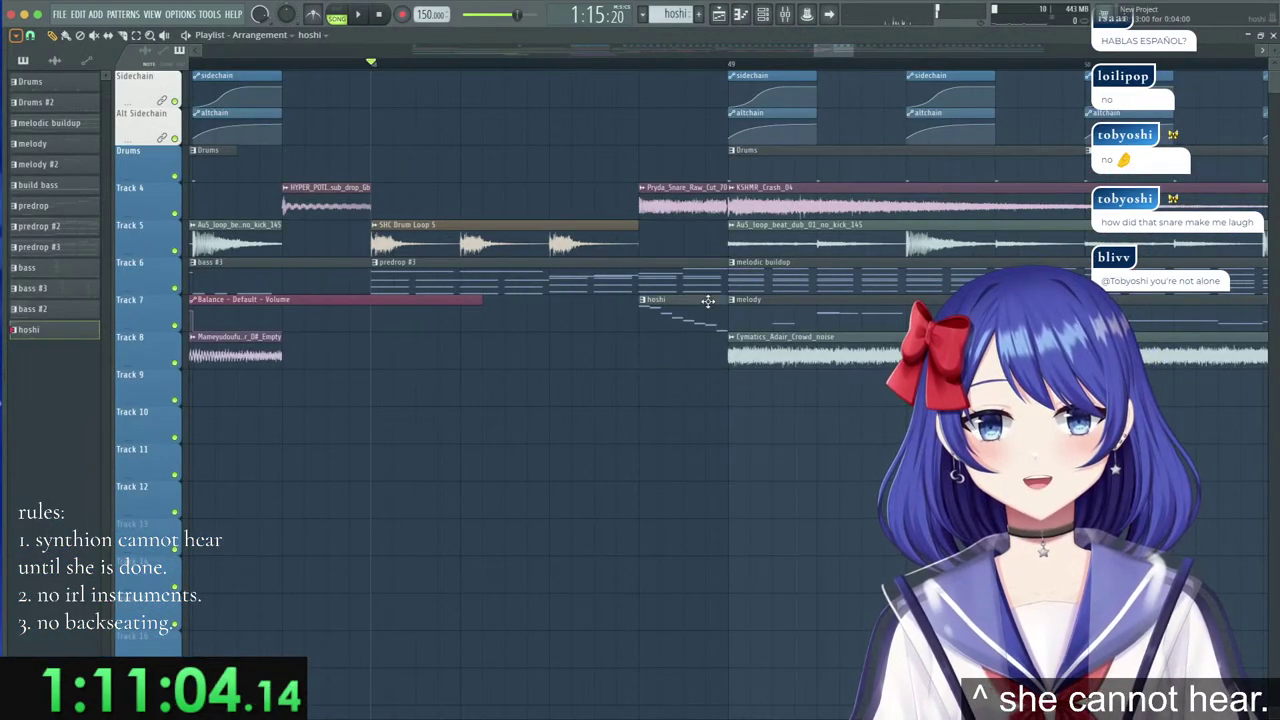
{"action": "key", "text": "space"}
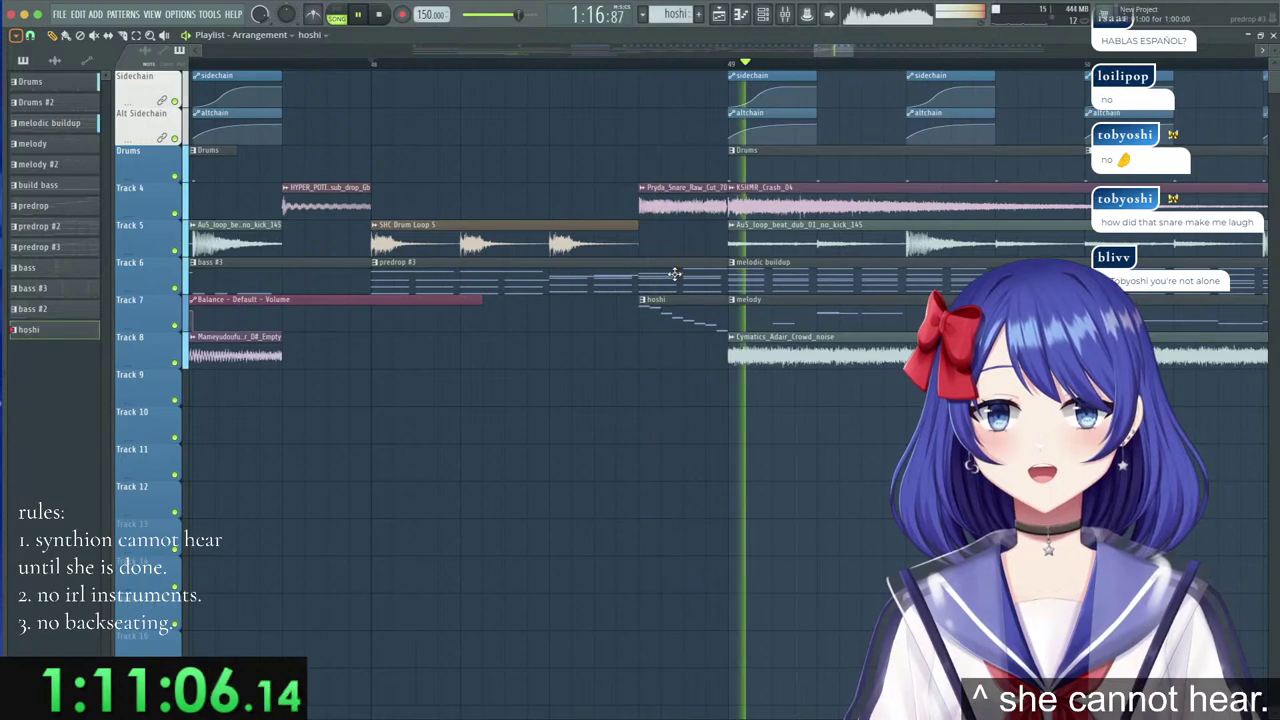
{"action": "key", "text": "space"}
{"action": "key", "text": "space"}
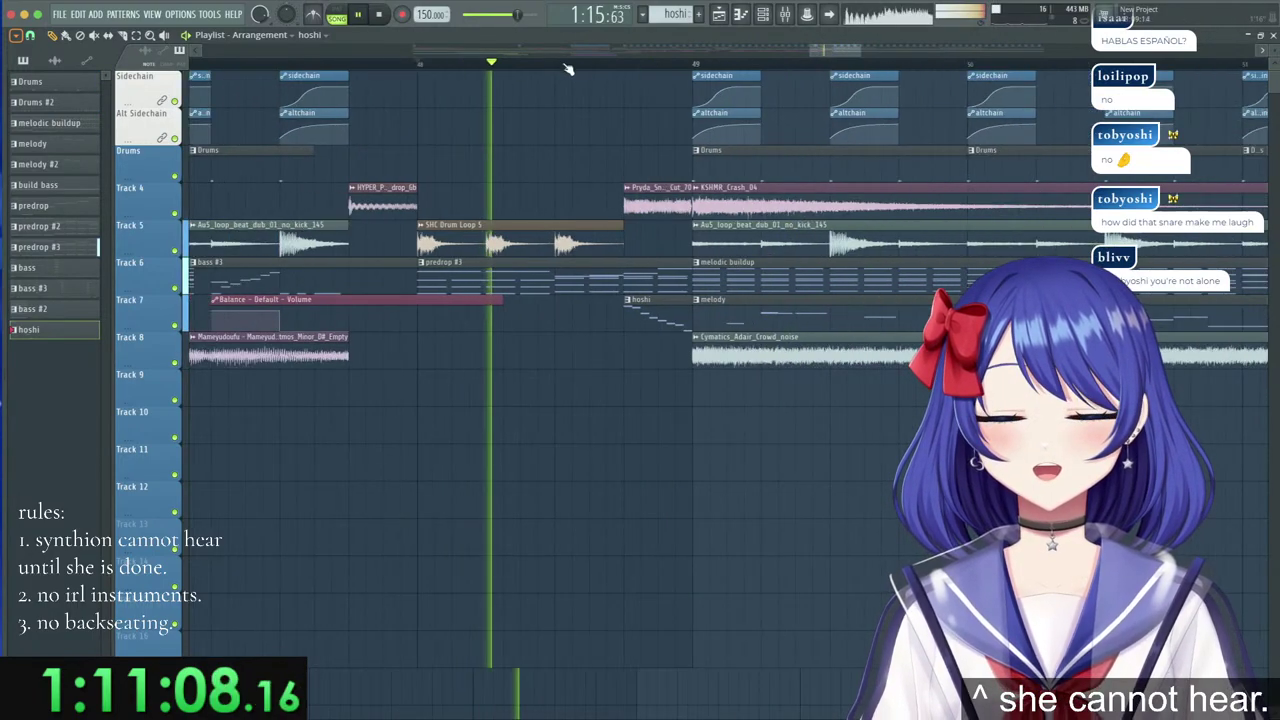
{"action": "scroll", "coordinate": [580, 66], "scroll_direction": "down", "scroll_amount": 3}
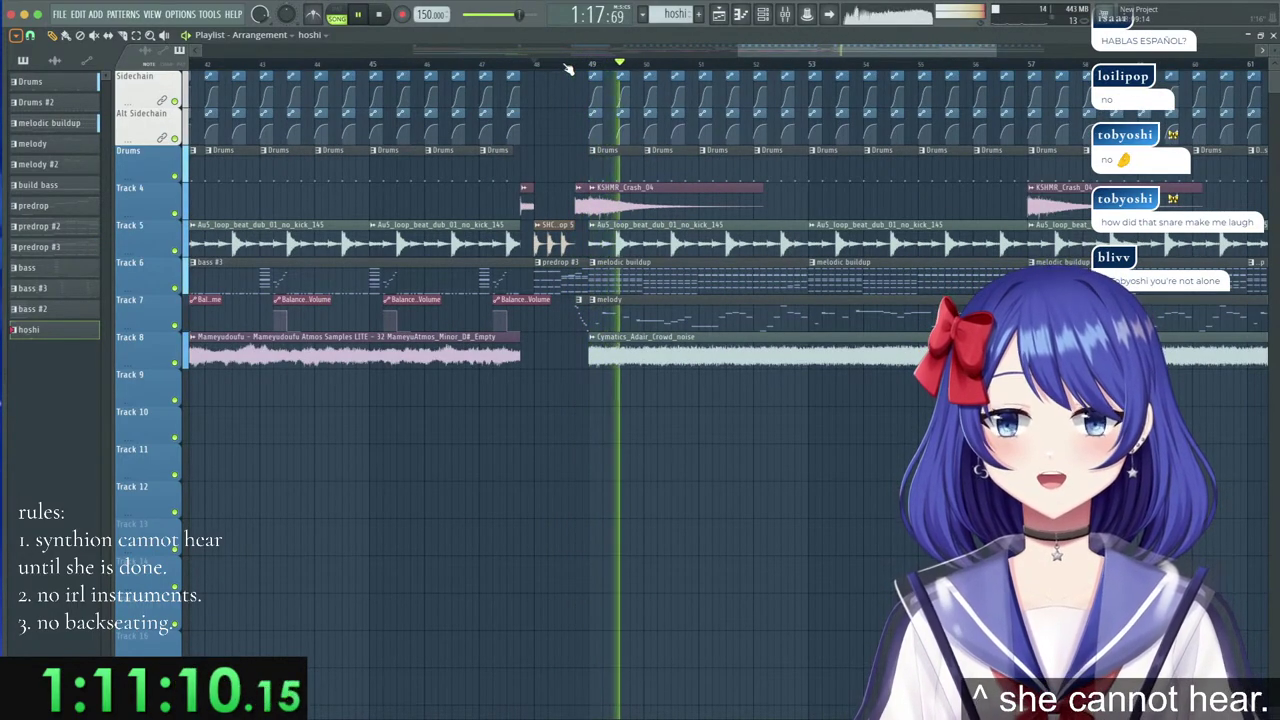
{"action": "key", "text": "space"}
{"action": "scroll", "coordinate": [567, 69], "scroll_direction": "up", "scroll_amount": 3}
{"action": "scroll", "coordinate": [567, 69], "scroll_direction": "up", "scroll_amount": 2}
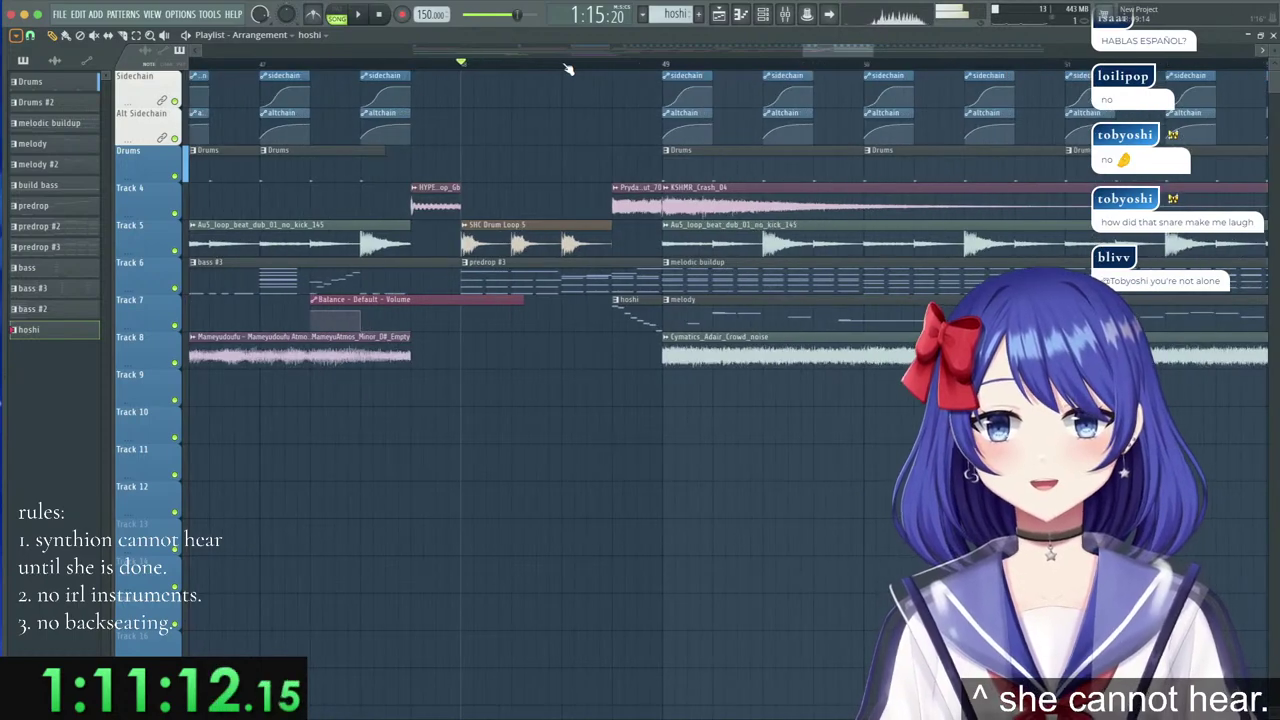
Delete the final two note hits of the predrop #3 pattern on the Default channels routed to mixer tracks 8 and 7.
{"action": "double_click", "coordinate": [638, 270]}
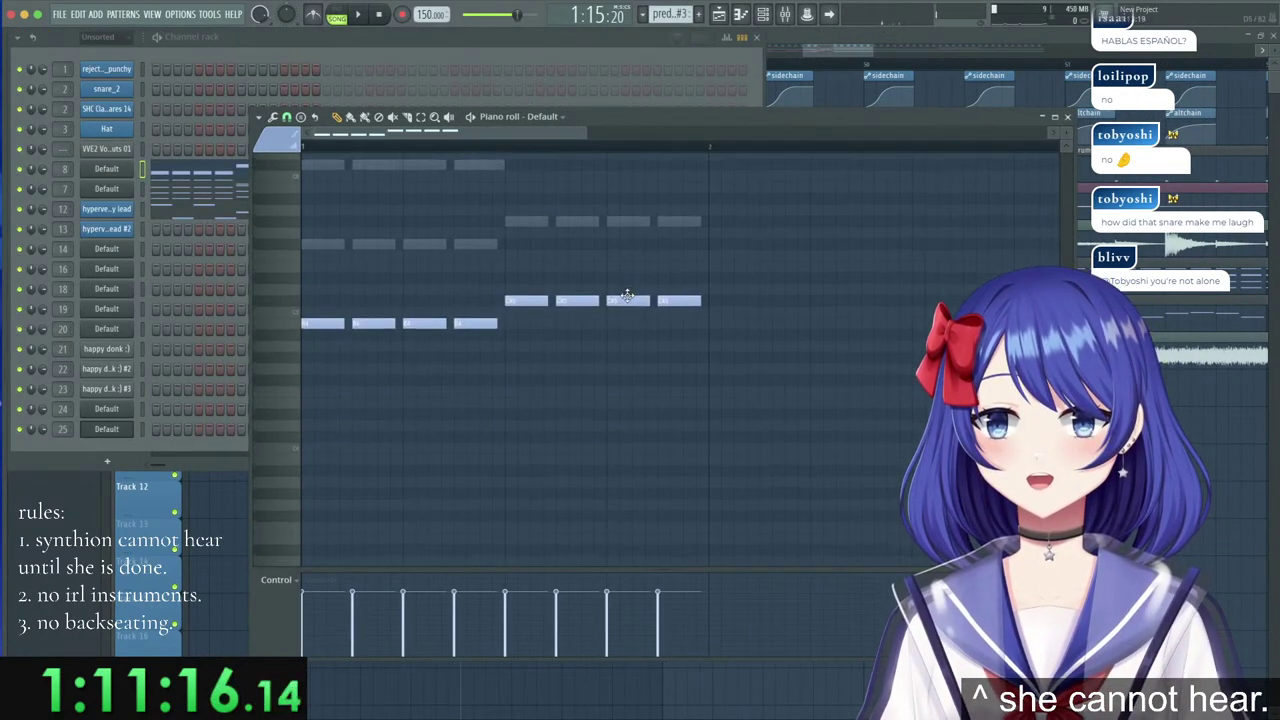
{"action": "right_click", "coordinate": [662, 301]}
{"action": "scroll", "coordinate": [700, 312], "scroll_direction": "up", "scroll_amount": 3}
{"action": "right_click", "coordinate": [637, 292]}
{"action": "right_click", "coordinate": [637, 292]}
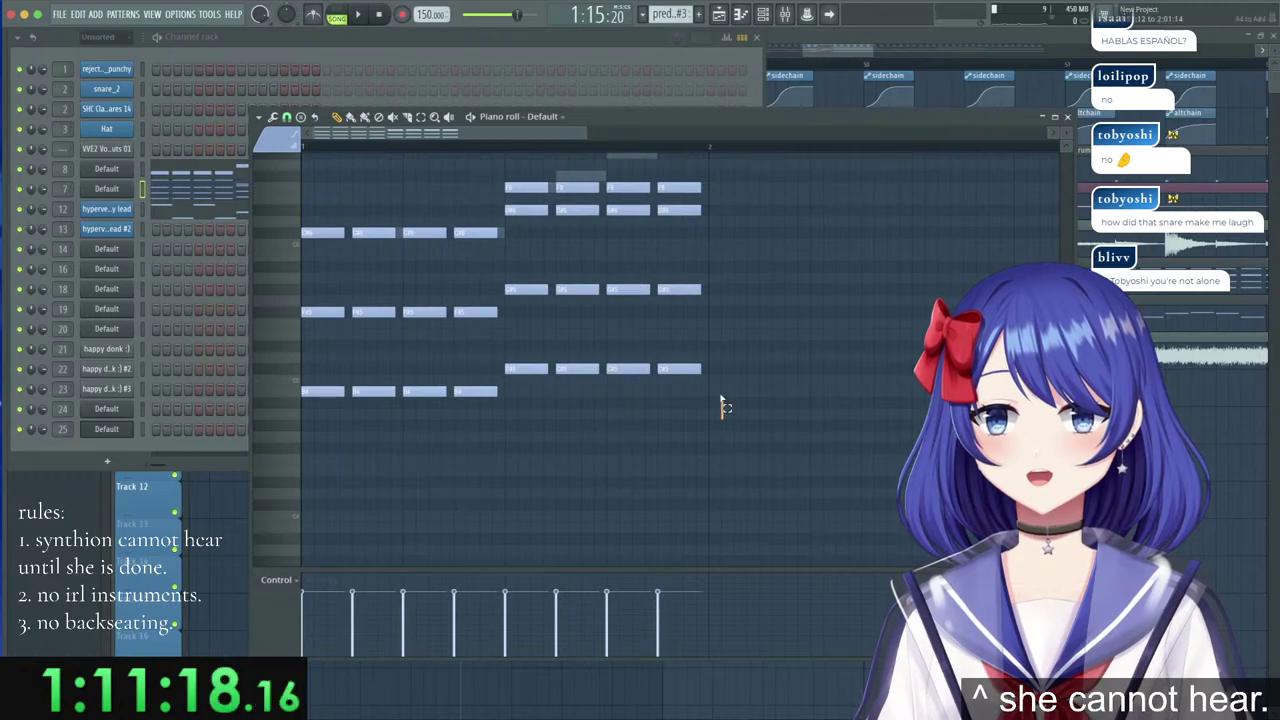
{"action": "left_click_drag", "start_coordinate": [722, 408], "coordinate": [627, 80]}
{"action": "key", "text": "Delete"}
{"action": "scroll", "coordinate": [680, 300], "scroll_direction": "up", "scroll_amount": 2}
Play the arrangement from bar 48 through the following section past bar 57, and return the playhead to bar 33.
{"action": "key", "text": "space"}
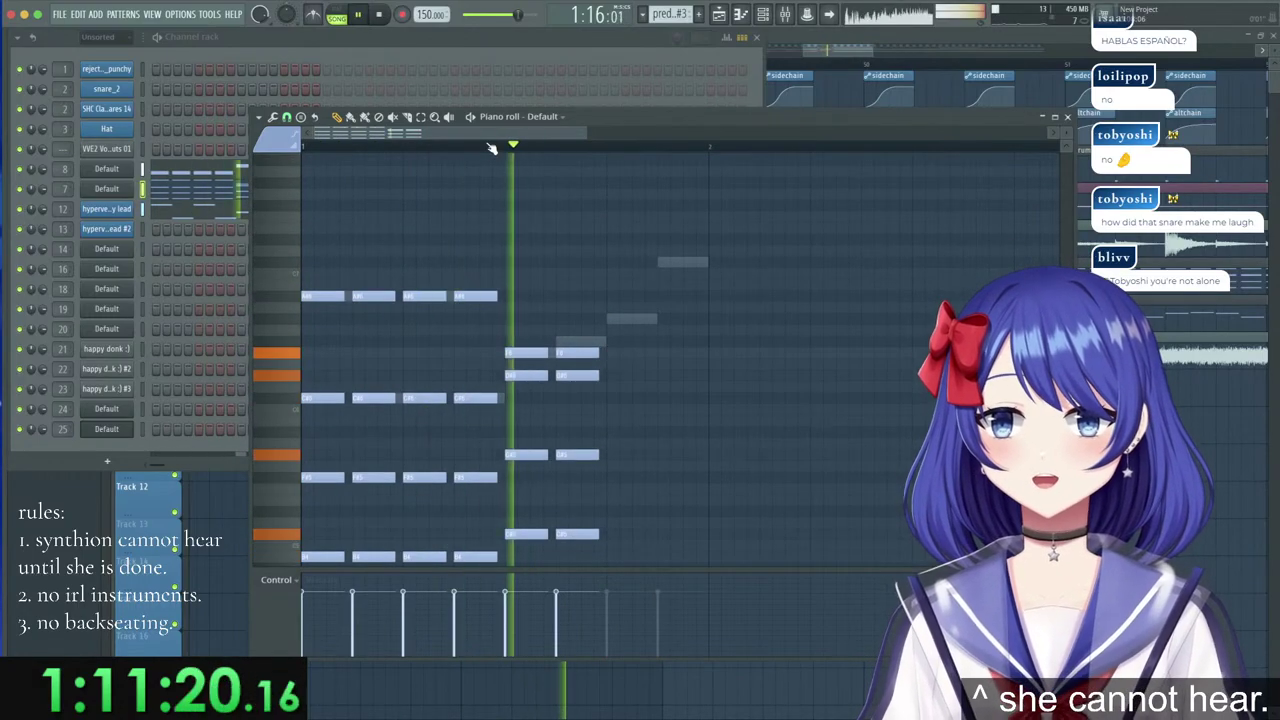
{"action": "left_click", "coordinate": [838, 50]}
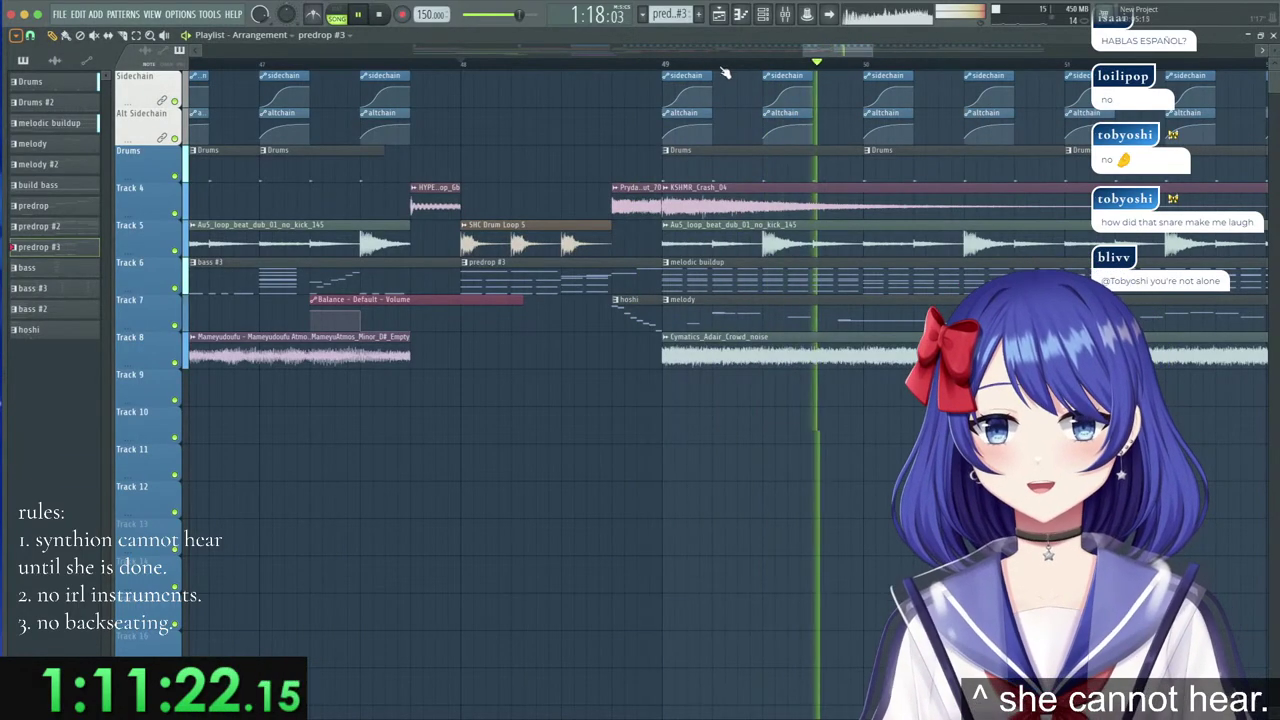
{"action": "scroll", "coordinate": [724, 73], "scroll_direction": "down", "scroll_amount": 6}
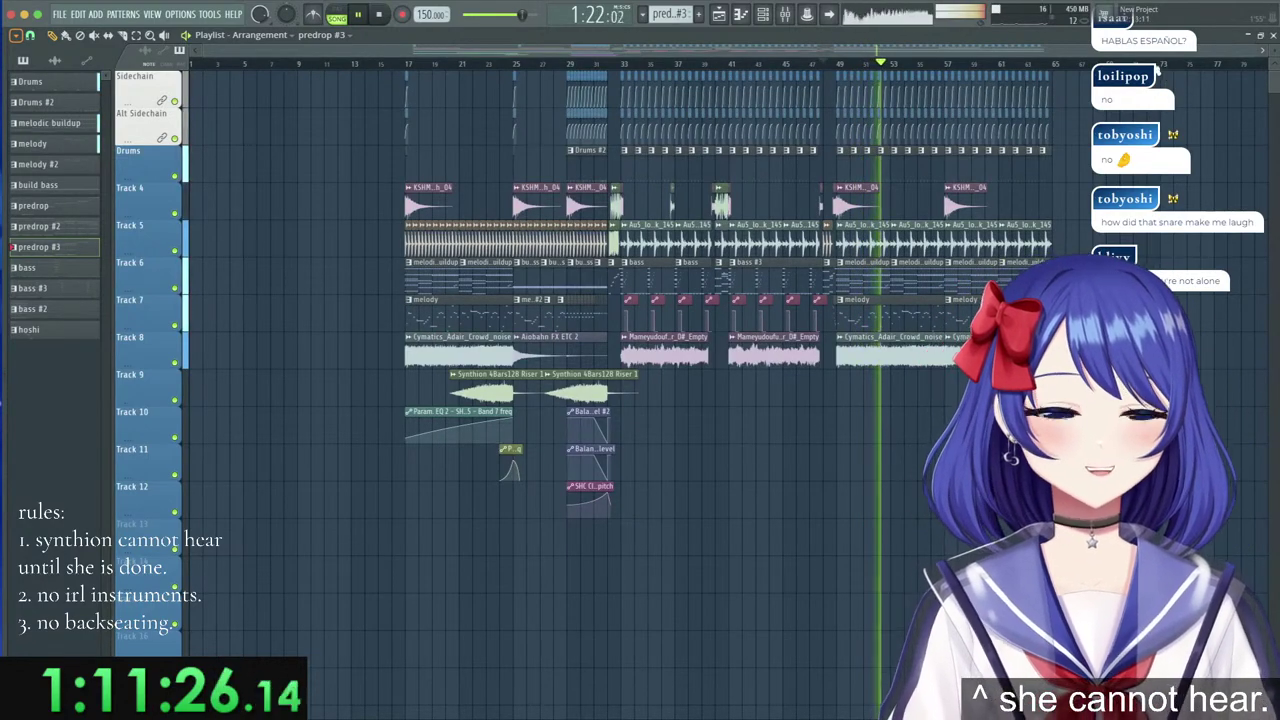
{"action": "scroll", "coordinate": [1112, 76], "scroll_direction": "up", "scroll_amount": 3}
{"action": "scroll", "coordinate": [1112, 76], "scroll_direction": "down", "scroll_amount": 2}
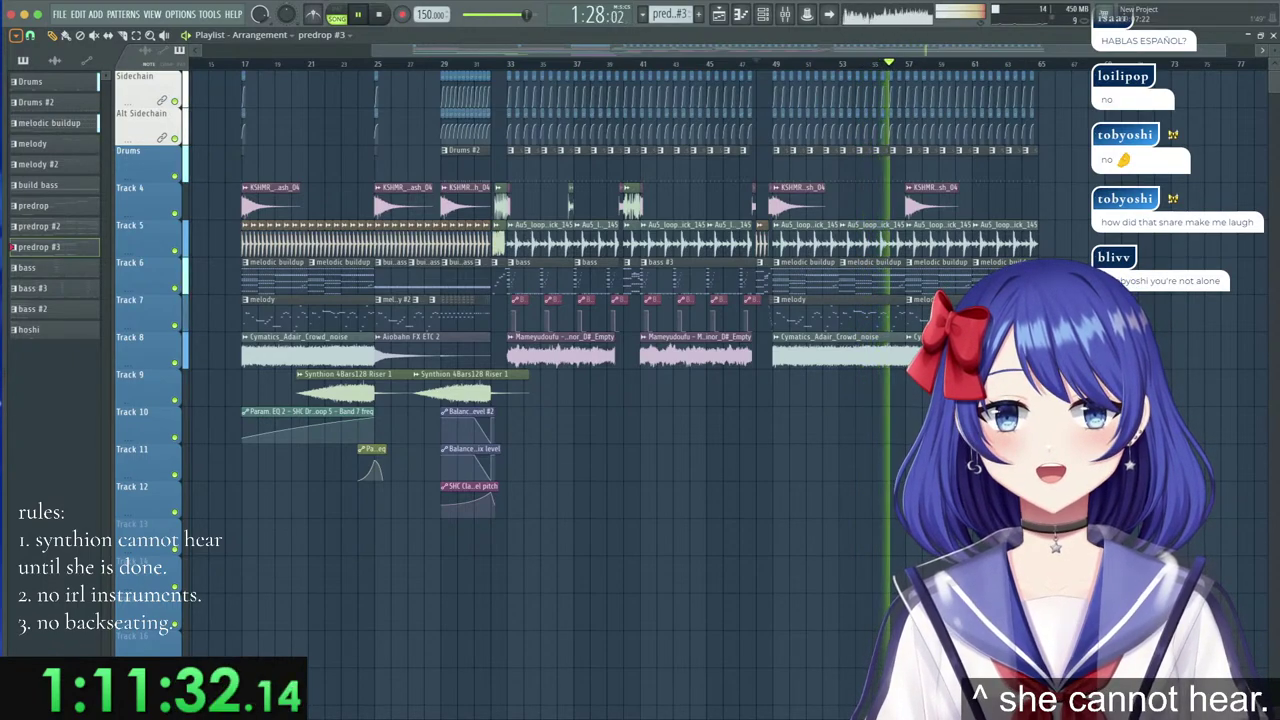
{"action": "scroll", "coordinate": [718, 70], "scroll_direction": "down", "scroll_amount": 2}
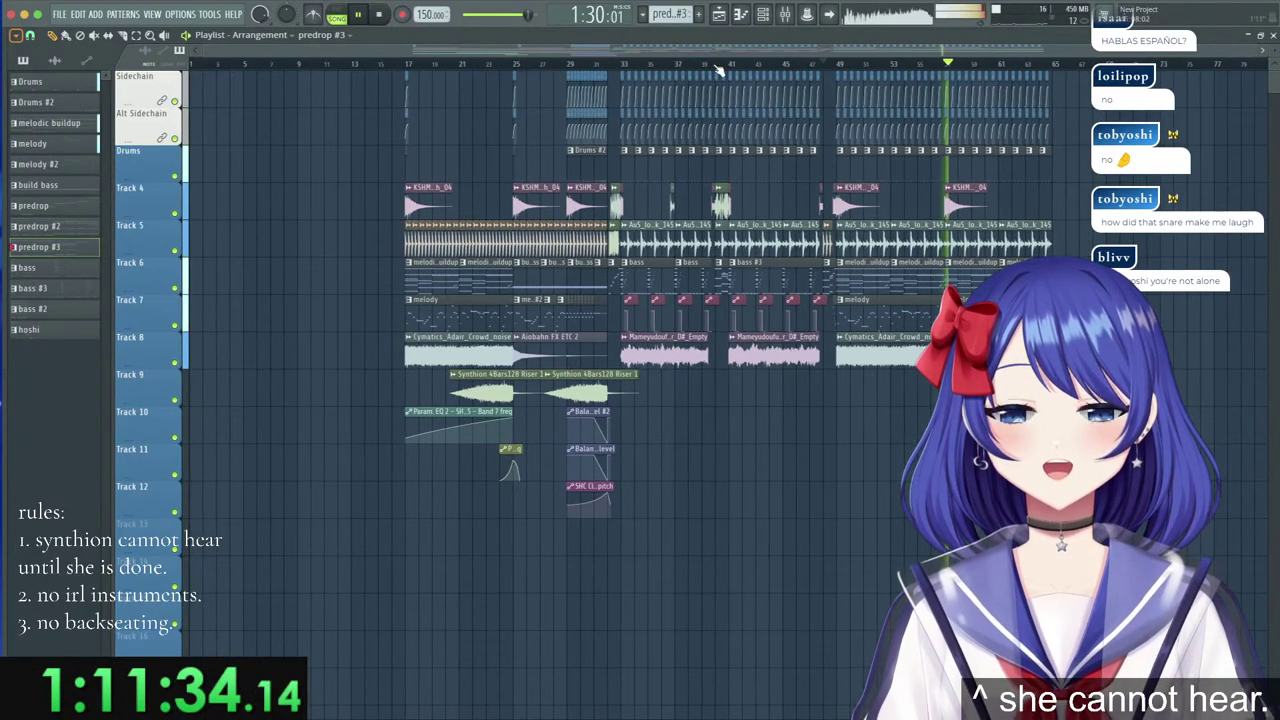
{"action": "scroll", "coordinate": [950, 66], "scroll_direction": "up", "scroll_amount": 2}
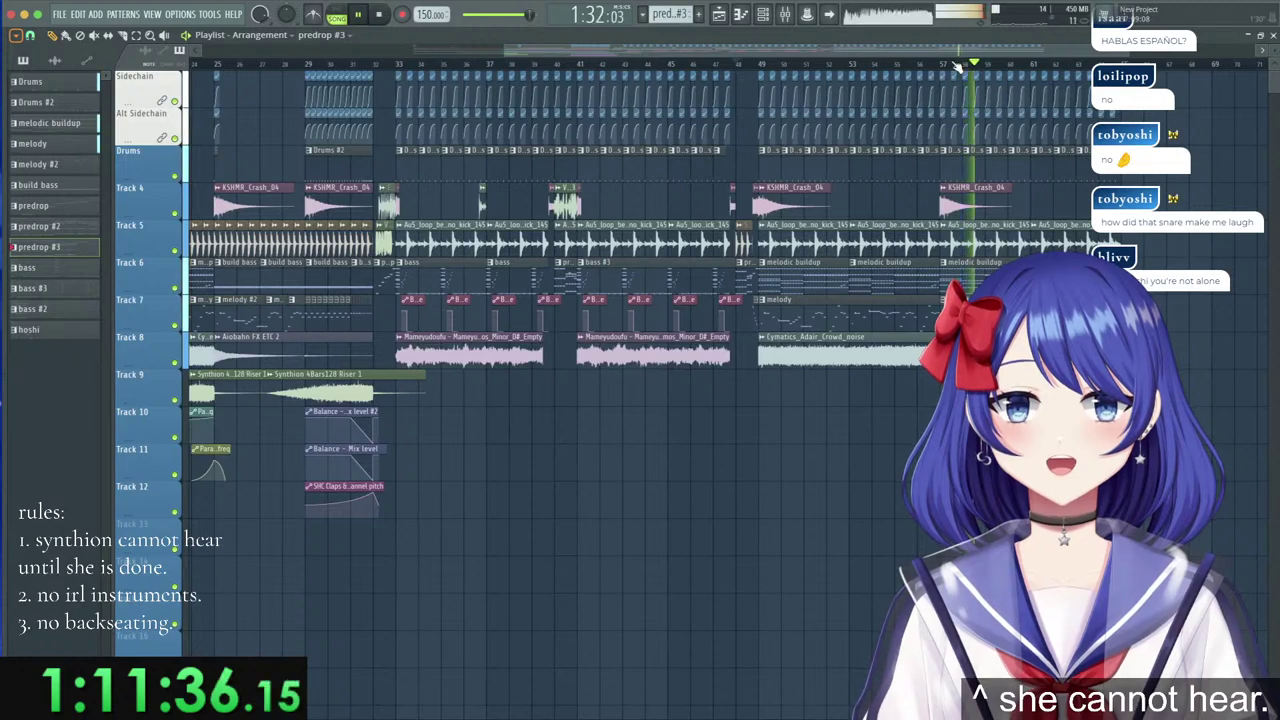
{"action": "left_click", "coordinate": [394, 66]}
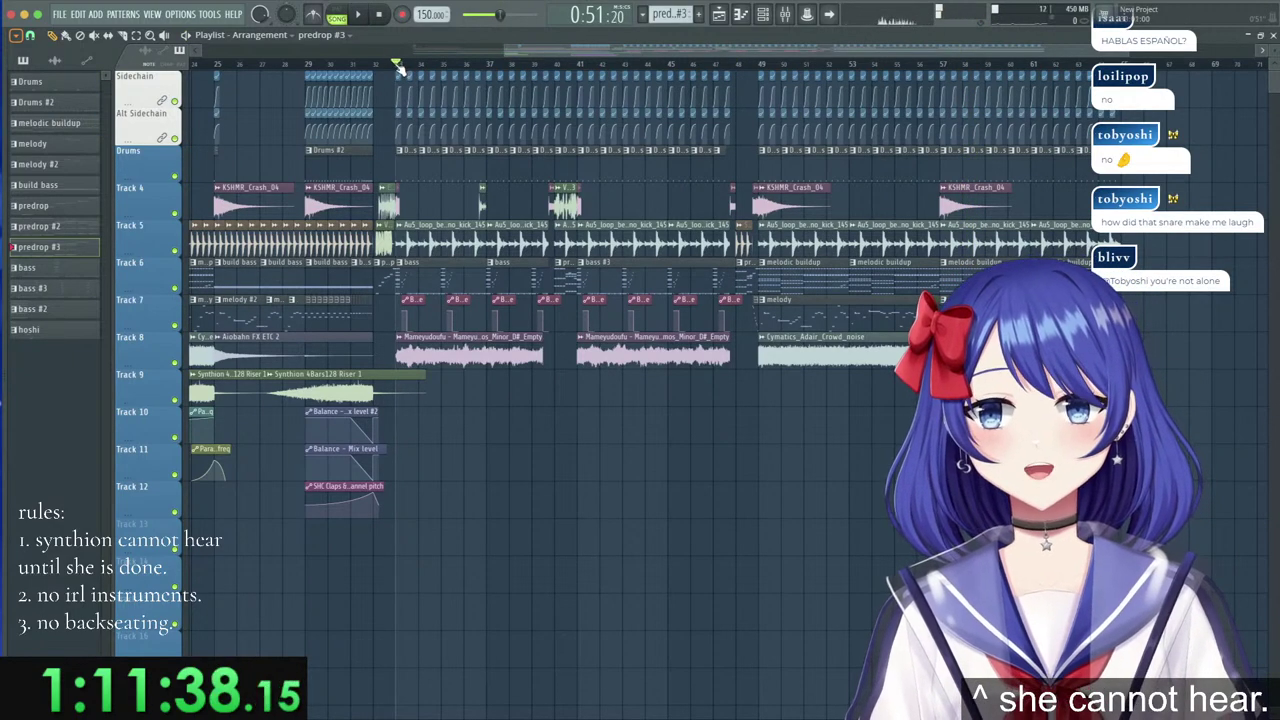
Select all clips on Tracks 8 to 12 and move them down one track to leave Track 8 empty.
{"action": "scroll", "coordinate": [398, 66], "scroll_direction": "down", "scroll_amount": 2}
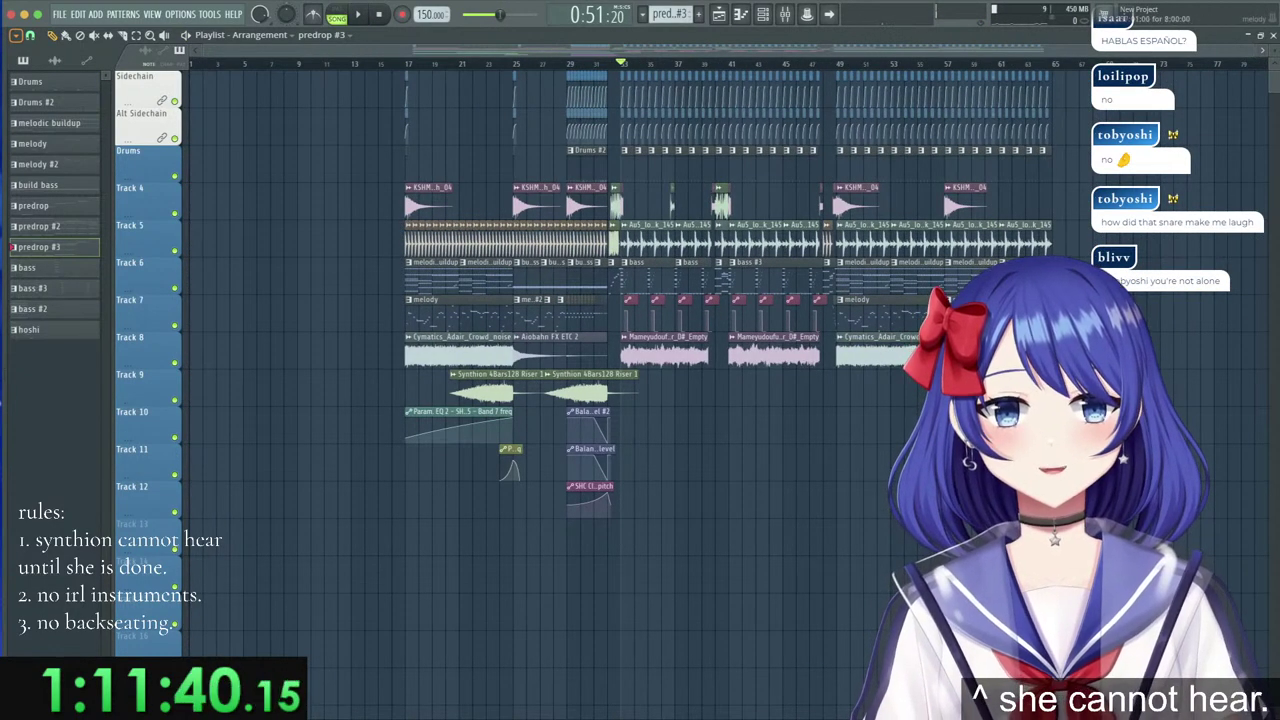
{"action": "left_click_drag", "start_coordinate": [1072, 313], "coordinate": [399, 519]}
{"action": "left_click_drag", "start_coordinate": [1089, 348], "coordinate": [388, 575]}
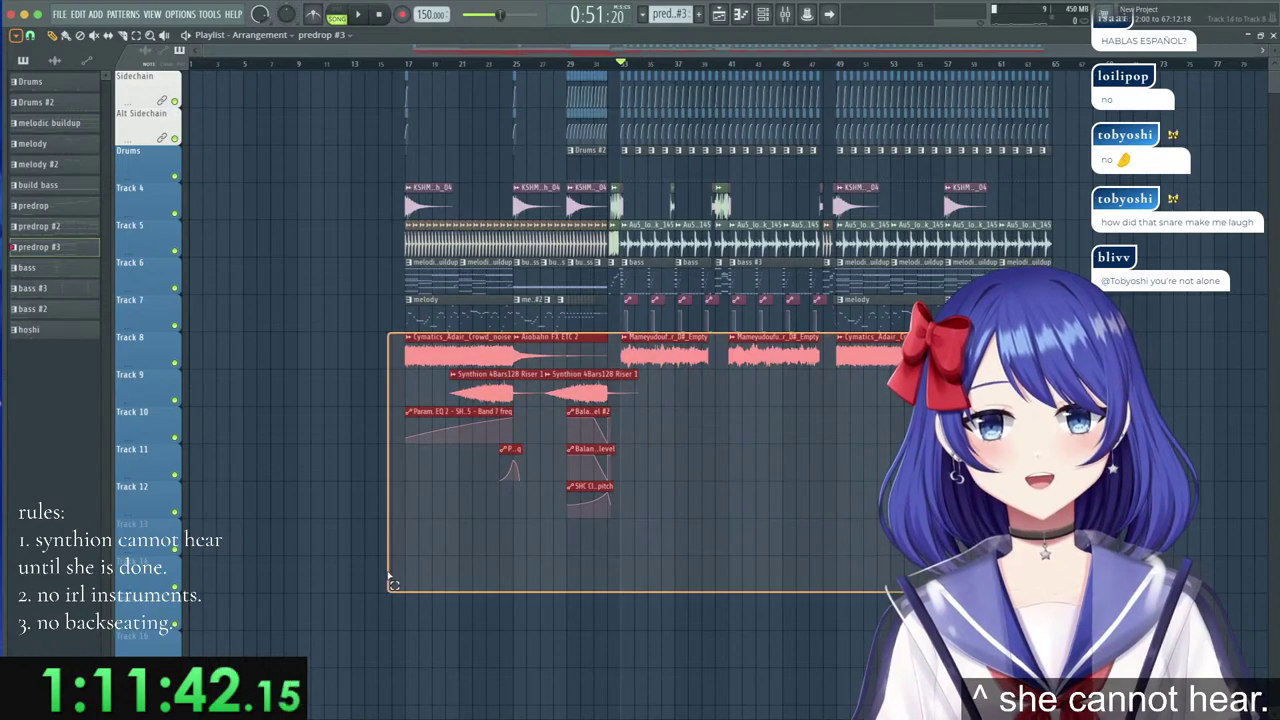
{"action": "key", "text": "shift+Down"}
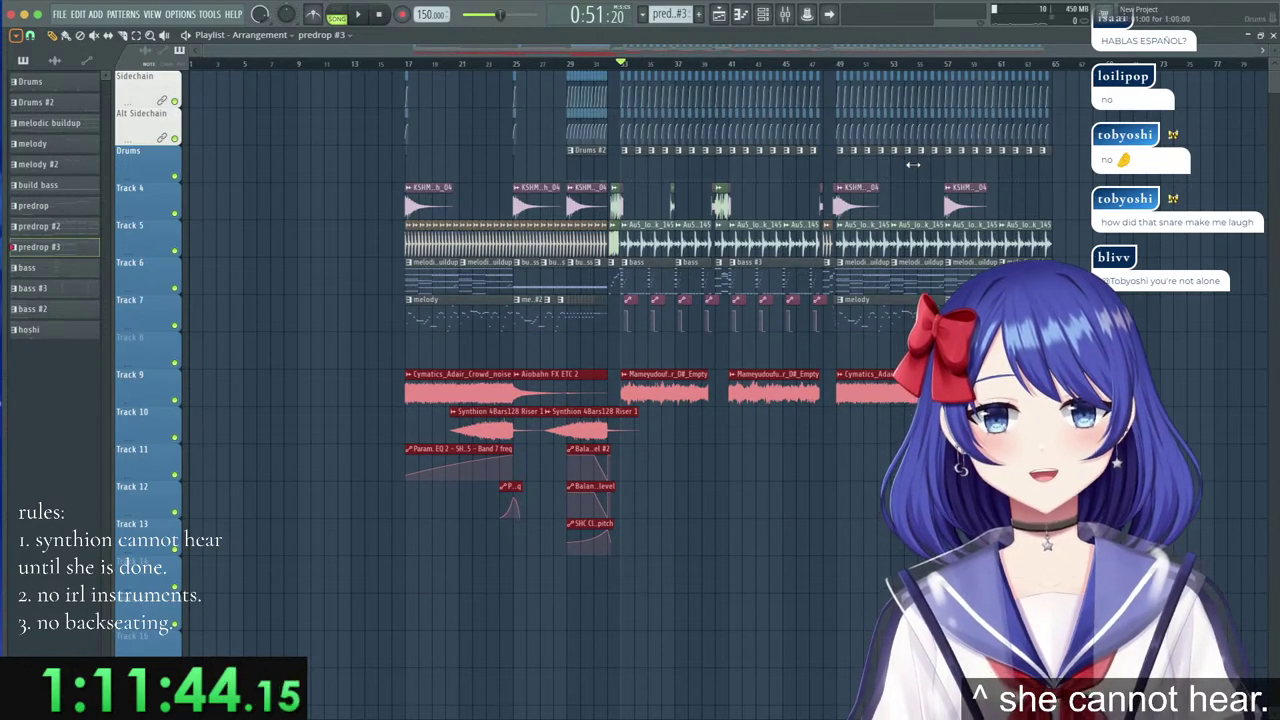
{"action": "scroll", "coordinate": [789, 69], "scroll_direction": "up", "scroll_amount": 2}
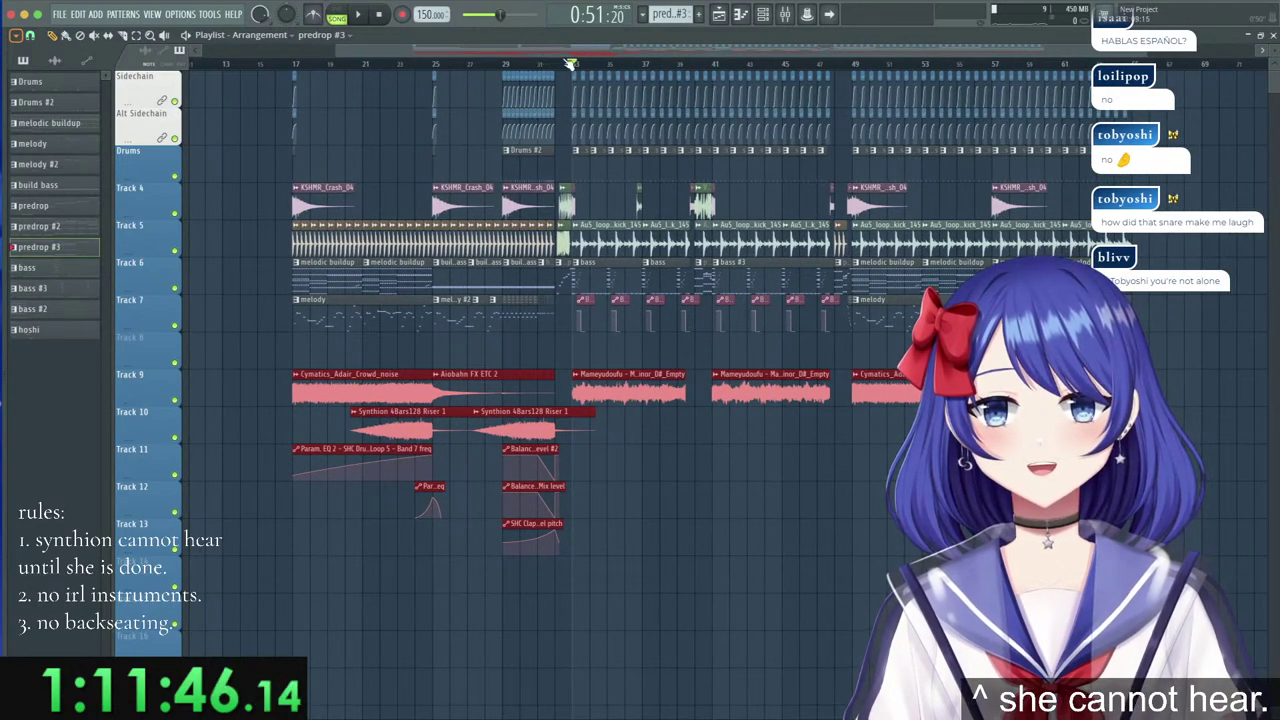
Create a new empty pattern and name it "arp".
{"action": "scroll", "coordinate": [571, 65], "scroll_direction": "up", "scroll_amount": 1}
{"action": "right_click", "coordinate": [676, 14]}
{"action": "left_click", "coordinate": [797, 19]}
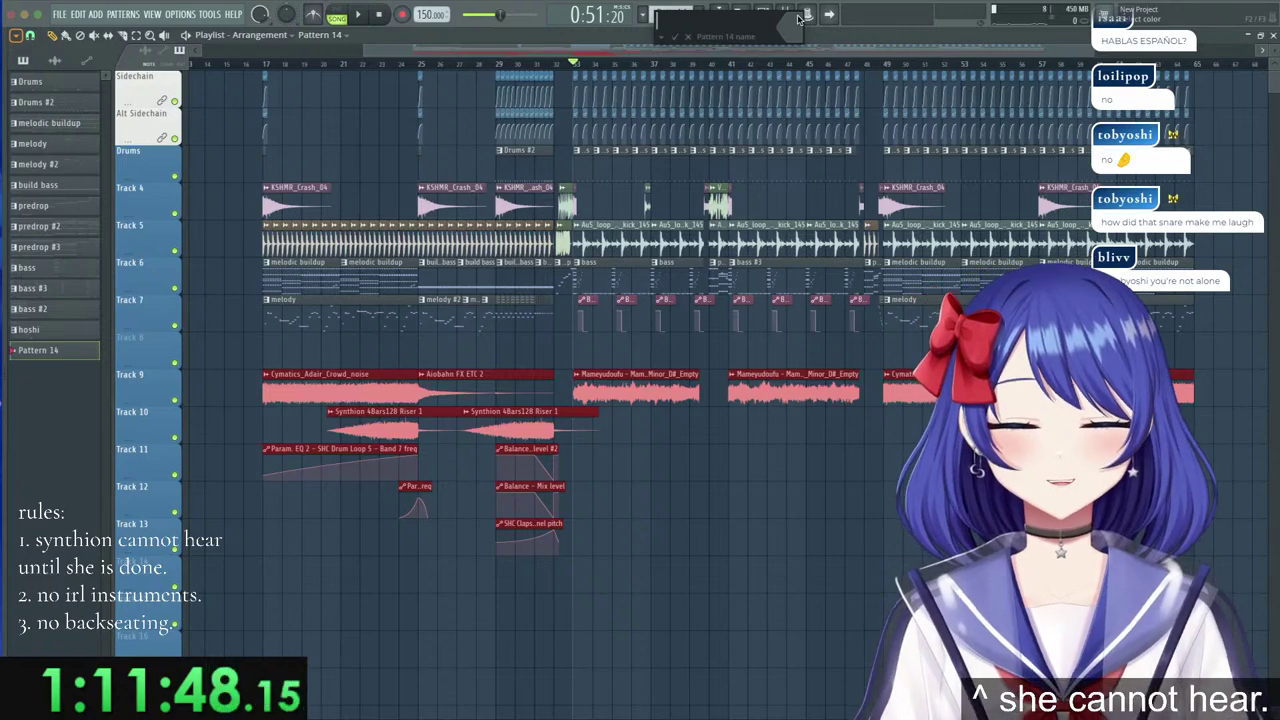
{"action": "type", "text": "arp"}
{"action": "key", "text": "Return"}
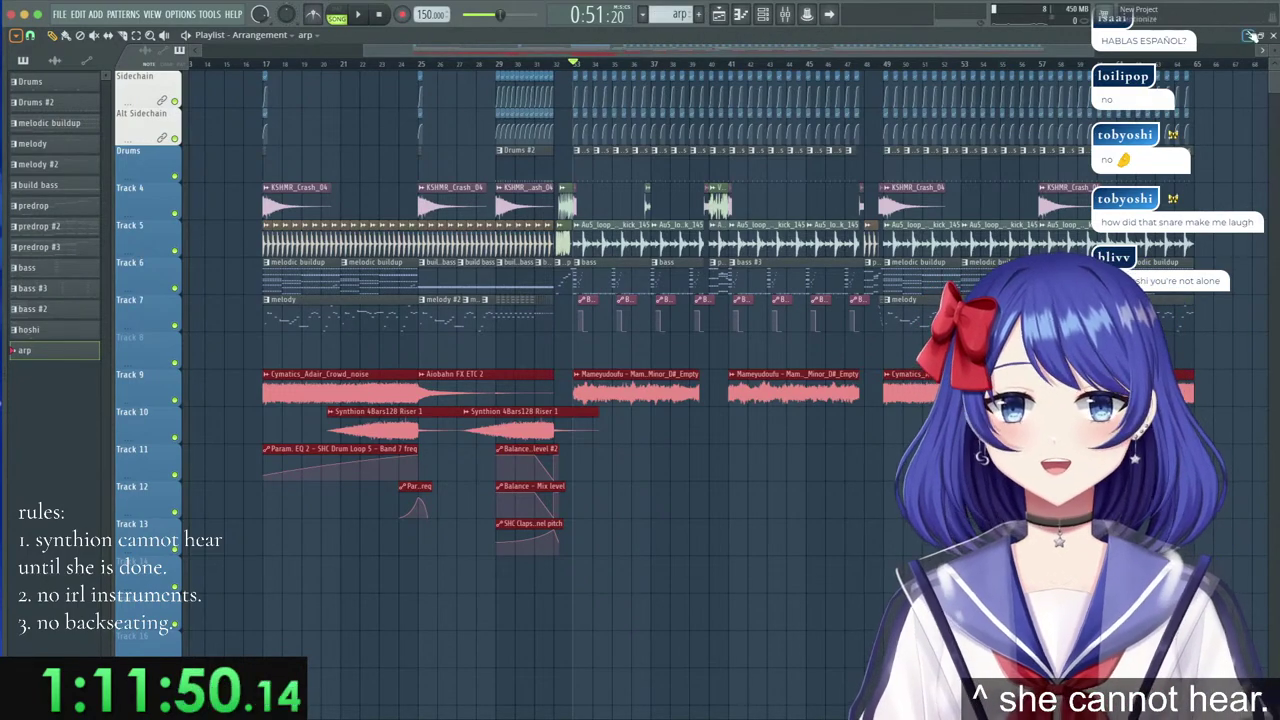
Add a Harmor channel to the arp pattern and load the Default preset into it.
{"action": "left_click", "coordinate": [1271, 36]}
{"action": "left_click", "coordinate": [252, 42]}
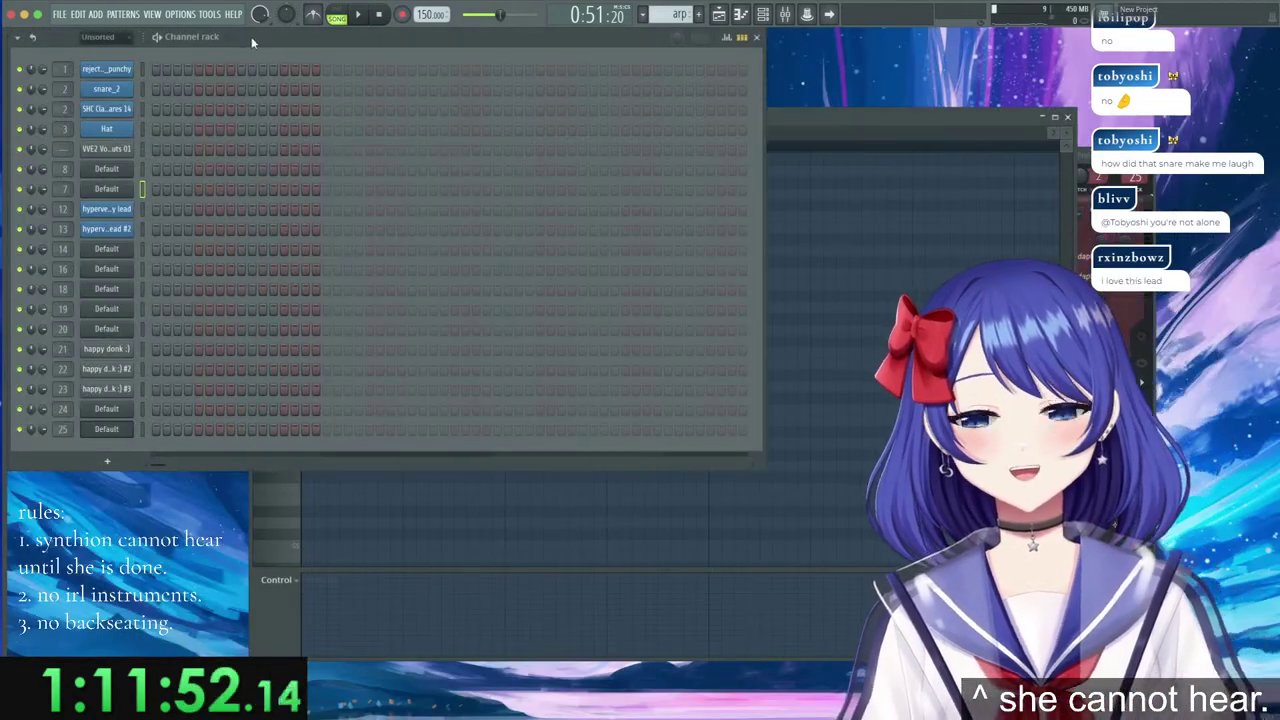
{"action": "left_click", "coordinate": [108, 463]}
{"action": "left_click", "coordinate": [224, 57]}
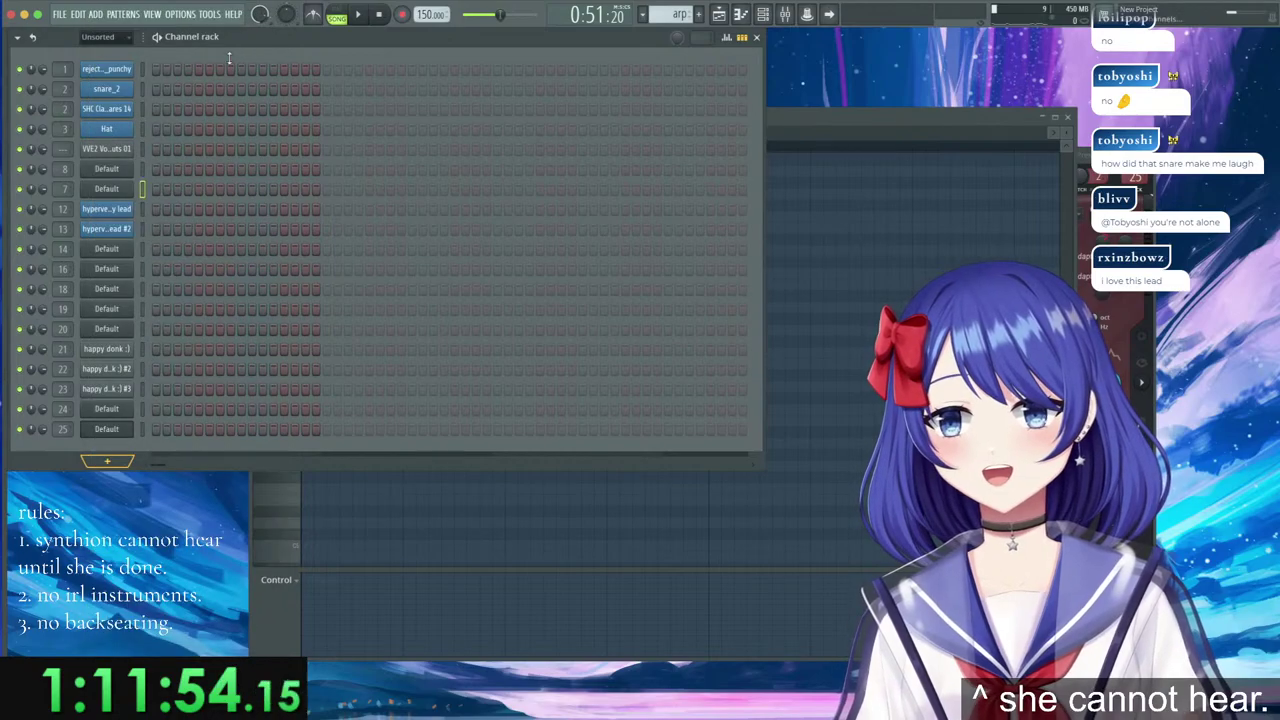
{"action": "left_click_drag", "start_coordinate": [300, 86], "coordinate": [522, 142]}
{"action": "left_click", "coordinate": [258, 141]}
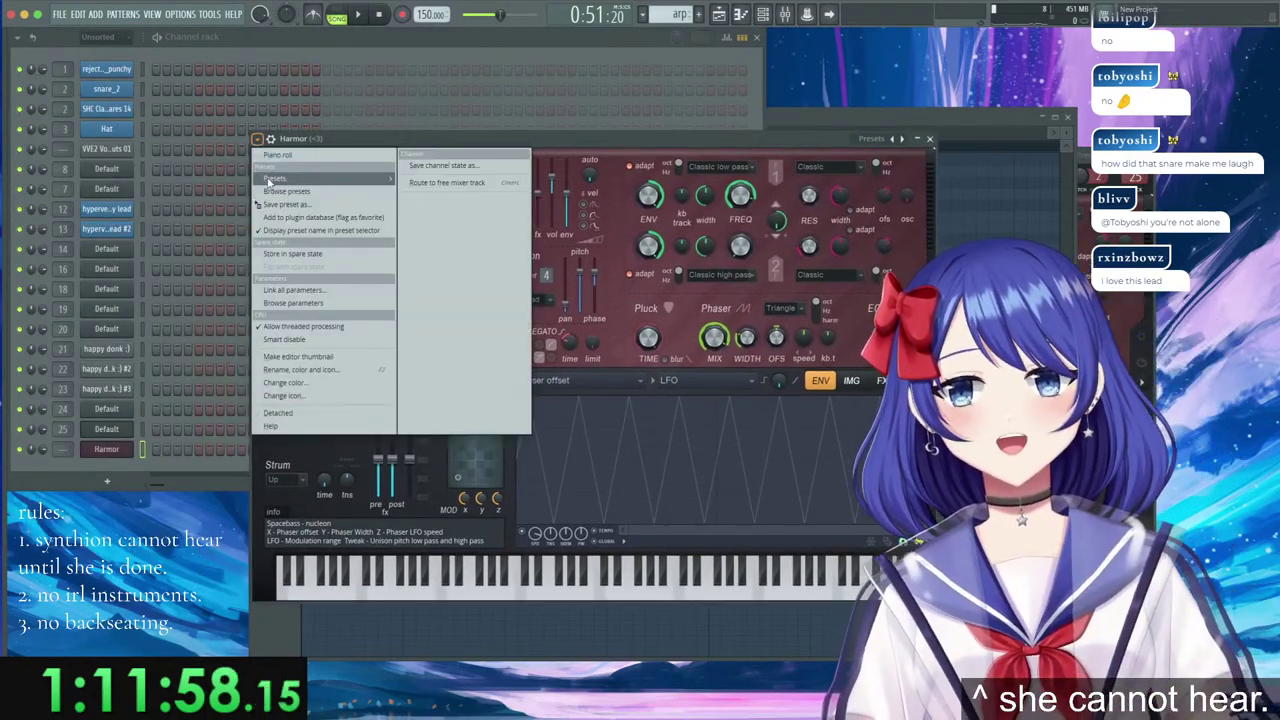
{"action": "mouse_move", "coordinate": [330, 178]}
{"action": "left_click", "coordinate": [418, 228]}
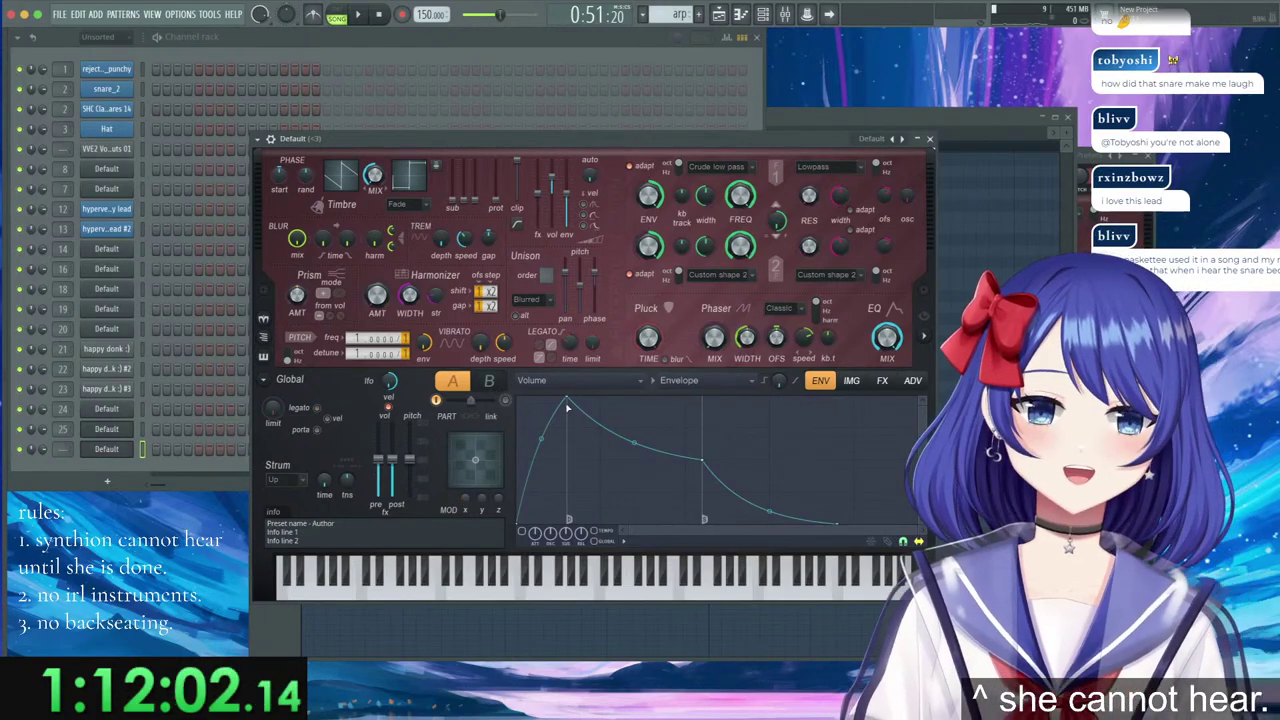
{"action": "left_click", "coordinate": [258, 140]}
{"action": "mouse_move", "coordinate": [283, 181]}
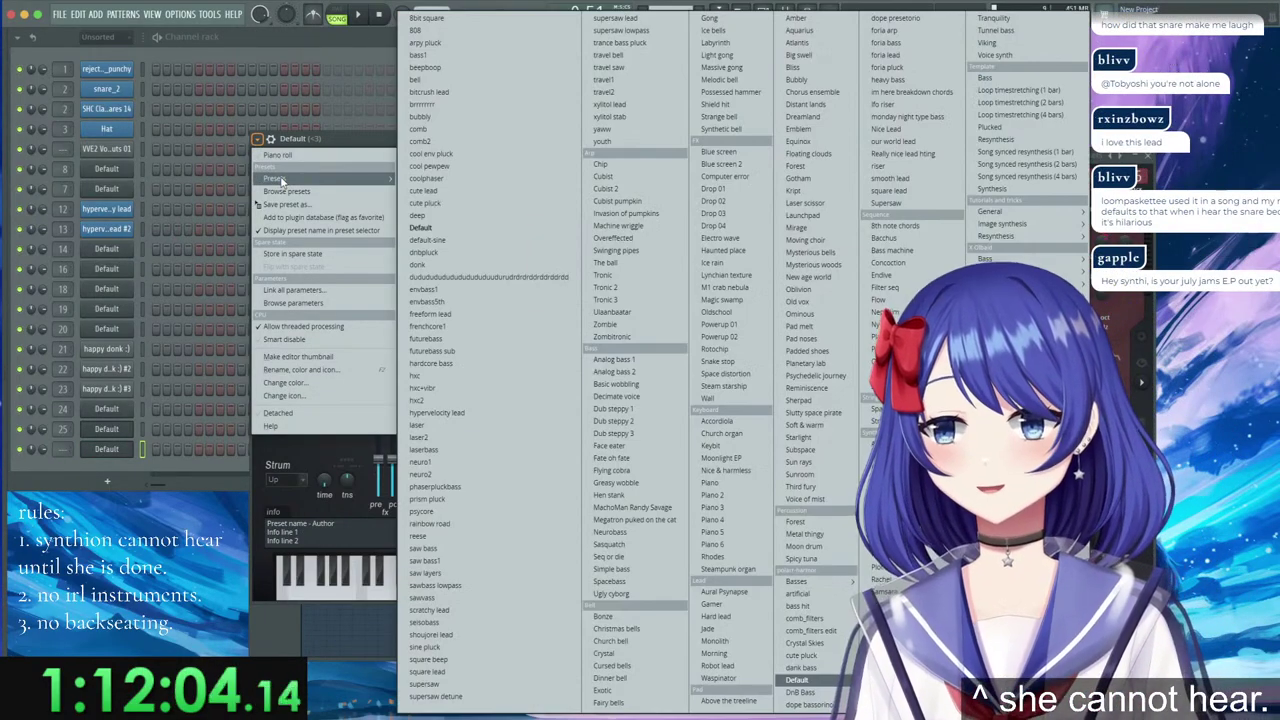
{"action": "left_click", "coordinate": [418, 229]}
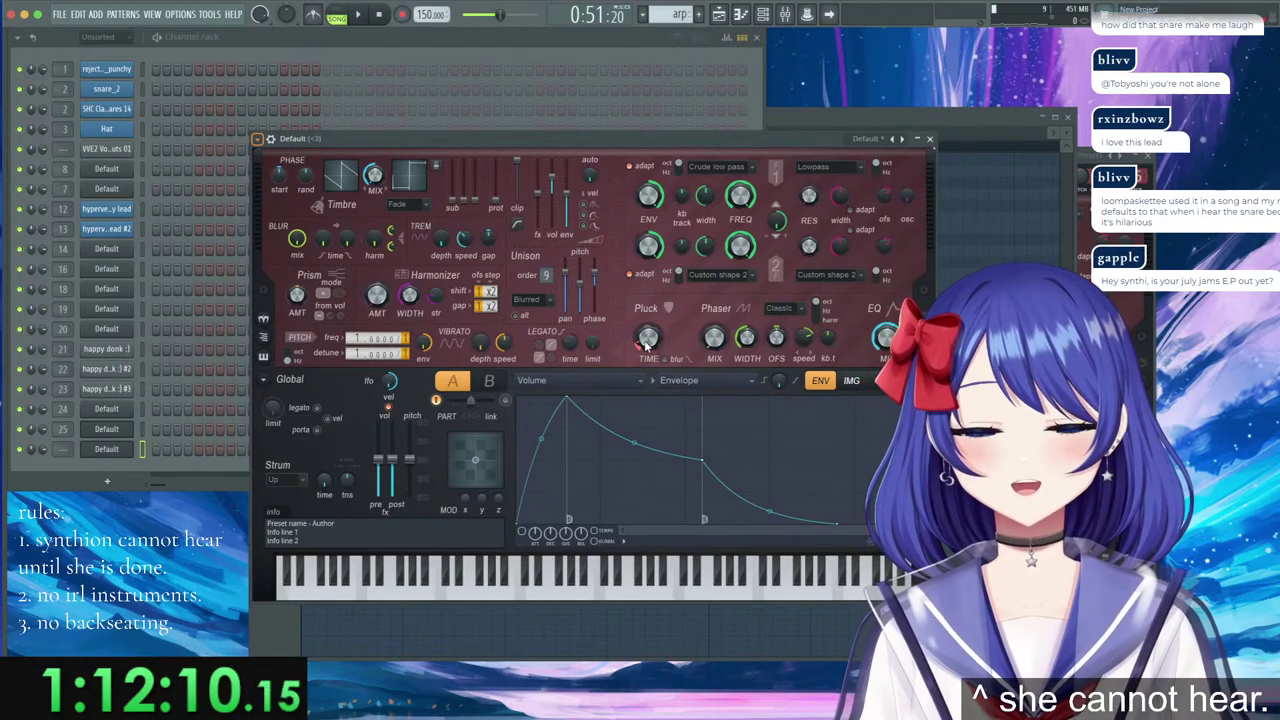
Reshape Harmor's volume envelope into a short pluck with no attack and no sustain, and delete its last point.
{"action": "left_click_drag", "start_coordinate": [563, 402], "coordinate": [475, 388]}
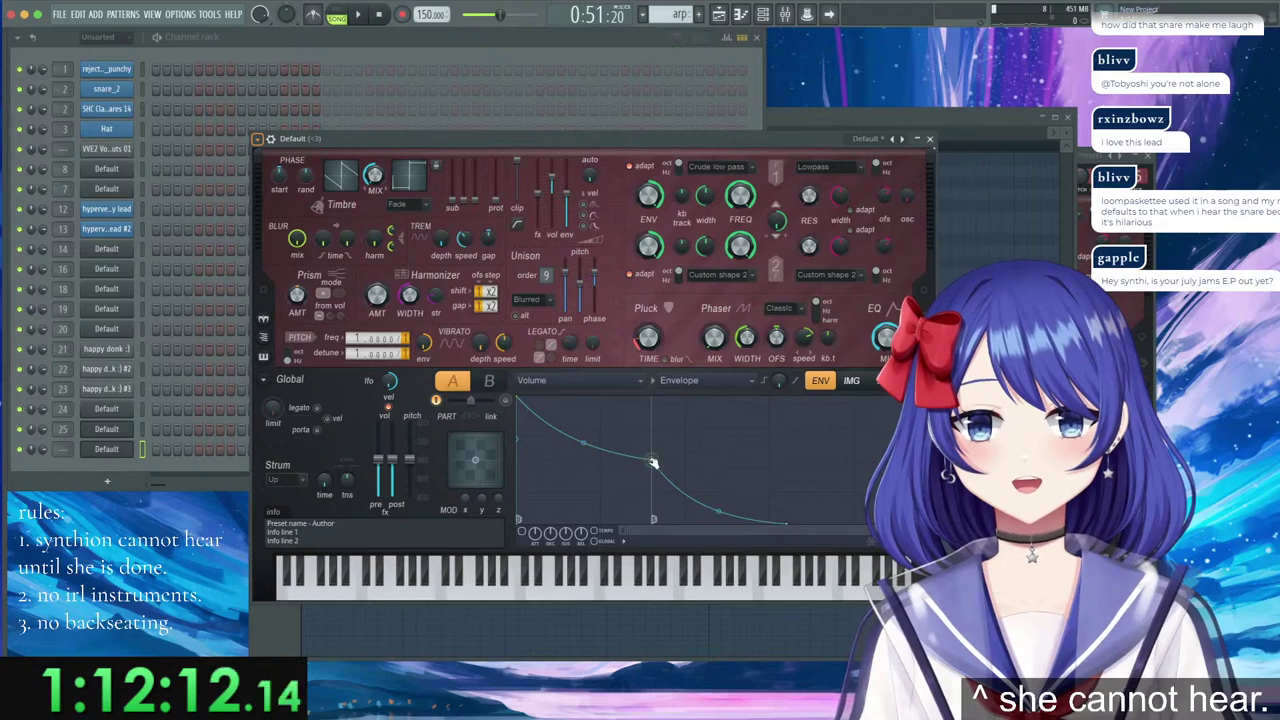
{"action": "right_click", "coordinate": [688, 525]}
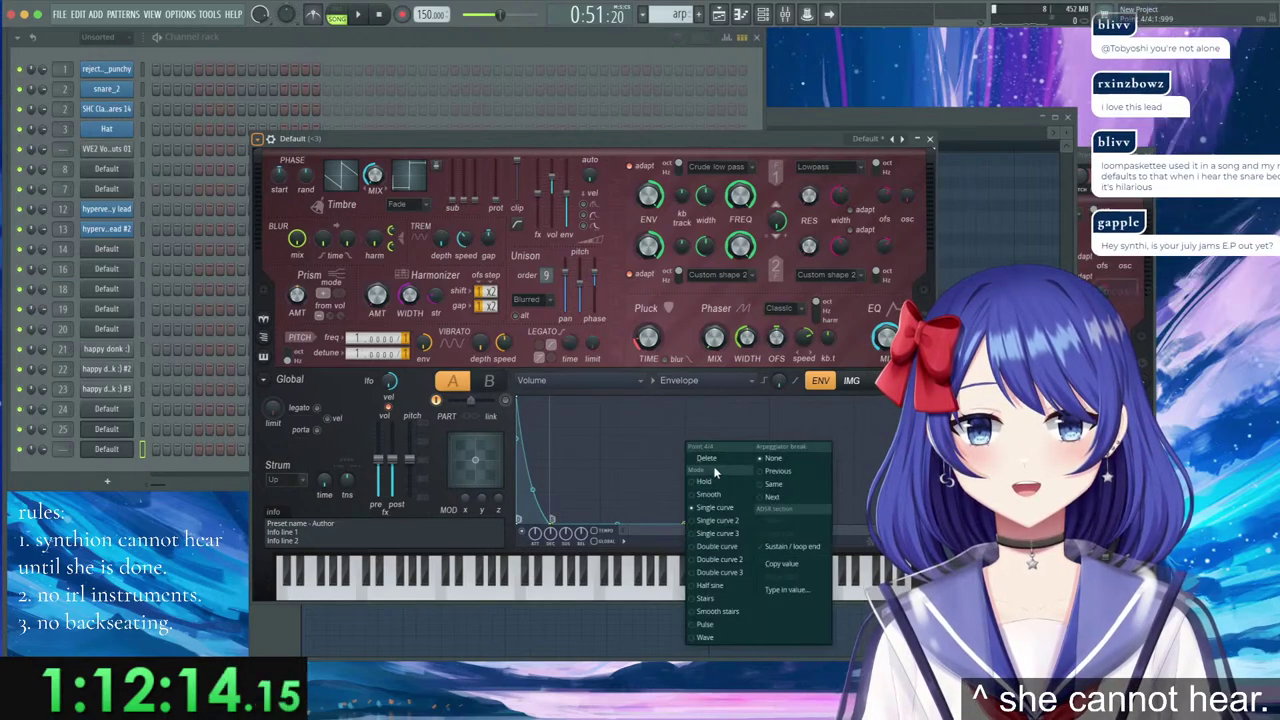
{"action": "left_click", "coordinate": [713, 462]}
Draw half-beat notes F#7, F7, C#7 and F#6 for the new Harmor channel, and duplicate the four to fill bar 1.
{"action": "right_click", "coordinate": [103, 448]}
{"action": "left_click", "coordinate": [178, 447]}
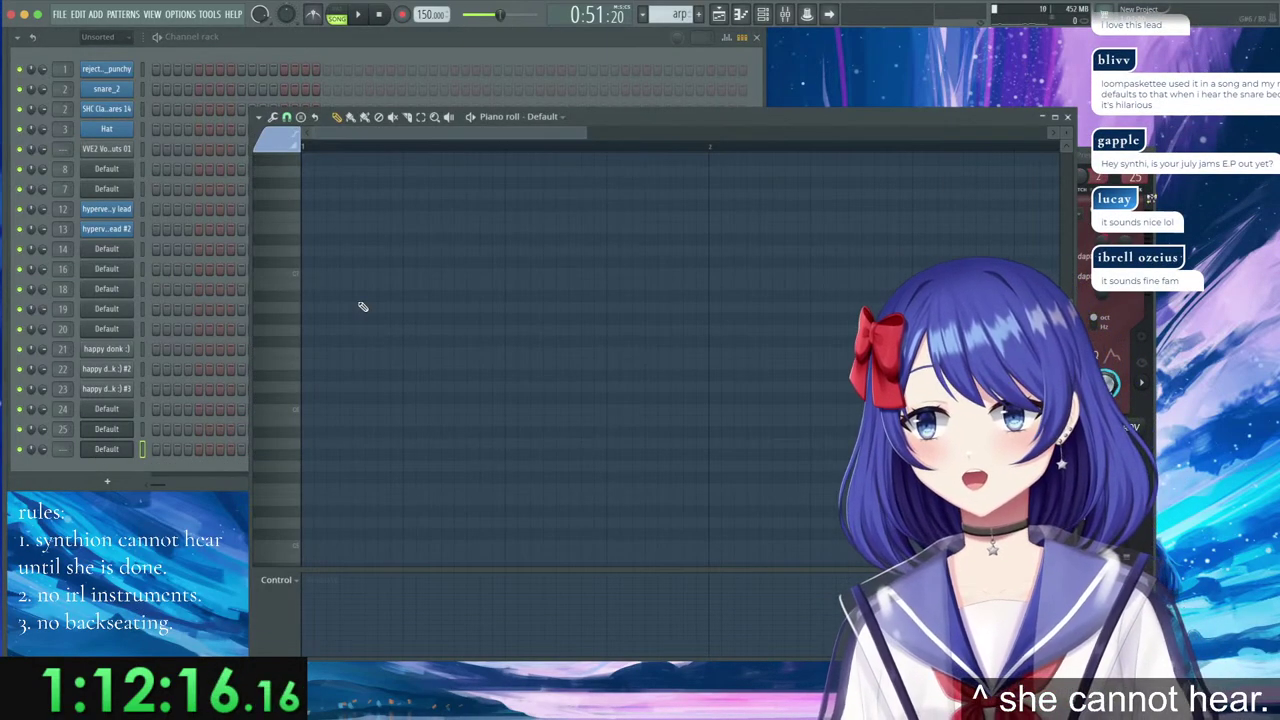
{"action": "left_click", "coordinate": [321, 209]}
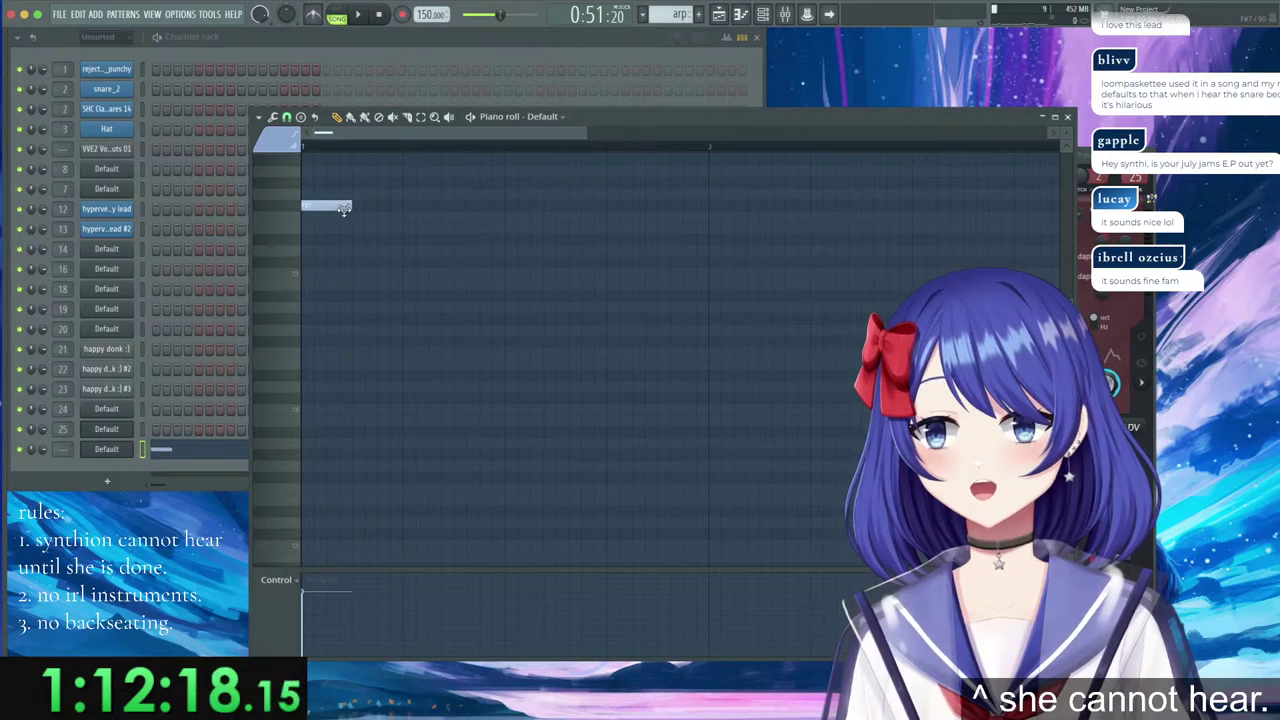
{"action": "left_click", "coordinate": [355, 215]}
{"action": "left_click", "coordinate": [406, 264]}
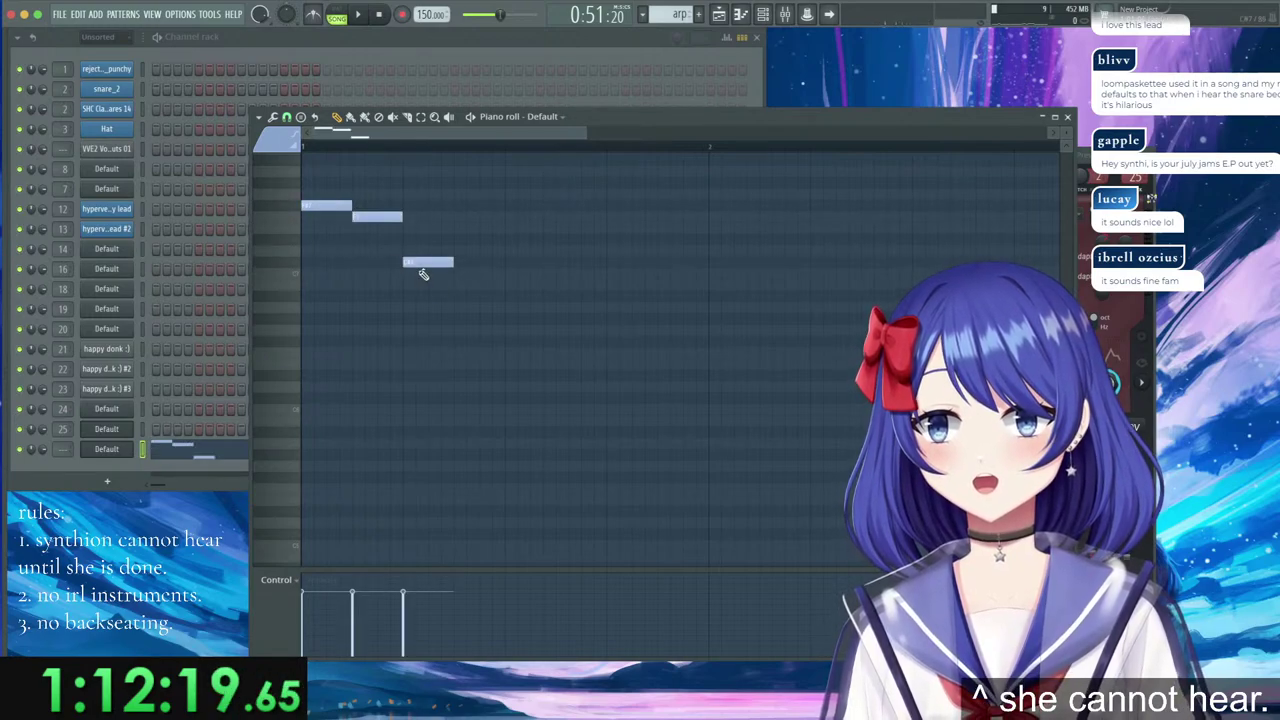
{"action": "left_click", "coordinate": [467, 344]}
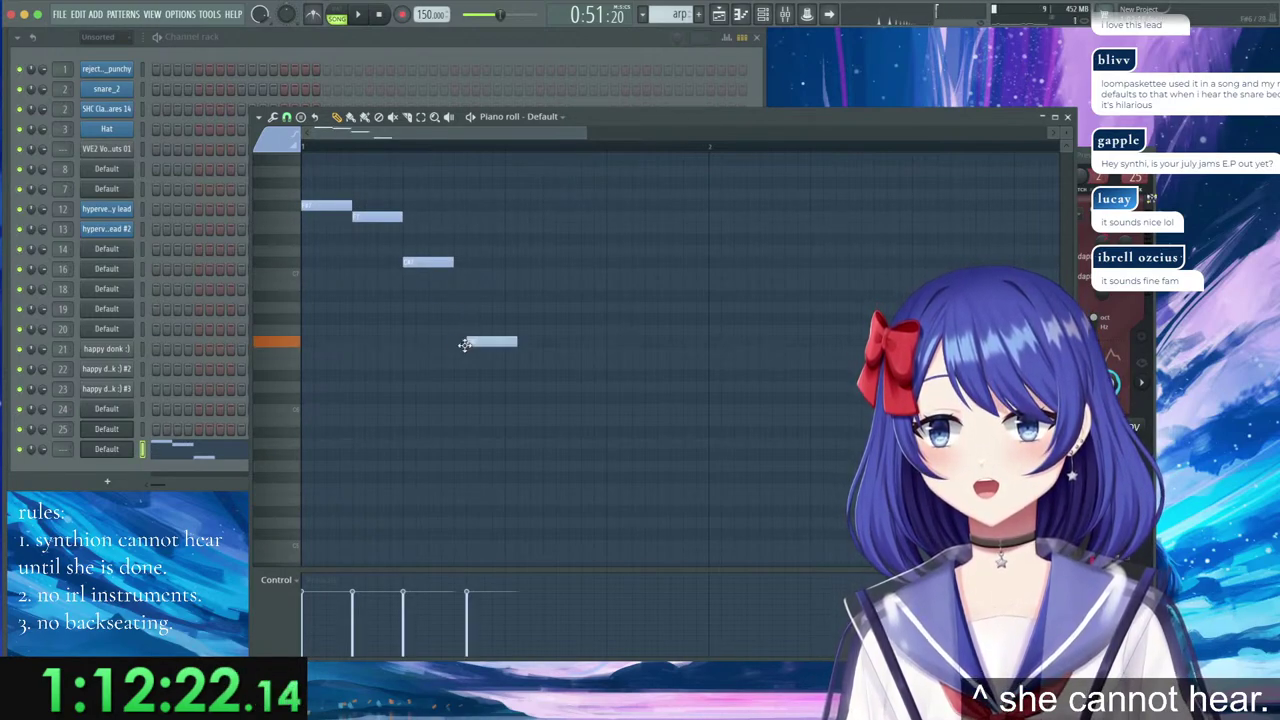
{"action": "left_click_drag", "start_coordinate": [522, 374], "coordinate": [302, 189]}
{"action": "key", "text": "ctrl+b"}
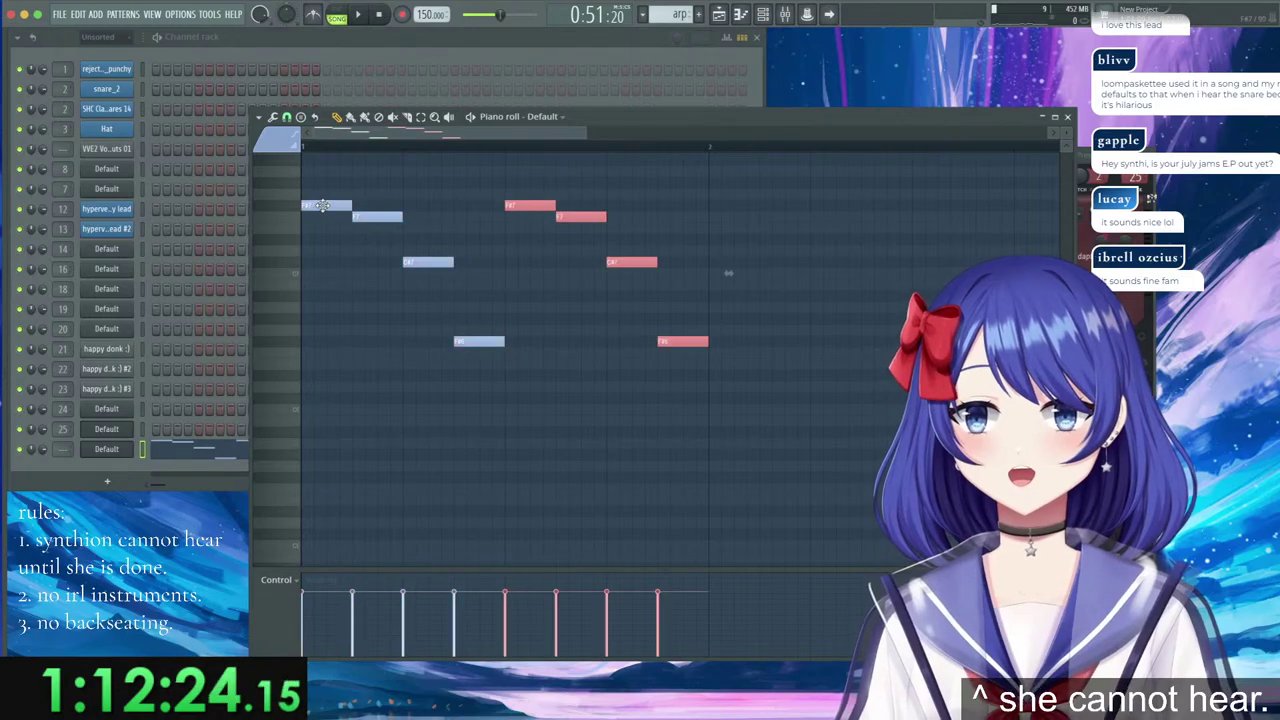
Play the arp pattern and route its Harmor channel to a free mixer track.
{"action": "left_click", "coordinate": [358, 15]}
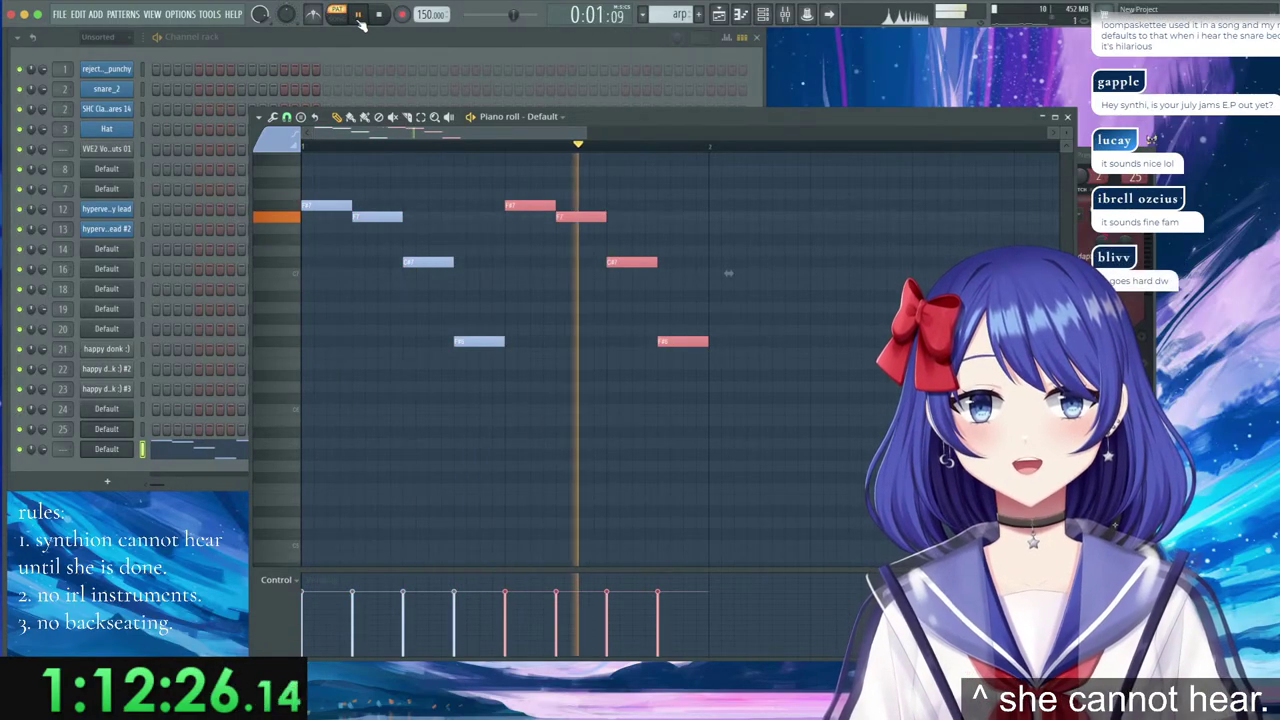
{"action": "left_click", "coordinate": [117, 452]}
{"action": "left_click", "coordinate": [270, 139]}
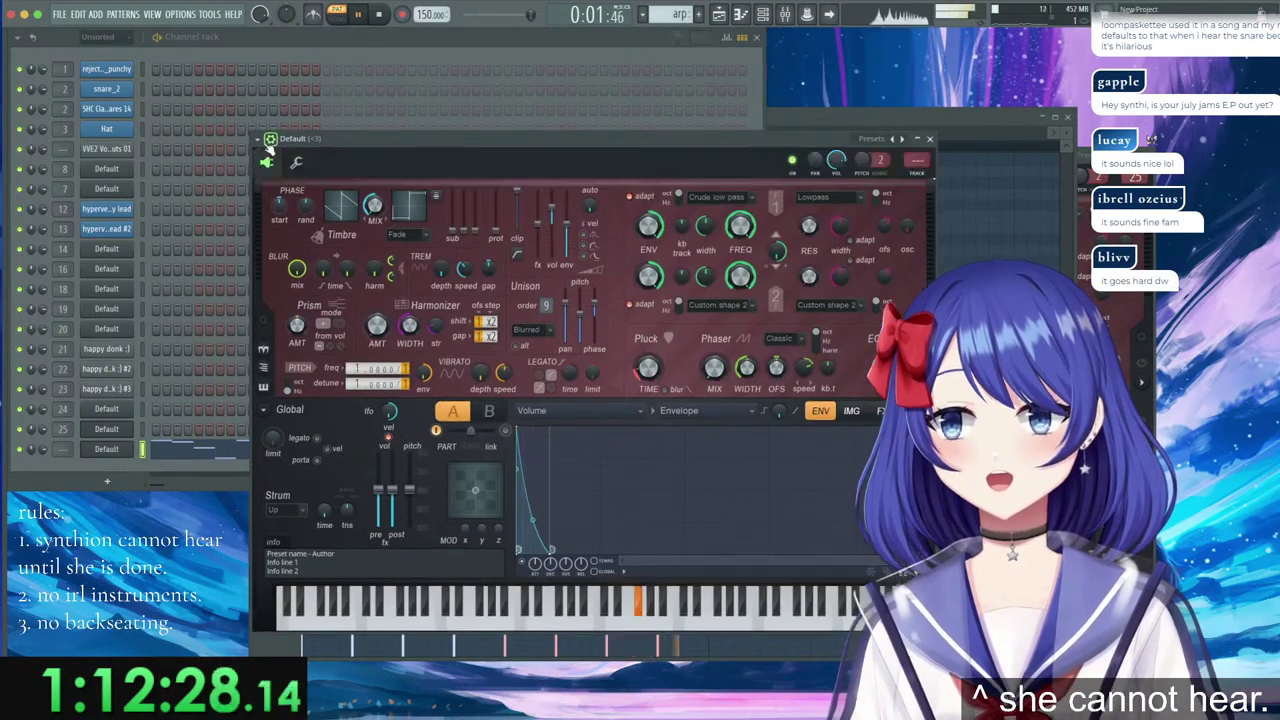
{"action": "left_click", "coordinate": [257, 139]}
{"action": "mouse_move", "coordinate": [278, 154]}
{"action": "left_click", "coordinate": [443, 184]}
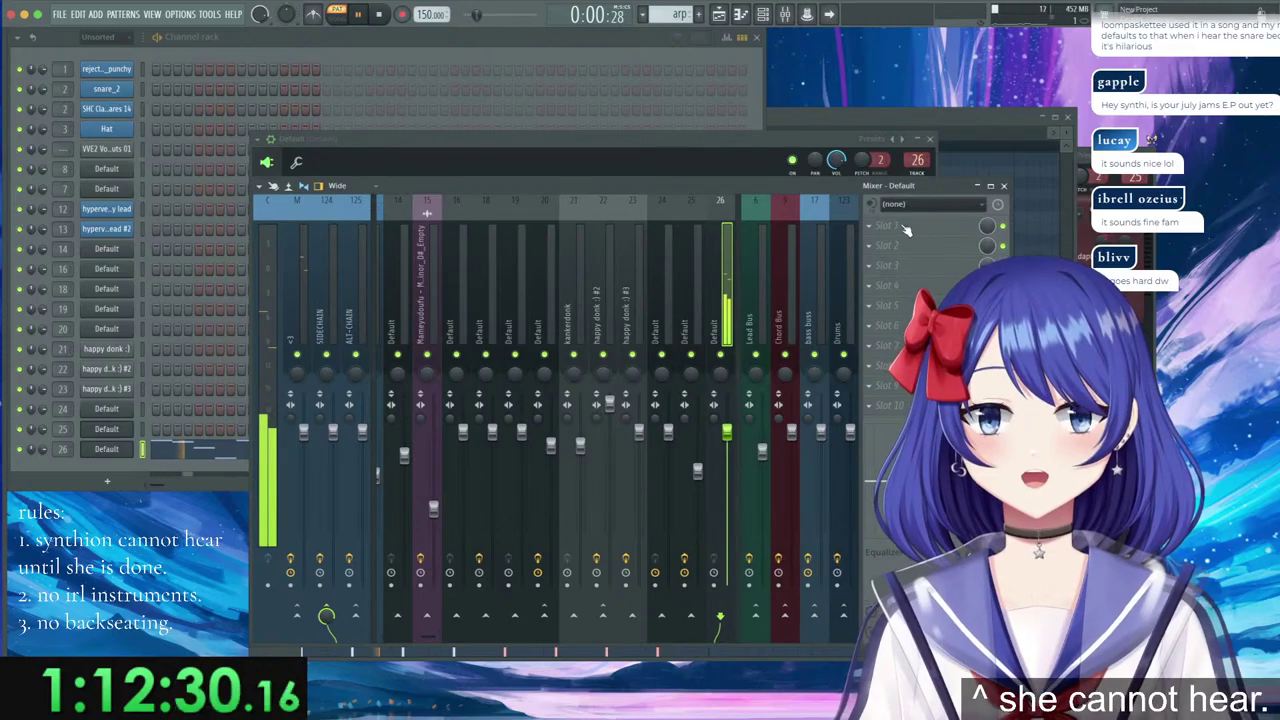
Load Fruity Delay 3 in slot 1 of the arp's mixer track and apply the Ping pong preset.
{"action": "left_click", "coordinate": [890, 226]}
{"action": "mouse_move", "coordinate": [960, 243]}
{"action": "left_click", "coordinate": [1062, 166]}
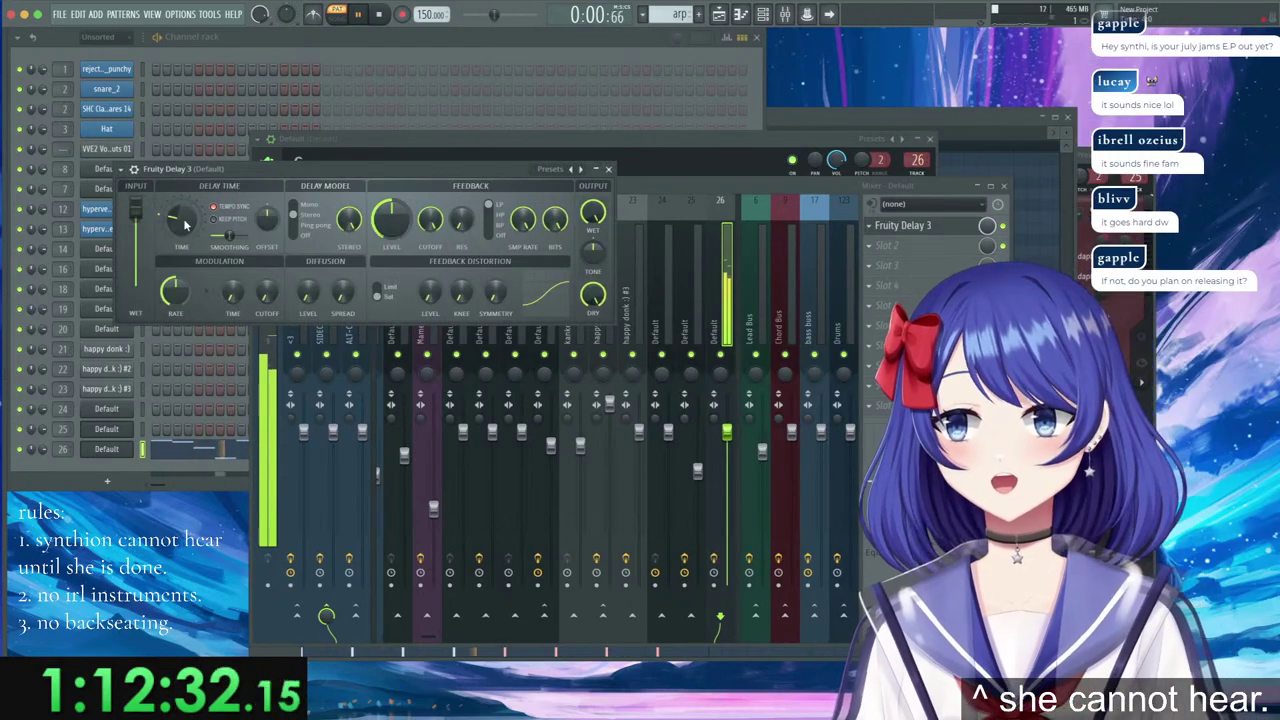
{"action": "left_click", "coordinate": [121, 169]}
{"action": "mouse_move", "coordinate": [140, 220]}
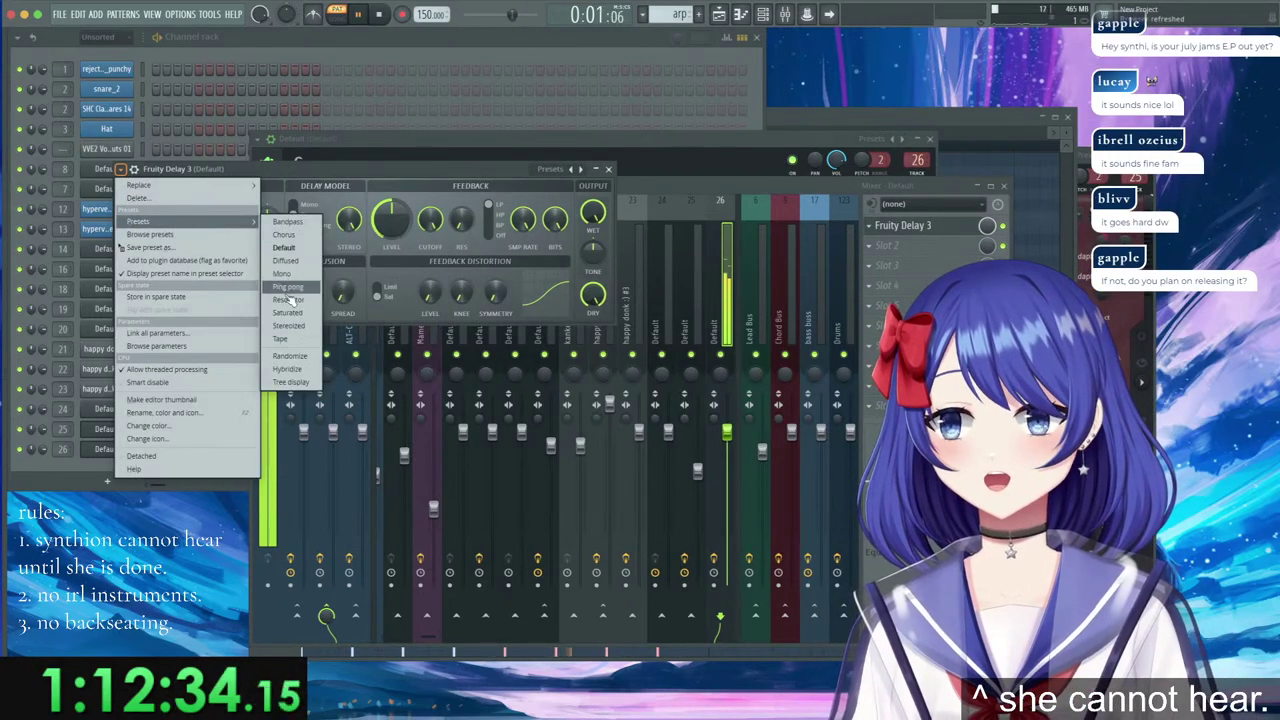
{"action": "left_click", "coordinate": [289, 291]}
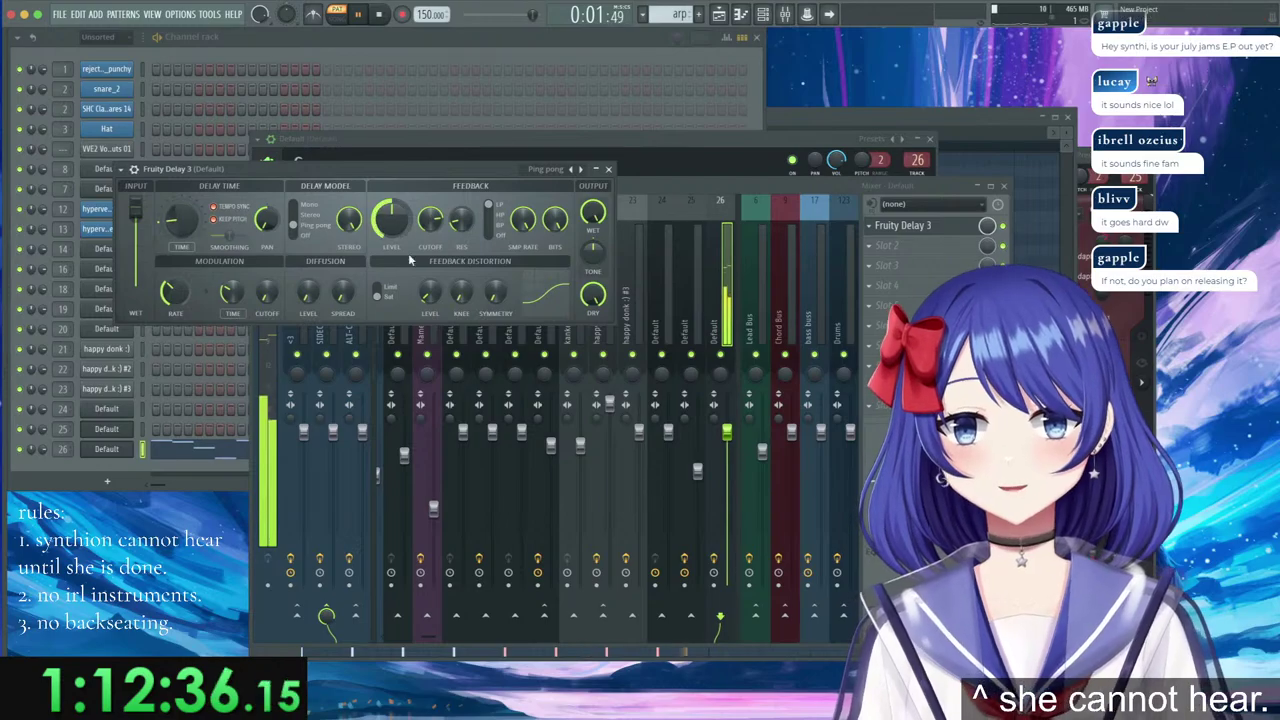
Add Fruity Reeverb 2 in slot 2 of the arp's mixer track, audition the pattern, and slightly lower the track's fader.
{"action": "left_click", "coordinate": [898, 250]}
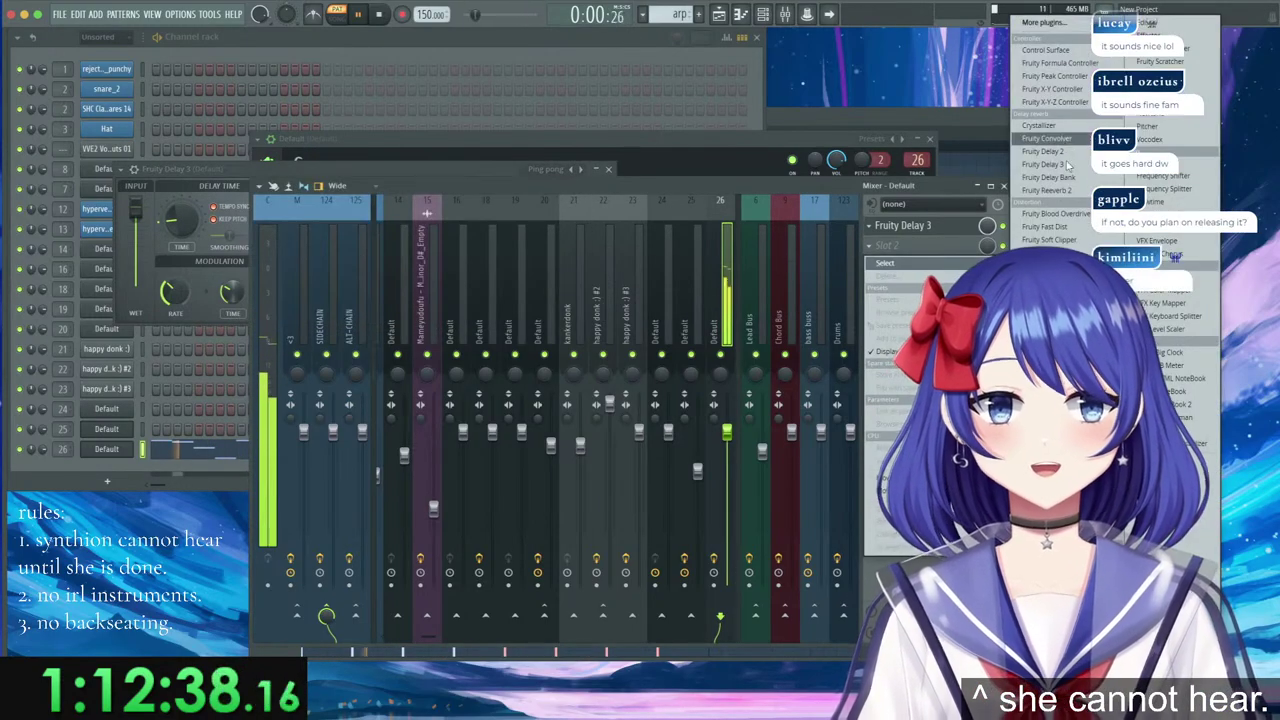
{"action": "left_click", "coordinate": [1050, 197]}
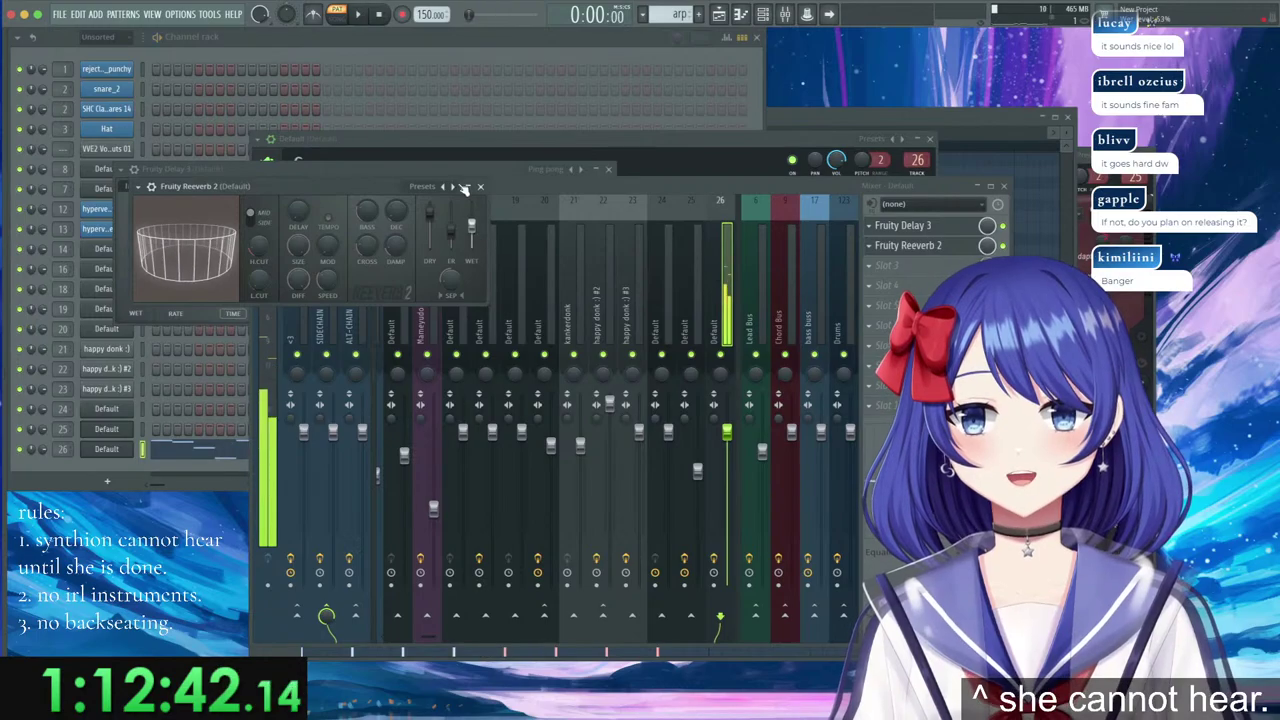
{"action": "left_click", "coordinate": [341, 16]}
{"action": "left_click", "coordinate": [344, 18]}
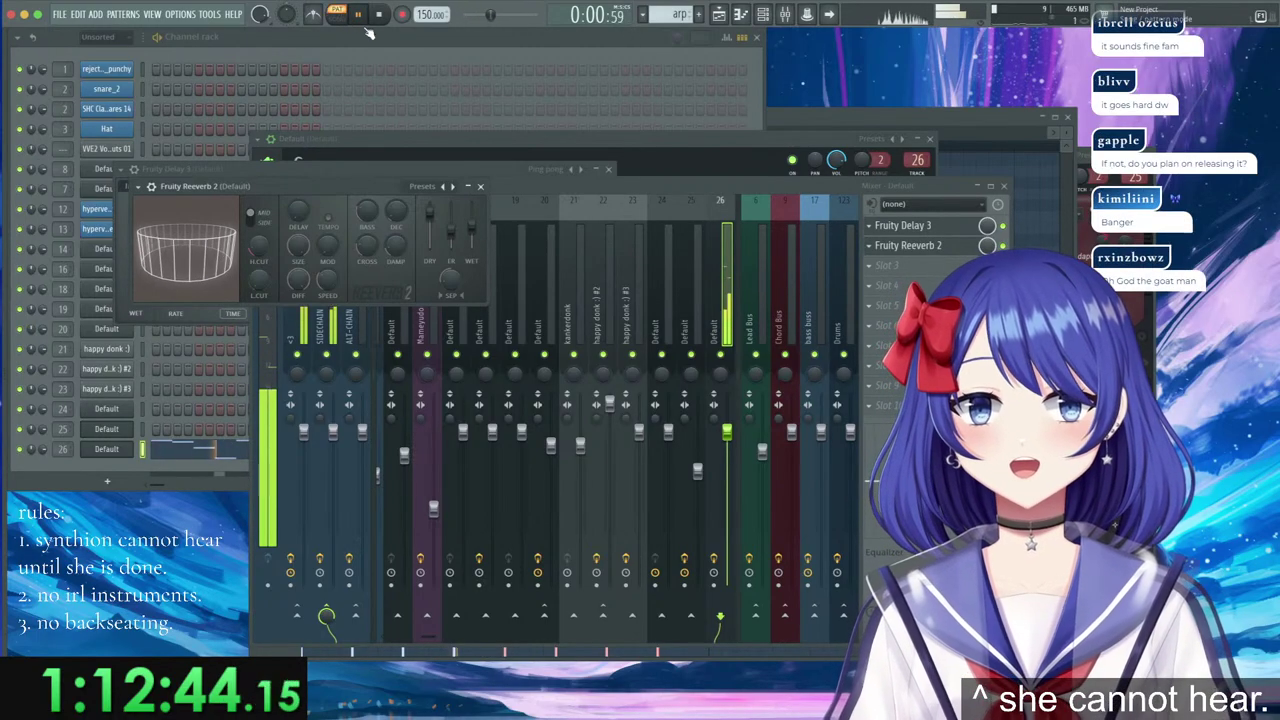
{"action": "left_click_drag", "start_coordinate": [310, 186], "coordinate": [724, 312]}
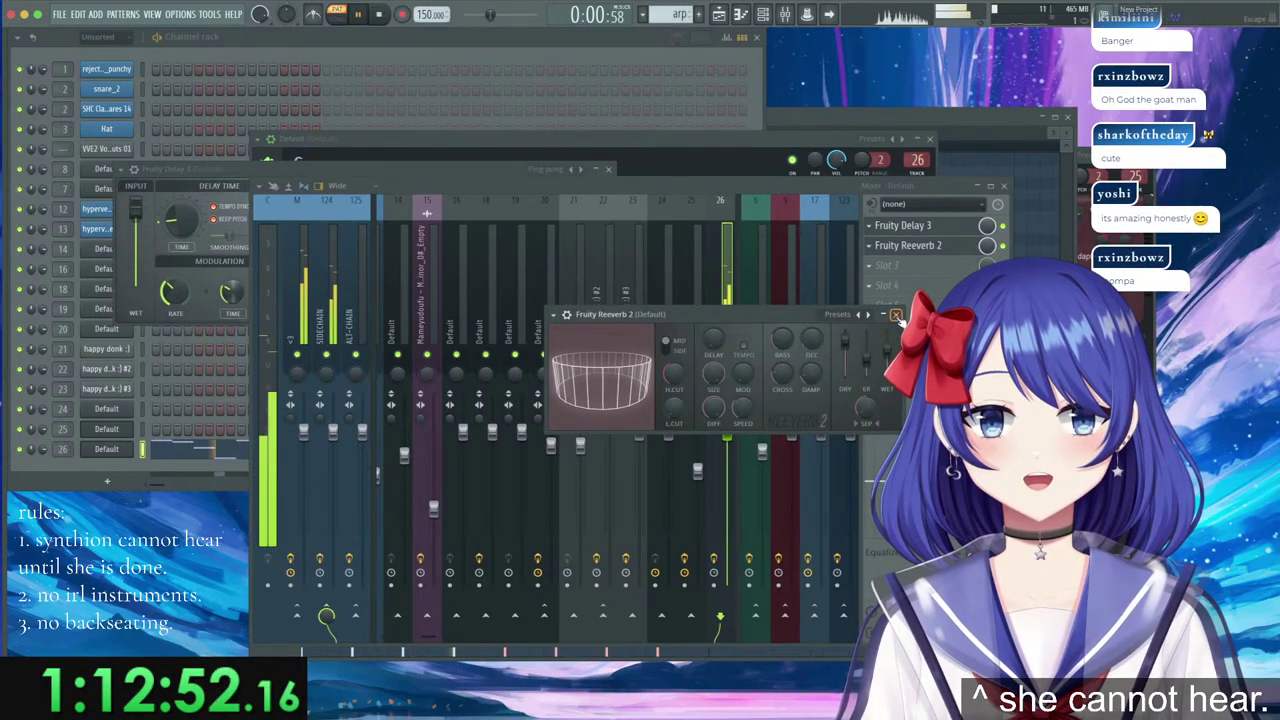
{"action": "left_click", "coordinate": [896, 315]}
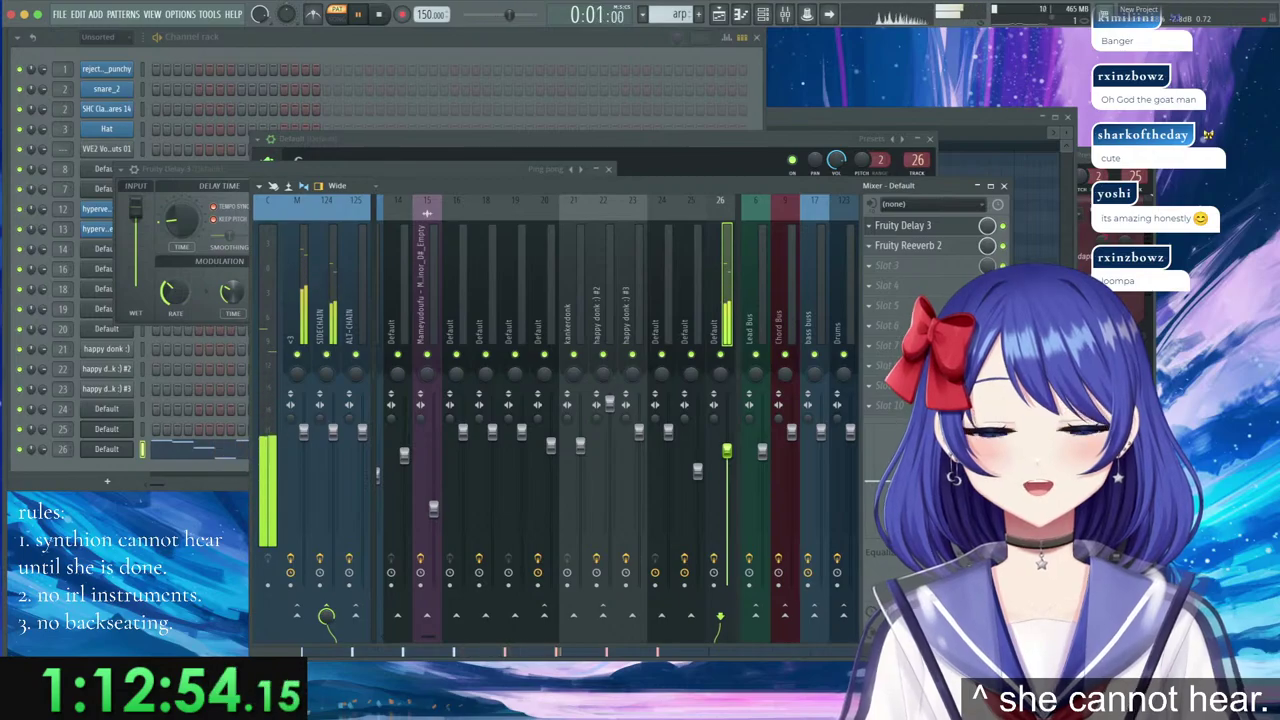
Place the arp pattern on Track 8 at bar 33 and repeat it through bars 33 to 39 and 41 to 47.
{"action": "left_click", "coordinate": [722, 18]}
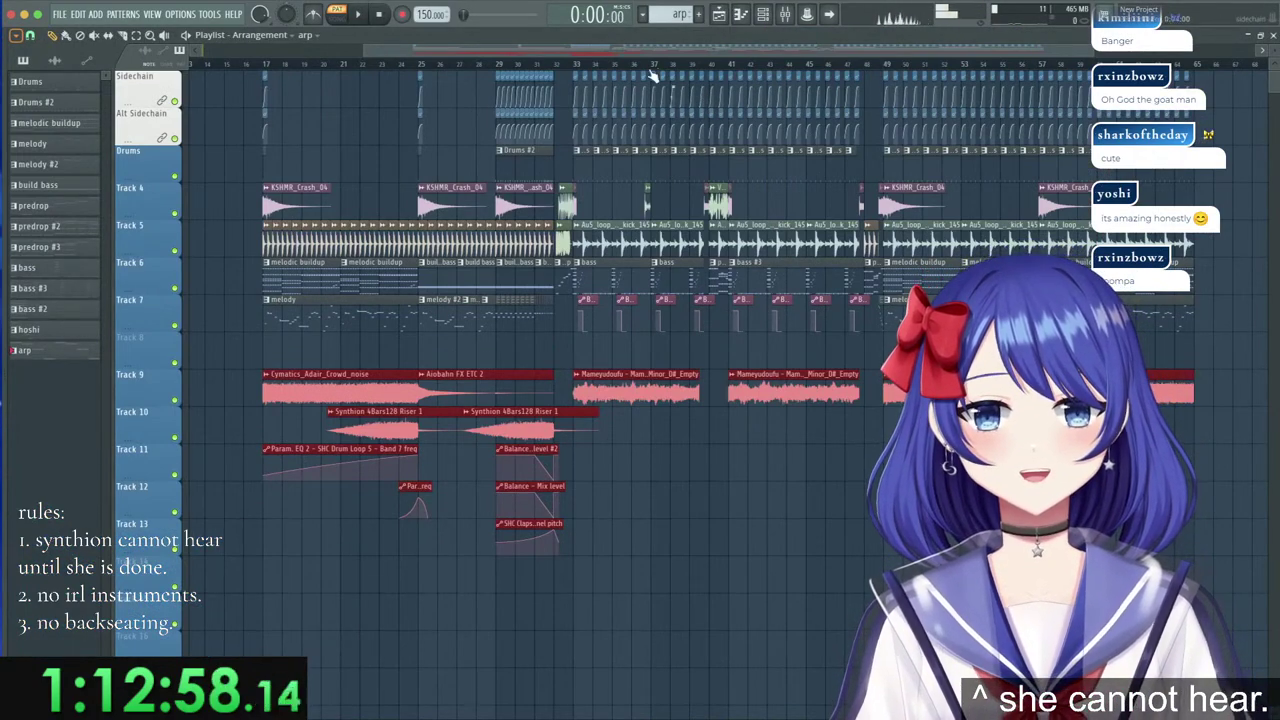
{"action": "scroll", "coordinate": [652, 76], "scroll_direction": "up", "scroll_amount": 4}
{"action": "left_click", "coordinate": [516, 355]}
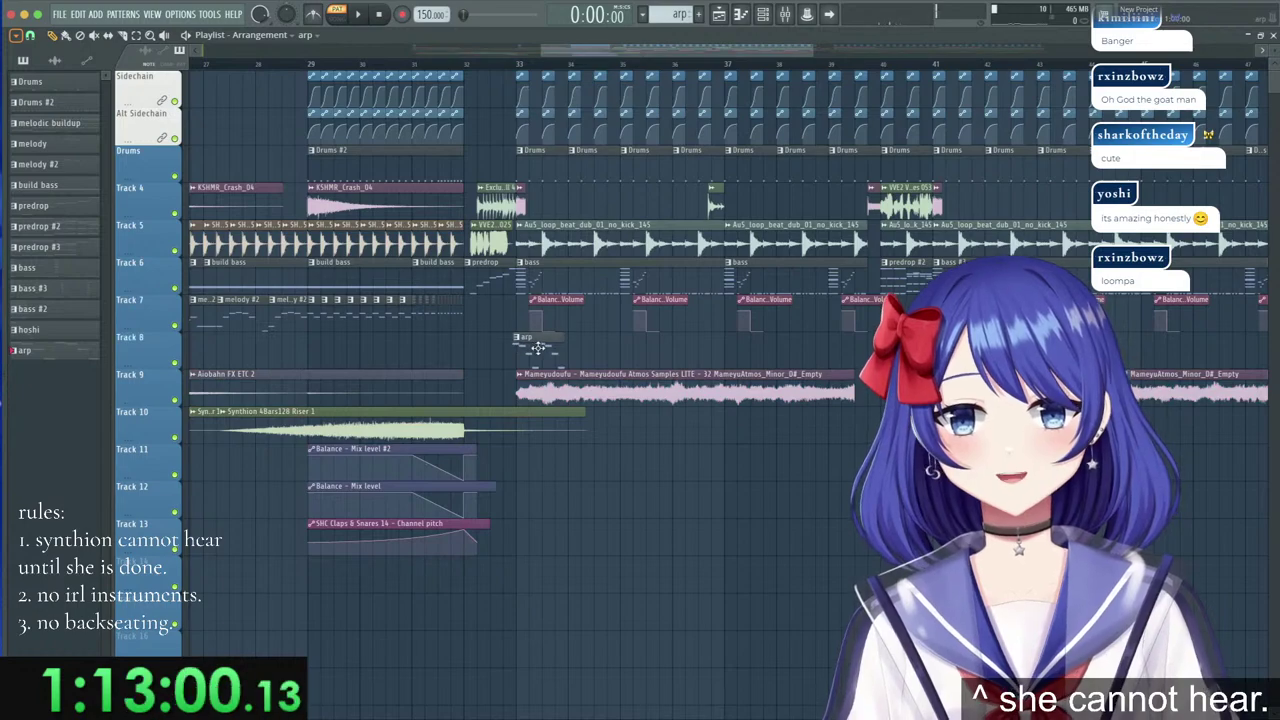
{"action": "left_click_drag", "start_coordinate": [580, 352], "coordinate": [544, 362]}
{"action": "key", "text": "ctrl+b"}
{"action": "key", "text": "ctrl+b"}
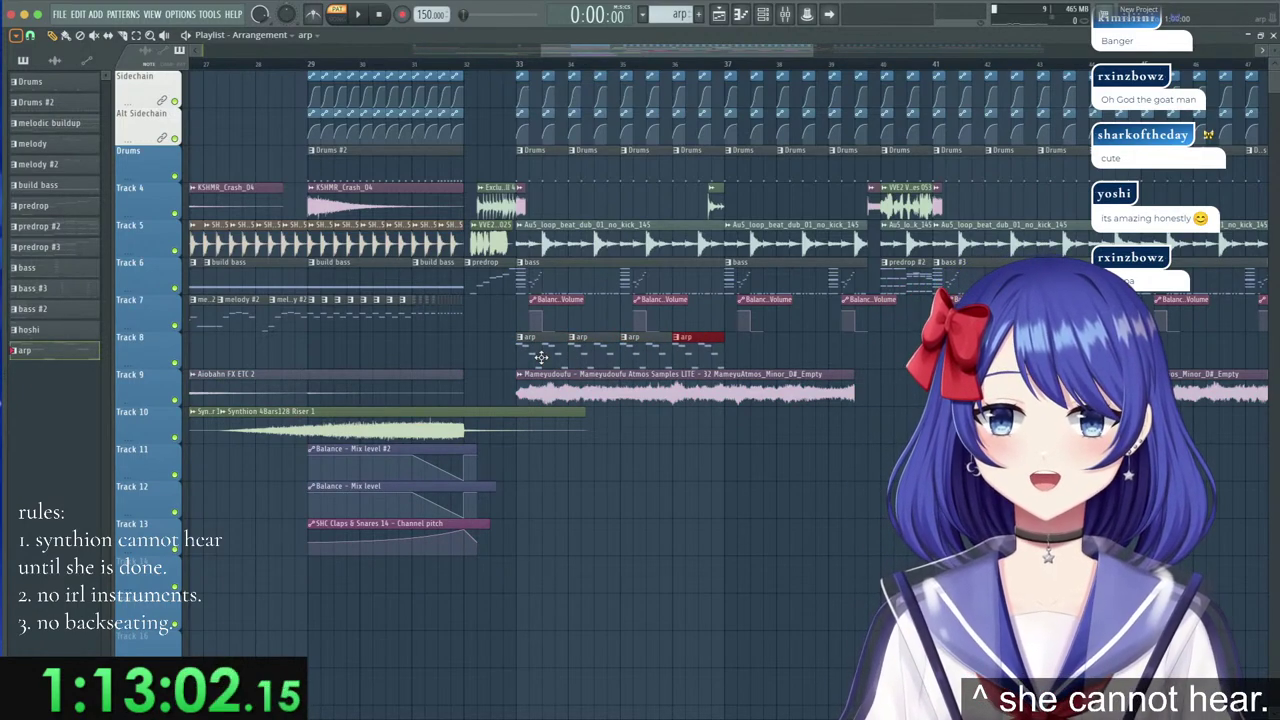
{"action": "scroll", "coordinate": [540, 357], "scroll_direction": "right", "scroll_amount": 5}
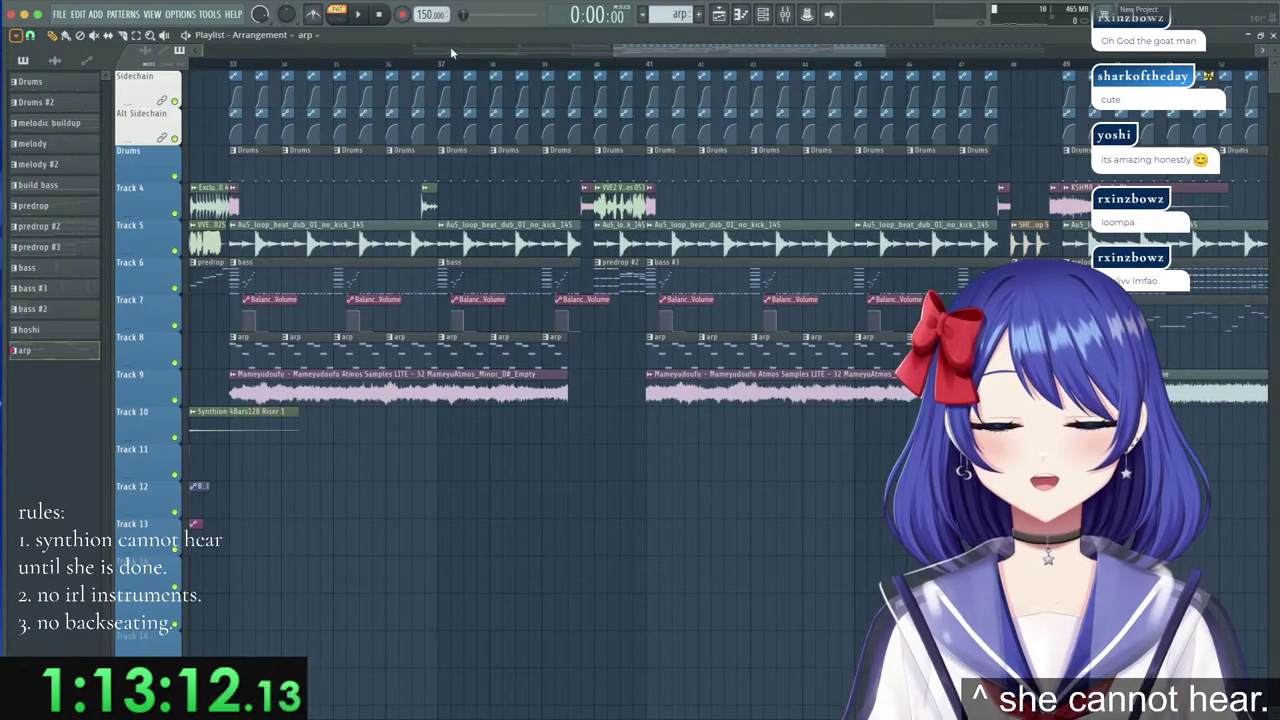
Place an arp clip on Track 8 at bar 49 and make it a unique pattern.
{"action": "scroll", "coordinate": [408, 70], "scroll_direction": "down", "scroll_amount": 4}
{"action": "scroll", "coordinate": [752, 228], "scroll_direction": "up", "scroll_amount": 4}
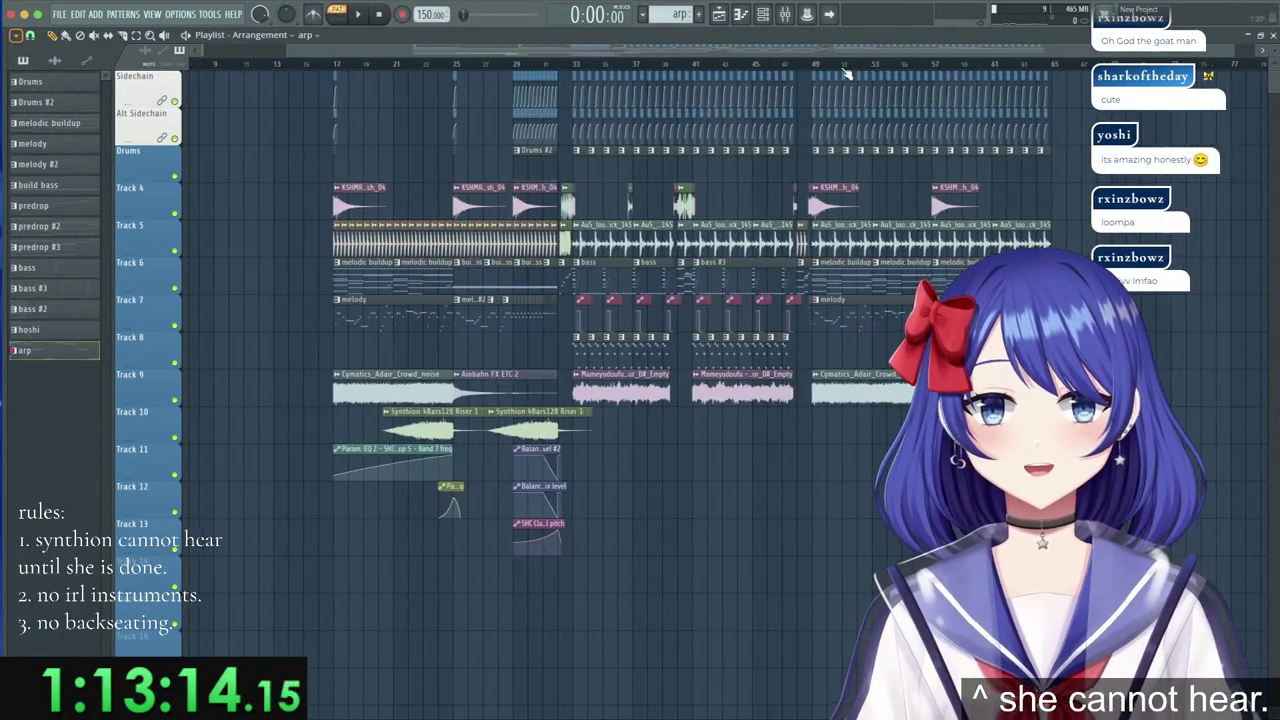
{"action": "left_click", "coordinate": [733, 338]}
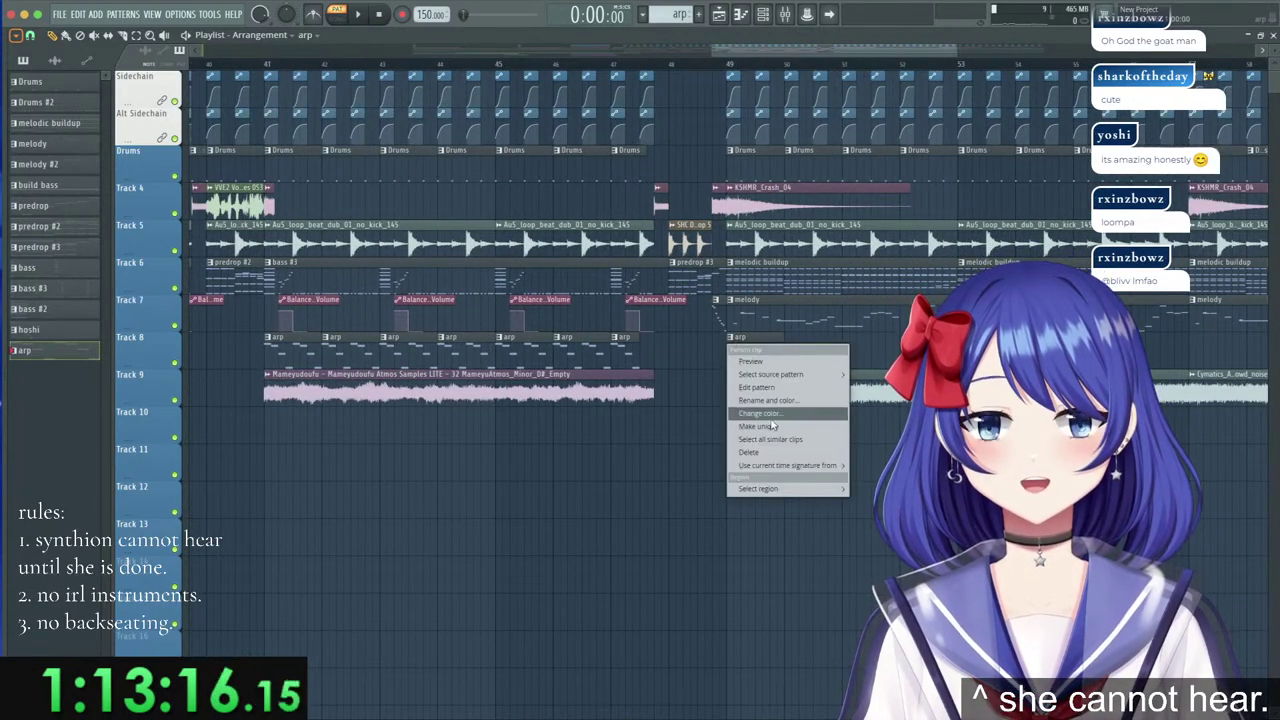
{"action": "left_click", "coordinate": [768, 422]}
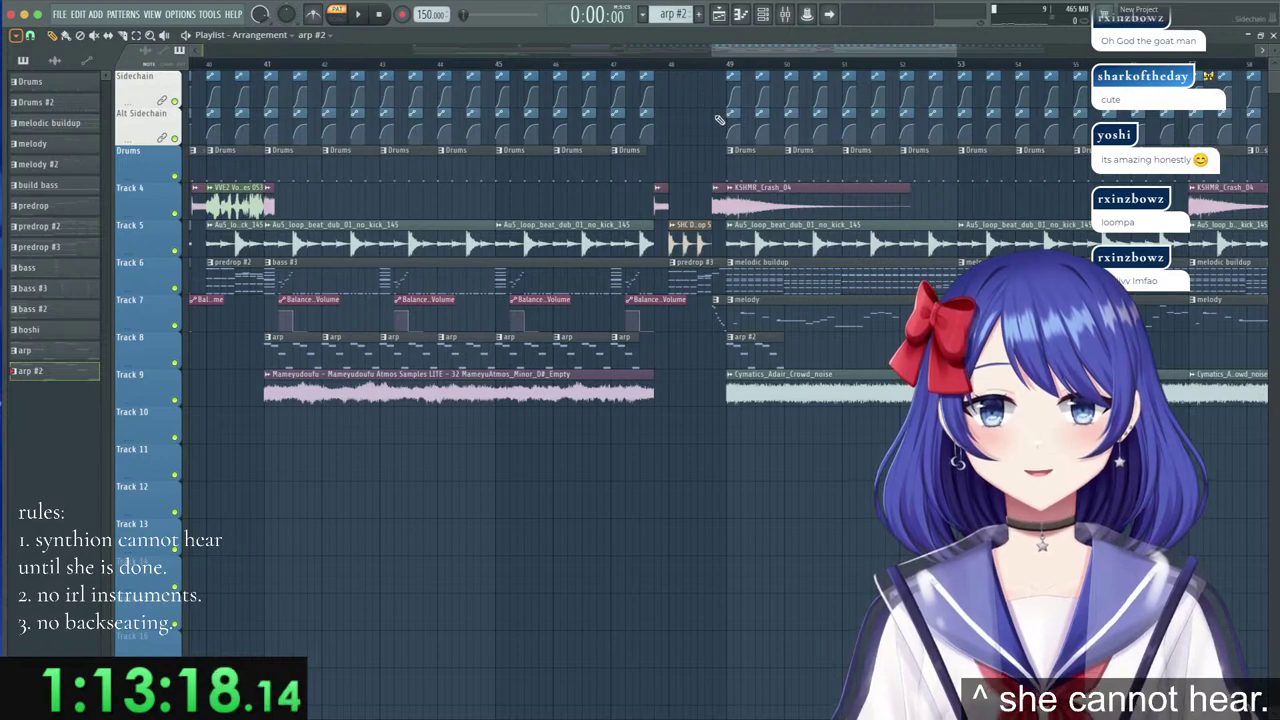
Create an automation clip for the arp's Harmor pluck decay length over bar 48, ramping up to maximum at its end.
{"action": "double_click", "coordinate": [769, 368]}
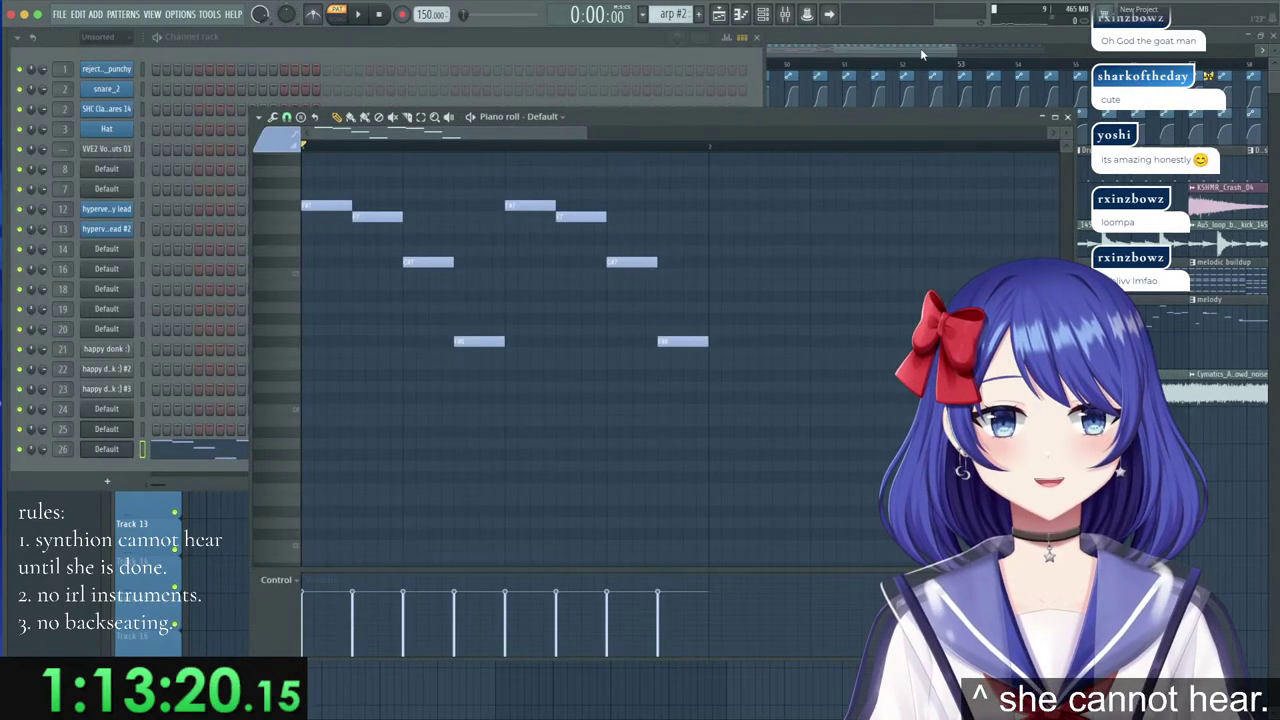
{"action": "left_click", "coordinate": [922, 54]}
{"action": "left_click_drag", "start_coordinate": [675, 66], "coordinate": [727, 70]}
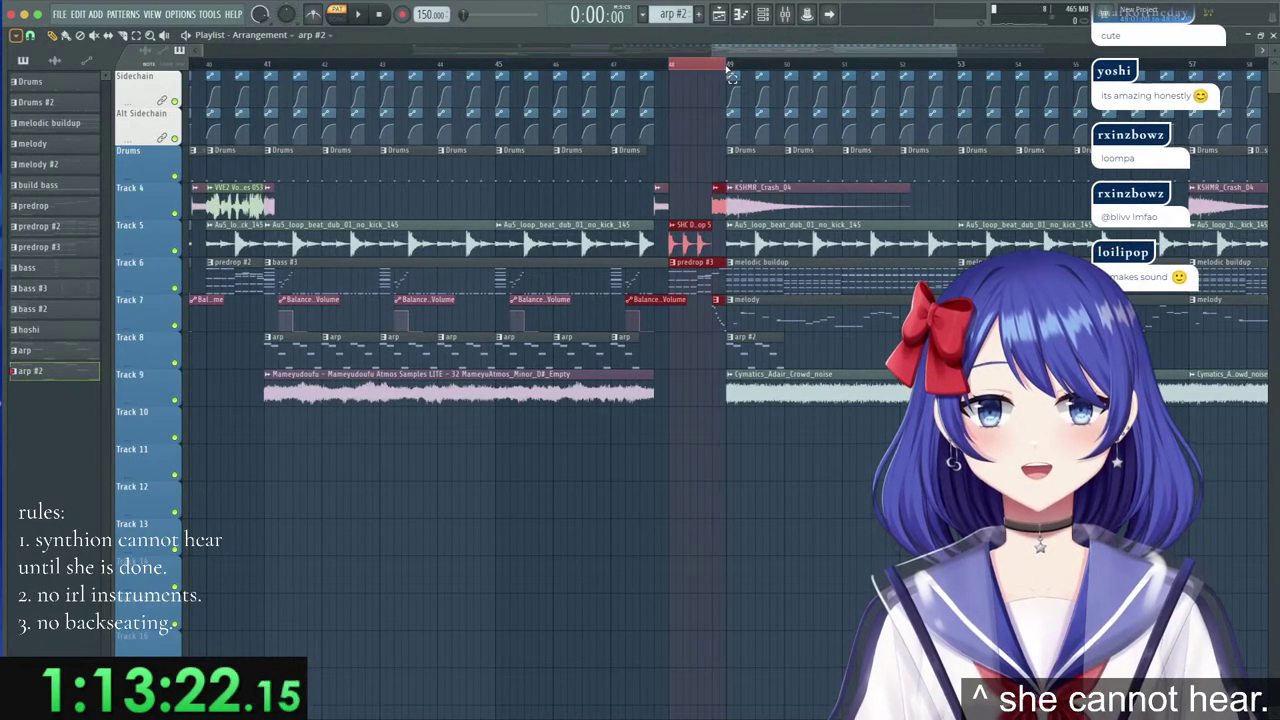
{"action": "left_click", "coordinate": [1273, 36]}
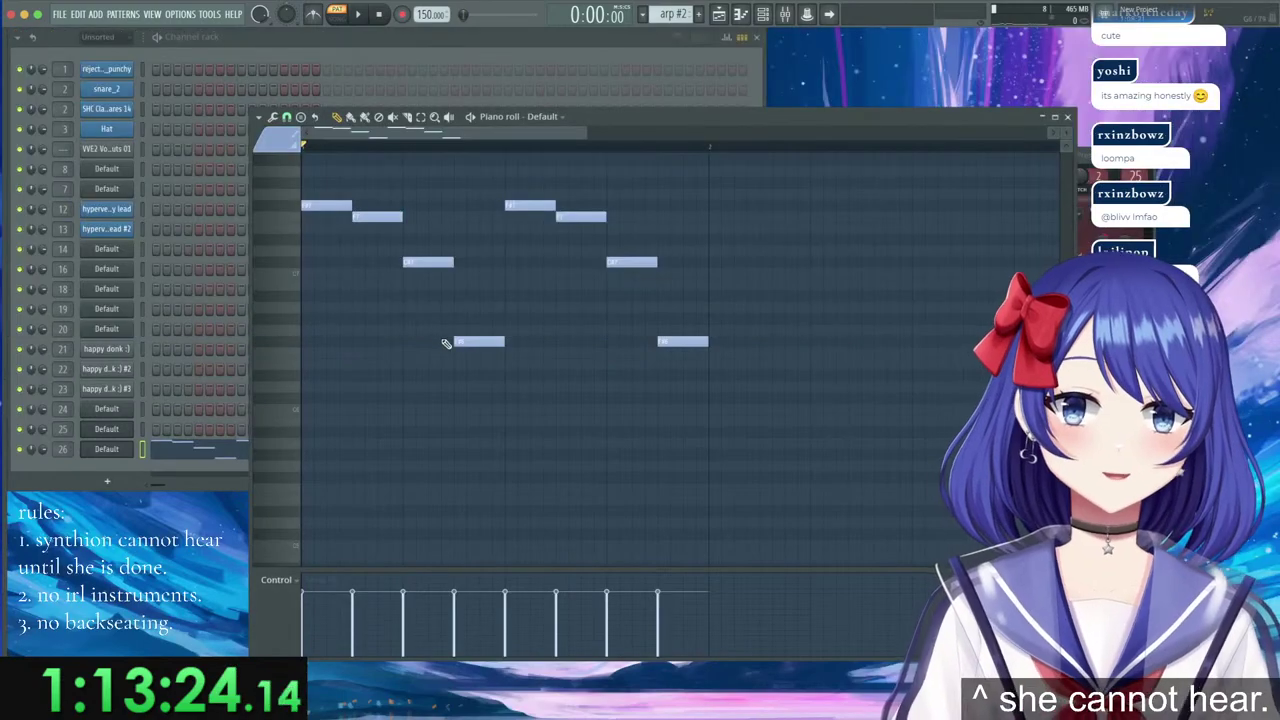
{"action": "left_click", "coordinate": [113, 453]}
{"action": "right_click", "coordinate": [648, 372]}
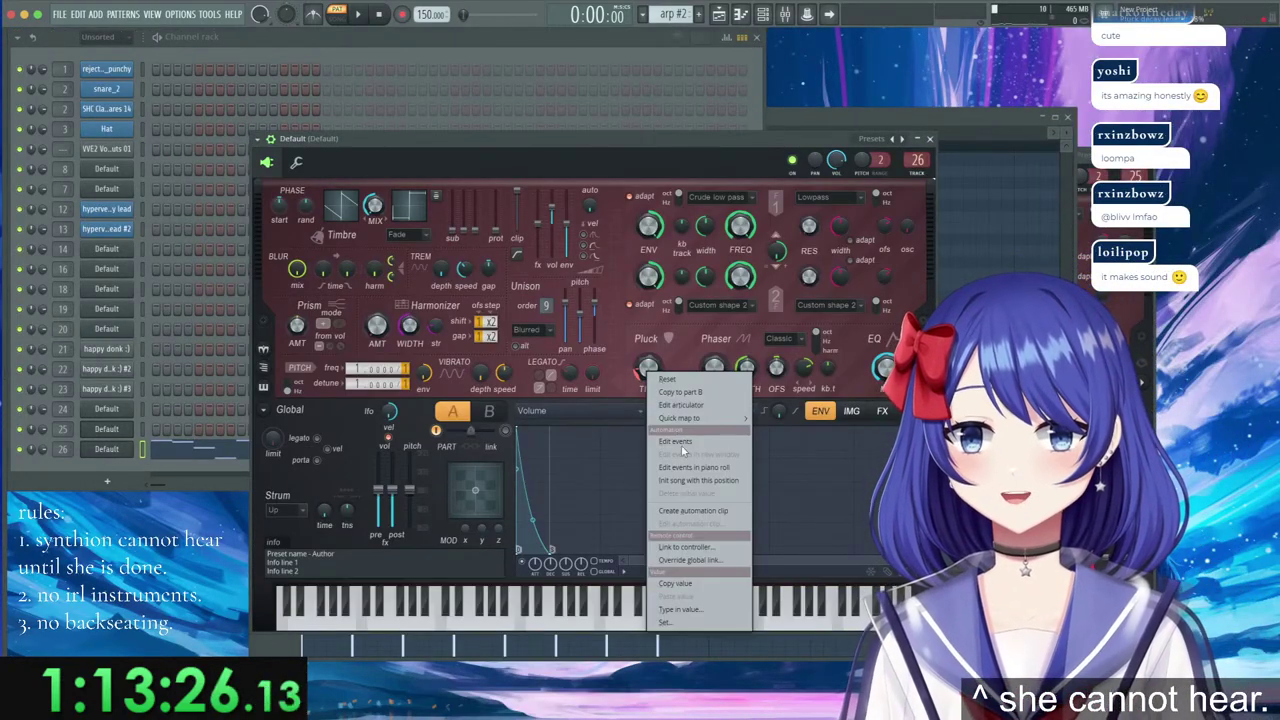
{"action": "left_click", "coordinate": [690, 505]}
{"action": "left_click", "coordinate": [719, 16]}
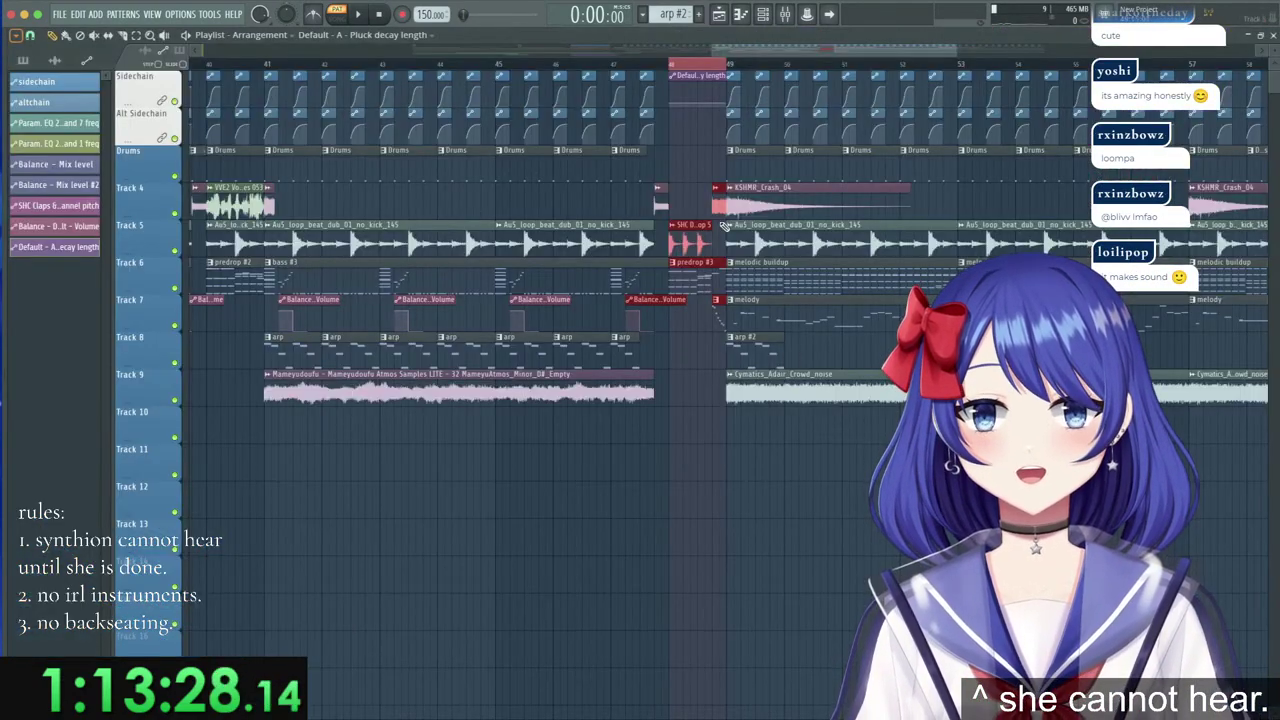
{"action": "left_click_drag", "start_coordinate": [727, 104], "coordinate": [731, 63]}
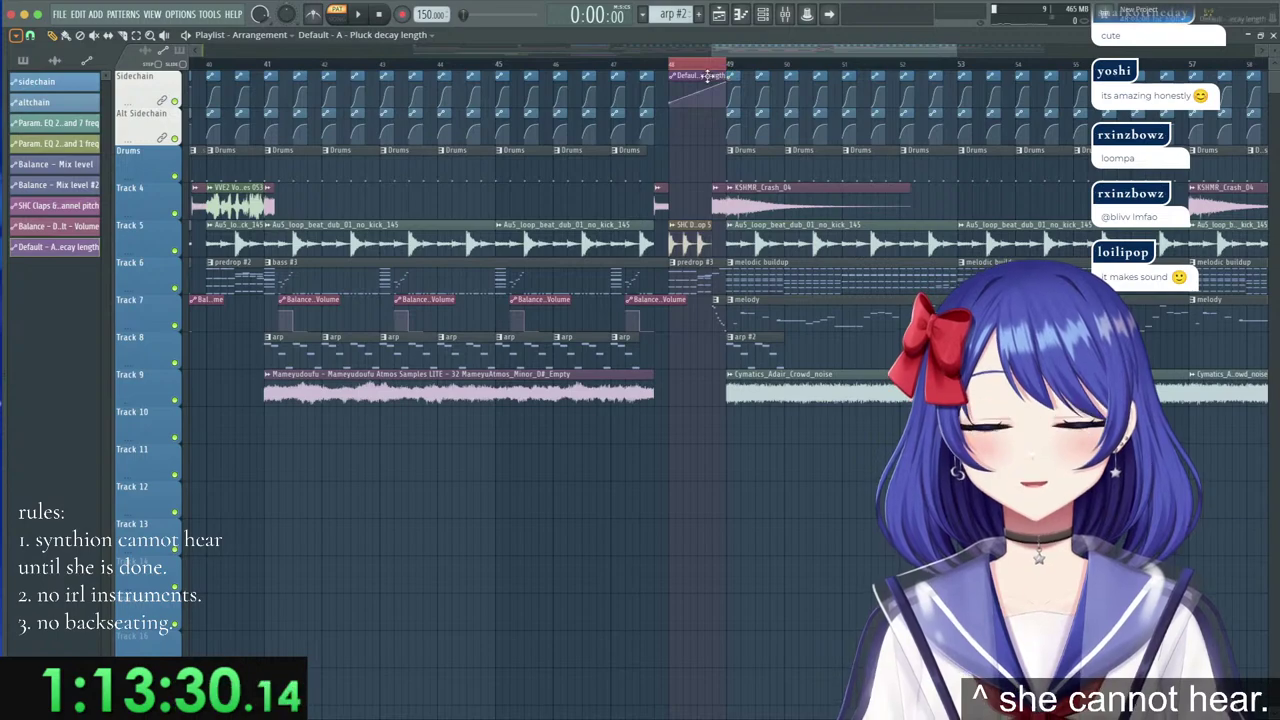
Place a copy of the pluck decay automation clip on Track 8 at bar 32 and make it unique.
{"action": "scroll", "coordinate": [704, 66], "scroll_direction": "down", "scroll_amount": 3}
{"action": "scroll", "coordinate": [327, 72], "scroll_direction": "up", "scroll_amount": 3}
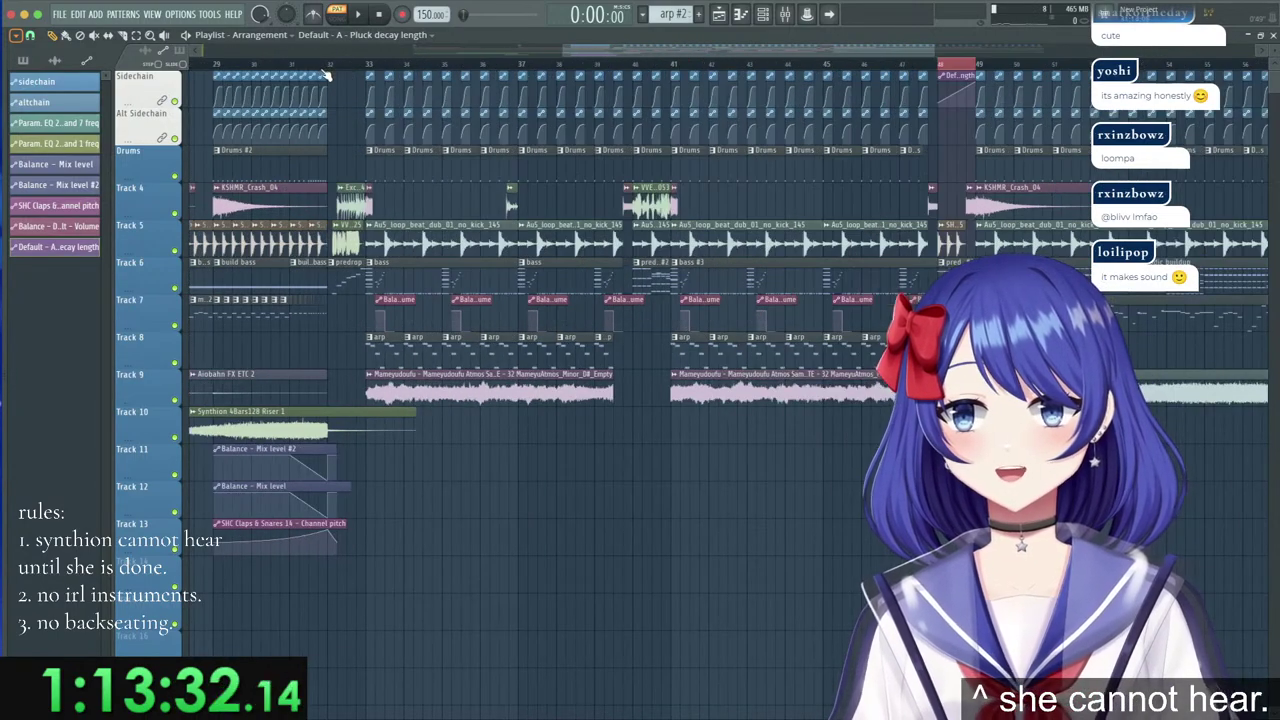
{"action": "left_click", "coordinate": [335, 356]}
{"action": "left_click", "coordinate": [338, 338]}
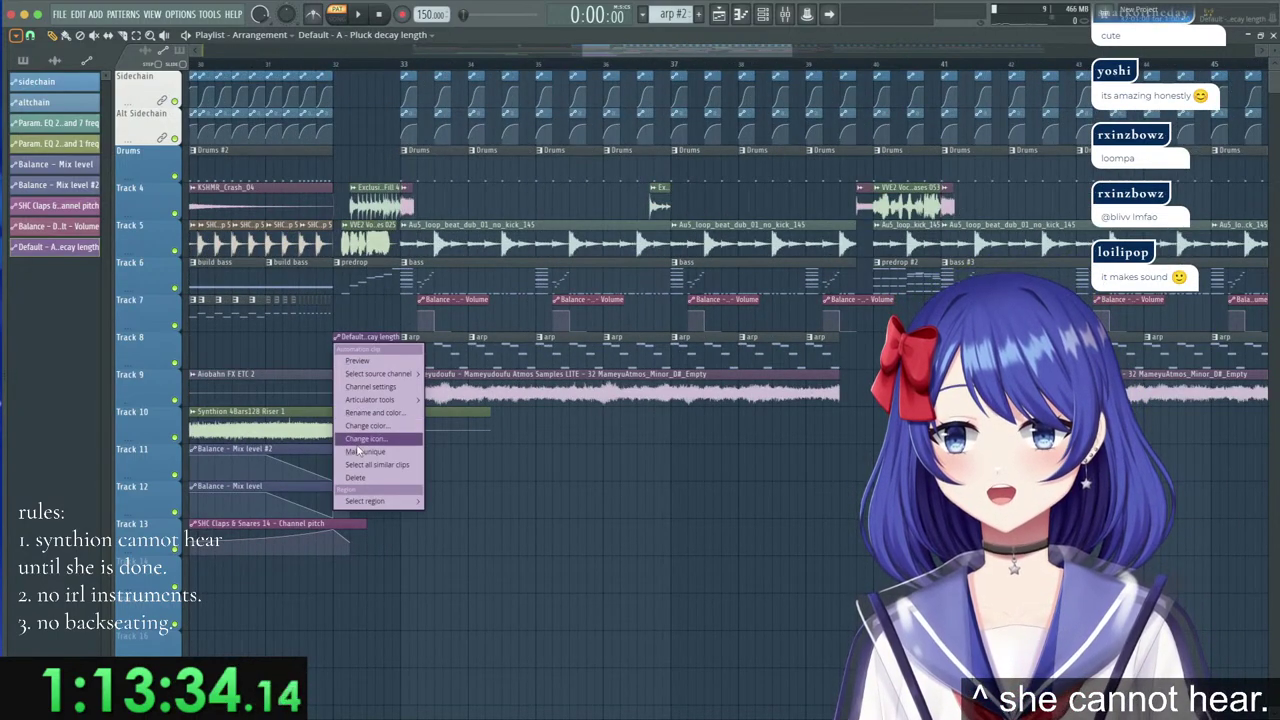
{"action": "left_click", "coordinate": [360, 452]}
Flatten the bar 32 pluck decay automation by copying its start point's value to its end point.
{"action": "right_click", "coordinate": [335, 365]}
{"action": "left_click", "coordinate": [387, 577]}
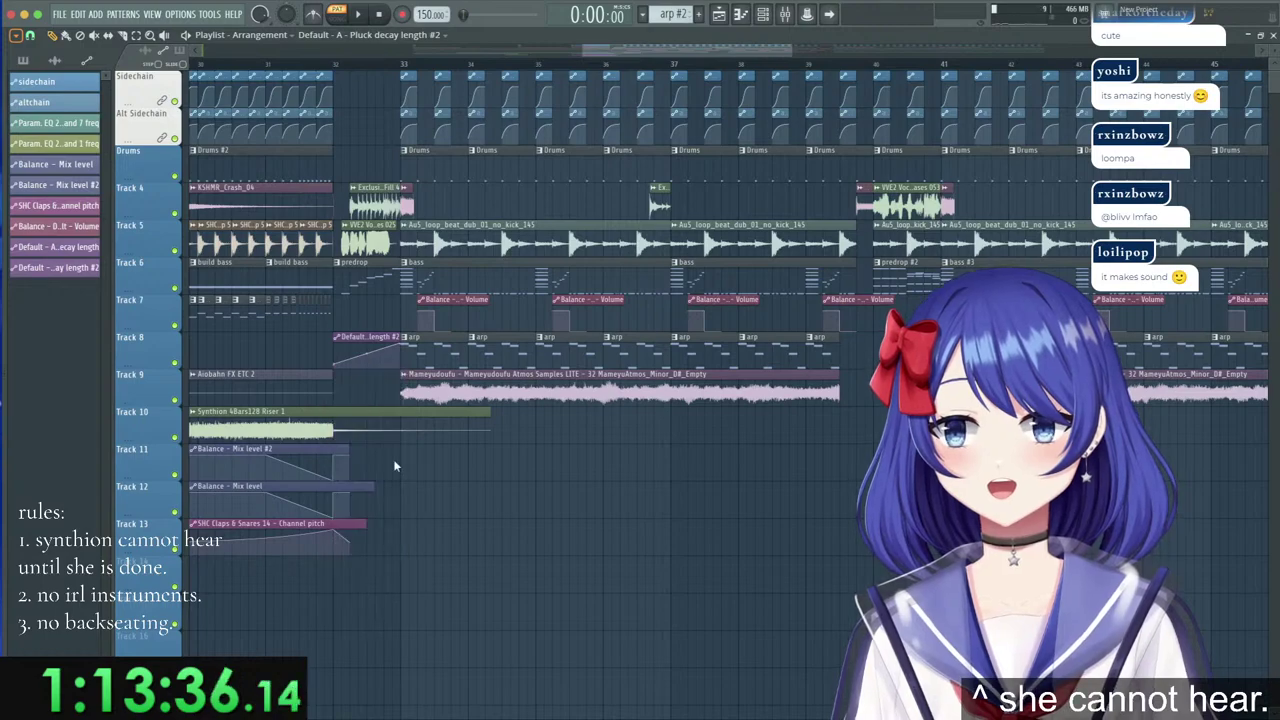
{"action": "right_click", "coordinate": [400, 347]}
{"action": "left_click", "coordinate": [419, 544]}
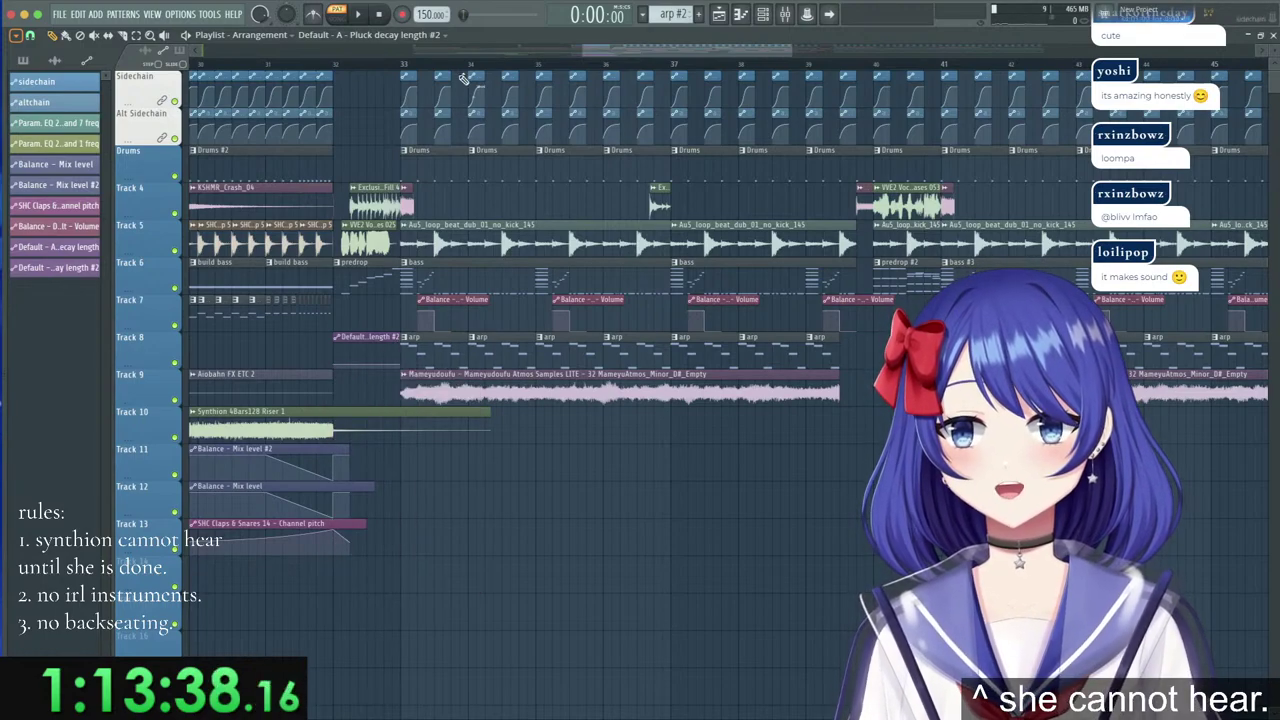
Place the rising pluck decay automation clip on Track 8 at bar 16, directly before the first buildup.
{"action": "scroll", "coordinate": [465, 78], "scroll_direction": "down", "scroll_amount": 4}
{"action": "left_click_drag", "start_coordinate": [808, 51], "coordinate": [672, 47]}
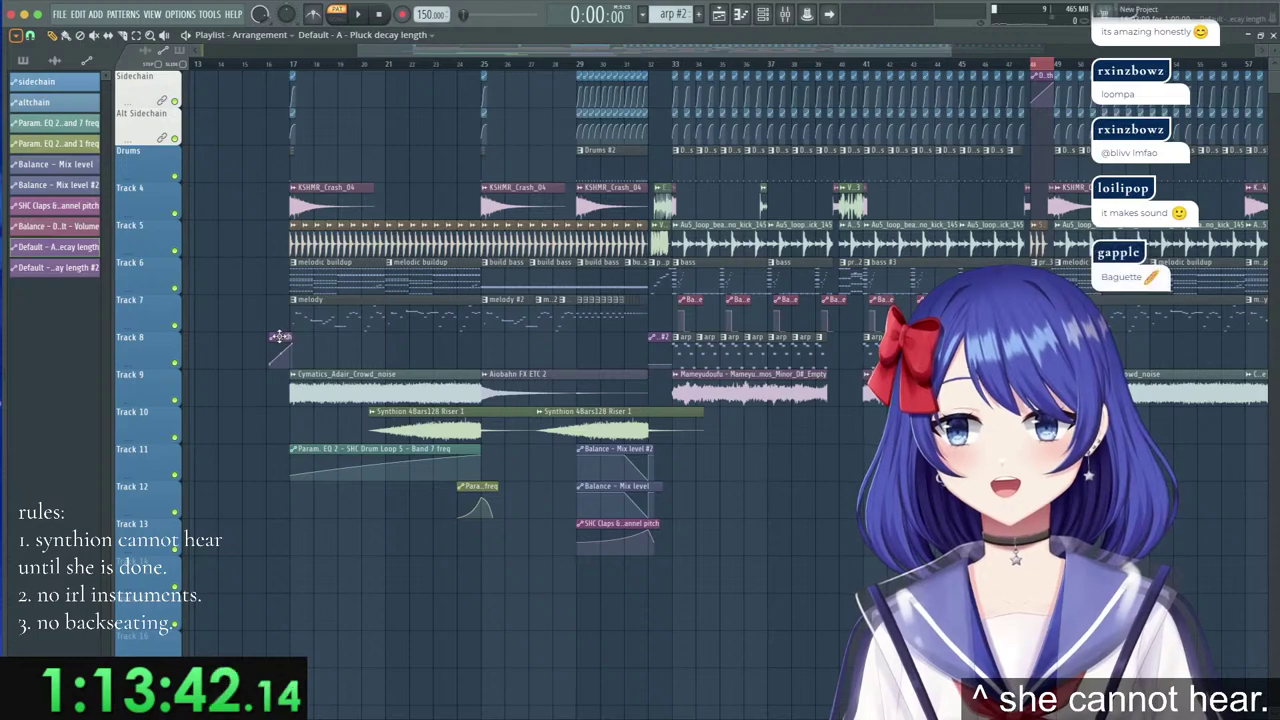
{"action": "scroll", "coordinate": [286, 68], "scroll_direction": "down", "scroll_amount": 2}
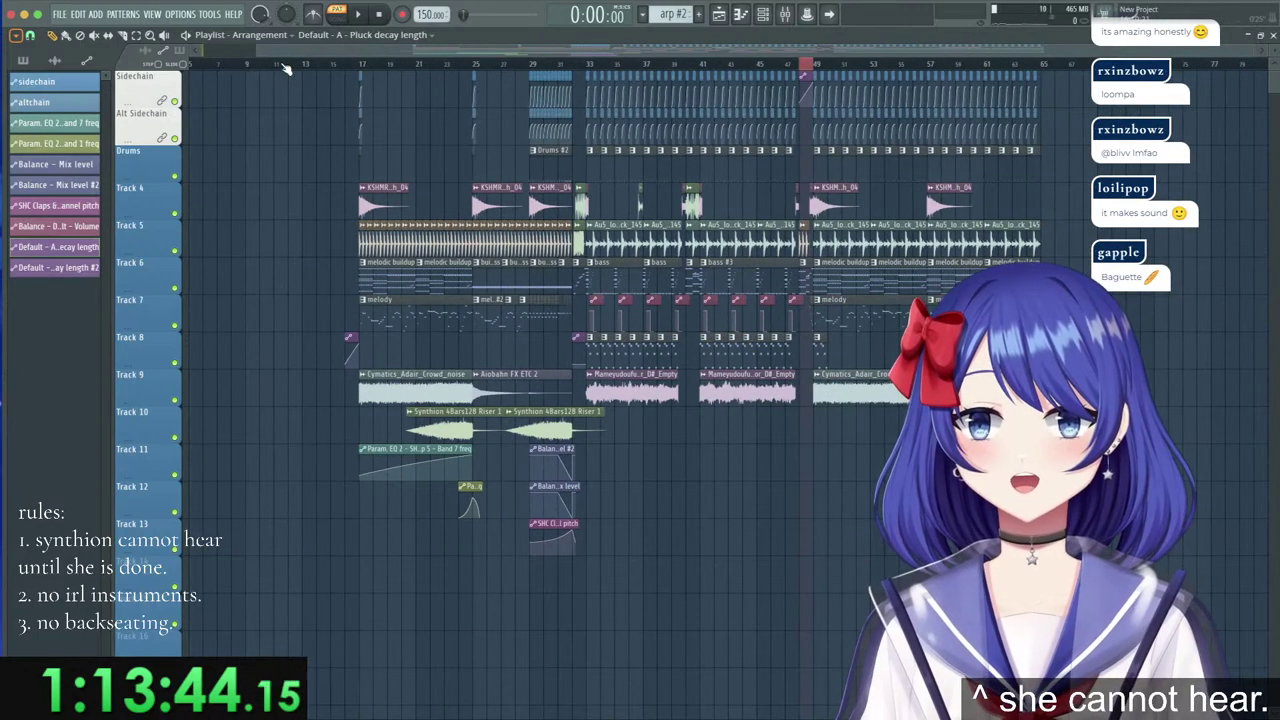
Repeat the arp #2 pattern along Track 8 through the section starting at bar 49.
{"action": "left_click", "coordinate": [818, 351]}
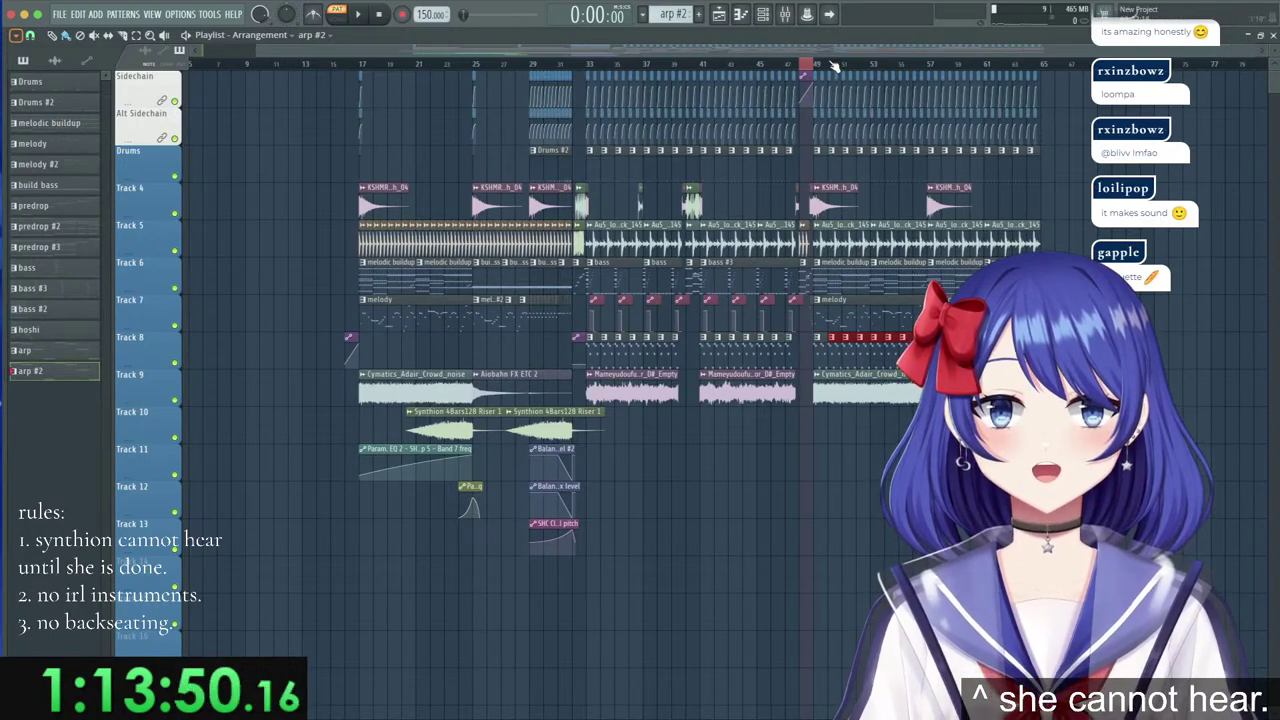
{"action": "scroll", "coordinate": [834, 66], "scroll_direction": "up", "scroll_amount": 5}
{"action": "scroll", "coordinate": [834, 66], "scroll_direction": "down", "scroll_amount": 5}
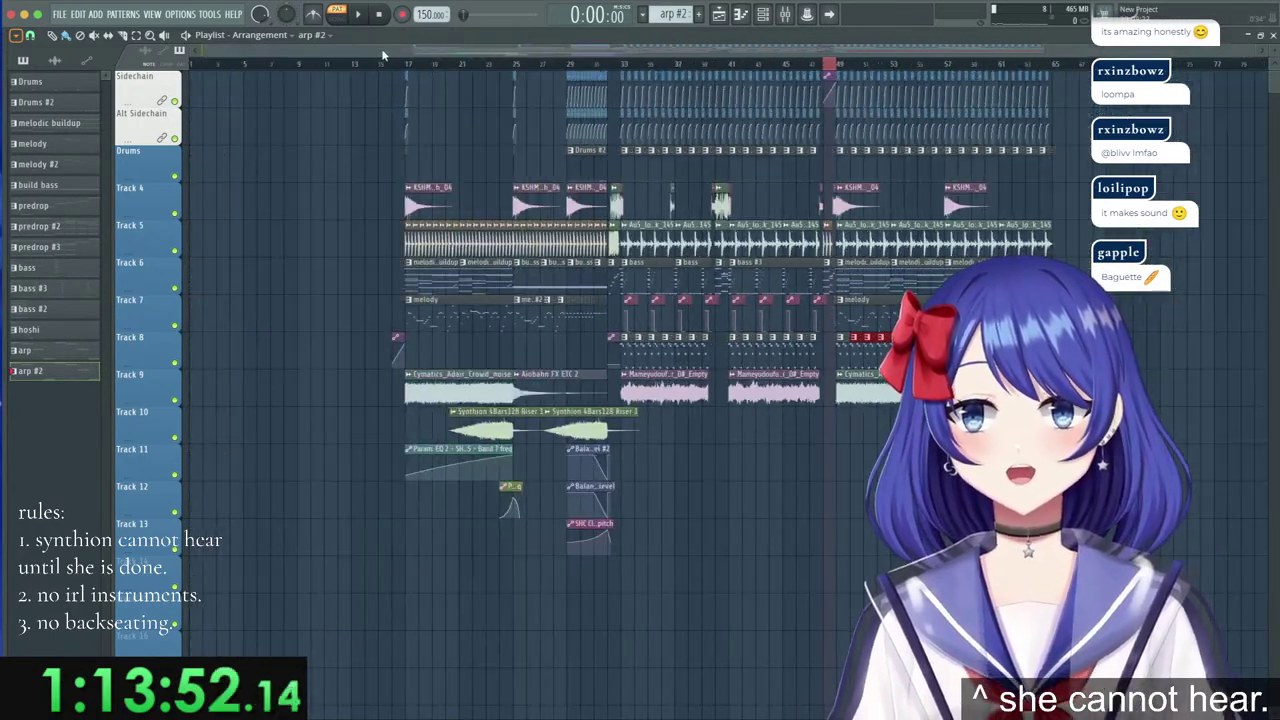
Fill Track 8 with repeated arp #2 clips from bar 17 through bar 24.
{"action": "left_click", "coordinate": [382, 60]}
{"action": "scroll", "coordinate": [413, 64], "scroll_direction": "up", "scroll_amount": 4}
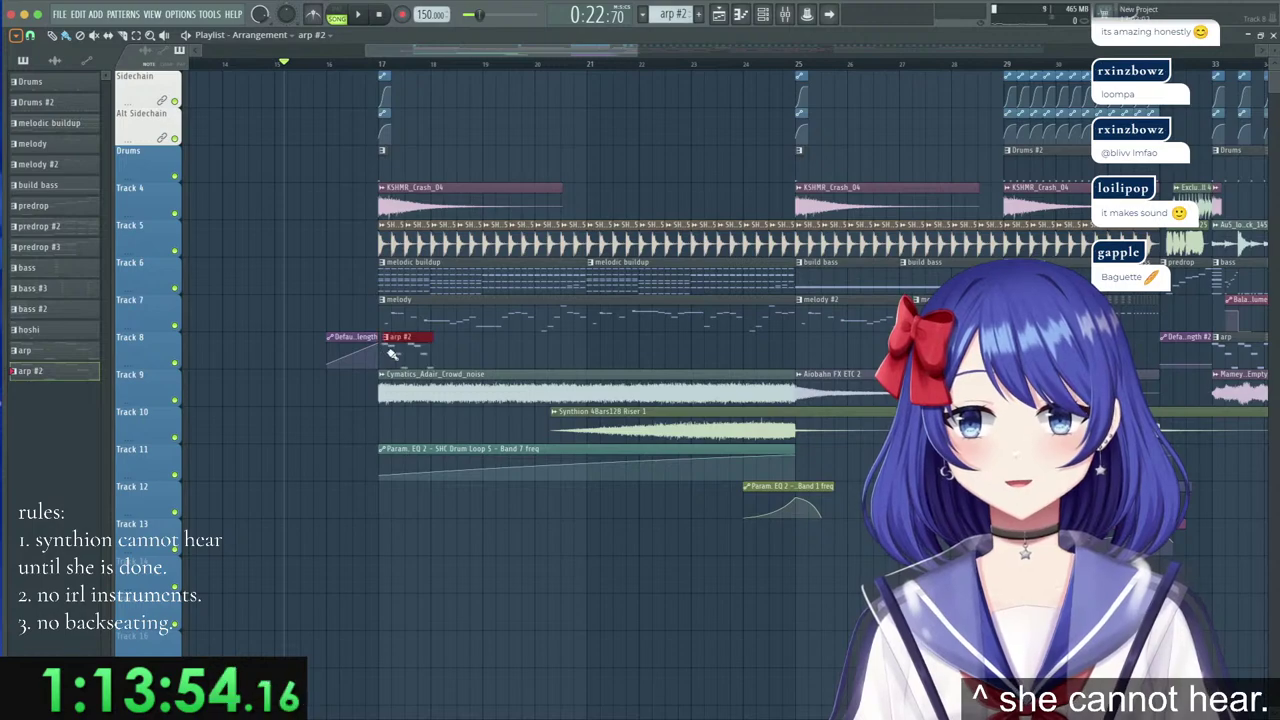
{"action": "left_click_drag", "start_coordinate": [393, 354], "coordinate": [764, 367]}
Play the arrangement from bar 17 and check the arp's level in the mixer.
{"action": "key", "text": "space"}
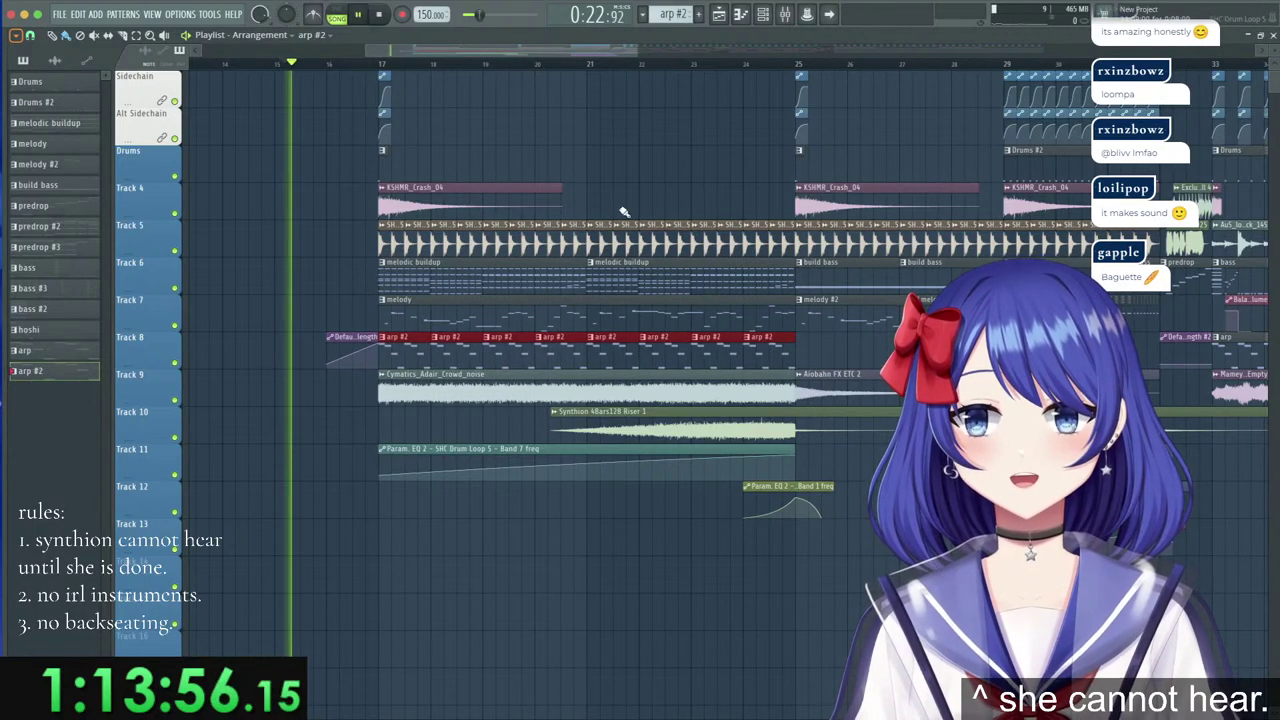
{"action": "left_click", "coordinate": [380, 64]}
{"action": "scroll", "coordinate": [380, 64], "scroll_direction": "down", "scroll_amount": 4}
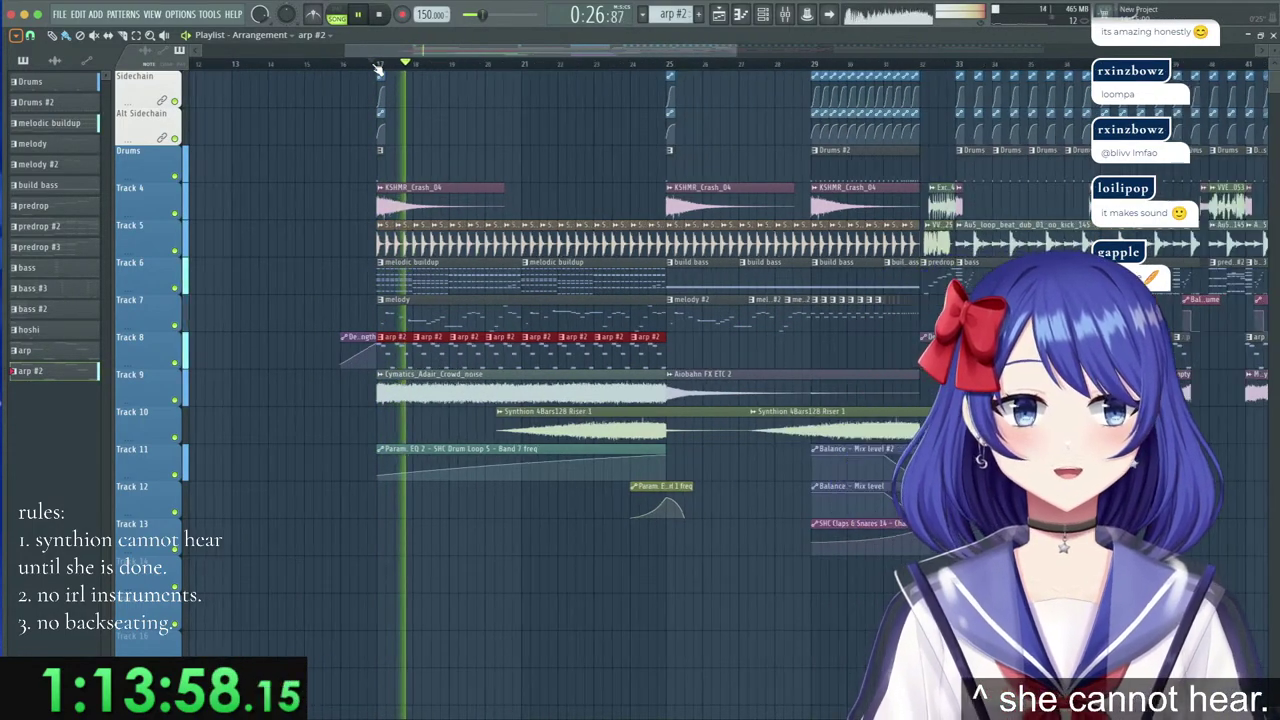
{"action": "left_click", "coordinate": [785, 15]}
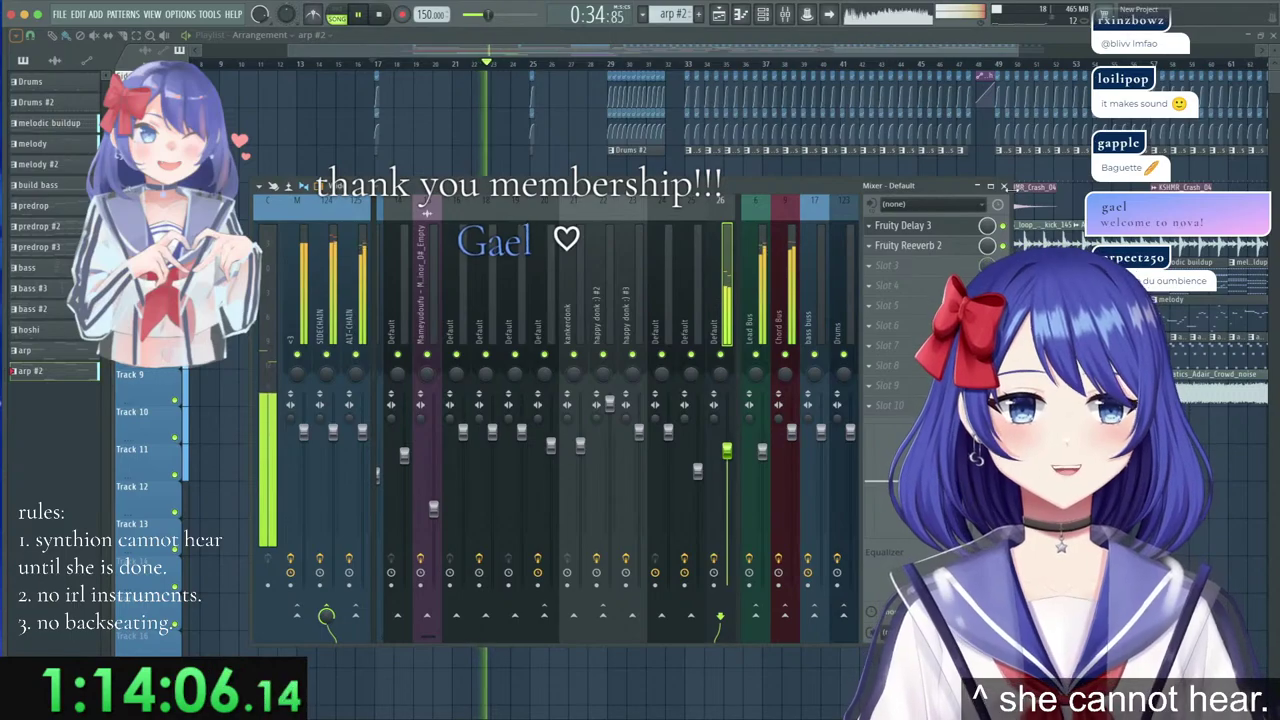
{"action": "left_click", "coordinate": [1004, 186]}
Listen on from bar 25 through the rest of the buildup and the drop up to about bar 41.
{"action": "scroll", "coordinate": [485, 65], "scroll_direction": "up", "scroll_amount": 3}
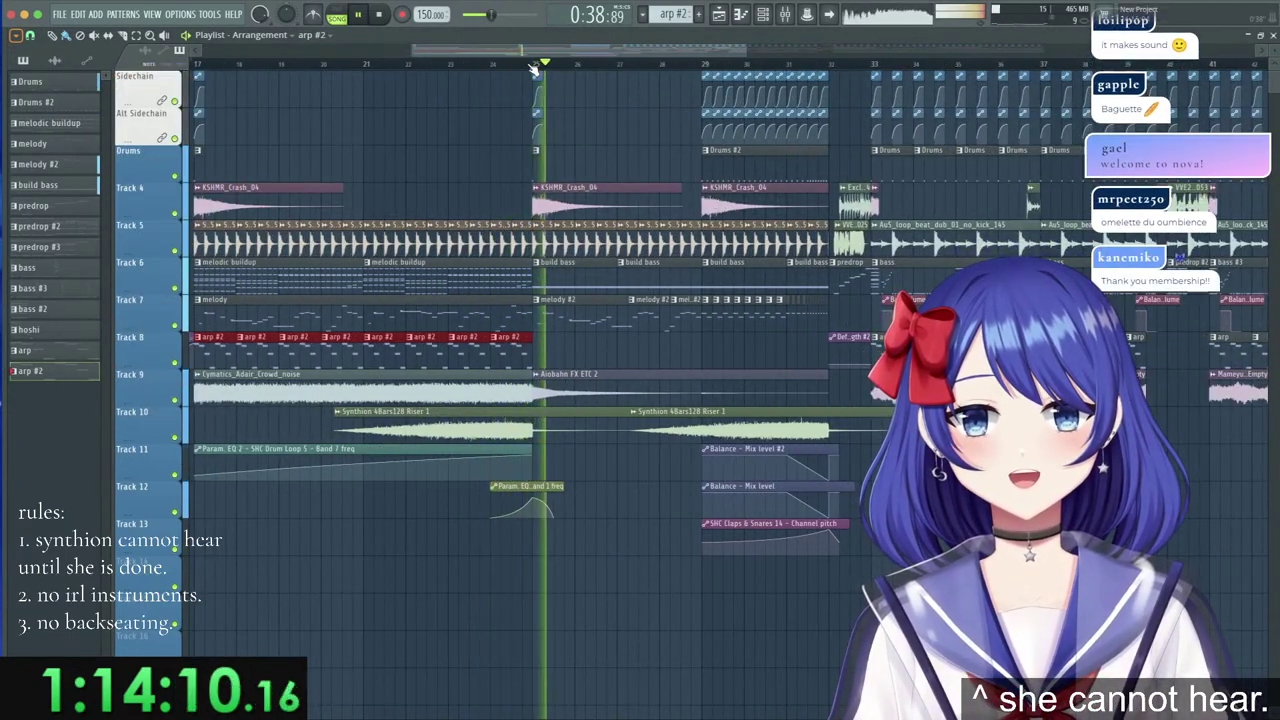
{"action": "scroll", "coordinate": [533, 68], "scroll_direction": "down", "scroll_amount": 3}
{"action": "scroll", "coordinate": [533, 68], "scroll_direction": "down", "scroll_amount": 2}
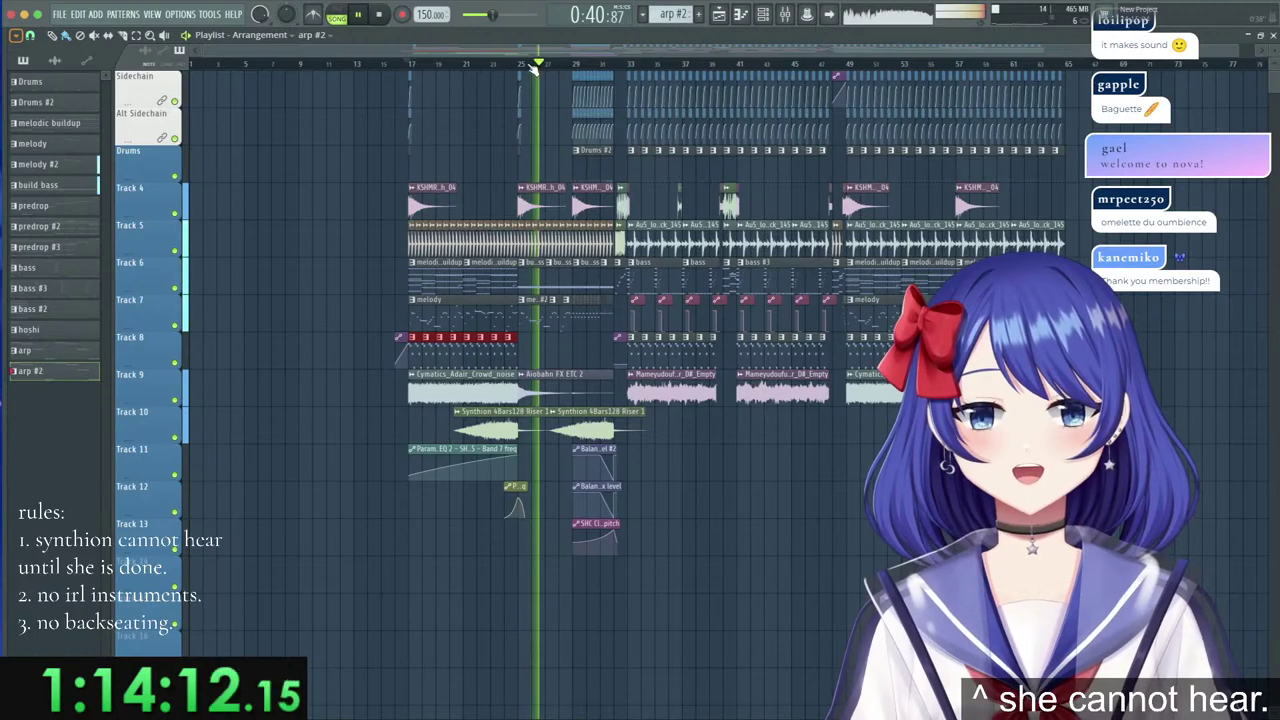
{"action": "scroll", "coordinate": [533, 68], "scroll_direction": "up", "scroll_amount": 2}
{"action": "scroll", "coordinate": [533, 68], "scroll_direction": "up", "scroll_amount": 4}
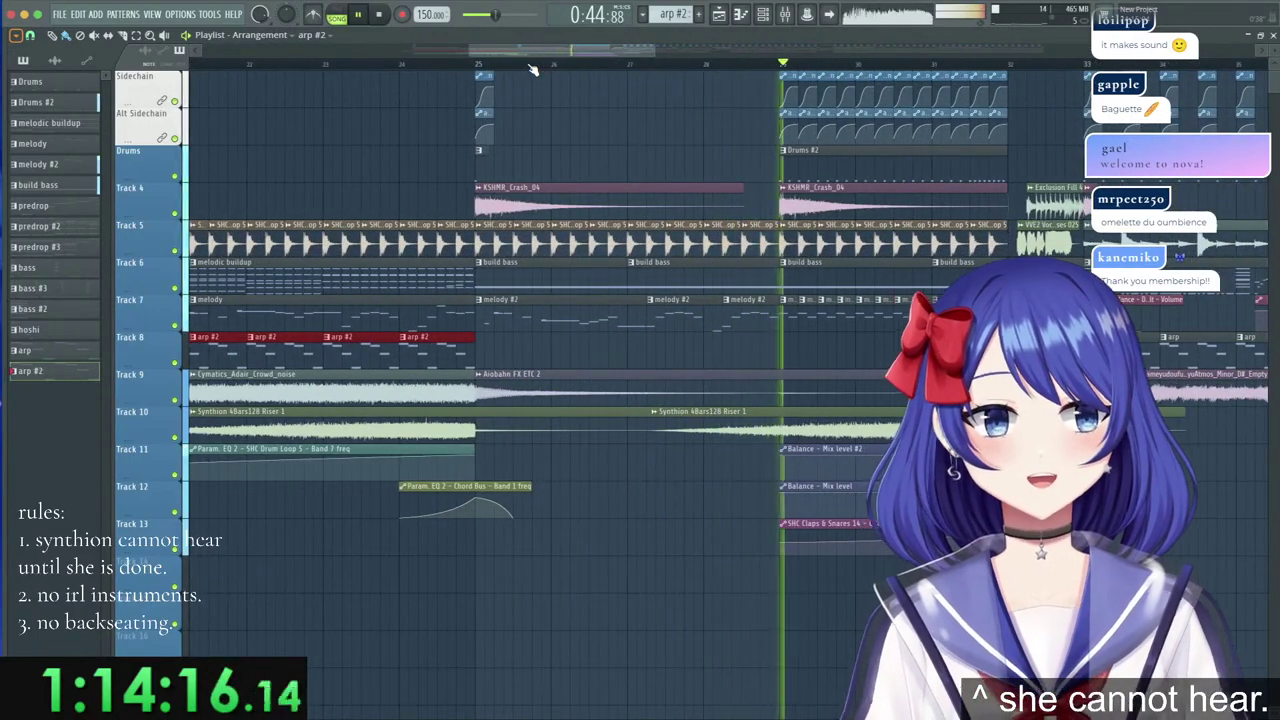
{"action": "scroll", "coordinate": [533, 68], "scroll_direction": "down", "scroll_amount": 4}
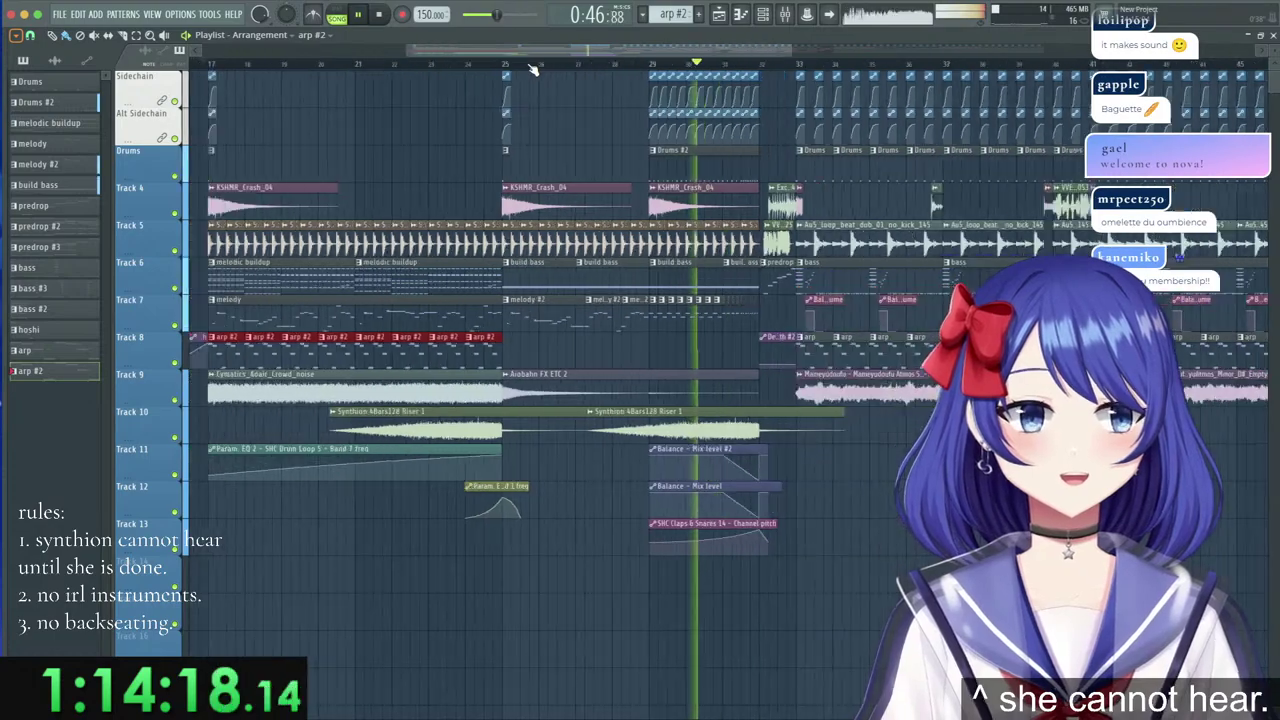
{"action": "scroll", "coordinate": [533, 68], "scroll_direction": "down", "scroll_amount": 3}
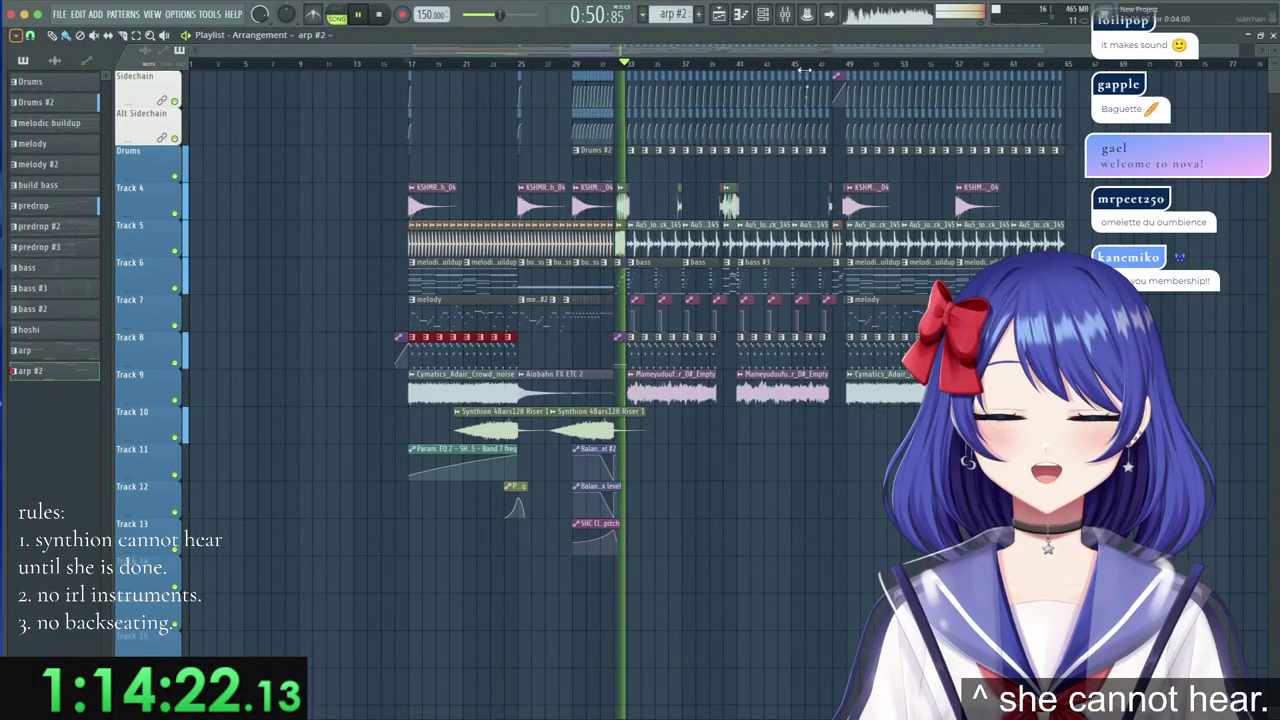
{"action": "scroll", "coordinate": [857, 75], "scroll_direction": "up", "scroll_amount": 1}
{"action": "scroll", "coordinate": [857, 75], "scroll_direction": "up", "scroll_amount": 3}
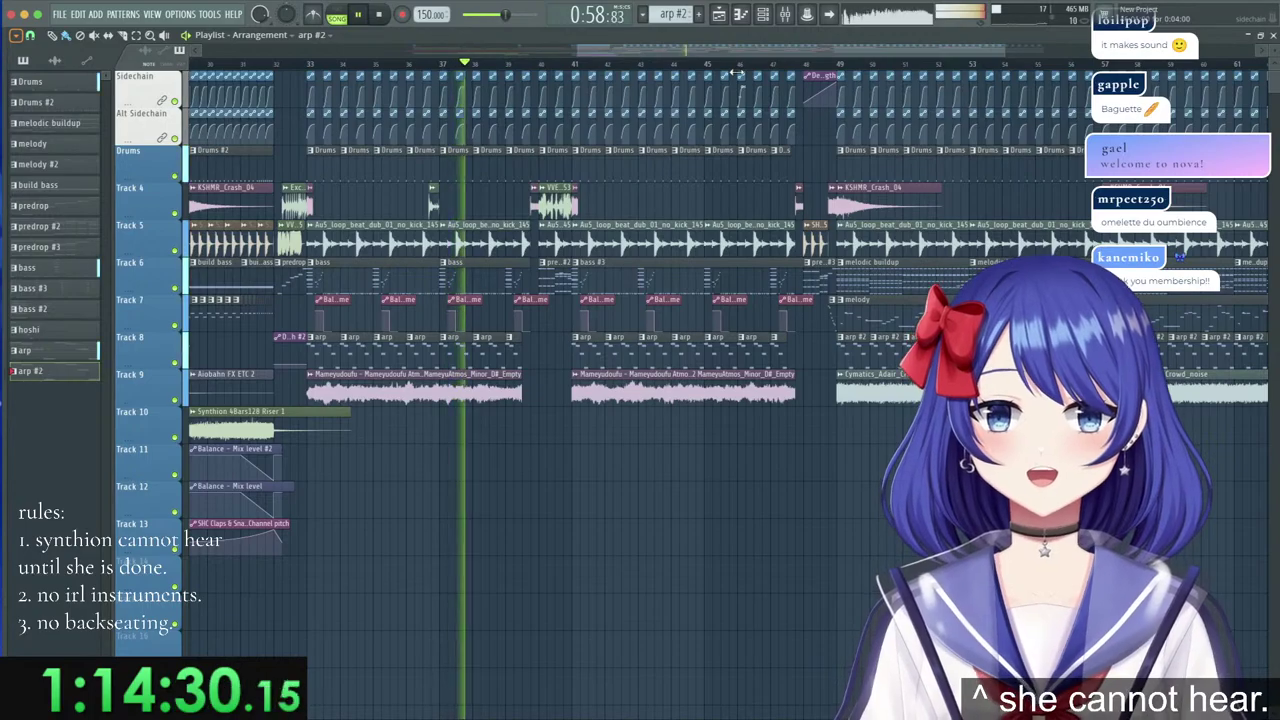
{"action": "scroll", "coordinate": [737, 72], "scroll_direction": "down", "scroll_amount": 5}
{"action": "scroll", "coordinate": [663, 91], "scroll_direction": "up", "scroll_amount": 5}
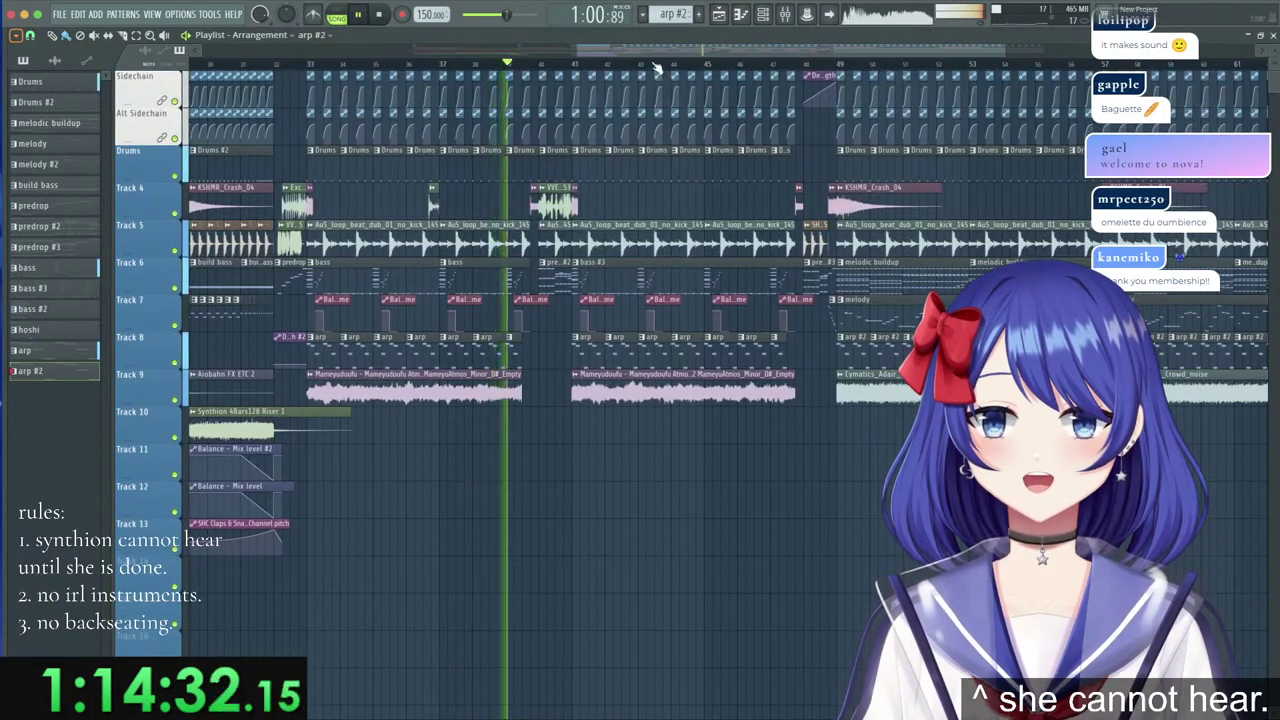
{"action": "scroll", "coordinate": [657, 69], "scroll_direction": "down", "scroll_amount": 3}
{"action": "scroll", "coordinate": [288, 67], "scroll_direction": "up", "scroll_amount": 3}
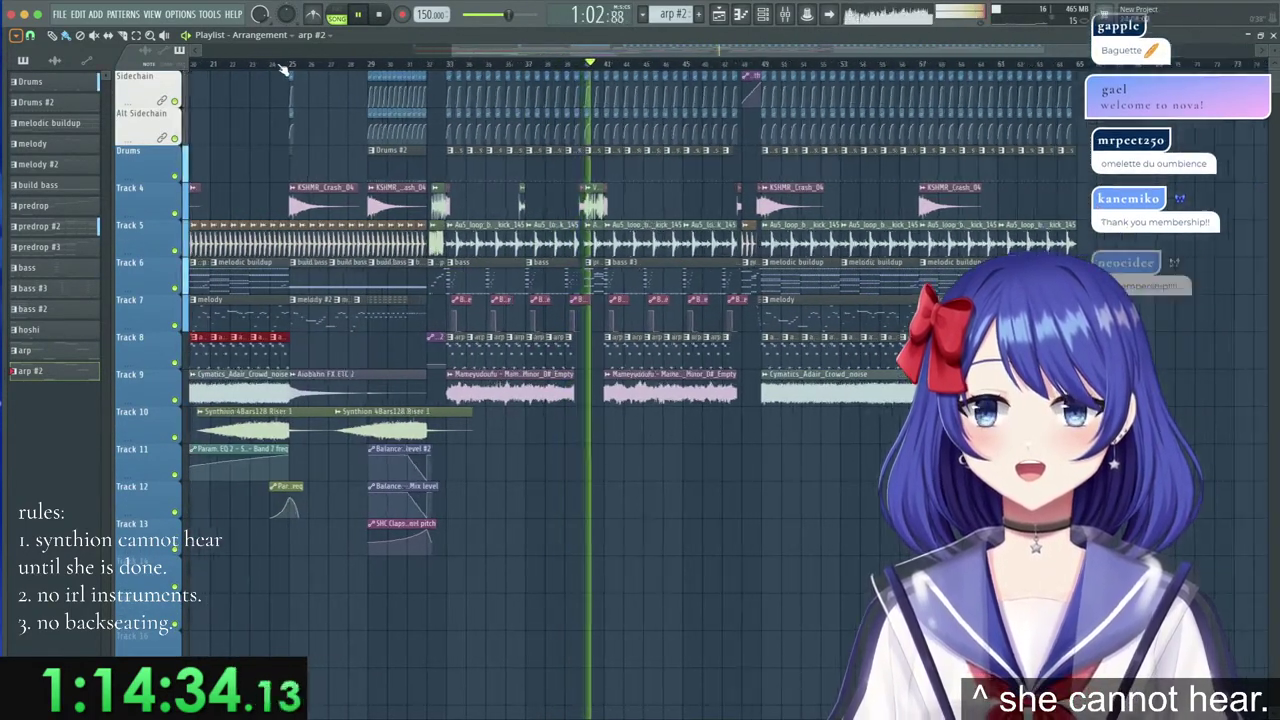
{"action": "scroll", "coordinate": [283, 68], "scroll_direction": "down", "scroll_amount": 3}
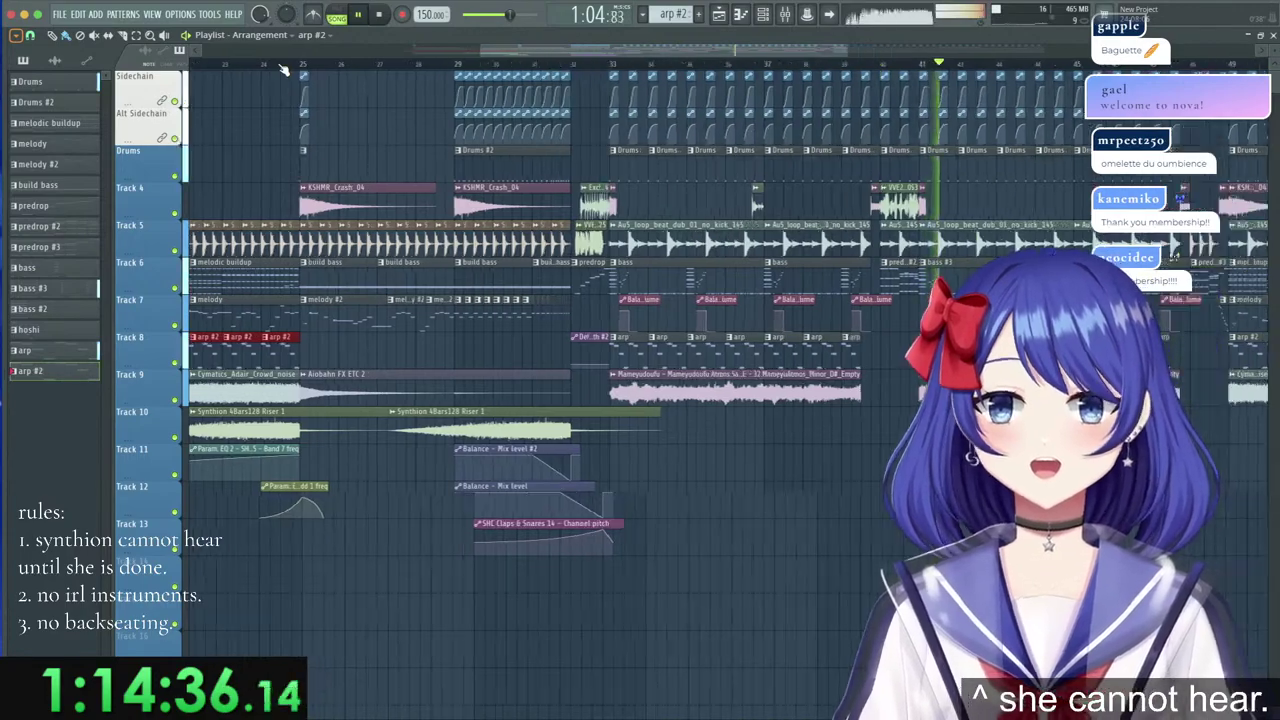
{"action": "scroll", "coordinate": [283, 68], "scroll_direction": "down", "scroll_amount": 3}
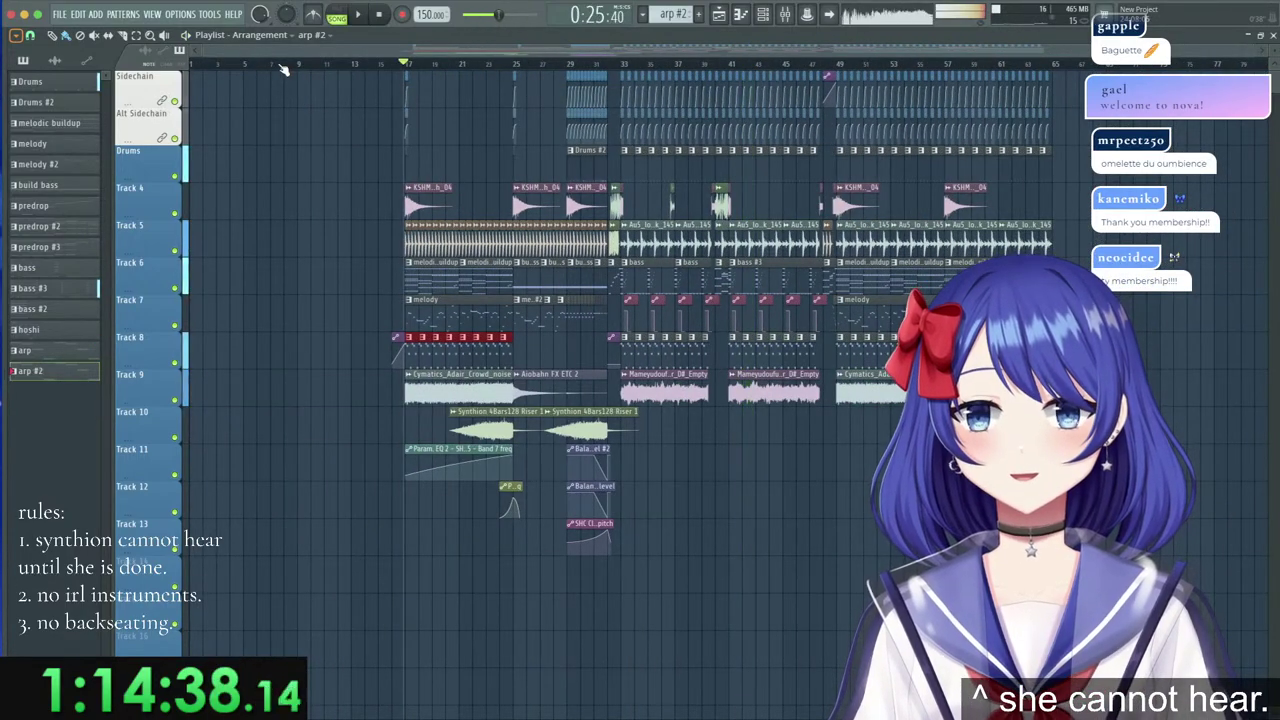
Move all clips on Tracks 5 to 13 down by one track to free Track 5, and clear the selection.
{"action": "left_click_drag", "start_coordinate": [344, 251], "coordinate": [1060, 520]}
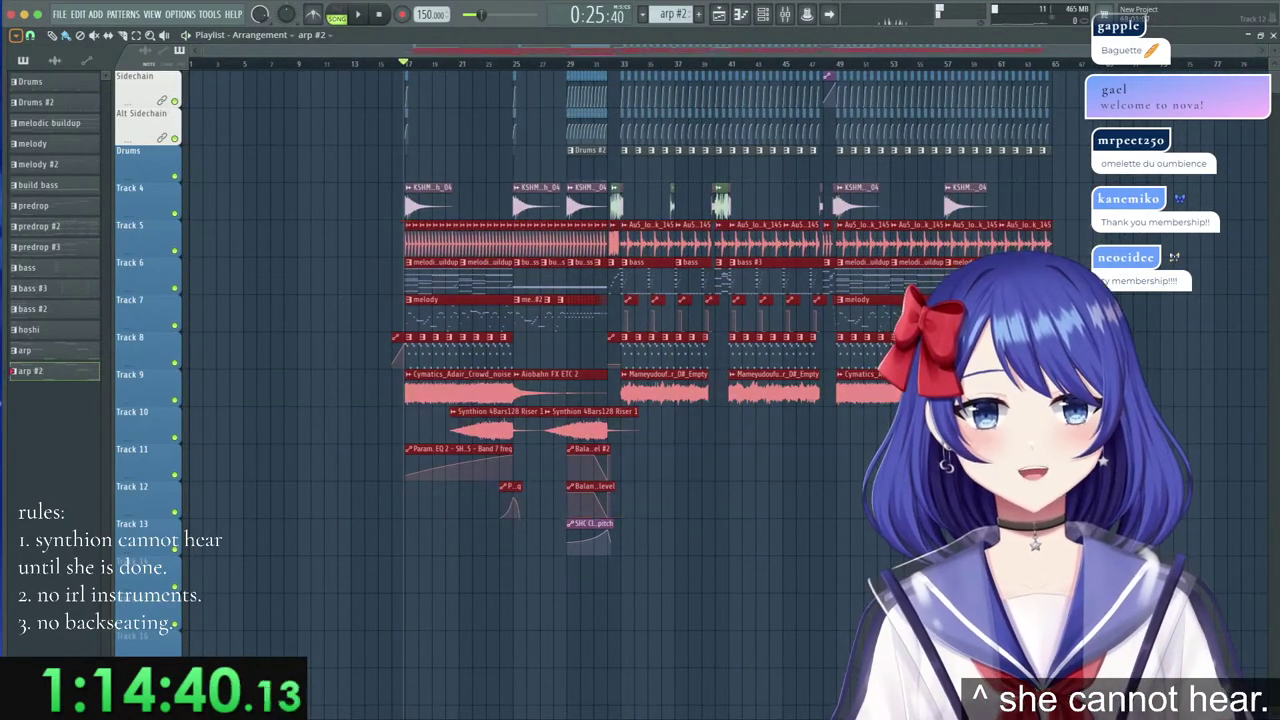
{"action": "scroll", "coordinate": [516, 70], "scroll_direction": "up", "scroll_amount": 5}
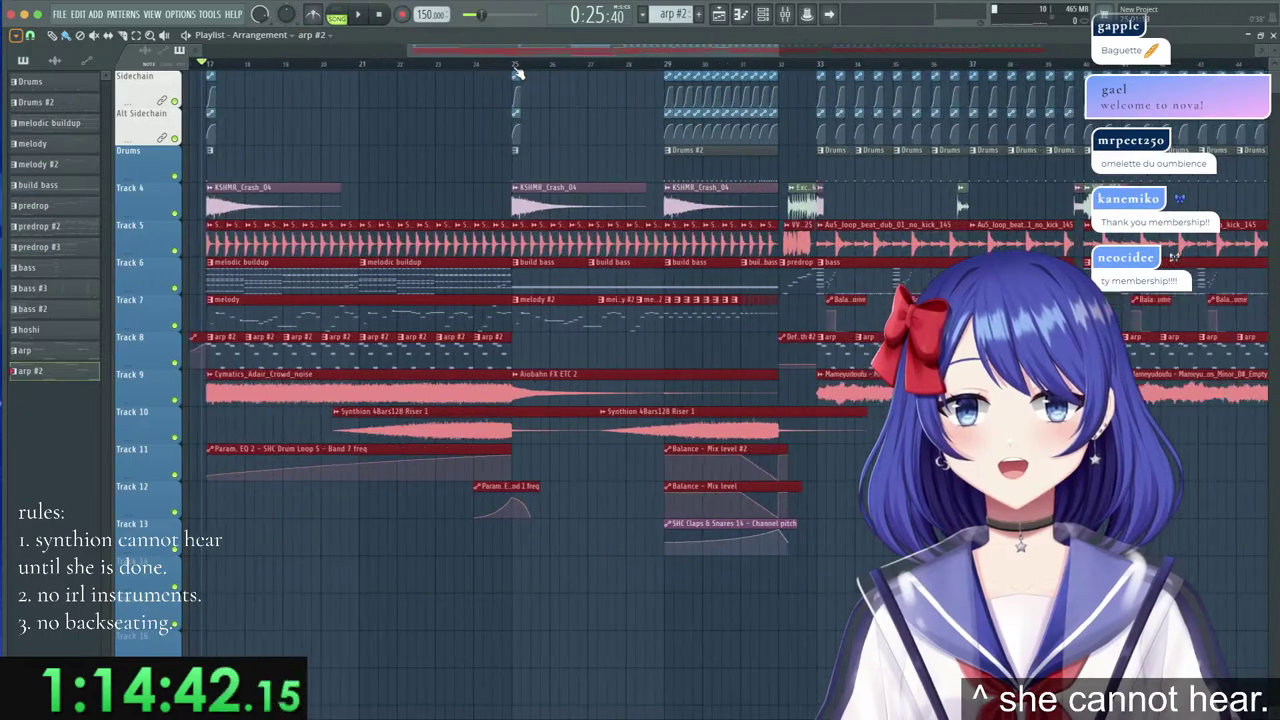
{"action": "scroll", "coordinate": [516, 72], "scroll_direction": "down", "scroll_amount": 5}
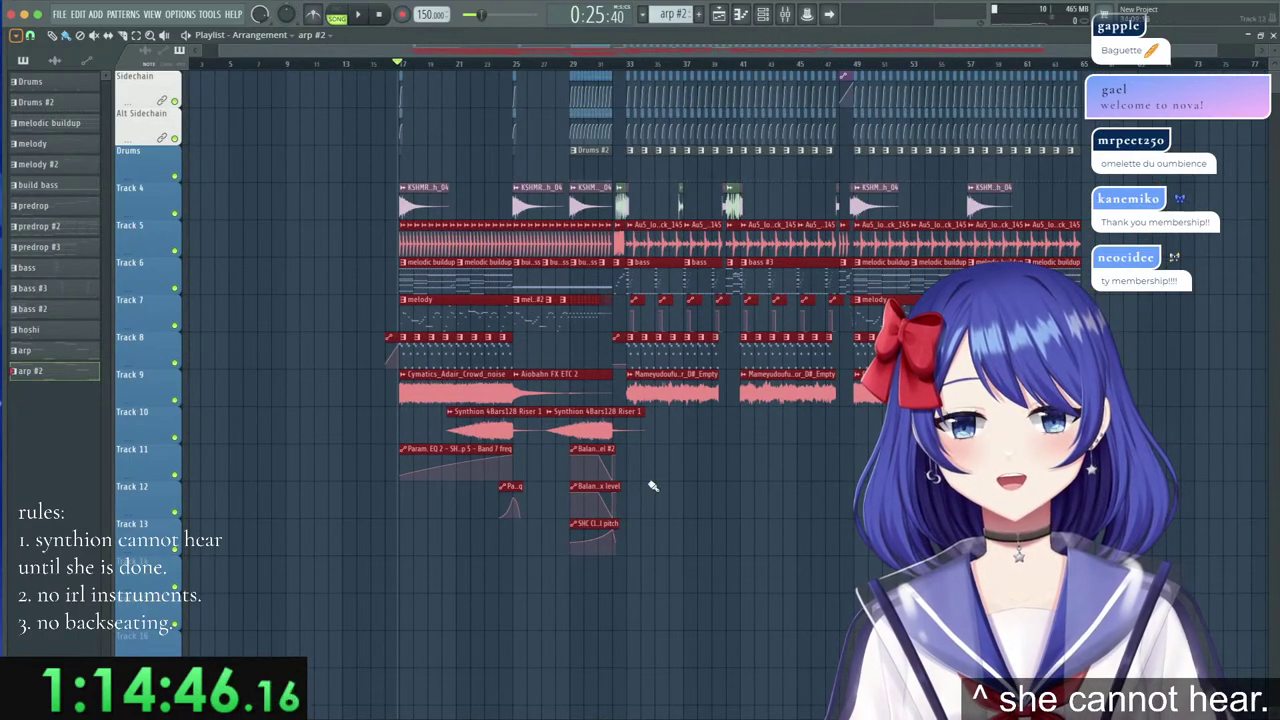
{"action": "key", "text": "shift+Down"}
{"action": "scroll", "coordinate": [528, 66], "scroll_direction": "up", "scroll_amount": 5}
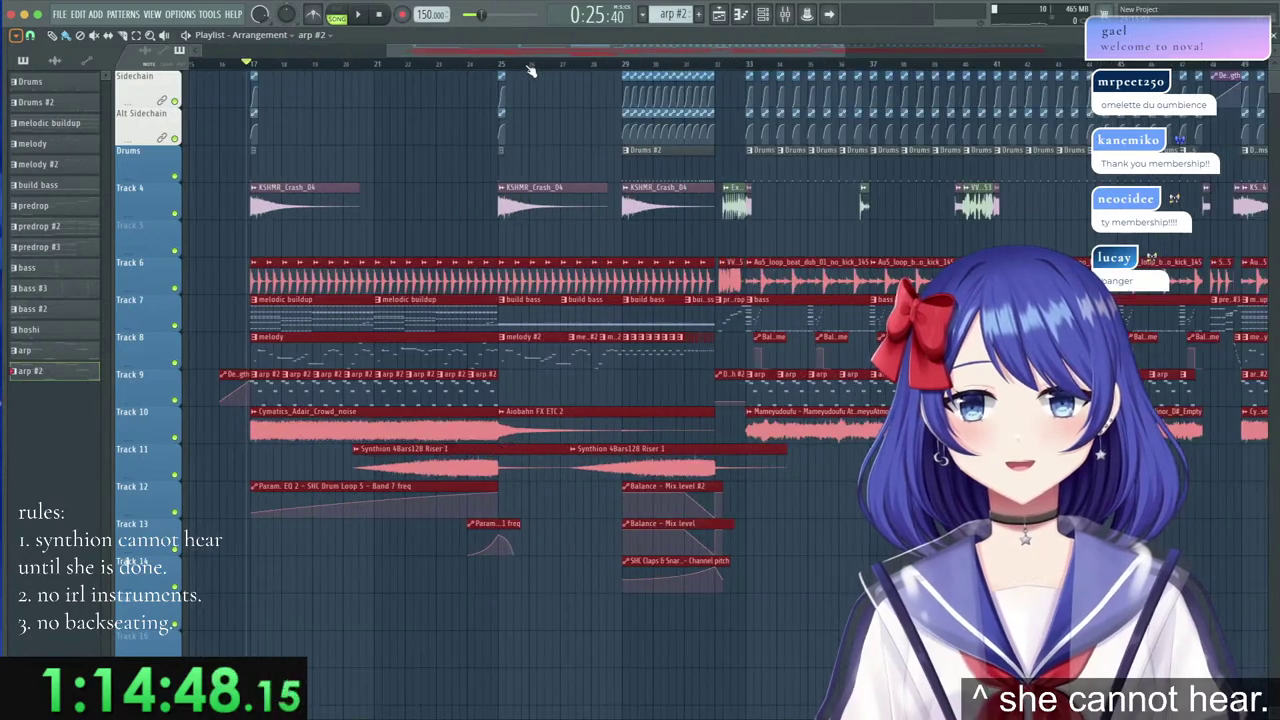
{"action": "key", "text": "super+d"}
Find VVE2 Vocal Loops 140BPM 017 in the Vengeance - Vocal Essentials Vol.2 pack and place it on Track 5 at bar 25.
{"action": "mouse_move", "coordinate": [7, 430]}
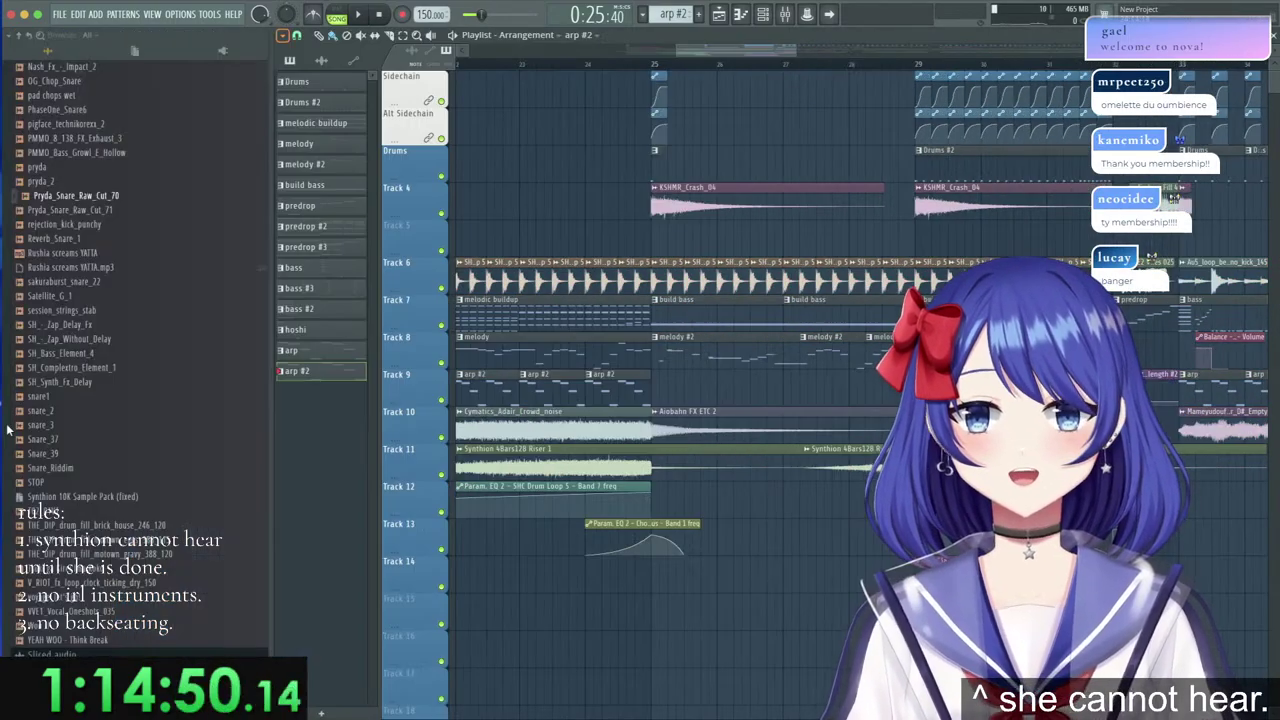
{"action": "scroll", "coordinate": [125, 285], "scroll_direction": "up", "scroll_amount": 20}
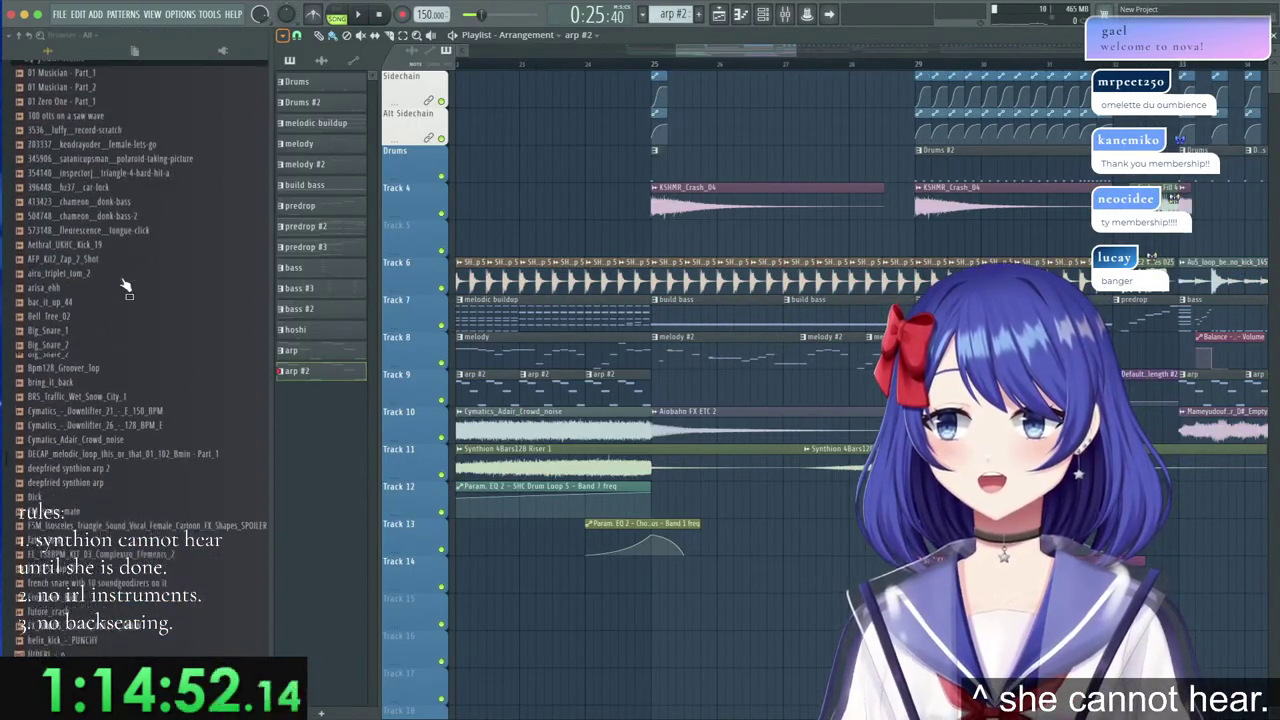
{"action": "left_click", "coordinate": [120, 306]}
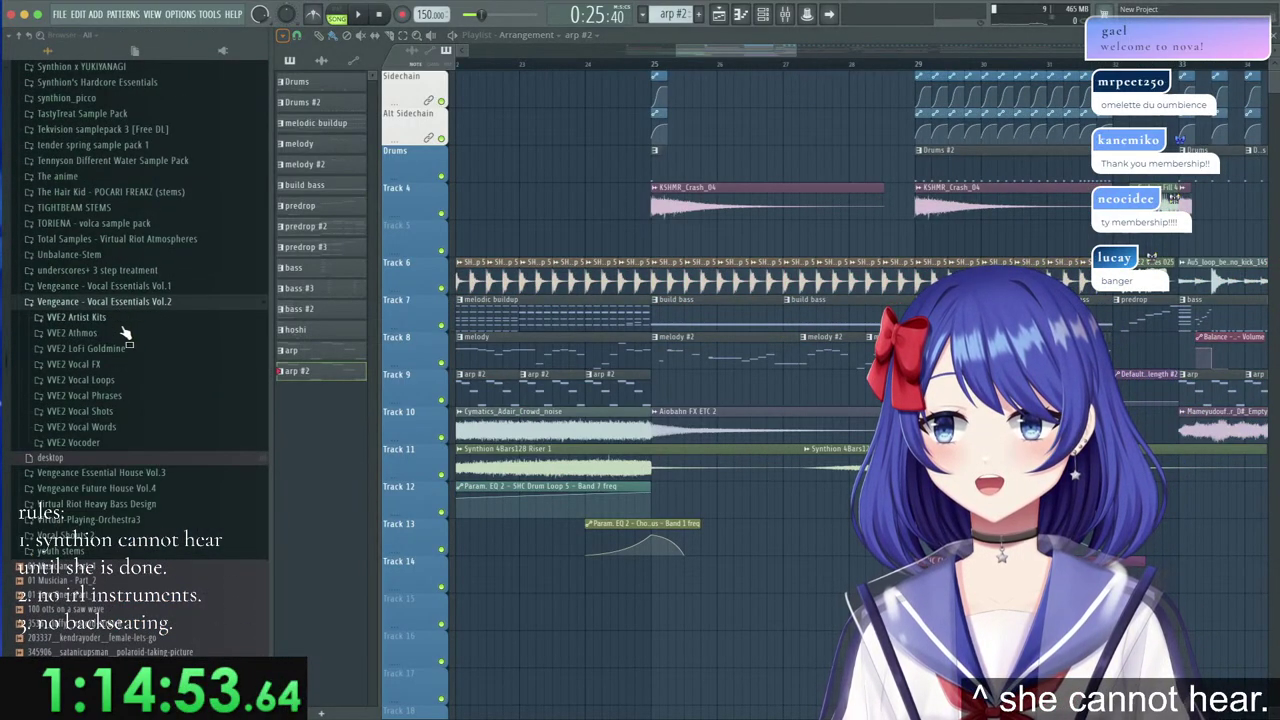
{"action": "left_click", "coordinate": [112, 414]}
{"action": "left_click", "coordinate": [112, 414]}
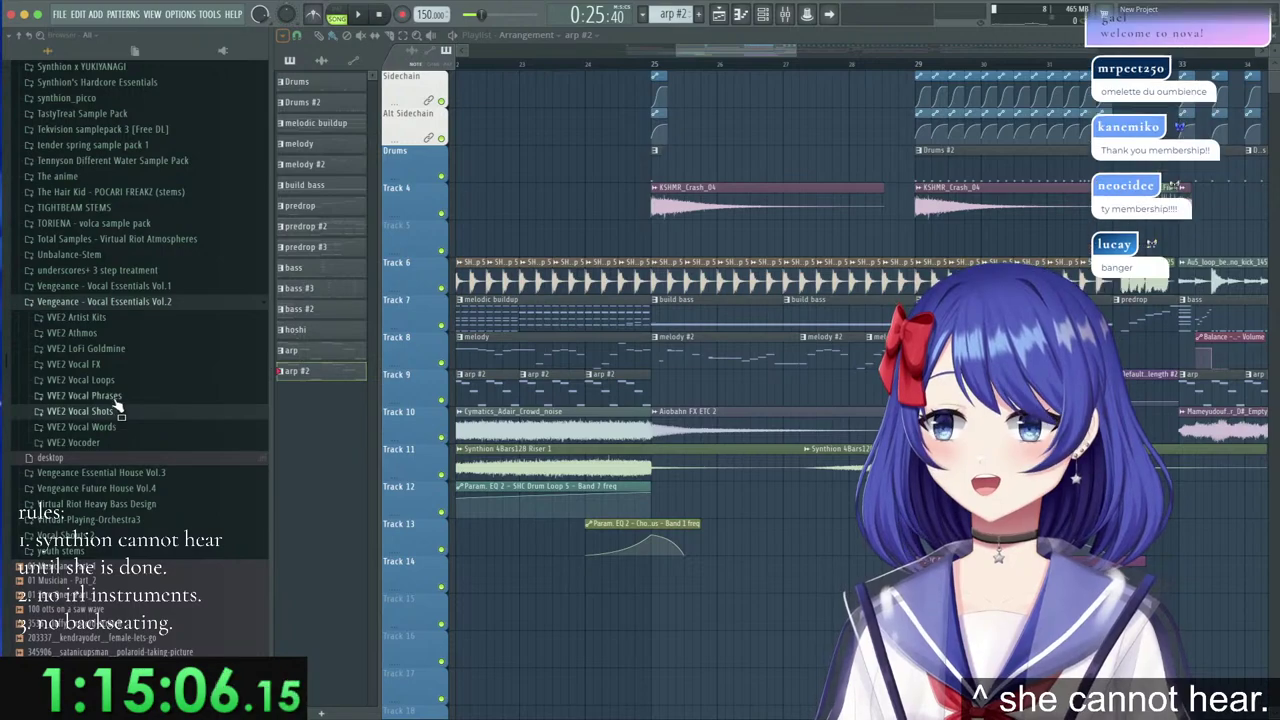
{"action": "left_click", "coordinate": [112, 382]}
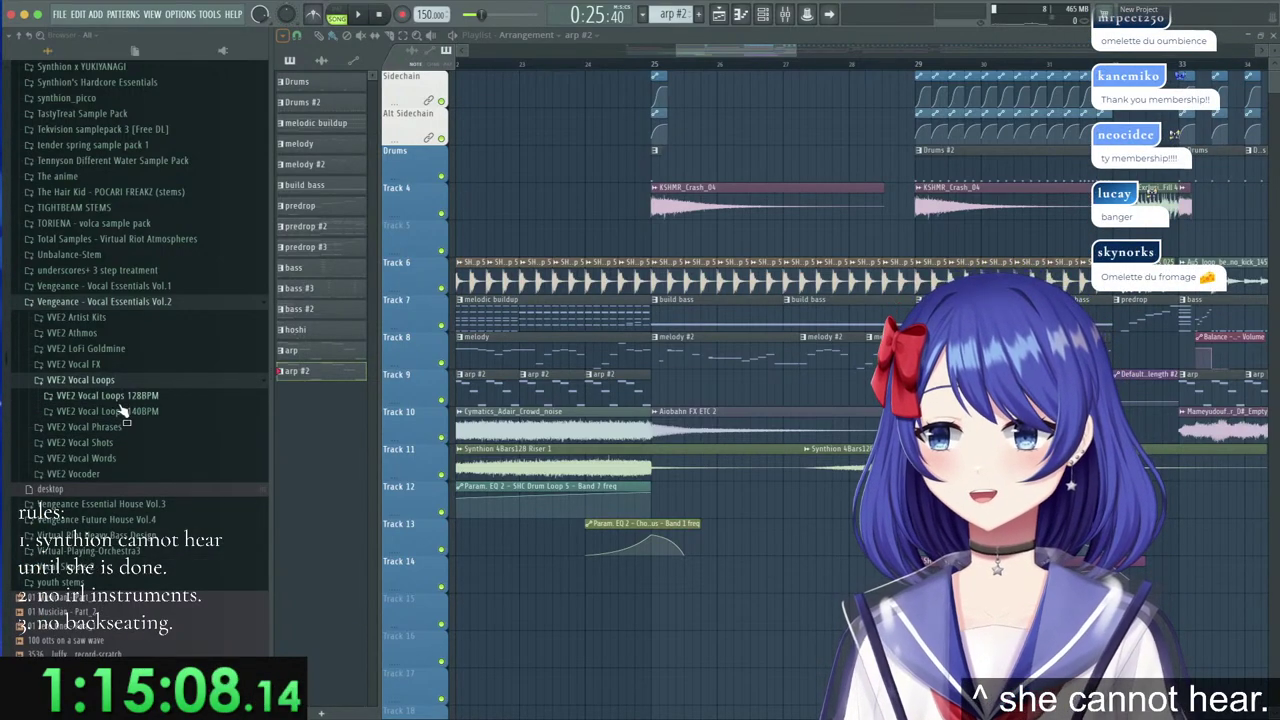
{"action": "left_click", "coordinate": [119, 412]}
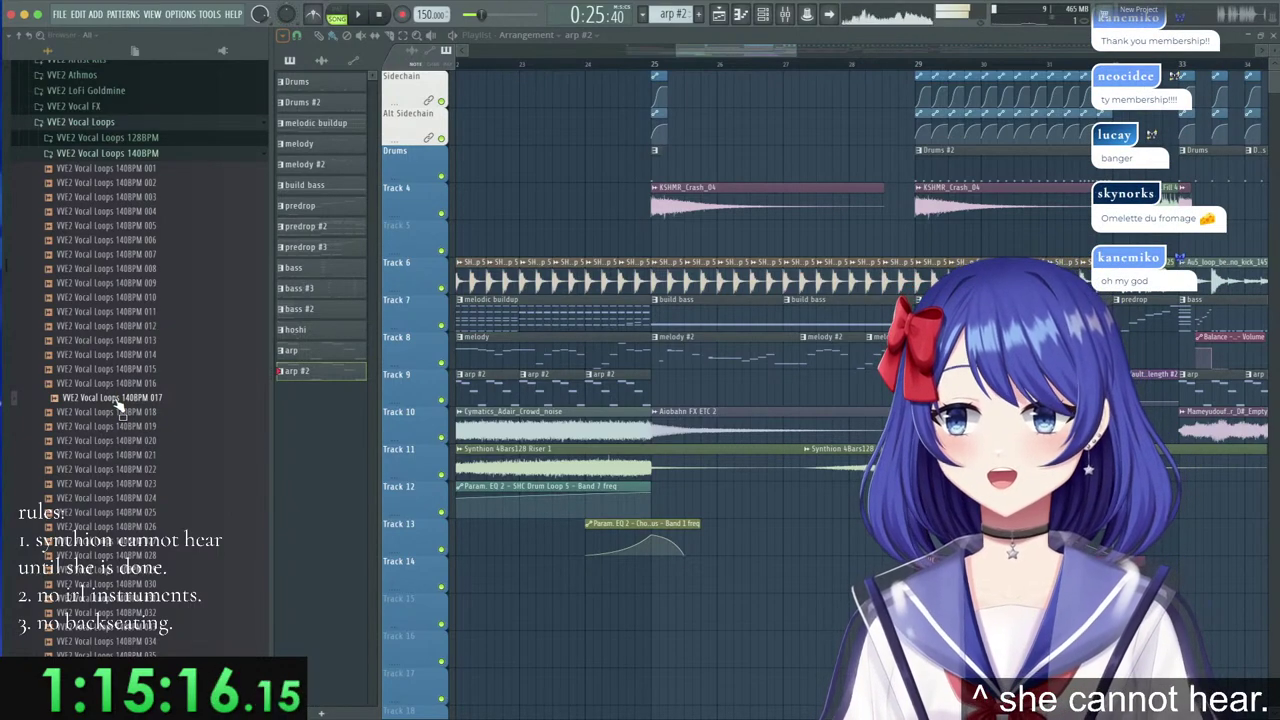
{"action": "left_click_drag", "start_coordinate": [119, 403], "coordinate": [450, 239]}
Time-stretch the VVE2 vocal loop to fit the project tempo so the clip spans exactly two bars.
{"action": "double_click", "coordinate": [466, 243]}
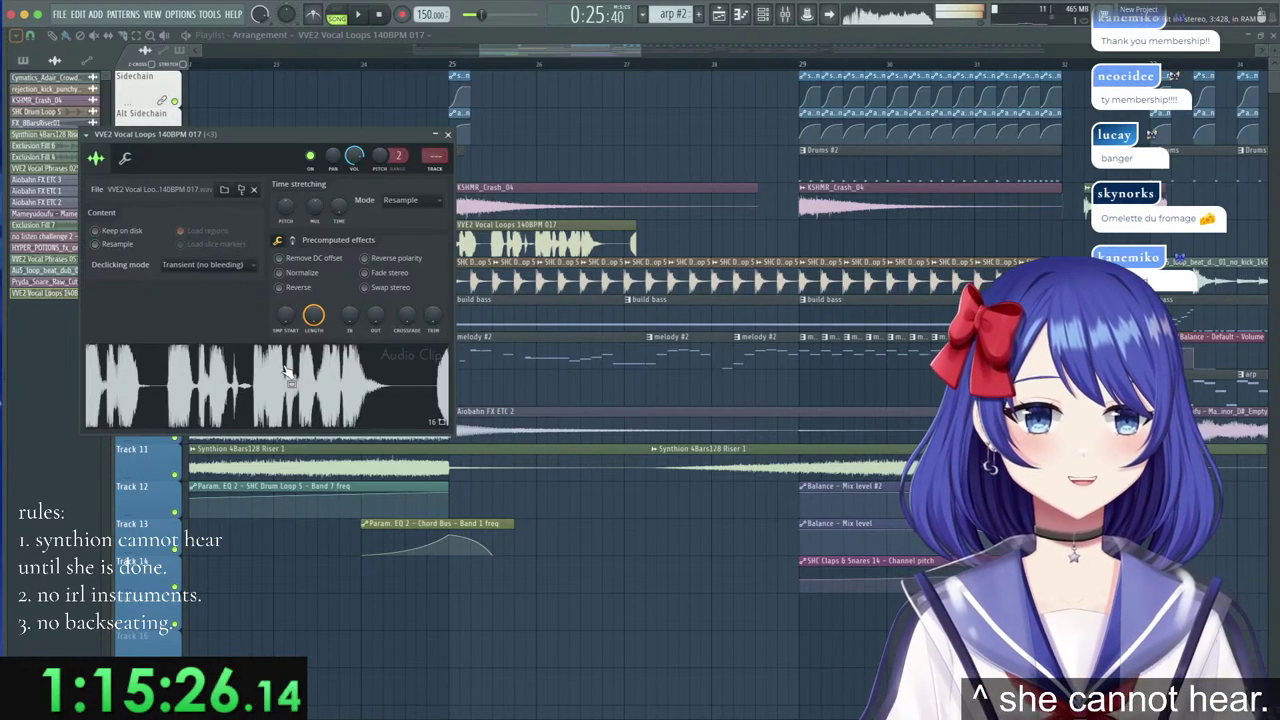
{"action": "right_click", "coordinate": [341, 206]}
{"action": "left_click", "coordinate": [362, 230]}
{"action": "left_click", "coordinate": [641, 374]}
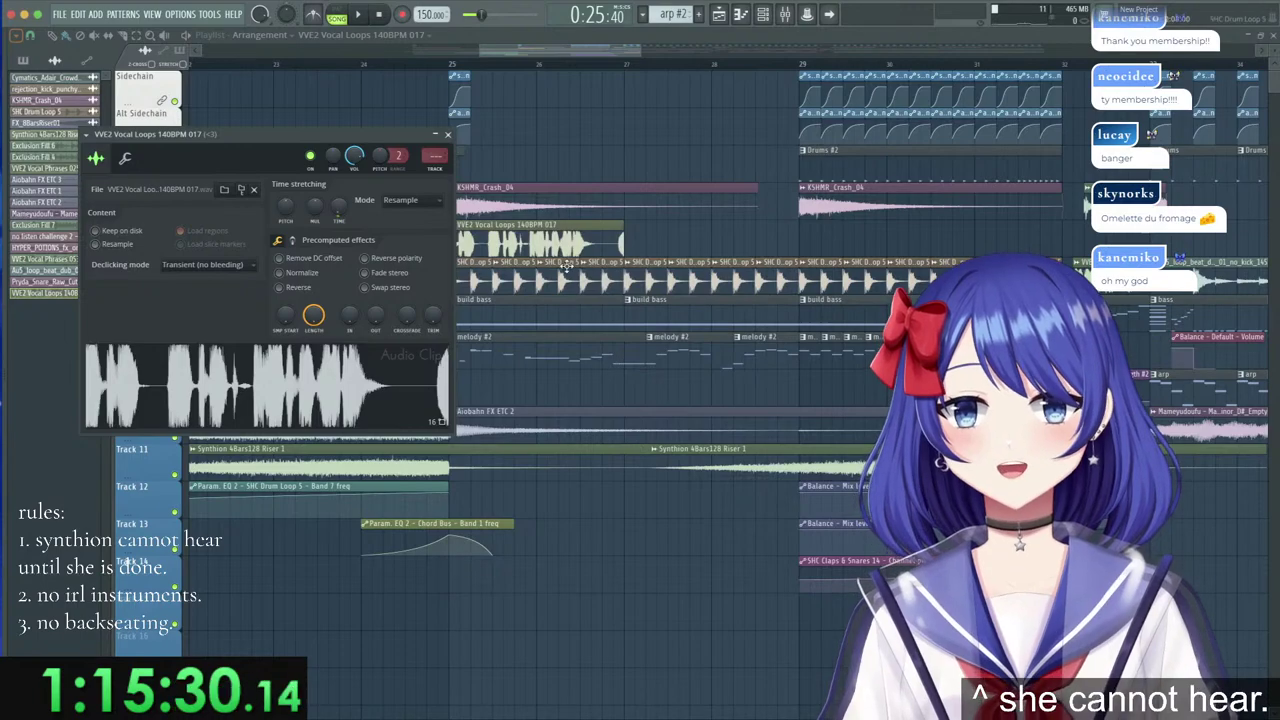
{"action": "left_click", "coordinate": [531, 234]}
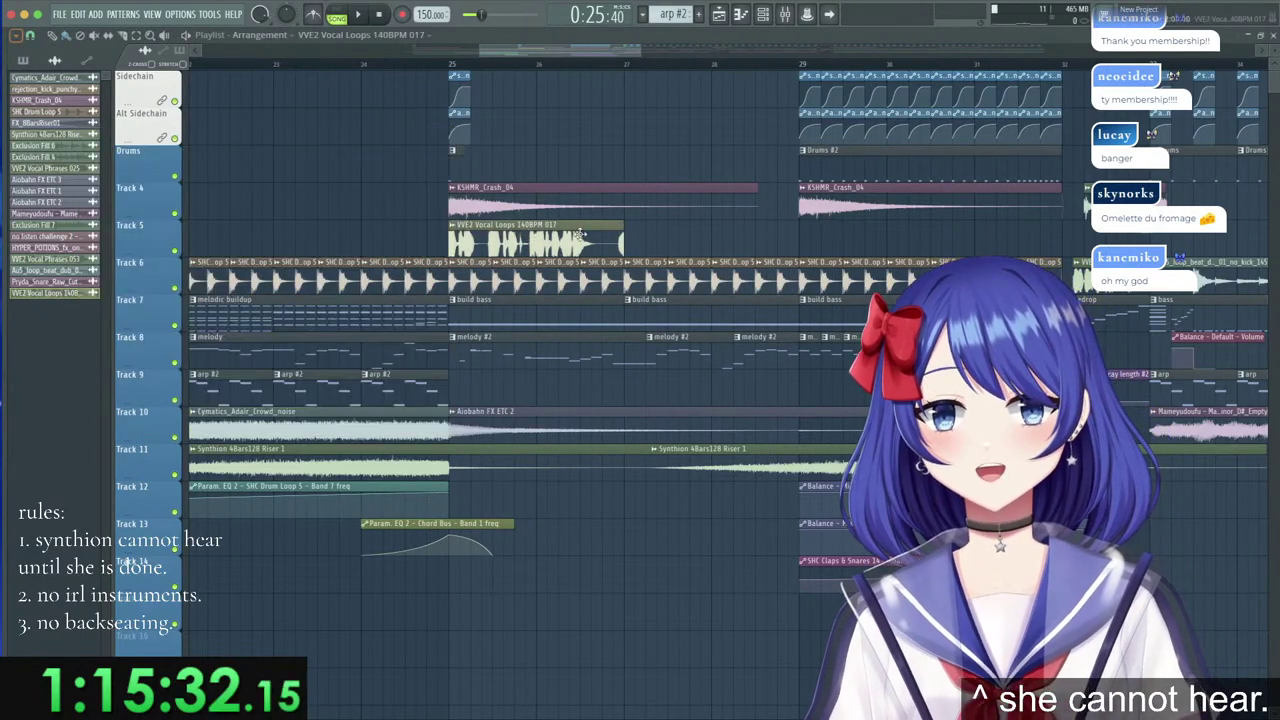
Repeat the two-bar vocal loop on Track 5 at bars 27 and 29, and remove the surplus copies from bar 31 onward.
{"action": "left_click_drag", "start_coordinate": [710, 237], "coordinate": [657, 246]}
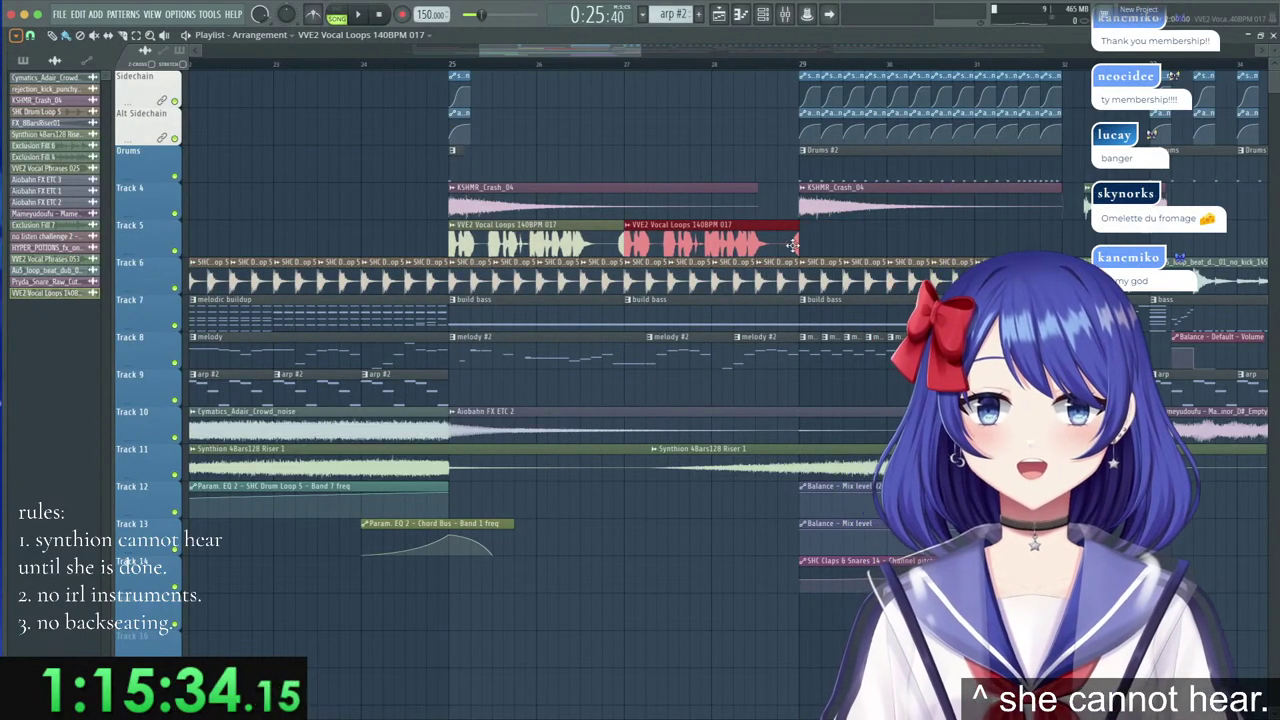
{"action": "left_click_drag", "start_coordinate": [808, 244], "coordinate": [583, 238]}
{"action": "key", "text": "super+b"}
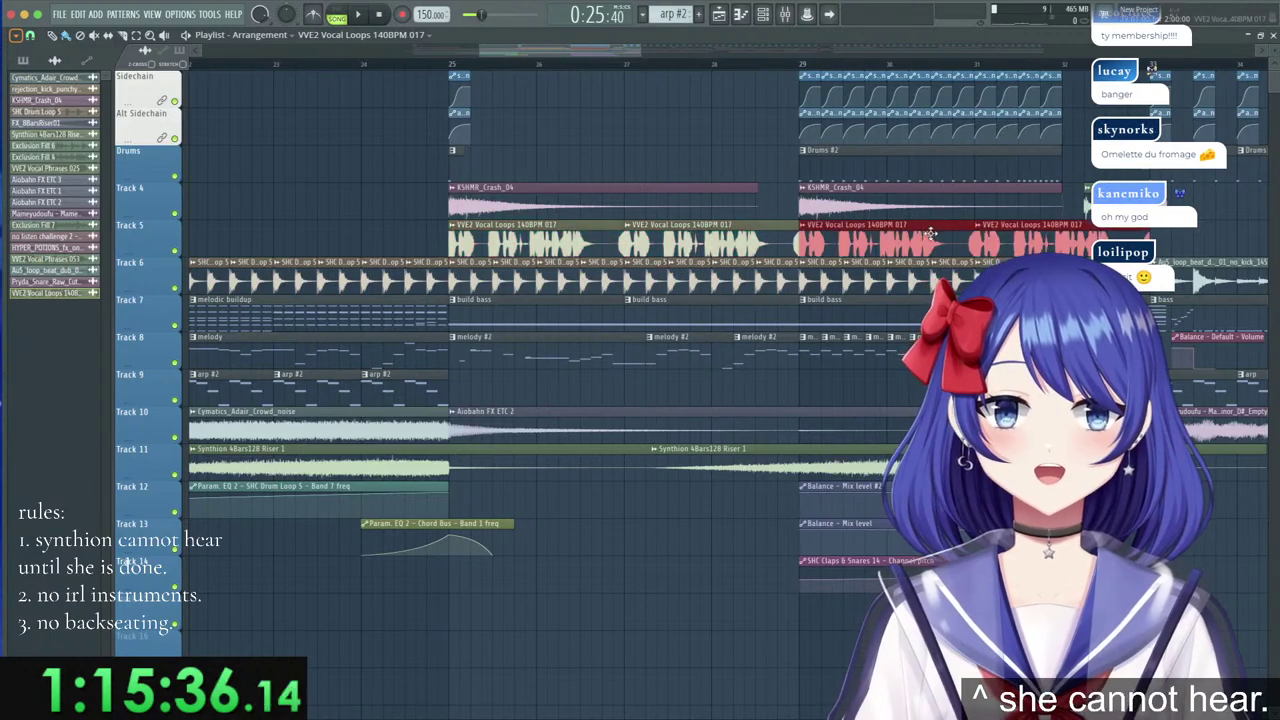
{"action": "left_click", "coordinate": [1180, 241]}
{"action": "right_click", "coordinate": [1180, 241]}
{"action": "right_click", "coordinate": [1050, 243]}
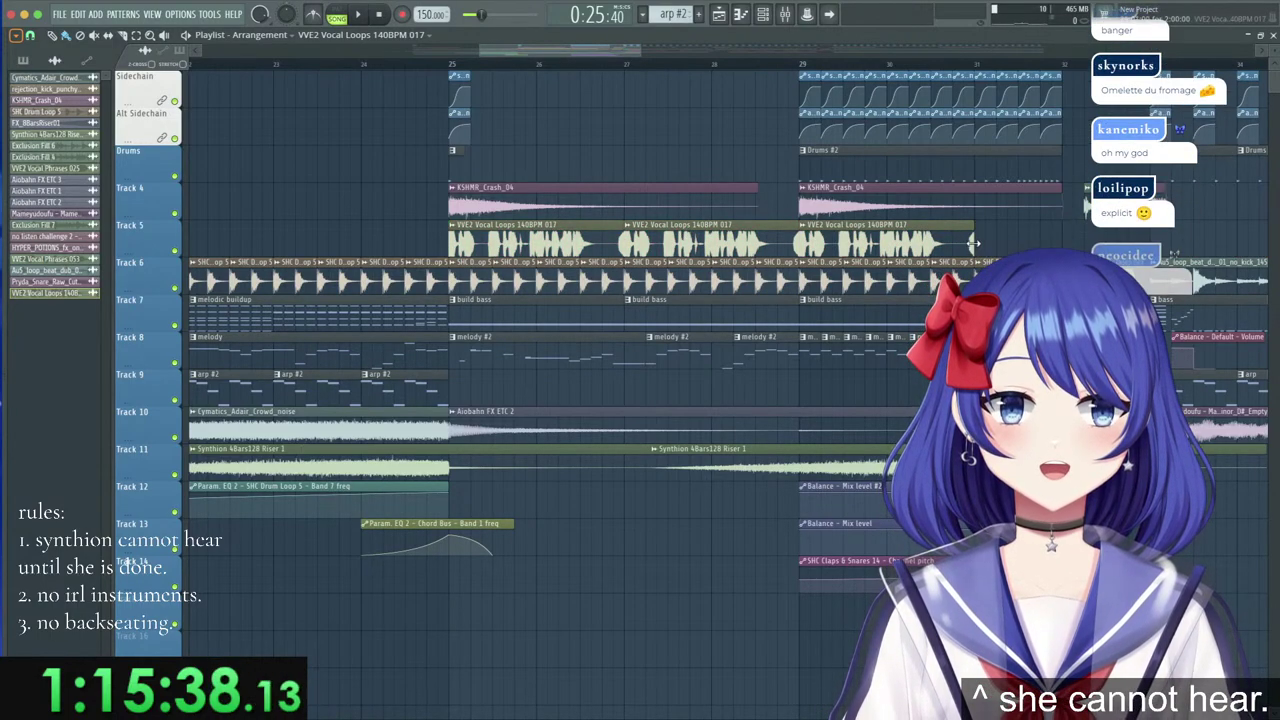
Shorten the bar 29 vocal clip to one bar, repeat it at bar 30, and fill bar 31 with quarter-bar chops.
{"action": "left_click_drag", "start_coordinate": [930, 245], "coordinate": [890, 243]}
{"action": "left_click", "coordinate": [993, 241]}
{"action": "left_click_drag", "start_coordinate": [1052, 237], "coordinate": [1037, 235]}
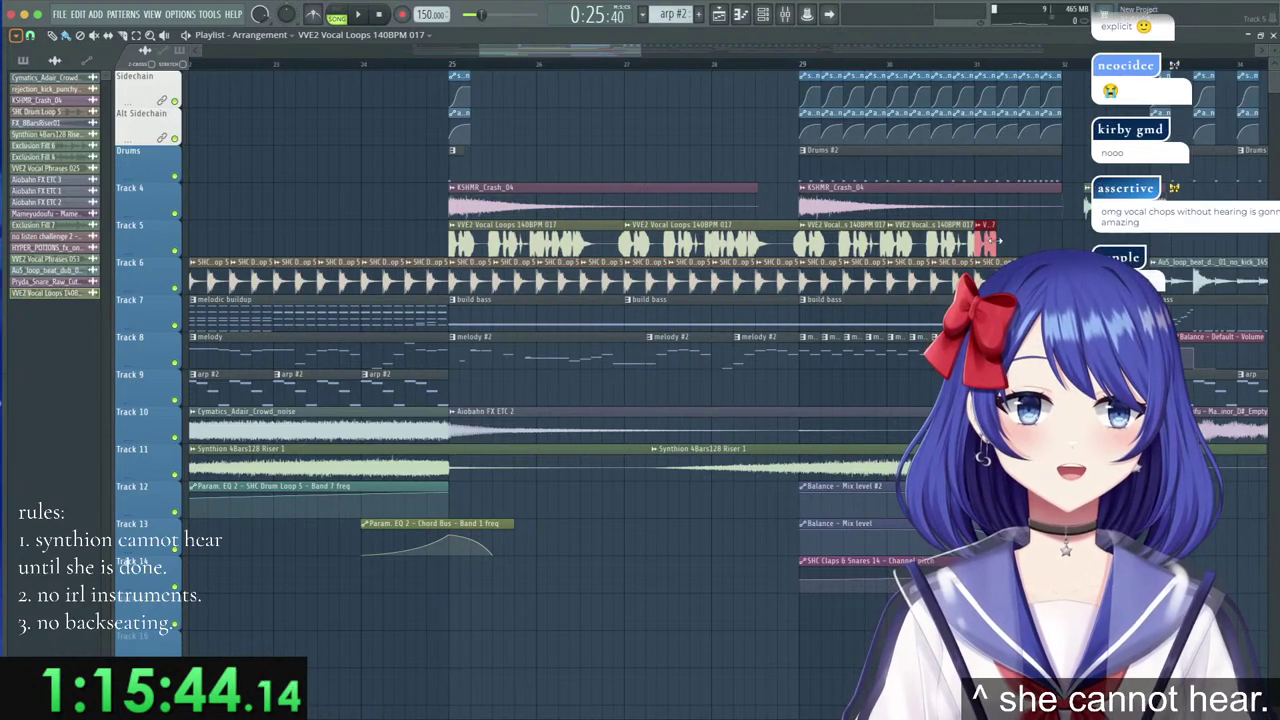
{"action": "right_click", "coordinate": [1037, 236]}
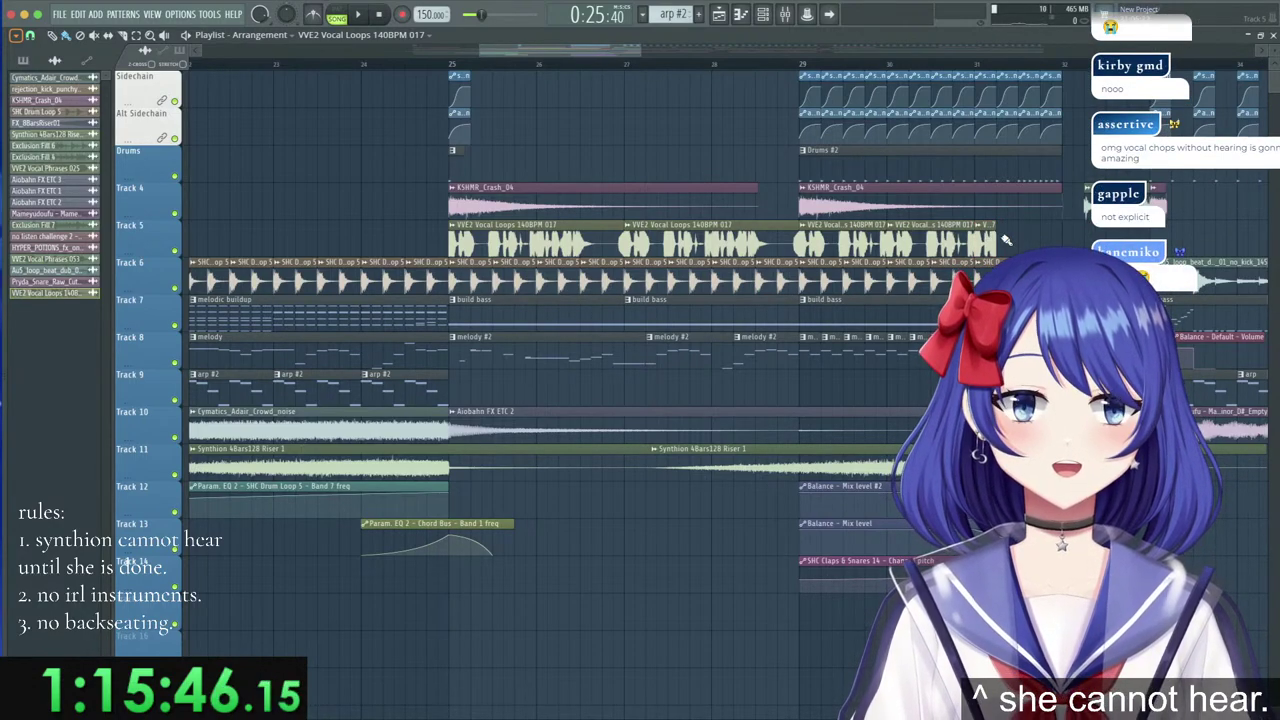
{"action": "left_click", "coordinate": [1008, 238]}
{"action": "left_click", "coordinate": [1026, 236]}
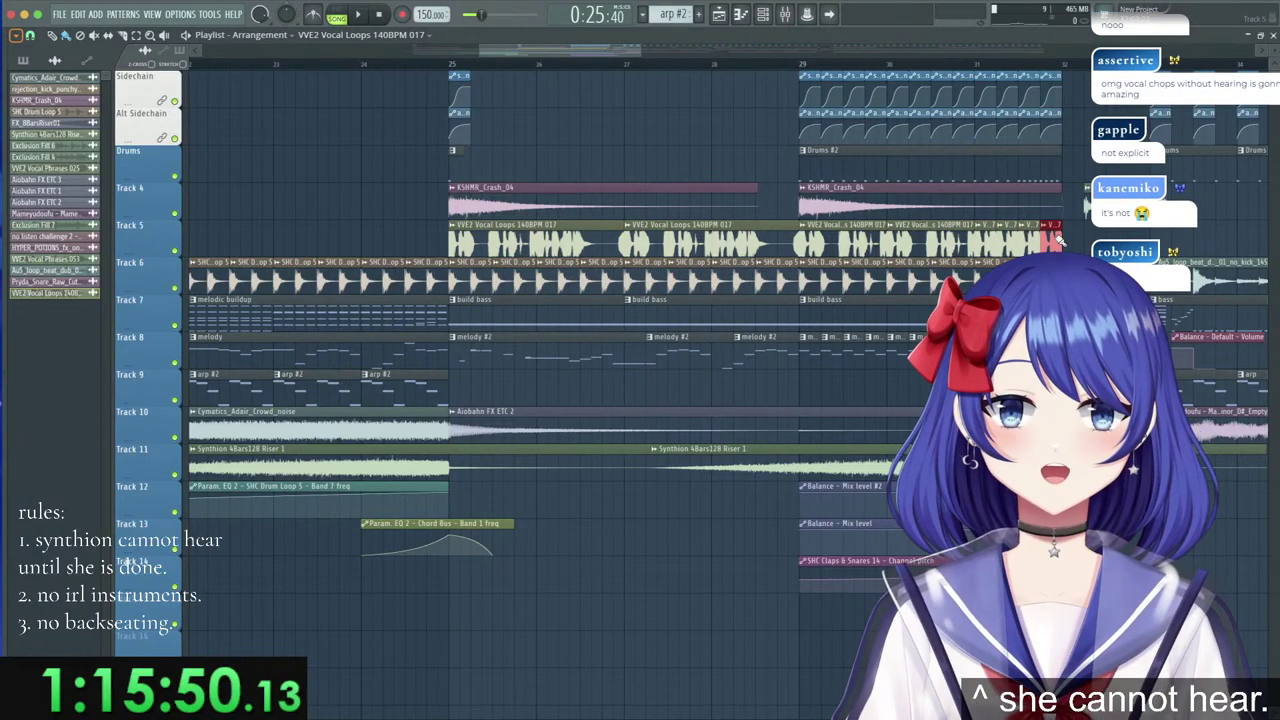
Select all vocal loop clips on Track 5 and route their channel to a free mixer track.
{"action": "left_click_drag", "start_coordinate": [1070, 241], "coordinate": [458, 236]}
{"action": "double_click", "coordinate": [458, 234]}
{"action": "left_click", "coordinate": [88, 134]}
{"action": "mouse_move", "coordinate": [200, 165]}
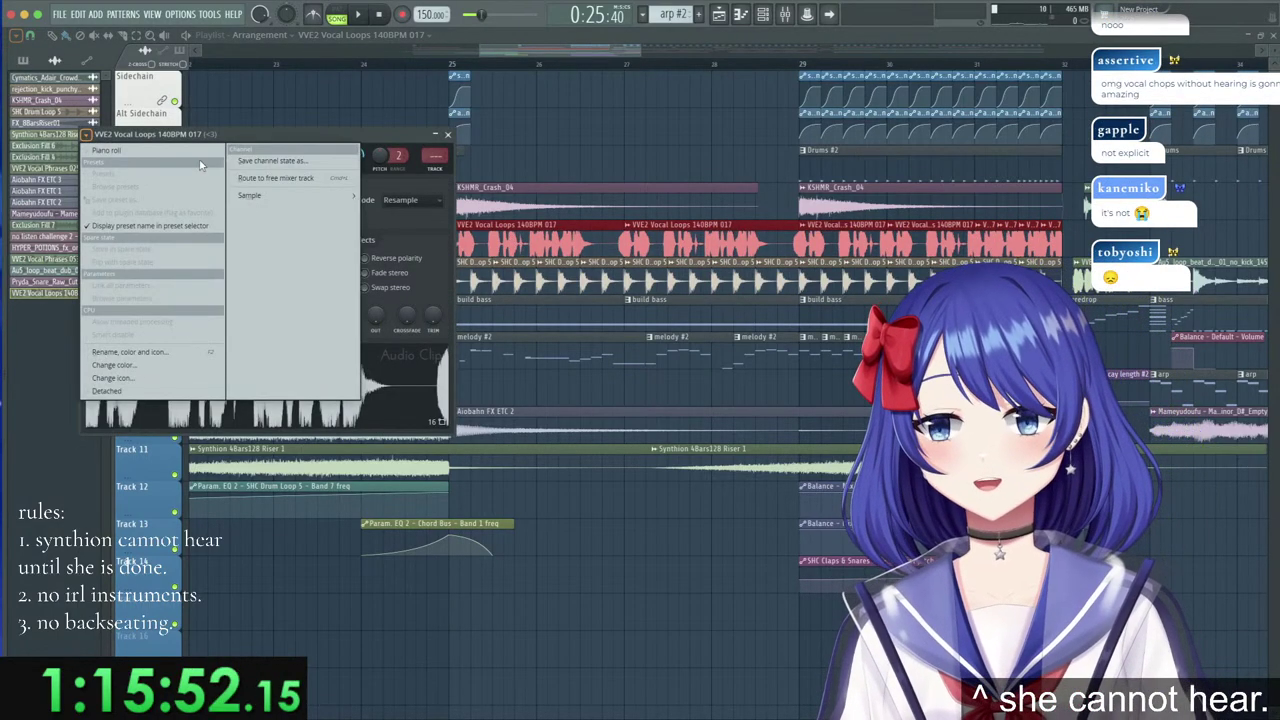
{"action": "left_click", "coordinate": [242, 178]}
Insert Little AlterBoy in slot 1 of the vocal's mixer track, with pitch and formant linked and both set to 2.0.
{"action": "left_click", "coordinate": [935, 226]}
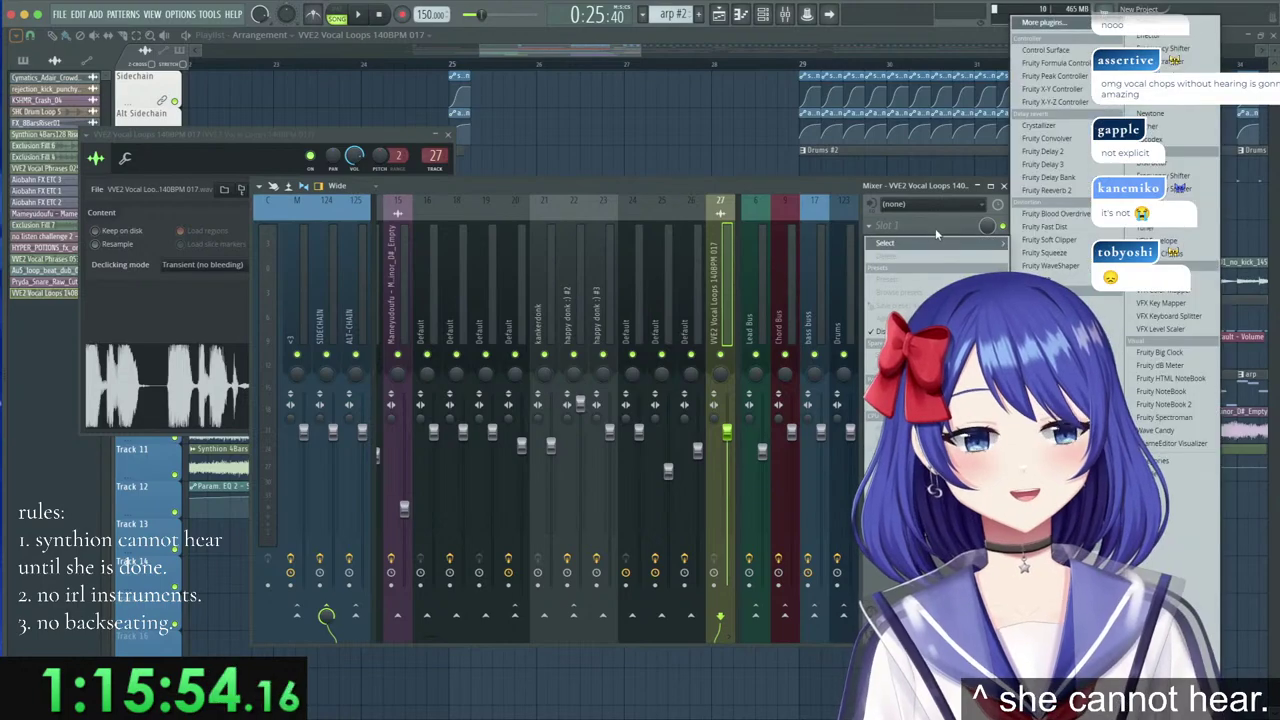
{"action": "mouse_move", "coordinate": [900, 243]}
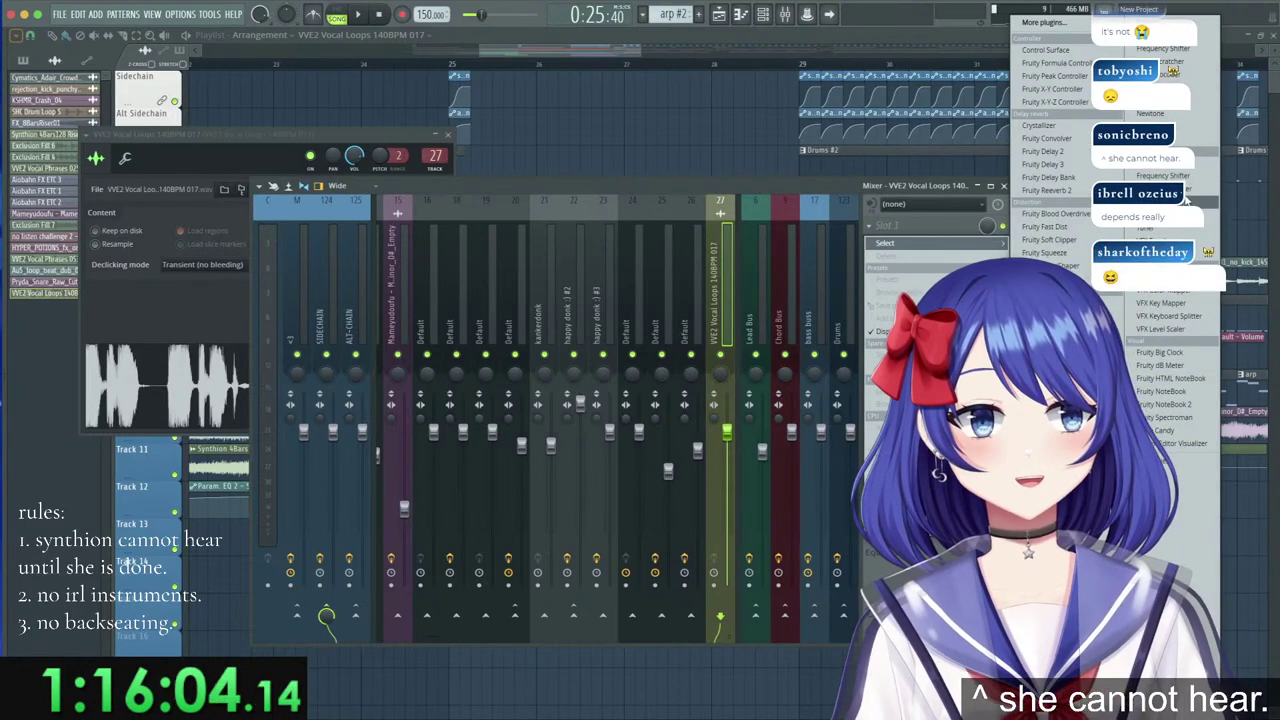
{"action": "left_click", "coordinate": [1160, 130]}
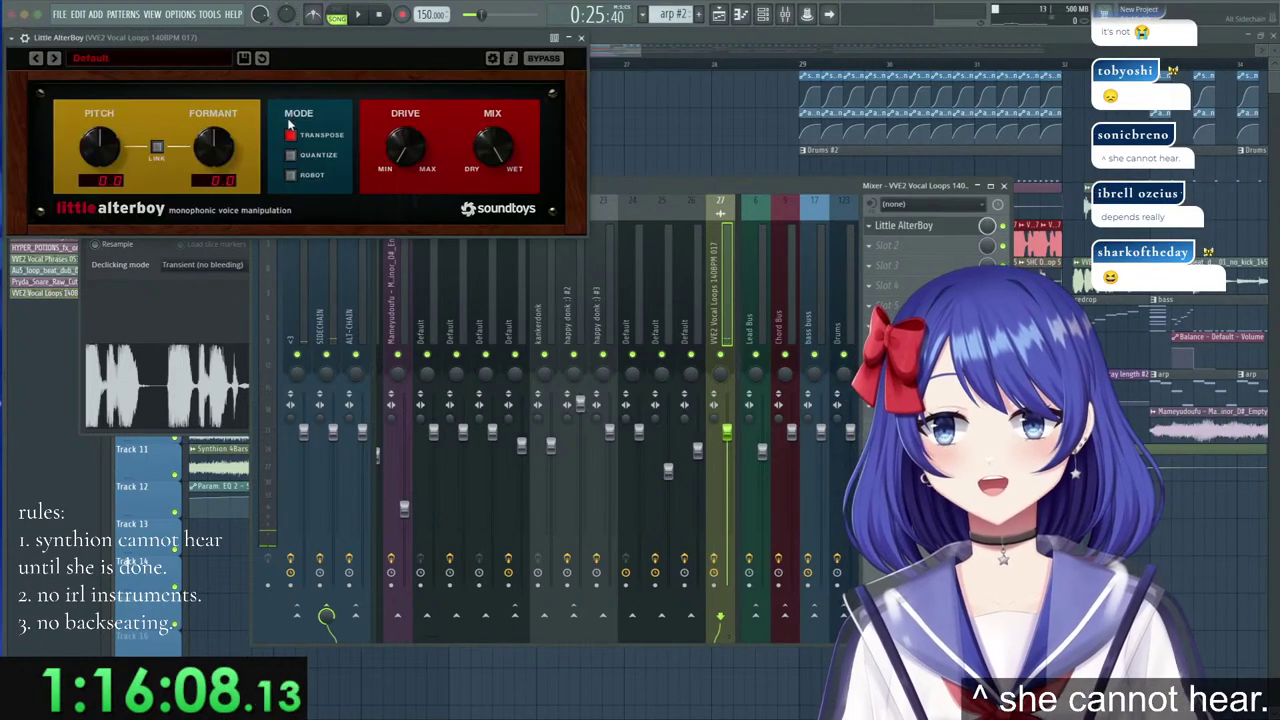
{"action": "left_click_drag", "start_coordinate": [244, 38], "coordinate": [592, 237]}
{"action": "left_click_drag", "start_coordinate": [446, 350], "coordinate": [448, 341]}
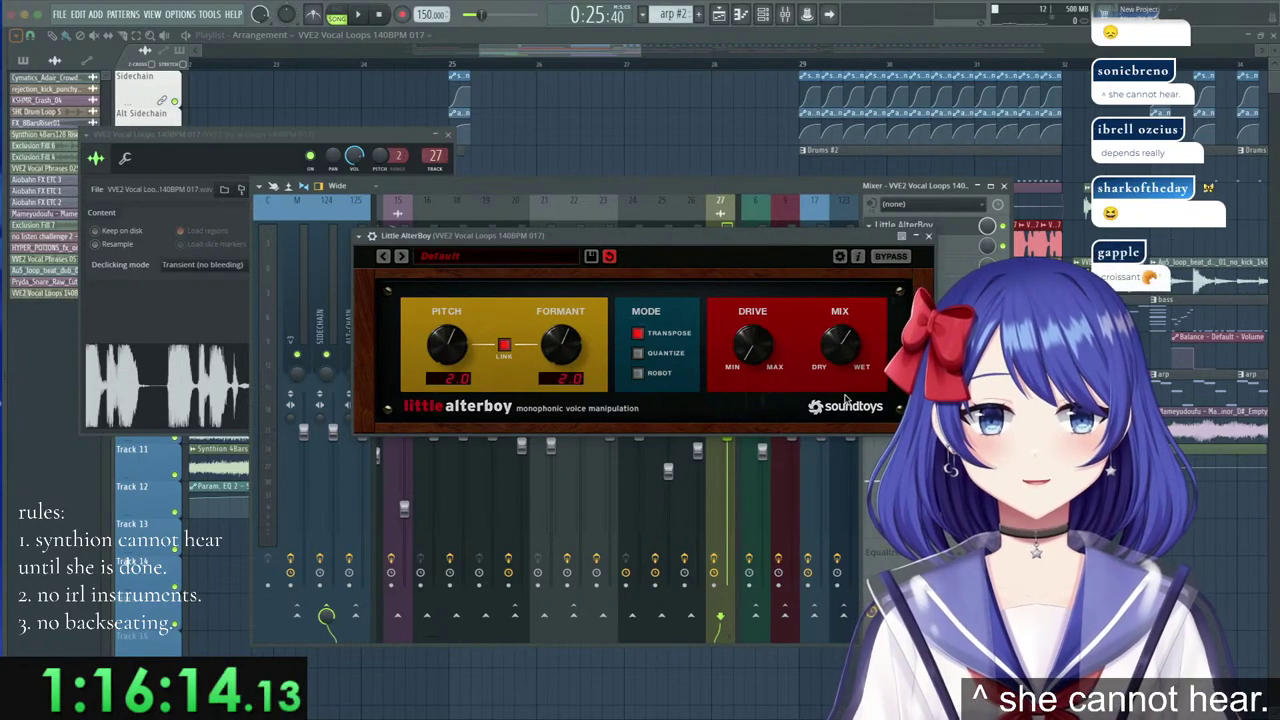
{"action": "left_click", "coordinate": [928, 236]}
{"action": "left_click", "coordinate": [922, 246]}
{"action": "mouse_move", "coordinate": [922, 263]}
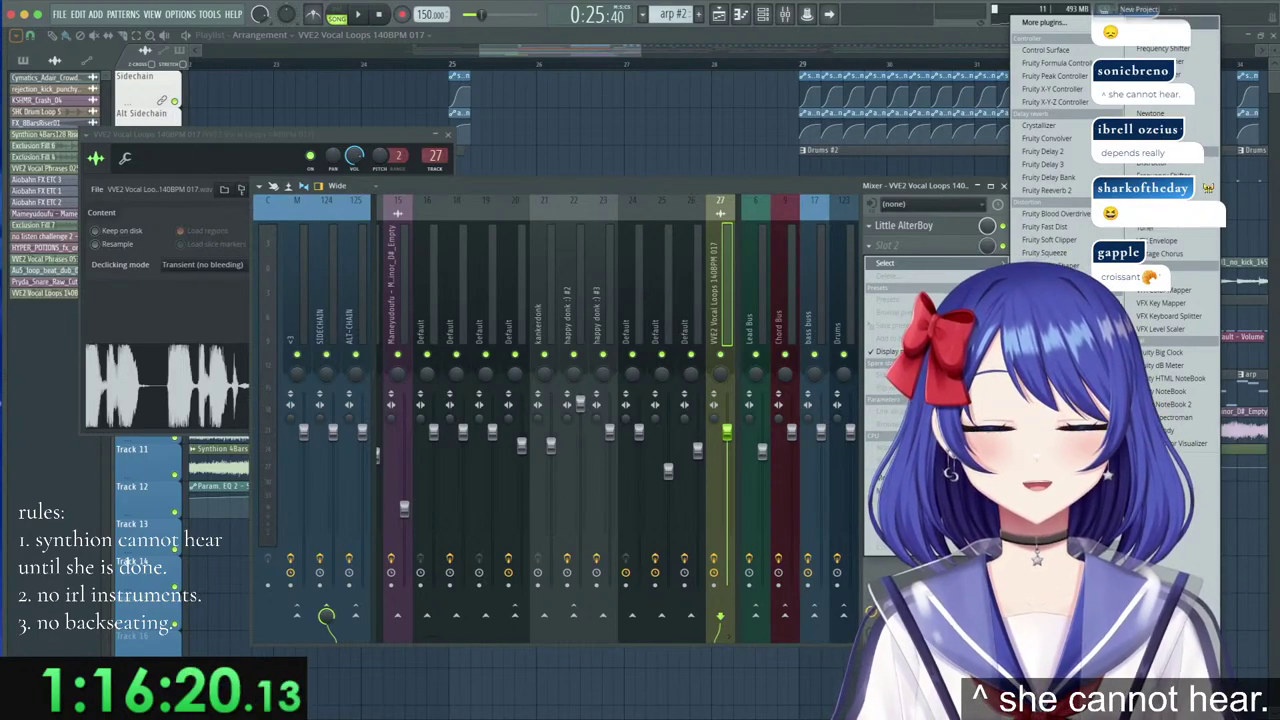
{"action": "left_click", "coordinate": [1148, 100]}
Load the Effector into slot 2, choose its Lo-Fi effect, turn bypass off and set a low X and Y position.
{"action": "left_click", "coordinate": [884, 247]}
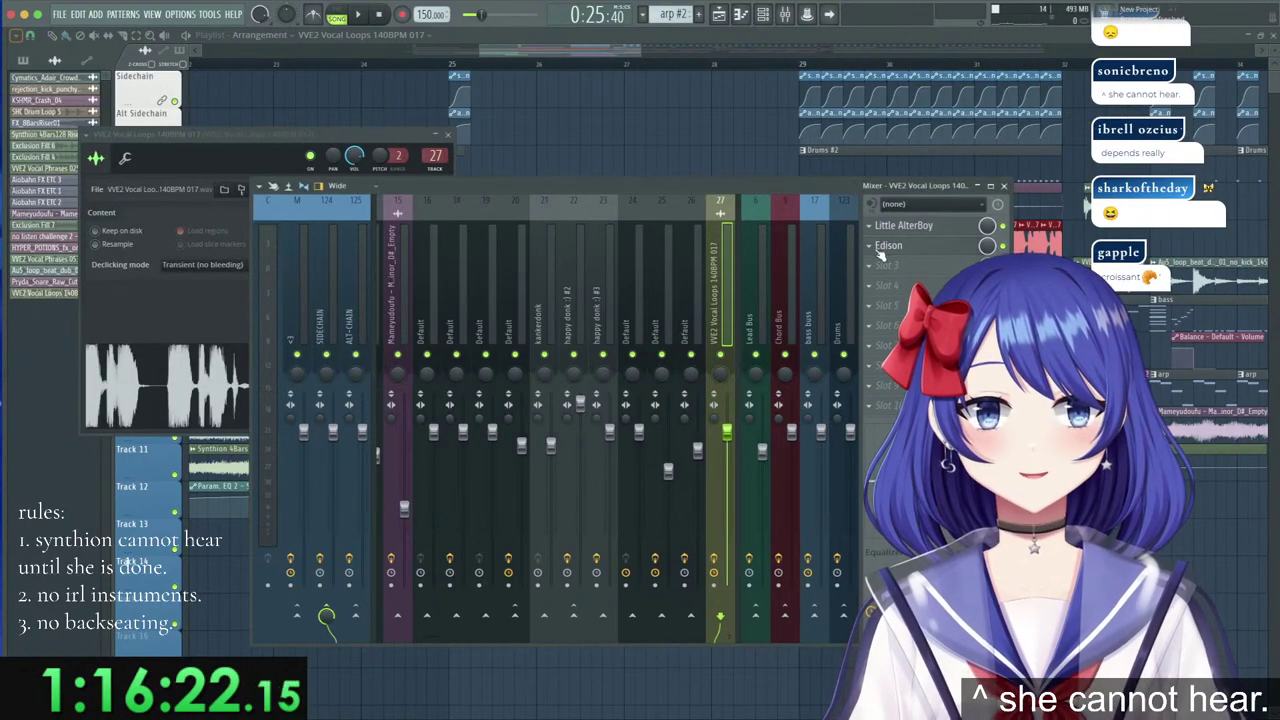
{"action": "mouse_move", "coordinate": [884, 265]}
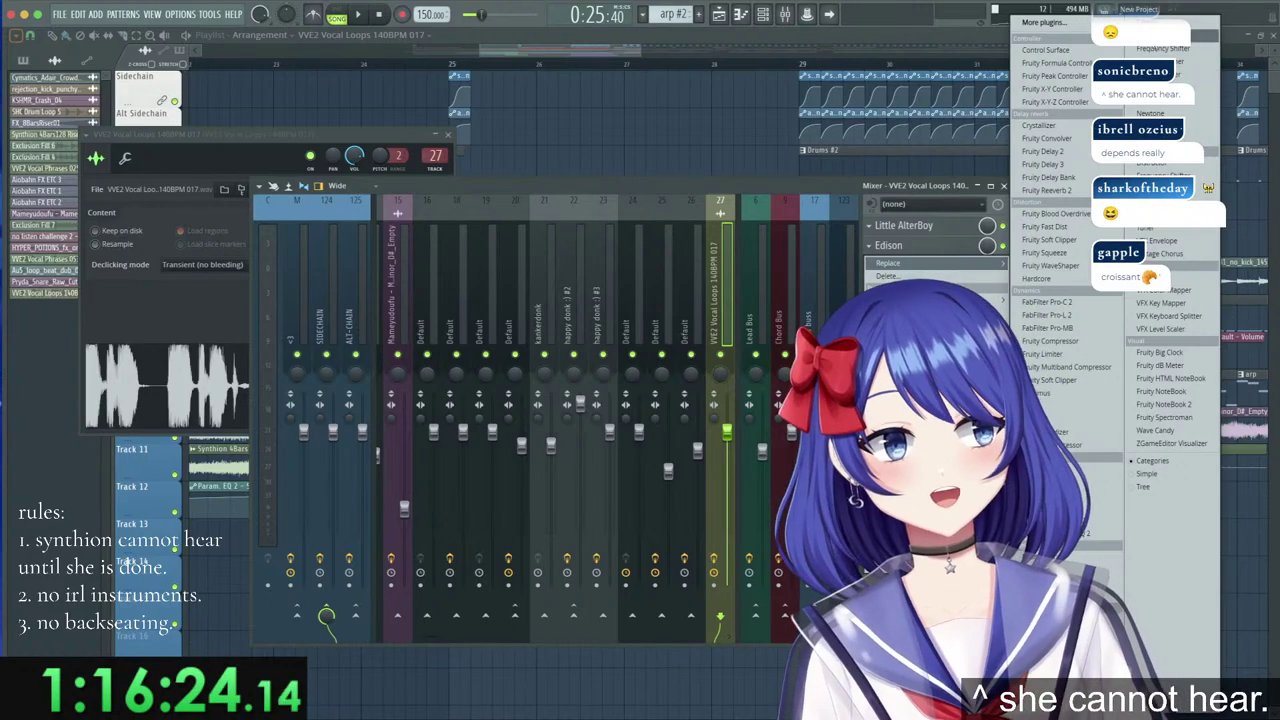
{"action": "left_click", "coordinate": [1150, 63]}
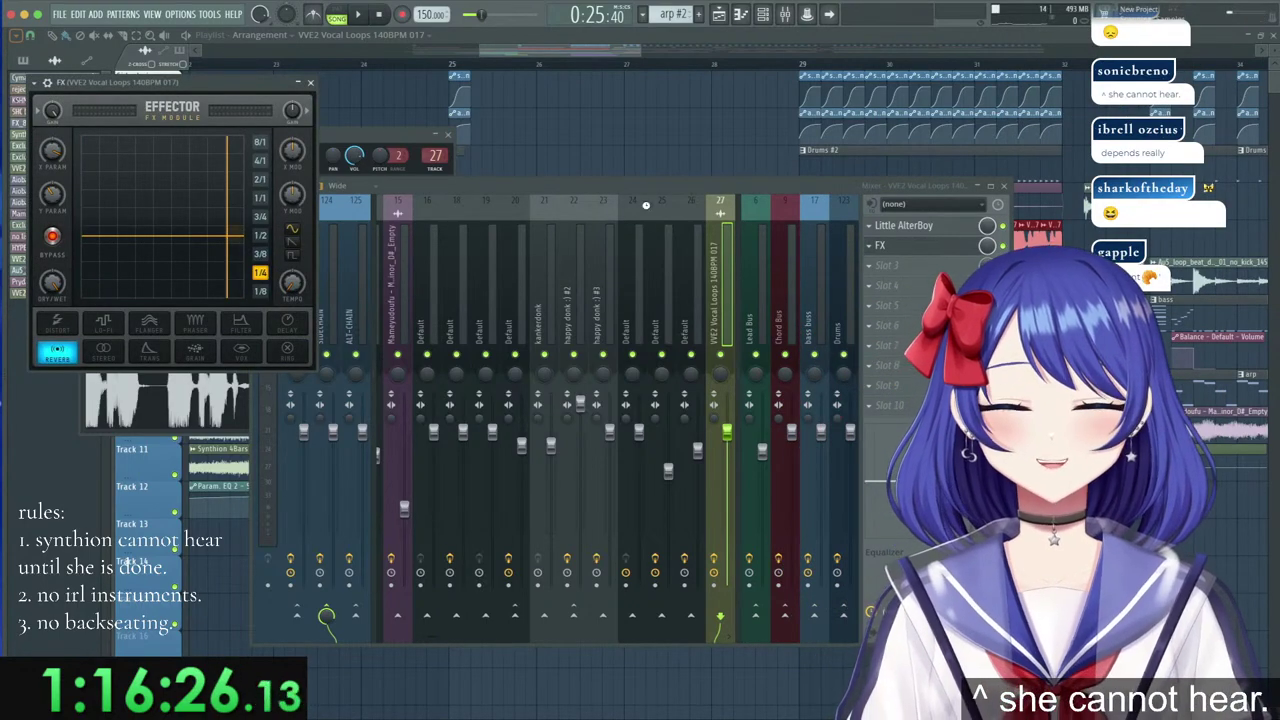
{"action": "left_click", "coordinate": [583, 448]}
{"action": "left_click", "coordinate": [536, 355]}
{"action": "left_click_drag", "start_coordinate": [664, 358], "coordinate": [615, 366]}
Solo Track 5, play the vocals from bar 25 to check the effects, and slightly lower their mixer fader.
{"action": "left_click", "coordinate": [560, 50]}
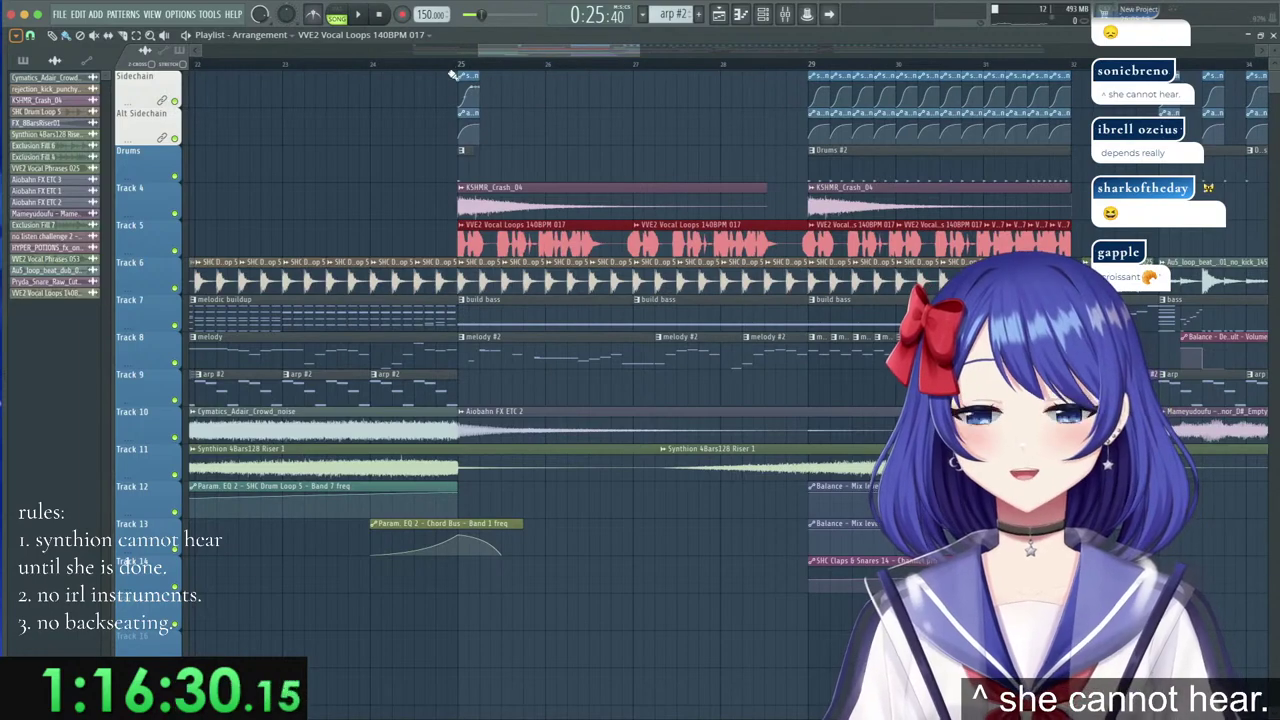
{"action": "left_click", "coordinate": [455, 65]}
{"action": "key", "text": "space"}
{"action": "left_click", "coordinate": [168, 240]}
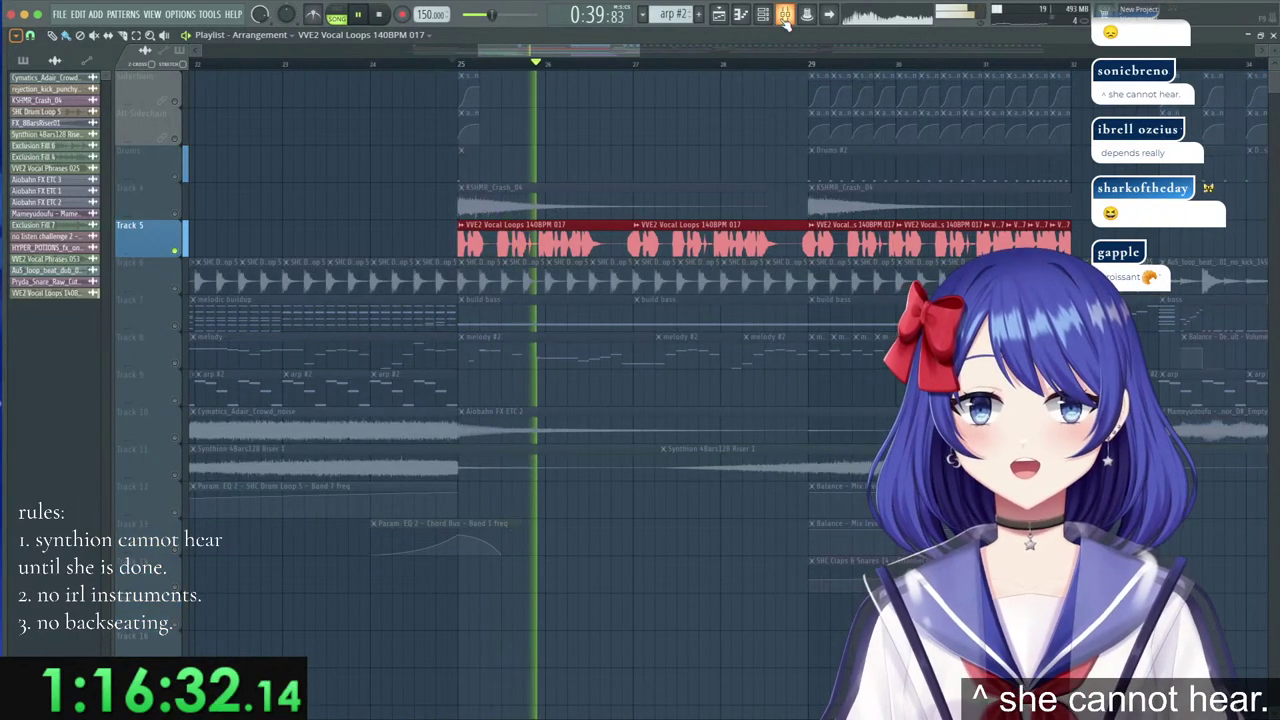
{"action": "key", "text": "F9"}
{"action": "left_click", "coordinate": [916, 248]}
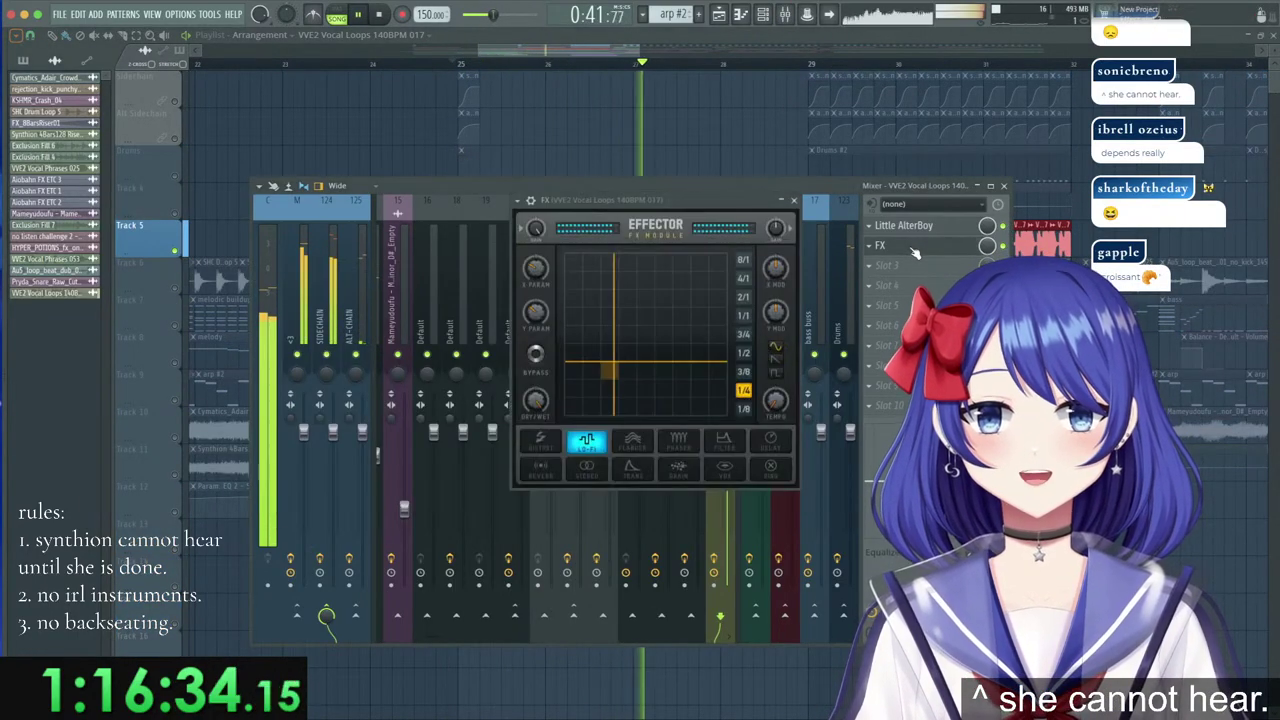
{"action": "left_click", "coordinate": [793, 202]}
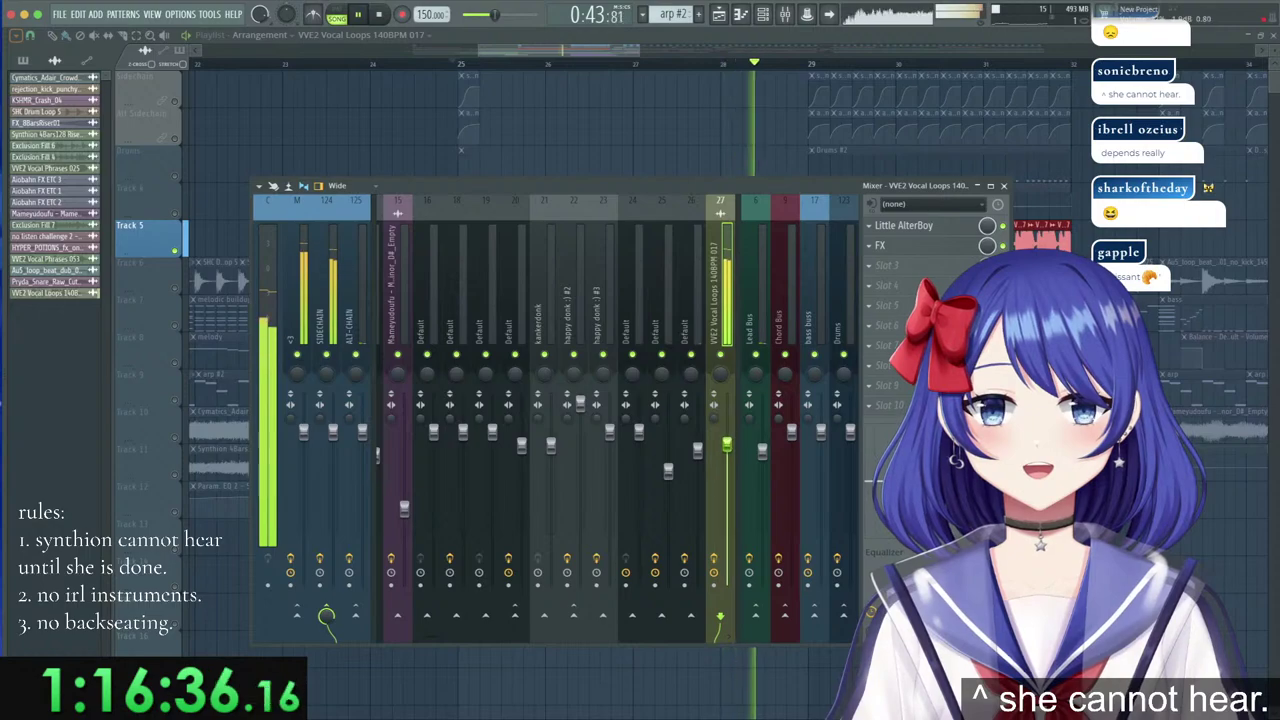
{"action": "key", "text": "space"}
Add Fruity parametric EQ 2 in slot 3 and shape band 1 into a steep high pass that cuts the vocal's lows during playback.
{"action": "left_click", "coordinate": [884, 265]}
{"action": "left_click", "coordinate": [1050, 440]}
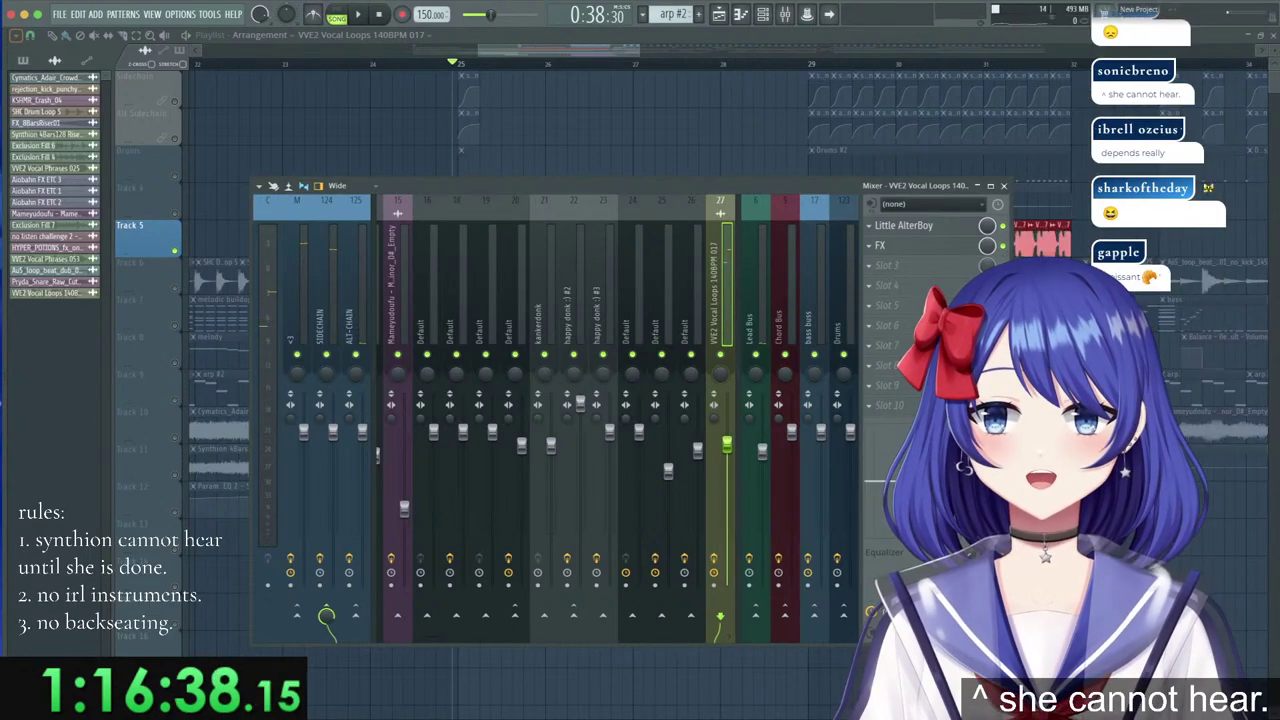
{"action": "key", "text": "space"}
{"action": "key", "text": "space"}
{"action": "key", "text": "space"}
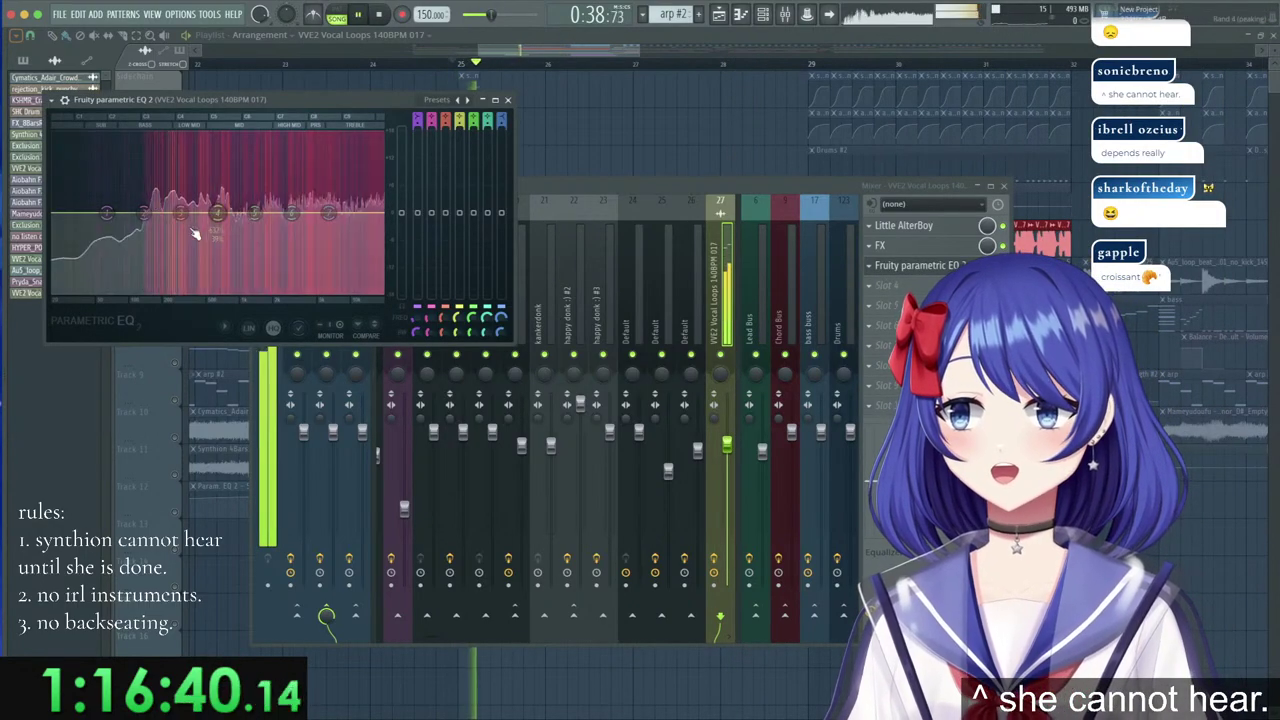
{"action": "middle_click", "coordinate": [107, 213]}
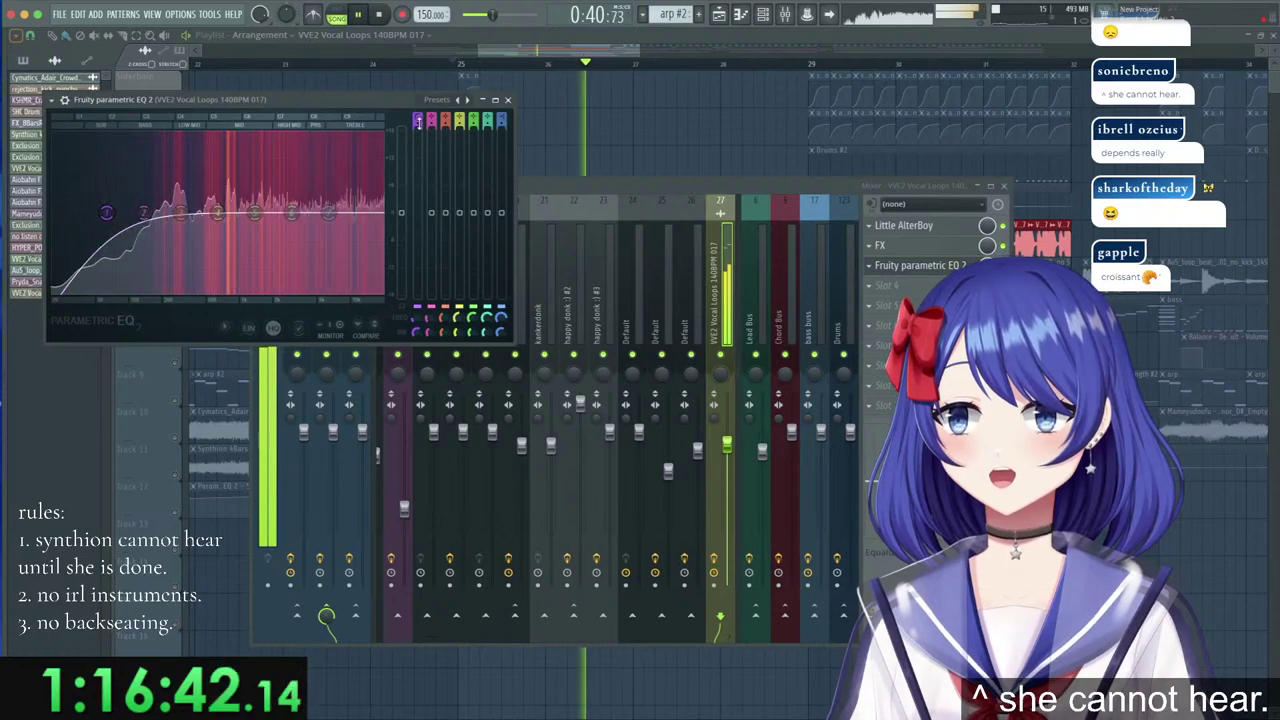
{"action": "left_click_drag", "start_coordinate": [107, 213], "coordinate": [160, 213]}
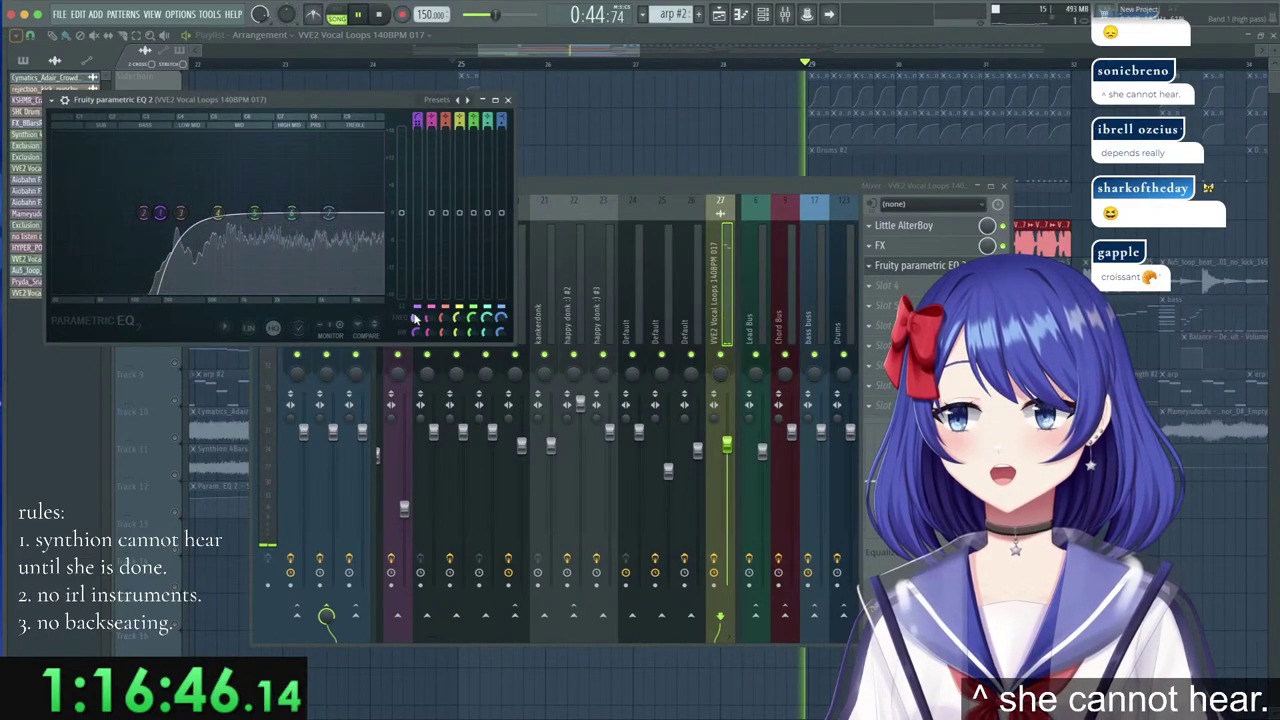
Lower the vocal loop's mixer fader further, close the mixer and stop playback.
{"action": "left_click_drag", "start_coordinate": [727, 444], "coordinate": [727, 474]}
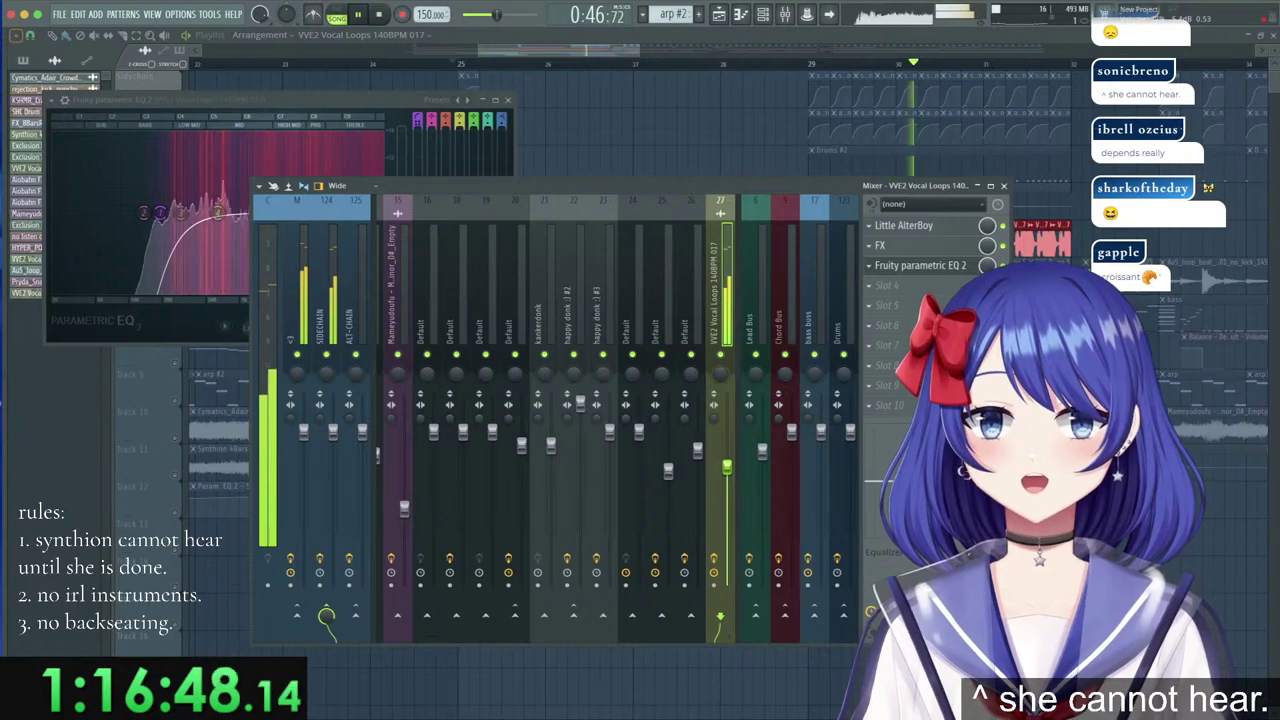
{"action": "left_click", "coordinate": [1004, 186]}
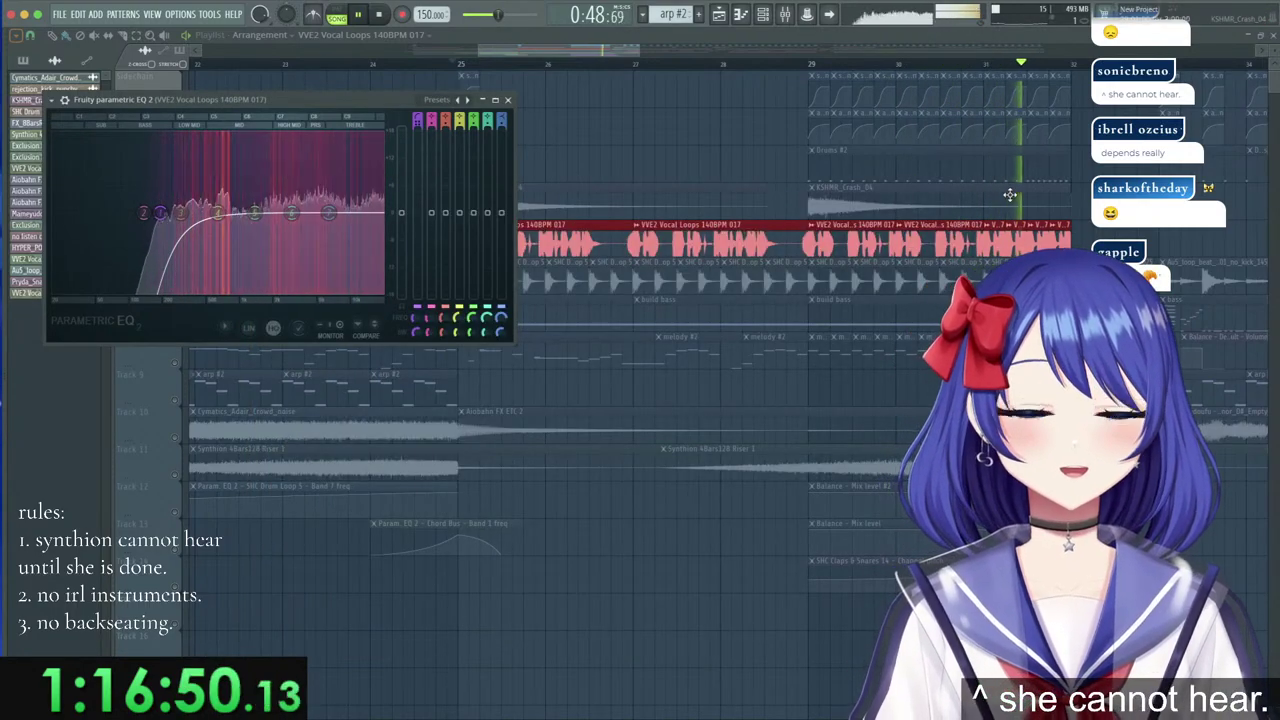
{"action": "key", "text": "space"}
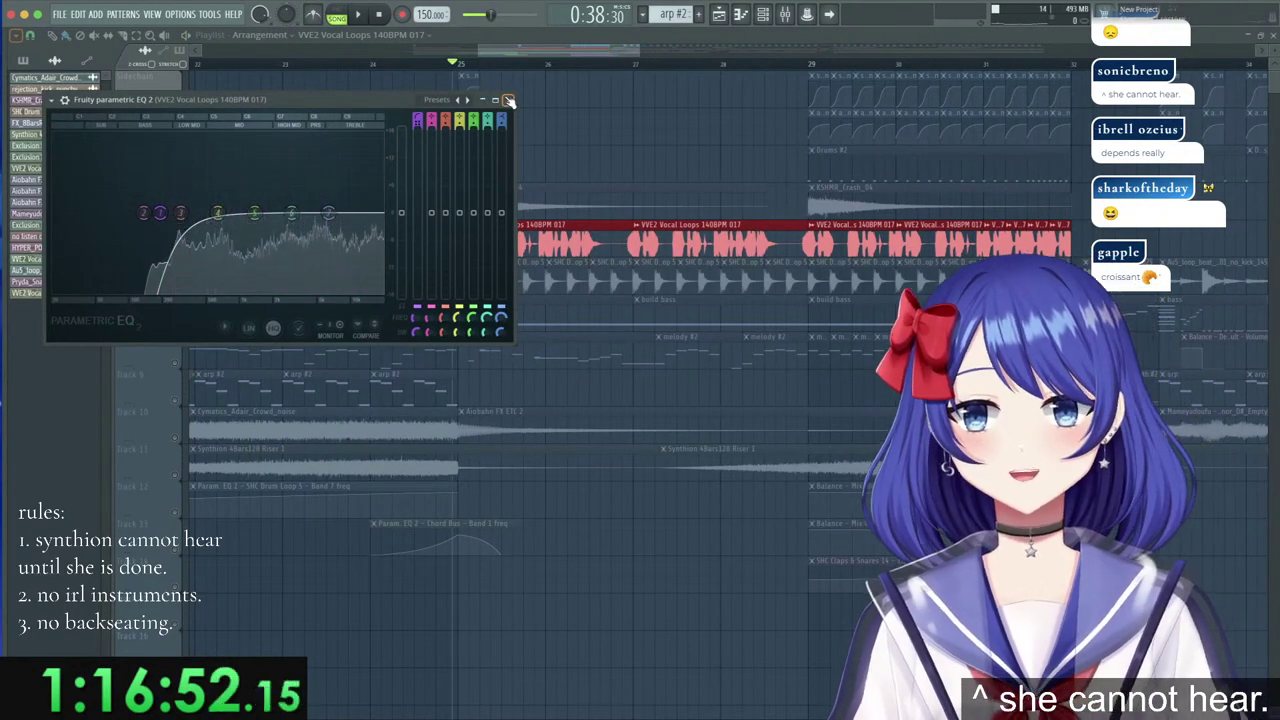
Close the EQ, play the arrangement from bar 25, and add a short vocal slice on Track 5 ending at bar 25.
{"action": "left_click", "coordinate": [508, 100]}
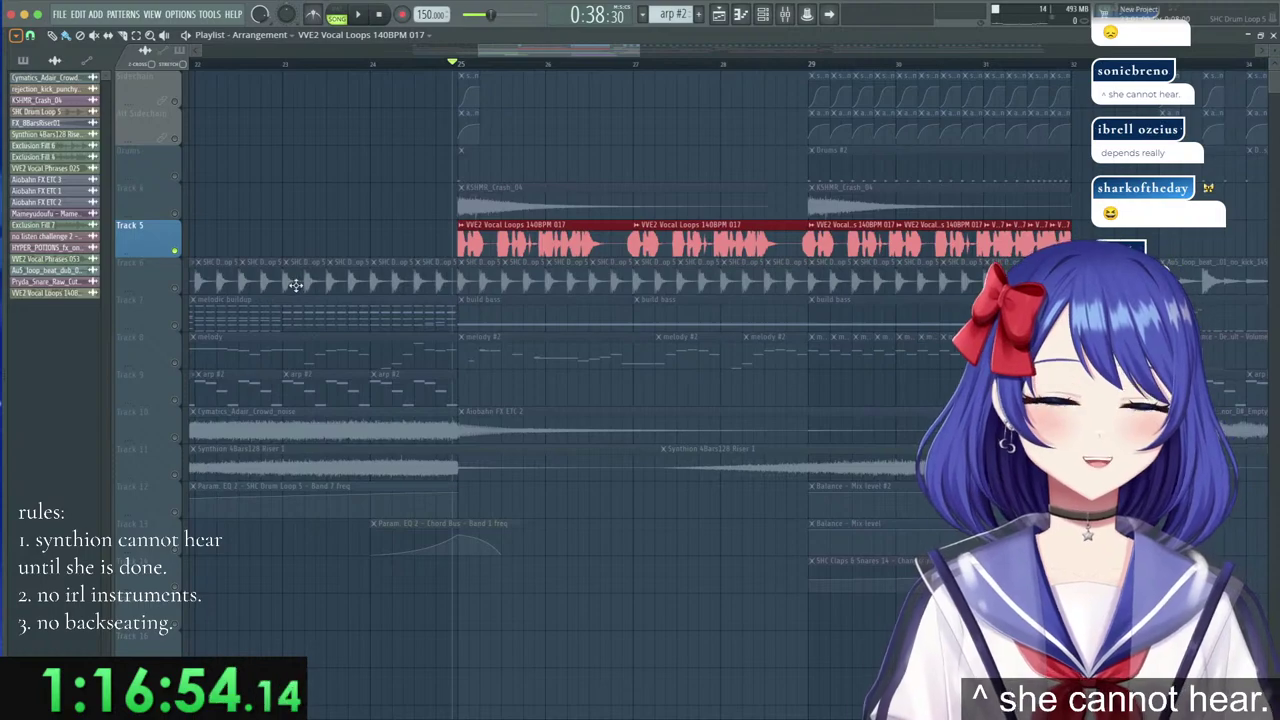
{"action": "key", "text": "space"}
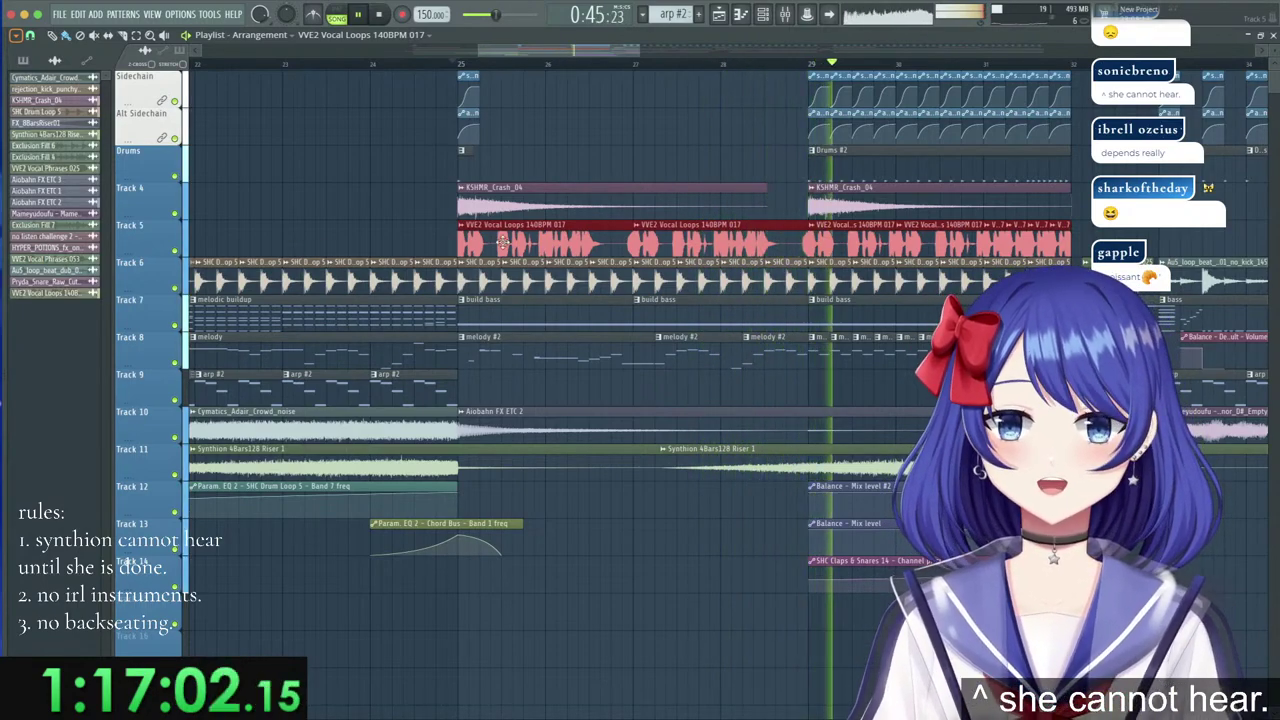
{"action": "left_click", "coordinate": [536, 158]}
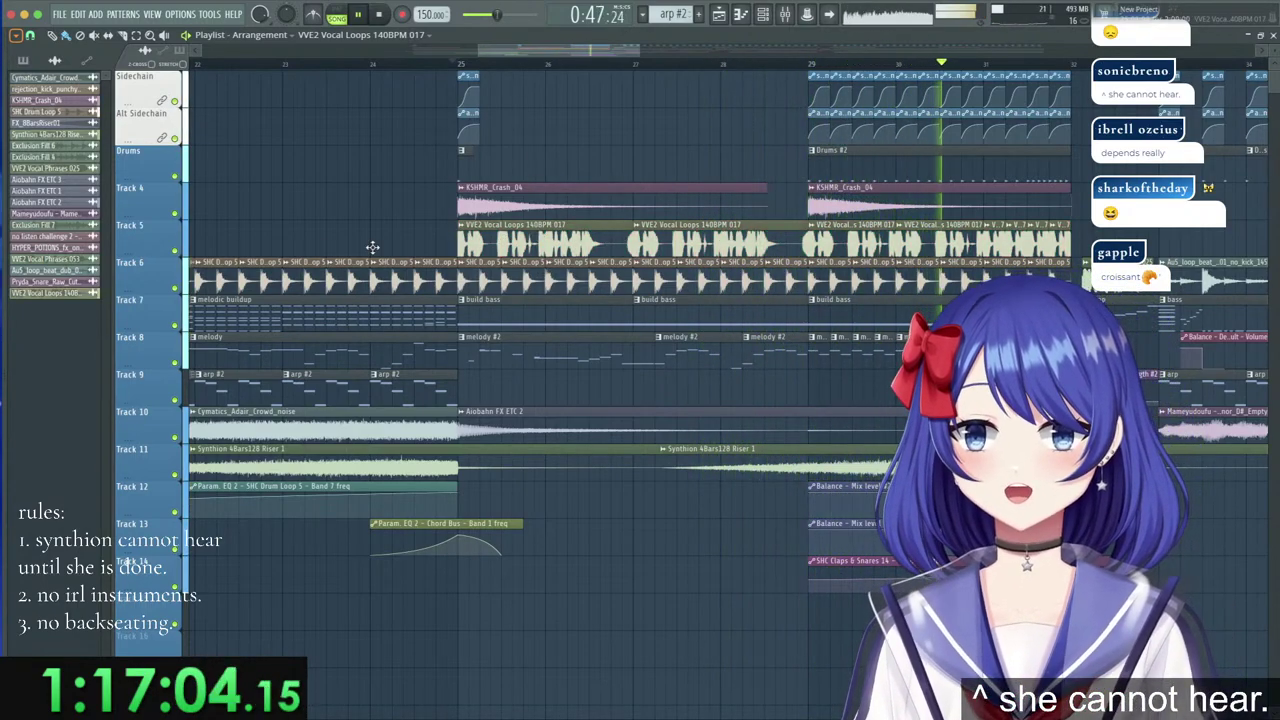
{"action": "left_click", "coordinate": [242, 236]}
{"action": "left_click_drag", "start_coordinate": [242, 236], "coordinate": [441, 236]}
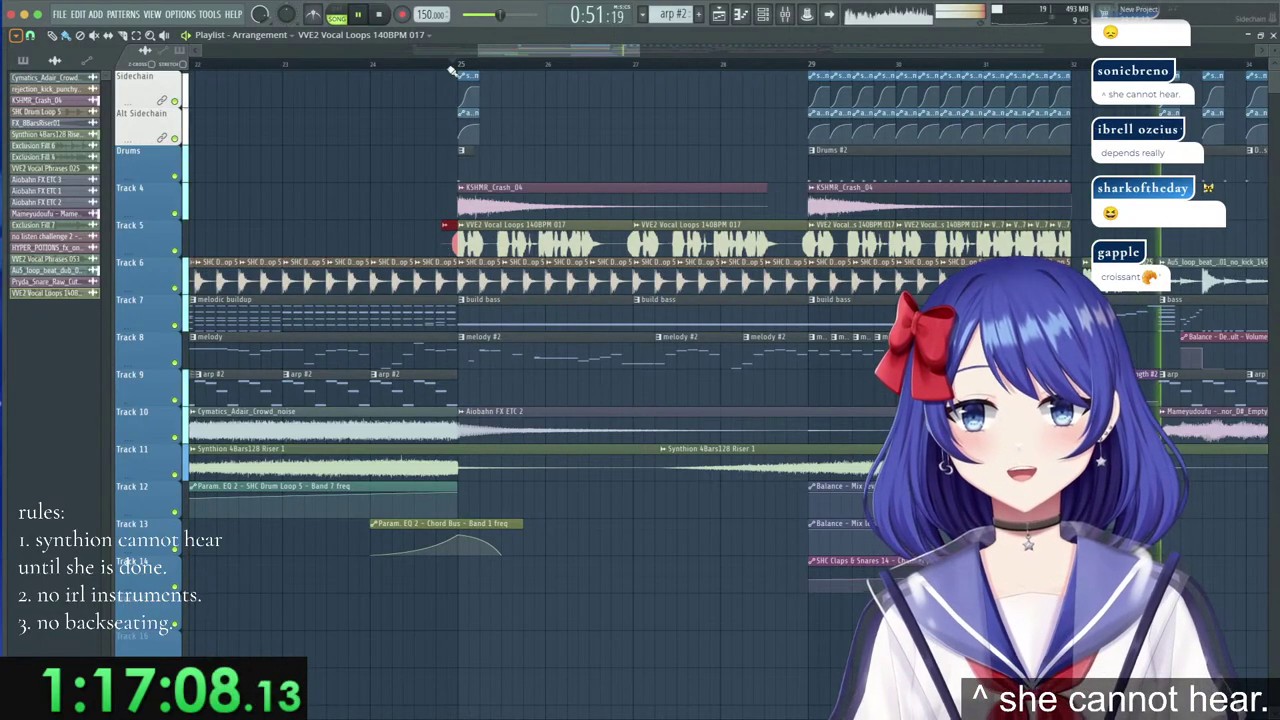
Listen through the arrangement from the buildup into the drop, checking the overall layout, and stop playback.
{"action": "scroll", "coordinate": [468, 72], "scroll_direction": "left", "scroll_amount": 4}
{"action": "scroll", "coordinate": [566, 72], "scroll_direction": "up", "scroll_amount": 4}
{"action": "scroll", "coordinate": [641, 72], "scroll_direction": "down", "scroll_amount": 8}
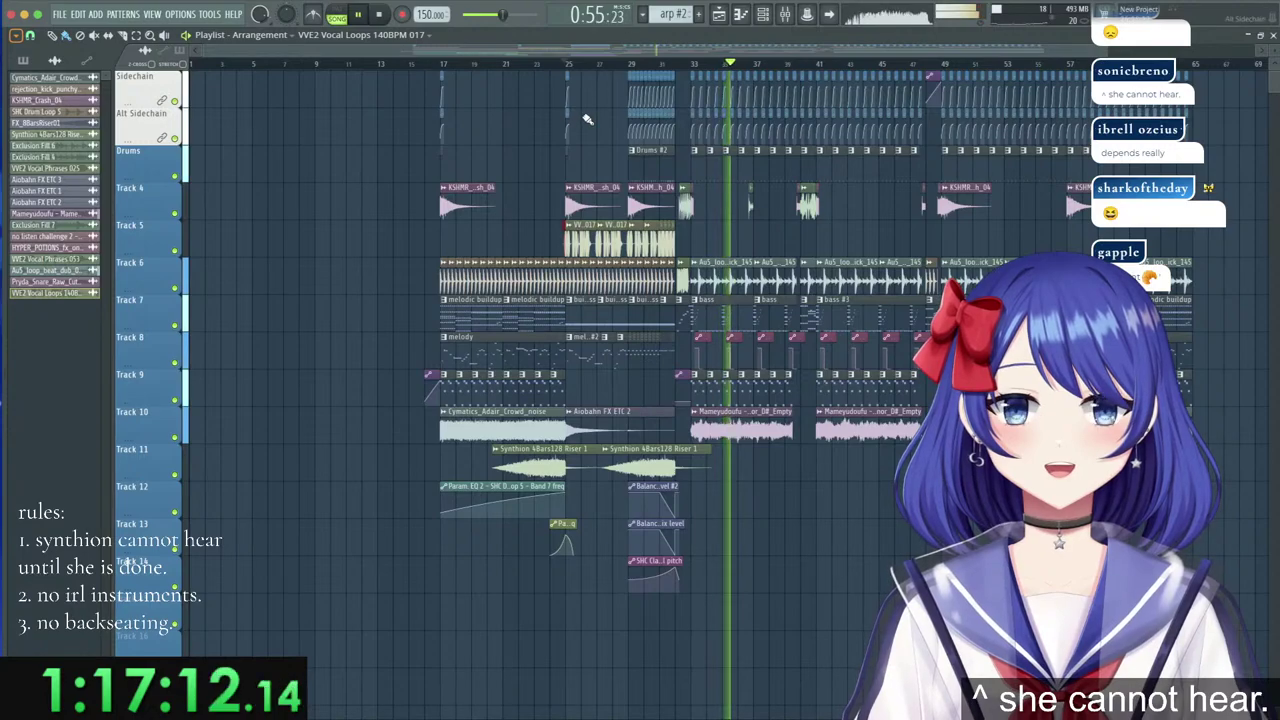
{"action": "scroll", "coordinate": [950, 67], "scroll_direction": "up", "scroll_amount": 1}
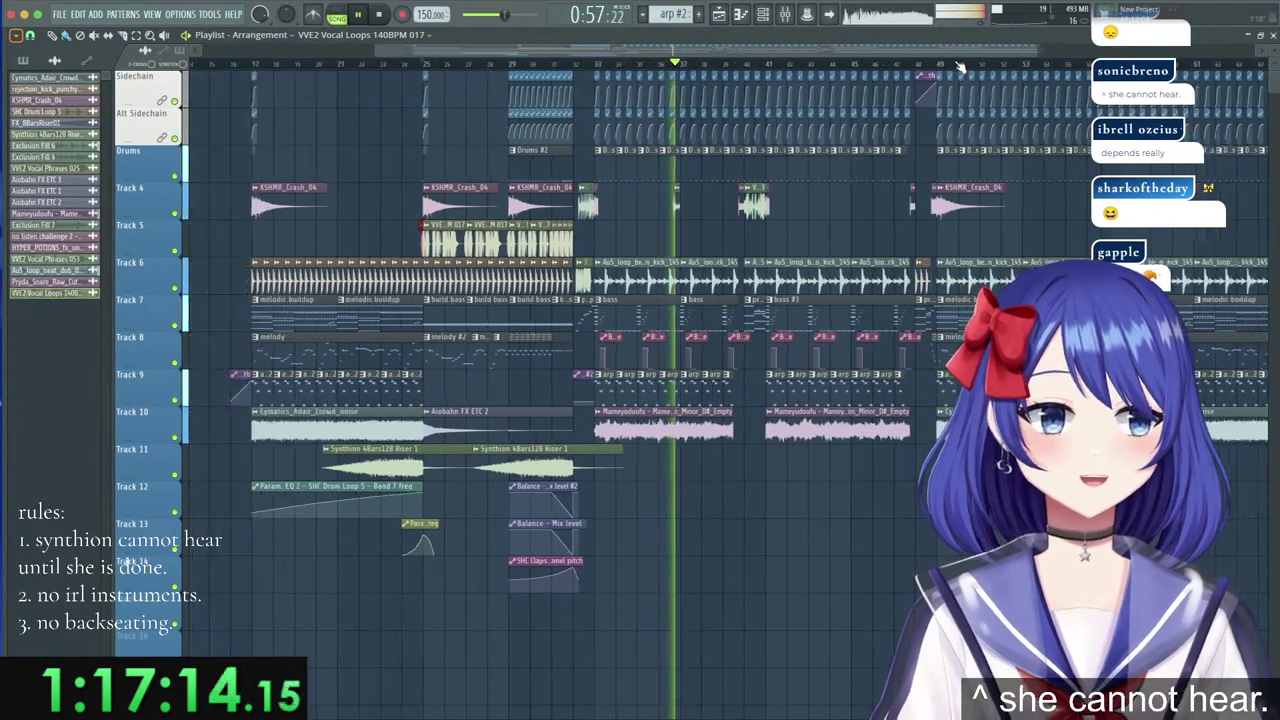
{"action": "scroll", "coordinate": [958, 66], "scroll_direction": "down", "scroll_amount": 1}
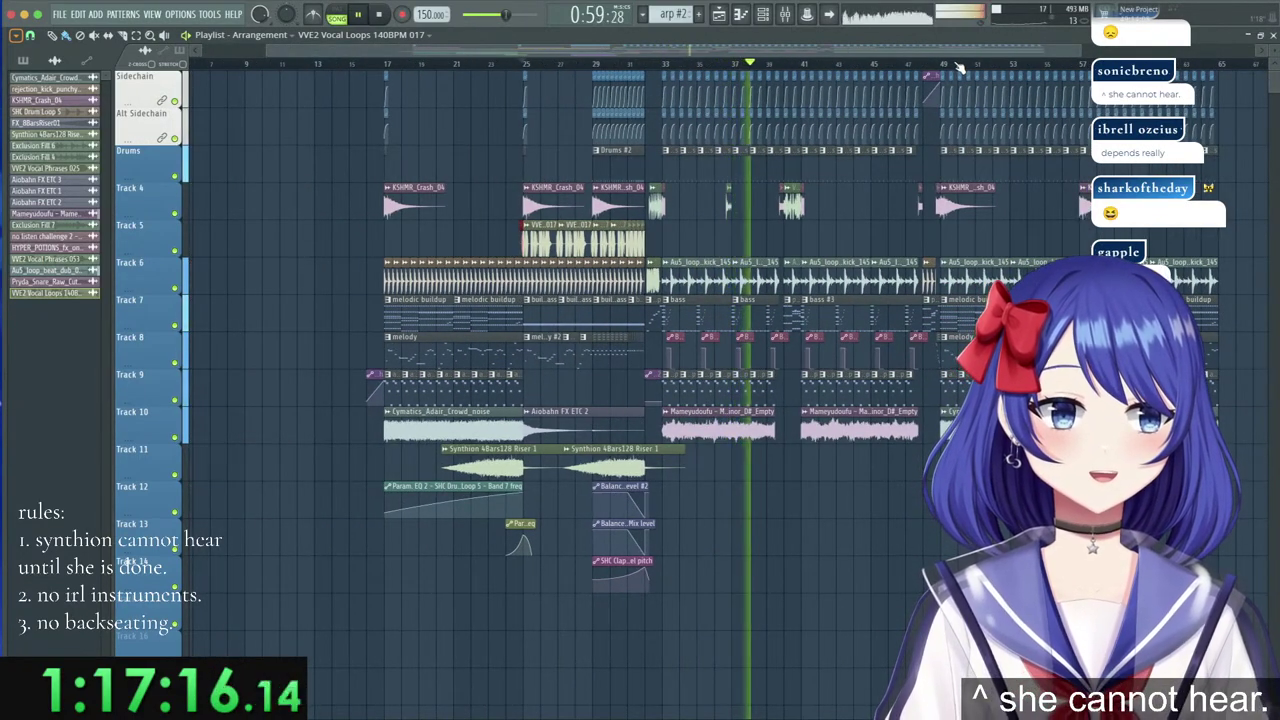
{"action": "scroll", "coordinate": [958, 67], "scroll_direction": "up", "scroll_amount": 1}
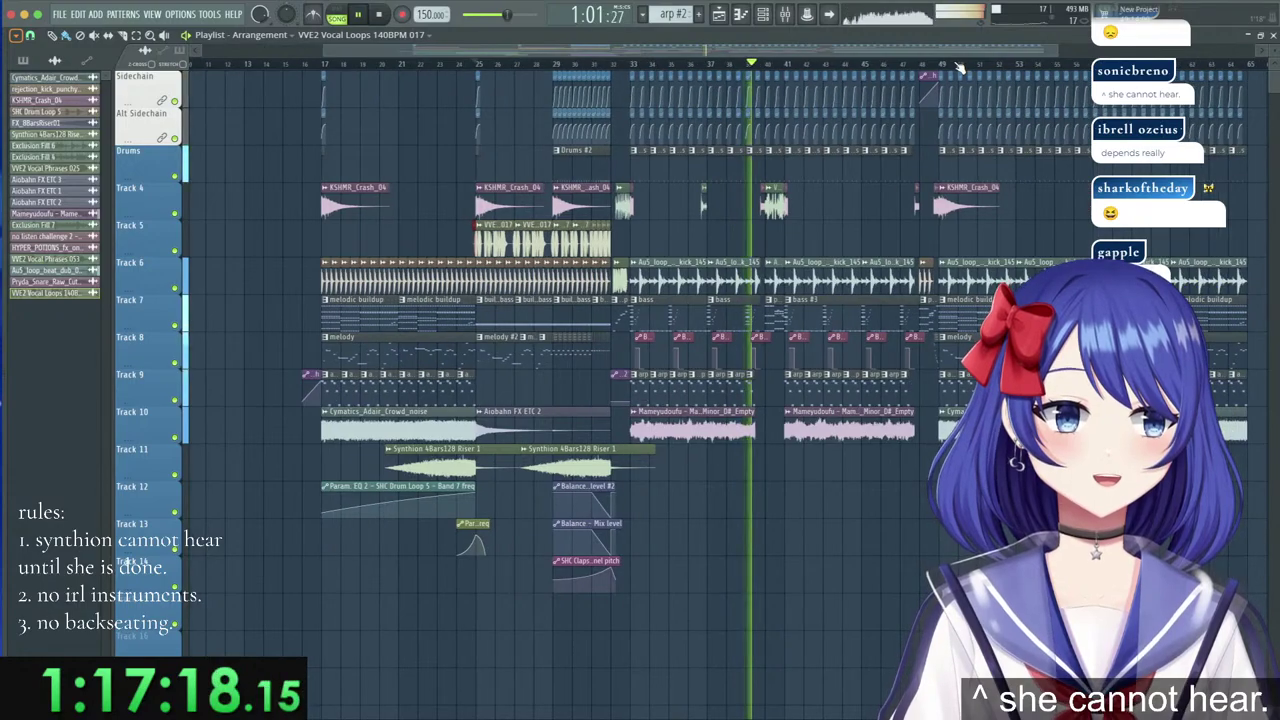
{"action": "scroll", "coordinate": [958, 67], "scroll_direction": "up", "scroll_amount": 1}
{"action": "scroll", "coordinate": [959, 68], "scroll_direction": "up", "scroll_amount": 1}
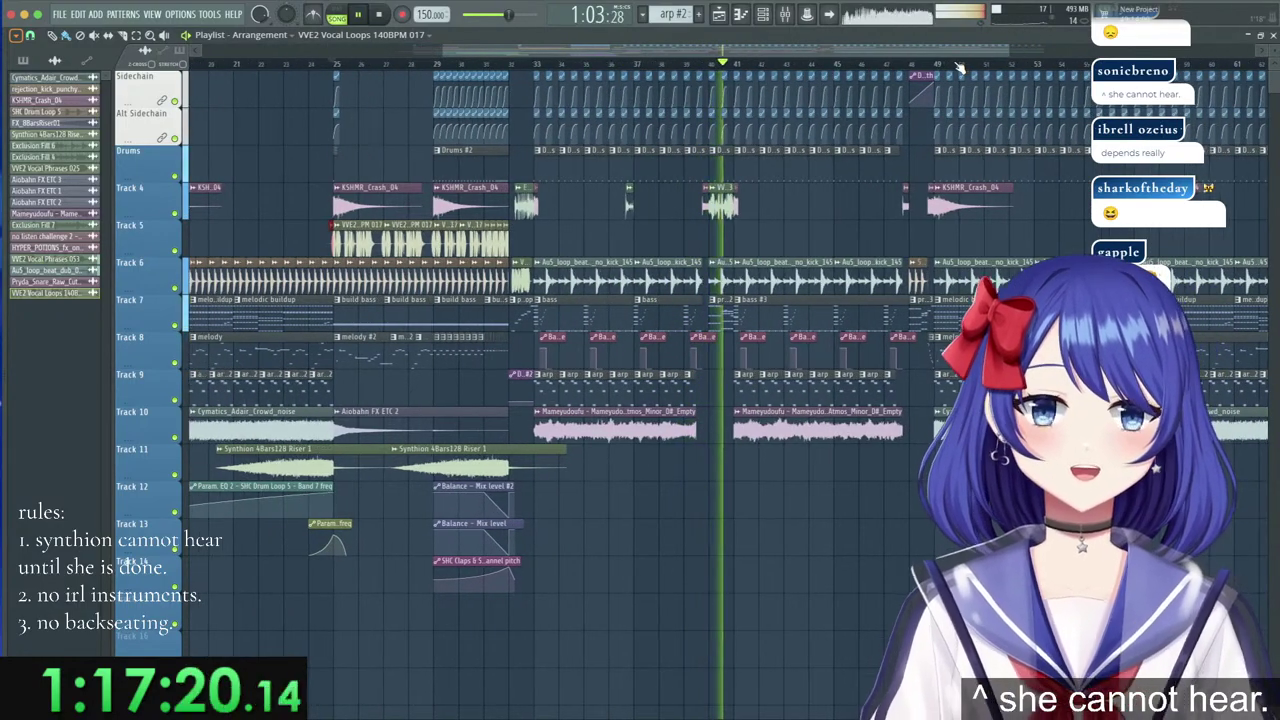
{"action": "scroll", "coordinate": [959, 68], "scroll_direction": "down", "scroll_amount": 2}
{"action": "scroll", "coordinate": [958, 67], "scroll_direction": "down", "scroll_amount": 1}
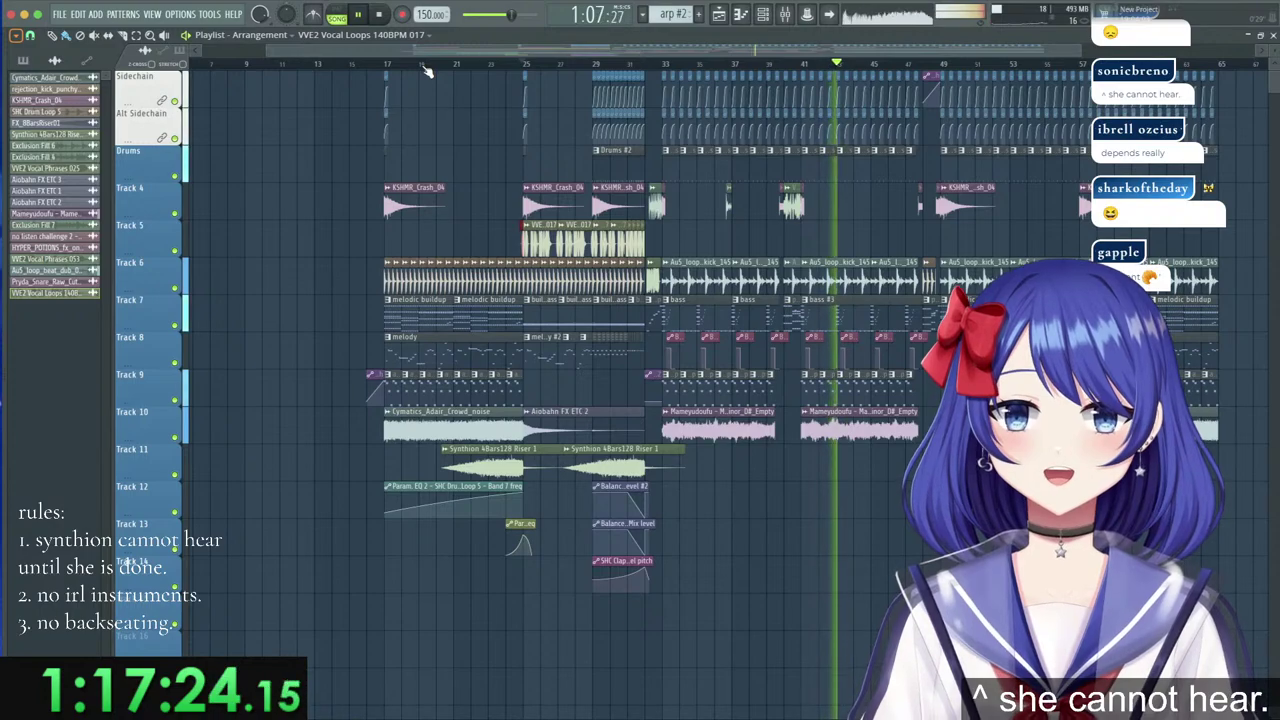
{"action": "scroll", "coordinate": [425, 70], "scroll_direction": "down", "scroll_amount": 1}
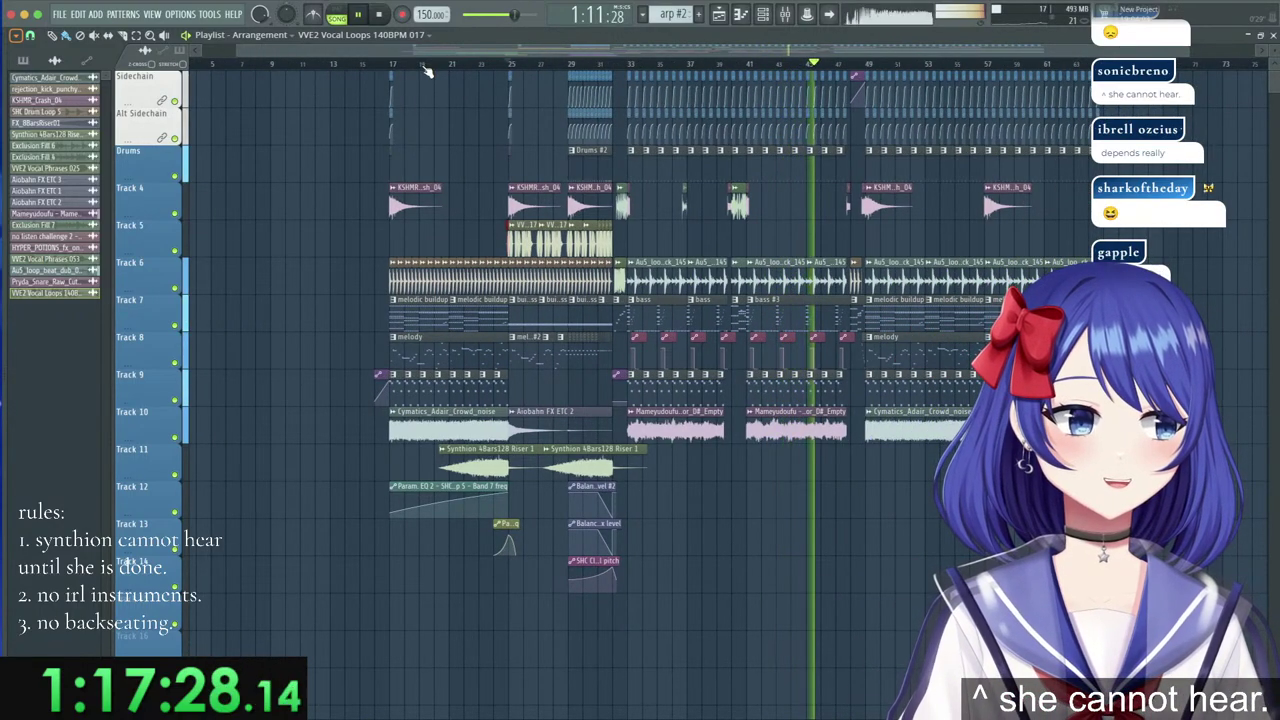
{"action": "key", "text": "space"}
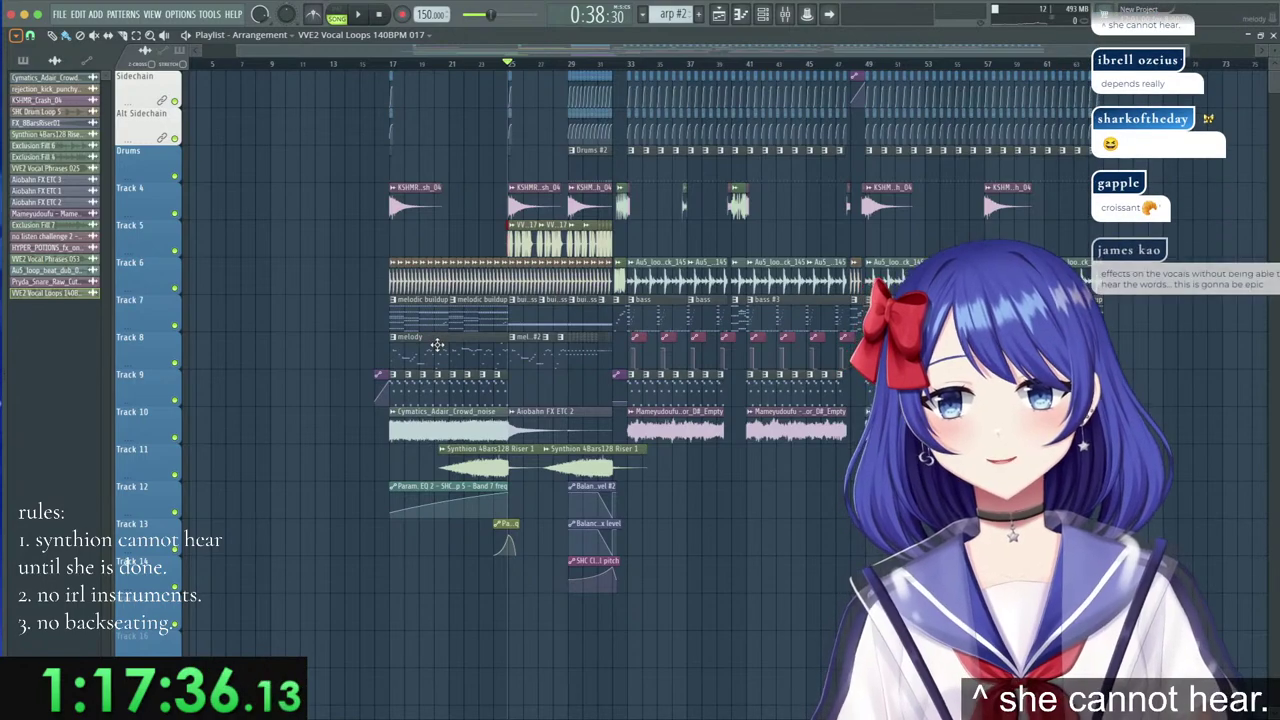
Open the melody pattern, clone the first hypervelocity lead channel, and load the Default preset in the clone.
{"action": "double_click", "coordinate": [441, 349]}
{"action": "left_click", "coordinate": [561, 47]}
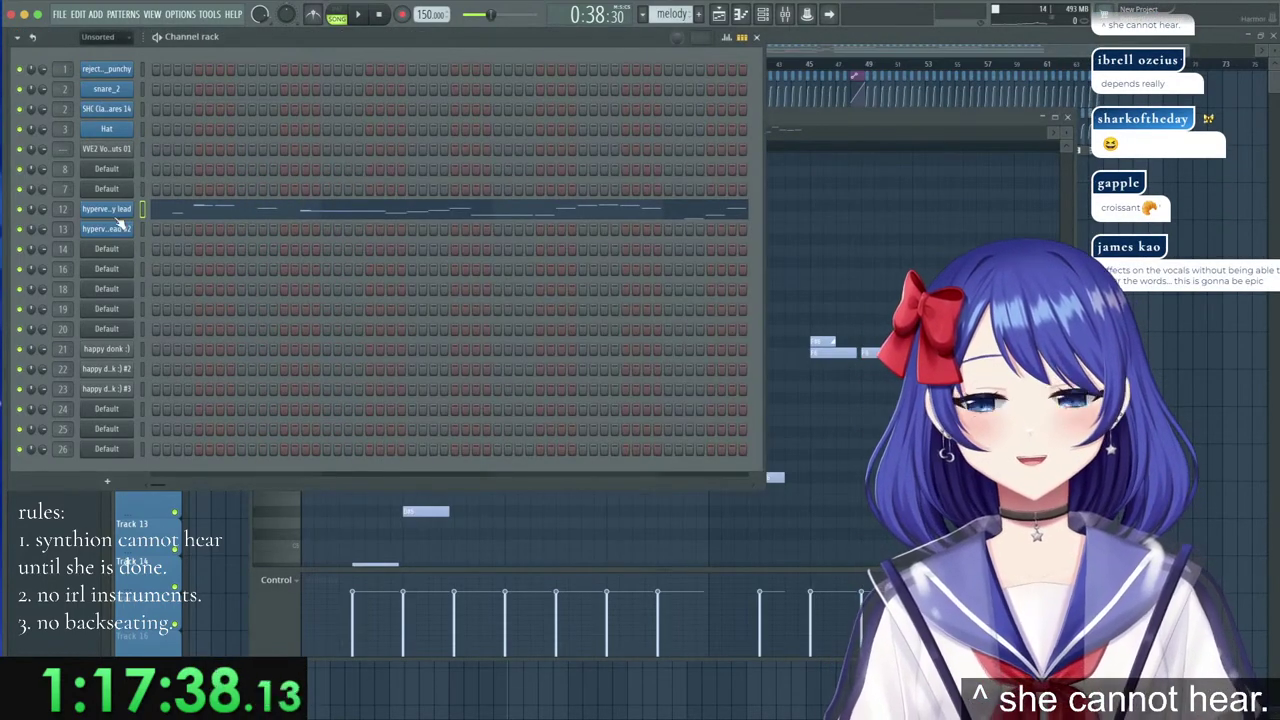
{"action": "right_click", "coordinate": [121, 213]}
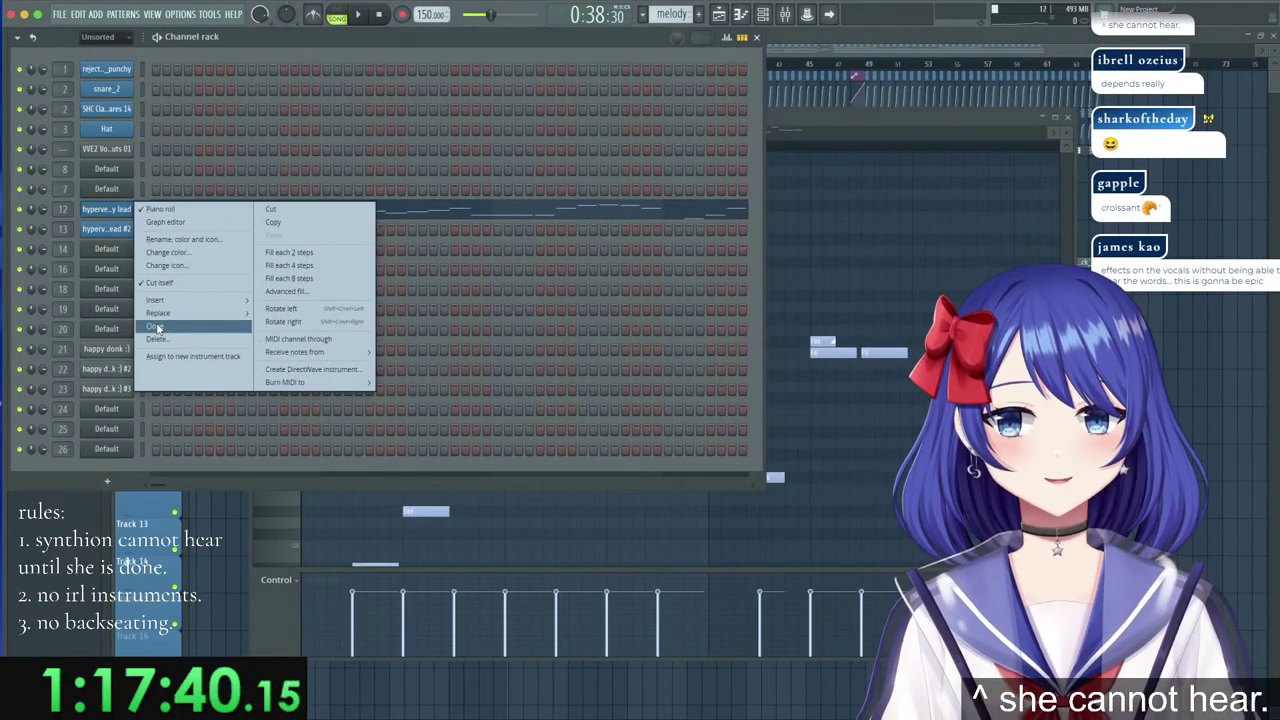
{"action": "left_click", "coordinate": [155, 326]}
{"action": "left_click", "coordinate": [416, 183]}
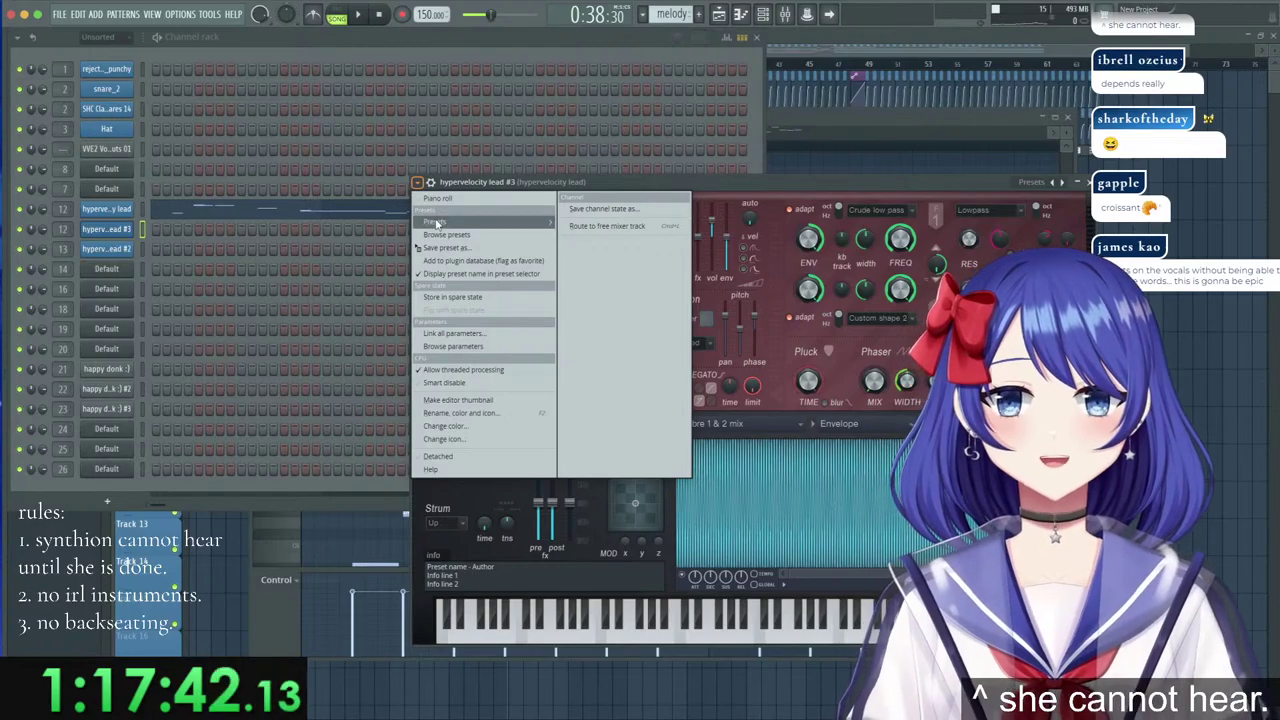
{"action": "mouse_move", "coordinate": [436, 221]}
{"action": "left_click", "coordinate": [582, 228]}
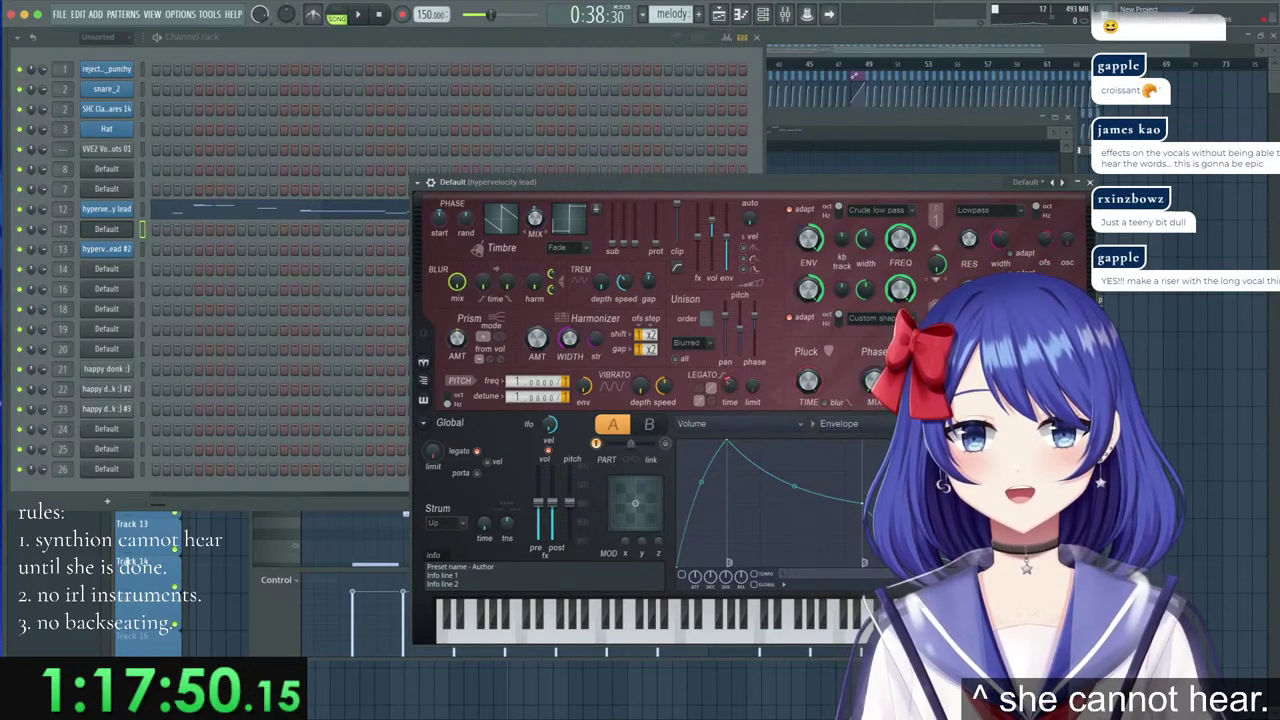
Set the cloned synth's distortion type to Bitcrush and raise the distortion amount.
{"action": "left_click", "coordinate": [1086, 475]}
{"action": "left_click", "coordinate": [779, 460]}
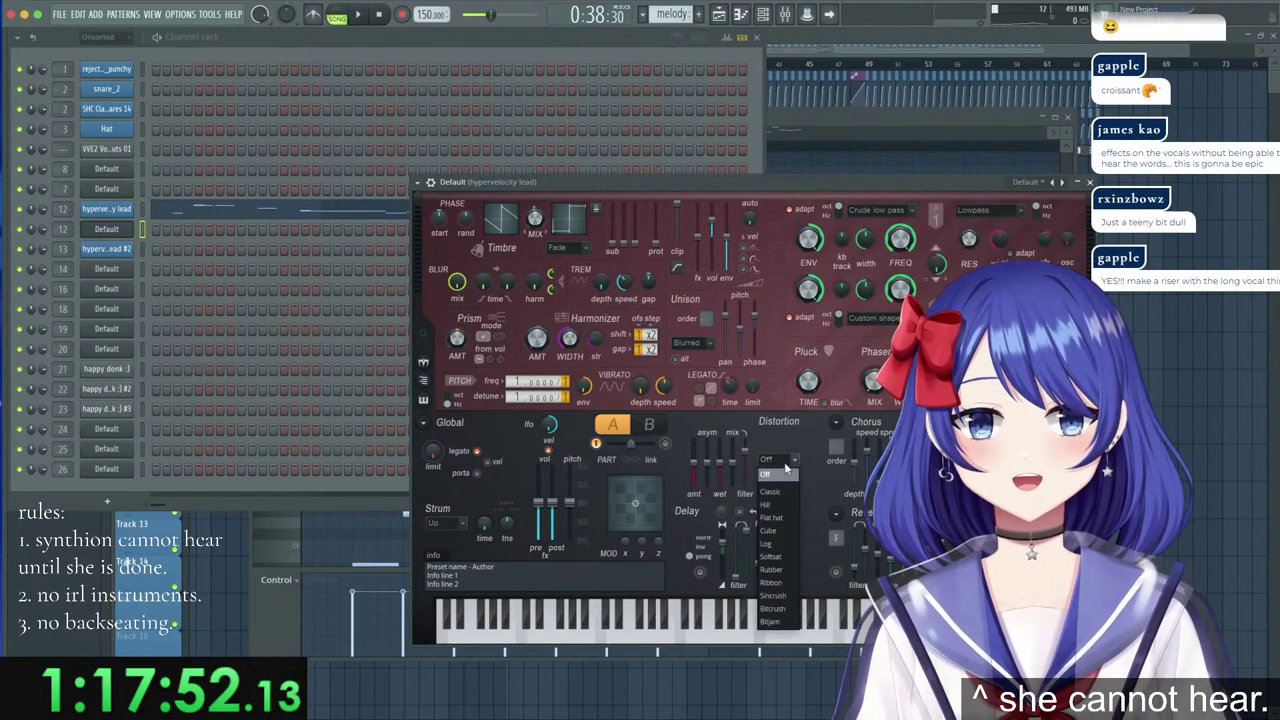
{"action": "left_click", "coordinate": [781, 610]}
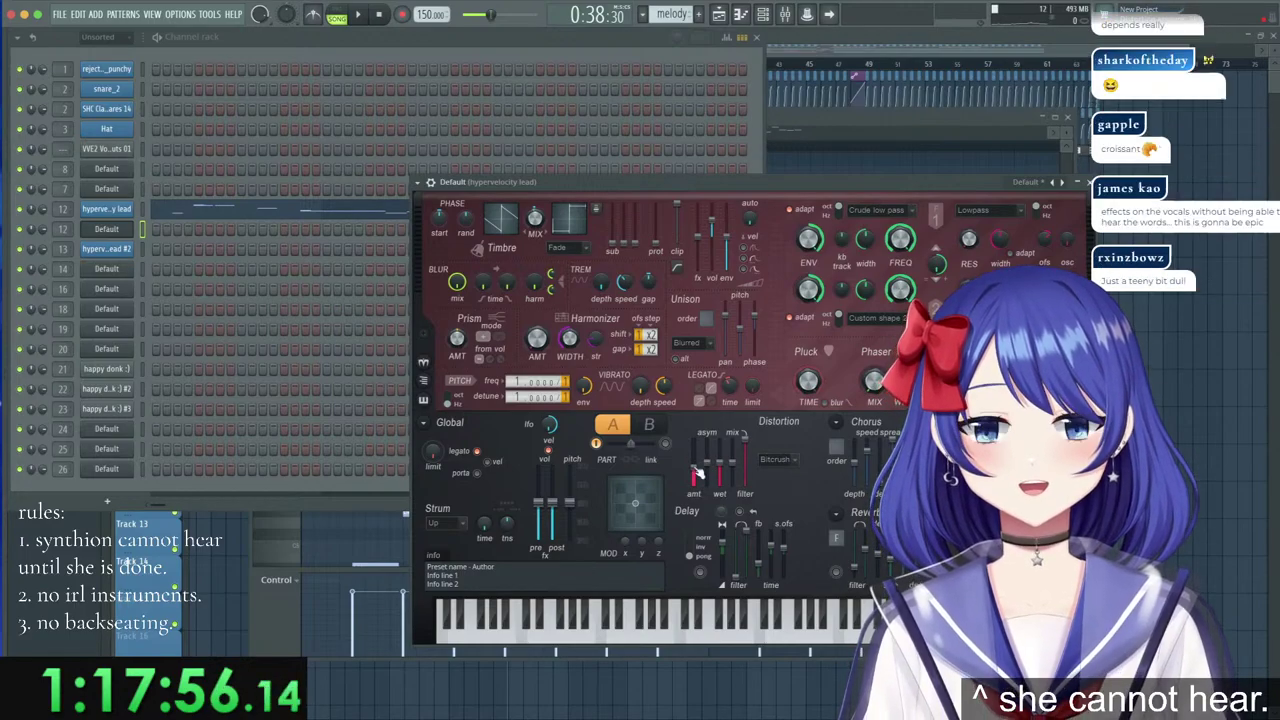
{"action": "right_click", "coordinate": [120, 208]}
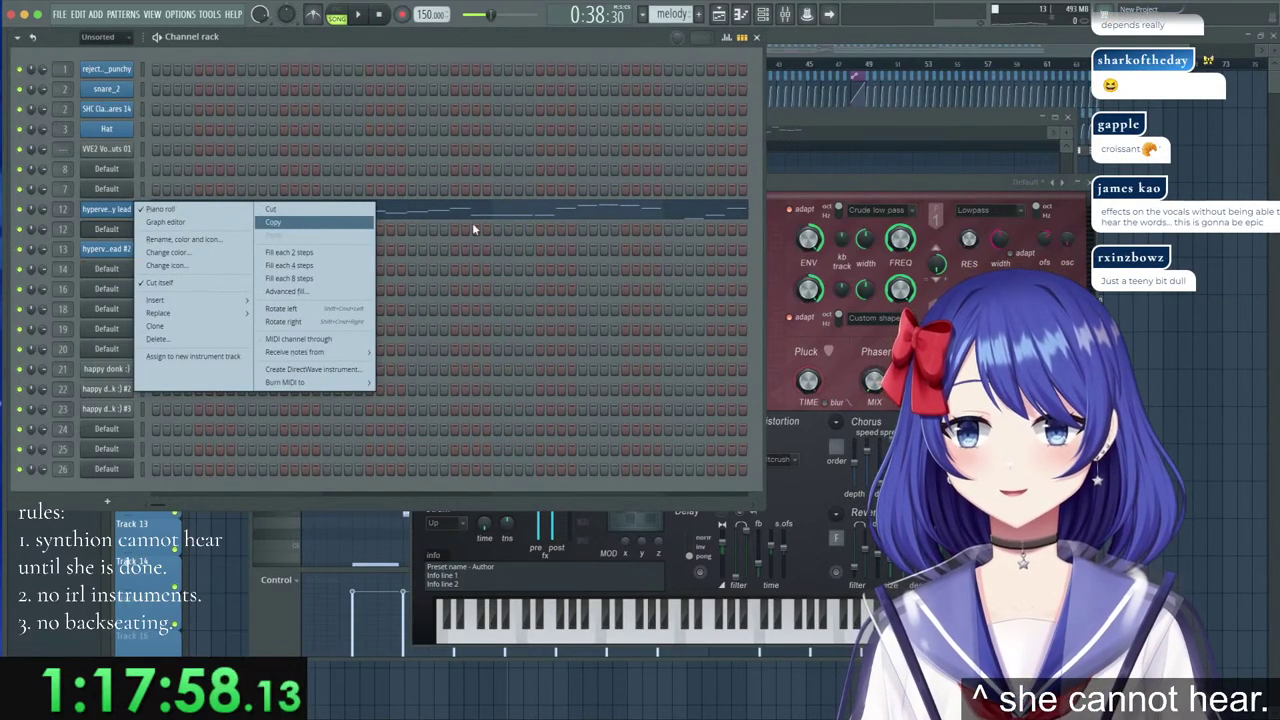
{"action": "left_click", "coordinate": [909, 203]}
{"action": "left_click", "coordinate": [909, 203]}
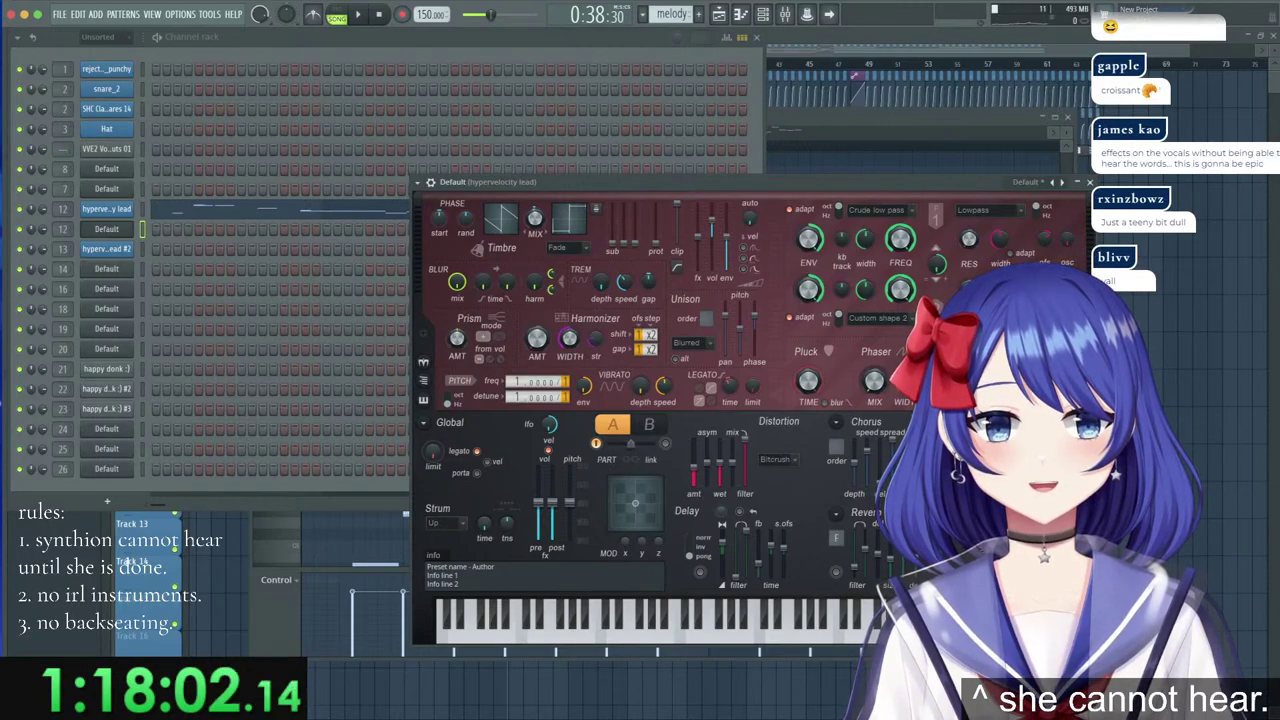
Copy the hypervelocity lead's notes into the cloned Default channel and open the clone's piano roll.
{"action": "right_click", "coordinate": [120, 210]}
{"action": "left_click", "coordinate": [266, 224]}
{"action": "right_click", "coordinate": [118, 230]}
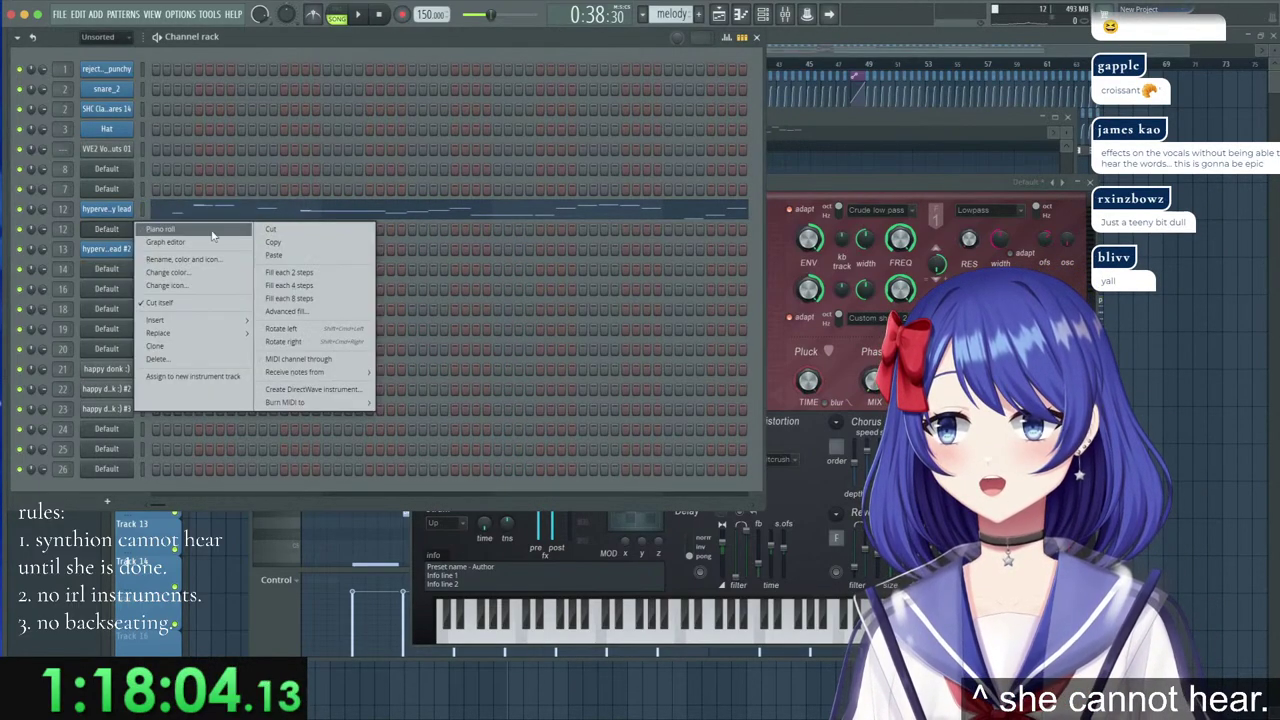
{"action": "left_click", "coordinate": [266, 254]}
{"action": "left_click", "coordinate": [236, 235]}
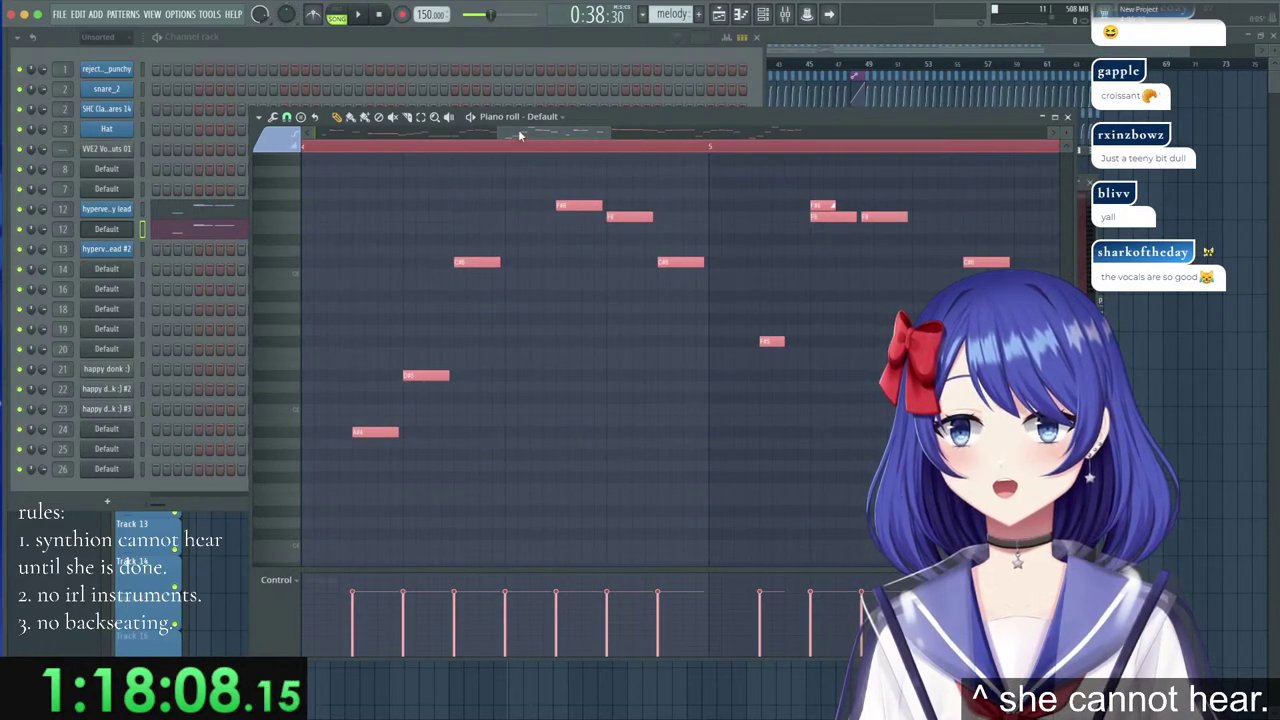
Transpose all the pasted notes up four semitones as a harmony above the original melody.
{"action": "left_click_drag", "start_coordinate": [518, 129], "coordinate": [126, 116]}
{"action": "scroll", "coordinate": [410, 382], "scroll_direction": "up", "scroll_amount": 6}
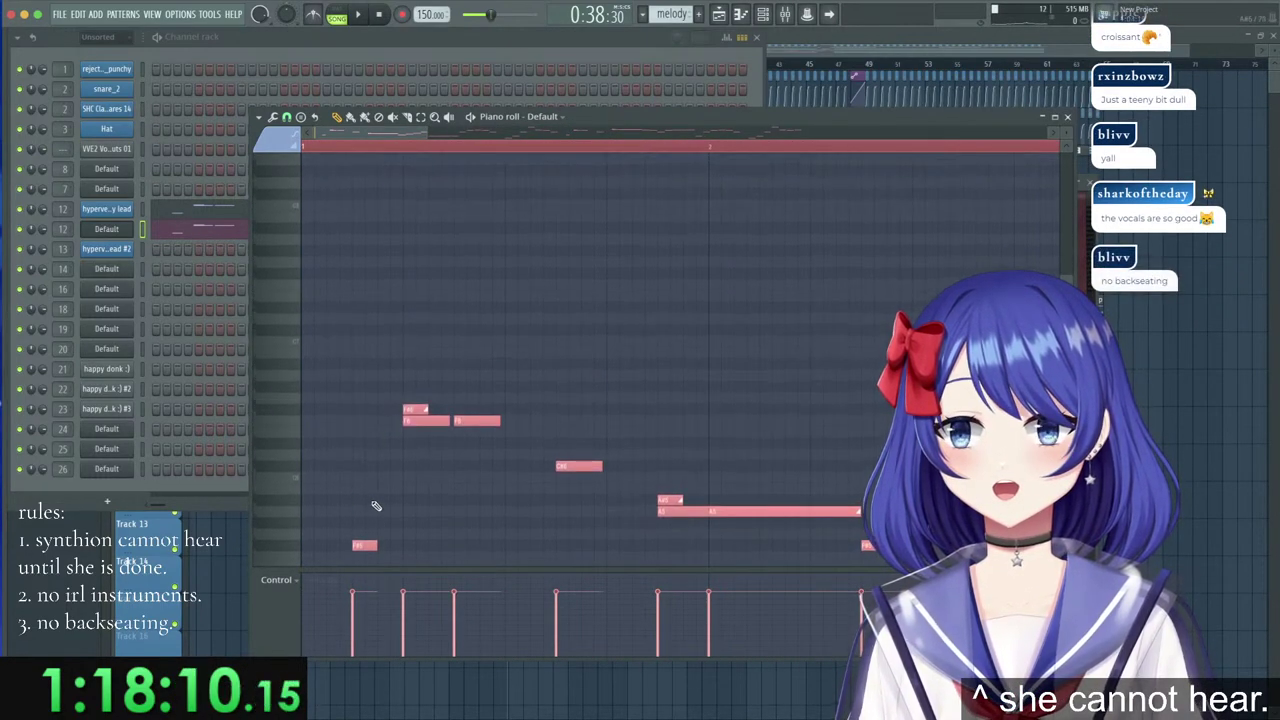
{"action": "scroll", "coordinate": [373, 507], "scroll_direction": "down", "scroll_amount": 1}
{"action": "left_click_drag", "start_coordinate": [363, 508], "coordinate": [362, 458]}
{"action": "left_click", "coordinate": [447, 374]}
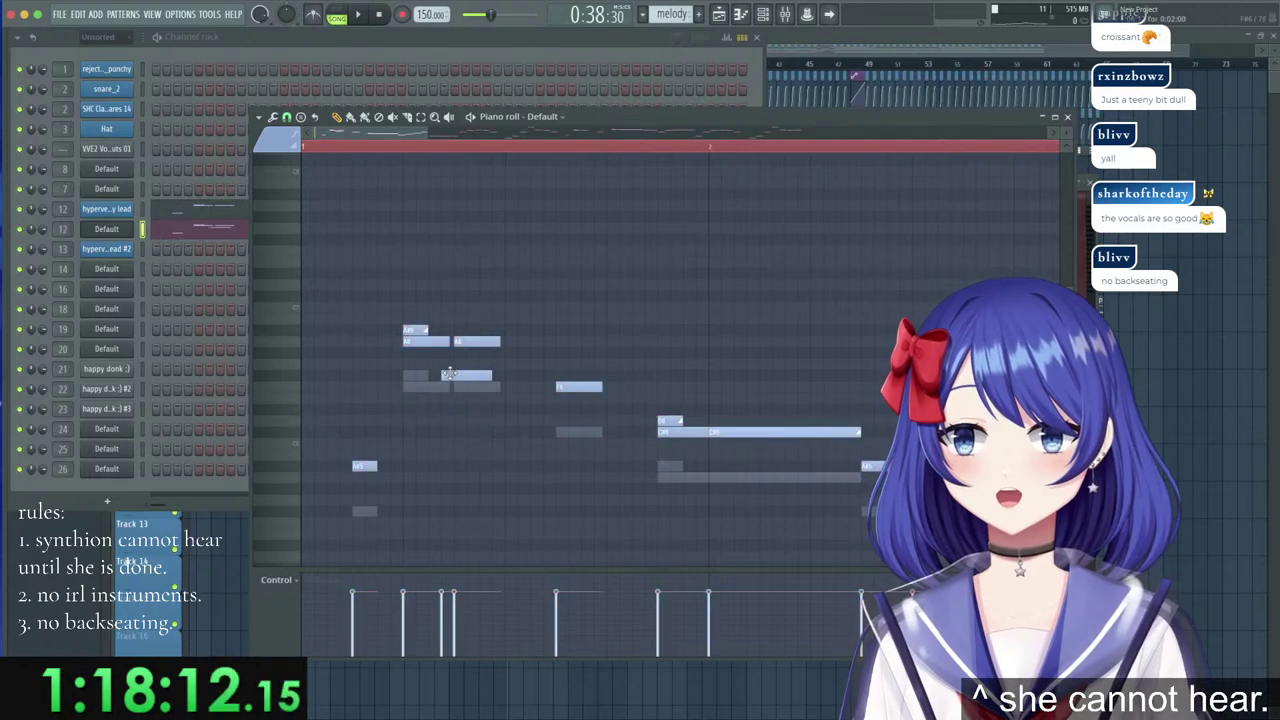
Lower the two repeated notes in bar 1 and the grace and long notes leading into bar 2 by one semitone.
{"action": "left_click_drag", "start_coordinate": [476, 342], "coordinate": [470, 356]}
{"action": "left_click", "coordinate": [438, 344]}
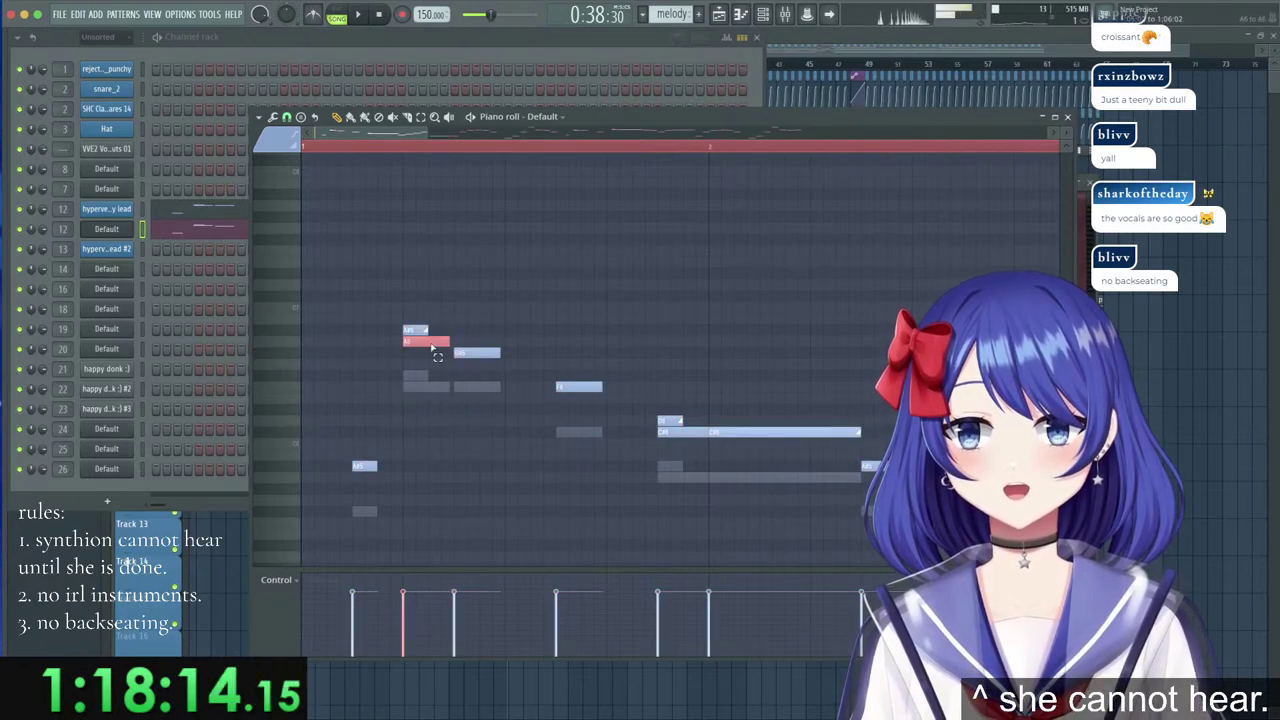
{"action": "left_click_drag", "start_coordinate": [689, 417], "coordinate": [718, 447]}
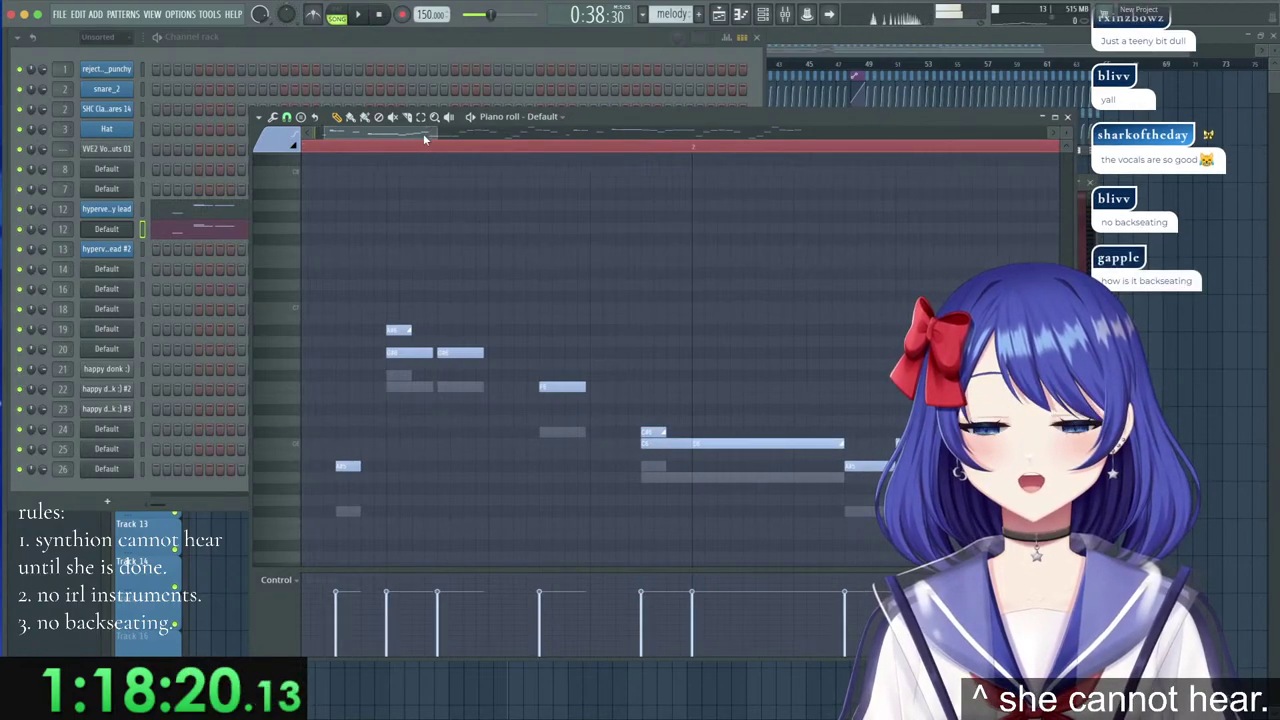
Raise the second and third notes of bar 2's rising run by one semitone and lower the long low note after it by one.
{"action": "left_click_drag", "start_coordinate": [423, 133], "coordinate": [454, 141]}
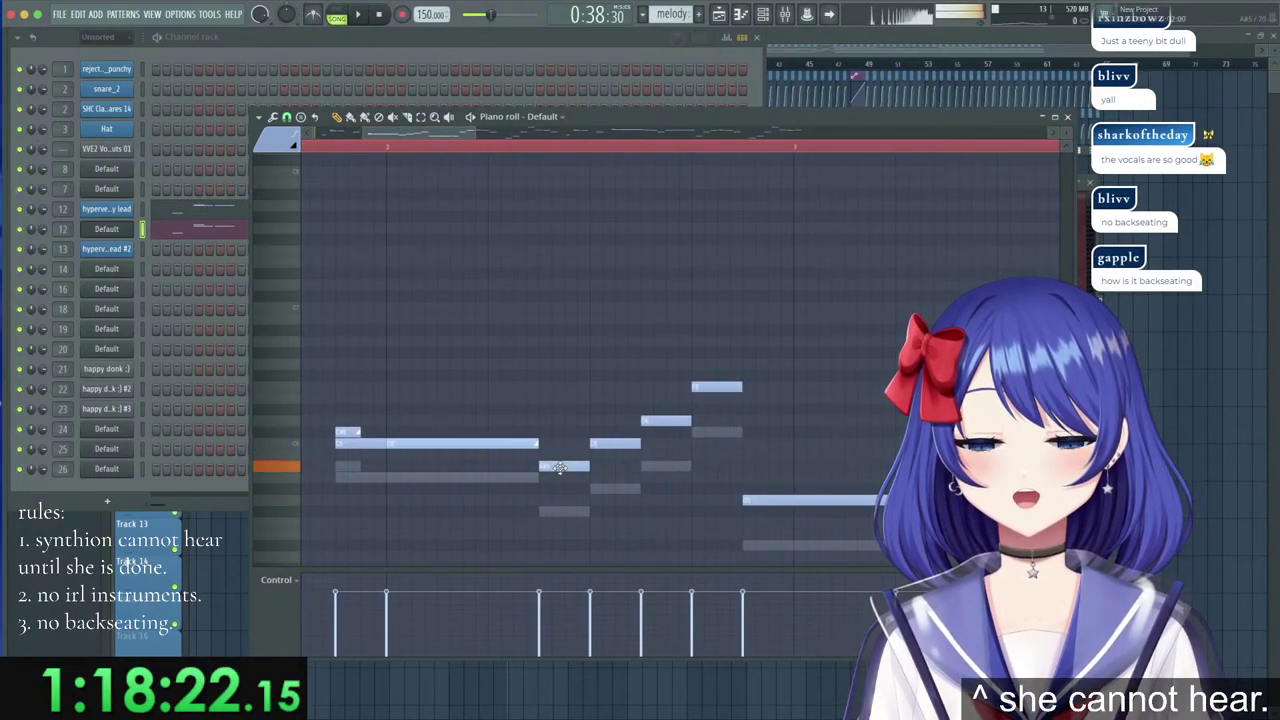
{"action": "left_click_drag", "start_coordinate": [604, 446], "coordinate": [667, 404]}
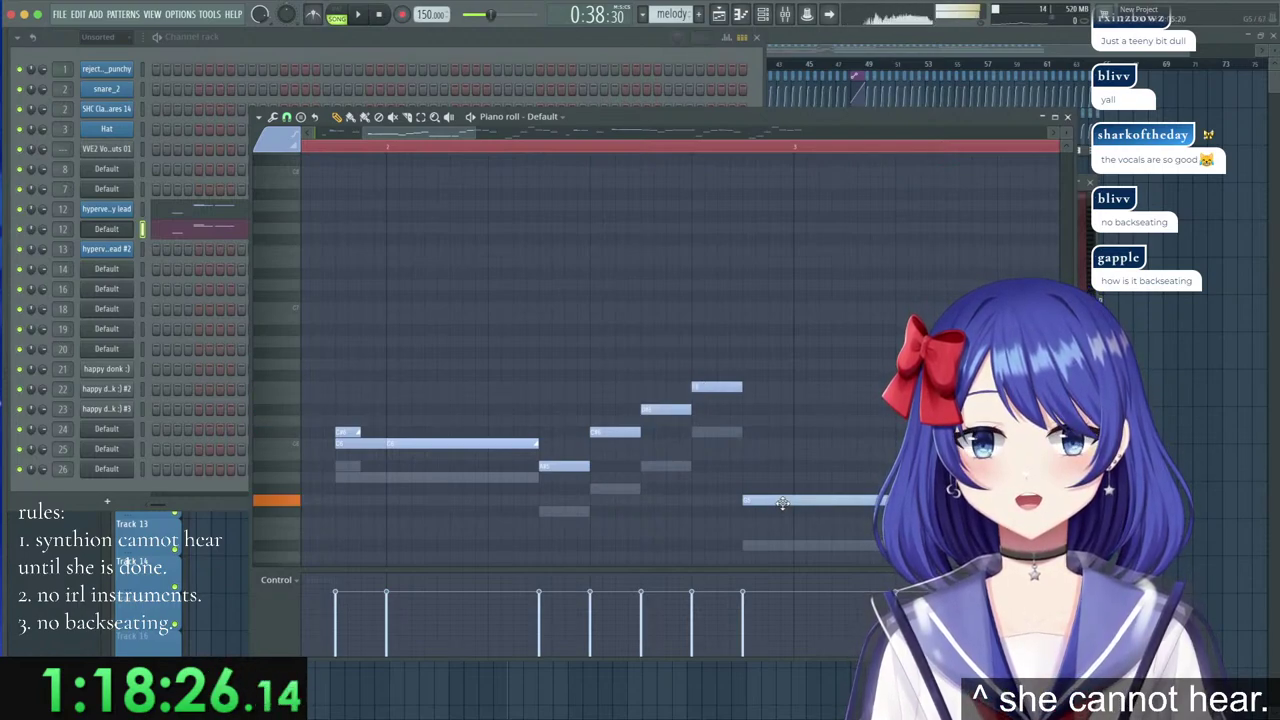
{"action": "left_click_drag", "start_coordinate": [786, 514], "coordinate": [787, 525]}
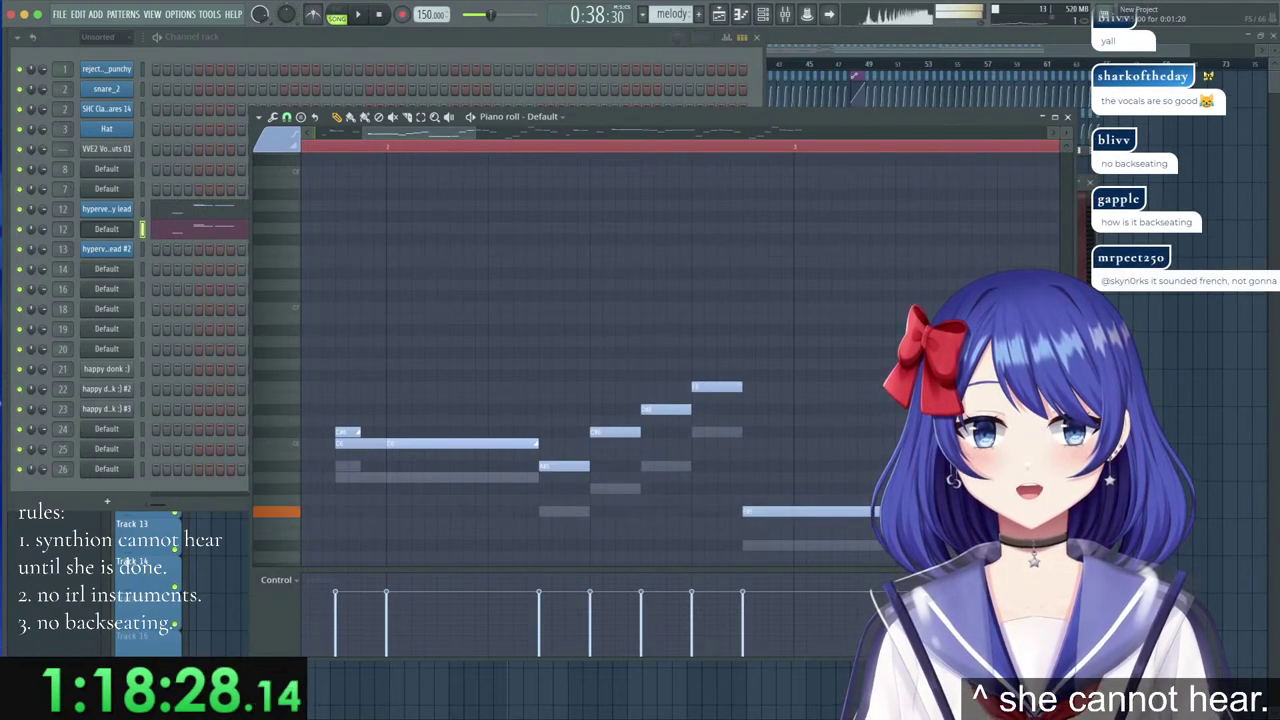
Lower the harmony notes just before and after the peak of bar 3's phrase by one semitone, keeping the run's first note at its transposed pitch.
{"action": "left_click_drag", "start_coordinate": [403, 133], "coordinate": [471, 144]}
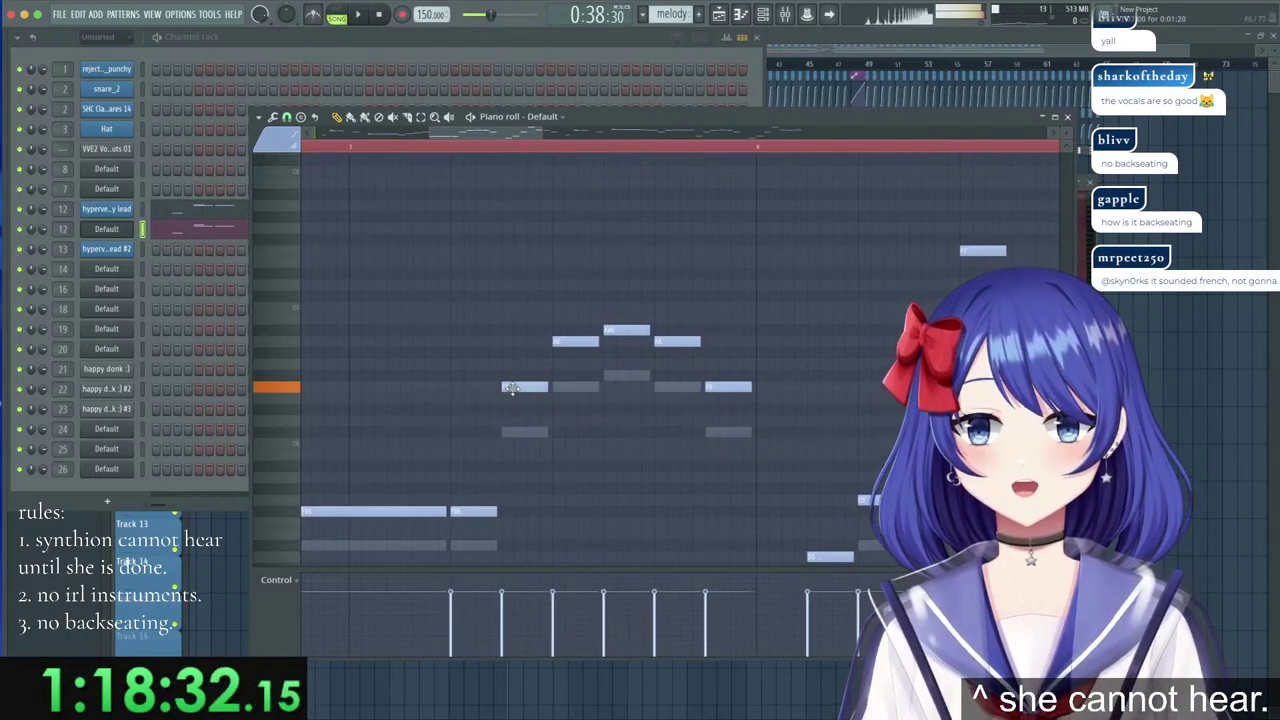
{"action": "left_click_drag", "start_coordinate": [513, 378], "coordinate": [514, 367]}
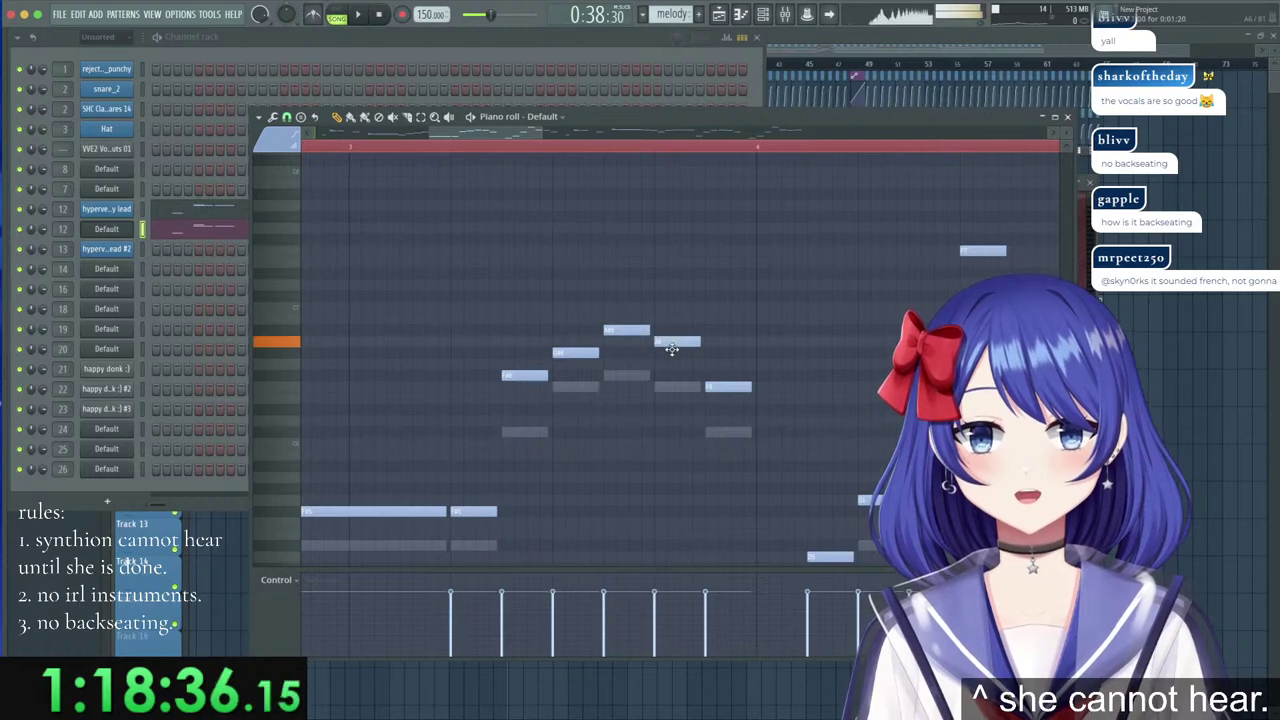
{"action": "left_click_drag", "start_coordinate": [672, 347], "coordinate": [673, 358]}
{"action": "left_click_drag", "start_coordinate": [507, 376], "coordinate": [507, 390]}
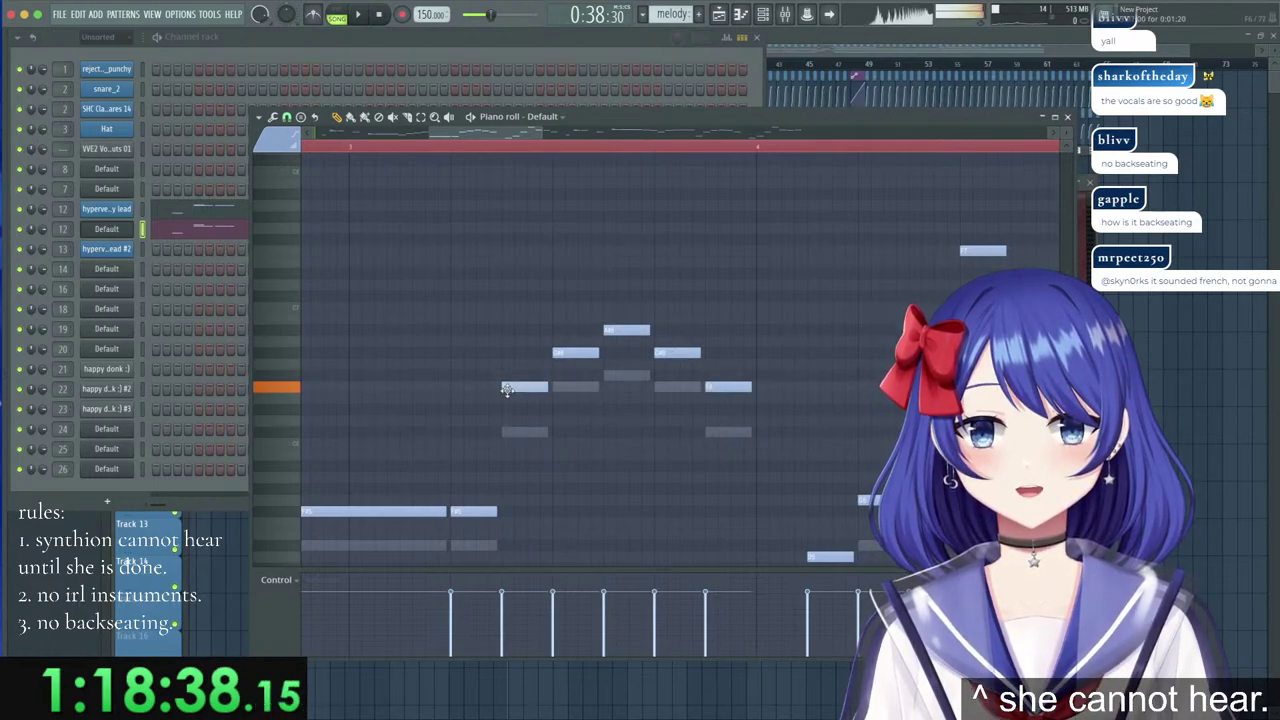
Lower the first two harmony notes of bar 4's rising run and the second note after its peak by one semitone.
{"action": "left_click_drag", "start_coordinate": [469, 134], "coordinate": [522, 149]}
{"action": "scroll", "coordinate": [548, 457], "scroll_direction": "down", "scroll_amount": 3}
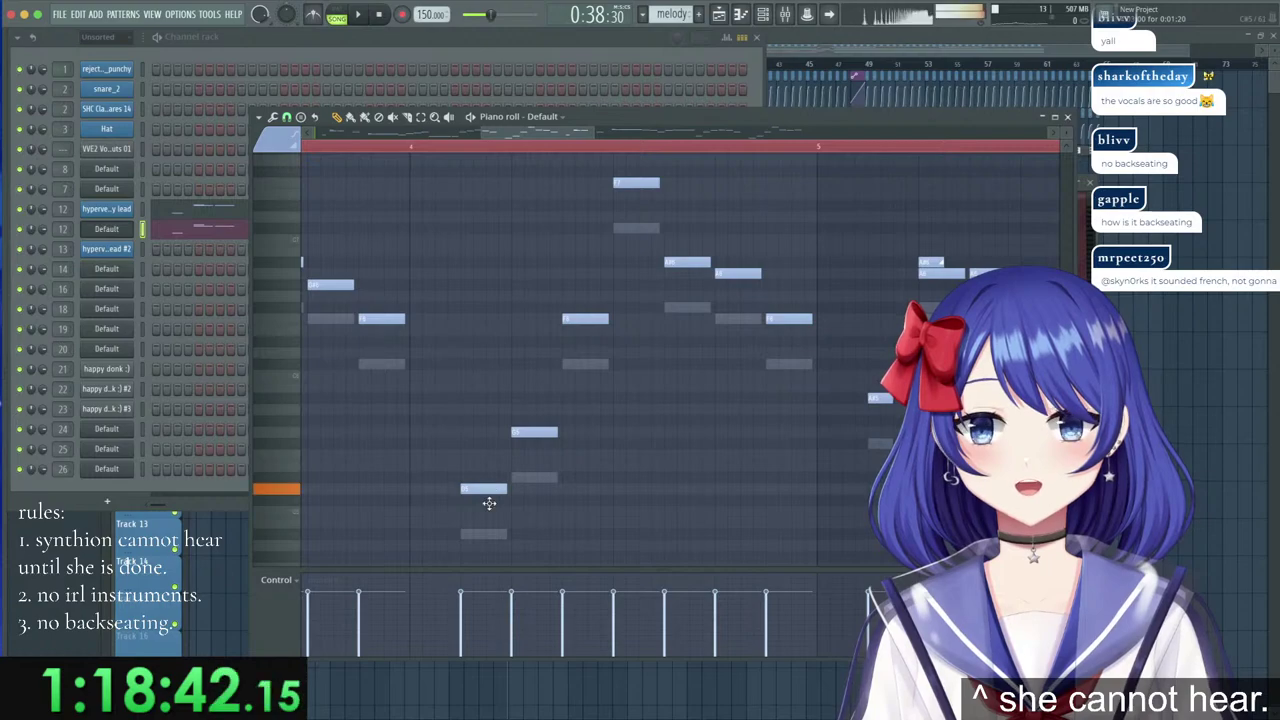
{"action": "left_click_drag", "start_coordinate": [489, 503], "coordinate": [488, 504]}
{"action": "left_click_drag", "start_coordinate": [530, 431], "coordinate": [533, 449]}
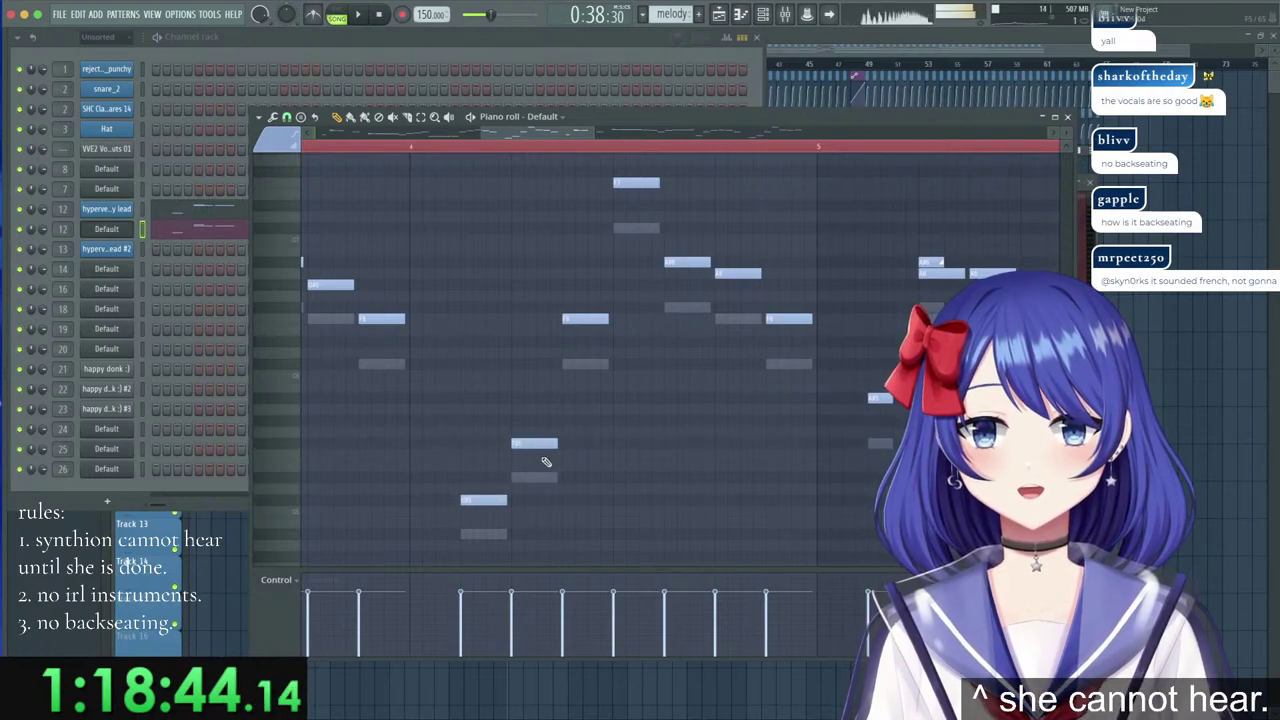
{"action": "scroll", "coordinate": [615, 412], "scroll_direction": "up", "scroll_amount": 2}
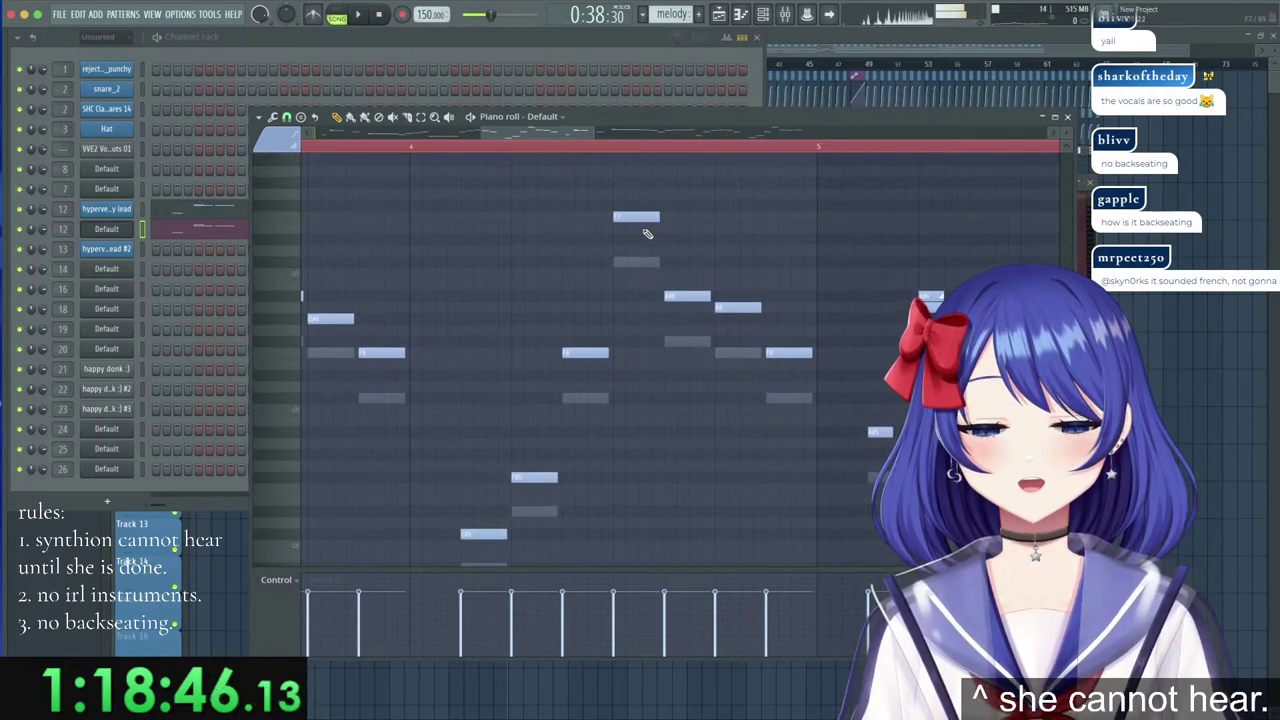
{"action": "left_click_drag", "start_coordinate": [734, 308], "coordinate": [734, 319]}
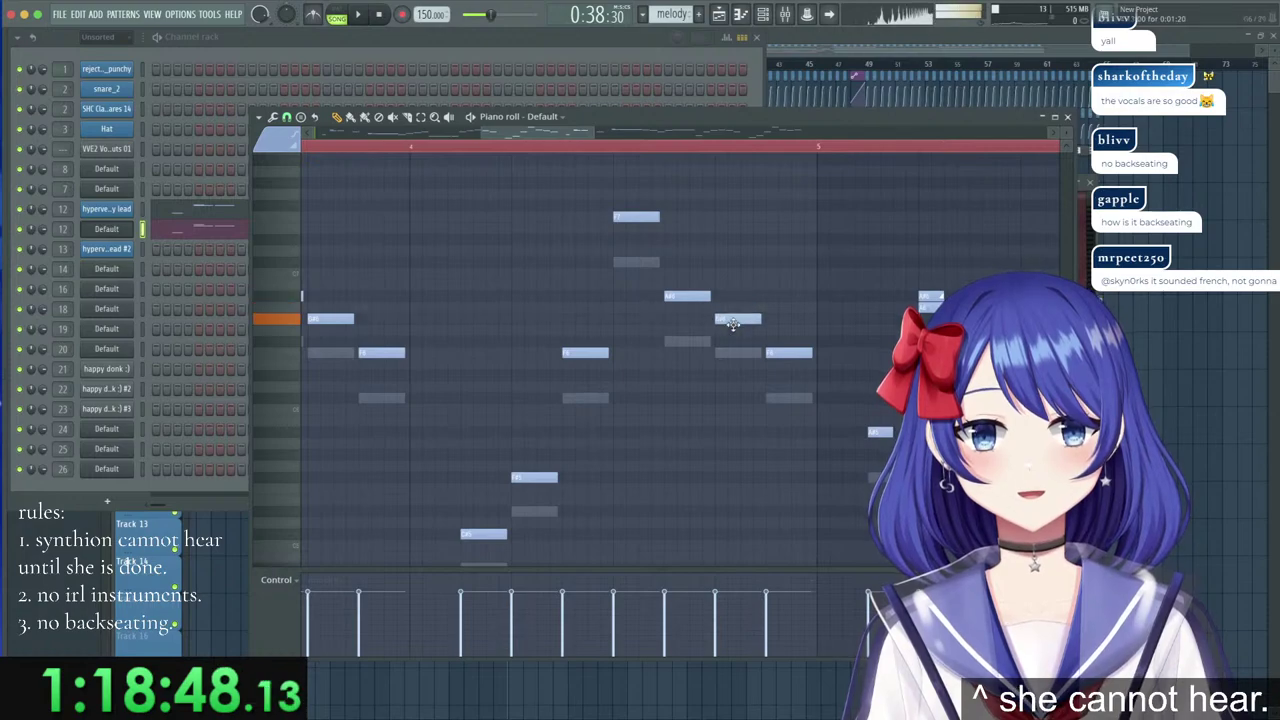
Lower bar 5's two repeated harmony notes by one semitone and raise the grace and long notes leading into bar 6 by one.
{"action": "left_click_drag", "start_coordinate": [576, 135], "coordinate": [630, 134]}
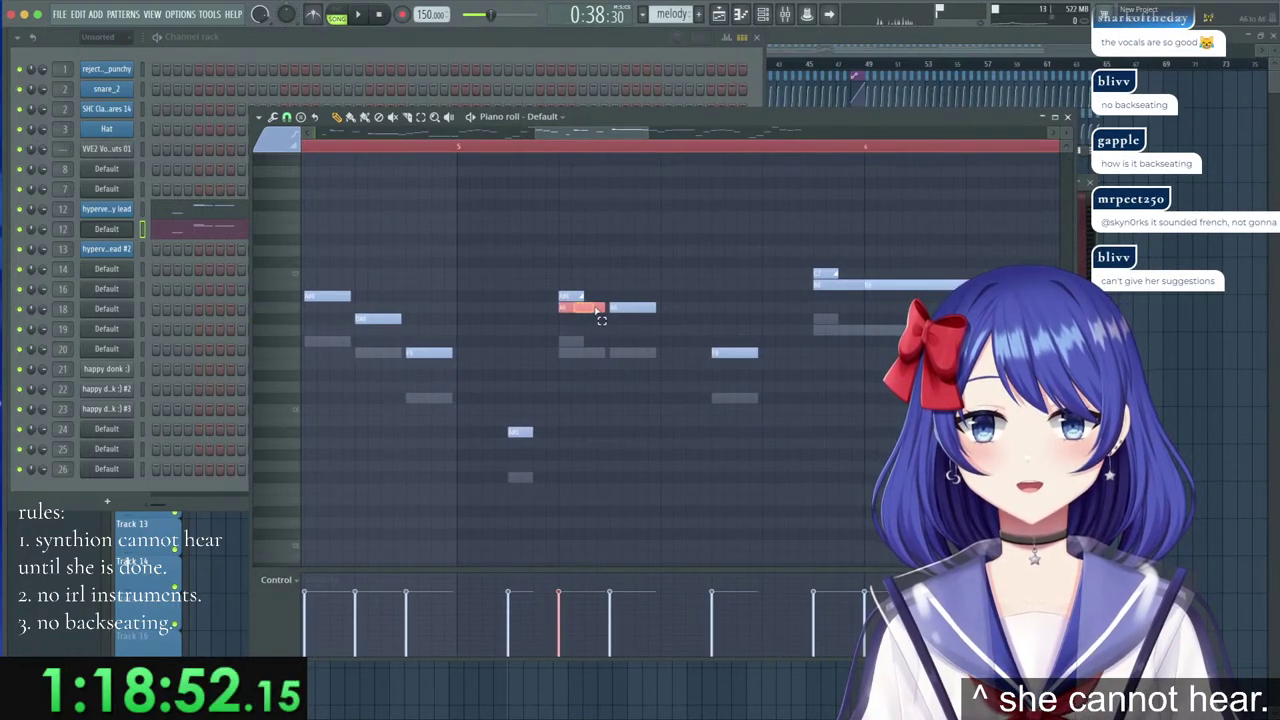
{"action": "left_click", "coordinate": [732, 355]}
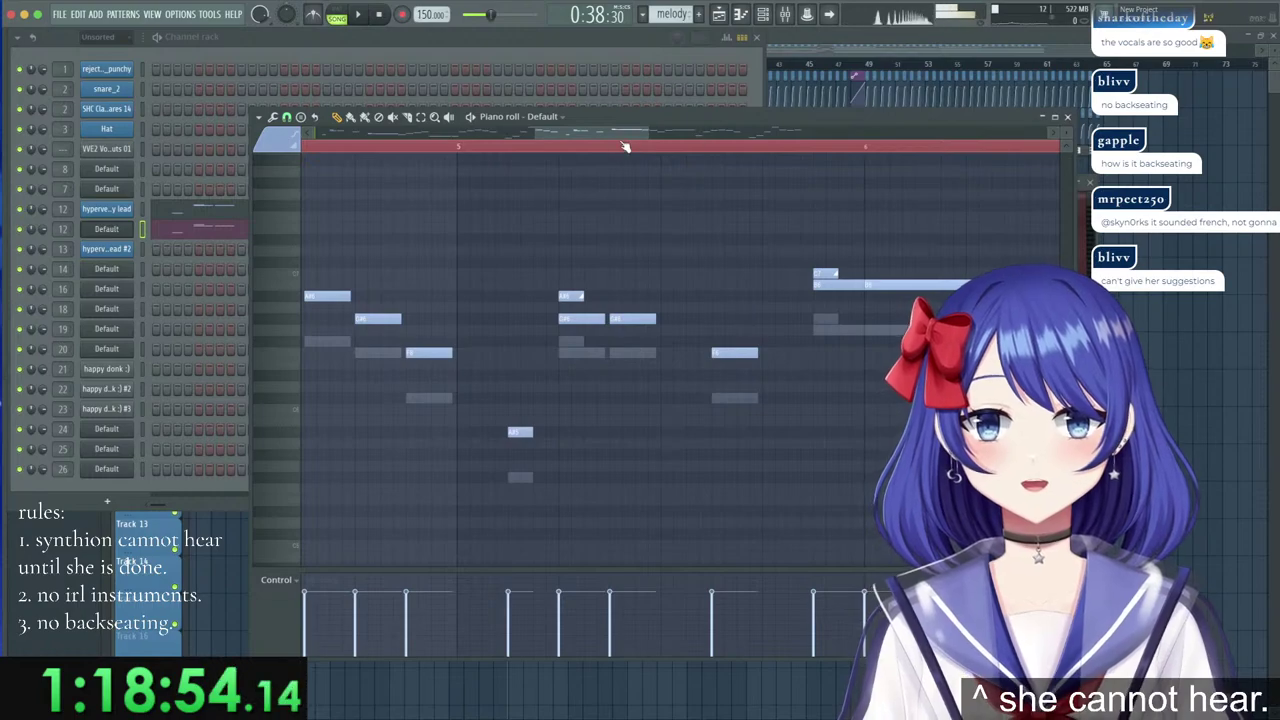
{"action": "left_click_drag", "start_coordinate": [625, 133], "coordinate": [666, 132]}
{"action": "left_click_drag", "start_coordinate": [510, 270], "coordinate": [507, 256]}
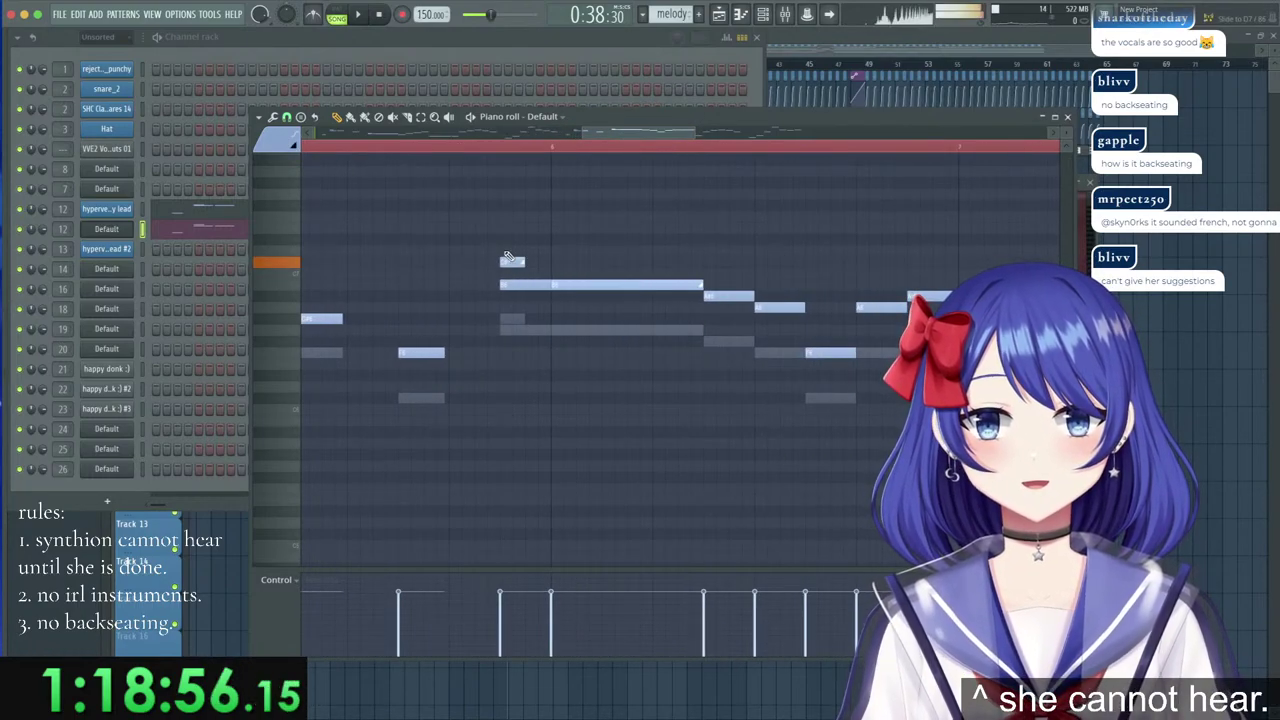
{"action": "left_click_drag", "start_coordinate": [588, 289], "coordinate": [530, 272]}
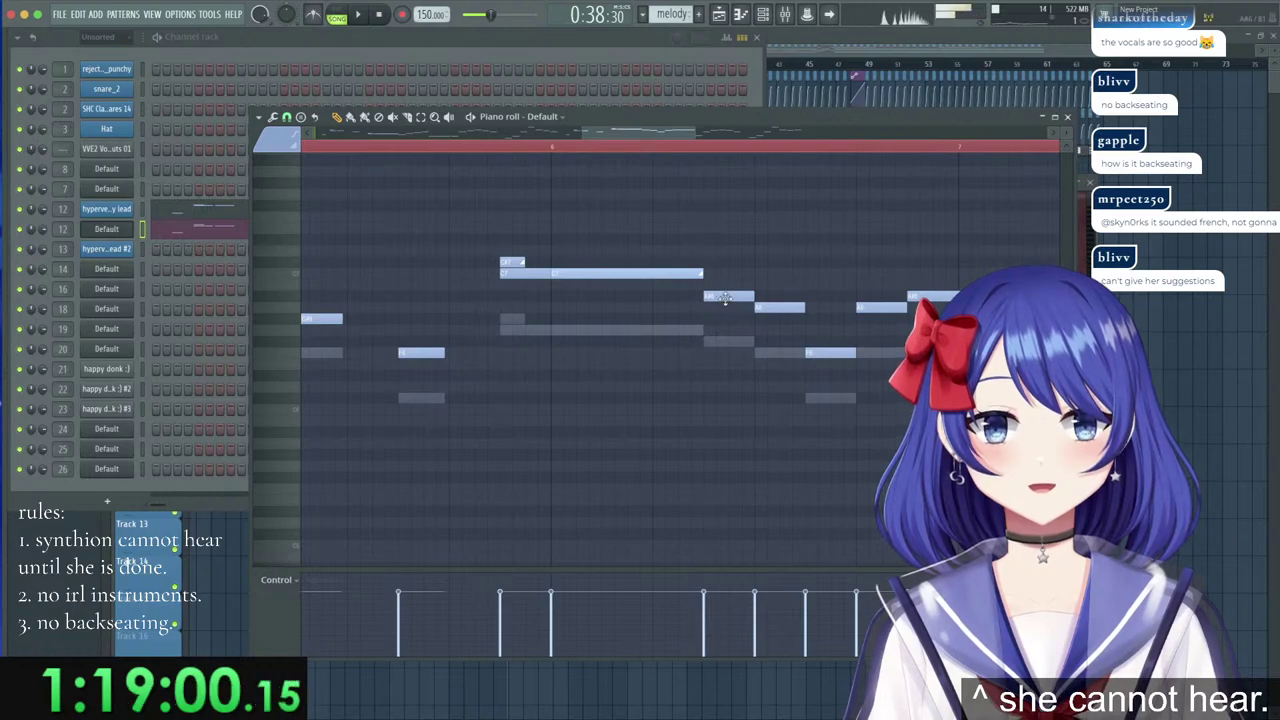
Lower the harmony notes on both sides of bar 6's dip, bar 7's low note and the notes beside bar 7's peak by one semitone.
{"action": "left_click_drag", "start_coordinate": [781, 308], "coordinate": [779, 321]}
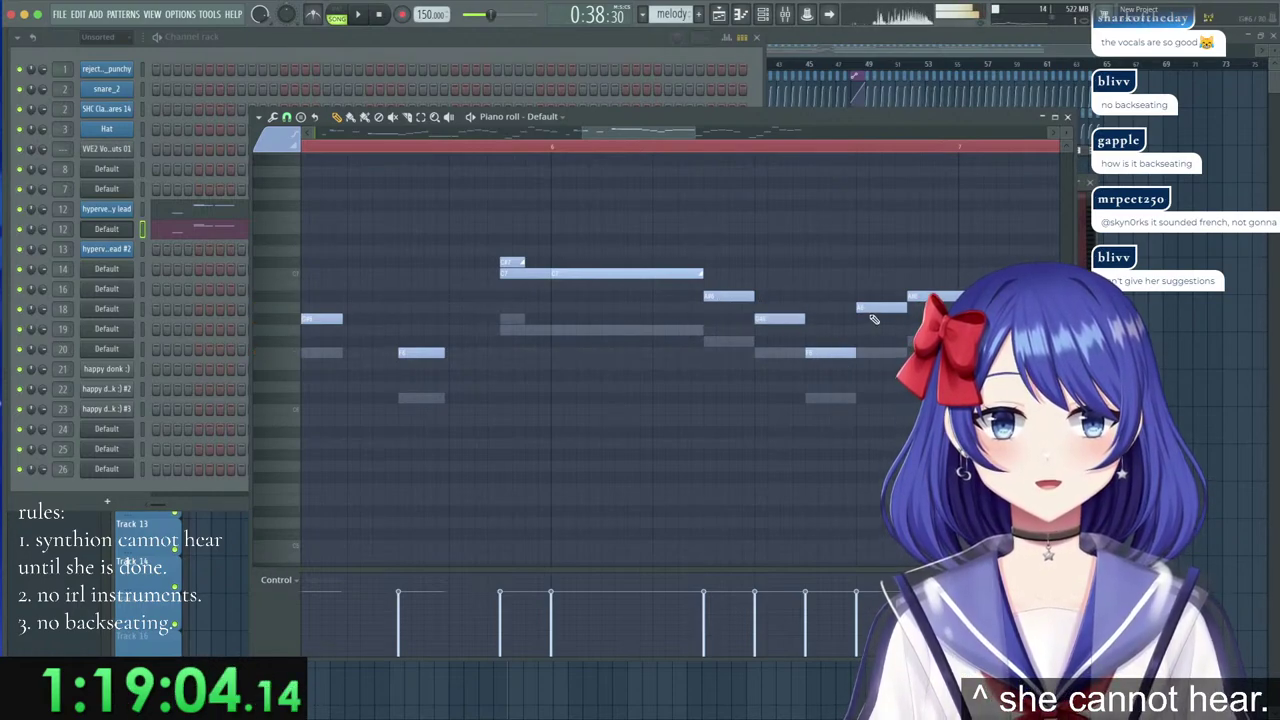
{"action": "left_click_drag", "start_coordinate": [605, 137], "coordinate": [682, 144]}
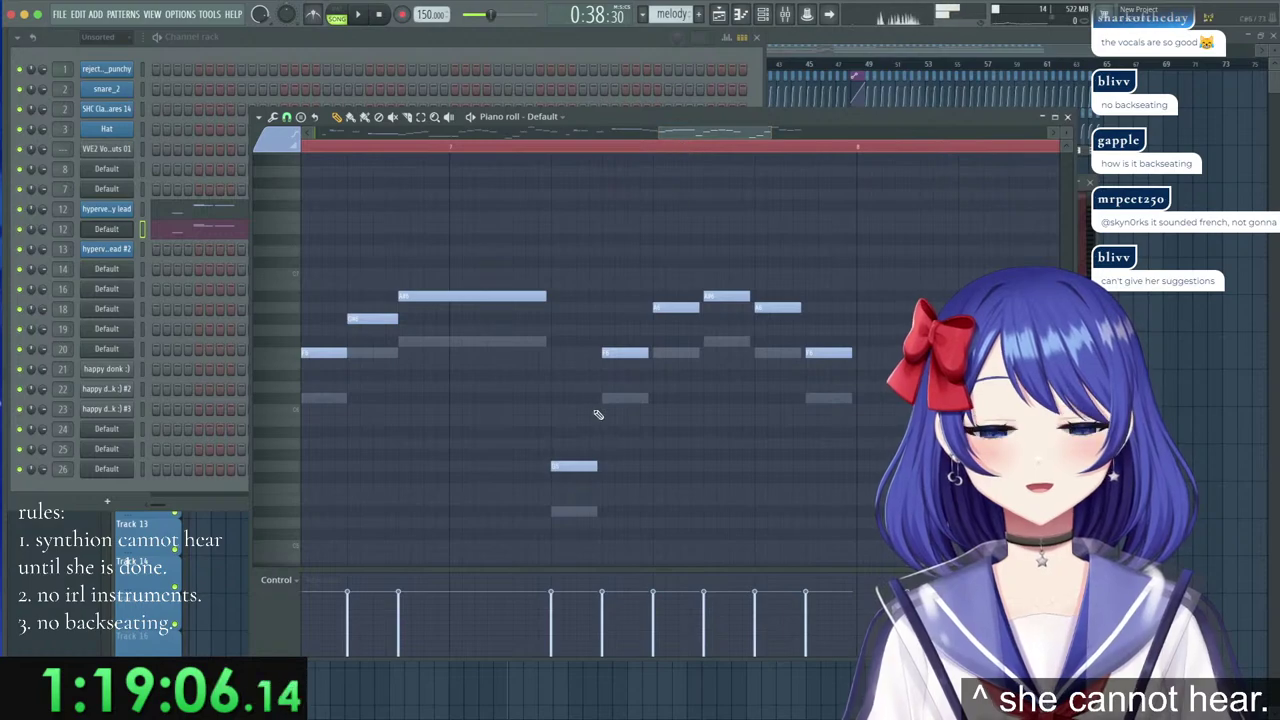
{"action": "left_click_drag", "start_coordinate": [576, 469], "coordinate": [576, 487]}
{"action": "left_click", "coordinate": [617, 351]}
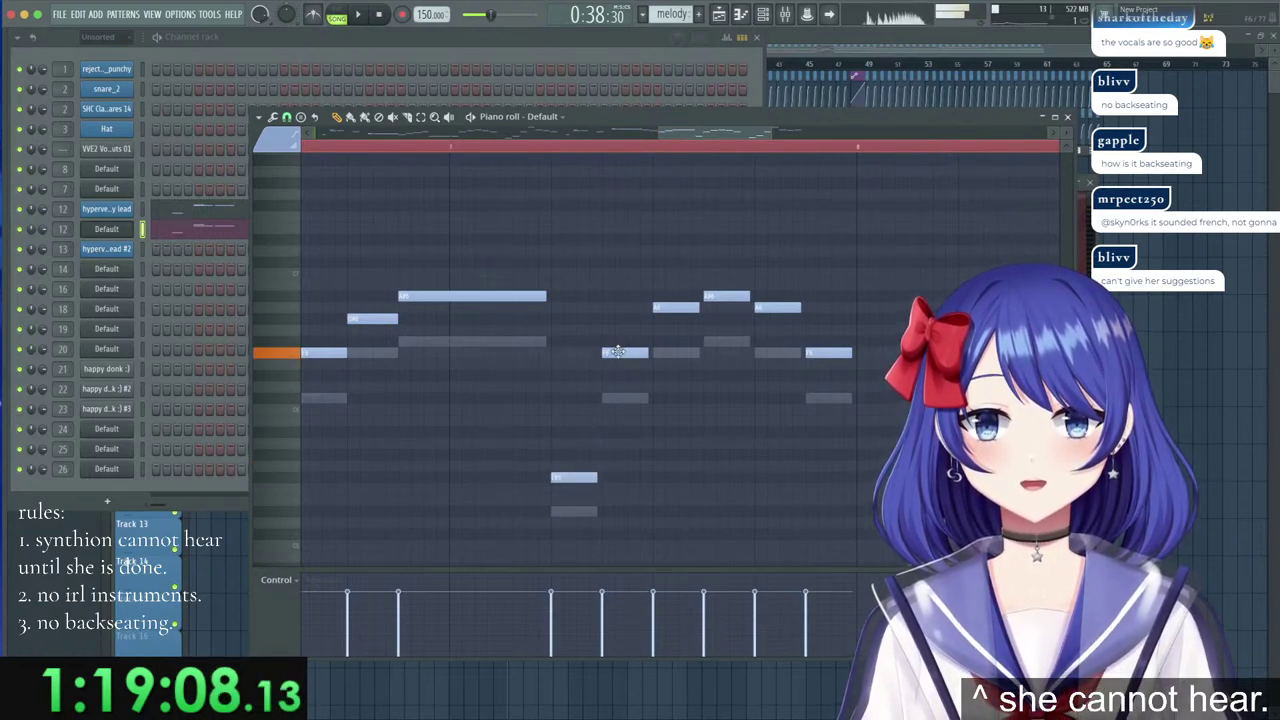
{"action": "left_click_drag", "start_coordinate": [661, 311], "coordinate": [674, 320]}
{"action": "left_click_drag", "start_coordinate": [760, 307], "coordinate": [761, 318]}
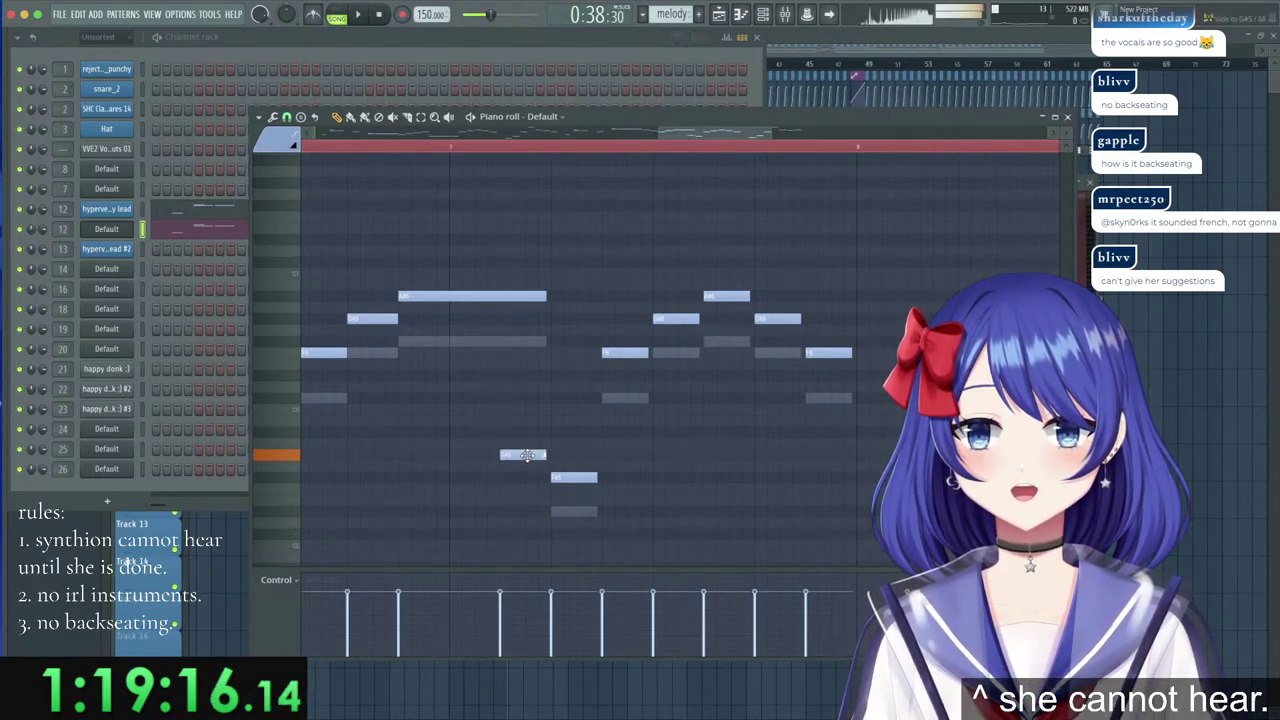
Add a matching low note just before bar 7's low note at the same pitch, in both the harmony and the hypervelocity lead.
{"action": "left_click_drag", "start_coordinate": [521, 457], "coordinate": [519, 486]}
{"action": "double_click", "coordinate": [526, 342]}
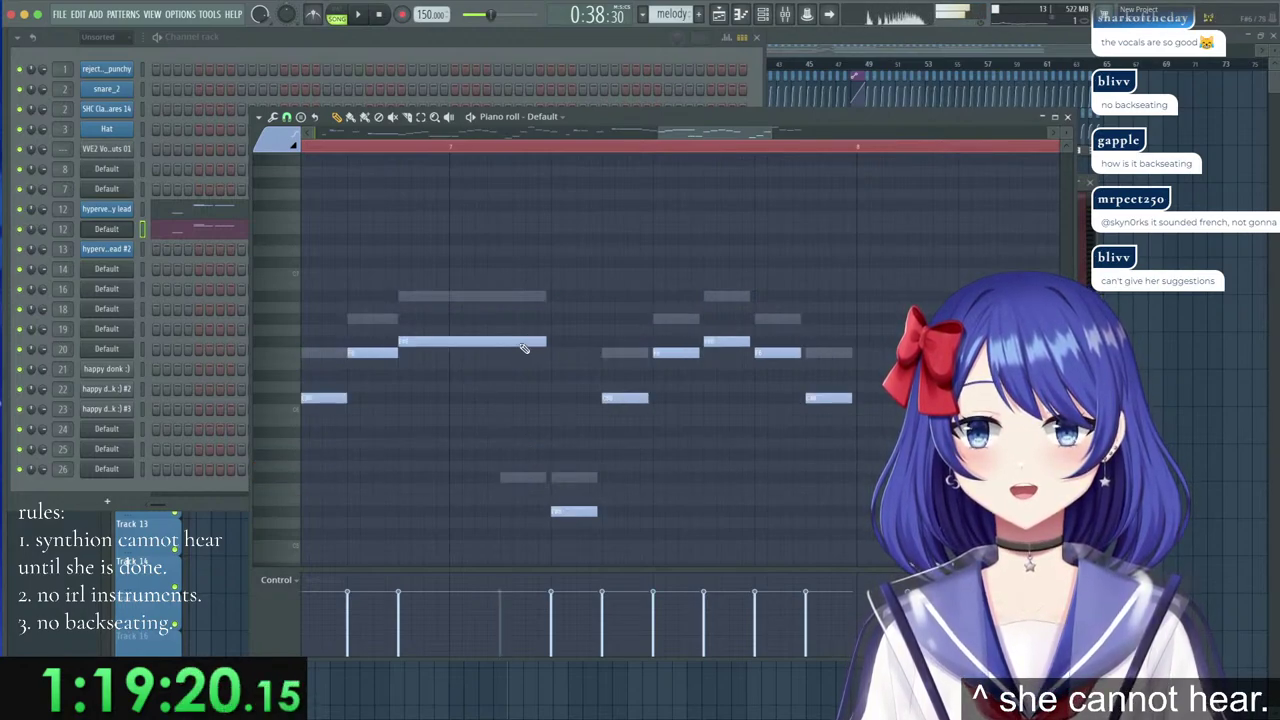
{"action": "left_click", "coordinate": [502, 511]}
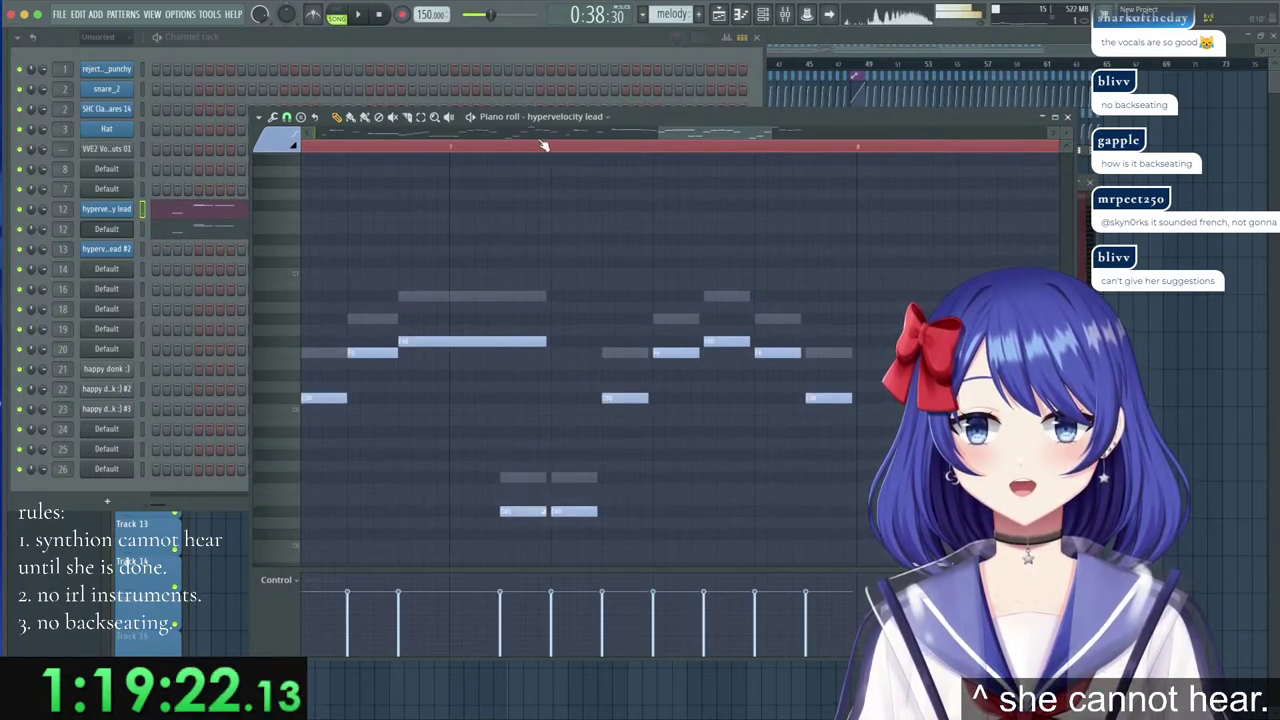
Add a note one octave below bar 3's long note, just before the short repeated note, in both the lead and the harmony.
{"action": "left_click_drag", "start_coordinate": [682, 134], "coordinate": [454, 181]}
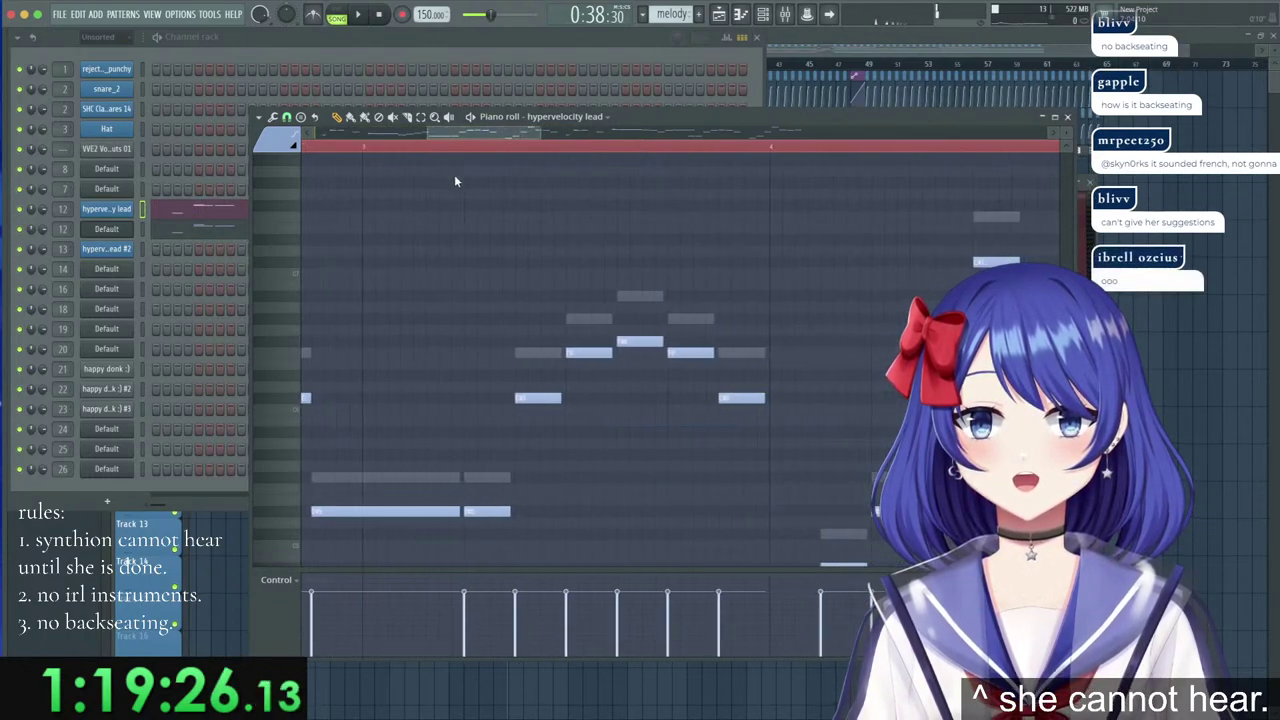
{"action": "scroll", "coordinate": [454, 181], "scroll_direction": "down", "scroll_amount": 5}
{"action": "left_click", "coordinate": [424, 478]}
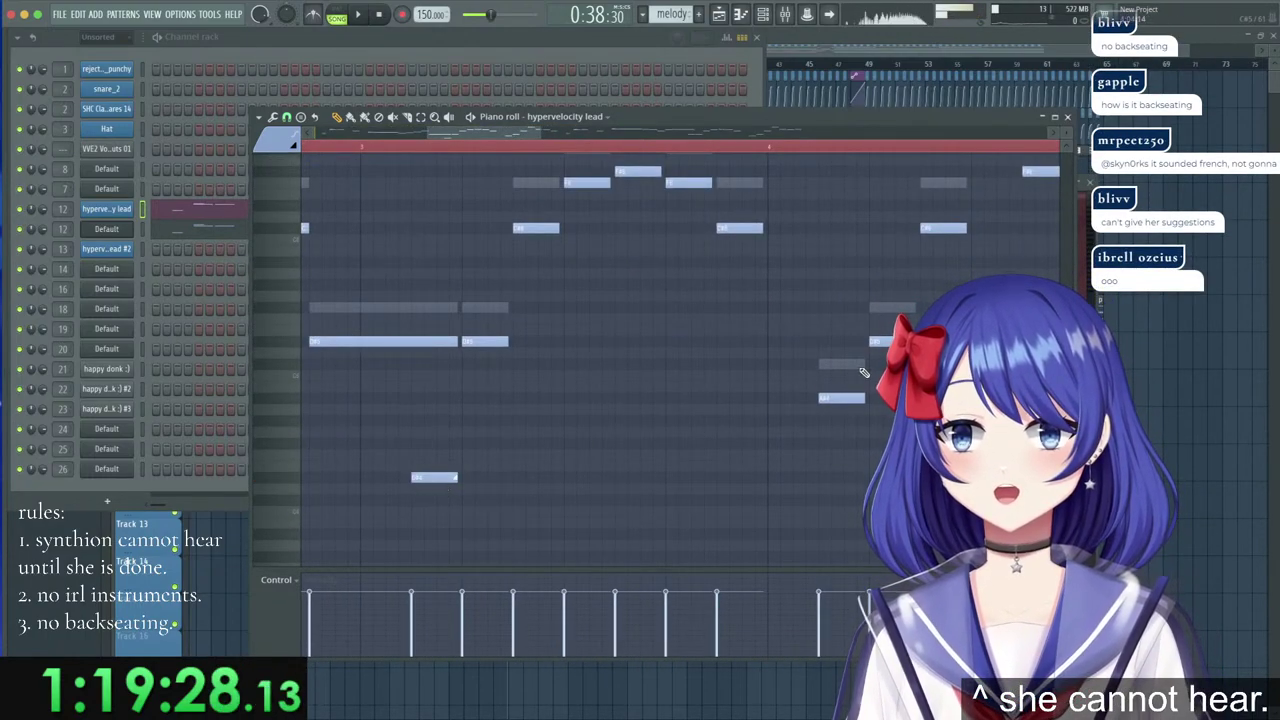
{"action": "left_click_drag", "start_coordinate": [515, 131], "coordinate": [433, 150]}
{"action": "right_click", "coordinate": [903, 308]}
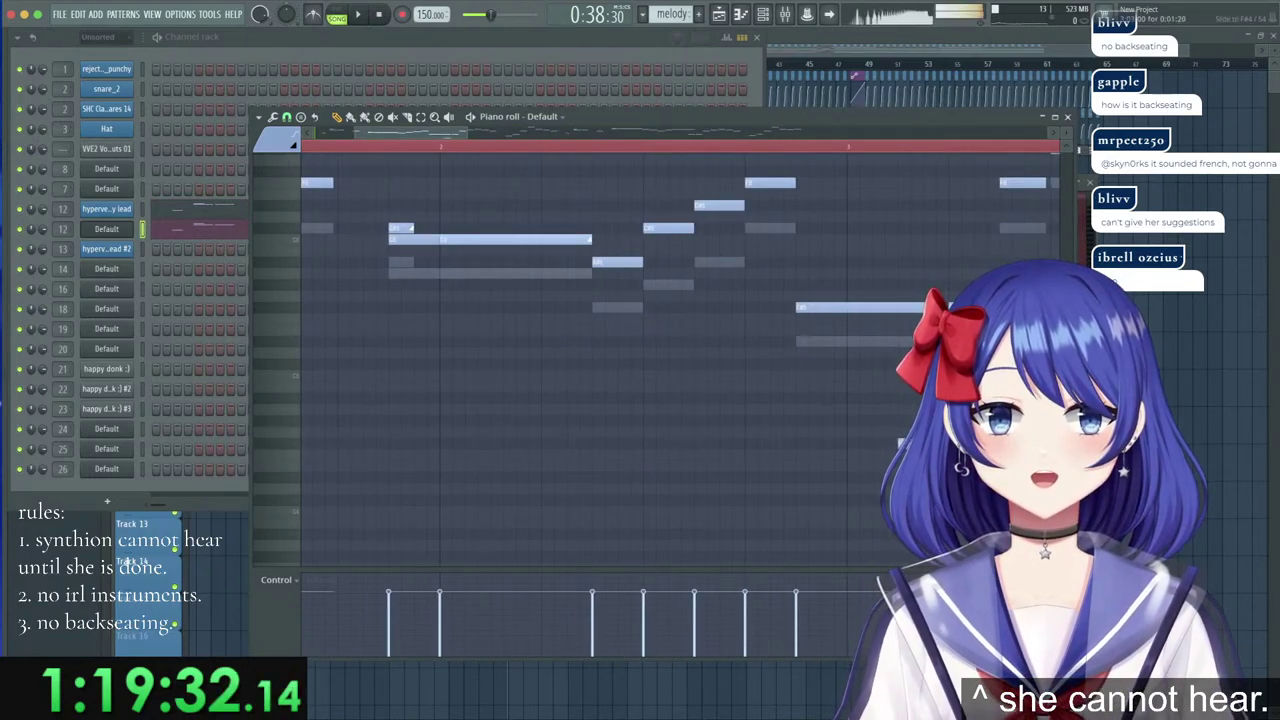
Play back the melody pattern to check how the harmony sounds with the lead.
{"action": "scroll", "coordinate": [575, 150], "scroll_direction": "down", "scroll_amount": 5}
{"action": "left_click", "coordinate": [482, 147]}
{"action": "key", "text": "space"}
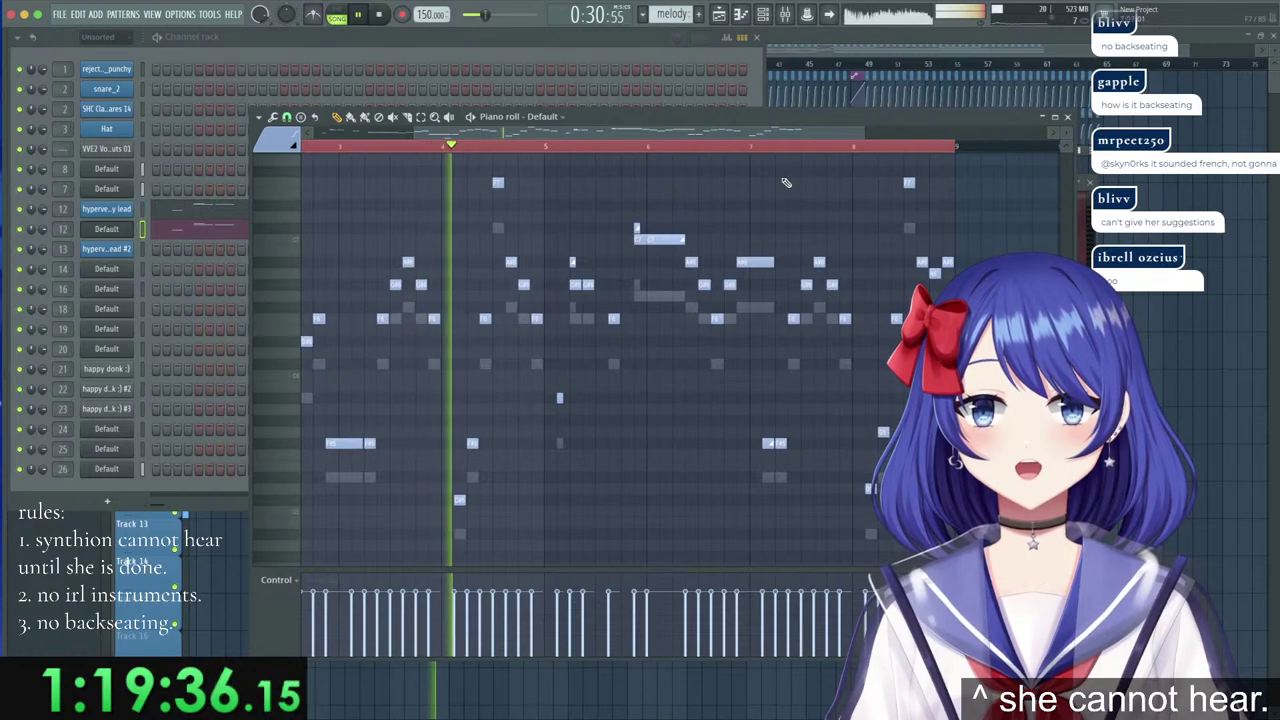
{"action": "scroll", "coordinate": [748, 157], "scroll_direction": "up", "scroll_amount": 2}
{"action": "key", "text": "space"}
{"action": "scroll", "coordinate": [531, 157], "scroll_direction": "up", "scroll_amount": 3}
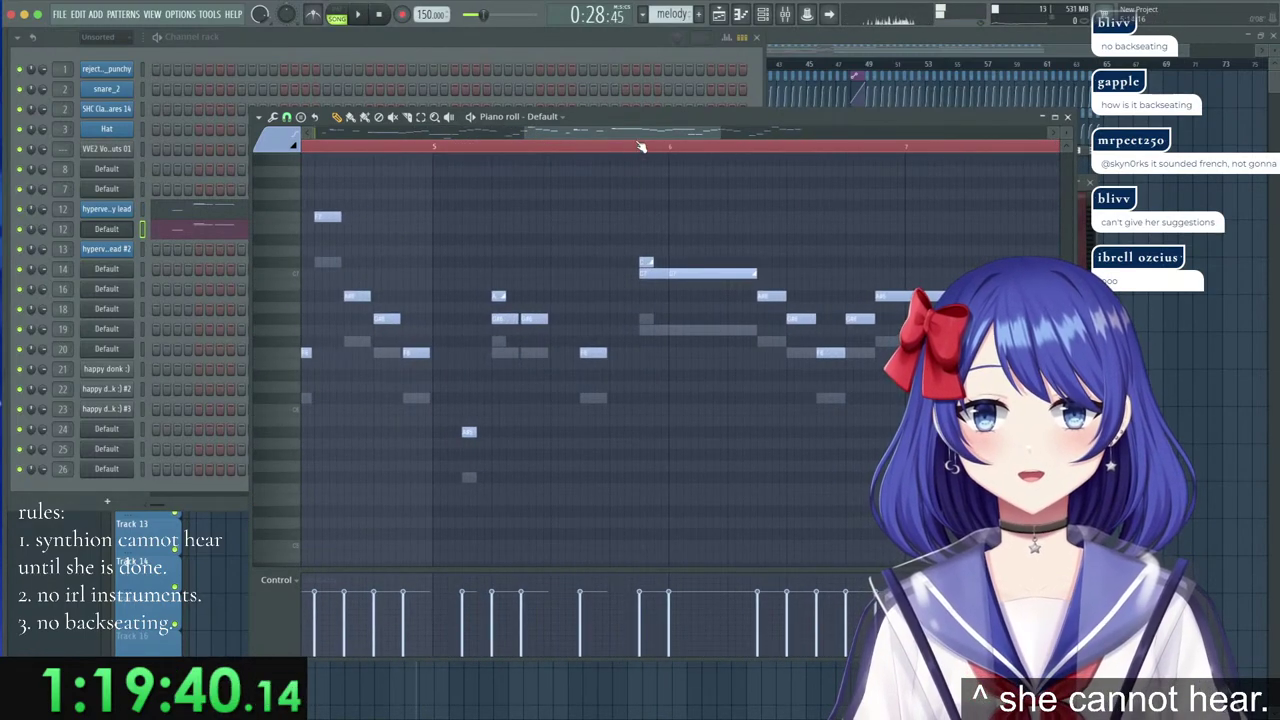
Lower the first two harmony notes of bar 8's rising run by one semitone and return to the playlist.
{"action": "left_click_drag", "start_coordinate": [641, 146], "coordinate": [736, 140]}
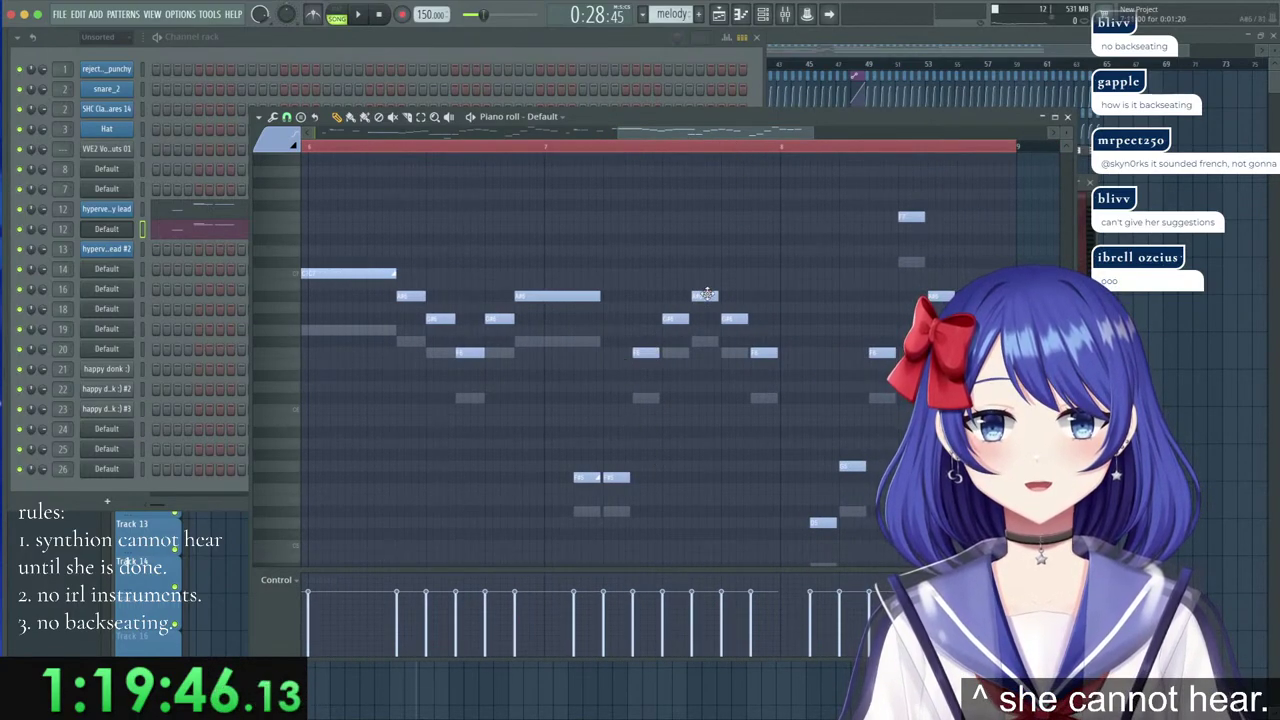
{"action": "left_click_drag", "start_coordinate": [820, 525], "coordinate": [825, 541]}
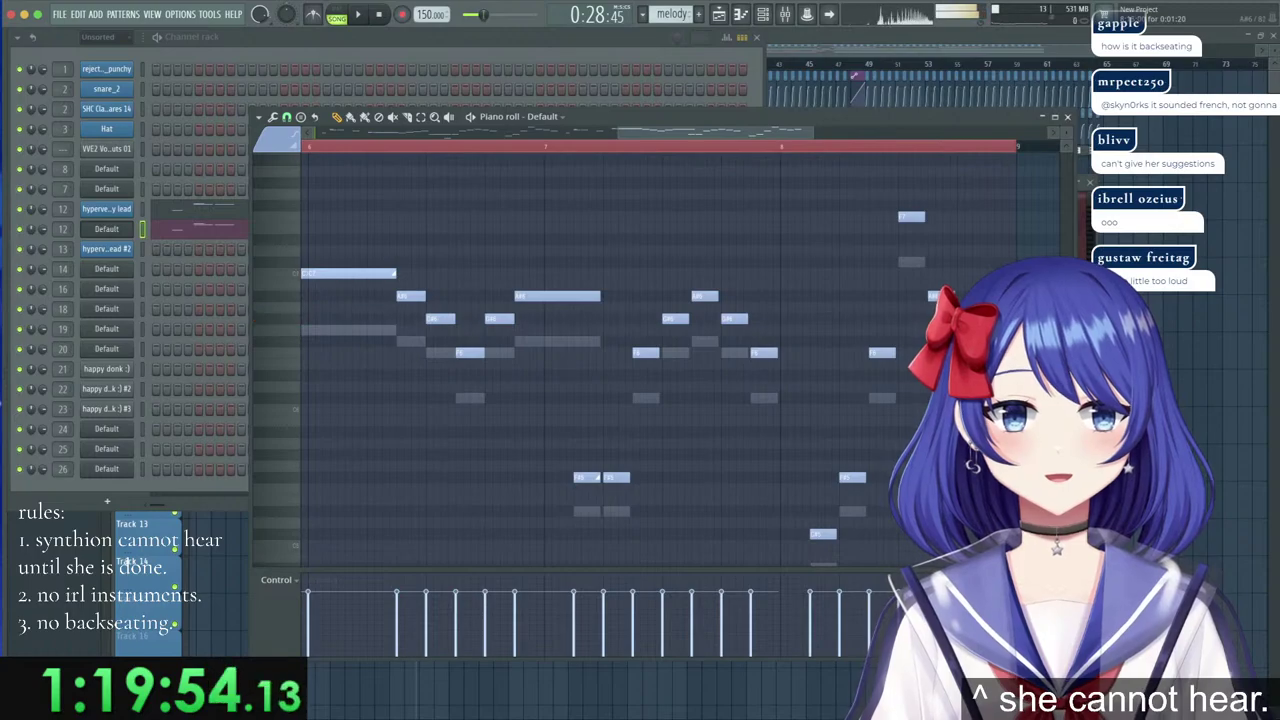
{"action": "left_click", "coordinate": [893, 47]}
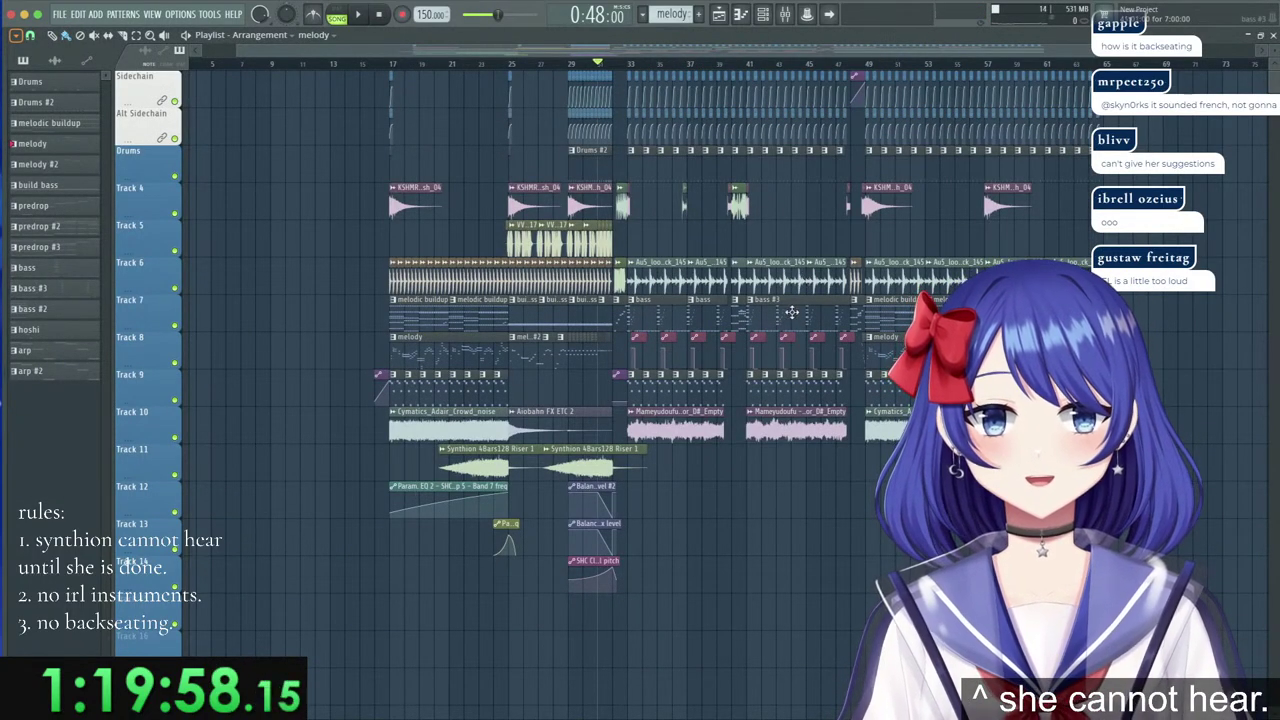
Open the predrop #2 pattern's empty harmony layer and start a line above the lead with C#7 followed by F6.
{"action": "double_click", "coordinate": [741, 315]}
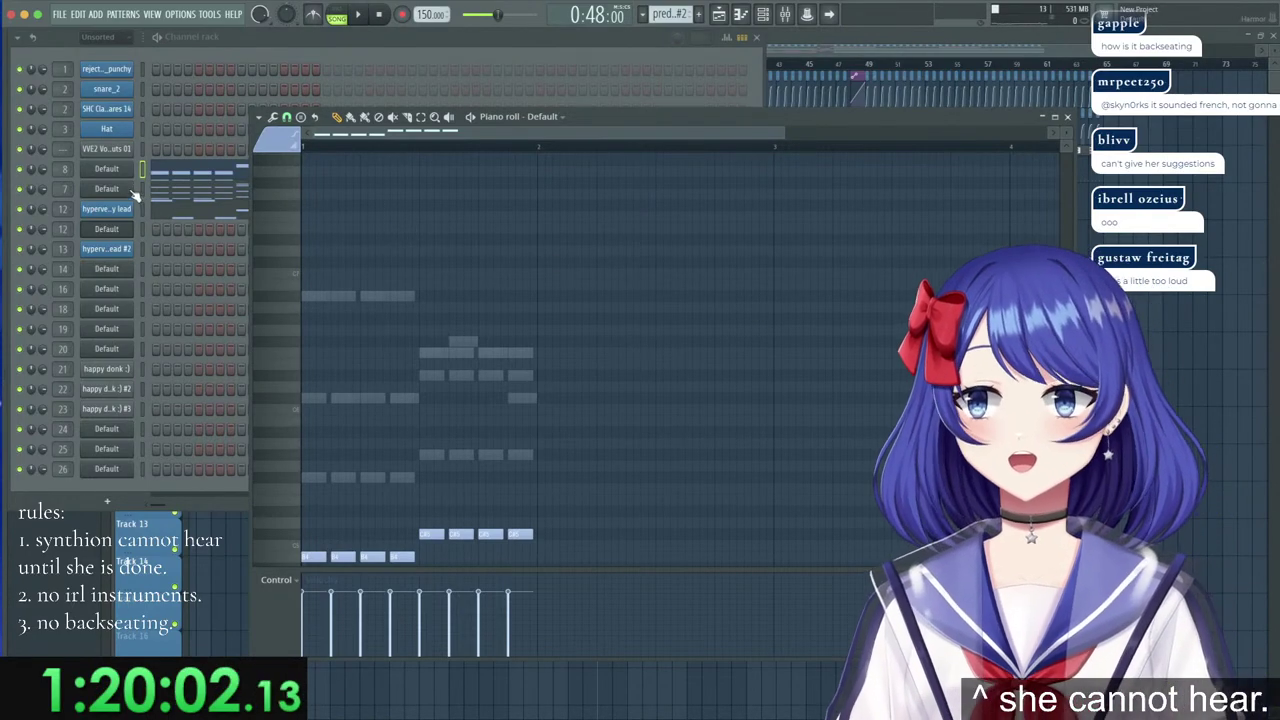
{"action": "left_click", "coordinate": [175, 213]}
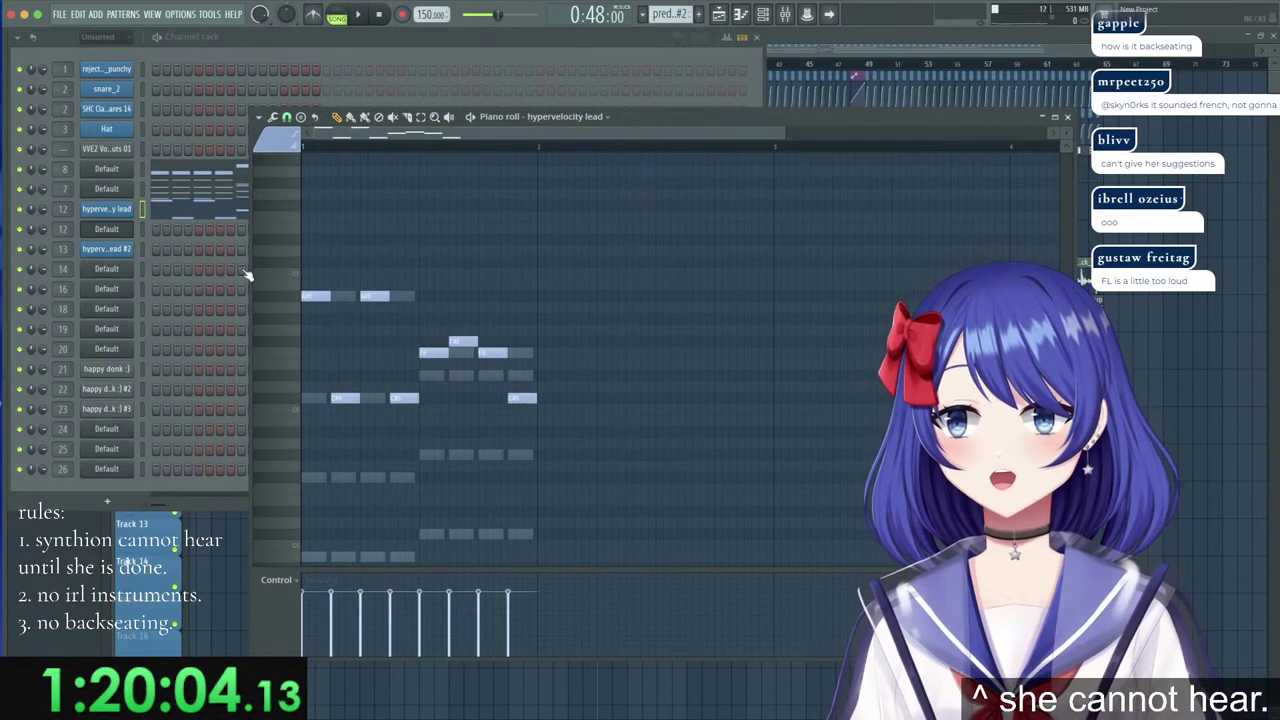
{"action": "right_click", "coordinate": [117, 230]}
{"action": "left_click", "coordinate": [168, 230]}
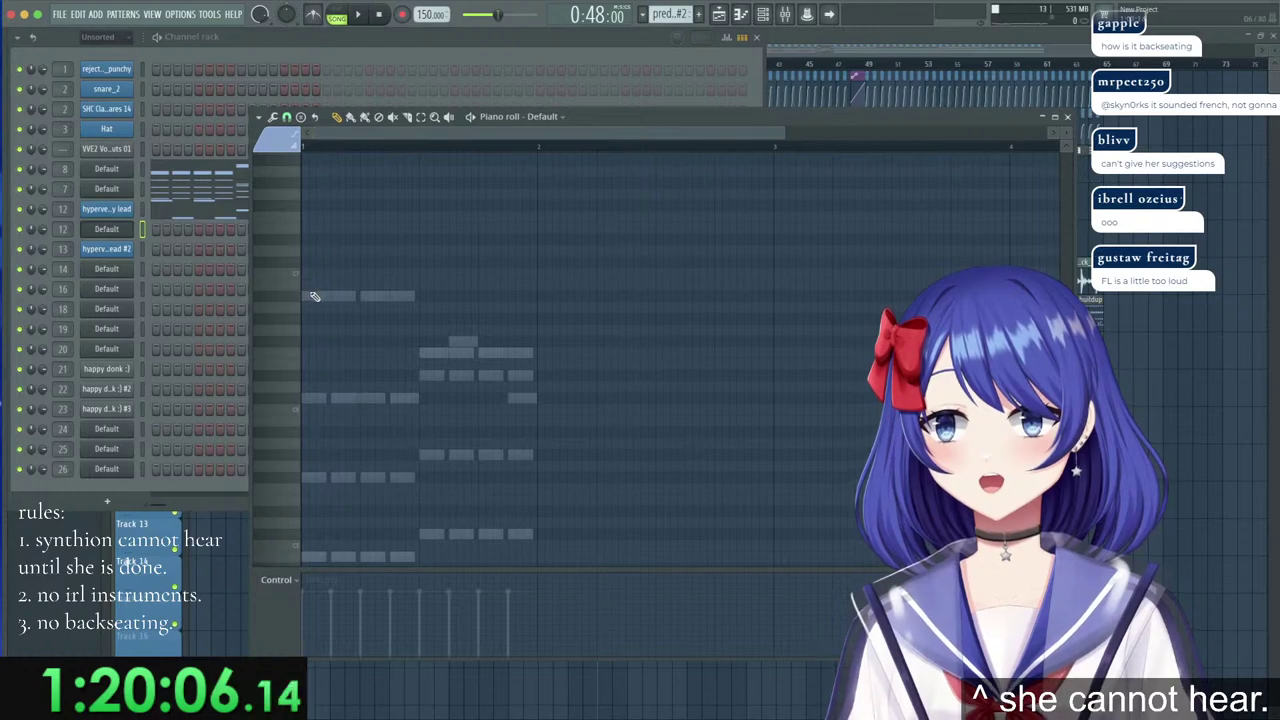
{"action": "left_click", "coordinate": [310, 262]}
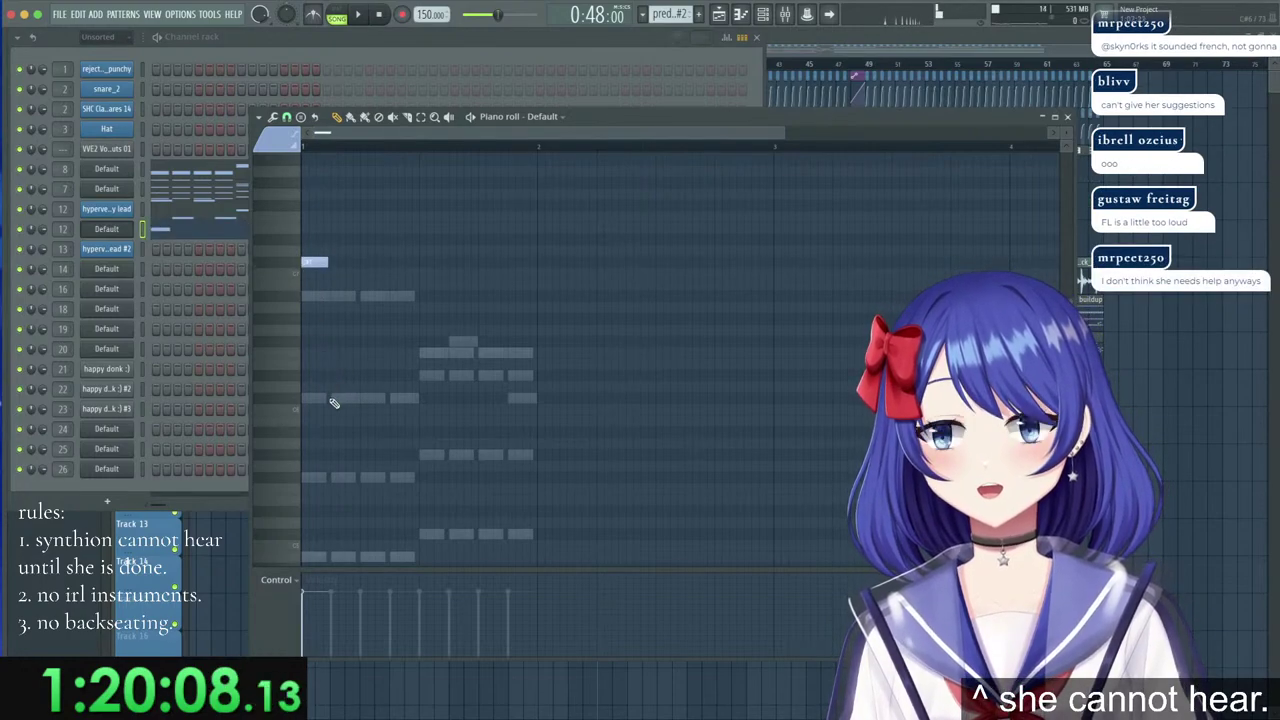
{"action": "left_click_drag", "start_coordinate": [344, 400], "coordinate": [344, 352]}
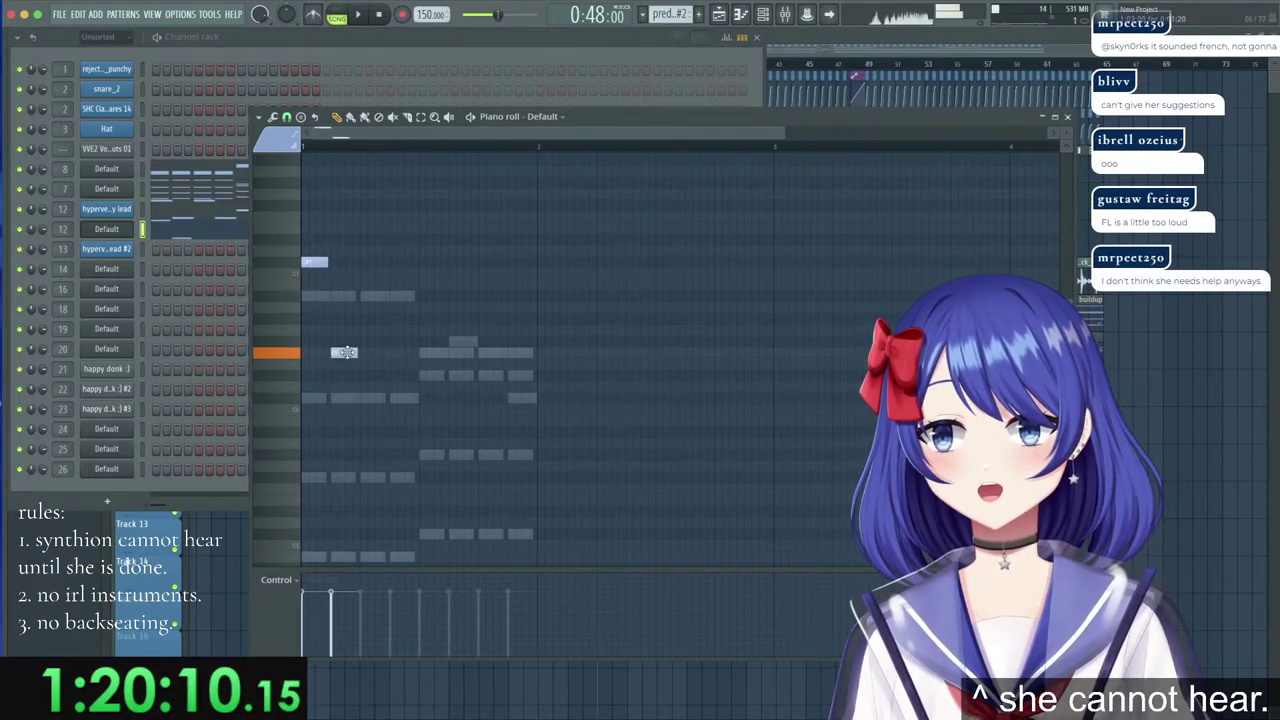
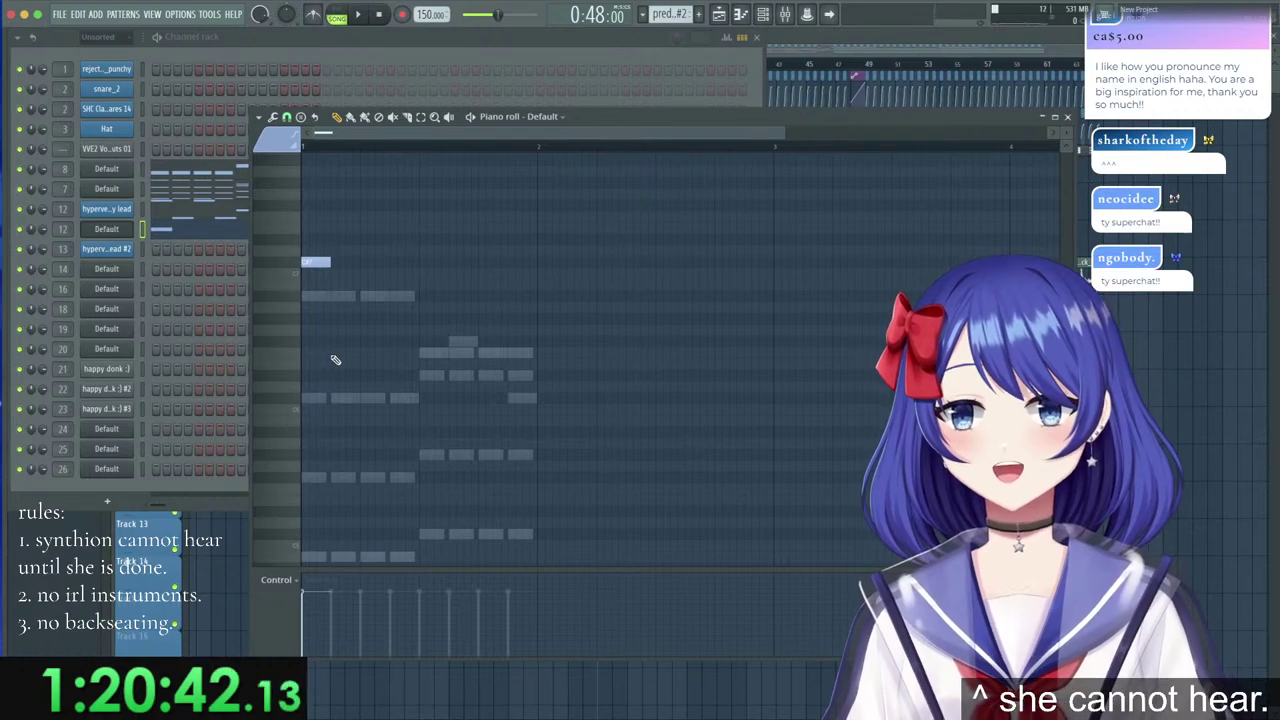
Continue the predrop #2 harmony with F6, C#7 and F6, then G#6, A#6 and G#6, following the lead a third above.
{"action": "left_click", "coordinate": [343, 343]}
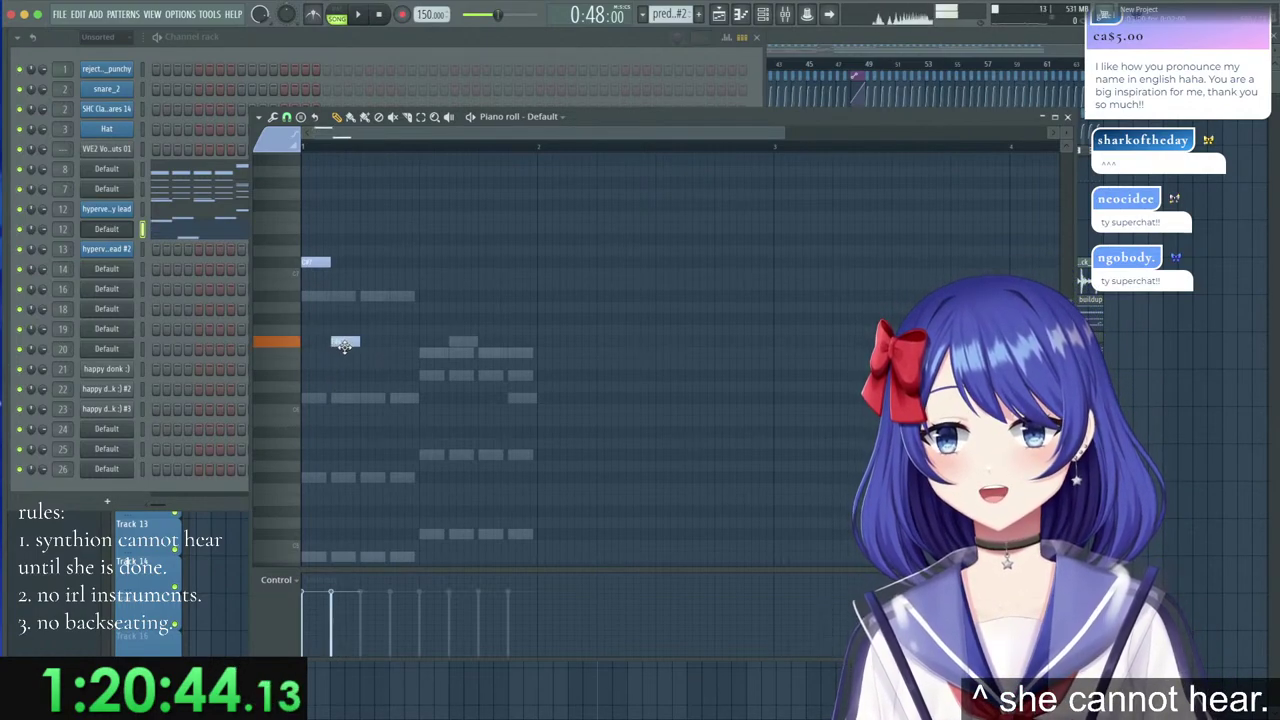
{"action": "left_click_drag", "start_coordinate": [343, 345], "coordinate": [343, 354]}
{"action": "left_click", "coordinate": [375, 262]}
{"action": "left_click", "coordinate": [404, 352]}
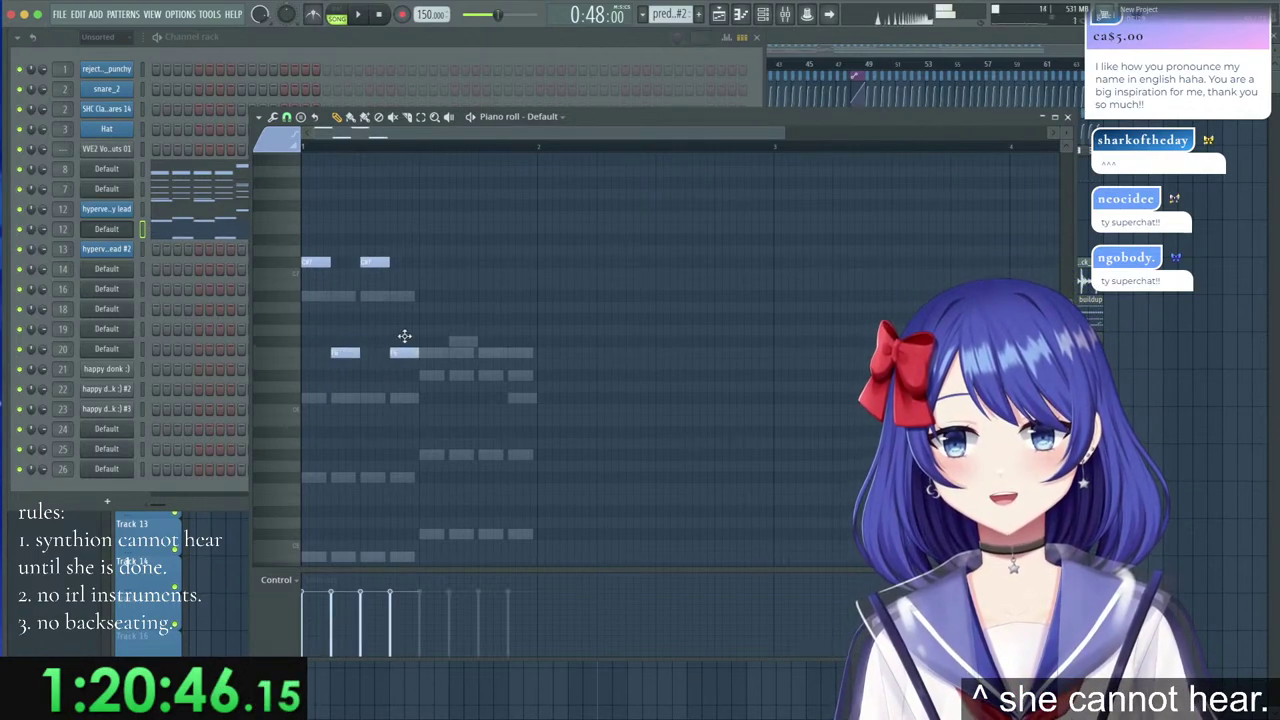
{"action": "left_click", "coordinate": [434, 320]}
{"action": "mouse_move", "coordinate": [436, 321]}
{"action": "left_mouse_down"}
{"action": "mouse_move", "coordinate": [438, 332]}
{"action": "mouse_move", "coordinate": [438, 320]}
{"action": "left_mouse_up"}
{"action": "left_click", "coordinate": [461, 297]}
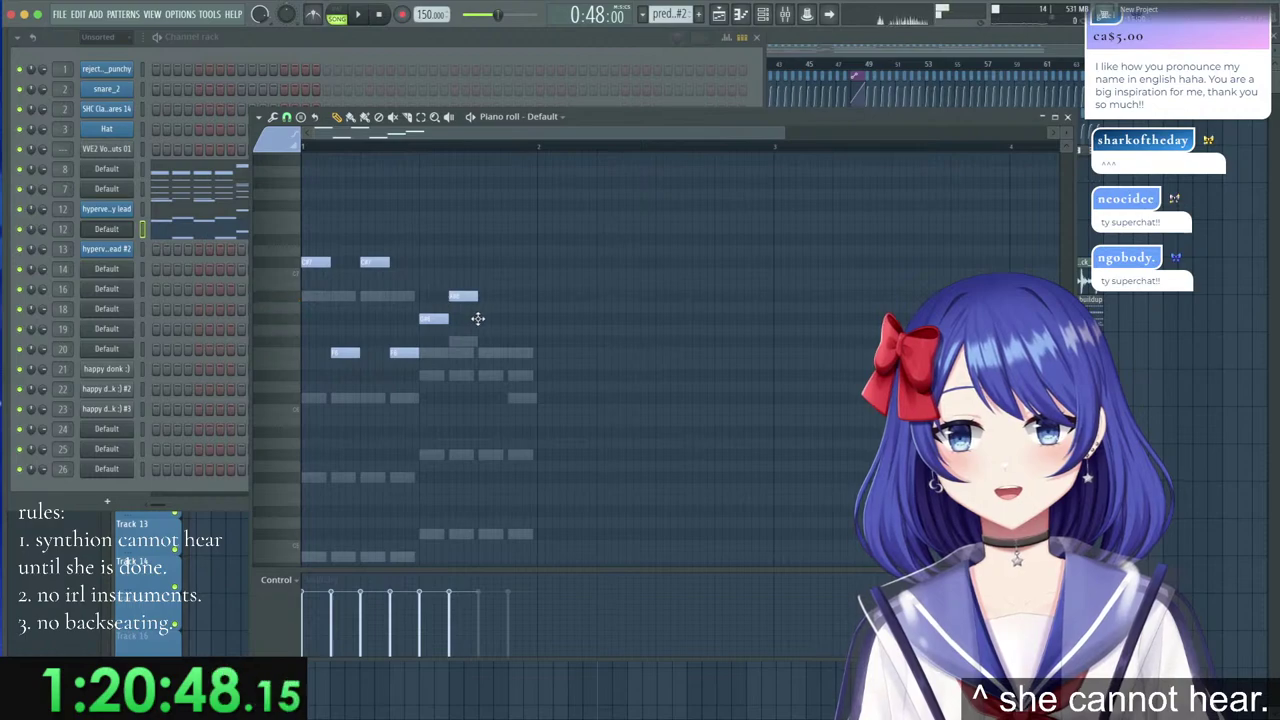
{"action": "left_click", "coordinate": [200, 214]}
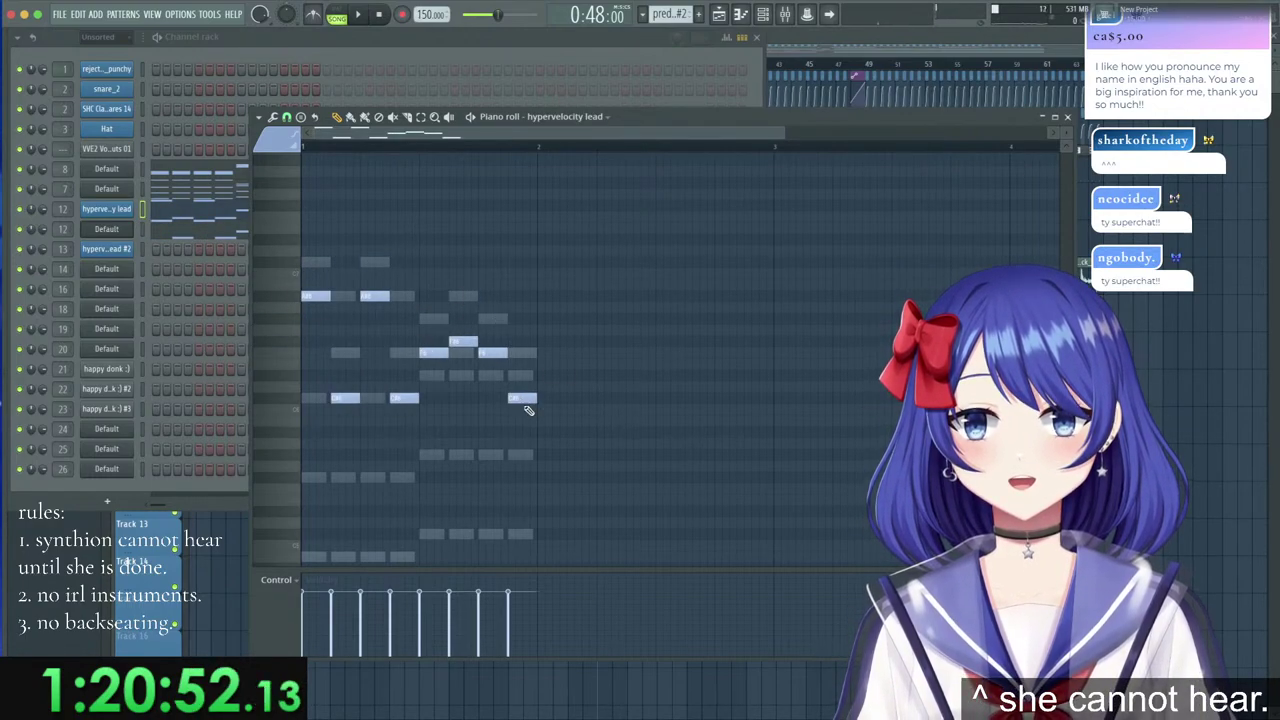
Open the predrop #3 pattern and copy the hypervelocity lead's notes into the harmony layer below it, opening them for editing.
{"action": "key", "text": "F5"}
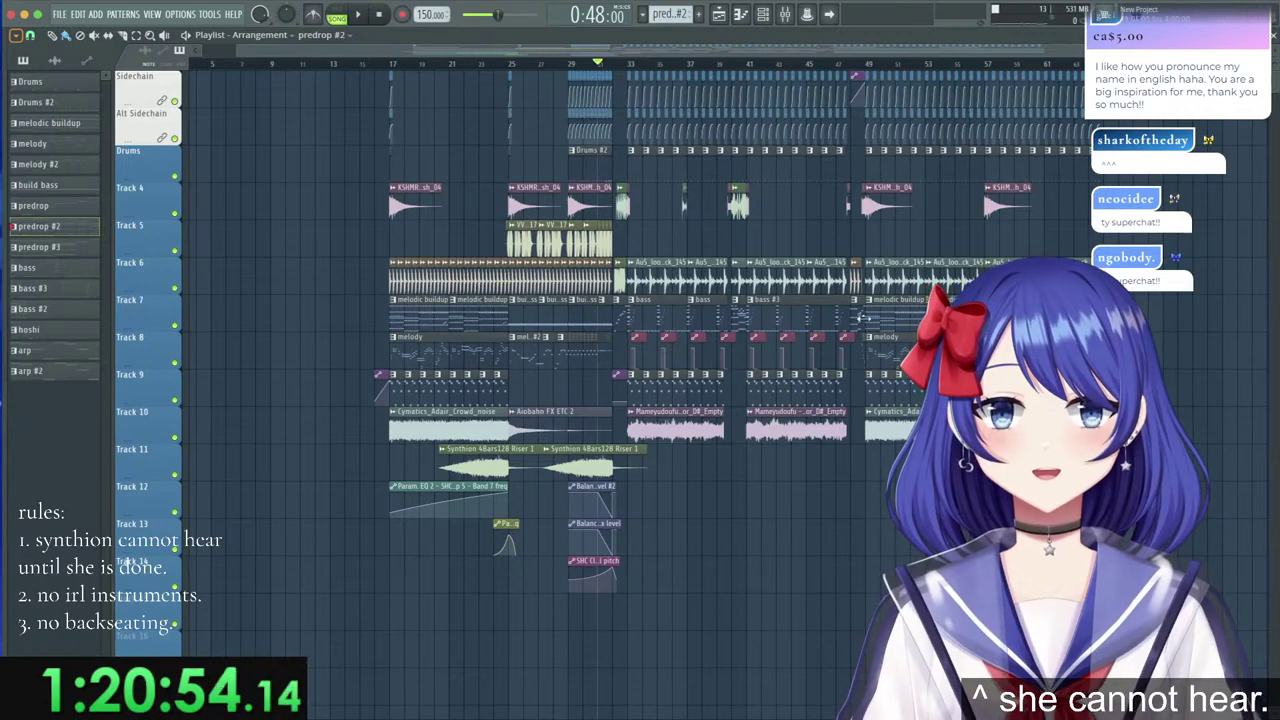
{"action": "double_click", "coordinate": [862, 319]}
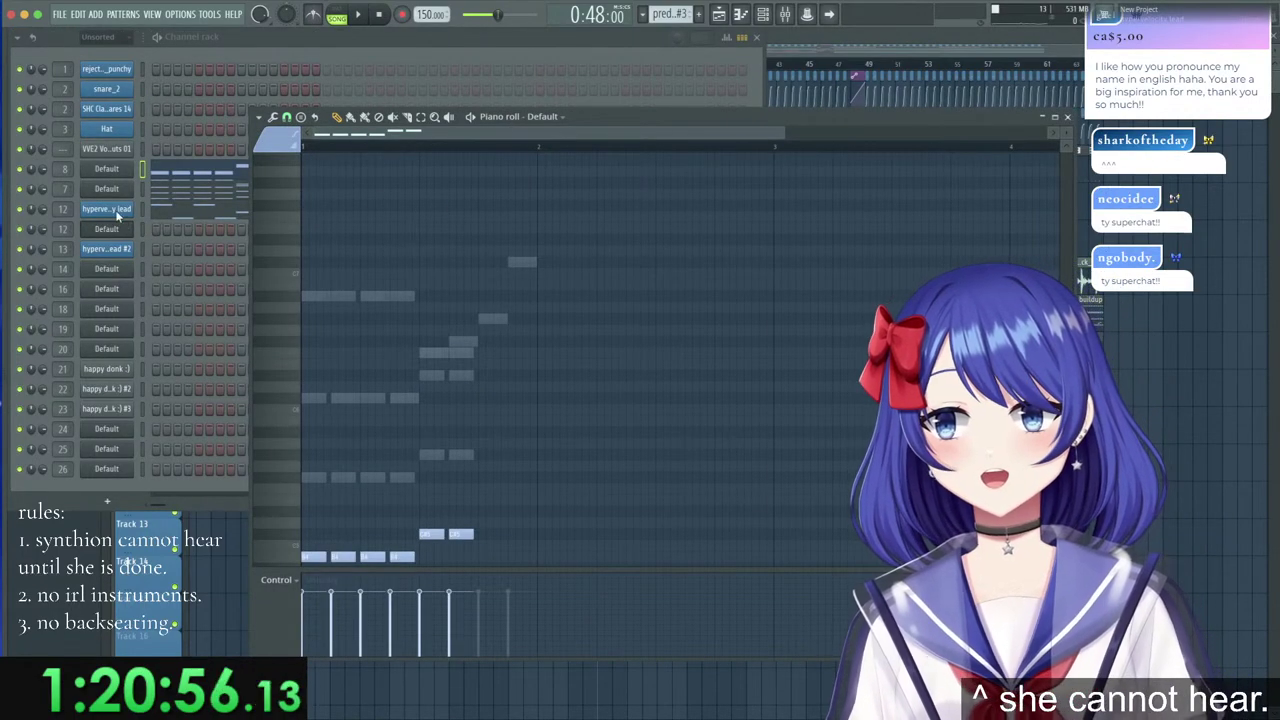
{"action": "right_click", "coordinate": [116, 213]}
{"action": "left_click", "coordinate": [272, 225]}
{"action": "right_click", "coordinate": [105, 233]}
{"action": "left_click", "coordinate": [272, 256]}
{"action": "left_click", "coordinate": [217, 234]}
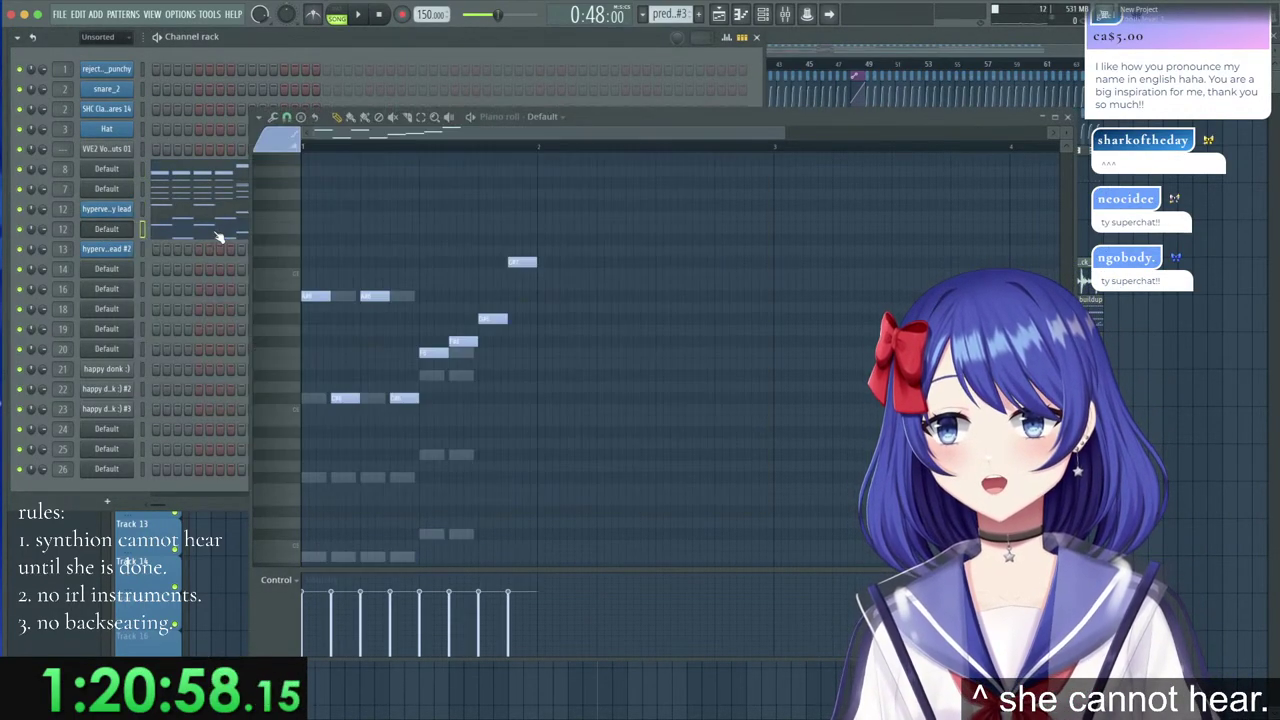
Raise the predrop #3 harmony notes three semitones, fit them to the key as C#7, F6, C#7, F6, G#6, A#6, C#7, F7, and play the playlist.
{"action": "left_click_drag", "start_coordinate": [312, 275], "coordinate": [408, 418]}
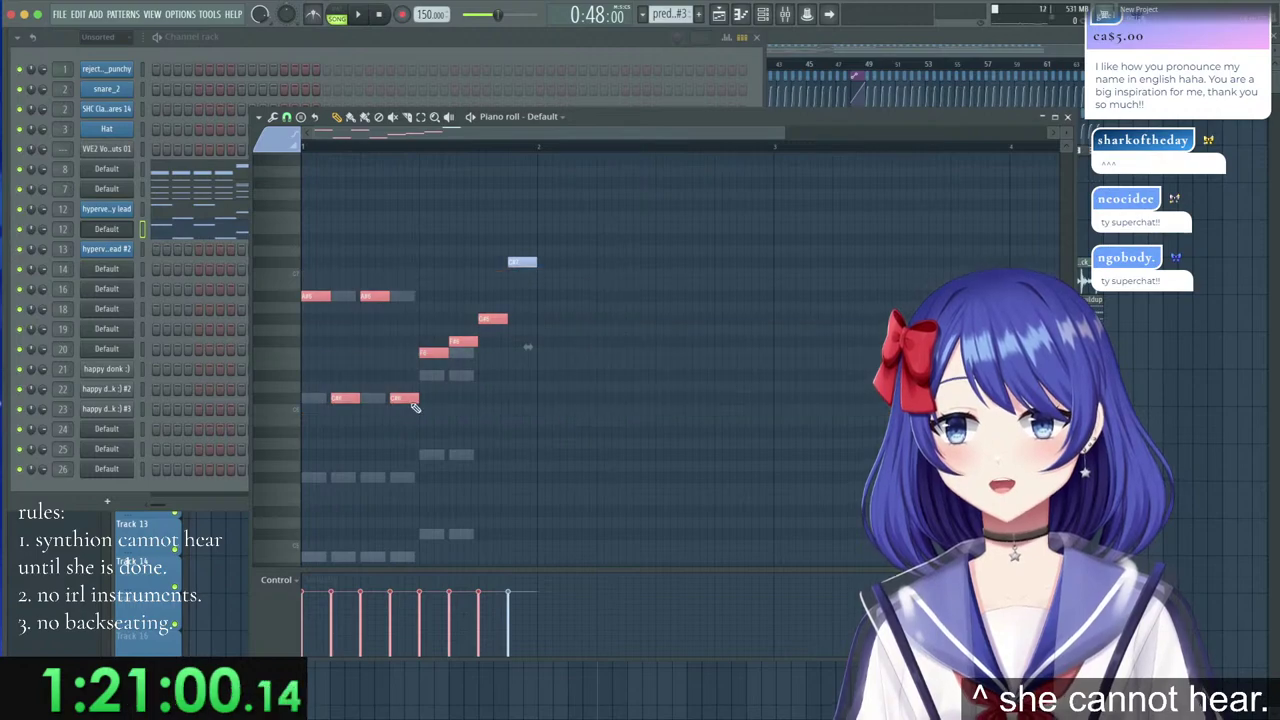
{"action": "left_click_drag", "start_coordinate": [629, 189], "coordinate": [310, 478]}
{"action": "left_click_drag", "start_coordinate": [318, 296], "coordinate": [308, 258]}
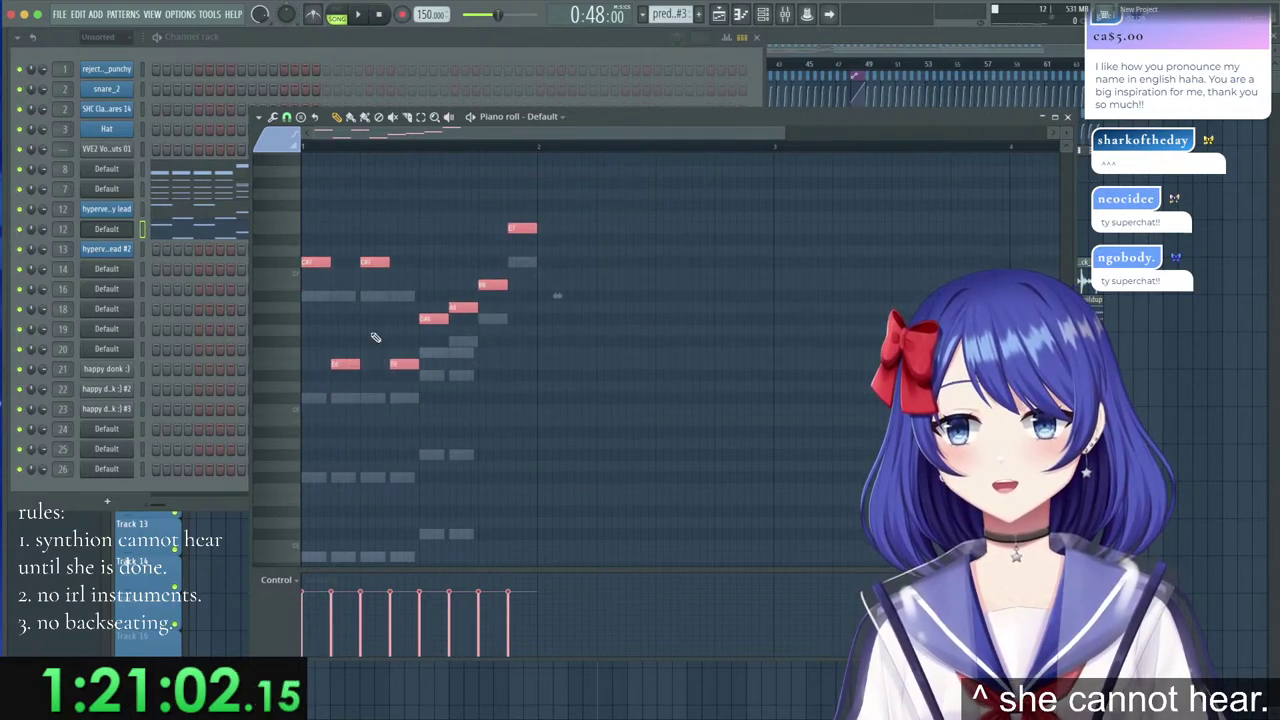
{"action": "left_click", "coordinate": [405, 399]}
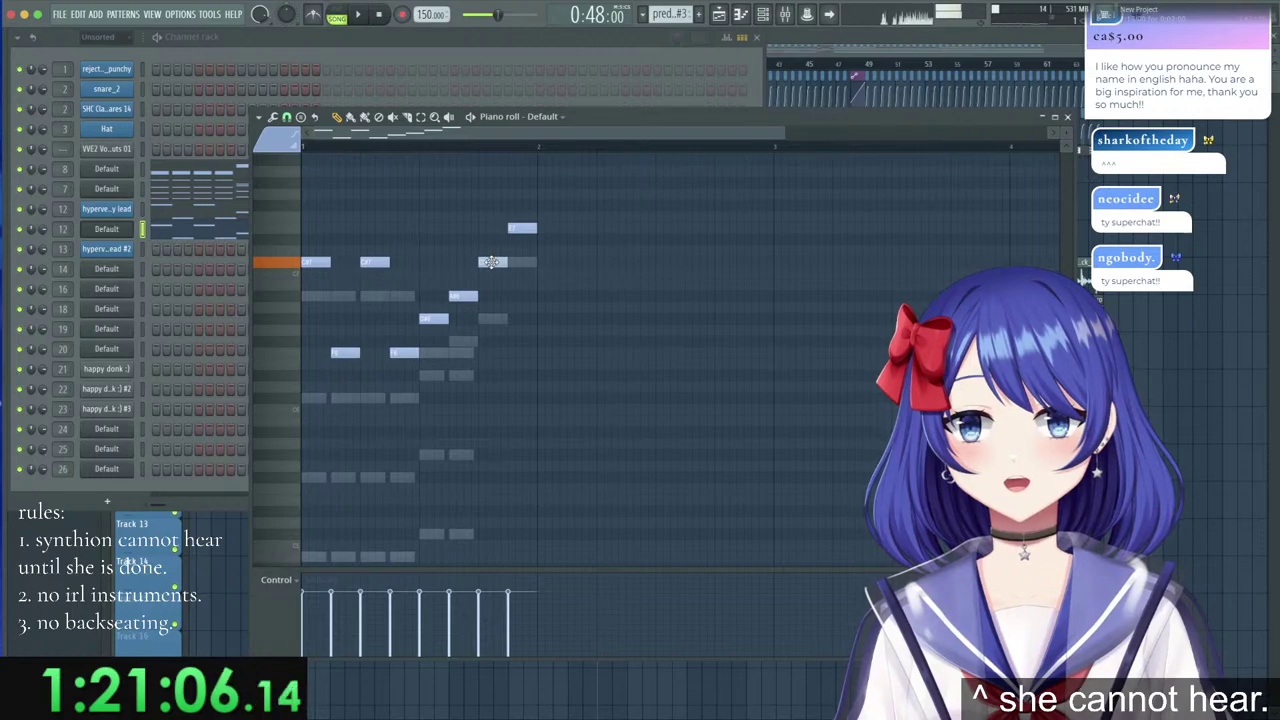
{"action": "left_click", "coordinate": [903, 61]}
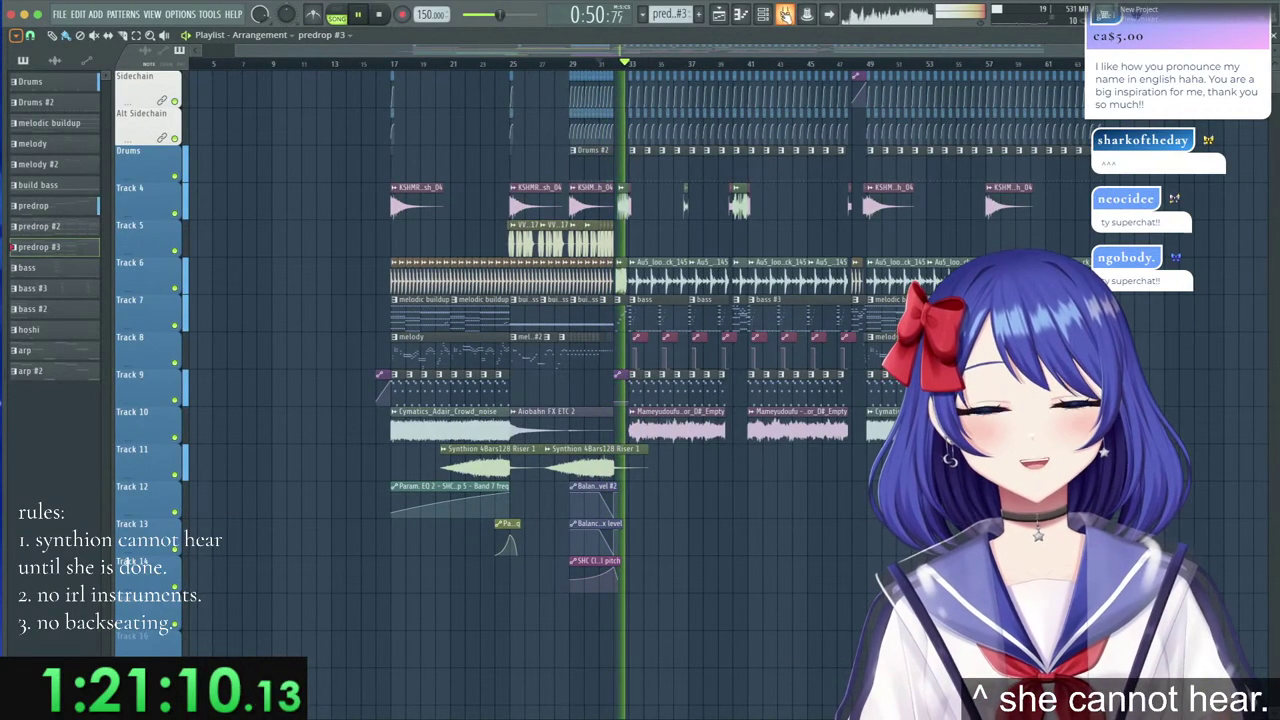
Assign the harmony layer's synth to free mixer track 28 and route that track only to the Lead Bus.
{"action": "left_click", "coordinate": [719, 14]}
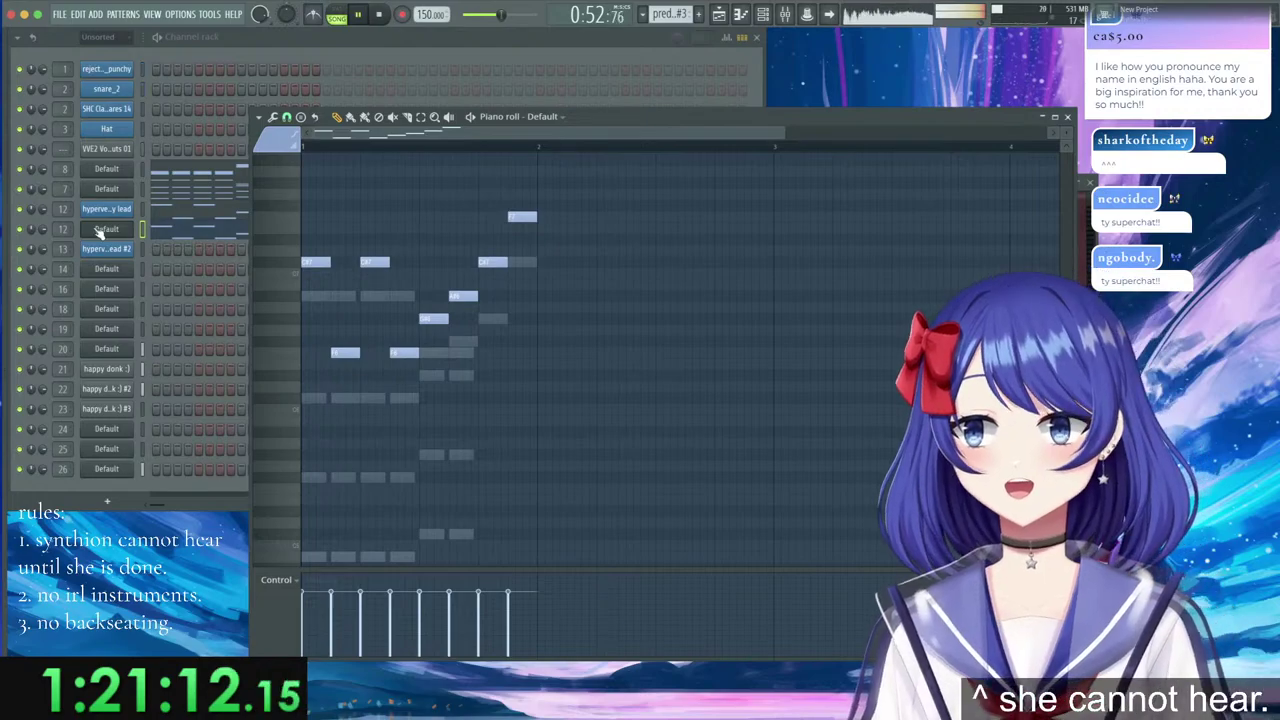
{"action": "left_click", "coordinate": [100, 232]}
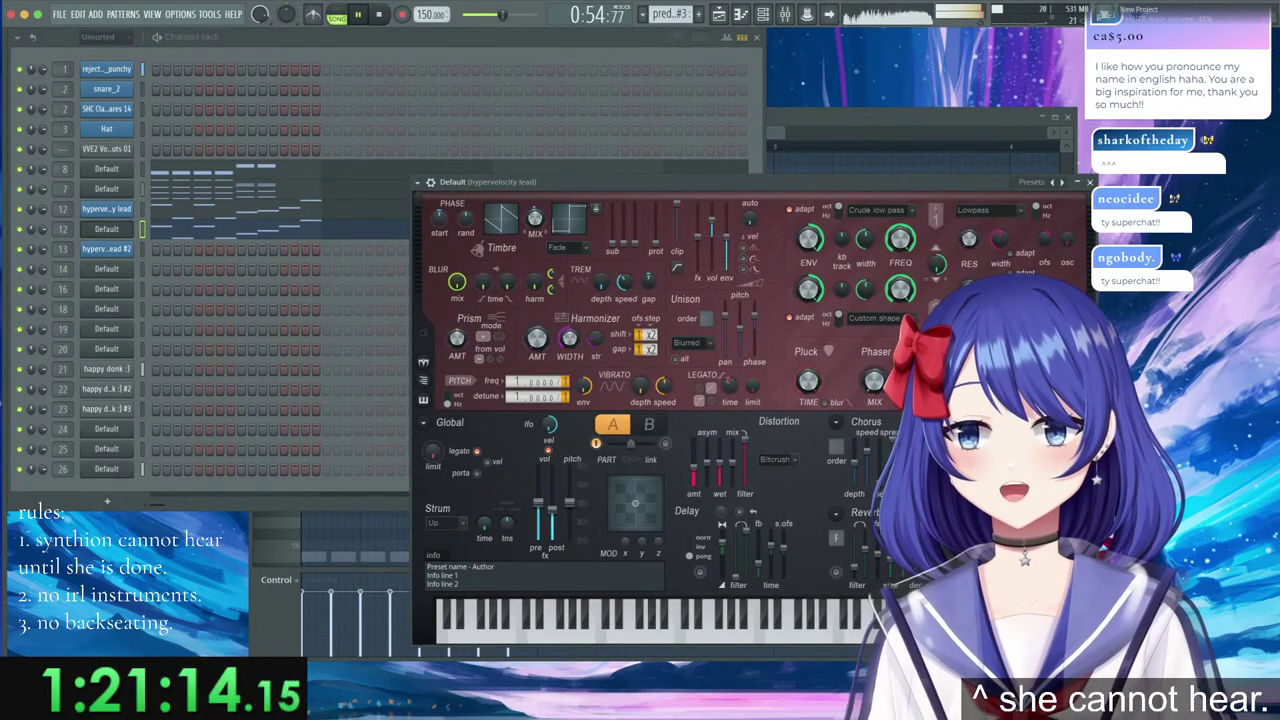
{"action": "left_click", "coordinate": [416, 184]}
{"action": "left_click", "coordinate": [630, 227]}
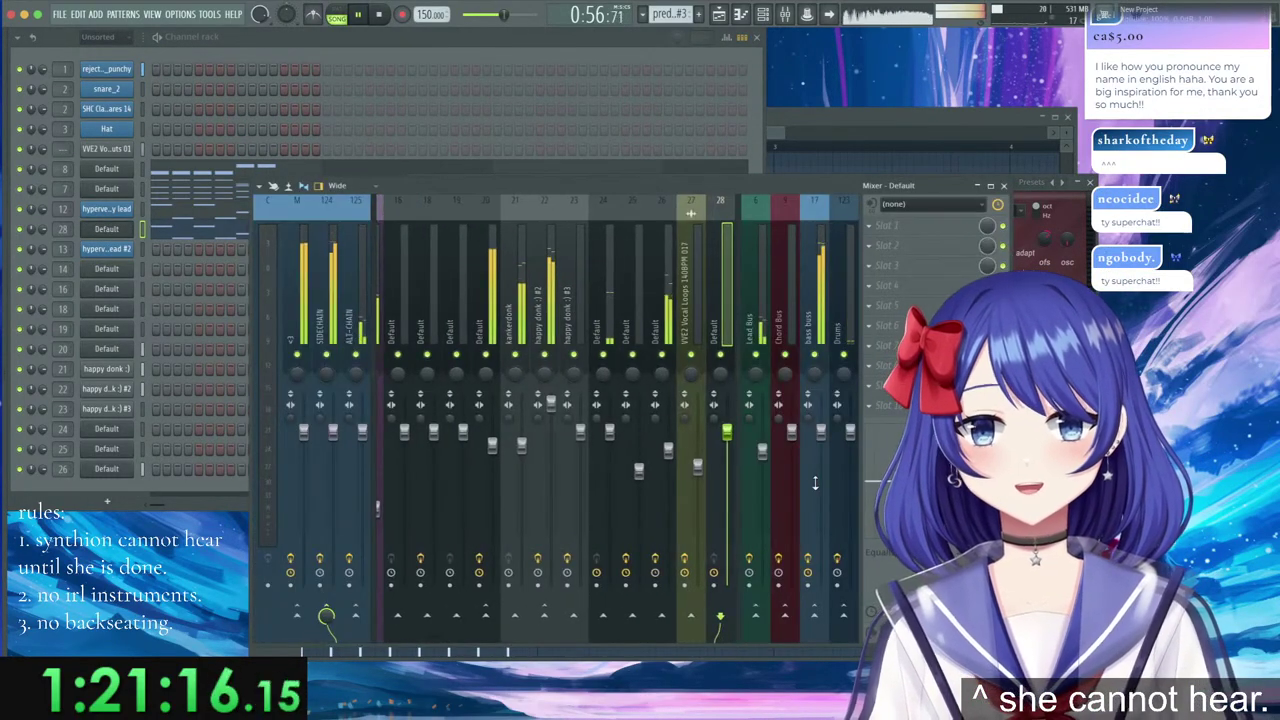
{"action": "right_click", "coordinate": [755, 613]}
{"action": "left_click", "coordinate": [795, 636]}
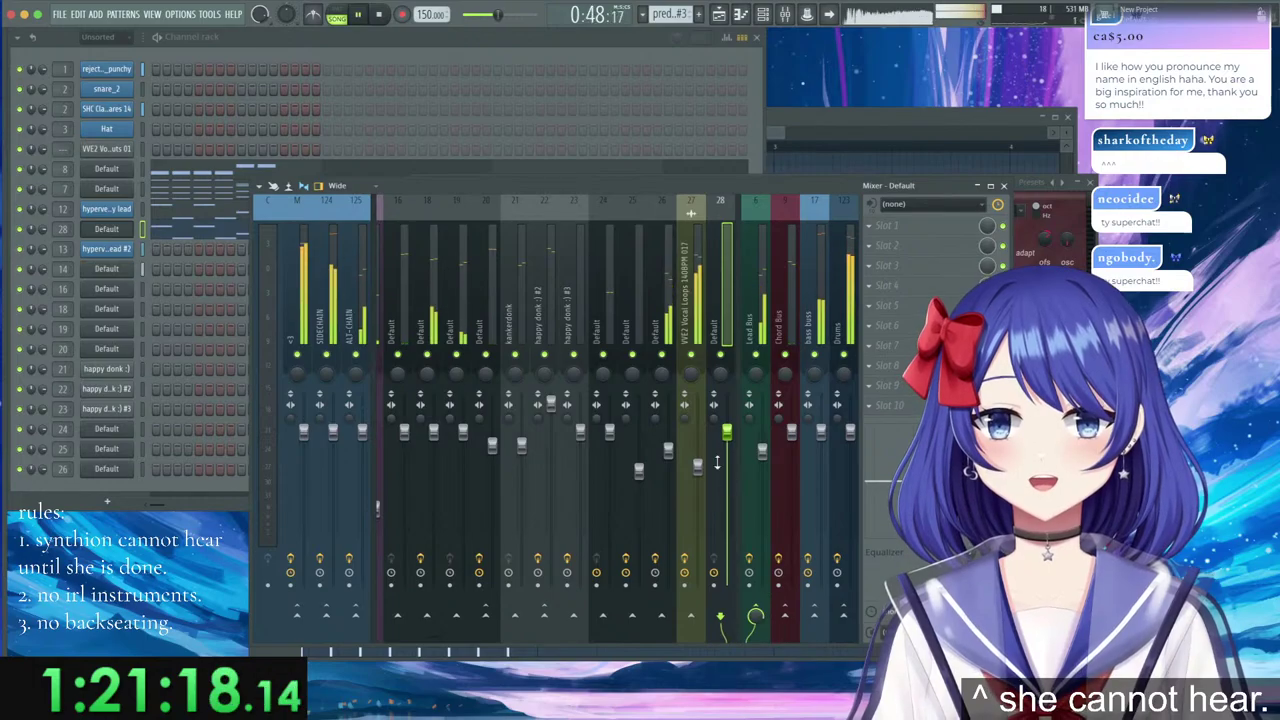
Loop the predrop #3 pattern on its own and lower mixer track 28's level to balance the harmony against the lead.
{"action": "left_click", "coordinate": [337, 20]}
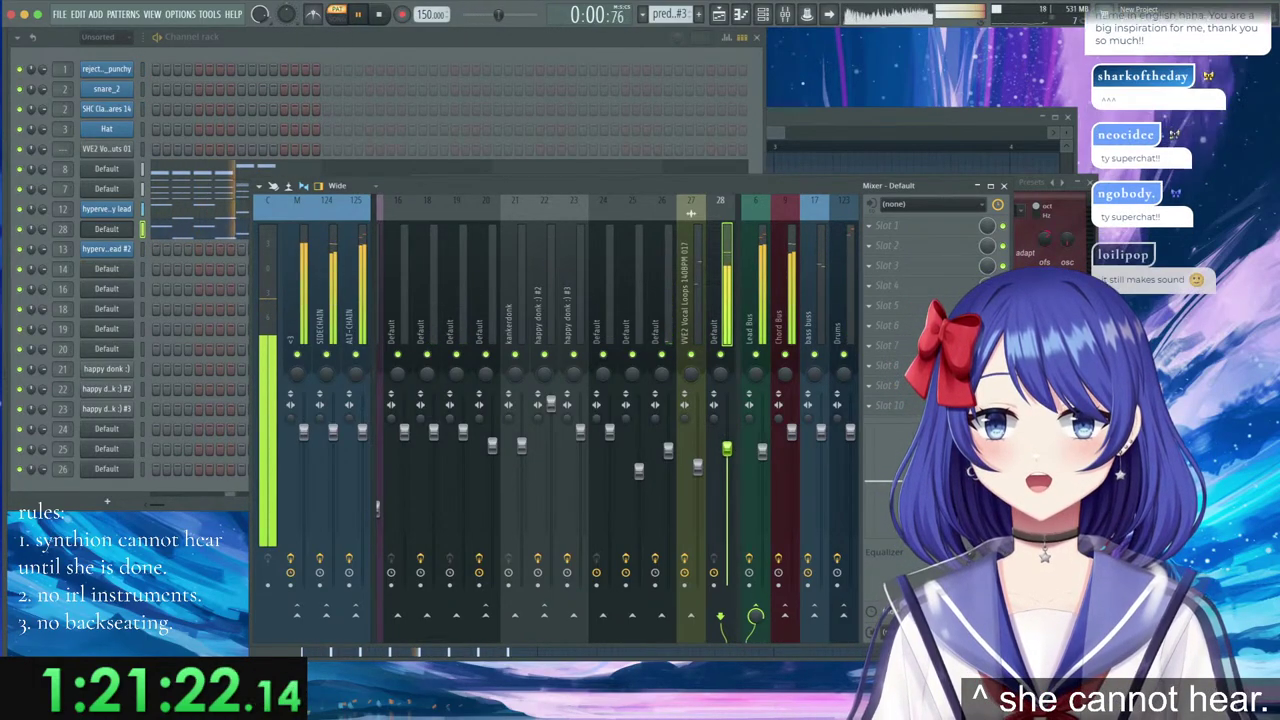
{"action": "scroll", "coordinate": [555, 269], "scroll_direction": "up", "scroll_amount": 5}
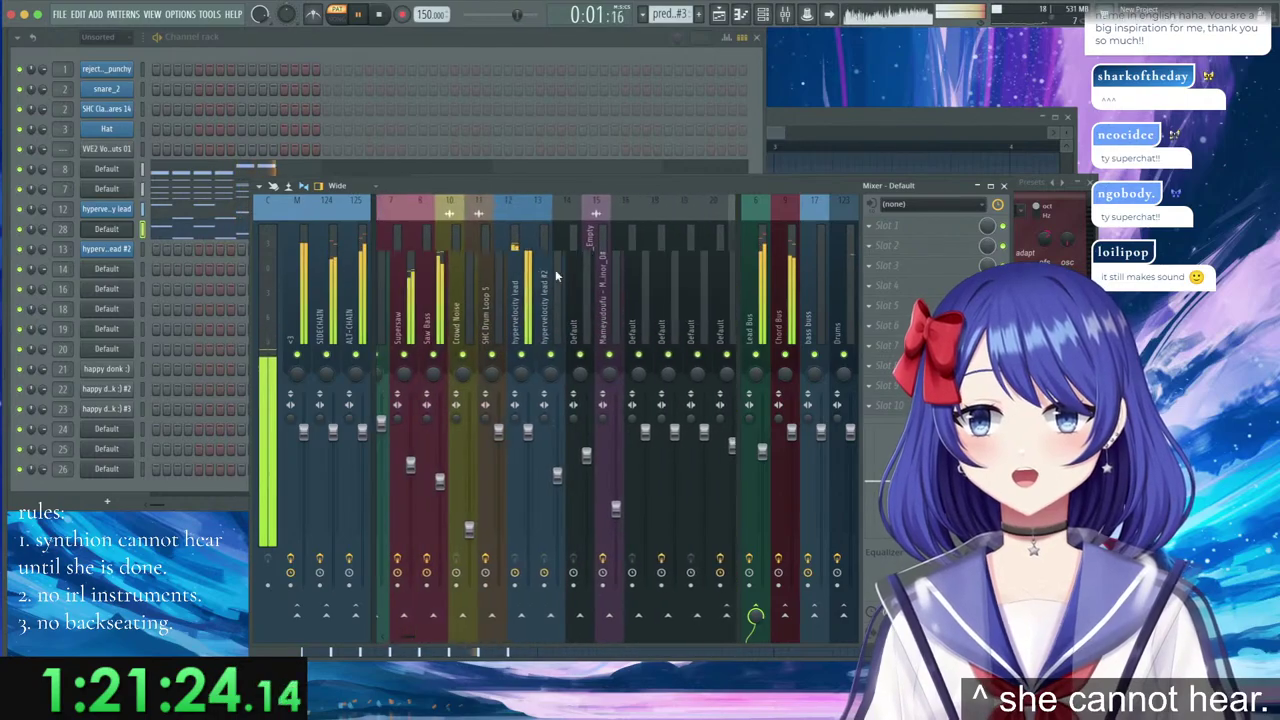
{"action": "scroll", "coordinate": [555, 269], "scroll_direction": "down", "scroll_amount": 5}
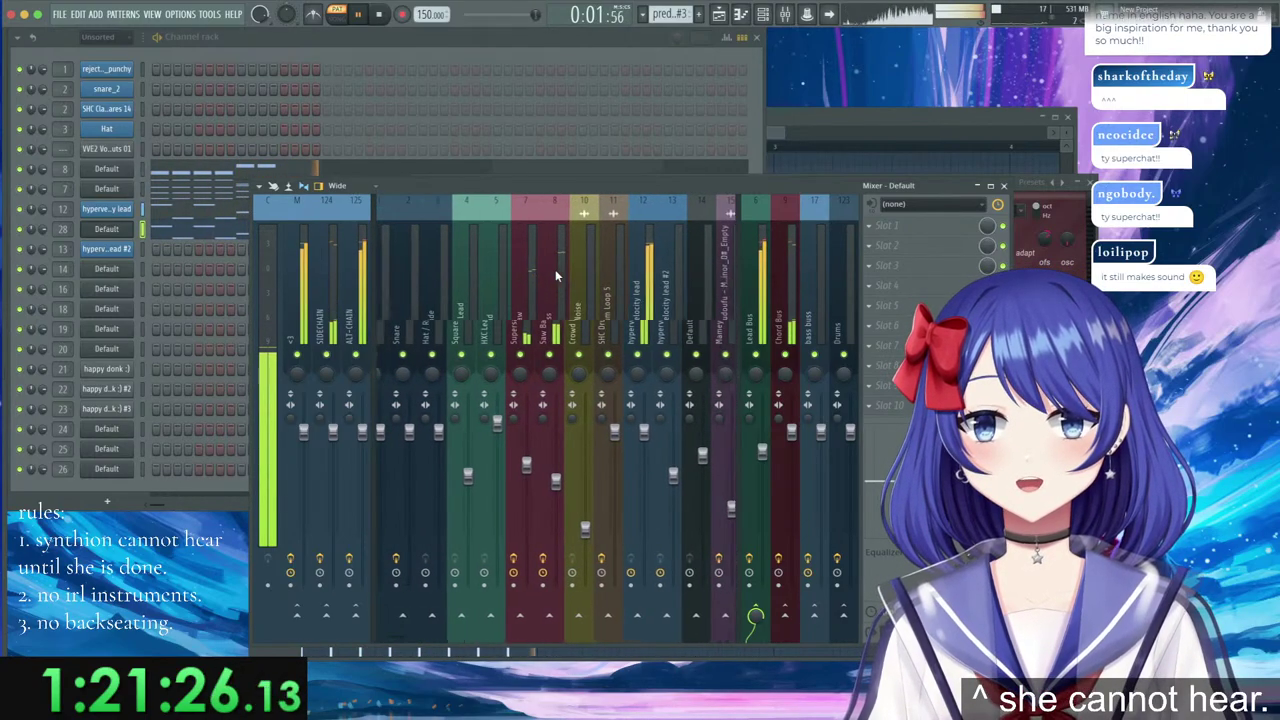
{"action": "scroll", "coordinate": [555, 269], "scroll_direction": "down", "scroll_amount": 3}
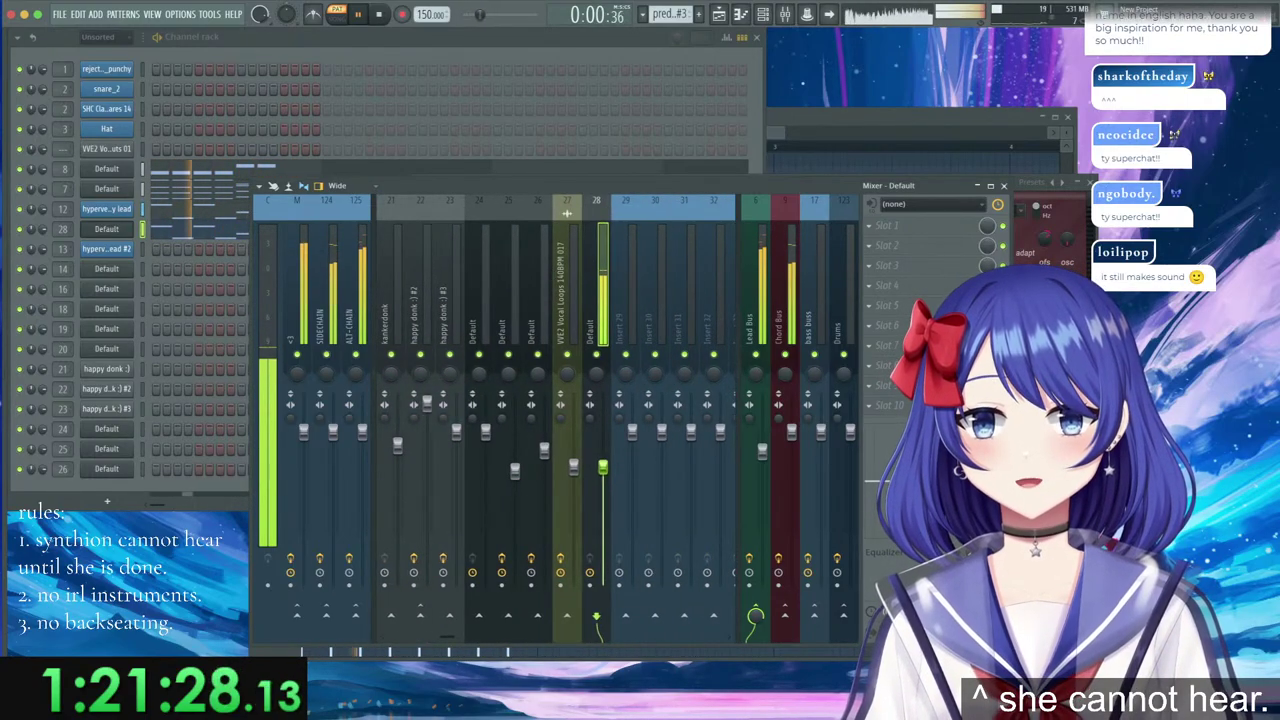
{"action": "left_click", "coordinate": [755, 300]}
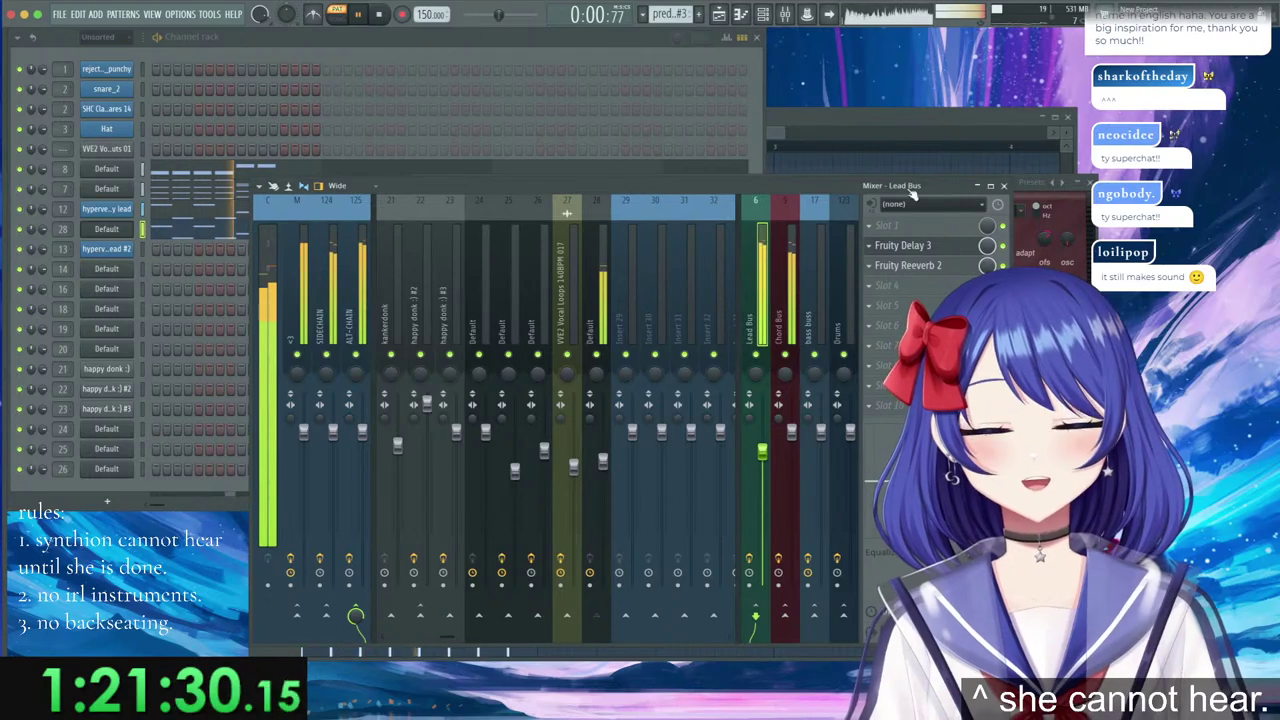
Play the song from bar 17, compare the lead's and harmony's synth settings, and set the harmony's pitch frequency to 2.
{"action": "left_click", "coordinate": [736, 14]}
{"action": "left_click", "coordinate": [396, 65]}
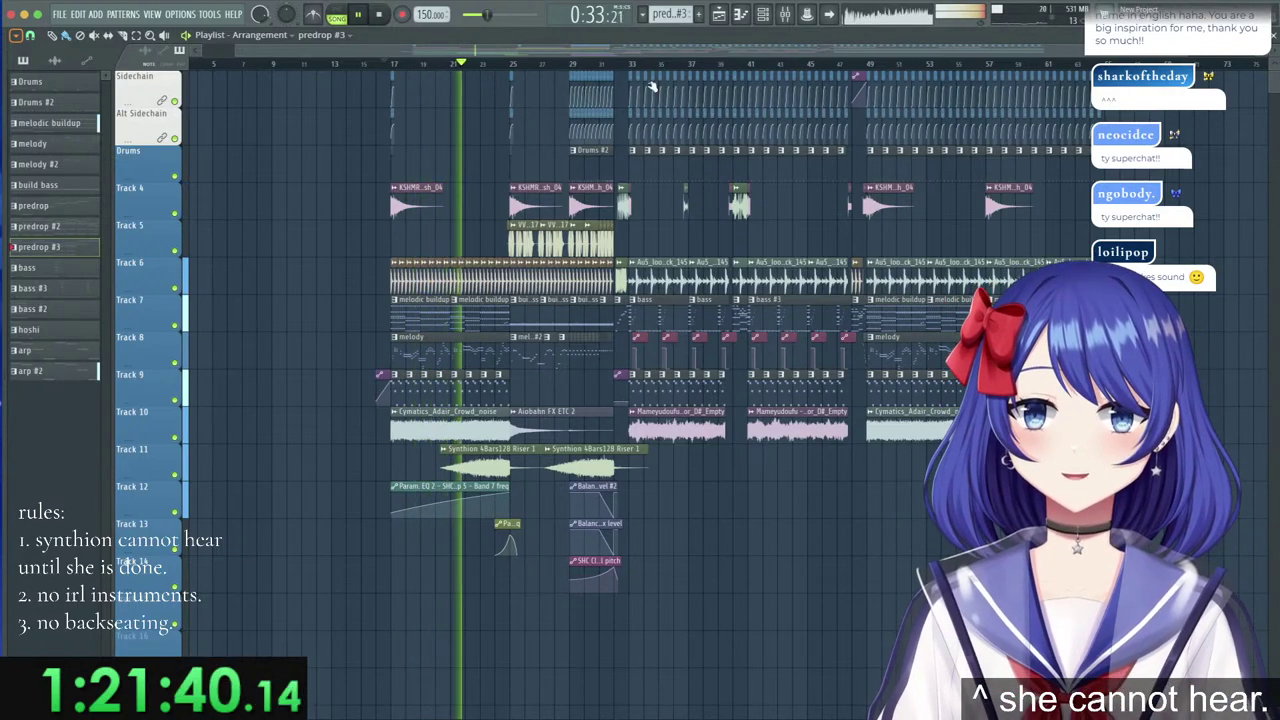
{"action": "key", "text": "F5"}
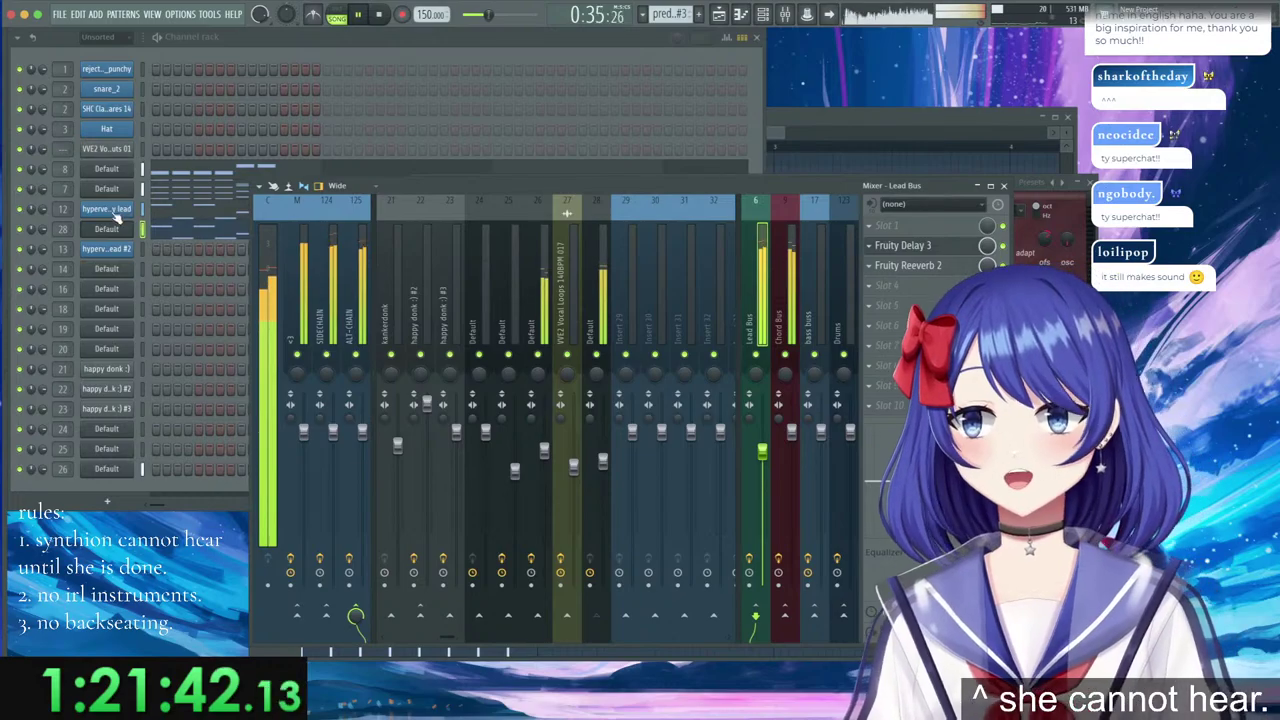
{"action": "left_click", "coordinate": [108, 210]}
{"action": "left_click", "coordinate": [106, 230]}
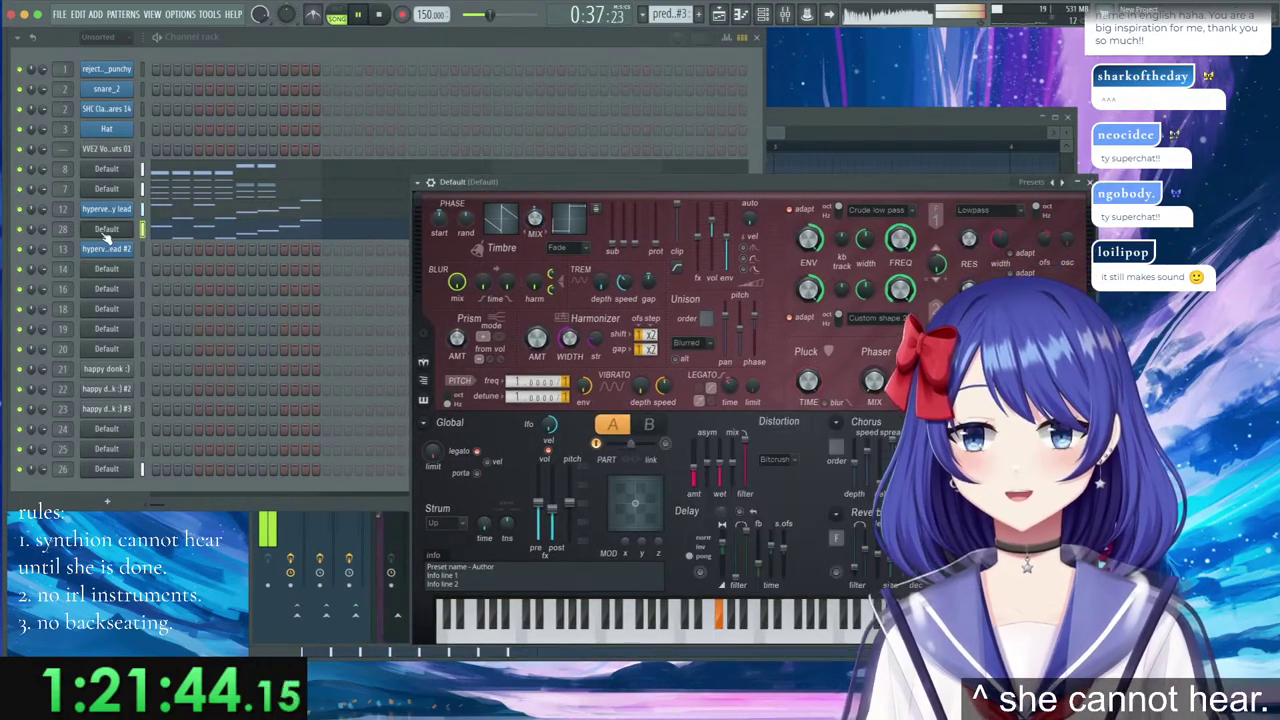
{"action": "left_click", "coordinate": [108, 210]}
{"action": "left_click", "coordinate": [108, 229]}
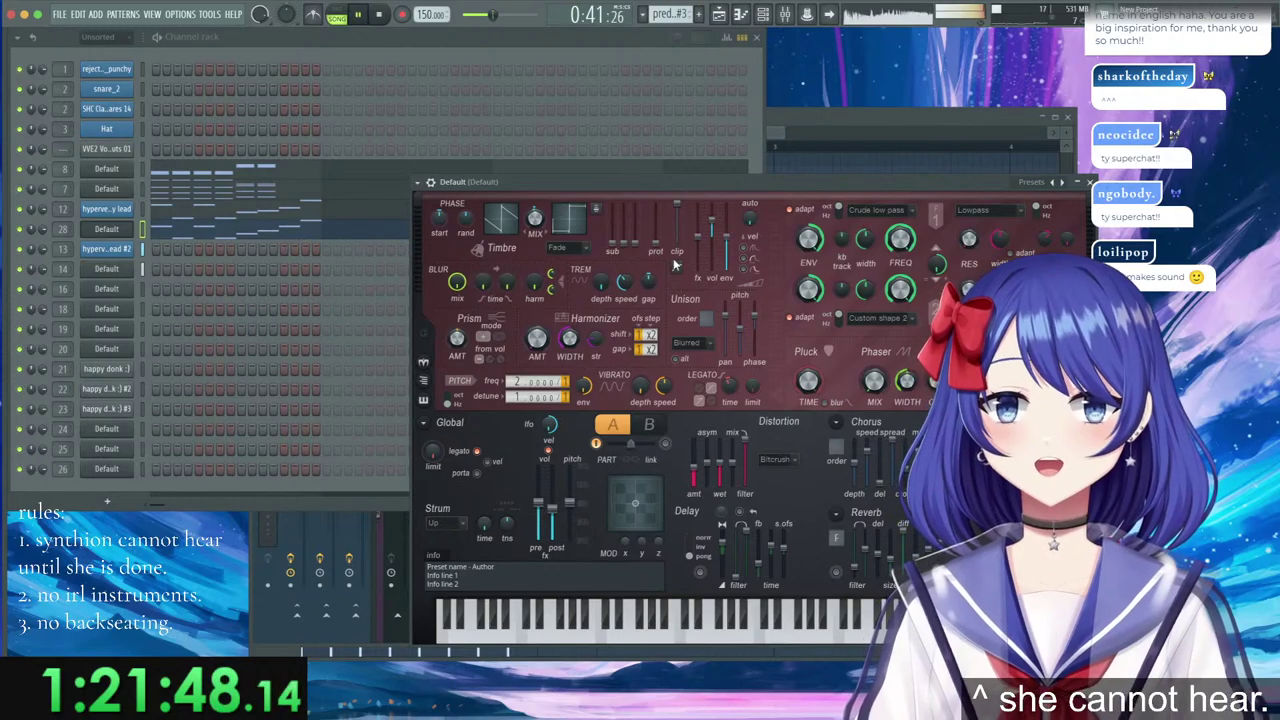
Check the harmony track's level against the hypervelocity leads and the other mixer tracks during playback.
{"action": "left_click", "coordinate": [786, 15]}
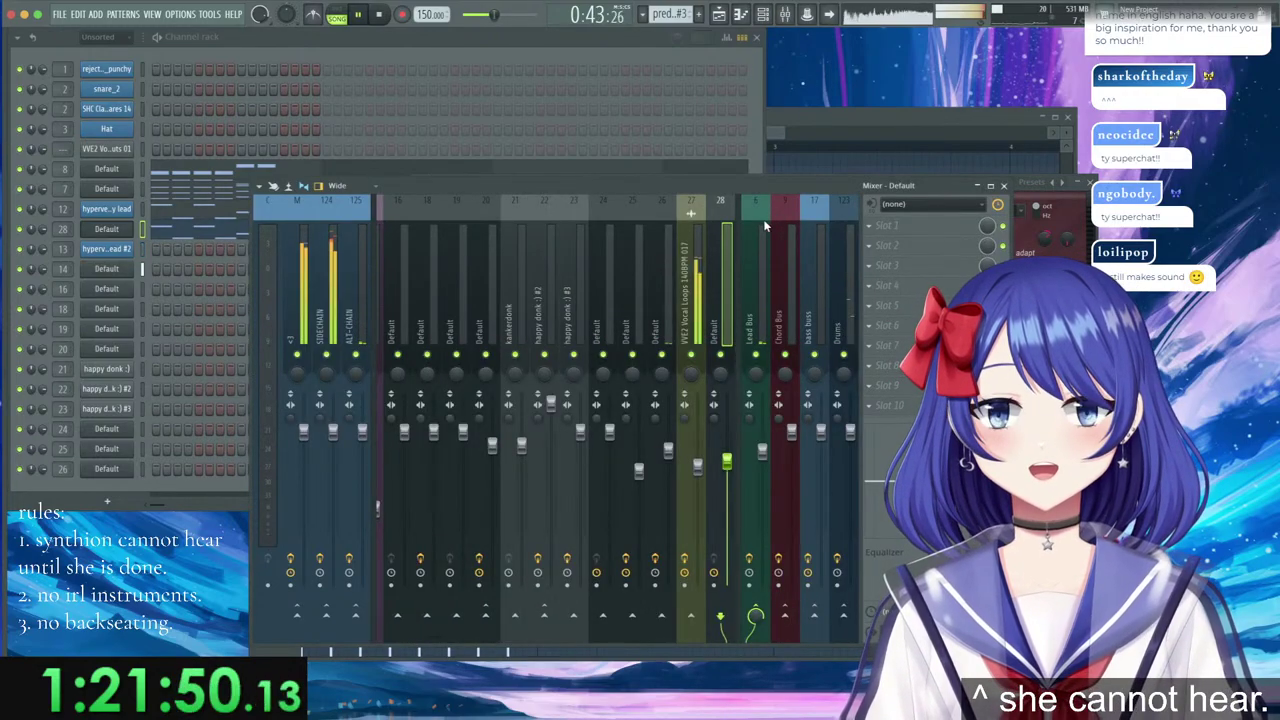
{"action": "scroll", "coordinate": [715, 270], "scroll_direction": "up", "scroll_amount": 10}
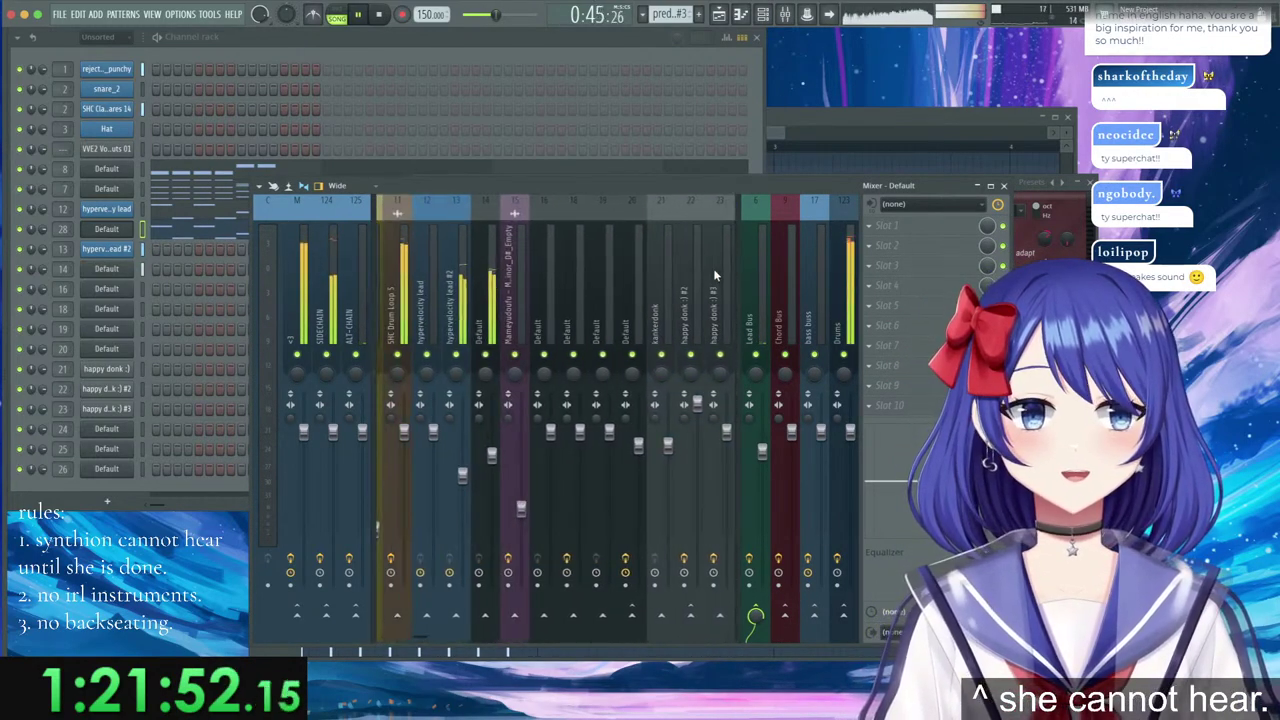
{"action": "scroll", "coordinate": [713, 268], "scroll_direction": "up", "scroll_amount": 3}
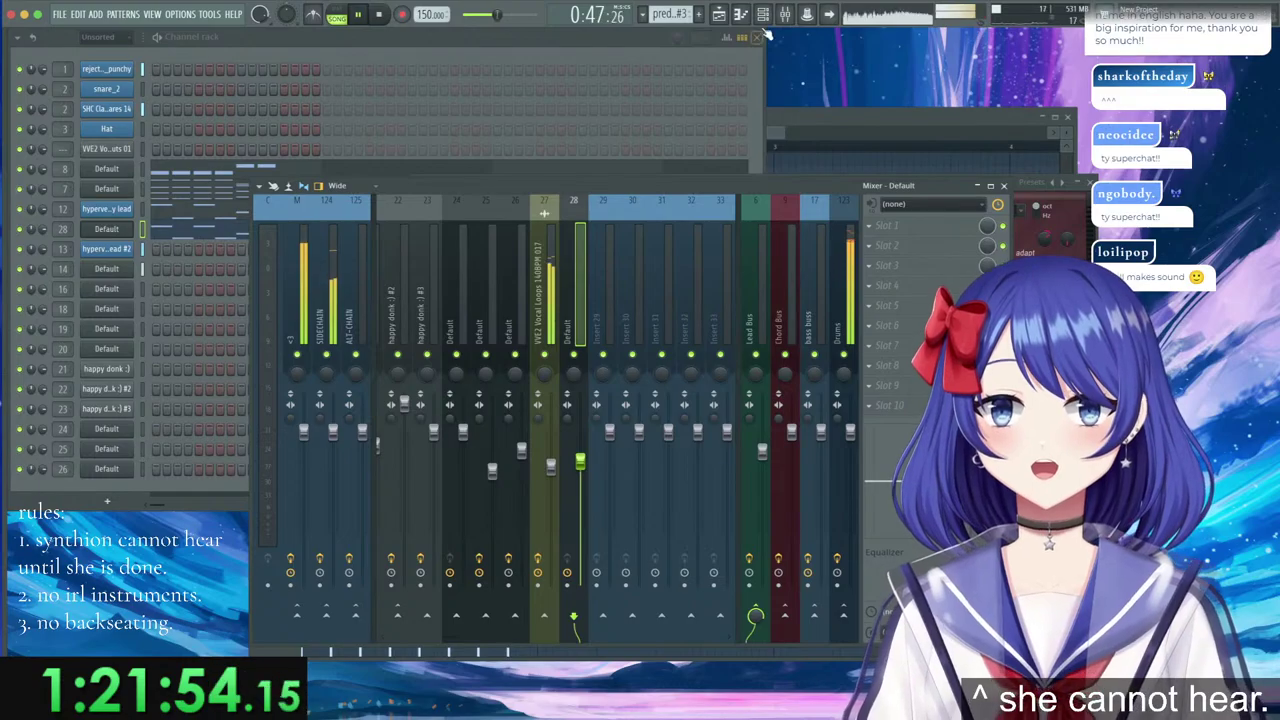
Open the first predrop pattern and copy the hypervelocity lead's notes into the harmony layer below it, opening them for editing.
{"action": "left_click", "coordinate": [720, 14]}
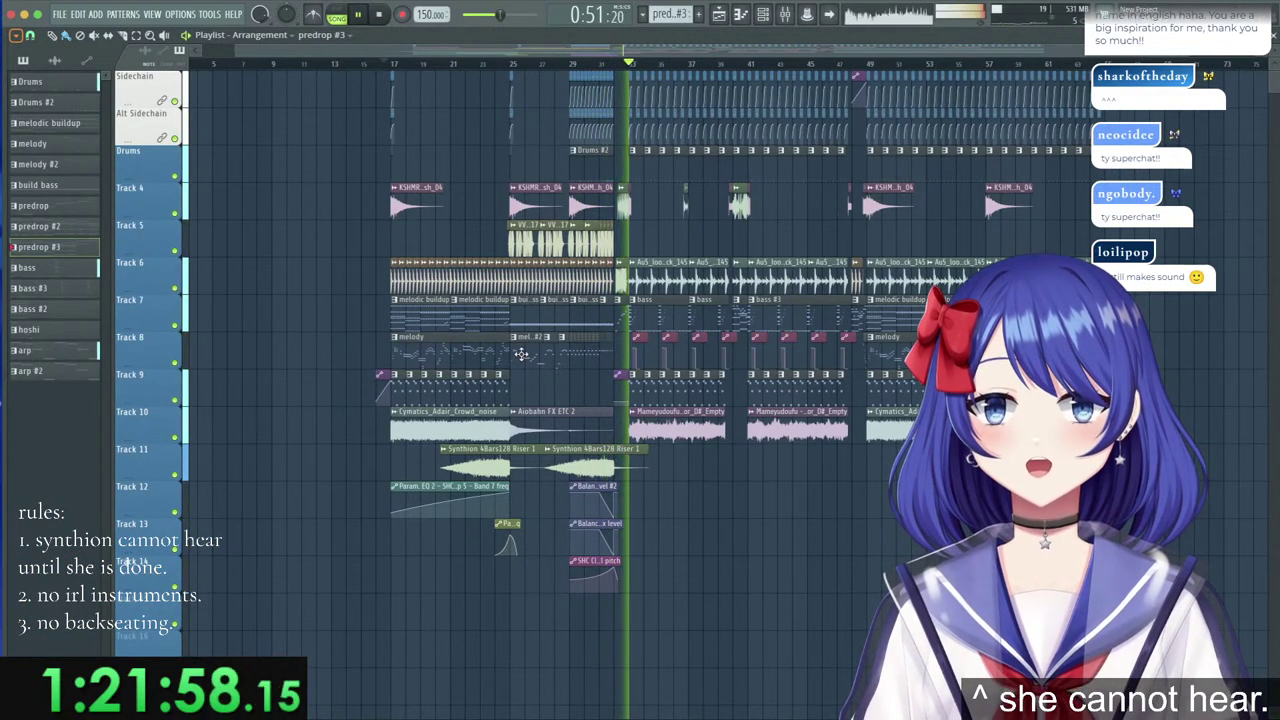
{"action": "double_click", "coordinate": [622, 315]}
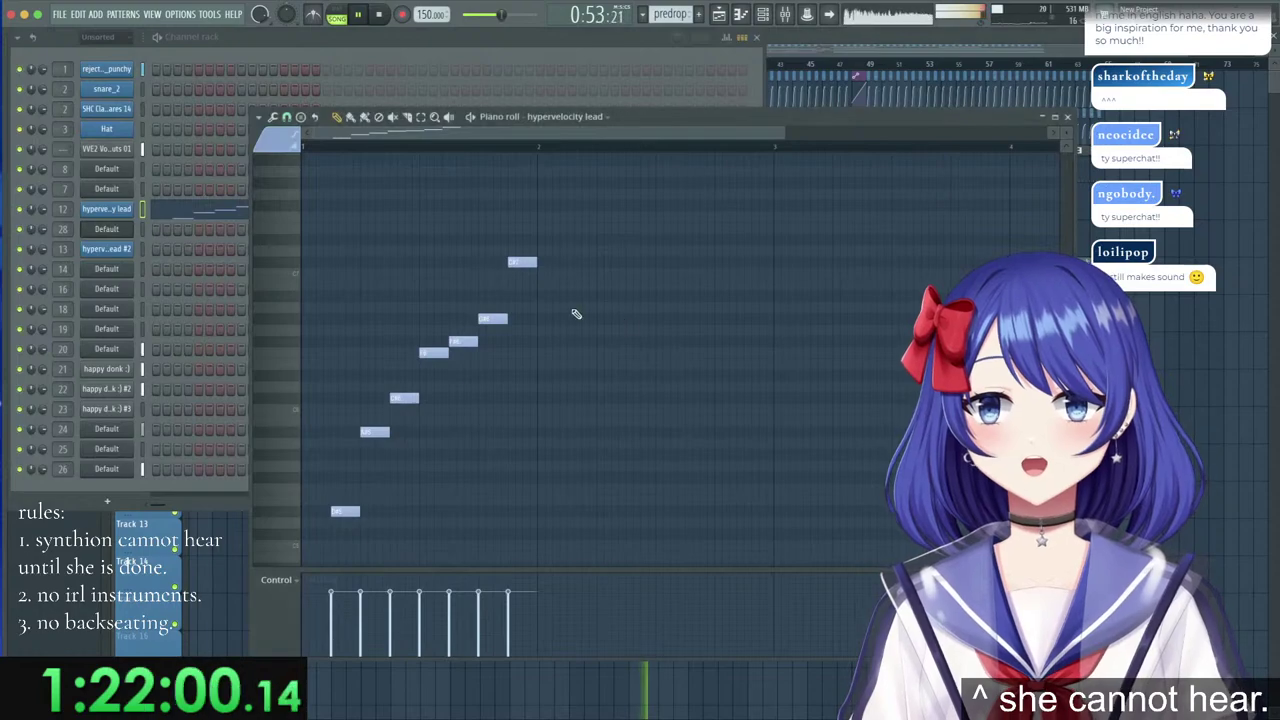
{"action": "right_click", "coordinate": [120, 211]}
{"action": "left_click", "coordinate": [274, 225]}
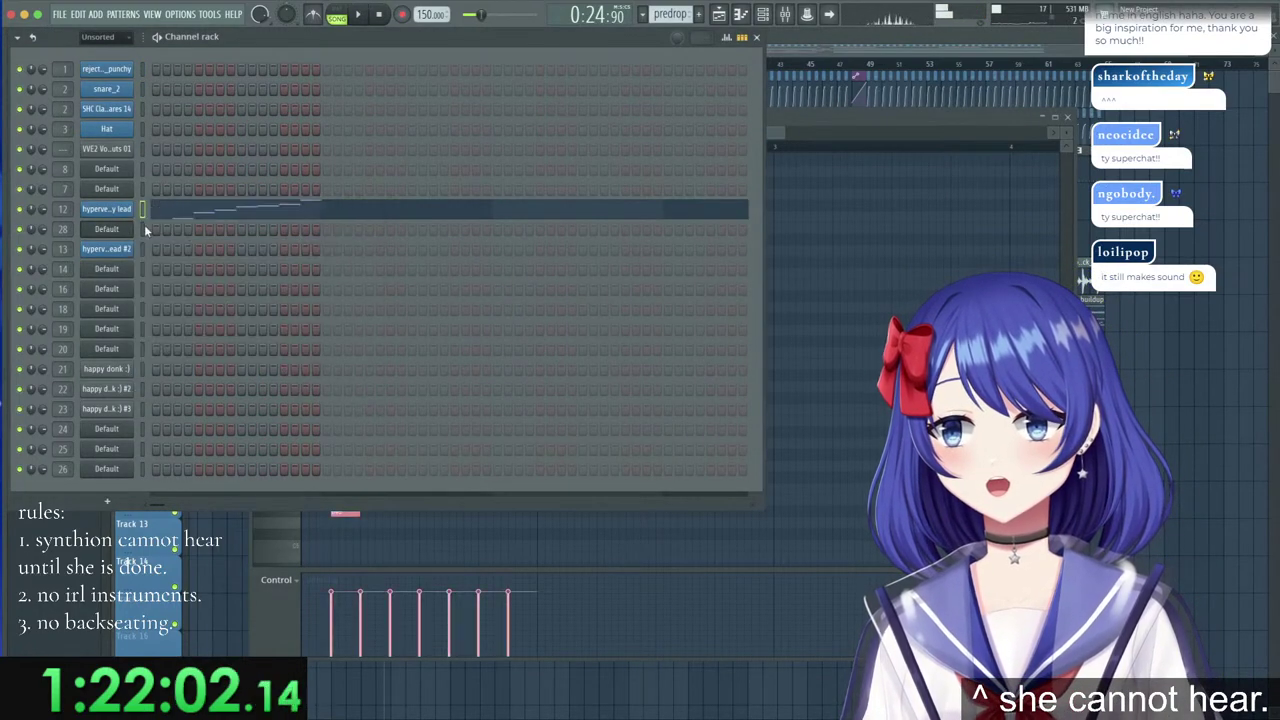
{"action": "right_click", "coordinate": [122, 231]}
{"action": "left_click", "coordinate": [271, 256]}
{"action": "left_click", "coordinate": [849, 115]}
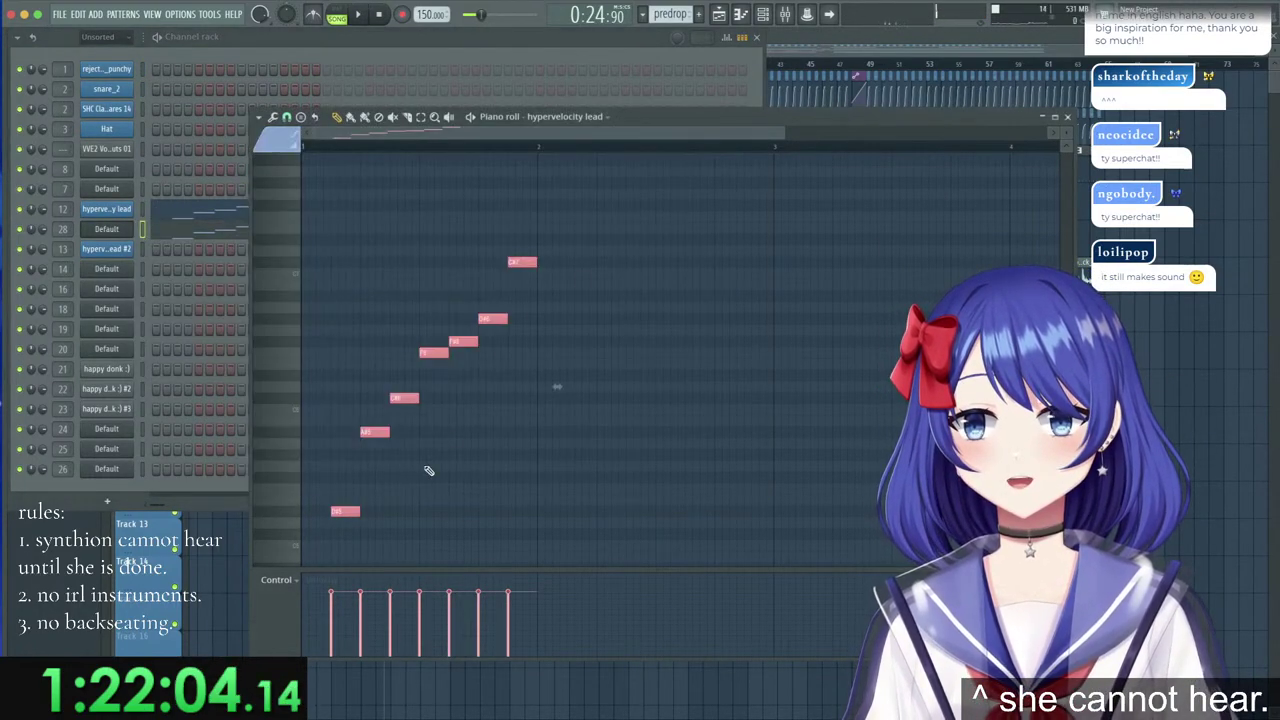
Raise all the copied predrop harmony notes by three semitones above the lead.
{"action": "left_click_drag", "start_coordinate": [337, 510], "coordinate": [340, 464]}
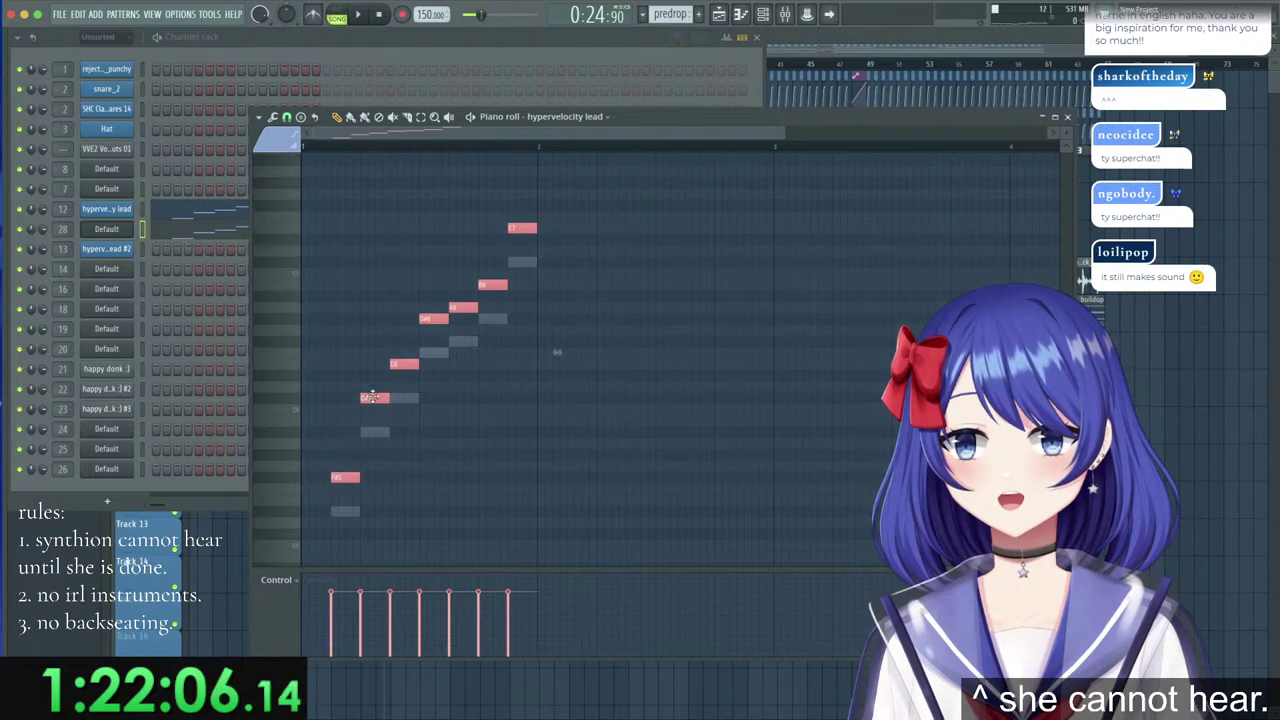
Raise the third, fifth and seventh notes of the hypervelocity lead run by a semitone and play the arrangement from about bar 30.
{"action": "left_click_drag", "start_coordinate": [405, 363], "coordinate": [406, 354]}
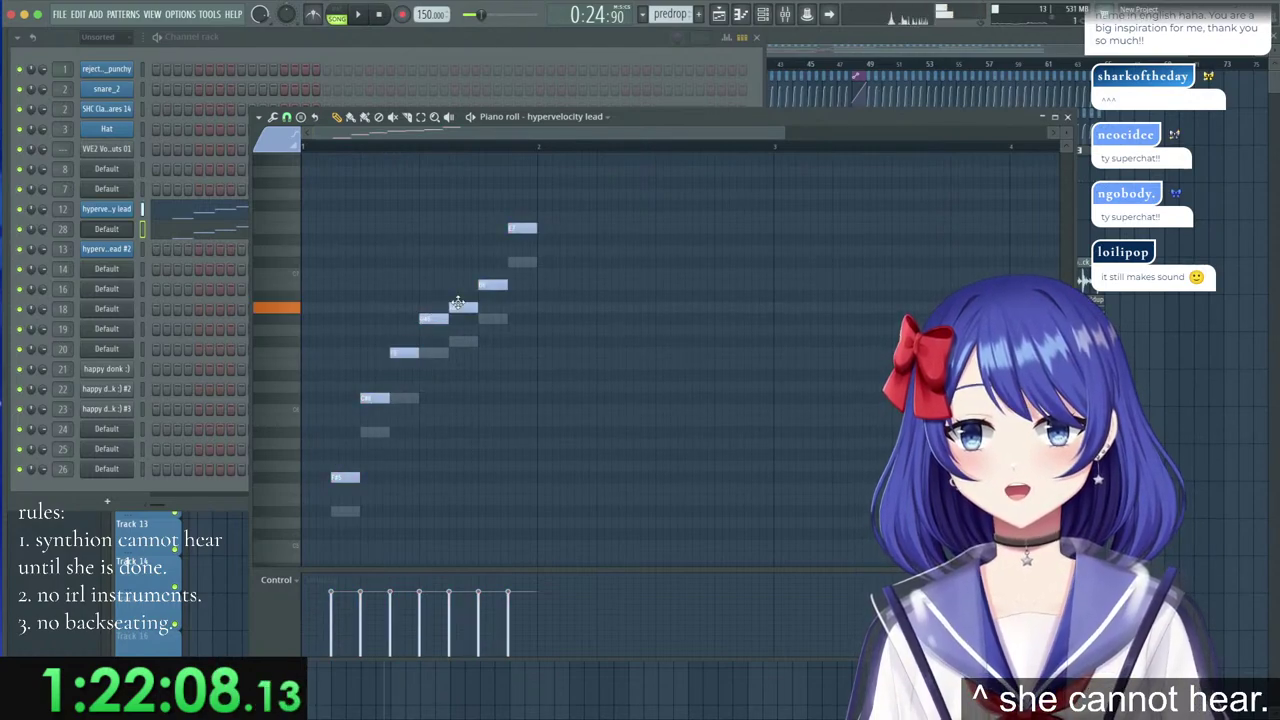
{"action": "left_click_drag", "start_coordinate": [519, 218], "coordinate": [520, 207]}
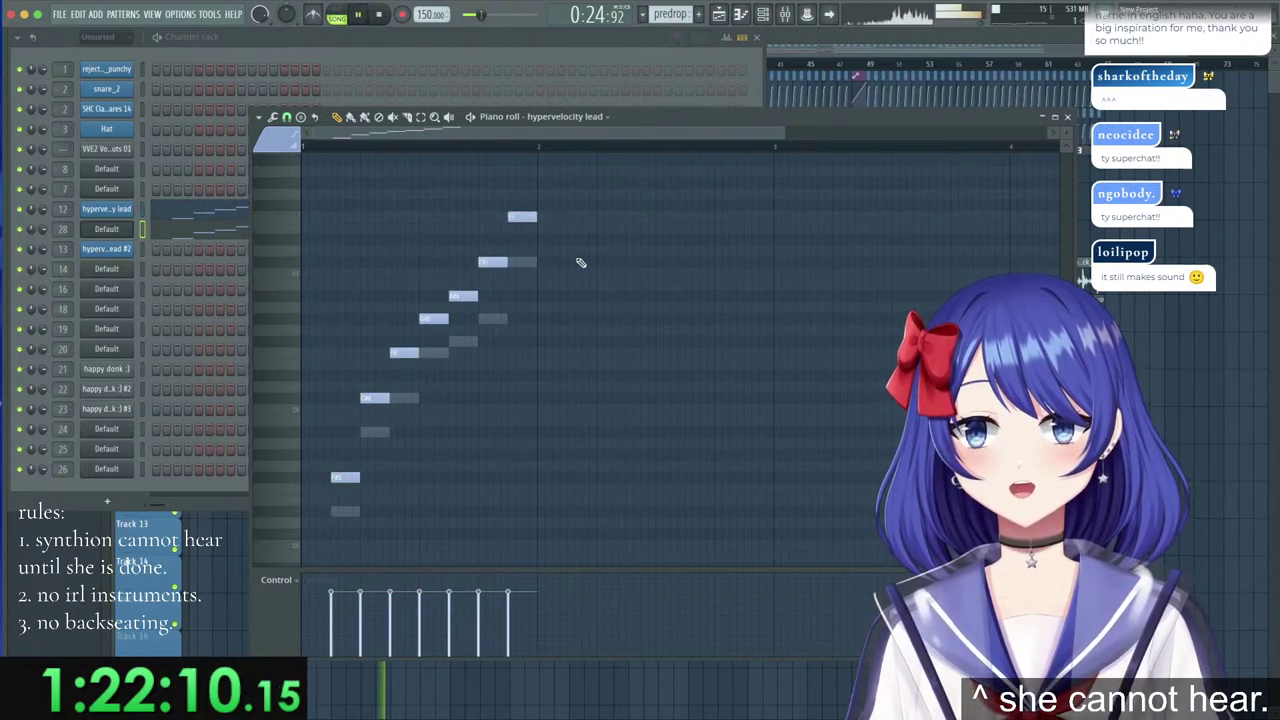
{"action": "key", "text": "space"}
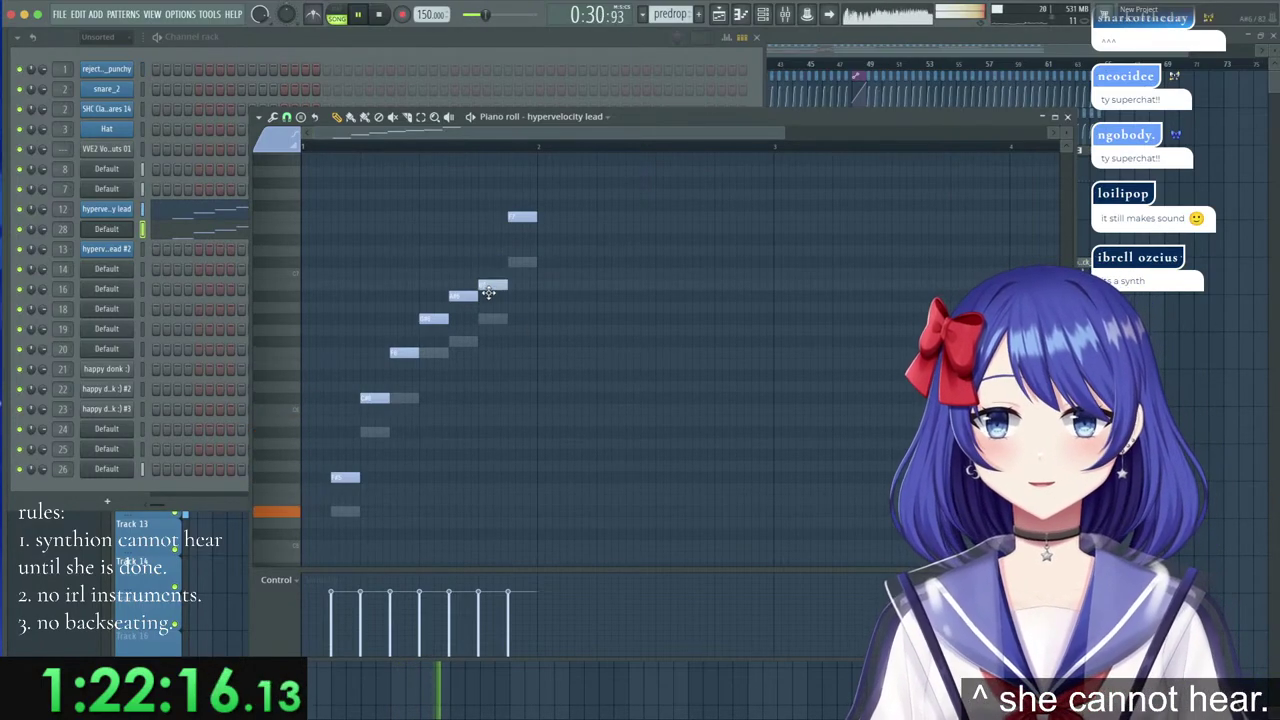
{"action": "left_click", "coordinate": [845, 58]}
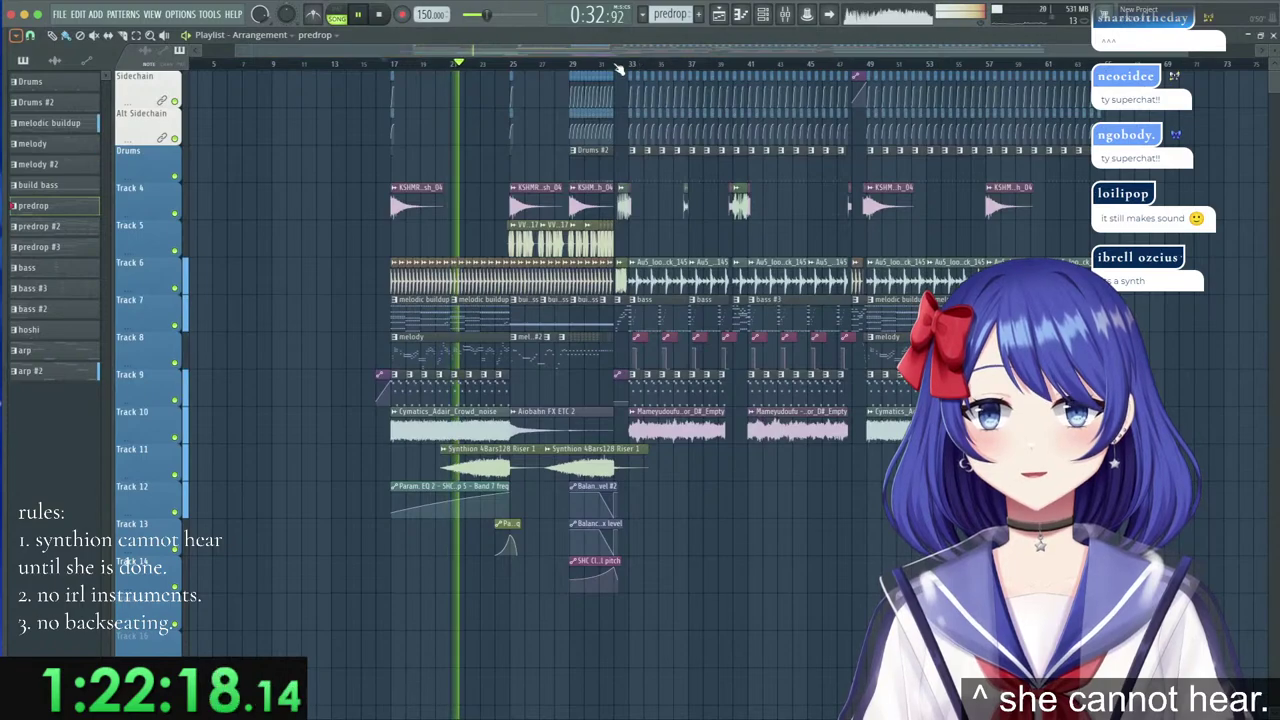
{"action": "left_click", "coordinate": [587, 64]}
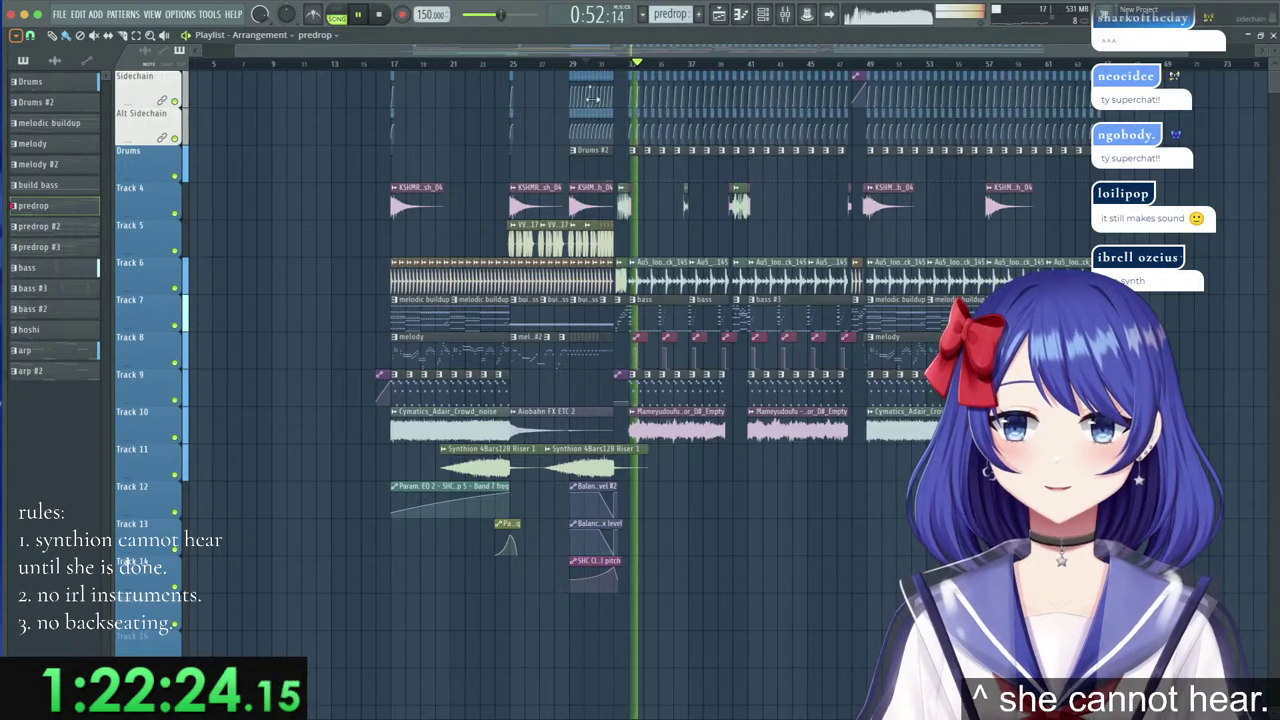
Copy the Synthion 4Bars128 Riser 1 clip on Track 11 so its swell peaks near the end of the second atmosphere clip, before bar 48.
{"action": "left_click", "coordinate": [628, 464], "text": "ctrl"}
{"action": "scroll", "coordinate": [875, 67], "scroll_direction": "up", "scroll_amount": 6}
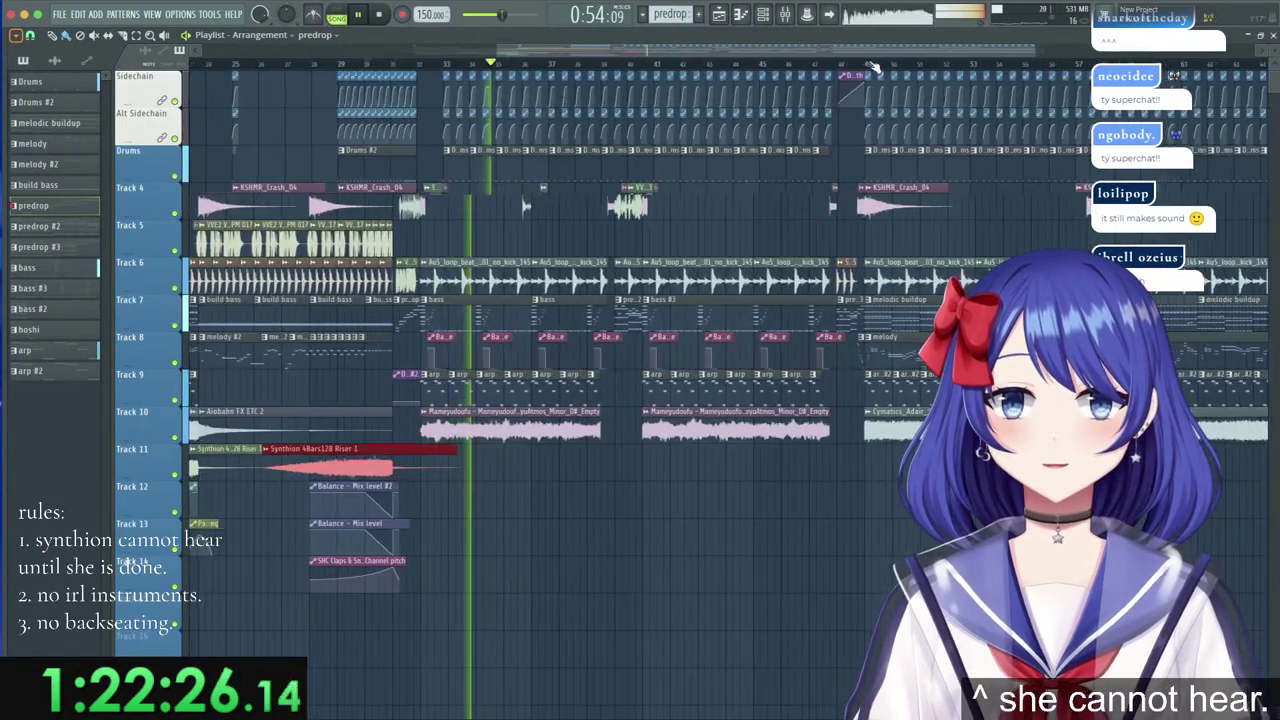
{"action": "key", "text": "super+v"}
{"action": "scroll", "coordinate": [875, 67], "scroll_direction": "down", "scroll_amount": 1}
{"action": "left_click_drag", "start_coordinate": [752, 452], "coordinate": [826, 438]}
{"action": "scroll", "coordinate": [702, 61], "scroll_direction": "down", "scroll_amount": 3}
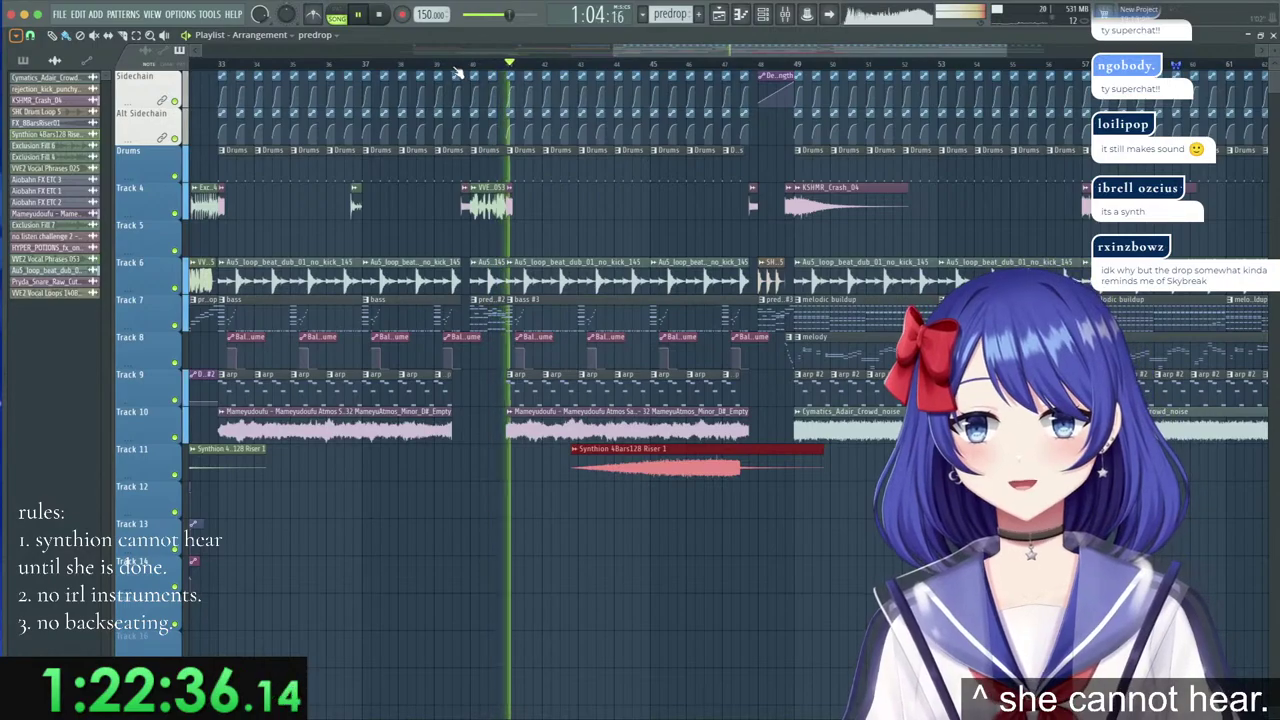
Paste another riser on Track 11 with its swell ending where the first atmosphere clip stops, about bar 39.5.
{"action": "scroll", "coordinate": [454, 68], "scroll_direction": "up", "scroll_amount": 4}
{"action": "key", "text": "super+v"}
{"action": "left_click_drag", "start_coordinate": [525, 437], "coordinate": [460, 440]}
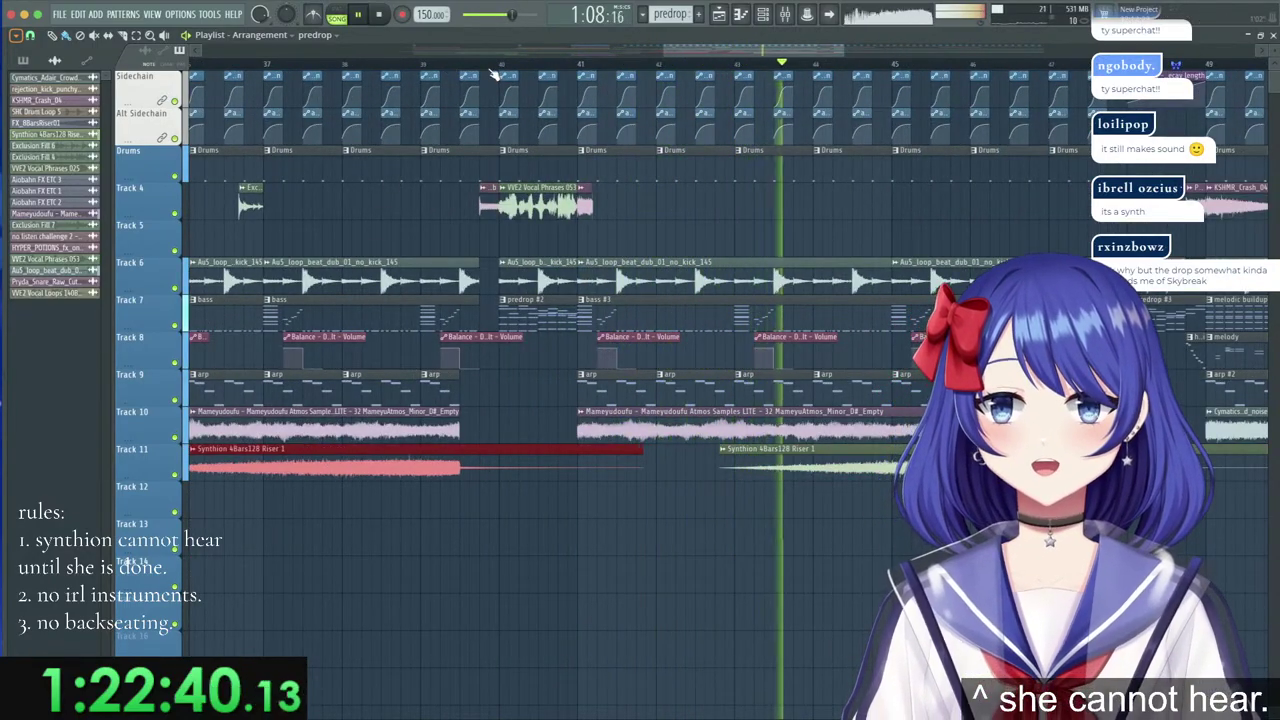
{"action": "scroll", "coordinate": [493, 76], "scroll_direction": "down", "scroll_amount": 5}
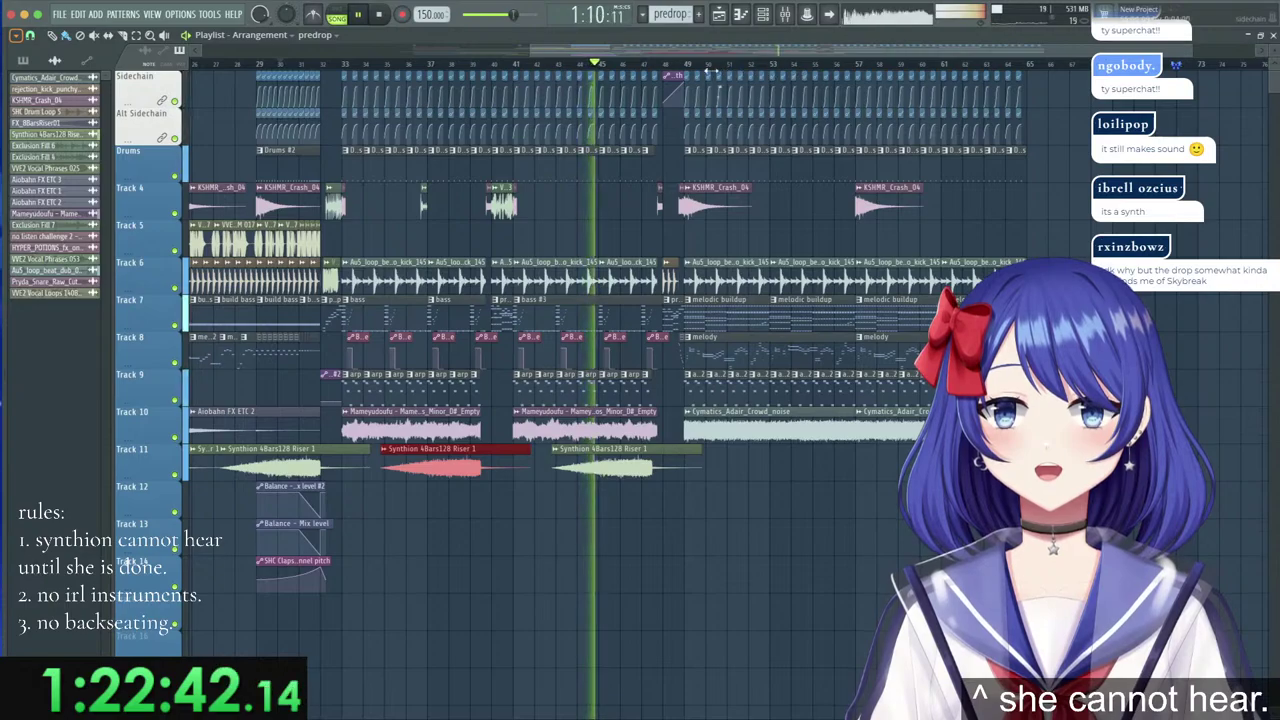
Add one more riser copy on Track 11 starting at about bar 60, swelling into the arrangement's end at bar 65.
{"action": "scroll", "coordinate": [708, 84], "scroll_direction": "up", "scroll_amount": 3}
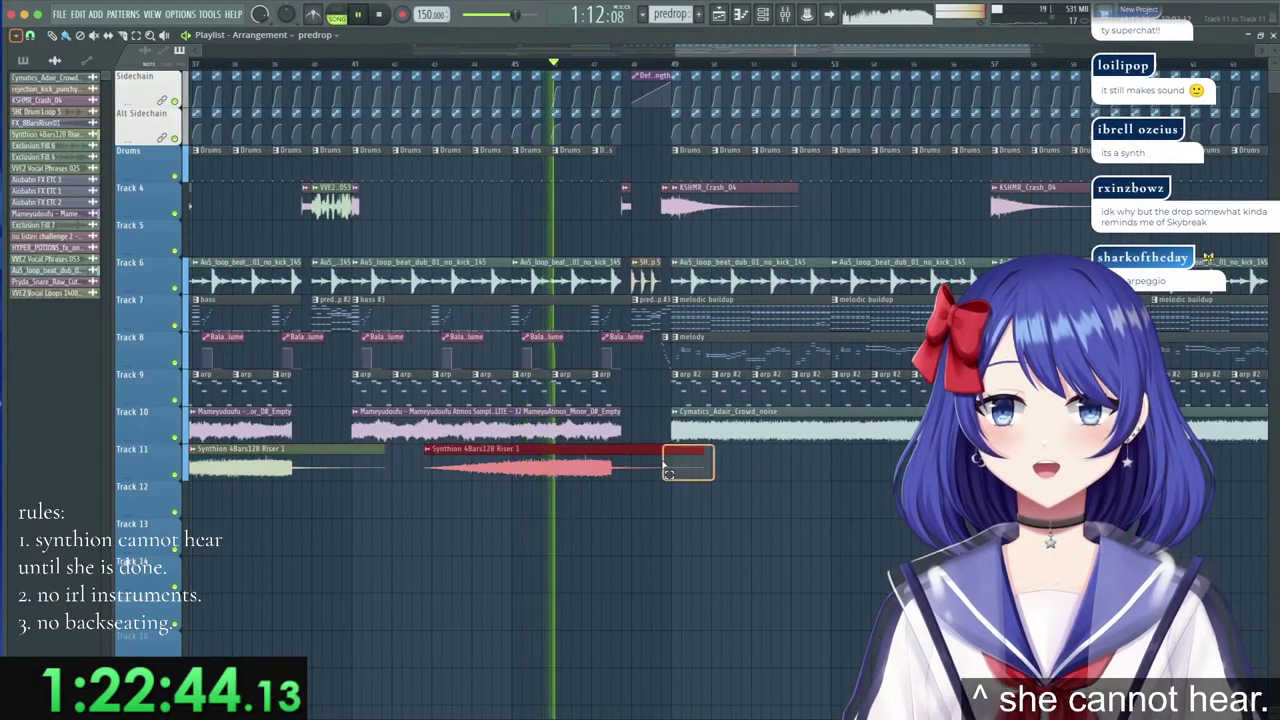
{"action": "scroll", "coordinate": [645, 73], "scroll_direction": "down", "scroll_amount": 1}
{"action": "scroll", "coordinate": [645, 73], "scroll_direction": "up", "scroll_amount": 4}
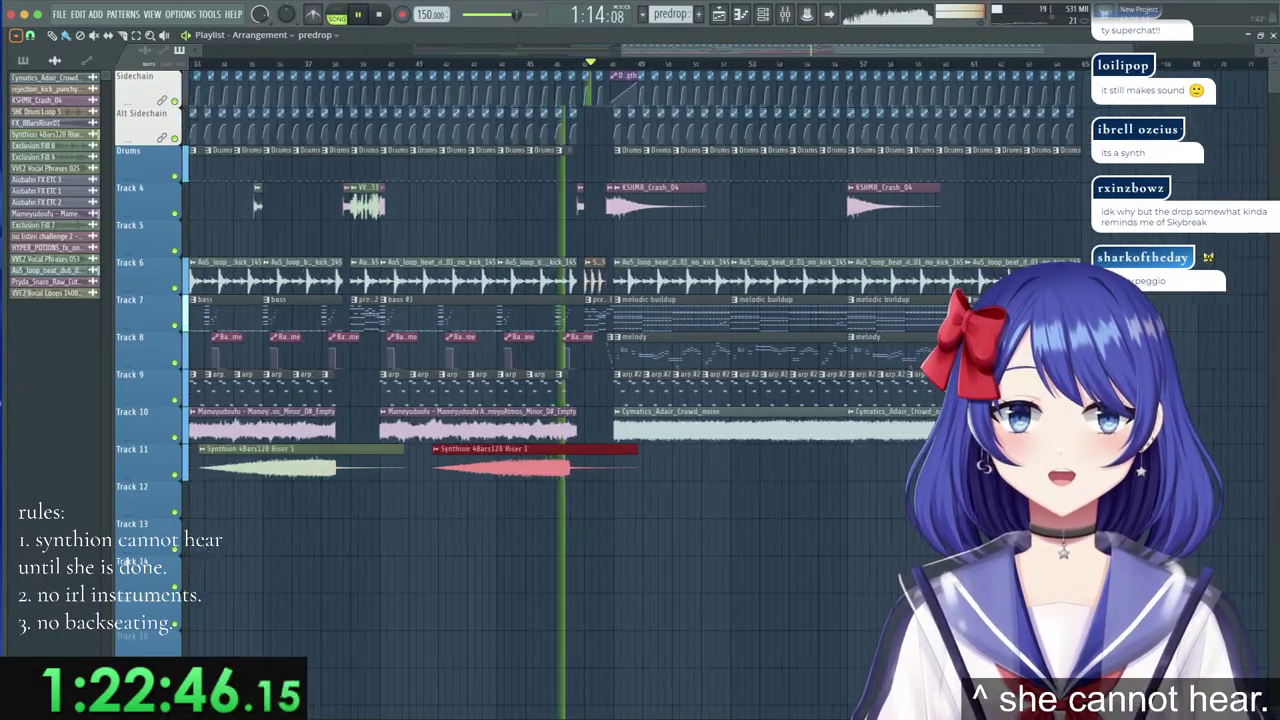
{"action": "scroll", "coordinate": [645, 73], "scroll_direction": "down", "scroll_amount": 2}
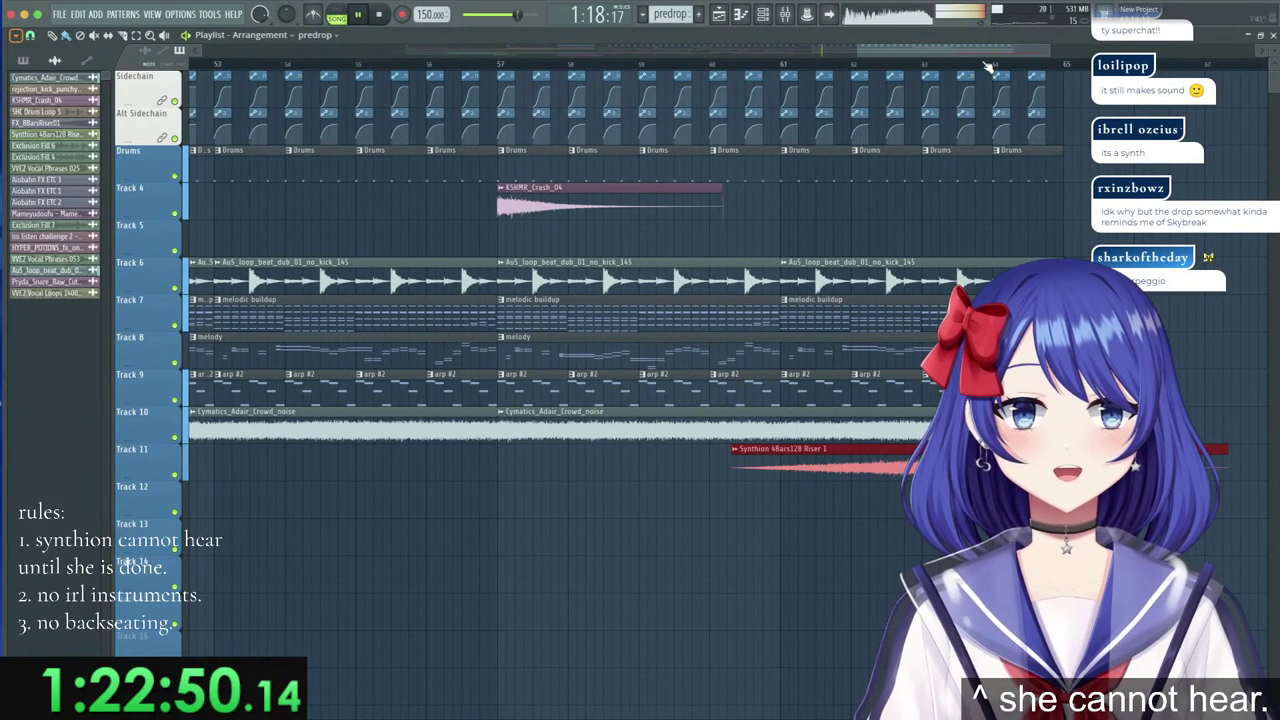
{"action": "scroll", "coordinate": [987, 66], "scroll_direction": "down", "scroll_amount": 5}
{"action": "scroll", "coordinate": [987, 66], "scroll_direction": "down", "scroll_amount": 1}
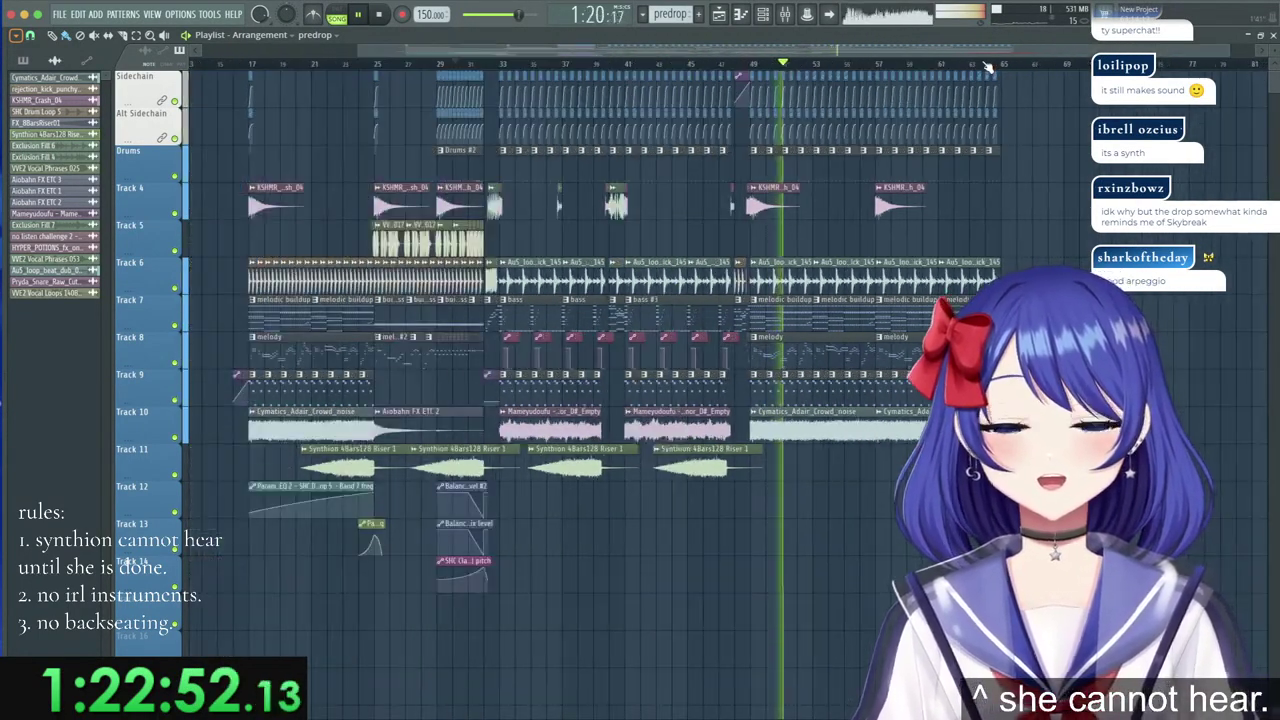
{"action": "scroll", "coordinate": [987, 66], "scroll_direction": "down", "scroll_amount": 1}
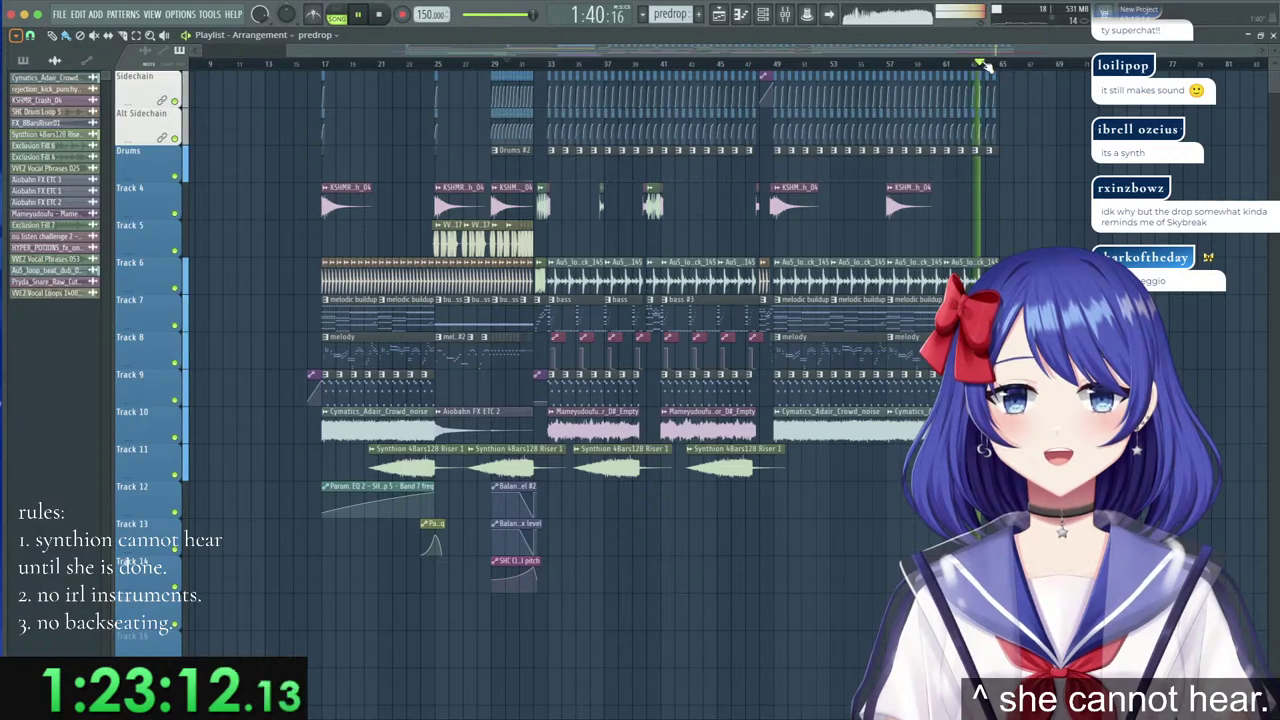
Look over the audio clip settings of Synthion 4Bars128 Riser 1 and replay the arrangement from about bar 29.
{"action": "double_click", "coordinate": [754, 457]}
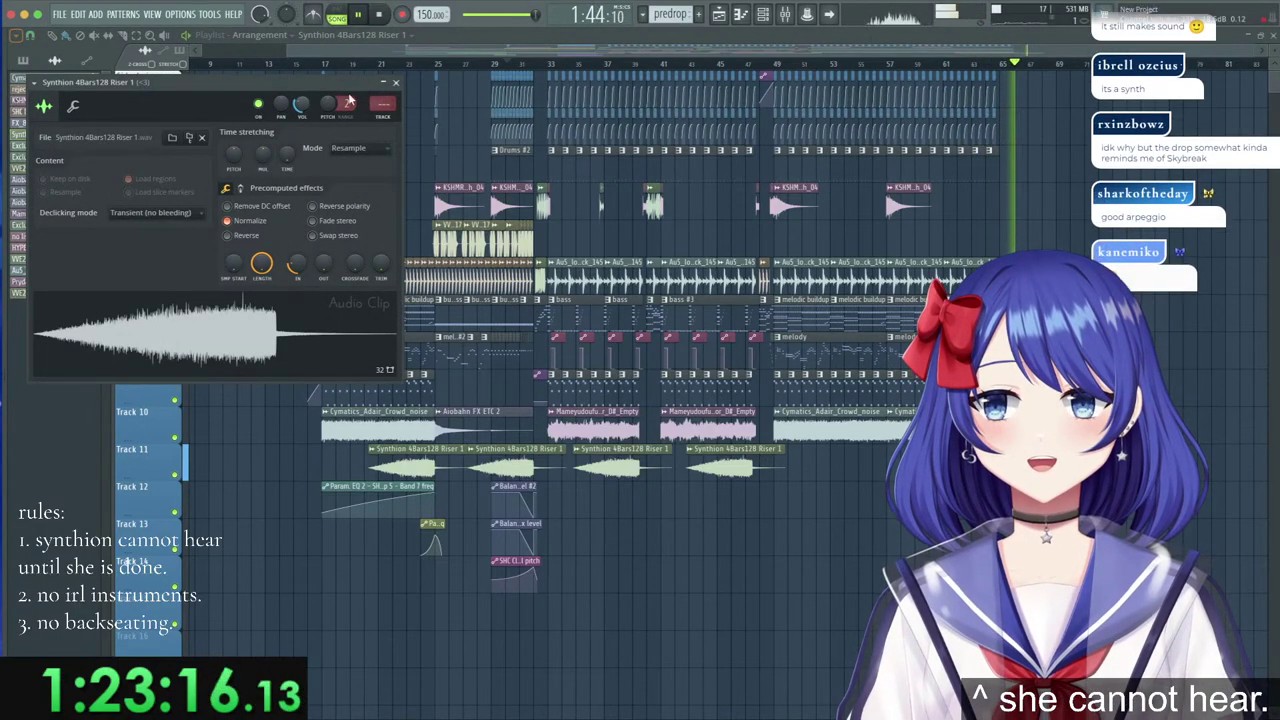
{"action": "left_click", "coordinate": [396, 83]}
{"action": "left_click", "coordinate": [497, 64]}
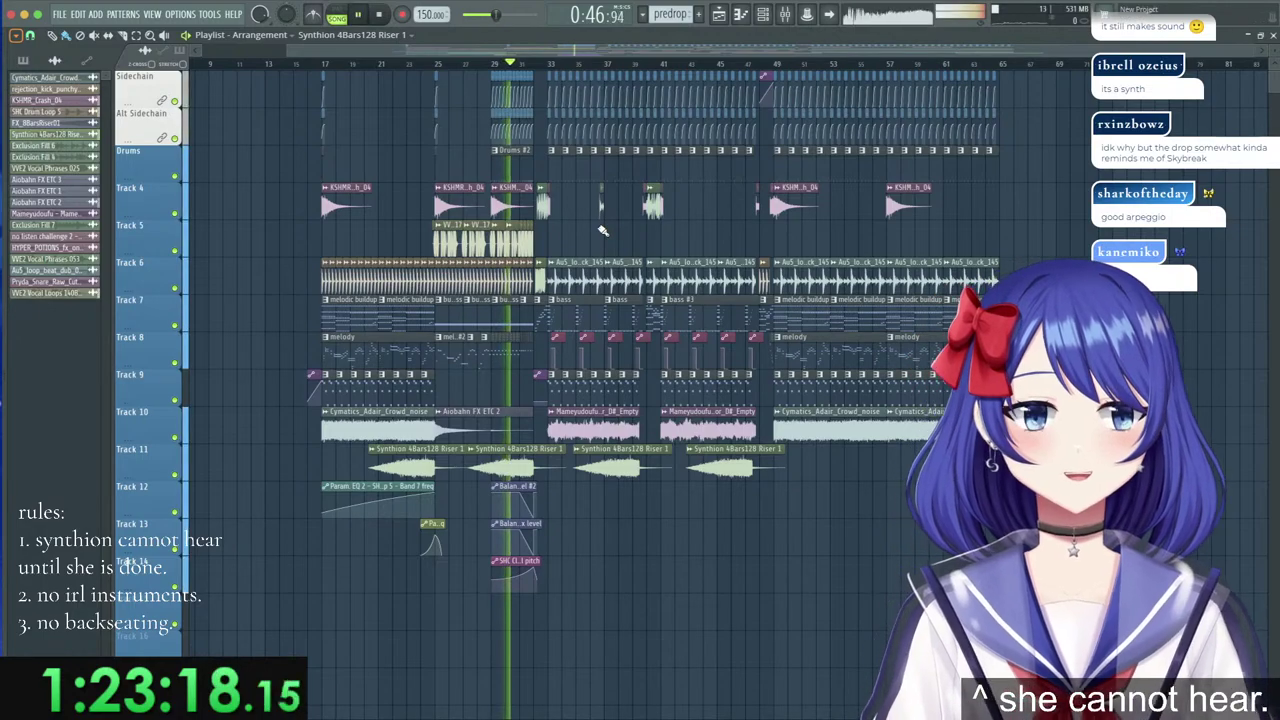
Play the arrangement from just before the first section at bar 17.
{"action": "left_click", "coordinate": [314, 64]}
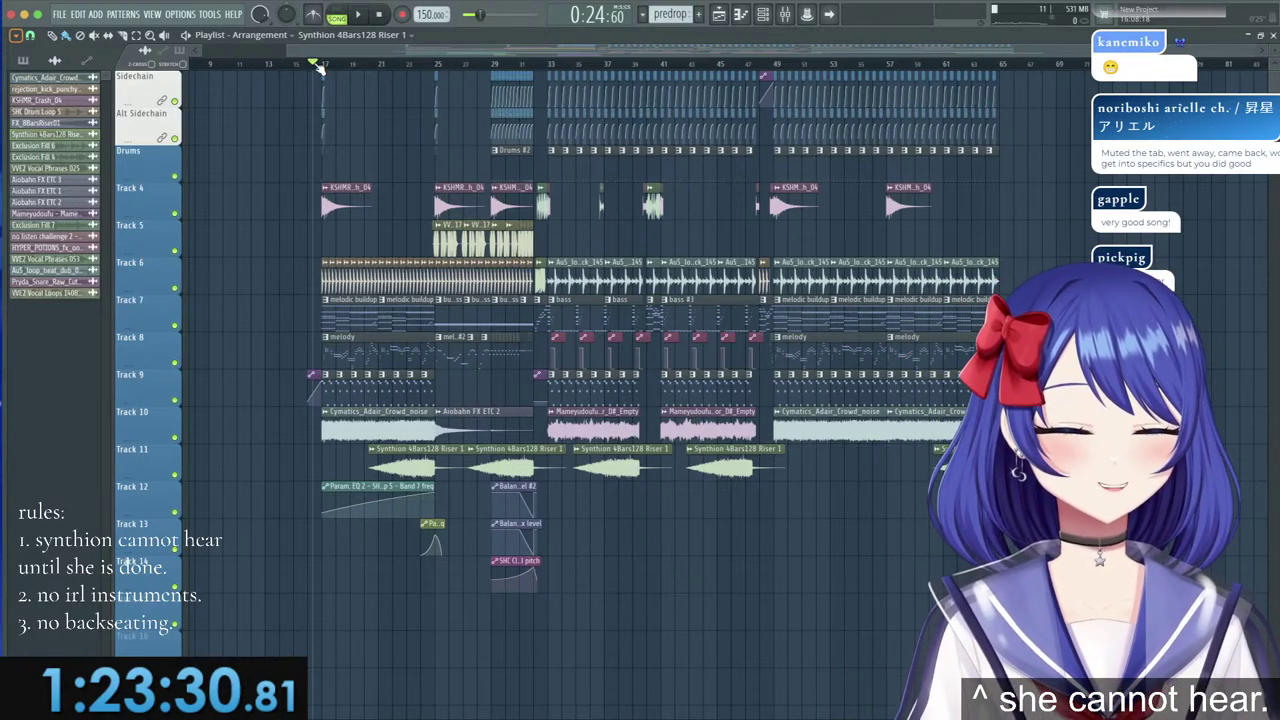
{"action": "left_click", "coordinate": [306, 64]}
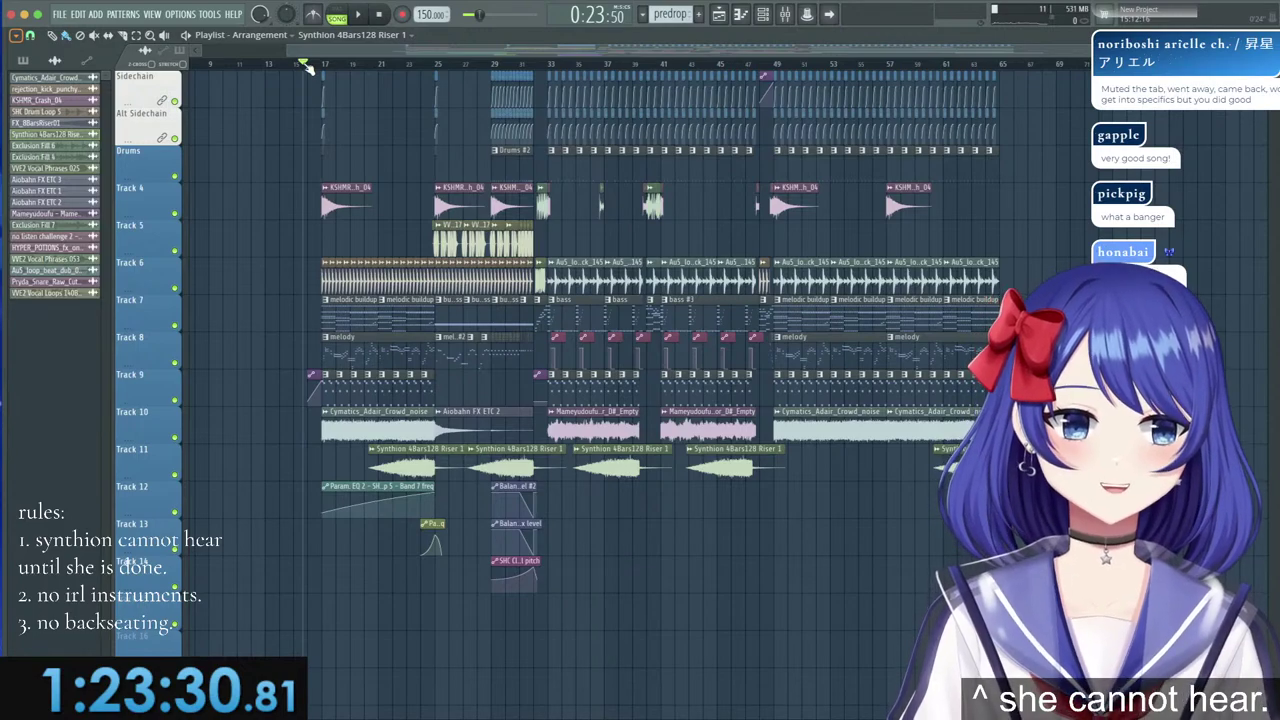
{"action": "key", "text": "space"}
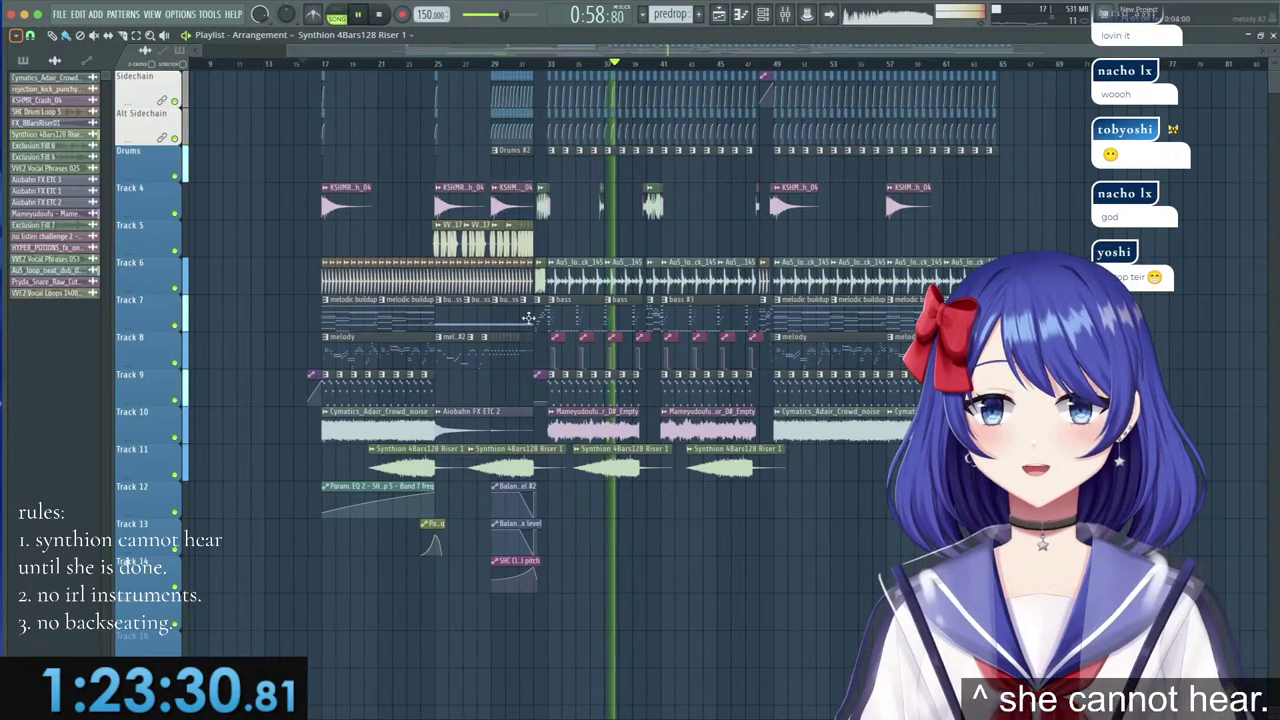
Examine the channel 16 notes at the start of the bass pattern in the piano roll and return to the playlist.
{"action": "double_click", "coordinate": [569, 317]}
{"action": "key", "text": "F6"}
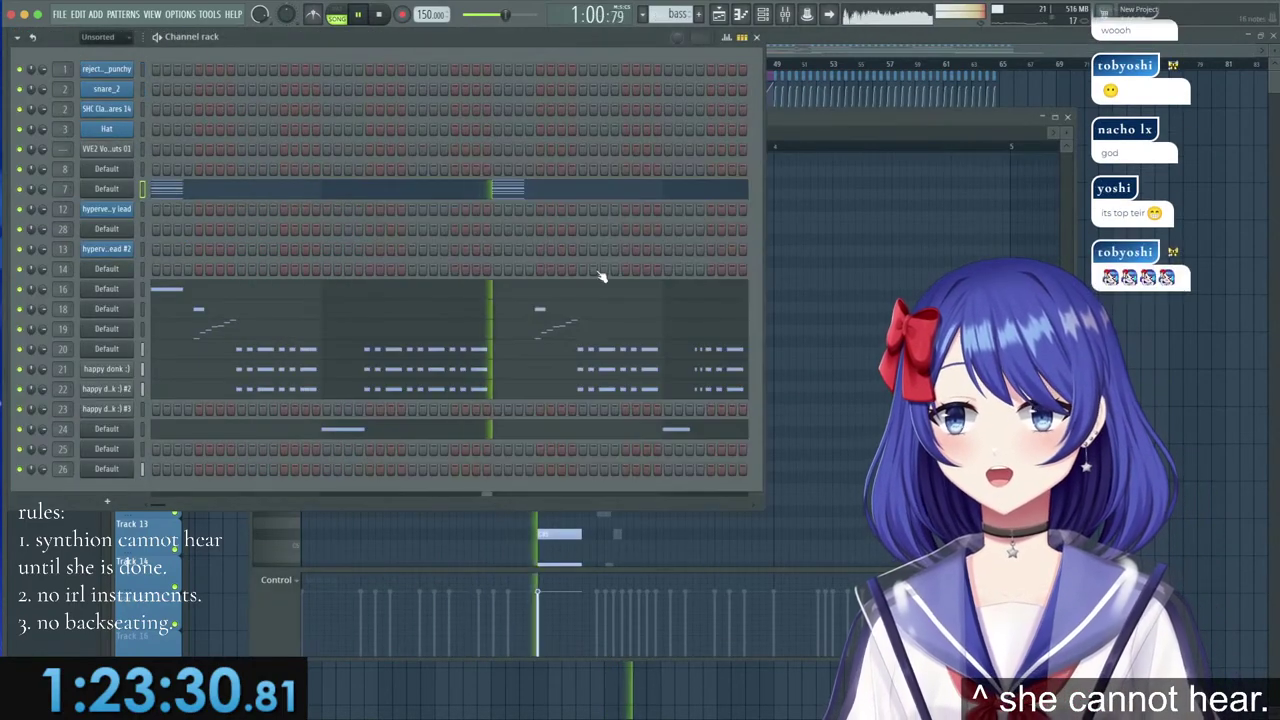
{"action": "left_click", "coordinate": [163, 289]}
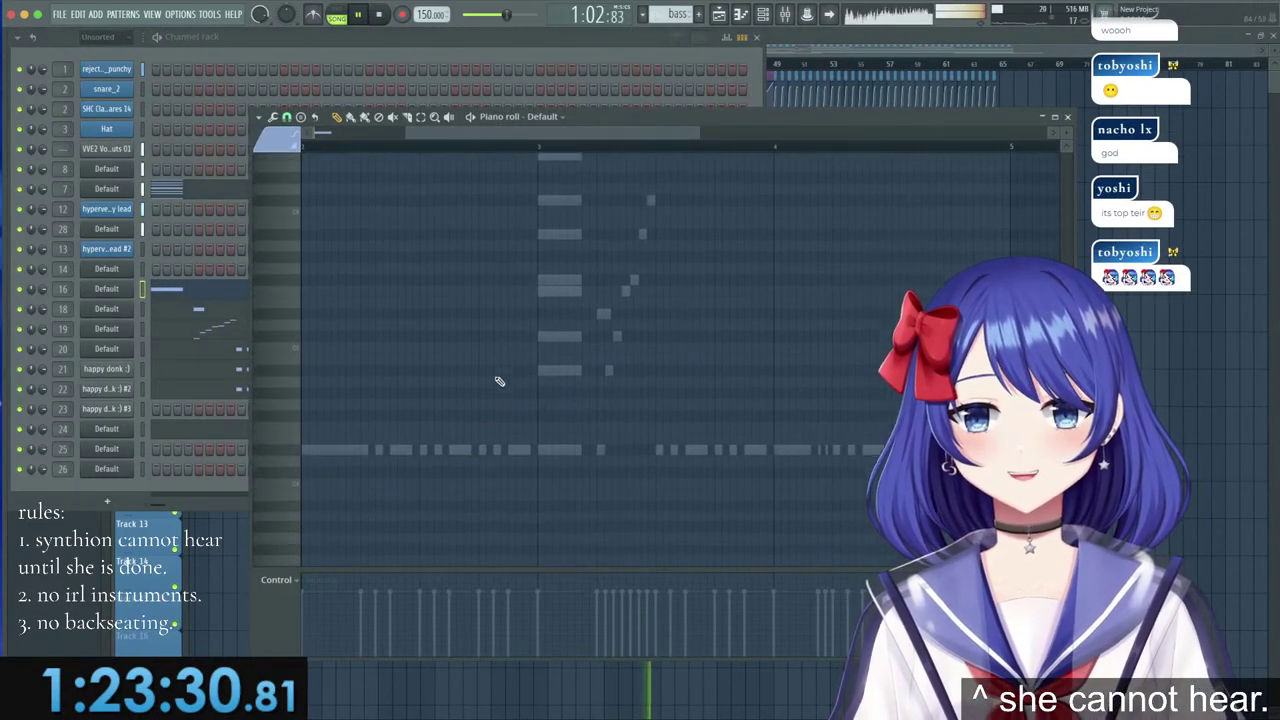
{"action": "left_click_drag", "start_coordinate": [553, 134], "coordinate": [264, 200]}
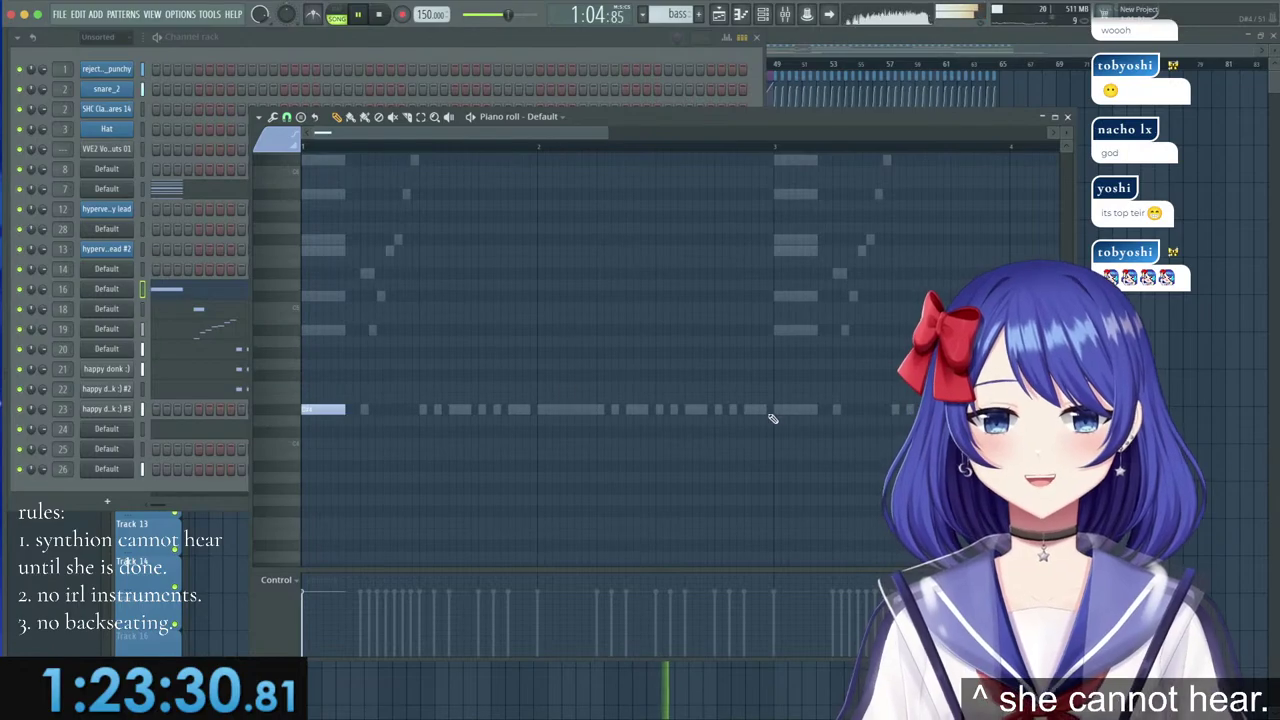
{"action": "left_click", "coordinate": [1067, 118]}
{"action": "left_click", "coordinate": [987, 46]}
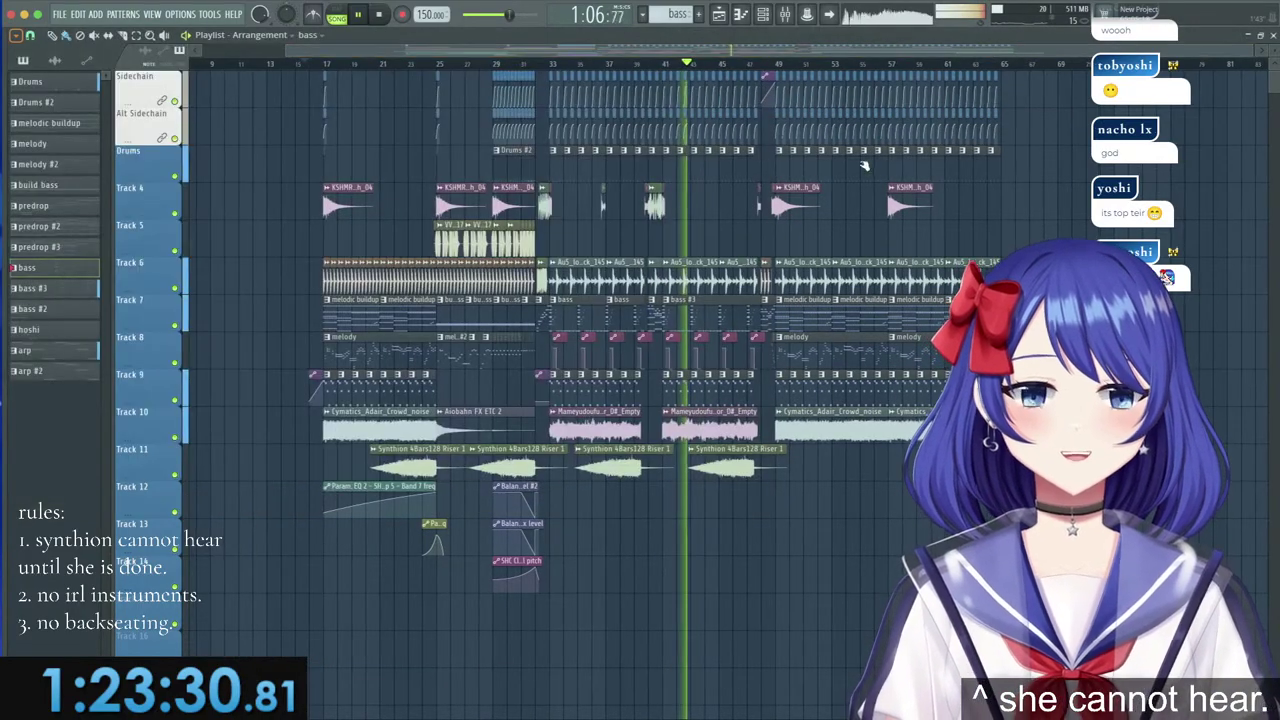
Examine the channel 7 and channel 16 notes of the bass #3 pattern in the piano roll and return to the playlist.
{"action": "double_click", "coordinate": [740, 318]}
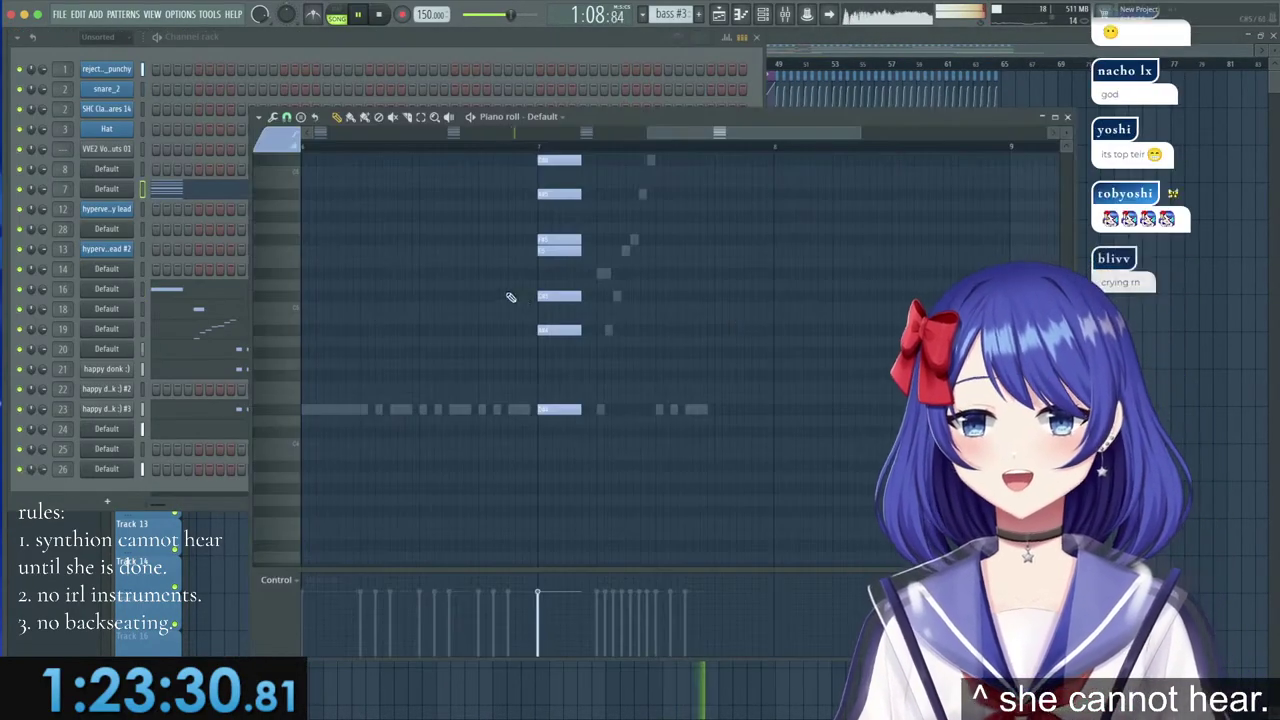
{"action": "left_click_drag", "start_coordinate": [610, 129], "coordinate": [539, 147]}
{"action": "left_click", "coordinate": [206, 288]}
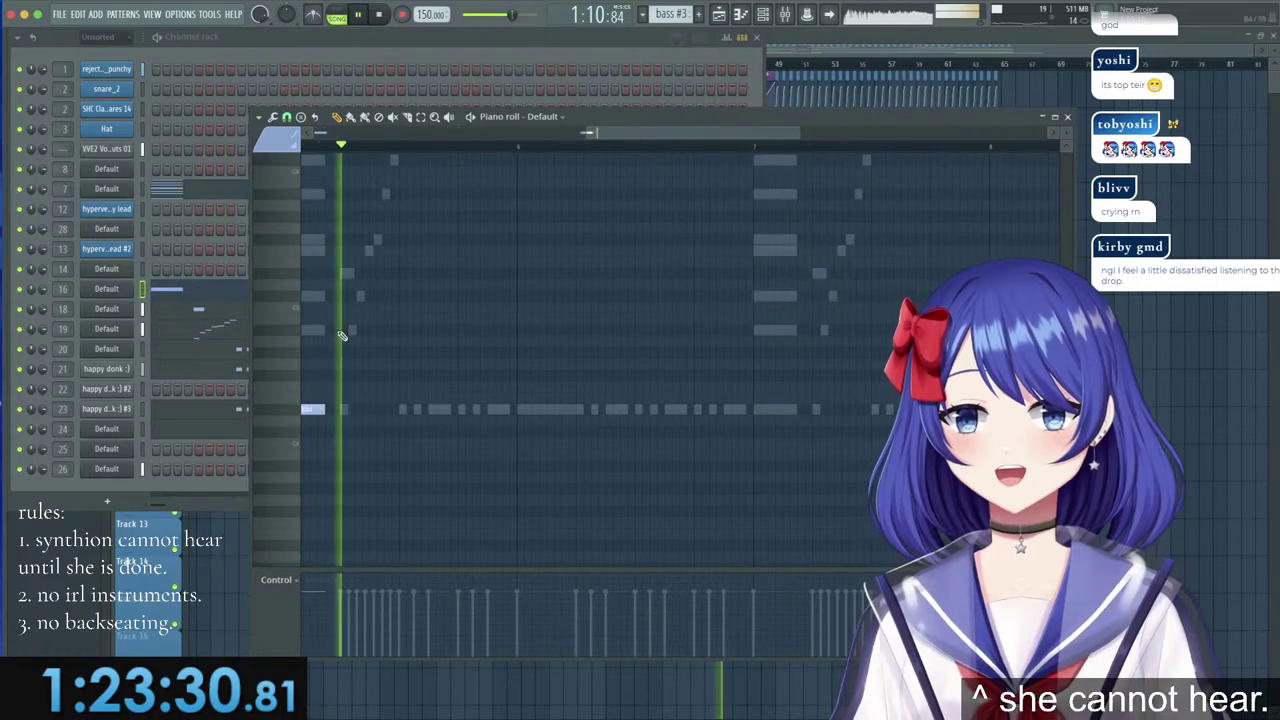
{"action": "left_click_drag", "start_coordinate": [620, 134], "coordinate": [355, 141]}
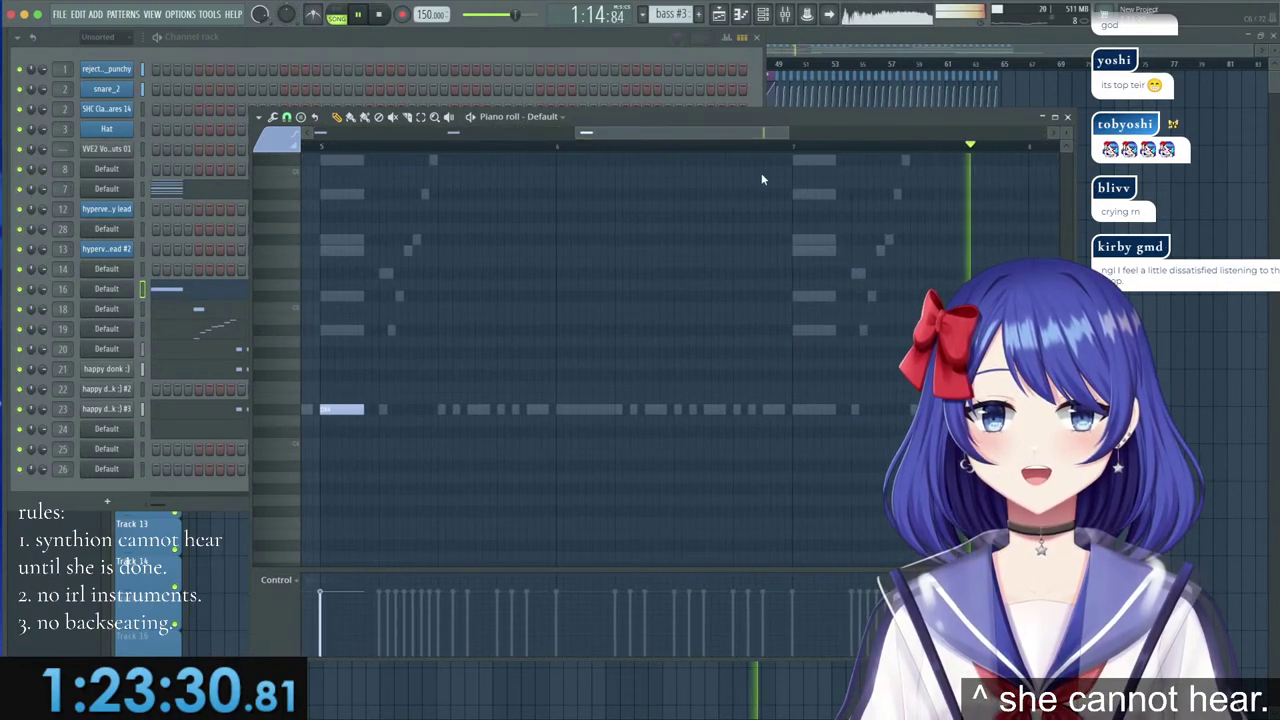
{"action": "left_click", "coordinate": [843, 58]}
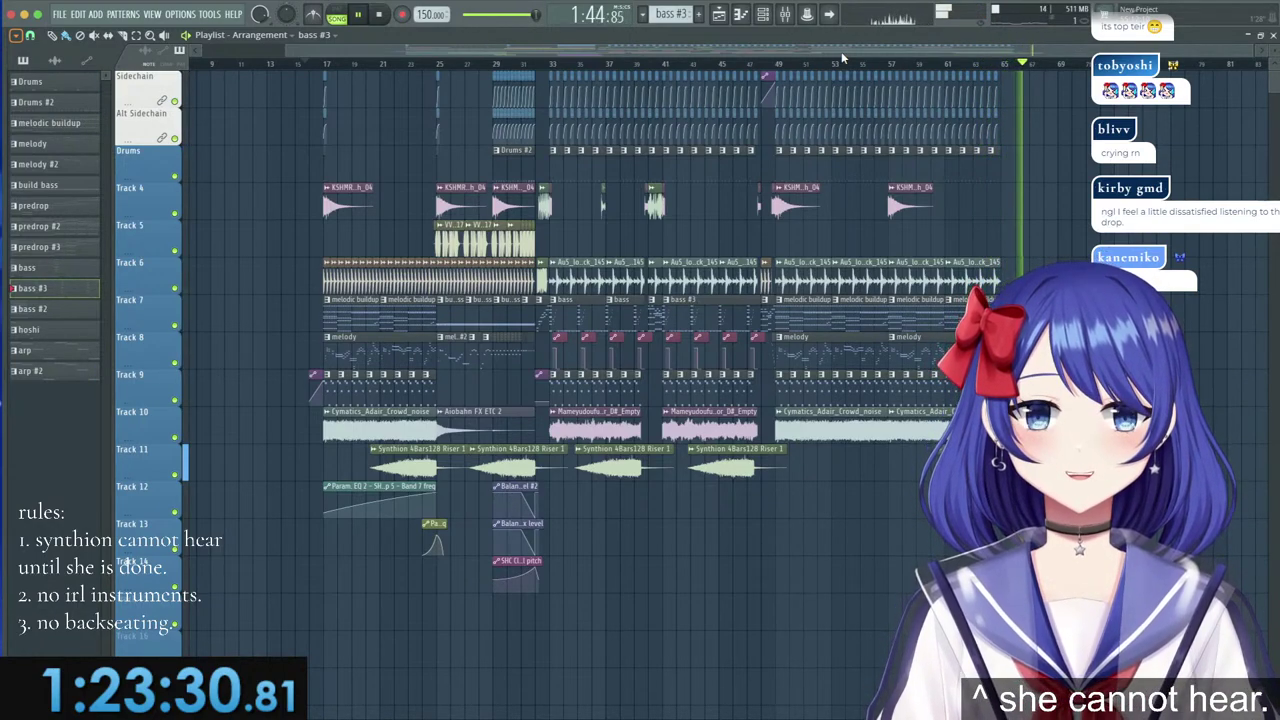
Restart playback from about bar 16 and follow the build-up clips in the playlist up close.
{"action": "key", "text": "space"}
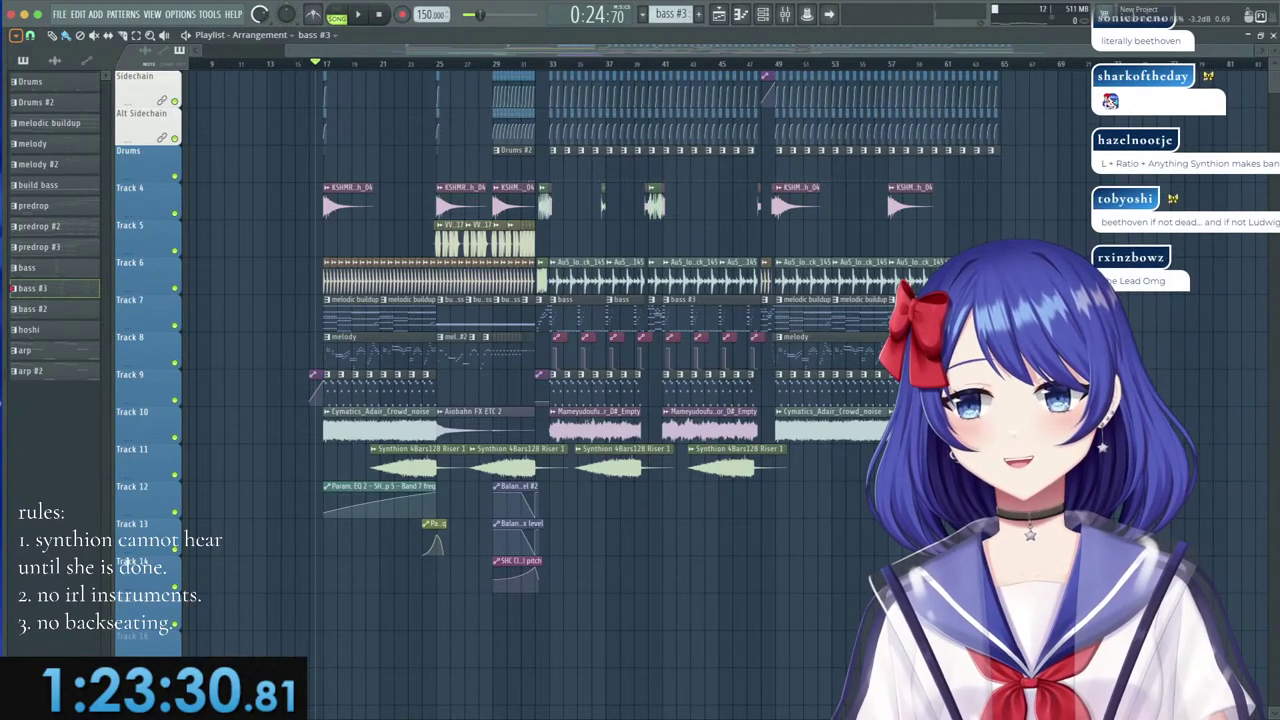
{"action": "key", "text": "space"}
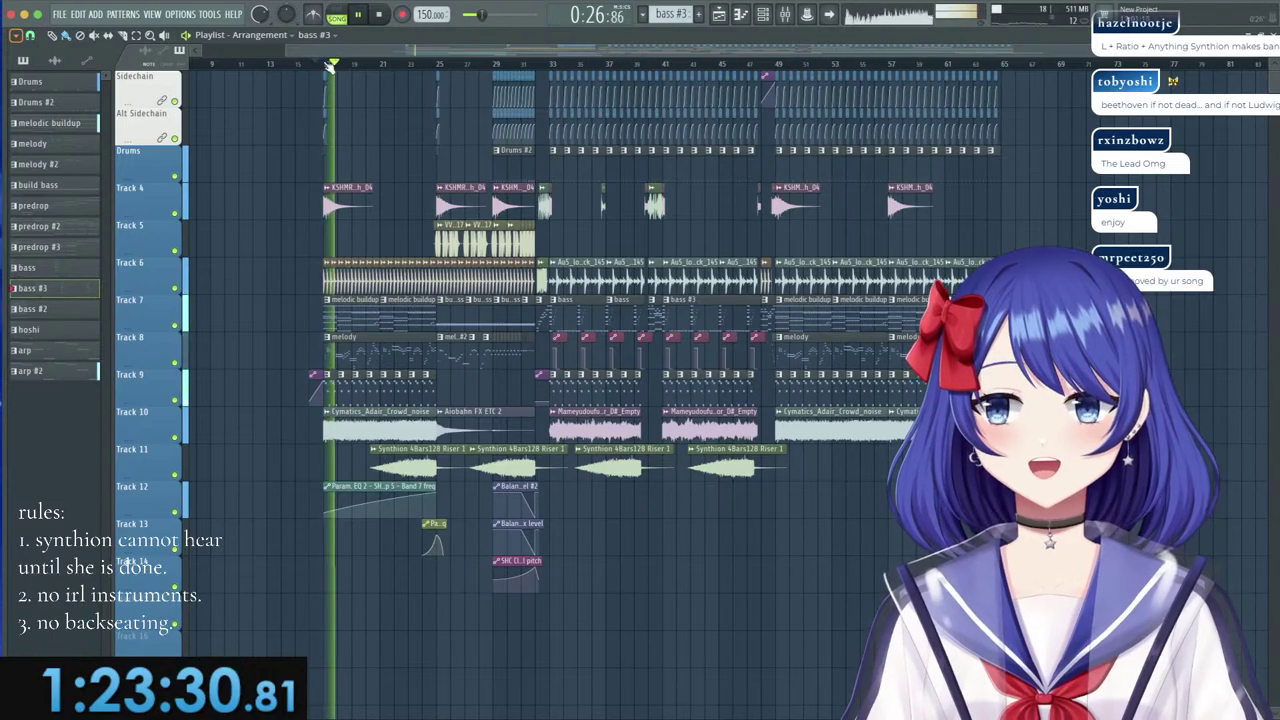
{"action": "scroll", "coordinate": [328, 66], "scroll_direction": "up", "scroll_amount": 3}
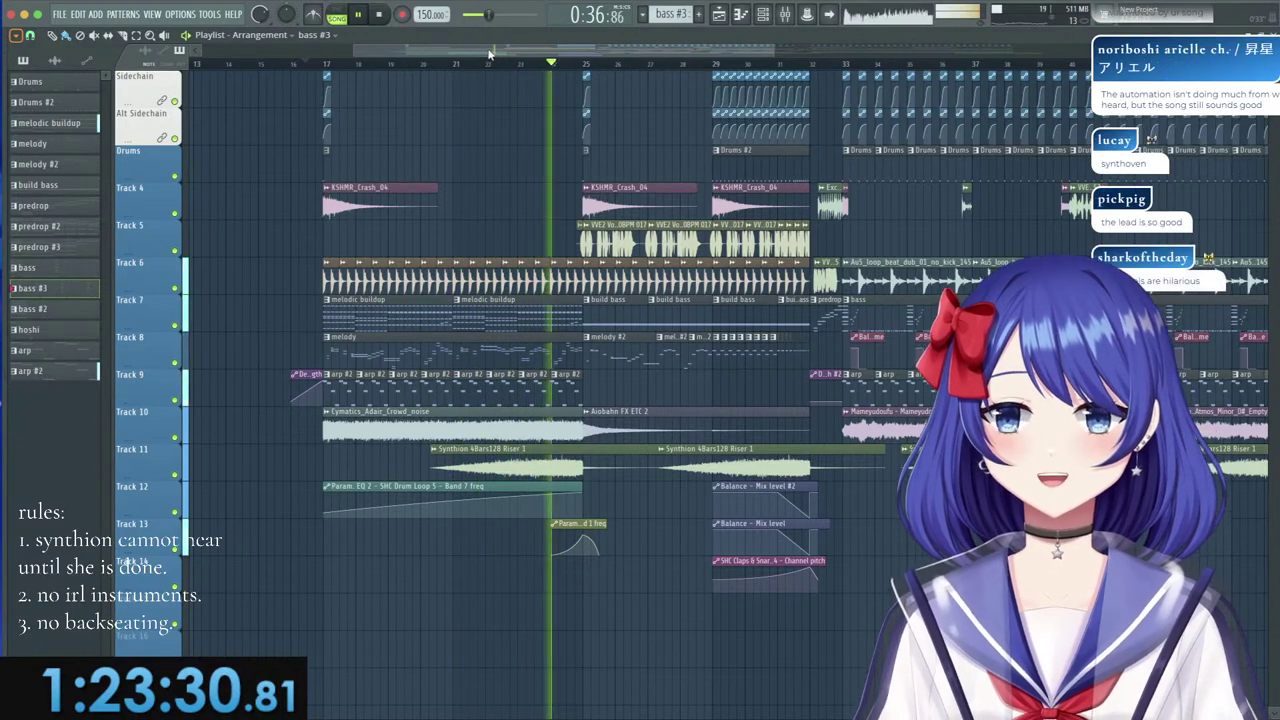
{"action": "left_click_drag", "start_coordinate": [494, 53], "coordinate": [563, 50]}
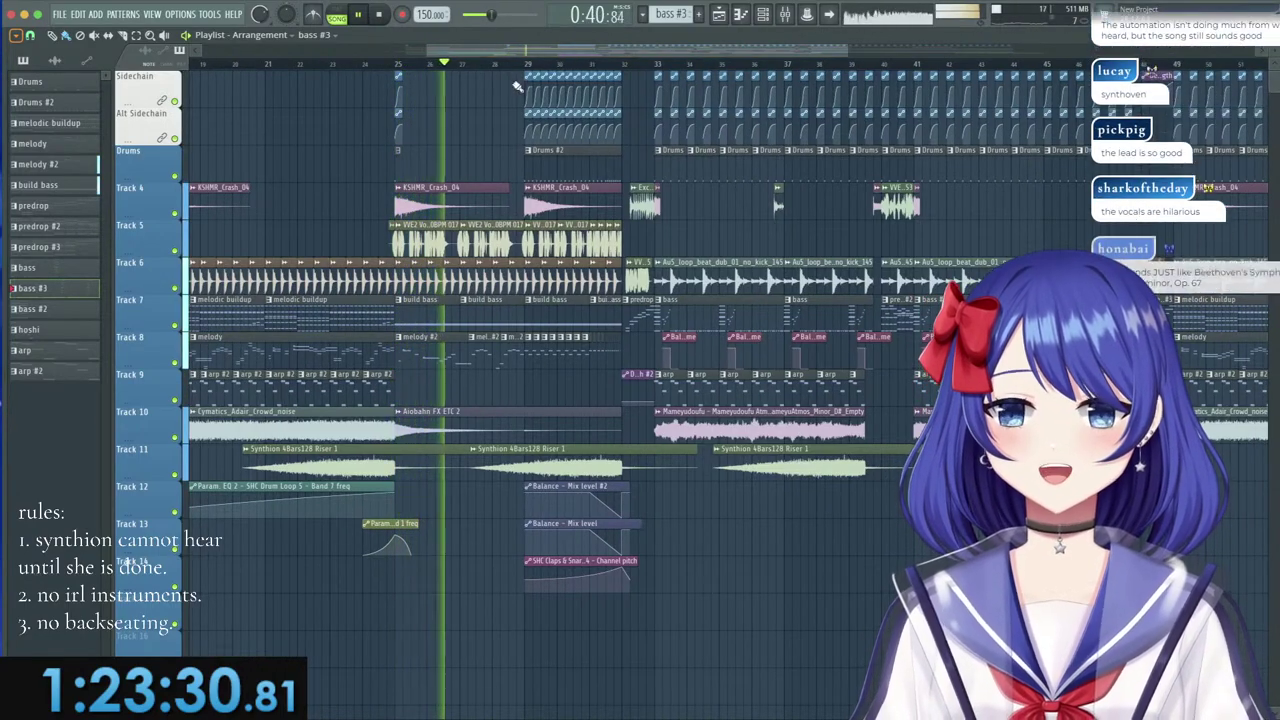
{"action": "scroll", "coordinate": [460, 68], "scroll_direction": "up", "scroll_amount": 6}
{"action": "scroll", "coordinate": [457, 72], "scroll_direction": "down", "scroll_amount": 2}
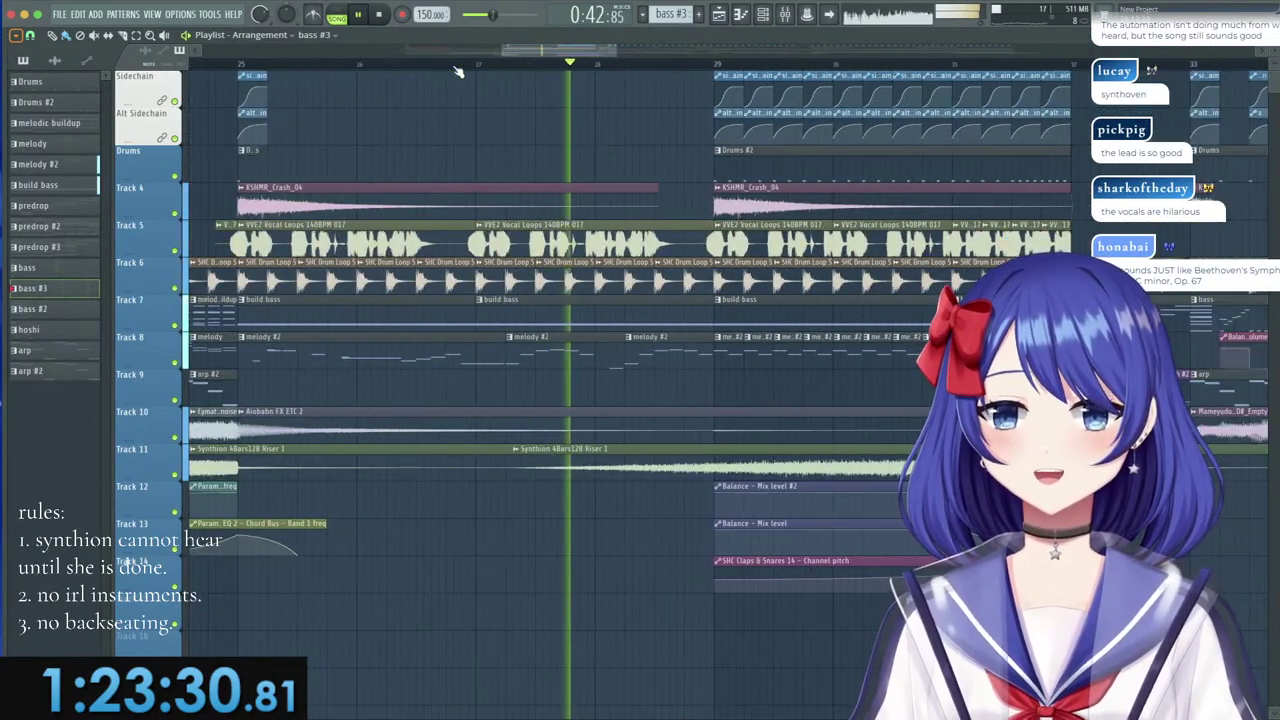
Solo Track 5 to hear its vocal loops from just before bar 25, and bring all tracks back into playback.
{"action": "key", "text": "space"}
{"action": "right_click", "coordinate": [175, 251]}
{"action": "key", "text": "space"}
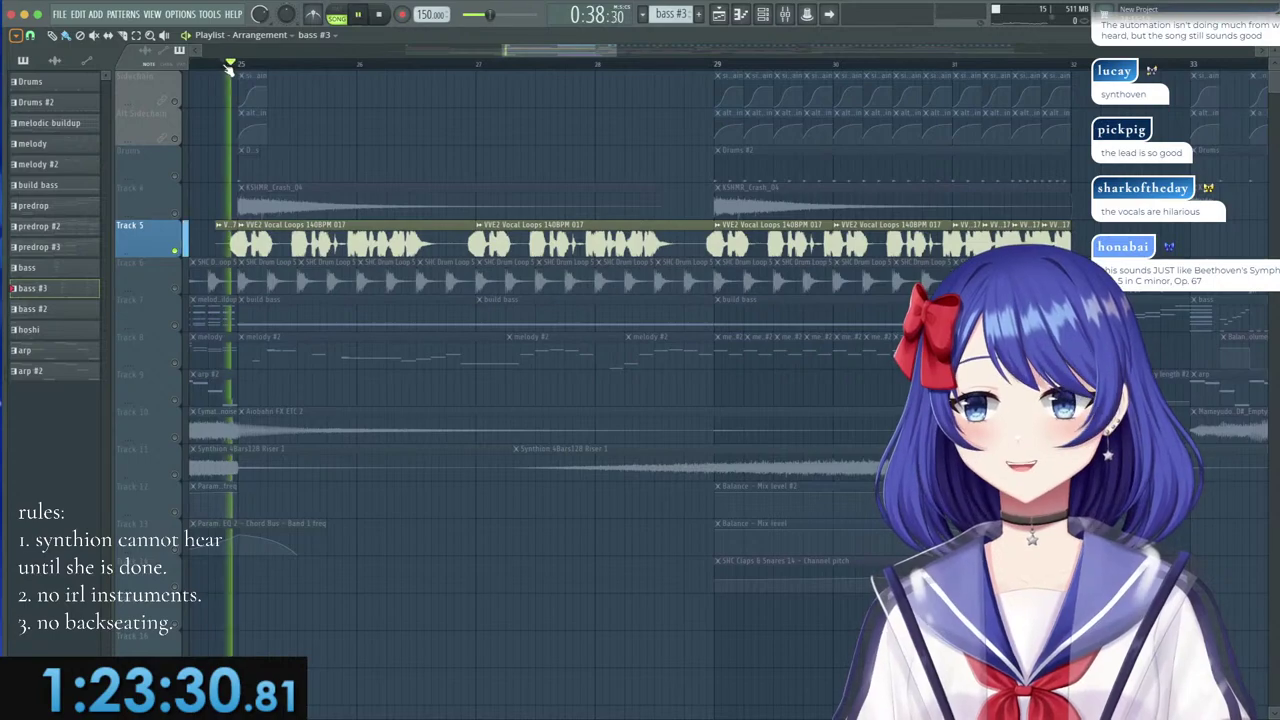
{"action": "right_click", "coordinate": [176, 250]}
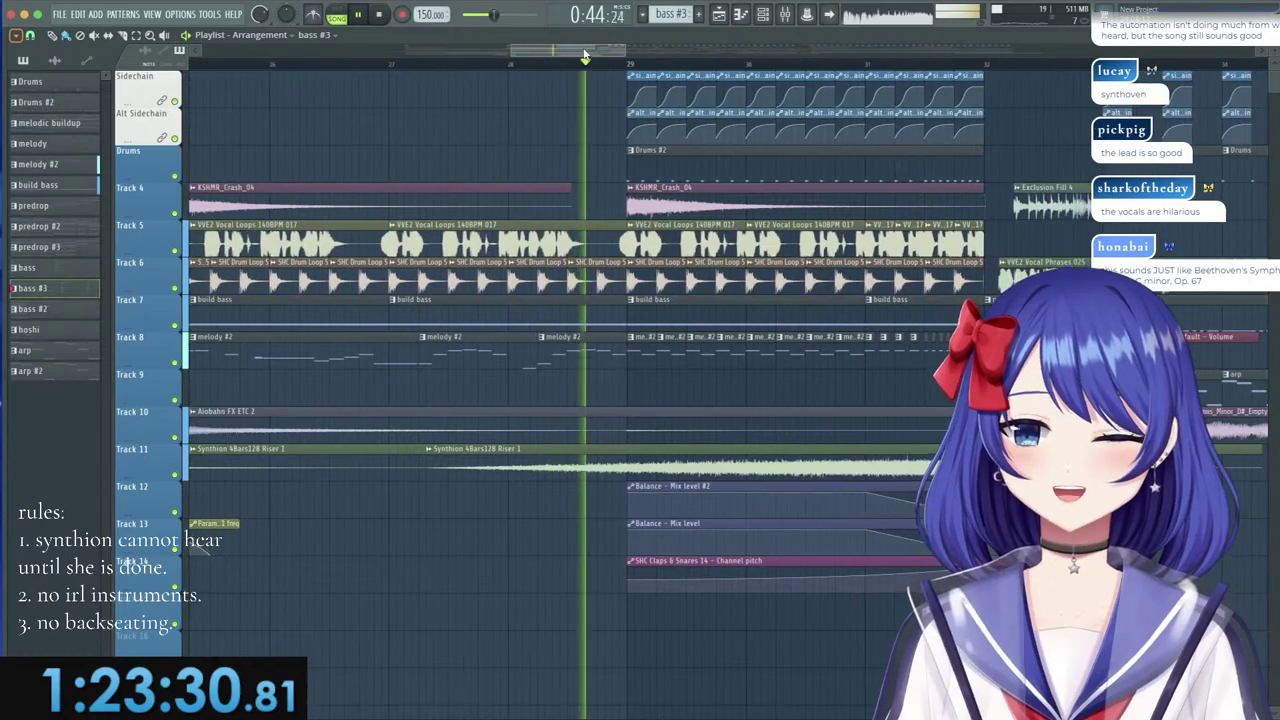
{"action": "left_click_drag", "start_coordinate": [596, 50], "coordinate": [608, 48]}
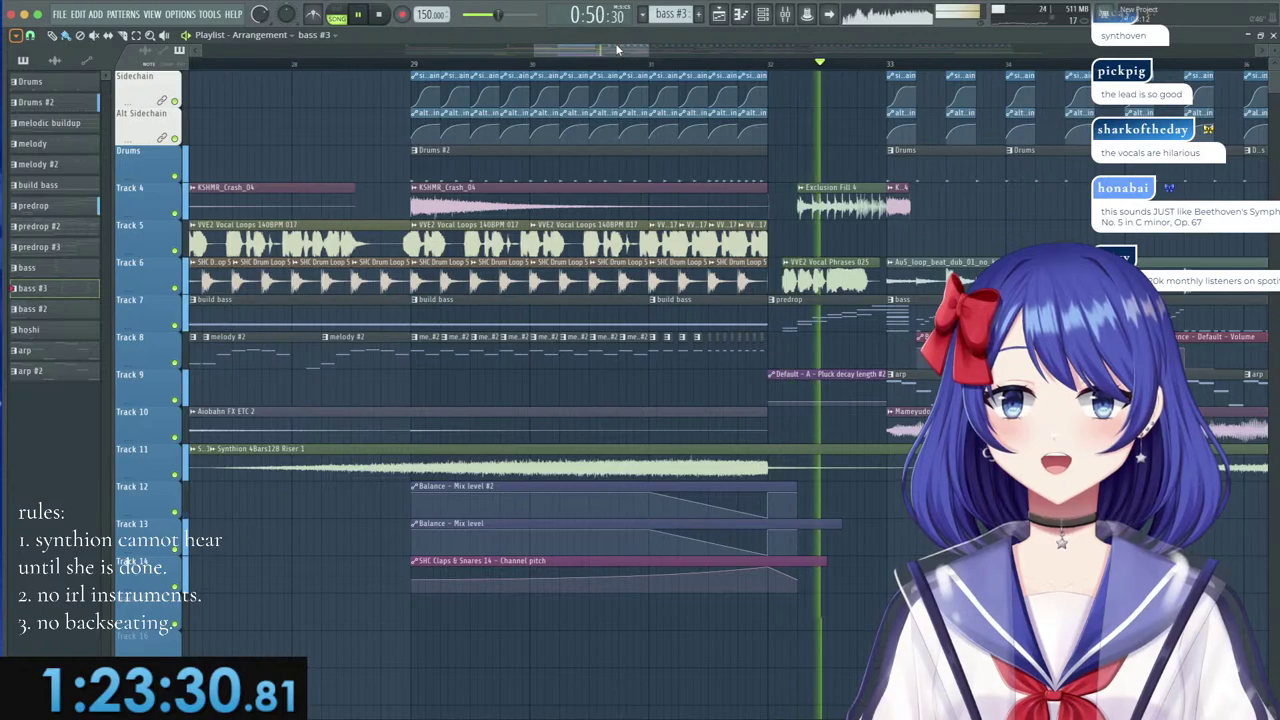
Stop playback and enable automation compensation in the mixer's plugin delay compensation options.
{"action": "left_click_drag", "start_coordinate": [617, 49], "coordinate": [661, 51]}
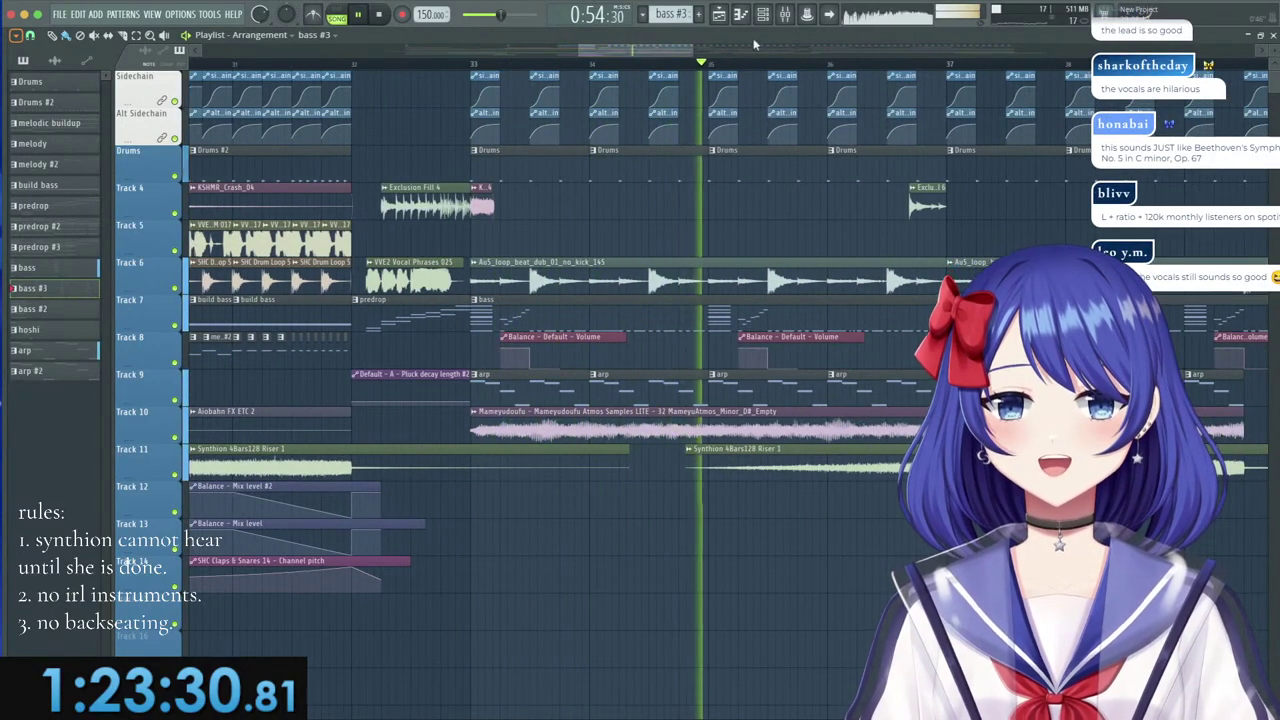
{"action": "key", "text": "space"}
{"action": "key", "text": "F9"}
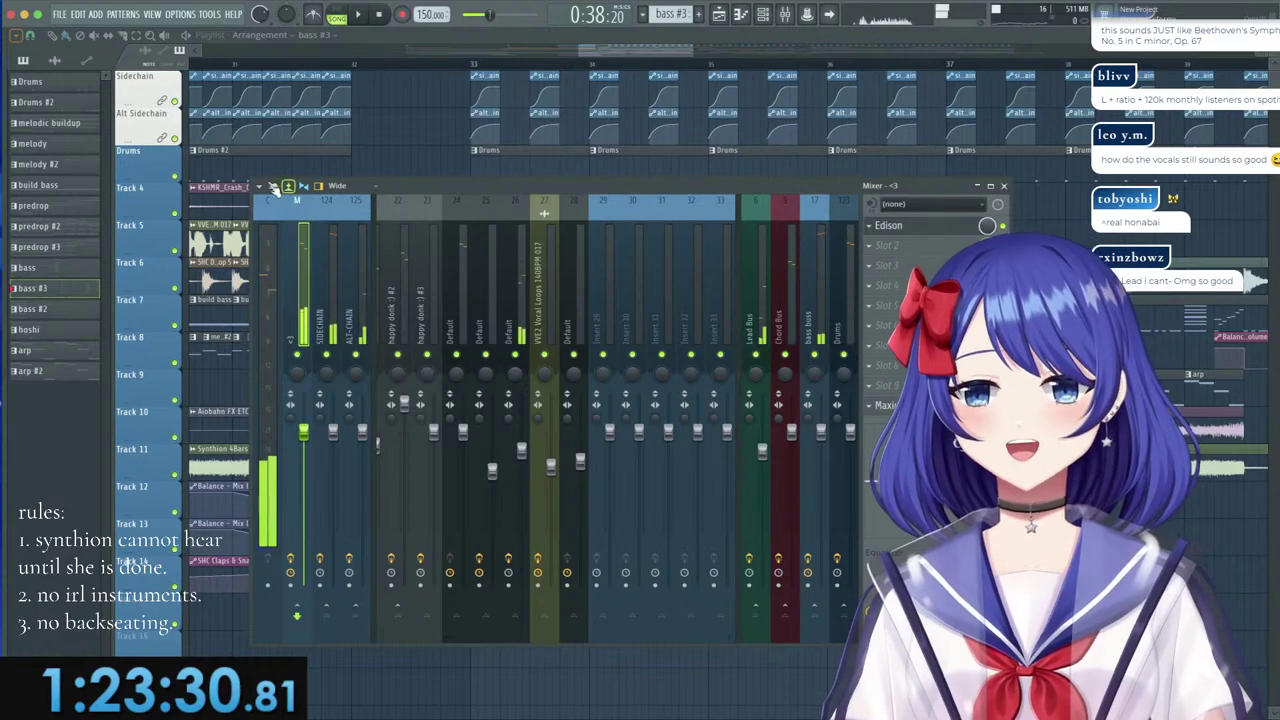
{"action": "left_click", "coordinate": [259, 186]}
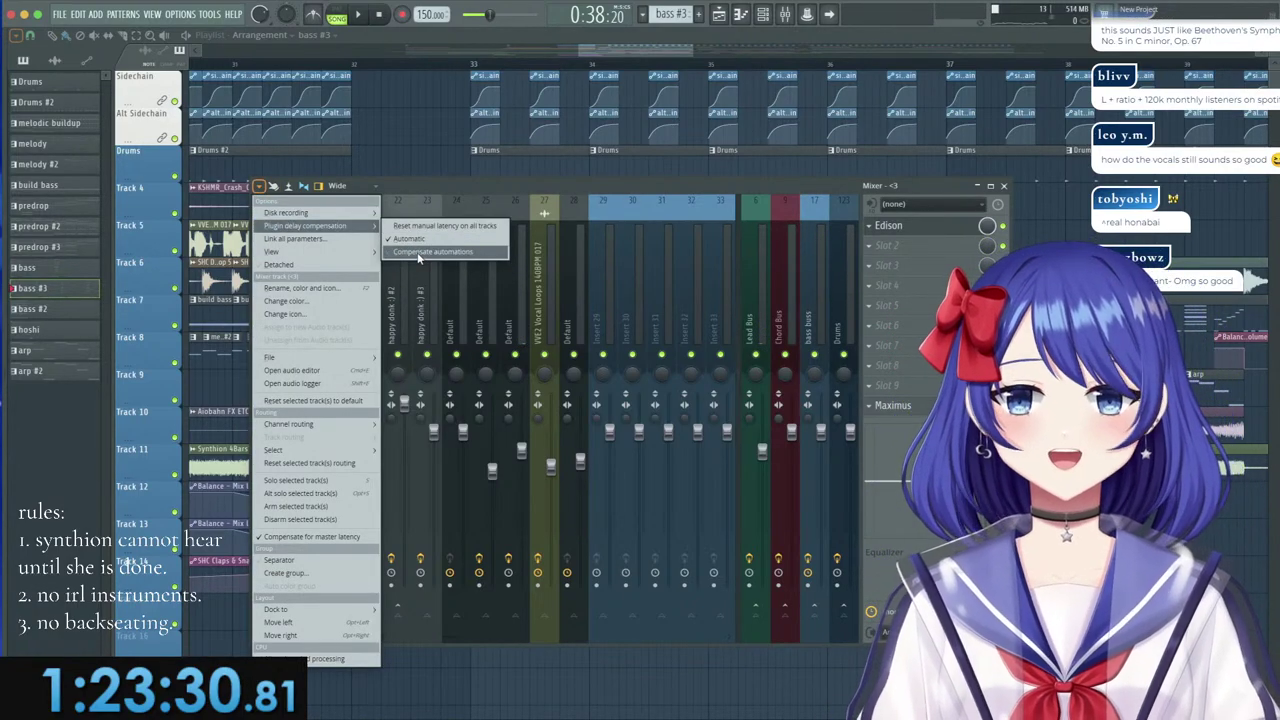
{"action": "left_click", "coordinate": [418, 254]}
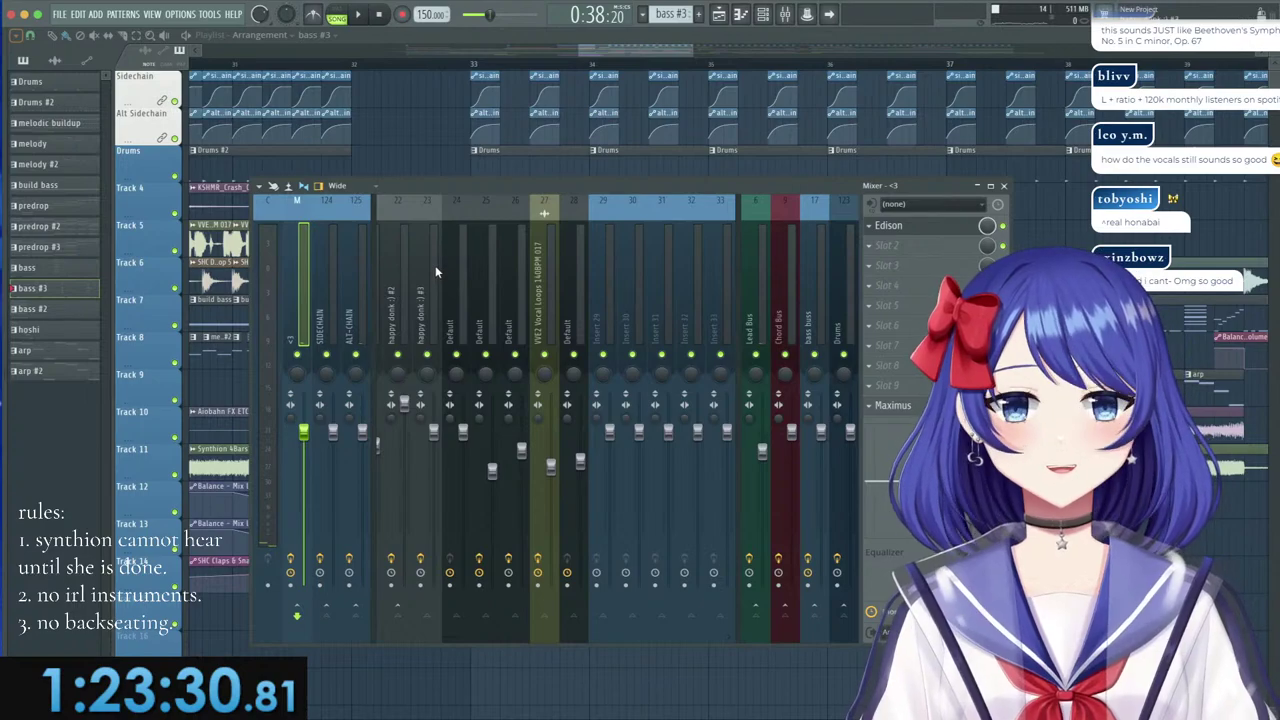
Play the arrangement from just before bar 25 and follow its clips through both drops to the final bars.
{"action": "left_click_drag", "start_coordinate": [645, 50], "coordinate": [508, 57]}
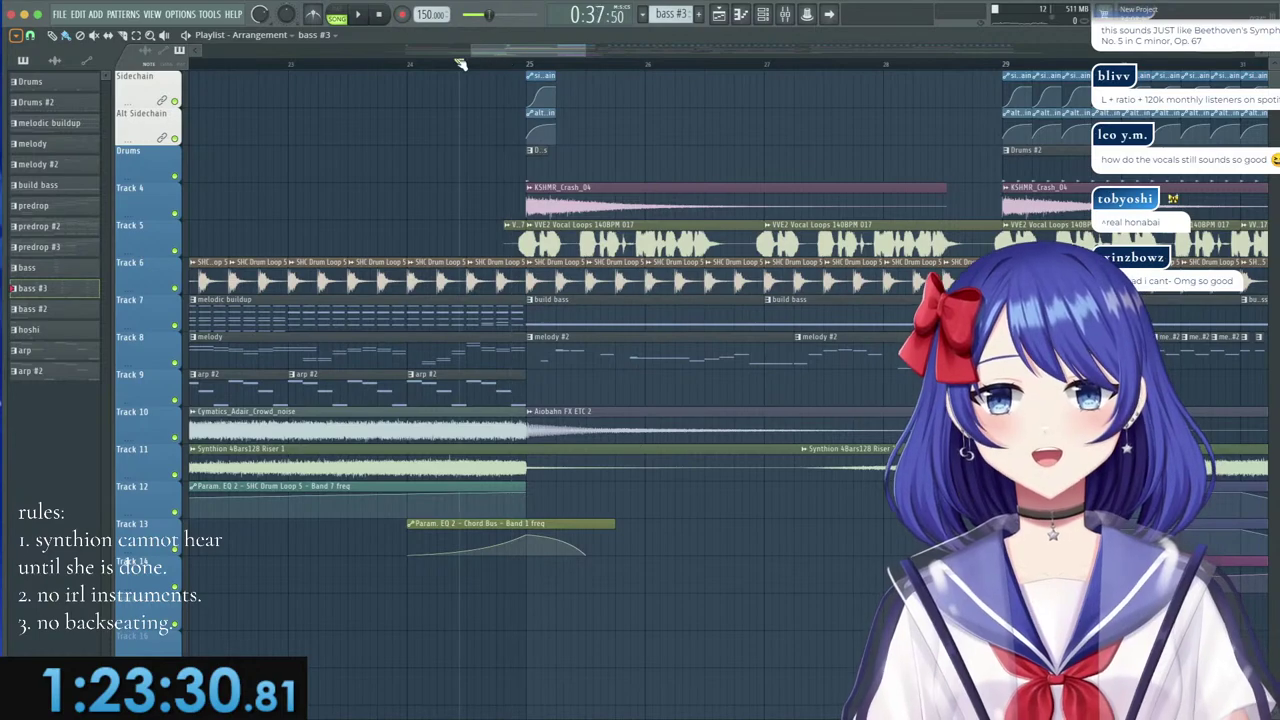
{"action": "key", "text": "space"}
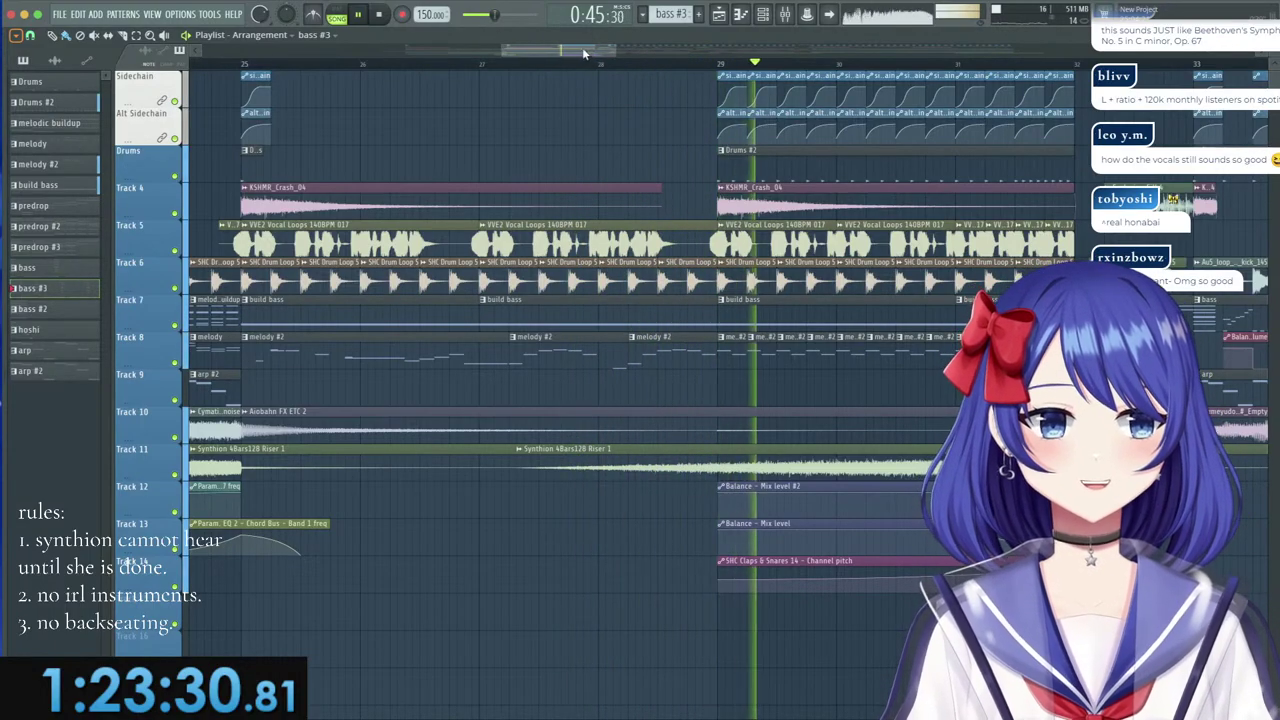
{"action": "left_click_drag", "start_coordinate": [573, 55], "coordinate": [693, 44]}
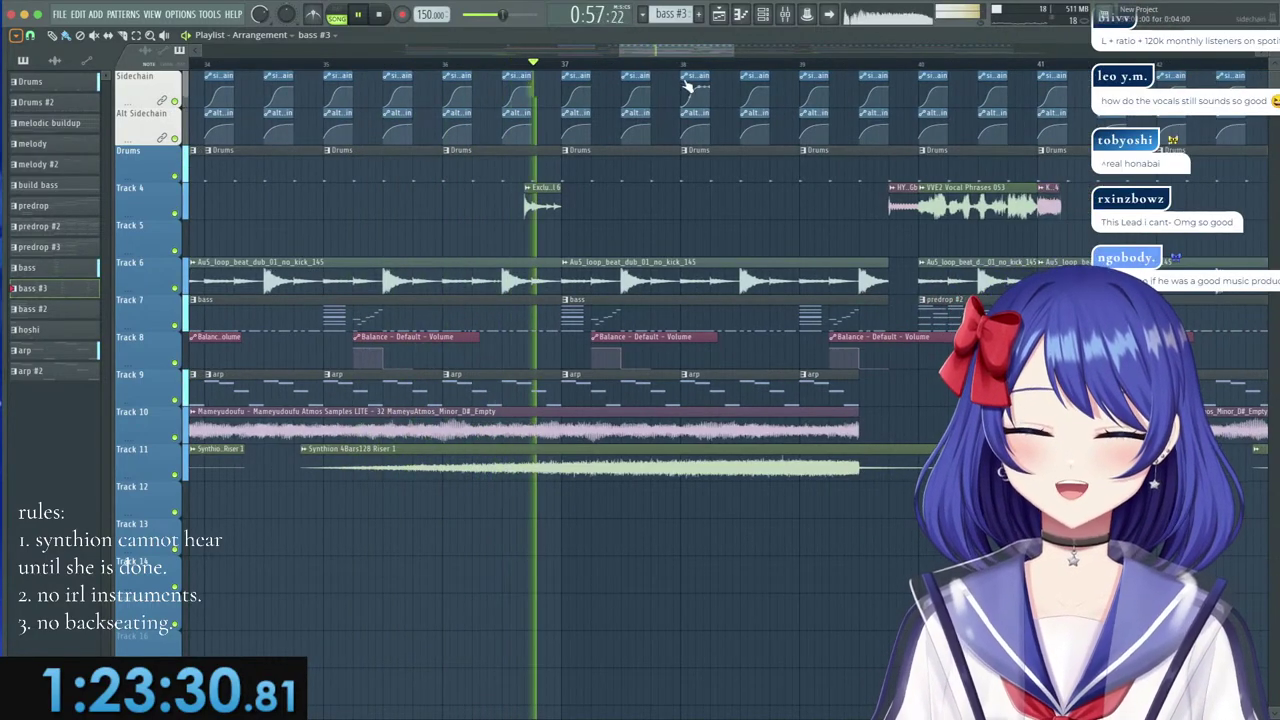
{"action": "left_click_drag", "start_coordinate": [668, 51], "coordinate": [678, 51]}
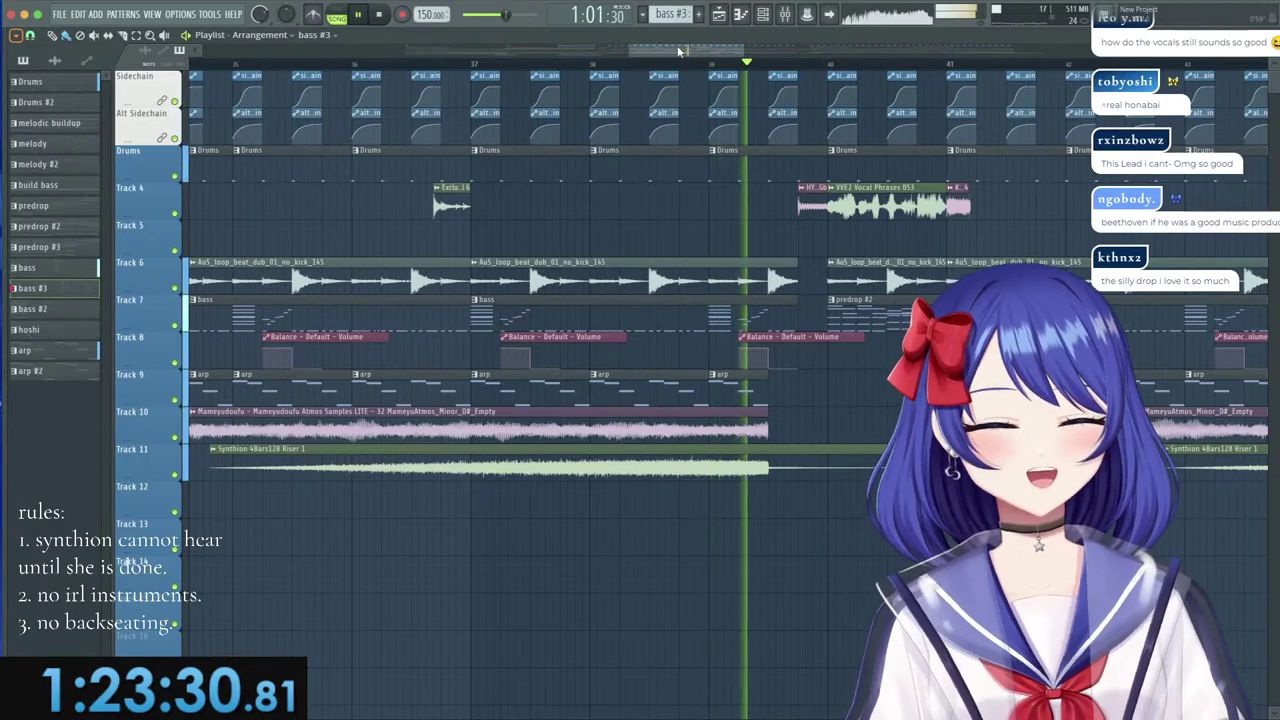
{"action": "left_click_drag", "start_coordinate": [678, 51], "coordinate": [709, 50]}
{"action": "scroll", "coordinate": [694, 68], "scroll_direction": "down", "scroll_amount": 5}
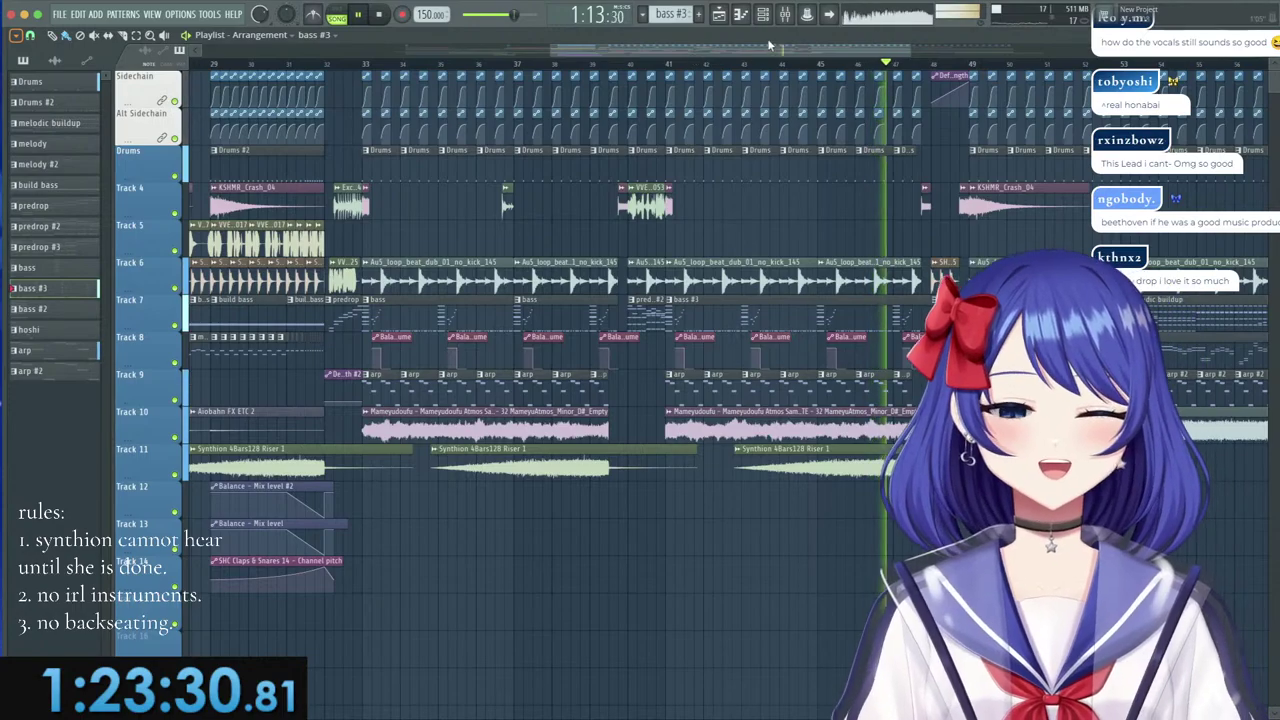
{"action": "left_click_drag", "start_coordinate": [790, 46], "coordinate": [902, 48]}
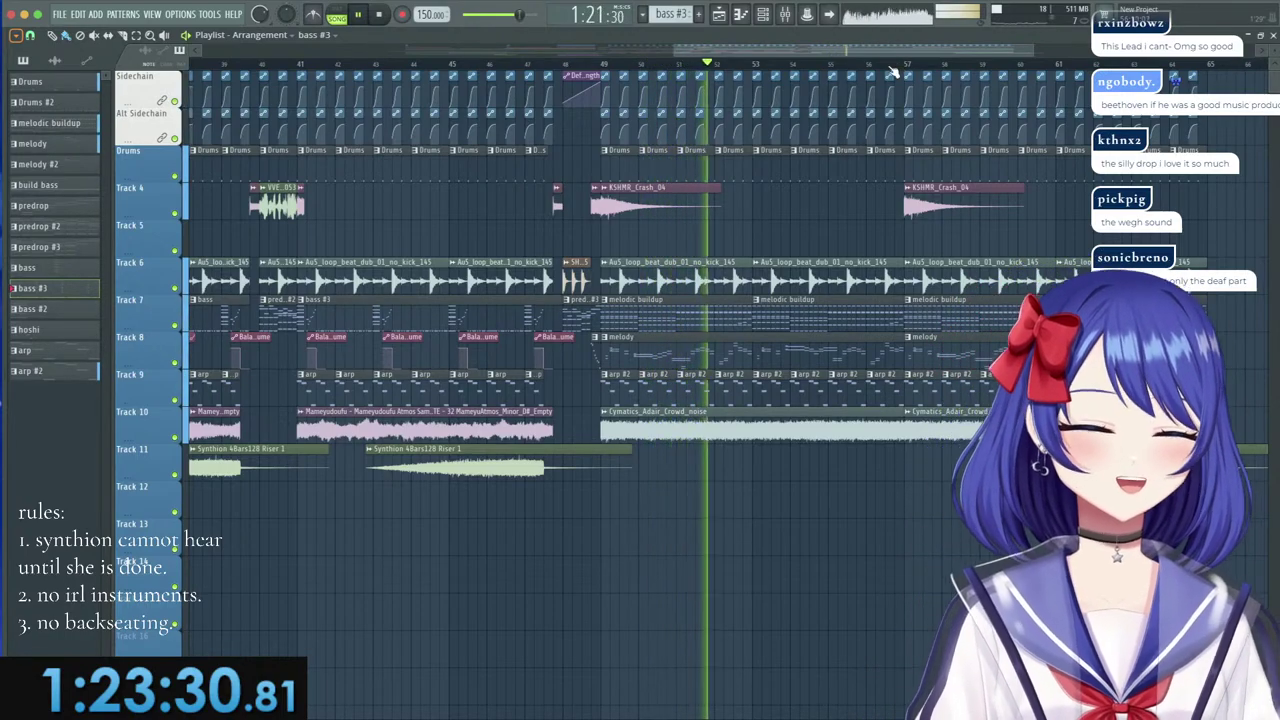
{"action": "left_click_drag", "start_coordinate": [880, 49], "coordinate": [914, 58]}
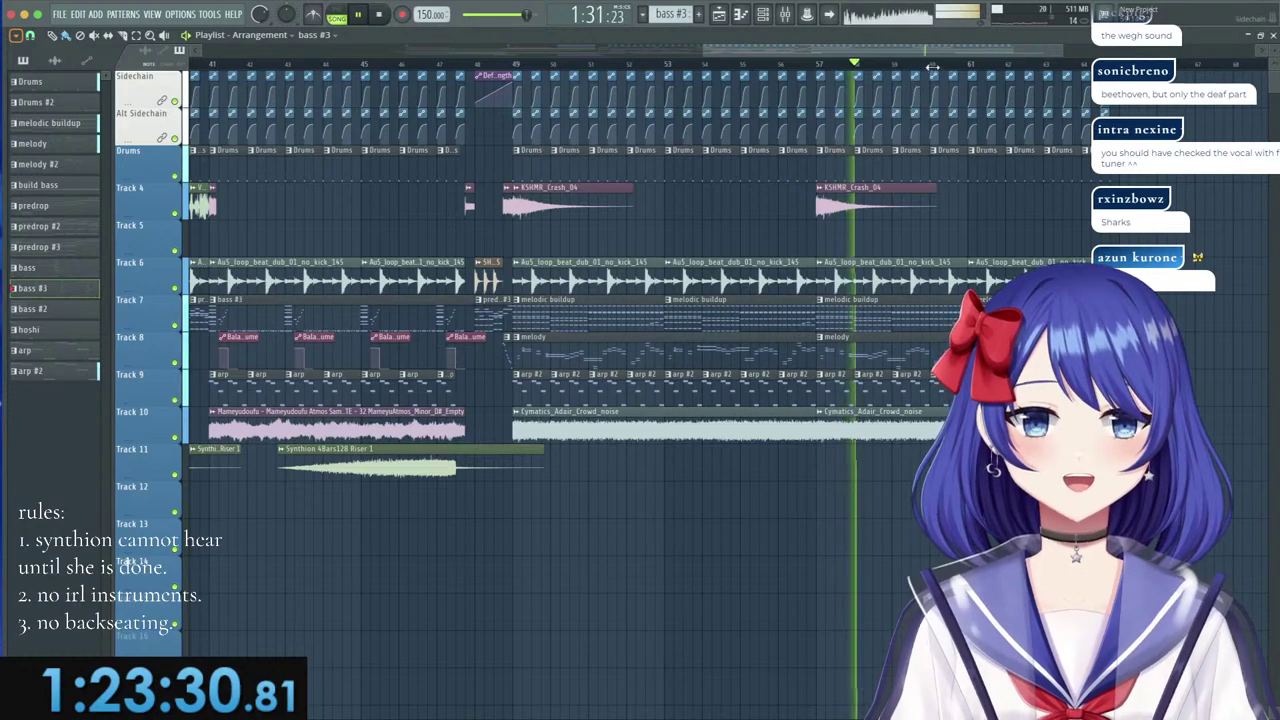
{"action": "left_click_drag", "start_coordinate": [931, 60], "coordinate": [963, 54]}
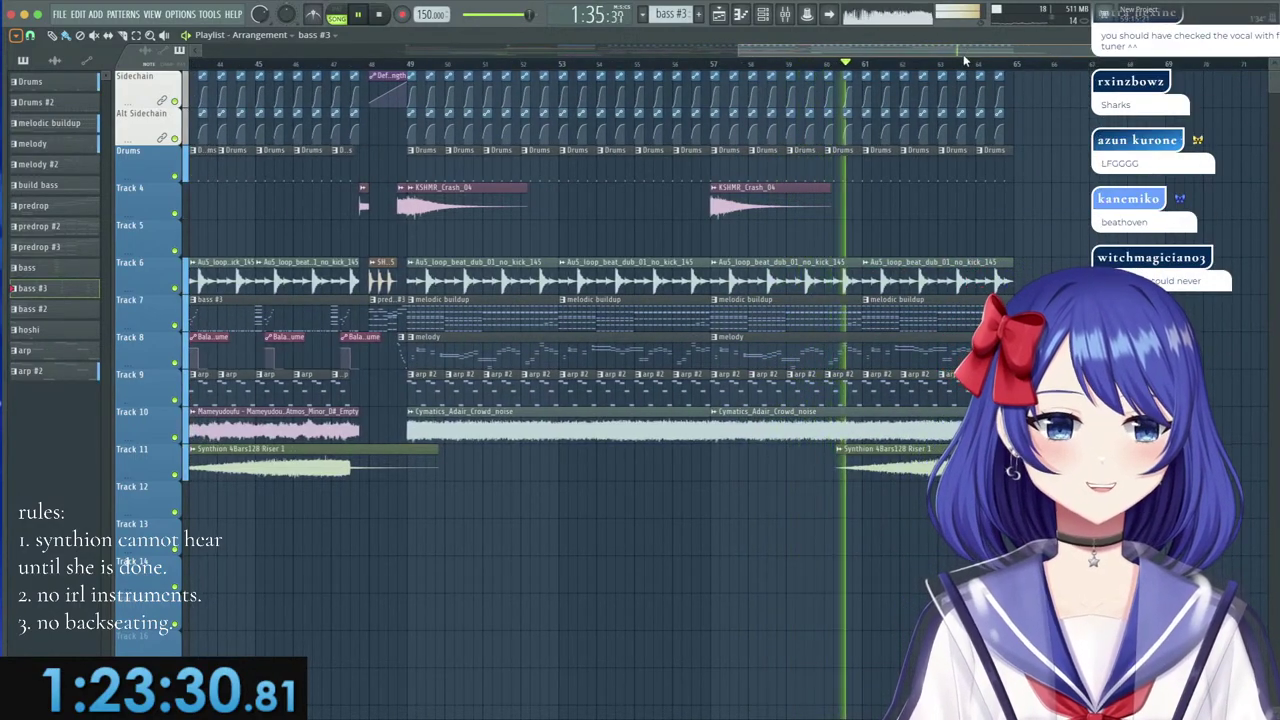
{"action": "left_click_drag", "start_coordinate": [965, 54], "coordinate": [1006, 60]}
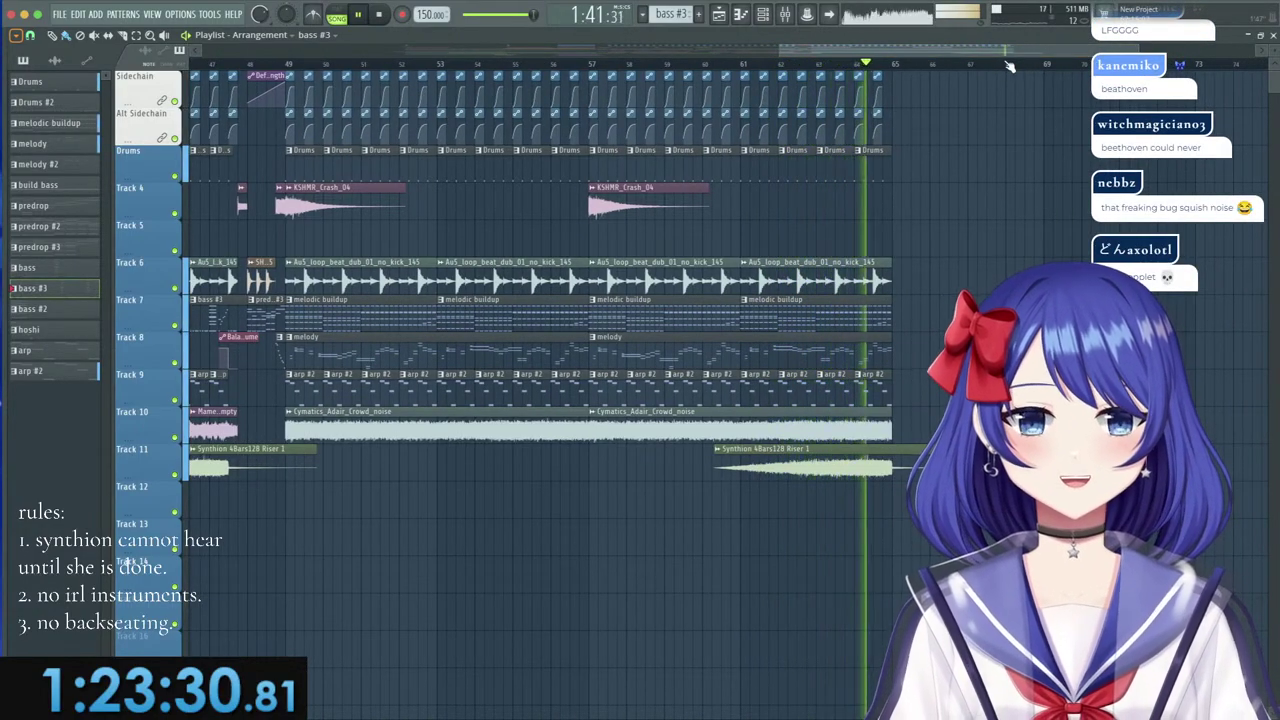
Set the song position just before bar 17 and open the melodic buildup pattern for editing.
{"action": "left_click_drag", "start_coordinate": [981, 57], "coordinate": [520, 53]}
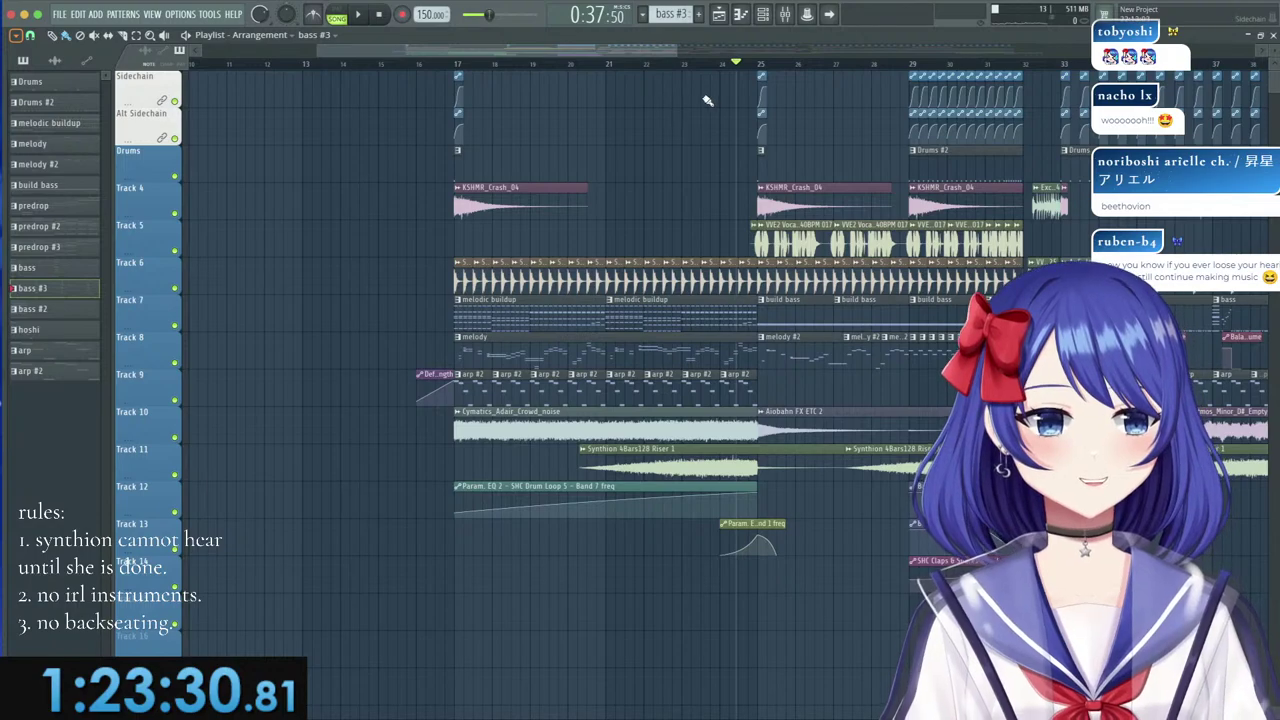
{"action": "left_click", "coordinate": [448, 65]}
{"action": "key", "text": "space"}
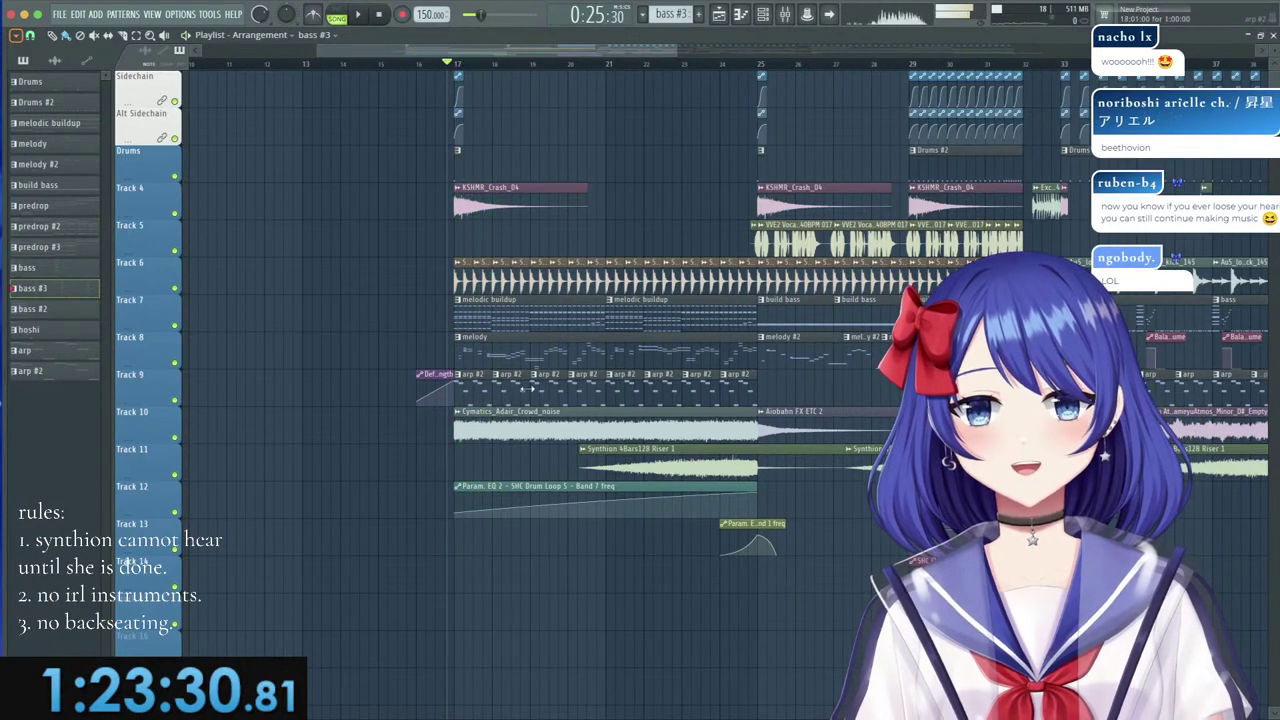
{"action": "double_click", "coordinate": [542, 327]}
{"action": "left_click", "coordinate": [763, 14]}
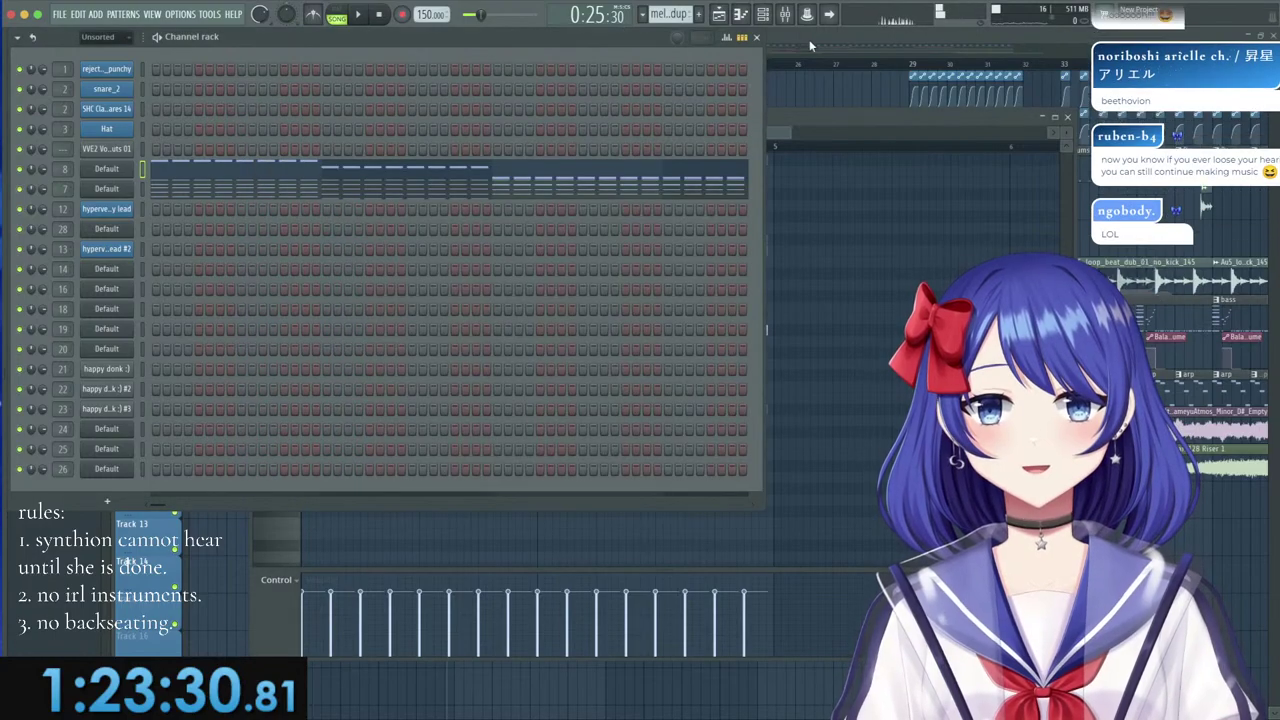
Open Fruity Reeverb 2 on the Supersaw mixer track and raise that track's level slightly during playback.
{"action": "left_click", "coordinate": [785, 14]}
{"action": "scroll", "coordinate": [500, 319], "scroll_direction": "up", "scroll_amount": 5}
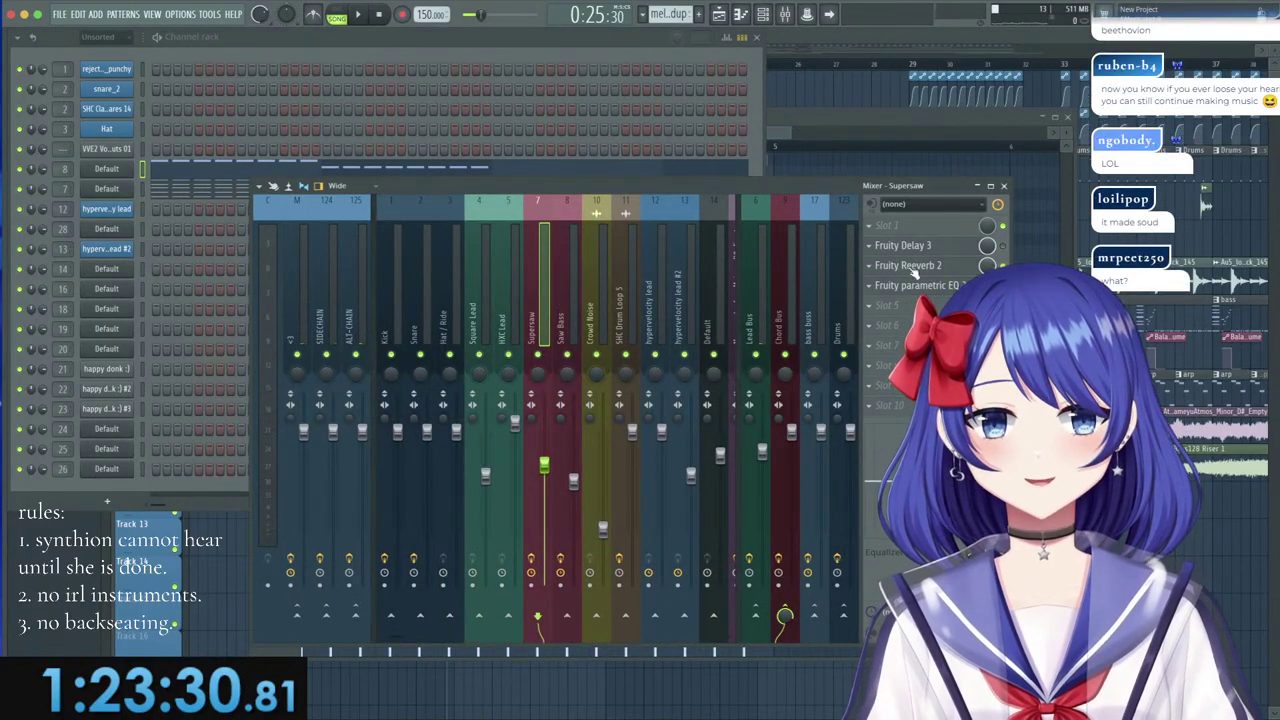
{"action": "left_click", "coordinate": [910, 266]}
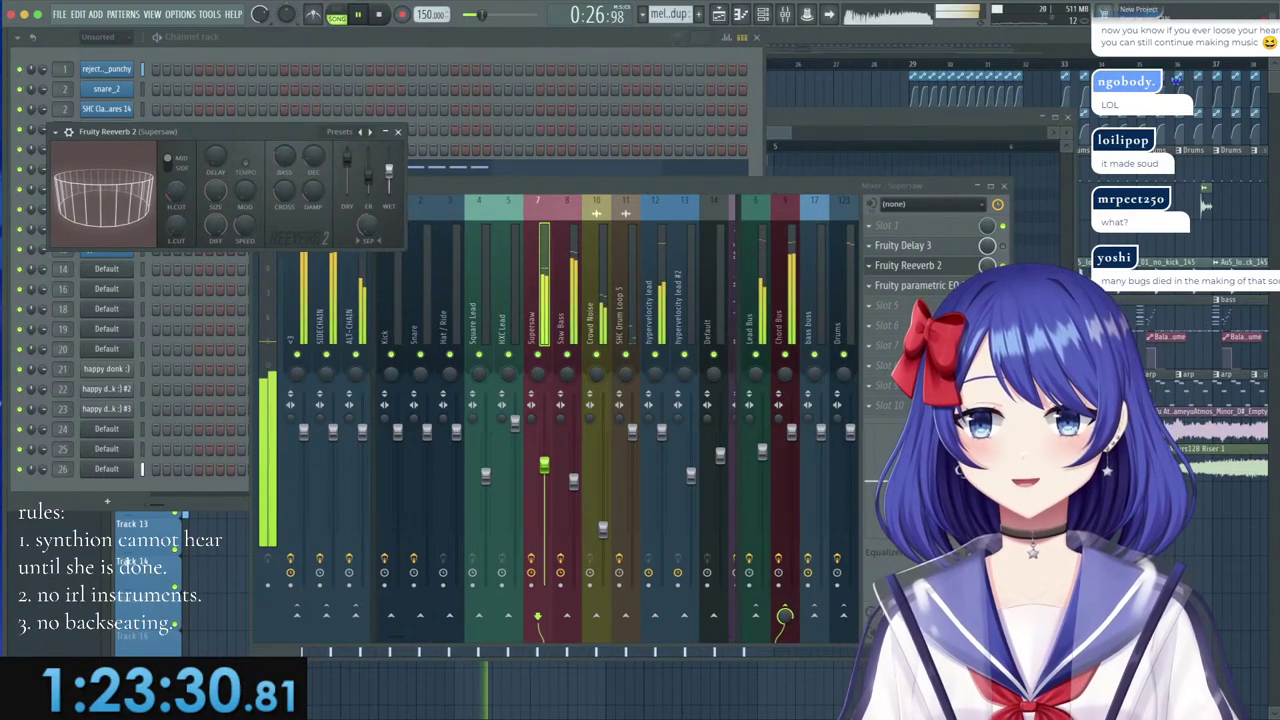
{"action": "left_click", "coordinate": [565, 397]}
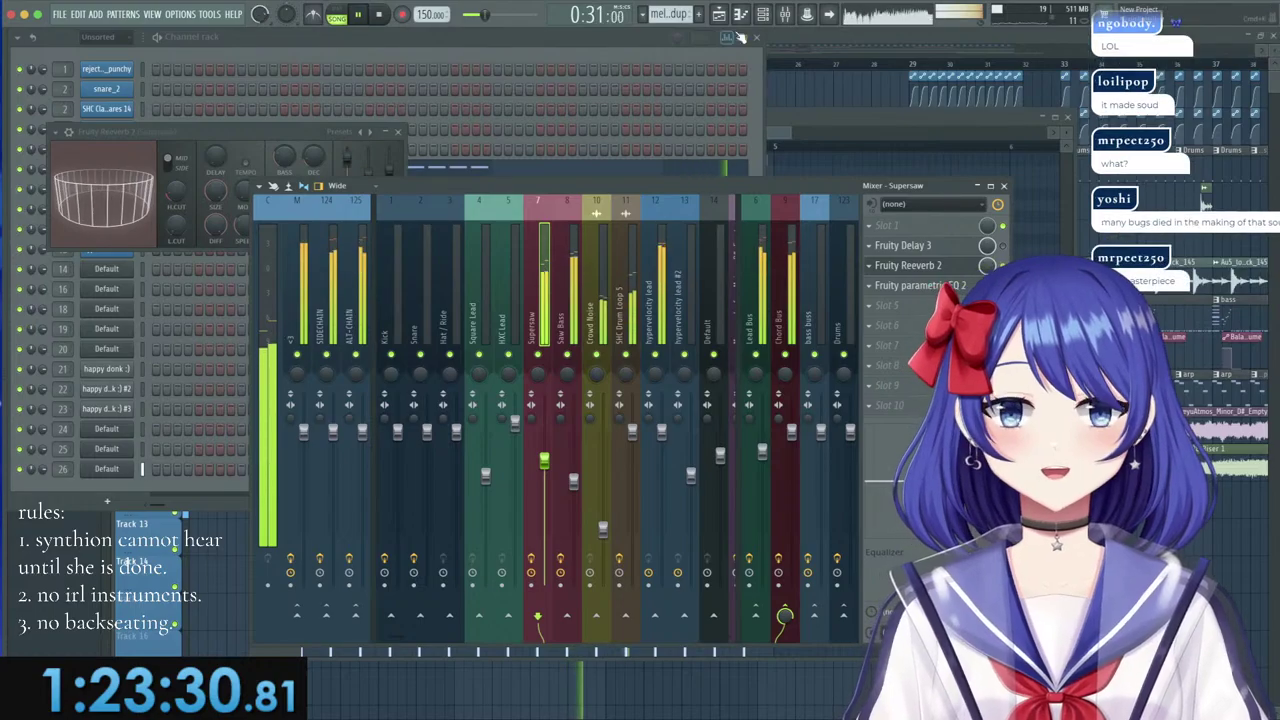
Open the melody pattern and lower the level of the hypervelocity lead mixer track.
{"action": "left_click", "coordinate": [798, 38]}
{"action": "double_click", "coordinate": [590, 349]}
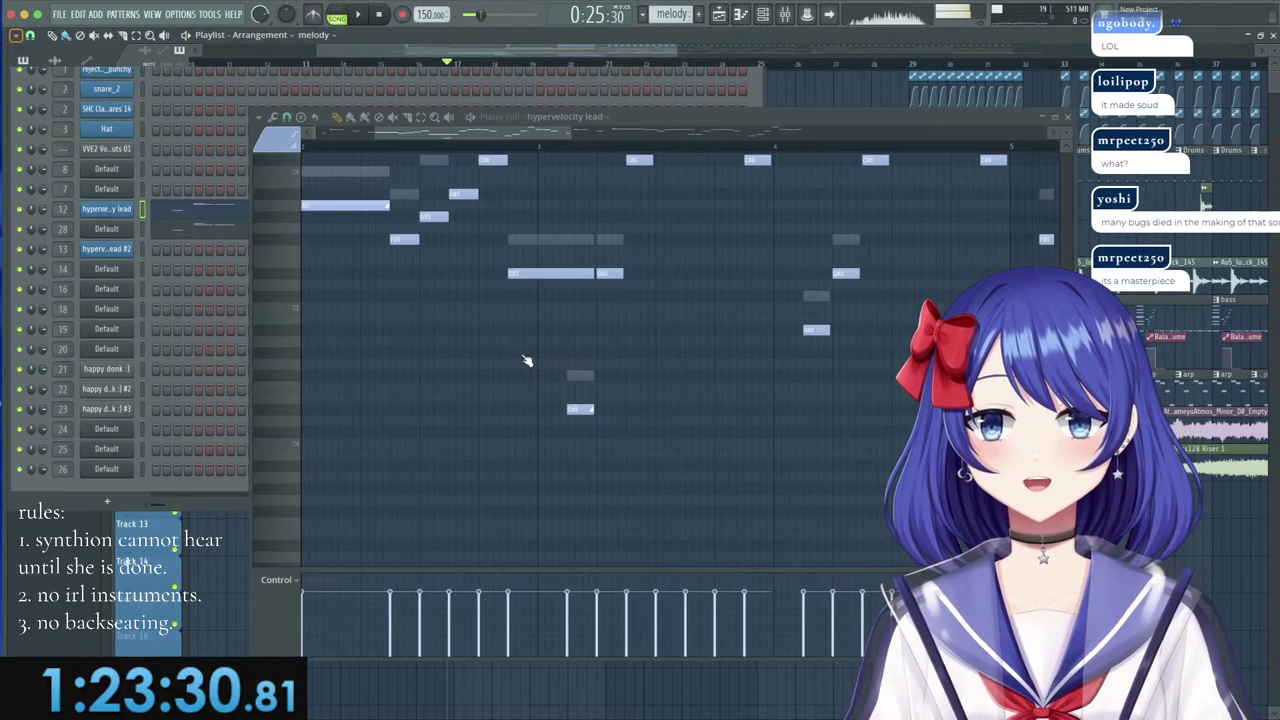
{"action": "left_click", "coordinate": [785, 15]}
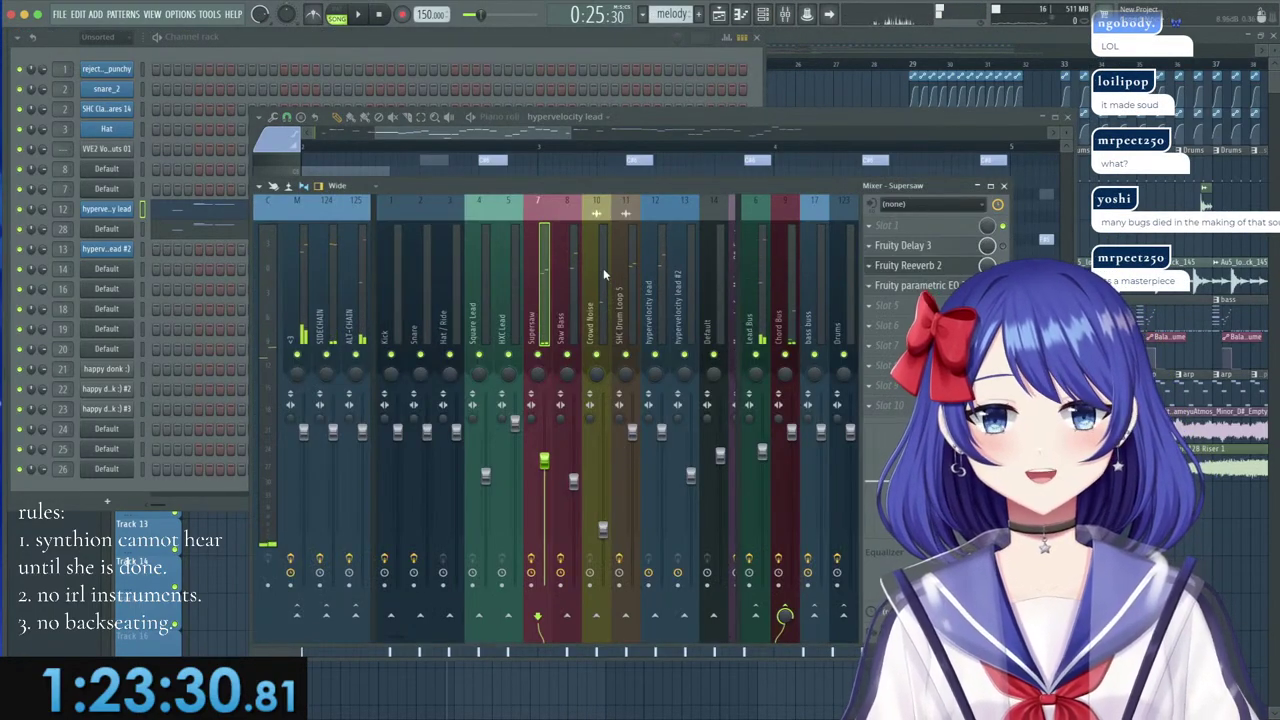
{"action": "scroll", "coordinate": [603, 273], "scroll_direction": "down", "scroll_amount": 2}
{"action": "left_click", "coordinate": [592, 278]}
{"action": "key", "text": "space"}
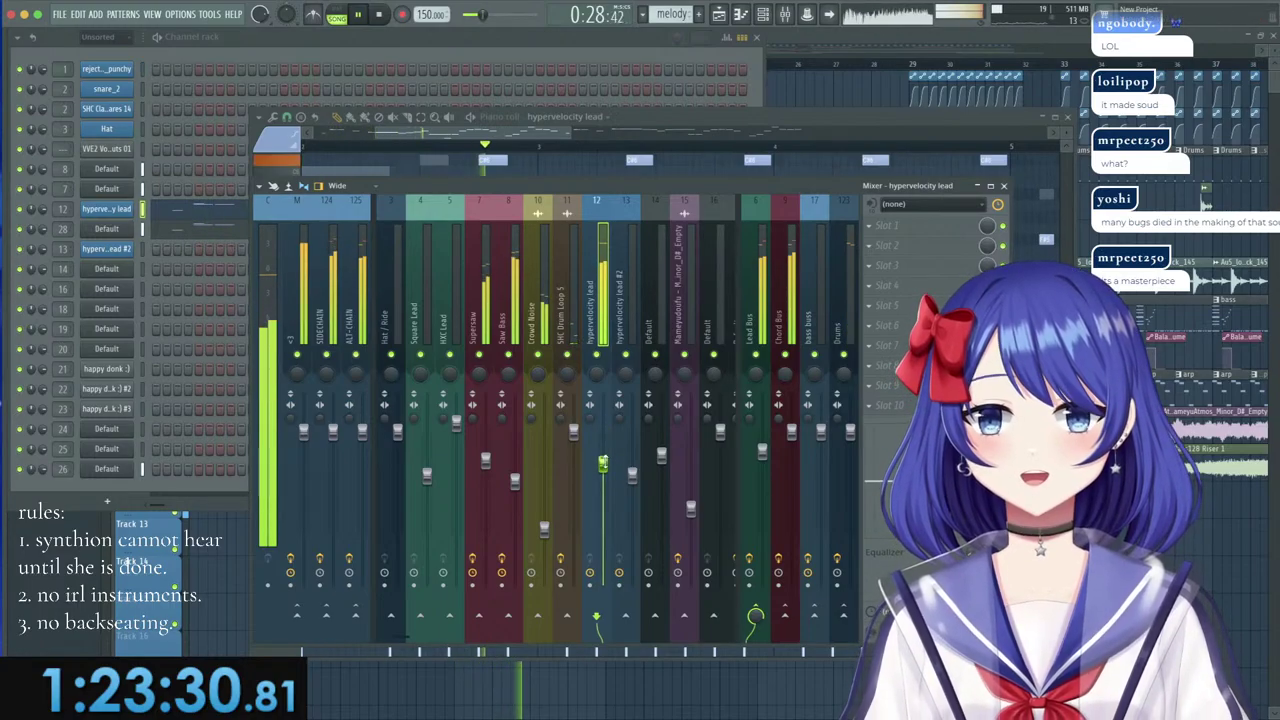
Examine the synth settings of the hypervelocity lead and channel 28, and return to the playlist during playback.
{"action": "left_click", "coordinate": [339, 60]}
{"action": "left_click", "coordinate": [124, 210]}
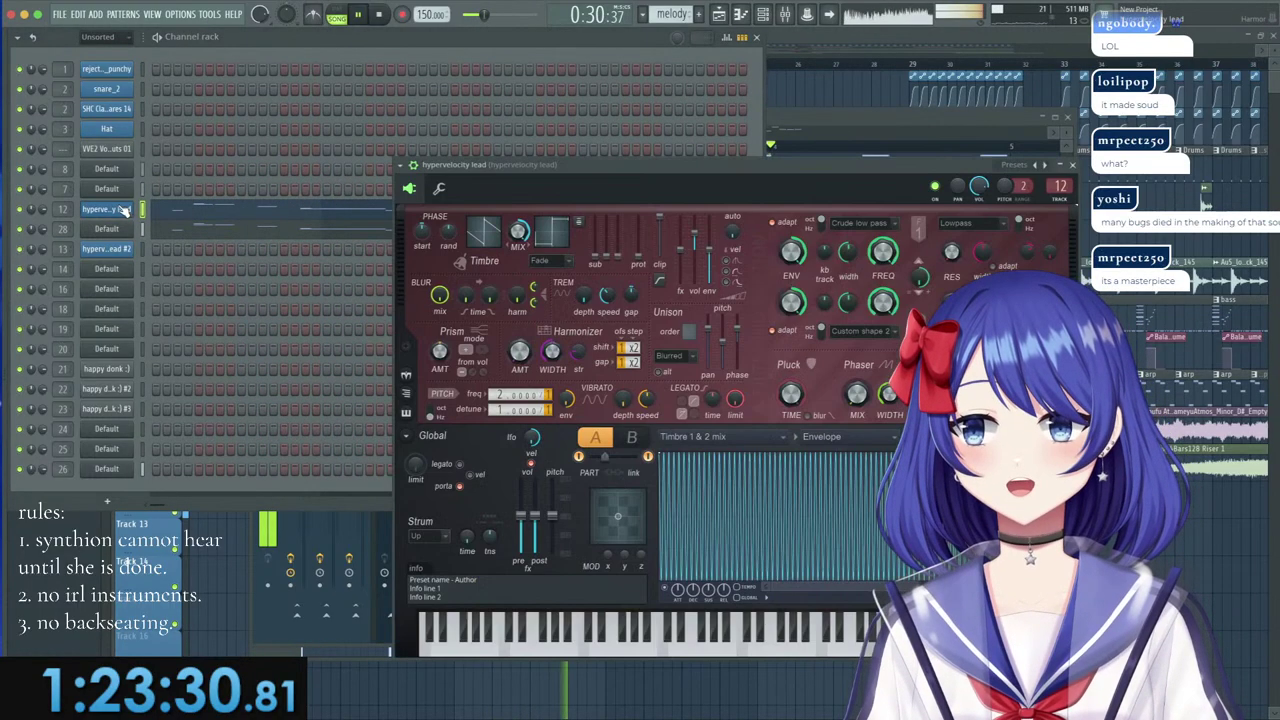
{"action": "left_click", "coordinate": [106, 229]}
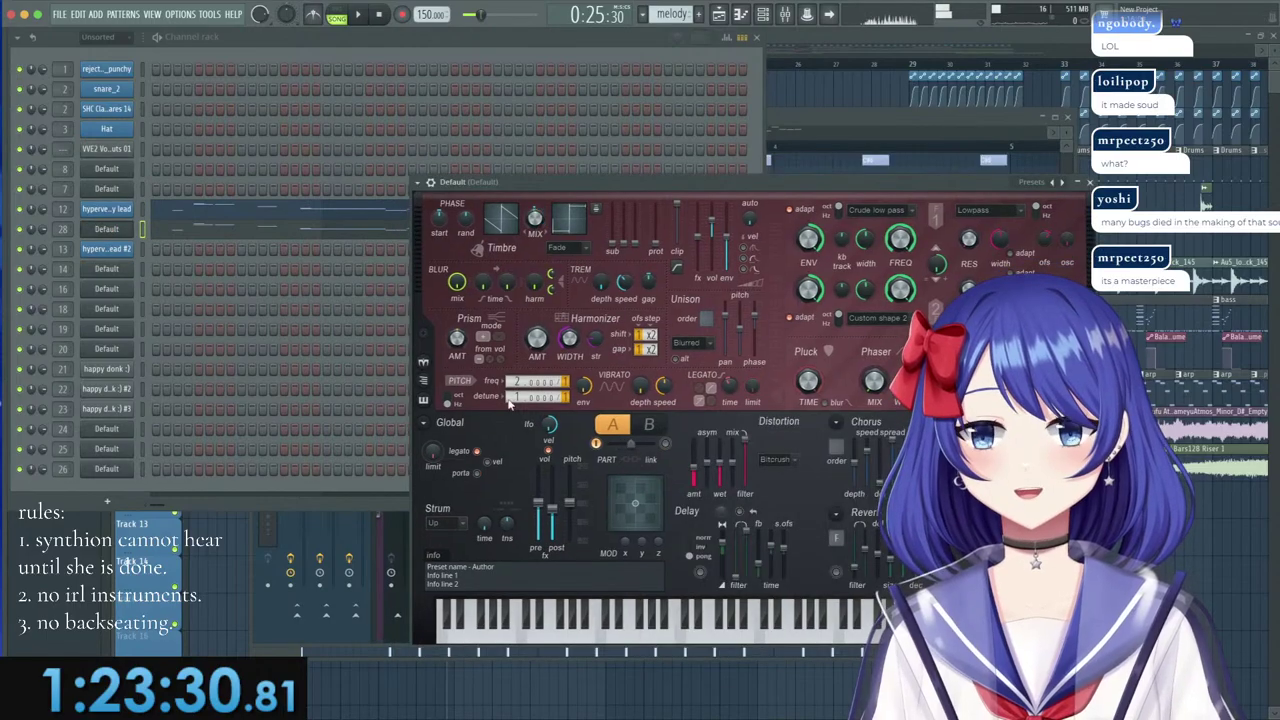
{"action": "left_click", "coordinate": [118, 210]}
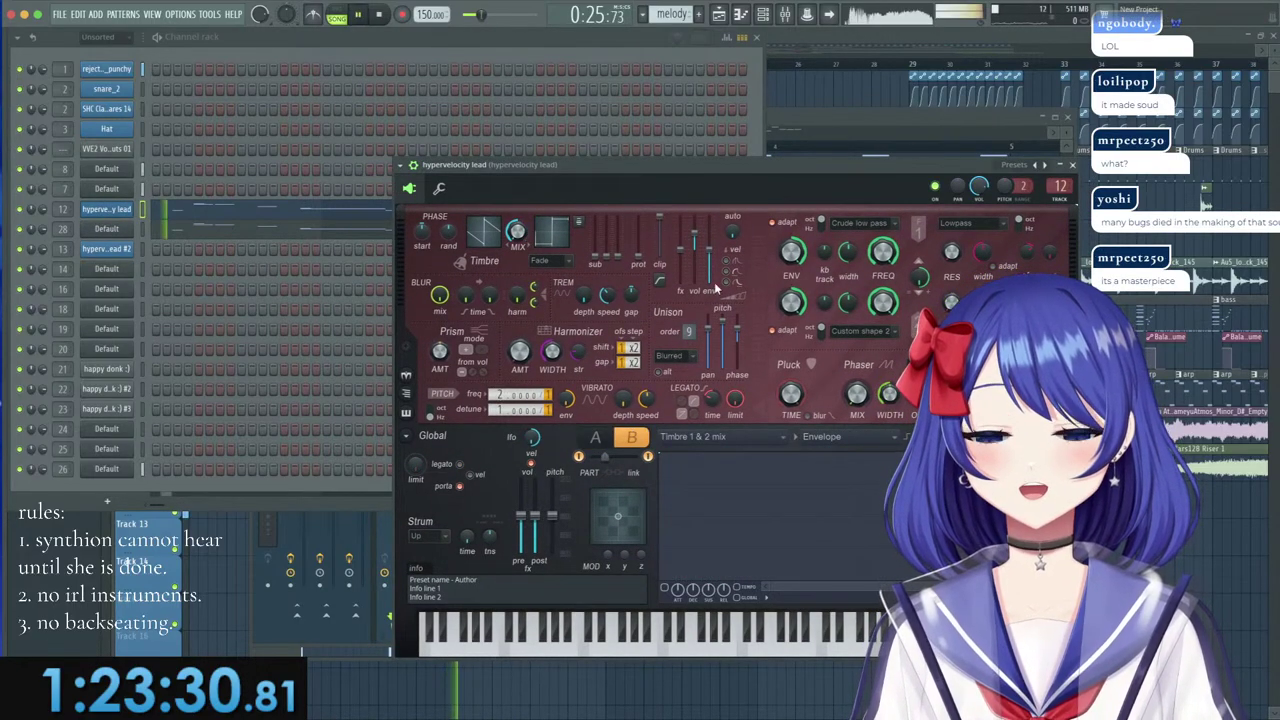
{"action": "left_click", "coordinate": [866, 44]}
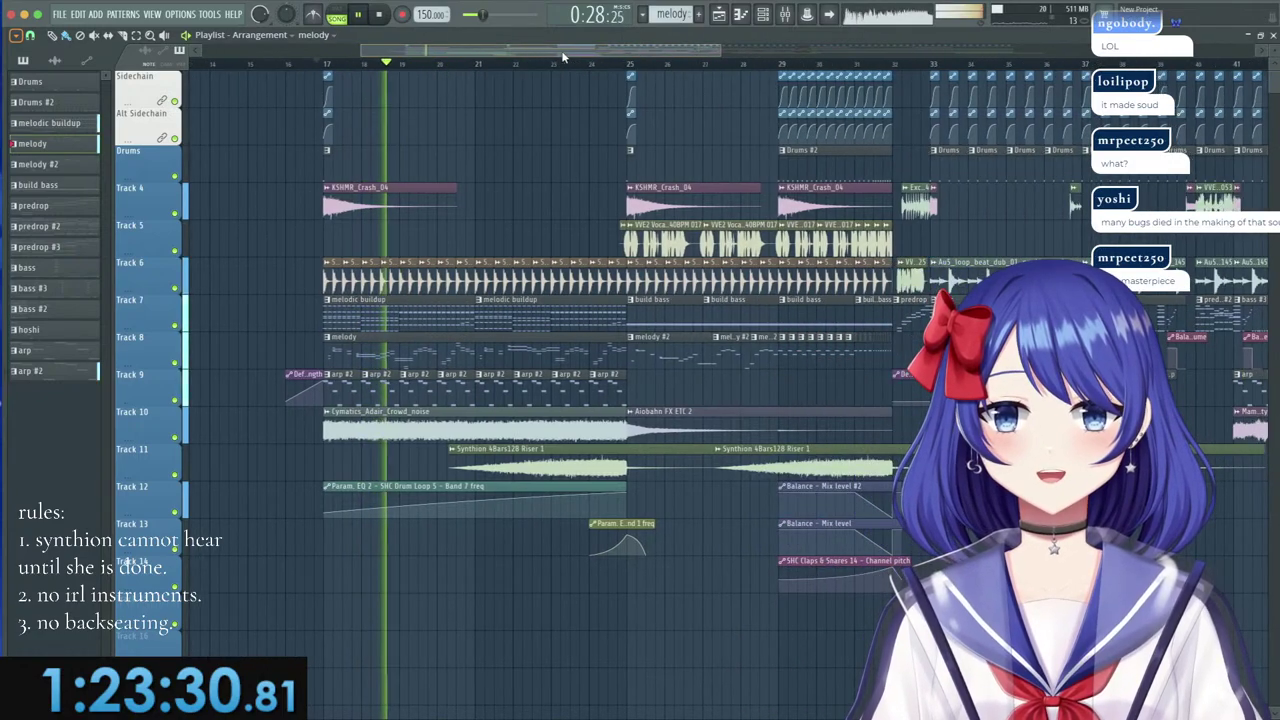
Open the arp #2 pattern, play it on its own, and return to the playlist with song playback.
{"action": "left_click", "coordinate": [415, 395]}
{"action": "double_click", "coordinate": [415, 395]}
{"action": "left_click", "coordinate": [338, 16]}
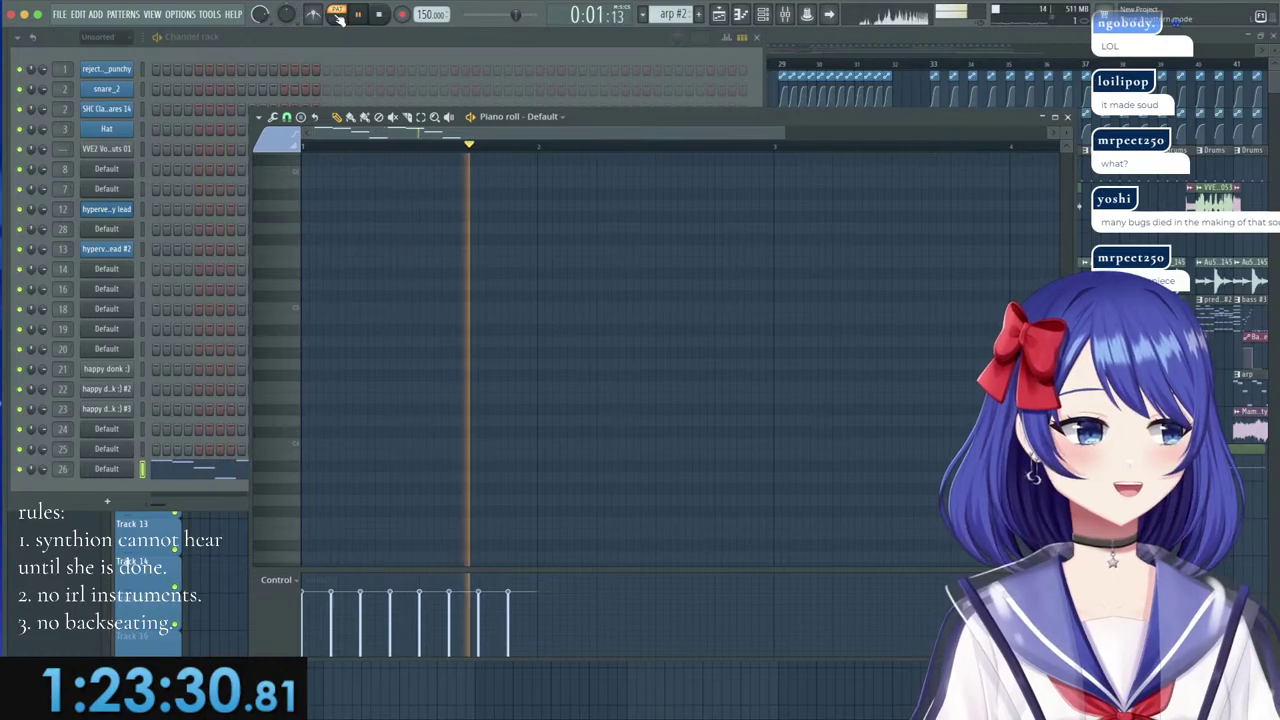
{"action": "left_click", "coordinate": [841, 40]}
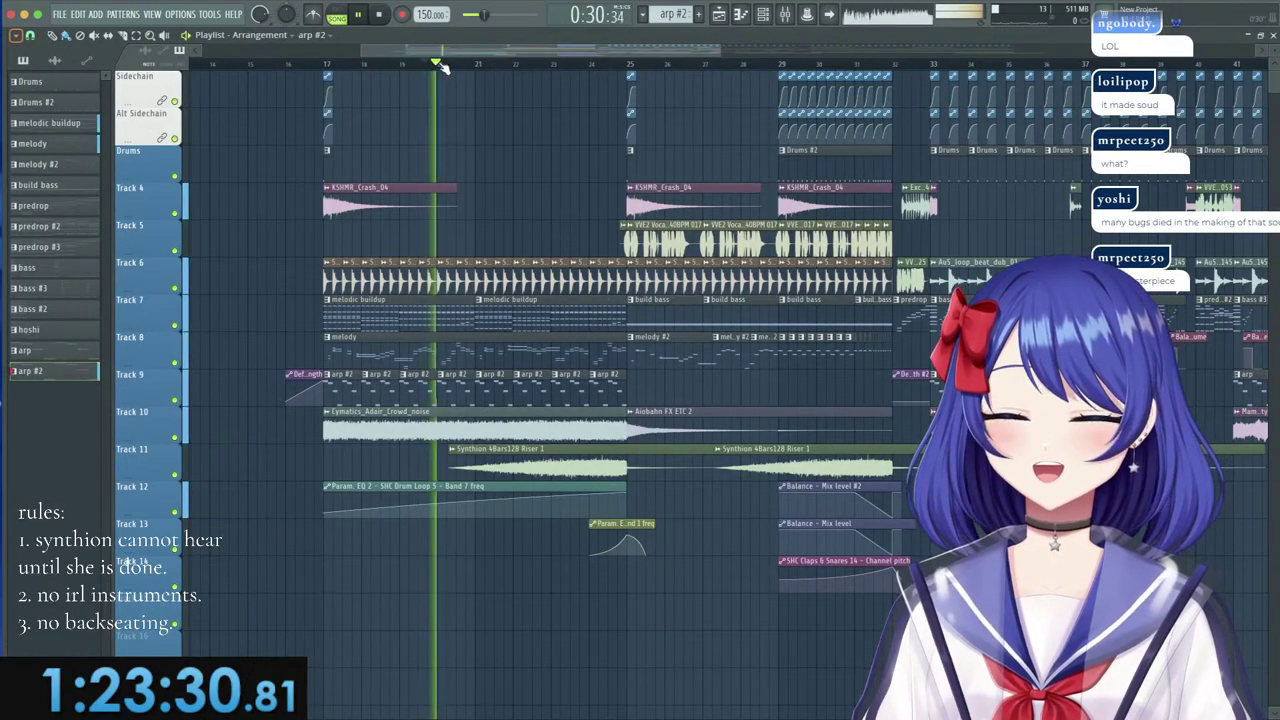
Open the melody #2 pattern and inspect the hypervelocity lead #2 channel's synth settings and mixer track.
{"action": "left_click_drag", "start_coordinate": [502, 51], "coordinate": [543, 49]}
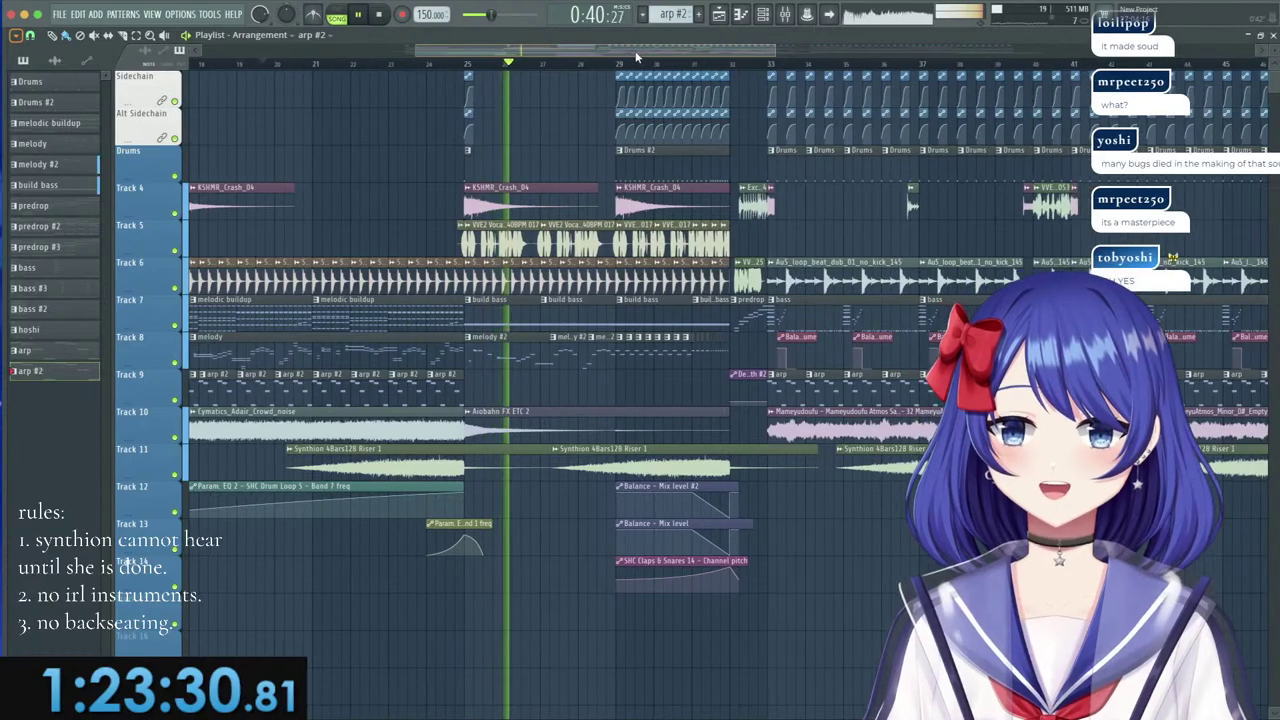
{"action": "left_click", "coordinate": [508, 345]}
{"action": "double_click", "coordinate": [508, 345]}
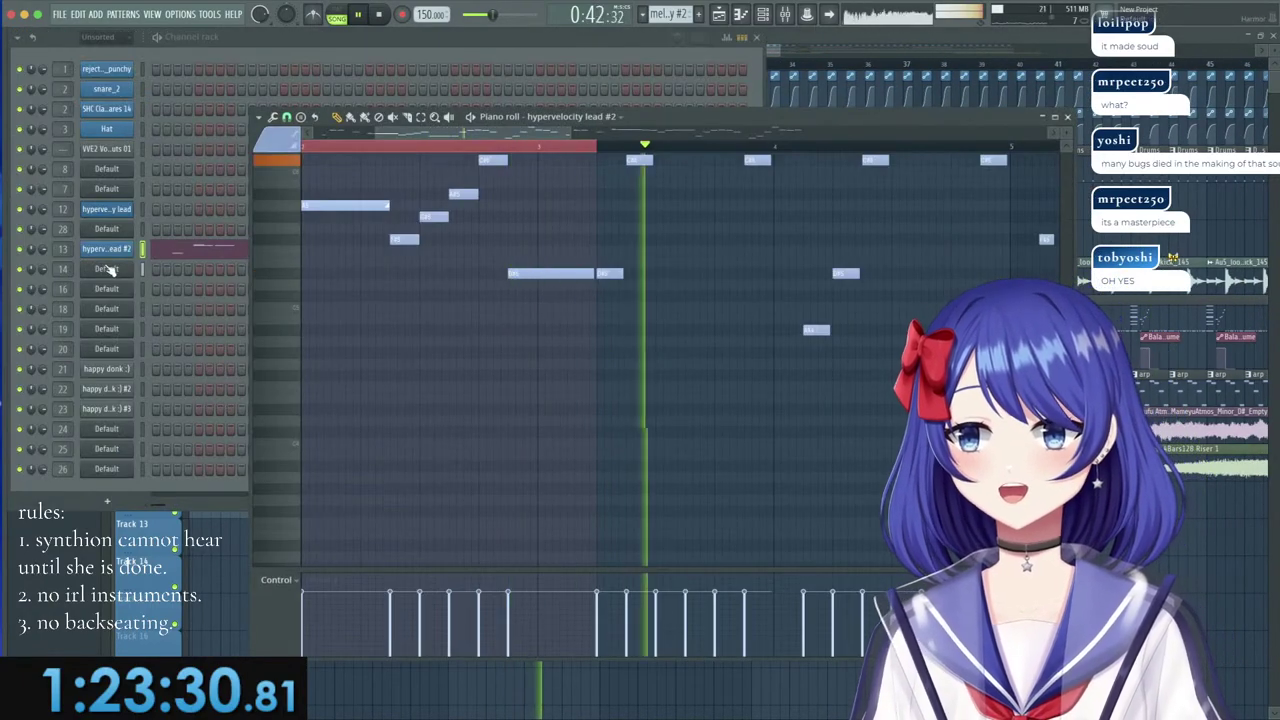
{"action": "left_click", "coordinate": [111, 253]}
{"action": "left_click", "coordinate": [64, 251]}
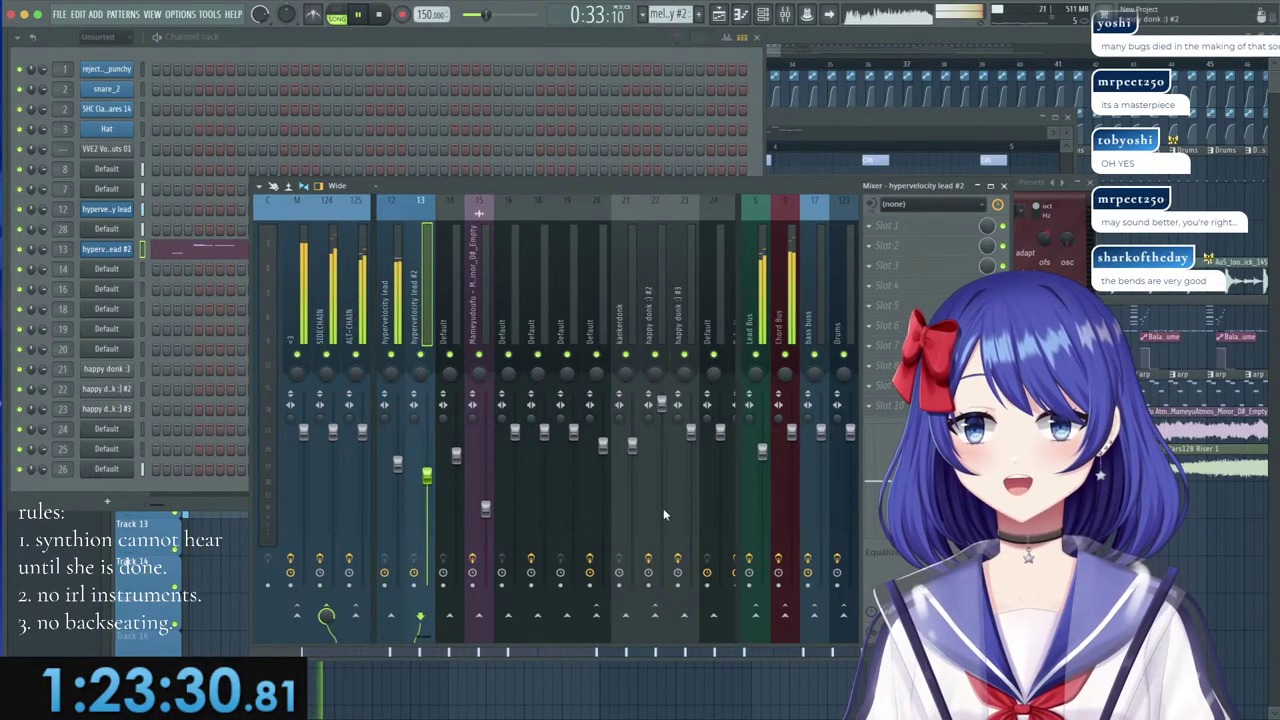
Play the arrangement from bar 25 and slightly raise the level of the hypervelocity lead #2 mixer track.
{"action": "left_click", "coordinate": [812, 66]}
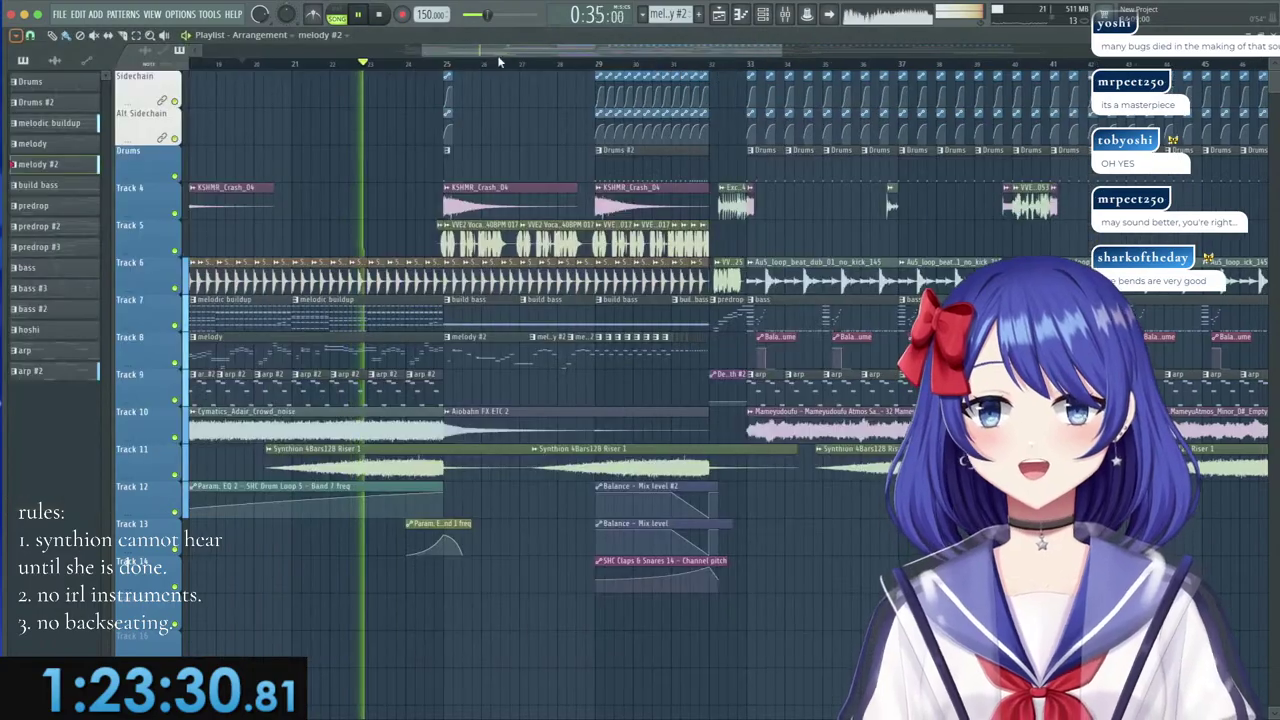
{"action": "left_click", "coordinate": [447, 65]}
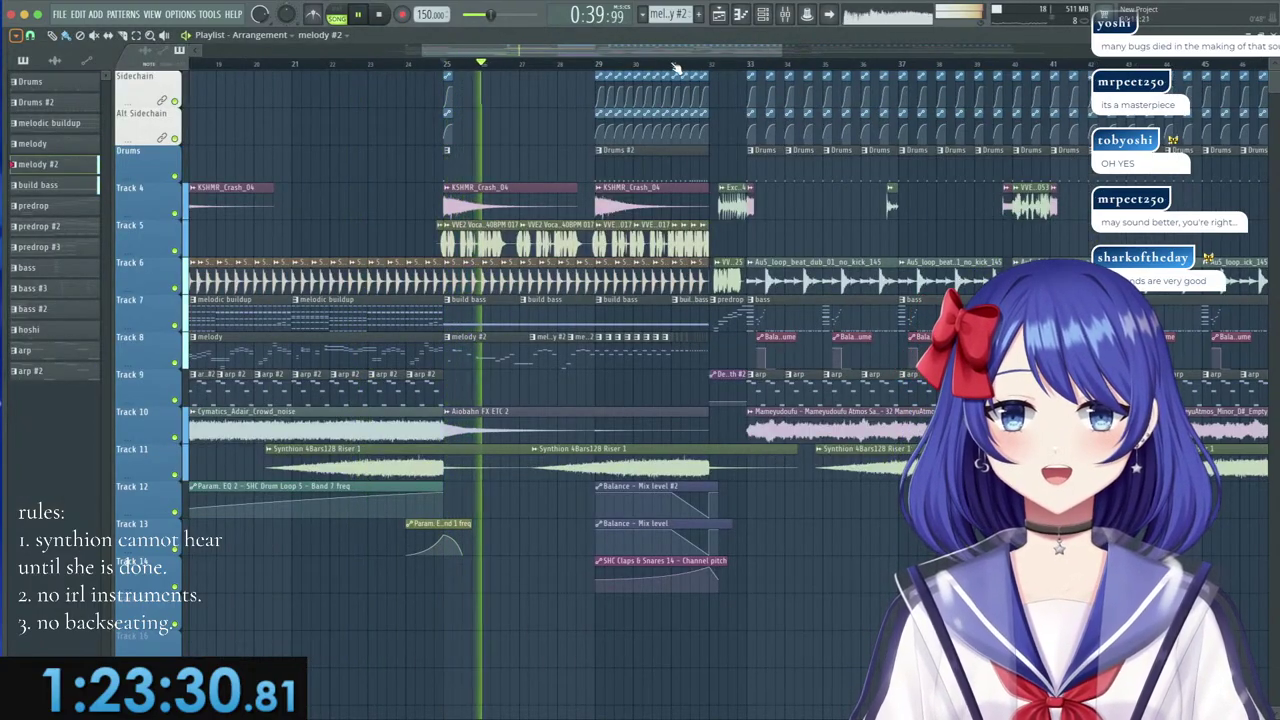
{"action": "scroll", "coordinate": [675, 63], "scroll_direction": "up", "scroll_amount": 2}
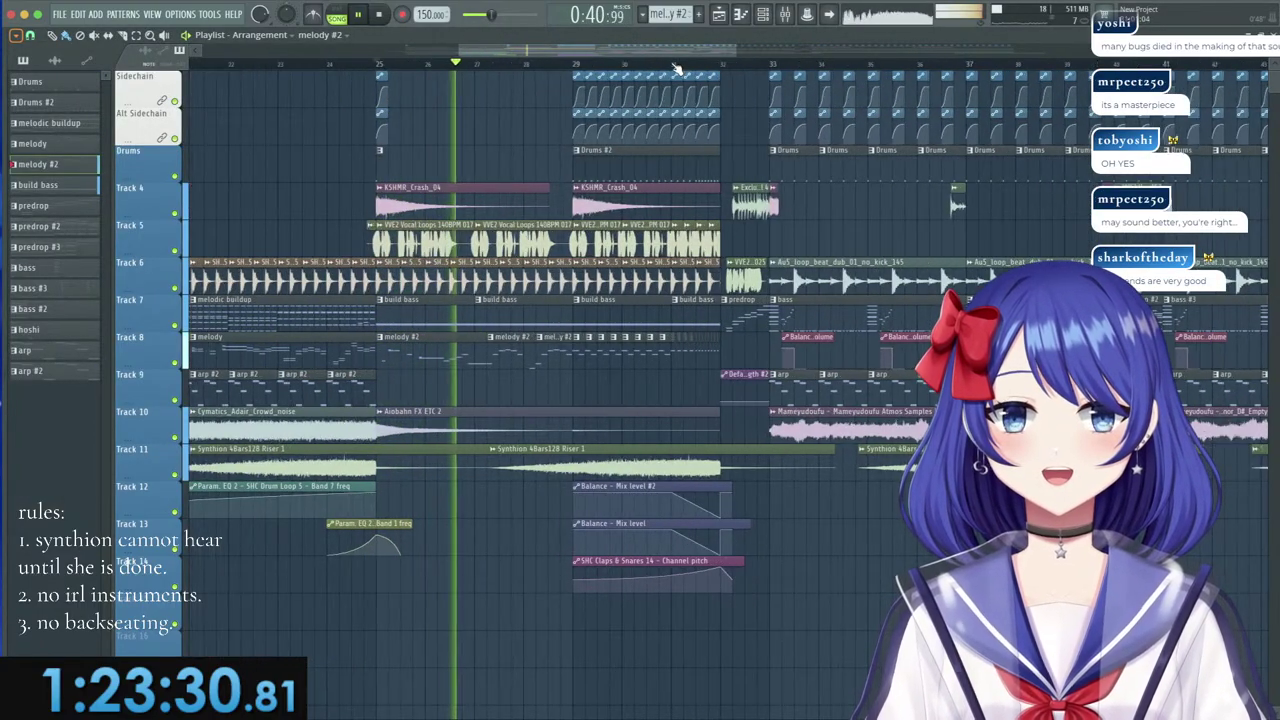
{"action": "left_click", "coordinate": [783, 15]}
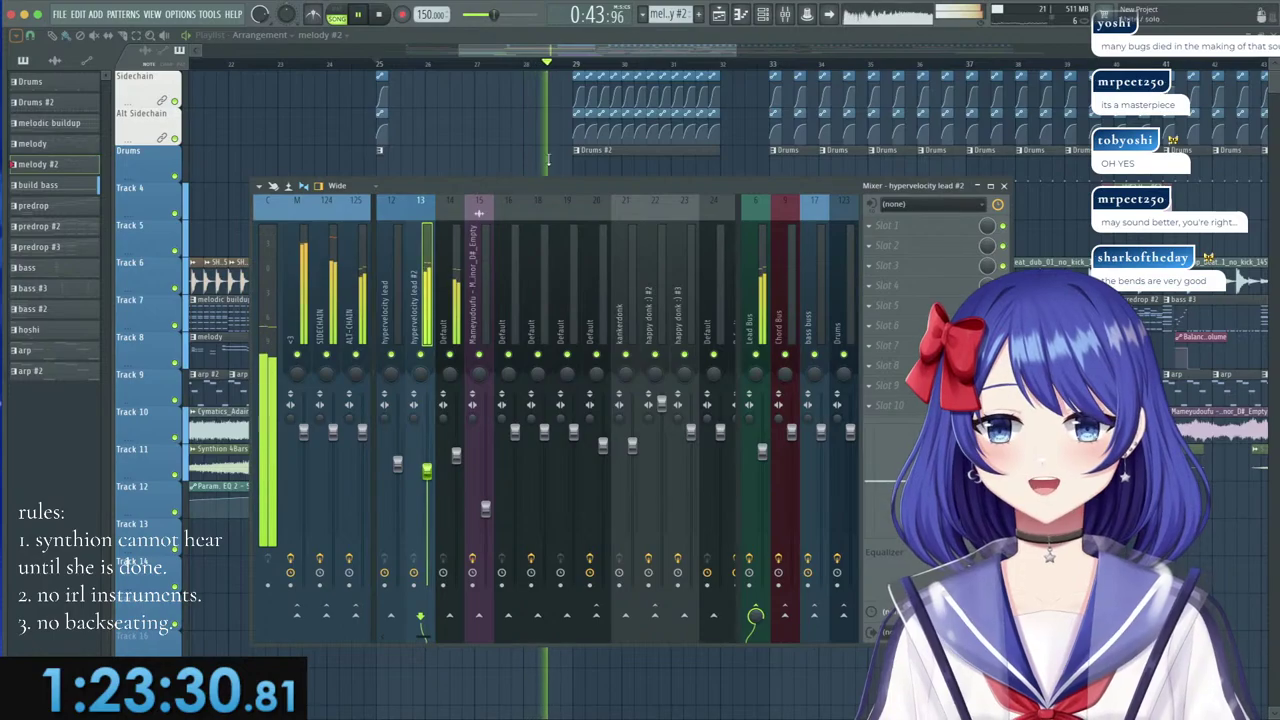
Play through to the predrop, stop playback, and check the sampler settings of the VVE2 Vocal Phrases 025 clip.
{"action": "left_click_drag", "start_coordinate": [582, 52], "coordinate": [619, 57]}
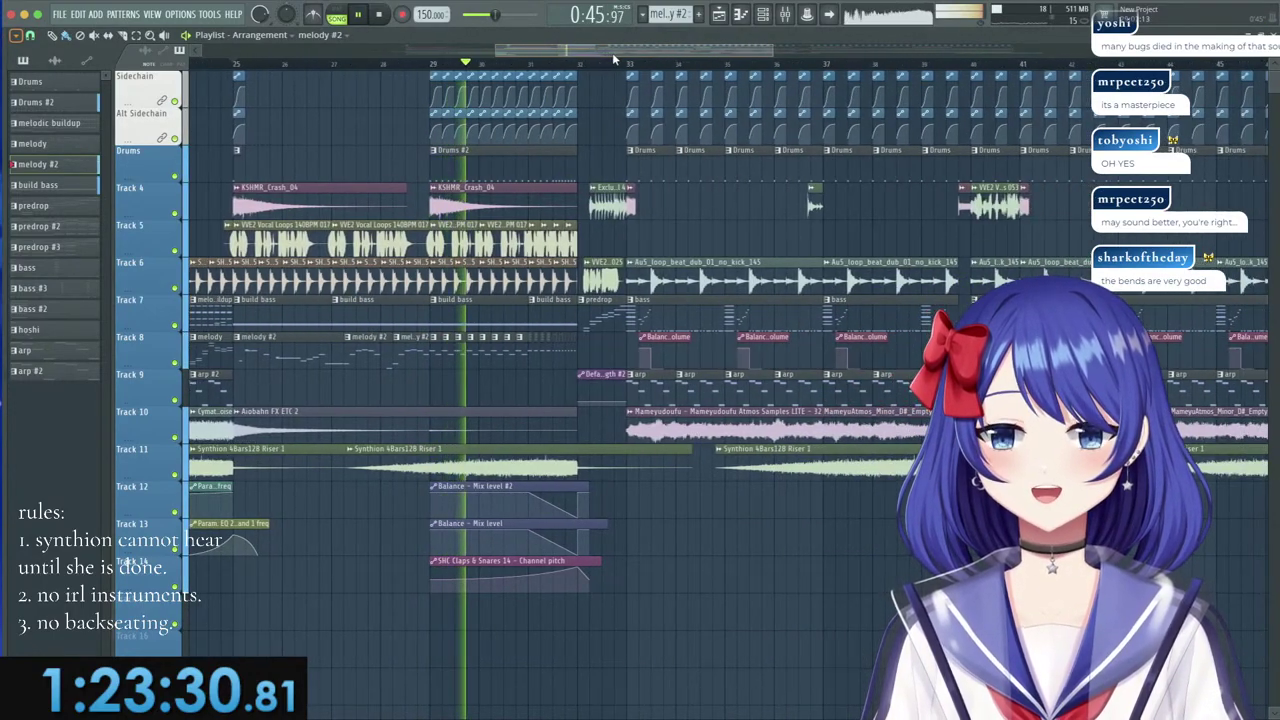
{"action": "scroll", "coordinate": [610, 75], "scroll_direction": "up", "scroll_amount": 3}
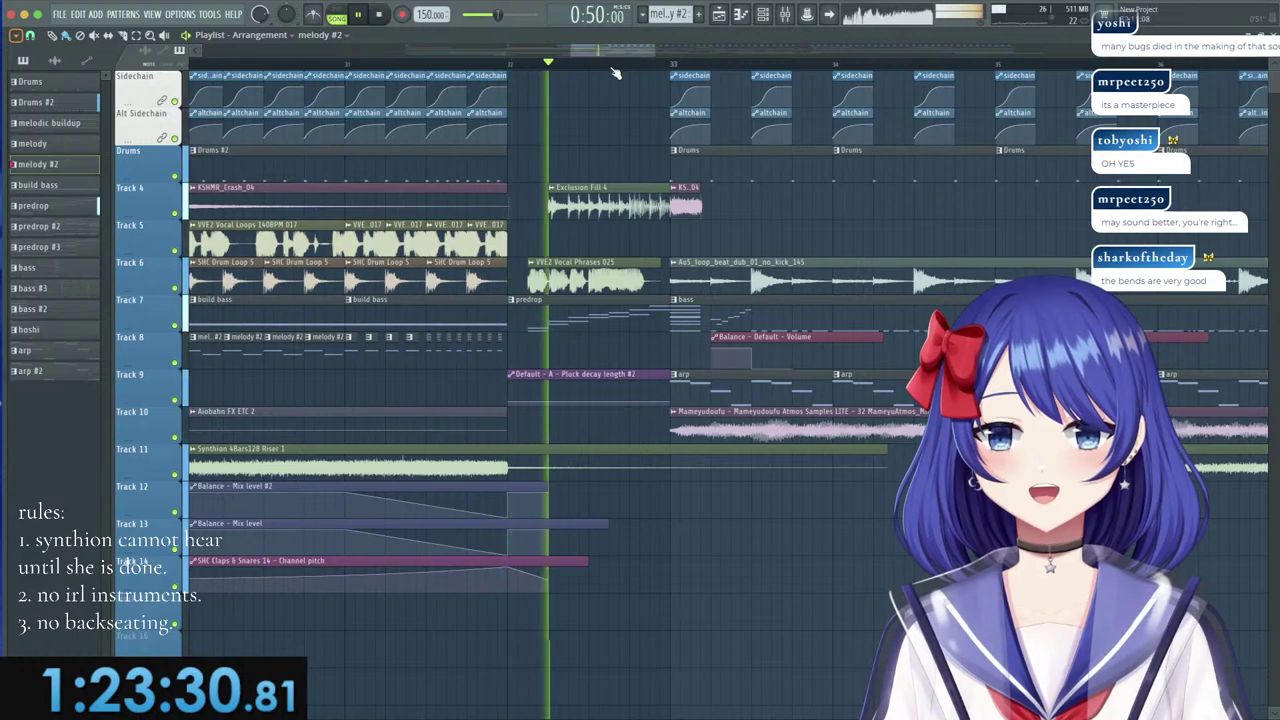
{"action": "key", "text": "space"}
{"action": "double_click", "coordinate": [614, 275]}
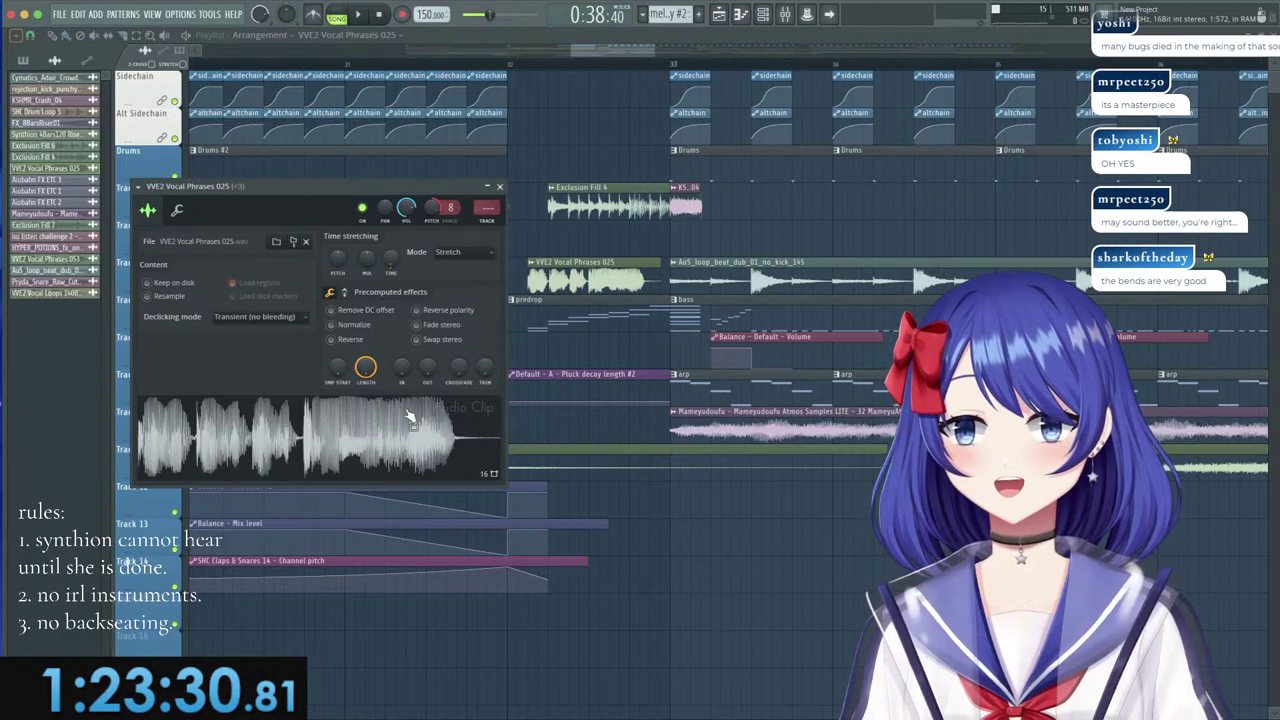
{"action": "left_click", "coordinate": [572, 270]}
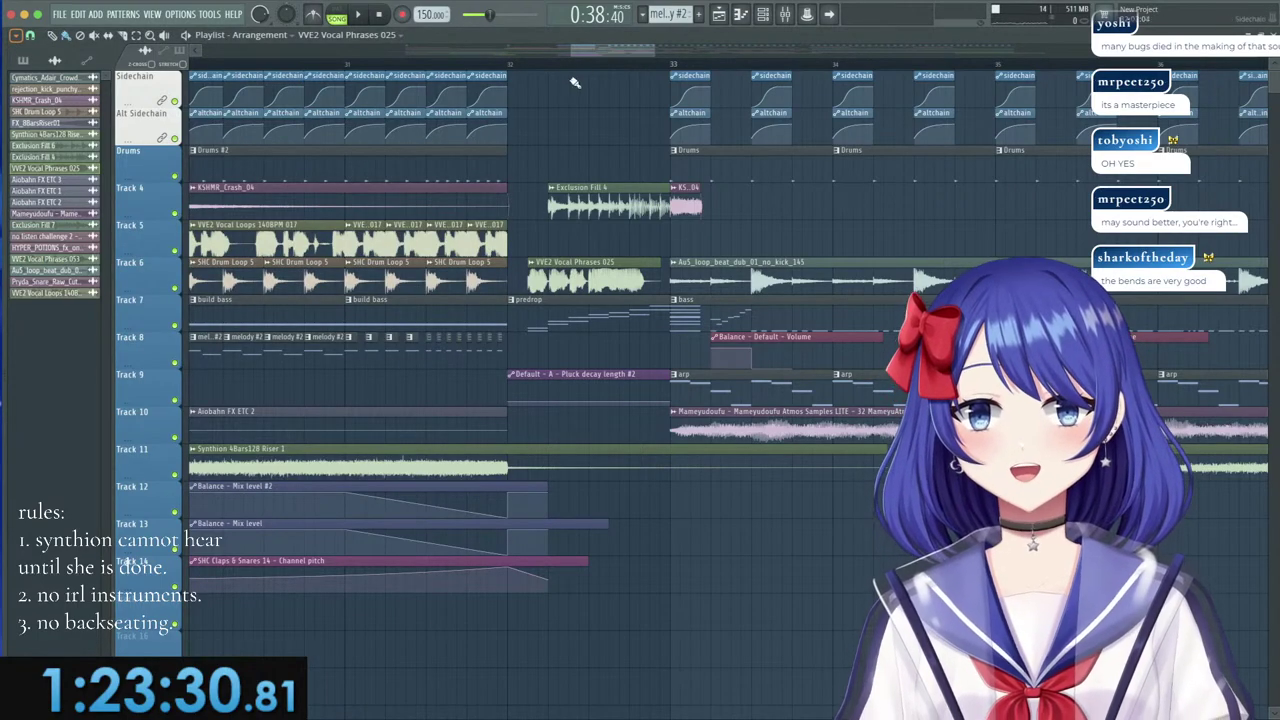
{"action": "scroll", "coordinate": [575, 82], "scroll_direction": "up", "scroll_amount": 3}
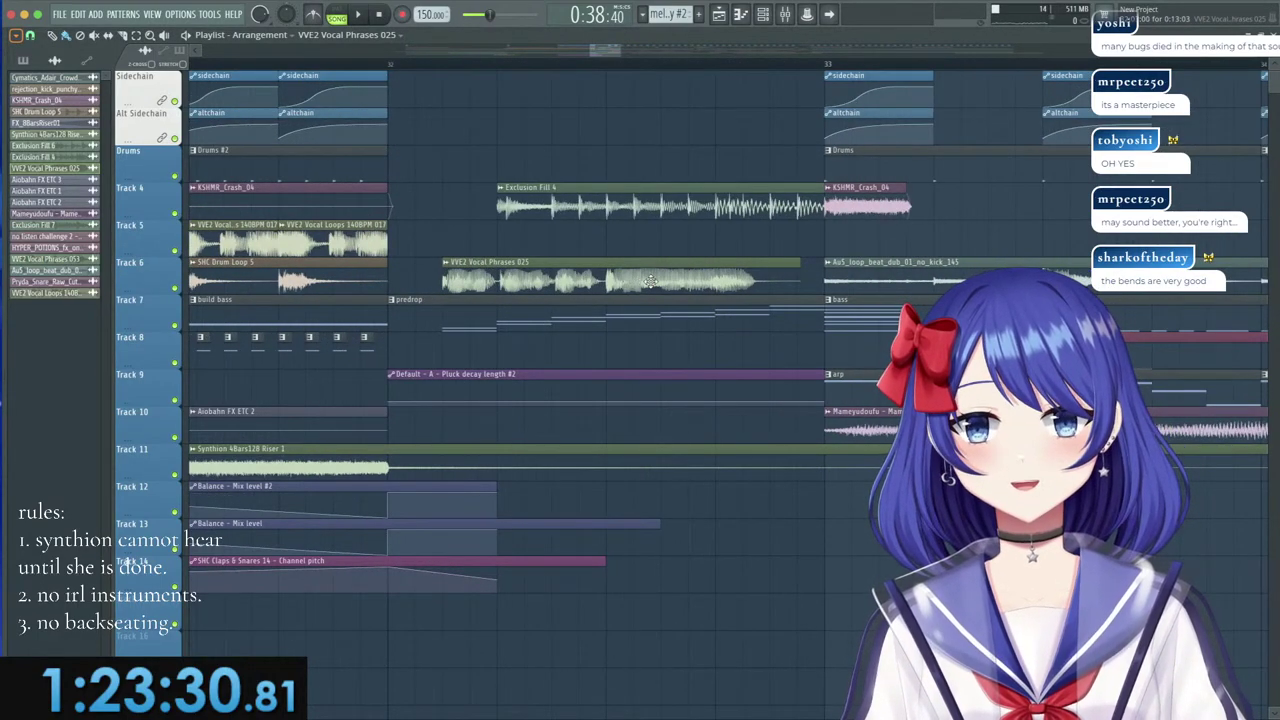
{"action": "double_click", "coordinate": [650, 282]}
{"action": "left_click", "coordinate": [394, 74]}
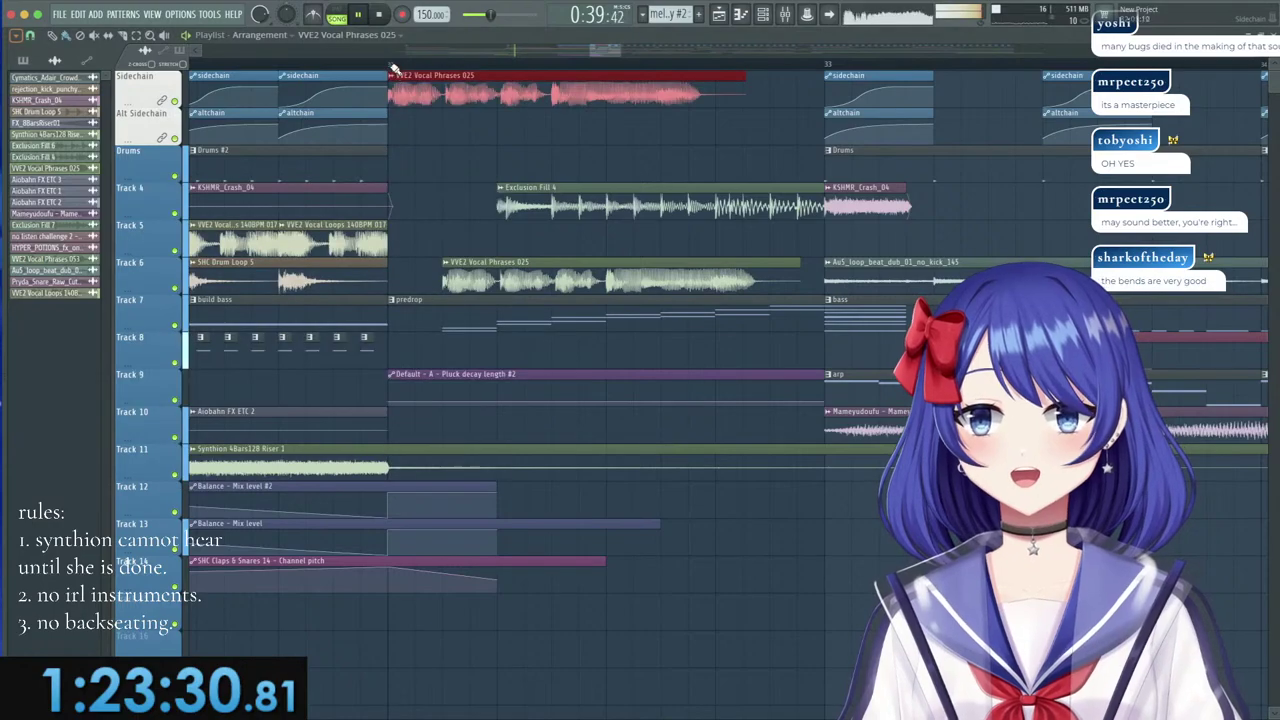
{"action": "left_click", "coordinate": [393, 78]}
{"action": "right_click", "coordinate": [414, 77]}
{"action": "right_click", "coordinate": [413, 77]}
Play from bar 32 and try shifting the VVE2 Vocal Phrases 025 clip on Track 6 one beat later.
{"action": "left_click", "coordinate": [403, 65]}
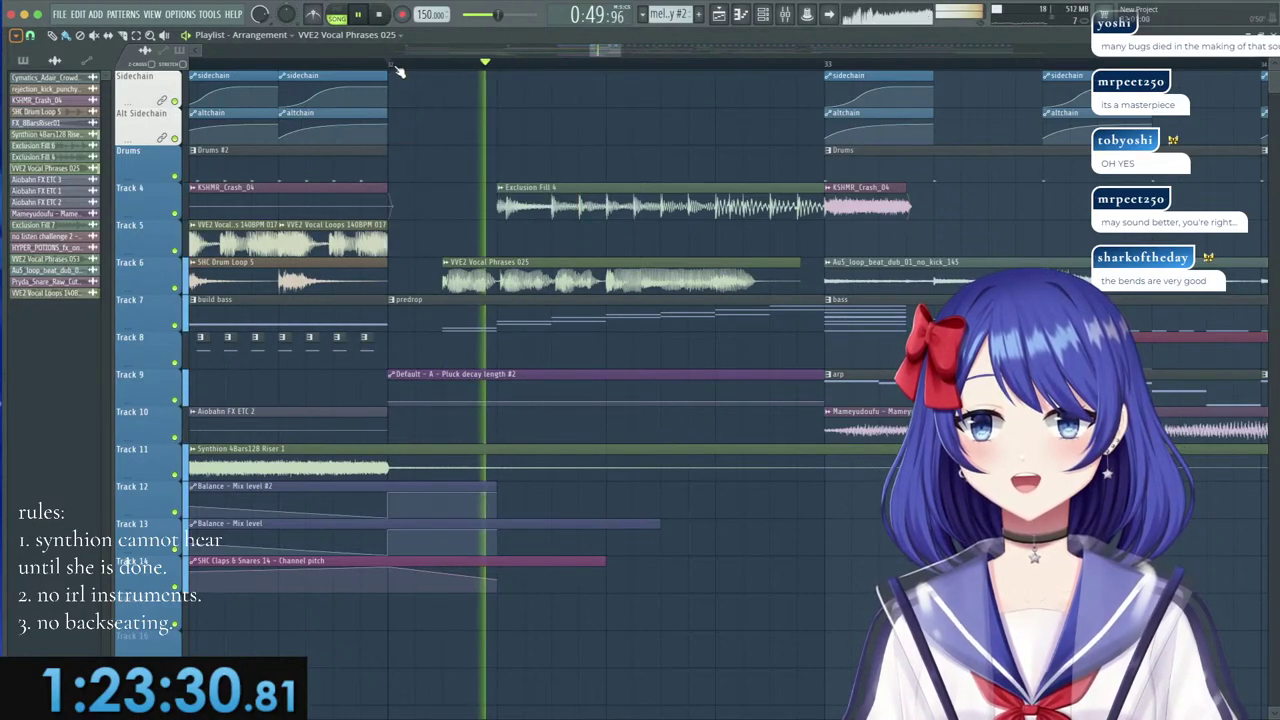
{"action": "double_click", "coordinate": [648, 268]}
{"action": "key", "text": "space"}
{"action": "left_click_drag", "start_coordinate": [648, 270], "coordinate": [731, 270]}
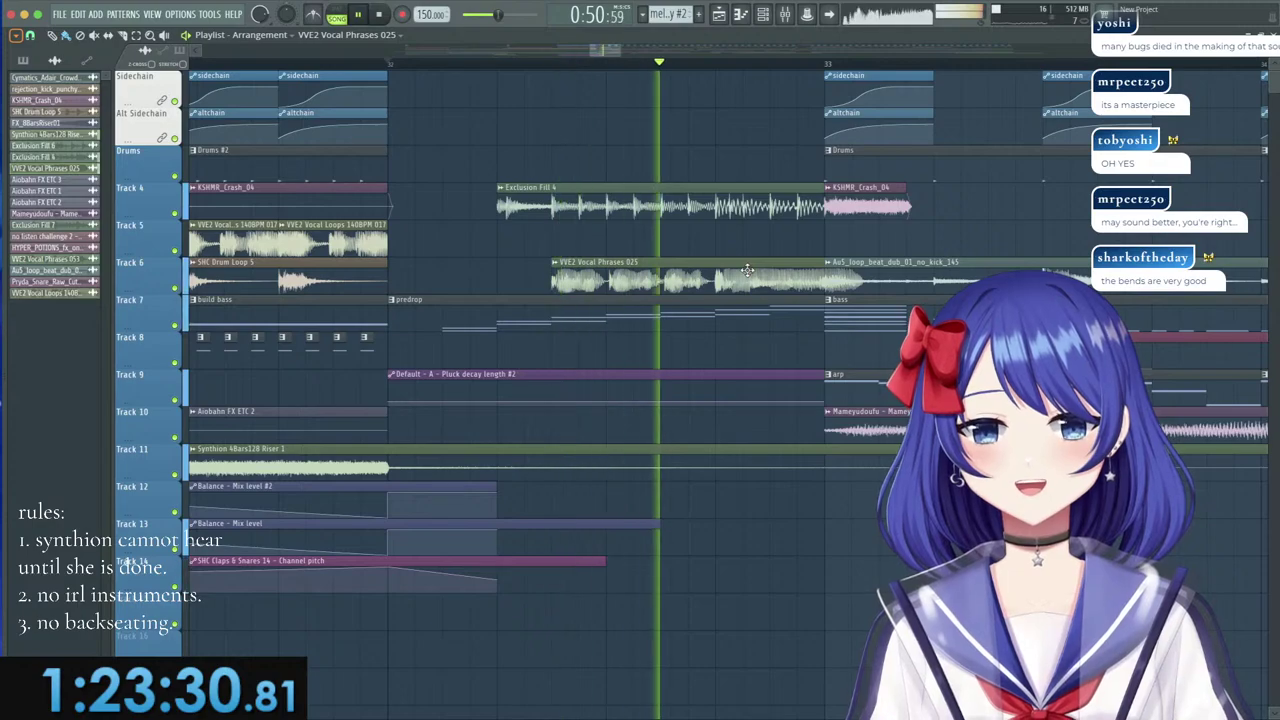
{"action": "left_click_drag", "start_coordinate": [737, 271], "coordinate": [627, 275]}
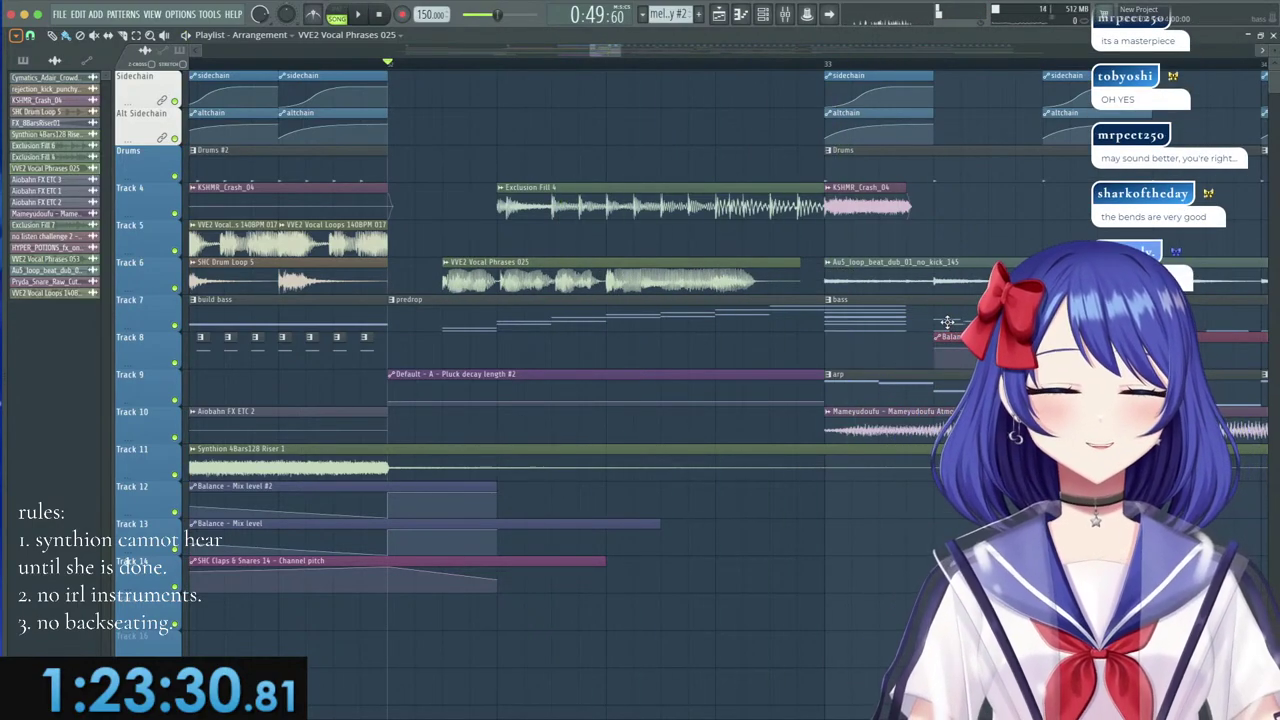
Play the predrop into the drop, open the bass pattern, and identify the channel of its short pickup note in the channel rack.
{"action": "key", "text": "space"}
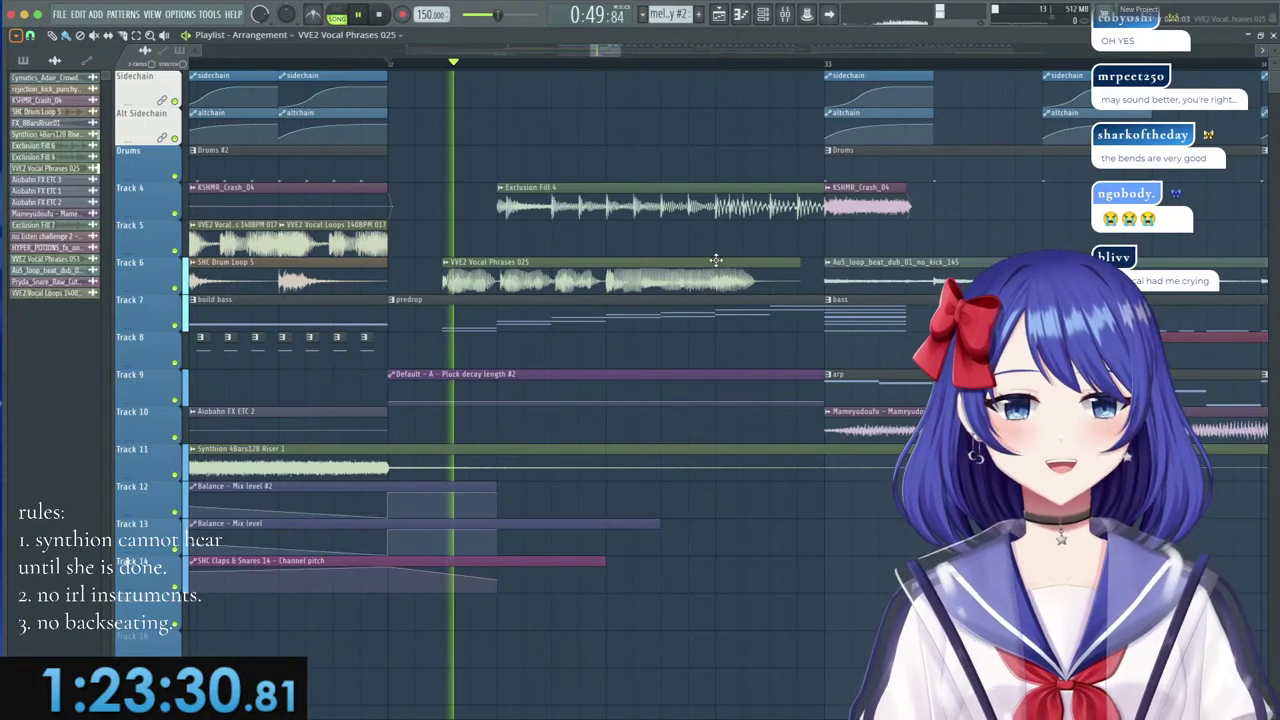
{"action": "double_click", "coordinate": [890, 315]}
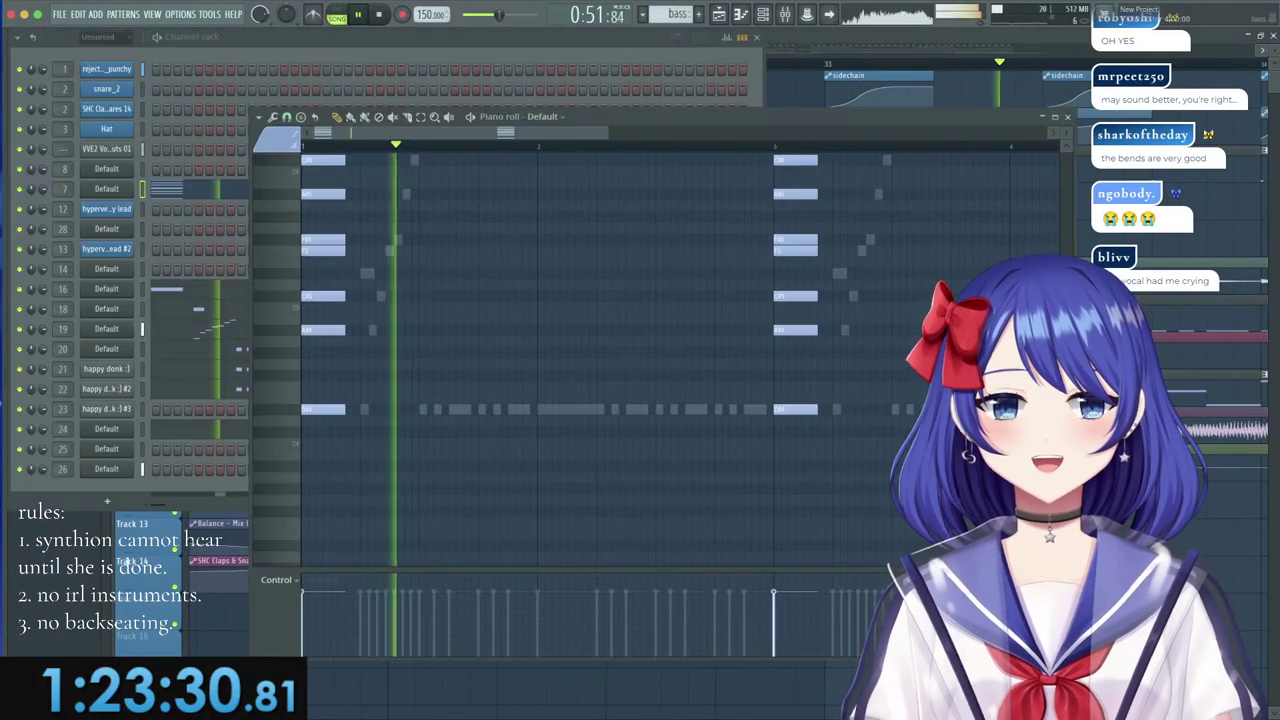
{"action": "key", "text": "space"}
{"action": "left_click", "coordinate": [369, 277]}
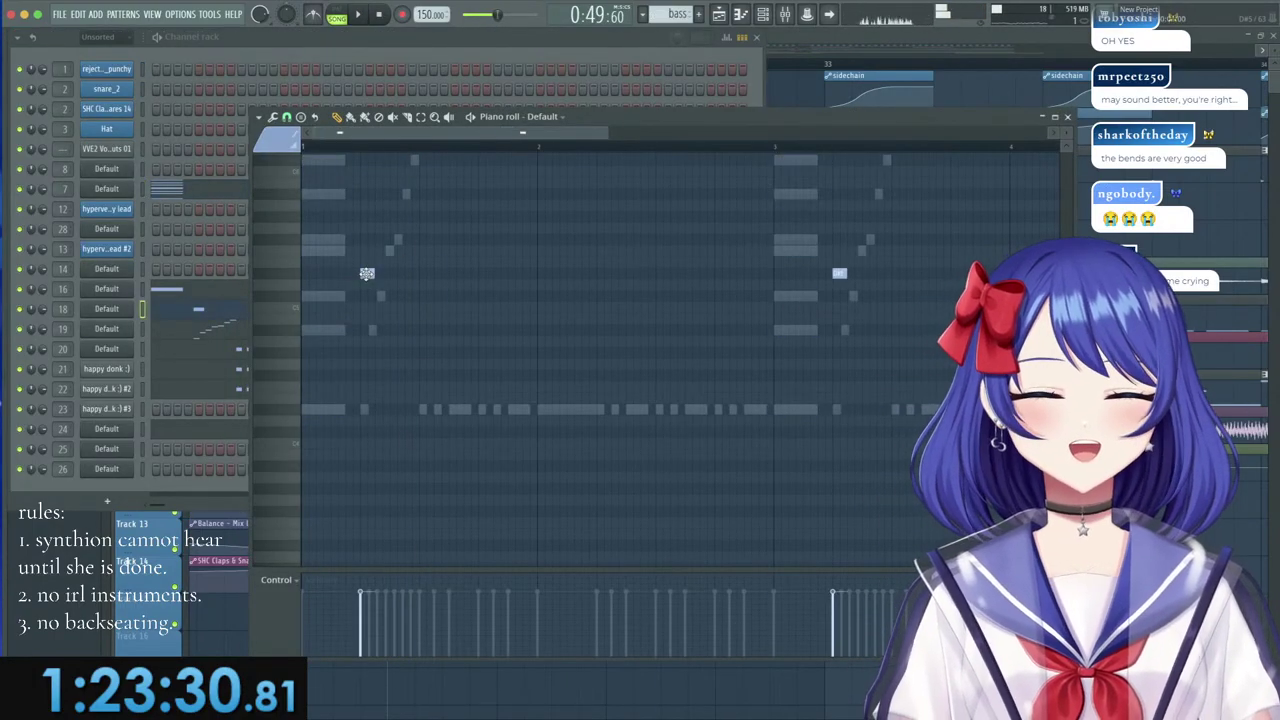
{"action": "double_click", "coordinate": [366, 275]}
{"action": "left_click", "coordinate": [725, 276]}
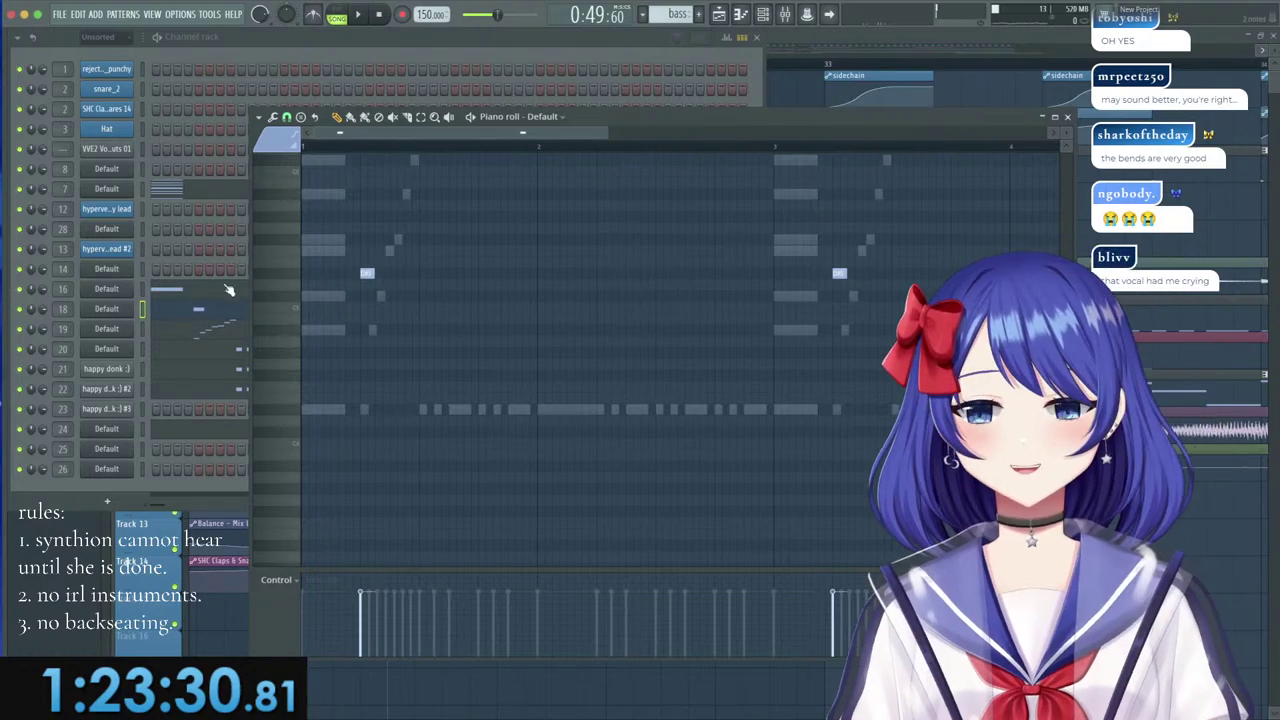
{"action": "left_click", "coordinate": [175, 318]}
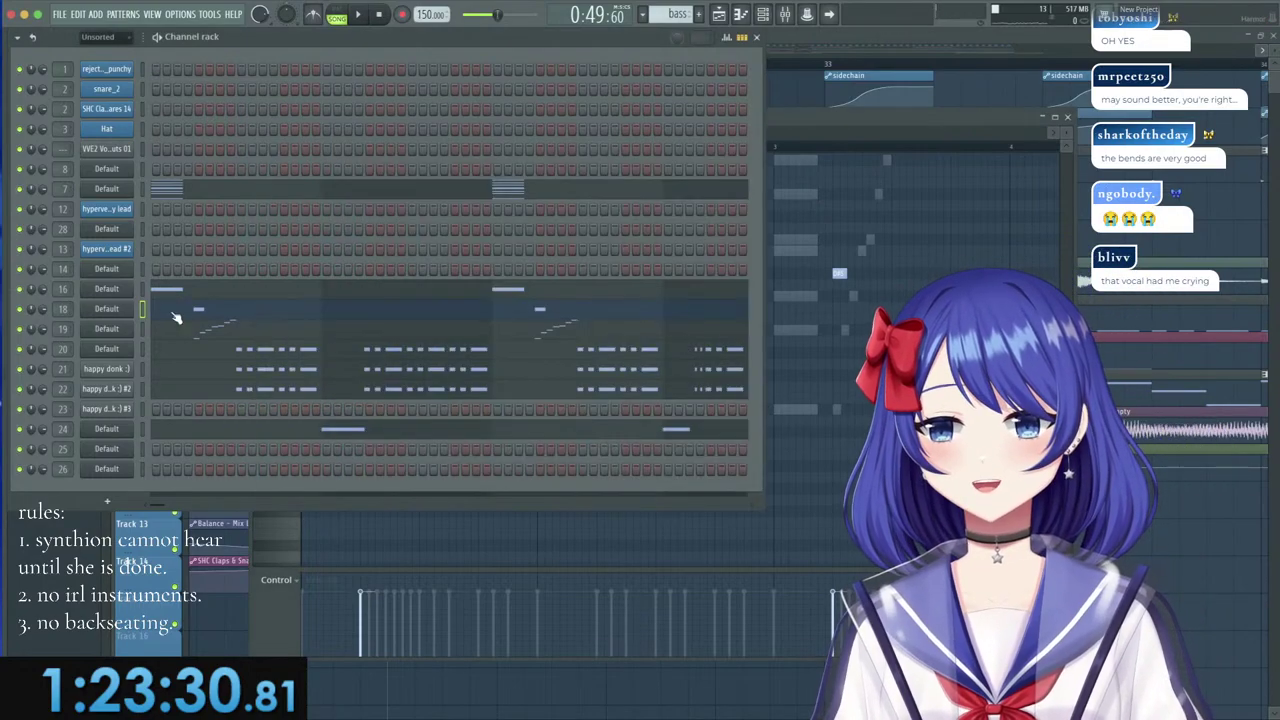
Open channel 18's synth, audition a note, and inspect the Fruity Reeverb 2 on its mixer track.
{"action": "left_click", "coordinate": [114, 310]}
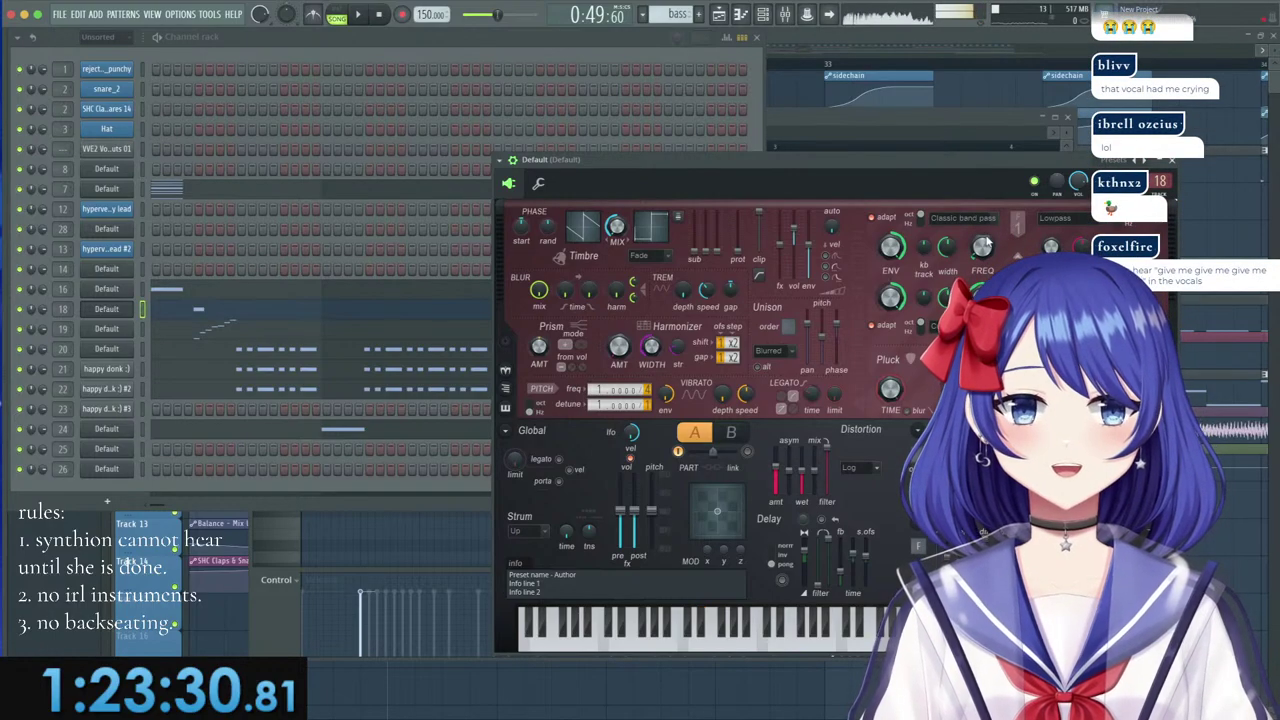
{"action": "key", "text": "d"}
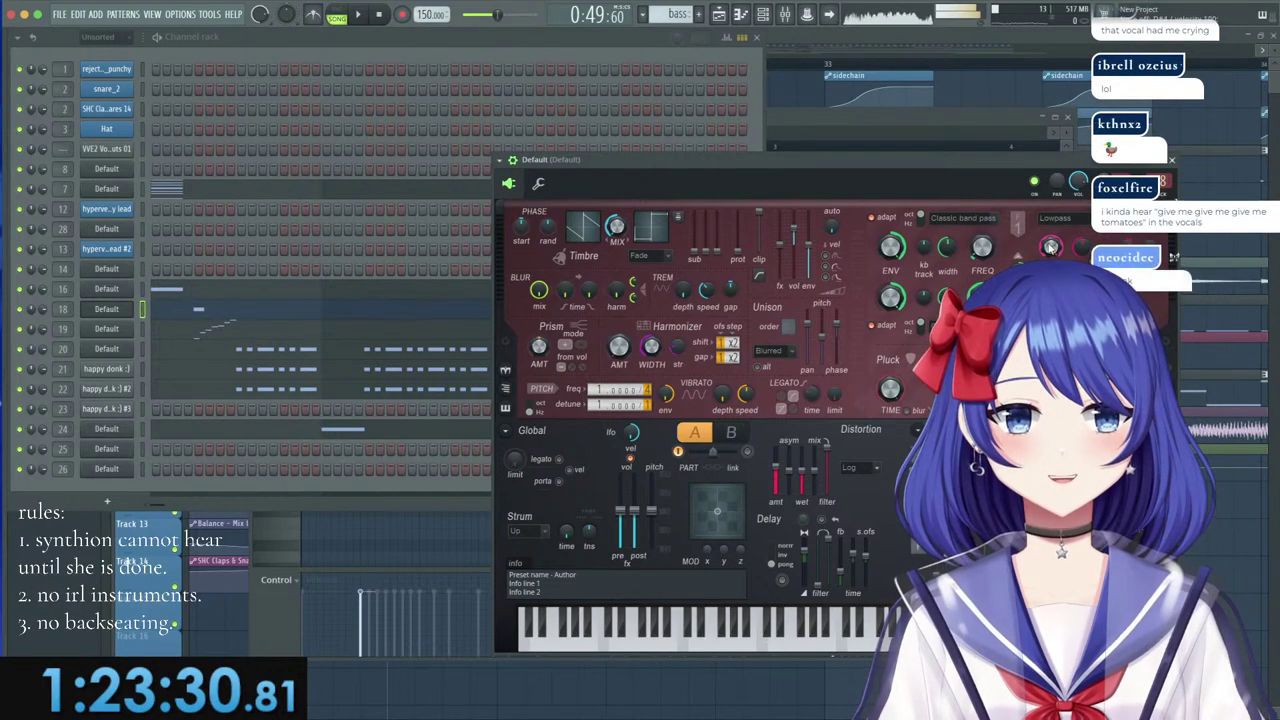
{"action": "key", "text": "F9"}
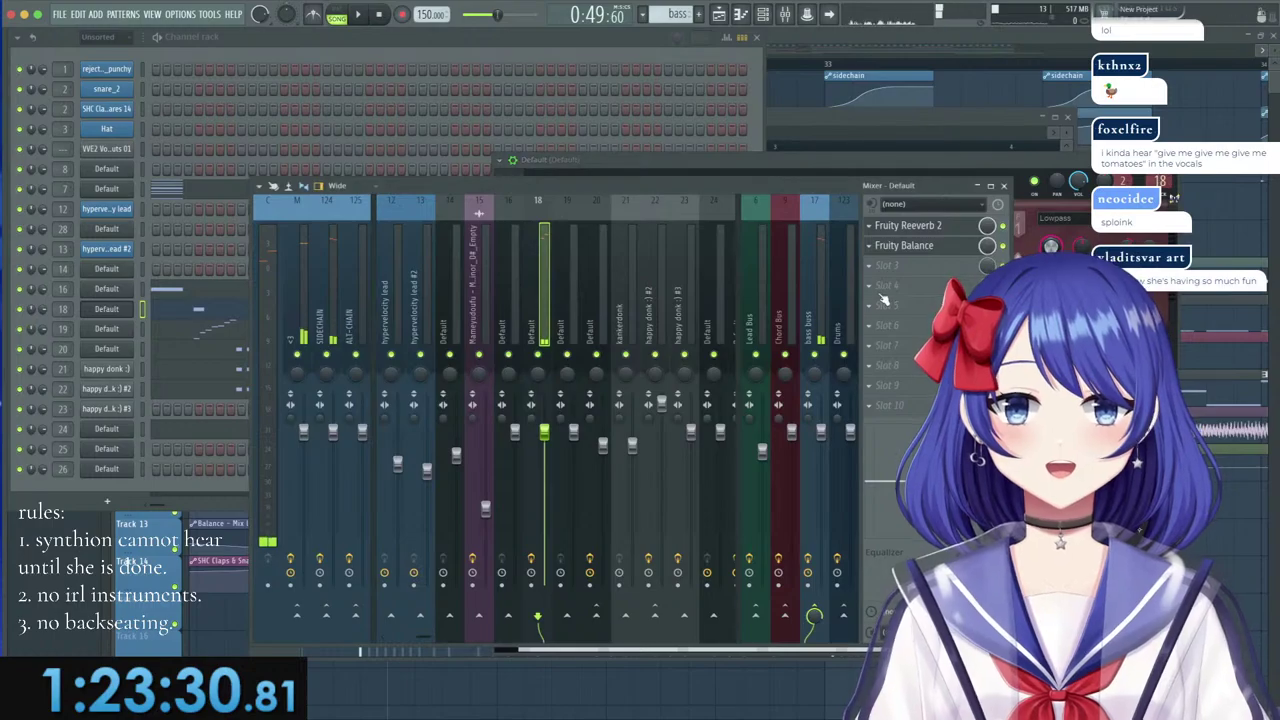
{"action": "left_click", "coordinate": [940, 228]}
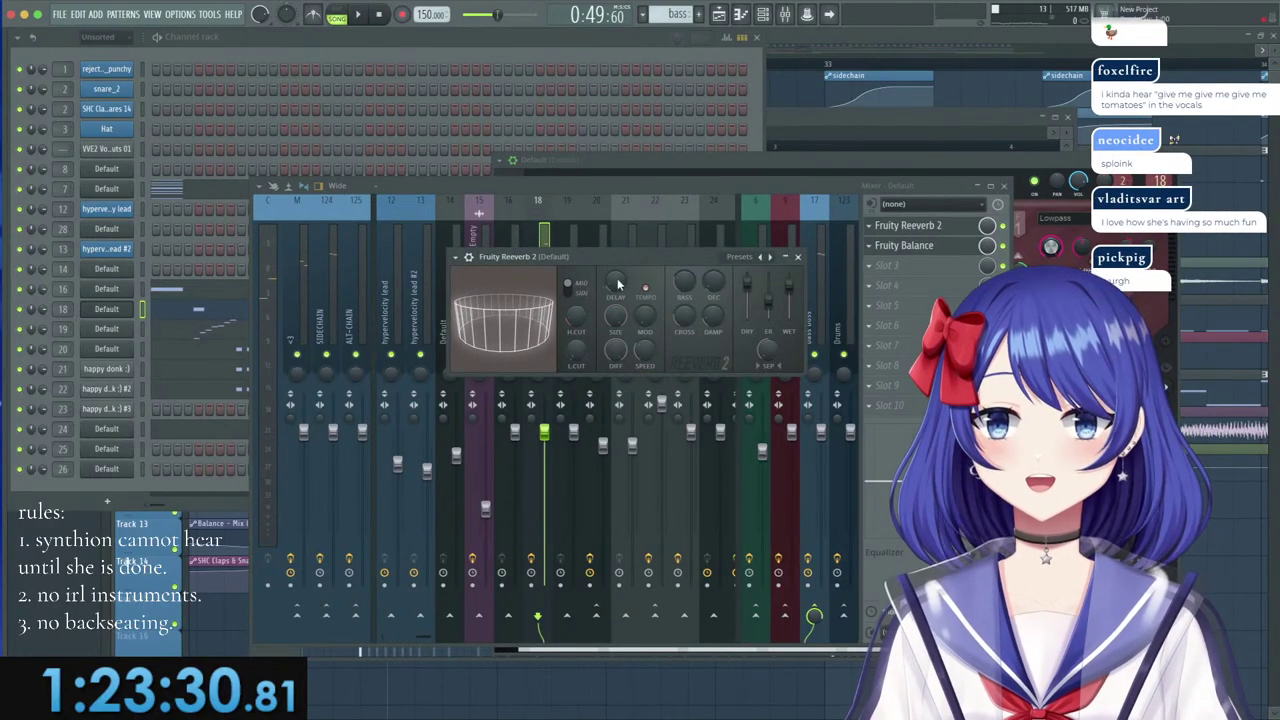
{"action": "key", "text": "d"}
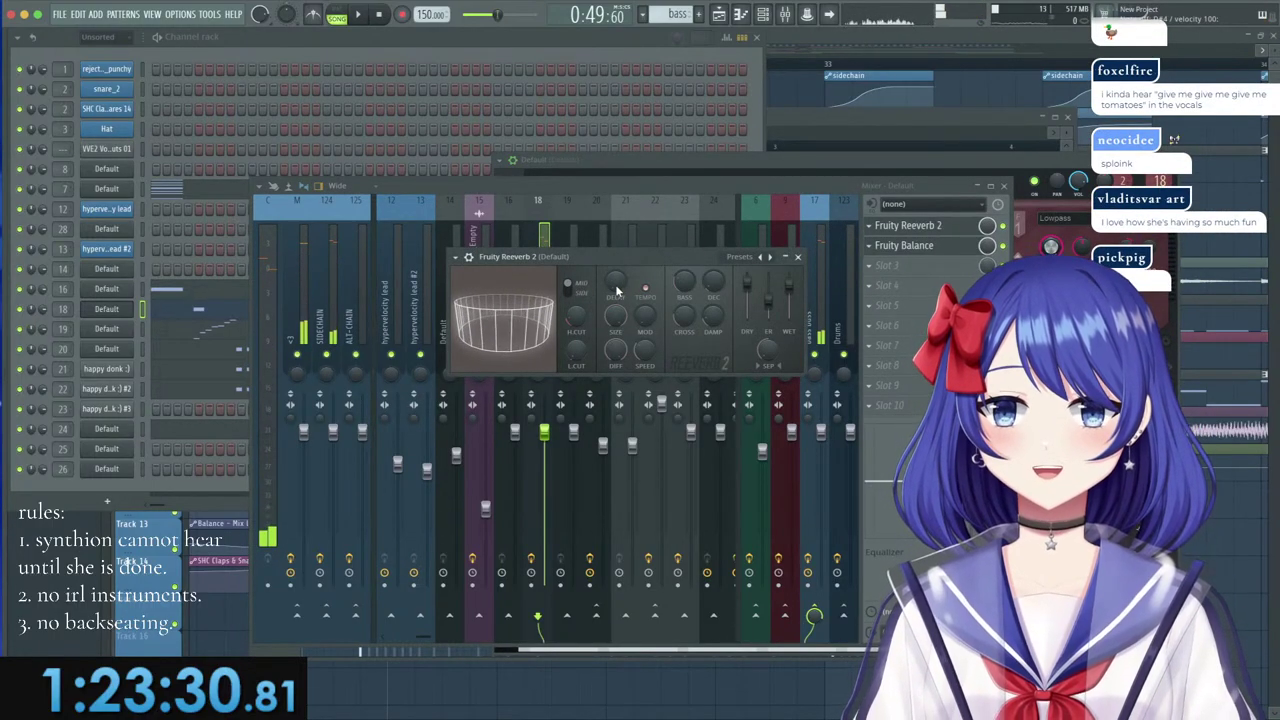
Show channel 18's filter 1 frequency envelope, and return to the playlist with the song playing.
{"action": "left_click", "coordinate": [115, 312]}
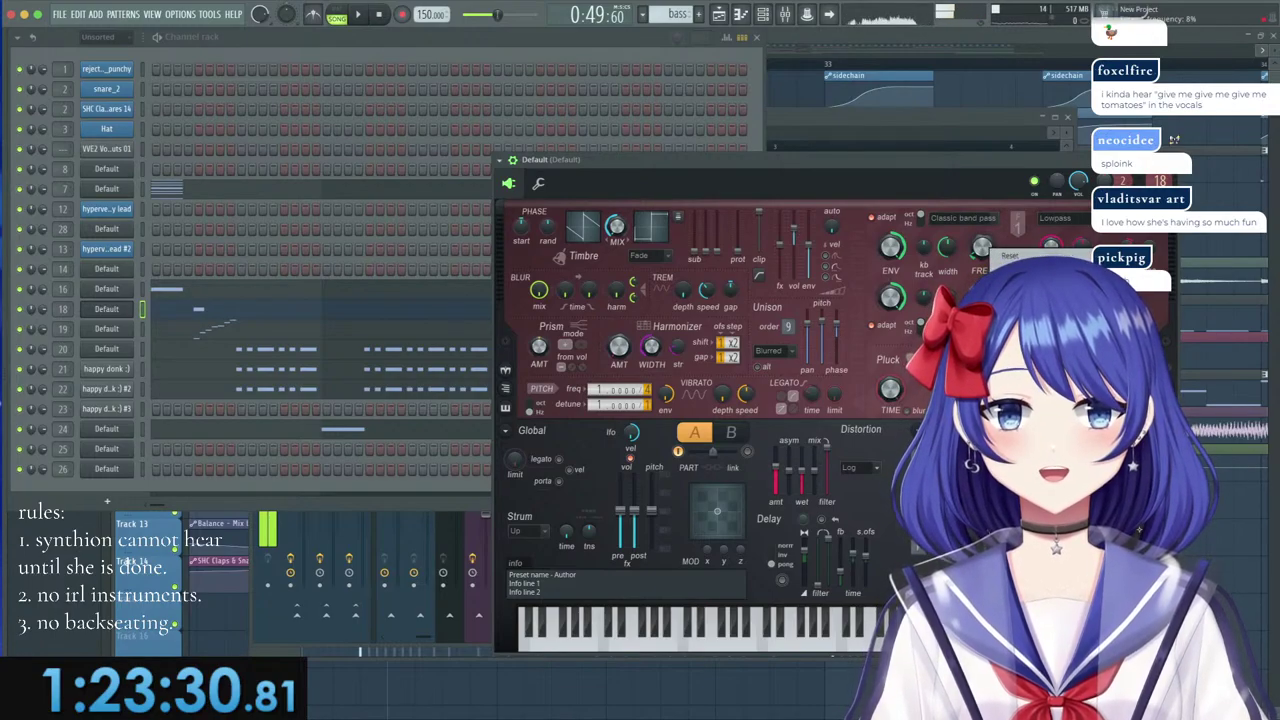
{"action": "left_click", "coordinate": [1025, 272]}
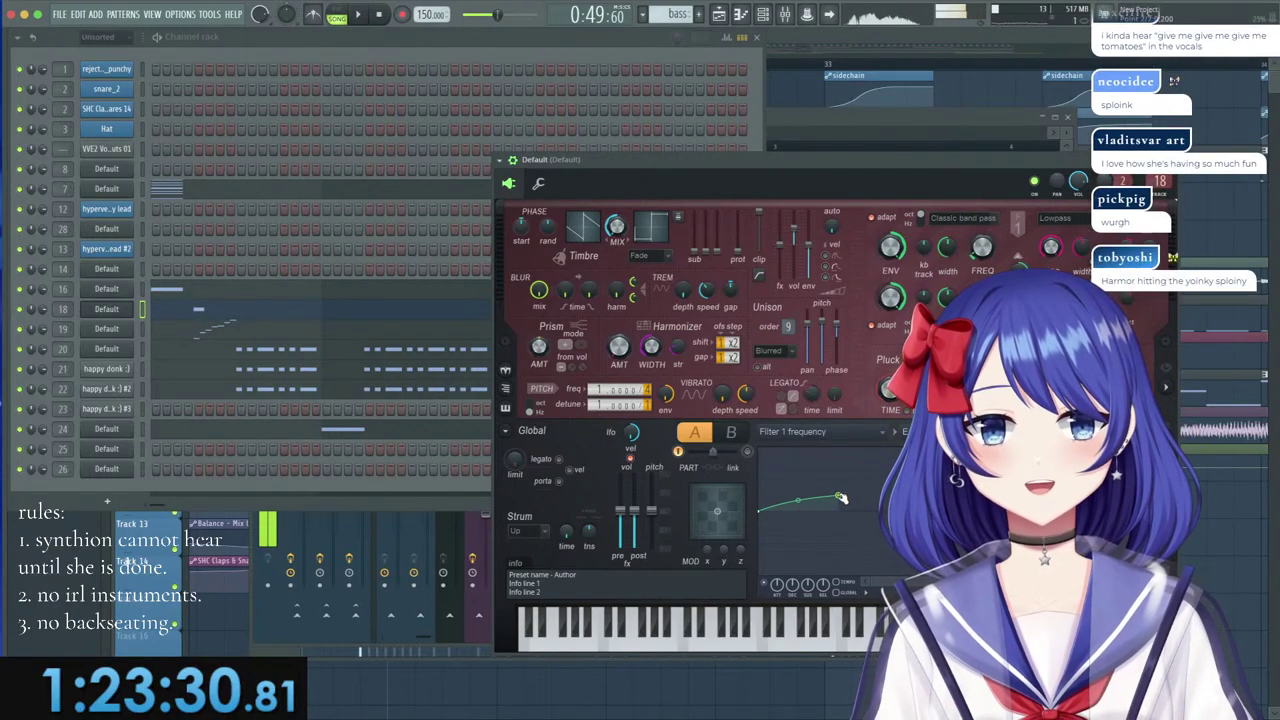
{"action": "key", "text": "space"}
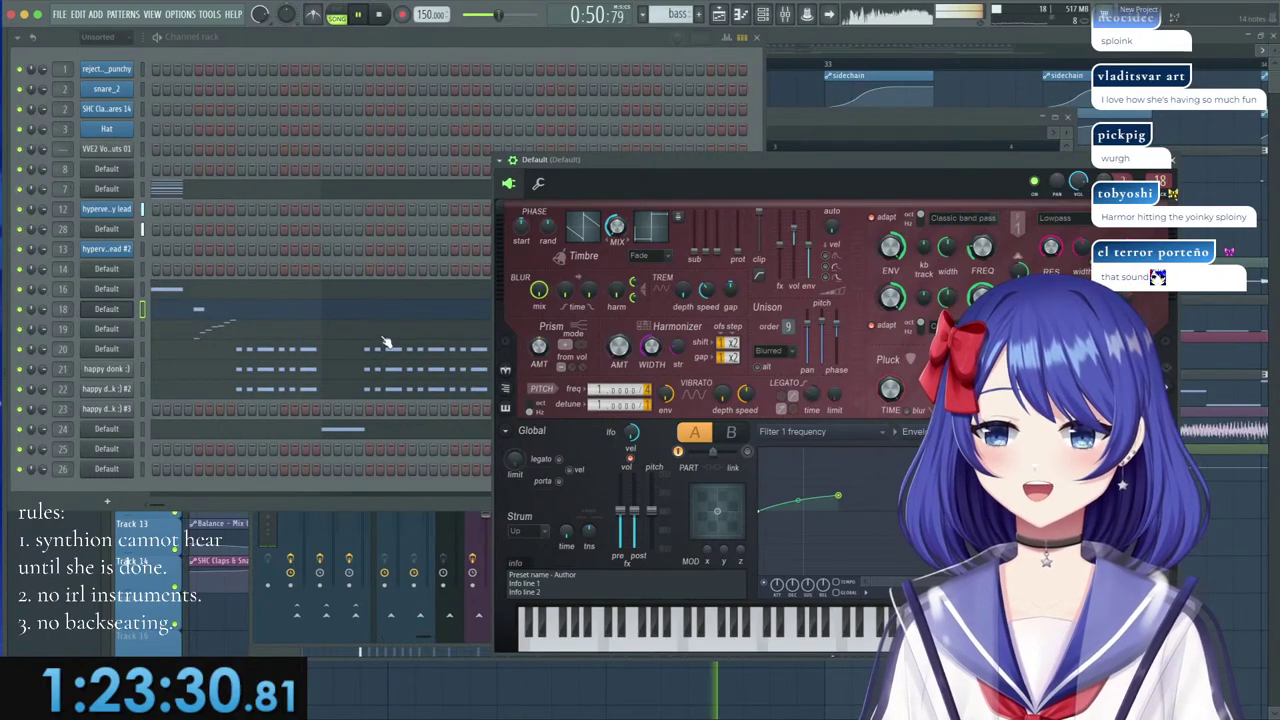
{"action": "left_click", "coordinate": [795, 36]}
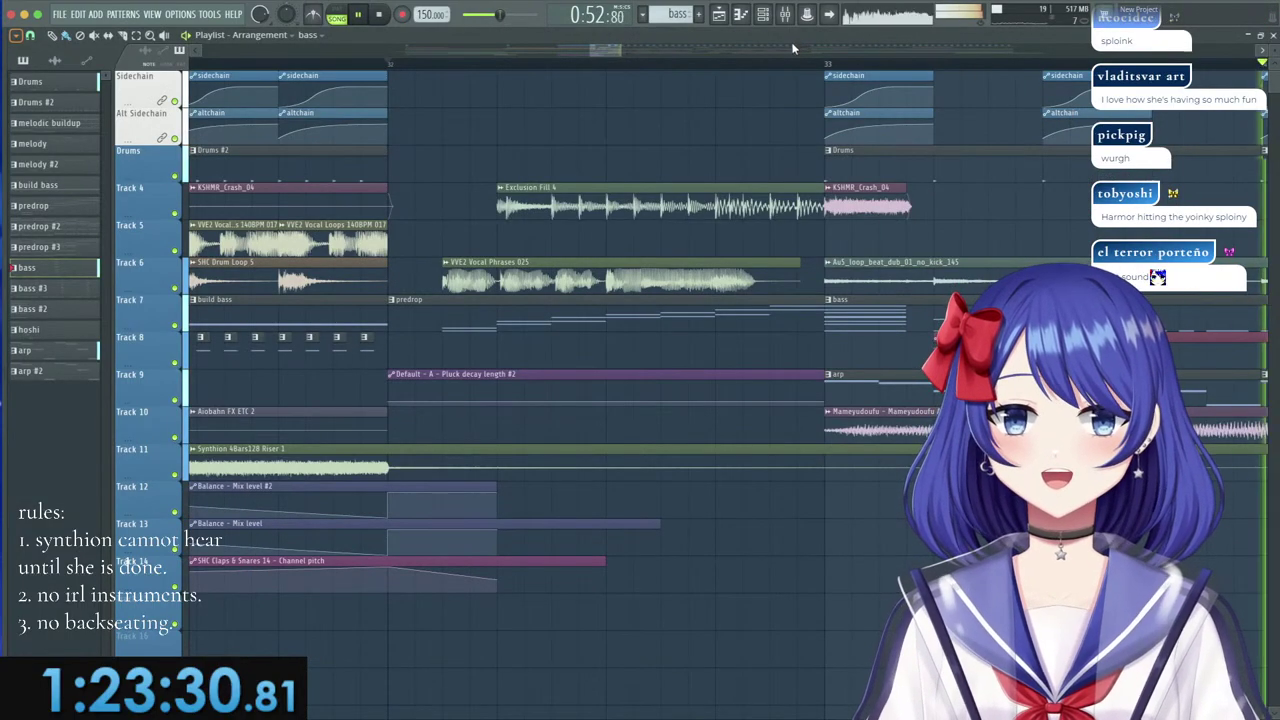
Loop the playlist from the middle of bar 33 to bar 35 and play it with only Track 7 soloed.
{"action": "scroll", "coordinate": [747, 74], "scroll_direction": "down", "scroll_amount": 5}
{"action": "key", "text": "space"}
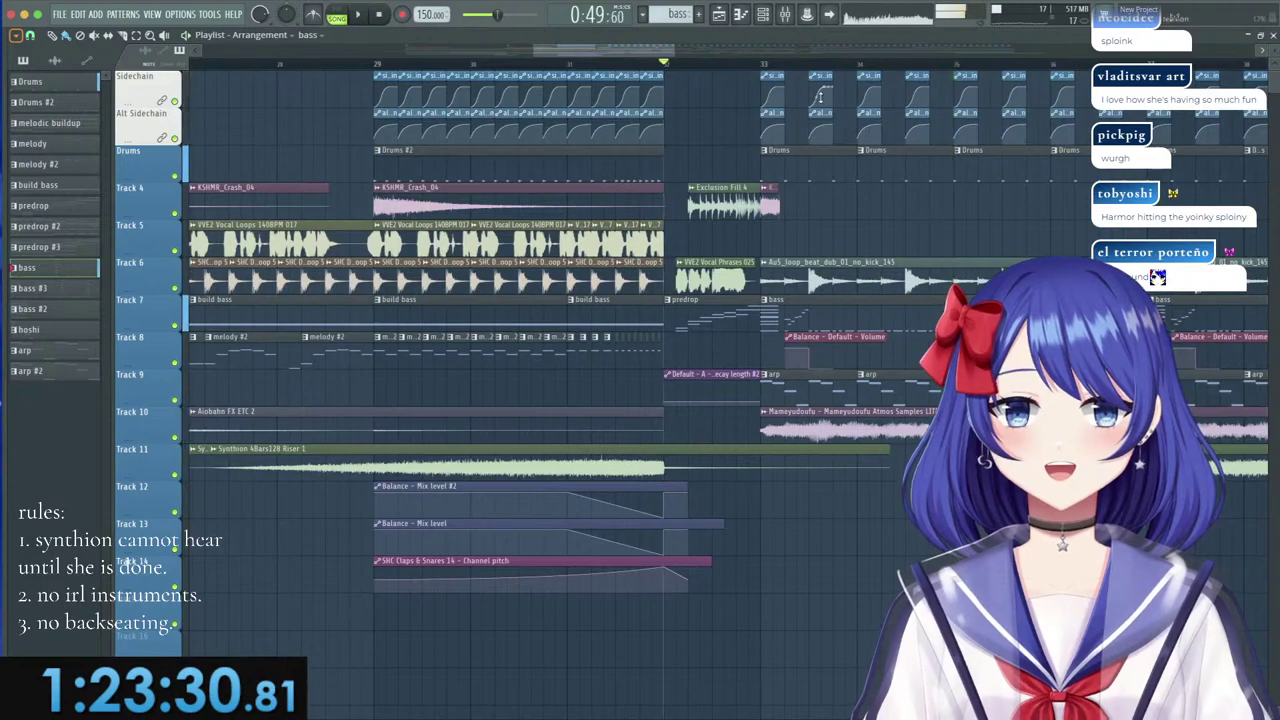
{"action": "scroll", "coordinate": [897, 67], "scroll_direction": "up", "scroll_amount": 4}
{"action": "left_click_drag", "start_coordinate": [649, 68], "coordinate": [1074, 94]}
{"action": "right_click", "coordinate": [176, 327]}
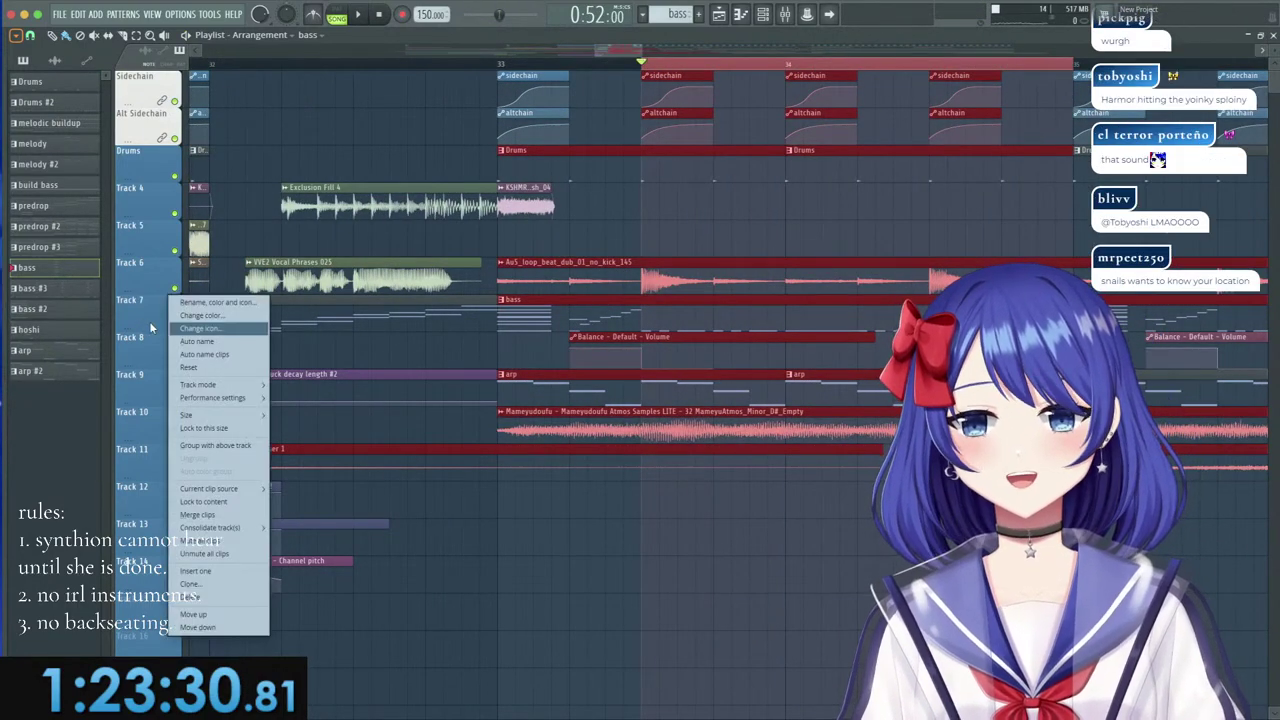
{"action": "left_click", "coordinate": [151, 328]}
{"action": "right_click", "coordinate": [175, 326]}
{"action": "key", "text": "space"}
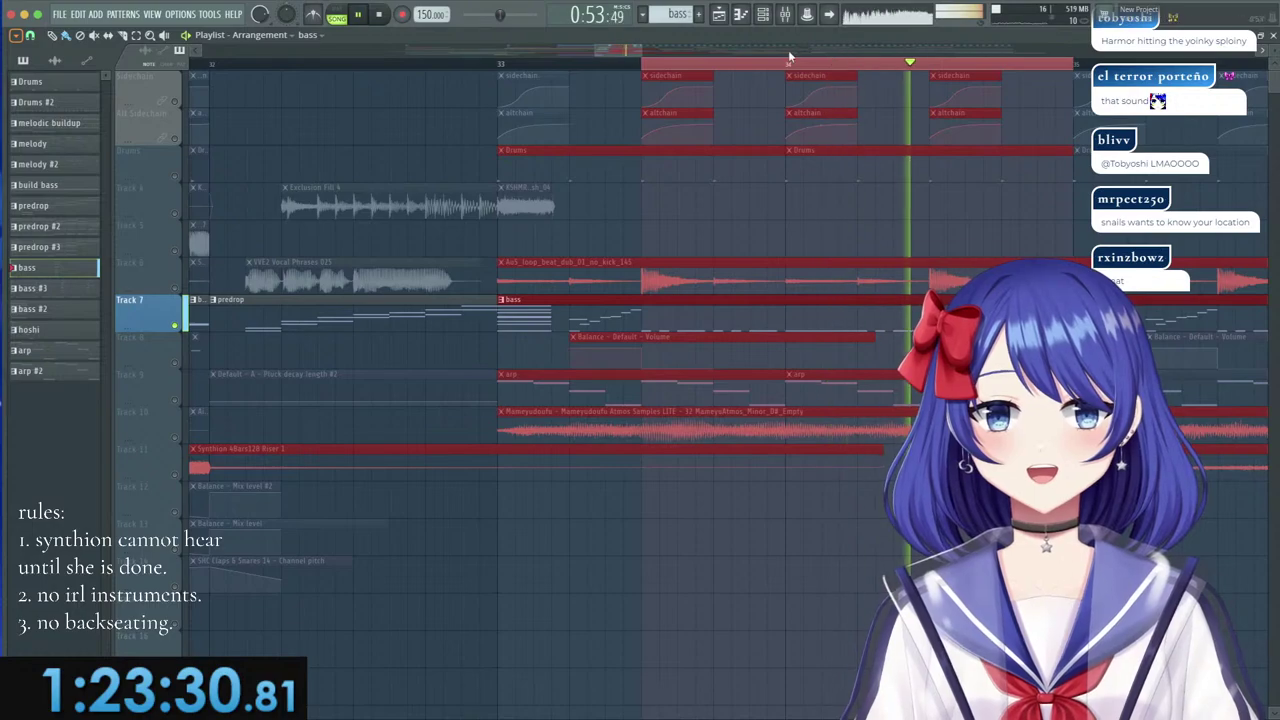
Show the mixer and channel rack, and raise the level of the kankerdonk mixer track.
{"action": "left_click", "coordinate": [785, 15]}
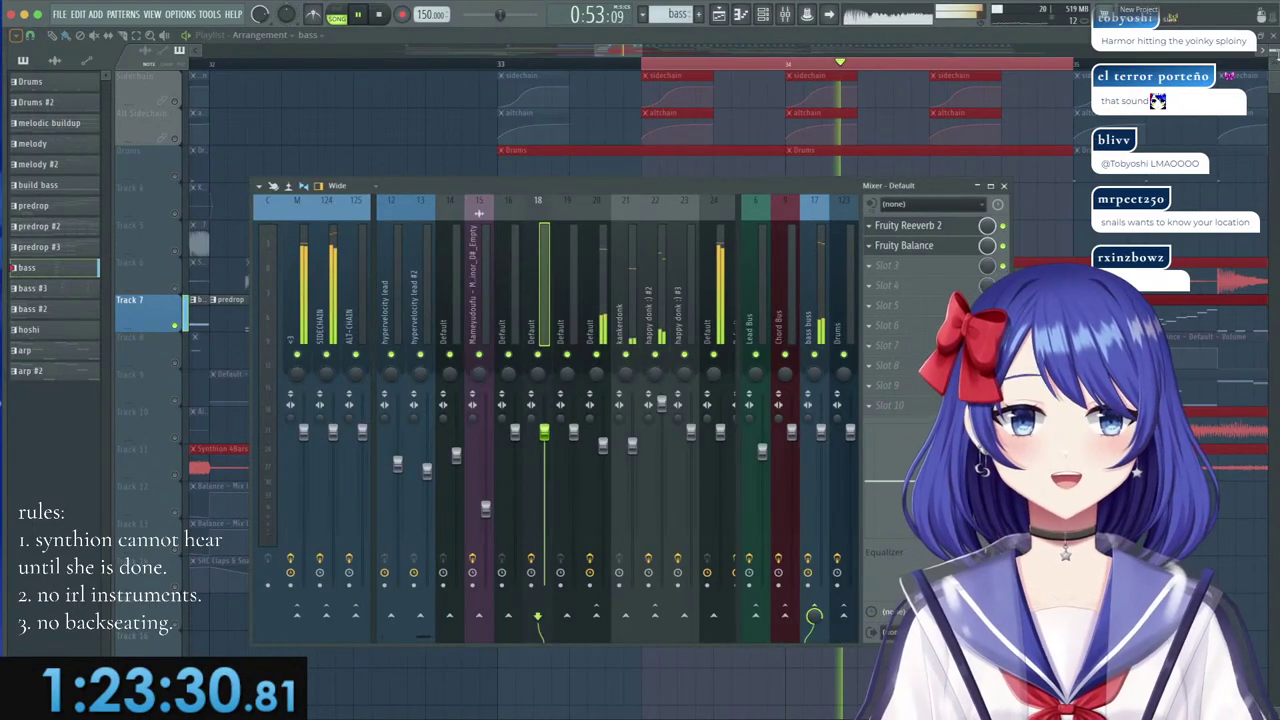
{"action": "left_click", "coordinate": [719, 15]}
{"action": "left_click", "coordinate": [627, 409]}
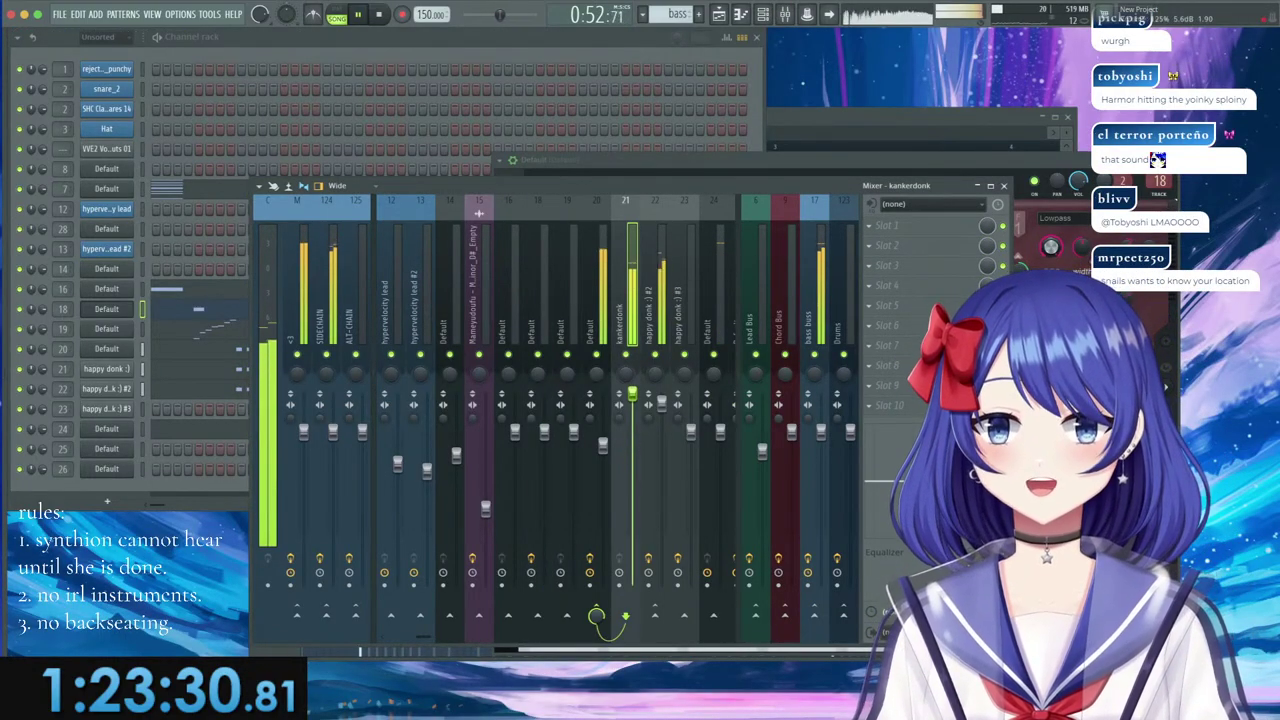
Add OTT after Soundgoodizer on mixer track 20, with 37% depth, 1000% time and 7.6 dB input gain.
{"action": "left_click", "coordinate": [603, 270]}
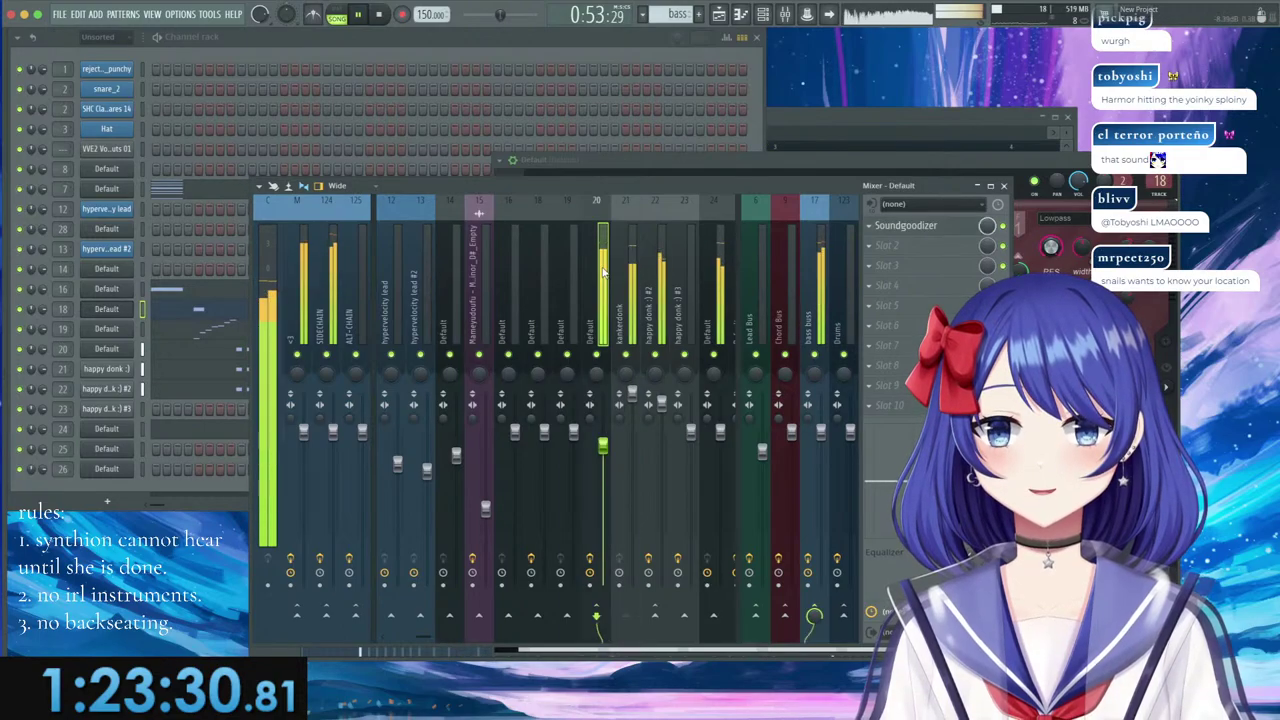
{"action": "left_click", "coordinate": [894, 248]}
{"action": "left_click", "coordinate": [1062, 24]}
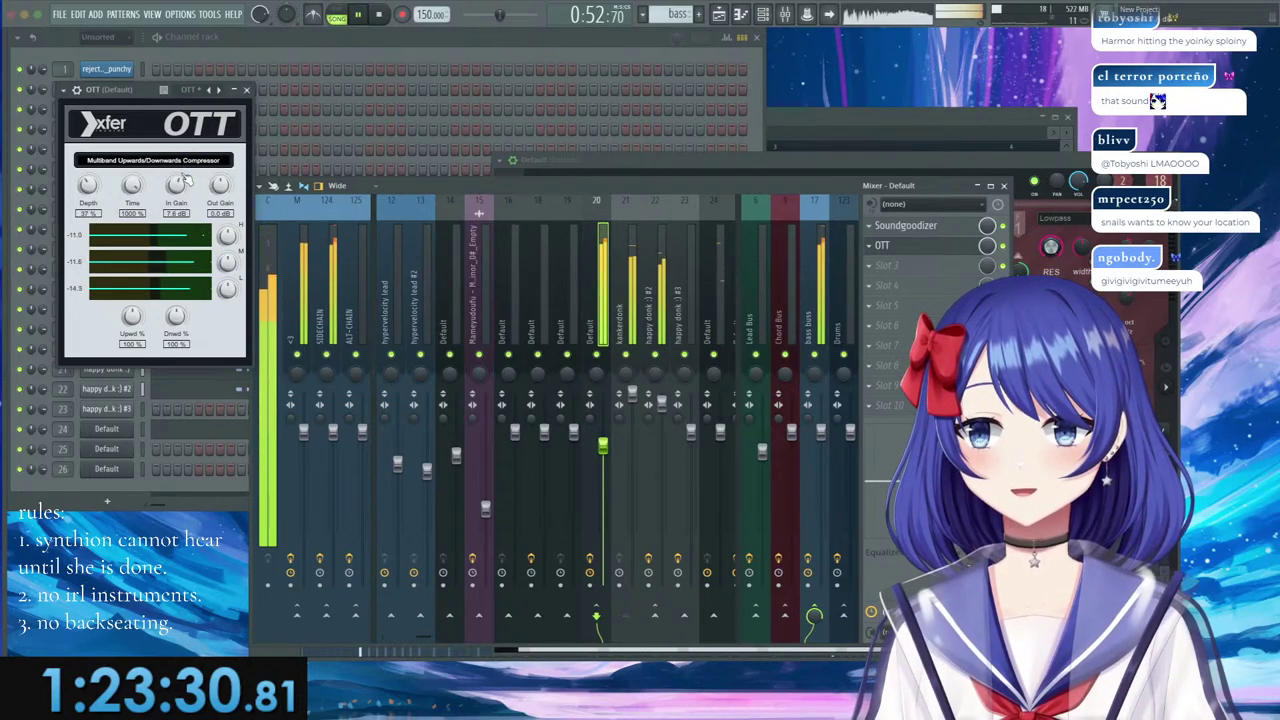
Add Fruity Parametric EQ 2 in slot 3 of mixer track 20 and boost its low, mid and high bands.
{"action": "left_click", "coordinate": [888, 266]}
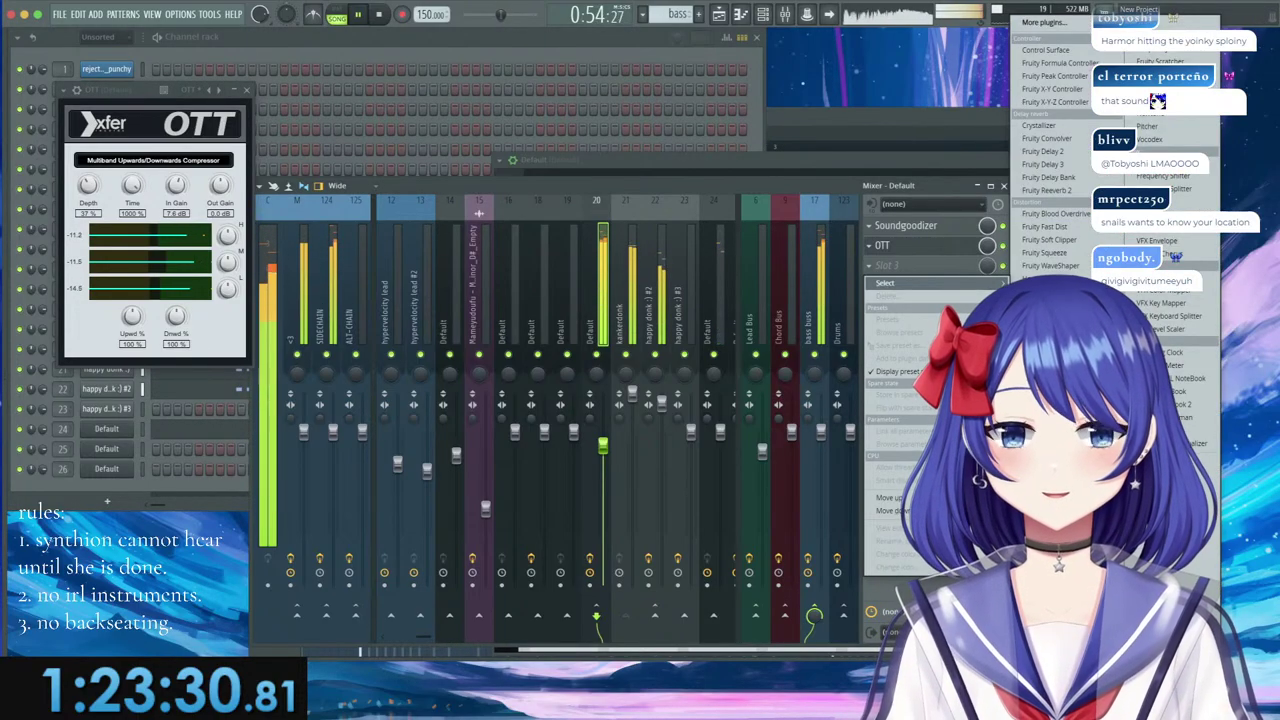
{"action": "left_click", "coordinate": [1062, 470]}
{"action": "left_click_drag", "start_coordinate": [331, 139], "coordinate": [635, 267]}
{"action": "left_click_drag", "start_coordinate": [447, 375], "coordinate": [478, 354]}
{"action": "left_click_drag", "start_coordinate": [597, 375], "coordinate": [640, 365]}
{"action": "right_click", "coordinate": [610, 368]}
{"action": "left_click", "coordinate": [628, 382]}
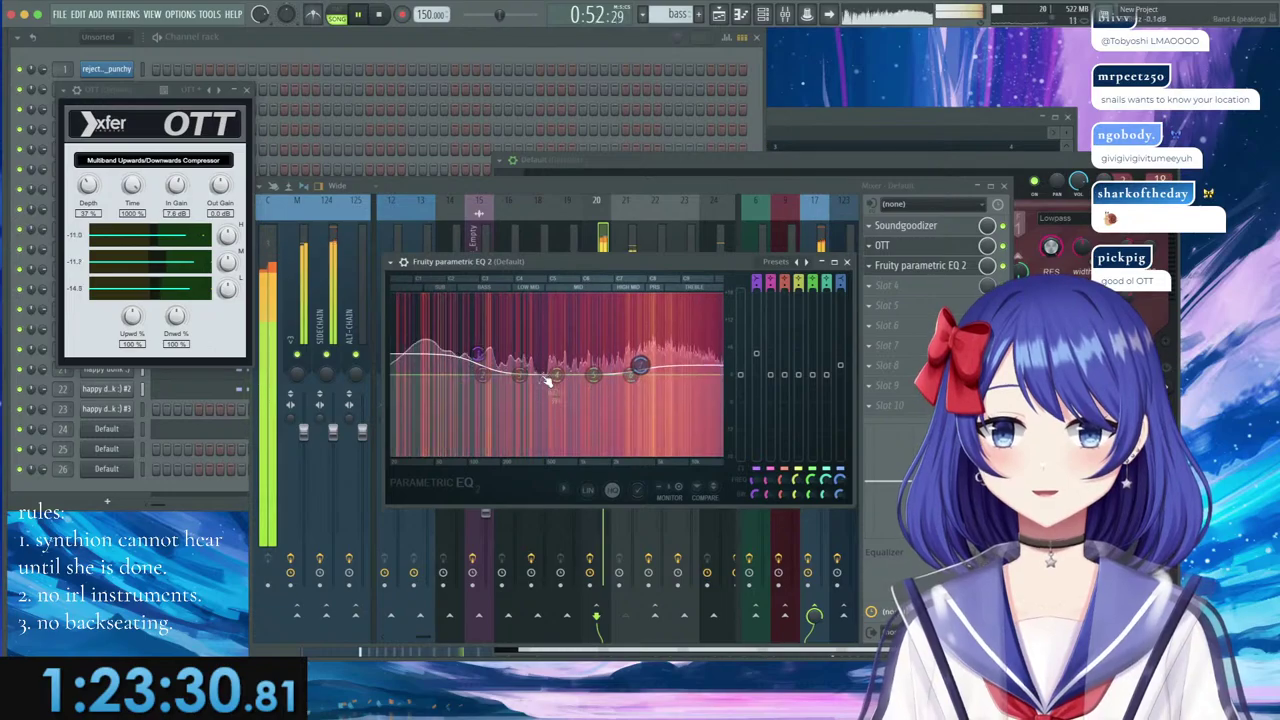
{"action": "left_click_drag", "start_coordinate": [557, 375], "coordinate": [585, 360]}
{"action": "left_click", "coordinate": [848, 263]}
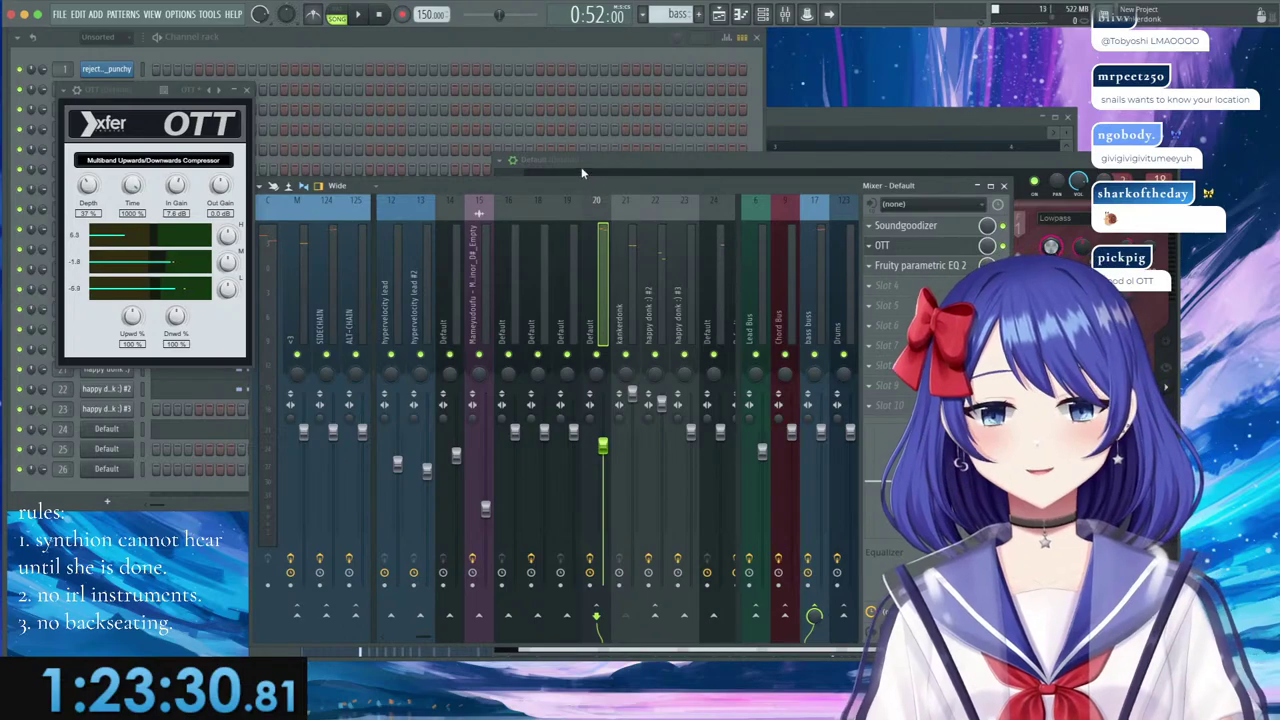
Play the looped section briefly while viewing the bass channels in the channel rack, and close the OTT window.
{"action": "left_click", "coordinate": [507, 36]}
{"action": "key", "text": "space"}
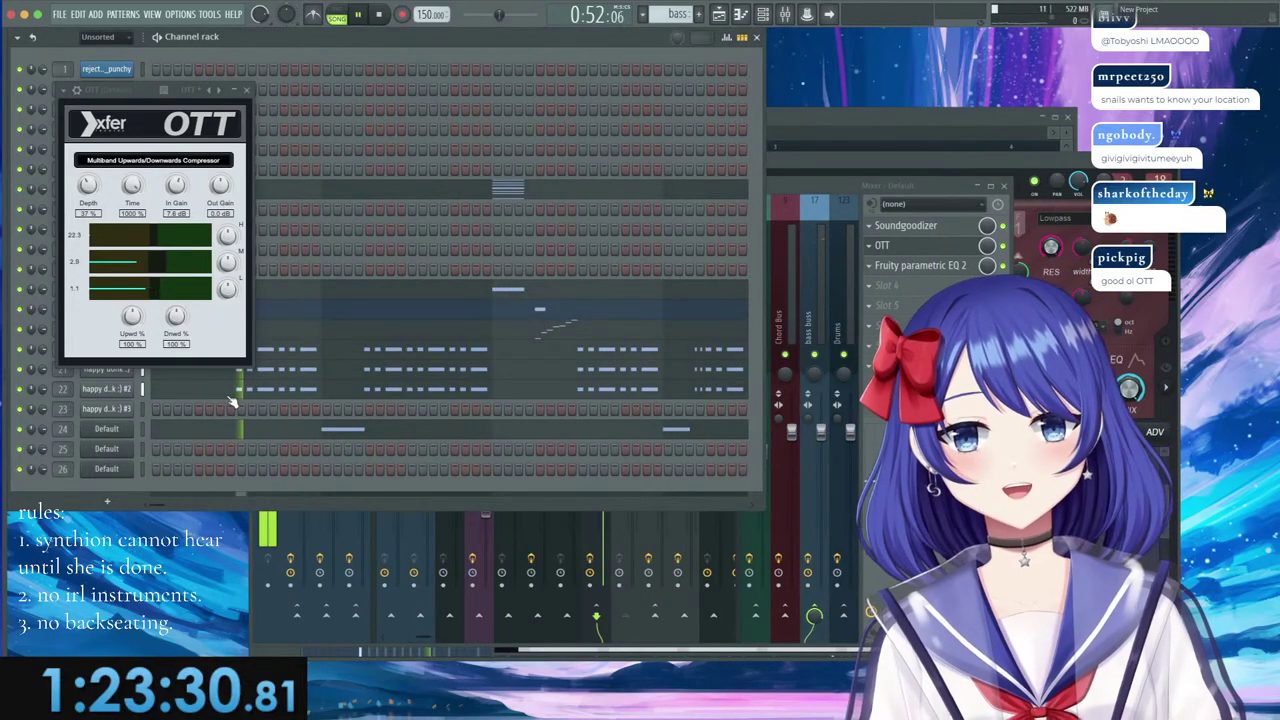
{"action": "left_click", "coordinate": [247, 90]}
{"action": "key", "text": "space"}
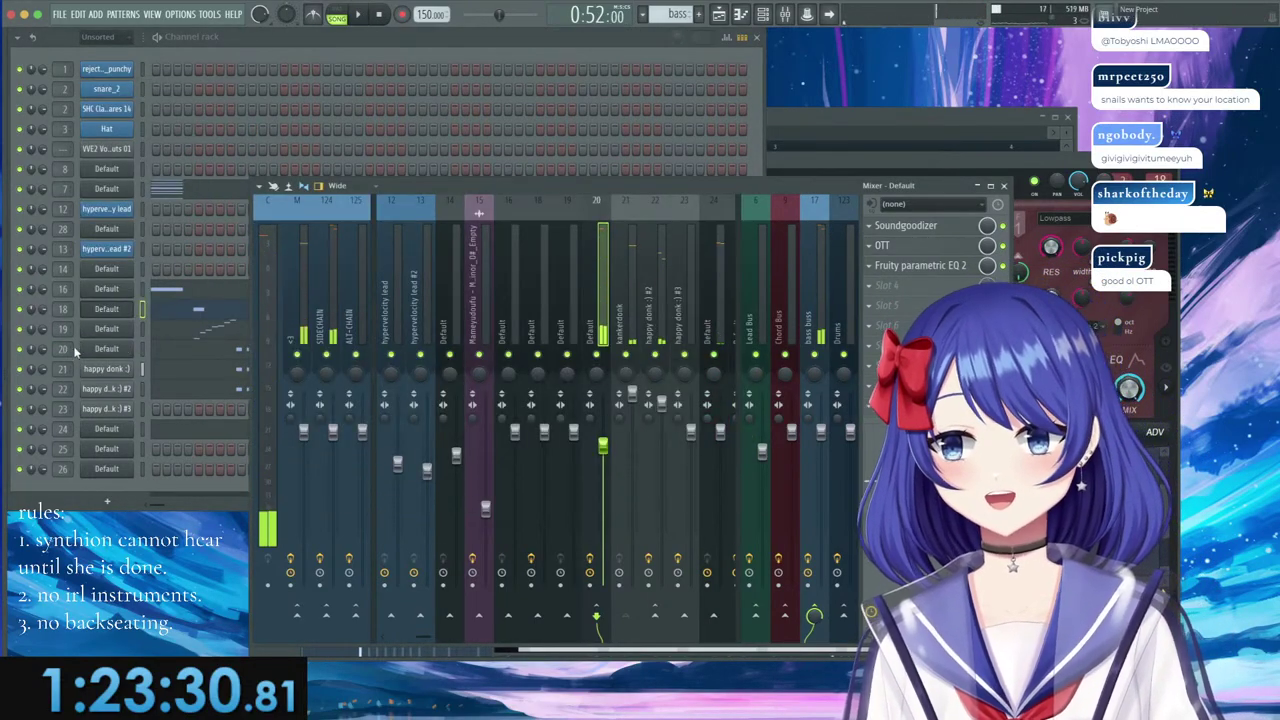
Play the loop with the happy donk channels muted, and shorten the volume envelope of channel 20's synth.
{"action": "left_click", "coordinate": [20, 370]}
{"action": "key", "text": "space"}
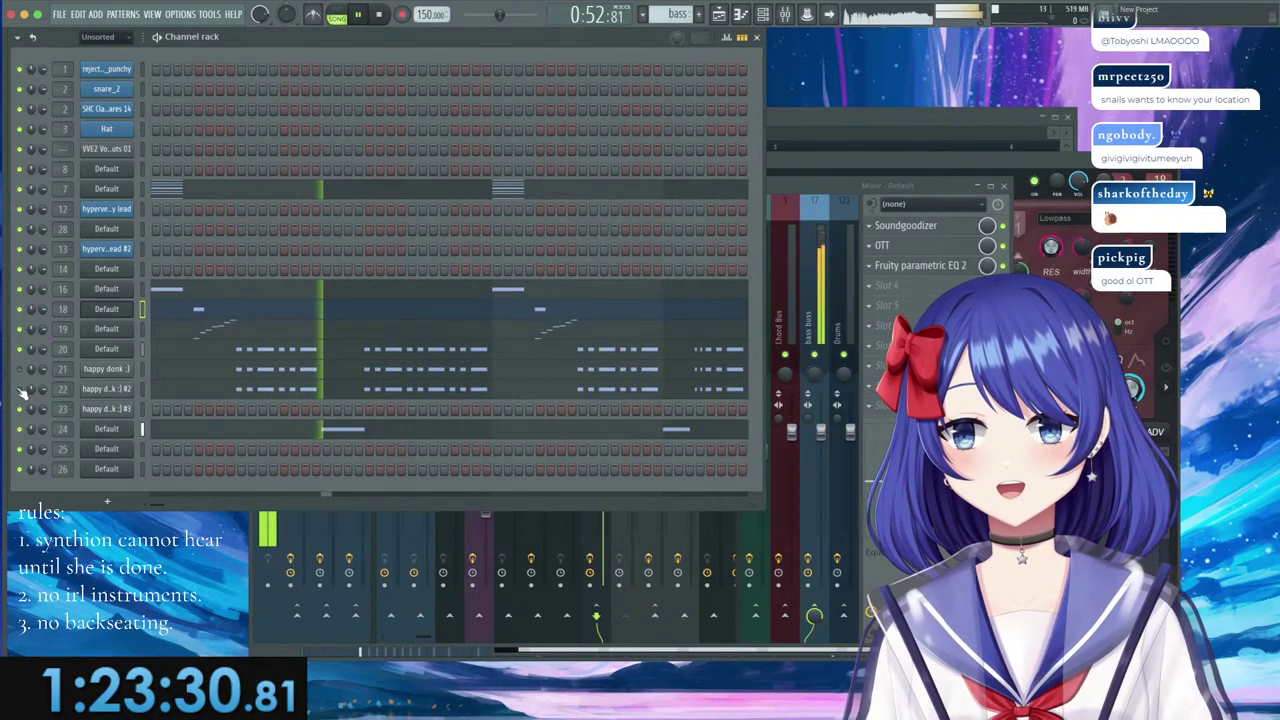
{"action": "left_click", "coordinate": [106, 348]}
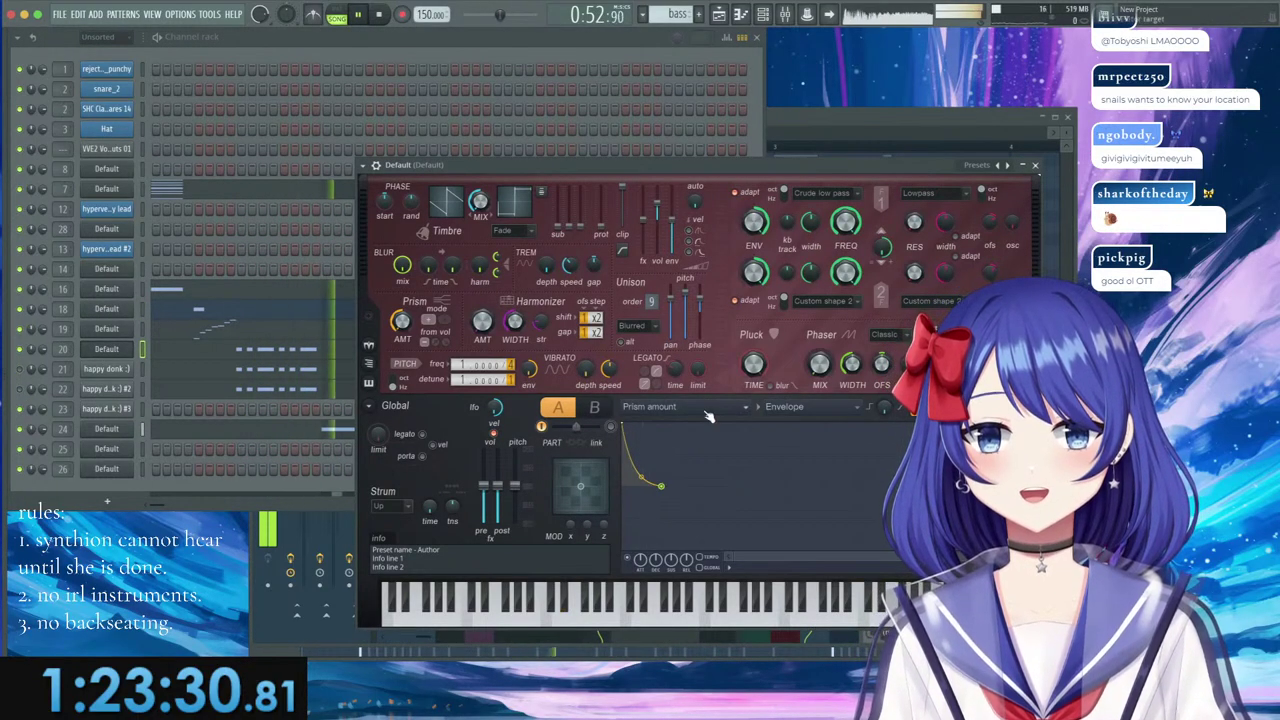
{"action": "left_click", "coordinate": [1030, 450]}
{"action": "left_click", "coordinate": [1030, 425]}
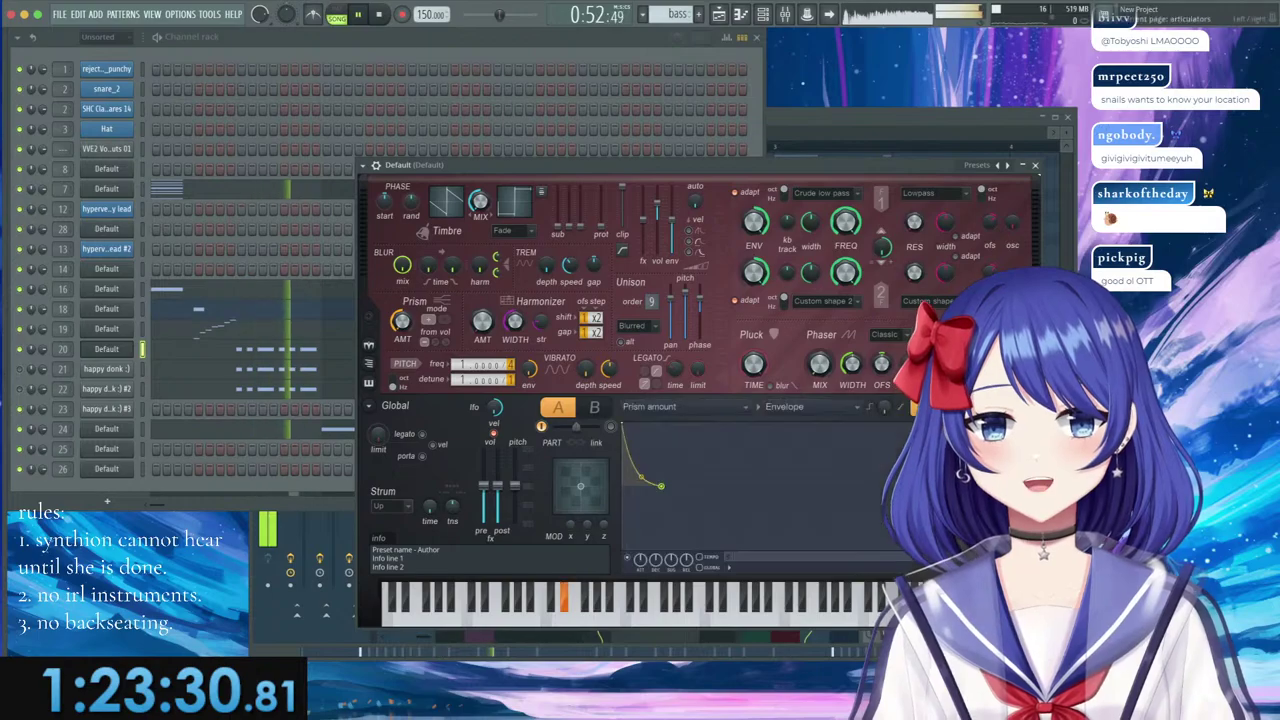
{"action": "left_click", "coordinate": [680, 406]}
{"action": "left_click", "coordinate": [658, 221]}
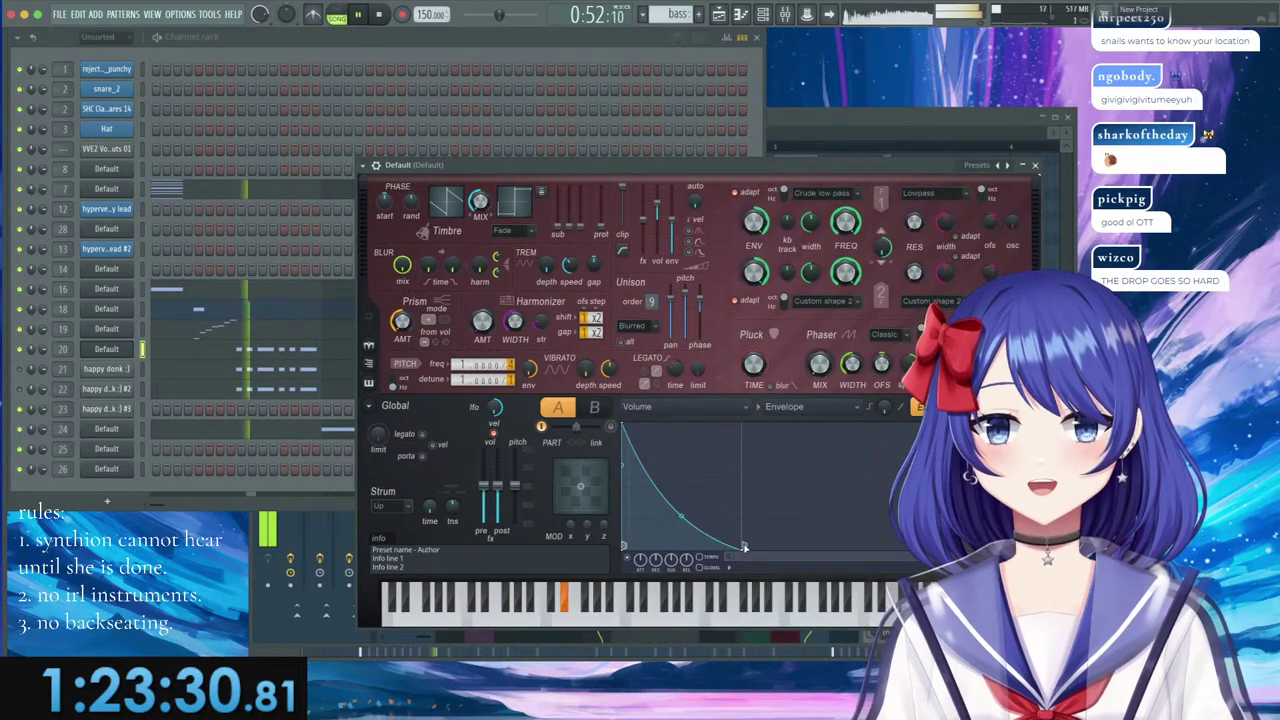
{"action": "left_click_drag", "start_coordinate": [744, 547], "coordinate": [668, 558]}
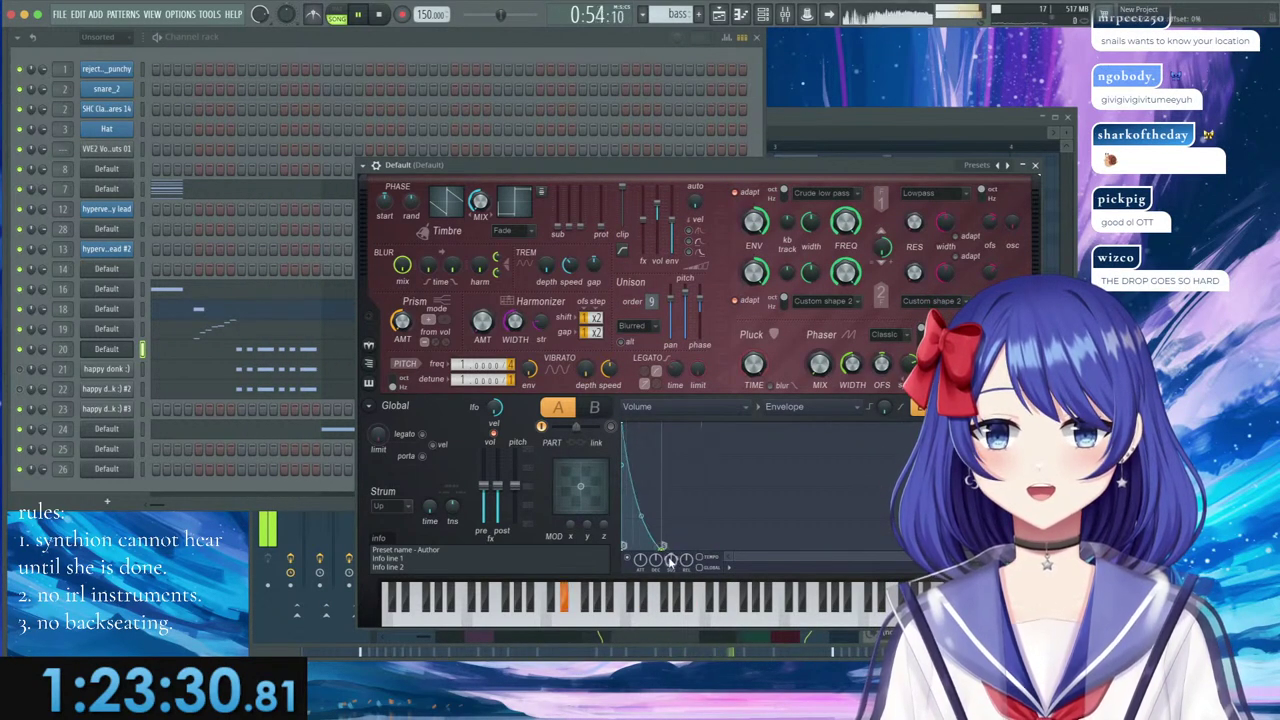
{"action": "left_click", "coordinate": [1030, 450]}
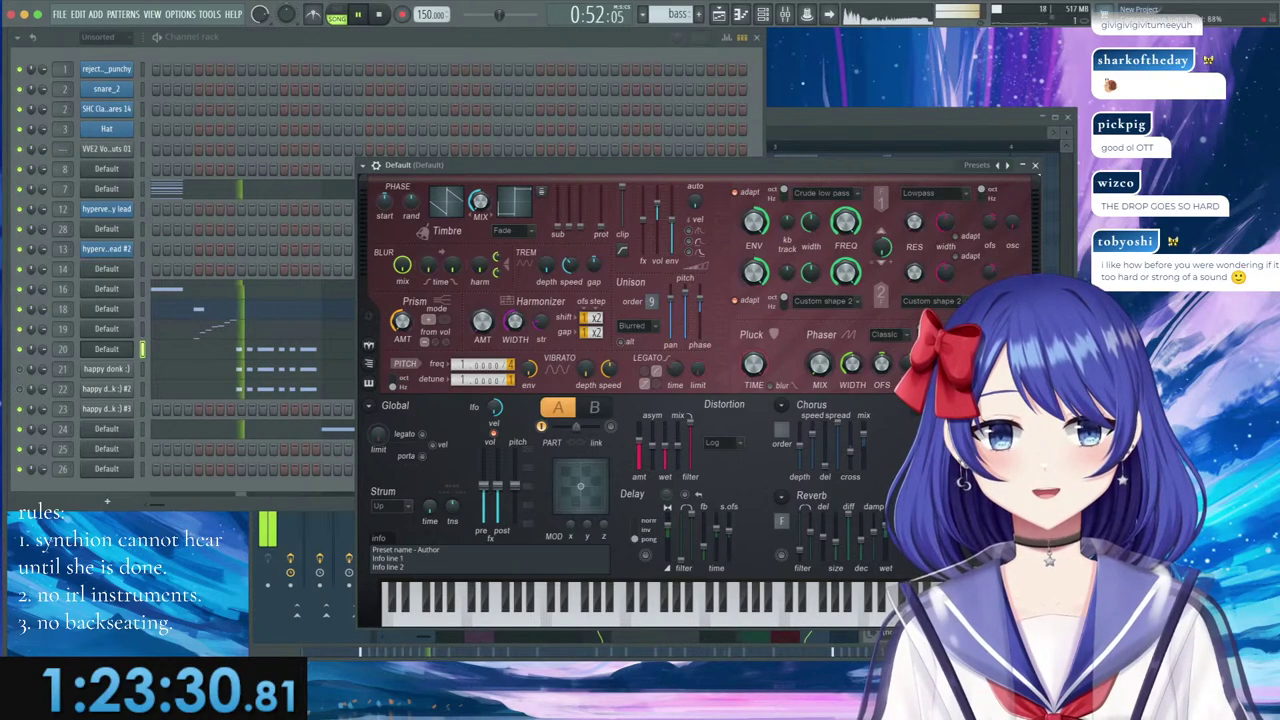
Unmute the happy donk channels, solo the kankerdonk mixer track and lower its level.
{"action": "left_click", "coordinate": [16, 395]}
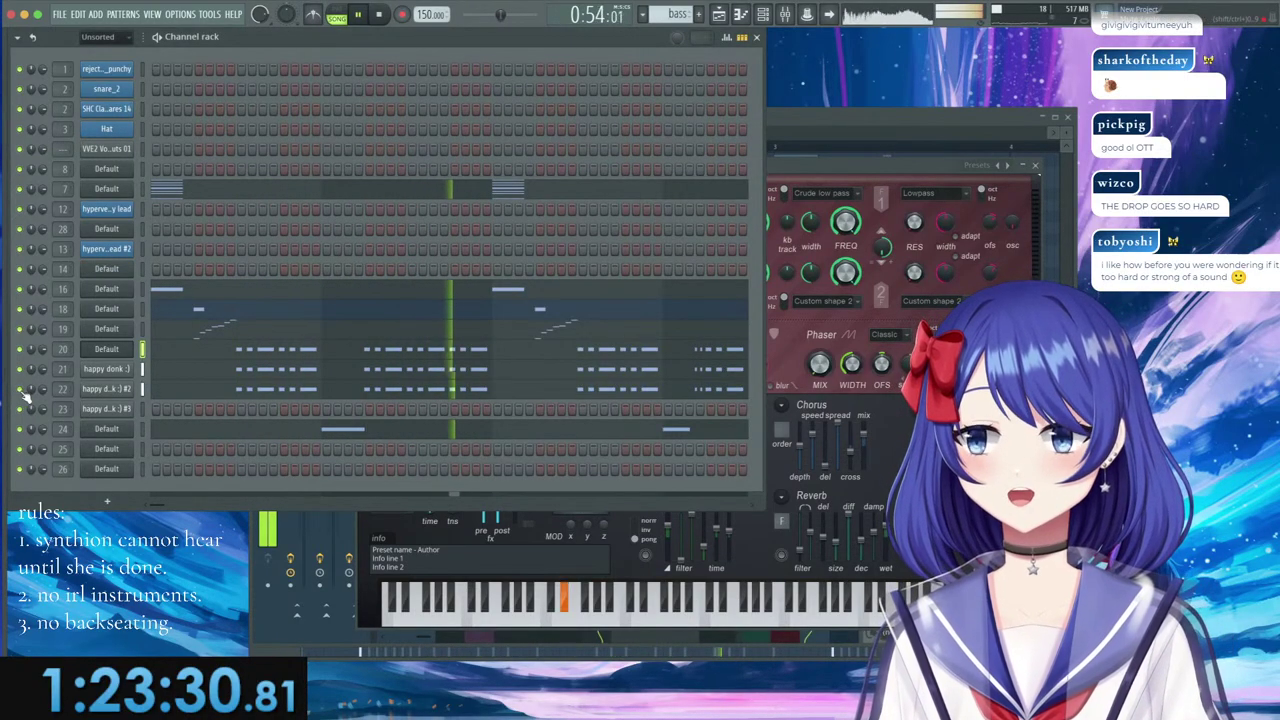
{"action": "key", "text": "F9"}
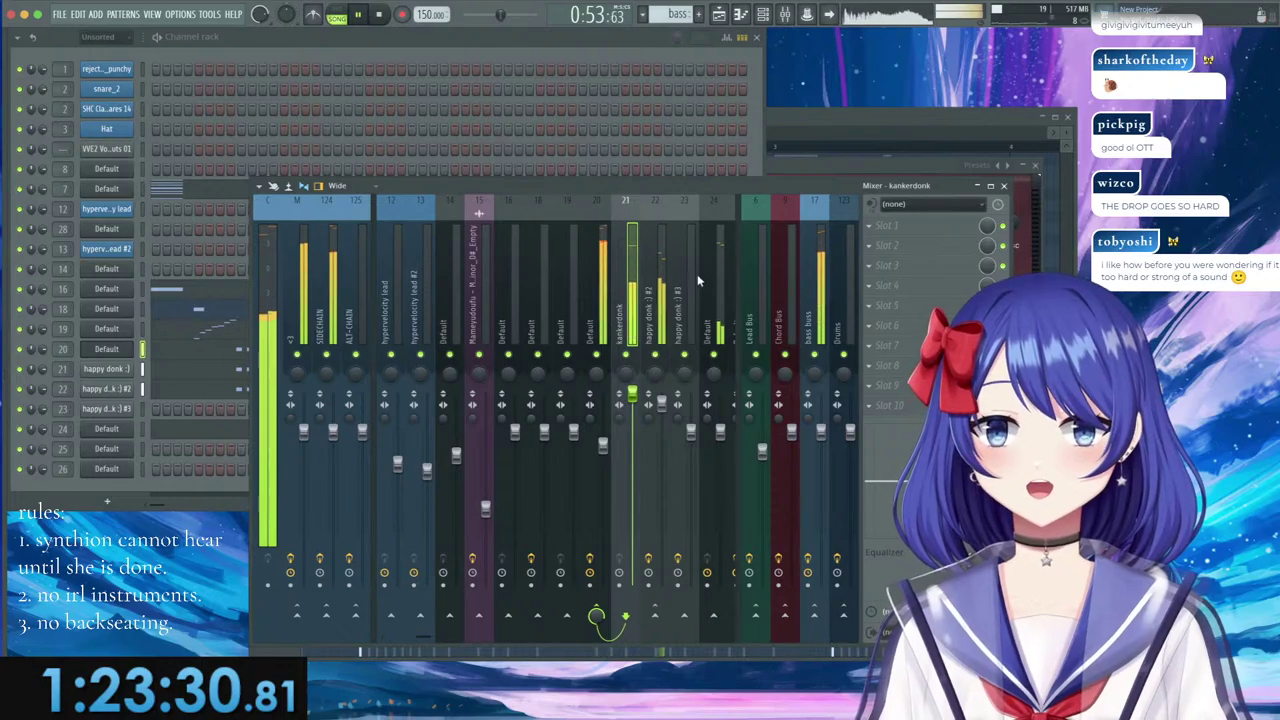
{"action": "right_click", "coordinate": [626, 356]}
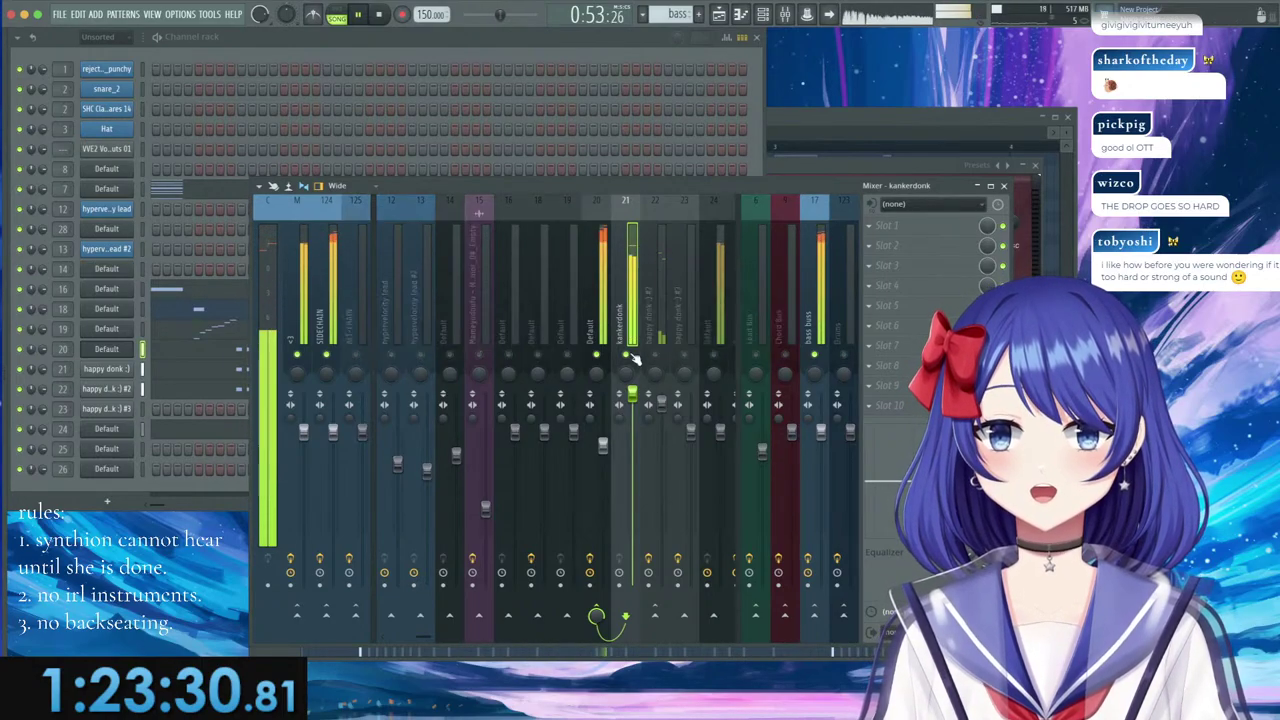
{"action": "left_click_drag", "start_coordinate": [637, 393], "coordinate": [636, 420]}
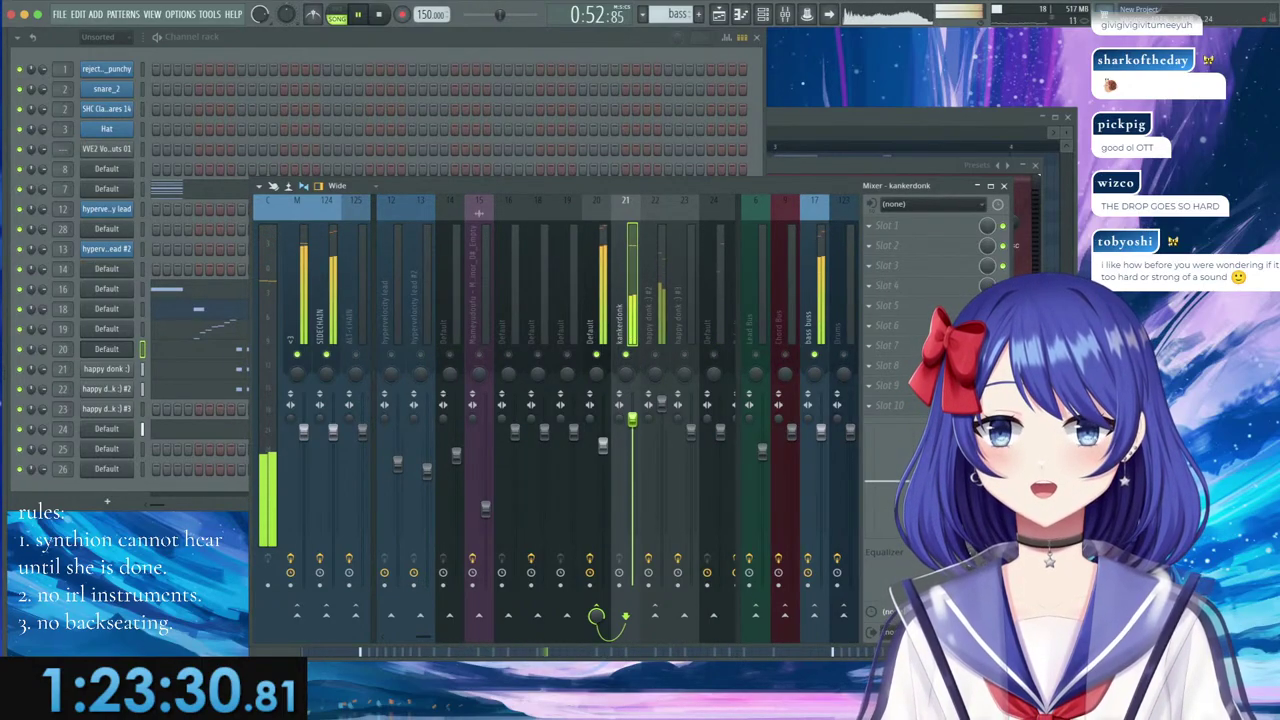
Add Fruity Parametric EQ 2 in slot 1 of the kankerdonk track and boost its two highest bands.
{"action": "left_click", "coordinate": [939, 229]}
{"action": "left_click", "coordinate": [1052, 455]}
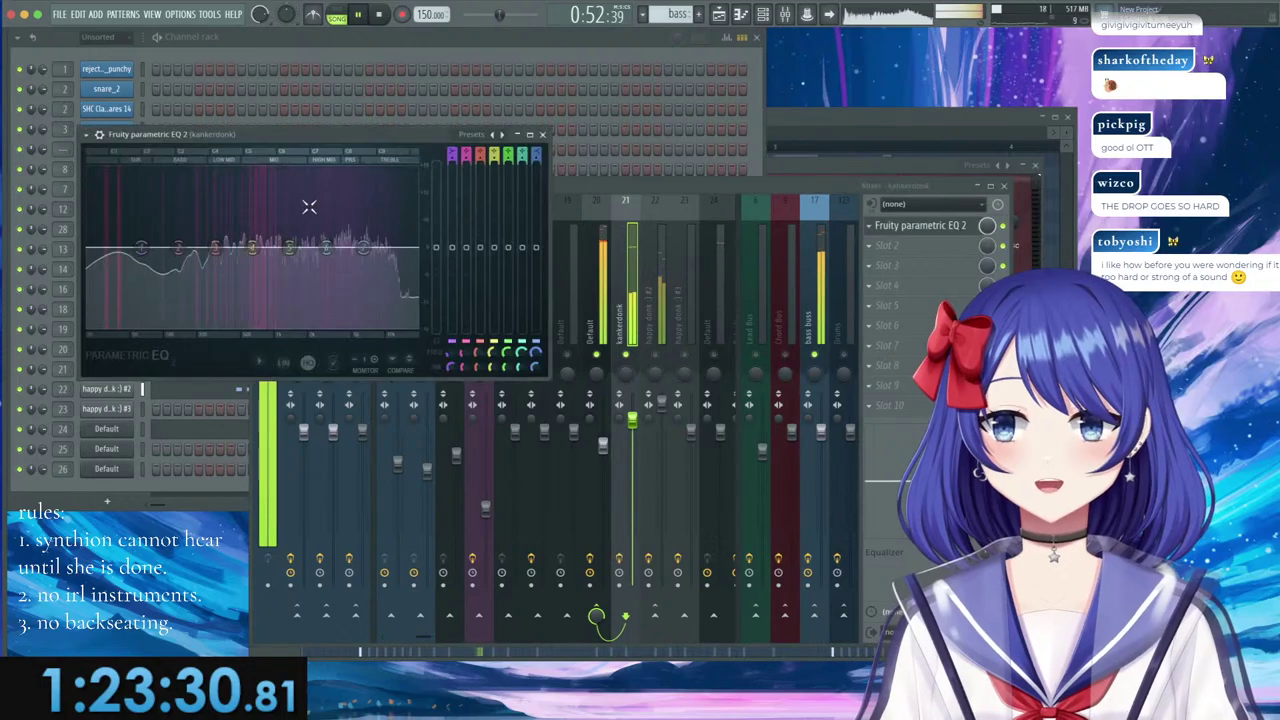
{"action": "left_click_drag", "start_coordinate": [363, 247], "coordinate": [357, 203]}
{"action": "mouse_move", "coordinate": [326, 247]}
{"action": "left_mouse_down"}
{"action": "mouse_move", "coordinate": [325, 222]}
{"action": "mouse_move", "coordinate": [339, 227]}
{"action": "left_mouse_up"}
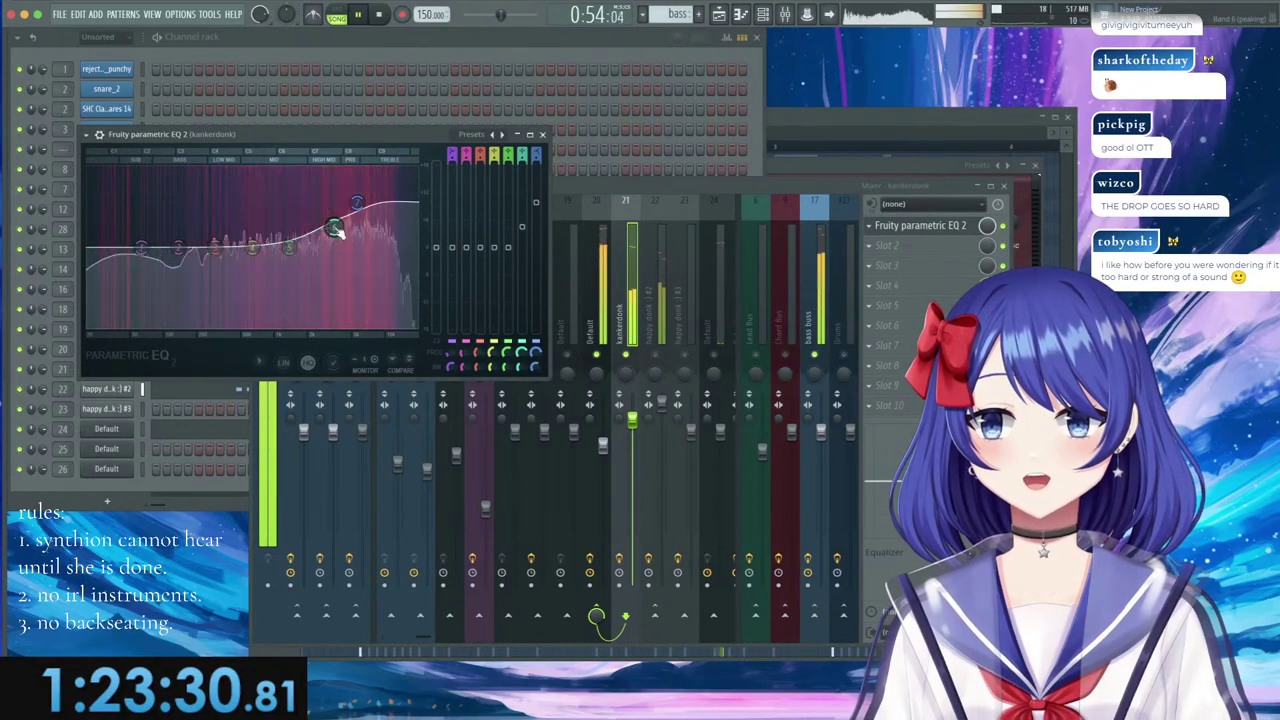
Mute channel 20, then cut the lows and slightly boost a mid band in the kankerdonk track's parametric EQ.
{"action": "left_click", "coordinate": [121, 393]}
{"action": "left_click", "coordinate": [19, 371]}
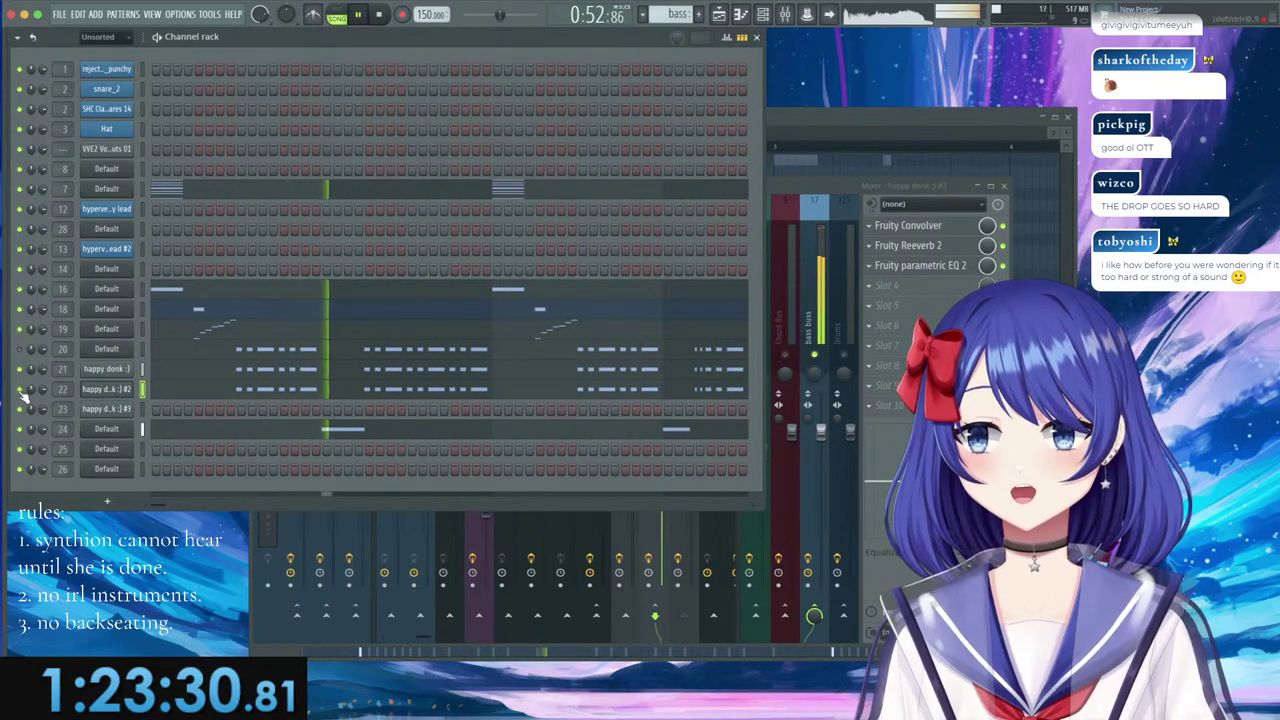
{"action": "left_click", "coordinate": [108, 370]}
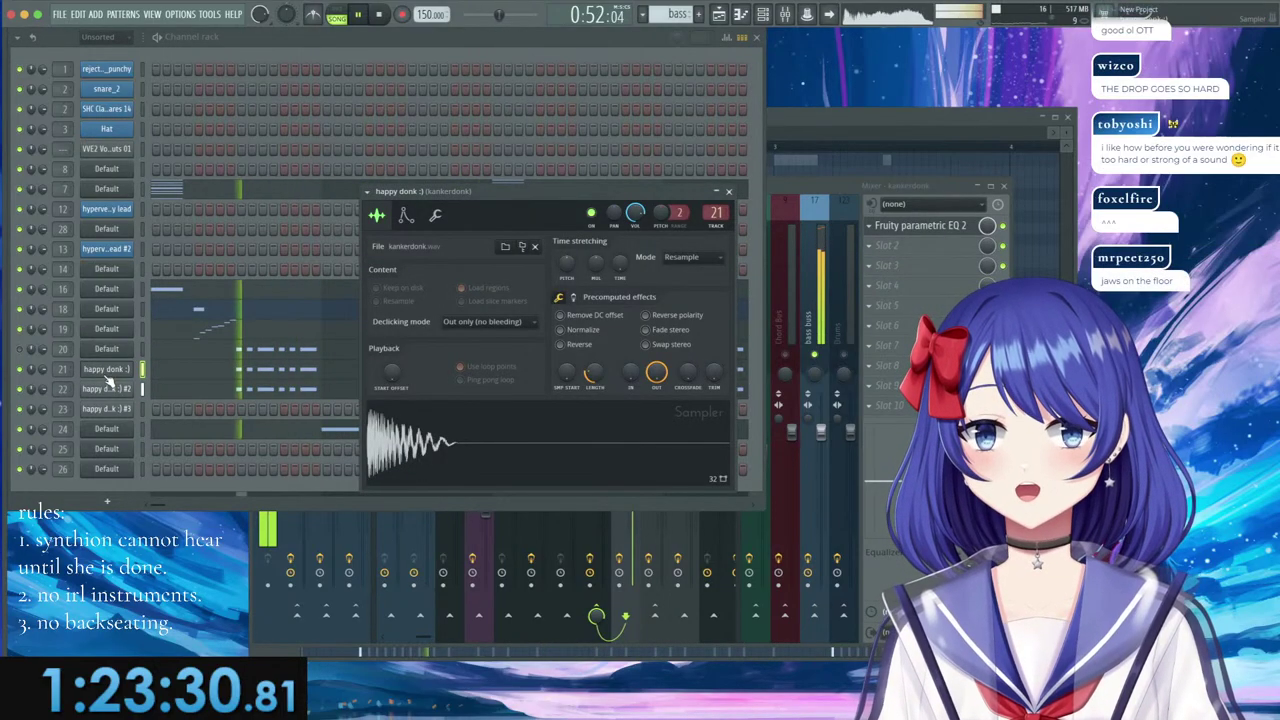
{"action": "left_click", "coordinate": [912, 226]}
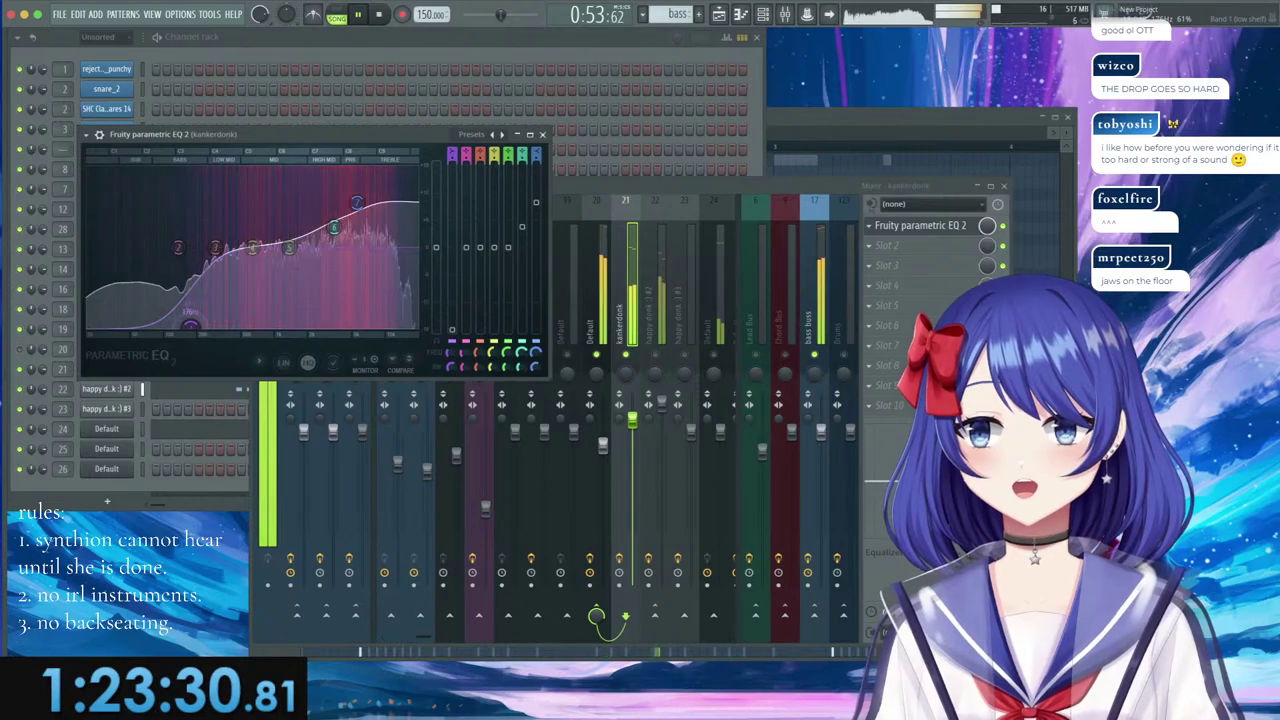
{"action": "left_click_drag", "start_coordinate": [163, 325], "coordinate": [192, 328]}
{"action": "mouse_move", "coordinate": [253, 247]}
{"action": "left_mouse_down"}
{"action": "mouse_move", "coordinate": [255, 208]}
{"action": "mouse_move", "coordinate": [258, 235]}
{"action": "left_mouse_up"}
{"action": "left_click", "coordinate": [323, 55]}
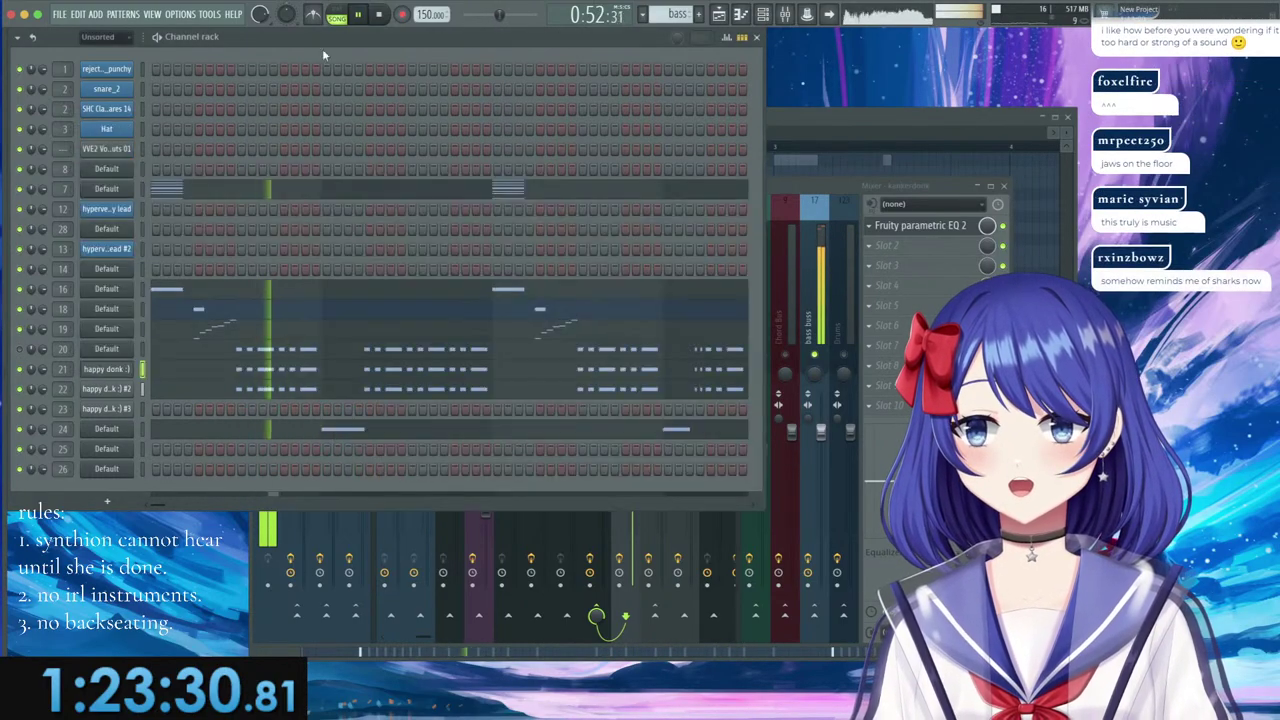
Shorten the happy donk :) sample's length, and raise the high shelf of the kankerdonk track's EQ to its maximum.
{"action": "left_click", "coordinate": [110, 370]}
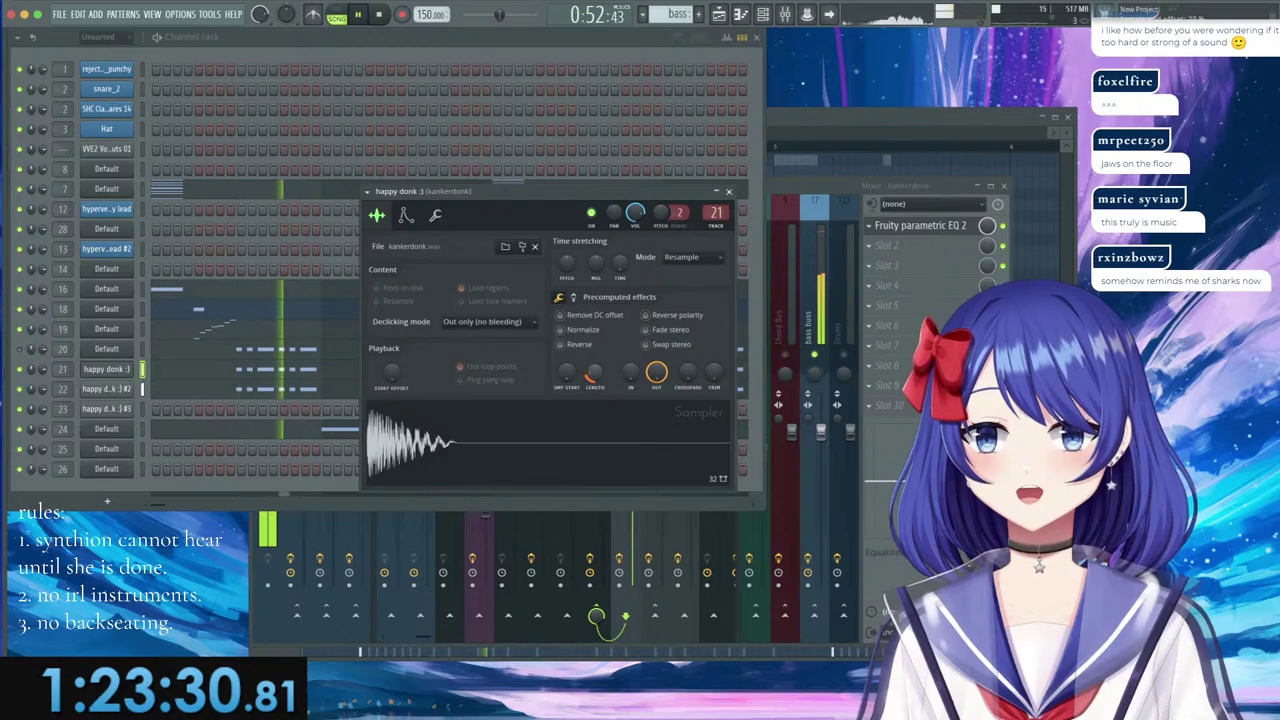
{"action": "left_click_drag", "start_coordinate": [592, 374], "coordinate": [592, 382]}
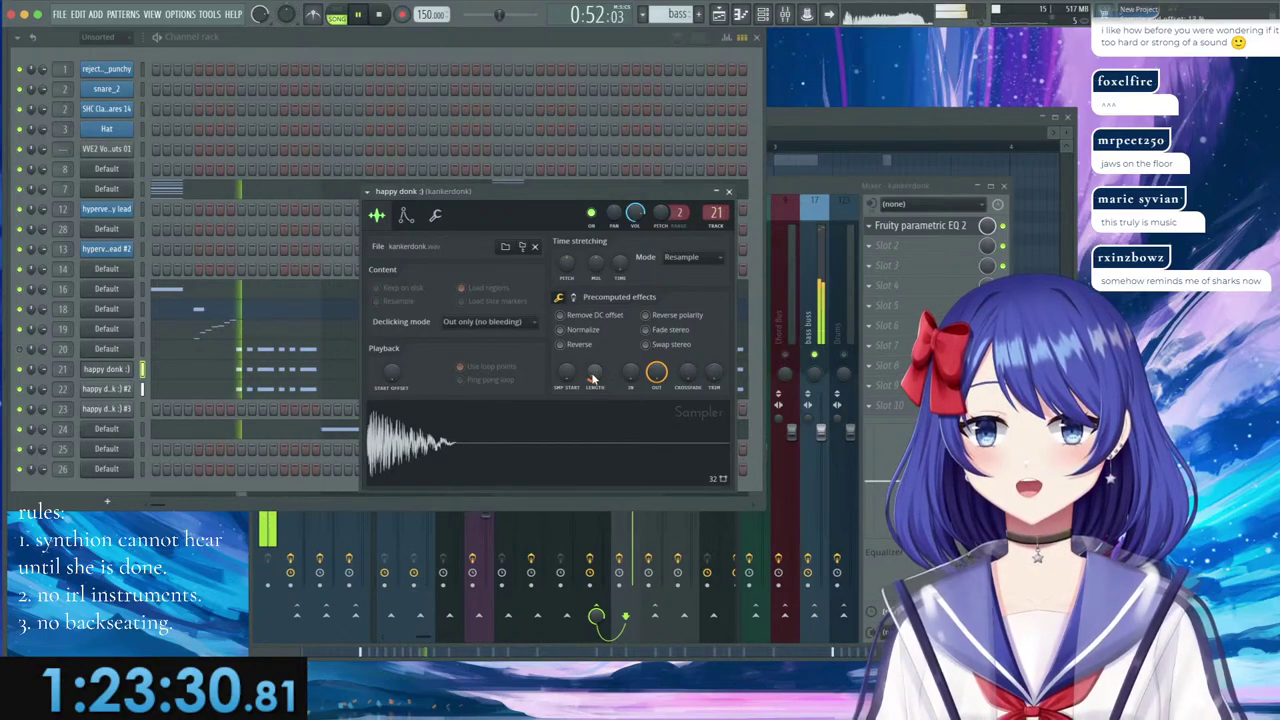
{"action": "left_click", "coordinate": [730, 192]}
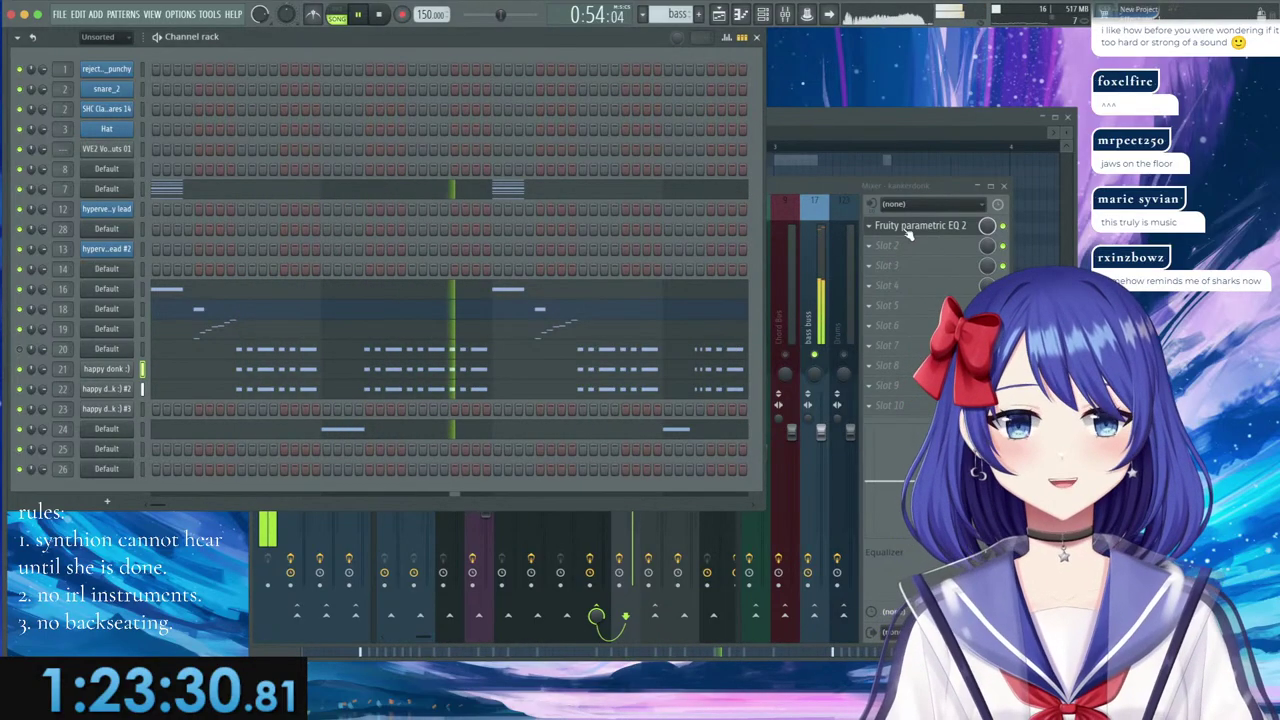
{"action": "left_click", "coordinate": [908, 232]}
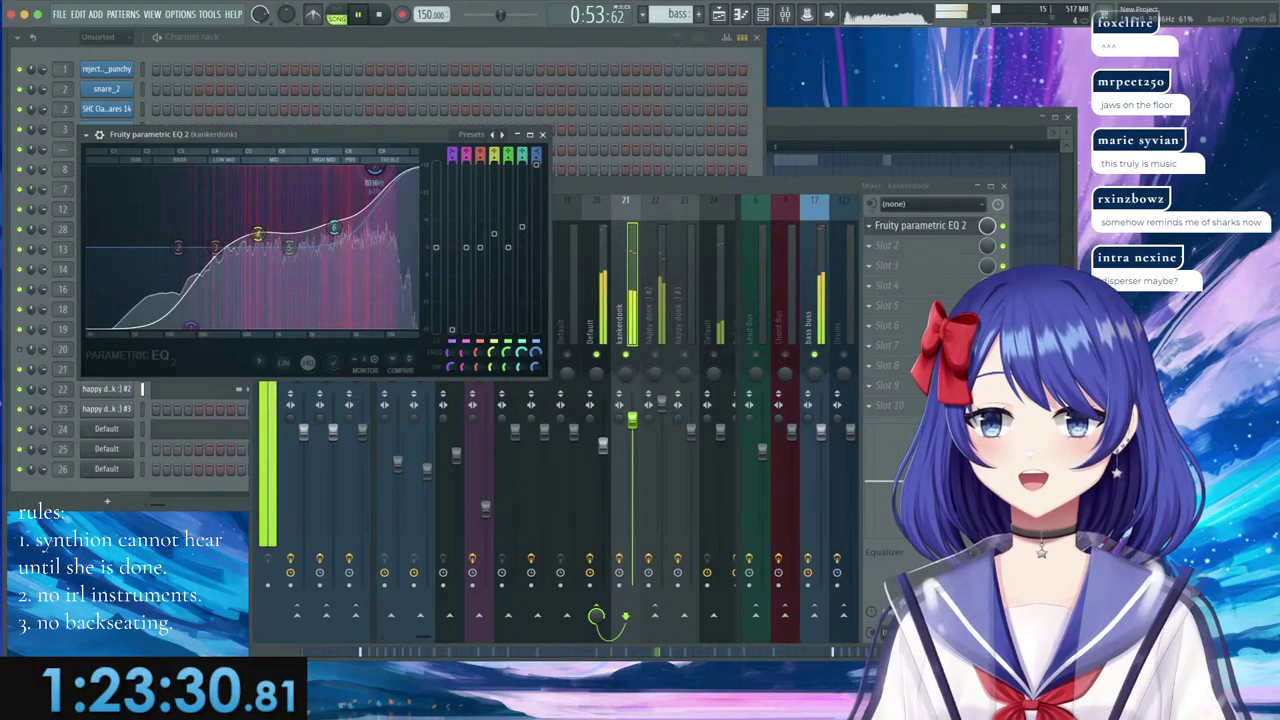
{"action": "left_click", "coordinate": [543, 135]}
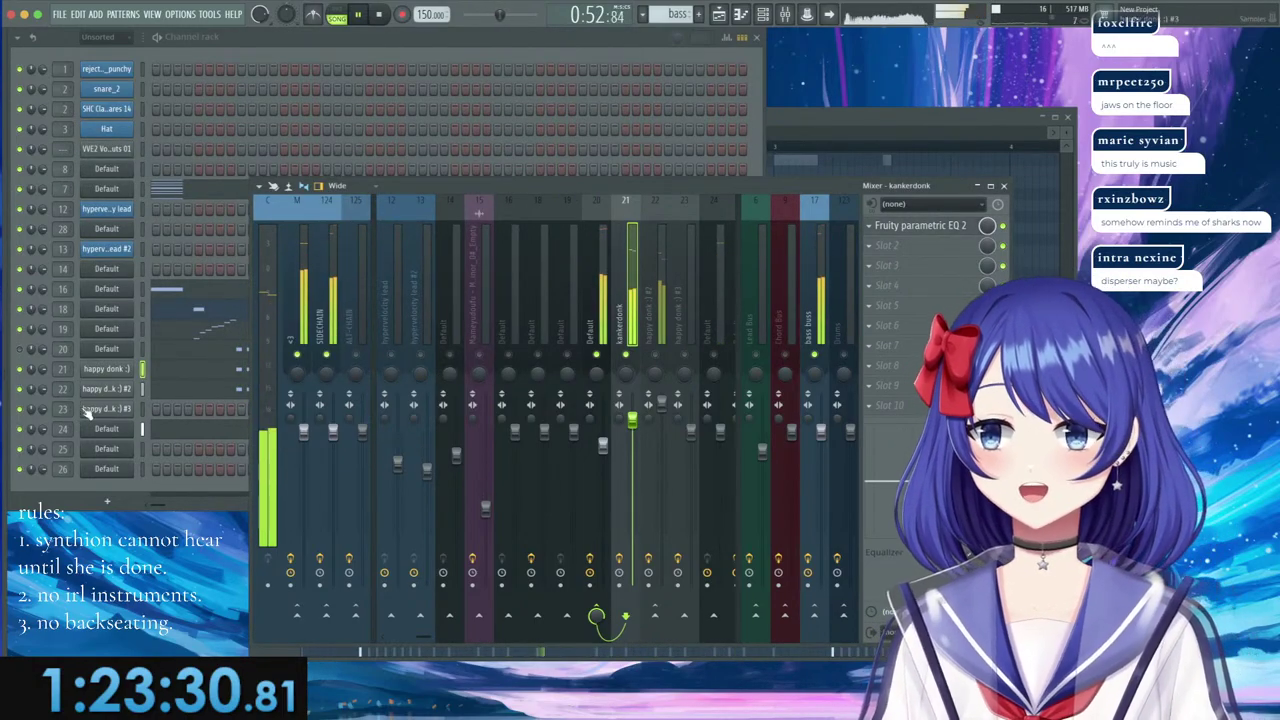
Check Fruity Reeverb 2 on the happy donk :) #2 mixer track, and raise the high shelf of its parametric EQ.
{"action": "left_click", "coordinate": [666, 335]}
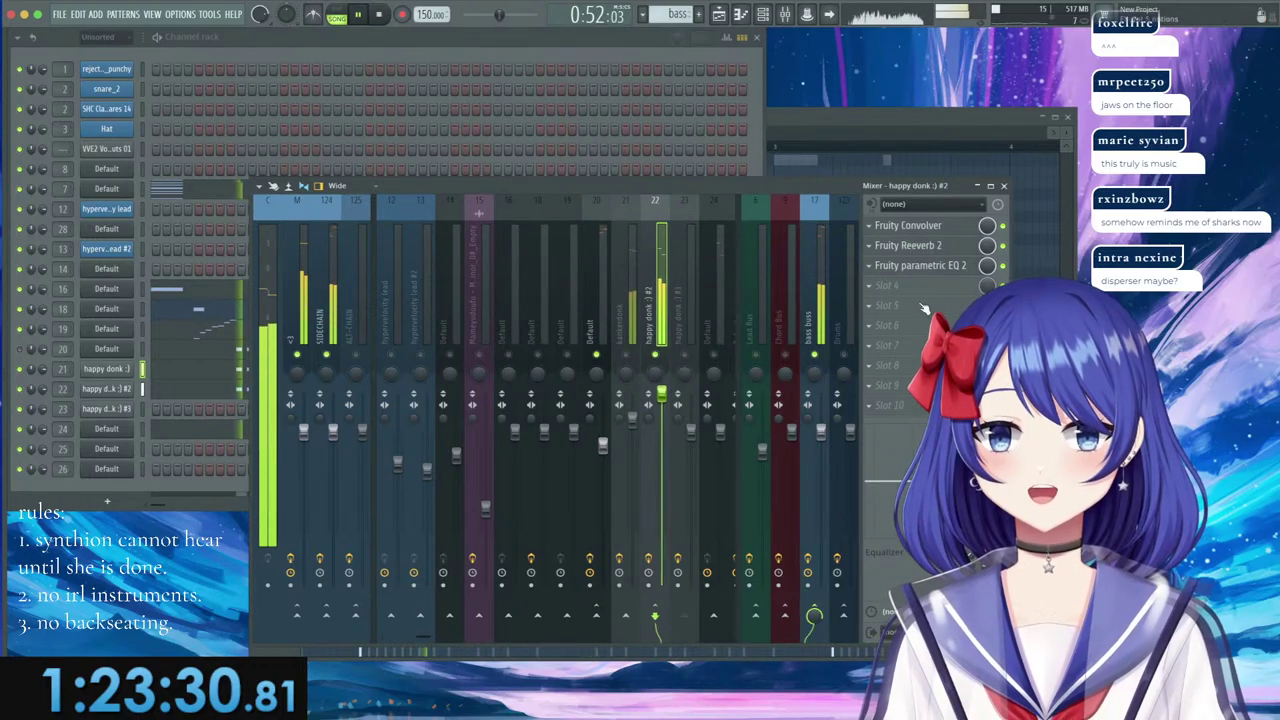
{"action": "left_click", "coordinate": [918, 265]}
{"action": "left_click", "coordinate": [907, 245]}
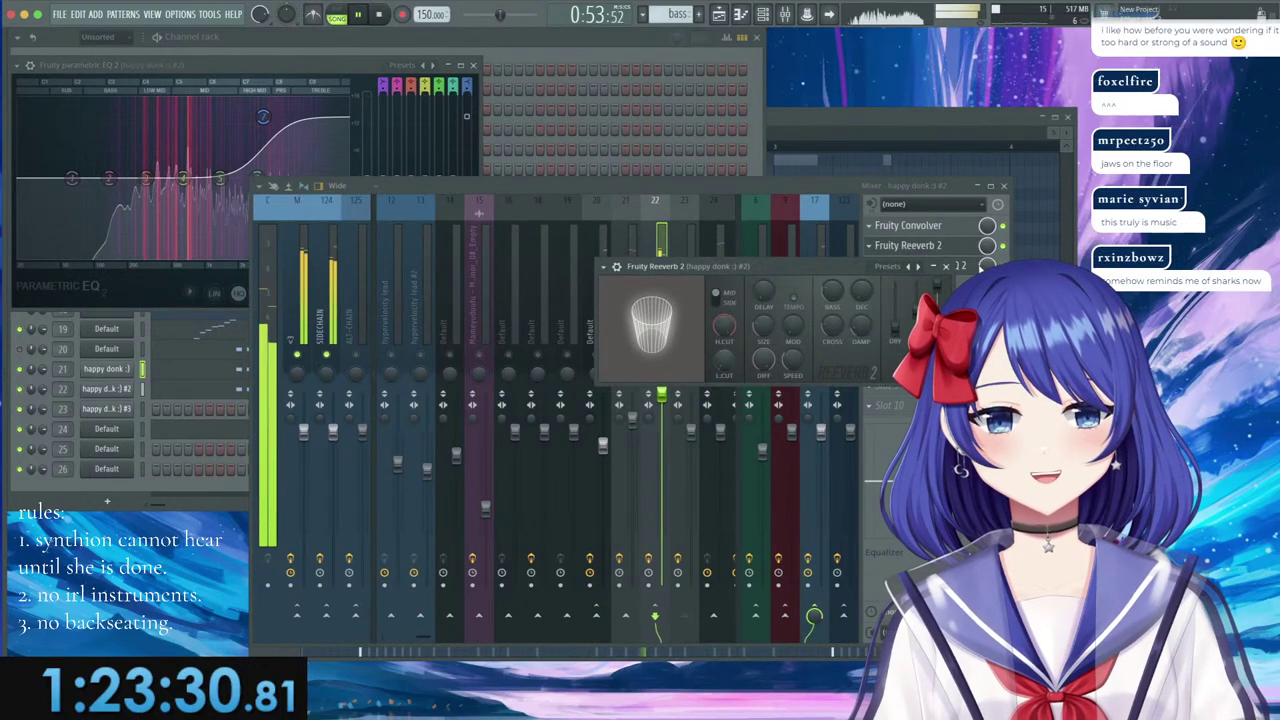
{"action": "left_click", "coordinate": [983, 264]}
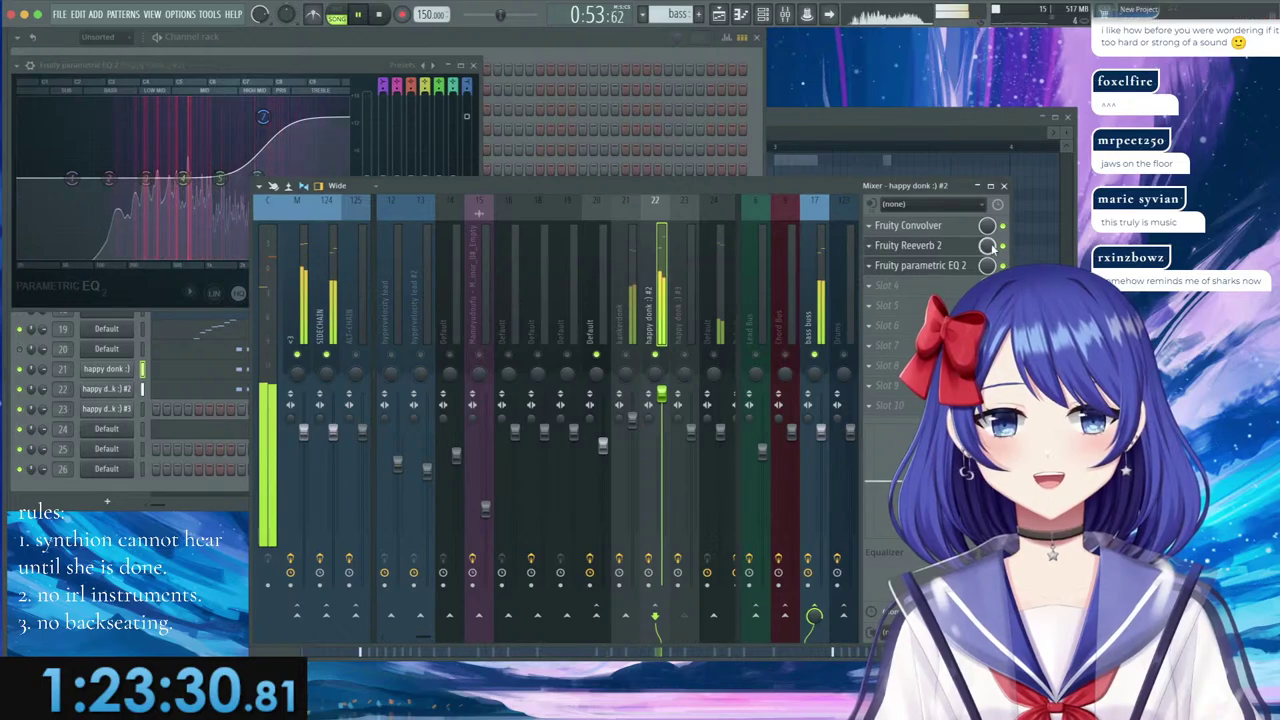
{"action": "left_click", "coordinate": [955, 248]}
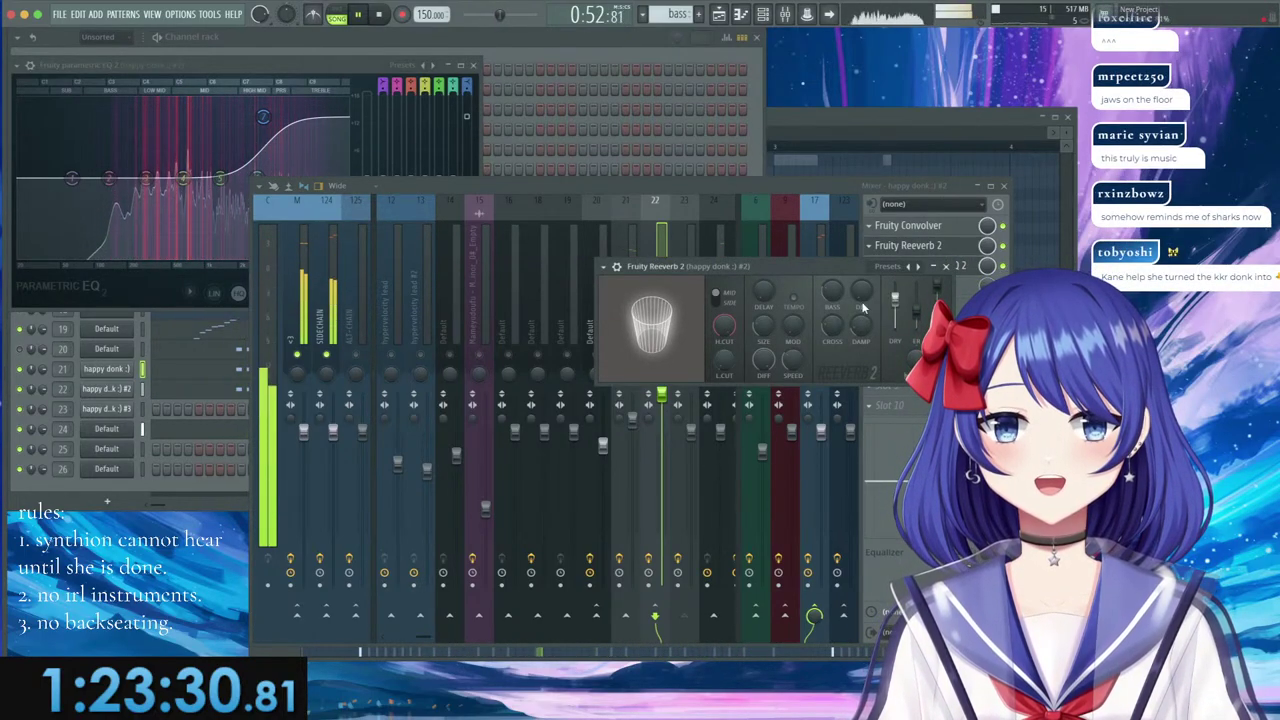
{"action": "left_click", "coordinate": [946, 267]}
{"action": "left_click", "coordinate": [944, 267]}
{"action": "left_click", "coordinate": [944, 267]}
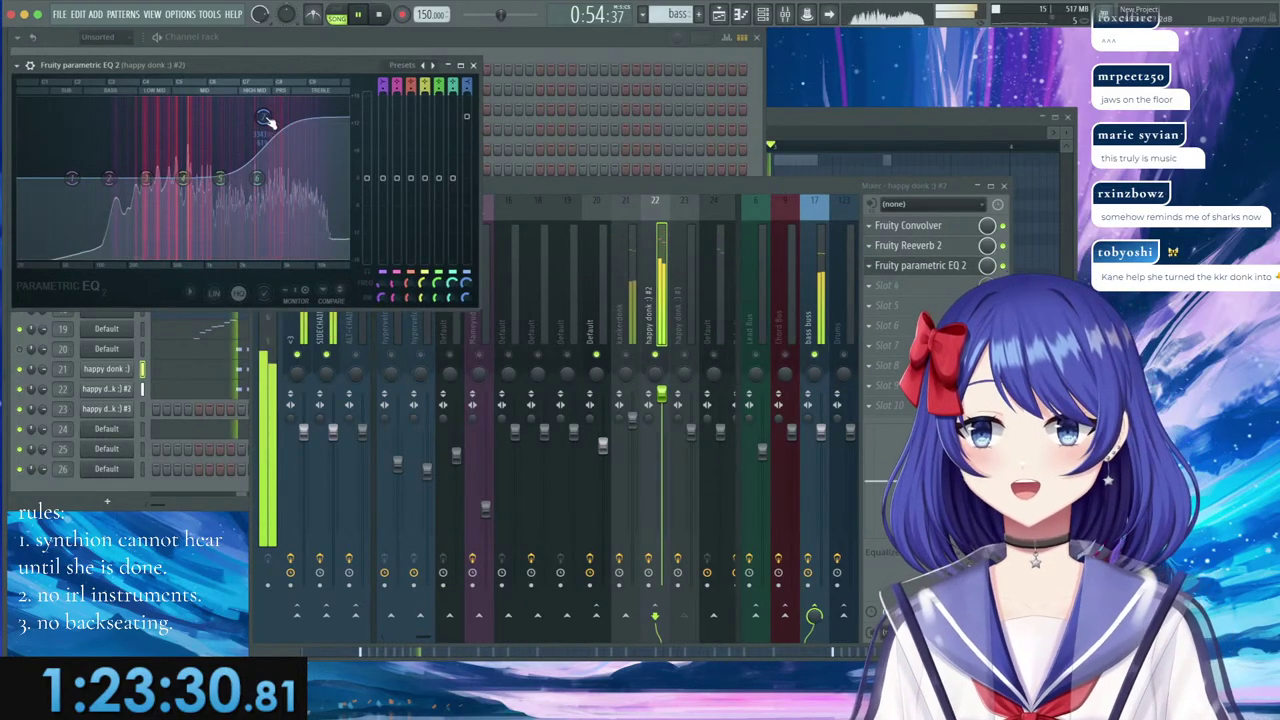
{"action": "left_click_drag", "start_coordinate": [266, 119], "coordinate": [265, 99]}
Add OTT in slot 4 of the happy donk :) #2 mixer track and set its depth to 81%.
{"action": "left_click", "coordinate": [914, 286]}
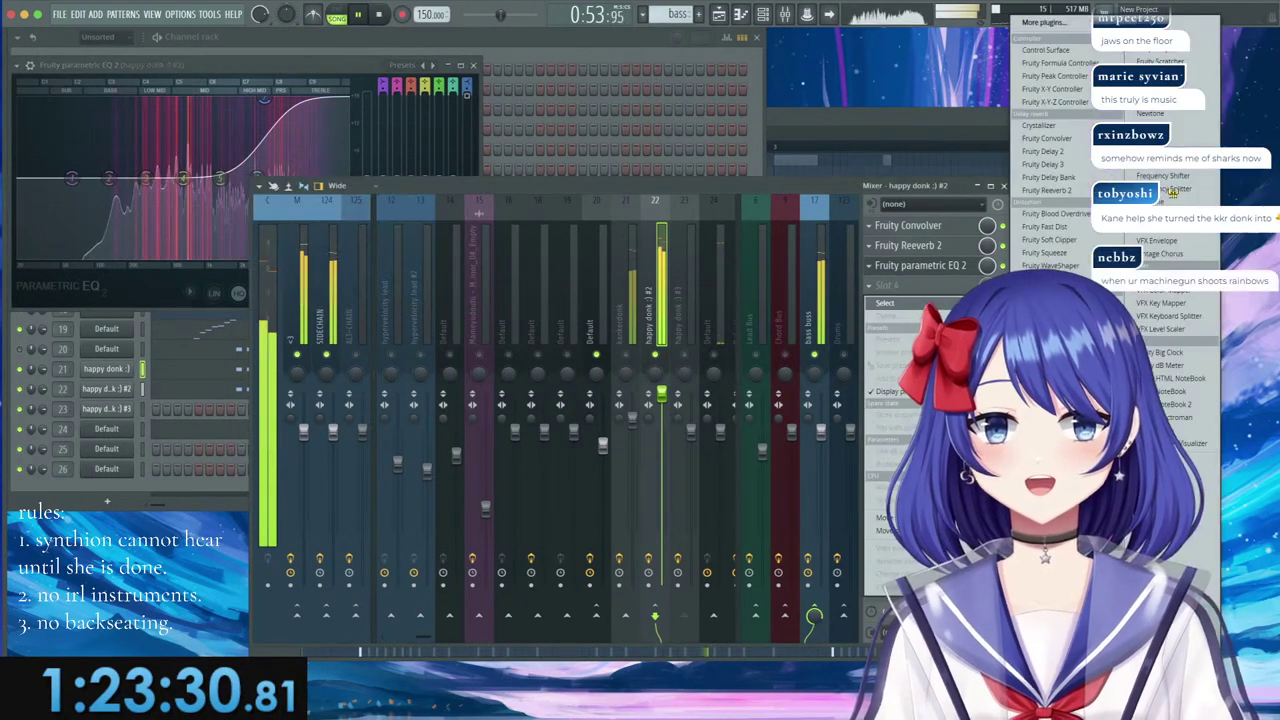
{"action": "left_click", "coordinate": [1052, 456]}
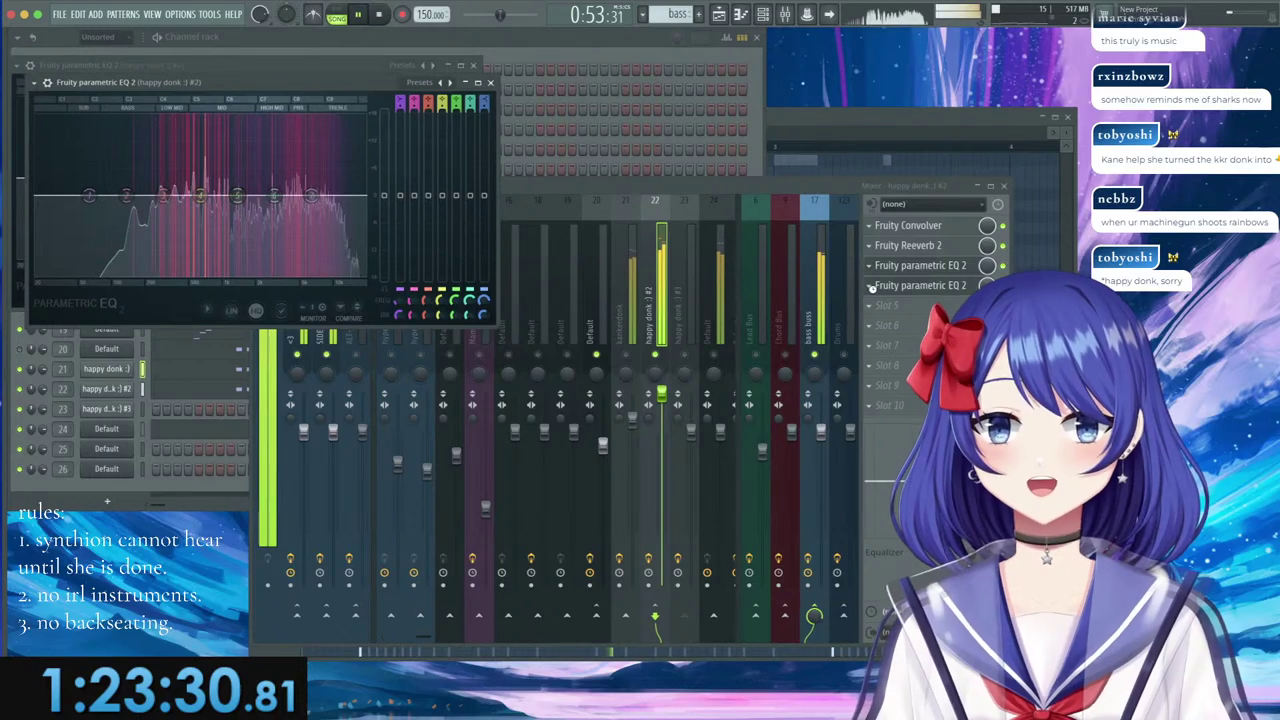
{"action": "left_click", "coordinate": [871, 287]}
{"action": "mouse_move", "coordinate": [885, 307]}
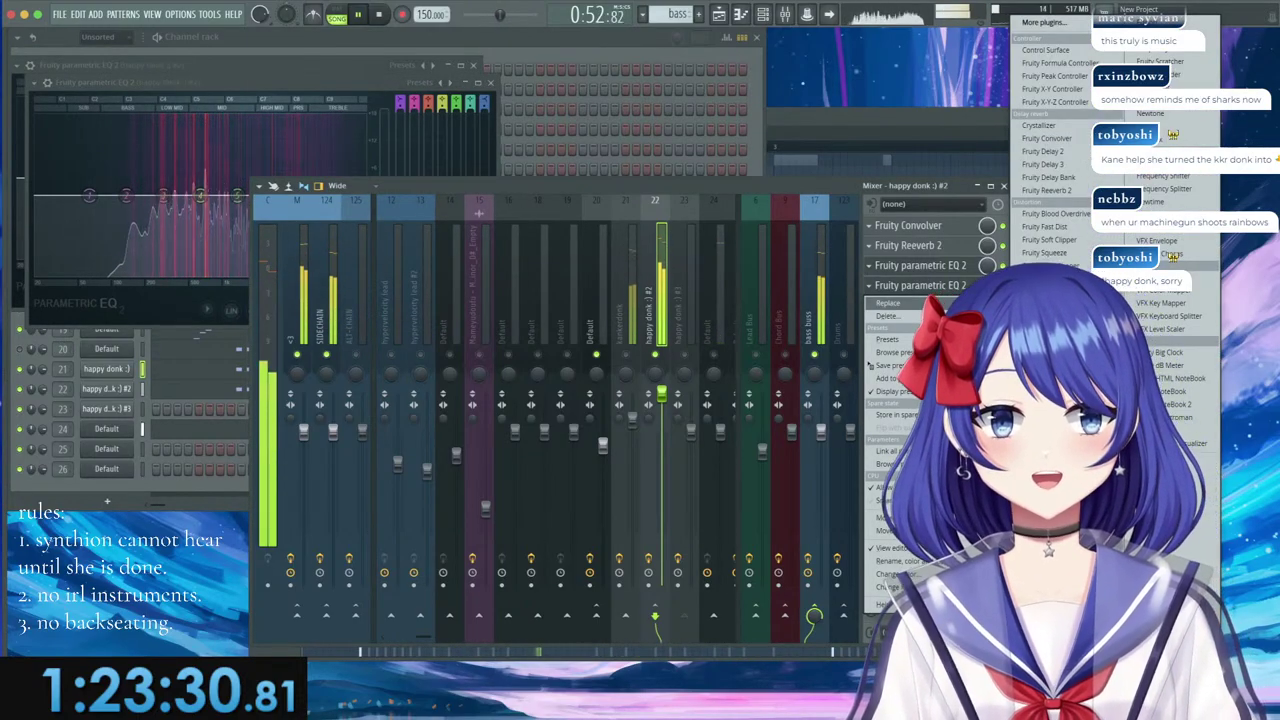
{"action": "left_click", "coordinate": [1034, 356]}
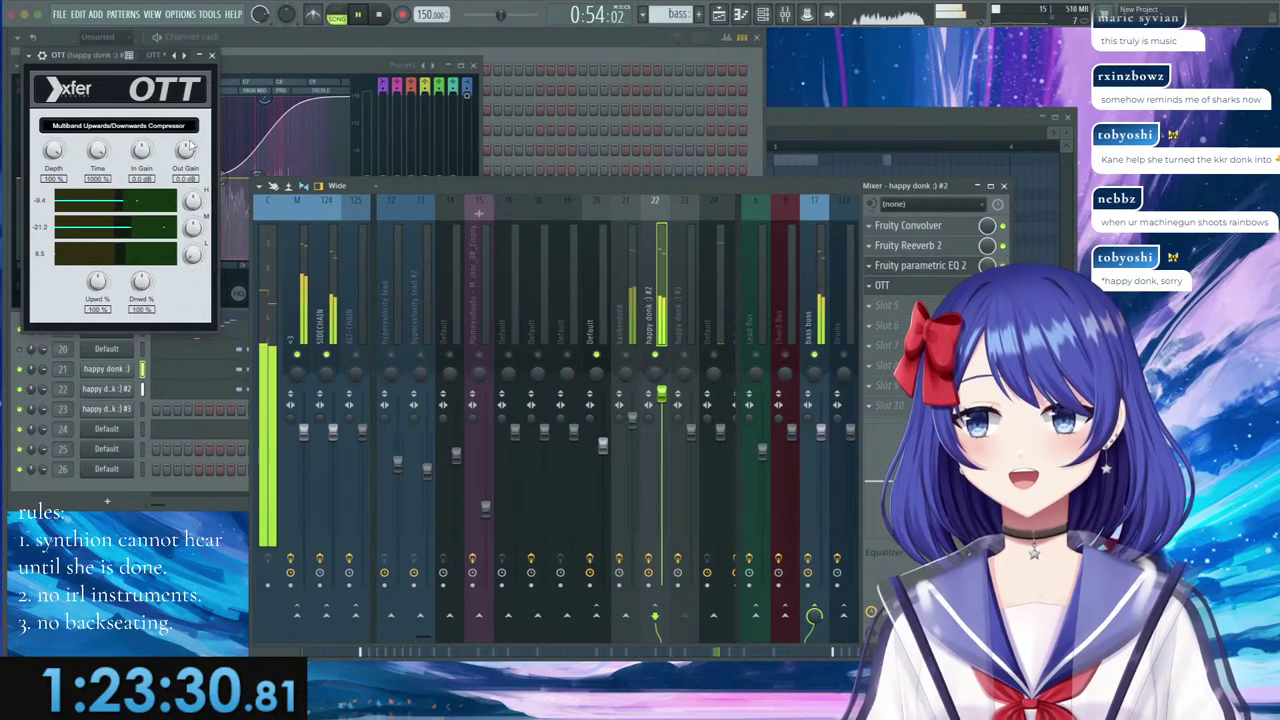
{"action": "left_click_drag", "start_coordinate": [54, 155], "coordinate": [207, 193]}
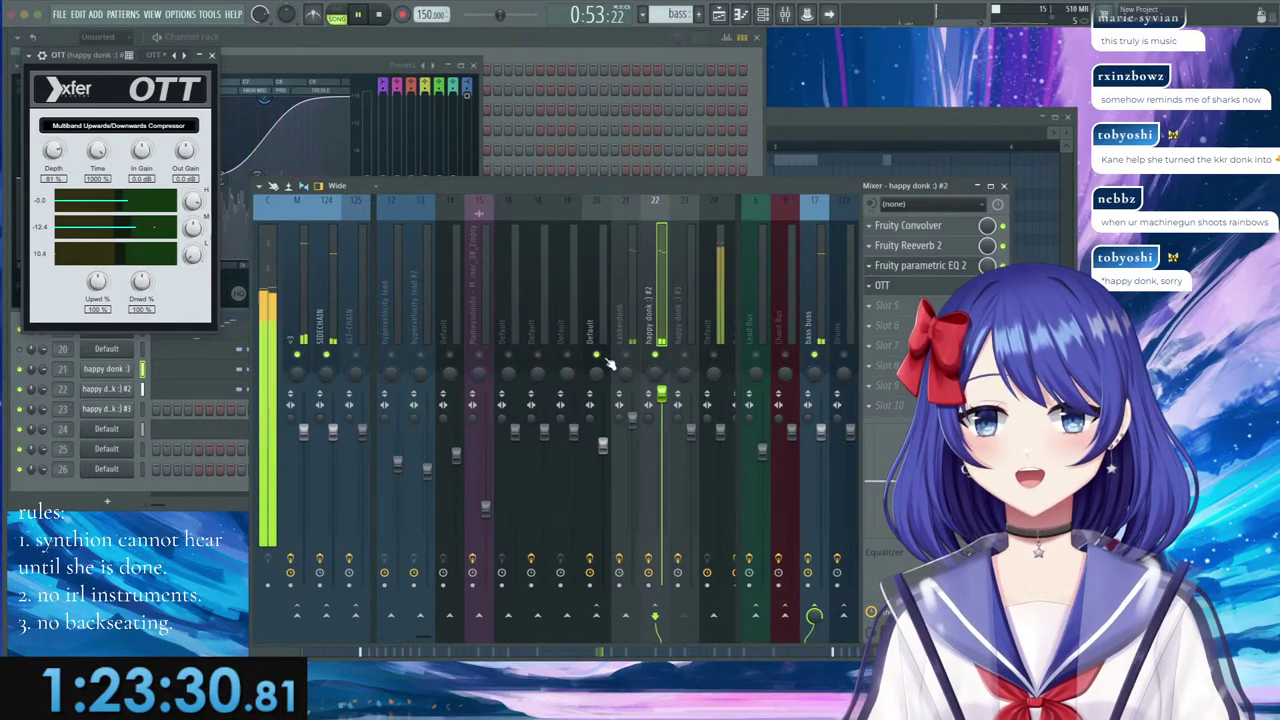
Route the happy donk :) #2 track only to mixer track 20, and lower its level and the kankerdonk track's level.
{"action": "right_click", "coordinate": [598, 617]}
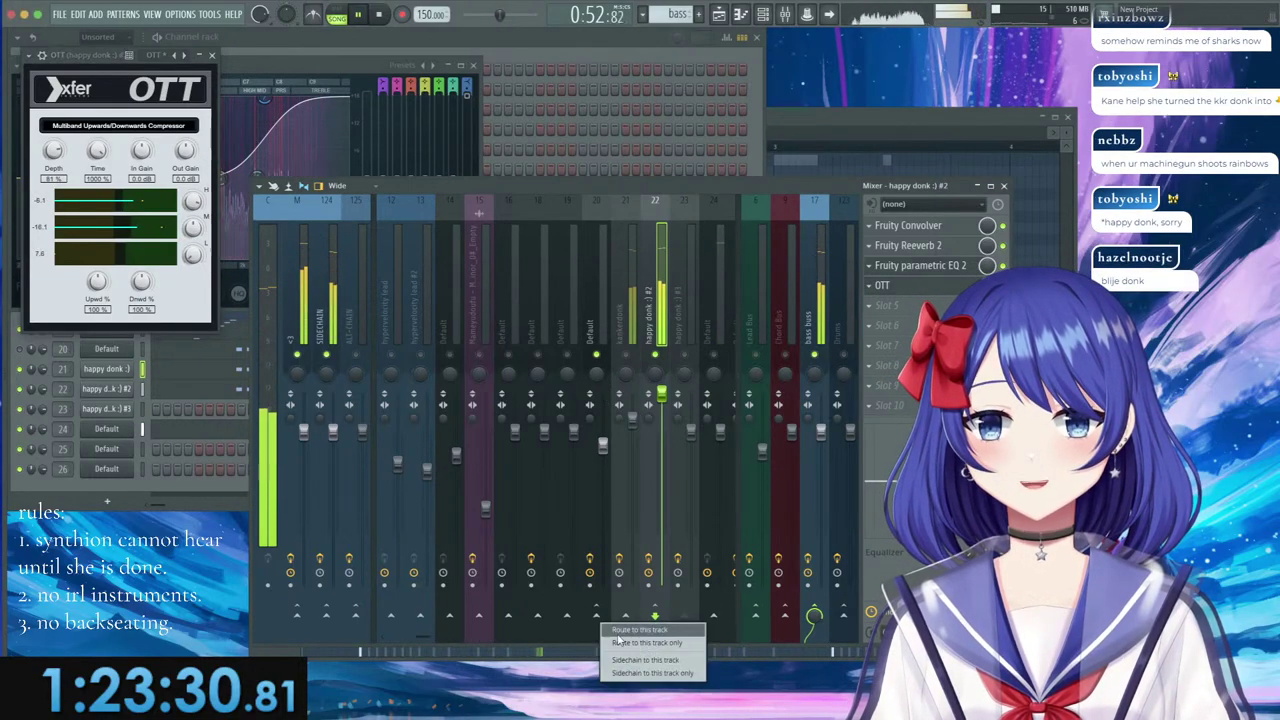
{"action": "left_click", "coordinate": [619, 645]}
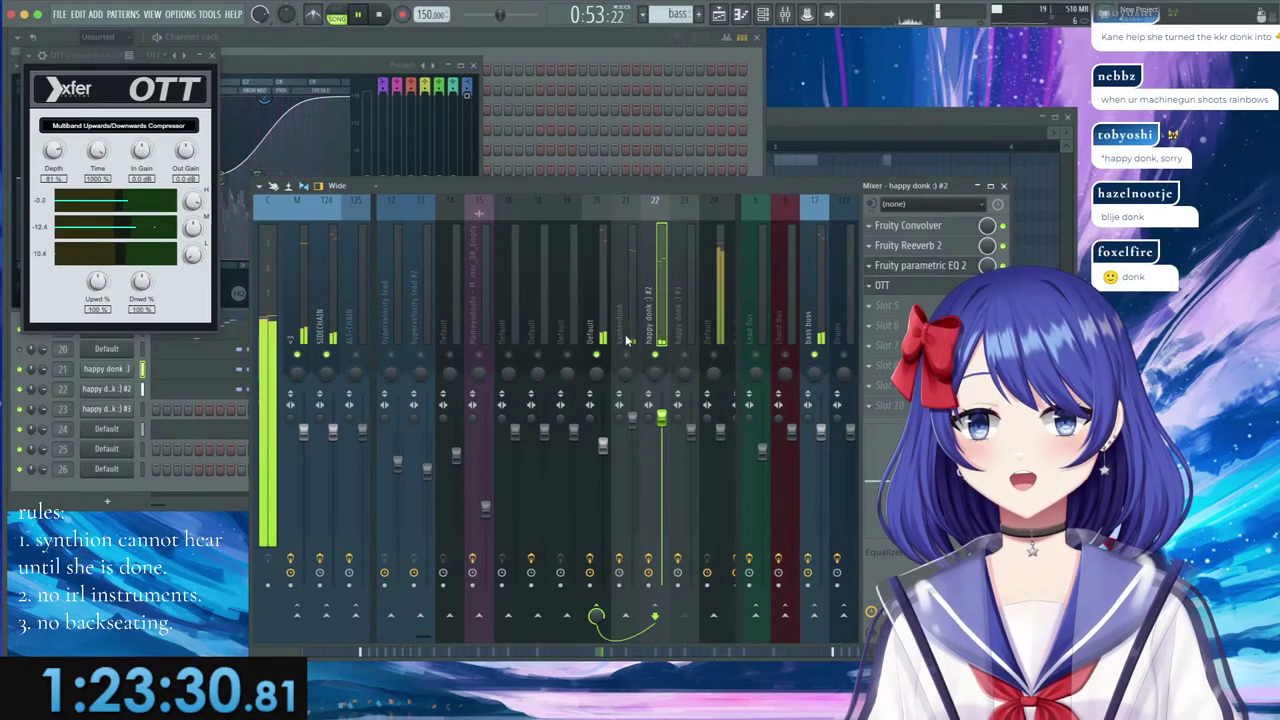
{"action": "left_click_drag", "start_coordinate": [631, 422], "coordinate": [632, 452]}
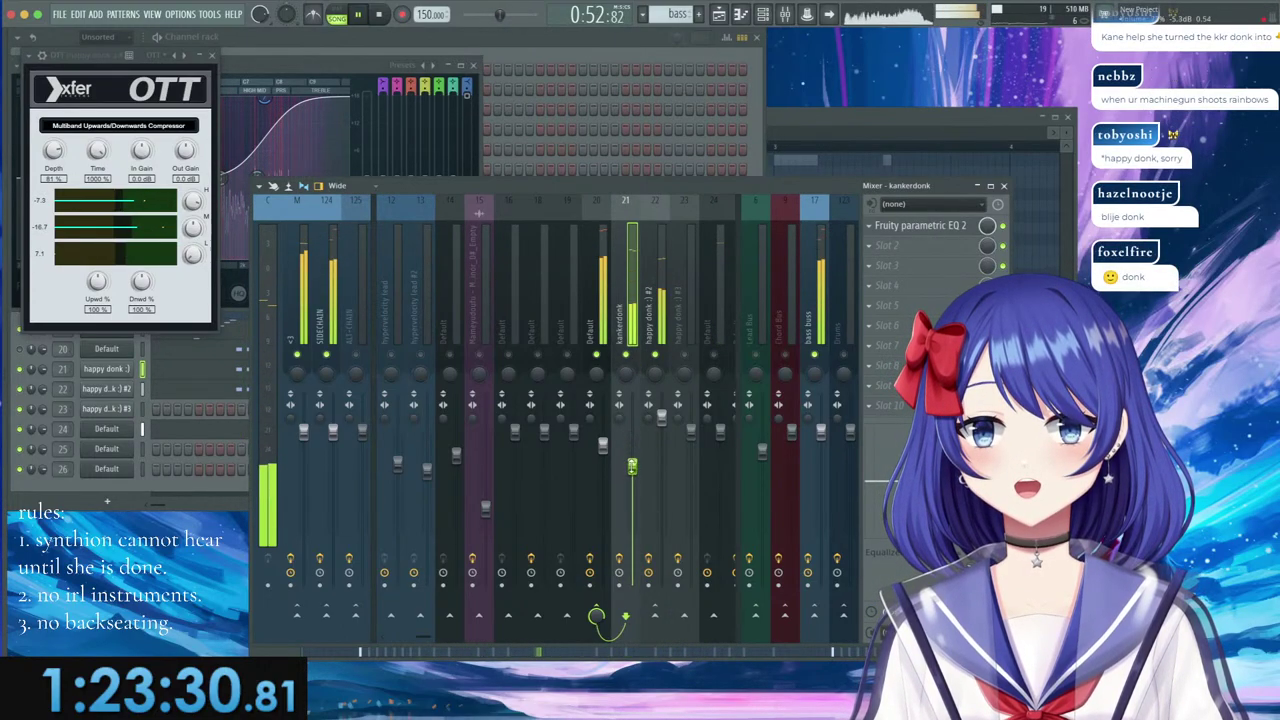
Check Fruity Convolver on the happy donk :) #2 mixer track, and adjust the dry level of its Fruity Reeverb 2.
{"action": "left_click", "coordinate": [659, 325]}
{"action": "left_click", "coordinate": [932, 228]}
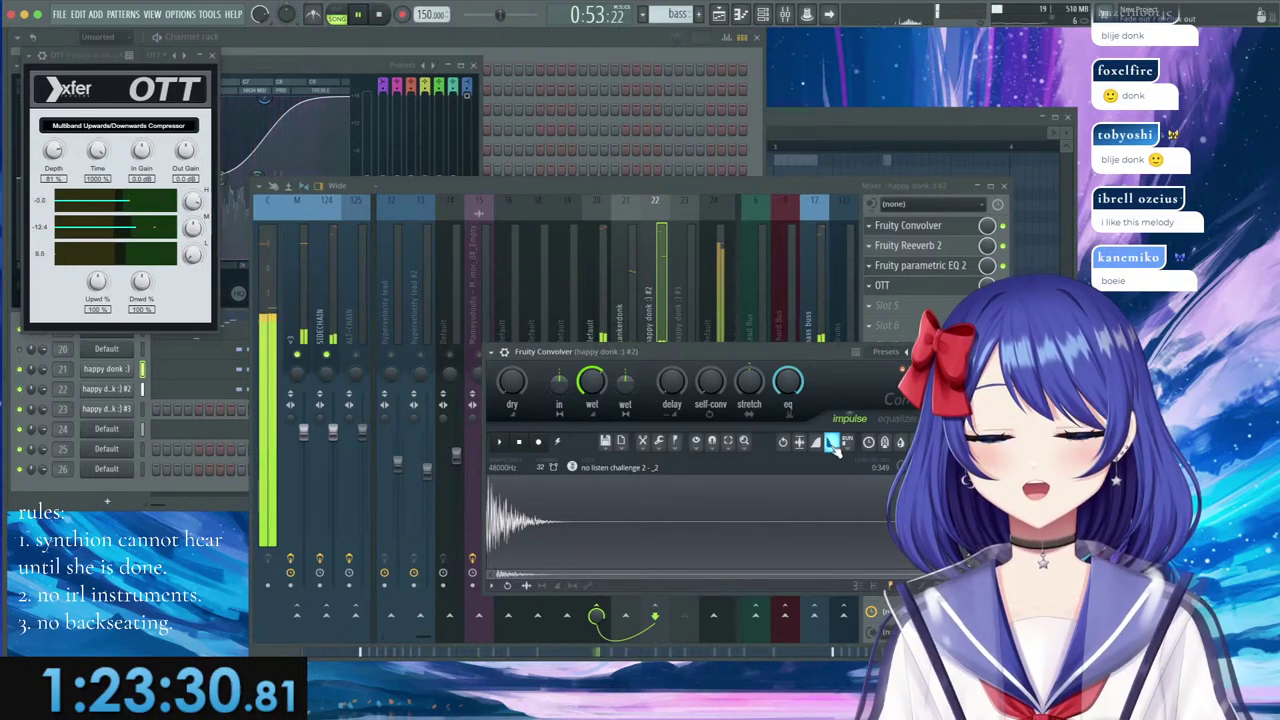
{"action": "left_click", "coordinate": [943, 247]}
{"action": "left_click", "coordinate": [1004, 246]}
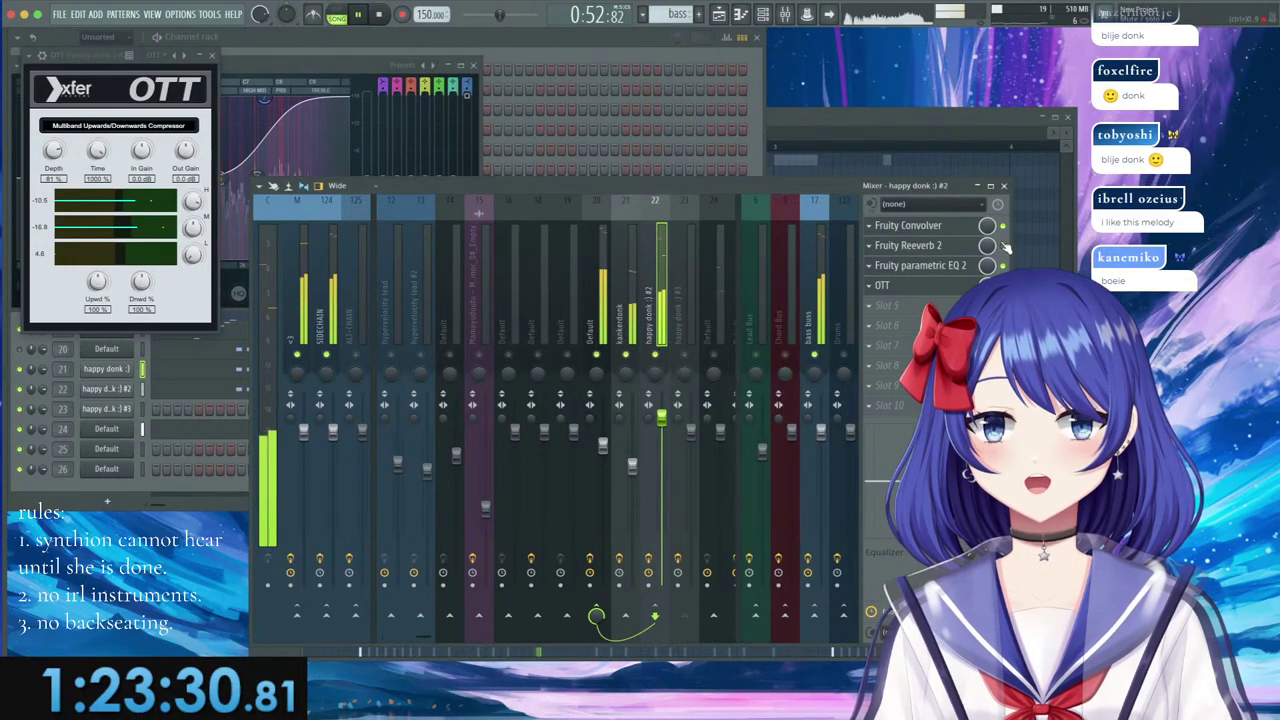
{"action": "left_click", "coordinate": [945, 247]}
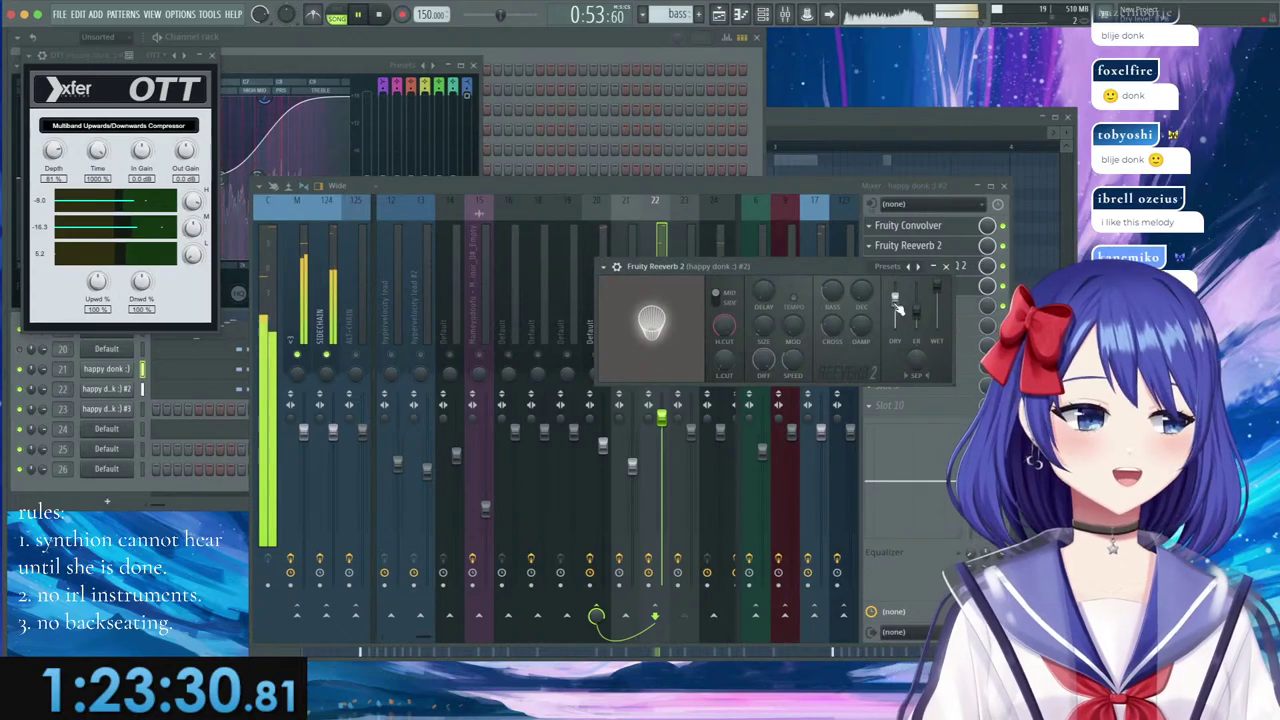
{"action": "left_click", "coordinate": [947, 267]}
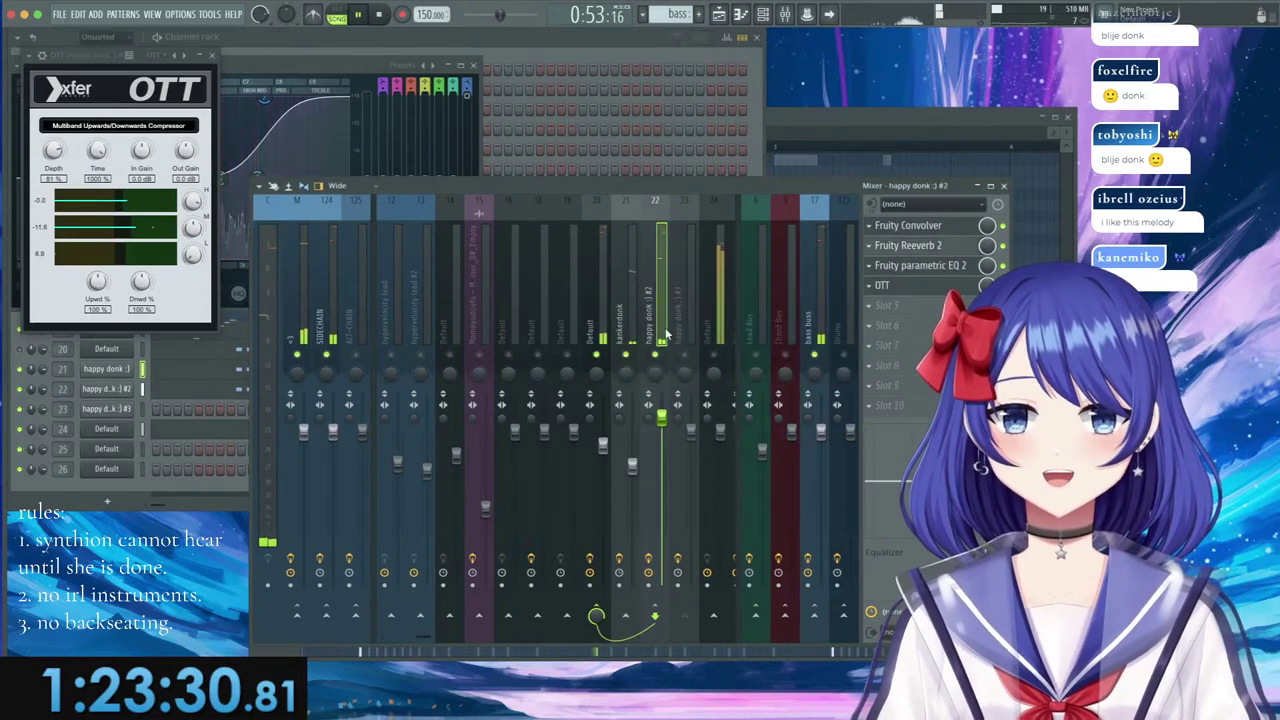
Close the open plugin windows, re-enable channel 20 and adjust its synth's volume.
{"action": "left_click", "coordinate": [474, 66]}
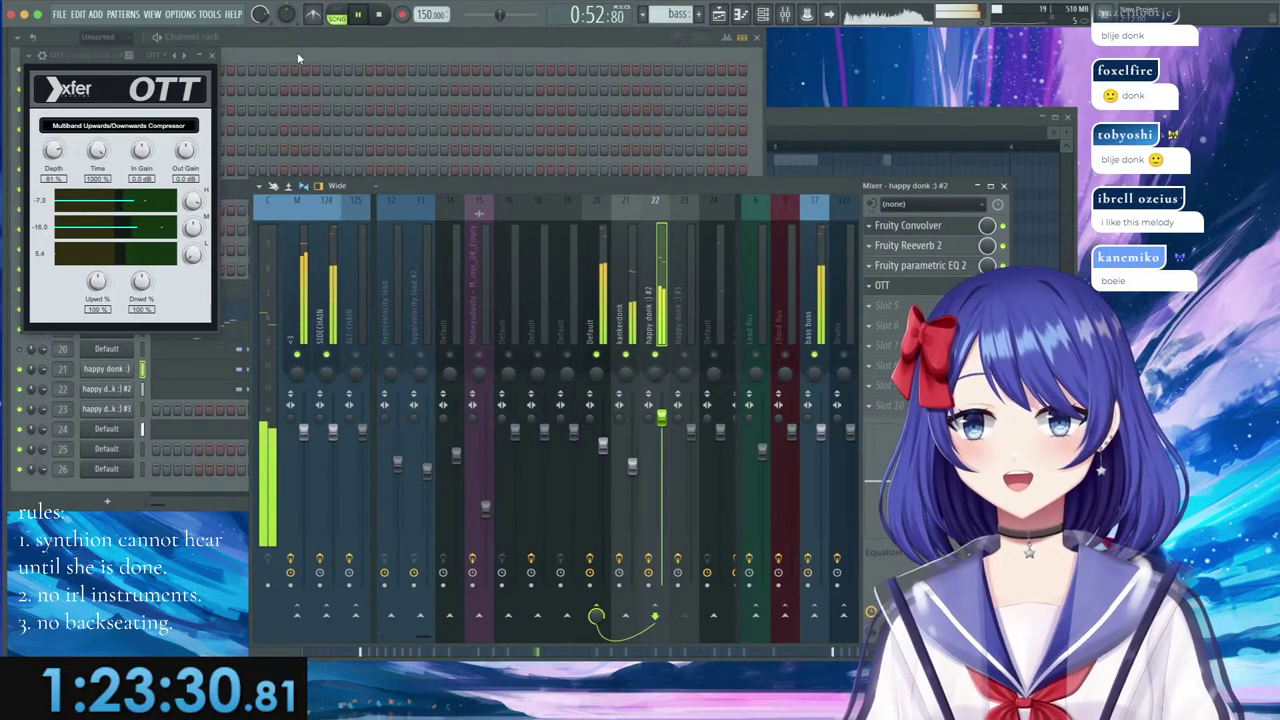
{"action": "left_click", "coordinate": [212, 56]}
{"action": "left_click", "coordinate": [199, 190]}
{"action": "left_click", "coordinate": [19, 349]}
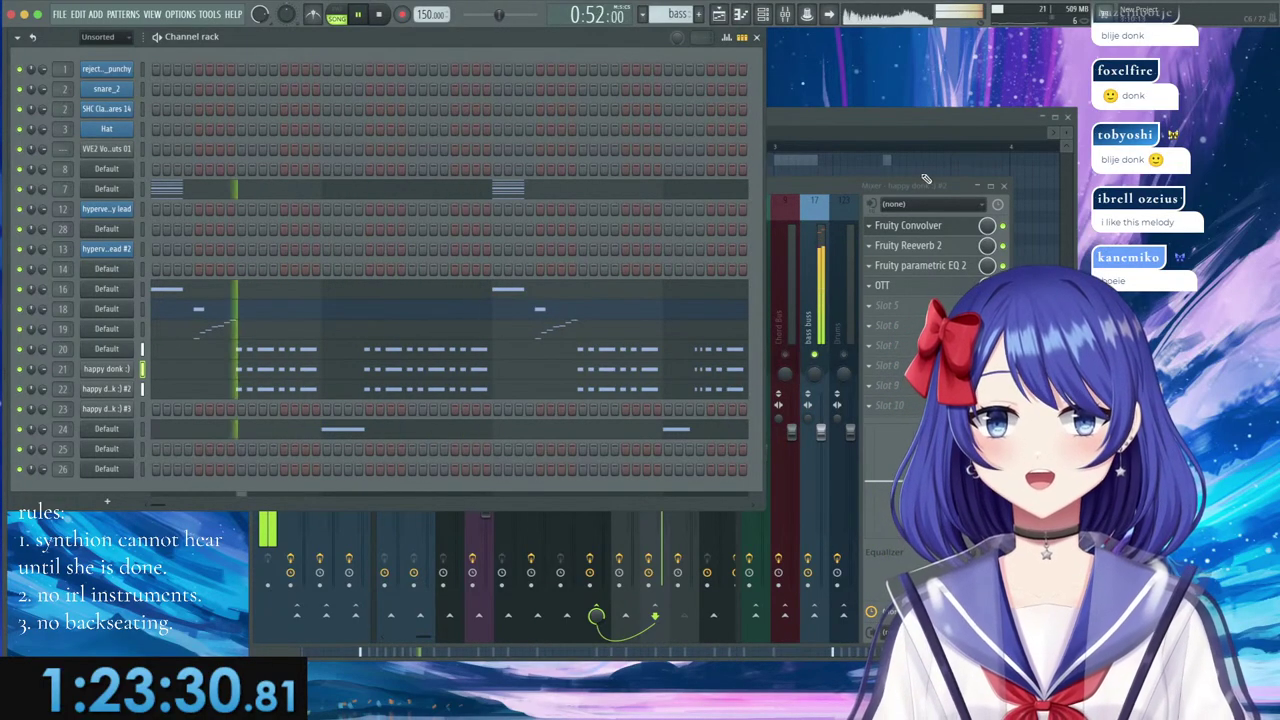
{"action": "left_click", "coordinate": [122, 351]}
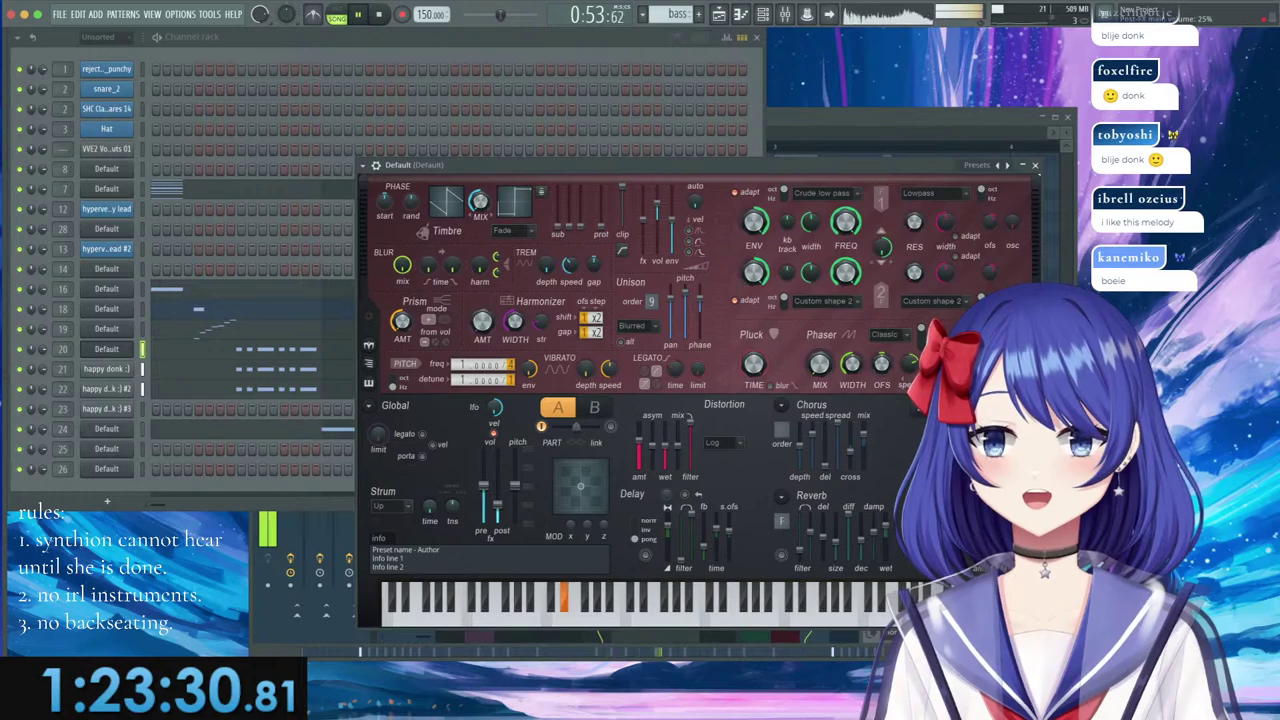
Unsolo Track 7 in the playlist and set playback to start just before bar 33.
{"action": "left_click", "coordinate": [719, 15]}
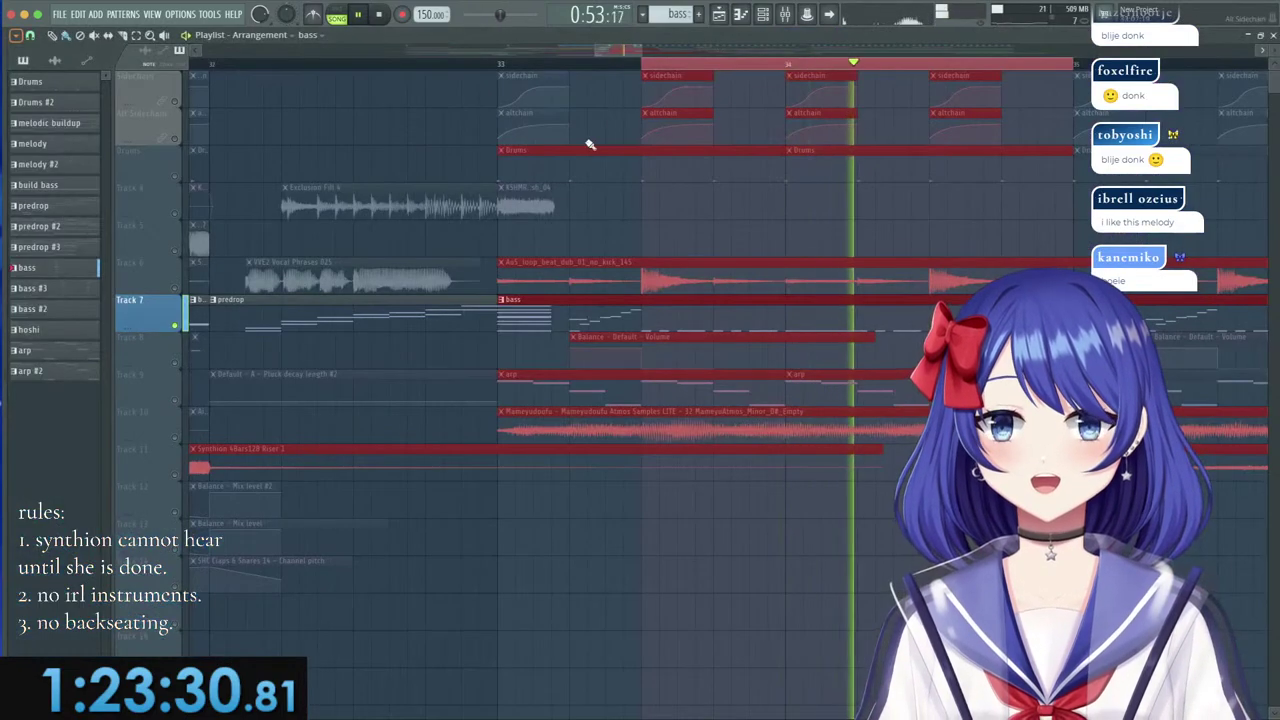
{"action": "left_click", "coordinate": [458, 65], "text": "ctrl"}
{"action": "key", "text": "space"}
{"action": "key", "text": "space"}
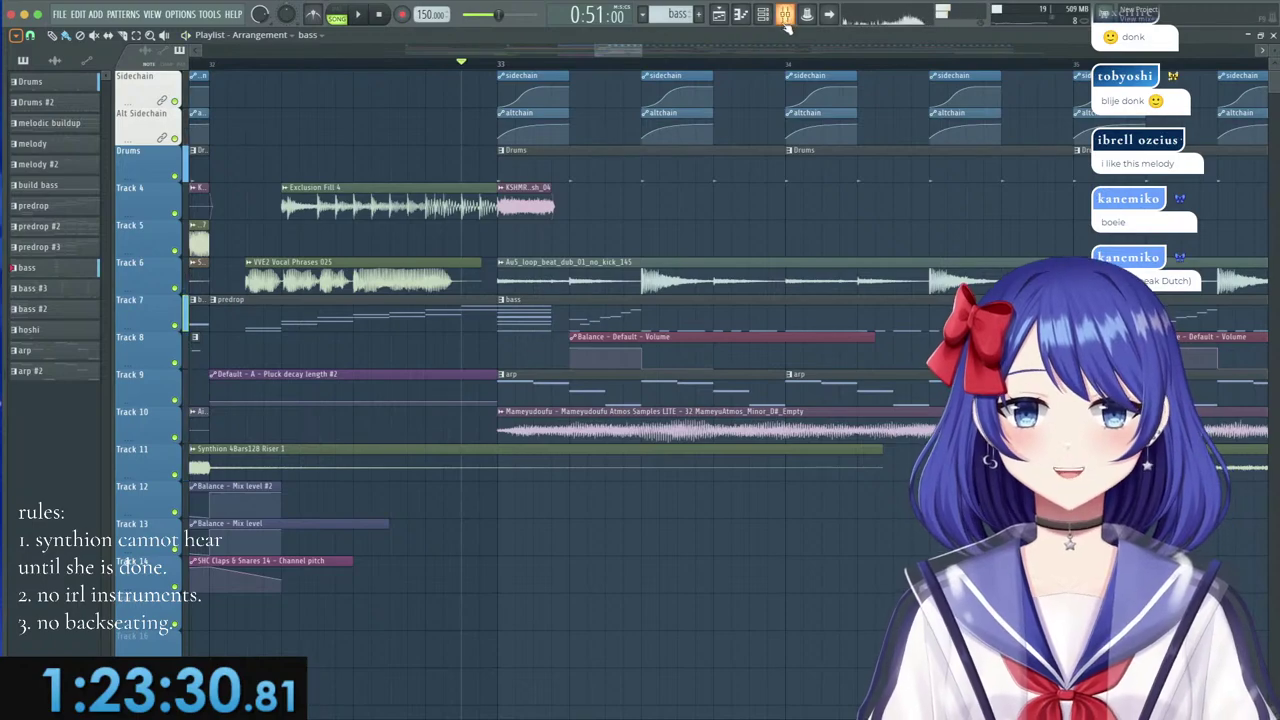
In the Drums pattern, replace the VVE2 Vocal Shots Shouts 01 sample with krne_movin_hey from the sample library.
{"action": "double_click", "coordinate": [673, 164]}
{"action": "left_click_drag", "start_coordinate": [66, 38], "coordinate": [388, 192]}
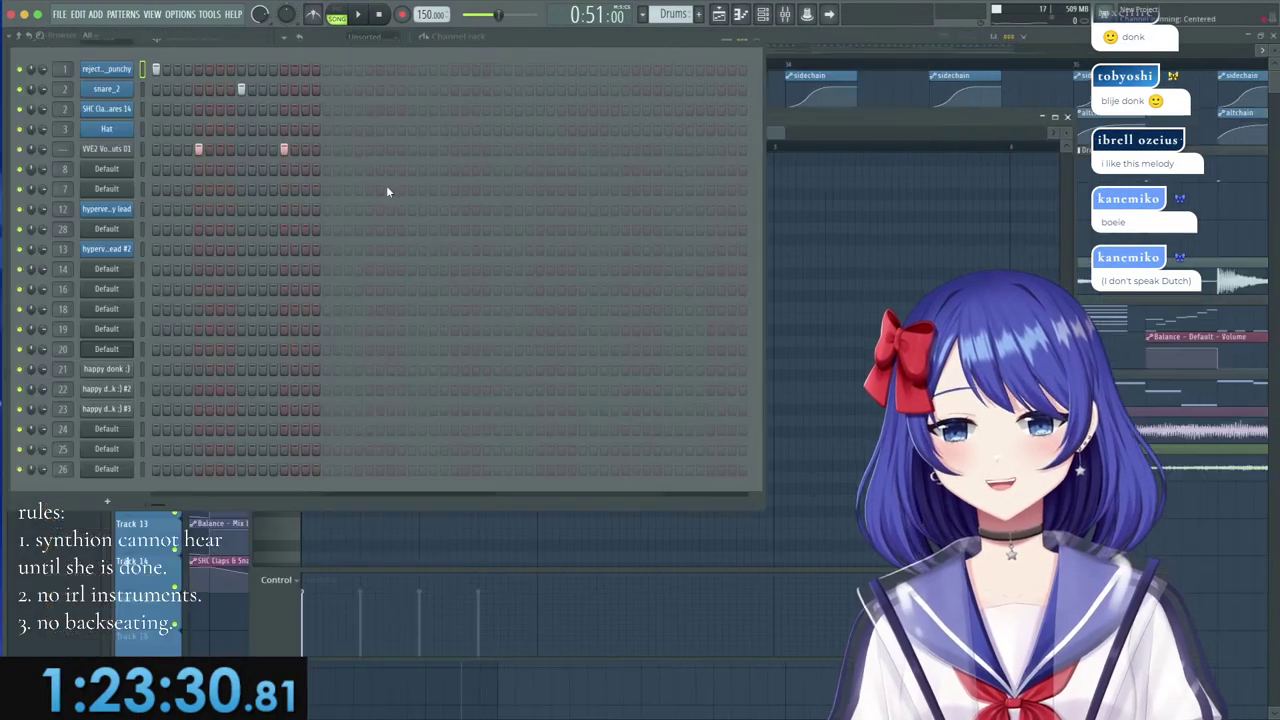
{"action": "left_click", "coordinate": [92, 149]}
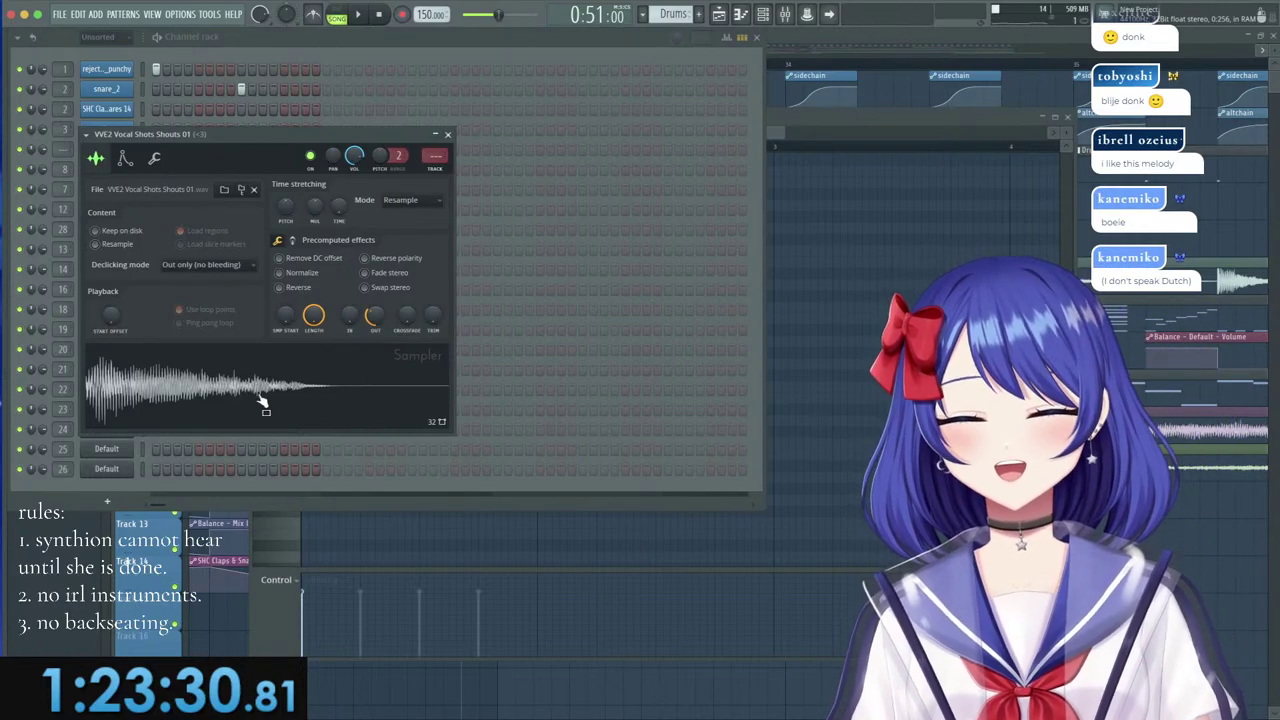
{"action": "mouse_move", "coordinate": [3, 397]}
{"action": "scroll", "coordinate": [104, 390], "scroll_direction": "down", "scroll_amount": 15}
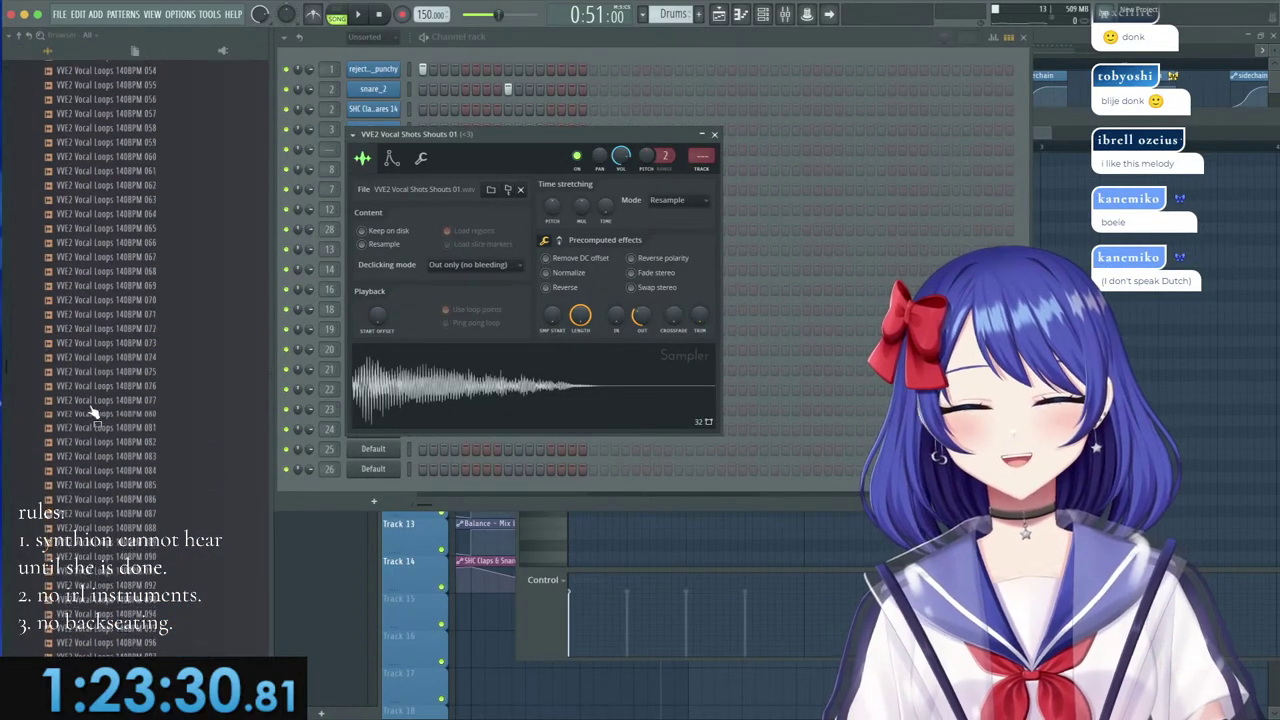
{"action": "scroll", "coordinate": [92, 406], "scroll_direction": "down", "scroll_amount": 8}
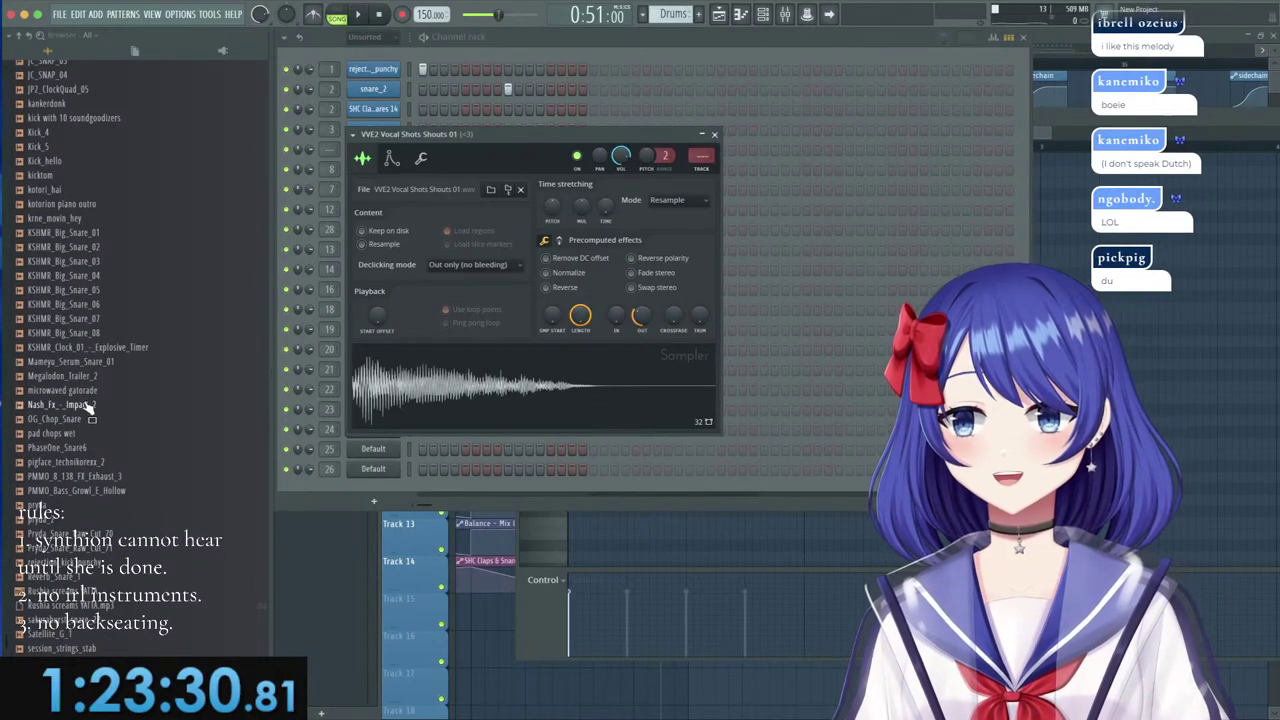
{"action": "scroll", "coordinate": [88, 405], "scroll_direction": "up", "scroll_amount": 5}
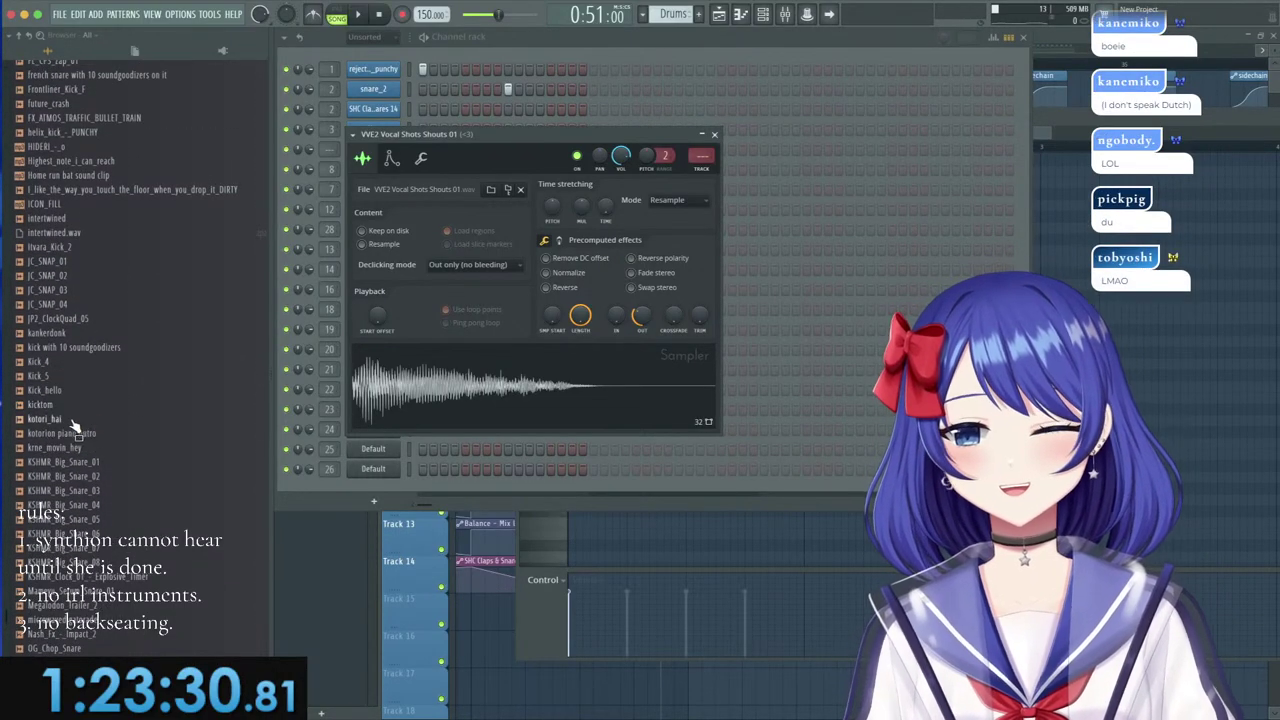
{"action": "left_click_drag", "start_coordinate": [88, 455], "coordinate": [366, 348]}
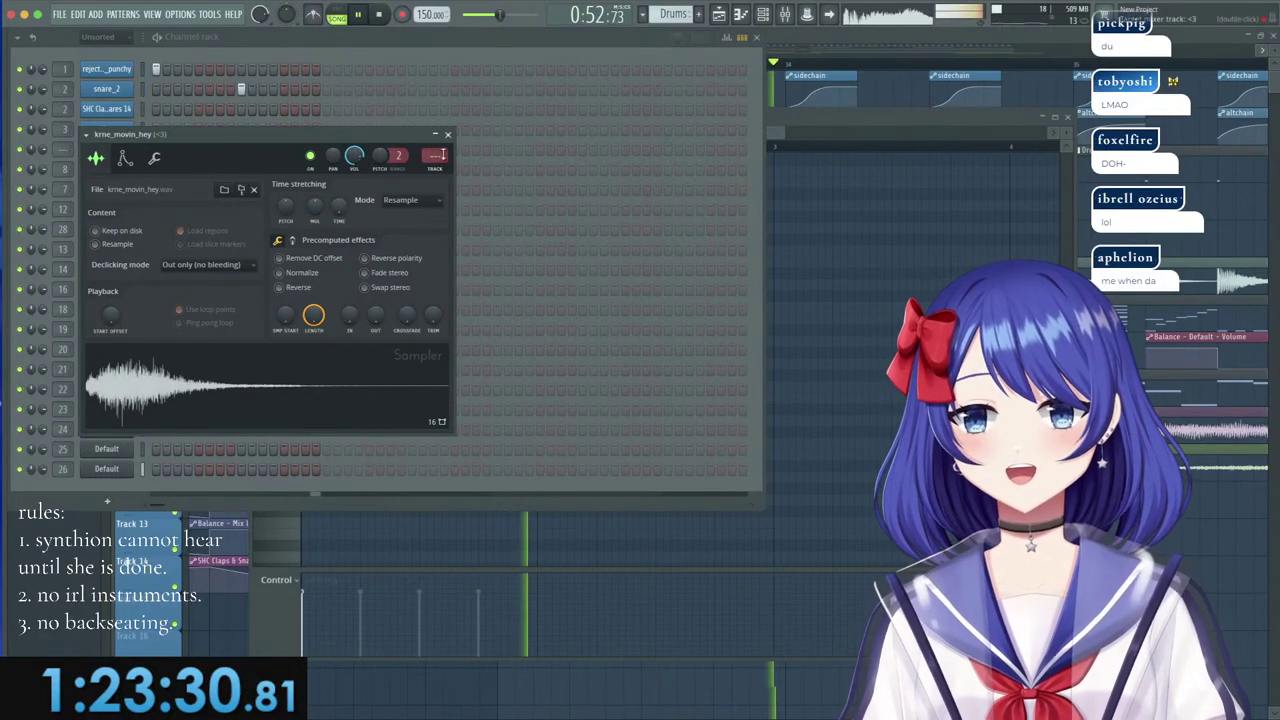
Play the arrangement through the drop from bar 33 to bar 37 to check the mix with the new vocal shot.
{"action": "left_click", "coordinate": [787, 26]}
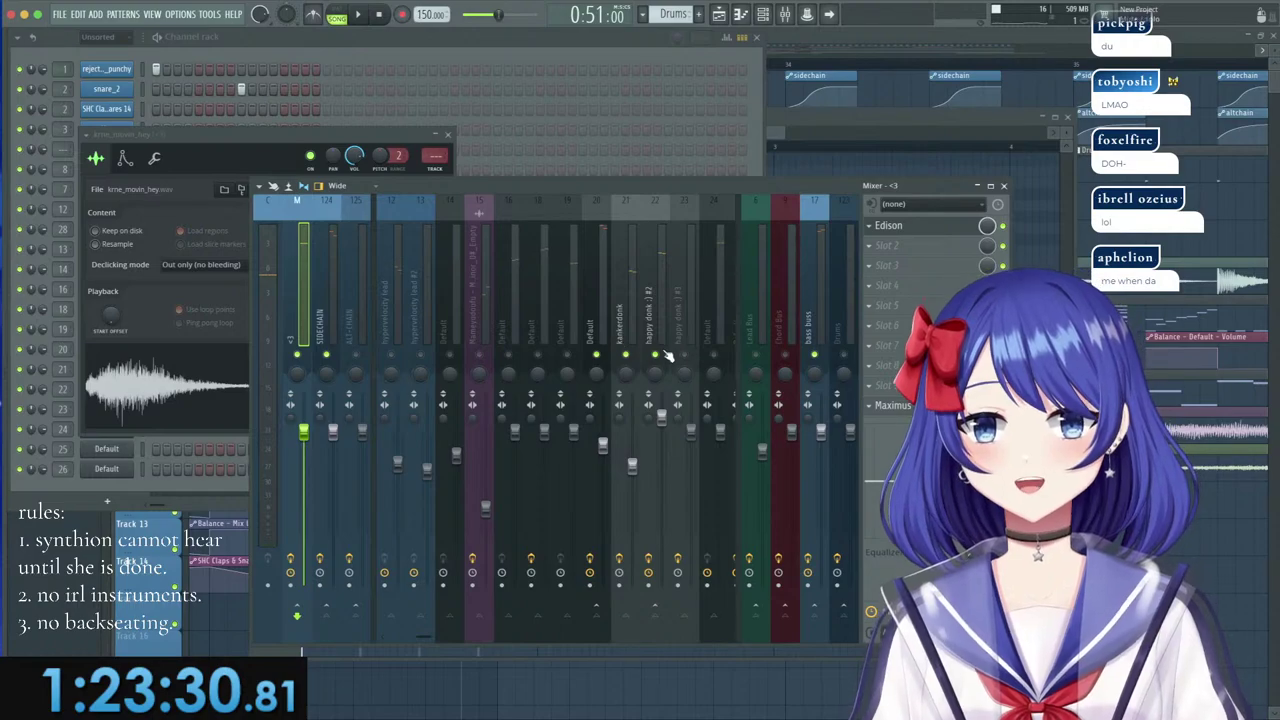
{"action": "left_click", "coordinate": [803, 43]}
{"action": "key", "text": "space"}
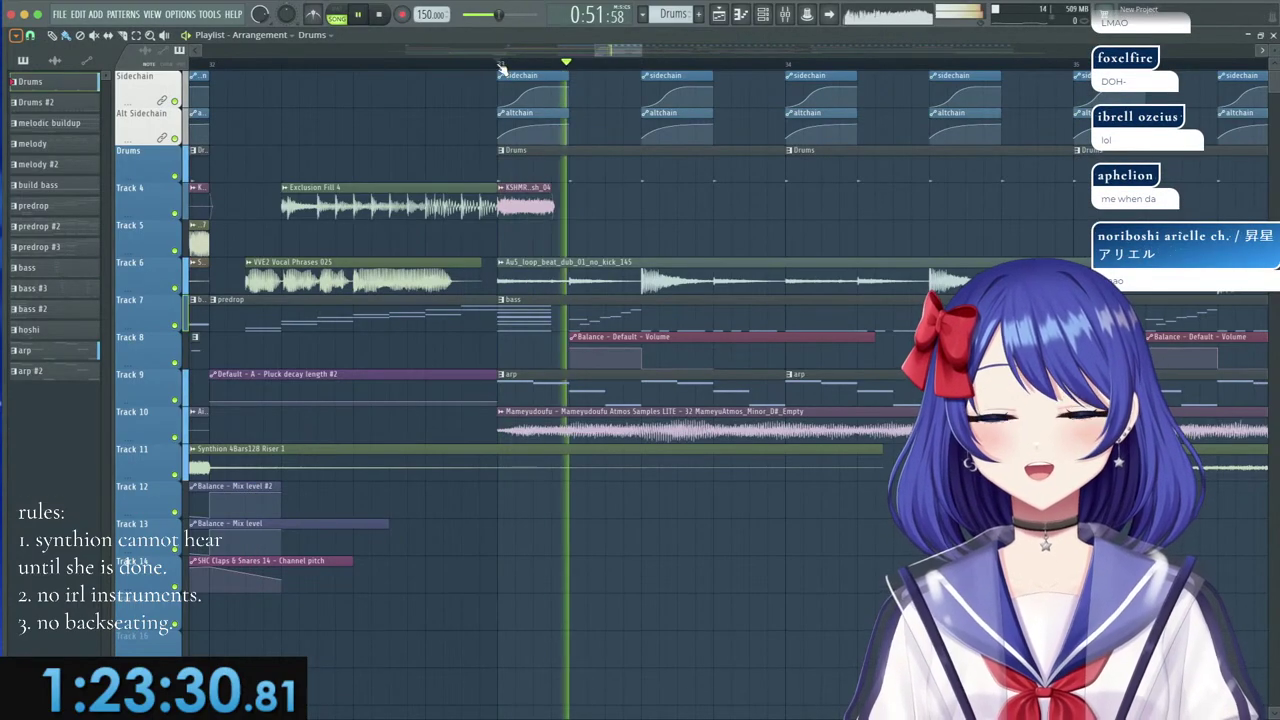
{"action": "scroll", "coordinate": [500, 66], "scroll_direction": "down", "scroll_amount": 2}
{"action": "scroll", "coordinate": [500, 66], "scroll_direction": "down", "scroll_amount": 2}
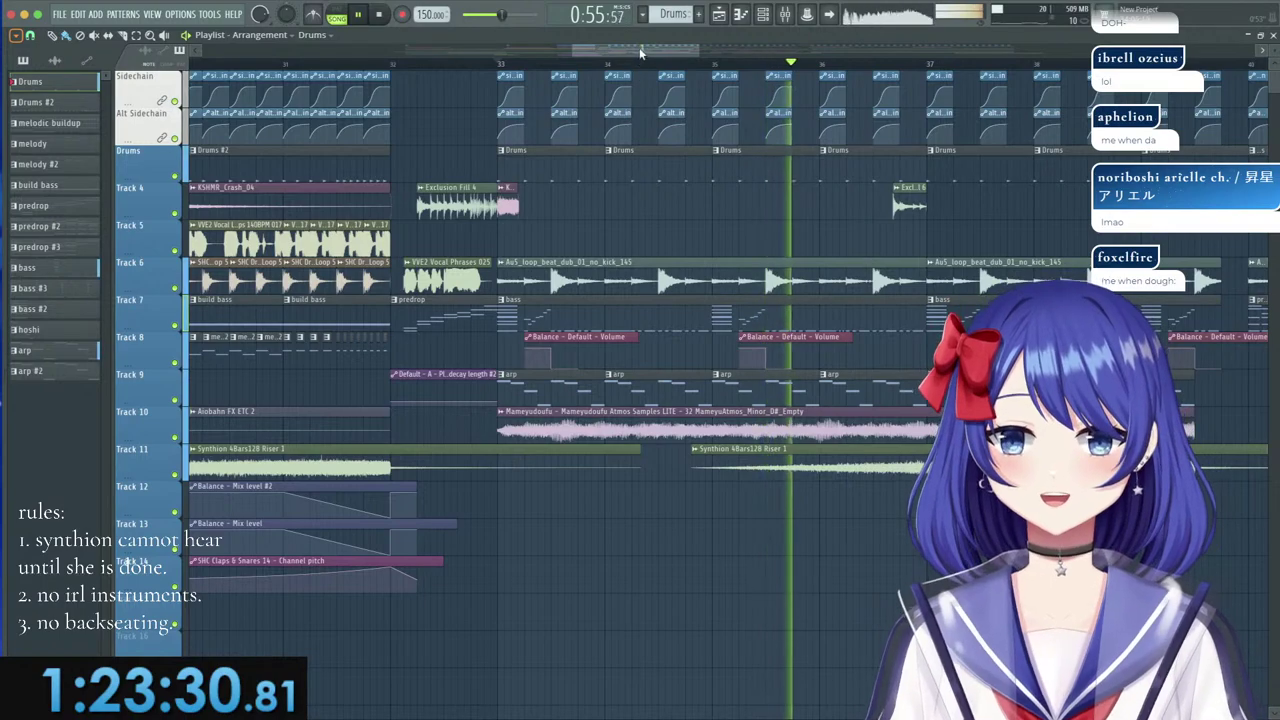
{"action": "left_click_drag", "start_coordinate": [643, 50], "coordinate": [680, 53]}
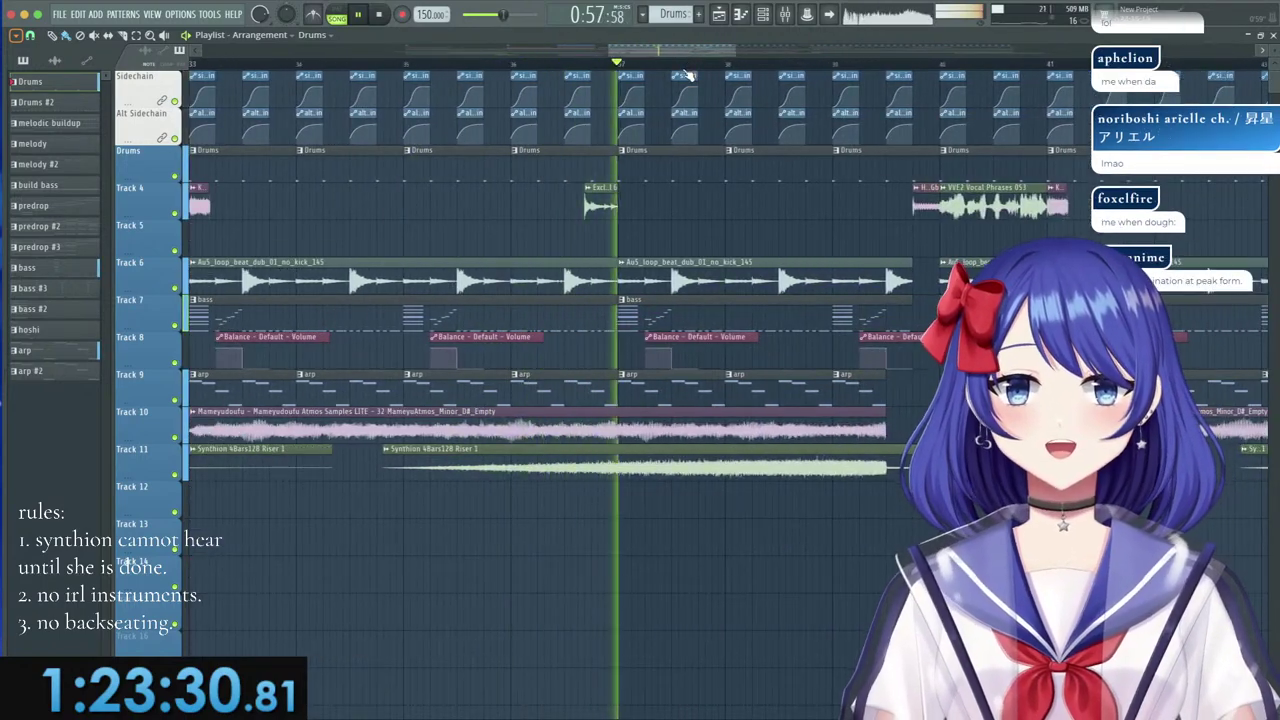
{"action": "key", "text": "space"}
Adjust the volume of the Exclusion Fill 6 clip and replay the section leading into bar 37.
{"action": "double_click", "coordinate": [602, 197]}
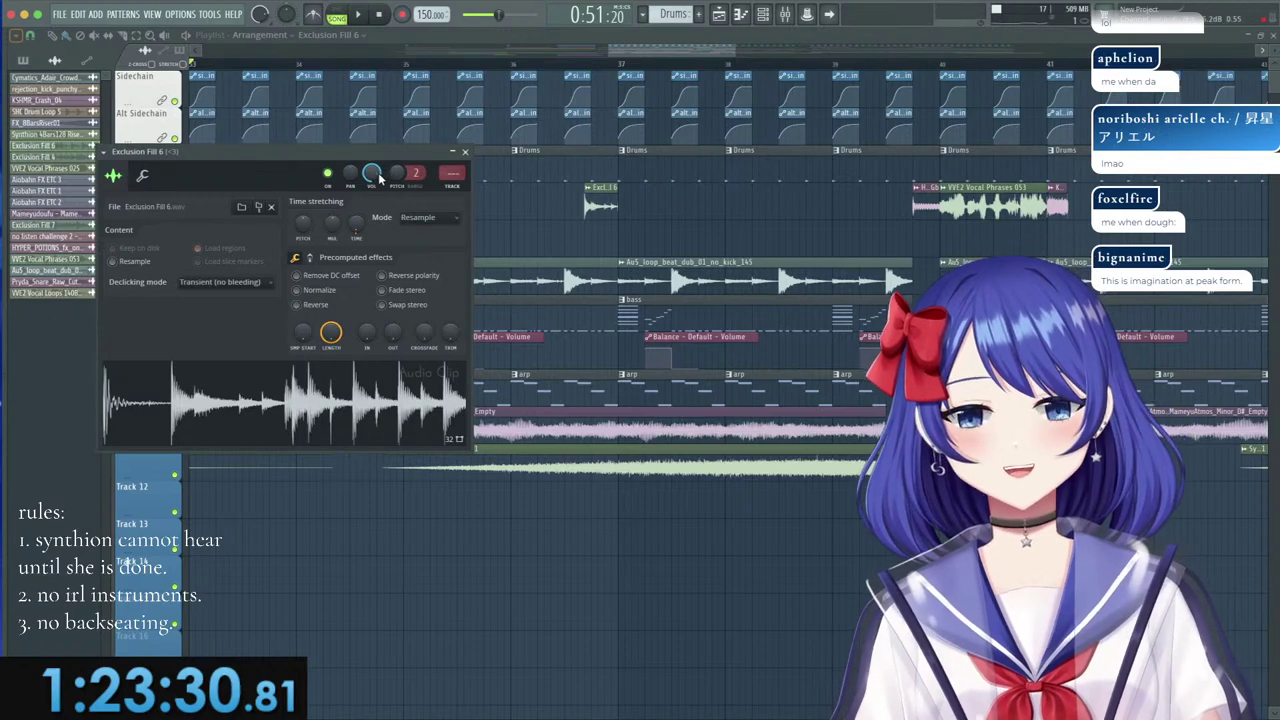
{"action": "left_click", "coordinate": [561, 66]}
{"action": "key", "text": "space"}
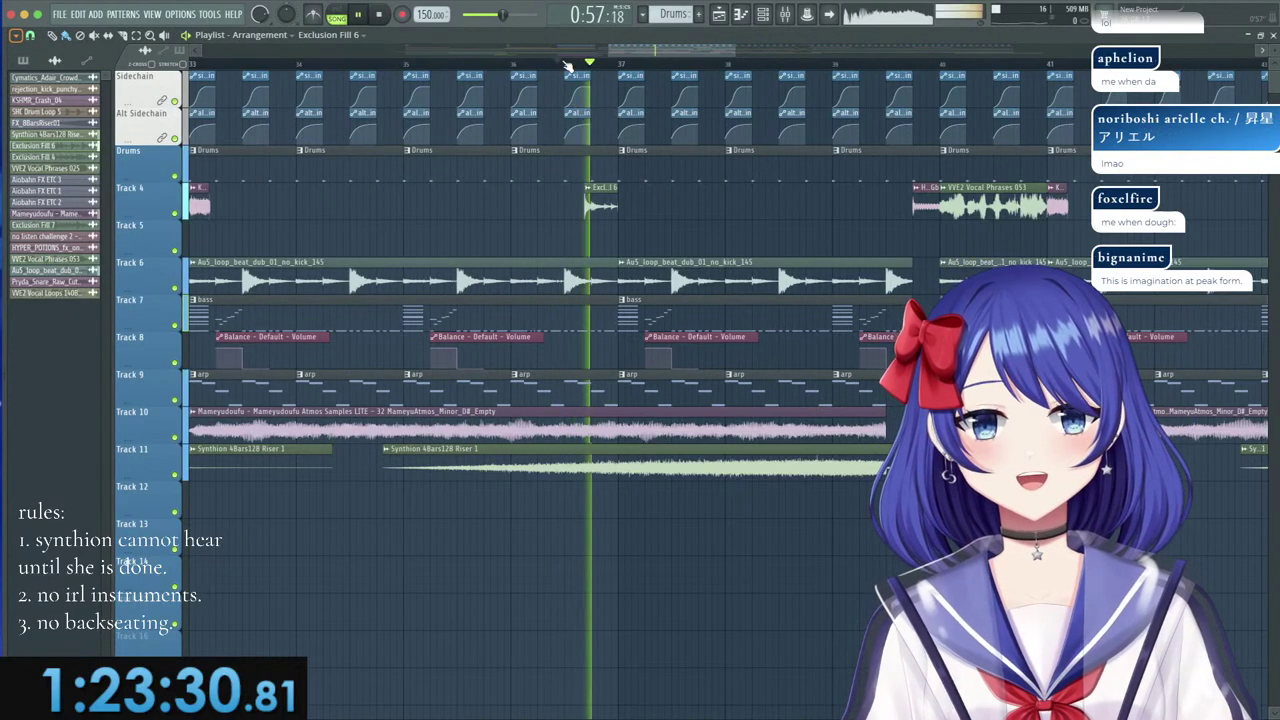
{"action": "left_click", "coordinate": [566, 67]}
{"action": "left_click", "coordinate": [566, 67]}
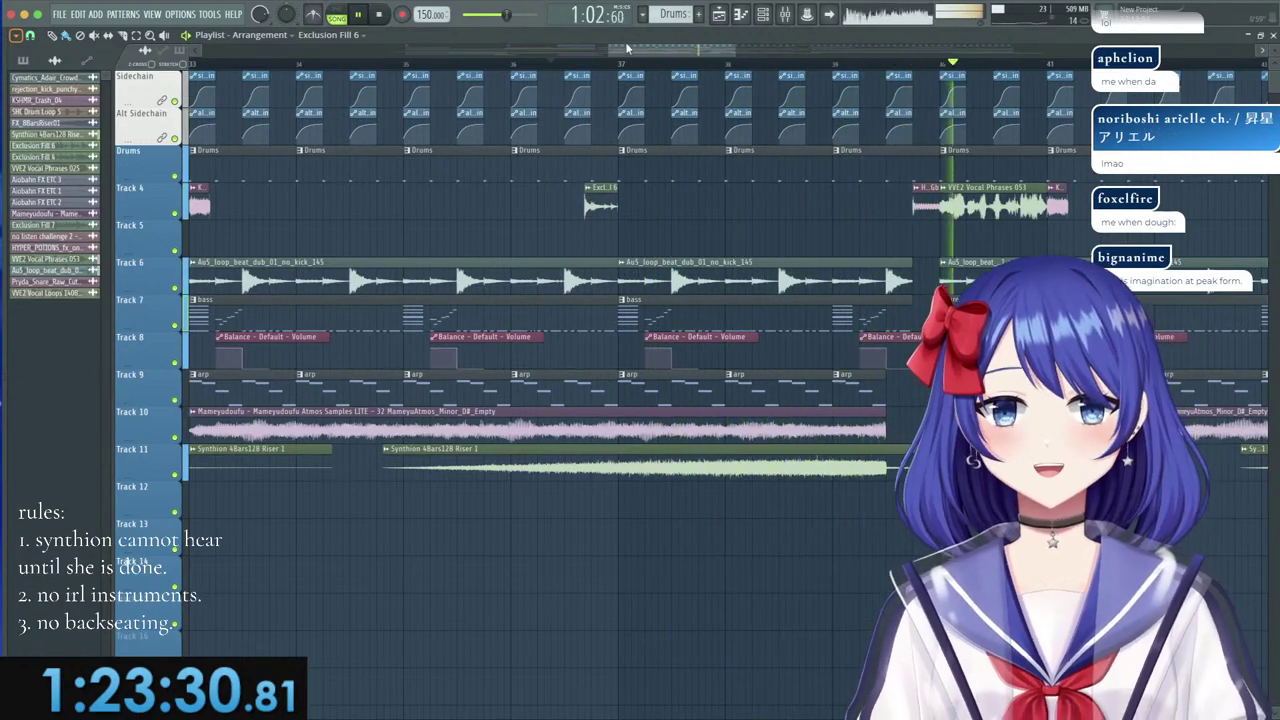
Solo Track 4 and listen to the VVE2 Vocal Phrases 053 clip from bar 40.
{"action": "left_click_drag", "start_coordinate": [627, 47], "coordinate": [684, 54]}
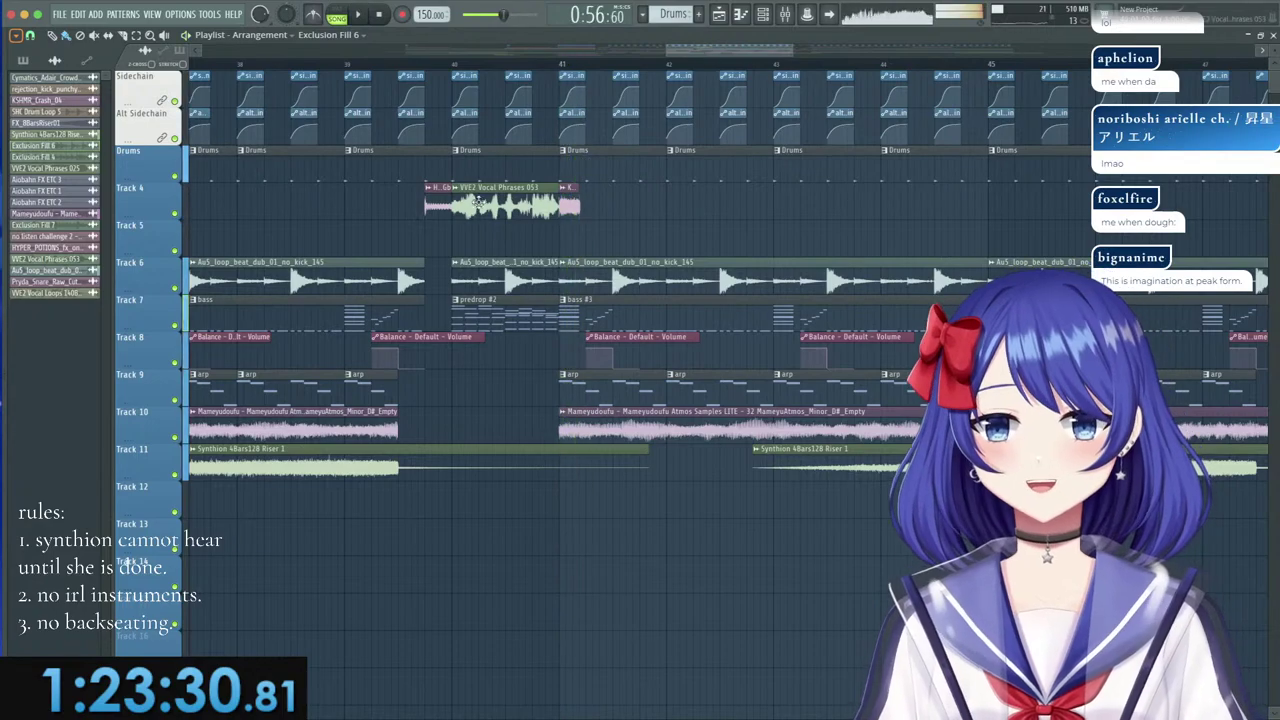
{"action": "double_click", "coordinate": [478, 203]}
{"action": "left_click", "coordinate": [453, 65]}
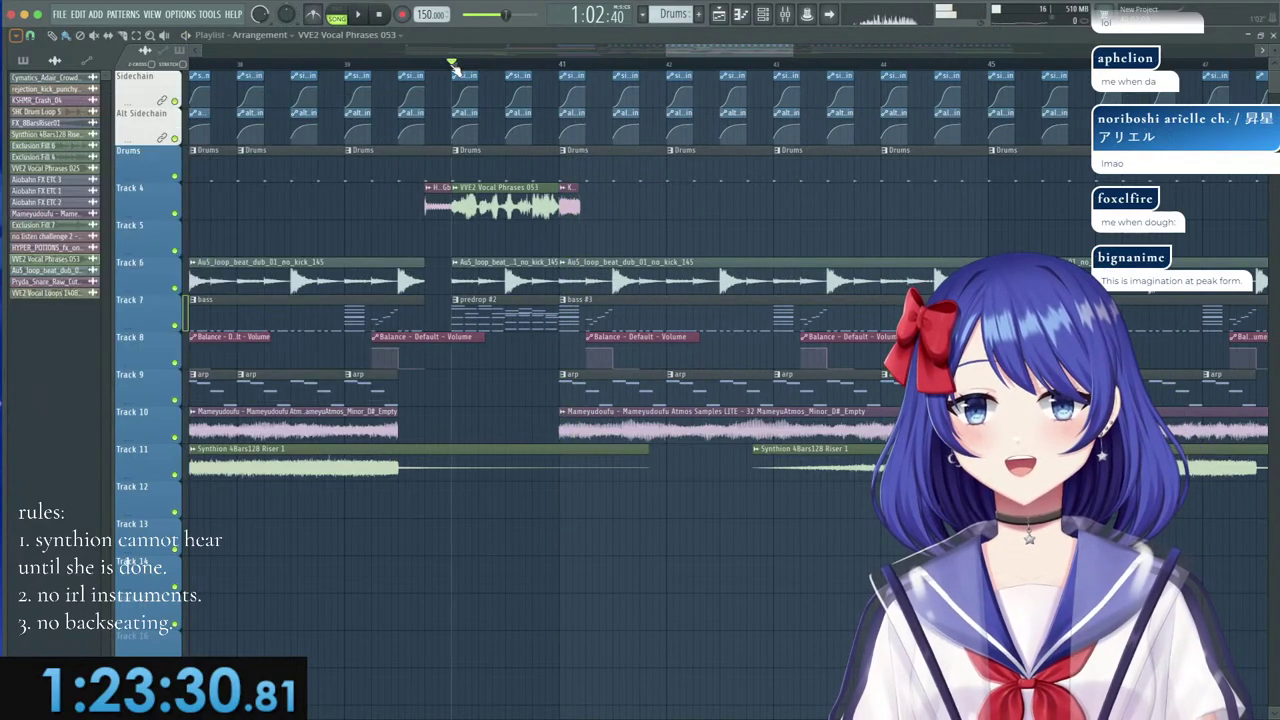
{"action": "left_click", "coordinate": [174, 214], "text": "ctrl"}
{"action": "key", "text": "space"}
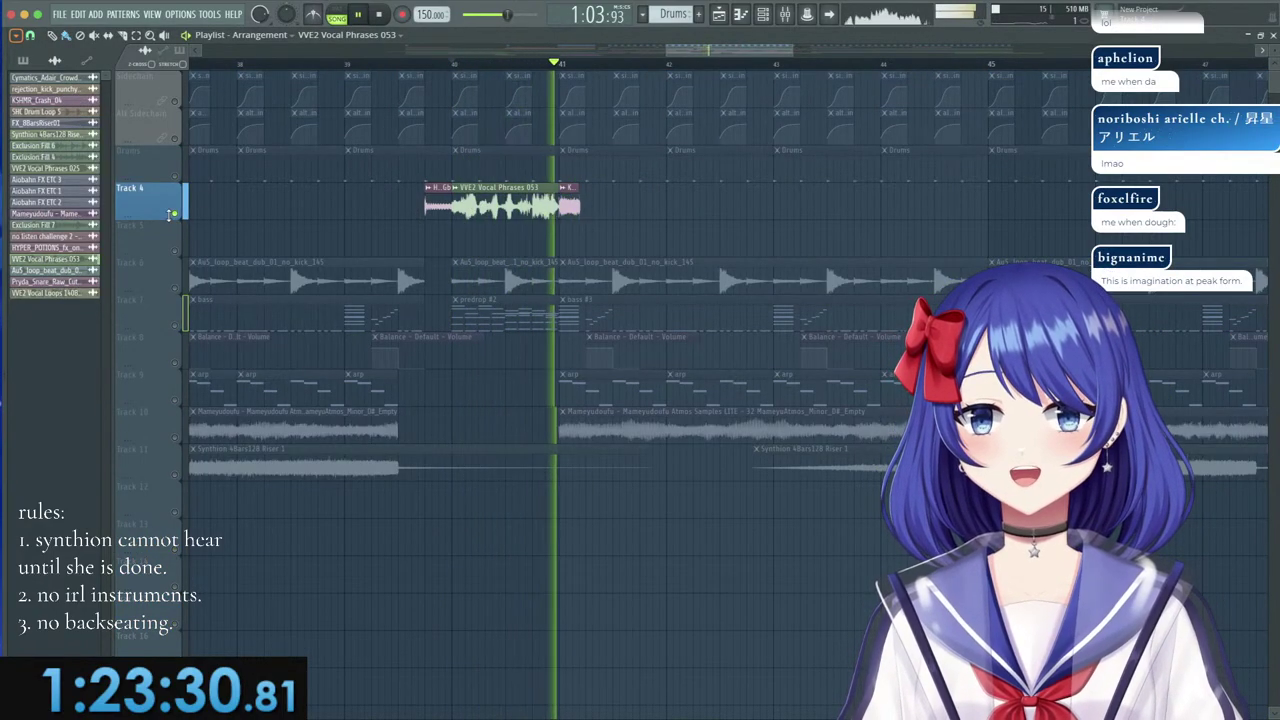
{"action": "key", "text": "space"}
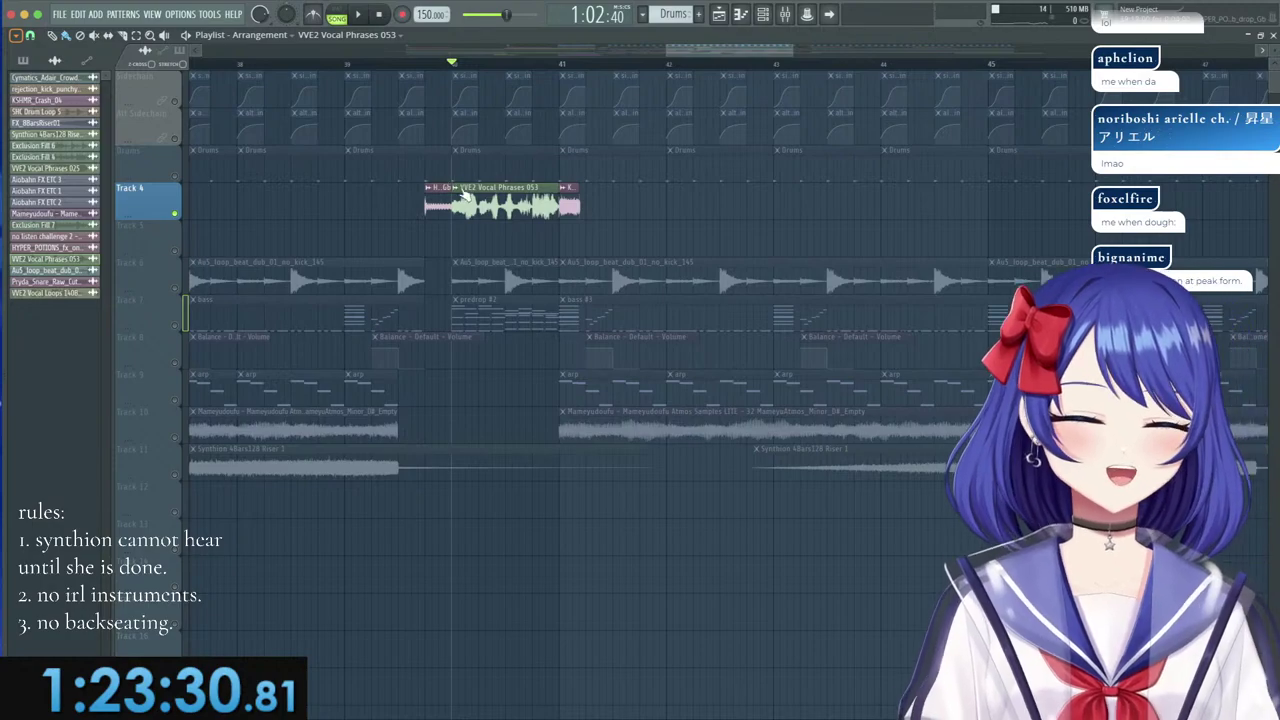
Lower the volume of the VVE2 Vocal Phrases 053 clip, unsolo Track 4 and replay from bar 40.
{"action": "double_click", "coordinate": [488, 191]}
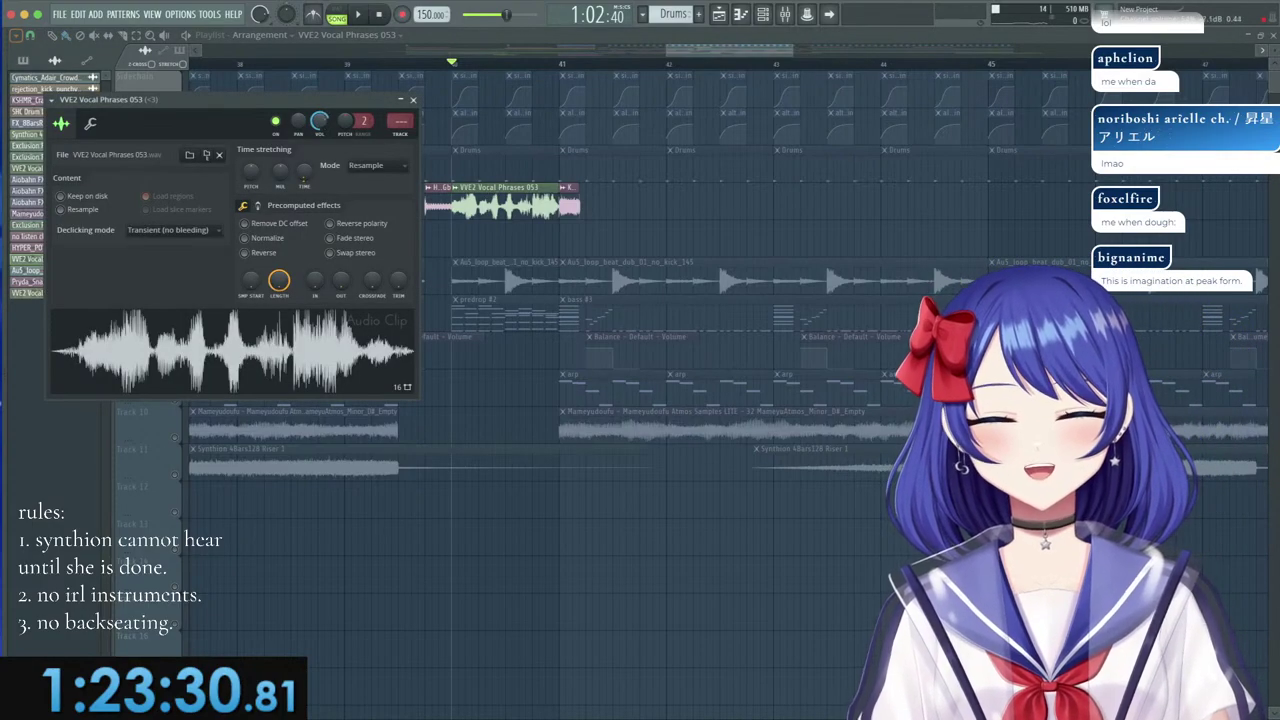
{"action": "key", "text": "space"}
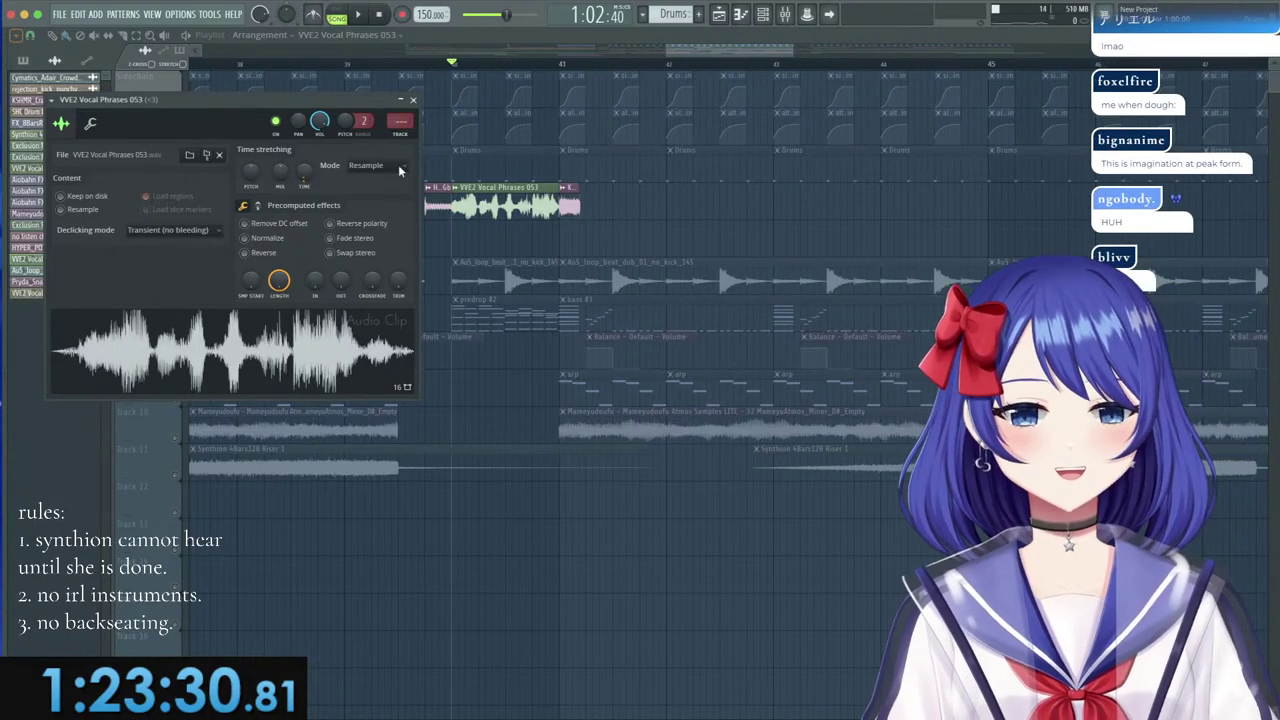
{"action": "left_click", "coordinate": [413, 101]}
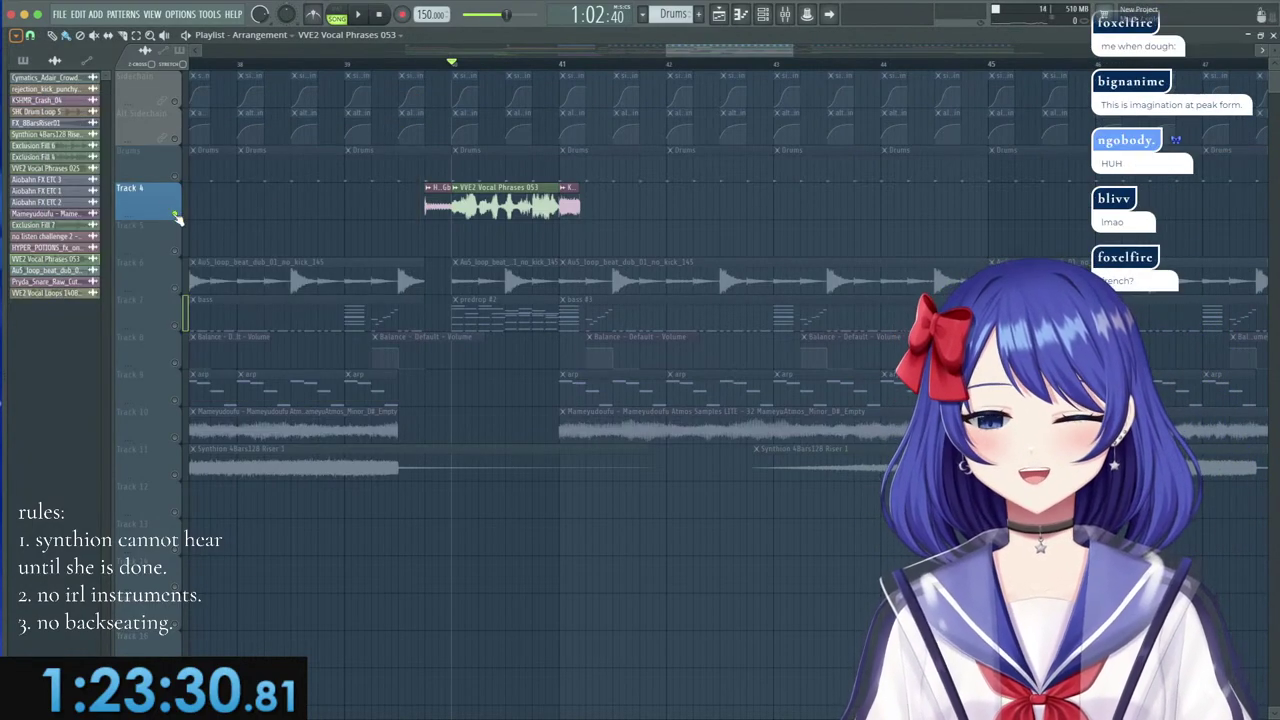
{"action": "key", "text": "space"}
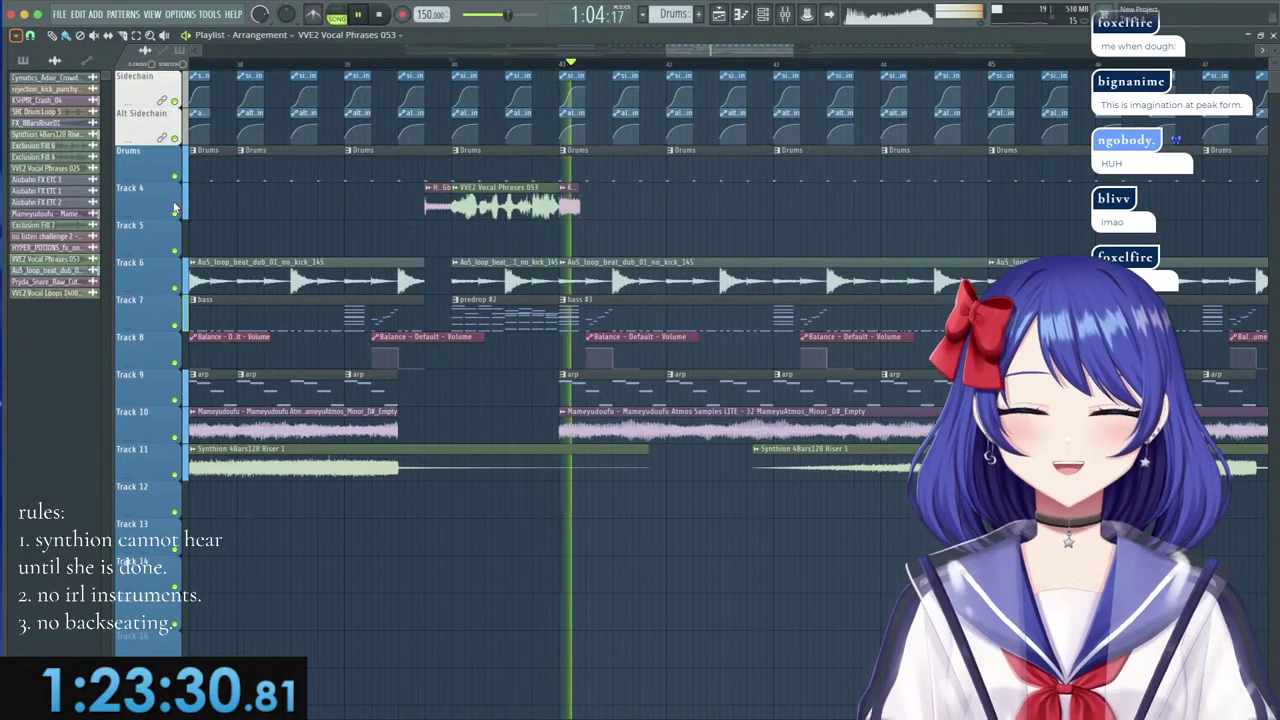
Open the bass #3 pattern, play it in pattern mode and check channel 19's synth.
{"action": "left_click_drag", "start_coordinate": [714, 50], "coordinate": [745, 48]}
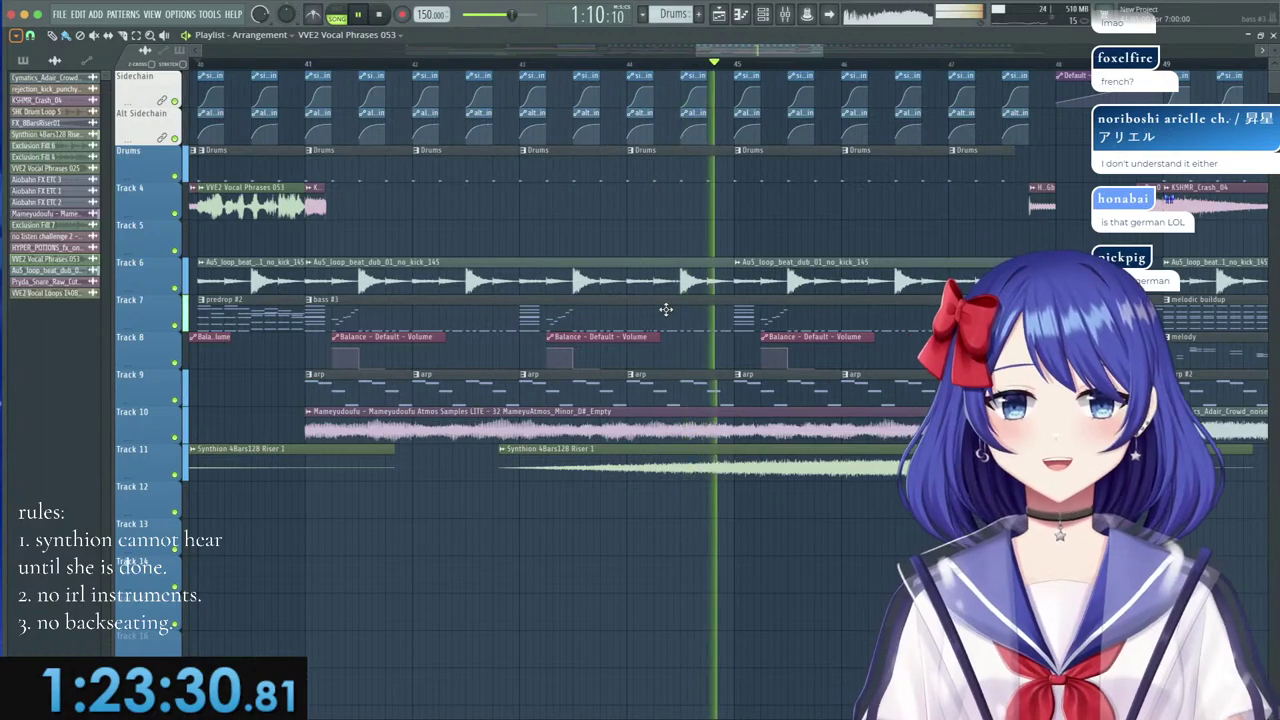
{"action": "double_click", "coordinate": [666, 310]}
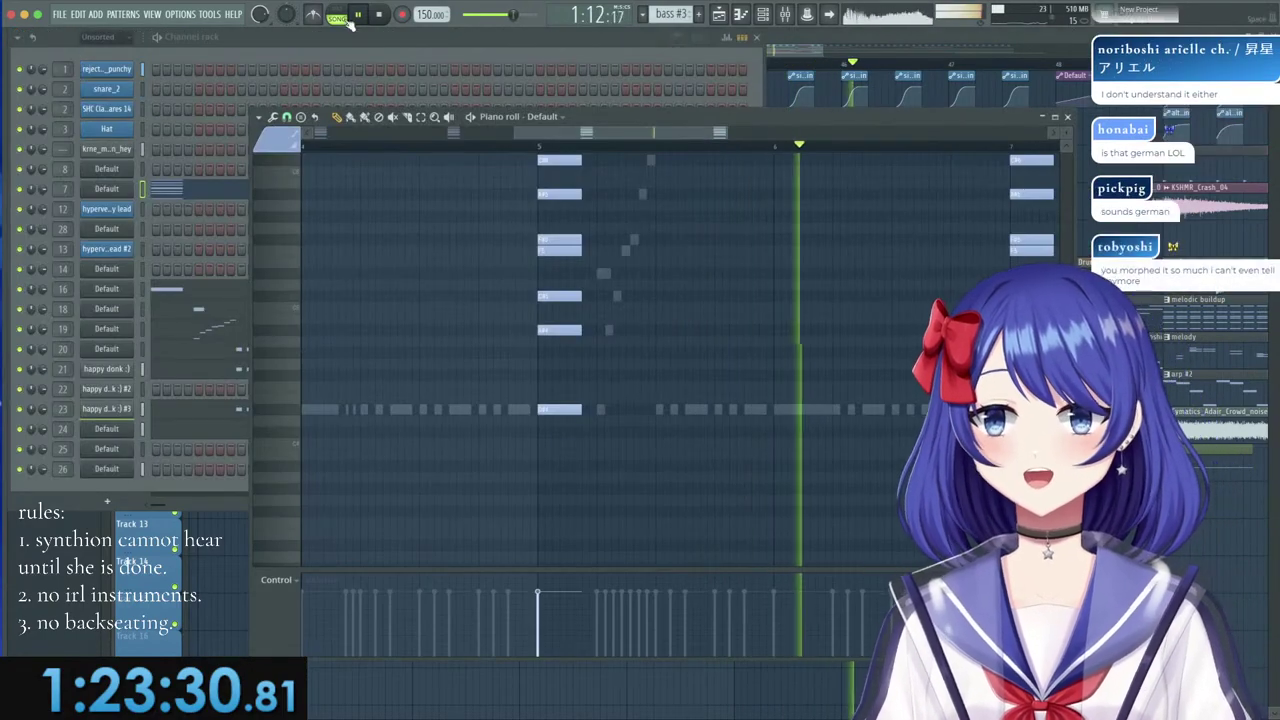
{"action": "left_click", "coordinate": [343, 19]}
{"action": "left_click", "coordinate": [108, 330]}
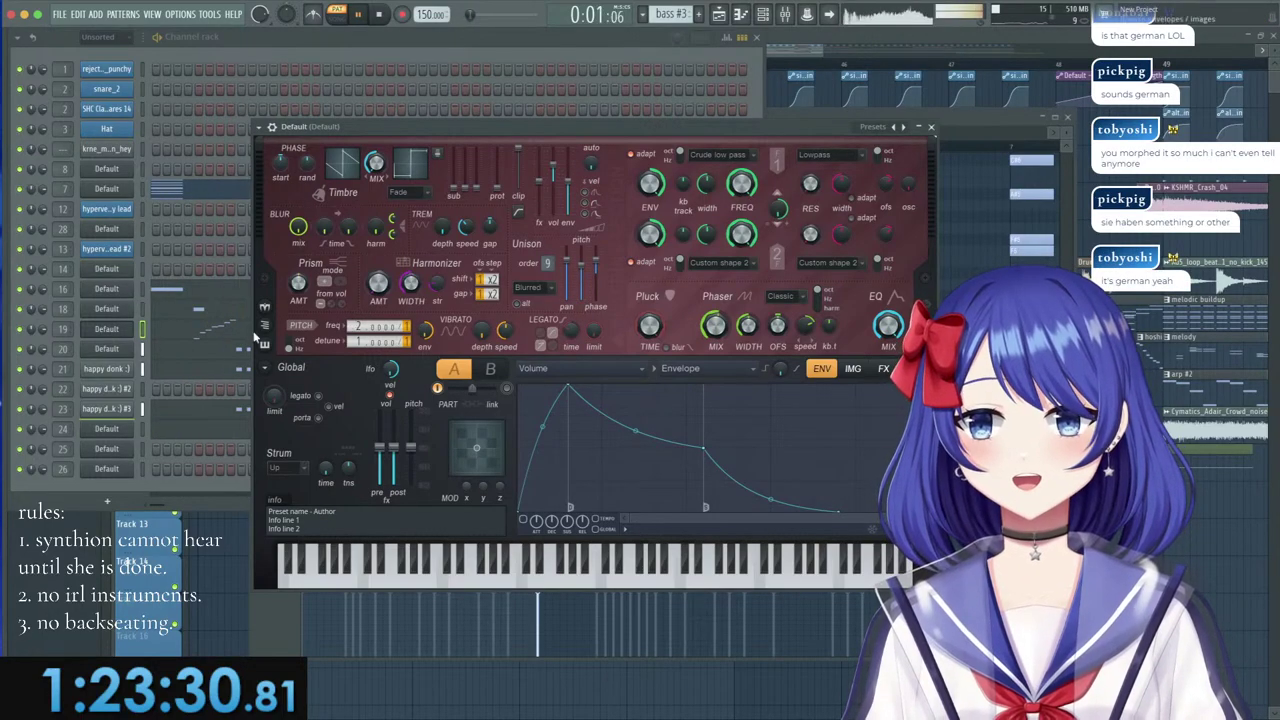
{"action": "key", "text": "space"}
Open channel 19's notes in the bass #3 pattern, play them and compress the first ascending run into a shorter span.
{"action": "left_click", "coordinate": [222, 335]}
{"action": "key", "text": "ctrl+a"}
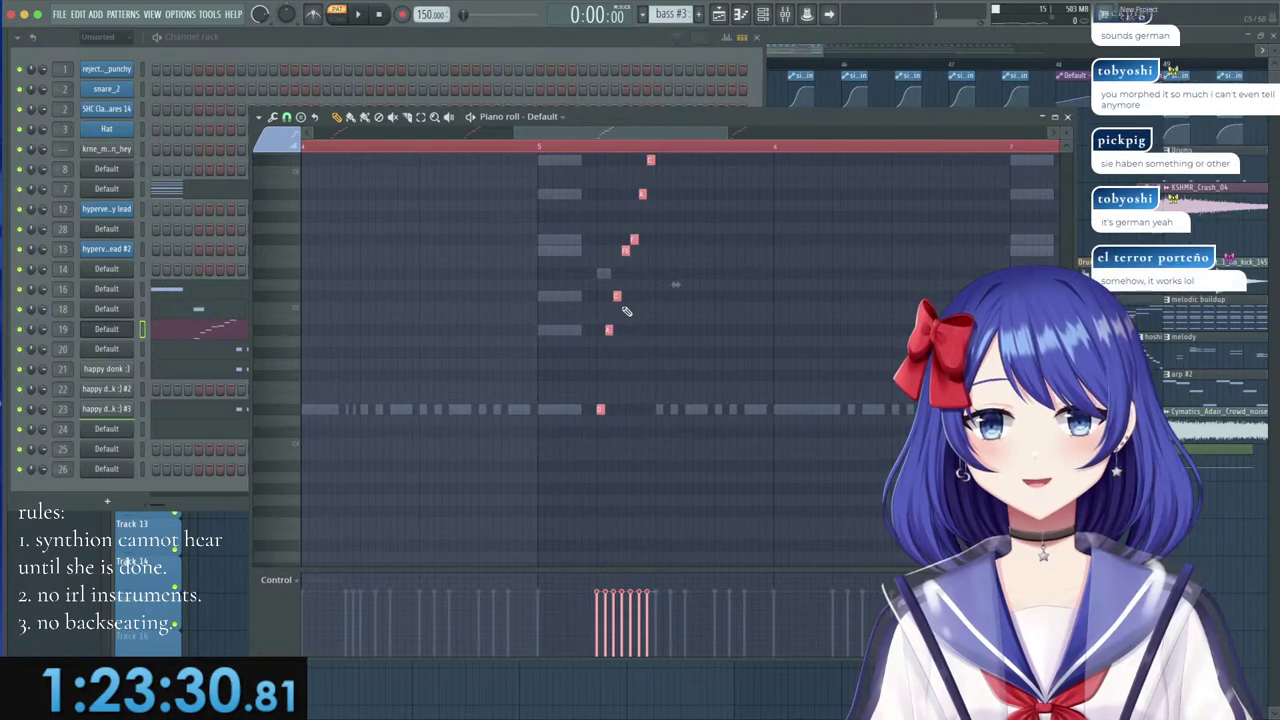
{"action": "scroll", "coordinate": [602, 146], "scroll_direction": "down", "scroll_amount": 5}
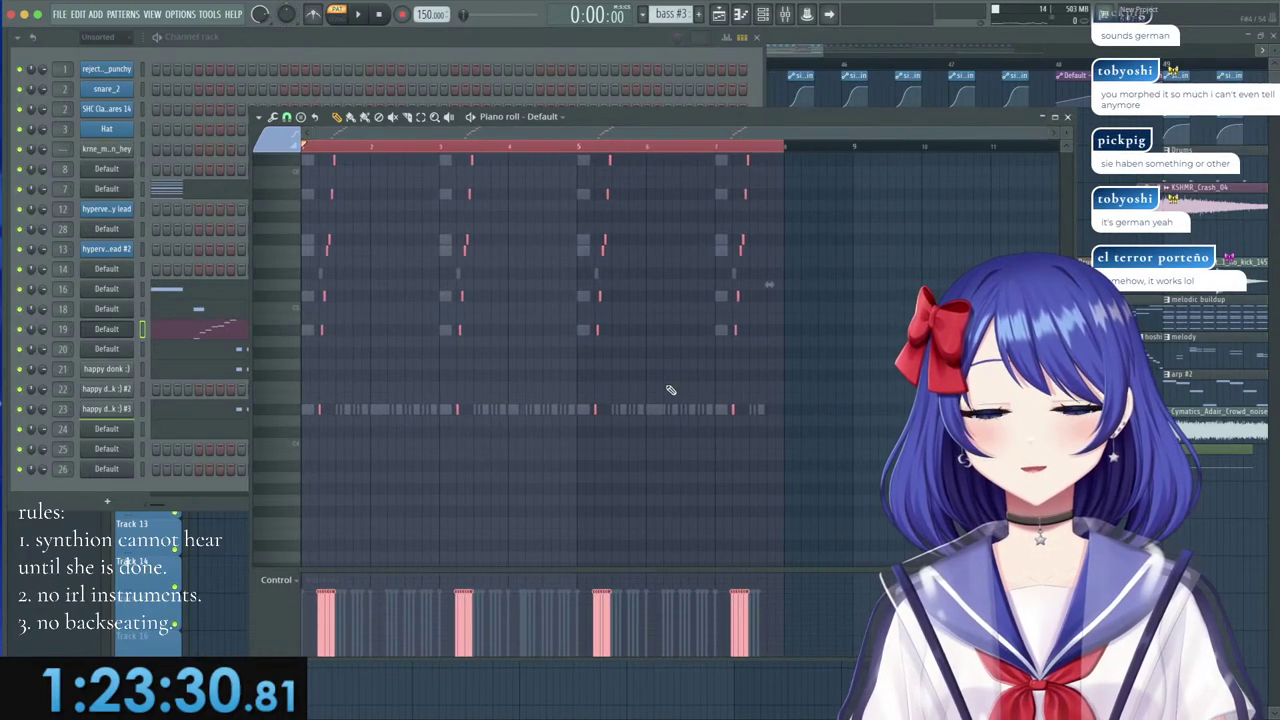
{"action": "scroll", "coordinate": [643, 405], "scroll_direction": "down", "scroll_amount": 1}
{"action": "left_click", "coordinate": [643, 405]}
{"action": "right_click", "coordinate": [643, 404]}
{"action": "left_click", "coordinate": [308, 147]}
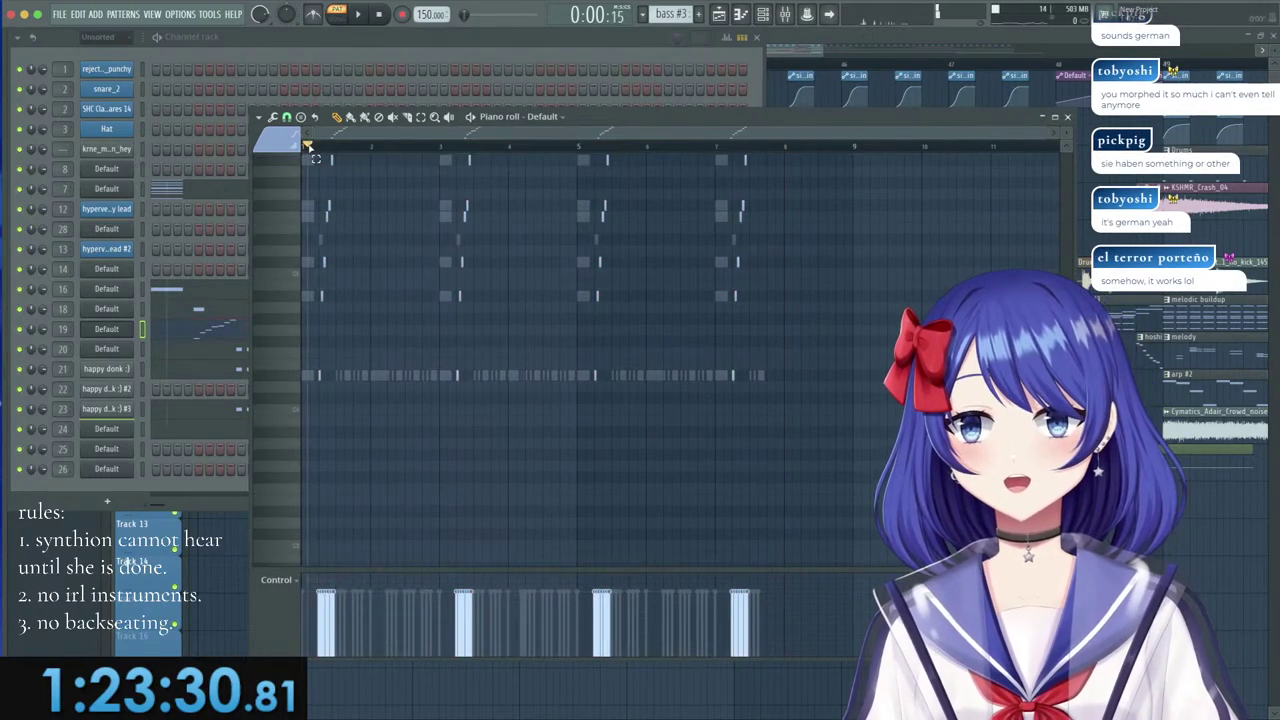
{"action": "scroll", "coordinate": [308, 147], "scroll_direction": "up", "scroll_amount": 5}
{"action": "left_click_drag", "start_coordinate": [453, 402], "coordinate": [258, 80]}
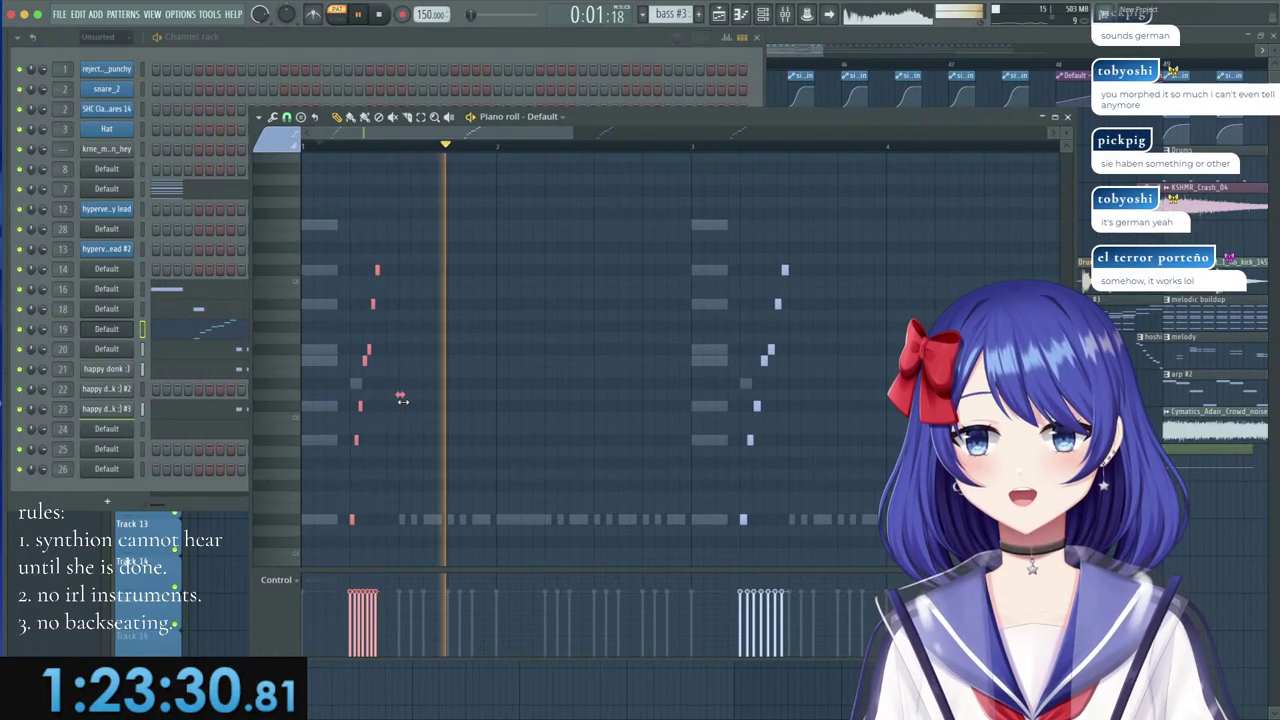
Replay the arrangement from bar 41, solo mixer track 18 and lower its volume.
{"action": "left_click", "coordinate": [846, 51]}
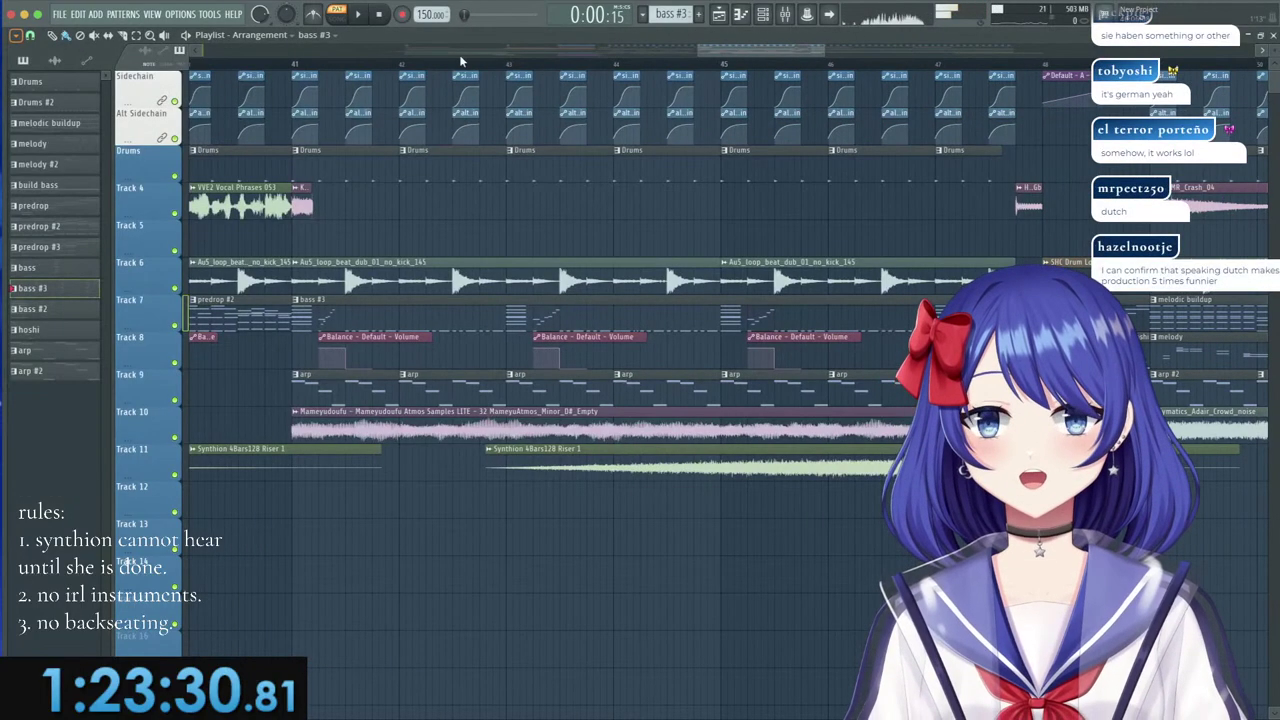
{"action": "left_click", "coordinate": [295, 66]}
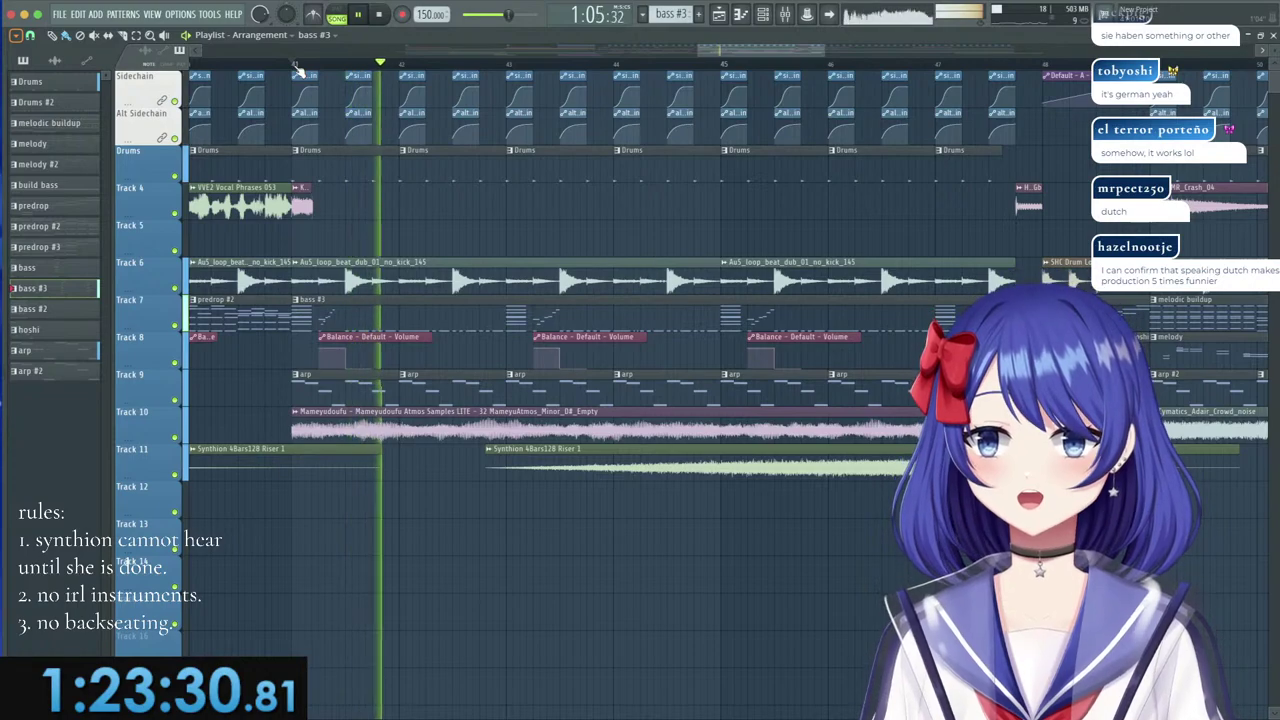
{"action": "left_click", "coordinate": [785, 14]}
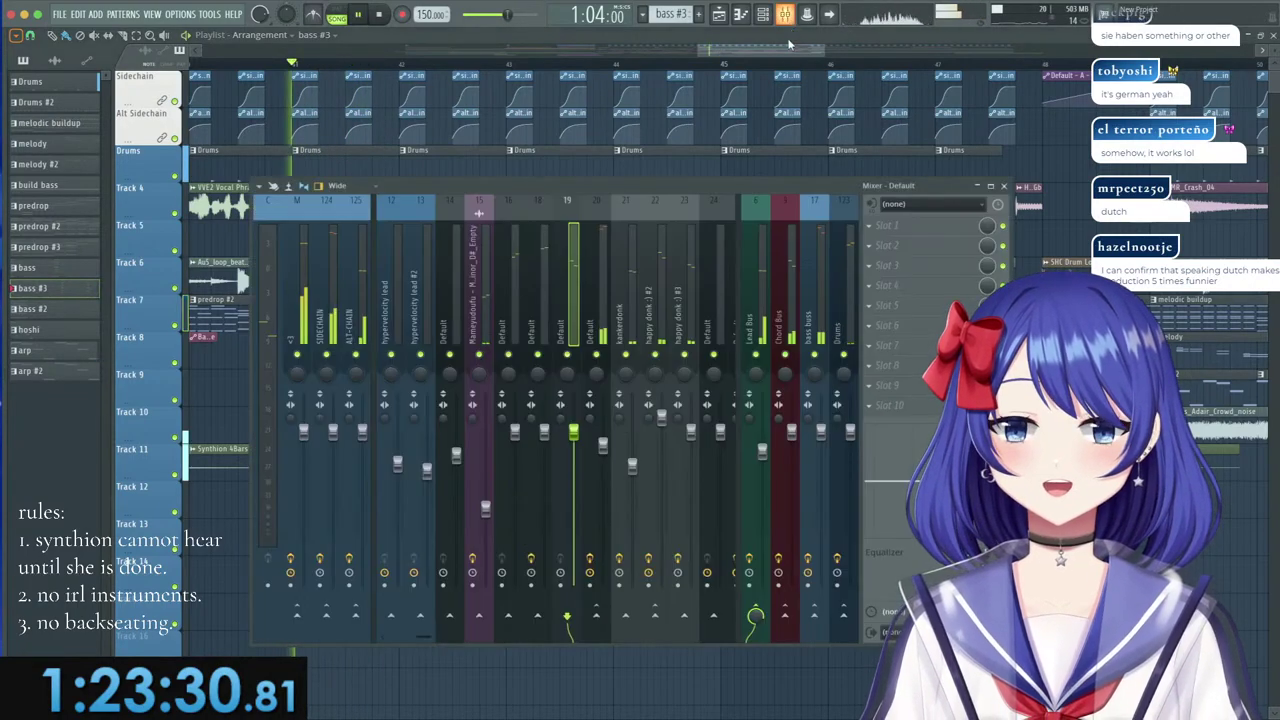
{"action": "key", "text": "space"}
{"action": "right_click", "coordinate": [546, 310]}
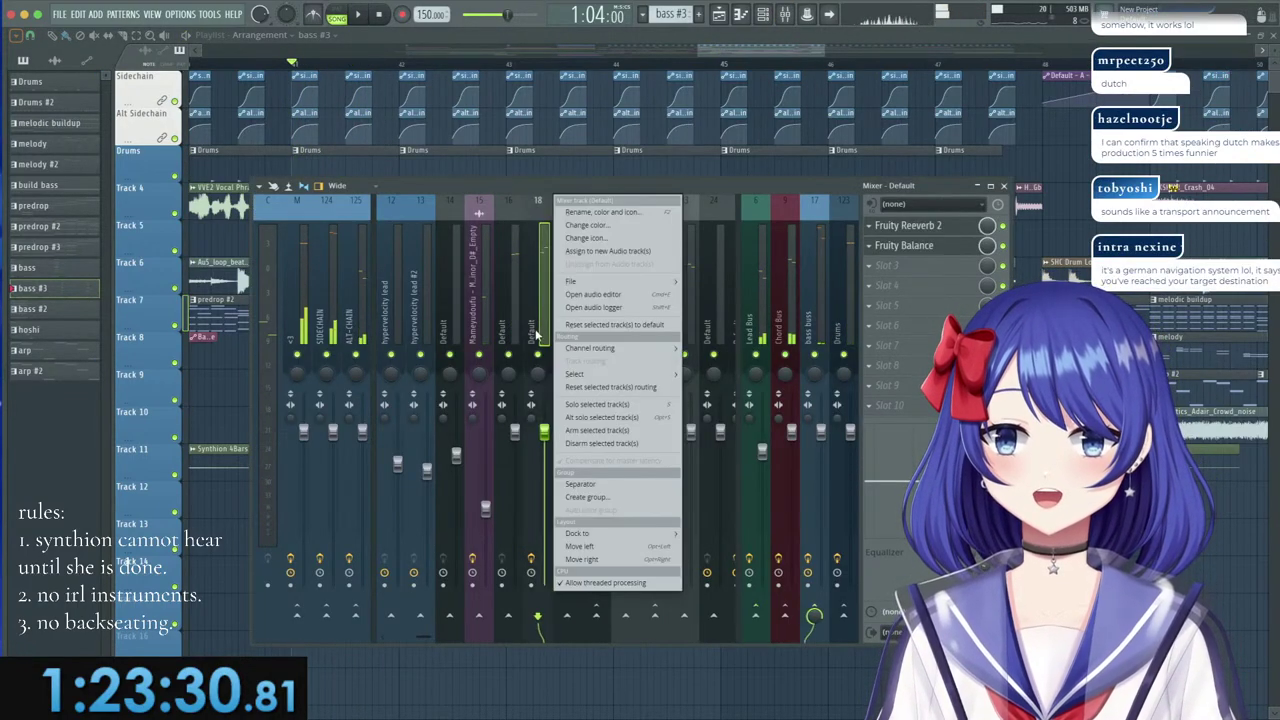
{"action": "left_click", "coordinate": [541, 347]}
{"action": "right_click", "coordinate": [542, 354]}
{"action": "key", "text": "space"}
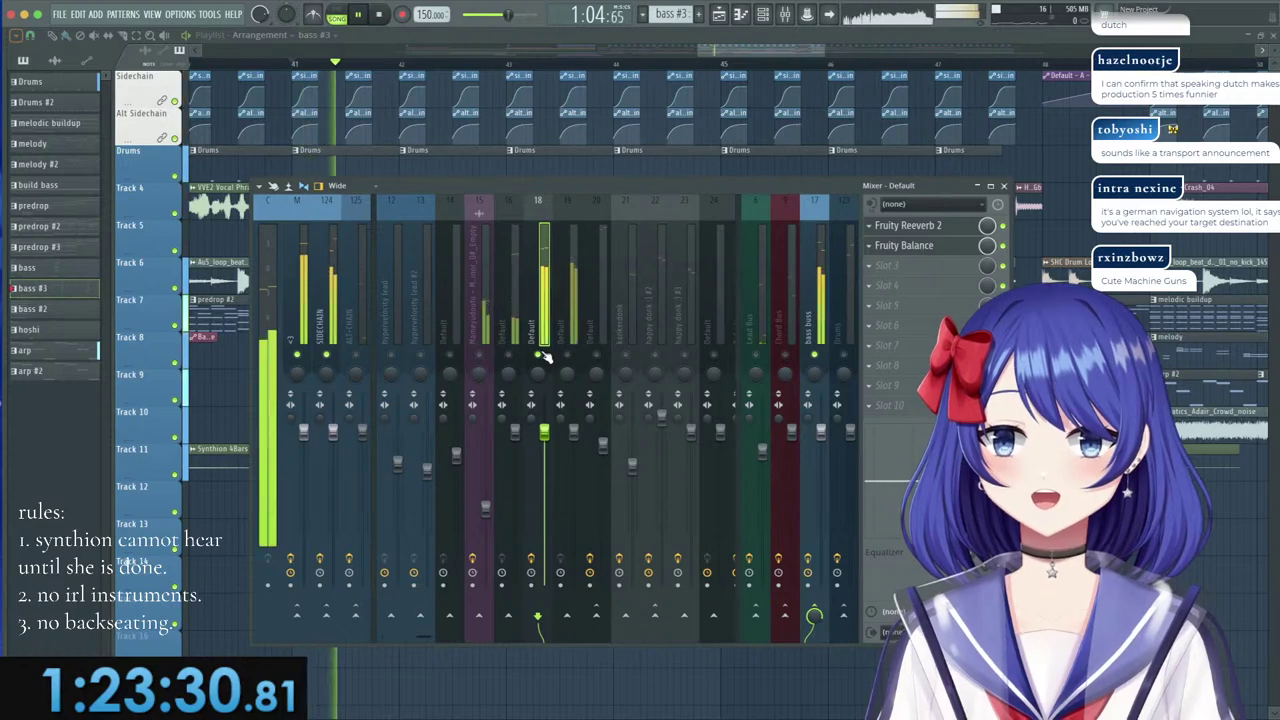
{"action": "key", "text": "space"}
{"action": "key", "text": "space"}
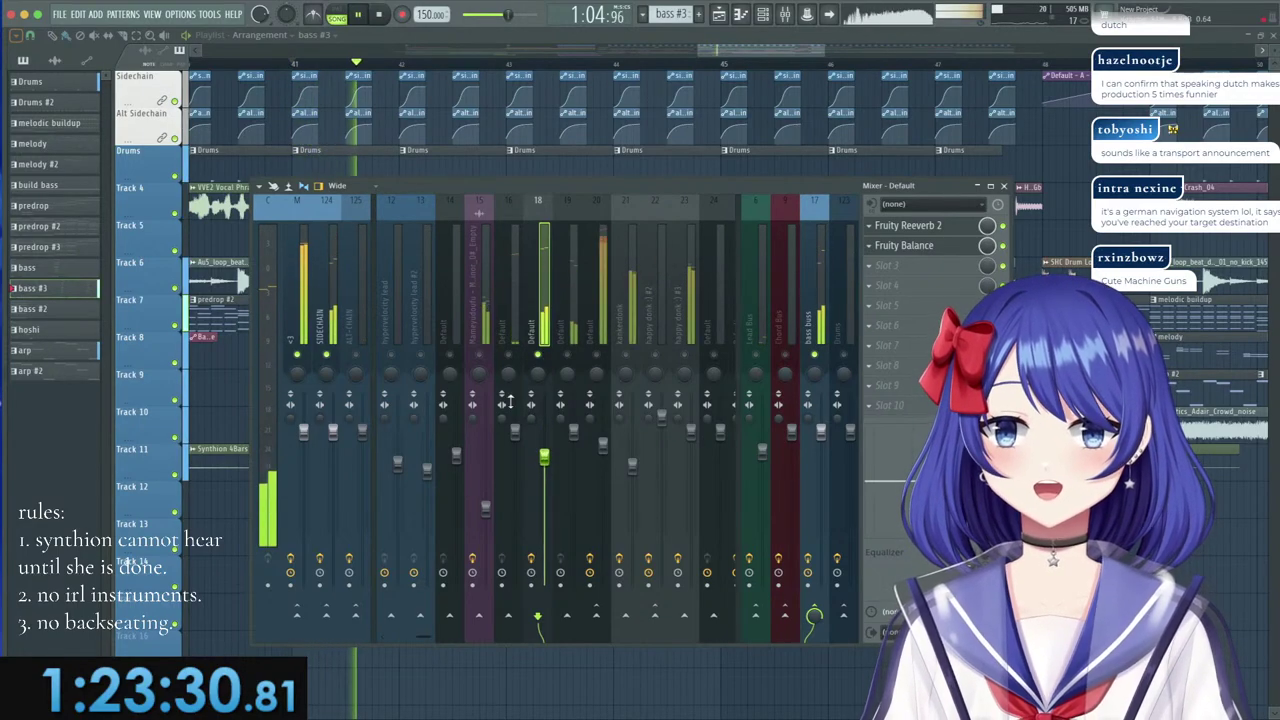
{"action": "key", "text": "space"}
Reopen the bass #3 pattern's notes and lengthen channel 18's first note to match the shortened run, checking it in playback.
{"action": "left_click", "coordinate": [196, 50]}
{"action": "double_click", "coordinate": [338, 314]}
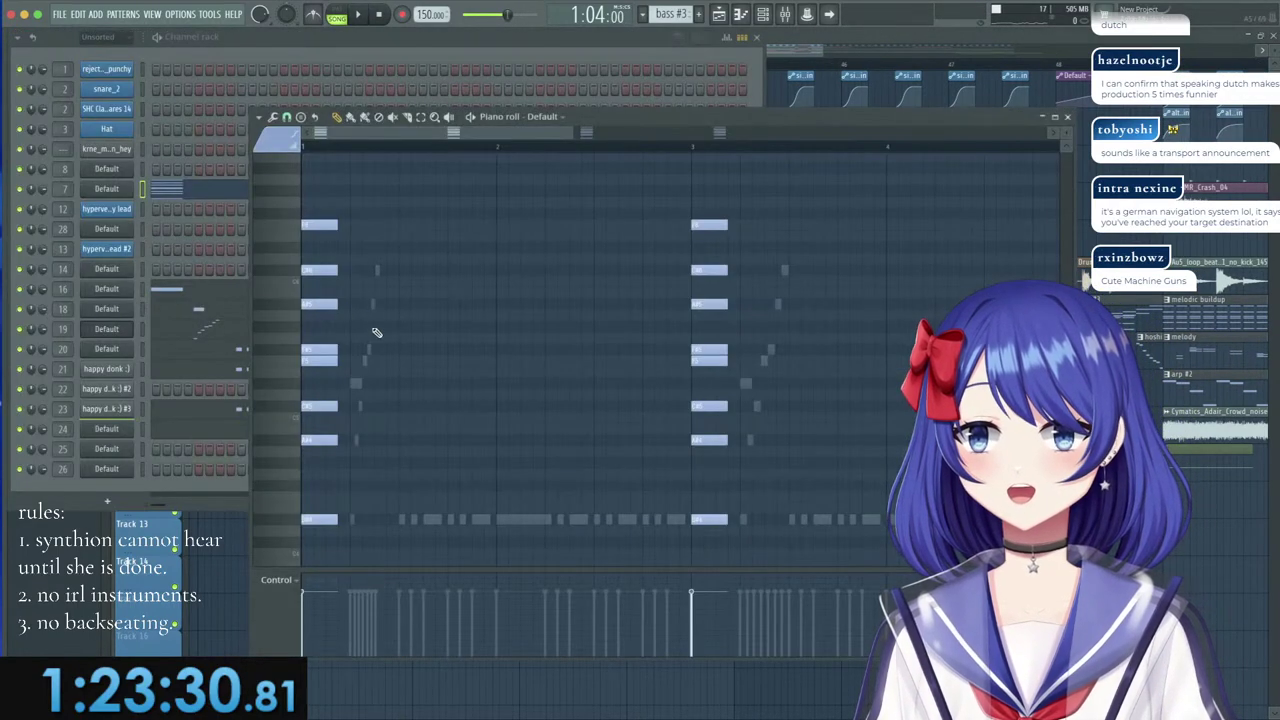
{"action": "double_click", "coordinate": [357, 385]}
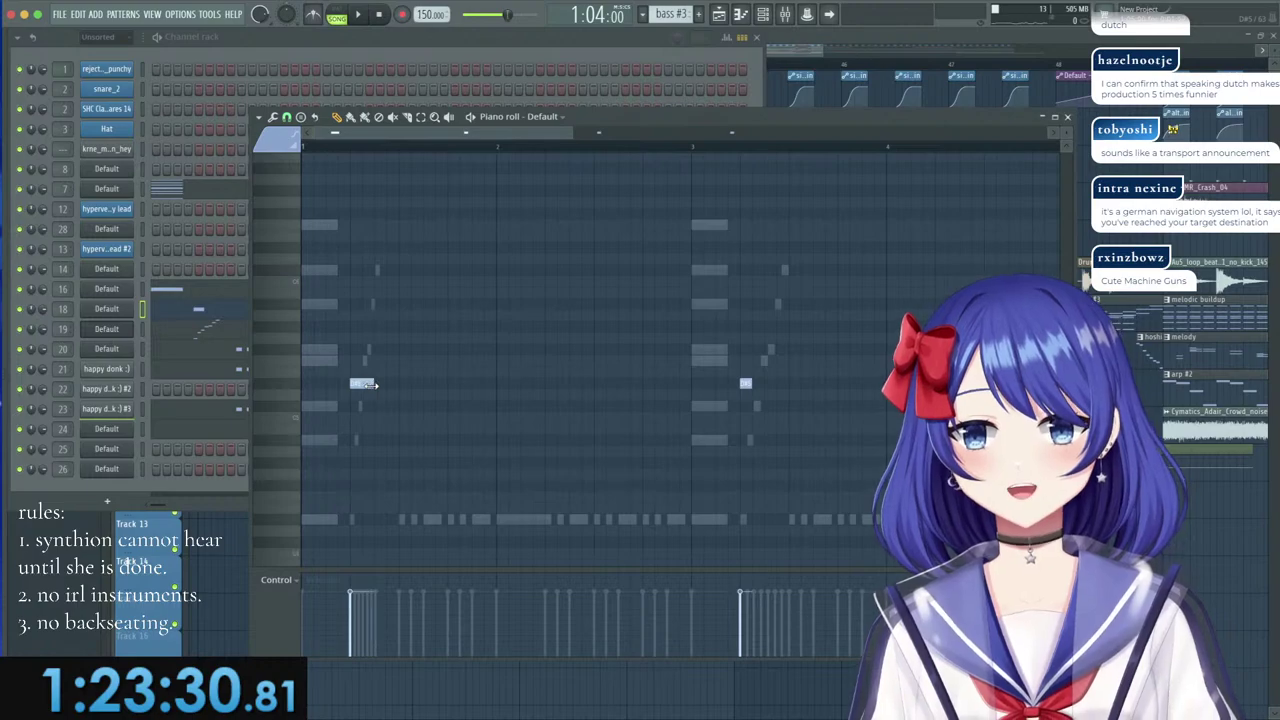
{"action": "key", "text": "space"}
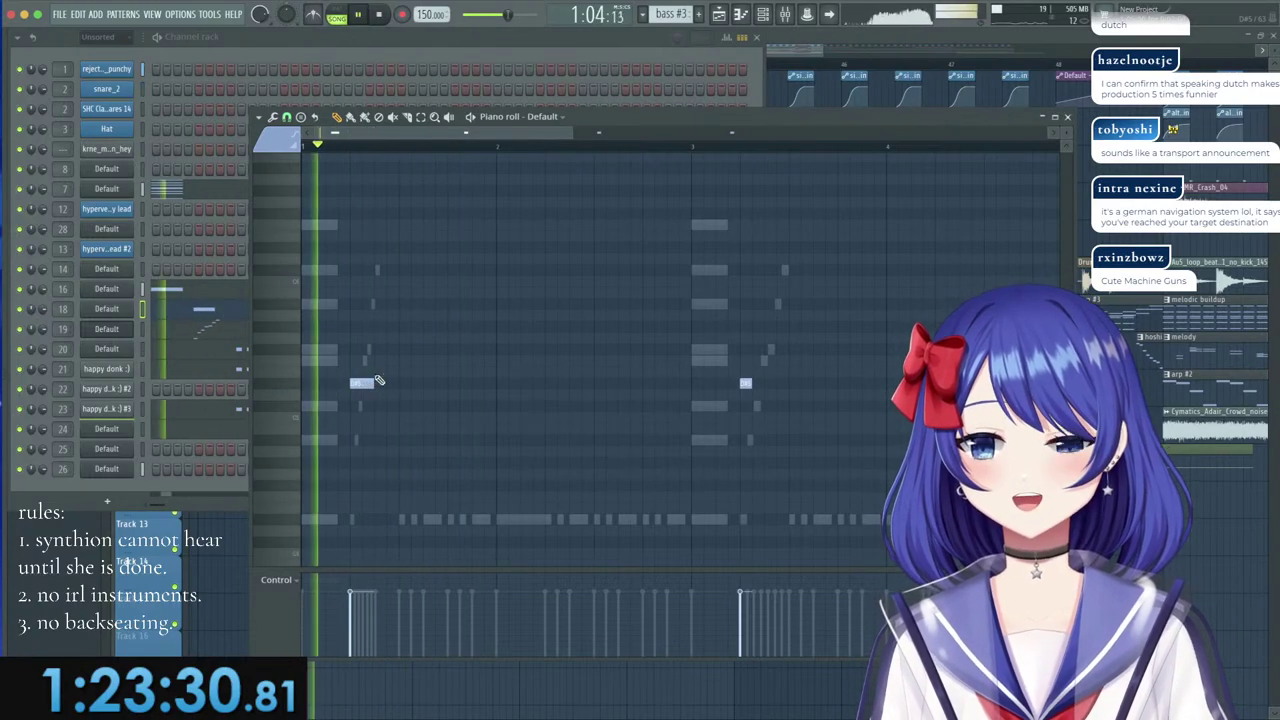
Unsolo mixer track 18 and replay the arrangement from bar 41 through the closing melodic buildup.
{"action": "left_click", "coordinate": [824, 50]}
{"action": "left_click", "coordinate": [785, 15]}
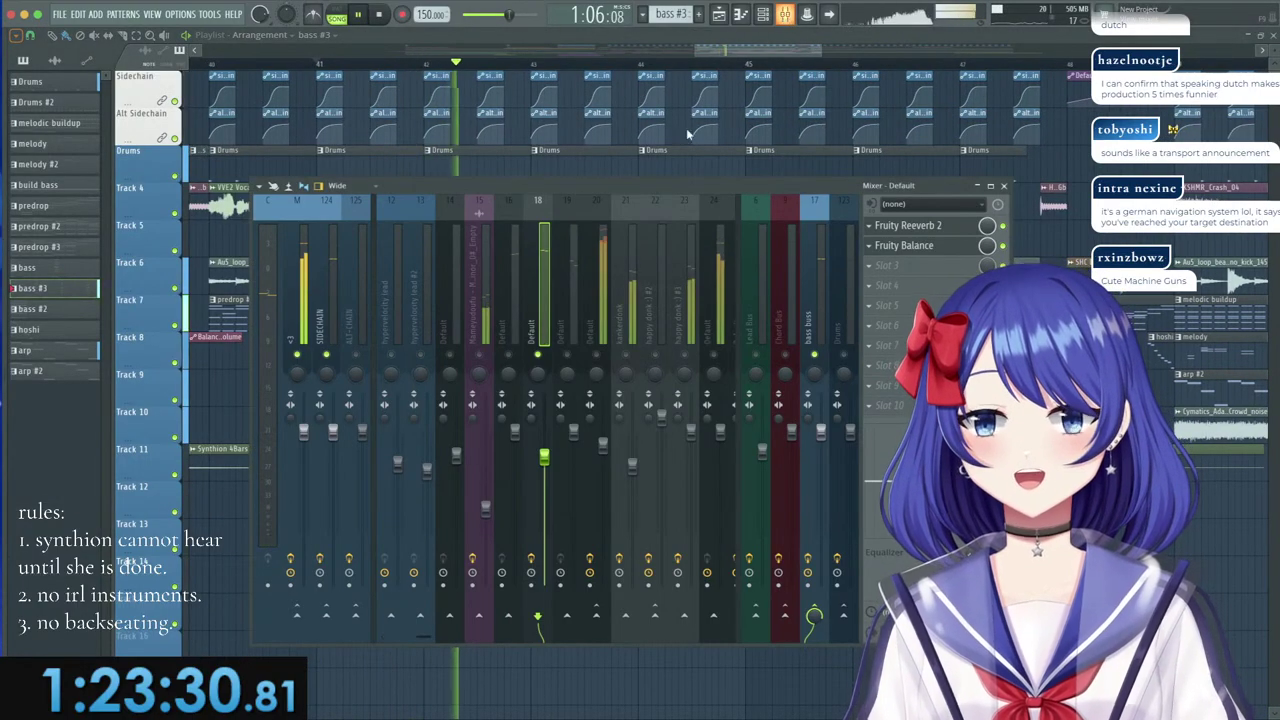
{"action": "left_click", "coordinate": [319, 66]}
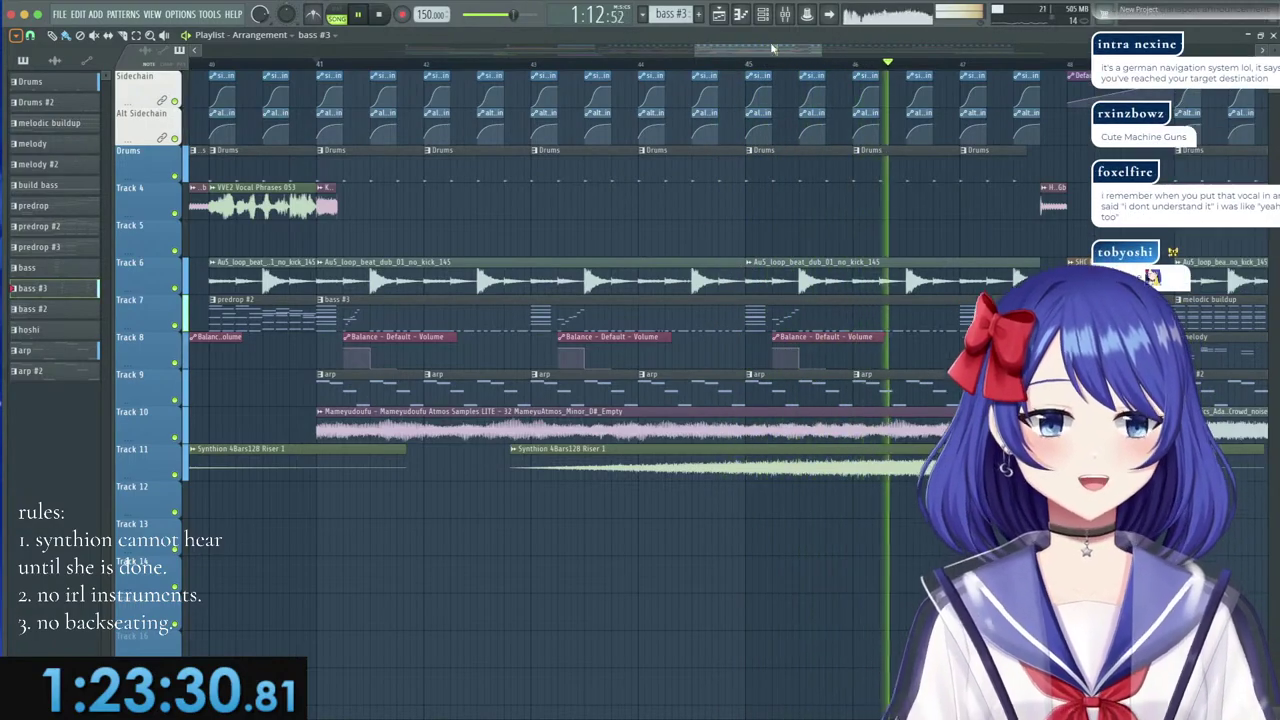
{"action": "scroll", "coordinate": [754, 62], "scroll_direction": "down", "scroll_amount": 4}
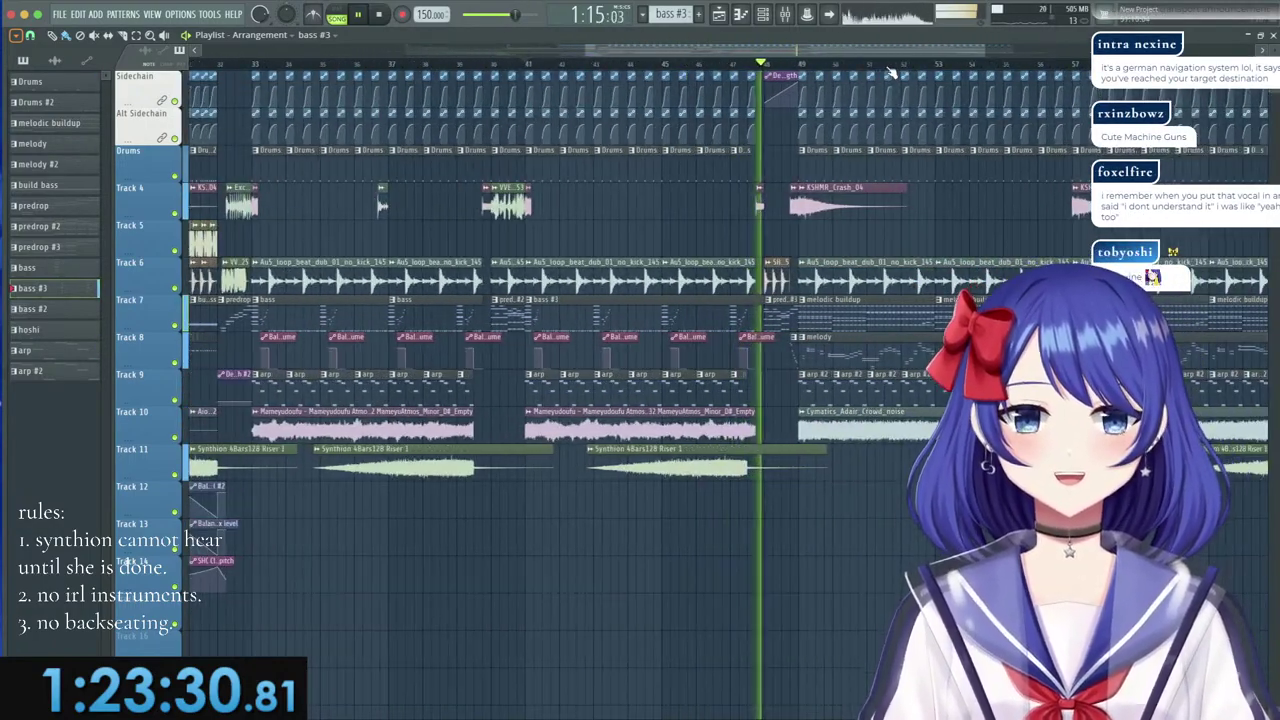
{"action": "left_click_drag", "start_coordinate": [825, 50], "coordinate": [918, 40]}
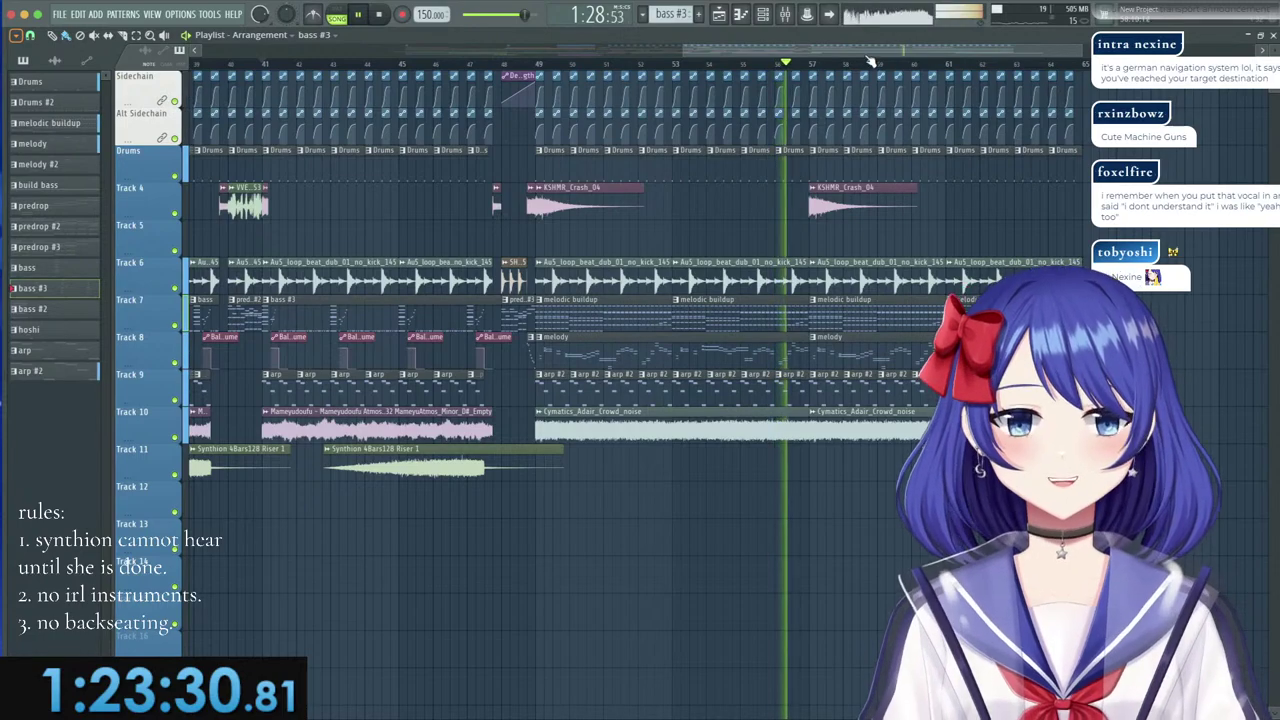
{"action": "left_click_drag", "start_coordinate": [885, 48], "coordinate": [917, 42]}
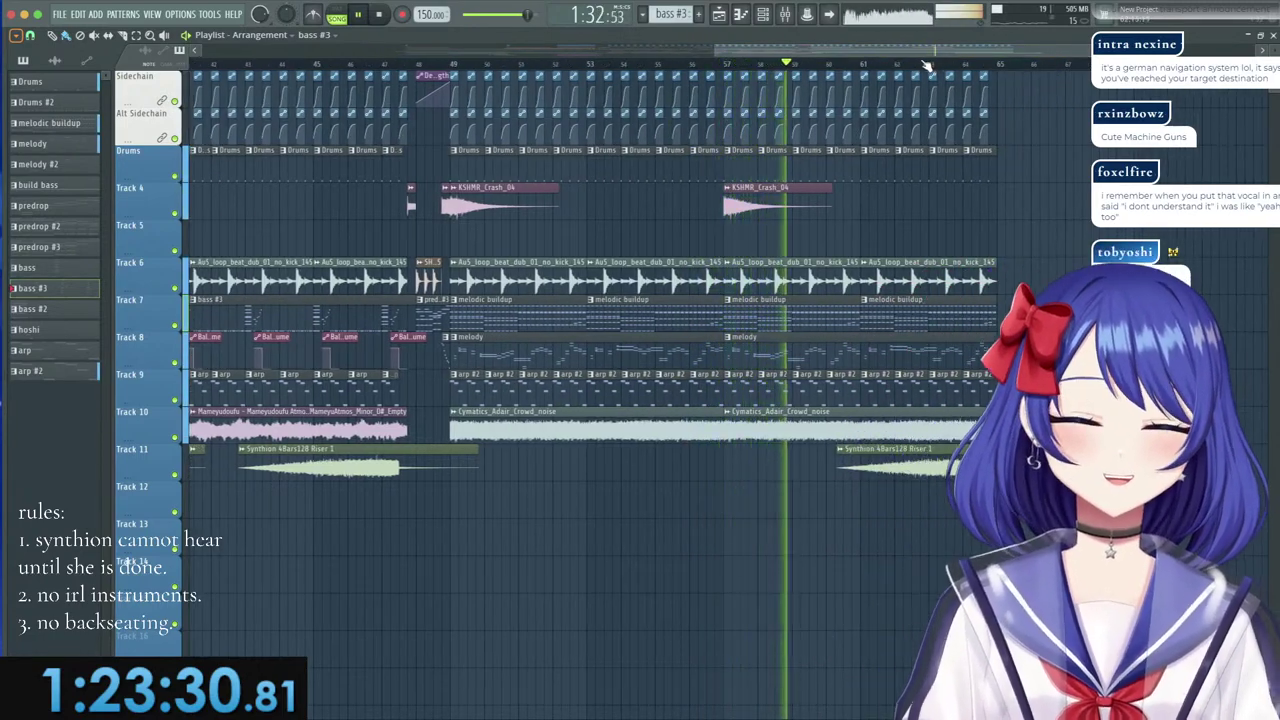
{"action": "scroll", "coordinate": [927, 65], "scroll_direction": "down", "scroll_amount": 1}
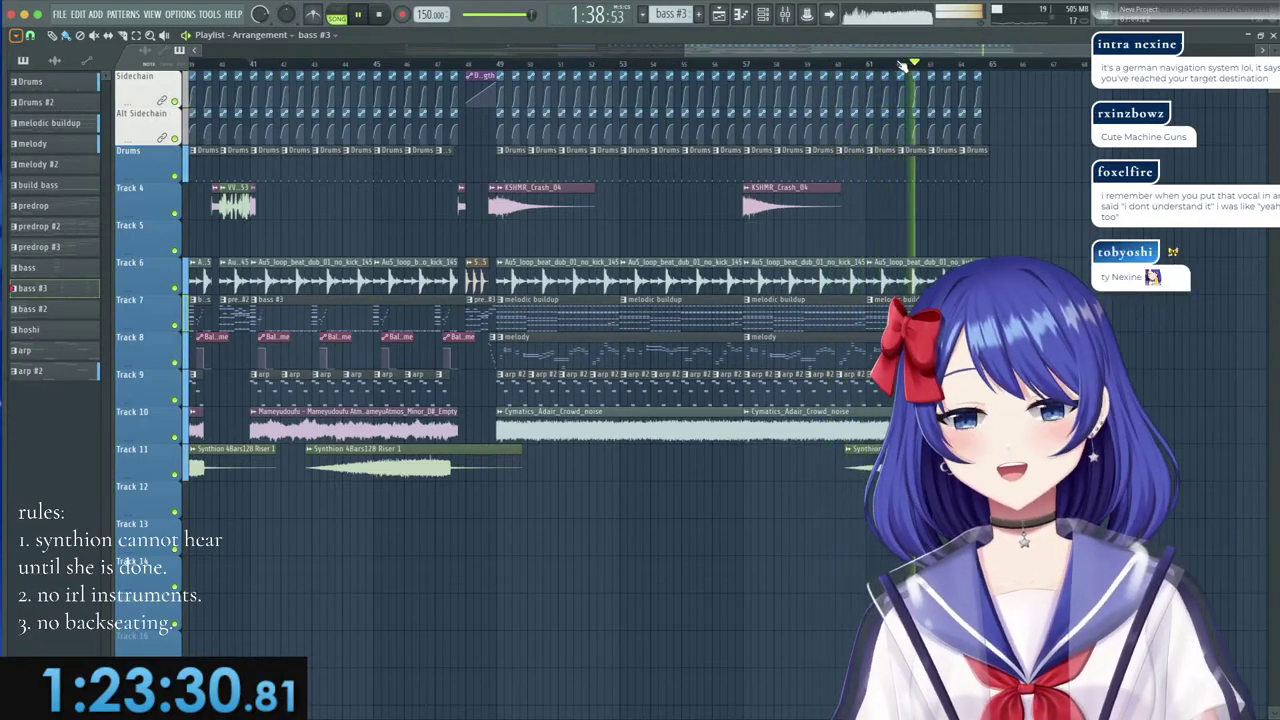
{"action": "scroll", "coordinate": [900, 67], "scroll_direction": "down", "scroll_amount": 3}
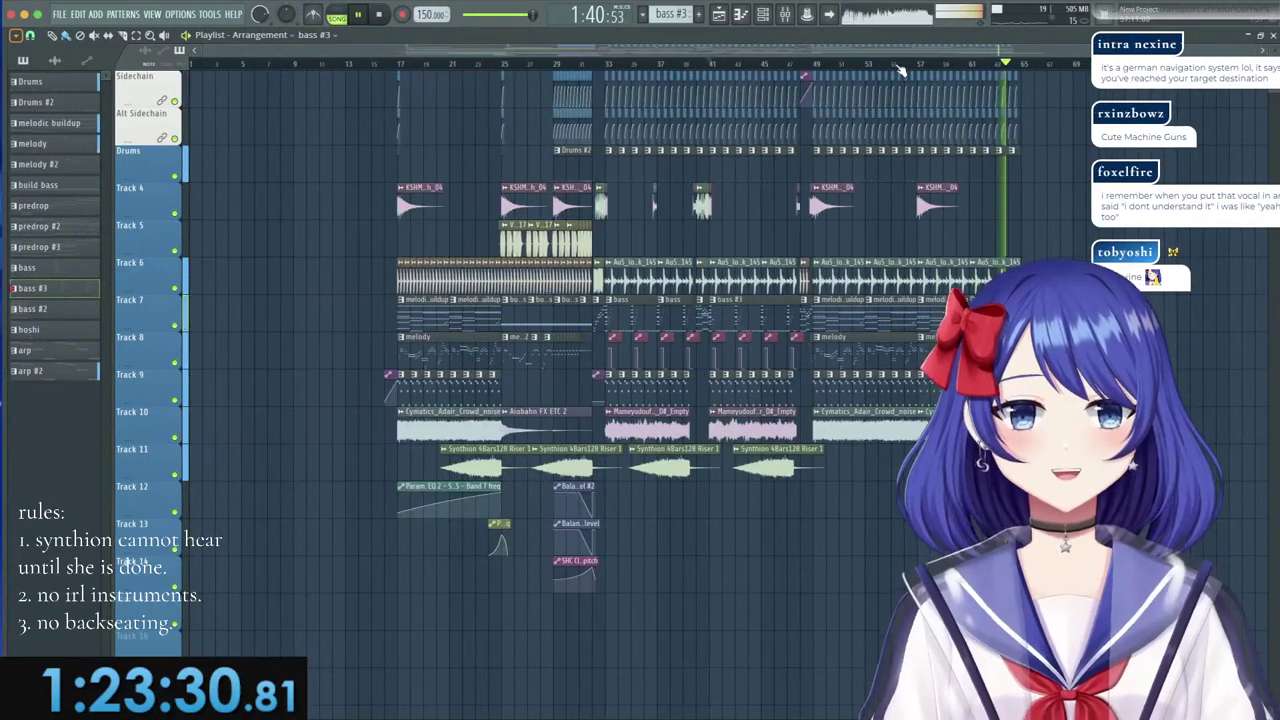
{"action": "scroll", "coordinate": [400, 75], "scroll_direction": "up", "scroll_amount": 2}
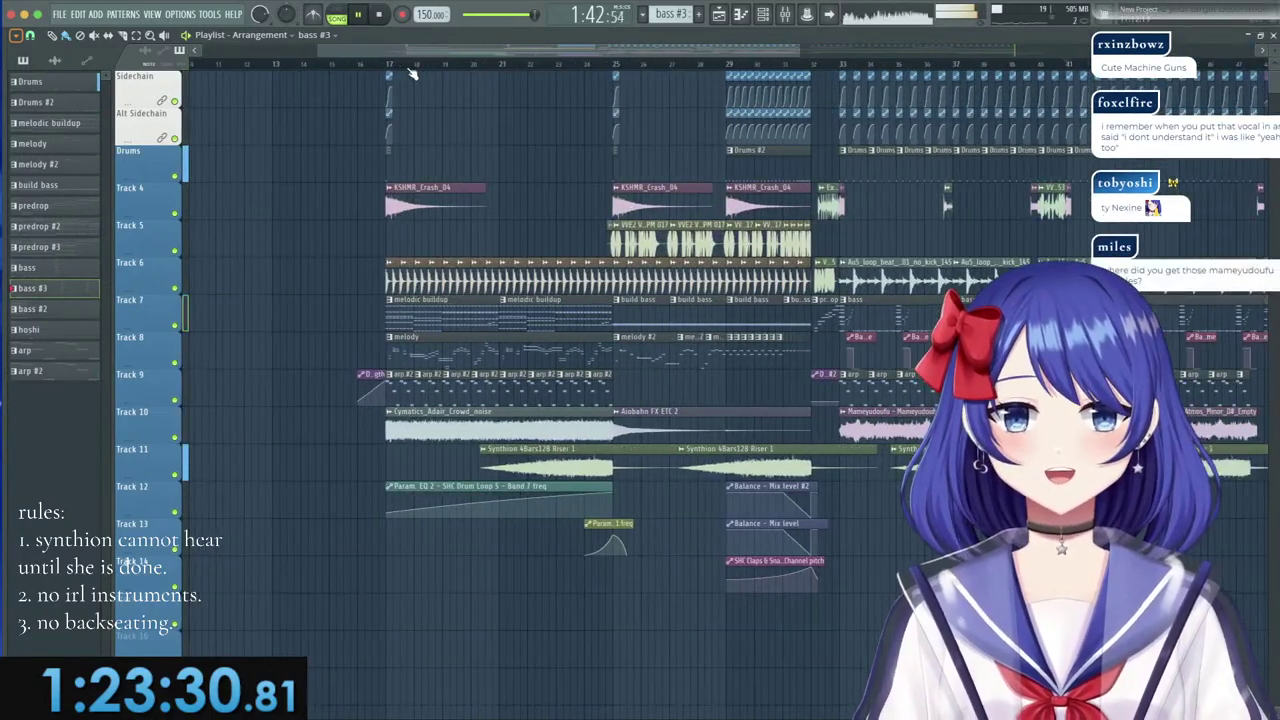
Play the arrangement from bar 17 and briefly solo Track 9 to listen to the arp #2 clips.
{"action": "left_click", "coordinate": [380, 66]}
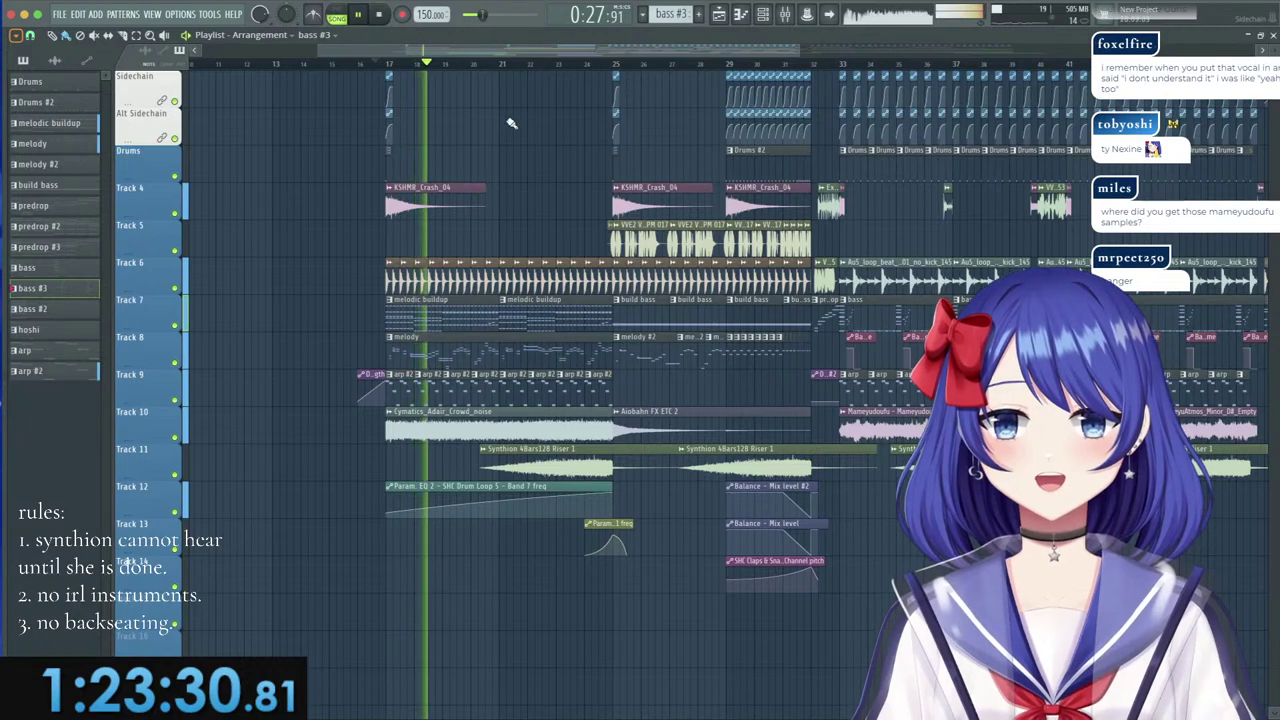
{"action": "right_click", "coordinate": [175, 400]}
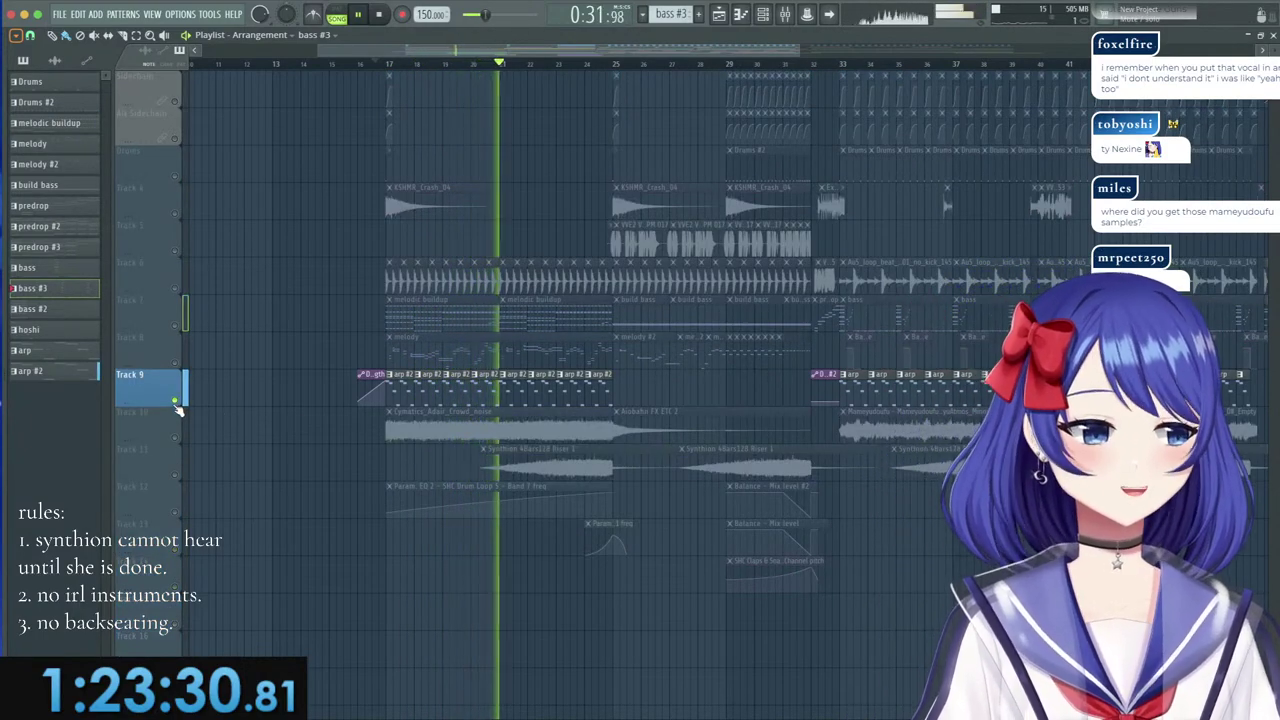
{"action": "right_click", "coordinate": [176, 404]}
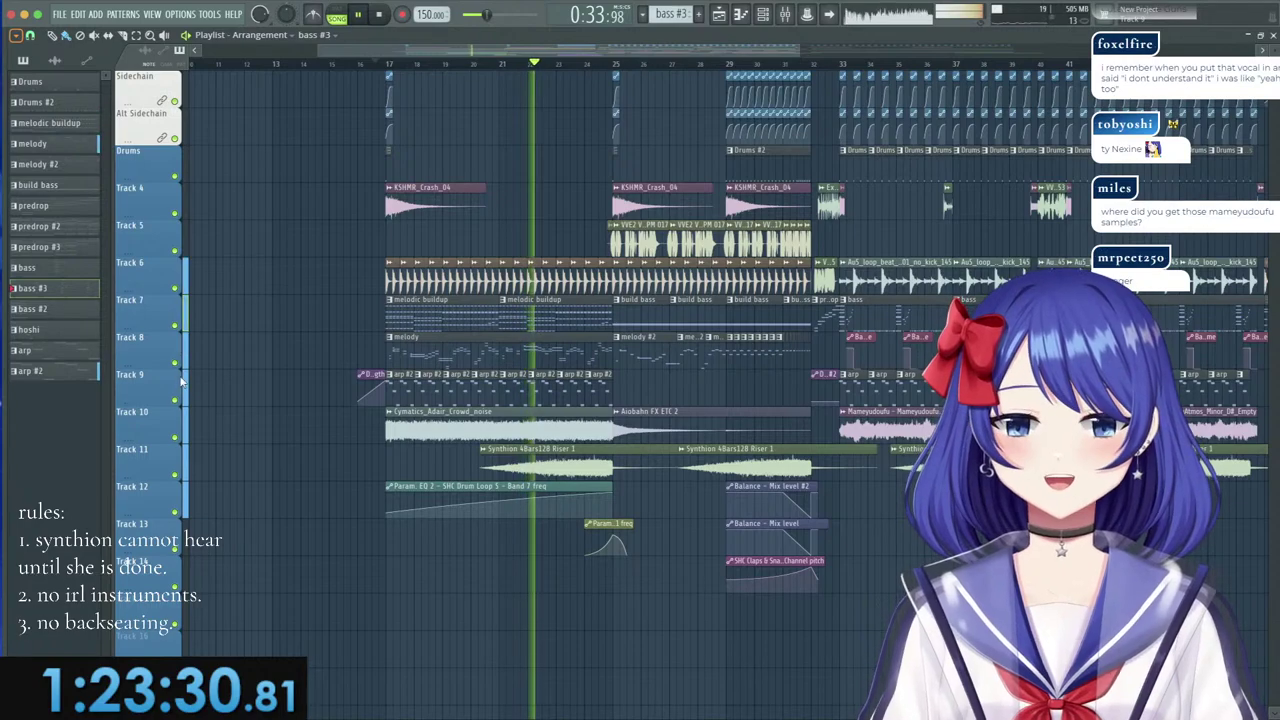
Solo mixer track 26, raise its volume, unsolo it and return to the arrangement.
{"action": "left_click", "coordinate": [785, 15]}
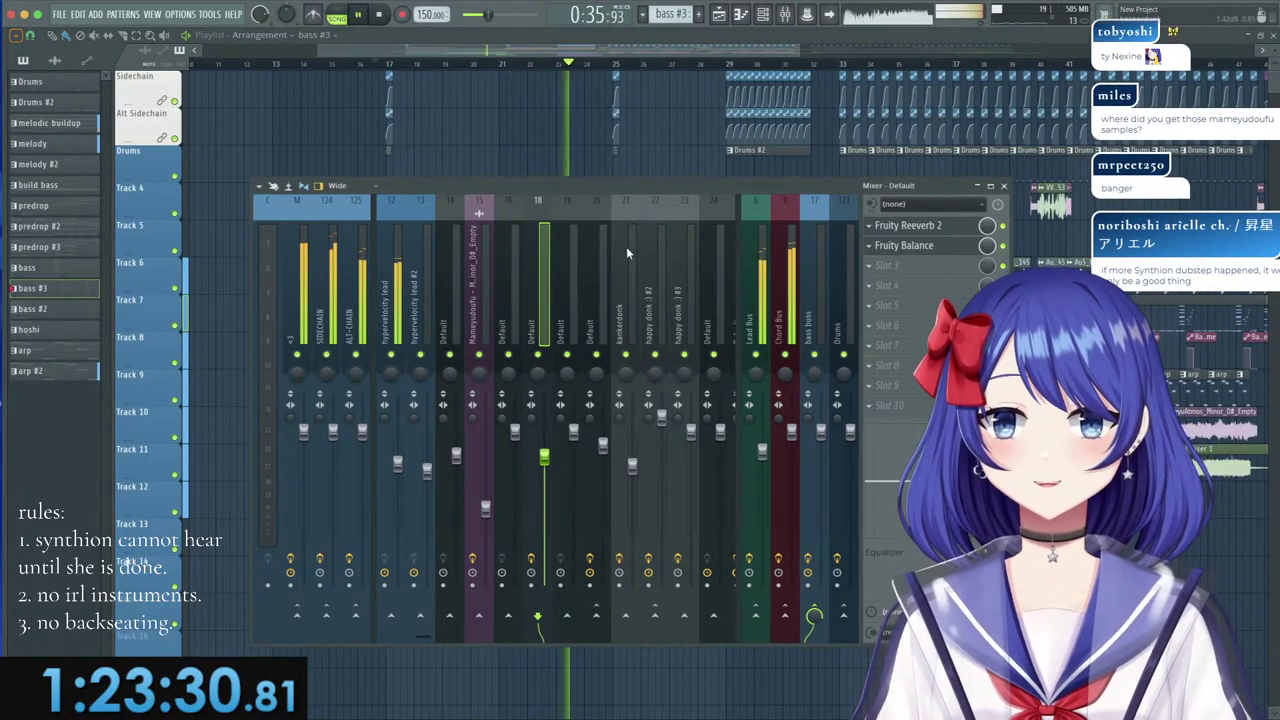
{"action": "scroll", "coordinate": [626, 250], "scroll_direction": "down", "scroll_amount": 4}
{"action": "left_click", "coordinate": [656, 296]}
{"action": "right_click", "coordinate": [660, 348]}
{"action": "right_click", "coordinate": [657, 356]}
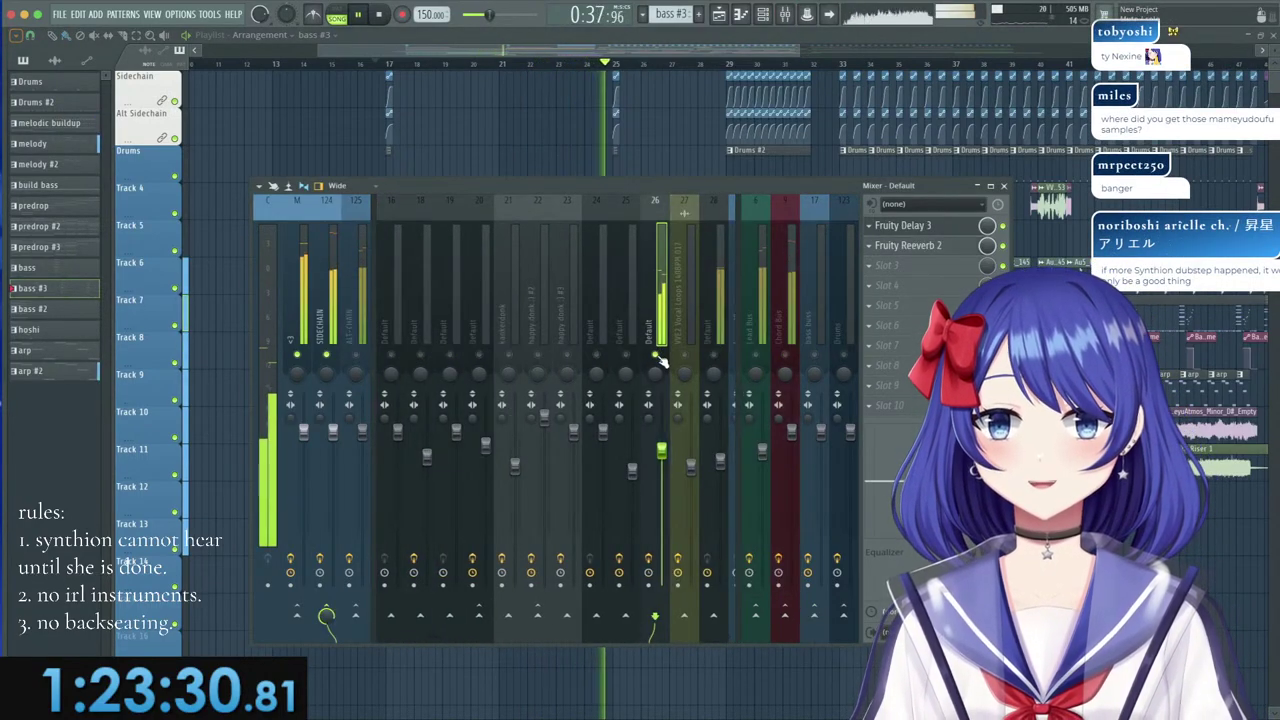
{"action": "right_click", "coordinate": [657, 356]}
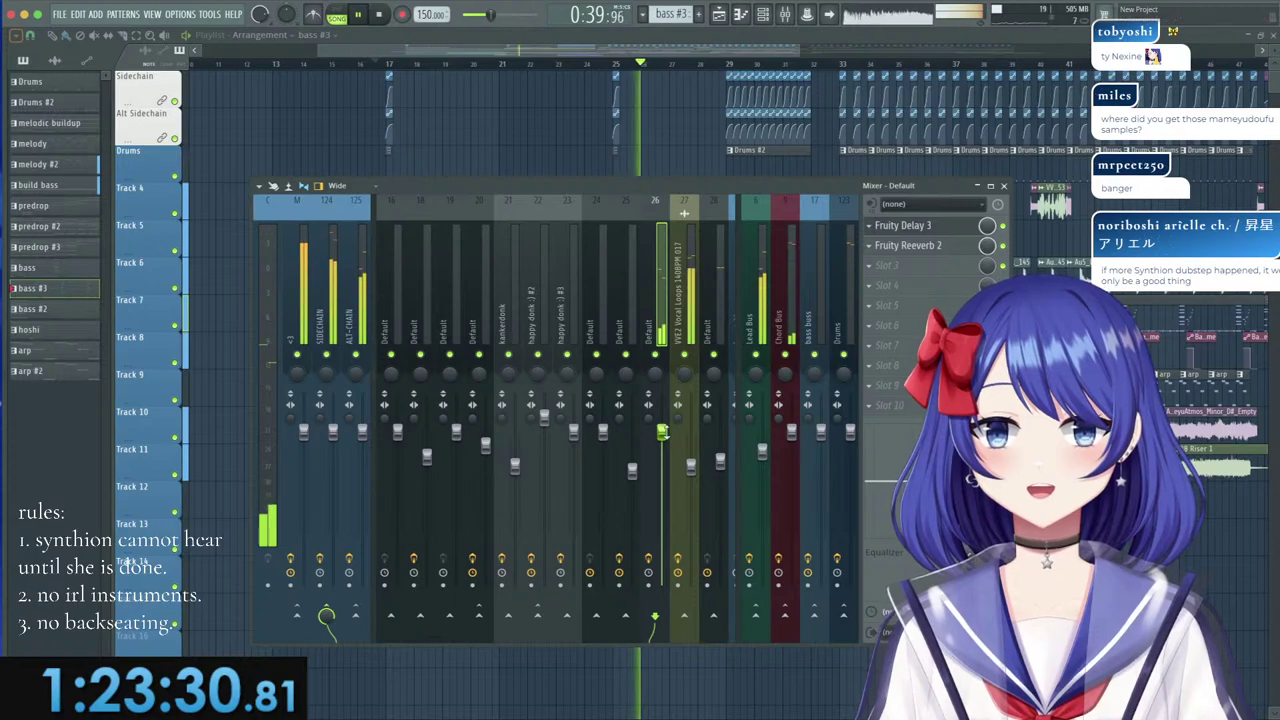
{"action": "key", "text": "F9"}
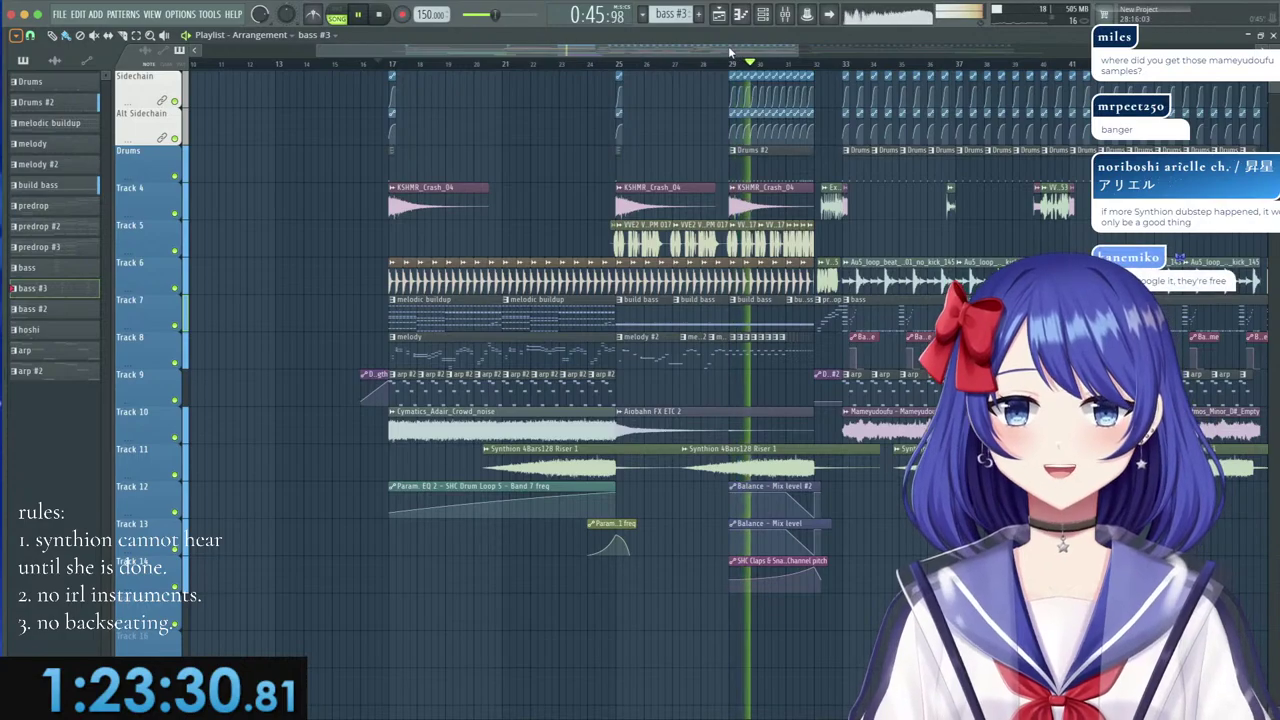
Listen through the predrop, both bass sections and the second melodic buildup up to bar 57, following the playback.
{"action": "left_click_drag", "start_coordinate": [746, 51], "coordinate": [810, 55]}
{"action": "scroll", "coordinate": [700, 67], "scroll_direction": "up", "scroll_amount": 3}
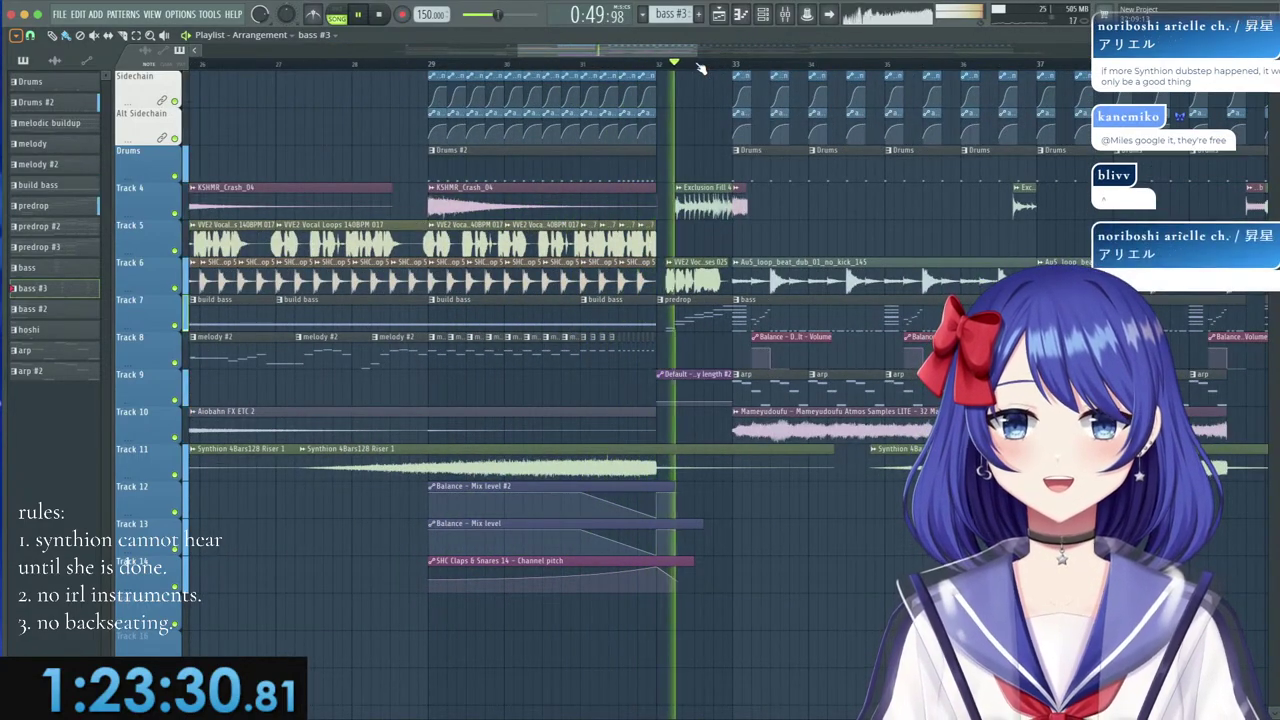
{"action": "left_click_drag", "start_coordinate": [664, 52], "coordinate": [705, 51]}
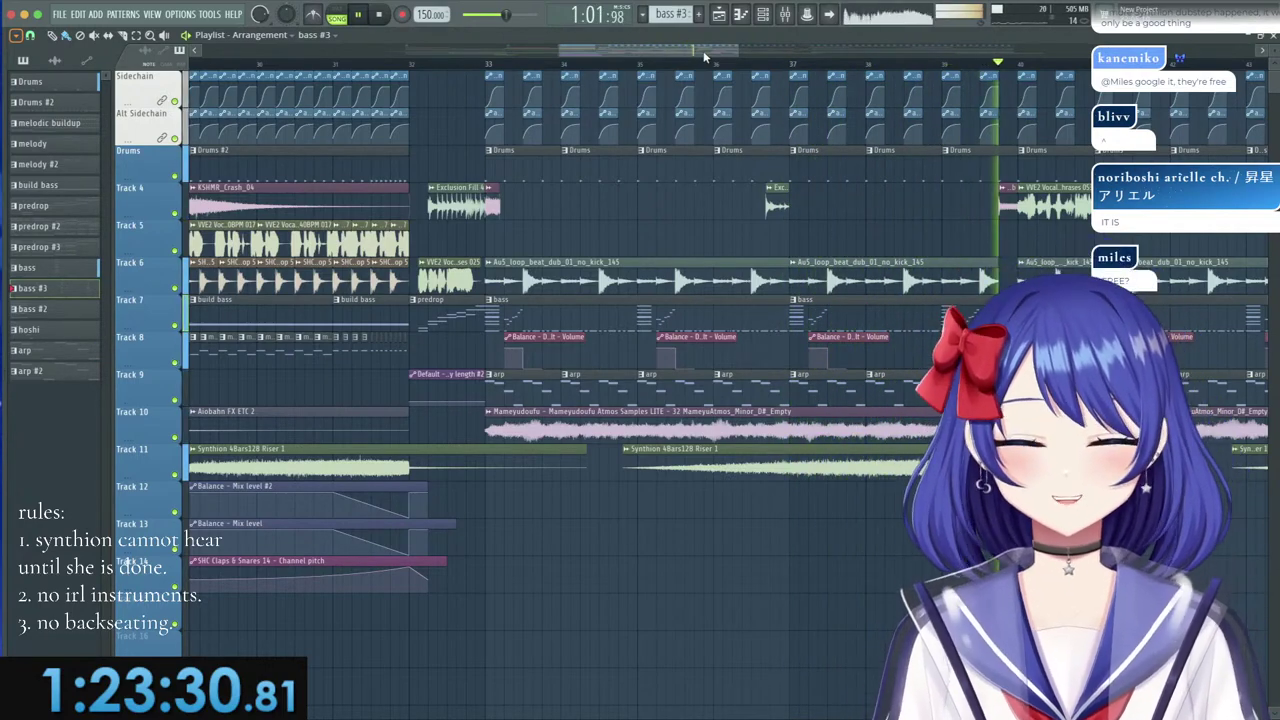
{"action": "left_click_drag", "start_coordinate": [704, 55], "coordinate": [789, 59]}
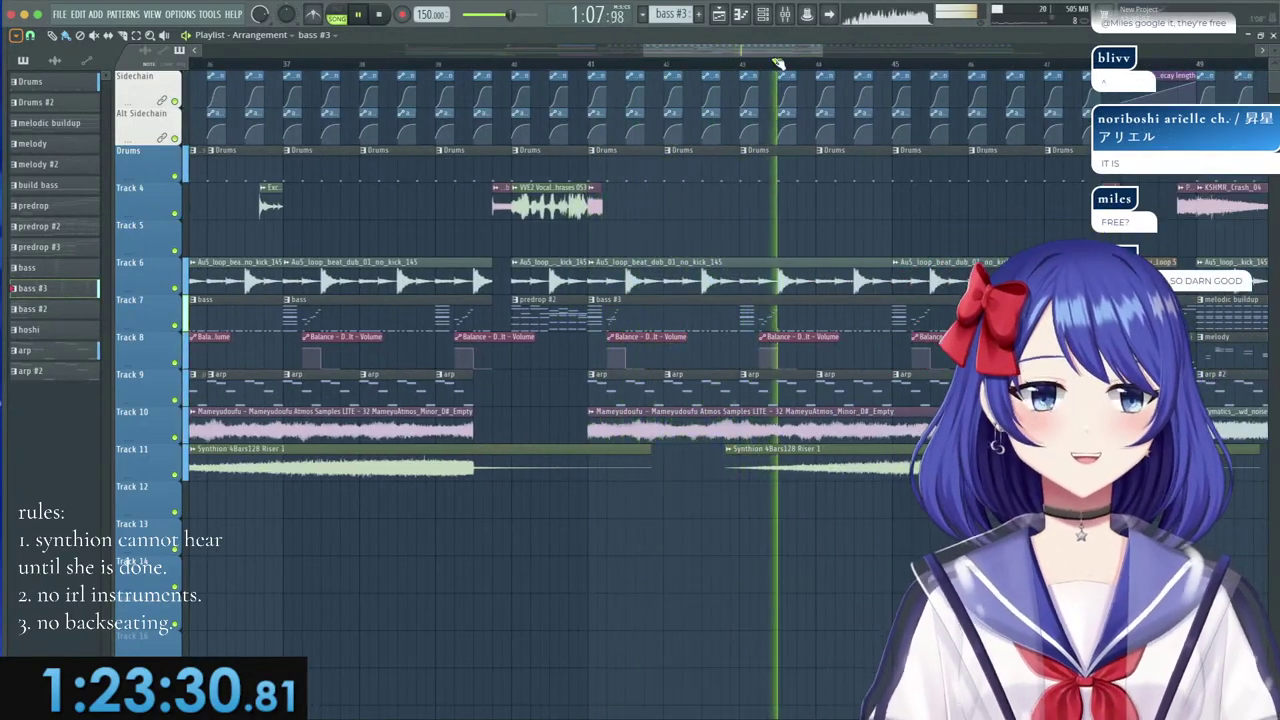
{"action": "left_click_drag", "start_coordinate": [772, 49], "coordinate": [817, 47]}
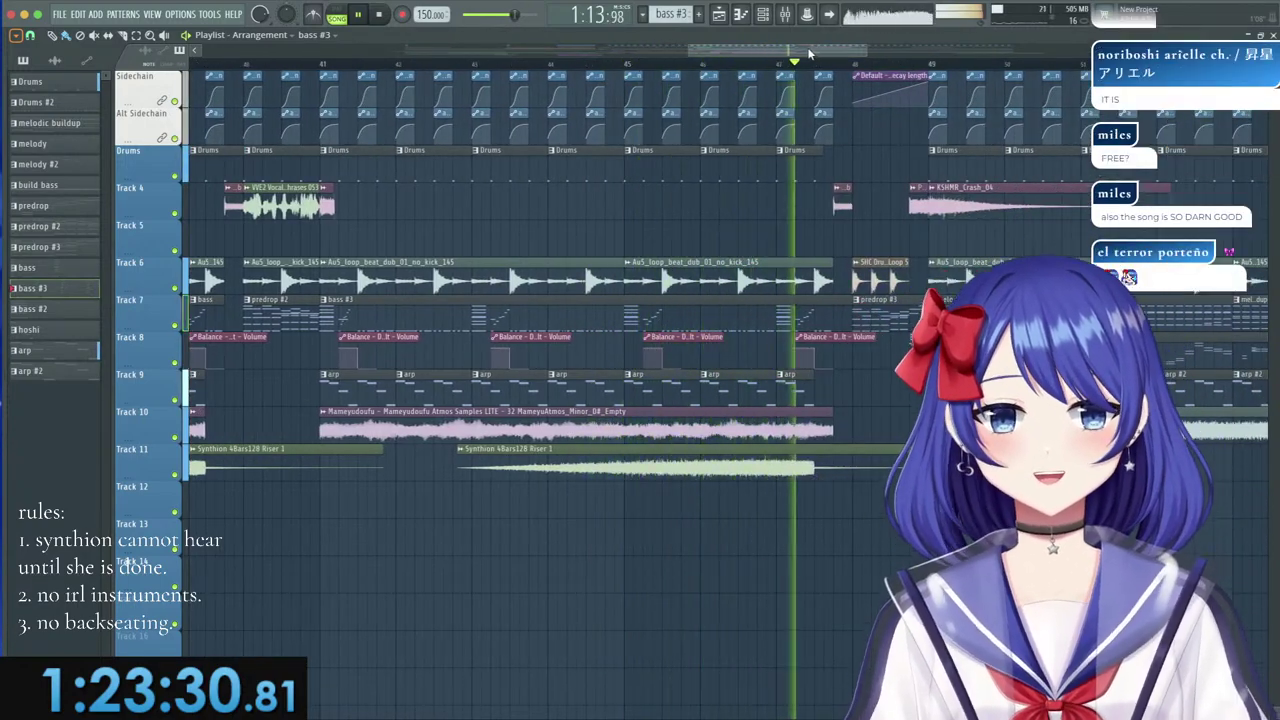
{"action": "left_click_drag", "start_coordinate": [819, 47], "coordinate": [861, 47]}
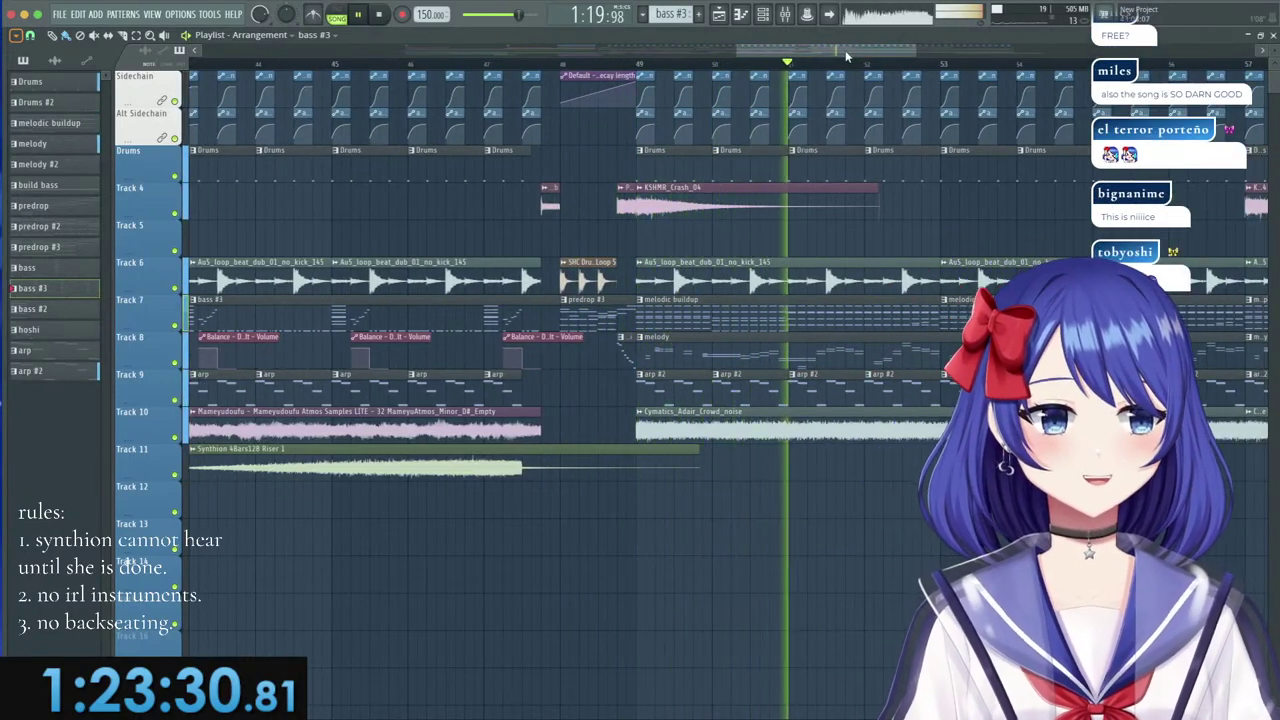
{"action": "left_click_drag", "start_coordinate": [838, 50], "coordinate": [868, 57]}
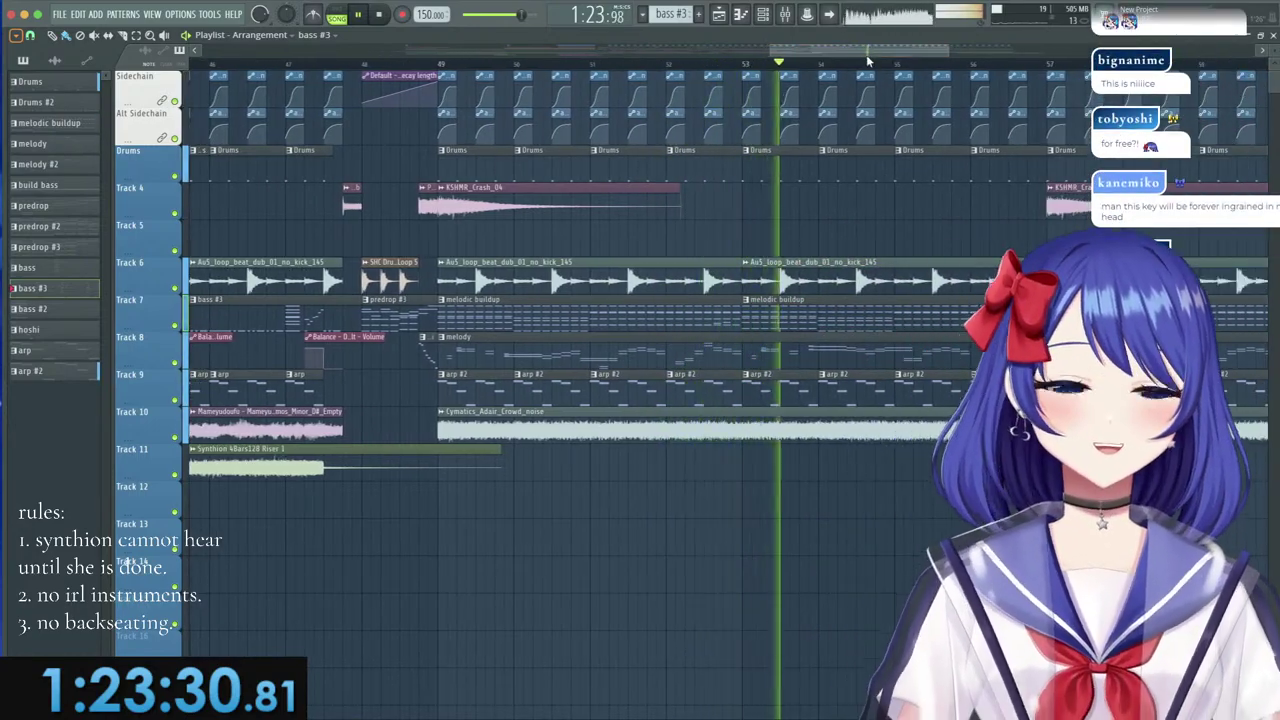
{"action": "scroll", "coordinate": [795, 66], "scroll_direction": "down", "scroll_amount": 5}
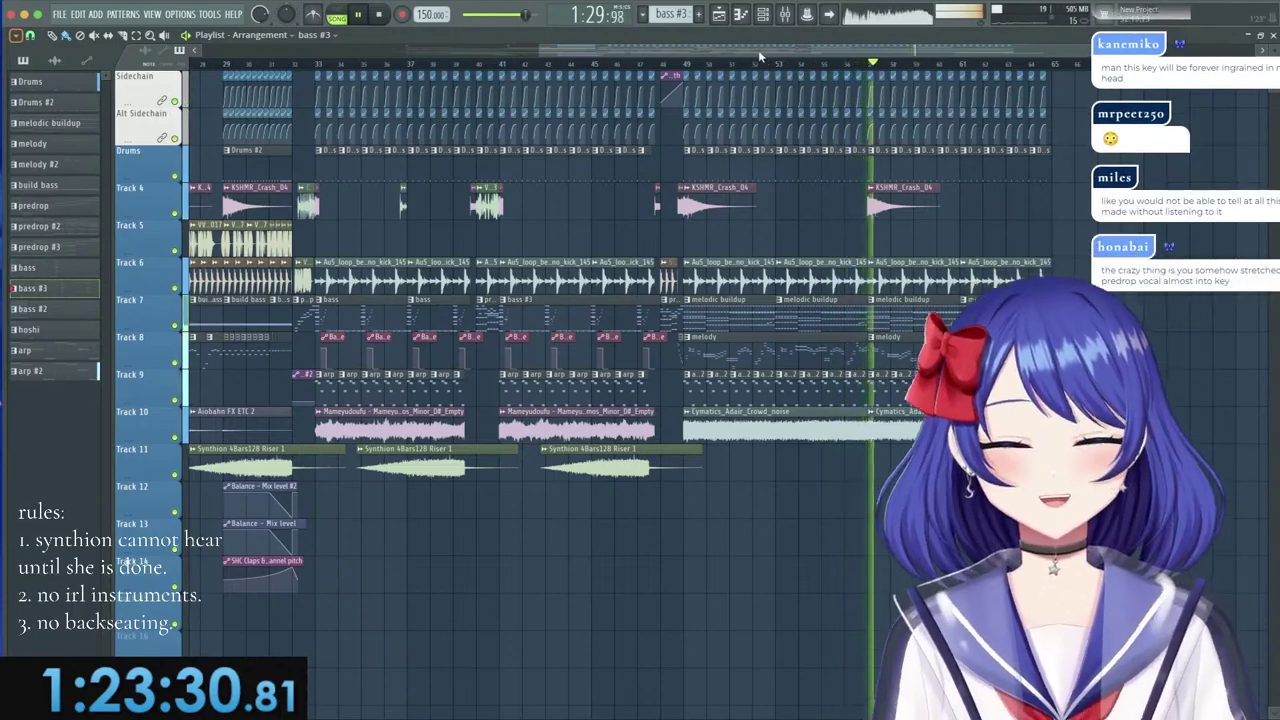
Restart playback around bar 25 with Track 5 soloed to listen to the vocal loops in the build.
{"action": "scroll", "coordinate": [720, 63], "scroll_direction": "down", "scroll_amount": 2}
{"action": "key", "text": "space"}
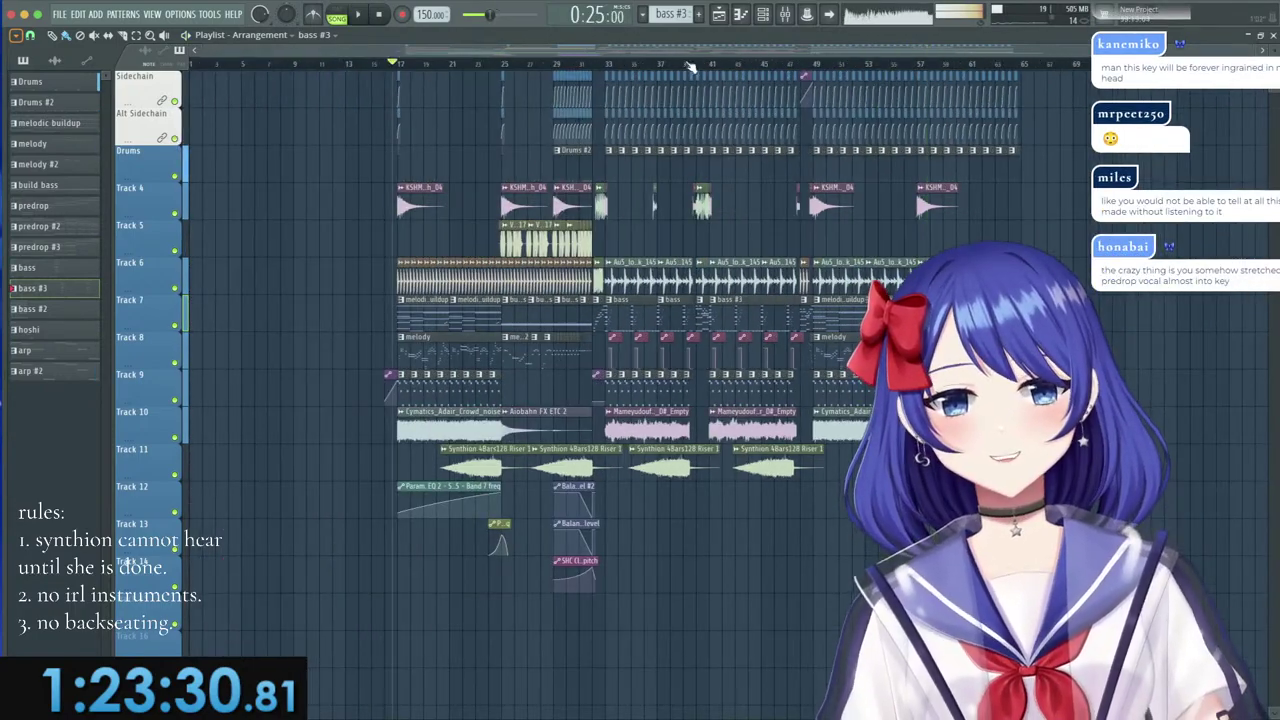
{"action": "scroll", "coordinate": [603, 69], "scroll_direction": "up", "scroll_amount": 3}
{"action": "left_click_drag", "start_coordinate": [355, 65], "coordinate": [327, 82]}
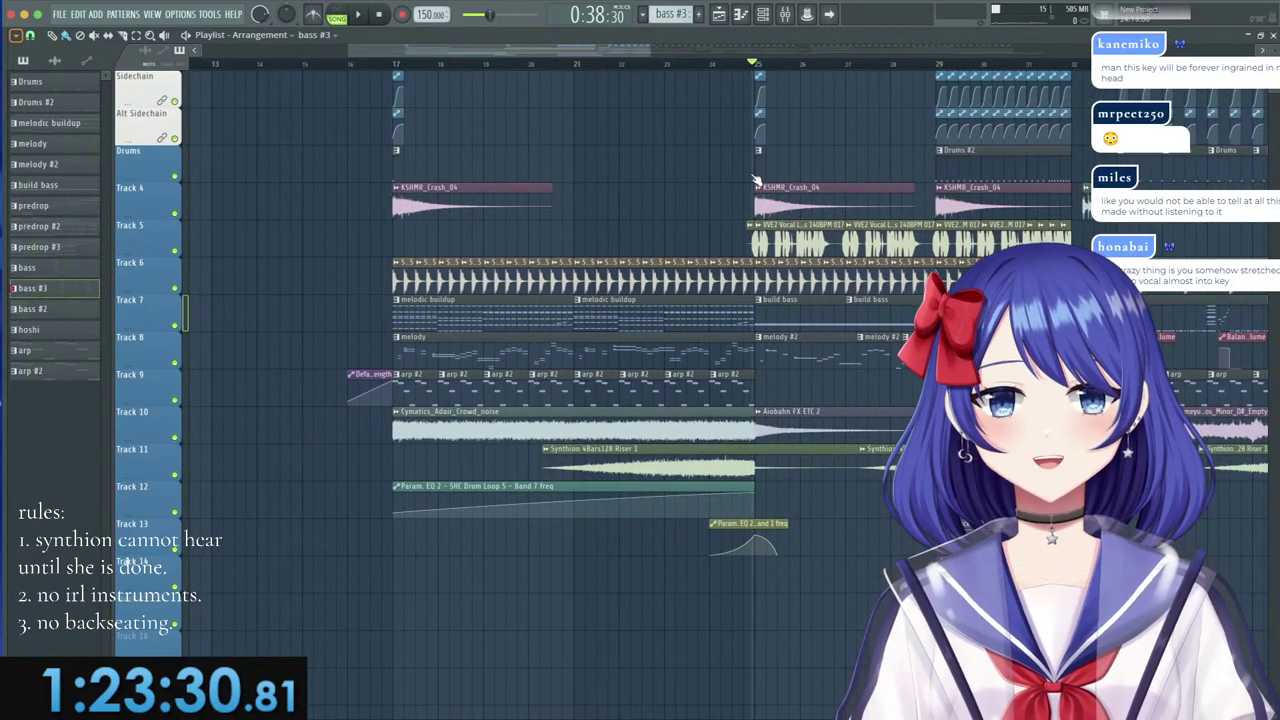
{"action": "right_click", "coordinate": [177, 250]}
{"action": "key", "text": "space"}
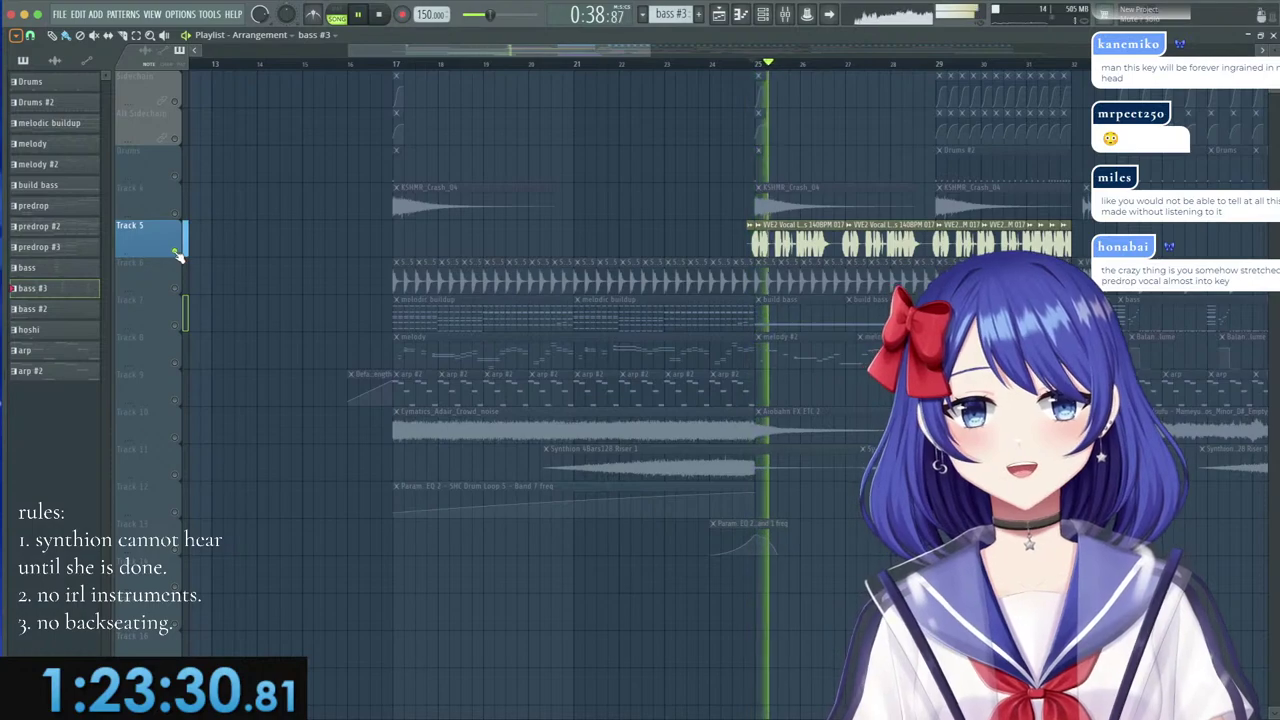
{"action": "left_click", "coordinate": [785, 14]}
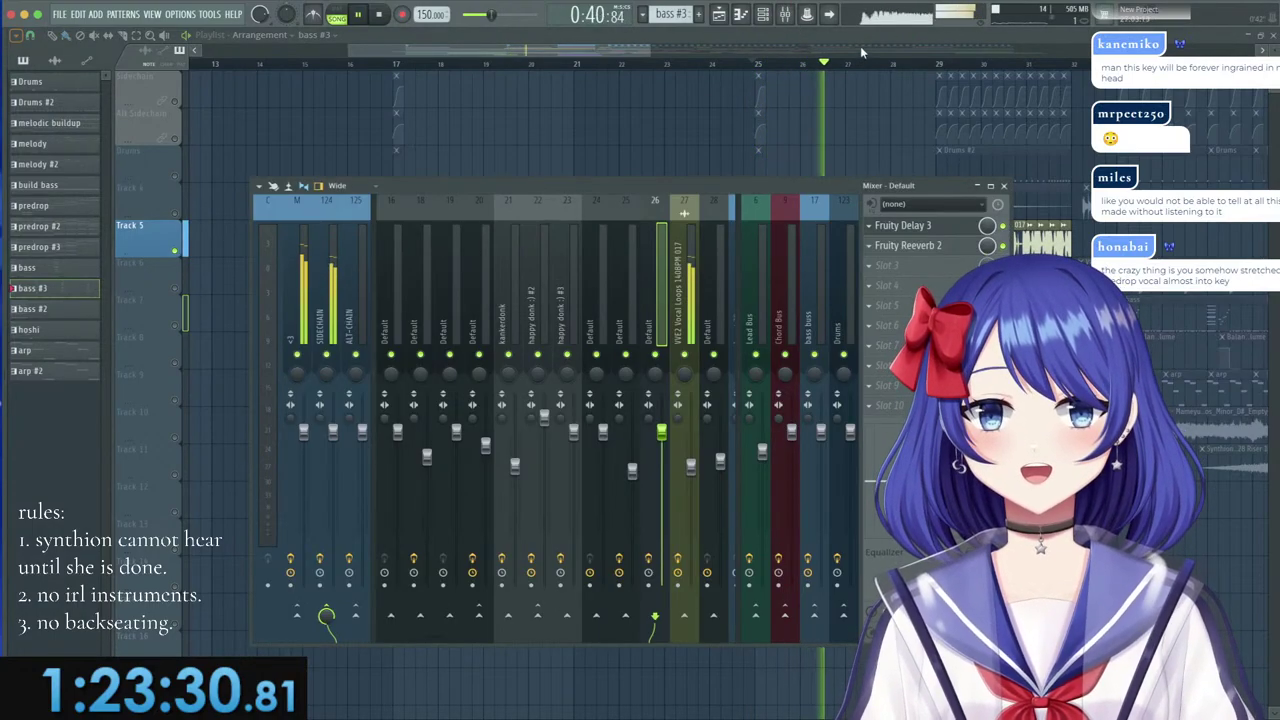
{"action": "left_click", "coordinate": [785, 14]}
Set the time-stretching mode of the VVE2 Vocal Loops 140BPM 017 sample to Stretch and unsolo Track 5.
{"action": "double_click", "coordinate": [790, 226]}
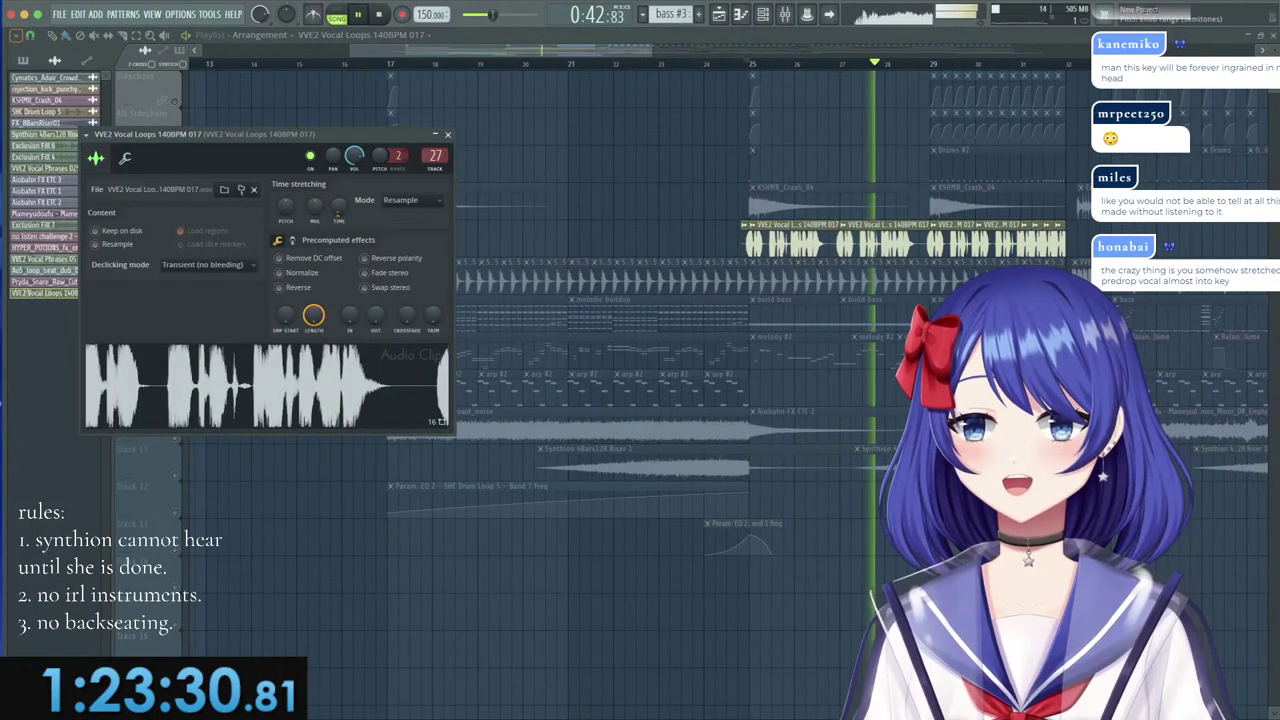
{"action": "left_click", "coordinate": [394, 200]}
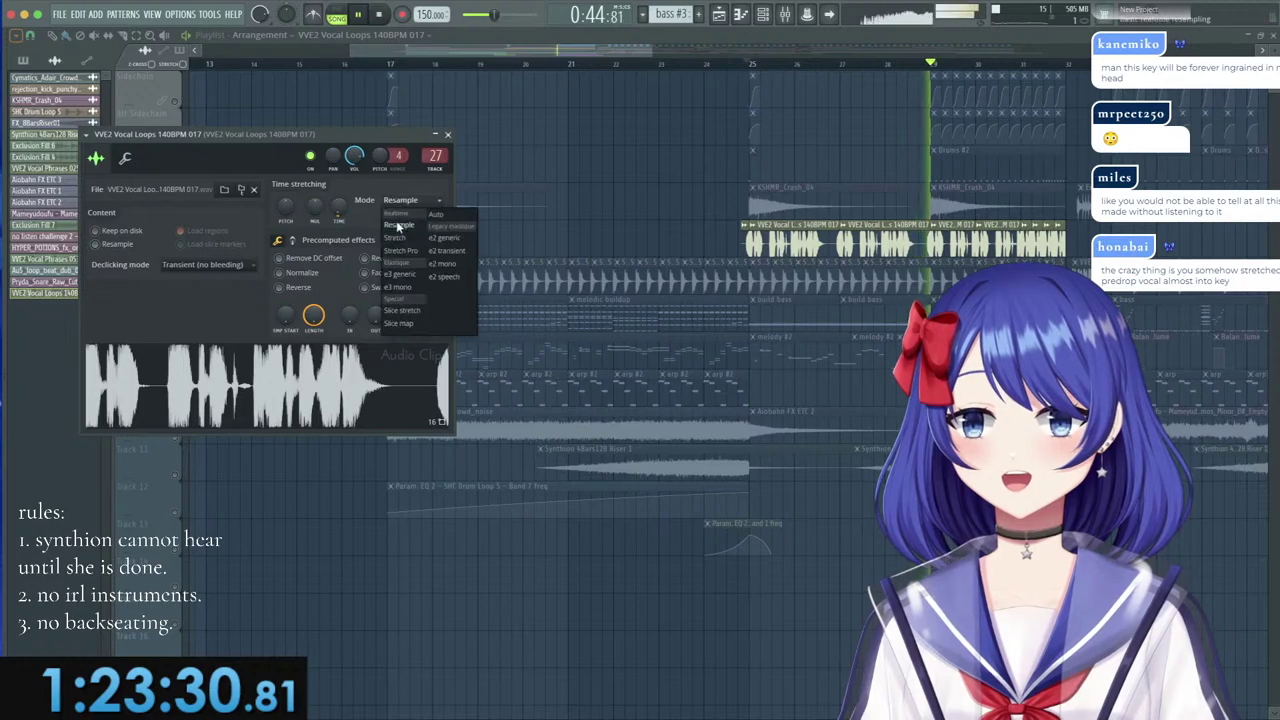
{"action": "left_click", "coordinate": [383, 186]}
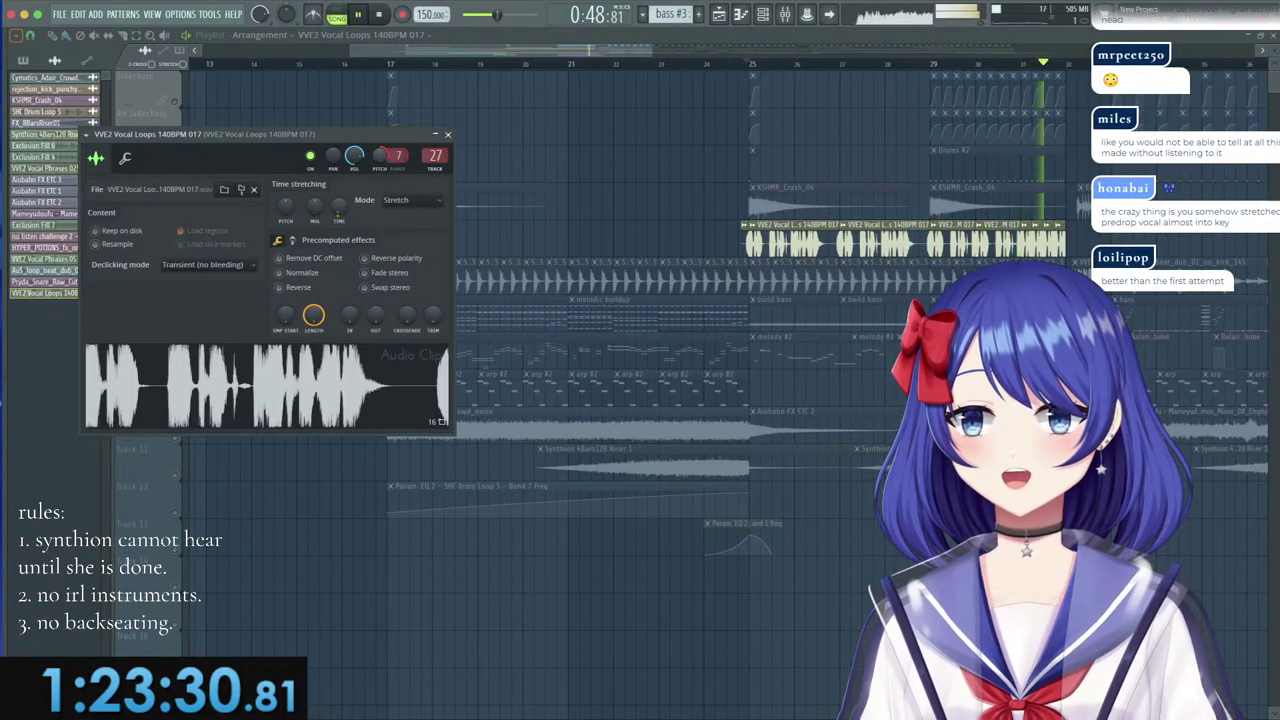
{"action": "left_click", "coordinate": [447, 134]}
{"action": "right_click", "coordinate": [177, 251]}
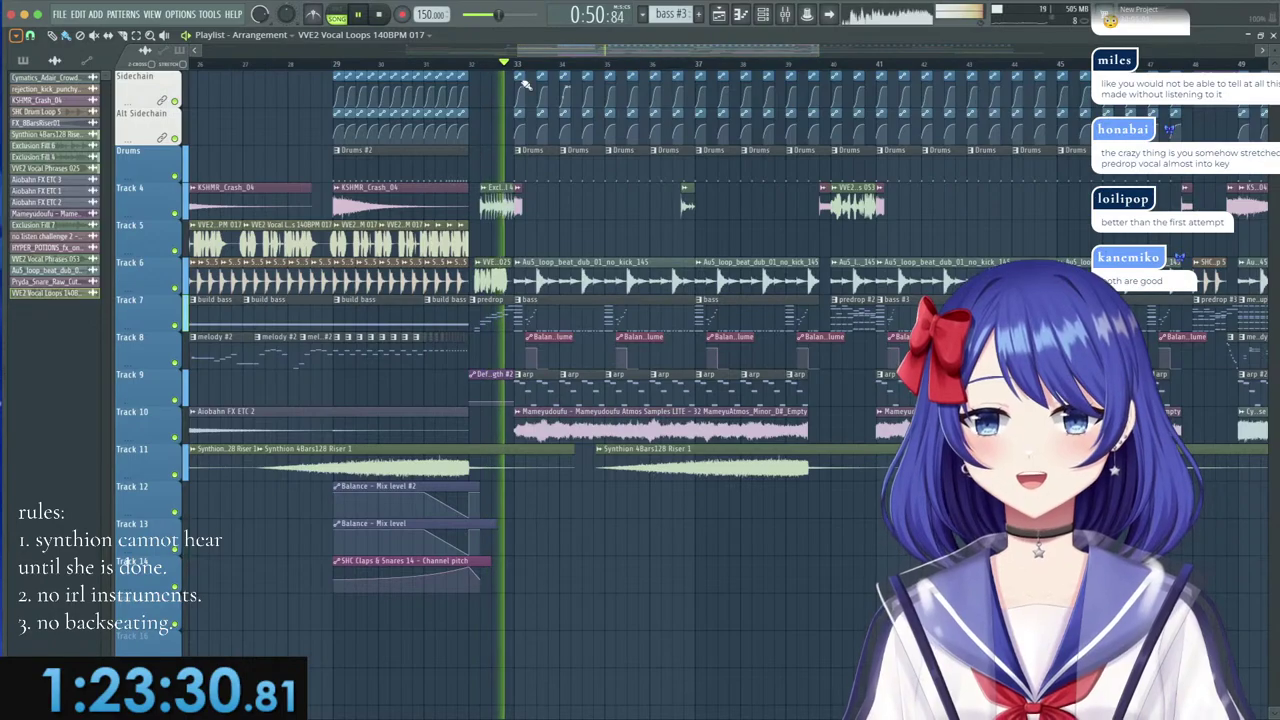
Replay the predrop from bar 32 and delete the VVE2 Vocal Phrases 025 clip there on Track 6.
{"action": "scroll", "coordinate": [512, 78], "scroll_direction": "up", "scroll_amount": 6}
{"action": "scroll", "coordinate": [507, 76], "scroll_direction": "up", "scroll_amount": 2}
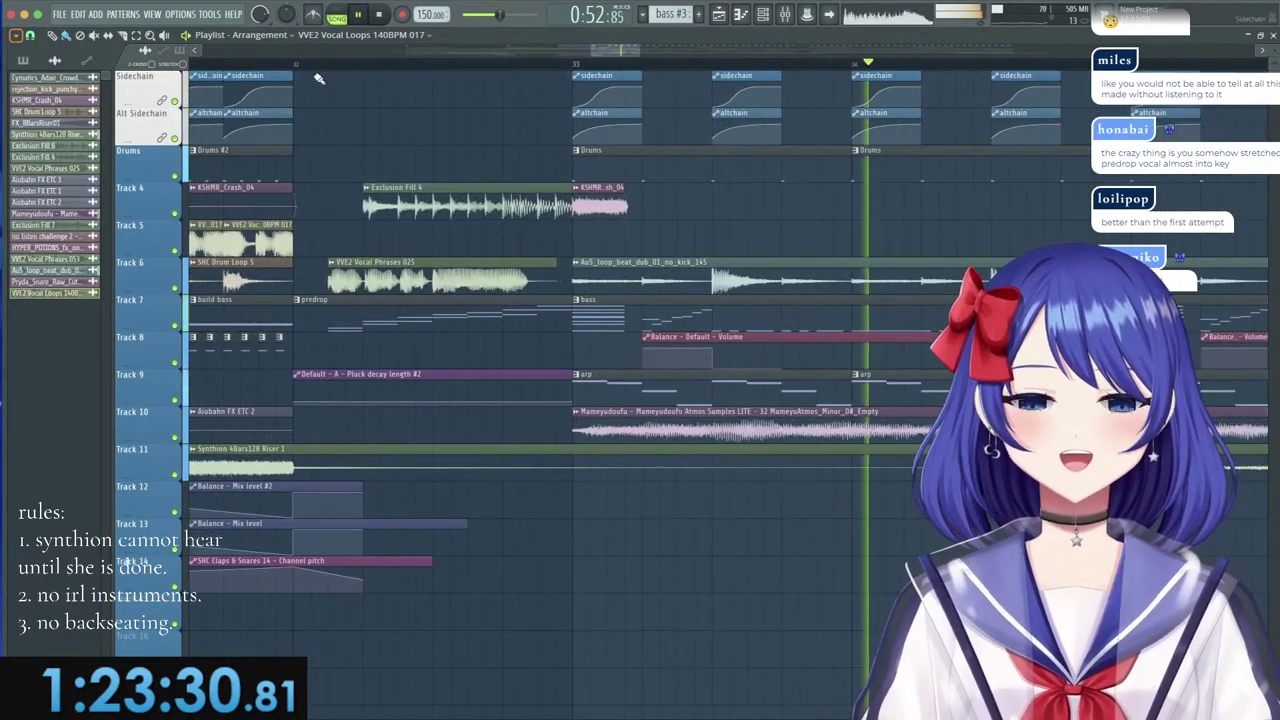
{"action": "left_click", "coordinate": [320, 64]}
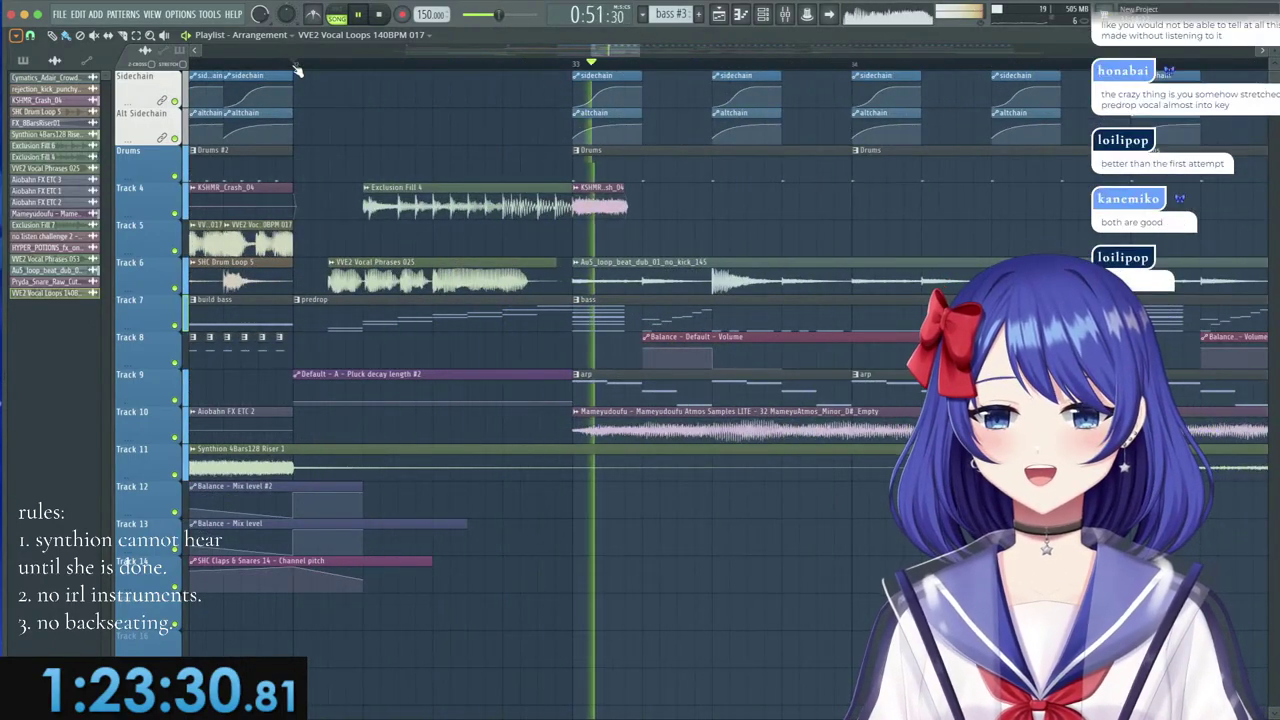
{"action": "left_click", "coordinate": [297, 70]}
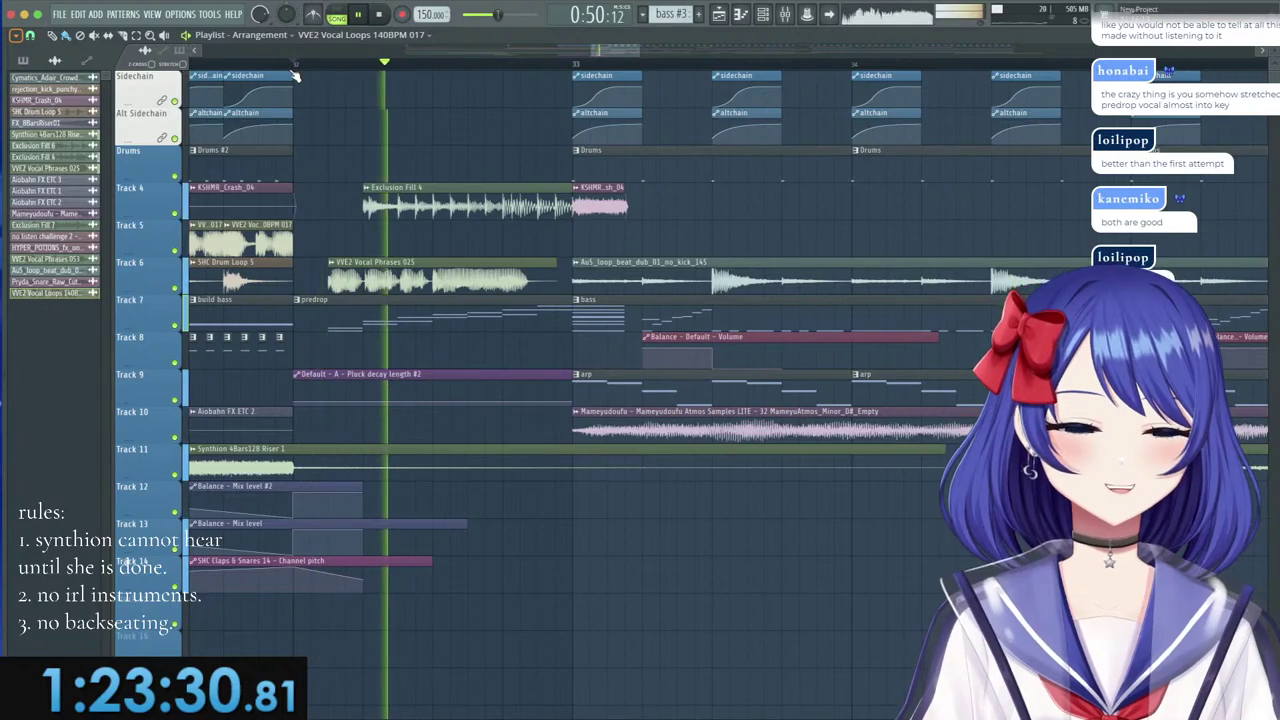
{"action": "key", "text": "space"}
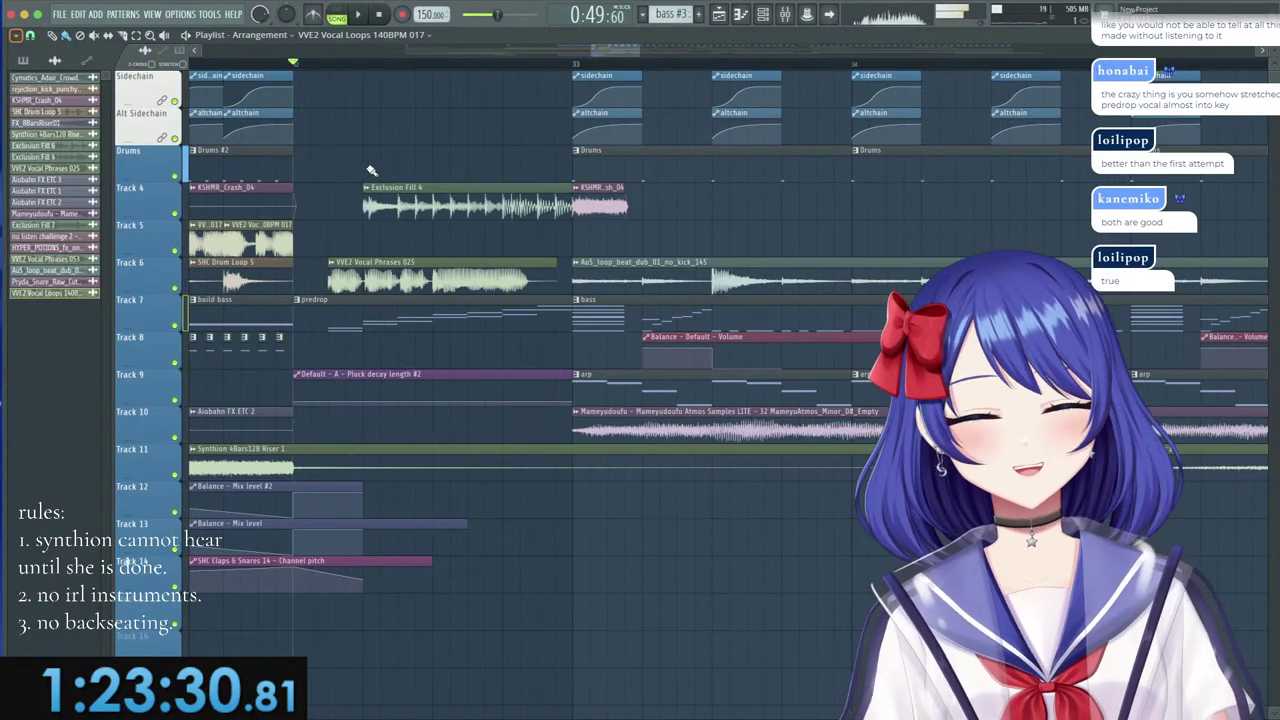
{"action": "right_click", "coordinate": [385, 263]}
Open the VVE2 Vocal Phrases folder of Vengeance - Vocal Essentials Vol.2 in the sample browser.
{"action": "mouse_move", "coordinate": [3, 285]}
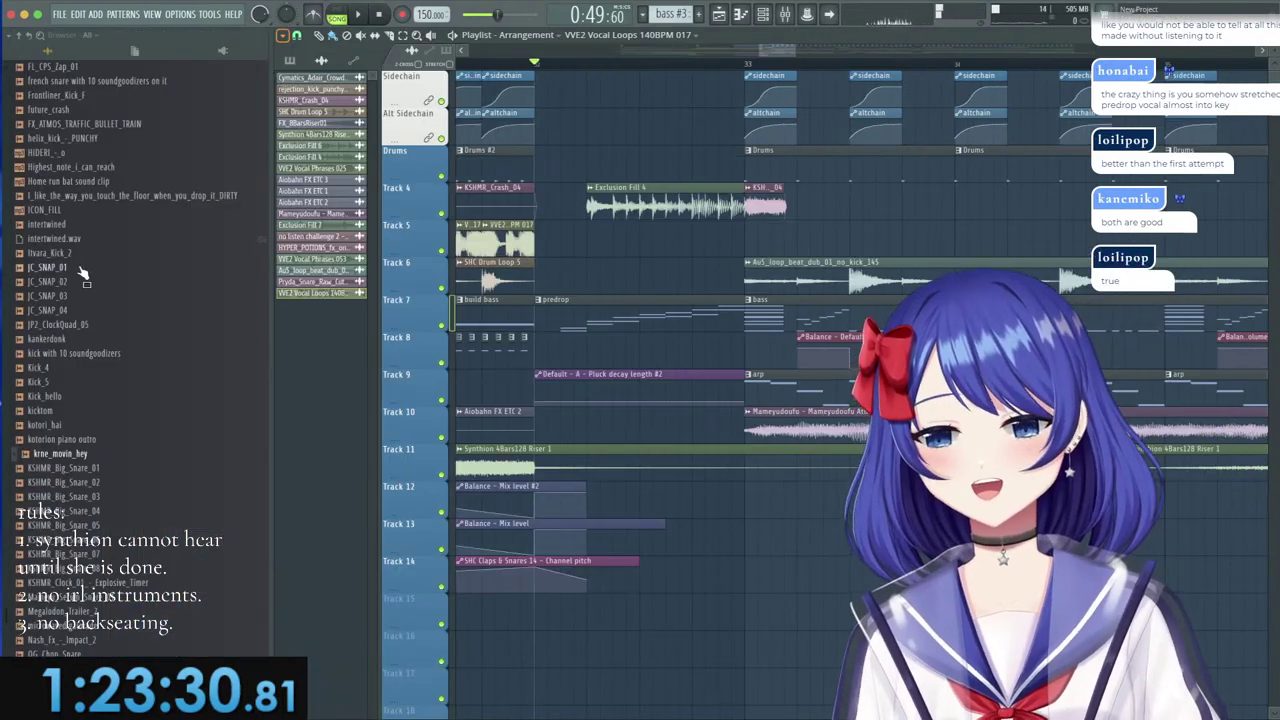
{"action": "scroll", "coordinate": [85, 275], "scroll_direction": "up", "scroll_amount": 10}
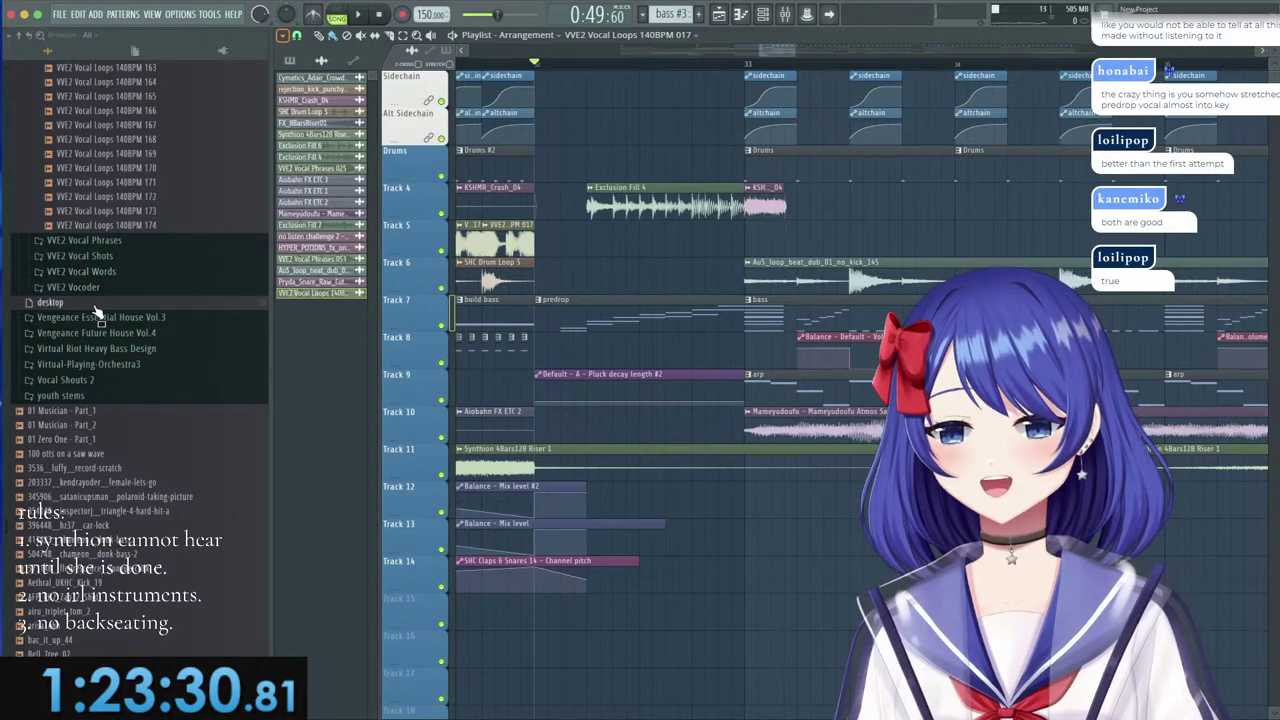
{"action": "scroll", "coordinate": [100, 335], "scroll_direction": "up", "scroll_amount": 8}
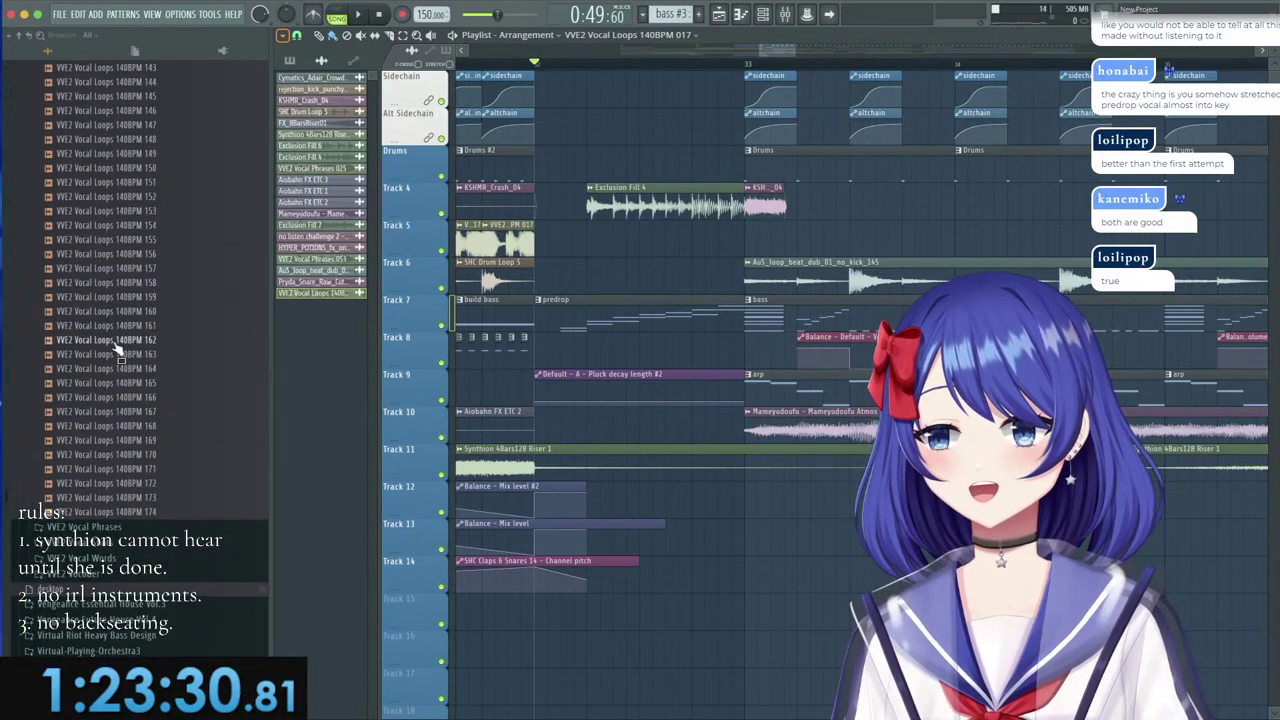
{"action": "scroll", "coordinate": [117, 347], "scroll_direction": "up", "scroll_amount": 15}
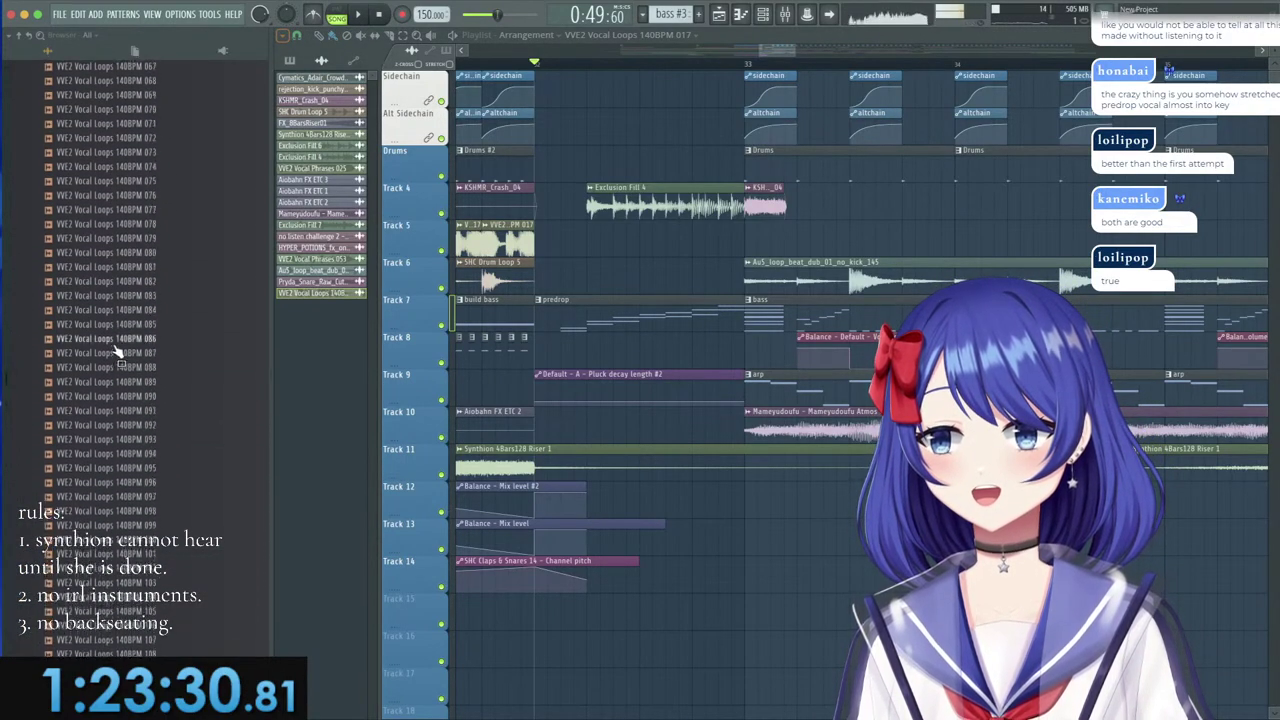
{"action": "scroll", "coordinate": [120, 400], "scroll_direction": "up", "scroll_amount": 5}
{"action": "left_click", "coordinate": [133, 454]}
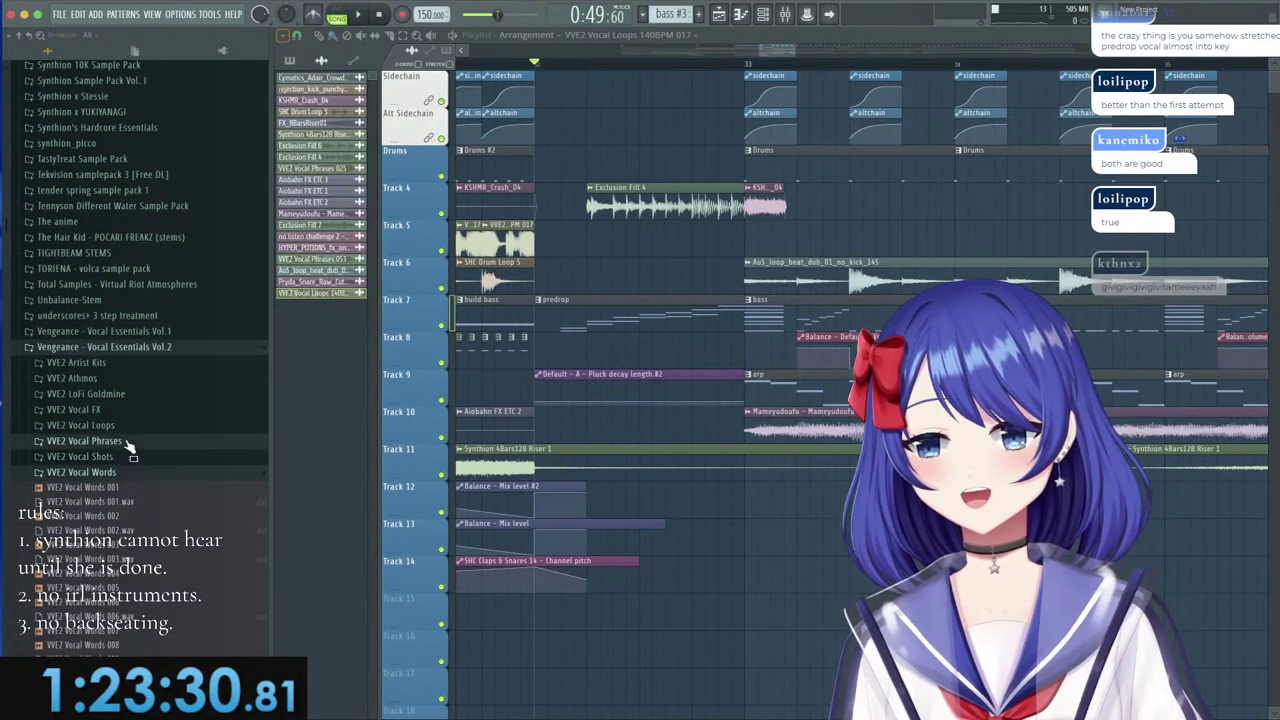
{"action": "left_click", "coordinate": [128, 451]}
Audition the VVE2 Vocal Phrases samples down the list to 117 for a replacement predrop vocal.
{"action": "scroll", "coordinate": [128, 451], "scroll_direction": "down", "scroll_amount": 10}
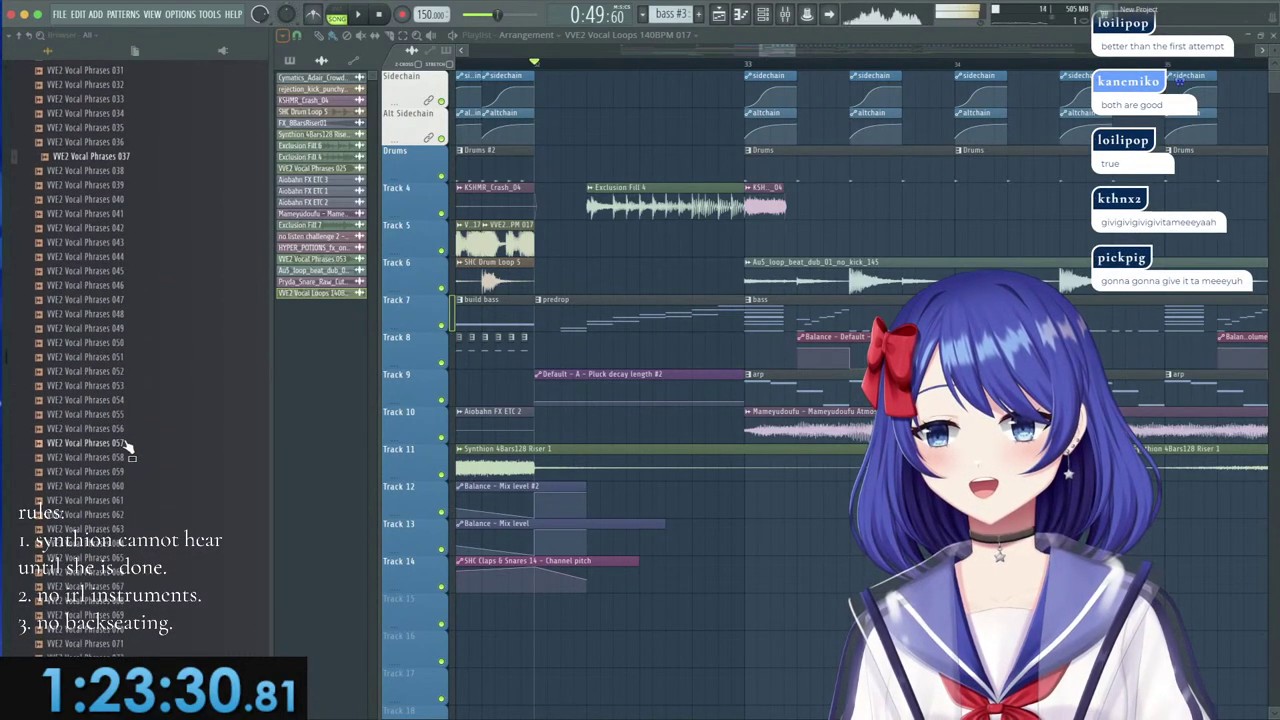
{"action": "scroll", "coordinate": [128, 451], "scroll_direction": "down", "scroll_amount": 10}
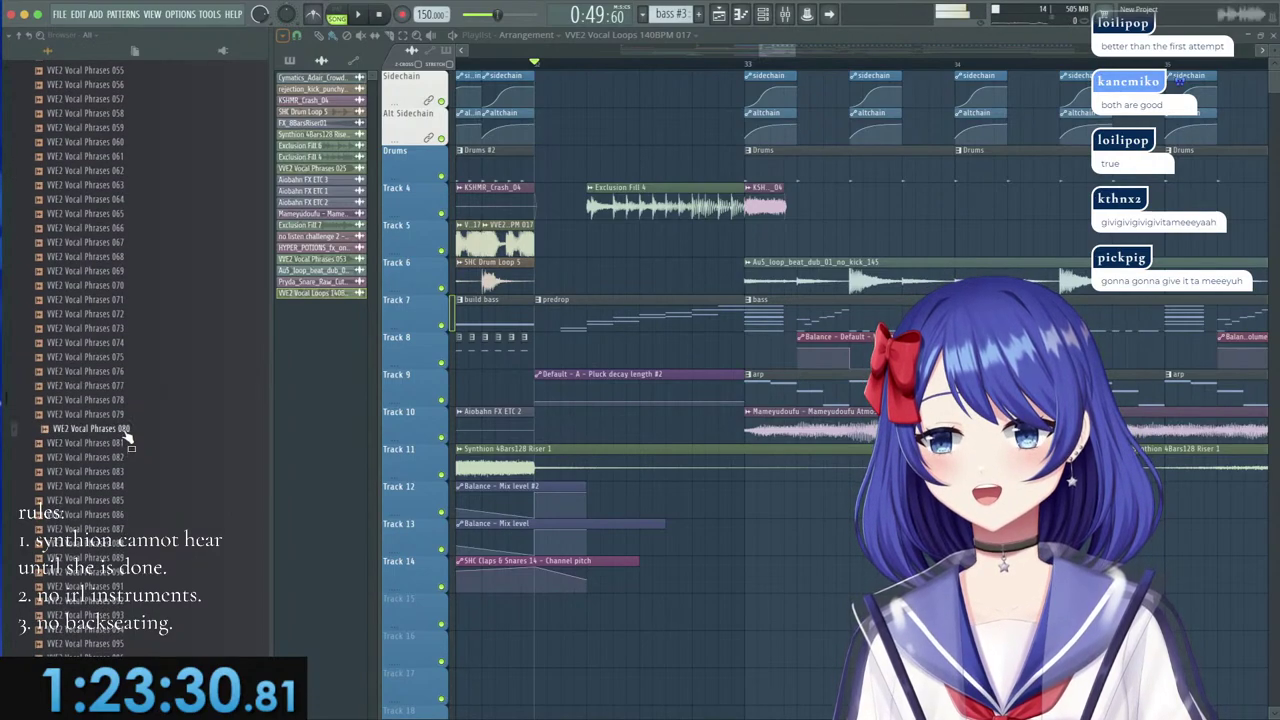
{"action": "scroll", "coordinate": [127, 440], "scroll_direction": "down", "scroll_amount": 3}
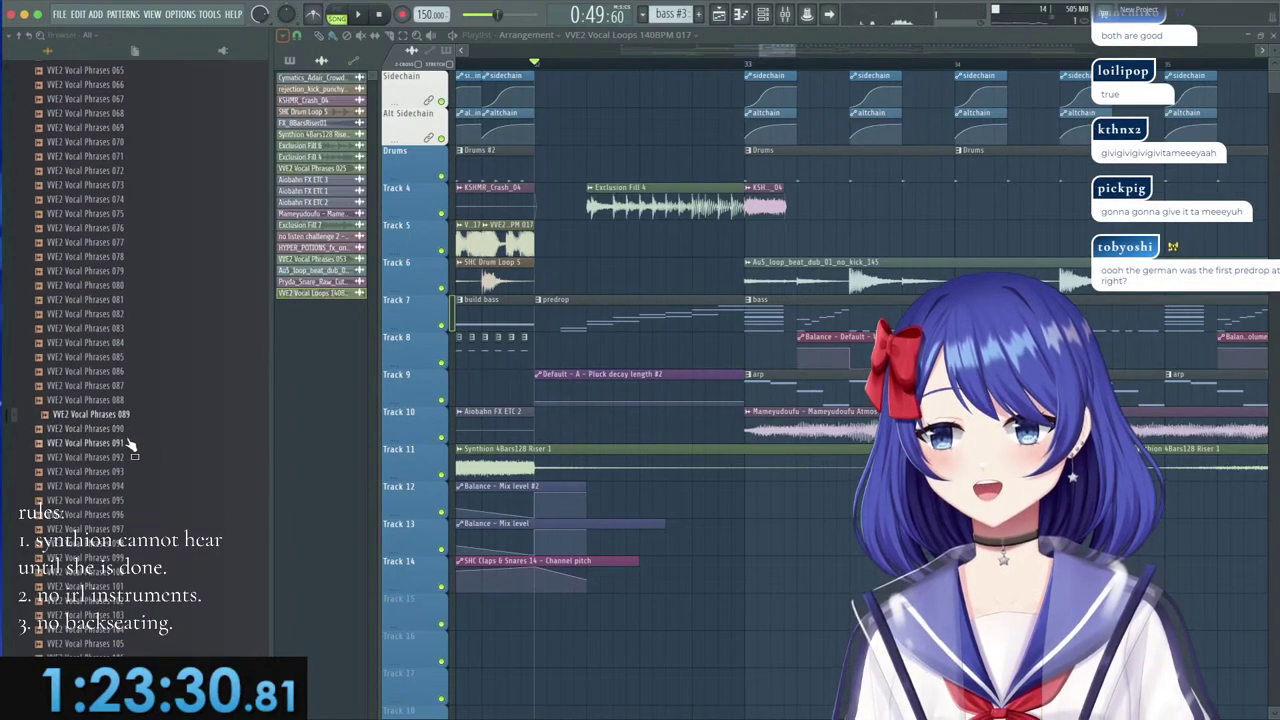
{"action": "scroll", "coordinate": [128, 443], "scroll_direction": "down", "scroll_amount": 1}
{"action": "scroll", "coordinate": [128, 443], "scroll_direction": "down", "scroll_amount": 2}
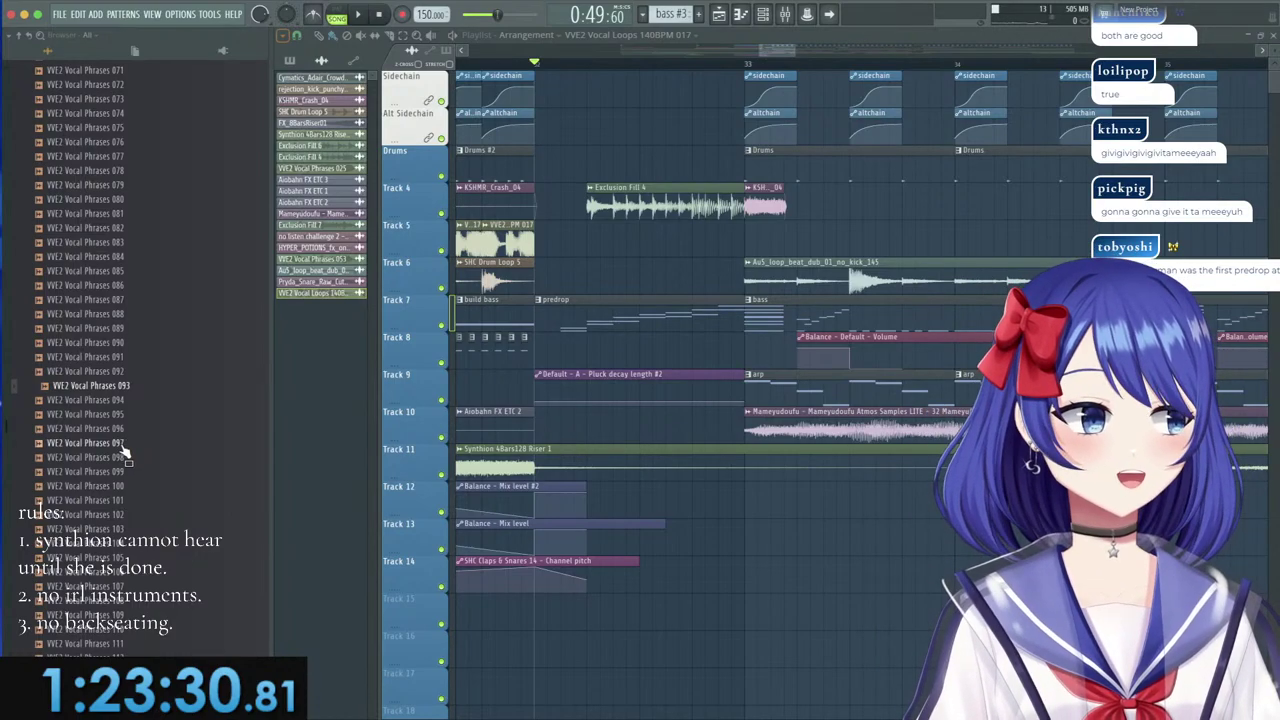
{"action": "scroll", "coordinate": [127, 453], "scroll_direction": "down", "scroll_amount": 4}
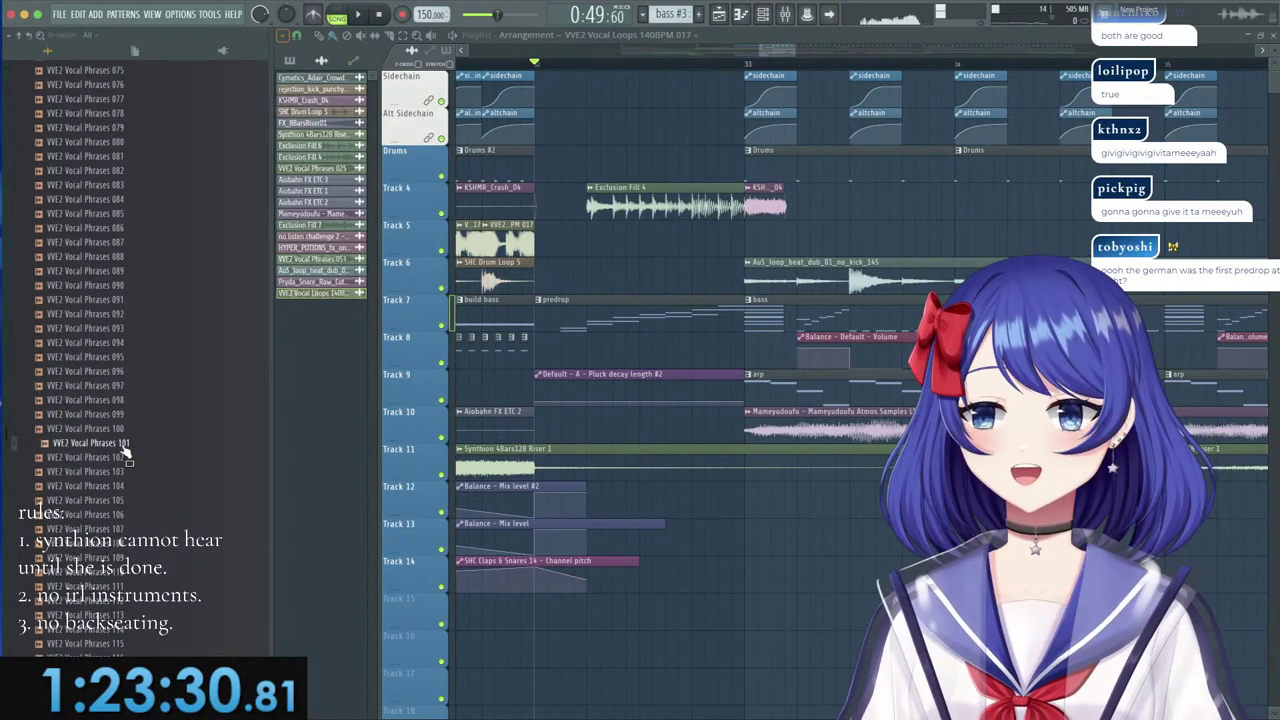
{"action": "scroll", "coordinate": [128, 448], "scroll_direction": "down", "scroll_amount": 2}
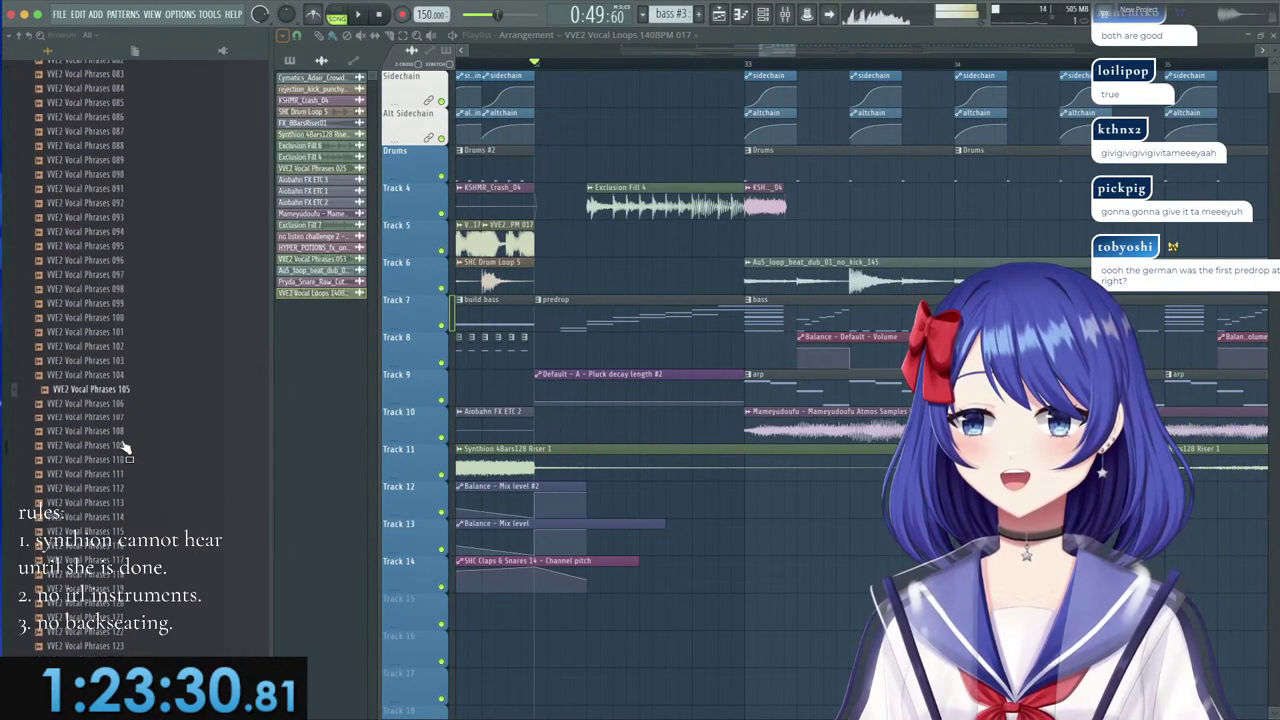
{"action": "scroll", "coordinate": [127, 450], "scroll_direction": "down", "scroll_amount": 2}
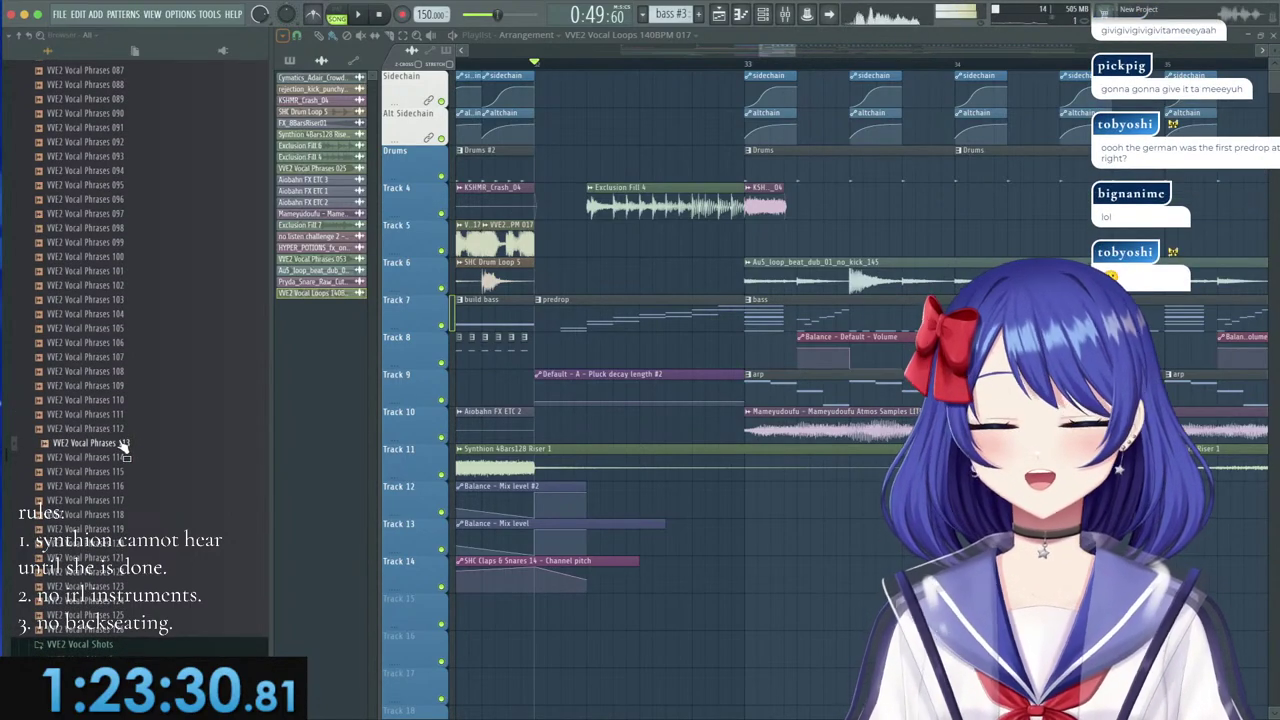
{"action": "scroll", "coordinate": [123, 447], "scroll_direction": "down", "scroll_amount": 1}
{"action": "scroll", "coordinate": [123, 445], "scroll_direction": "down", "scroll_amount": 1}
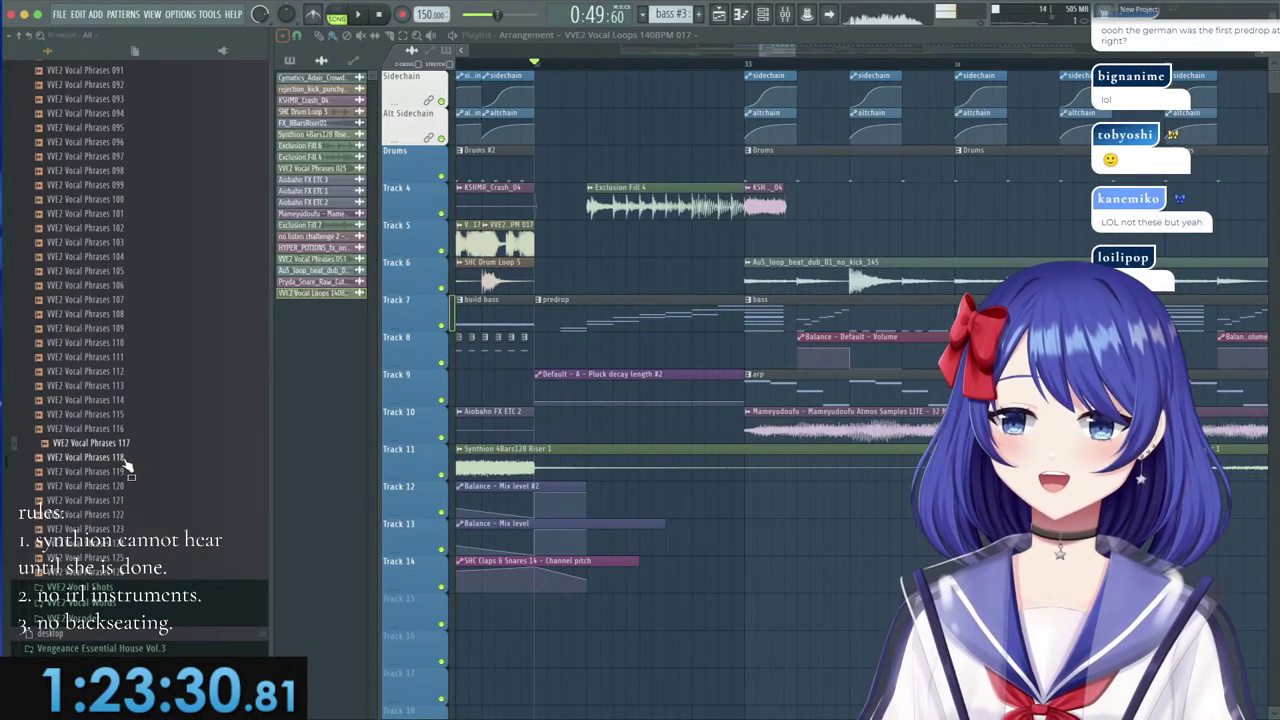
Place VVE2 Vocal Phrases 117 on Track 5 in the predrop, with a shortened copy starting at bar 32.
{"action": "left_click_drag", "start_coordinate": [128, 455], "coordinate": [492, 241]}
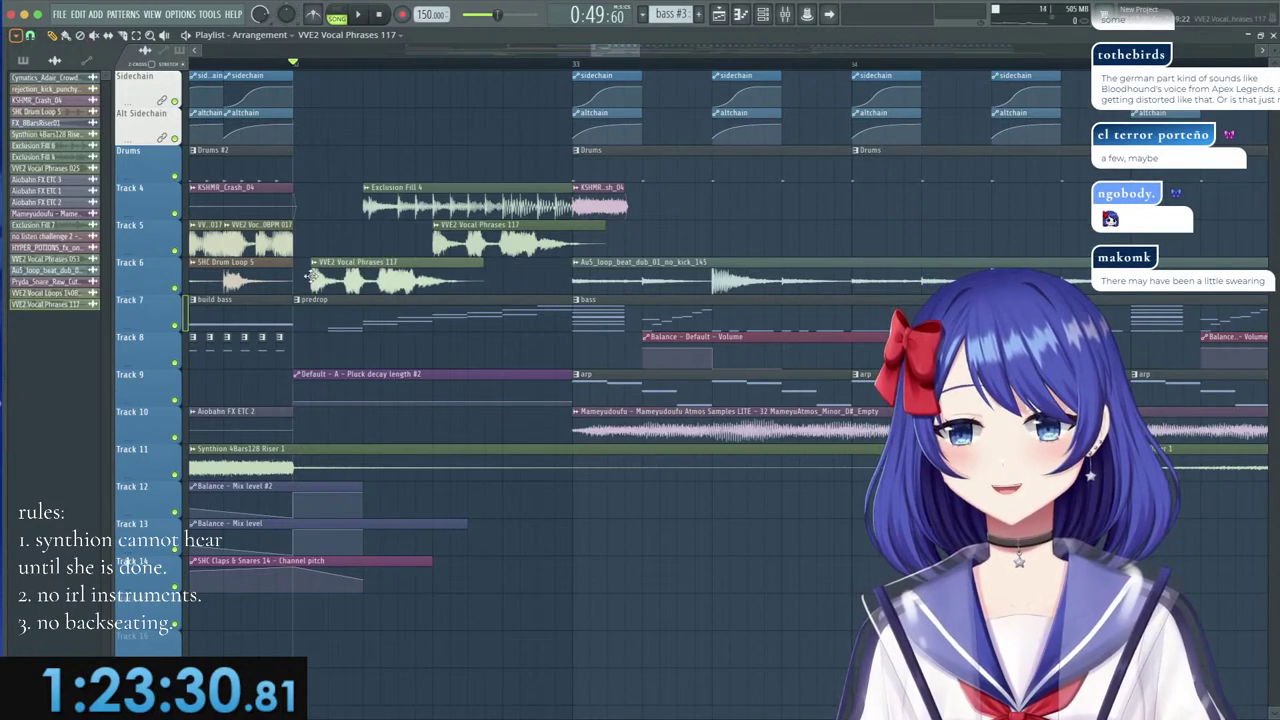
{"action": "right_click", "coordinate": [365, 269]}
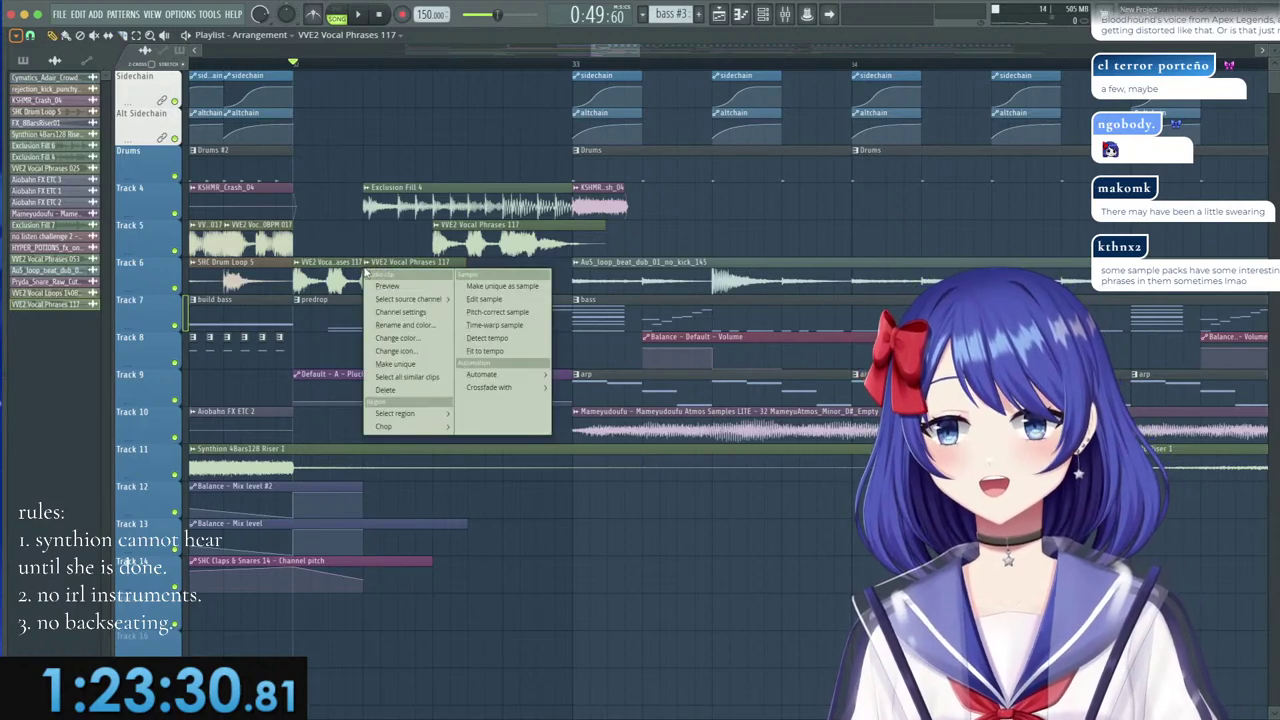
{"action": "right_click", "coordinate": [389, 266]}
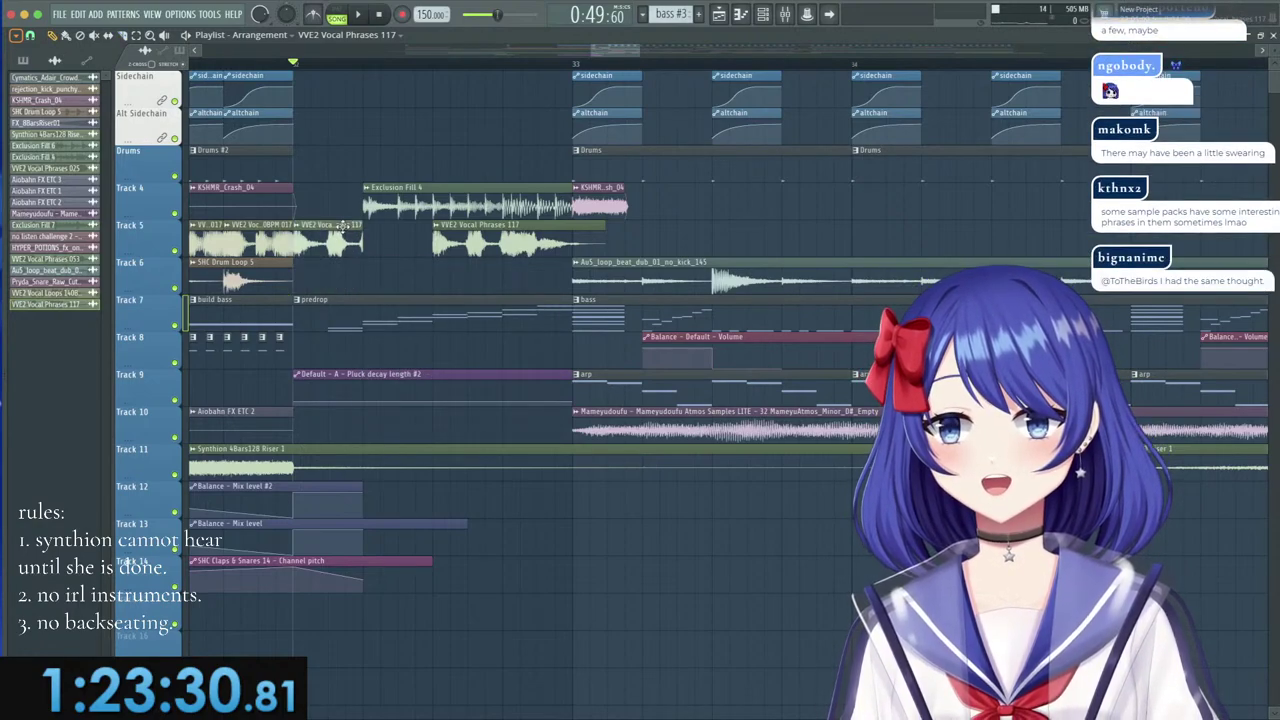
Route VVE2 Vocal Phrases 117 to free mixer track 29 and add Fruity parametric EQ 2 in its first effect slot.
{"action": "left_click_drag", "start_coordinate": [310, 78], "coordinate": [437, 86]}
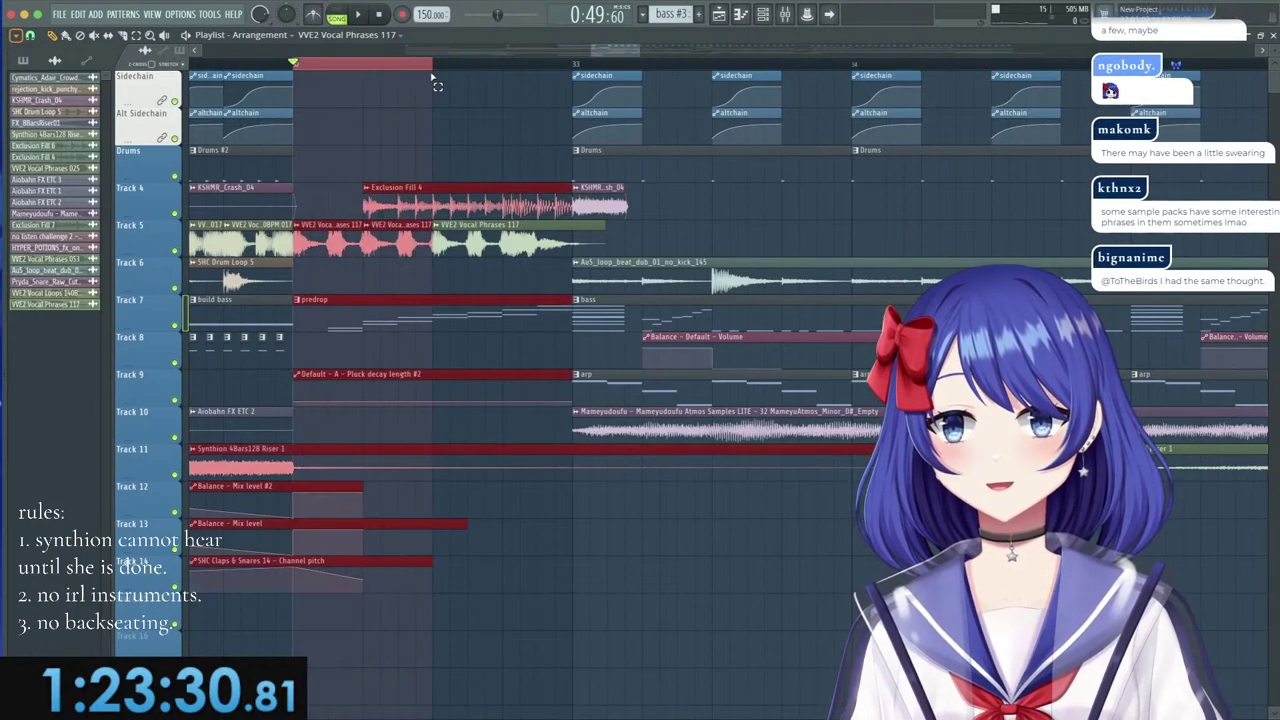
{"action": "double_click", "coordinate": [427, 245]}
{"action": "left_click", "coordinate": [122, 170]}
{"action": "mouse_move", "coordinate": [160, 186]}
{"action": "left_click", "coordinate": [349, 214]}
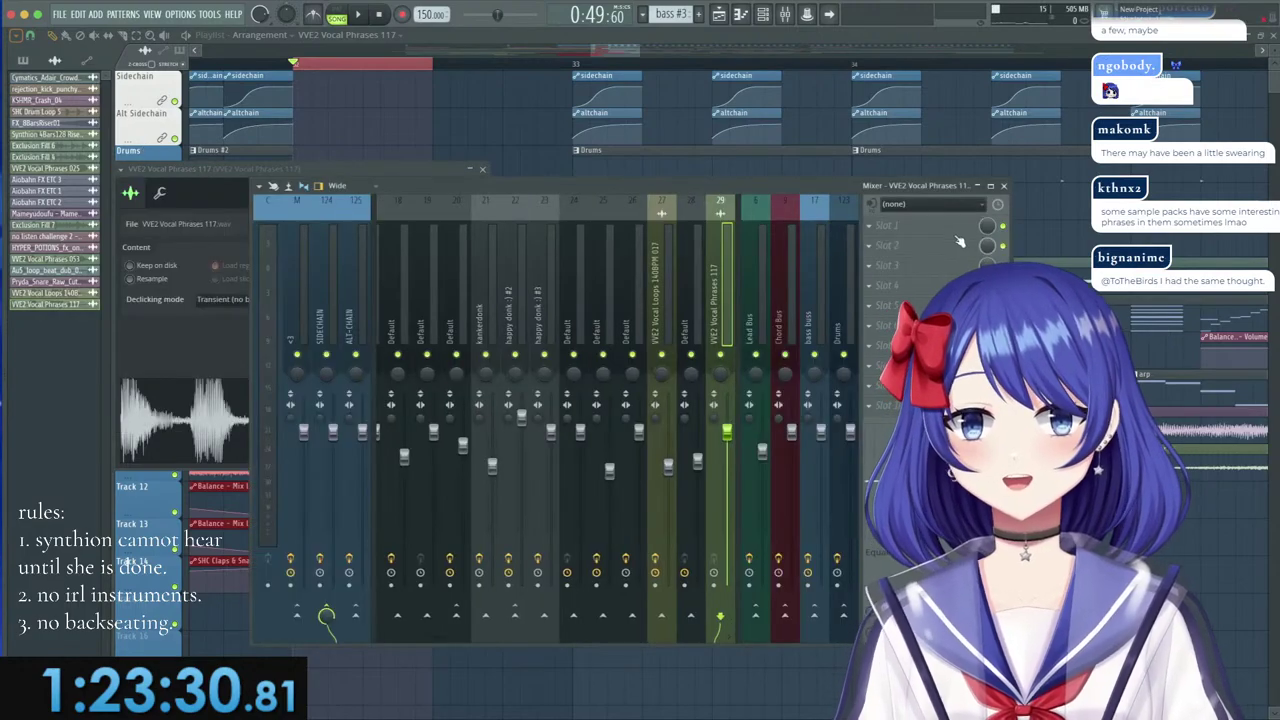
{"action": "left_click", "coordinate": [945, 227]}
{"action": "mouse_move", "coordinate": [945, 243]}
{"action": "left_click", "coordinate": [1055, 471]}
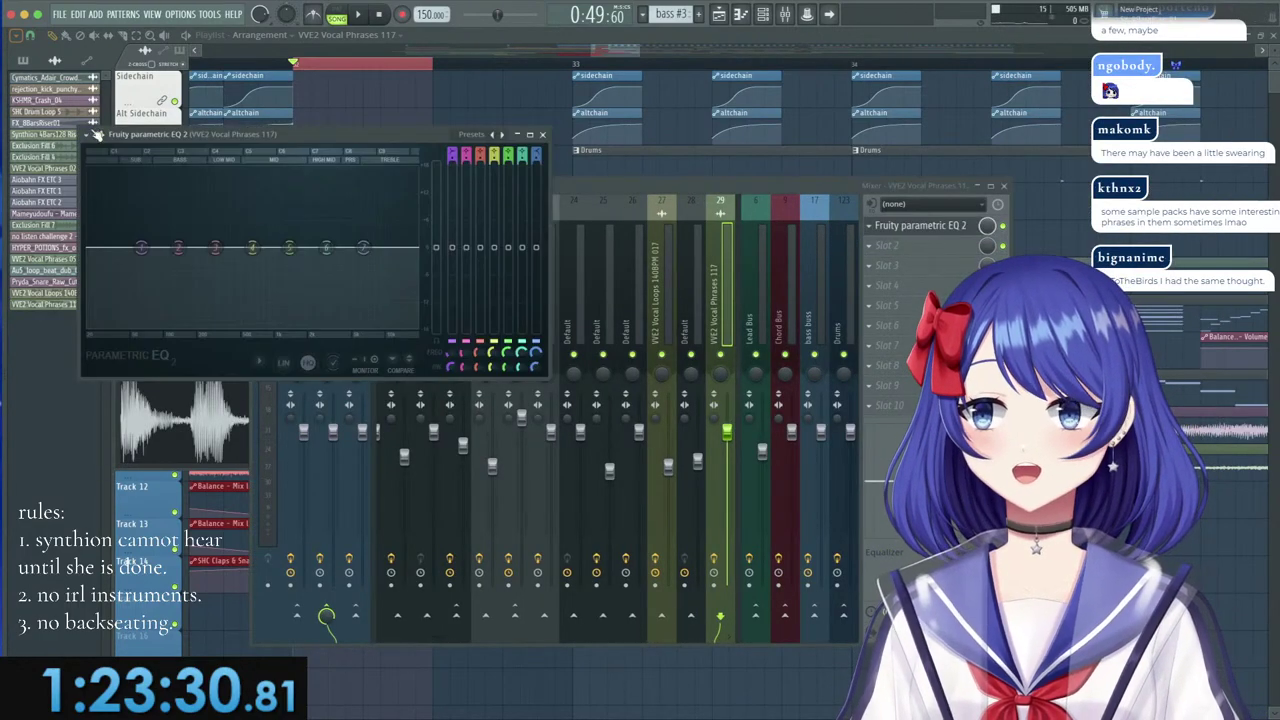
Load the EQ's 20Hz + 18kHz cut preset and create a band 7 frequency automation clip over the first half of bar 32.
{"action": "left_click", "coordinate": [86, 134]}
{"action": "mouse_move", "coordinate": [120, 188]}
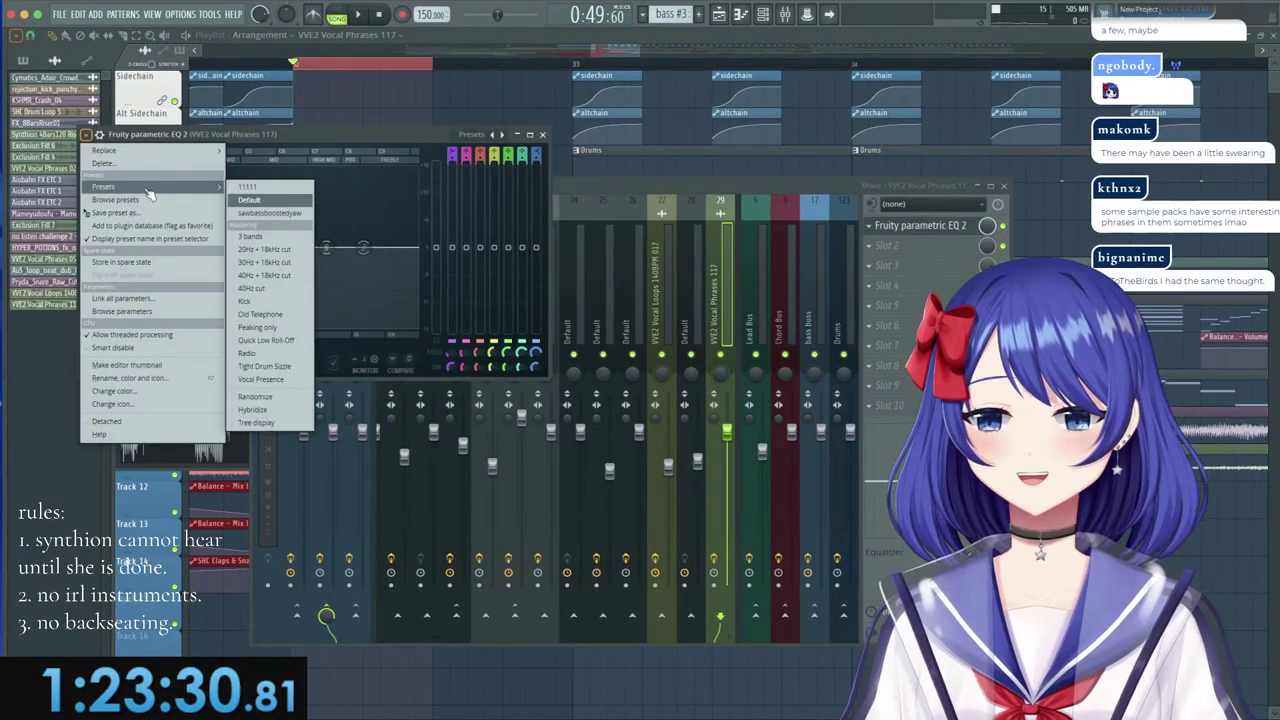
{"action": "left_click", "coordinate": [294, 249]}
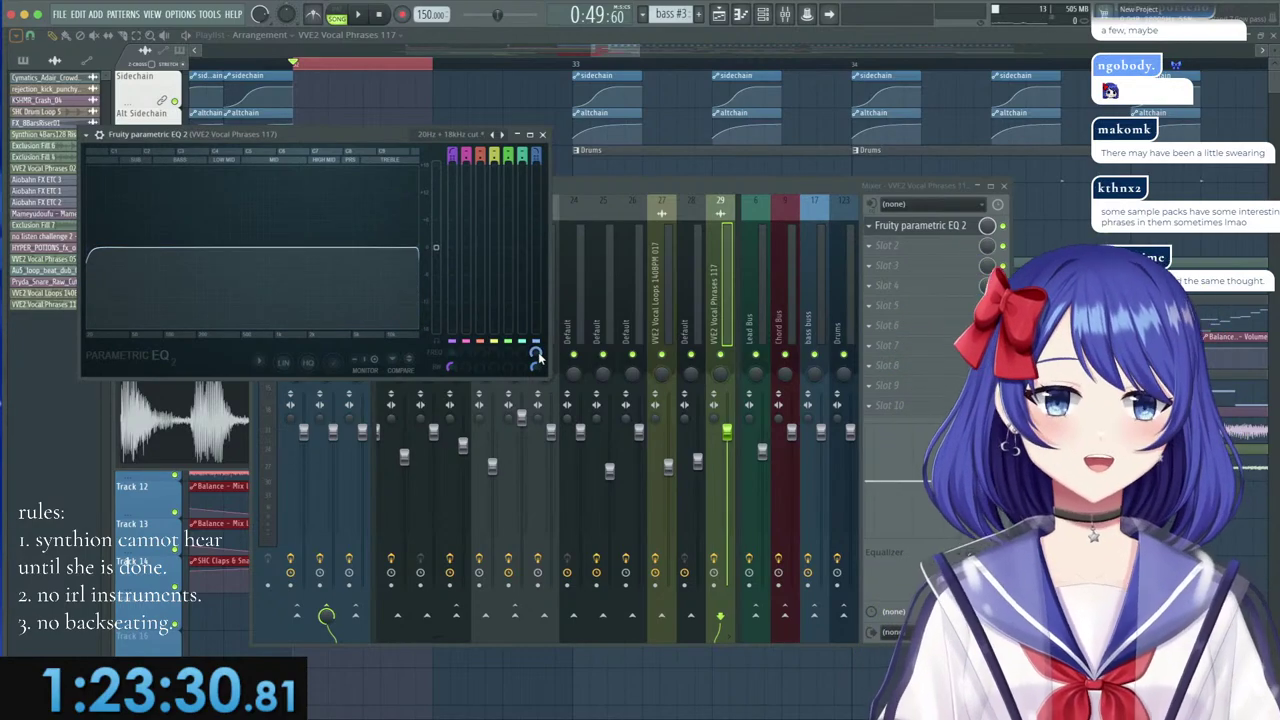
{"action": "right_click", "coordinate": [537, 355]}
{"action": "left_click", "coordinate": [582, 470]}
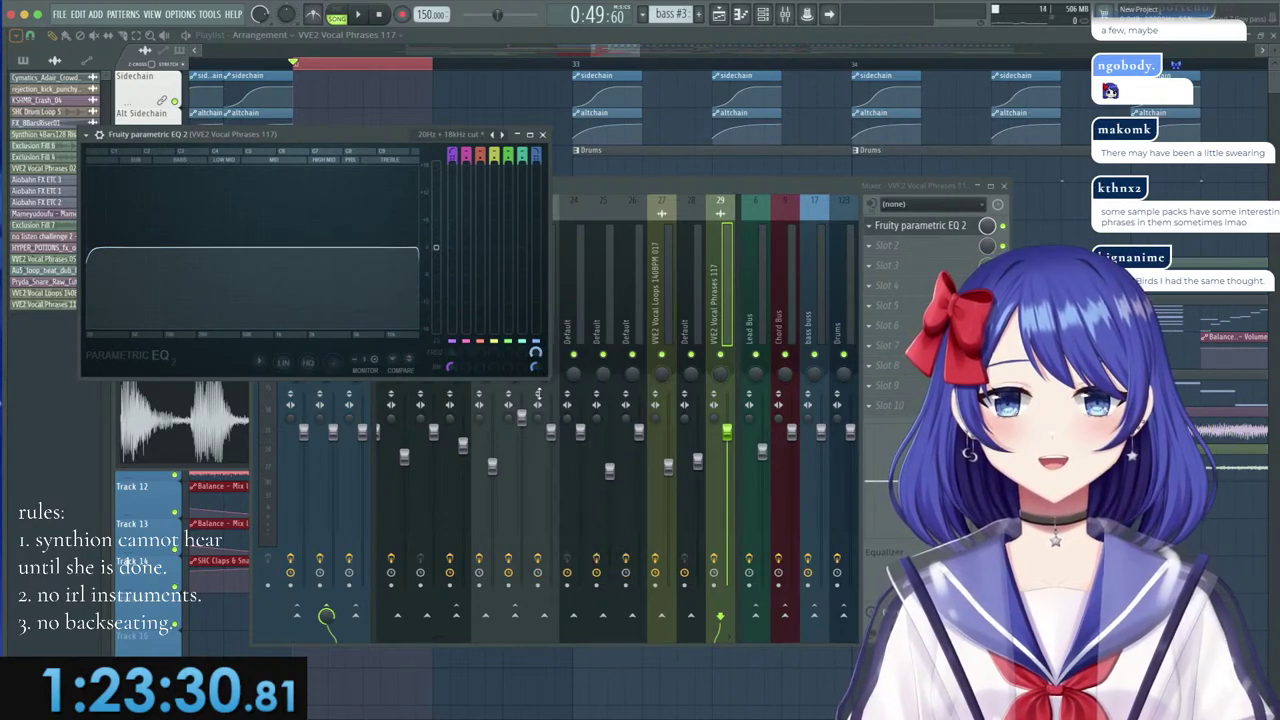
{"action": "left_click", "coordinate": [533, 45]}
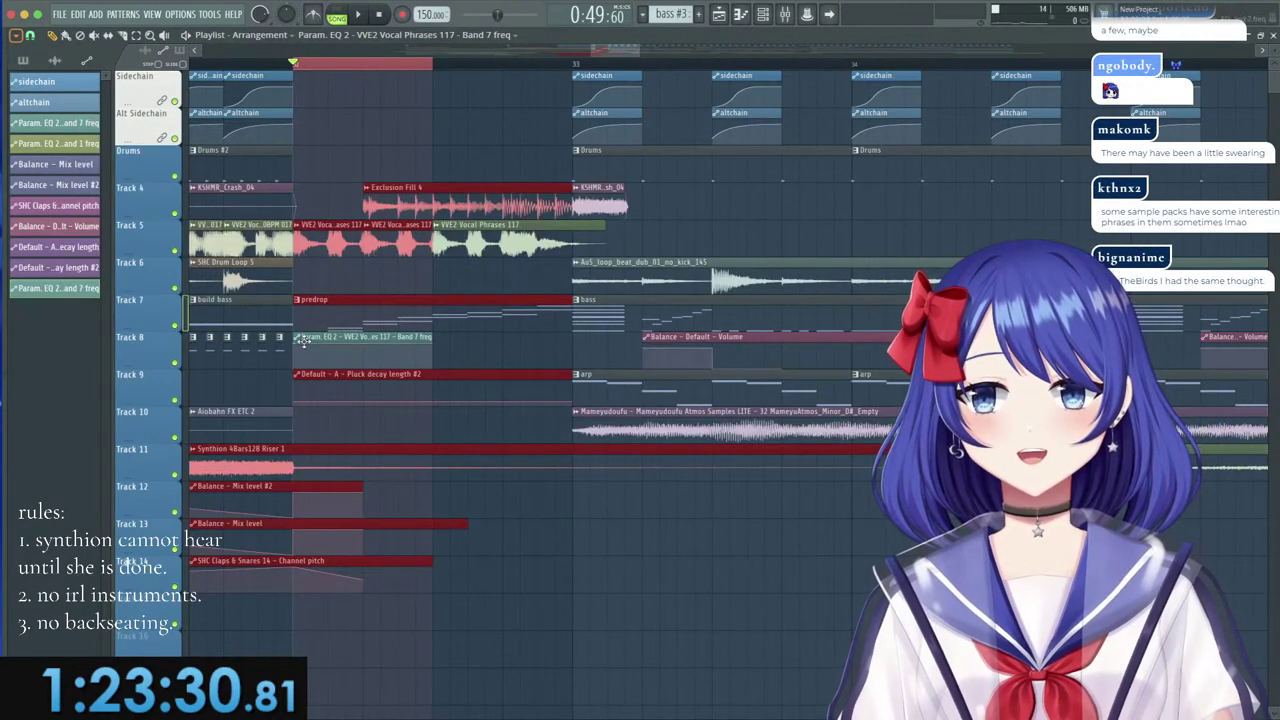
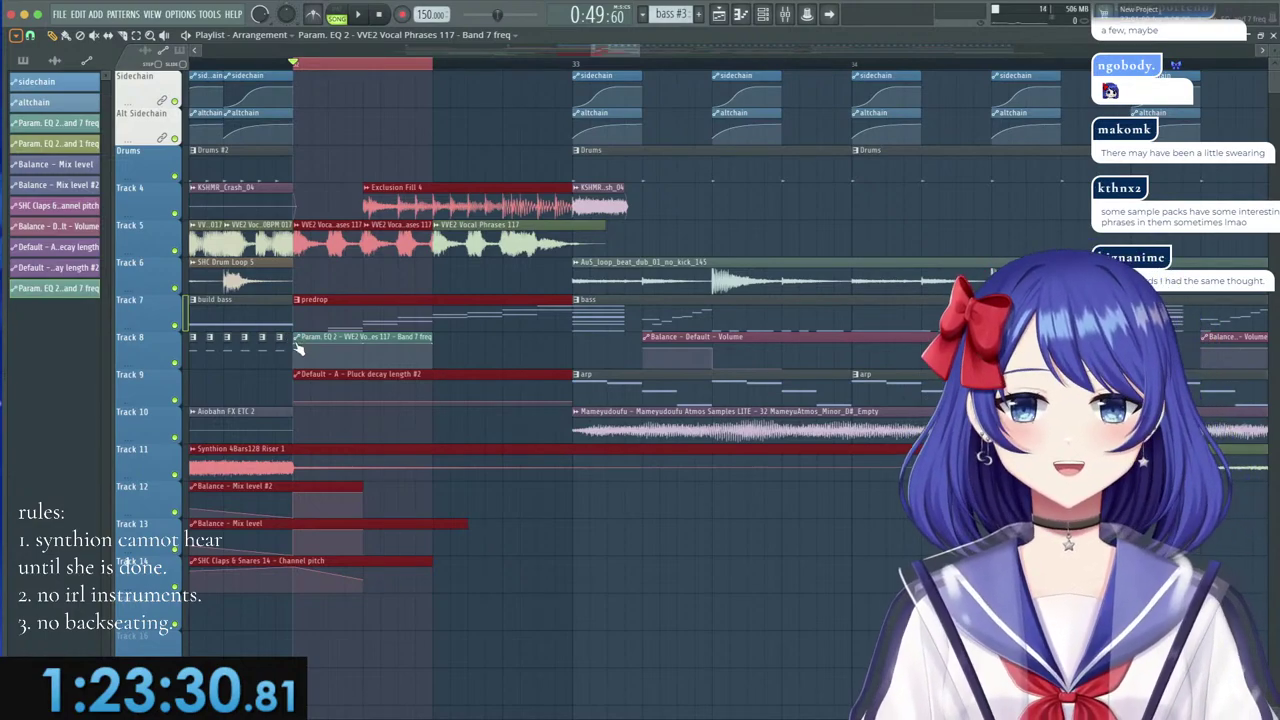
Shape the band 7 frequency automation clip on Track 8 into a rising ramp from a low start and play back the predrop.
{"action": "right_click", "coordinate": [296, 346]}
{"action": "left_click", "coordinate": [295, 346]}
{"action": "left_click", "coordinate": [295, 347]}
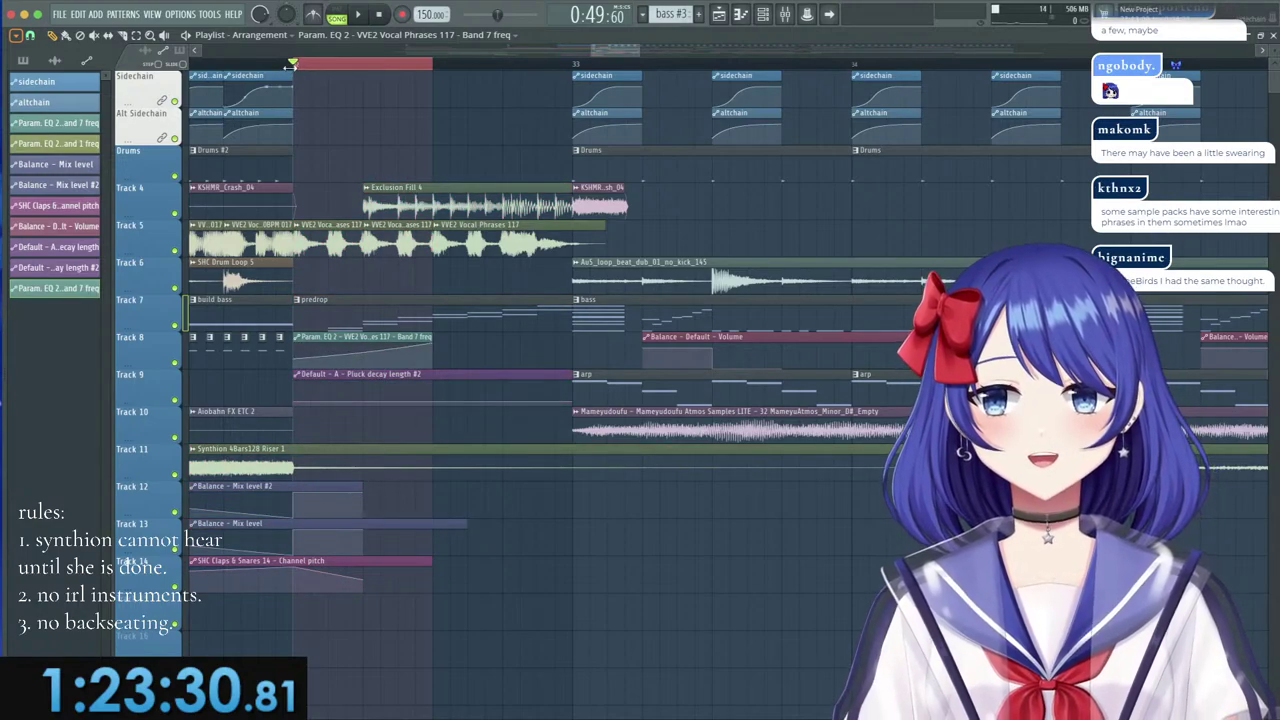
{"action": "key", "text": "space"}
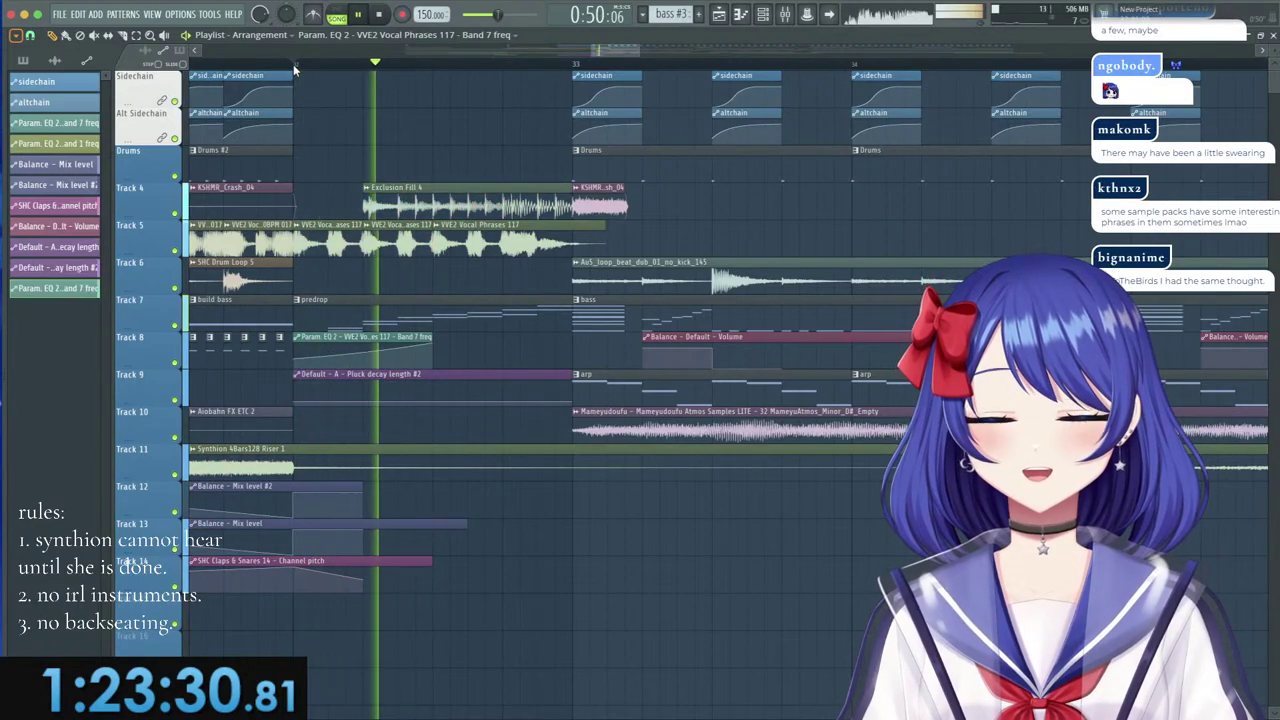
Adjust the channel volumes of the VVE2 Vocal Phrases 117 and Exclusion Fill 4 clips and play back into the drop.
{"action": "double_click", "coordinate": [440, 234]}
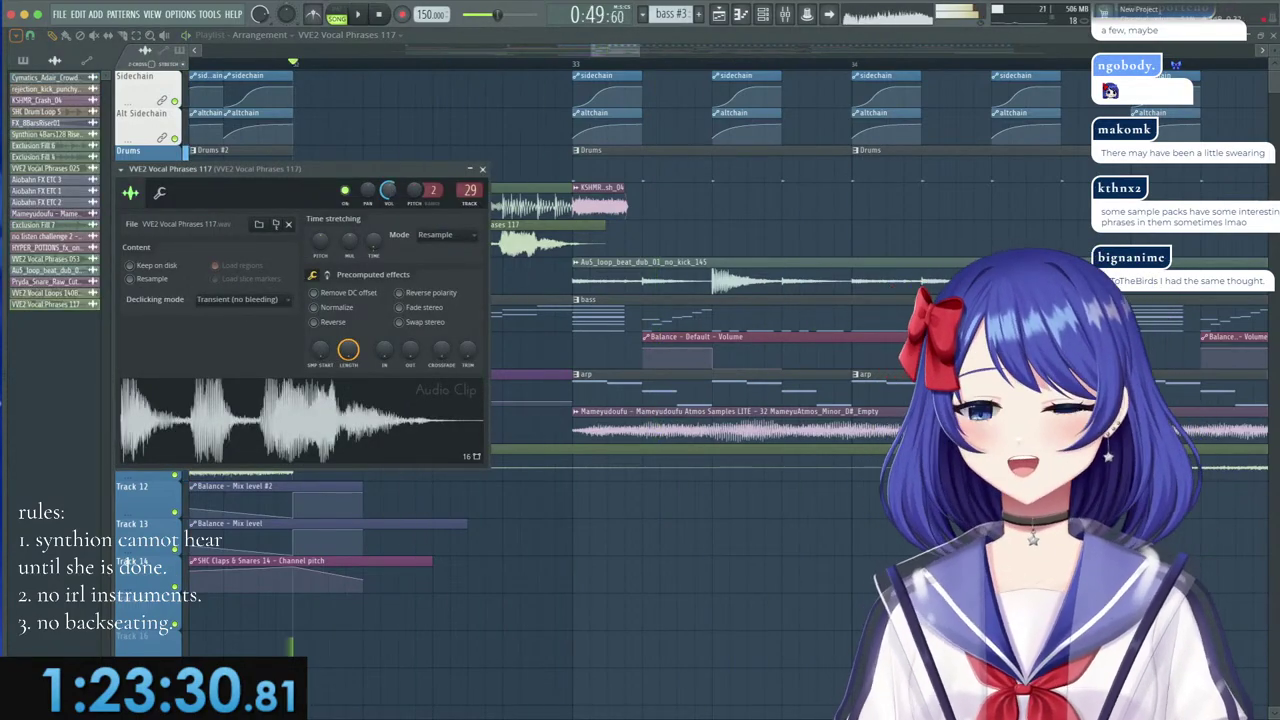
{"action": "left_click", "coordinate": [482, 169]}
{"action": "double_click", "coordinate": [389, 188]}
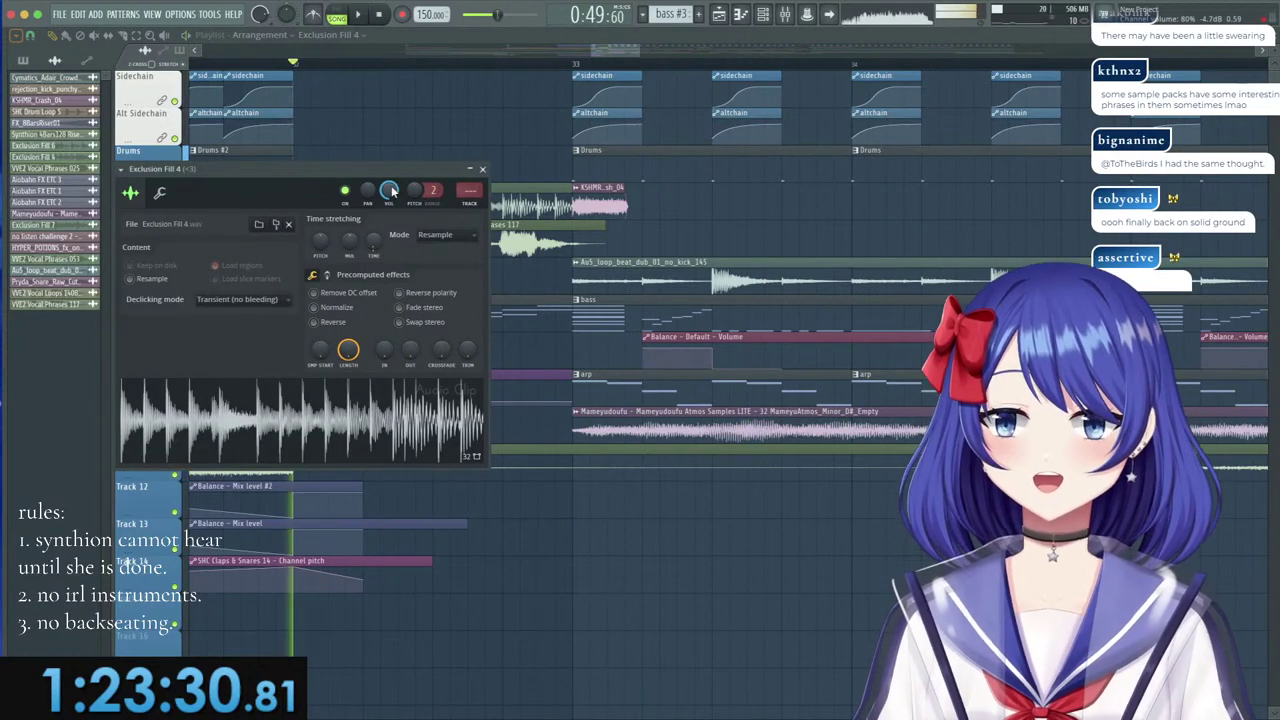
{"action": "left_click", "coordinate": [482, 169]}
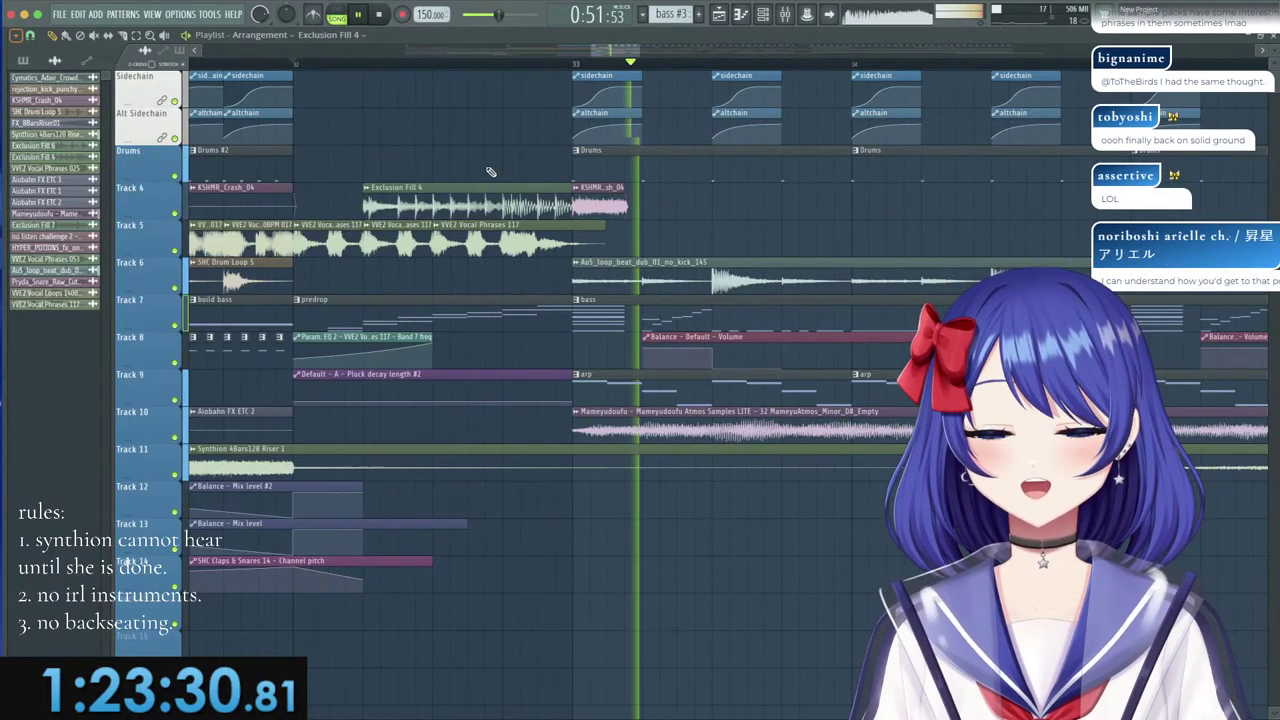
{"action": "key", "text": "space"}
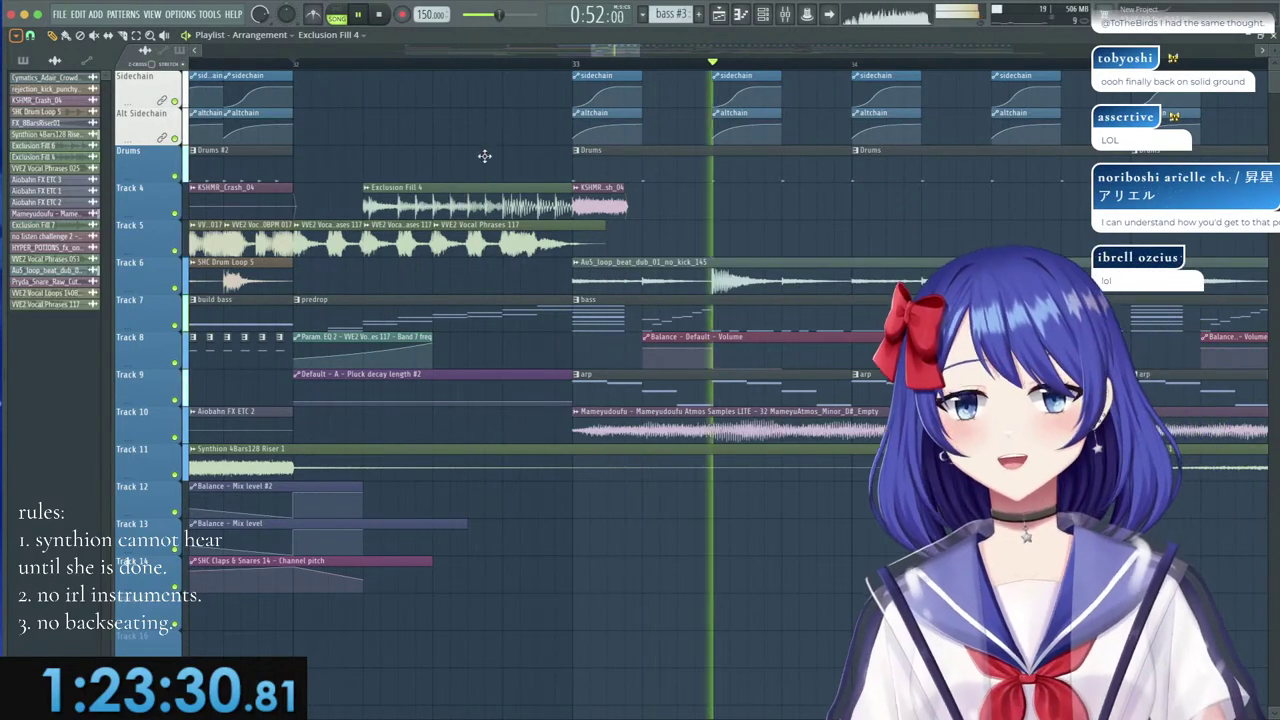
{"action": "scroll", "coordinate": [520, 200], "scroll_direction": "down", "scroll_amount": 3}
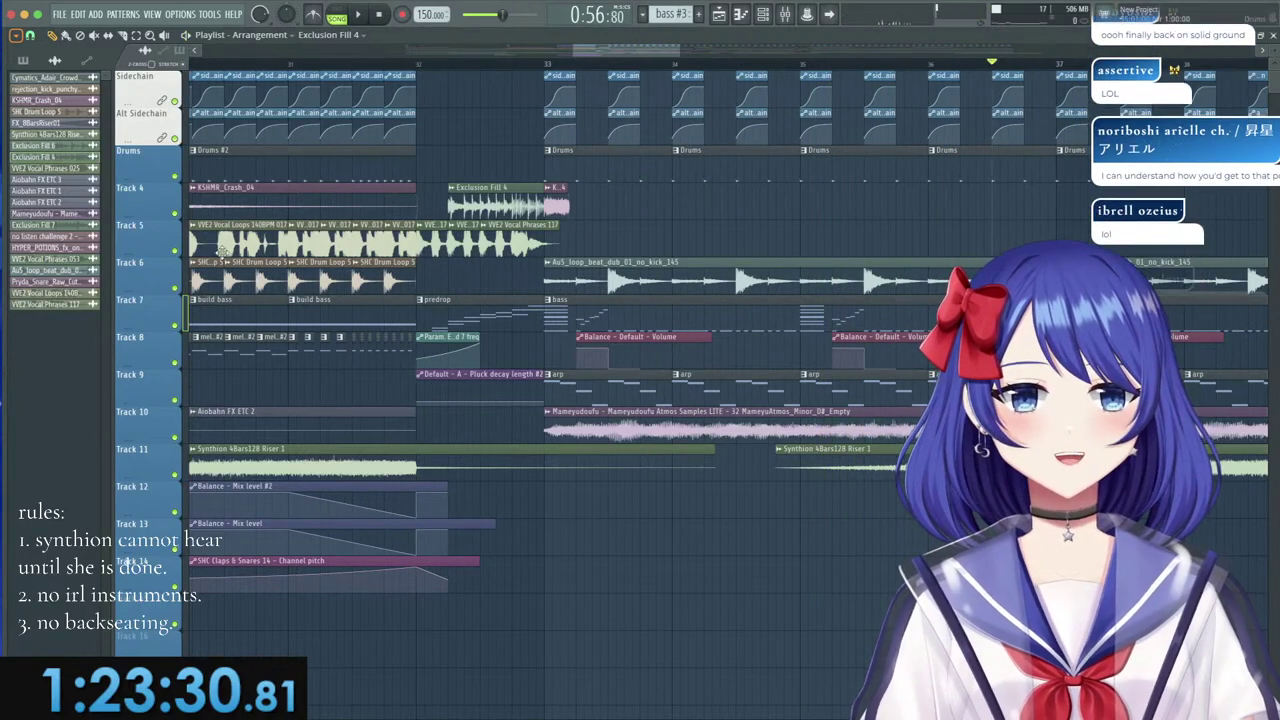
{"action": "key", "text": "alt+F8"}
{"action": "scroll", "coordinate": [72, 275], "scroll_direction": "up", "scroll_amount": 10}
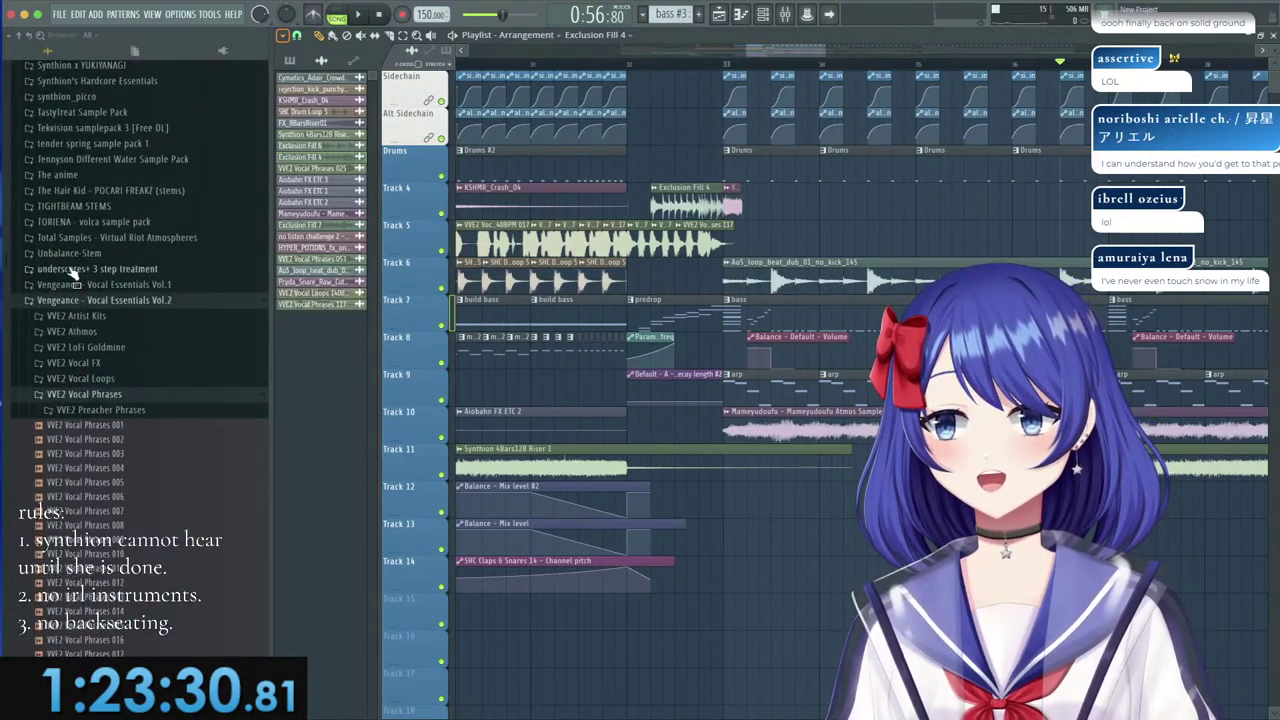
{"action": "key", "text": "alt+F8"}
Make the Drums clip at bar 36 a unique pattern and edit its drum steps in the channel rack.
{"action": "double_click", "coordinate": [1031, 158]}
{"action": "left_click", "coordinate": [274, 76]}
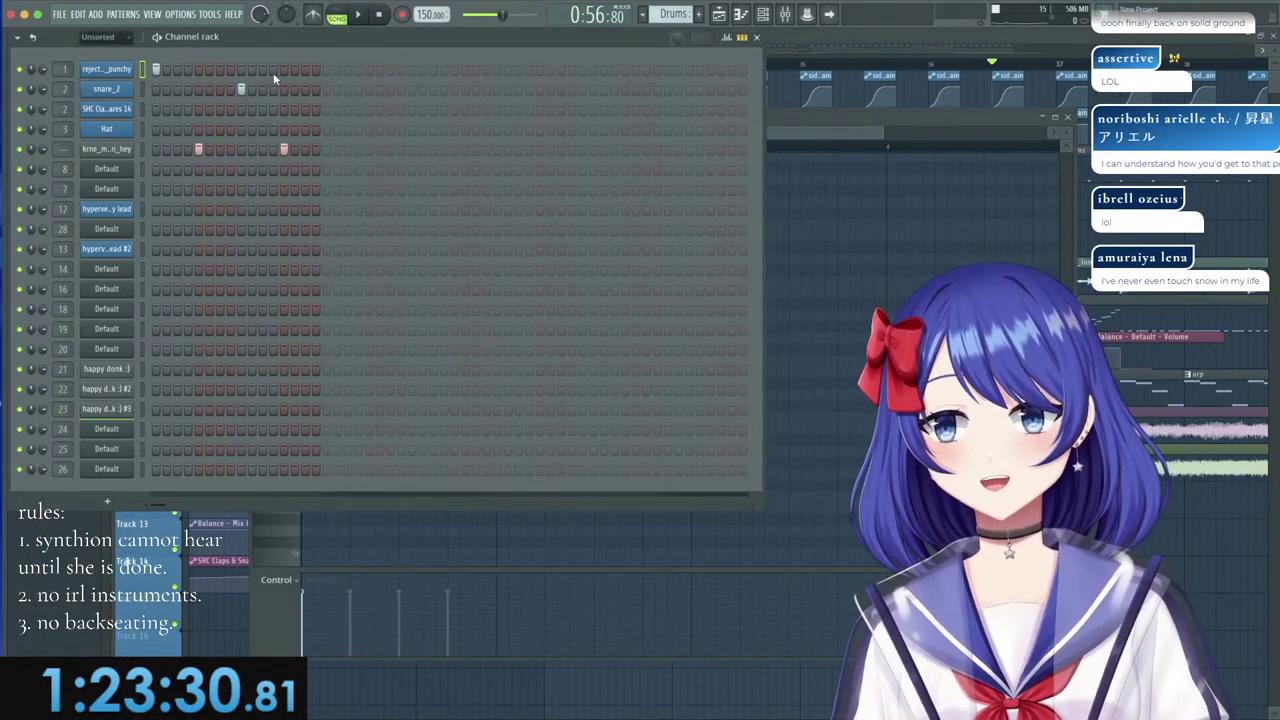
{"action": "left_click", "coordinate": [1019, 42]}
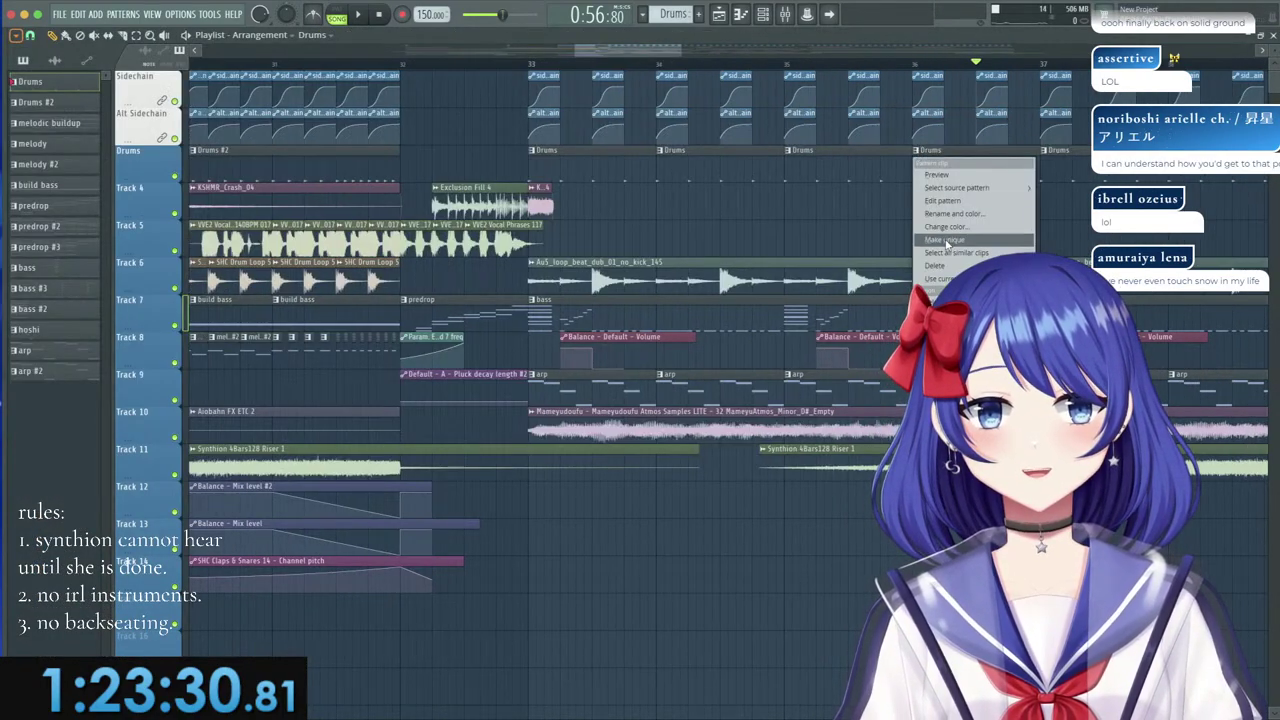
{"action": "double_click", "coordinate": [994, 170]}
{"action": "left_click", "coordinate": [284, 47]}
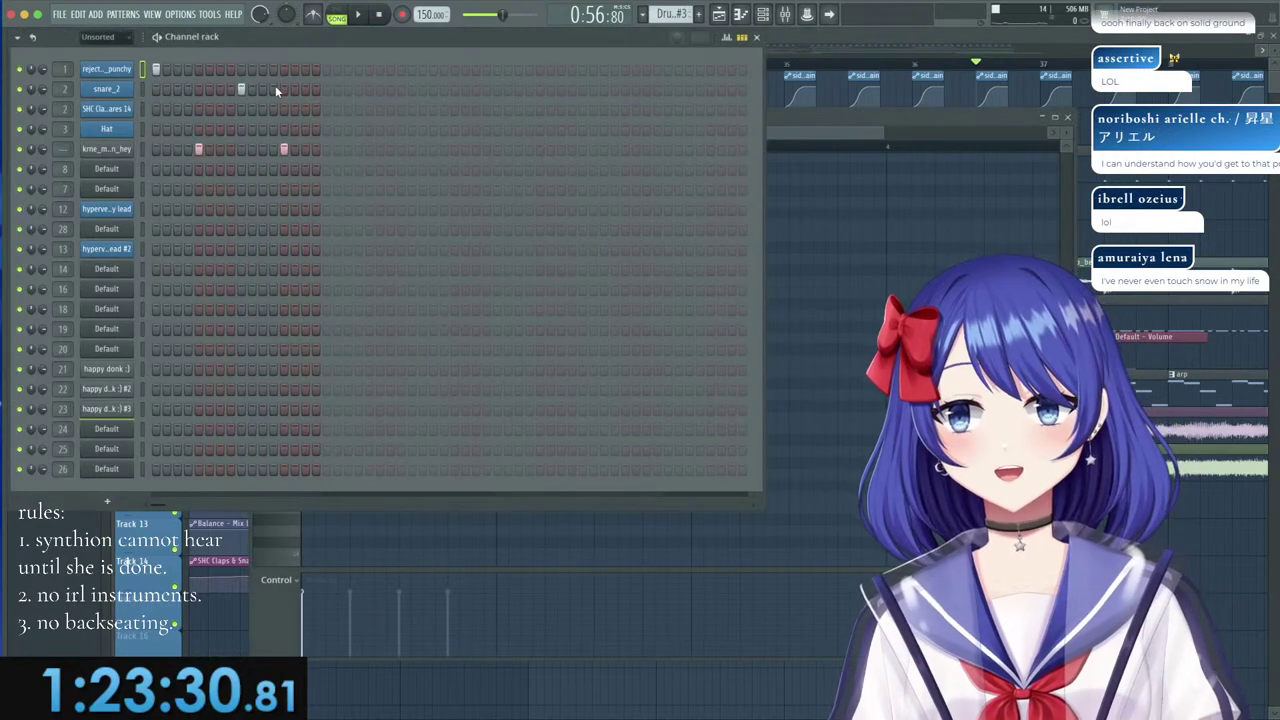
{"action": "left_click", "coordinate": [838, 77]}
Add short sidechain and altchain clips on the last half beat of bar 36 and play back from that bar.
{"action": "scroll", "coordinate": [800, 93], "scroll_direction": "up", "scroll_amount": 3}
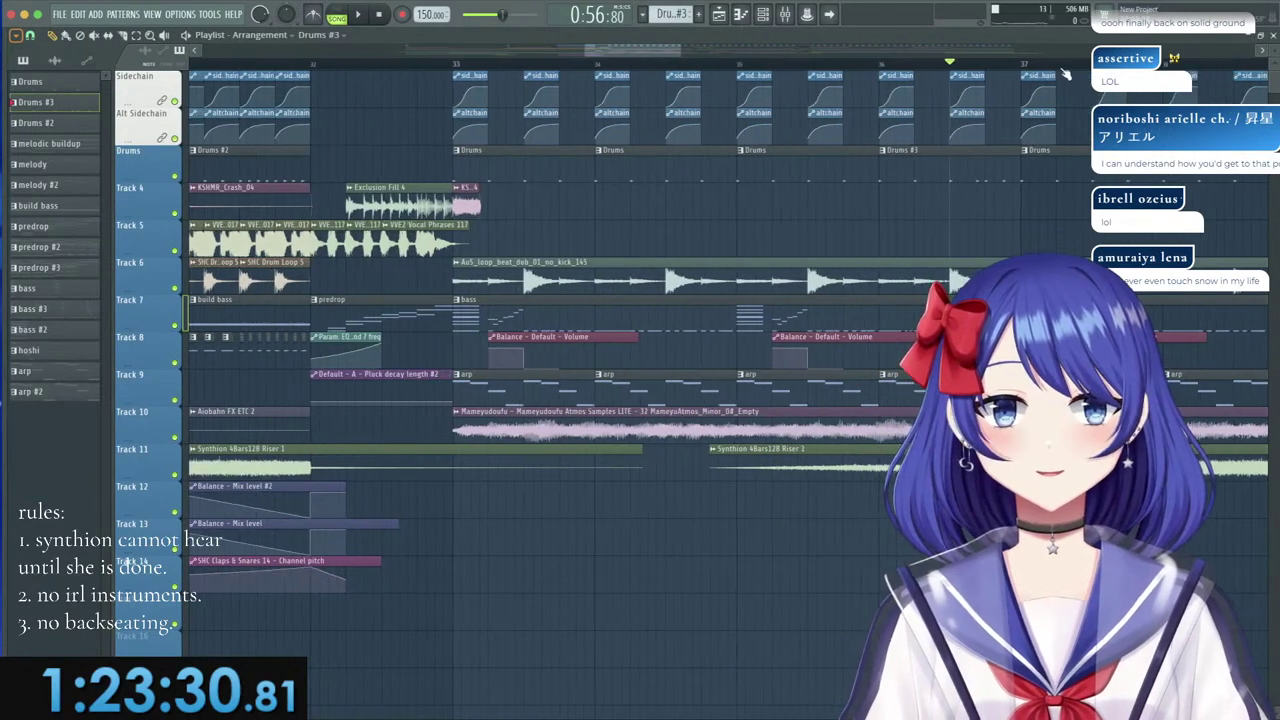
{"action": "key", "text": "ctrl+b"}
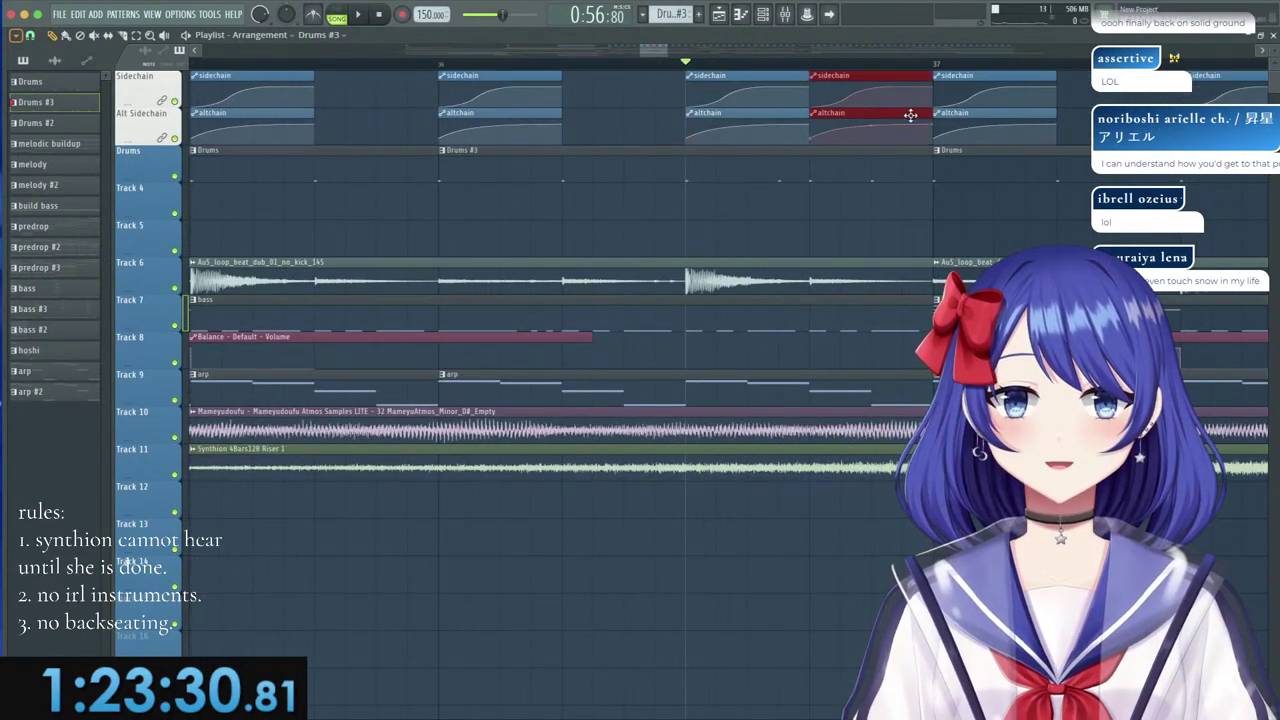
{"action": "key", "text": "space"}
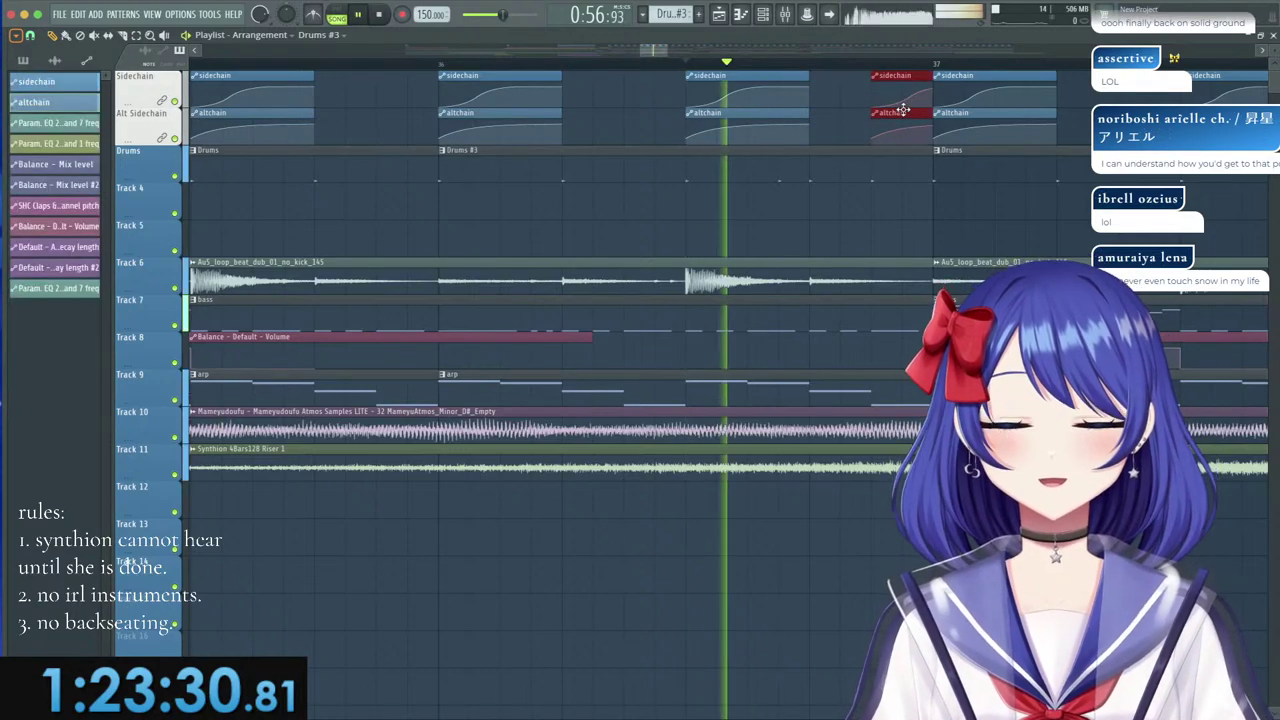
{"action": "left_click", "coordinate": [443, 67]}
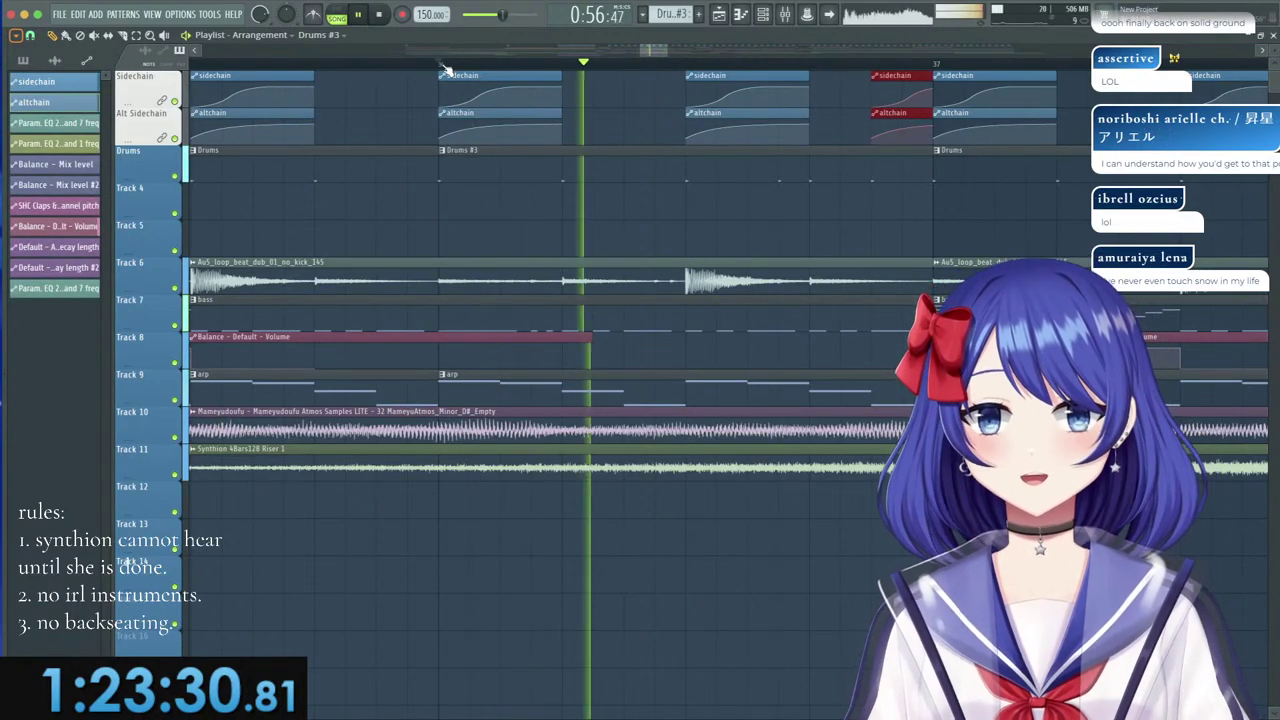
{"action": "scroll", "coordinate": [447, 67], "scroll_direction": "down", "scroll_amount": 5}
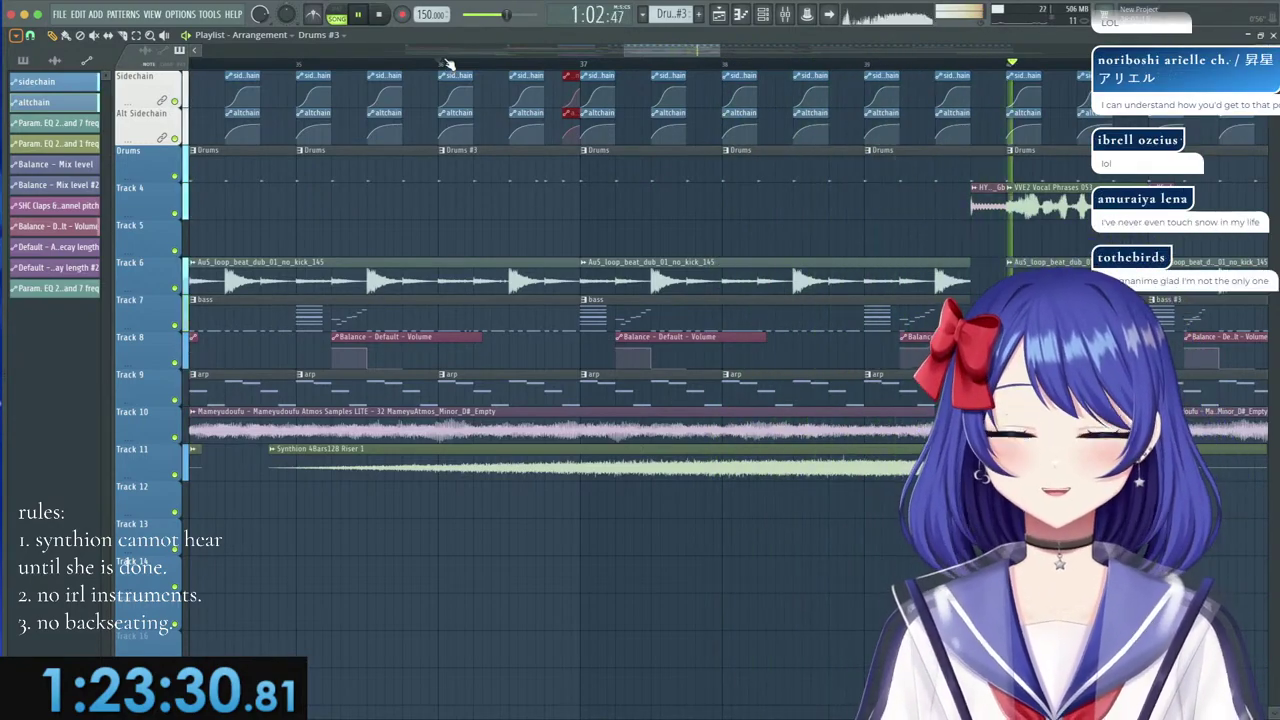
{"action": "scroll", "coordinate": [449, 63], "scroll_direction": "down", "scroll_amount": 2}
In the bass pattern, lengthen the bar 3 note of the Default channel on mixer track 16 to about one beat.
{"action": "left_click", "coordinate": [443, 63]}
{"action": "double_click", "coordinate": [356, 309]}
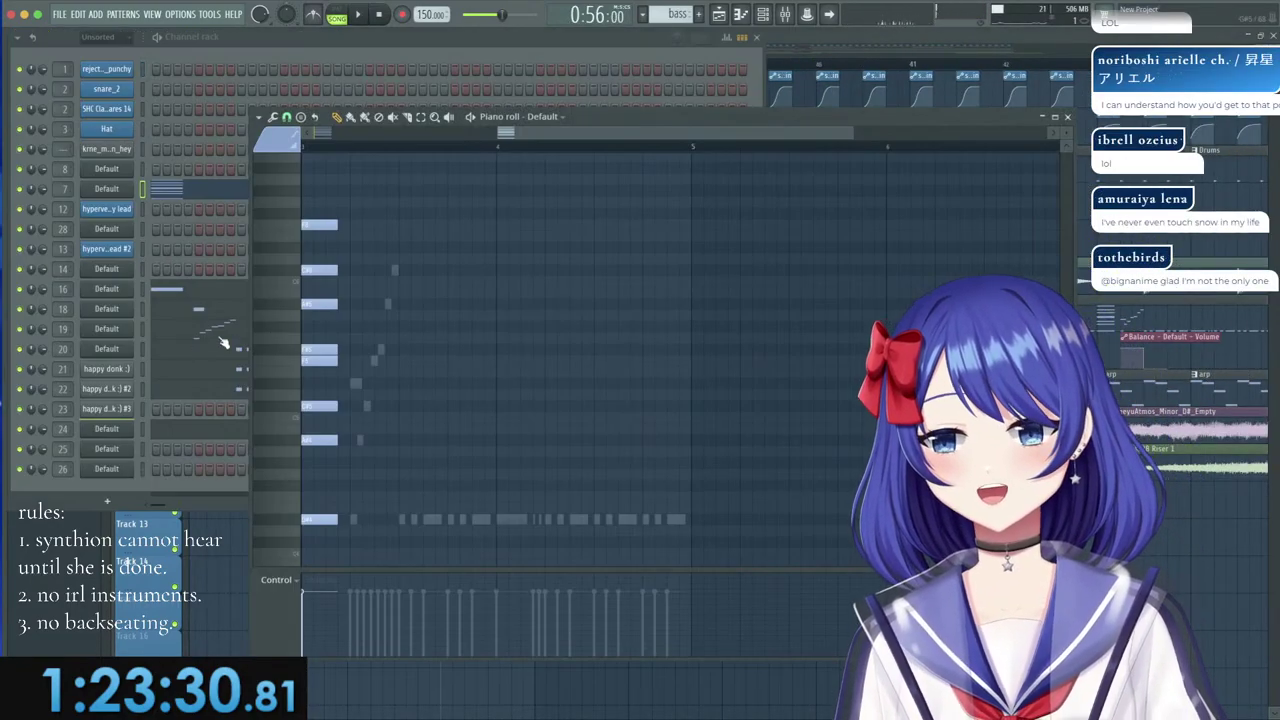
{"action": "left_click", "coordinate": [172, 291]}
{"action": "key", "text": "super+a"}
{"action": "left_click_drag", "start_coordinate": [586, 133], "coordinate": [528, 133]}
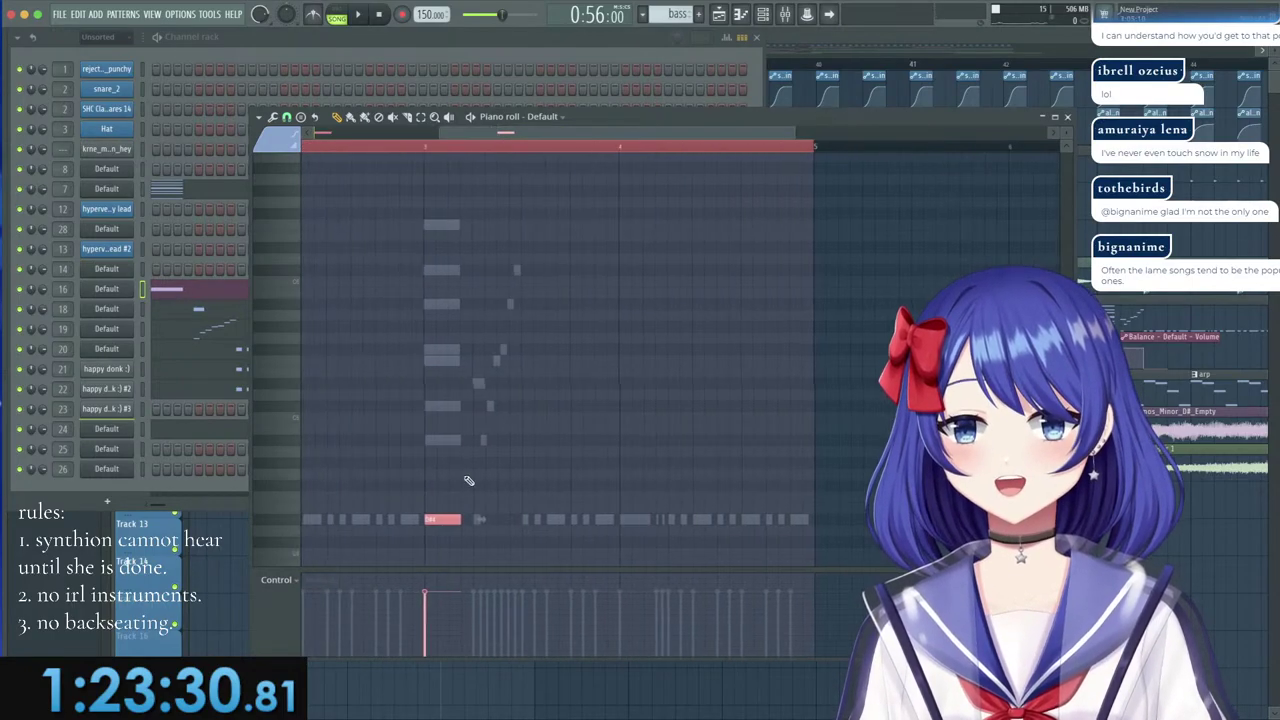
{"action": "key", "text": "space"}
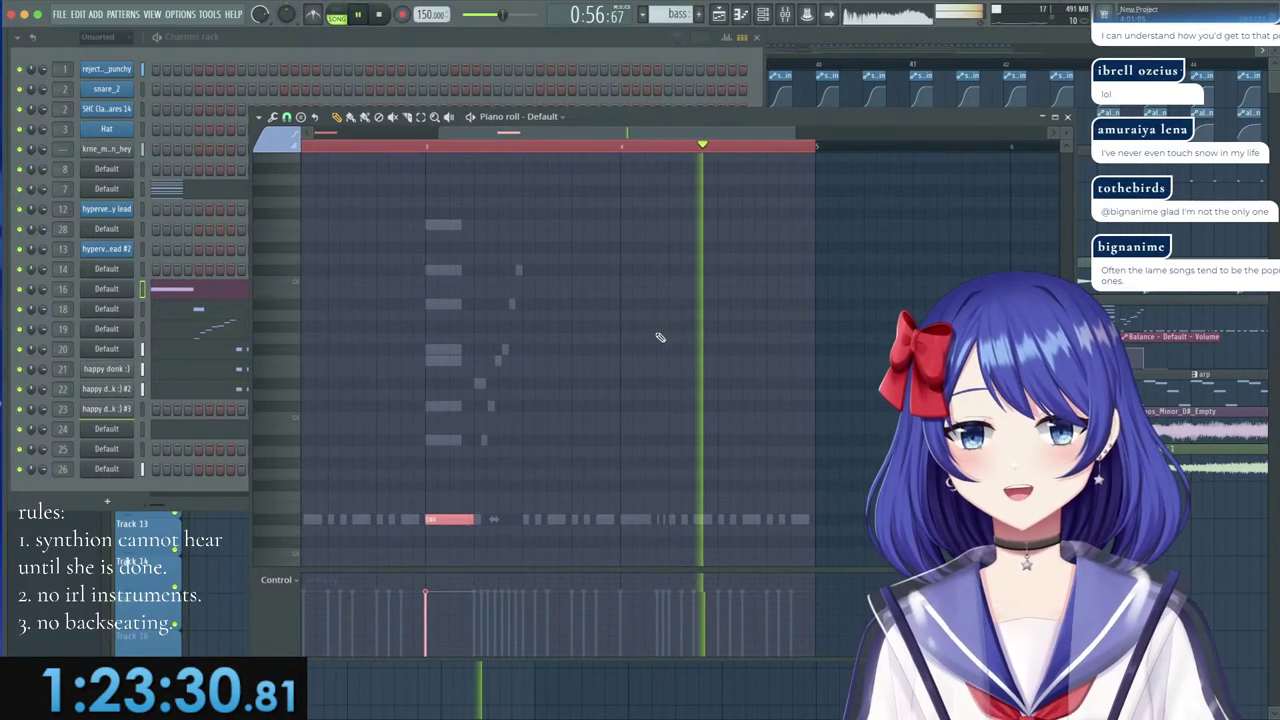
Play the arrangement from bar 33 through the drop to the vocal at bar 40.
{"action": "left_click", "coordinate": [803, 50]}
{"action": "left_click_drag", "start_coordinate": [647, 51], "coordinate": [605, 53]}
{"action": "left_click", "coordinate": [453, 66]}
{"action": "left_click", "coordinate": [453, 66]}
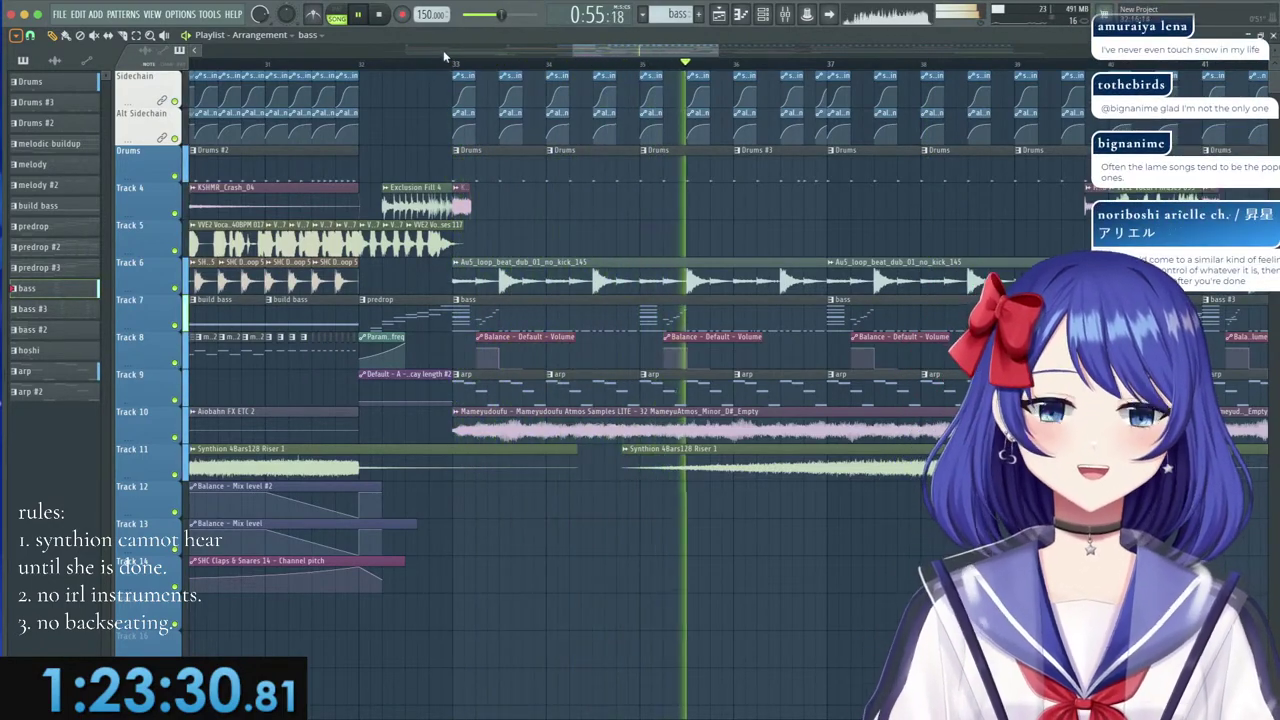
{"action": "left_click_drag", "start_coordinate": [707, 51], "coordinate": [722, 48]}
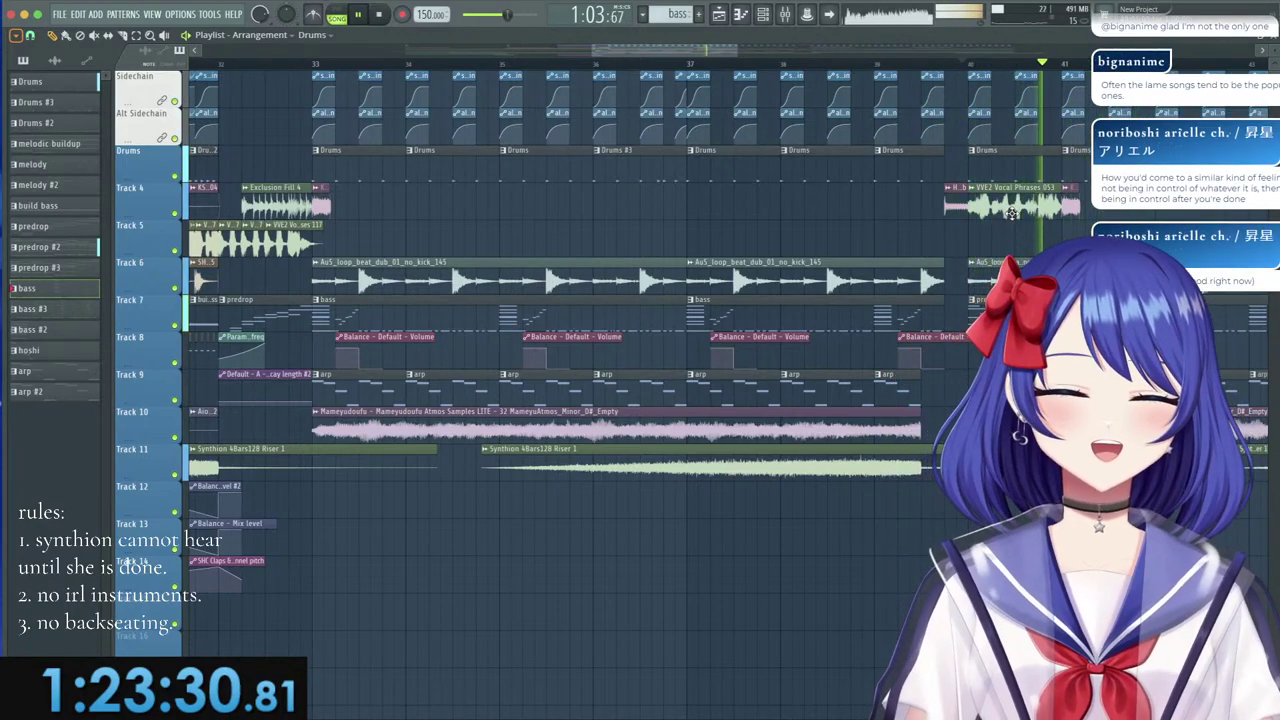
Check the channel settings of VVE2 Vocal Phrases 053 and delete its clip at bar 40 on Track 4.
{"action": "double_click", "coordinate": [1012, 210]}
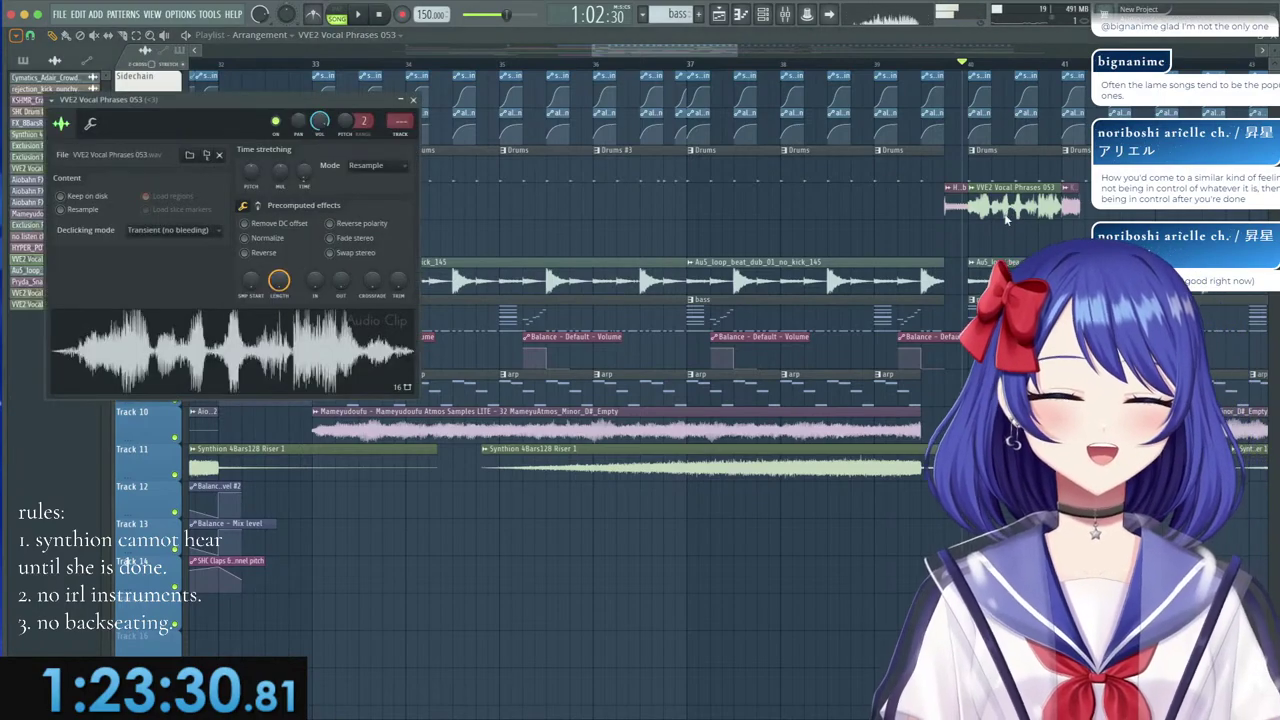
{"action": "left_click", "coordinate": [413, 101]}
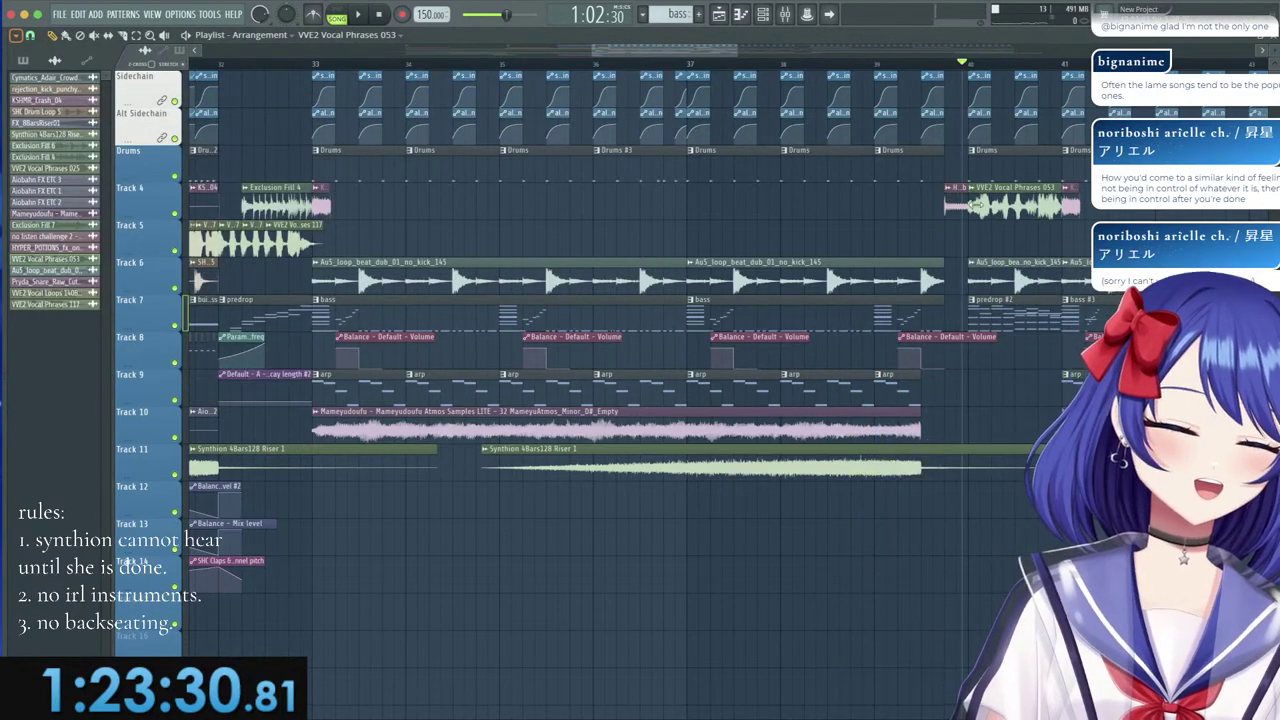
{"action": "scroll", "coordinate": [782, 225], "scroll_direction": "up", "scroll_amount": 5}
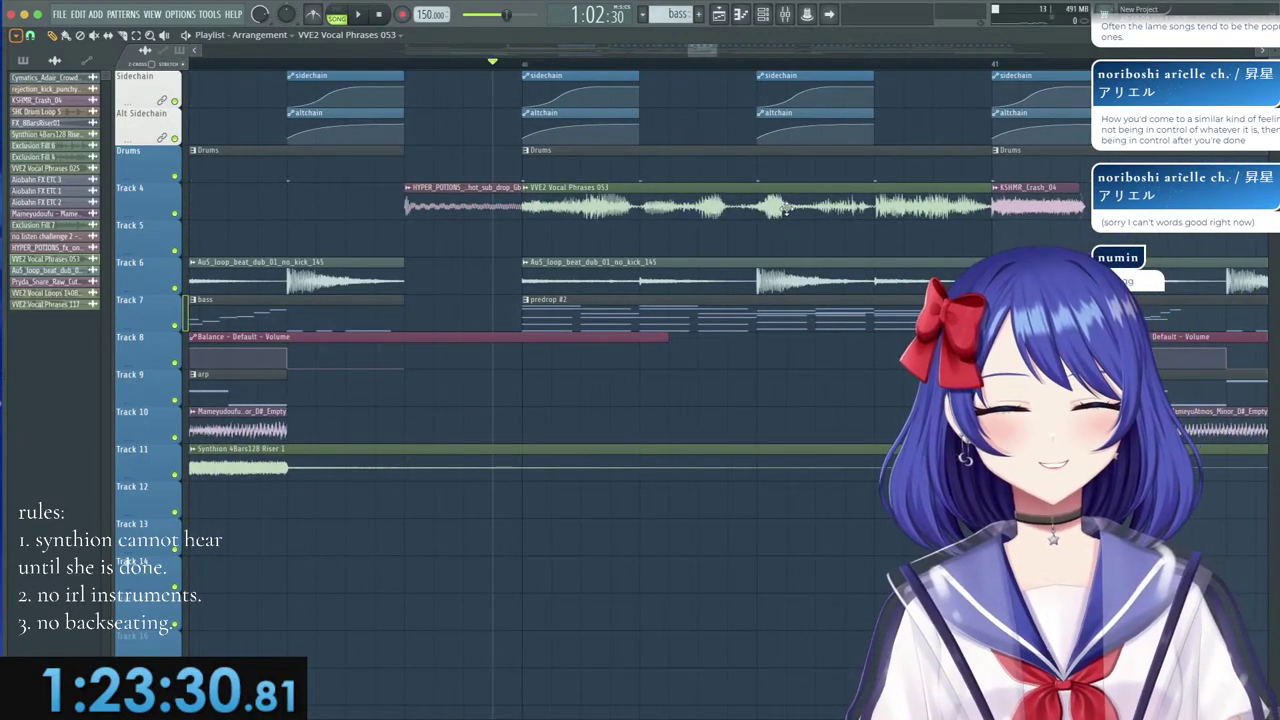
{"action": "double_click", "coordinate": [786, 208]}
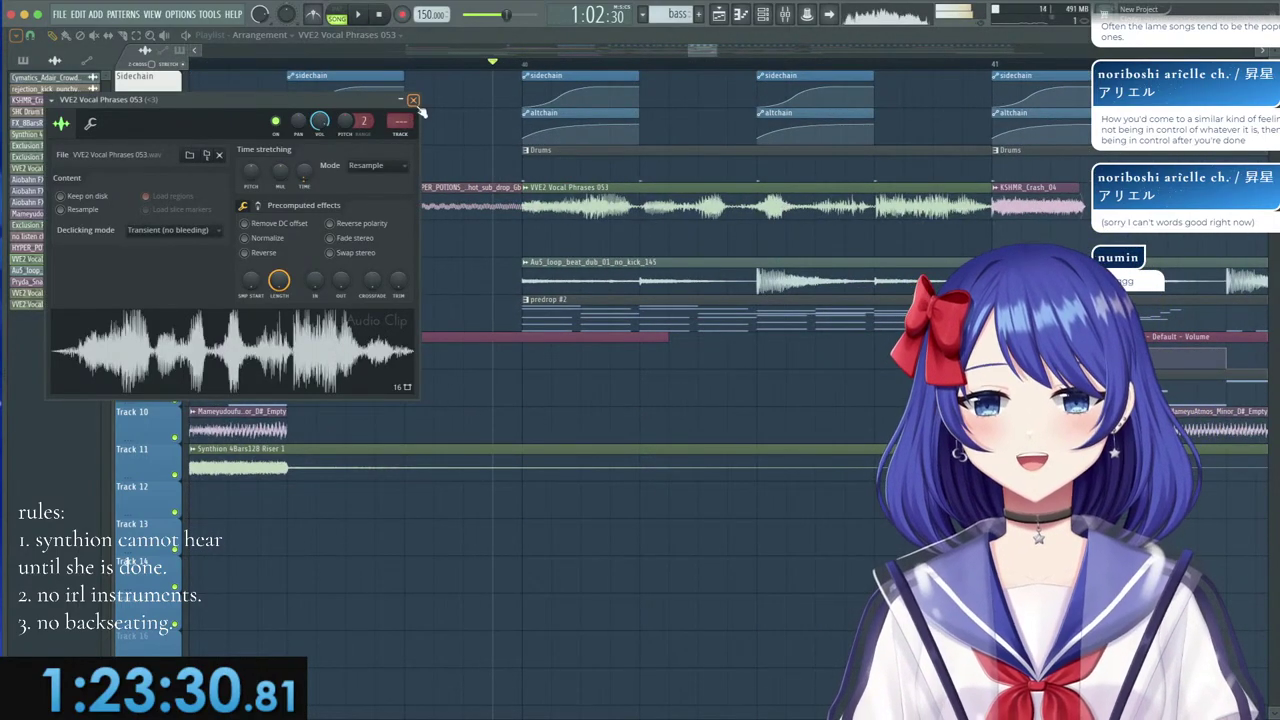
{"action": "left_click", "coordinate": [413, 101]}
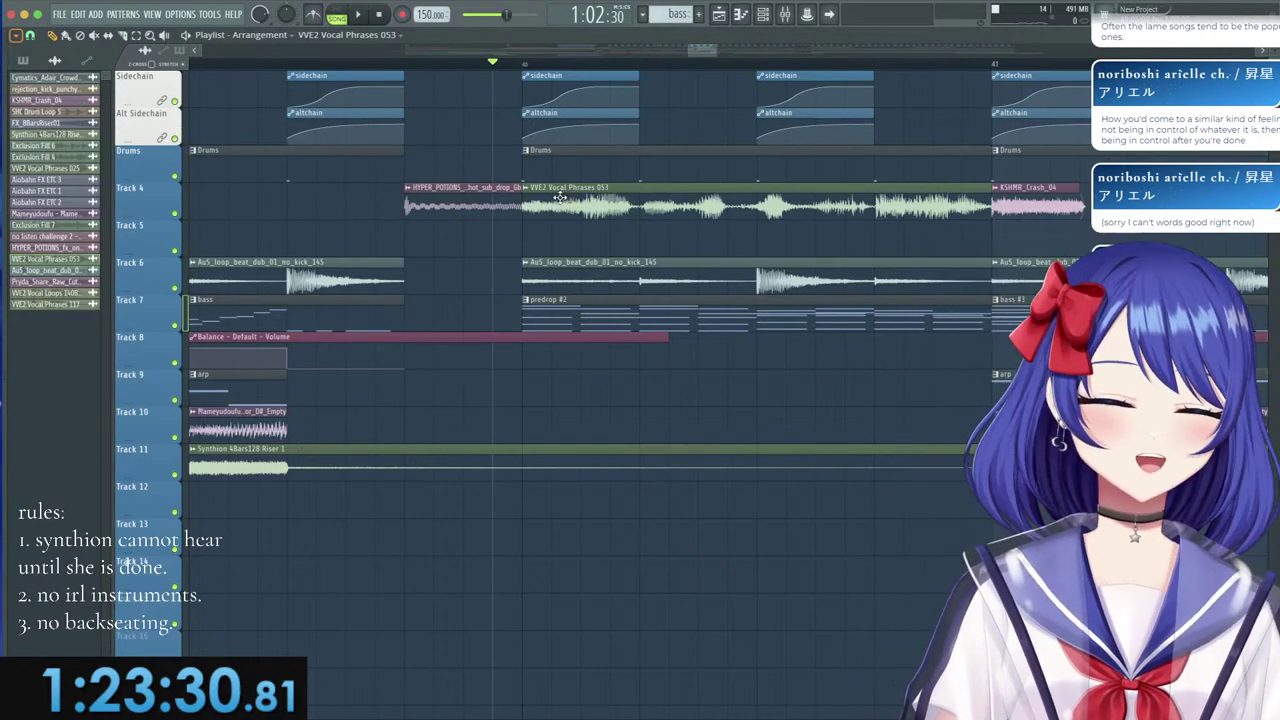
{"action": "right_click", "coordinate": [566, 190]}
Browse the VVE2 Vocal Phrases samples and place 016 on Track 5, starting half a beat before bar 40.
{"action": "mouse_move", "coordinate": [3, 255]}
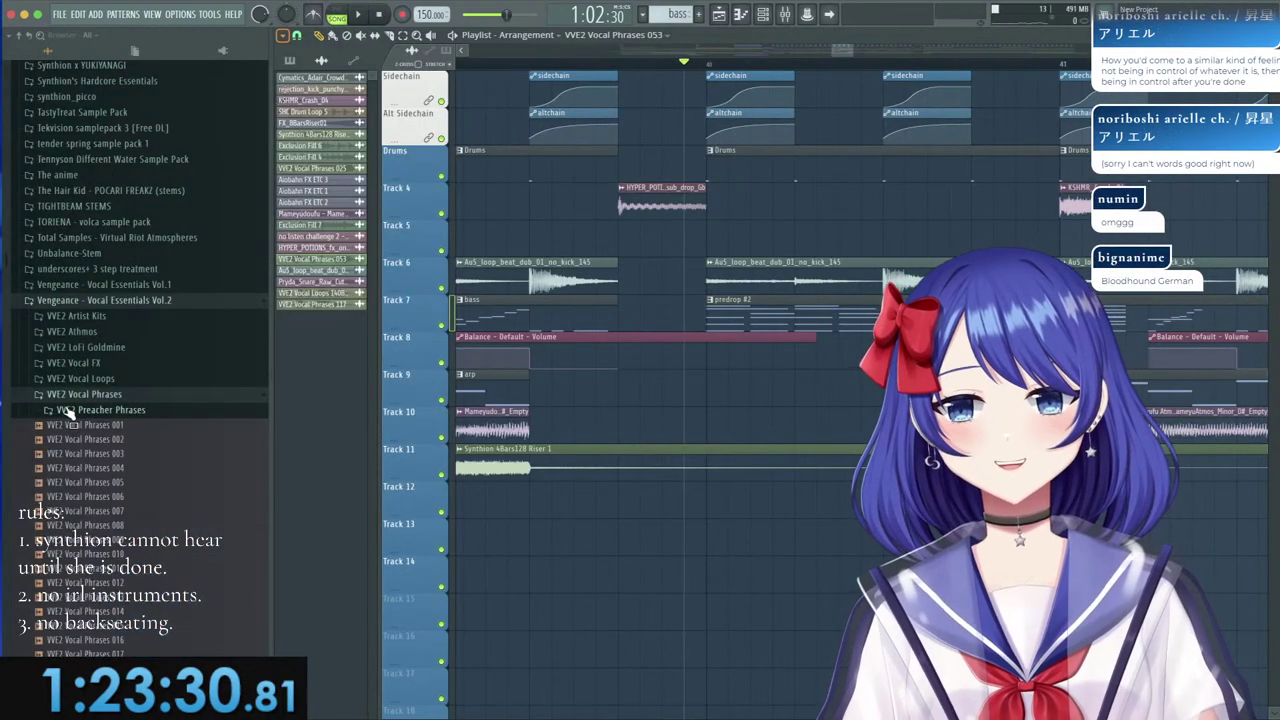
{"action": "scroll", "coordinate": [80, 385], "scroll_direction": "down", "scroll_amount": 10}
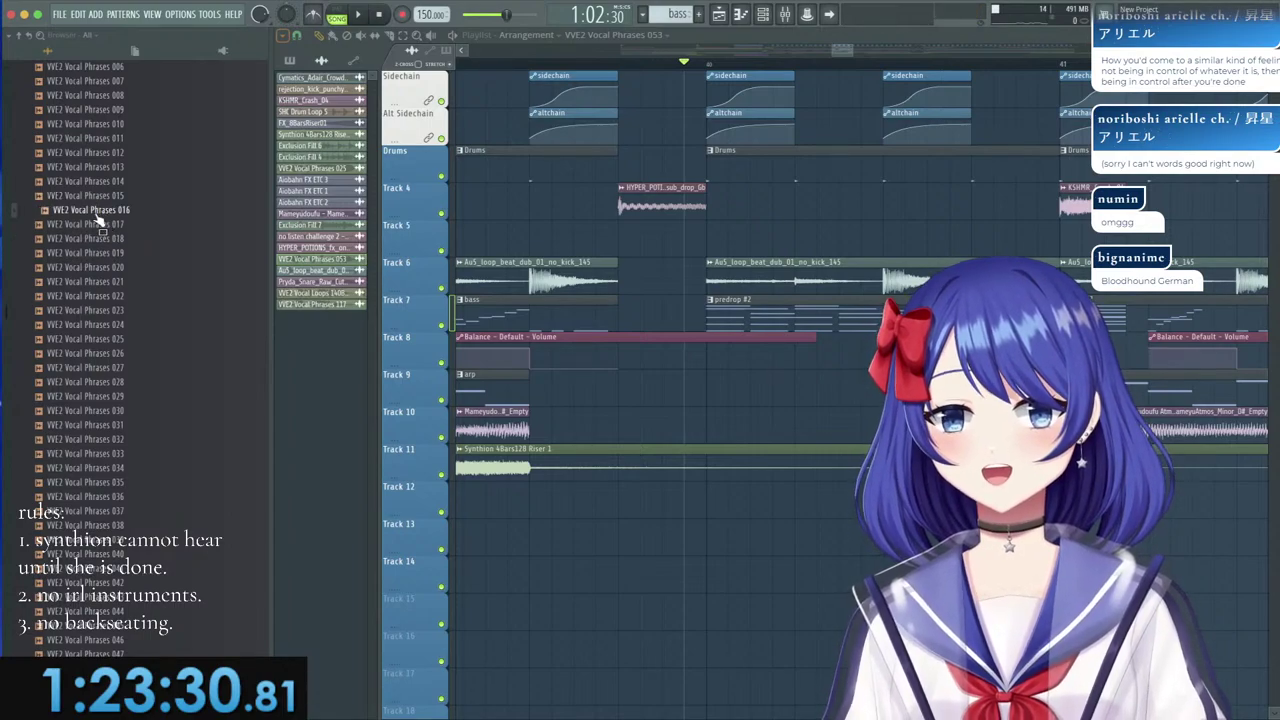
{"action": "left_click_drag", "start_coordinate": [96, 214], "coordinate": [473, 236]}
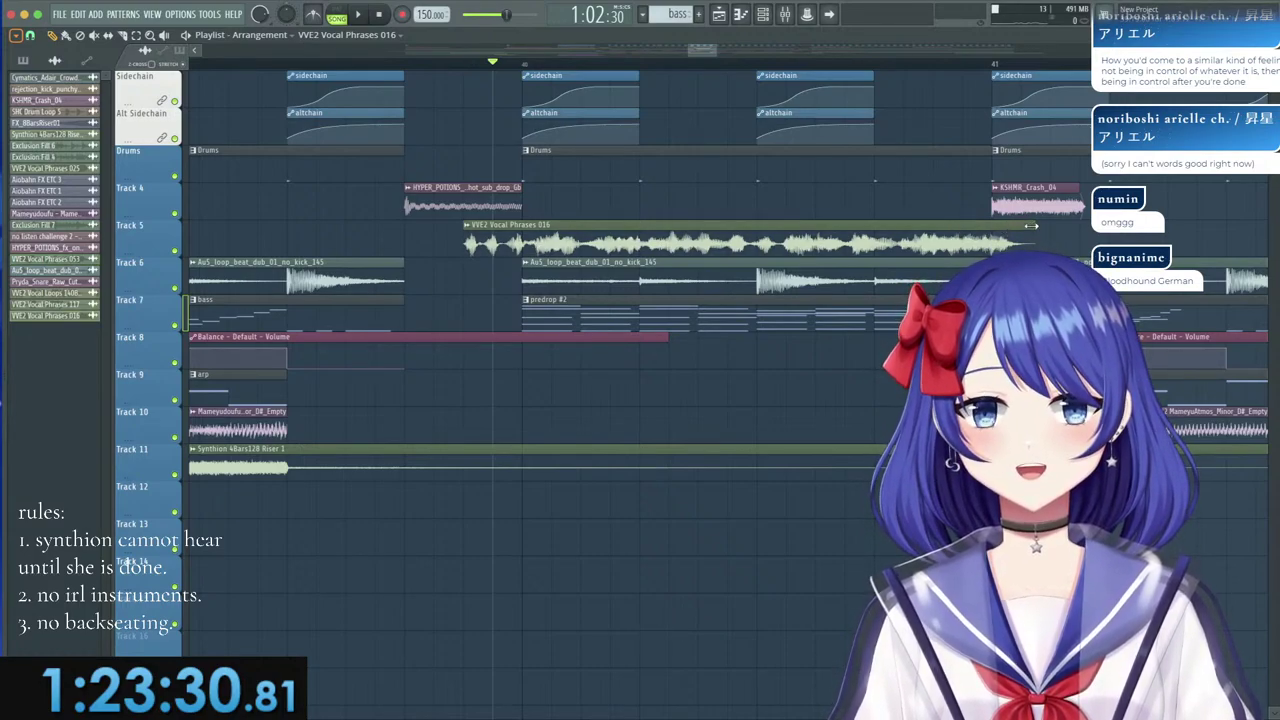
Time-stretch the VVE2 Vocal Phrases 016 clip shorter so it ends just before bar 41, checking the timing by playback.
{"action": "left_click_drag", "start_coordinate": [1031, 226], "coordinate": [985, 232]}
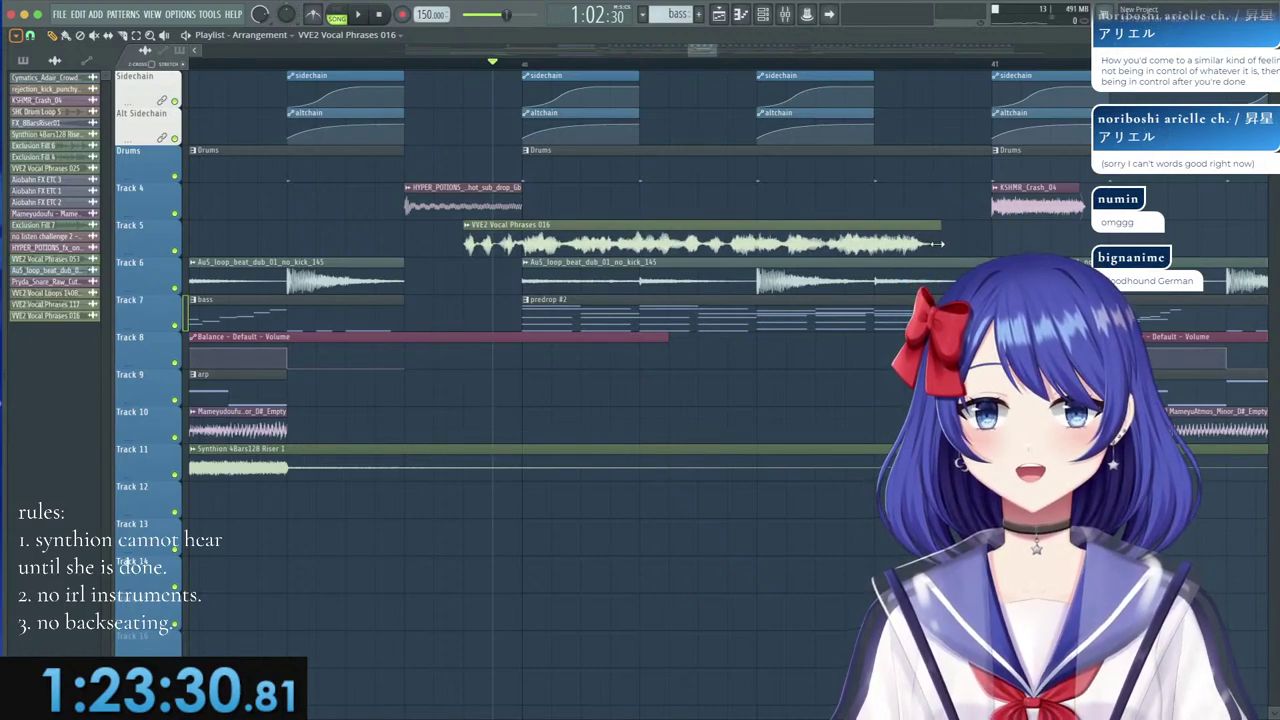
{"action": "key", "text": "space"}
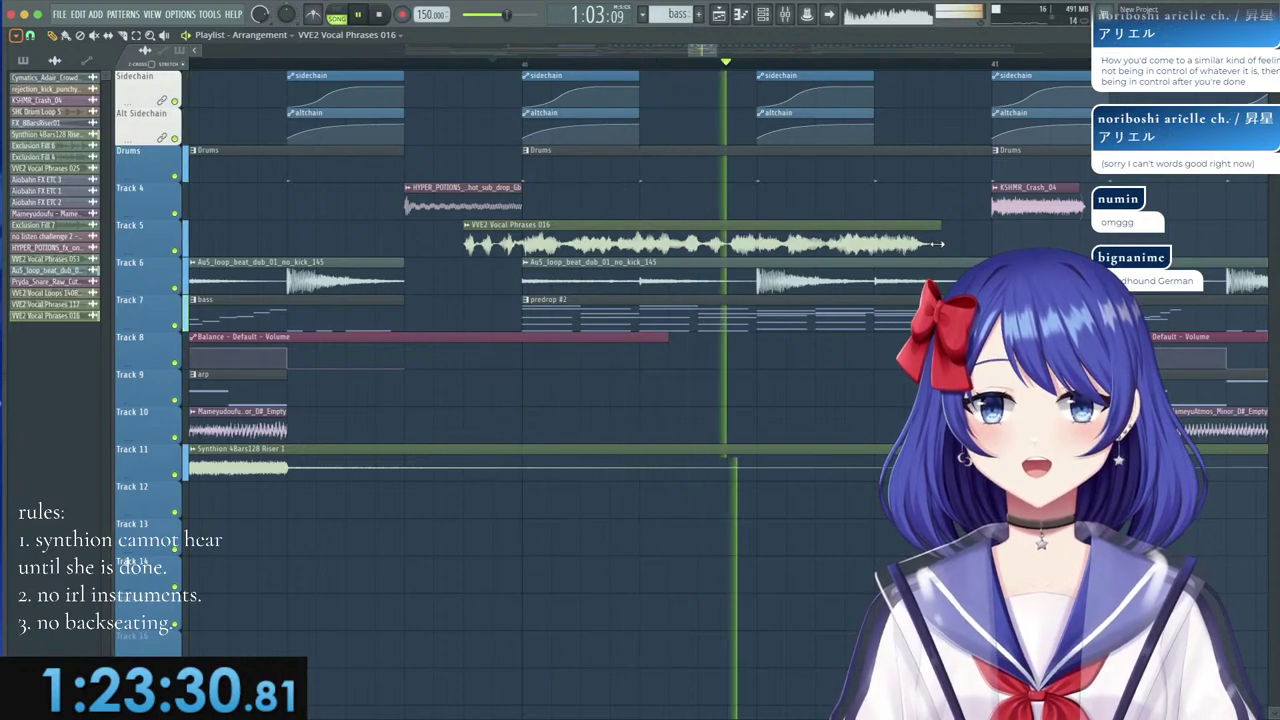
{"action": "left_click_drag", "start_coordinate": [938, 243], "coordinate": [955, 244]}
{"action": "key", "text": "space"}
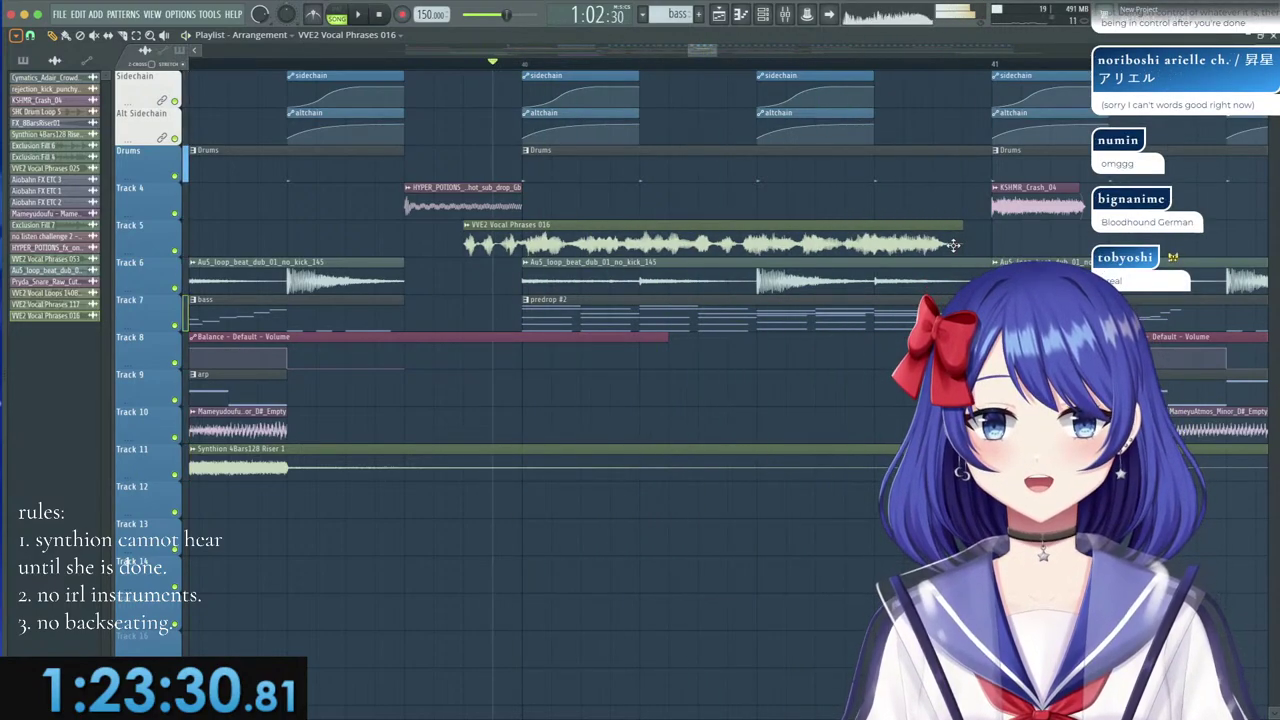
{"action": "key", "text": "space"}
{"action": "key", "text": "space"}
{"action": "key", "text": "space"}
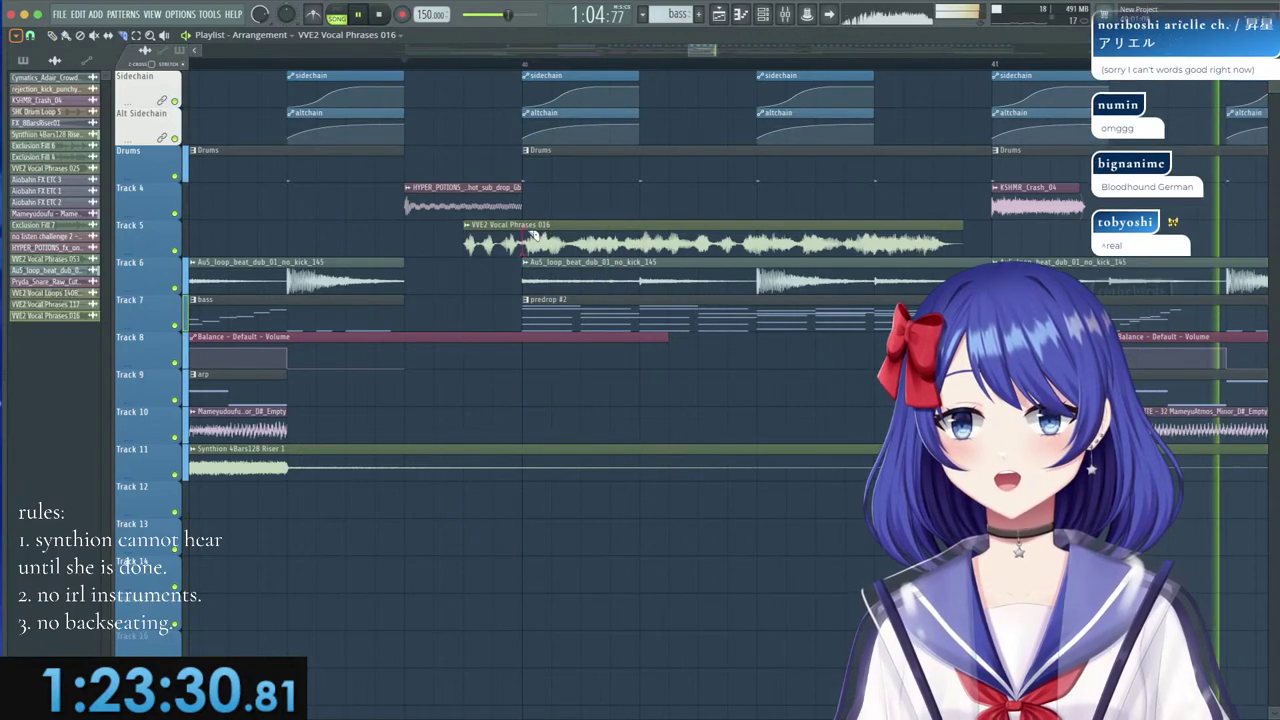
Slice off the part of VVE2 Vocal Phrases 016 before bar 40 and route its channel to mixer track 29.
{"action": "right_click", "coordinate": [521, 248]}
{"action": "key", "text": "space"}
{"action": "double_click", "coordinate": [572, 225]}
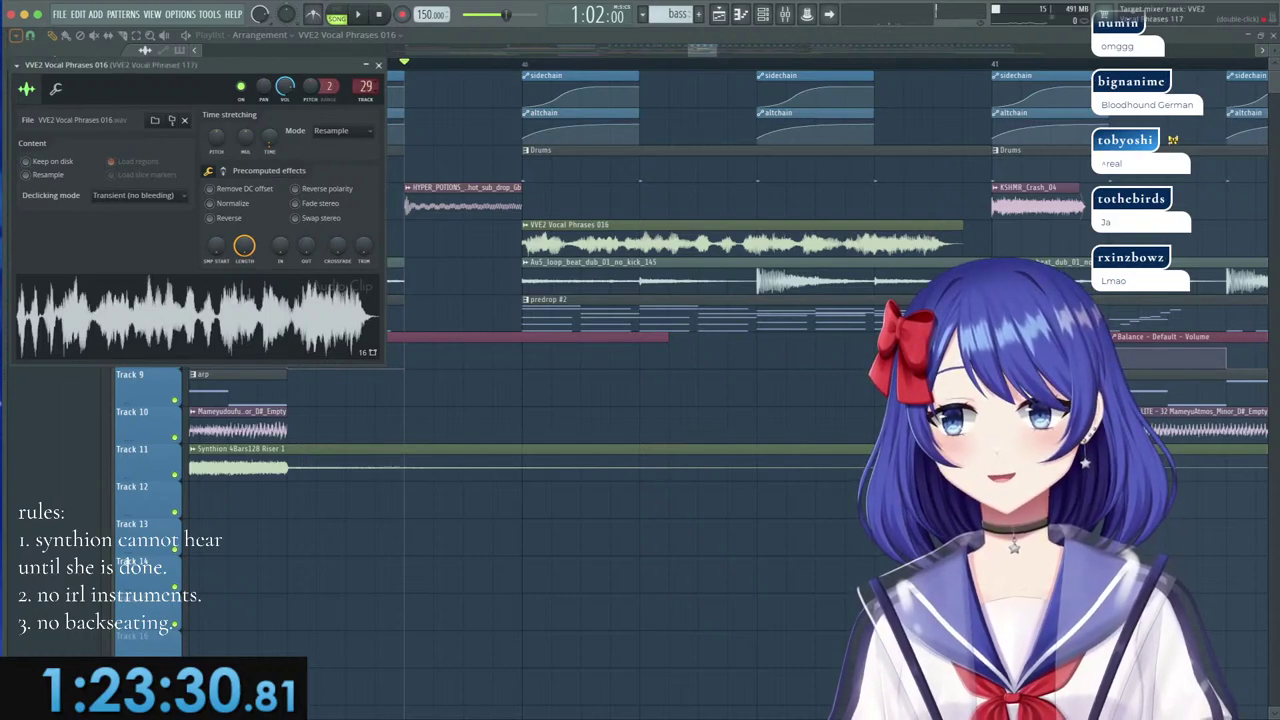
Set the time-stretching mode of VVE2 Vocal Phrases 016 to Stretch and raise its pitch with a 7-semitone range, checking by playback.
{"action": "key", "text": "space"}
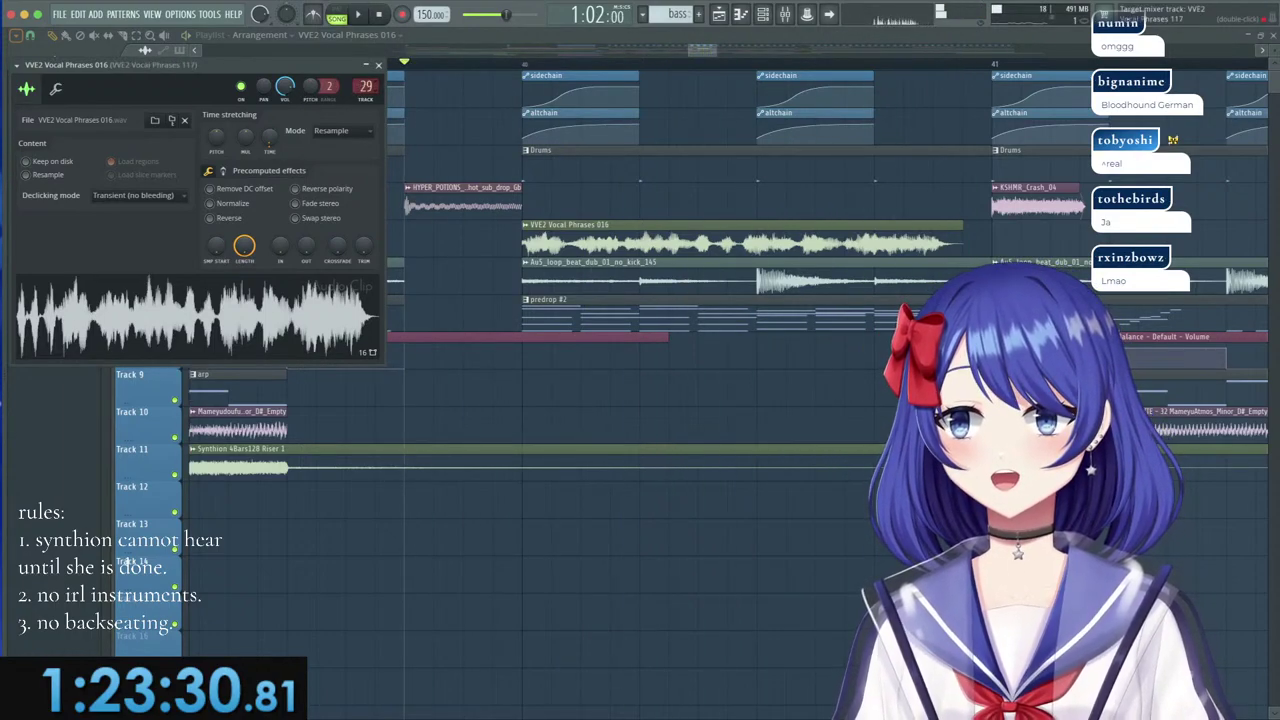
{"action": "left_click_drag", "start_coordinate": [365, 87], "coordinate": [365, 93]}
{"action": "left_click", "coordinate": [332, 131]}
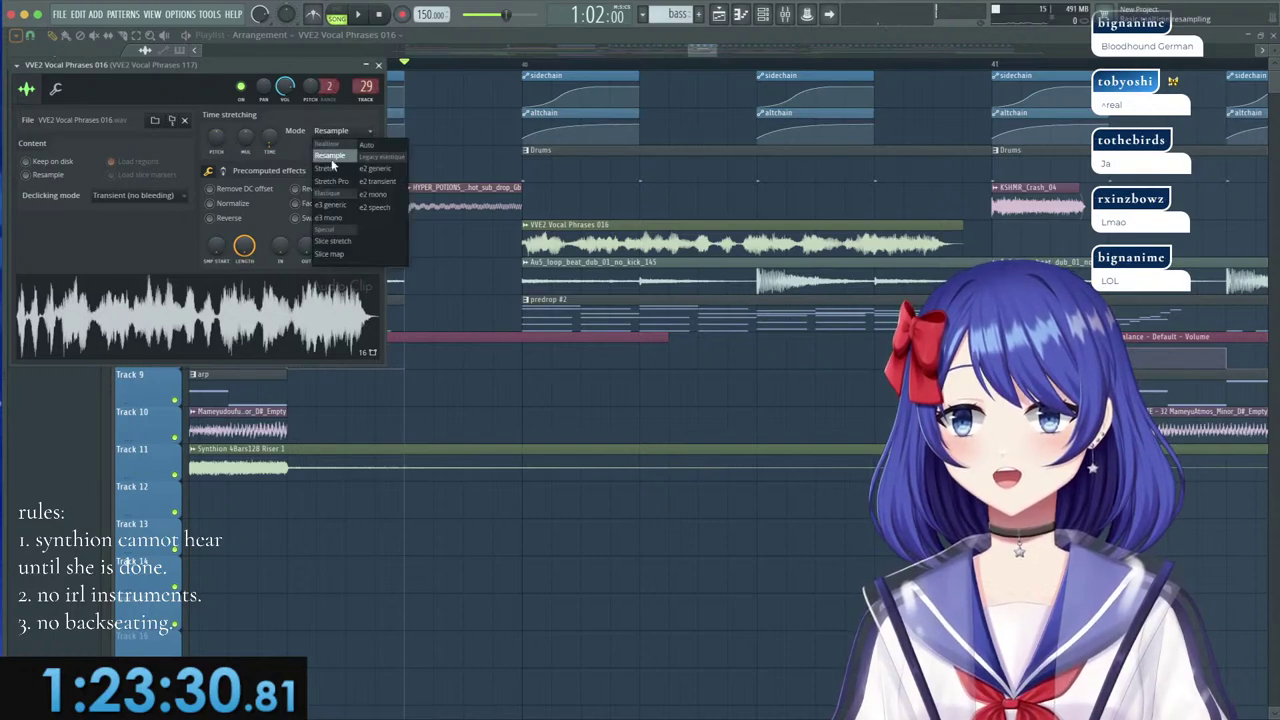
{"action": "left_click", "coordinate": [335, 165]}
{"action": "key", "text": "space"}
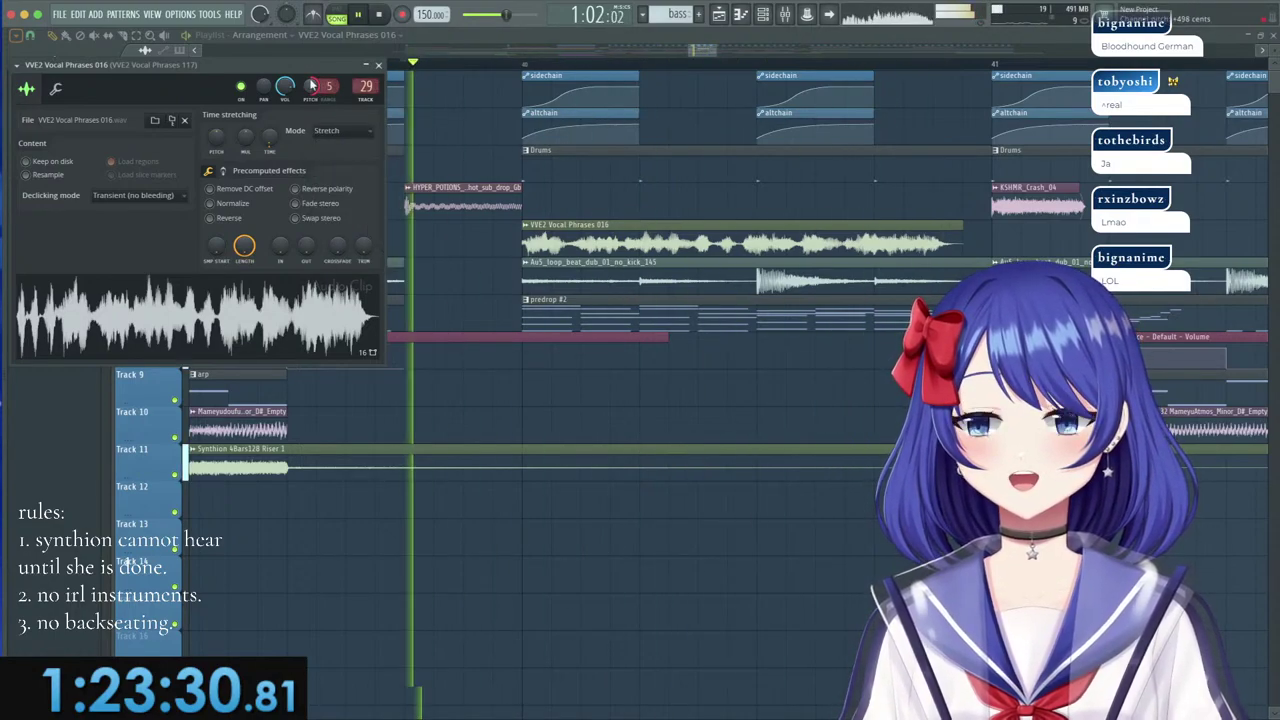
{"action": "left_click_drag", "start_coordinate": [329, 87], "coordinate": [329, 77]}
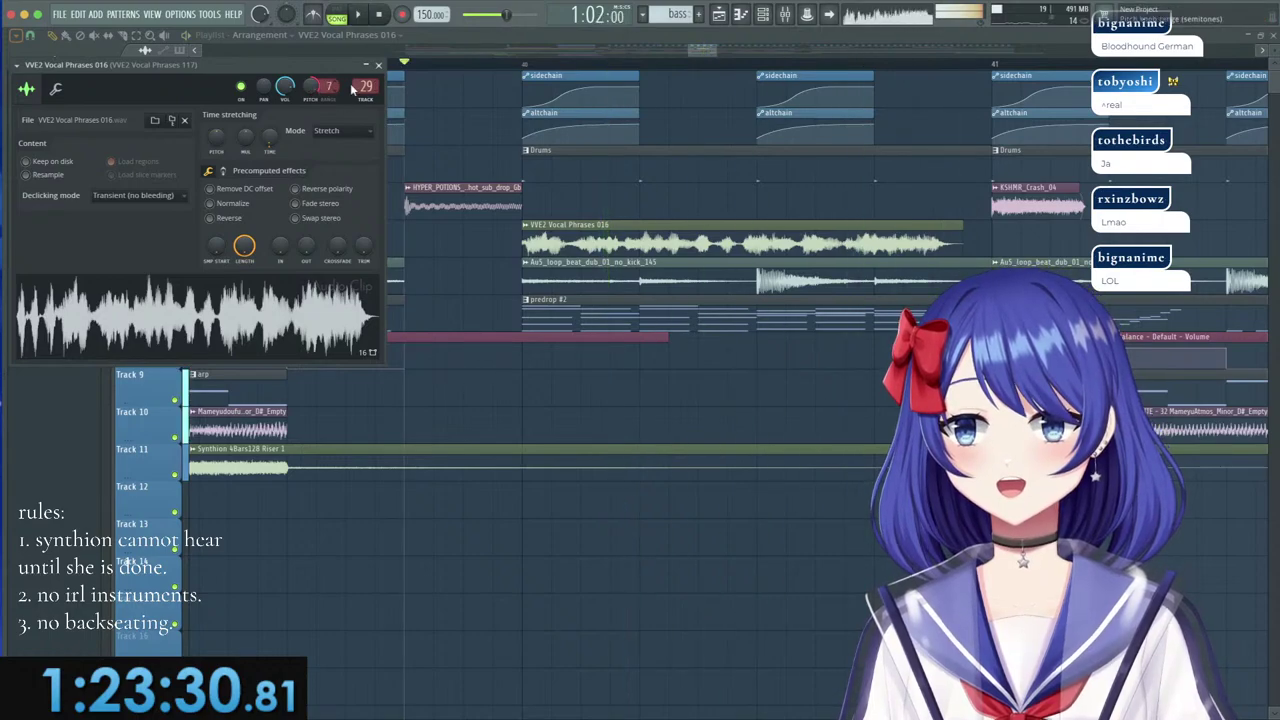
{"action": "key", "text": "space"}
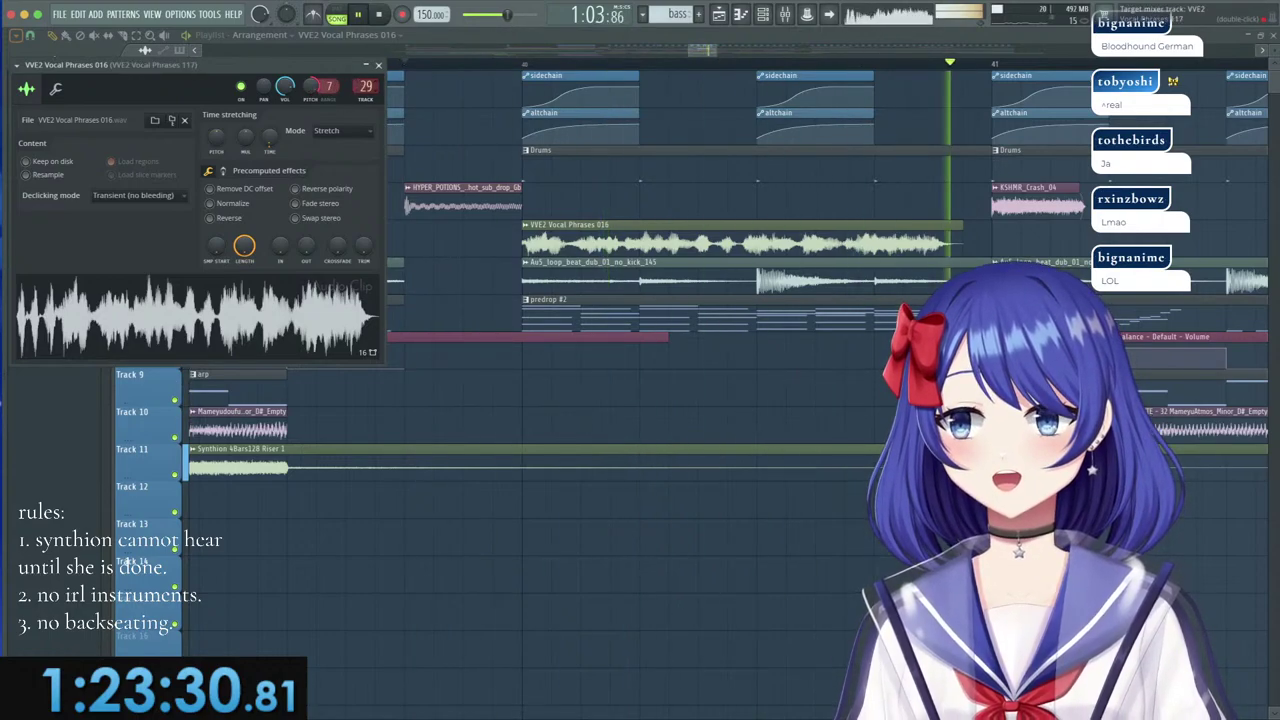
Reroute the VVE2 Vocal Phrases 016 channel to mixer track 27 and raise that track's fader to about the default level during playback.
{"action": "left_click", "coordinate": [364, 86]}
{"action": "key", "text": "space"}
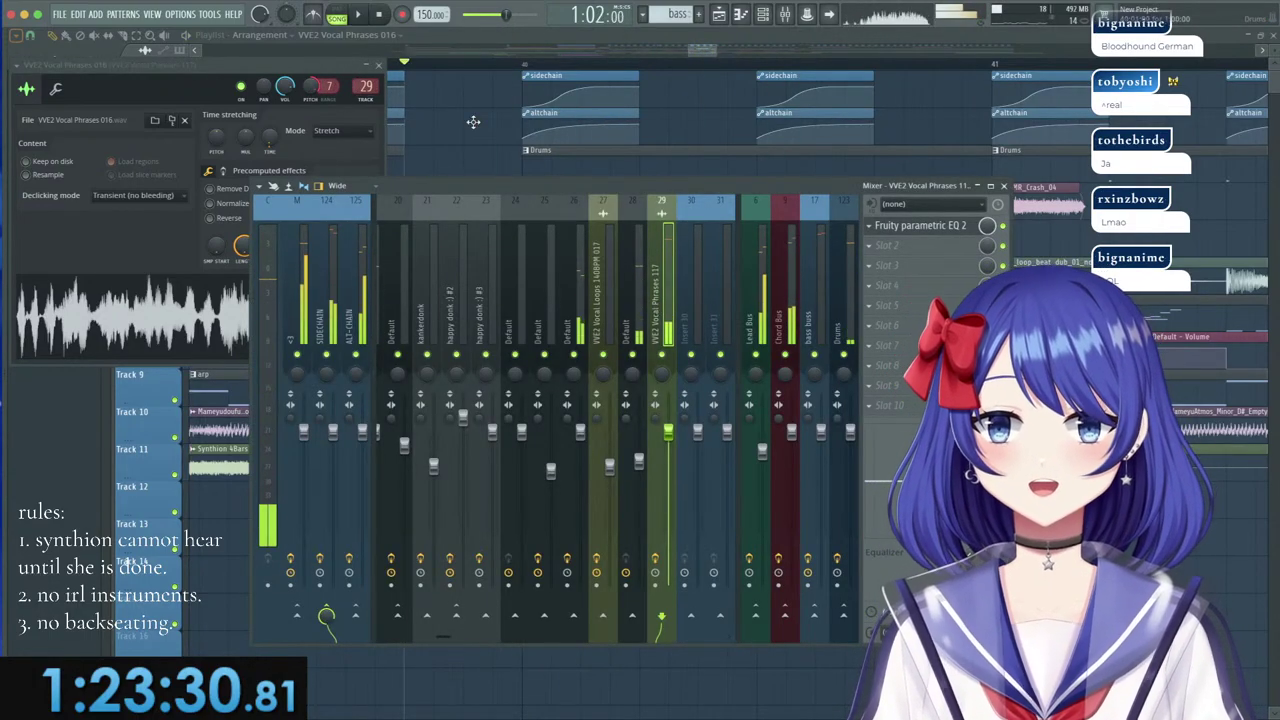
{"action": "scroll", "coordinate": [364, 86], "scroll_direction": "down", "scroll_amount": 2}
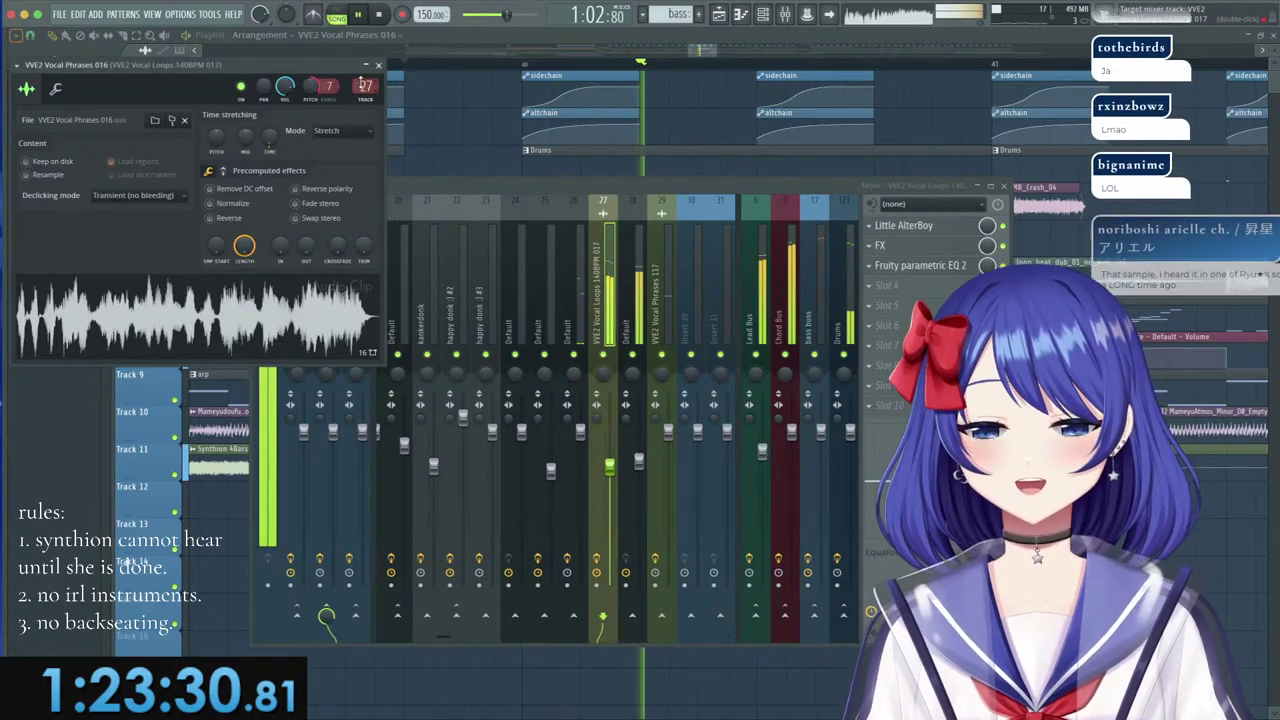
{"action": "left_click", "coordinate": [596, 350]}
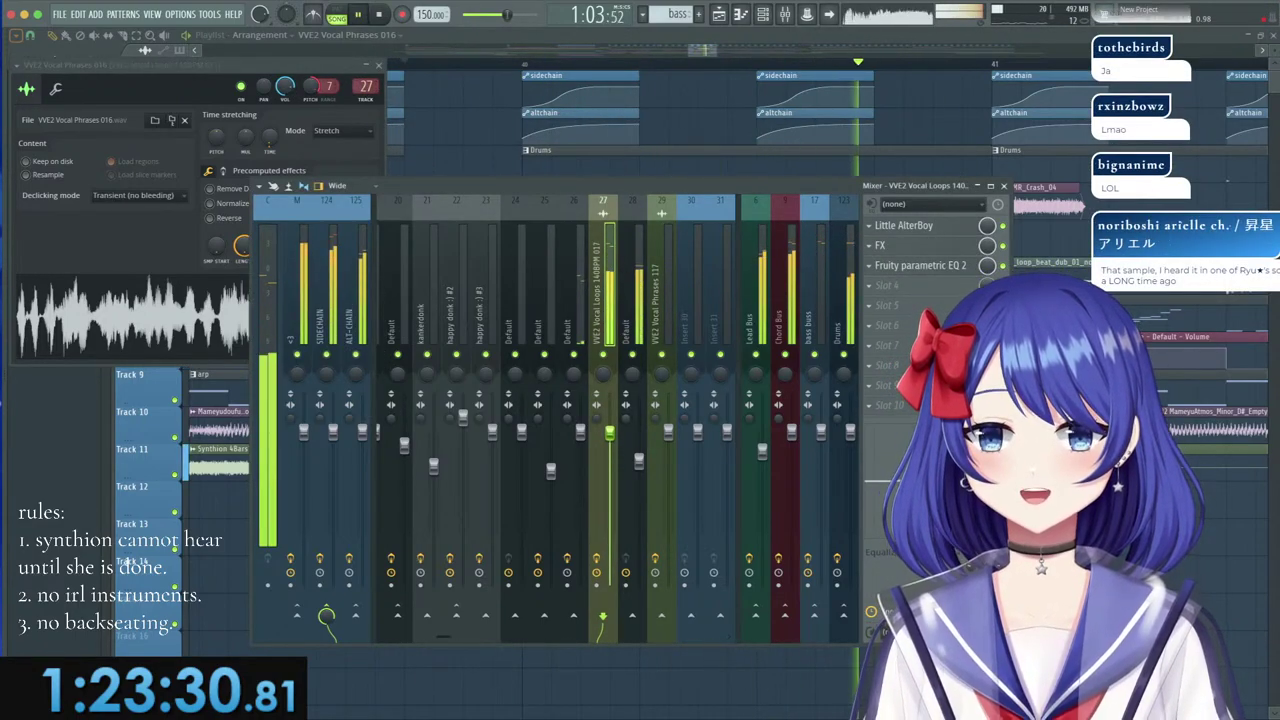
Play the arrangement from bar 31 to about bar 44 to review the drop and the bar 40 vocal in context.
{"action": "left_click", "coordinate": [703, 48]}
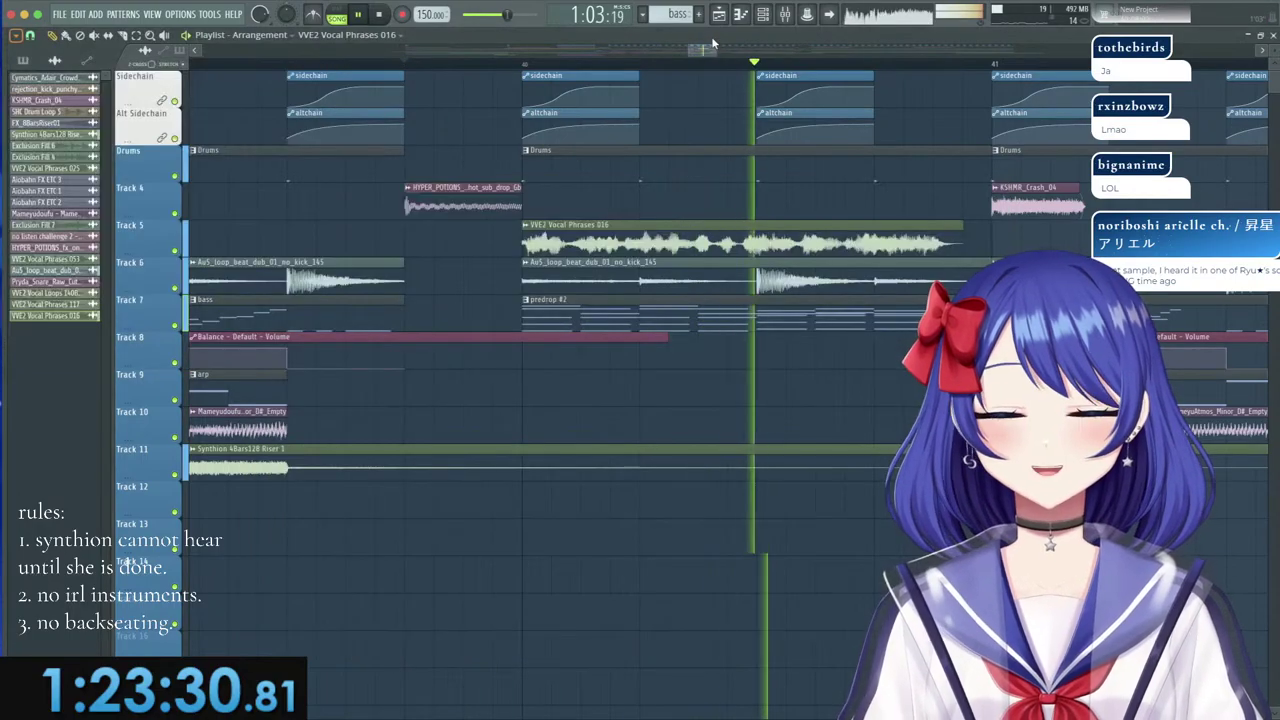
{"action": "scroll", "coordinate": [687, 64], "scroll_direction": "down", "scroll_amount": 6}
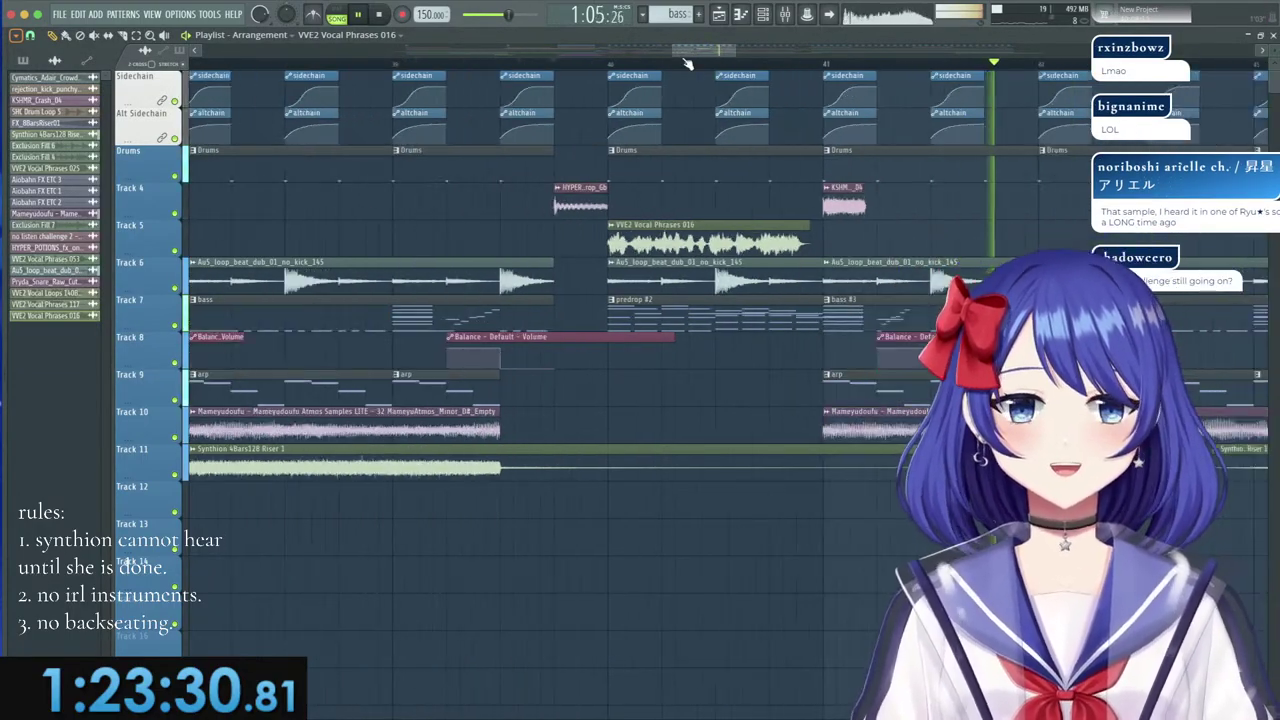
{"action": "left_click", "coordinate": [688, 64]}
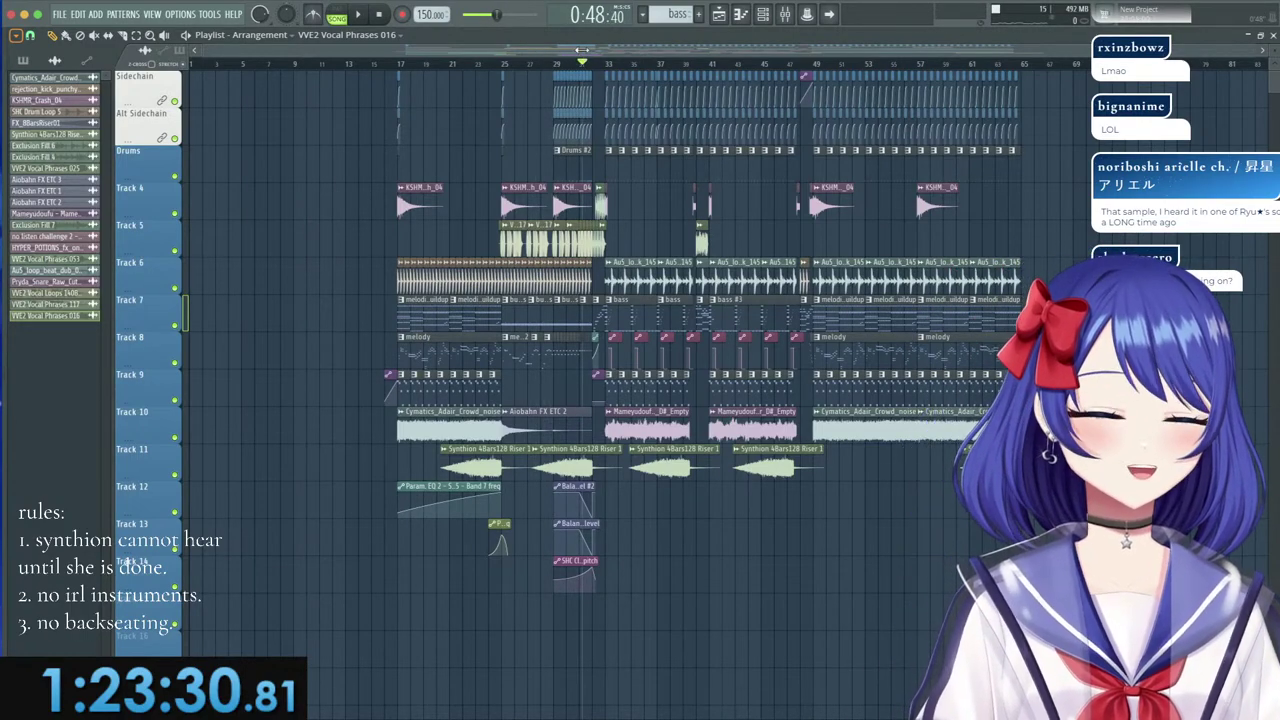
{"action": "scroll", "coordinate": [605, 64], "scroll_direction": "up", "scroll_amount": 2}
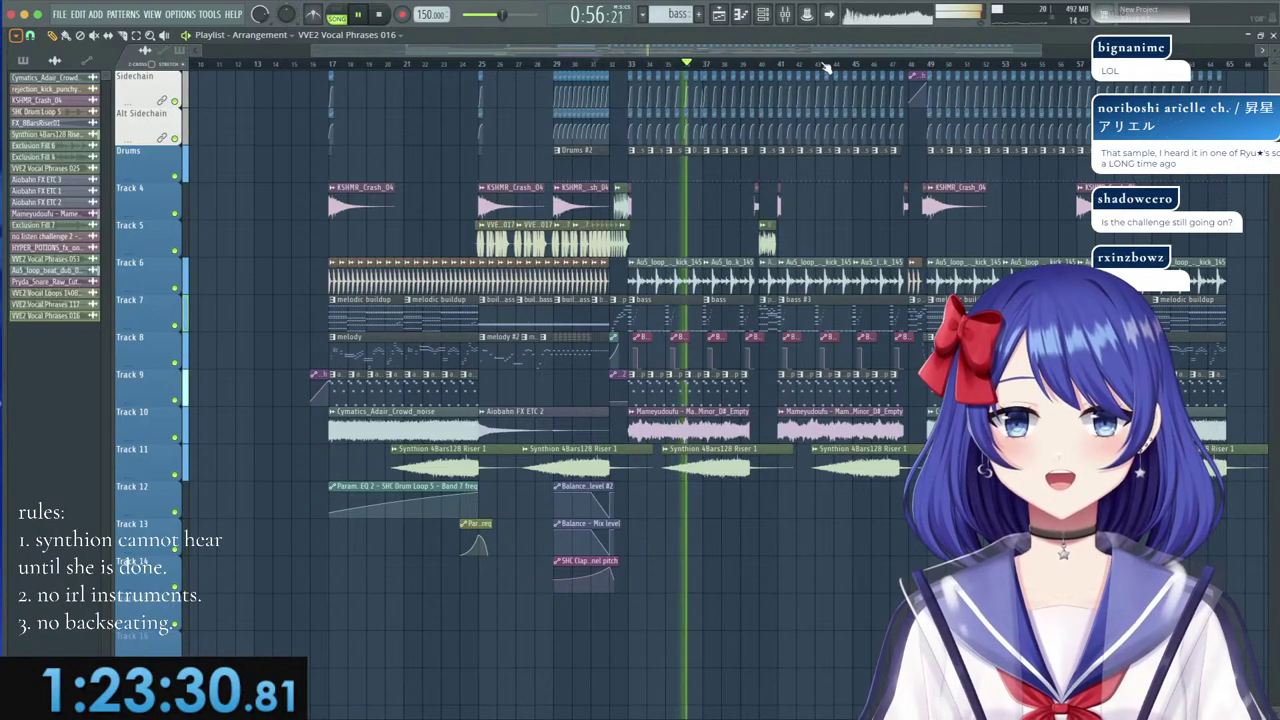
{"action": "scroll", "coordinate": [826, 66], "scroll_direction": "up", "scroll_amount": 3}
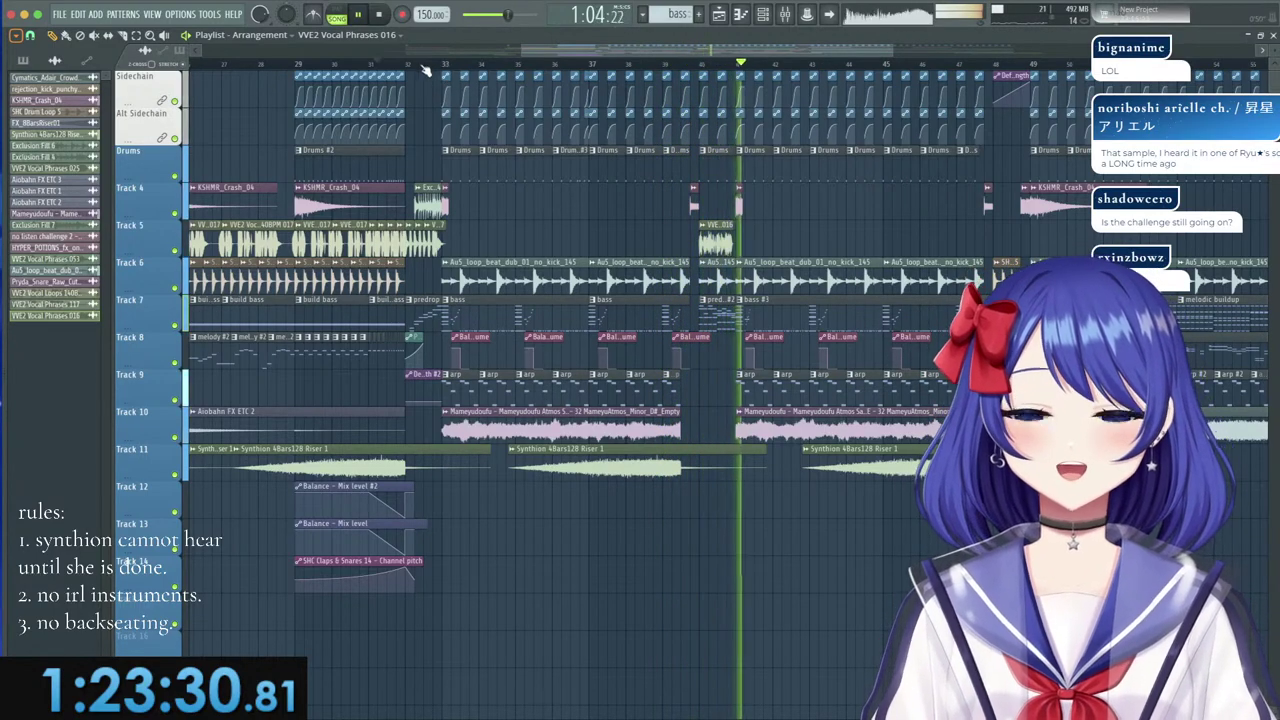
{"action": "scroll", "coordinate": [420, 68], "scroll_direction": "down", "scroll_amount": 2}
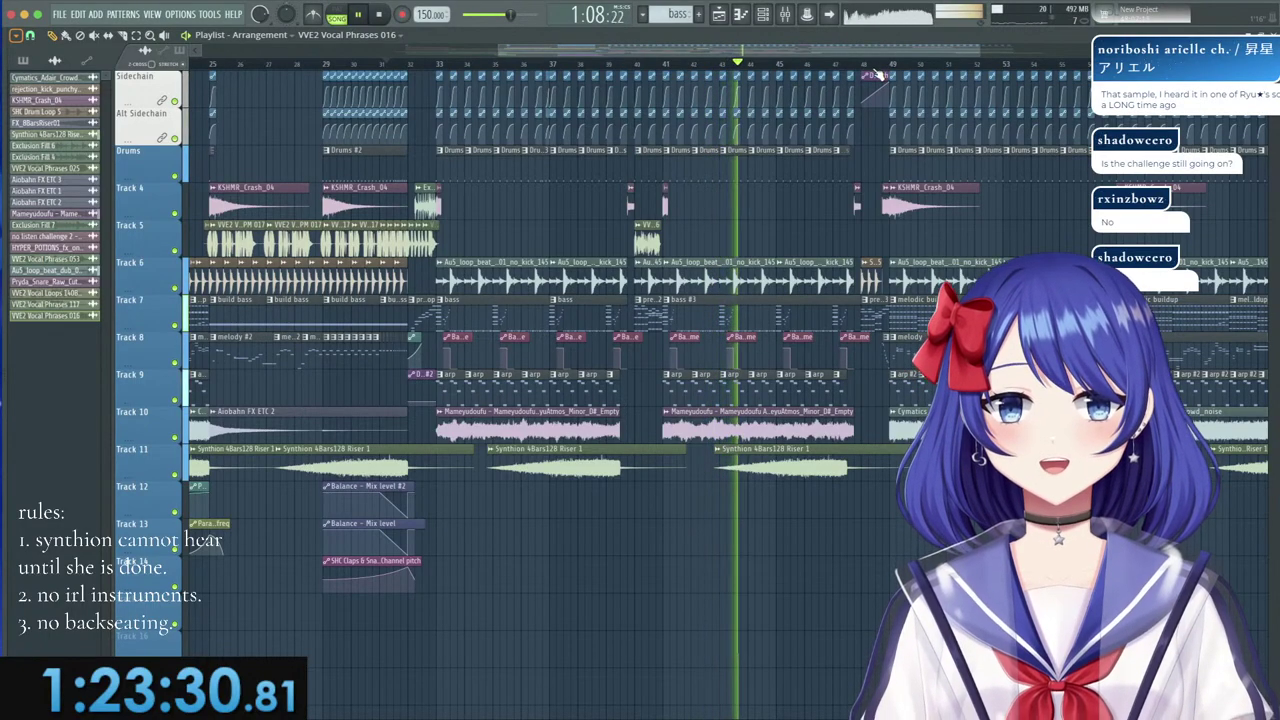
{"action": "scroll", "coordinate": [878, 72], "scroll_direction": "up", "scroll_amount": 3}
{"action": "scroll", "coordinate": [878, 74], "scroll_direction": "up", "scroll_amount": 1}
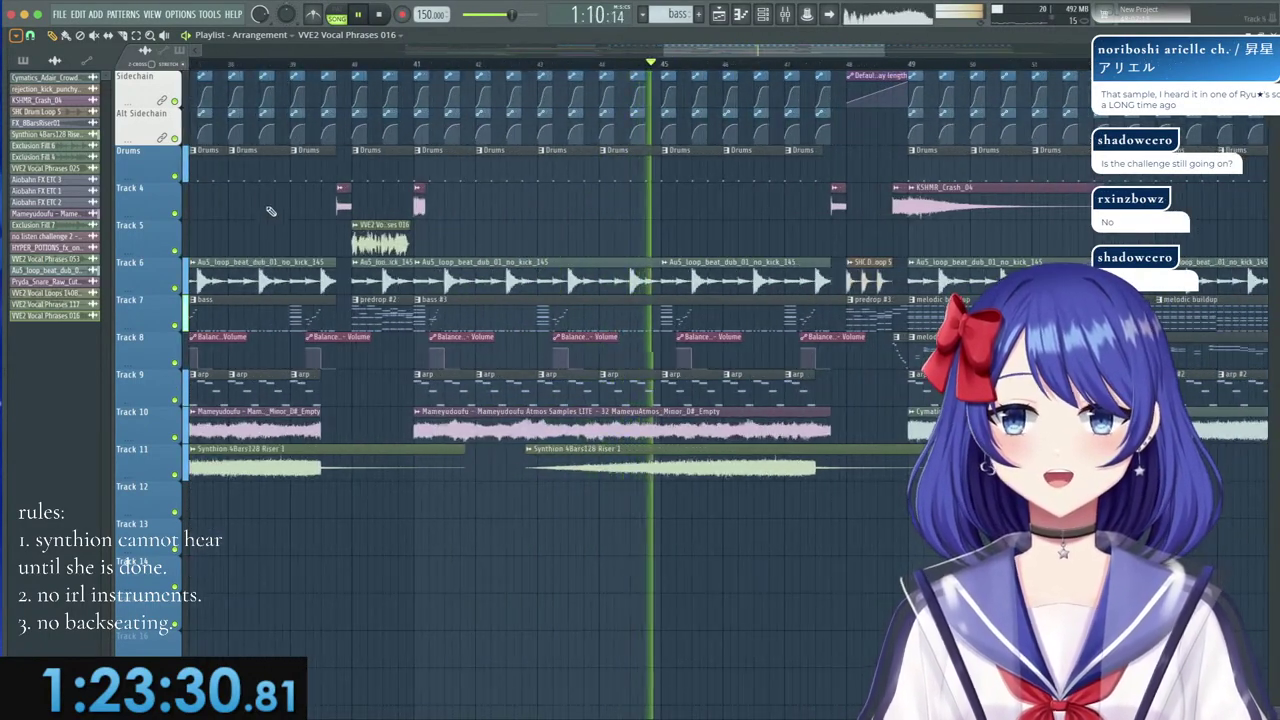
{"action": "key", "text": "space"}
Replace the Drums clip at bar 44 with a copy of bar 36's Drums #3 clip and its sidechain and altchain clips.
{"action": "left_click_drag", "start_coordinate": [740, 56], "coordinate": [698, 58]}
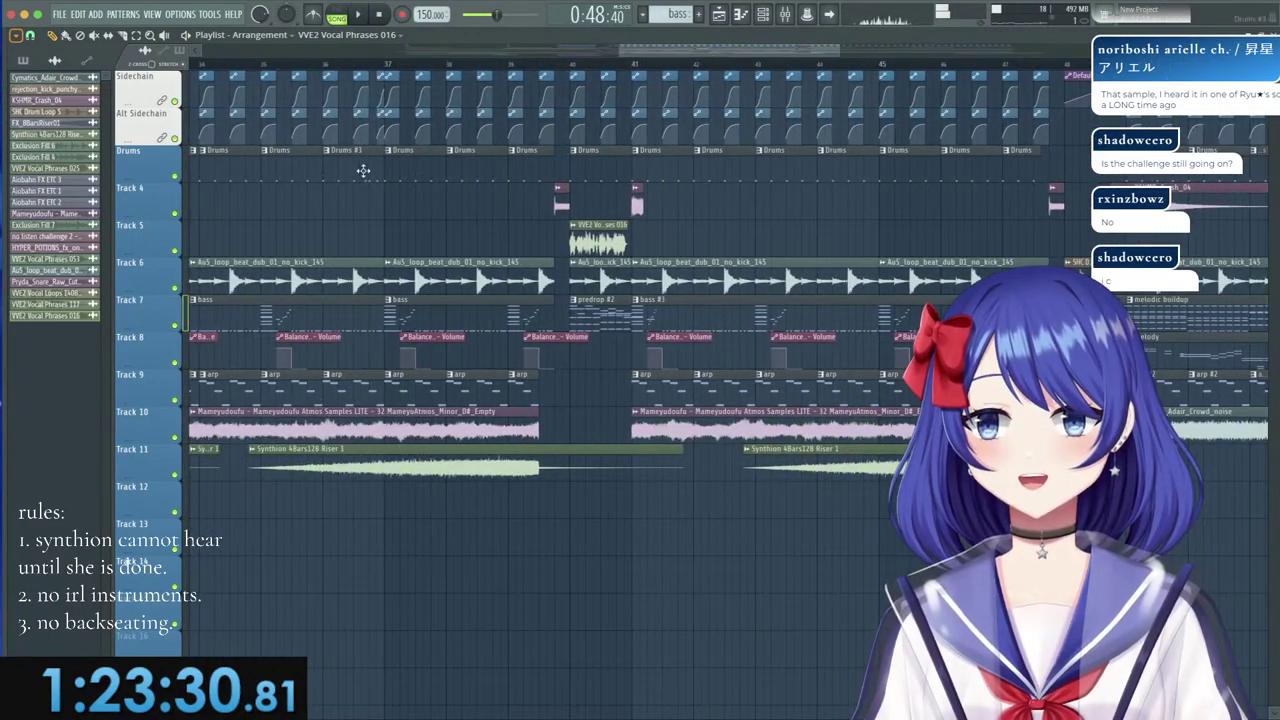
{"action": "left_click", "coordinate": [363, 171]}
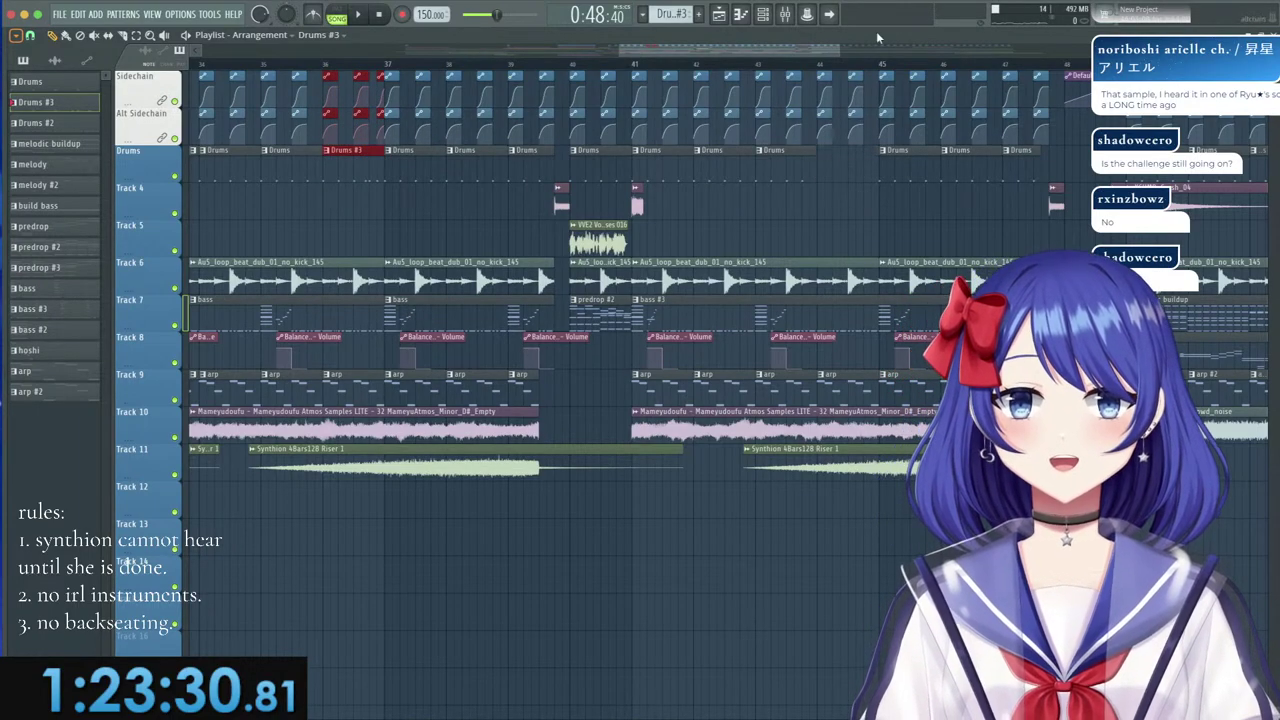
{"action": "scroll", "coordinate": [875, 75], "scroll_direction": "up", "scroll_amount": 5}
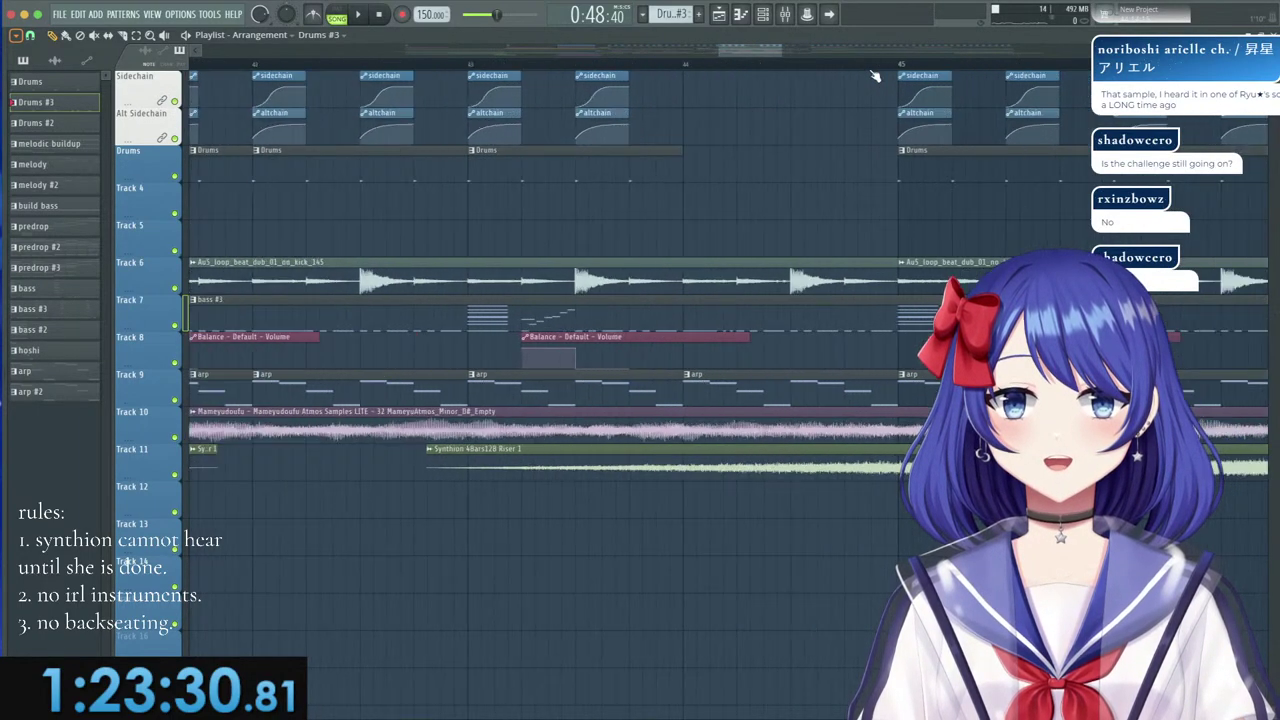
{"action": "scroll", "coordinate": [872, 74], "scroll_direction": "down", "scroll_amount": 1}
Play from just before bar 44 to check the new Drums #3 fill and the transition into the melodic section at bar 49.
{"action": "left_click", "coordinate": [591, 64]}
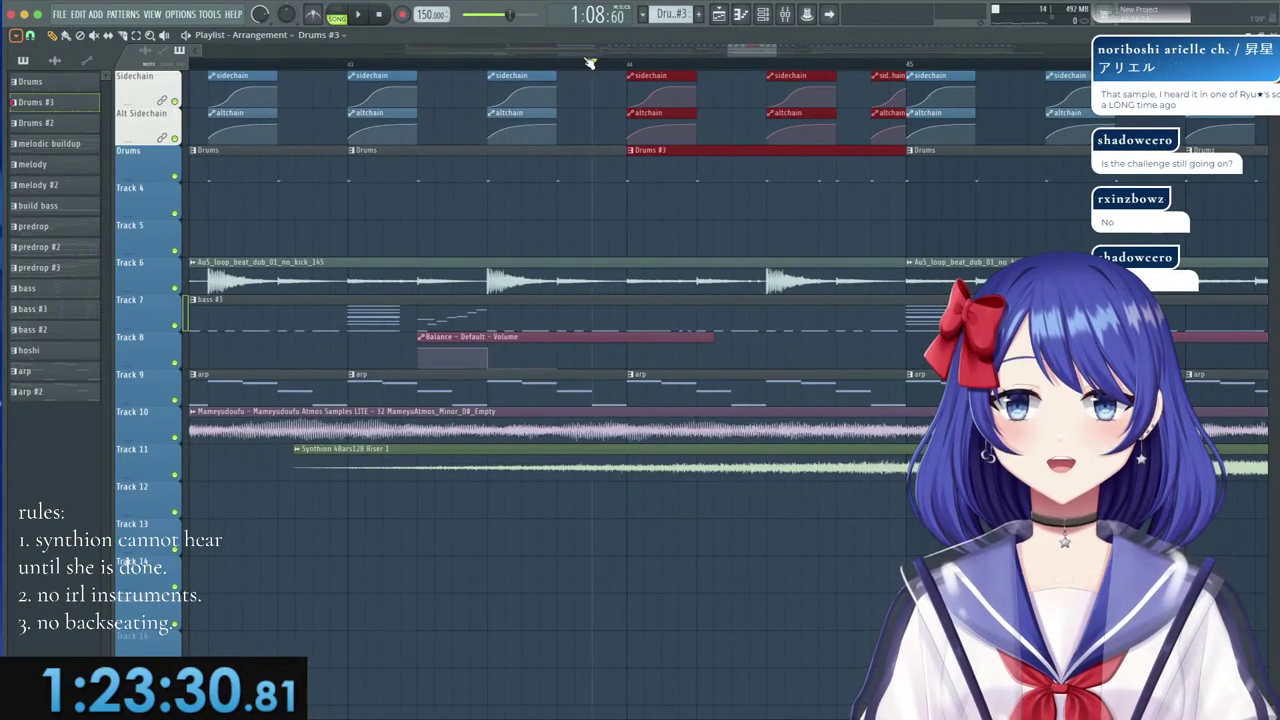
{"action": "key", "text": "space"}
{"action": "scroll", "coordinate": [590, 64], "scroll_direction": "down", "scroll_amount": 4}
{"action": "scroll", "coordinate": [589, 64], "scroll_direction": "down", "scroll_amount": 1}
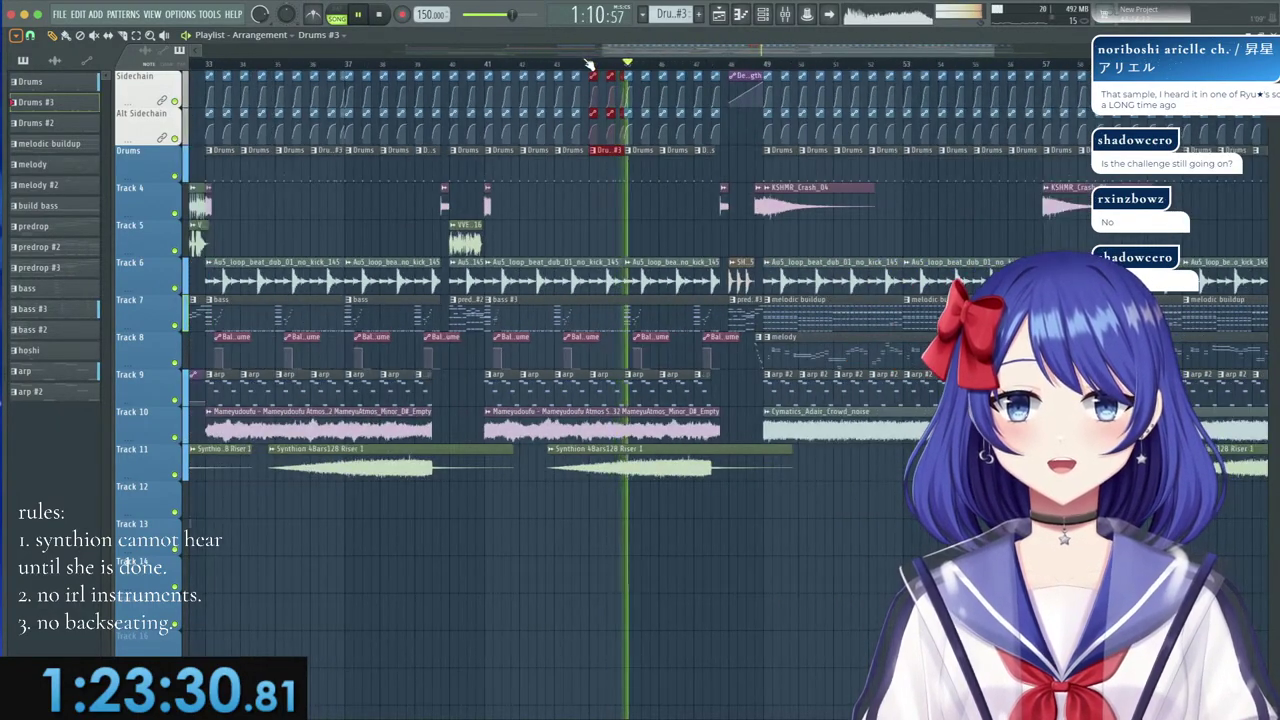
{"action": "scroll", "coordinate": [688, 68], "scroll_direction": "up", "scroll_amount": 2}
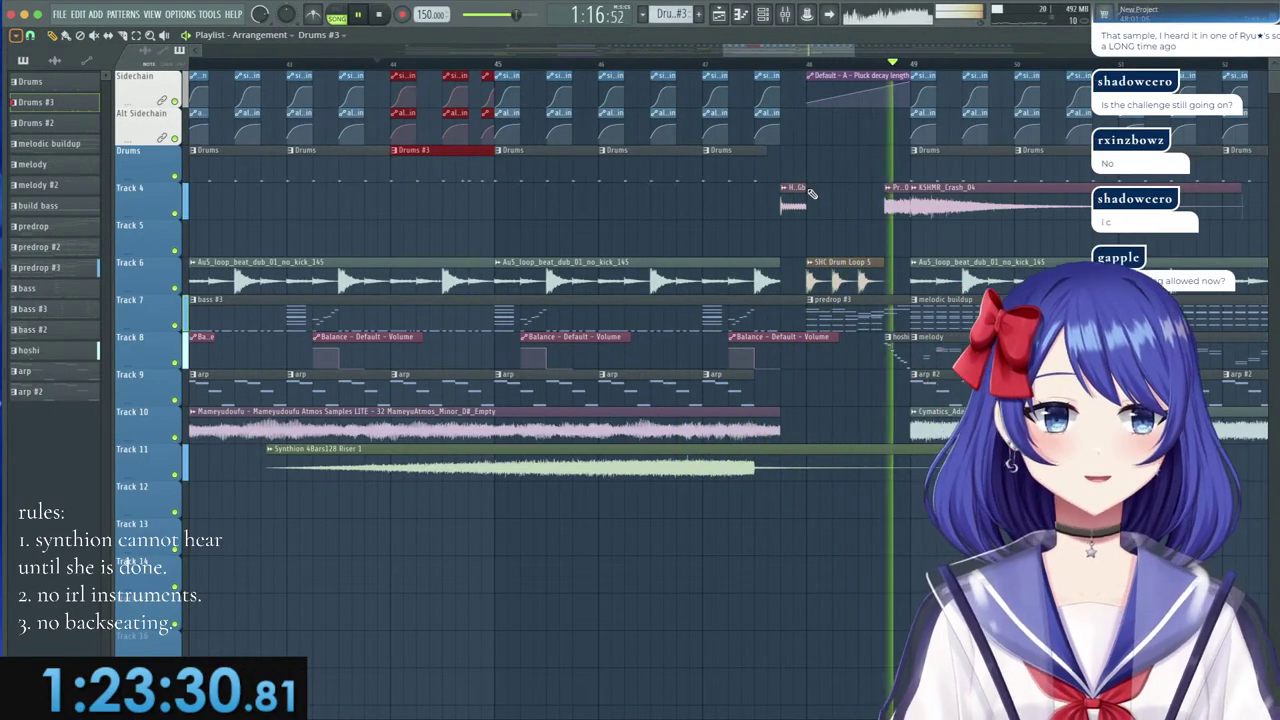
{"action": "scroll", "coordinate": [748, 67], "scroll_direction": "down", "scroll_amount": 5}
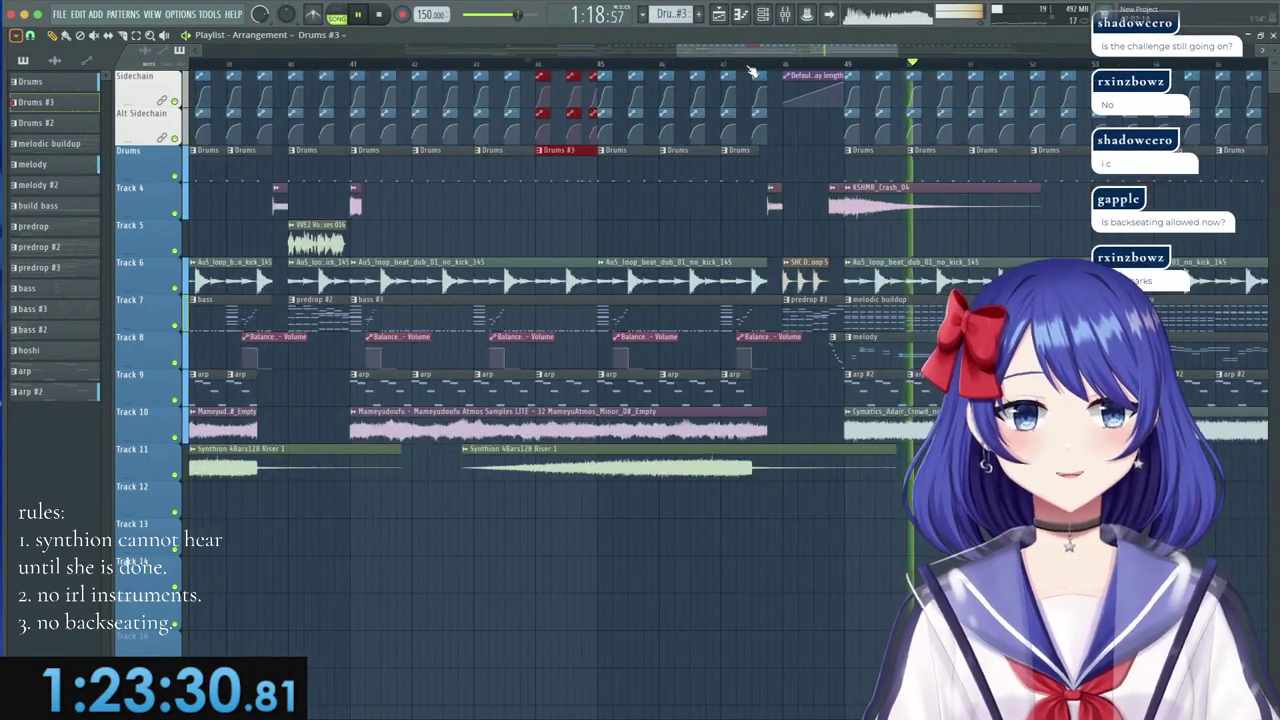
{"action": "scroll", "coordinate": [752, 72], "scroll_direction": "down", "scroll_amount": 3}
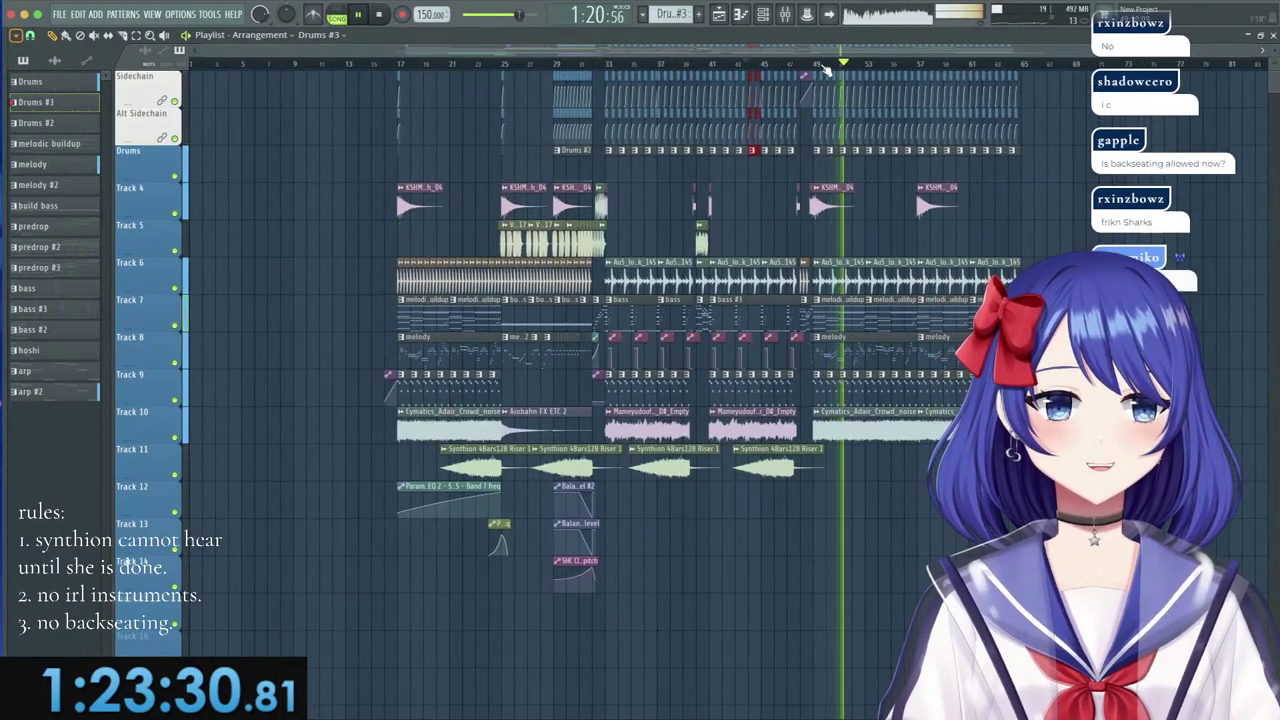
{"action": "key", "text": "space"}
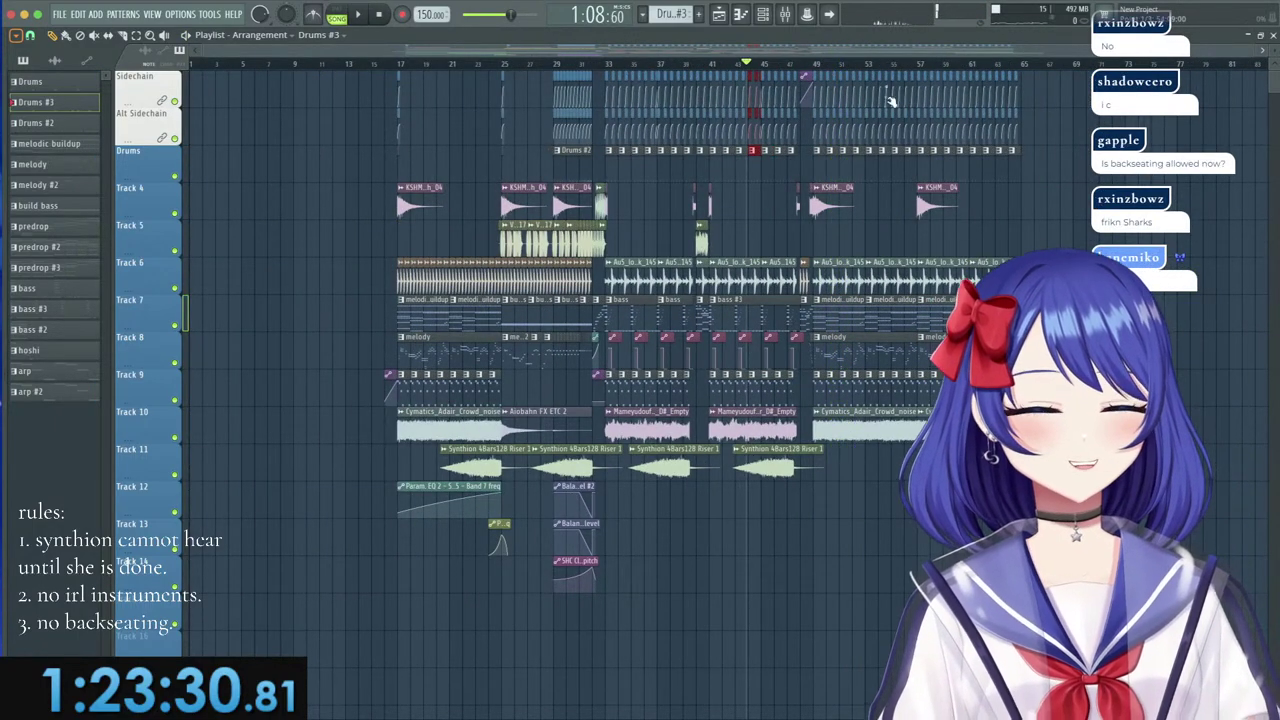
{"action": "scroll", "coordinate": [824, 70], "scroll_direction": "up", "scroll_amount": 3}
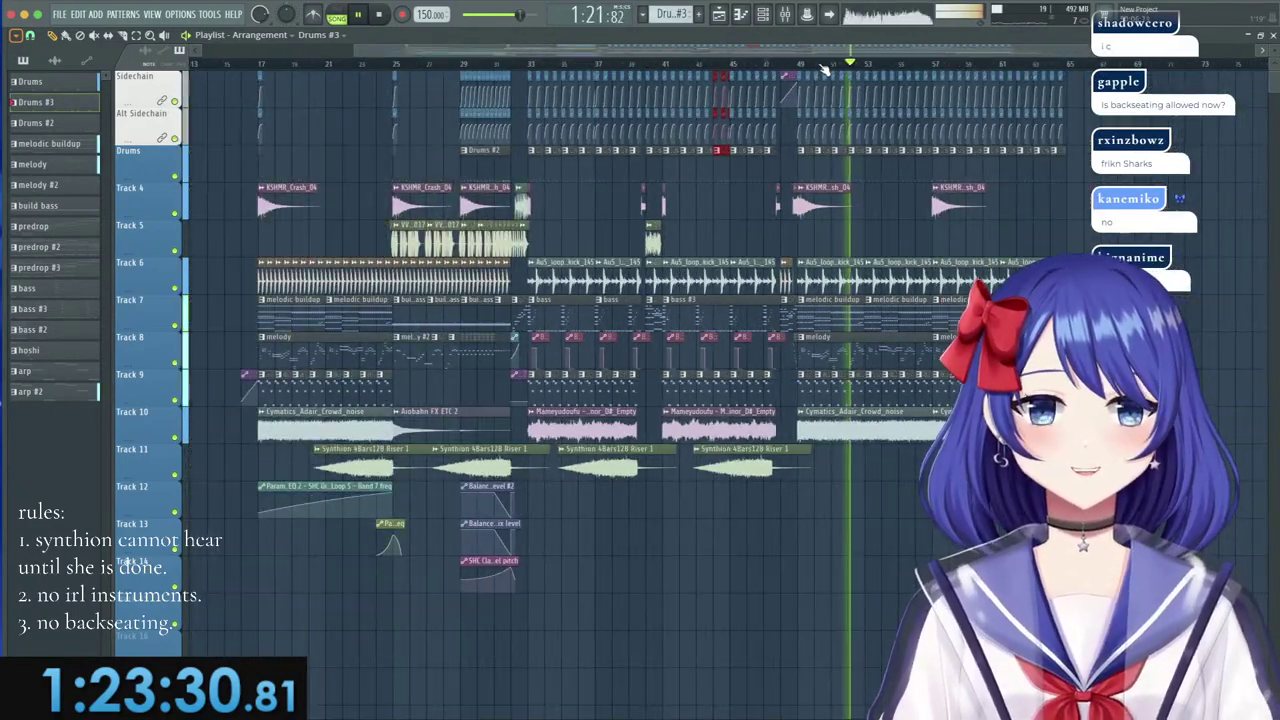
{"action": "left_click", "coordinate": [822, 70]}
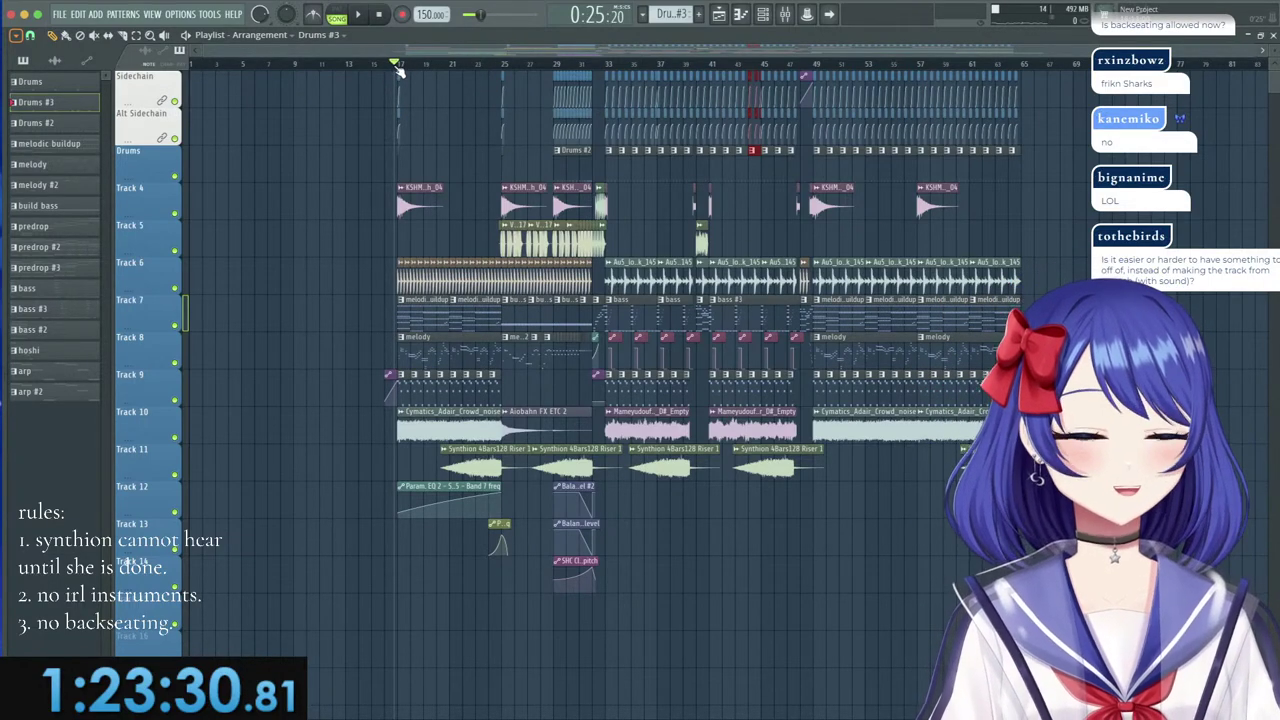
Play from bar 17, solo the Supersaw mixer track and boost the band 7 high shelf in its Fruity parametric EQ 2.
{"action": "scroll", "coordinate": [398, 69], "scroll_direction": "up", "scroll_amount": 4}
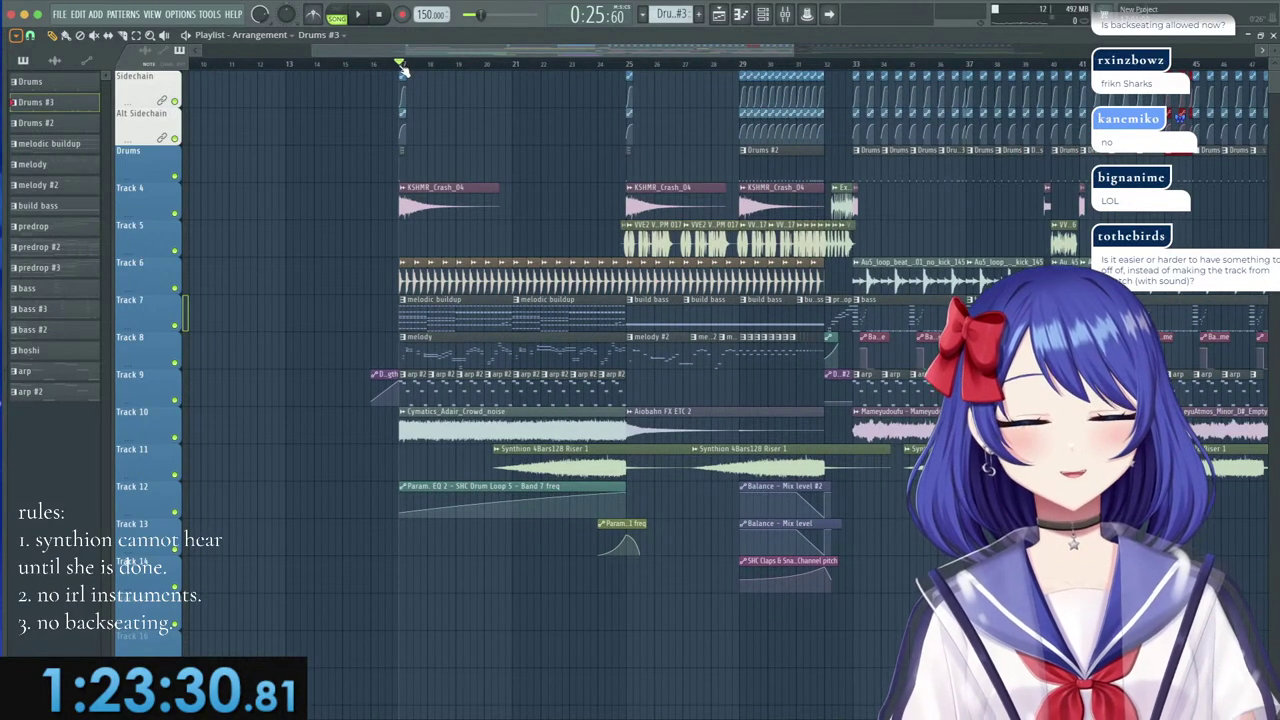
{"action": "key", "text": "space"}
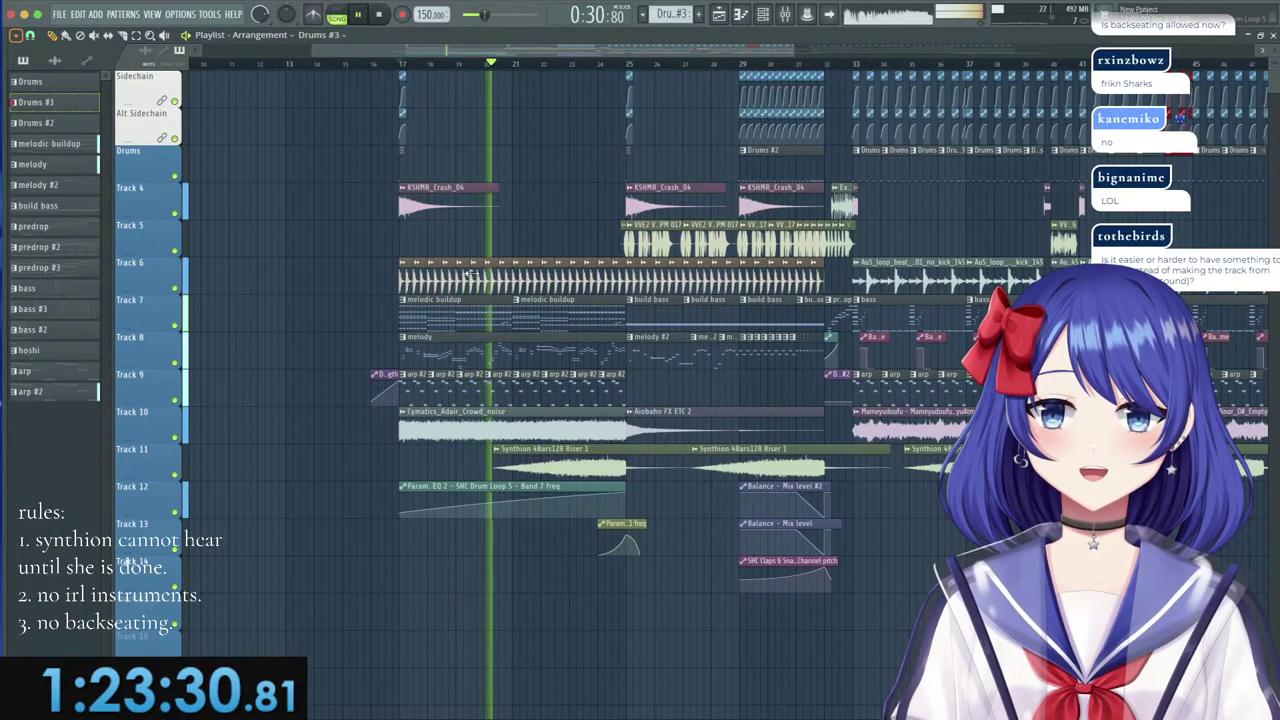
{"action": "left_click", "coordinate": [785, 14]}
{"action": "scroll", "coordinate": [592, 247], "scroll_direction": "left", "scroll_amount": 10}
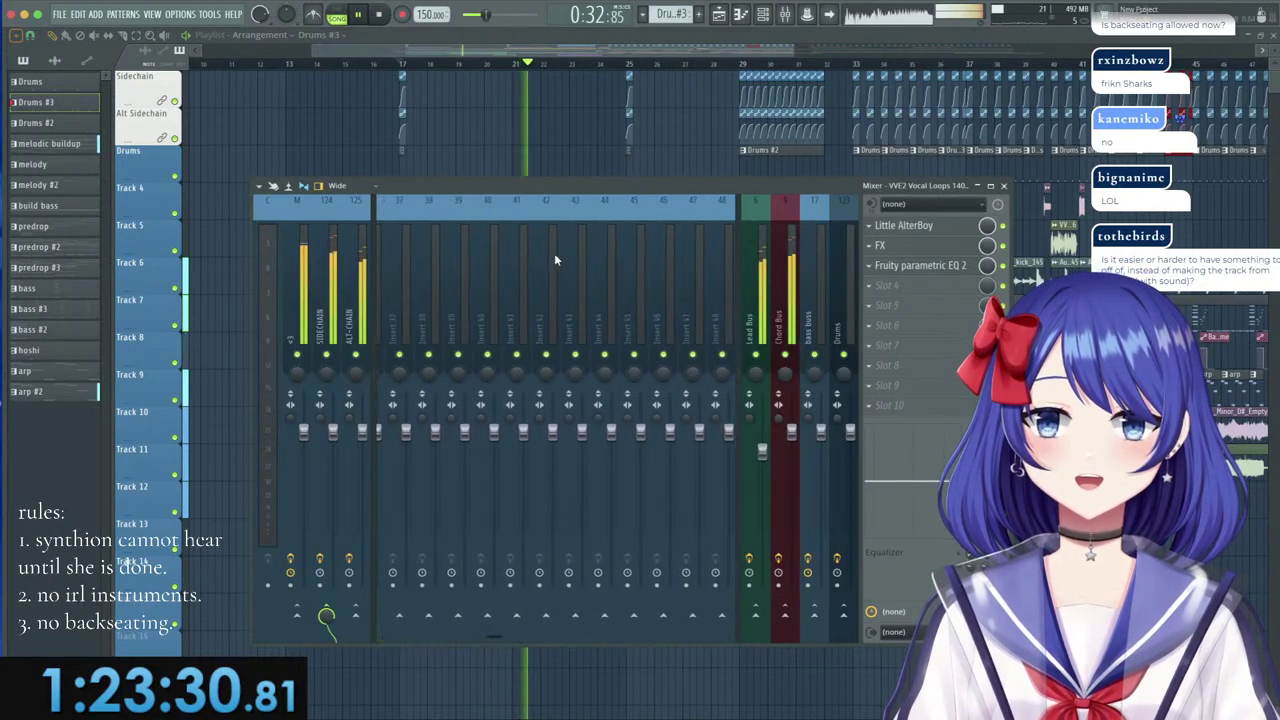
{"action": "left_click", "coordinate": [541, 326]}
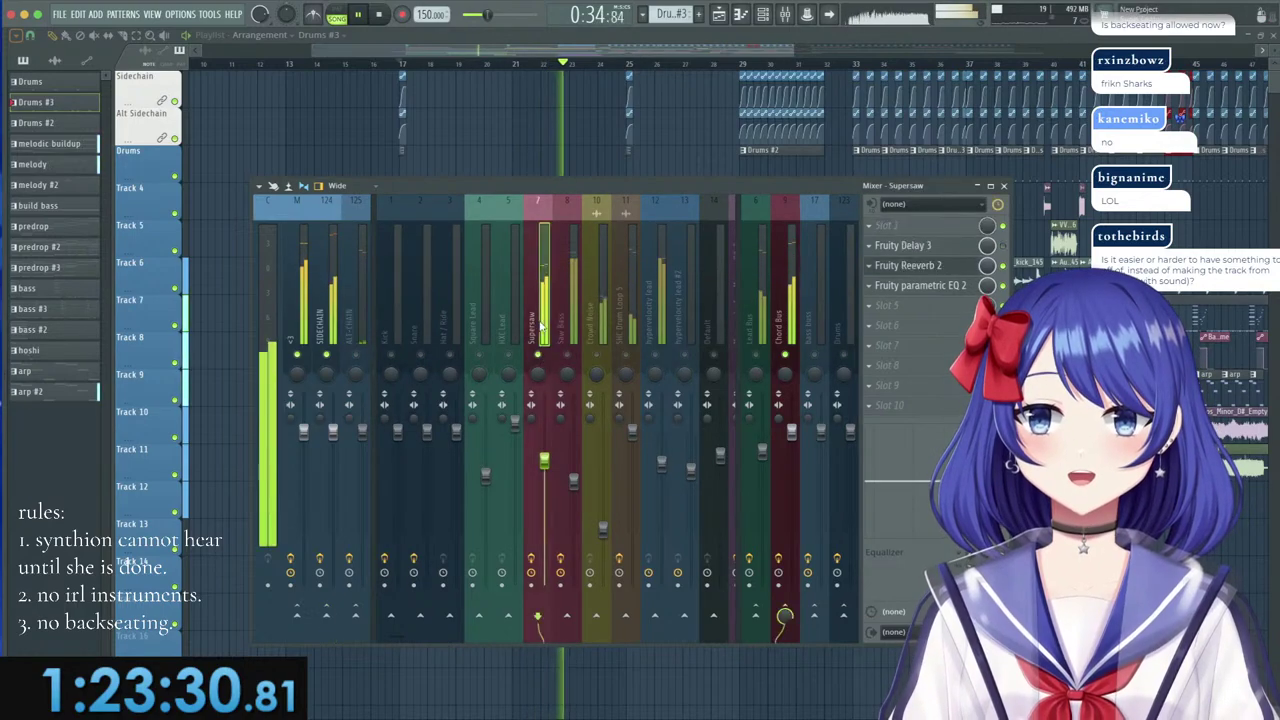
{"action": "left_click", "coordinate": [928, 286]}
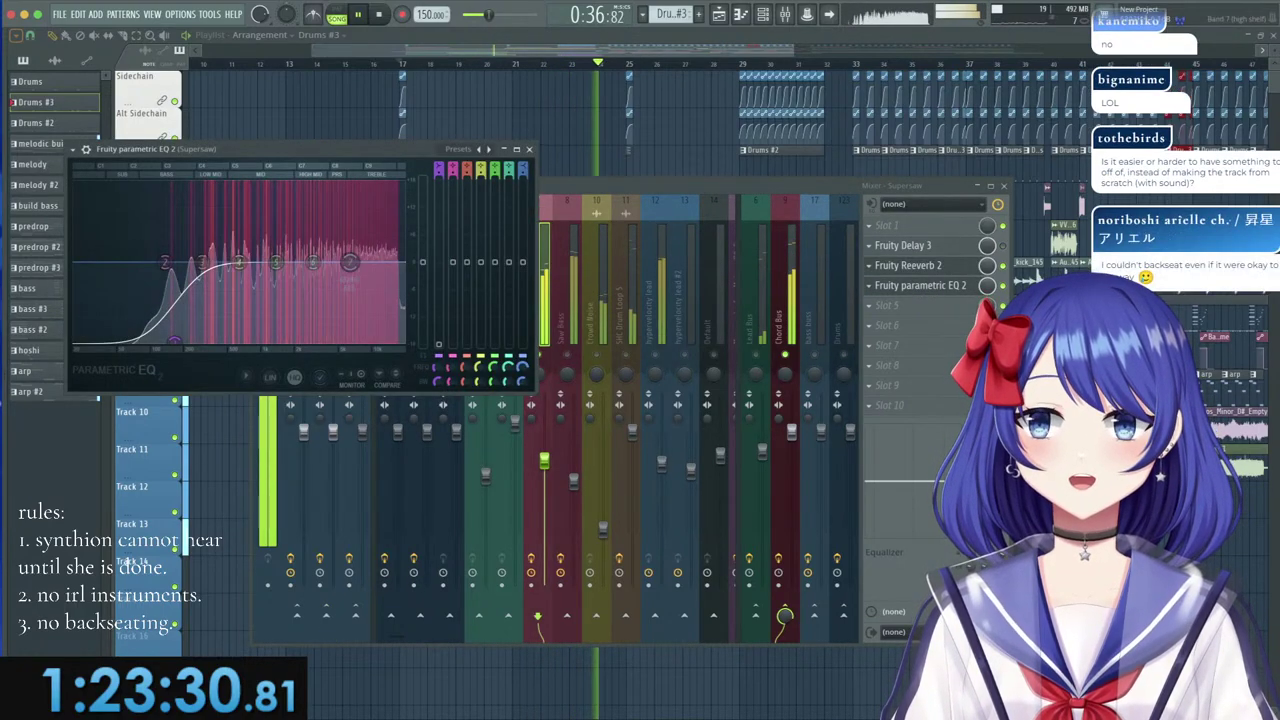
{"action": "scroll", "coordinate": [352, 227], "scroll_direction": "up", "scroll_amount": 5}
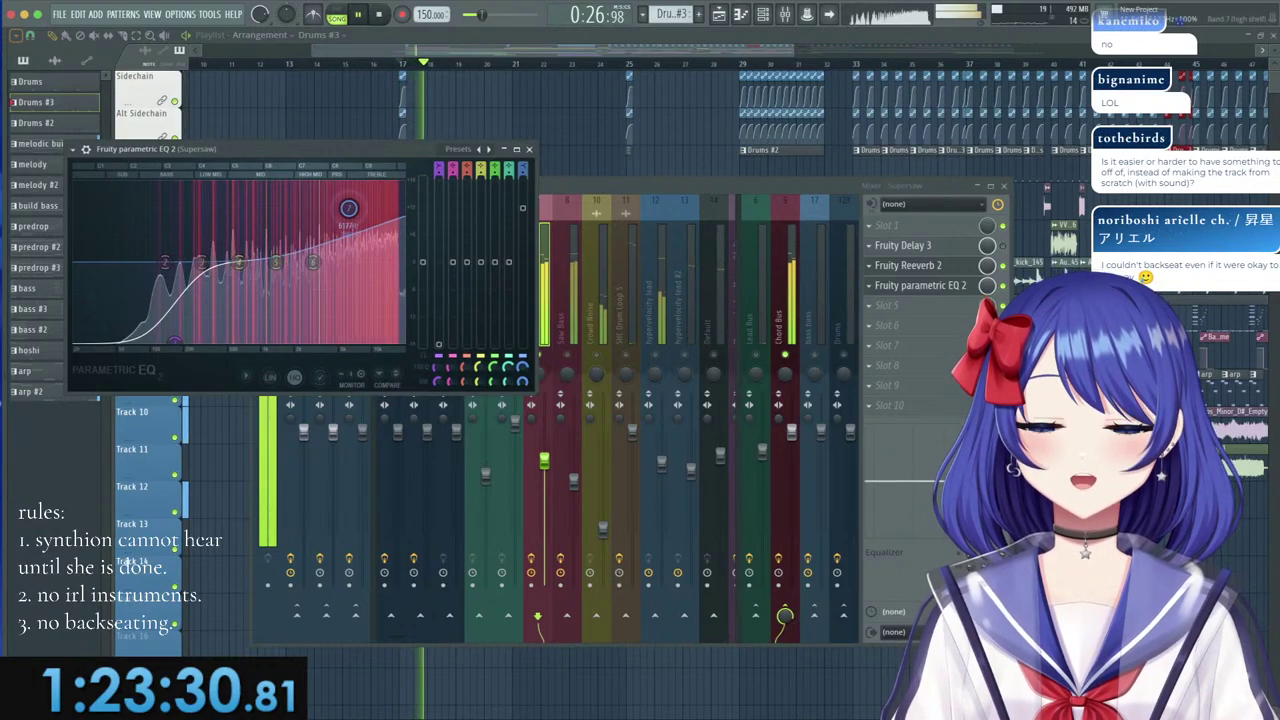
Check the Supersaw's Fruity Reeverb 2 settings, unsolo the track and replay the full mix from bar 17.
{"action": "left_click", "coordinate": [918, 266]}
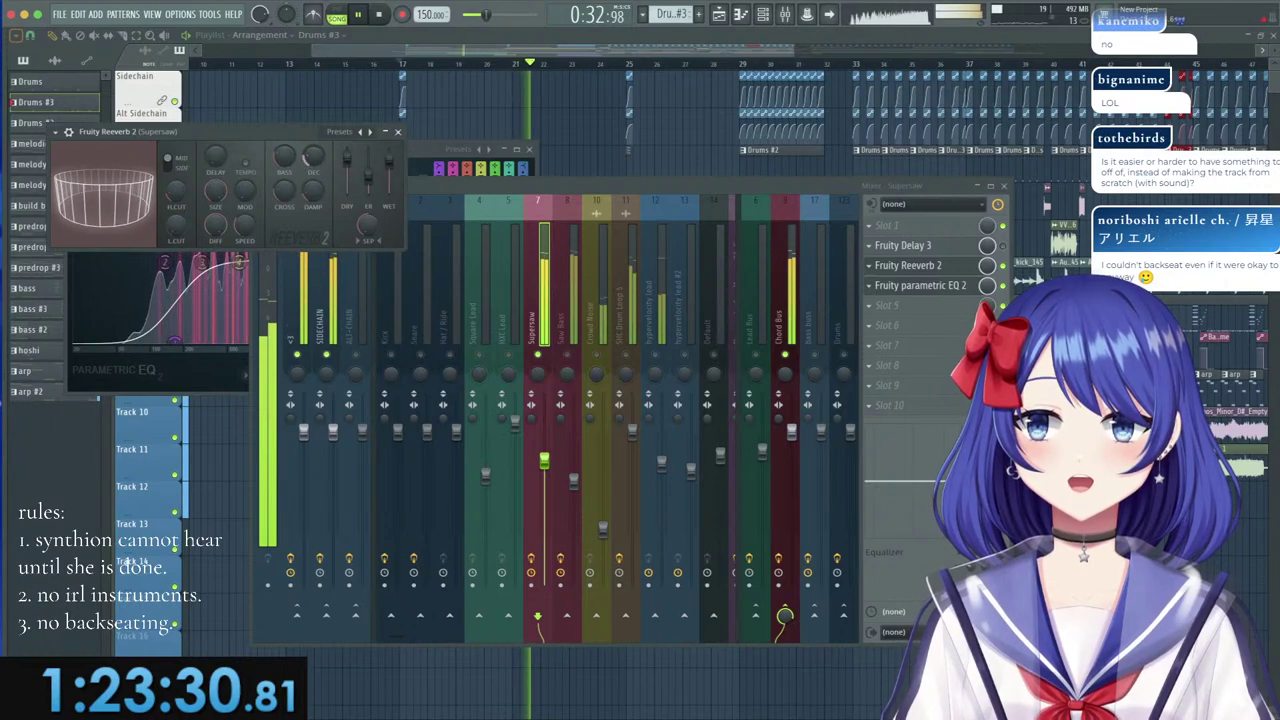
{"action": "left_click", "coordinate": [540, 361]}
{"action": "left_click", "coordinate": [401, 64]}
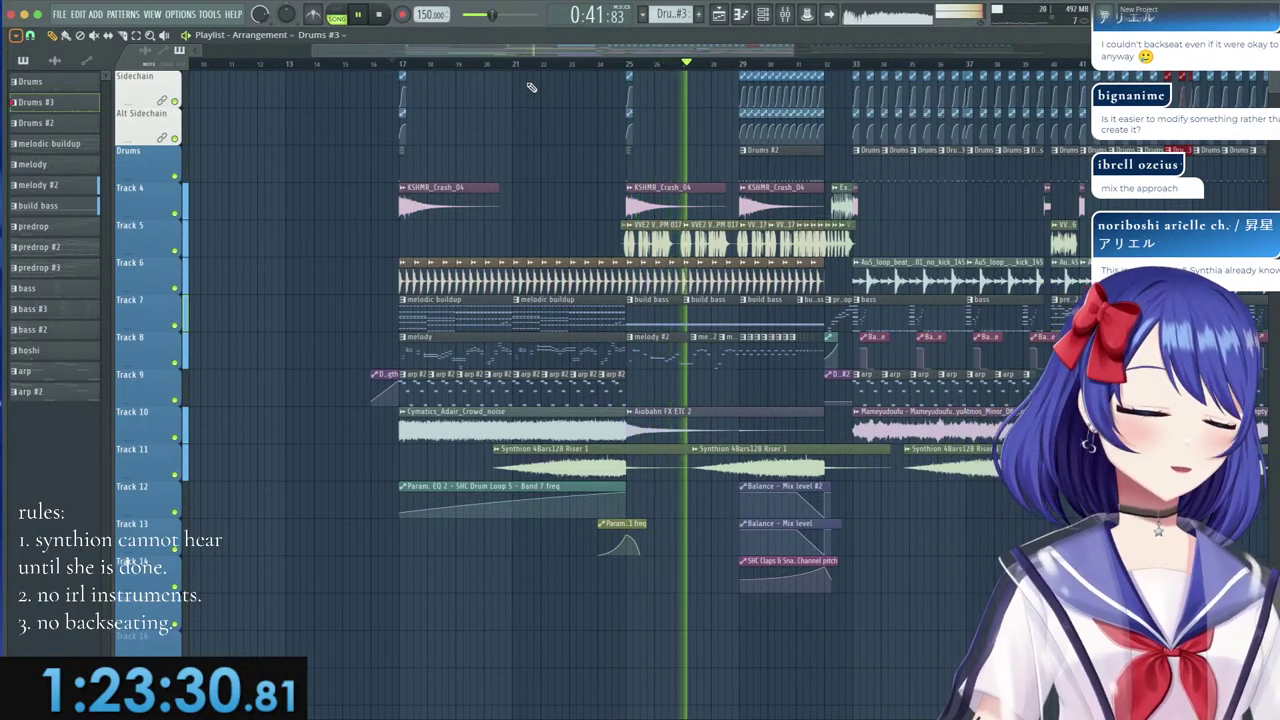
{"action": "key", "text": "space"}
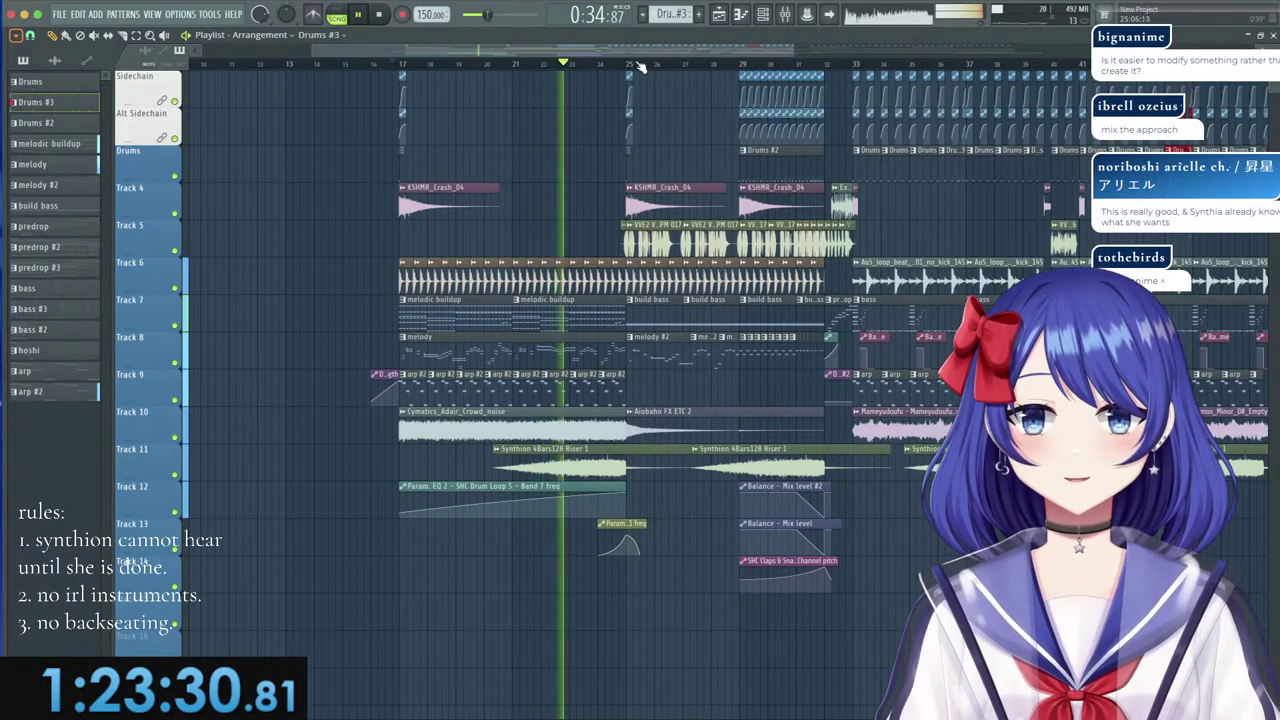
Follow the full-mix playback from the melodic buildup through the build bass section and into the drop at bar 33.
{"action": "left_click_drag", "start_coordinate": [652, 49], "coordinate": [685, 53]}
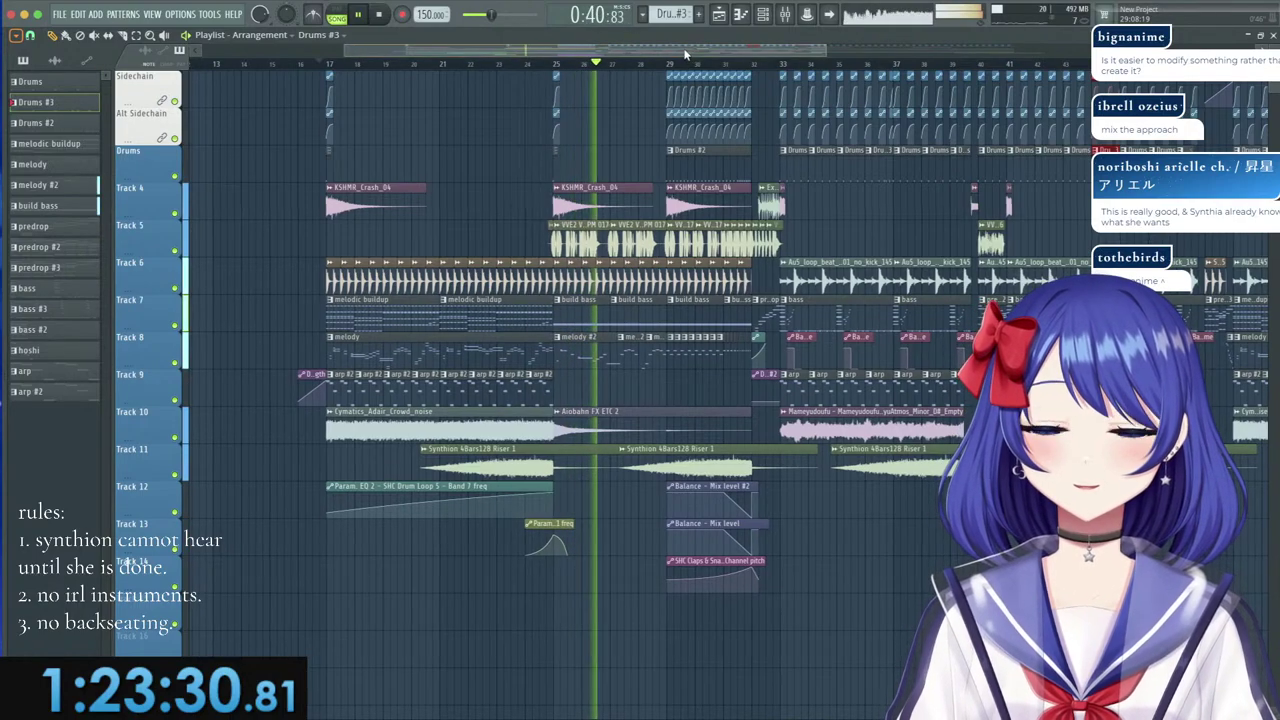
{"action": "left_click_drag", "start_coordinate": [686, 63], "coordinate": [730, 60]}
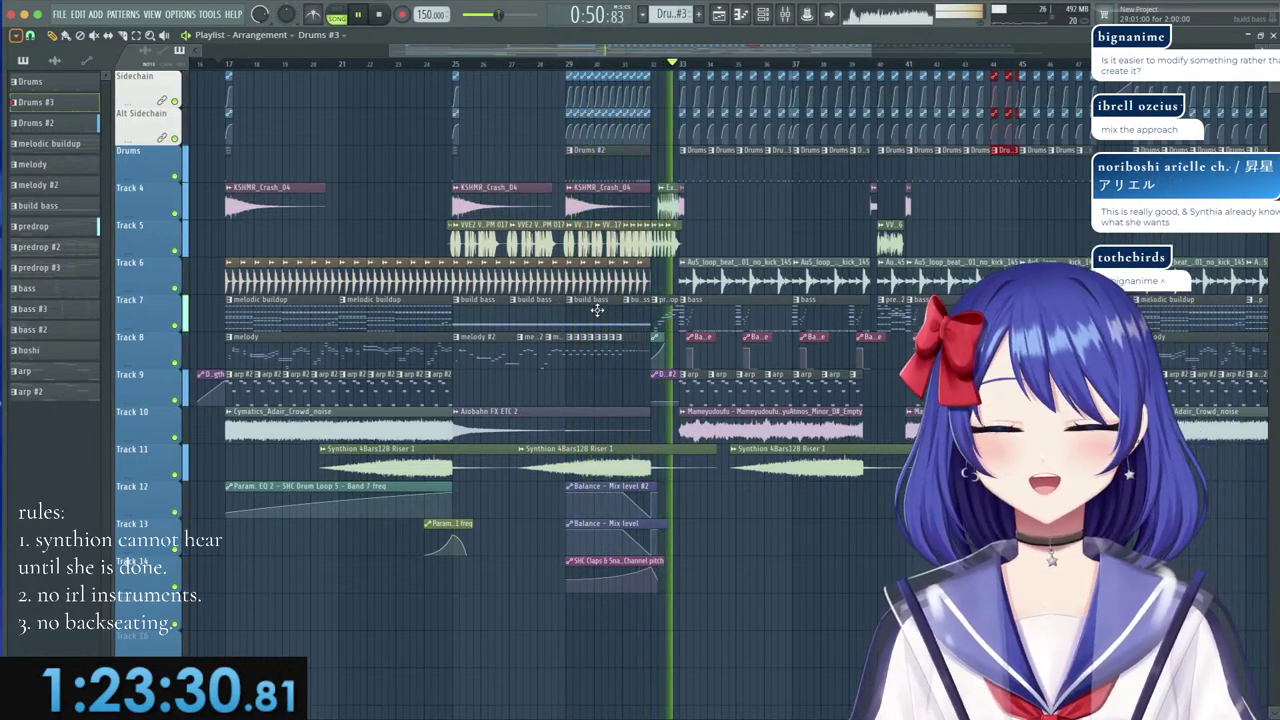
{"action": "left_click_drag", "start_coordinate": [706, 51], "coordinate": [799, 79]}
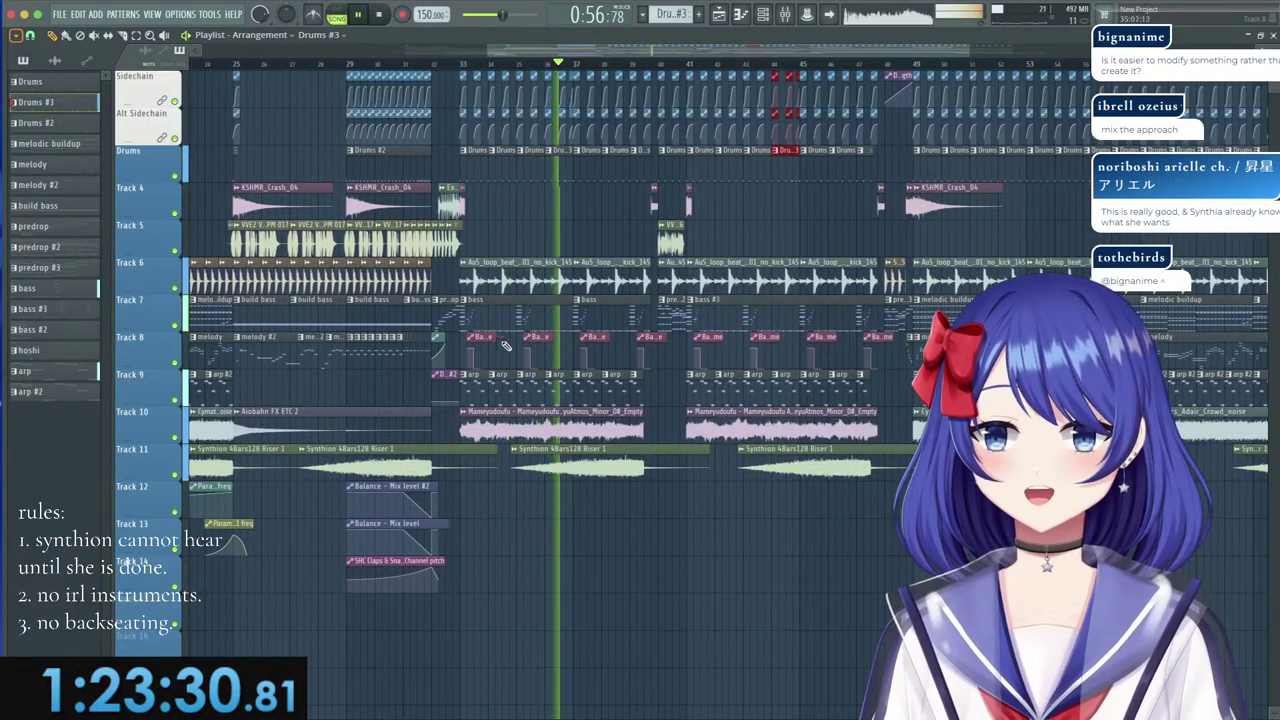
Audition the arp pattern on its own in pattern mode and compare it with the full mix from bar 33.
{"action": "double_click", "coordinate": [447, 375]}
{"action": "left_click", "coordinate": [338, 14]}
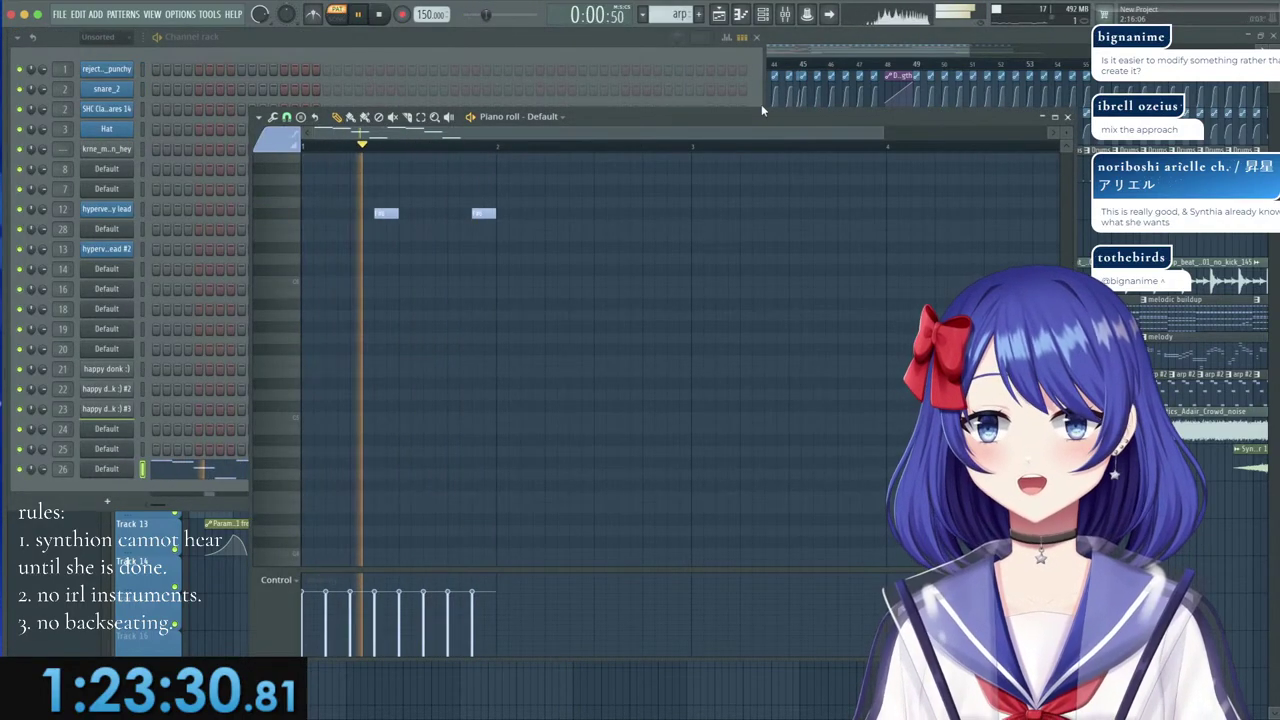
{"action": "key", "text": "F5"}
{"action": "scroll", "coordinate": [455, 68], "scroll_direction": "down", "scroll_amount": 1}
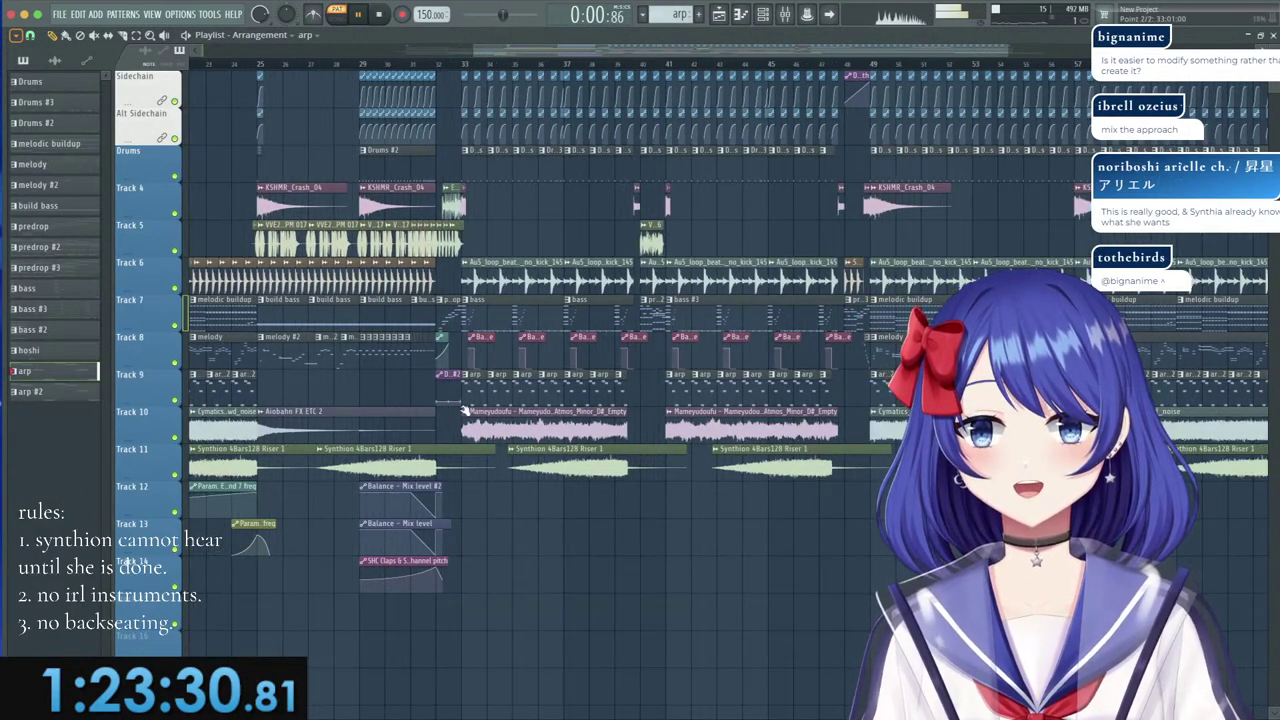
{"action": "left_click", "coordinate": [468, 65]}
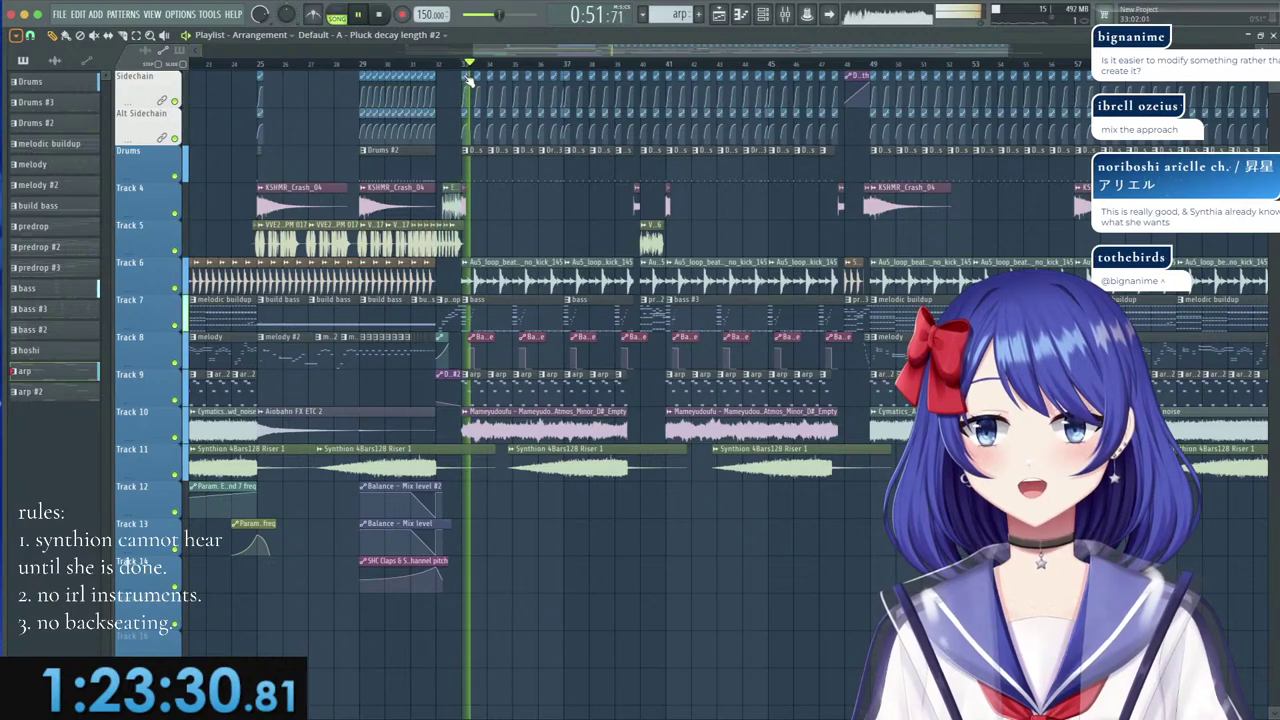
{"action": "double_click", "coordinate": [478, 376]}
{"action": "left_click", "coordinate": [338, 16]}
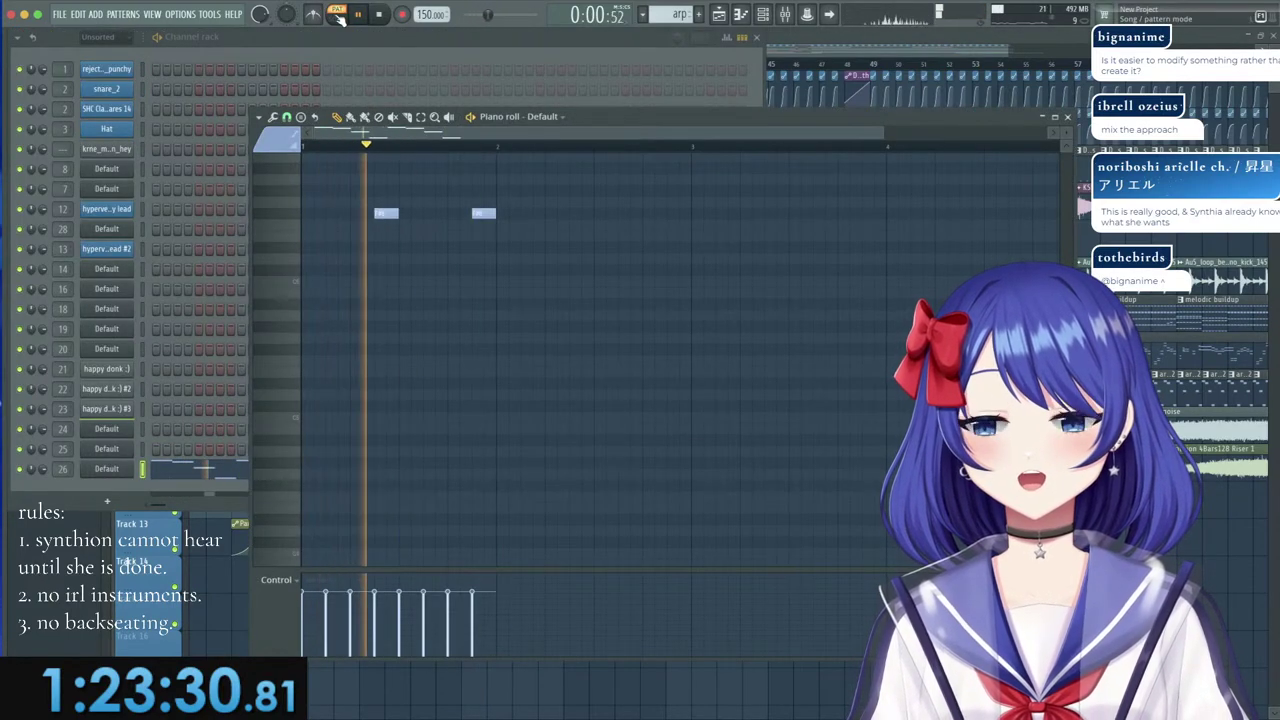
{"action": "left_click", "coordinate": [798, 47]}
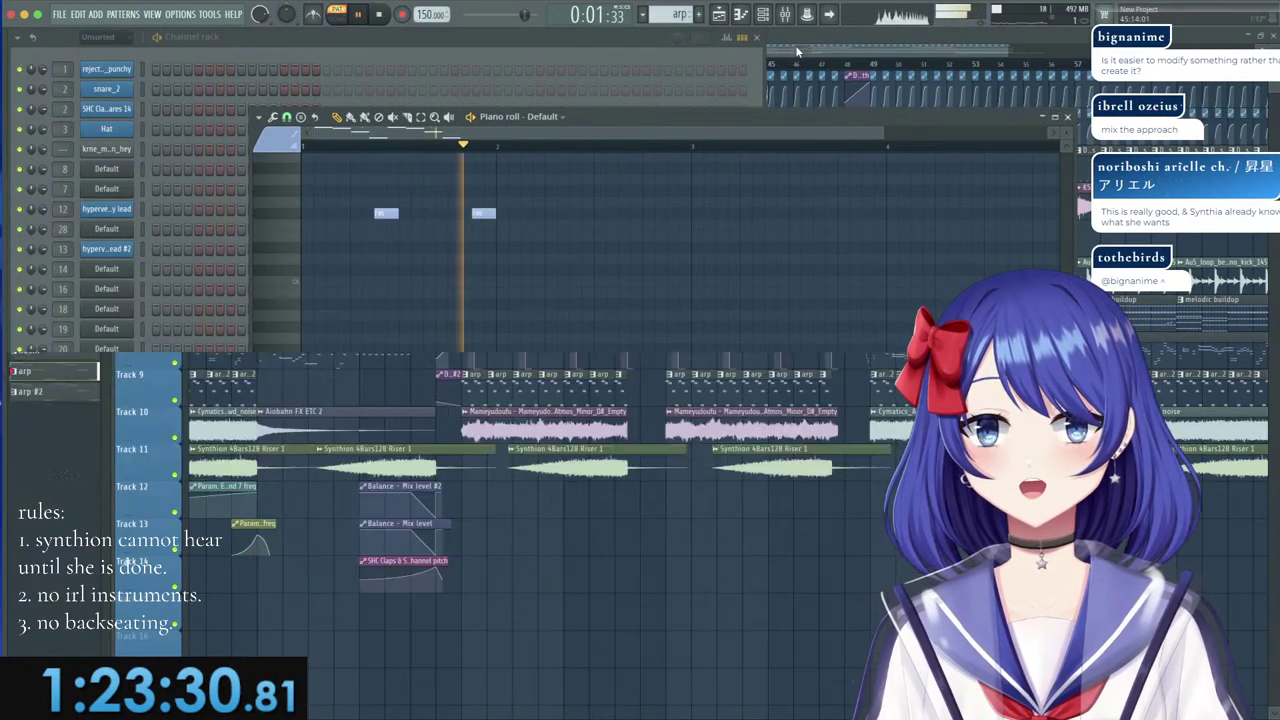
{"action": "left_click", "coordinate": [469, 65]}
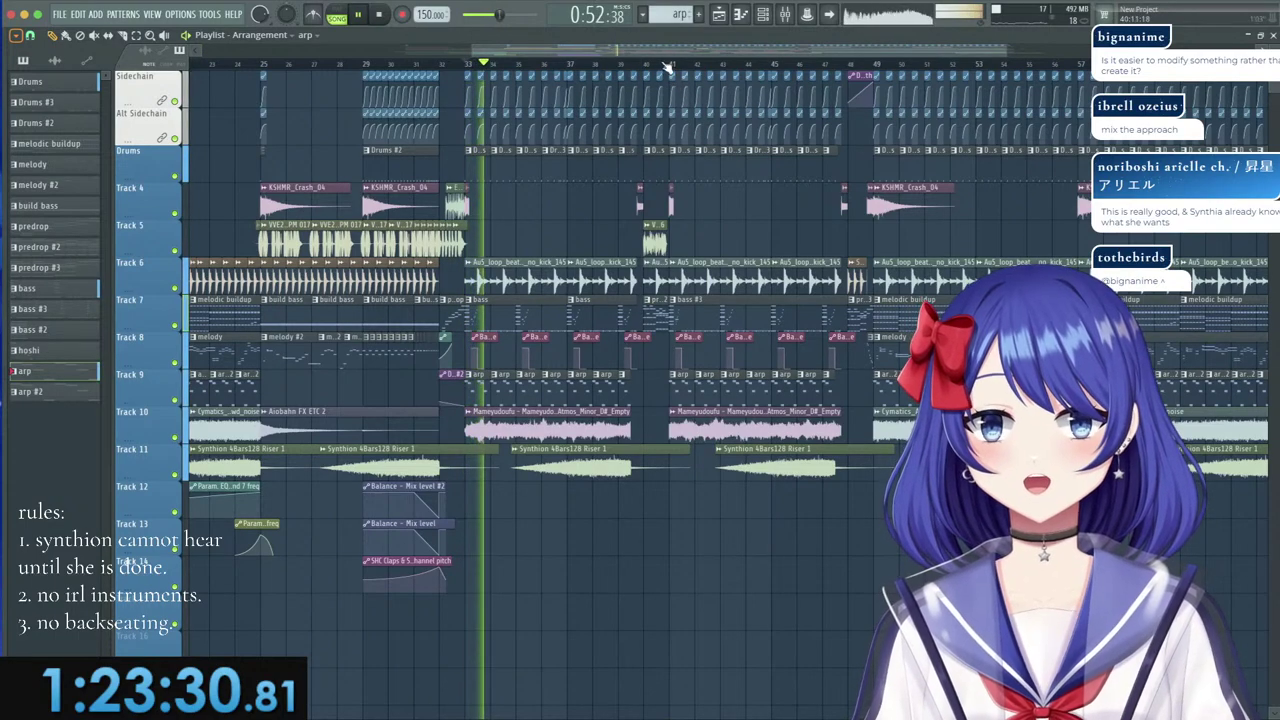
Follow playback through both bass sections up to the transition into the melodic section at bar 49.
{"action": "scroll", "coordinate": [617, 72], "scroll_direction": "up", "scroll_amount": 3}
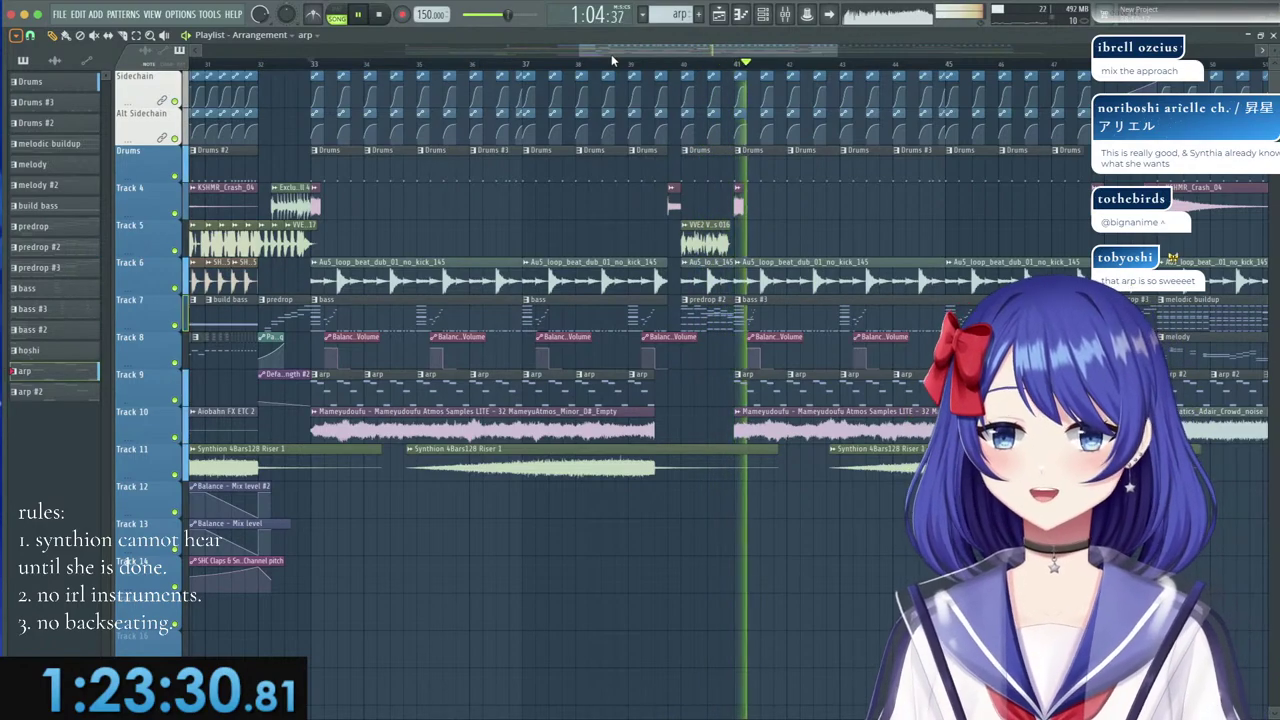
{"action": "left_click_drag", "start_coordinate": [622, 47], "coordinate": [760, 71]}
{"action": "scroll", "coordinate": [716, 74], "scroll_direction": "down", "scroll_amount": 3}
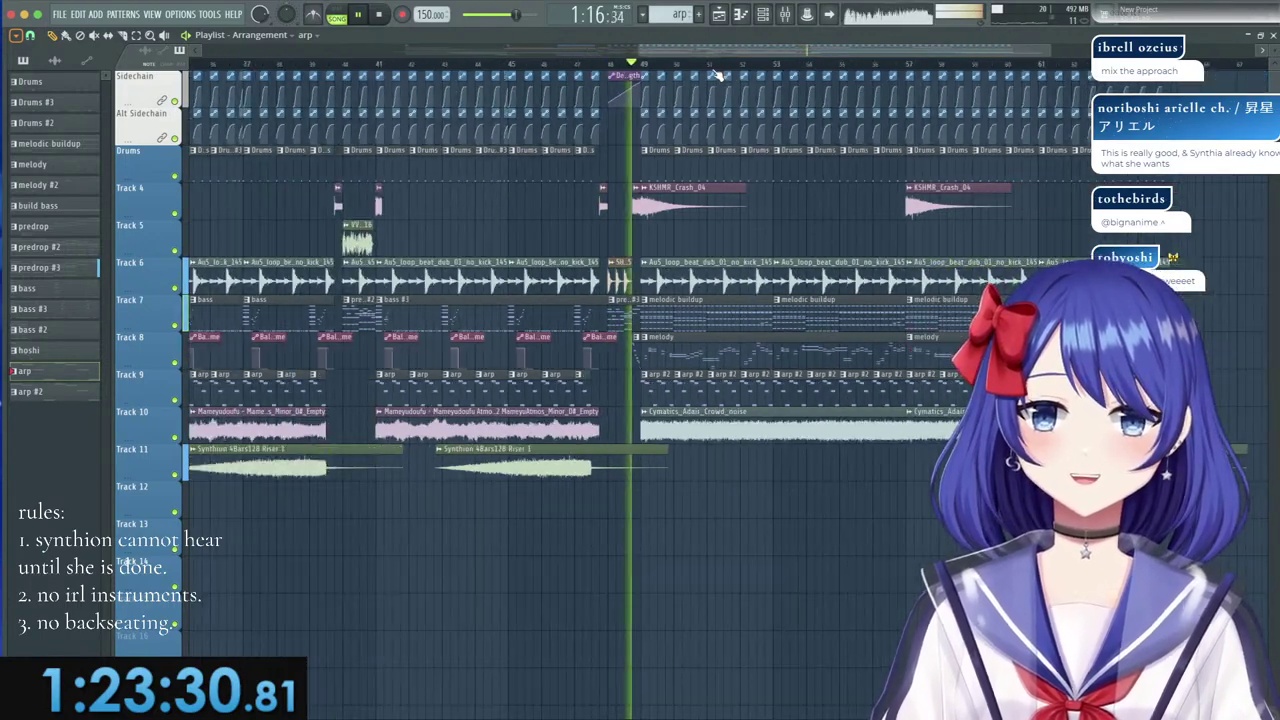
Check the Pryda_Snare_Raw_Cut_70 clip's sample settings and replay the transition from bar 48.
{"action": "scroll", "coordinate": [663, 71], "scroll_direction": "up", "scroll_amount": 5}
{"action": "scroll", "coordinate": [663, 71], "scroll_direction": "up", "scroll_amount": 2}
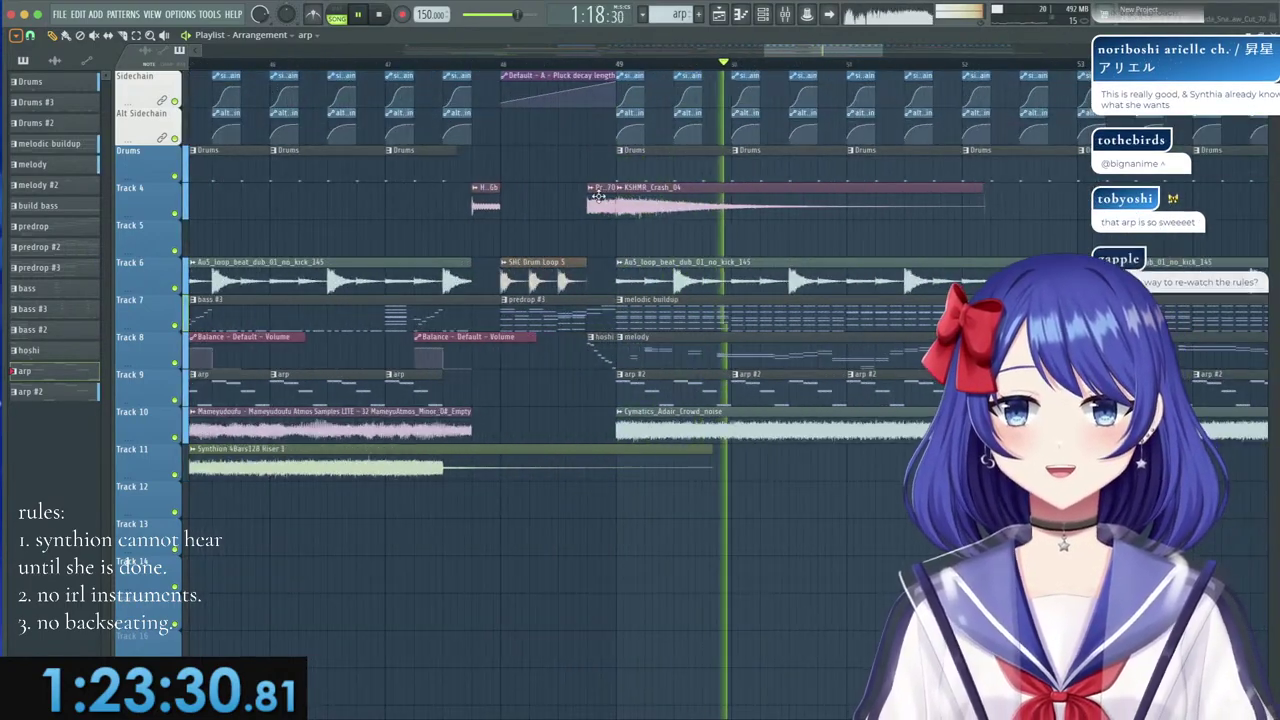
{"action": "double_click", "coordinate": [475, 195]}
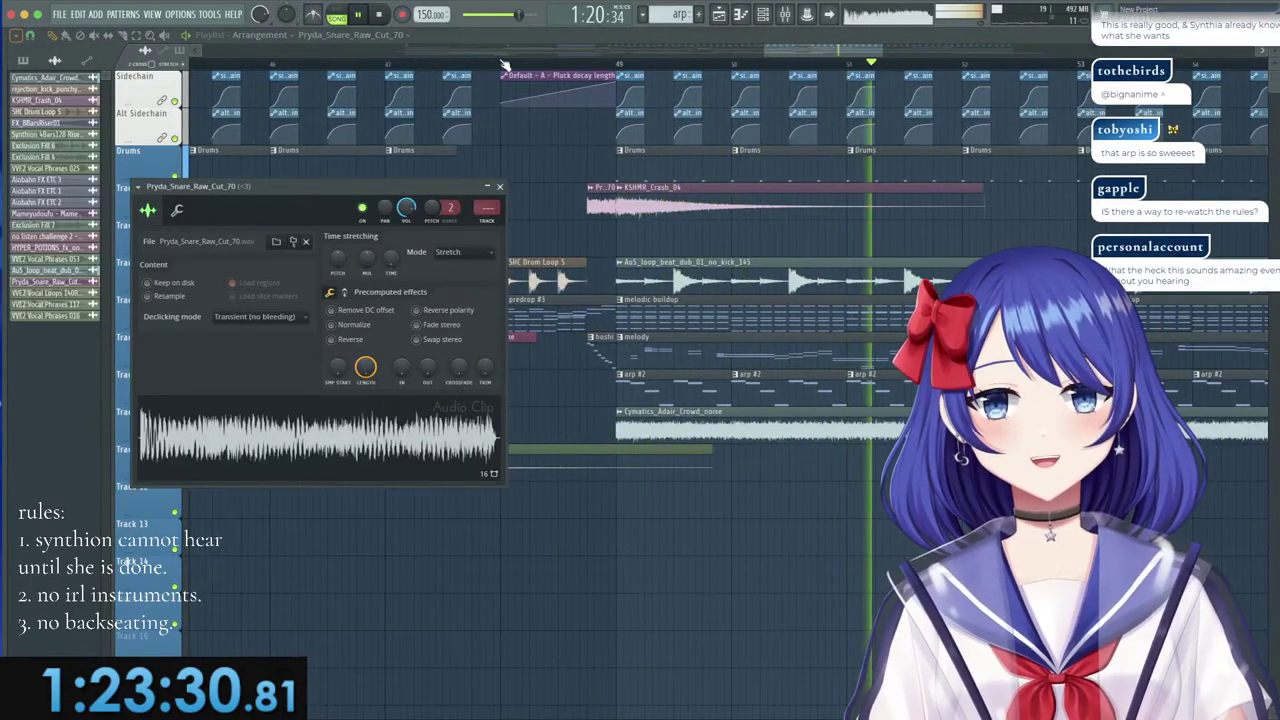
{"action": "left_click", "coordinate": [500, 186]}
{"action": "left_click", "coordinate": [504, 68]}
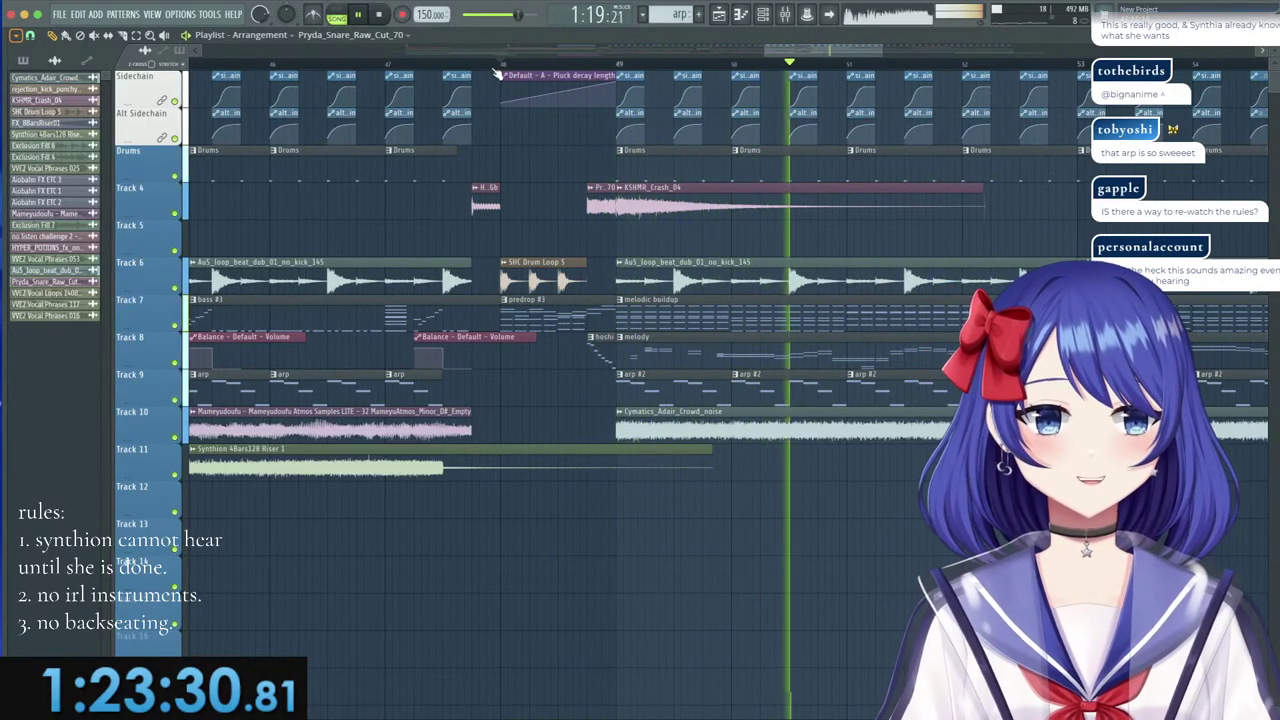
{"action": "scroll", "coordinate": [497, 73], "scroll_direction": "down", "scroll_amount": 3}
{"action": "scroll", "coordinate": [497, 75], "scroll_direction": "down", "scroll_amount": 1}
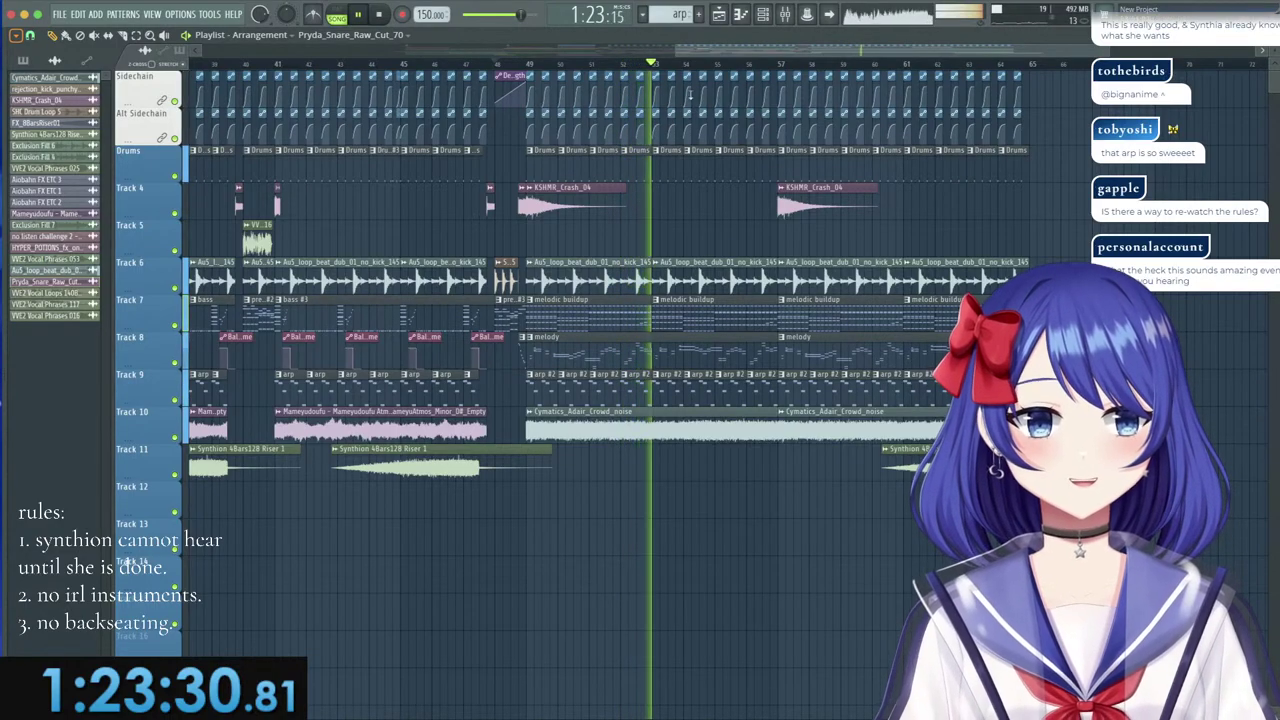
Review the final melodic section up to about bar 60, recheck the fill before bar 49 and stop playback.
{"action": "scroll", "coordinate": [877, 66], "scroll_direction": "right", "scroll_amount": 1}
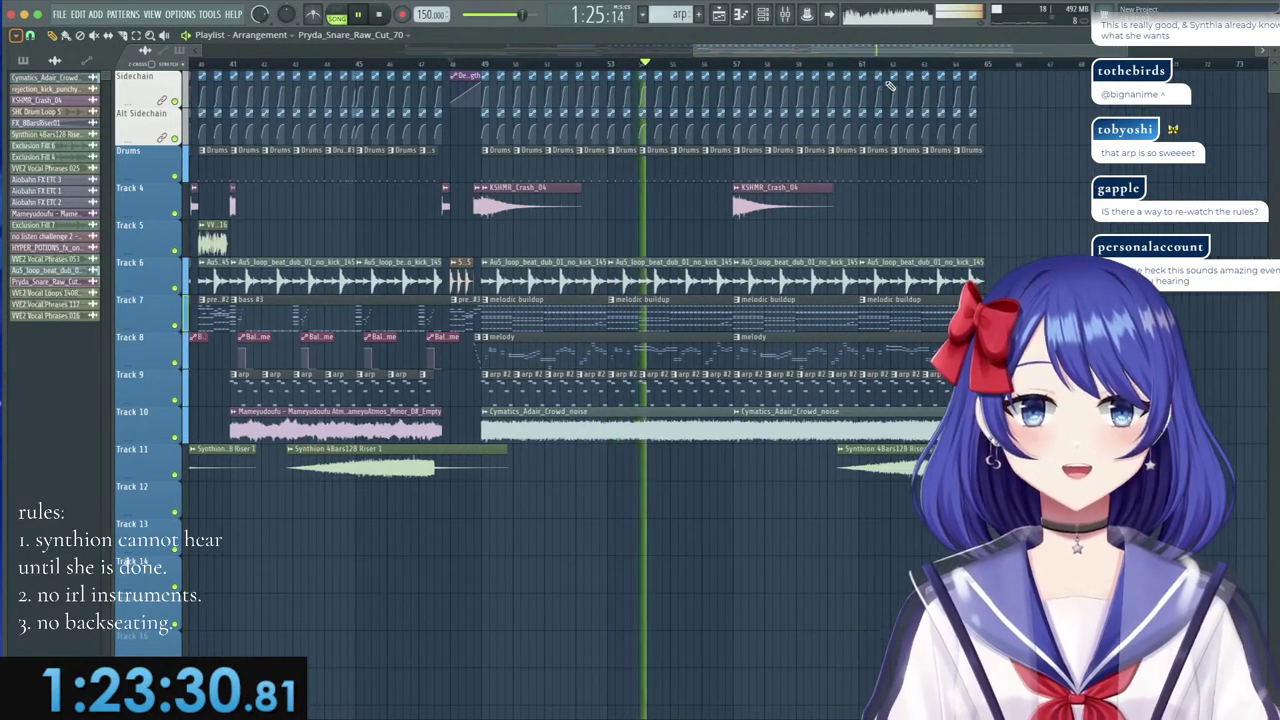
{"action": "scroll", "coordinate": [958, 73], "scroll_direction": "up", "scroll_amount": 2}
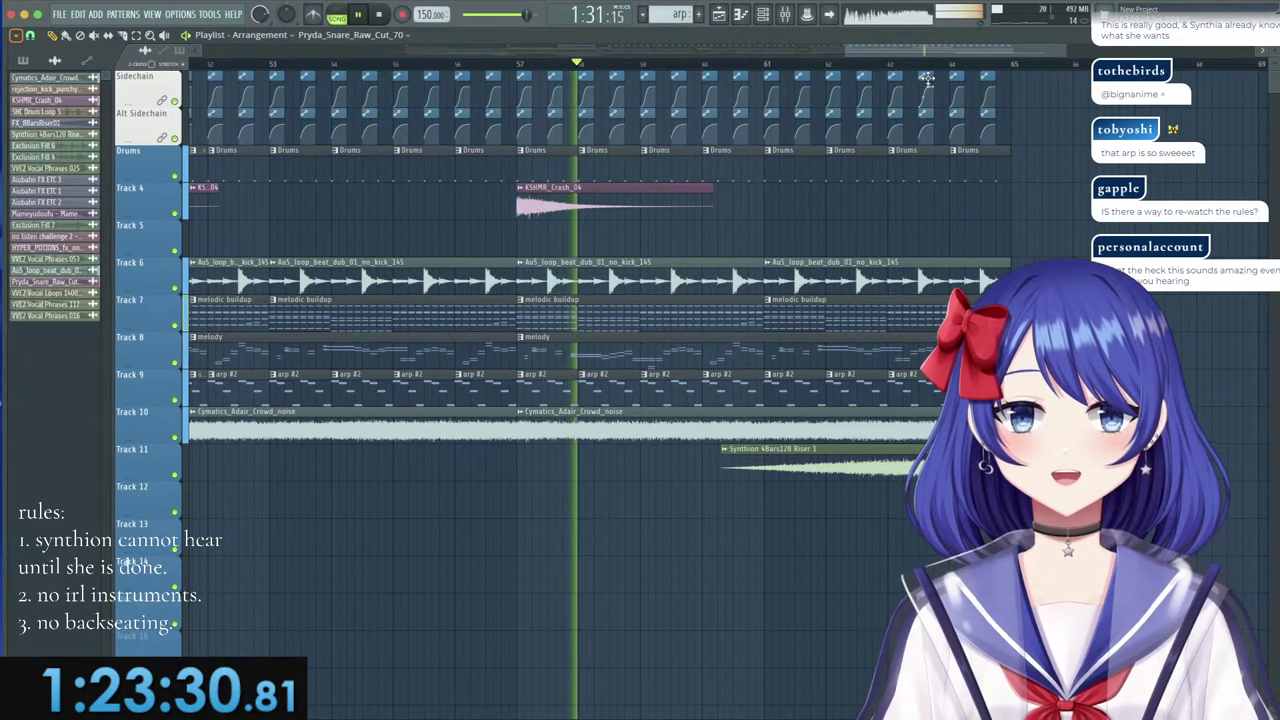
{"action": "scroll", "coordinate": [916, 68], "scroll_direction": "down", "scroll_amount": 3}
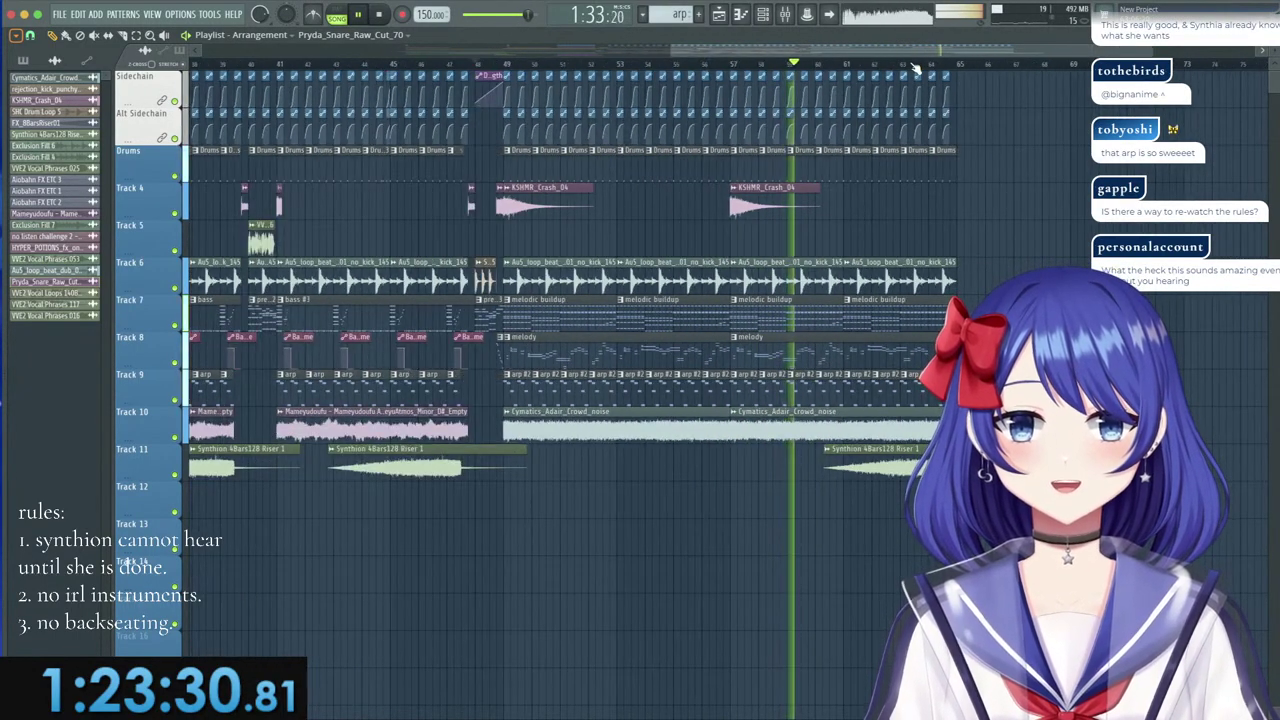
{"action": "scroll", "coordinate": [915, 68], "scroll_direction": "down", "scroll_amount": 3}
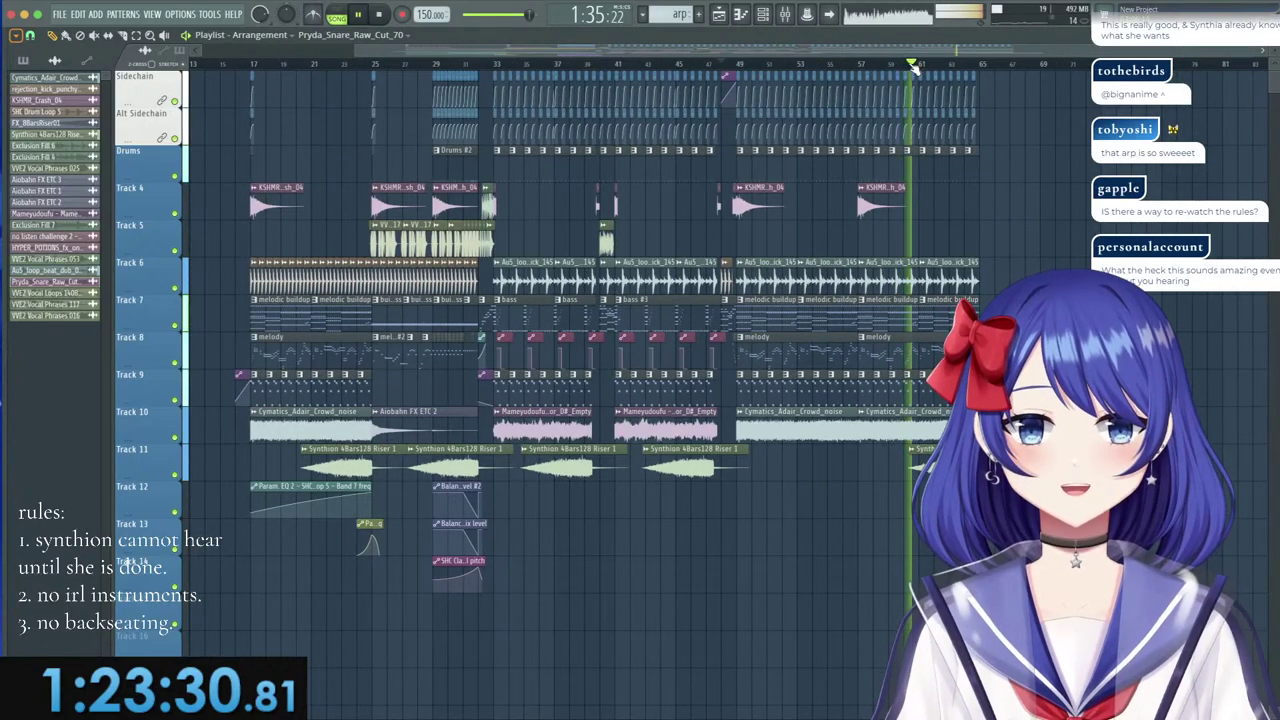
{"action": "scroll", "coordinate": [760, 70], "scroll_direction": "up", "scroll_amount": 6}
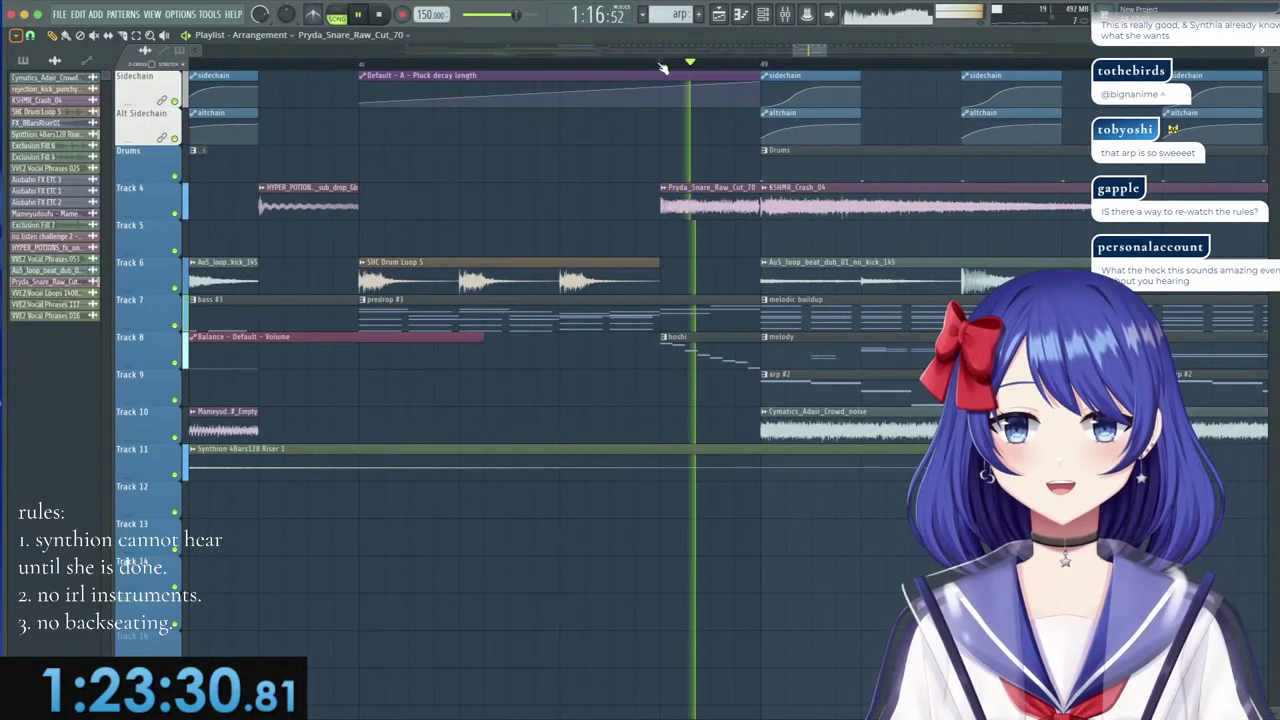
{"action": "scroll", "coordinate": [662, 68], "scroll_direction": "down", "scroll_amount": 6}
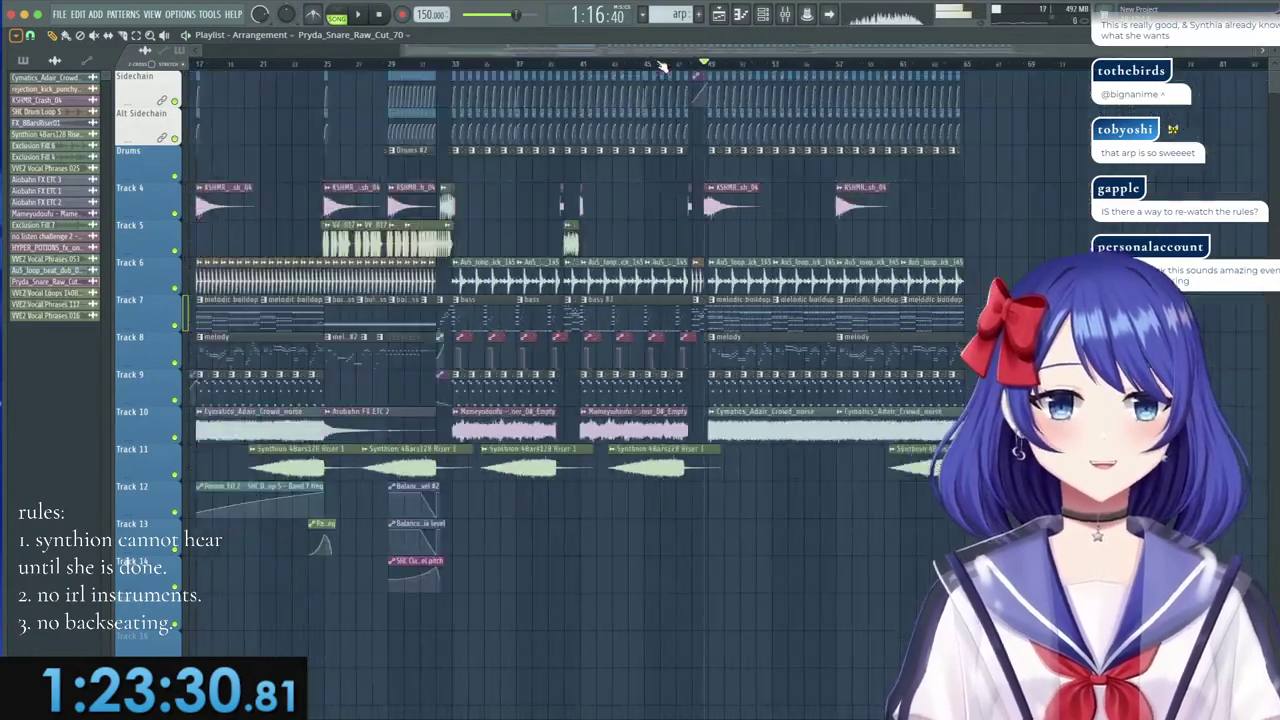
{"action": "scroll", "coordinate": [660, 65], "scroll_direction": "down", "scroll_amount": 2}
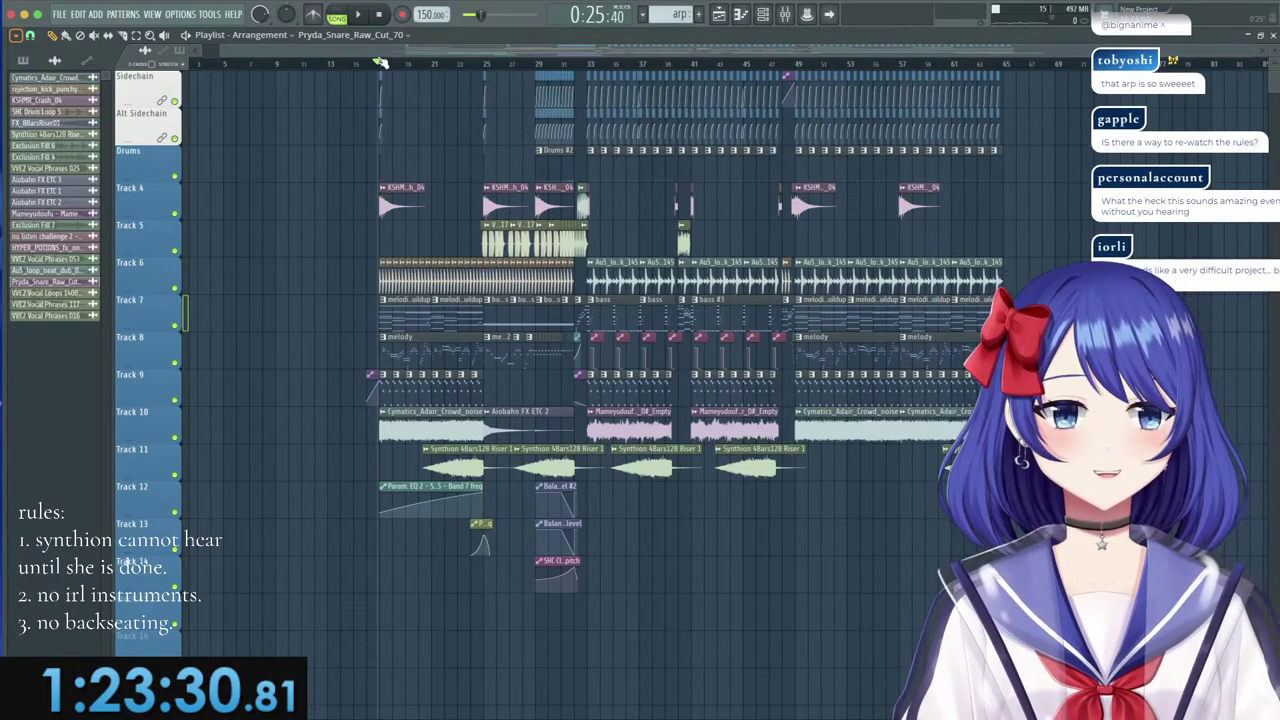
Play the whole arrangement from bar 17 past its end at bar 65, checking each section, and stop playback.
{"action": "key", "text": "space"}
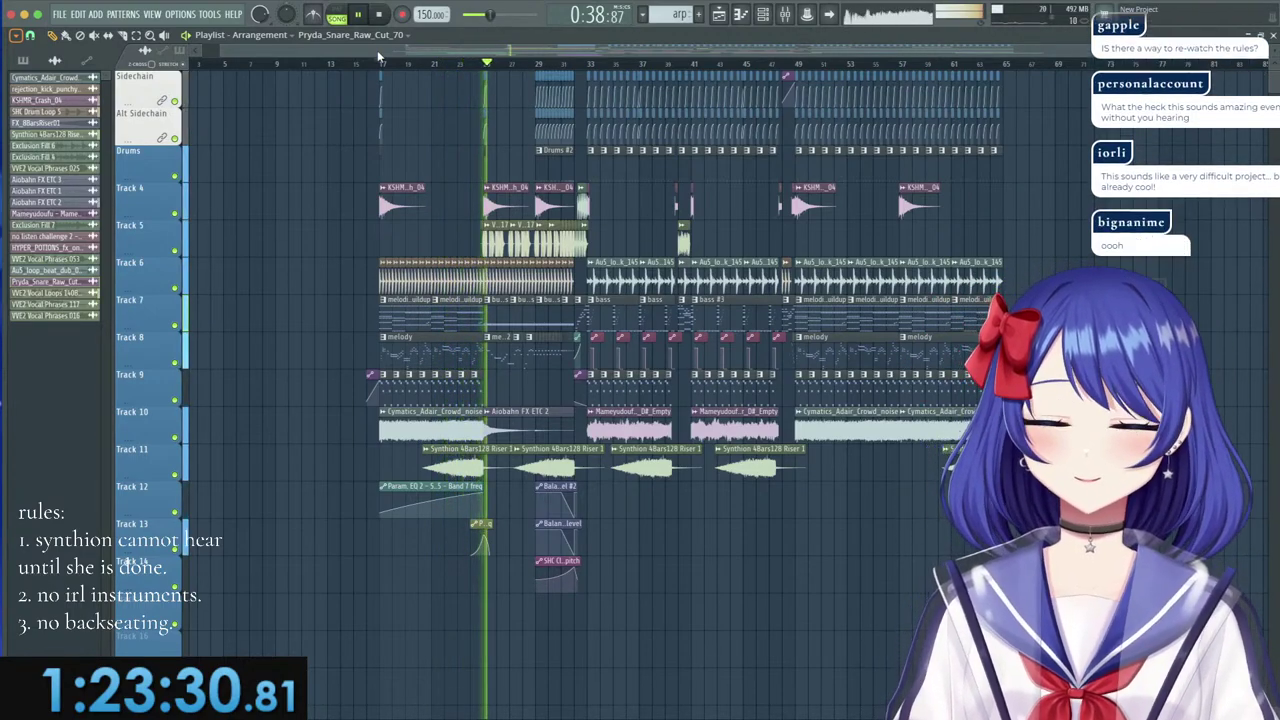
{"action": "scroll", "coordinate": [597, 66], "scroll_direction": "up", "scroll_amount": 3}
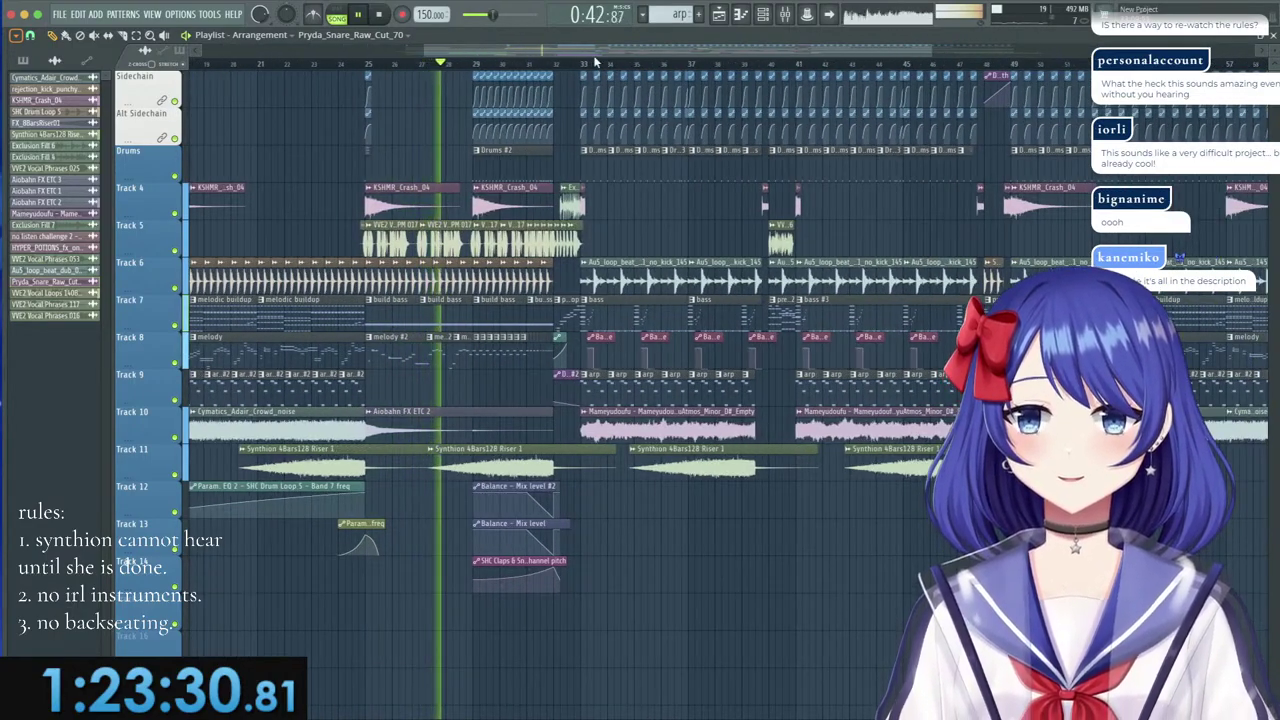
{"action": "scroll", "coordinate": [400, 63], "scroll_direction": "up", "scroll_amount": 5}
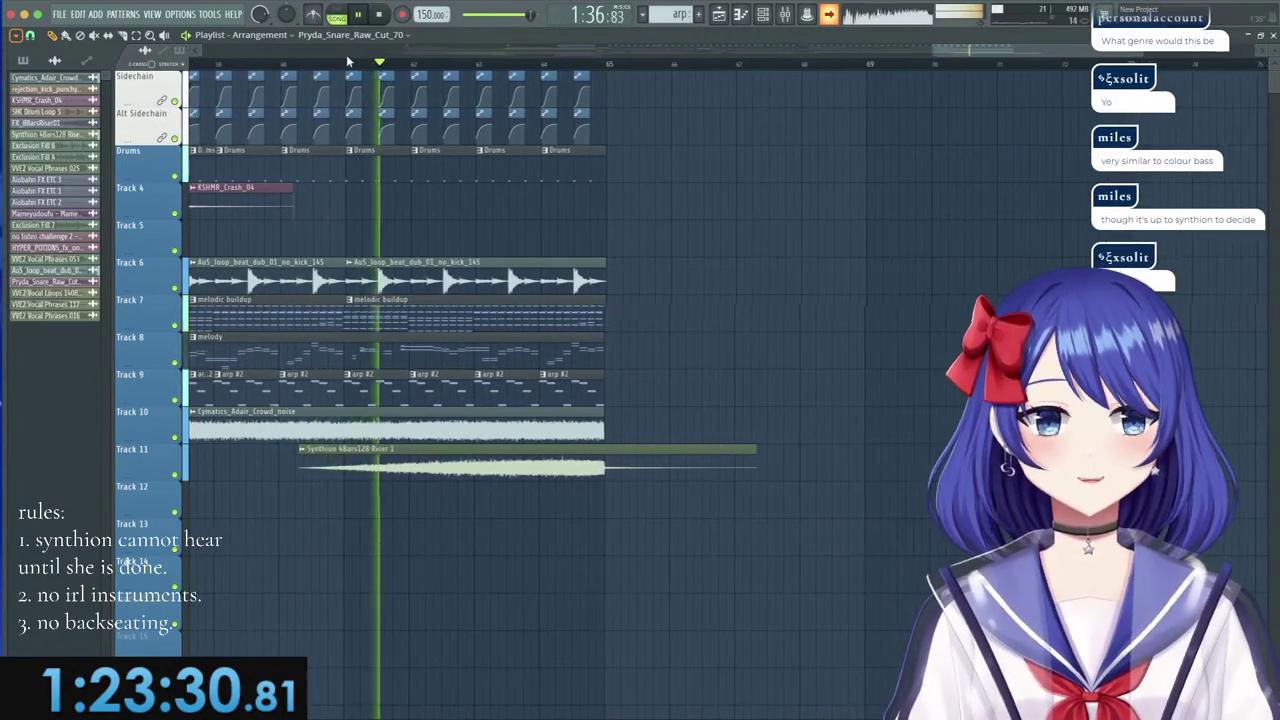
{"action": "scroll", "coordinate": [410, 70], "scroll_direction": "up", "scroll_amount": 3}
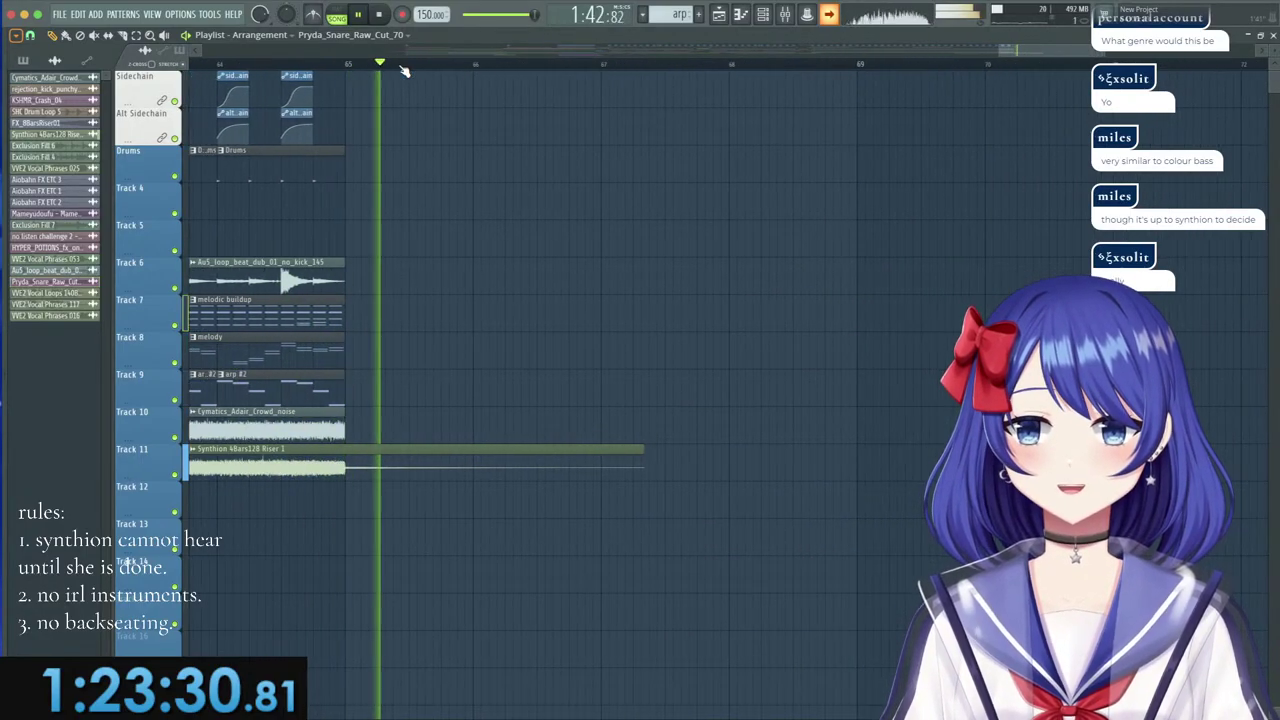
{"action": "scroll", "coordinate": [403, 70], "scroll_direction": "down", "scroll_amount": 8}
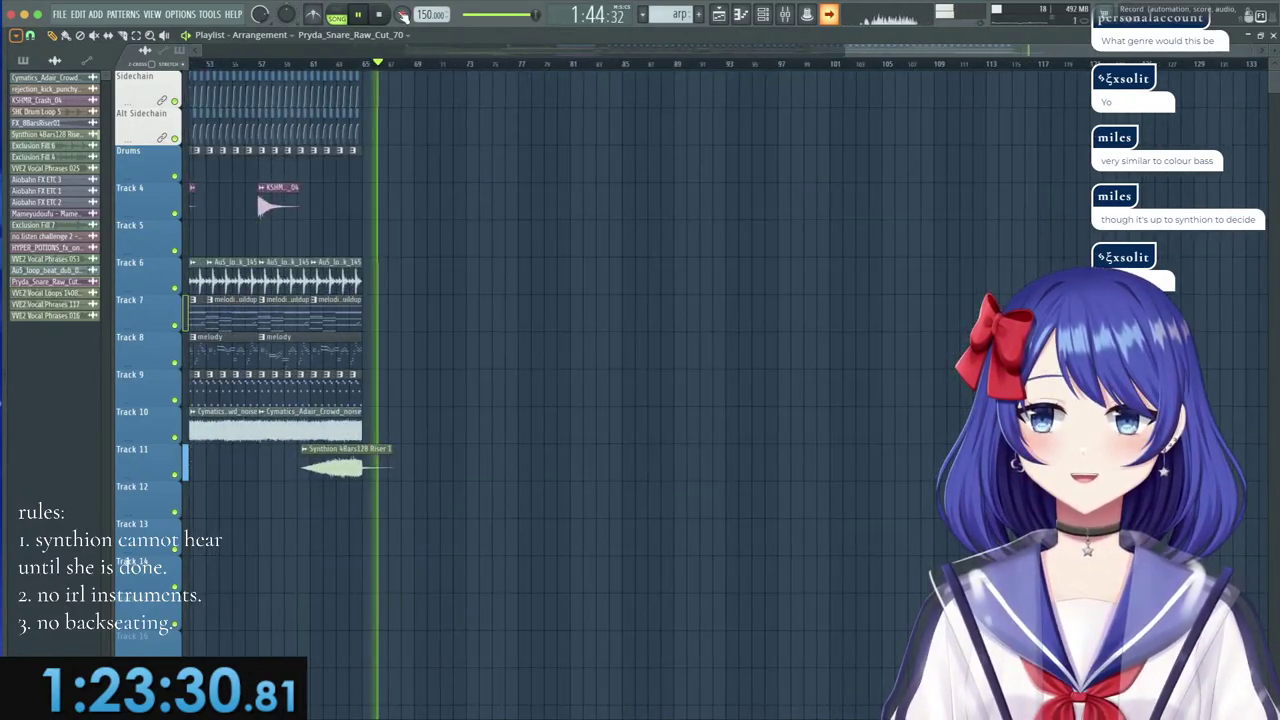
{"action": "key", "text": "space"}
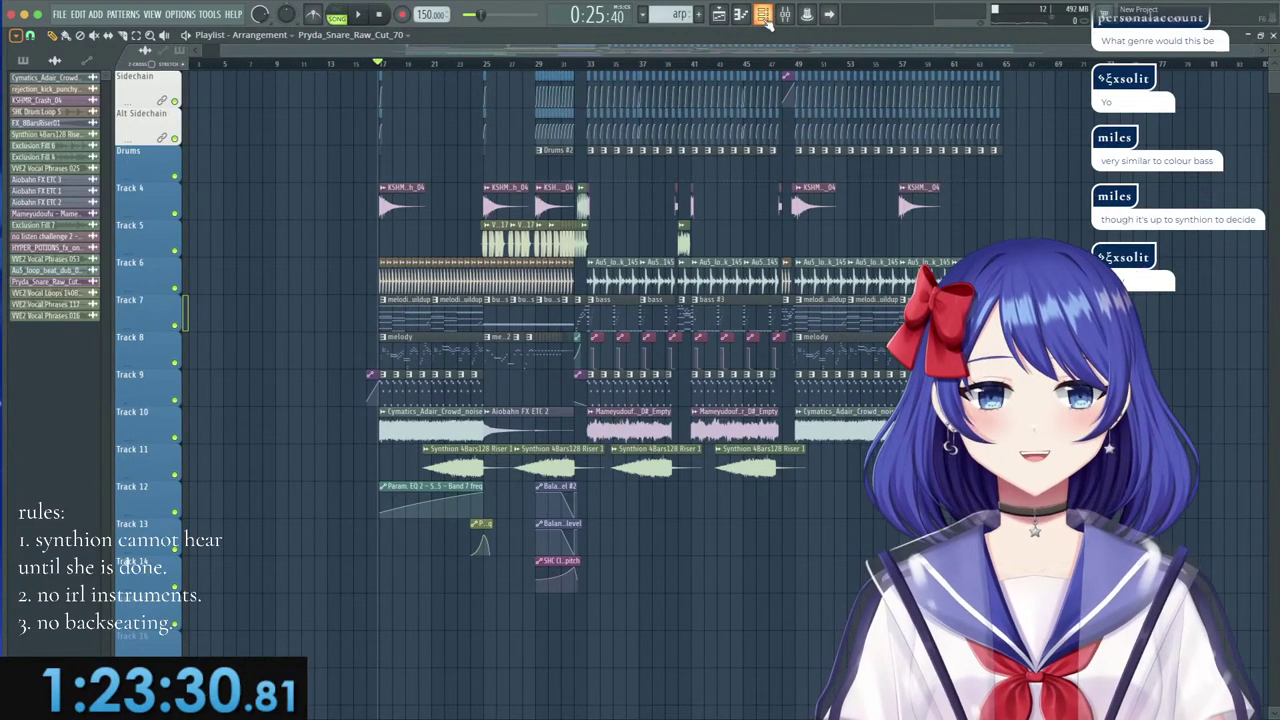
Move Maximus up one effect slot on the master mixer track and load Fruity Limiter in the slot after it.
{"action": "left_click", "coordinate": [788, 15]}
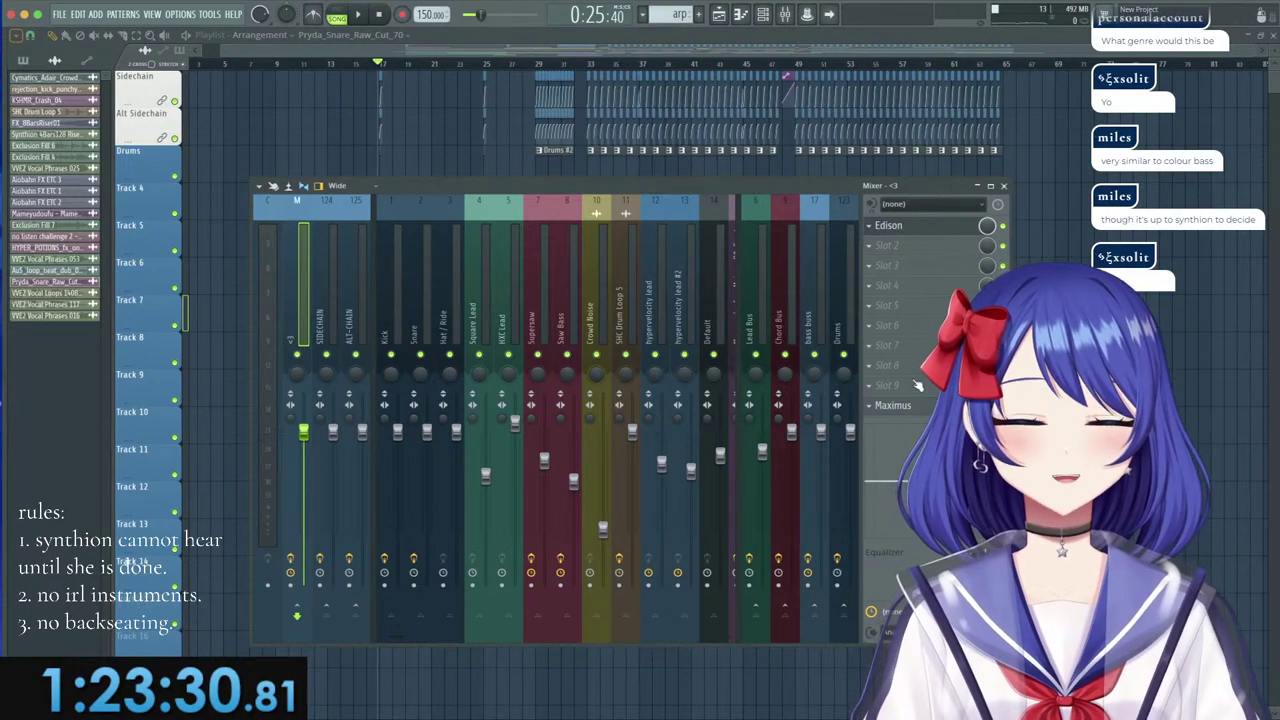
{"action": "left_click", "coordinate": [909, 388]}
{"action": "left_click", "coordinate": [909, 389]}
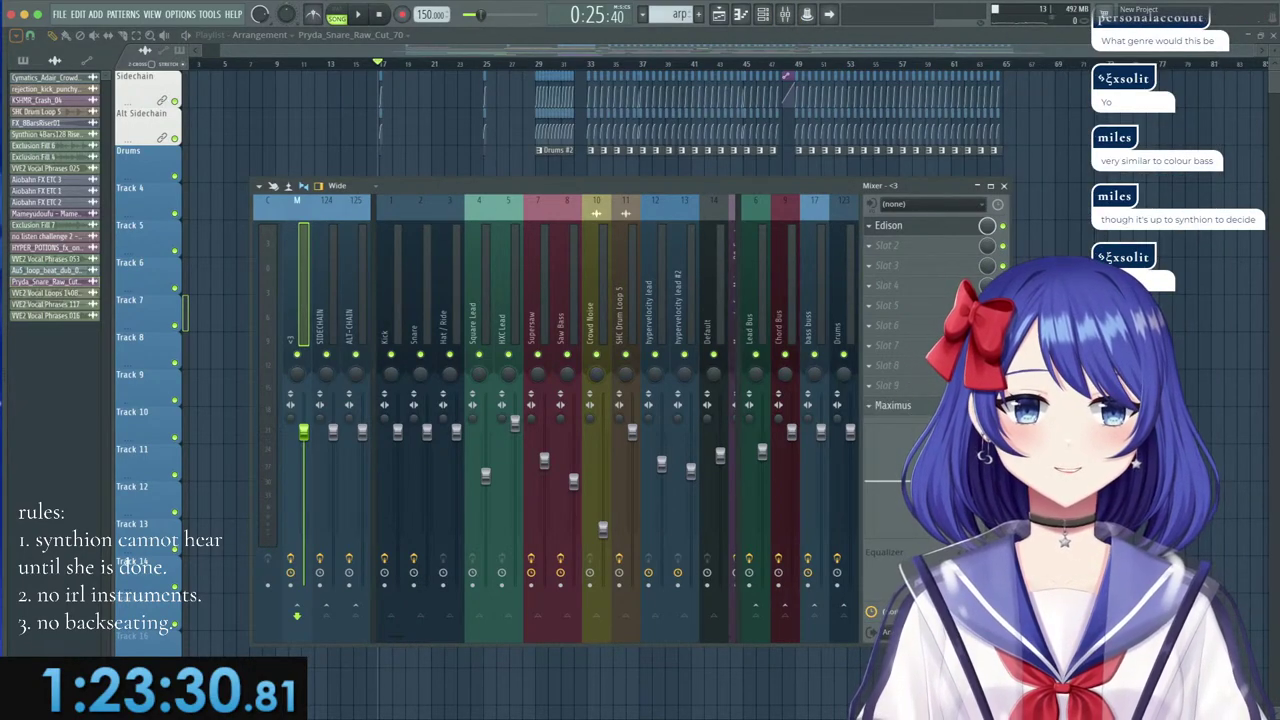
{"action": "left_click", "coordinate": [928, 396]}
{"action": "left_click", "coordinate": [1043, 317]}
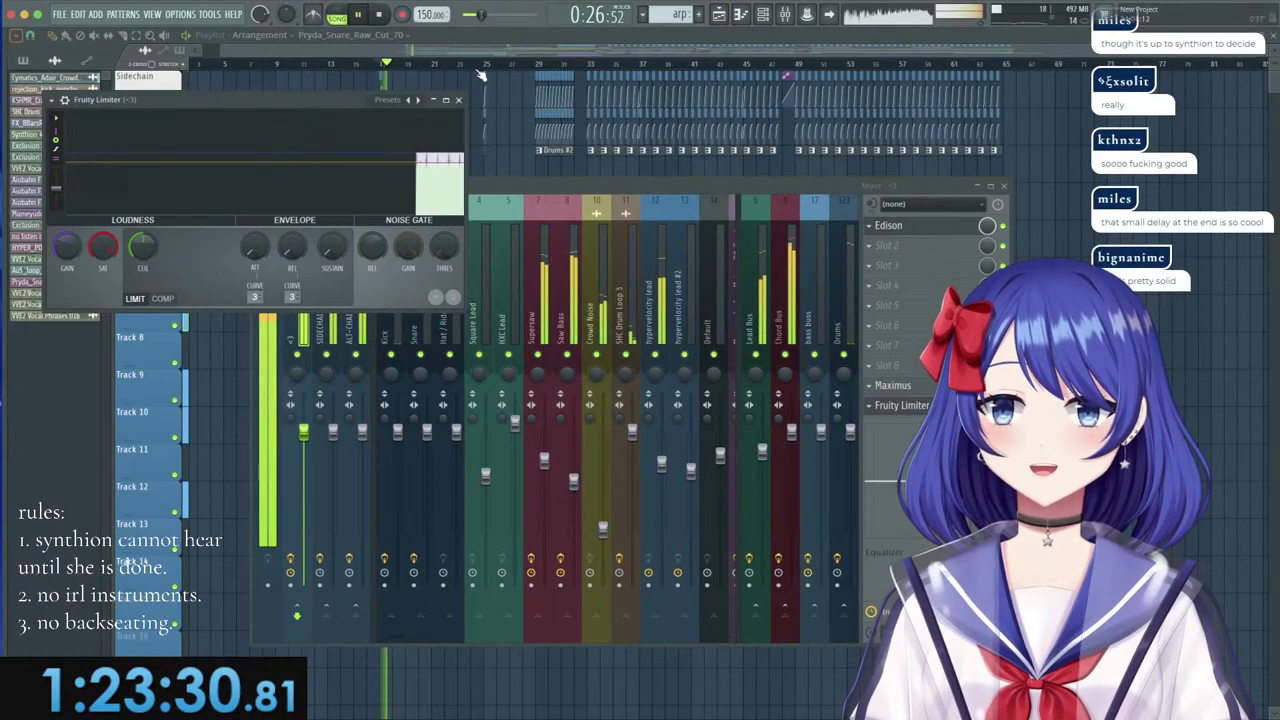
Spot-check the limited mix from bars 25, 29 and about 31, and bring back the mixer to view the levels.
{"action": "key", "text": "F5"}
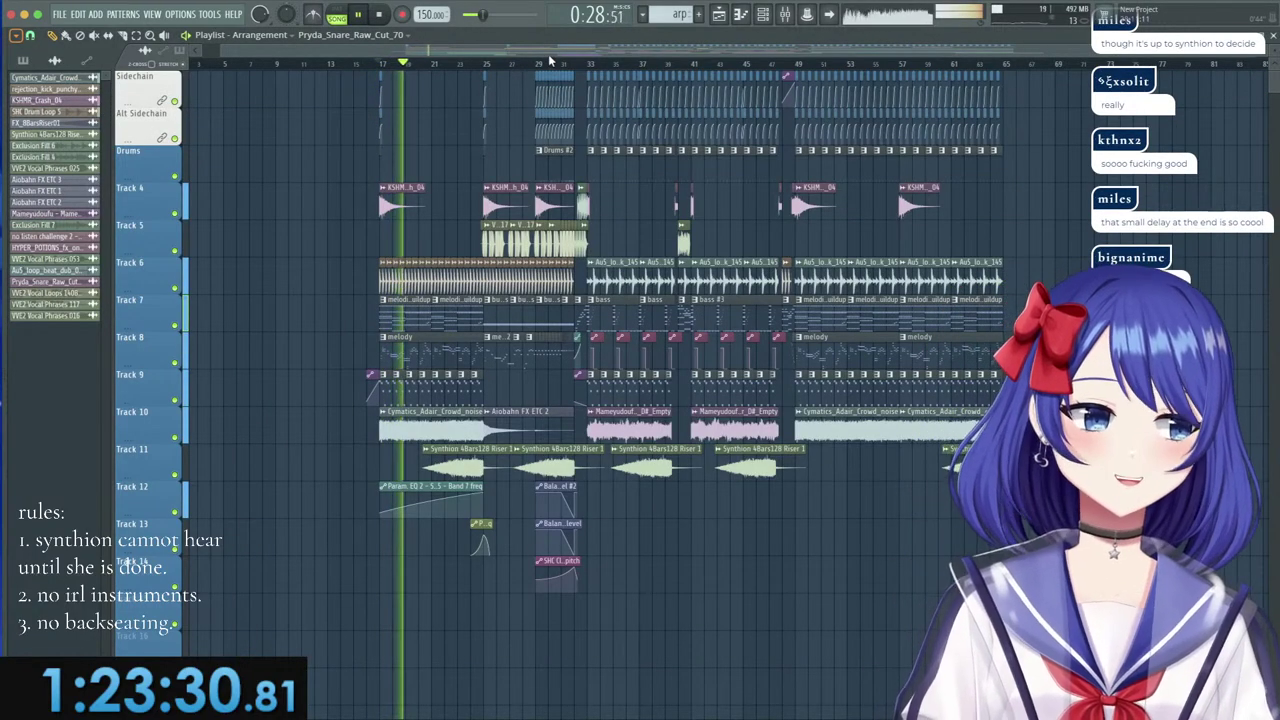
{"action": "left_click", "coordinate": [489, 64]}
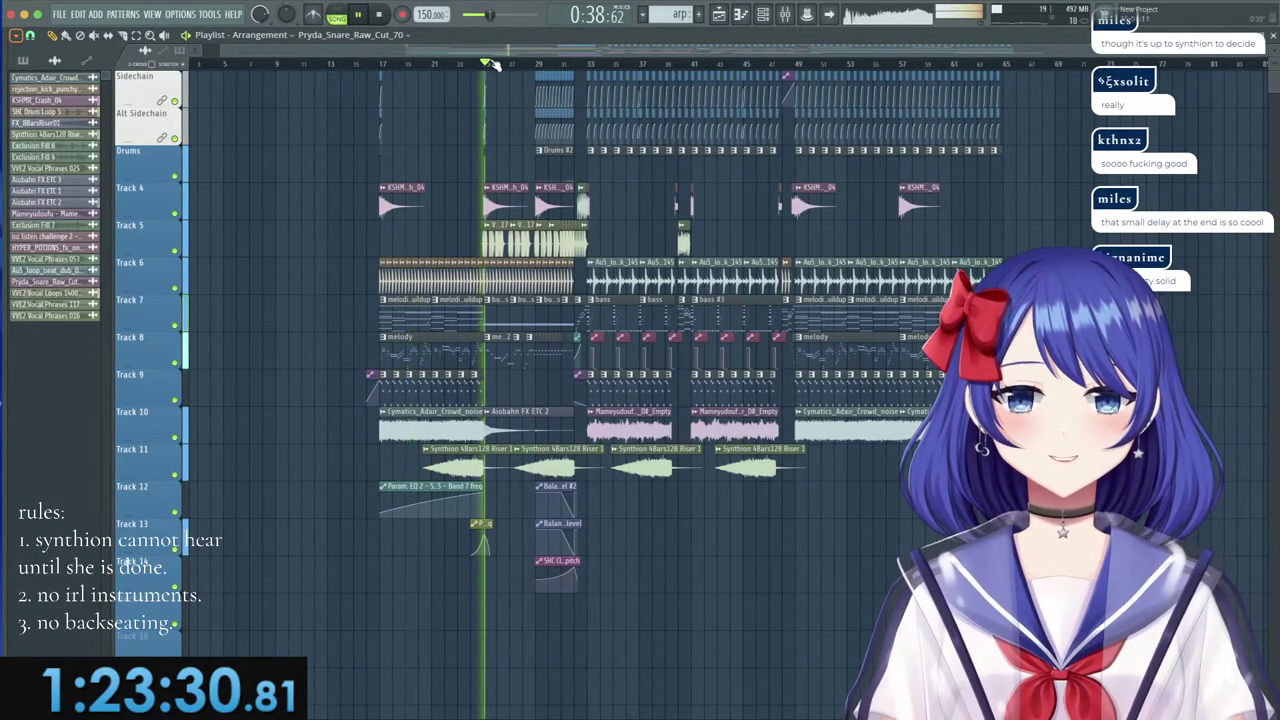
{"action": "left_click", "coordinate": [540, 66]}
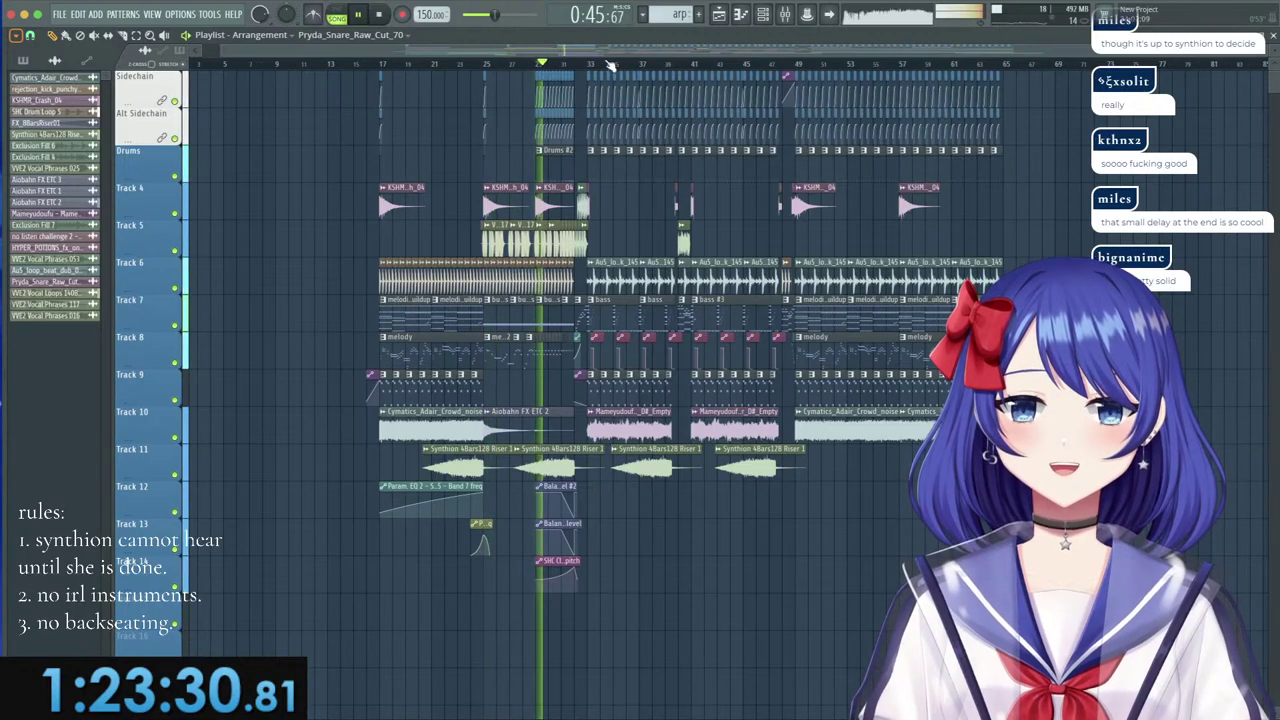
{"action": "left_click", "coordinate": [568, 66]}
{"action": "scroll", "coordinate": [652, 70], "scroll_direction": "up", "scroll_amount": 2}
{"action": "key", "text": "F9"}
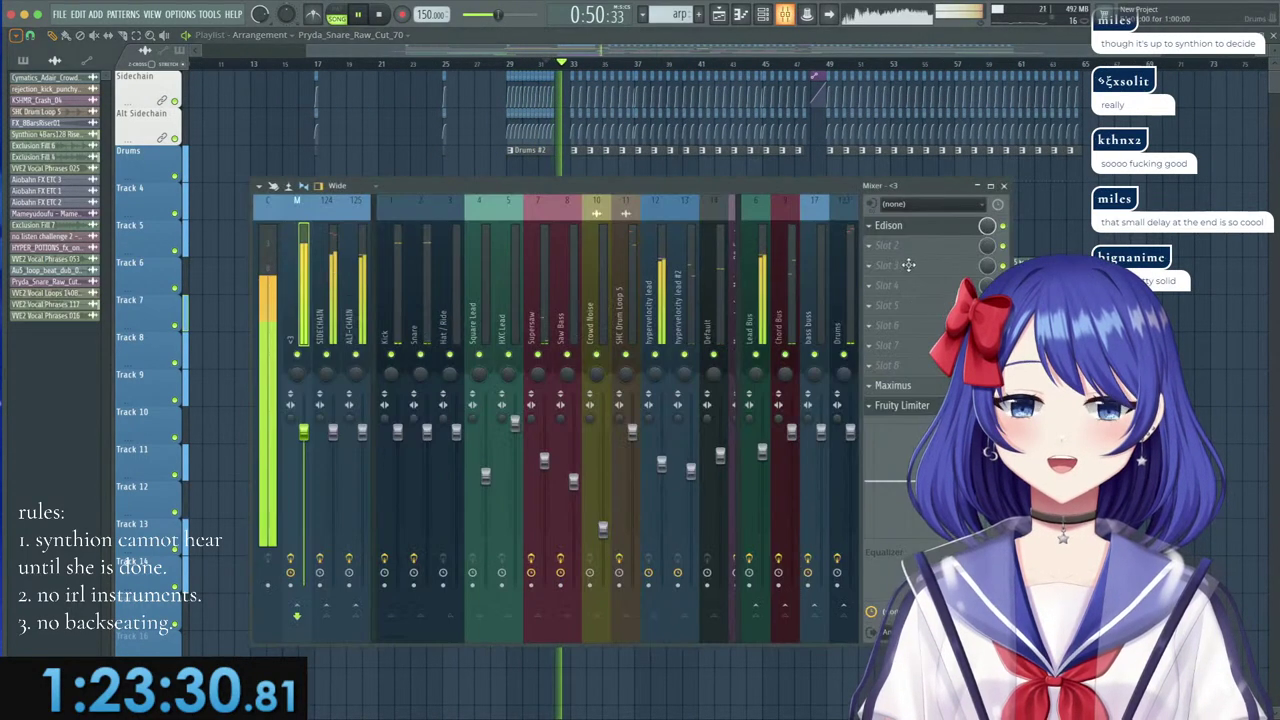
Raise the gain of Fruity Limiter on the master track to about 2.7 dB, and close the limiter and the mixer.
{"action": "left_click", "coordinate": [916, 406]}
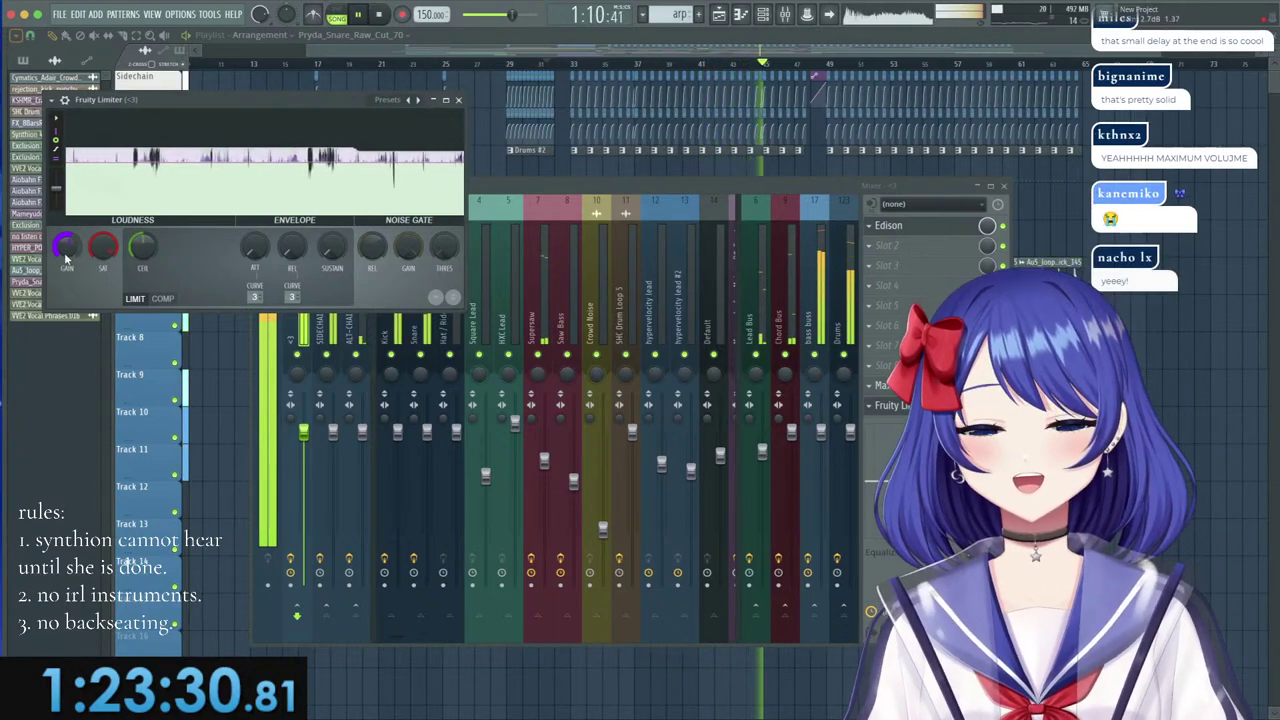
{"action": "left_click", "coordinate": [458, 99]}
{"action": "key", "text": "F9"}
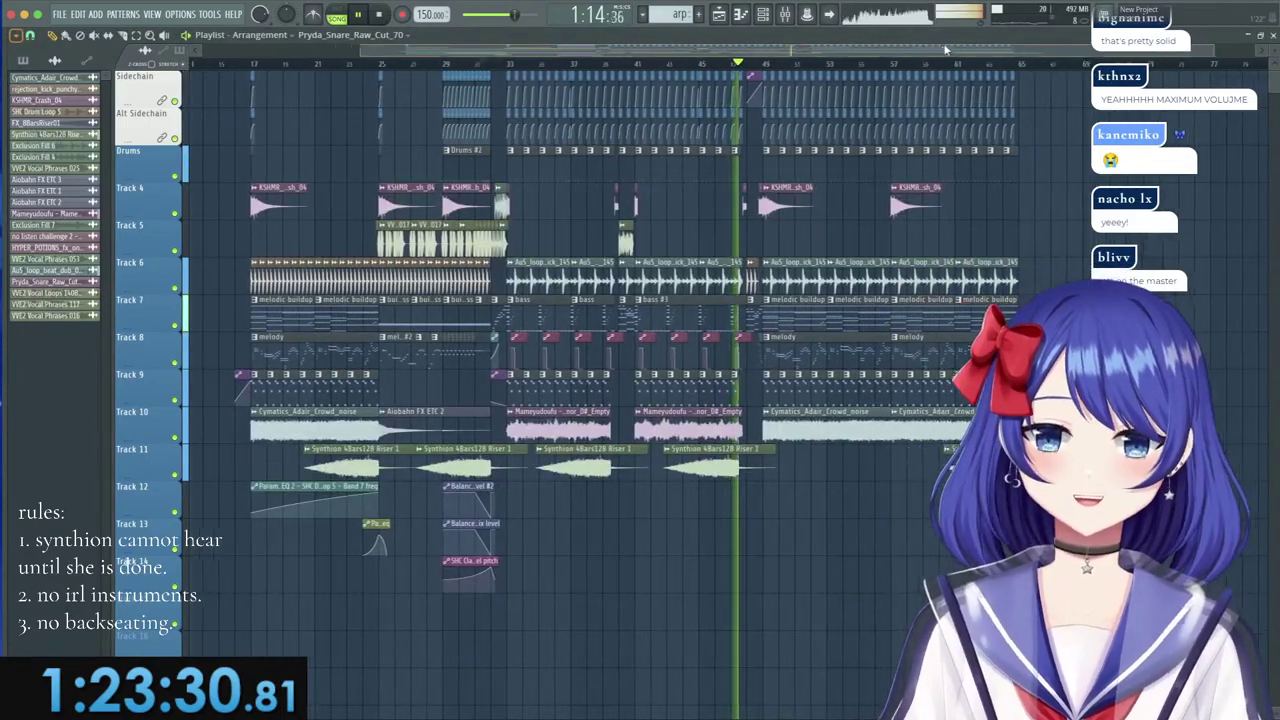
Listen to the louder master up to about bar 57, and recheck the arrangement from about bar 24.5 and bar 32.
{"action": "scroll", "coordinate": [910, 64], "scroll_direction": "up", "scroll_amount": 5}
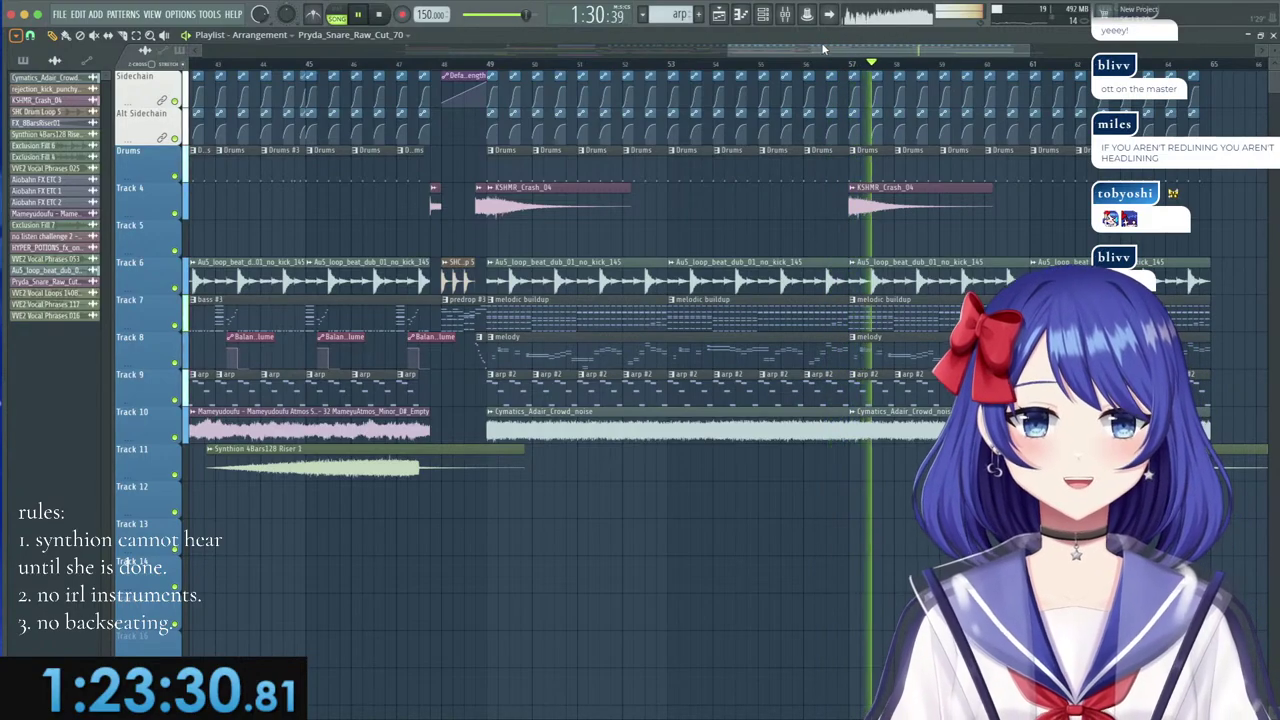
{"action": "key", "text": "space"}
{"action": "left_click_drag", "start_coordinate": [820, 50], "coordinate": [498, 62]}
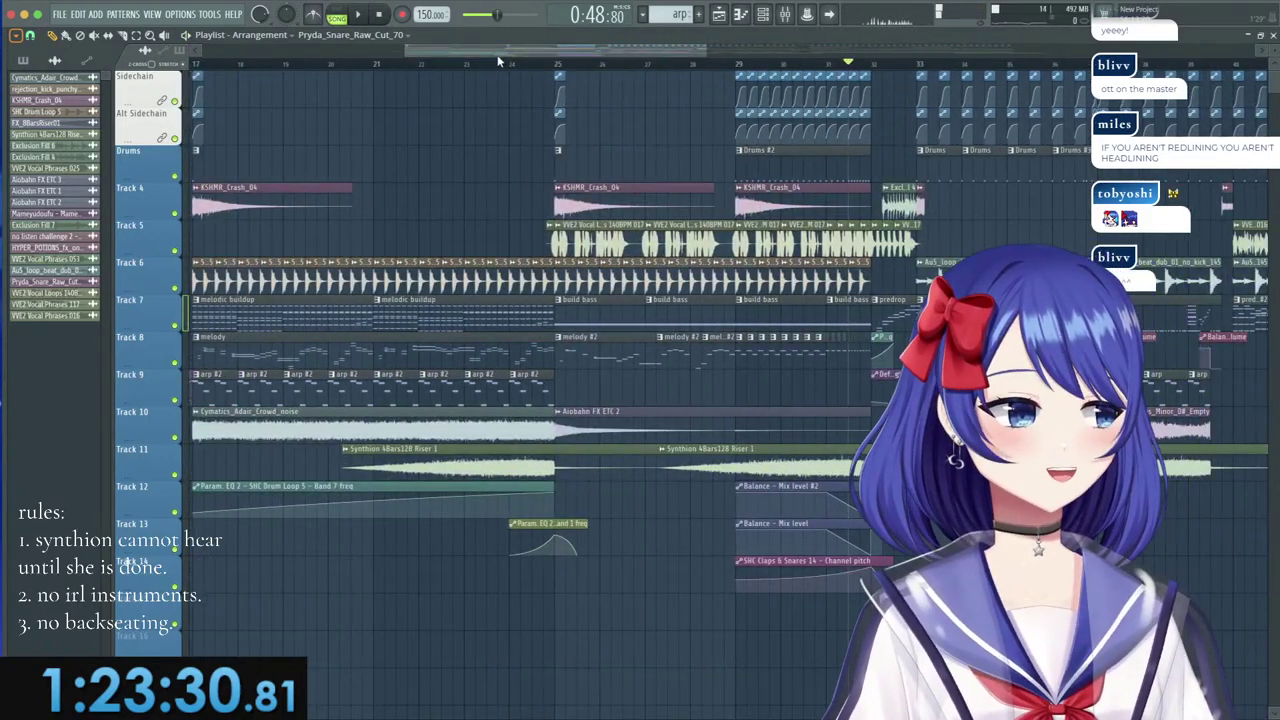
{"action": "left_click", "coordinate": [534, 64]}
{"action": "key", "text": "space"}
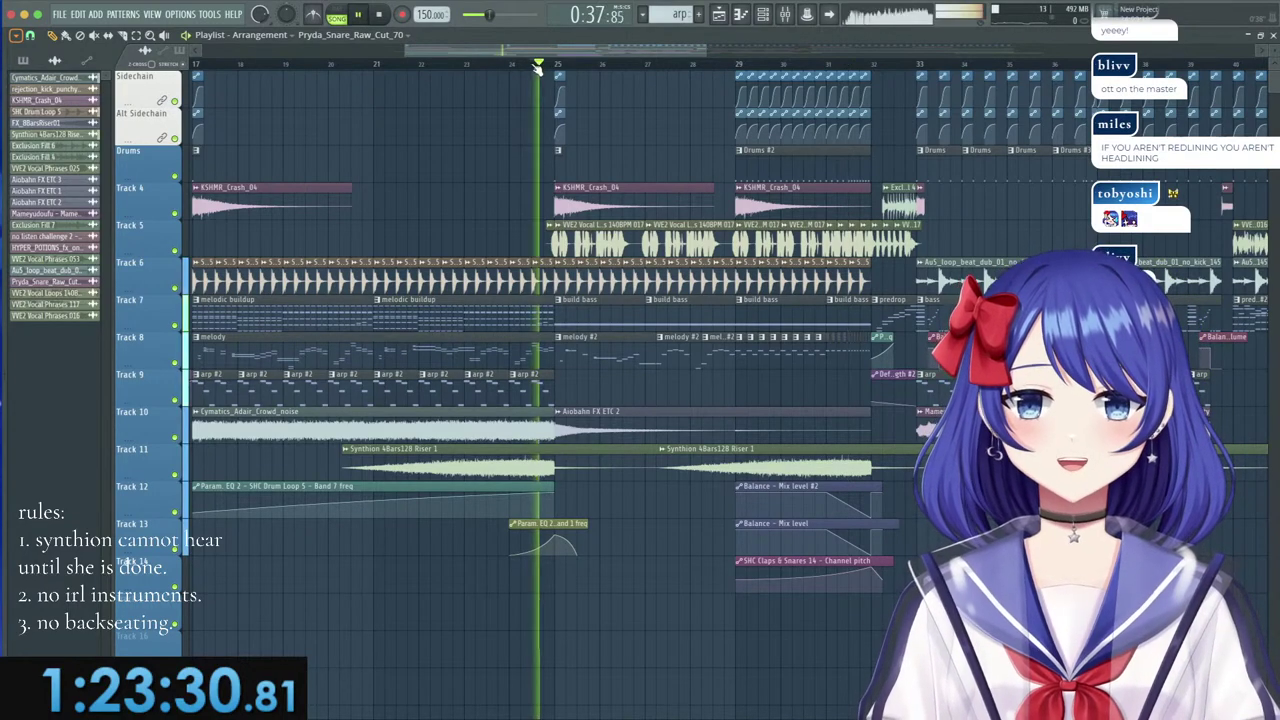
{"action": "left_click", "coordinate": [876, 66]}
{"action": "scroll", "coordinate": [876, 66], "scroll_direction": "down", "scroll_amount": 6}
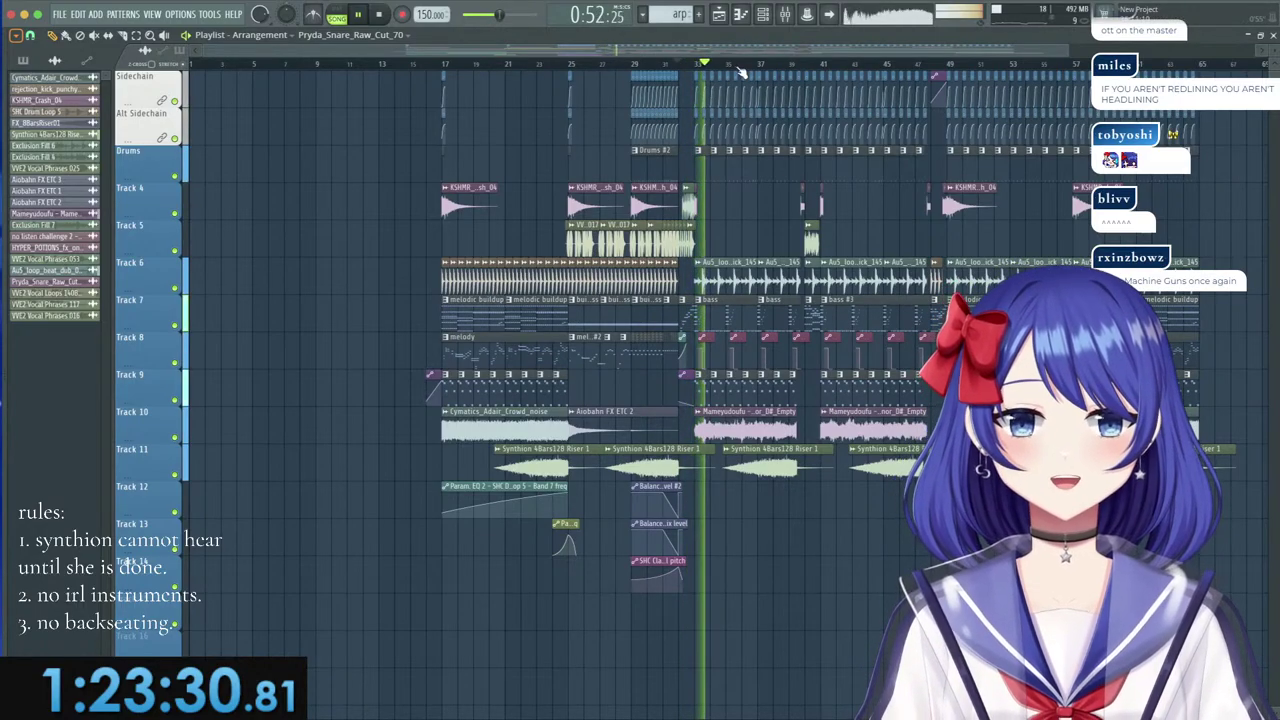
{"action": "scroll", "coordinate": [713, 80], "scroll_direction": "up", "scroll_amount": 6}
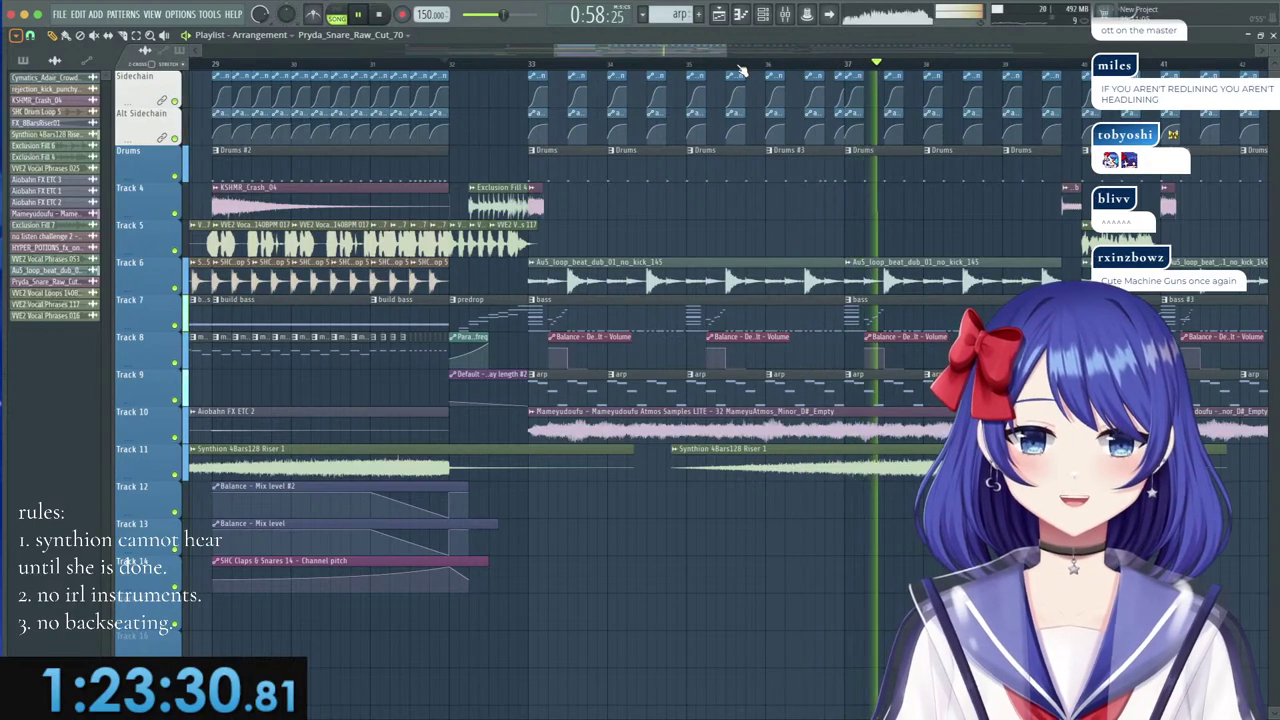
Solo Track 7 and play its bass part from bar 33 and again from about bar 36.
{"action": "left_click_drag", "start_coordinate": [705, 60], "coordinate": [750, 60]}
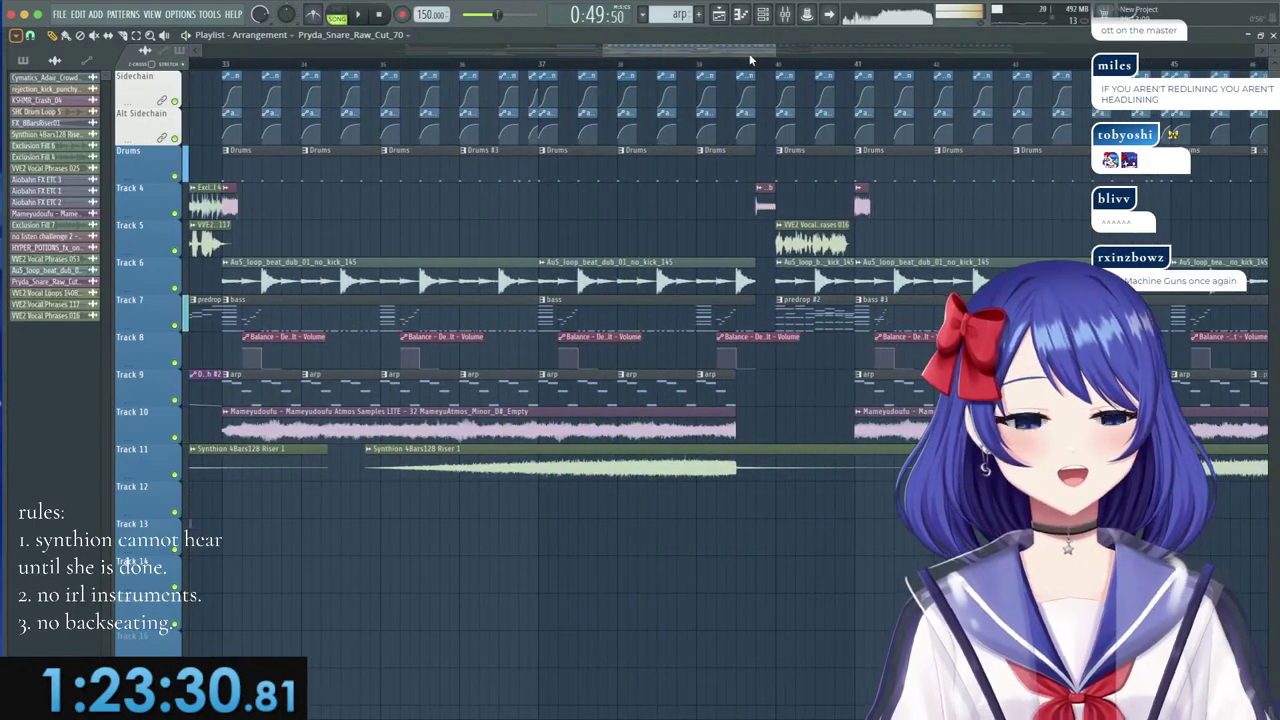
{"action": "left_click", "coordinate": [180, 328], "text": "ctrl"}
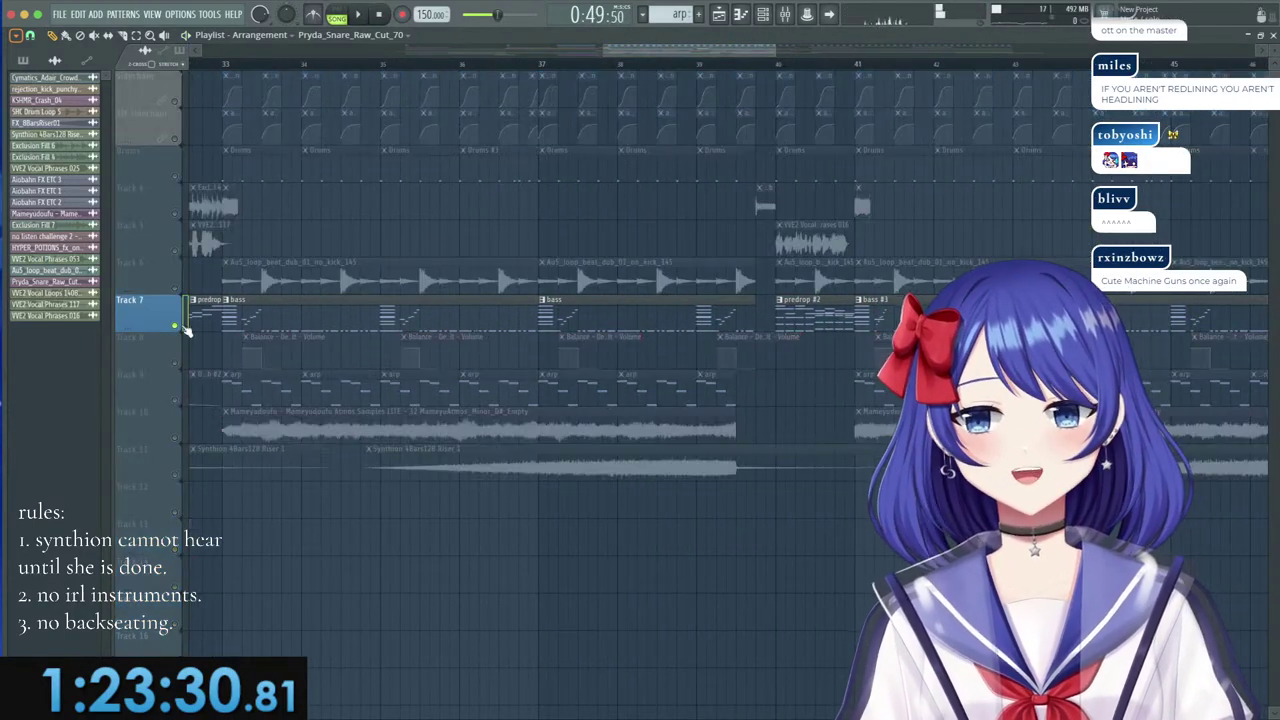
{"action": "left_click", "coordinate": [226, 64]}
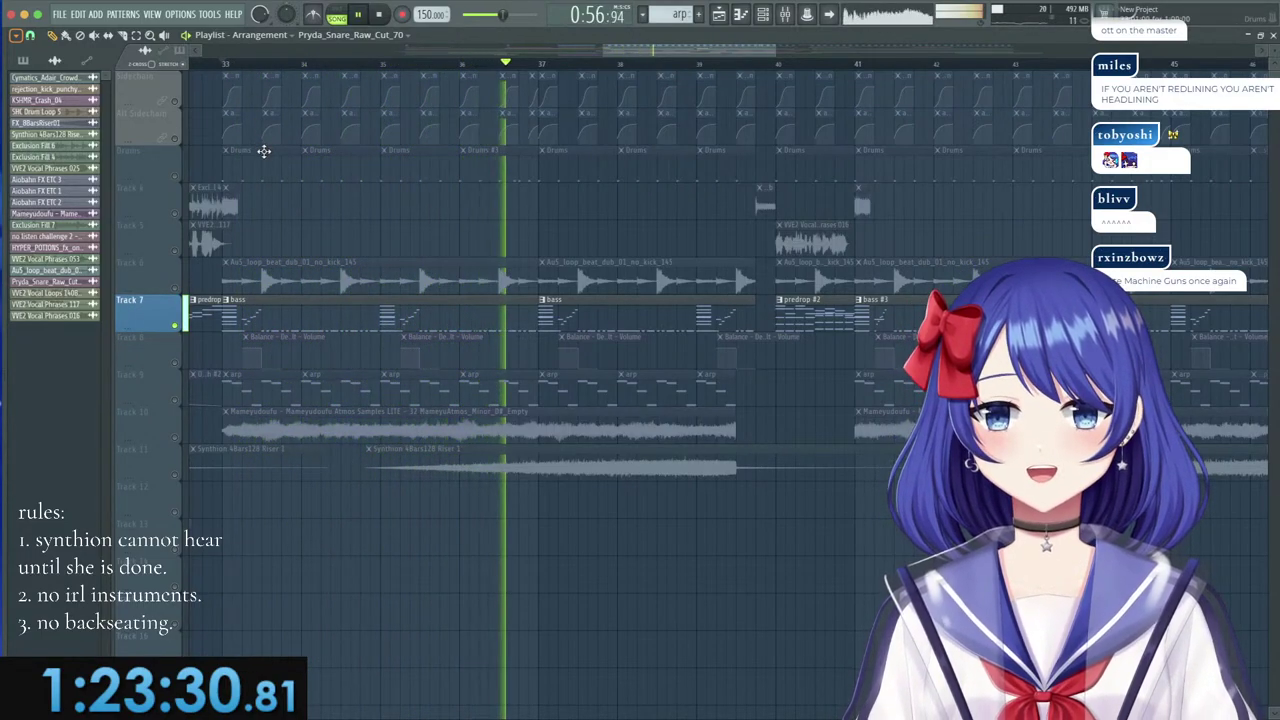
{"action": "scroll", "coordinate": [453, 66], "scroll_direction": "up", "scroll_amount": 4}
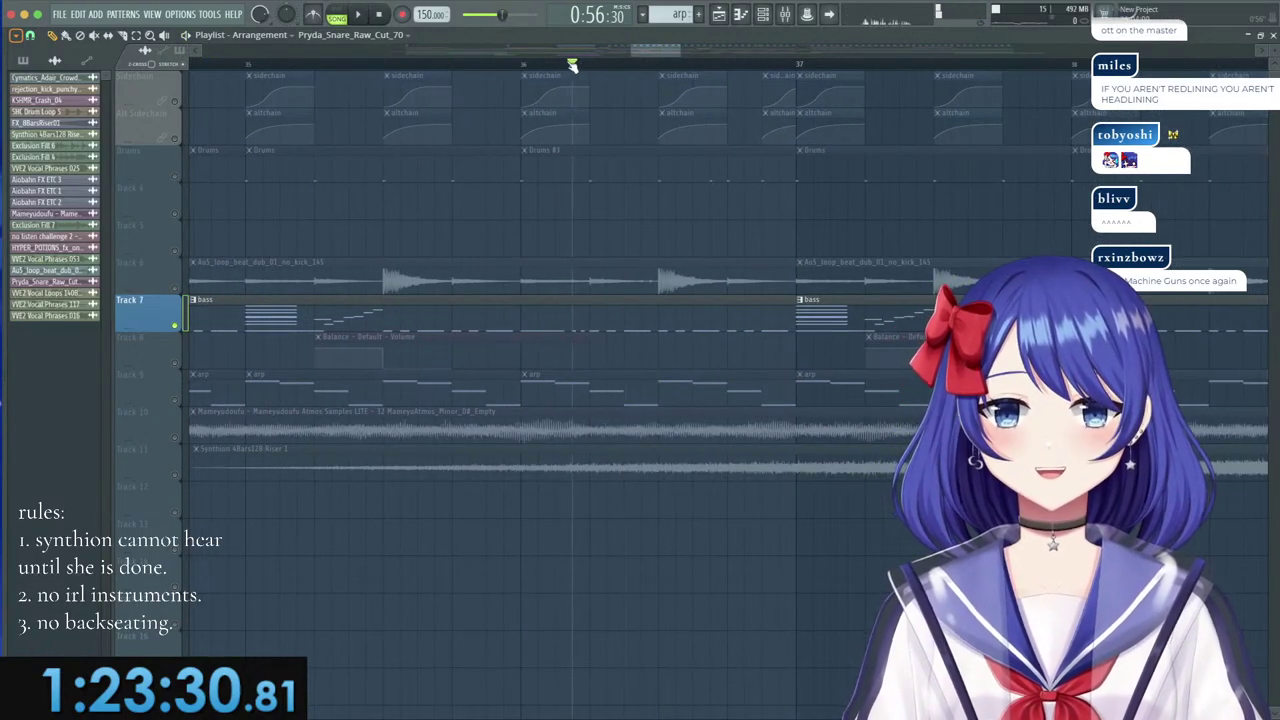
{"action": "key", "text": "space"}
{"action": "left_click", "coordinate": [546, 64]}
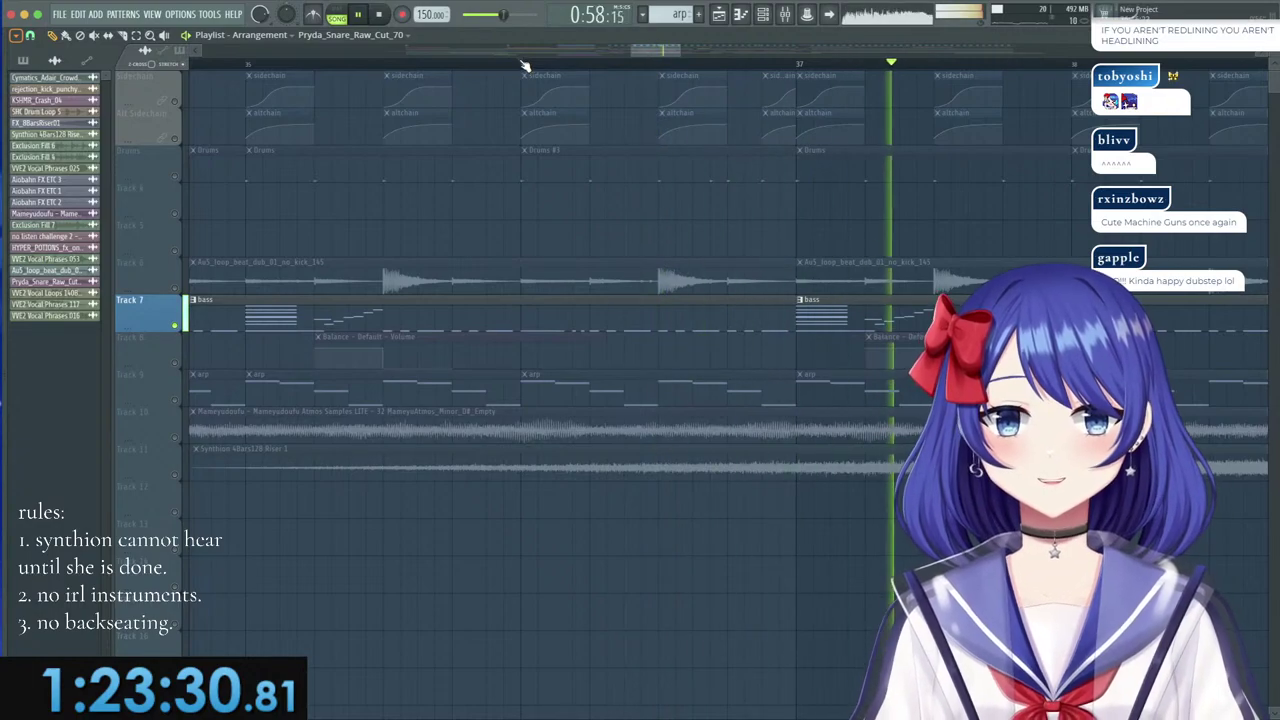
{"action": "scroll", "coordinate": [524, 66], "scroll_direction": "down", "scroll_amount": 6}
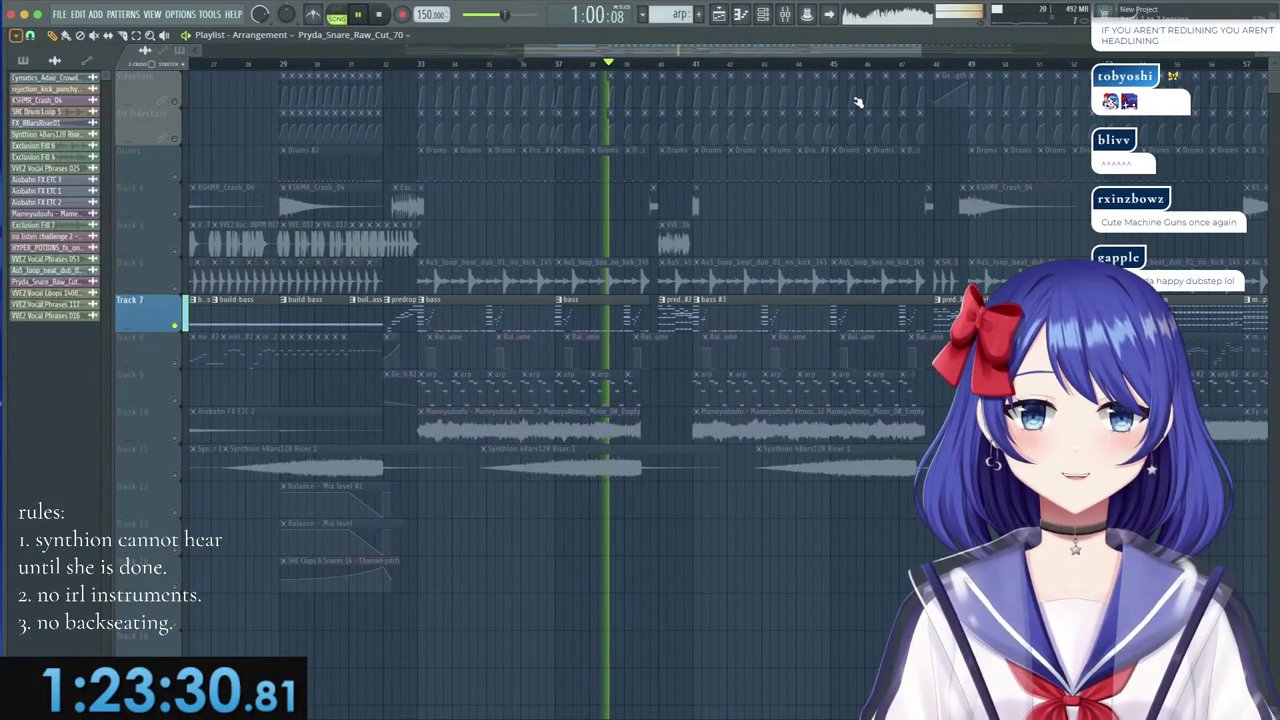
{"action": "scroll", "coordinate": [917, 63], "scroll_direction": "up", "scroll_amount": 2}
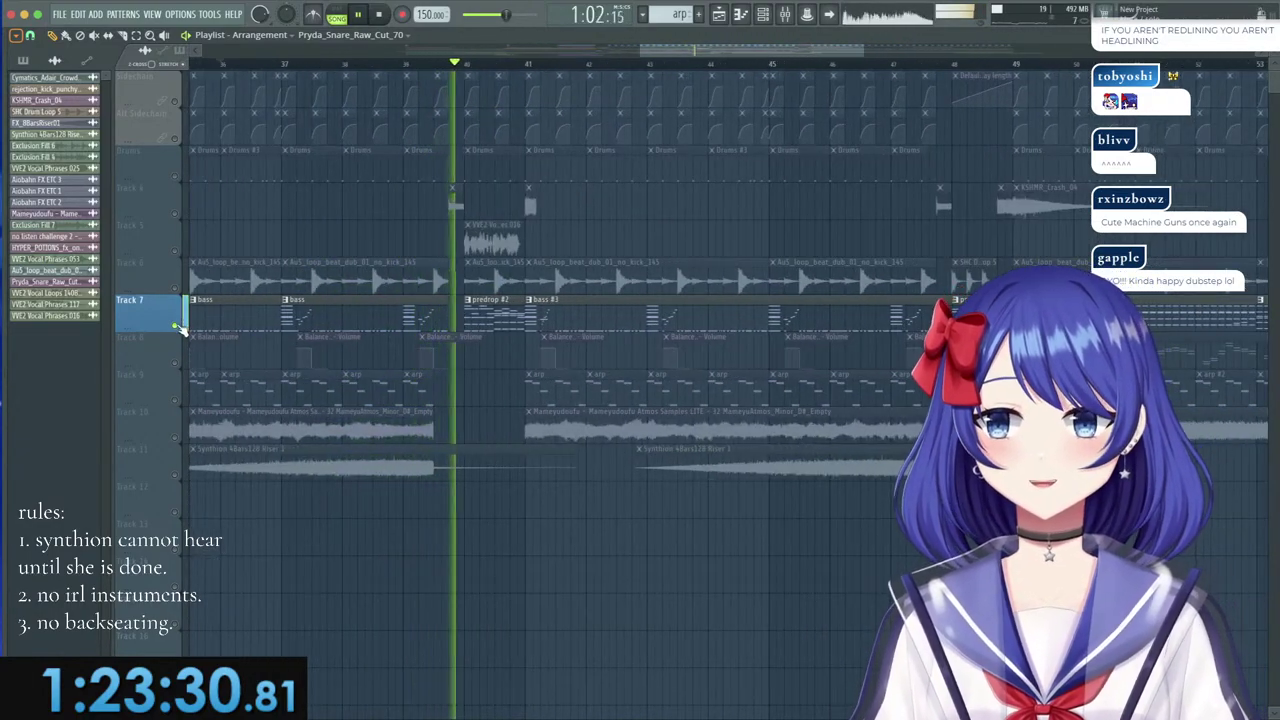
Take Track 7 out of solo, play the full arrangement into the melodic section after bar 49 and stop playback.
{"action": "right_click", "coordinate": [176, 326]}
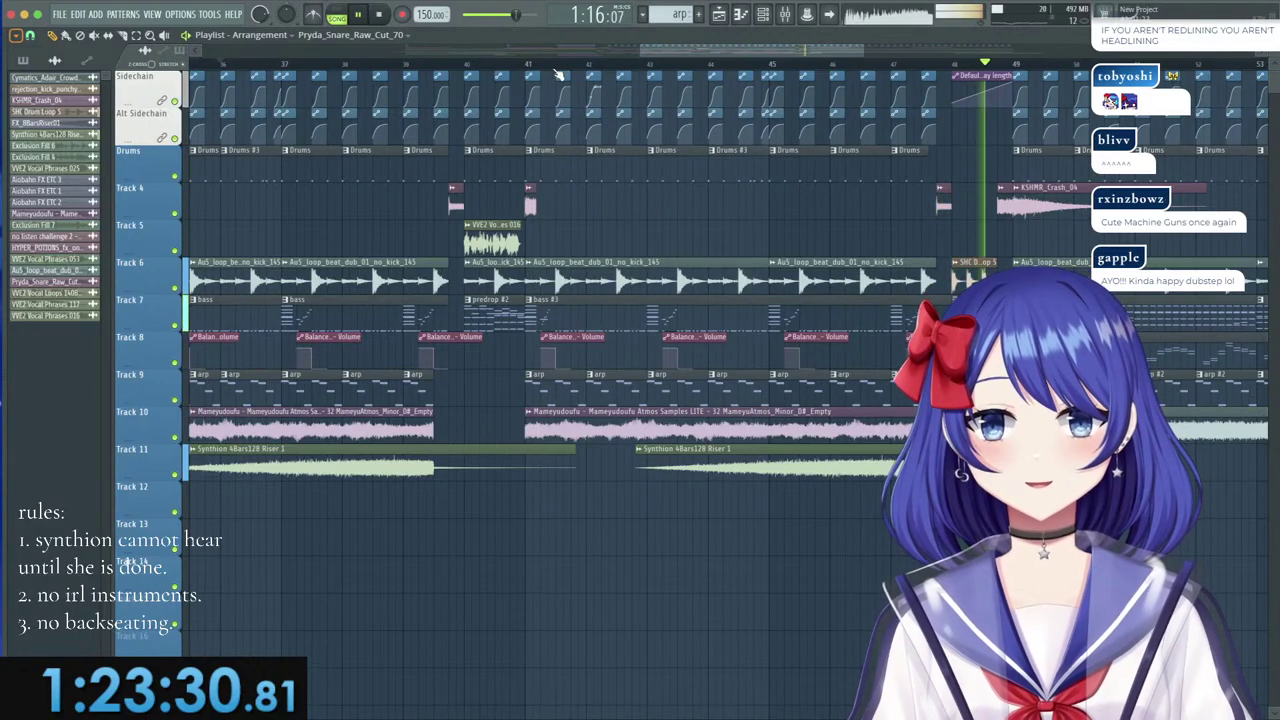
{"action": "scroll", "coordinate": [553, 70], "scroll_direction": "down", "scroll_amount": 5}
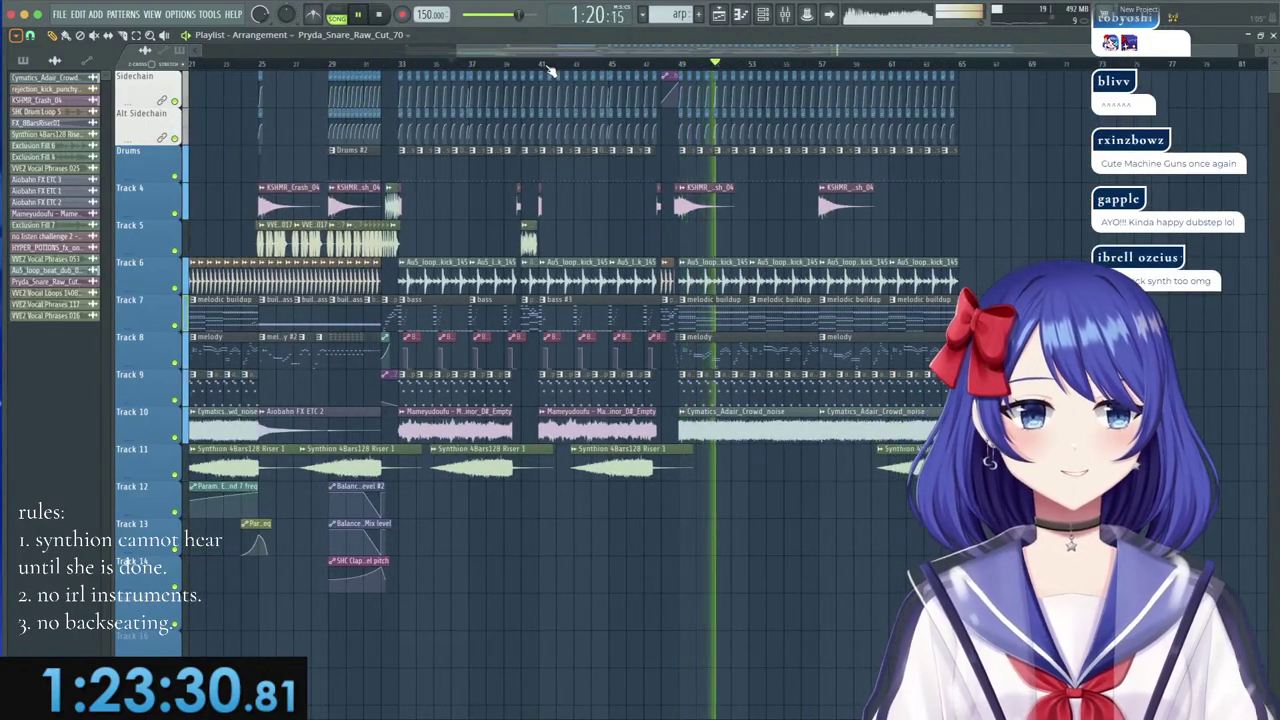
{"action": "key", "text": "space"}
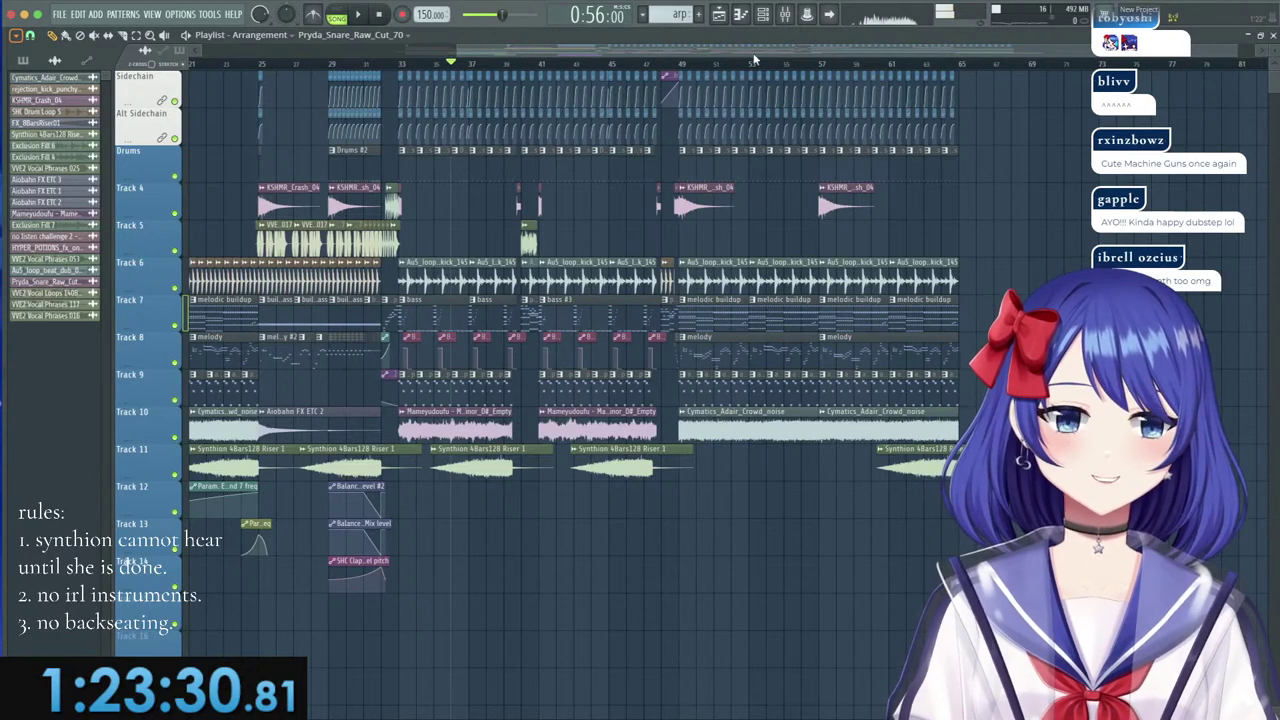
{"action": "scroll", "coordinate": [760, 72], "scroll_direction": "down", "scroll_amount": 2}
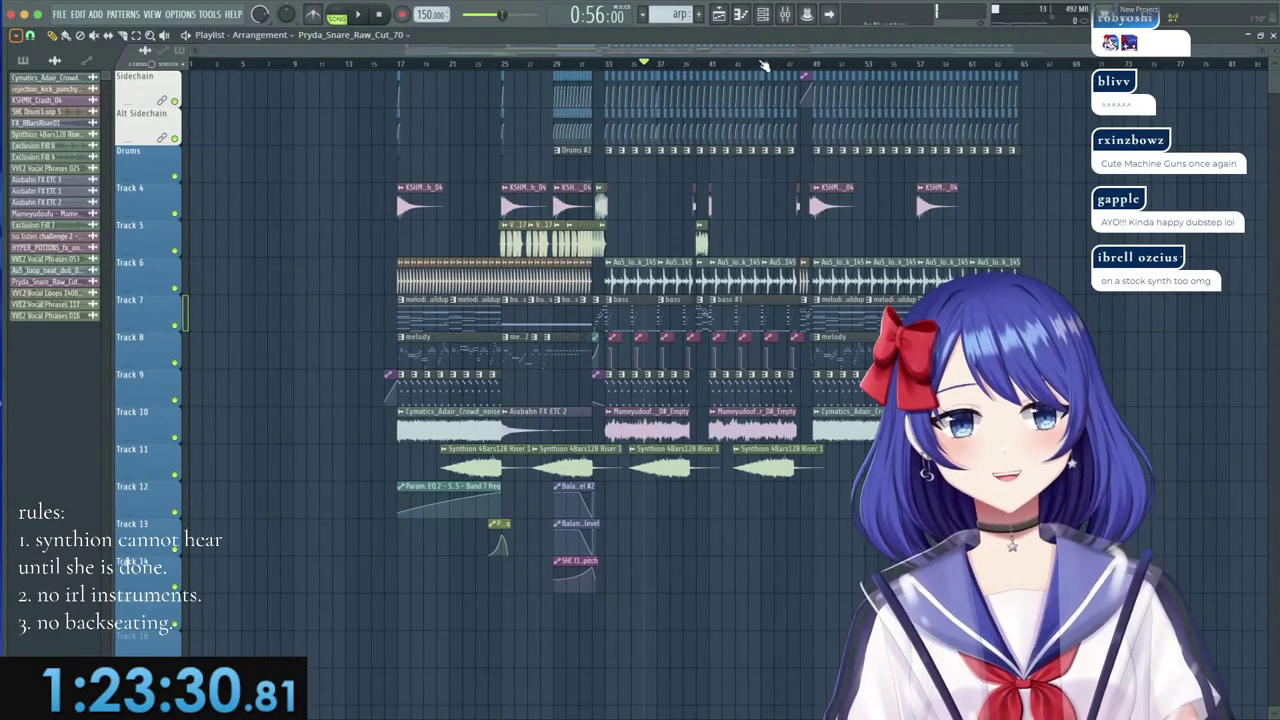